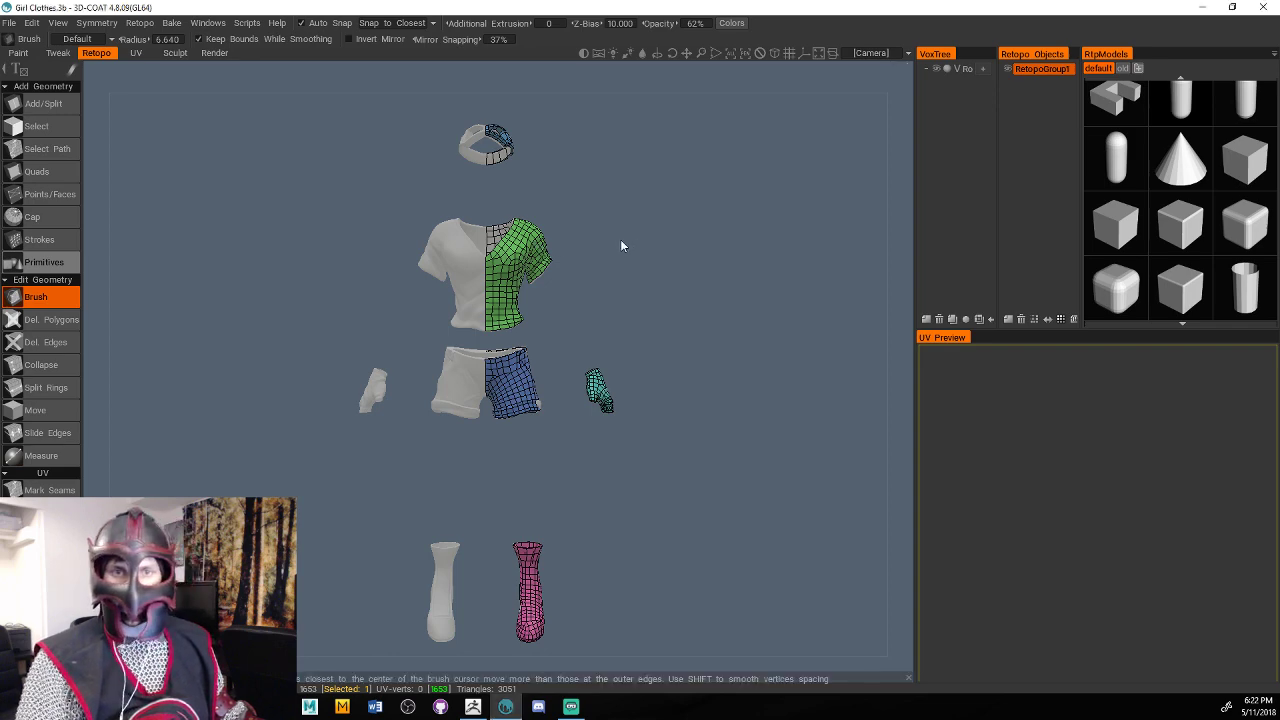
{"action": "left_click_drag", "start_coordinate": [636, 279], "coordinate": [692, 294]}
{"action": "middle_click_drag", "start_coordinate": [692, 294], "coordinate": [696, 408]}
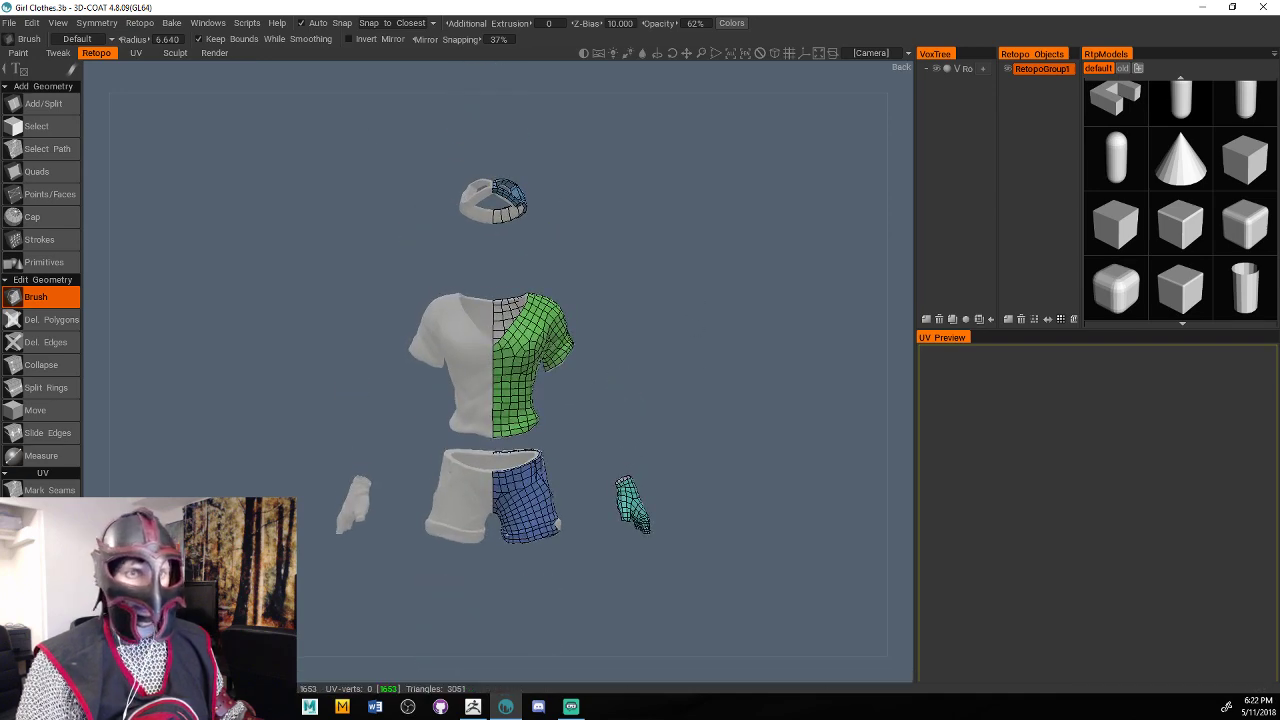
{"action": "left_click", "coordinate": [9, 23]}
{"action": "left_click", "coordinate": [145, 103]}
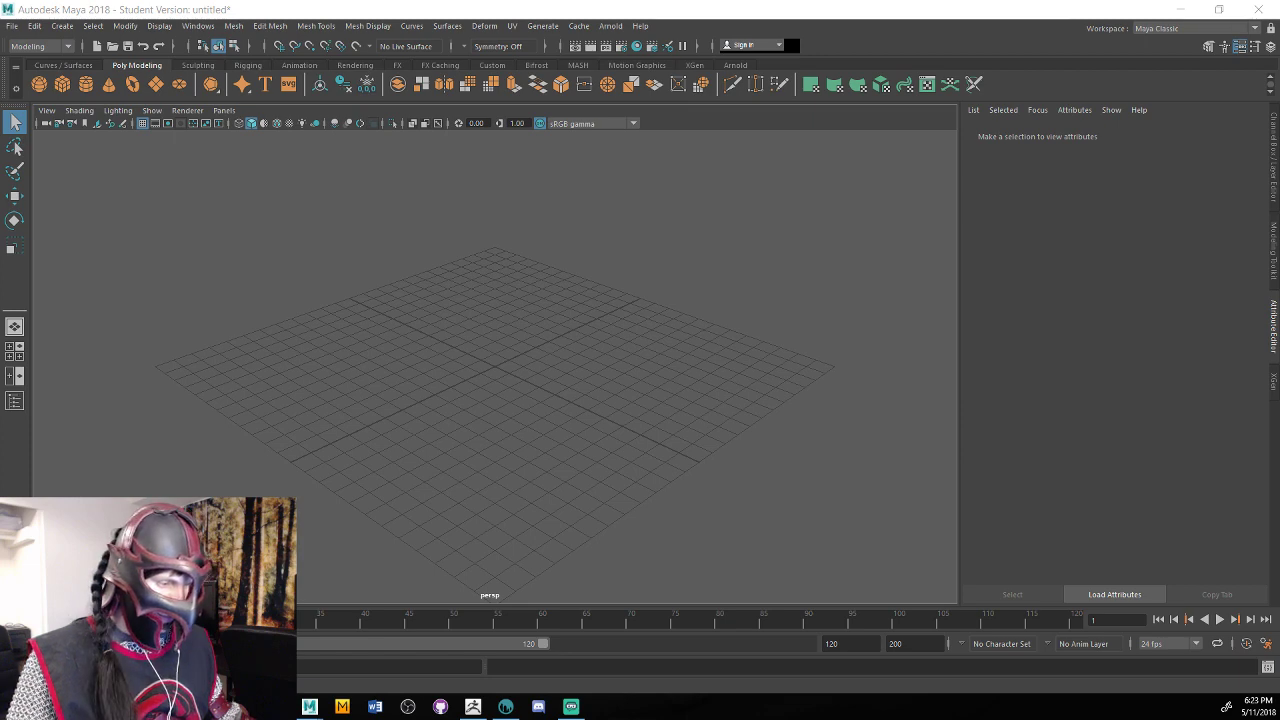
Switch to Maya and import Girl Clothes.OBJ from the Desktop folder College\Spring 2018\Independent Study 2.
{"action": "key", "text": "alt+Tab"}
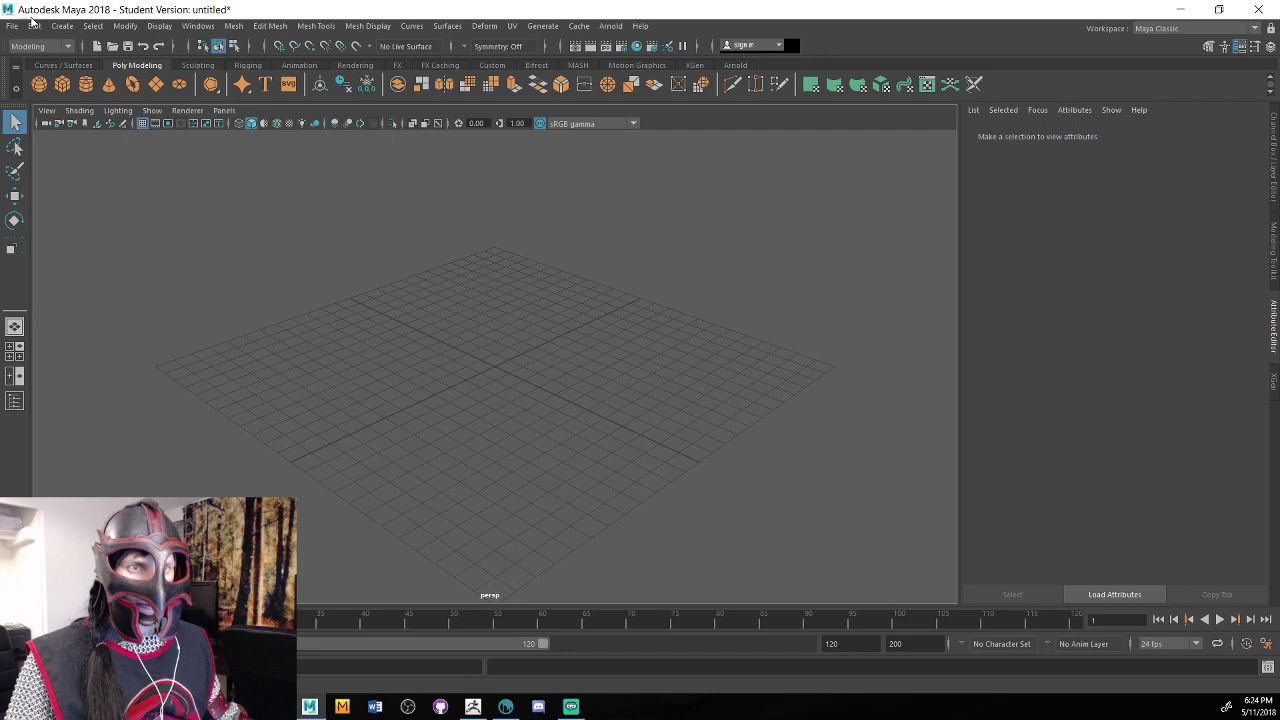
{"action": "left_click", "coordinate": [11, 25]}
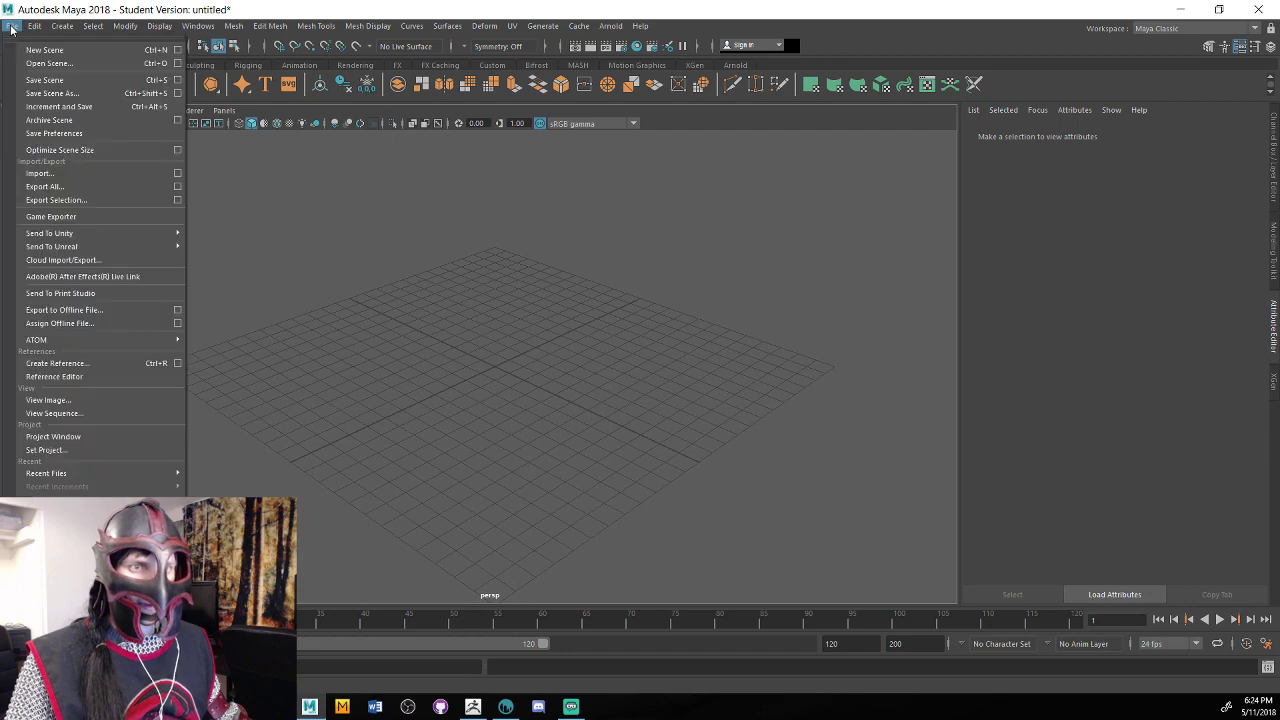
{"action": "left_click", "coordinate": [124, 172]}
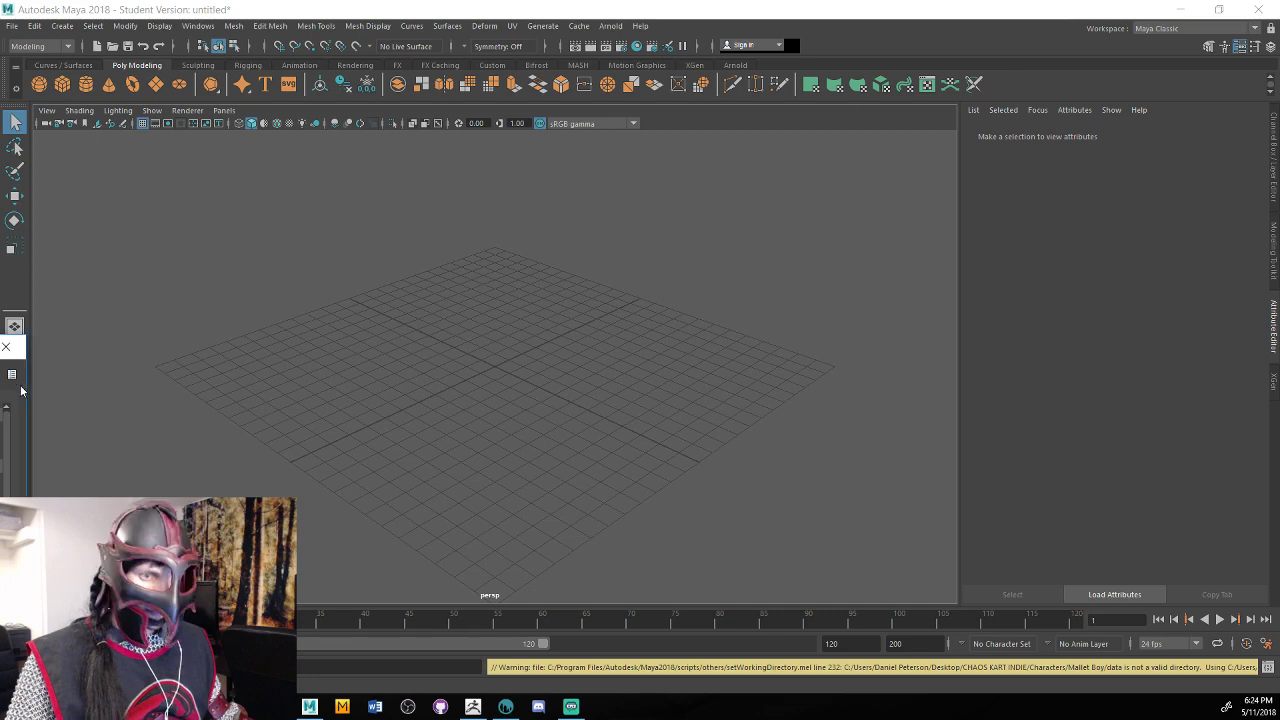
{"action": "left_click_drag", "start_coordinate": [0, 355], "coordinate": [477, 214]}
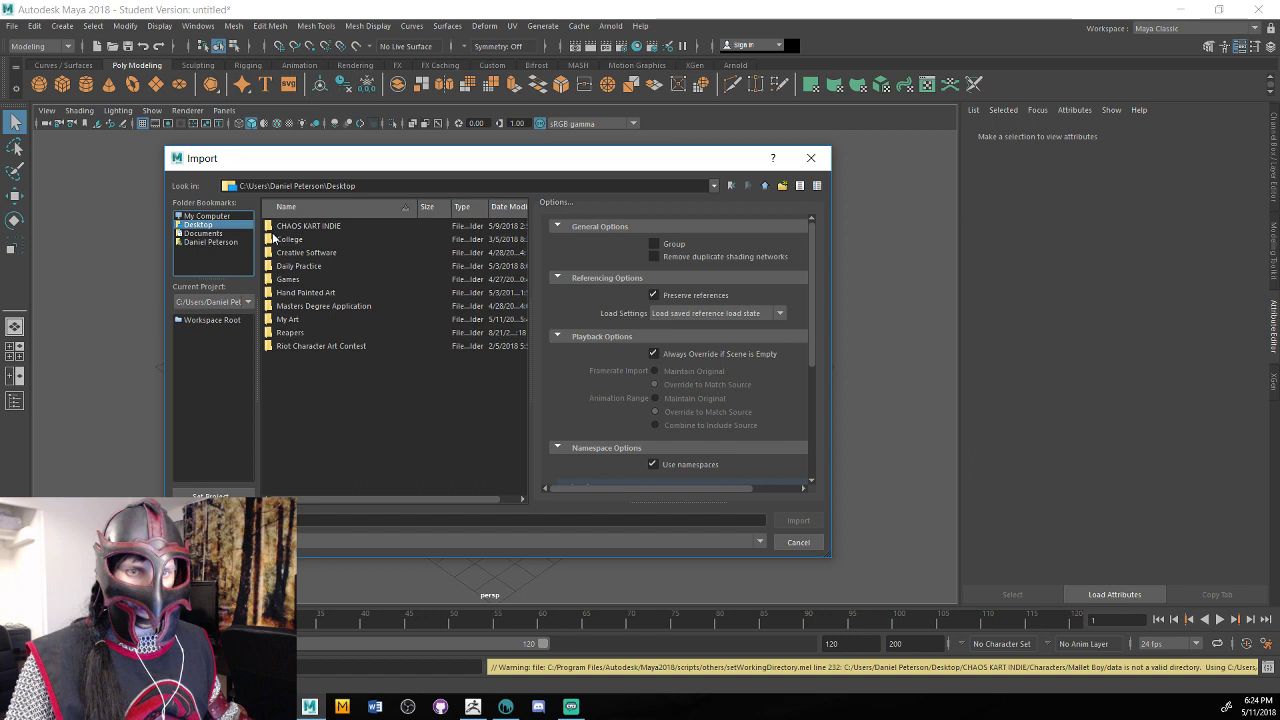
{"action": "double_click", "coordinate": [289, 239]}
{"action": "double_click", "coordinate": [314, 268]}
{"action": "double_click", "coordinate": [334, 240]}
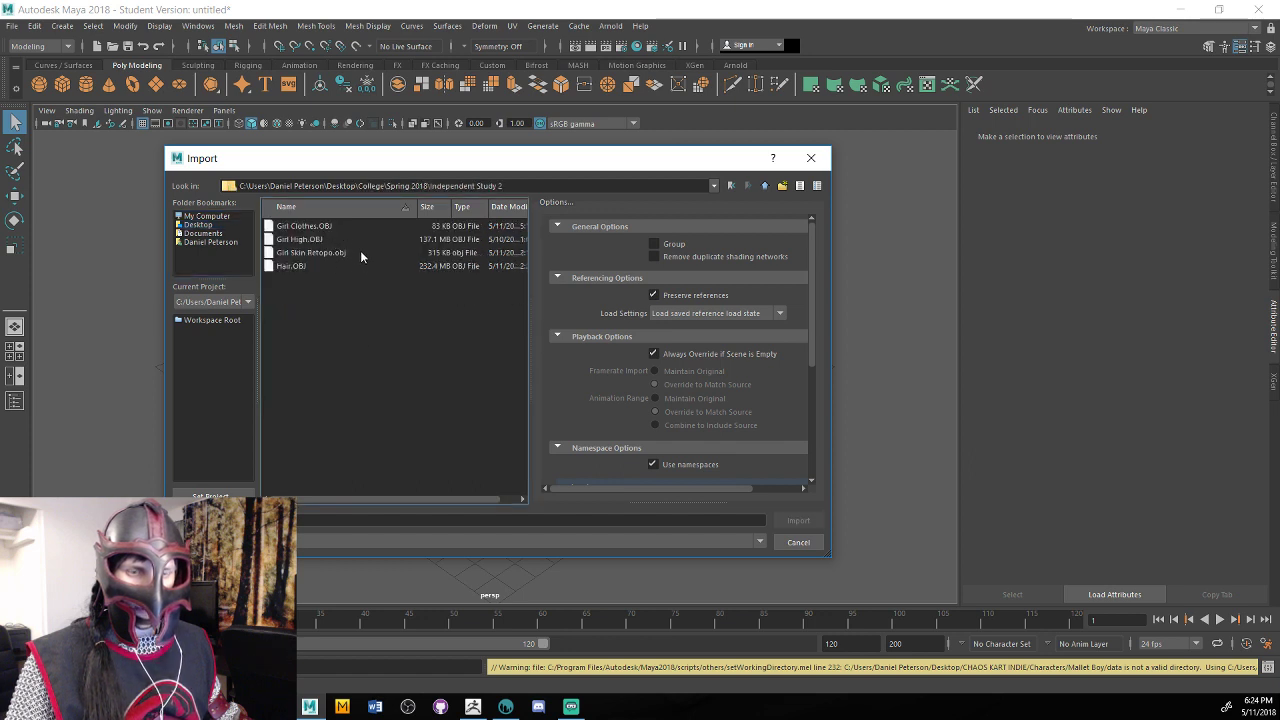
{"action": "double_click", "coordinate": [353, 226]}
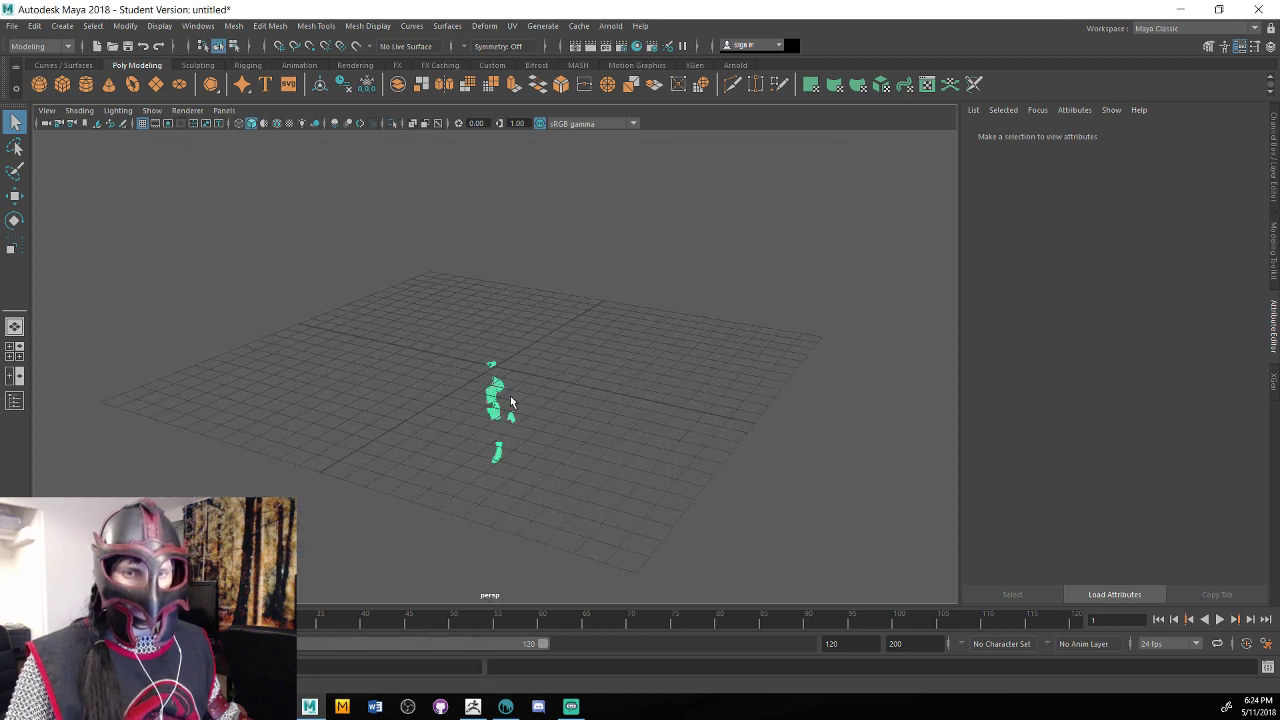
Frame the imported clothing mesh in the perspective view and hide the viewport grid.
{"action": "key", "text": "f"}
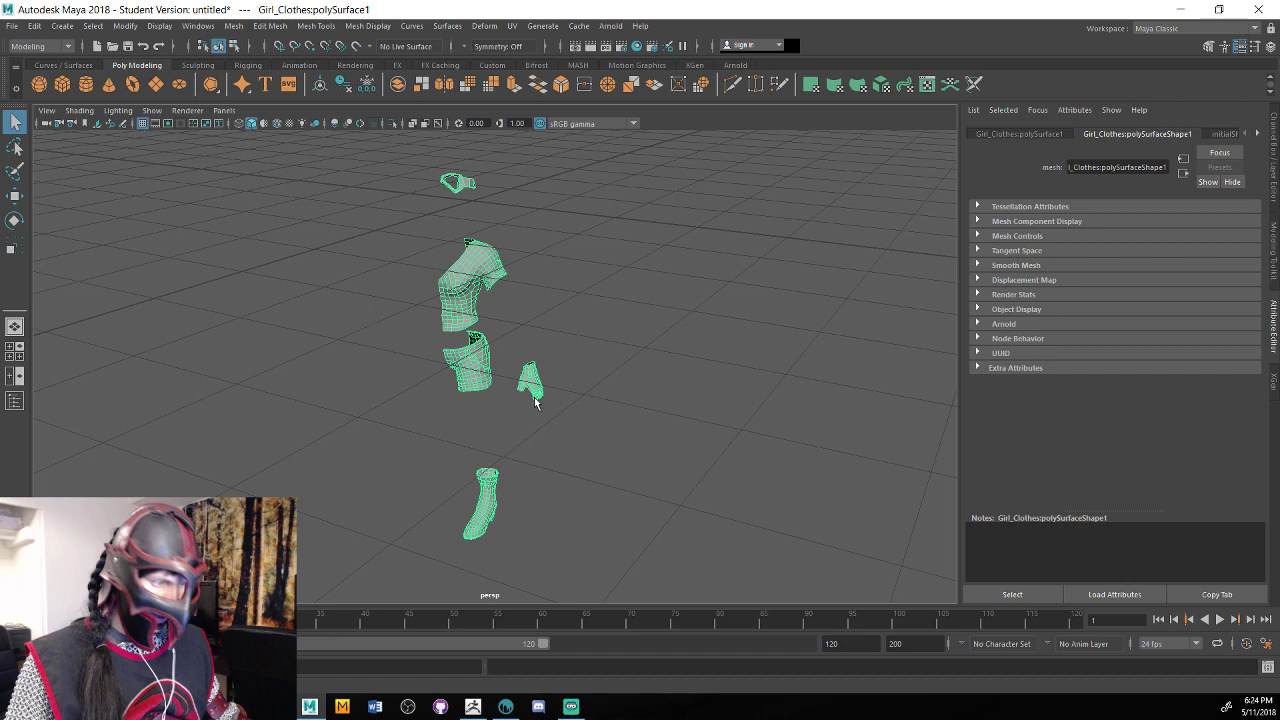
{"action": "left_click_drag", "start_coordinate": [535, 400], "coordinate": [745, 362], "text": "alt"}
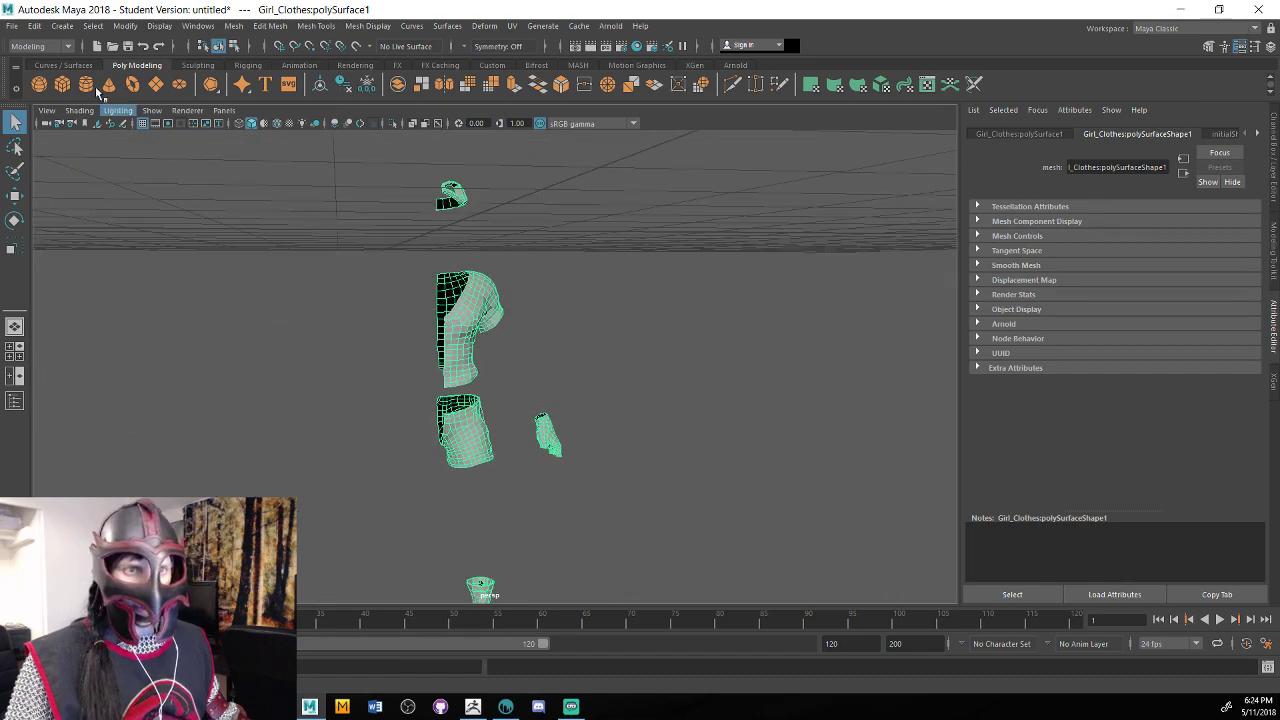
{"action": "left_click", "coordinate": [152, 111]}
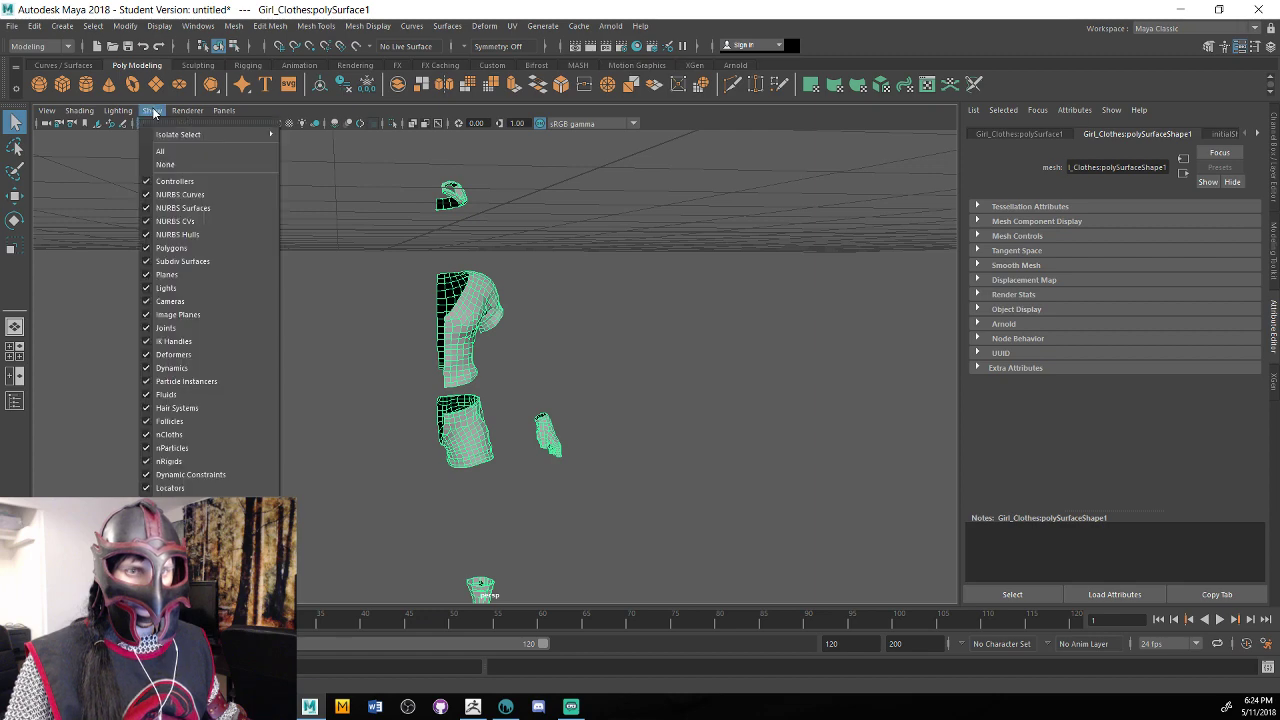
{"action": "left_click", "coordinate": [168, 648]}
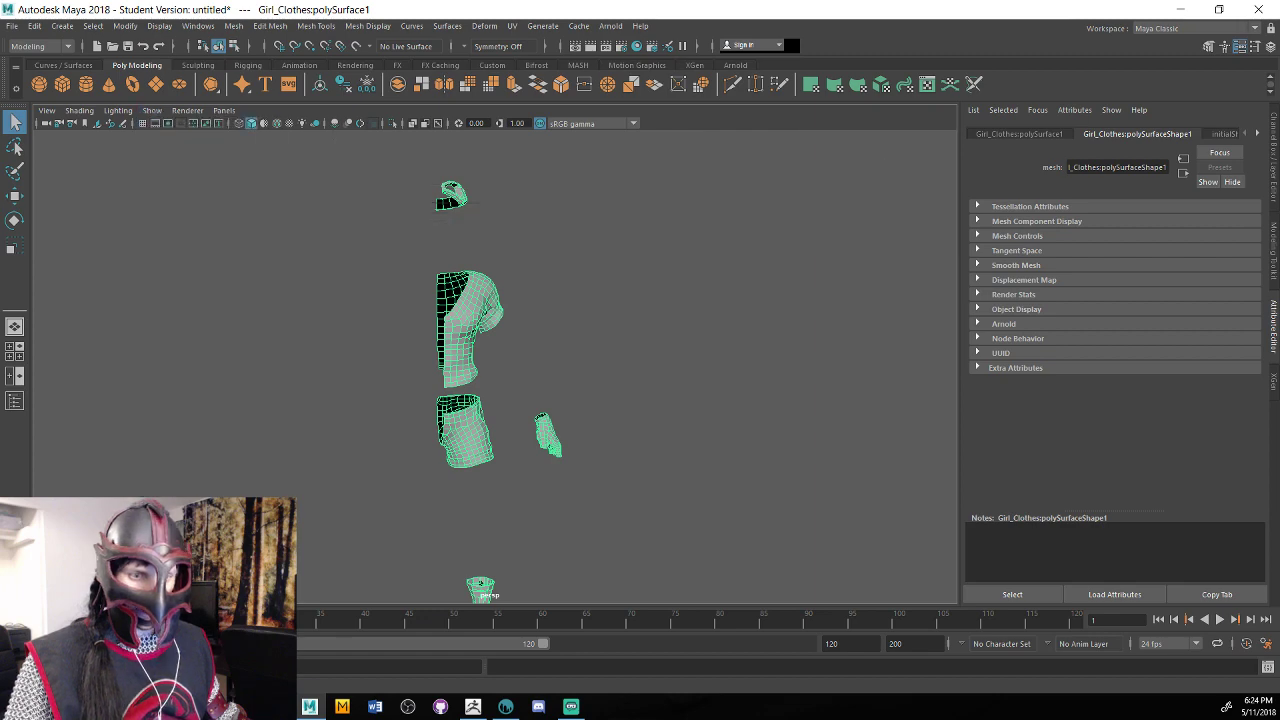
Examine the open centre edges and the inside of the half shirt and half shorts.
{"action": "left_click_drag", "start_coordinate": [600, 400], "coordinate": [691, 379], "text": "alt"}
{"action": "right_click_drag", "start_coordinate": [691, 379], "coordinate": [831, 360], "text": "alt"}
{"action": "middle_click_drag", "start_coordinate": [820, 359], "coordinate": [794, 244], "text": "alt"}
{"action": "middle_click_drag", "start_coordinate": [663, 354], "coordinate": [563, 236], "text": "alt"}
{"action": "right_click_drag", "start_coordinate": [602, 318], "coordinate": [846, 306], "text": "alt"}
{"action": "left_click_drag", "start_coordinate": [845, 305], "coordinate": [472, 286], "text": "alt"}
{"action": "middle_click_drag", "start_coordinate": [455, 287], "coordinate": [494, 394], "text": "alt"}
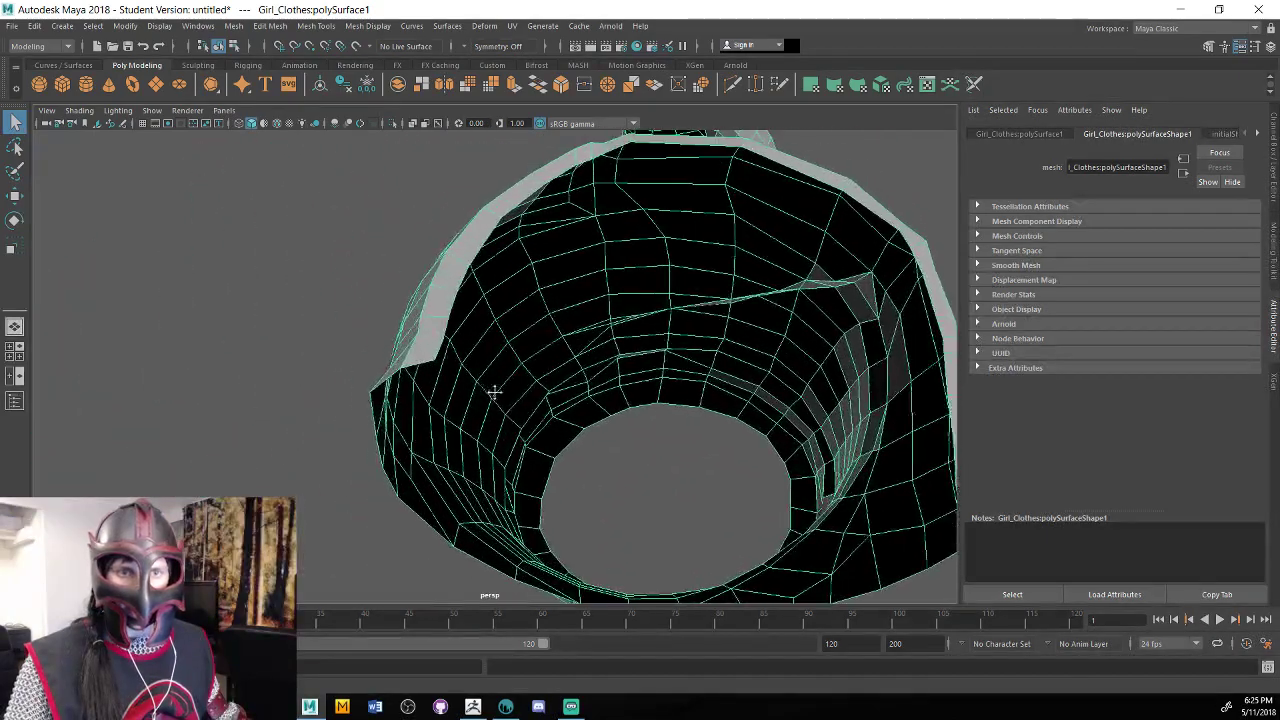
{"action": "left_click_drag", "start_coordinate": [494, 394], "coordinate": [640, 320], "text": "alt"}
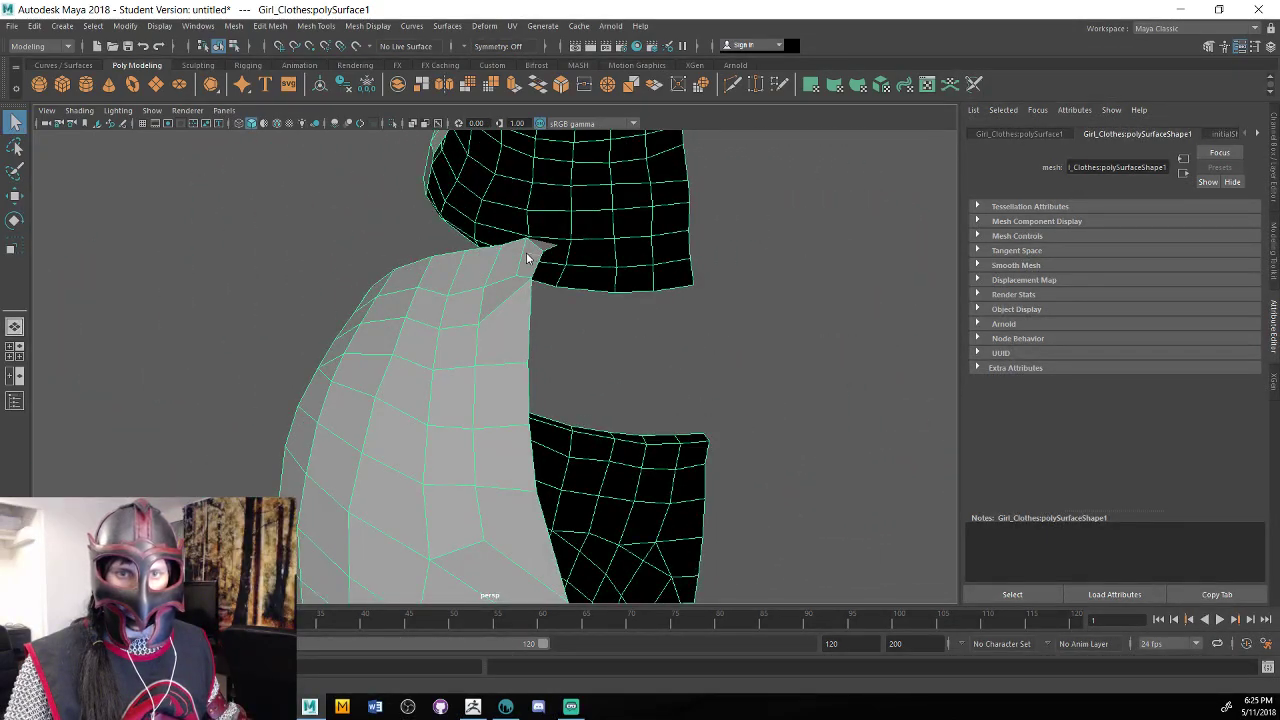
Select the vertices along the shorts' centre seam and scale them flat along the X axis.
{"action": "right_click_drag", "start_coordinate": [537, 256], "coordinate": [496, 255]}
{"action": "left_click_drag", "start_coordinate": [681, 317], "coordinate": [654, 323], "text": "alt"}
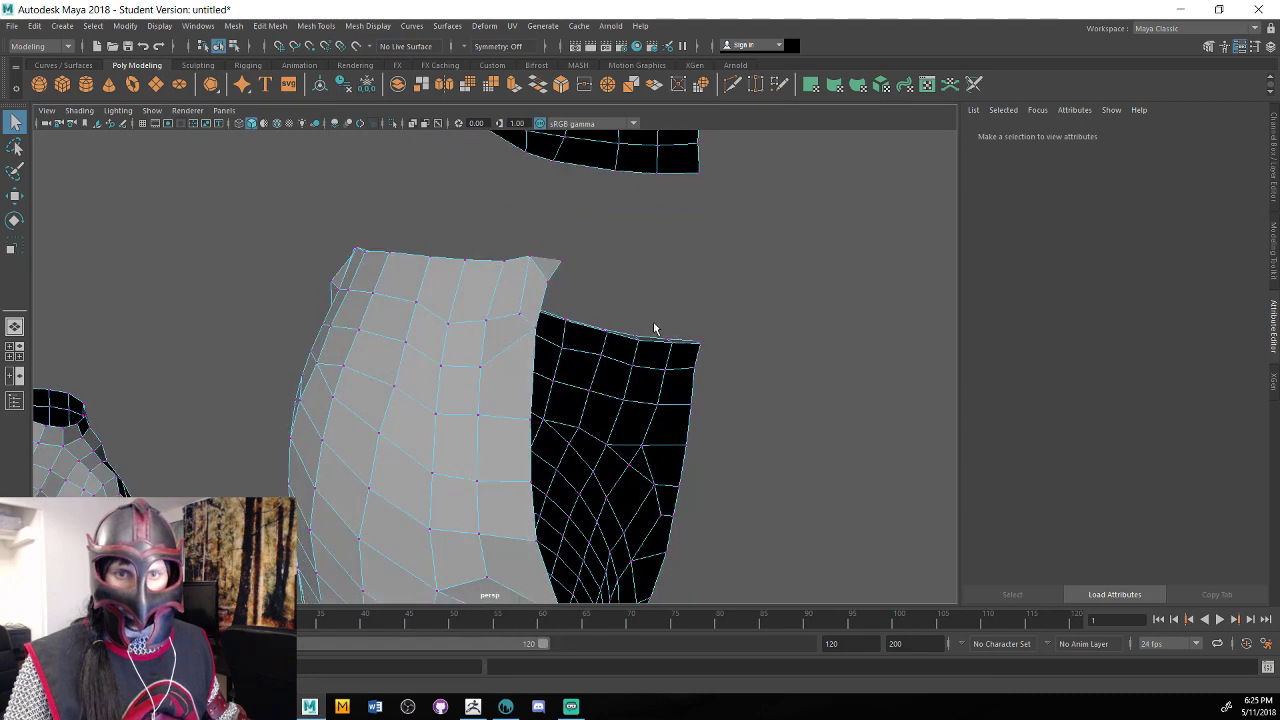
{"action": "left_click", "coordinate": [552, 287]}
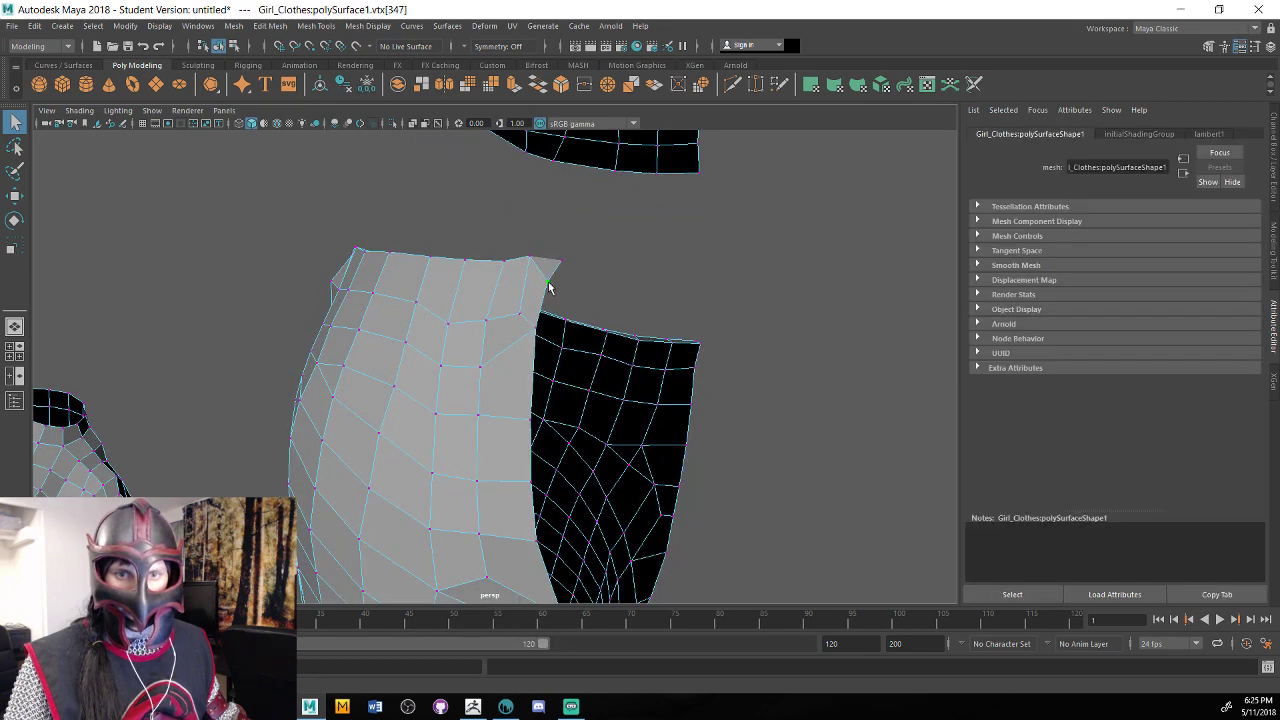
{"action": "key", "text": "r"}
{"action": "left_click_drag", "start_coordinate": [548, 288], "coordinate": [630, 310], "text": "alt"}
{"action": "left_click_drag", "start_coordinate": [557, 247], "coordinate": [590, 582]}
{"action": "mouse_move", "coordinate": [714, 524]}
{"action": "left_mouse_down", "text": "alt"}
{"action": "mouse_move", "coordinate": [688, 557]}
{"action": "mouse_move", "coordinate": [711, 526]}
{"action": "left_mouse_up", "text": "alt"}
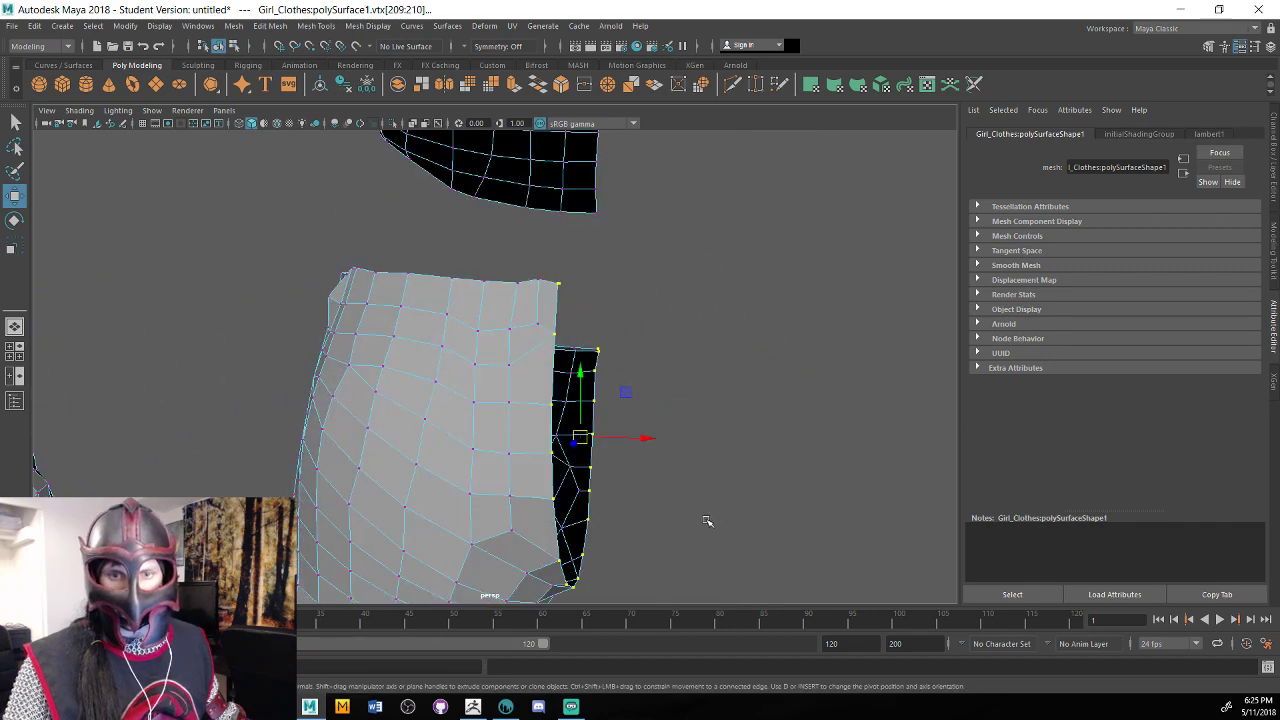
{"action": "key", "text": "e"}
{"action": "key", "text": "r"}
{"action": "left_click_drag", "start_coordinate": [644, 439], "coordinate": [672, 390]}
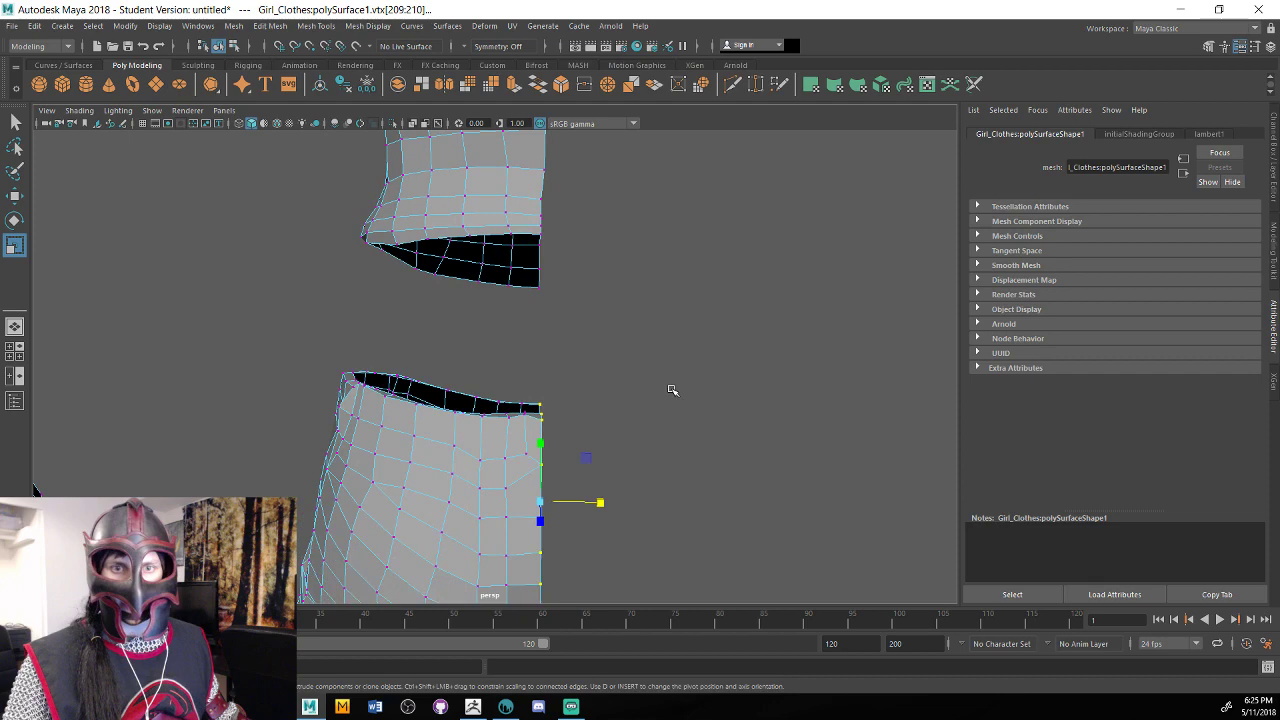
Select the vertices along the shirt's centre seam and scale them flat along the X axis.
{"action": "middle_click_drag", "start_coordinate": [672, 390], "coordinate": [668, 505], "text": "alt"}
{"action": "right_click_drag", "start_coordinate": [668, 505], "coordinate": [526, 500], "text": "alt"}
{"action": "middle_click_drag", "start_coordinate": [586, 475], "coordinate": [614, 549], "text": "alt"}
{"action": "right_click_drag", "start_coordinate": [614, 549], "coordinate": [532, 510], "text": "alt"}
{"action": "left_click_drag", "start_coordinate": [536, 156], "coordinate": [591, 495]}
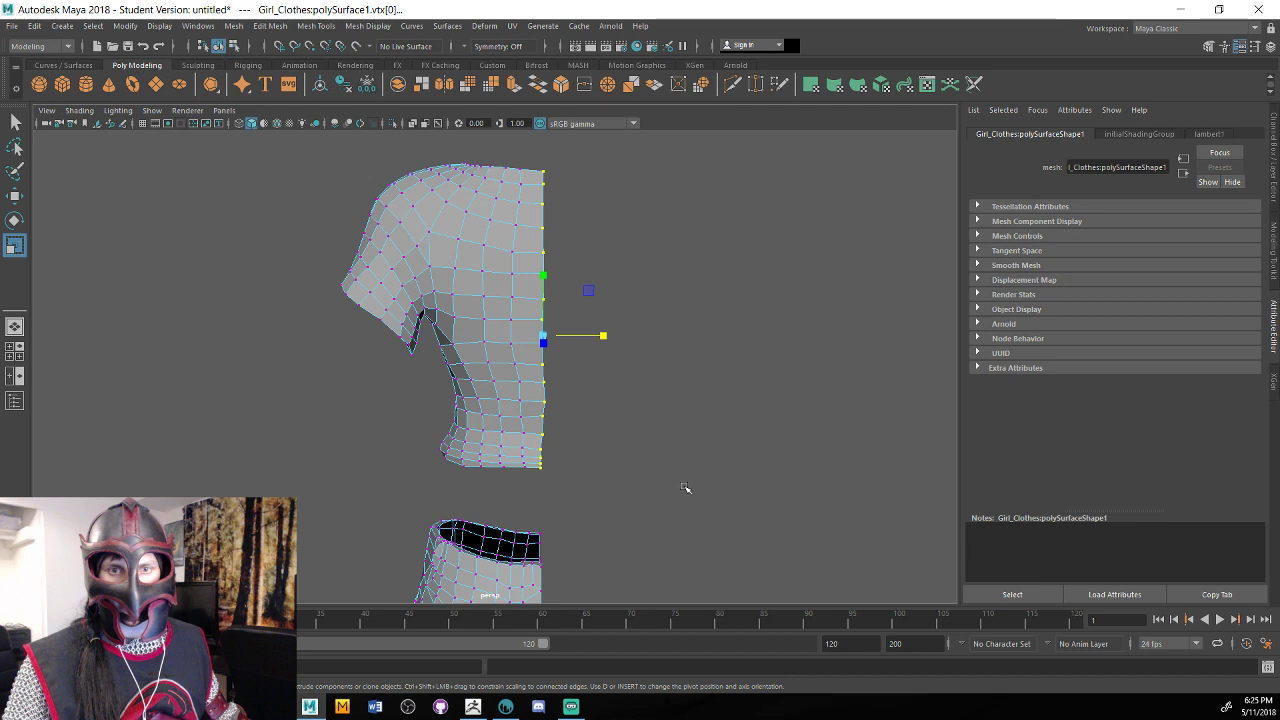
{"action": "left_click_drag", "start_coordinate": [686, 488], "coordinate": [640, 484], "text": "alt"}
{"action": "left_click_drag", "start_coordinate": [613, 340], "coordinate": [460, 352]}
{"action": "left_click", "coordinate": [608, 340]}
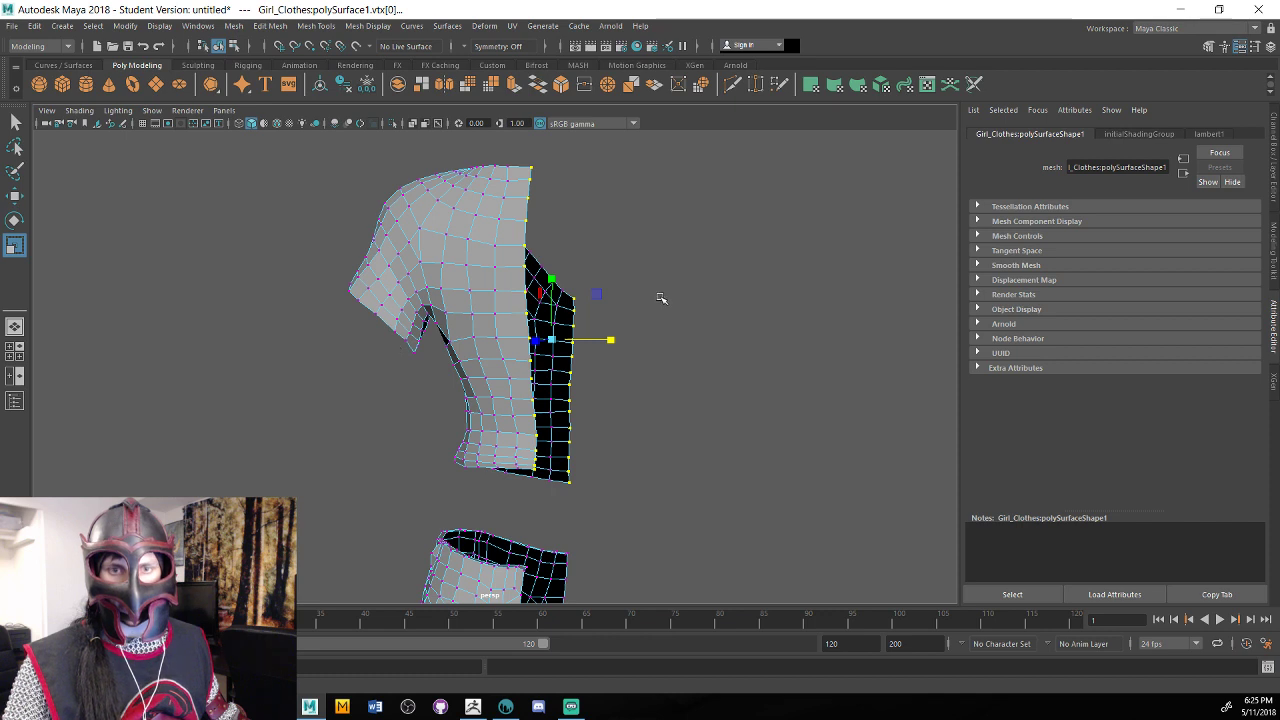
Check the clothing pieces against the centre line in the front view, selecting the headband's centre-edge vertices and inspecting down to the boot.
{"action": "left_click_drag", "start_coordinate": [660, 298], "coordinate": [646, 506], "text": "alt"}
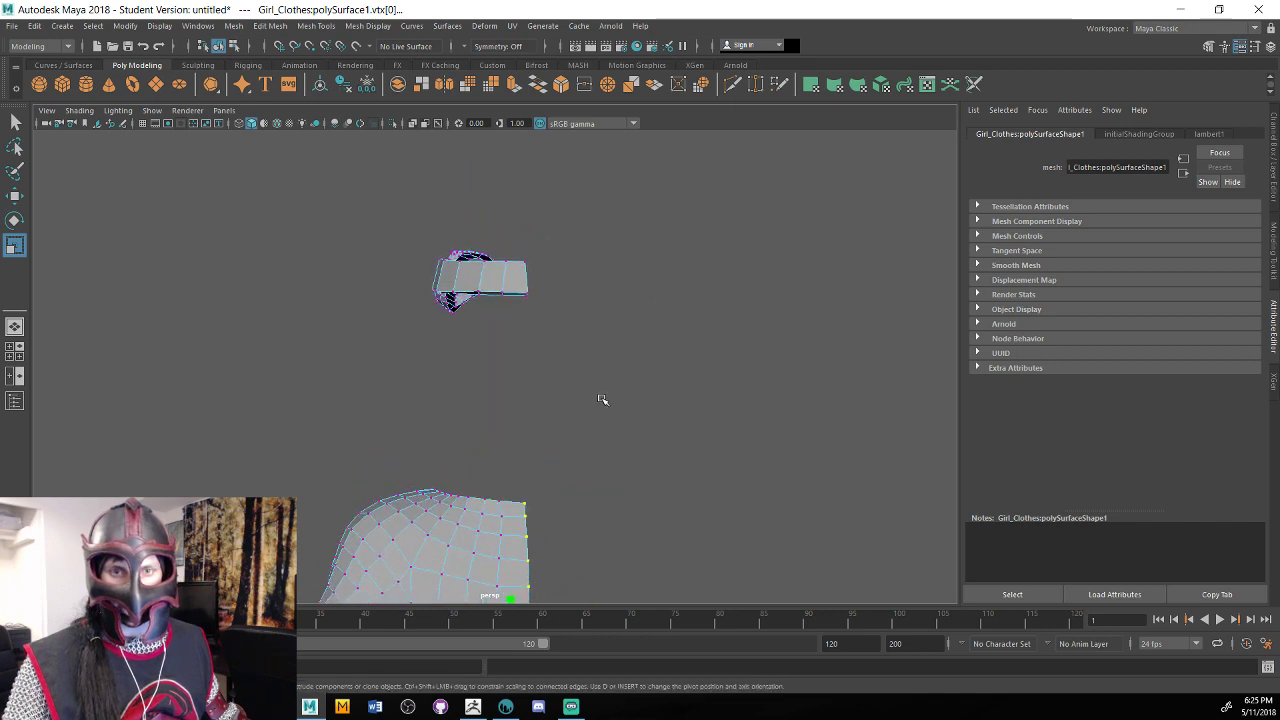
{"action": "left_click_drag", "start_coordinate": [600, 397], "coordinate": [563, 411], "text": "alt"}
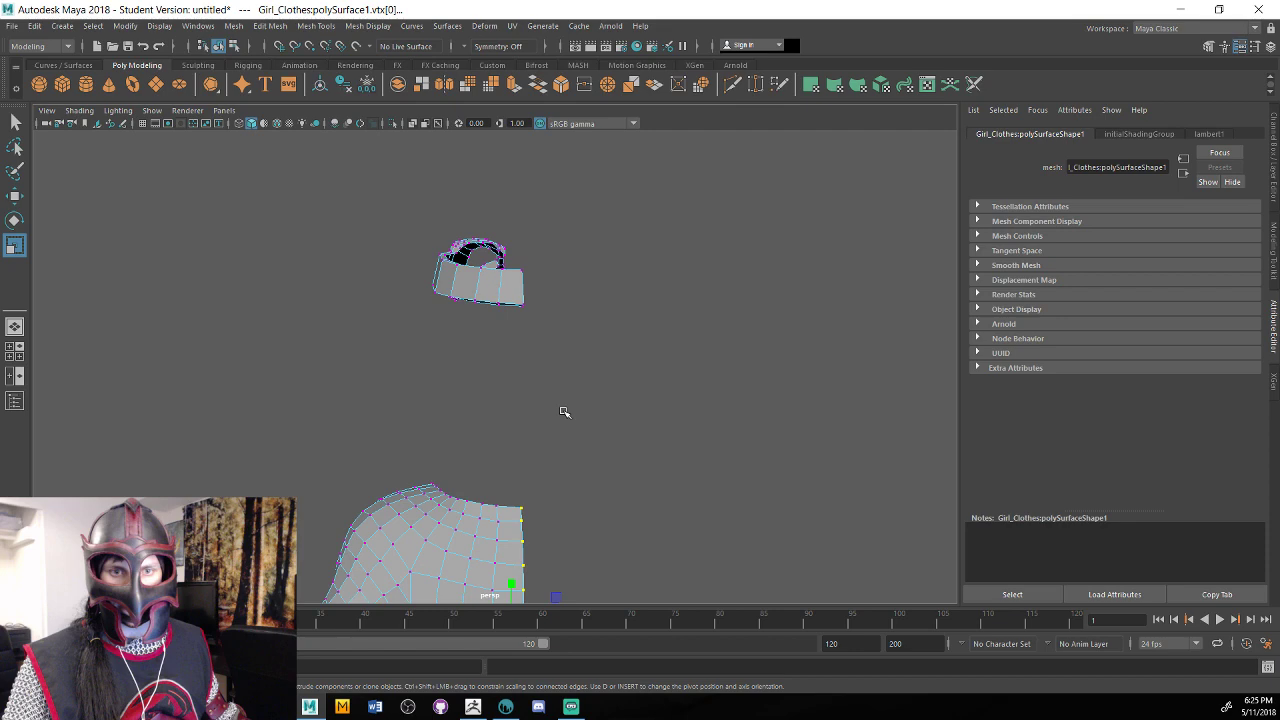
{"action": "key", "text": "space"}
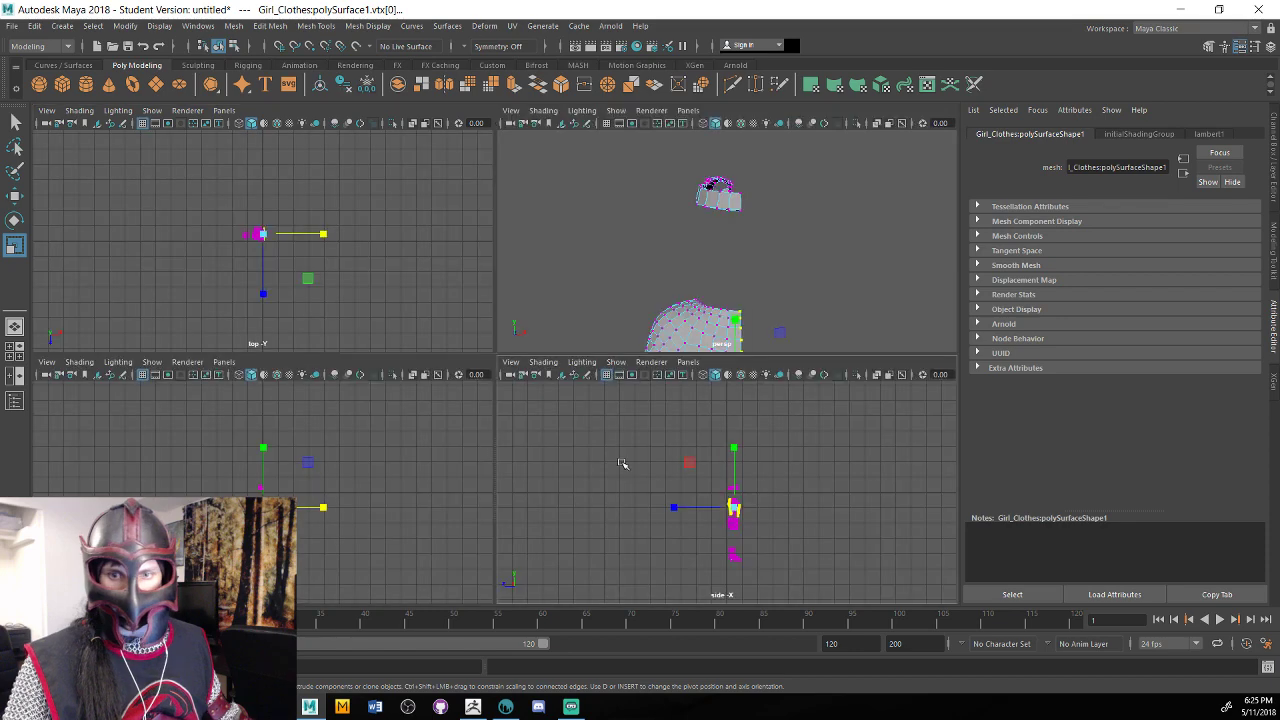
{"action": "key", "text": "space"}
{"action": "scroll", "coordinate": [555, 466], "scroll_direction": "up", "scroll_amount": 6}
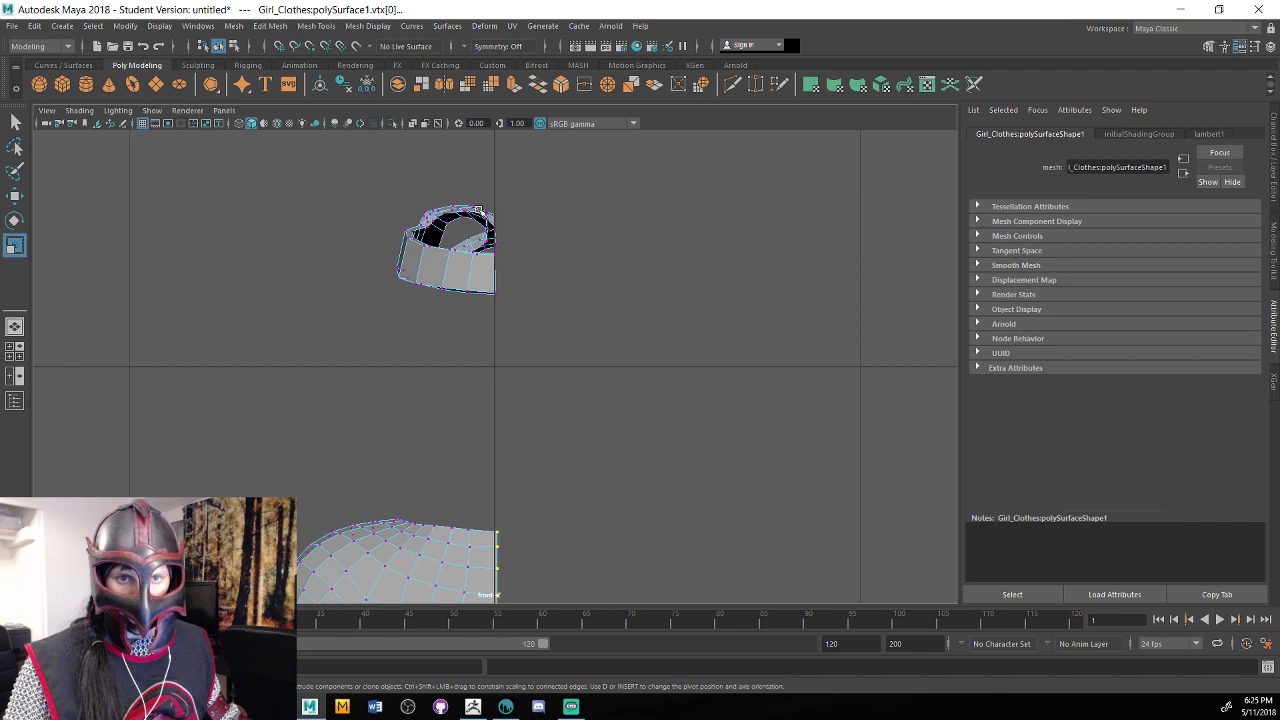
{"action": "left_click_drag", "start_coordinate": [479, 211], "coordinate": [536, 272]}
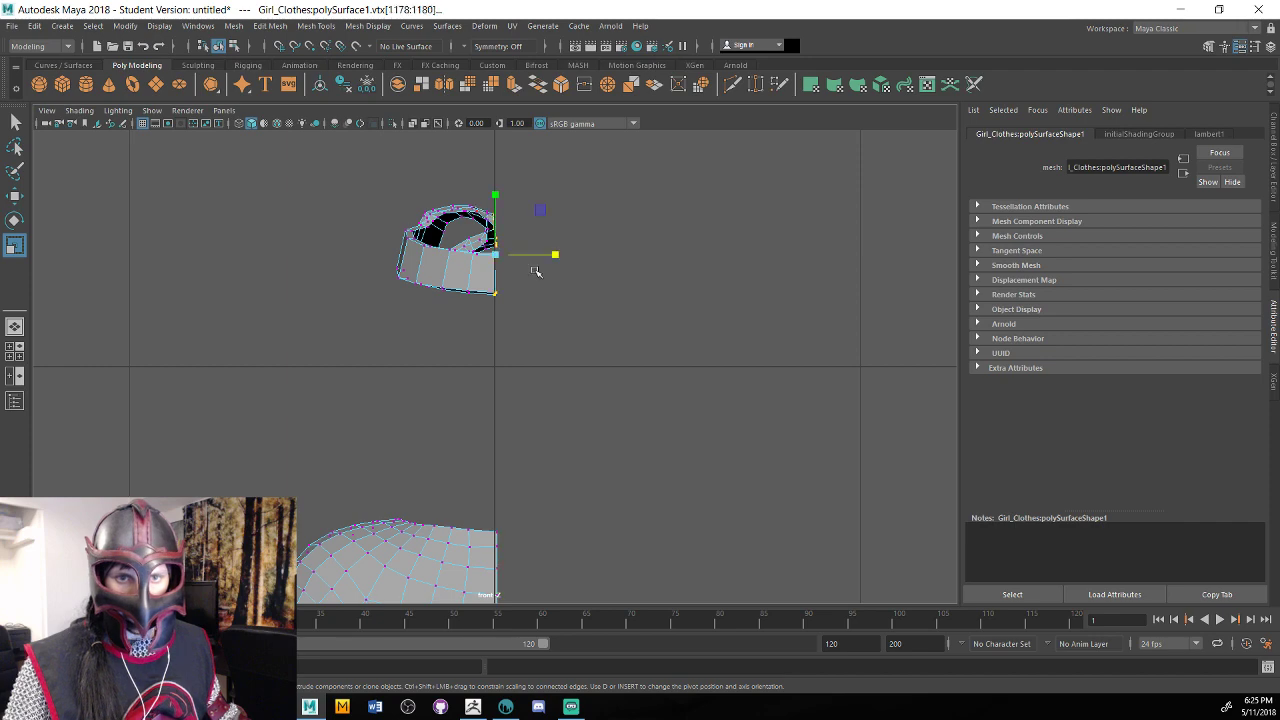
{"action": "middle_click_drag", "start_coordinate": [566, 548], "coordinate": [577, 343], "text": "alt"}
{"action": "middle_click_drag", "start_coordinate": [560, 525], "coordinate": [566, 163], "text": "alt"}
{"action": "mouse_move", "coordinate": [535, 403]}
{"action": "middle_mouse_down", "text": "alt"}
{"action": "mouse_move", "coordinate": [537, 198]}
{"action": "mouse_move", "coordinate": [619, 103]}
{"action": "middle_mouse_up", "text": "alt"}
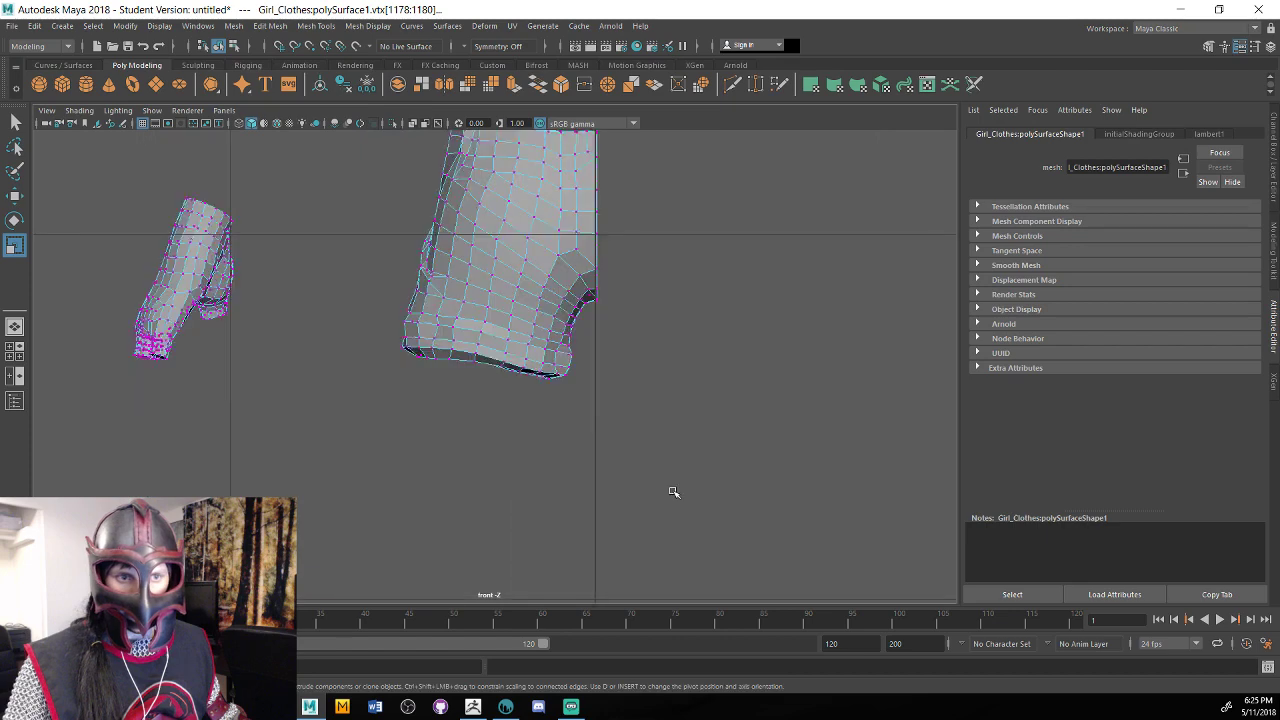
{"action": "right_click_drag", "start_coordinate": [673, 492], "coordinate": [535, 556], "text": "alt"}
{"action": "middle_click_drag", "start_coordinate": [535, 556], "coordinate": [560, 348], "text": "alt"}
{"action": "right_click_drag", "start_coordinate": [560, 348], "coordinate": [604, 390], "text": "alt"}
{"action": "middle_click_drag", "start_coordinate": [611, 297], "coordinate": [591, 397], "text": "alt"}
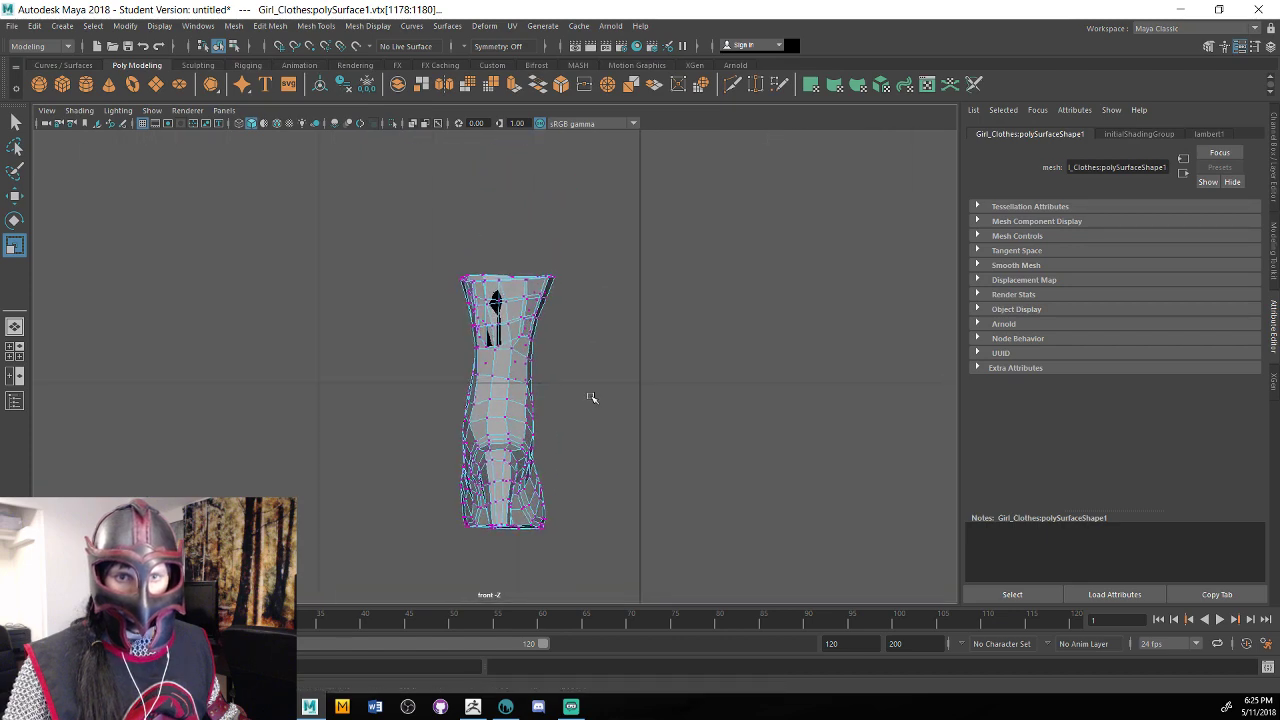
In the perspective view, move the vertices beside the hole in the boot's upper back so that they cover the hole.
{"action": "key", "text": "space"}
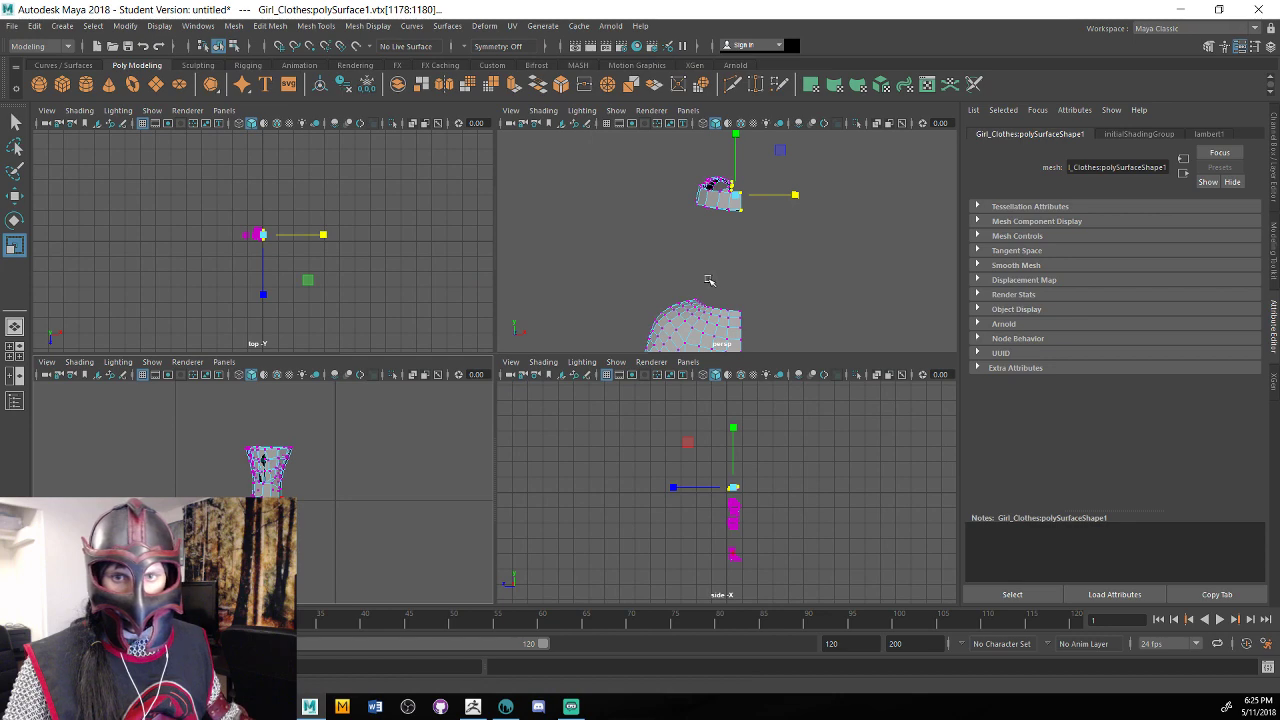
{"action": "key", "text": "space"}
{"action": "key", "text": "f"}
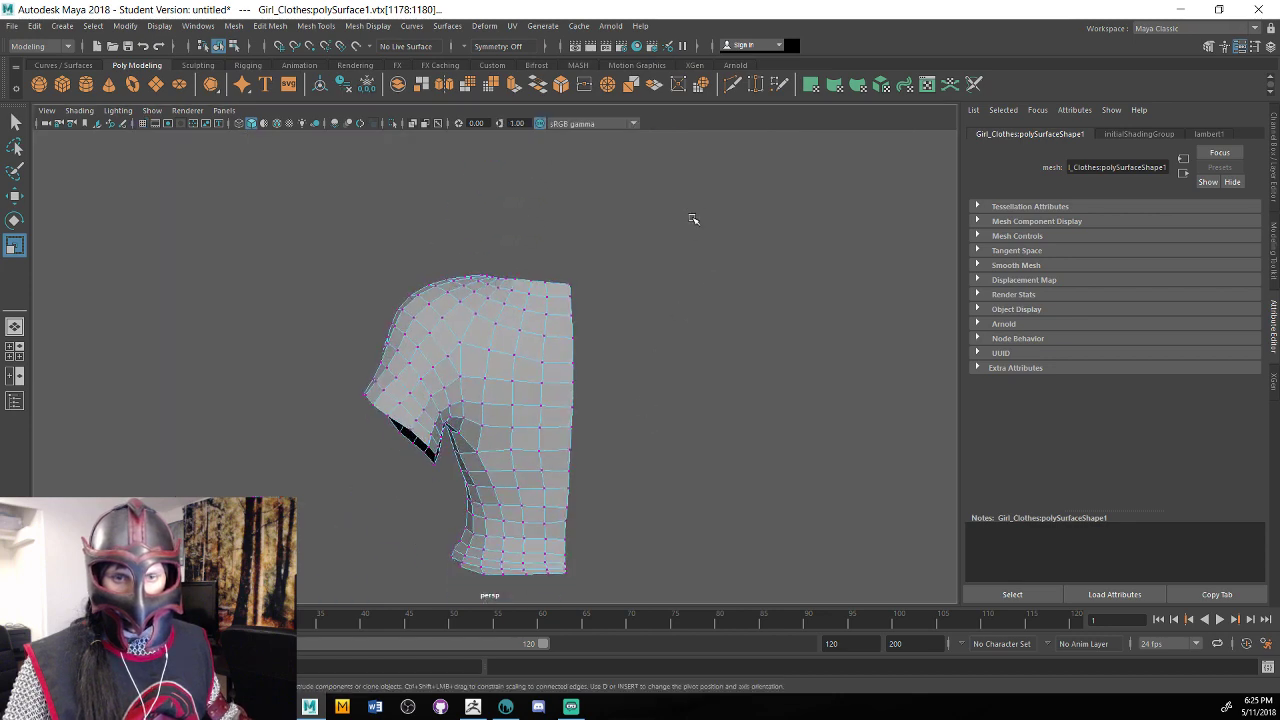
{"action": "key", "text": "f"}
{"action": "right_click_drag", "start_coordinate": [693, 219], "coordinate": [540, 294], "text": "alt"}
{"action": "left_click_drag", "start_coordinate": [540, 294], "coordinate": [526, 346], "text": "alt"}
{"action": "right_click_drag", "start_coordinate": [526, 346], "coordinate": [563, 354], "text": "alt"}
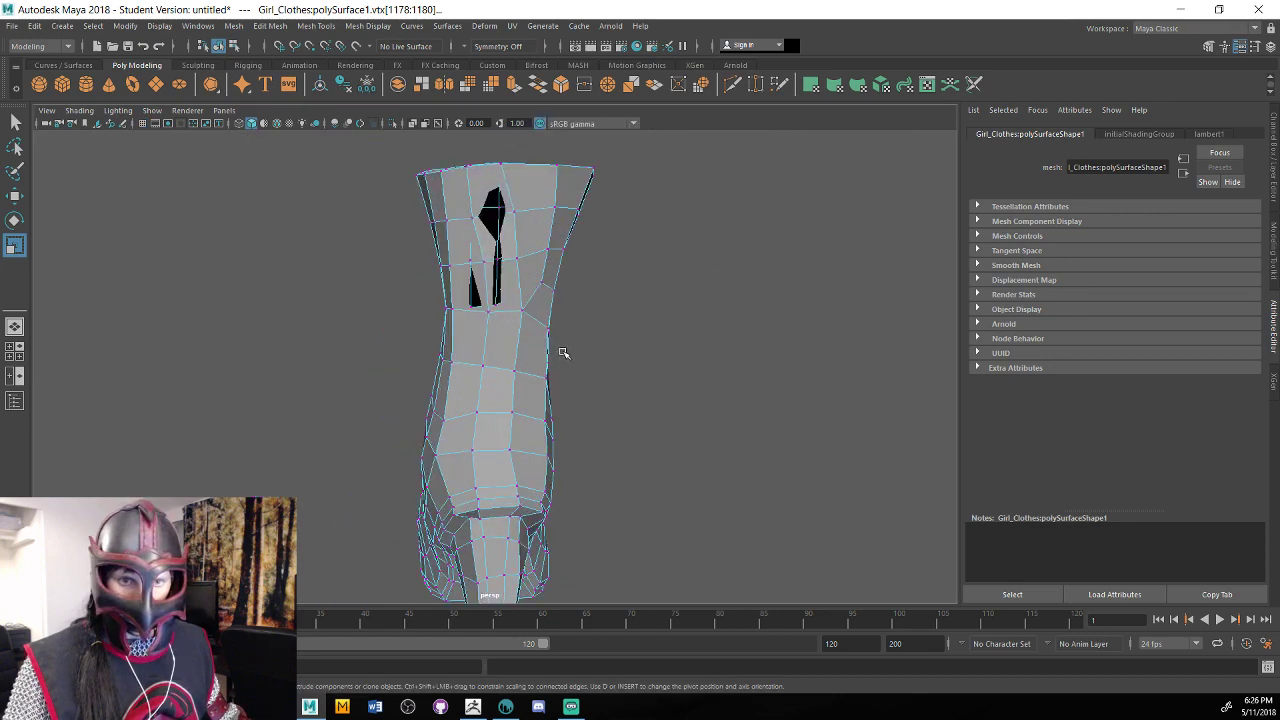
{"action": "left_click_drag", "start_coordinate": [563, 354], "coordinate": [588, 366], "text": "alt"}
{"action": "left_click", "coordinate": [495, 359]}
{"action": "left_click", "coordinate": [473, 359], "text": "shift"}
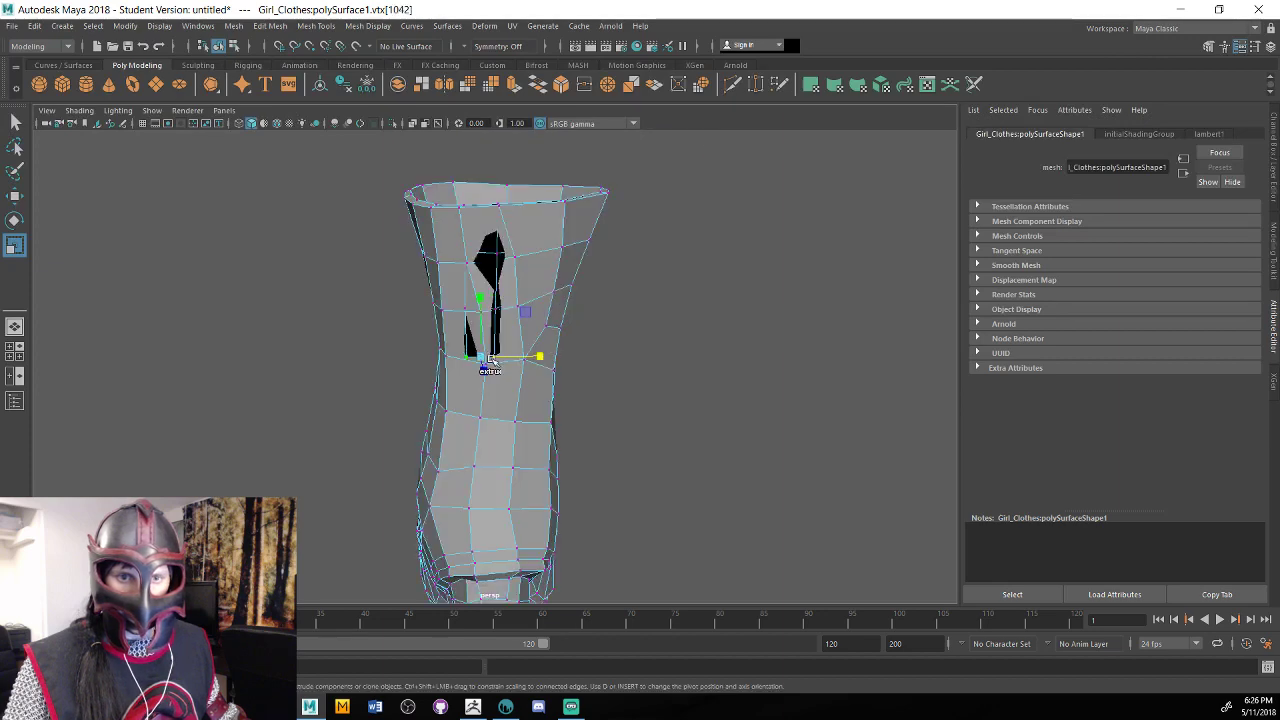
{"action": "left_click_drag", "start_coordinate": [480, 364], "coordinate": [534, 360], "text": "alt"}
{"action": "key", "text": "w"}
{"action": "left_click", "coordinate": [495, 310]}
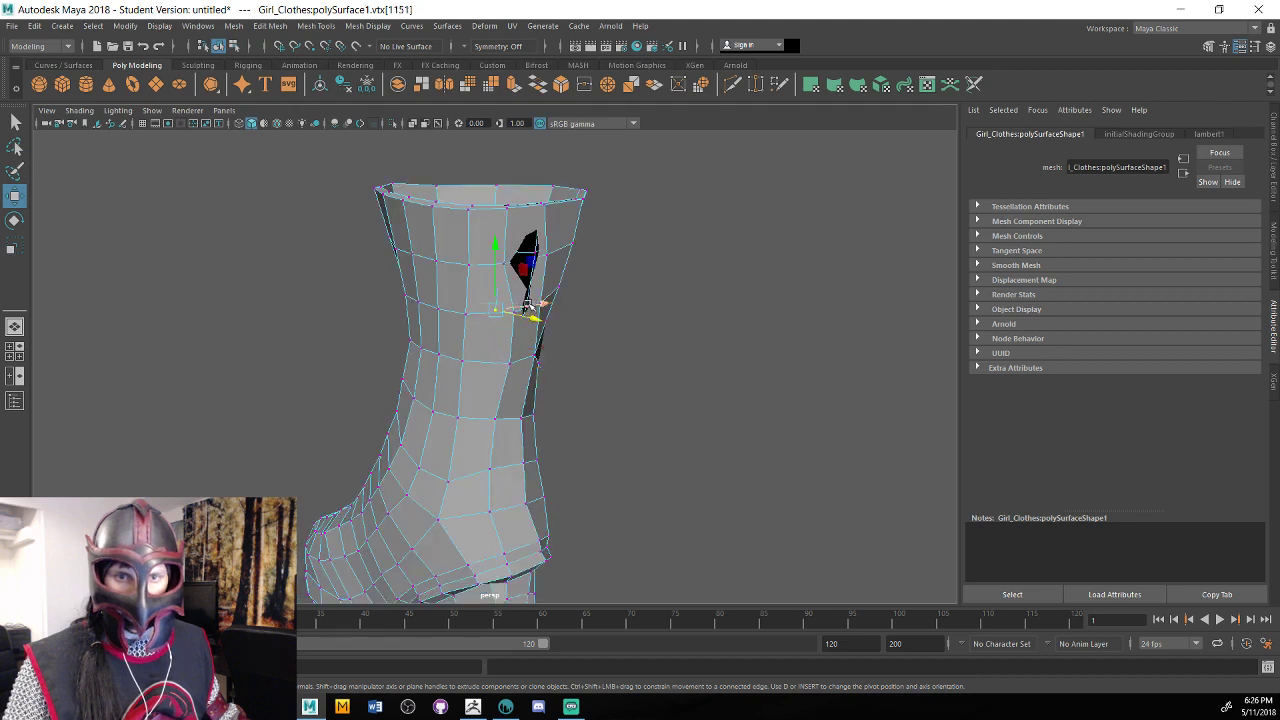
{"action": "left_click", "coordinate": [527, 281], "text": "shift"}
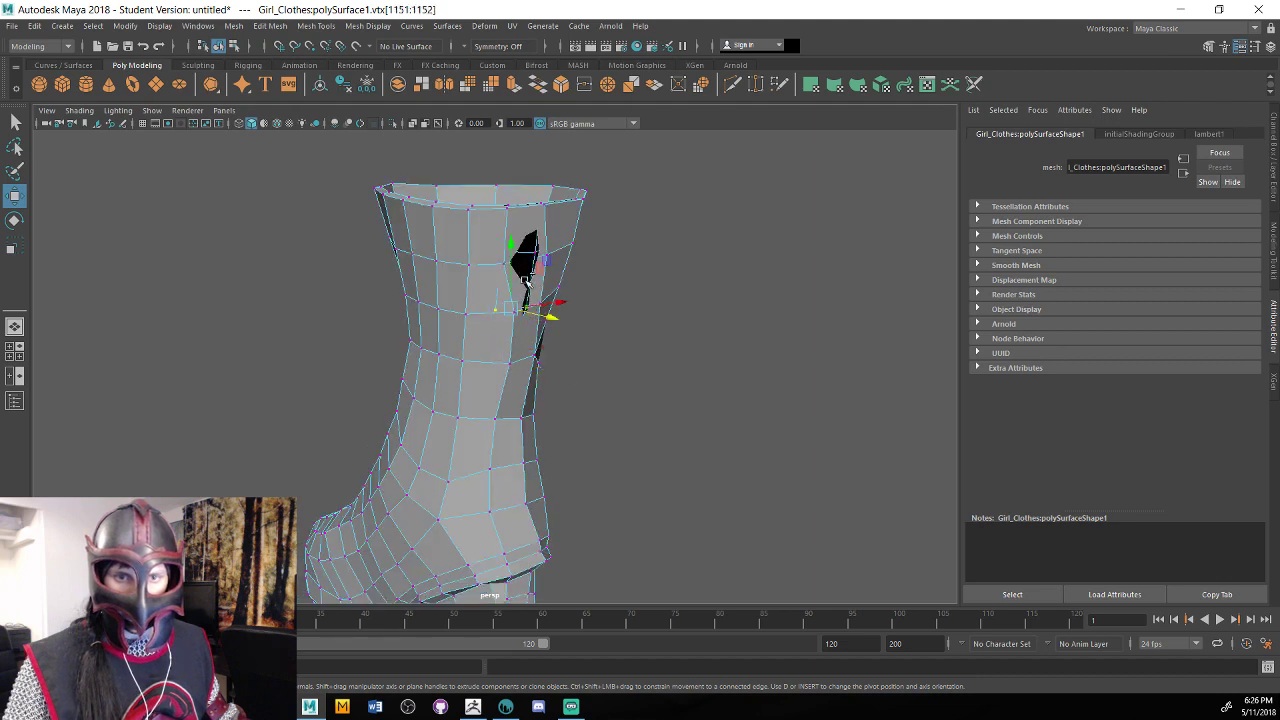
{"action": "left_click", "coordinate": [526, 281], "text": "shift"}
{"action": "left_click_drag", "start_coordinate": [559, 290], "coordinate": [551, 288]}
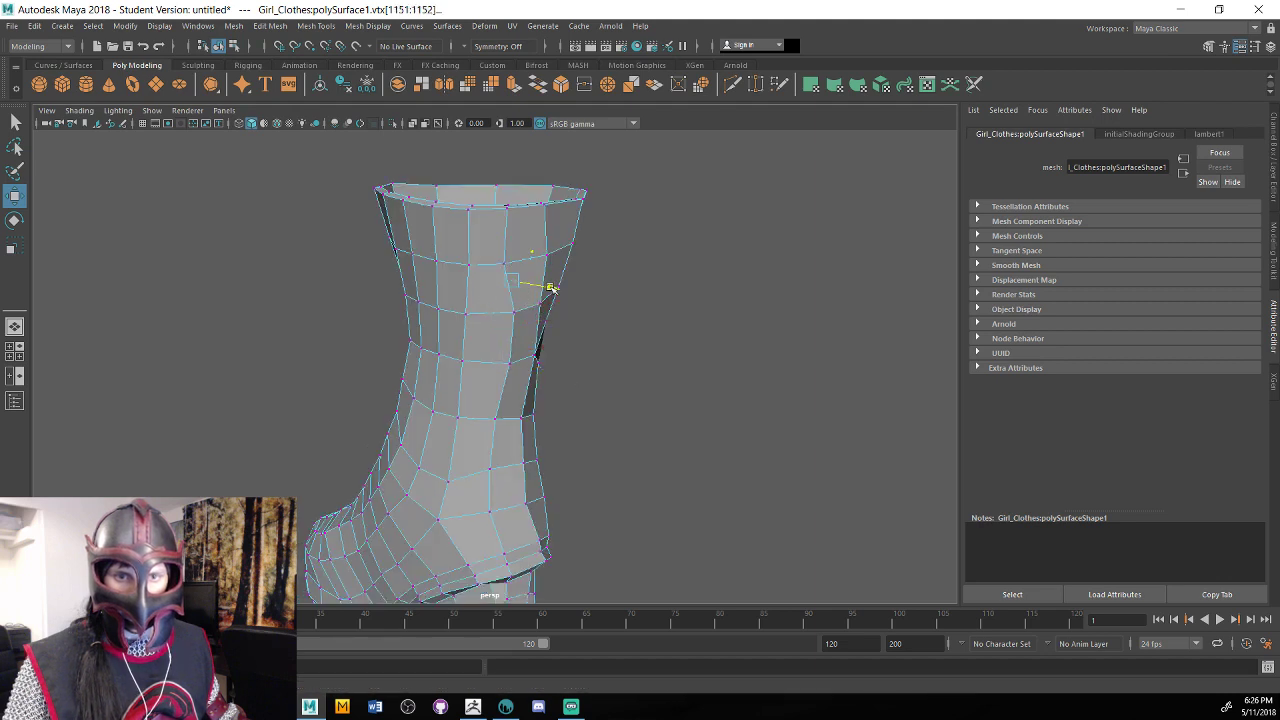
Move the two vertices below the rim of the boot shaft to even out the surface.
{"action": "left_click", "coordinate": [625, 322]}
{"action": "left_click_drag", "start_coordinate": [620, 330], "coordinate": [262, 385], "text": "alt"}
{"action": "left_click", "coordinate": [495, 328]}
{"action": "left_click", "coordinate": [509, 280], "text": "shift"}
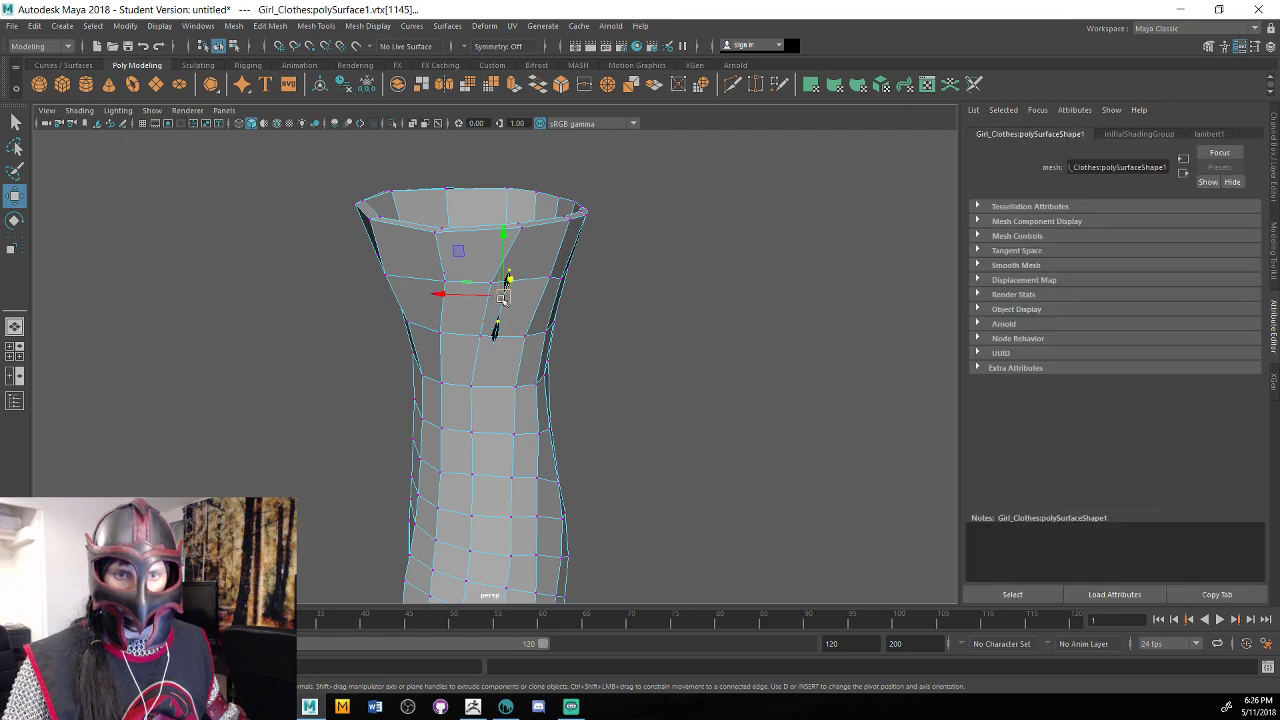
{"action": "left_click_drag", "start_coordinate": [562, 306], "coordinate": [427, 290], "text": "alt"}
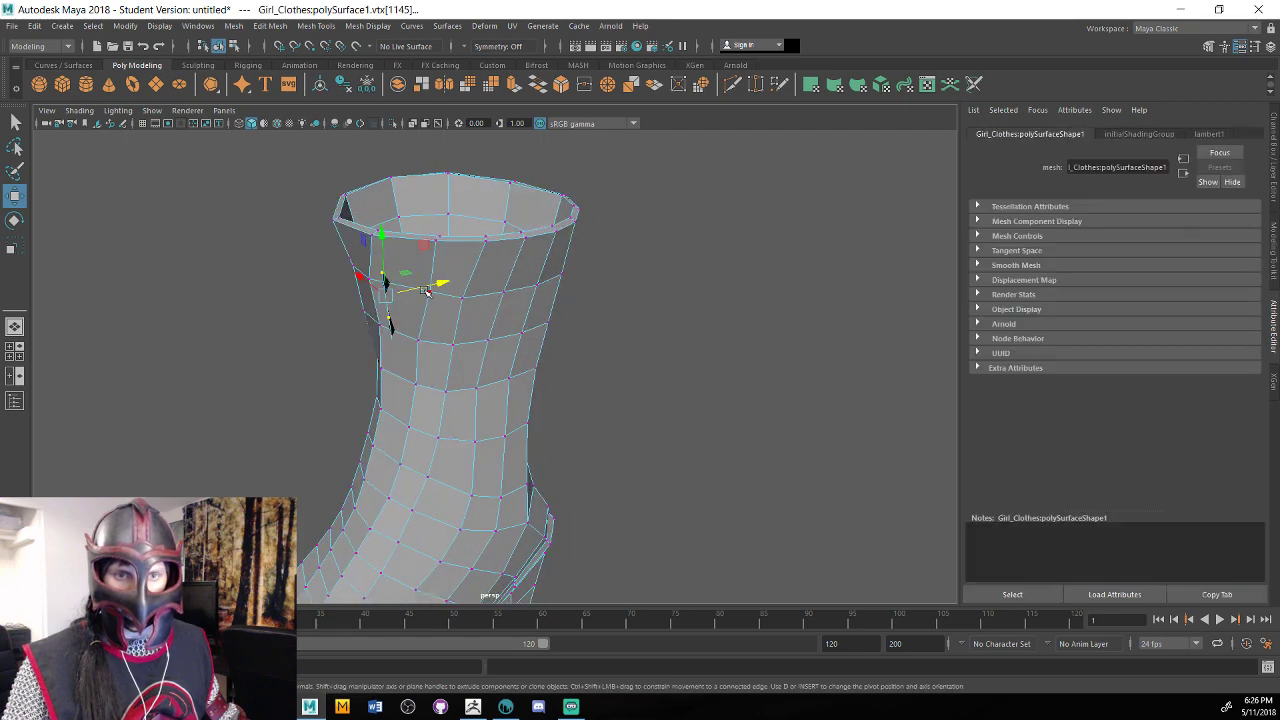
{"action": "left_click", "coordinate": [634, 363]}
{"action": "left_click_drag", "start_coordinate": [634, 363], "coordinate": [720, 480], "text": "alt"}
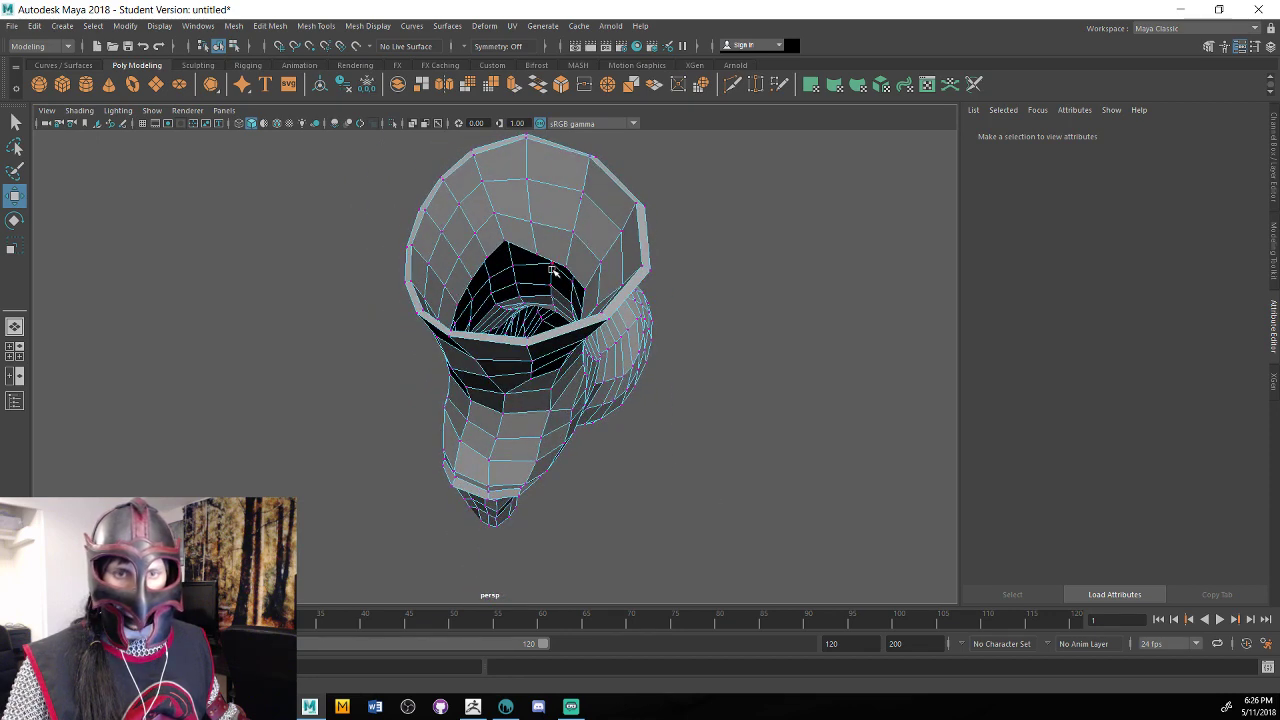
Adjust the vertices along the lower edge of the boot shaft's inner lining to smooth that edge.
{"action": "left_click", "coordinate": [512, 243]}
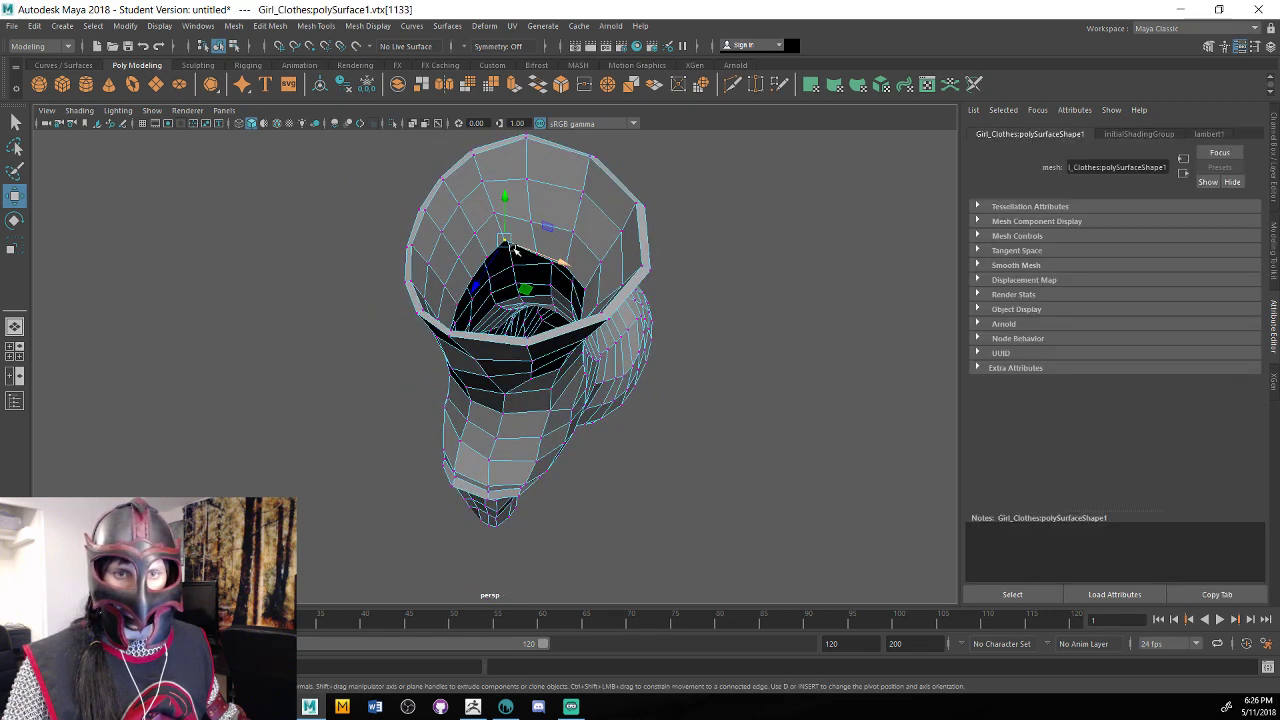
{"action": "left_click", "coordinate": [479, 238]}
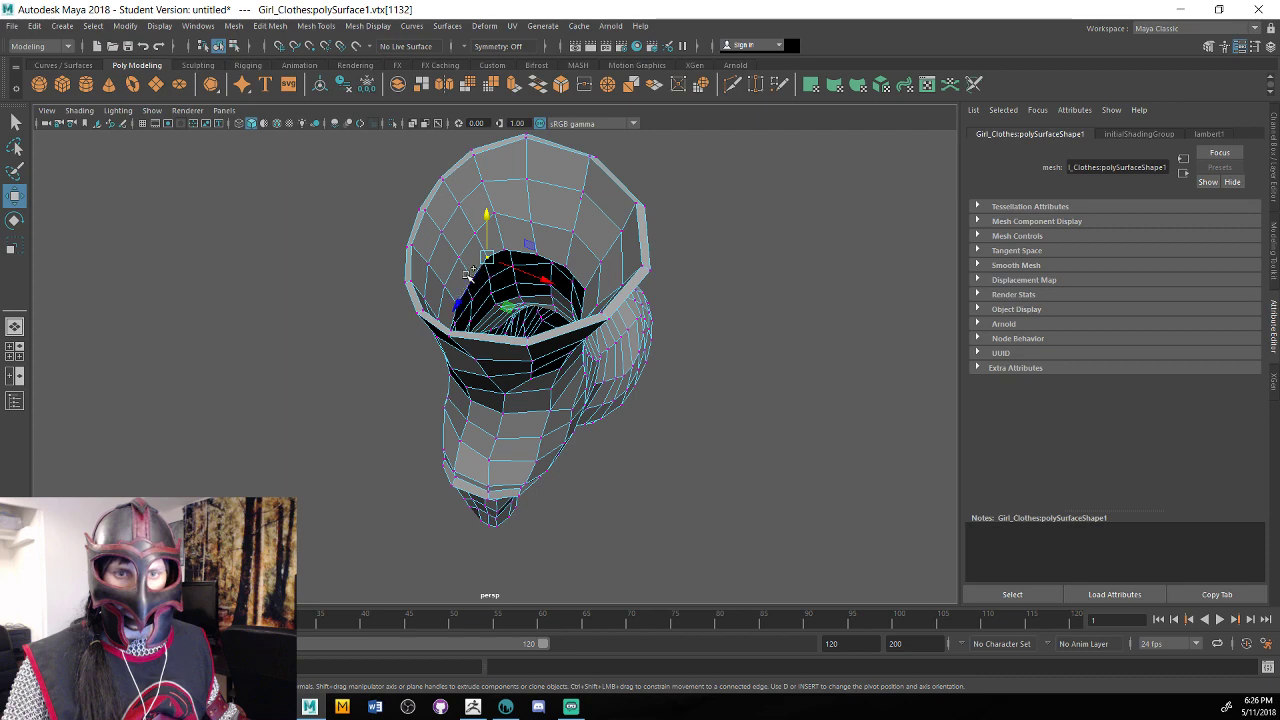
{"action": "left_click_drag", "start_coordinate": [480, 240], "coordinate": [480, 246]}
{"action": "left_click_drag", "start_coordinate": [660, 460], "coordinate": [619, 436], "text": "alt"}
{"action": "left_click", "coordinate": [516, 312]}
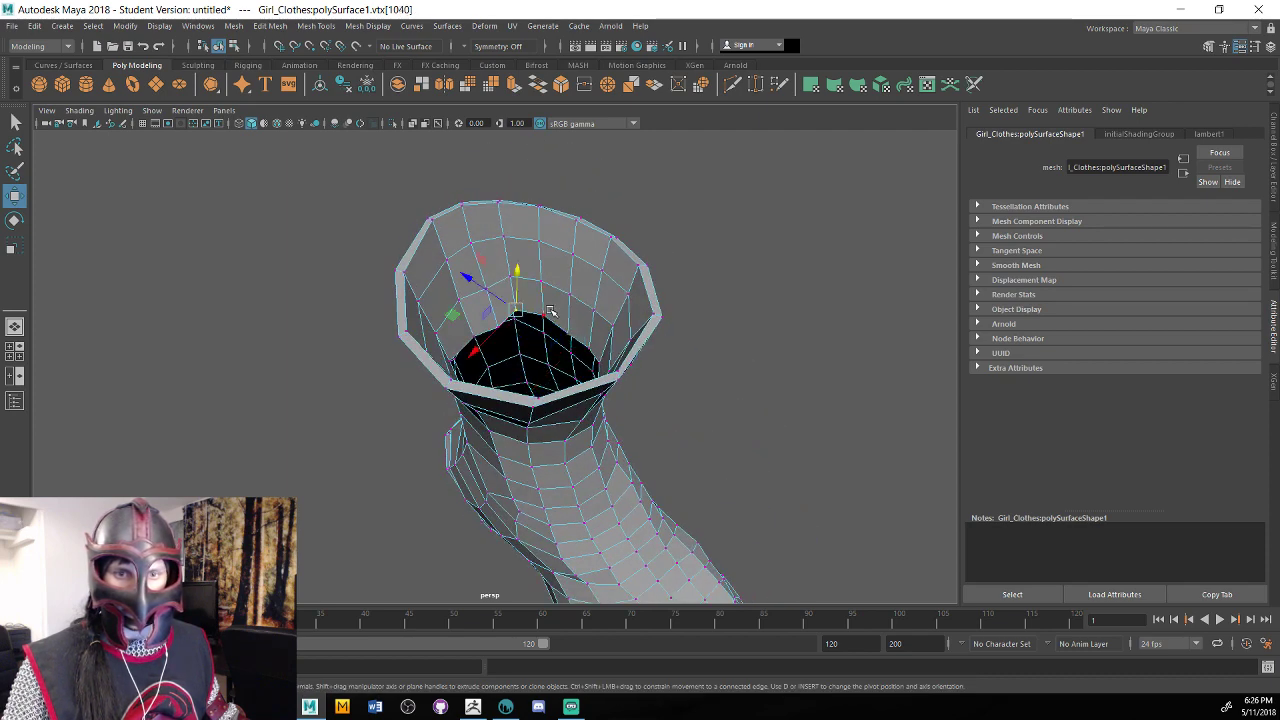
{"action": "left_click", "coordinate": [547, 313], "text": "shift"}
{"action": "left_click_drag", "start_coordinate": [532, 293], "coordinate": [797, 331]}
{"action": "left_click", "coordinate": [718, 325]}
Examine all the clothing pieces from several angles, ending close to the shirt's lower hem.
{"action": "right_click_drag", "start_coordinate": [797, 331], "coordinate": [397, 306], "text": "alt"}
{"action": "right_click_drag", "start_coordinate": [660, 350], "coordinate": [646, 337], "text": "alt"}
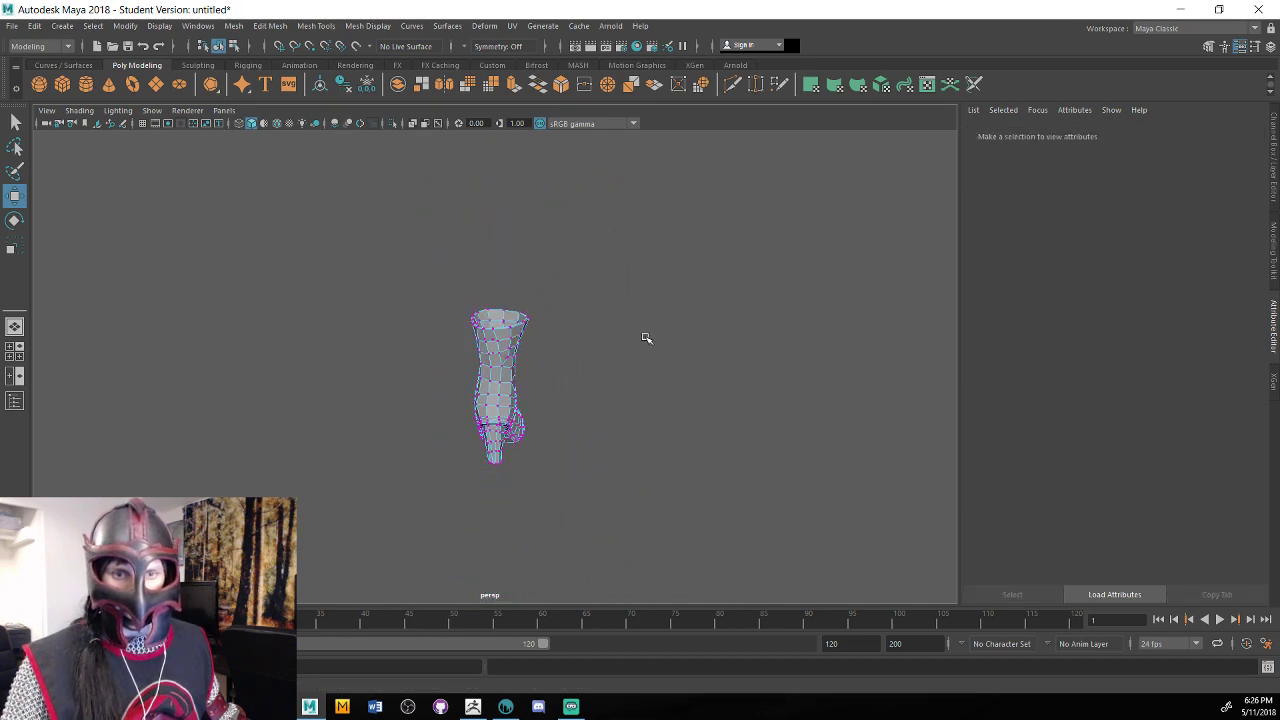
{"action": "middle_click_drag", "start_coordinate": [646, 337], "coordinate": [641, 463], "text": "alt"}
{"action": "right_click_drag", "start_coordinate": [641, 463], "coordinate": [578, 417], "text": "alt"}
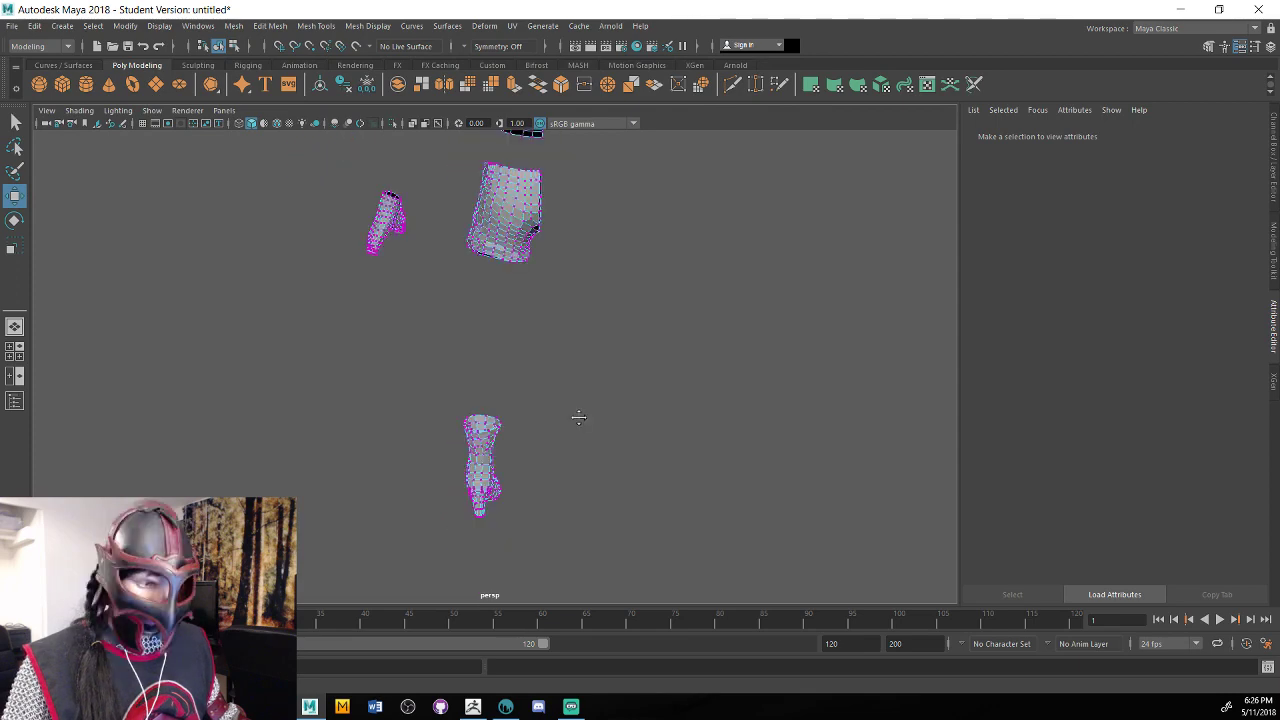
{"action": "left_click_drag", "start_coordinate": [578, 417], "coordinate": [520, 380], "text": "alt"}
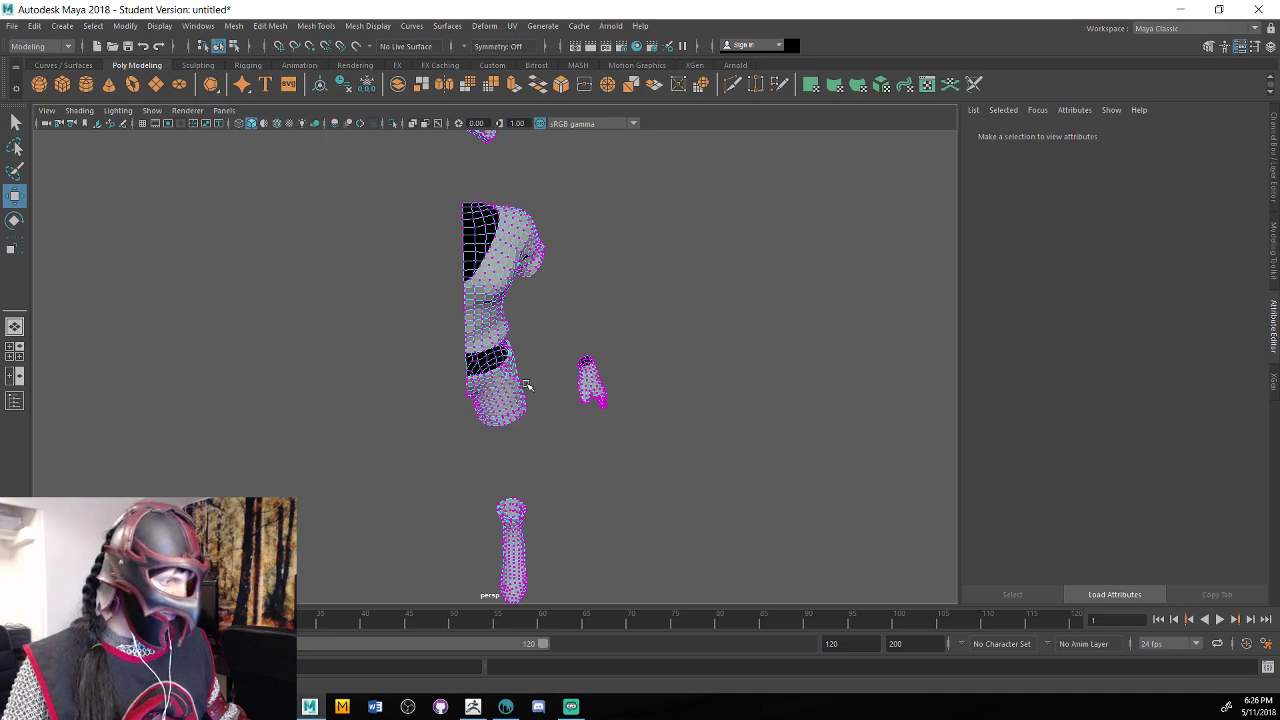
{"action": "left_click_drag", "start_coordinate": [527, 386], "coordinate": [657, 423], "text": "alt"}
{"action": "right_click_drag", "start_coordinate": [671, 423], "coordinate": [689, 420], "text": "alt"}
{"action": "left_click_drag", "start_coordinate": [689, 420], "coordinate": [723, 349], "text": "alt"}
{"action": "middle_click_drag", "start_coordinate": [737, 349], "coordinate": [738, 232], "text": "alt"}
{"action": "right_click_drag", "start_coordinate": [738, 232], "coordinate": [800, 406], "text": "alt"}
{"action": "left_click_drag", "start_coordinate": [800, 406], "coordinate": [728, 396], "text": "alt"}
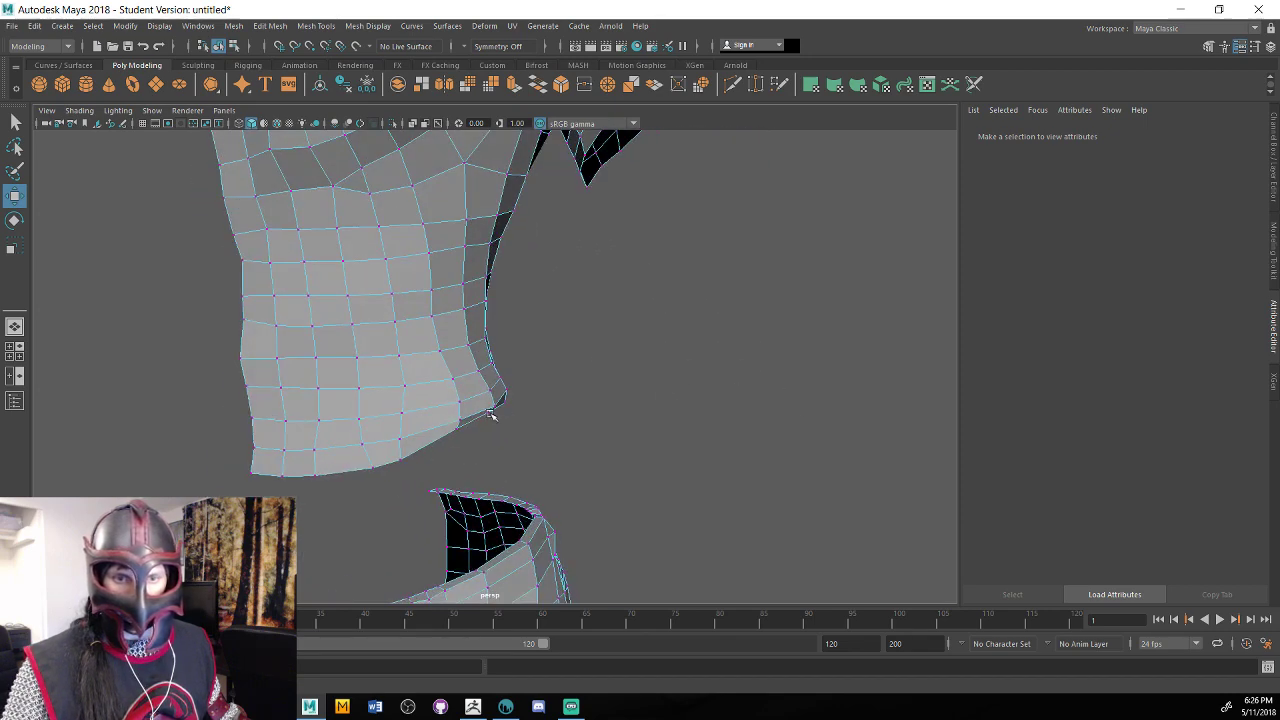
Move individual vertices along the shirt's bottom hem to even out the edge.
{"action": "left_click", "coordinate": [491, 415]}
{"action": "left_click_drag", "start_coordinate": [491, 415], "coordinate": [406, 447], "text": "alt"}
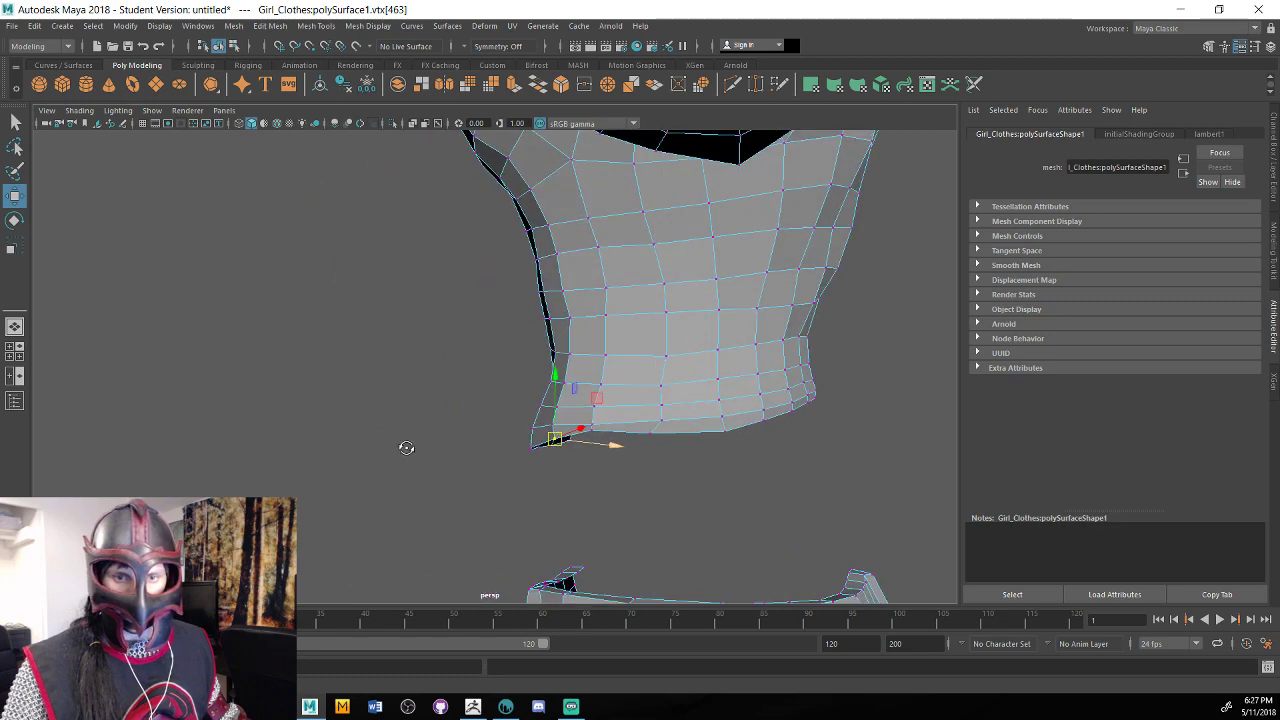
{"action": "left_click", "coordinate": [600, 427]}
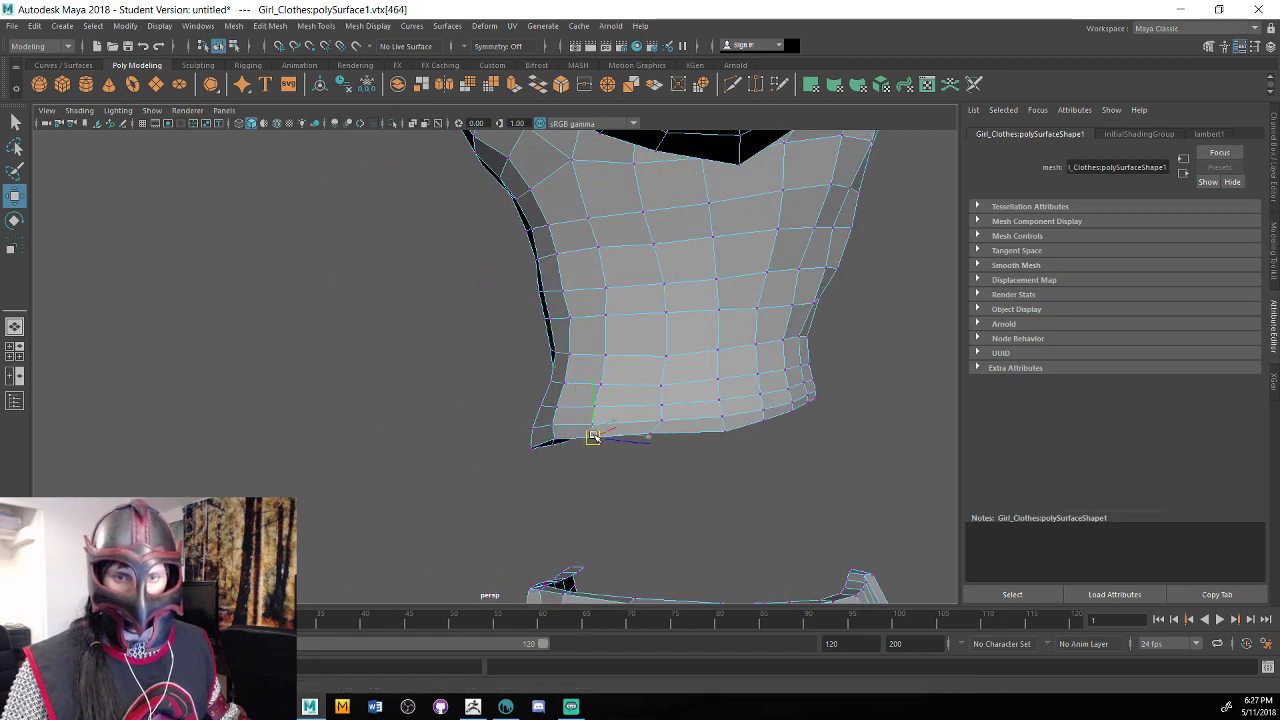
{"action": "left_click_drag", "start_coordinate": [596, 434], "coordinate": [718, 465], "text": "alt"}
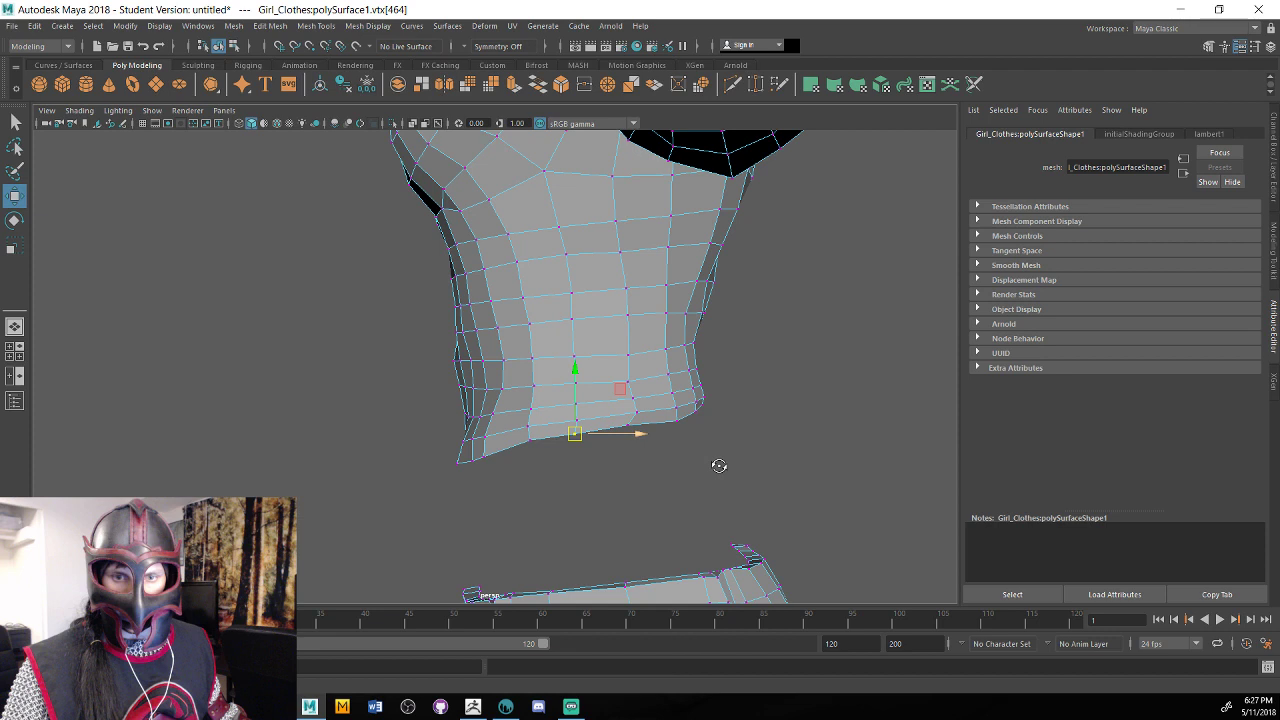
{"action": "left_click", "coordinate": [630, 426]}
{"action": "left_click_drag", "start_coordinate": [634, 428], "coordinate": [636, 429]}
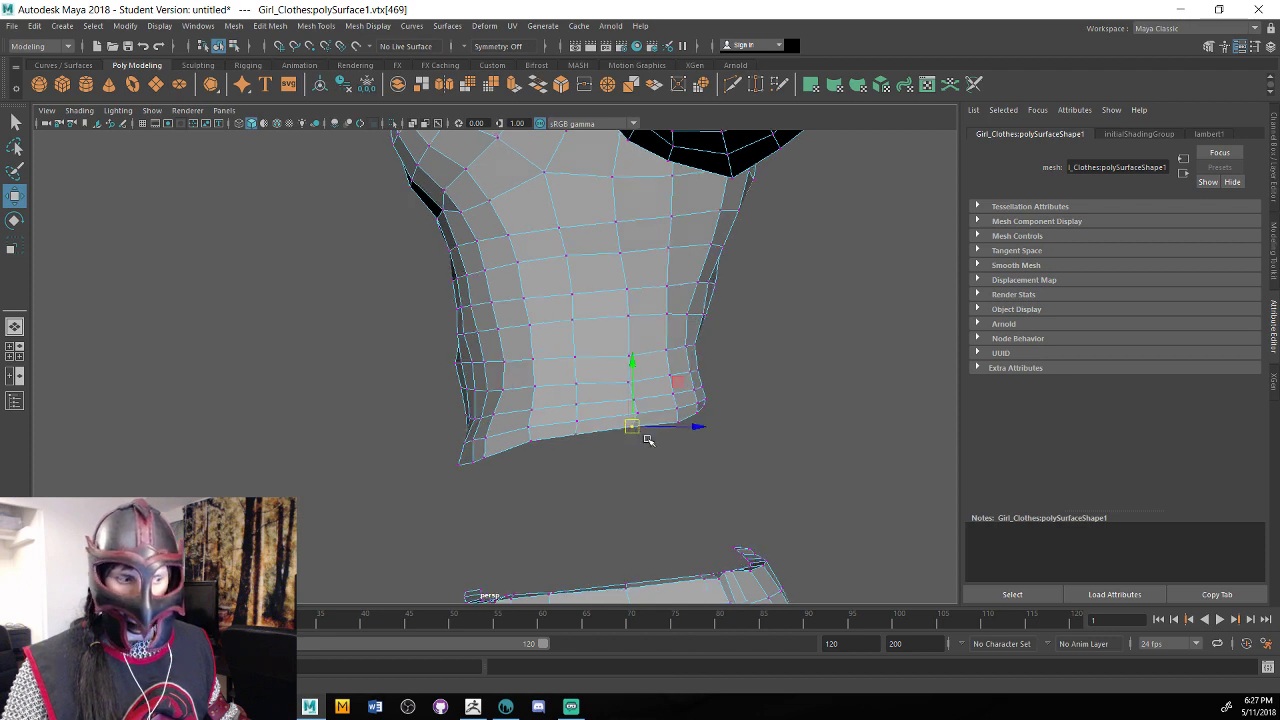
Inspect the shirt hem and the shorts' waistband up close, selecting the vertex at the waistband's side corner.
{"action": "middle_click_drag", "start_coordinate": [693, 477], "coordinate": [695, 437], "text": "alt"}
{"action": "left_click_drag", "start_coordinate": [695, 437], "coordinate": [634, 257], "text": "alt"}
{"action": "left_click", "coordinate": [578, 311]}
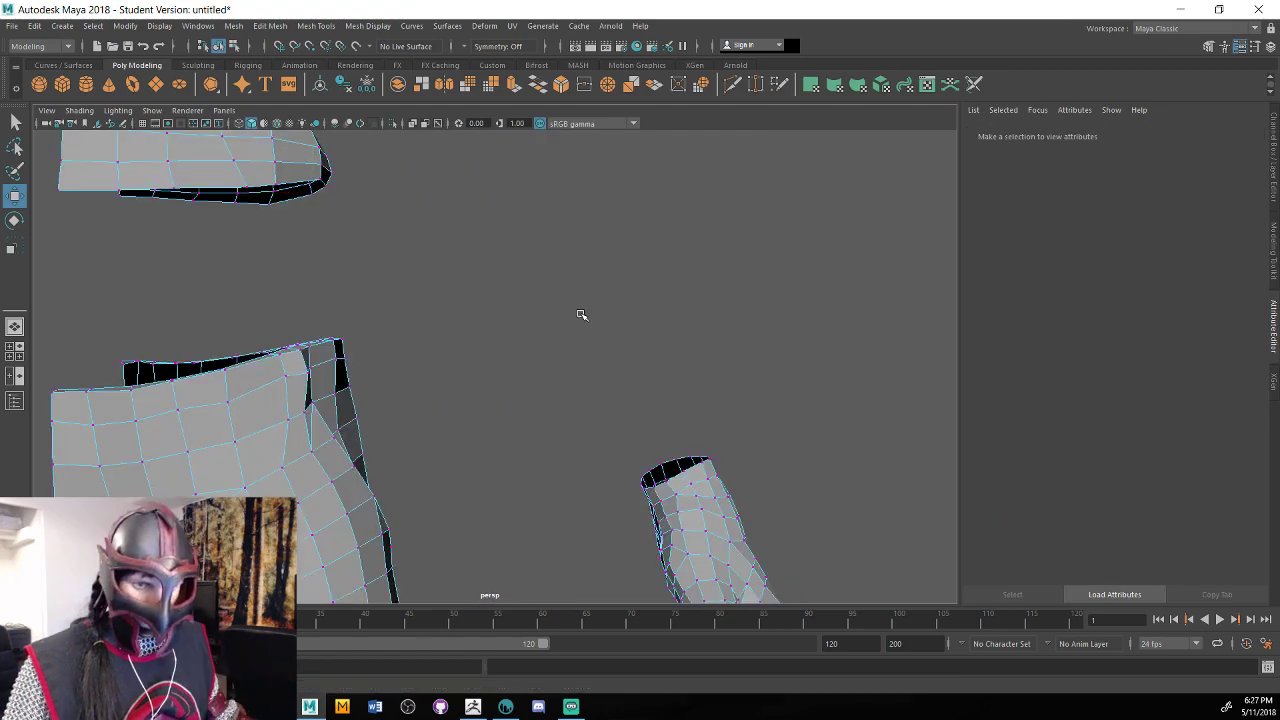
{"action": "left_click_drag", "start_coordinate": [621, 313], "coordinate": [802, 443], "text": "alt"}
{"action": "middle_click_drag", "start_coordinate": [802, 444], "coordinate": [827, 461], "text": "alt"}
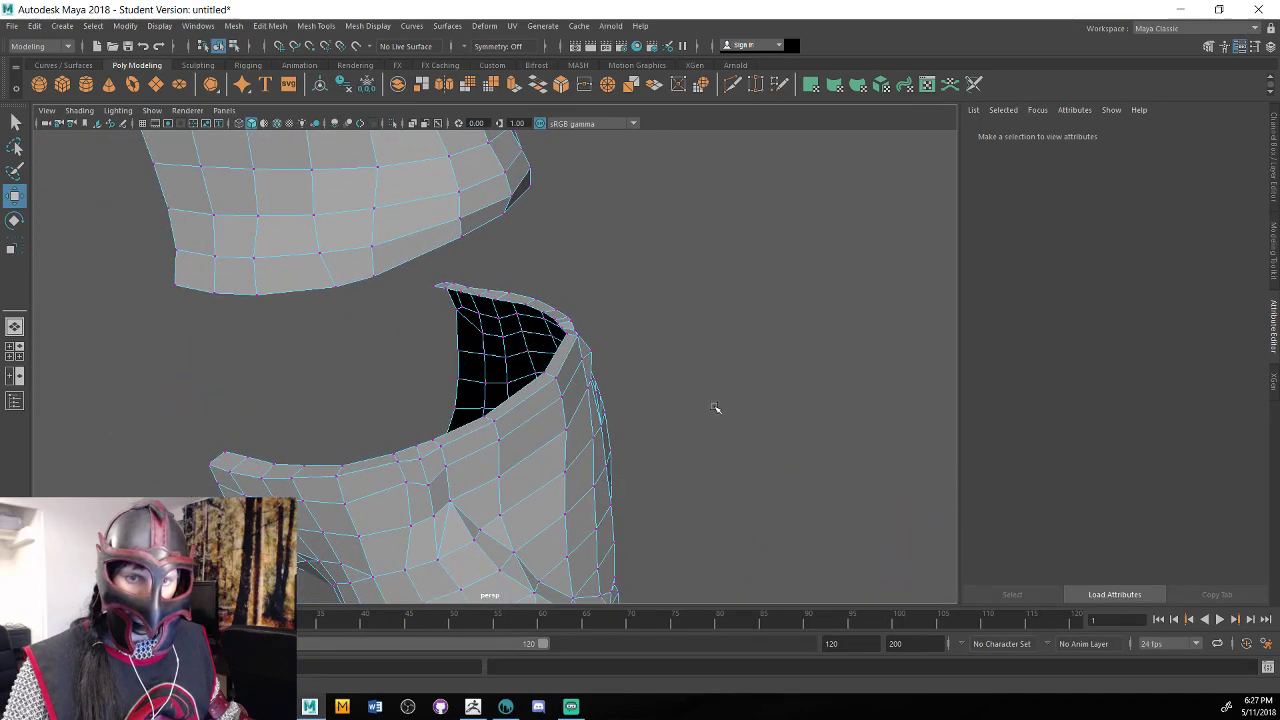
{"action": "left_click_drag", "start_coordinate": [715, 407], "coordinate": [622, 422], "text": "alt"}
{"action": "left_click", "coordinate": [505, 400]}
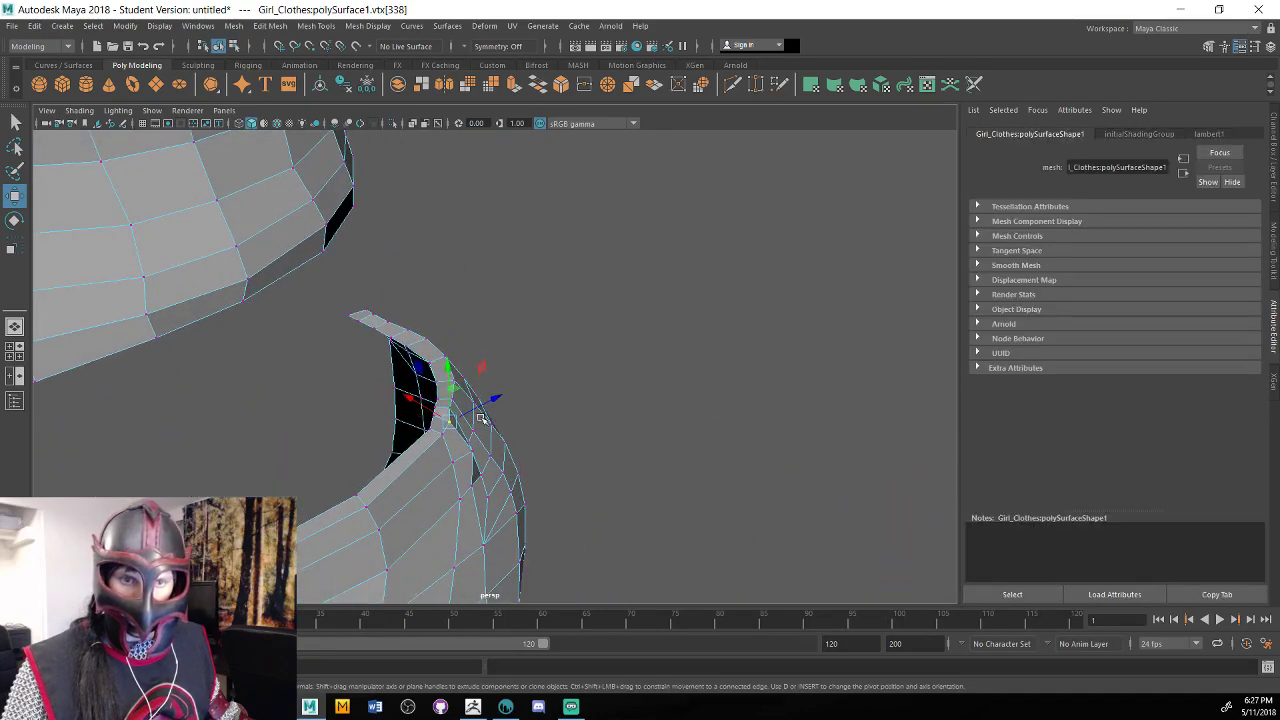
{"action": "left_click_drag", "start_coordinate": [514, 443], "coordinate": [774, 391], "text": "alt"}
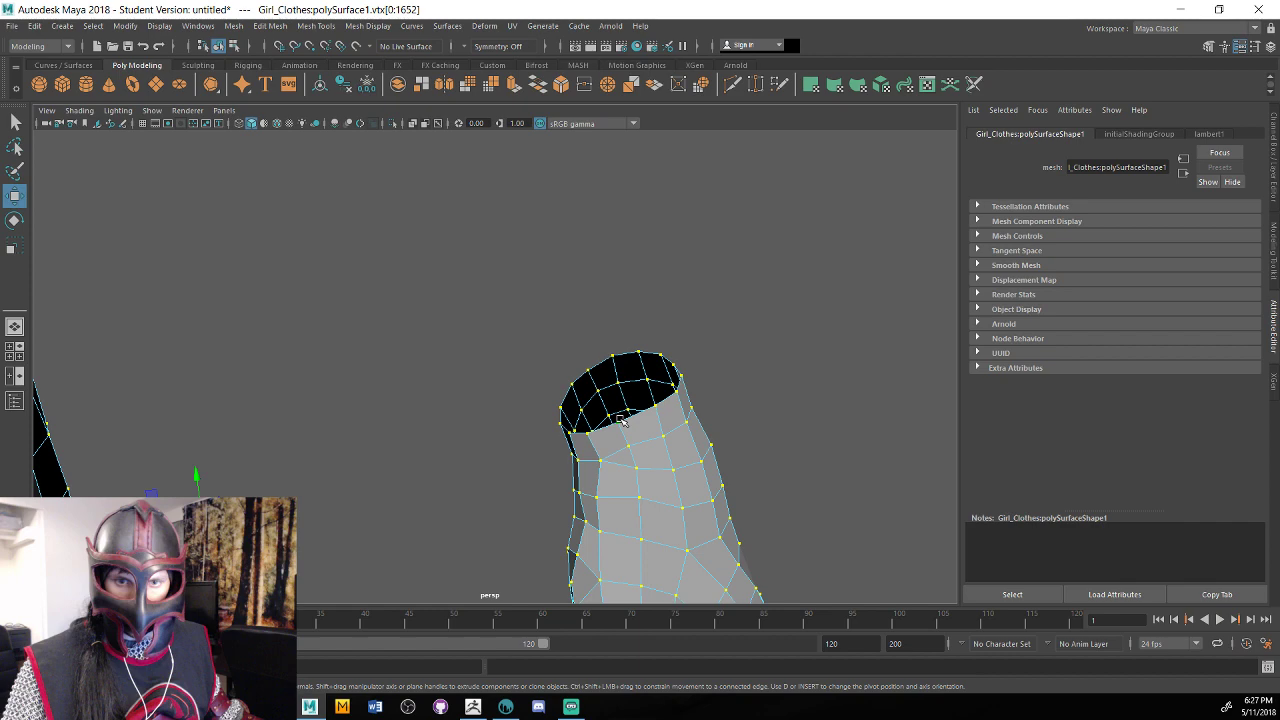
Extrude the border edge loop of the glove's wrist opening and scale it inward to form a rim.
{"action": "left_click", "coordinate": [627, 281]}
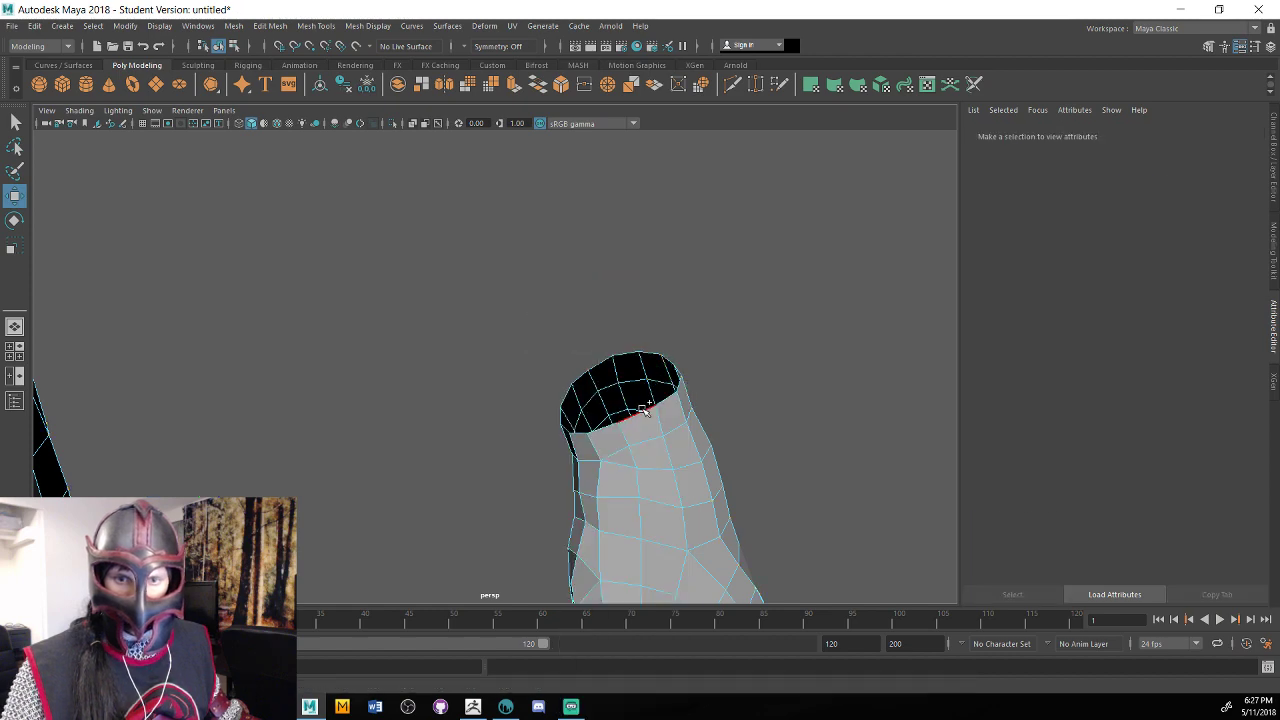
{"action": "left_click", "coordinate": [643, 408]}
{"action": "mouse_move", "coordinate": [793, 415]}
{"action": "left_mouse_down", "text": "alt"}
{"action": "mouse_move", "coordinate": [743, 423]}
{"action": "mouse_move", "coordinate": [790, 425]}
{"action": "left_mouse_up", "text": "alt"}
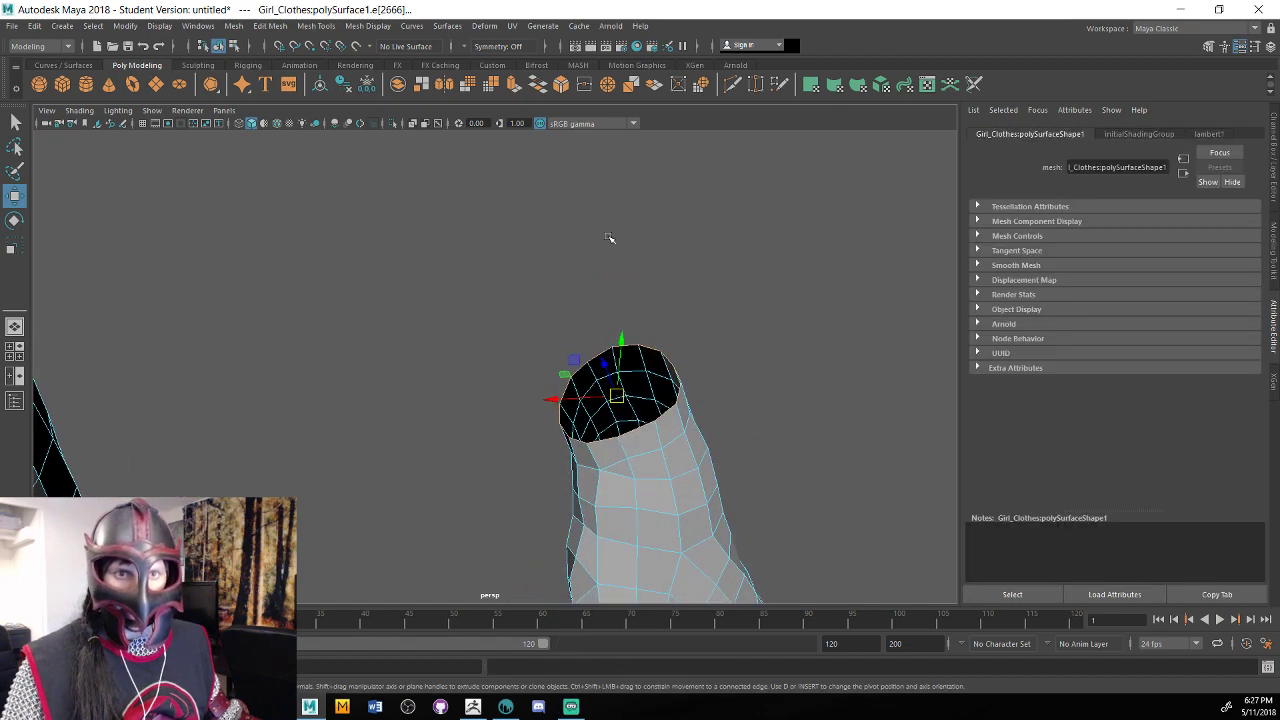
{"action": "left_click", "coordinate": [513, 86]}
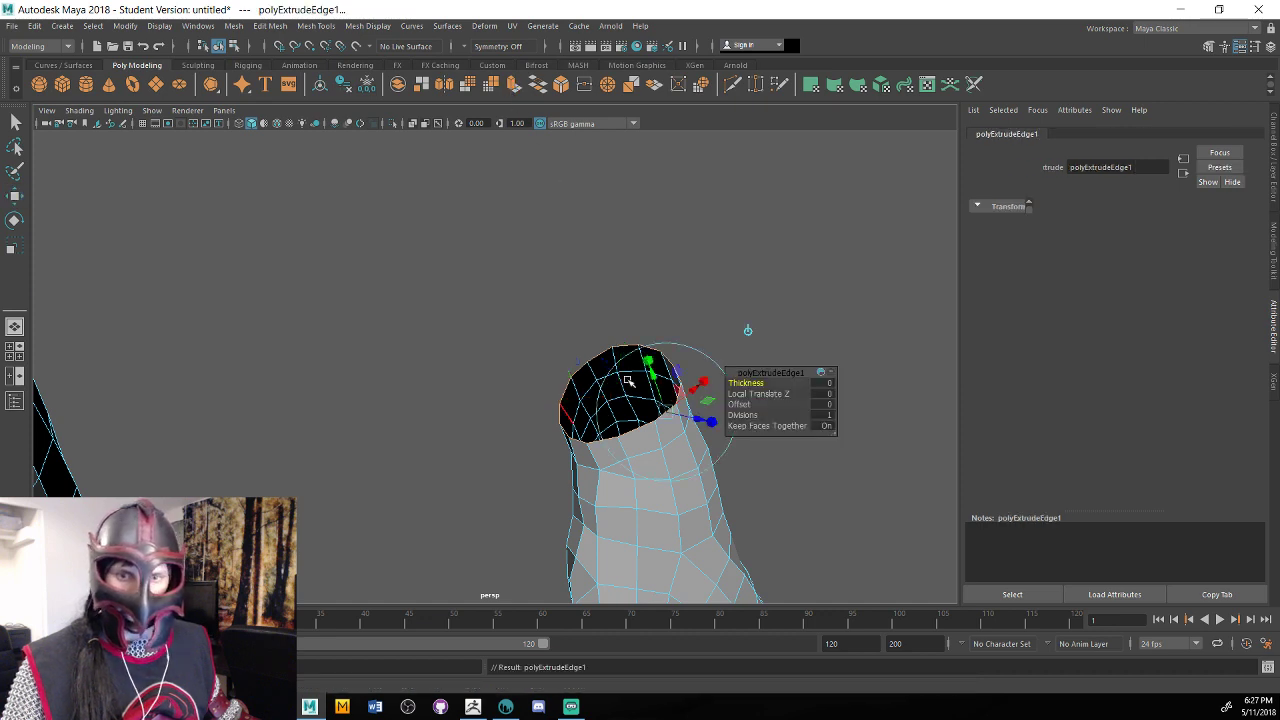
{"action": "key", "text": "r"}
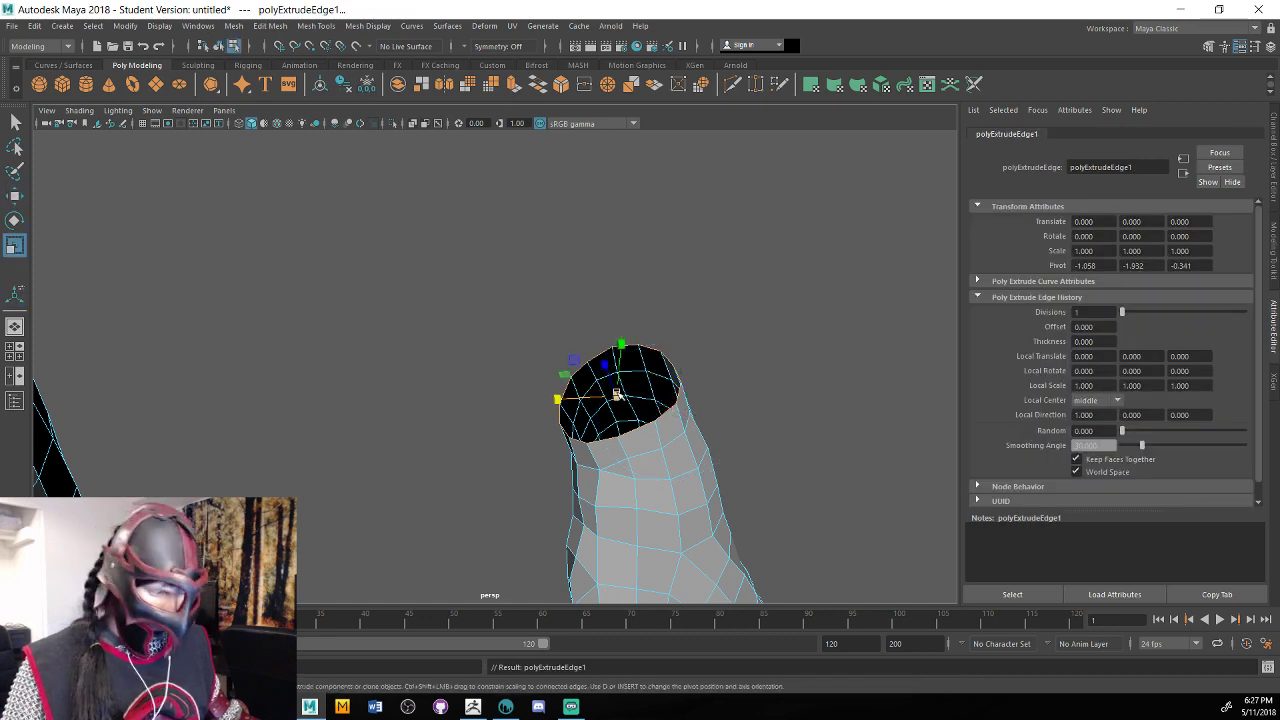
{"action": "left_click_drag", "start_coordinate": [617, 395], "coordinate": [600, 398]}
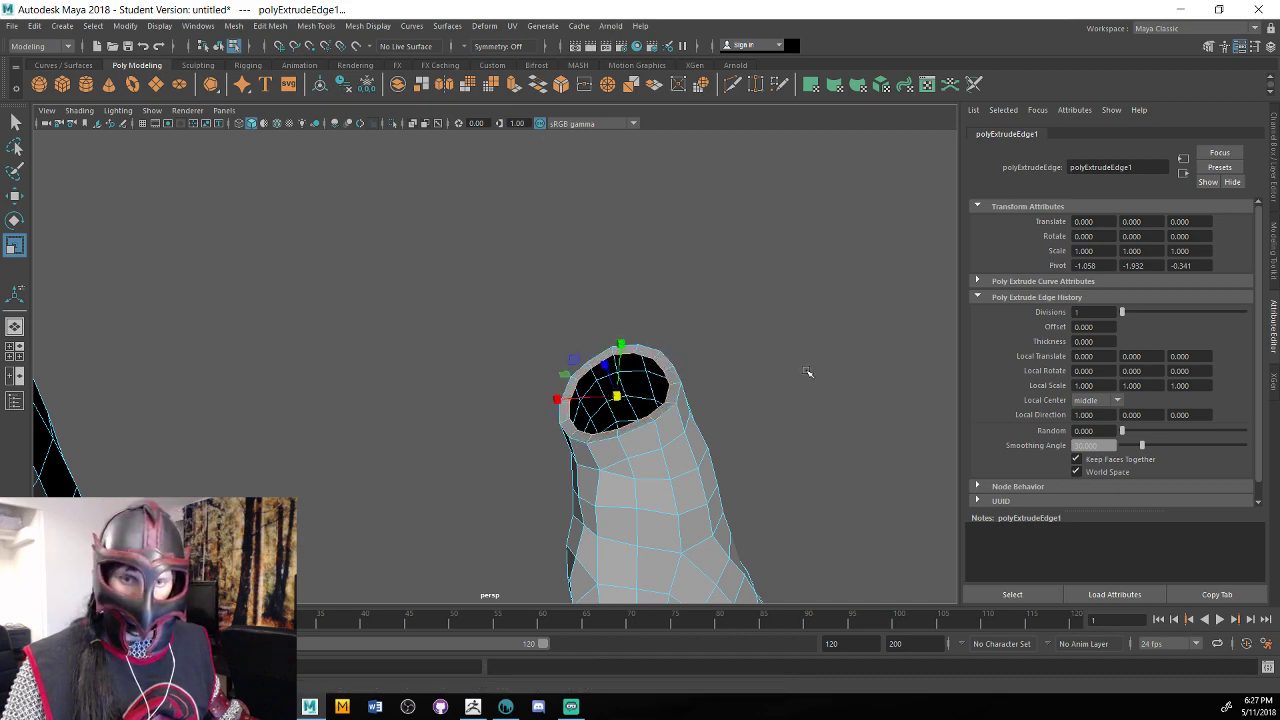
{"action": "left_click", "coordinate": [838, 500]}
{"action": "left_click_drag", "start_coordinate": [846, 560], "coordinate": [843, 515], "text": "alt"}
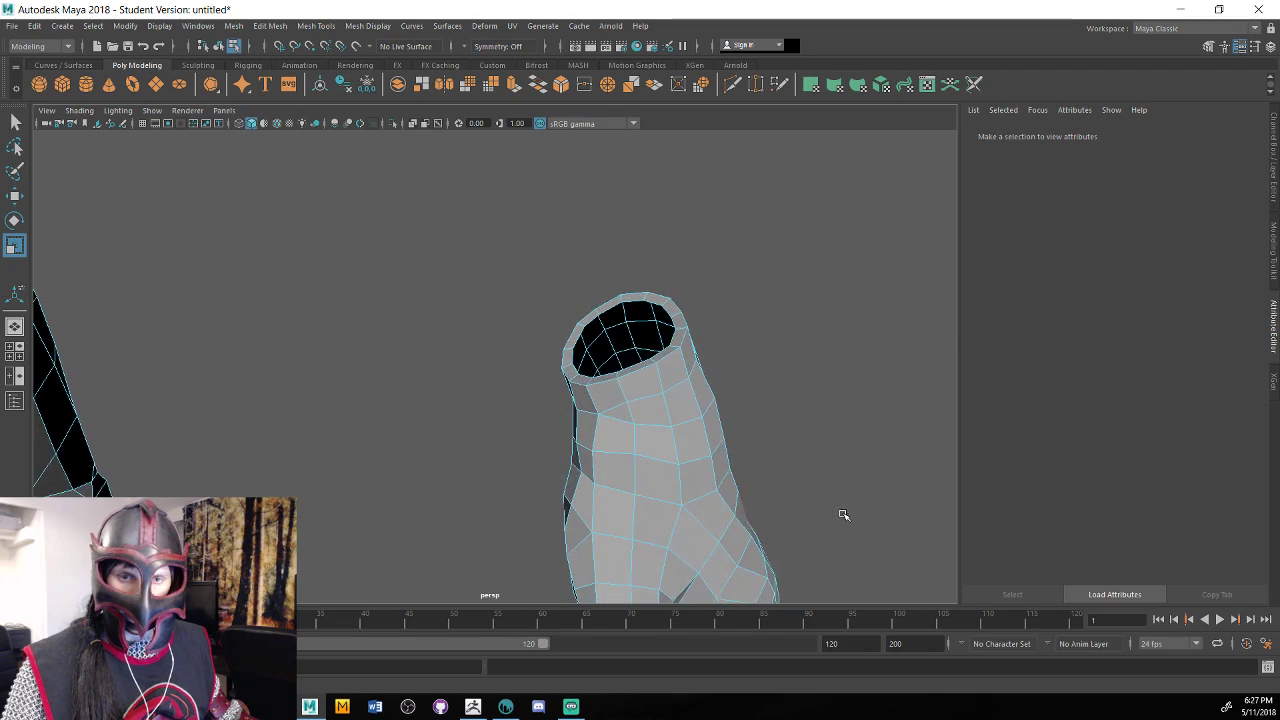
Reselect the rim's inner edge loop on the glove's wrist opening and move it slightly down into the glove.
{"action": "key", "text": "ctrl+z"}
{"action": "key", "text": "w"}
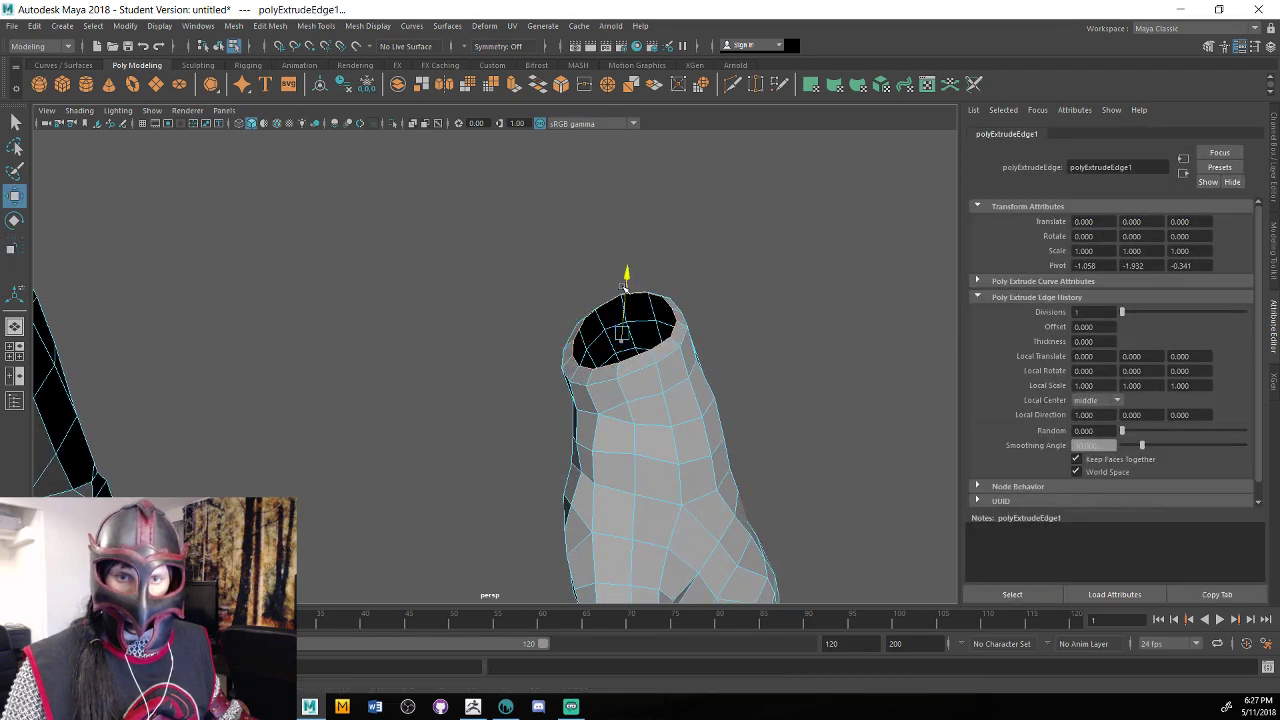
{"action": "left_click_drag", "start_coordinate": [620, 296], "coordinate": [620, 301]}
{"action": "left_click_drag", "start_coordinate": [769, 384], "coordinate": [778, 372], "text": "alt"}
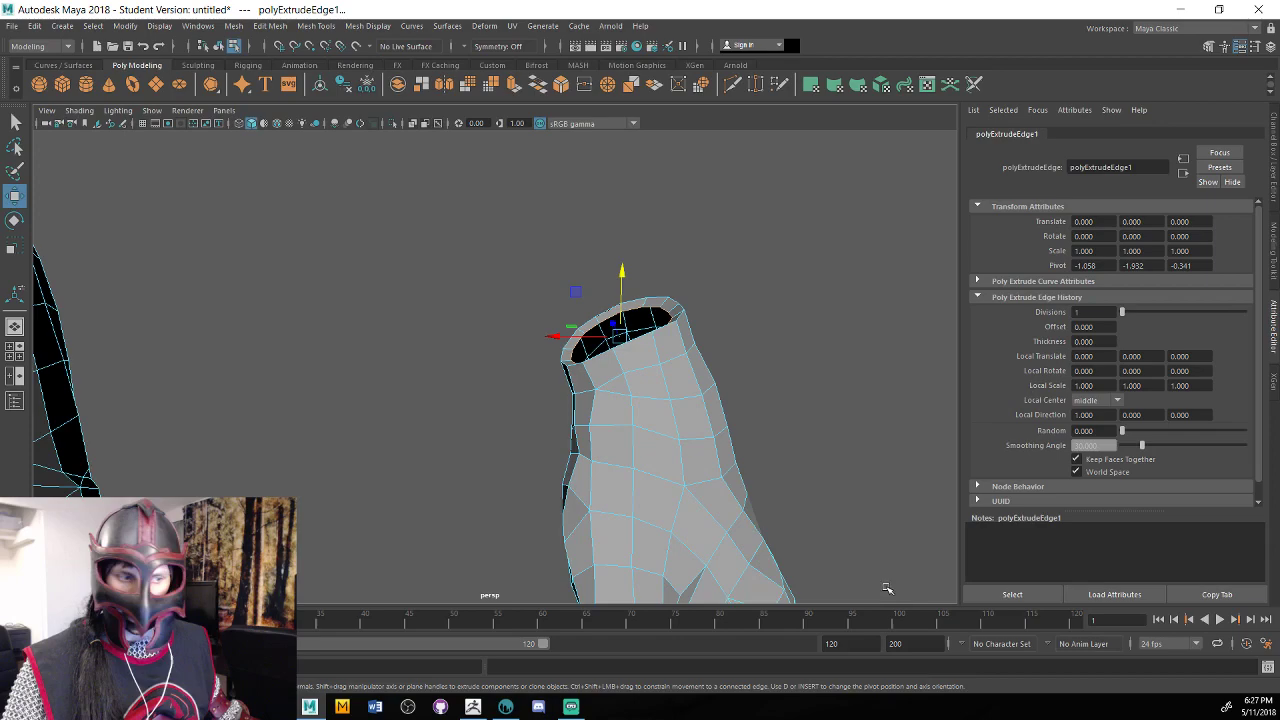
Try to extrude the border edges of the glove's finger opening for an inner rim, and undo the attempt.
{"action": "left_click_drag", "start_coordinate": [886, 588], "coordinate": [672, 390], "text": "alt"}
{"action": "right_click_drag", "start_coordinate": [658, 387], "coordinate": [664, 290]}
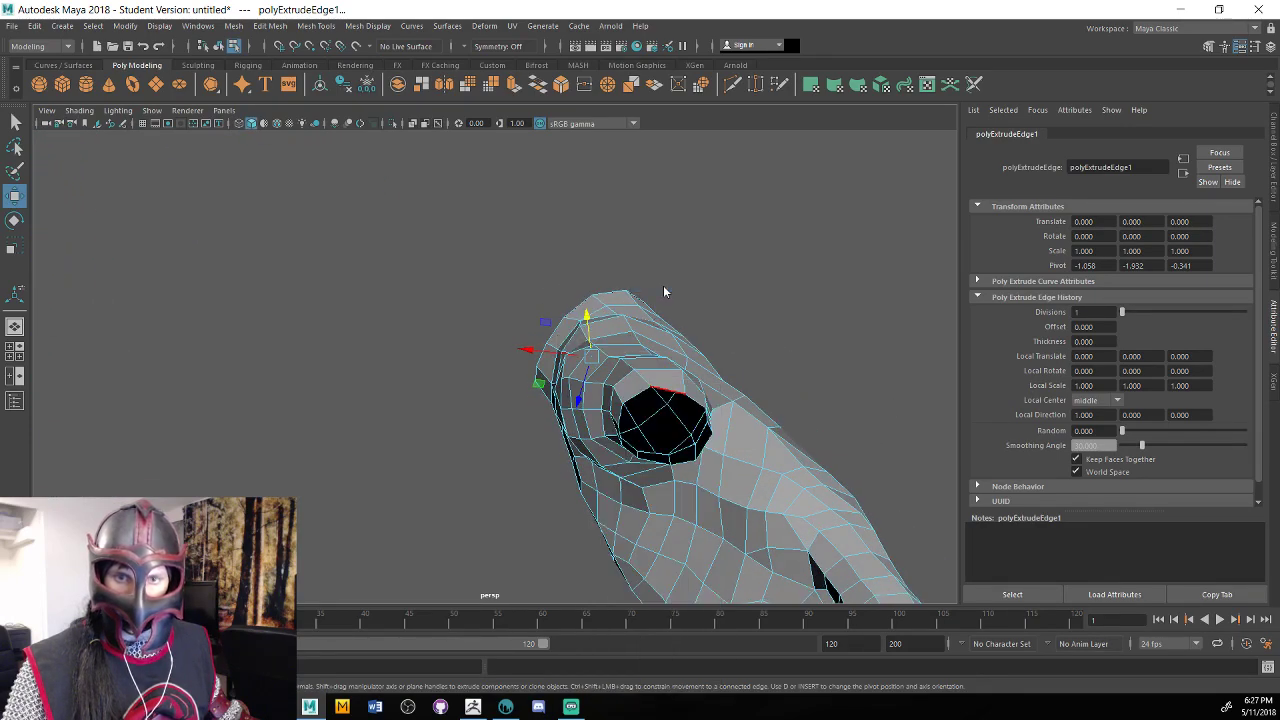
{"action": "left_click", "coordinate": [666, 385]}
{"action": "mouse_move", "coordinate": [786, 364]}
{"action": "left_mouse_down", "text": "alt"}
{"action": "mouse_move", "coordinate": [749, 333]}
{"action": "mouse_move", "coordinate": [788, 345]}
{"action": "left_mouse_up", "text": "alt"}
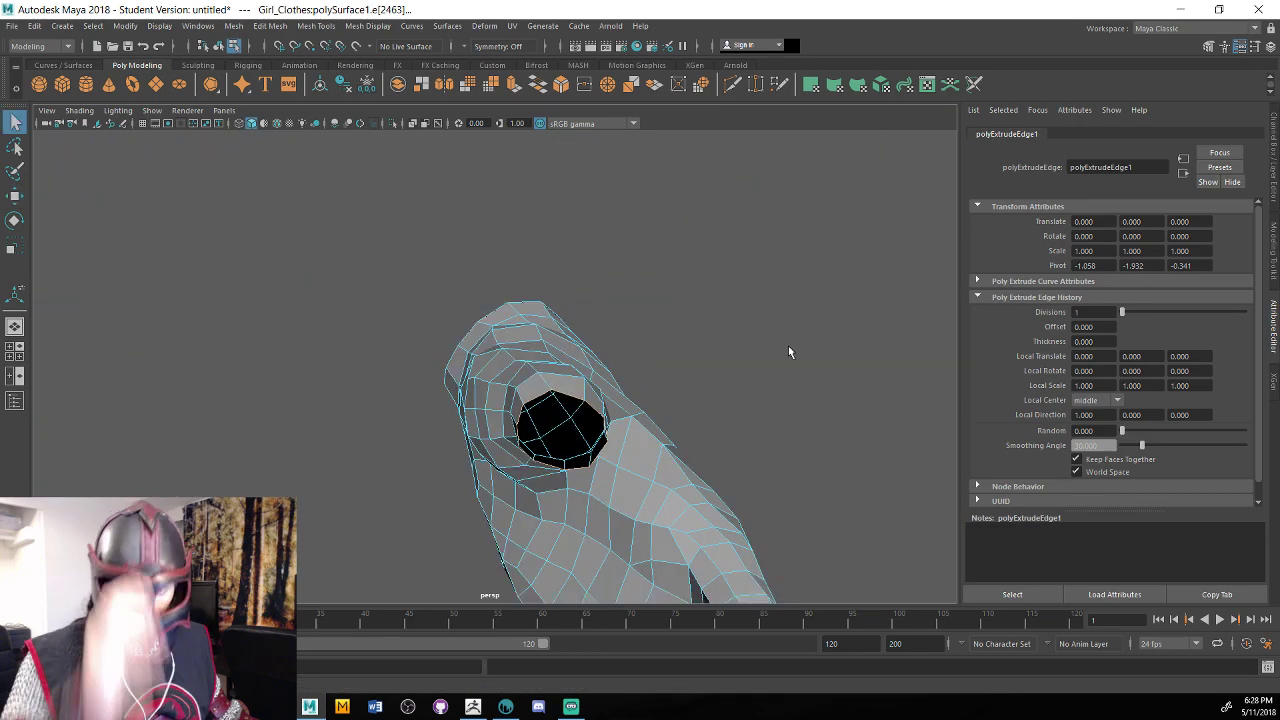
{"action": "left_click", "coordinate": [516, 91]}
{"action": "left_click_drag", "start_coordinate": [657, 334], "coordinate": [706, 331], "text": "alt"}
{"action": "key", "text": "w"}
{"action": "key", "text": "e"}
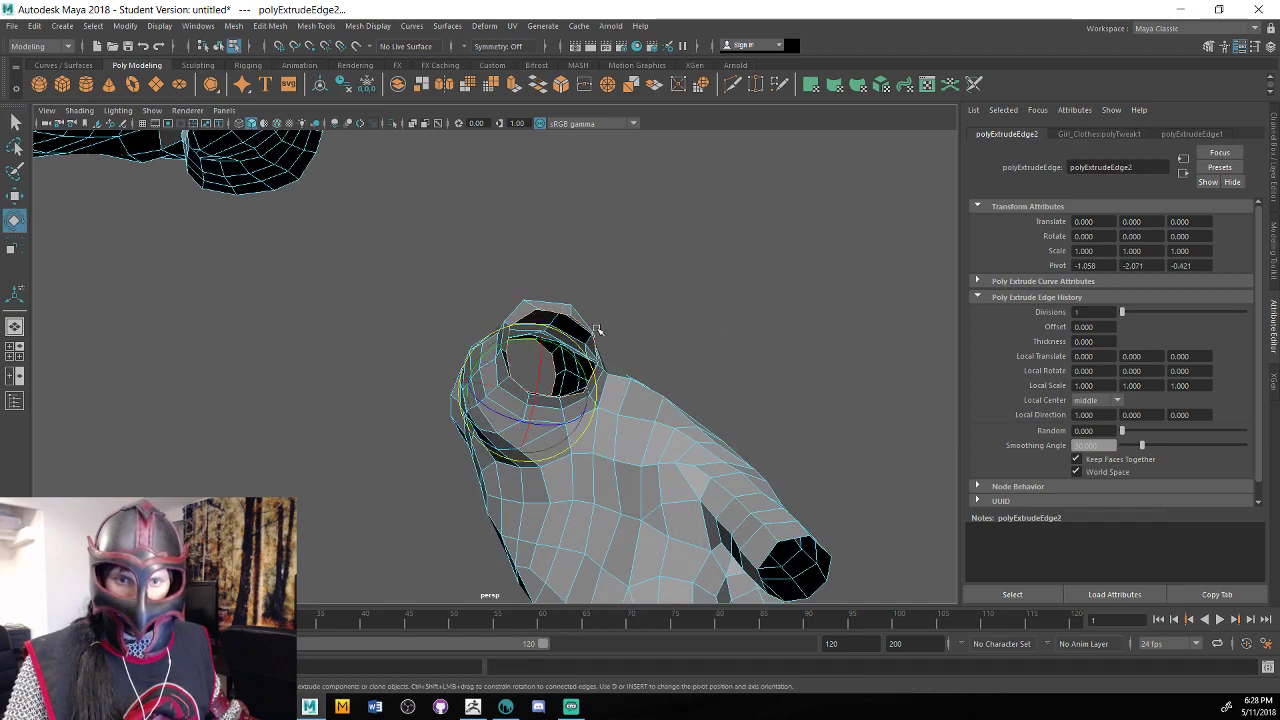
{"action": "key", "text": "r"}
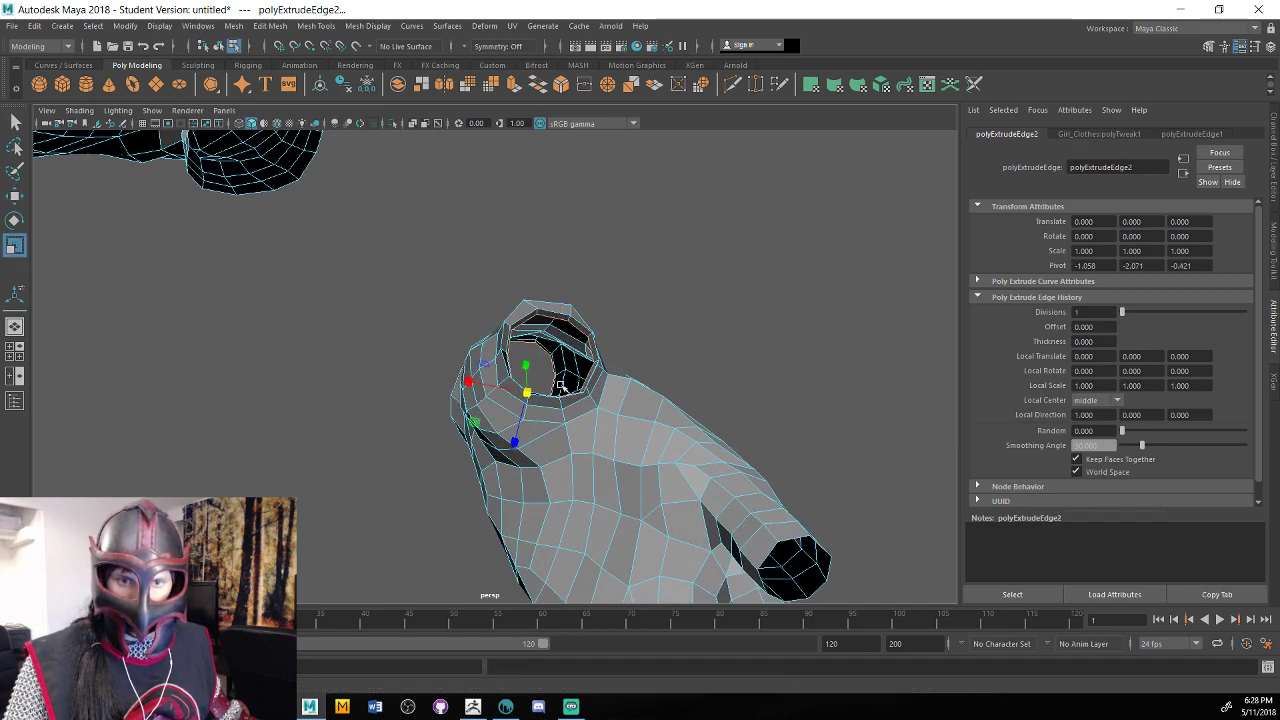
{"action": "mouse_move", "coordinate": [539, 373]}
{"action": "left_mouse_down", "text": "alt"}
{"action": "mouse_move", "coordinate": [650, 400]}
{"action": "mouse_move", "coordinate": [722, 485]}
{"action": "mouse_move", "coordinate": [723, 380]}
{"action": "mouse_move", "coordinate": [557, 356]}
{"action": "left_mouse_up", "text": "alt"}
{"action": "key", "text": "ctrl+z"}
{"action": "key", "text": "ctrl+z"}
{"action": "key", "text": "ctrl+z"}
{"action": "left_click", "coordinate": [734, 491]}
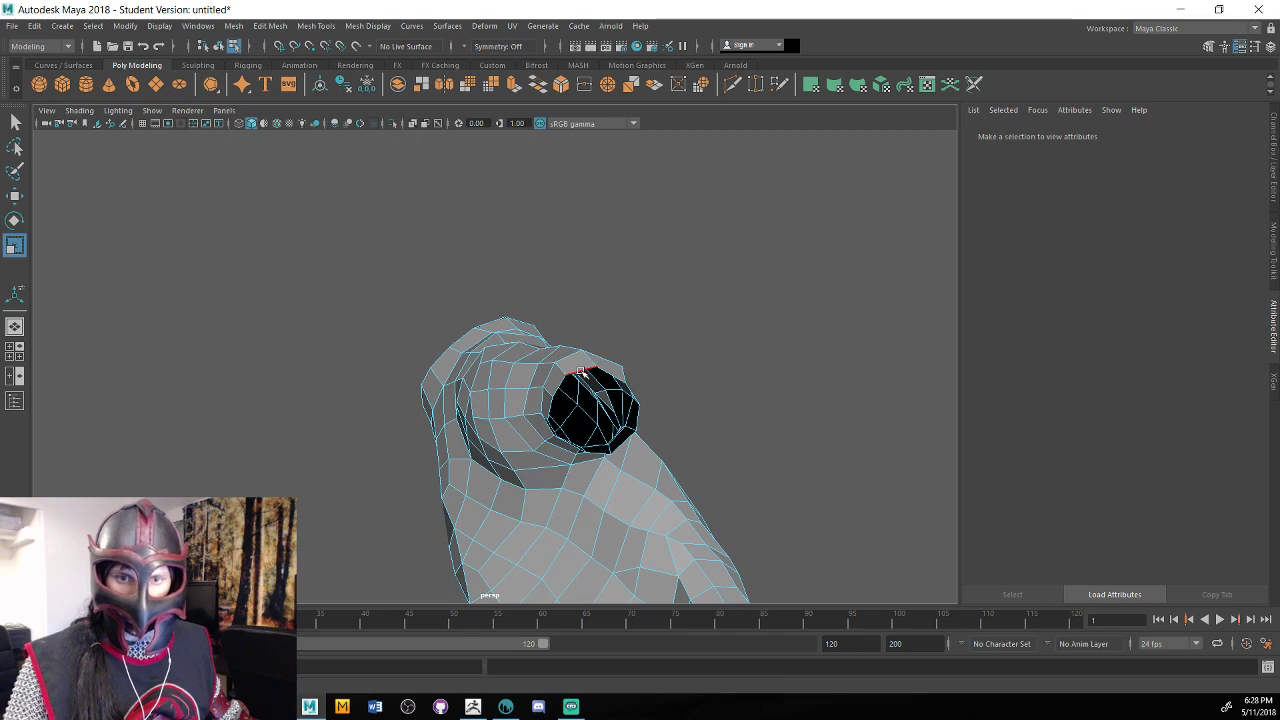
Extrude the border edge loop of the glove's thumb opening and scale it inward to form an inner rim.
{"action": "left_click", "coordinate": [580, 372]}
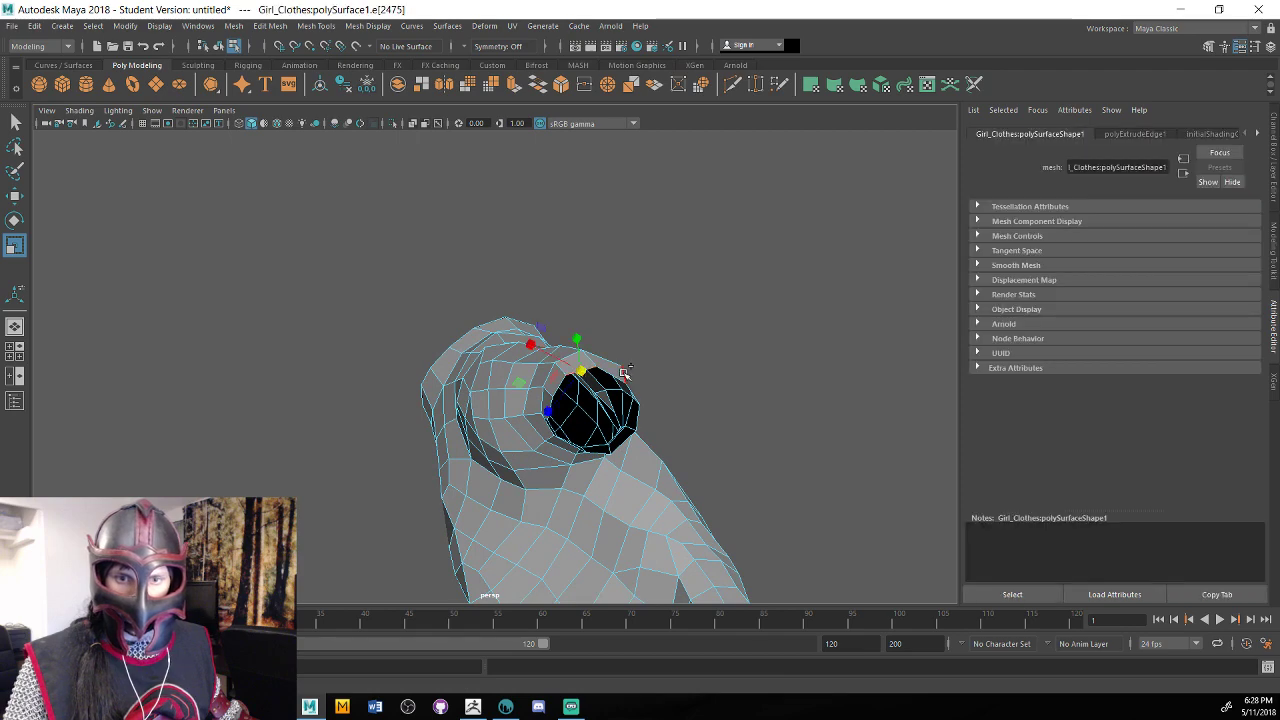
{"action": "double_click", "coordinate": [624, 373]}
{"action": "left_click_drag", "start_coordinate": [624, 373], "coordinate": [795, 393], "text": "alt"}
{"action": "left_click_drag", "start_coordinate": [793, 388], "coordinate": [780, 398], "text": "alt"}
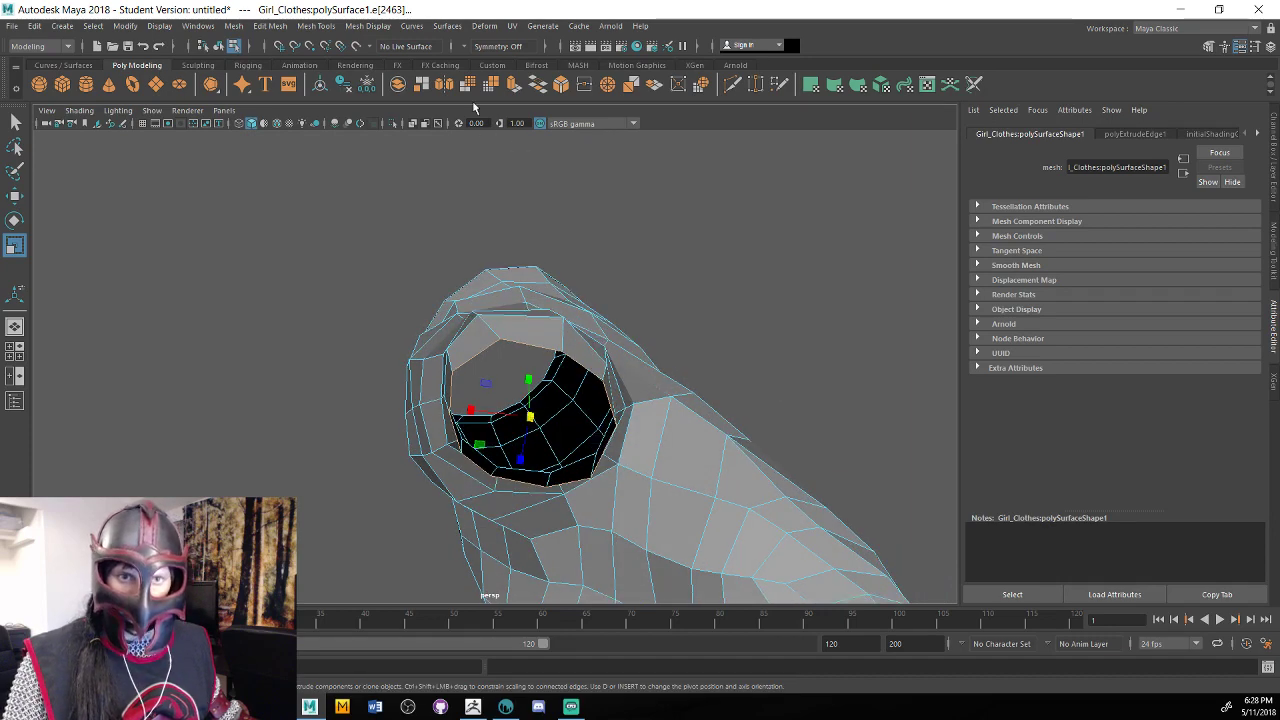
{"action": "left_click", "coordinate": [514, 85]}
{"action": "key", "text": "w"}
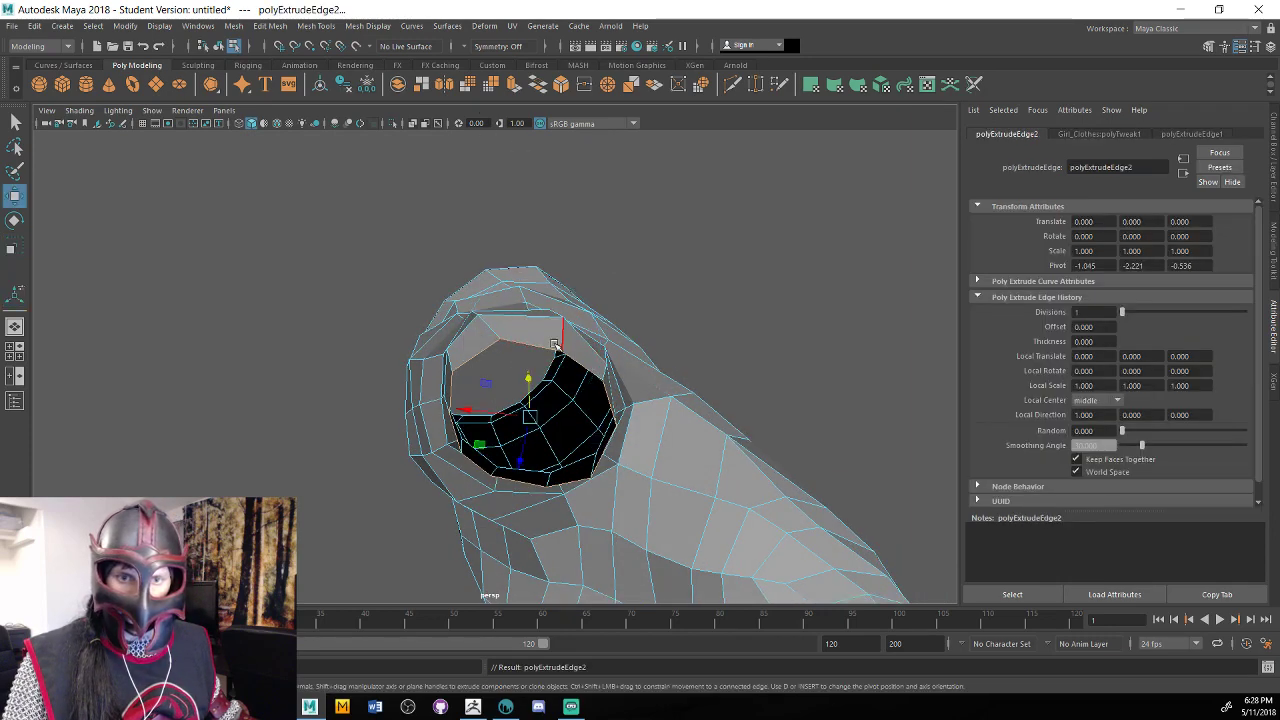
{"action": "key", "text": "e"}
{"action": "key", "text": "r"}
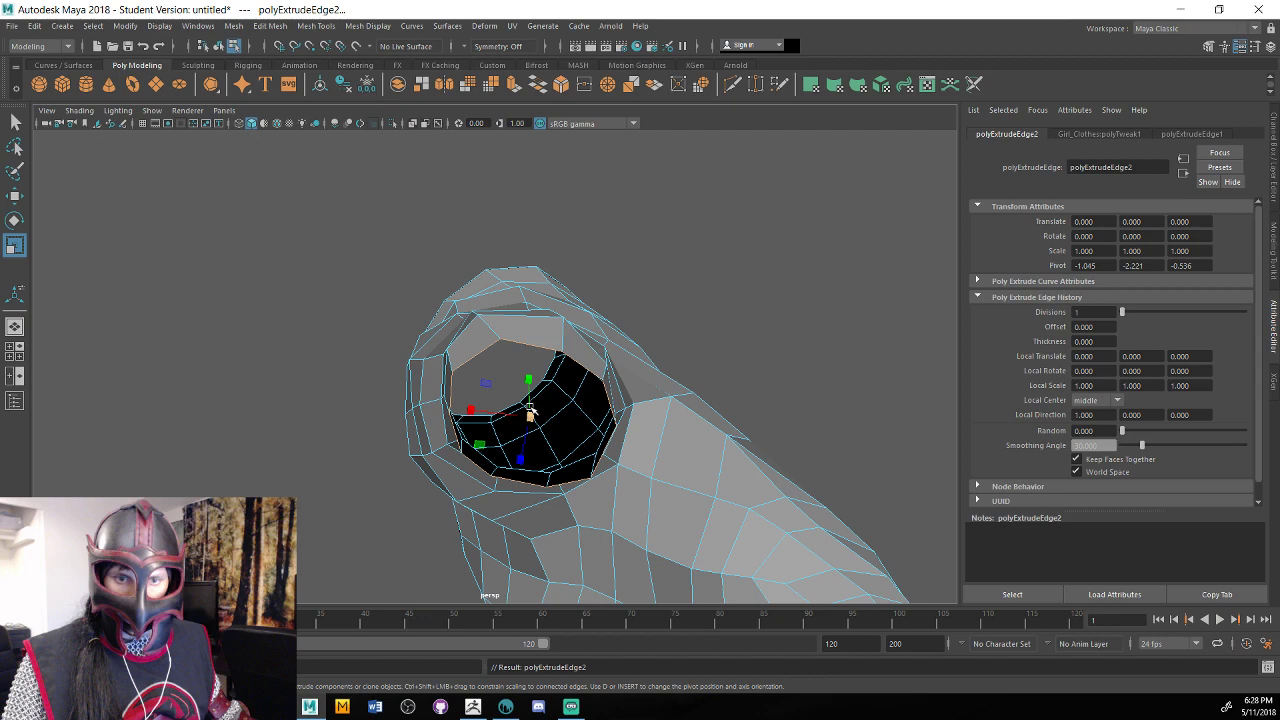
{"action": "left_click_drag", "start_coordinate": [530, 410], "coordinate": [527, 419]}
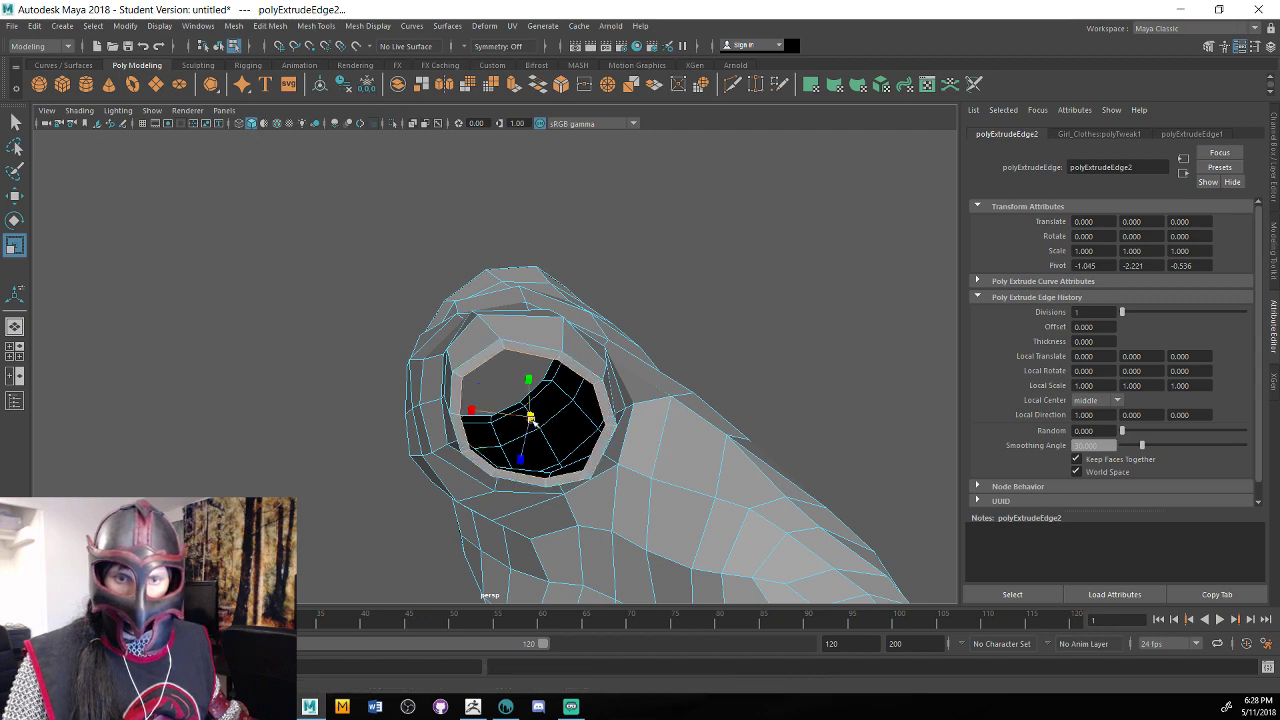
{"action": "key", "text": "w"}
{"action": "left_click_drag", "start_coordinate": [610, 419], "coordinate": [336, 512], "text": "alt"}
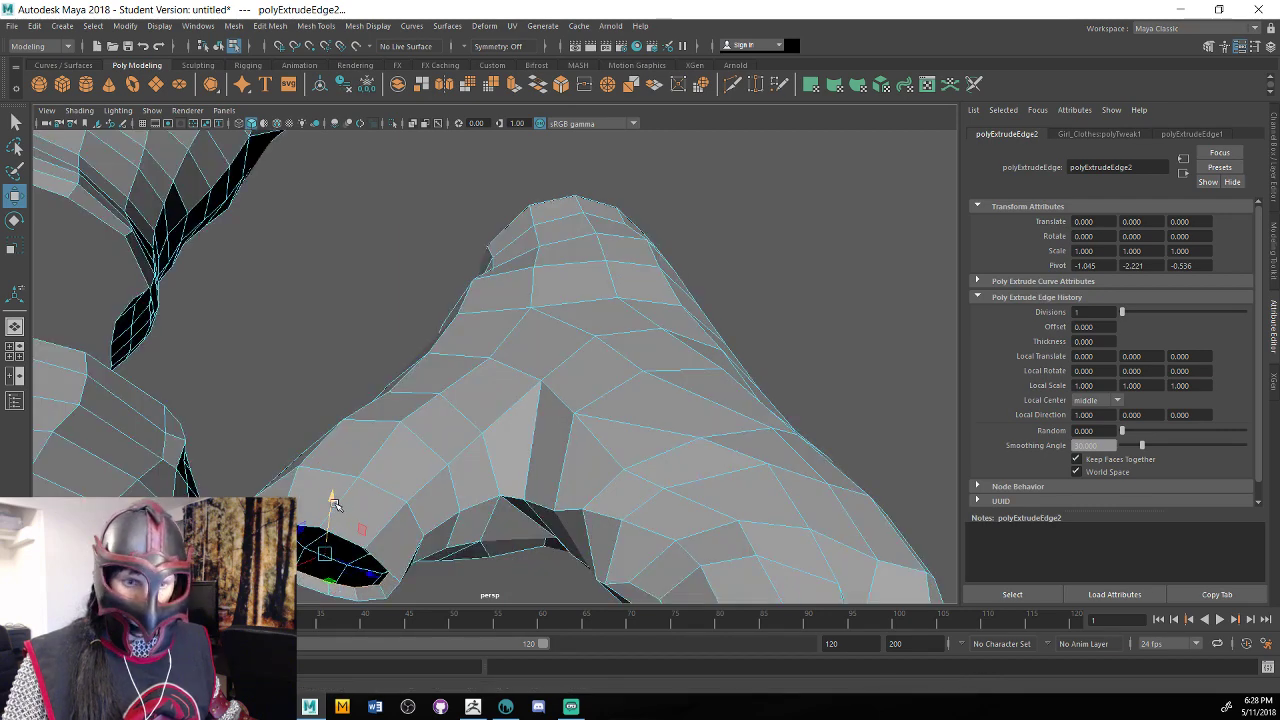
{"action": "left_click_drag", "start_coordinate": [335, 504], "coordinate": [466, 463], "text": "alt"}
{"action": "left_click", "coordinate": [551, 417]}
Extrude the border edge loop of the glove's index finger opening, scaling it inward and shifting it up into the finger.
{"action": "left_click_drag", "start_coordinate": [551, 417], "coordinate": [541, 436], "text": "alt"}
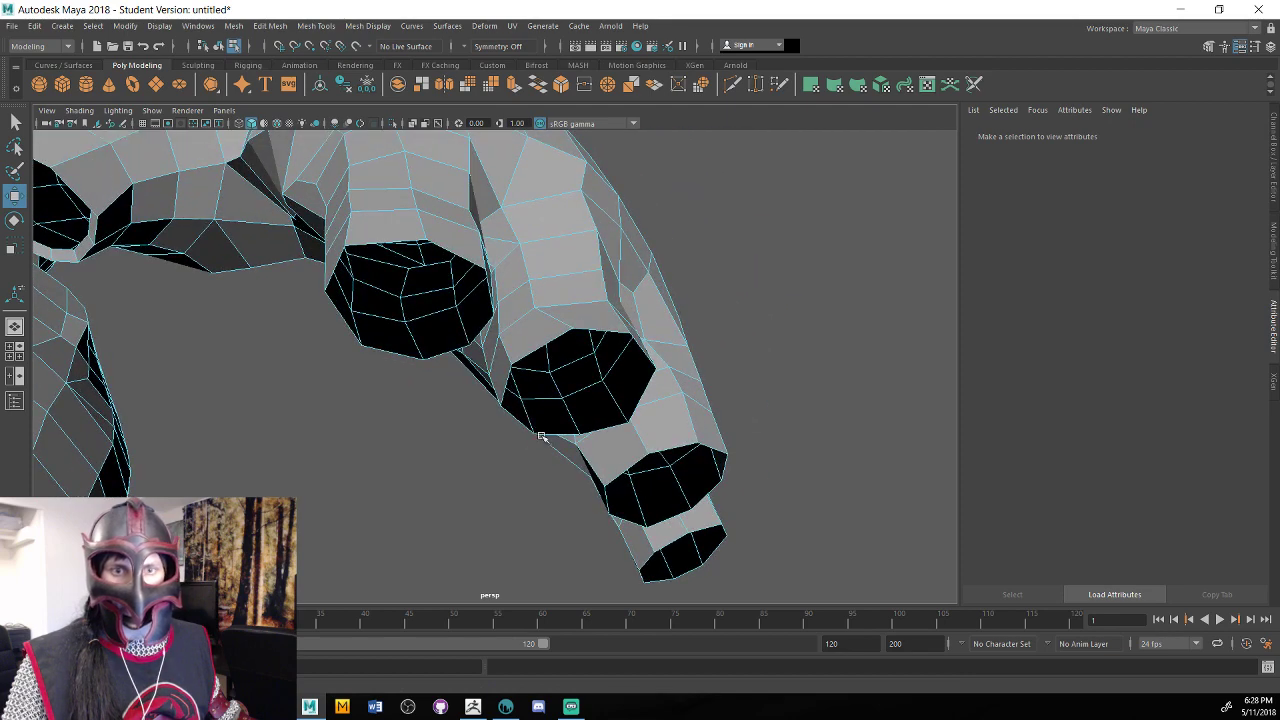
{"action": "double_click", "coordinate": [462, 258]}
{"action": "key", "text": "r"}
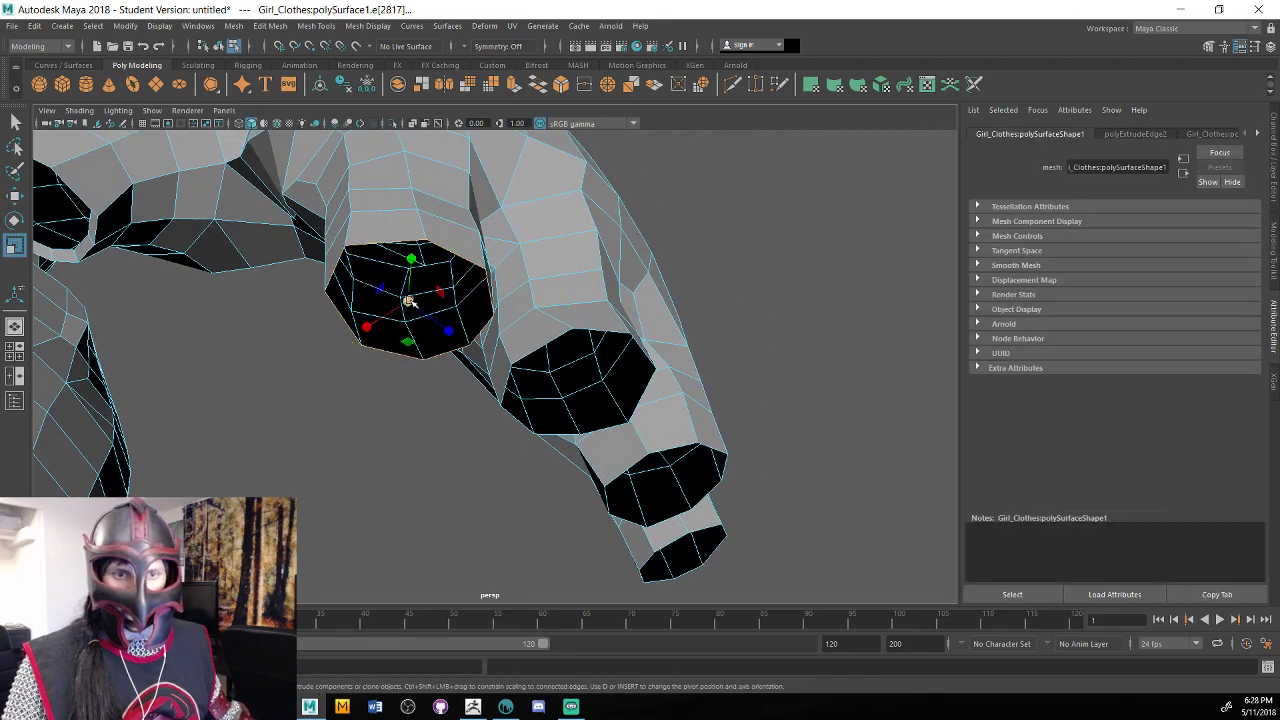
{"action": "left_click_drag", "start_coordinate": [408, 300], "coordinate": [405, 301]}
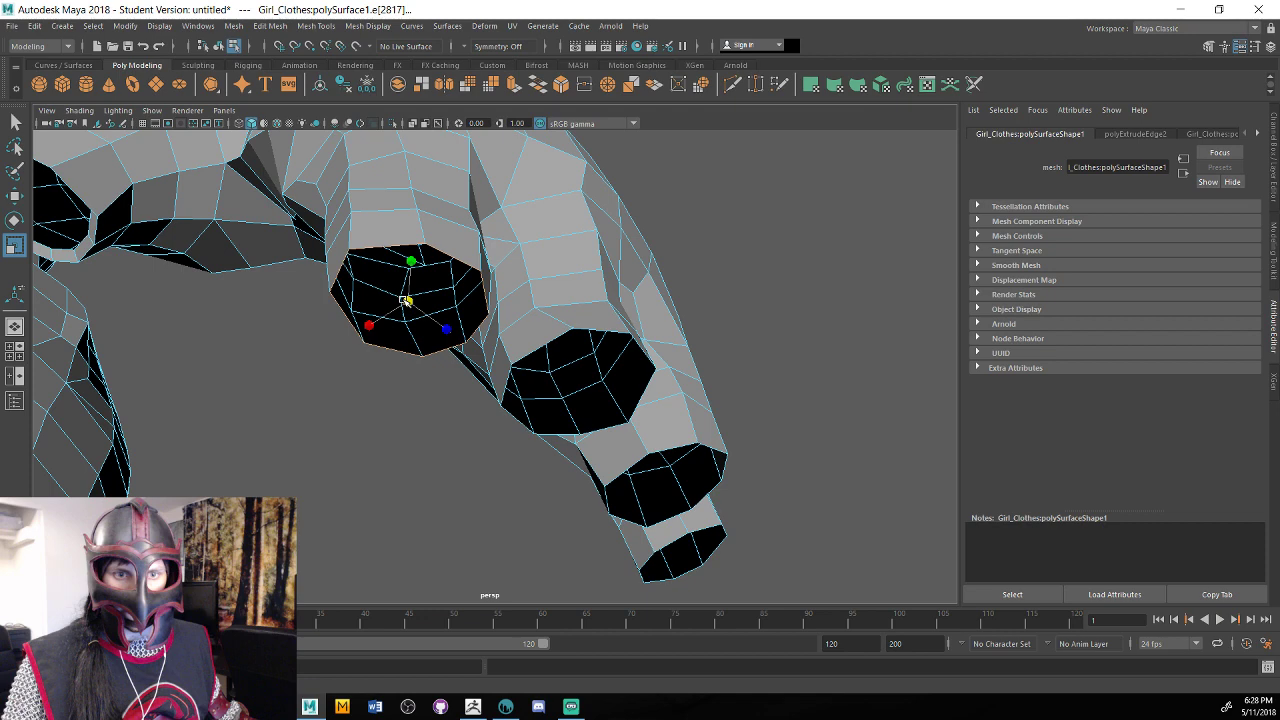
{"action": "key", "text": "ctrl+e"}
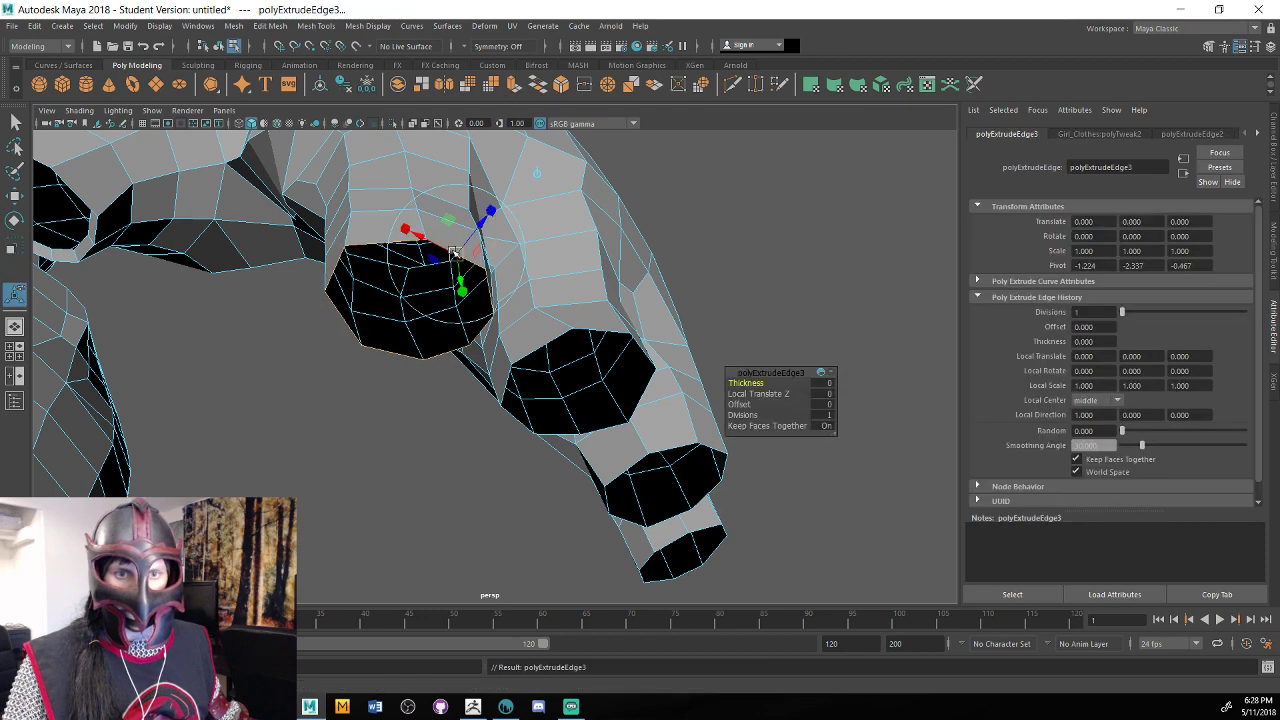
{"action": "key", "text": "e"}
{"action": "key", "text": "r"}
{"action": "left_click_drag", "start_coordinate": [408, 300], "coordinate": [411, 260]}
{"action": "key", "text": "w"}
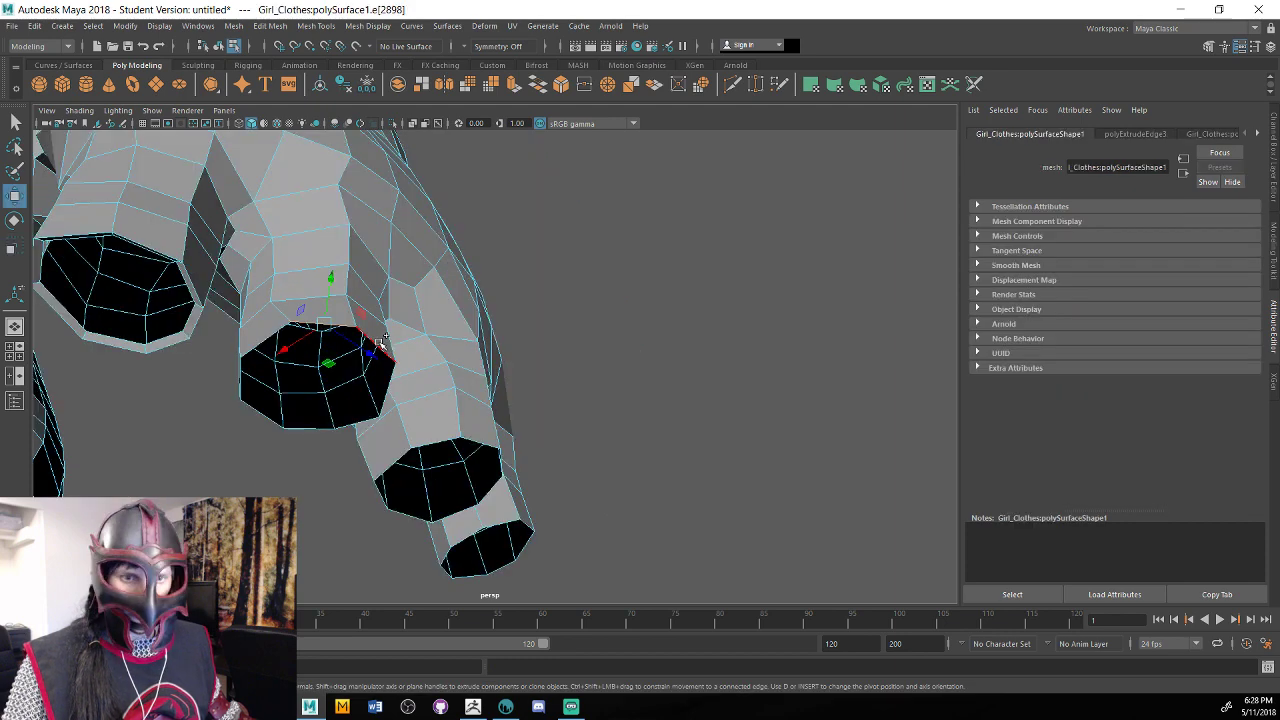
Give the glove's middle finger opening an inner rim by extruding its border edges, scaling them inward and moving them slightly up.
{"action": "double_click", "coordinate": [336, 328]}
{"action": "left_click_drag", "start_coordinate": [523, 340], "coordinate": [615, 358], "text": "alt"}
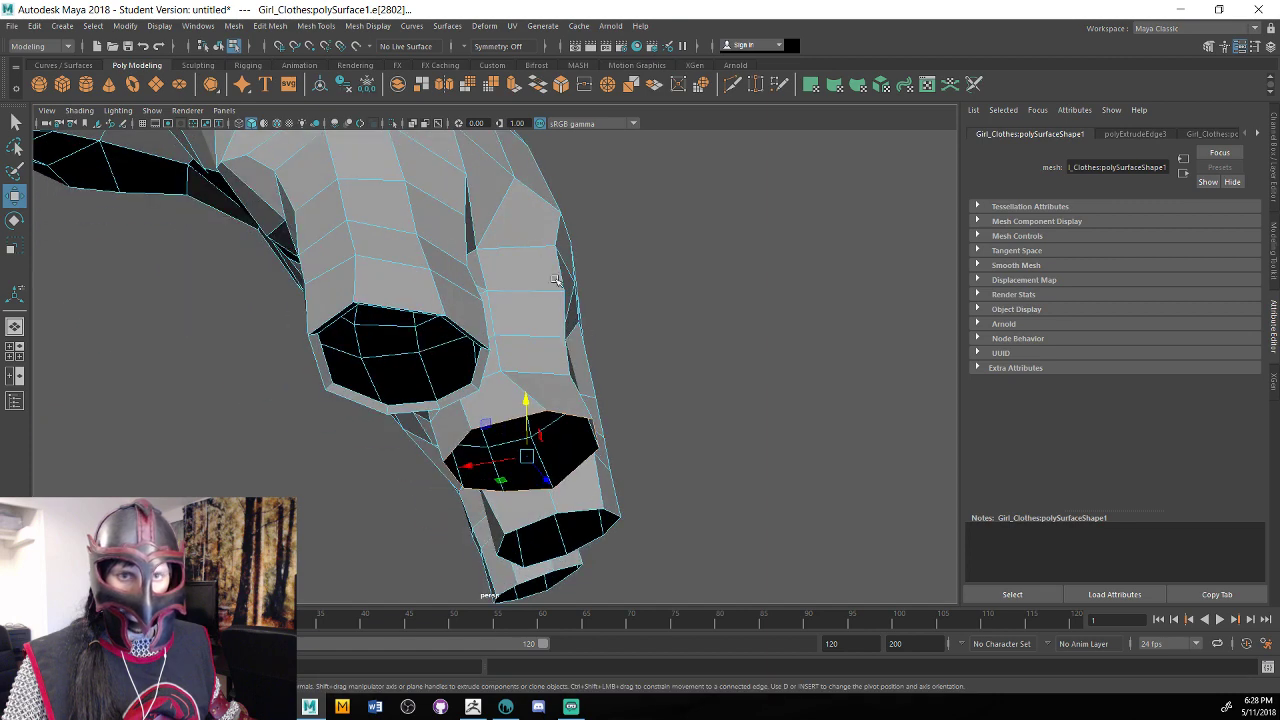
{"action": "left_click", "coordinate": [515, 94]}
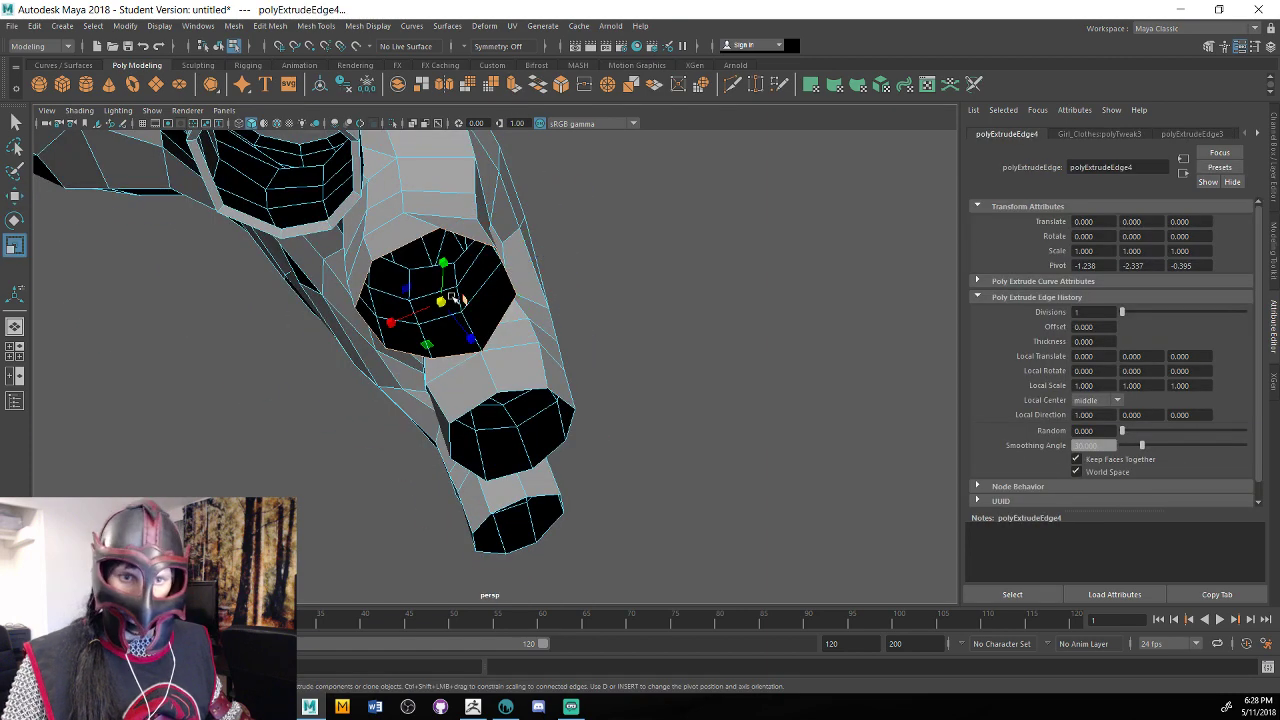
{"action": "left_click_drag", "start_coordinate": [441, 301], "coordinate": [430, 300]}
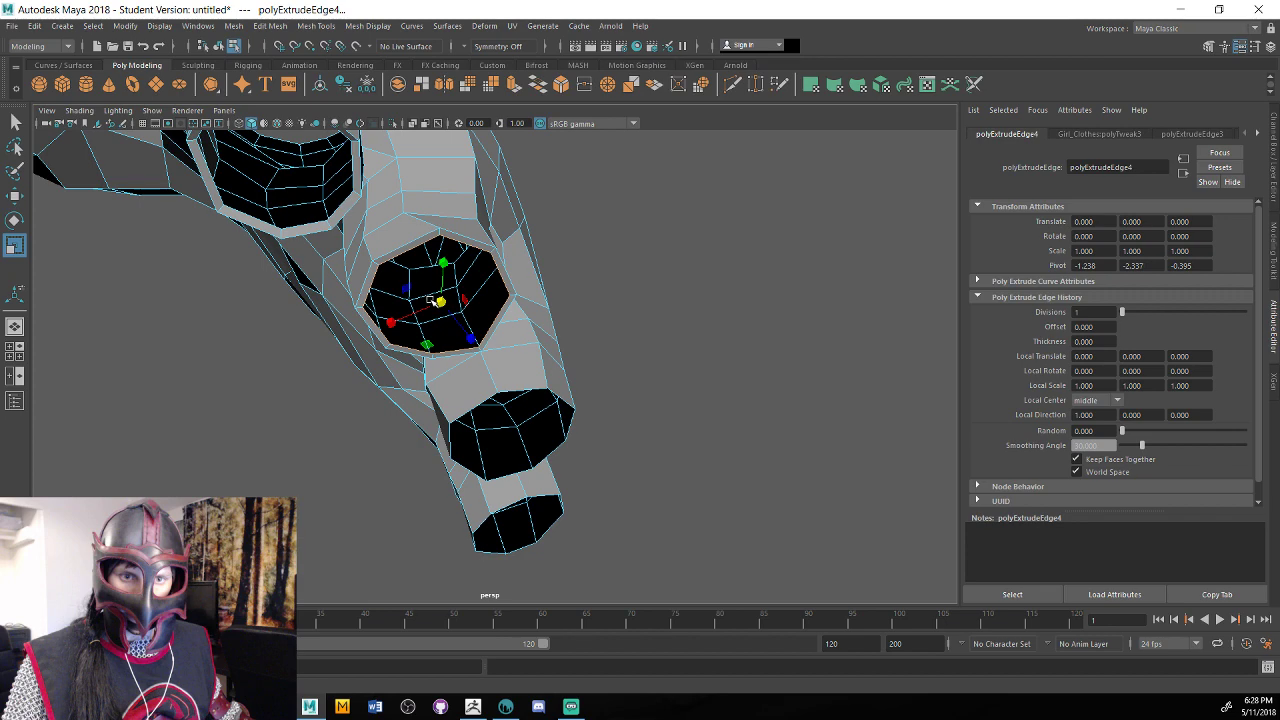
{"action": "key", "text": "w"}
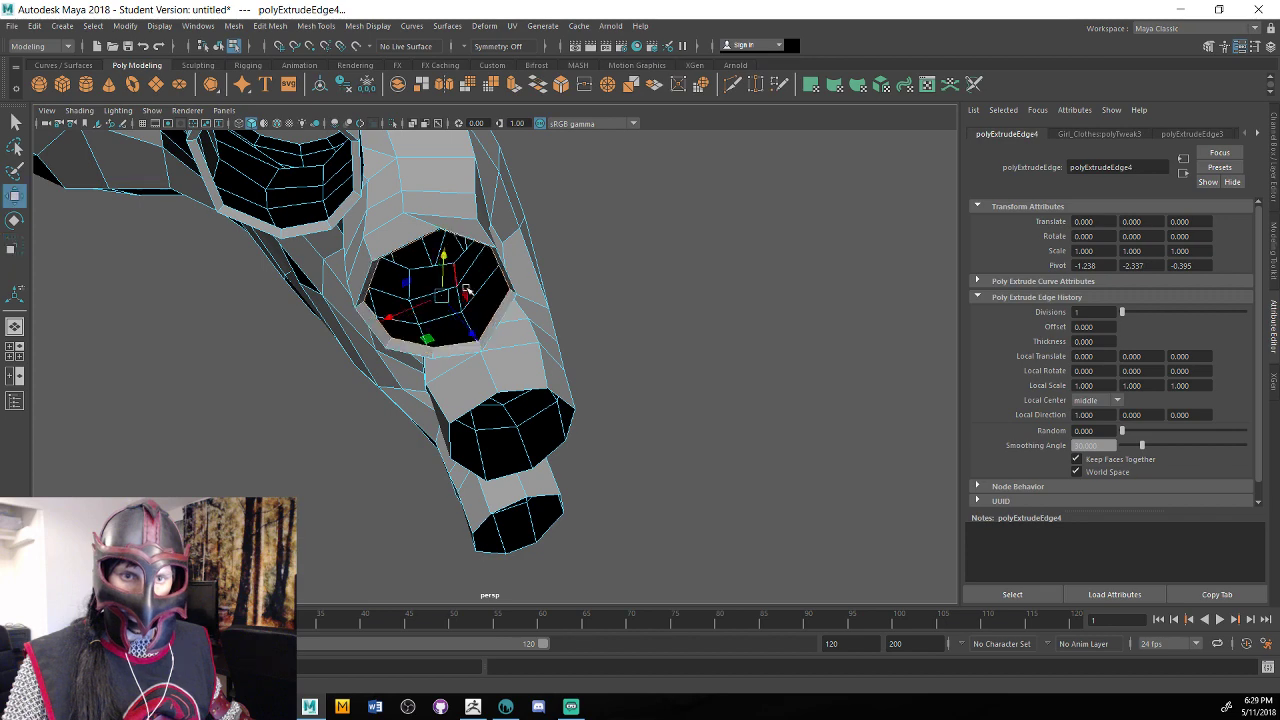
{"action": "mouse_move", "coordinate": [466, 290]}
{"action": "left_mouse_down", "text": "alt"}
{"action": "mouse_move", "coordinate": [520, 280]}
{"action": "mouse_move", "coordinate": [476, 282]}
{"action": "left_mouse_up", "text": "alt"}
{"action": "left_click_drag", "start_coordinate": [754, 337], "coordinate": [749, 326], "text": "alt"}
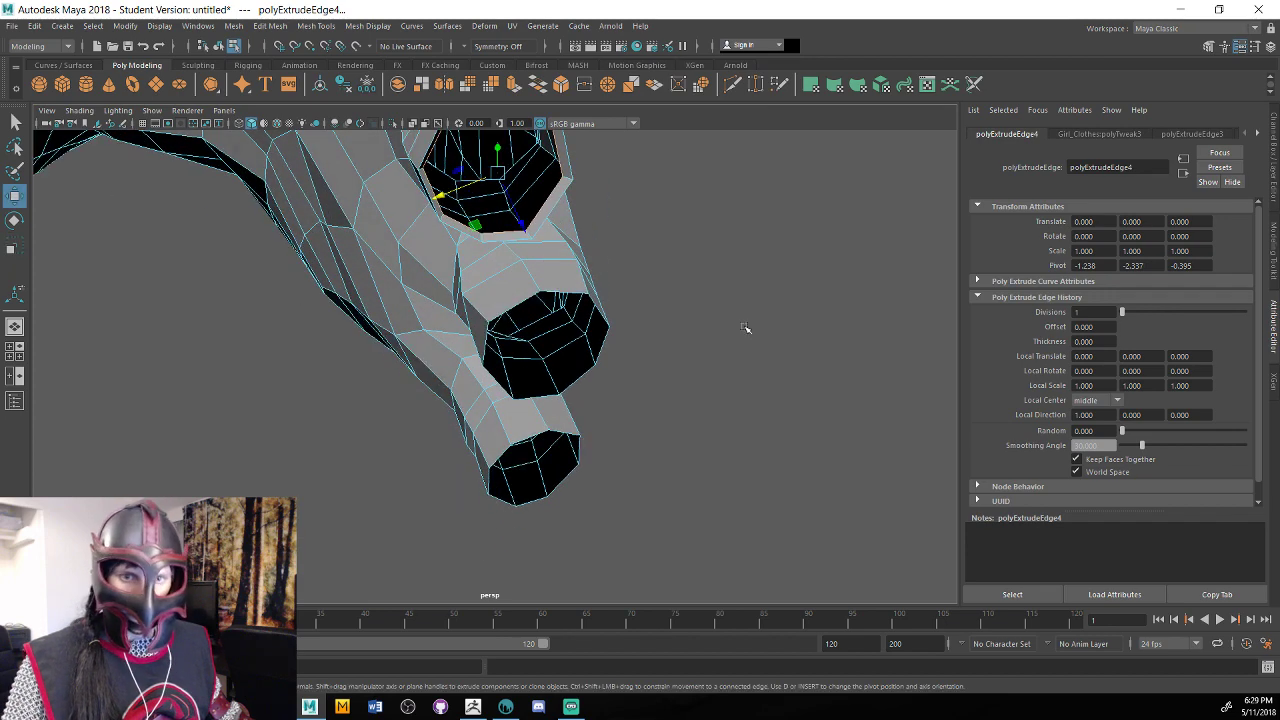
Extrude the border edge loop of the glove's ring finger opening and scale it inward into a rim set inside the finger.
{"action": "left_click", "coordinate": [566, 297]}
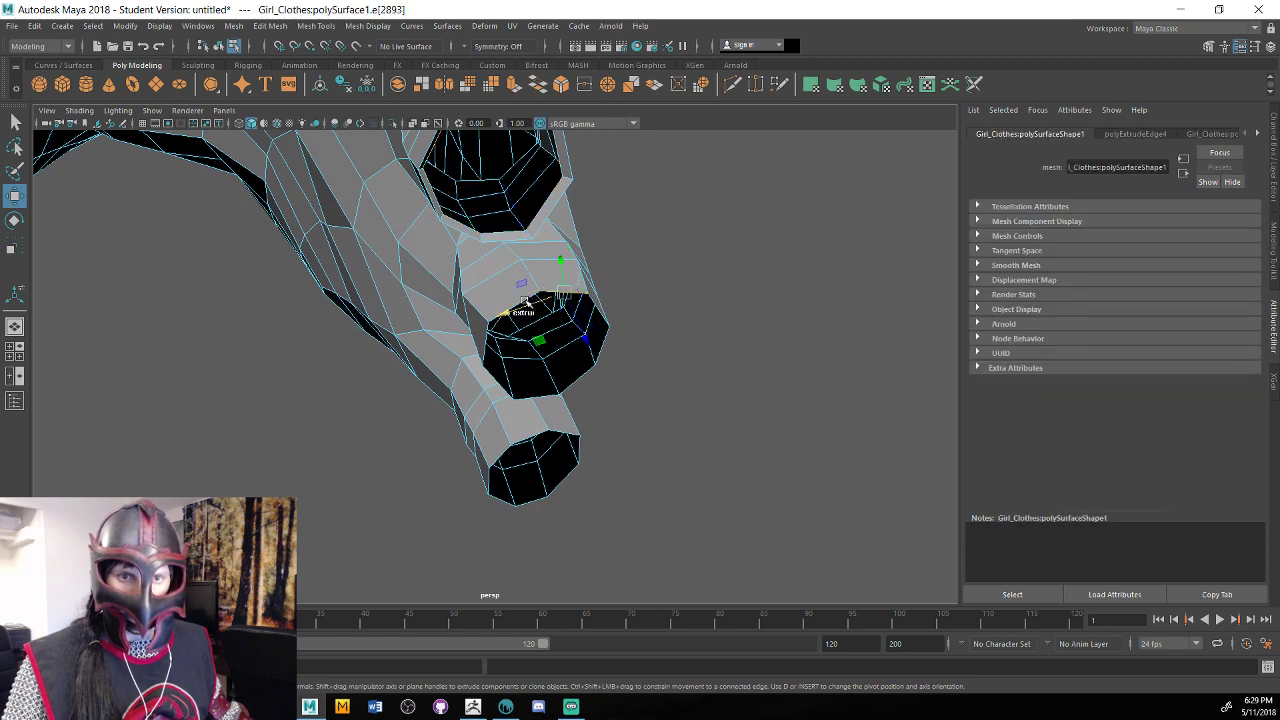
{"action": "double_click", "coordinate": [535, 305]}
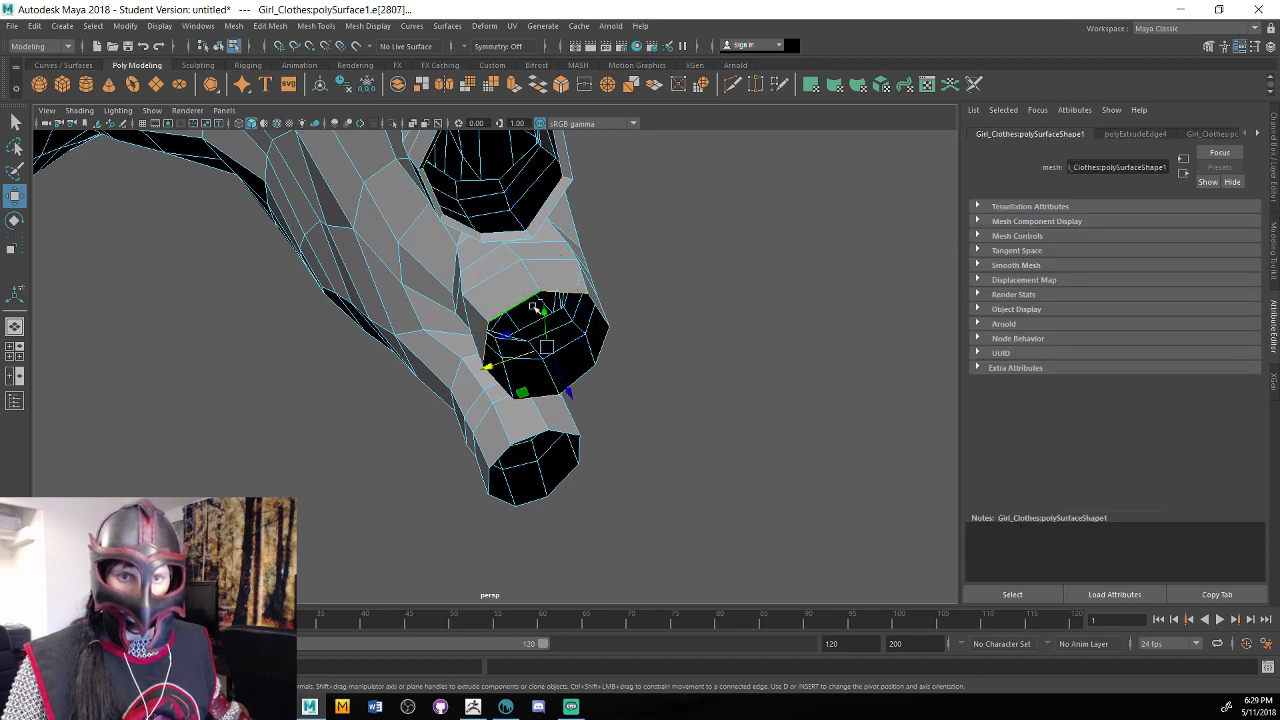
{"action": "left_click_drag", "start_coordinate": [535, 307], "coordinate": [492, 292], "text": "alt"}
{"action": "left_click", "coordinate": [514, 88]}
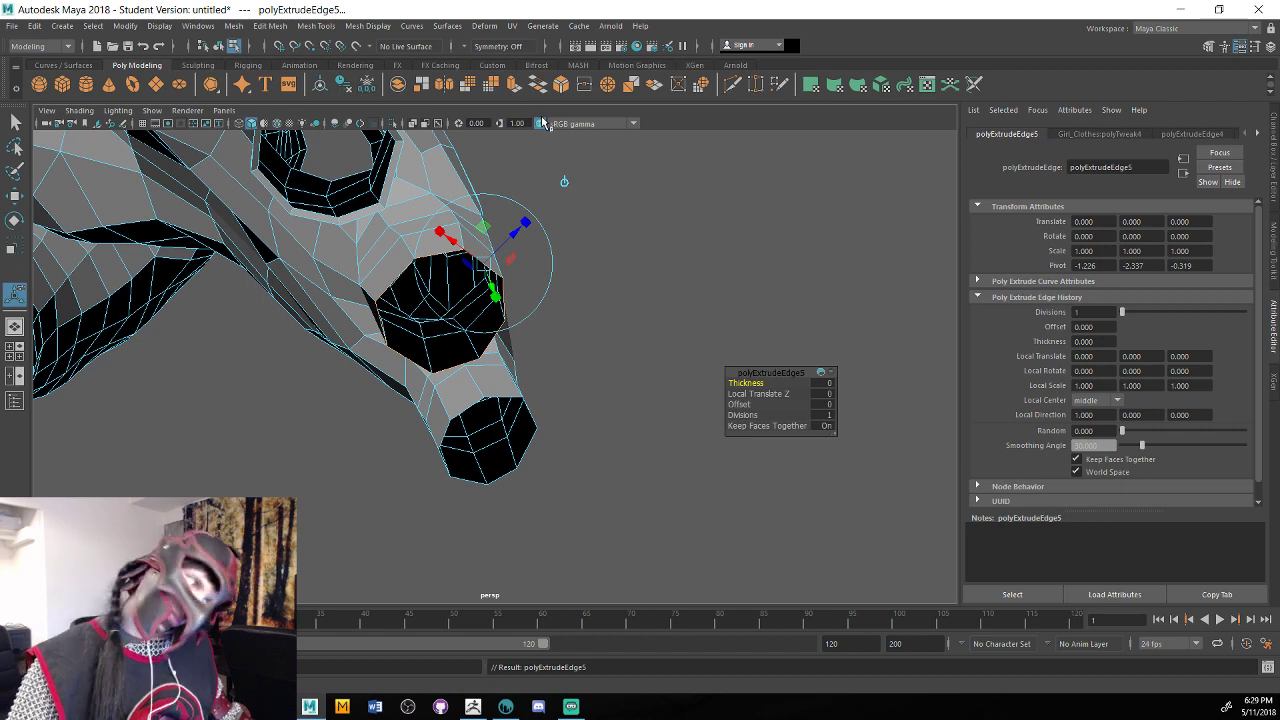
{"action": "key", "text": "r"}
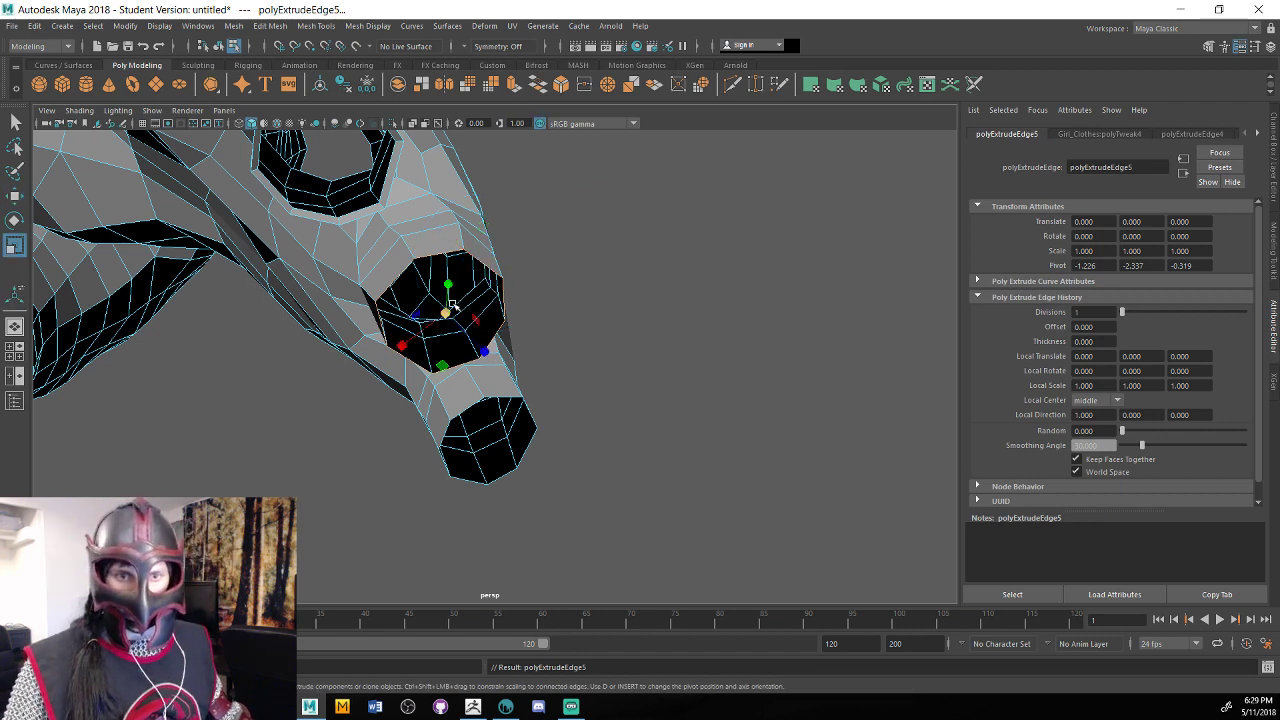
{"action": "left_click_drag", "start_coordinate": [446, 313], "coordinate": [593, 374]}
{"action": "key", "text": "w"}
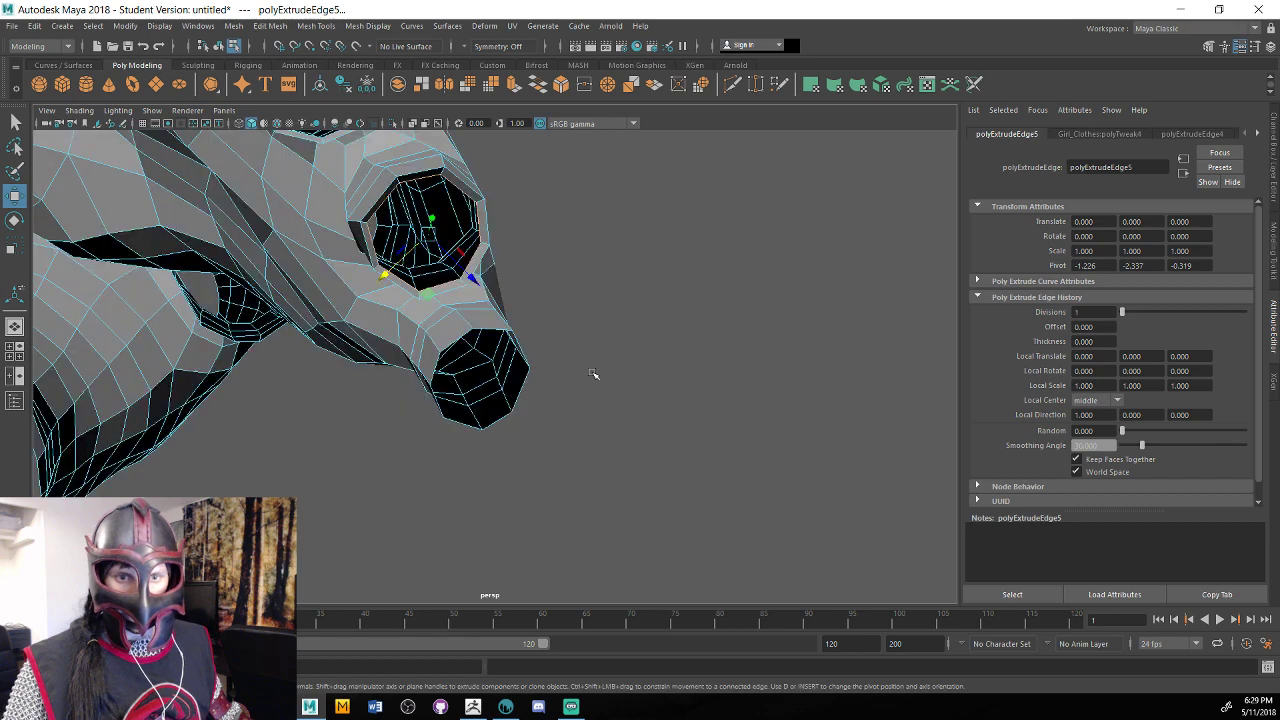
Extrude the border edges of the glove's little finger opening, scale them inward and move them into the finger, then deselect.
{"action": "double_click", "coordinate": [520, 351]}
{"action": "left_click_drag", "start_coordinate": [566, 328], "coordinate": [592, 255], "text": "alt"}
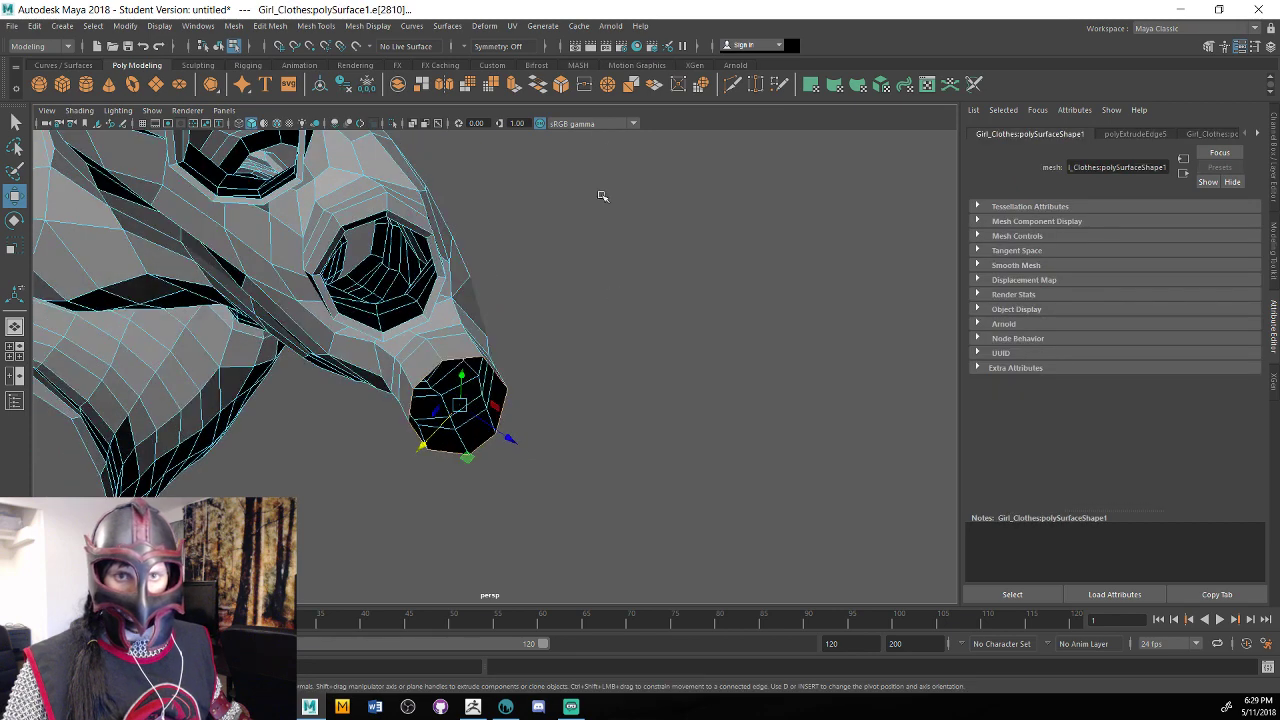
{"action": "left_click", "coordinate": [513, 86]}
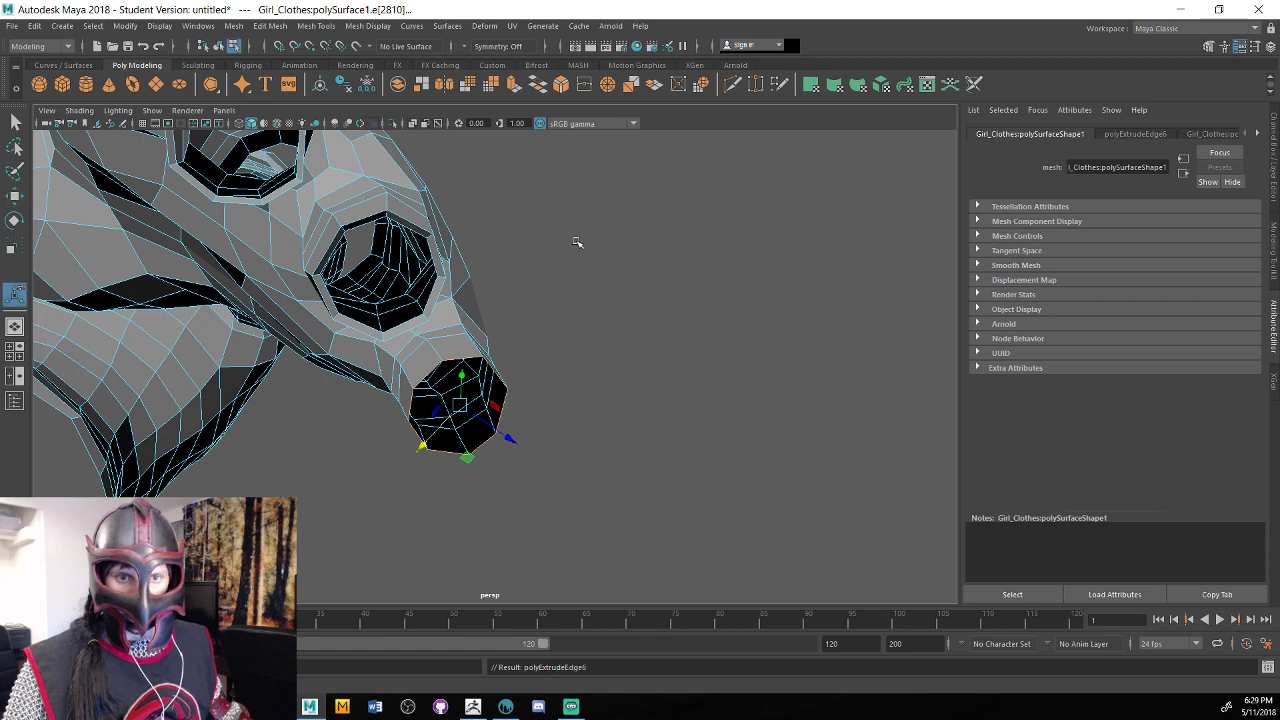
{"action": "key", "text": "w"}
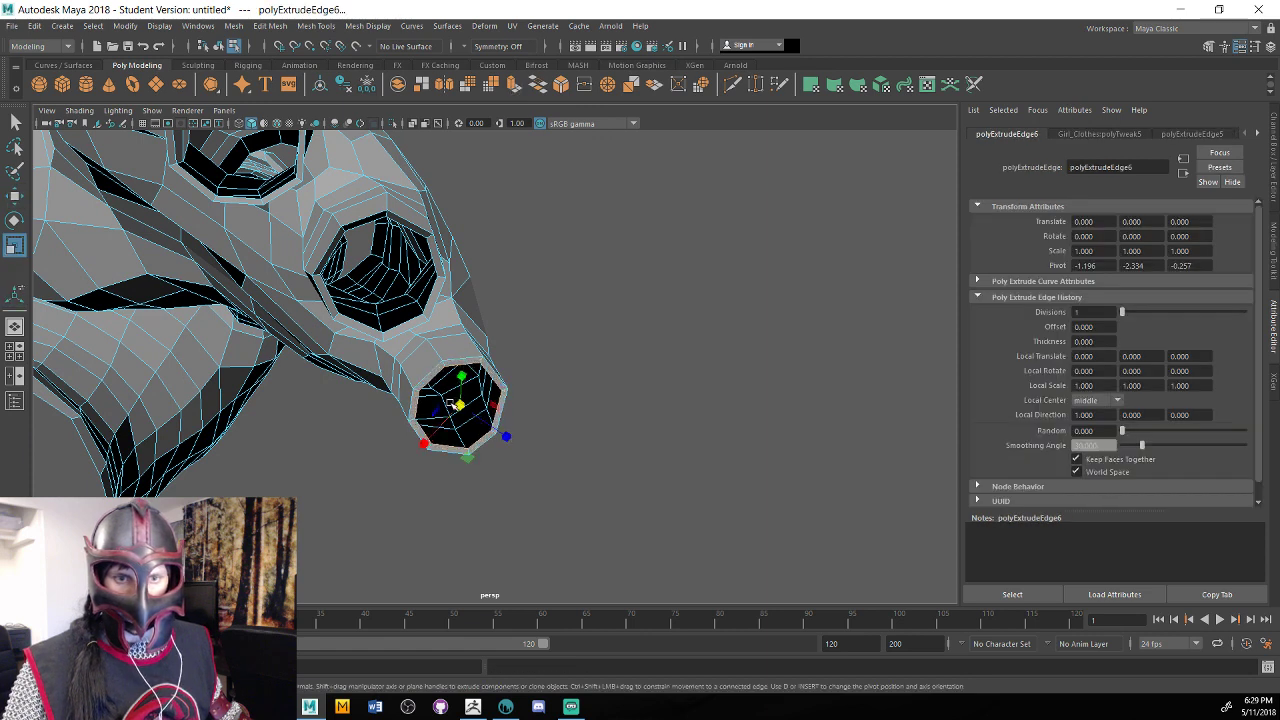
{"action": "left_click_drag", "start_coordinate": [421, 443], "coordinate": [457, 395]}
{"action": "left_click", "coordinate": [586, 349]}
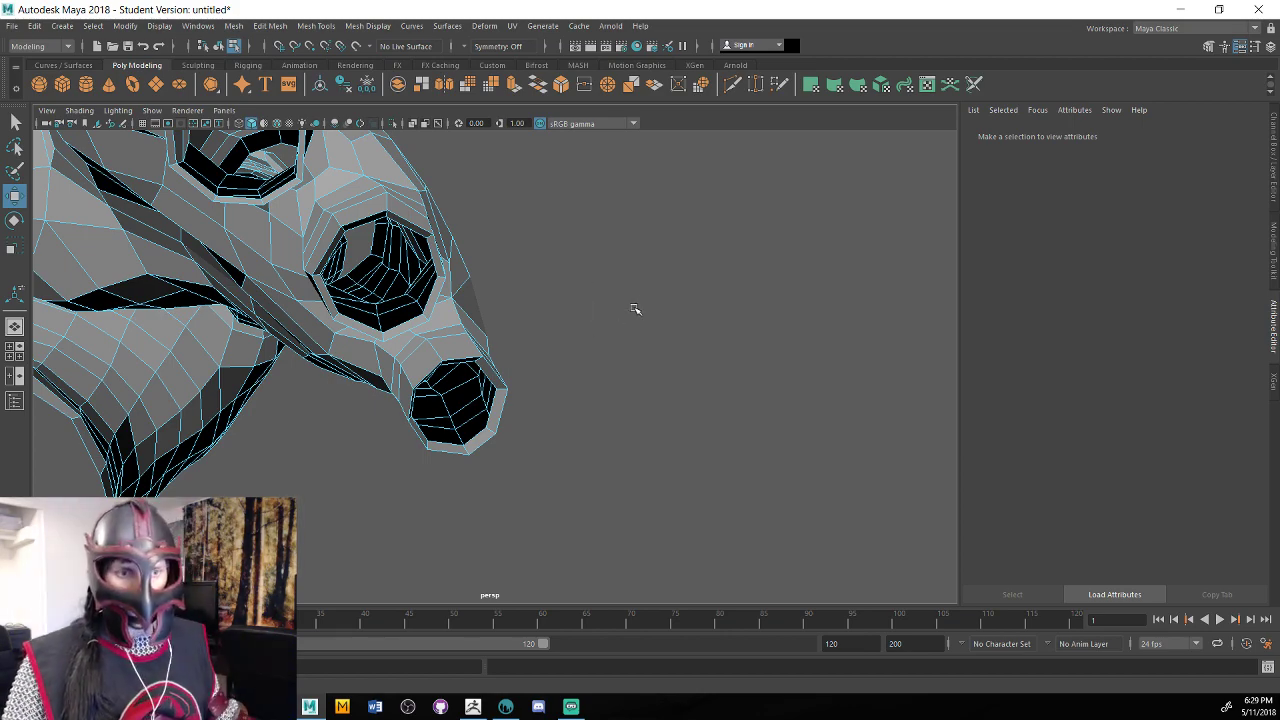
Select the edge loops around the shorts' leg hem and scale them slightly outward to make the cuff stand out.
{"action": "left_click_drag", "start_coordinate": [634, 309], "coordinate": [600, 363], "text": "alt"}
{"action": "left_click", "coordinate": [410, 388]}
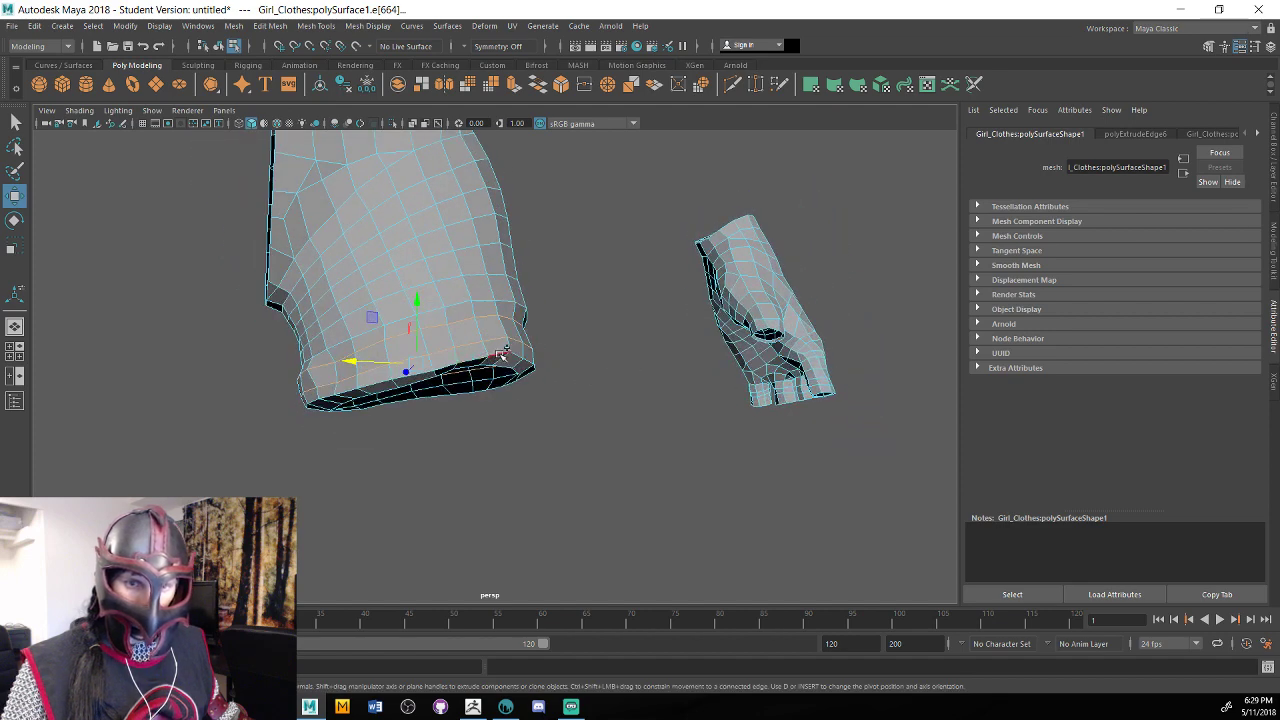
{"action": "left_click", "coordinate": [422, 368]}
{"action": "key", "text": "r"}
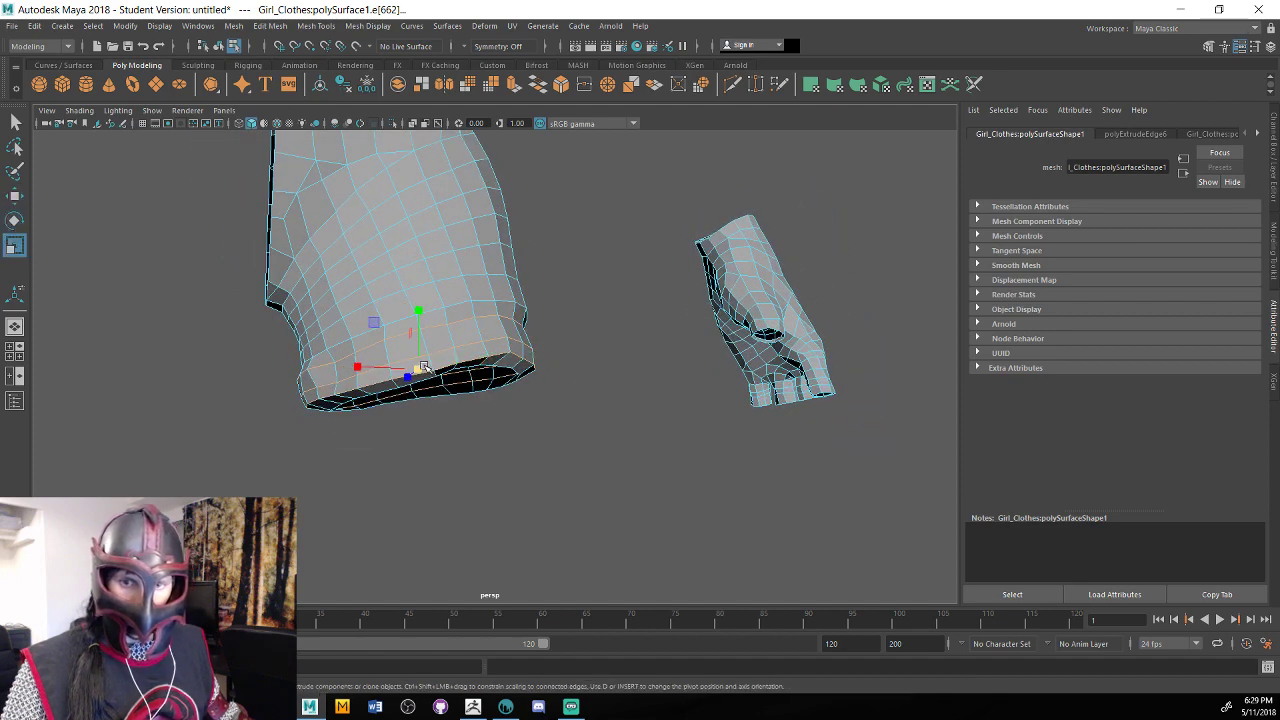
{"action": "left_click_drag", "start_coordinate": [422, 368], "coordinate": [425, 369]}
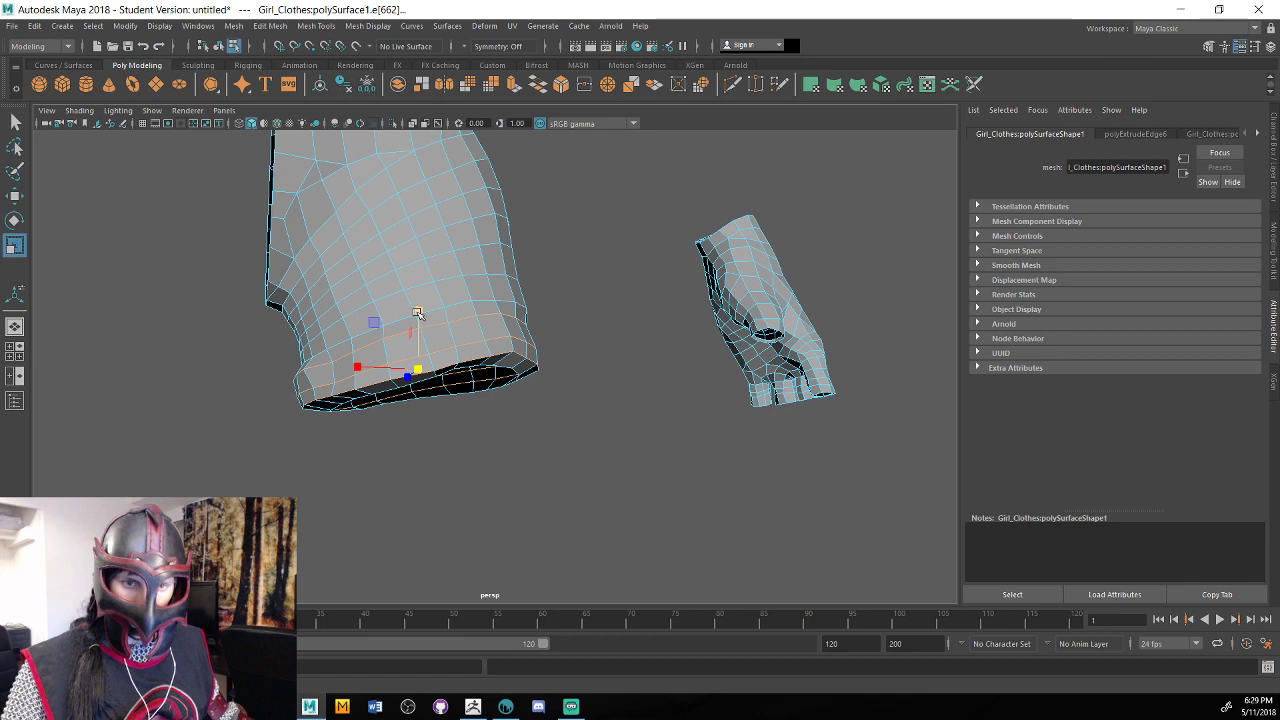
{"action": "left_click_drag", "start_coordinate": [418, 312], "coordinate": [421, 309]}
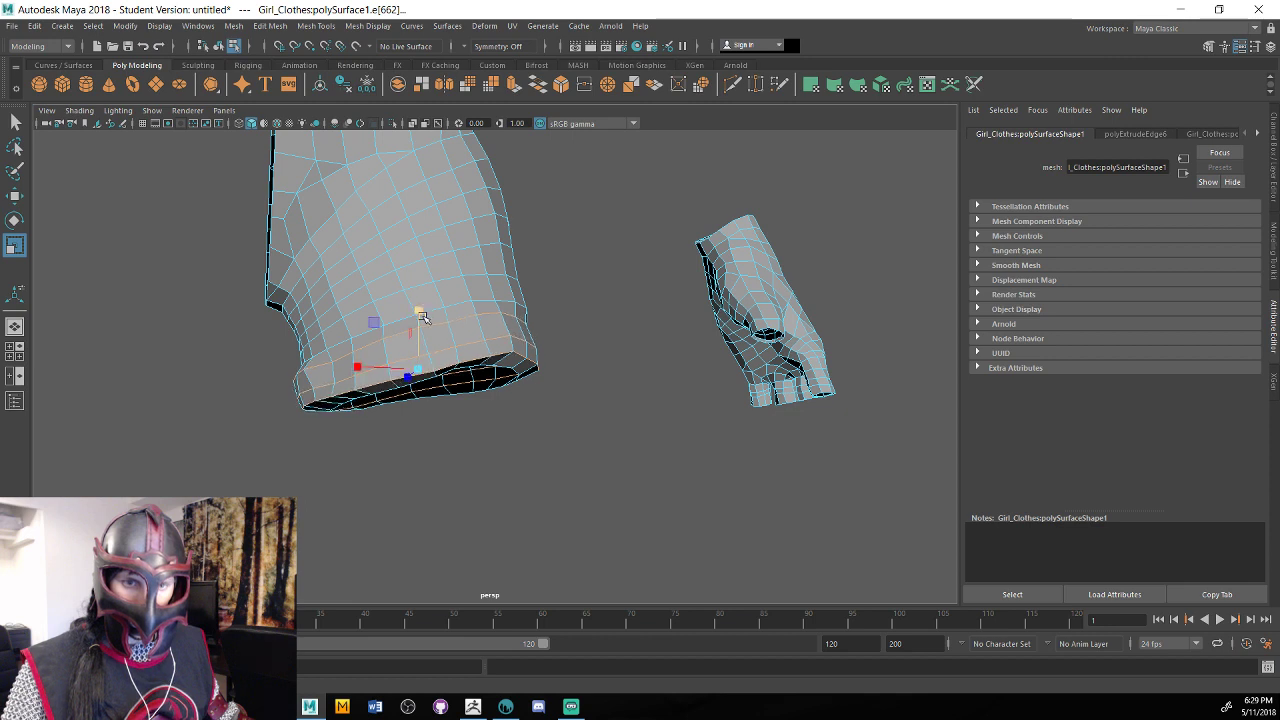
{"action": "key", "text": "w"}
{"action": "left_click_drag", "start_coordinate": [503, 431], "coordinate": [528, 446], "text": "alt"}
{"action": "mouse_move", "coordinate": [436, 350]}
{"action": "left_mouse_down"}
{"action": "mouse_move", "coordinate": [471, 417]}
{"action": "mouse_move", "coordinate": [576, 414]}
{"action": "mouse_move", "coordinate": [401, 427]}
{"action": "mouse_move", "coordinate": [406, 497]}
{"action": "left_mouse_up"}
{"action": "key", "text": "r"}
Switch to vertex editing and adjust individual vertices around the shorts' leg cuff to even out its shape.
{"action": "key", "text": "F9"}
{"action": "left_click", "coordinate": [502, 392]}
{"action": "left_click_drag", "start_coordinate": [528, 393], "coordinate": [639, 413], "text": "alt"}
{"action": "key", "text": "w"}
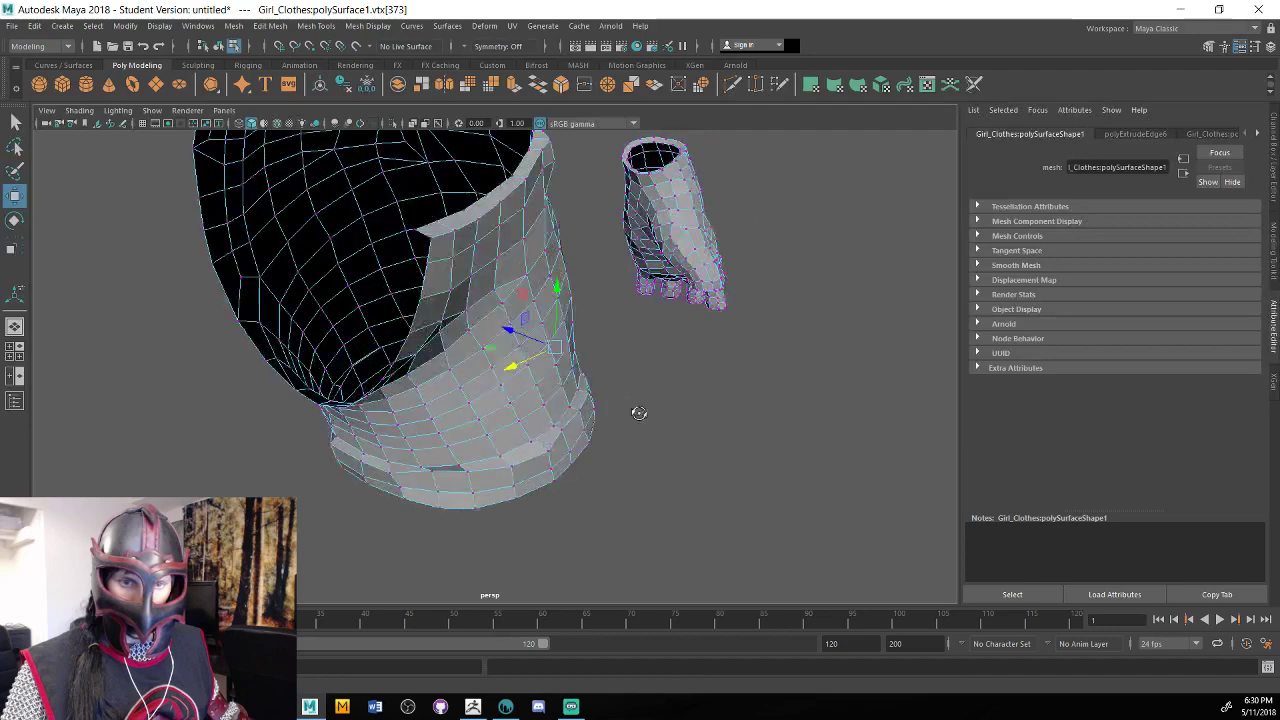
{"action": "left_click", "coordinate": [549, 450]}
{"action": "left_click", "coordinate": [566, 431]}
{"action": "left_click_drag", "start_coordinate": [518, 410], "coordinate": [694, 420]}
{"action": "left_click", "coordinate": [661, 402]}
{"action": "left_click_drag", "start_coordinate": [690, 425], "coordinate": [529, 432], "text": "alt"}
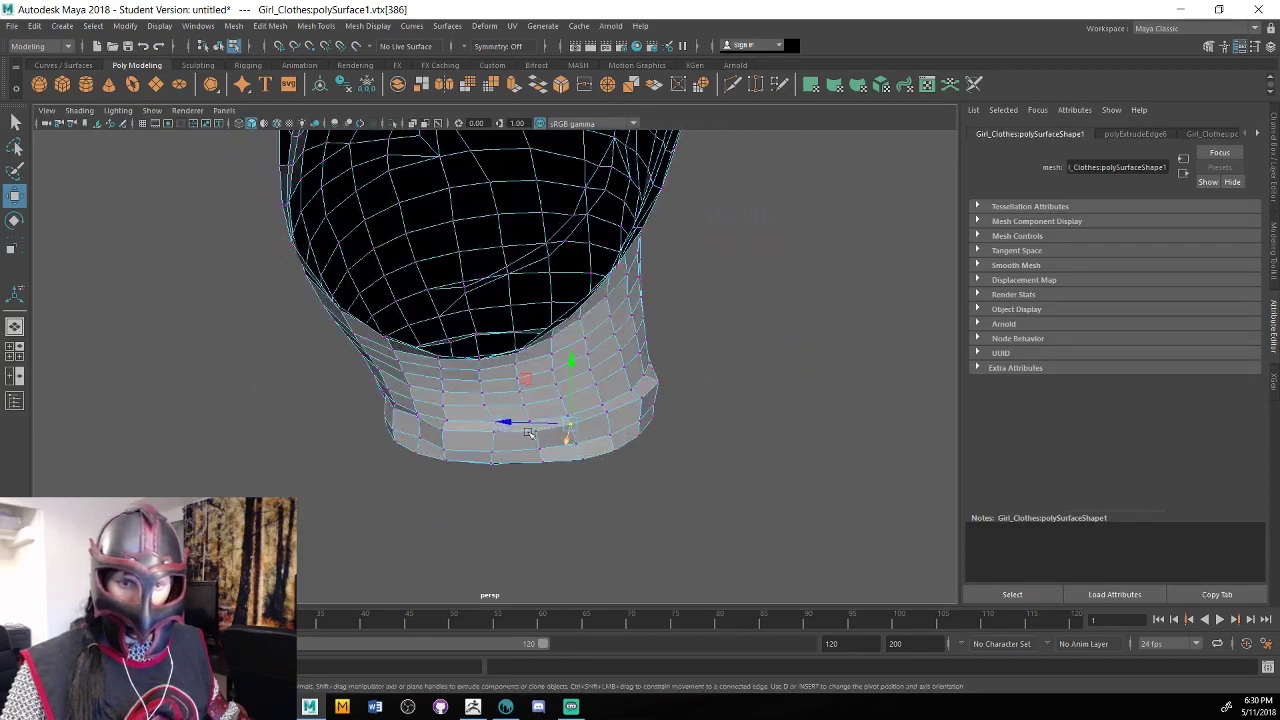
{"action": "left_click", "coordinate": [418, 420]}
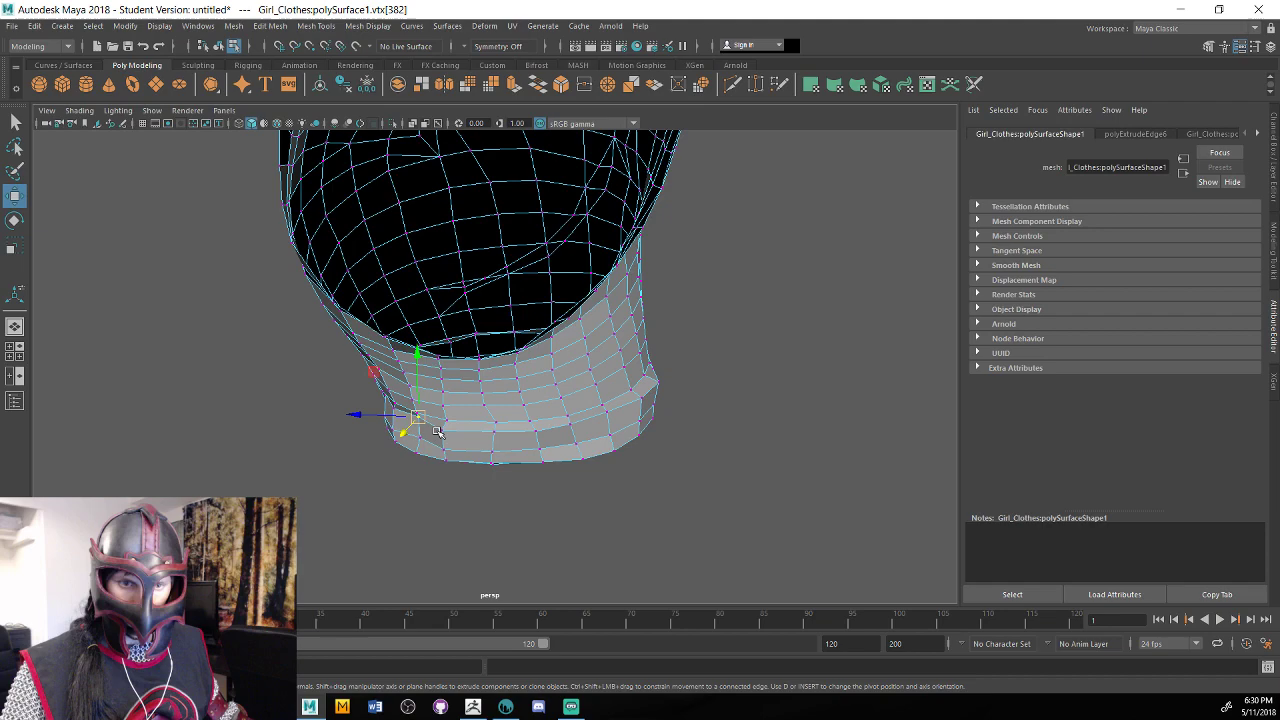
{"action": "left_click_drag", "start_coordinate": [437, 431], "coordinate": [650, 455], "text": "alt"}
Return to object selection and review the whole half-clothing mesh, from the headpiece down to the boot.
{"action": "right_click_drag", "start_coordinate": [500, 345], "coordinate": [552, 306]}
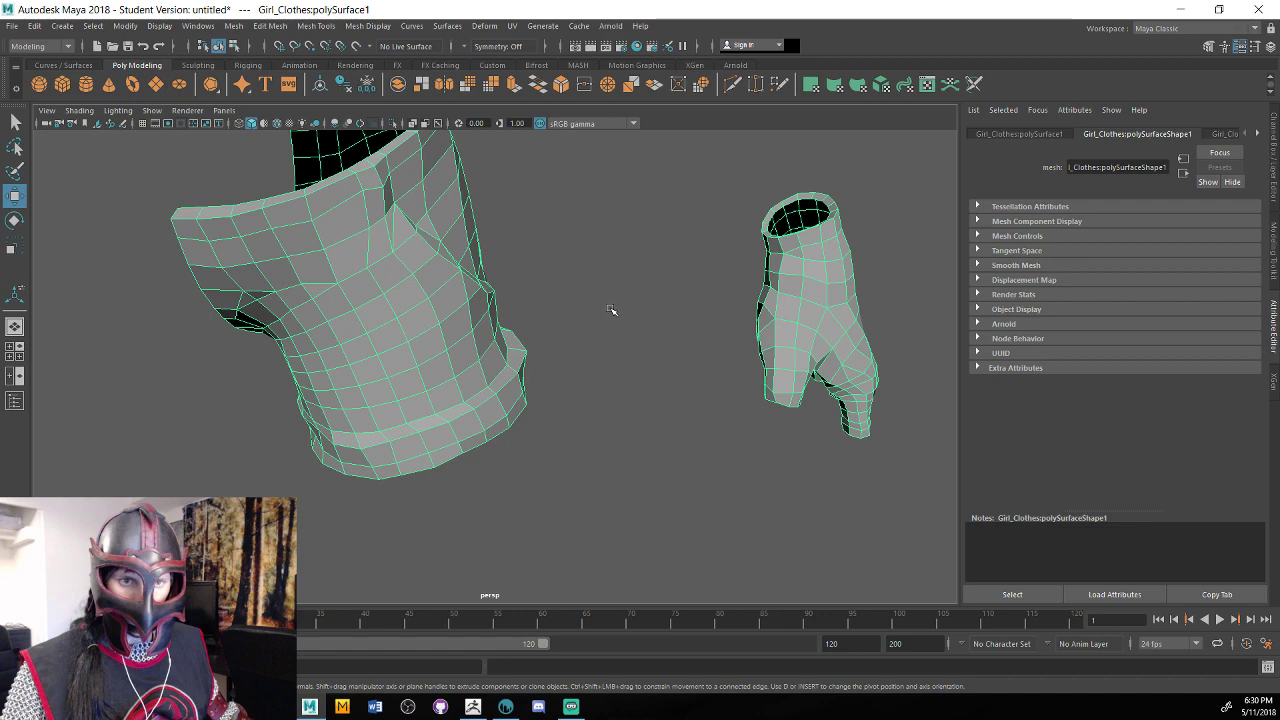
{"action": "scroll", "coordinate": [611, 310], "scroll_direction": "down", "scroll_amount": 5}
{"action": "middle_click_drag", "start_coordinate": [530, 366], "coordinate": [551, 506], "text": "alt"}
{"action": "scroll", "coordinate": [485, 426], "scroll_direction": "down", "scroll_amount": 4}
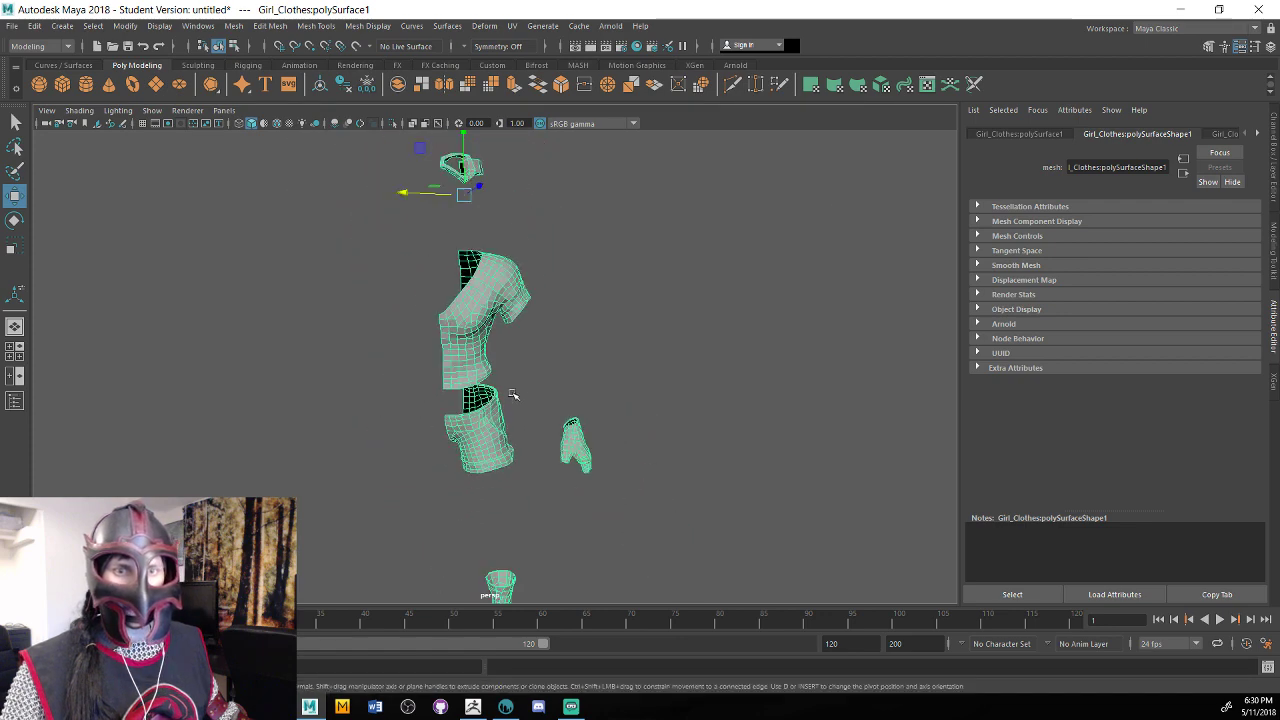
{"action": "middle_click_drag", "start_coordinate": [468, 228], "coordinate": [475, 366], "text": "alt"}
{"action": "scroll", "coordinate": [703, 317], "scroll_direction": "up", "scroll_amount": 6}
{"action": "left_click_drag", "start_coordinate": [703, 346], "coordinate": [681, 485], "text": "alt"}
{"action": "scroll", "coordinate": [682, 485], "scroll_direction": "down", "scroll_amount": 6}
{"action": "middle_click_drag", "start_coordinate": [634, 511], "coordinate": [663, 336], "text": "alt"}
{"action": "middle_click_drag", "start_coordinate": [726, 503], "coordinate": [657, 262], "text": "alt"}
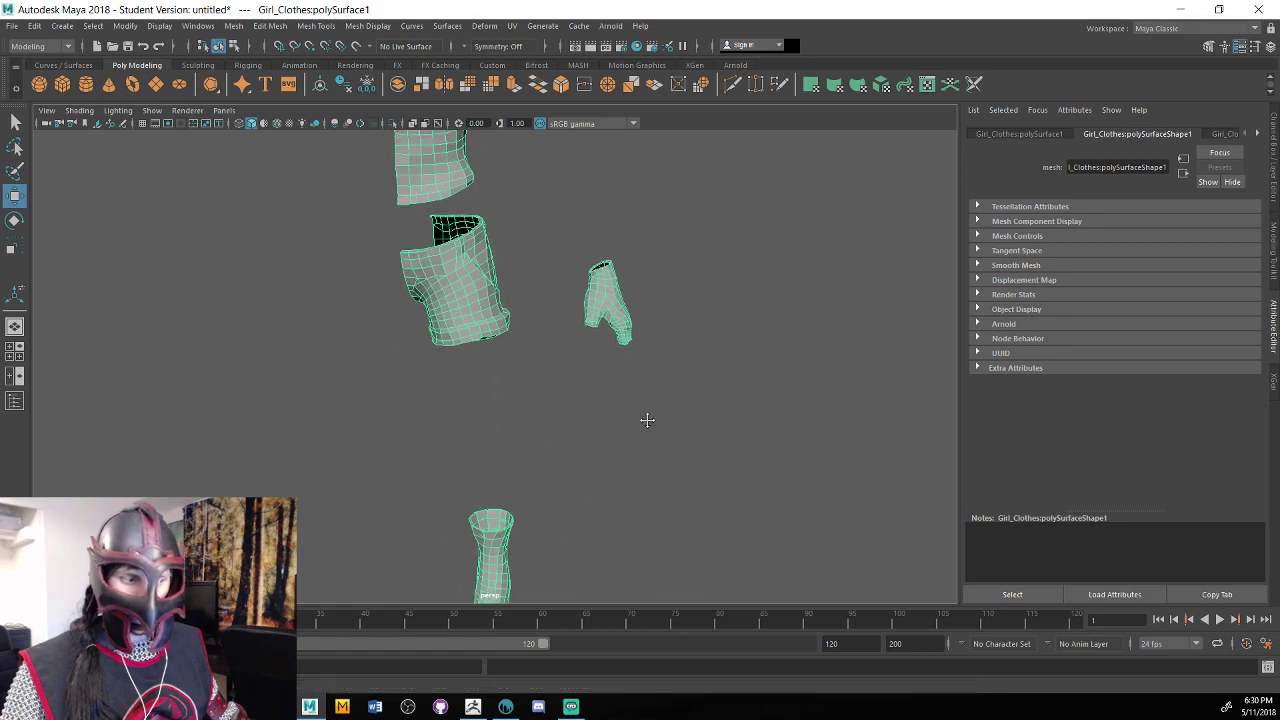
Mirror the half-clothing mesh across the world X axis, merging the border vertices, to create the complete outfit.
{"action": "middle_click_drag", "start_coordinate": [646, 420], "coordinate": [639, 230], "text": "alt"}
{"action": "left_click_drag", "start_coordinate": [638, 343], "coordinate": [717, 397], "text": "alt"}
{"action": "right_click_drag", "start_coordinate": [717, 397], "coordinate": [509, 349], "text": "alt"}
{"action": "left_click_drag", "start_coordinate": [509, 349], "coordinate": [614, 368], "text": "alt"}
{"action": "middle_click_drag", "start_coordinate": [614, 368], "coordinate": [655, 530], "text": "alt"}
{"action": "right_click_drag", "start_coordinate": [655, 530], "coordinate": [580, 440], "text": "alt"}
{"action": "middle_click_drag", "start_coordinate": [632, 452], "coordinate": [654, 474], "text": "alt"}
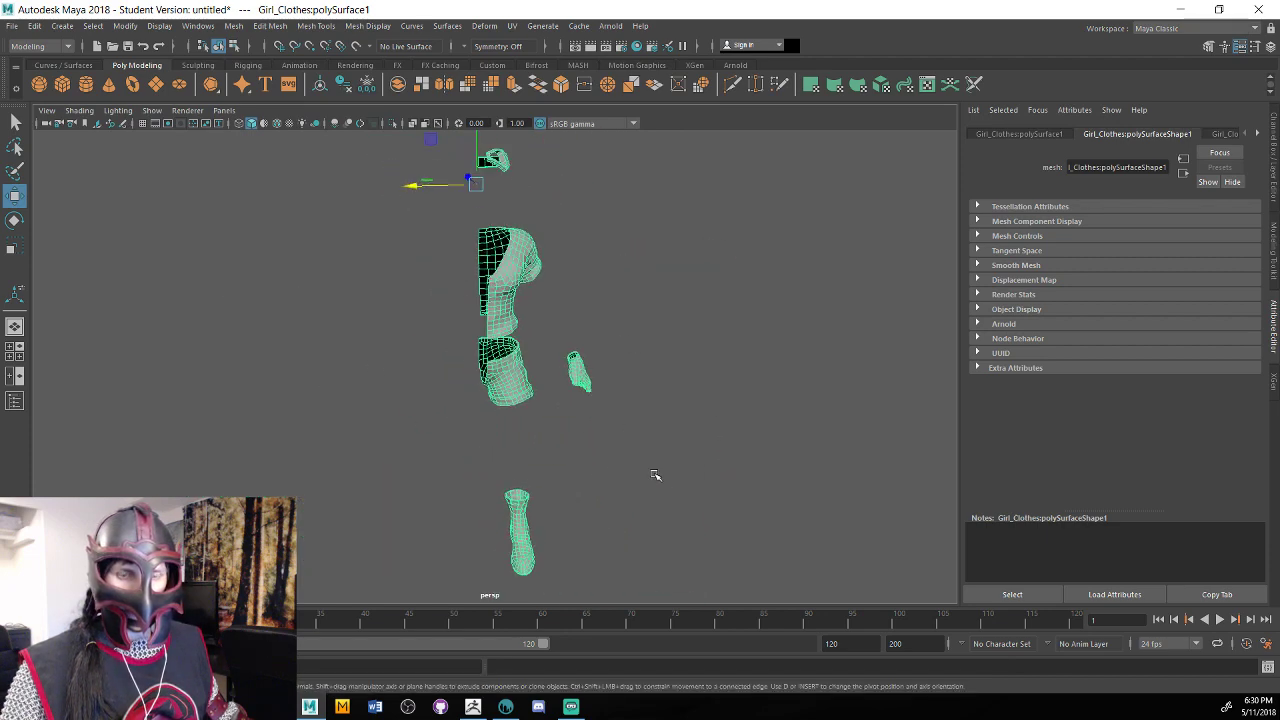
{"action": "right_click_drag", "start_coordinate": [654, 474], "coordinate": [600, 470], "text": "alt"}
{"action": "left_click_drag", "start_coordinate": [600, 469], "coordinate": [557, 445], "text": "alt"}
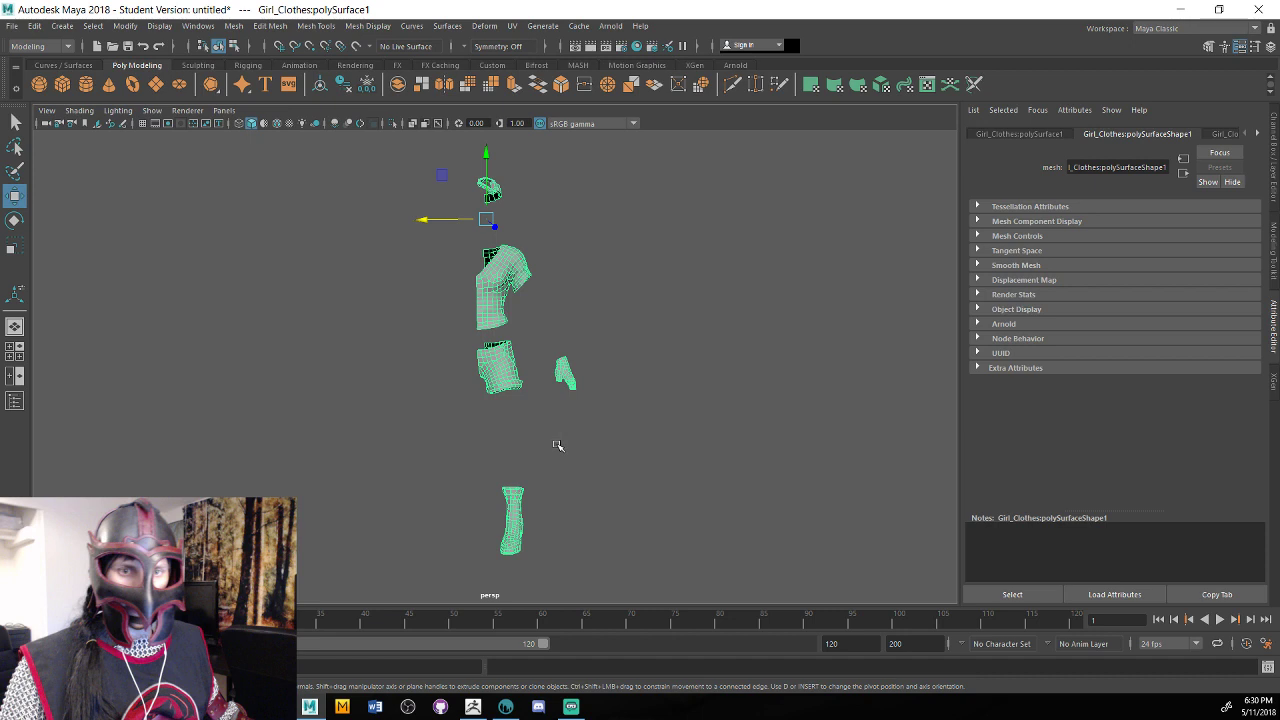
{"action": "left_click", "coordinate": [233, 26]}
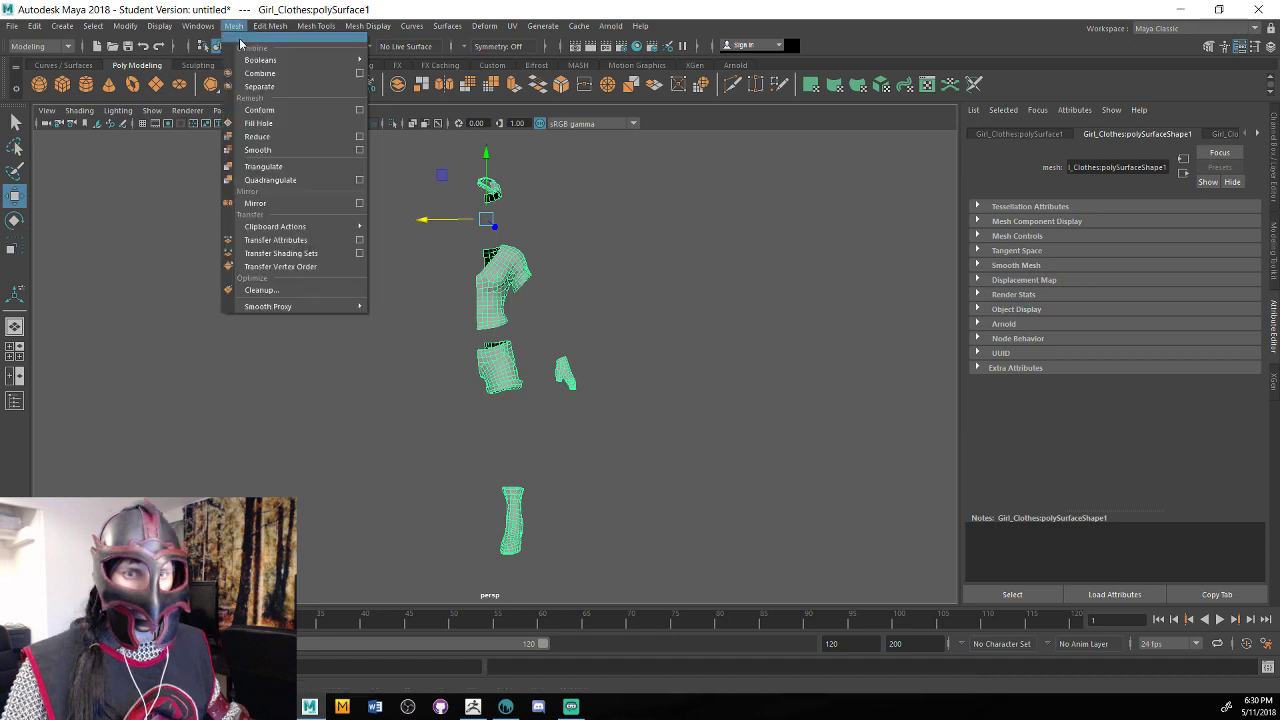
{"action": "left_click", "coordinate": [303, 205]}
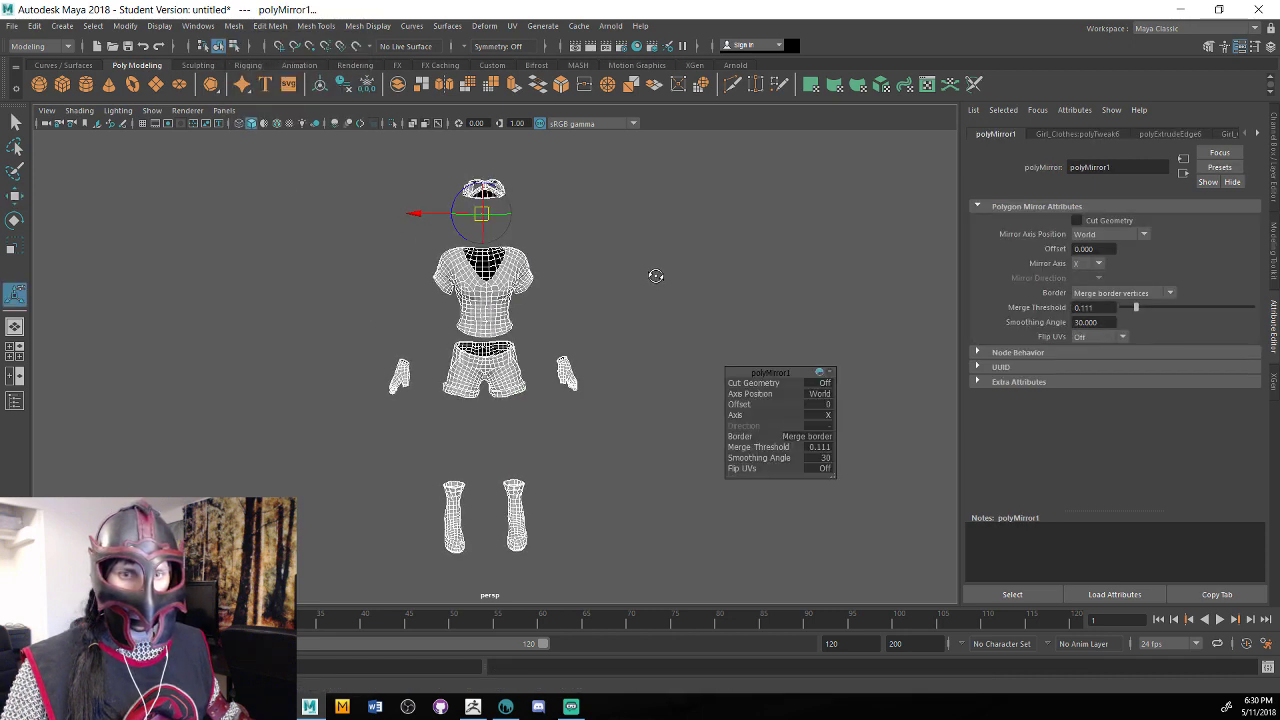
Return to object selection and examine the mirrored clothing from the shorts and gloves up to the headpiece.
{"action": "scroll", "coordinate": [655, 275], "scroll_direction": "up", "scroll_amount": 10}
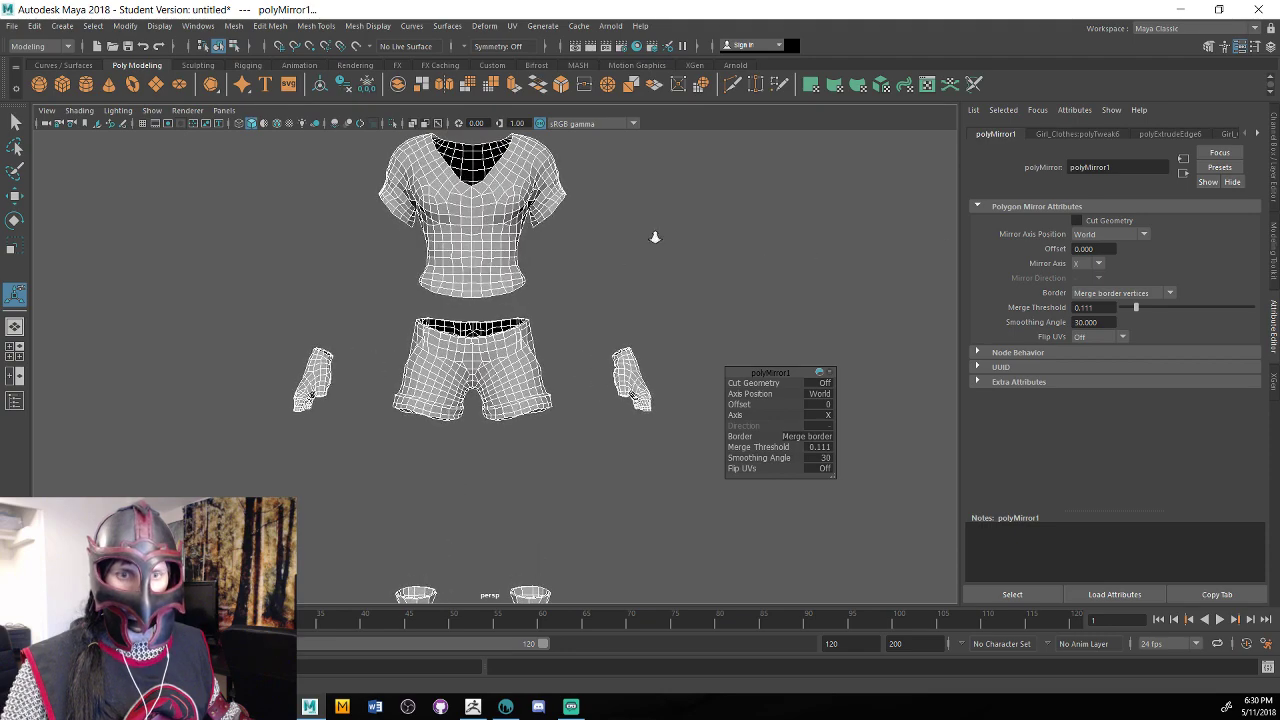
{"action": "scroll", "coordinate": [714, 243], "scroll_direction": "up", "scroll_amount": 5}
{"action": "right_click_drag", "start_coordinate": [449, 329], "coordinate": [617, 265]}
{"action": "left_click", "coordinate": [612, 267]}
{"action": "left_click", "coordinate": [543, 301]}
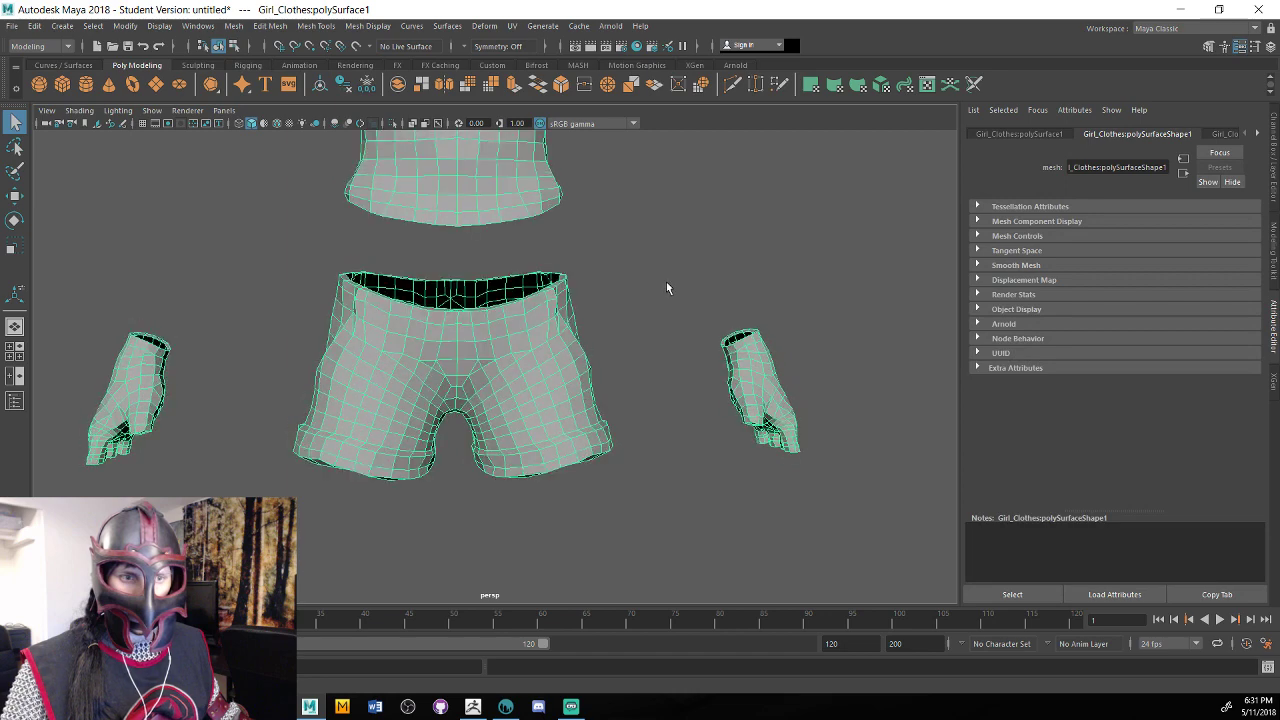
{"action": "scroll", "coordinate": [669, 286], "scroll_direction": "down", "scroll_amount": 3}
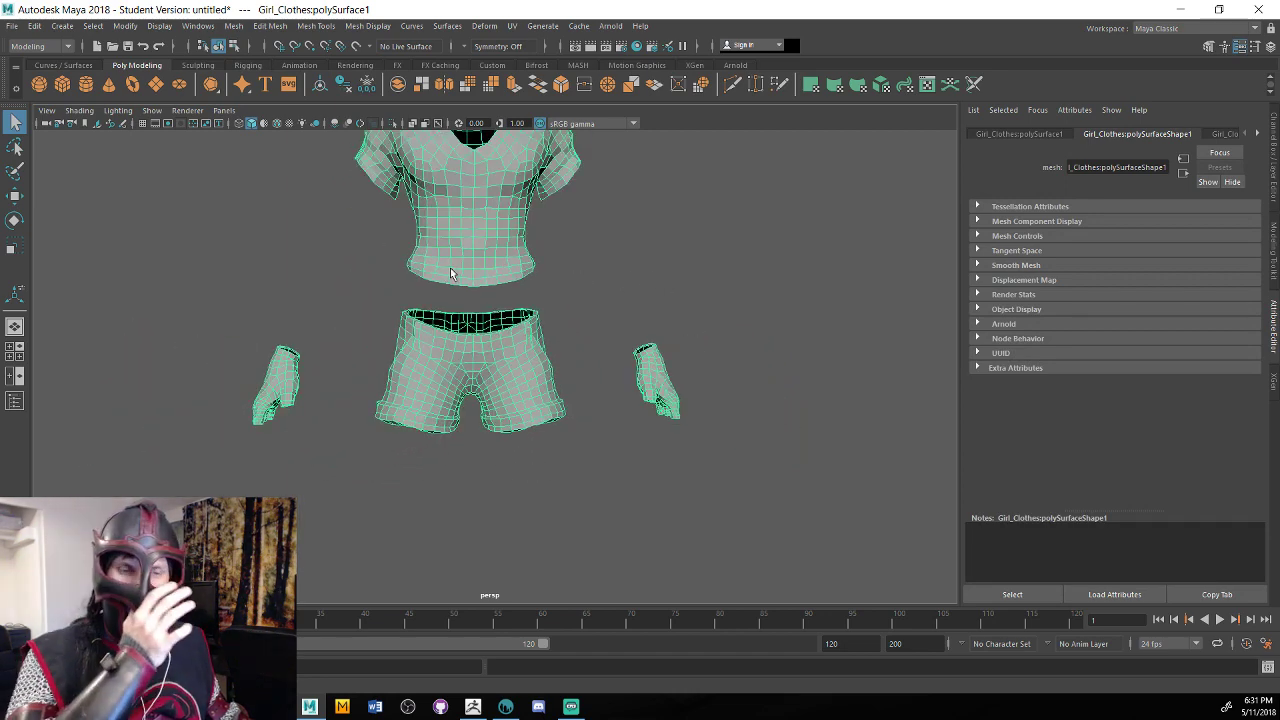
{"action": "scroll", "coordinate": [450, 267], "scroll_direction": "down", "scroll_amount": 3}
{"action": "scroll", "coordinate": [806, 309], "scroll_direction": "up", "scroll_amount": 10}
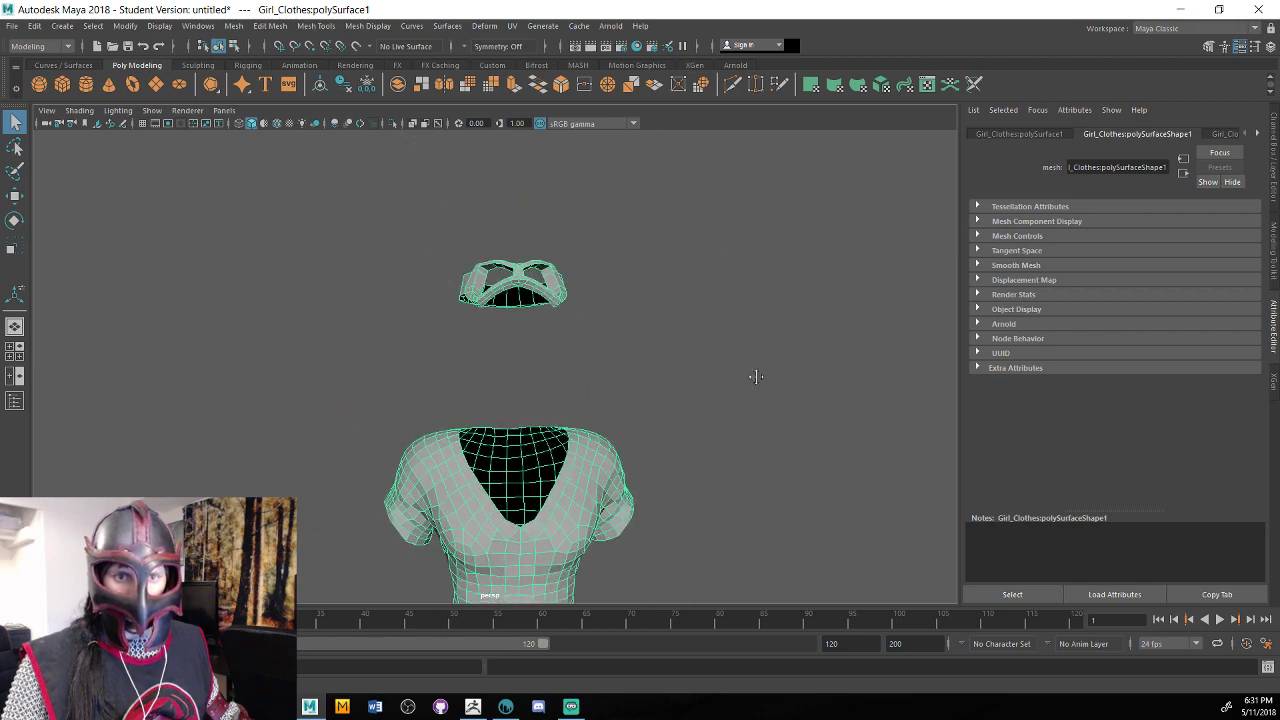
{"action": "left_click_drag", "start_coordinate": [879, 373], "coordinate": [536, 385], "text": "alt"}
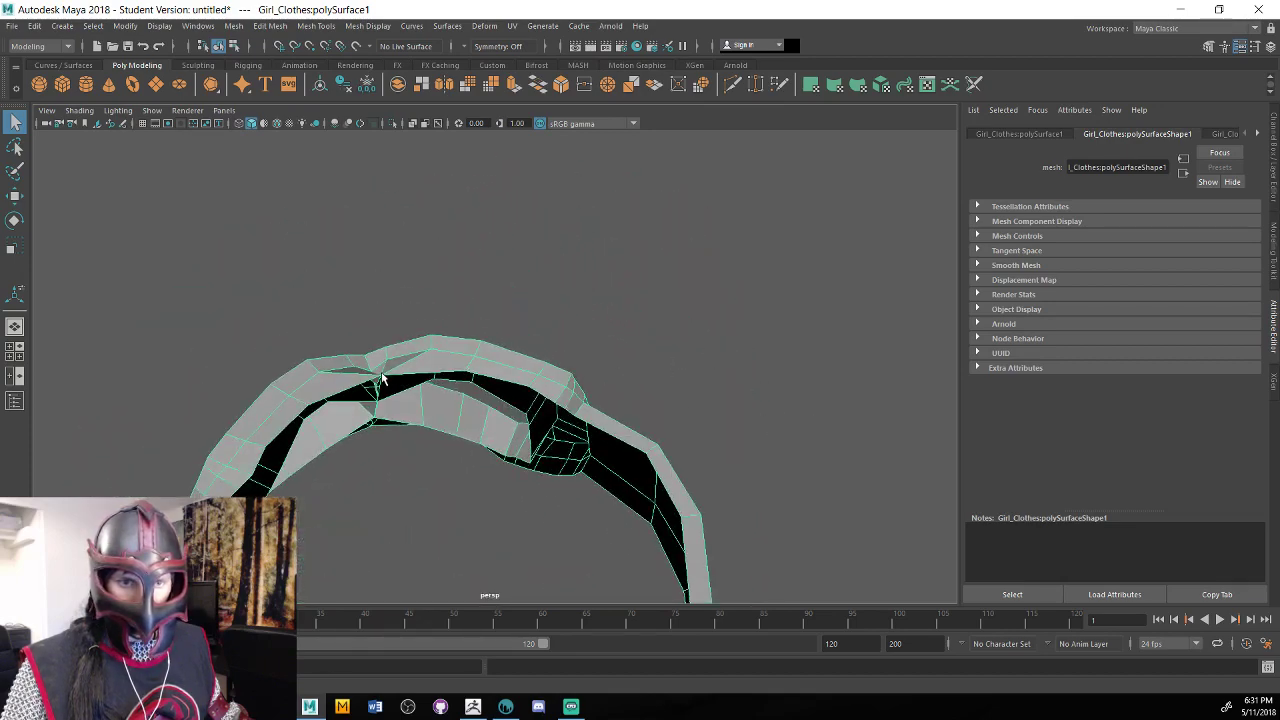
Switch to vertex editing, reposition vertices at the headpiece's centre join above the nose bridge, then deselect.
{"action": "right_click_drag", "start_coordinate": [380, 384], "coordinate": [314, 326]}
{"action": "left_click_drag", "start_coordinate": [314, 330], "coordinate": [423, 376], "text": "alt"}
{"action": "left_click", "coordinate": [545, 425]}
{"action": "key", "text": "w"}
{"action": "mouse_move", "coordinate": [375, 325]}
{"action": "left_mouse_down"}
{"action": "mouse_move", "coordinate": [470, 420]}
{"action": "mouse_move", "coordinate": [665, 426]}
{"action": "left_mouse_up"}
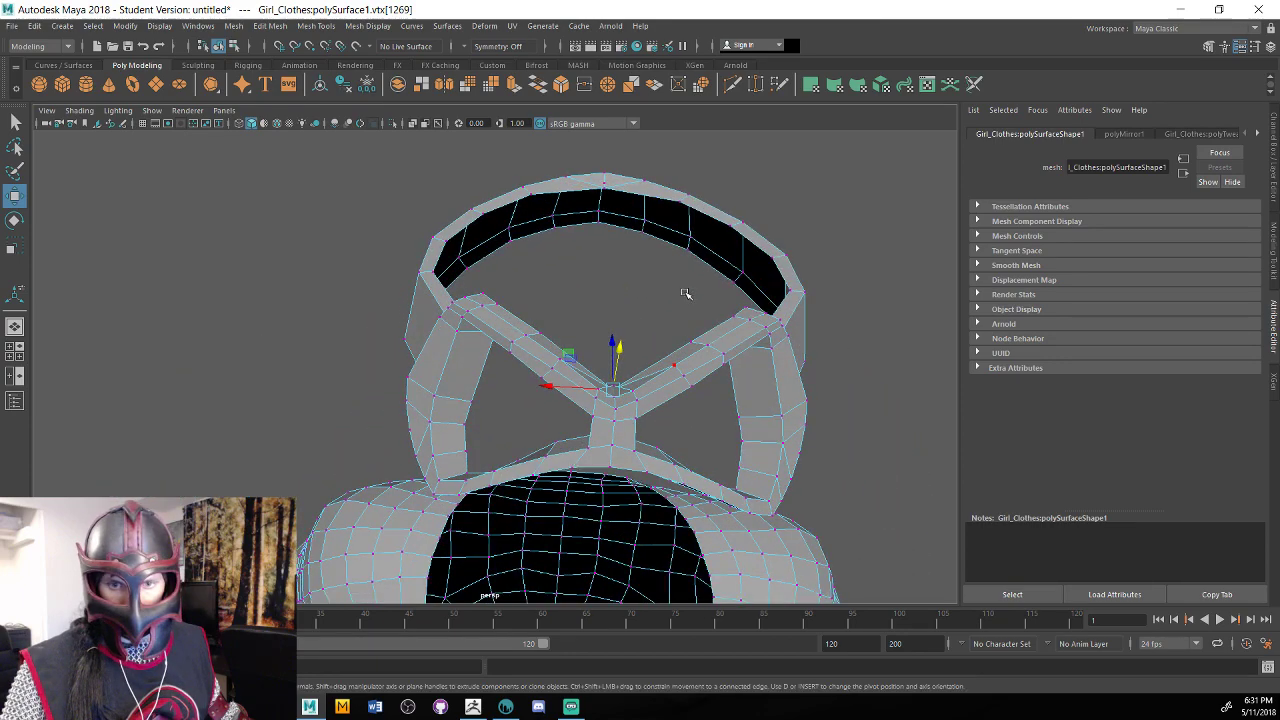
{"action": "left_click", "coordinate": [685, 293]}
Examine the headpiece's band and eye frames, as well as the overall shape of the mirrored outfit.
{"action": "left_click_drag", "start_coordinate": [685, 293], "coordinate": [603, 445], "text": "alt"}
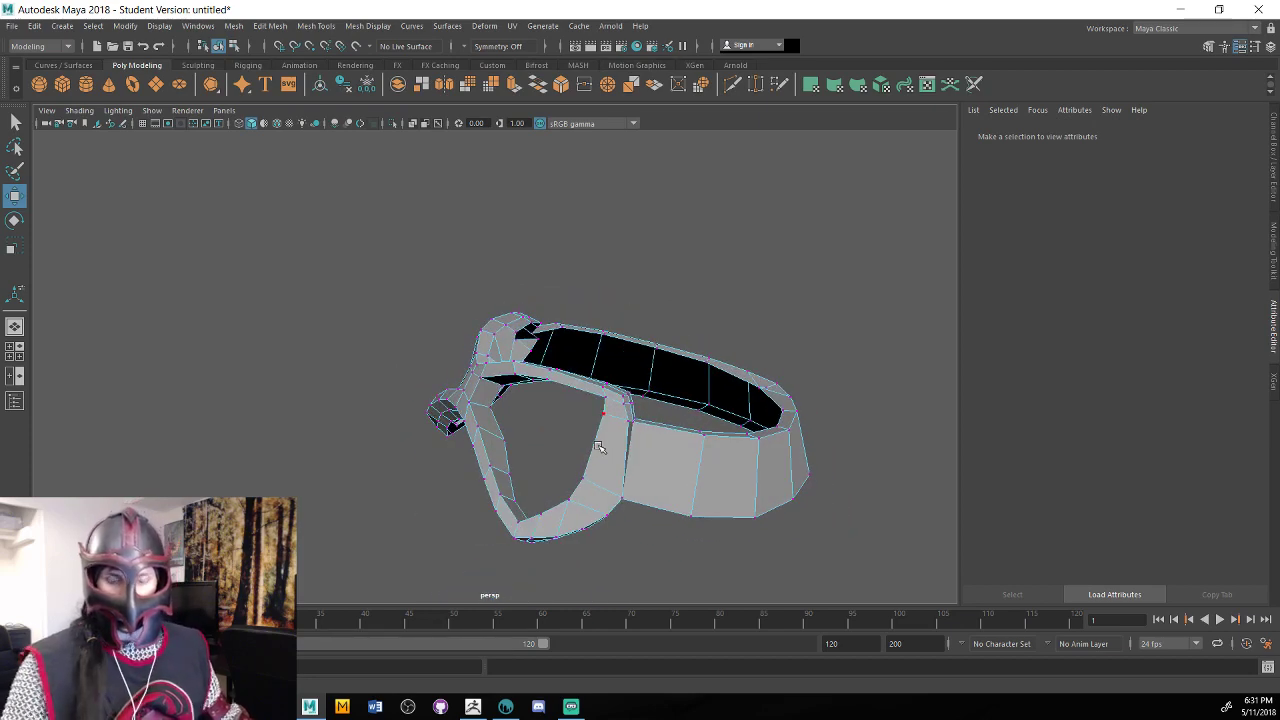
{"action": "middle_click_drag", "start_coordinate": [603, 444], "coordinate": [424, 371], "text": "alt"}
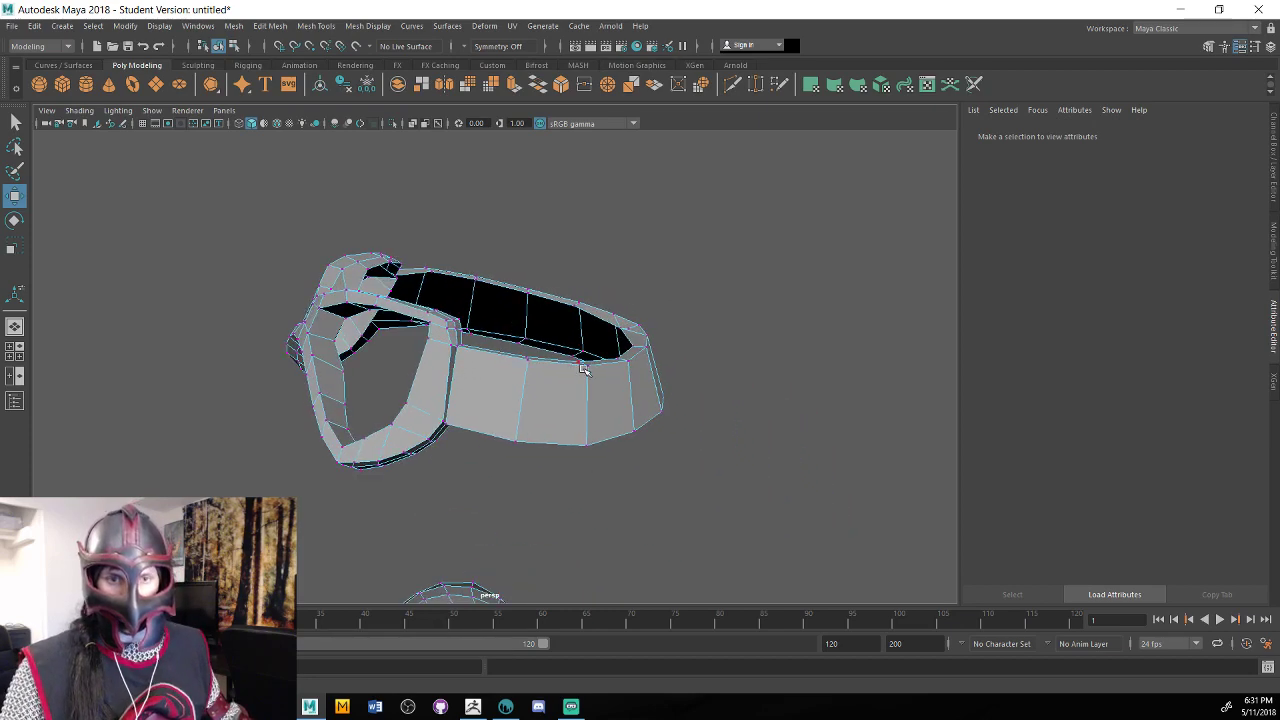
{"action": "right_click_drag", "start_coordinate": [554, 324], "coordinate": [560, 449], "text": "alt"}
{"action": "middle_click_drag", "start_coordinate": [560, 449], "coordinate": [510, 306], "text": "alt"}
{"action": "right_click_drag", "start_coordinate": [760, 431], "coordinate": [546, 426], "text": "alt"}
{"action": "middle_click_drag", "start_coordinate": [546, 426], "coordinate": [542, 416], "text": "alt"}
{"action": "left_click_drag", "start_coordinate": [541, 416], "coordinate": [593, 359], "text": "alt"}
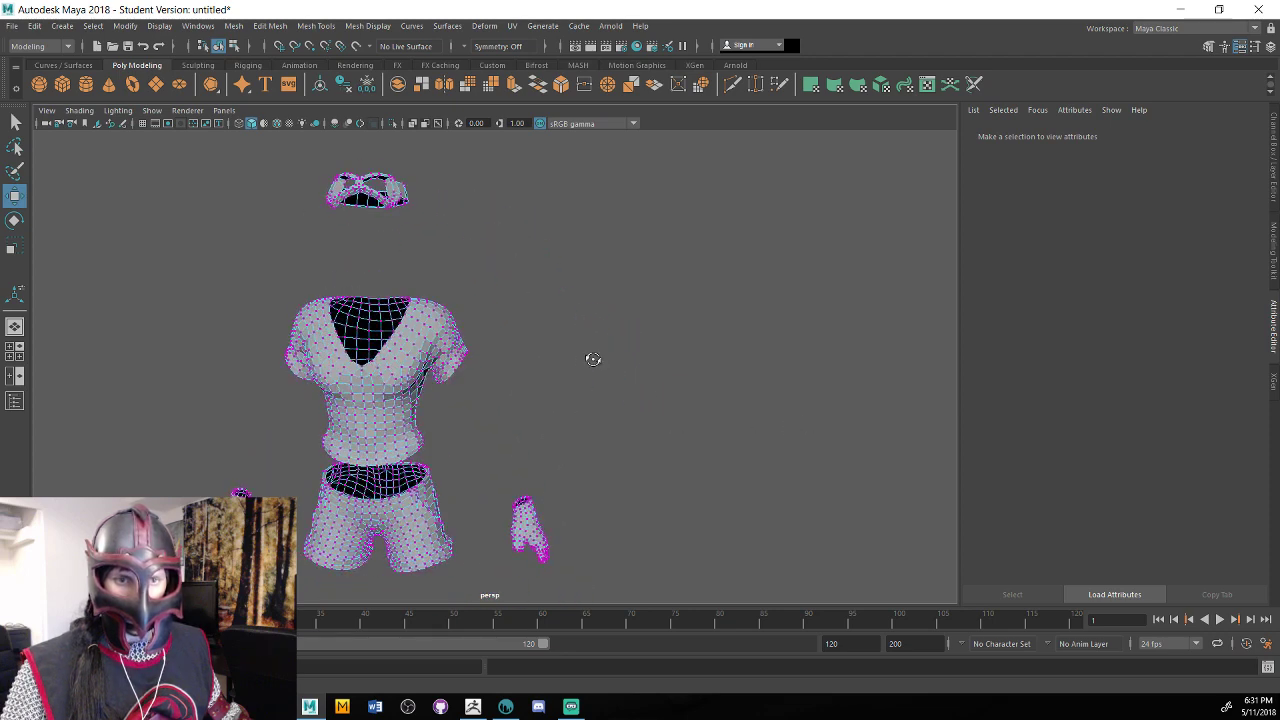
{"action": "right_click_drag", "start_coordinate": [593, 359], "coordinate": [450, 262], "text": "alt"}
{"action": "middle_click_drag", "start_coordinate": [450, 262], "coordinate": [571, 309], "text": "alt"}
Return to object selection, separate the clothing mesh into individual objects and deselect them.
{"action": "right_click_drag", "start_coordinate": [512, 294], "coordinate": [616, 271]}
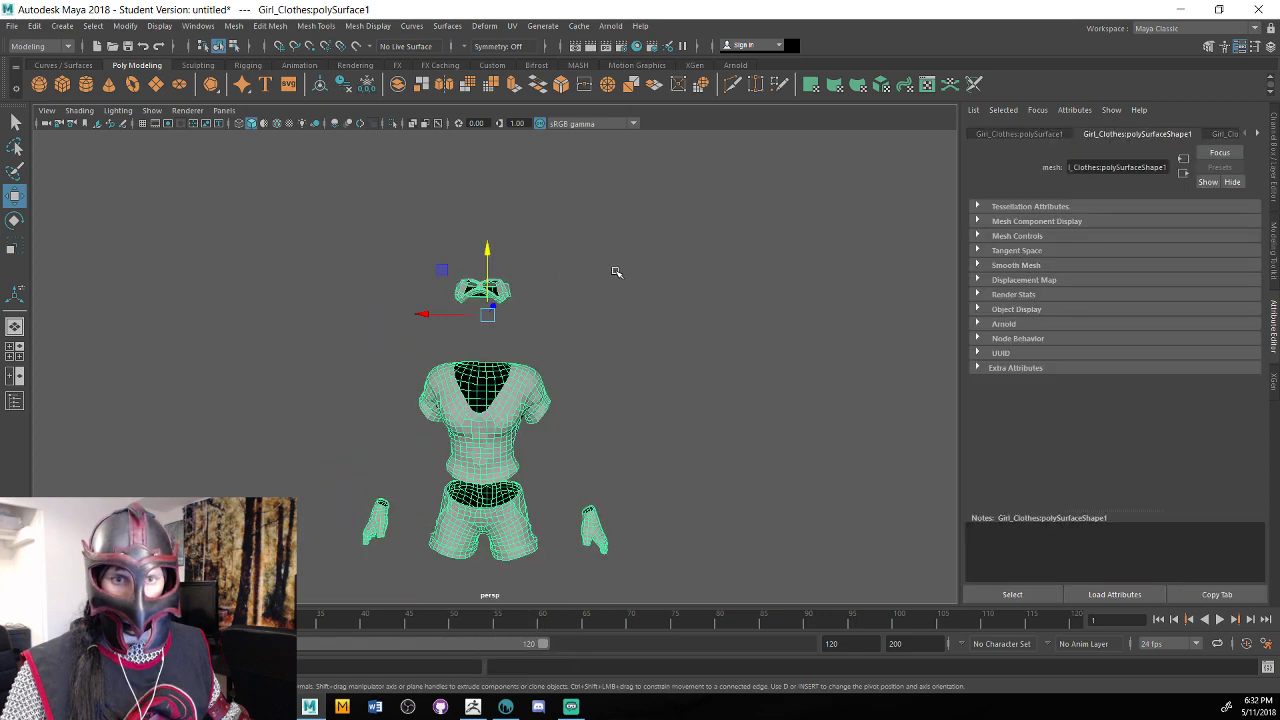
{"action": "left_click", "coordinate": [616, 271]}
{"action": "left_click_drag", "start_coordinate": [560, 249], "coordinate": [520, 285], "text": "alt"}
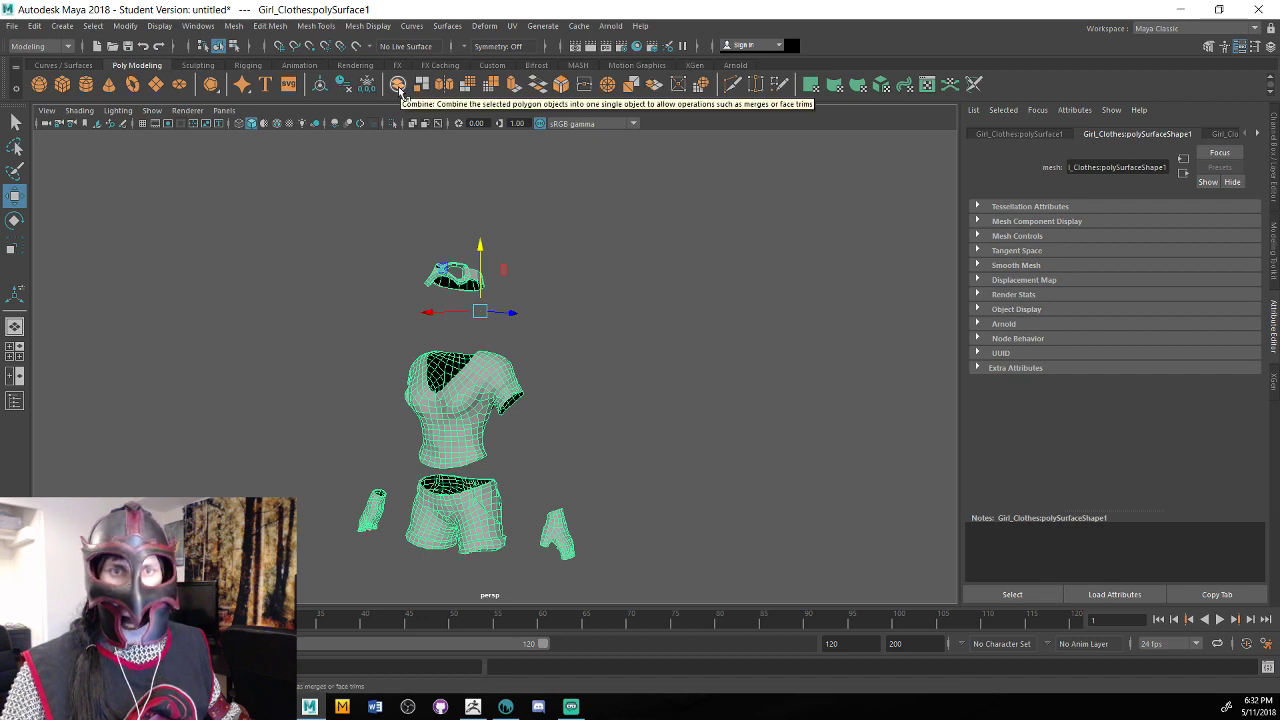
{"action": "left_click", "coordinate": [1273, 165]}
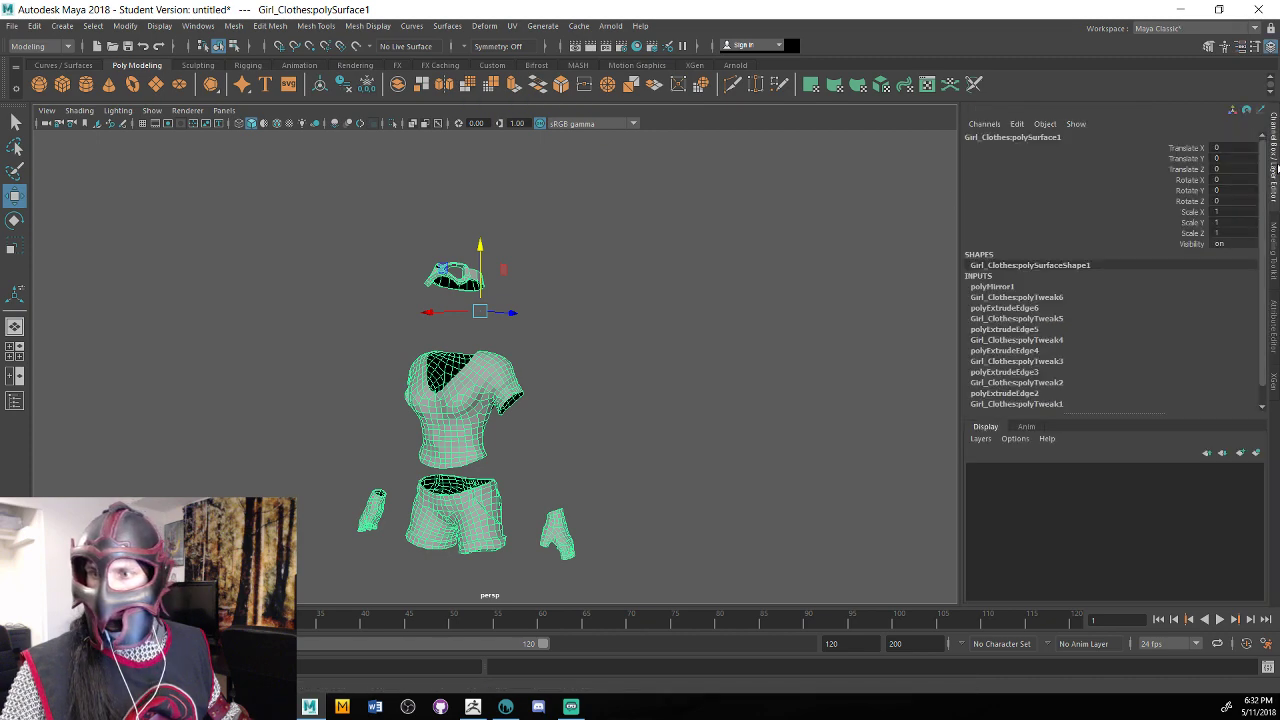
{"action": "left_click", "coordinate": [1273, 238]}
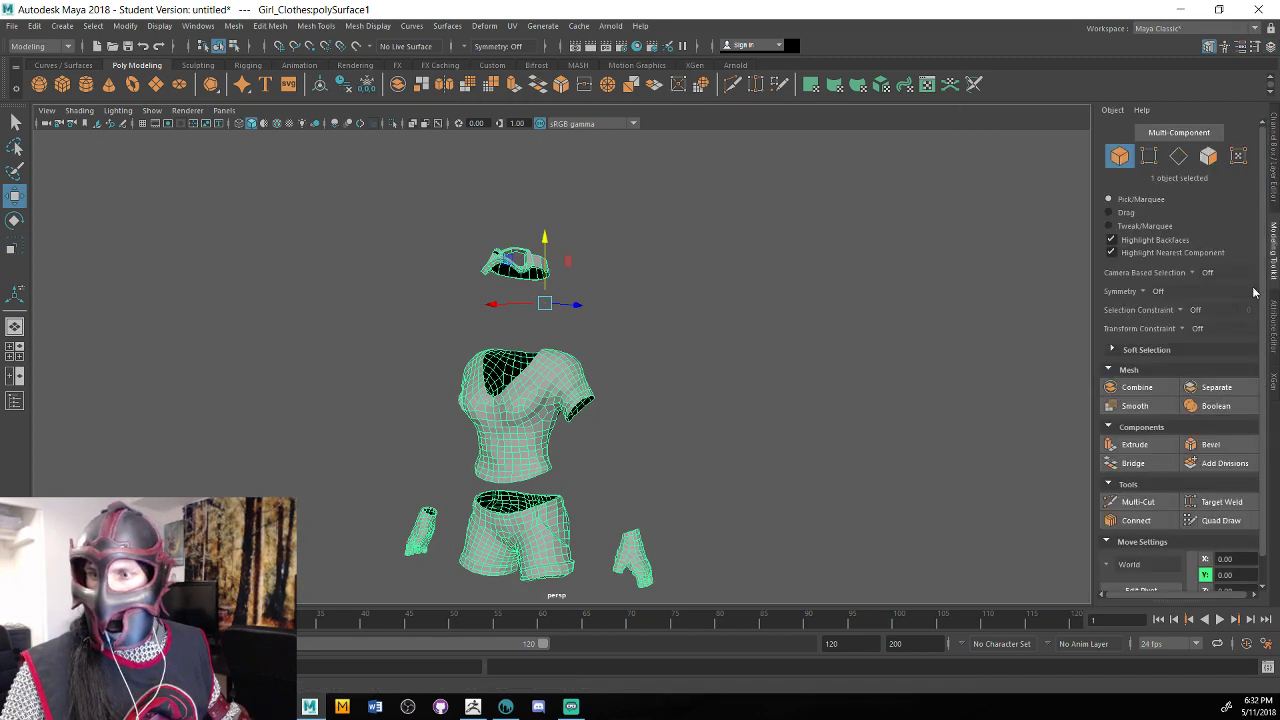
{"action": "left_click", "coordinate": [1216, 387]}
{"action": "left_click", "coordinate": [706, 329]}
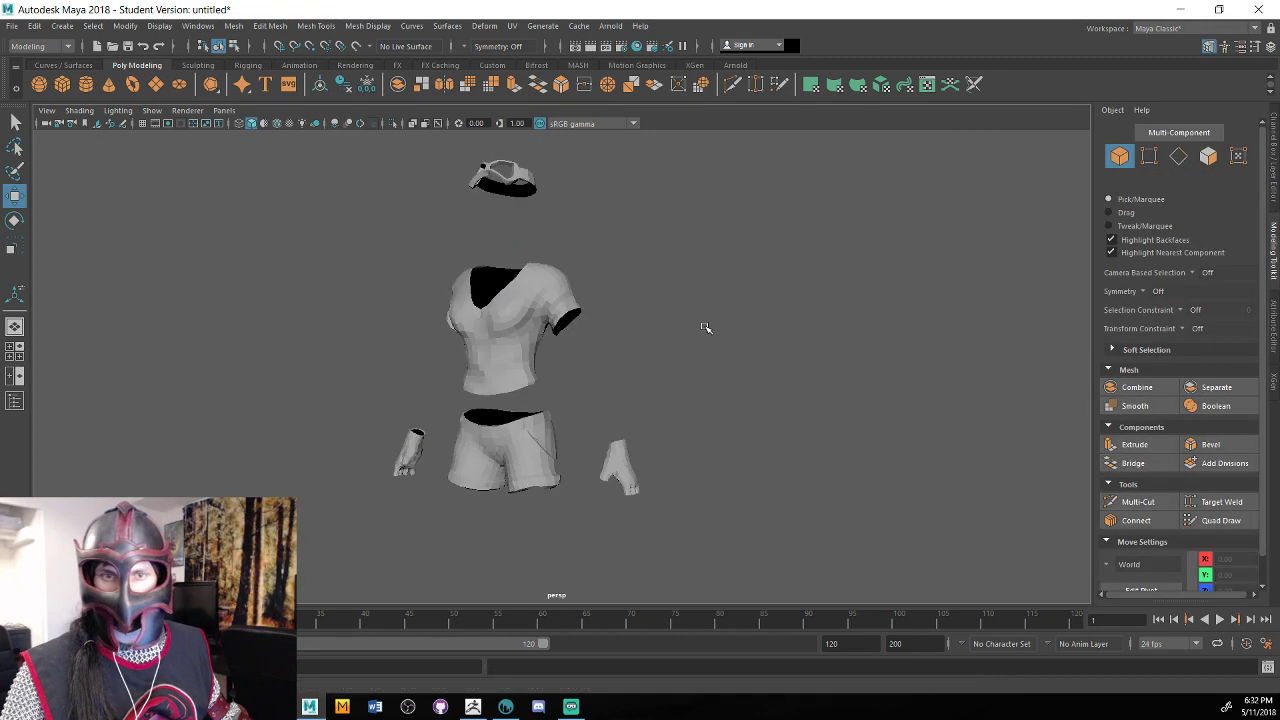
Select the shirt, shorts and one glove in turn to check that each is a separate object.
{"action": "left_click_drag", "start_coordinate": [706, 329], "coordinate": [582, 338], "text": "alt"}
{"action": "left_click", "coordinate": [537, 339]}
{"action": "left_click", "coordinate": [562, 460]}
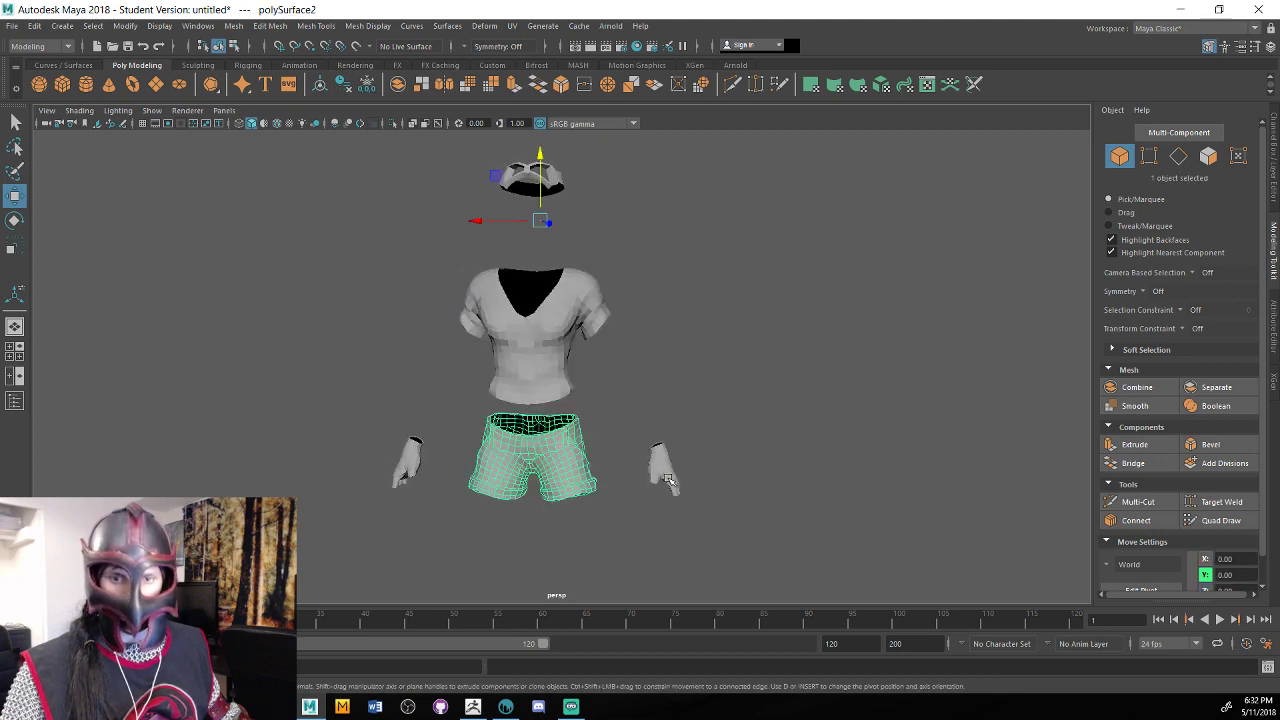
{"action": "left_click", "coordinate": [666, 473]}
{"action": "middle_click_drag", "start_coordinate": [737, 471], "coordinate": [743, 408], "text": "alt"}
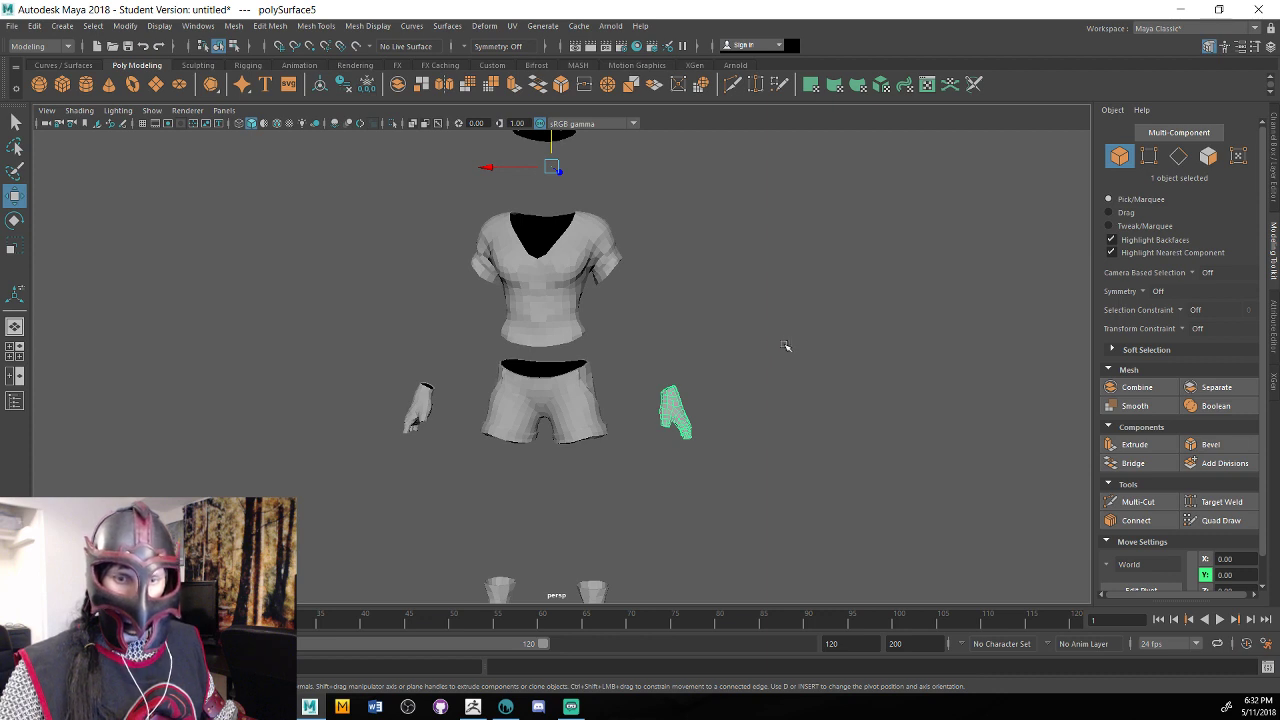
{"action": "middle_click_drag", "start_coordinate": [780, 357], "coordinate": [800, 135], "text": "alt"}
Select the separated headpiece and switch it to edge editing.
{"action": "middle_click_drag", "start_coordinate": [683, 380], "coordinate": [728, 476], "text": "alt"}
{"action": "right_click_drag", "start_coordinate": [728, 476], "coordinate": [997, 357], "text": "alt"}
{"action": "right_click_drag", "start_coordinate": [760, 360], "coordinate": [948, 335], "text": "alt"}
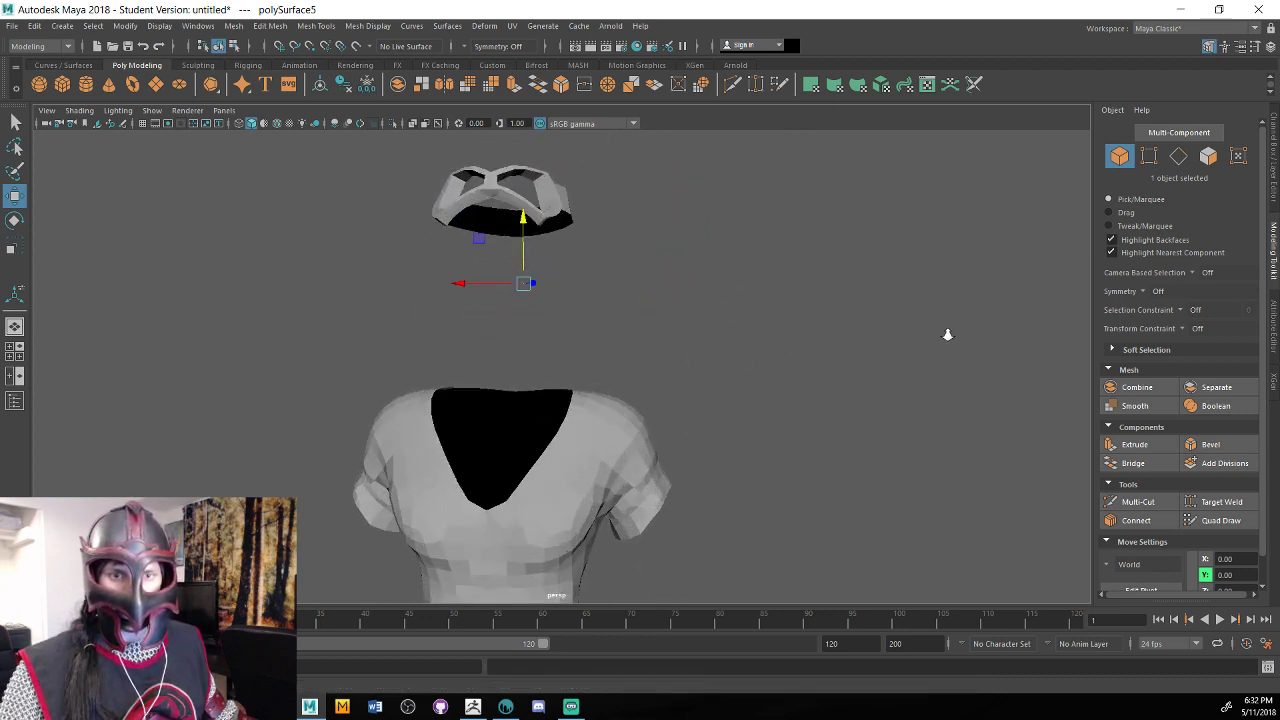
{"action": "left_click_drag", "start_coordinate": [948, 335], "coordinate": [853, 430], "text": "alt"}
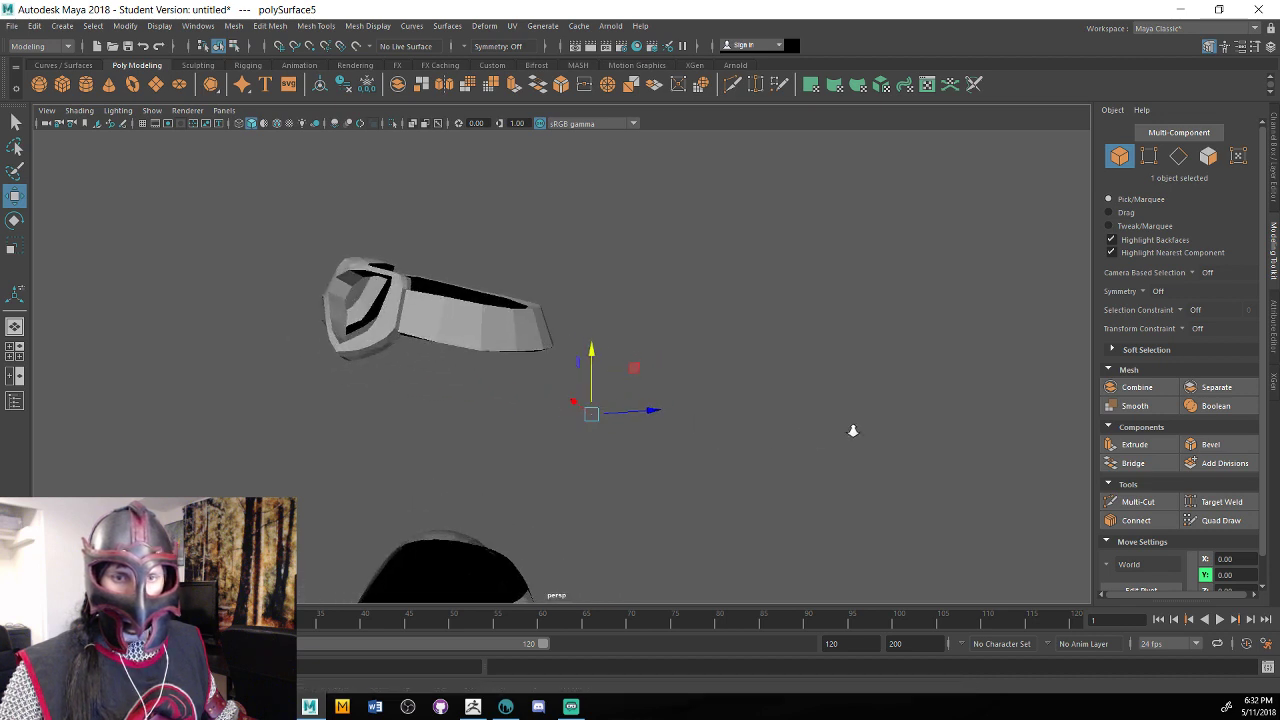
{"action": "left_click", "coordinate": [491, 302]}
{"action": "middle_click_drag", "start_coordinate": [491, 290], "coordinate": [603, 354], "text": "alt"}
{"action": "mouse_move", "coordinate": [713, 330]}
{"action": "left_mouse_down", "text": "alt"}
{"action": "mouse_move", "coordinate": [714, 357]}
{"action": "mouse_move", "coordinate": [709, 343]}
{"action": "left_mouse_up", "text": "alt"}
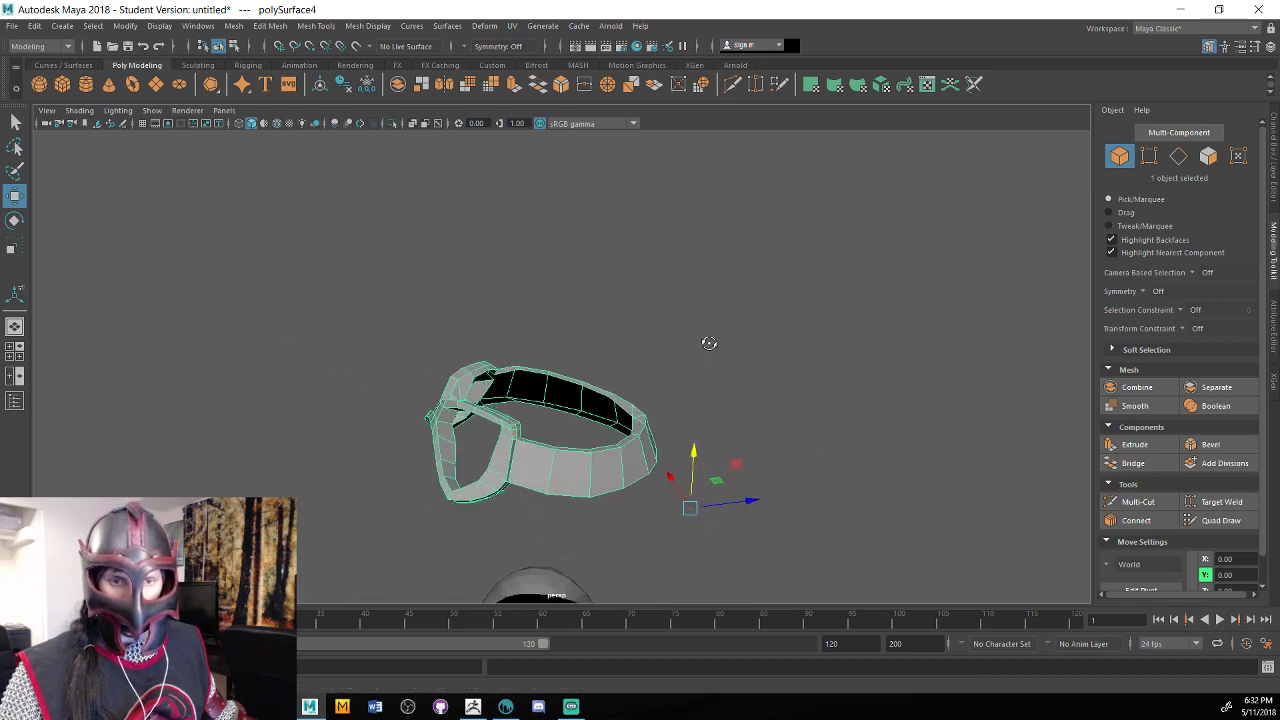
{"action": "right_click_drag", "start_coordinate": [498, 410], "coordinate": [500, 290]}
Try to select the edges around one of the headpiece's eye openings and along its lower rim.
{"action": "left_click_drag", "start_coordinate": [551, 277], "coordinate": [632, 232], "text": "alt"}
{"action": "right_click_drag", "start_coordinate": [632, 232], "coordinate": [878, 302], "text": "alt"}
{"action": "left_click", "coordinate": [574, 372]}
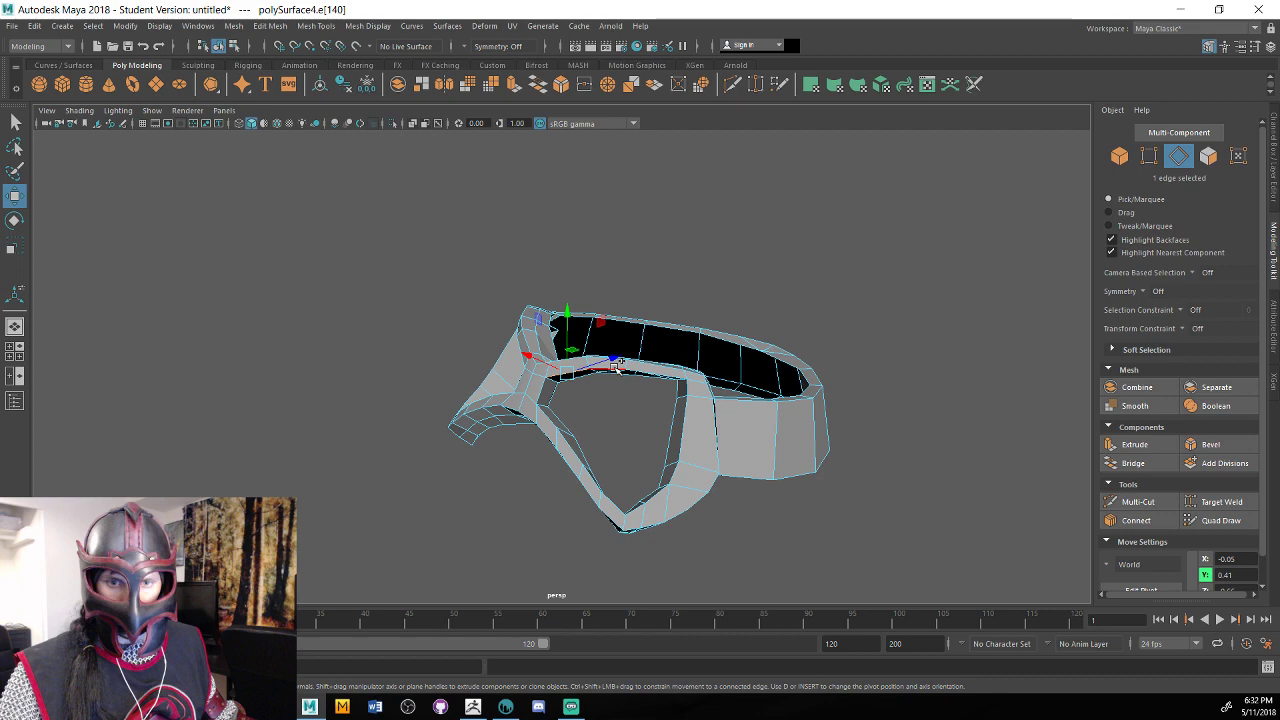
{"action": "double_click", "coordinate": [615, 367], "text": "shift"}
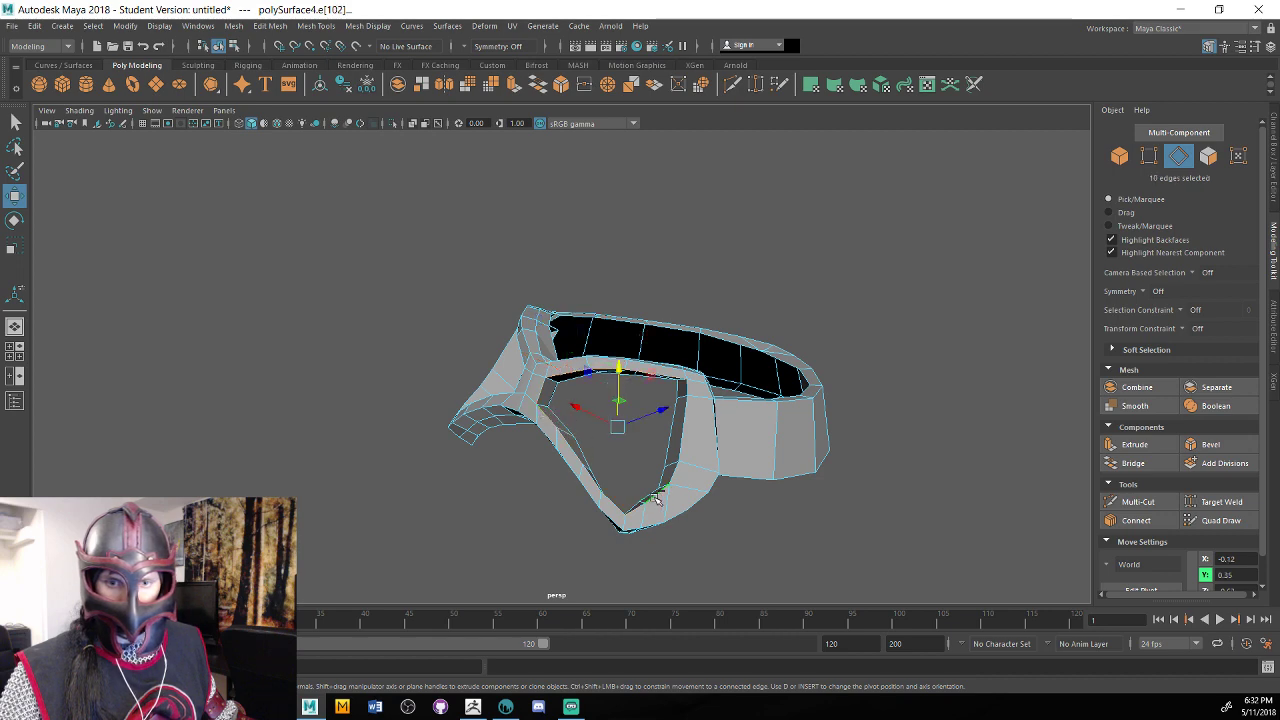
{"action": "left_click_drag", "start_coordinate": [678, 472], "coordinate": [742, 402], "text": "alt"}
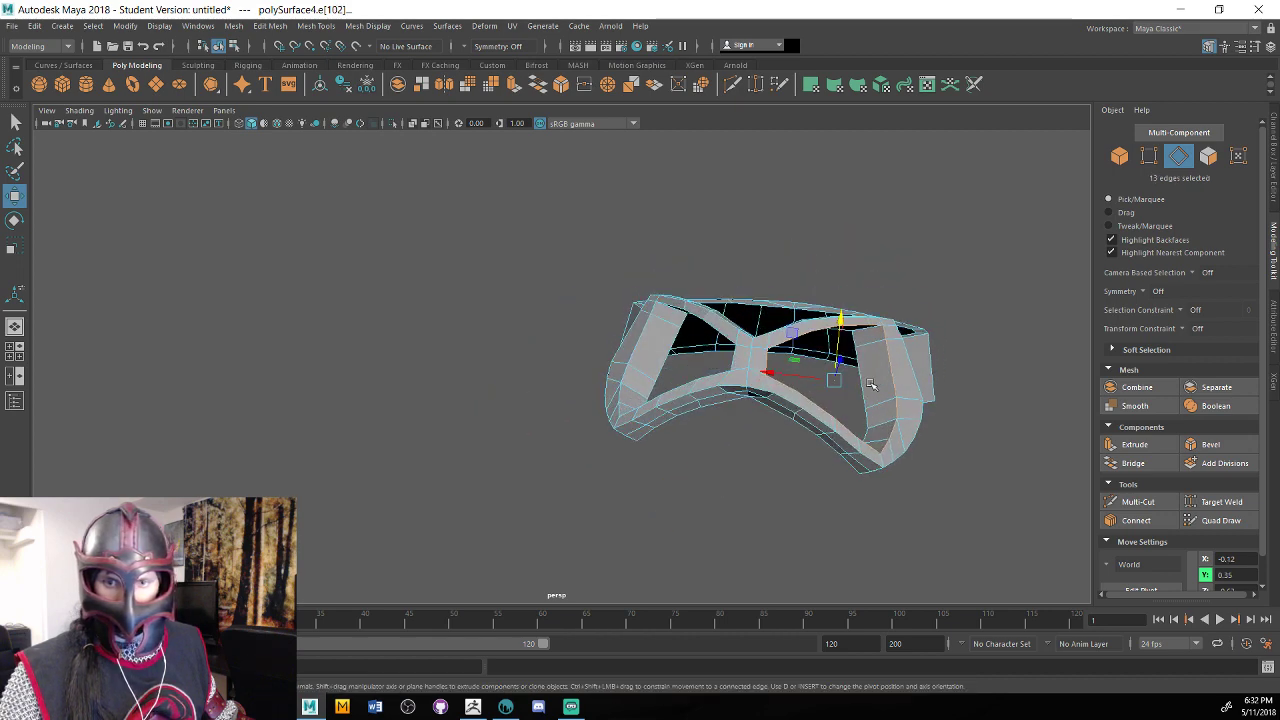
{"action": "left_click", "coordinate": [735, 384], "text": "shift"}
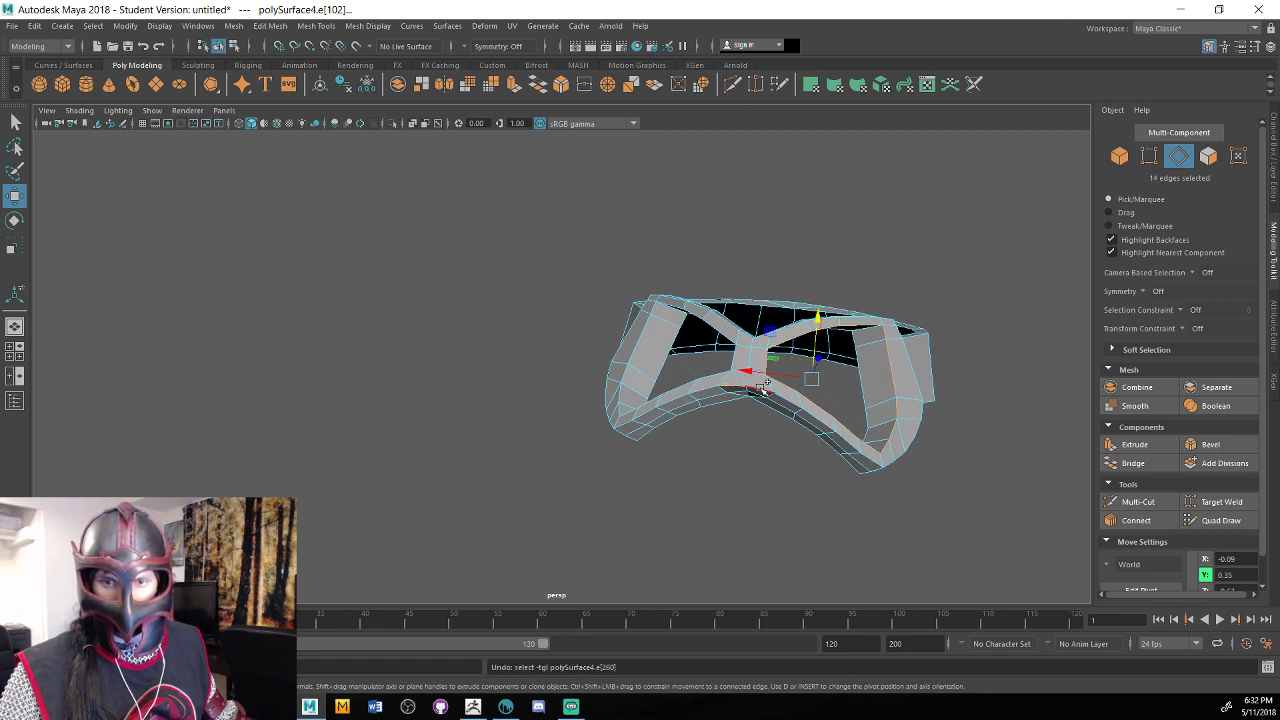
{"action": "double_click", "coordinate": [762, 390], "text": "shift"}
Switch to face editing and delete the two triangular faces at the centre of the headpiece's nose arch.
{"action": "left_click_drag", "start_coordinate": [762, 390], "coordinate": [754, 334], "text": "alt"}
{"action": "left_click_drag", "start_coordinate": [757, 203], "coordinate": [809, 218], "text": "alt"}
{"action": "scroll", "coordinate": [846, 263], "scroll_direction": "up", "scroll_amount": 2}
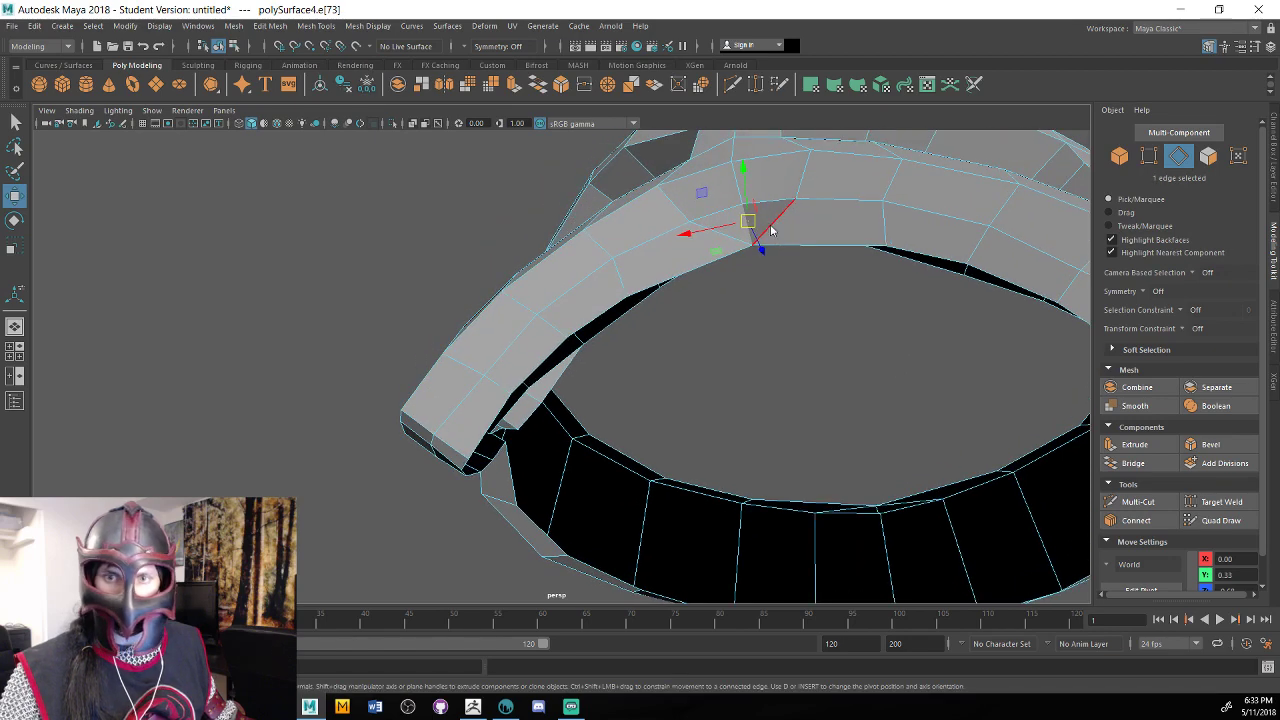
{"action": "right_click_drag", "start_coordinate": [768, 226], "coordinate": [765, 264]}
{"action": "left_click", "coordinate": [766, 219]}
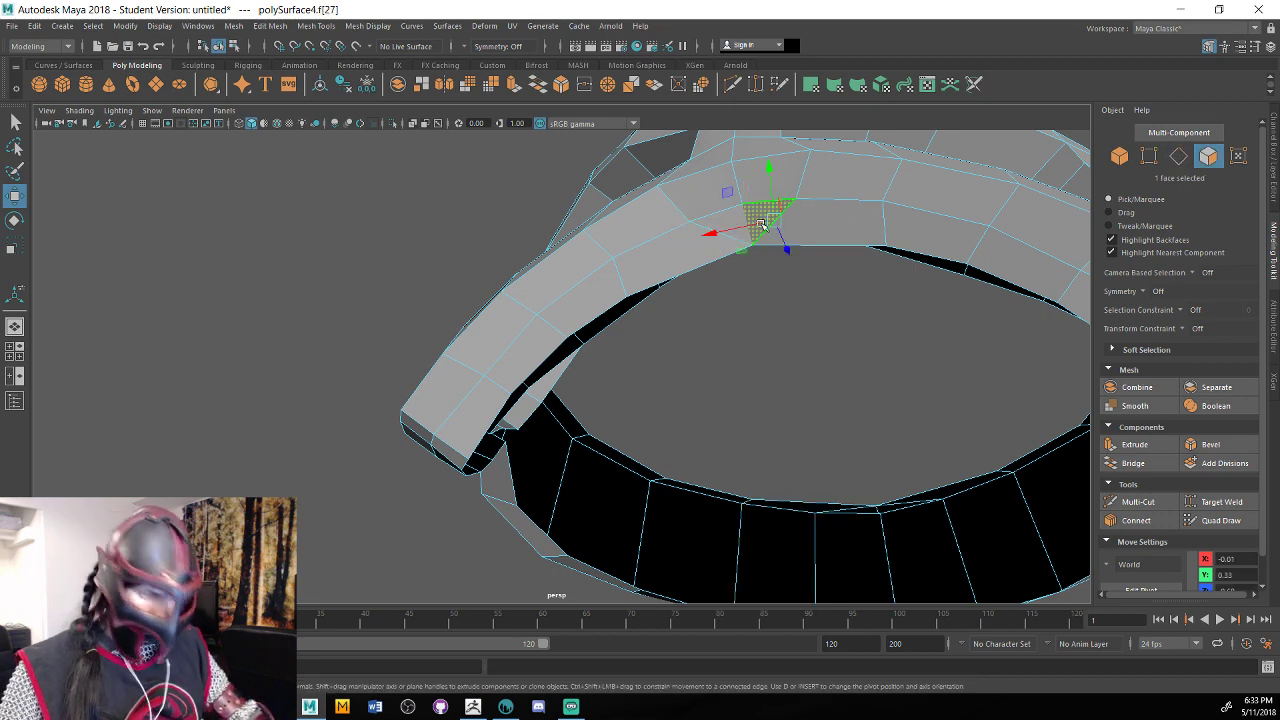
{"action": "key", "text": "Delete"}
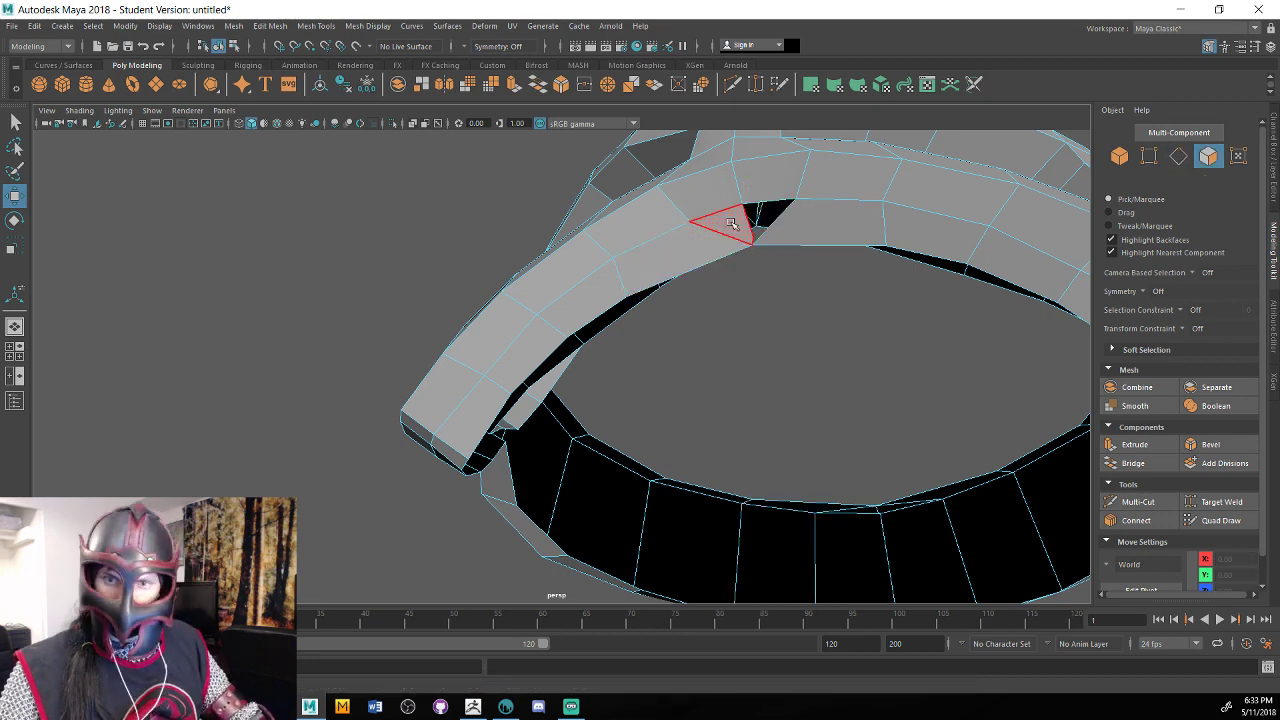
{"action": "left_click", "coordinate": [731, 222]}
{"action": "key", "text": "Delete"}
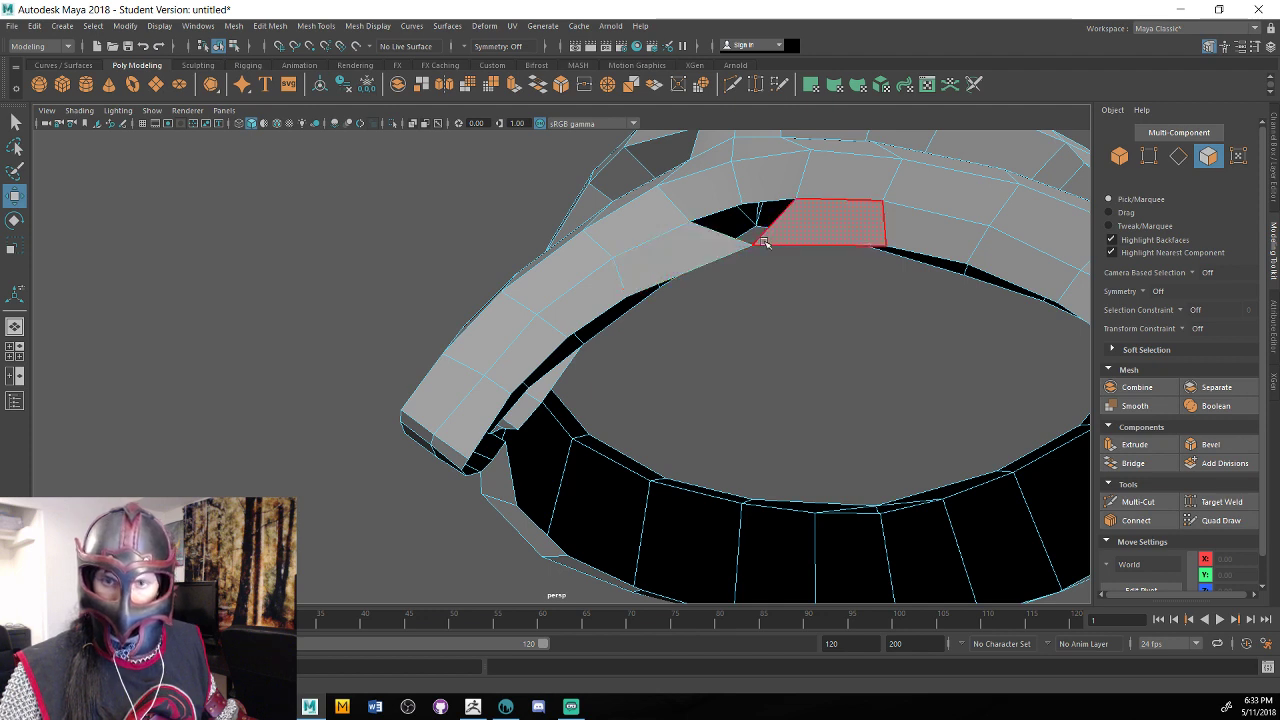
Switch to edge editing and select the four edges around the hole at the centre of the nose arch.
{"action": "right_click_drag", "start_coordinate": [729, 212], "coordinate": [728, 175]}
{"action": "left_click", "coordinate": [717, 212]}
{"action": "left_click", "coordinate": [712, 229], "text": "shift"}
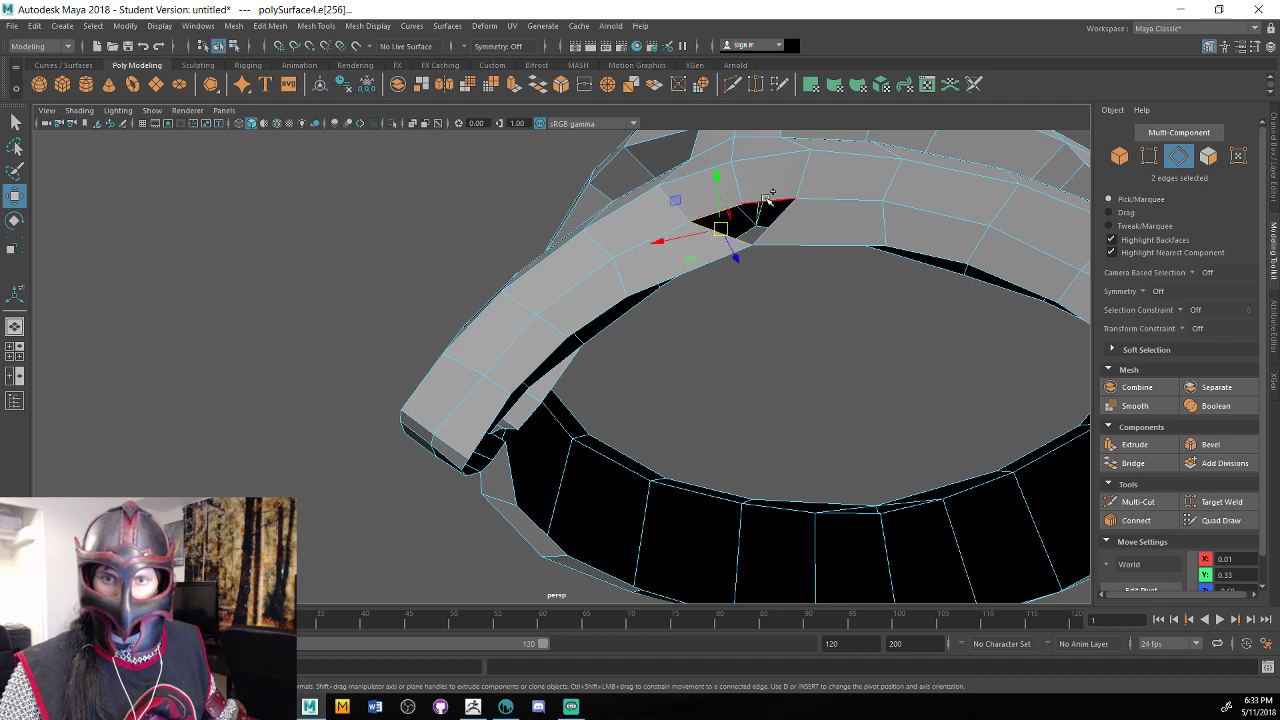
{"action": "left_click", "coordinate": [770, 200], "text": "shift"}
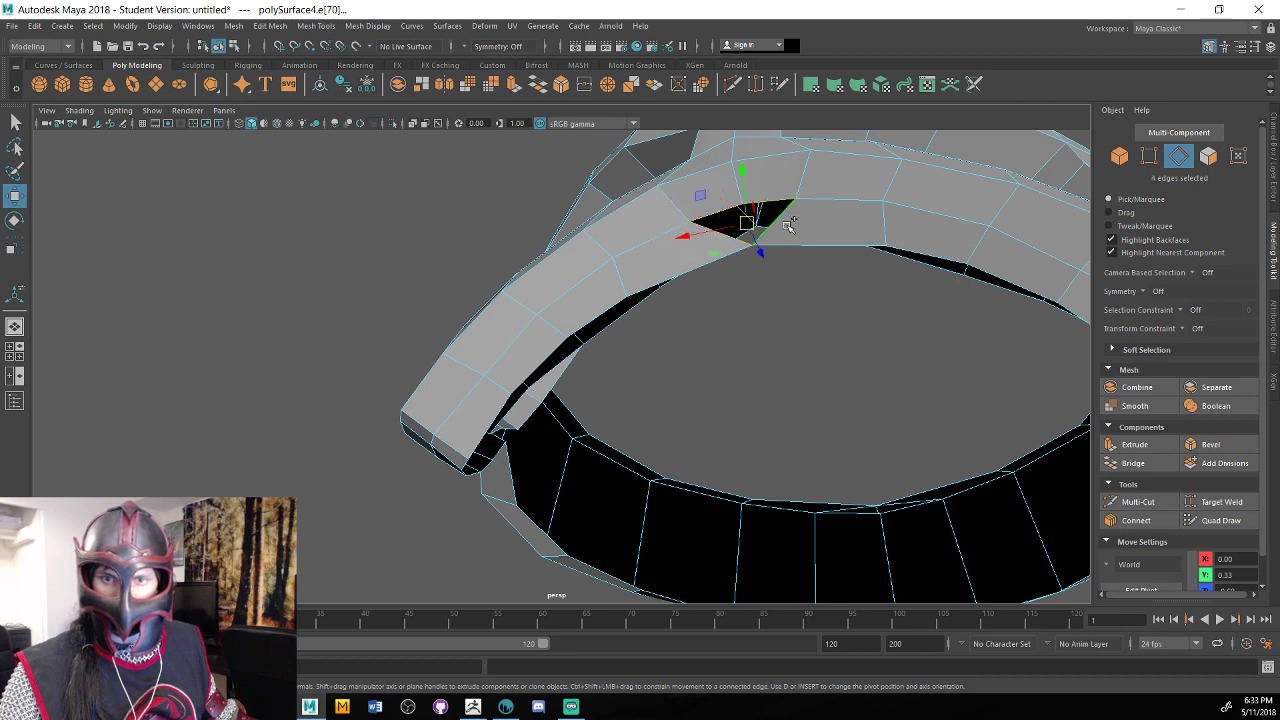
{"action": "left_click", "coordinate": [233, 25]}
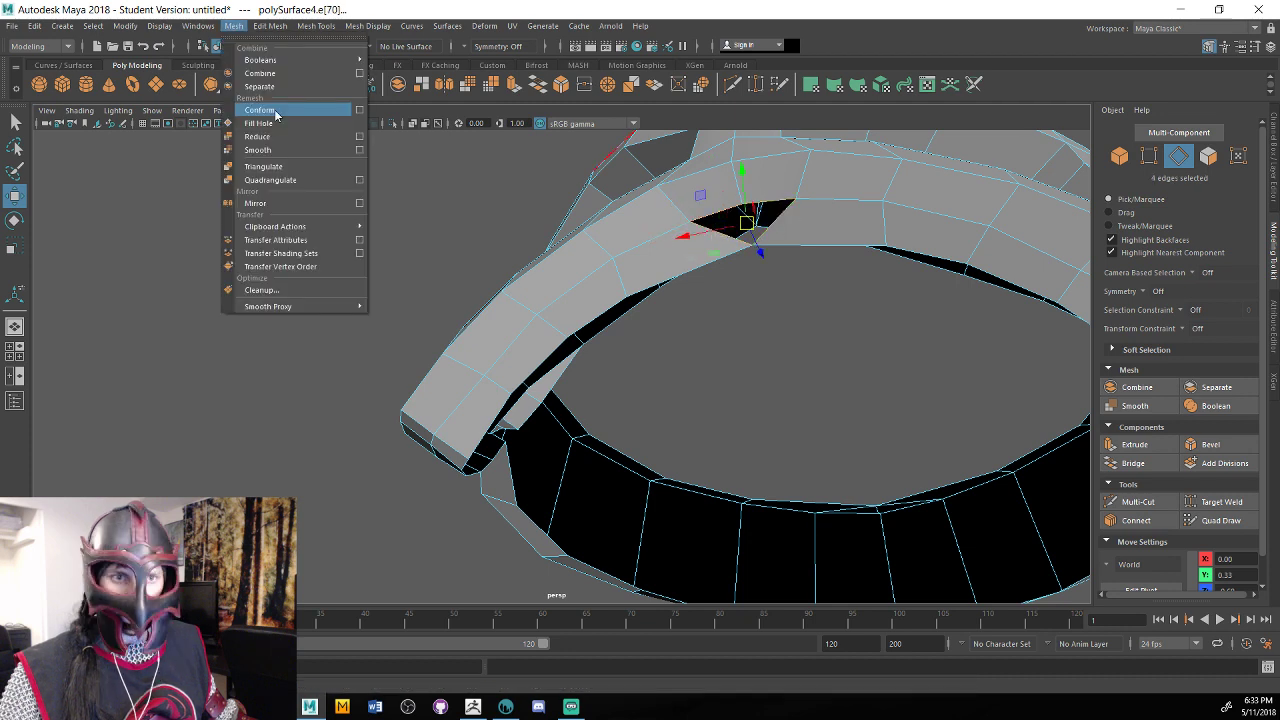
Select only the lower edge of the nose arch hole and extrude it, ready for moving.
{"action": "left_click", "coordinate": [725, 237]}
{"action": "left_click", "coordinate": [725, 237]}
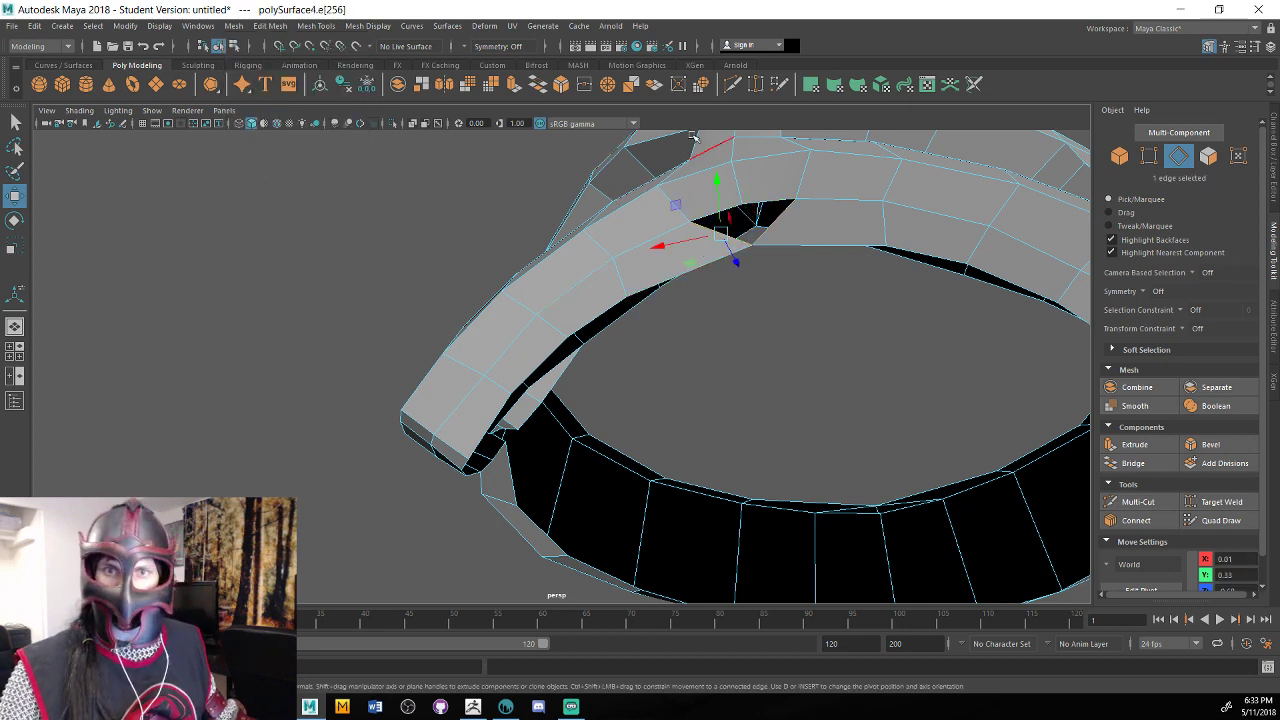
{"action": "left_click", "coordinate": [514, 86]}
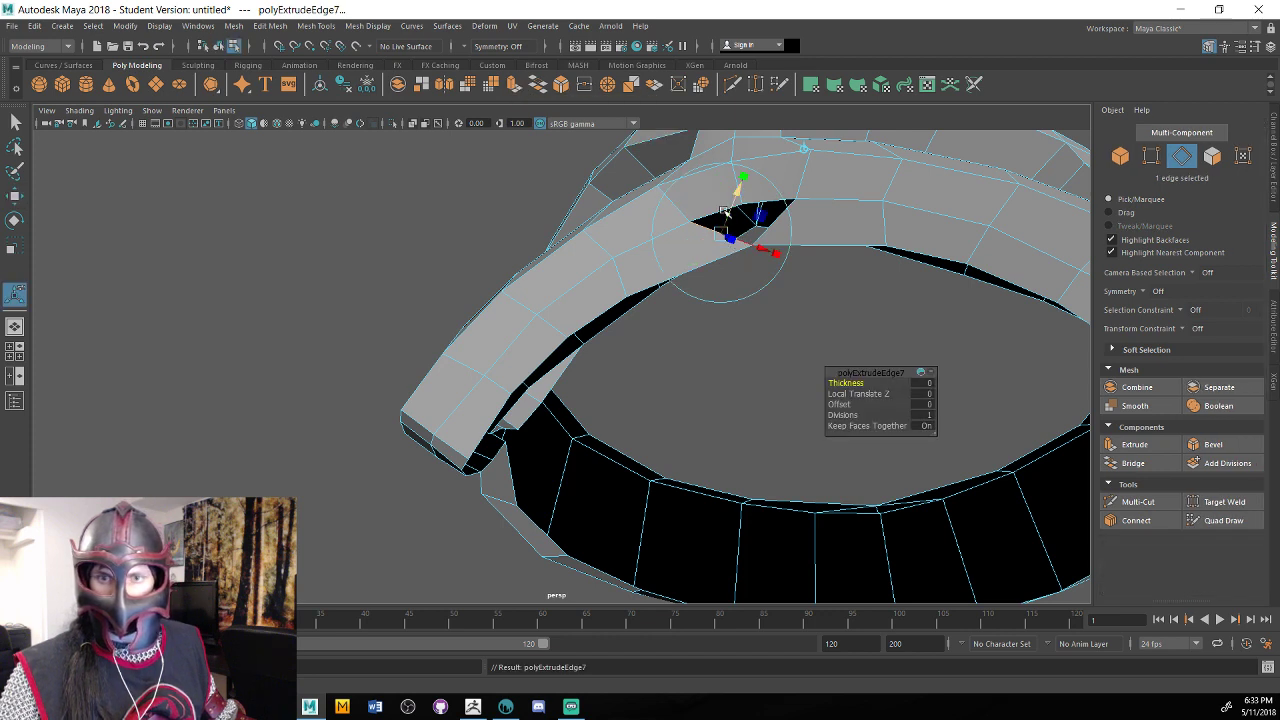
{"action": "key", "text": "w"}
{"action": "left_click_drag", "start_coordinate": [727, 212], "coordinate": [771, 286], "text": "alt"}
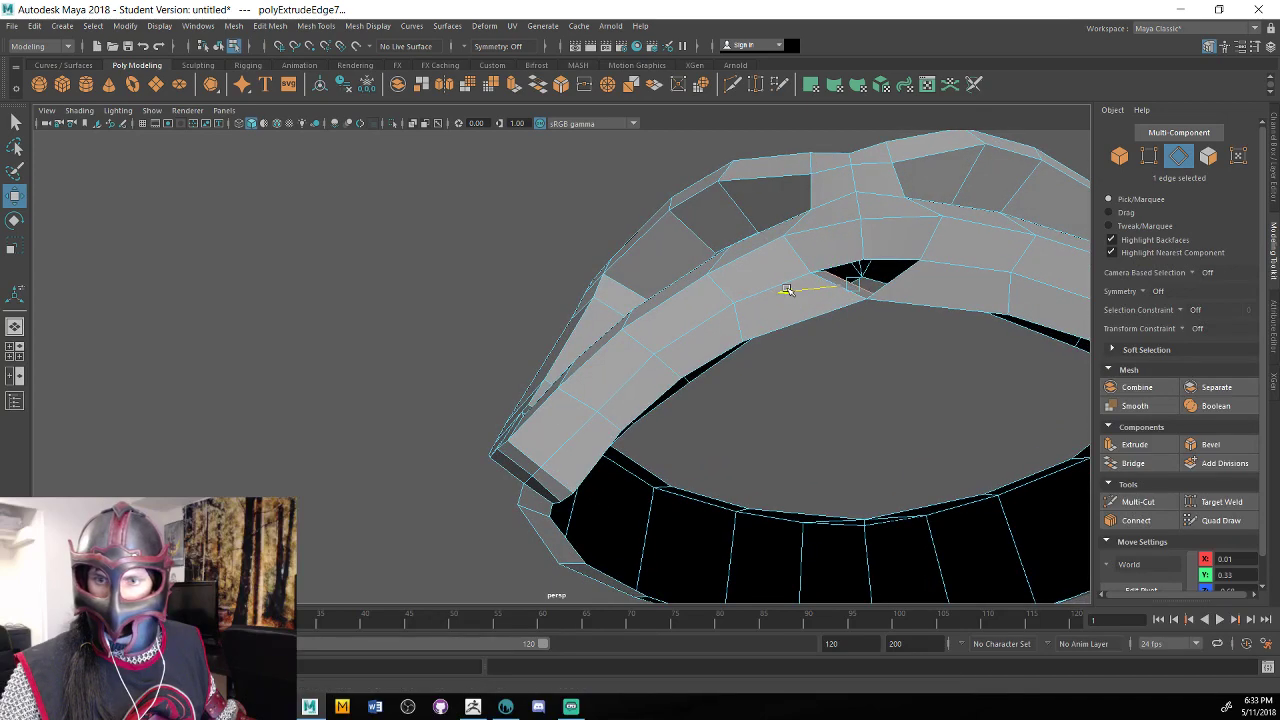
Move and rotate the extruded edge across the hole so the new face spans towards the opposite side.
{"action": "left_click", "coordinate": [781, 286]}
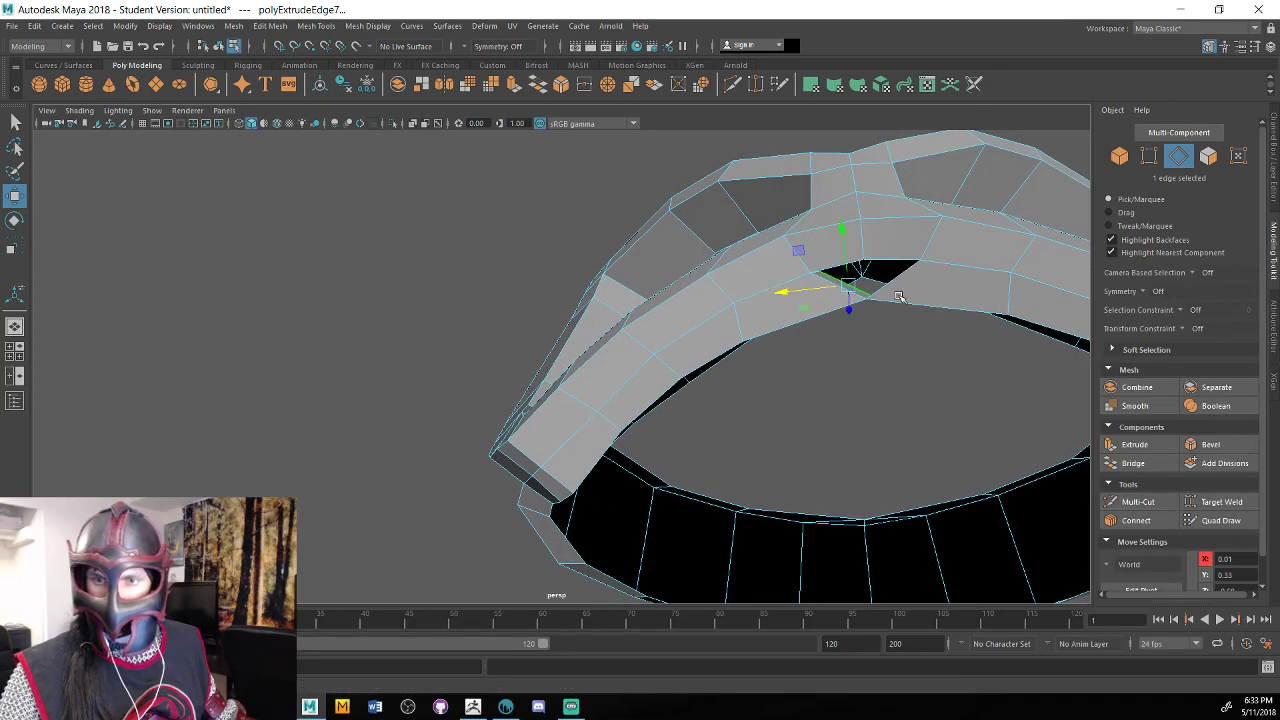
{"action": "left_click_drag", "start_coordinate": [899, 297], "coordinate": [903, 290], "text": "alt"}
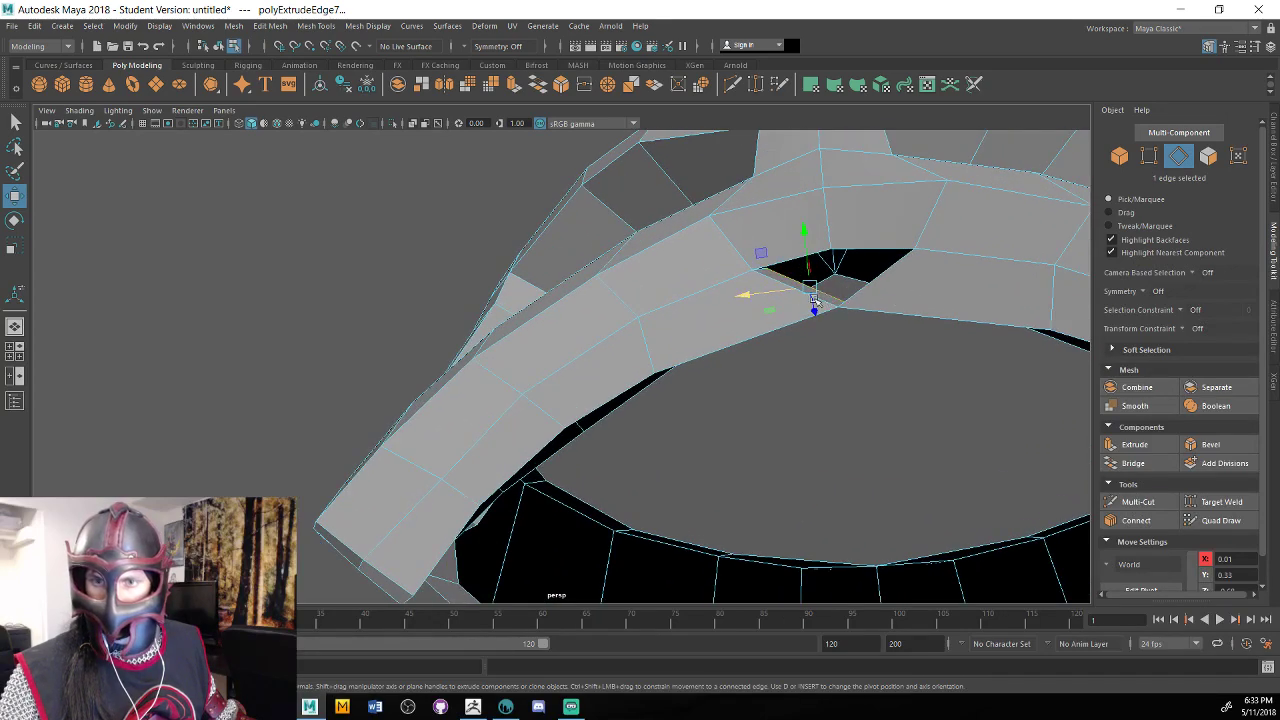
{"action": "left_click_drag", "start_coordinate": [815, 300], "coordinate": [848, 366], "text": "alt"}
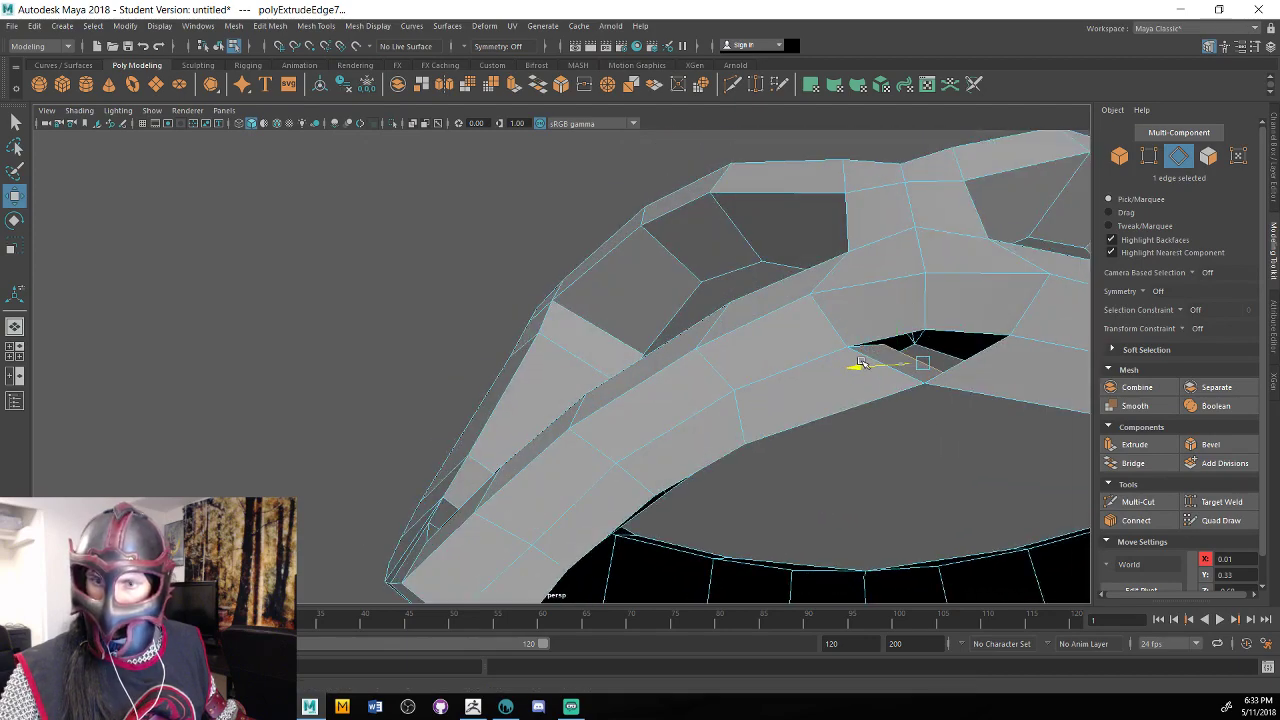
{"action": "left_click_drag", "start_coordinate": [945, 360], "coordinate": [734, 171], "text": "alt"}
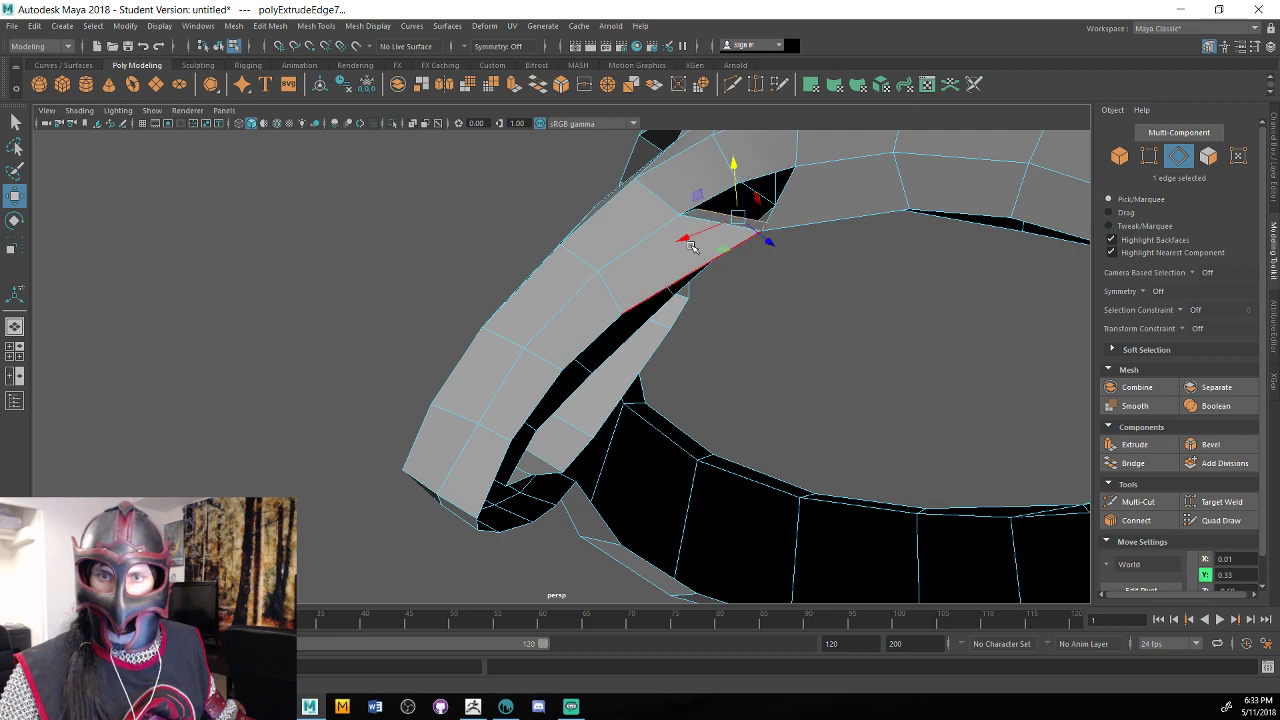
{"action": "left_click_drag", "start_coordinate": [703, 229], "coordinate": [720, 220]}
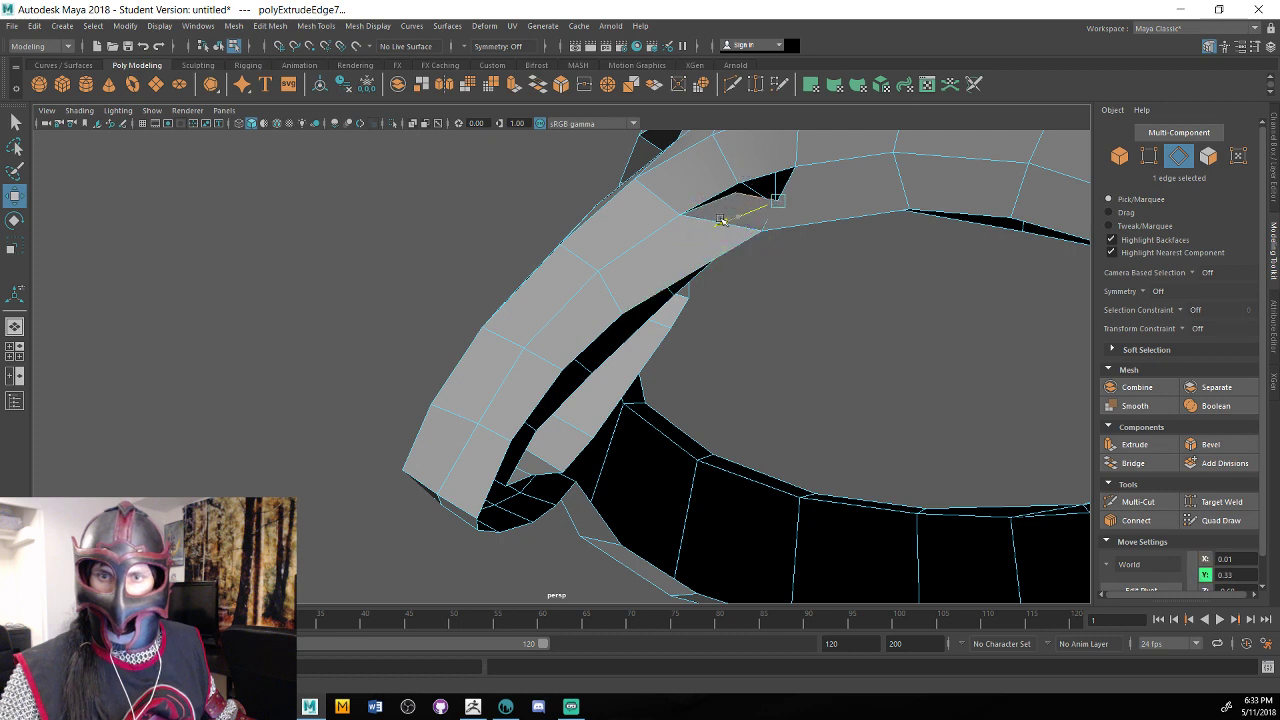
{"action": "key", "text": "e"}
{"action": "left_click_drag", "start_coordinate": [796, 176], "coordinate": [764, 208]}
{"action": "key", "text": "w"}
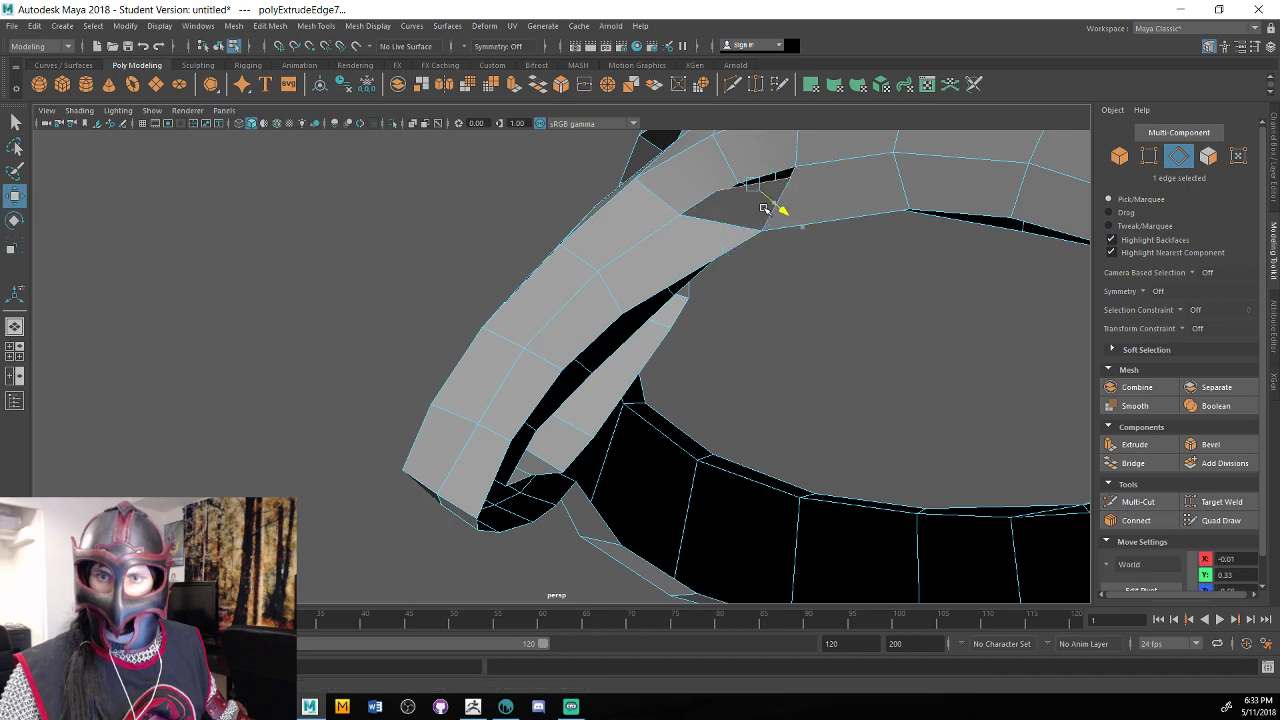
Switch to vertex editing and move the new face's outer vertex towards the hole's neighbouring corner.
{"action": "right_click_drag", "start_coordinate": [774, 186], "coordinate": [795, 183]}
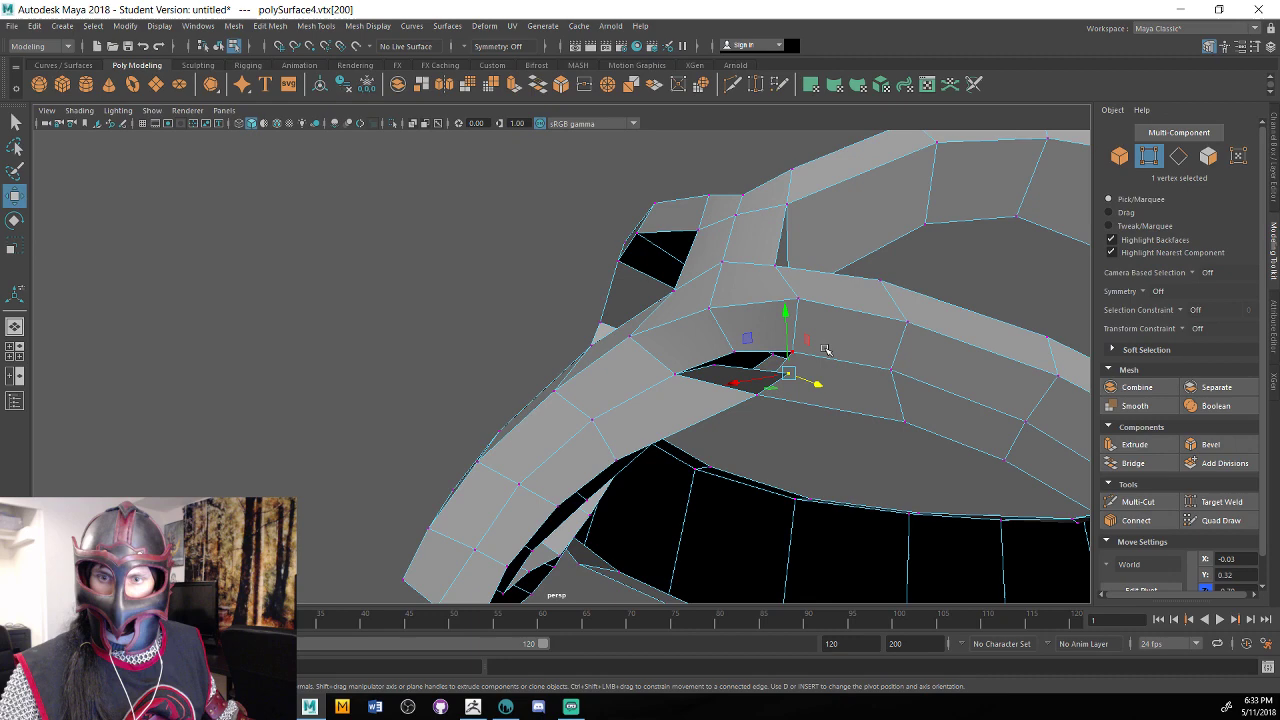
{"action": "left_click", "coordinate": [794, 353]}
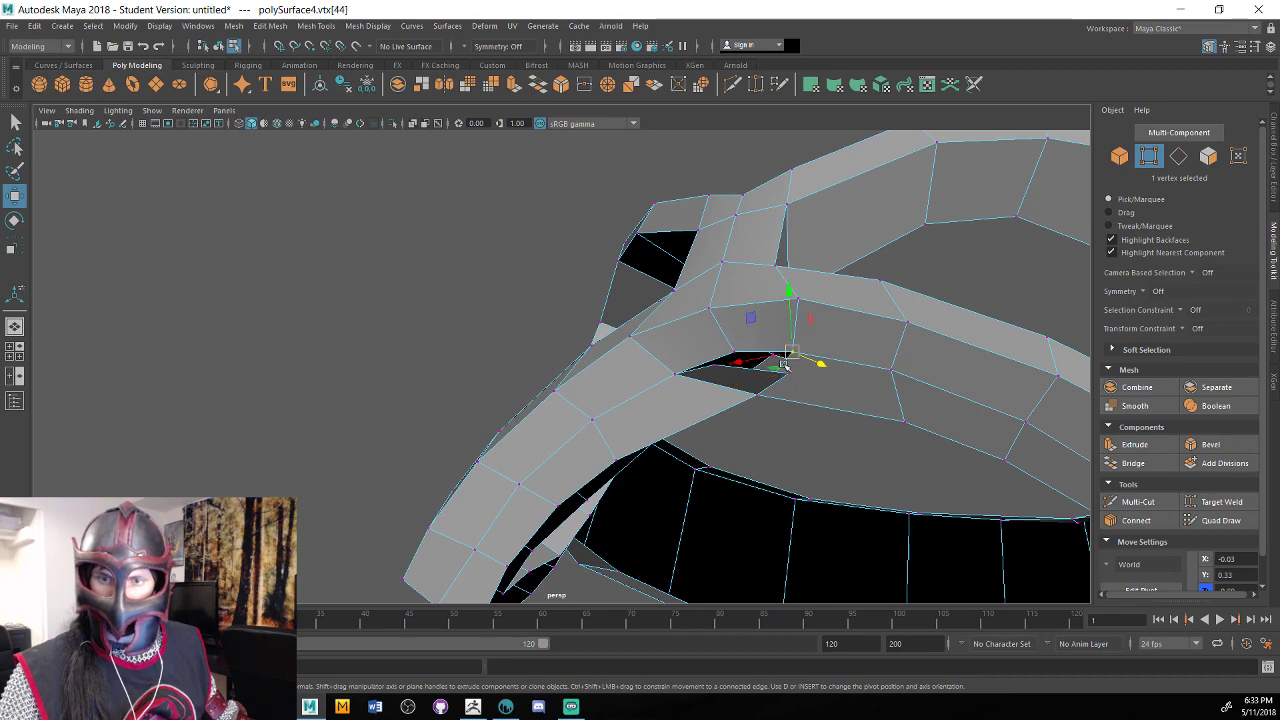
{"action": "left_click", "coordinate": [785, 371]}
{"action": "mouse_move", "coordinate": [788, 341]}
{"action": "left_mouse_down"}
{"action": "mouse_move", "coordinate": [792, 320]}
{"action": "mouse_move", "coordinate": [777, 357]}
{"action": "left_mouse_up"}
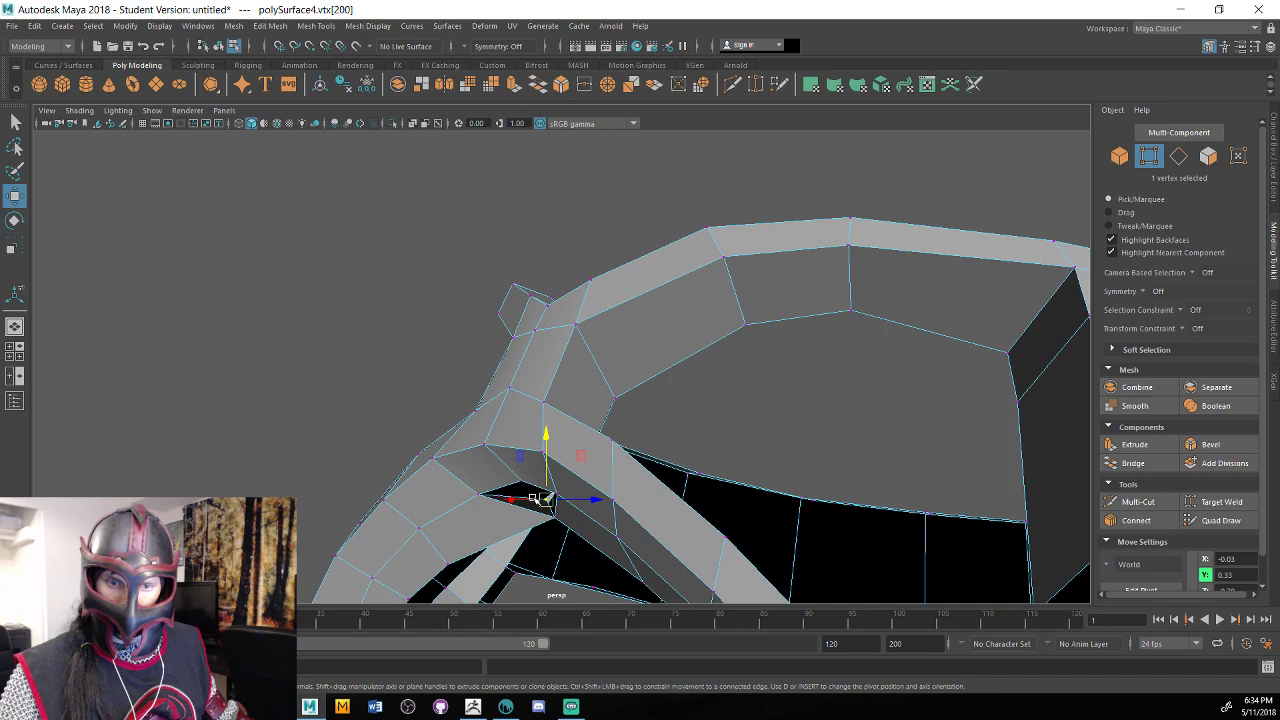
{"action": "left_click_drag", "start_coordinate": [533, 498], "coordinate": [525, 498]}
Align the new face's outer vertex exactly with the hole's corner vertex and merge the two.
{"action": "left_click_drag", "start_coordinate": [555, 480], "coordinate": [645, 415], "text": "alt"}
{"action": "key", "text": "f"}
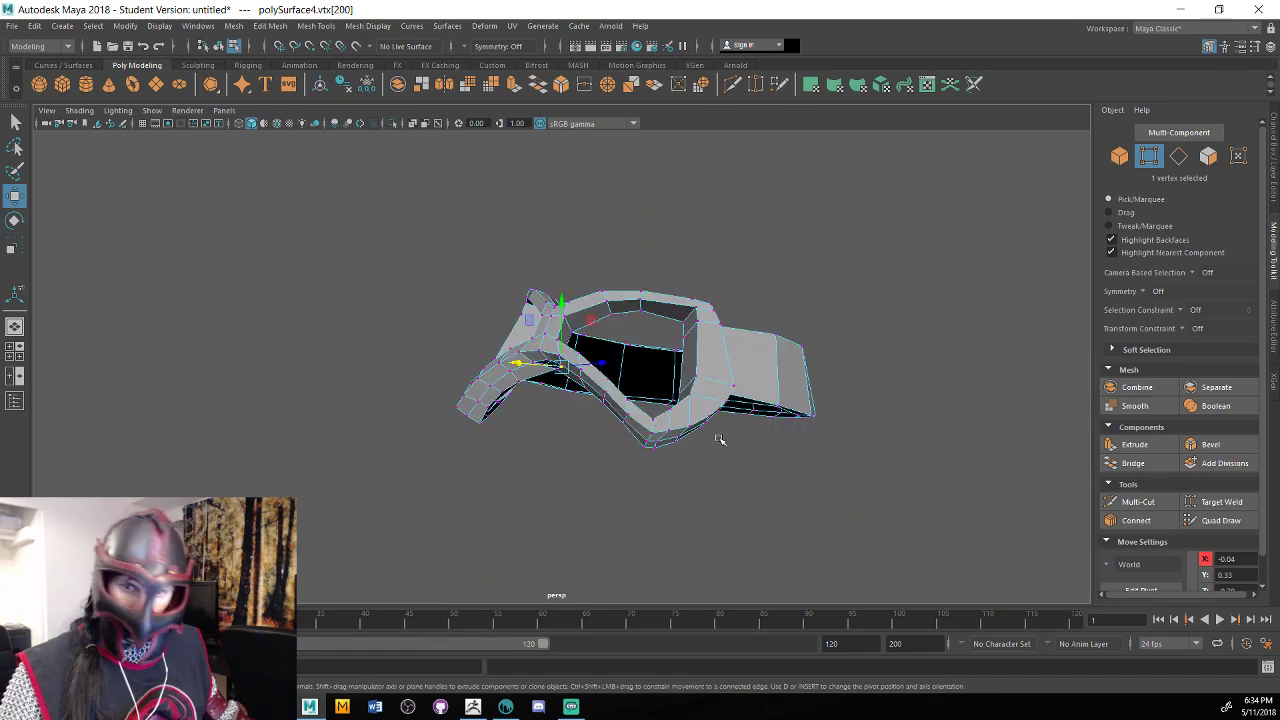
{"action": "right_click_drag", "start_coordinate": [717, 440], "coordinate": [803, 378], "text": "alt"}
{"action": "right_click_drag", "start_coordinate": [443, 489], "coordinate": [723, 434], "text": "alt"}
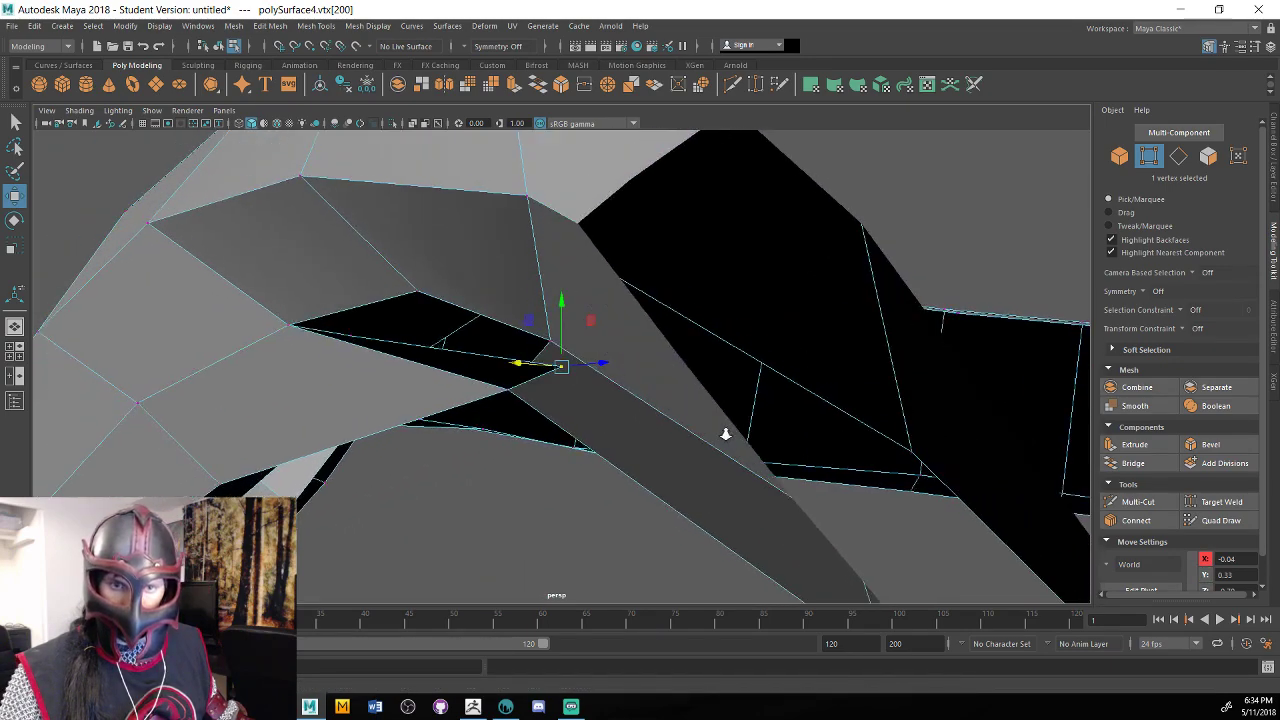
{"action": "left_click_drag", "start_coordinate": [723, 434], "coordinate": [673, 420], "text": "alt"}
{"action": "left_click_drag", "start_coordinate": [561, 370], "coordinate": [621, 407]}
{"action": "left_click_drag", "start_coordinate": [531, 353], "coordinate": [491, 336]}
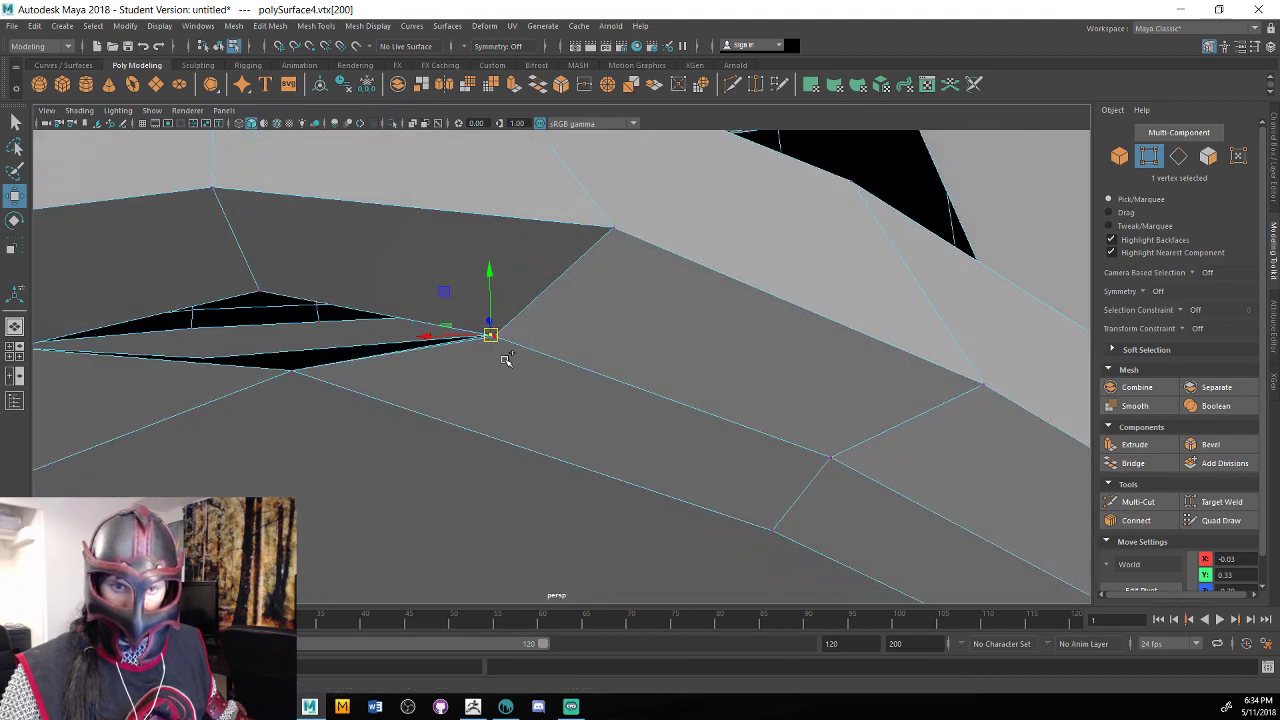
{"action": "left_click", "coordinate": [585, 86]}
Move the new face's remaining free vertex onto the hole's upper centre vertex and merge the pair.
{"action": "left_click_drag", "start_coordinate": [496, 221], "coordinate": [690, 319], "text": "alt"}
{"action": "left_click_drag", "start_coordinate": [804, 422], "coordinate": [850, 359], "text": "alt"}
{"action": "left_click", "coordinate": [781, 281]}
{"action": "left_click_drag", "start_coordinate": [814, 310], "coordinate": [775, 435], "text": "alt"}
{"action": "key", "text": "w"}
{"action": "left_click_drag", "start_coordinate": [722, 499], "coordinate": [798, 417]}
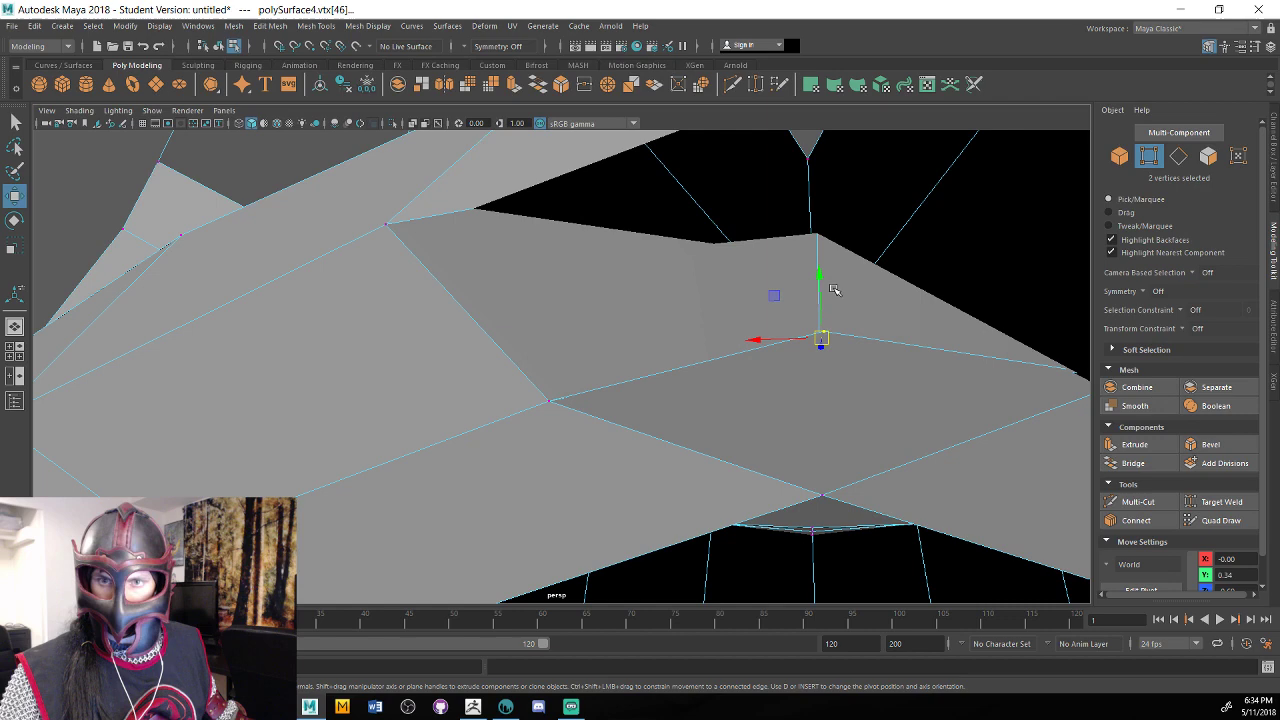
{"action": "left_click_drag", "start_coordinate": [834, 288], "coordinate": [795, 262], "text": "alt"}
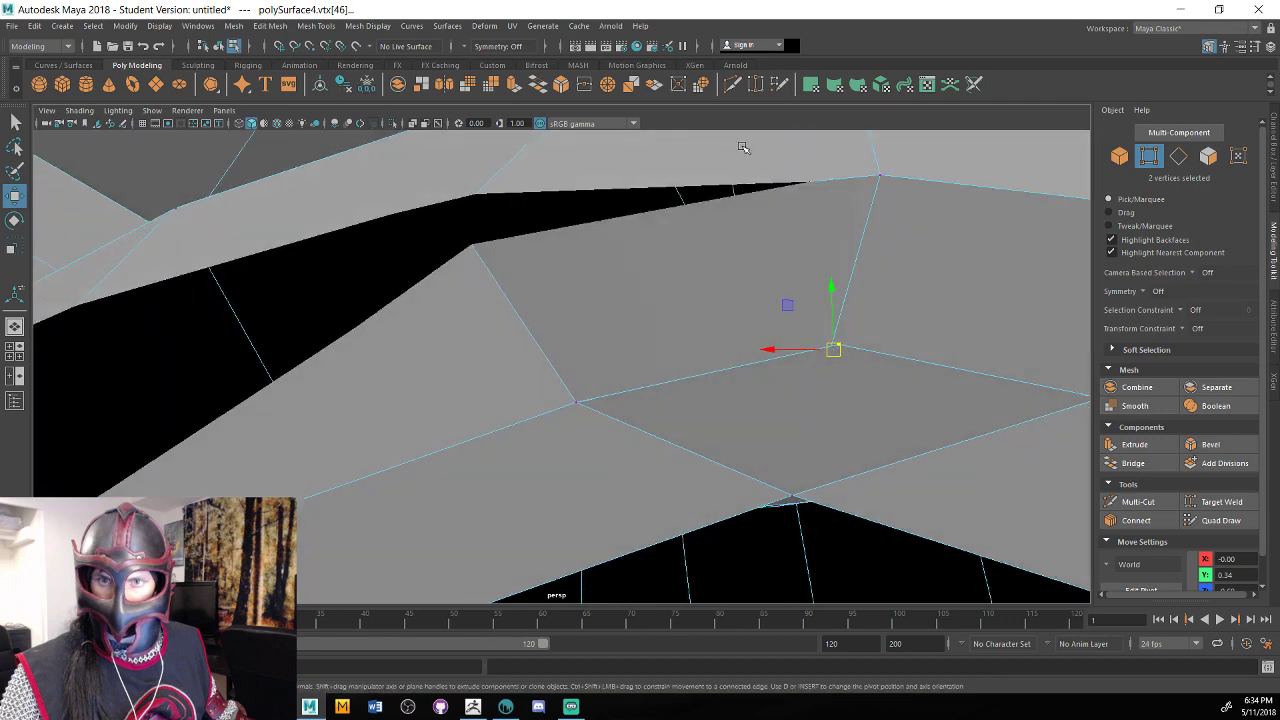
{"action": "left_click", "coordinate": [731, 85]}
{"action": "key", "text": "f"}
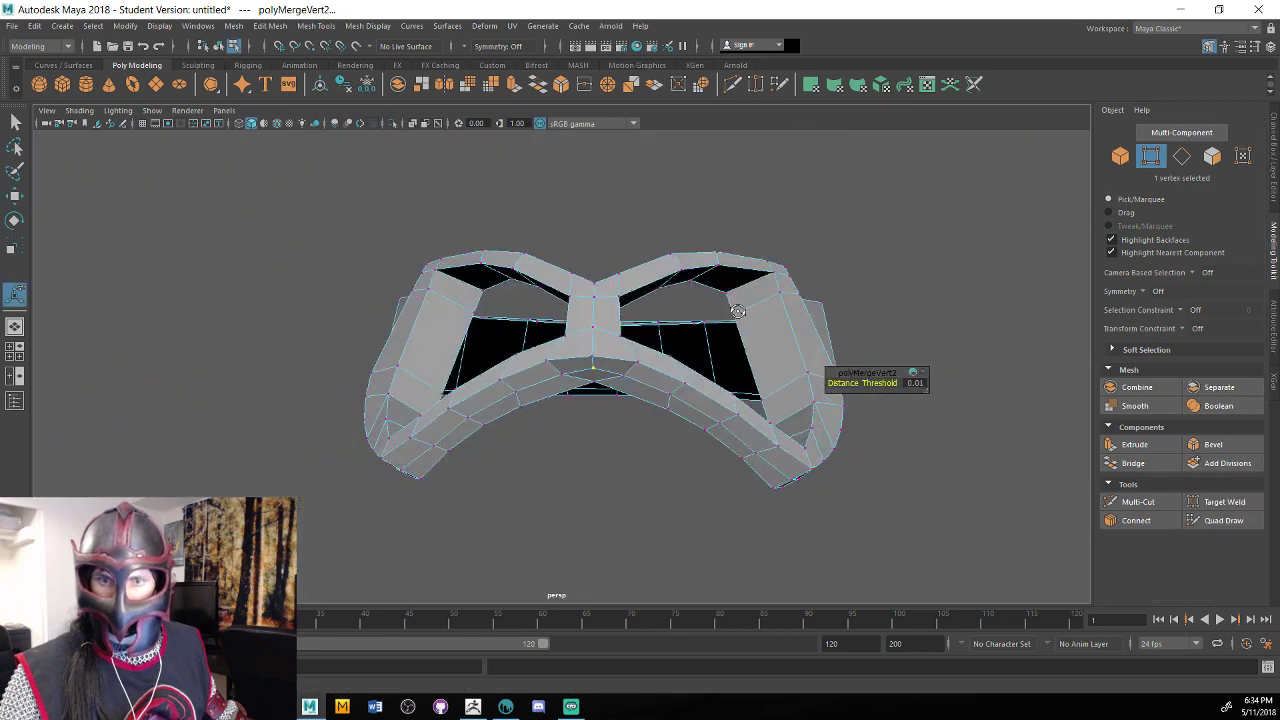
Switch to face editing and try deleting a triangular face on the underside of the nose arch's centre.
{"action": "right_click_drag", "start_coordinate": [648, 391], "coordinate": [868, 343], "text": "alt"}
{"action": "left_click_drag", "start_coordinate": [785, 300], "coordinate": [770, 444], "text": "alt"}
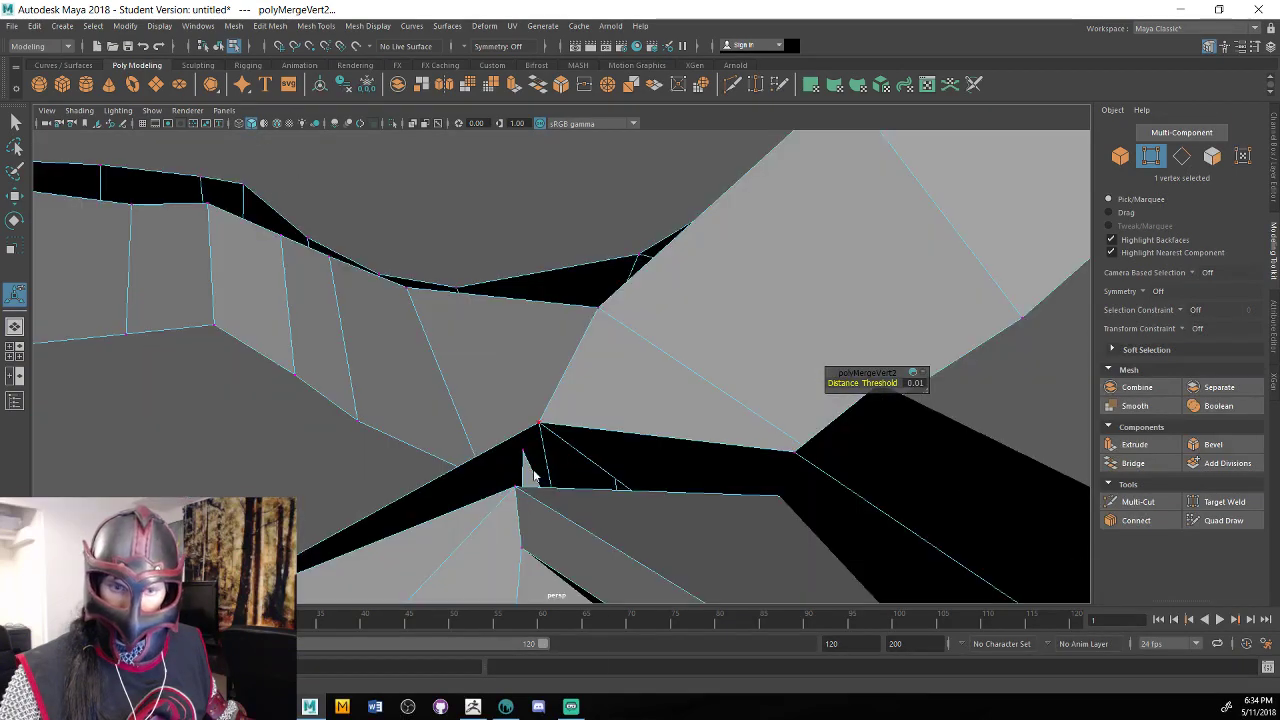
{"action": "right_click_drag", "start_coordinate": [533, 322], "coordinate": [535, 362]}
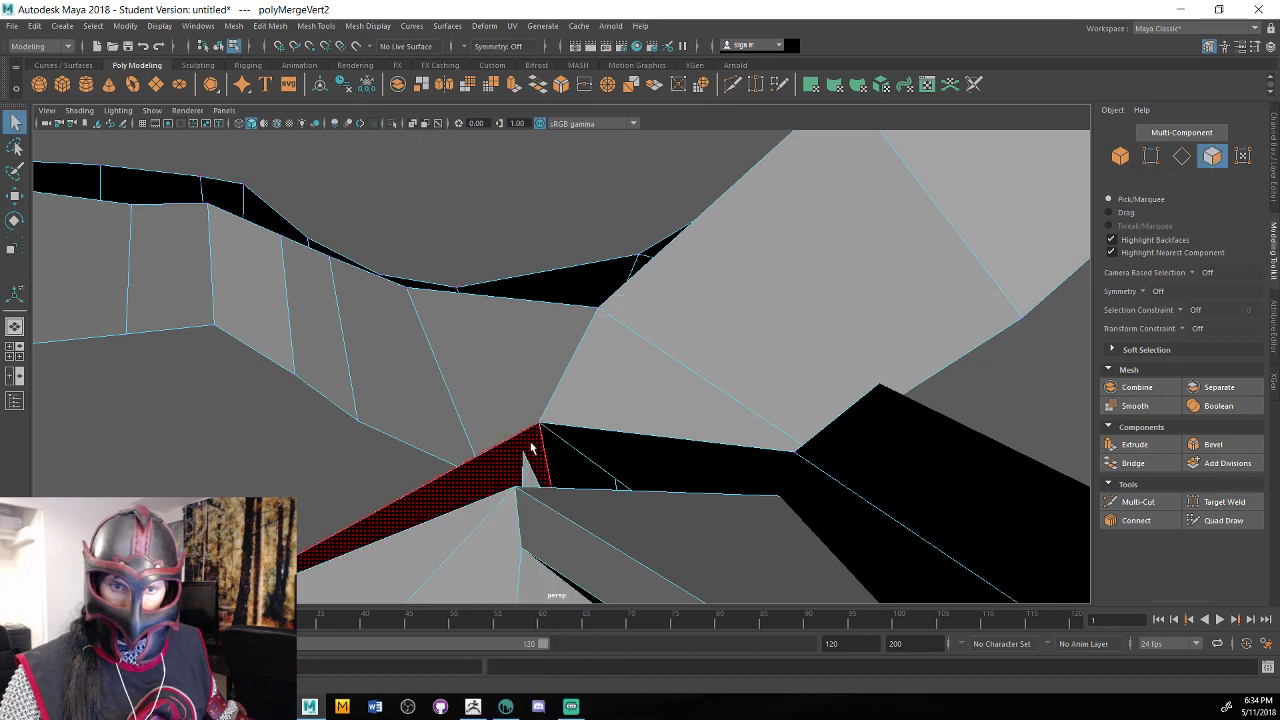
{"action": "left_click_drag", "start_coordinate": [537, 434], "coordinate": [579, 413], "text": "alt"}
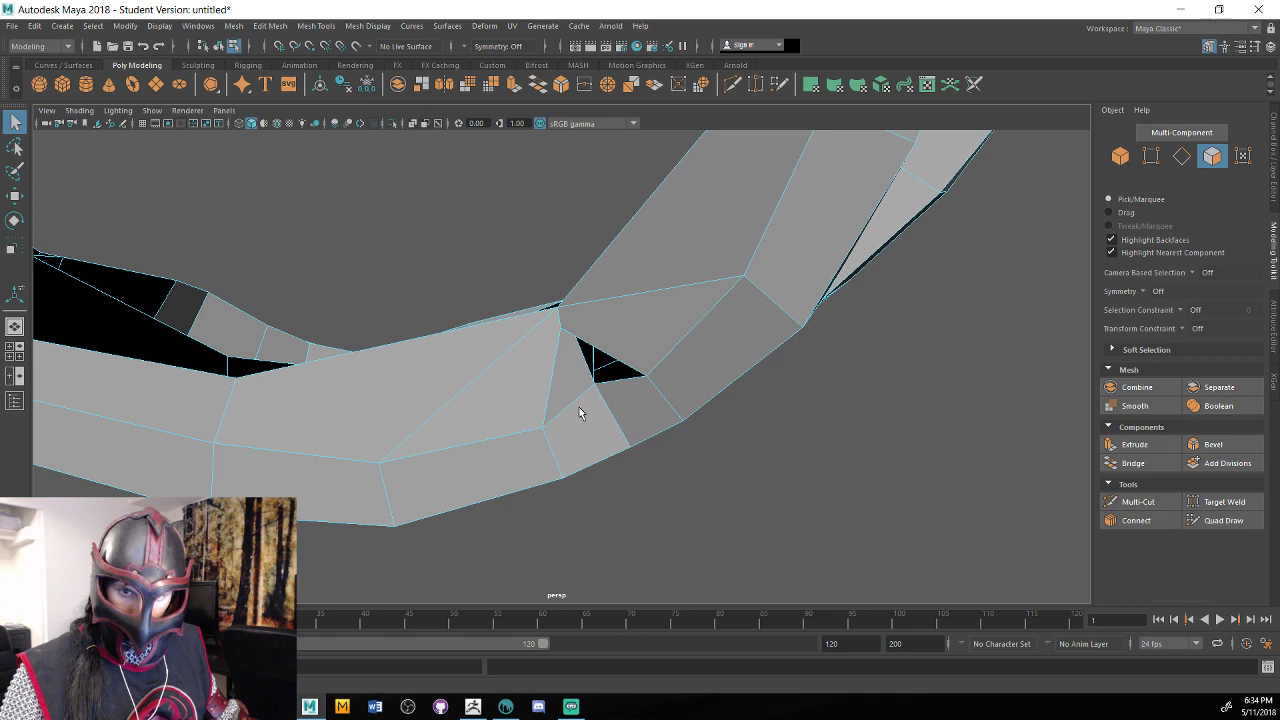
{"action": "key", "text": "ctrl+z"}
{"action": "key", "text": "ctrl+z"}
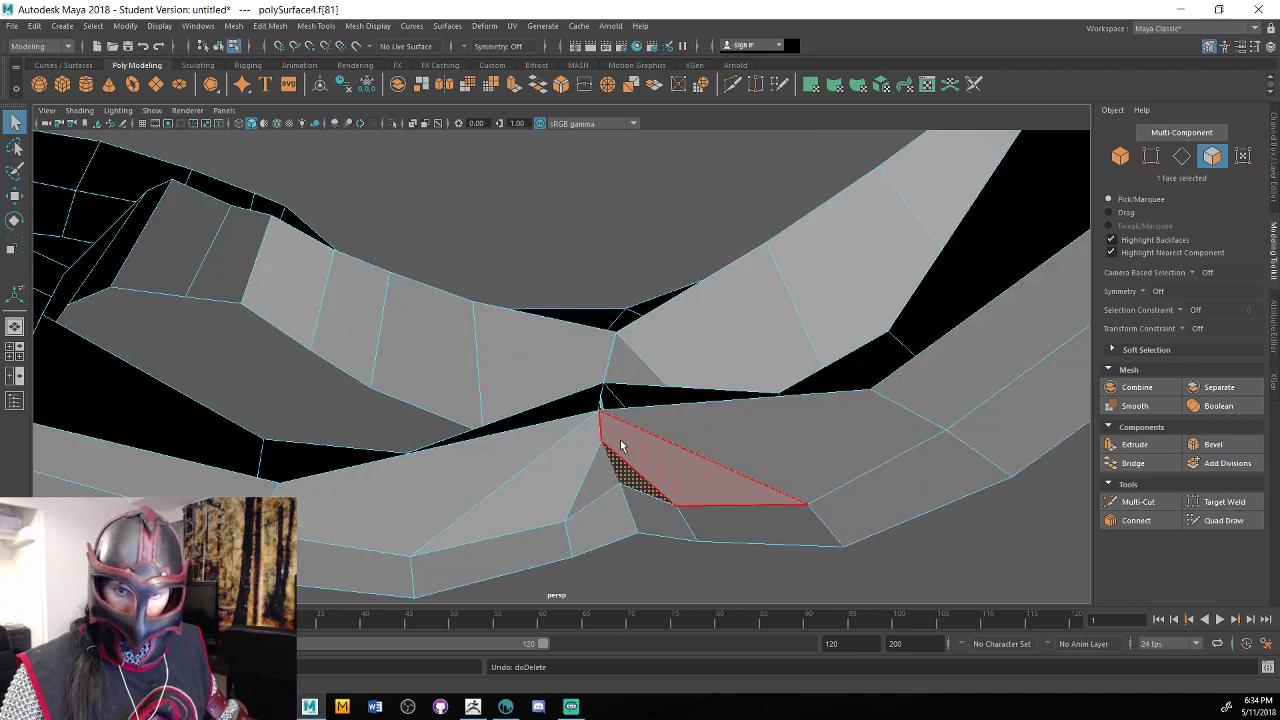
{"action": "key", "text": "Delete"}
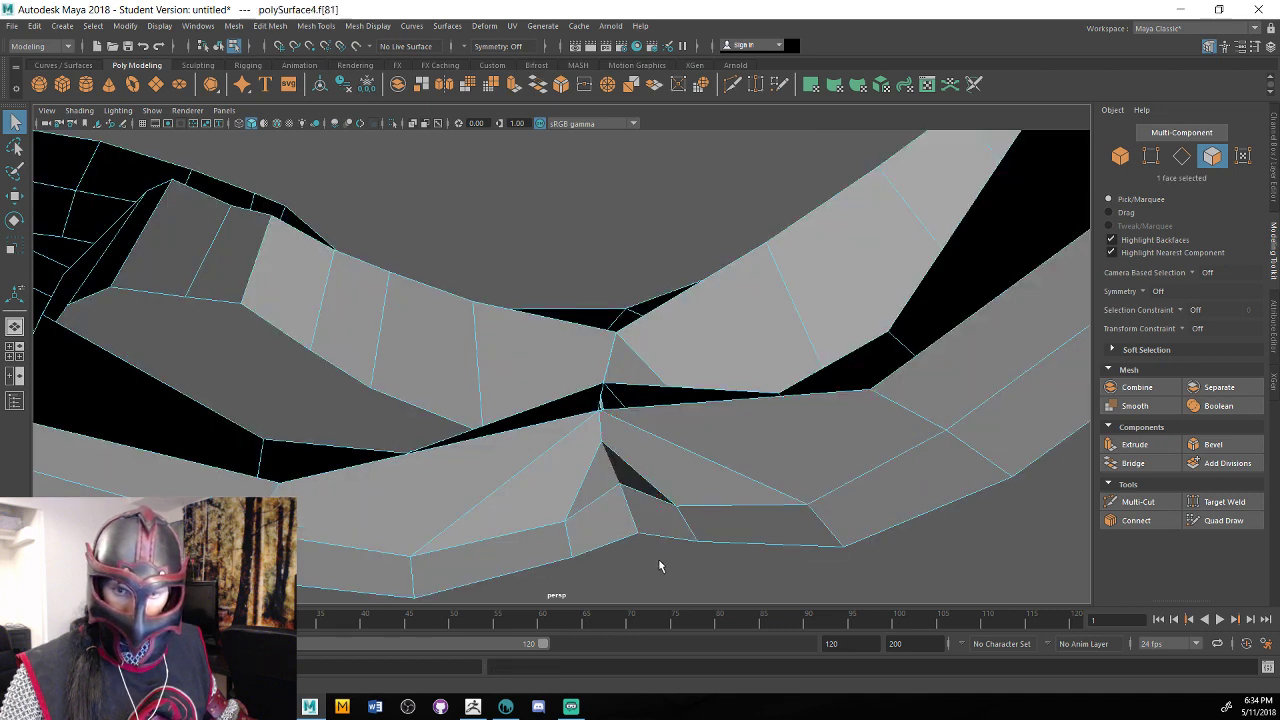
Switch to vertex editing and merge the overlapping vertices on the underside of the nose arch's centre.
{"action": "right_click", "coordinate": [604, 322]}
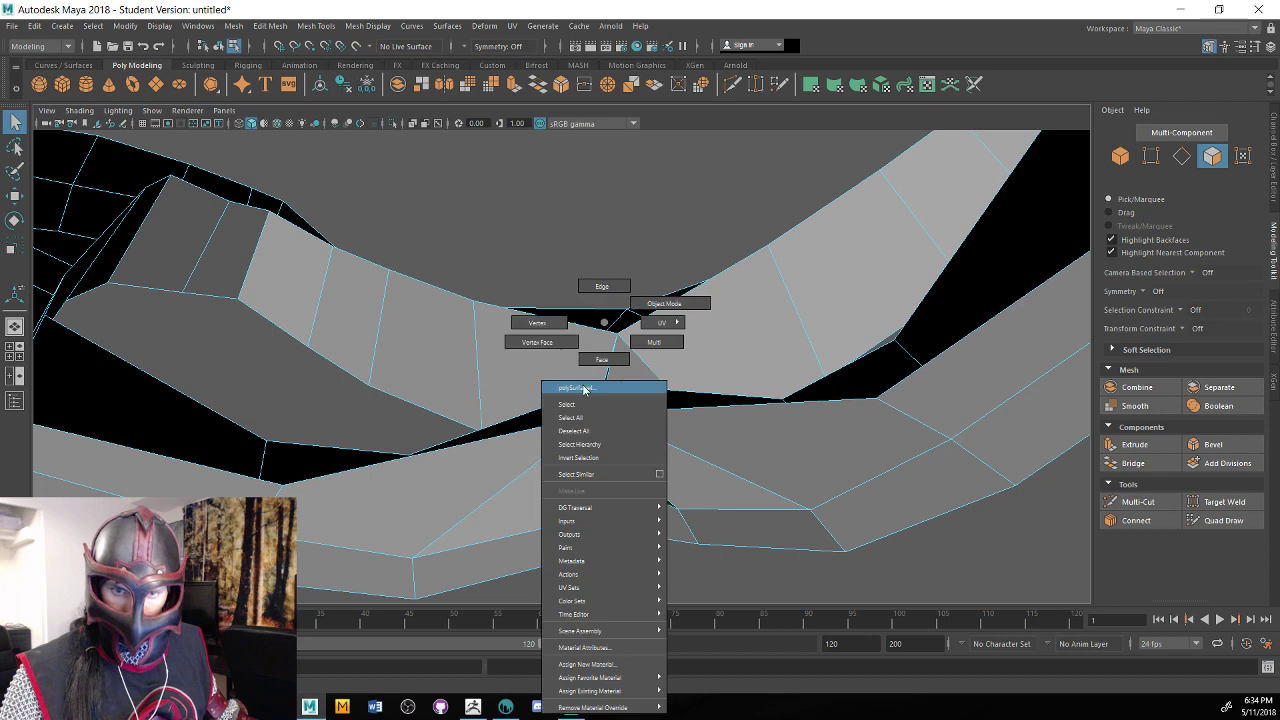
{"action": "left_click", "coordinate": [556, 323]}
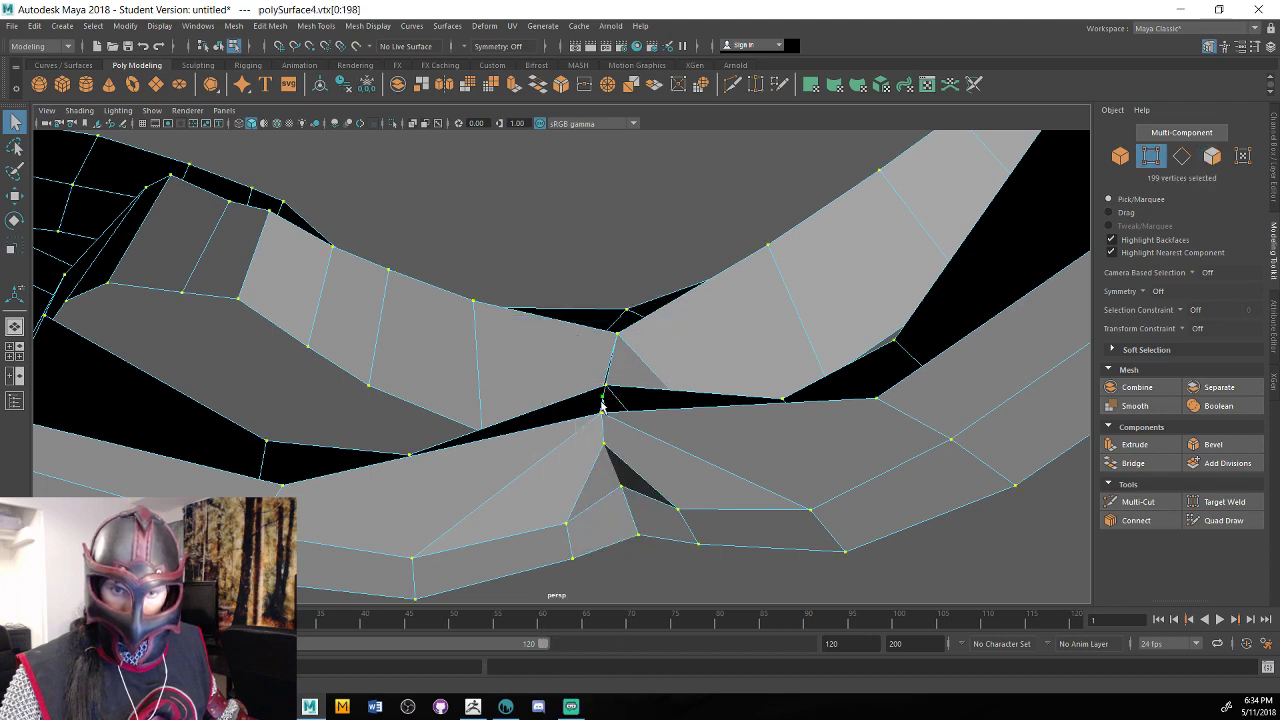
{"action": "left_click", "coordinate": [603, 443]}
{"action": "key", "text": "w"}
{"action": "mouse_move", "coordinate": [604, 503]}
{"action": "left_mouse_down"}
{"action": "mouse_move", "coordinate": [605, 537]}
{"action": "mouse_move", "coordinate": [605, 508]}
{"action": "left_mouse_up"}
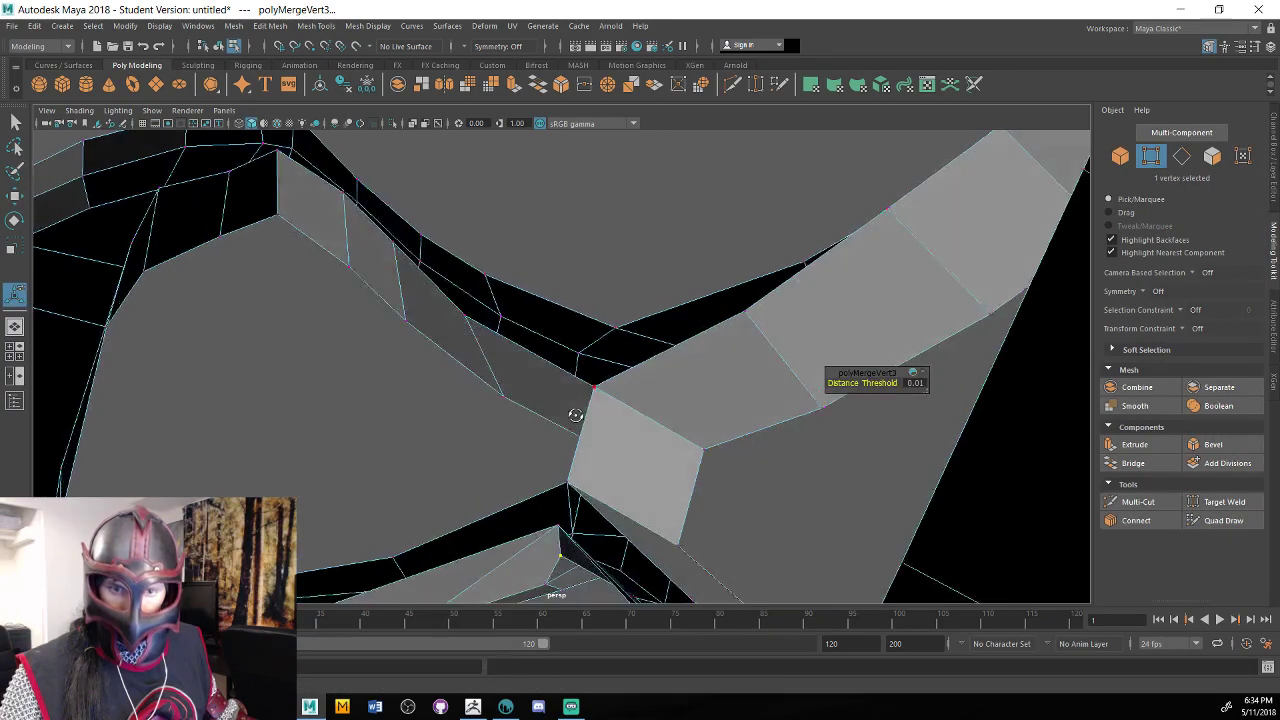
Switch to face editing and delete the small triangular faces on the underside of the nose arch's centre.
{"action": "left_click_drag", "start_coordinate": [575, 415], "coordinate": [621, 484], "text": "alt"}
{"action": "left_click_drag", "start_coordinate": [617, 361], "coordinate": [612, 350], "text": "alt"}
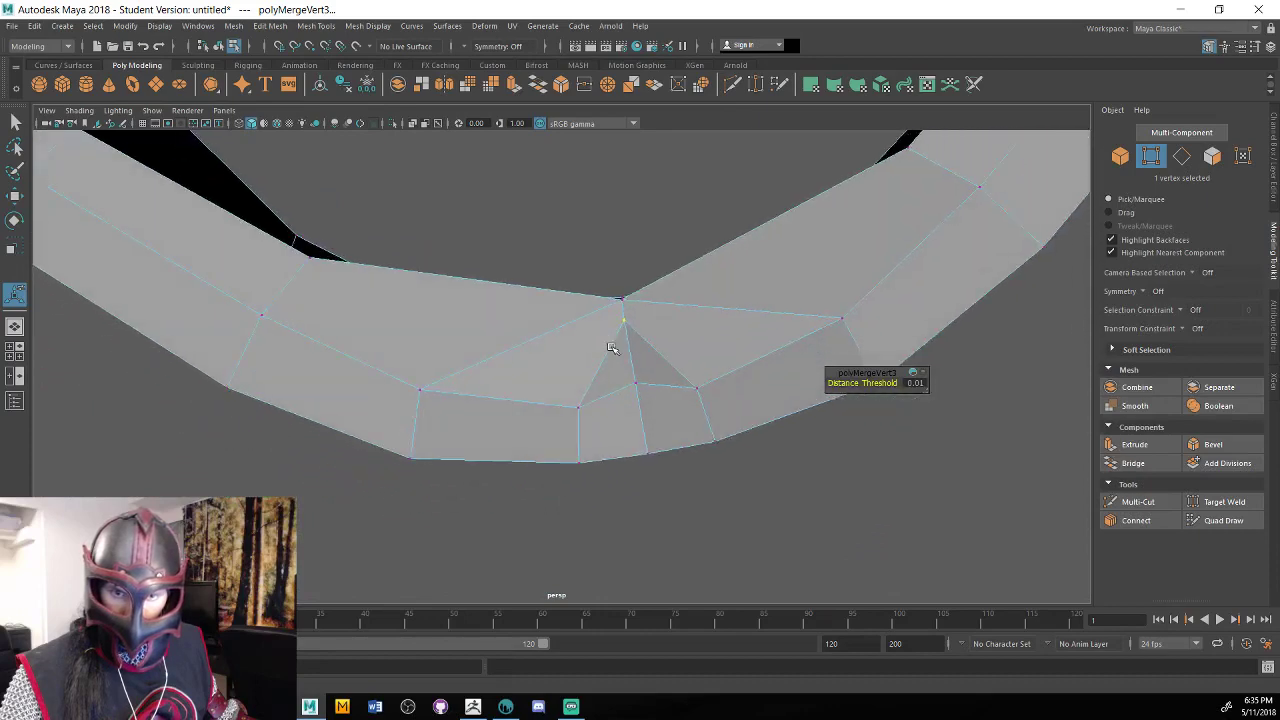
{"action": "right_click_drag", "start_coordinate": [612, 350], "coordinate": [655, 360], "text": "alt"}
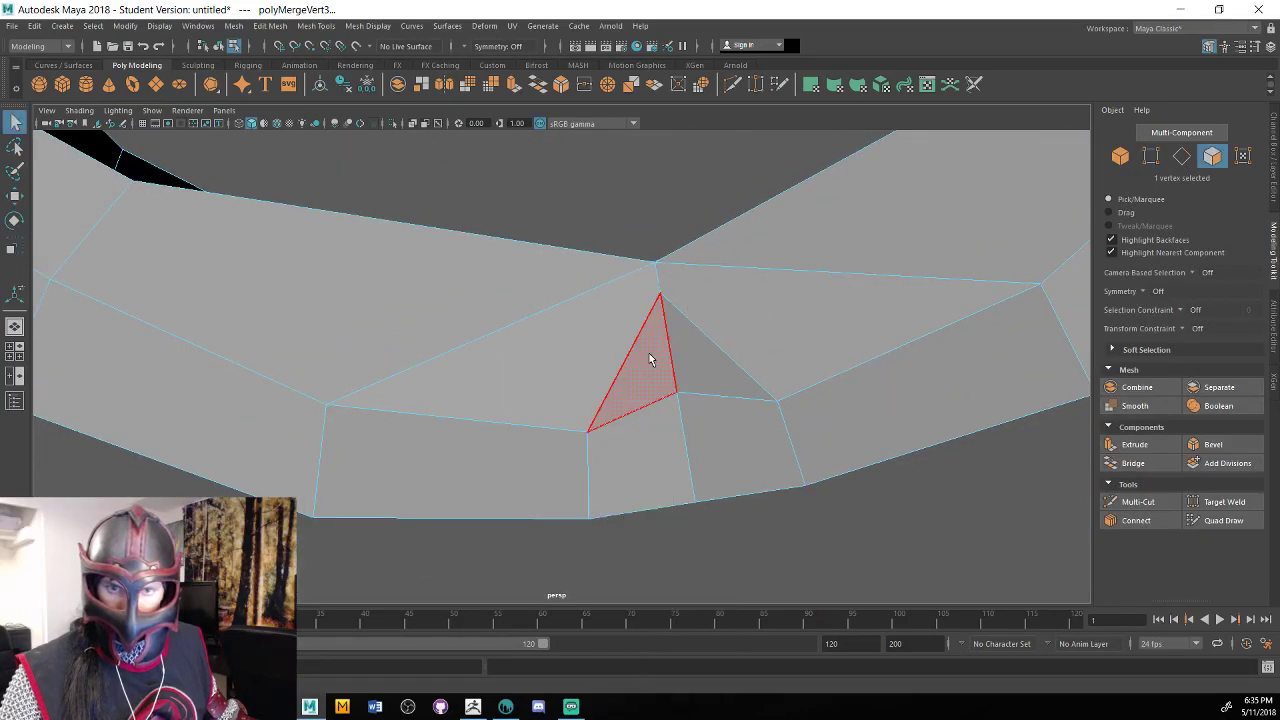
{"action": "left_click", "coordinate": [650, 358]}
{"action": "left_click_drag", "start_coordinate": [650, 358], "coordinate": [744, 406], "text": "alt"}
{"action": "left_click_drag", "start_coordinate": [781, 362], "coordinate": [803, 447], "text": "alt"}
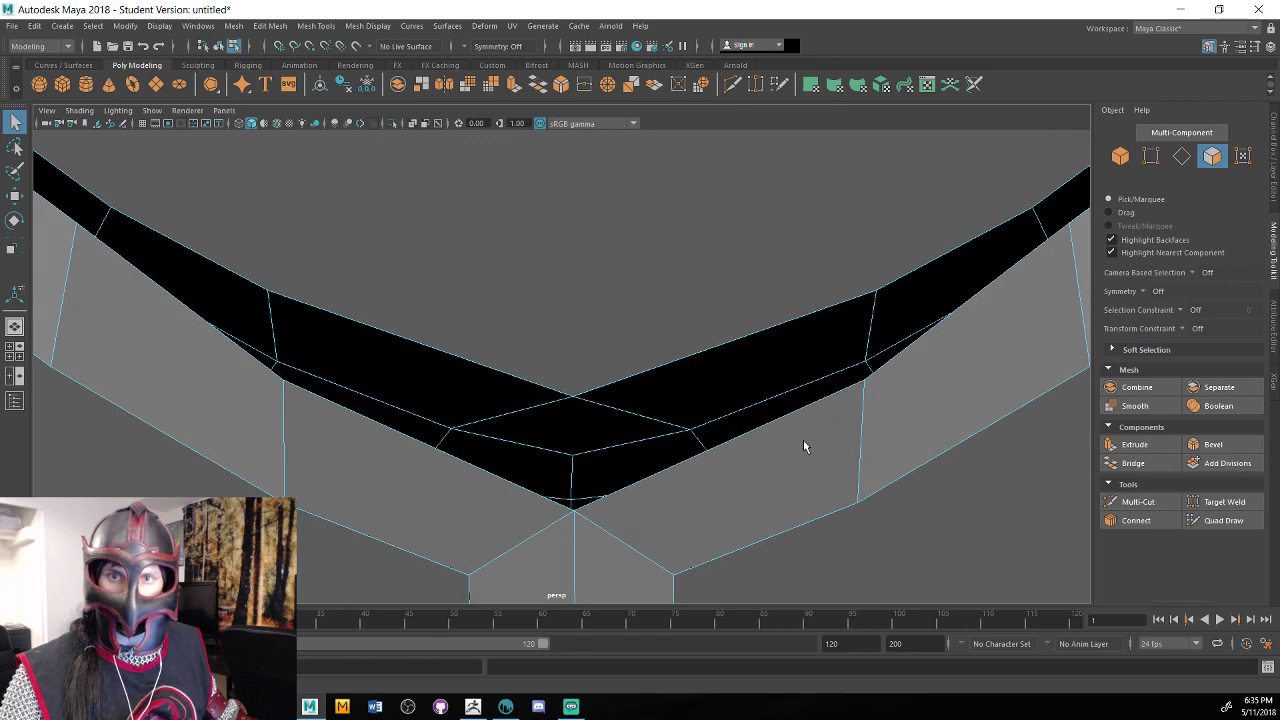
Cut an edge with Multi-Cut between the centre vertices of the diamond-shaped face on the nose arch, and return to object mode.
{"action": "left_click", "coordinate": [731, 85]}
{"action": "left_click", "coordinate": [572, 456]}
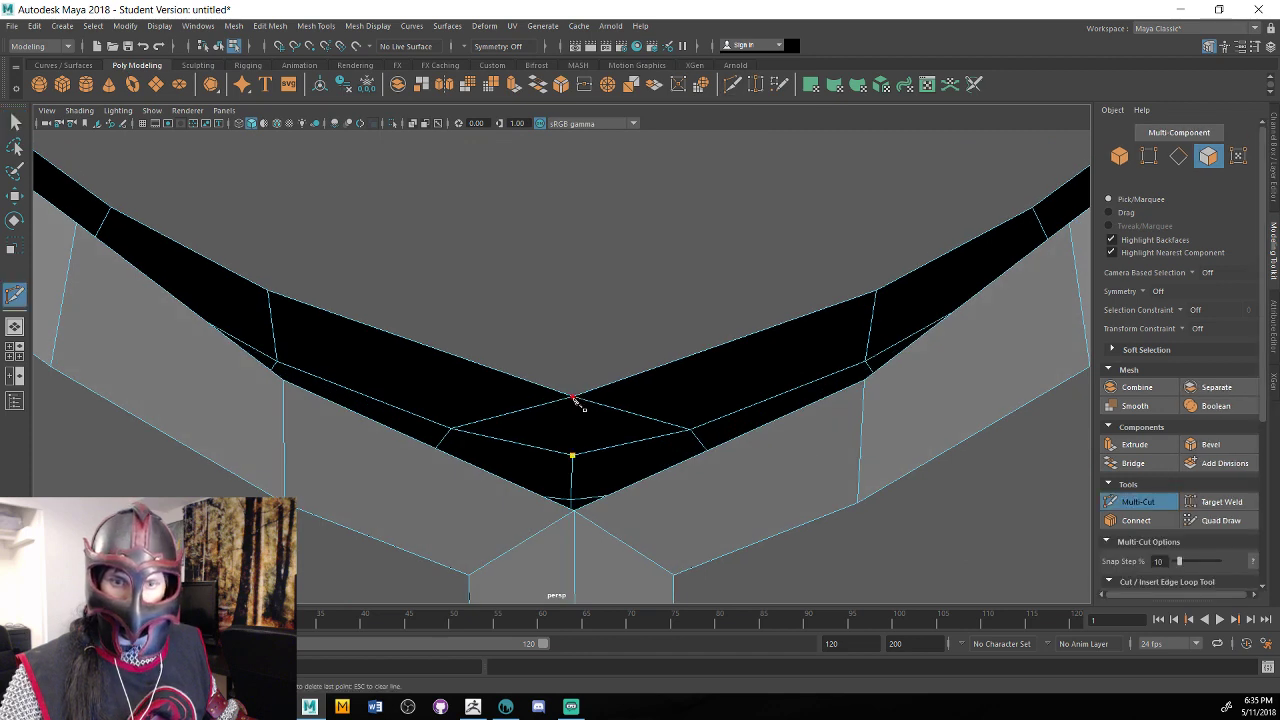
{"action": "left_click", "coordinate": [573, 397]}
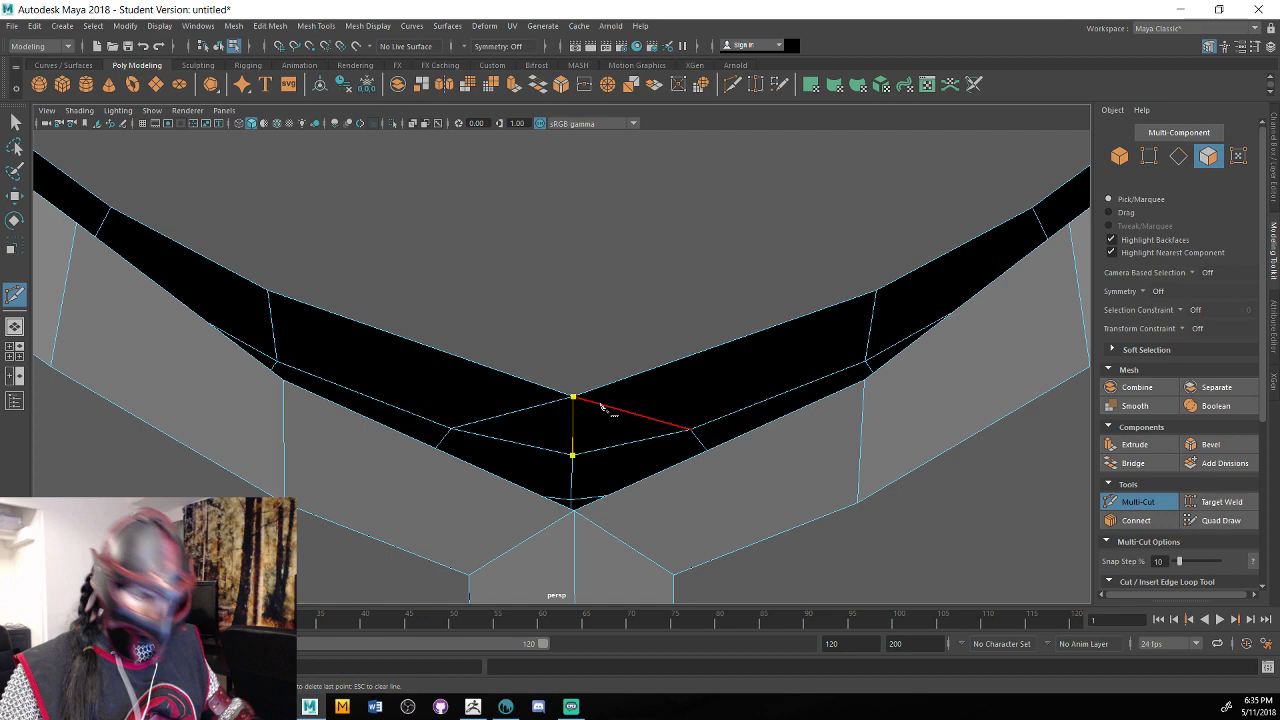
{"action": "right_click_drag", "start_coordinate": [606, 322], "coordinate": [659, 313]}
{"action": "left_click_drag", "start_coordinate": [659, 313], "coordinate": [377, 320], "text": "alt"}
{"action": "scroll", "coordinate": [377, 320], "scroll_direction": "down", "scroll_amount": 3}
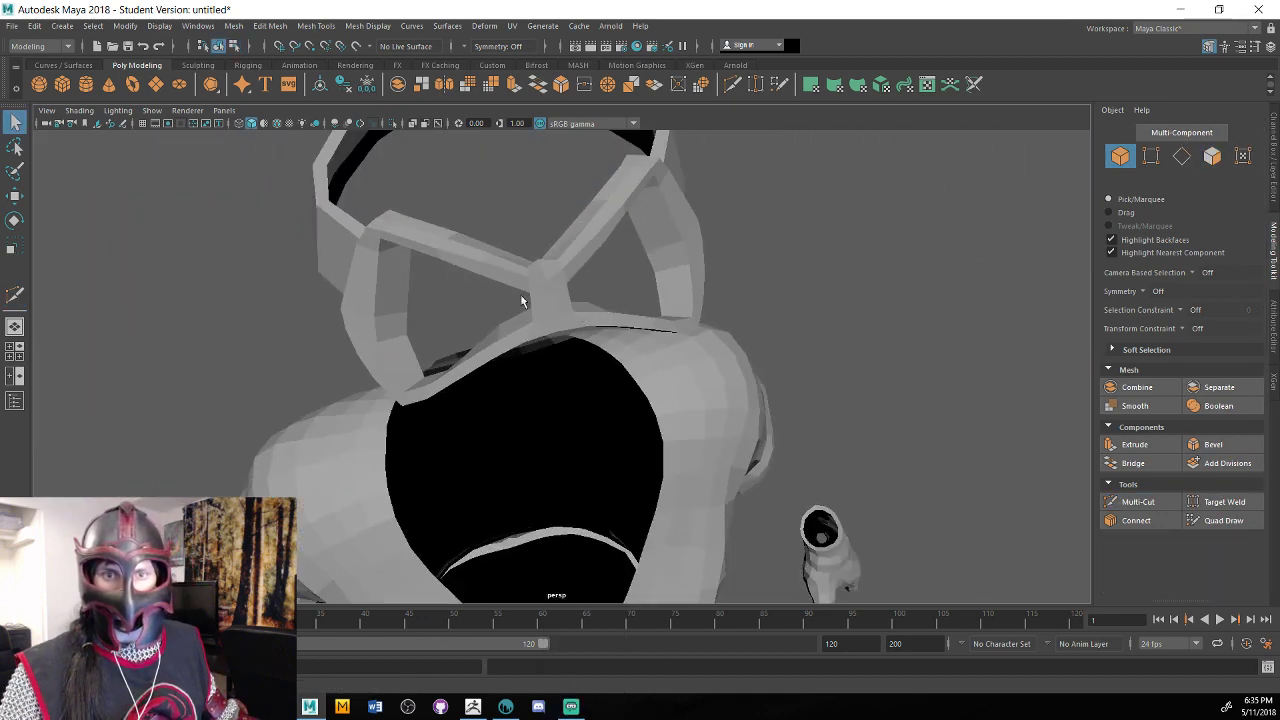
Select the shirt, shorts, both gloves and both boots in object mode and soften all their edges.
{"action": "left_click_drag", "start_coordinate": [523, 300], "coordinate": [482, 272], "text": "alt"}
{"action": "middle_click_drag", "start_coordinate": [717, 376], "coordinate": [620, 312], "text": "alt"}
{"action": "right_click_drag", "start_coordinate": [746, 343], "coordinate": [640, 345], "text": "alt"}
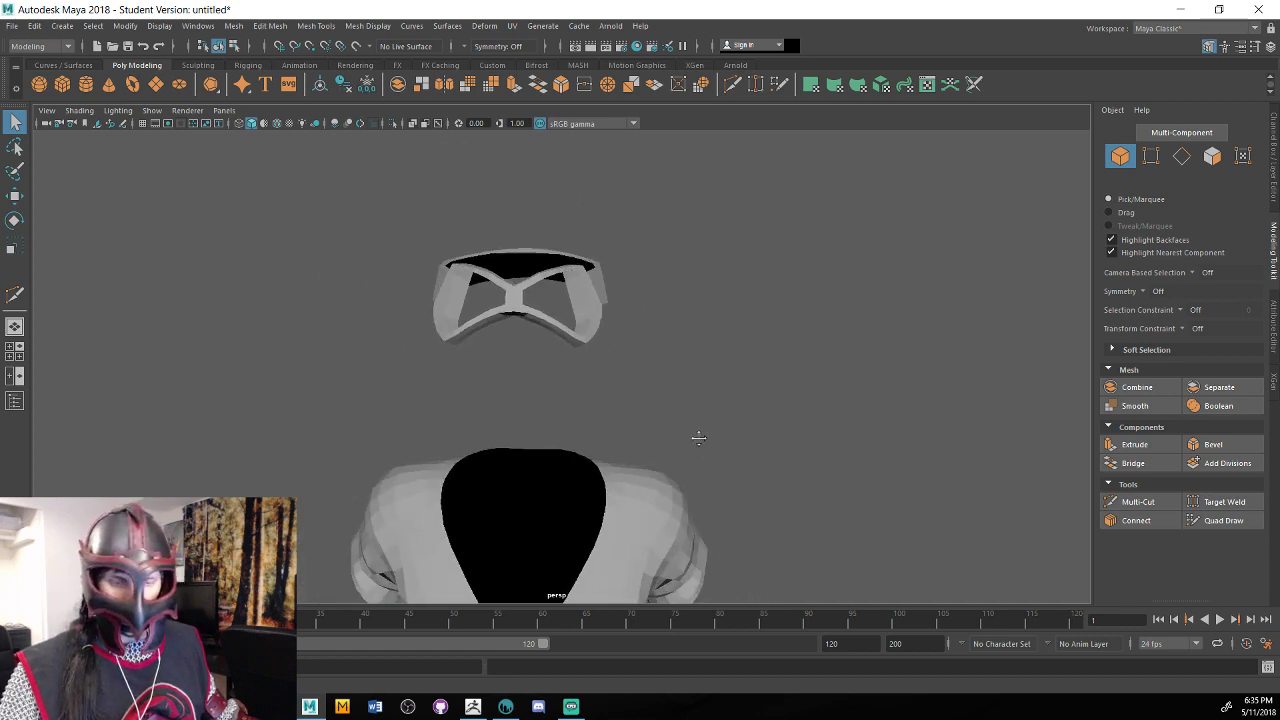
{"action": "middle_click_drag", "start_coordinate": [694, 437], "coordinate": [491, 228], "text": "alt"}
{"action": "right_click_drag", "start_coordinate": [620, 300], "coordinate": [551, 304], "text": "alt"}
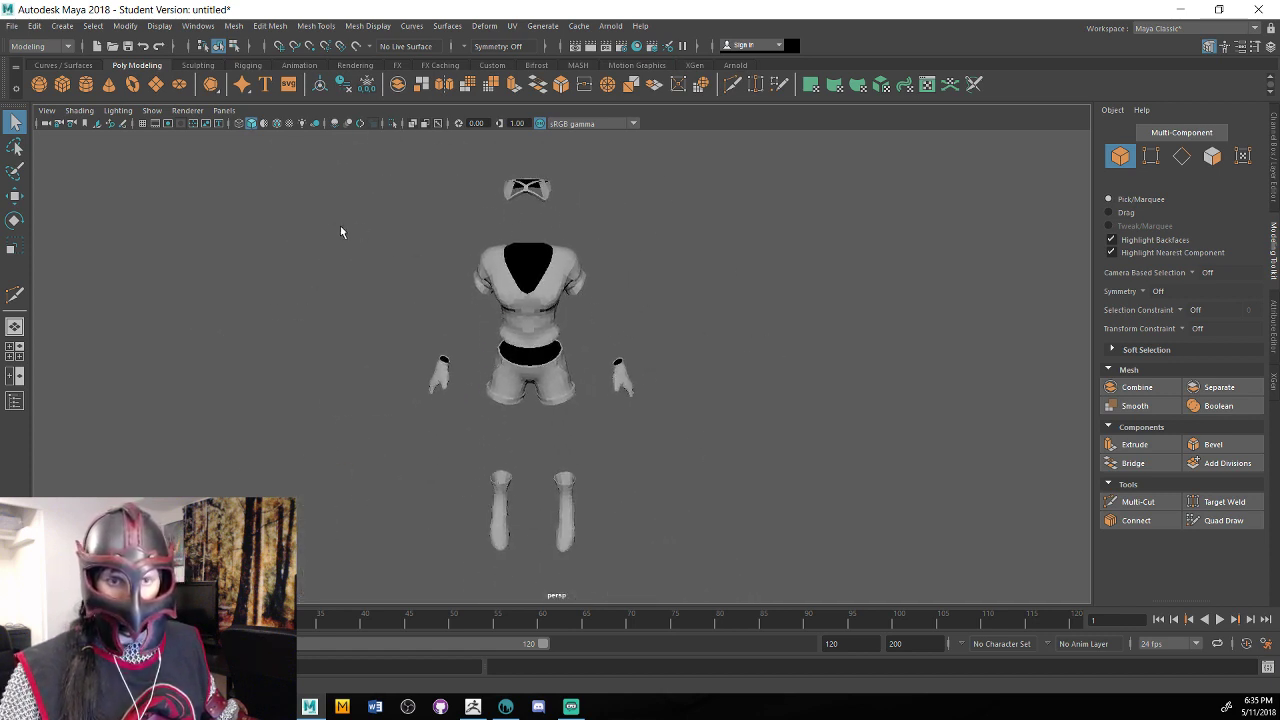
{"action": "left_click_drag", "start_coordinate": [340, 232], "coordinate": [744, 587]}
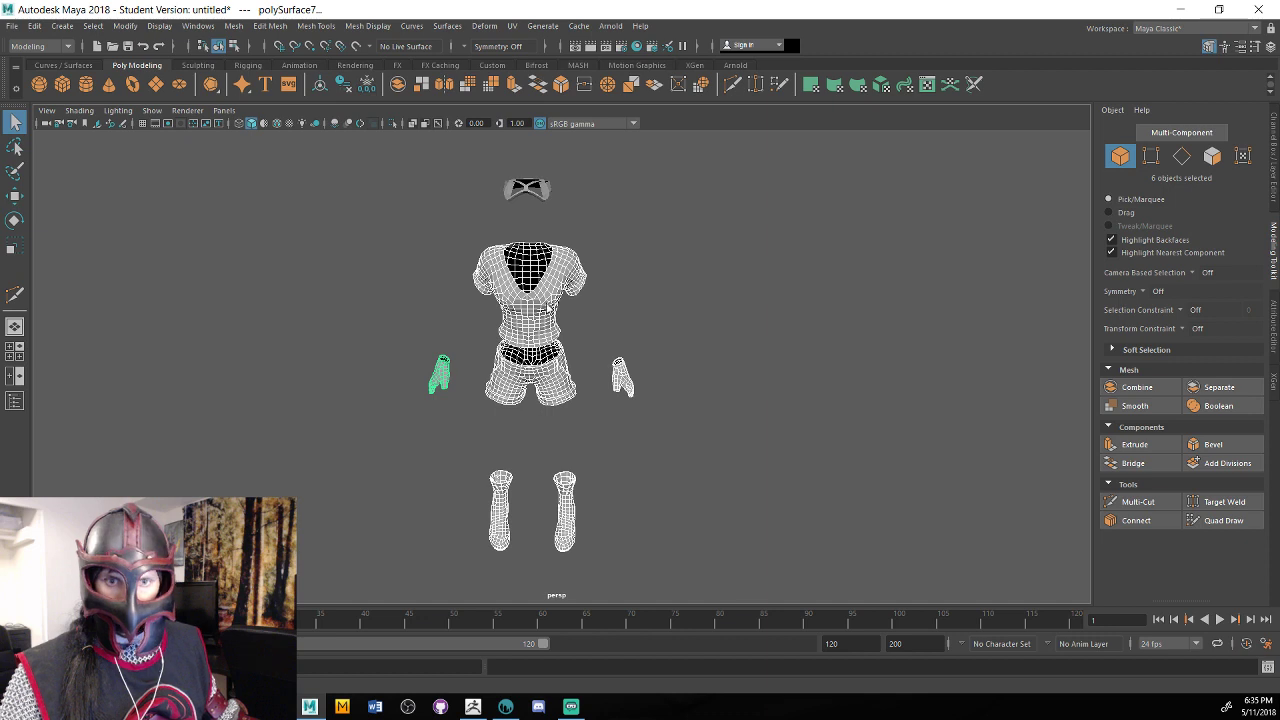
{"action": "right_click_drag", "start_coordinate": [554, 284], "coordinate": [655, 280], "text": "shift"}
{"action": "left_click", "coordinate": [651, 269]}
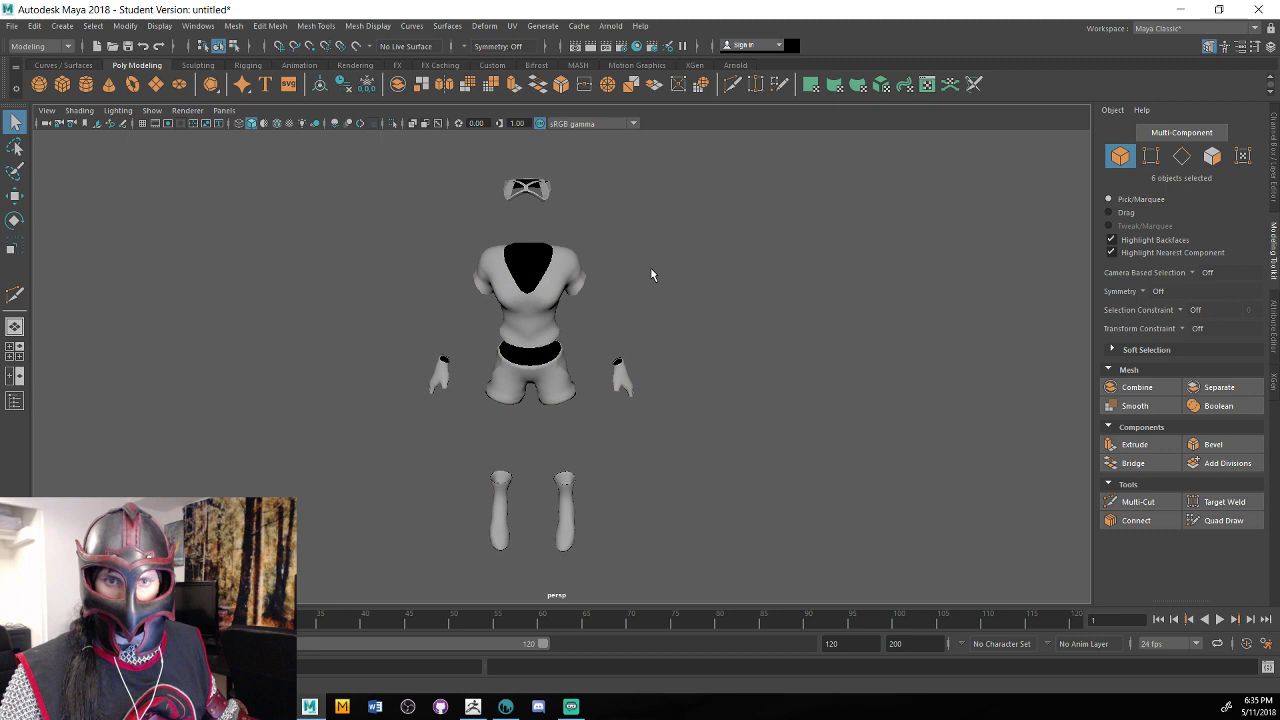
Inspect the softened shading of the shorts, gloves, boots and shirt, ending on a close view of the headpiece.
{"action": "left_click_drag", "start_coordinate": [651, 269], "coordinate": [698, 306], "text": "alt"}
{"action": "middle_click_drag", "start_coordinate": [694, 308], "coordinate": [696, 216], "text": "alt"}
{"action": "right_click_drag", "start_coordinate": [696, 216], "coordinate": [894, 268], "text": "alt"}
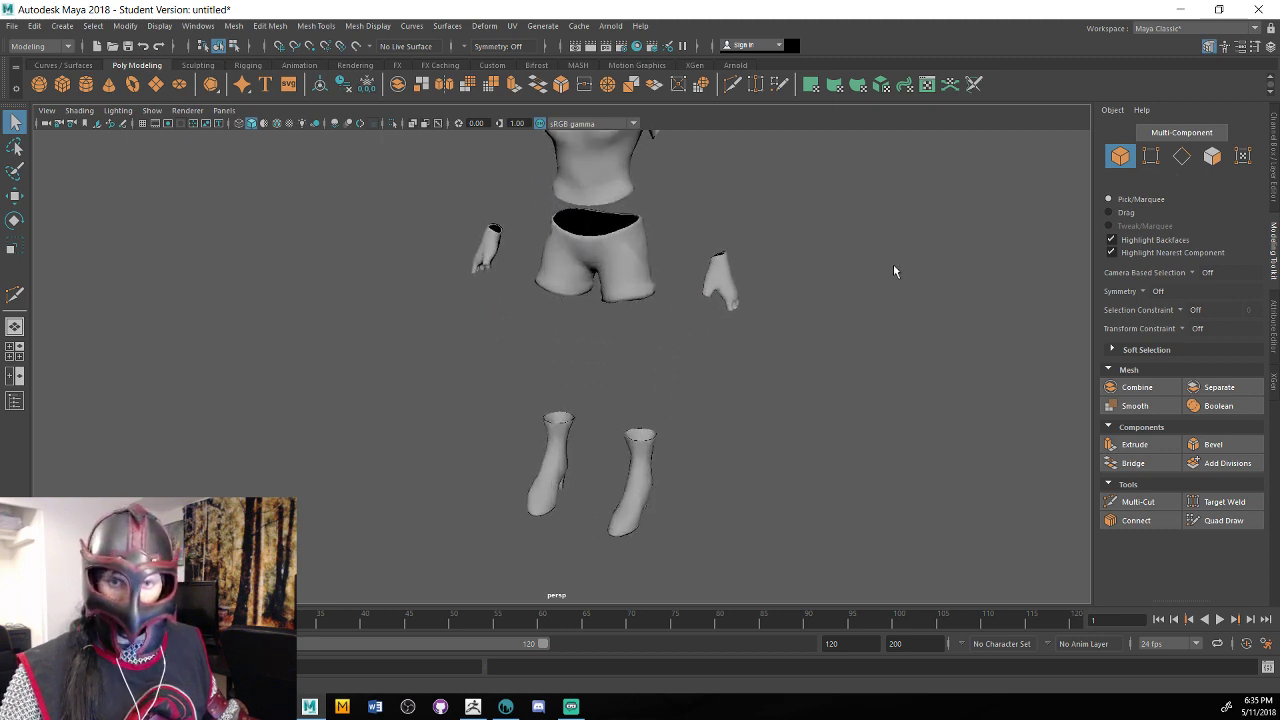
{"action": "middle_click_drag", "start_coordinate": [732, 227], "coordinate": [723, 296], "text": "alt"}
{"action": "left_click_drag", "start_coordinate": [724, 302], "coordinate": [660, 230], "text": "alt"}
{"action": "left_click_drag", "start_coordinate": [873, 441], "coordinate": [735, 435], "text": "alt"}
{"action": "middle_click_drag", "start_coordinate": [735, 435], "coordinate": [729, 465], "text": "alt"}
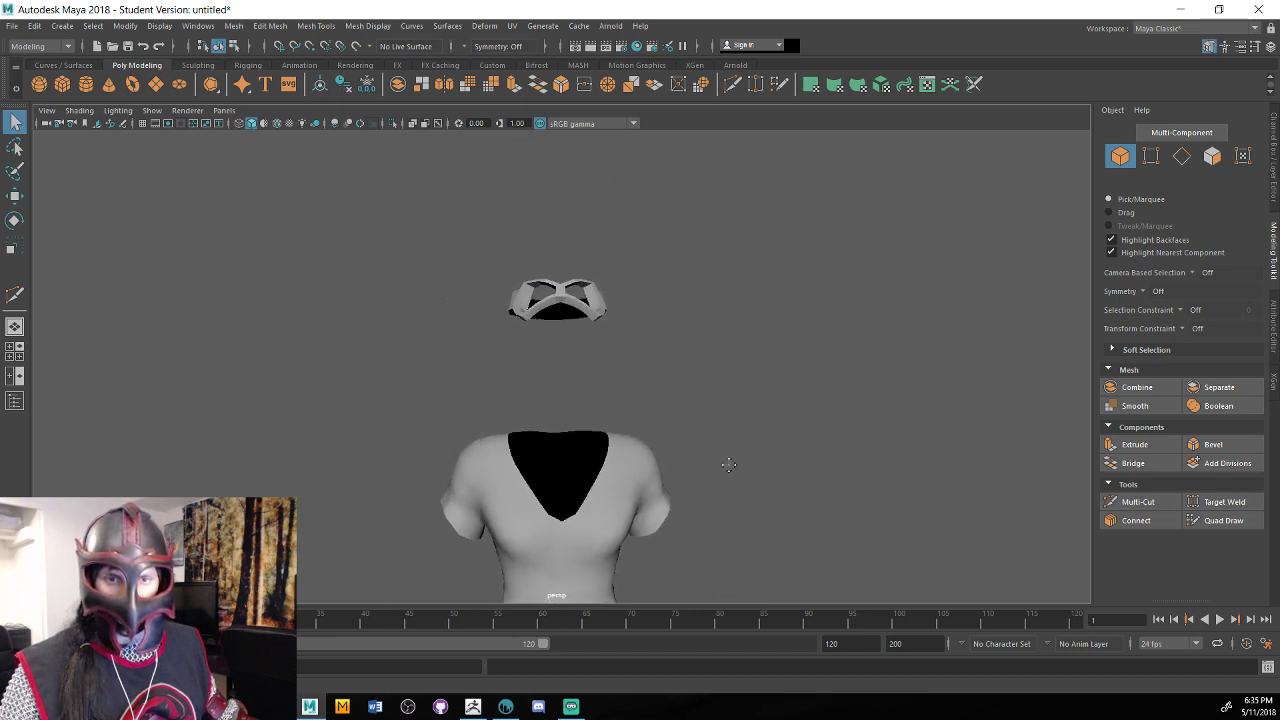
{"action": "right_click_drag", "start_coordinate": [729, 465], "coordinate": [772, 395], "text": "alt"}
{"action": "left_click_drag", "start_coordinate": [772, 395], "coordinate": [788, 426], "text": "alt"}
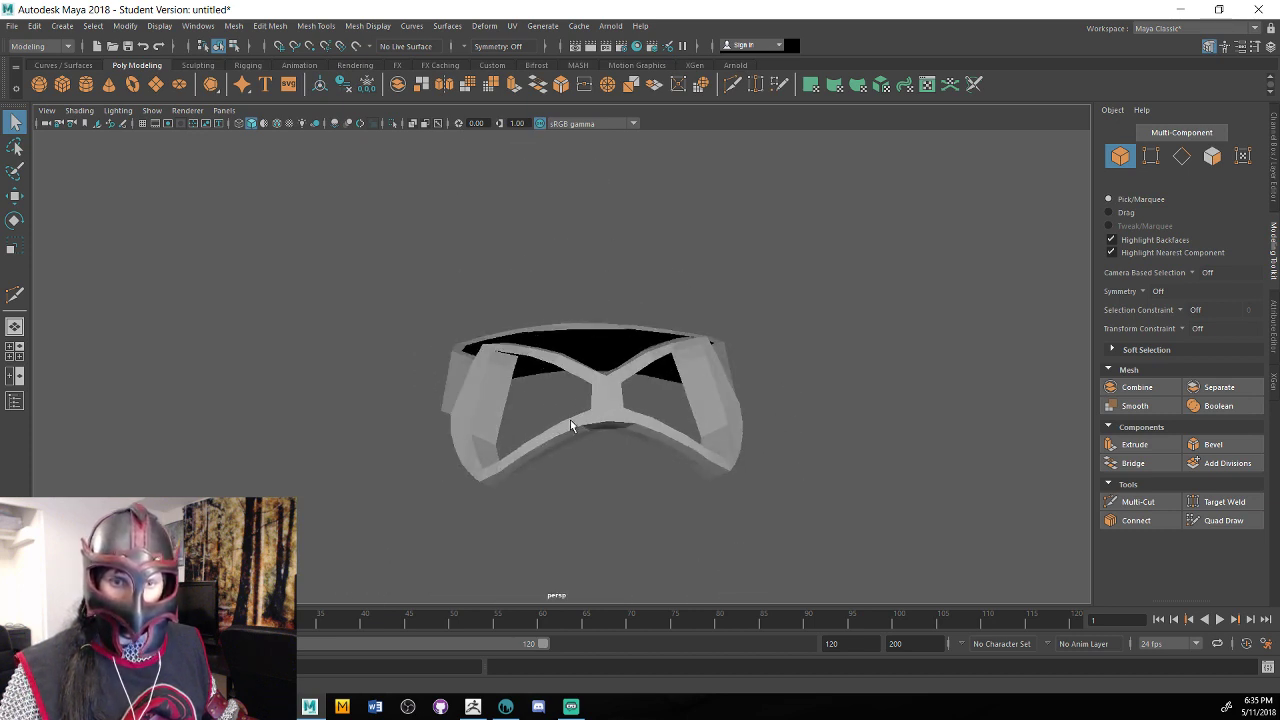
Soften all the edges of the headpiece and check its shading from the front.
{"action": "left_click", "coordinate": [570, 425]}
{"action": "left_click_drag", "start_coordinate": [633, 457], "coordinate": [651, 452], "text": "alt"}
{"action": "mouse_move", "coordinate": [643, 342]}
{"action": "right_mouse_down", "text": "shift"}
{"action": "mouse_move", "coordinate": [706, 363]}
{"action": "mouse_move", "coordinate": [745, 340]}
{"action": "right_mouse_up", "text": "shift"}
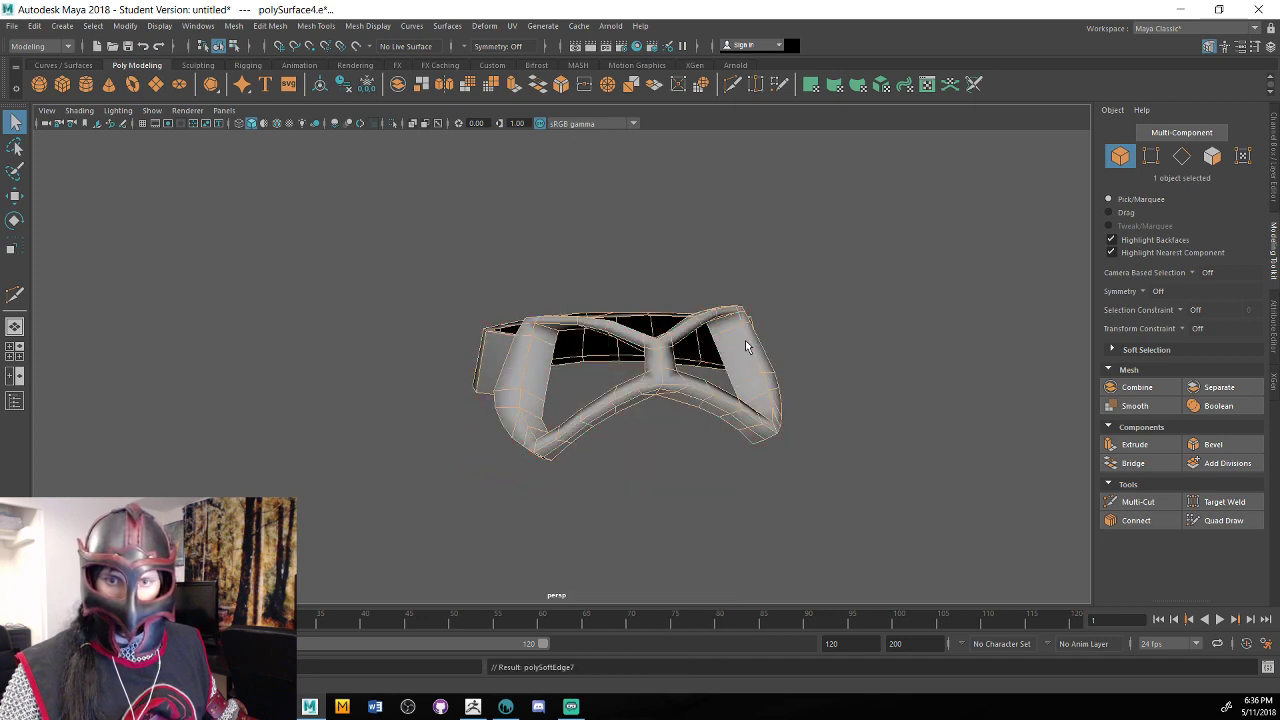
{"action": "left_click", "coordinate": [854, 334]}
{"action": "left_click_drag", "start_coordinate": [855, 340], "coordinate": [759, 426], "text": "alt"}
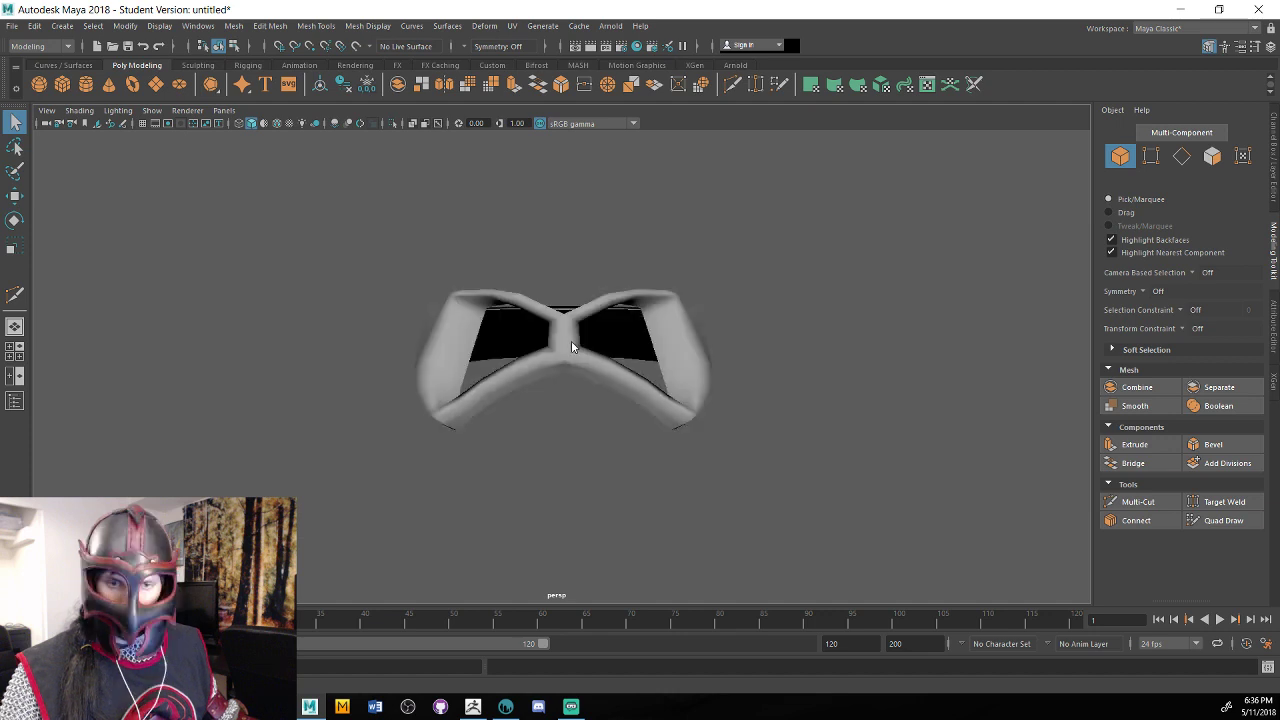
Try hardening all the edges of the headpiece in object mode.
{"action": "right_click_drag", "start_coordinate": [571, 324], "coordinate": [611, 305]}
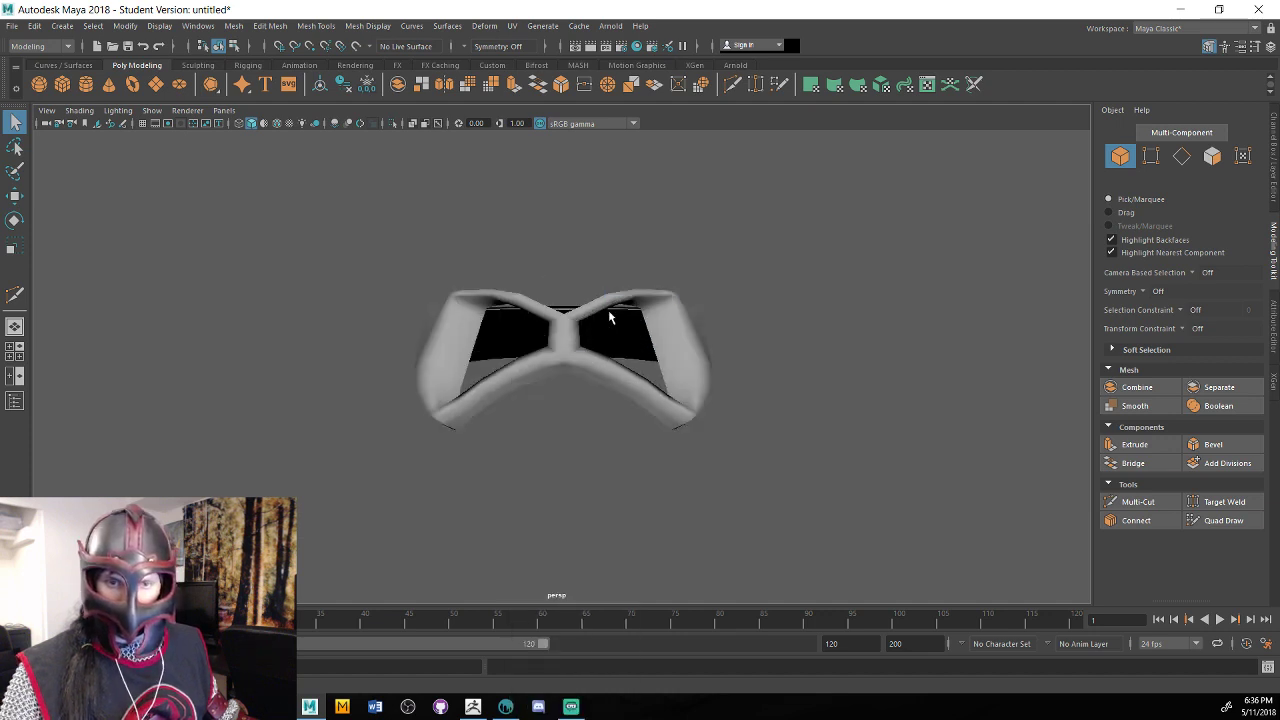
{"action": "left_click", "coordinate": [609, 317]}
{"action": "right_click_drag", "start_coordinate": [582, 322], "coordinate": [584, 289]}
{"action": "left_click_drag", "start_coordinate": [744, 360], "coordinate": [600, 330], "text": "alt"}
{"action": "right_click_drag", "start_coordinate": [586, 322], "coordinate": [637, 310]}
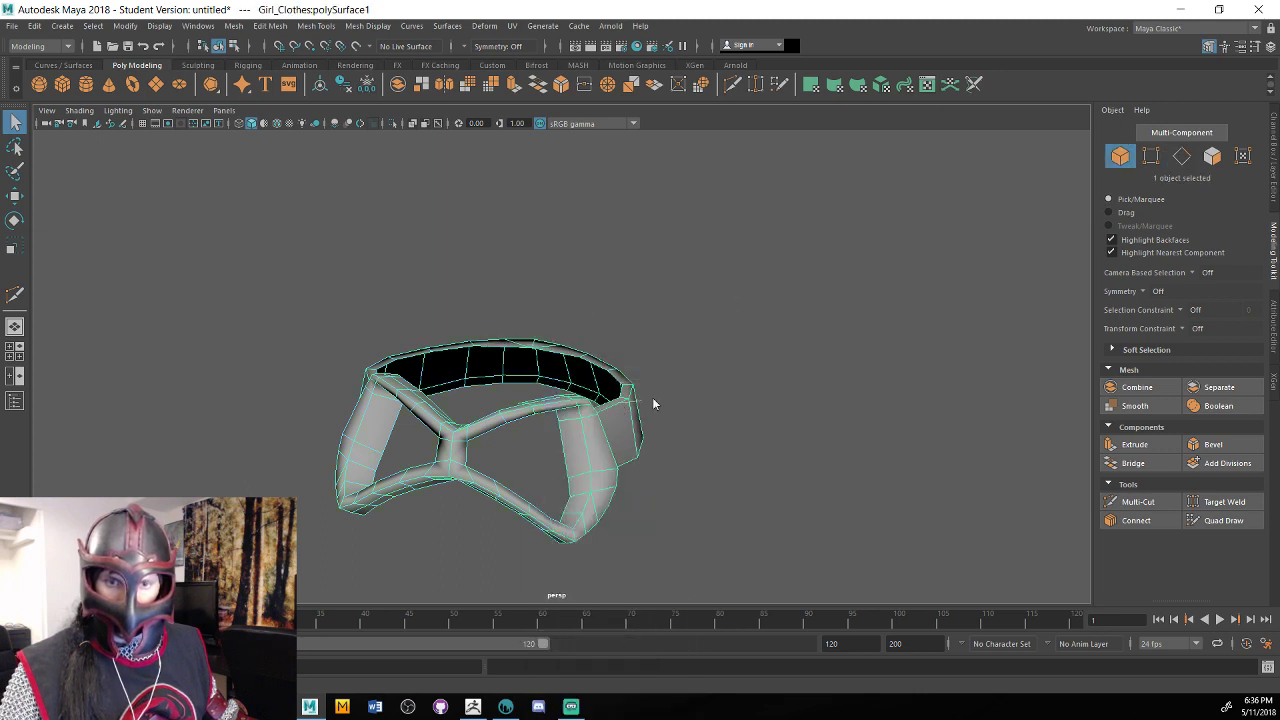
{"action": "right_click_drag", "start_coordinate": [655, 400], "coordinate": [695, 422], "text": "shift"}
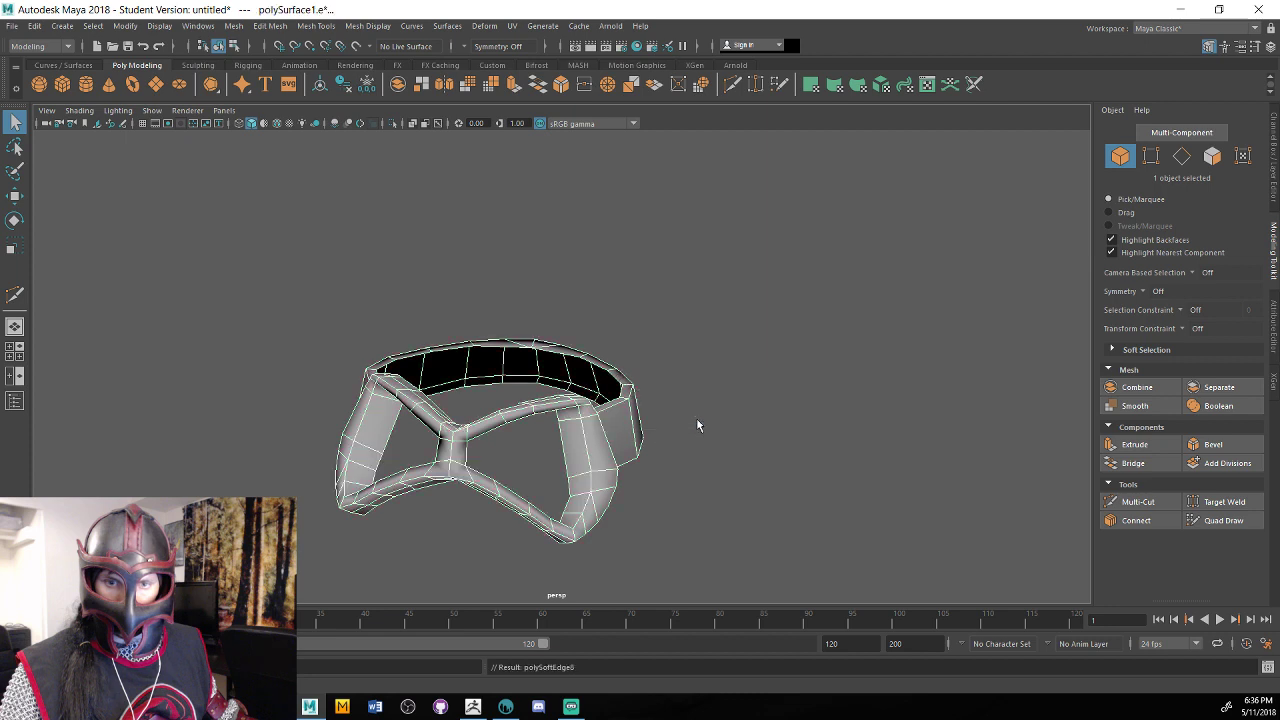
{"action": "left_click", "coordinate": [721, 449]}
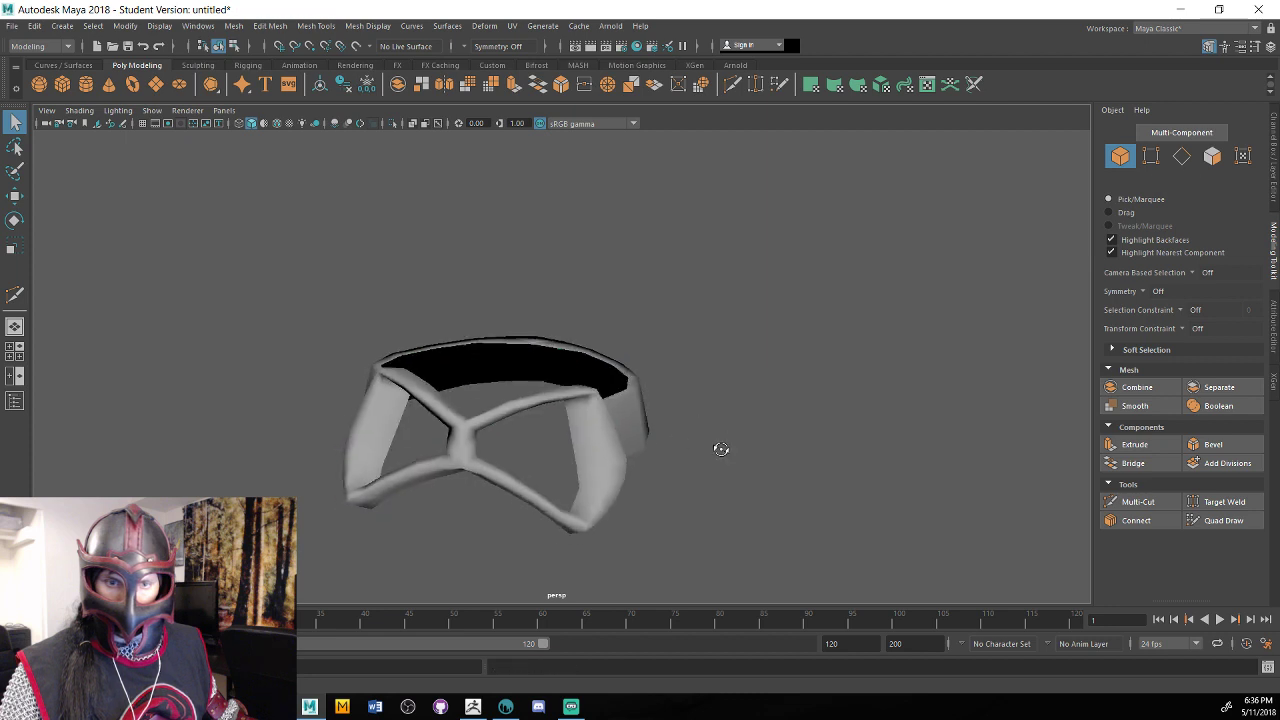
Switch the headpiece to edge editing and select the border edge loops around one eye opening and its side frame.
{"action": "left_click_drag", "start_coordinate": [721, 449], "coordinate": [640, 325], "text": "alt"}
{"action": "right_click_drag", "start_coordinate": [638, 323], "coordinate": [643, 330]}
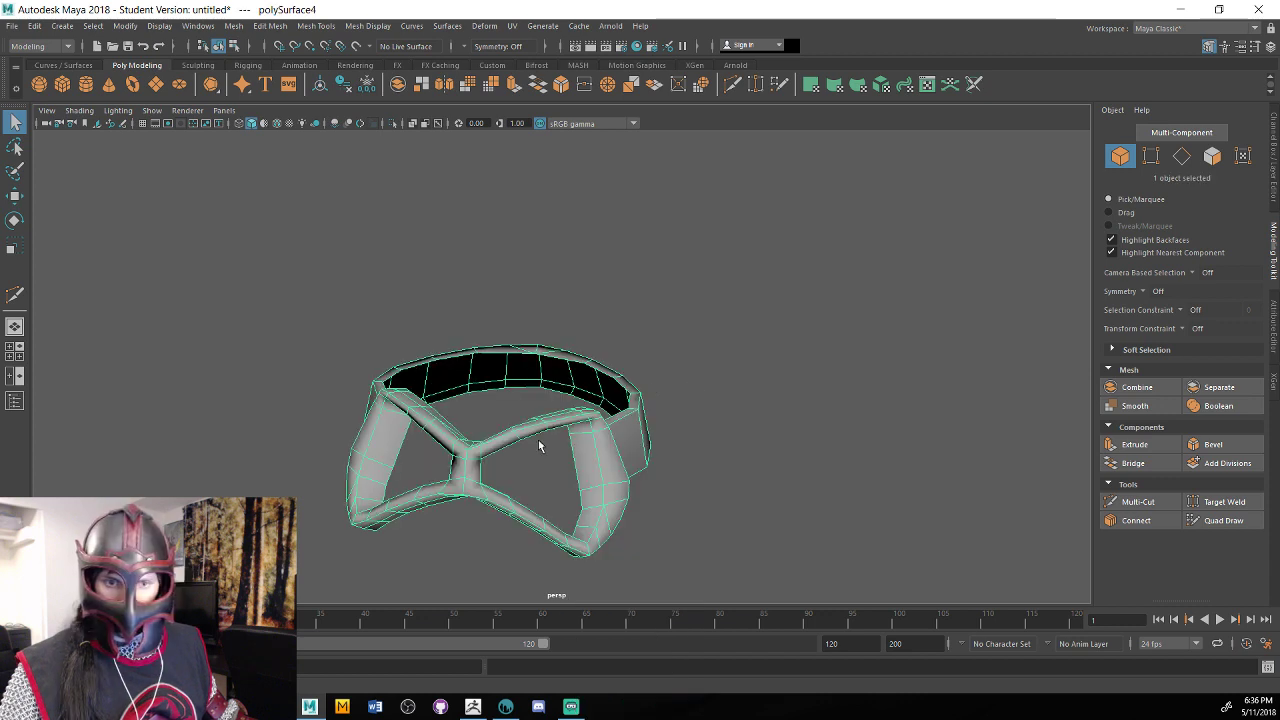
{"action": "right_click_drag", "start_coordinate": [515, 433], "coordinate": [518, 293]}
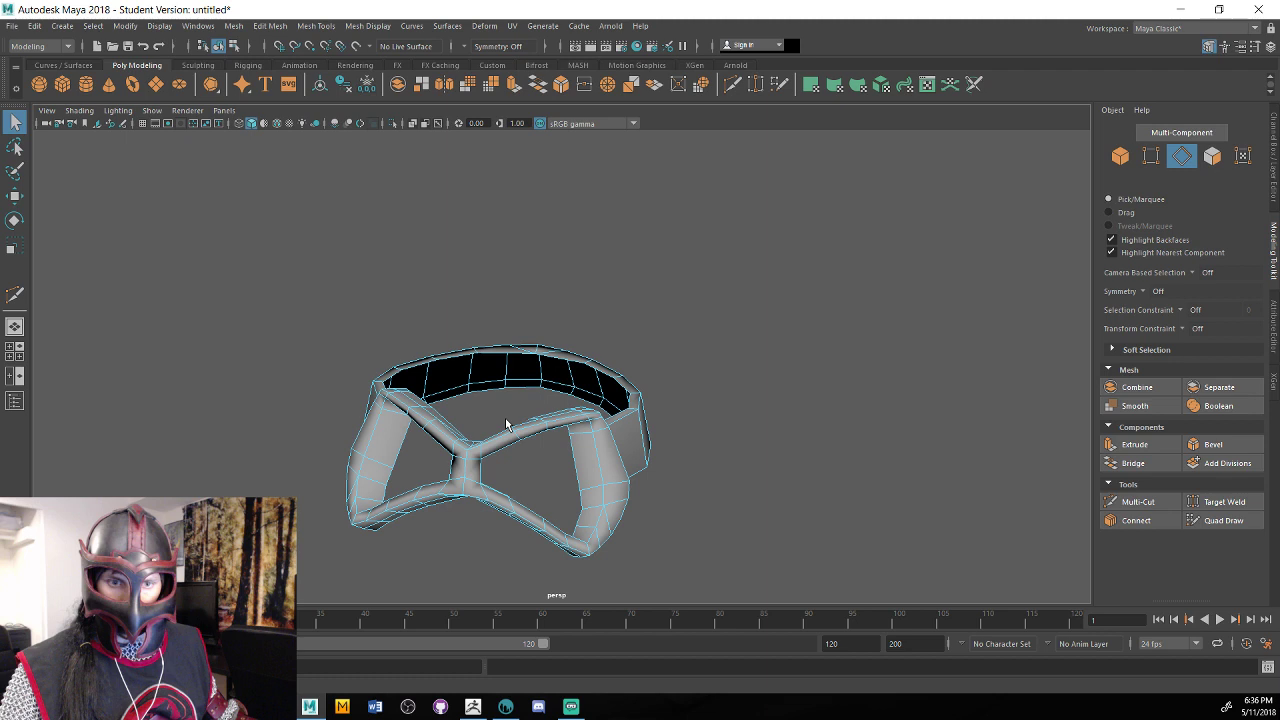
{"action": "double_click", "coordinate": [486, 457]}
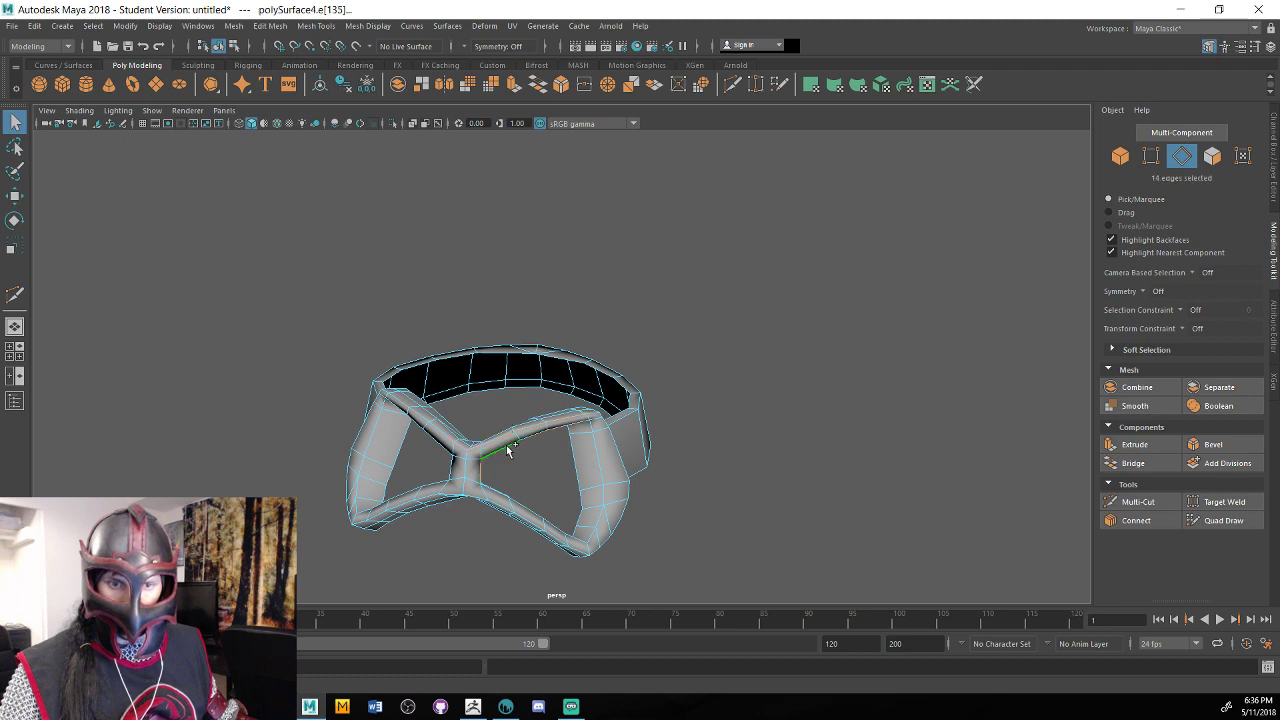
{"action": "double_click", "coordinate": [601, 452], "text": "shift"}
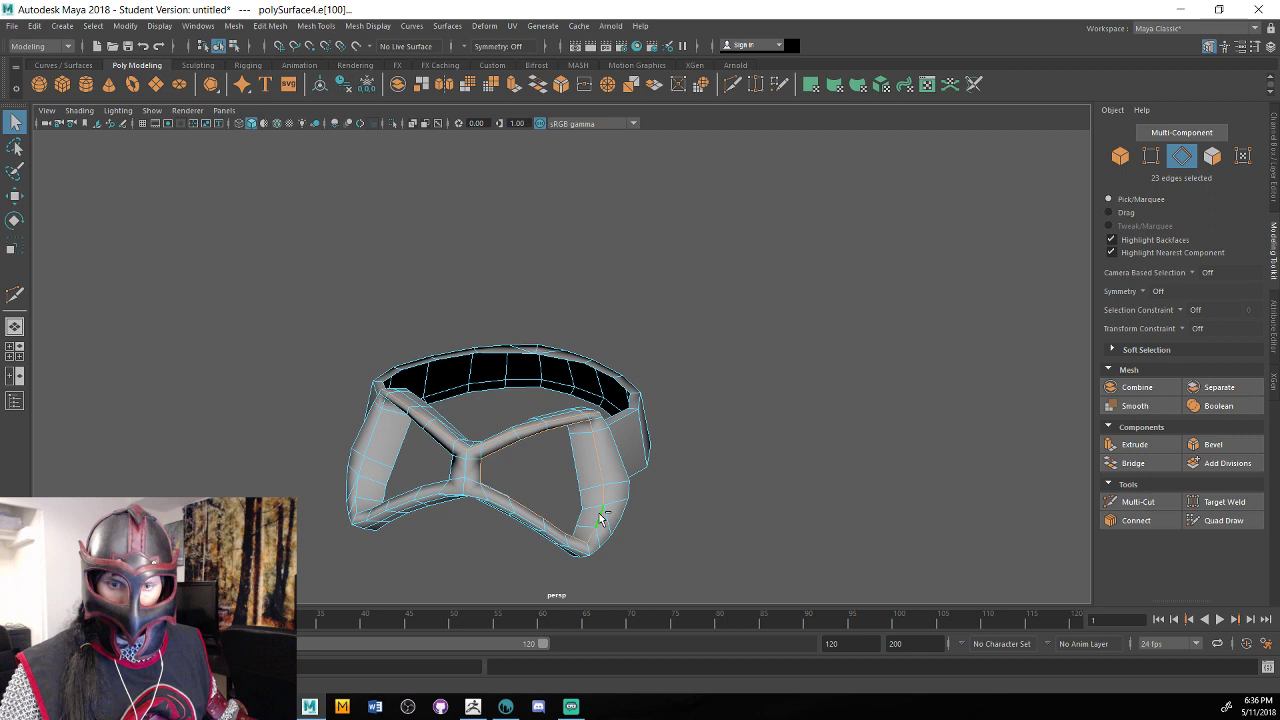
{"action": "left_click_drag", "start_coordinate": [600, 518], "coordinate": [650, 535], "text": "alt"}
{"action": "double_click", "coordinate": [568, 567], "text": "shift"}
{"action": "left_click_drag", "start_coordinate": [586, 574], "coordinate": [632, 553], "text": "alt"}
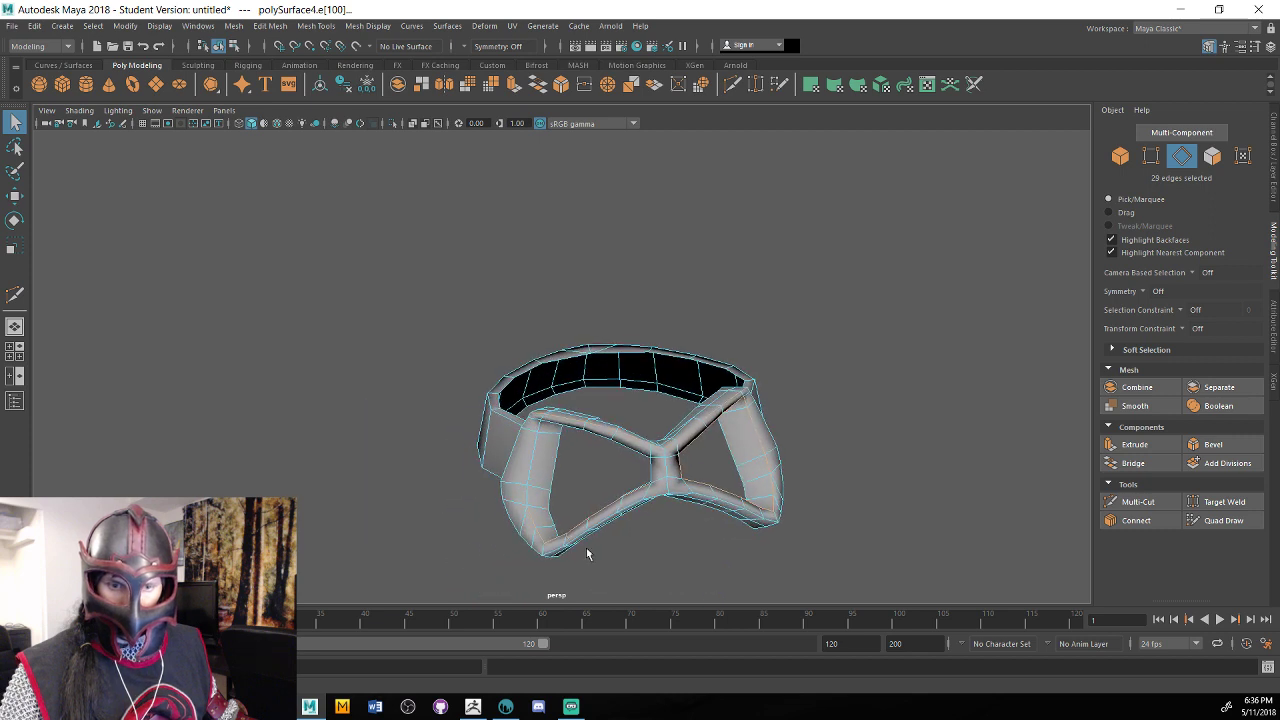
Add the border edges around the other eye opening and the outer rim loops of the headpiece to the selection.
{"action": "double_click", "coordinate": [530, 463], "text": "shift"}
{"action": "double_click", "coordinate": [579, 431], "text": "shift"}
{"action": "left_click", "coordinate": [655, 472], "text": "shift"}
{"action": "left_click_drag", "start_coordinate": [657, 476], "coordinate": [800, 334], "text": "alt"}
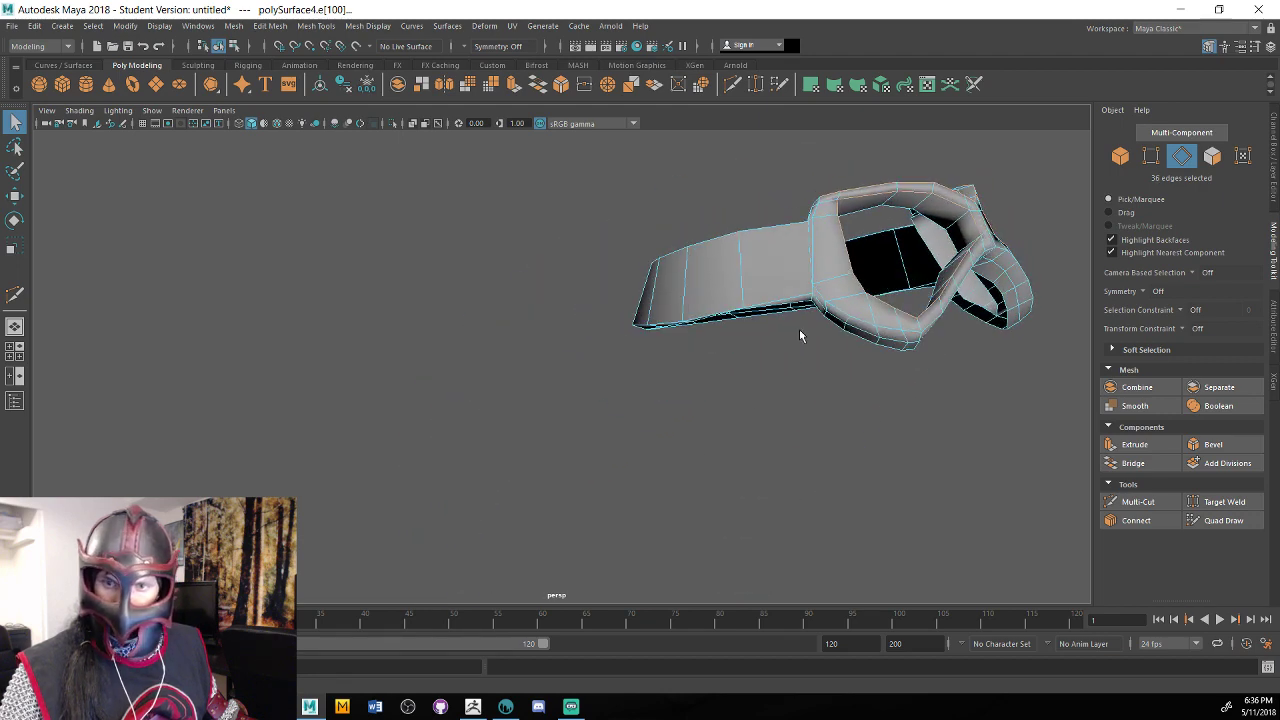
{"action": "double_click", "coordinate": [838, 300], "text": "shift"}
{"action": "left_click_drag", "start_coordinate": [834, 391], "coordinate": [510, 405], "text": "alt"}
{"action": "double_click", "coordinate": [714, 324], "text": "shift"}
{"action": "double_click", "coordinate": [503, 402], "text": "shift"}
{"action": "left_click_drag", "start_coordinate": [597, 463], "coordinate": [626, 480], "text": "alt"}
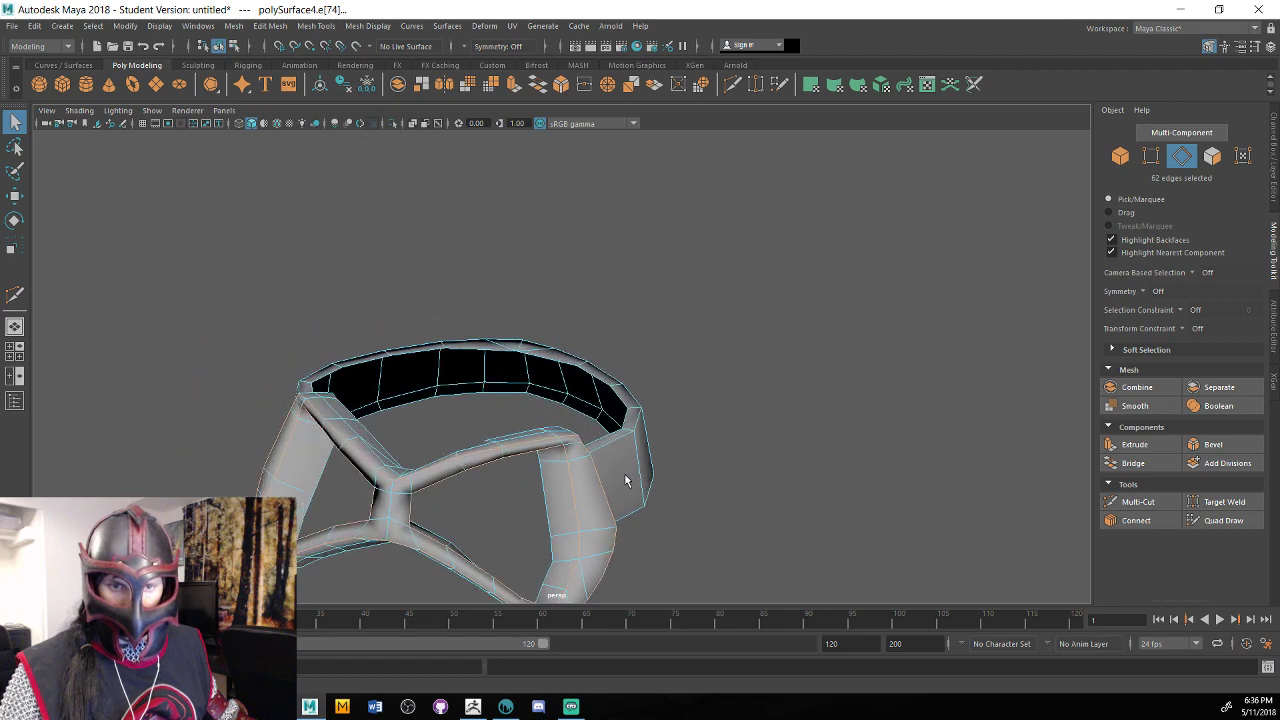
Harden the selected border edges of the headpiece and return to object mode.
{"action": "middle_click_drag", "start_coordinate": [626, 480], "coordinate": [660, 470], "text": "alt"}
{"action": "left_click_drag", "start_coordinate": [659, 470], "coordinate": [597, 399], "text": "alt"}
{"action": "right_click_drag", "start_coordinate": [597, 399], "coordinate": [707, 450], "text": "shift"}
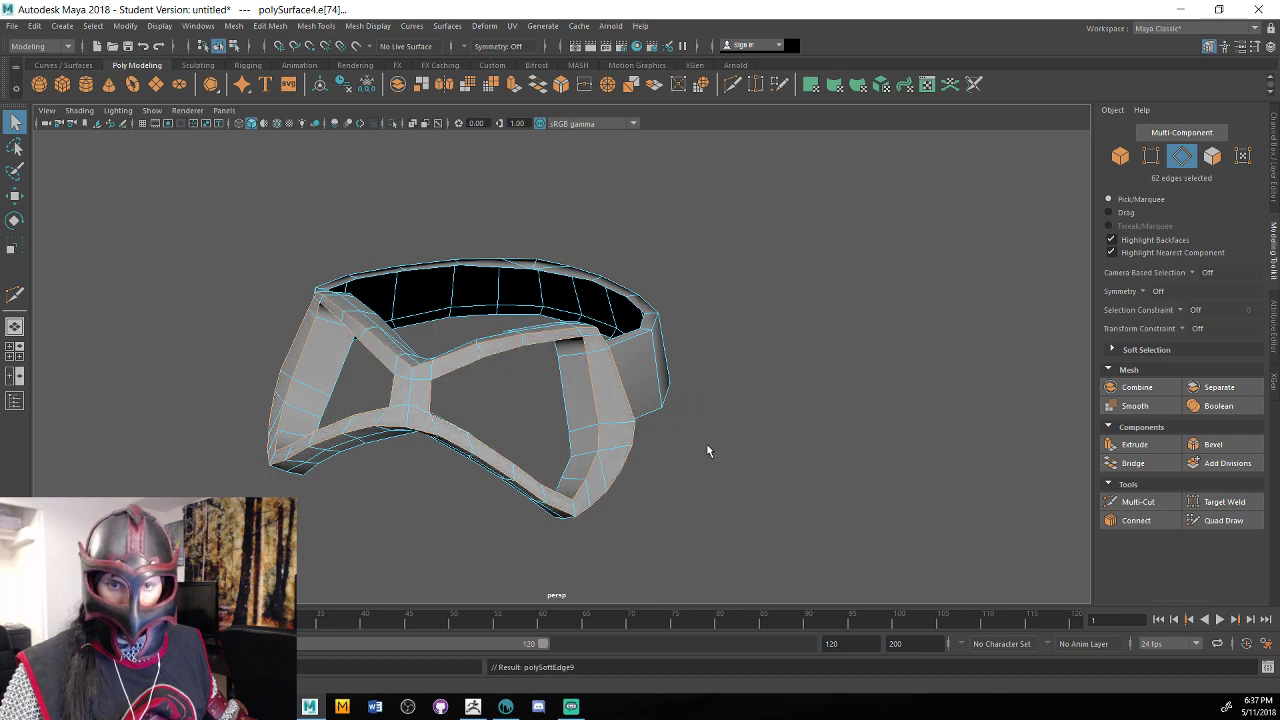
{"action": "left_click_drag", "start_coordinate": [711, 443], "coordinate": [708, 371], "text": "alt"}
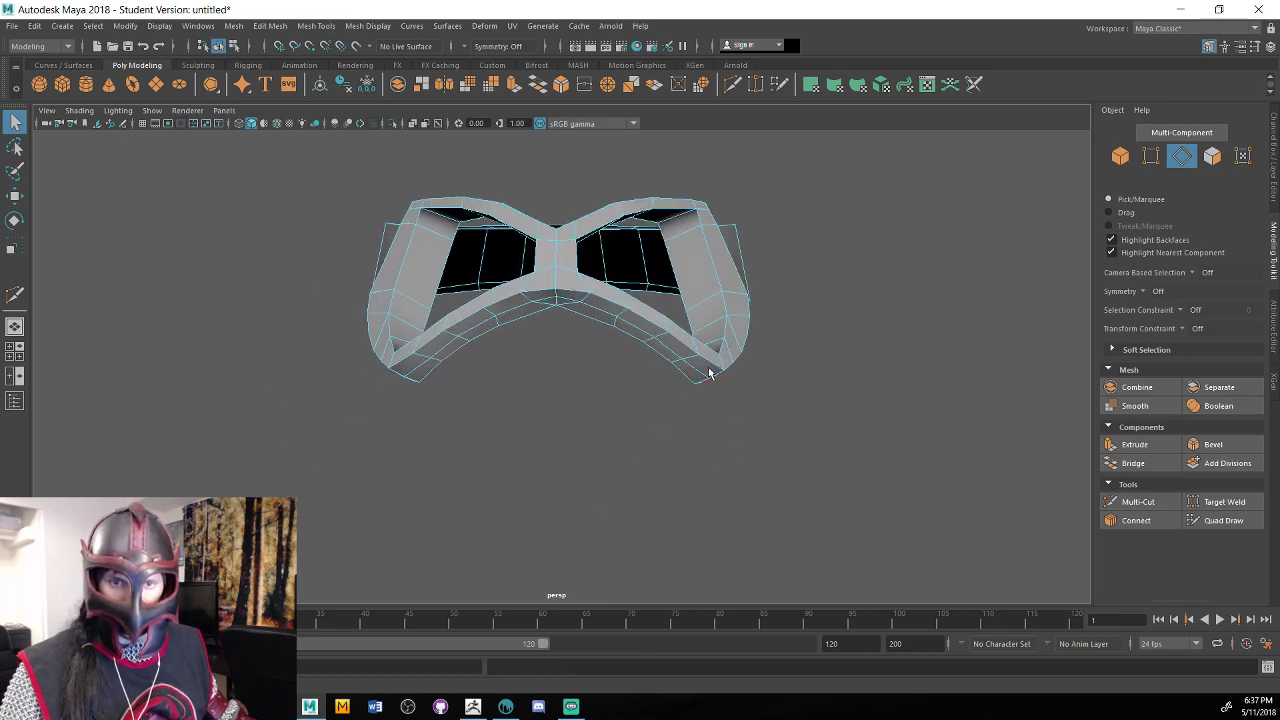
{"action": "right_click_drag", "start_coordinate": [708, 322], "coordinate": [779, 311]}
{"action": "left_click_drag", "start_coordinate": [779, 311], "coordinate": [816, 361], "text": "alt"}
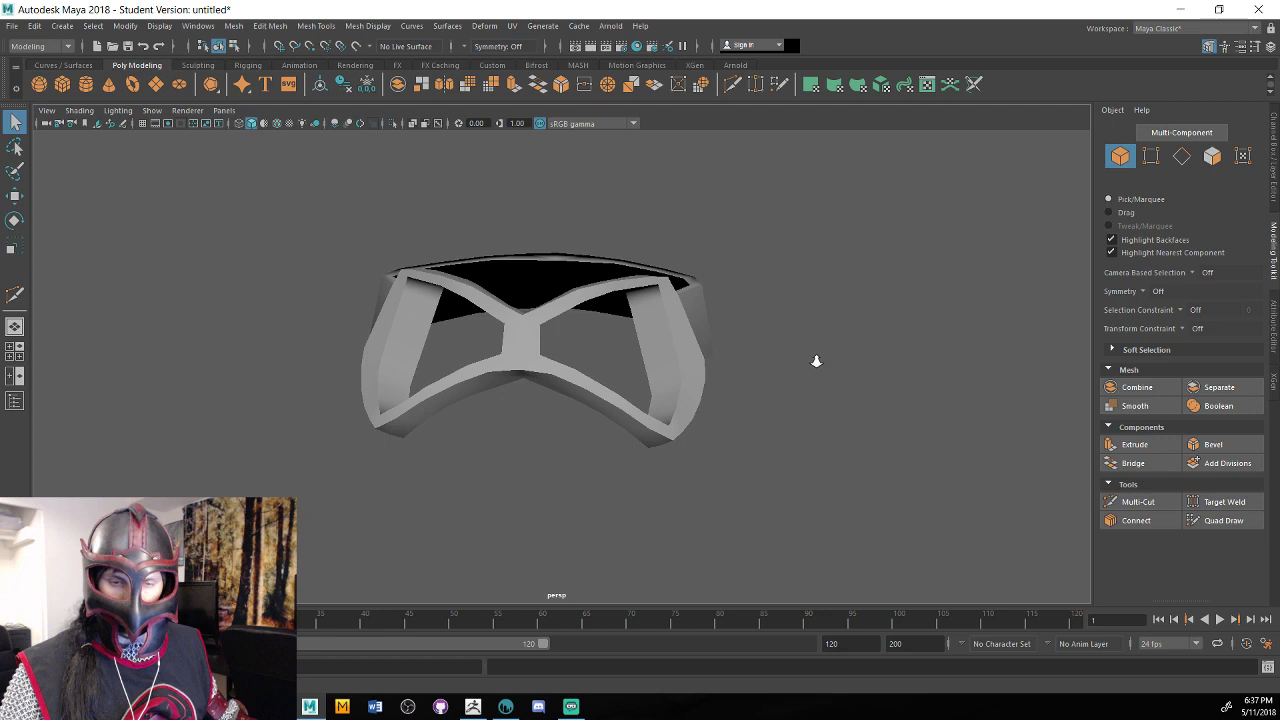
Soften the edges of the six clothing pieces below the headpiece, leaving the headpiece out of the selection.
{"action": "right_click_drag", "start_coordinate": [816, 361], "coordinate": [557, 323], "text": "alt"}
{"action": "left_click_drag", "start_coordinate": [557, 323], "coordinate": [557, 346], "text": "alt"}
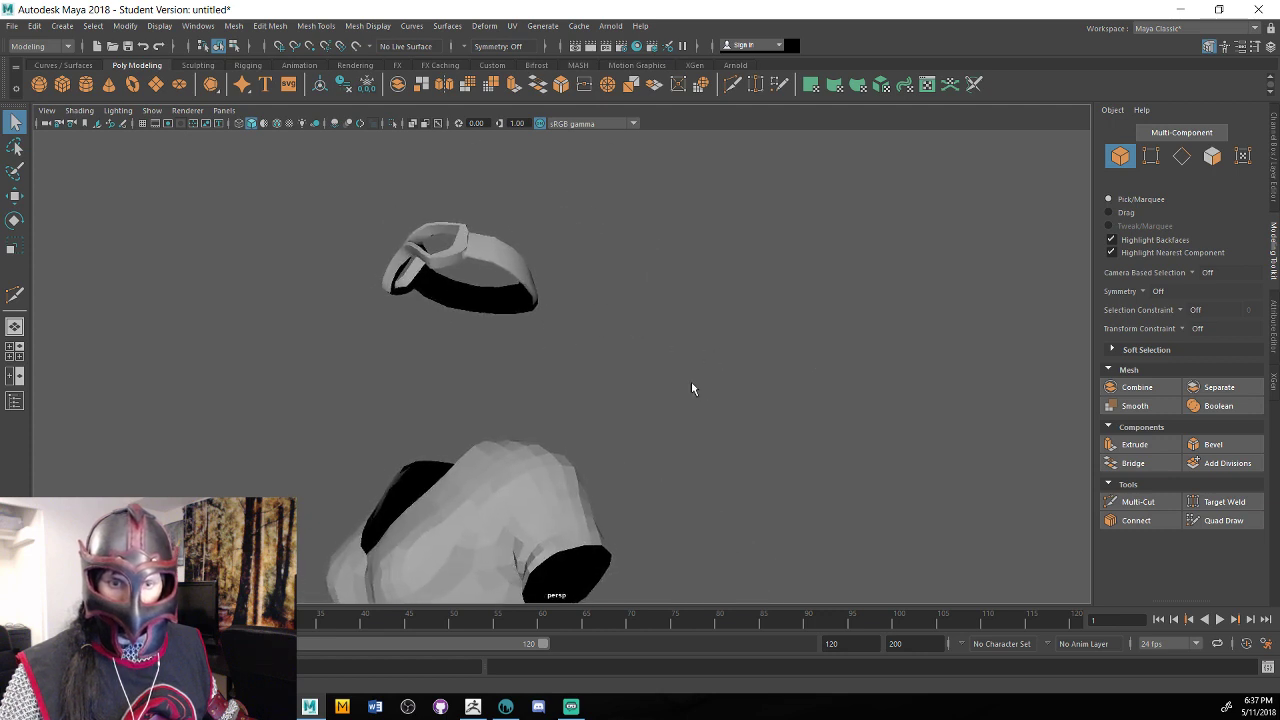
{"action": "right_click_drag", "start_coordinate": [691, 384], "coordinate": [404, 353], "text": "alt"}
{"action": "left_click_drag", "start_coordinate": [404, 352], "coordinate": [845, 480], "text": "alt"}
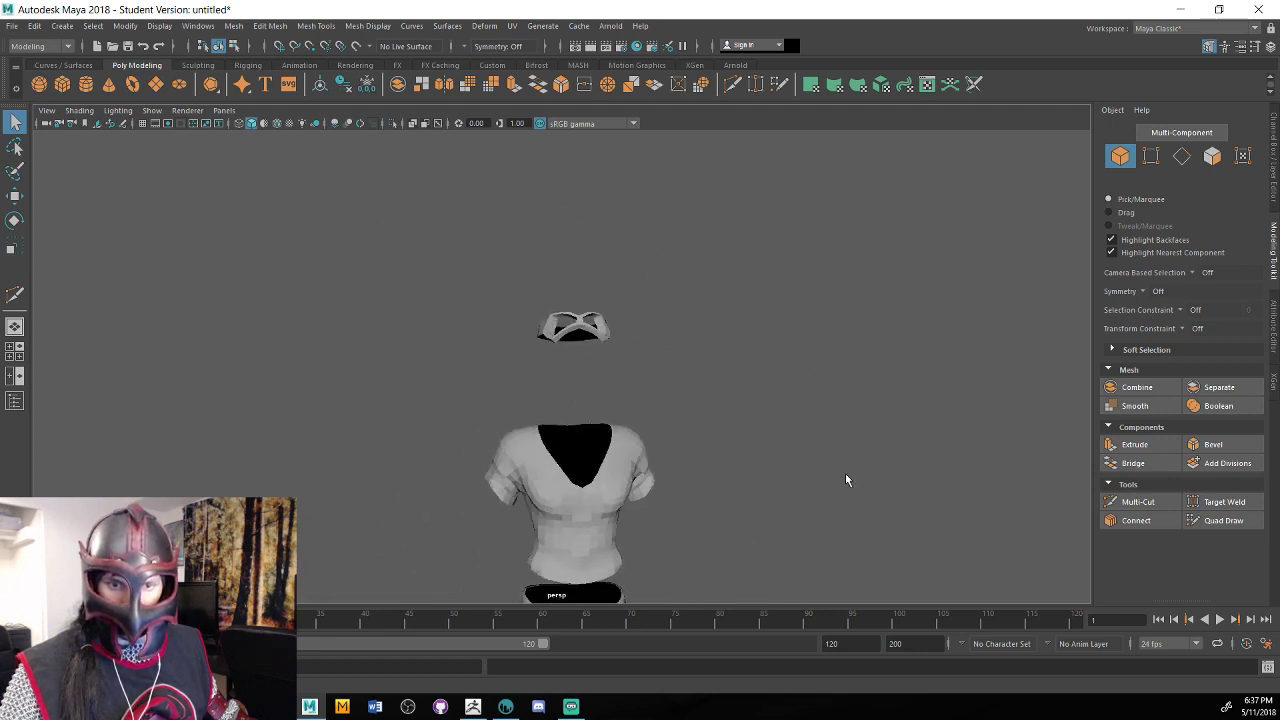
{"action": "right_click_drag", "start_coordinate": [845, 478], "coordinate": [634, 398], "text": "alt"}
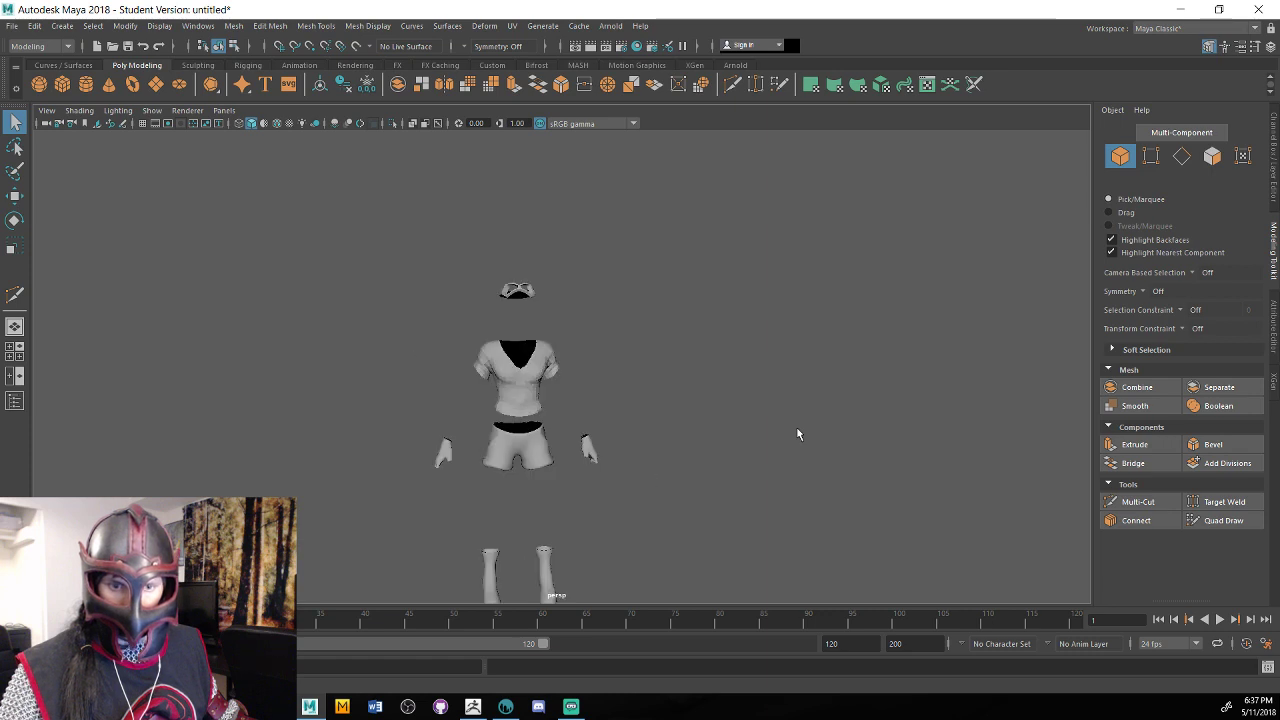
{"action": "left_click_drag", "start_coordinate": [798, 434], "coordinate": [573, 363], "text": "alt"}
{"action": "left_click_drag", "start_coordinate": [398, 303], "coordinate": [758, 573]}
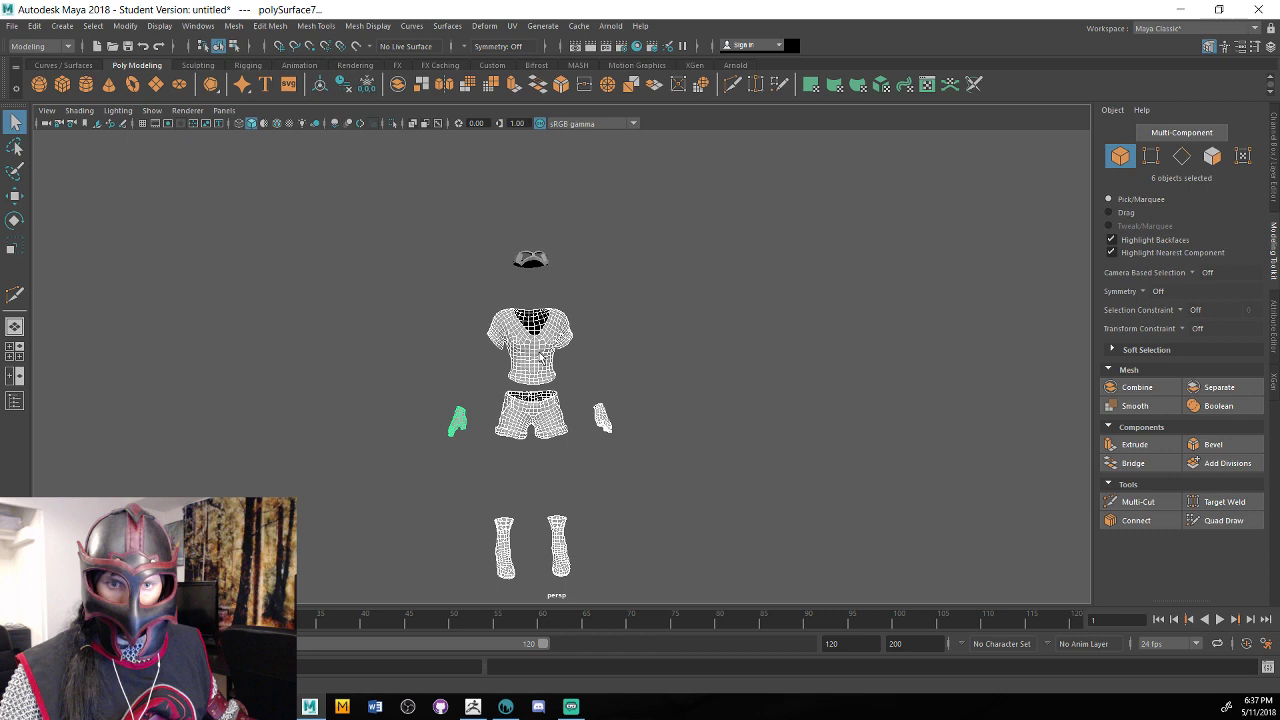
{"action": "right_click_drag", "start_coordinate": [541, 357], "coordinate": [656, 348], "text": "shift"}
{"action": "left_click", "coordinate": [656, 348]}
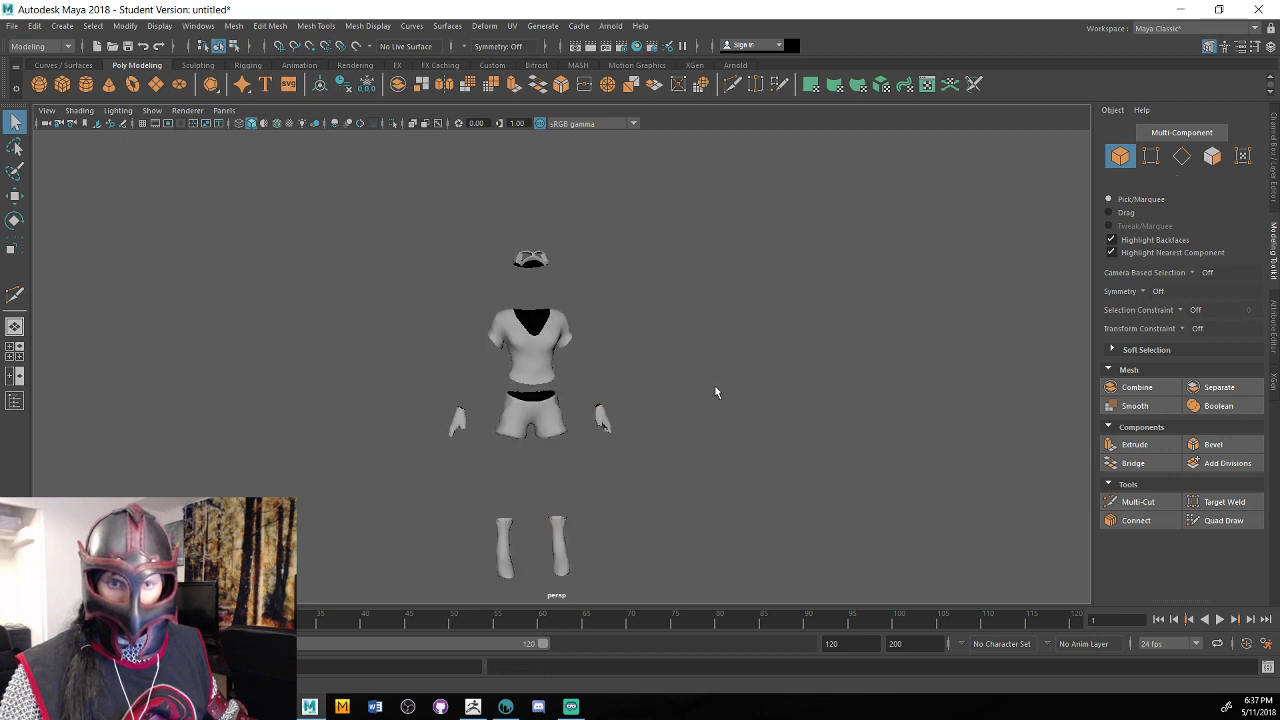
Start saving the scene as a new file and browse to Desktop\College\Spring 2018\Independent Study 2.
{"action": "left_click_drag", "start_coordinate": [714, 385], "coordinate": [726, 385], "text": "alt"}
{"action": "right_click_drag", "start_coordinate": [726, 385], "coordinate": [845, 394], "text": "alt"}
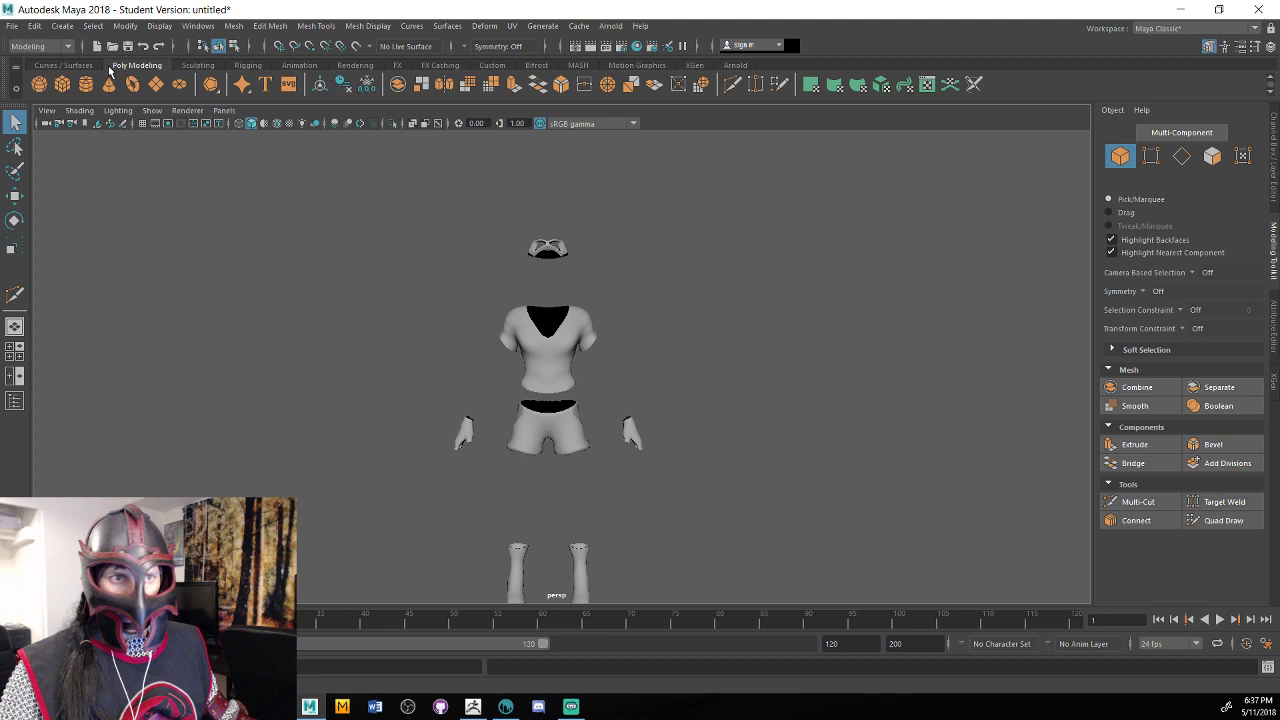
{"action": "mouse_move", "coordinate": [800, 270]}
{"action": "left_mouse_down", "text": "alt"}
{"action": "mouse_move", "coordinate": [843, 277]}
{"action": "mouse_move", "coordinate": [711, 286]}
{"action": "mouse_move", "coordinate": [786, 274]}
{"action": "left_mouse_up", "text": "alt"}
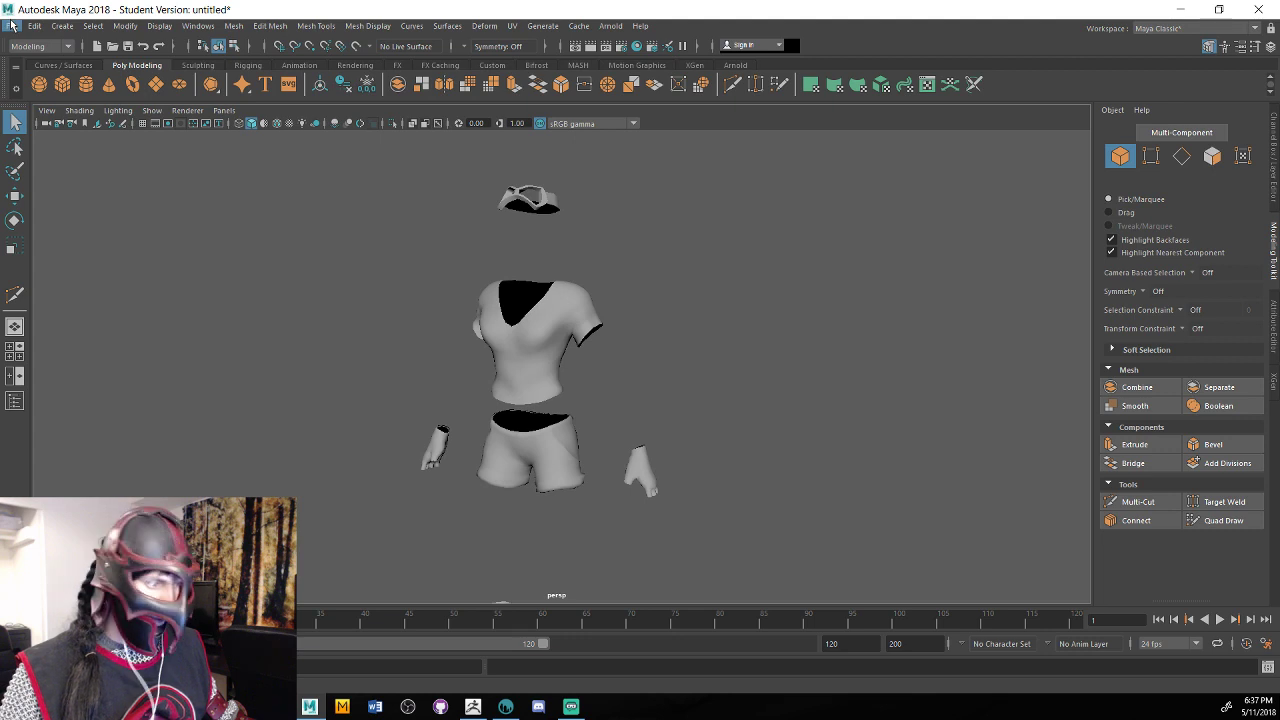
{"action": "left_click", "coordinate": [12, 25]}
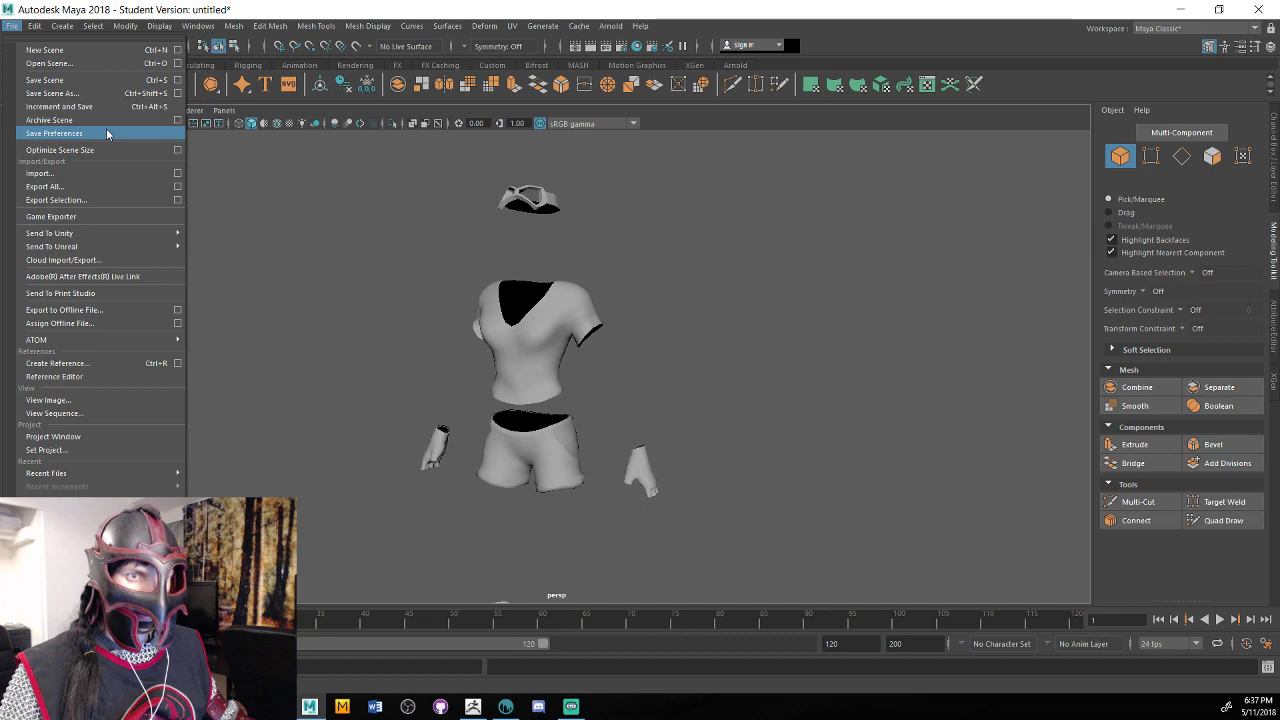
{"action": "left_click", "coordinate": [107, 133]}
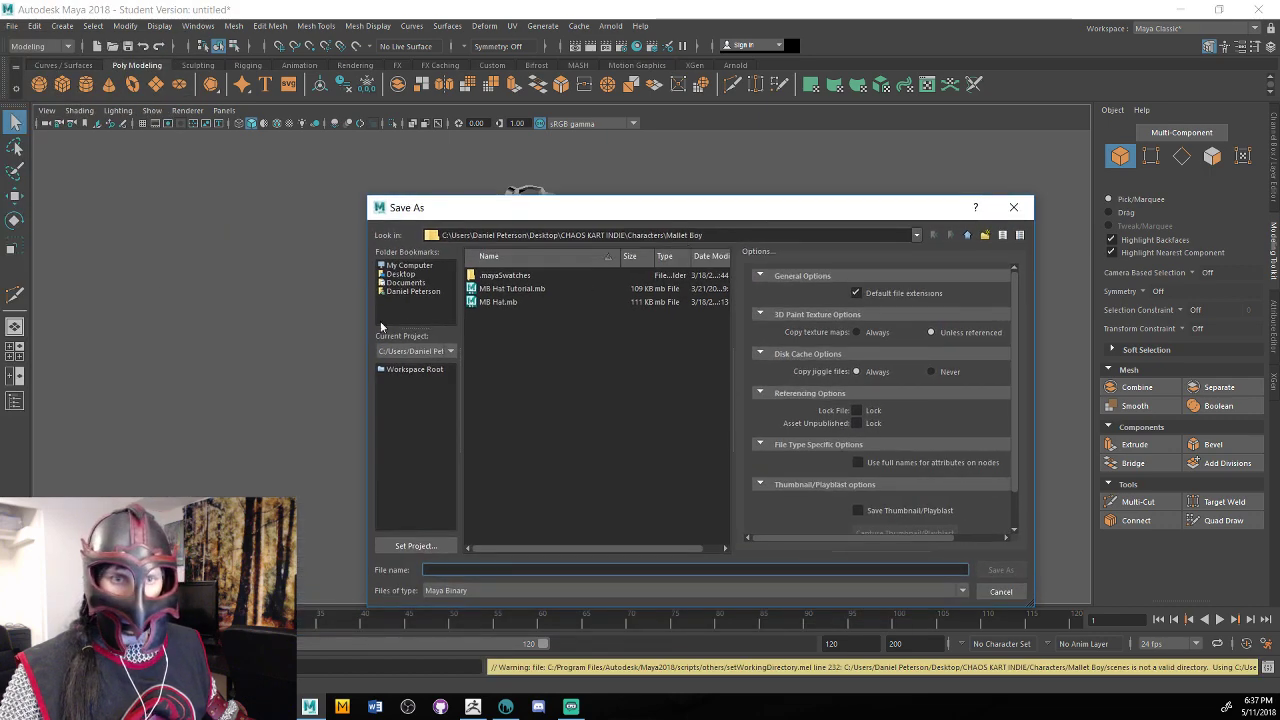
{"action": "left_click", "coordinate": [400, 273]}
{"action": "double_click", "coordinate": [520, 288]}
{"action": "double_click", "coordinate": [521, 289]}
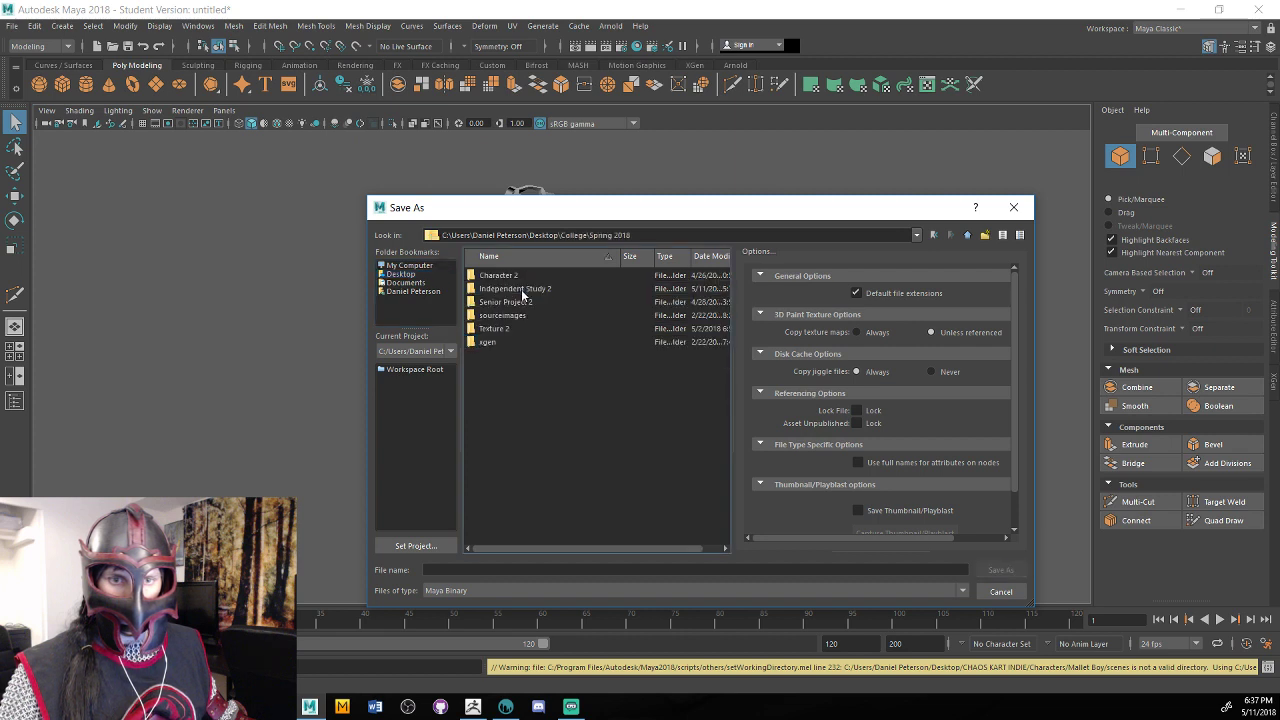
{"action": "double_click", "coordinate": [521, 289]}
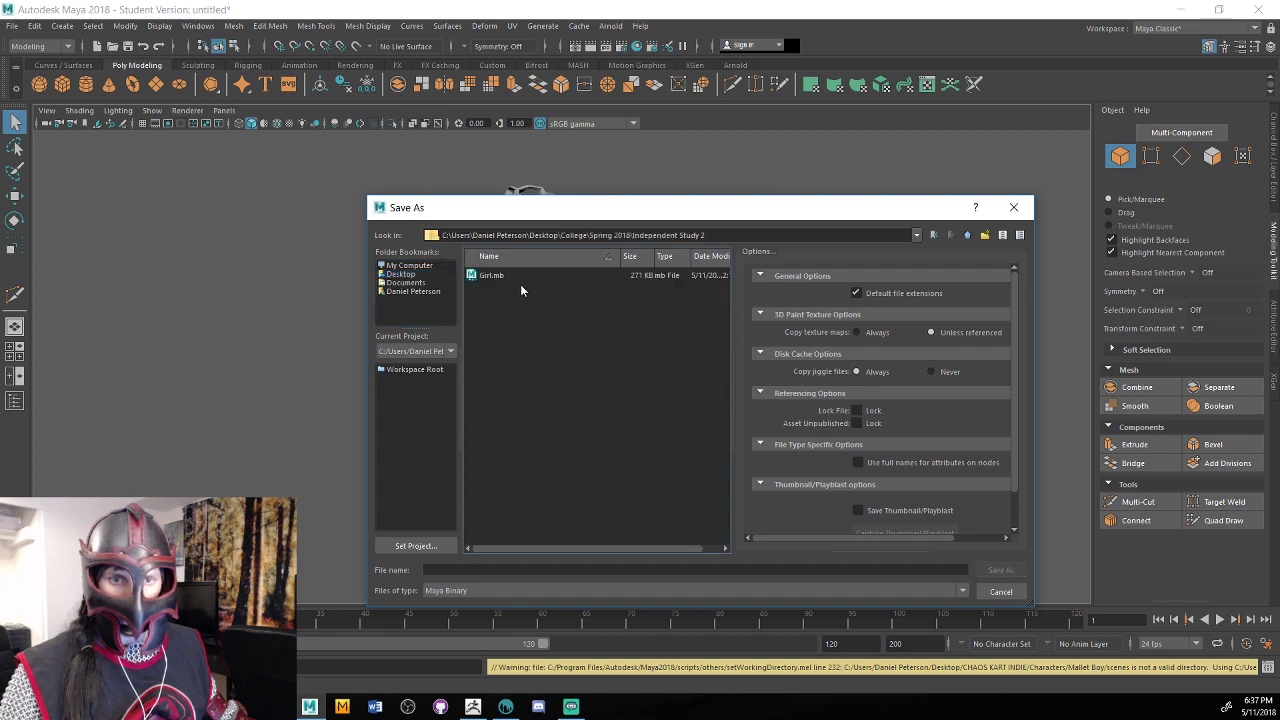
Name the scene file Girl Clothes and save it as Maya Binary, accepting the student version notice.
{"action": "left_click", "coordinate": [520, 276]}
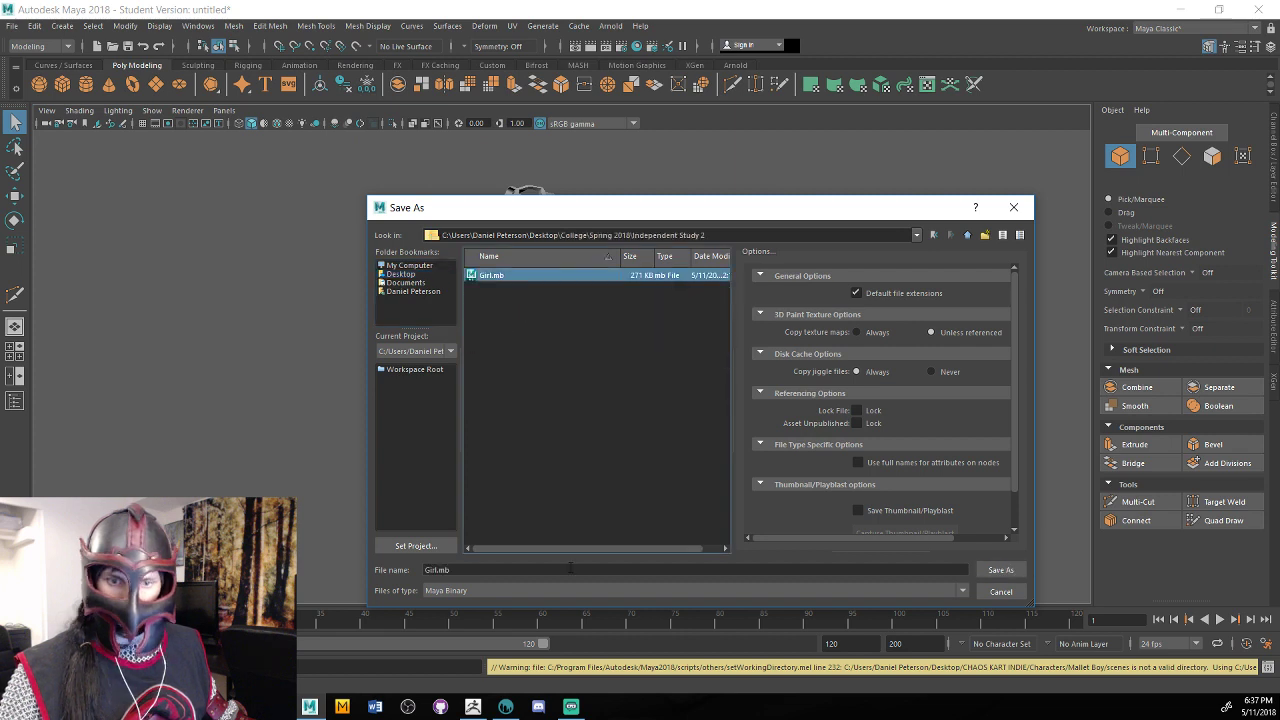
{"action": "left_click", "coordinate": [490, 569]}
{"action": "key", "text": "BackSpace"}
{"action": "key", "text": "BackSpace"}
{"action": "key", "text": "BackSpace"}
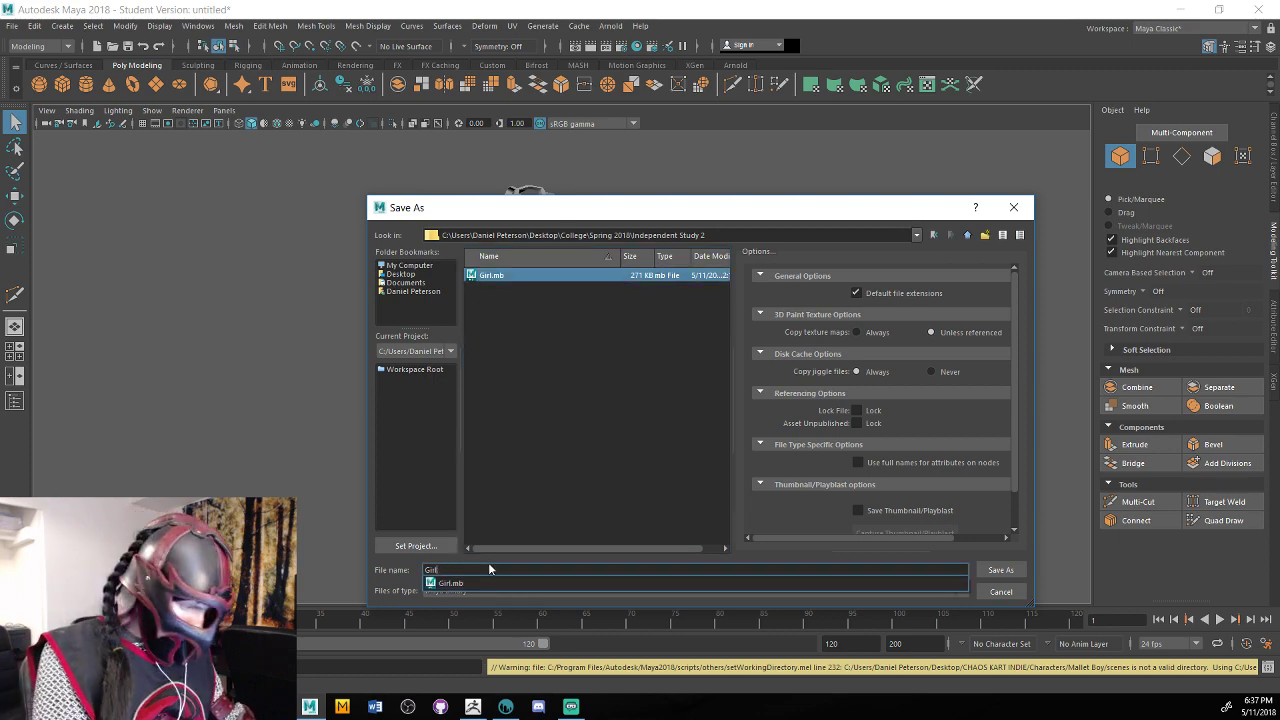
{"action": "key", "text": "Return"}
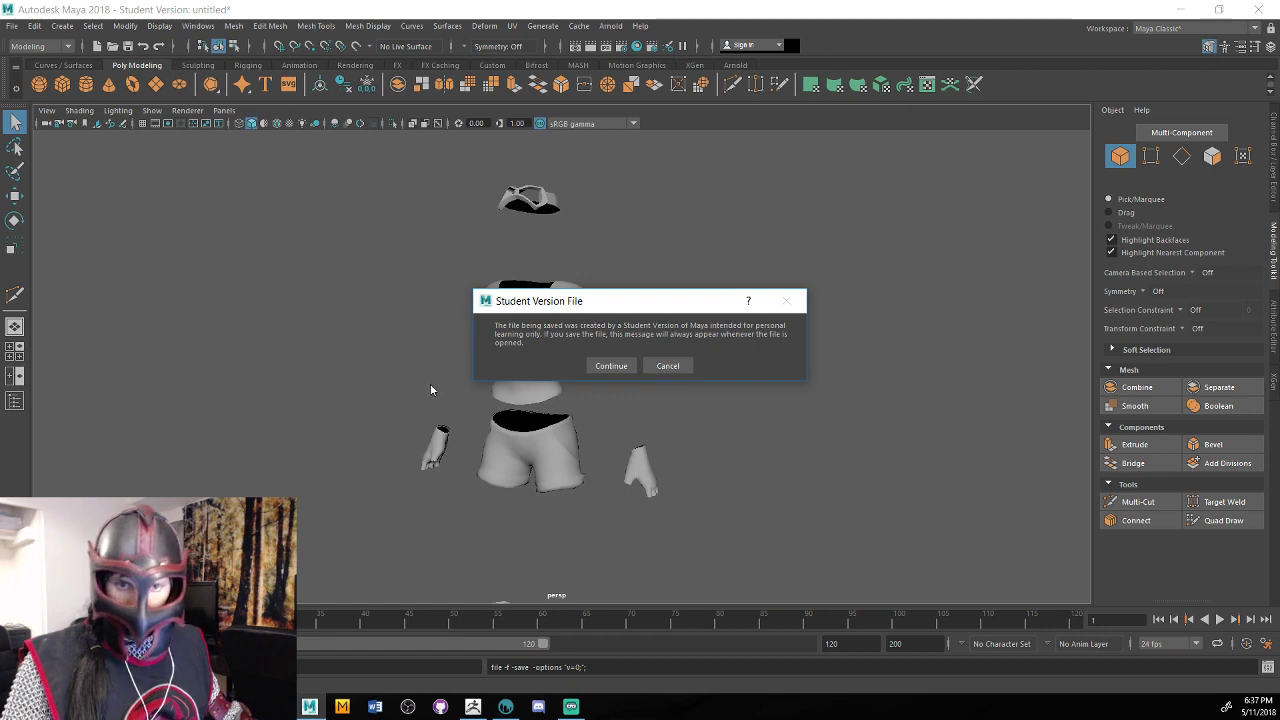
{"action": "left_click", "coordinate": [622, 367]}
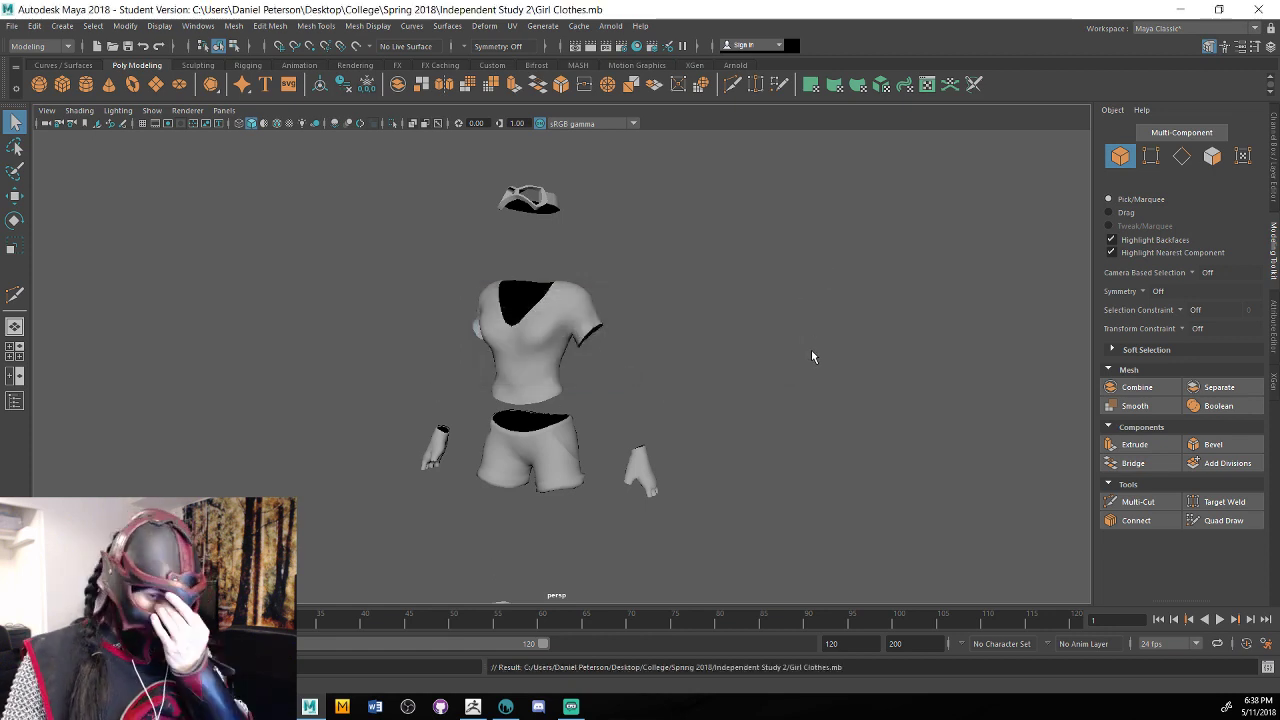
Export the whole scene as OBJ over the existing Girl Clothes.OBJ in the Independent Study 2 folder.
{"action": "left_click_drag", "start_coordinate": [812, 355], "coordinate": [729, 406], "text": "alt"}
{"action": "middle_click_drag", "start_coordinate": [729, 409], "coordinate": [719, 353], "text": "alt"}
{"action": "left_click", "coordinate": [12, 26]}
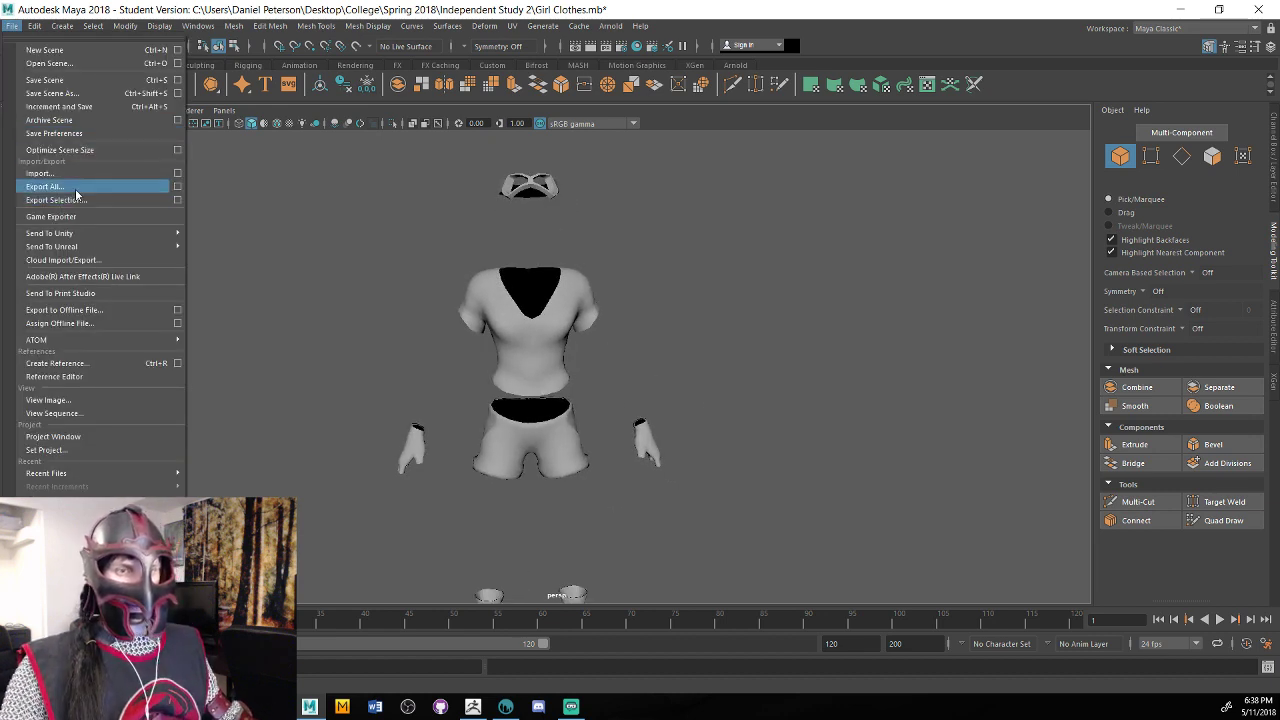
{"action": "left_click", "coordinate": [81, 193]}
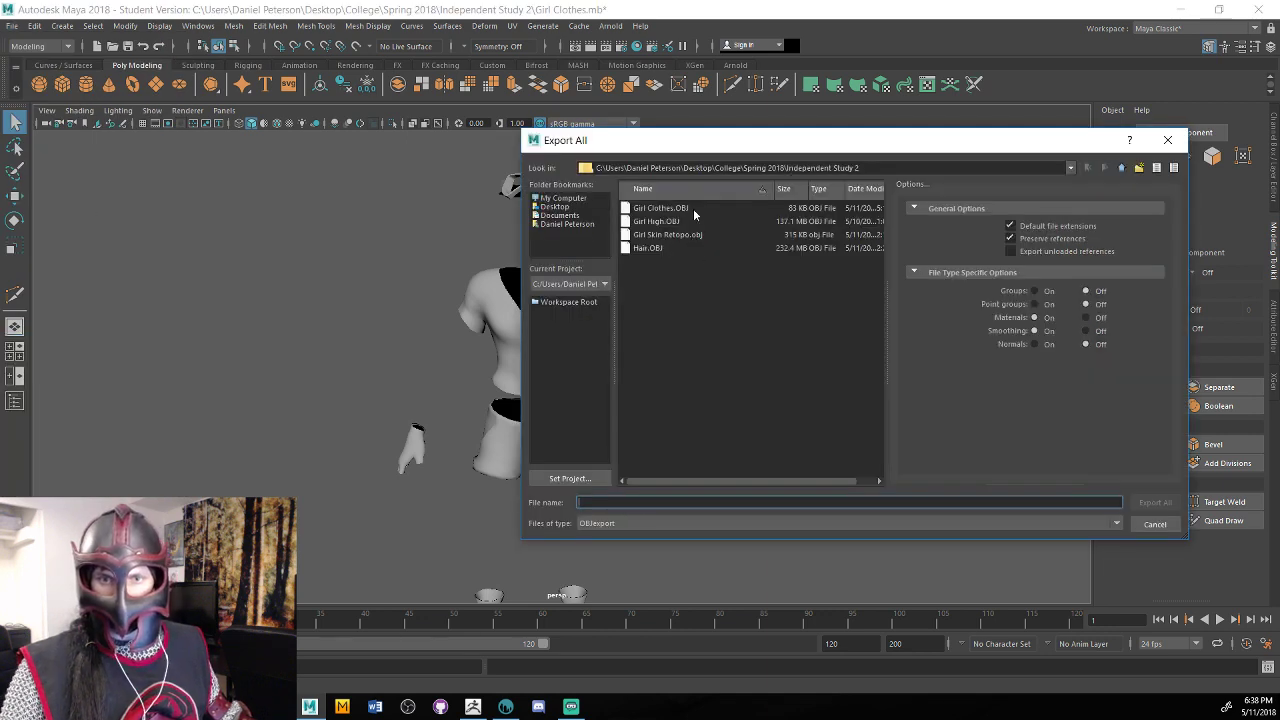
{"action": "left_click", "coordinate": [693, 208]}
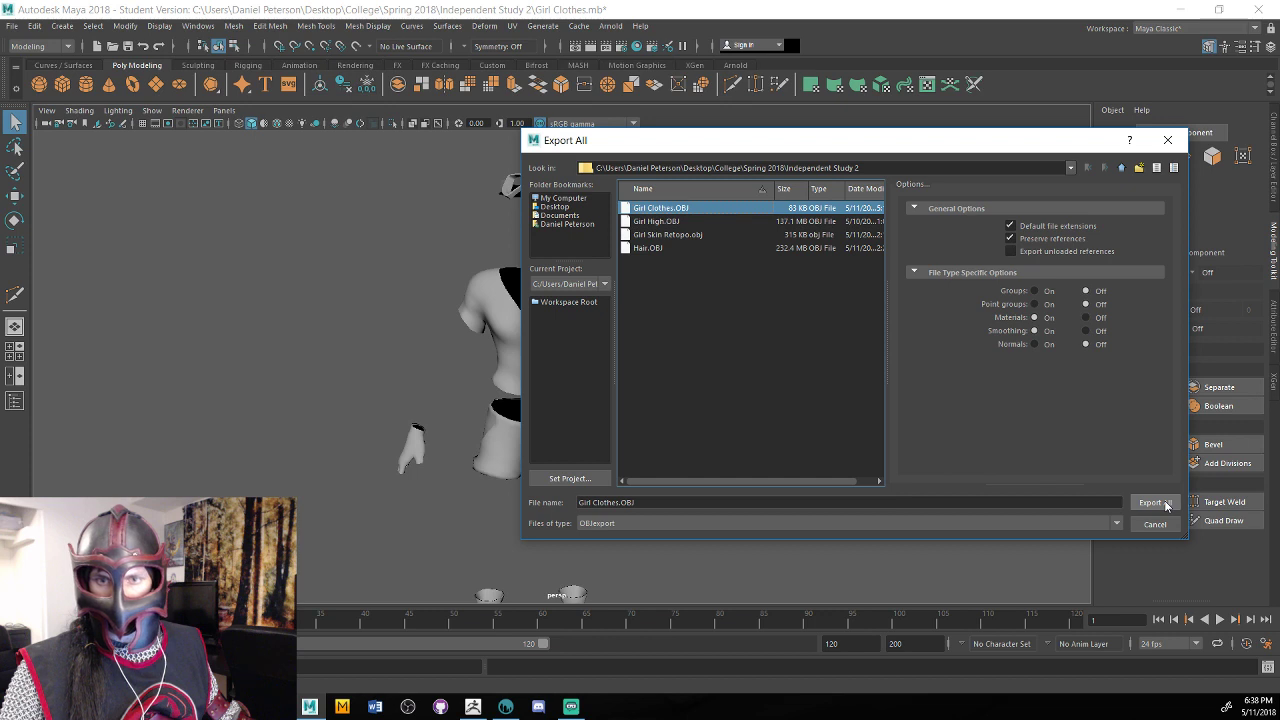
{"action": "left_click", "coordinate": [1155, 503]}
{"action": "left_click", "coordinate": [824, 364]}
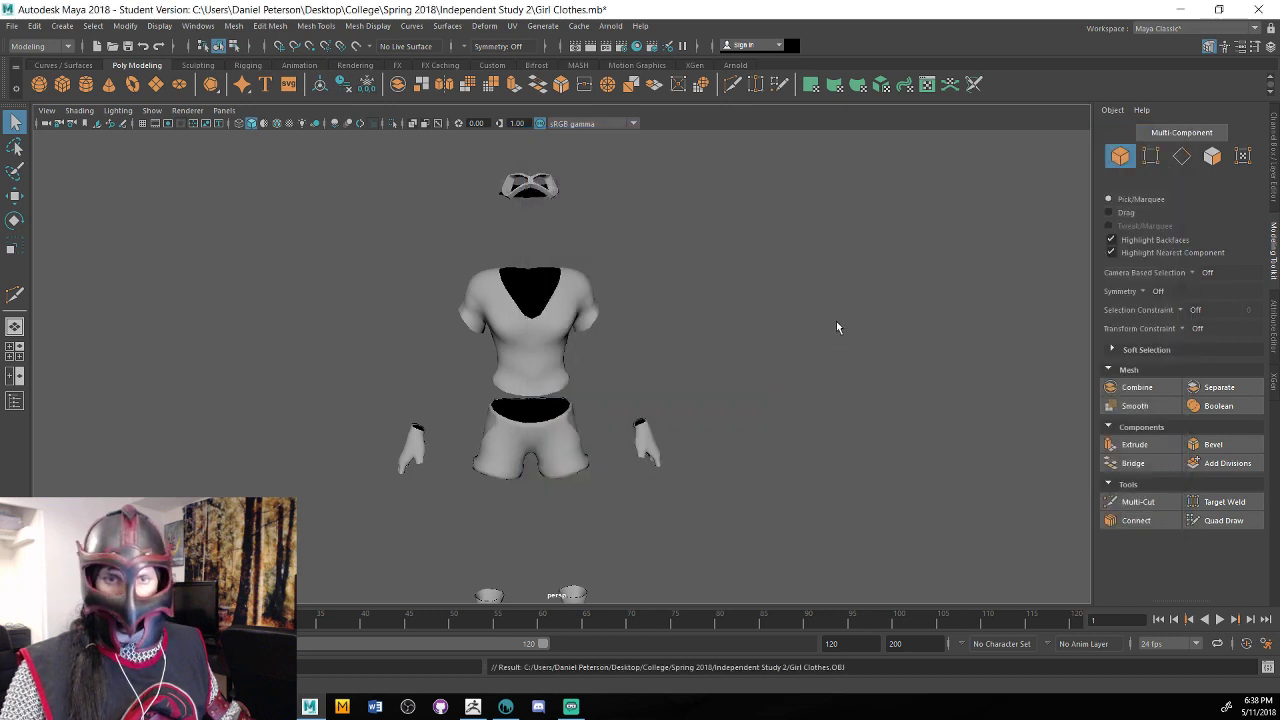
Close Maya and save the changes to Girl Clothes.mb, accepting the student version notice.
{"action": "middle_click_drag", "start_coordinate": [880, 363], "coordinate": [902, 259], "text": "alt"}
{"action": "right_click_drag", "start_coordinate": [902, 259], "coordinate": [683, 266], "text": "alt"}
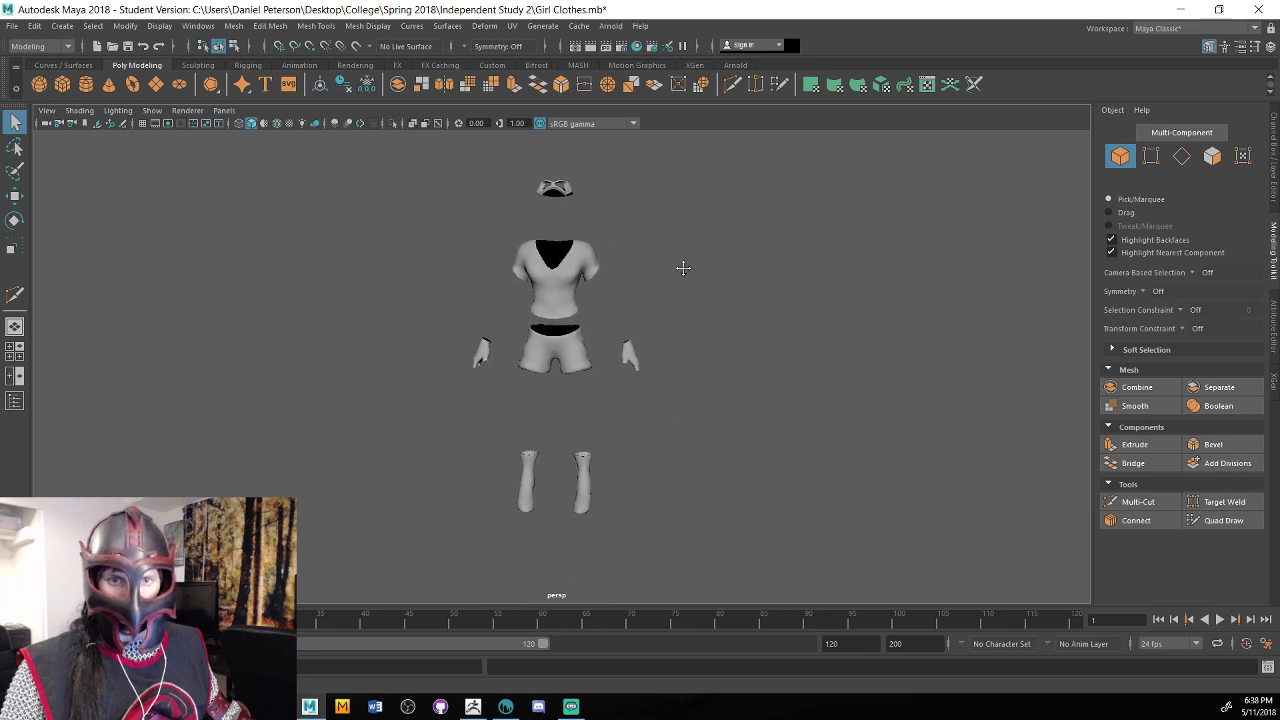
{"action": "middle_click_drag", "start_coordinate": [683, 266], "coordinate": [682, 276], "text": "alt"}
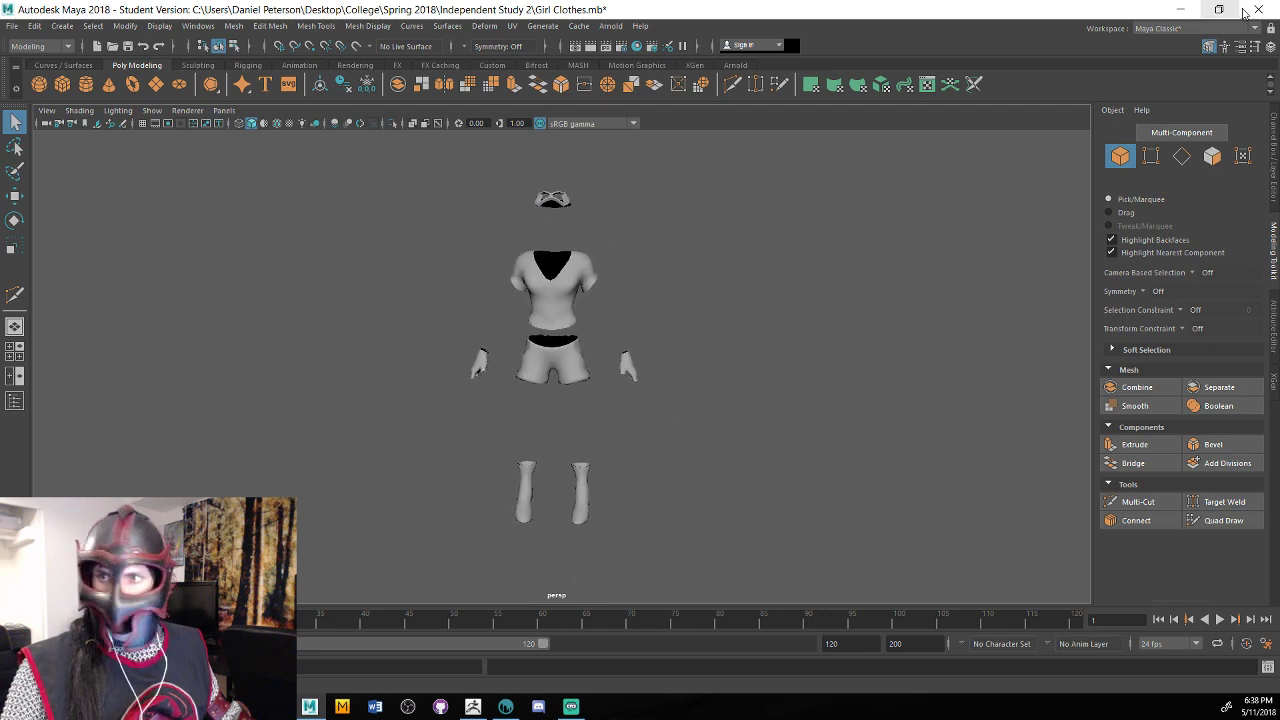
{"action": "left_click", "coordinate": [1244, 12]}
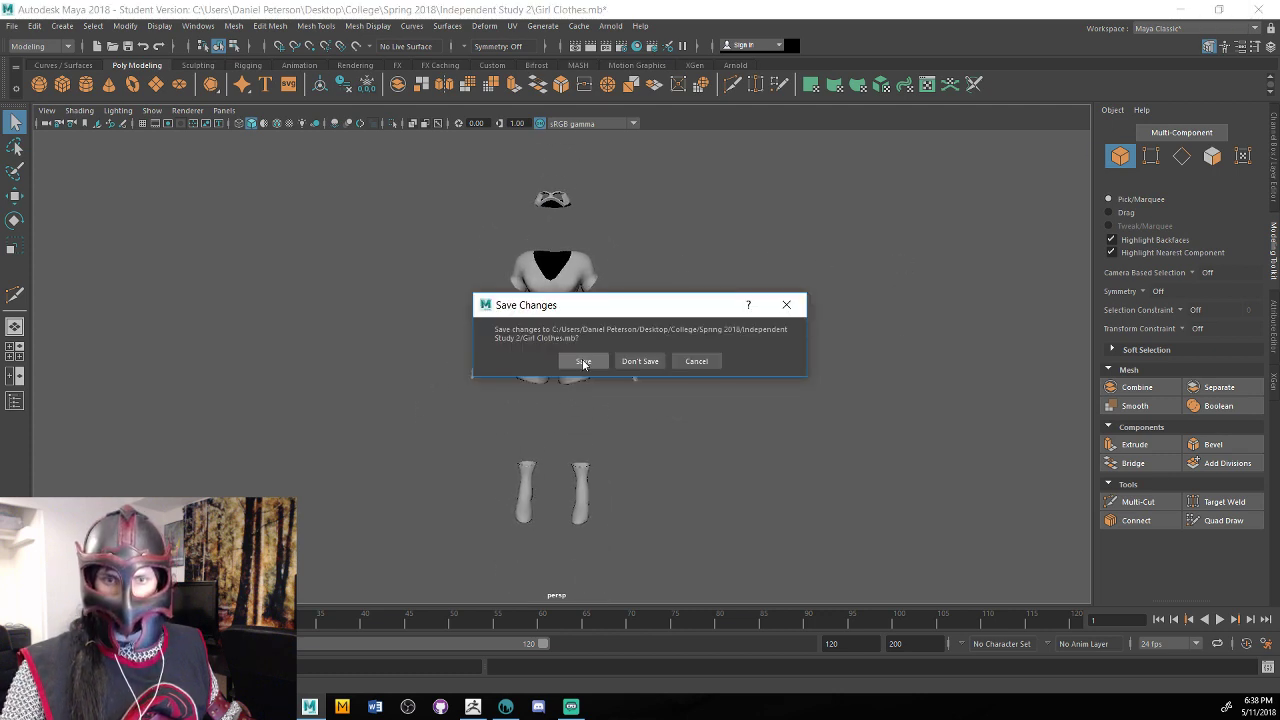
{"action": "left_click", "coordinate": [584, 363]}
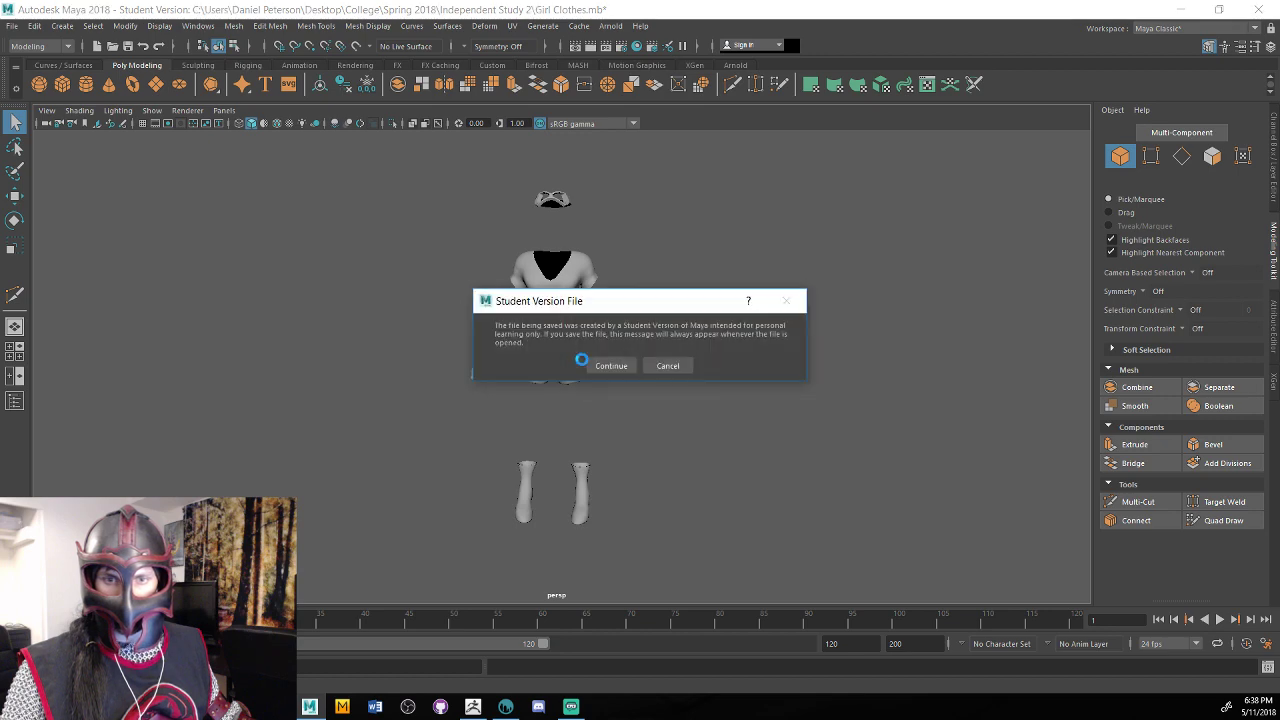
{"action": "left_click", "coordinate": [590, 363]}
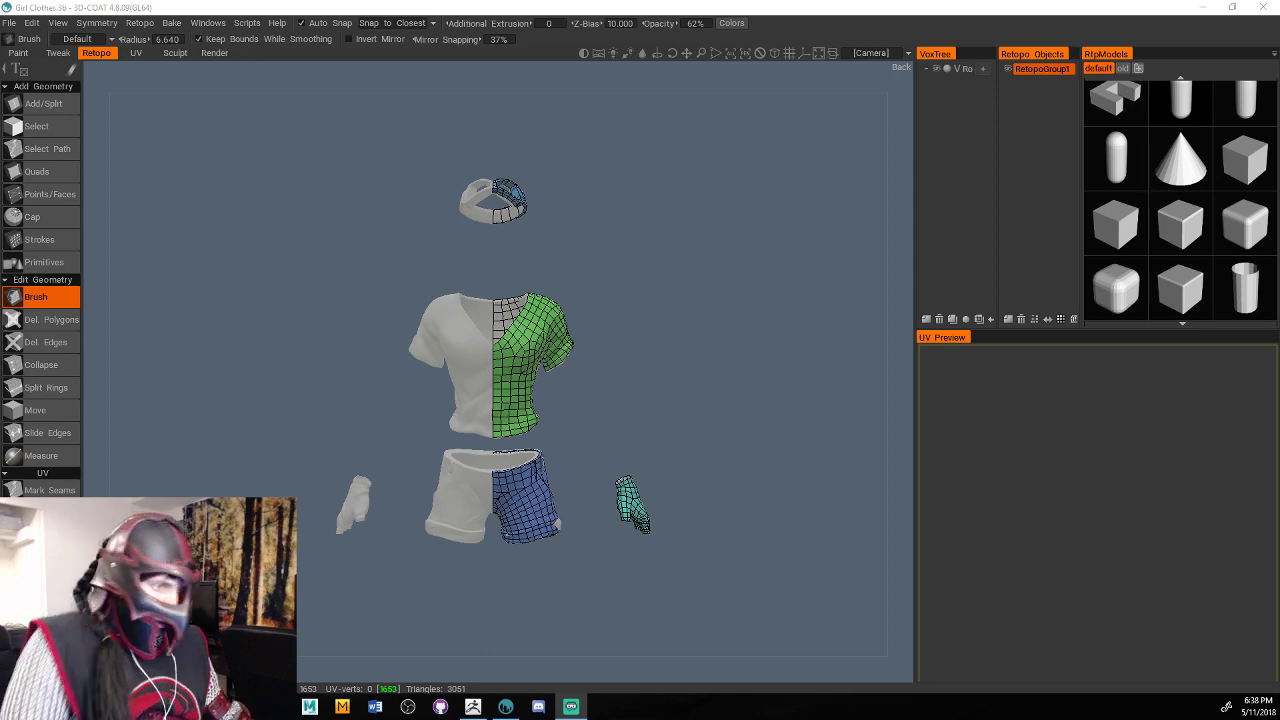
Switch to ZBrush, bring the character into a front view and expand its Subtool list.
{"action": "left_click", "coordinate": [831, 289]}
{"action": "middle_click_drag", "start_coordinate": [654, 370], "coordinate": [725, 328]}
{"action": "left_click_drag", "start_coordinate": [726, 333], "coordinate": [660, 349]}
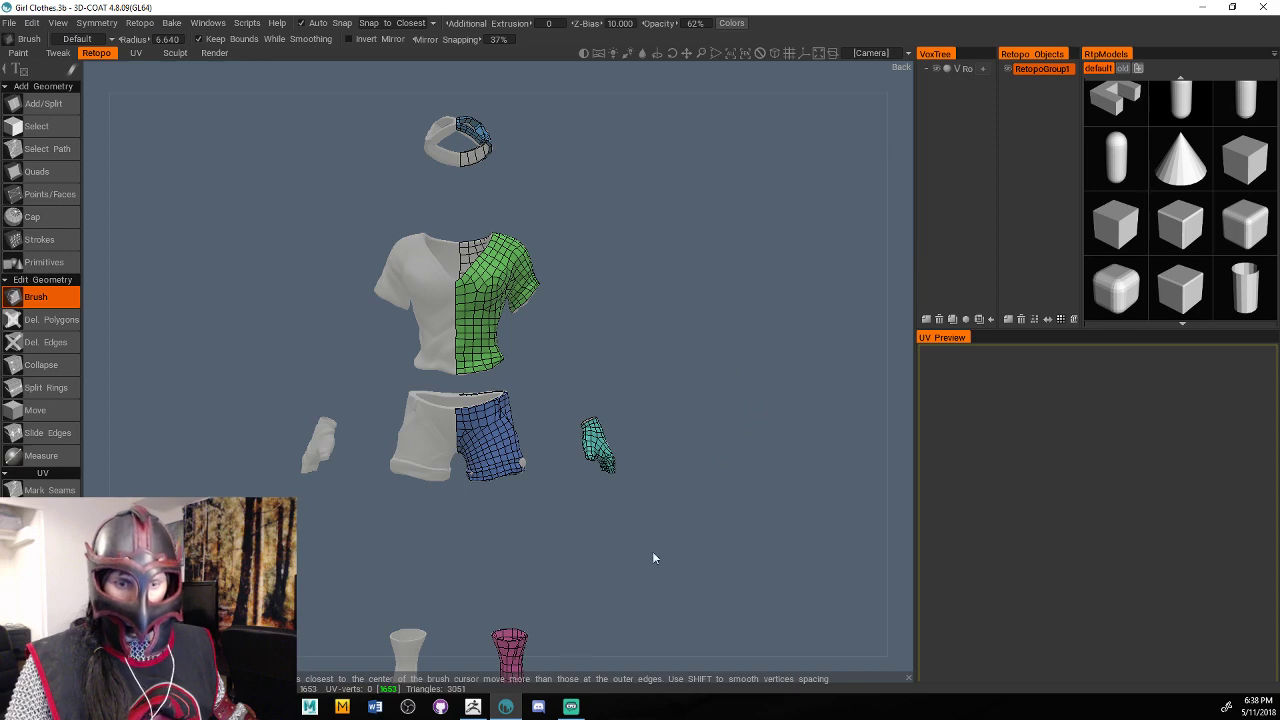
{"action": "left_click", "coordinate": [472, 707]}
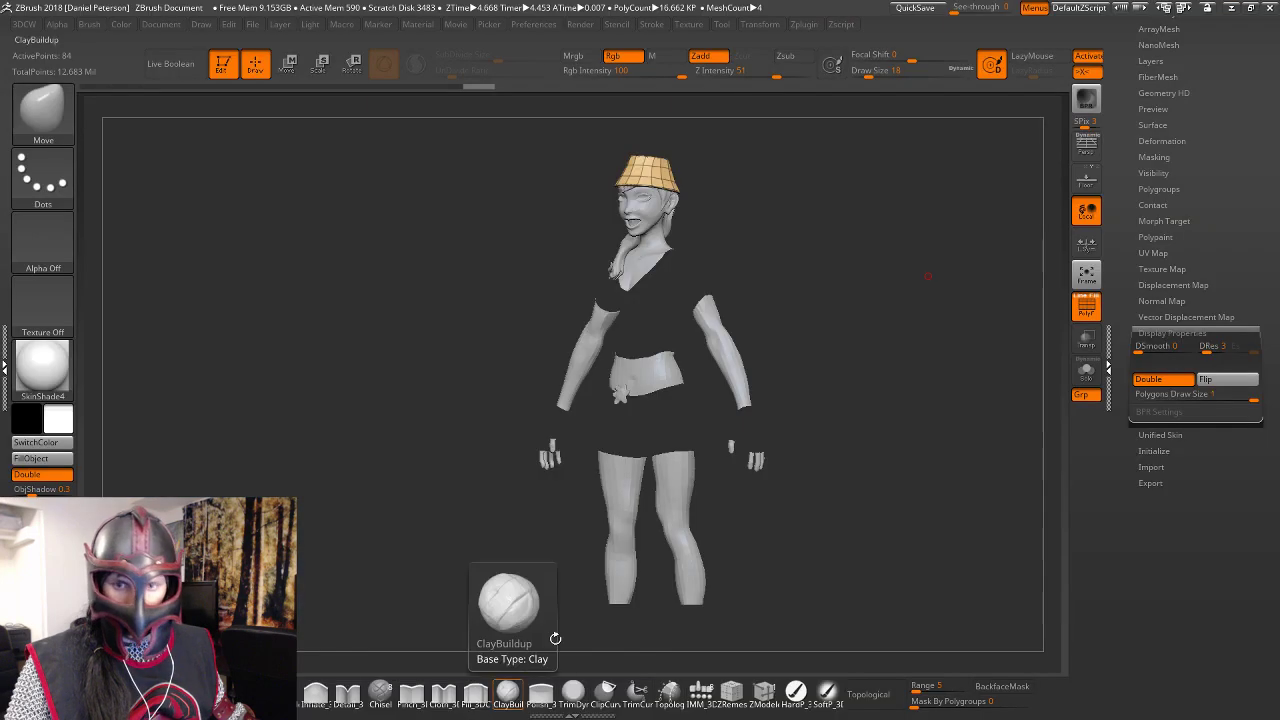
{"action": "left_click_drag", "start_coordinate": [928, 276], "coordinate": [880, 343], "text": "alt"}
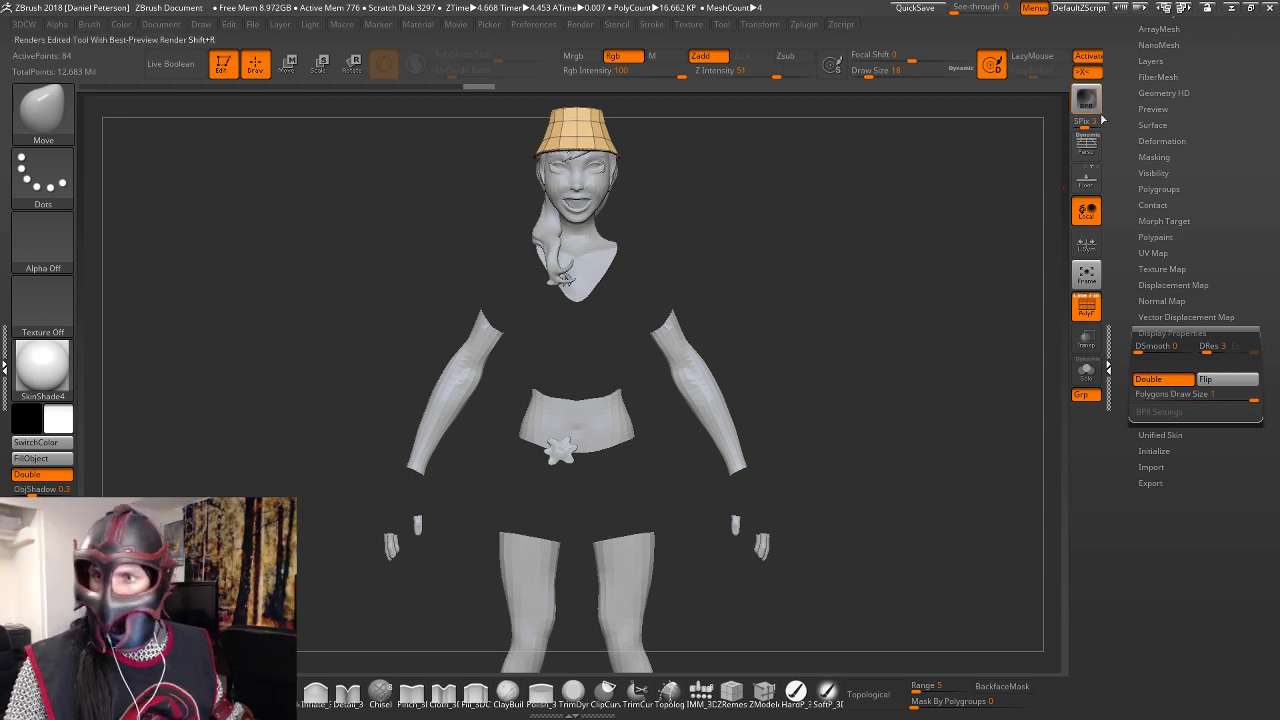
{"action": "left_click_drag", "start_coordinate": [1122, 94], "coordinate": [1122, 120]}
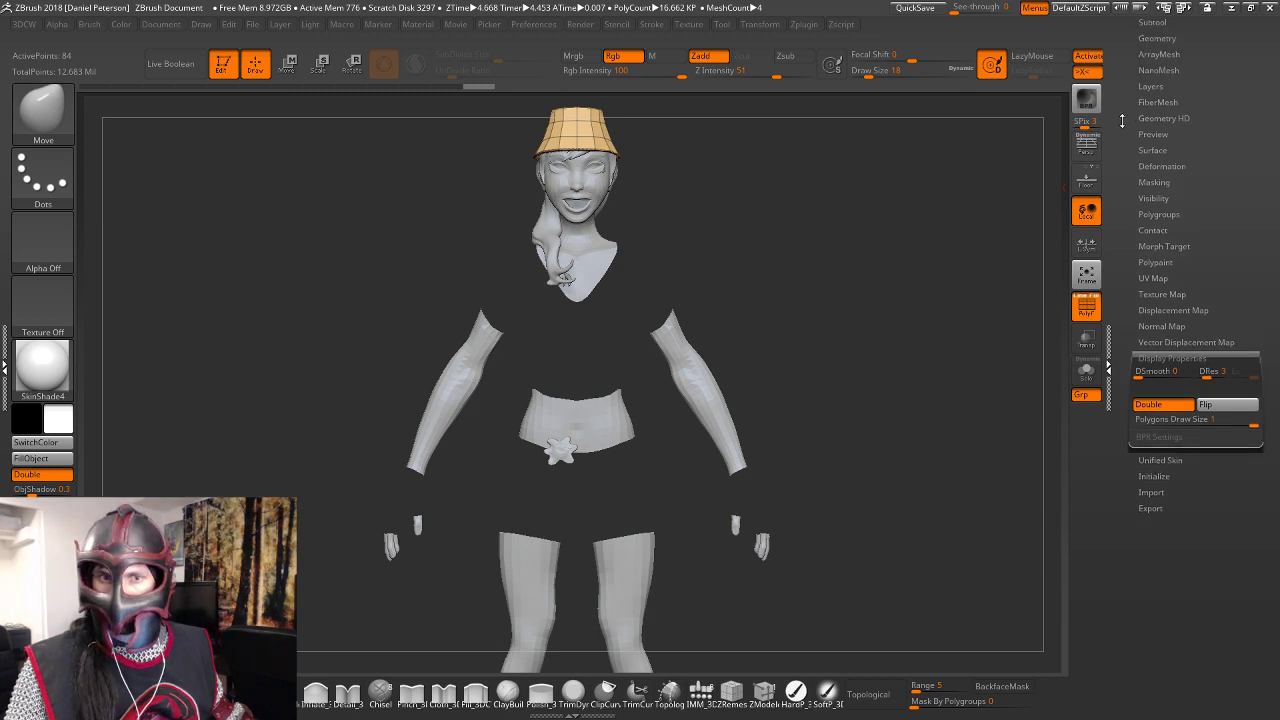
{"action": "left_click", "coordinate": [1152, 22]}
{"action": "left_click_drag", "start_coordinate": [1112, 182], "coordinate": [1103, 224]}
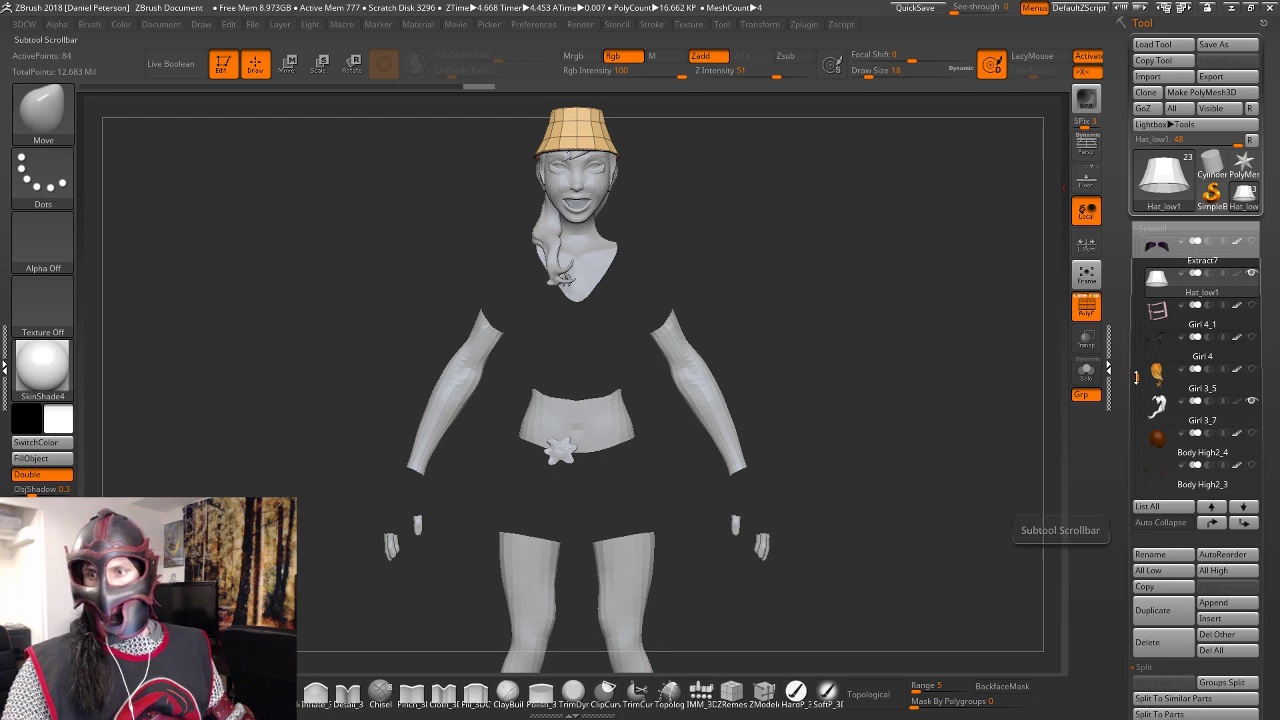
Find the full clothing subtool Girl 3_9, make it active and duplicate it.
{"action": "left_click_drag", "start_coordinate": [1135, 378], "coordinate": [1134, 258]}
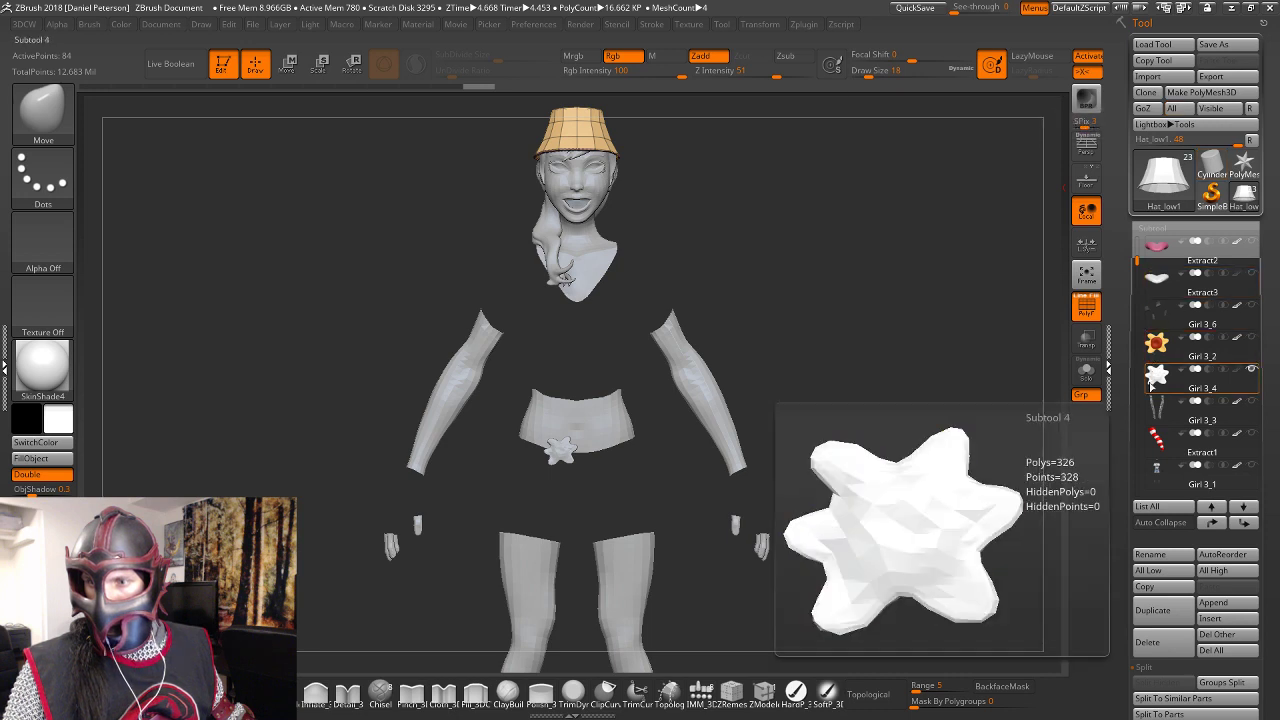
{"action": "scroll", "coordinate": [1155, 330], "scroll_direction": "up", "scroll_amount": 2}
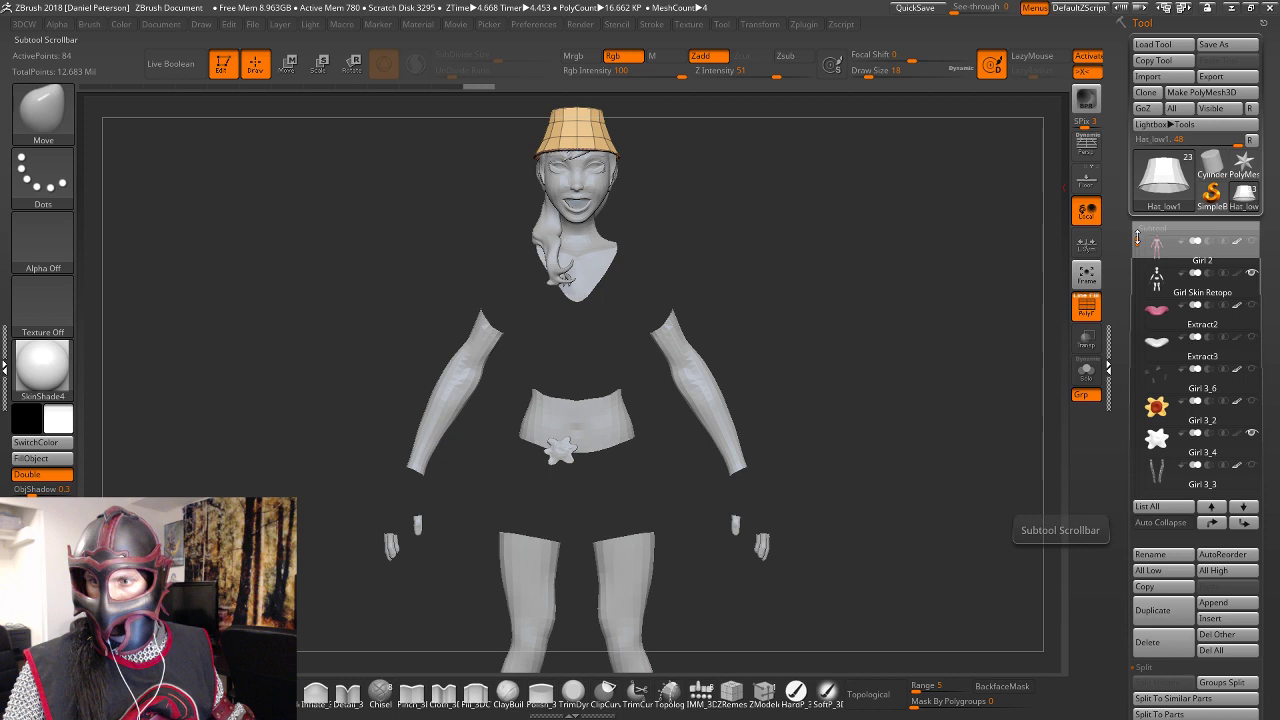
{"action": "left_click_drag", "start_coordinate": [1137, 236], "coordinate": [1123, 311]}
{"action": "mouse_move", "coordinate": [1155, 343]}
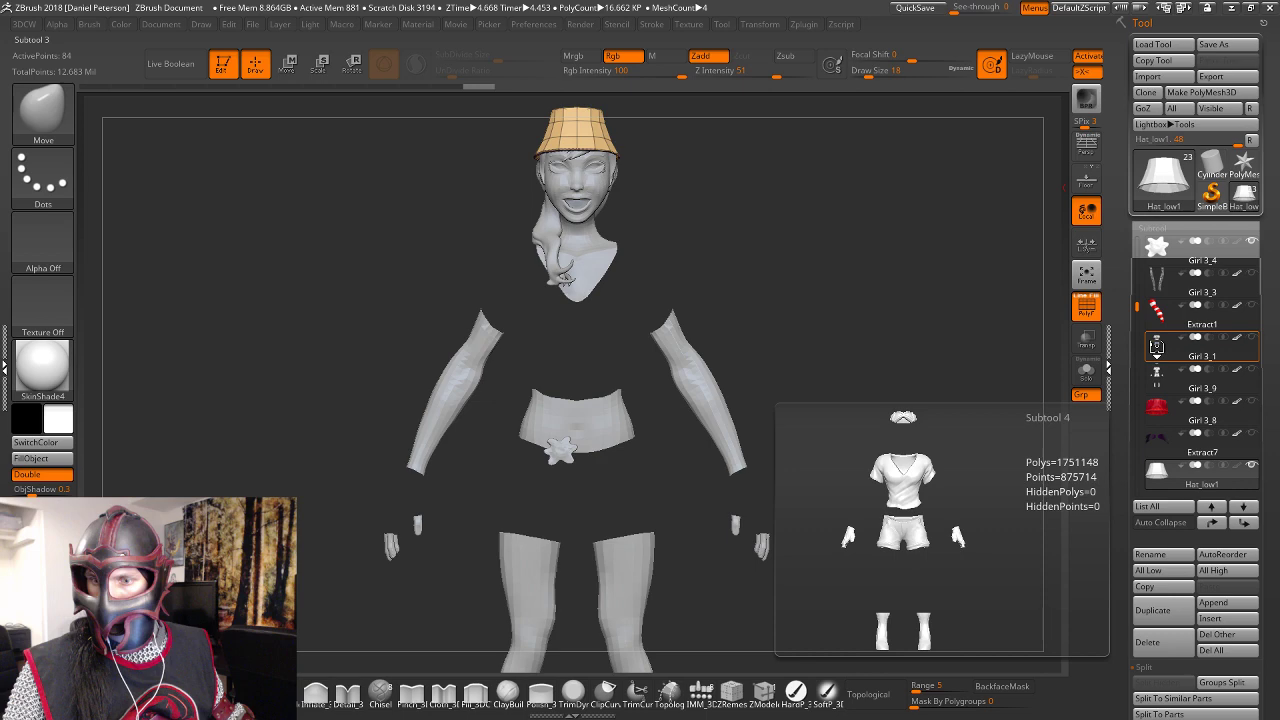
{"action": "left_click", "coordinate": [1157, 371]}
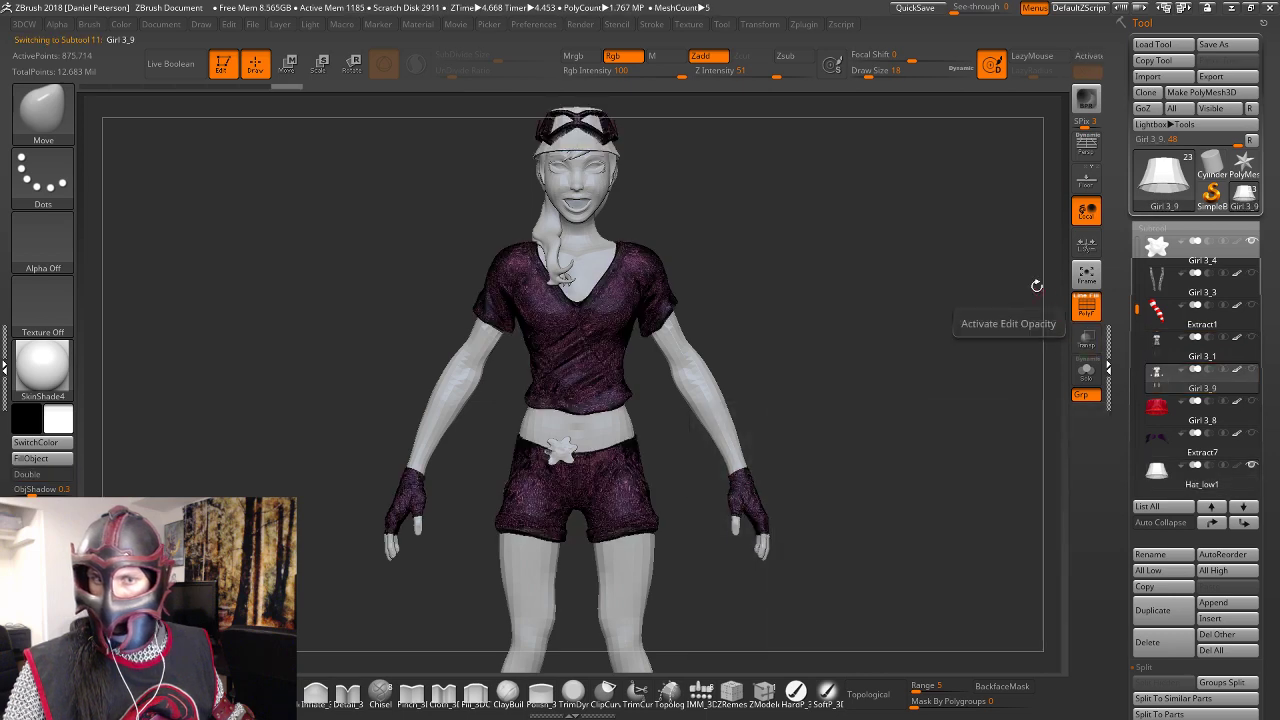
{"action": "mouse_move", "coordinate": [909, 343]}
{"action": "left_mouse_down"}
{"action": "mouse_move", "coordinate": [829, 337]}
{"action": "mouse_move", "coordinate": [951, 349]}
{"action": "mouse_move", "coordinate": [857, 354]}
{"action": "mouse_move", "coordinate": [936, 345]}
{"action": "mouse_move", "coordinate": [905, 328]}
{"action": "left_mouse_up"}
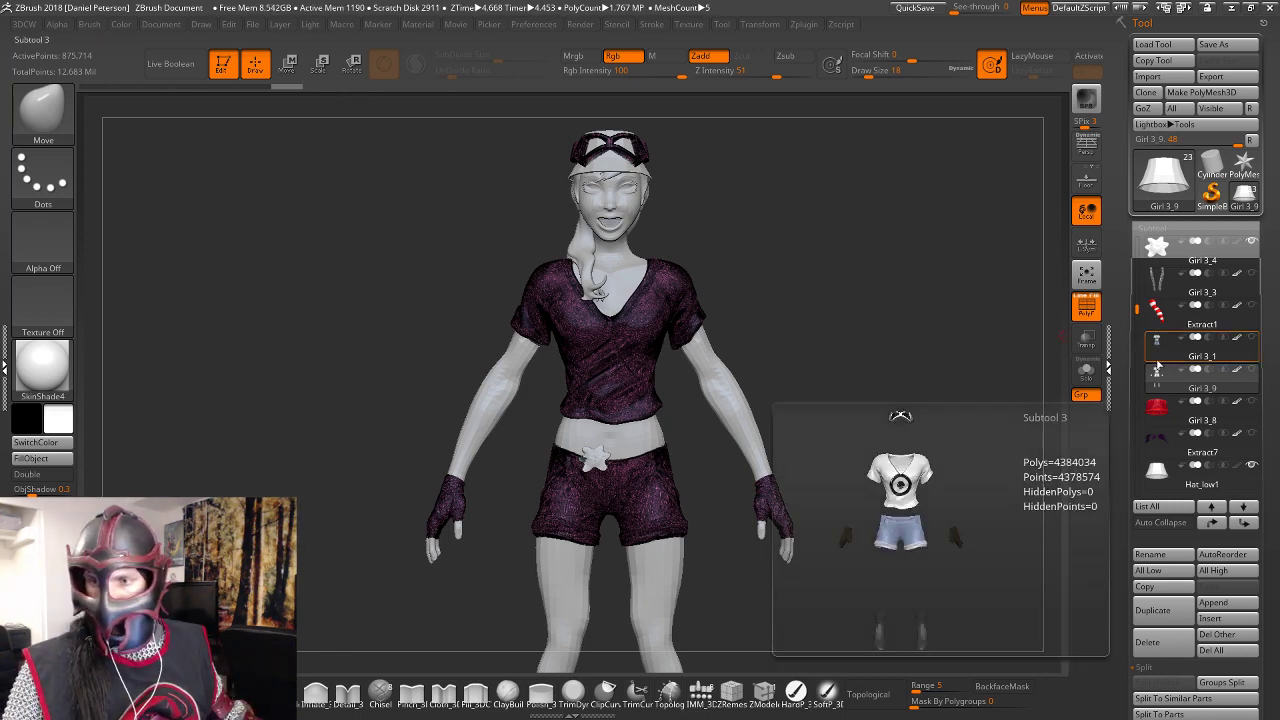
{"action": "left_click", "coordinate": [1152, 610]}
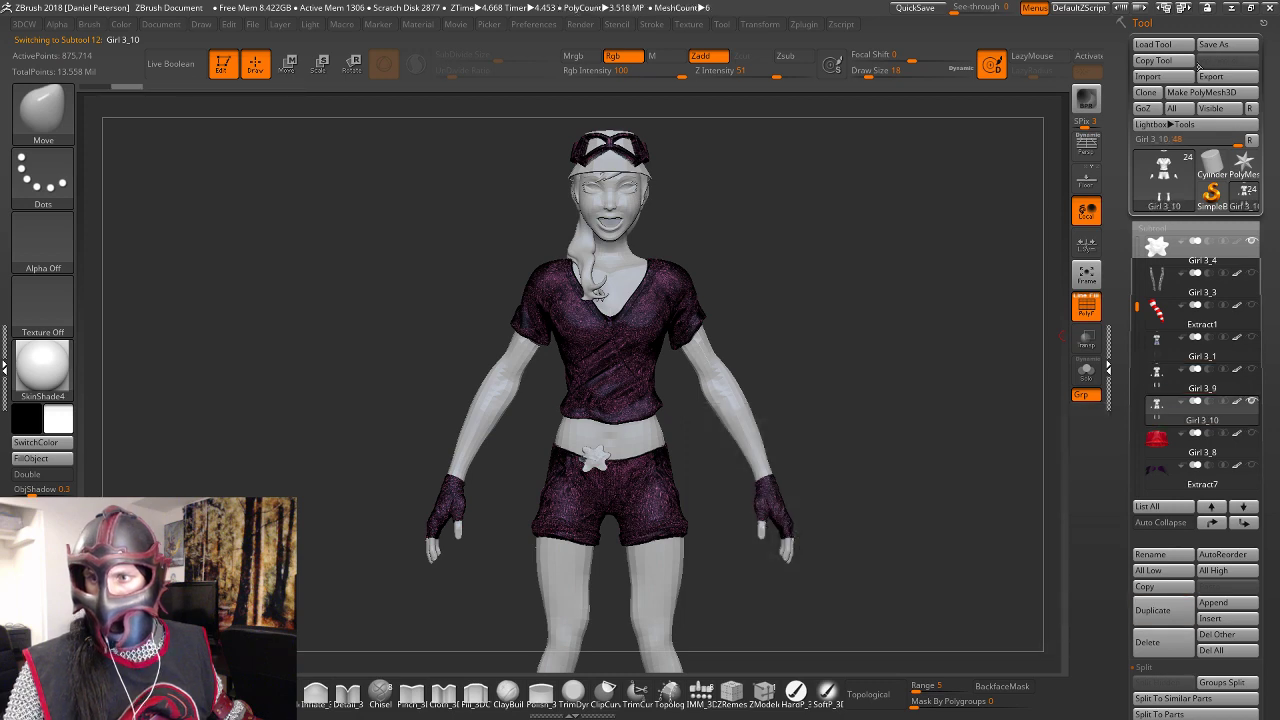
Import Girl Clothes.OBJ into the duplicated clothing subtool, splitting nonstandard polygons into quads and triangles, and frame the character.
{"action": "left_click", "coordinate": [1148, 77]}
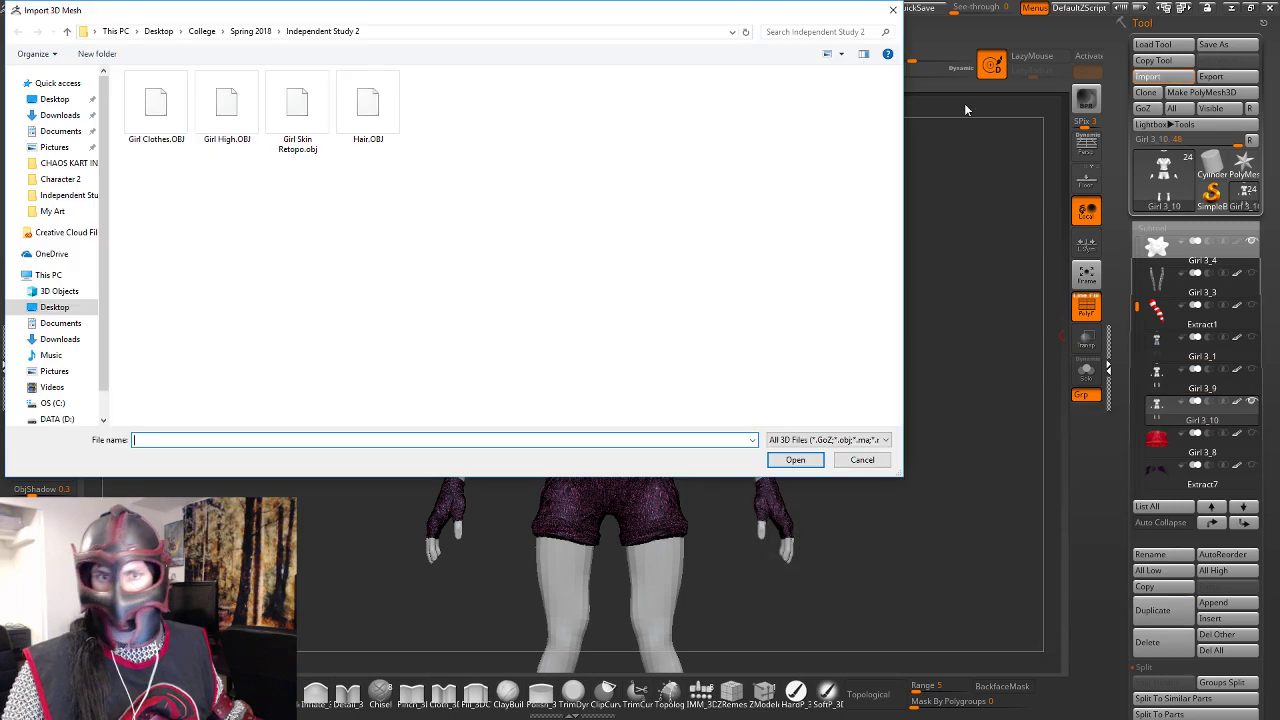
{"action": "left_click", "coordinate": [156, 108]}
{"action": "left_click", "coordinate": [795, 459]}
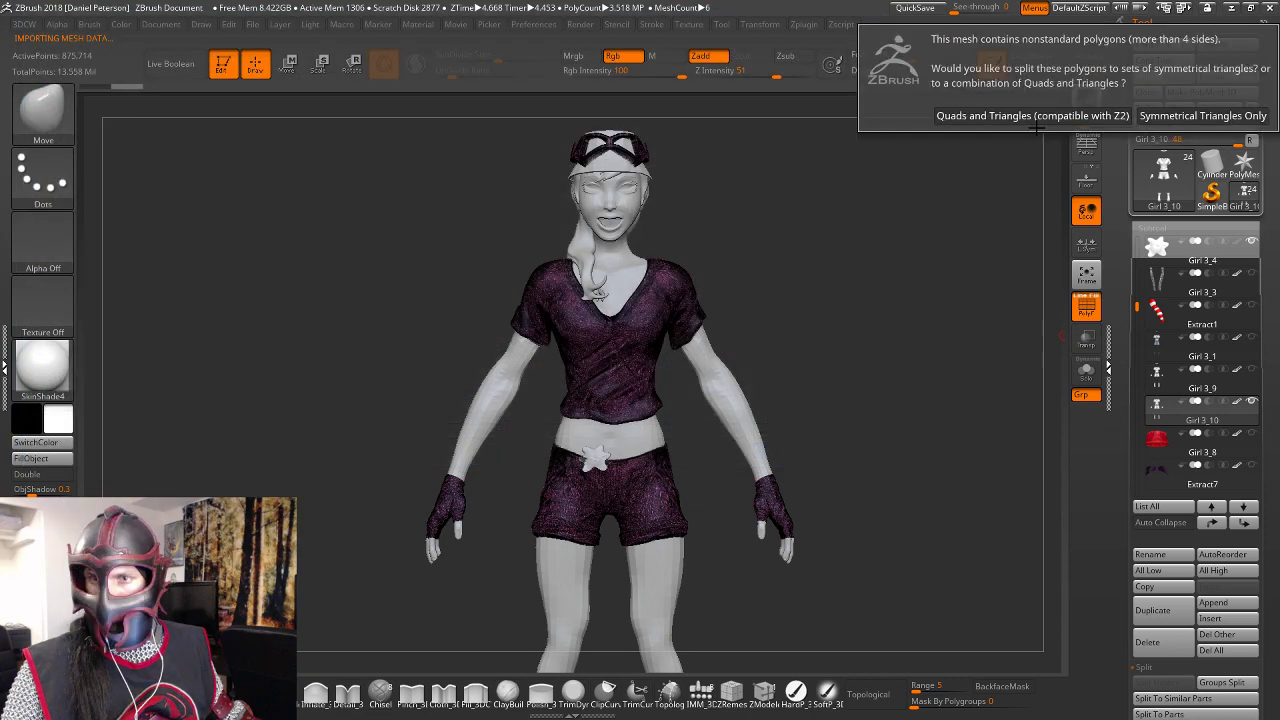
{"action": "left_click", "coordinate": [1036, 118]}
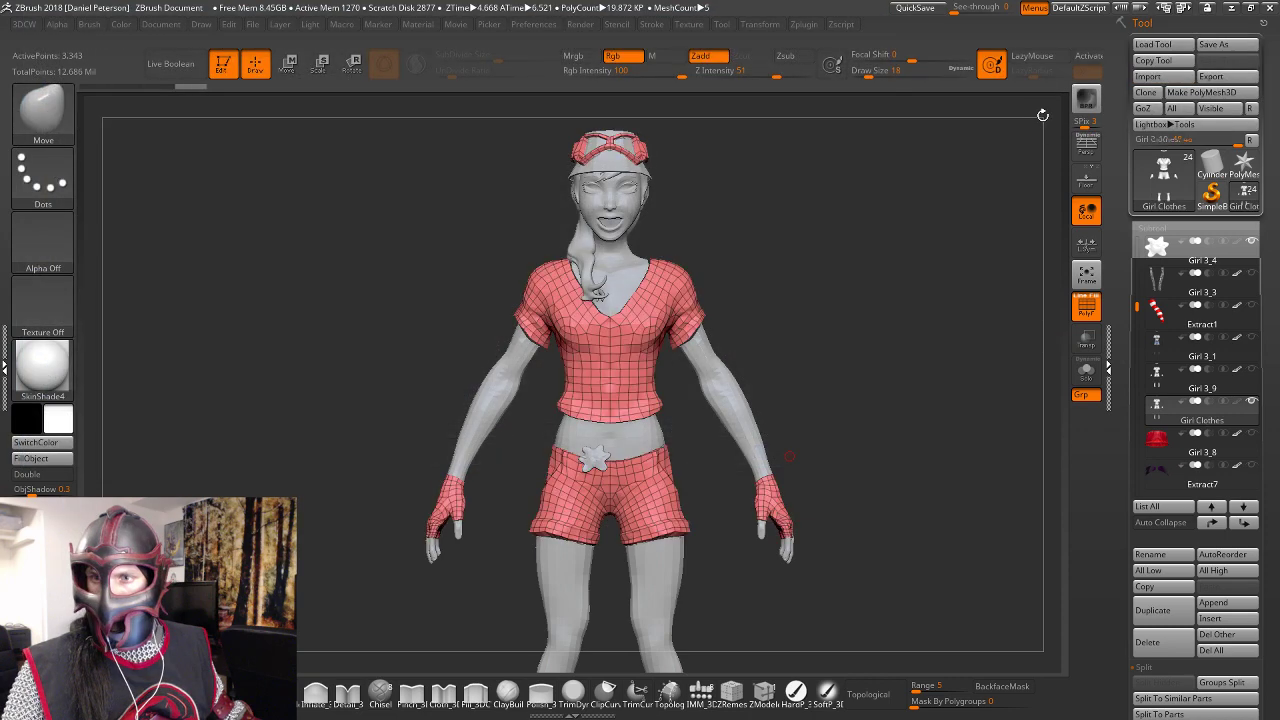
{"action": "left_click_drag", "start_coordinate": [872, 402], "coordinate": [797, 334]}
{"action": "key", "text": "f"}
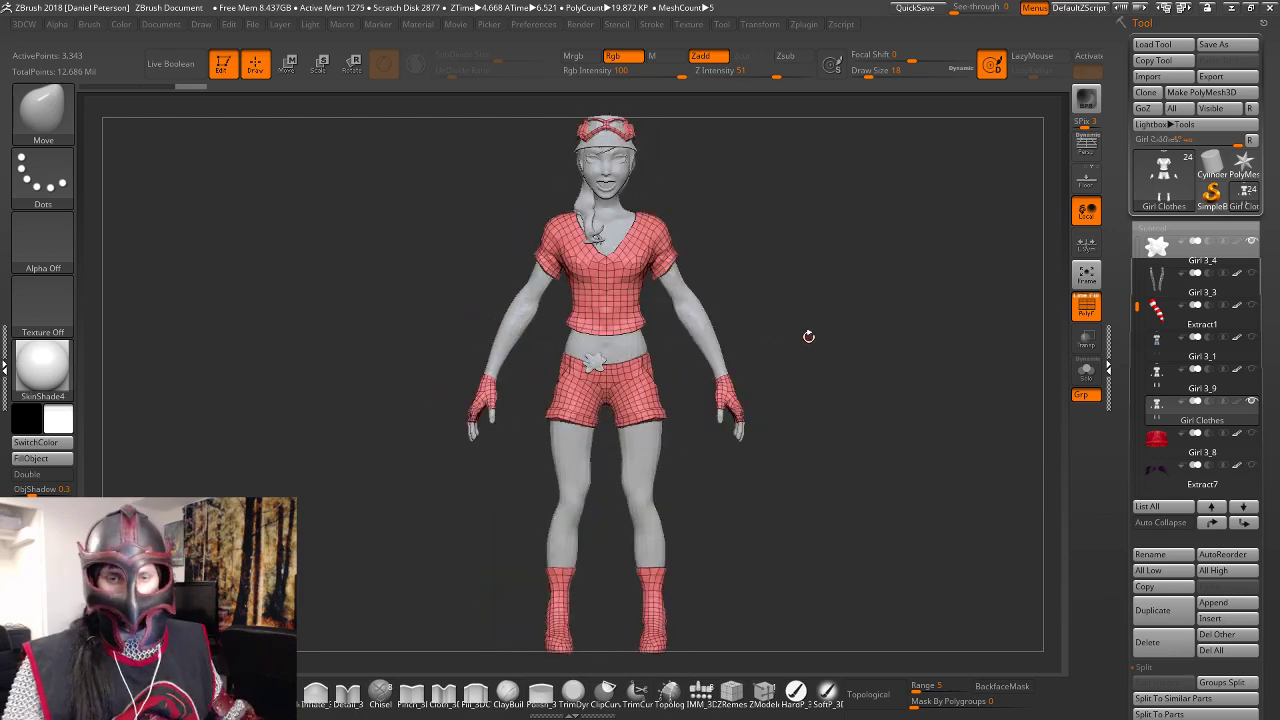
{"action": "mouse_move", "coordinate": [857, 314]}
{"action": "left_mouse_down"}
{"action": "mouse_move", "coordinate": [840, 318]}
{"action": "mouse_move", "coordinate": [876, 313]}
{"action": "left_mouse_up"}
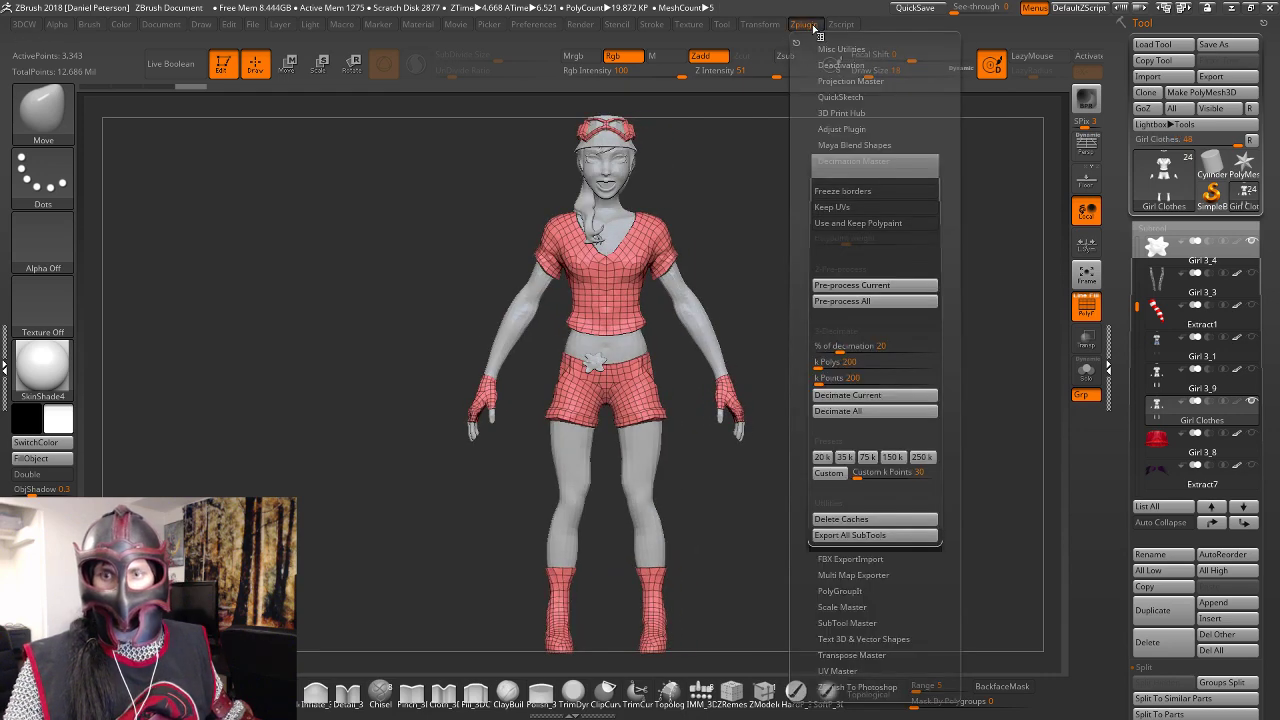
Import the reference drawing Ref 3 as a texture.
{"action": "left_click", "coordinate": [690, 24]}
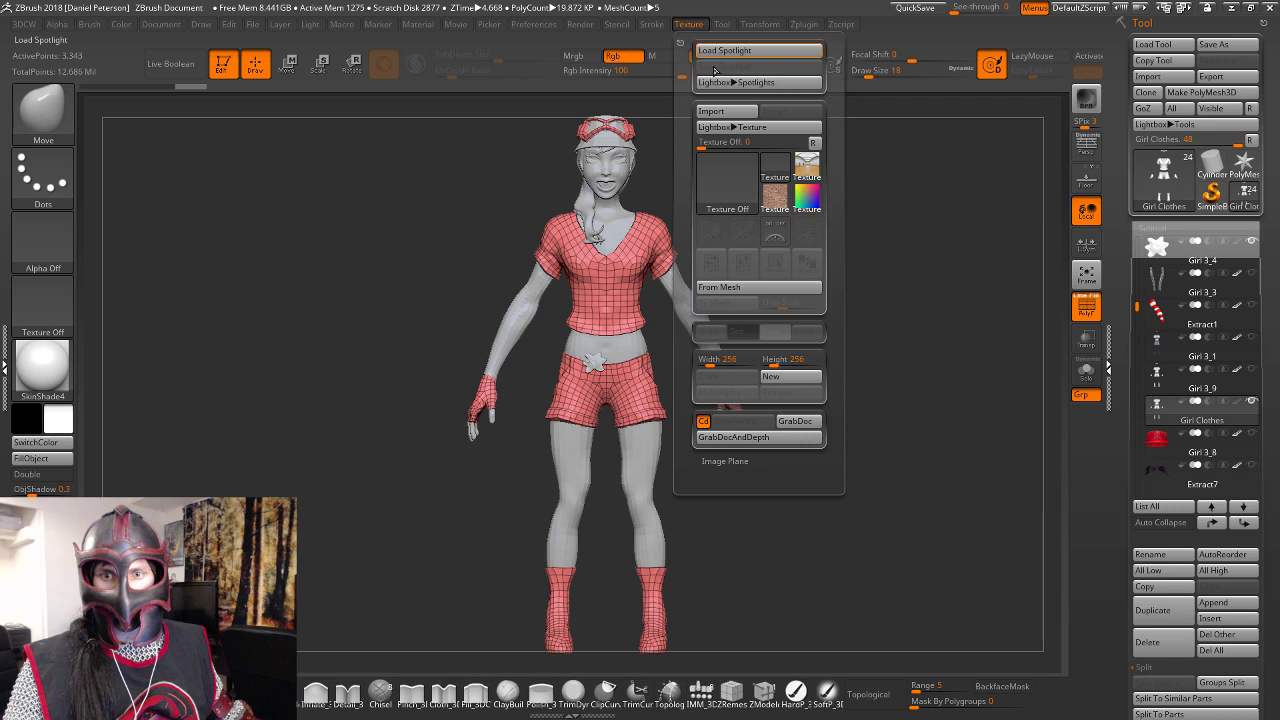
{"action": "left_click", "coordinate": [727, 180]}
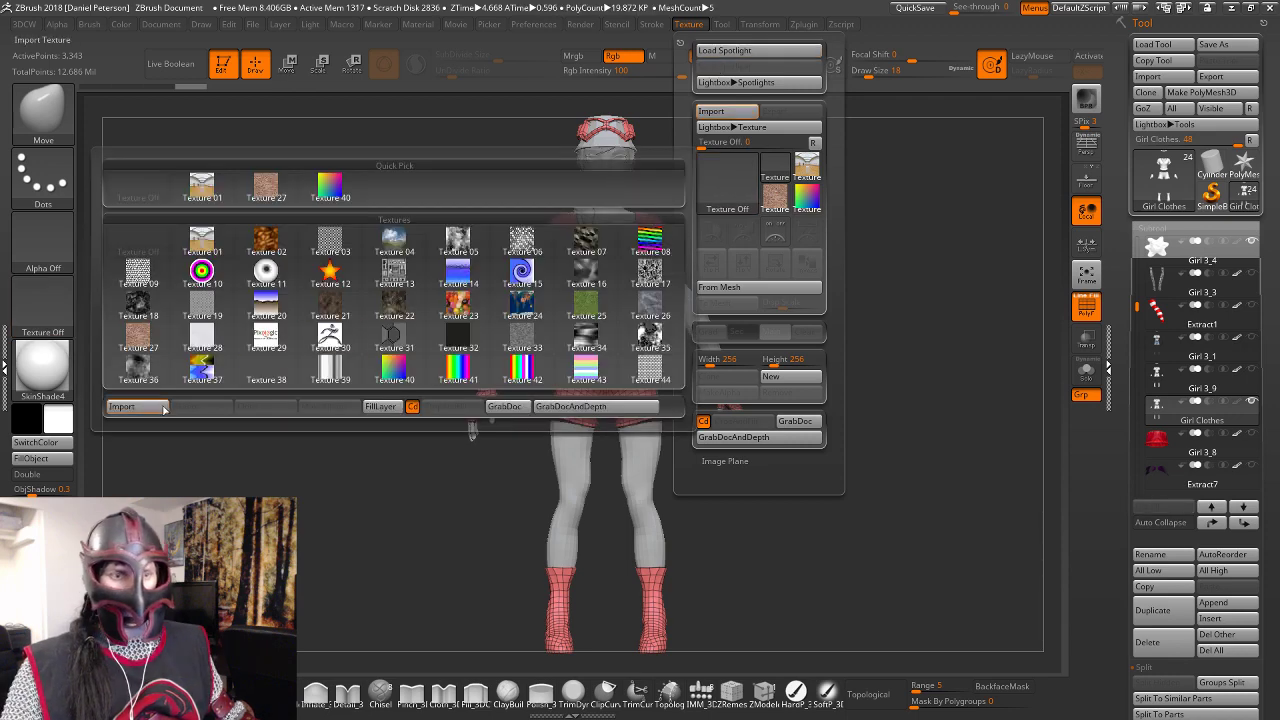
{"action": "left_click", "coordinate": [165, 405]}
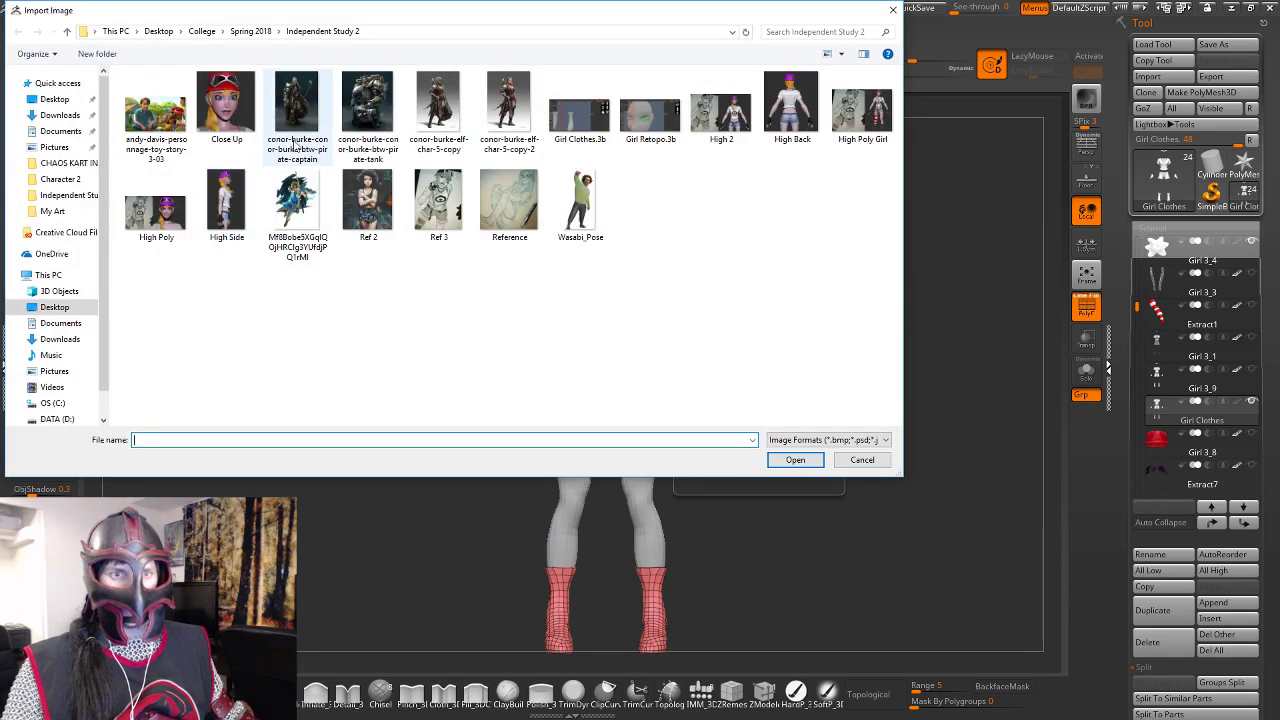
{"action": "double_click", "coordinate": [438, 203]}
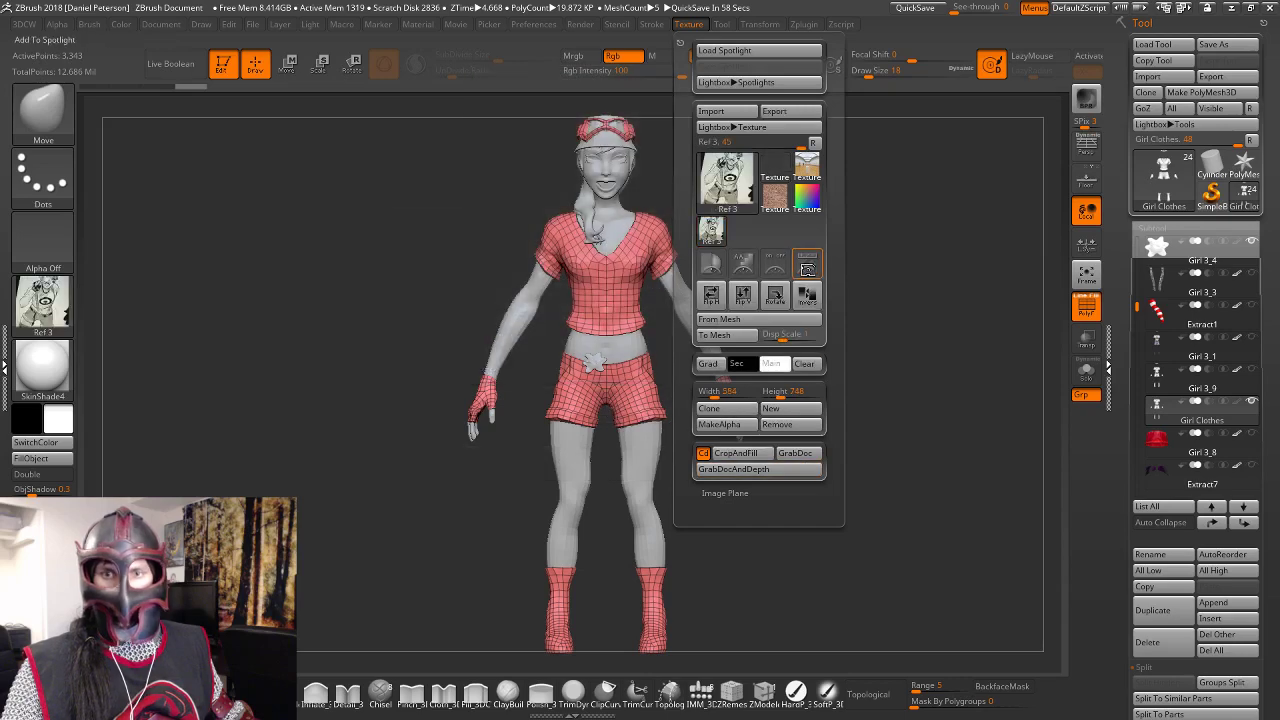
Add the Ref 3 texture to Spotlight, place it beside the character and leave Spotlight editing so the model can be worked on.
{"action": "left_click", "coordinate": [807, 267]}
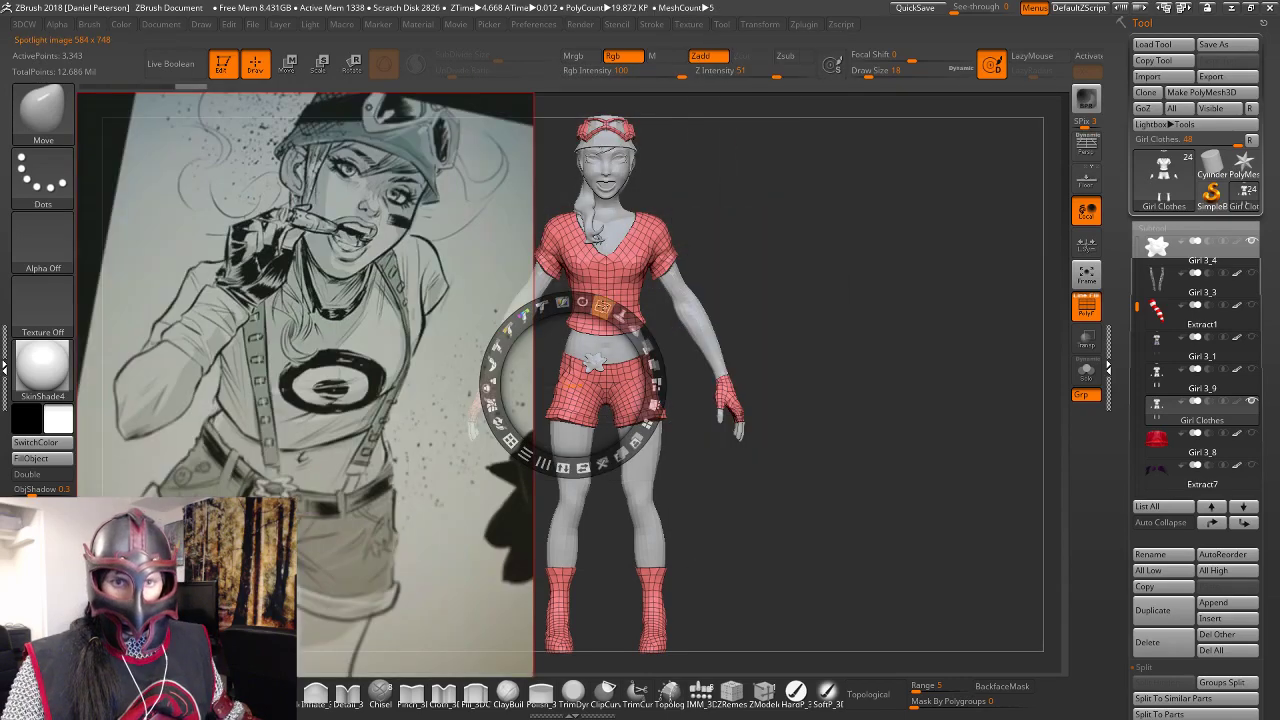
{"action": "left_click_drag", "start_coordinate": [352, 373], "coordinate": [316, 355]}
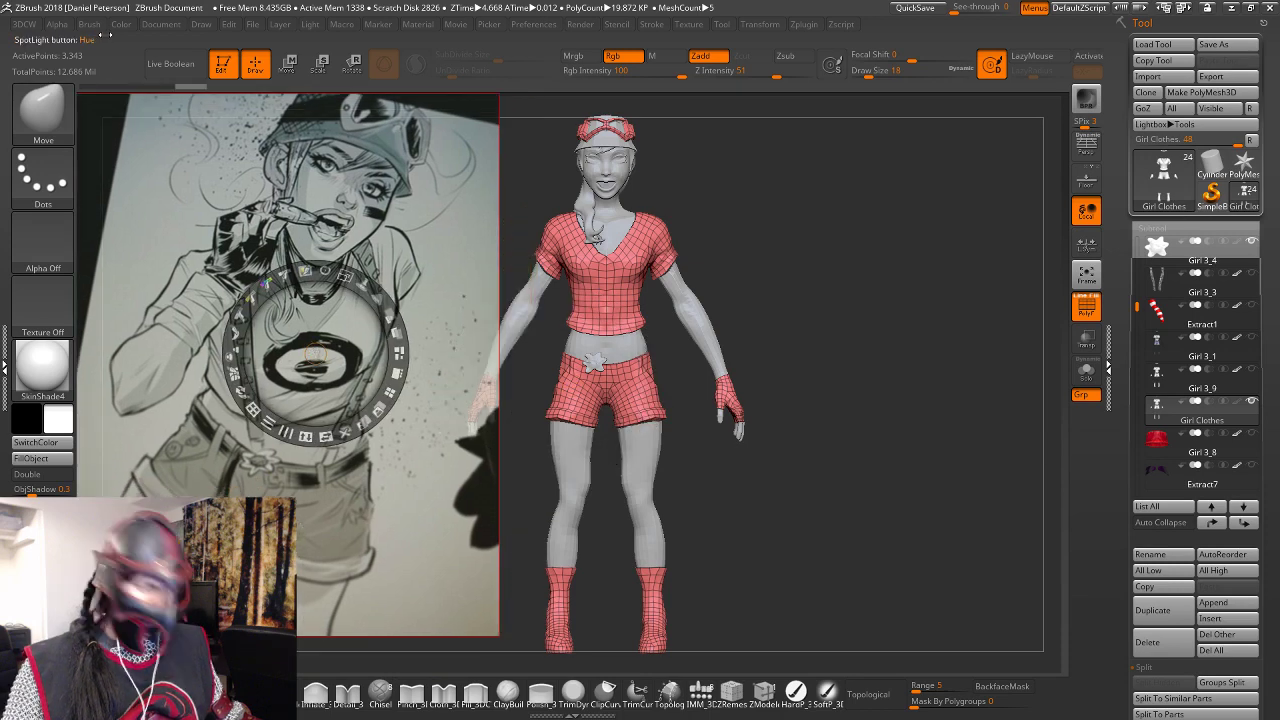
{"action": "left_click", "coordinate": [89, 24]}
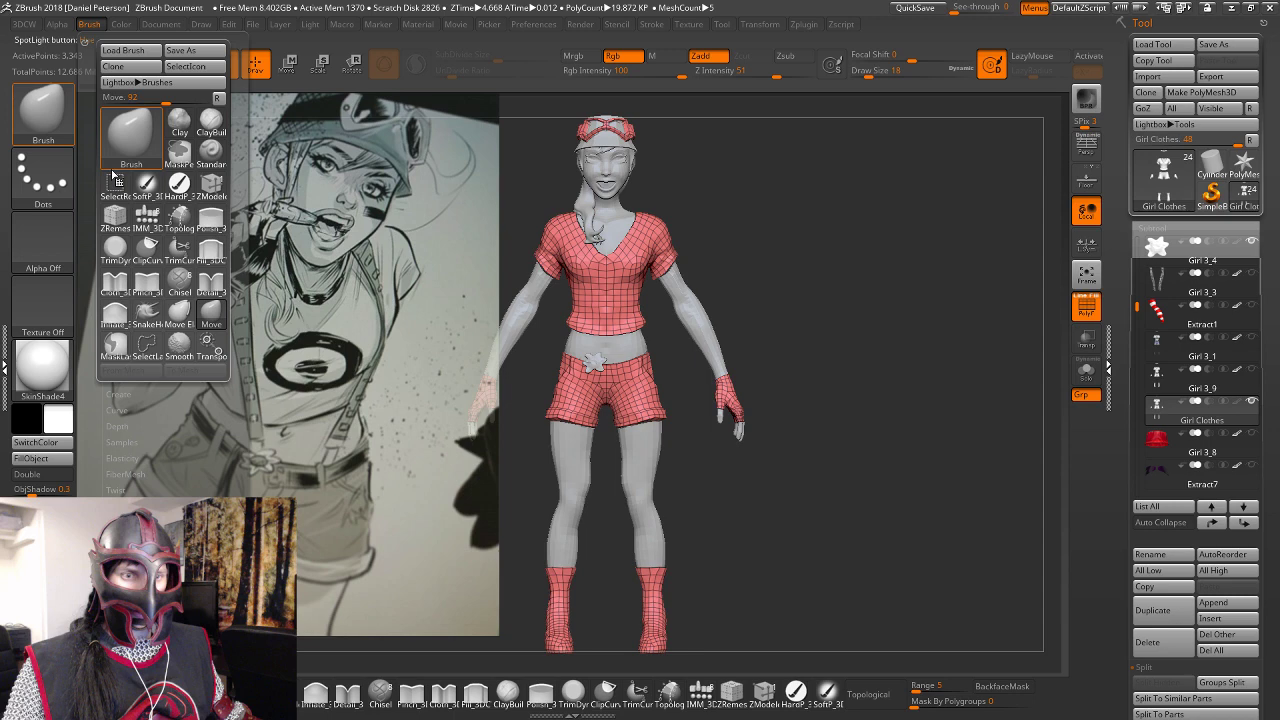
{"action": "left_click", "coordinate": [143, 441]}
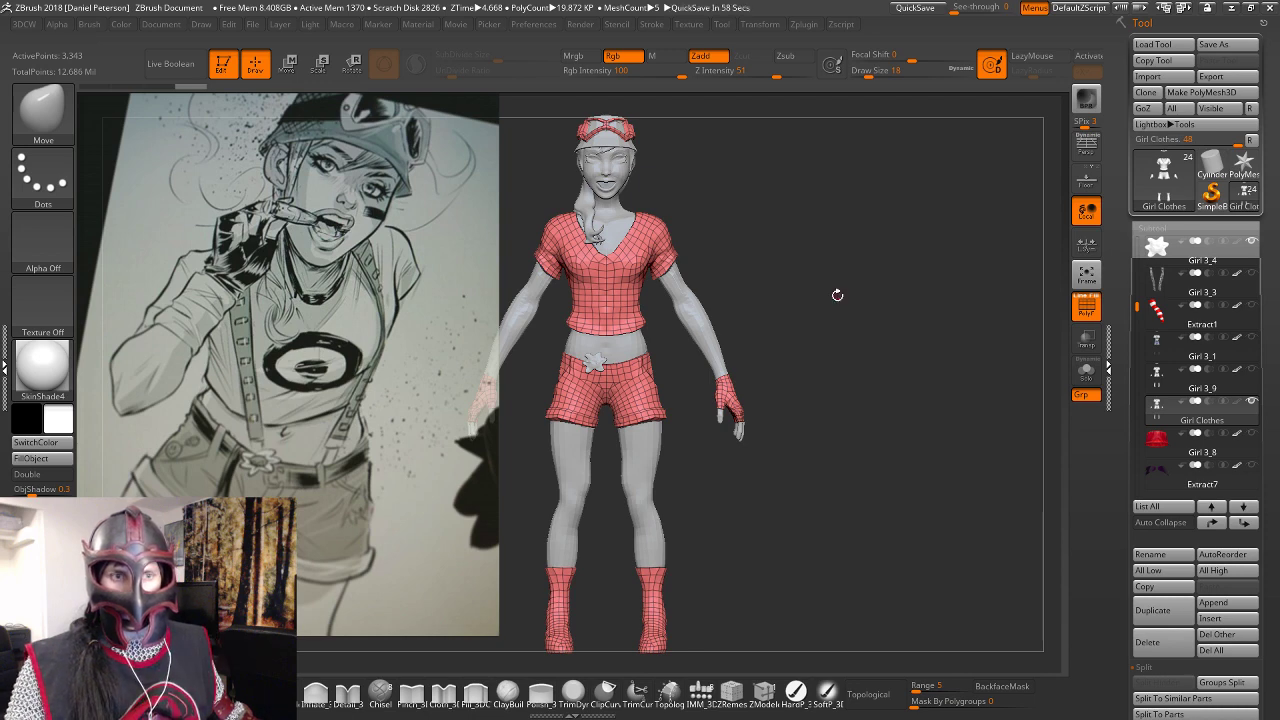
Make the goggle lens subtool Extract7 visible and active, and bring the character's head into view.
{"action": "mouse_move", "coordinate": [837, 294]}
{"action": "left_mouse_down", "text": "alt"}
{"action": "mouse_move", "coordinate": [957, 309]}
{"action": "mouse_move", "coordinate": [907, 317]}
{"action": "mouse_move", "coordinate": [1014, 349]}
{"action": "mouse_move", "coordinate": [989, 297]}
{"action": "mouse_move", "coordinate": [1017, 349]}
{"action": "mouse_move", "coordinate": [991, 299]}
{"action": "left_mouse_up", "text": "alt"}
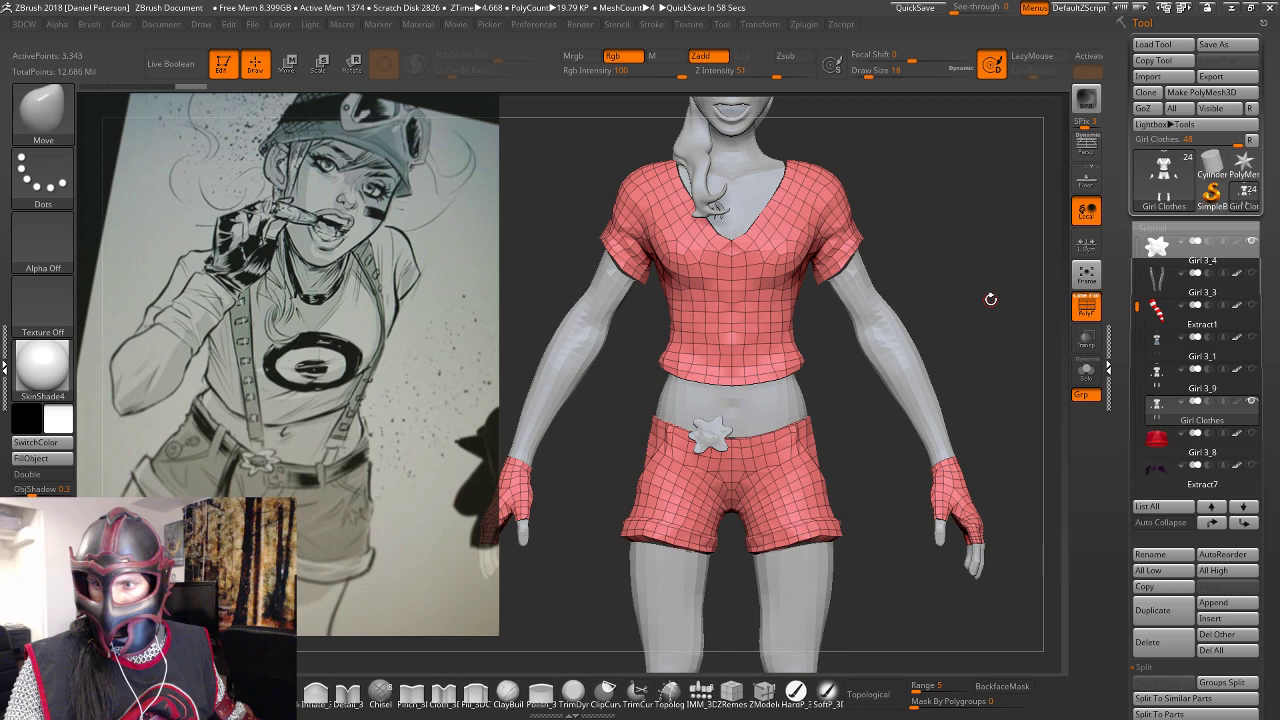
{"action": "mouse_move", "coordinate": [1164, 485]}
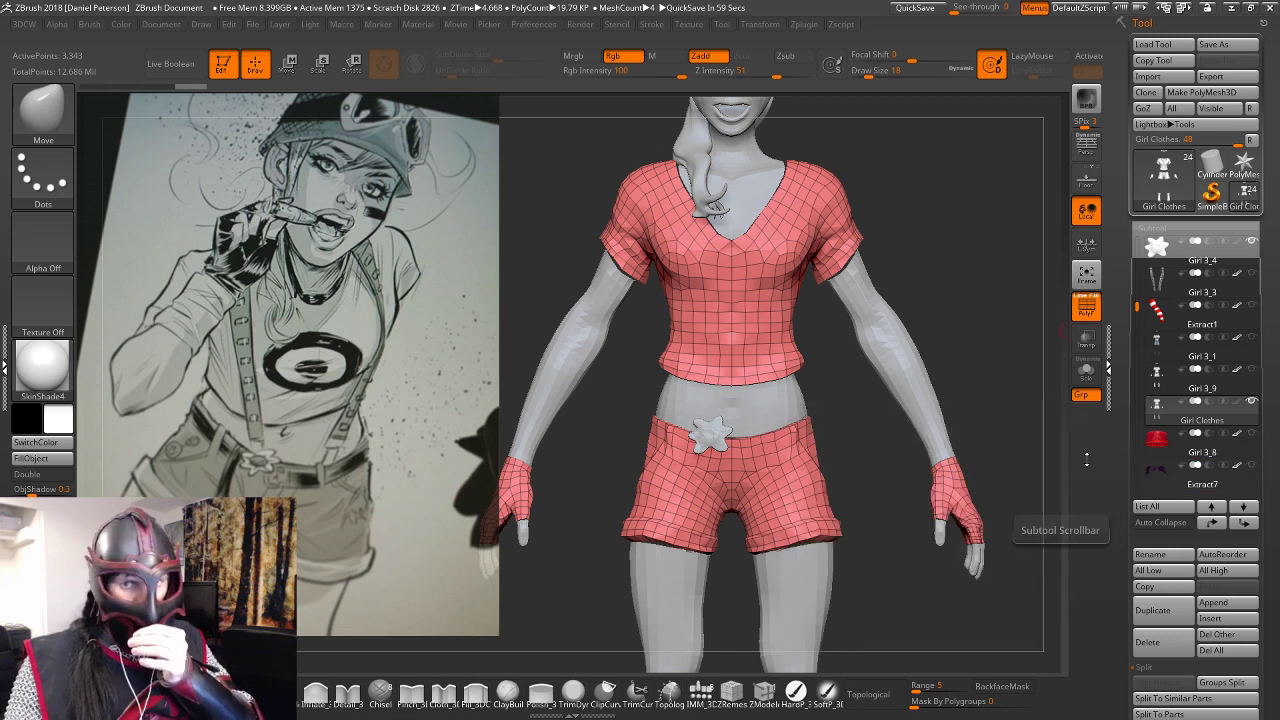
{"action": "left_click", "coordinate": [1226, 470]}
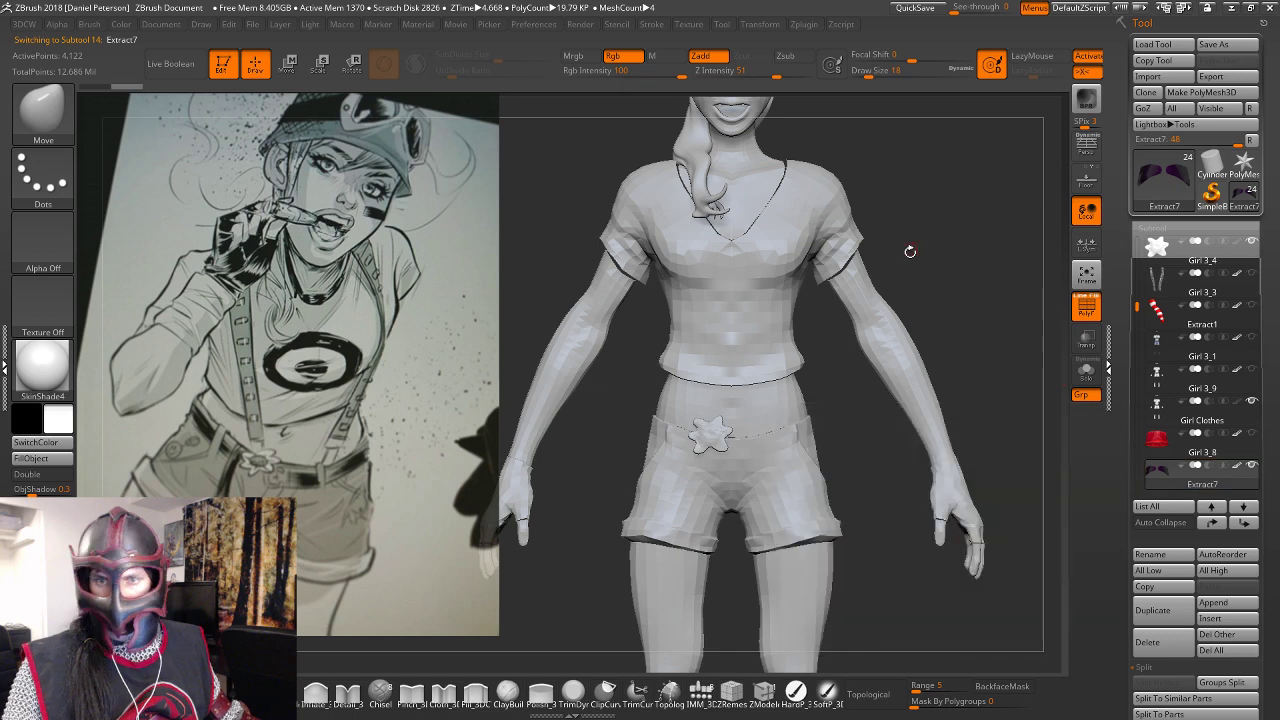
{"action": "left_click_drag", "start_coordinate": [910, 252], "coordinate": [863, 410], "text": "alt"}
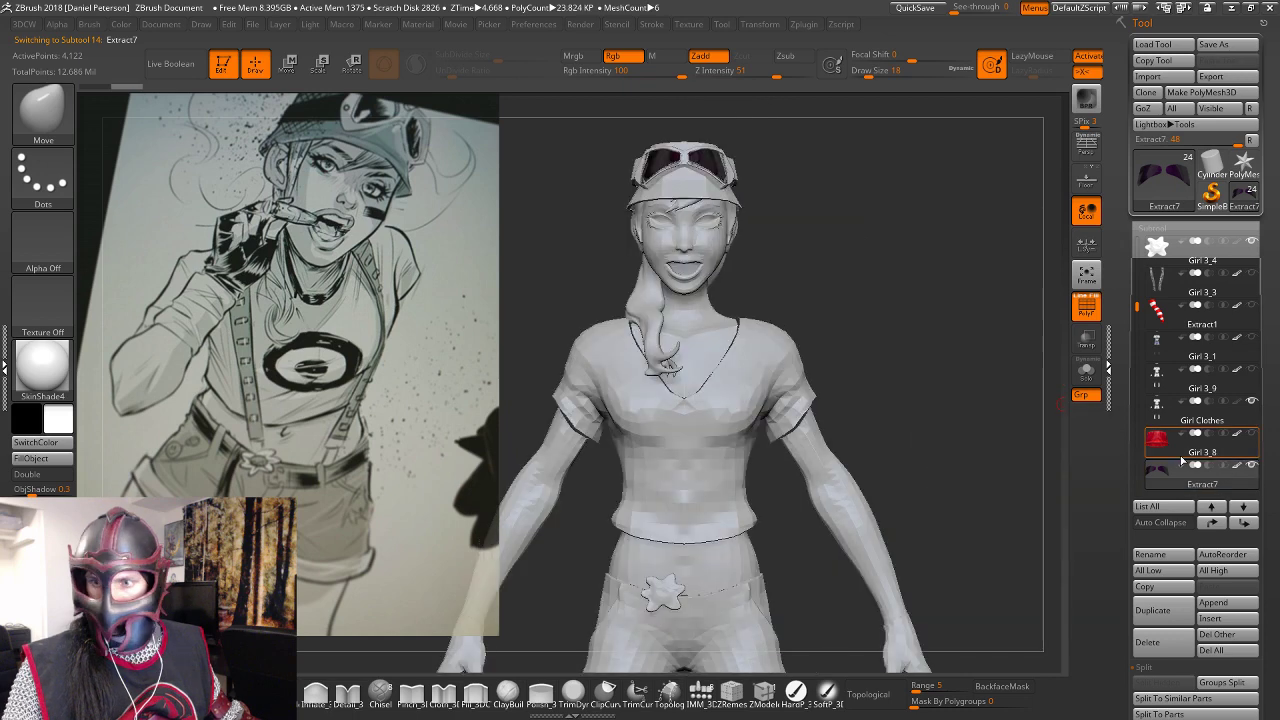
Zoom in on the goggles and duplicate the Extract7 lens subtool.
{"action": "scroll", "coordinate": [1170, 600], "scroll_direction": "down", "scroll_amount": 5}
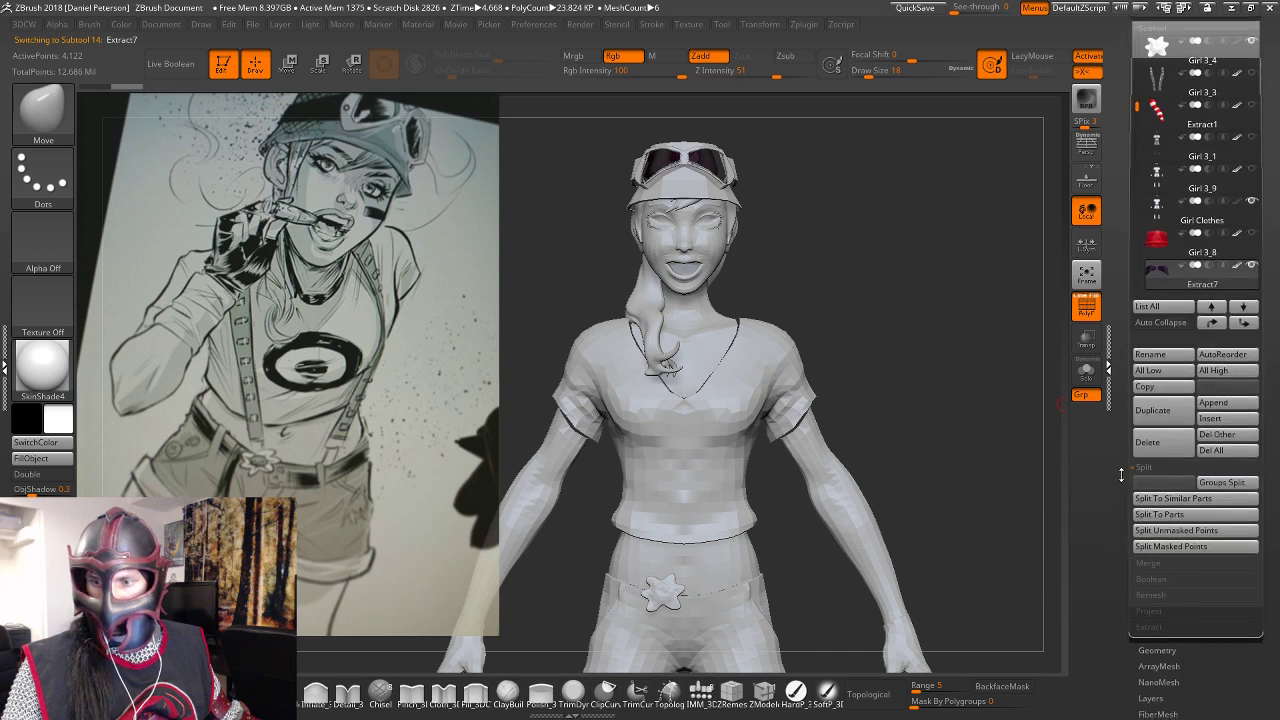
{"action": "left_click", "coordinate": [1160, 650]}
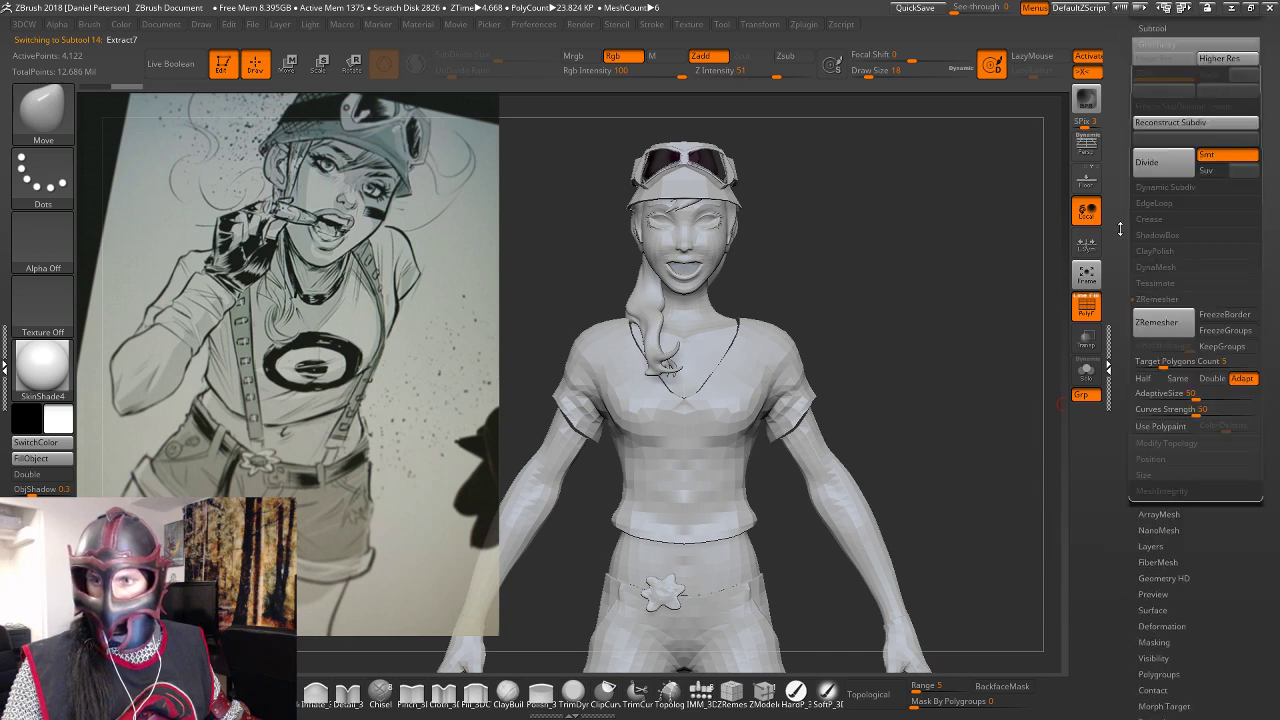
{"action": "left_click", "coordinate": [1152, 28]}
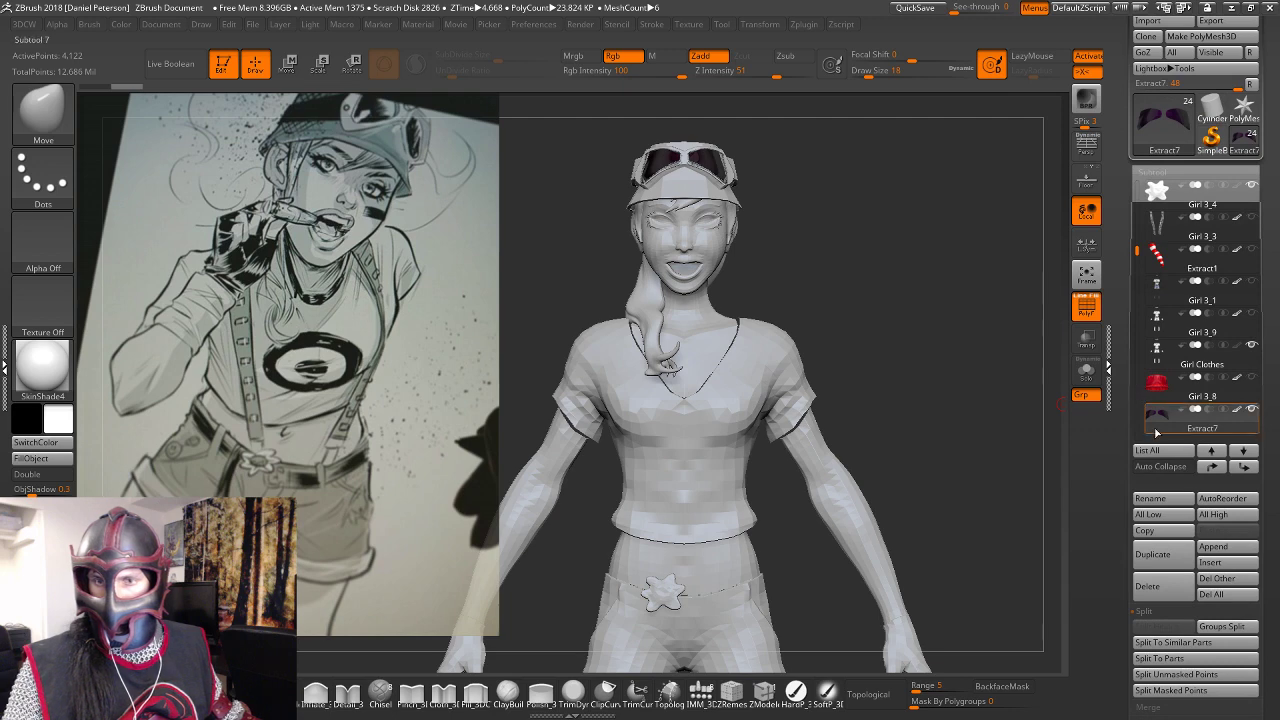
{"action": "mouse_move", "coordinate": [1158, 430]}
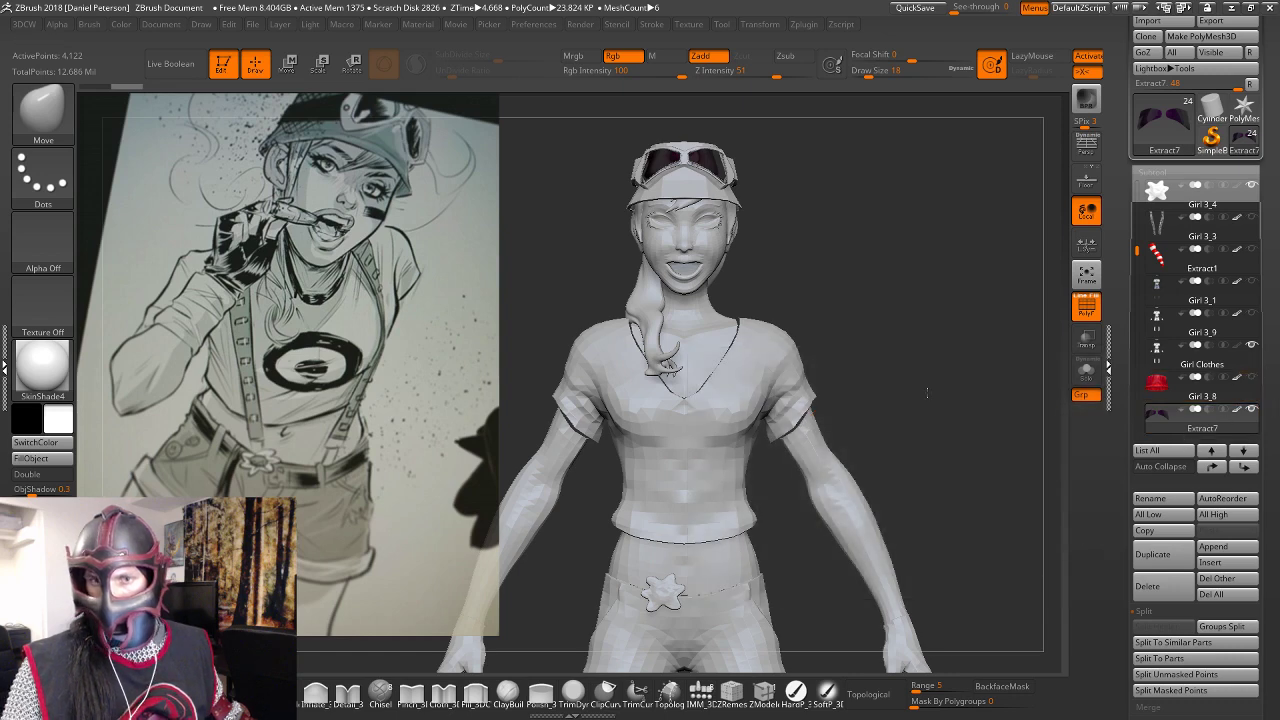
{"action": "left_click_drag", "start_coordinate": [985, 395], "coordinate": [914, 396]}
{"action": "left_click_drag", "start_coordinate": [914, 396], "coordinate": [921, 424]}
{"action": "left_click", "coordinate": [1163, 557]}
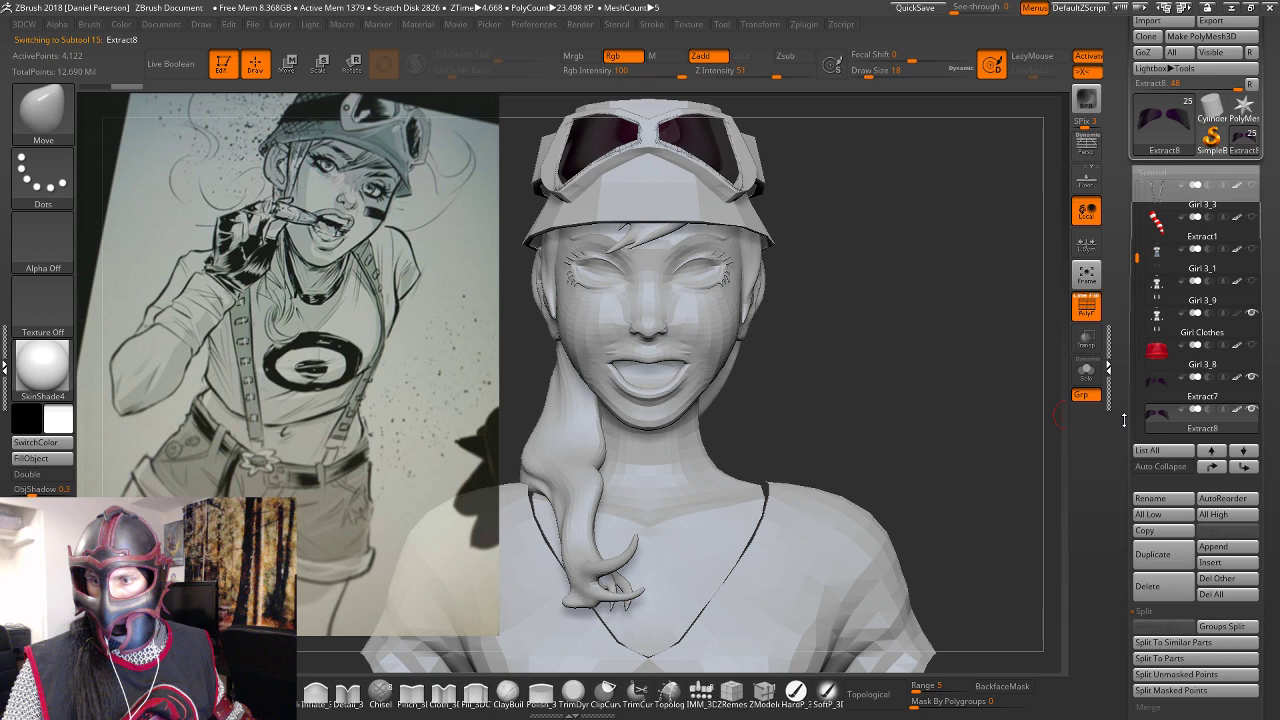
ZRemesh the duplicated goggle lenses repeatedly with the Half target and Adapt enabled to reduce their polygons.
{"action": "left_click_drag", "start_coordinate": [1135, 274], "coordinate": [1135, 255]}
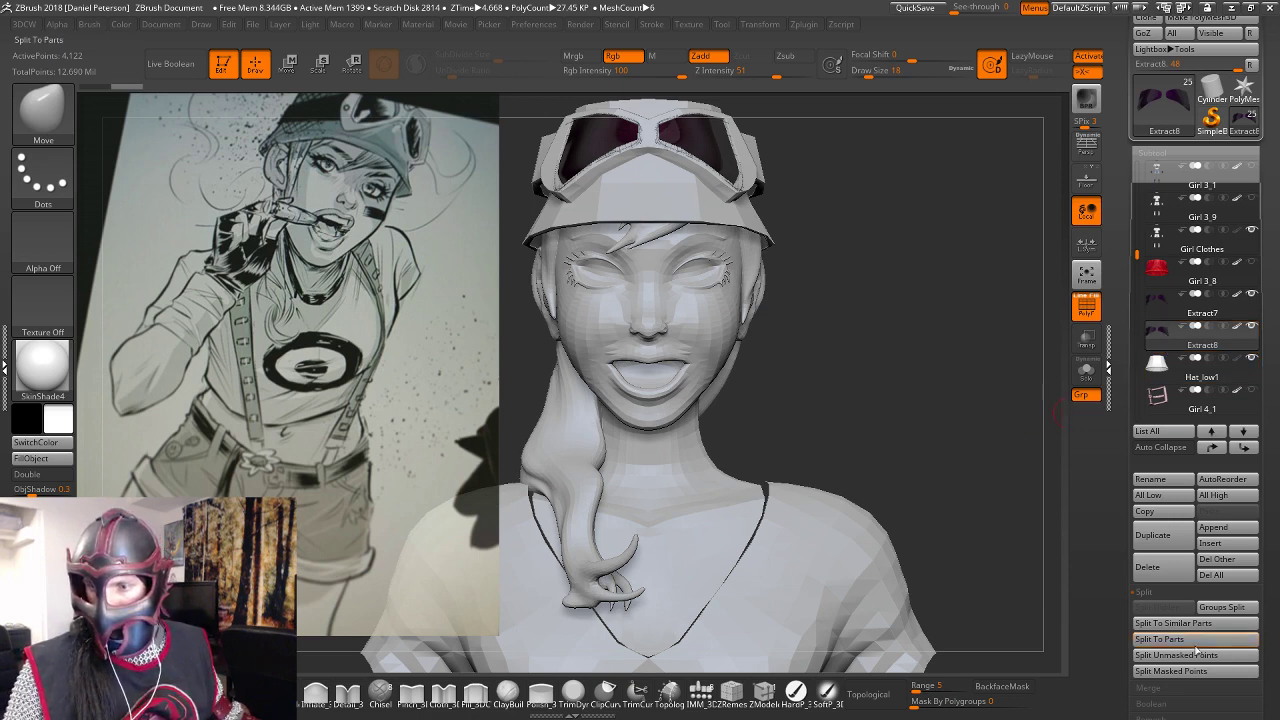
{"action": "scroll", "coordinate": [1197, 648], "scroll_direction": "down", "scroll_amount": 10}
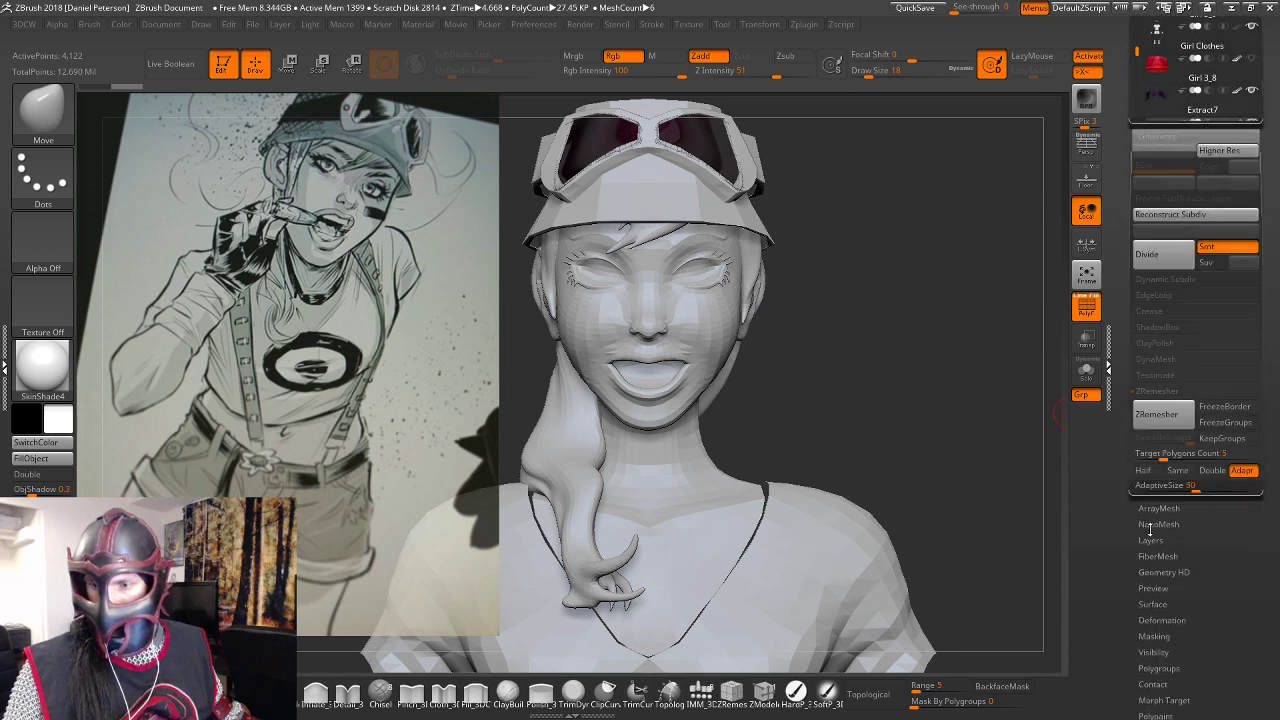
{"action": "left_click_drag", "start_coordinate": [1122, 350], "coordinate": [1115, 377]}
{"action": "left_click", "coordinate": [1144, 319]}
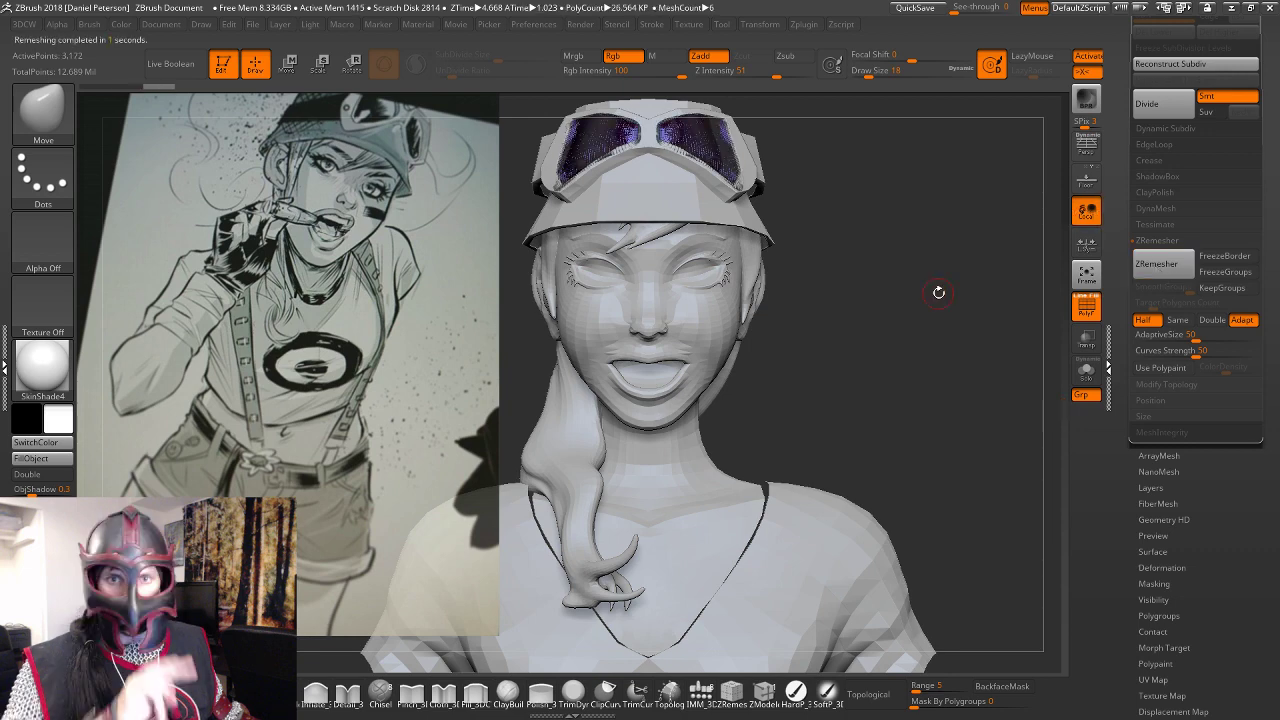
{"action": "left_click", "coordinate": [1160, 264]}
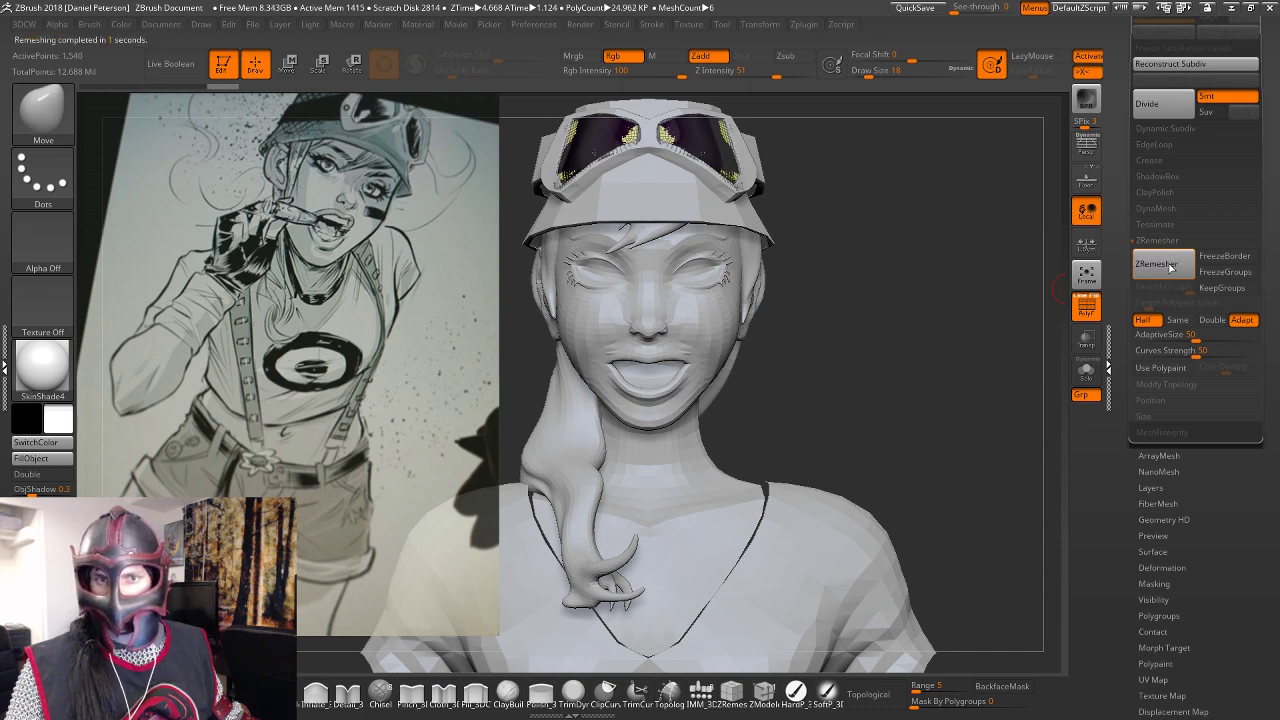
{"action": "left_click", "coordinate": [1166, 266]}
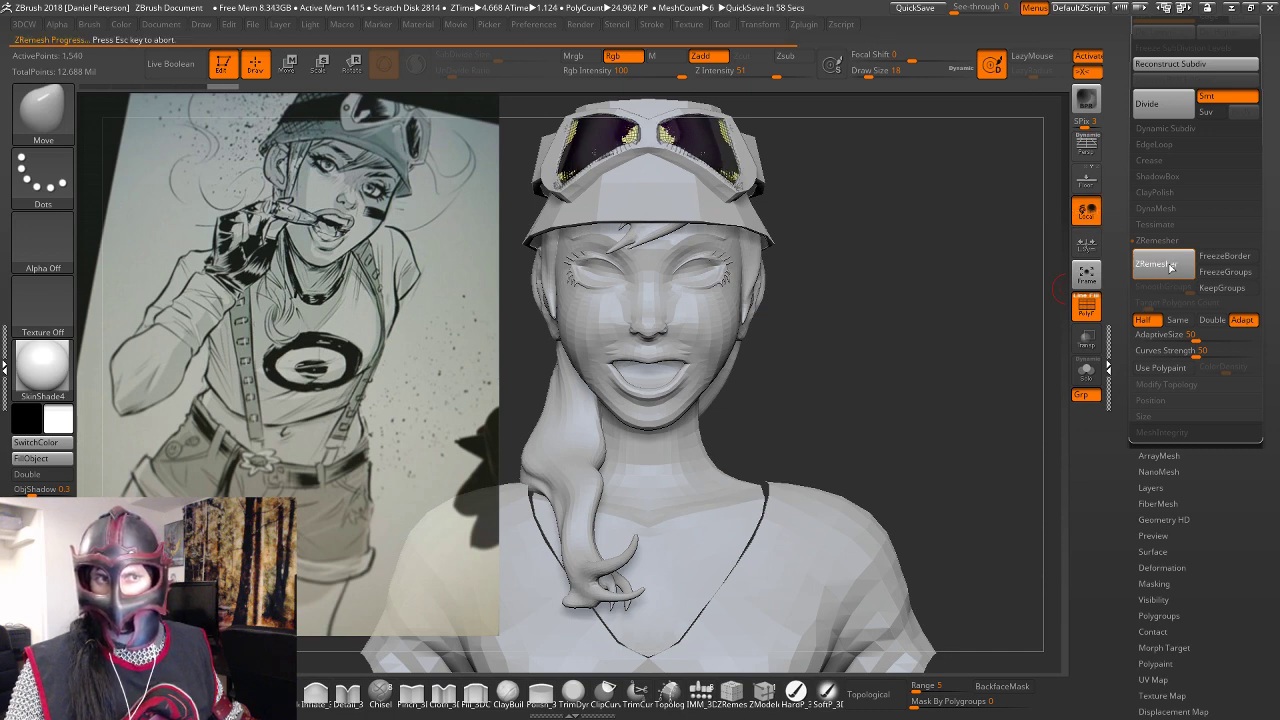
{"action": "left_click", "coordinate": [1158, 266]}
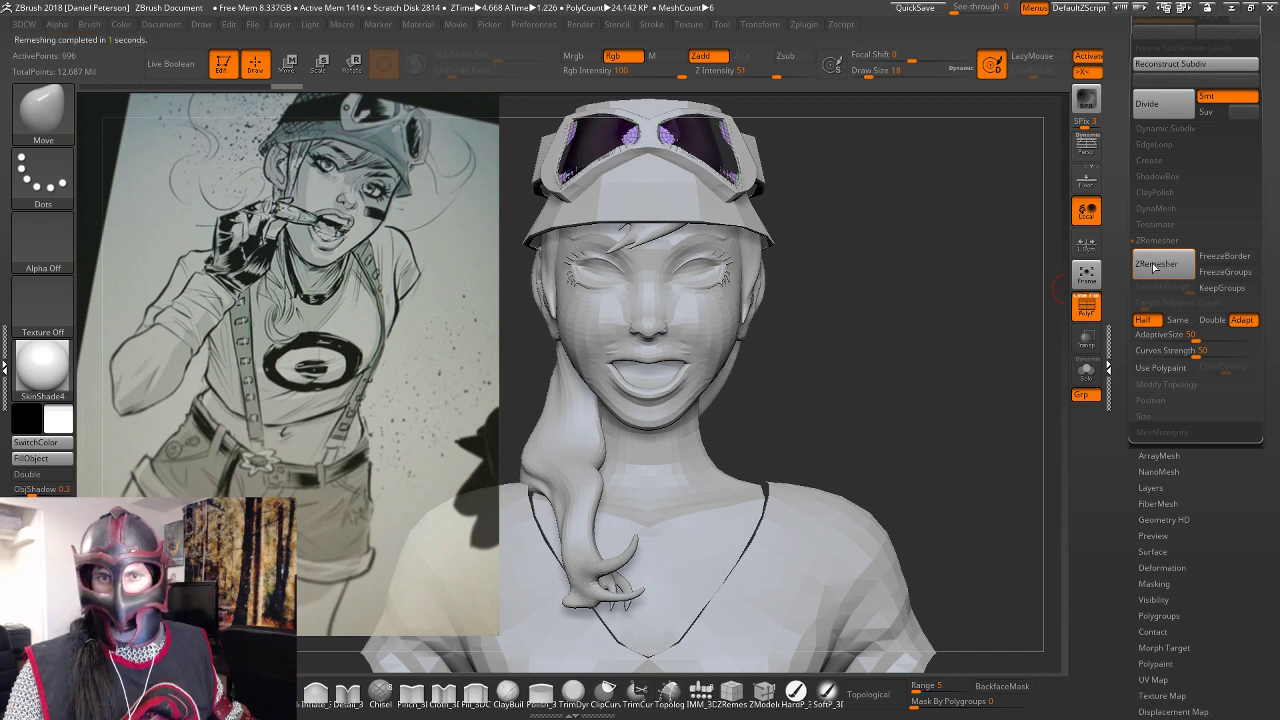
{"action": "left_click", "coordinate": [1154, 266]}
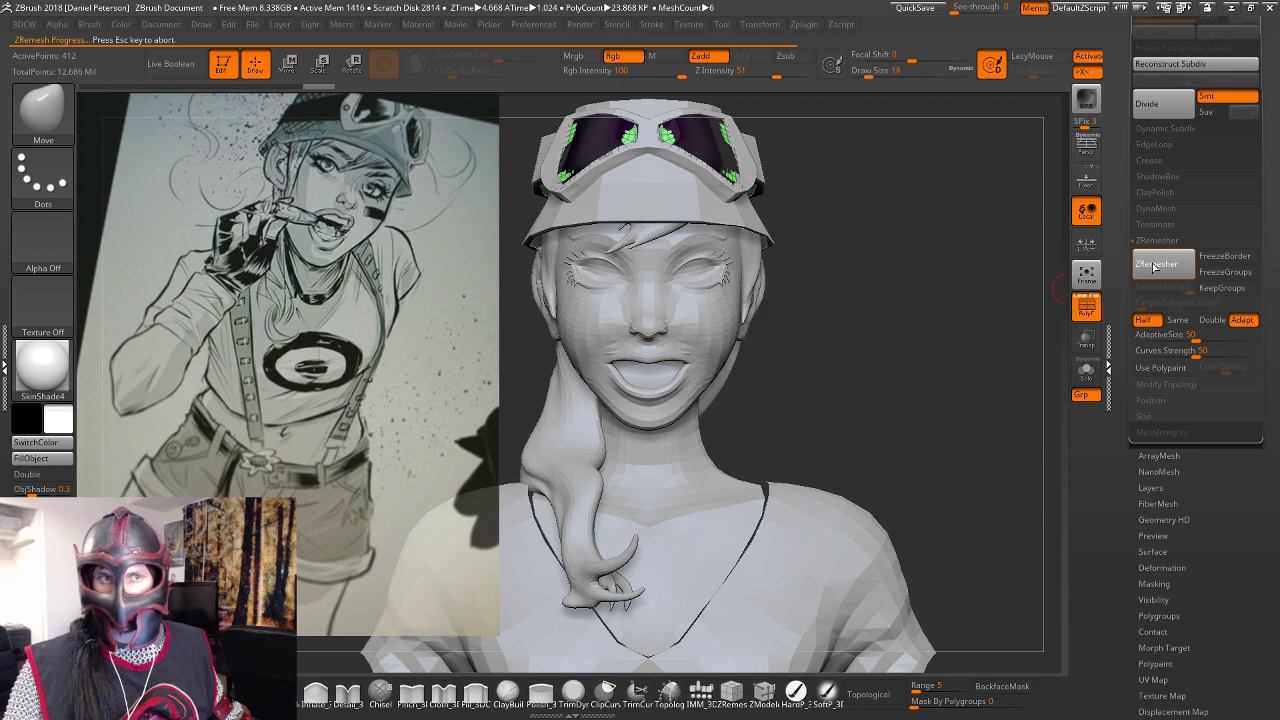
{"action": "left_click", "coordinate": [1154, 266]}
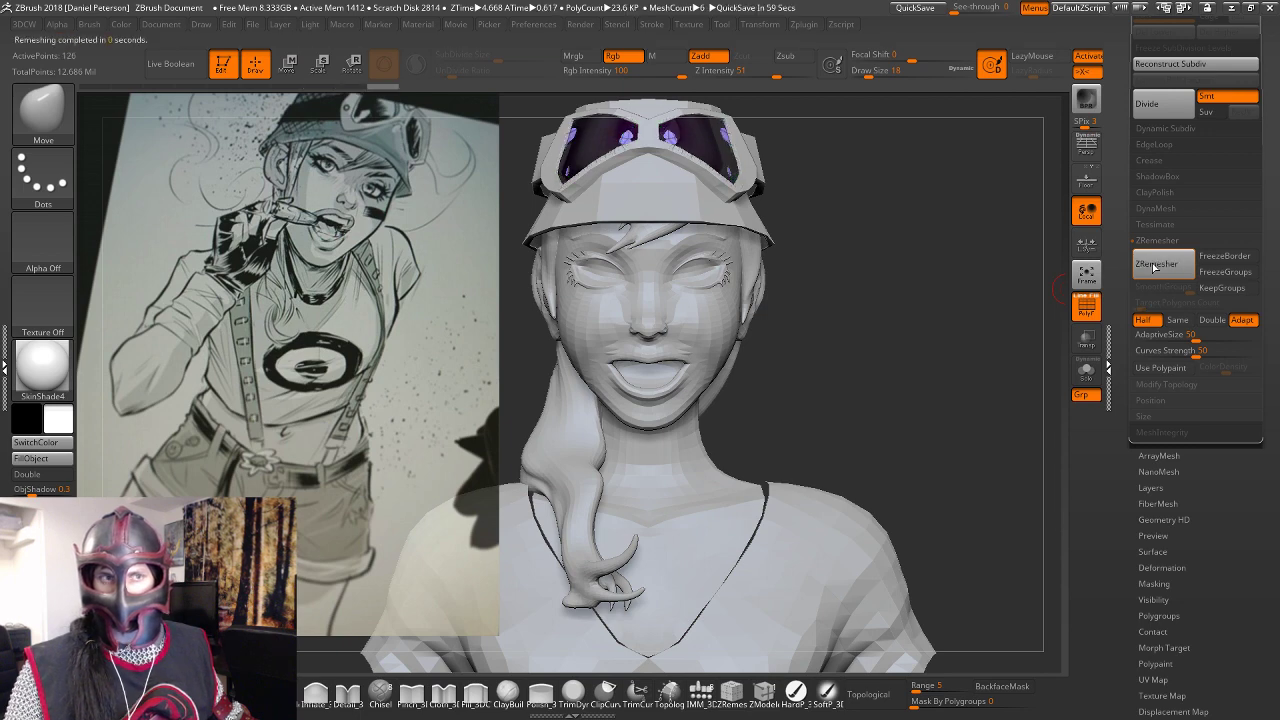
{"action": "left_click", "coordinate": [1154, 266]}
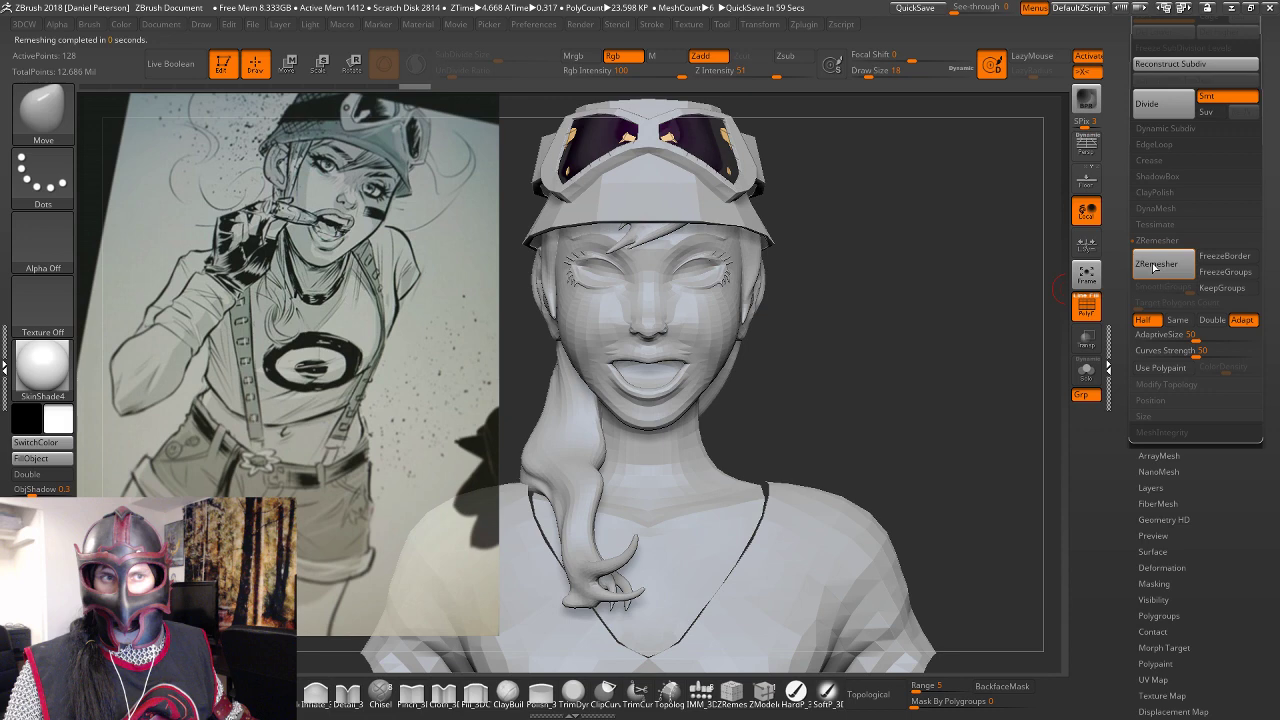
{"action": "left_click", "coordinate": [1154, 266]}
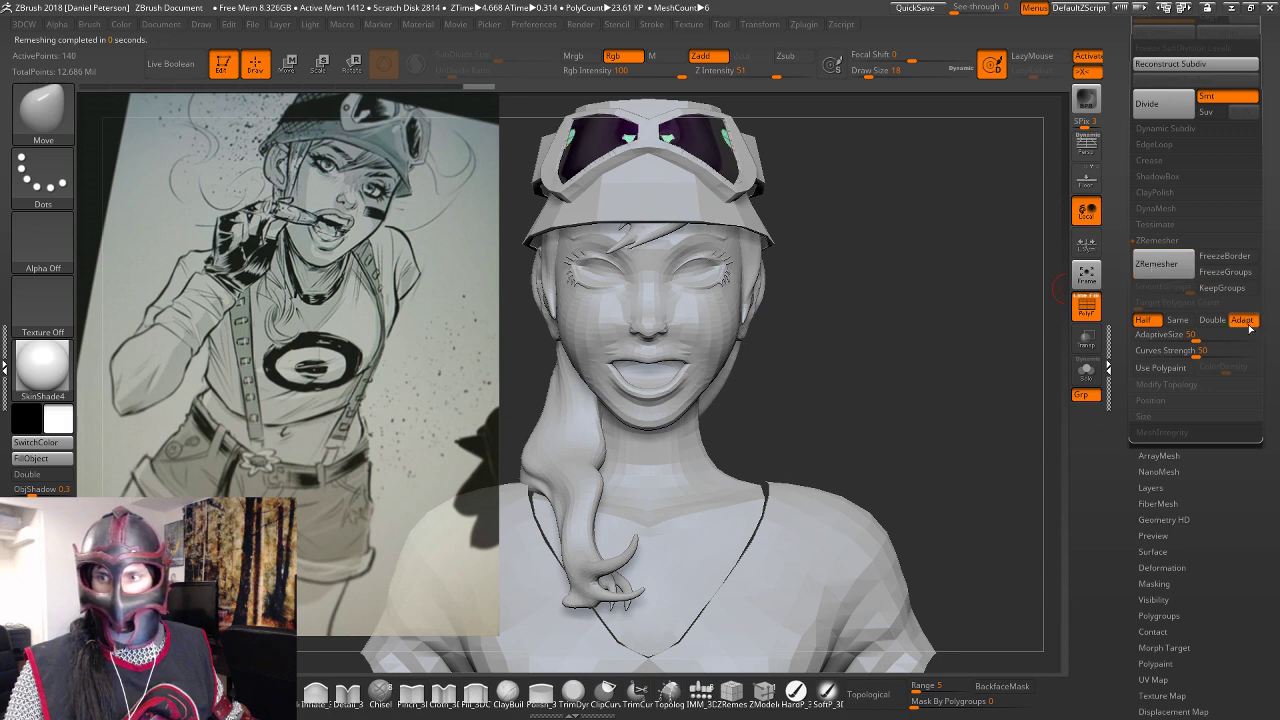
Turn off Adapt and ZRemesh the duplicated lenses two more times at the Half target.
{"action": "left_click", "coordinate": [1242, 320]}
{"action": "left_click", "coordinate": [1158, 266]}
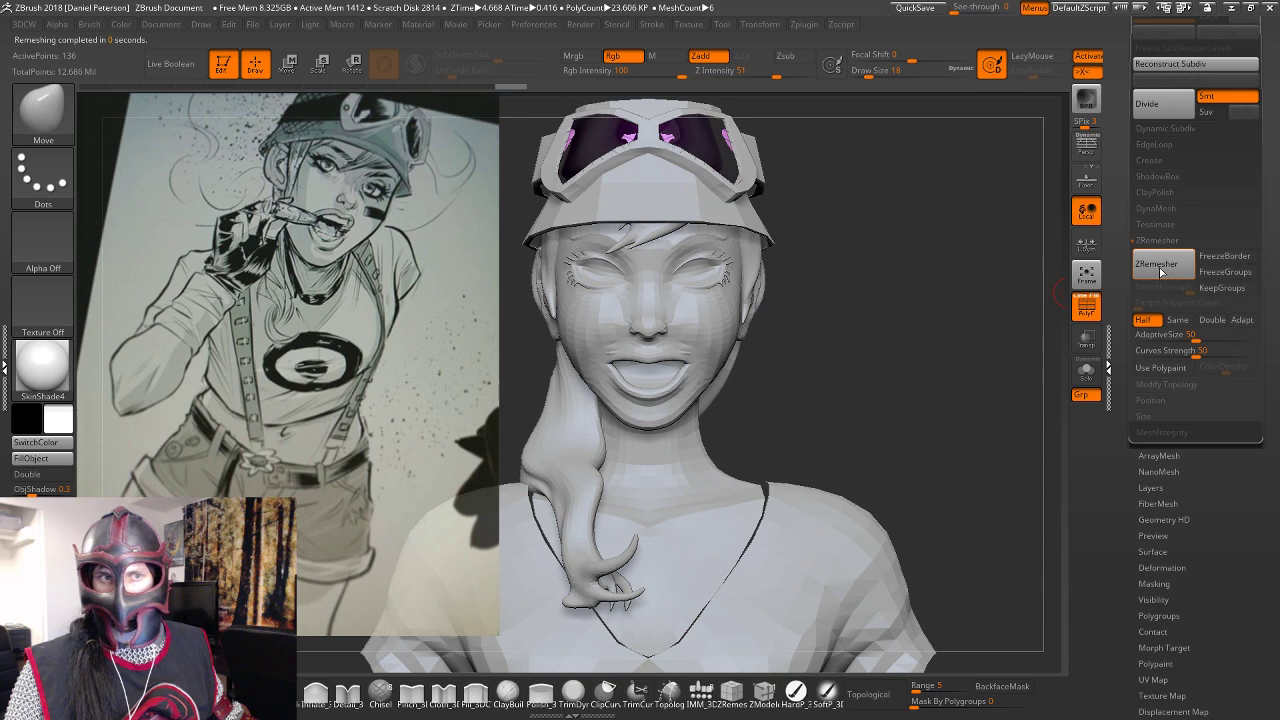
{"action": "left_click", "coordinate": [1158, 266]}
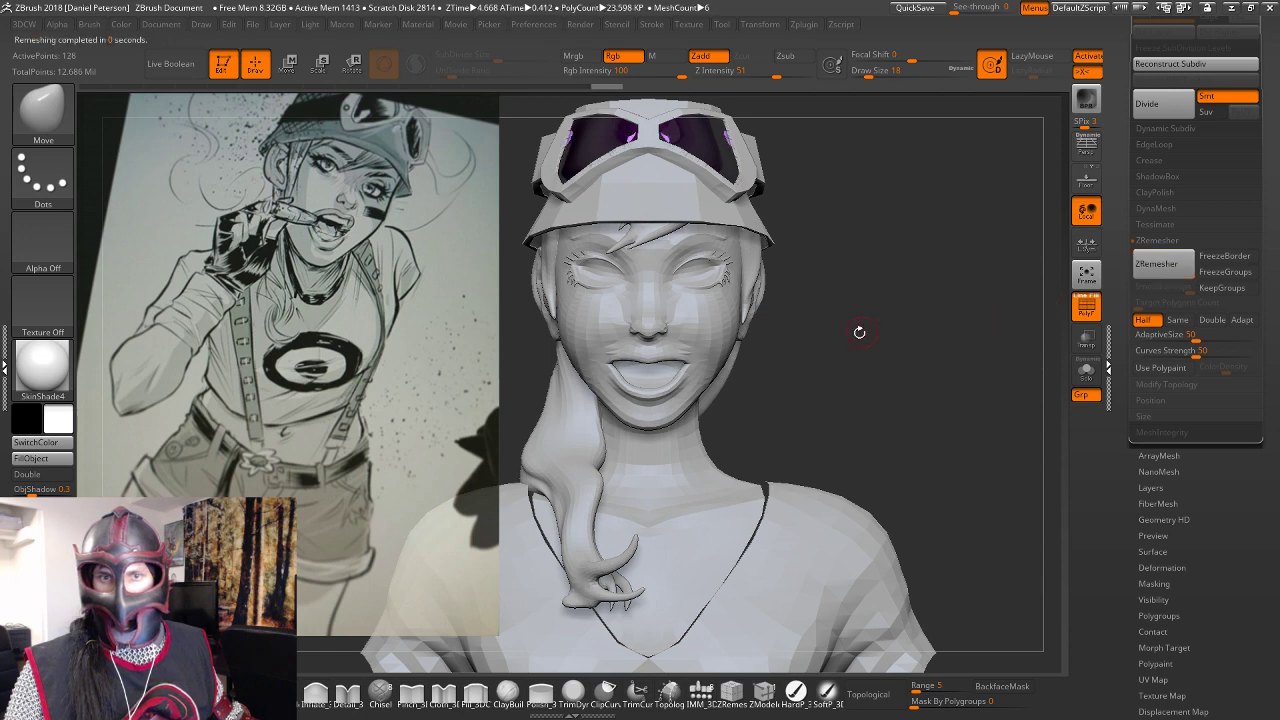
{"action": "mouse_move", "coordinate": [860, 331]}
{"action": "left_mouse_down"}
{"action": "mouse_move", "coordinate": [912, 358]}
{"action": "mouse_move", "coordinate": [876, 373]}
{"action": "mouse_move", "coordinate": [1040, 317]}
{"action": "left_mouse_up"}
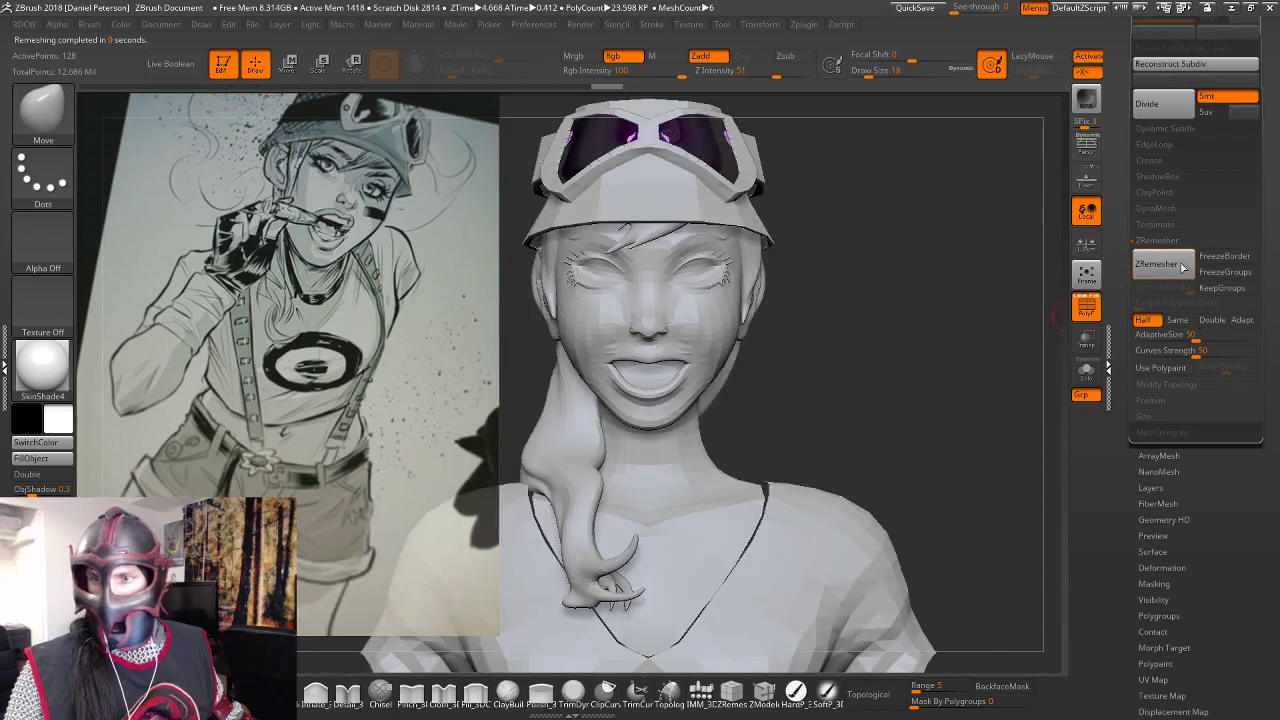
Return to the Subtool list and hide the original Extract7 lenses.
{"action": "left_click_drag", "start_coordinate": [1114, 165], "coordinate": [1158, 247]}
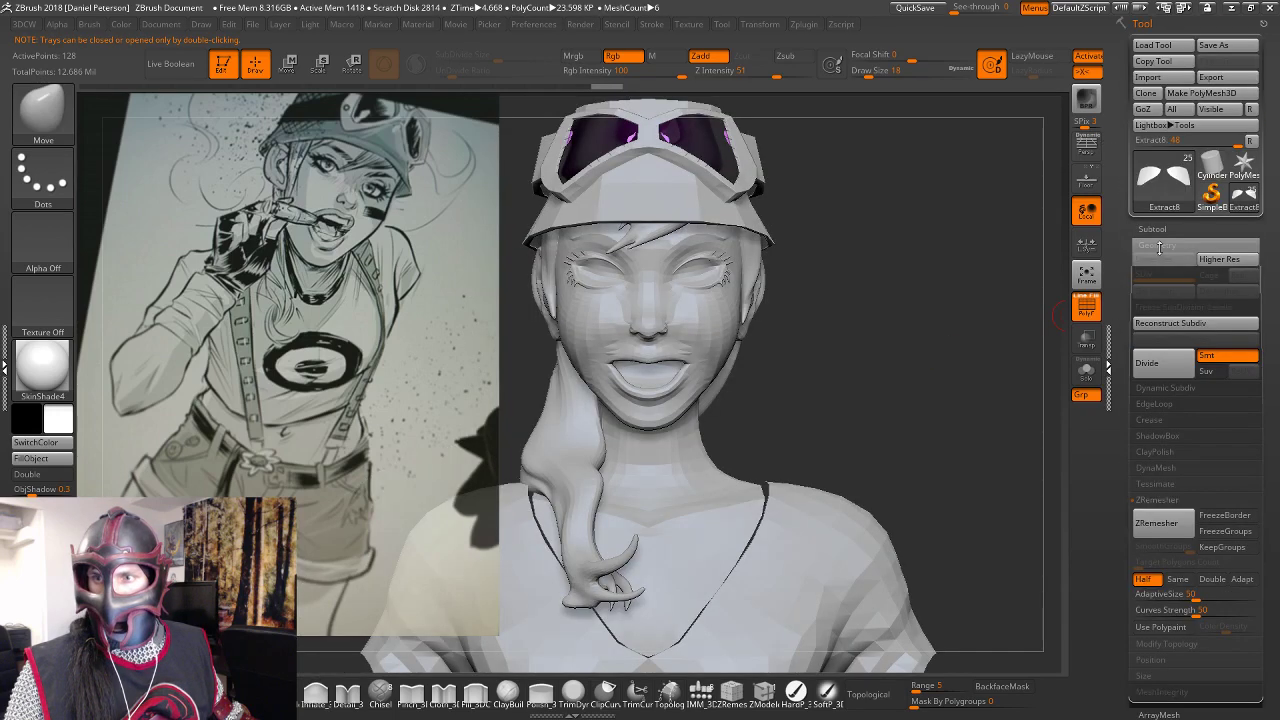
{"action": "left_click", "coordinate": [1166, 226]}
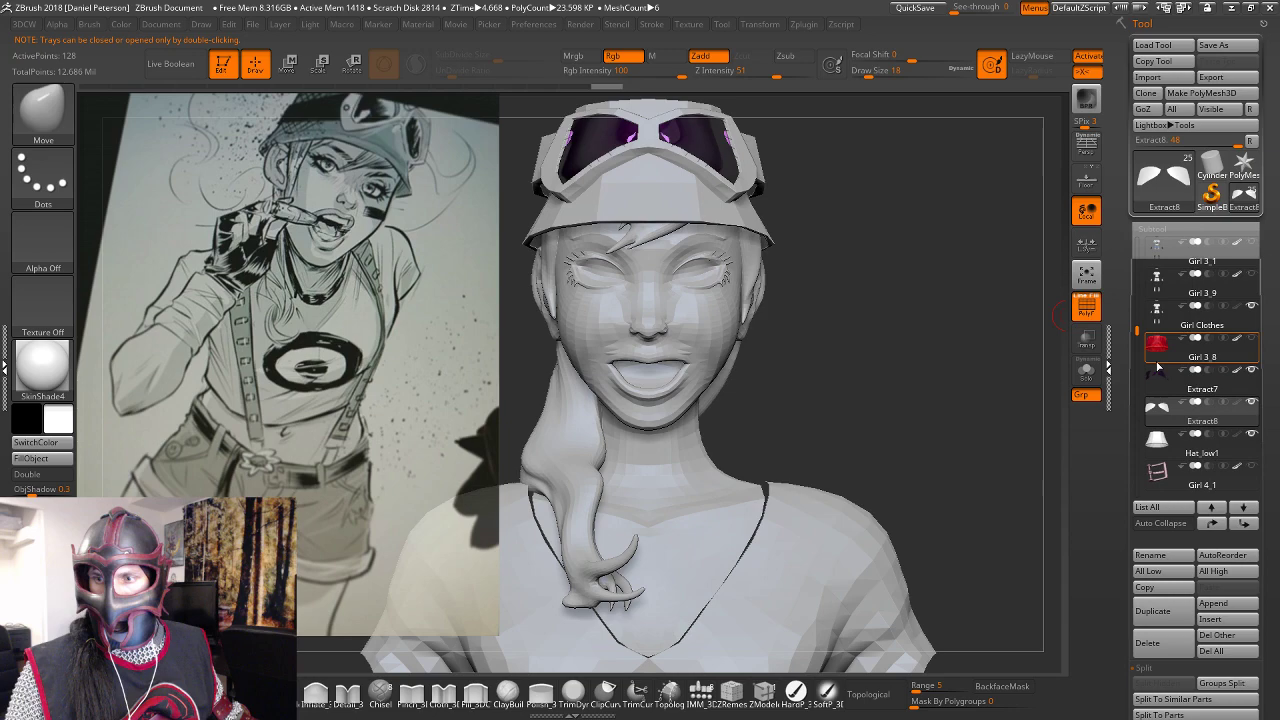
{"action": "left_click", "coordinate": [1251, 370]}
Zoom in on the face, make the eye subtool Body High2 active and duplicate it.
{"action": "left_click_drag", "start_coordinate": [914, 357], "coordinate": [915, 315]}
{"action": "left_click_drag", "start_coordinate": [1137, 330], "coordinate": [1143, 450]}
{"action": "left_click", "coordinate": [1159, 377]}
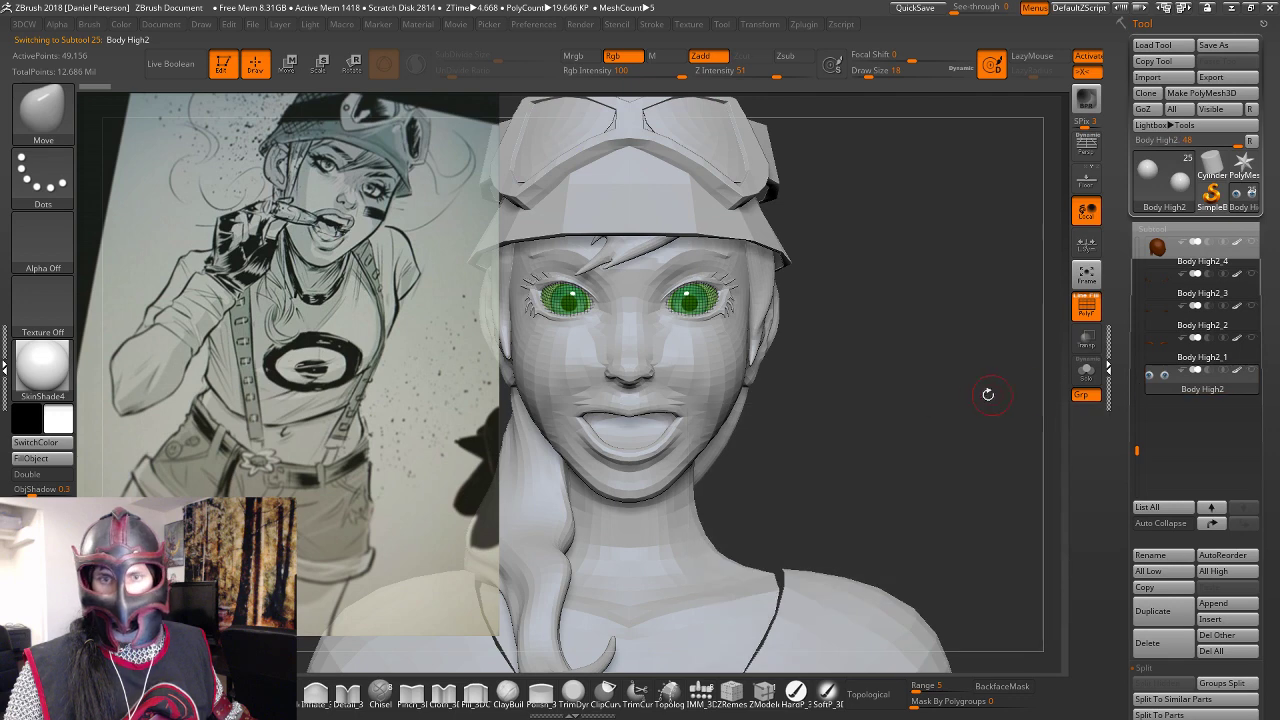
{"action": "left_click_drag", "start_coordinate": [986, 394], "coordinate": [980, 392]}
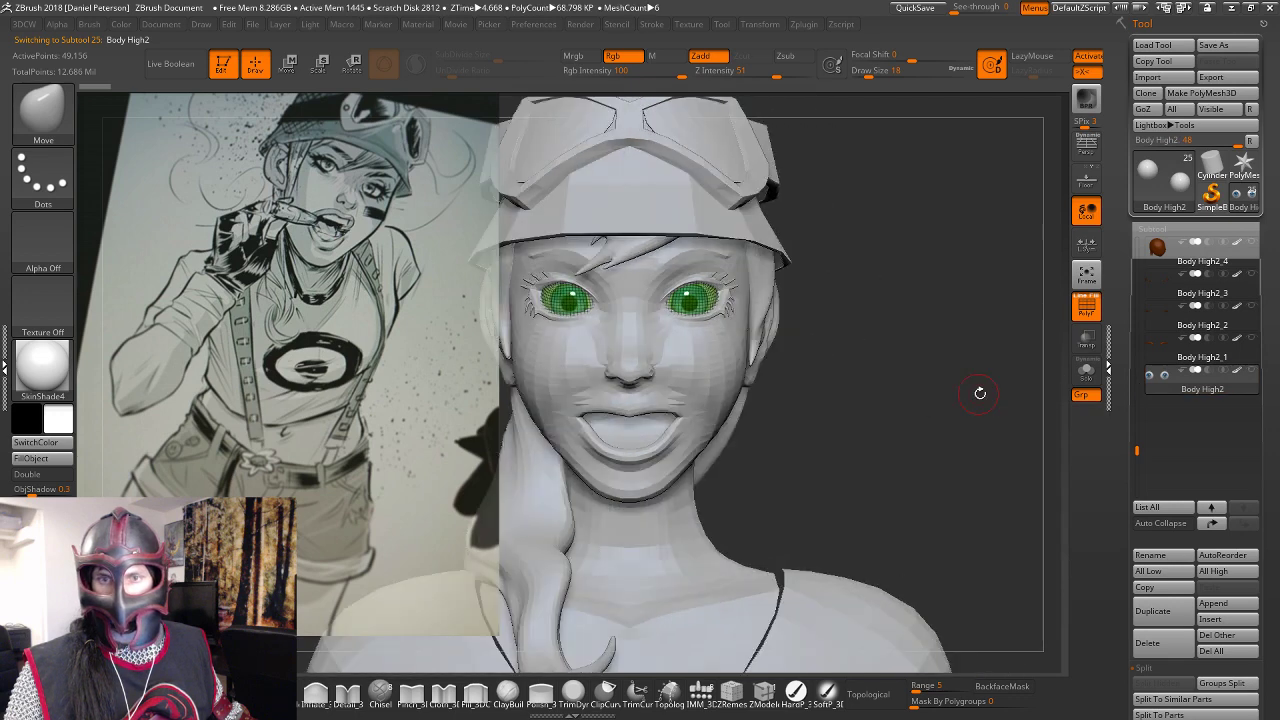
{"action": "left_click", "coordinate": [1152, 611]}
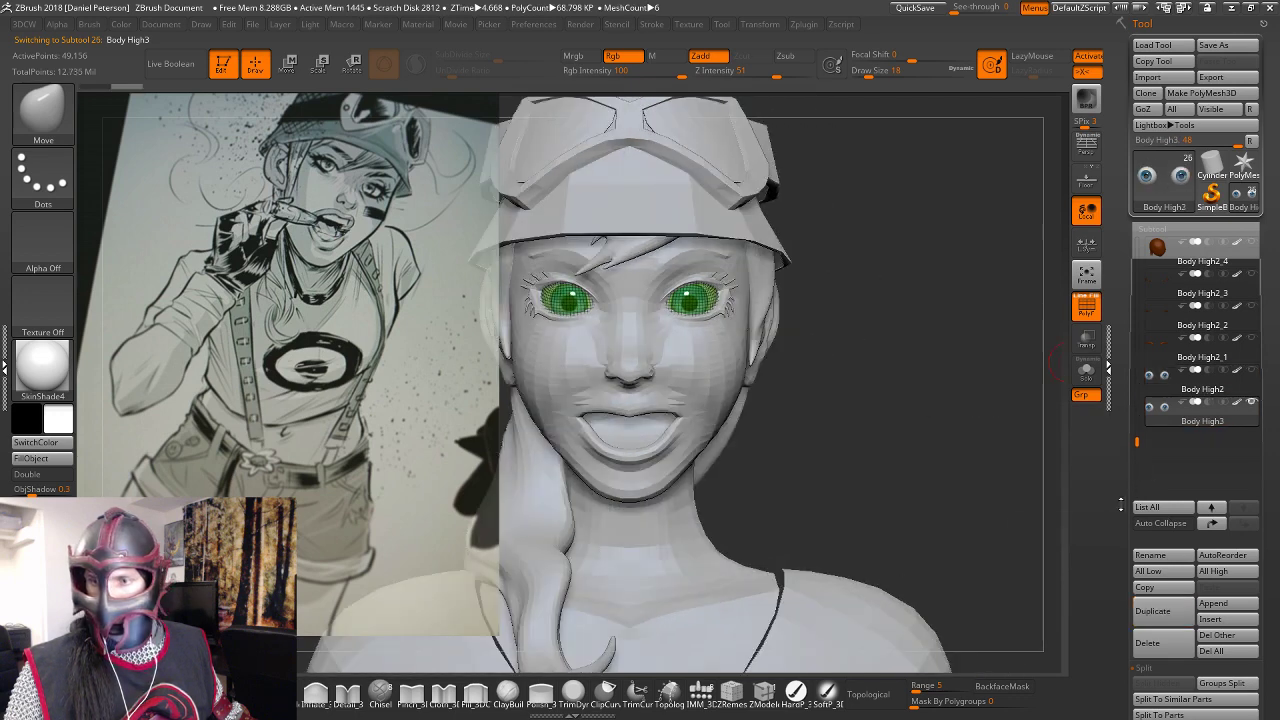
ZRemesh the duplicated eyes four times at the Half target with Adapt enabled, and undo the last pass.
{"action": "left_click_drag", "start_coordinate": [1122, 700], "coordinate": [1122, 385]}
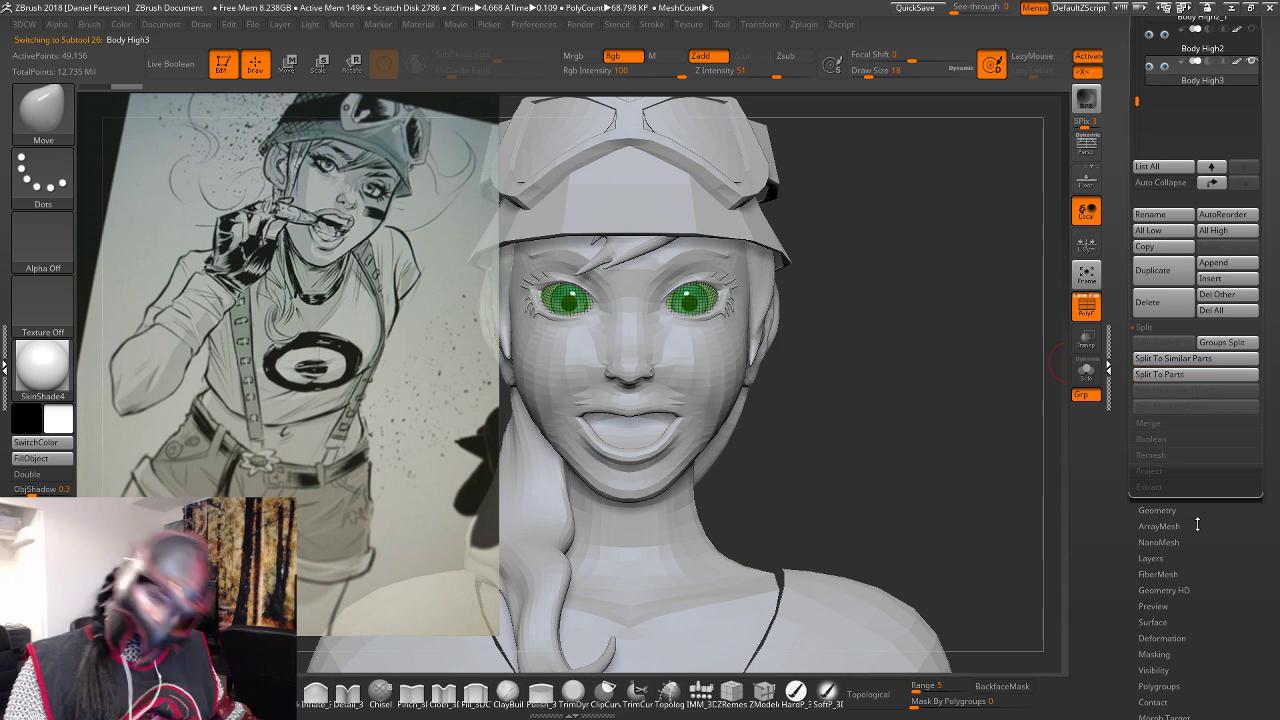
{"action": "left_click", "coordinate": [1158, 510]}
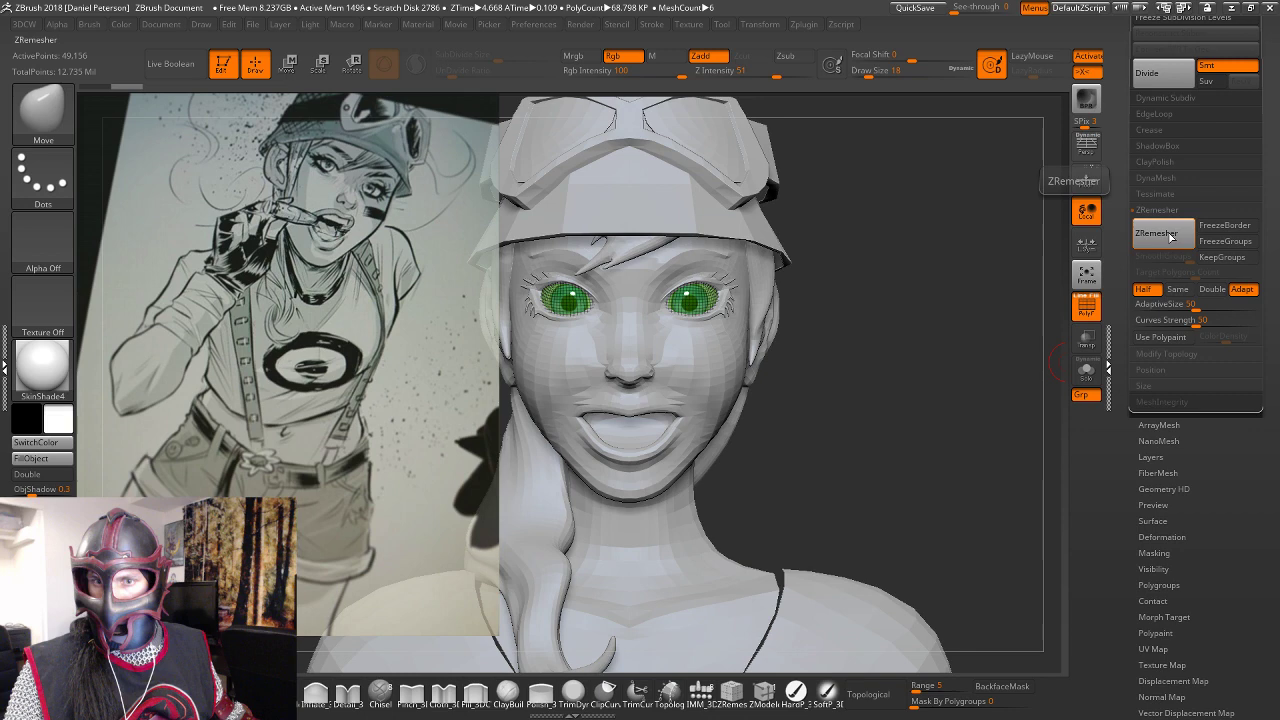
{"action": "left_click_drag", "start_coordinate": [1184, 47], "coordinate": [1184, 136]}
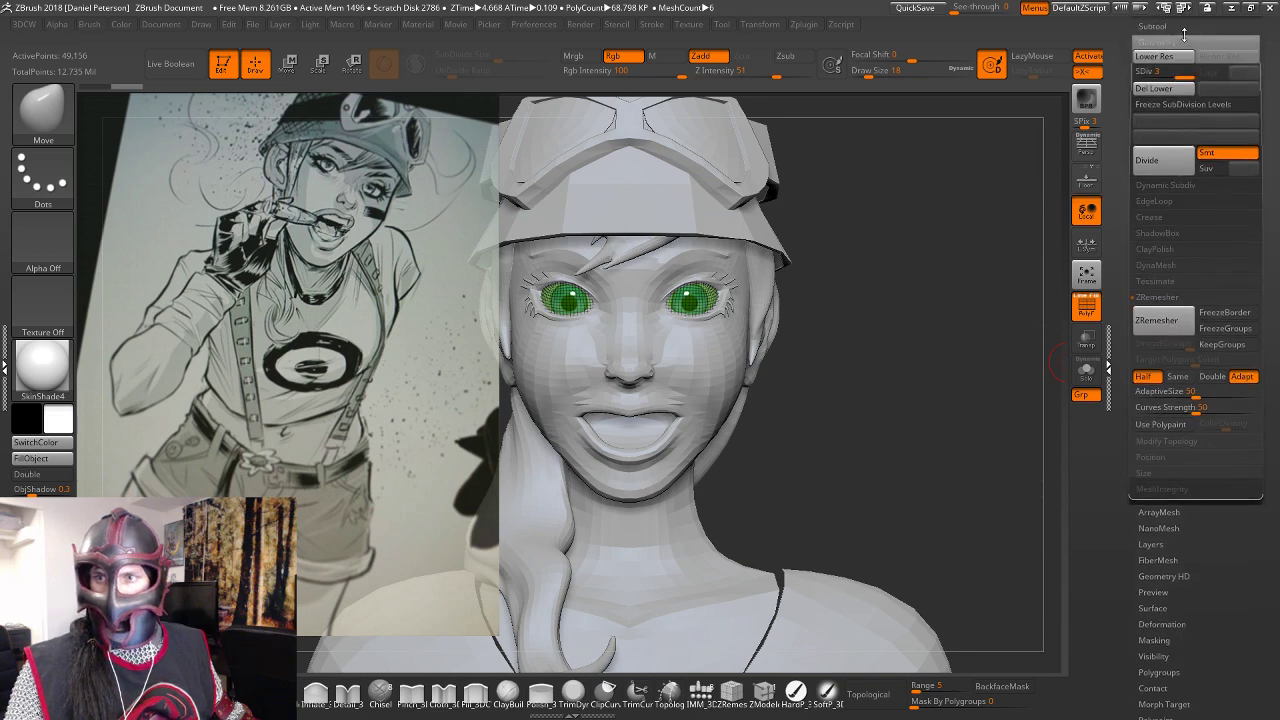
{"action": "left_click", "coordinate": [1184, 29]}
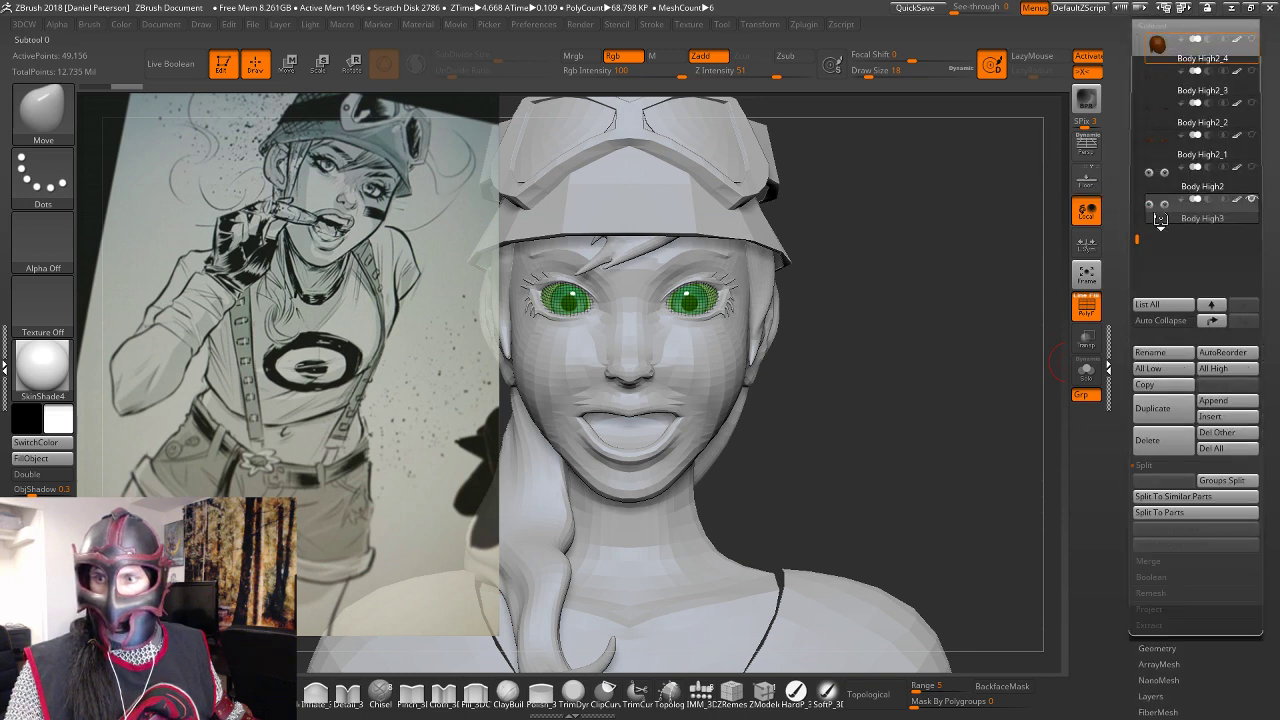
{"action": "left_click_drag", "start_coordinate": [1160, 220], "coordinate": [1160, 35]}
{"action": "left_click", "coordinate": [1152, 461]}
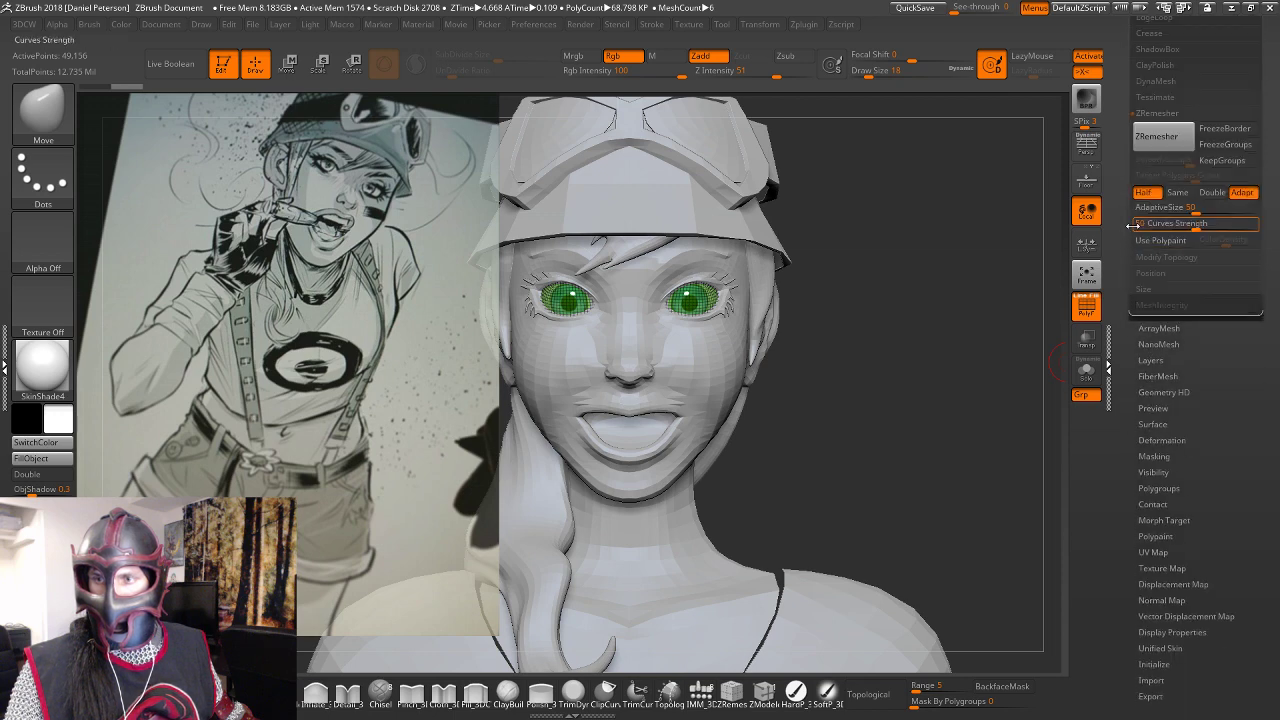
{"action": "left_click", "coordinate": [1158, 137]}
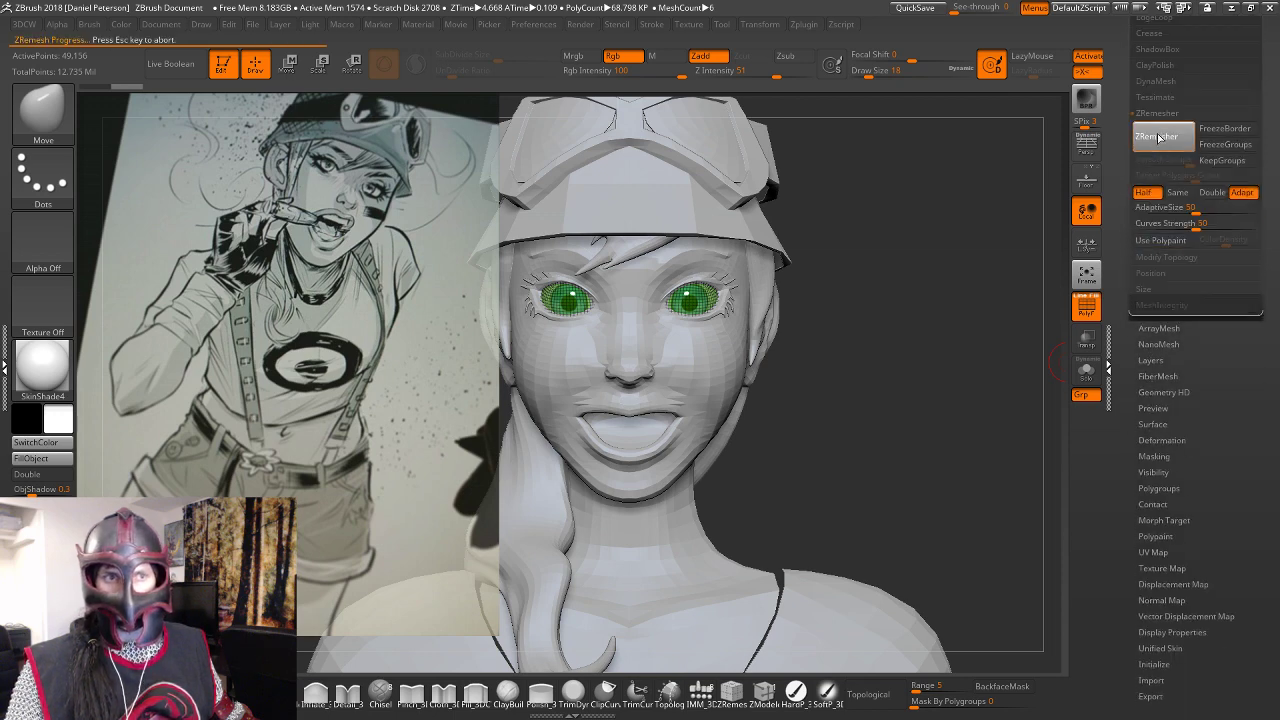
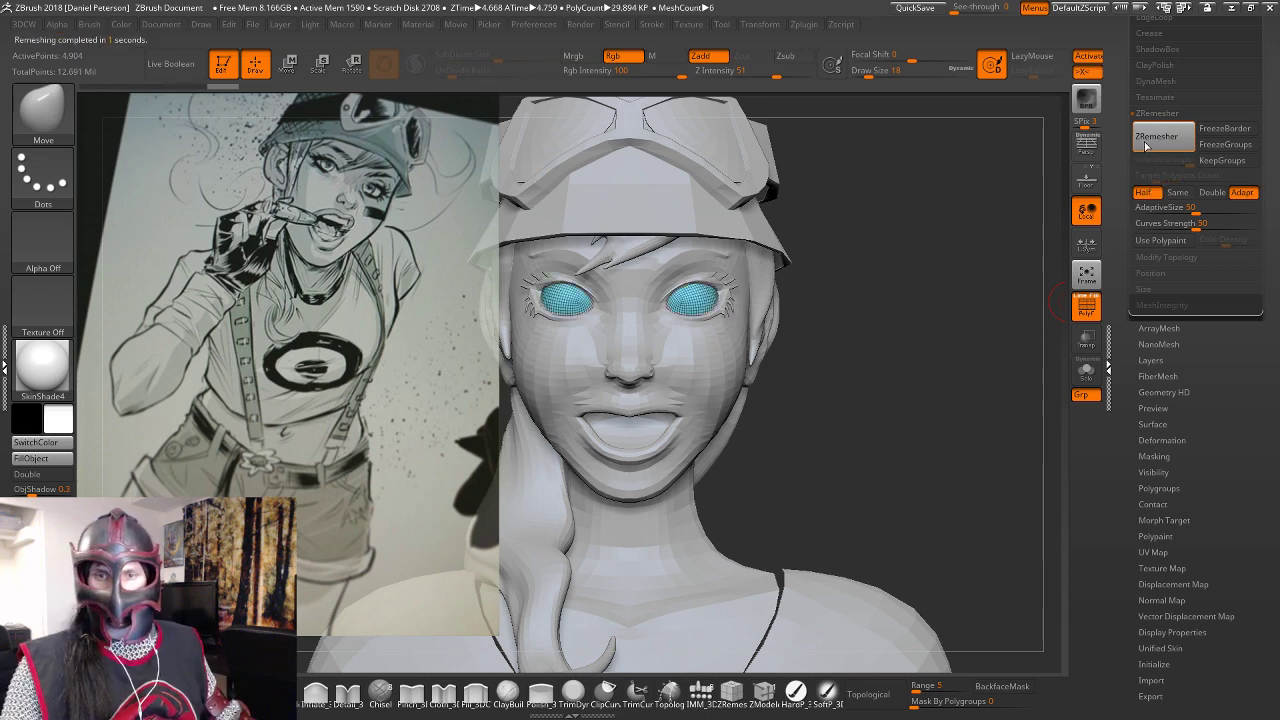
{"action": "left_click", "coordinate": [1146, 146]}
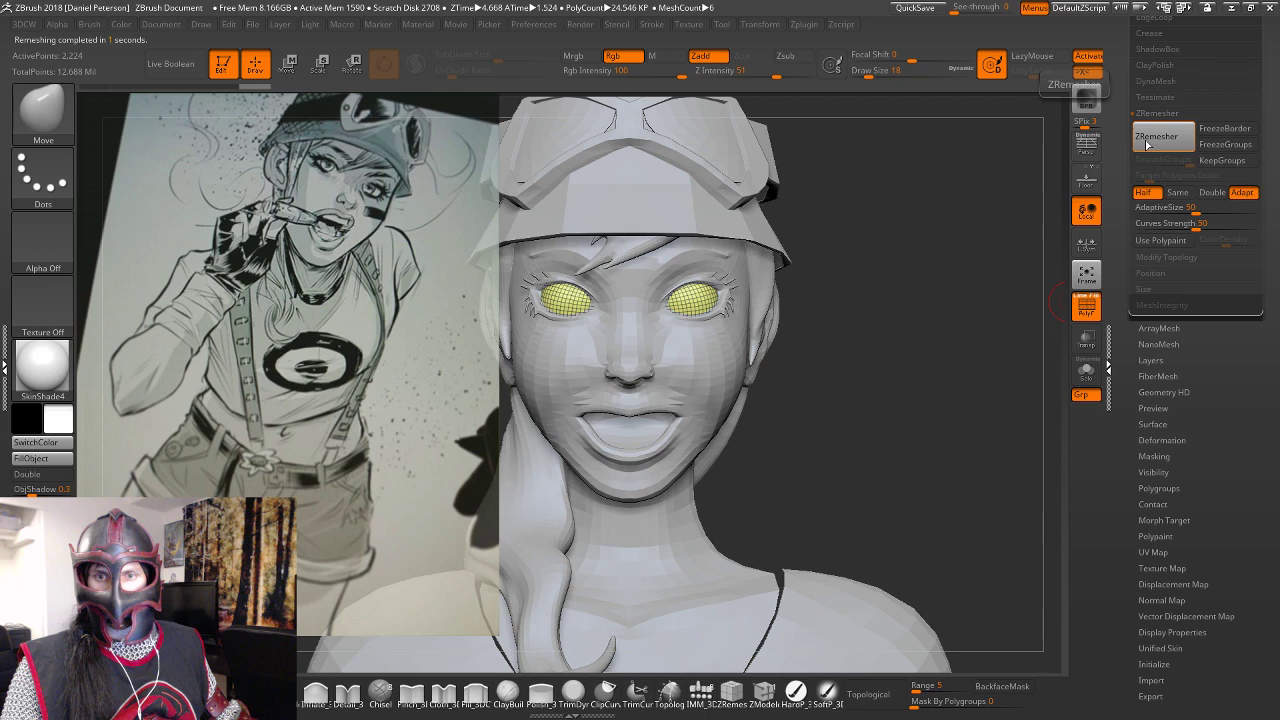
{"action": "left_click", "coordinate": [1154, 139]}
{"action": "left_click", "coordinate": [1155, 137]}
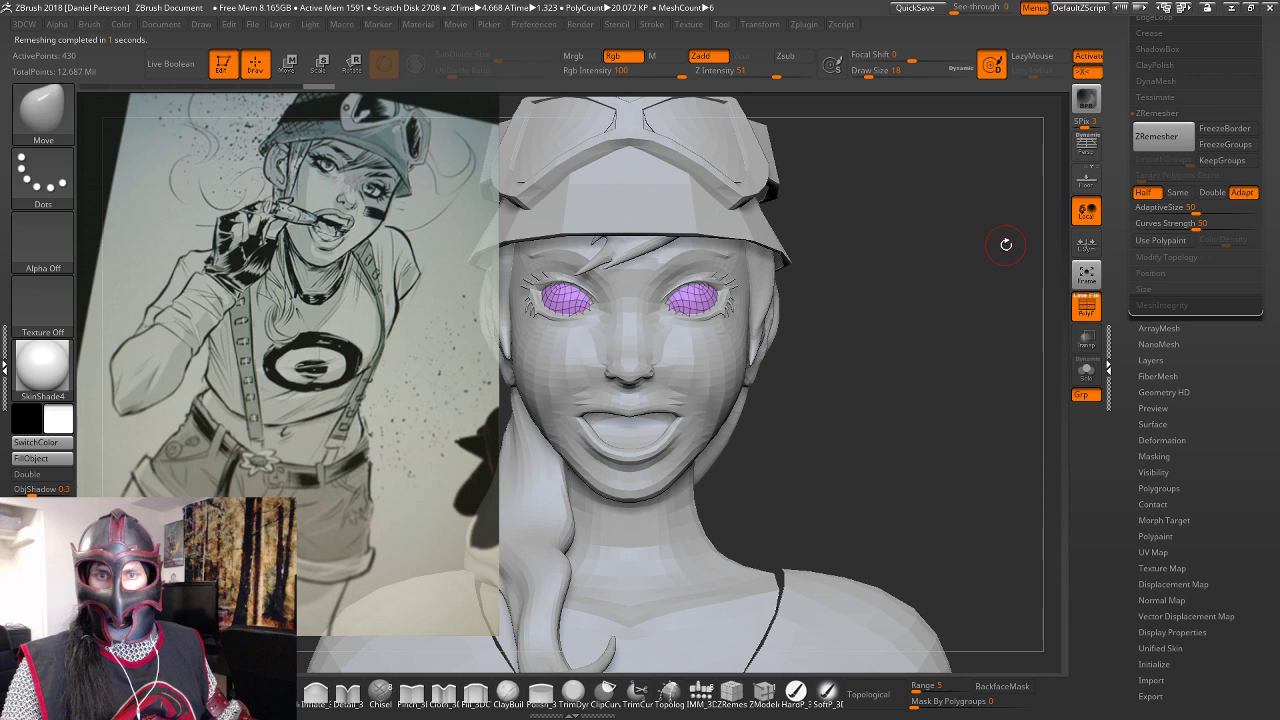
{"action": "key", "text": "ctrl+z"}
Isolate the remeshed eyes to inspect their wireframe, turn off the polyframe and show the whole character again.
{"action": "left_click_drag", "start_coordinate": [934, 309], "coordinate": [976, 303]}
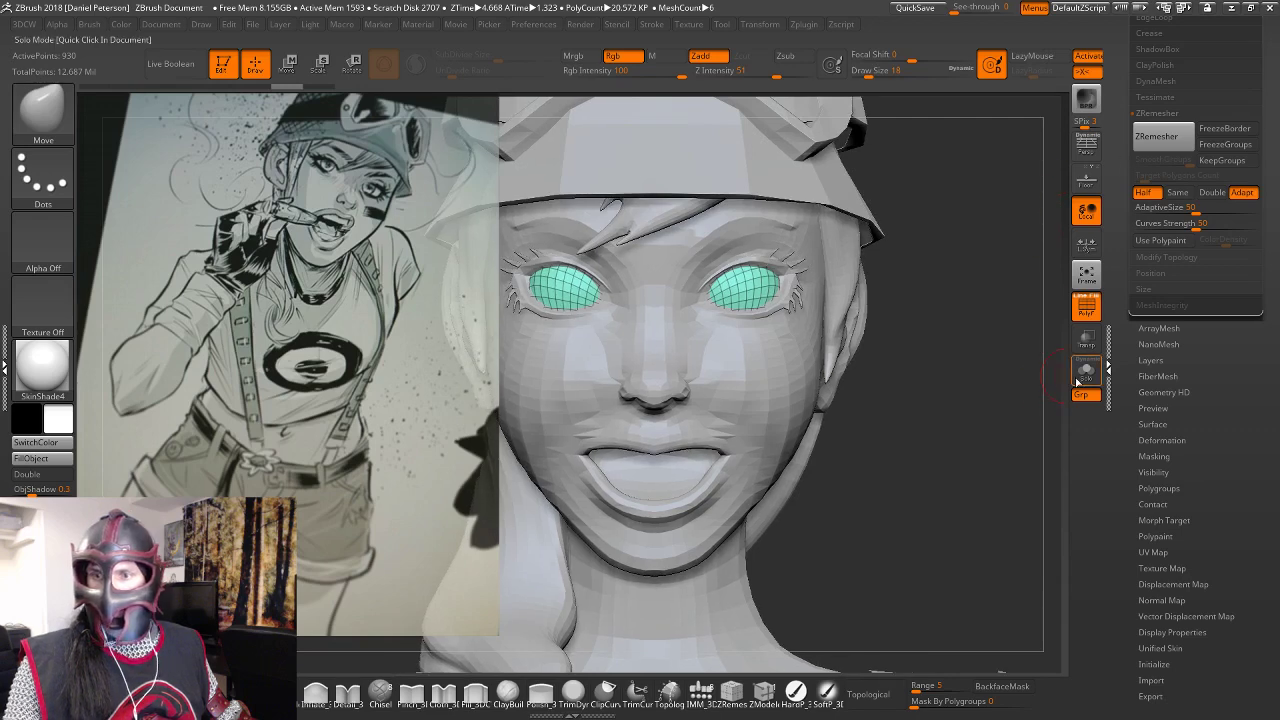
{"action": "left_click", "coordinate": [1080, 378]}
{"action": "mouse_move", "coordinate": [831, 390]}
{"action": "left_mouse_down"}
{"action": "mouse_move", "coordinate": [955, 394]}
{"action": "mouse_move", "coordinate": [831, 377]}
{"action": "left_mouse_up"}
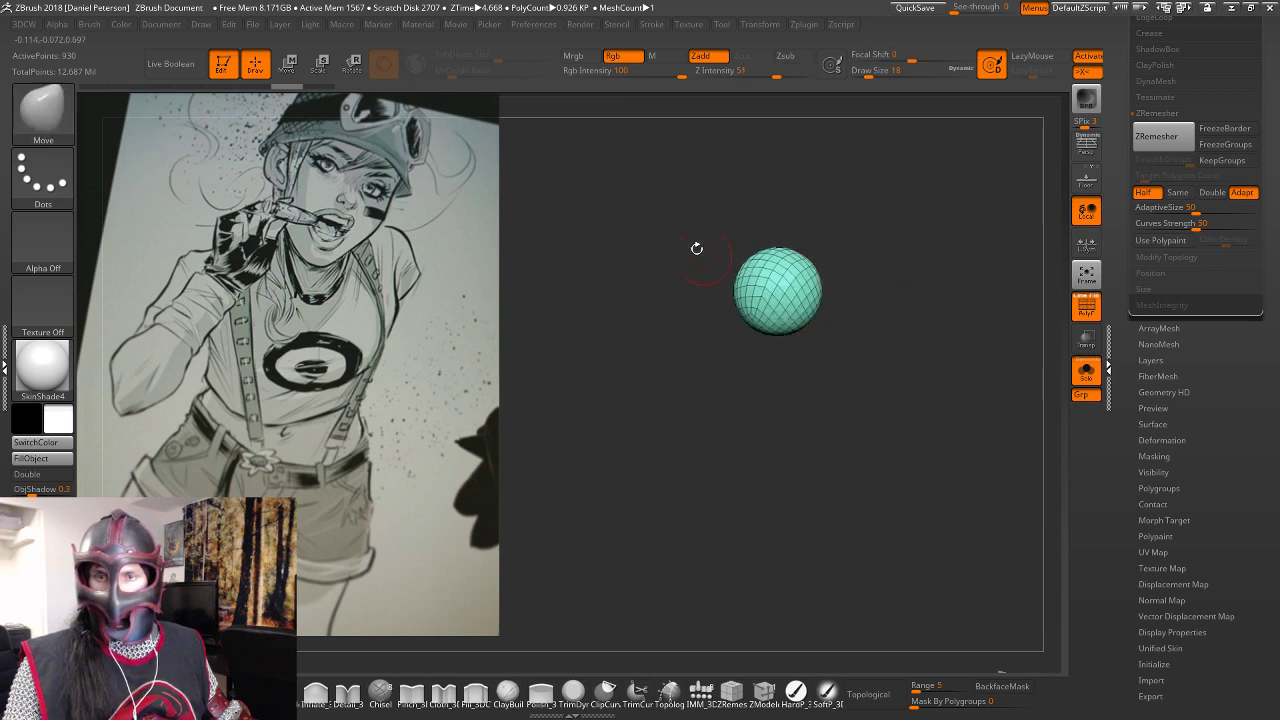
{"action": "mouse_move", "coordinate": [797, 400]}
{"action": "left_mouse_down"}
{"action": "mouse_move", "coordinate": [867, 399]}
{"action": "mouse_move", "coordinate": [770, 396]}
{"action": "left_mouse_up"}
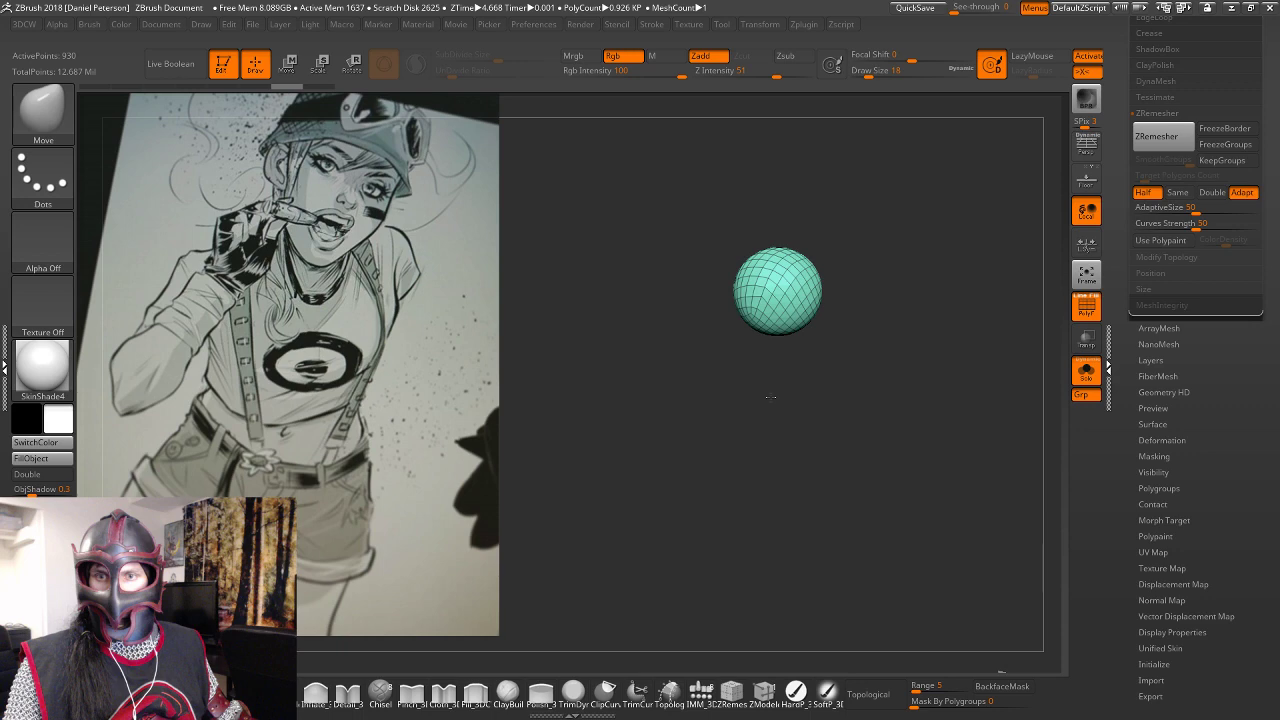
{"action": "mouse_move", "coordinate": [667, 194]}
{"action": "left_mouse_down", "text": "ctrl"}
{"action": "mouse_move", "coordinate": [703, 311]}
{"action": "mouse_move", "coordinate": [778, 382]}
{"action": "left_mouse_up", "text": "ctrl"}
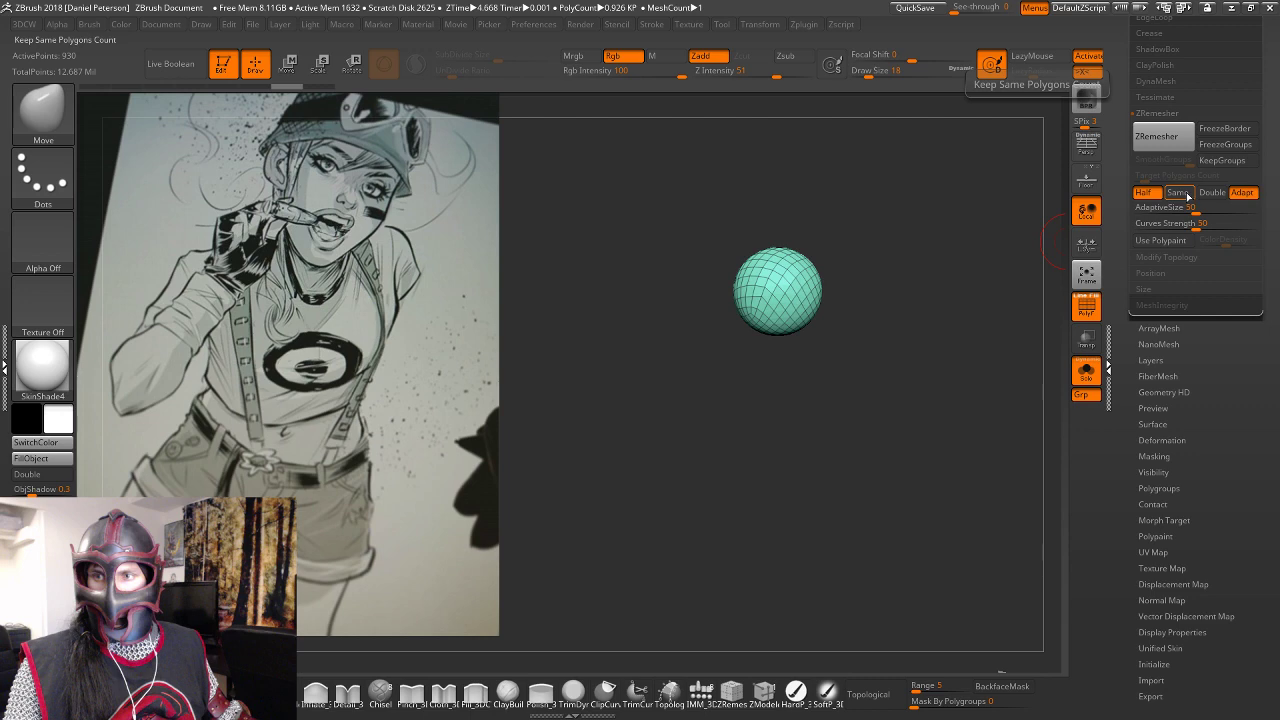
{"action": "mouse_move", "coordinate": [290, 88]}
{"action": "left_mouse_down"}
{"action": "mouse_move", "coordinate": [85, 89]}
{"action": "mouse_move", "coordinate": [350, 89]}
{"action": "mouse_move", "coordinate": [296, 86]}
{"action": "left_mouse_up"}
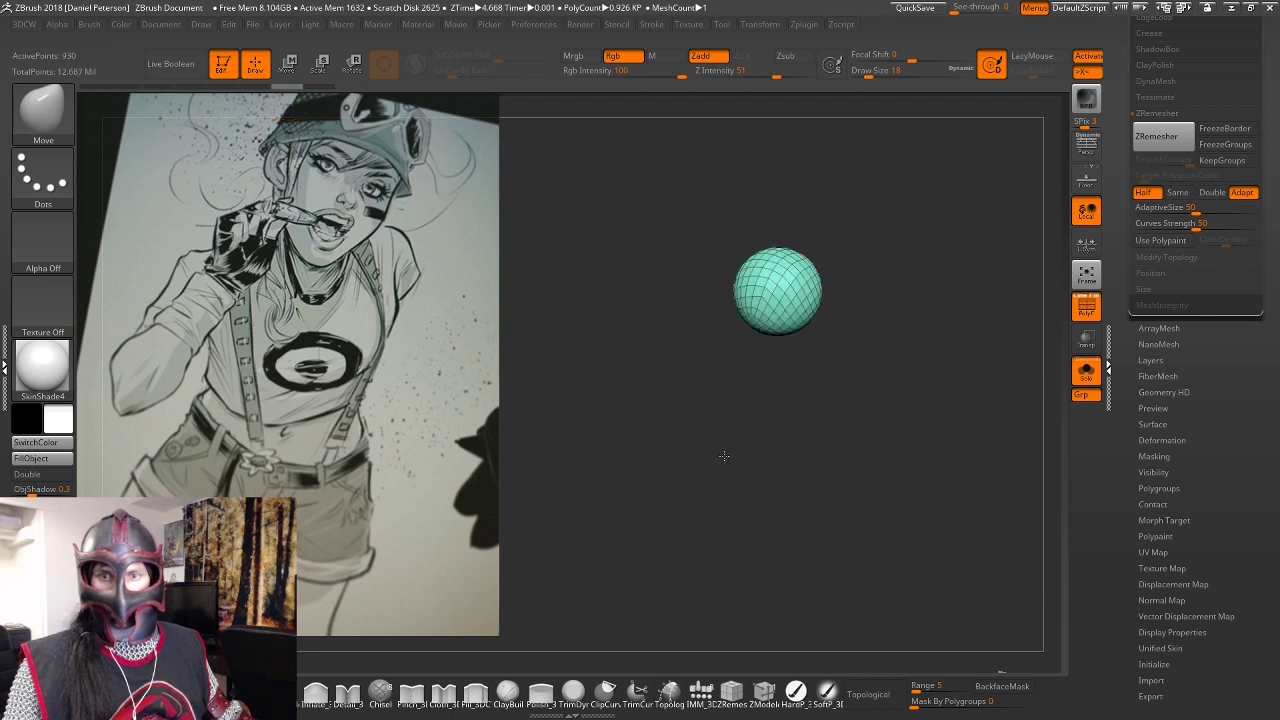
{"action": "key", "text": "shift+f"}
{"action": "left_click_drag", "start_coordinate": [724, 456], "coordinate": [915, 380]}
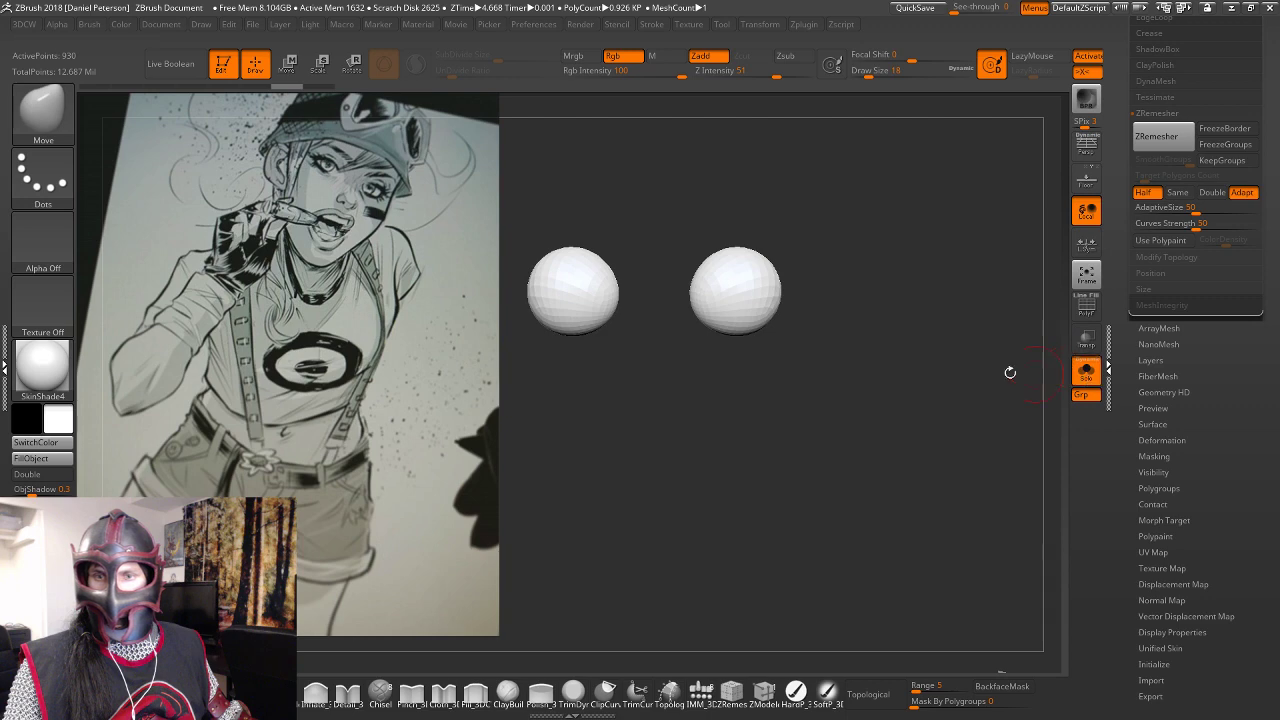
{"action": "left_click_drag", "start_coordinate": [1008, 371], "coordinate": [944, 370]}
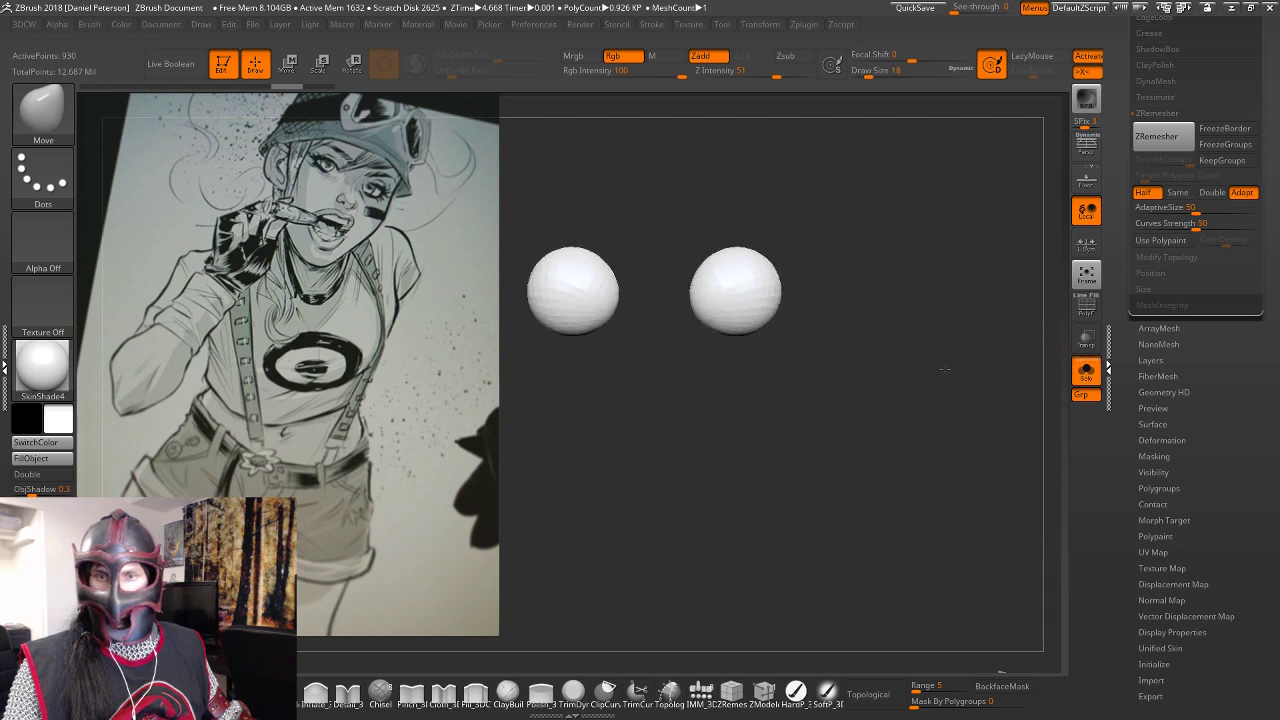
{"action": "left_click", "coordinate": [1080, 375]}
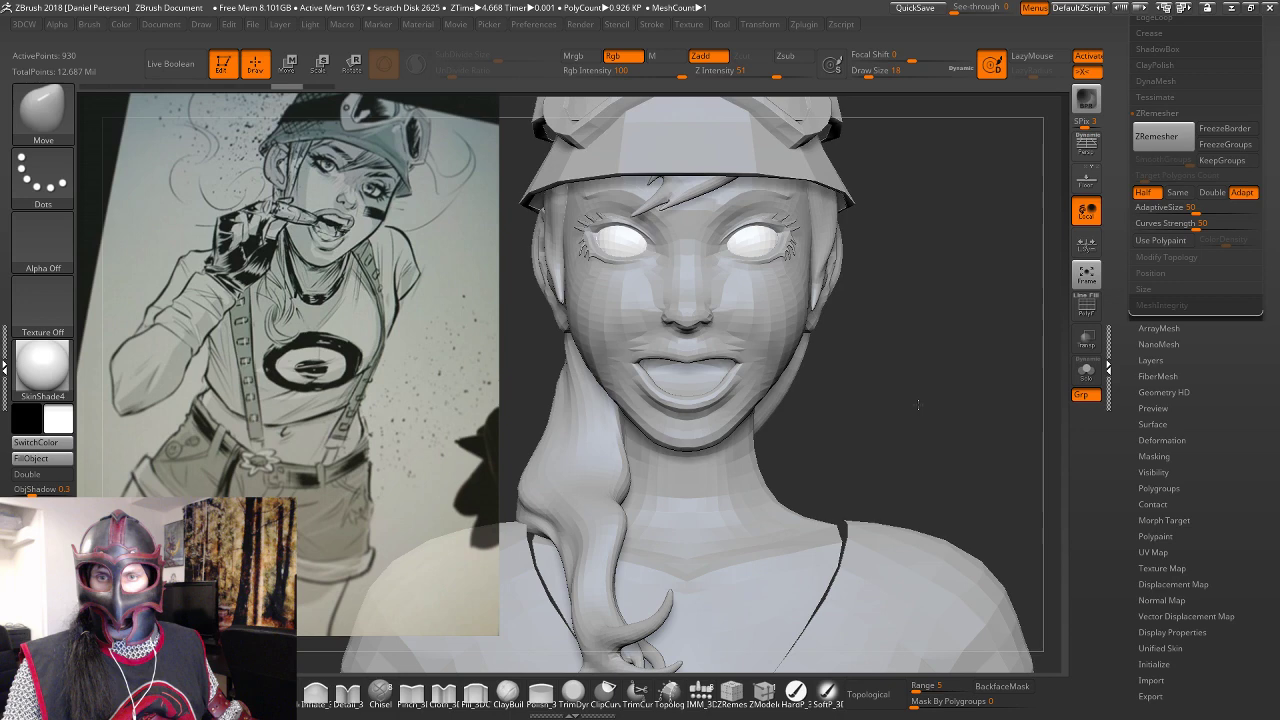
Make the belt subtool Girl 4 active, preview it at subdivision level 1, restore level 3 and duplicate it.
{"action": "mouse_move", "coordinate": [918, 405]}
{"action": "left_mouse_down", "text": "alt"}
{"action": "mouse_move", "coordinate": [954, 294]}
{"action": "mouse_move", "coordinate": [954, 343]}
{"action": "mouse_move", "coordinate": [920, 354]}
{"action": "mouse_move", "coordinate": [937, 291]}
{"action": "mouse_move", "coordinate": [770, 308]}
{"action": "mouse_move", "coordinate": [917, 306]}
{"action": "left_mouse_up", "text": "alt"}
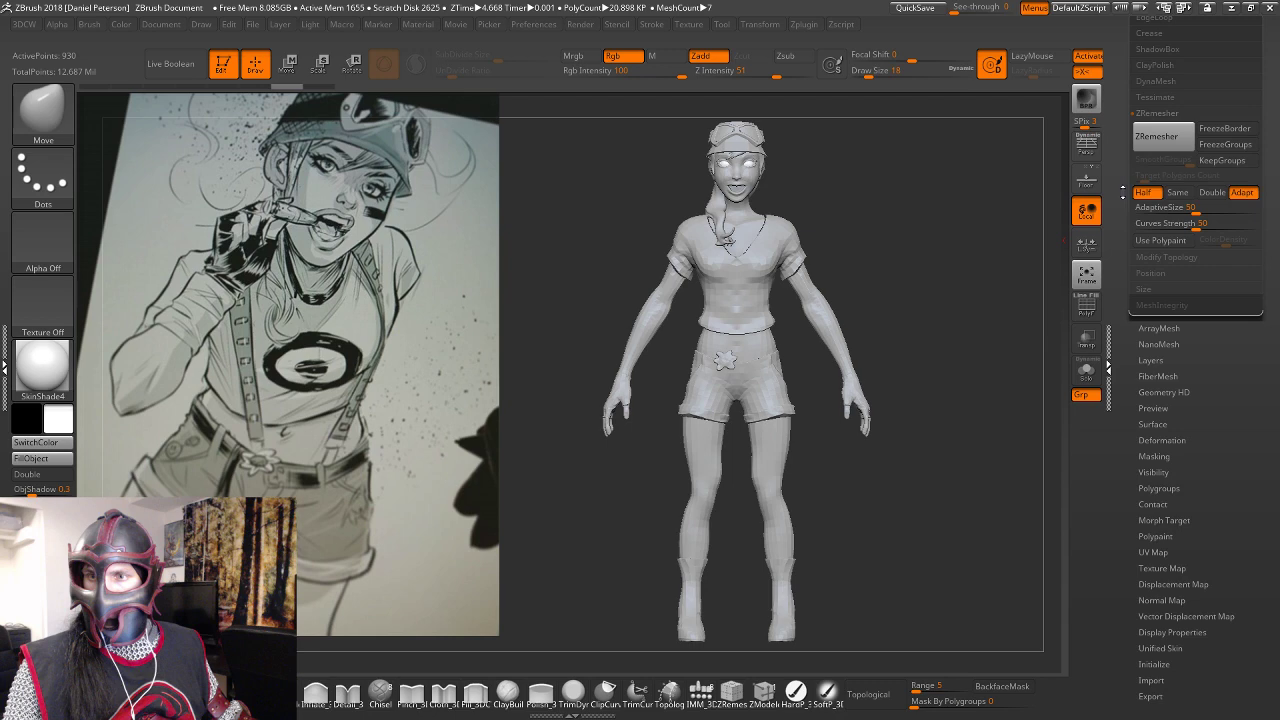
{"action": "left_click_drag", "start_coordinate": [1122, 192], "coordinate": [1140, 268]}
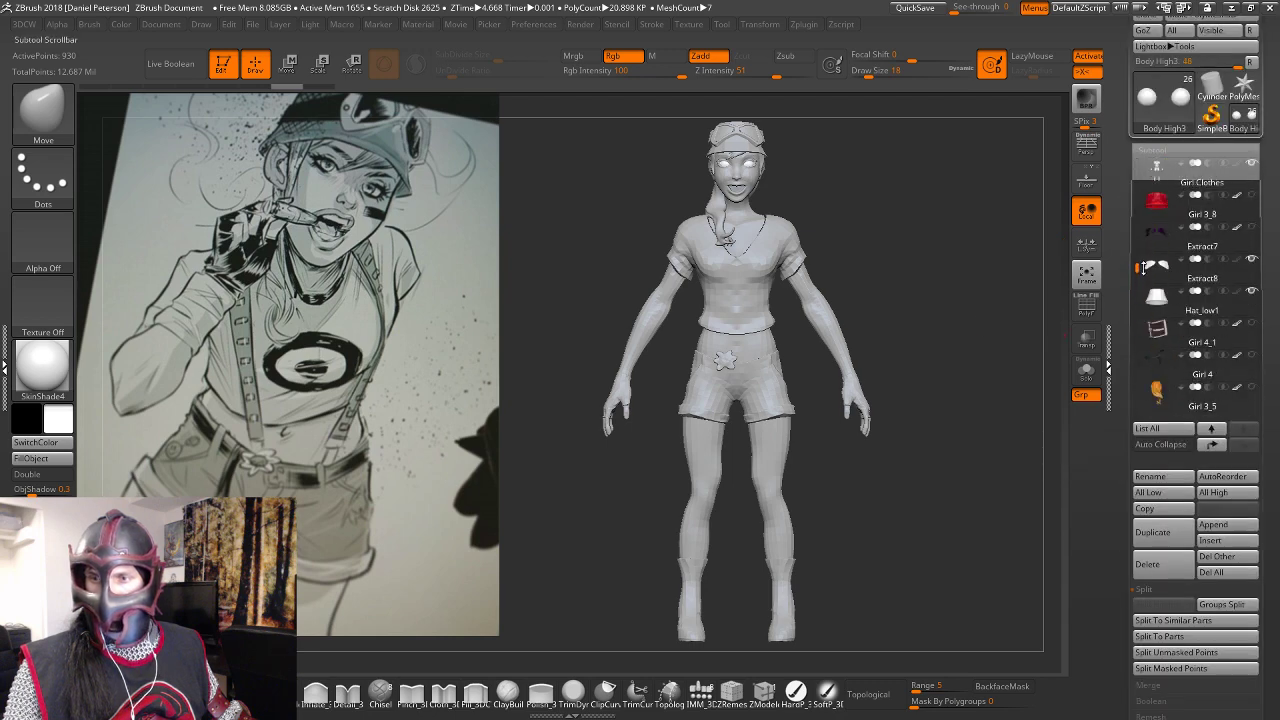
{"action": "left_click", "coordinate": [1164, 369]}
{"action": "scroll", "coordinate": [1150, 420], "scroll_direction": "down", "scroll_amount": 5}
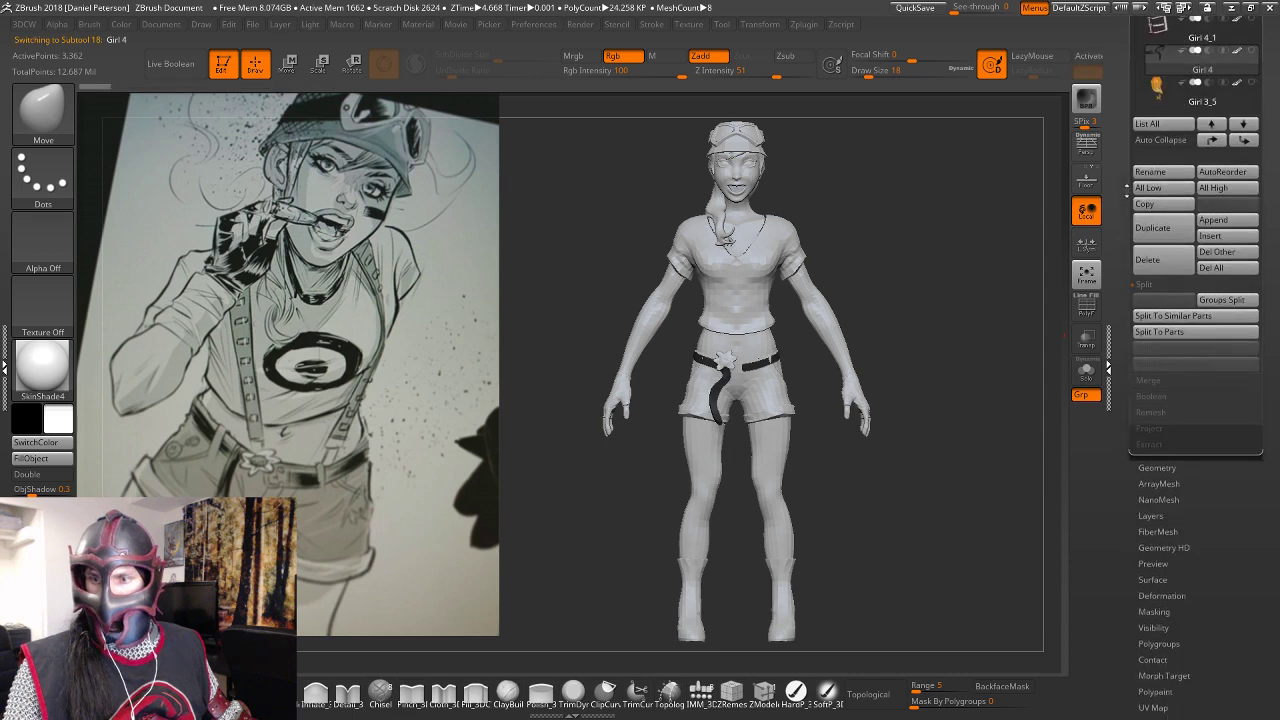
{"action": "left_click", "coordinate": [1156, 467]}
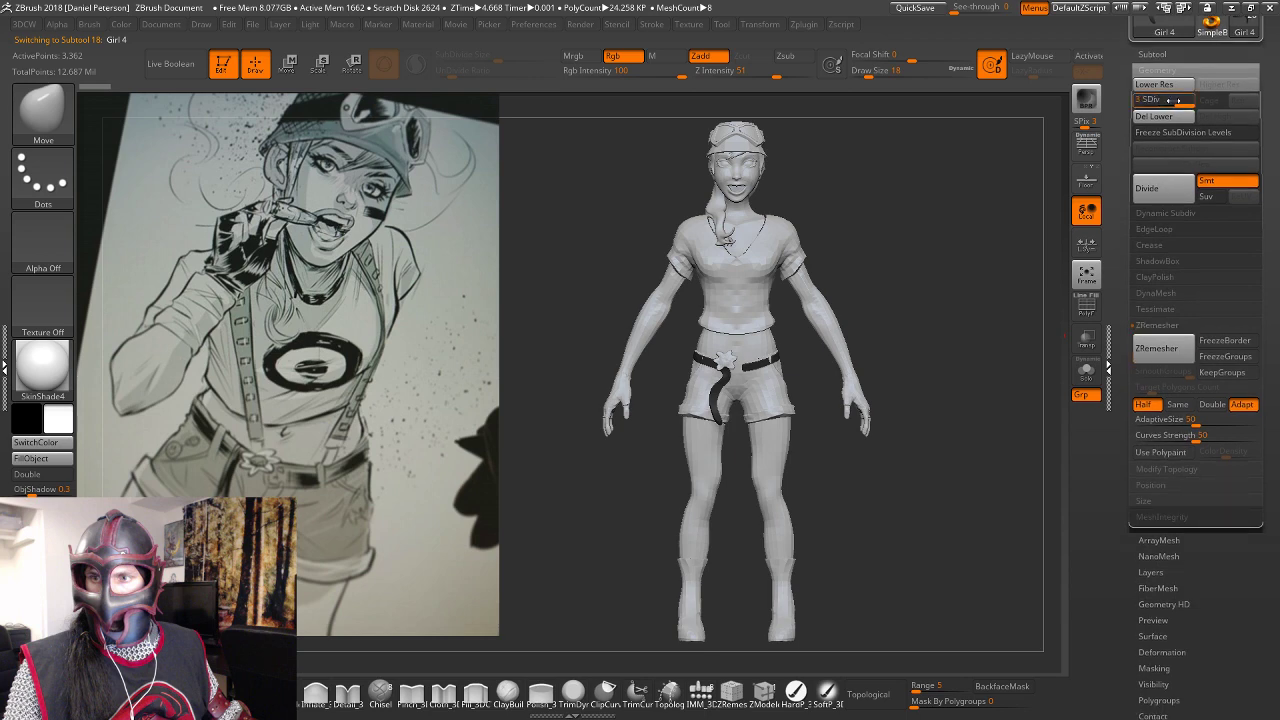
{"action": "left_click_drag", "start_coordinate": [1173, 100], "coordinate": [1138, 102]}
{"action": "left_click_drag", "start_coordinate": [934, 343], "coordinate": [1030, 294], "text": "alt"}
{"action": "left_click_drag", "start_coordinate": [1143, 101], "coordinate": [1186, 100]}
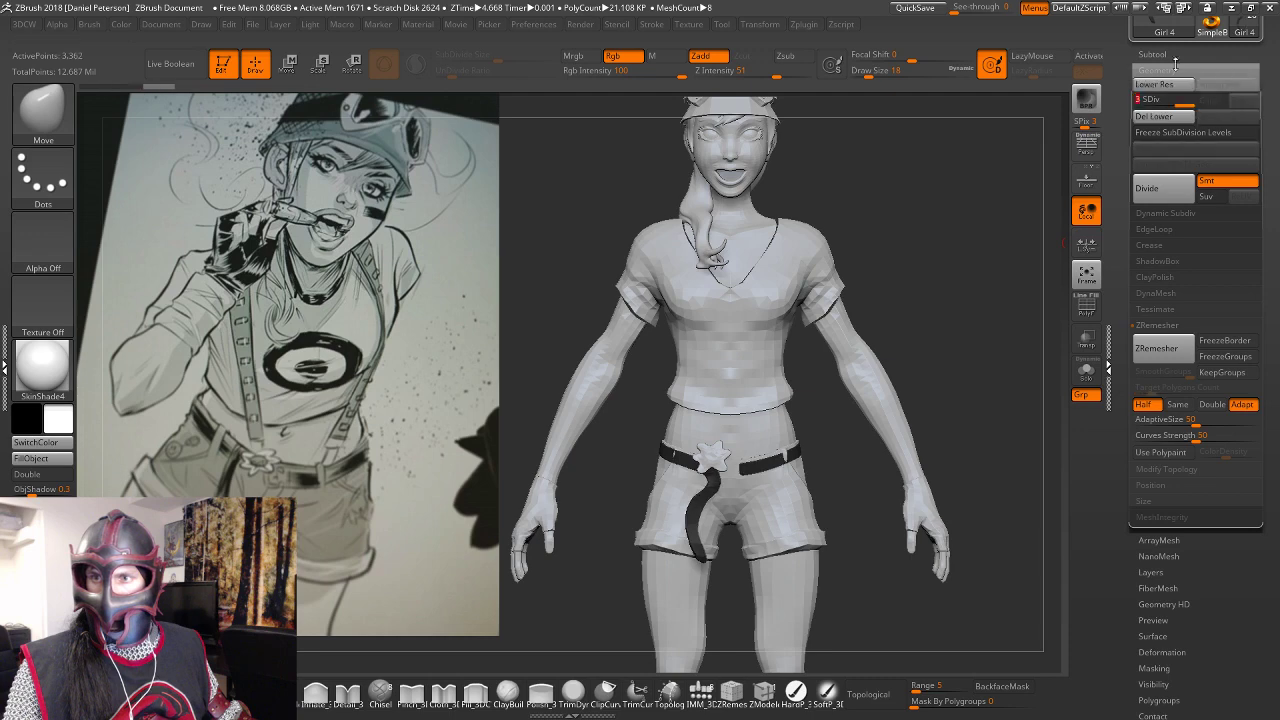
{"action": "left_click", "coordinate": [1174, 54]}
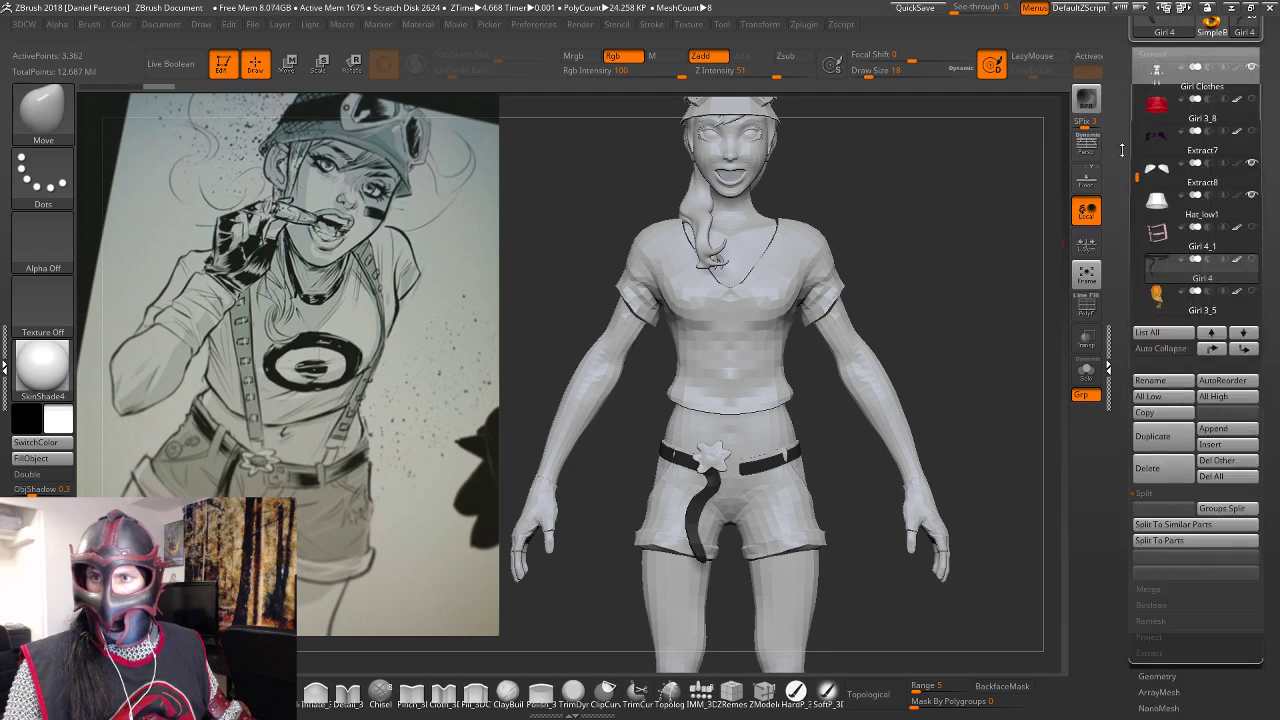
{"action": "left_click", "coordinate": [1174, 440]}
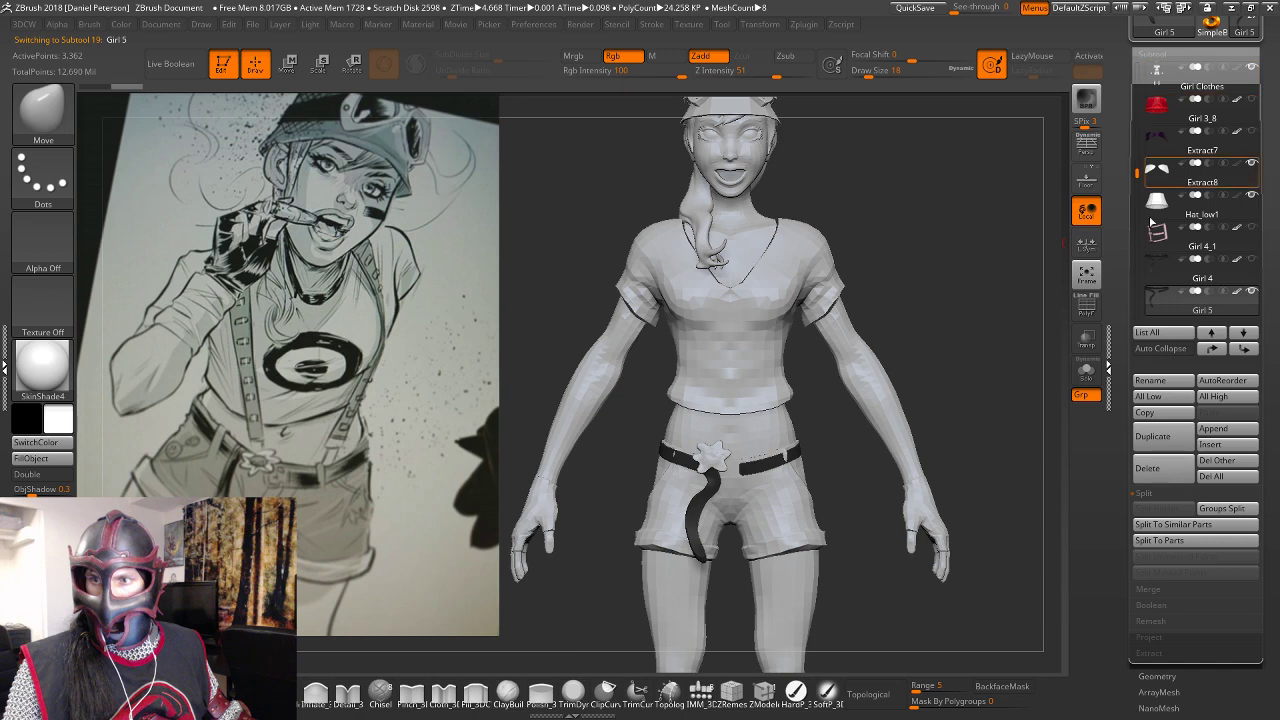
Set the duplicated belt to subdivision level 1, turn on its polyframe and isolate it.
{"action": "left_click", "coordinate": [1157, 676]}
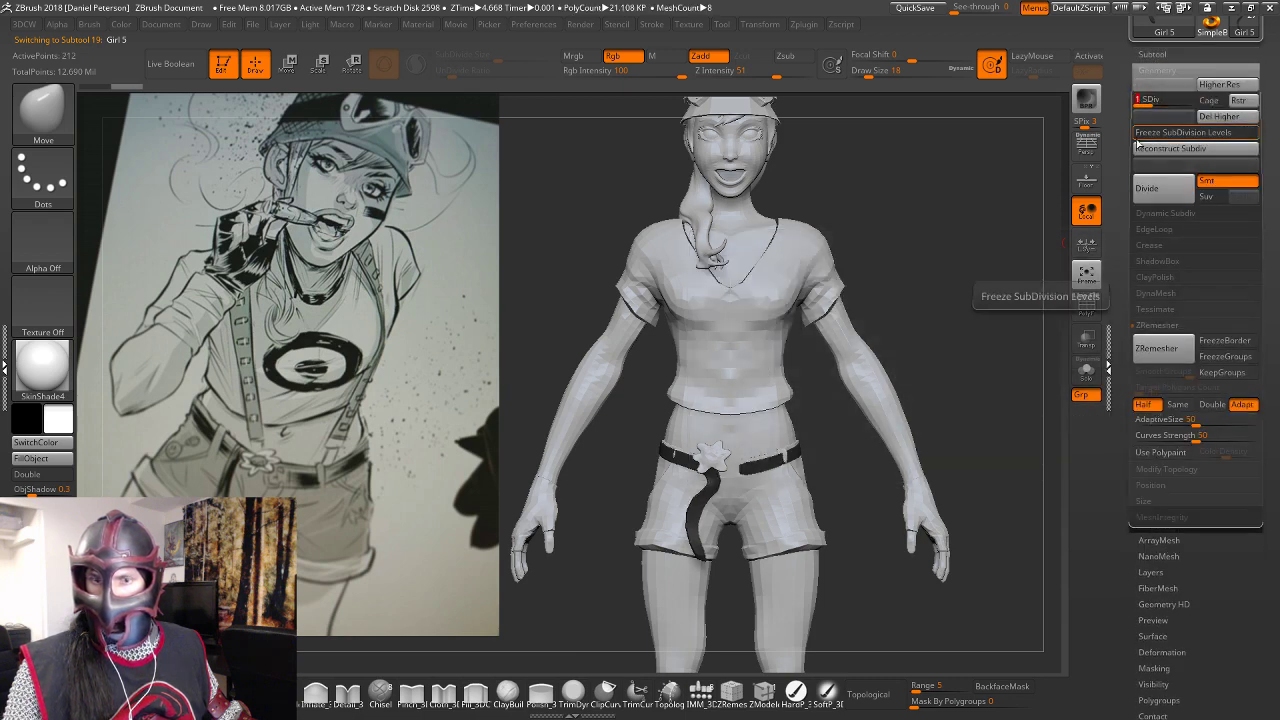
{"action": "left_click", "coordinate": [1090, 310]}
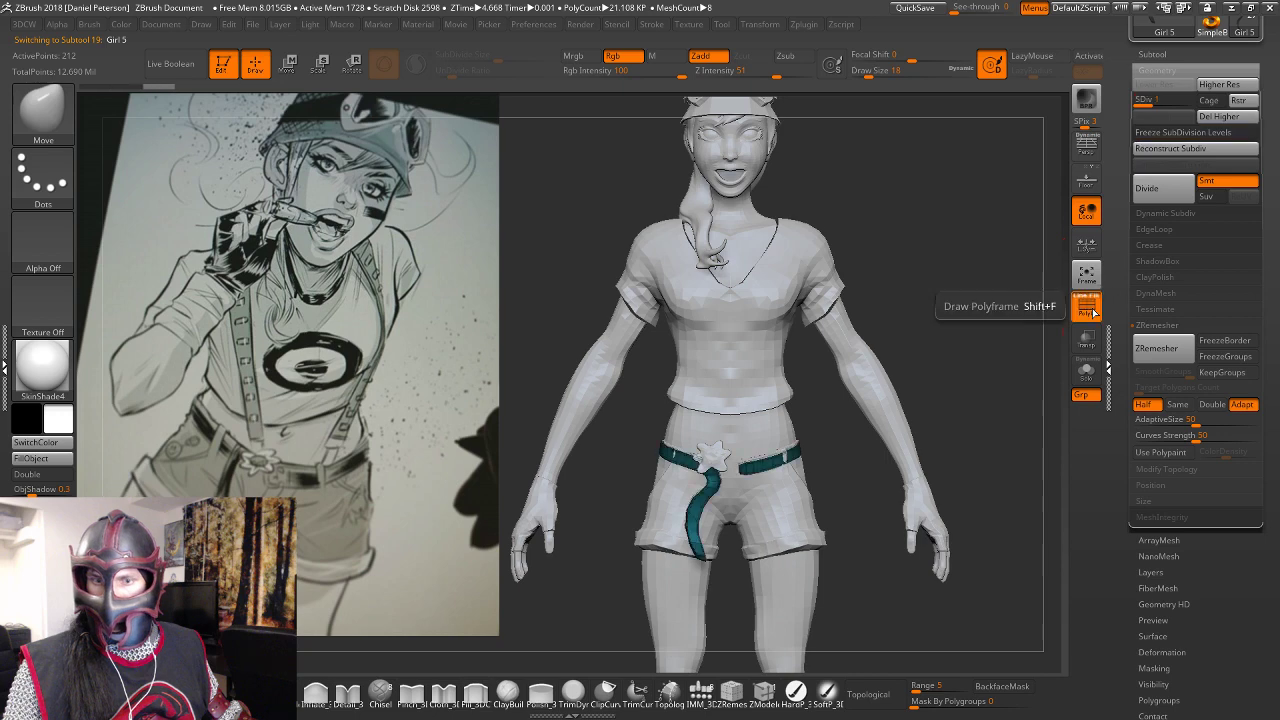
{"action": "left_click_drag", "start_coordinate": [945, 316], "coordinate": [1016, 182]}
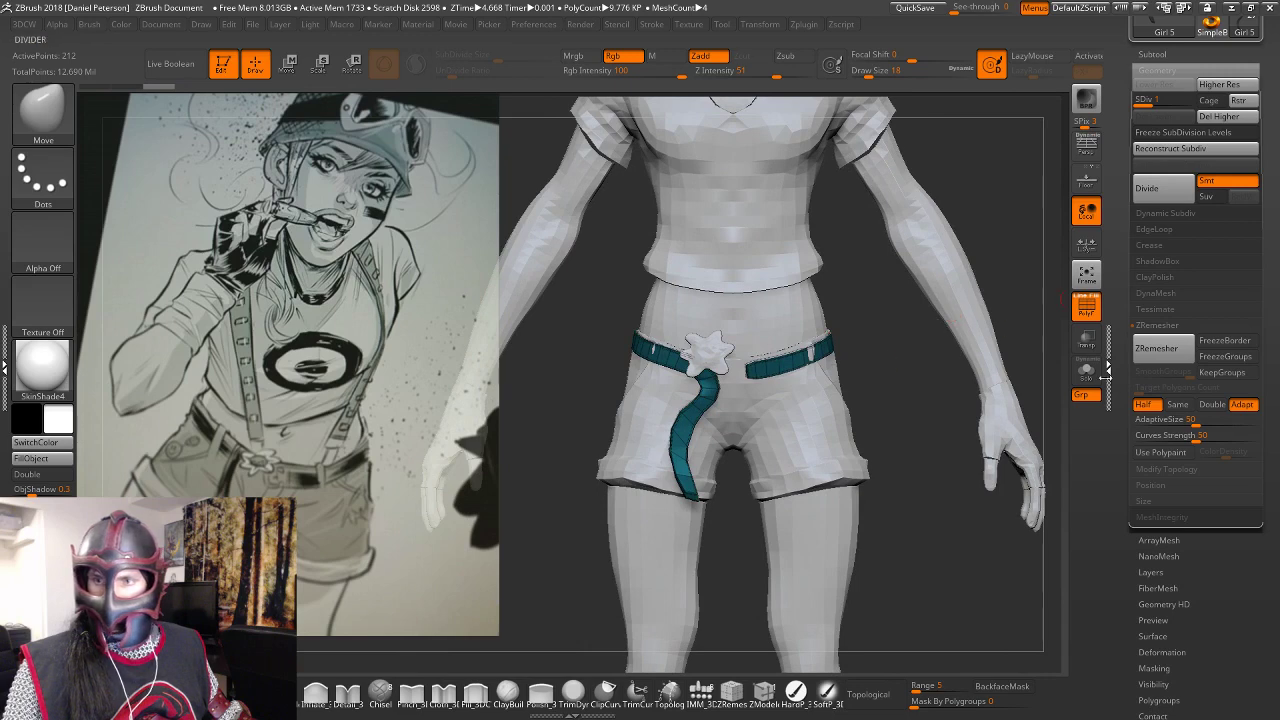
{"action": "left_click", "coordinate": [1085, 374]}
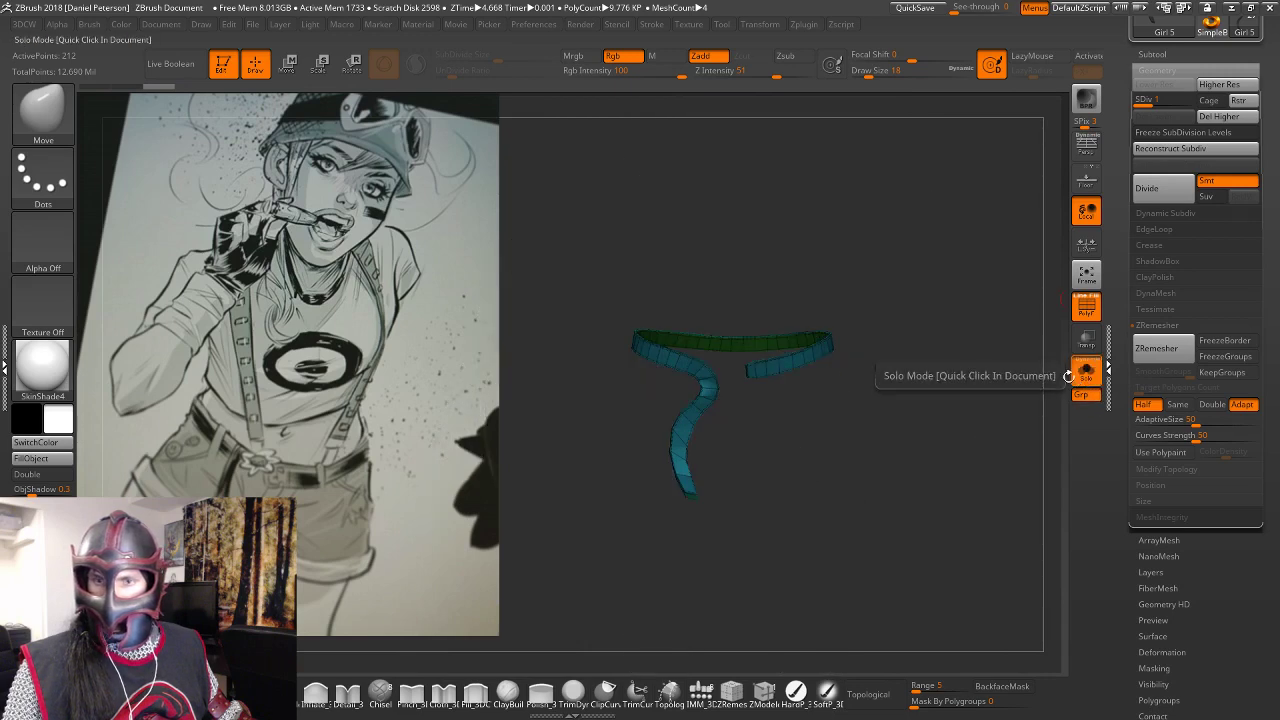
{"action": "left_click_drag", "start_coordinate": [950, 185], "coordinate": [844, 290], "text": "alt"}
Try to mask along the back of the isolated belt in Move mode, undo the mask and return to the Subtool list.
{"action": "key", "text": "w"}
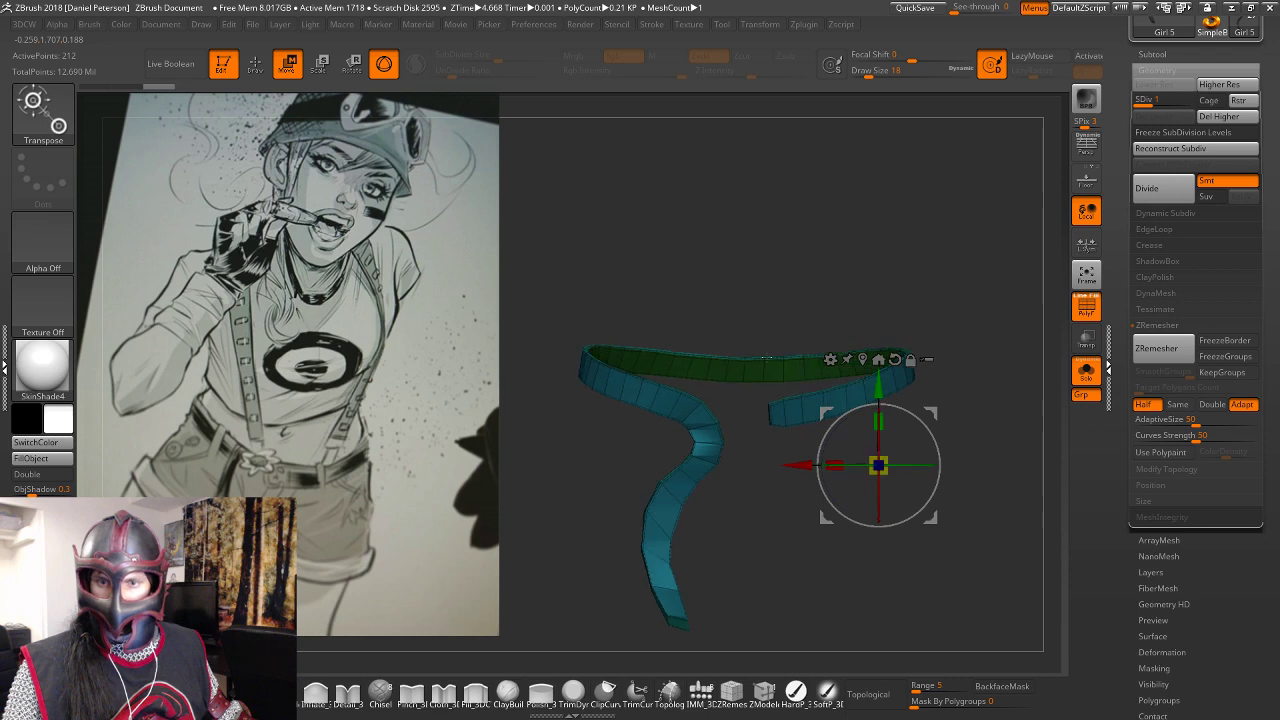
{"action": "left_click", "coordinate": [745, 365]}
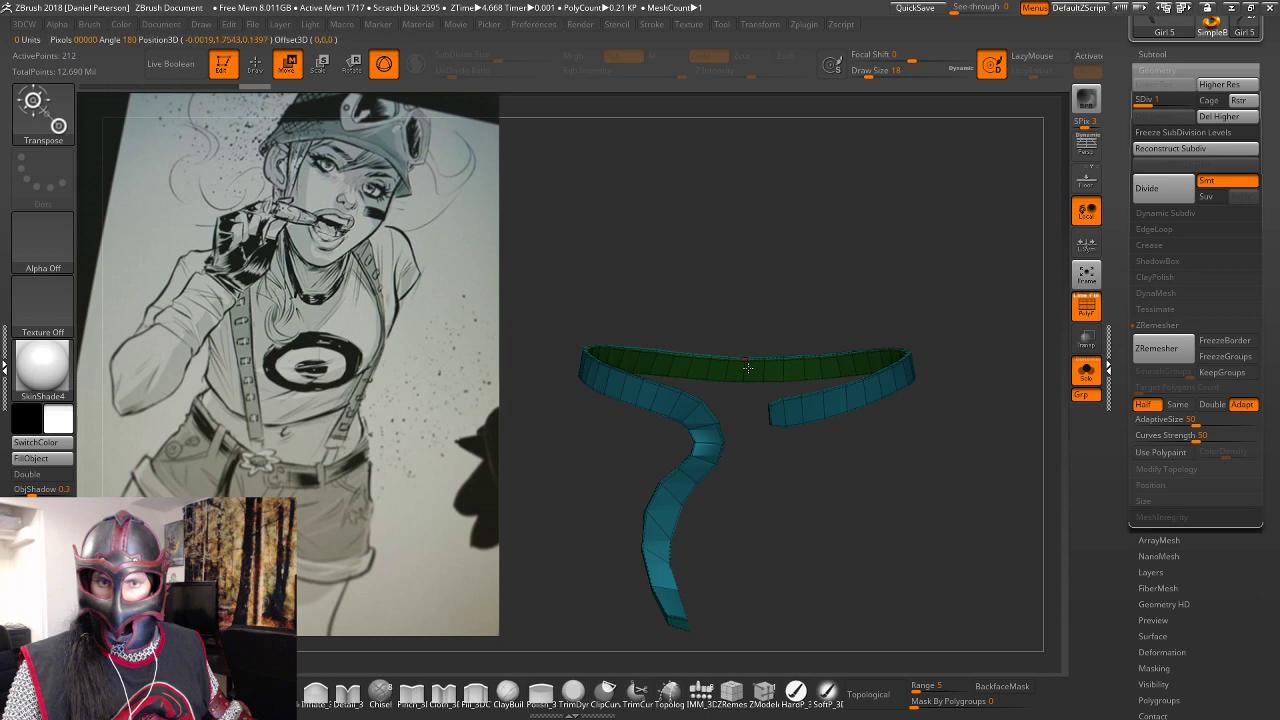
{"action": "left_click_drag", "start_coordinate": [794, 368], "coordinate": [757, 197], "text": "ctrl"}
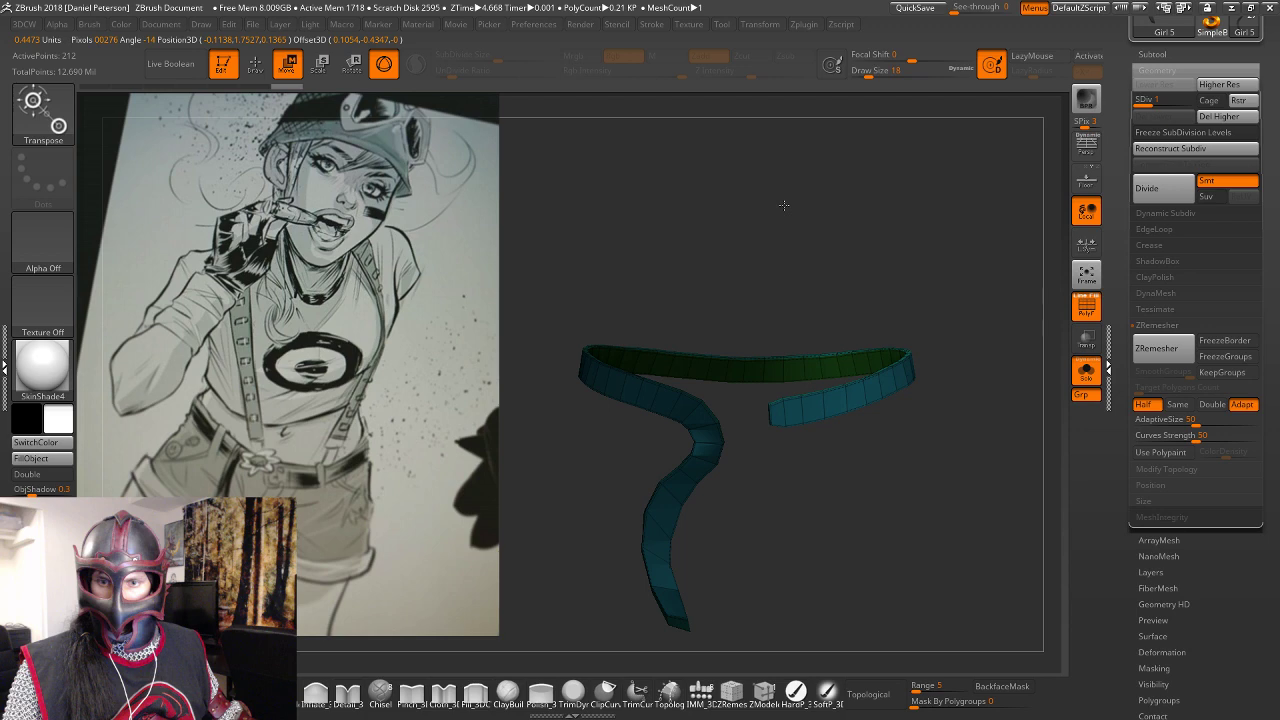
{"action": "key", "text": "ctrl+z"}
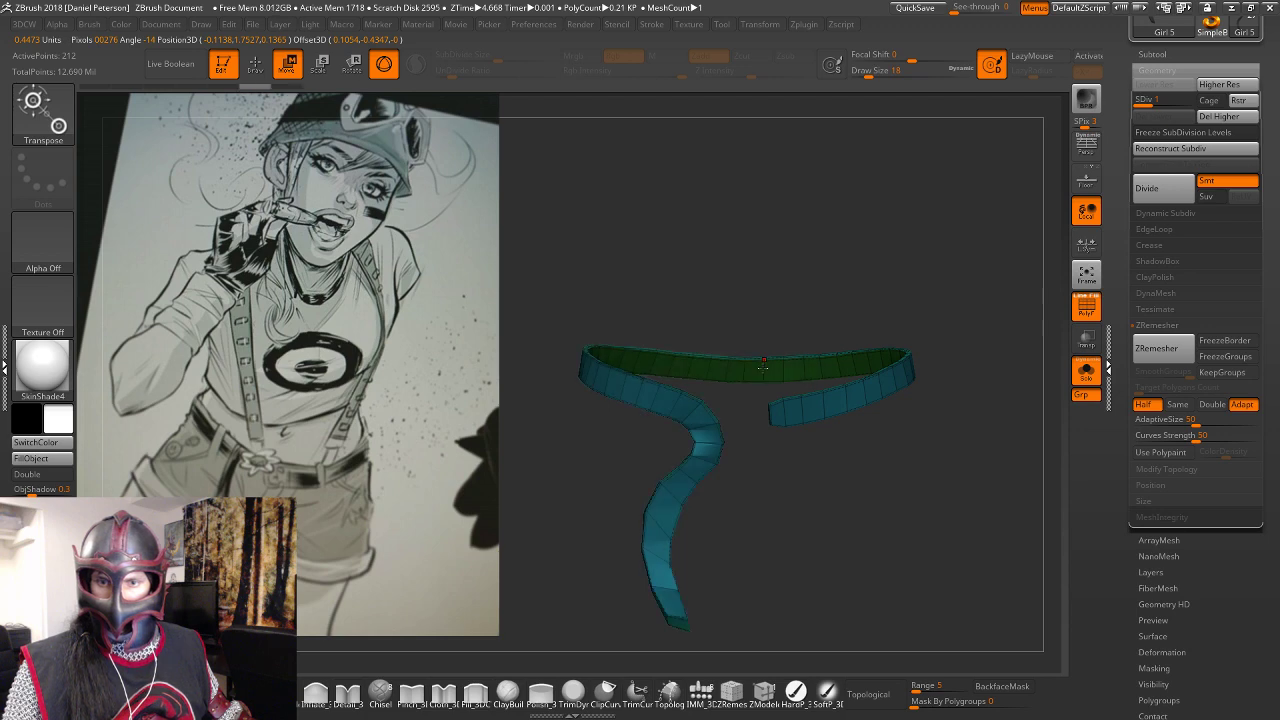
{"action": "key", "text": "y"}
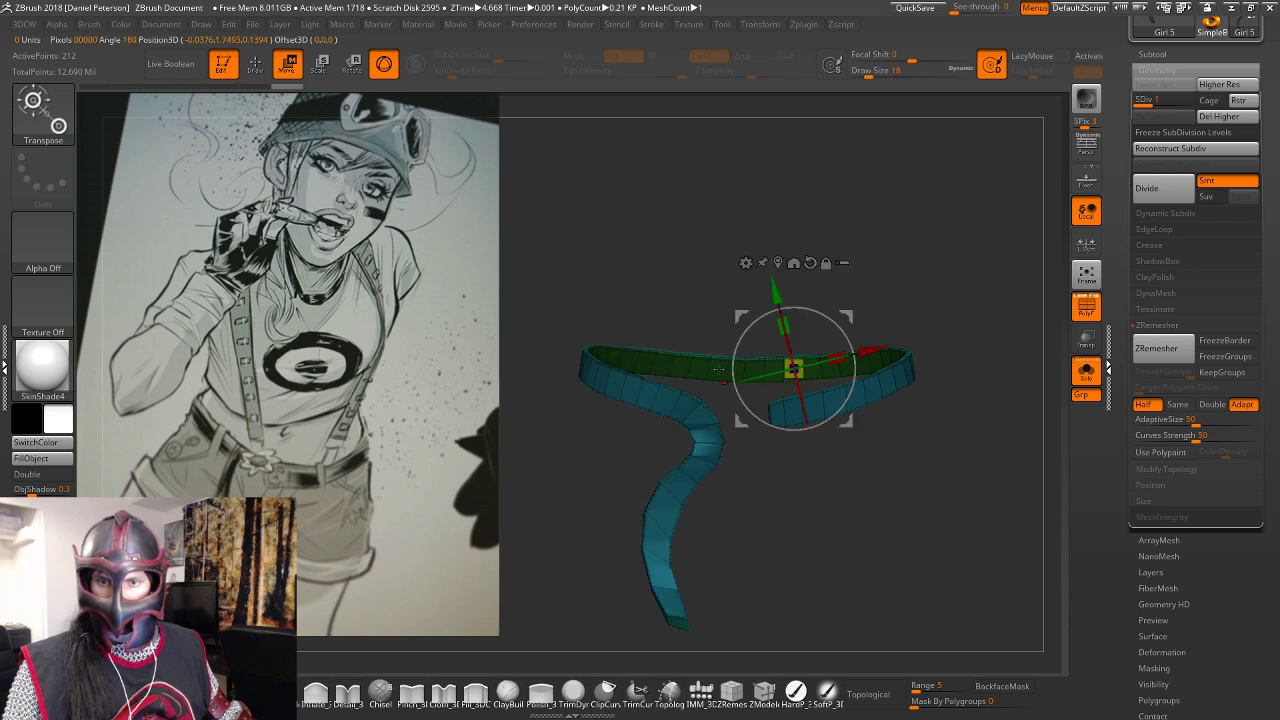
{"action": "left_click", "coordinate": [713, 362], "text": "ctrl"}
{"action": "left_click", "coordinate": [713, 362], "text": "ctrl"}
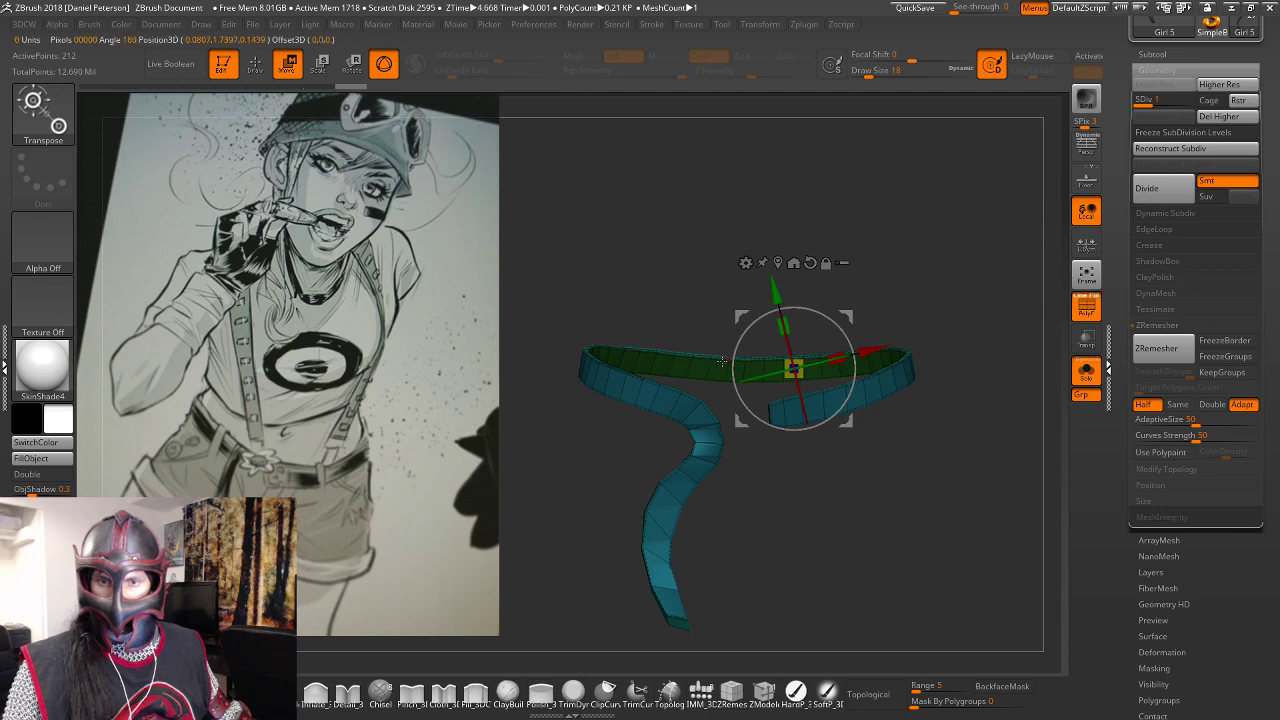
{"action": "mouse_move", "coordinate": [986, 377]}
{"action": "left_mouse_down"}
{"action": "mouse_move", "coordinate": [965, 378]}
{"action": "mouse_move", "coordinate": [984, 377]}
{"action": "left_mouse_up"}
{"action": "left_click", "coordinate": [1153, 55]}
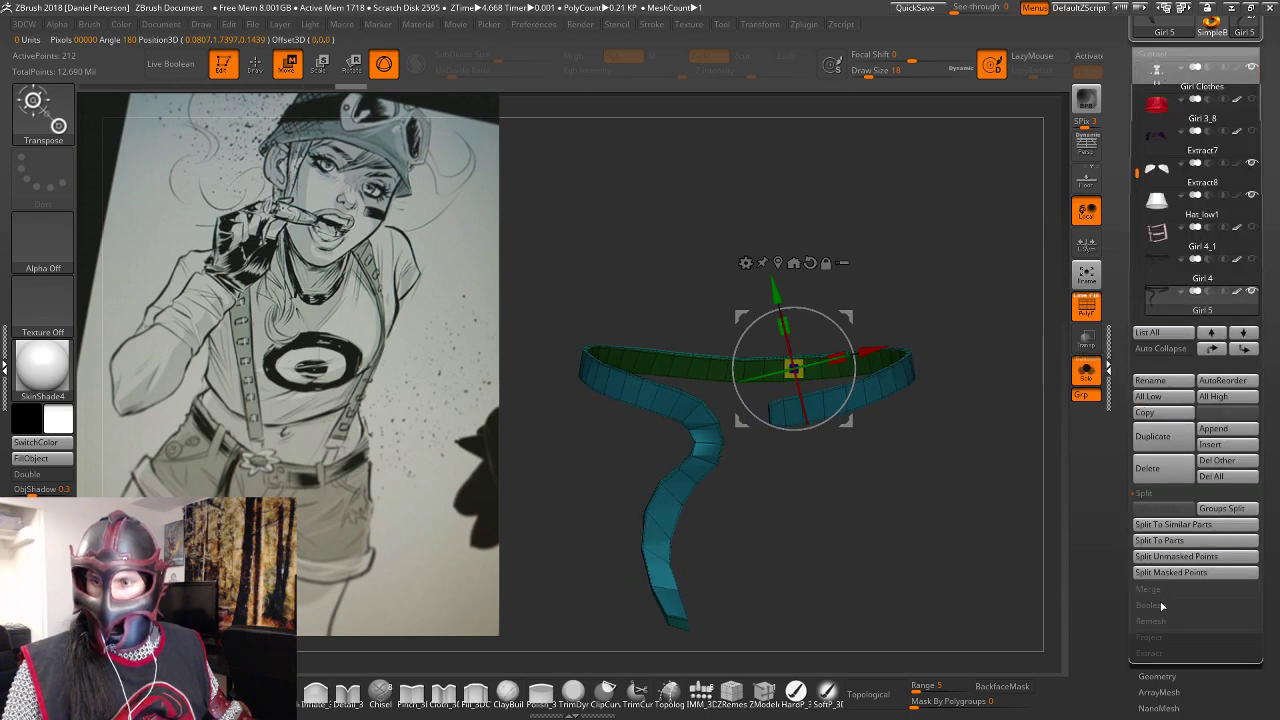
Try to split the isolated belt's unmasked points and mask along its length with the transpose line, then return to Draw mode.
{"action": "left_click", "coordinate": [1183, 556]}
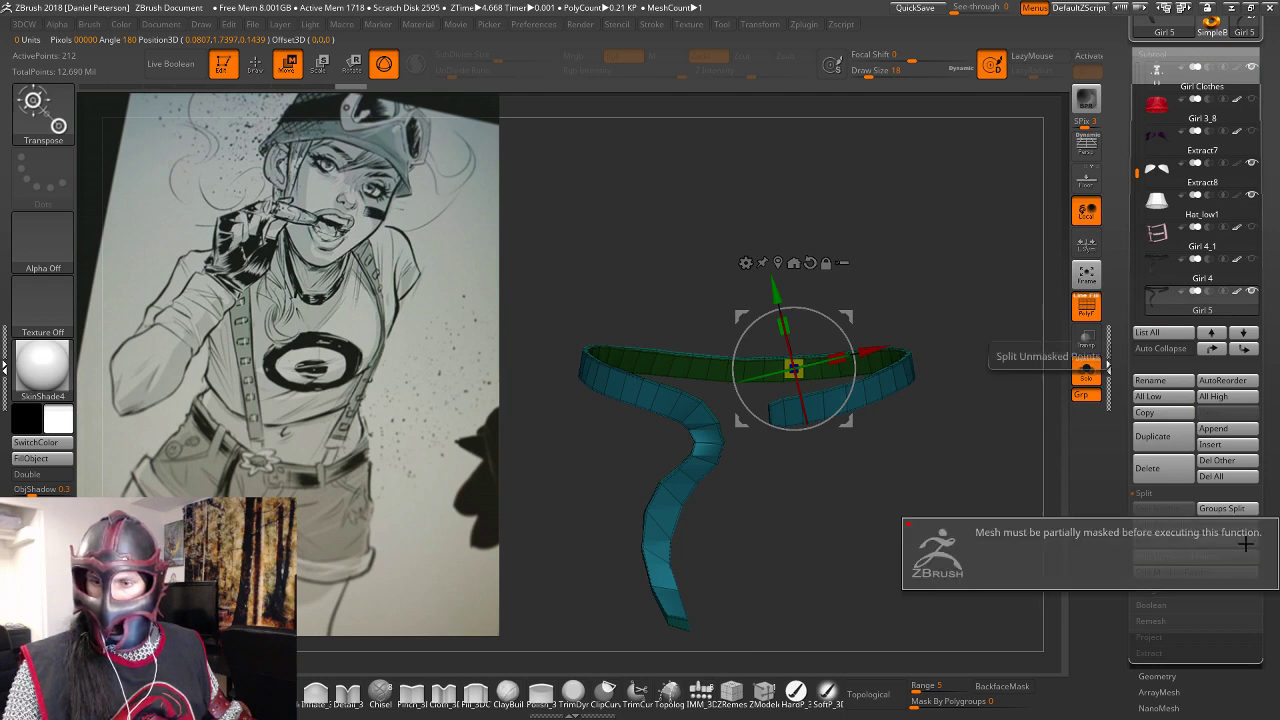
{"action": "left_click", "coordinate": [683, 371]}
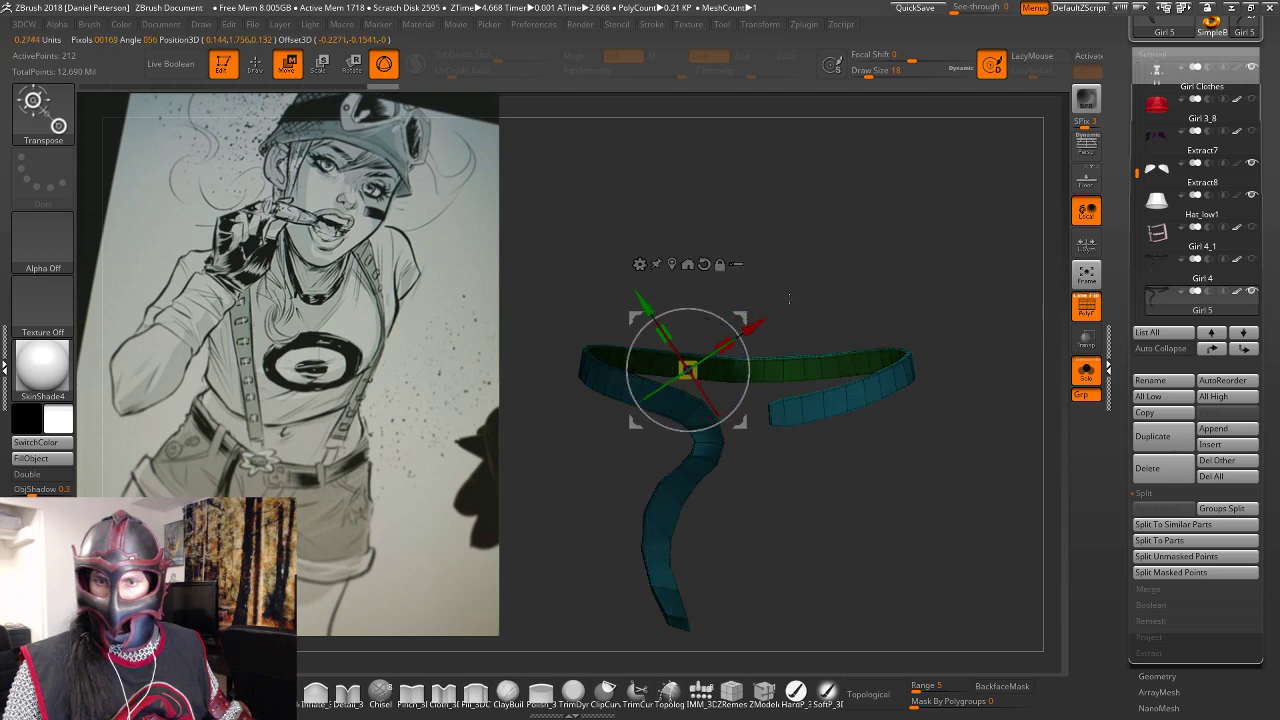
{"action": "mouse_move", "coordinate": [794, 209]}
{"action": "left_mouse_down"}
{"action": "mouse_move", "coordinate": [570, 186]}
{"action": "mouse_move", "coordinate": [1034, 429]}
{"action": "mouse_move", "coordinate": [914, 402]}
{"action": "mouse_move", "coordinate": [905, 445]}
{"action": "left_mouse_up"}
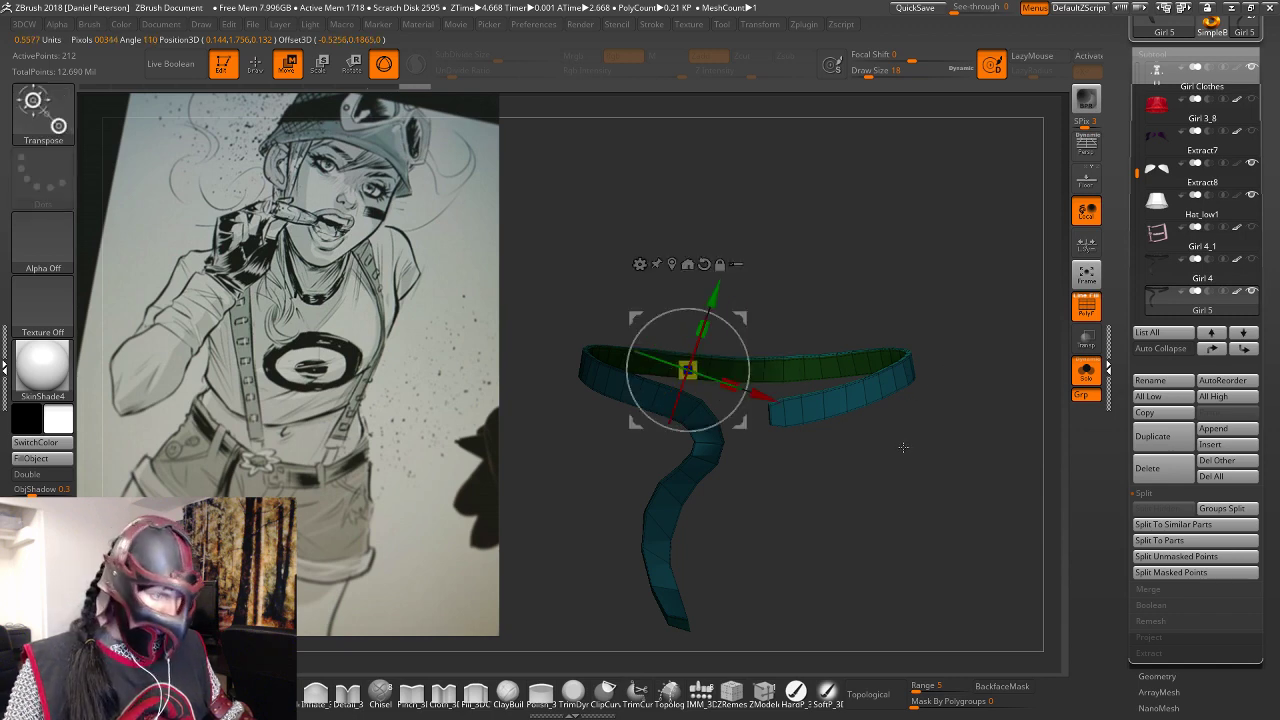
{"action": "key", "text": "y"}
{"action": "left_click_drag", "start_coordinate": [820, 369], "coordinate": [622, 393], "text": "ctrl"}
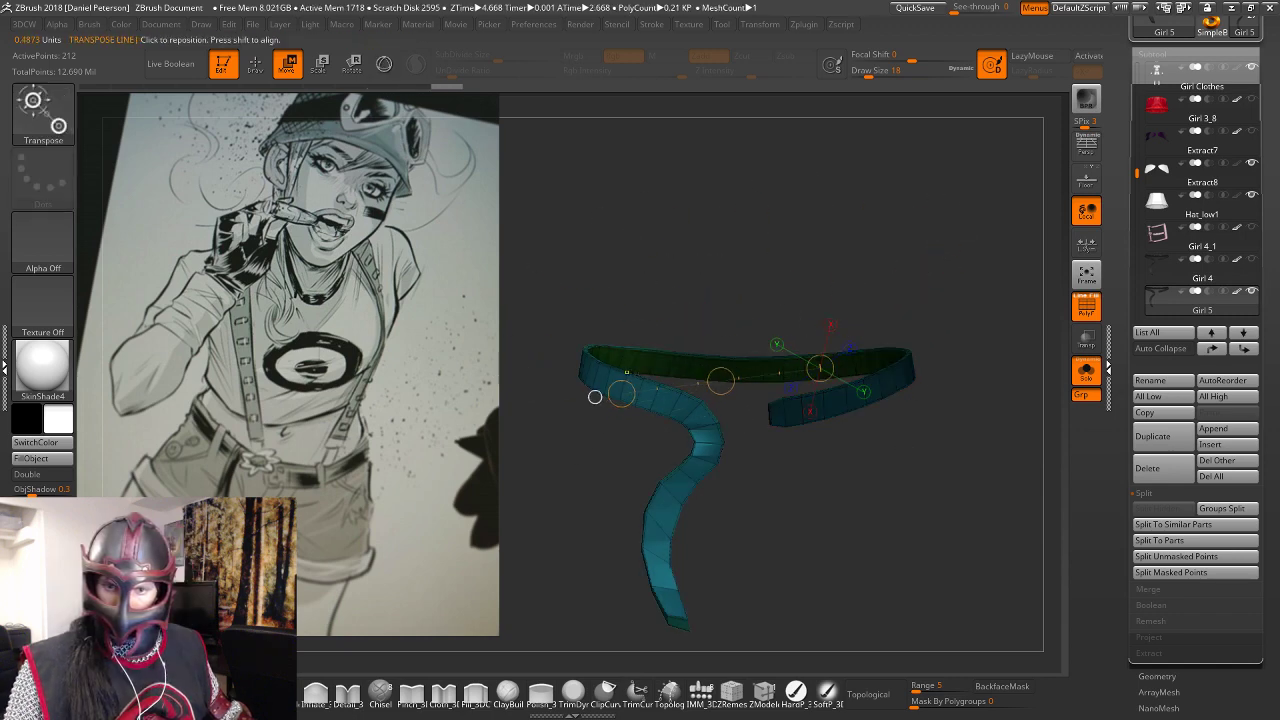
{"action": "left_click_drag", "start_coordinate": [801, 538], "coordinate": [826, 492]}
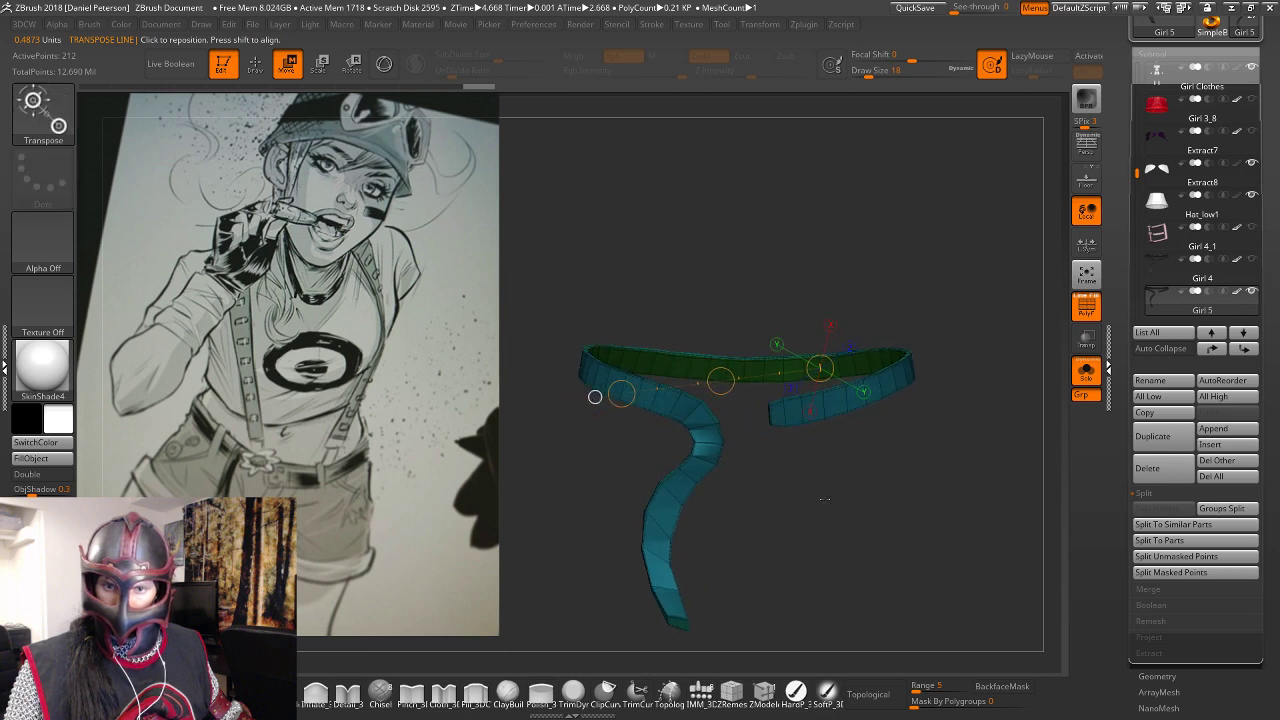
{"action": "left_click_drag", "start_coordinate": [692, 357], "coordinate": [709, 460]}
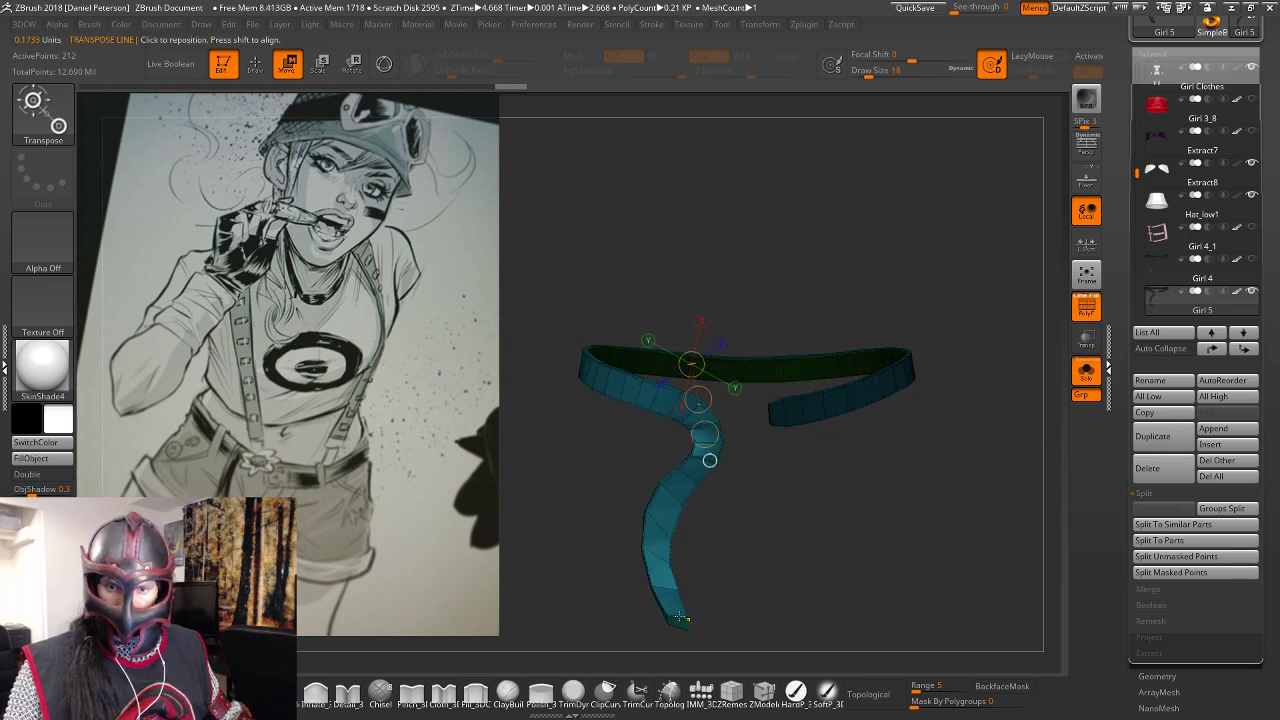
{"action": "mouse_move", "coordinate": [680, 620]}
{"action": "left_mouse_down"}
{"action": "mouse_move", "coordinate": [746, 337]}
{"action": "mouse_move", "coordinate": [634, 246]}
{"action": "mouse_move", "coordinate": [617, 214]}
{"action": "mouse_move", "coordinate": [470, 652]}
{"action": "mouse_move", "coordinate": [530, 662]}
{"action": "mouse_move", "coordinate": [663, 323]}
{"action": "mouse_move", "coordinate": [620, 603]}
{"action": "mouse_move", "coordinate": [748, 606]}
{"action": "mouse_move", "coordinate": [682, 615]}
{"action": "mouse_move", "coordinate": [700, 530]}
{"action": "left_mouse_up"}
{"action": "key", "text": "q"}
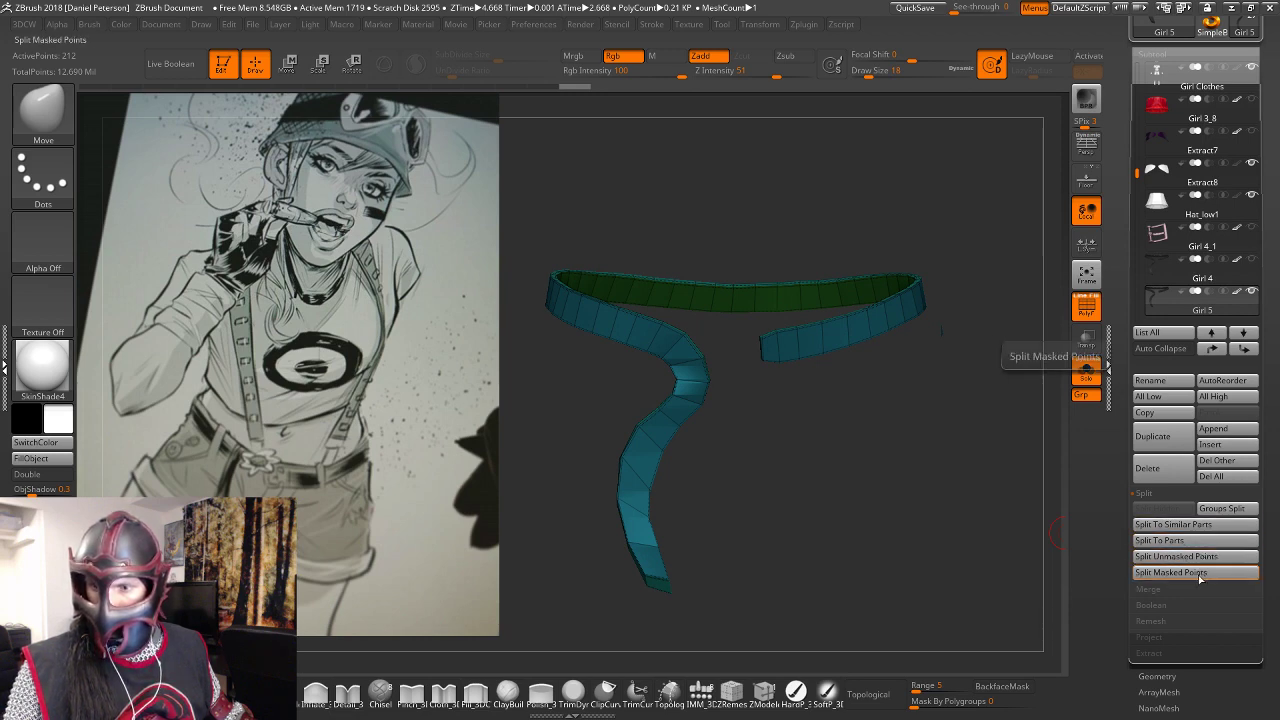
Split the duplicated belt into separate subtools by polygroup and accept the non-undoable operation.
{"action": "left_click", "coordinate": [1224, 526]}
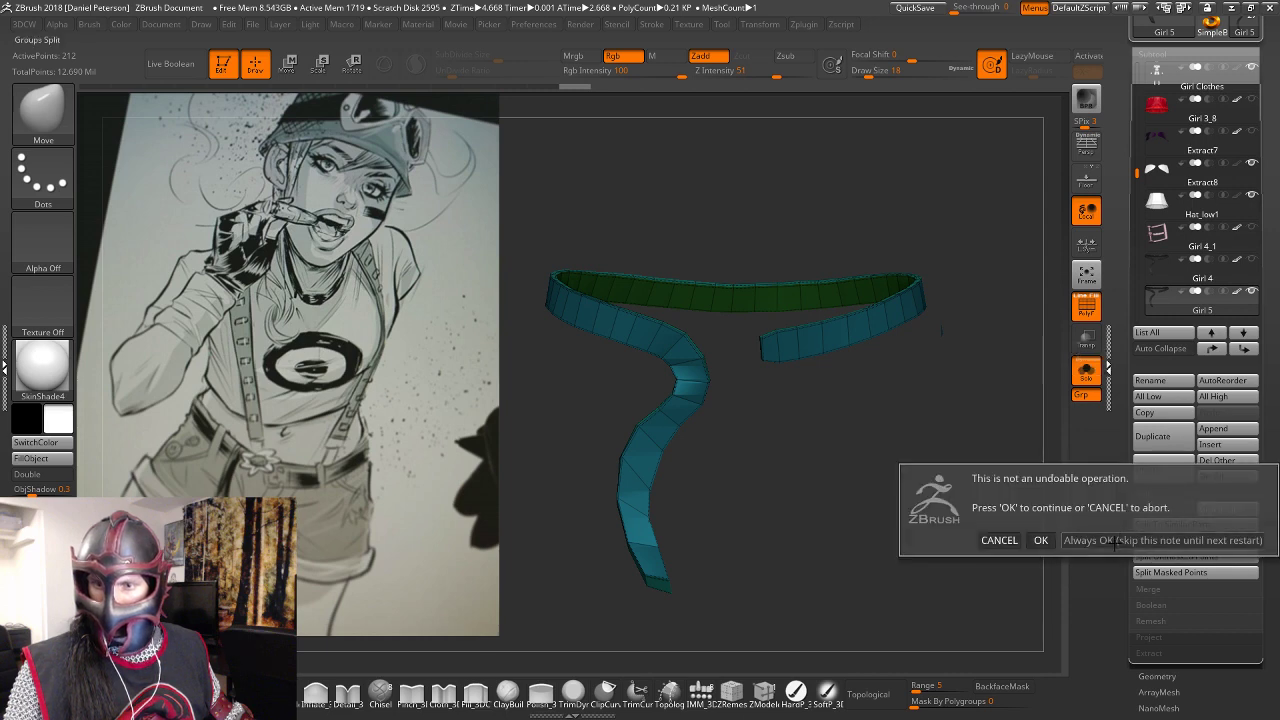
{"action": "left_click", "coordinate": [1045, 538]}
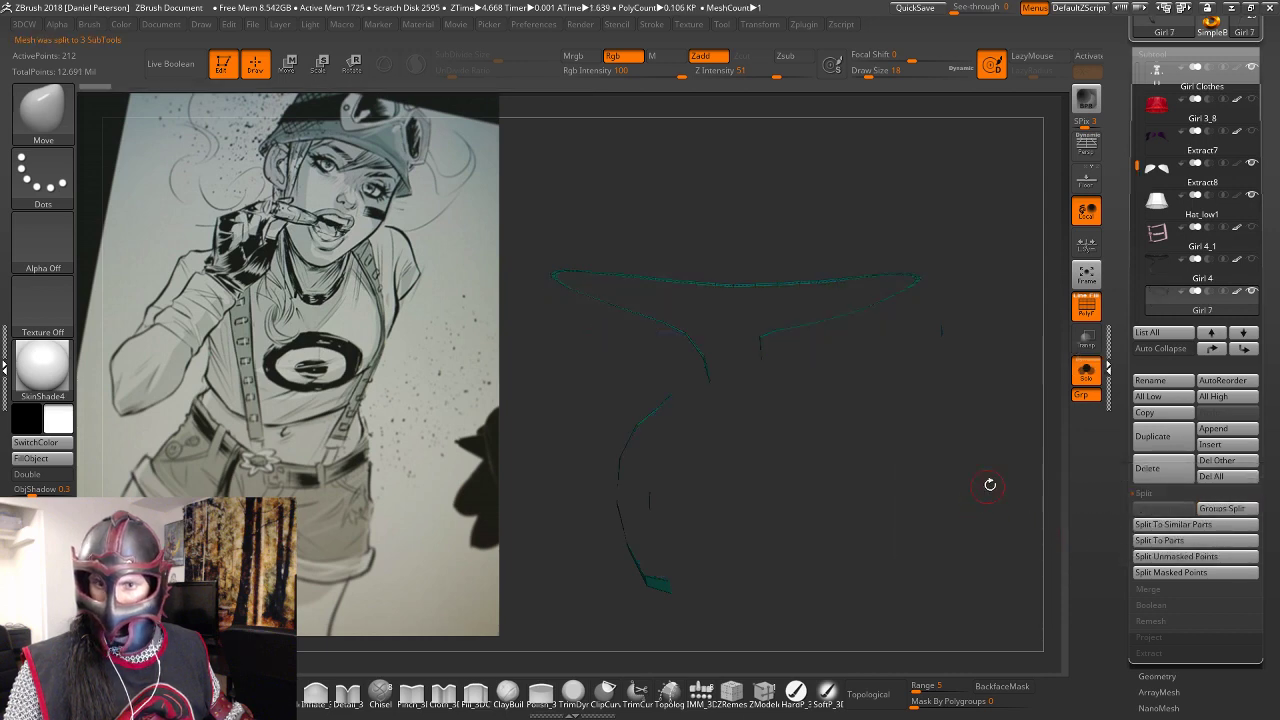
{"action": "left_click_drag", "start_coordinate": [990, 485], "coordinate": [947, 500], "text": "alt"}
{"action": "left_click_drag", "start_coordinate": [1137, 164], "coordinate": [1137, 191]}
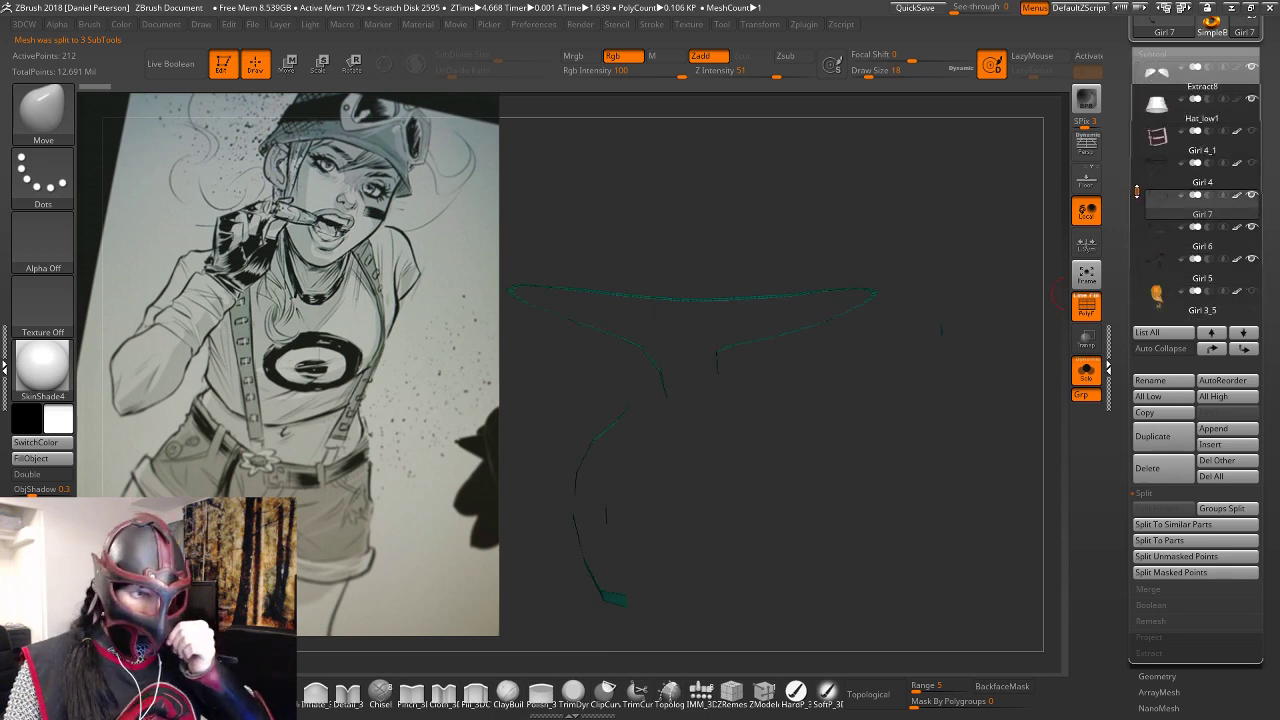
Check the split pieces Girl 6 and Girl 5, and delete the inner band Girl 5.
{"action": "left_click", "coordinate": [1164, 235]}
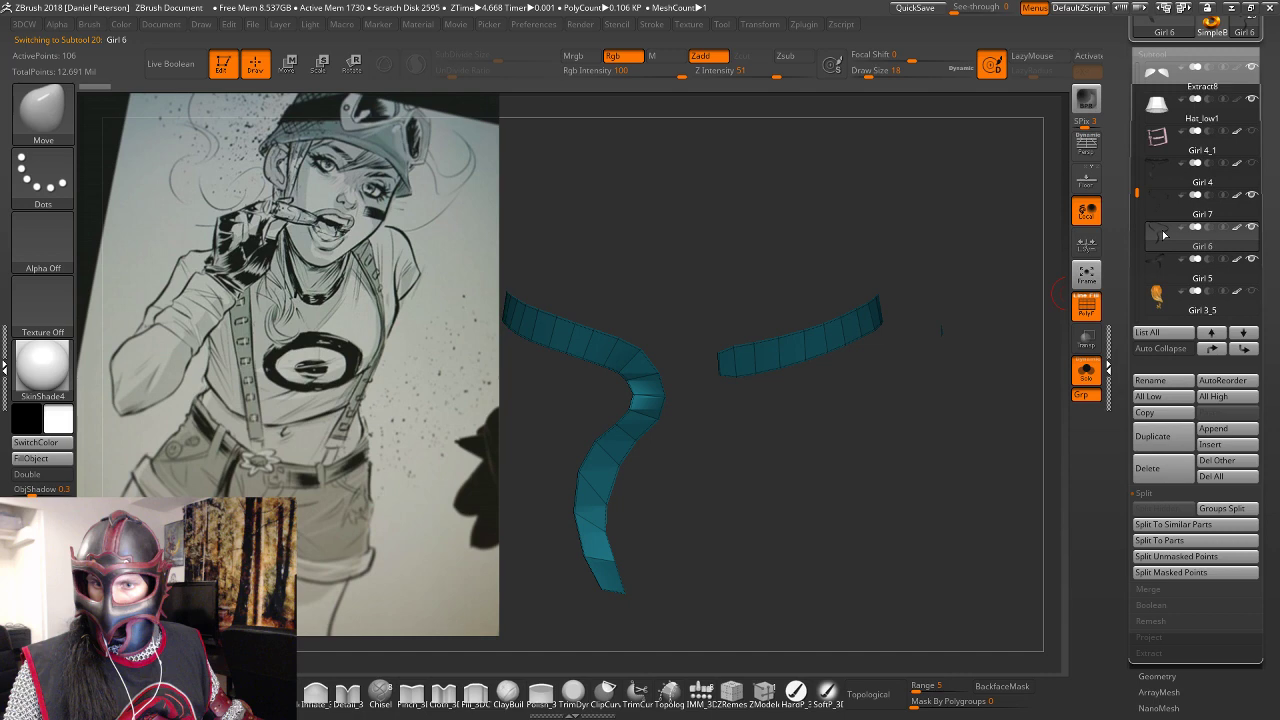
{"action": "left_click", "coordinate": [1160, 267]}
{"action": "left_click_drag", "start_coordinate": [847, 417], "coordinate": [945, 447]}
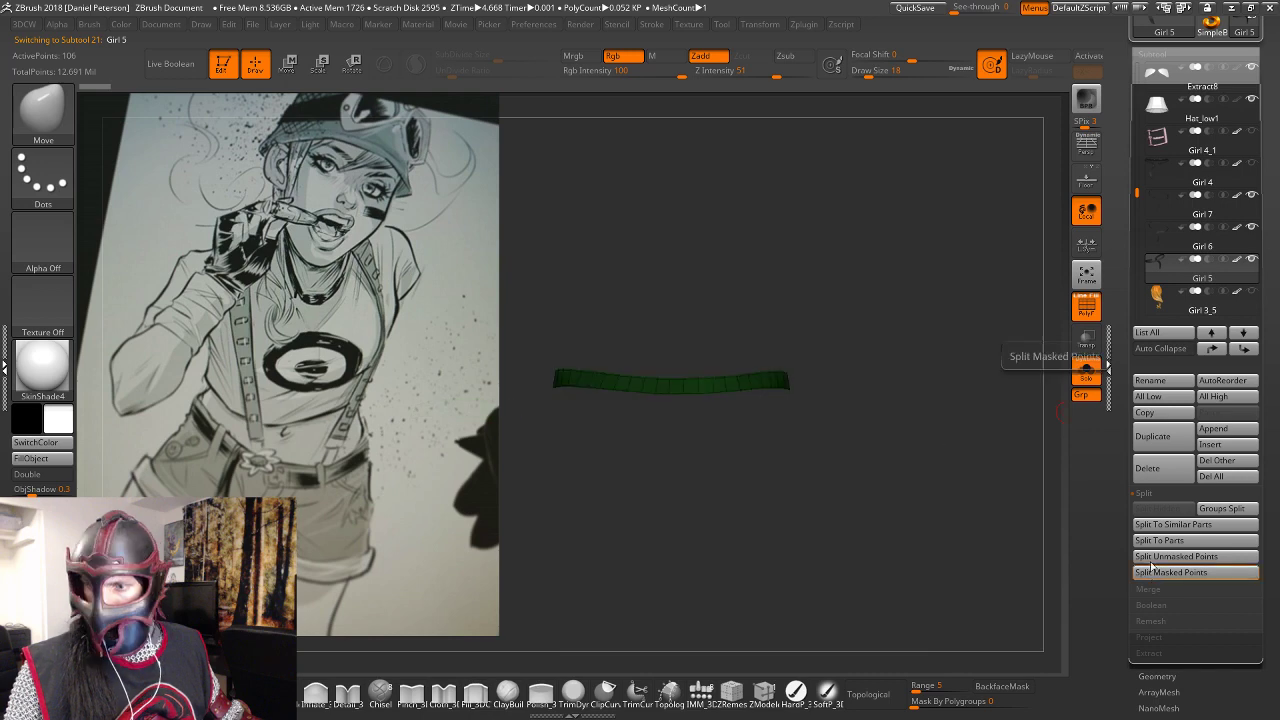
{"action": "left_click", "coordinate": [1156, 463]}
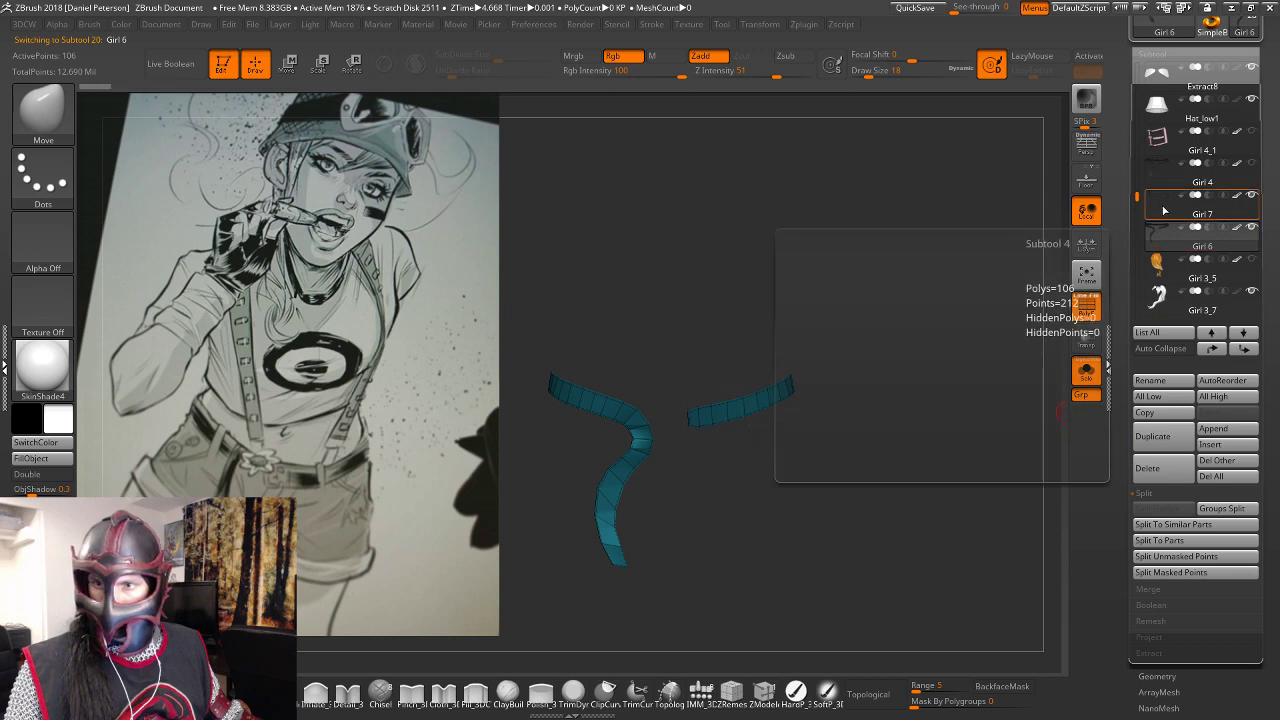
Merge the belt edge piece Girl 7 down with the outer band Girl 6.
{"action": "left_click", "coordinate": [1164, 210]}
{"action": "left_click", "coordinate": [1152, 591]}
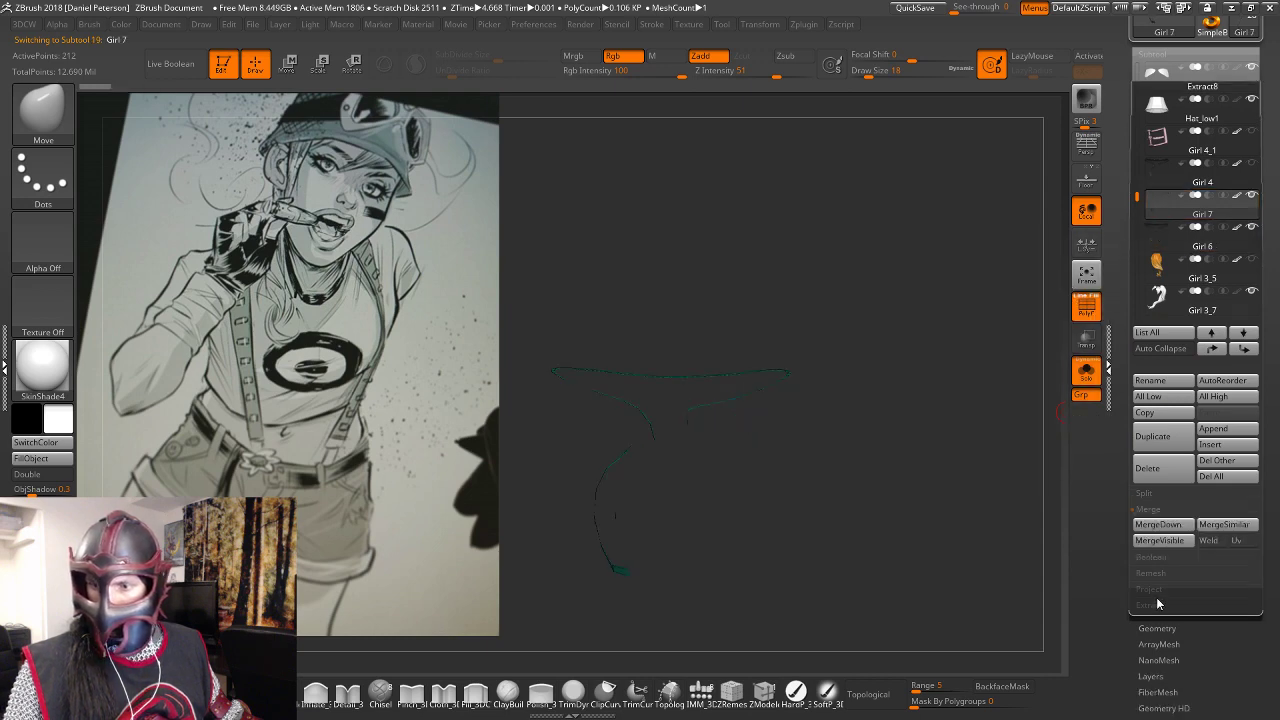
{"action": "left_click", "coordinate": [1179, 529]}
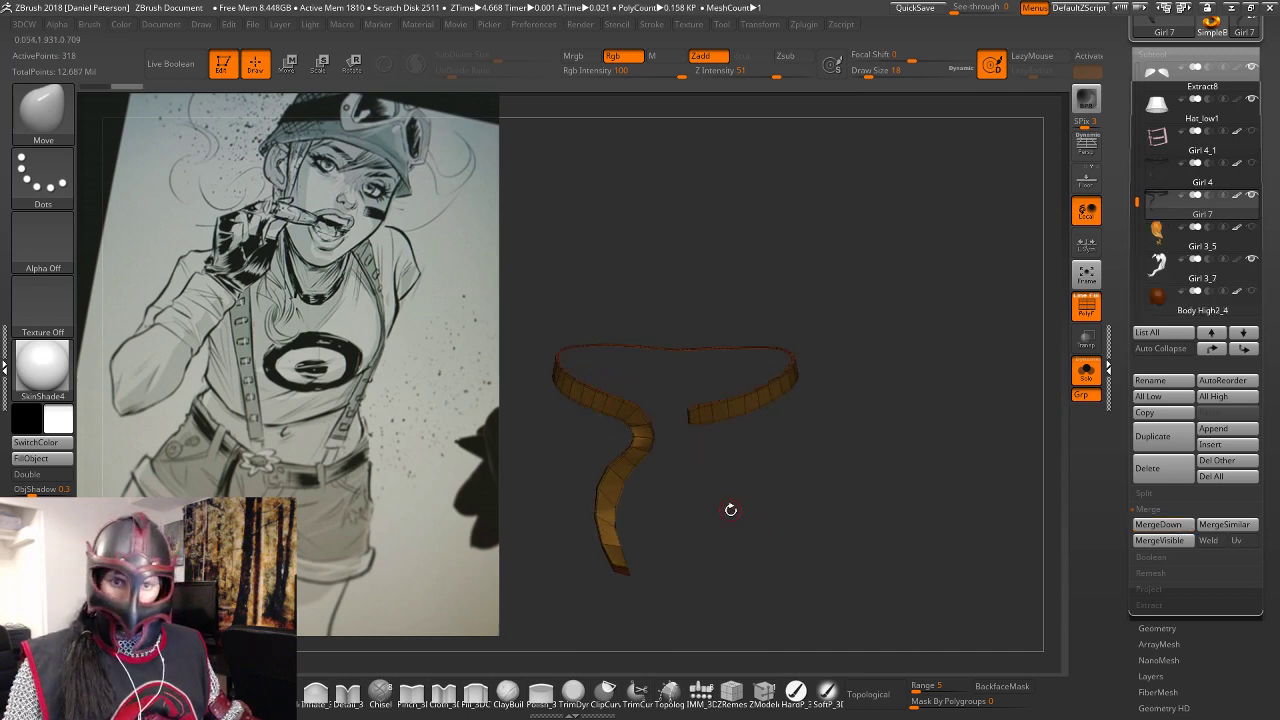
Leave solo display to see the merged belt on the whole character and turn off its polyframe.
{"action": "left_click", "coordinate": [1087, 372]}
{"action": "left_click_drag", "start_coordinate": [886, 457], "coordinate": [909, 474], "text": "alt"}
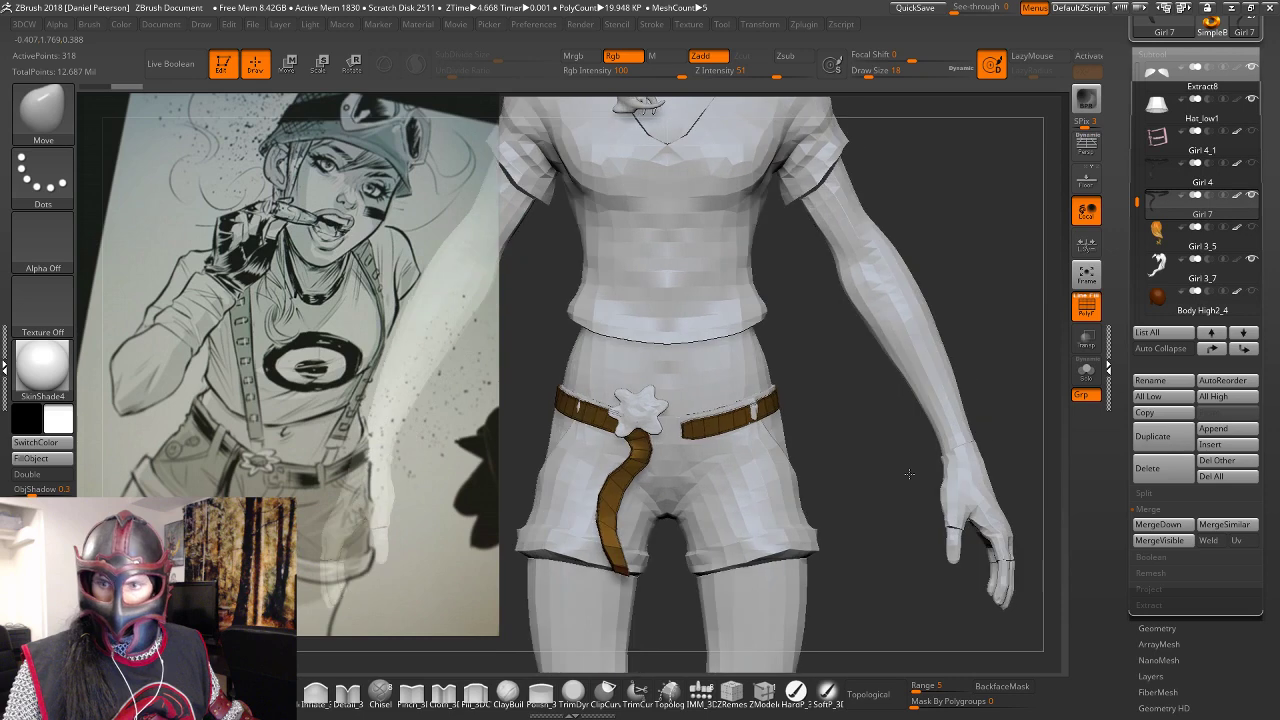
{"action": "left_click", "coordinate": [1088, 311]}
{"action": "left_click_drag", "start_coordinate": [1005, 396], "coordinate": [964, 372], "text": "alt"}
{"action": "mouse_move", "coordinate": [964, 372]}
{"action": "left_mouse_down"}
{"action": "mouse_move", "coordinate": [895, 405]}
{"action": "mouse_move", "coordinate": [836, 380]}
{"action": "mouse_move", "coordinate": [1023, 426]}
{"action": "mouse_move", "coordinate": [780, 442]}
{"action": "mouse_move", "coordinate": [798, 453]}
{"action": "left_mouse_up"}
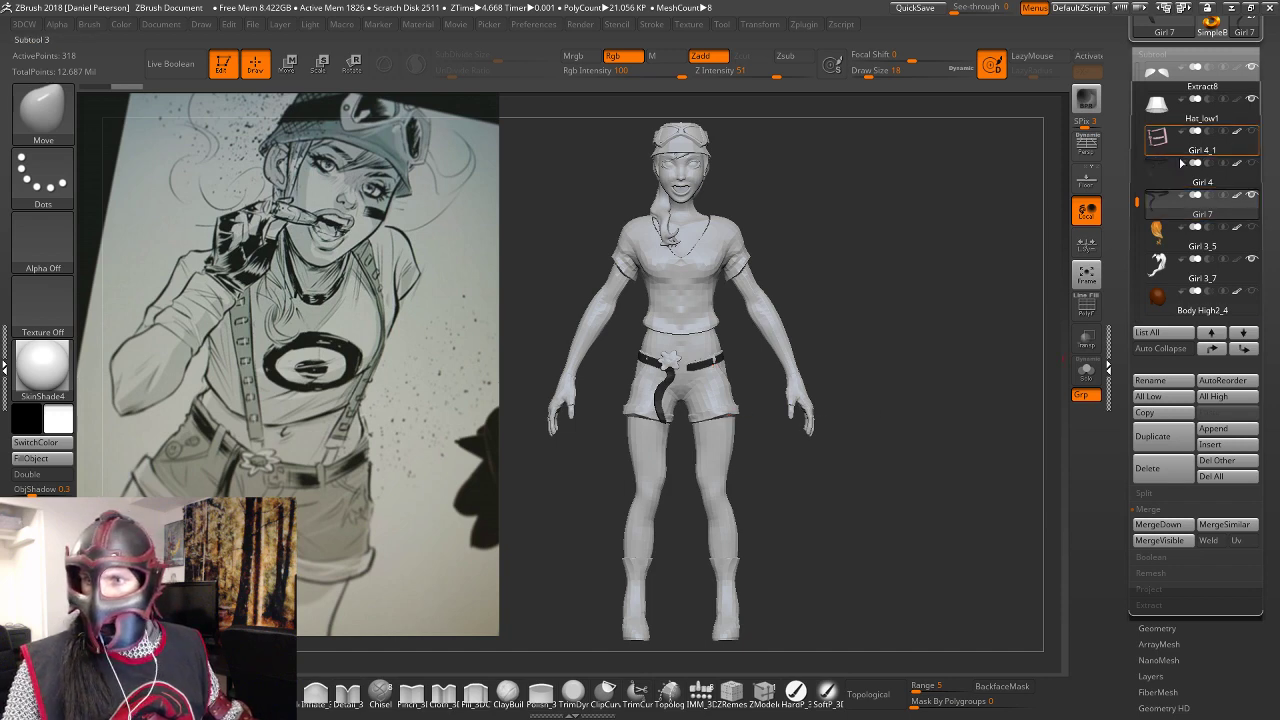
Show the belt buckle subtool Girl 4_1 and make it active.
{"action": "left_click_drag", "start_coordinate": [1138, 204], "coordinate": [1137, 190]}
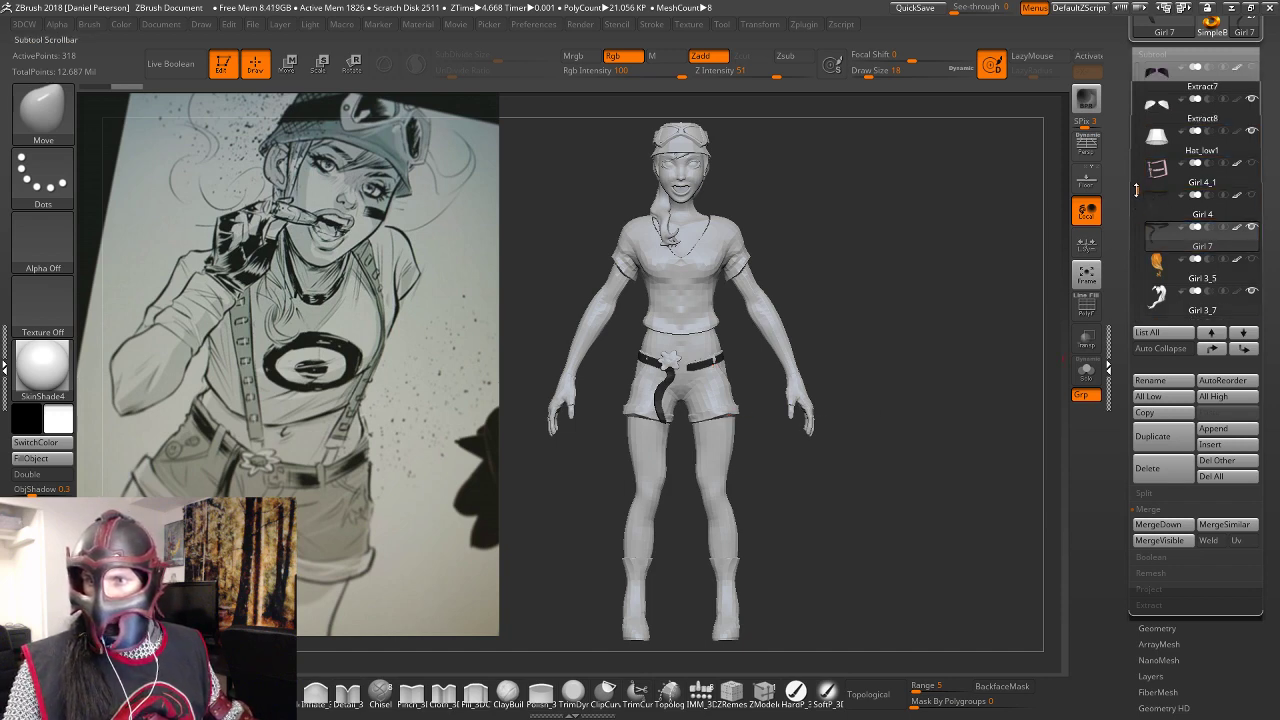
{"action": "left_click", "coordinate": [1252, 164]}
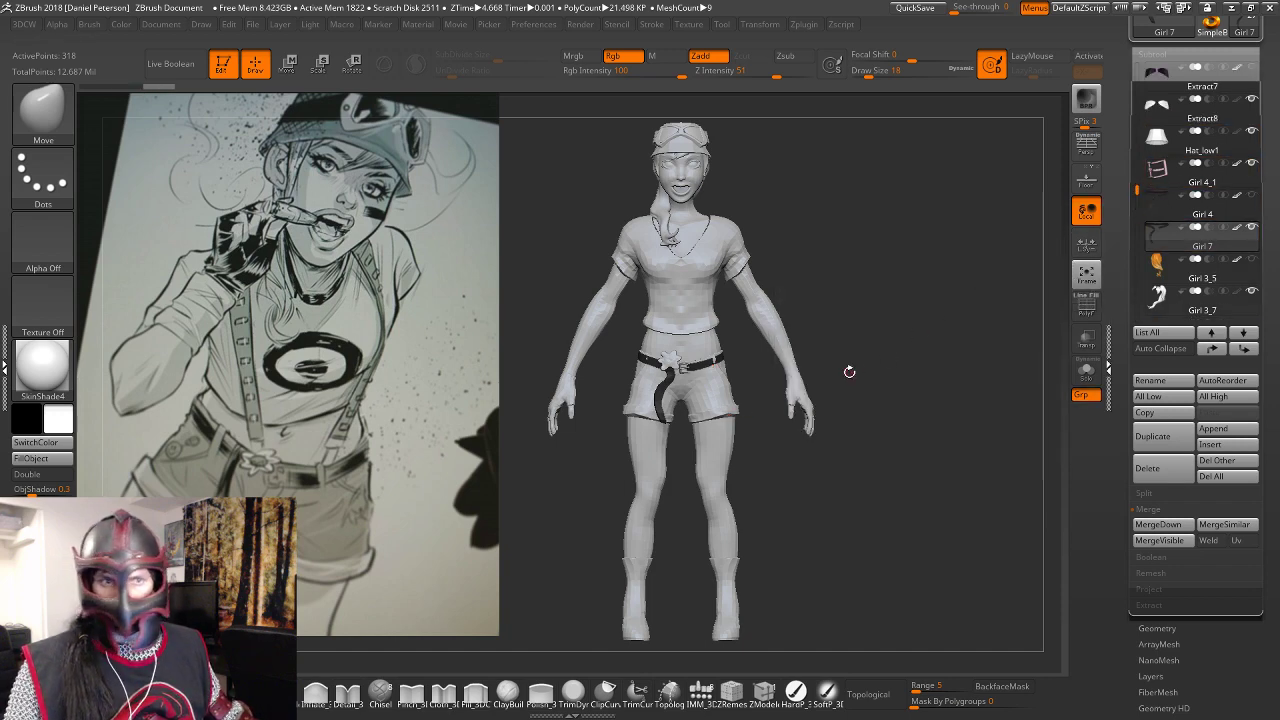
{"action": "left_click_drag", "start_coordinate": [849, 371], "coordinate": [848, 440], "text": "alt"}
{"action": "left_click", "coordinate": [706, 317], "text": "alt"}
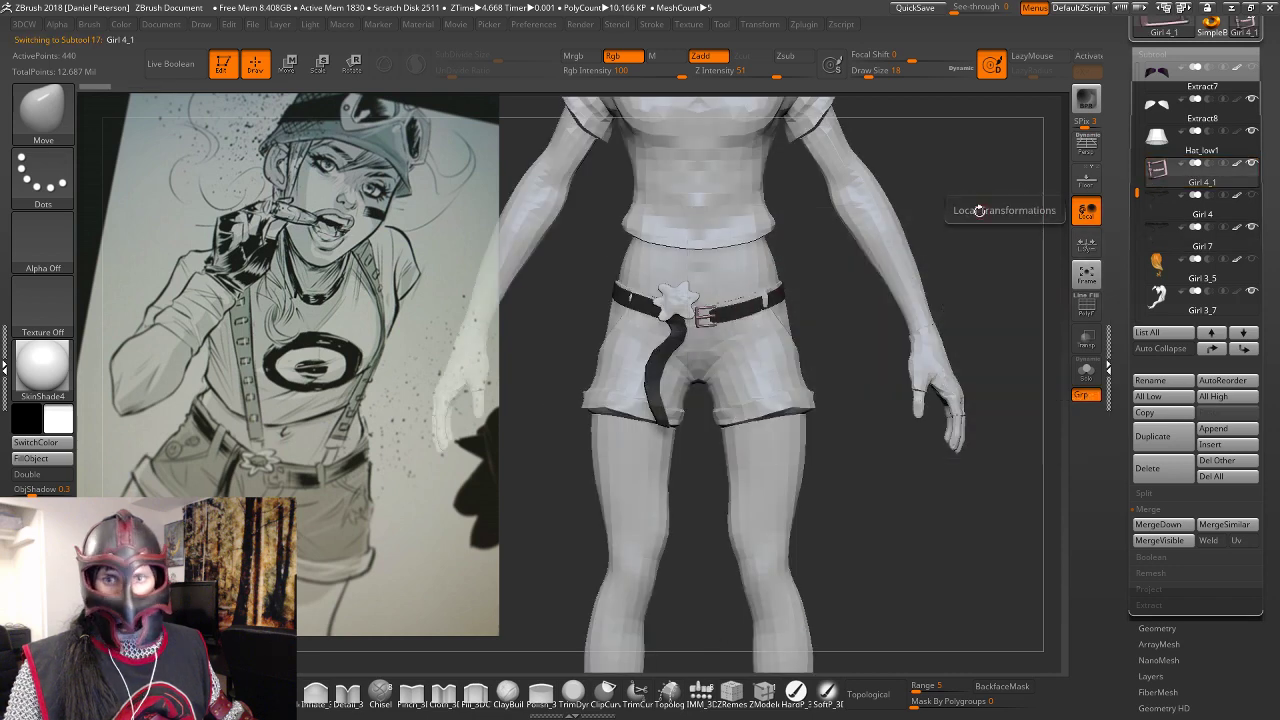
Examine the buckle's mesh up close with the polyframe on and off, and its fit on the belt.
{"action": "key", "text": "f"}
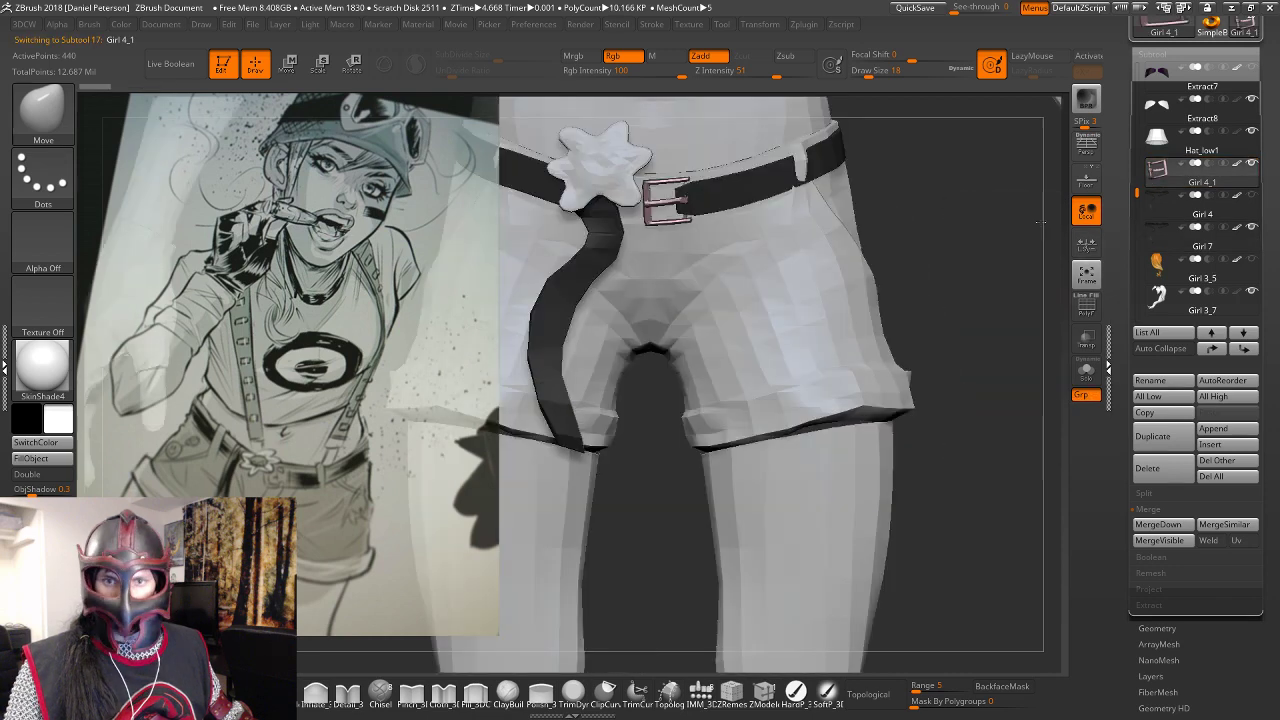
{"action": "left_click_drag", "start_coordinate": [1041, 222], "coordinate": [1000, 302], "text": "alt"}
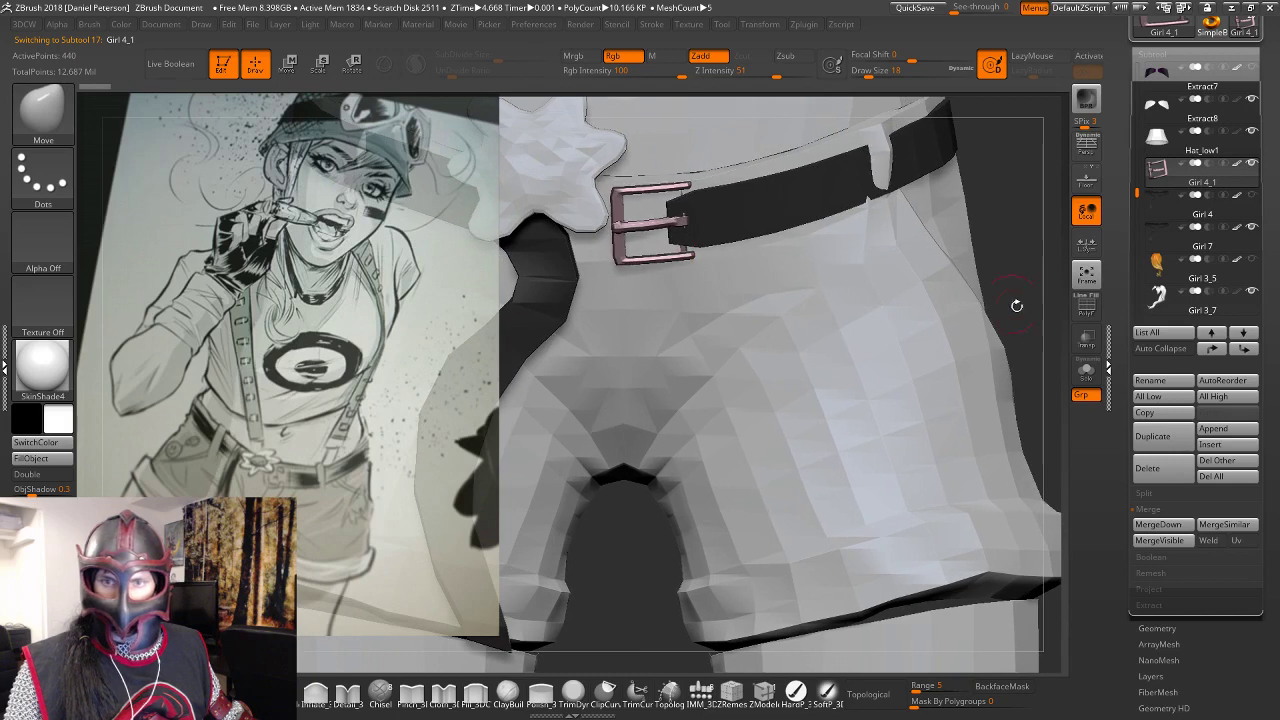
{"action": "left_click", "coordinate": [1089, 312]}
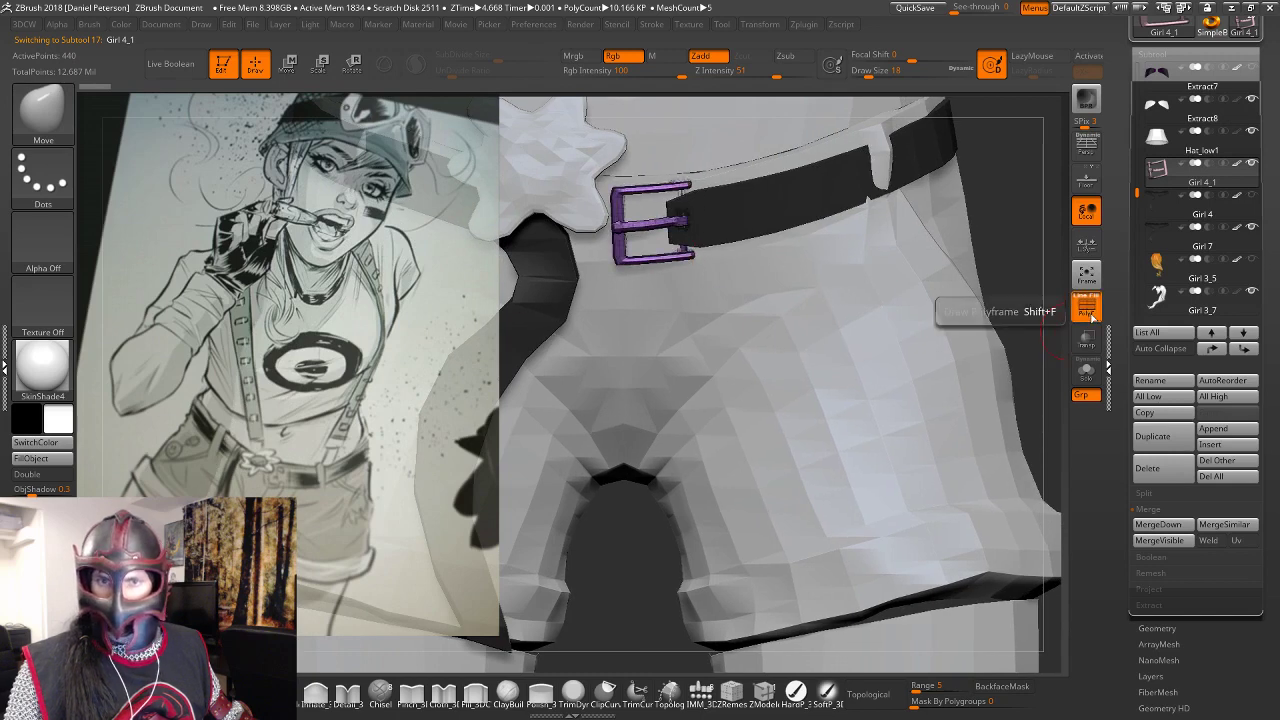
{"action": "left_click", "coordinate": [1089, 312]}
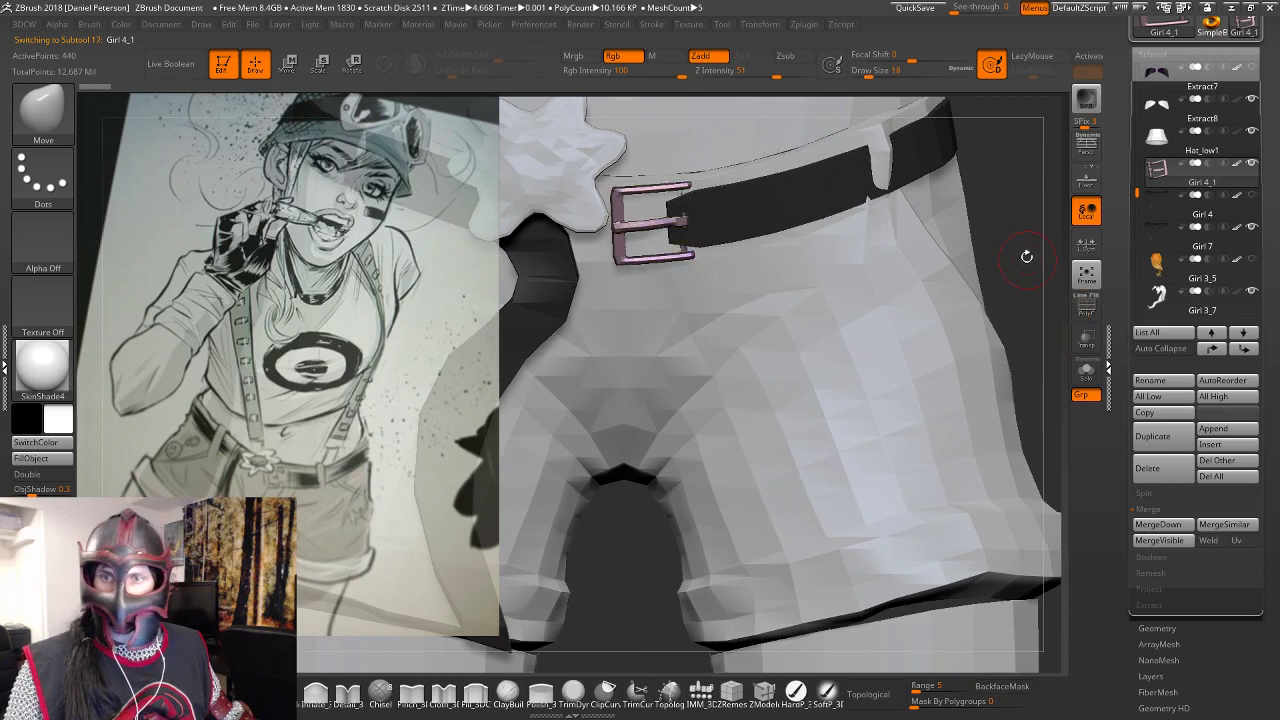
{"action": "left_click_drag", "start_coordinate": [1023, 251], "coordinate": [937, 372]}
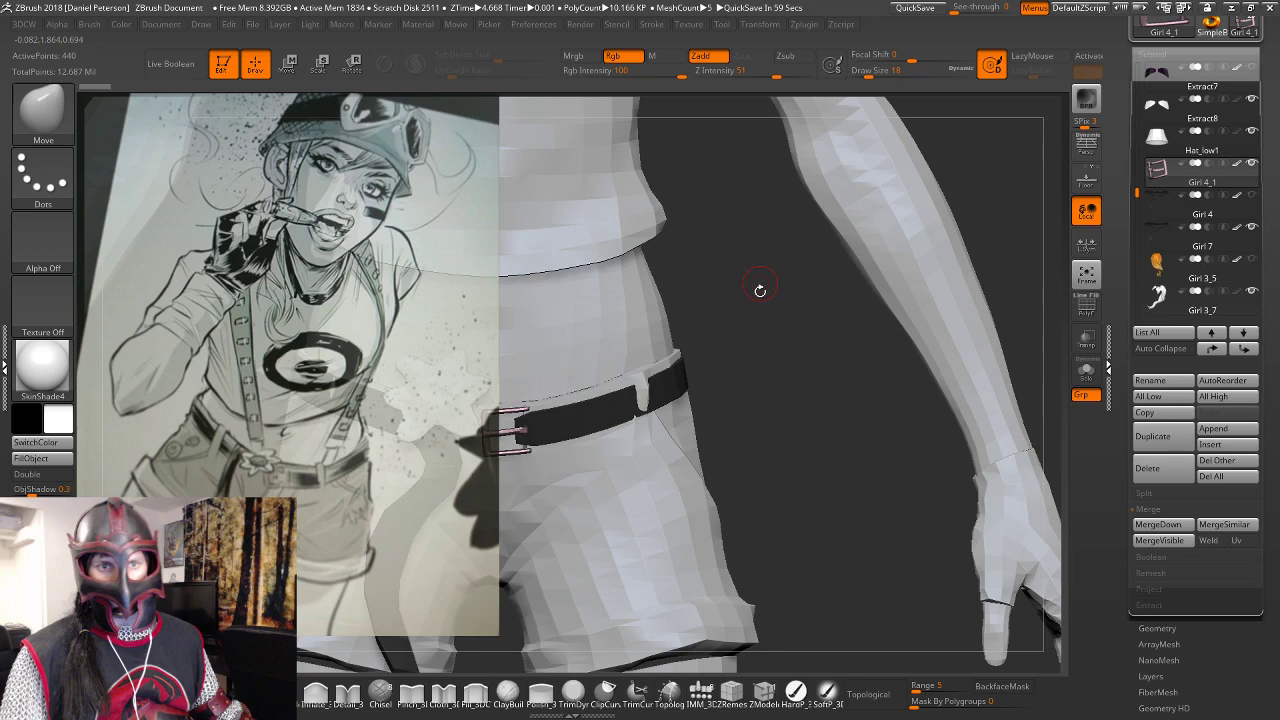
{"action": "left_click_drag", "start_coordinate": [760, 290], "coordinate": [895, 291], "text": "alt"}
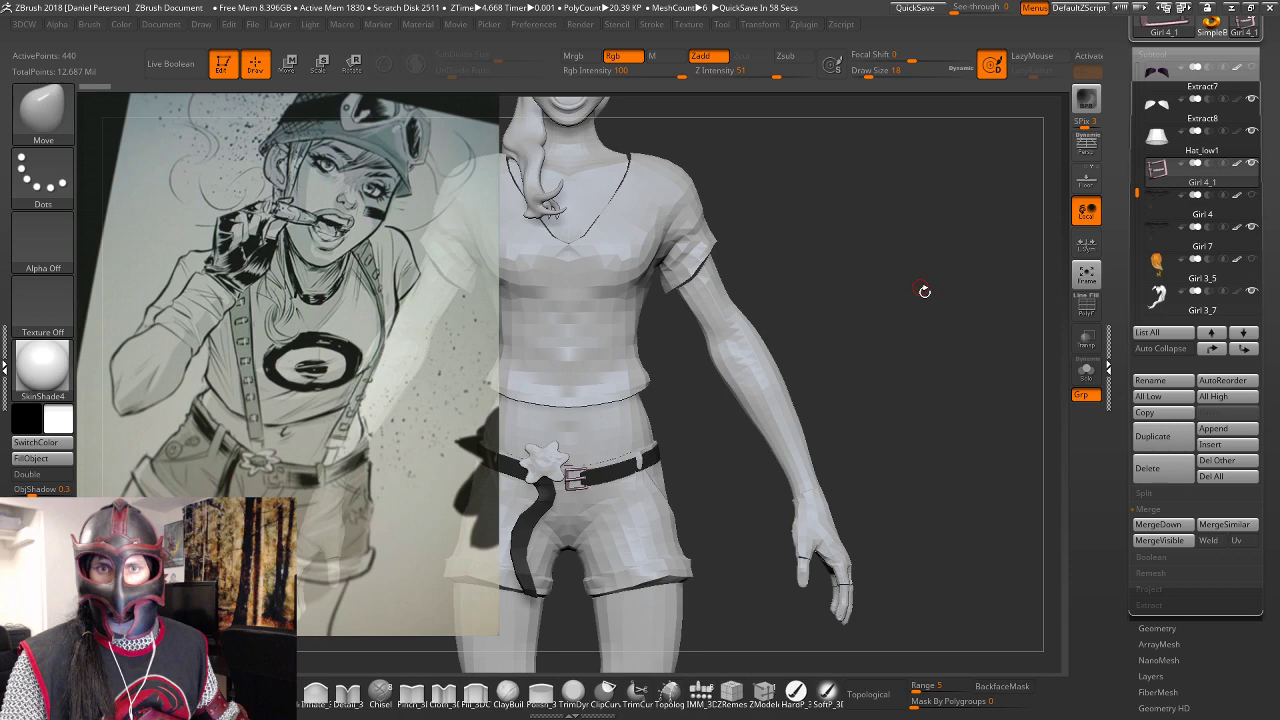
{"action": "left_click_drag", "start_coordinate": [924, 291], "coordinate": [1005, 352], "text": "alt"}
Show the suspender subtools Girl 3_3 and Girl 3_6 on the character.
{"action": "left_click_drag", "start_coordinate": [1132, 193], "coordinate": [1130, 70]}
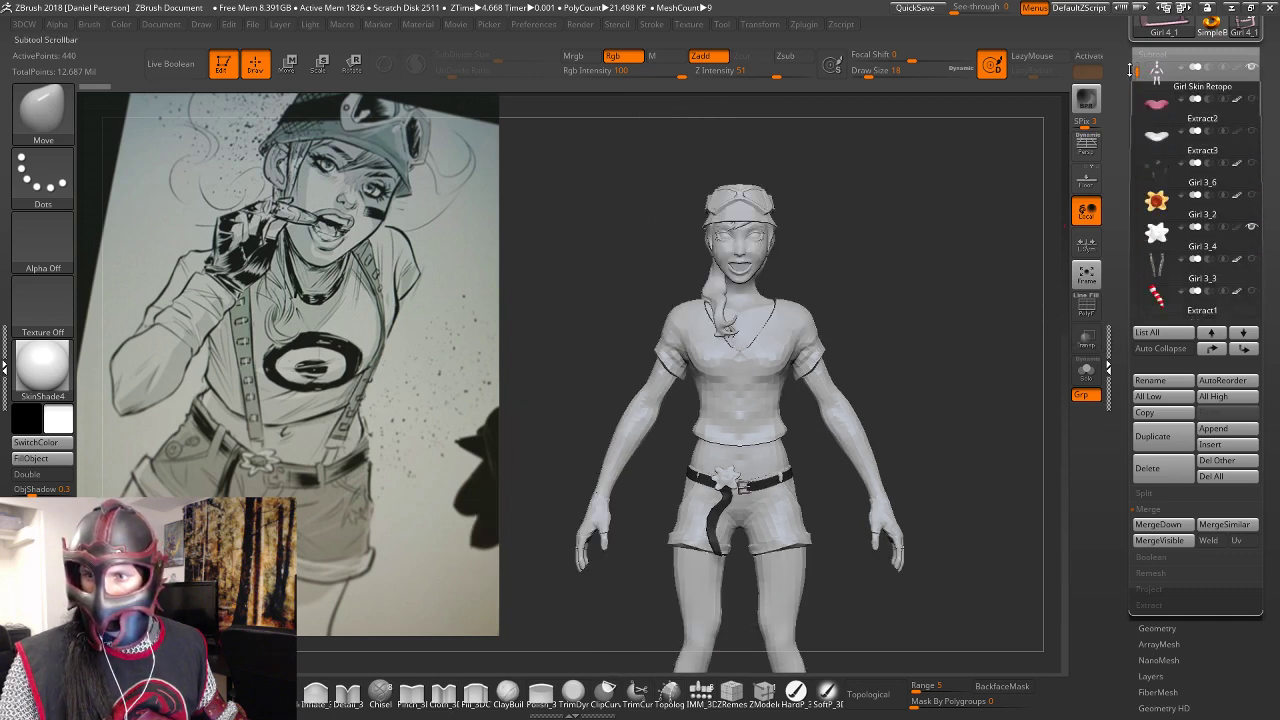
{"action": "left_click", "coordinate": [1251, 258]}
{"action": "left_click_drag", "start_coordinate": [925, 358], "coordinate": [895, 358]}
{"action": "left_click", "coordinate": [1251, 163]}
{"action": "left_click_drag", "start_coordinate": [895, 358], "coordinate": [957, 337], "text": "alt"}
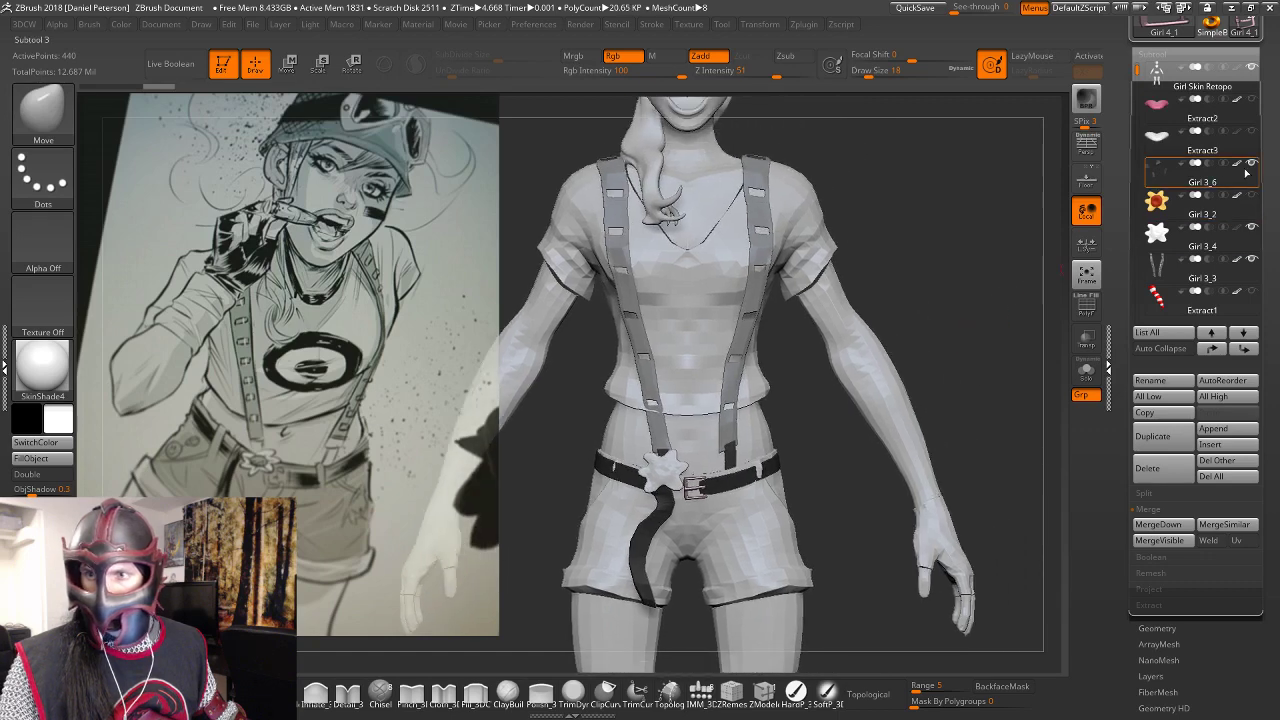
Make Girl 3_6 active and move it down two places in the subtool order, directly above Girl 3_3.
{"action": "left_click", "coordinate": [1160, 190]}
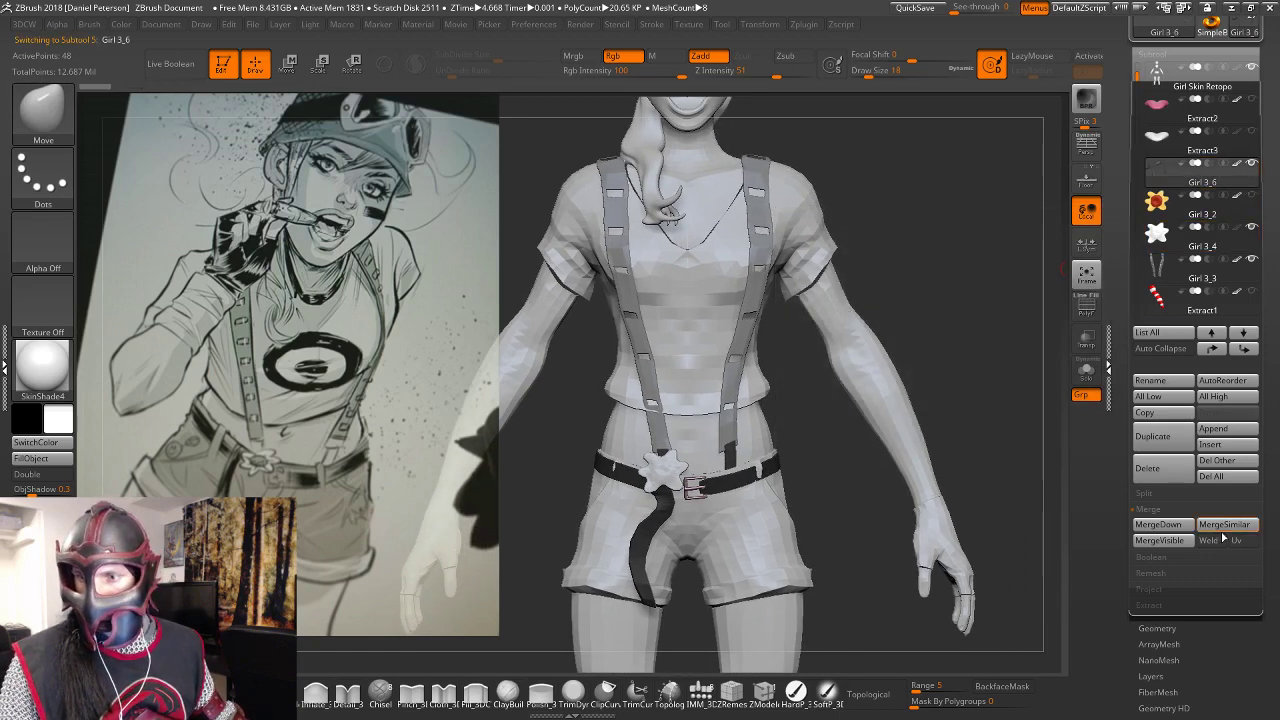
{"action": "left_click", "coordinate": [1244, 349]}
{"action": "left_click", "coordinate": [1244, 349]}
{"action": "mouse_move", "coordinate": [984, 358]}
{"action": "left_mouse_down"}
{"action": "mouse_move", "coordinate": [926, 350]}
{"action": "mouse_move", "coordinate": [984, 349]}
{"action": "left_mouse_up"}
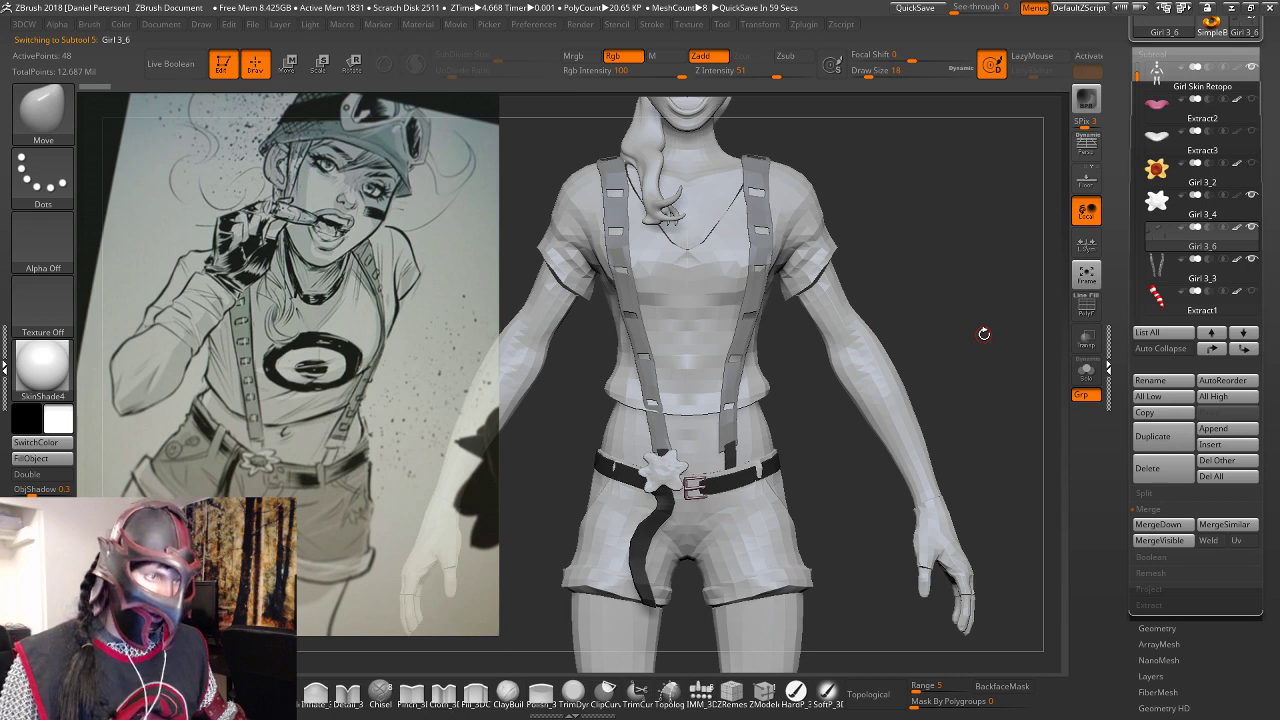
Check the suspenders and belt on the character, and show the Extract3 subtool in her mouth.
{"action": "left_click_drag", "start_coordinate": [1002, 271], "coordinate": [916, 296]}
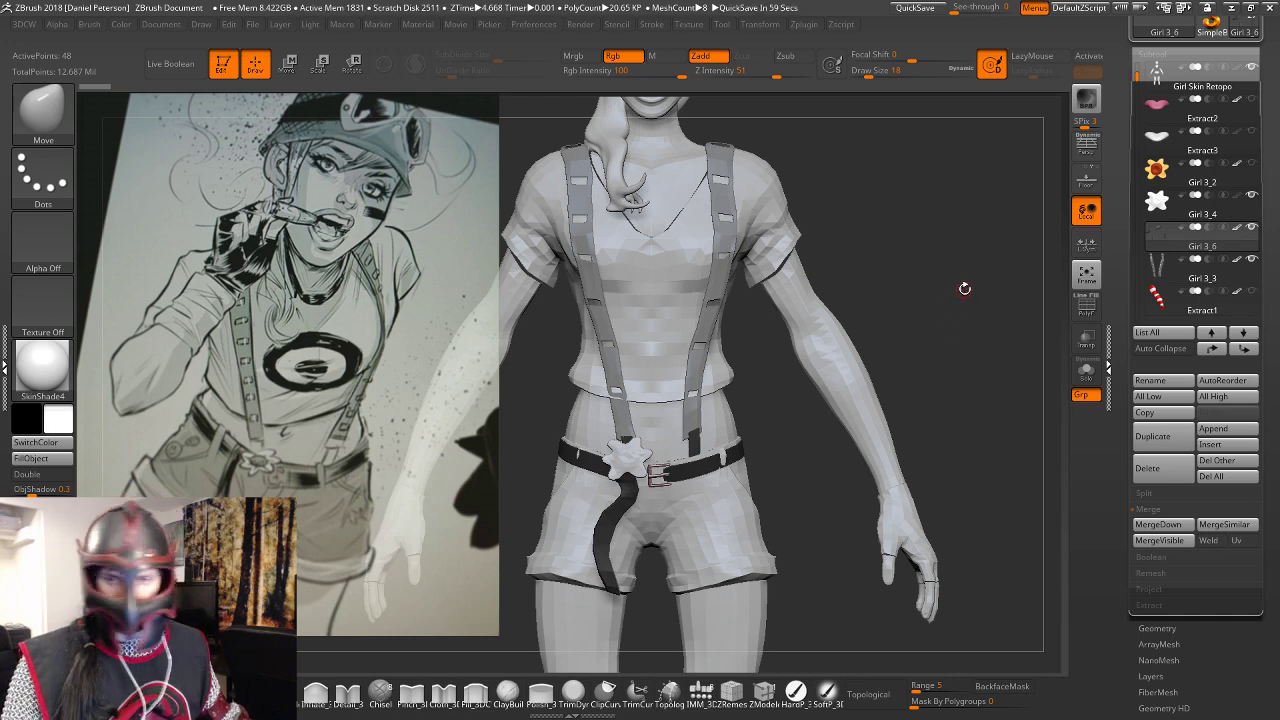
{"action": "left_click_drag", "start_coordinate": [965, 288], "coordinate": [1017, 300]}
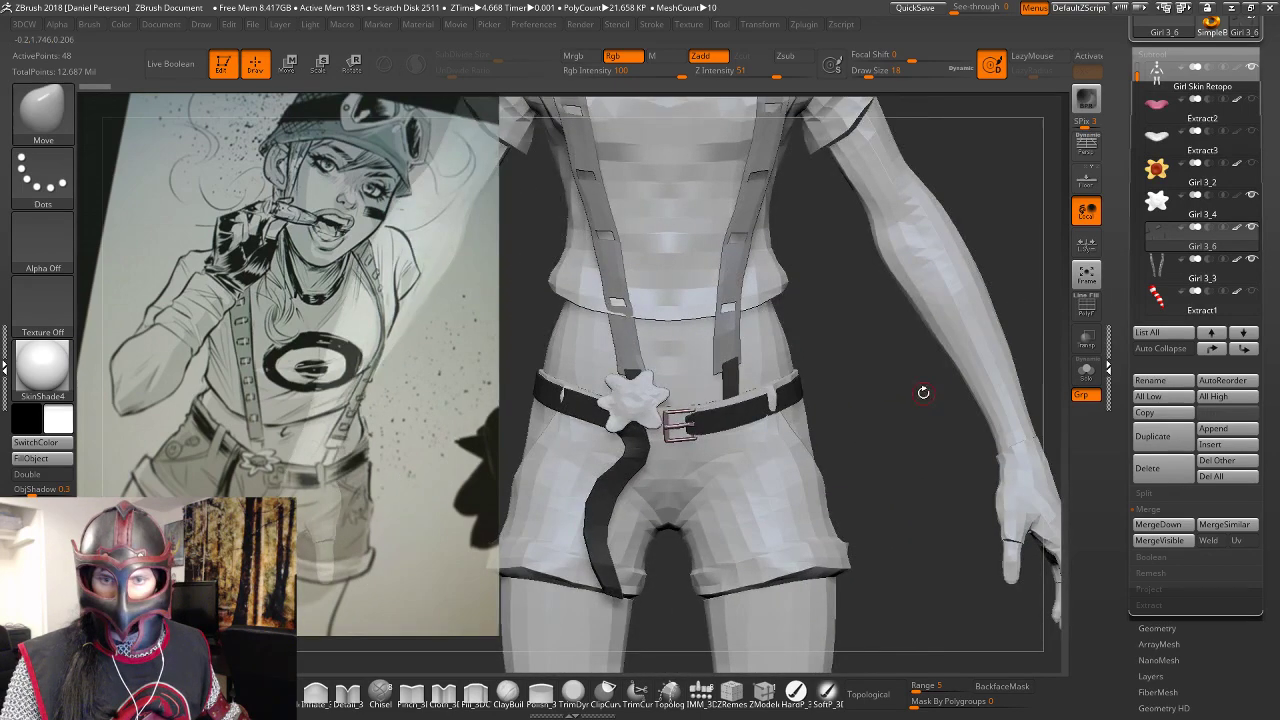
{"action": "left_click_drag", "start_coordinate": [923, 393], "coordinate": [903, 370], "text": "alt"}
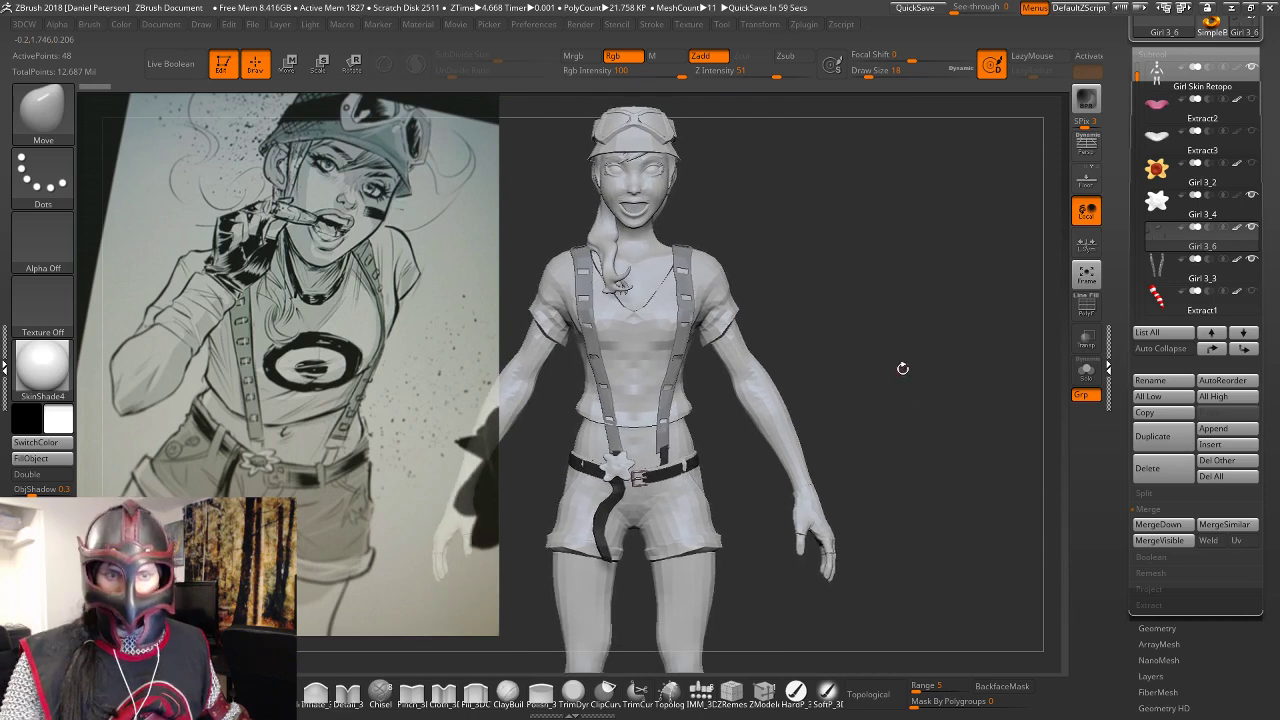
{"action": "left_click_drag", "start_coordinate": [894, 329], "coordinate": [991, 356], "text": "alt"}
{"action": "left_click_drag", "start_coordinate": [1005, 284], "coordinate": [940, 394], "text": "alt"}
{"action": "left_click_drag", "start_coordinate": [925, 399], "coordinate": [893, 103], "text": "alt"}
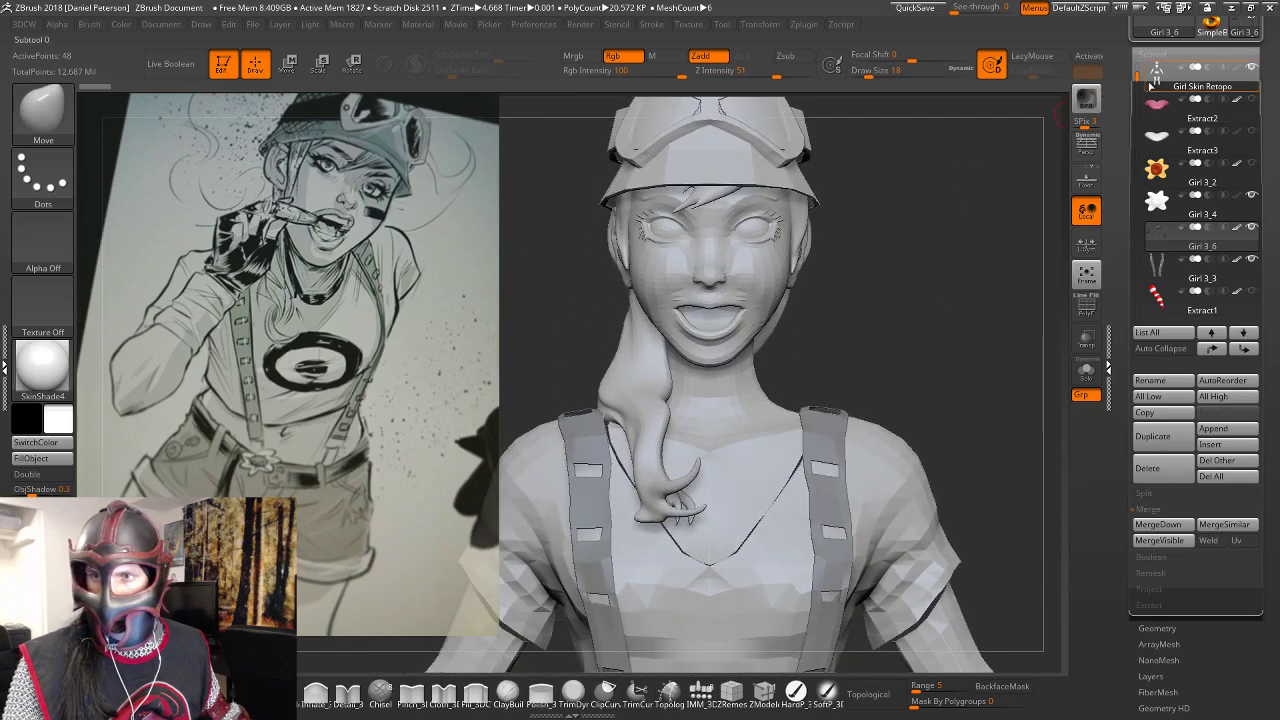
{"action": "left_click", "coordinate": [1251, 132]}
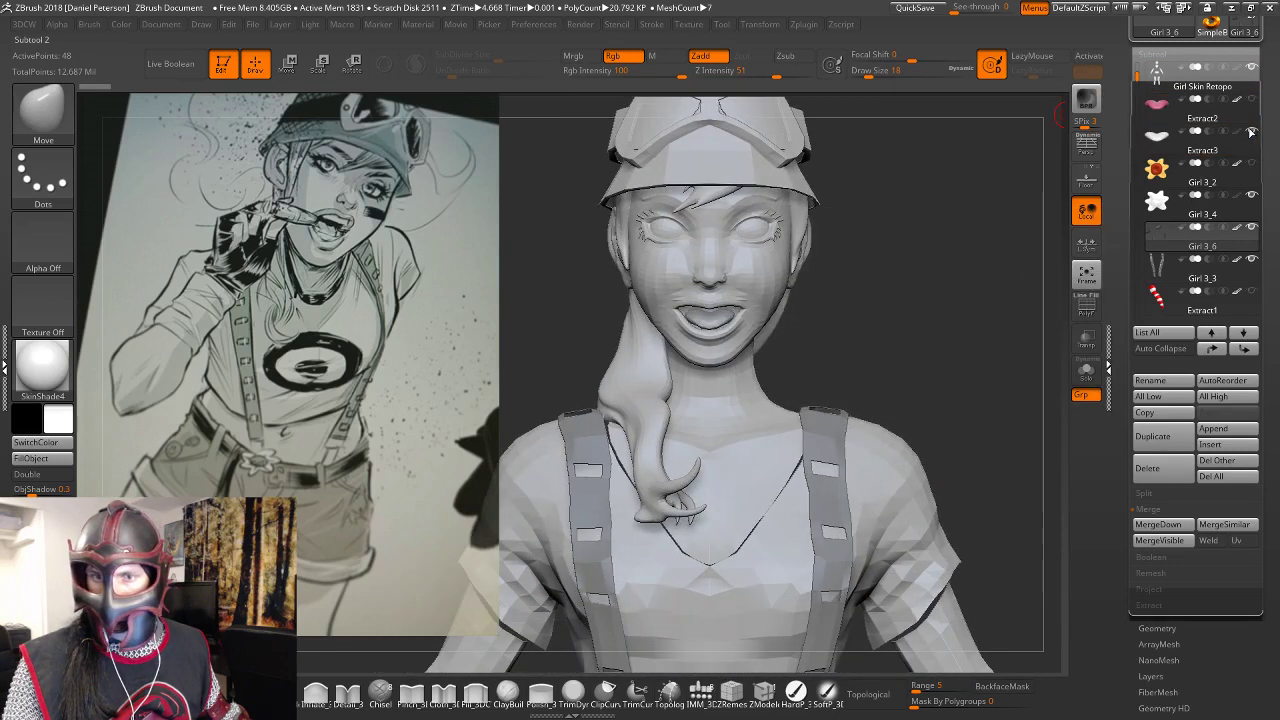
Find the high-resolution clothing subtool Girl 3_1 and show it over the low-poly clothes.
{"action": "left_click", "coordinate": [1251, 195]}
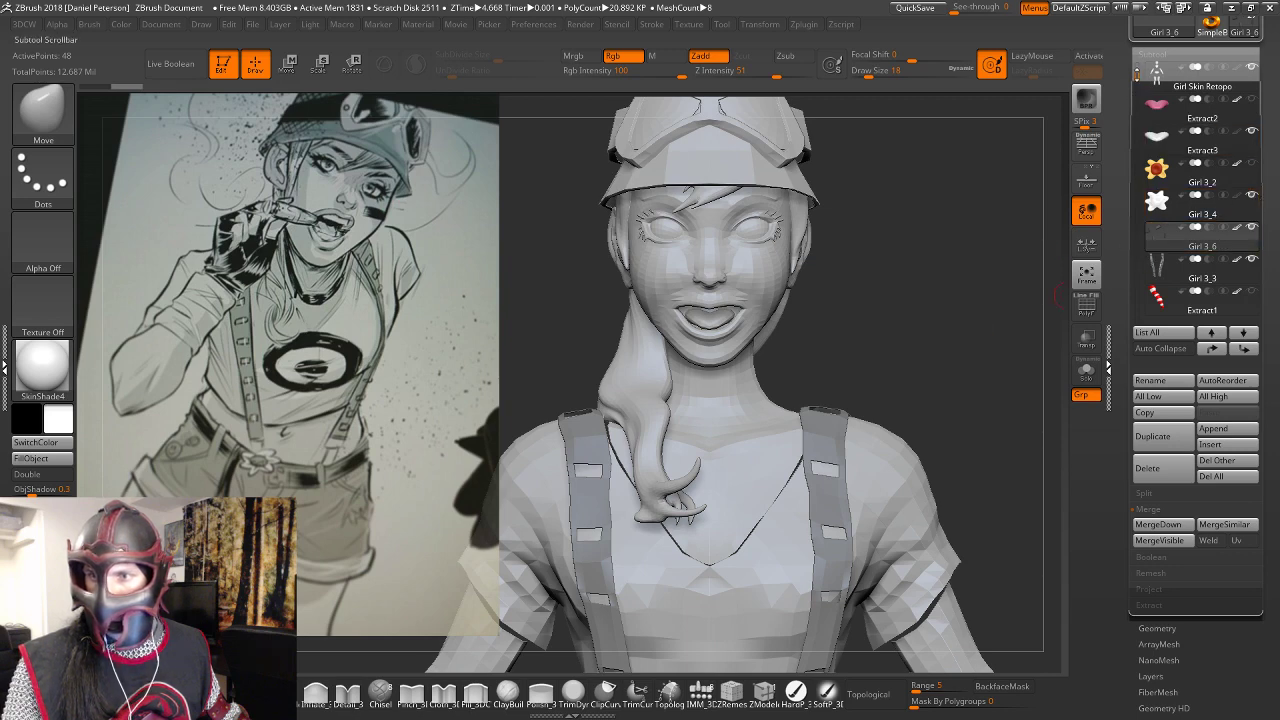
{"action": "left_click_drag", "start_coordinate": [1137, 72], "coordinate": [1134, 273]}
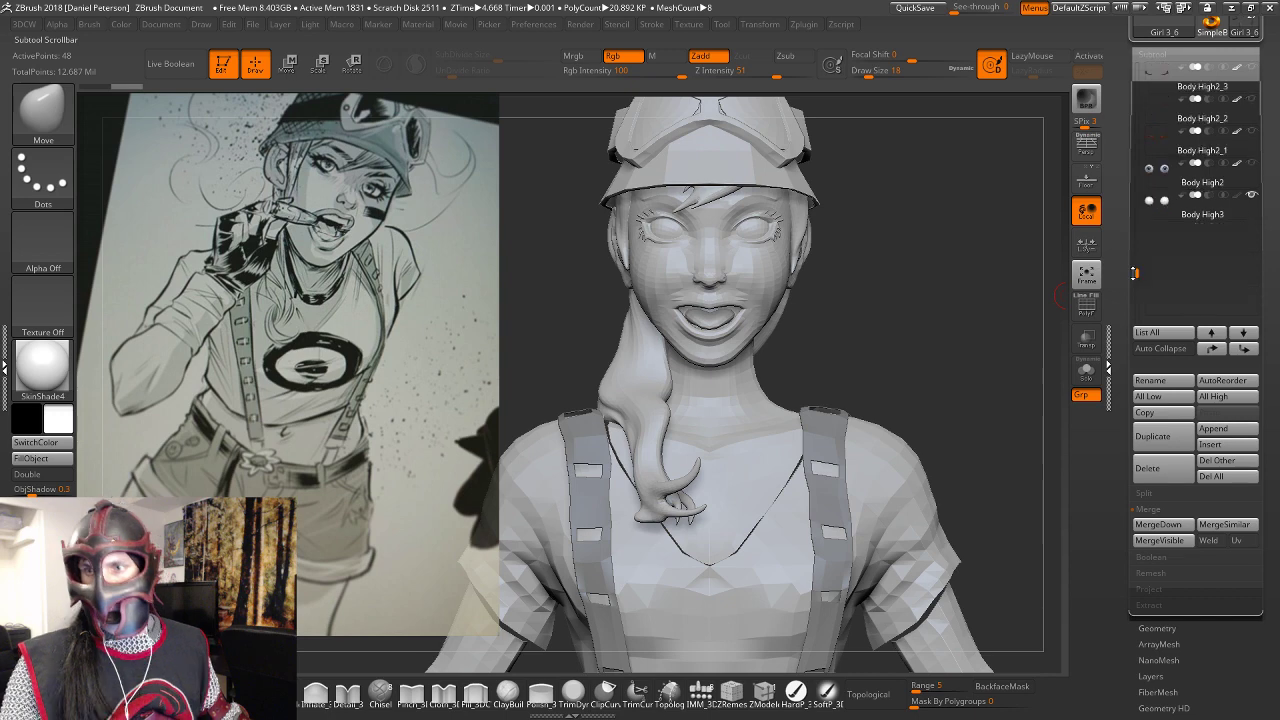
{"action": "left_click_drag", "start_coordinate": [970, 345], "coordinate": [943, 160], "text": "alt"}
{"action": "mouse_move", "coordinate": [970, 271]}
{"action": "left_mouse_down"}
{"action": "mouse_move", "coordinate": [1024, 166]}
{"action": "mouse_move", "coordinate": [958, 272]}
{"action": "mouse_move", "coordinate": [930, 287]}
{"action": "mouse_move", "coordinate": [1008, 274]}
{"action": "mouse_move", "coordinate": [889, 374]}
{"action": "left_mouse_up"}
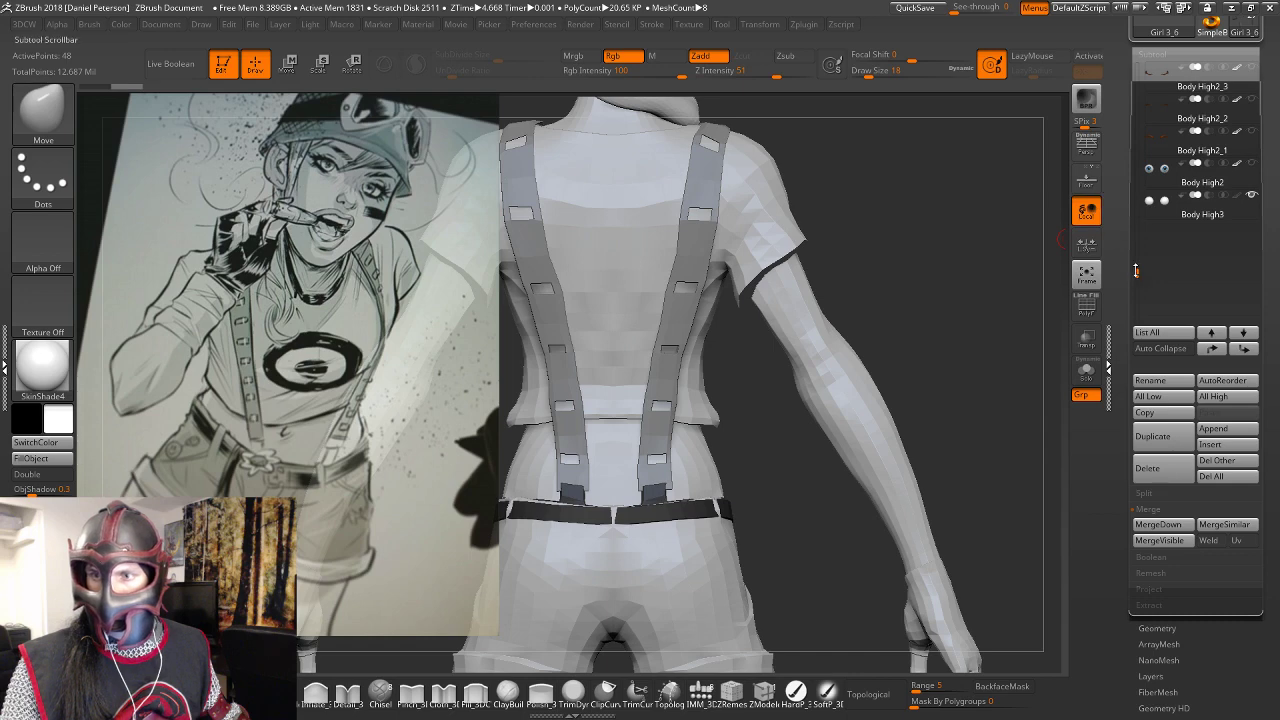
{"action": "left_click_drag", "start_coordinate": [1137, 272], "coordinate": [1147, 66]}
{"action": "mouse_move", "coordinate": [1253, 82]}
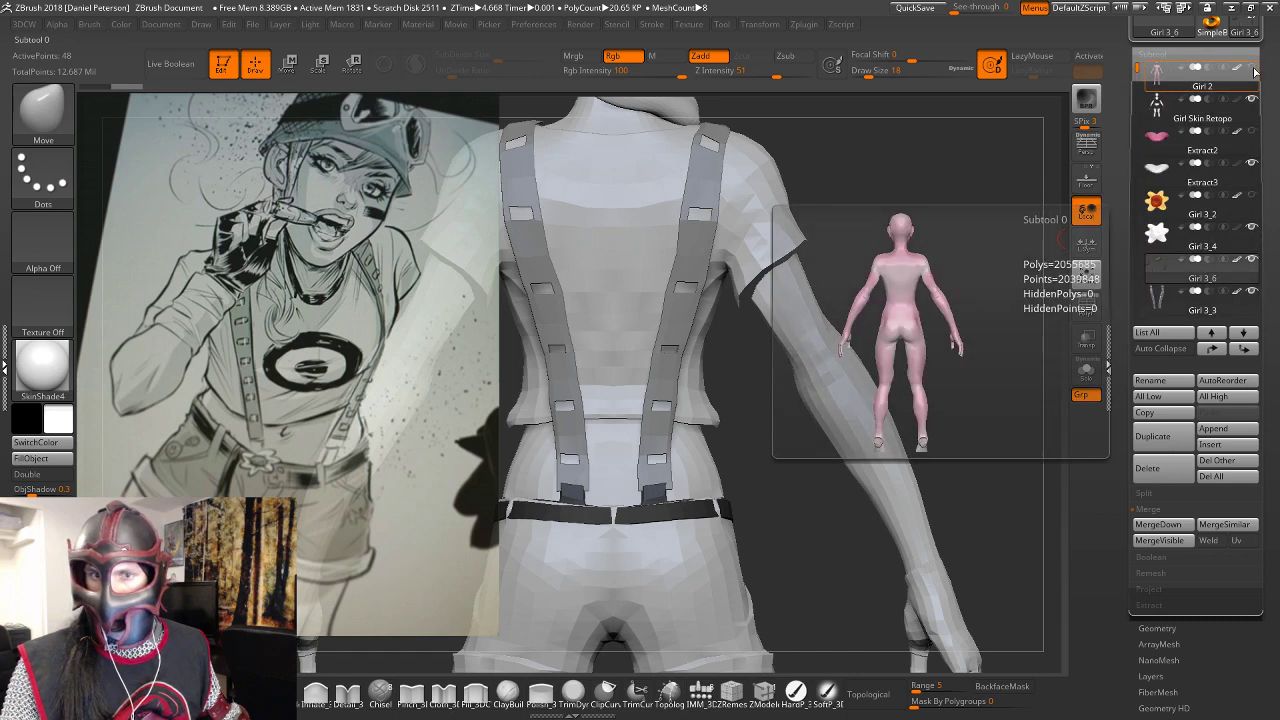
{"action": "mouse_move", "coordinate": [1215, 173]}
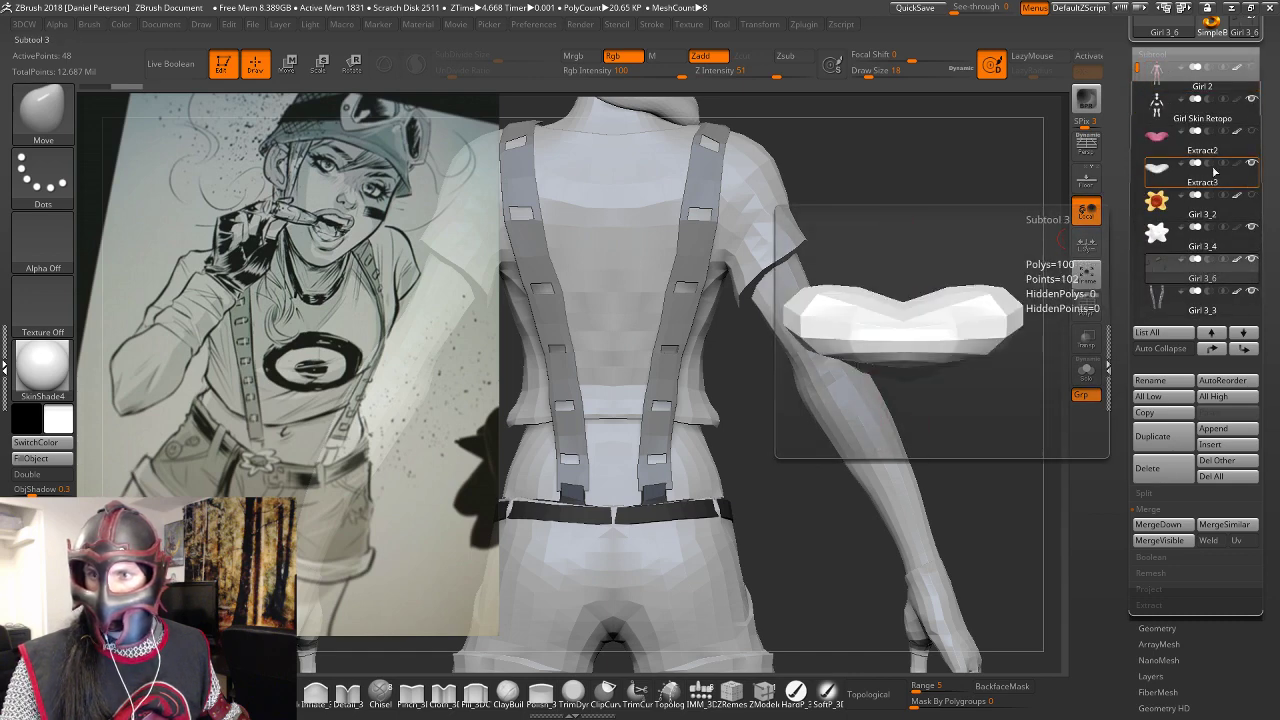
{"action": "left_click_drag", "start_coordinate": [1136, 67], "coordinate": [1134, 126]}
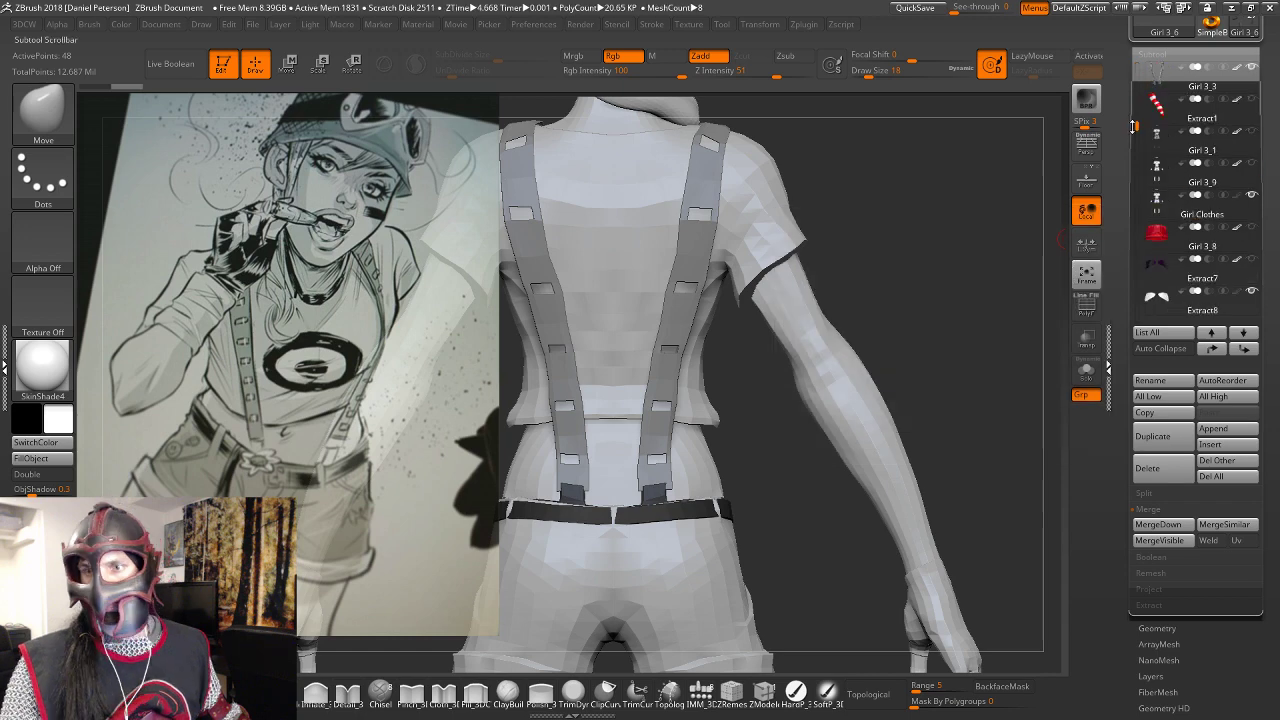
{"action": "left_click", "coordinate": [1253, 134]}
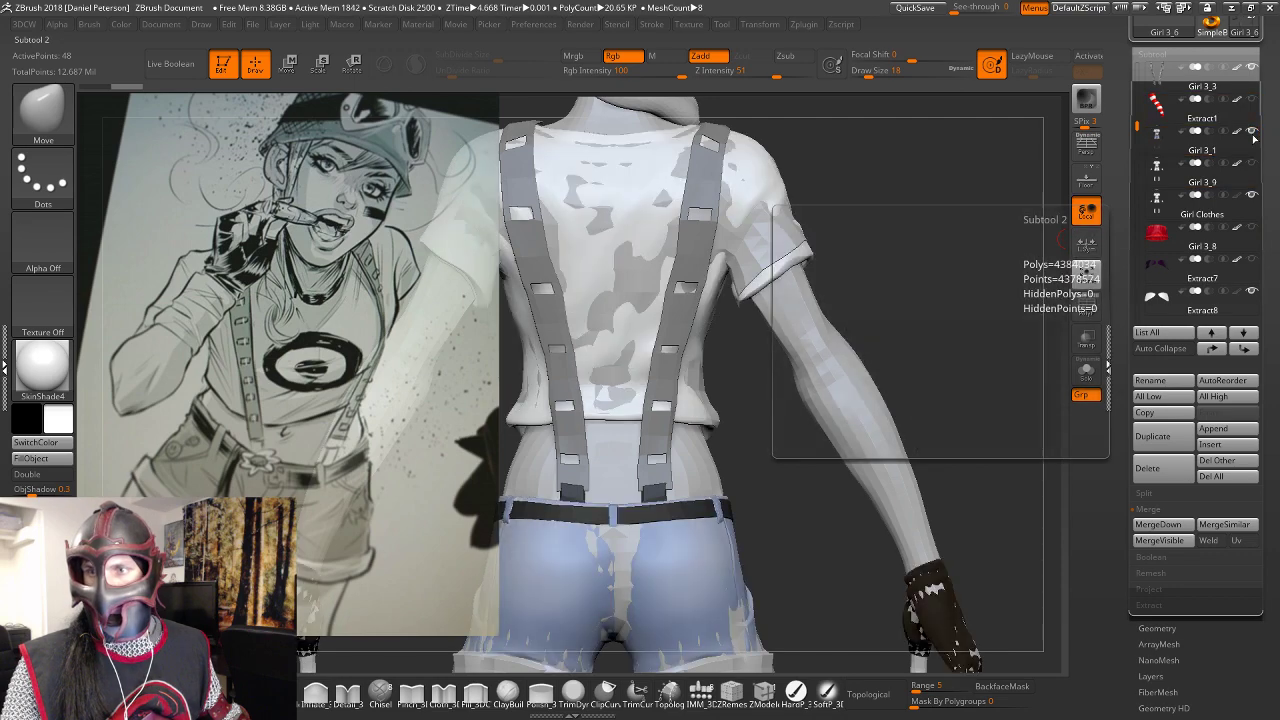
{"action": "mouse_move", "coordinate": [1030, 236]}
{"action": "left_mouse_down"}
{"action": "mouse_move", "coordinate": [948, 241]}
{"action": "mouse_move", "coordinate": [912, 264]}
{"action": "mouse_move", "coordinate": [1023, 242]}
{"action": "left_mouse_up"}
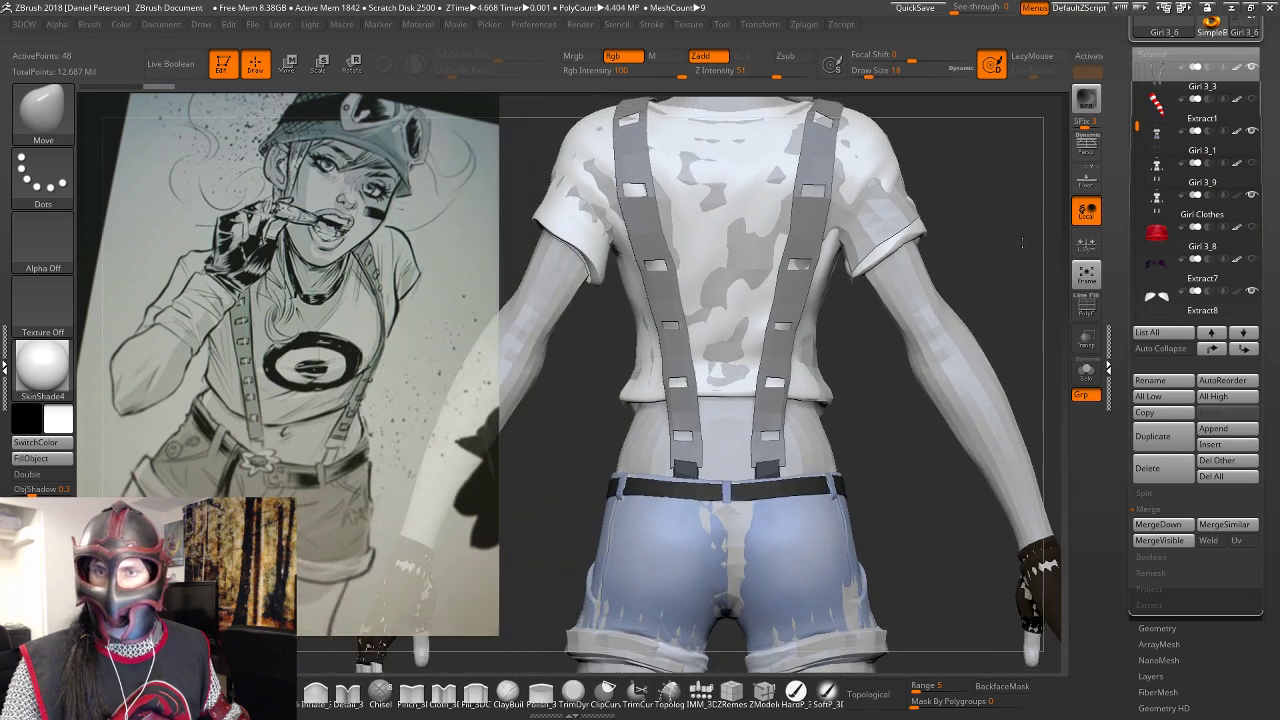
Make Girl Clothes active and, with the Move brush at draw size 83, fit the back of the sleeve hem to the high-resolution shirt.
{"action": "left_click", "coordinate": [888, 221], "text": "alt"}
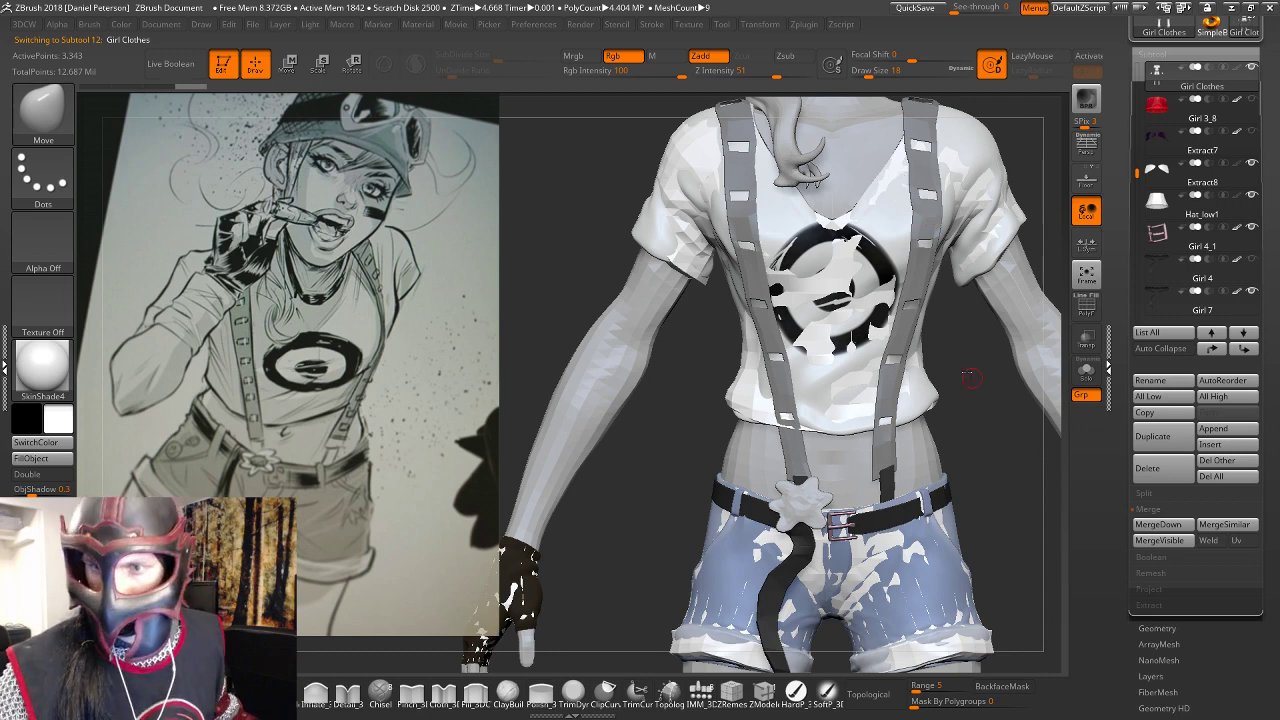
{"action": "left_click_drag", "start_coordinate": [970, 377], "coordinate": [882, 300]}
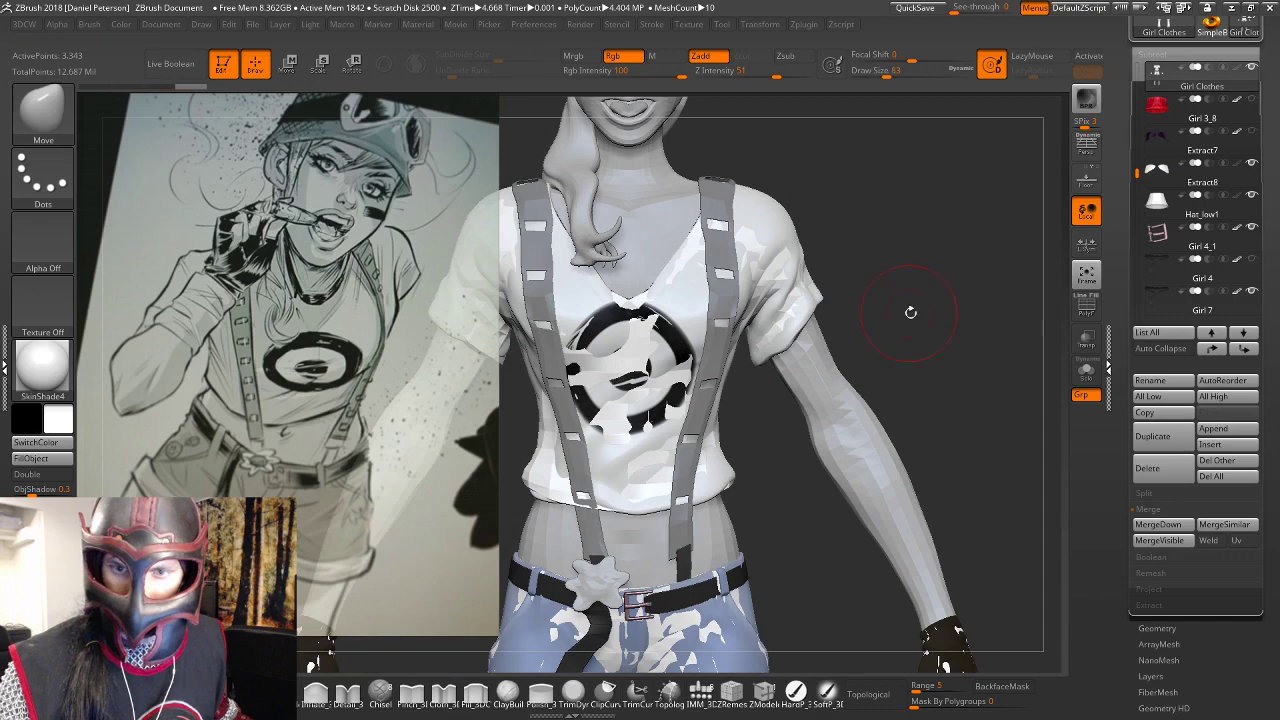
{"action": "left_click_drag", "start_coordinate": [910, 312], "coordinate": [822, 362]}
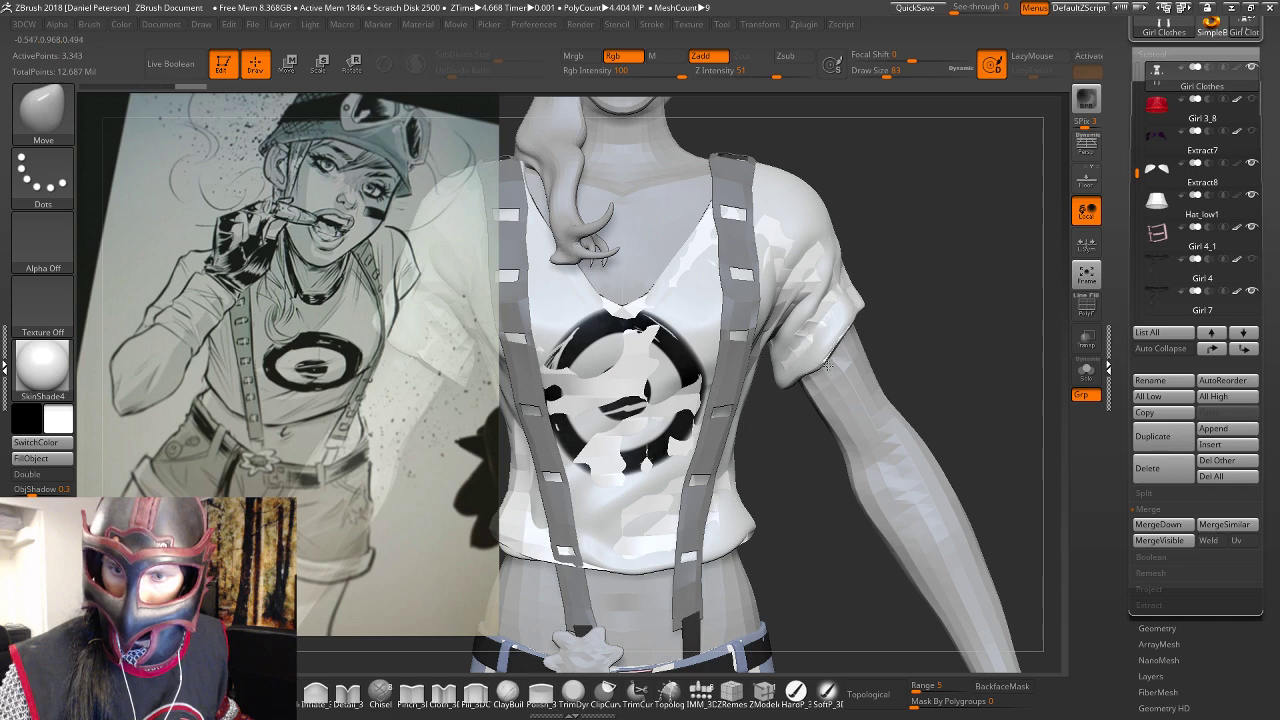
{"action": "left_click_drag", "start_coordinate": [930, 335], "coordinate": [788, 386]}
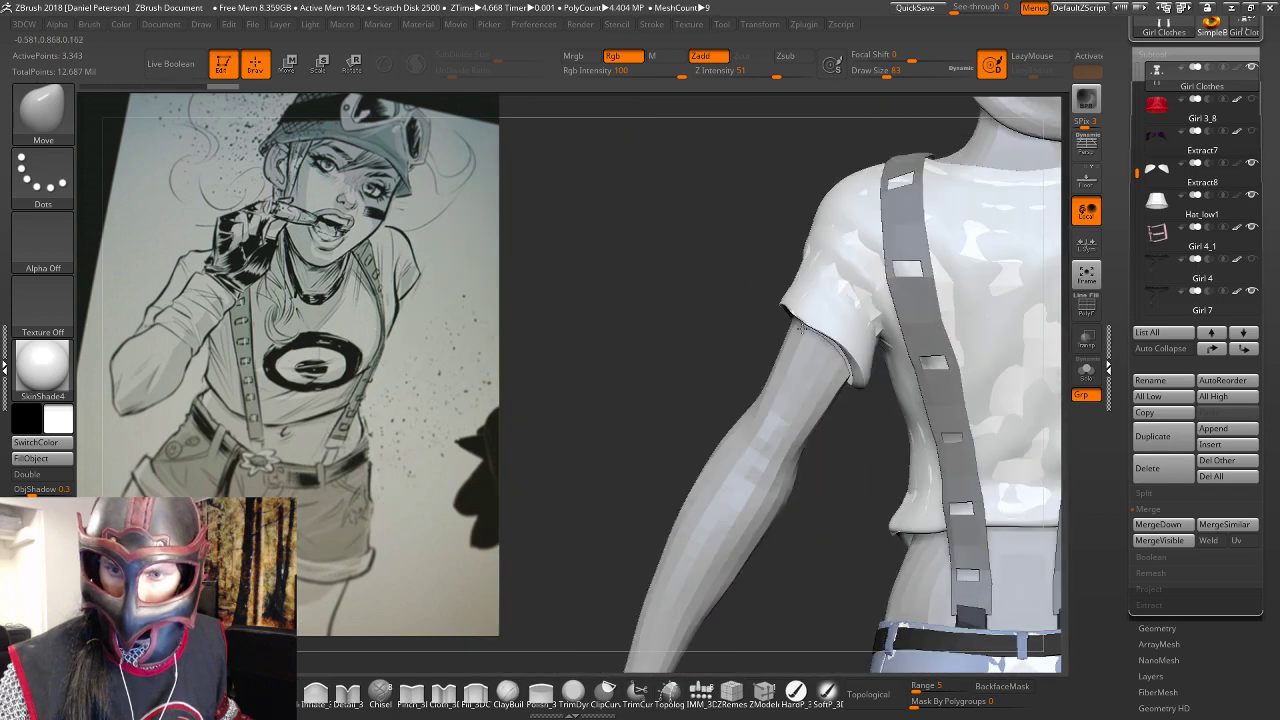
{"action": "left_click_drag", "start_coordinate": [801, 327], "coordinate": [798, 318]}
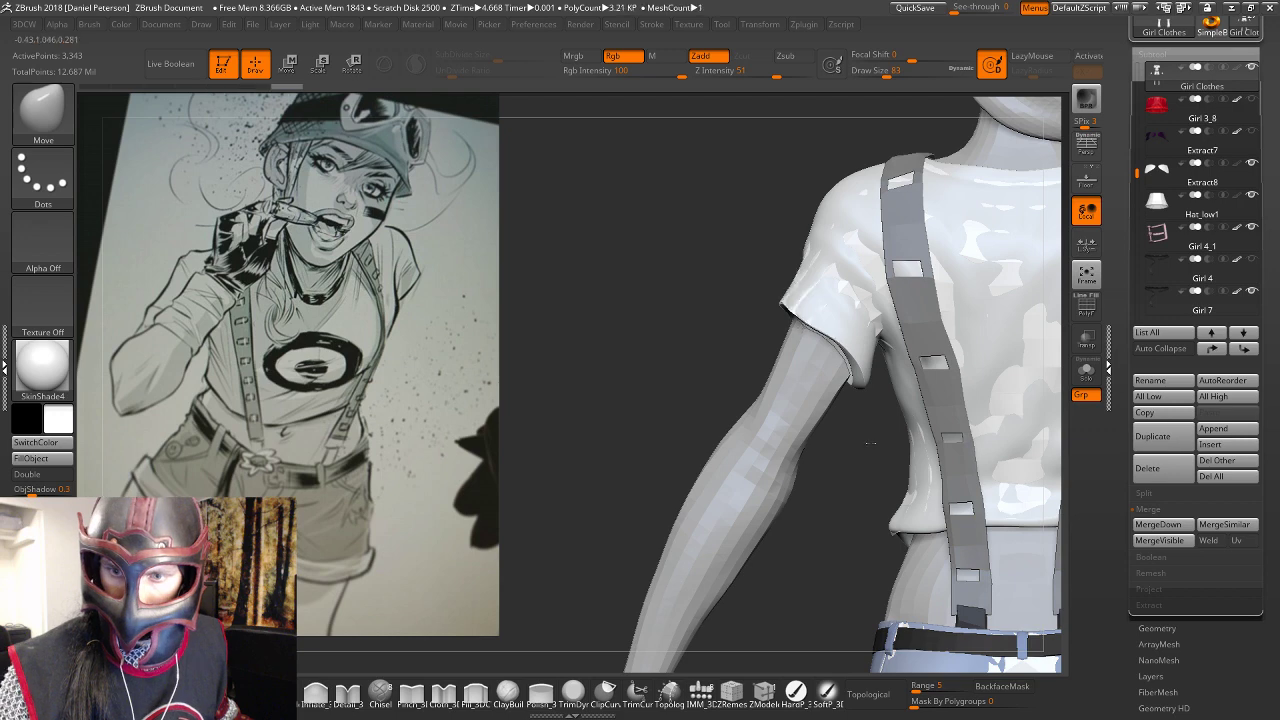
{"action": "left_click_drag", "start_coordinate": [870, 443], "coordinate": [872, 378]}
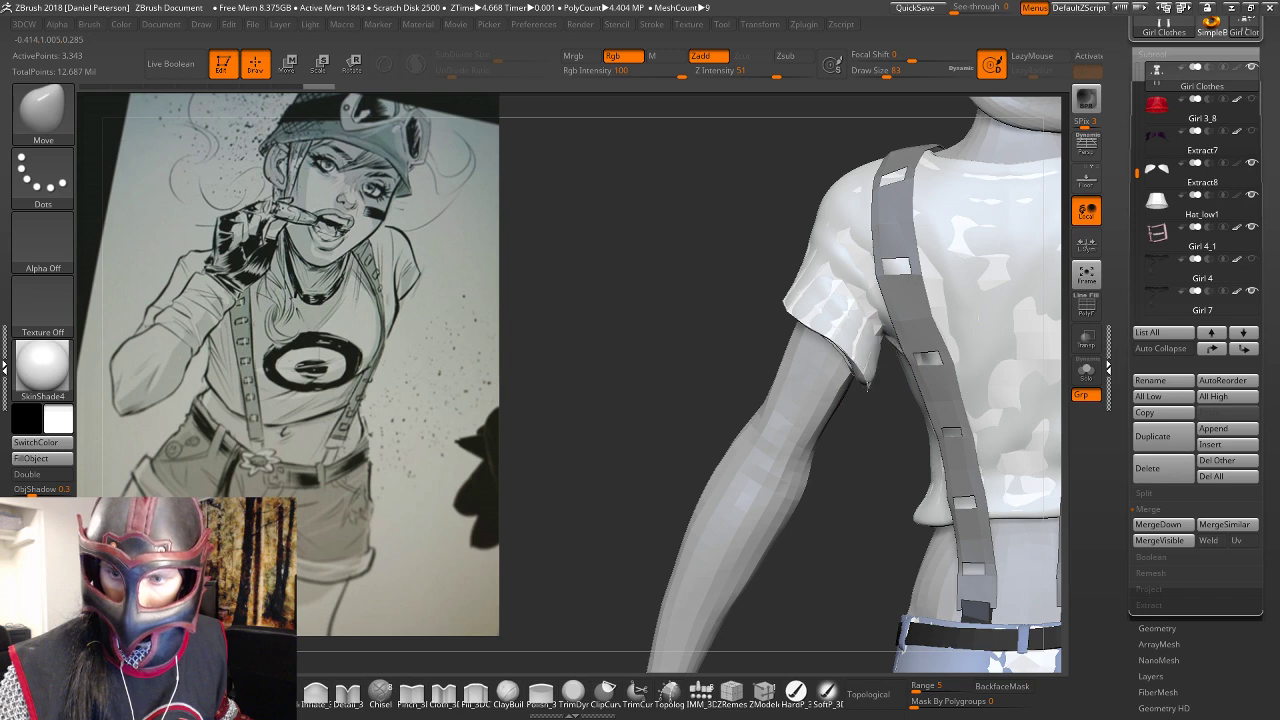
{"action": "left_click_drag", "start_coordinate": [867, 387], "coordinate": [870, 406]}
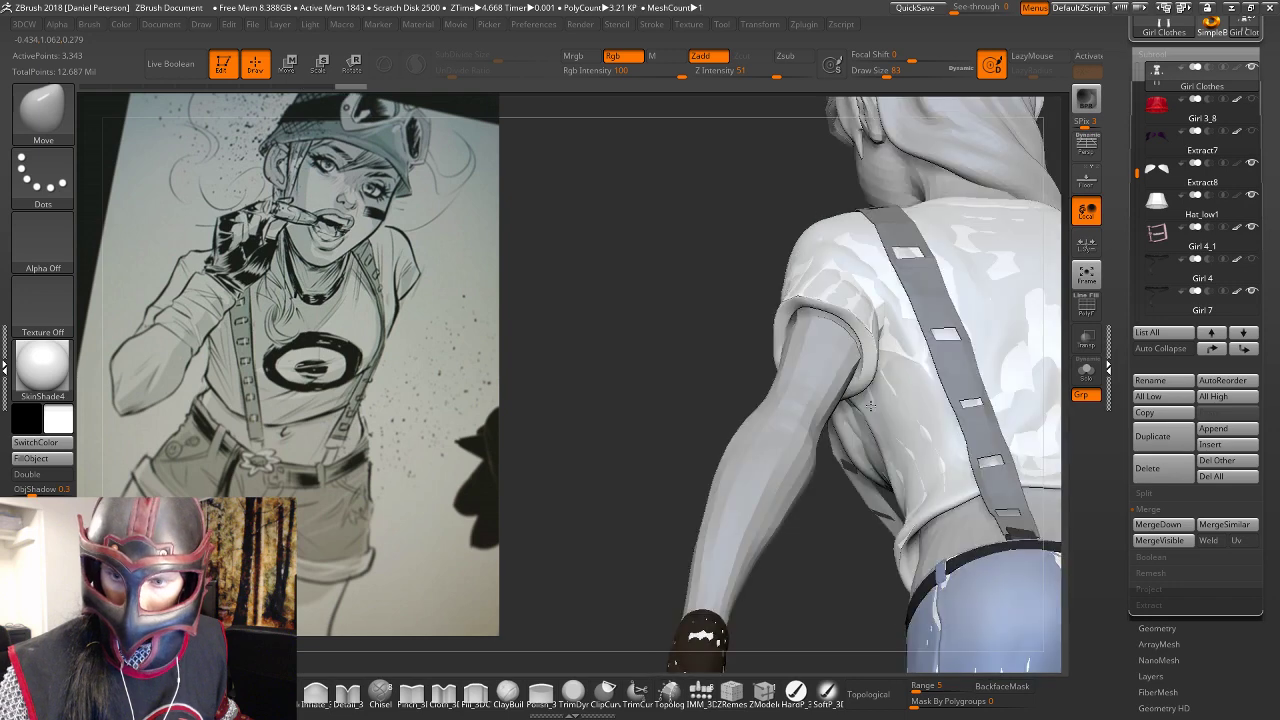
Reshape the front and underarm side of the low-poly sleeve to follow the high-resolution sleeve.
{"action": "right_click_drag", "start_coordinate": [870, 405], "coordinate": [891, 372]}
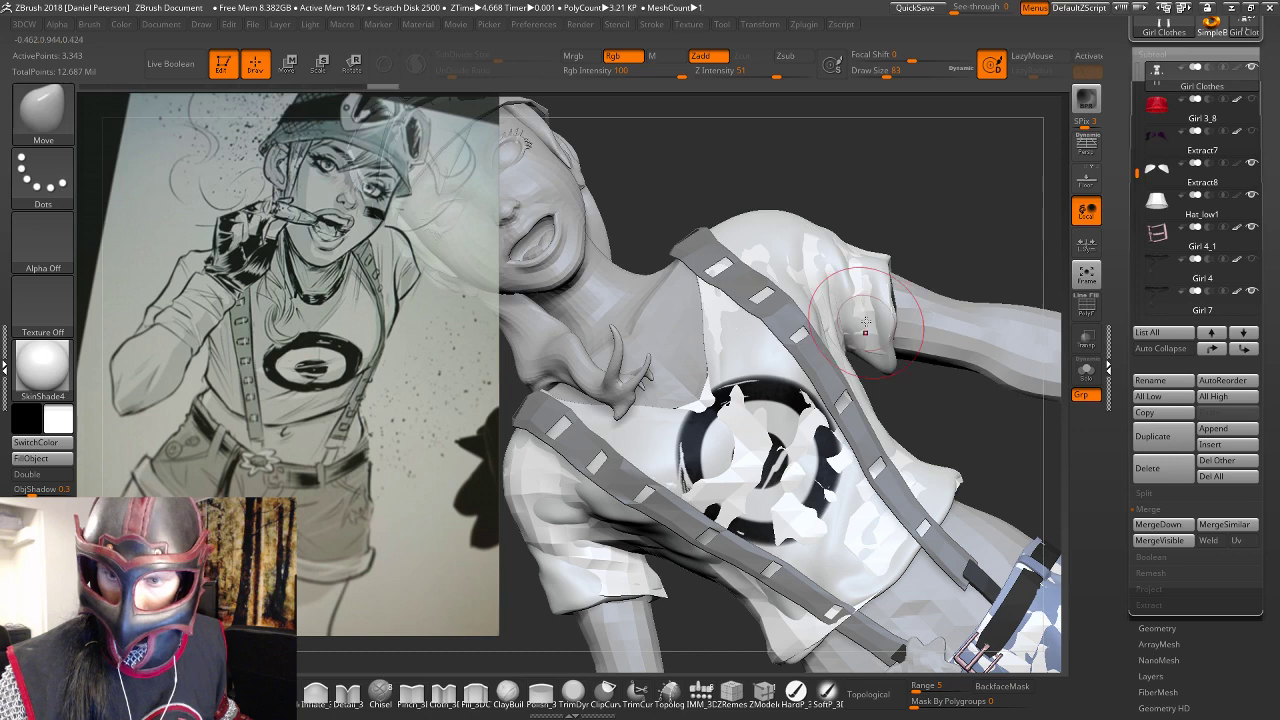
{"action": "mouse_move", "coordinate": [865, 330]}
{"action": "right_mouse_down"}
{"action": "mouse_move", "coordinate": [838, 284]}
{"action": "mouse_move", "coordinate": [1004, 186]}
{"action": "mouse_move", "coordinate": [860, 325]}
{"action": "right_mouse_up"}
{"action": "left_click_drag", "start_coordinate": [848, 335], "coordinate": [857, 329]}
{"action": "mouse_move", "coordinate": [857, 329]}
{"action": "right_mouse_down"}
{"action": "mouse_move", "coordinate": [920, 346]}
{"action": "mouse_move", "coordinate": [898, 378]}
{"action": "right_mouse_up"}
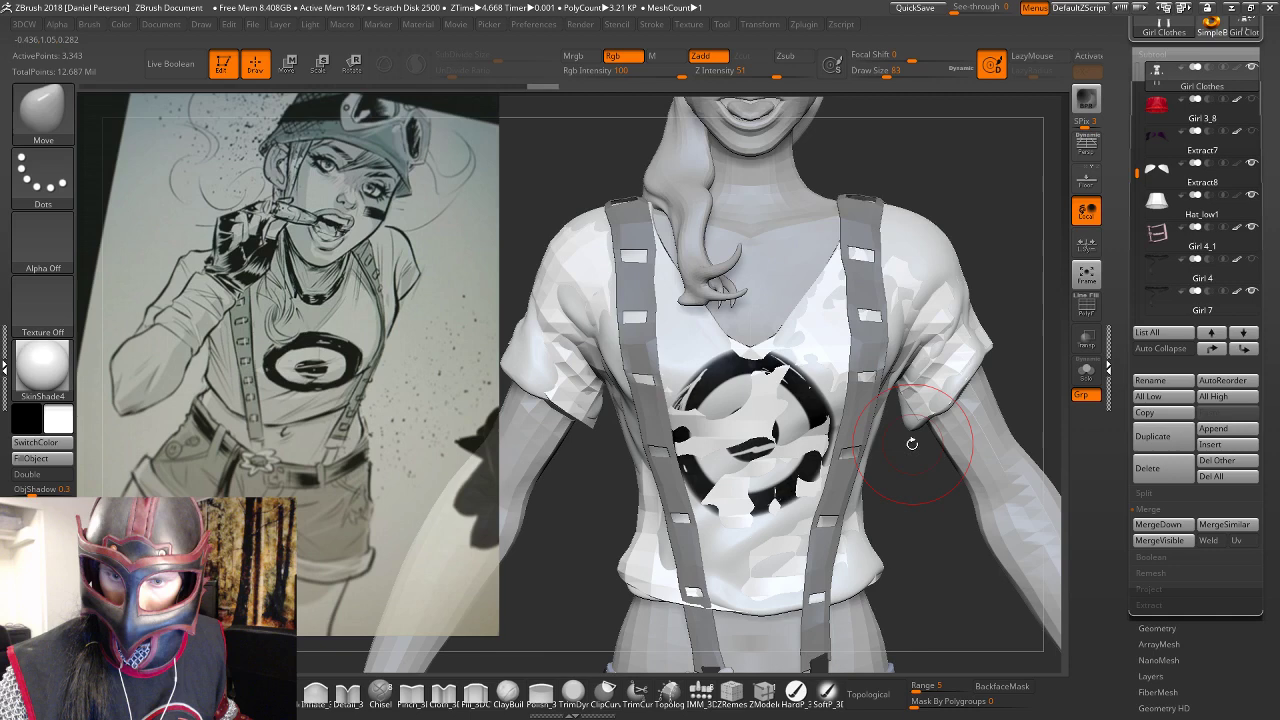
Adjust the low-poly shirt at the centre of the chest, around the emblem, to match the high-resolution shirt.
{"action": "left_click_drag", "start_coordinate": [912, 443], "coordinate": [845, 430]}
{"action": "left_click_drag", "start_coordinate": [766, 414], "coordinate": [798, 420]}
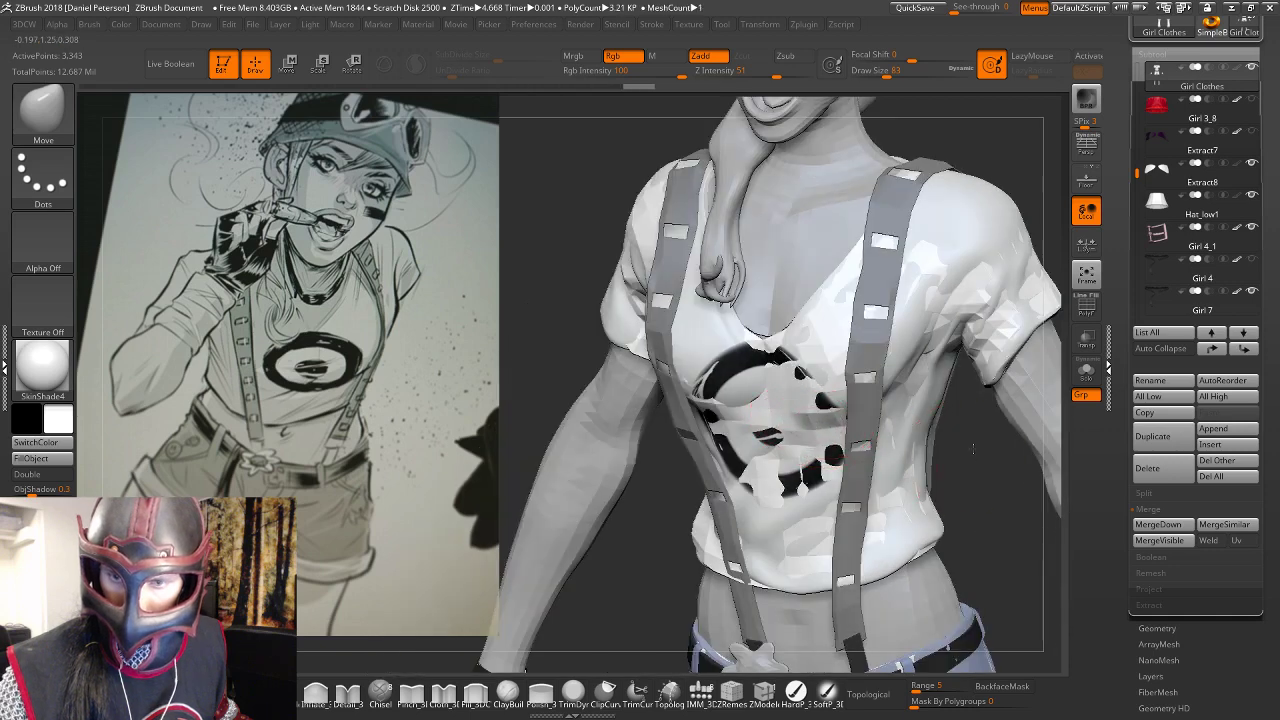
{"action": "left_click_drag", "start_coordinate": [963, 446], "coordinate": [932, 412]}
{"action": "right_click_drag", "start_coordinate": [932, 410], "coordinate": [1010, 290]}
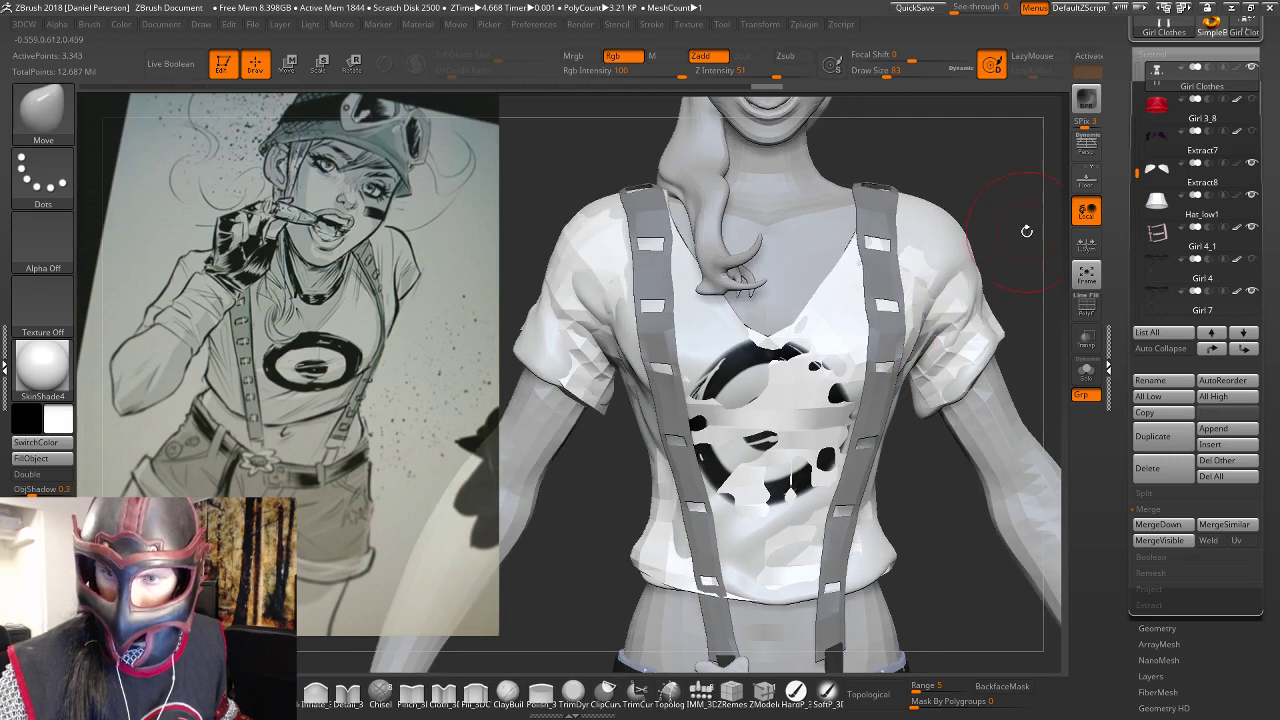
Smooth the low-poly shirt from the upper sleeve to the shoulder and fit the side of the chest beside the suspender.
{"action": "right_click_drag", "start_coordinate": [1027, 231], "coordinate": [880, 300]}
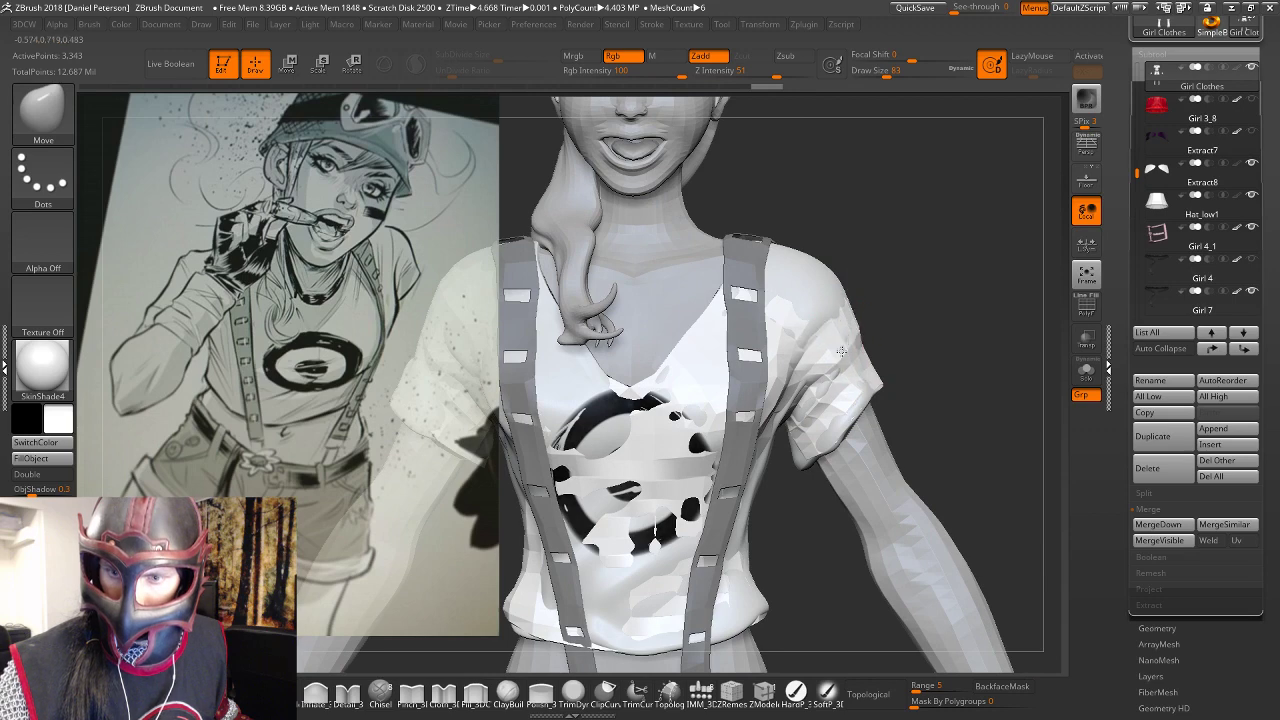
{"action": "left_click_drag", "start_coordinate": [818, 332], "coordinate": [760, 282], "text": "shift"}
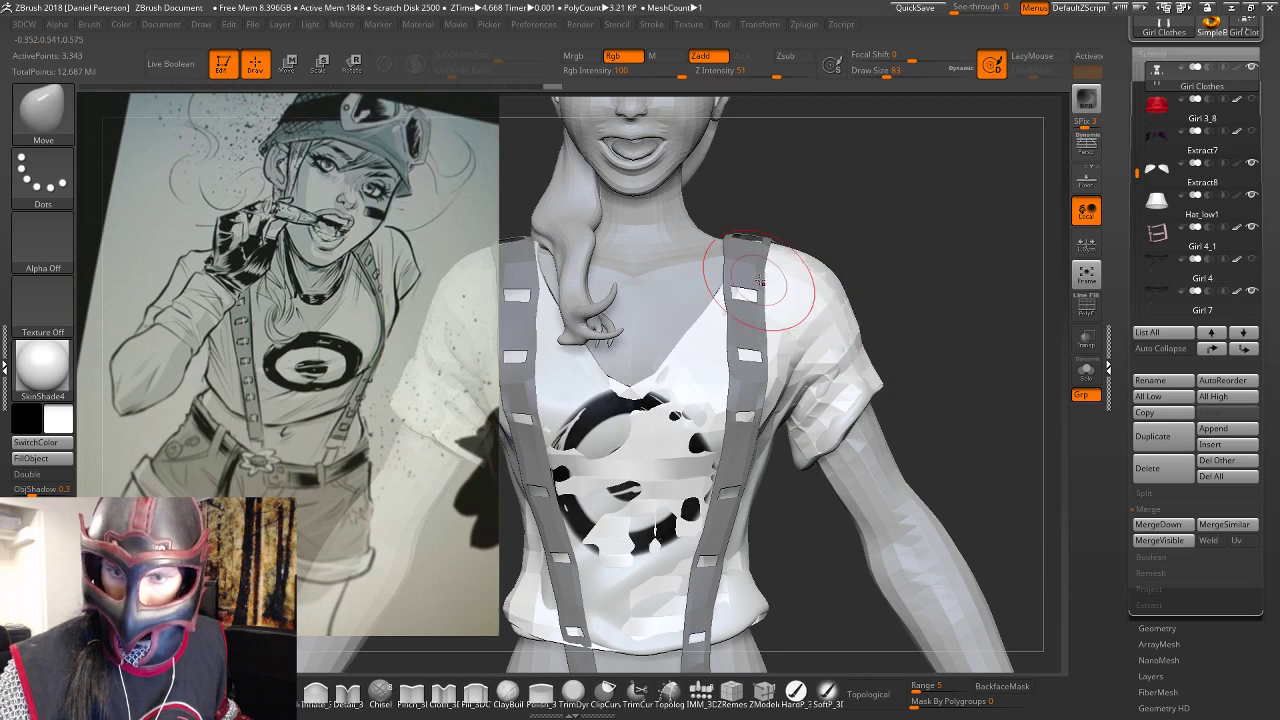
{"action": "left_click_drag", "start_coordinate": [960, 275], "coordinate": [880, 270]}
{"action": "left_click_drag", "start_coordinate": [985, 320], "coordinate": [942, 354]}
{"action": "right_click_drag", "start_coordinate": [942, 353], "coordinate": [705, 490]}
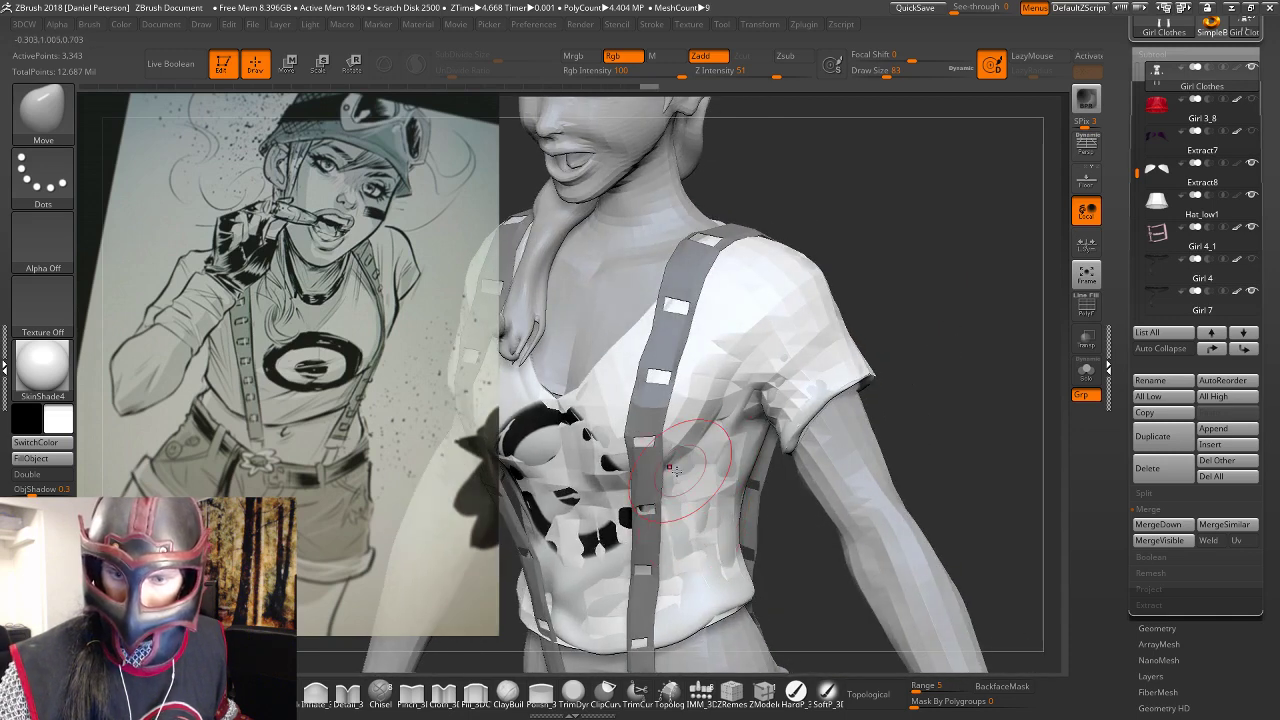
{"action": "right_click_drag", "start_coordinate": [672, 468], "coordinate": [729, 443]}
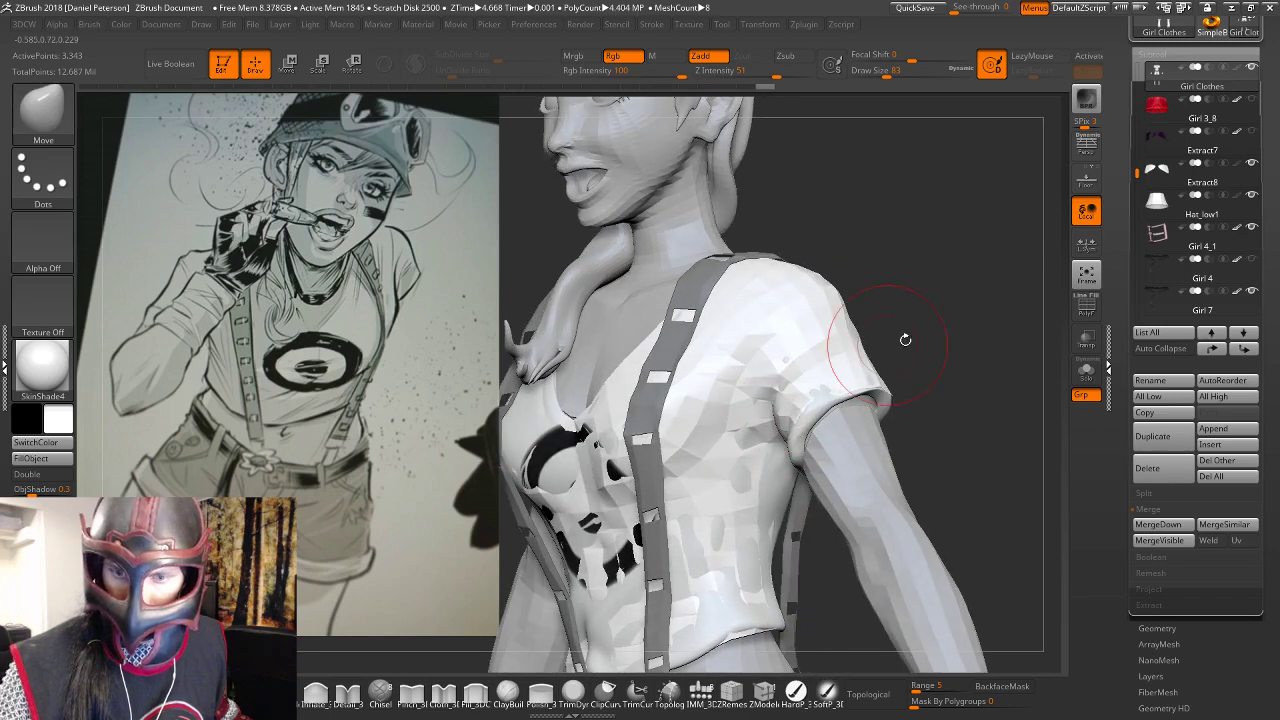
Smooth the low-poly shirt over the emblem area and adjust the chest just below the neckline.
{"action": "mouse_move", "coordinate": [905, 340]}
{"action": "right_mouse_down"}
{"action": "mouse_move", "coordinate": [774, 563]}
{"action": "mouse_move", "coordinate": [794, 583]}
{"action": "mouse_move", "coordinate": [818, 582]}
{"action": "mouse_move", "coordinate": [826, 515]}
{"action": "mouse_move", "coordinate": [818, 564]}
{"action": "mouse_move", "coordinate": [790, 560]}
{"action": "right_mouse_up"}
{"action": "mouse_move", "coordinate": [598, 438]}
{"action": "left_mouse_down", "text": "shift"}
{"action": "mouse_move", "coordinate": [624, 466]}
{"action": "mouse_move", "coordinate": [582, 458]}
{"action": "mouse_move", "coordinate": [588, 395]}
{"action": "left_mouse_up", "text": "shift"}
{"action": "left_click_drag", "start_coordinate": [582, 335], "coordinate": [572, 315]}
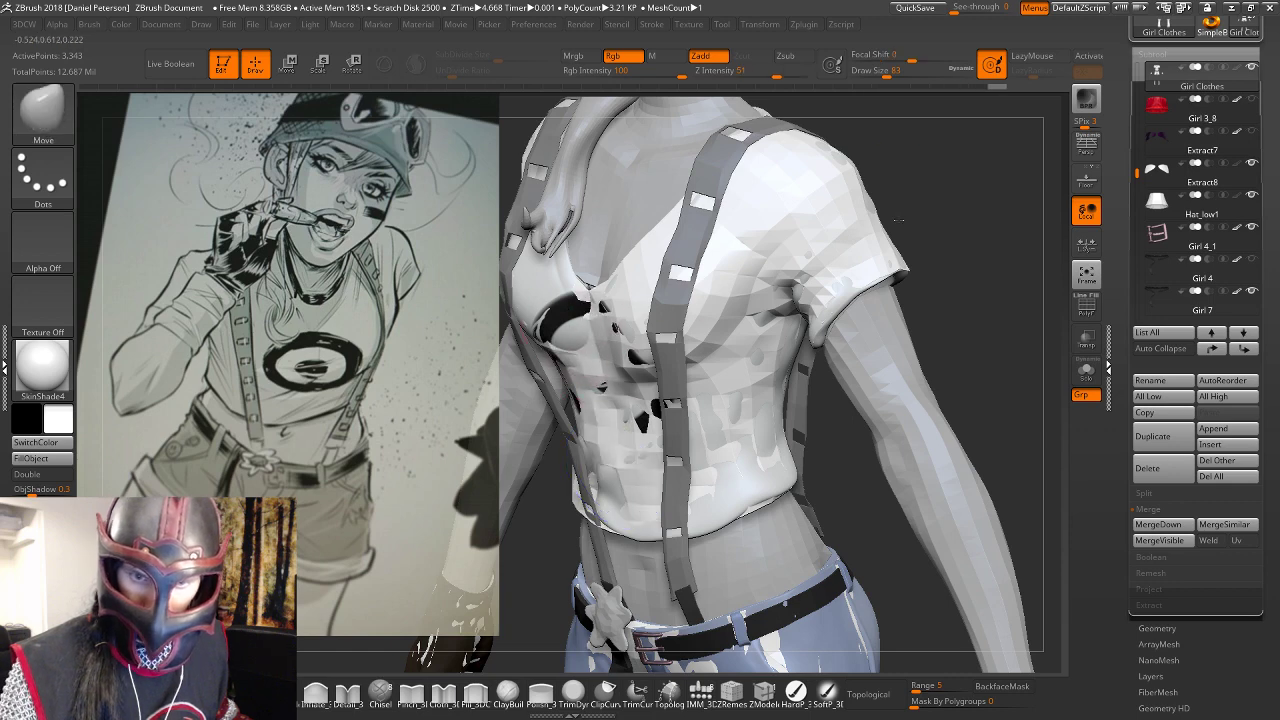
Pull the shirt's side slightly outward at the waist with the Move brush.
{"action": "mouse_move", "coordinate": [880, 240]}
{"action": "right_mouse_down"}
{"action": "mouse_move", "coordinate": [777, 247]}
{"action": "mouse_move", "coordinate": [791, 247]}
{"action": "right_mouse_up"}
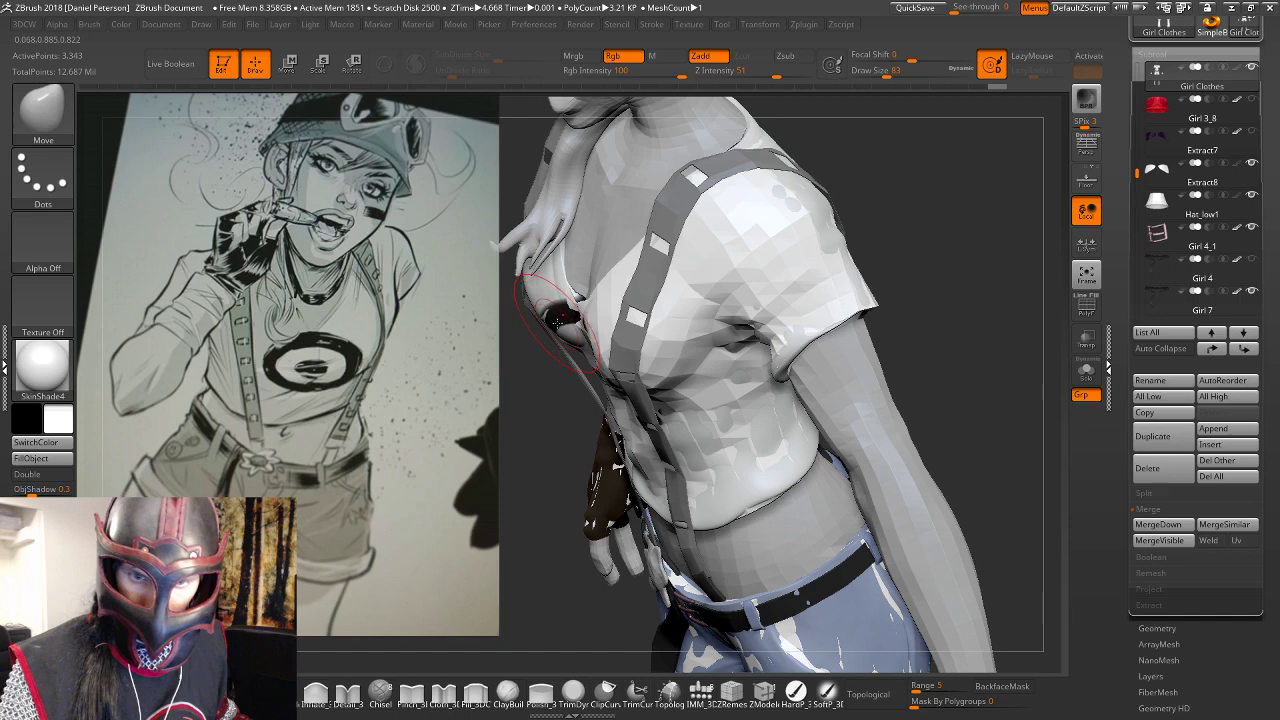
{"action": "mouse_move", "coordinate": [558, 318]}
{"action": "right_mouse_down"}
{"action": "mouse_move", "coordinate": [943, 189]}
{"action": "mouse_move", "coordinate": [828, 497]}
{"action": "mouse_move", "coordinate": [738, 503]}
{"action": "mouse_move", "coordinate": [655, 534]}
{"action": "right_mouse_up"}
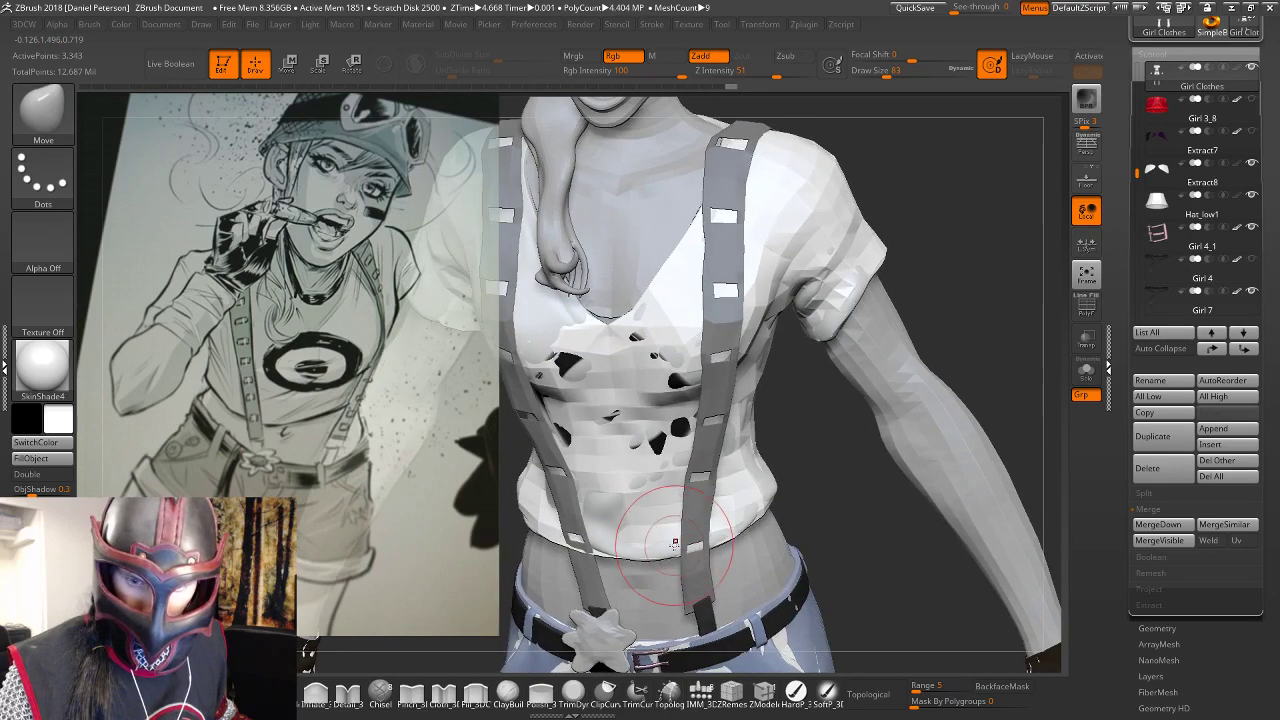
{"action": "right_click_drag", "start_coordinate": [800, 483], "coordinate": [614, 522]}
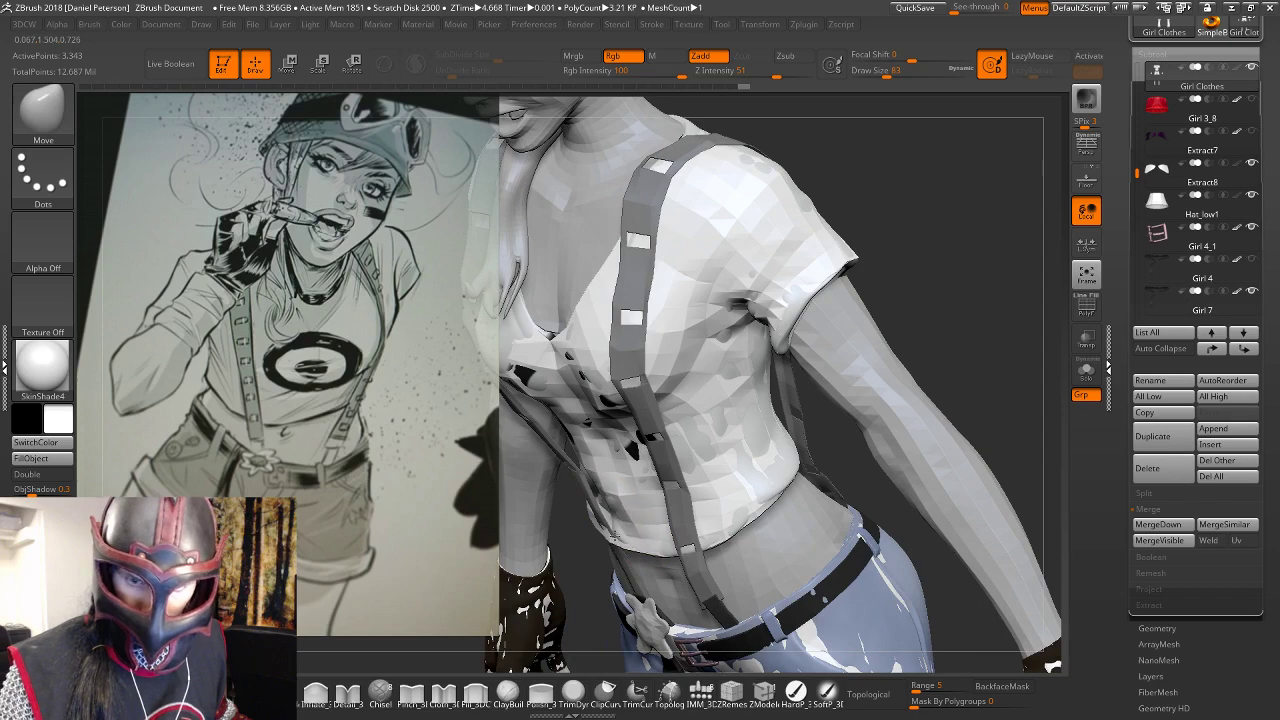
{"action": "right_click_drag", "start_coordinate": [612, 535], "coordinate": [787, 470]}
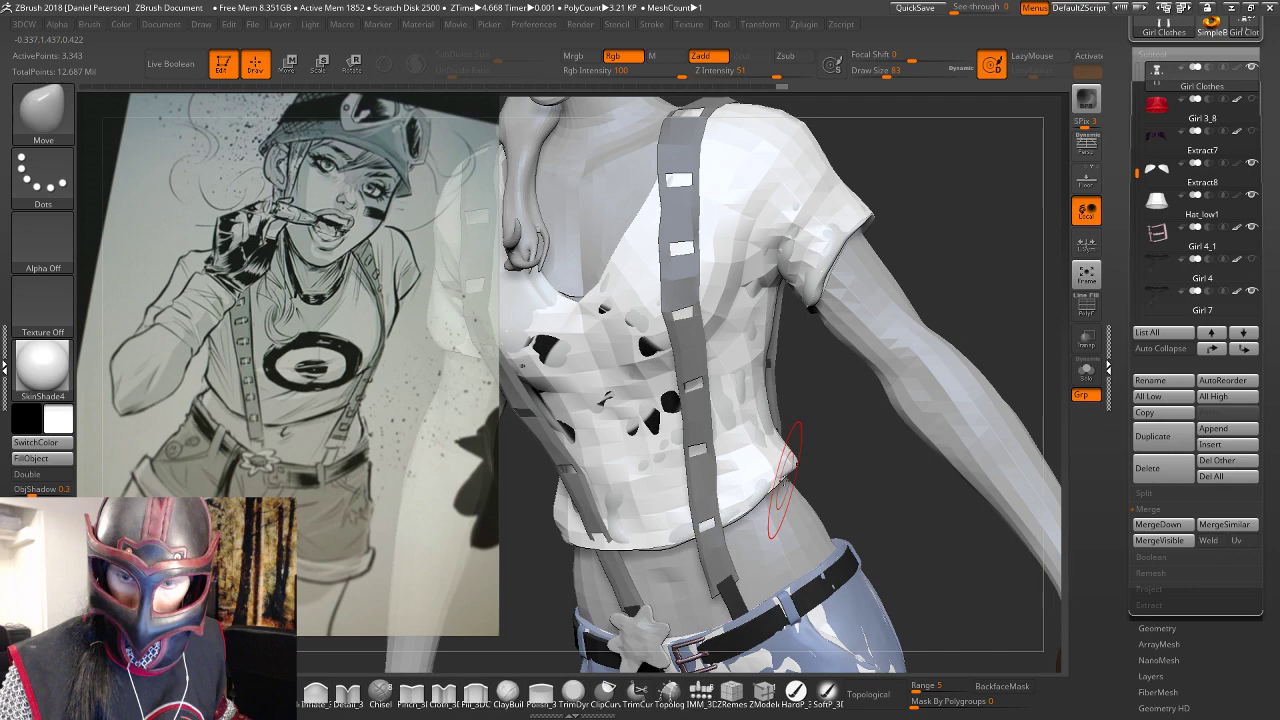
{"action": "mouse_move", "coordinate": [787, 480]}
{"action": "right_mouse_down"}
{"action": "mouse_move", "coordinate": [690, 490]}
{"action": "mouse_move", "coordinate": [798, 510]}
{"action": "right_mouse_up"}
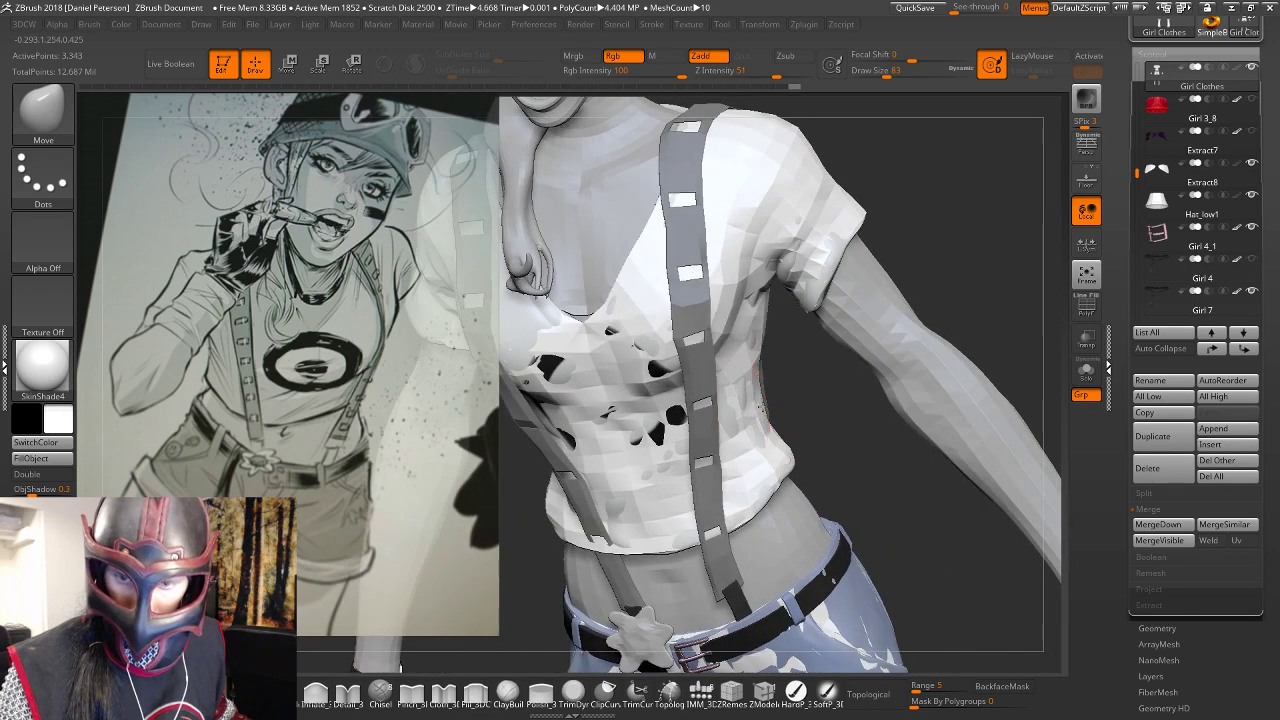
{"action": "left_click_drag", "start_coordinate": [756, 402], "coordinate": [766, 406]}
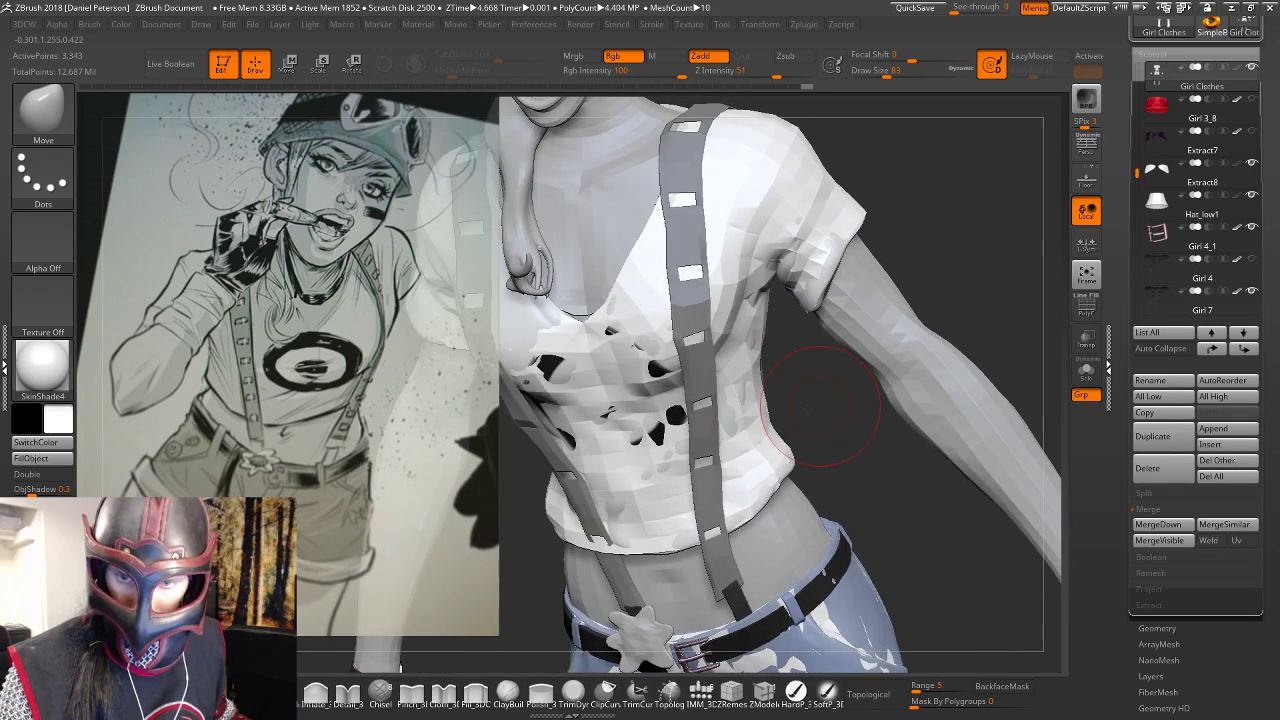
Nudge the shirt's sleeve slightly outward near the shoulder with the Move brush.
{"action": "right_click_drag", "start_coordinate": [820, 405], "coordinate": [695, 420]}
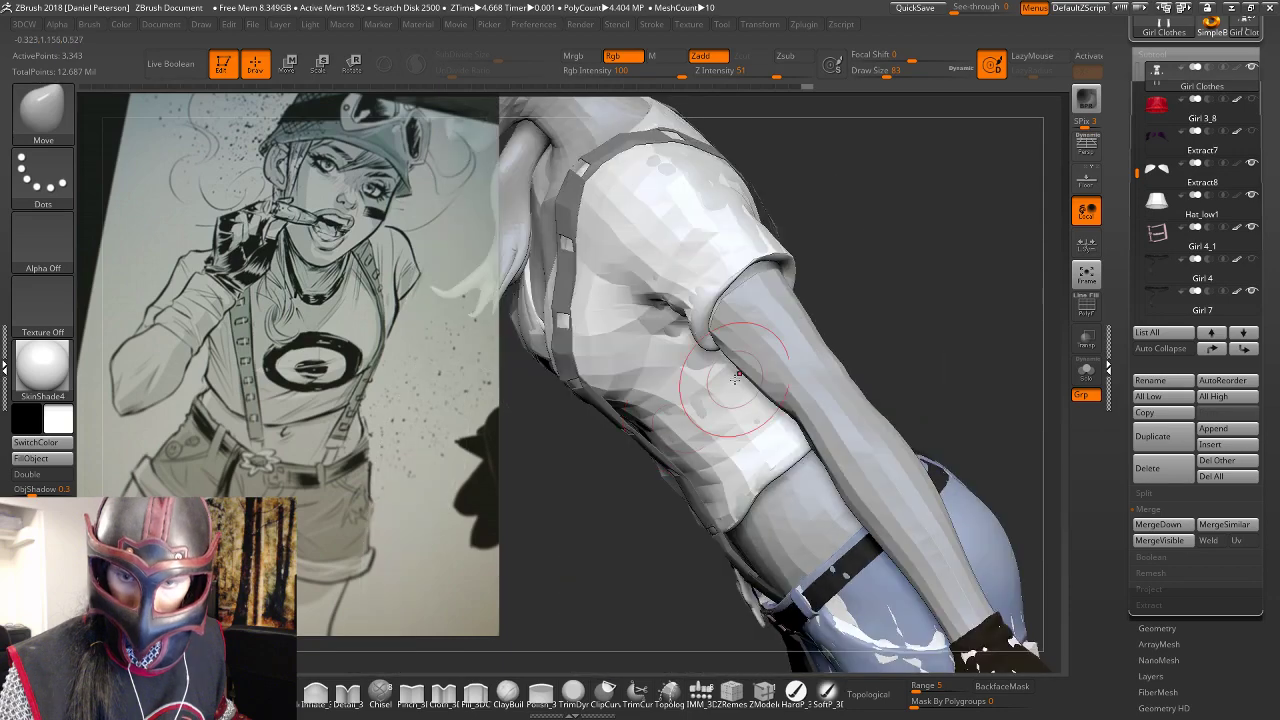
{"action": "mouse_move", "coordinate": [735, 378]}
{"action": "right_mouse_down"}
{"action": "mouse_move", "coordinate": [745, 350]}
{"action": "mouse_move", "coordinate": [860, 308]}
{"action": "mouse_move", "coordinate": [852, 332]}
{"action": "right_mouse_up"}
{"action": "left_click_drag", "start_coordinate": [808, 254], "coordinate": [822, 243]}
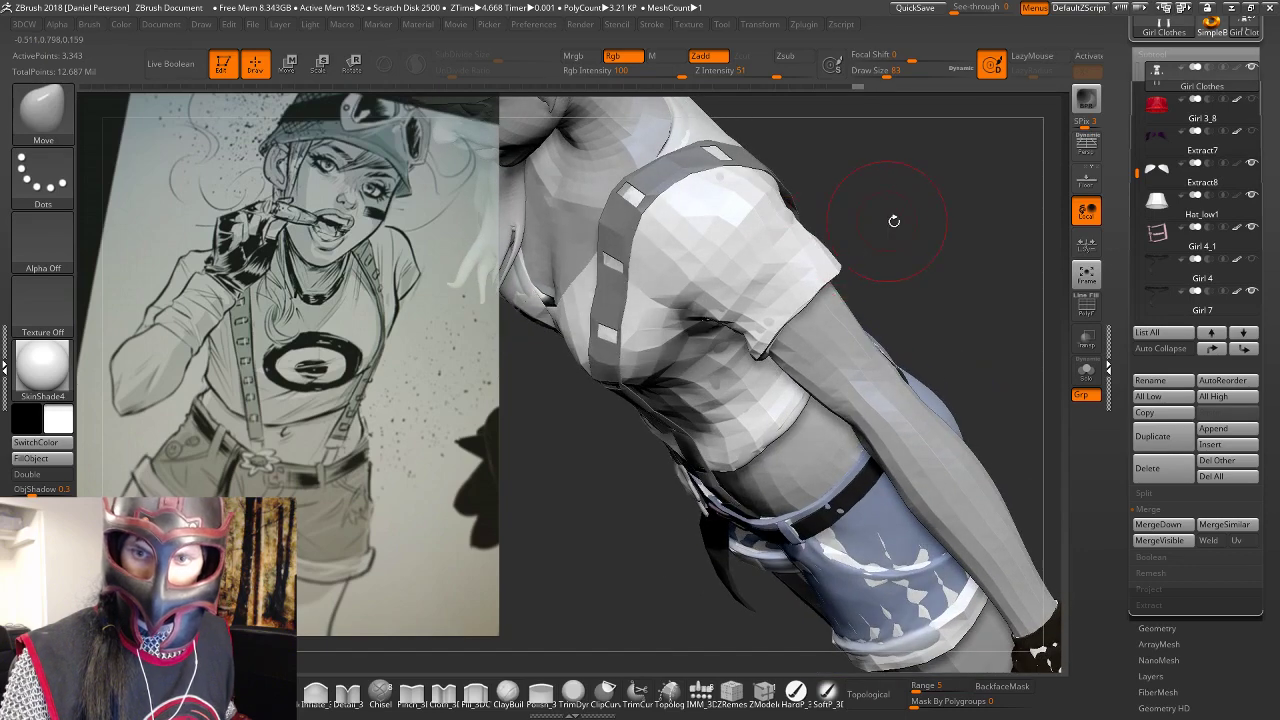
Set the Move brush's draw size to 136 and reshape the back of the shirt around the suspenders.
{"action": "mouse_move", "coordinate": [891, 220]}
{"action": "right_mouse_down"}
{"action": "mouse_move", "coordinate": [849, 234]}
{"action": "mouse_move", "coordinate": [803, 203]}
{"action": "mouse_move", "coordinate": [686, 243]}
{"action": "mouse_move", "coordinate": [720, 226]}
{"action": "right_mouse_up"}
{"action": "key", "text": "space"}
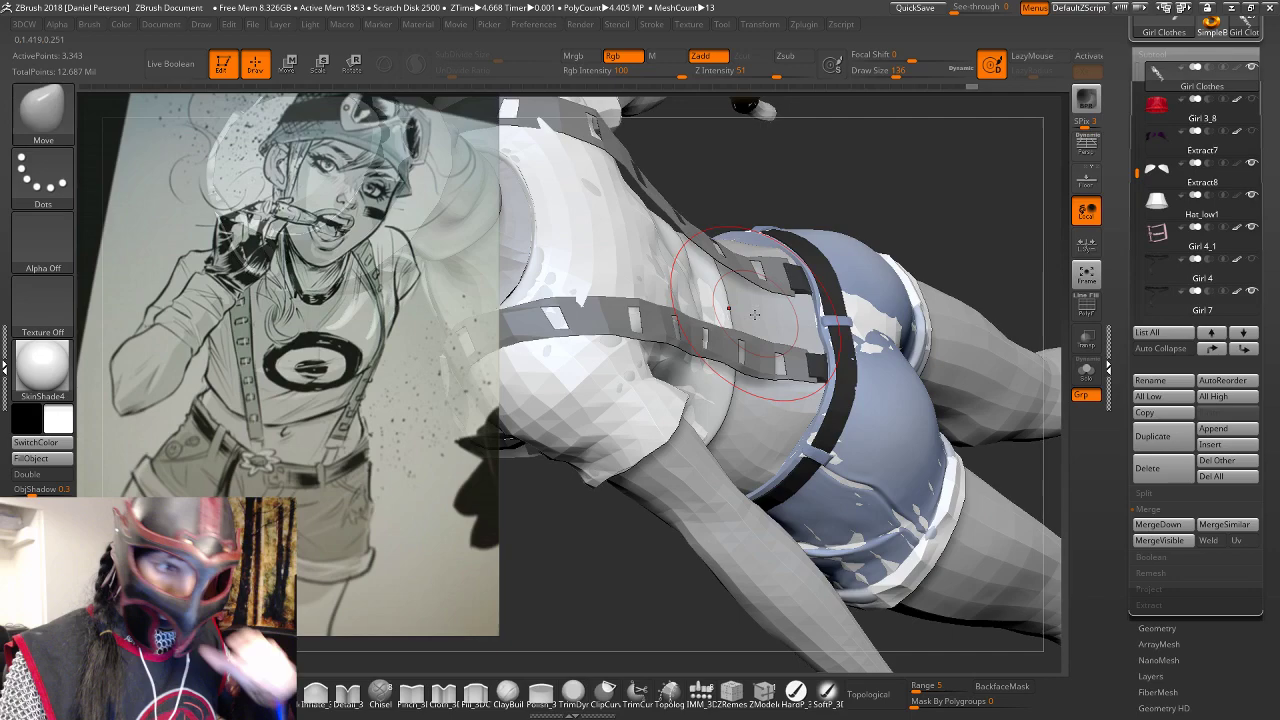
{"action": "mouse_move", "coordinate": [755, 315]}
{"action": "right_mouse_down"}
{"action": "mouse_move", "coordinate": [748, 275]}
{"action": "mouse_move", "coordinate": [735, 273]}
{"action": "right_mouse_up"}
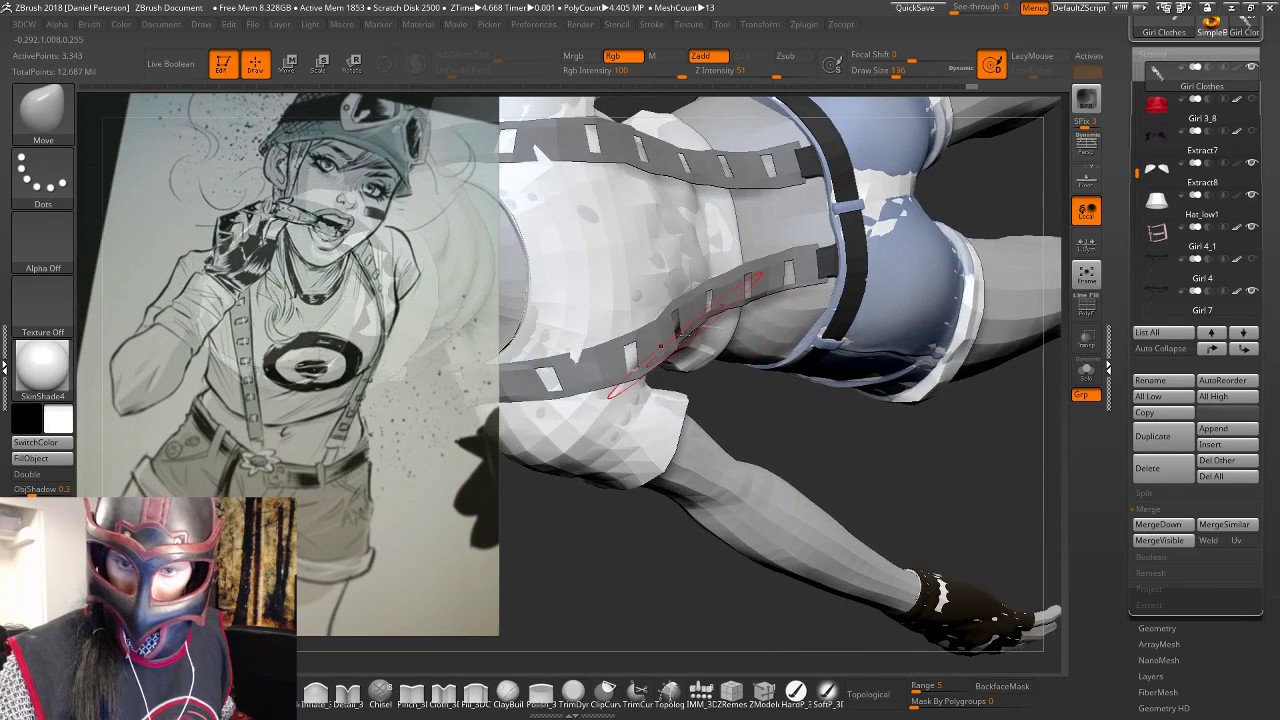
{"action": "right_click_drag", "start_coordinate": [688, 340], "coordinate": [779, 381]}
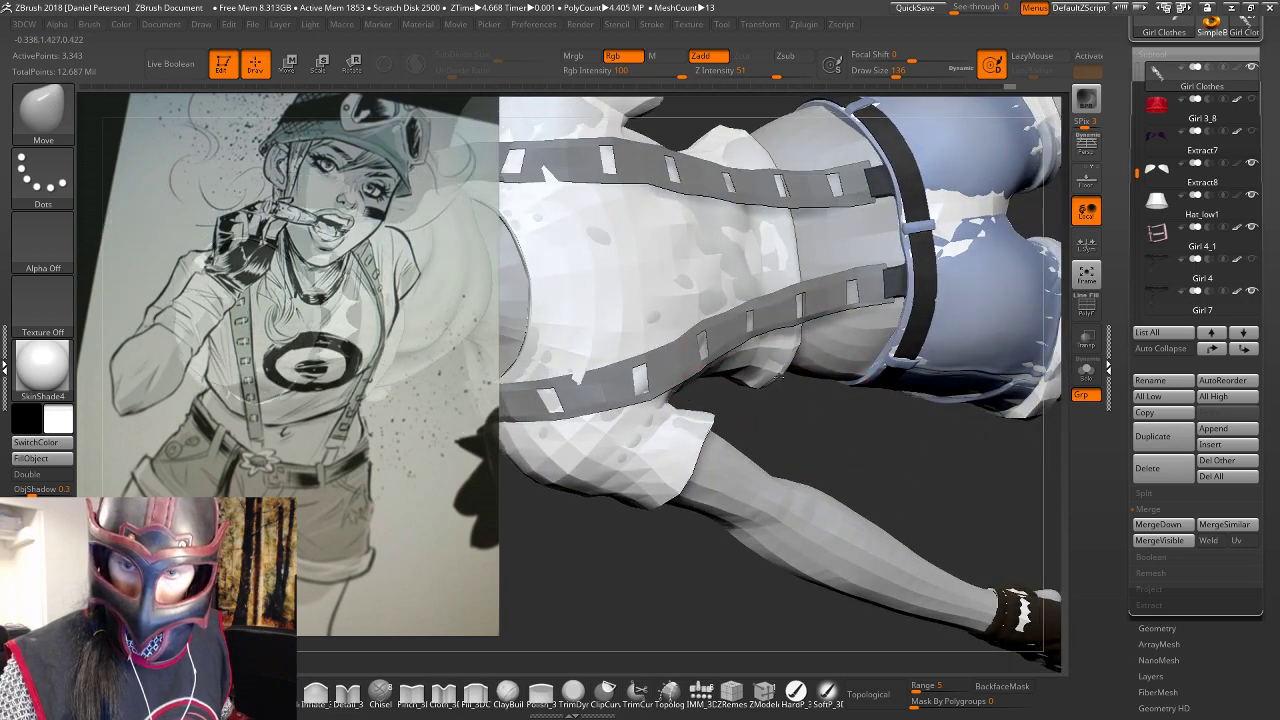
{"action": "mouse_move", "coordinate": [779, 378]}
{"action": "right_mouse_down"}
{"action": "mouse_move", "coordinate": [800, 330]}
{"action": "mouse_move", "coordinate": [818, 341]}
{"action": "mouse_move", "coordinate": [845, 224]}
{"action": "mouse_move", "coordinate": [940, 197]}
{"action": "mouse_move", "coordinate": [900, 245]}
{"action": "right_mouse_up"}
{"action": "mouse_move", "coordinate": [803, 294]}
{"action": "right_mouse_down"}
{"action": "mouse_move", "coordinate": [804, 203]}
{"action": "mouse_move", "coordinate": [771, 198]}
{"action": "mouse_move", "coordinate": [740, 214]}
{"action": "right_mouse_up"}
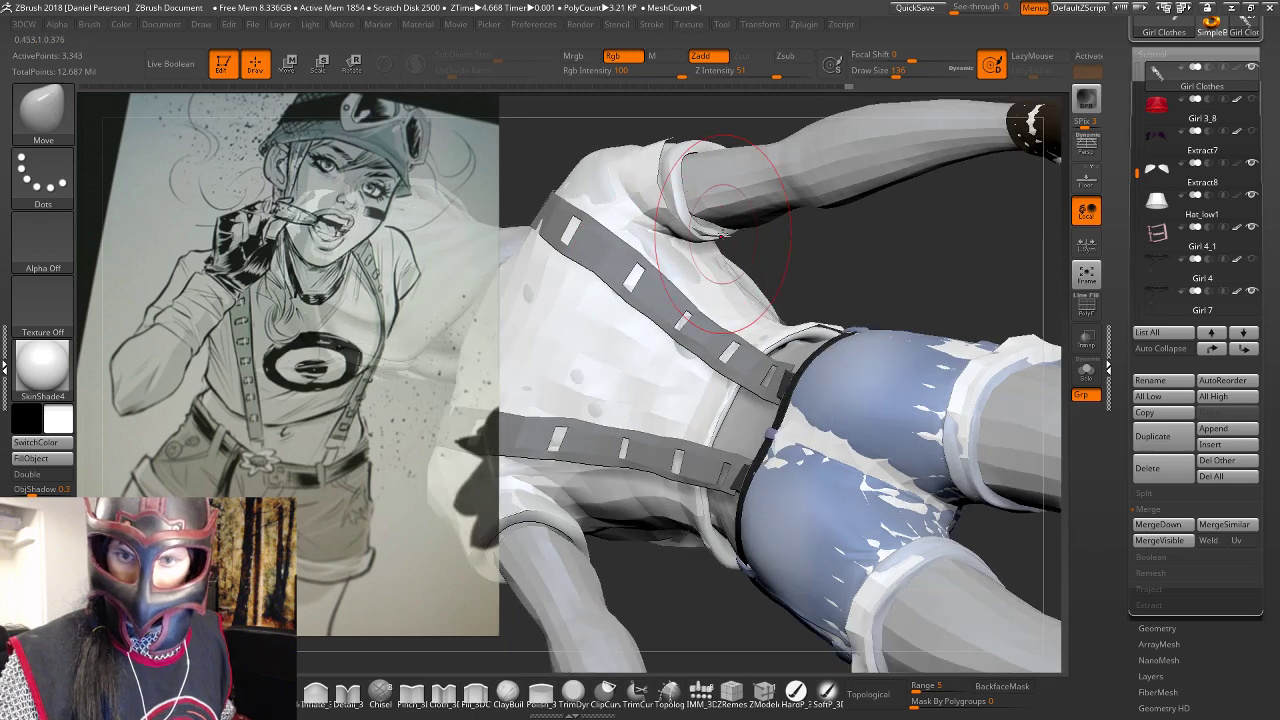
Set the Move brush's draw size to 87 and adjust the shirt's side beneath the sleeve.
{"action": "key", "text": "space"}
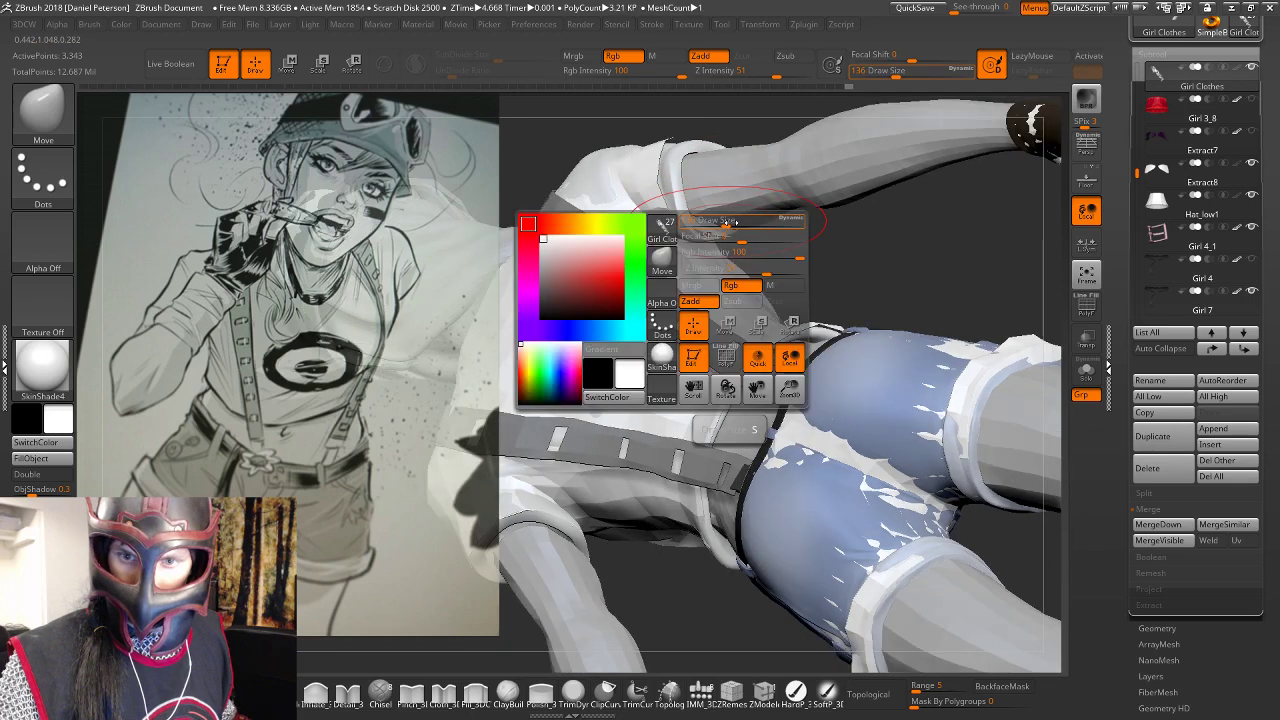
{"action": "left_click_drag", "start_coordinate": [733, 221], "coordinate": [699, 222]}
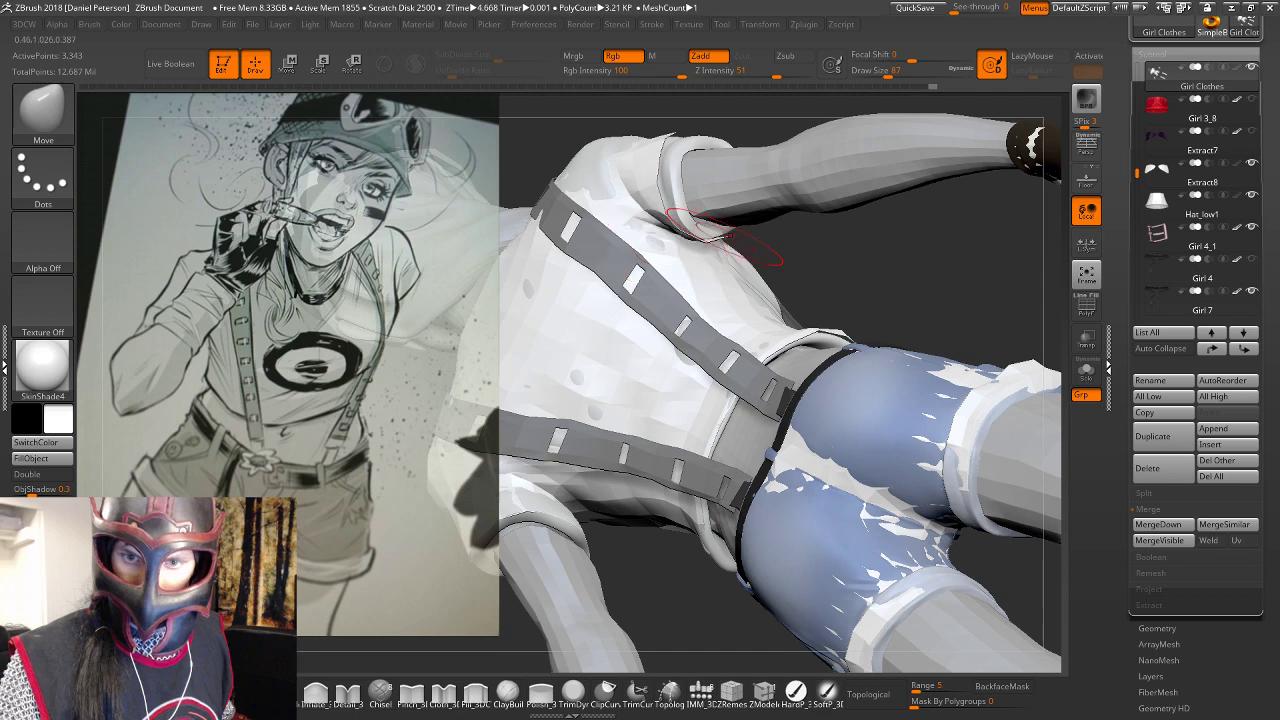
{"action": "right_click_drag", "start_coordinate": [720, 235], "coordinate": [733, 365]}
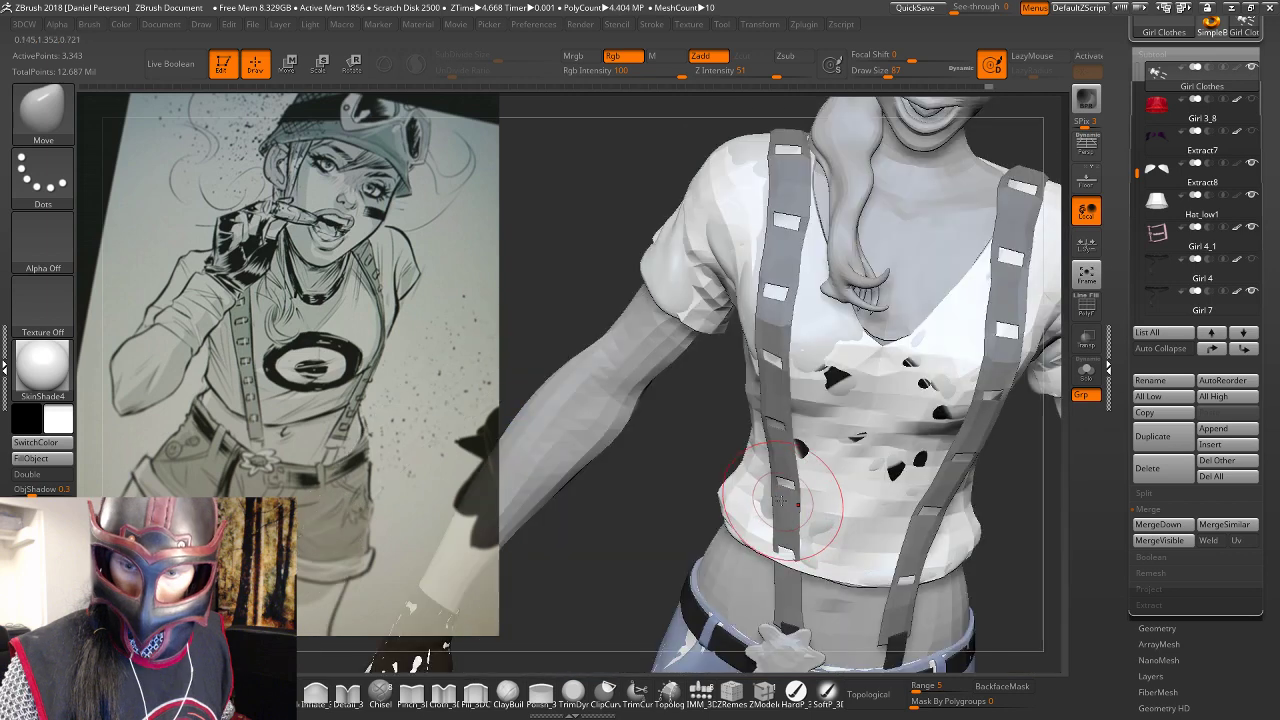
Nudge the shirt's front near the lower hem beside the suspender, checking the fit around the waist.
{"action": "left_click_drag", "start_coordinate": [780, 515], "coordinate": [784, 514]}
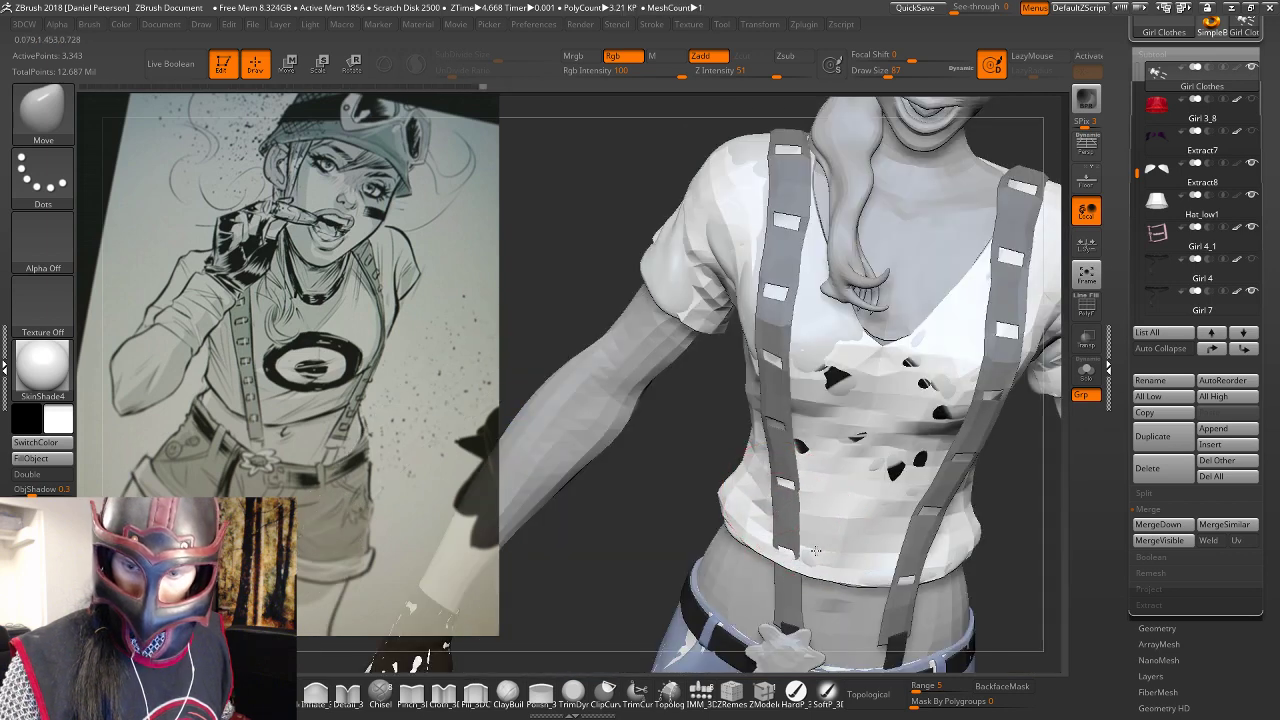
{"action": "right_click_drag", "start_coordinate": [815, 551], "coordinate": [870, 545]}
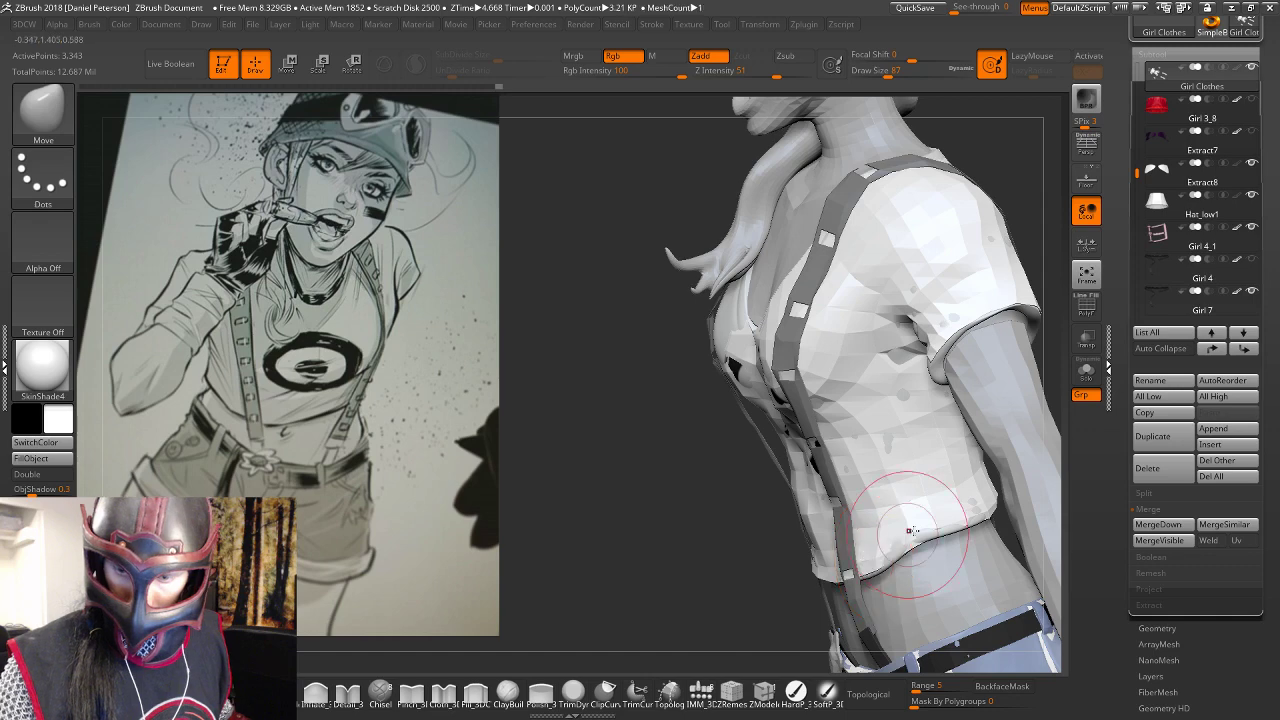
{"action": "right_click_drag", "start_coordinate": [911, 531], "coordinate": [725, 541]}
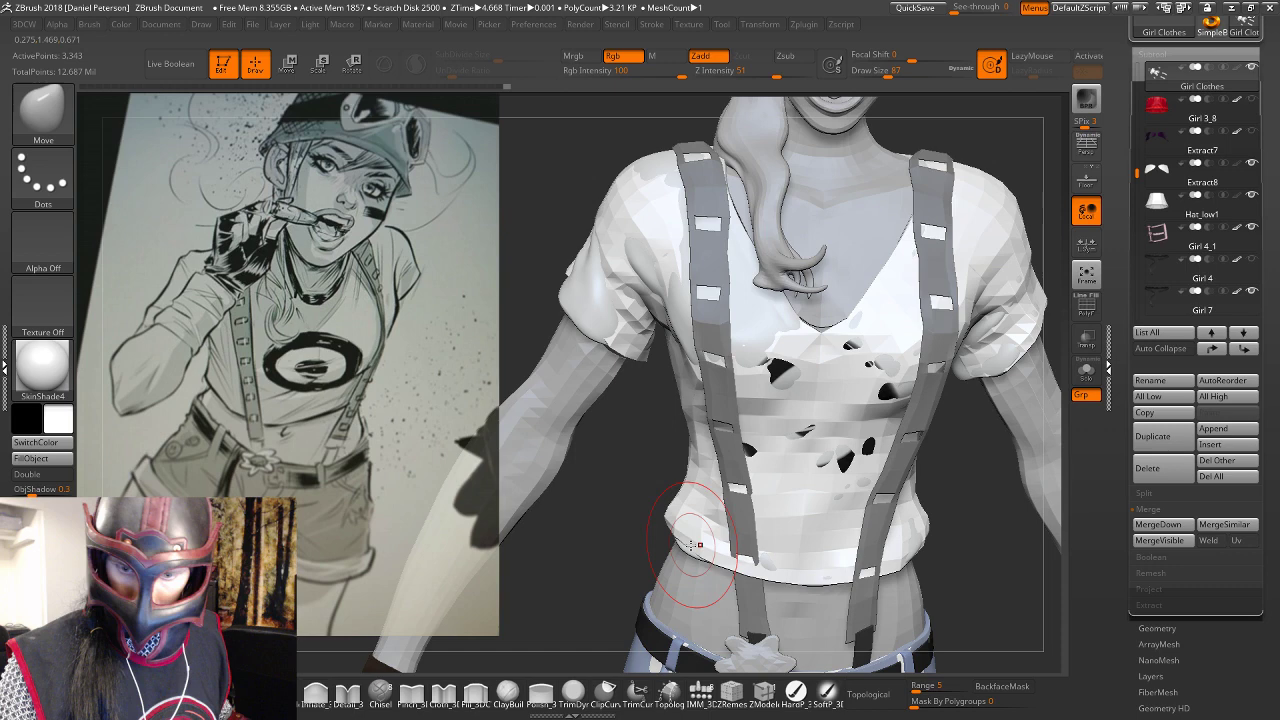
{"action": "mouse_move", "coordinate": [694, 545]}
{"action": "right_mouse_down"}
{"action": "mouse_move", "coordinate": [605, 428]}
{"action": "mouse_move", "coordinate": [584, 420]}
{"action": "right_mouse_up"}
Set the Move brush's draw size to 167 and pull the shirt's shoulder upward above the sleeve.
{"action": "key", "text": "space"}
{"action": "left_click_drag", "start_coordinate": [643, 333], "coordinate": [655, 333]}
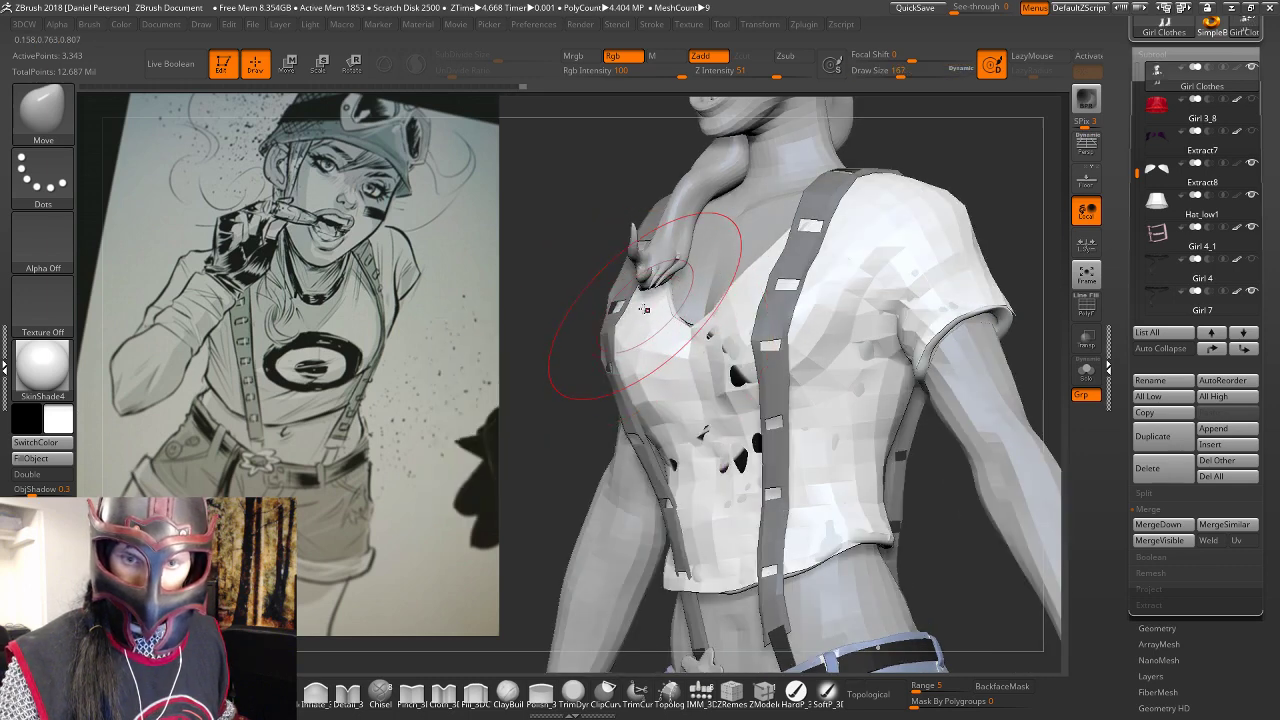
{"action": "mouse_move", "coordinate": [645, 310]}
{"action": "right_mouse_down"}
{"action": "mouse_move", "coordinate": [761, 219]}
{"action": "mouse_move", "coordinate": [940, 223]}
{"action": "mouse_move", "coordinate": [640, 303]}
{"action": "mouse_move", "coordinate": [660, 310]}
{"action": "mouse_move", "coordinate": [648, 325]}
{"action": "mouse_move", "coordinate": [857, 274]}
{"action": "mouse_move", "coordinate": [709, 263]}
{"action": "right_mouse_up"}
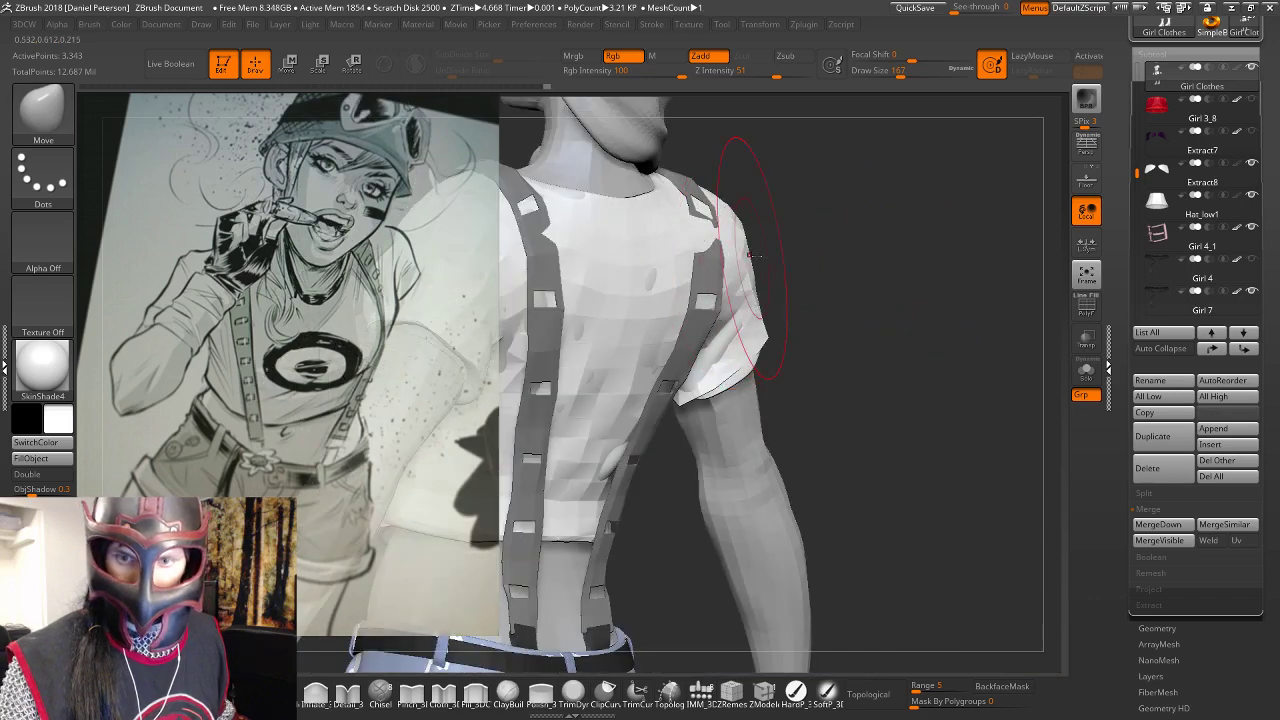
{"action": "mouse_move", "coordinate": [795, 325]}
{"action": "right_mouse_down"}
{"action": "mouse_move", "coordinate": [775, 400]}
{"action": "mouse_move", "coordinate": [640, 330]}
{"action": "mouse_move", "coordinate": [740, 290]}
{"action": "right_mouse_up"}
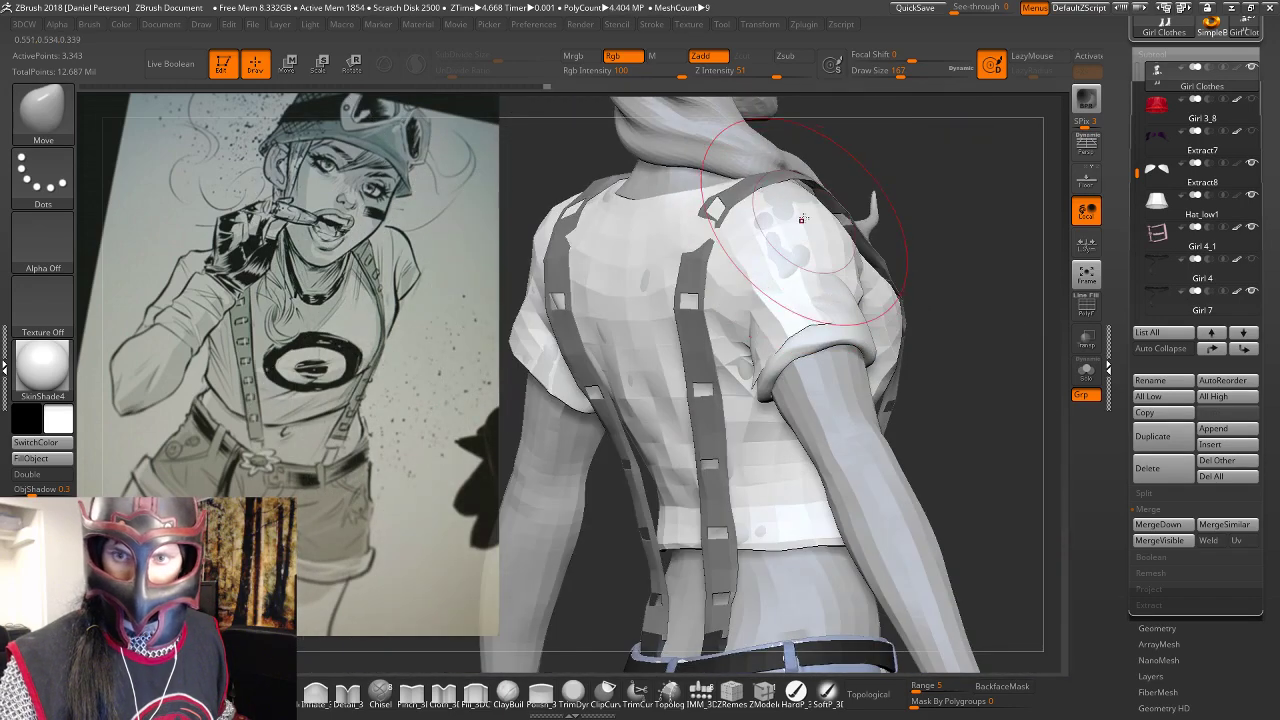
{"action": "left_click_drag", "start_coordinate": [803, 221], "coordinate": [799, 200]}
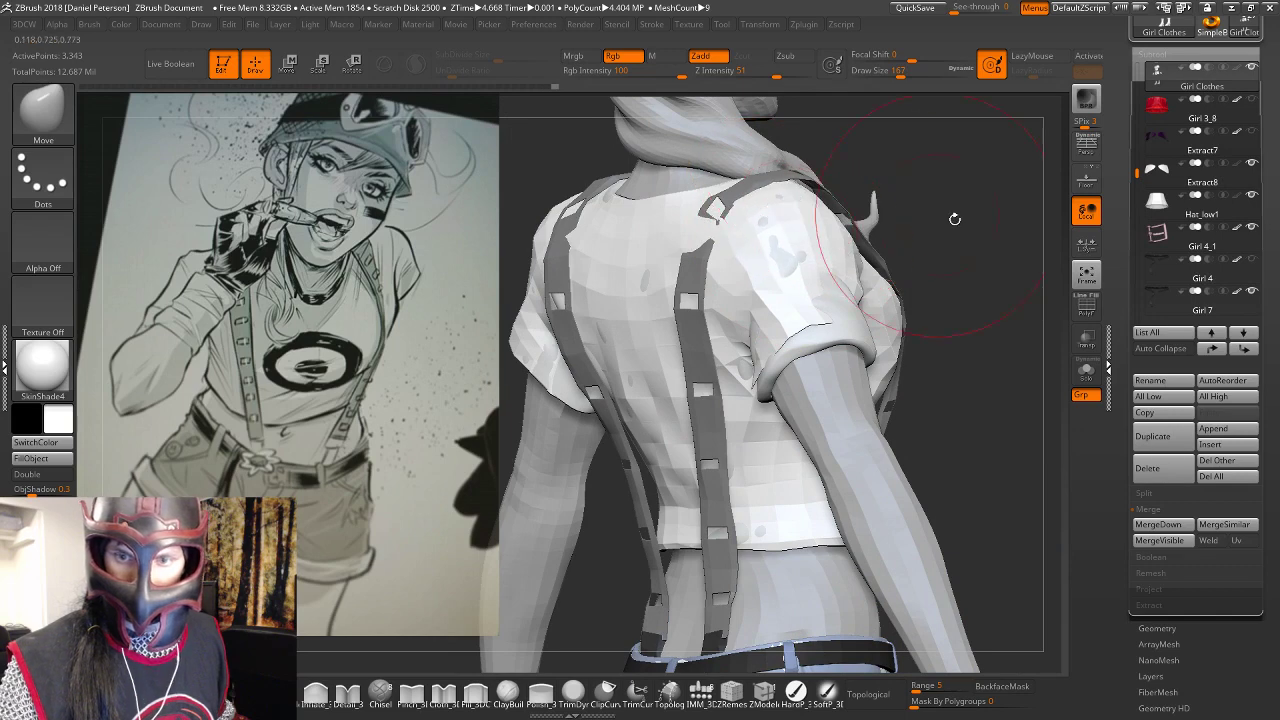
{"action": "right_click_drag", "start_coordinate": [955, 219], "coordinate": [880, 240]}
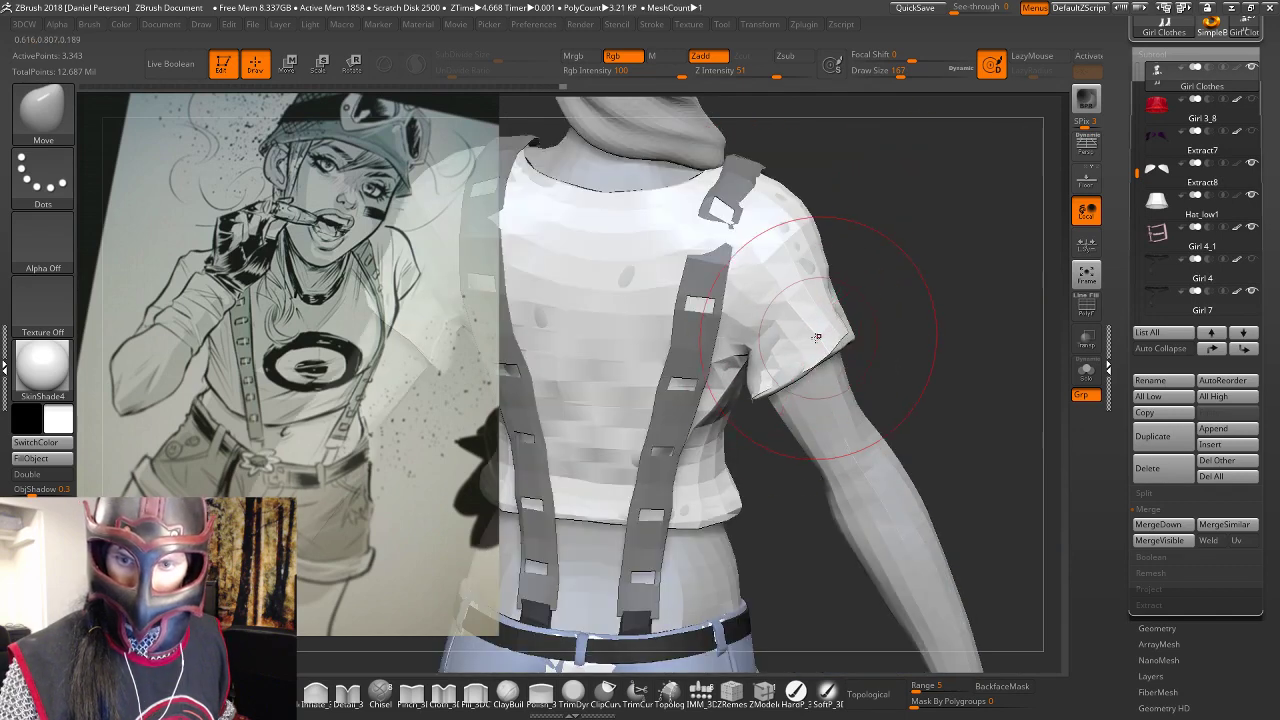
Set the Move brush's draw size to 51 and refine the sleeve's opening from behind.
{"action": "key", "text": "space"}
{"action": "left_click_drag", "start_coordinate": [818, 330], "coordinate": [803, 333]}
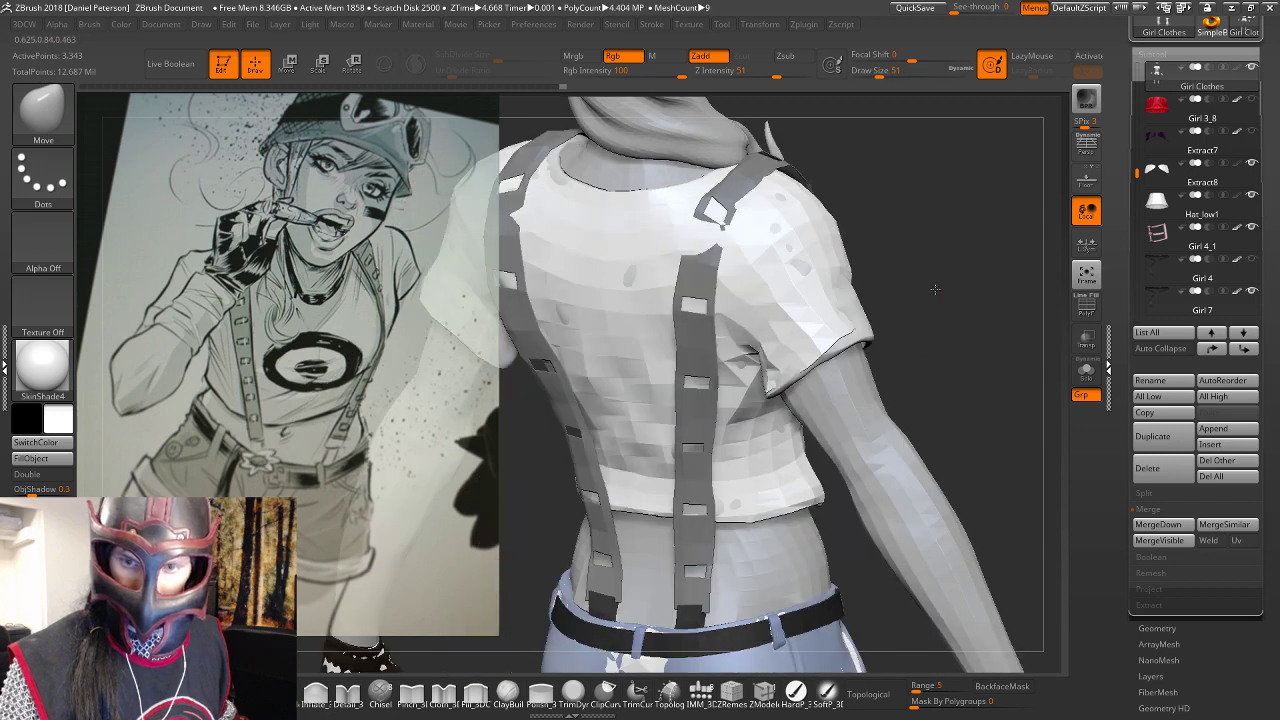
{"action": "left_click_drag", "start_coordinate": [931, 286], "coordinate": [868, 292]}
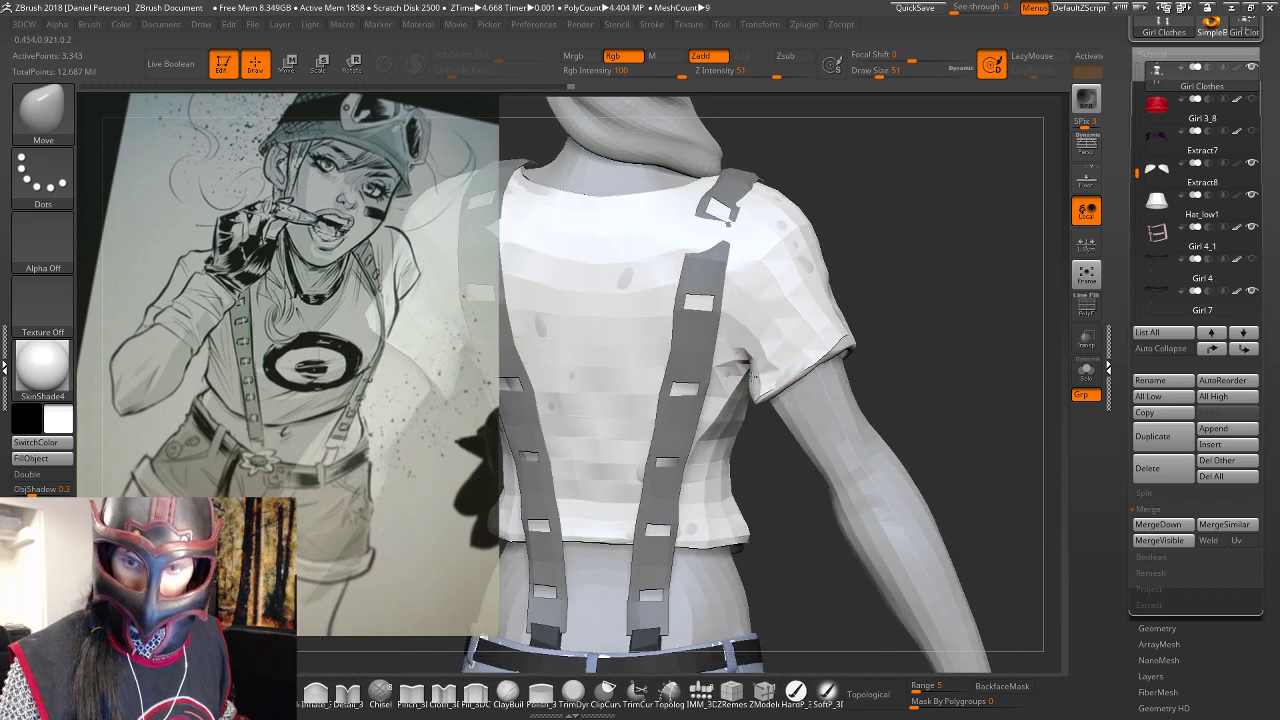
{"action": "mouse_move", "coordinate": [753, 375]}
{"action": "right_mouse_down"}
{"action": "mouse_move", "coordinate": [799, 348]}
{"action": "mouse_move", "coordinate": [766, 387]}
{"action": "right_mouse_up"}
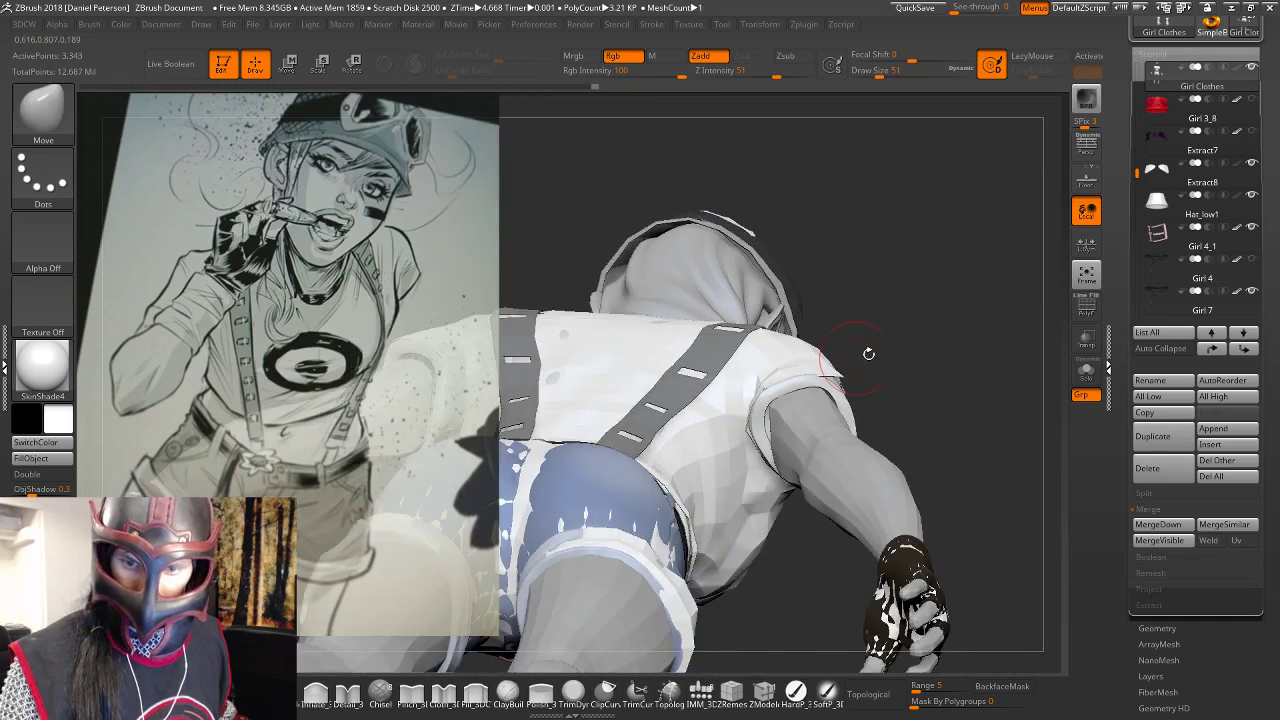
{"action": "right_click_drag", "start_coordinate": [868, 353], "coordinate": [738, 506]}
Set the Move brush's draw size to 90 and adjust the short sleeve's shape around the upper arm.
{"action": "key", "text": "space"}
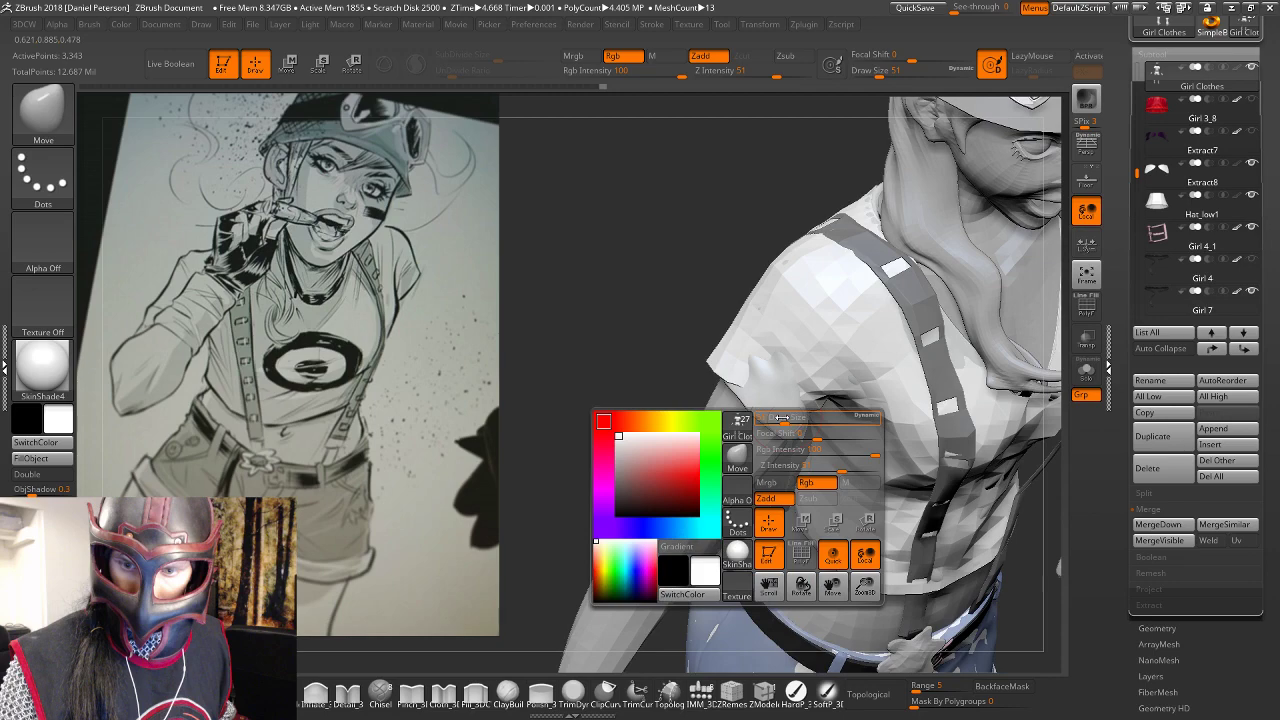
{"action": "left_click_drag", "start_coordinate": [782, 417], "coordinate": [793, 418]}
{"action": "right_click_drag", "start_coordinate": [748, 506], "coordinate": [760, 394]}
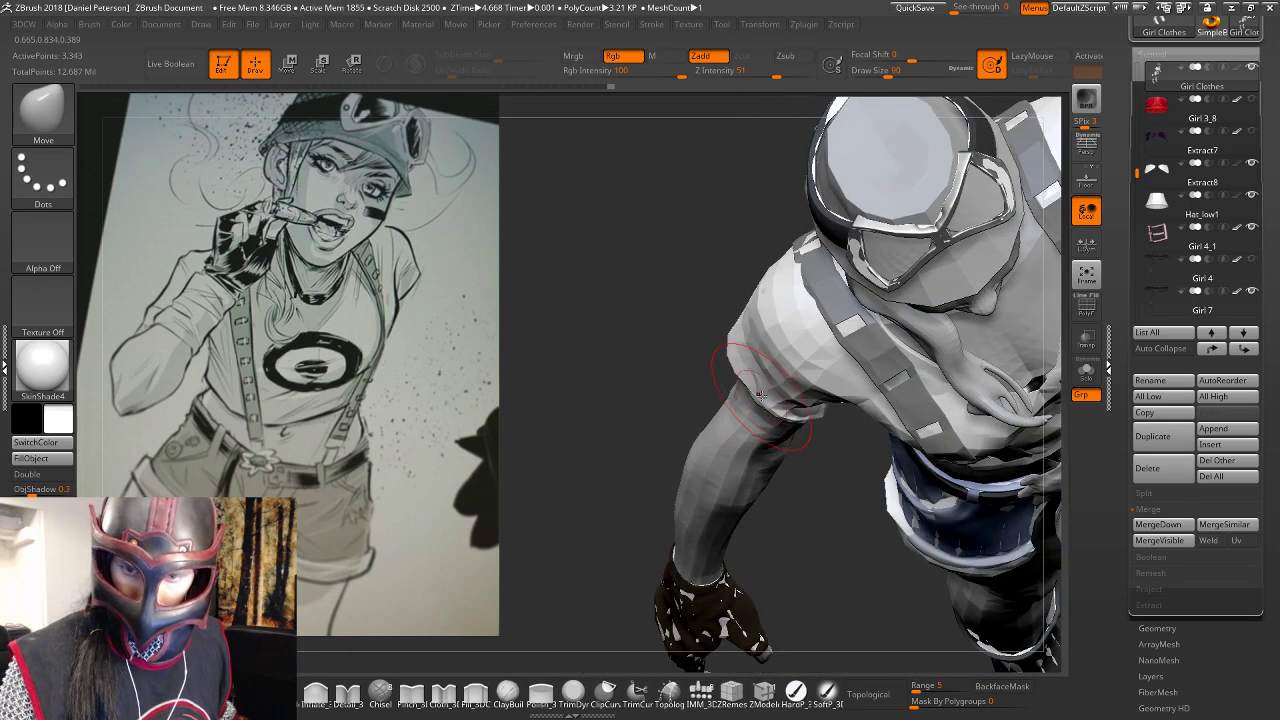
{"action": "right_click_drag", "start_coordinate": [760, 395], "coordinate": [770, 488]}
Set the Move brush's draw size to 46 and refine the sleeve's hem around the arm.
{"action": "key", "text": "space"}
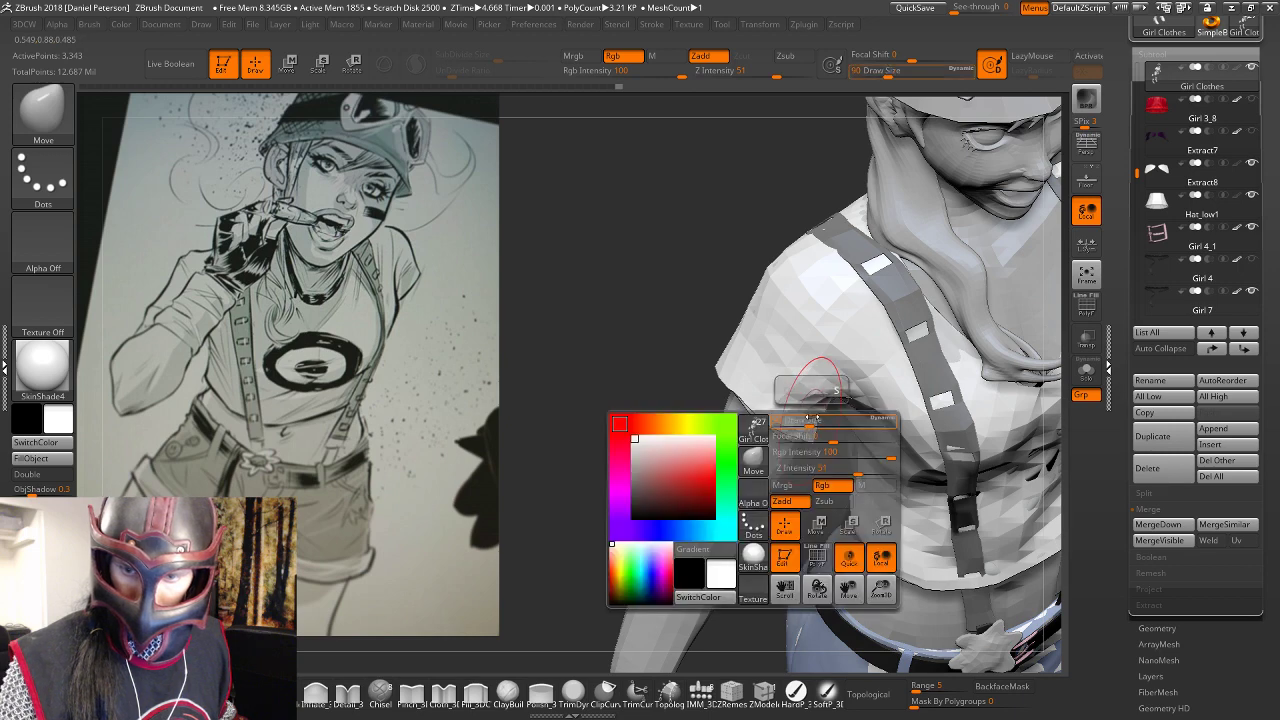
{"action": "left_click_drag", "start_coordinate": [810, 419], "coordinate": [799, 421]}
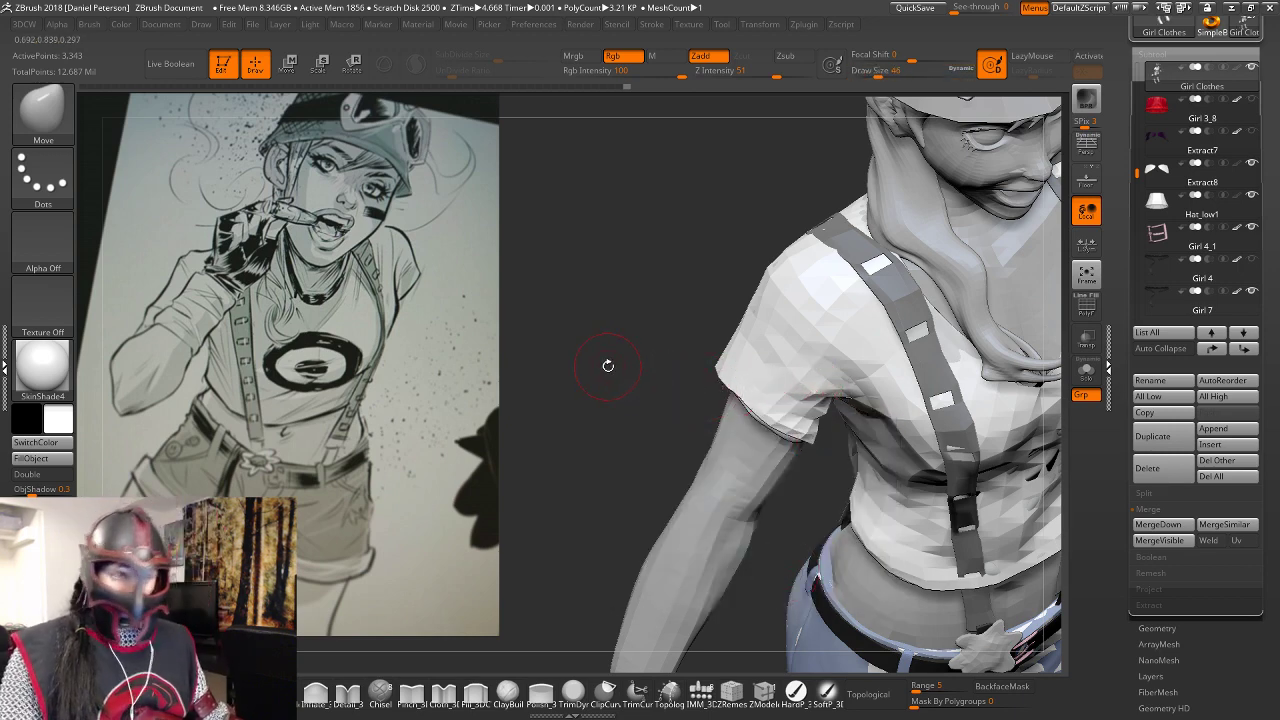
{"action": "mouse_move", "coordinate": [606, 363]}
{"action": "left_mouse_down"}
{"action": "mouse_move", "coordinate": [587, 315]}
{"action": "mouse_move", "coordinate": [678, 420]}
{"action": "left_mouse_up"}
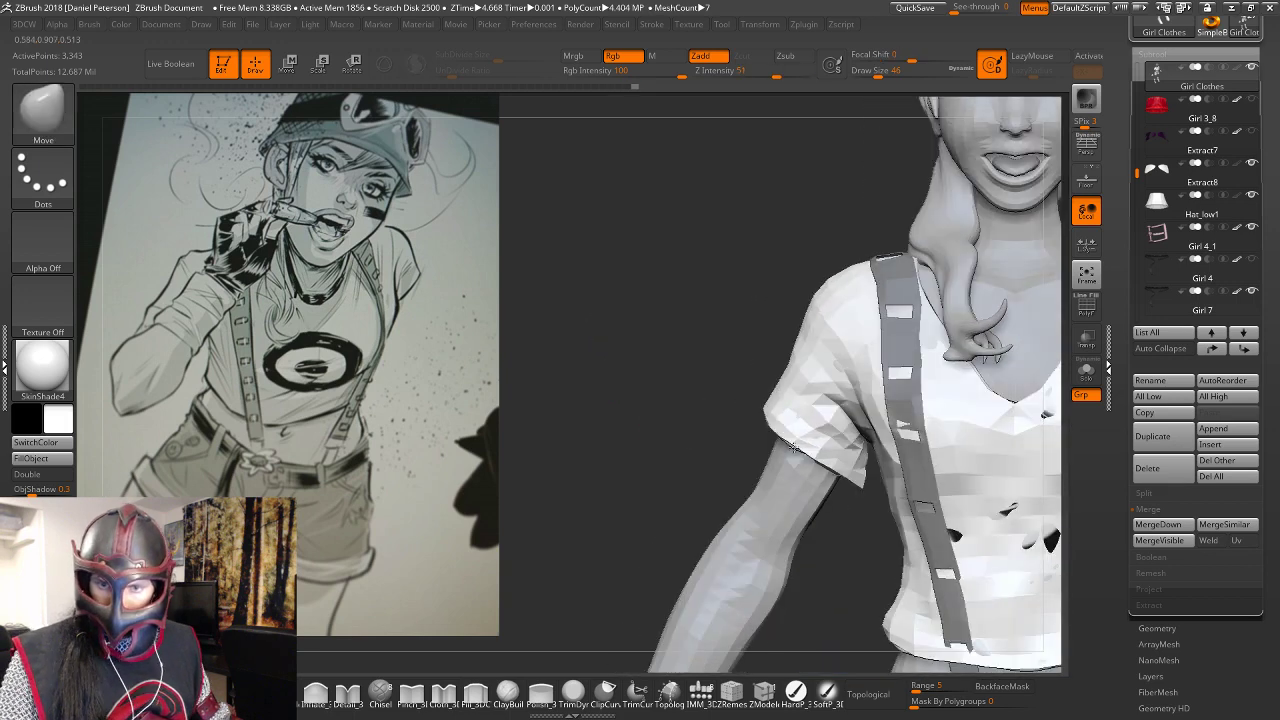
{"action": "left_click_drag", "start_coordinate": [650, 435], "coordinate": [765, 435]}
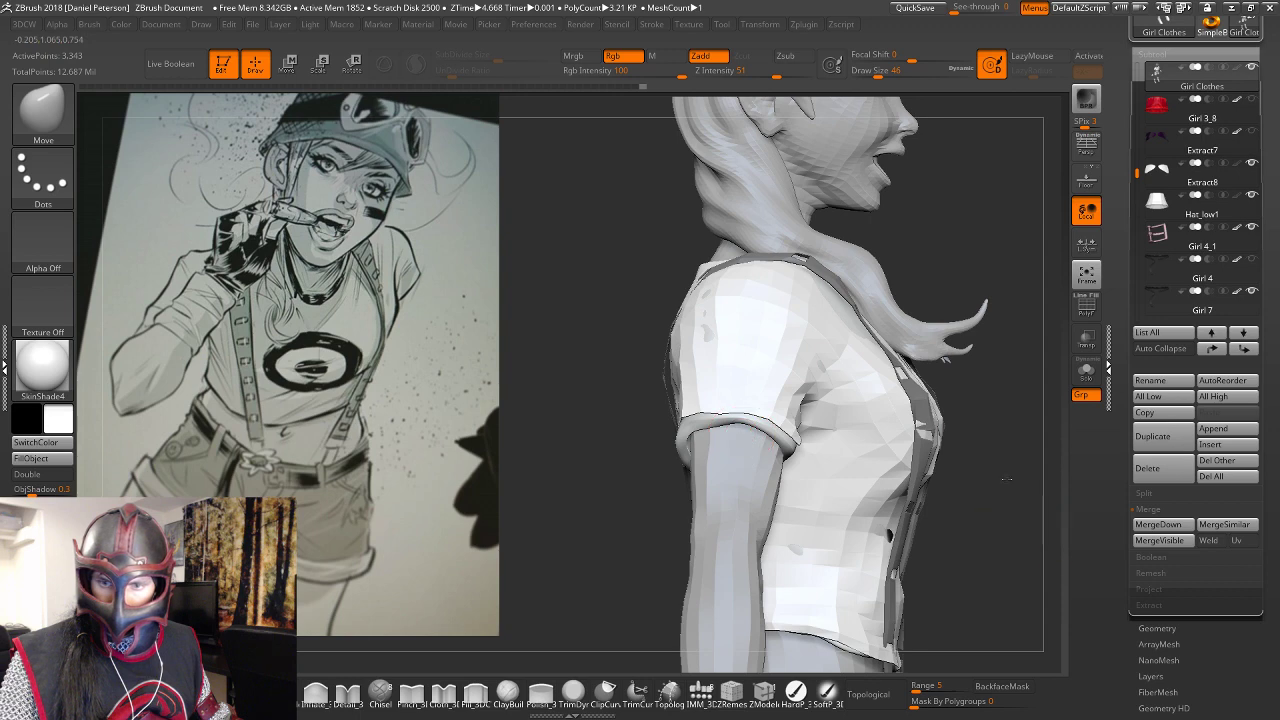
{"action": "mouse_move", "coordinate": [1046, 530]}
{"action": "left_mouse_down"}
{"action": "mouse_move", "coordinate": [1032, 440]}
{"action": "mouse_move", "coordinate": [698, 440]}
{"action": "mouse_move", "coordinate": [729, 382]}
{"action": "mouse_move", "coordinate": [700, 440]}
{"action": "mouse_move", "coordinate": [684, 444]}
{"action": "left_mouse_up"}
Enlarge the Move brush's draw size to 83 and adjust the shirt around the sleeve opening and underarm.
{"action": "key", "text": "]"}
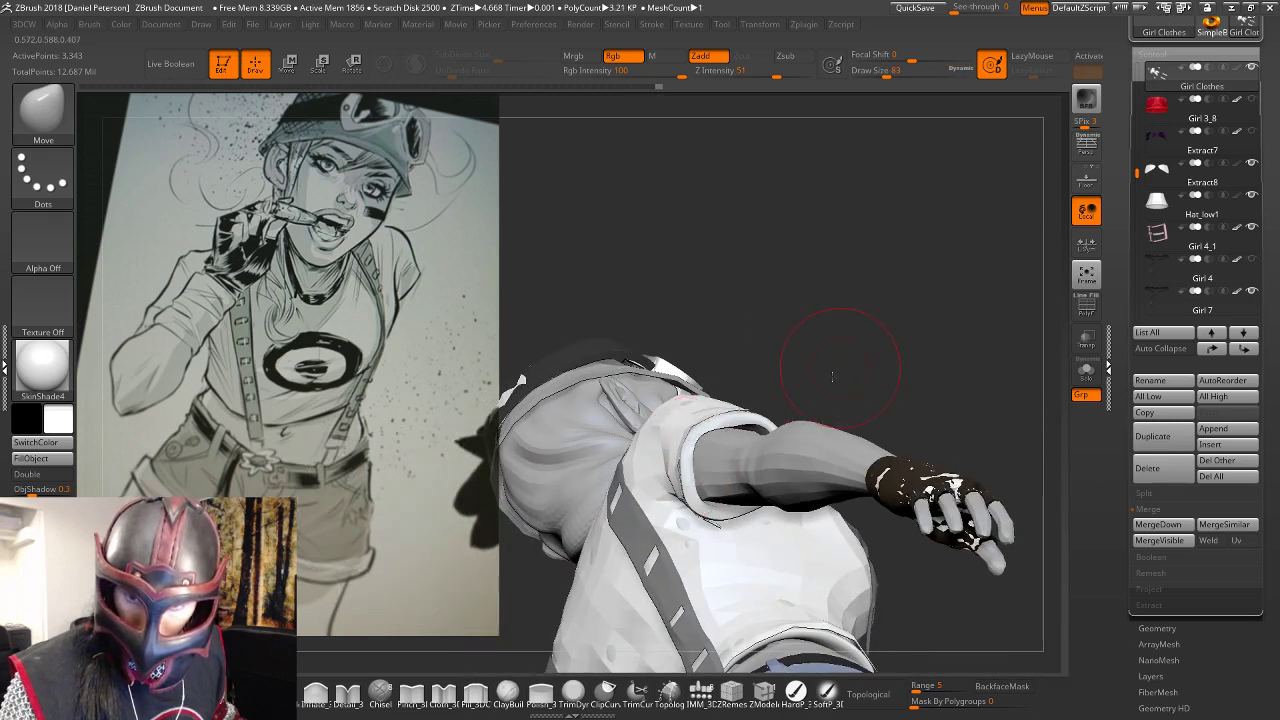
{"action": "mouse_move", "coordinate": [830, 300]}
{"action": "left_mouse_down"}
{"action": "mouse_move", "coordinate": [800, 430]}
{"action": "mouse_move", "coordinate": [762, 443]}
{"action": "left_mouse_up"}
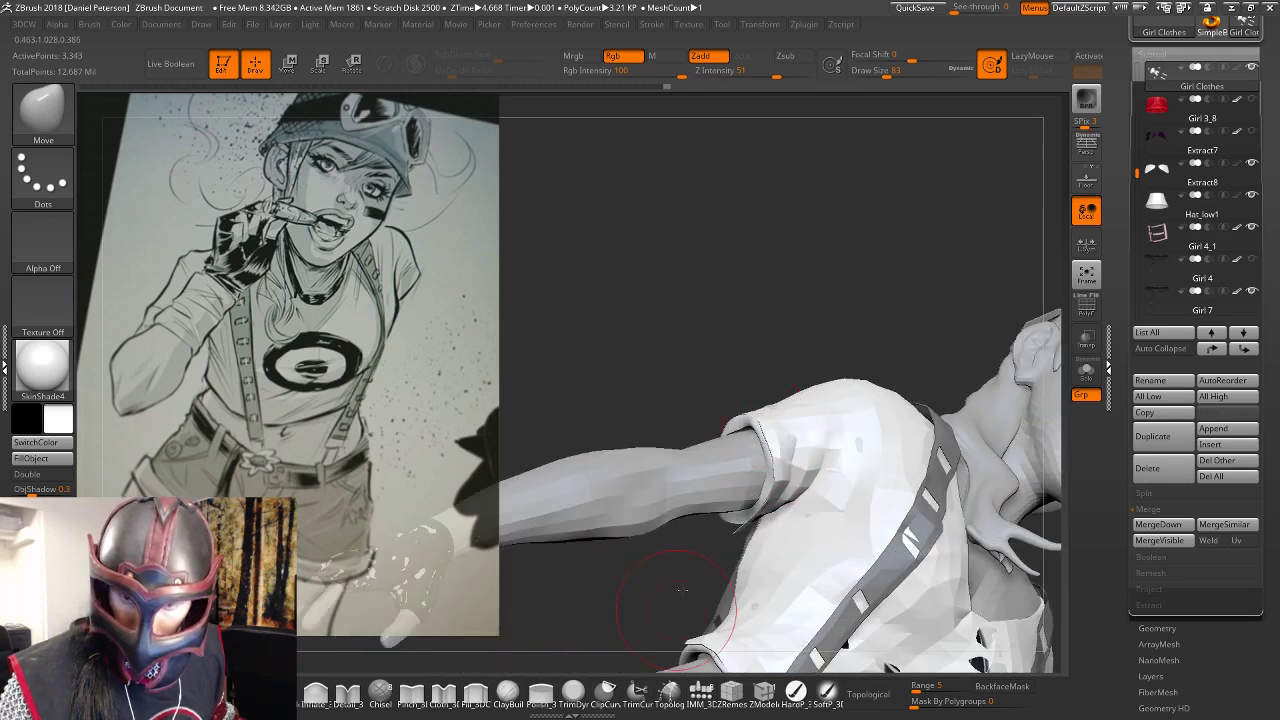
{"action": "left_click_drag", "start_coordinate": [680, 591], "coordinate": [785, 522]}
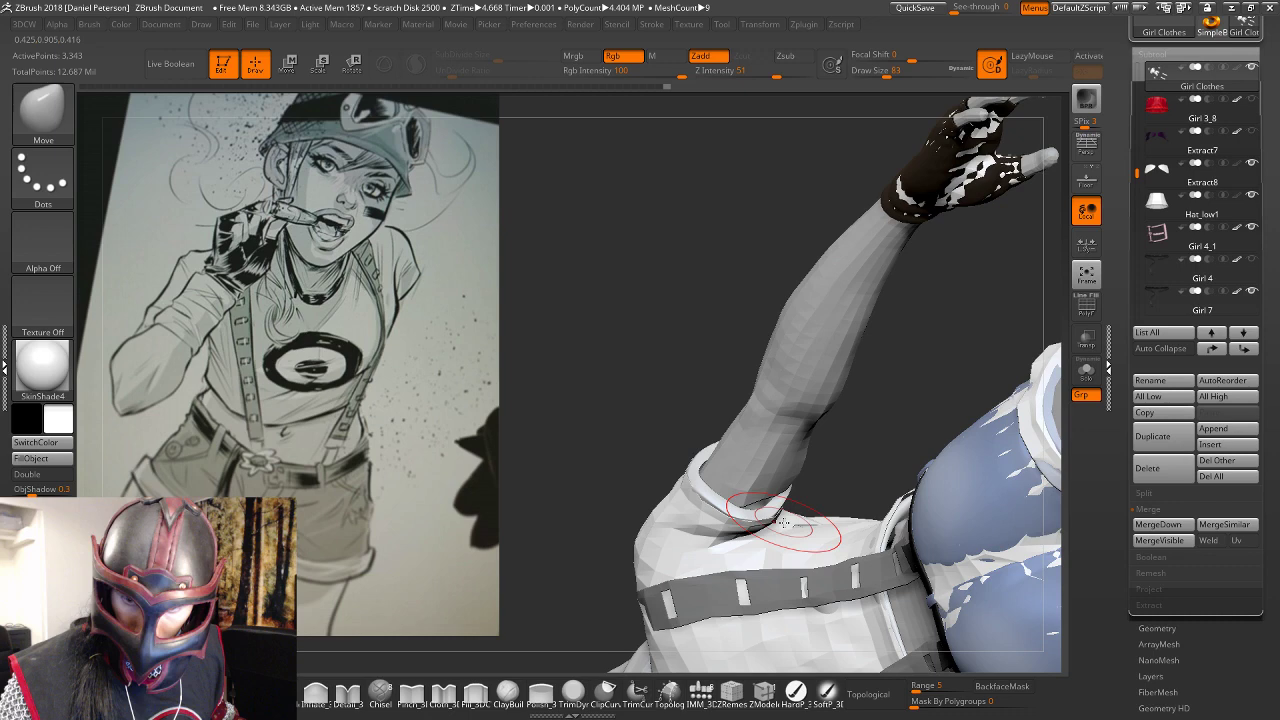
Adjust the shirt's shoulder, sleeve and chest contour from the side with the Move brush.
{"action": "mouse_move", "coordinate": [783, 522]}
{"action": "right_mouse_down"}
{"action": "mouse_move", "coordinate": [809, 522]}
{"action": "mouse_move", "coordinate": [828, 678]}
{"action": "right_mouse_up"}
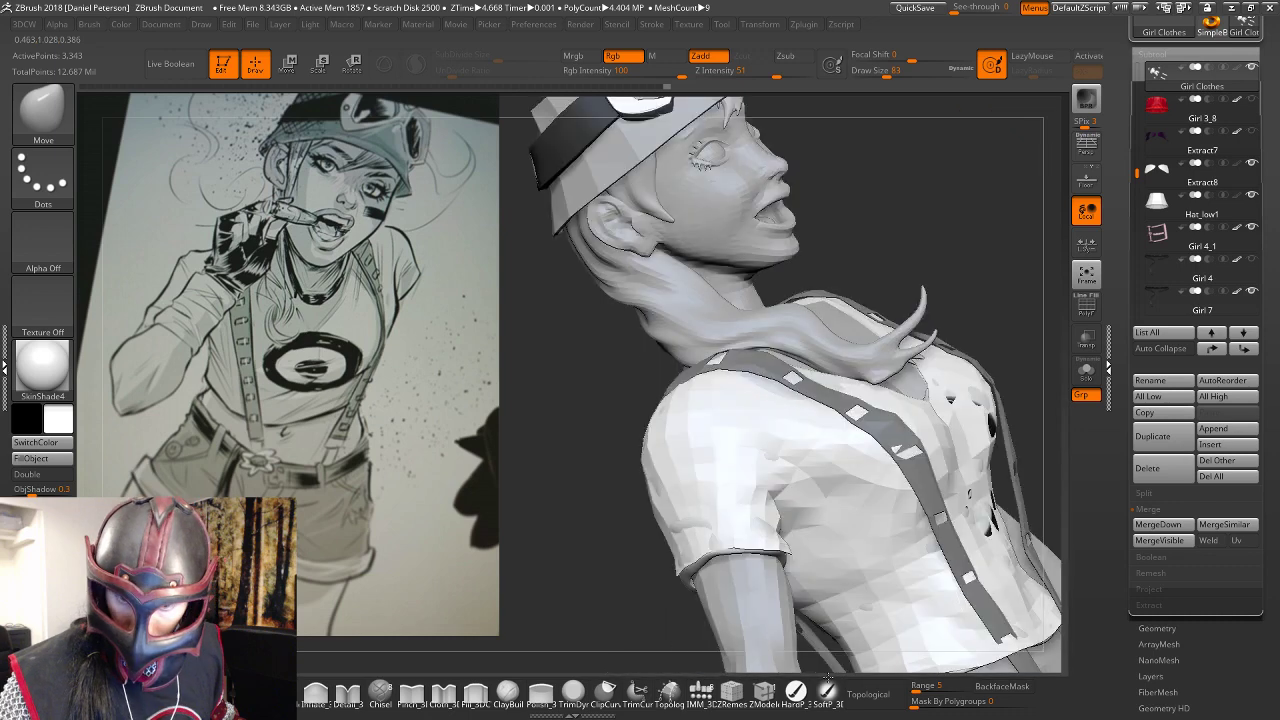
{"action": "left_click_drag", "start_coordinate": [985, 378], "coordinate": [1026, 343]}
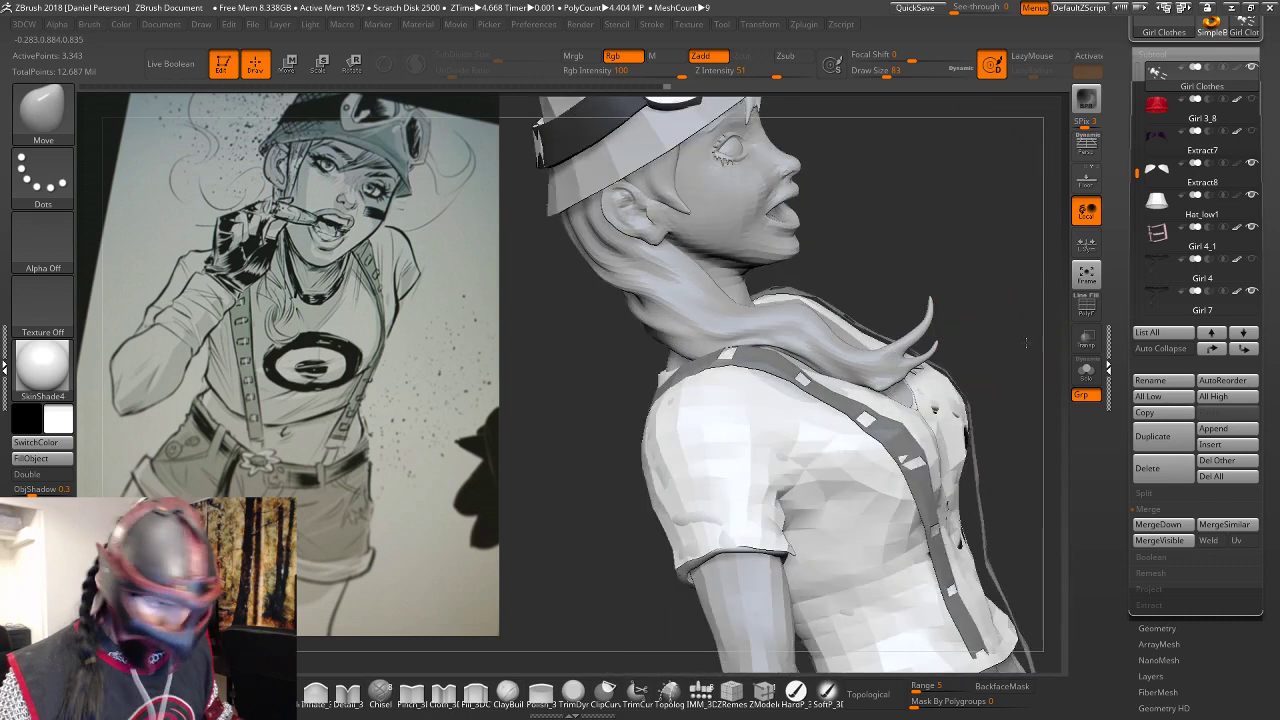
{"action": "right_click_drag", "start_coordinate": [1025, 343], "coordinate": [997, 383]}
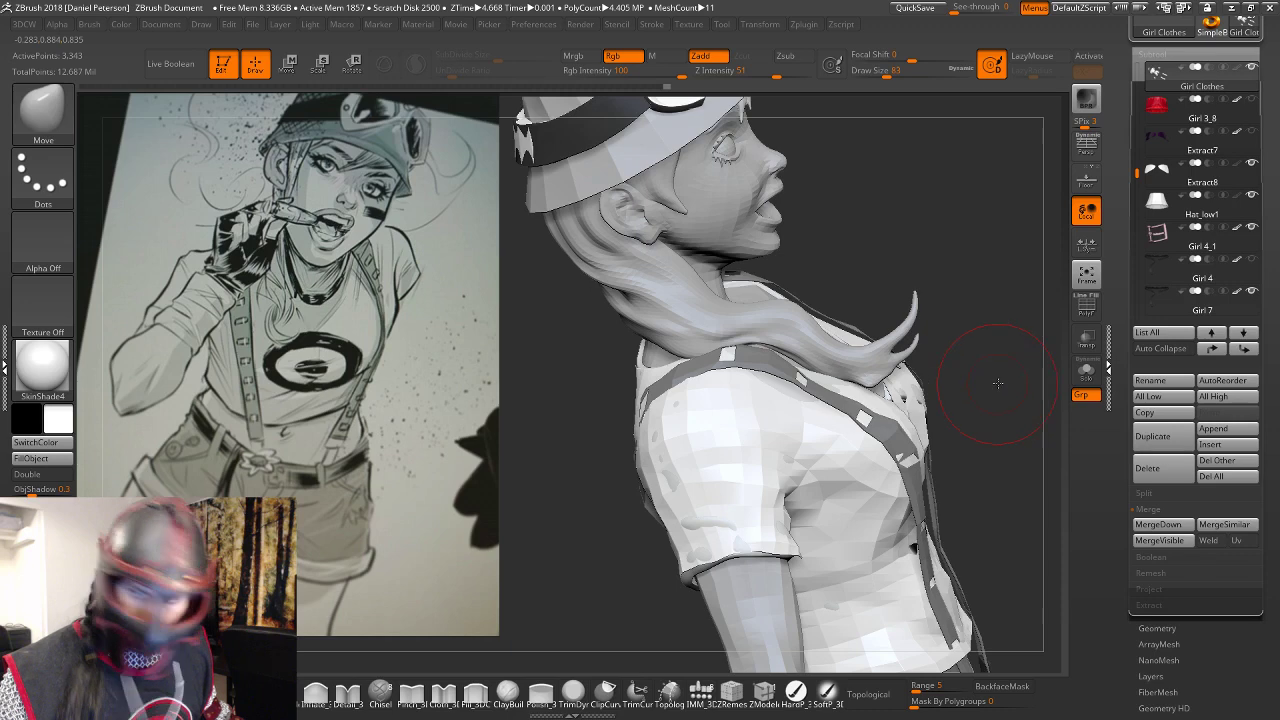
{"action": "left_click_drag", "start_coordinate": [998, 383], "coordinate": [1002, 405]}
{"action": "left_click_drag", "start_coordinate": [810, 376], "coordinate": [832, 364]}
{"action": "left_click_drag", "start_coordinate": [925, 355], "coordinate": [954, 349]}
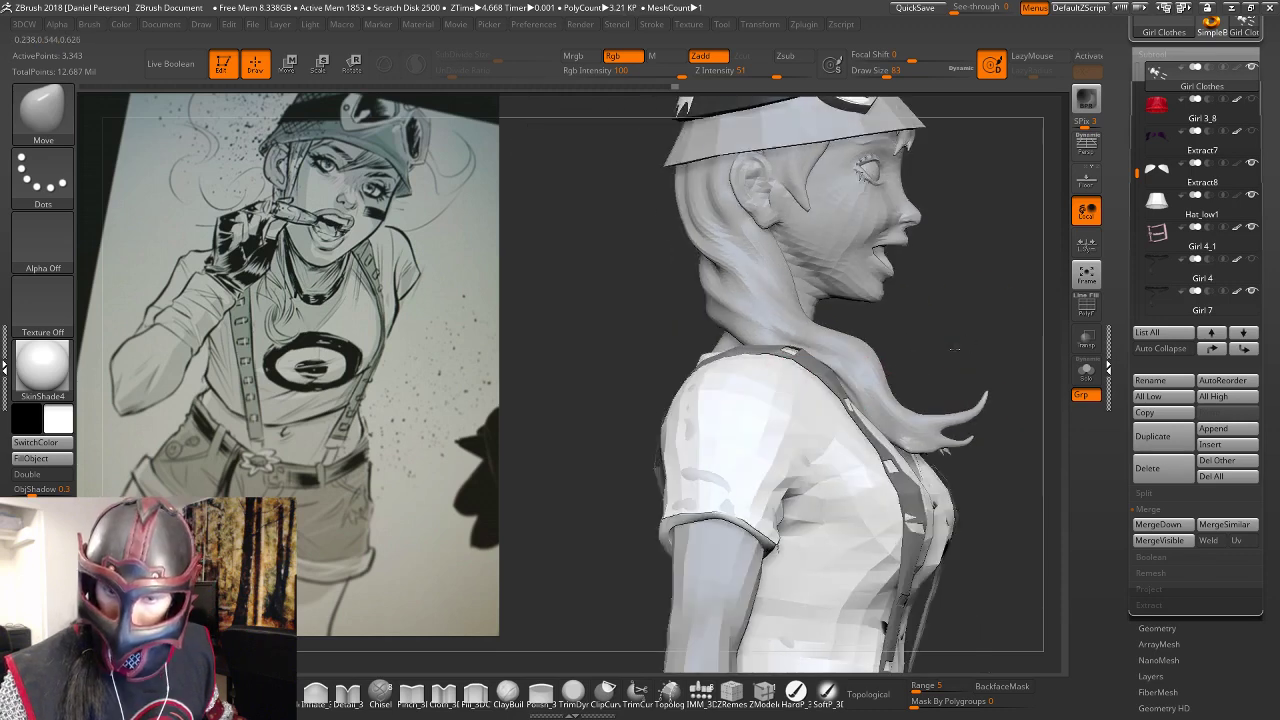
Pull the shirt's chest and torn front outward so the fabric sits over the body beneath the suspenders.
{"action": "mouse_move", "coordinate": [955, 349]}
{"action": "right_mouse_down"}
{"action": "mouse_move", "coordinate": [683, 481]}
{"action": "mouse_move", "coordinate": [757, 357]}
{"action": "right_mouse_up"}
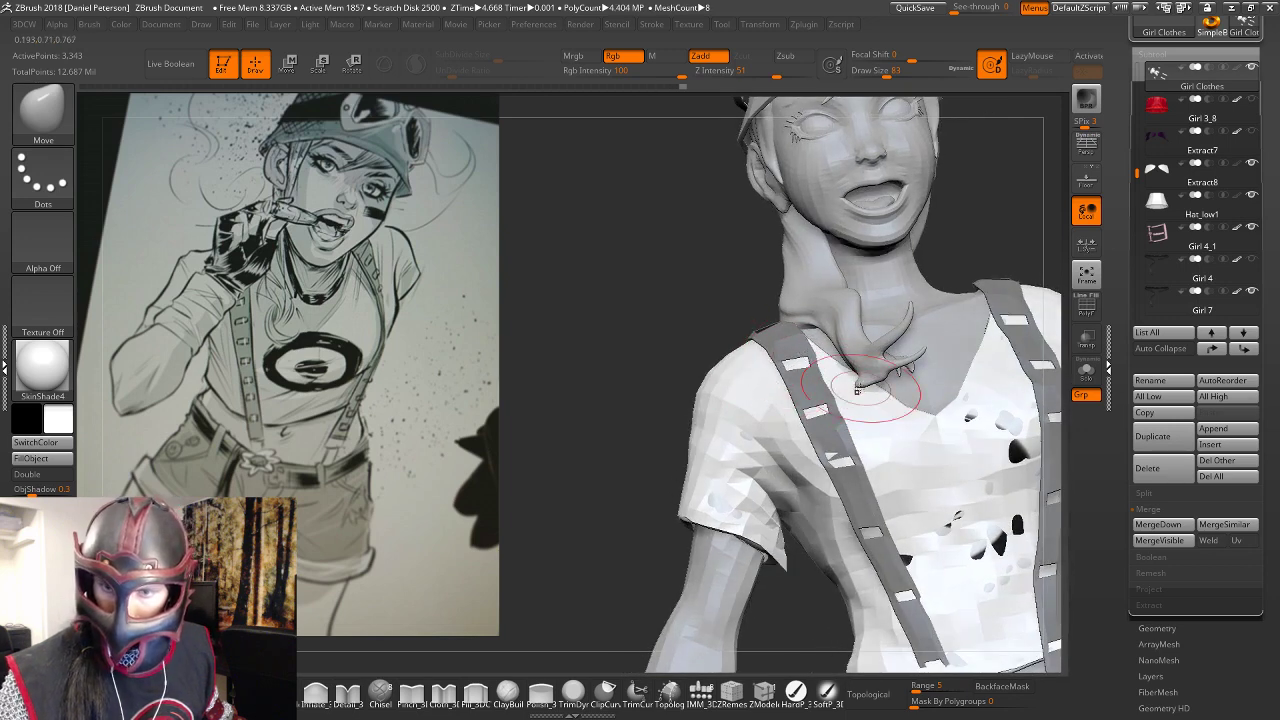
{"action": "right_click_drag", "start_coordinate": [857, 392], "coordinate": [660, 392], "text": "alt"}
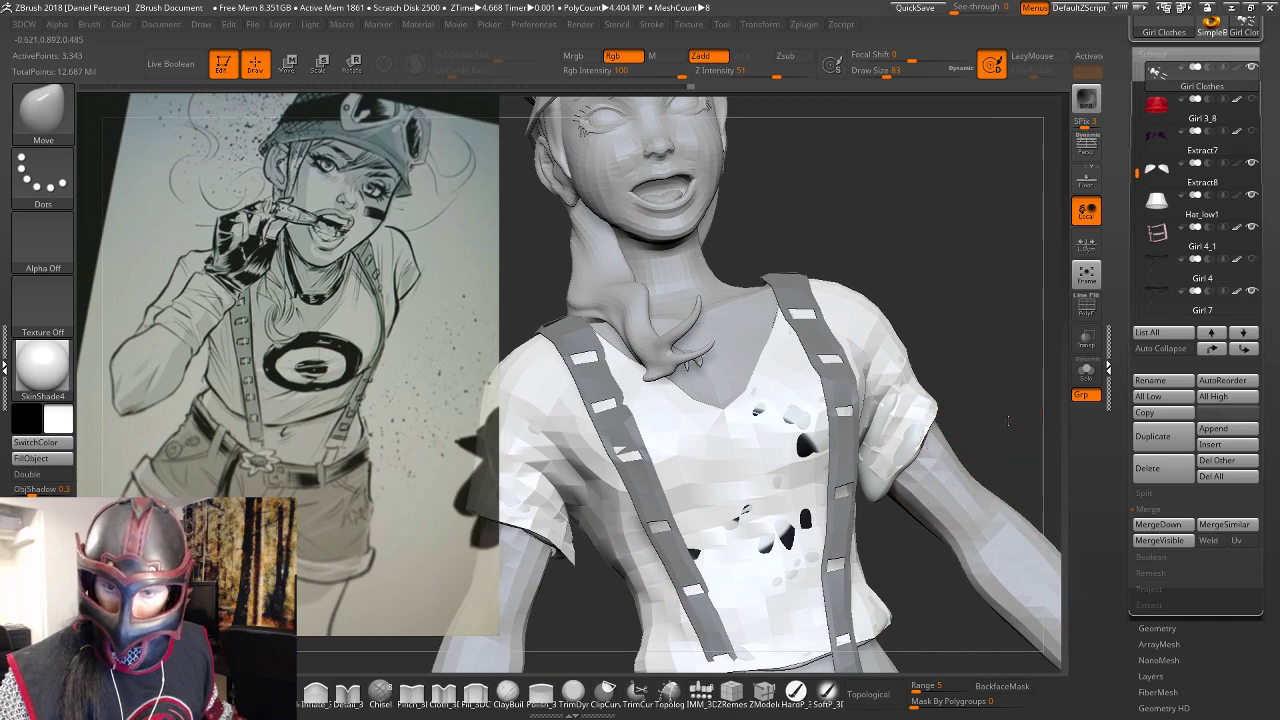
{"action": "mouse_move", "coordinate": [650, 485]}
{"action": "right_mouse_down"}
{"action": "mouse_move", "coordinate": [846, 506]}
{"action": "mouse_move", "coordinate": [720, 520]}
{"action": "right_mouse_up"}
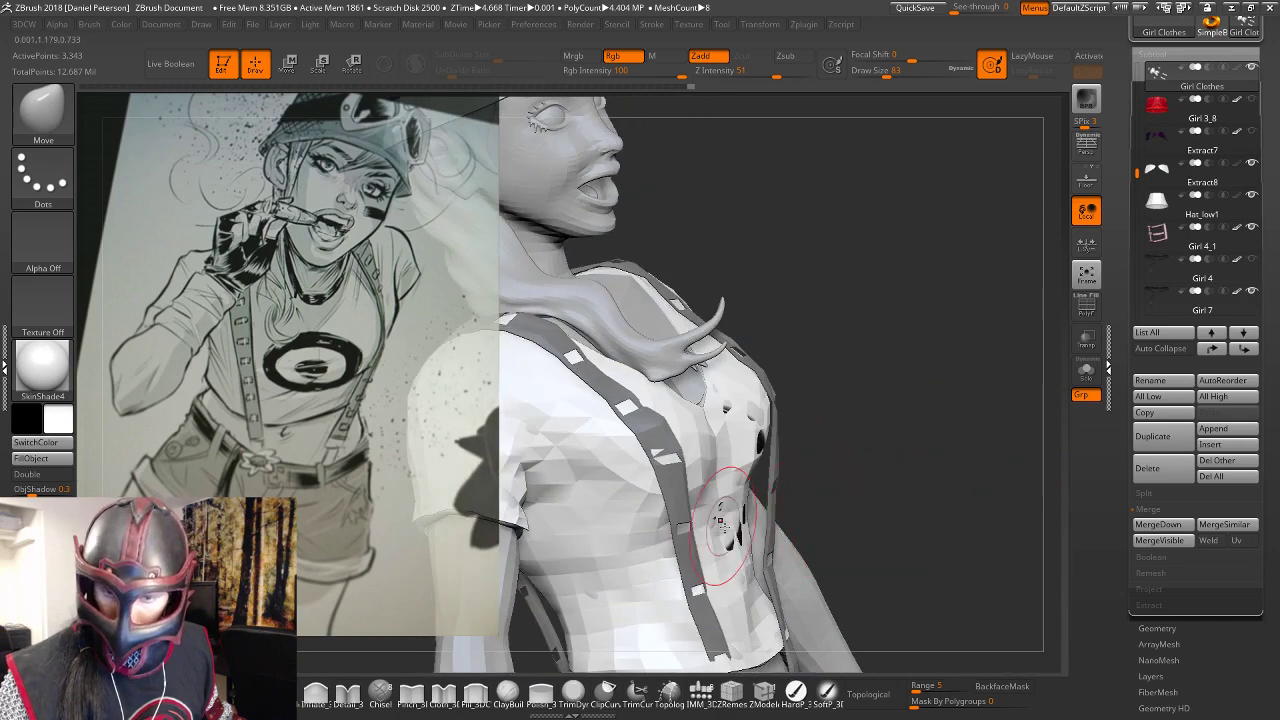
{"action": "left_click_drag", "start_coordinate": [722, 525], "coordinate": [738, 518]}
{"action": "left_click_drag", "start_coordinate": [724, 402], "coordinate": [748, 386]}
Refine the shirt's lower front and side hem around the waist with the Move brush.
{"action": "right_click_drag", "start_coordinate": [960, 396], "coordinate": [818, 404]}
{"action": "mouse_move", "coordinate": [773, 440]}
{"action": "right_mouse_down"}
{"action": "mouse_move", "coordinate": [838, 380]}
{"action": "mouse_move", "coordinate": [766, 434]}
{"action": "right_mouse_up"}
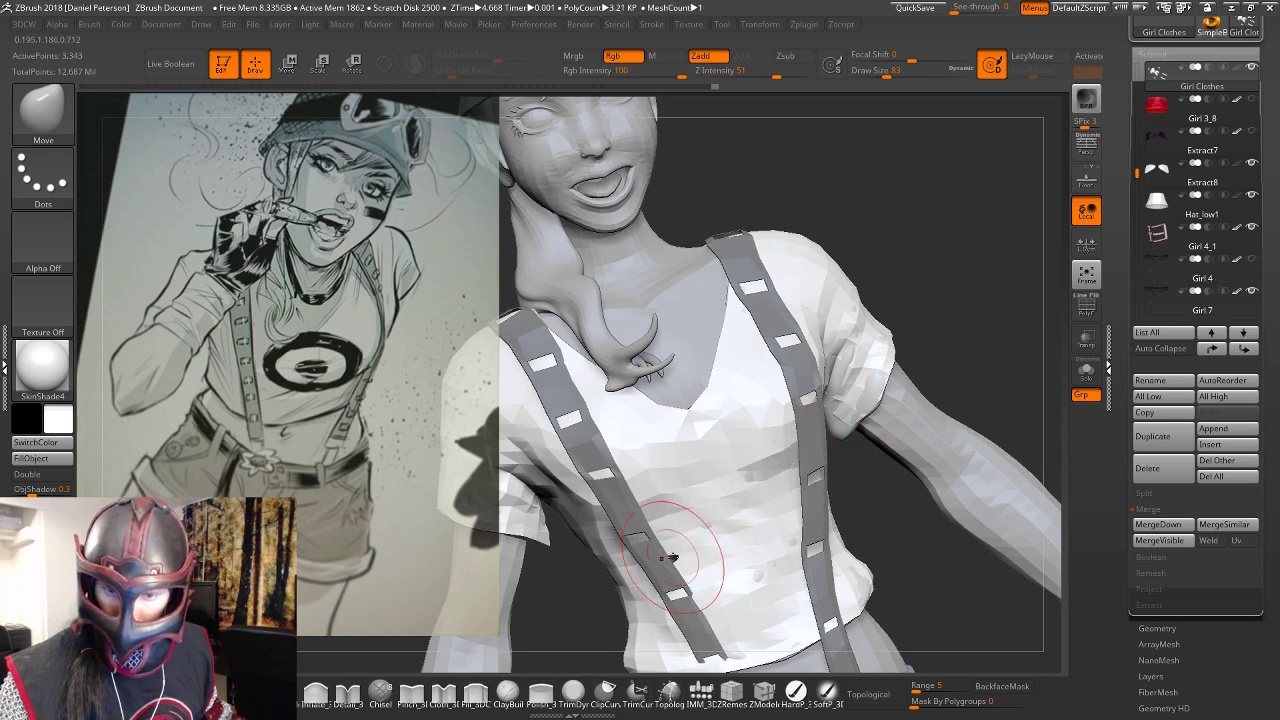
{"action": "right_click_drag", "start_coordinate": [670, 557], "coordinate": [671, 543]}
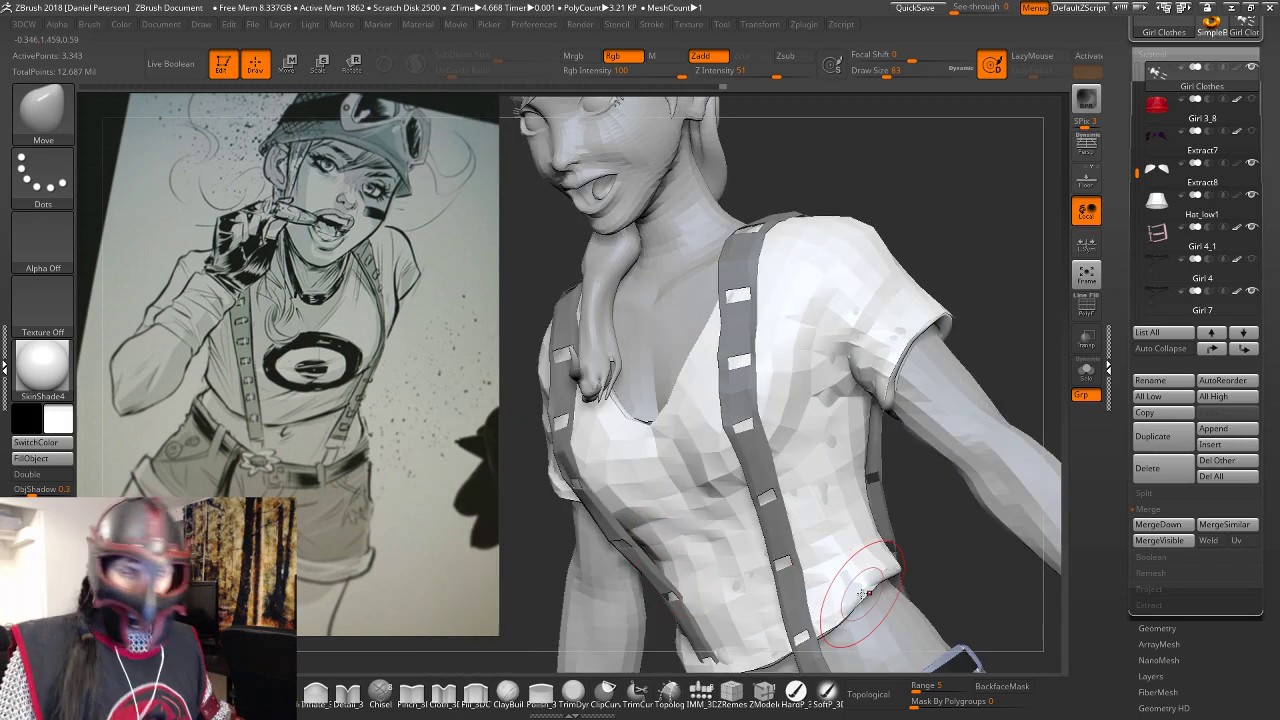
{"action": "right_click_drag", "start_coordinate": [938, 553], "coordinate": [850, 560]}
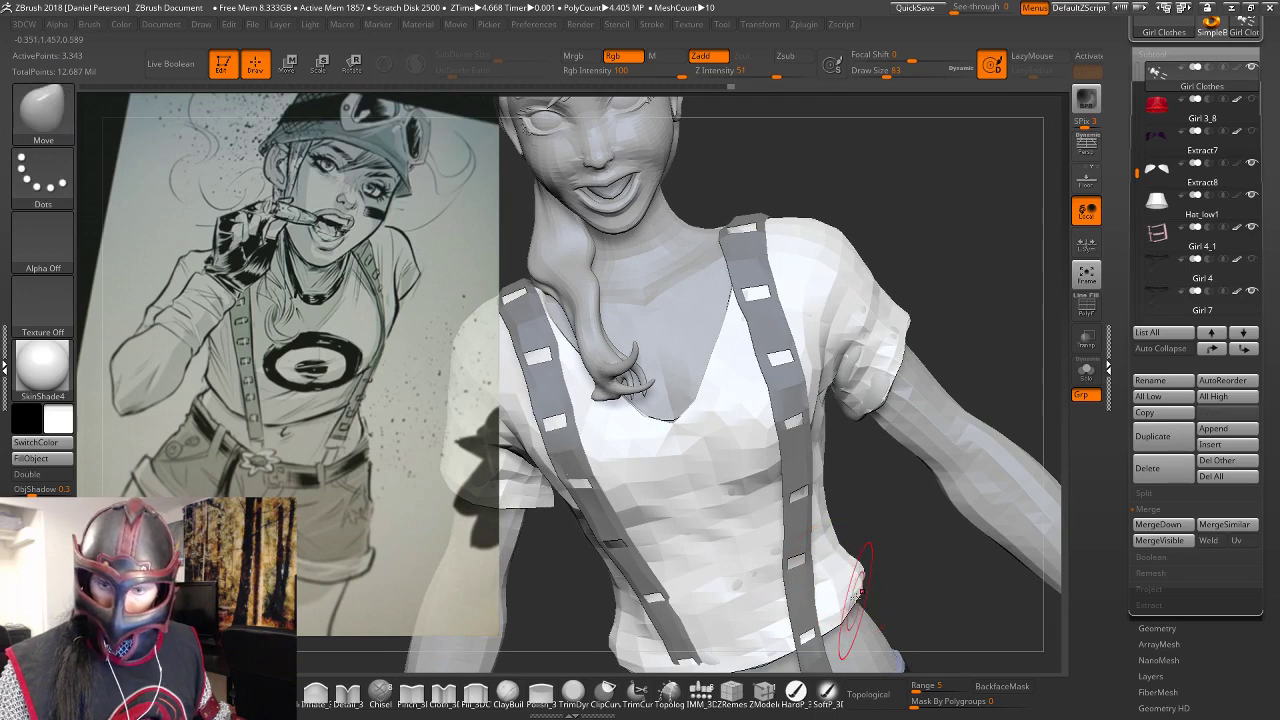
Set the Move brush's draw size to 158 and reshape the shorts' front and inner leg around the thigh.
{"action": "mouse_move", "coordinate": [858, 593]}
{"action": "right_mouse_down"}
{"action": "mouse_move", "coordinate": [886, 623]}
{"action": "mouse_move", "coordinate": [848, 572]}
{"action": "mouse_move", "coordinate": [986, 361]}
{"action": "mouse_move", "coordinate": [714, 350]}
{"action": "mouse_move", "coordinate": [880, 440]}
{"action": "right_mouse_up"}
{"action": "mouse_move", "coordinate": [880, 440]}
{"action": "right_mouse_down", "text": "alt"}
{"action": "mouse_move", "coordinate": [875, 240]}
{"action": "mouse_move", "coordinate": [988, 541]}
{"action": "mouse_move", "coordinate": [879, 465]}
{"action": "right_mouse_up", "text": "alt"}
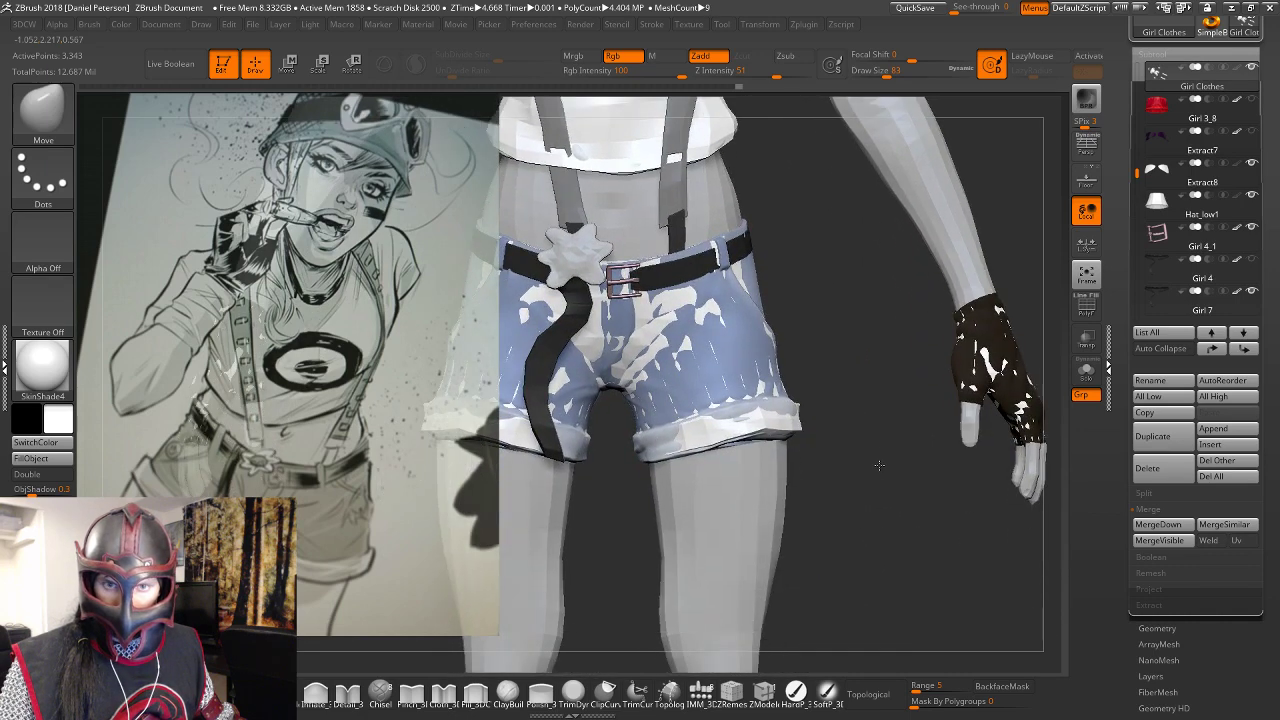
{"action": "left_click_drag", "start_coordinate": [660, 382], "coordinate": [668, 416]}
{"action": "mouse_move", "coordinate": [835, 369]}
{"action": "right_mouse_down"}
{"action": "mouse_move", "coordinate": [797, 367]}
{"action": "mouse_move", "coordinate": [760, 395]}
{"action": "right_mouse_up"}
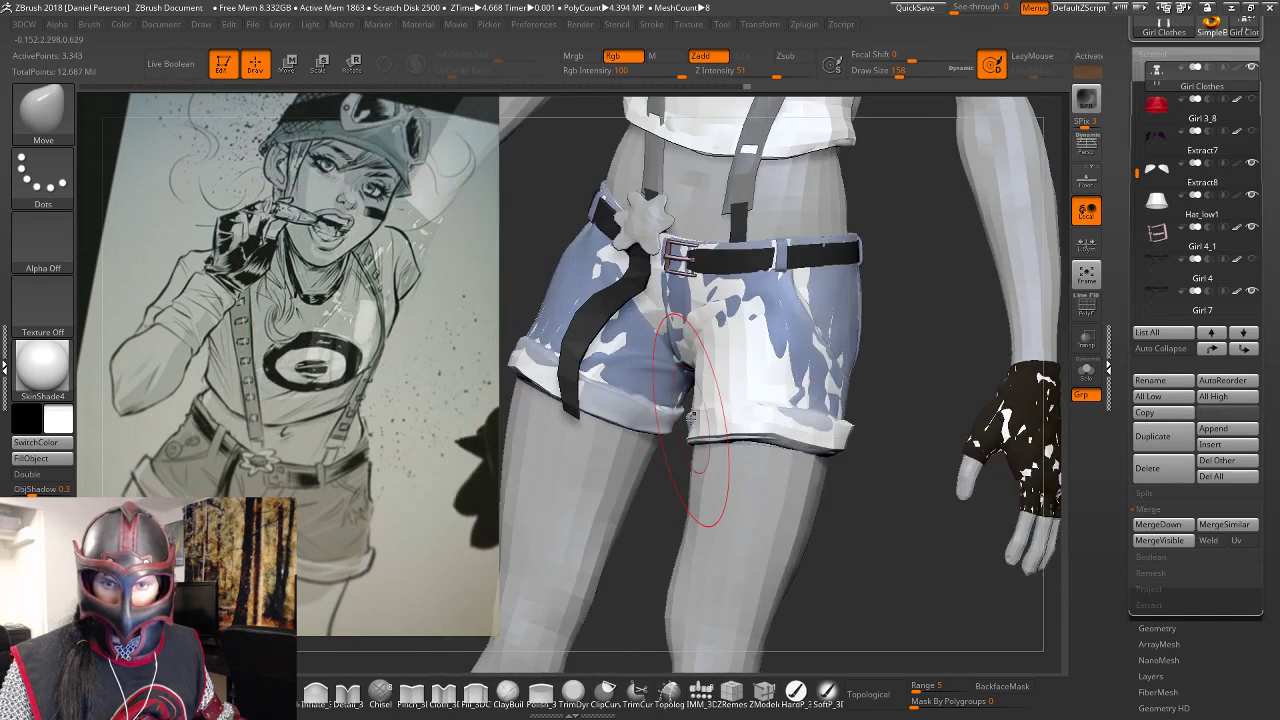
{"action": "left_click_drag", "start_coordinate": [685, 422], "coordinate": [680, 422]}
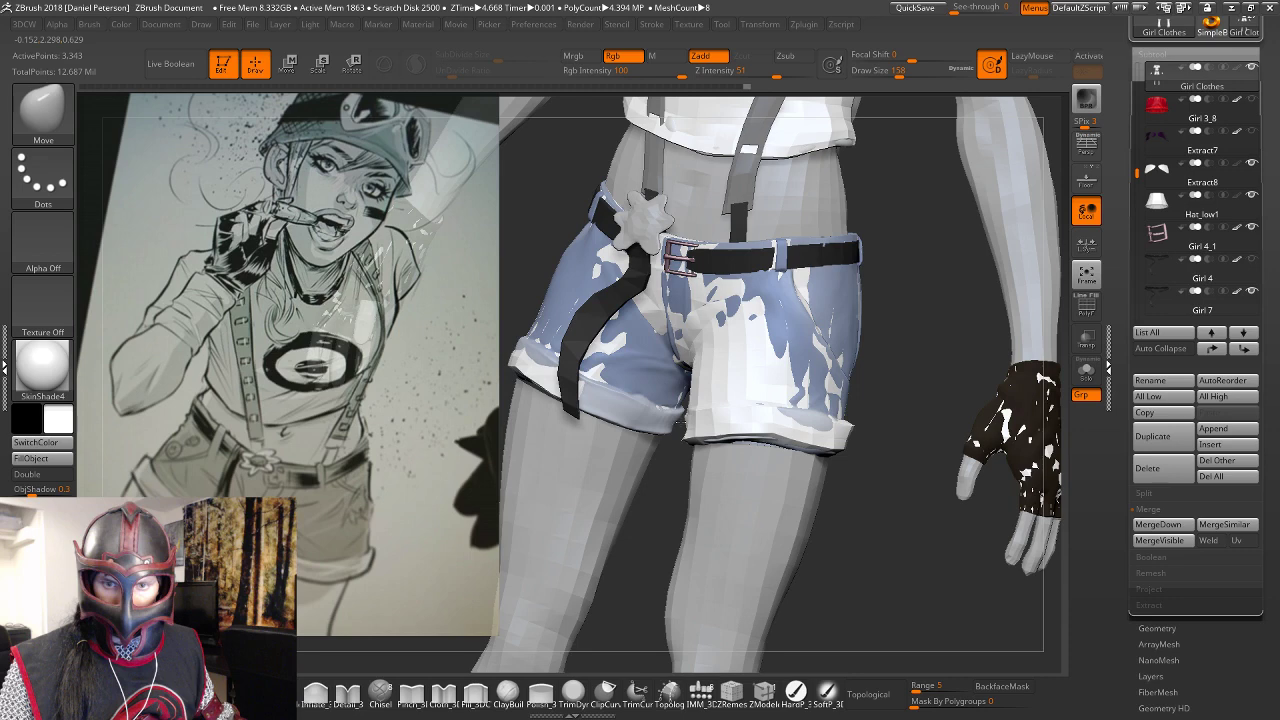
{"action": "right_click_drag", "start_coordinate": [682, 428], "coordinate": [874, 508]}
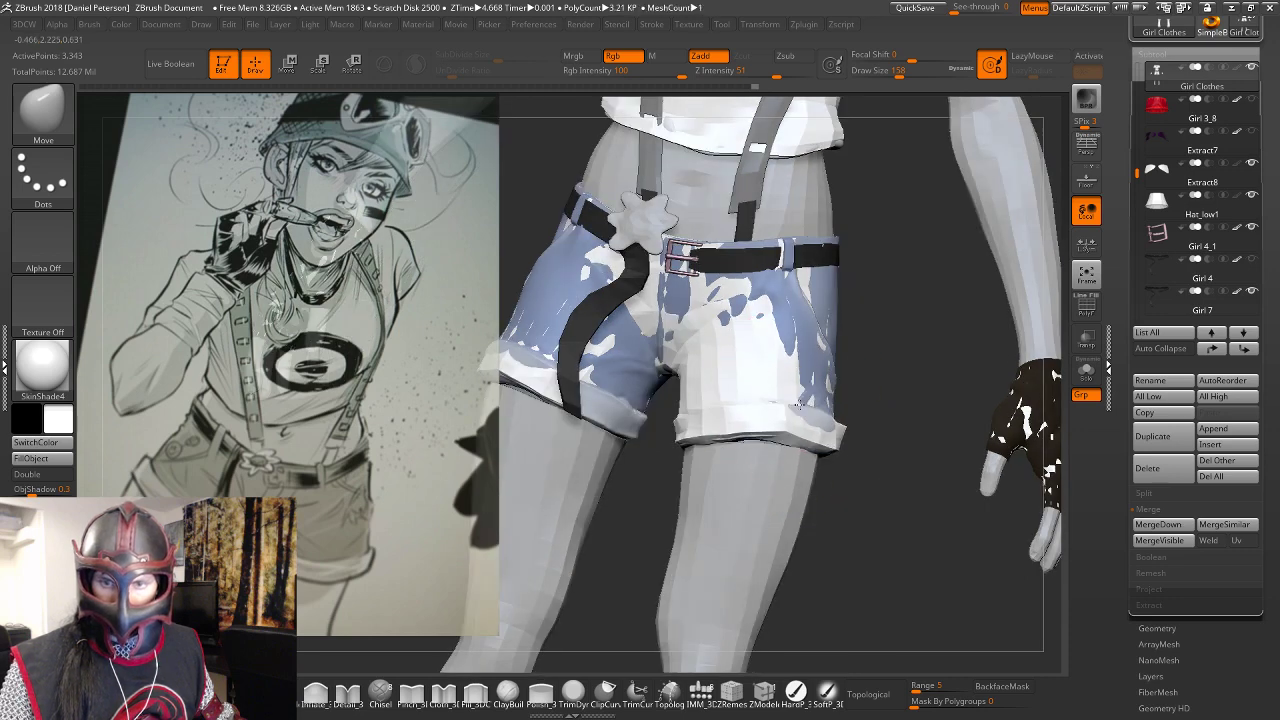
Set the Move brush's draw size to 149 and fit the shorts' outer side and waistband around the hip.
{"action": "key", "text": "space"}
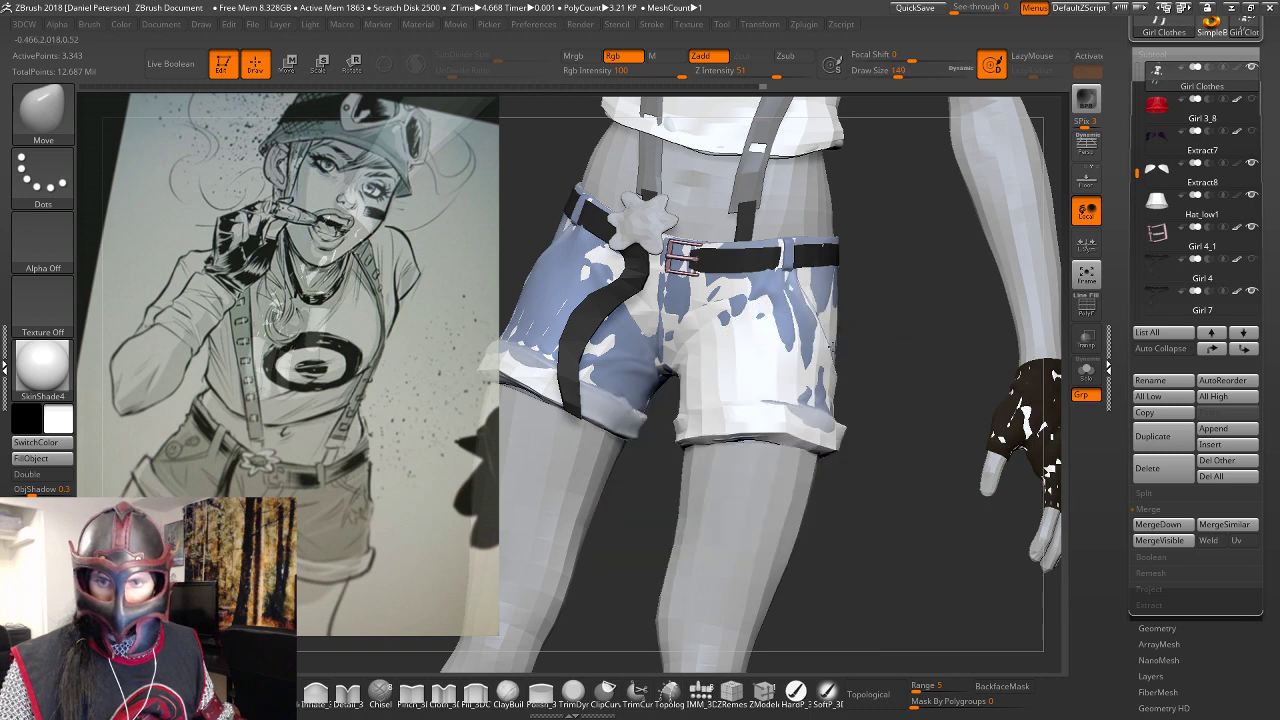
{"action": "left_click_drag", "start_coordinate": [882, 350], "coordinate": [886, 285]}
{"action": "left_click_drag", "start_coordinate": [775, 285], "coordinate": [792, 275]}
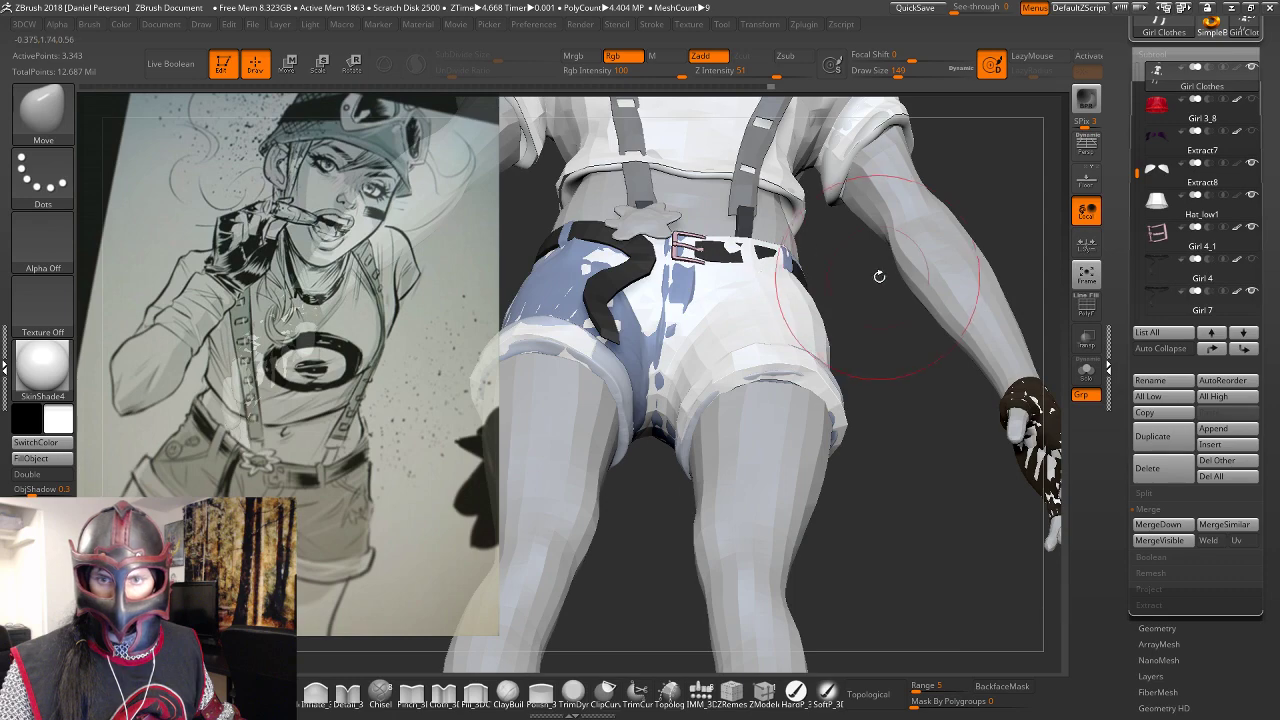
{"action": "left_click_drag", "start_coordinate": [880, 277], "coordinate": [757, 272]}
{"action": "left_click_drag", "start_coordinate": [902, 316], "coordinate": [915, 408]}
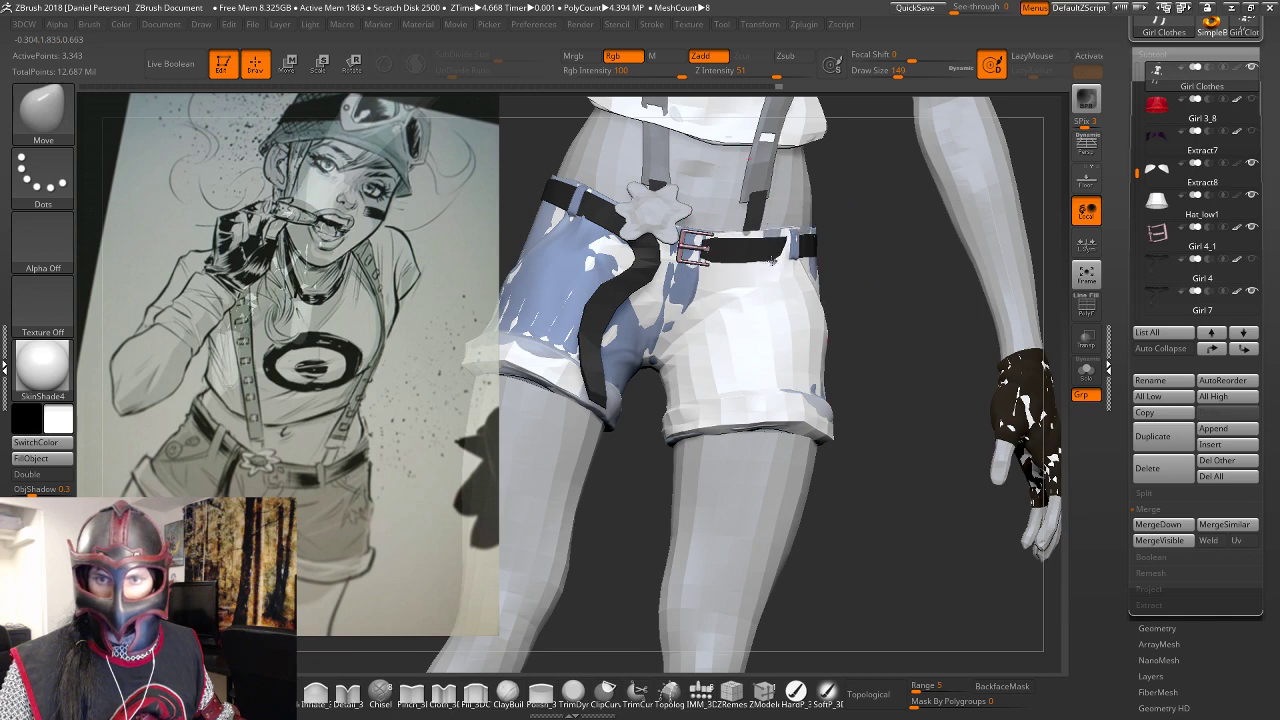
{"action": "left_click_drag", "start_coordinate": [771, 262], "coordinate": [858, 281]}
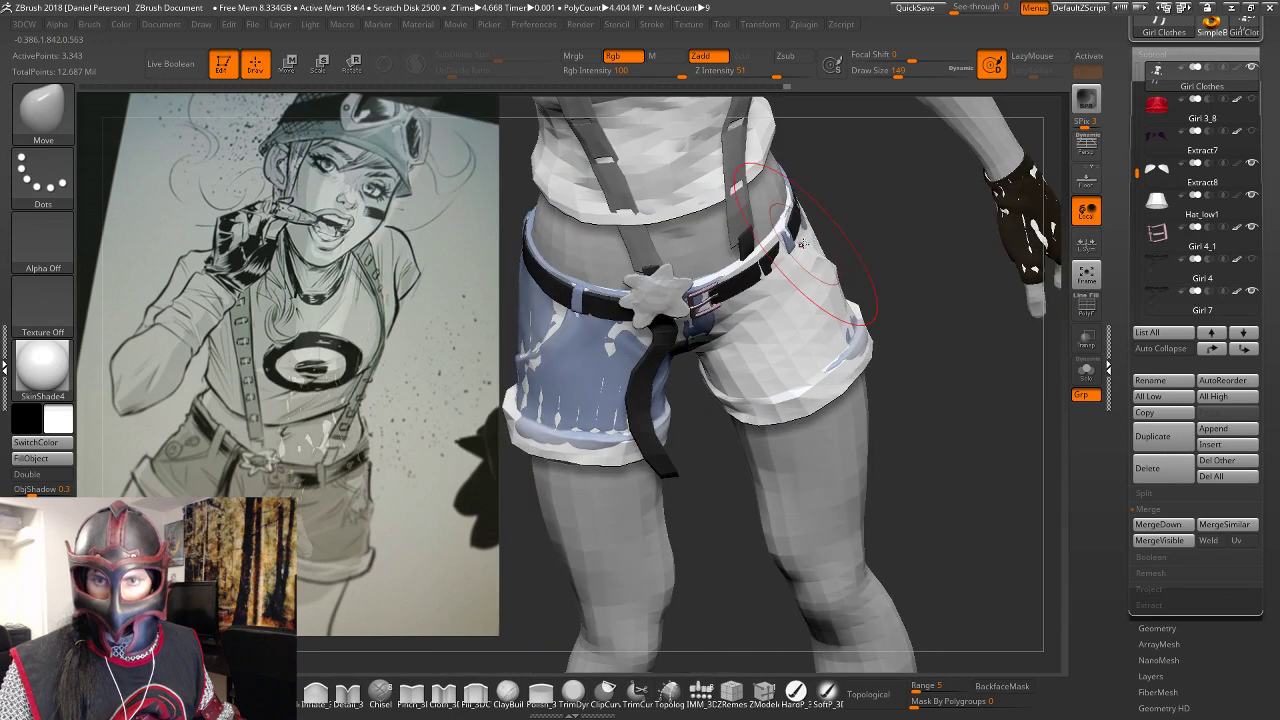
{"action": "left_click_drag", "start_coordinate": [800, 243], "coordinate": [788, 240]}
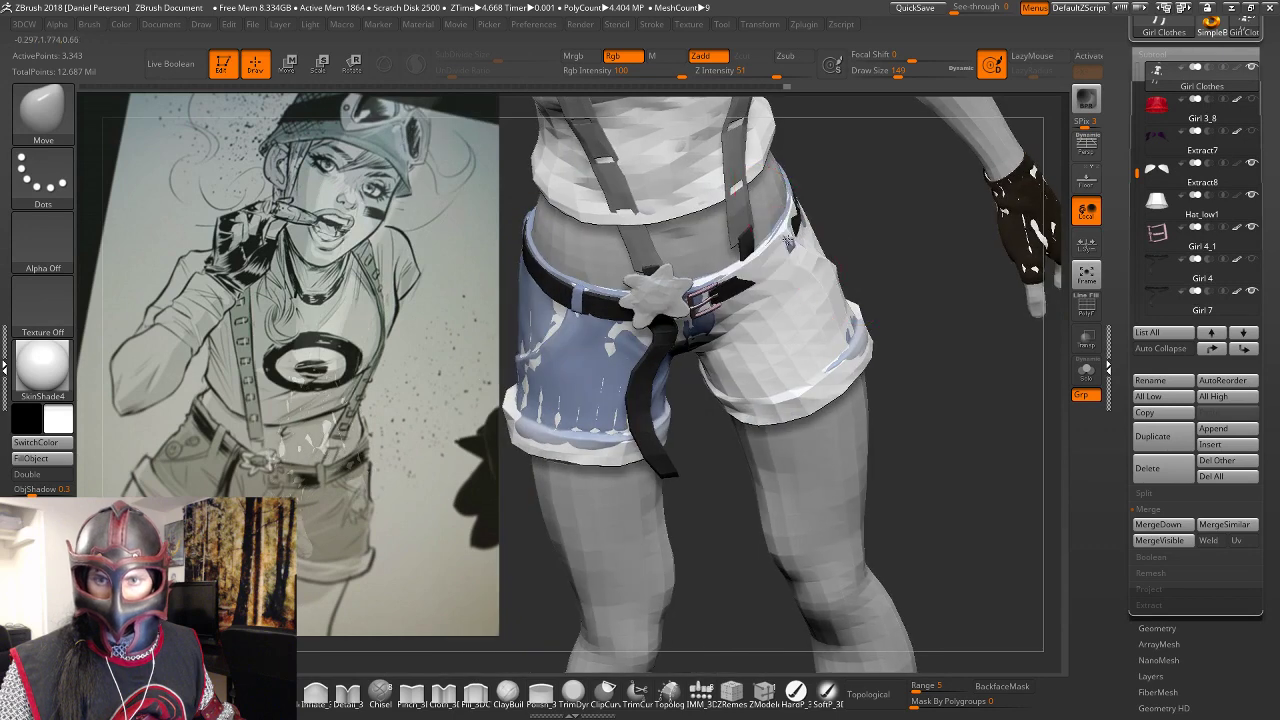
Set the Move brush's draw size to 80 and adjust the shorts' waistband beneath the belt at the hip.
{"action": "mouse_move", "coordinate": [912, 400]}
{"action": "left_mouse_down"}
{"action": "mouse_move", "coordinate": [943, 360]}
{"action": "mouse_move", "coordinate": [900, 424]}
{"action": "mouse_move", "coordinate": [926, 450]}
{"action": "mouse_move", "coordinate": [878, 548]}
{"action": "mouse_move", "coordinate": [798, 512]}
{"action": "mouse_move", "coordinate": [755, 395]}
{"action": "mouse_move", "coordinate": [858, 390]}
{"action": "left_mouse_up"}
{"action": "key", "text": "space"}
{"action": "left_click_drag", "start_coordinate": [702, 276], "coordinate": [709, 267]}
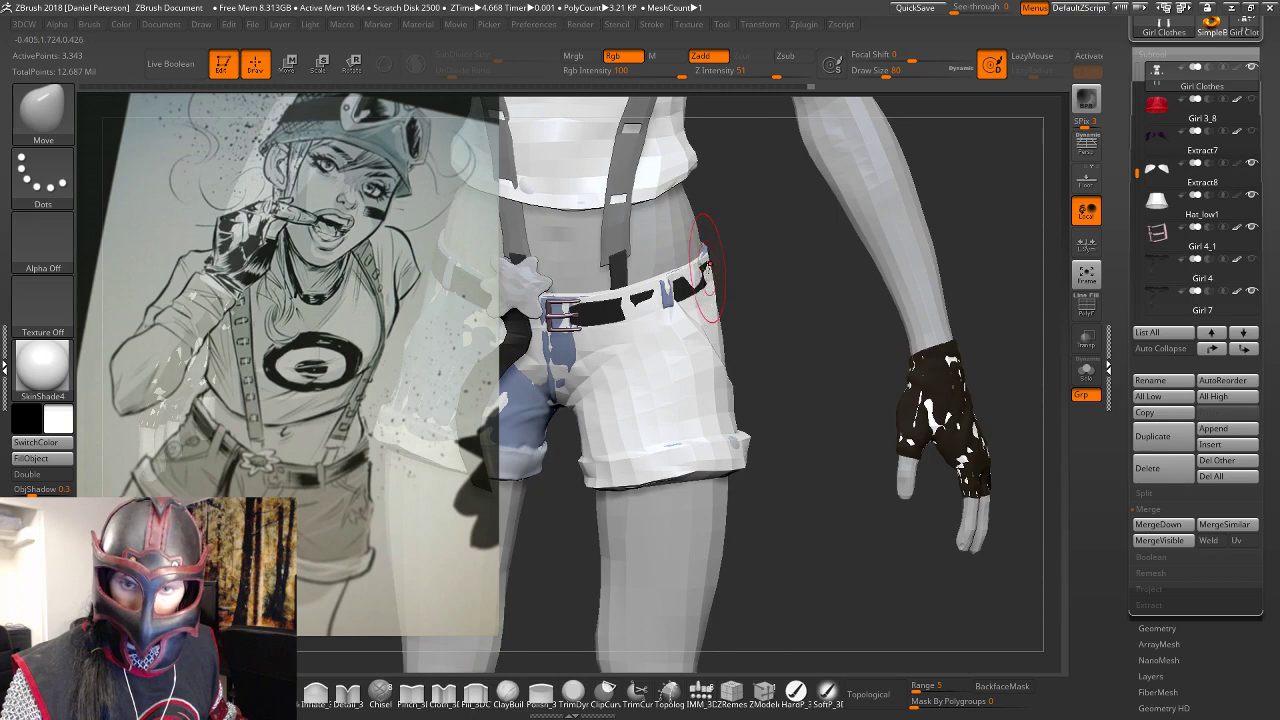
{"action": "left_click_drag", "start_coordinate": [1035, 395], "coordinate": [957, 429]}
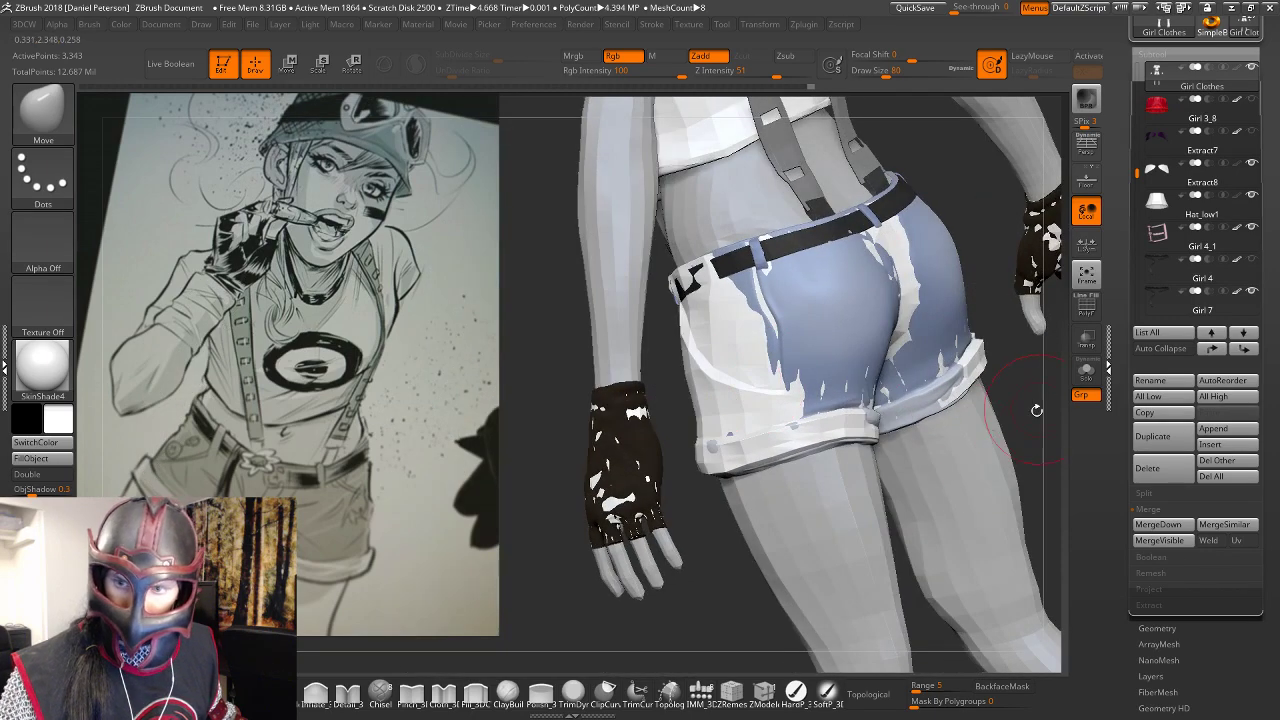
Set the Move brush's draw size to 136 and reshape the back of the shorts' leg and the waistband by the belt.
{"action": "left_click_drag", "start_coordinate": [1035, 410], "coordinate": [975, 525]}
{"action": "key", "text": "space"}
{"action": "left_click_drag", "start_coordinate": [808, 406], "coordinate": [829, 415]}
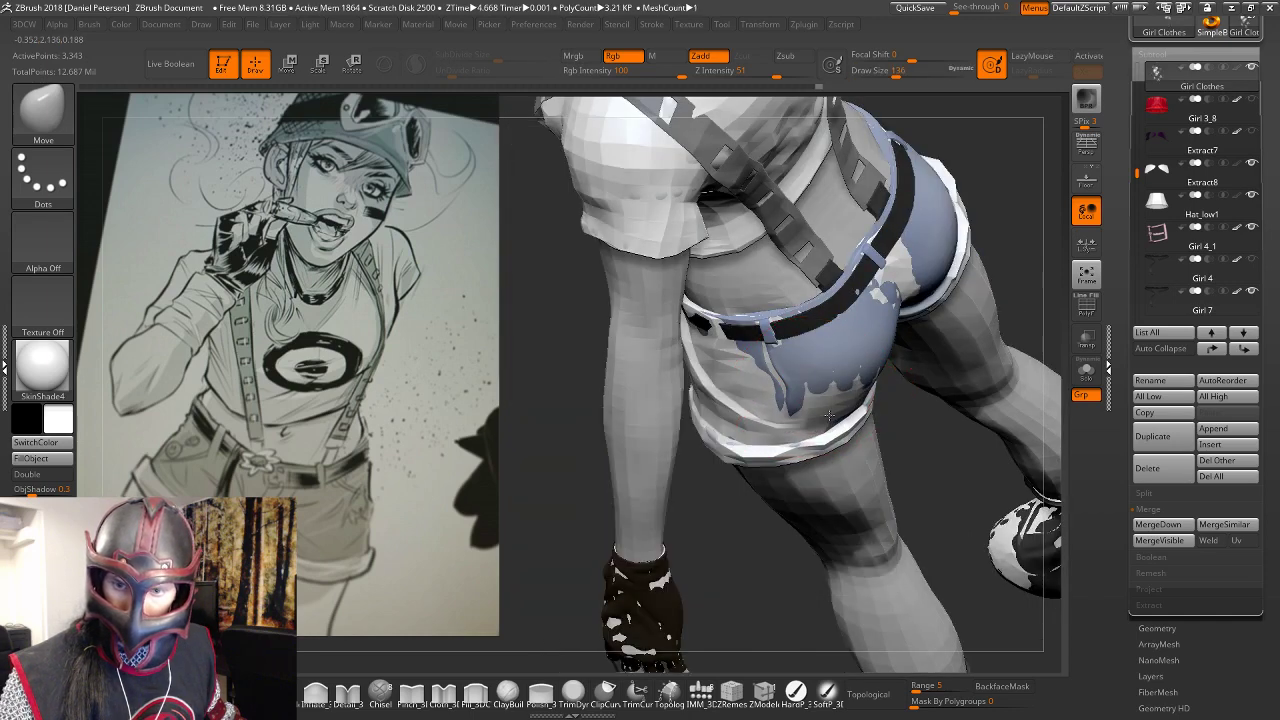
{"action": "mouse_move", "coordinate": [745, 545]}
{"action": "left_mouse_down"}
{"action": "mouse_move", "coordinate": [860, 550]}
{"action": "mouse_move", "coordinate": [940, 510]}
{"action": "left_mouse_up"}
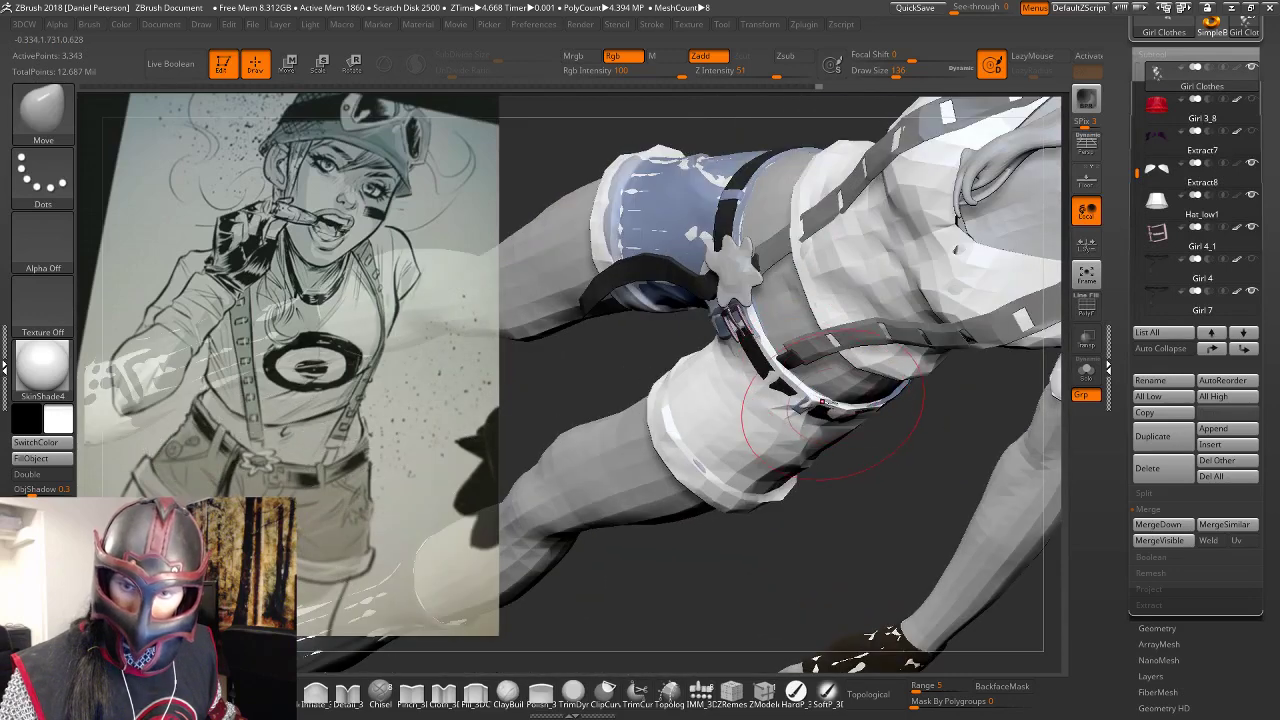
{"action": "left_click_drag", "start_coordinate": [824, 403], "coordinate": [846, 407]}
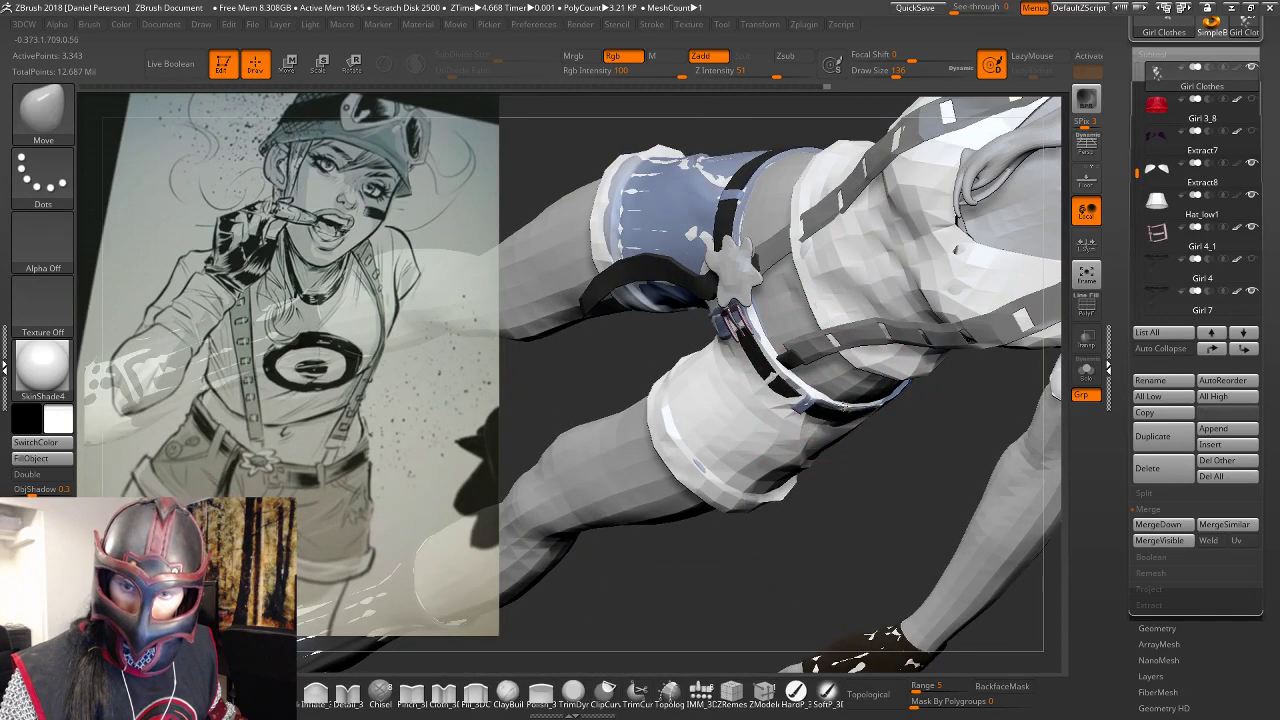
Reshape the shorts' outer side below the belt to follow the hip's contour.
{"action": "left_click_drag", "start_coordinate": [860, 540], "coordinate": [810, 480]}
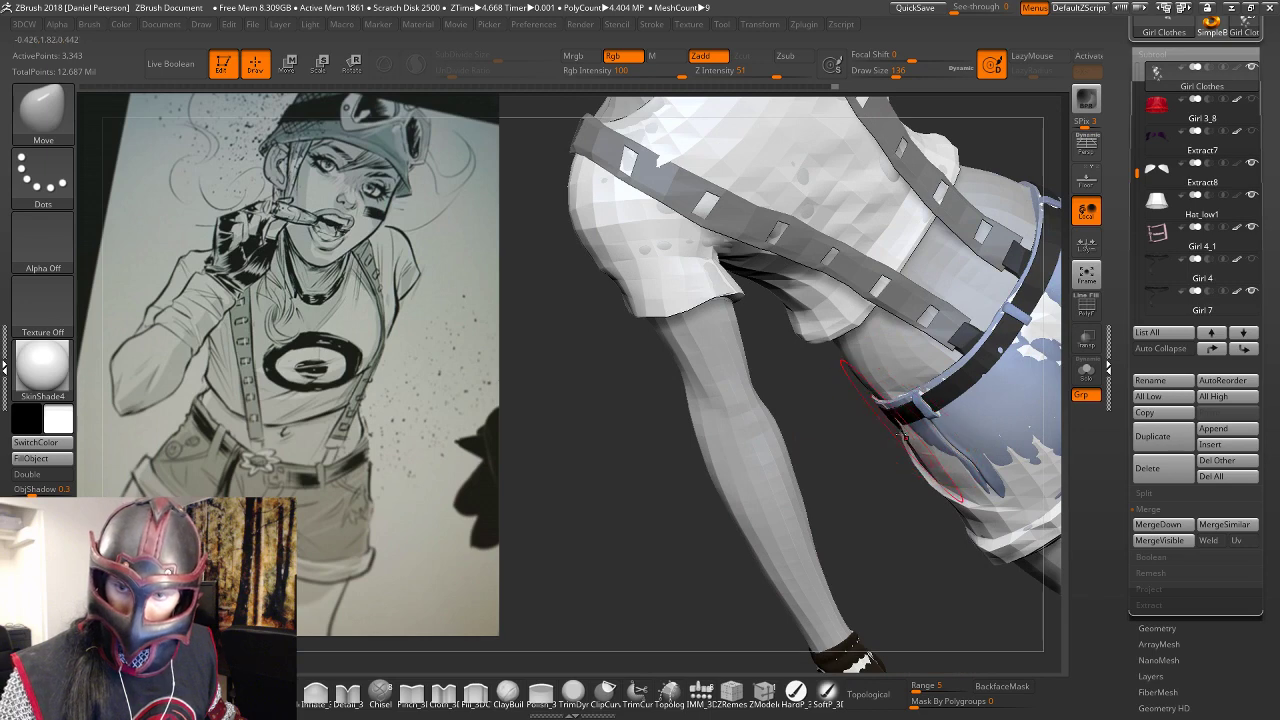
{"action": "left_click_drag", "start_coordinate": [904, 437], "coordinate": [891, 488]}
{"action": "left_click_drag", "start_coordinate": [913, 455], "coordinate": [914, 466]}
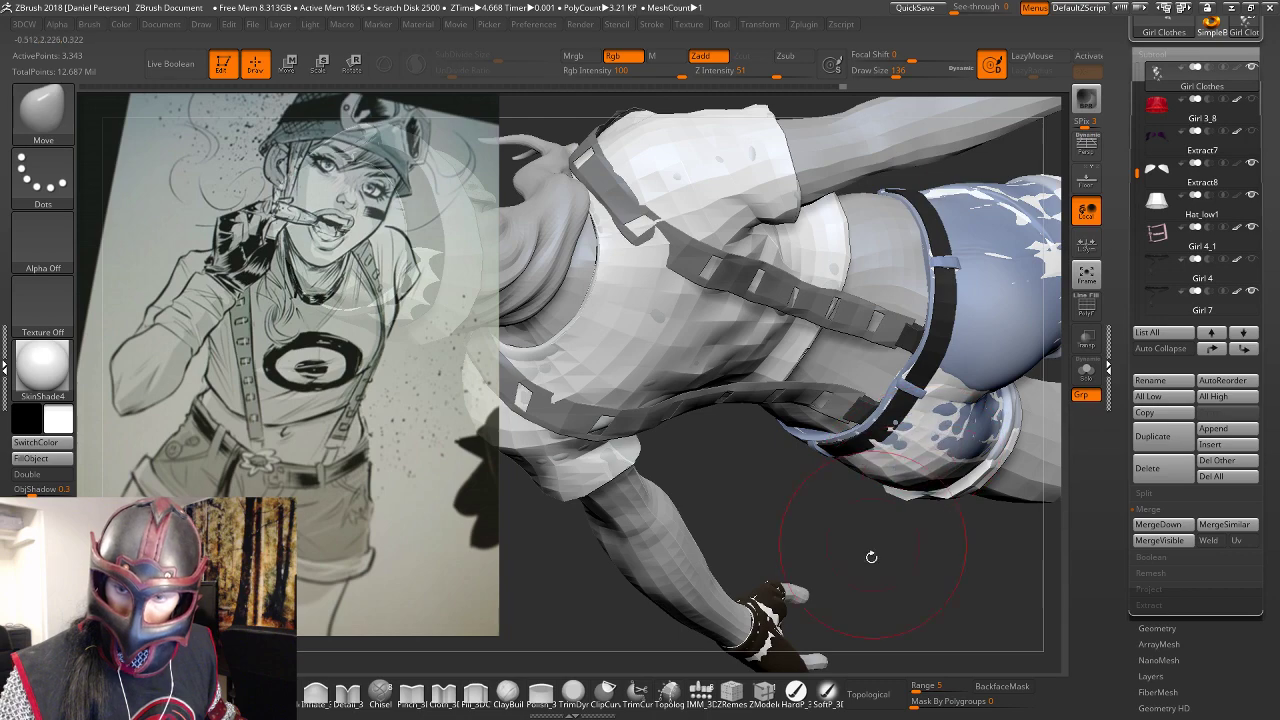
{"action": "mouse_move", "coordinate": [871, 557]}
{"action": "left_mouse_down"}
{"action": "mouse_move", "coordinate": [906, 415]}
{"action": "mouse_move", "coordinate": [919, 430]}
{"action": "mouse_move", "coordinate": [937, 420]}
{"action": "left_mouse_up"}
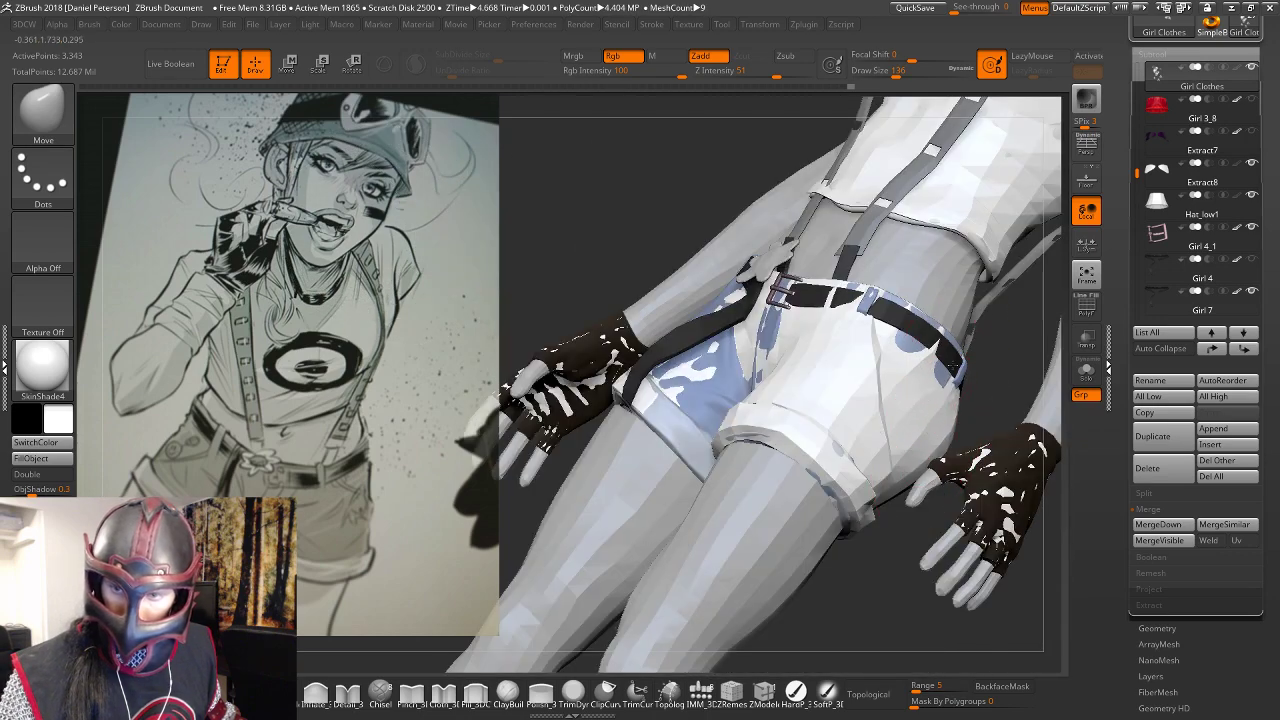
Set the Move brush's draw size to 62 and refine the shorts' rolled cuff around the back of the thigh.
{"action": "mouse_move", "coordinate": [966, 377]}
{"action": "right_mouse_down"}
{"action": "mouse_move", "coordinate": [930, 386]}
{"action": "mouse_move", "coordinate": [858, 578]}
{"action": "right_mouse_up"}
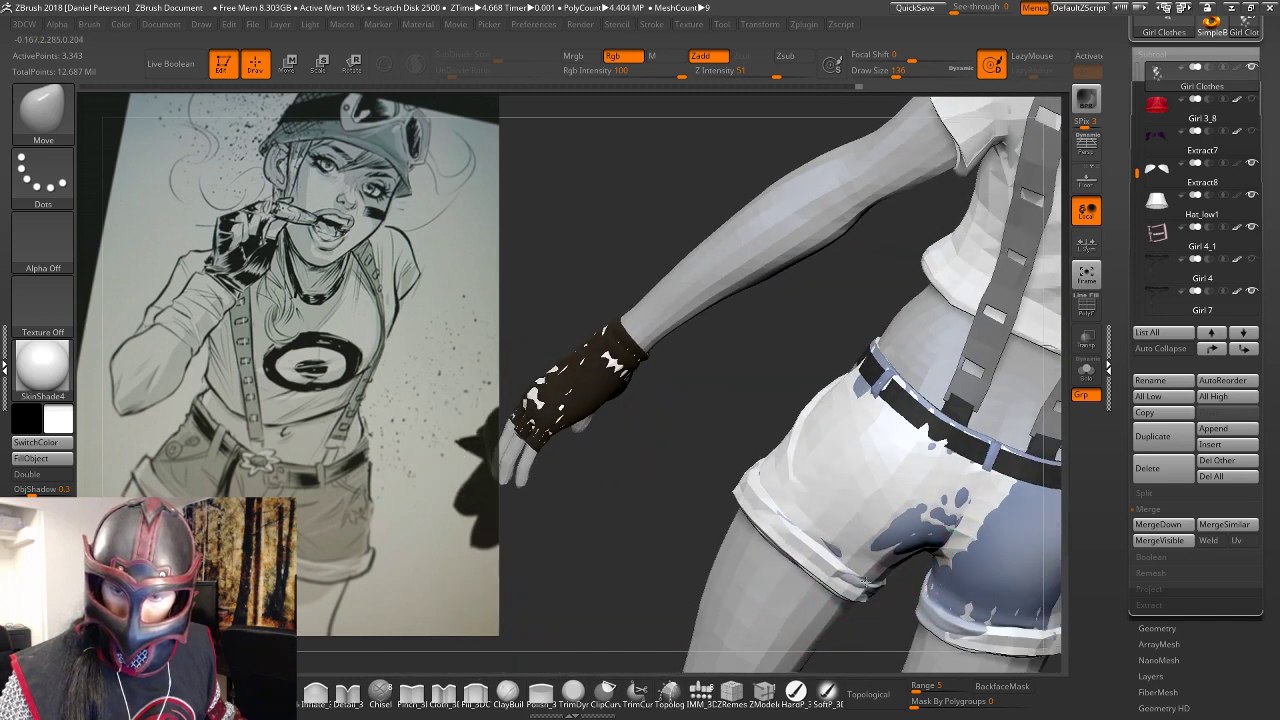
{"action": "right_click_drag", "start_coordinate": [866, 582], "coordinate": [825, 576]}
{"action": "key", "text": "space"}
{"action": "left_click", "coordinate": [858, 483]}
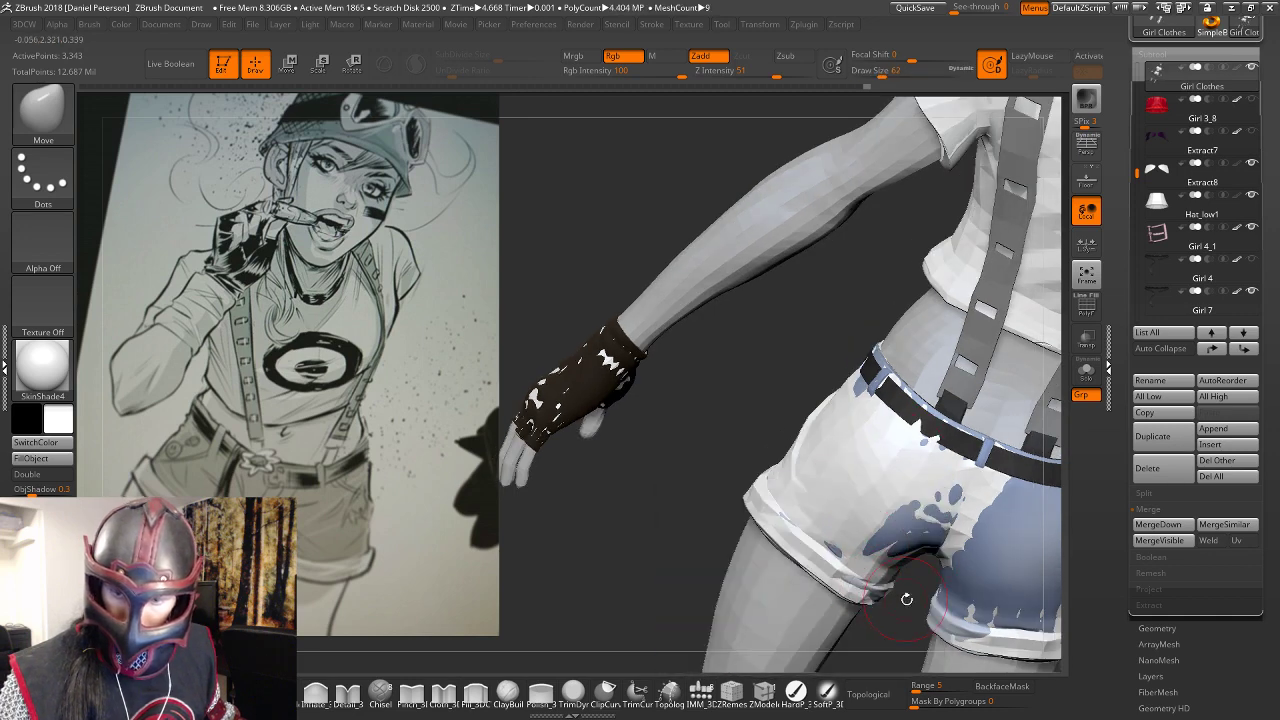
{"action": "mouse_move", "coordinate": [906, 598]}
{"action": "right_mouse_down"}
{"action": "mouse_move", "coordinate": [862, 578]}
{"action": "mouse_move", "coordinate": [870, 588]}
{"action": "mouse_move", "coordinate": [896, 512]}
{"action": "mouse_move", "coordinate": [845, 580]}
{"action": "right_mouse_up"}
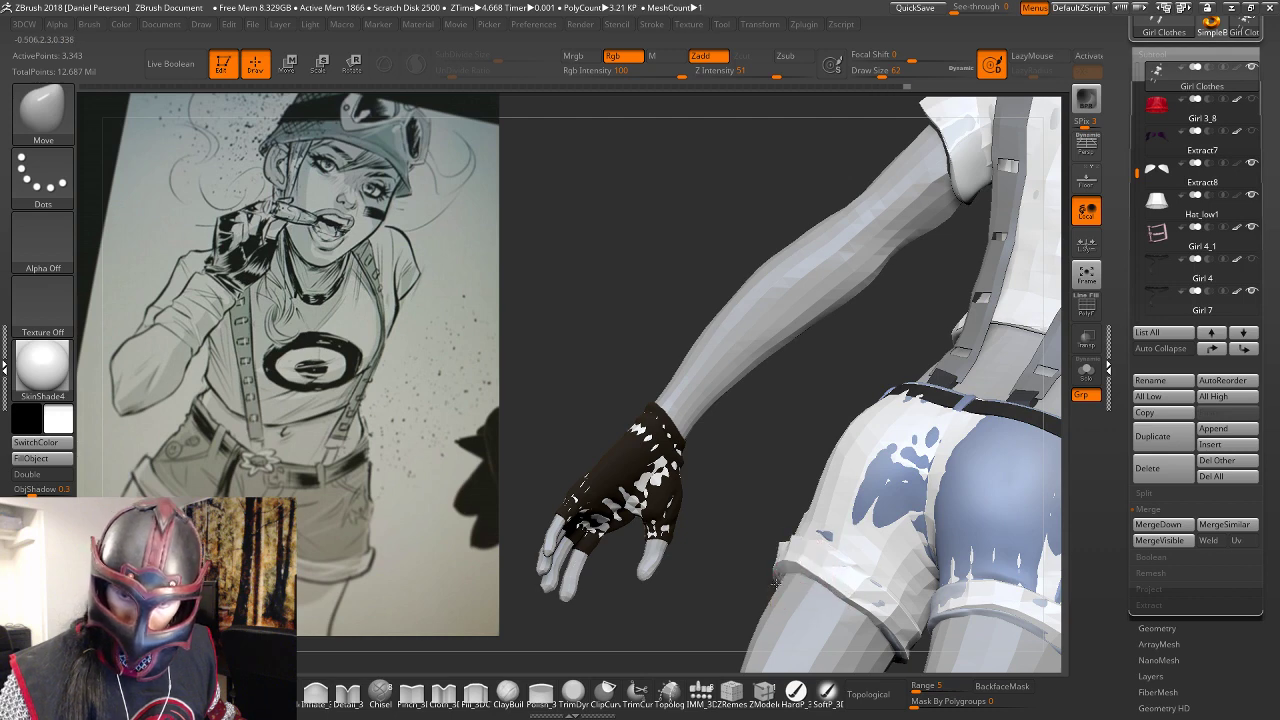
Shape the inner edge of the shorts' rolled cuff around the thigh from the front and below.
{"action": "mouse_move", "coordinate": [776, 583]}
{"action": "right_mouse_down"}
{"action": "mouse_move", "coordinate": [928, 333]}
{"action": "mouse_move", "coordinate": [754, 371]}
{"action": "mouse_move", "coordinate": [814, 409]}
{"action": "right_mouse_up"}
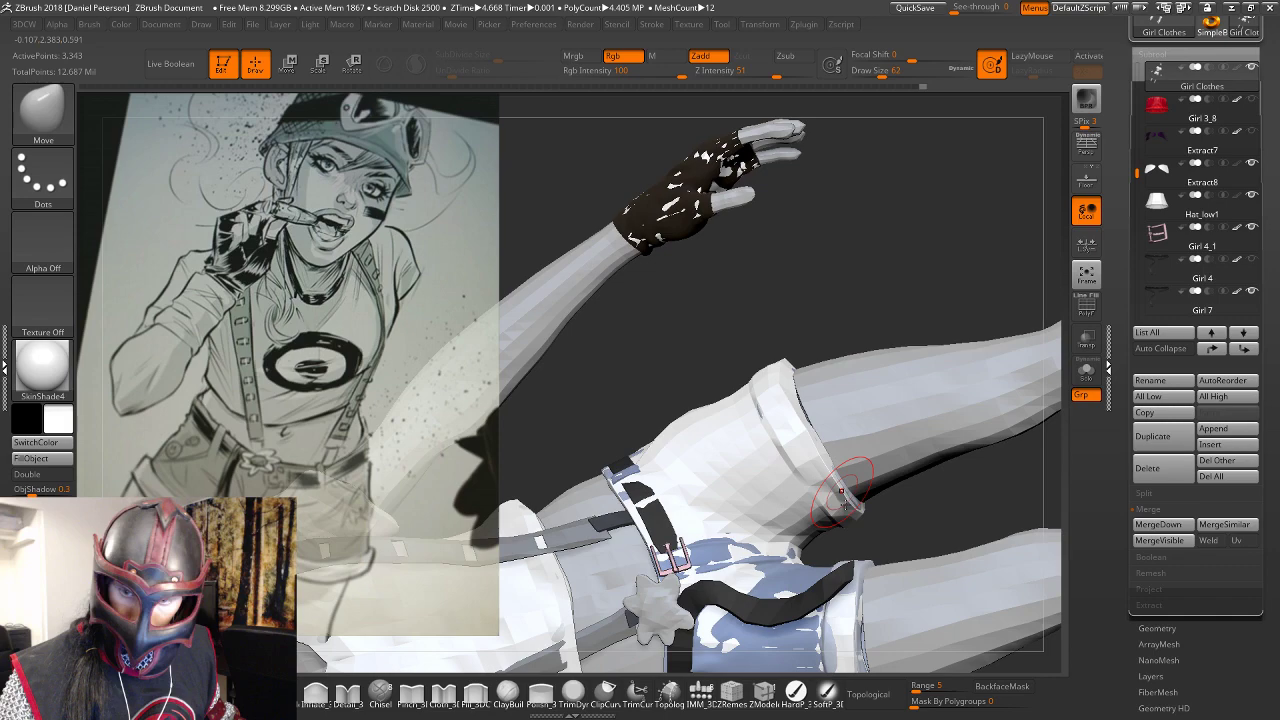
{"action": "mouse_move", "coordinate": [841, 491]}
{"action": "right_mouse_down"}
{"action": "mouse_move", "coordinate": [879, 433]}
{"action": "mouse_move", "coordinate": [920, 510]}
{"action": "mouse_move", "coordinate": [894, 429]}
{"action": "mouse_move", "coordinate": [692, 423]}
{"action": "right_mouse_up"}
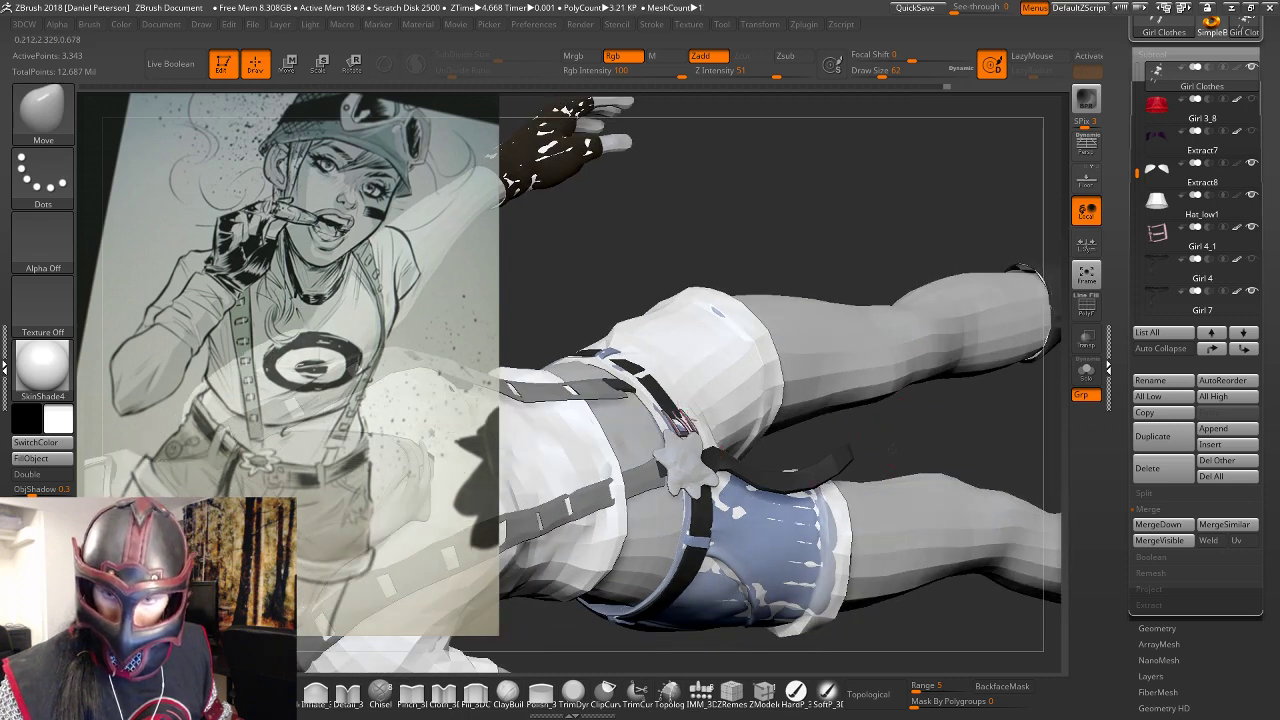
{"action": "mouse_move", "coordinate": [830, 452]}
{"action": "right_mouse_down"}
{"action": "mouse_move", "coordinate": [893, 456]}
{"action": "mouse_move", "coordinate": [828, 447]}
{"action": "mouse_move", "coordinate": [838, 392]}
{"action": "right_mouse_up"}
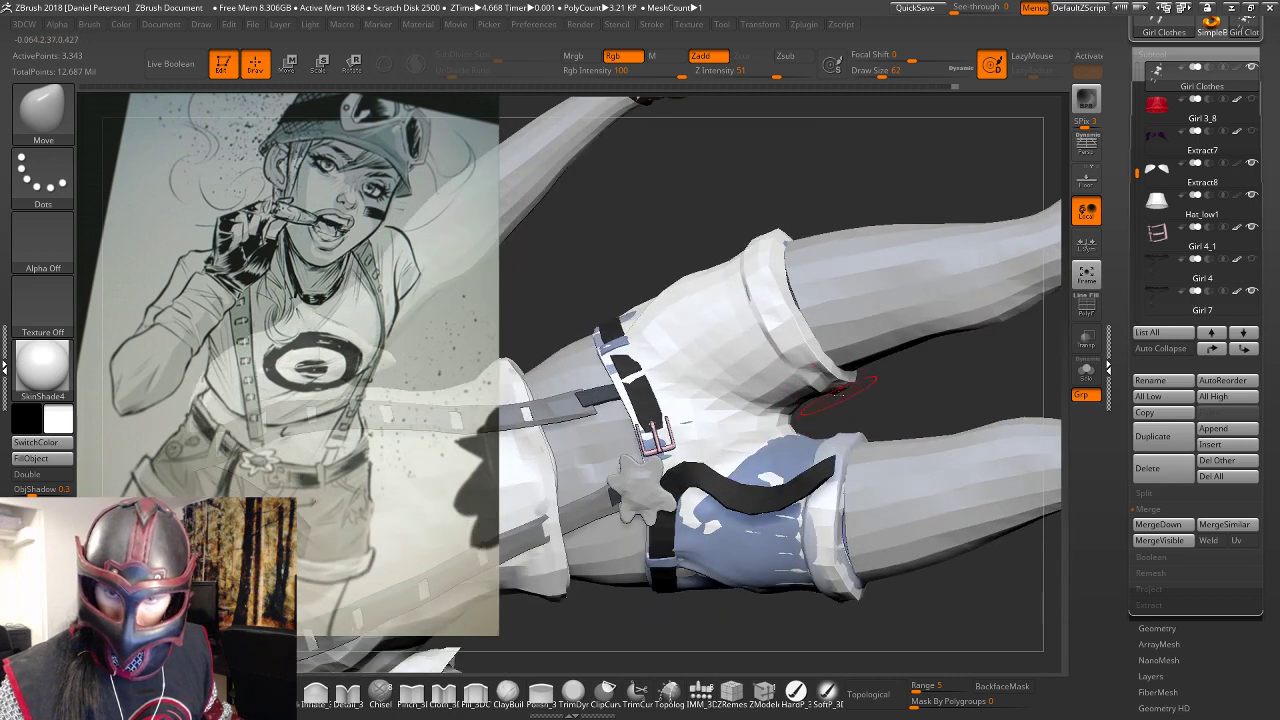
Set the Move brush's draw size to 128 and reshape the inner leg and cuff of the shorts from the front.
{"action": "key", "text": "bracketright"}
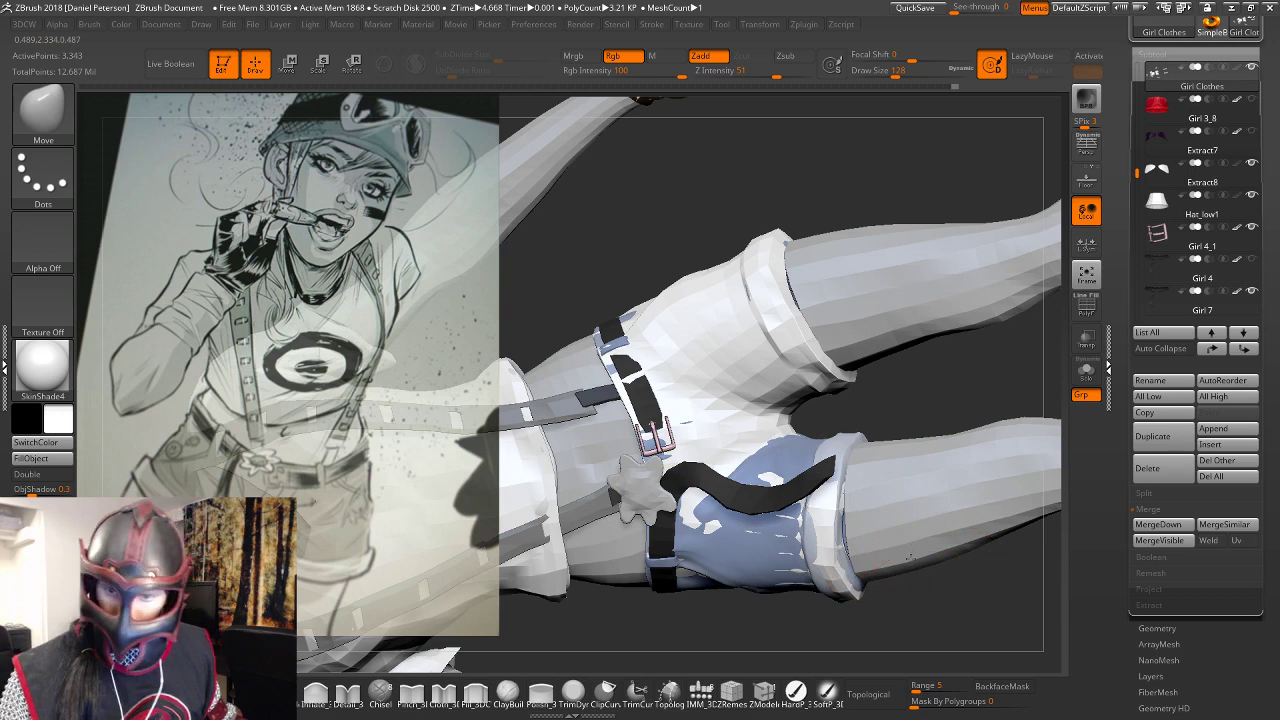
{"action": "right_click_drag", "start_coordinate": [941, 610], "coordinate": [875, 415]}
{"action": "left_click_drag", "start_coordinate": [876, 415], "coordinate": [915, 432]}
{"action": "left_click_drag", "start_coordinate": [832, 480], "coordinate": [850, 472]}
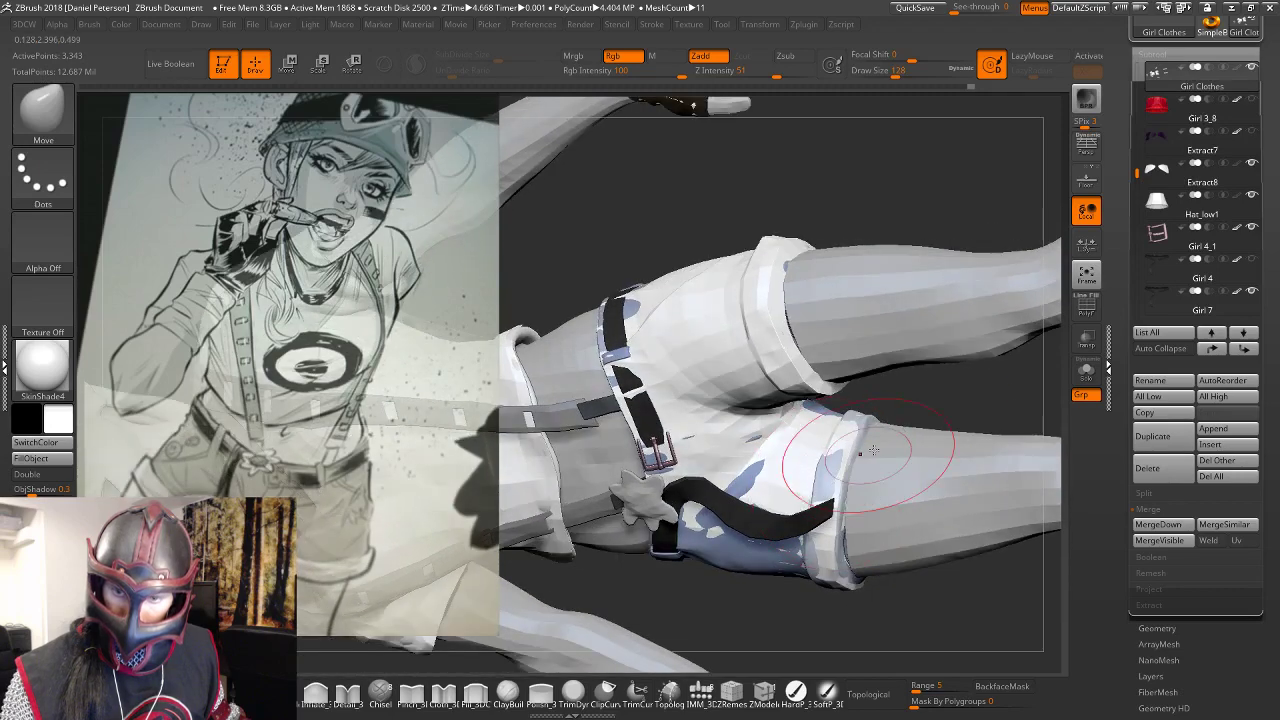
{"action": "left_click_drag", "start_coordinate": [900, 415], "coordinate": [981, 357]}
{"action": "right_click_drag", "start_coordinate": [981, 357], "coordinate": [862, 460]}
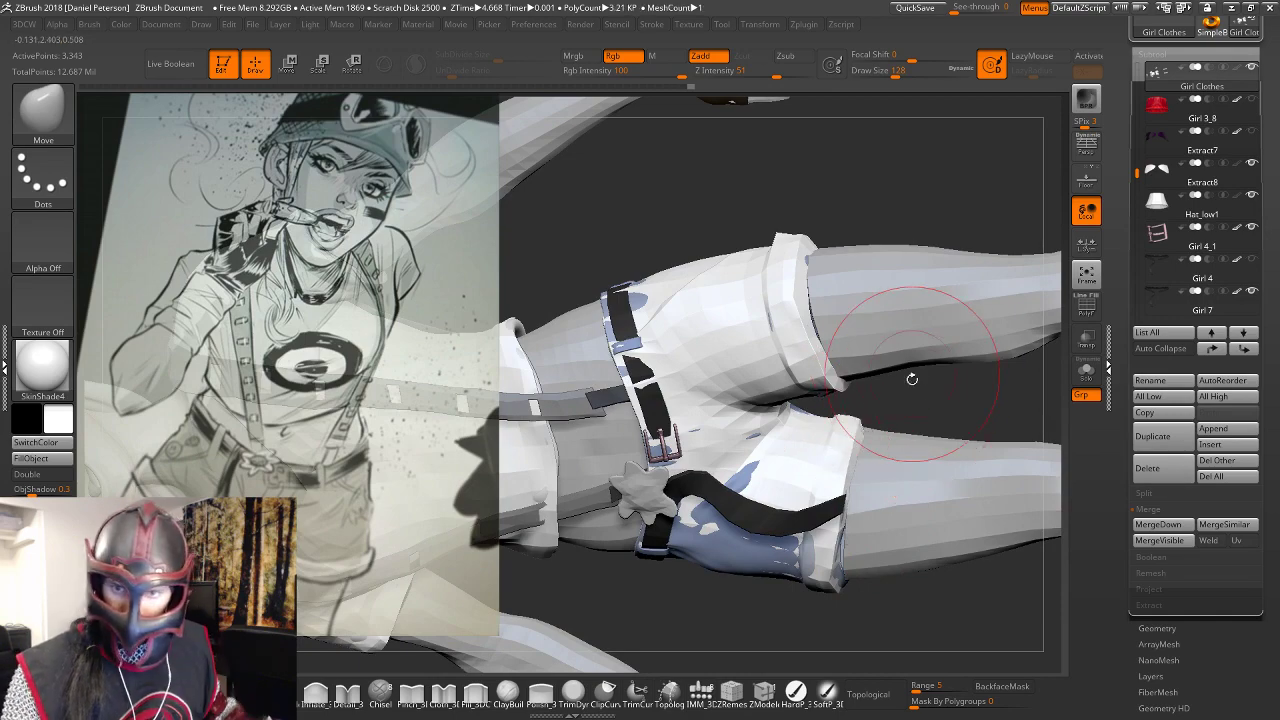
{"action": "mouse_move", "coordinate": [911, 374]}
{"action": "right_mouse_down"}
{"action": "mouse_move", "coordinate": [895, 374]}
{"action": "mouse_move", "coordinate": [918, 323]}
{"action": "right_mouse_up"}
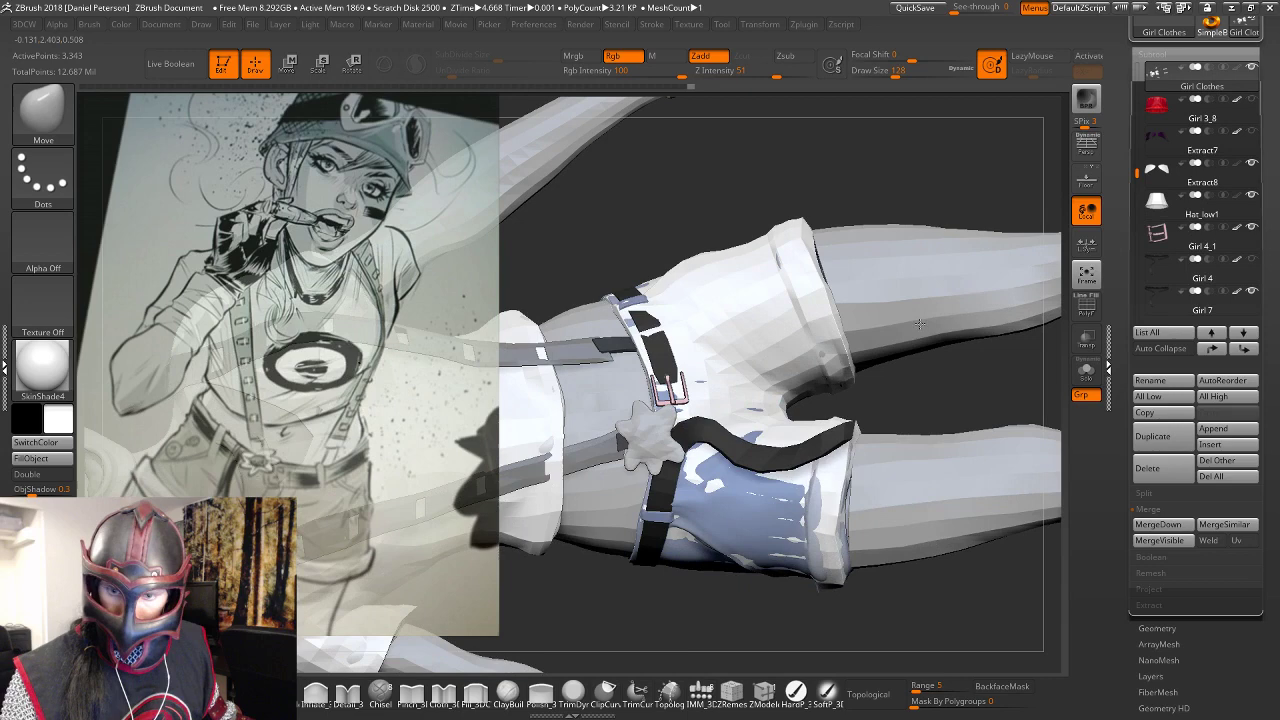
Set the Move brush's draw size to 87 and pull the shorts' rolled cuff into shape around the front and outer thigh.
{"action": "key", "text": "space"}
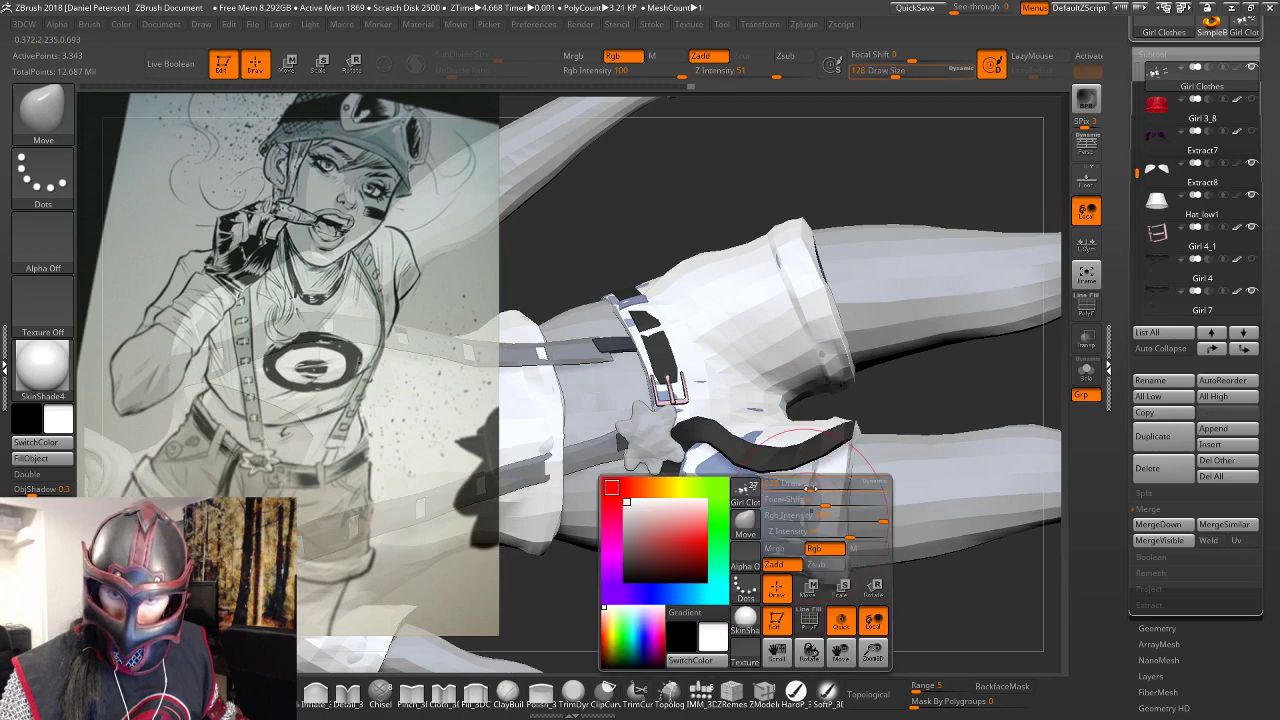
{"action": "left_click_drag", "start_coordinate": [803, 485], "coordinate": [800, 485]}
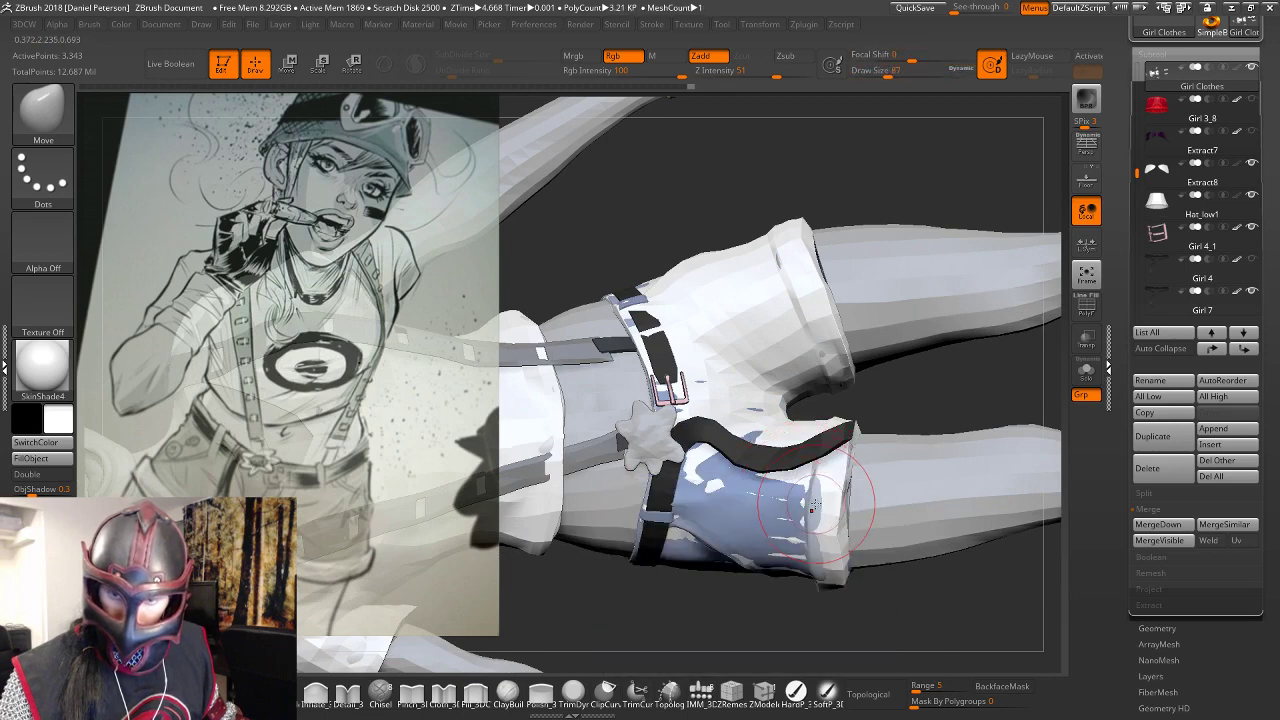
{"action": "right_click_drag", "start_coordinate": [813, 507], "coordinate": [829, 512]}
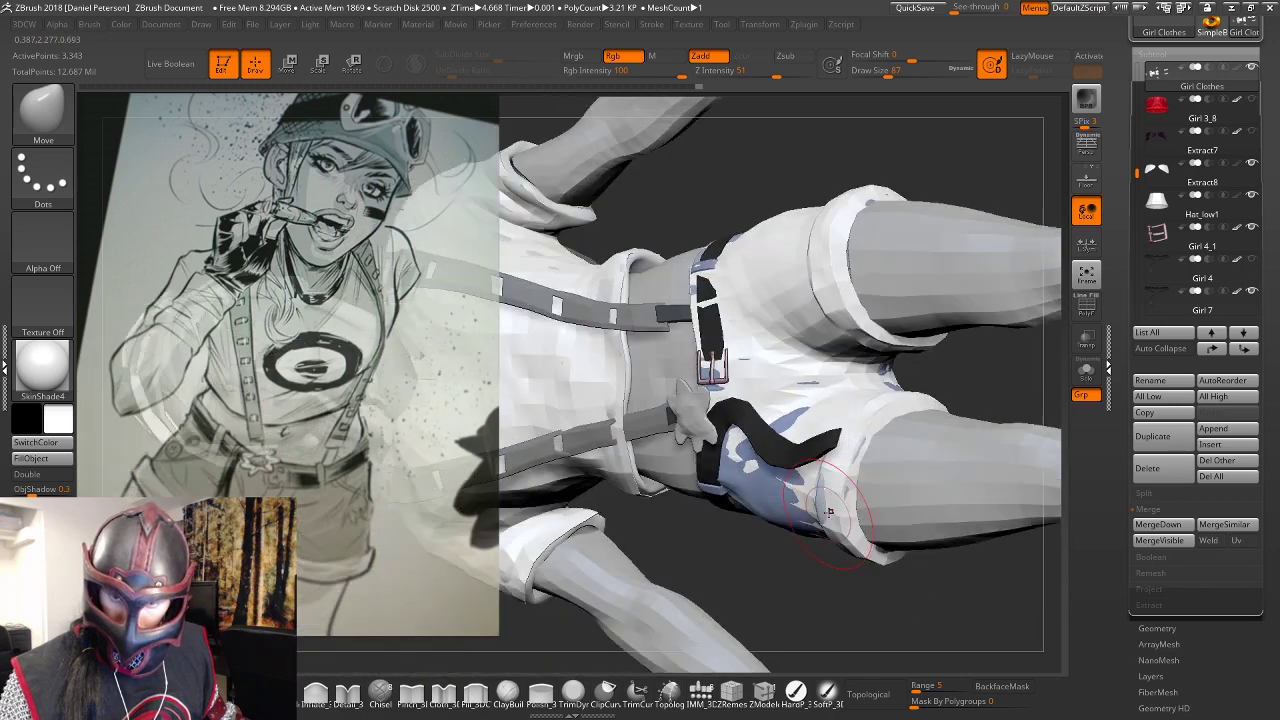
{"action": "left_click_drag", "start_coordinate": [829, 512], "coordinate": [829, 499]}
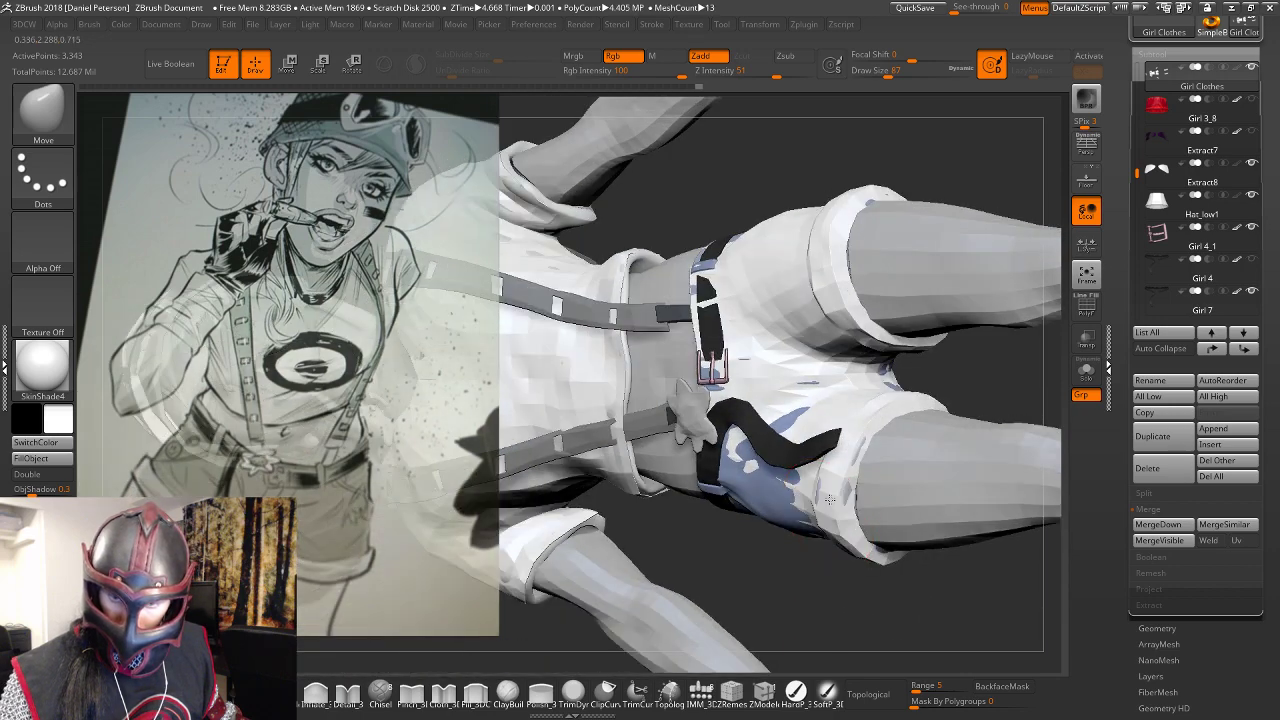
{"action": "right_click_drag", "start_coordinate": [829, 499], "coordinate": [850, 440]}
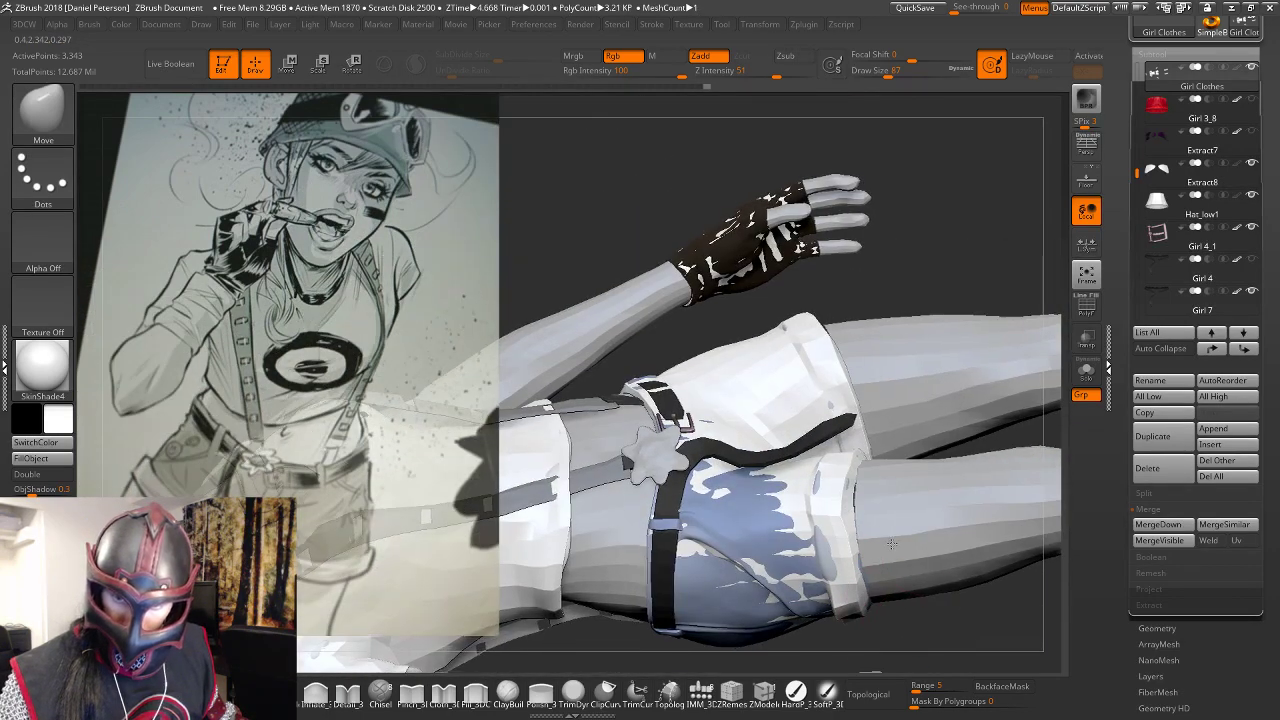
{"action": "mouse_move", "coordinate": [936, 670]}
{"action": "right_mouse_down", "text": "alt"}
{"action": "mouse_move", "coordinate": [912, 593]}
{"action": "mouse_move", "coordinate": [801, 482]}
{"action": "mouse_move", "coordinate": [805, 470]}
{"action": "right_mouse_up", "text": "alt"}
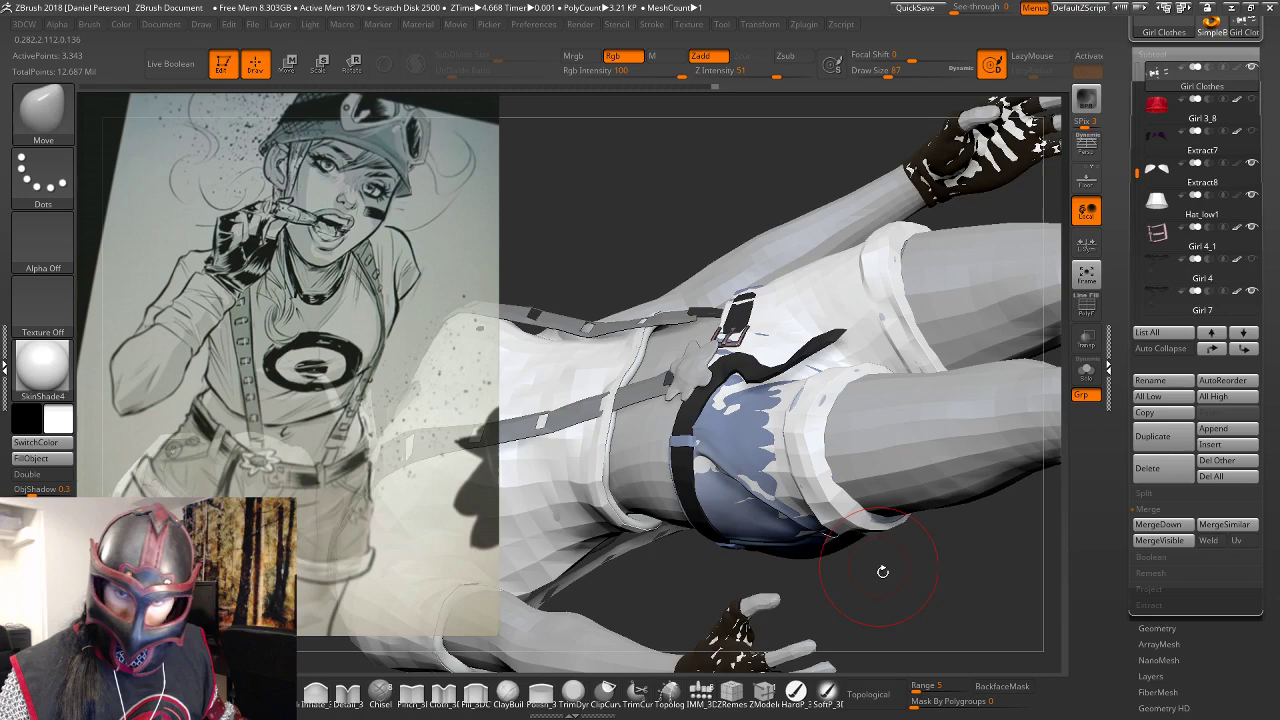
{"action": "right_click_drag", "start_coordinate": [883, 571], "coordinate": [890, 530]}
Set the Move brush's draw size to 68 and shape the back of the shorts between the legs and below the cuff.
{"action": "mouse_move", "coordinate": [903, 360]}
{"action": "right_mouse_down"}
{"action": "mouse_move", "coordinate": [779, 128]}
{"action": "mouse_move", "coordinate": [981, 552]}
{"action": "mouse_move", "coordinate": [866, 366]}
{"action": "right_mouse_up"}
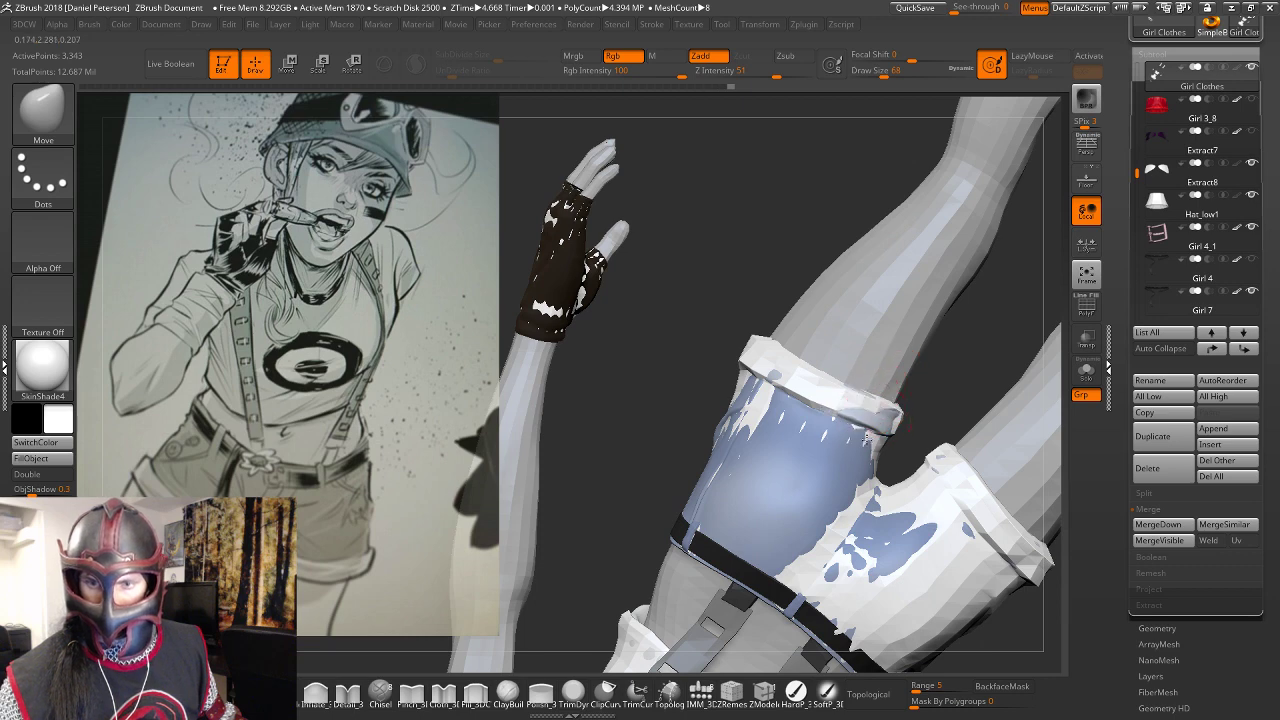
{"action": "right_click_drag", "start_coordinate": [896, 408], "coordinate": [850, 412]}
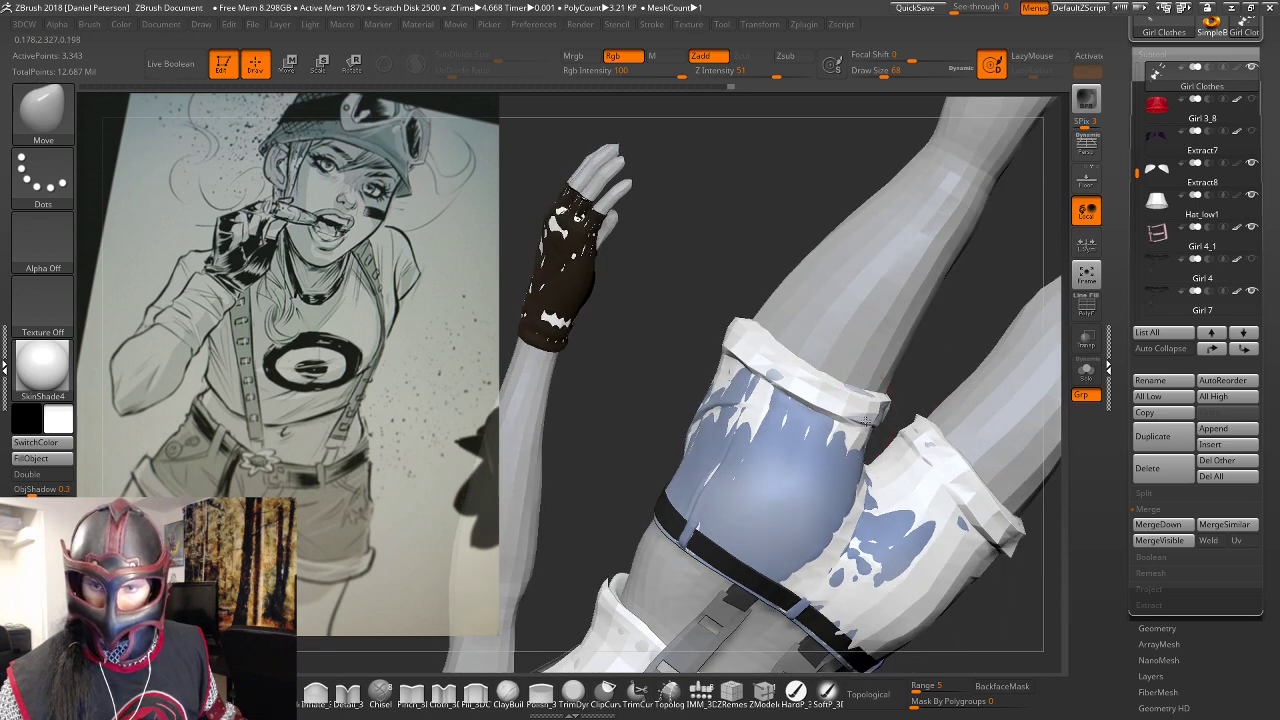
{"action": "mouse_move", "coordinate": [921, 380]}
{"action": "right_mouse_down"}
{"action": "mouse_move", "coordinate": [896, 419]}
{"action": "mouse_move", "coordinate": [900, 397]}
{"action": "mouse_move", "coordinate": [960, 340]}
{"action": "mouse_move", "coordinate": [865, 414]}
{"action": "right_mouse_up"}
{"action": "right_click_drag", "start_coordinate": [985, 328], "coordinate": [932, 396]}
{"action": "left_click_drag", "start_coordinate": [918, 462], "coordinate": [885, 510]}
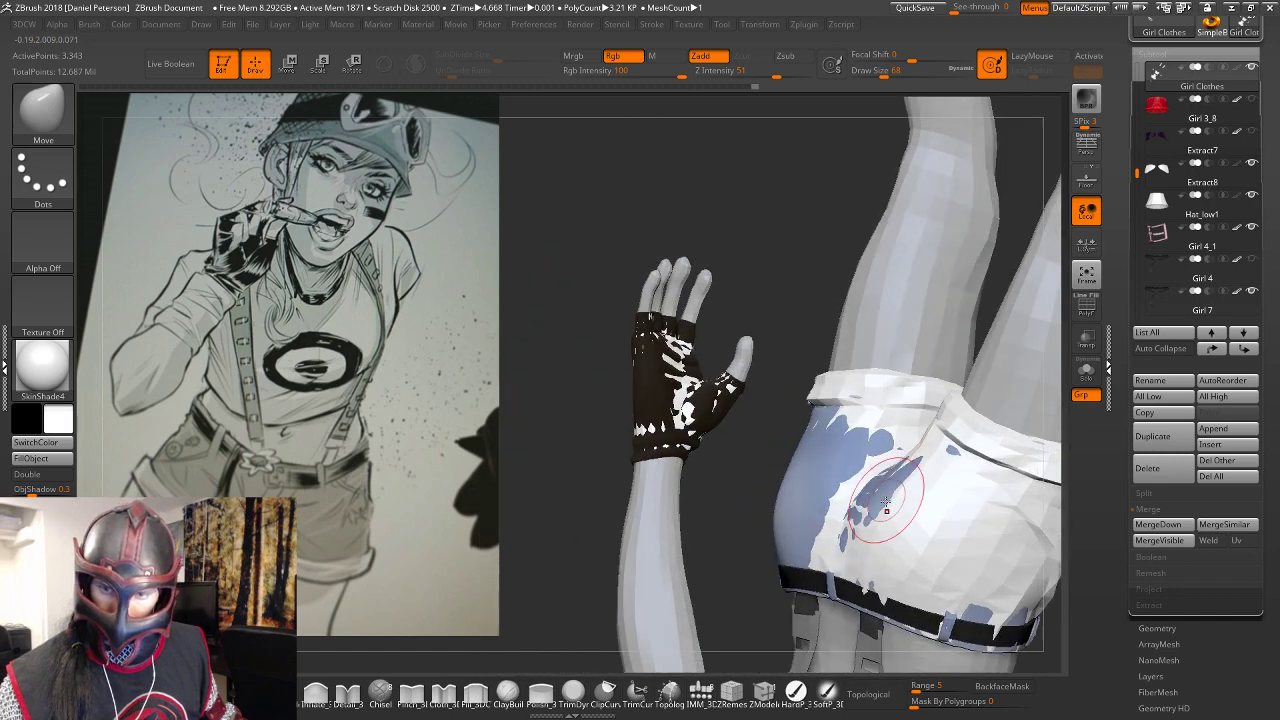
{"action": "right_click_drag", "start_coordinate": [746, 571], "coordinate": [874, 470]}
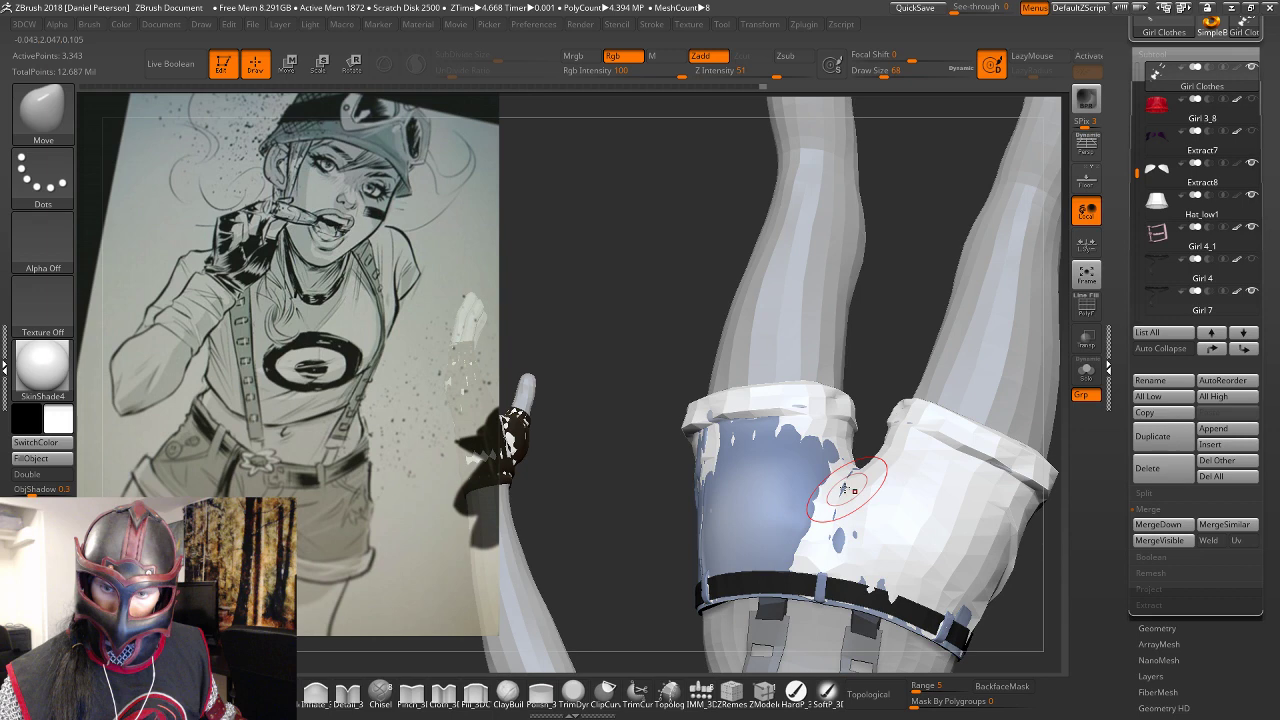
{"action": "right_click_drag", "start_coordinate": [845, 488], "coordinate": [883, 432]}
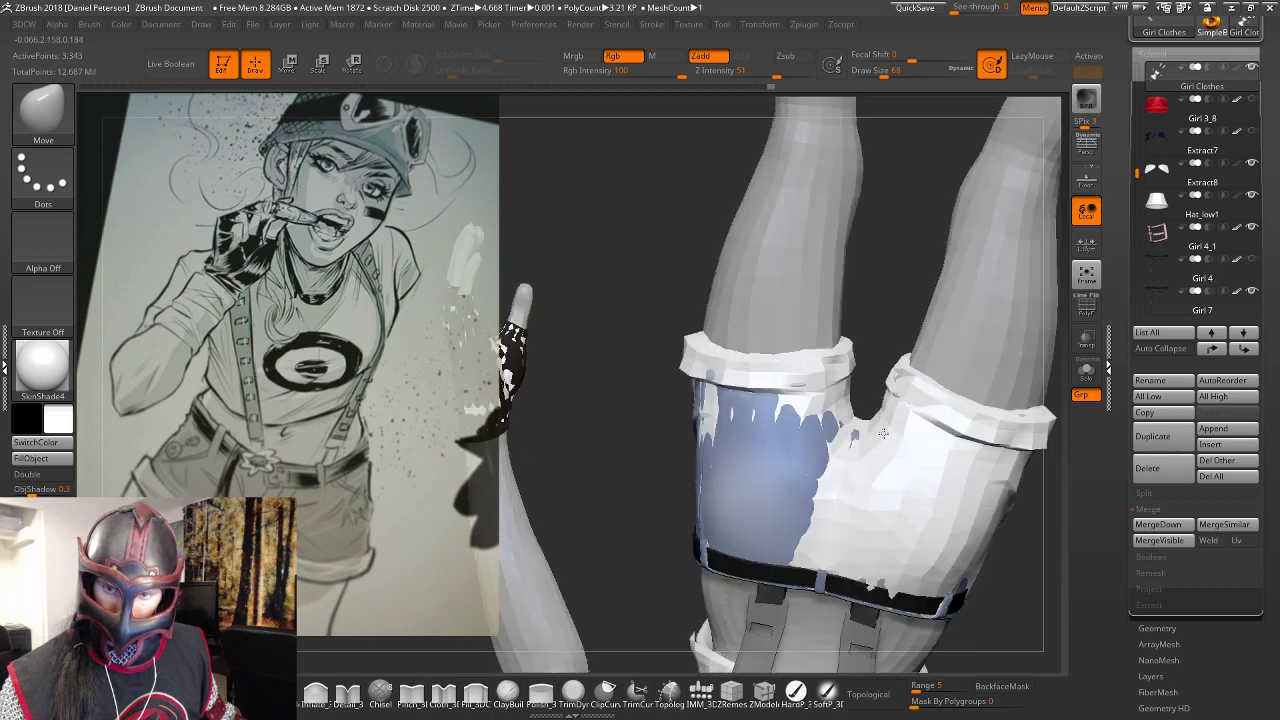
Set the Move brush's draw size to 128 and pull the seat of the shorts outward to cover the underlying body.
{"action": "key", "text": "space"}
{"action": "left_click", "coordinate": [872, 347]}
{"action": "right_click_drag", "start_coordinate": [871, 343], "coordinate": [805, 480]}
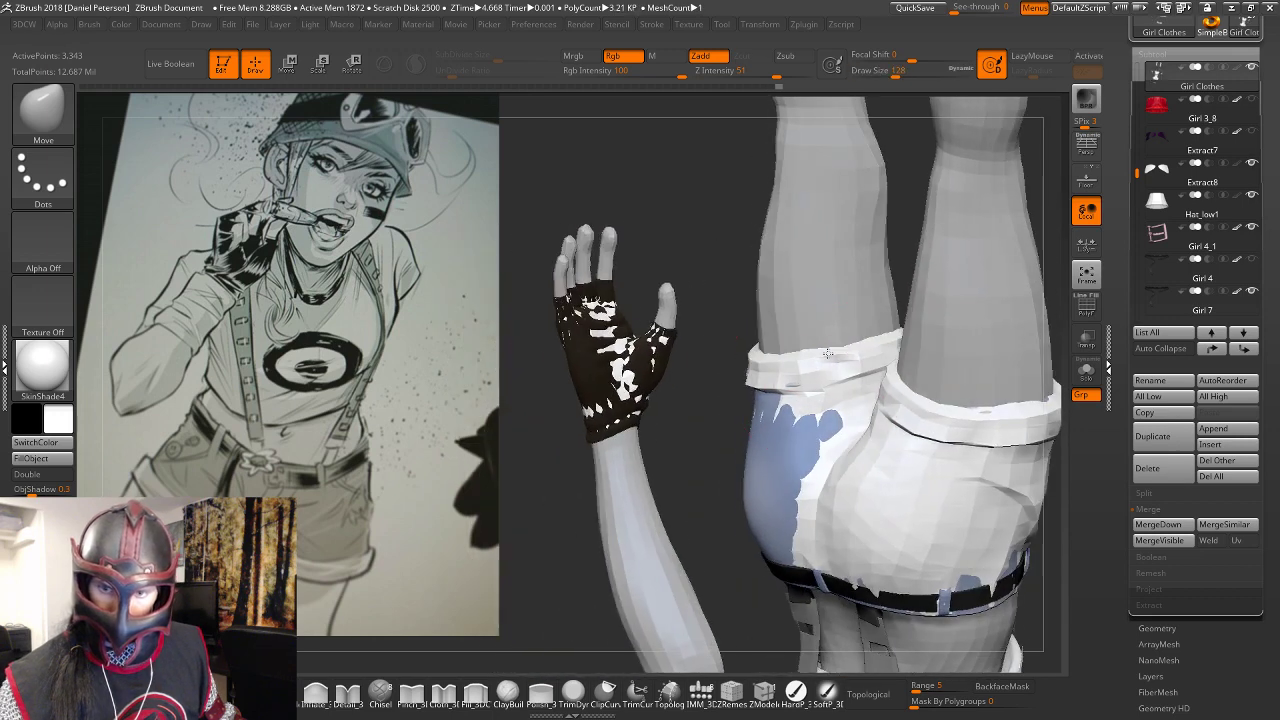
{"action": "left_click_drag", "start_coordinate": [790, 553], "coordinate": [790, 551]}
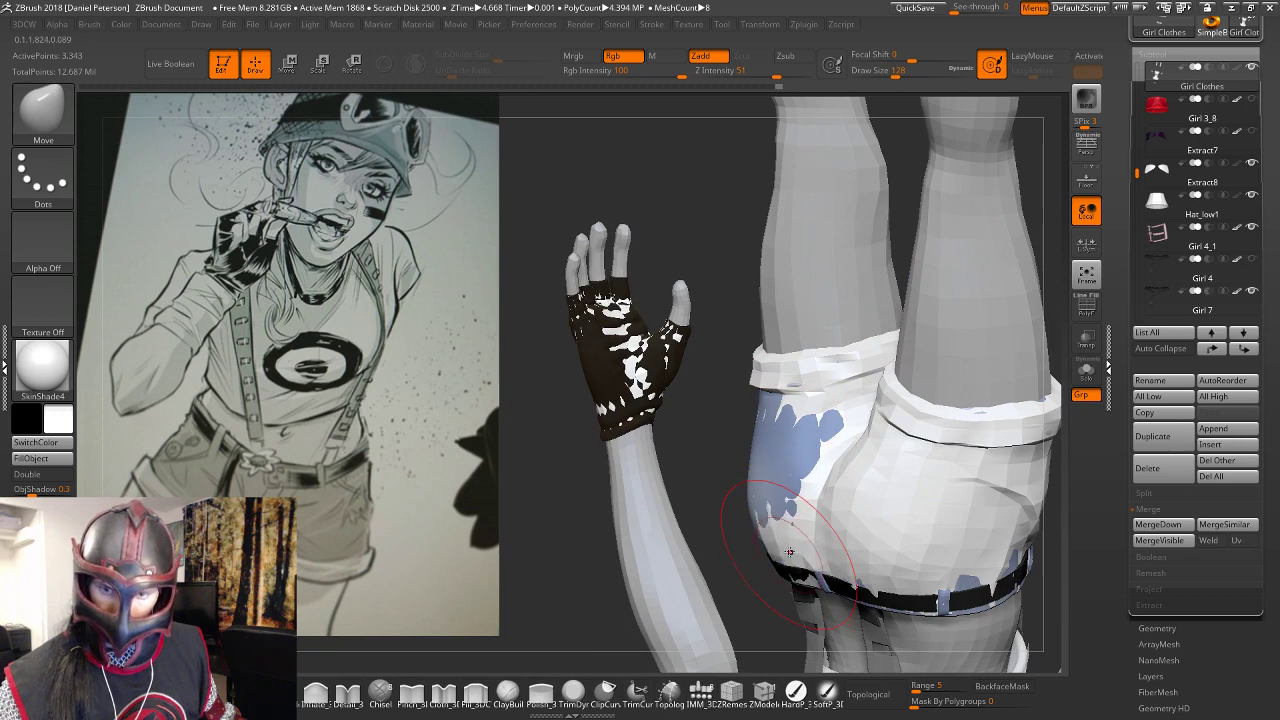
{"action": "left_click_drag", "start_coordinate": [792, 480], "coordinate": [782, 476]}
{"action": "left_click_drag", "start_coordinate": [840, 440], "coordinate": [843, 447]}
{"action": "right_click_drag", "start_coordinate": [708, 514], "coordinate": [708, 549]}
Set the Move brush's draw size to 65 and refine the shorts' back around the crotch and inner cuff.
{"action": "key", "text": "space"}
{"action": "left_click_drag", "start_coordinate": [770, 449], "coordinate": [765, 458]}
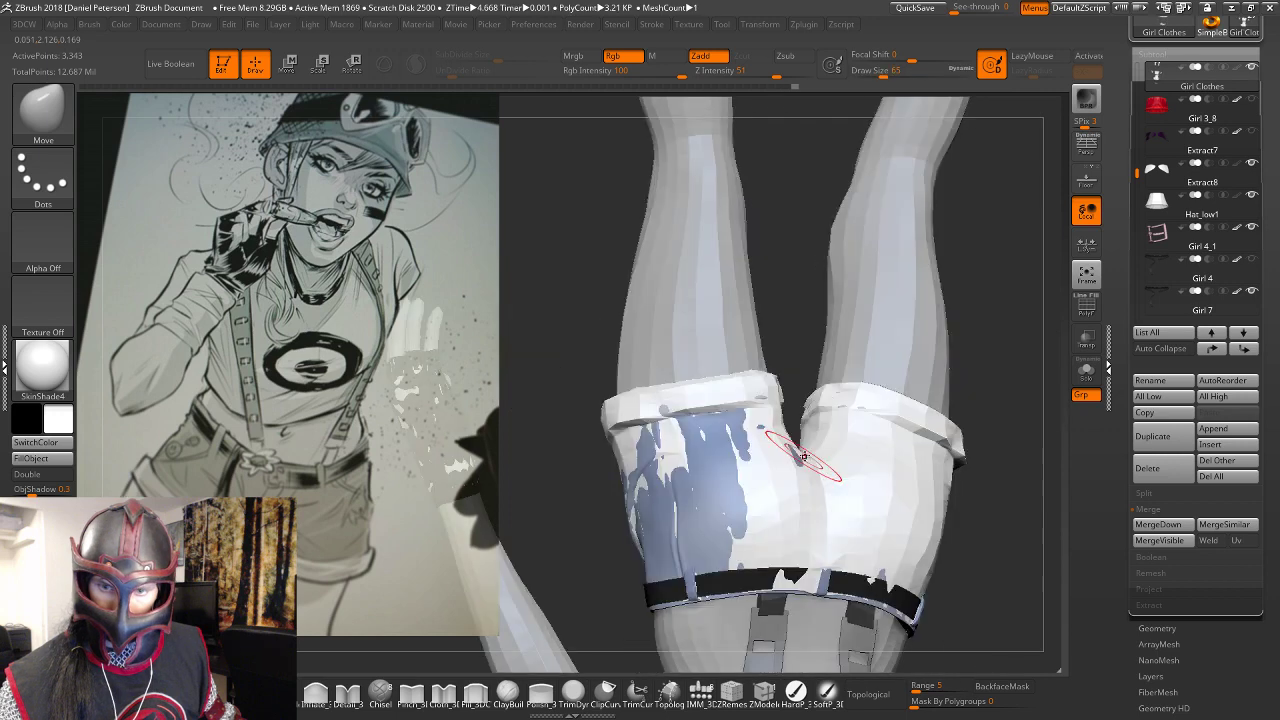
{"action": "right_click_drag", "start_coordinate": [803, 456], "coordinate": [794, 390]}
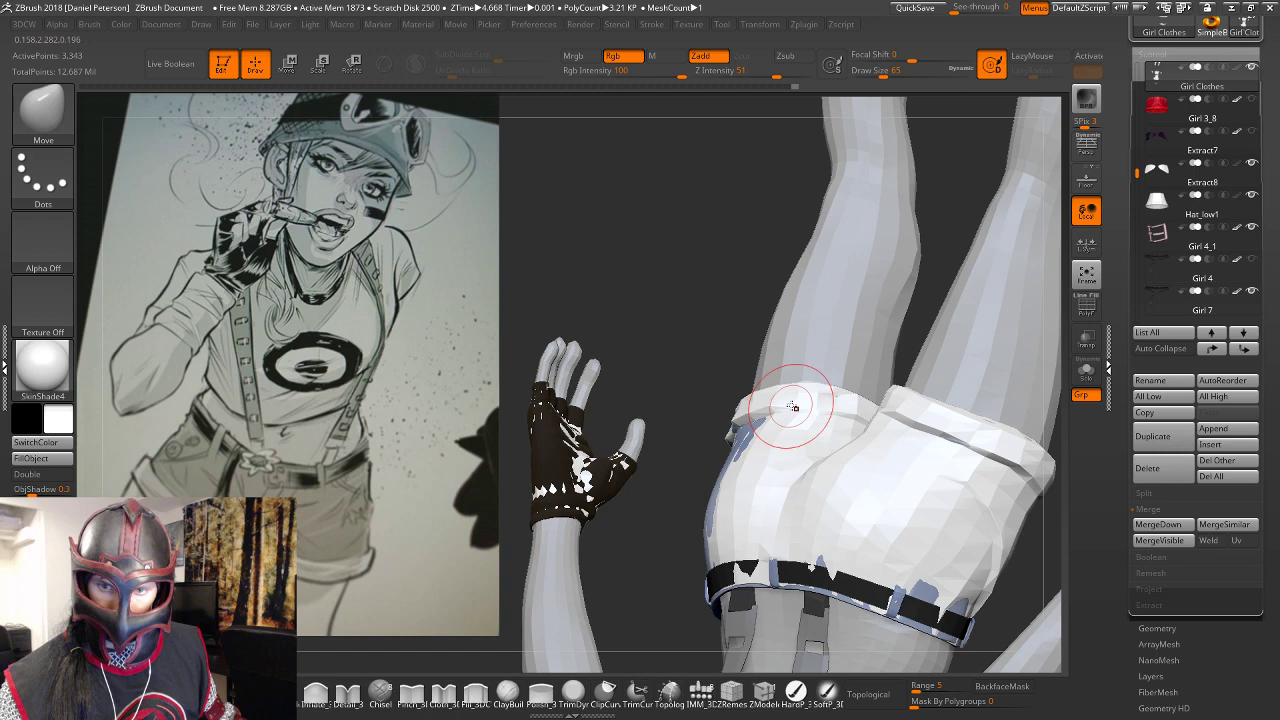
{"action": "mouse_move", "coordinate": [792, 407]}
{"action": "right_mouse_down"}
{"action": "mouse_move", "coordinate": [718, 563]}
{"action": "mouse_move", "coordinate": [688, 555]}
{"action": "right_mouse_up"}
Set the Move brush's draw size to 187 and reshape the outer hip of the shorts between the cuff and the belt.
{"action": "key", "text": "space"}
{"action": "left_click_drag", "start_coordinate": [714, 483], "coordinate": [734, 482]}
{"action": "right_click_drag", "start_coordinate": [957, 403], "coordinate": [897, 487]}
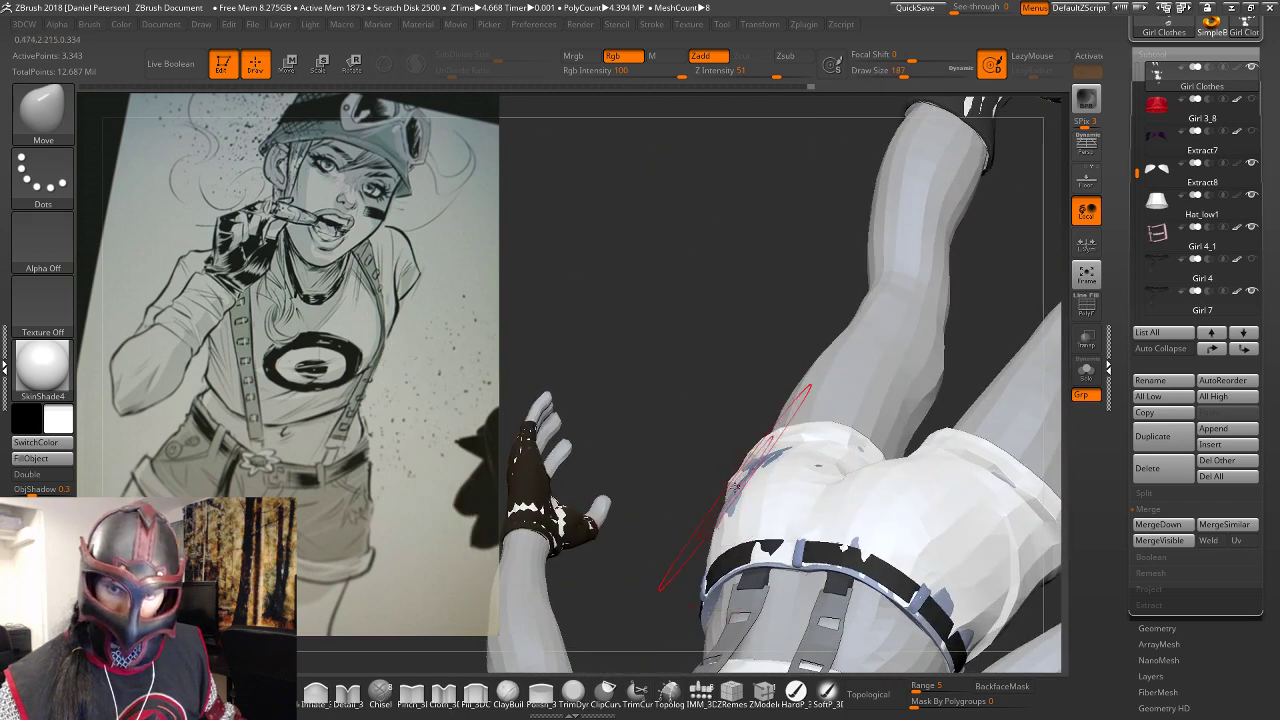
{"action": "mouse_move", "coordinate": [735, 487]}
{"action": "right_mouse_down"}
{"action": "mouse_move", "coordinate": [741, 474]}
{"action": "mouse_move", "coordinate": [728, 598]}
{"action": "mouse_move", "coordinate": [740, 545]}
{"action": "right_mouse_up"}
{"action": "left_click_drag", "start_coordinate": [745, 571], "coordinate": [741, 570]}
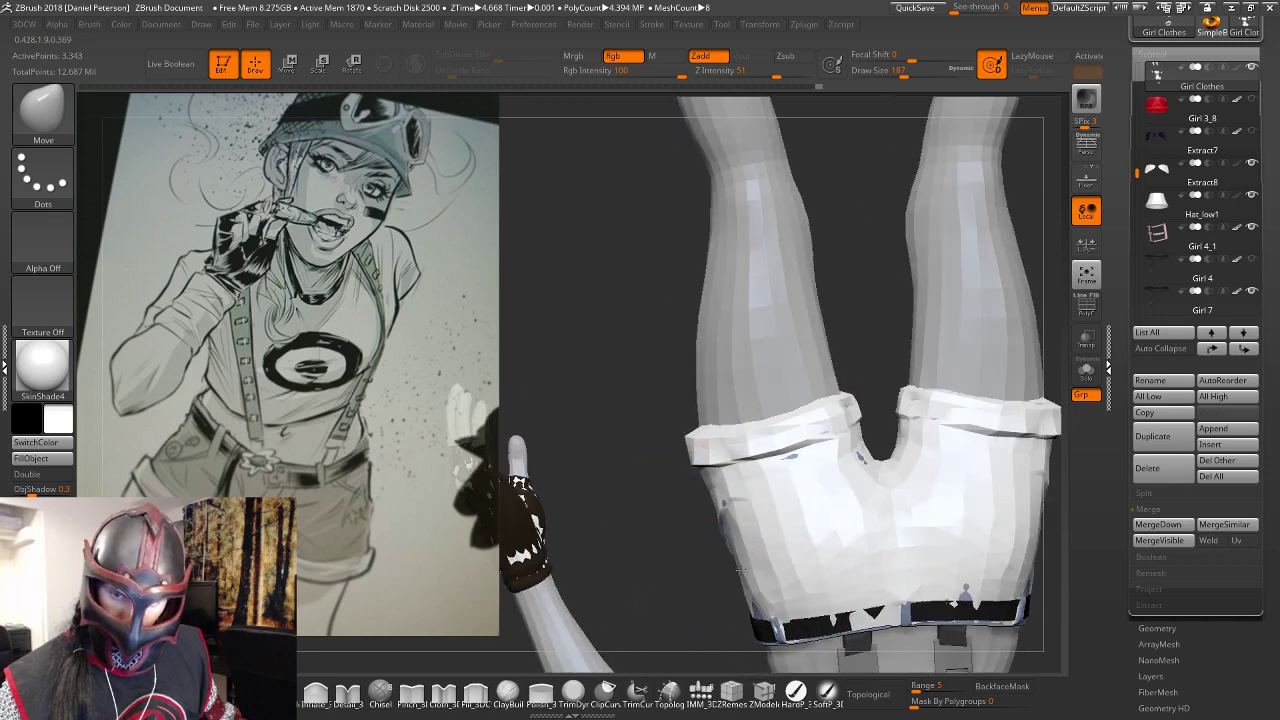
{"action": "right_click_drag", "start_coordinate": [738, 569], "coordinate": [703, 594]}
{"action": "left_click_drag", "start_coordinate": [703, 595], "coordinate": [701, 596]}
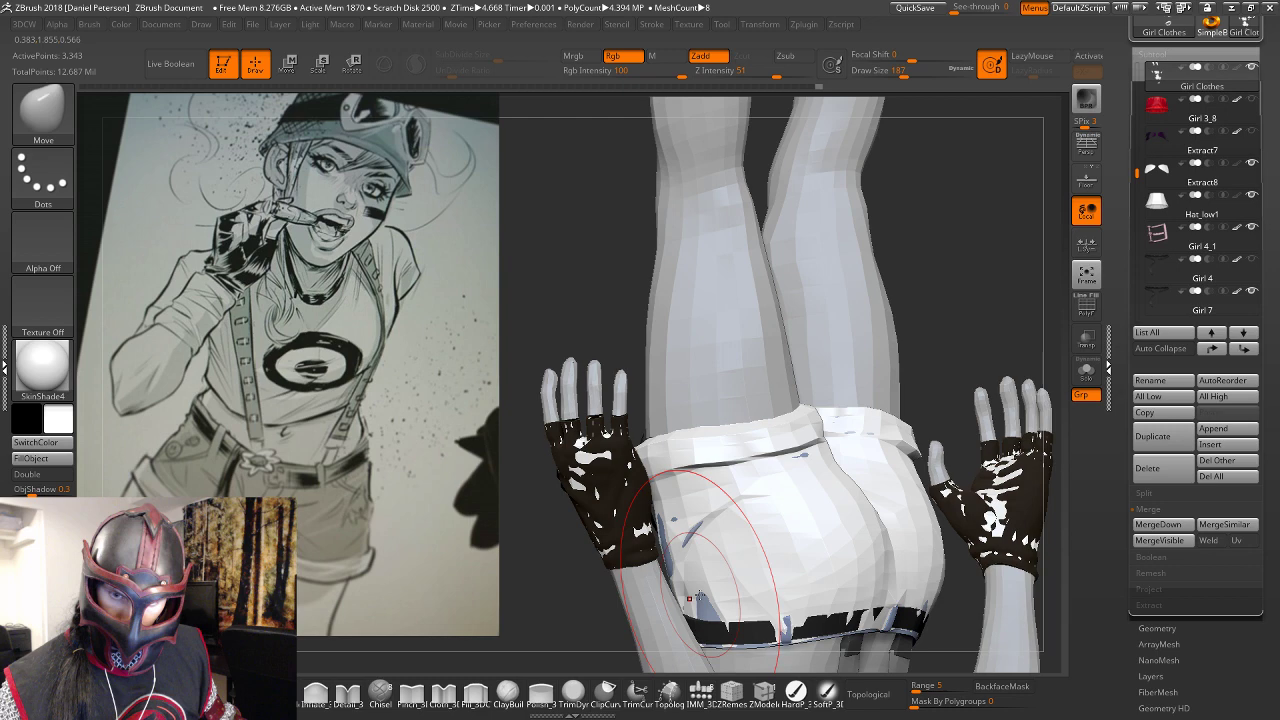
Finish the shorts' hip contour, reduce the Move brush's draw size to 87 and adjust the front beside the belt.
{"action": "right_click_drag", "start_coordinate": [700, 596], "coordinate": [709, 549]}
{"action": "left_click_drag", "start_coordinate": [709, 549], "coordinate": [712, 547]}
{"action": "mouse_move", "coordinate": [712, 547]}
{"action": "right_mouse_down"}
{"action": "mouse_move", "coordinate": [686, 545]}
{"action": "mouse_move", "coordinate": [692, 494]}
{"action": "right_mouse_up"}
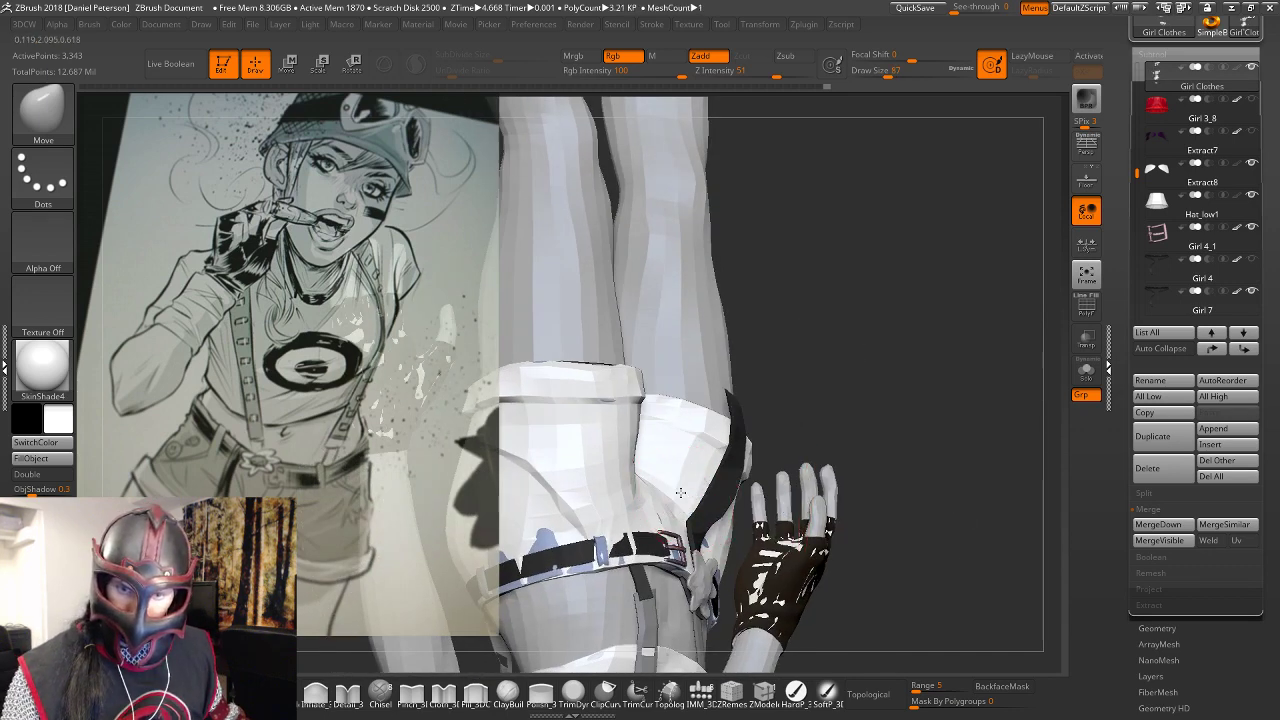
{"action": "right_click_drag", "start_coordinate": [681, 492], "coordinate": [640, 515]}
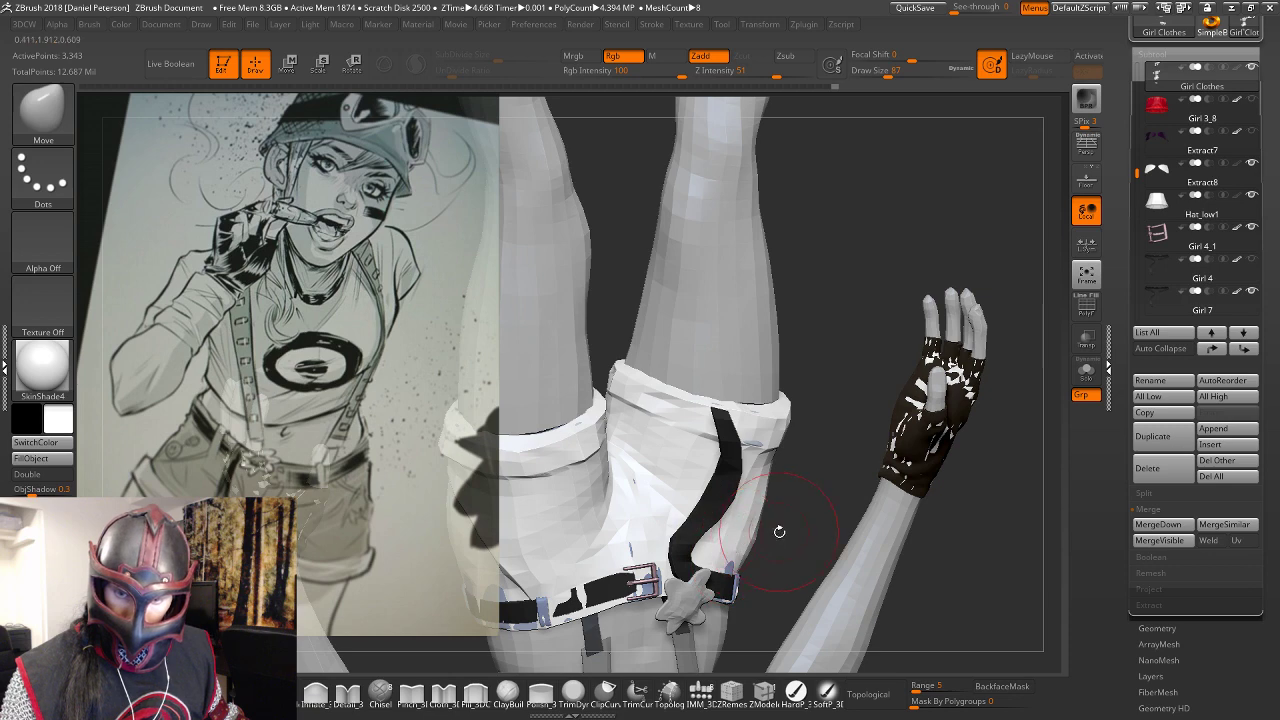
Bring the girl's lower legs and boots into view and set the brush's draw size to 223.
{"action": "right_click_drag", "start_coordinate": [780, 531], "coordinate": [831, 211]}
{"action": "mouse_move", "coordinate": [929, 414]}
{"action": "right_mouse_down", "text": "alt"}
{"action": "mouse_move", "coordinate": [860, 280]}
{"action": "mouse_move", "coordinate": [812, 453]}
{"action": "mouse_move", "coordinate": [771, 391]}
{"action": "mouse_move", "coordinate": [843, 467]}
{"action": "mouse_move", "coordinate": [866, 463]}
{"action": "mouse_move", "coordinate": [837, 506]}
{"action": "mouse_move", "coordinate": [846, 412]}
{"action": "right_mouse_up", "text": "alt"}
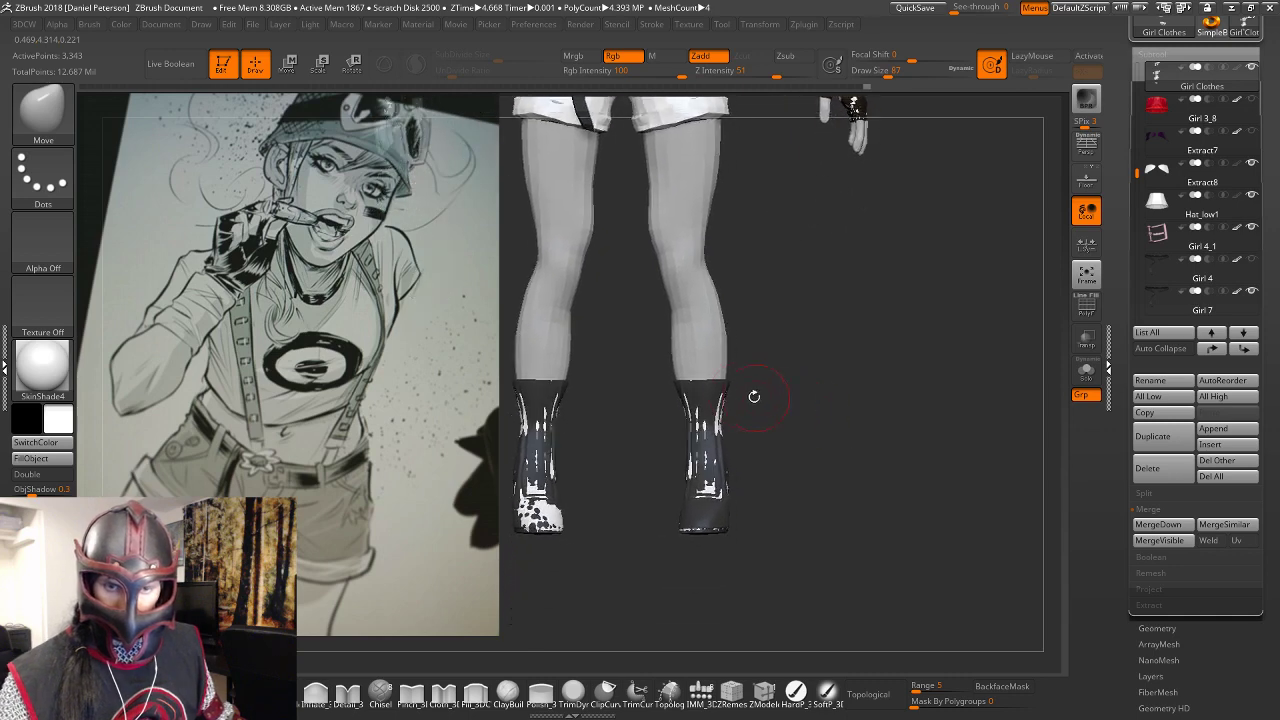
{"action": "key", "text": "space"}
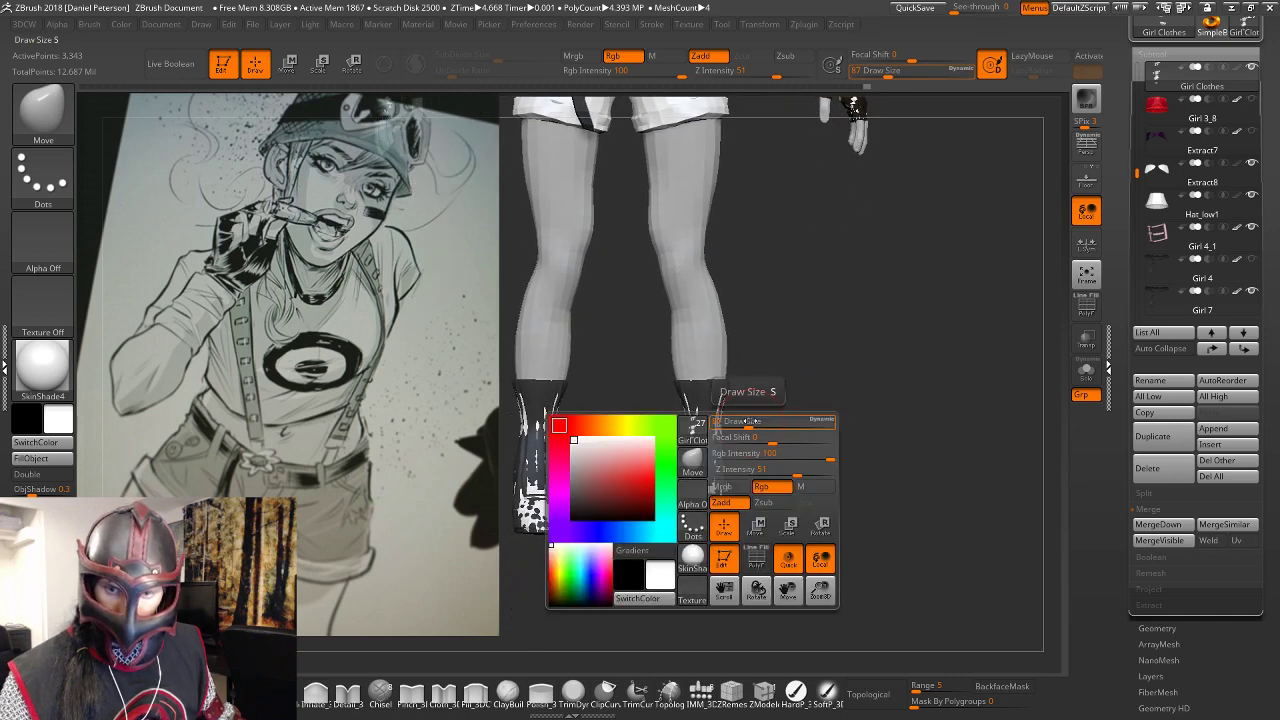
{"action": "left_click_drag", "start_coordinate": [750, 421], "coordinate": [770, 421]}
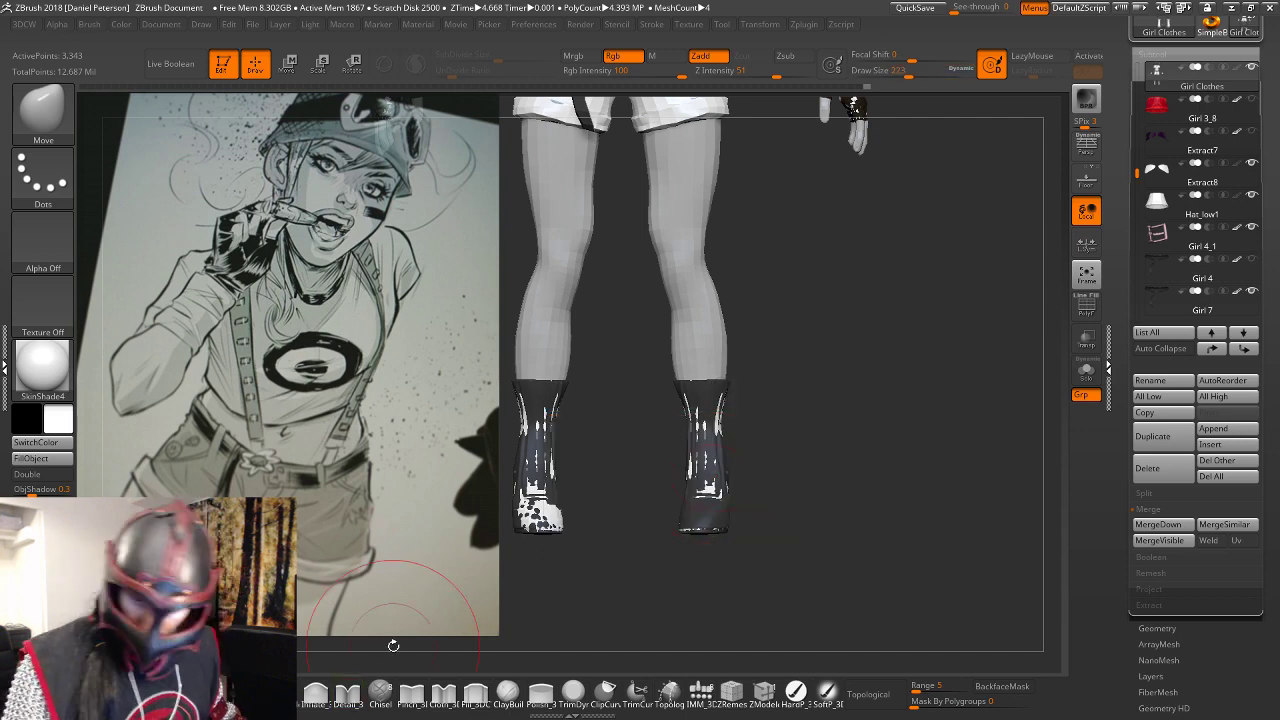
{"action": "left_click", "coordinate": [507, 690]}
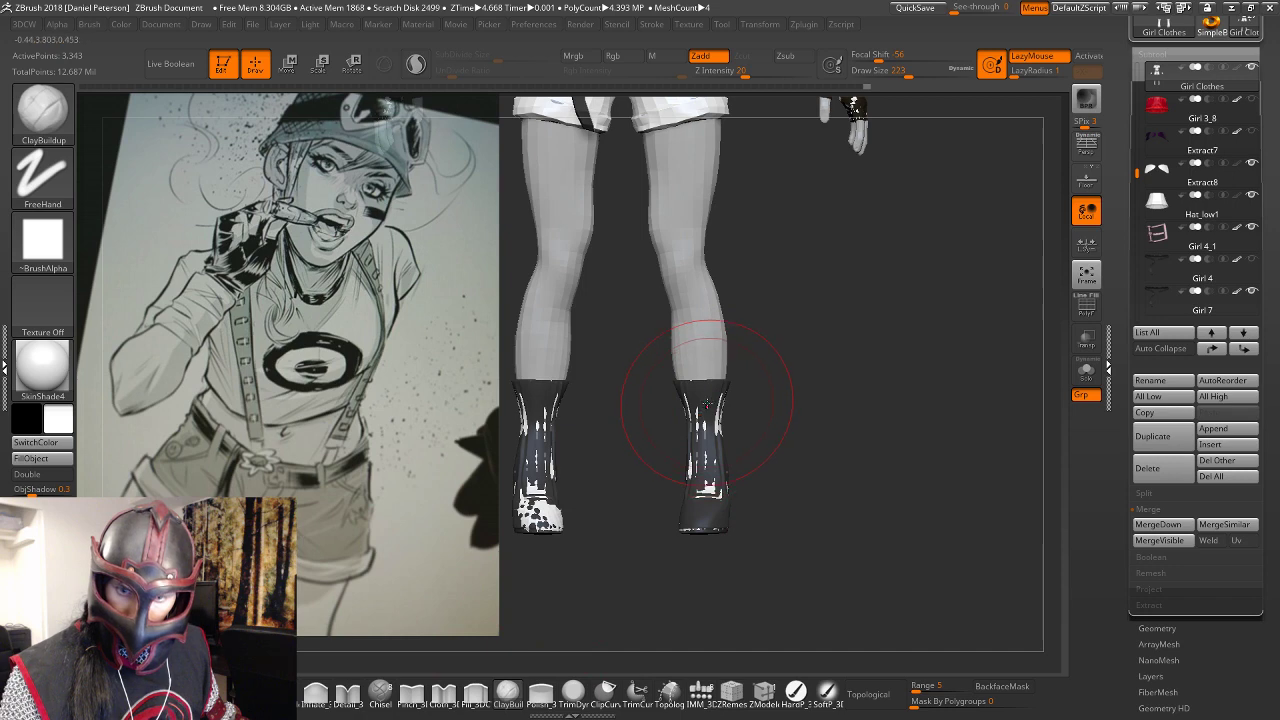
{"action": "left_click_drag", "start_coordinate": [709, 405], "coordinate": [709, 397]}
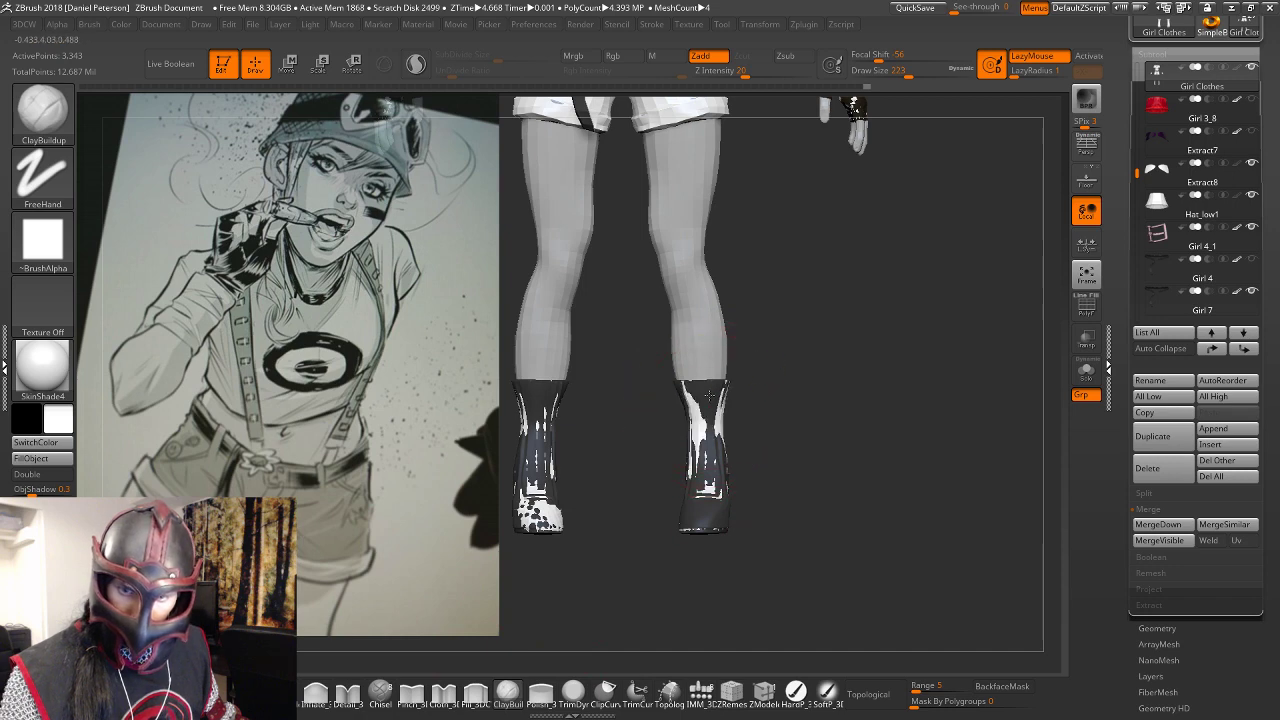
{"action": "key", "text": "ctrl"}
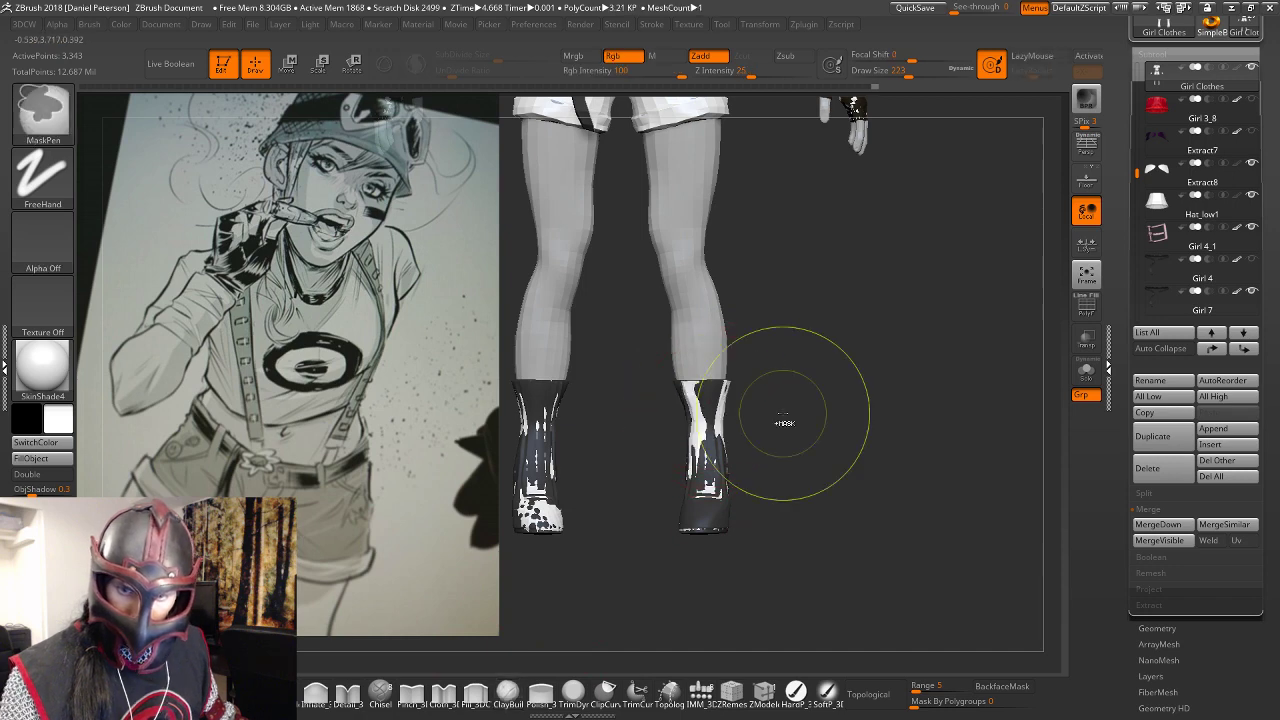
{"action": "key", "text": "ctrl+z"}
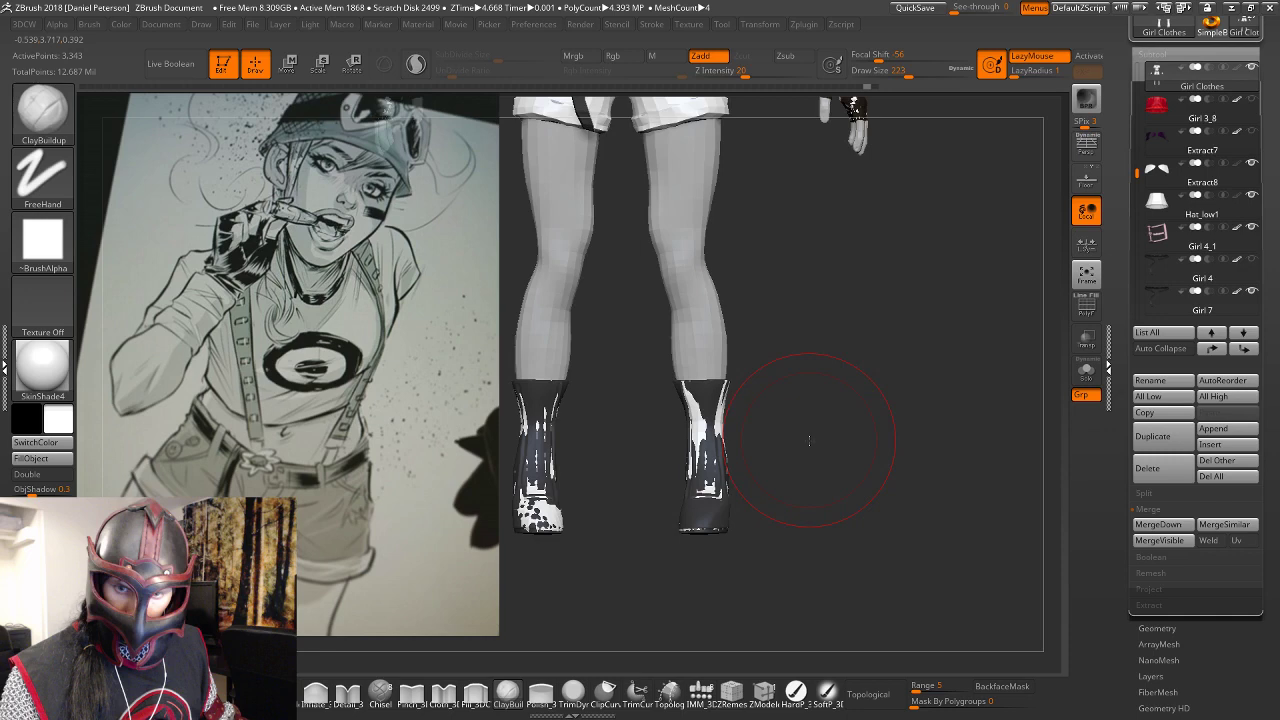
Try inflating the shaft and heel of one low-poly boot with the Inflate brush so it covers the detailed boot.
{"action": "left_click_drag", "start_coordinate": [810, 441], "coordinate": [808, 454], "text": "alt"}
{"action": "key", "text": "1"}
{"action": "mouse_move", "coordinate": [707, 398]}
{"action": "left_mouse_down"}
{"action": "mouse_move", "coordinate": [715, 391]}
{"action": "mouse_move", "coordinate": [716, 496]}
{"action": "mouse_move", "coordinate": [727, 460]}
{"action": "left_mouse_up"}
{"action": "mouse_move", "coordinate": [810, 465]}
{"action": "left_mouse_down"}
{"action": "mouse_move", "coordinate": [729, 459]}
{"action": "mouse_move", "coordinate": [648, 530]}
{"action": "mouse_move", "coordinate": [712, 492]}
{"action": "mouse_move", "coordinate": [715, 468]}
{"action": "mouse_move", "coordinate": [700, 475]}
{"action": "mouse_move", "coordinate": [776, 507]}
{"action": "left_mouse_up"}
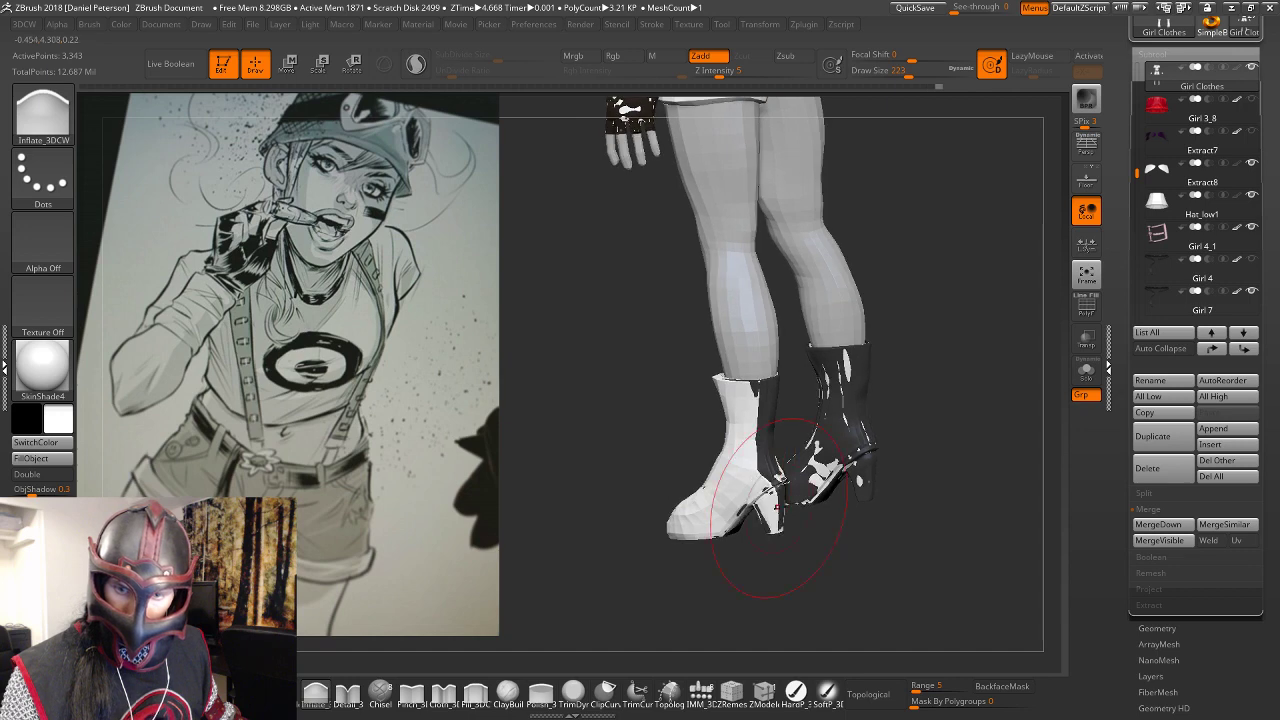
{"action": "mouse_move", "coordinate": [885, 525]}
{"action": "left_mouse_down"}
{"action": "mouse_move", "coordinate": [788, 500]}
{"action": "mouse_move", "coordinate": [788, 514]}
{"action": "mouse_move", "coordinate": [800, 500]}
{"action": "left_mouse_up"}
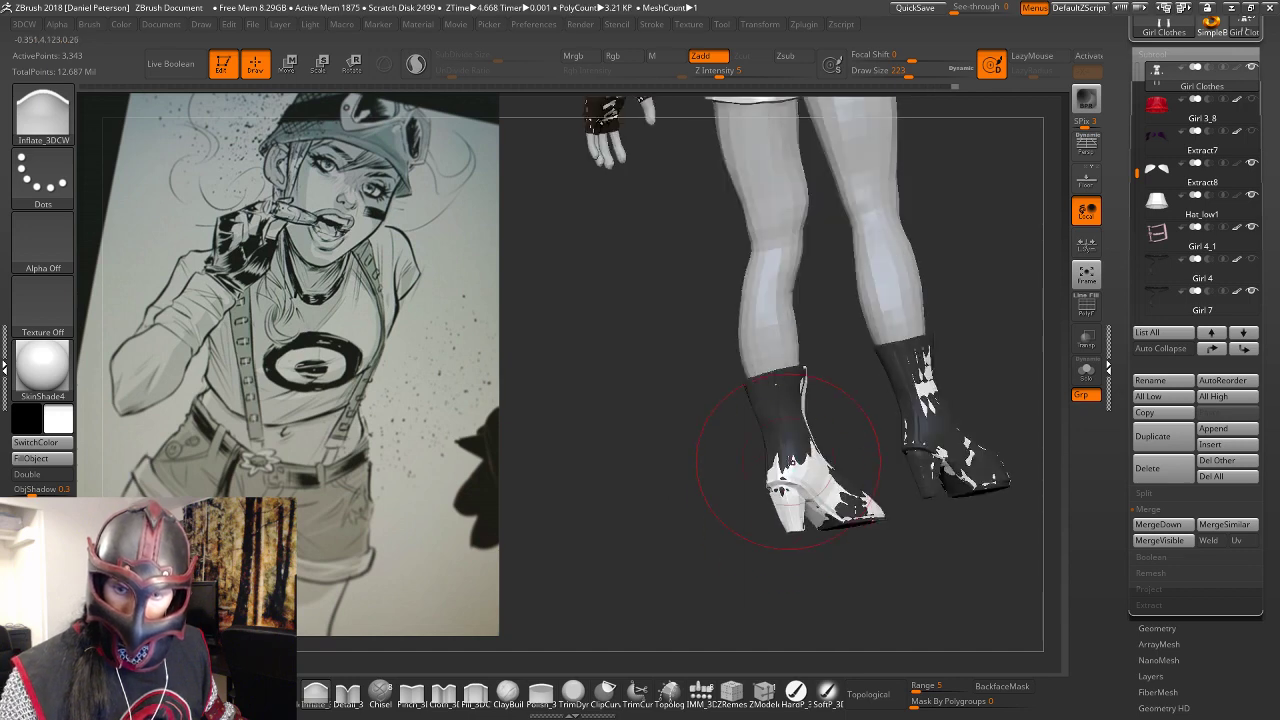
{"action": "left_click_drag", "start_coordinate": [792, 435], "coordinate": [781, 408]}
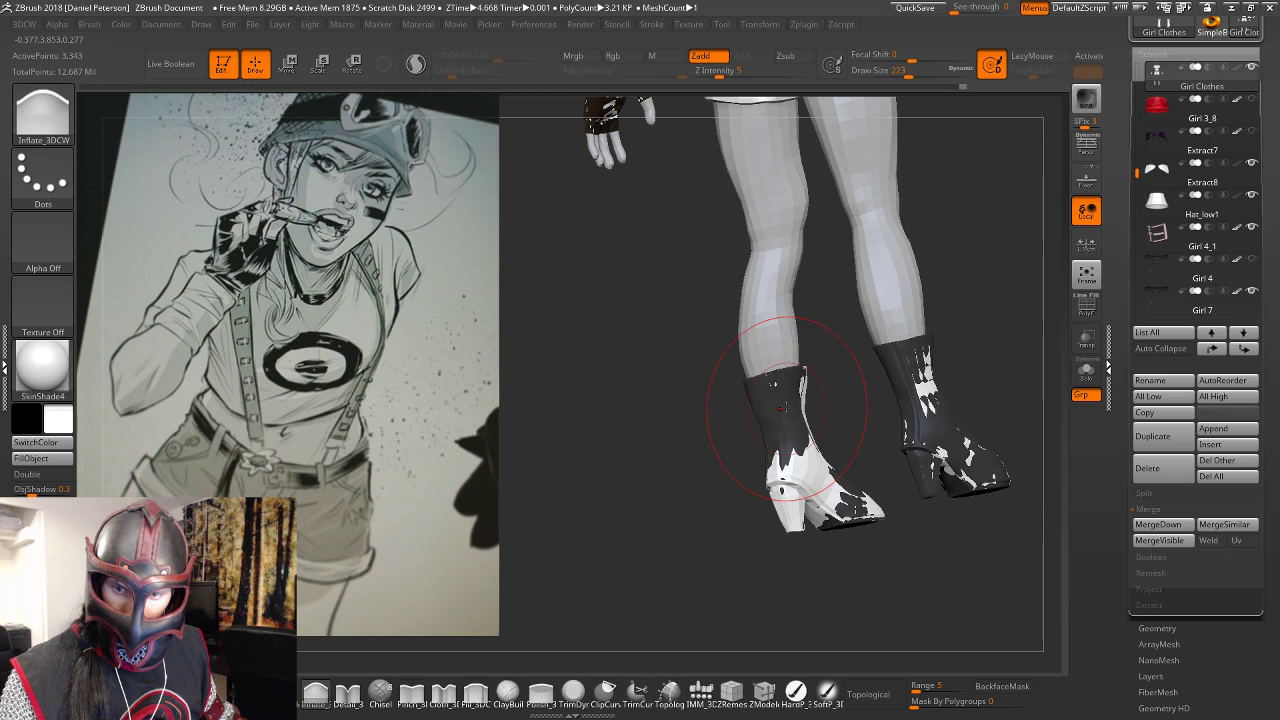
Try inflating the same boot's instep, toe and sole until they cover the detailed boot.
{"action": "left_click_drag", "start_coordinate": [790, 562], "coordinate": [845, 566]}
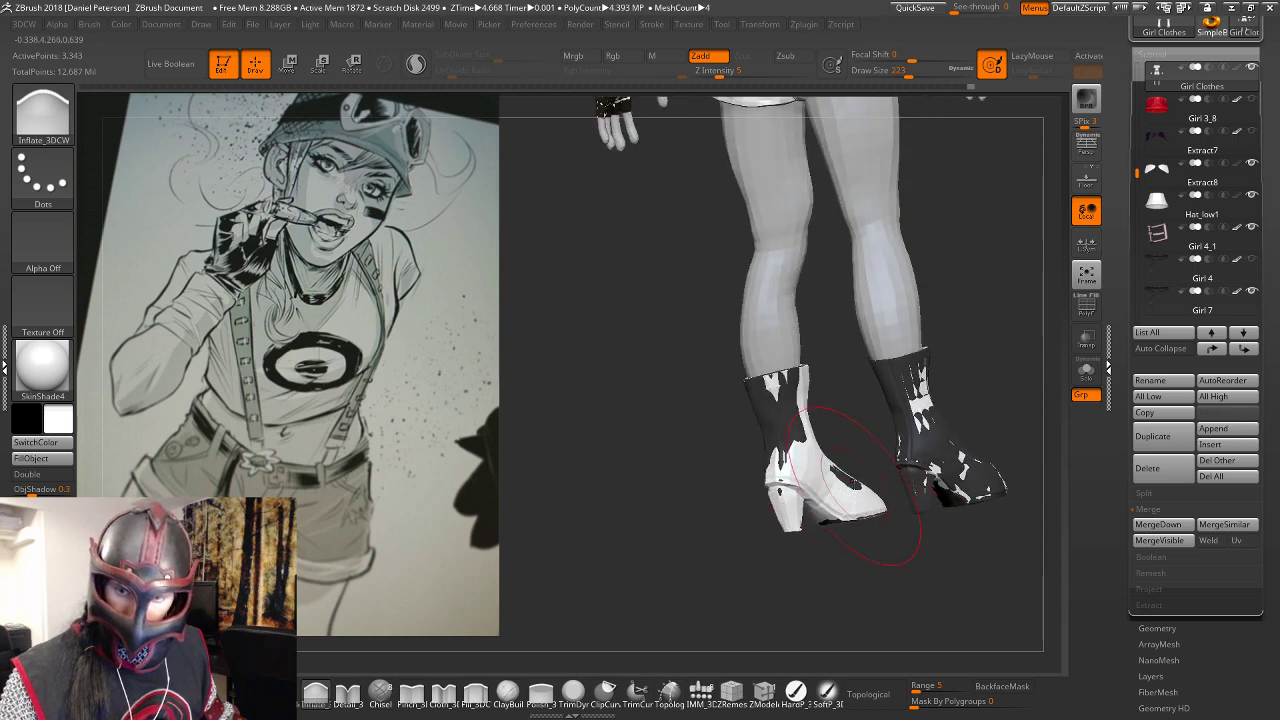
{"action": "left_click_drag", "start_coordinate": [853, 487], "coordinate": [852, 474]}
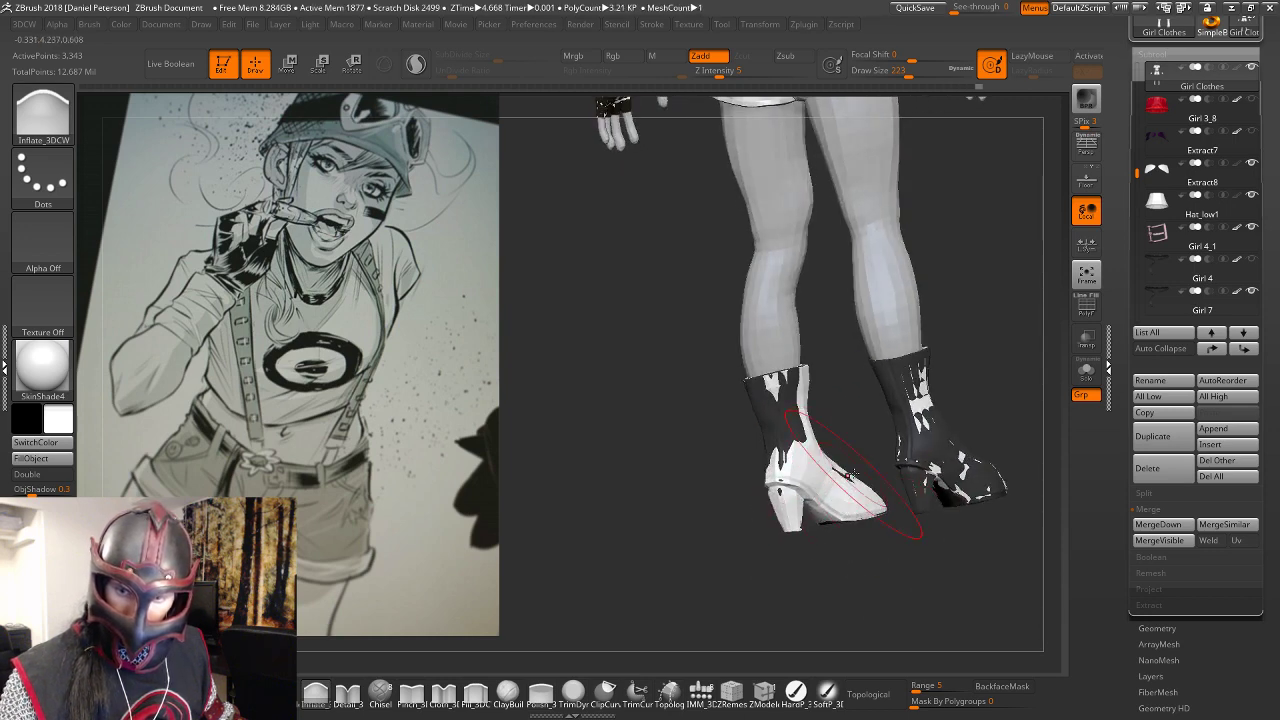
{"action": "mouse_move", "coordinate": [885, 590]}
{"action": "left_mouse_down"}
{"action": "mouse_move", "coordinate": [842, 532]}
{"action": "mouse_move", "coordinate": [861, 533]}
{"action": "left_mouse_up"}
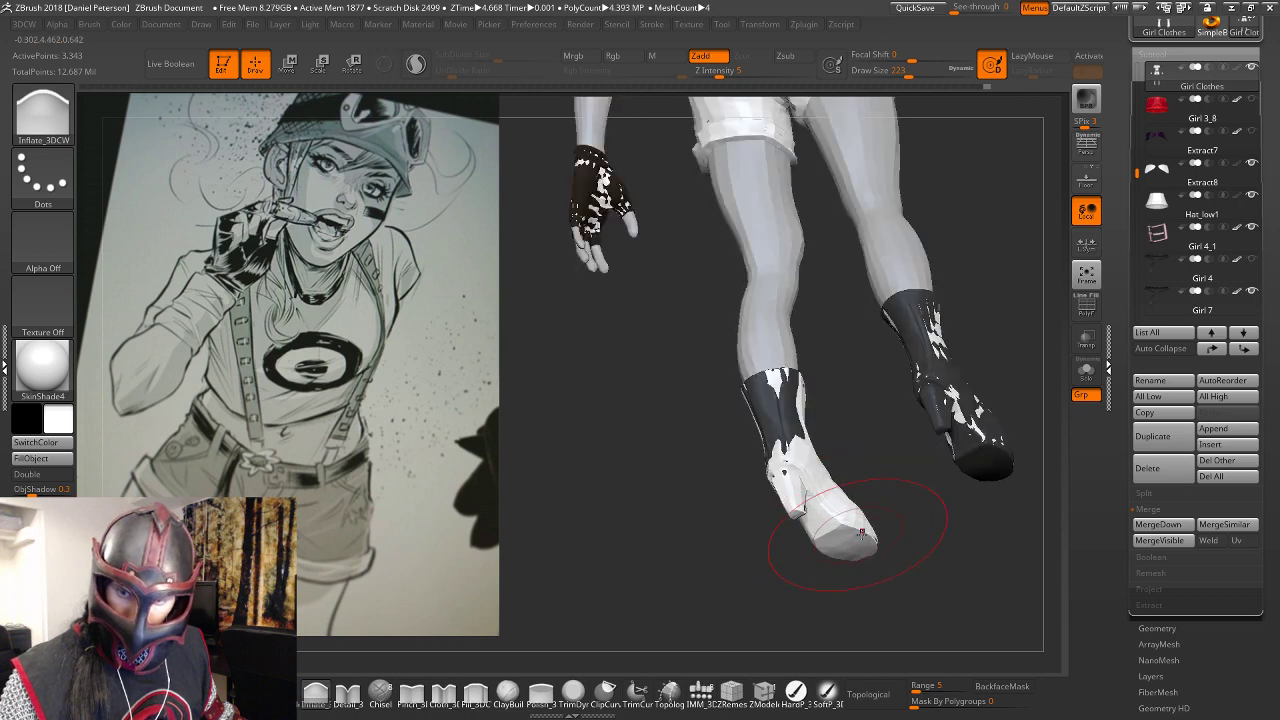
{"action": "mouse_move", "coordinate": [861, 533]}
{"action": "right_mouse_down"}
{"action": "mouse_move", "coordinate": [966, 531]}
{"action": "mouse_move", "coordinate": [900, 530]}
{"action": "right_mouse_up"}
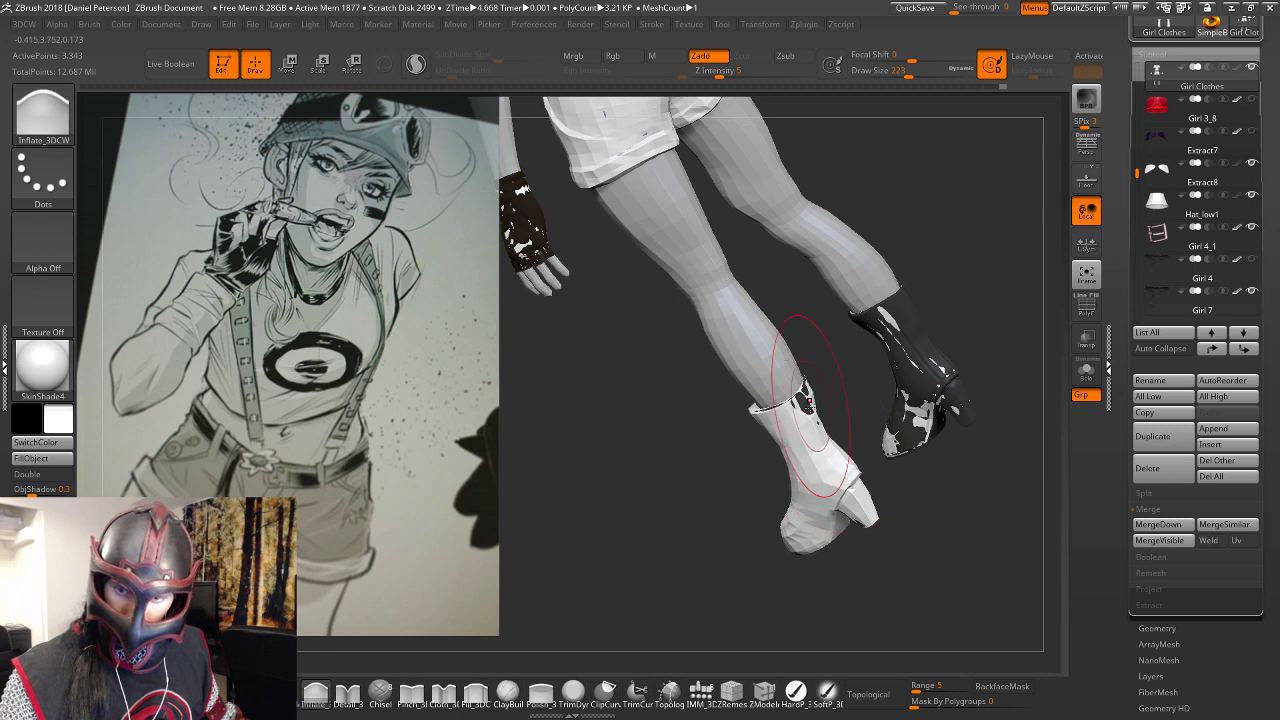
Set the Inflate brush's draw size to 108 and try expanding the back and upper edge of the boot shaft.
{"action": "mouse_move", "coordinate": [808, 402]}
{"action": "right_mouse_down"}
{"action": "mouse_move", "coordinate": [974, 474]}
{"action": "mouse_move", "coordinate": [959, 435]}
{"action": "mouse_move", "coordinate": [860, 450]}
{"action": "right_mouse_up"}
{"action": "key", "text": "space"}
{"action": "left_click_drag", "start_coordinate": [818, 432], "coordinate": [794, 432]}
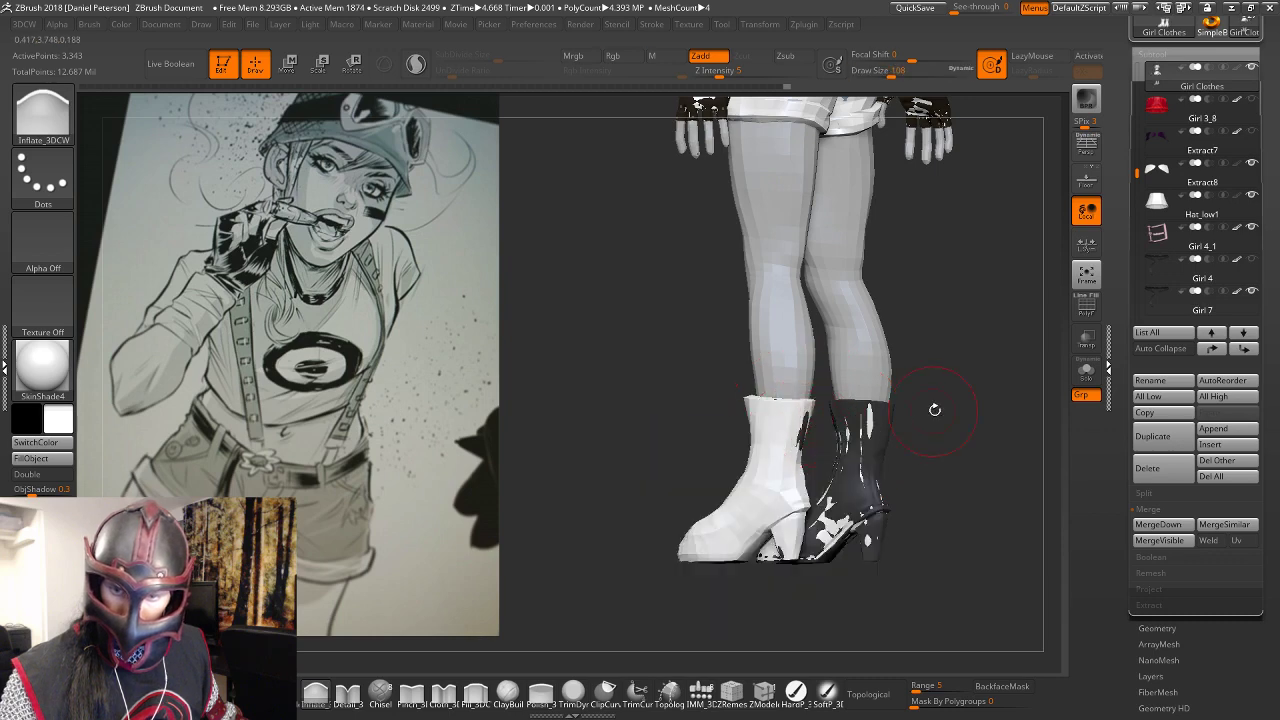
{"action": "right_click_drag", "start_coordinate": [935, 410], "coordinate": [964, 430]}
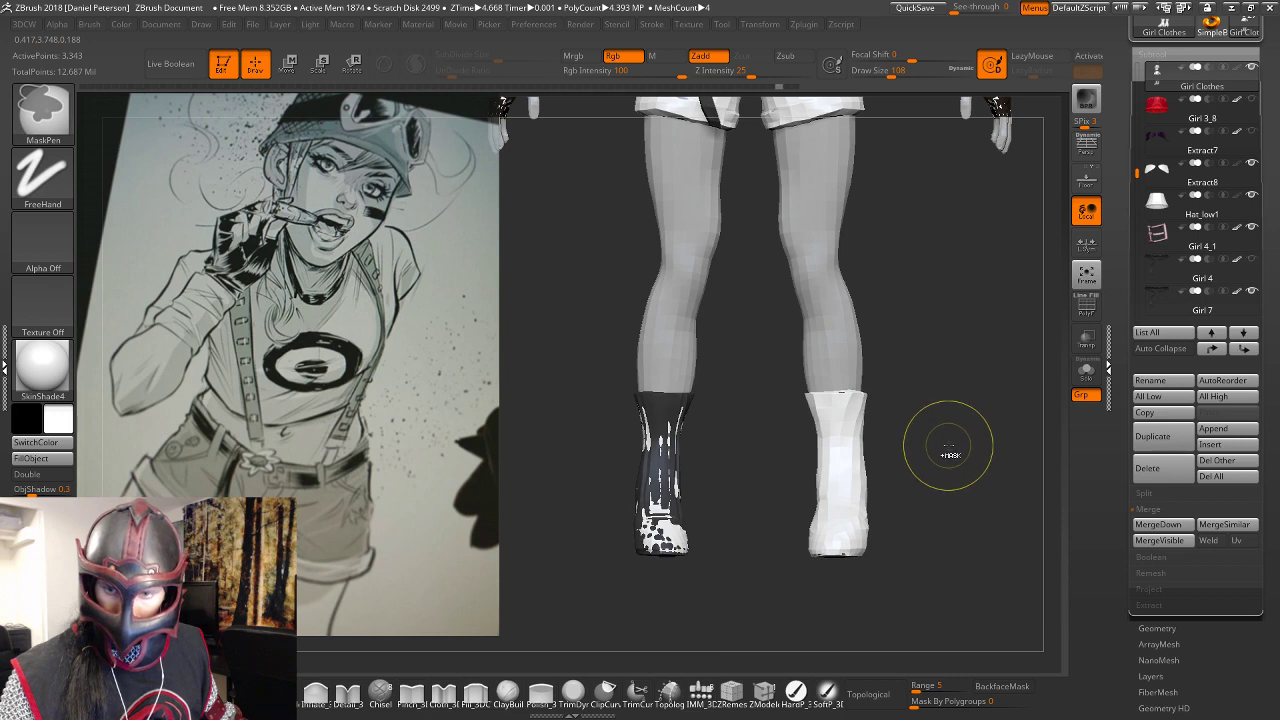
{"action": "mouse_move", "coordinate": [949, 455]}
{"action": "left_mouse_down"}
{"action": "mouse_move", "coordinate": [893, 475]}
{"action": "mouse_move", "coordinate": [846, 470]}
{"action": "left_mouse_up"}
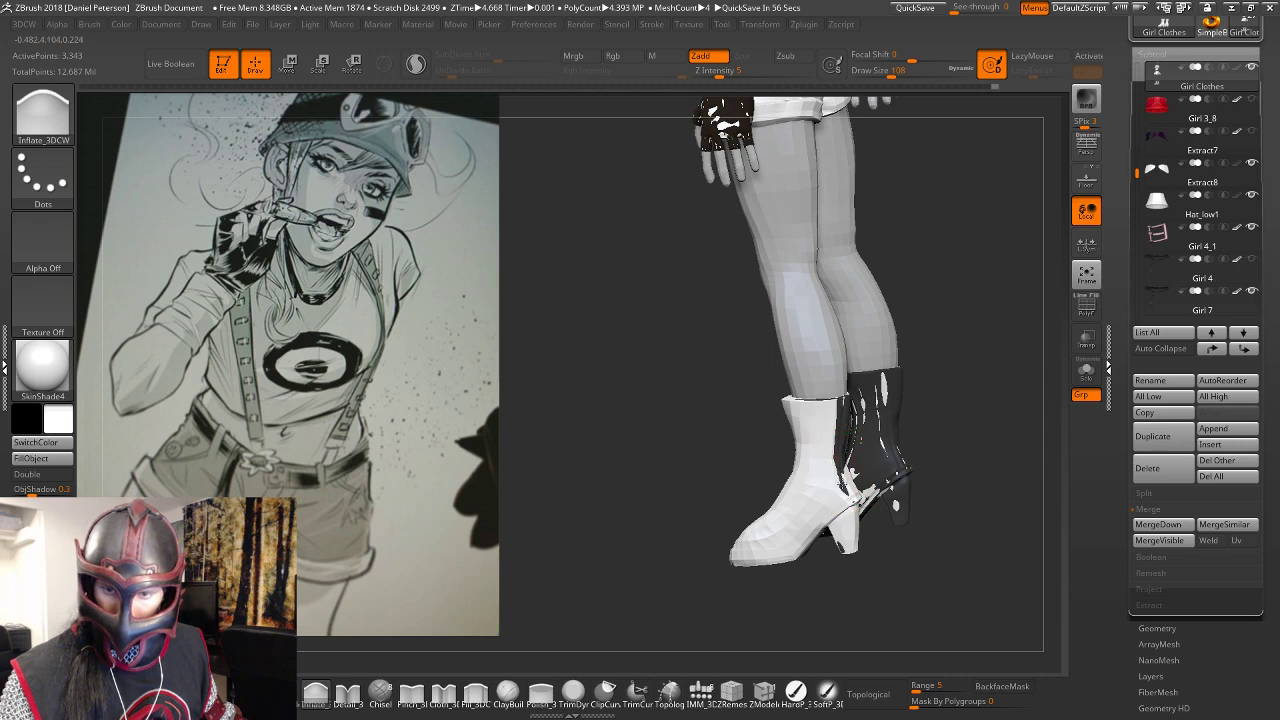
{"action": "mouse_move", "coordinate": [948, 470]}
{"action": "left_mouse_down"}
{"action": "mouse_move", "coordinate": [862, 440]}
{"action": "mouse_move", "coordinate": [848, 474]}
{"action": "mouse_move", "coordinate": [851, 410]}
{"action": "left_mouse_up"}
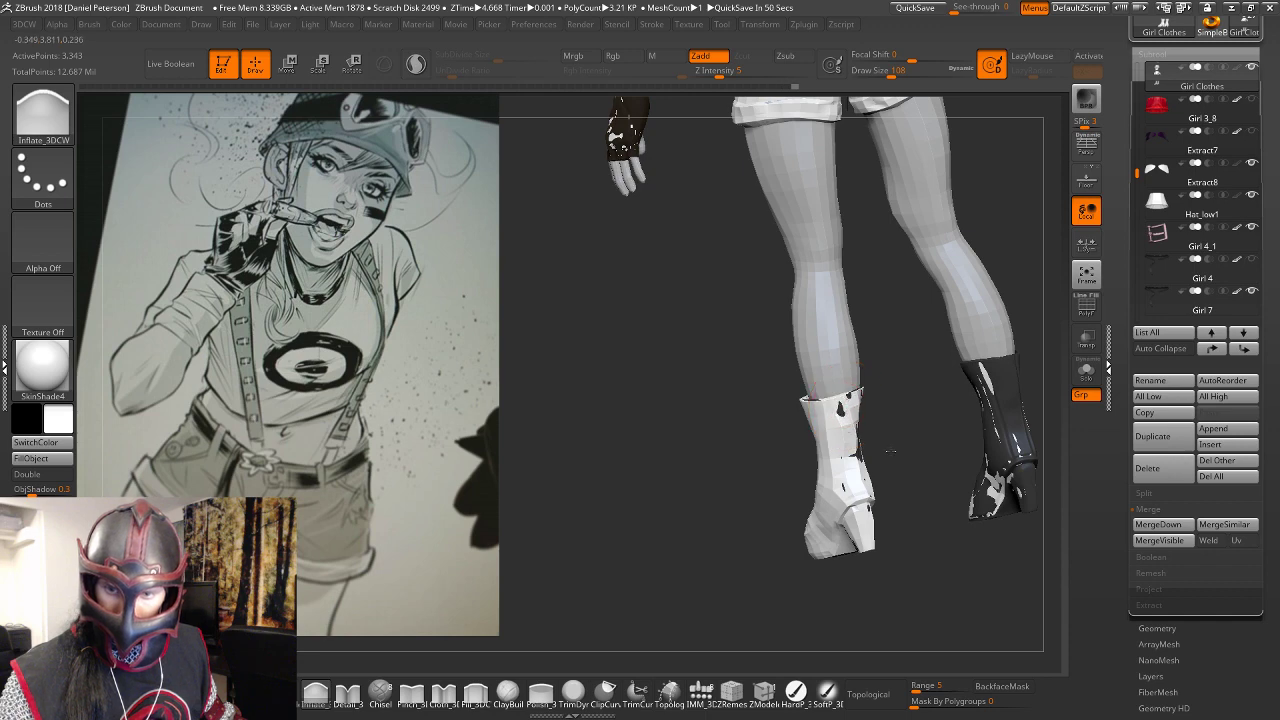
{"action": "left_click_drag", "start_coordinate": [890, 450], "coordinate": [873, 453]}
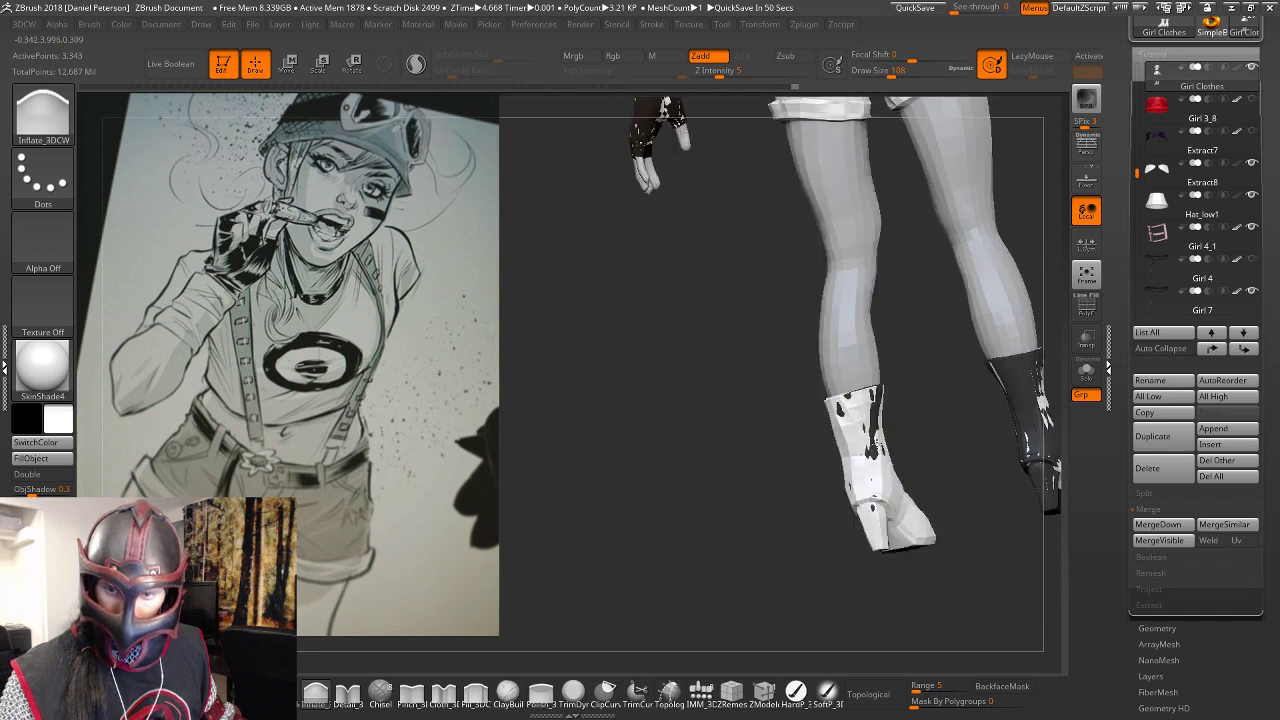
Undo the boot inflation by returning to state 293 in the undo history.
{"action": "key", "text": "ctrl+z"}
{"action": "key", "text": "ctrl+z"}
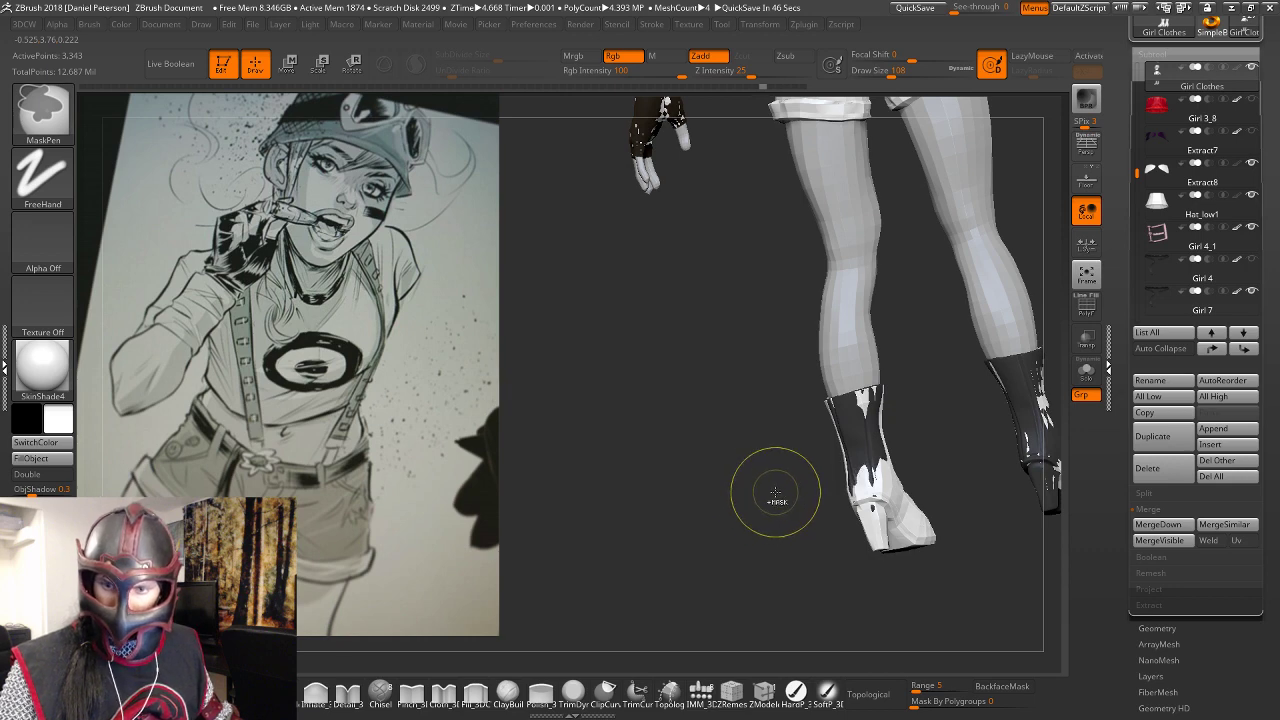
{"action": "left_click_drag", "start_coordinate": [763, 88], "coordinate": [666, 88]}
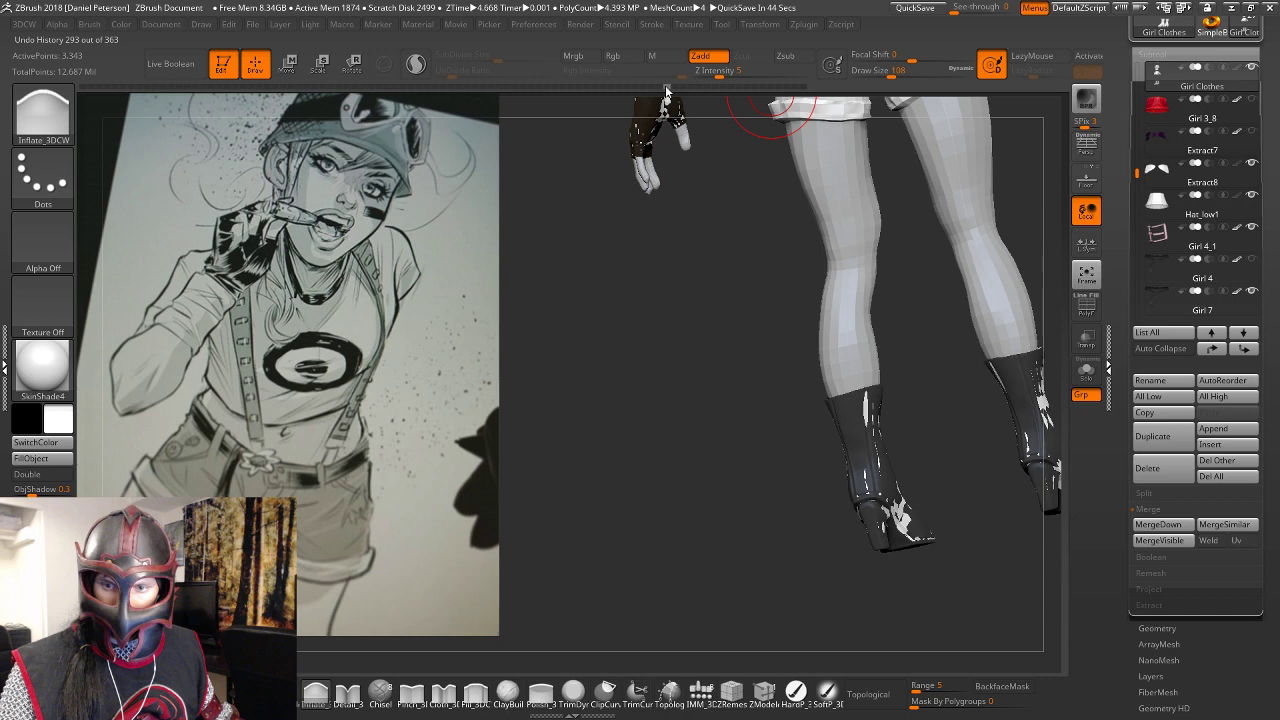
{"action": "left_click_drag", "start_coordinate": [672, 257], "coordinate": [800, 445]}
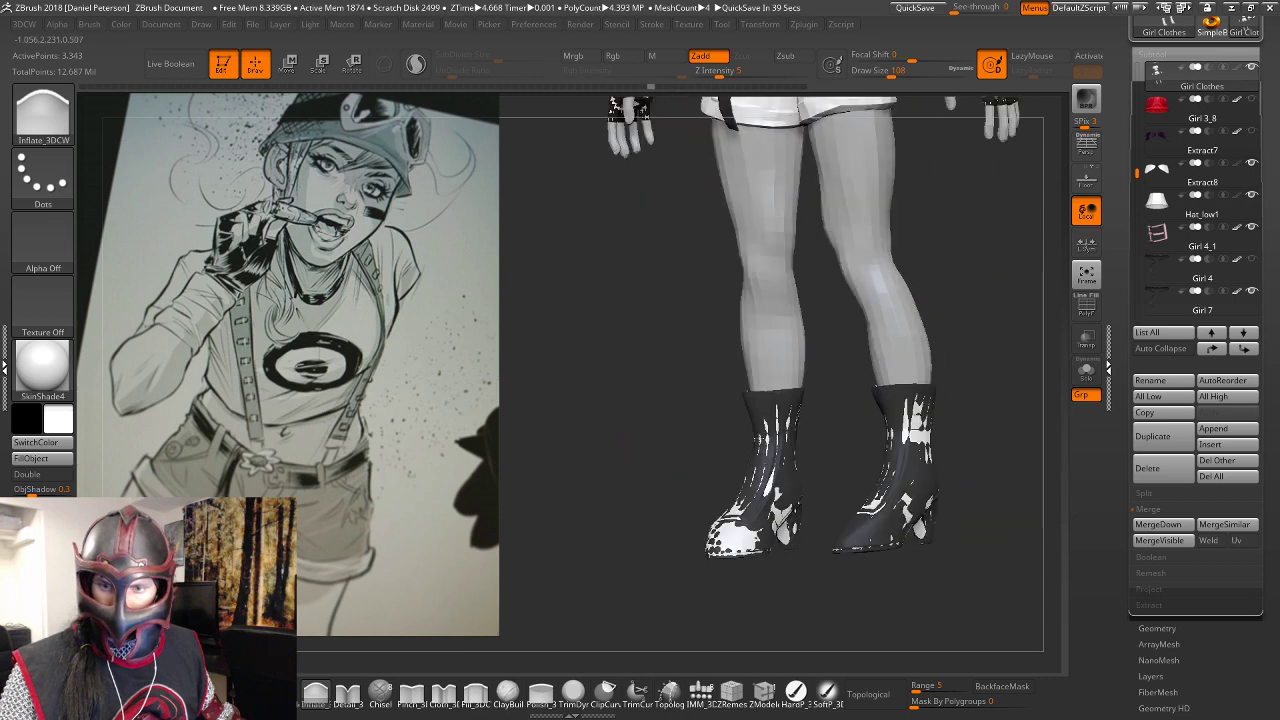
{"action": "left_click_drag", "start_coordinate": [950, 450], "coordinate": [897, 457], "text": "alt"}
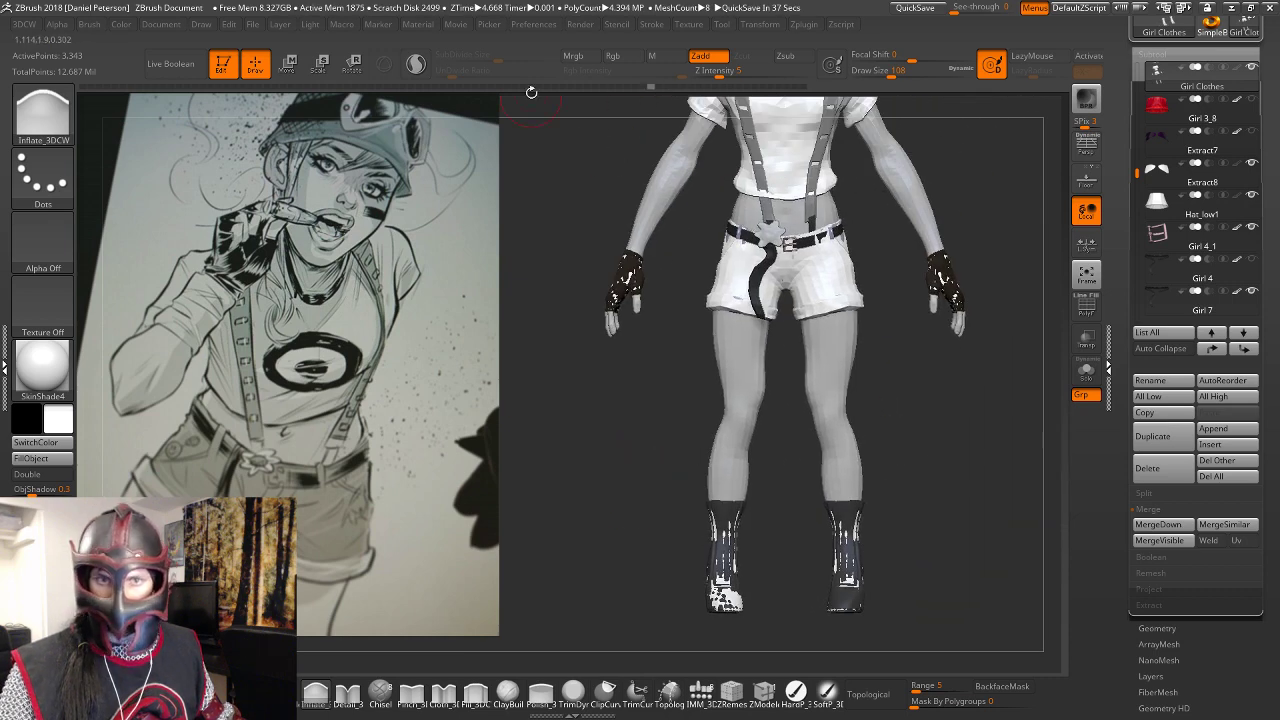
{"action": "mouse_move", "coordinate": [531, 92]}
{"action": "left_mouse_down"}
{"action": "mouse_move", "coordinate": [697, 82]}
{"action": "mouse_move", "coordinate": [665, 82]}
{"action": "mouse_move", "coordinate": [668, 70]}
{"action": "left_mouse_up"}
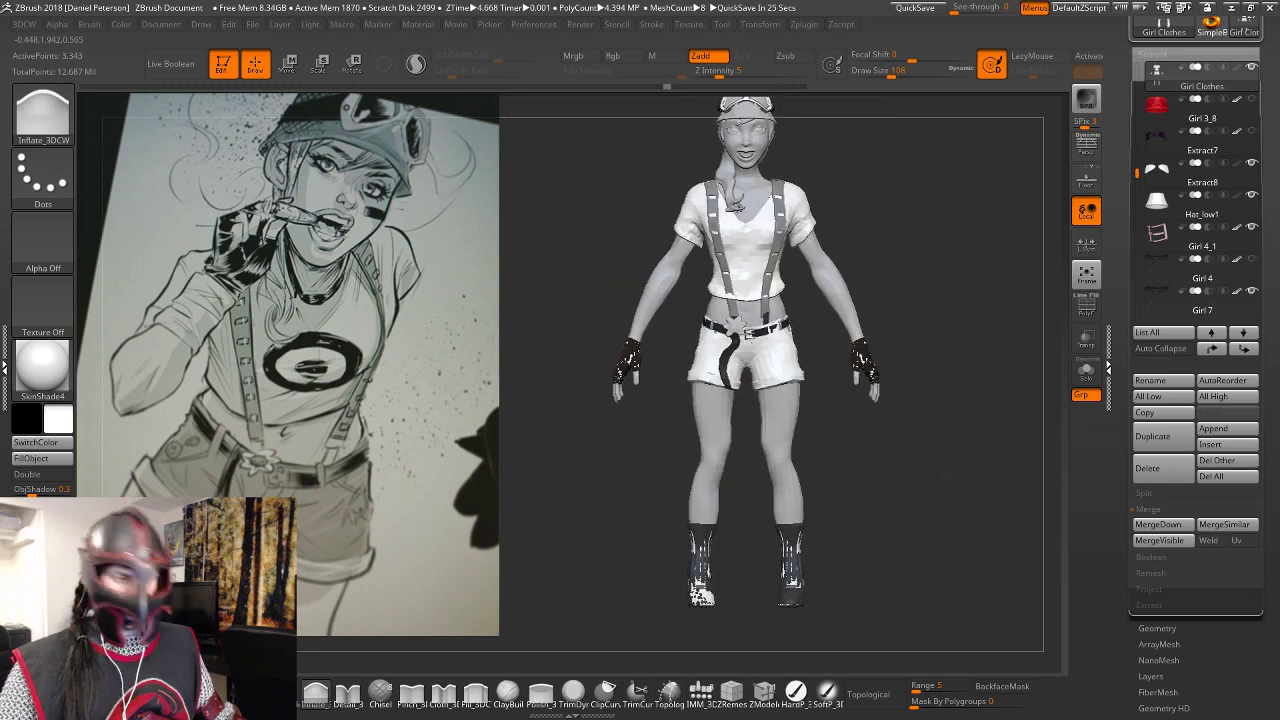
Select the Body High2_4 subtool and delete it from the character.
{"action": "left_click_drag", "start_coordinate": [966, 430], "coordinate": [1009, 400], "text": "alt"}
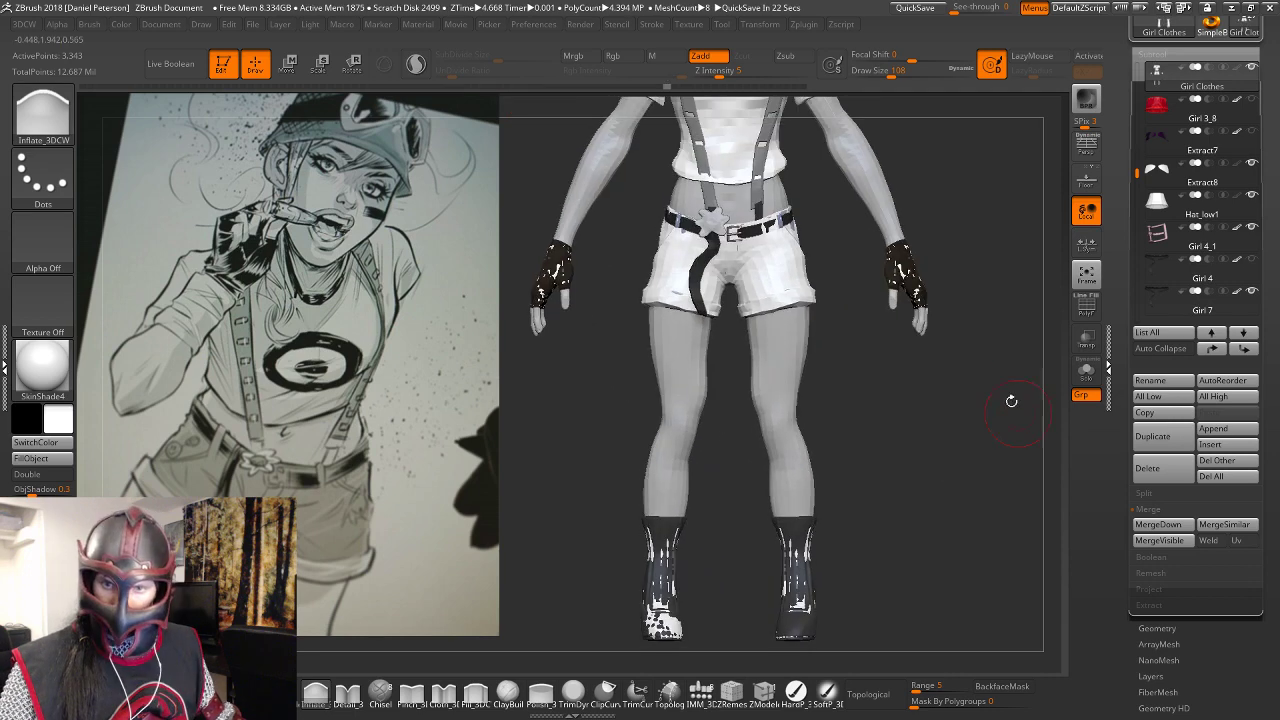
{"action": "left_click_drag", "start_coordinate": [1007, 495], "coordinate": [993, 590], "text": "alt"}
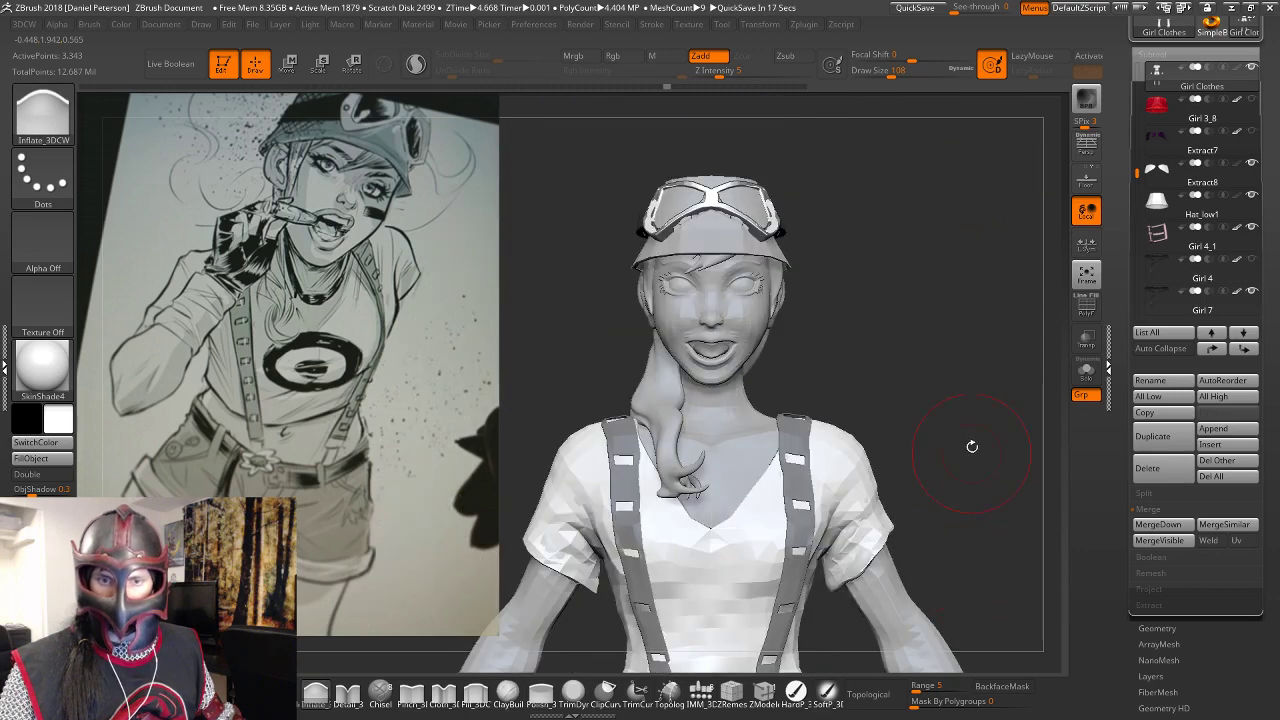
{"action": "left_click_drag", "start_coordinate": [972, 447], "coordinate": [936, 130]}
{"action": "mouse_move", "coordinate": [1136, 173]}
{"action": "left_mouse_down"}
{"action": "mouse_move", "coordinate": [1136, 60]}
{"action": "mouse_move", "coordinate": [1136, 240]}
{"action": "left_mouse_up"}
{"action": "left_click", "coordinate": [1162, 170]}
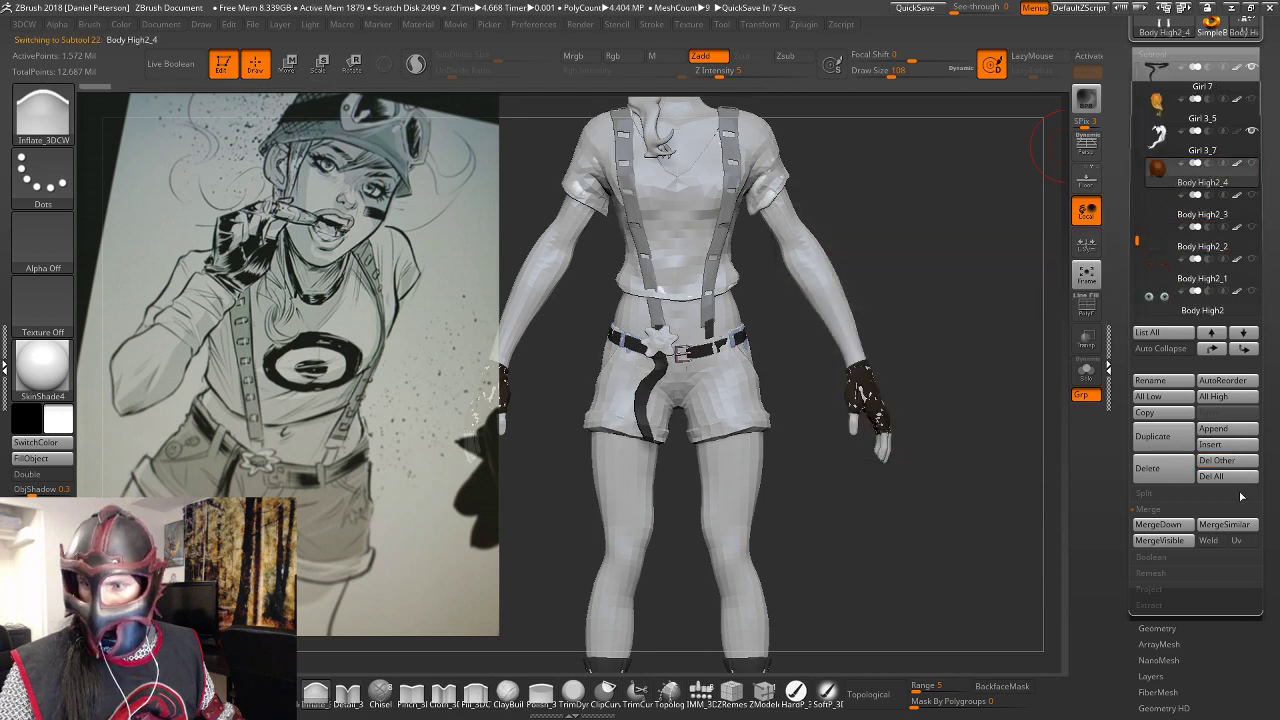
{"action": "left_click", "coordinate": [1186, 527]}
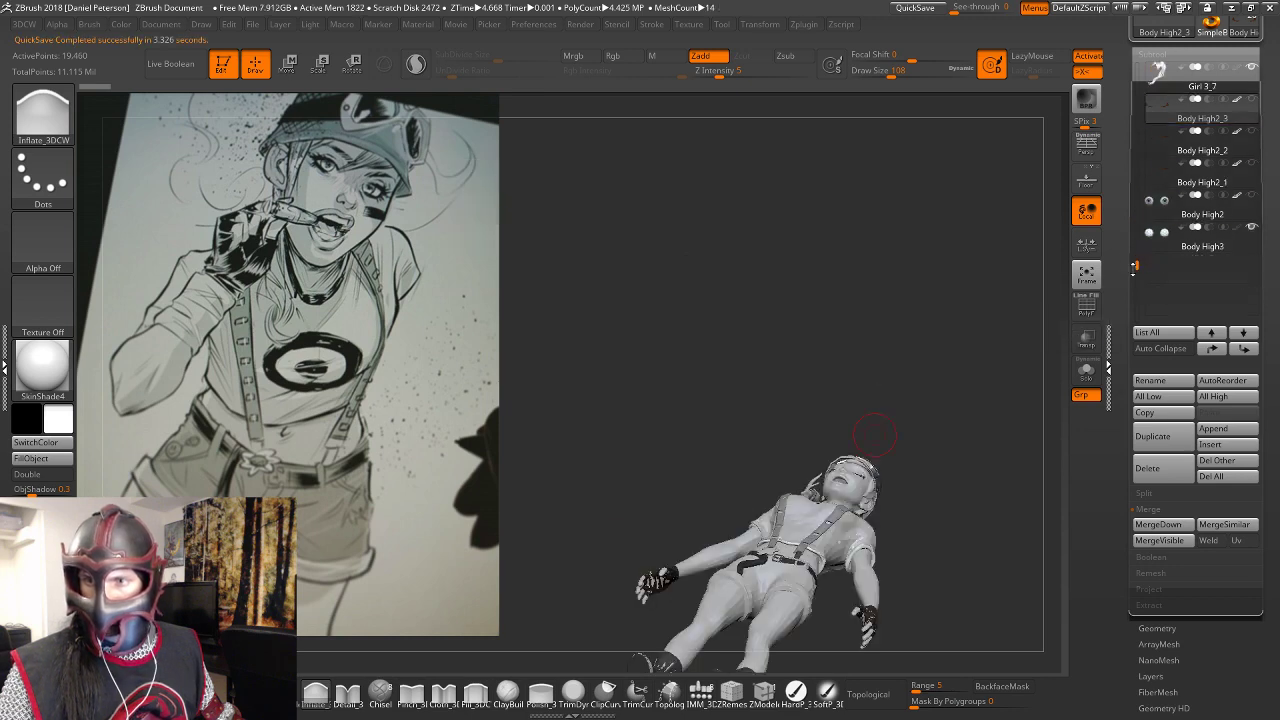
Hide the detailed clothing subtool Girl 3_1 and make the low-poly Girl Clothes subtool active.
{"action": "mouse_move", "coordinate": [1133, 240]}
{"action": "left_mouse_down"}
{"action": "mouse_move", "coordinate": [1132, 110]}
{"action": "mouse_move", "coordinate": [1122, 196]}
{"action": "mouse_move", "coordinate": [1115, 143]}
{"action": "left_mouse_up"}
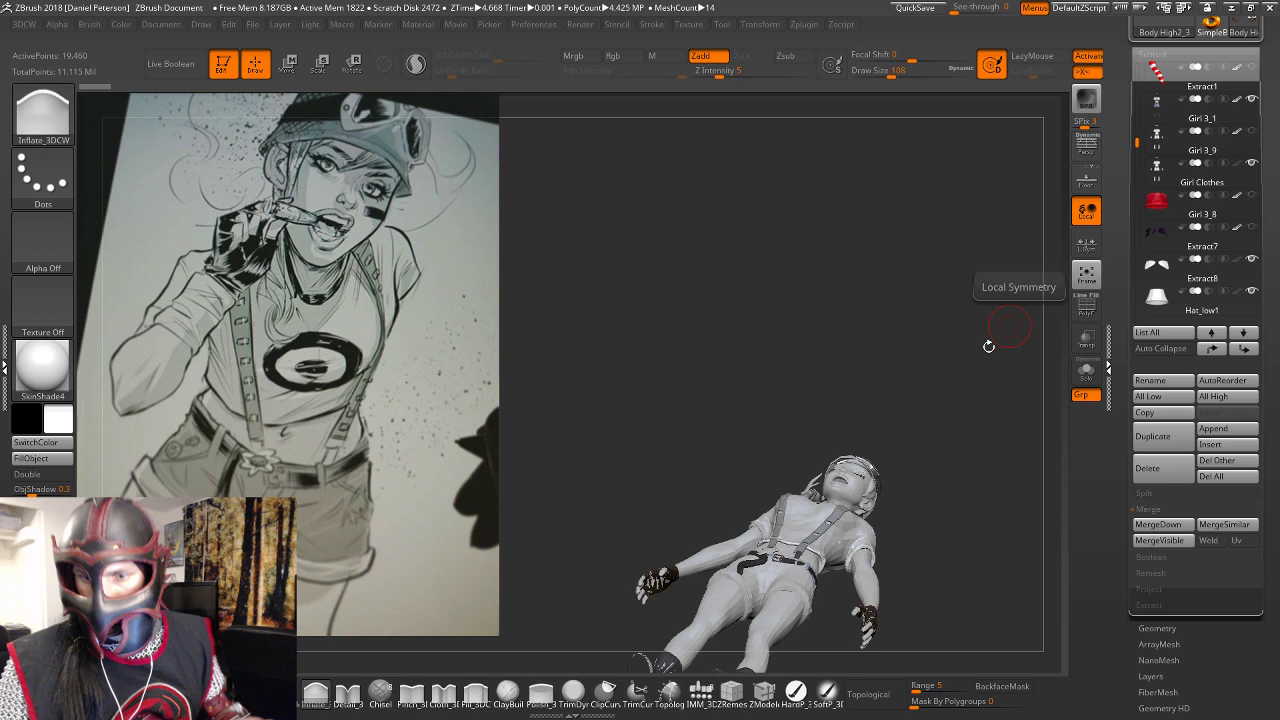
{"action": "left_click_drag", "start_coordinate": [988, 346], "coordinate": [904, 662], "text": "shift"}
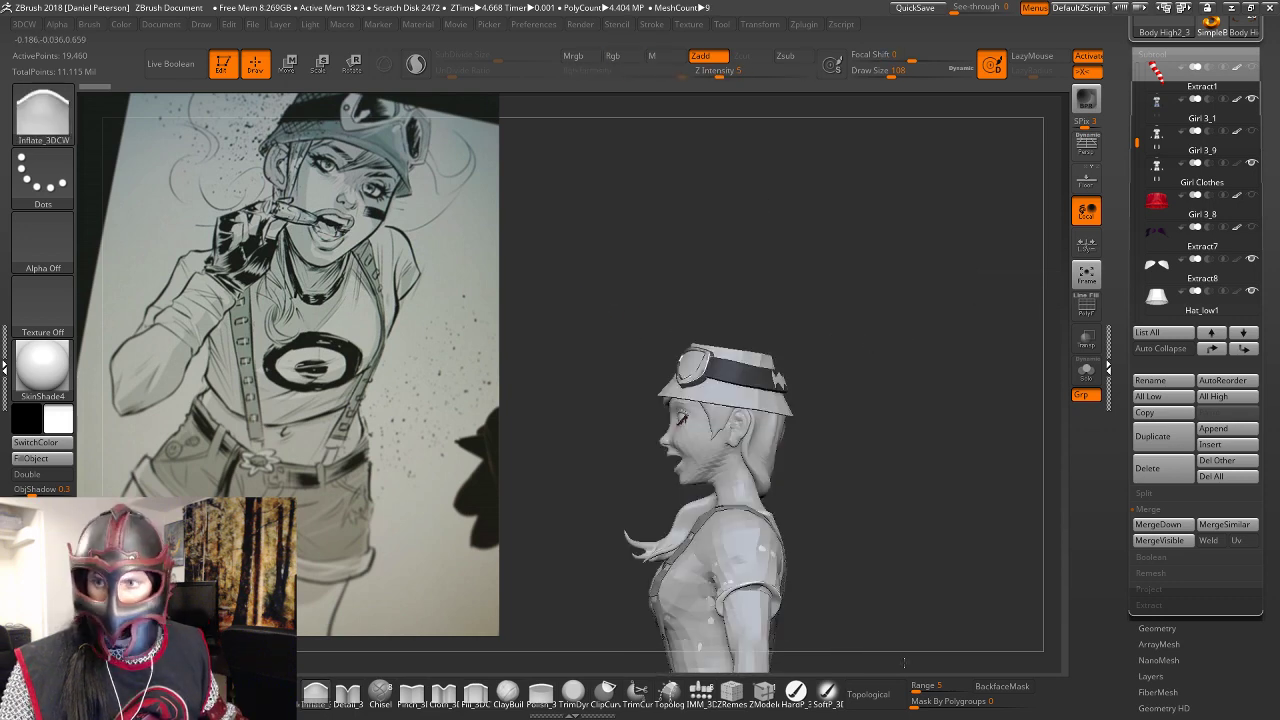
{"action": "left_click_drag", "start_coordinate": [775, 336], "coordinate": [938, 478], "text": "shift"}
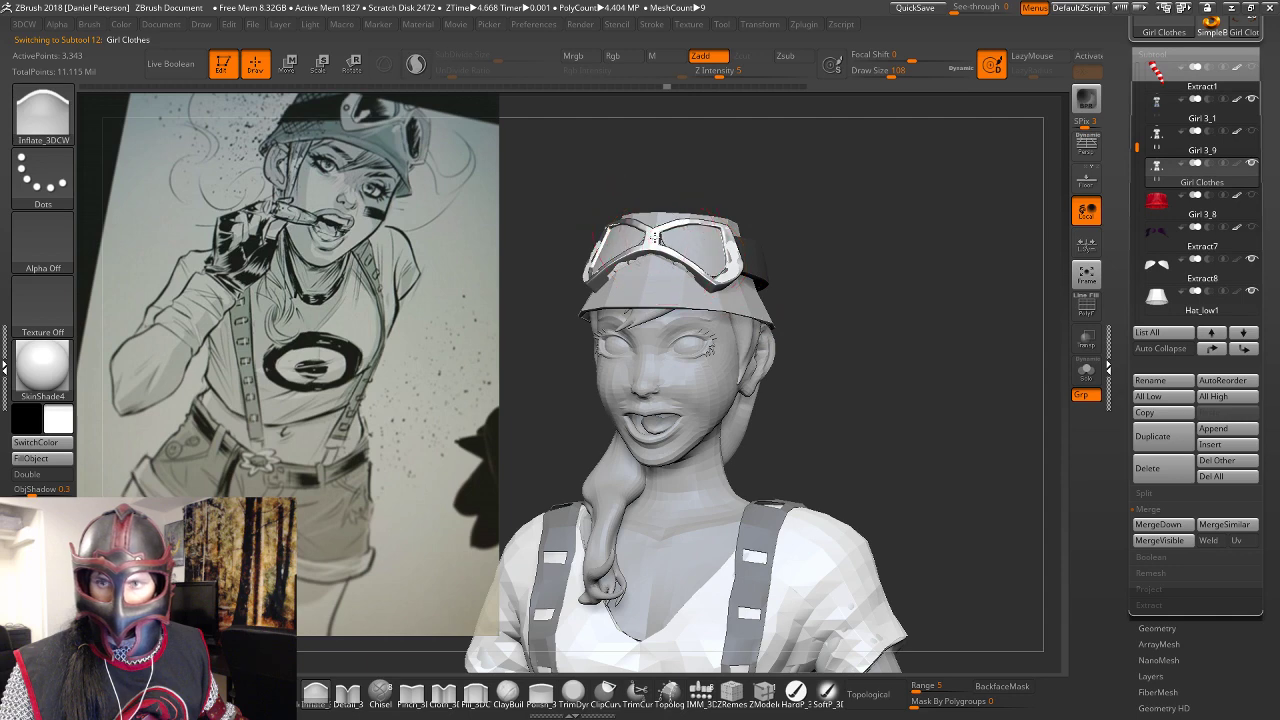
{"action": "left_click", "coordinate": [660, 243], "text": "alt"}
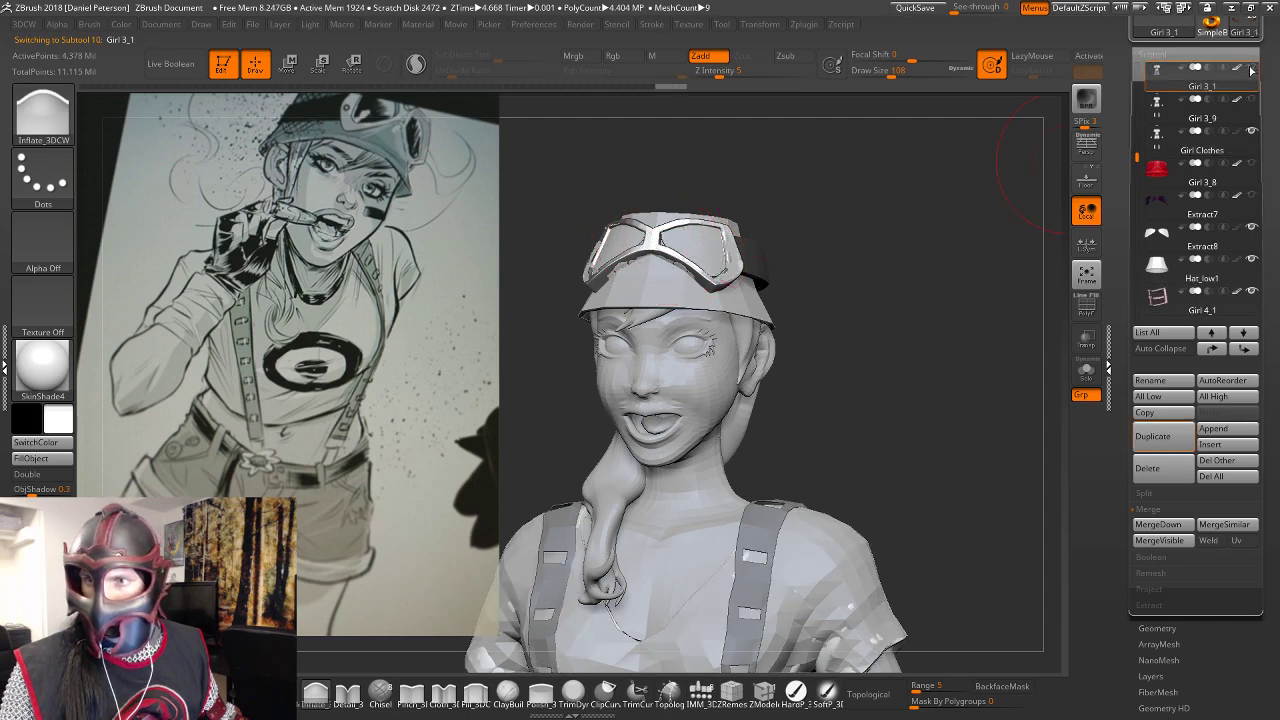
{"action": "left_click", "coordinate": [1158, 138]}
{"action": "left_click_drag", "start_coordinate": [960, 330], "coordinate": [853, 416], "text": "alt"}
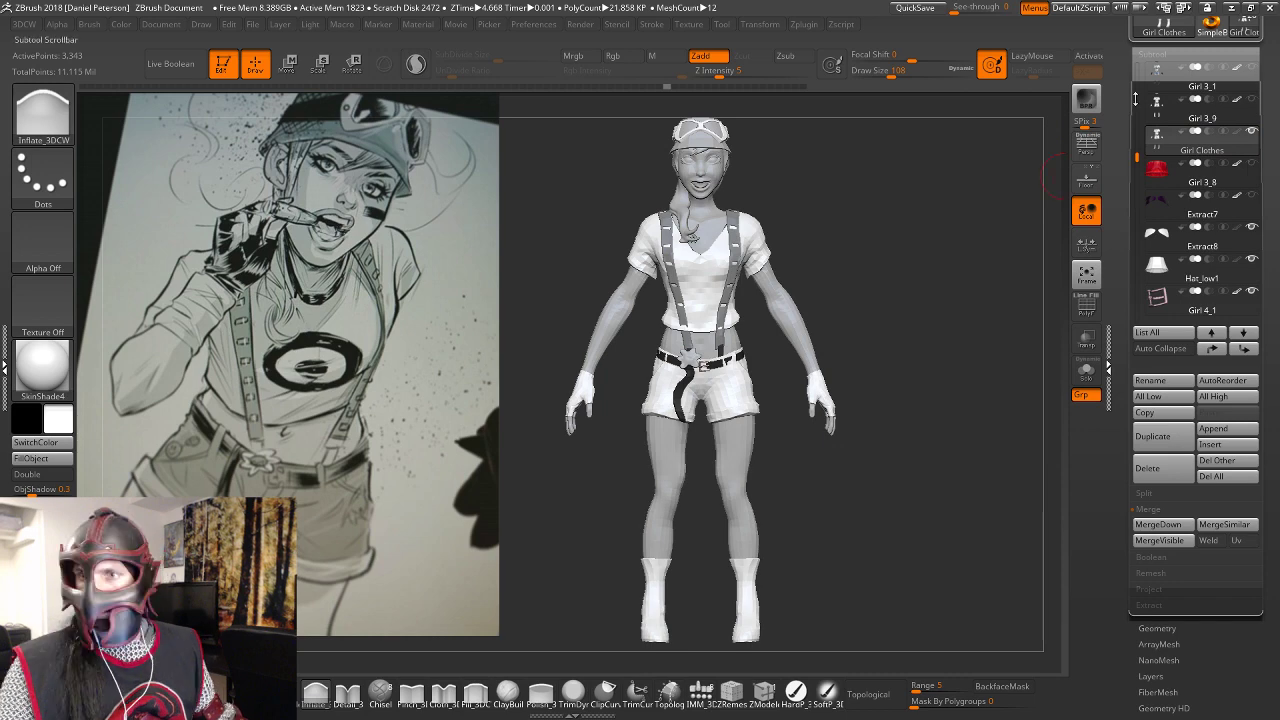
Isolate the Girl Clothes subtool in Solo mode and mask the goggles, accepting removal of the later undo history entries.
{"action": "scroll", "coordinate": [1135, 97], "scroll_direction": "up", "scroll_amount": 3}
{"action": "left_click", "coordinate": [1086, 370]}
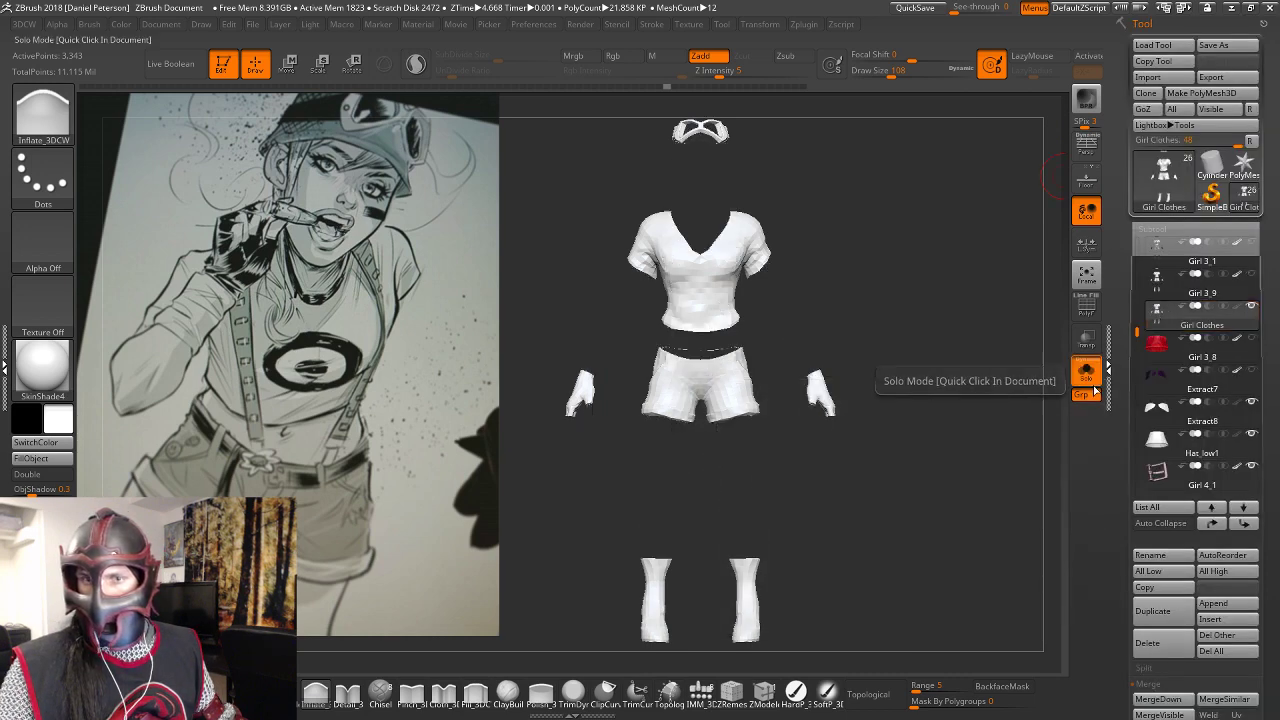
{"action": "left_click_drag", "start_coordinate": [921, 397], "coordinate": [929, 300]}
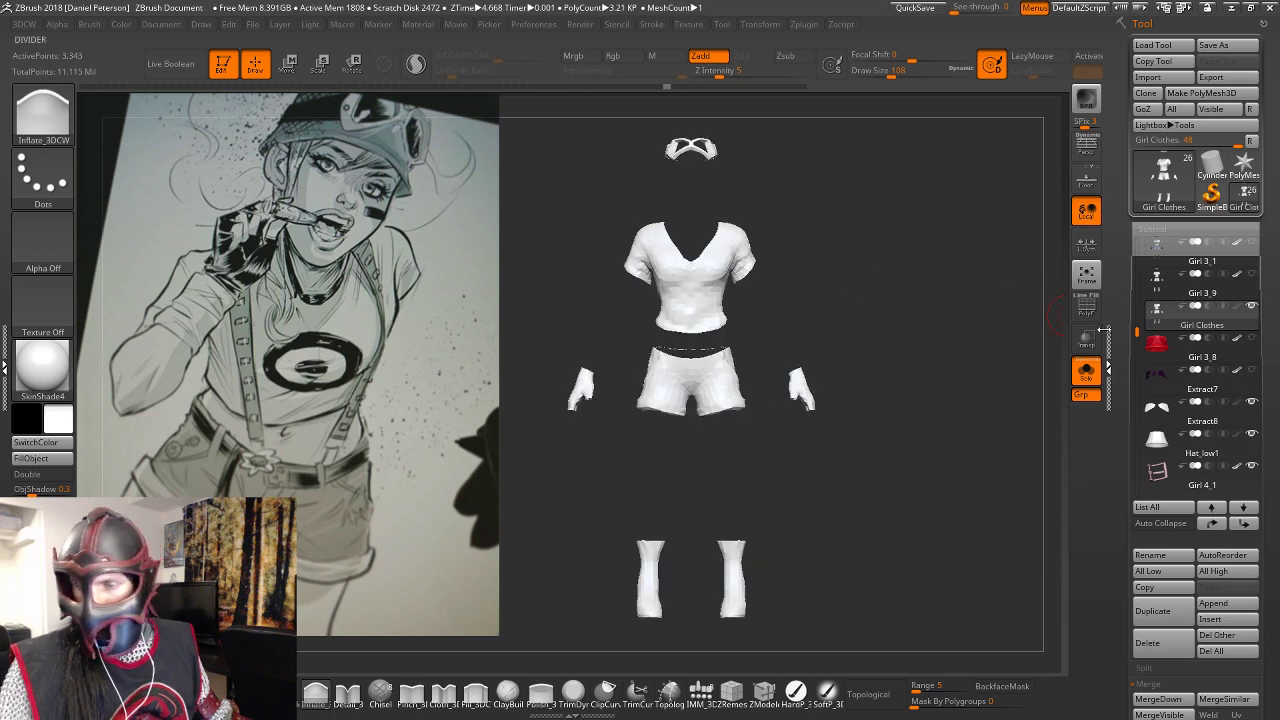
{"action": "mouse_move", "coordinate": [1181, 361]}
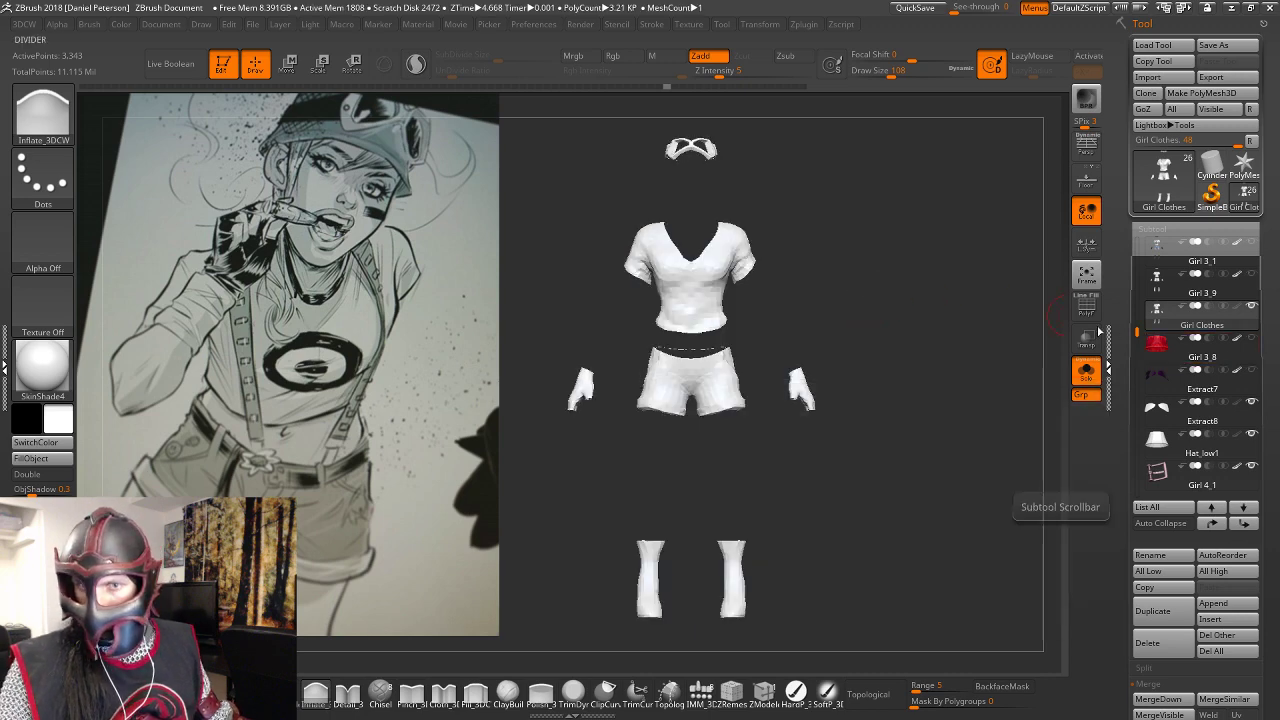
{"action": "mouse_move", "coordinate": [629, 129]}
{"action": "left_mouse_down", "text": "ctrl"}
{"action": "mouse_move", "coordinate": [706, 178]}
{"action": "mouse_move", "coordinate": [766, 176]}
{"action": "left_mouse_up", "text": "ctrl"}
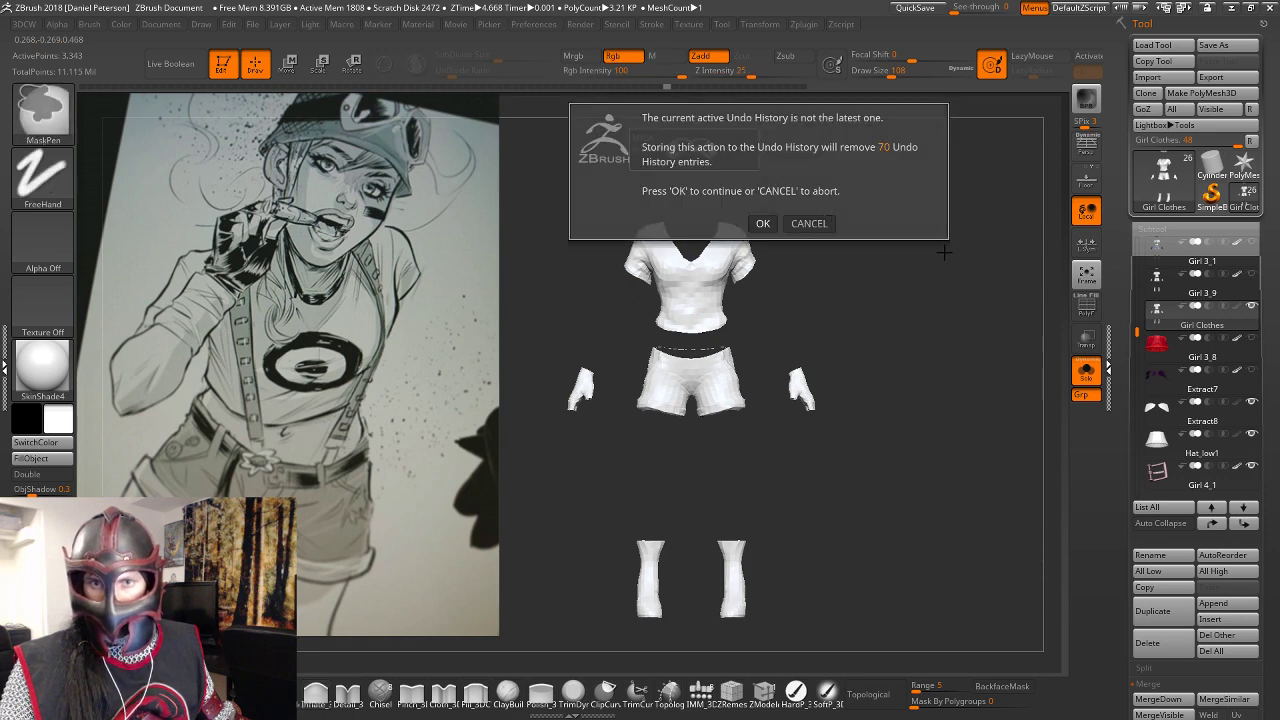
{"action": "left_click", "coordinate": [762, 223]}
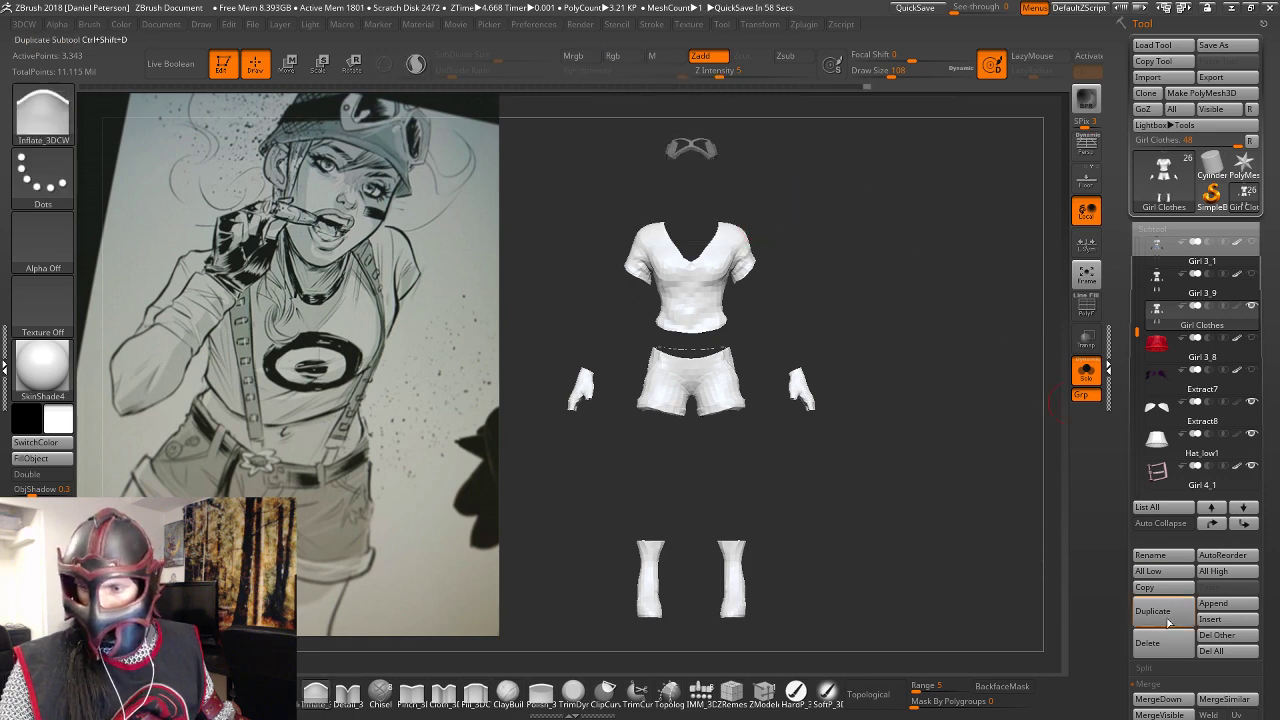
Split the unmasked points of Girl Clothes to separate the goggles from the clothes, and select the resulting clothes subtool.
{"action": "left_click", "coordinate": [1096, 594]}
{"action": "left_click_drag", "start_coordinate": [1171, 671], "coordinate": [1172, 580]}
{"action": "left_click", "coordinate": [1173, 580]}
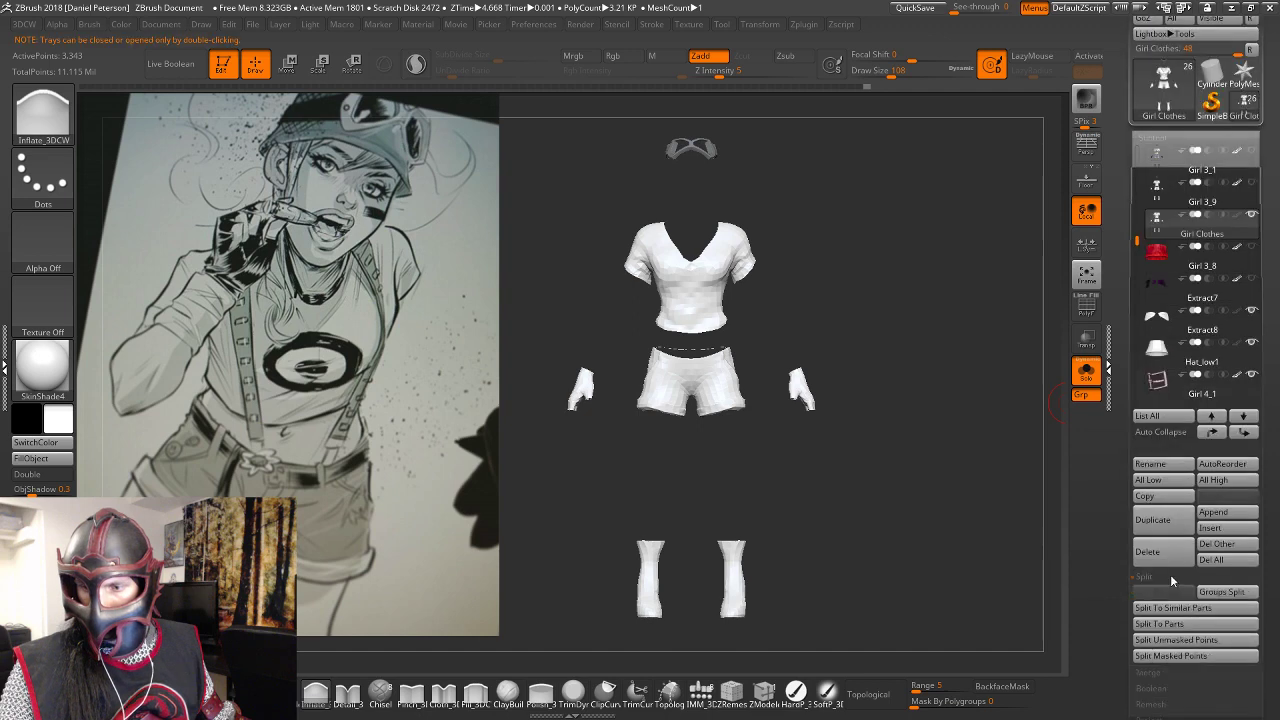
{"action": "left_click", "coordinate": [1176, 639]}
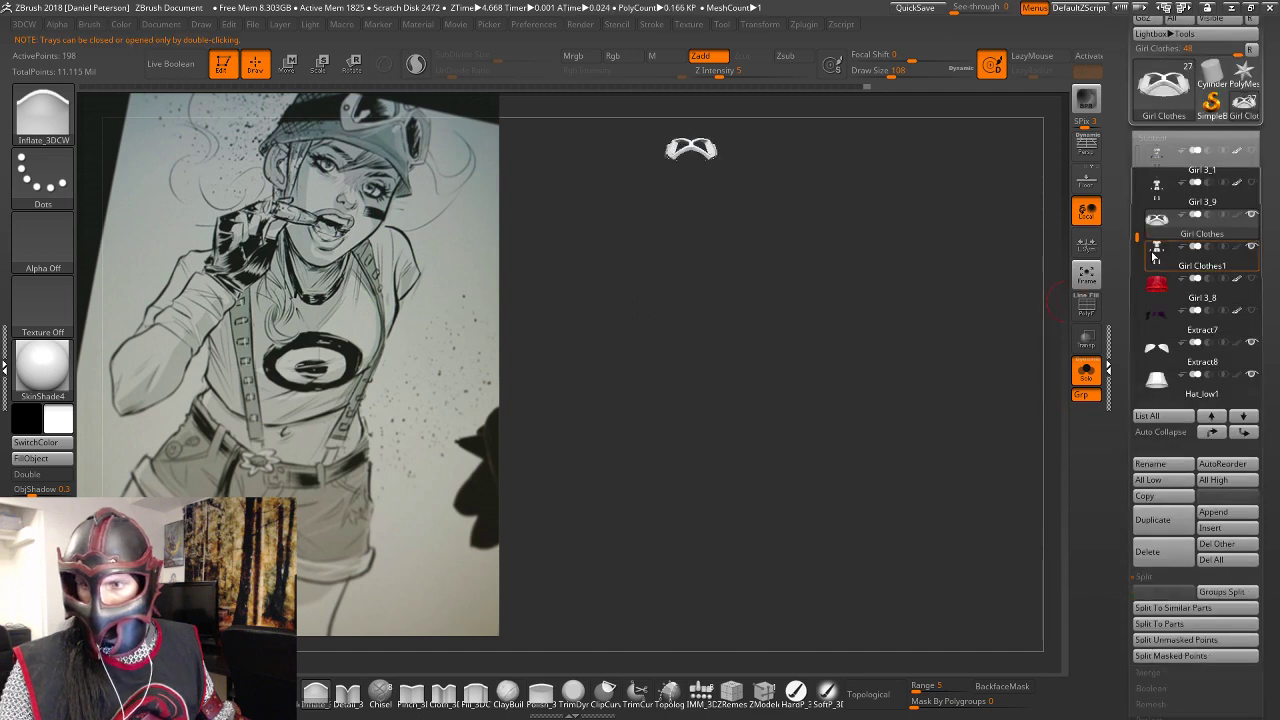
{"action": "left_click", "coordinate": [1156, 252]}
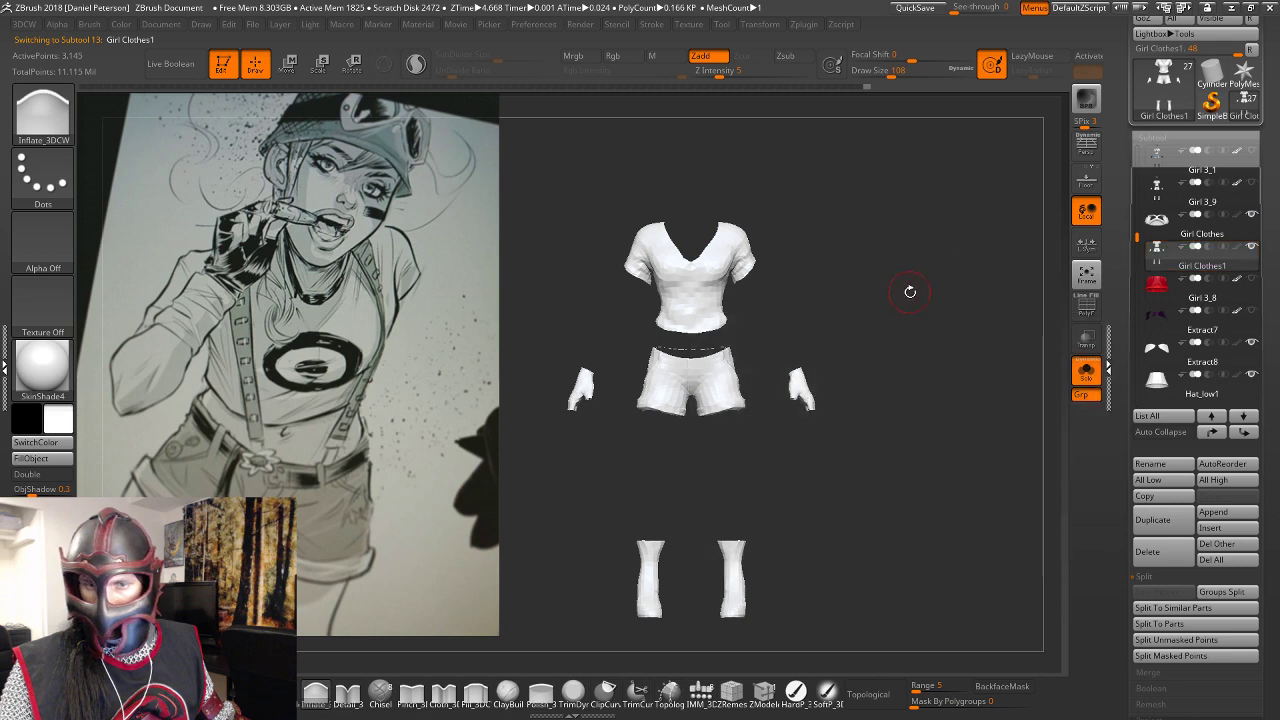
{"action": "left_click_drag", "start_coordinate": [910, 292], "coordinate": [888, 308]}
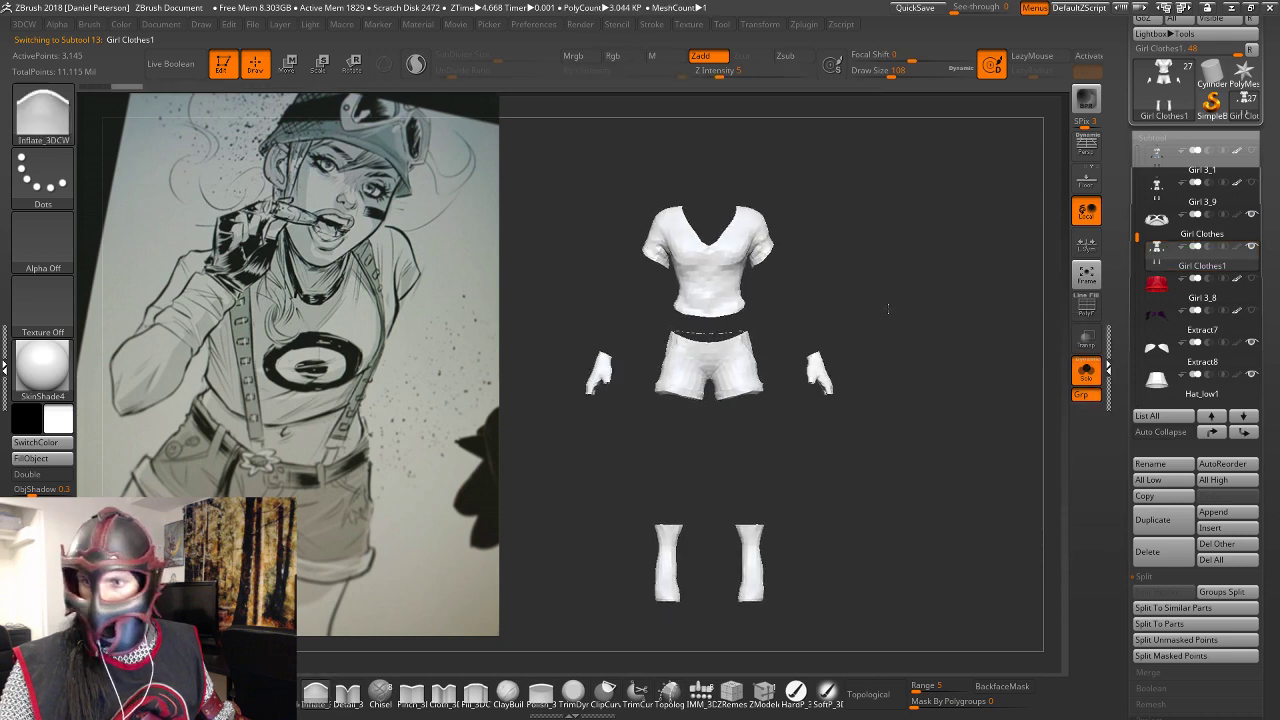
Mask the goggles on the detailed Girl 3_1 subtool and split the masked points into their own subtool.
{"action": "left_click", "coordinate": [1155, 155]}
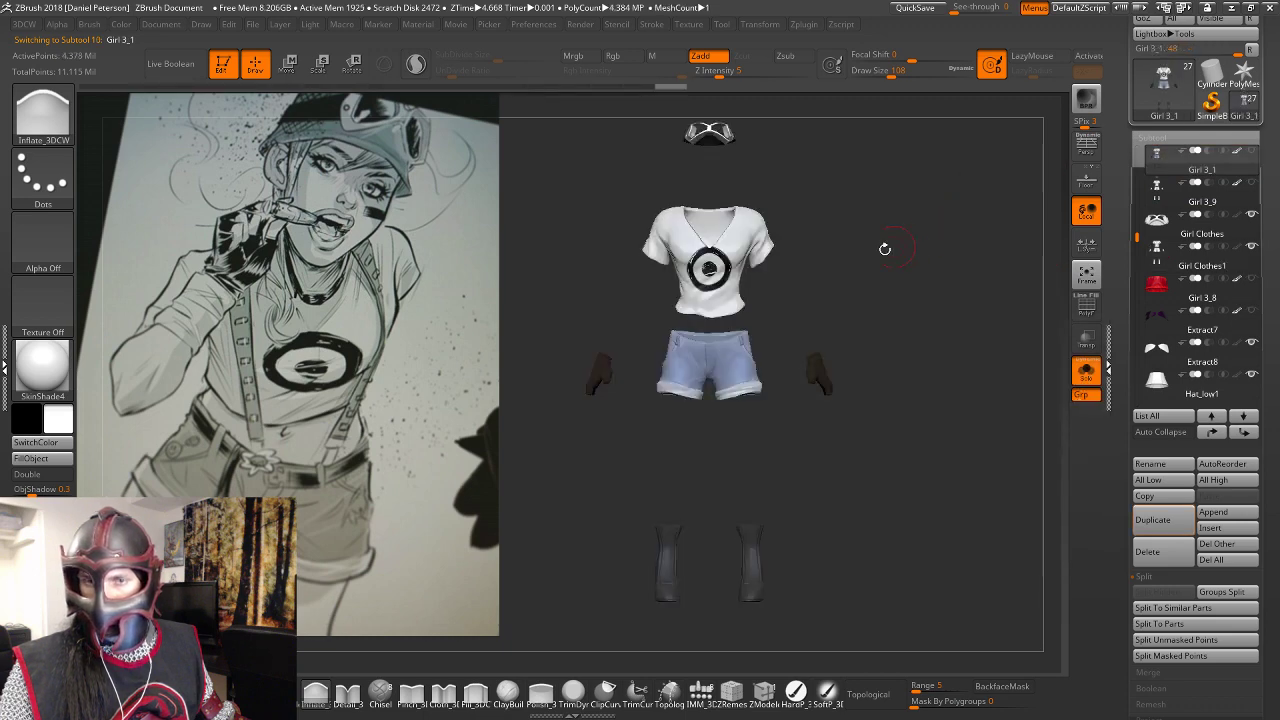
{"action": "left_click_drag", "start_coordinate": [830, 176], "coordinate": [869, 297], "text": "alt"}
{"action": "mouse_move", "coordinate": [1003, 360]}
{"action": "left_mouse_down"}
{"action": "mouse_move", "coordinate": [912, 358]}
{"action": "mouse_move", "coordinate": [955, 355]}
{"action": "left_mouse_up"}
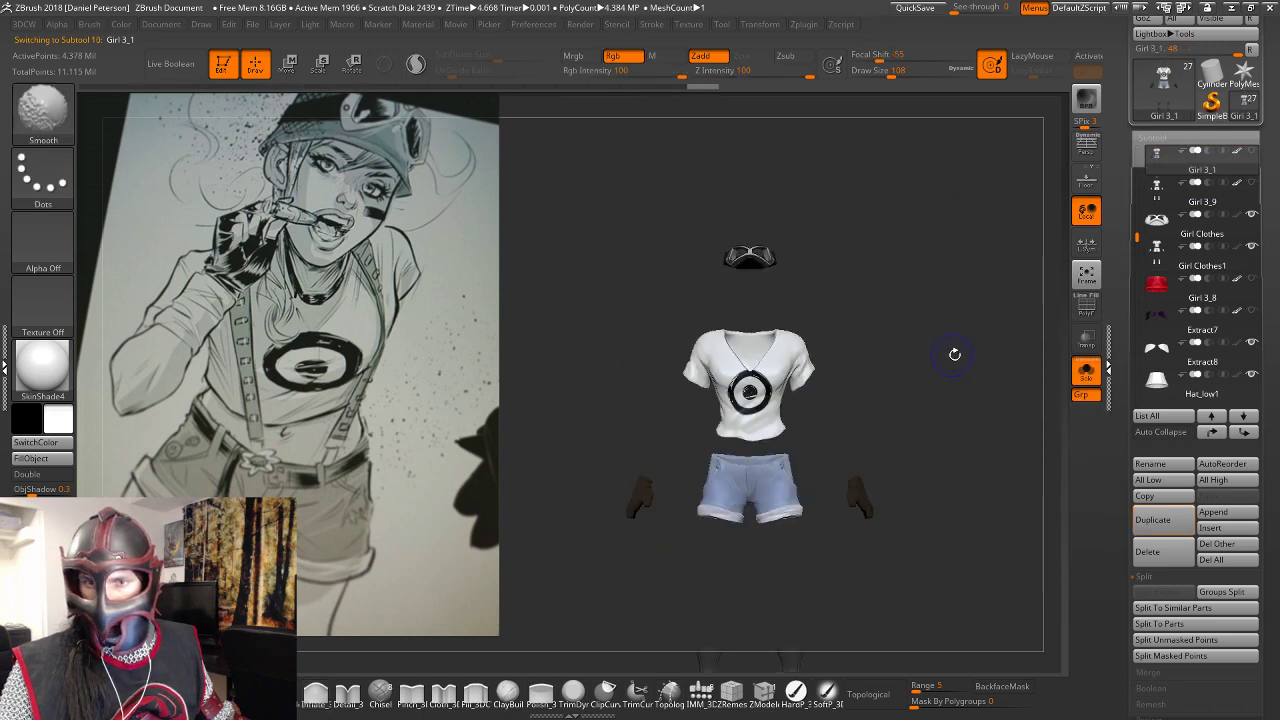
{"action": "left_click", "coordinate": [1170, 655]}
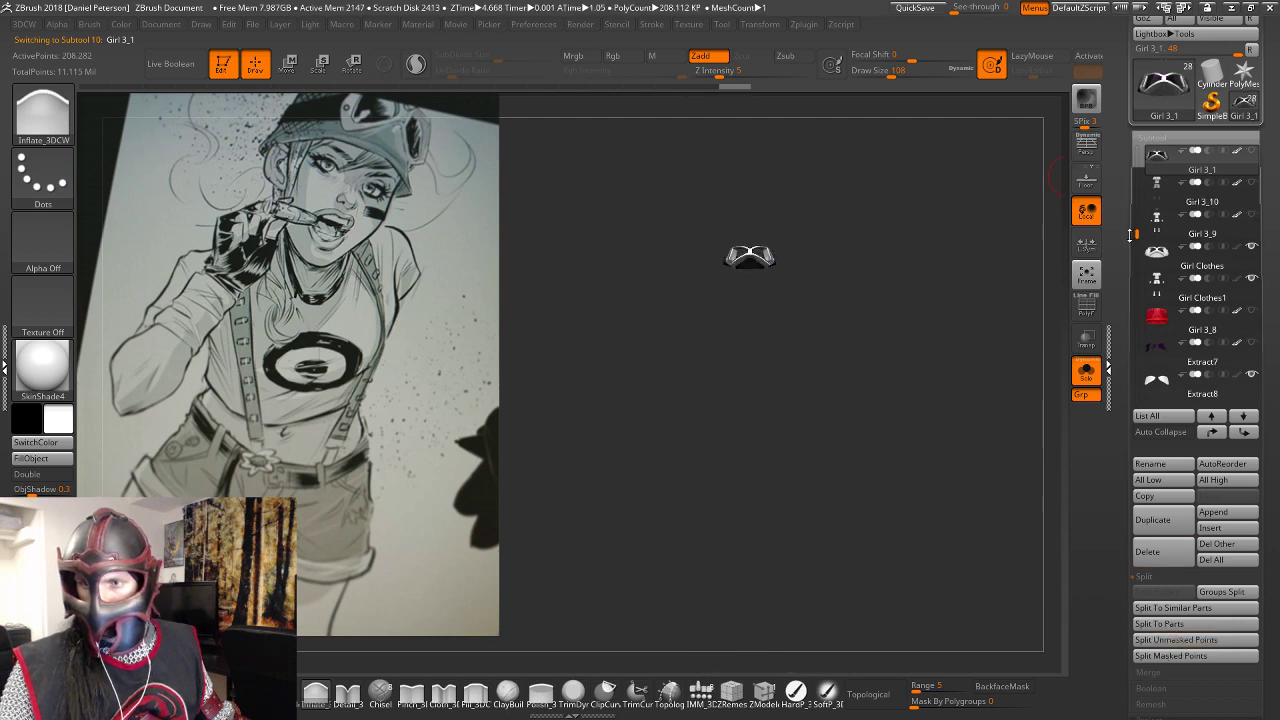
Export the low-poly Girl Clothes1 subtool as an OBJ, replacing the existing Girl Clothes.OBJ in the Independent Study 2 folder.
{"action": "left_click_drag", "start_coordinate": [1133, 234], "coordinate": [1135, 266]}
{"action": "left_click", "coordinate": [1200, 256]}
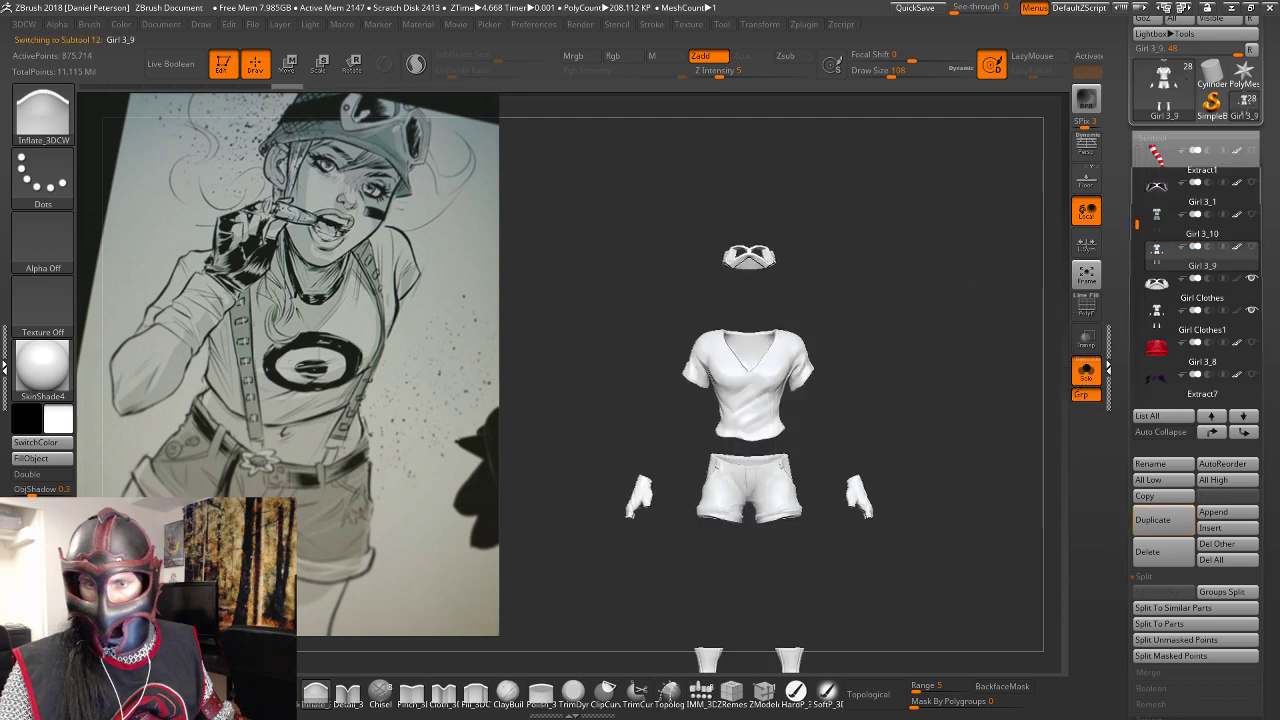
{"action": "left_click_drag", "start_coordinate": [968, 284], "coordinate": [940, 323], "text": "alt"}
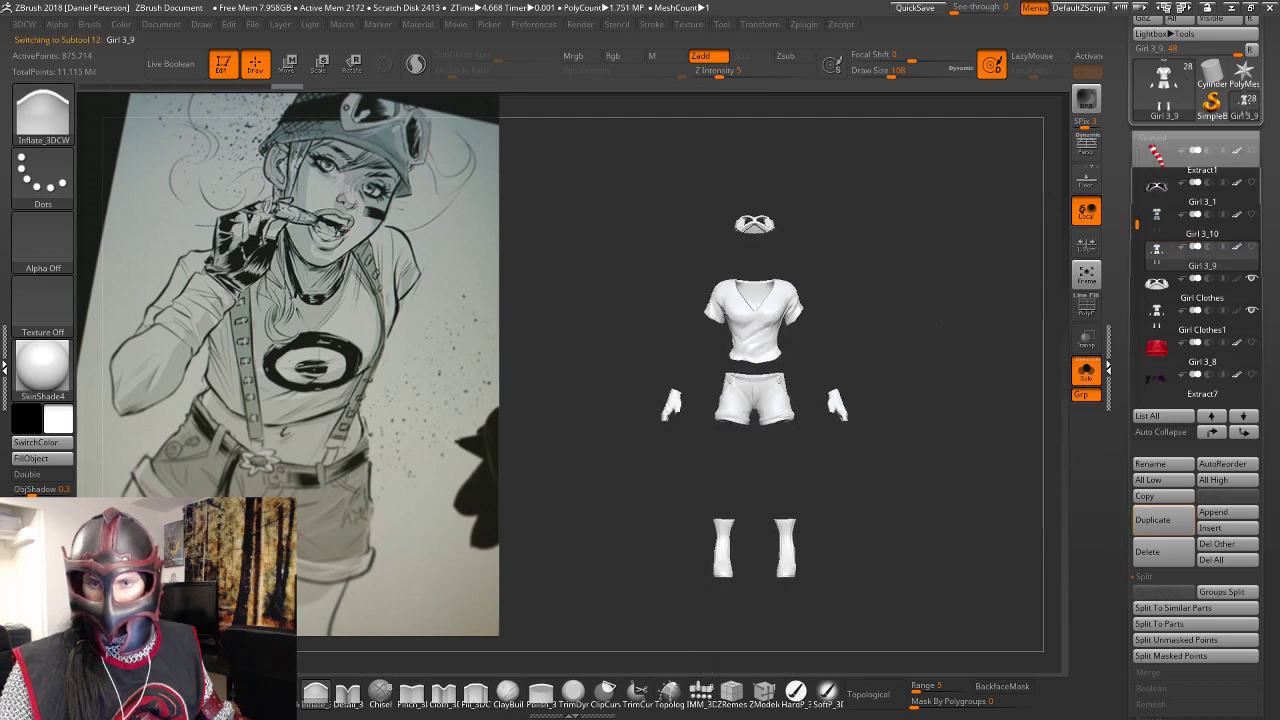
{"action": "mouse_move", "coordinate": [1163, 328]}
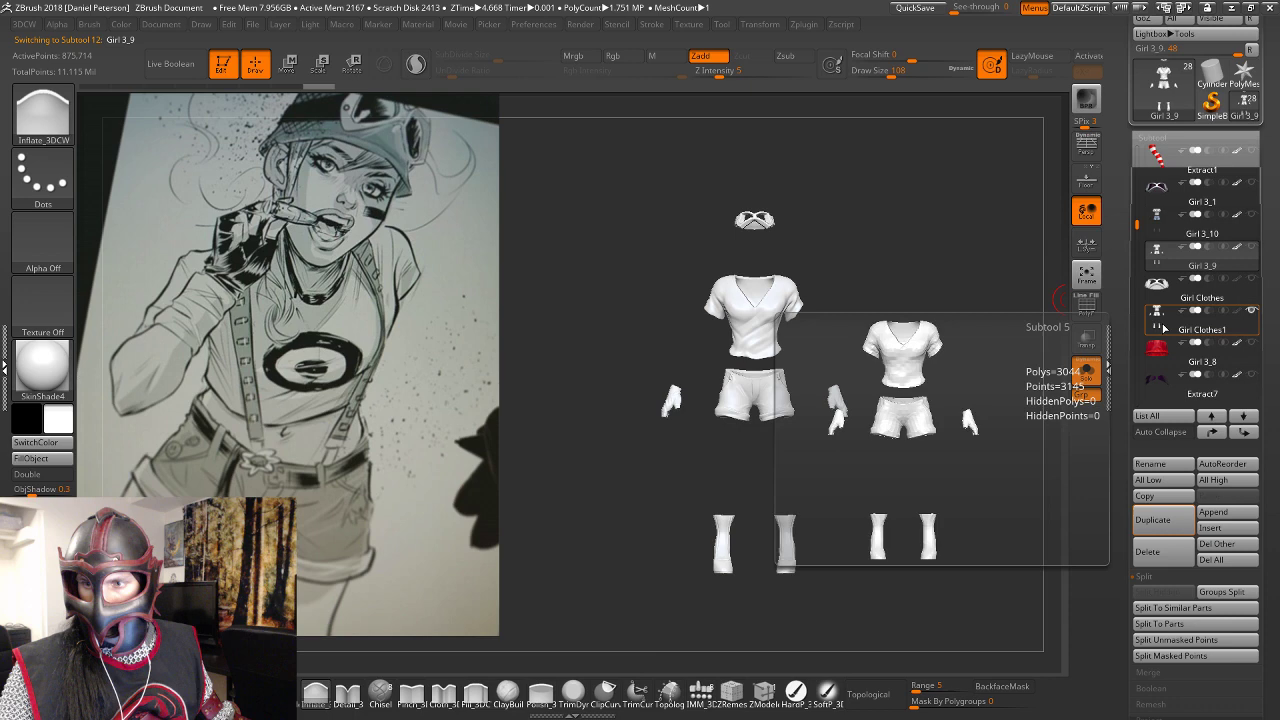
{"action": "left_click", "coordinate": [1163, 328]}
{"action": "scroll", "coordinate": [1200, 200], "scroll_direction": "up", "scroll_amount": 3}
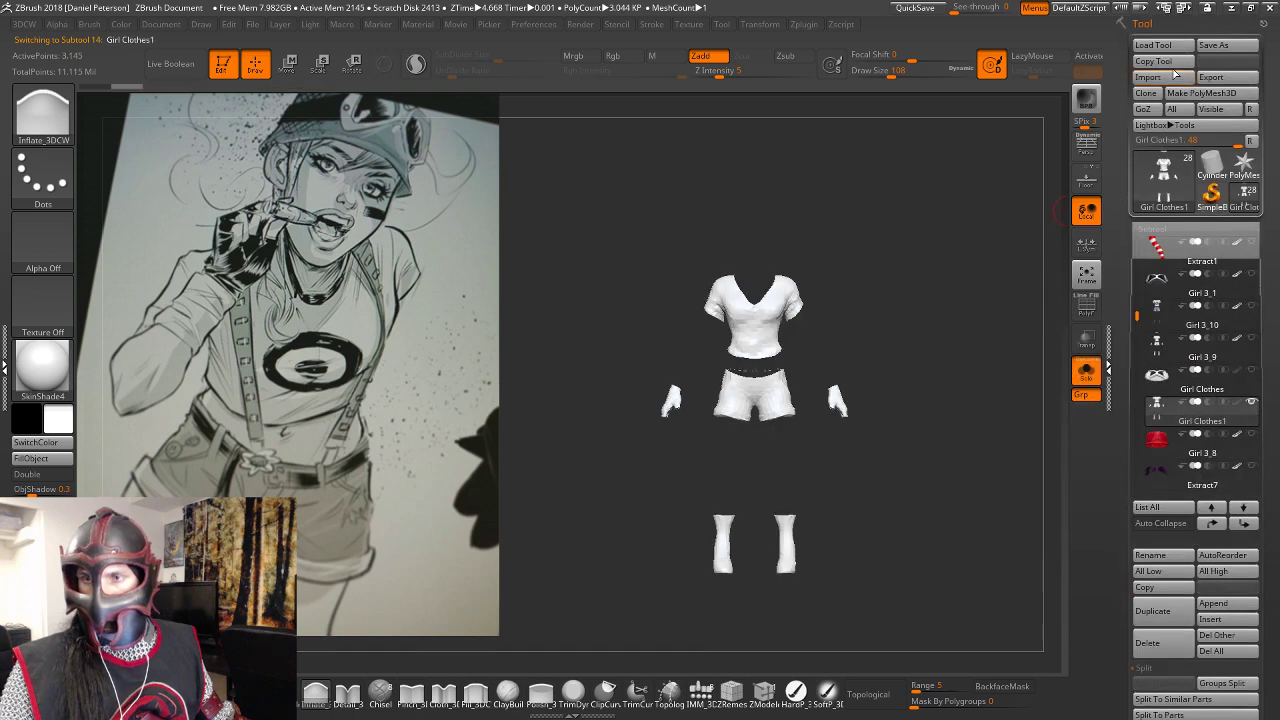
{"action": "left_click", "coordinate": [1212, 78]}
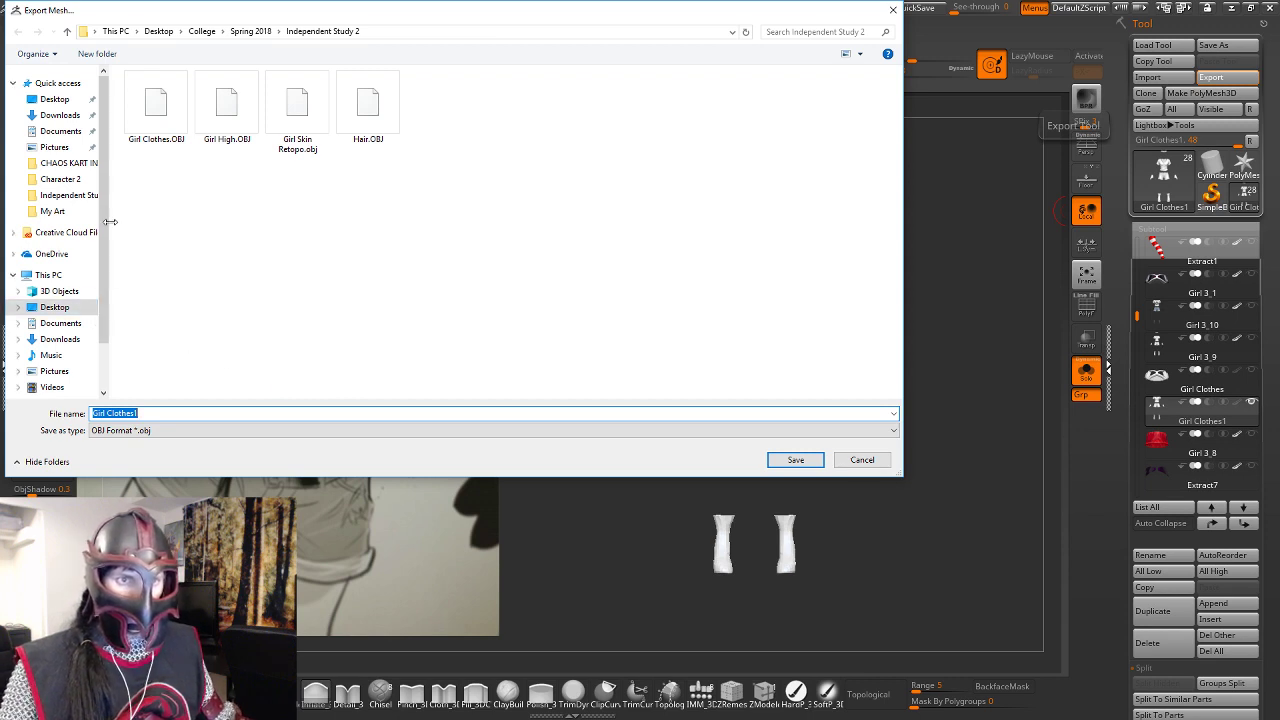
{"action": "left_click", "coordinate": [156, 105]}
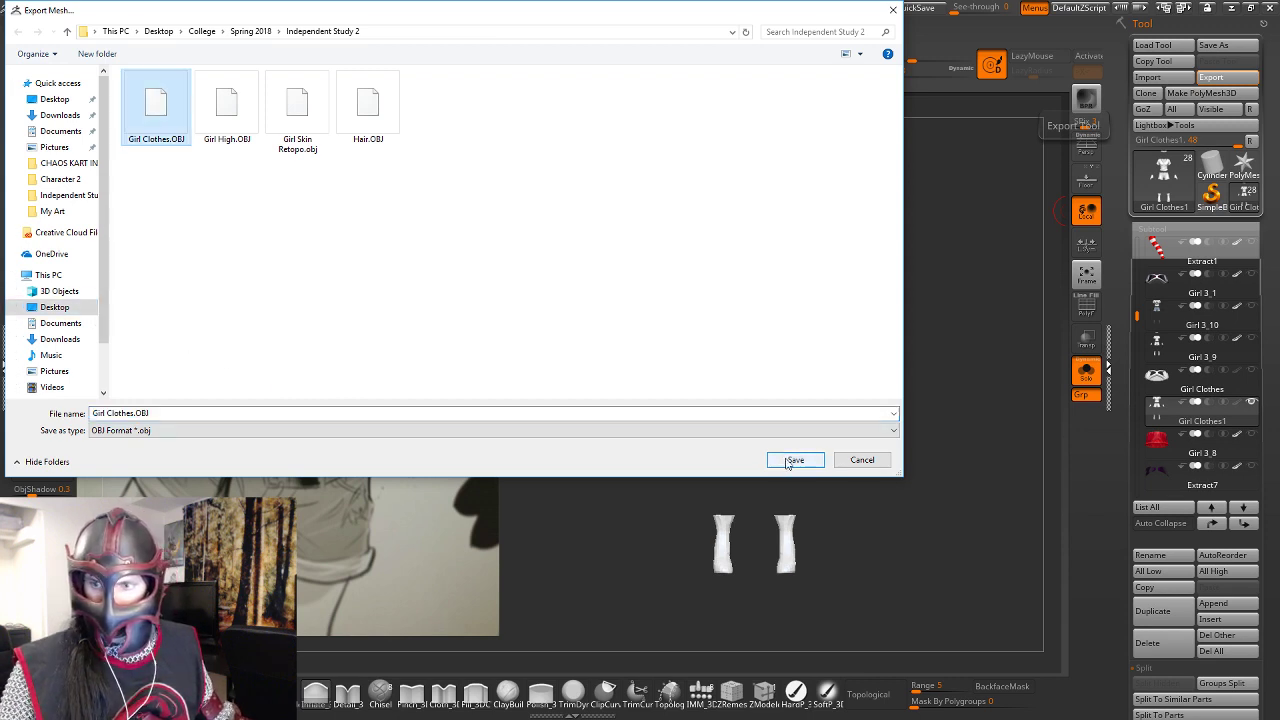
{"action": "left_click", "coordinate": [790, 460]}
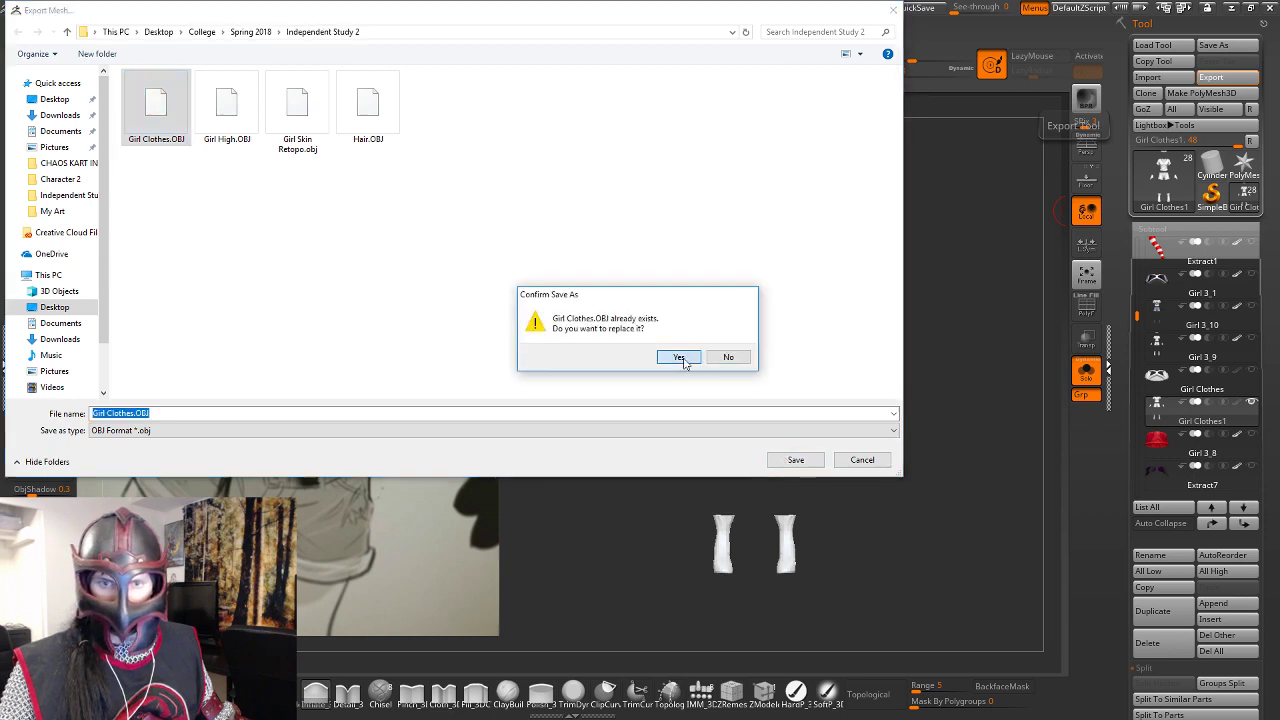
{"action": "left_click", "coordinate": [679, 358]}
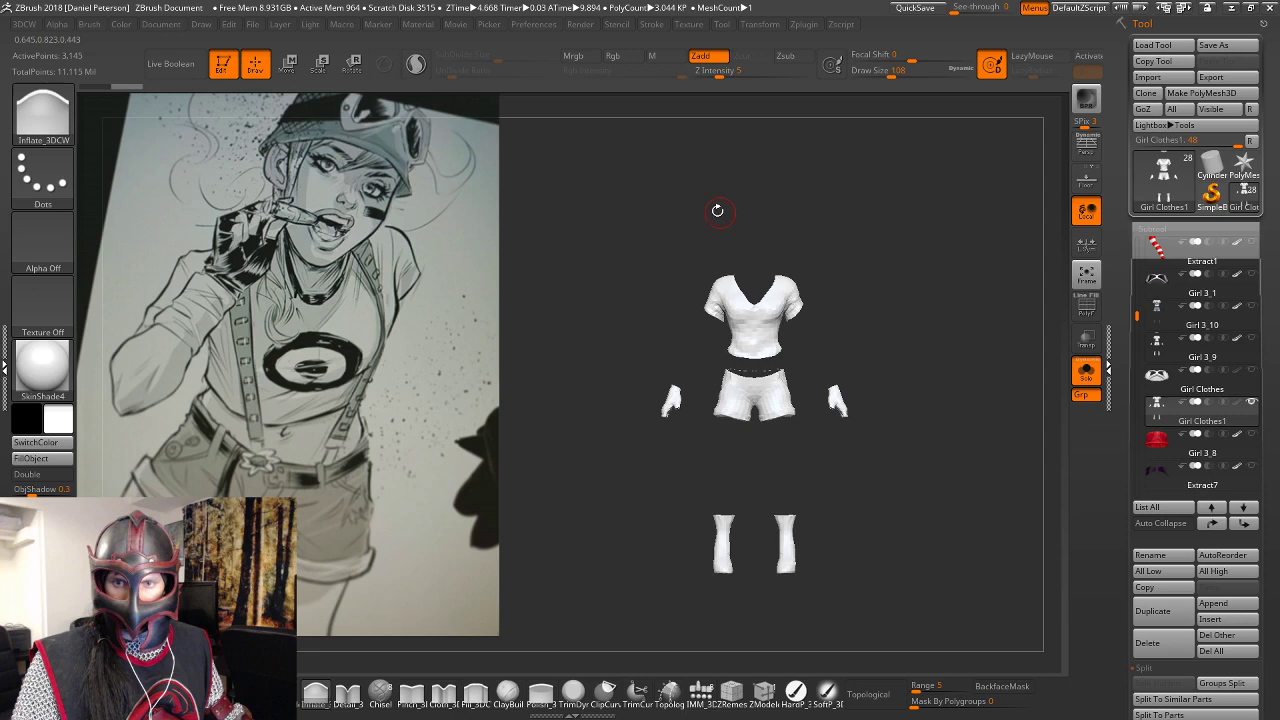
Switch to 3D-Coat and start a new scene.
{"action": "left_click_drag", "start_coordinate": [717, 211], "coordinate": [888, 120], "text": "alt"}
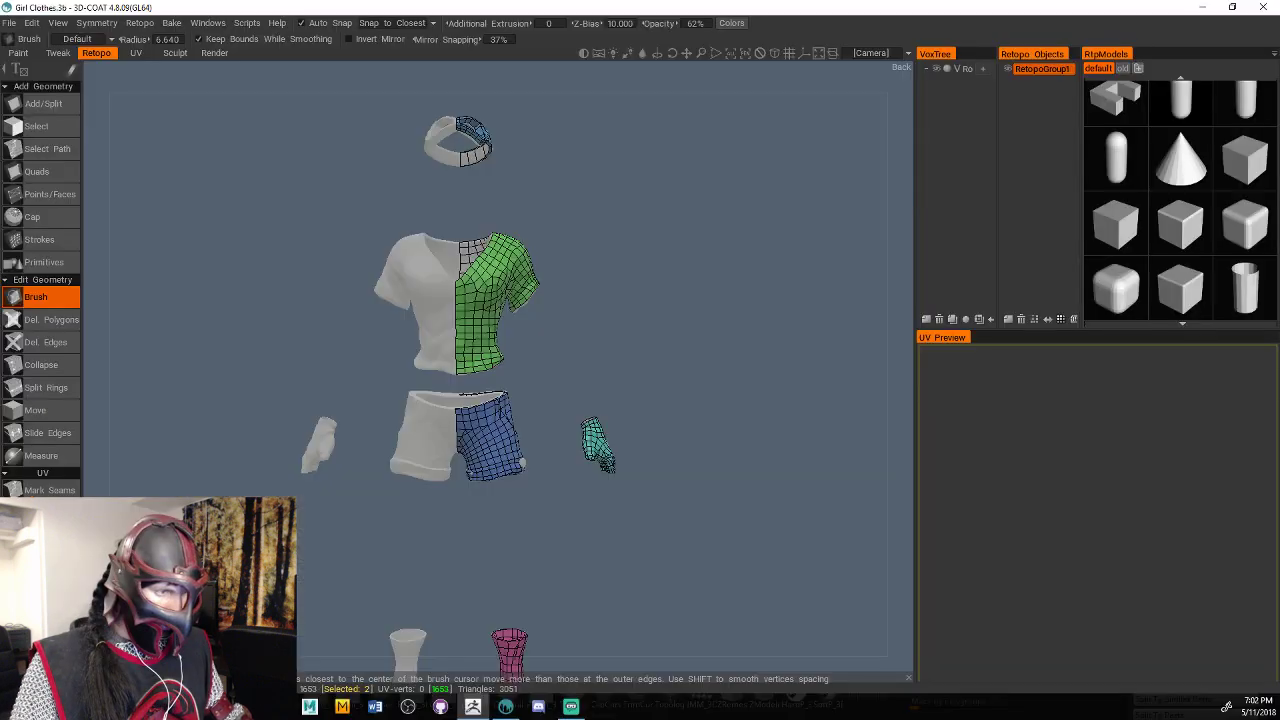
{"action": "left_click", "coordinate": [9, 22]}
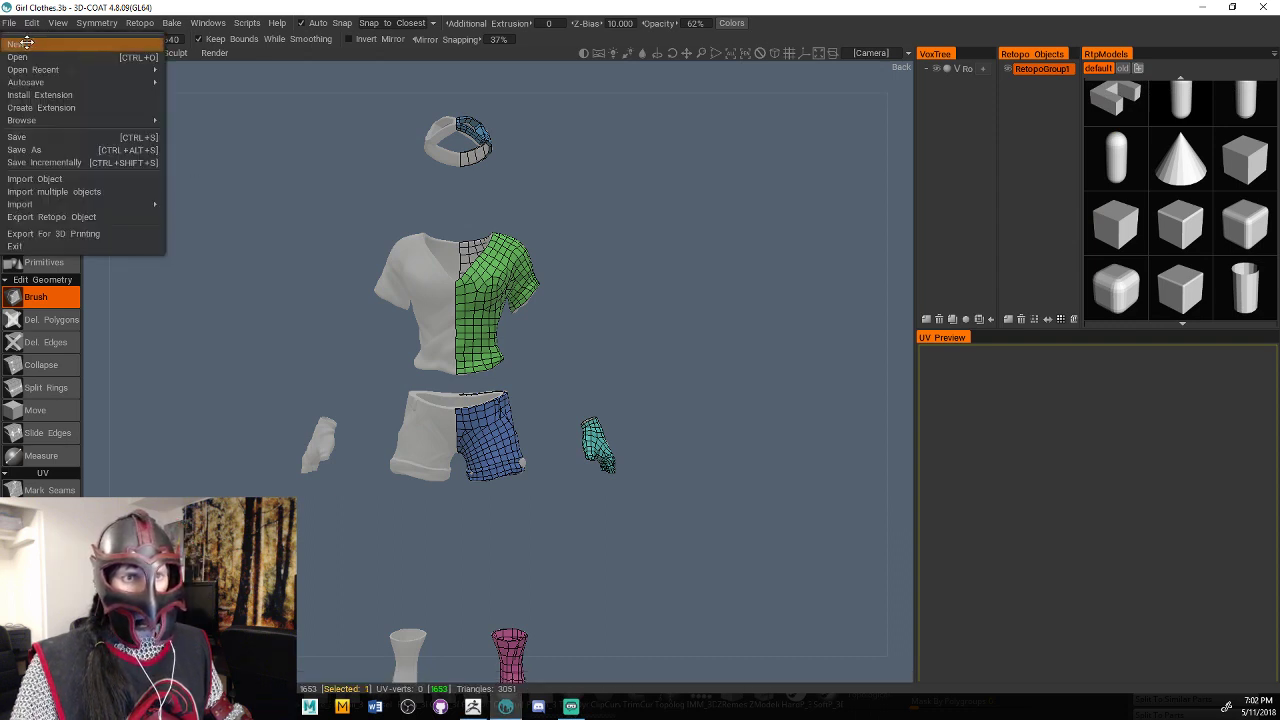
{"action": "left_click", "coordinate": [26, 43]}
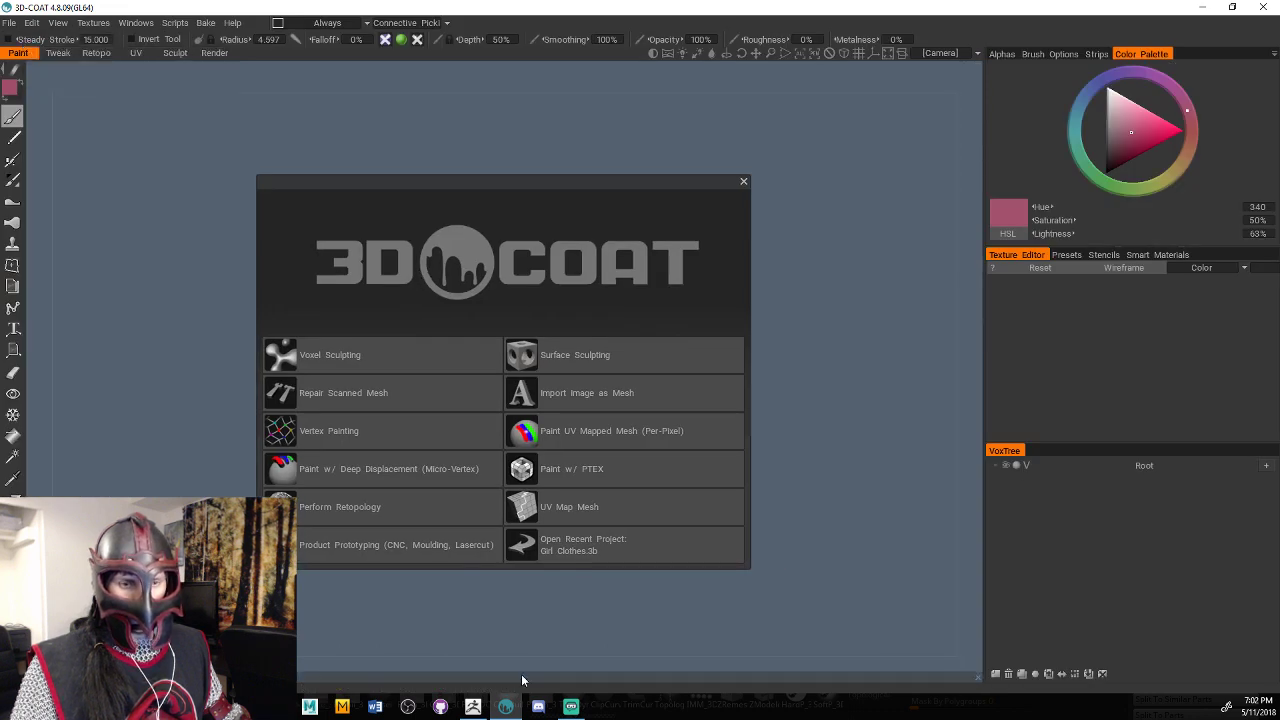
Import Girl Clothes.OBJ for UV mapping with auto-mapping and a 2048 by 2048 texture.
{"action": "left_click", "coordinate": [569, 506]}
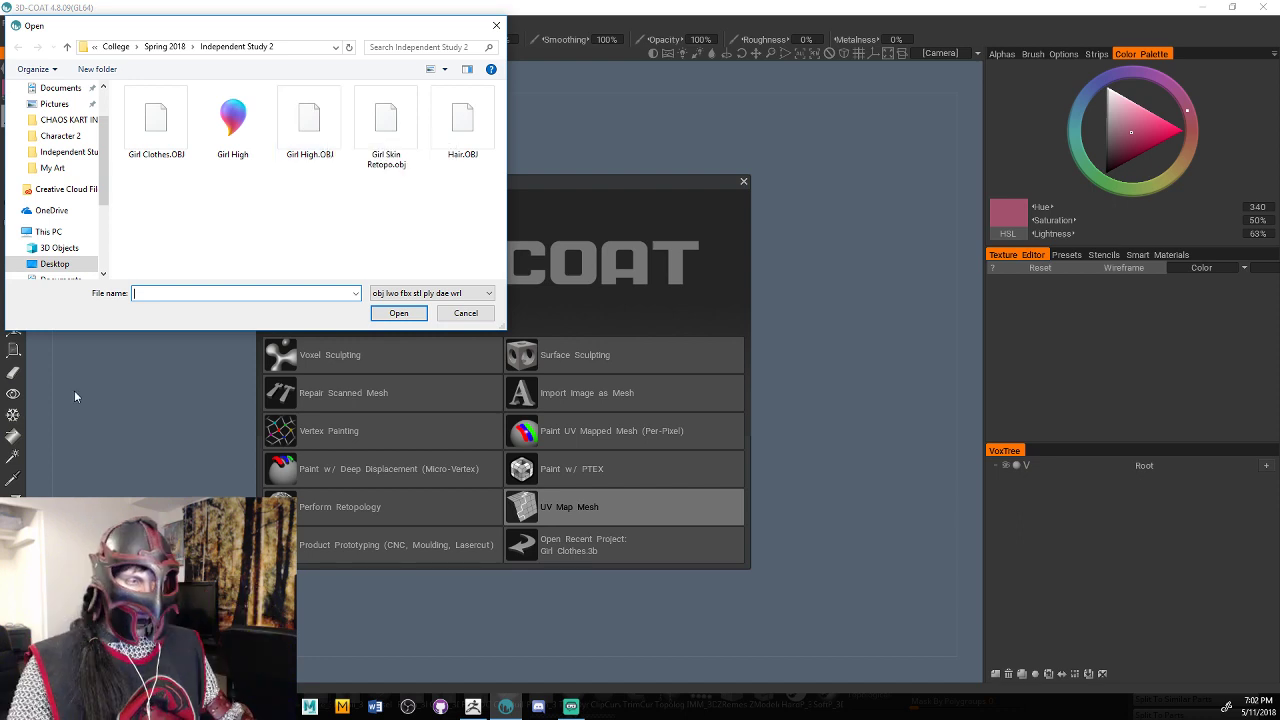
{"action": "left_click", "coordinate": [156, 122]}
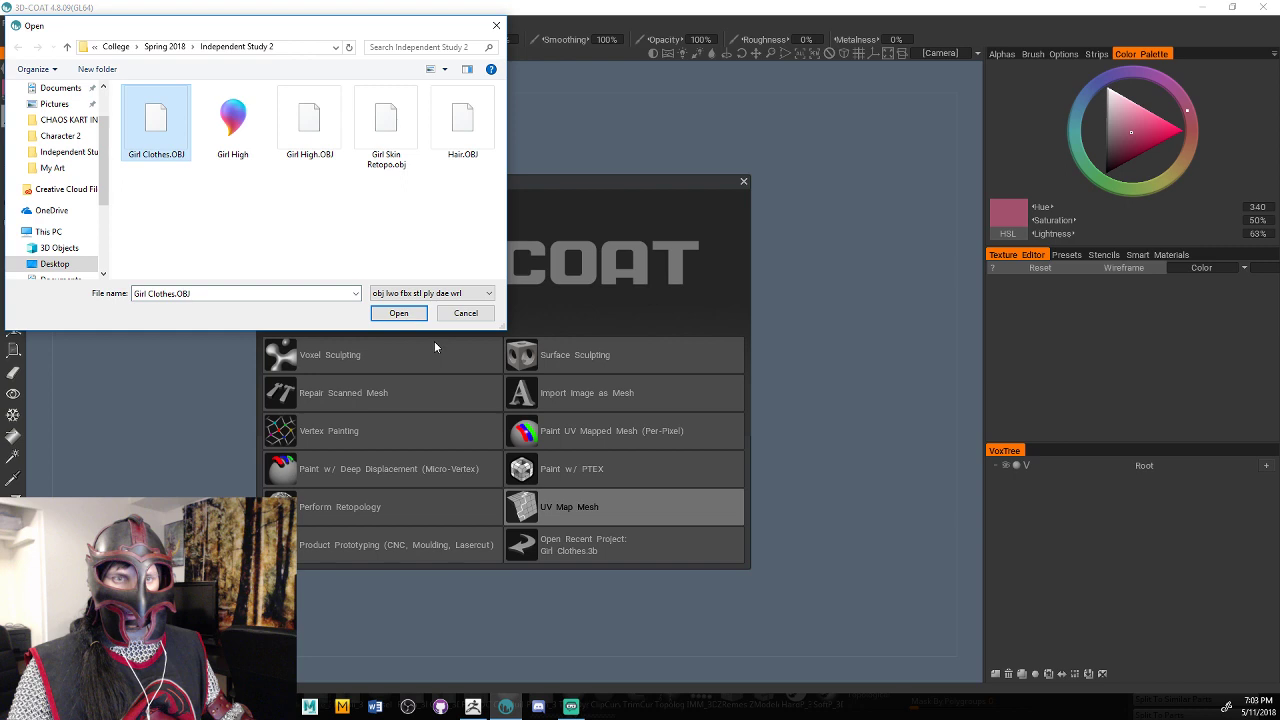
{"action": "left_click", "coordinate": [398, 313]}
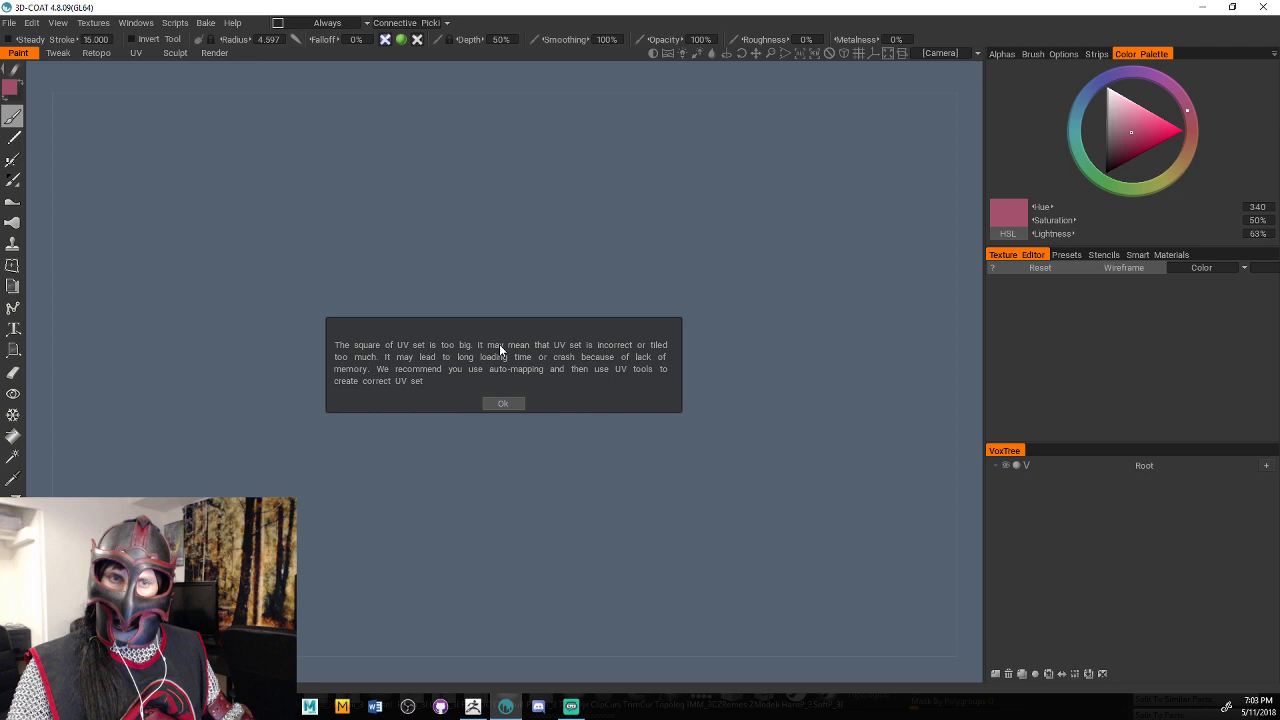
{"action": "left_click", "coordinate": [509, 404]}
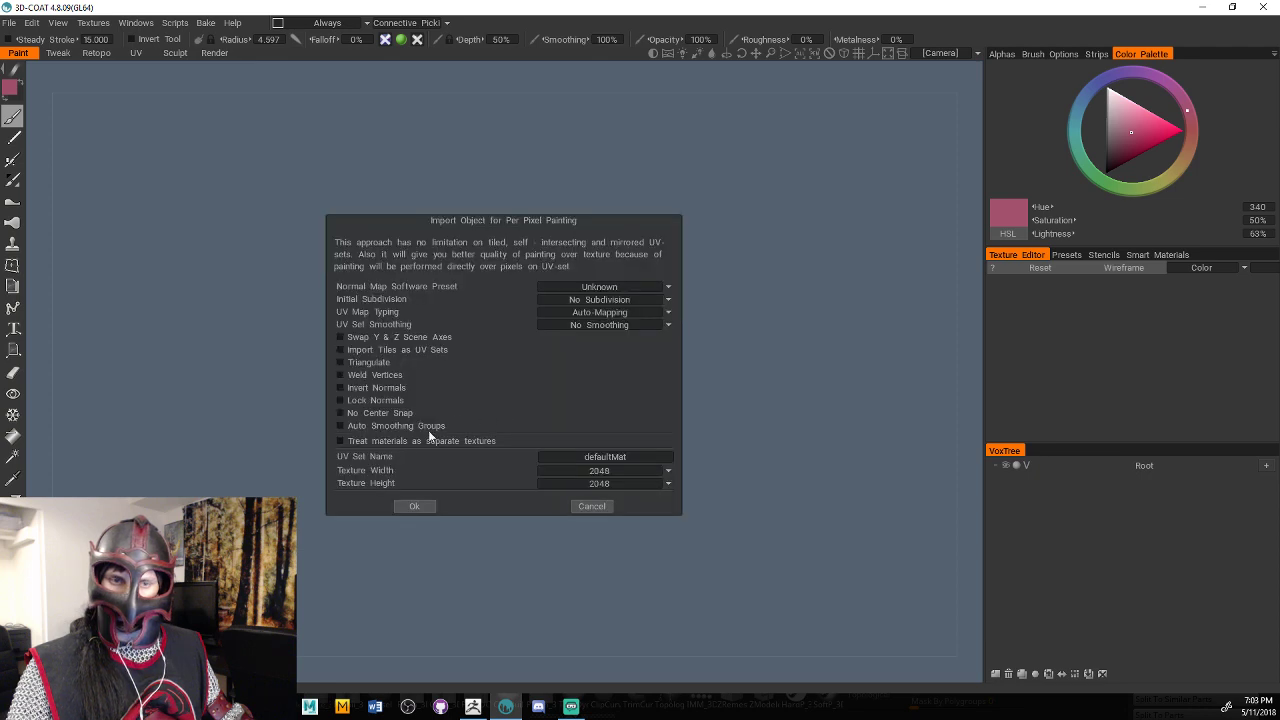
{"action": "left_click", "coordinate": [410, 507]}
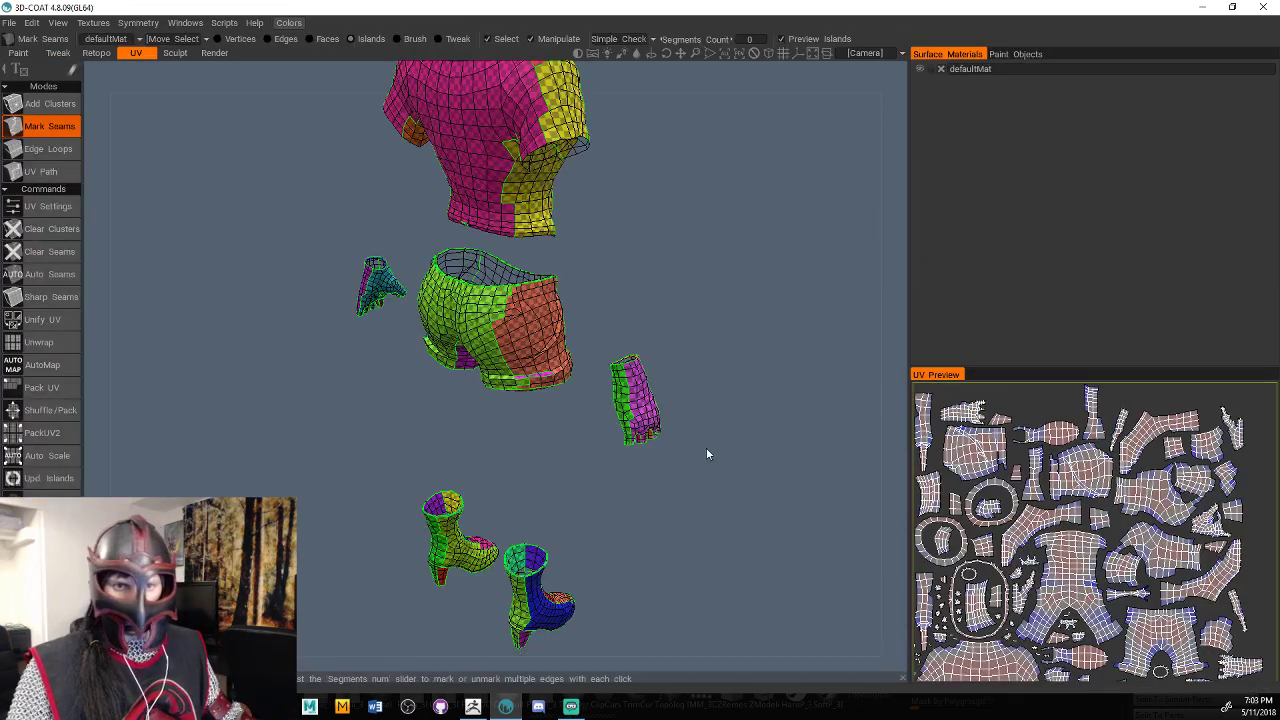
Examine the auto-mapped UV islands on the shirt, shorts, gloves and boots.
{"action": "middle_click_drag", "start_coordinate": [682, 424], "coordinate": [652, 370]}
{"action": "left_click_drag", "start_coordinate": [682, 424], "coordinate": [632, 439]}
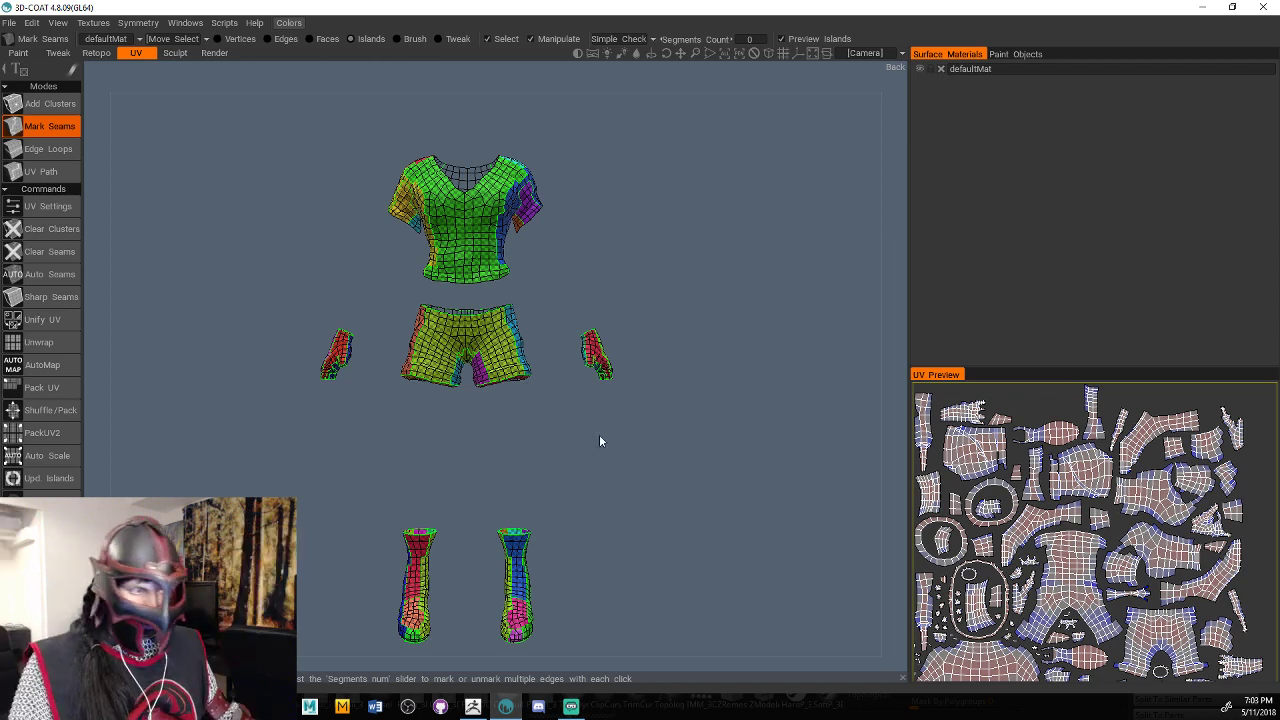
{"action": "left_click_drag", "start_coordinate": [599, 435], "coordinate": [623, 354]}
{"action": "right_click_drag", "start_coordinate": [623, 354], "coordinate": [720, 400]}
{"action": "middle_click_drag", "start_coordinate": [720, 402], "coordinate": [748, 366]}
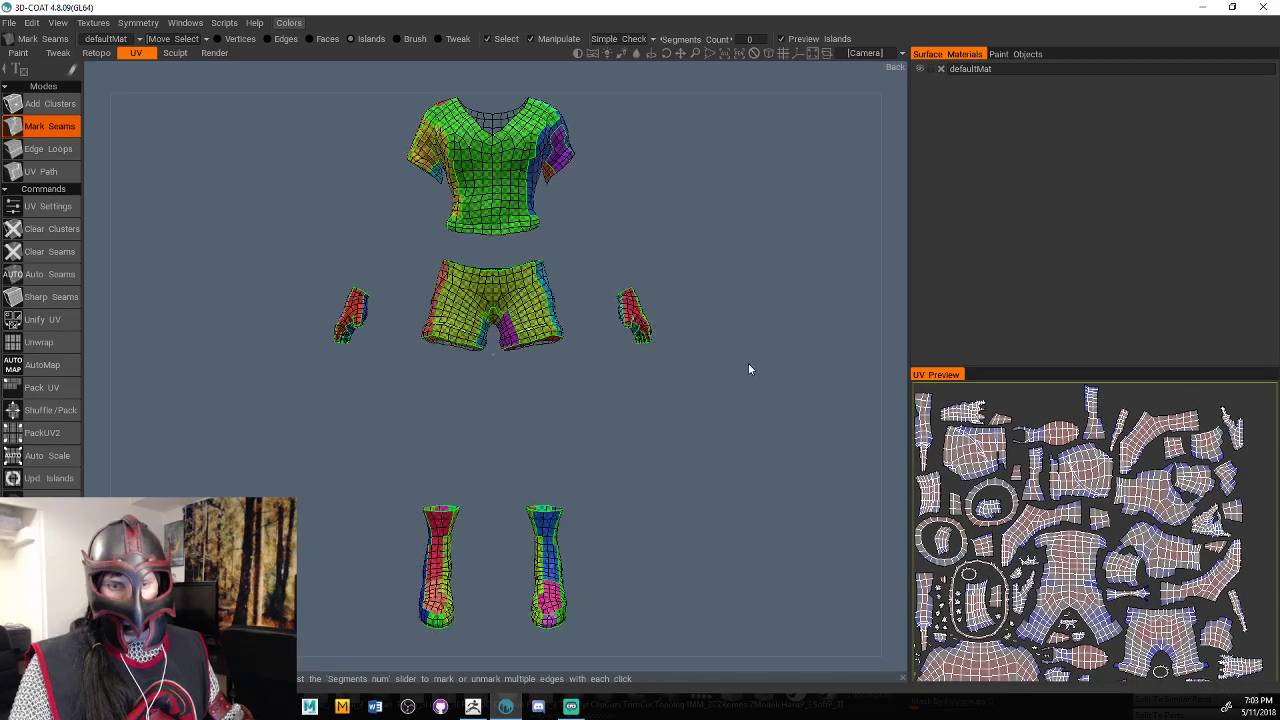
{"action": "left_click_drag", "start_coordinate": [749, 364], "coordinate": [702, 408]}
{"action": "middle_click_drag", "start_coordinate": [702, 408], "coordinate": [702, 434]}
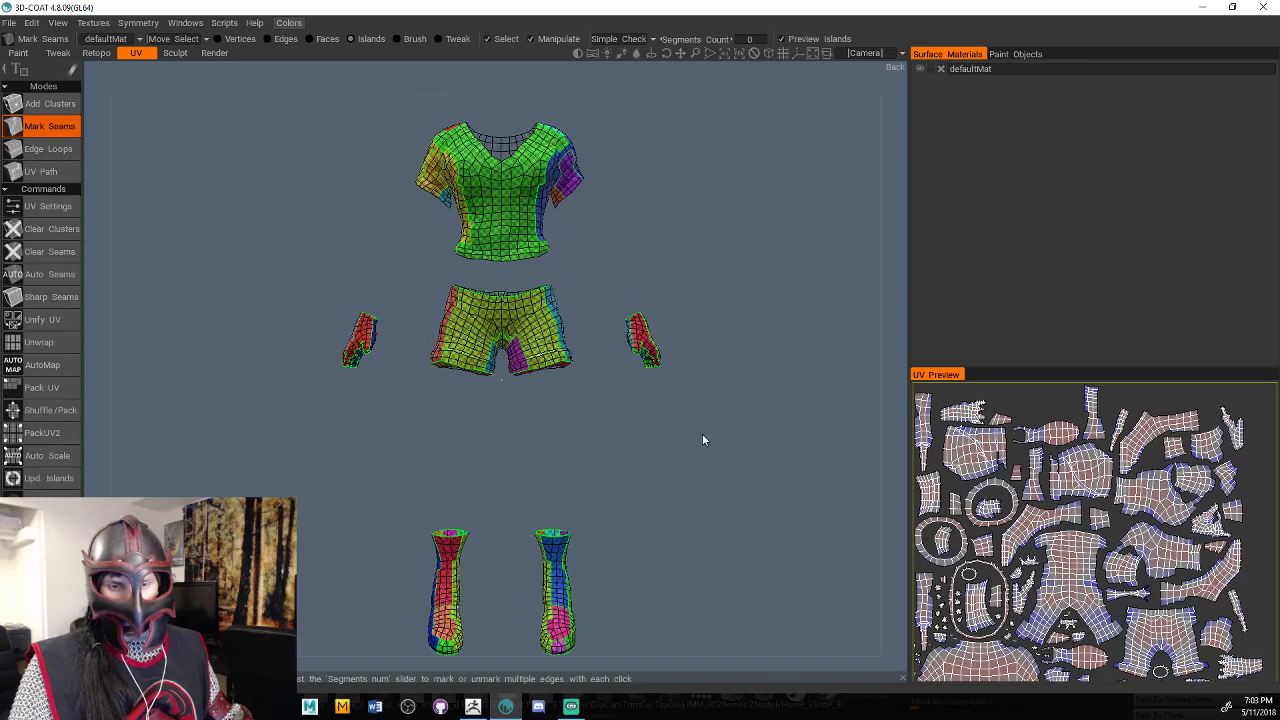
{"action": "left_click_drag", "start_coordinate": [702, 440], "coordinate": [703, 414]}
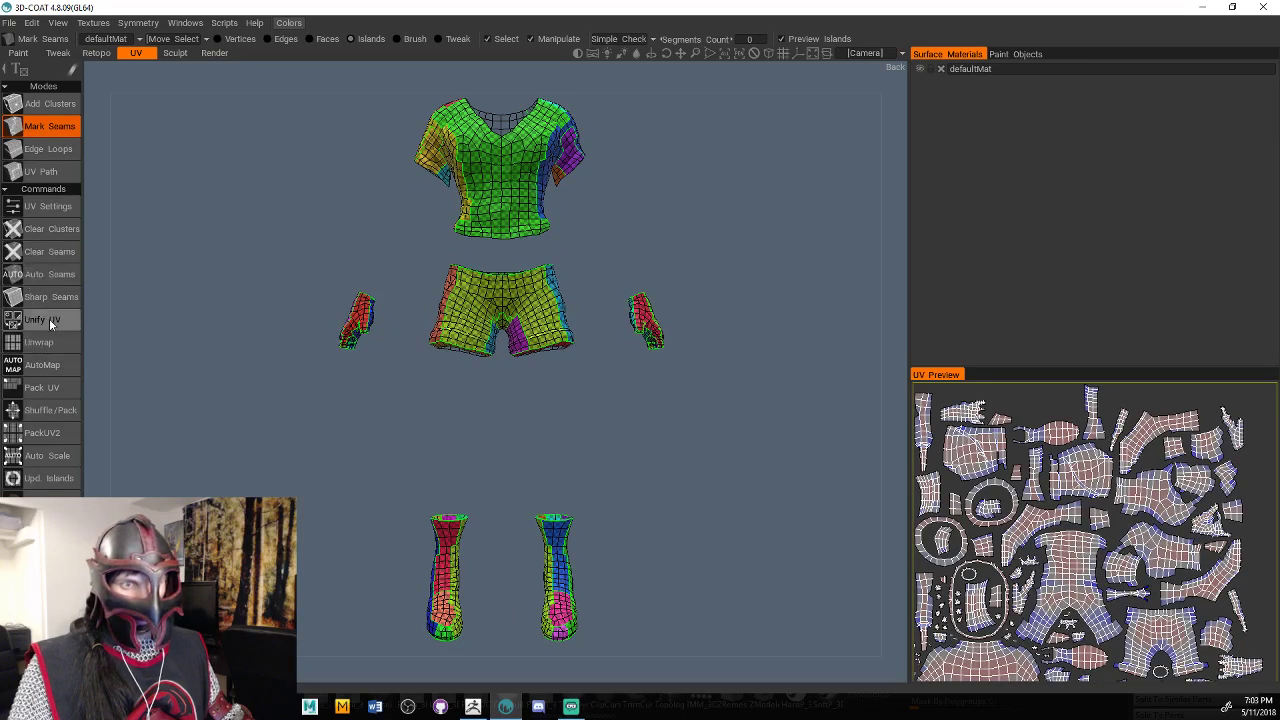
Clear the automatic seams from all the clothing pieces and regenerate the packed UV layout.
{"action": "left_click", "coordinate": [43, 254]}
{"action": "left_click_drag", "start_coordinate": [555, 440], "coordinate": [590, 444]}
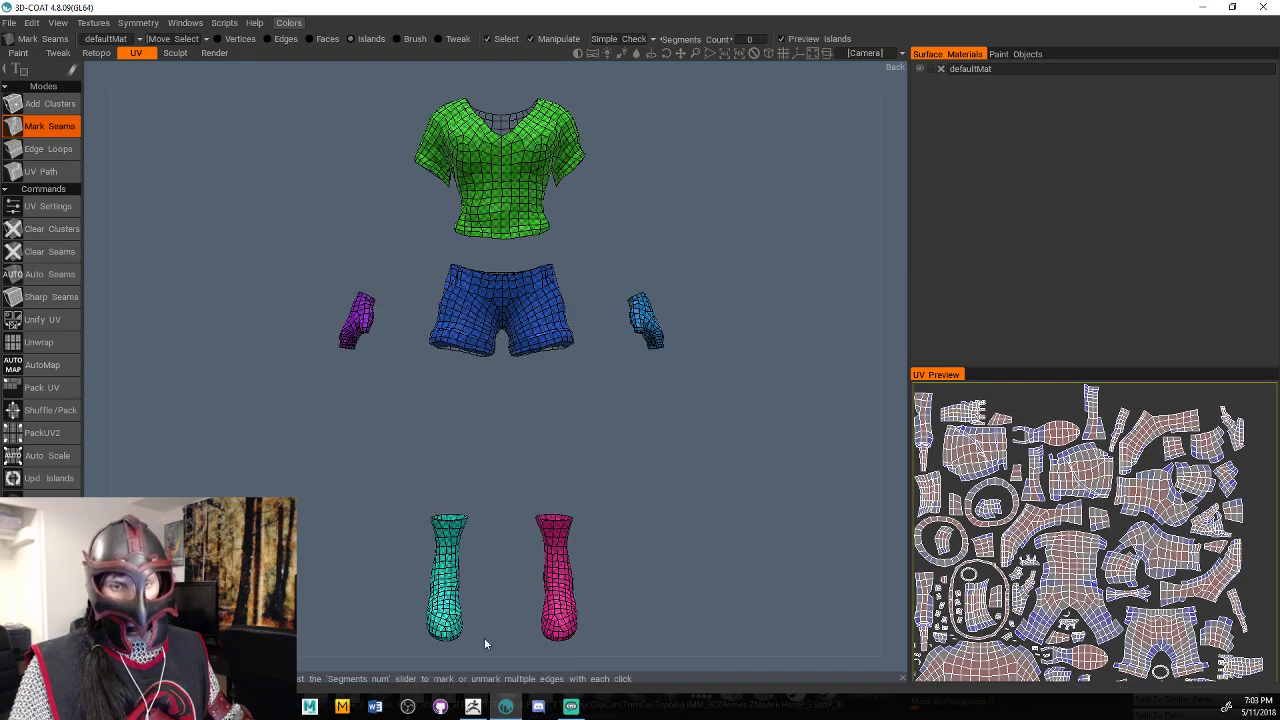
{"action": "left_click_drag", "start_coordinate": [484, 643], "coordinate": [778, 471]}
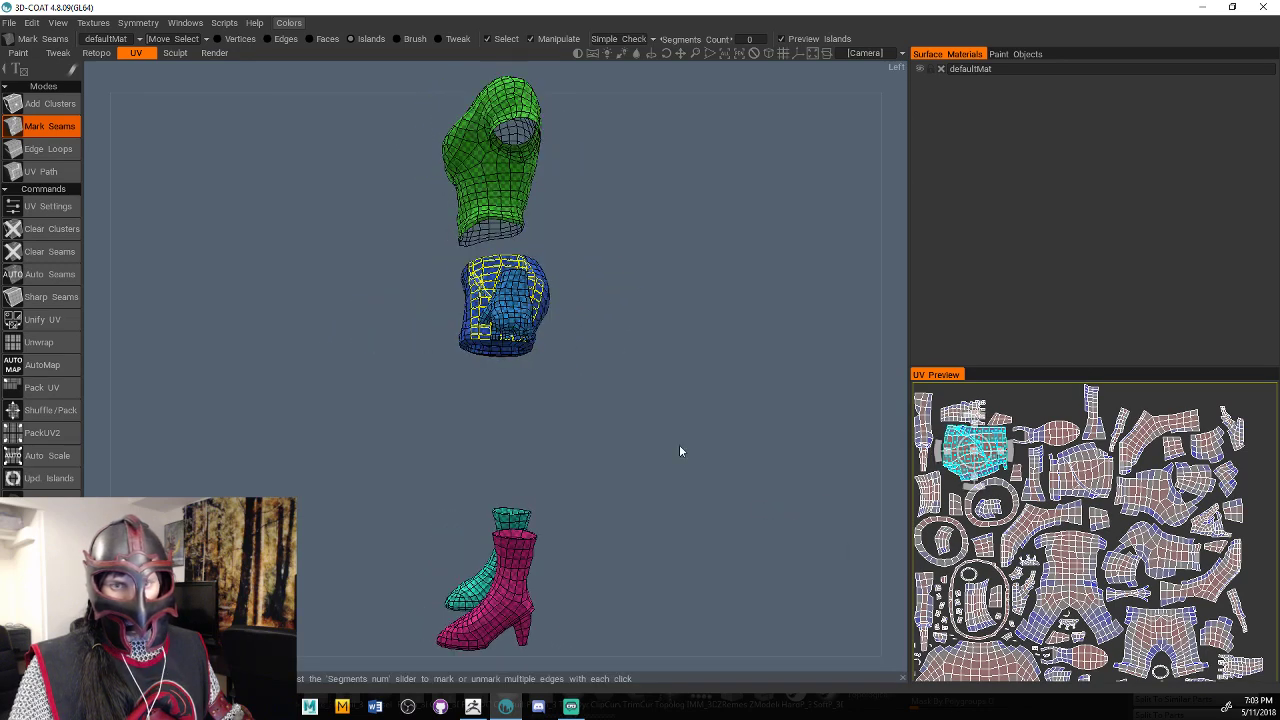
{"action": "left_click", "coordinate": [37, 411]}
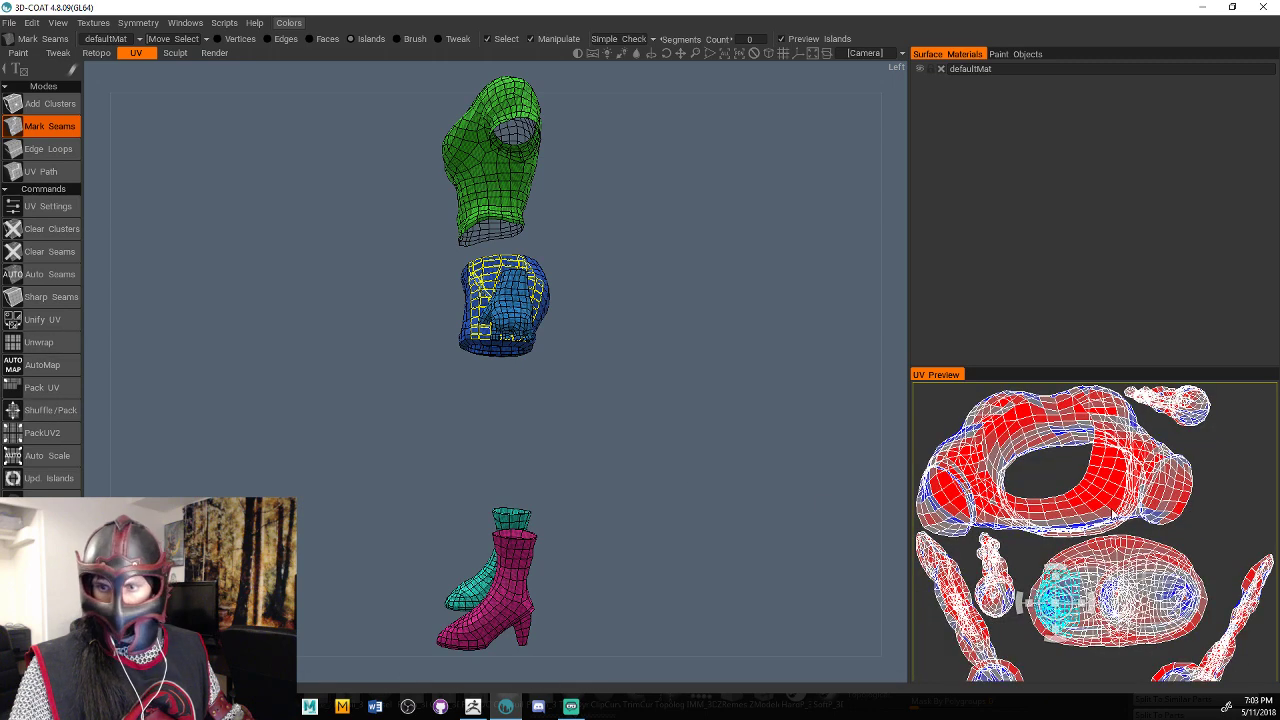
Mark a side seam on the shirt from the armpit down to the bottom hem.
{"action": "left_click_drag", "start_coordinate": [627, 423], "coordinate": [757, 421]}
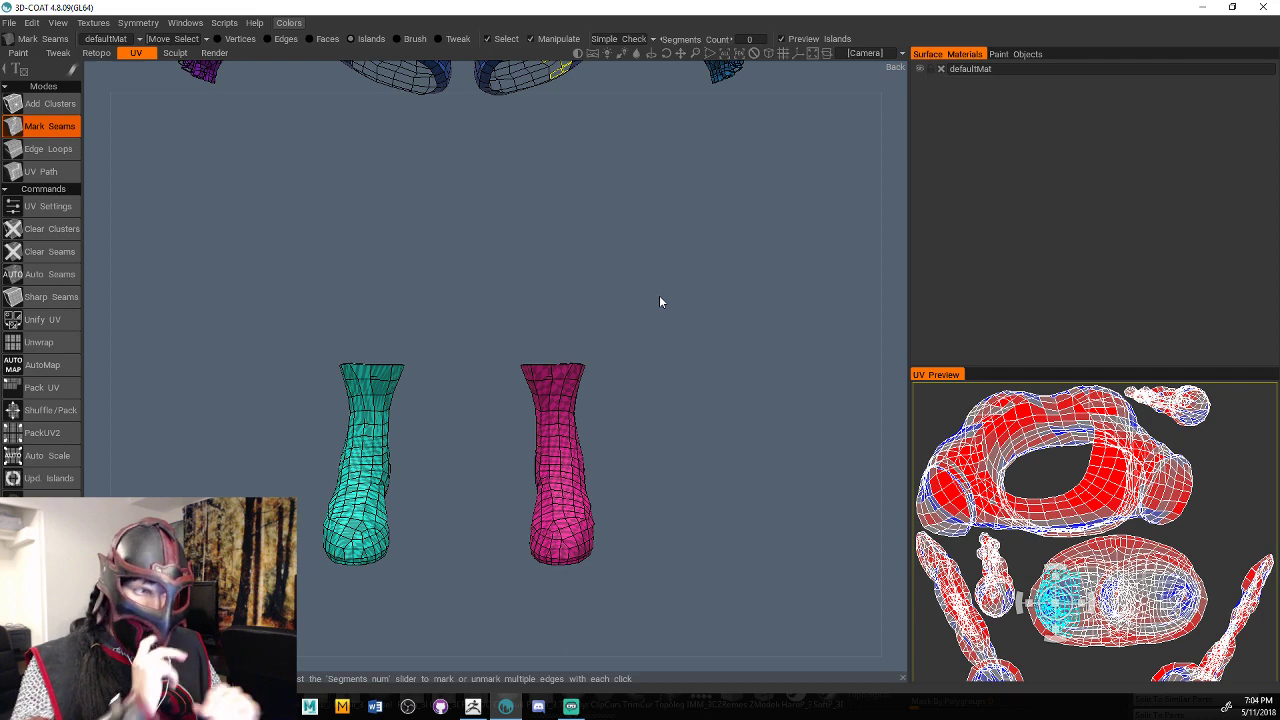
{"action": "right_click_drag", "start_coordinate": [659, 295], "coordinate": [607, 275]}
{"action": "middle_click_drag", "start_coordinate": [607, 275], "coordinate": [638, 475]}
{"action": "middle_click_drag", "start_coordinate": [737, 284], "coordinate": [718, 405]}
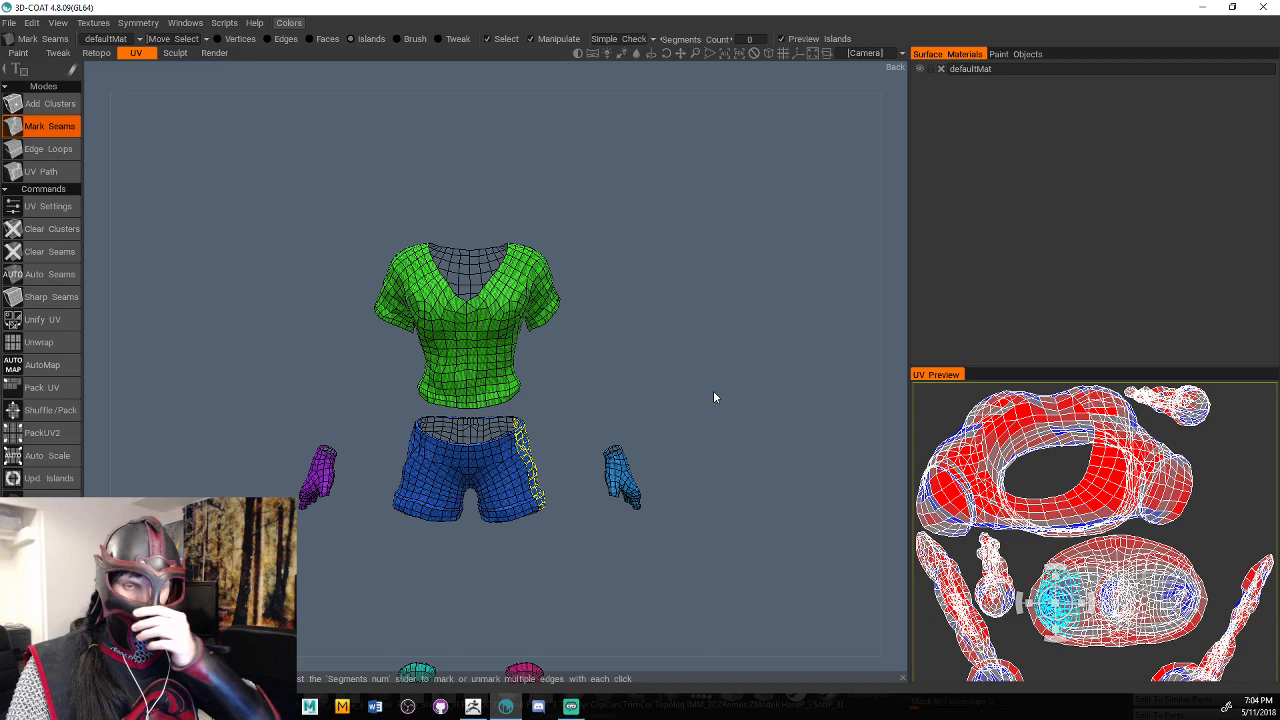
{"action": "mouse_move", "coordinate": [637, 363]}
{"action": "left_mouse_down"}
{"action": "mouse_move", "coordinate": [837, 350]}
{"action": "mouse_move", "coordinate": [623, 414]}
{"action": "mouse_move", "coordinate": [637, 429]}
{"action": "mouse_move", "coordinate": [670, 415]}
{"action": "left_mouse_up"}
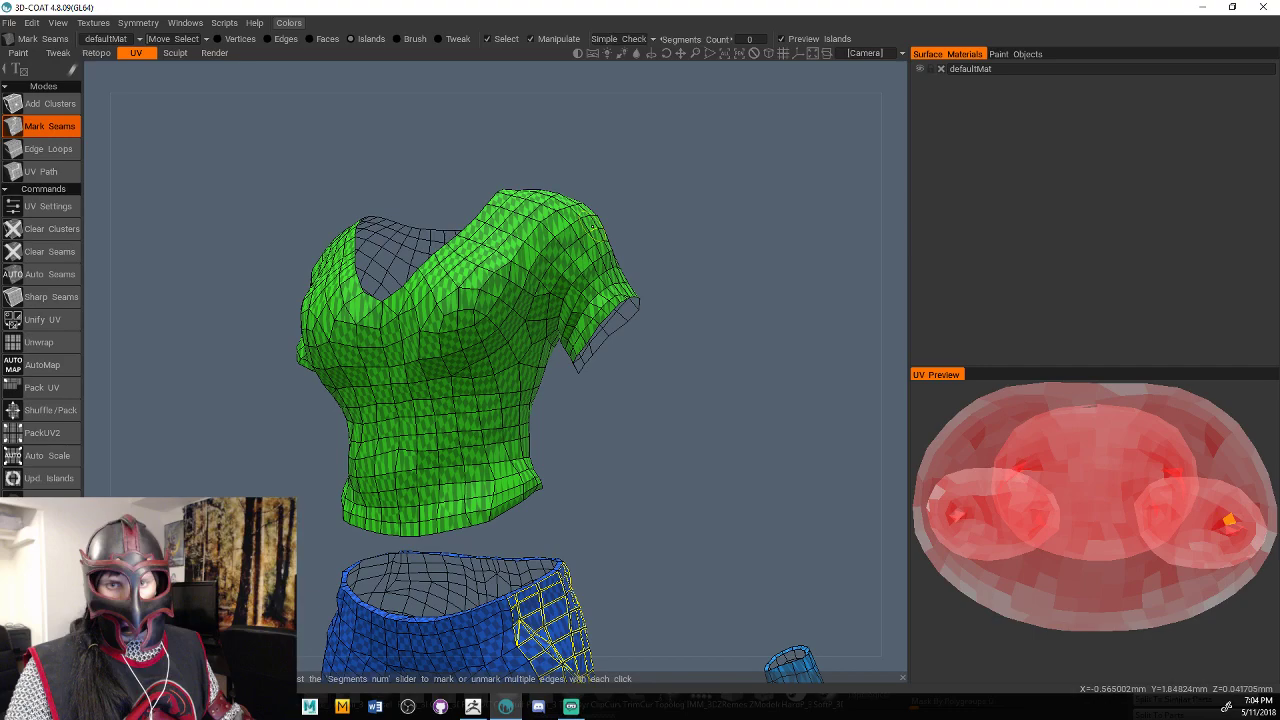
{"action": "scroll", "coordinate": [724, 260], "scroll_direction": "up", "scroll_amount": 3}
{"action": "mouse_move", "coordinate": [724, 260]}
{"action": "left_mouse_down"}
{"action": "mouse_move", "coordinate": [764, 268]}
{"action": "mouse_move", "coordinate": [677, 268]}
{"action": "mouse_move", "coordinate": [663, 238]}
{"action": "mouse_move", "coordinate": [789, 317]}
{"action": "mouse_move", "coordinate": [666, 343]}
{"action": "mouse_move", "coordinate": [581, 336]}
{"action": "mouse_move", "coordinate": [570, 288]}
{"action": "mouse_move", "coordinate": [788, 391]}
{"action": "mouse_move", "coordinate": [540, 425]}
{"action": "left_mouse_up"}
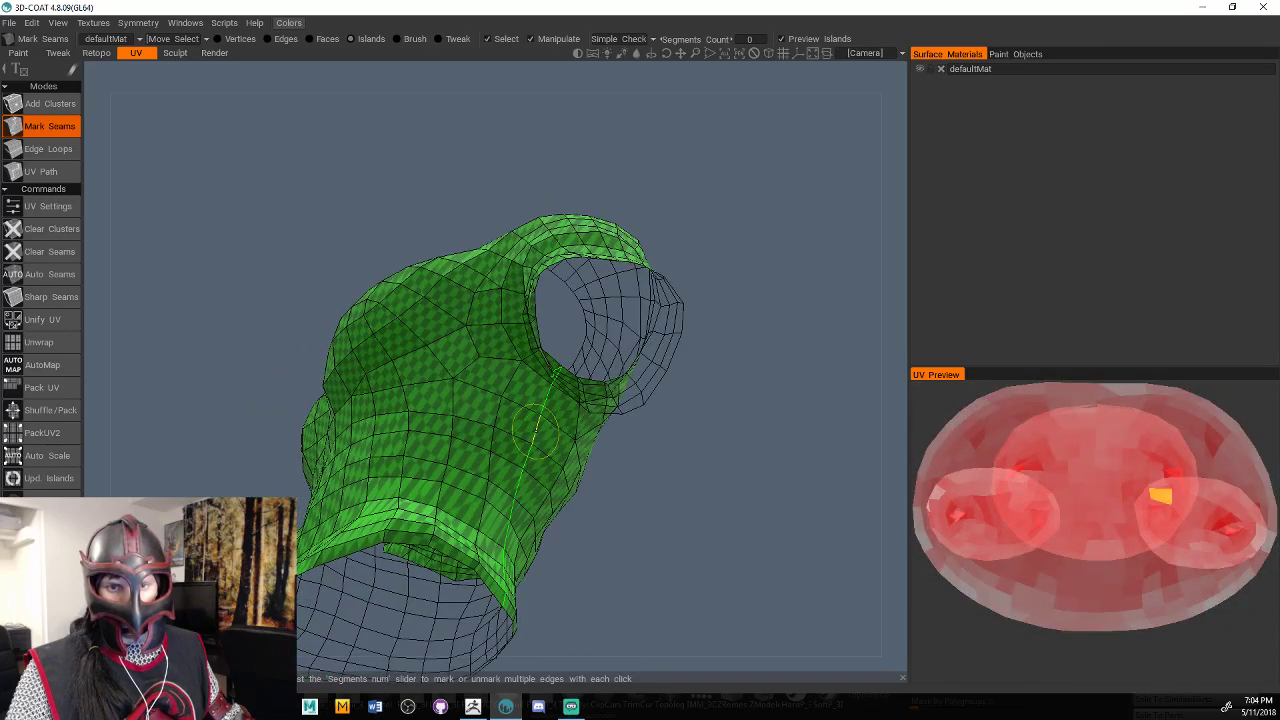
{"action": "mouse_move", "coordinate": [535, 430]}
{"action": "left_mouse_down"}
{"action": "mouse_move", "coordinate": [680, 480]}
{"action": "mouse_move", "coordinate": [771, 537]}
{"action": "mouse_move", "coordinate": [674, 437]}
{"action": "mouse_move", "coordinate": [643, 434]}
{"action": "mouse_move", "coordinate": [620, 330]}
{"action": "left_mouse_up"}
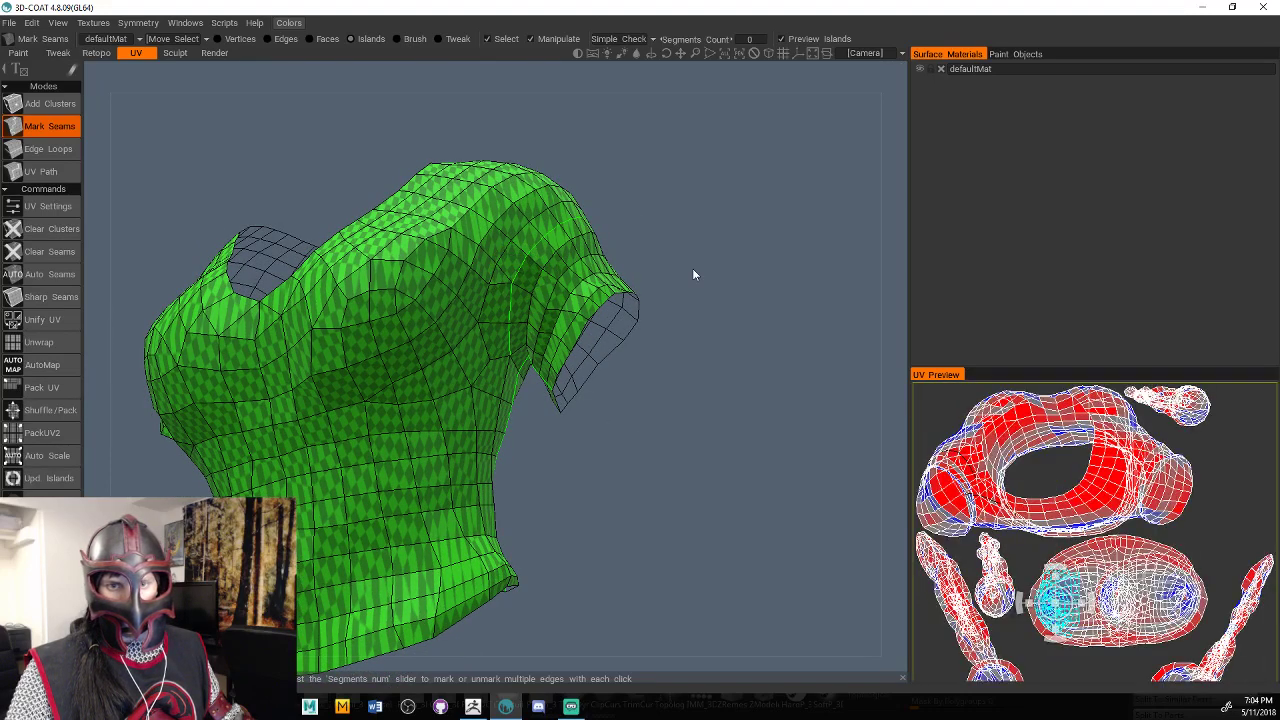
Mark a seam loop around the armhole on the same side, where the sleeve joins the shirt's body.
{"action": "left_click_drag", "start_coordinate": [695, 273], "coordinate": [591, 228]}
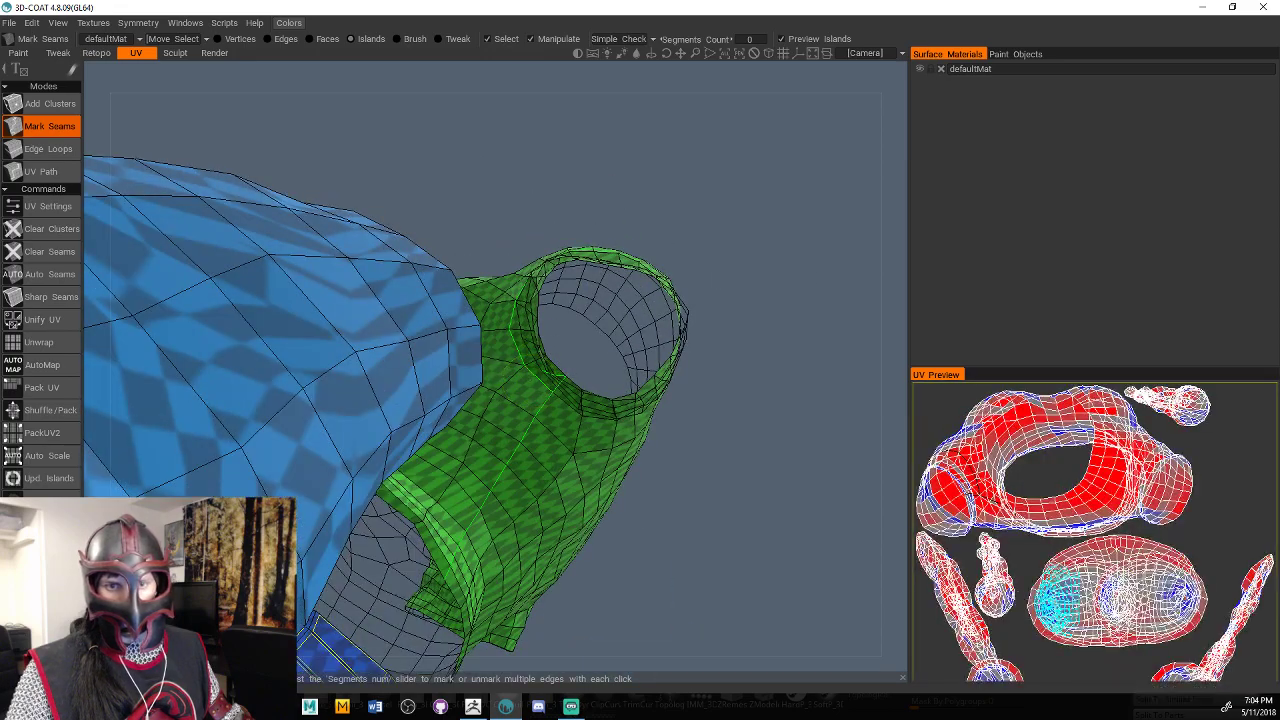
{"action": "left_click_drag", "start_coordinate": [690, 250], "coordinate": [745, 352]}
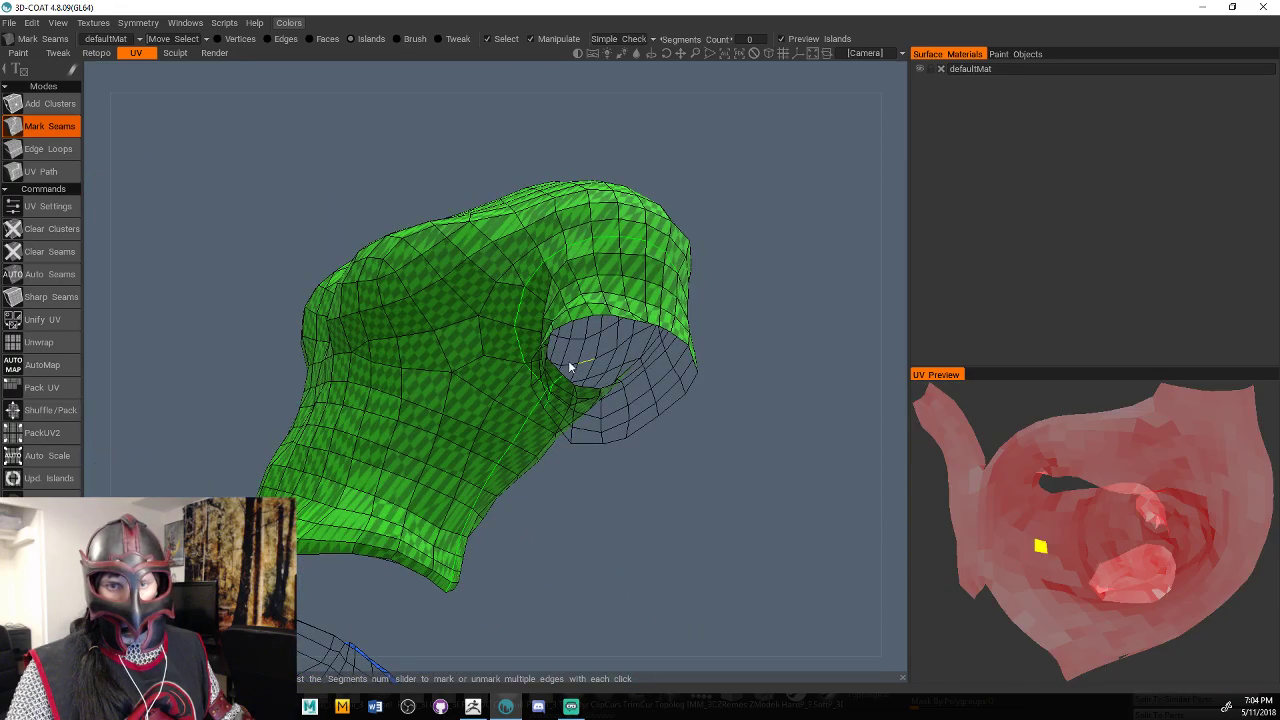
{"action": "left_click_drag", "start_coordinate": [792, 302], "coordinate": [650, 248]}
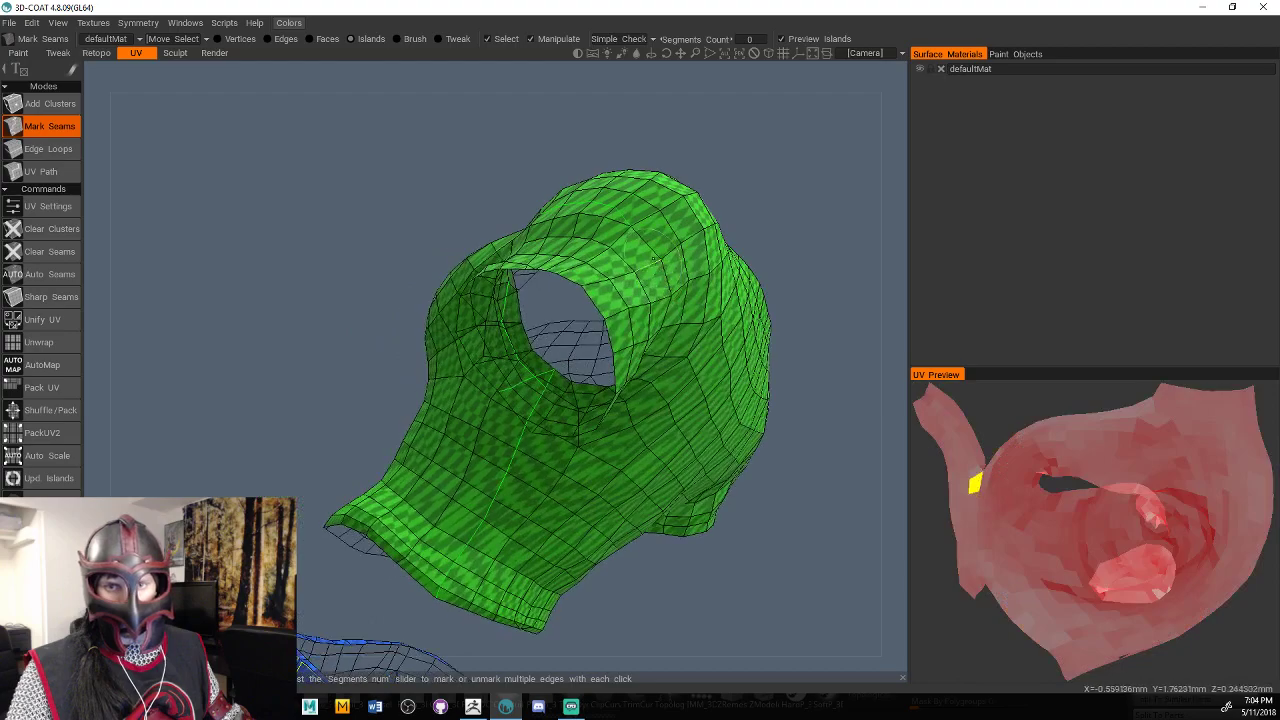
{"action": "left_click", "coordinate": [646, 246]}
{"action": "mouse_move", "coordinate": [811, 531]}
{"action": "left_mouse_down"}
{"action": "mouse_move", "coordinate": [778, 425]}
{"action": "mouse_move", "coordinate": [877, 366]}
{"action": "left_mouse_up"}
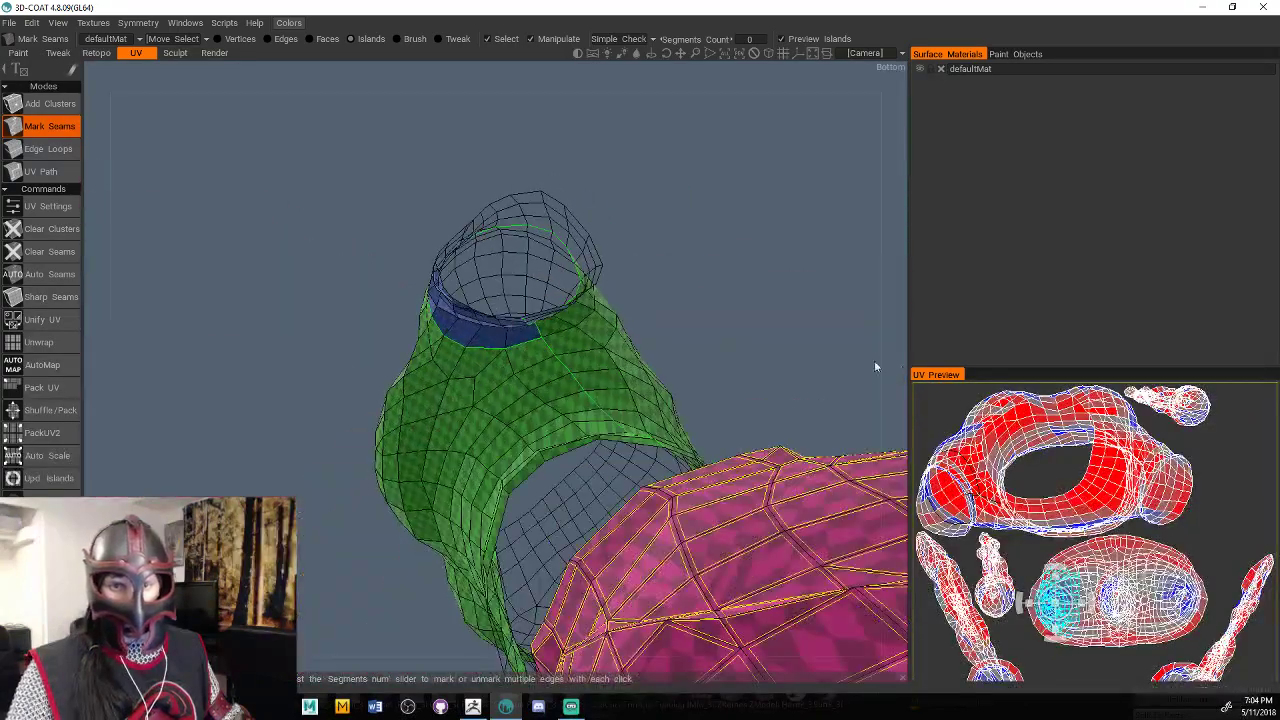
Mark the underarm edges from the top of the side seam toward the front of the shirt's armhole as a seam.
{"action": "mouse_move", "coordinate": [731, 293]}
{"action": "left_mouse_down"}
{"action": "mouse_move", "coordinate": [846, 320]}
{"action": "mouse_move", "coordinate": [808, 329]}
{"action": "mouse_move", "coordinate": [747, 254]}
{"action": "mouse_move", "coordinate": [709, 306]}
{"action": "mouse_move", "coordinate": [679, 258]}
{"action": "mouse_move", "coordinate": [540, 302]}
{"action": "mouse_move", "coordinate": [751, 194]}
{"action": "mouse_move", "coordinate": [760, 294]}
{"action": "mouse_move", "coordinate": [686, 297]}
{"action": "left_mouse_up"}
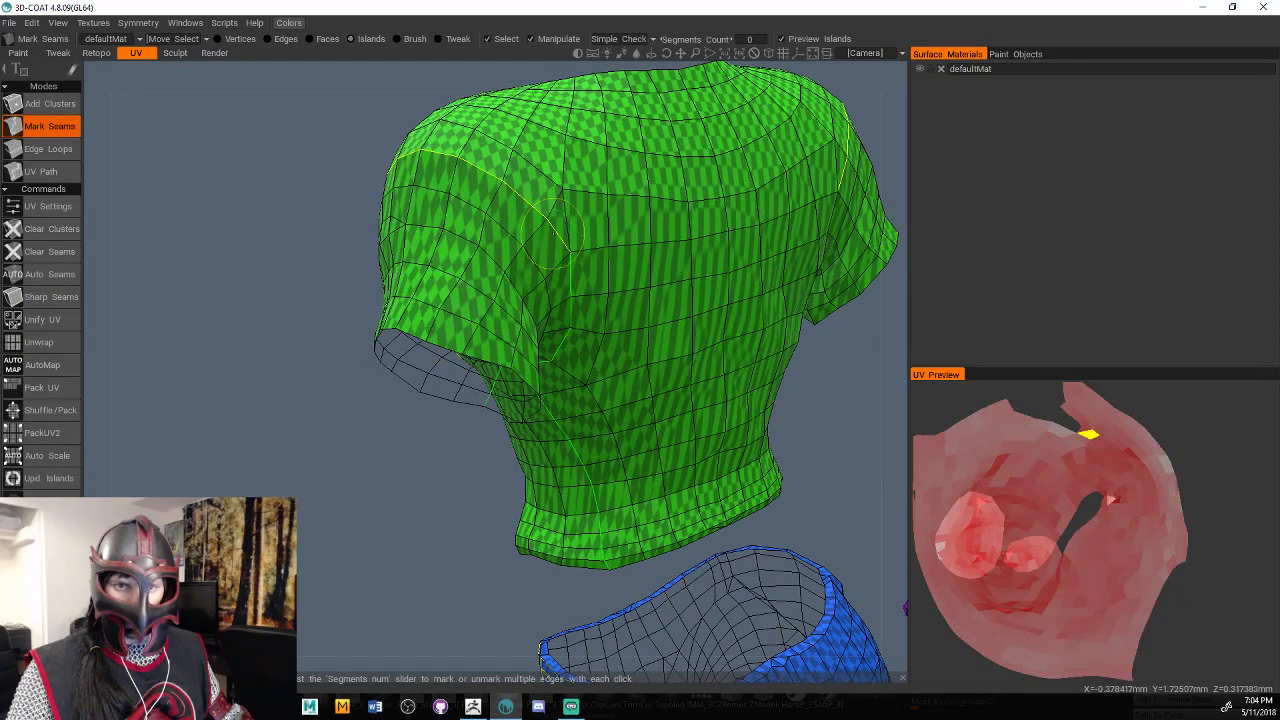
{"action": "mouse_move", "coordinate": [553, 236]}
{"action": "left_mouse_down"}
{"action": "mouse_move", "coordinate": [538, 370]}
{"action": "mouse_move", "coordinate": [697, 406]}
{"action": "mouse_move", "coordinate": [714, 503]}
{"action": "mouse_move", "coordinate": [774, 446]}
{"action": "mouse_move", "coordinate": [823, 443]}
{"action": "mouse_move", "coordinate": [697, 437]}
{"action": "mouse_move", "coordinate": [580, 404]}
{"action": "left_mouse_up"}
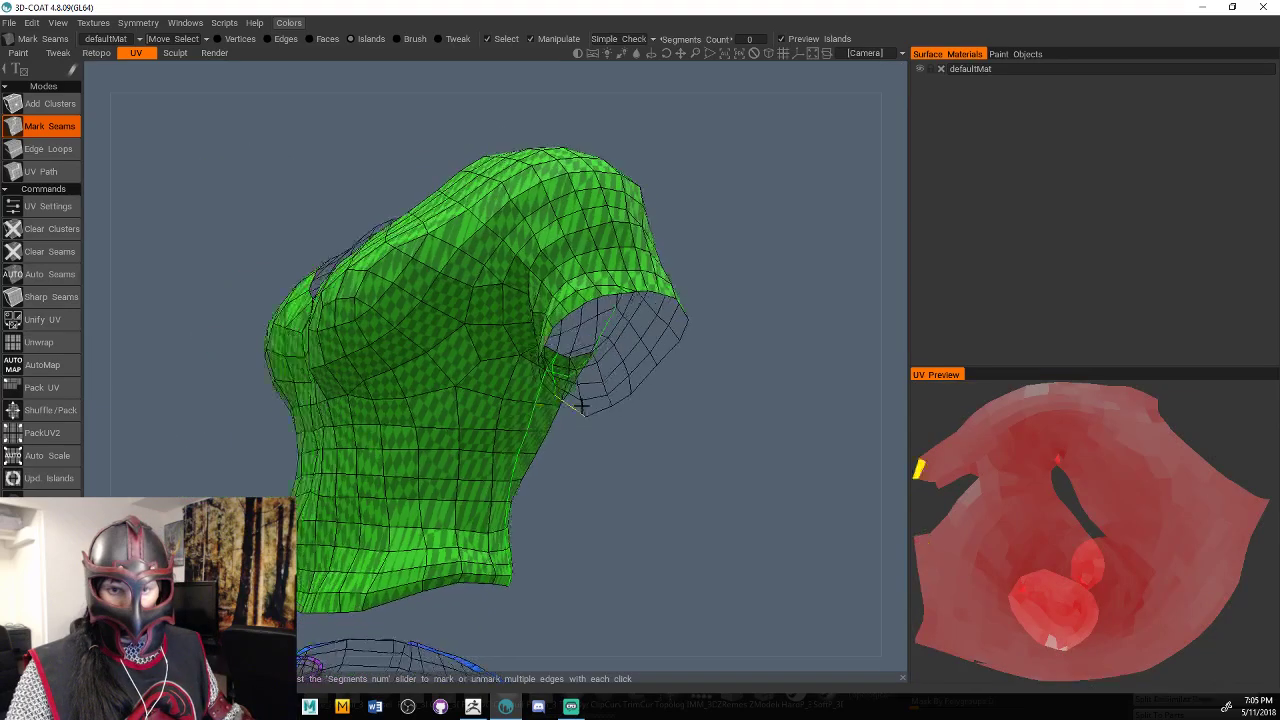
{"action": "left_click_drag", "start_coordinate": [712, 408], "coordinate": [665, 389]}
{"action": "mouse_move", "coordinate": [663, 389]}
{"action": "middle_mouse_down"}
{"action": "mouse_move", "coordinate": [720, 400]}
{"action": "mouse_move", "coordinate": [660, 415]}
{"action": "middle_mouse_up"}
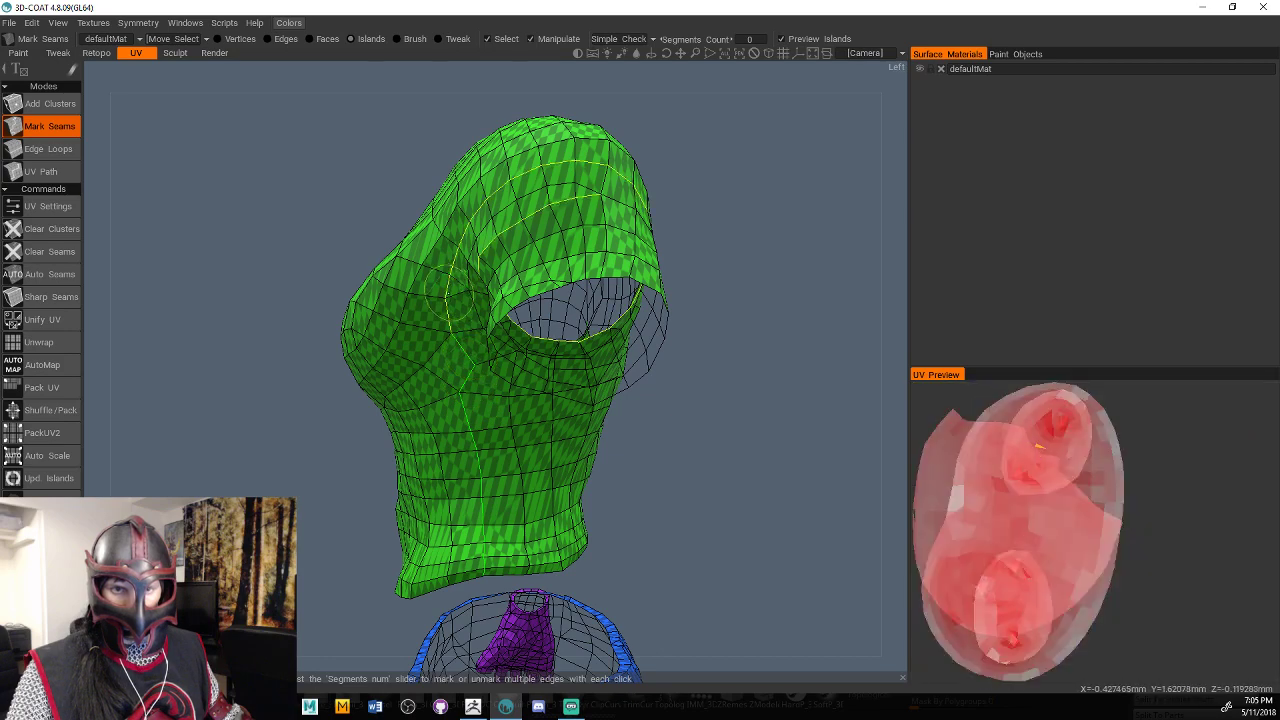
{"action": "mouse_move", "coordinate": [812, 440]}
{"action": "middle_mouse_down"}
{"action": "mouse_move", "coordinate": [795, 395]}
{"action": "mouse_move", "coordinate": [826, 423]}
{"action": "mouse_move", "coordinate": [825, 404]}
{"action": "mouse_move", "coordinate": [734, 449]}
{"action": "middle_mouse_up"}
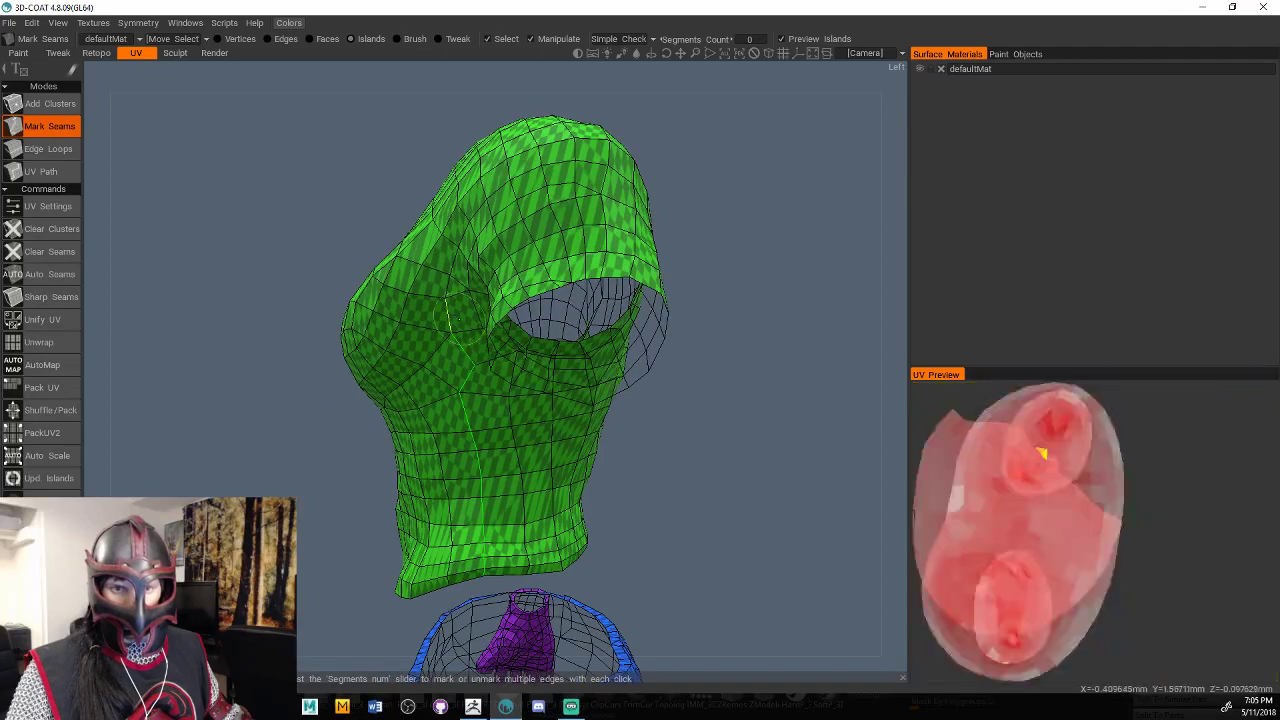
{"action": "mouse_move", "coordinate": [440, 310]}
{"action": "middle_mouse_down"}
{"action": "mouse_move", "coordinate": [763, 400]}
{"action": "mouse_move", "coordinate": [729, 320]}
{"action": "middle_mouse_up"}
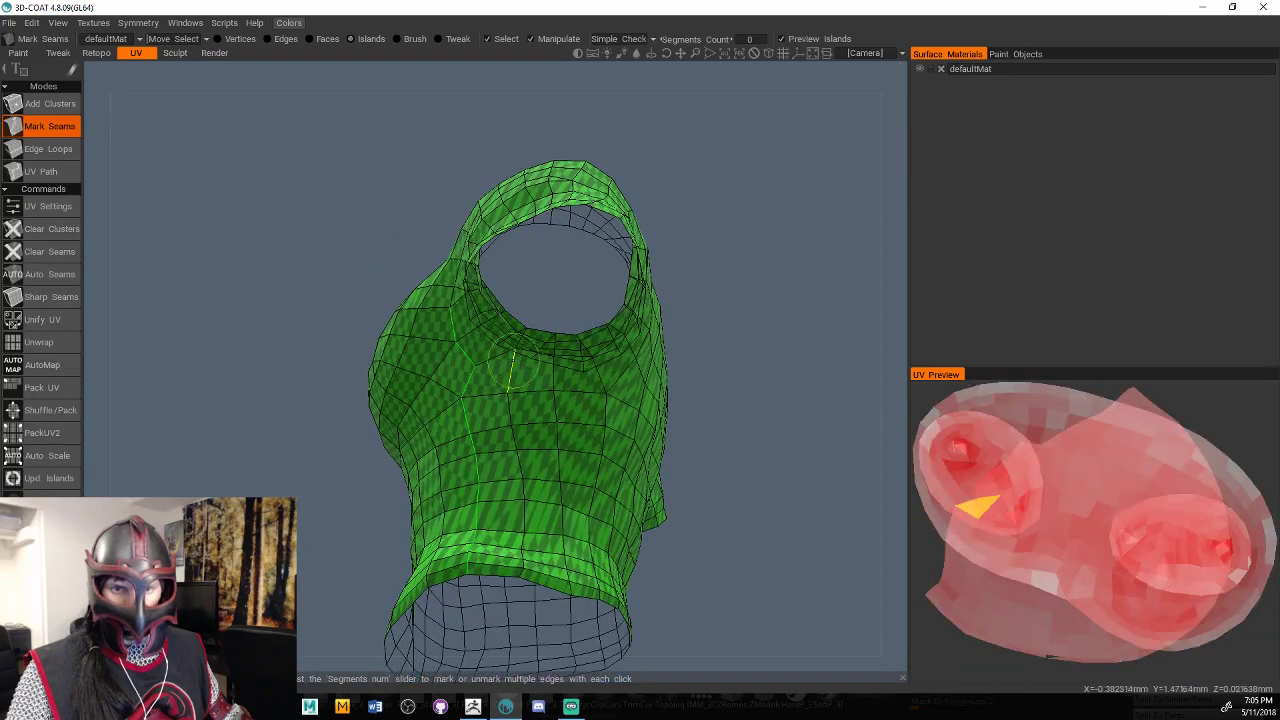
{"action": "middle_click_drag", "start_coordinate": [495, 362], "coordinate": [732, 375]}
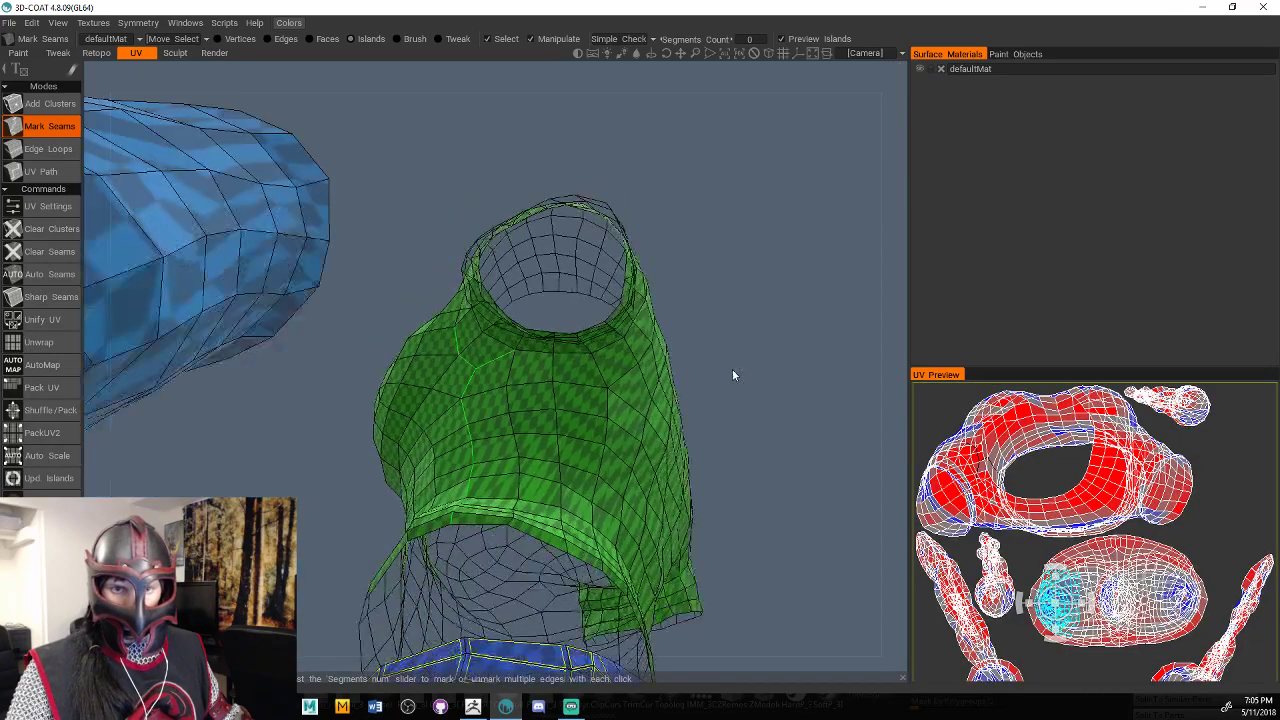
Continue the armhole seam up the front, over the shoulder and down the back to close it around the sleeve.
{"action": "left_click_drag", "start_coordinate": [732, 370], "coordinate": [737, 418]}
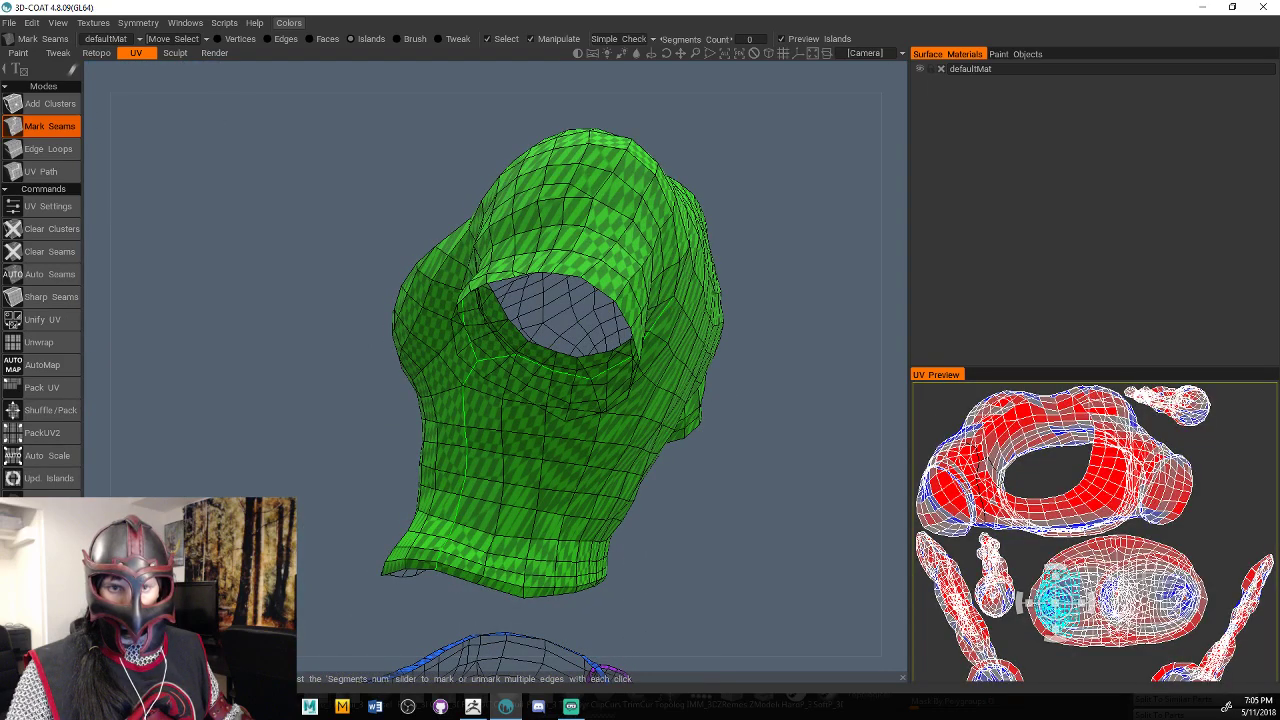
{"action": "mouse_move", "coordinate": [780, 157]}
{"action": "middle_mouse_down"}
{"action": "mouse_move", "coordinate": [866, 194]}
{"action": "mouse_move", "coordinate": [786, 284]}
{"action": "mouse_move", "coordinate": [771, 203]}
{"action": "mouse_move", "coordinate": [754, 314]}
{"action": "mouse_move", "coordinate": [866, 320]}
{"action": "mouse_move", "coordinate": [822, 356]}
{"action": "mouse_move", "coordinate": [790, 340]}
{"action": "middle_mouse_up"}
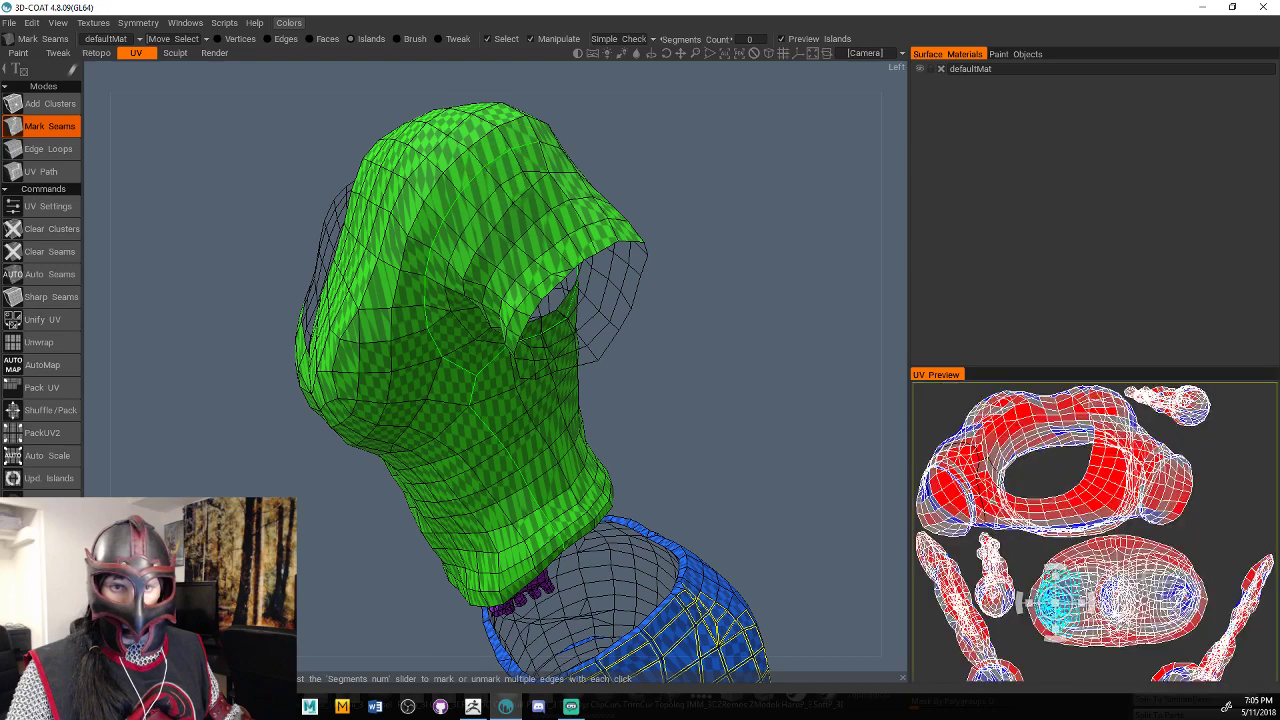
{"action": "left_click_drag", "start_coordinate": [705, 333], "coordinate": [679, 336]}
{"action": "mouse_move", "coordinate": [679, 342]}
{"action": "middle_mouse_down"}
{"action": "mouse_move", "coordinate": [548, 403]}
{"action": "mouse_move", "coordinate": [440, 240]}
{"action": "middle_mouse_up"}
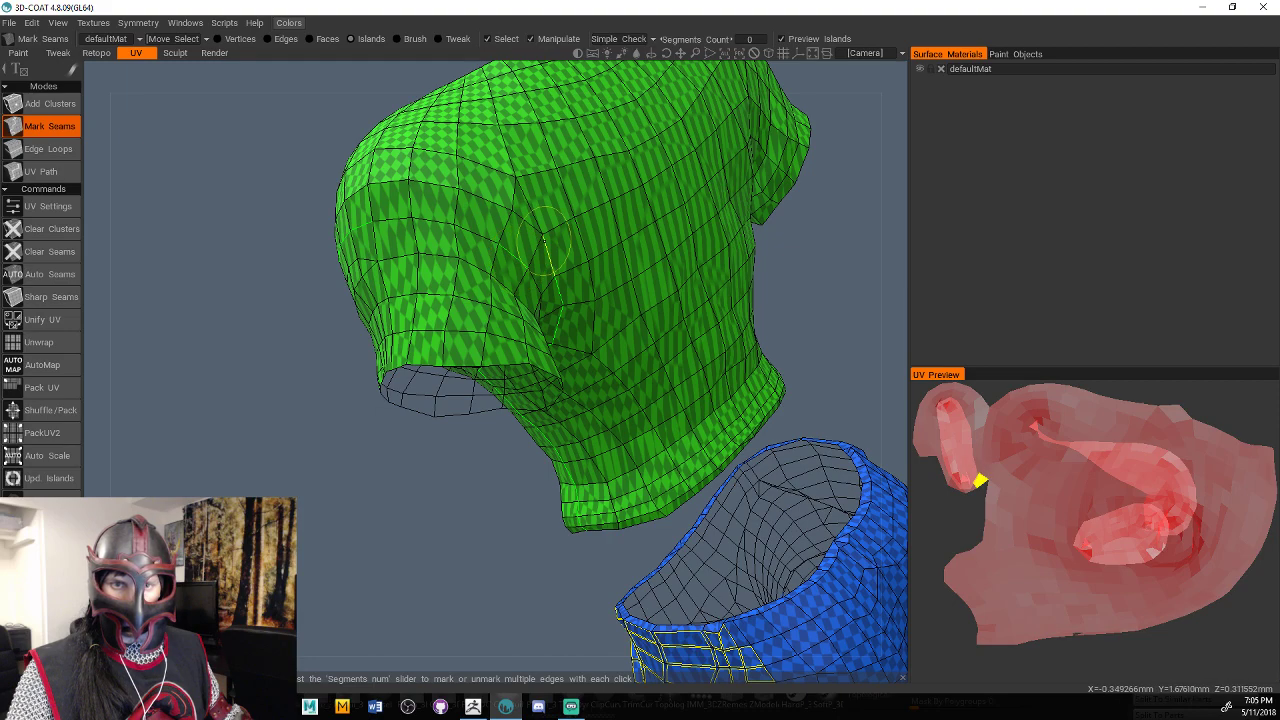
{"action": "middle_click_drag", "start_coordinate": [548, 245], "coordinate": [552, 335]}
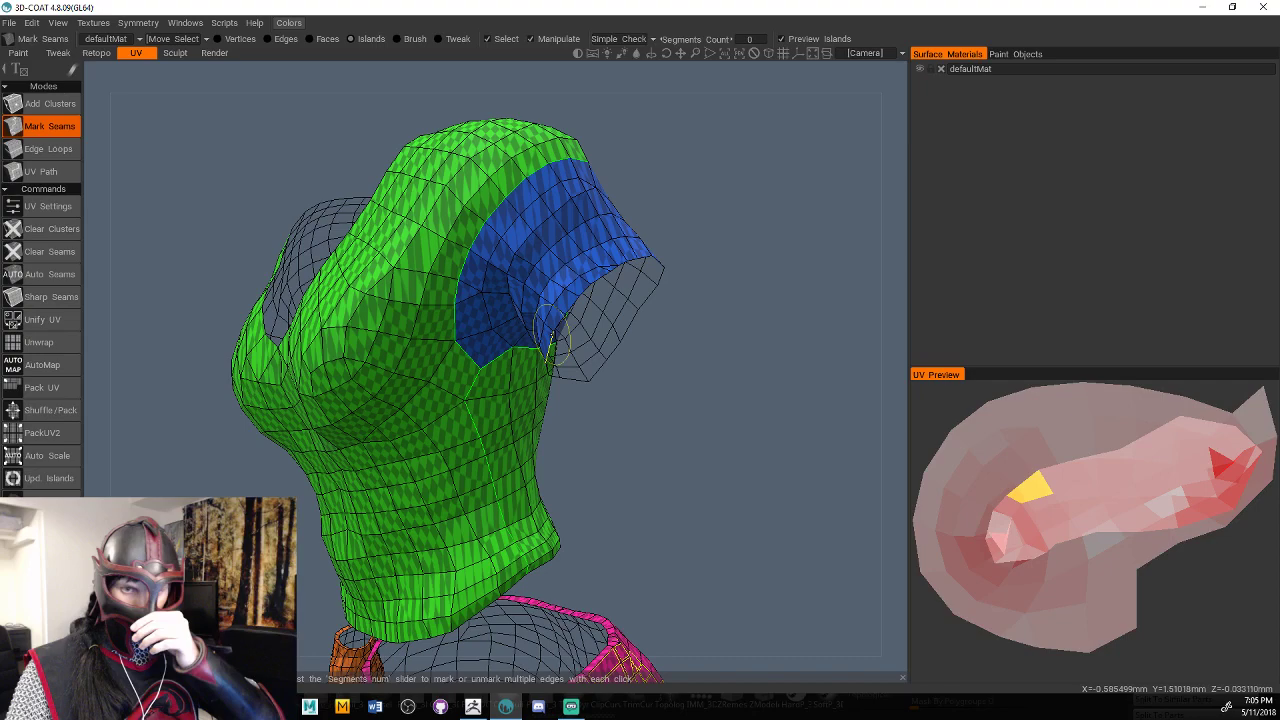
Rework the front and underarm edges of the armhole seam so the sleeve is cut off as its own island.
{"action": "middle_click_drag", "start_coordinate": [552, 338], "coordinate": [560, 470]}
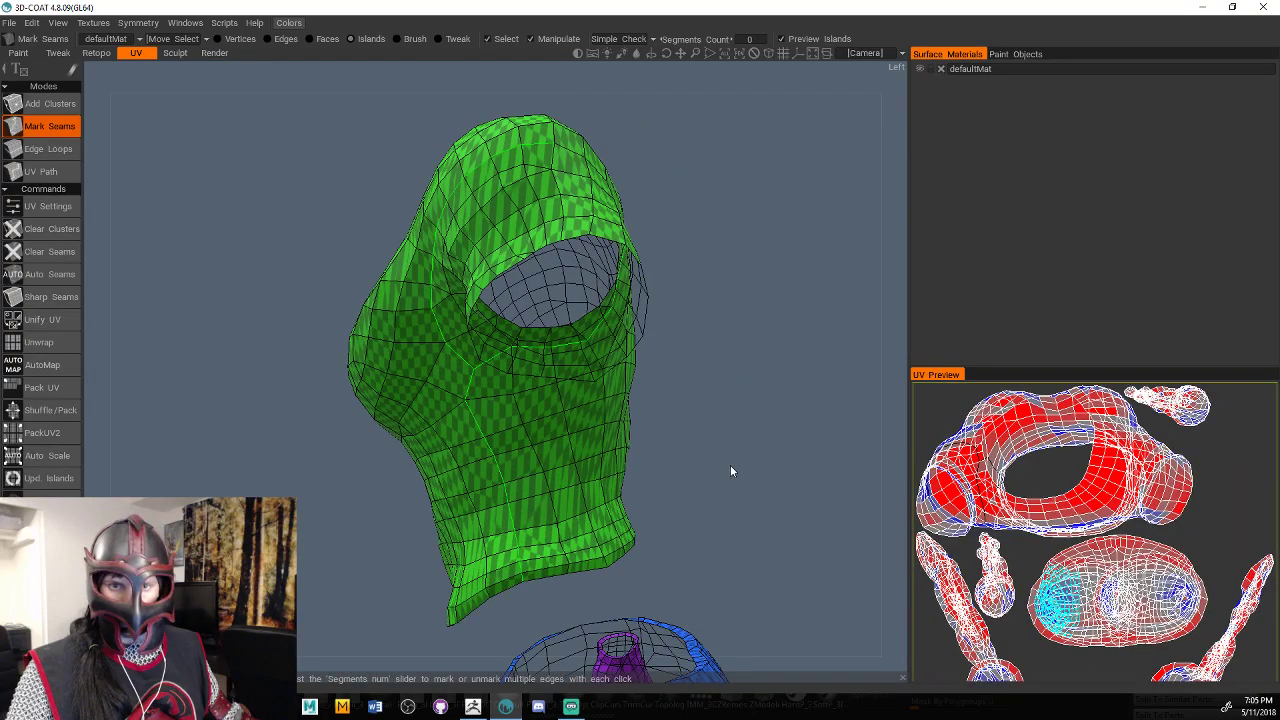
{"action": "middle_click_drag", "start_coordinate": [730, 465], "coordinate": [766, 457]}
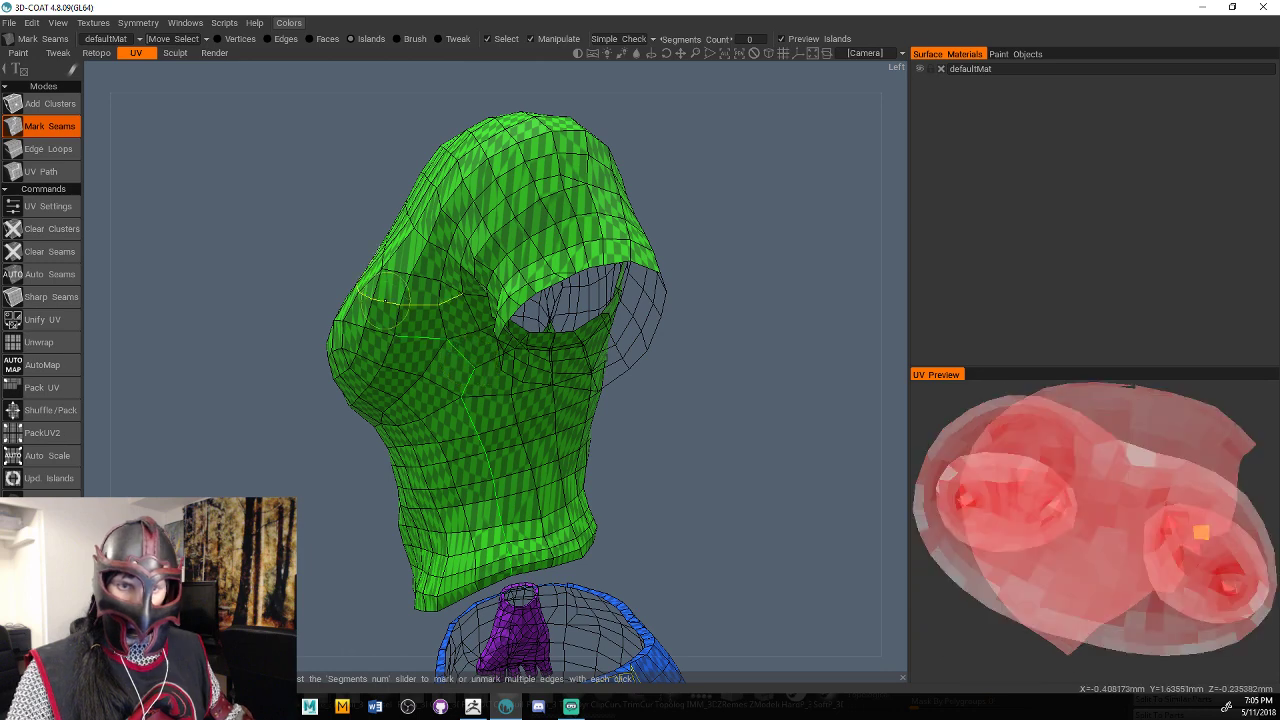
{"action": "left_click_drag", "start_coordinate": [386, 301], "coordinate": [620, 289], "text": "alt"}
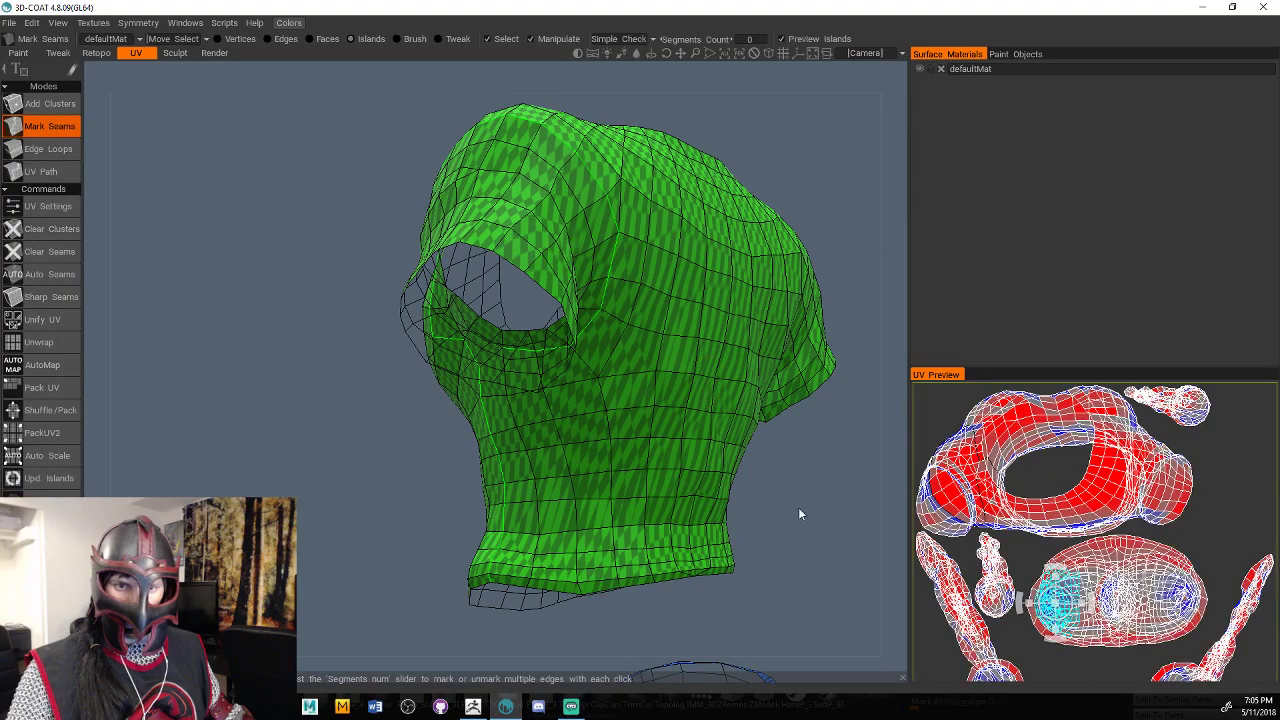
{"action": "mouse_move", "coordinate": [799, 512]}
{"action": "middle_mouse_down"}
{"action": "mouse_move", "coordinate": [697, 472]}
{"action": "mouse_move", "coordinate": [811, 474]}
{"action": "mouse_move", "coordinate": [723, 420]}
{"action": "mouse_move", "coordinate": [757, 409]}
{"action": "mouse_move", "coordinate": [667, 348]}
{"action": "mouse_move", "coordinate": [684, 443]}
{"action": "mouse_move", "coordinate": [618, 470]}
{"action": "mouse_move", "coordinate": [659, 425]}
{"action": "mouse_move", "coordinate": [663, 457]}
{"action": "middle_mouse_up"}
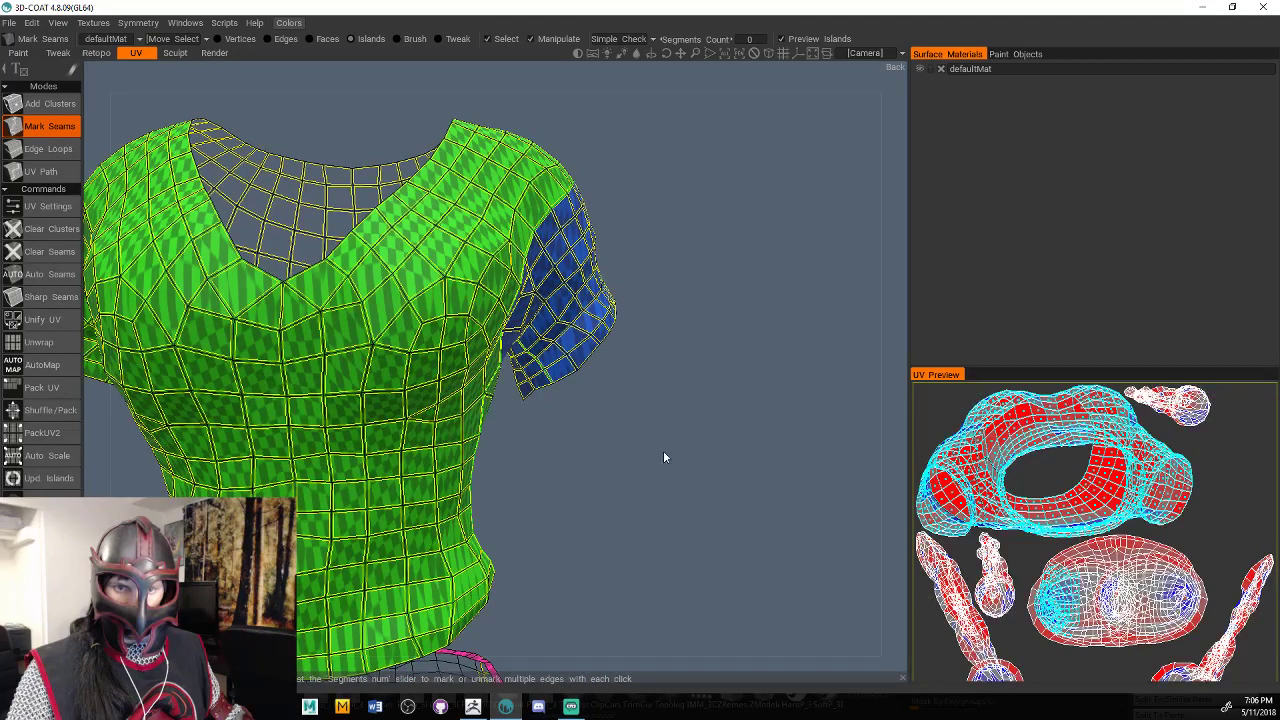
Unwrap the shirt with the new seams and select the separated sleeve's island in the UV layout.
{"action": "key", "text": "u"}
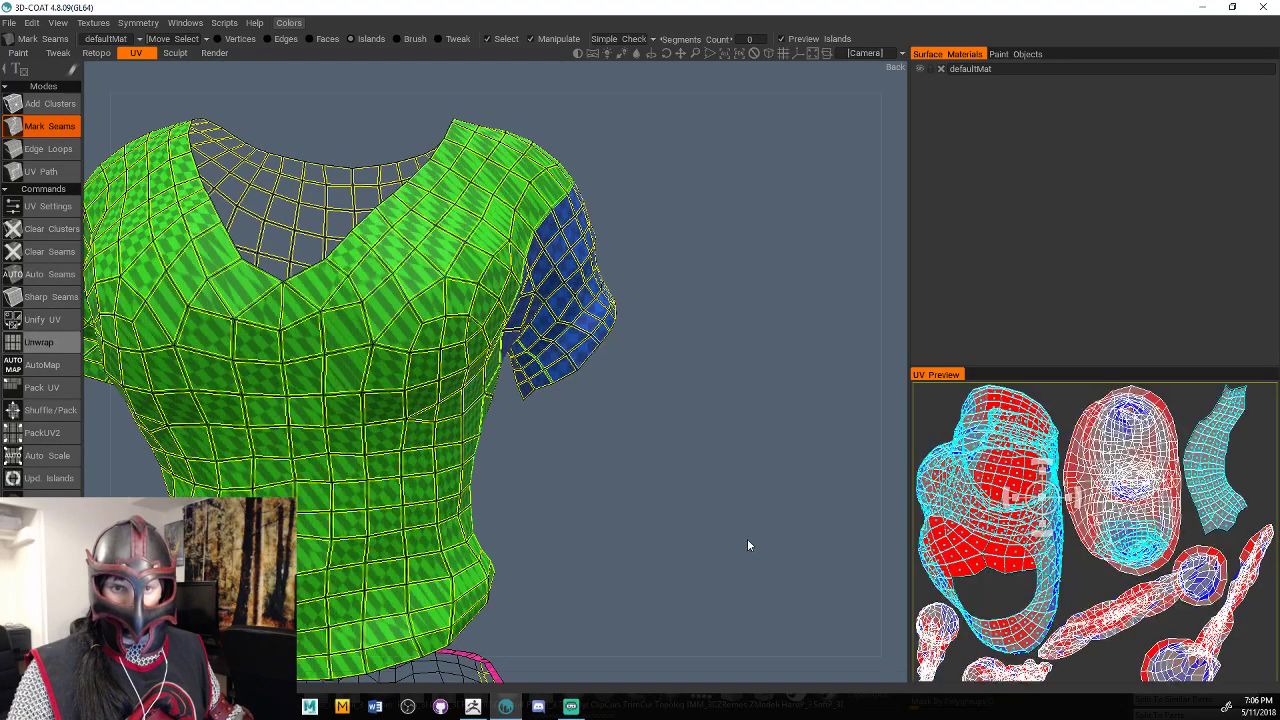
{"action": "left_click_drag", "start_coordinate": [748, 541], "coordinate": [767, 552]}
{"action": "middle_click_drag", "start_coordinate": [767, 557], "coordinate": [696, 466]}
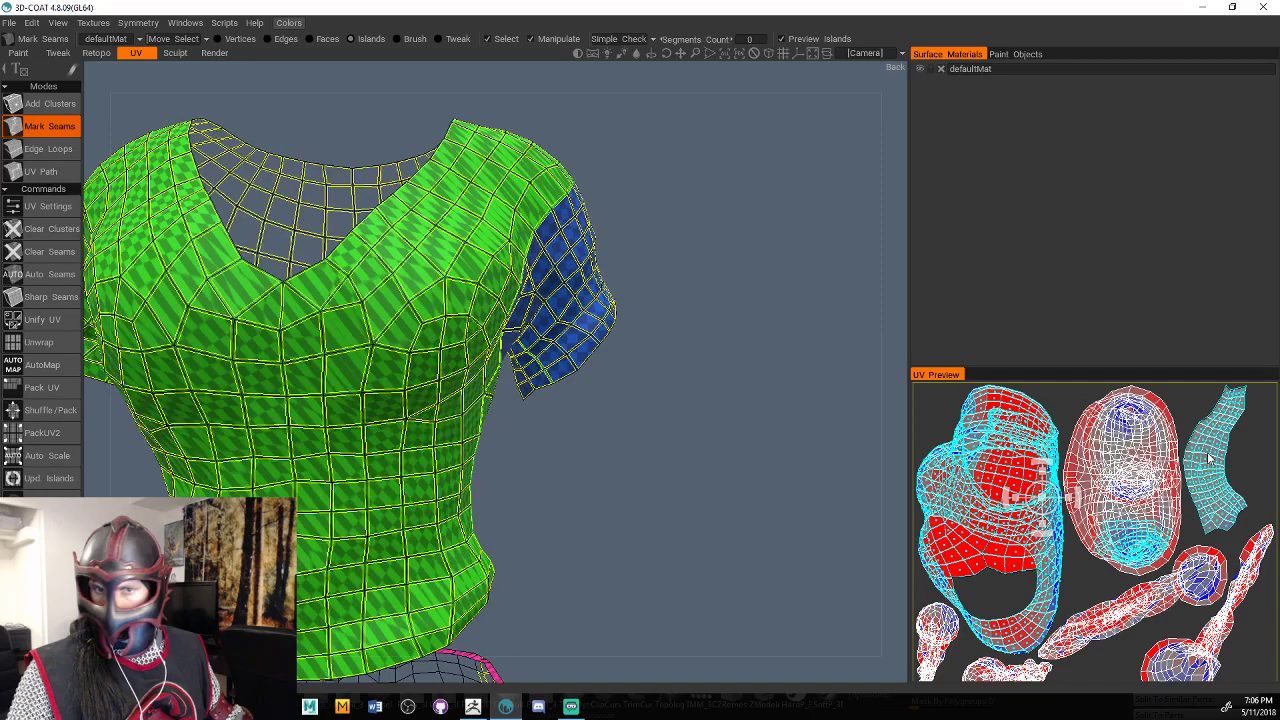
{"action": "middle_click_drag", "start_coordinate": [1210, 458], "coordinate": [733, 506]}
Mark a matching side seam on the opposite side of the shirt from the armpit down to the bottom hem.
{"action": "right_click_drag", "start_coordinate": [733, 506], "coordinate": [707, 512], "text": "alt"}
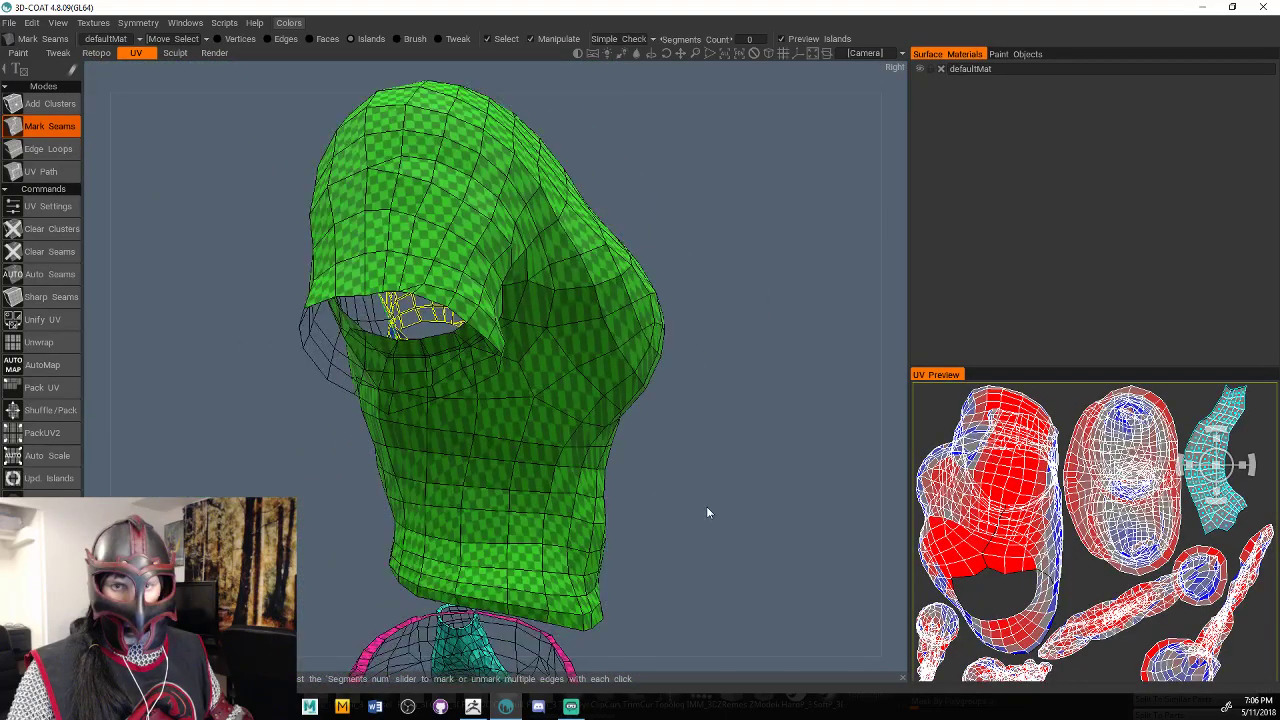
{"action": "middle_click_drag", "start_coordinate": [707, 512], "coordinate": [827, 518]}
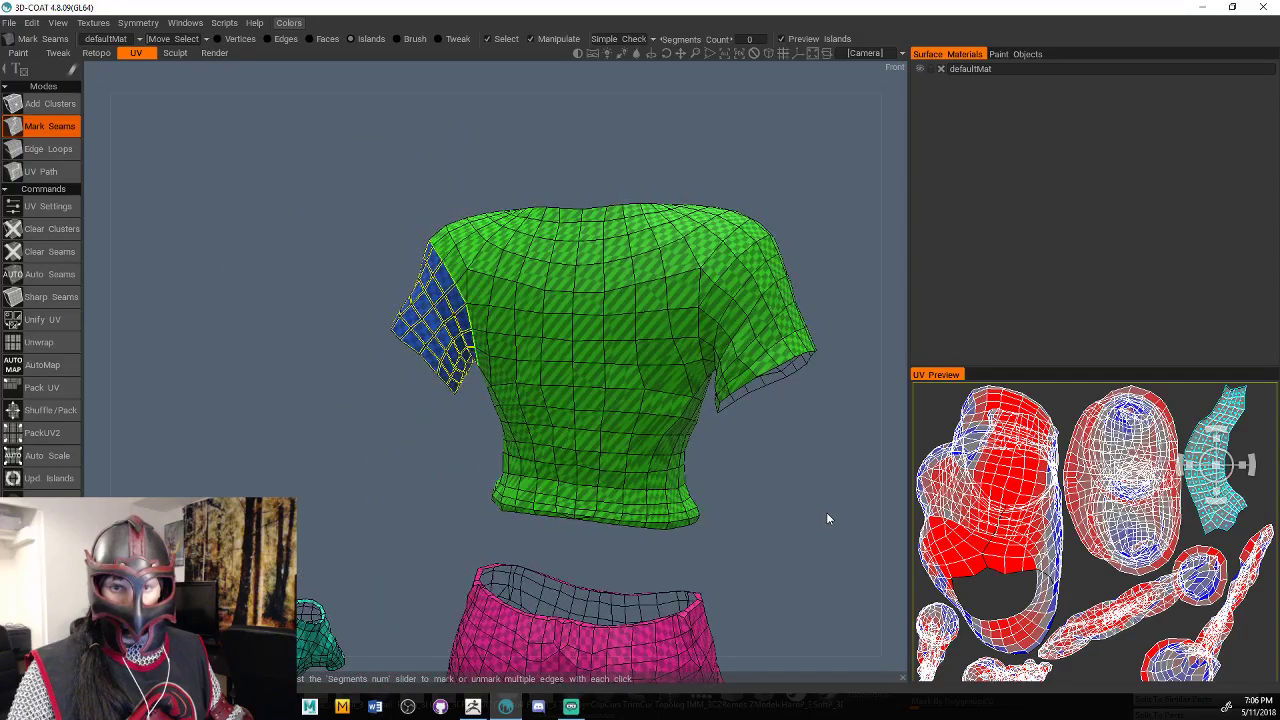
{"action": "scroll", "coordinate": [827, 518], "scroll_direction": "up", "scroll_amount": 3}
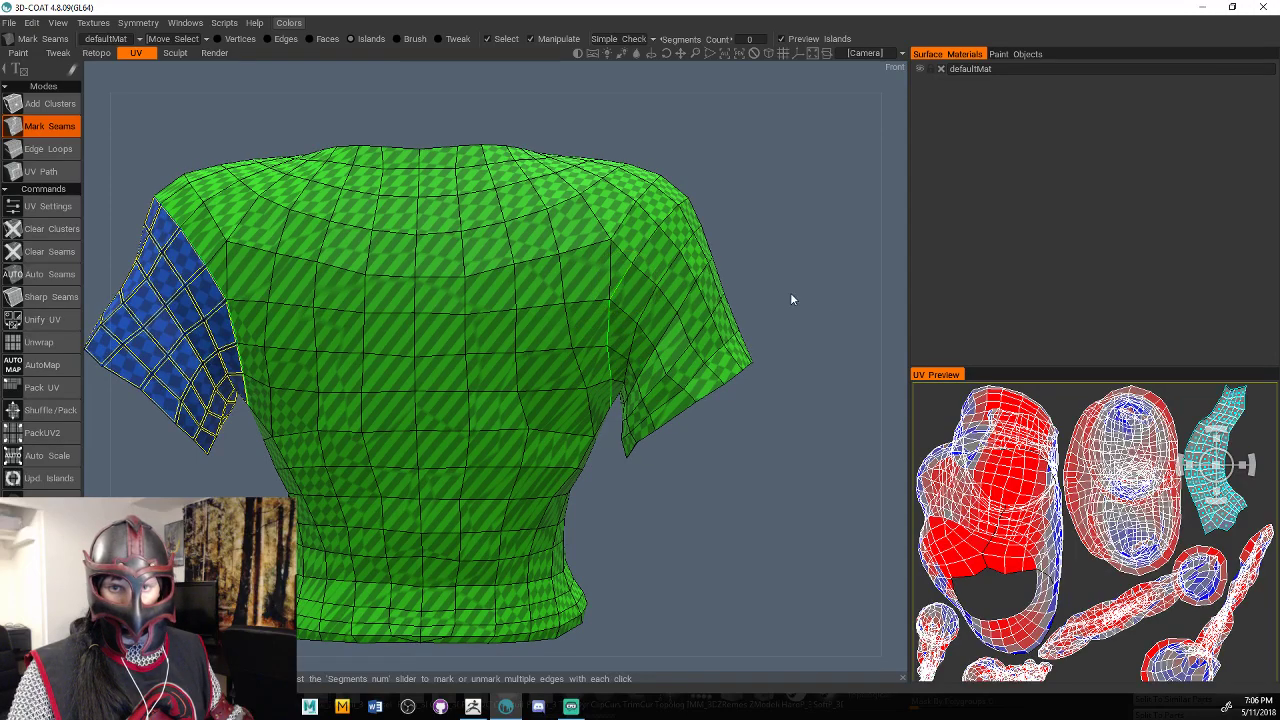
{"action": "left_click_drag", "start_coordinate": [790, 292], "coordinate": [718, 522]}
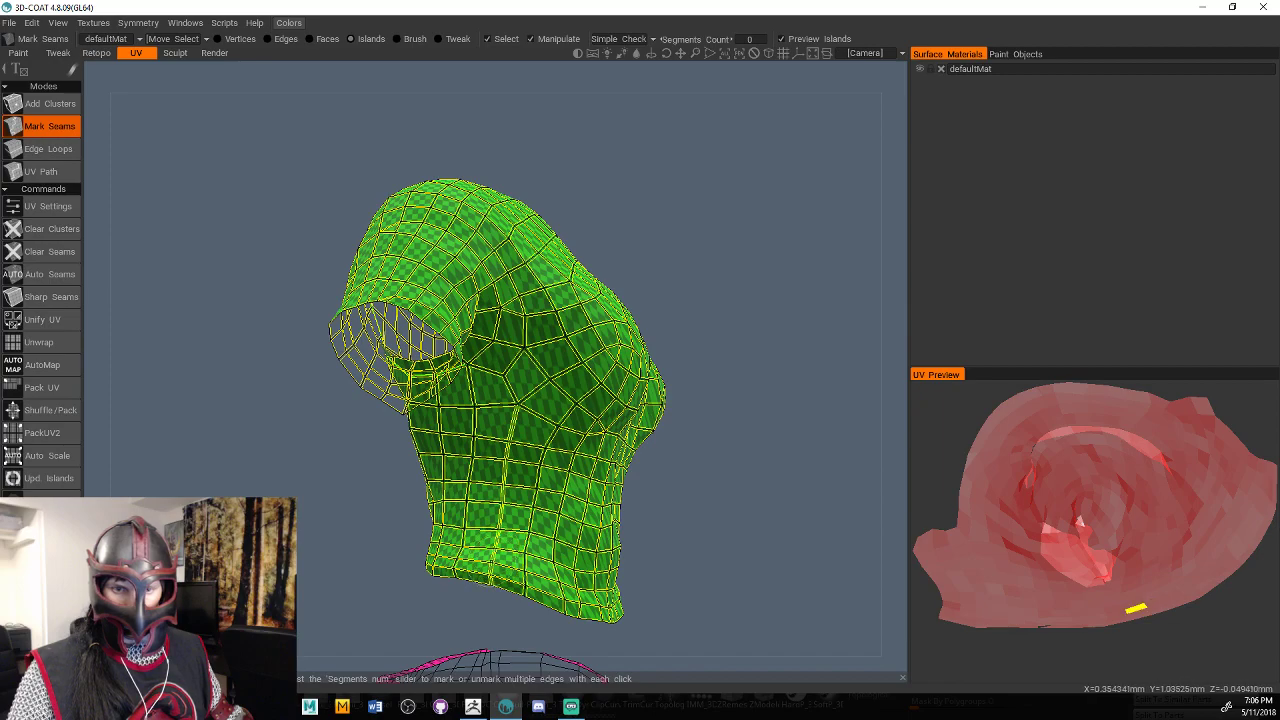
{"action": "mouse_move", "coordinate": [765, 541]}
{"action": "left_mouse_down"}
{"action": "mouse_move", "coordinate": [717, 557]}
{"action": "mouse_move", "coordinate": [745, 498]}
{"action": "left_mouse_up"}
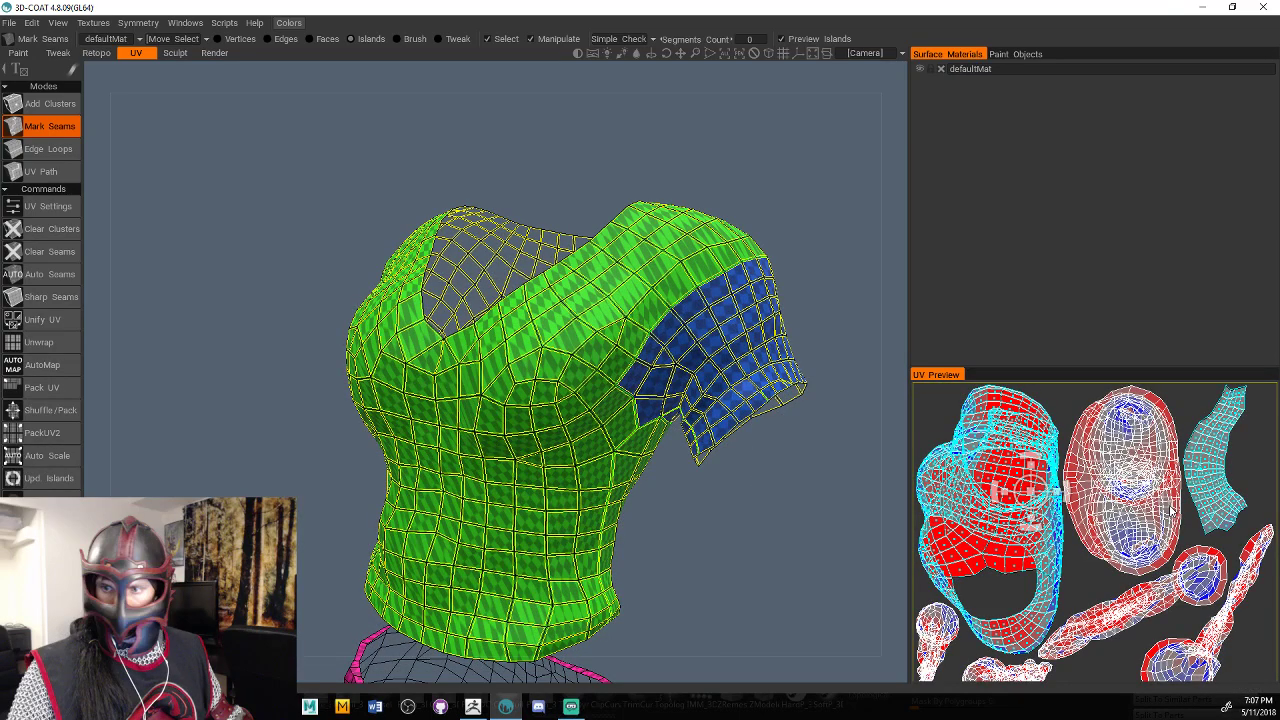
{"action": "left_click_drag", "start_coordinate": [860, 532], "coordinate": [900, 572]}
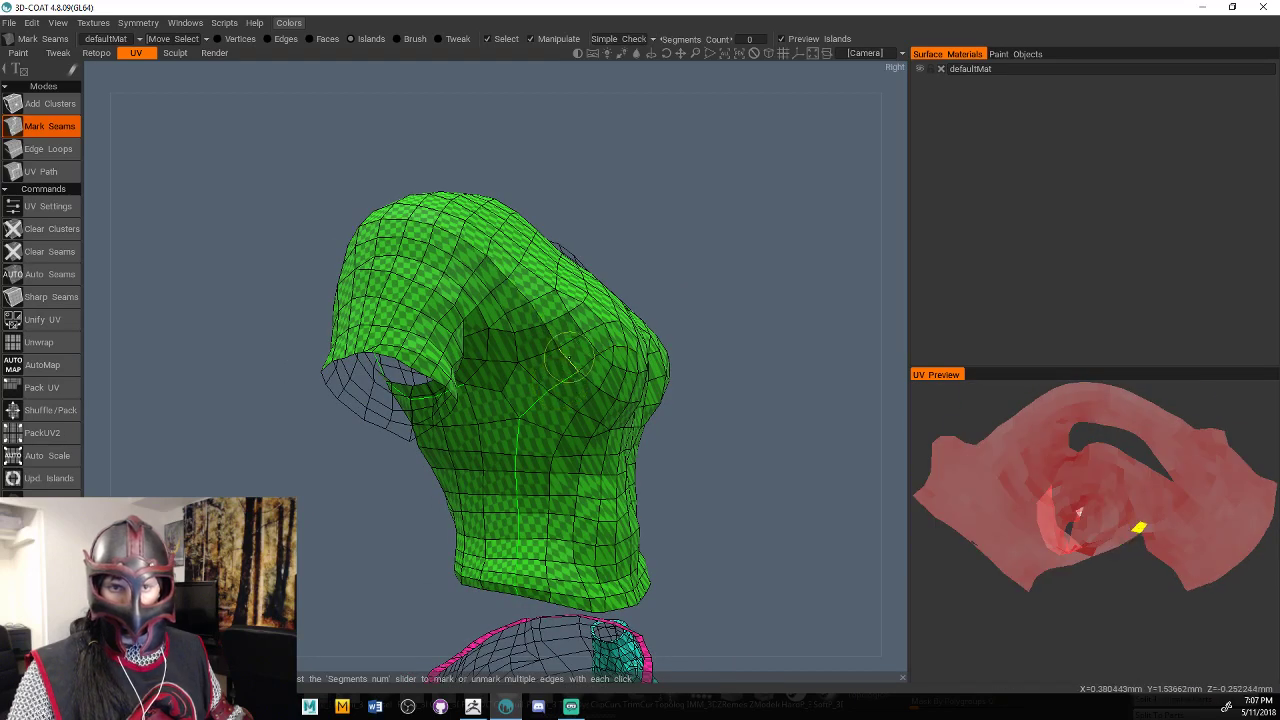
Mark a seam loop around the opposite armhole, matching the first sleeve, to separate the second sleeve from the body.
{"action": "left_click", "coordinate": [569, 357]}
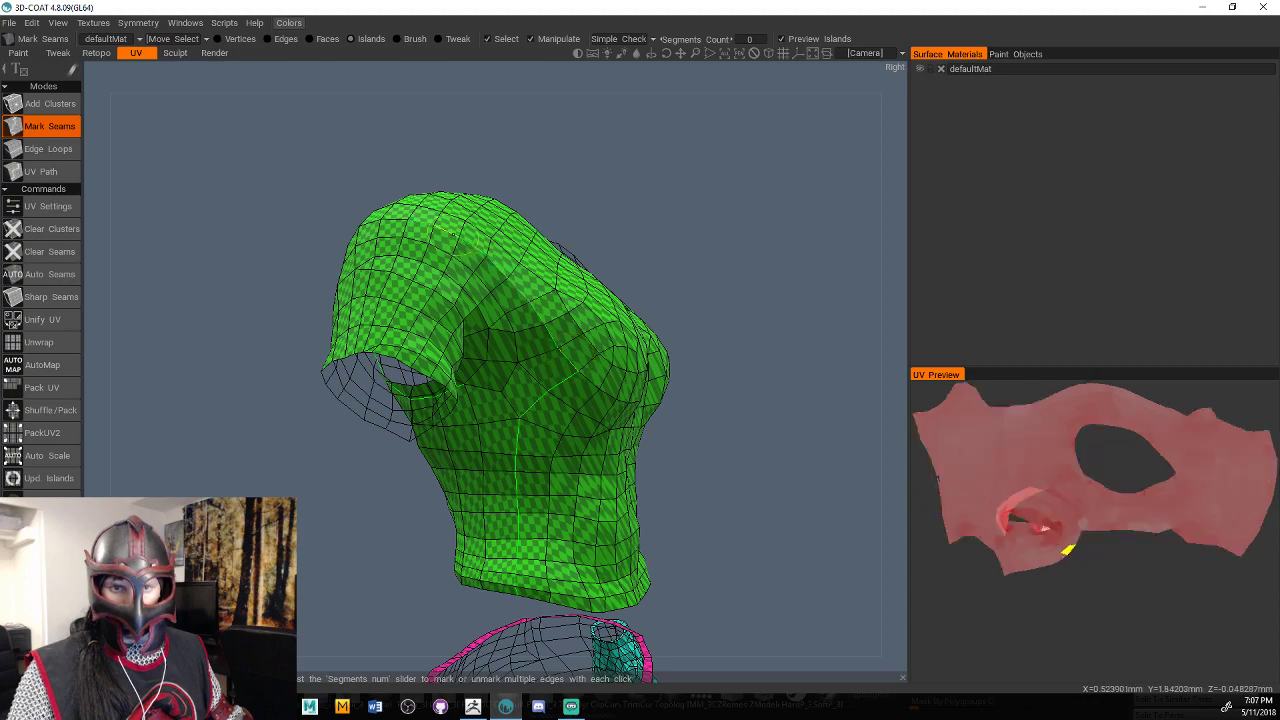
{"action": "left_click", "coordinate": [453, 234]}
{"action": "mouse_move", "coordinate": [453, 234]}
{"action": "left_mouse_down", "text": "alt"}
{"action": "mouse_move", "coordinate": [700, 285]}
{"action": "mouse_move", "coordinate": [850, 293]}
{"action": "mouse_move", "coordinate": [660, 277]}
{"action": "mouse_move", "coordinate": [617, 337]}
{"action": "mouse_move", "coordinate": [519, 347]}
{"action": "mouse_move", "coordinate": [348, 272]}
{"action": "mouse_move", "coordinate": [680, 309]}
{"action": "mouse_move", "coordinate": [709, 280]}
{"action": "mouse_move", "coordinate": [752, 323]}
{"action": "mouse_move", "coordinate": [627, 305]}
{"action": "mouse_move", "coordinate": [748, 320]}
{"action": "mouse_move", "coordinate": [738, 301]}
{"action": "mouse_move", "coordinate": [717, 297]}
{"action": "mouse_move", "coordinate": [717, 357]}
{"action": "mouse_move", "coordinate": [780, 414]}
{"action": "mouse_move", "coordinate": [803, 417]}
{"action": "mouse_move", "coordinate": [559, 394]}
{"action": "left_mouse_up", "text": "alt"}
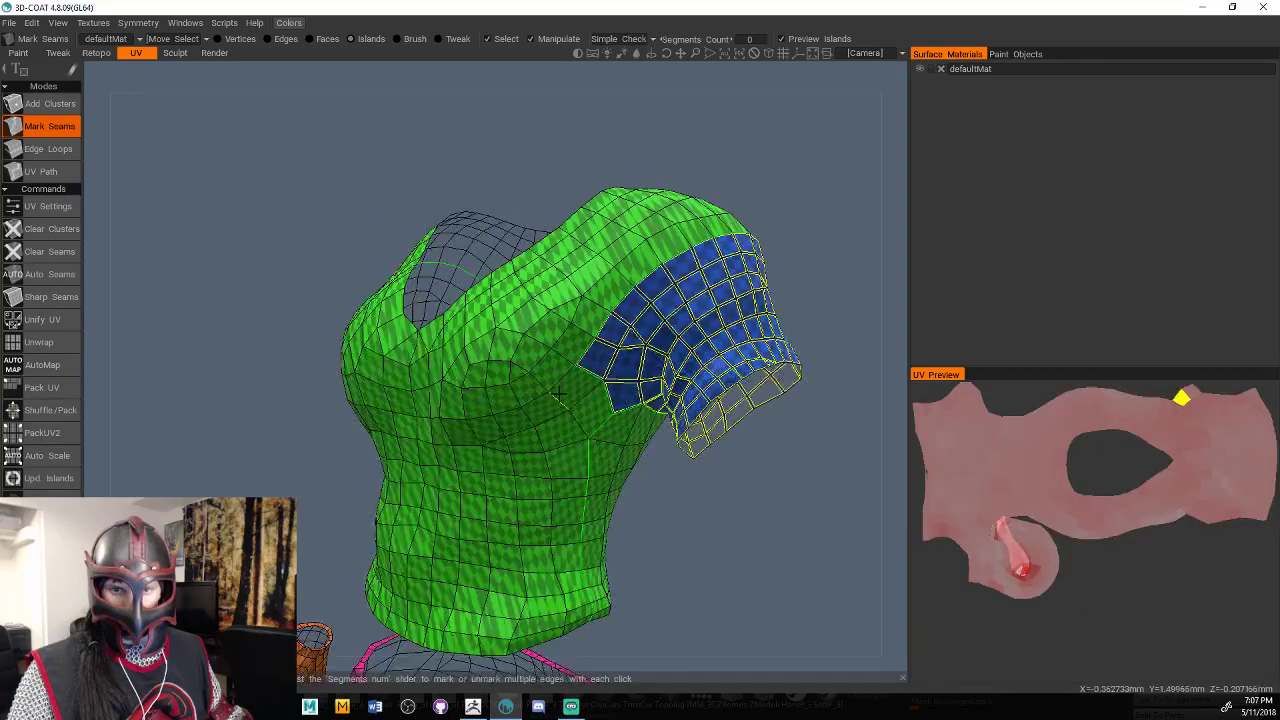
{"action": "left_click_drag", "start_coordinate": [268, 390], "coordinate": [490, 382]}
{"action": "left_click_drag", "start_coordinate": [770, 448], "coordinate": [770, 480]}
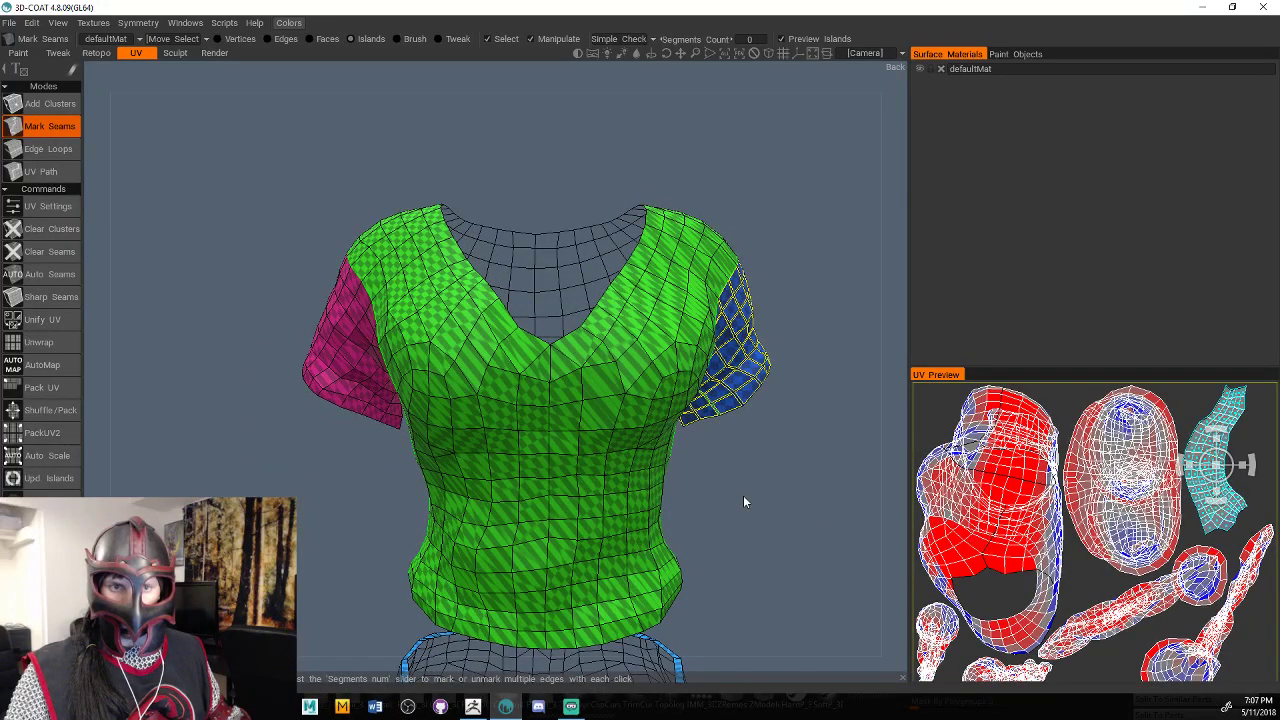
Mark seams across both shoulders from the neckline to the armholes and unwrap the shirt into separate front and back pieces.
{"action": "left_click_drag", "start_coordinate": [743, 500], "coordinate": [710, 490]}
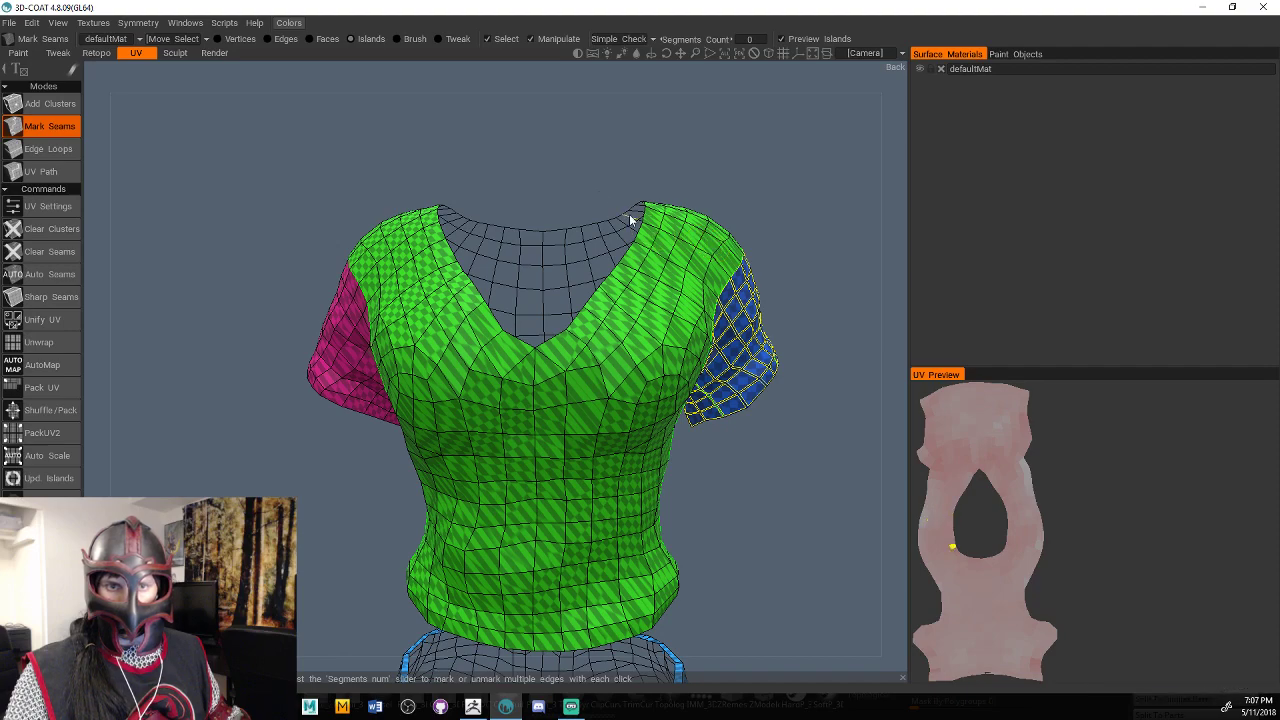
{"action": "left_click_drag", "start_coordinate": [600, 197], "coordinate": [837, 271]}
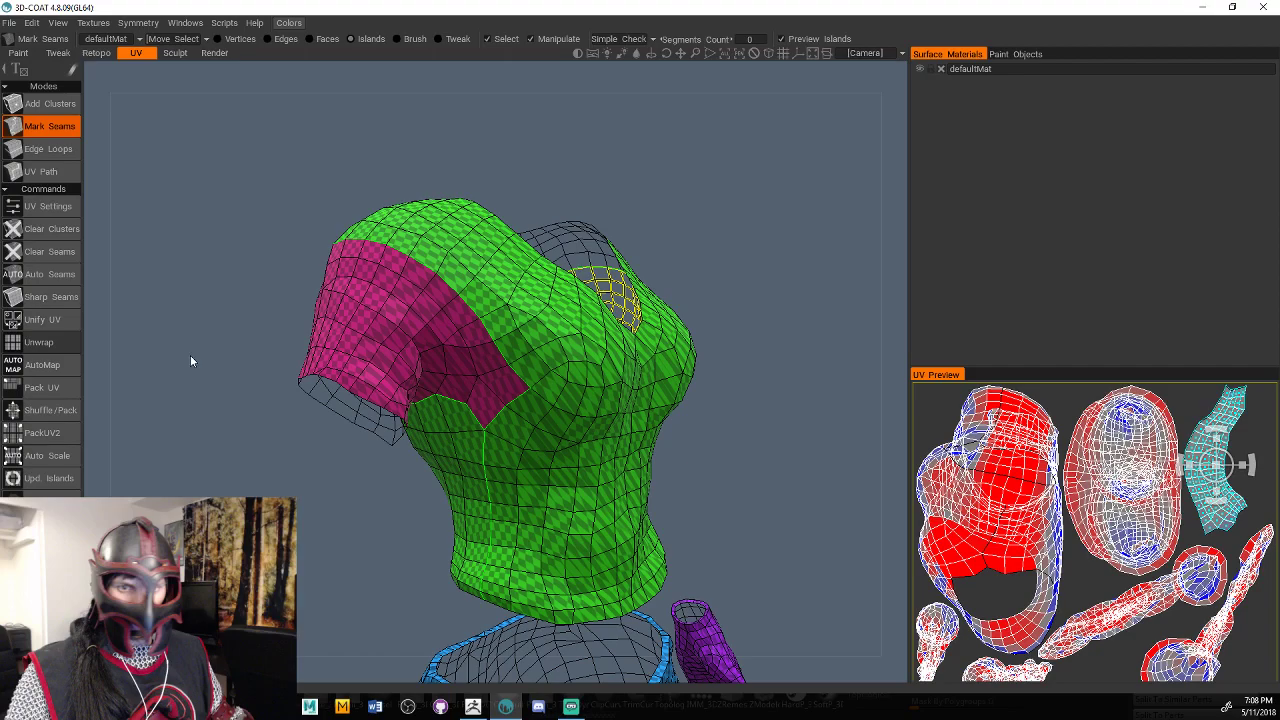
{"action": "left_click_drag", "start_coordinate": [190, 355], "coordinate": [783, 456]}
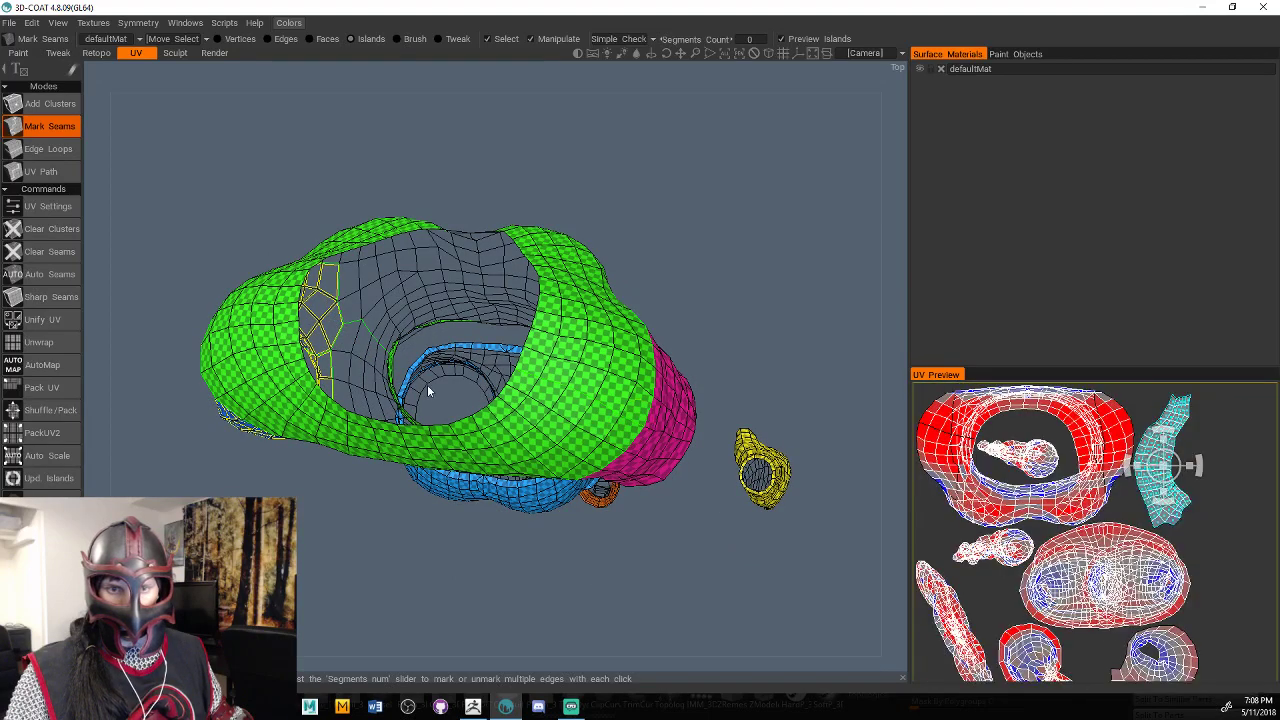
{"action": "left_click_drag", "start_coordinate": [652, 510], "coordinate": [589, 549]}
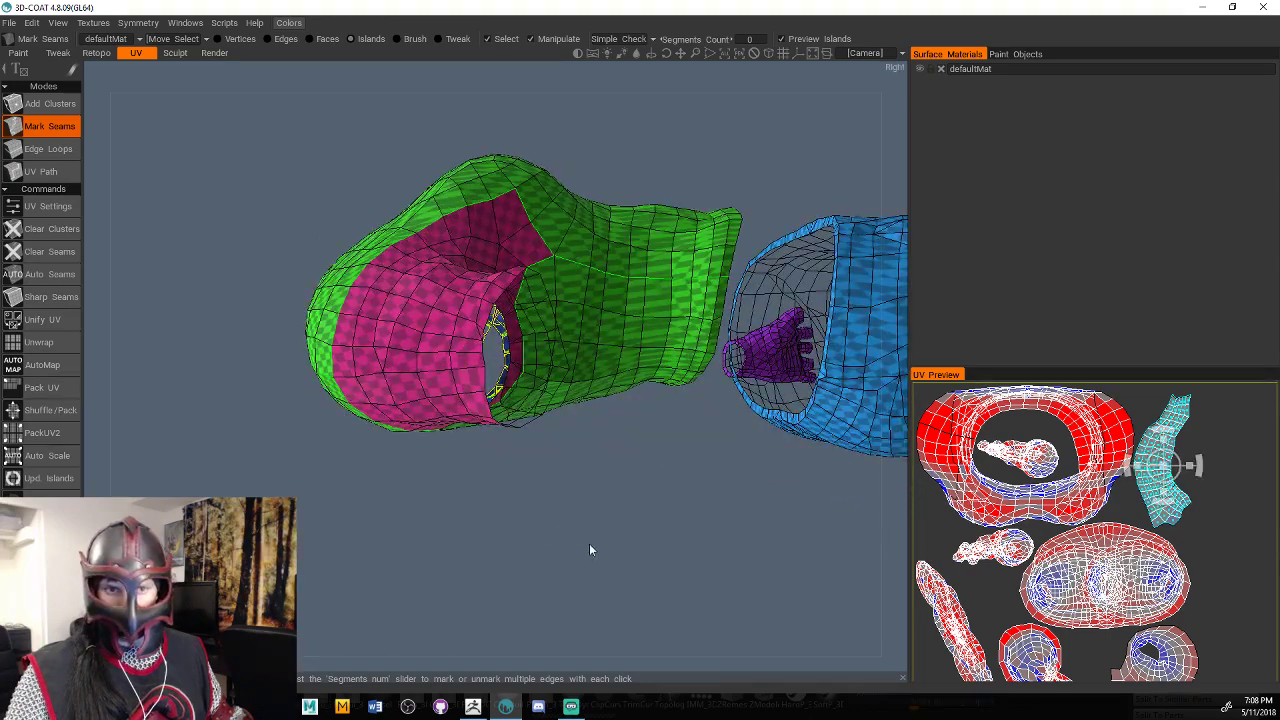
{"action": "left_click_drag", "start_coordinate": [500, 567], "coordinate": [616, 548]}
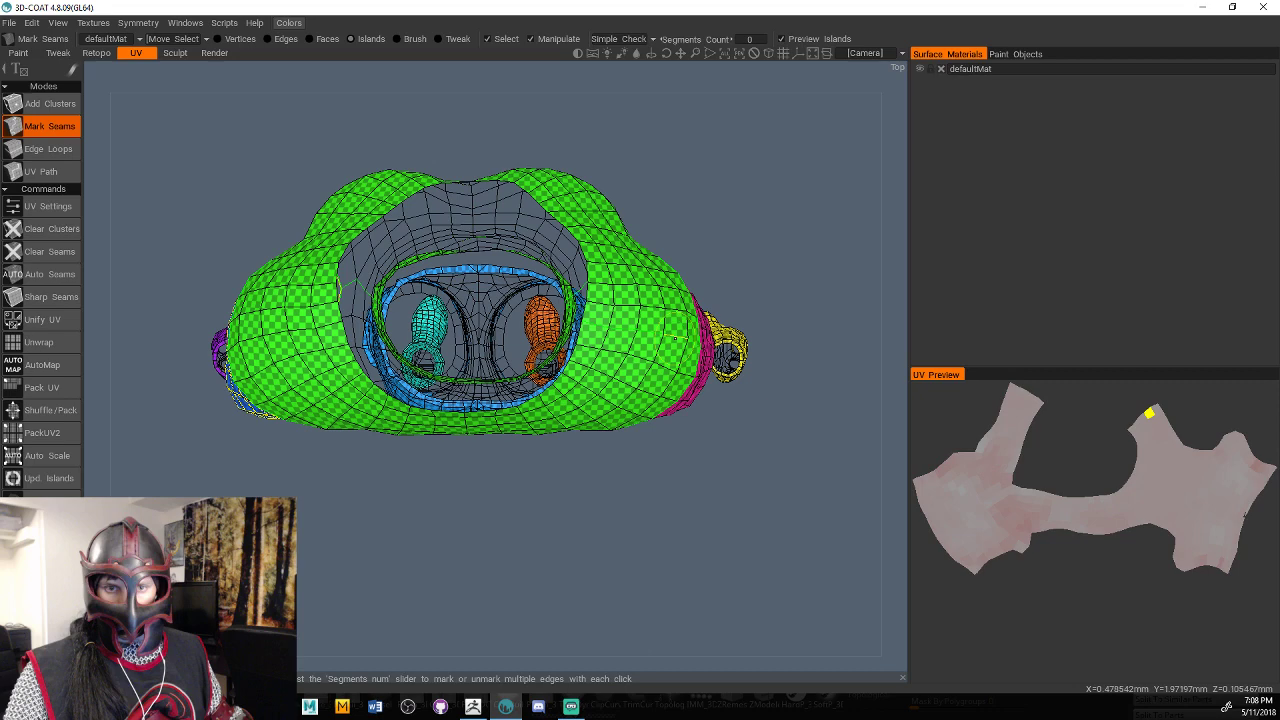
{"action": "left_click_drag", "start_coordinate": [425, 496], "coordinate": [452, 512]}
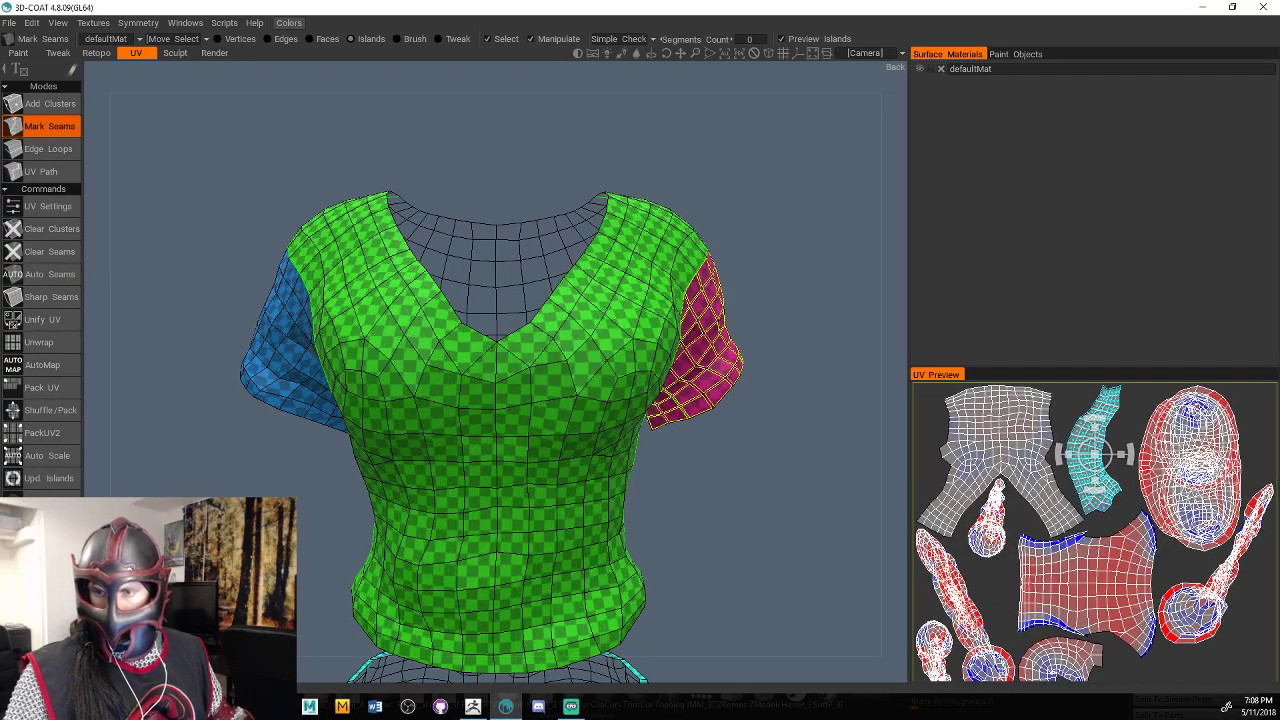
Examine the shirt's back and front islands in the UV layout and check the seams around the sleeve and side.
{"action": "scroll", "coordinate": [1170, 577], "scroll_direction": "down", "scroll_amount": 2}
{"action": "scroll", "coordinate": [1170, 576], "scroll_direction": "down", "scroll_amount": 1}
{"action": "left_click", "coordinate": [1123, 593], "text": "shift"}
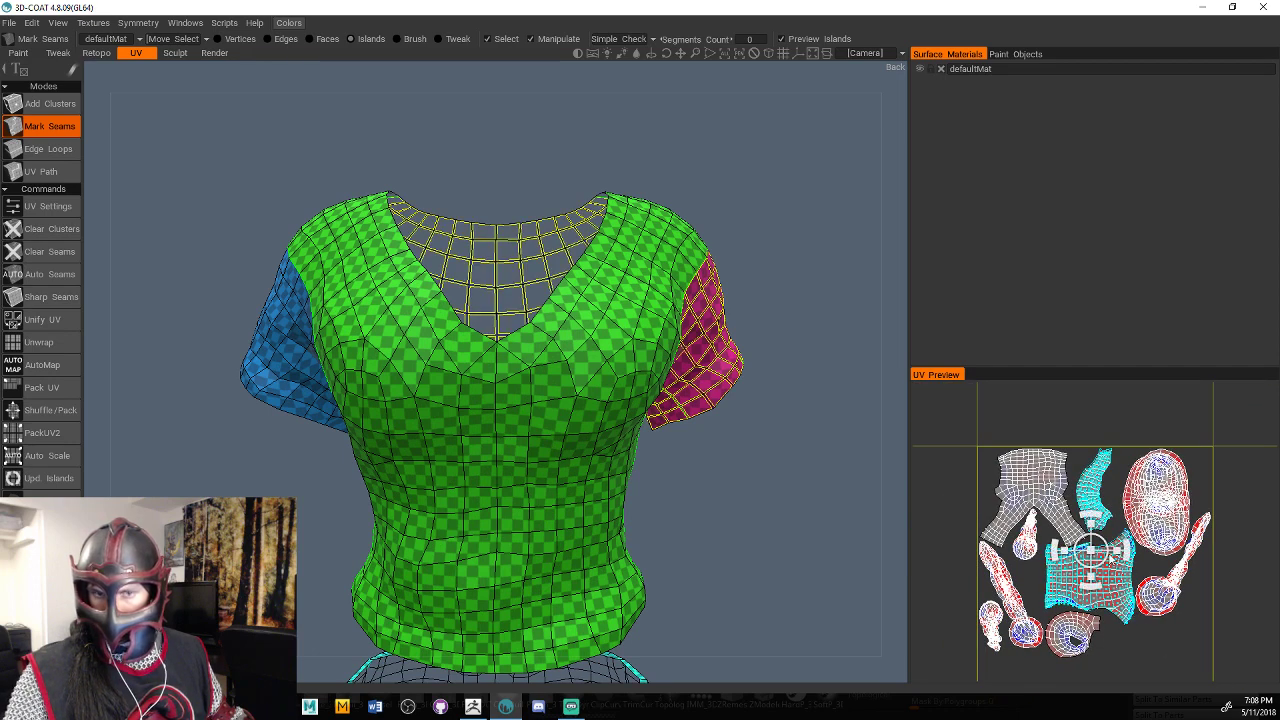
{"action": "left_click", "coordinate": [1090, 549]}
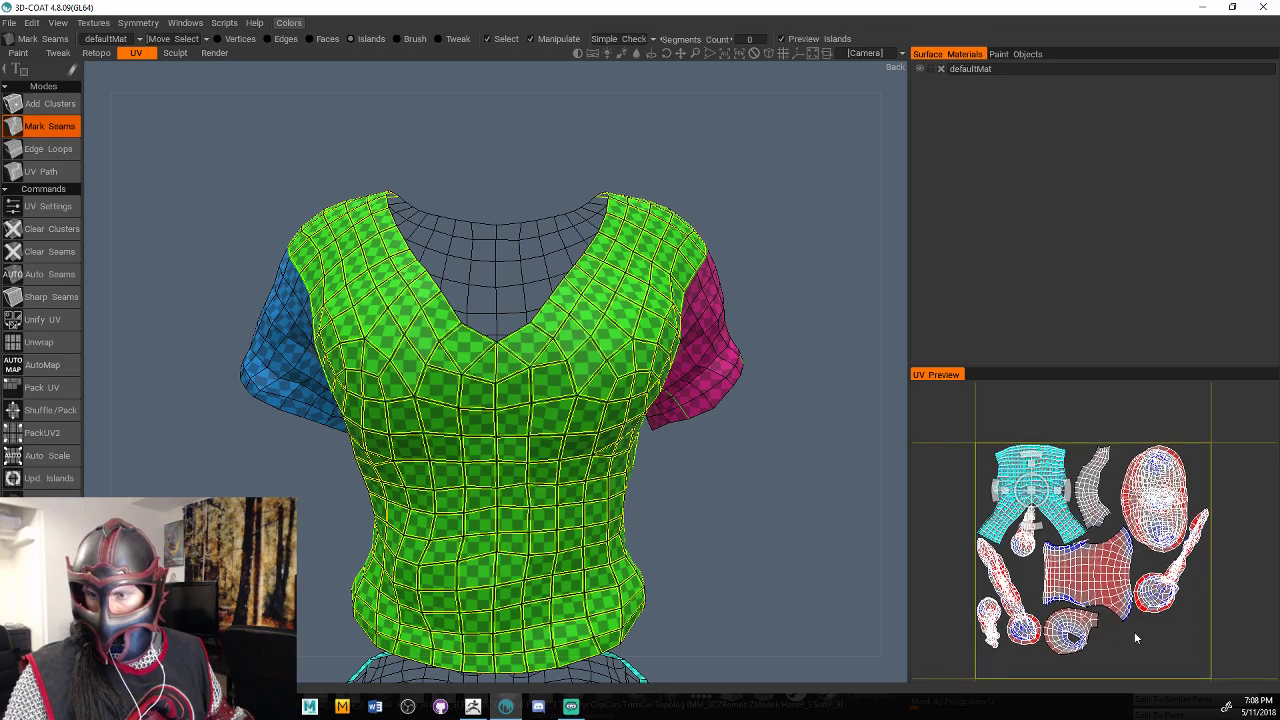
{"action": "left_click_drag", "start_coordinate": [873, 567], "coordinate": [917, 472]}
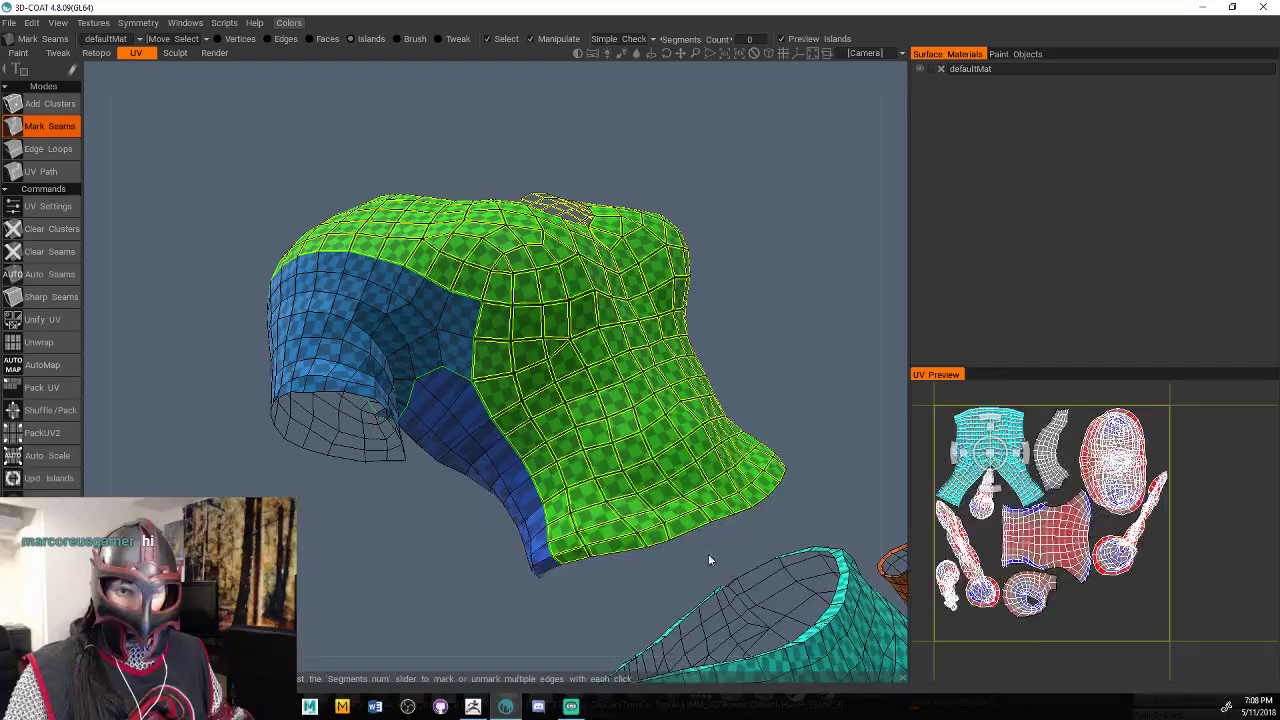
{"action": "left_click_drag", "start_coordinate": [709, 558], "coordinate": [620, 535]}
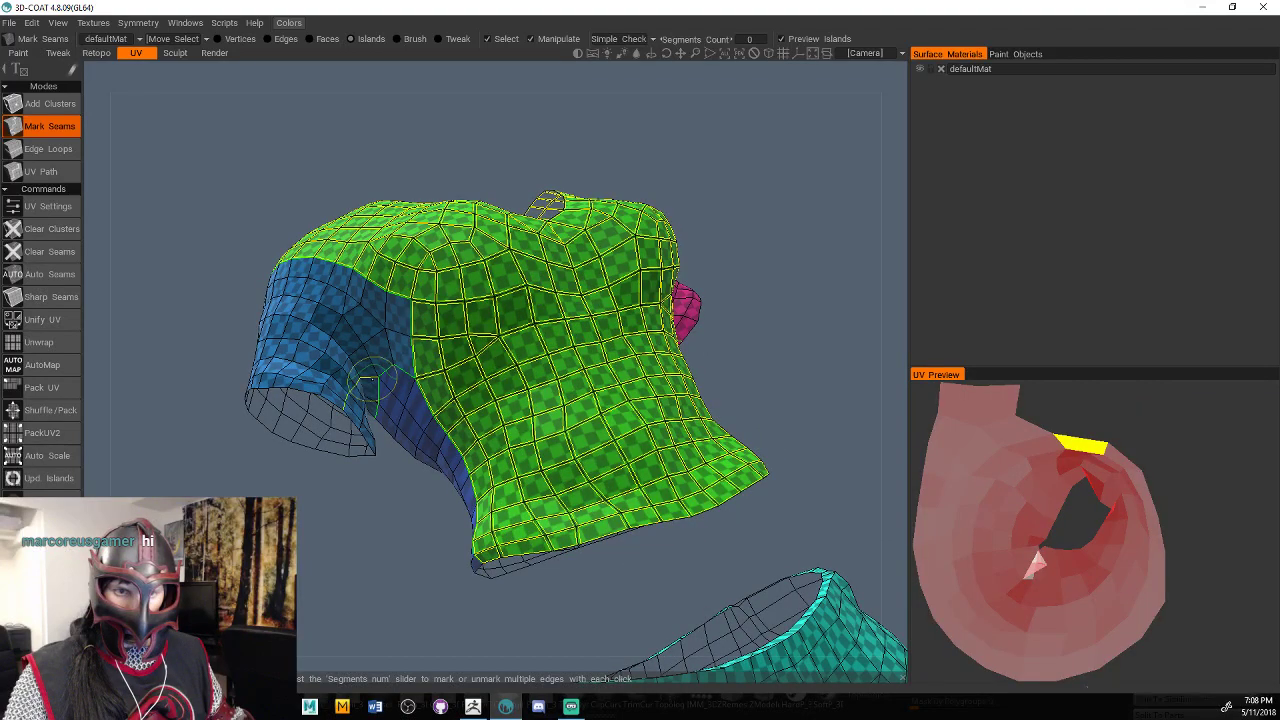
Unwrap the shirt with its current seams and bring its outer side back into view.
{"action": "left_click", "coordinate": [63, 351]}
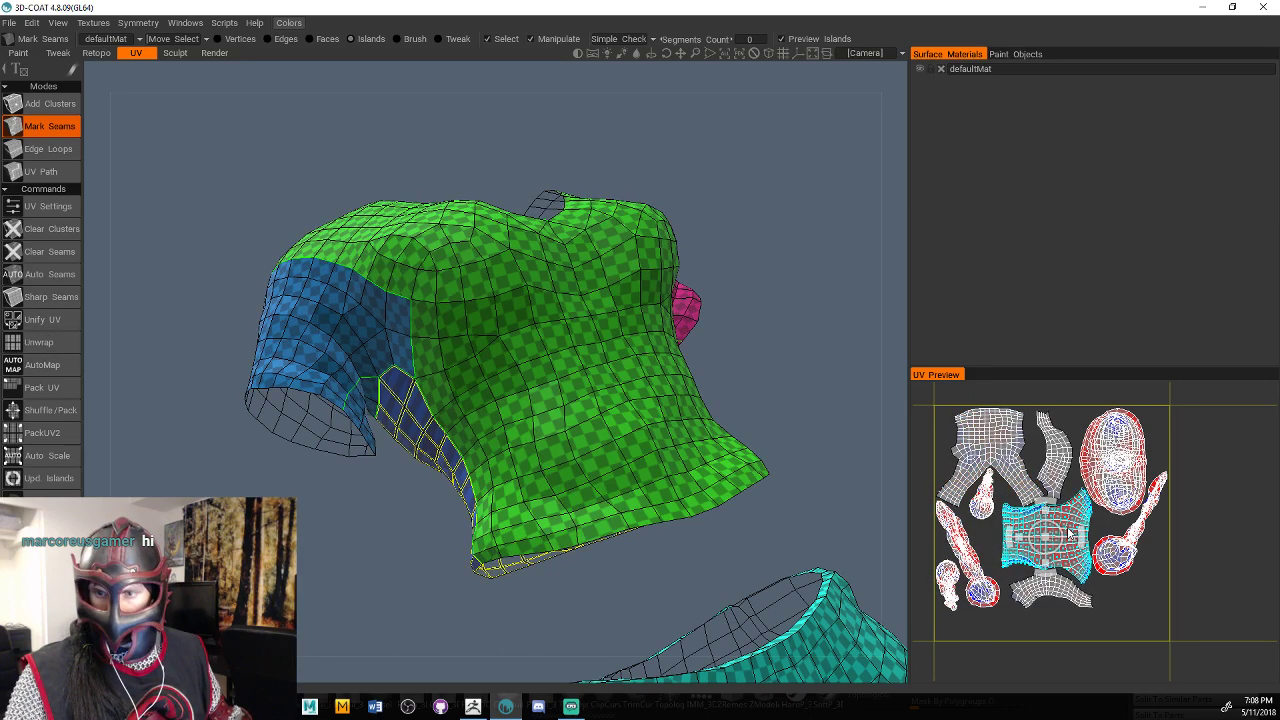
{"action": "left_click_drag", "start_coordinate": [800, 350], "coordinate": [720, 303], "text": "shift"}
{"action": "middle_click_drag", "start_coordinate": [720, 303], "coordinate": [786, 400]}
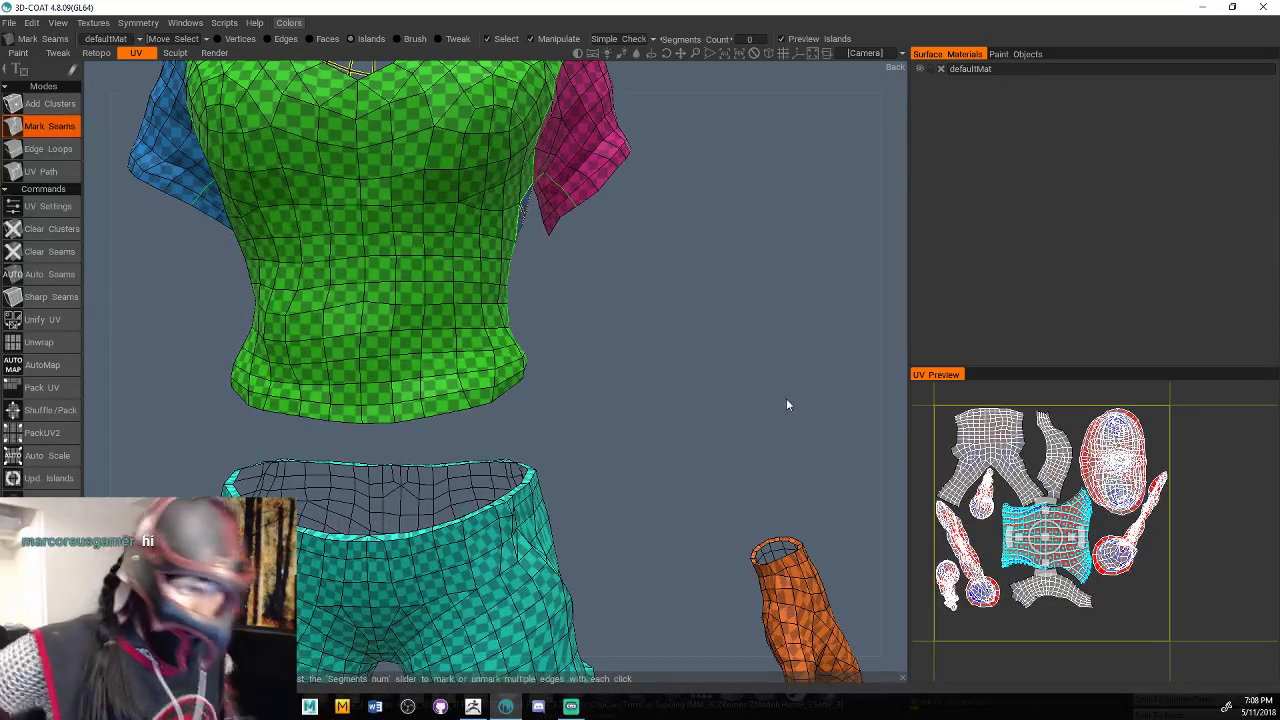
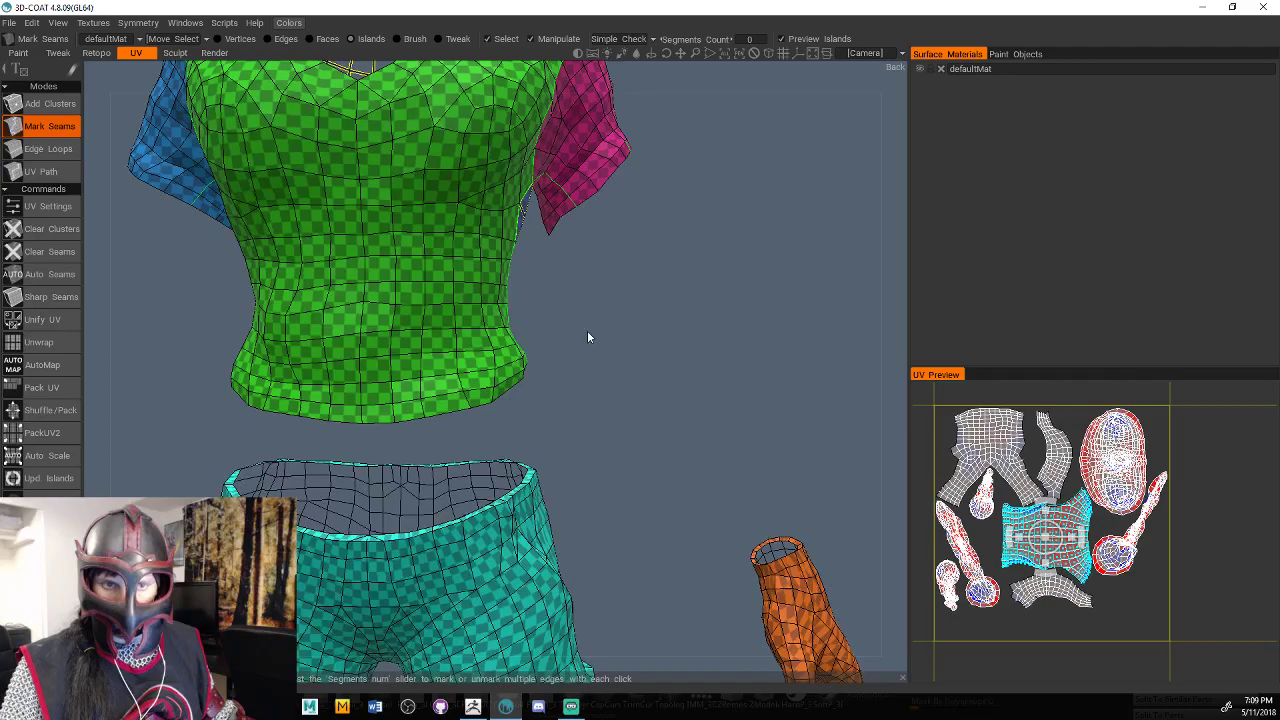
Mark seam loops around the shorts' waist opening and both leg openings to separate the inner rims.
{"action": "right_click_drag", "start_coordinate": [587, 330], "coordinate": [652, 438]}
{"action": "middle_click_drag", "start_coordinate": [652, 438], "coordinate": [669, 192]}
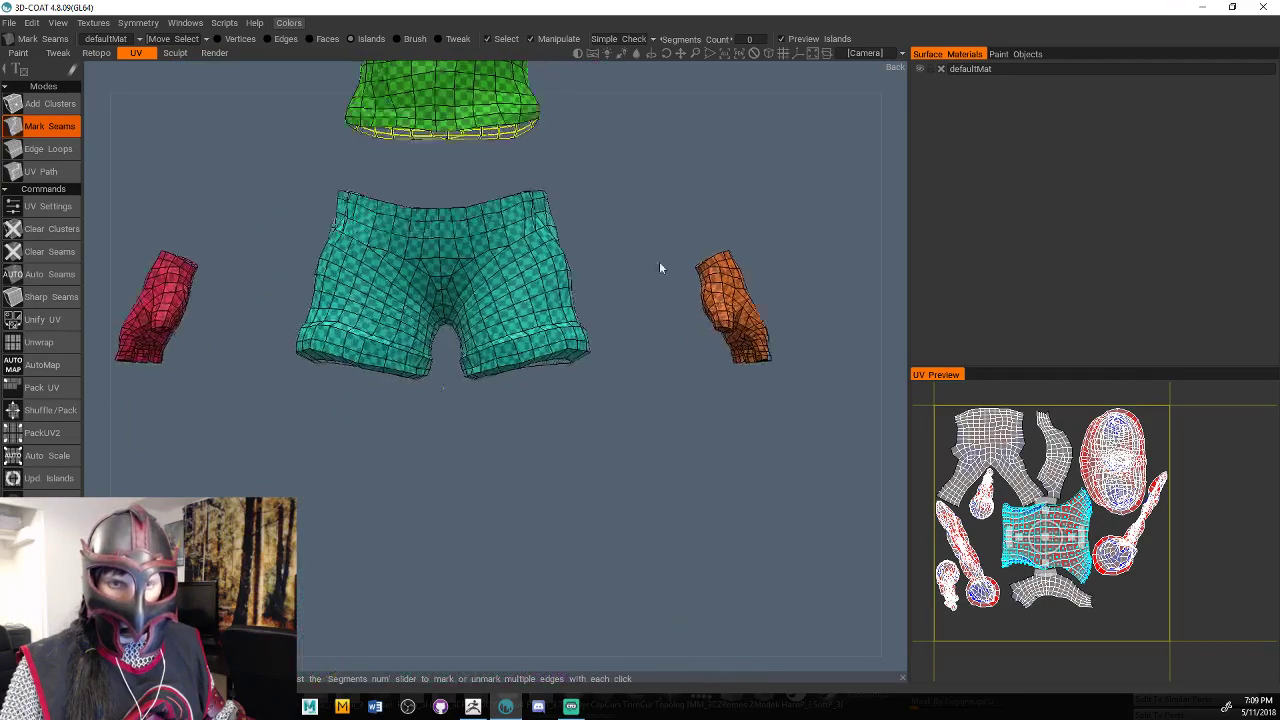
{"action": "right_click_drag", "start_coordinate": [659, 261], "coordinate": [714, 255]}
{"action": "middle_click_drag", "start_coordinate": [715, 262], "coordinate": [709, 440]}
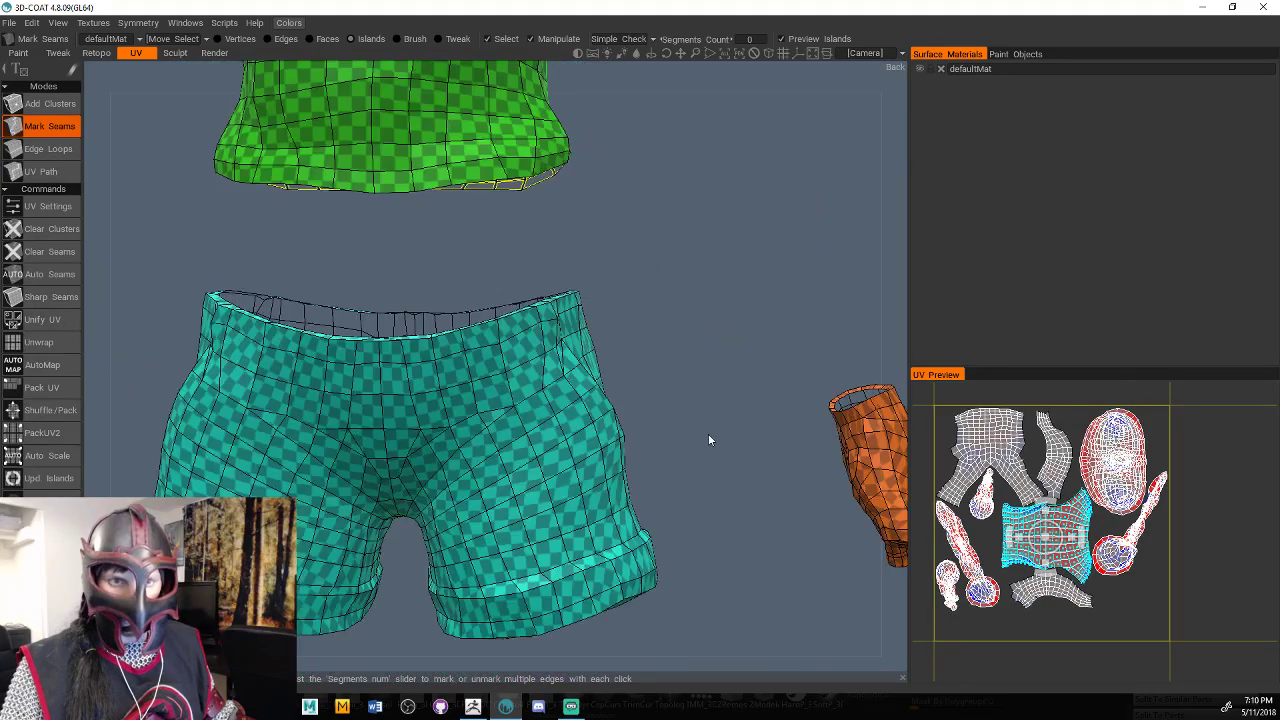
{"action": "left_click_drag", "start_coordinate": [709, 440], "coordinate": [715, 510]}
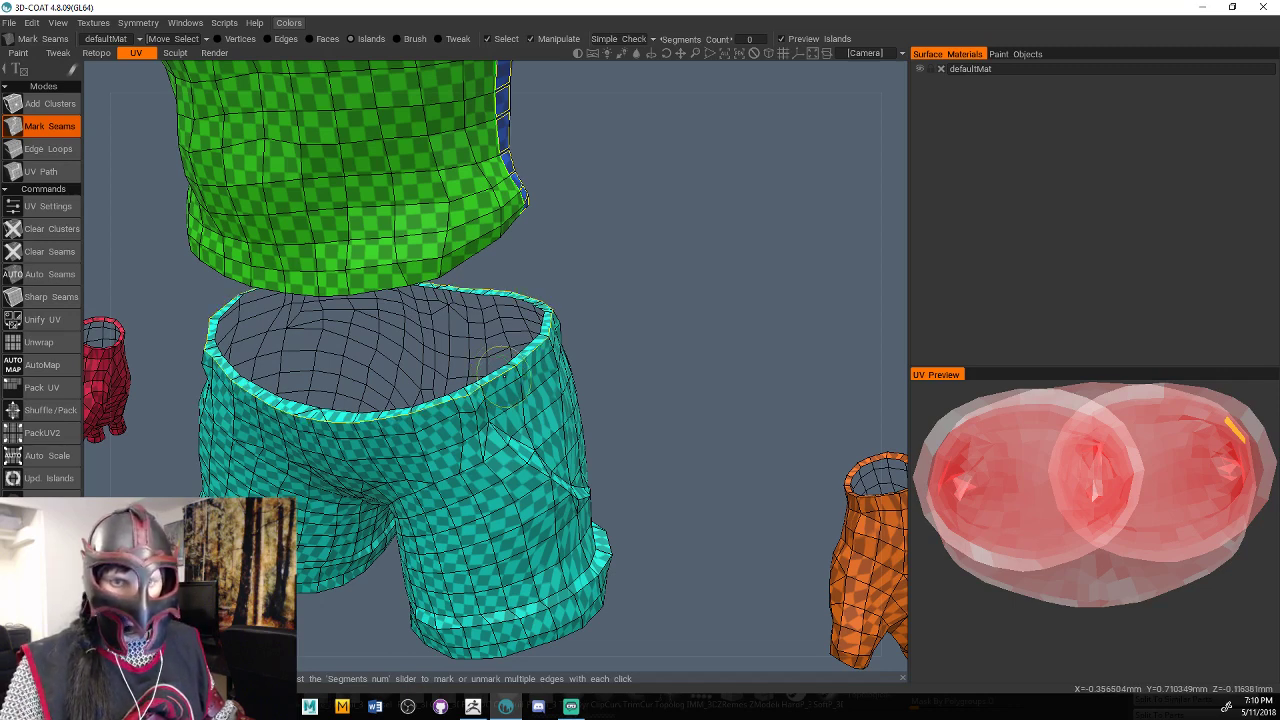
{"action": "left_click_drag", "start_coordinate": [504, 369], "coordinate": [611, 263]}
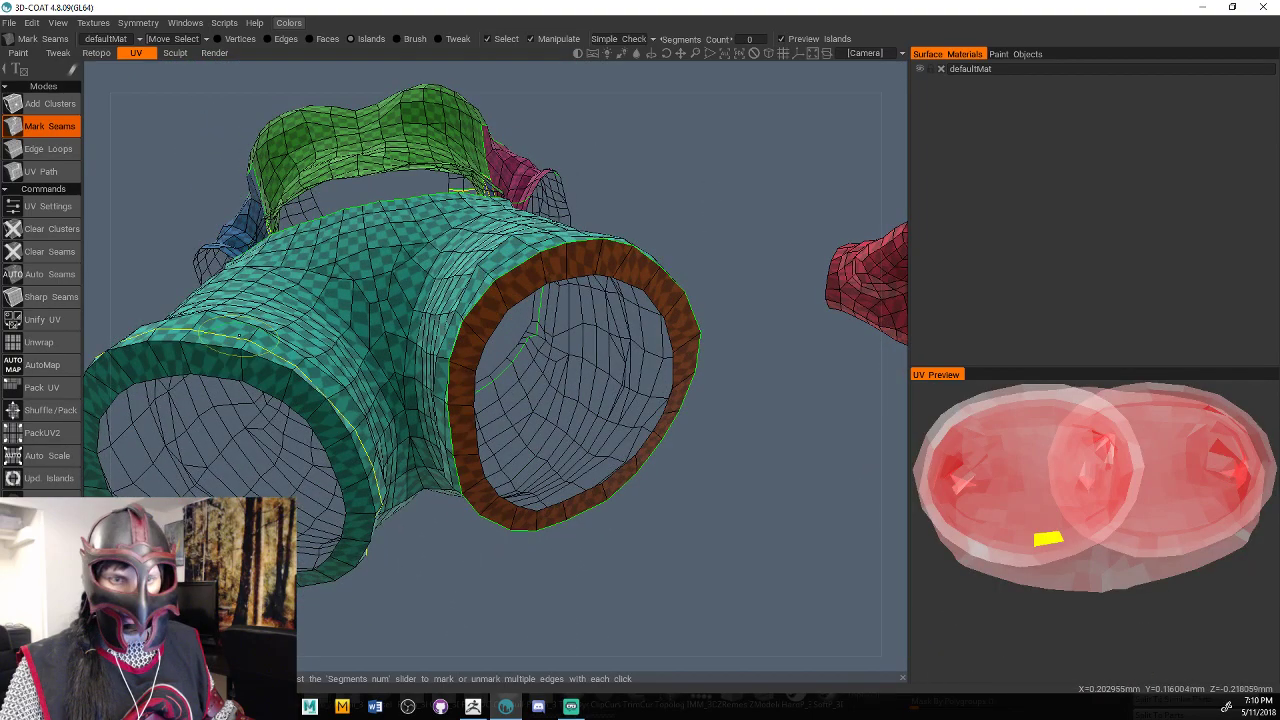
{"action": "left_click", "coordinate": [239, 335]}
{"action": "left_click_drag", "start_coordinate": [590, 430], "coordinate": [580, 374]}
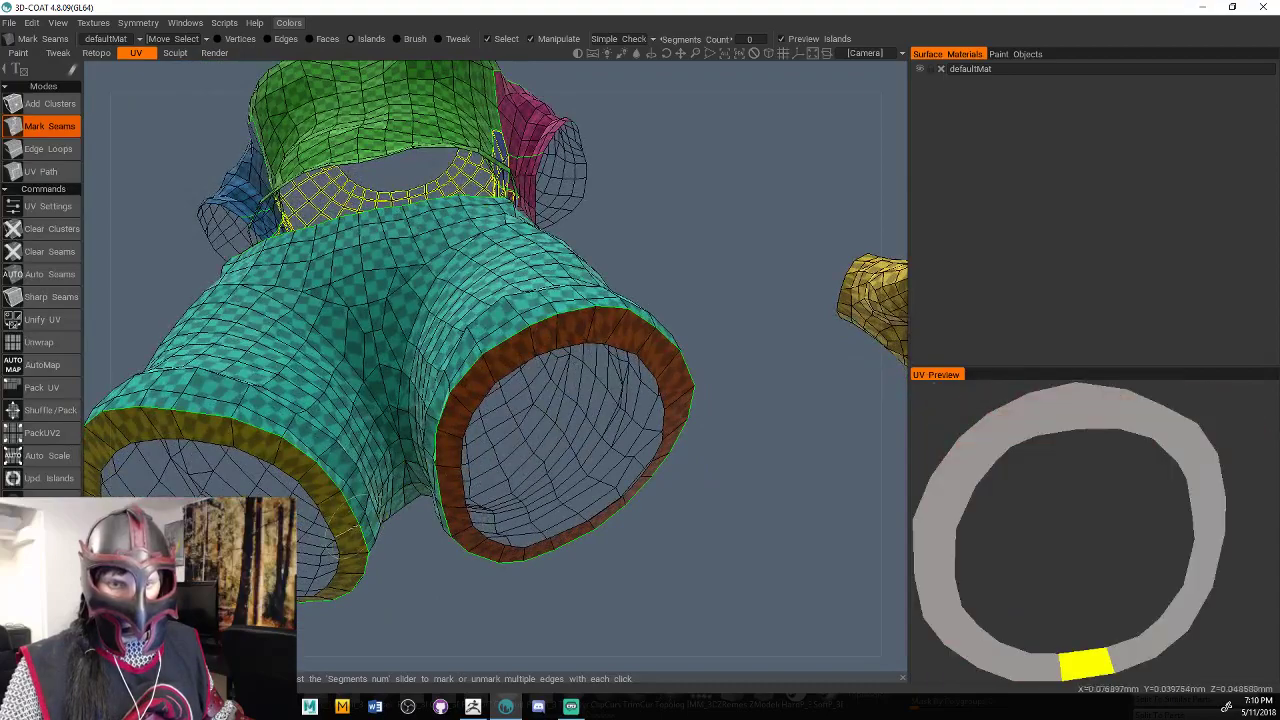
Mark seams down both sides of the shorts, following the pocket lines and continuing to the leg hems, to separate front and back.
{"action": "left_click_drag", "start_coordinate": [436, 596], "coordinate": [516, 524]}
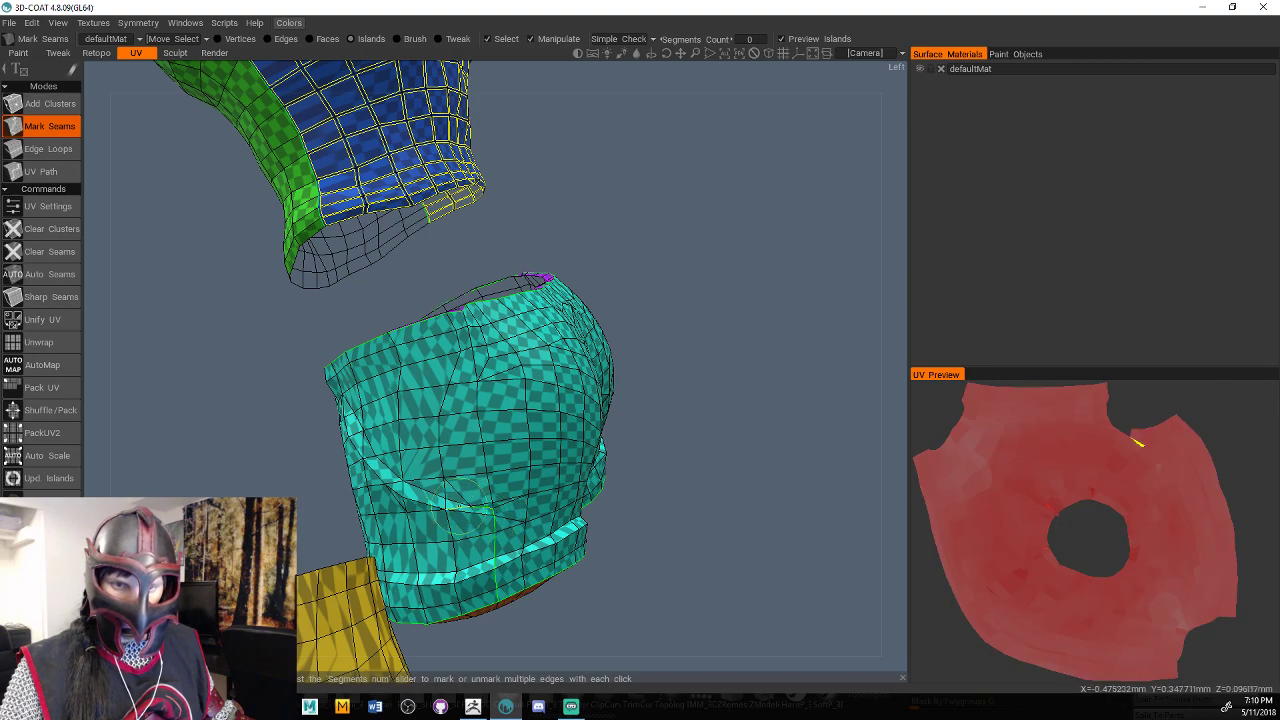
{"action": "left_click_drag", "start_coordinate": [154, 431], "coordinate": [612, 552]}
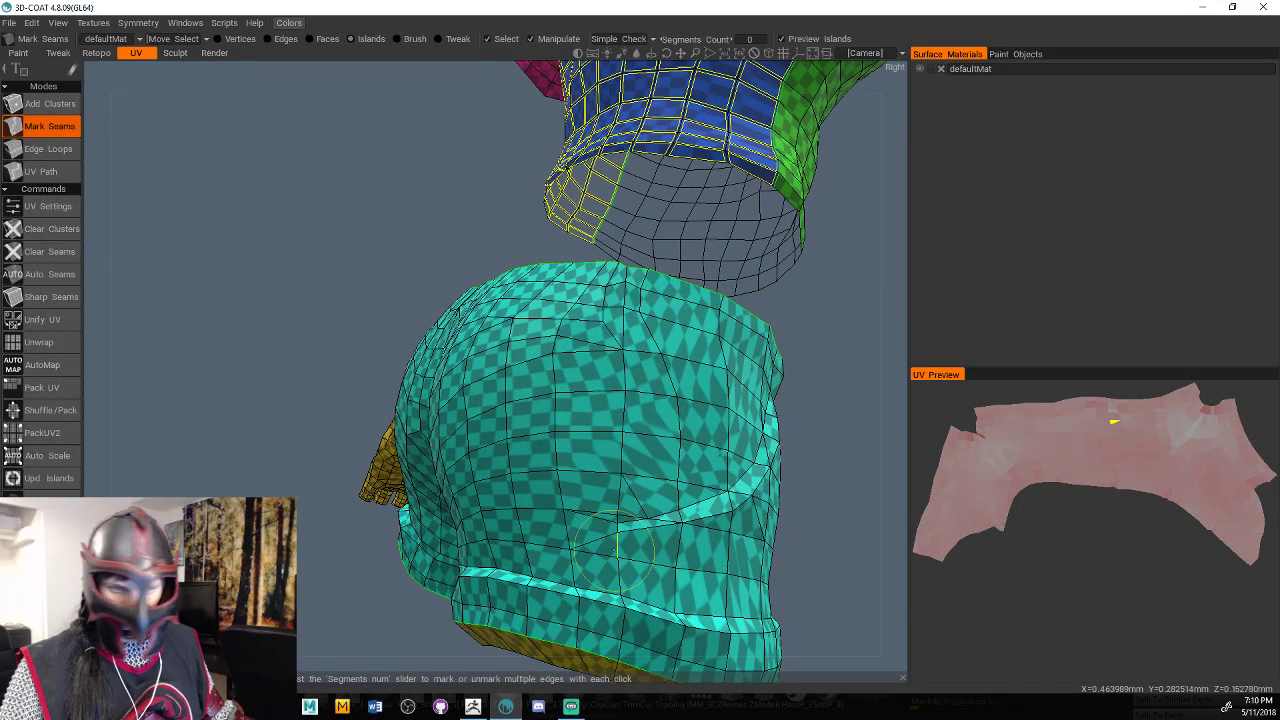
{"action": "middle_click_drag", "start_coordinate": [614, 551], "coordinate": [622, 460]}
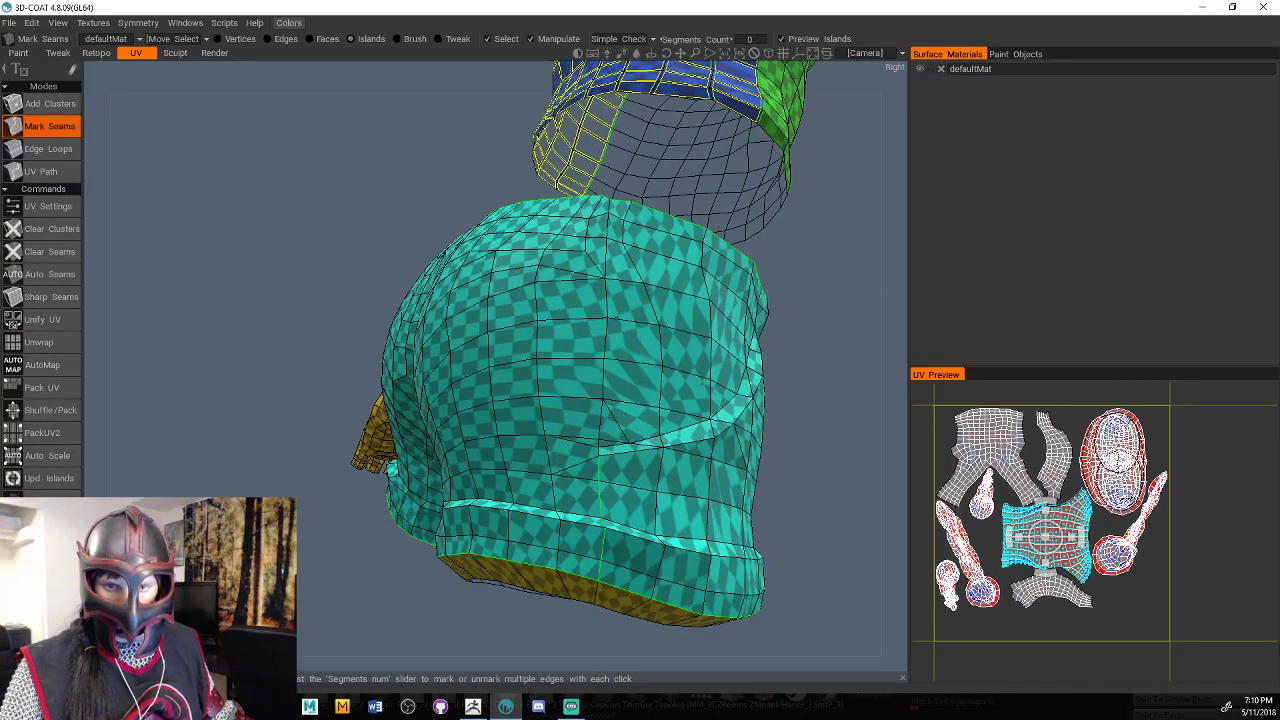
{"action": "left_click_drag", "start_coordinate": [836, 420], "coordinate": [150, 515]}
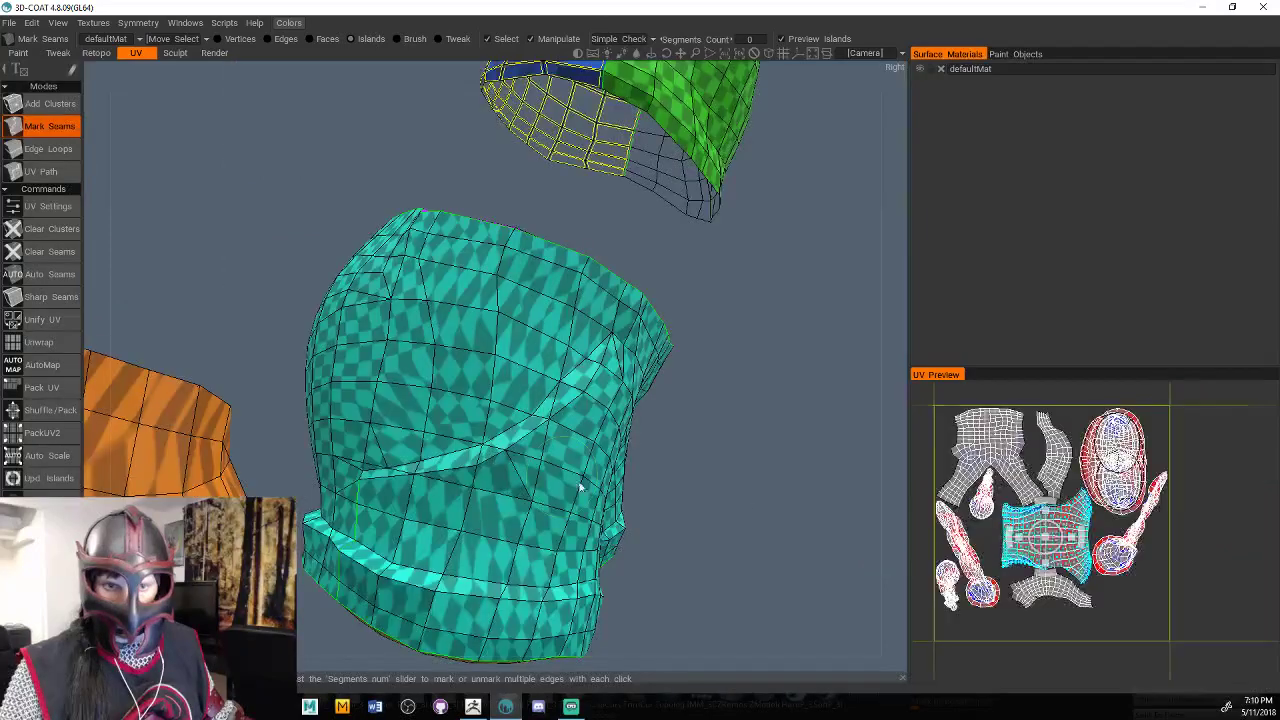
{"action": "left_click", "coordinate": [365, 470]}
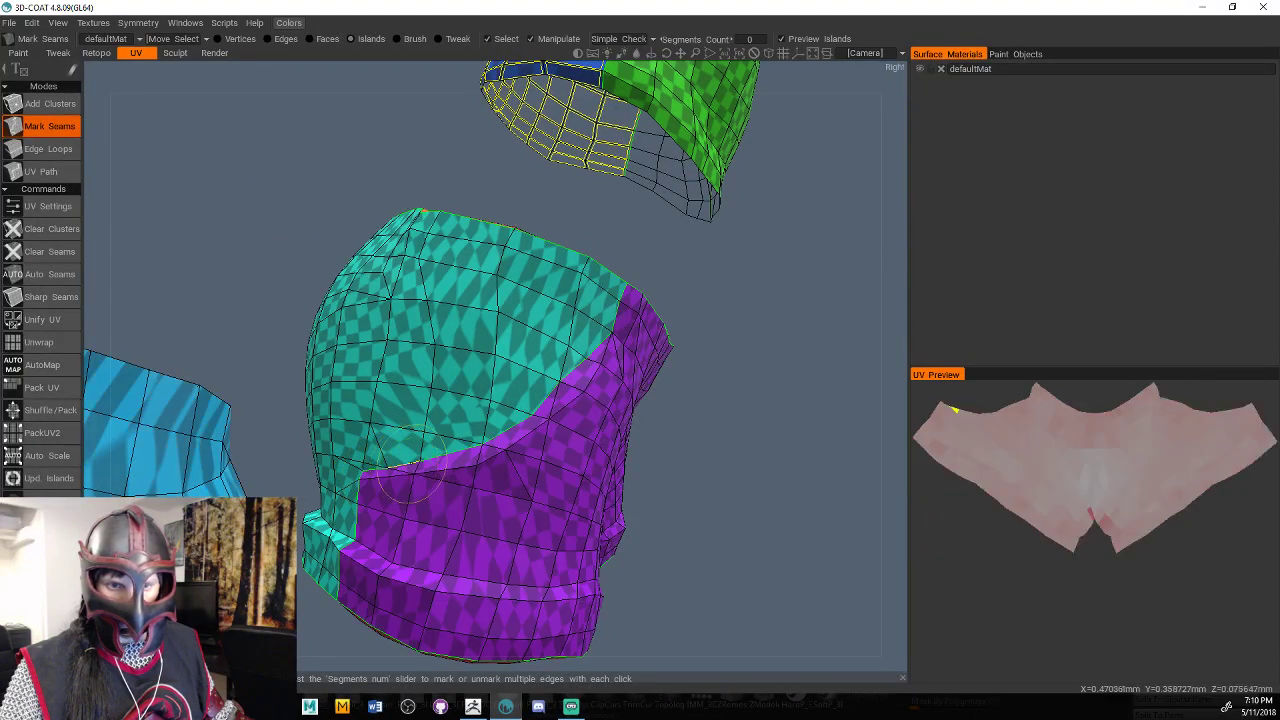
{"action": "left_click_drag", "start_coordinate": [610, 442], "coordinate": [920, 533]}
Unwrap the shorts and check their front and back islands in the UV layout.
{"action": "scroll", "coordinate": [665, 470], "scroll_direction": "down", "scroll_amount": 5}
{"action": "left_click_drag", "start_coordinate": [771, 564], "coordinate": [743, 538]}
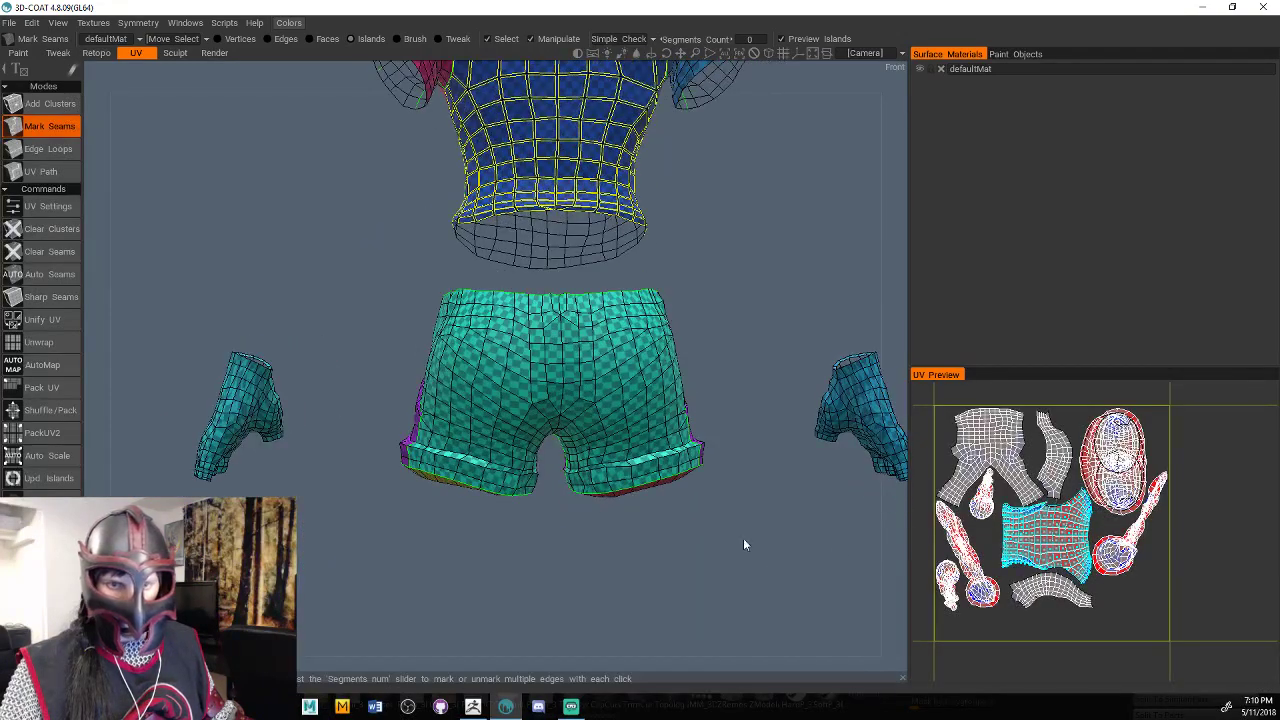
{"action": "left_click", "coordinate": [35, 345]}
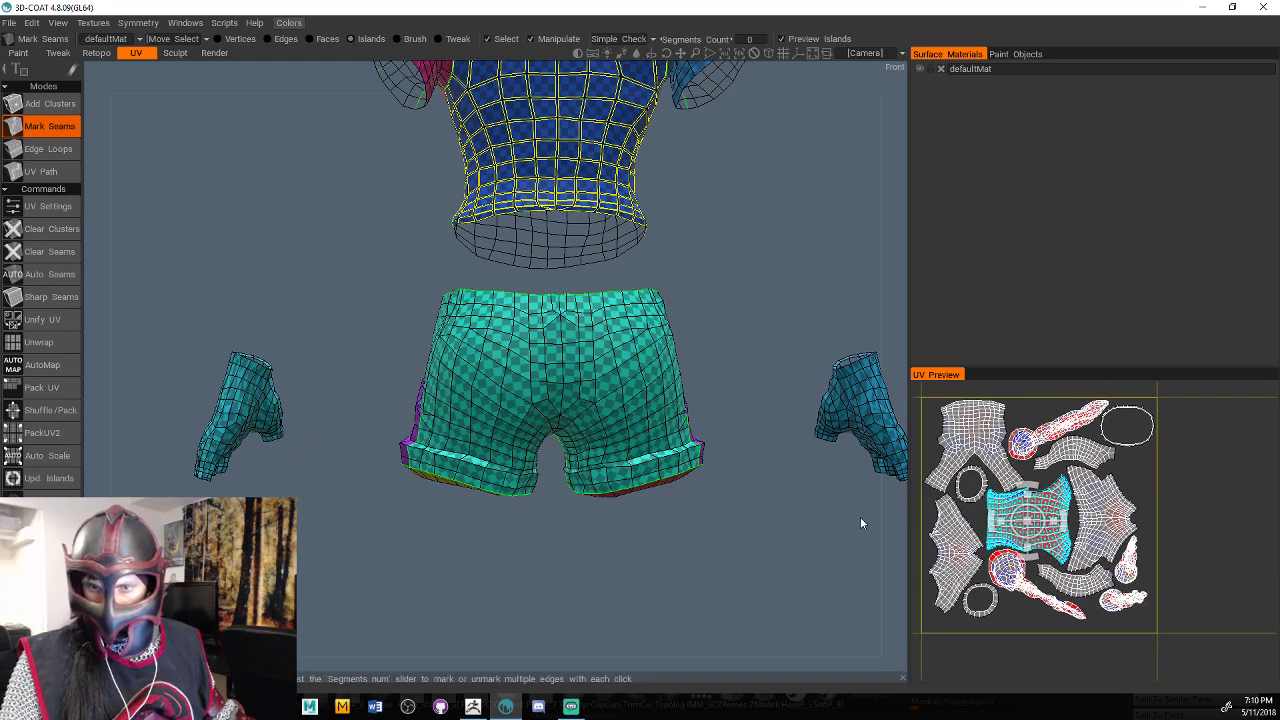
{"action": "middle_click_drag", "start_coordinate": [776, 514], "coordinate": [595, 478]}
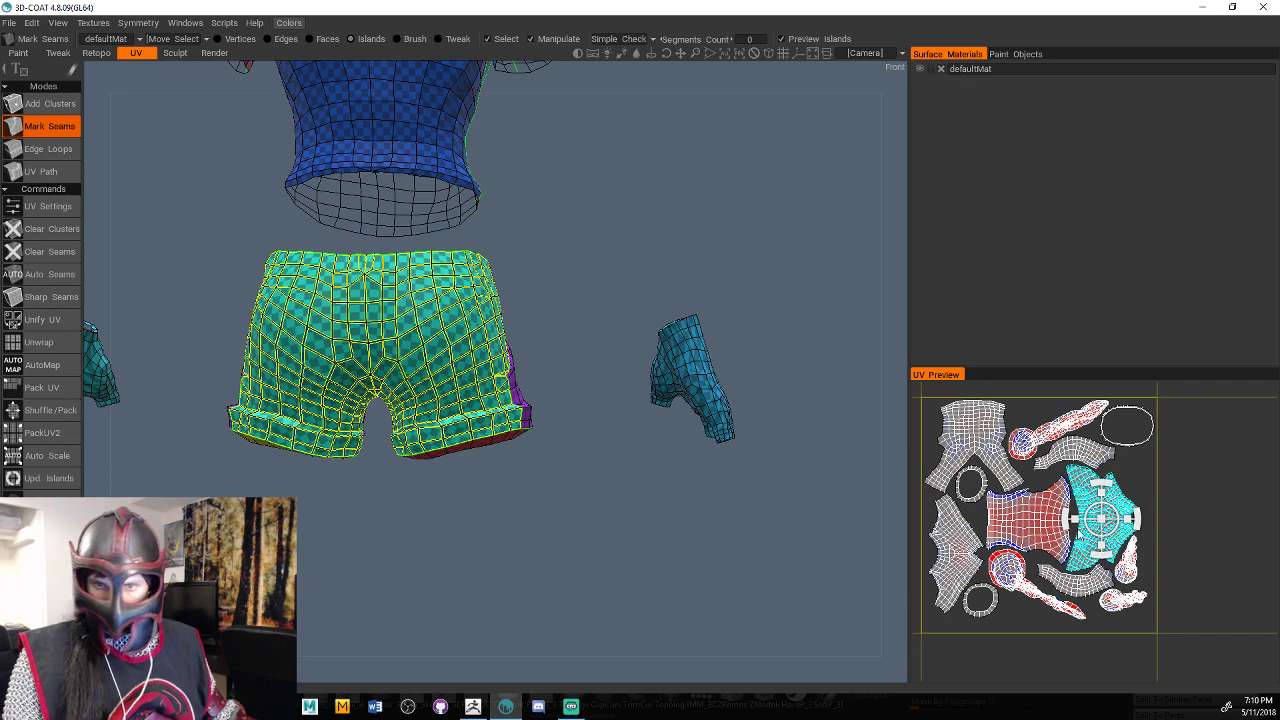
{"action": "left_click", "coordinate": [955, 553]}
{"action": "left_click_drag", "start_coordinate": [500, 556], "coordinate": [392, 531]}
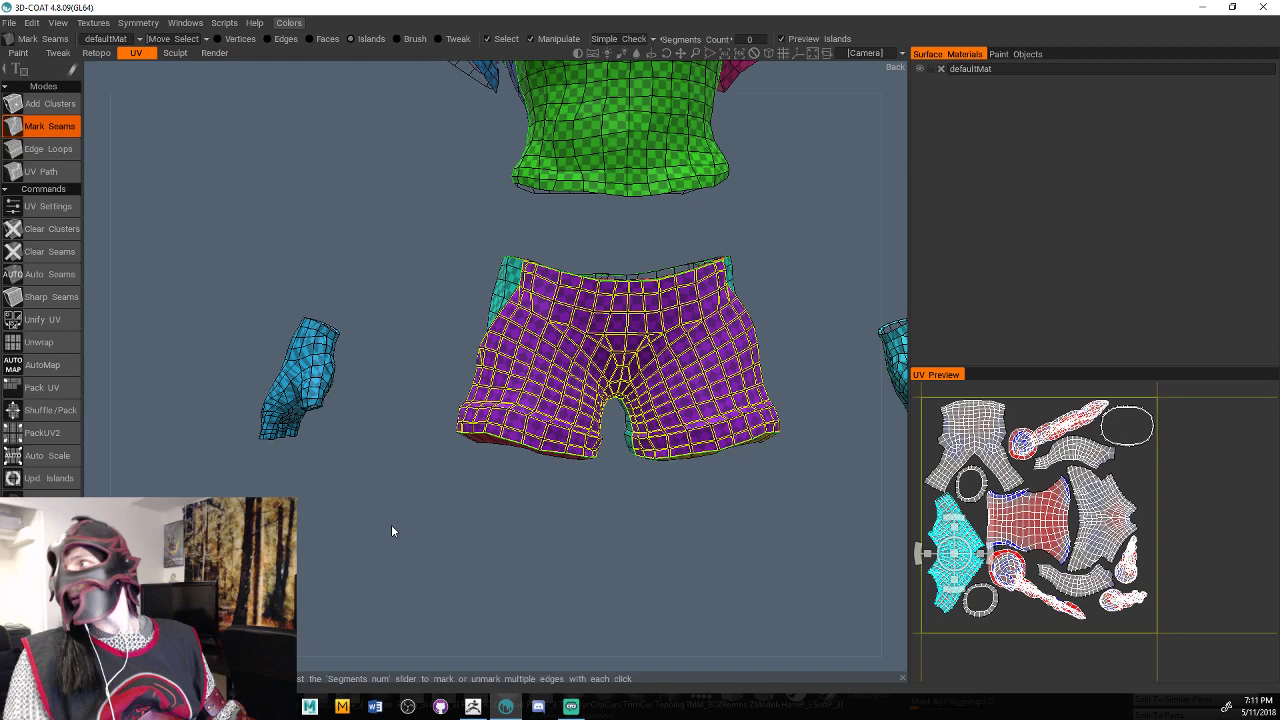
{"action": "left_click", "coordinate": [1020, 582]}
{"action": "left_click_drag", "start_coordinate": [550, 540], "coordinate": [390, 525]}
{"action": "middle_click_drag", "start_coordinate": [391, 531], "coordinate": [361, 532]}
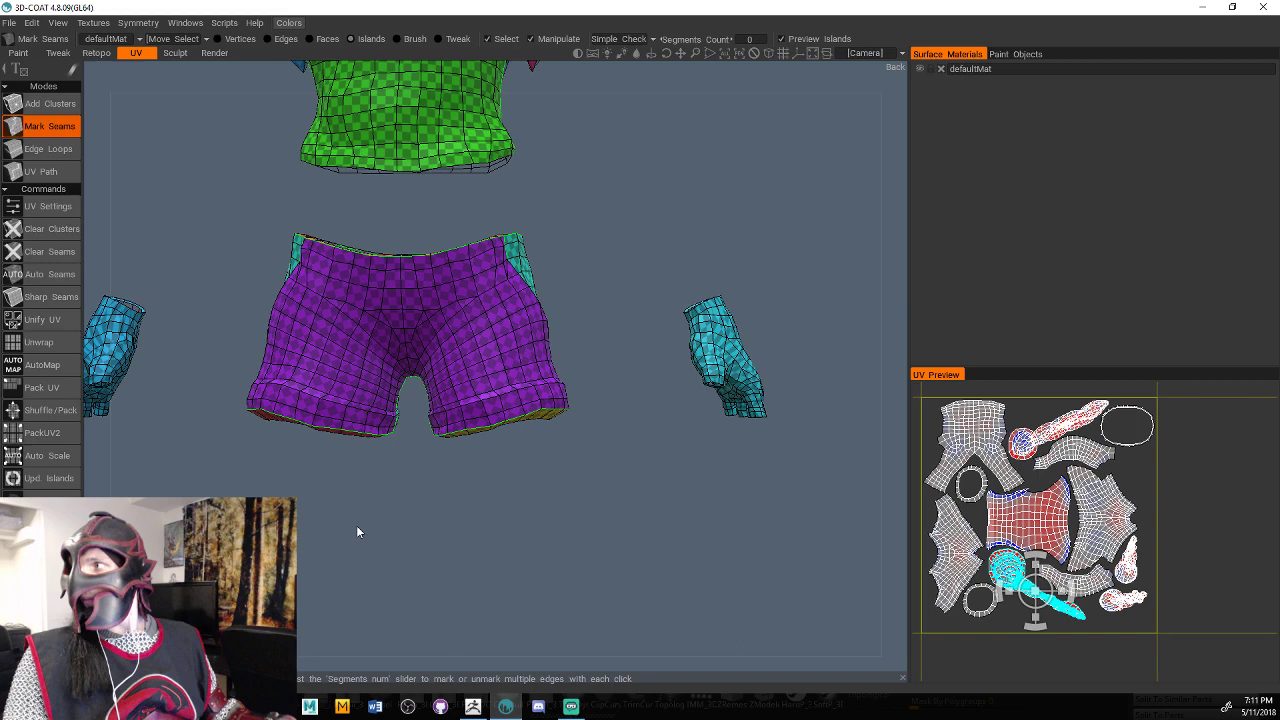
Mark seam loops around the wrist opening and the thumb opening of one fingerless glove.
{"action": "middle_click_drag", "start_coordinate": [547, 552], "coordinate": [390, 613]}
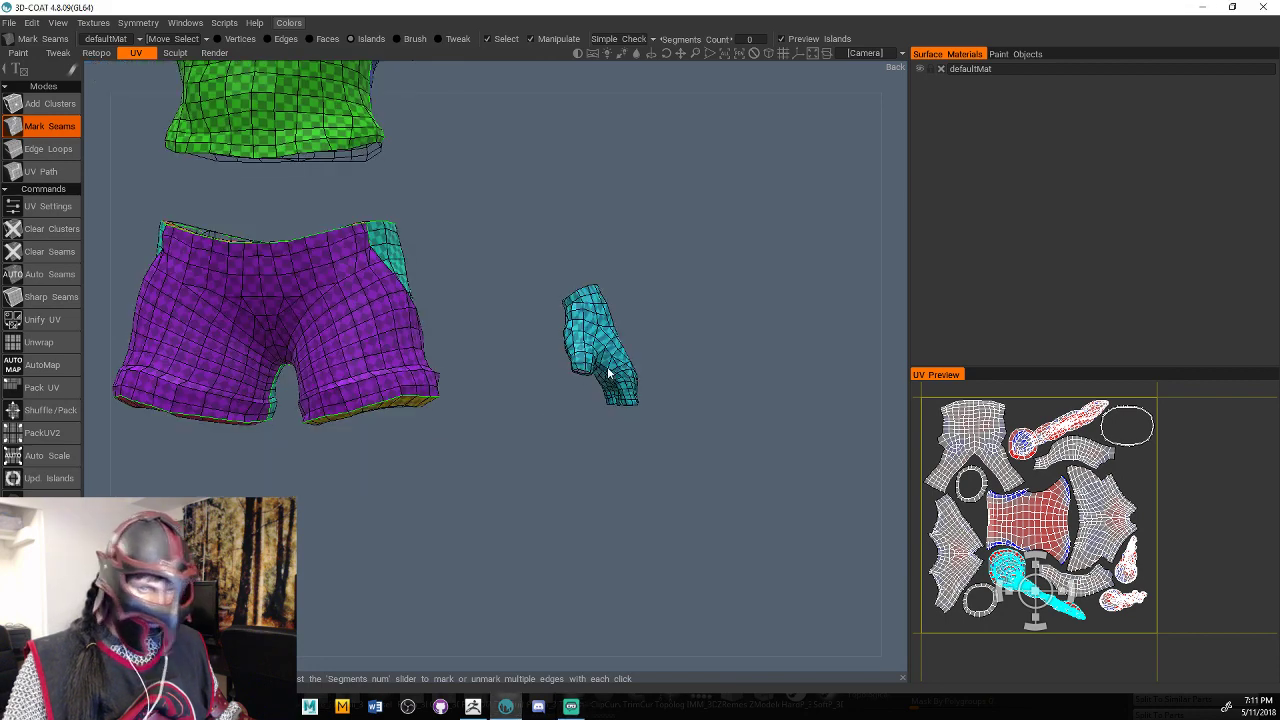
{"action": "left_click_drag", "start_coordinate": [700, 418], "coordinate": [590, 471]}
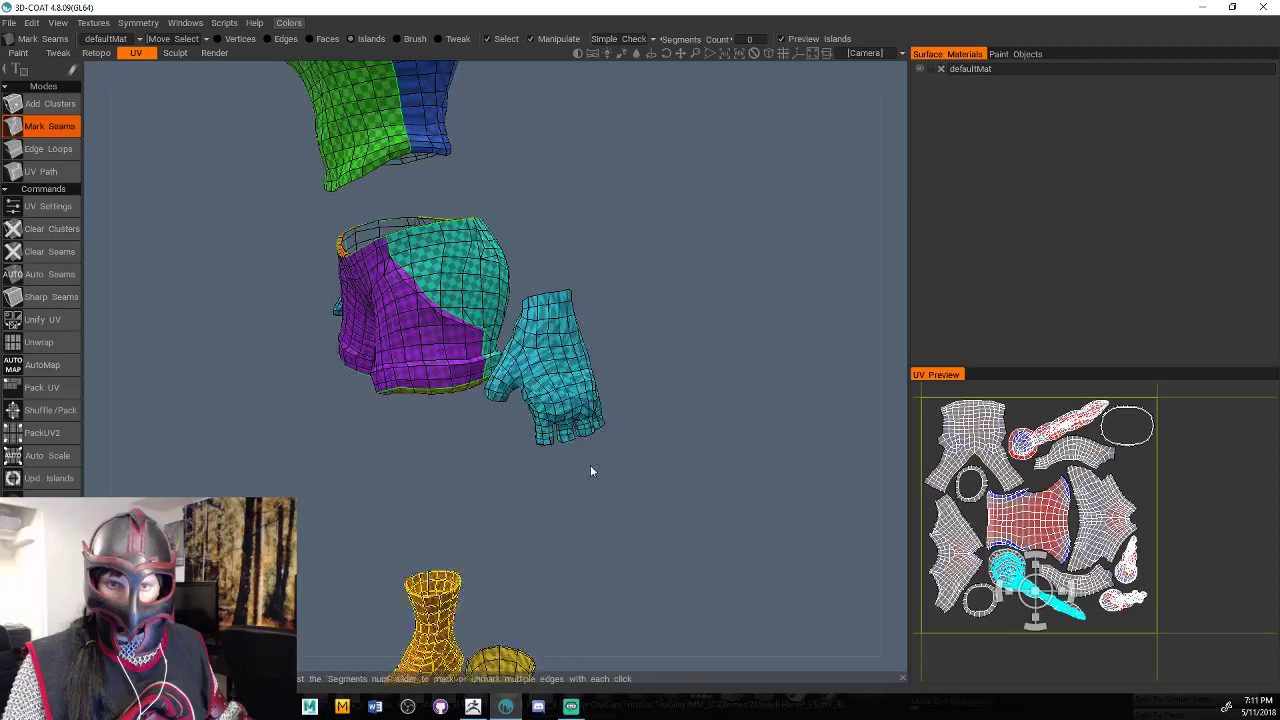
{"action": "right_click_drag", "start_coordinate": [590, 466], "coordinate": [802, 164]}
{"action": "left_click_drag", "start_coordinate": [802, 164], "coordinate": [755, 340]}
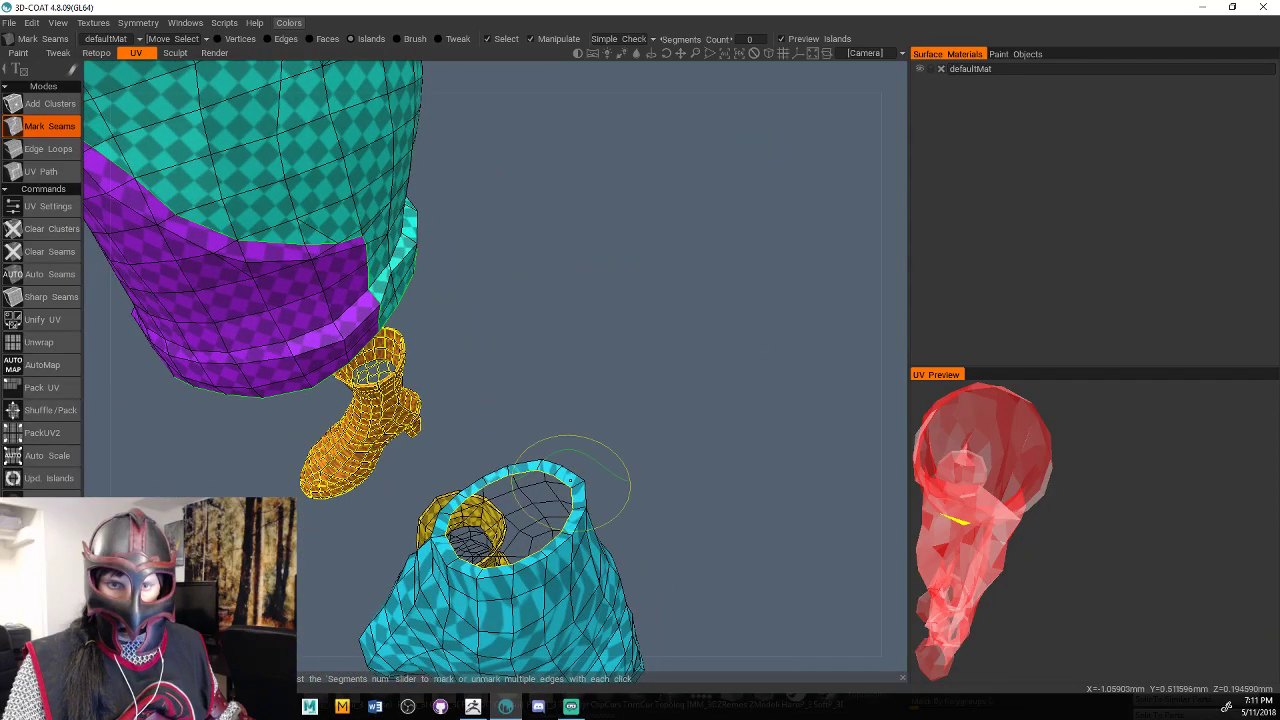
{"action": "left_click_drag", "start_coordinate": [706, 540], "coordinate": [968, 318]}
{"action": "left_click_drag", "start_coordinate": [598, 556], "coordinate": [705, 318]}
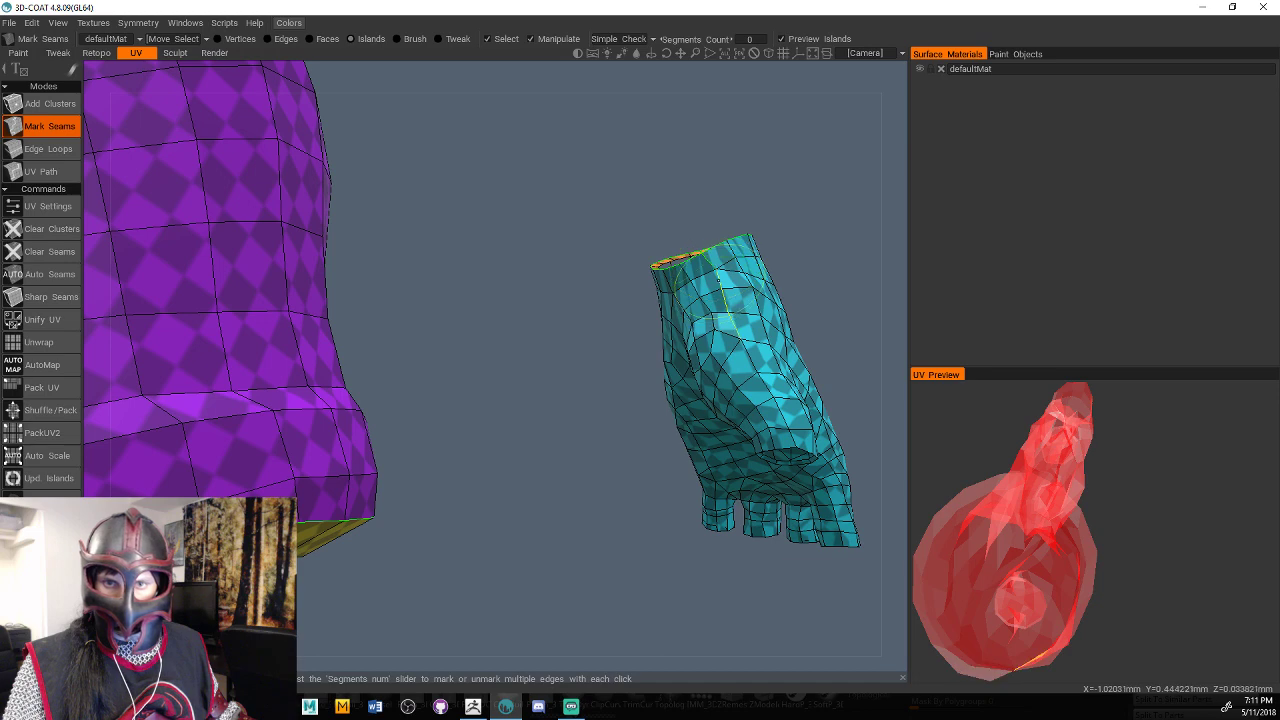
{"action": "left_click_drag", "start_coordinate": [806, 318], "coordinate": [768, 166]}
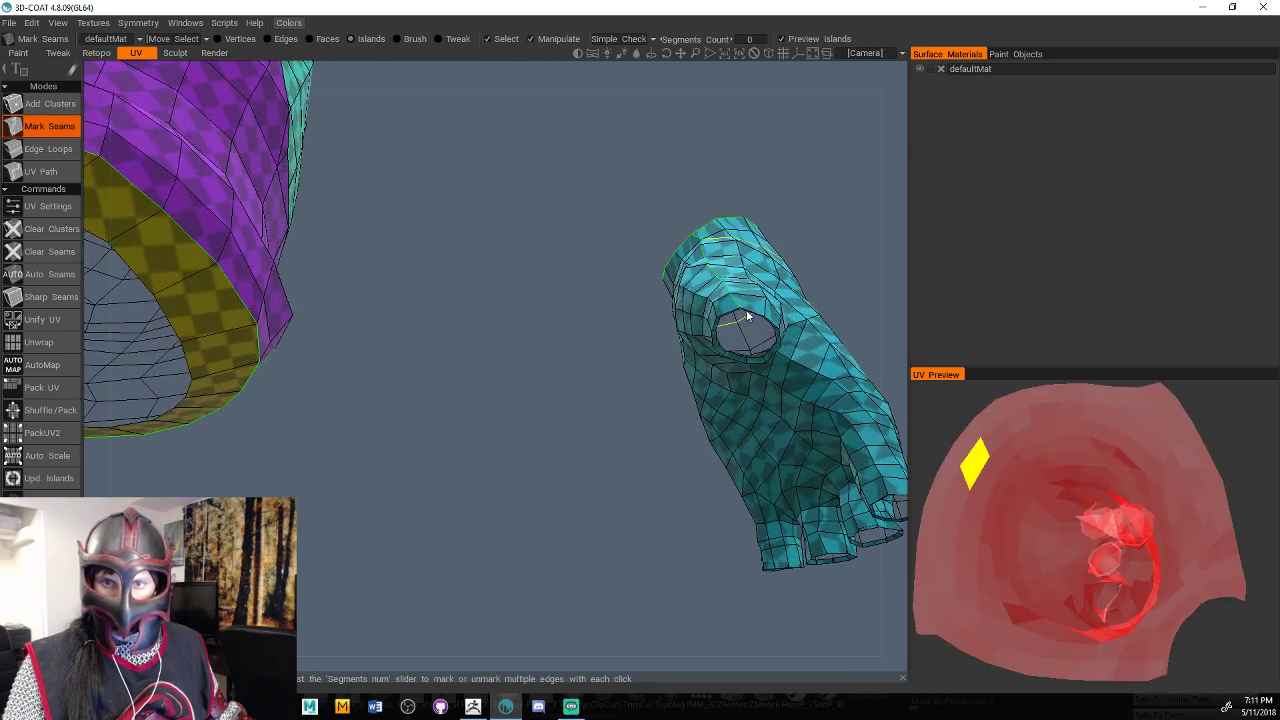
{"action": "left_click", "coordinate": [746, 309]}
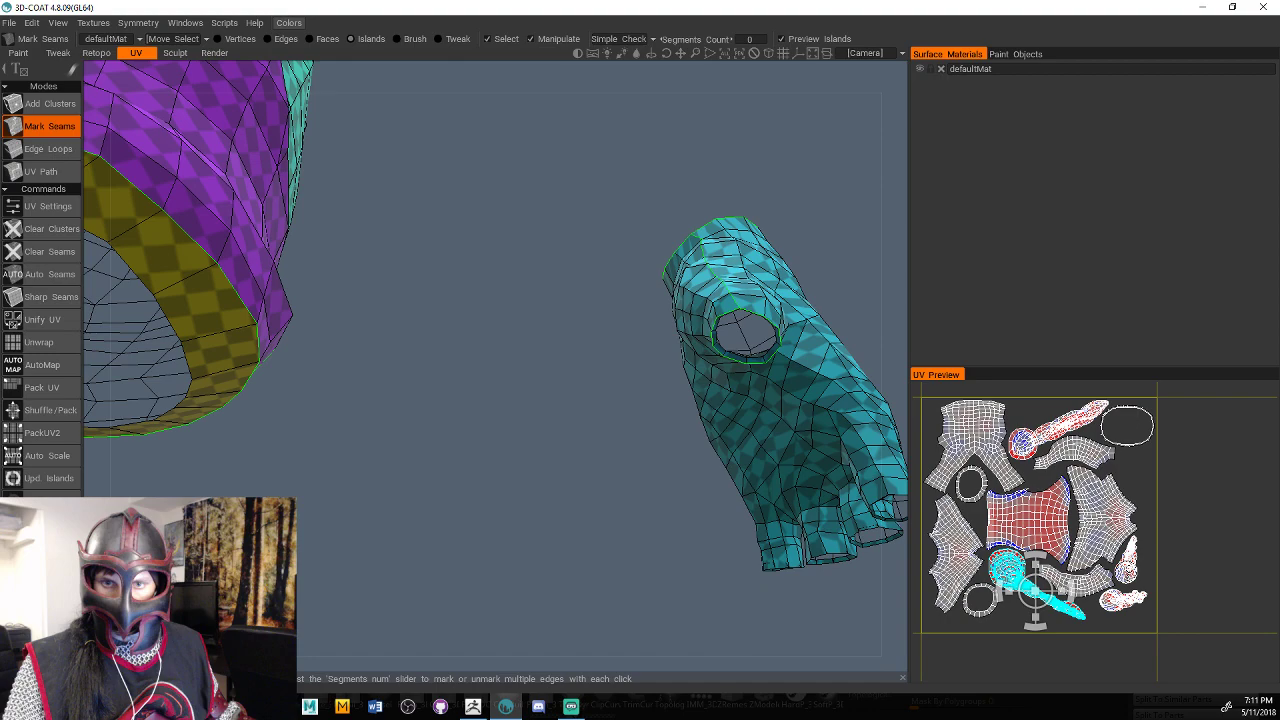
Mark seam loops around the finger openings of the same glove to separate their inner rims.
{"action": "left_click_drag", "start_coordinate": [590, 350], "coordinate": [462, 409]}
{"action": "left_click_drag", "start_coordinate": [752, 286], "coordinate": [759, 386]}
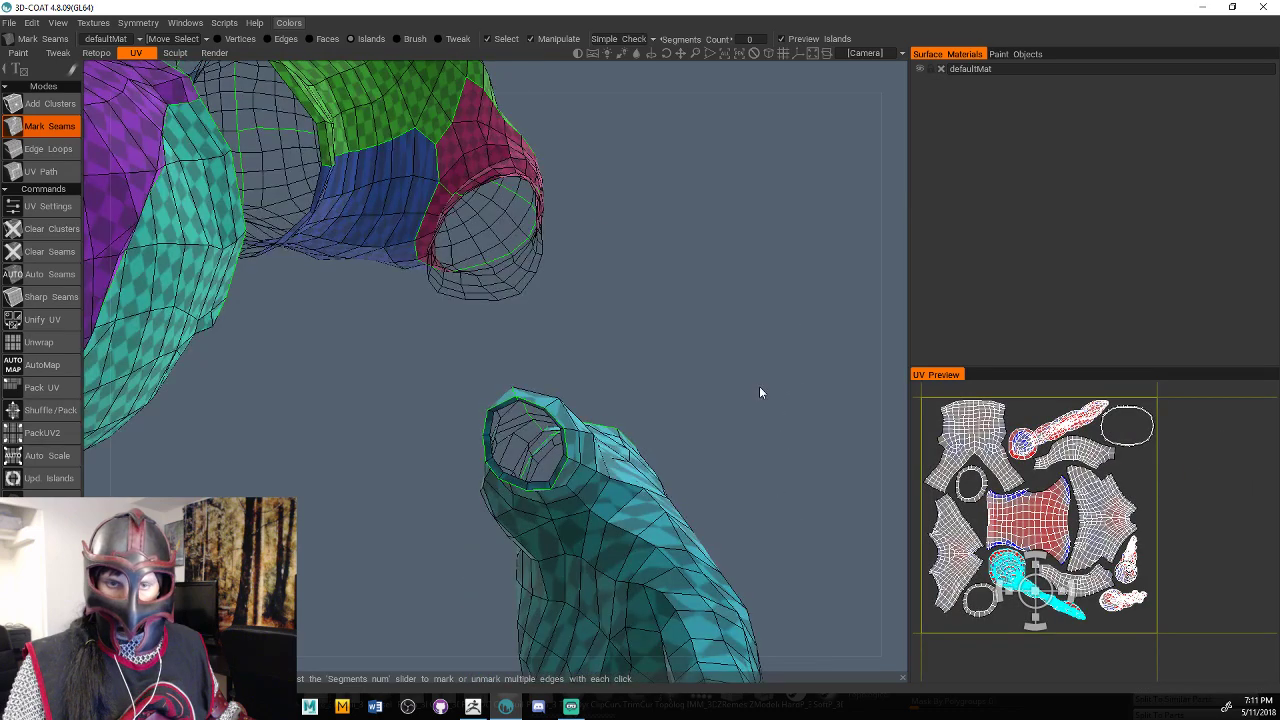
{"action": "scroll", "coordinate": [759, 388], "scroll_direction": "up", "scroll_amount": 2}
{"action": "left_click_drag", "start_coordinate": [719, 350], "coordinate": [677, 309]}
{"action": "scroll", "coordinate": [740, 321], "scroll_direction": "down", "scroll_amount": 2}
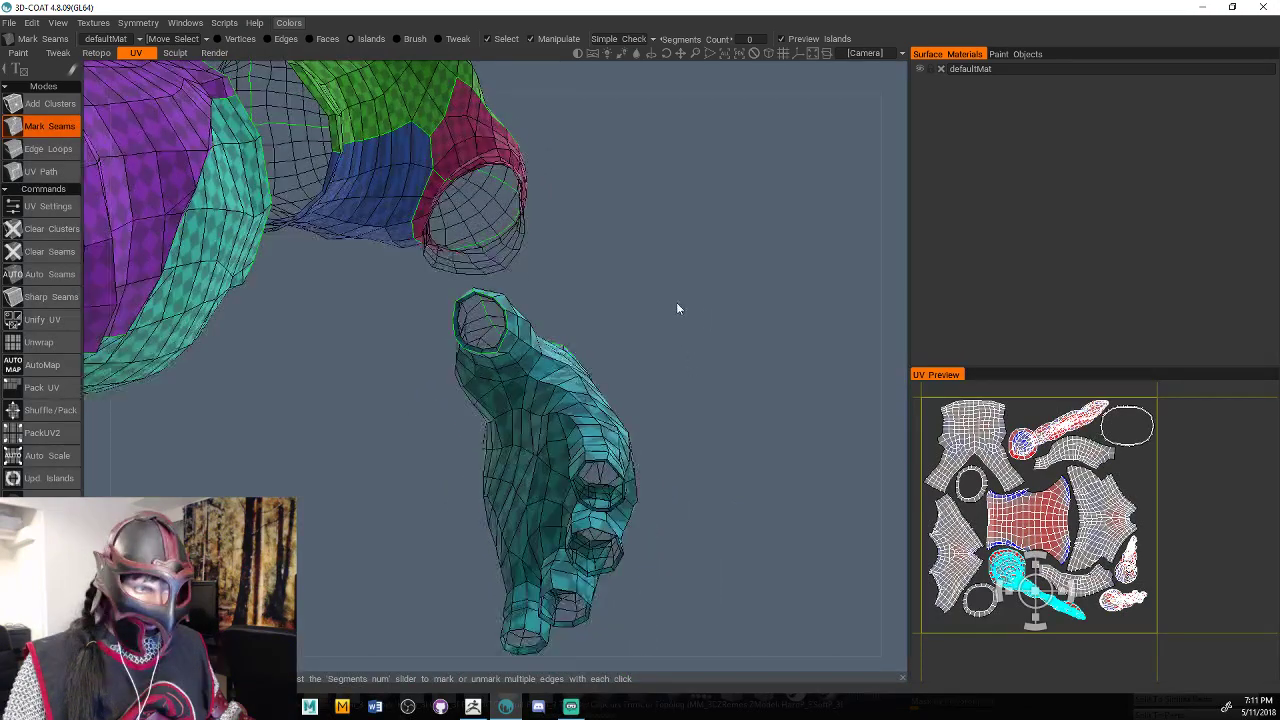
{"action": "scroll", "coordinate": [676, 302], "scroll_direction": "up", "scroll_amount": 6}
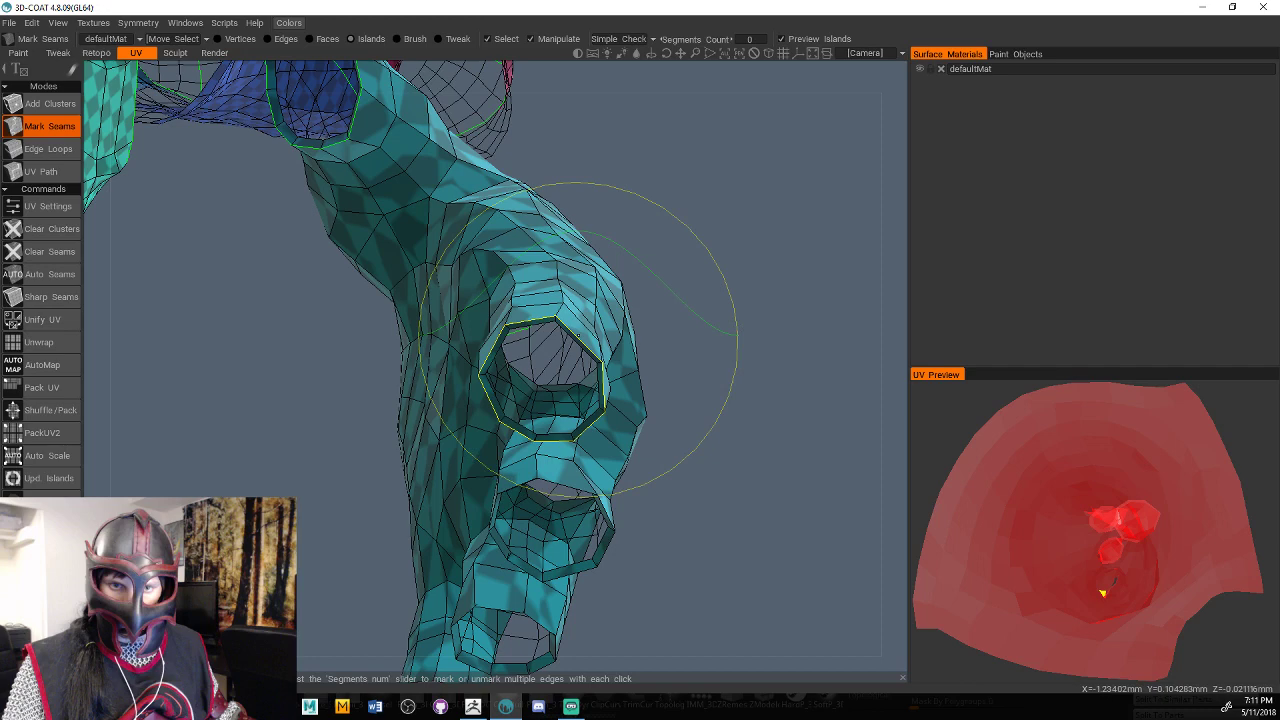
{"action": "left_click", "coordinate": [578, 335]}
{"action": "left_click_drag", "start_coordinate": [712, 440], "coordinate": [708, 365]}
{"action": "left_click", "coordinate": [597, 348]}
{"action": "left_click_drag", "start_coordinate": [708, 502], "coordinate": [695, 390]}
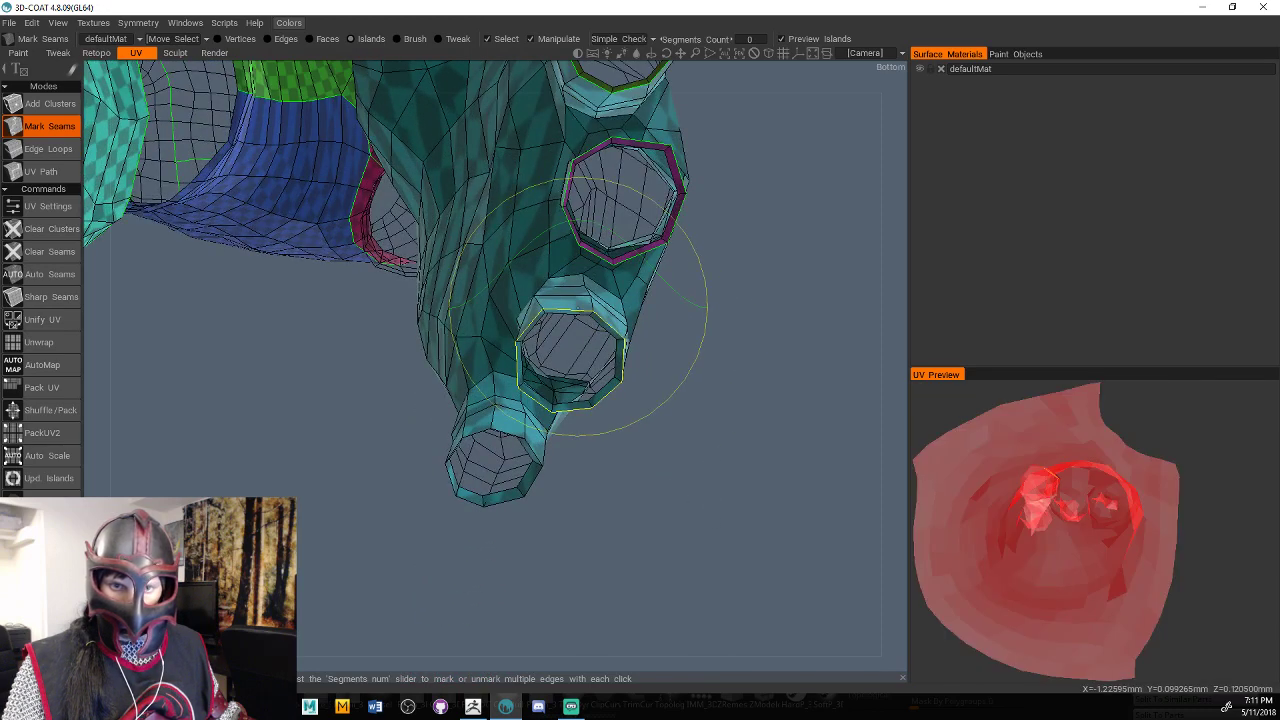
{"action": "left_click", "coordinate": [578, 308]}
Mark a seam along the side of the glove's index finger, from its opening across to the thumb opening.
{"action": "left_click_drag", "start_coordinate": [616, 543], "coordinate": [565, 658]}
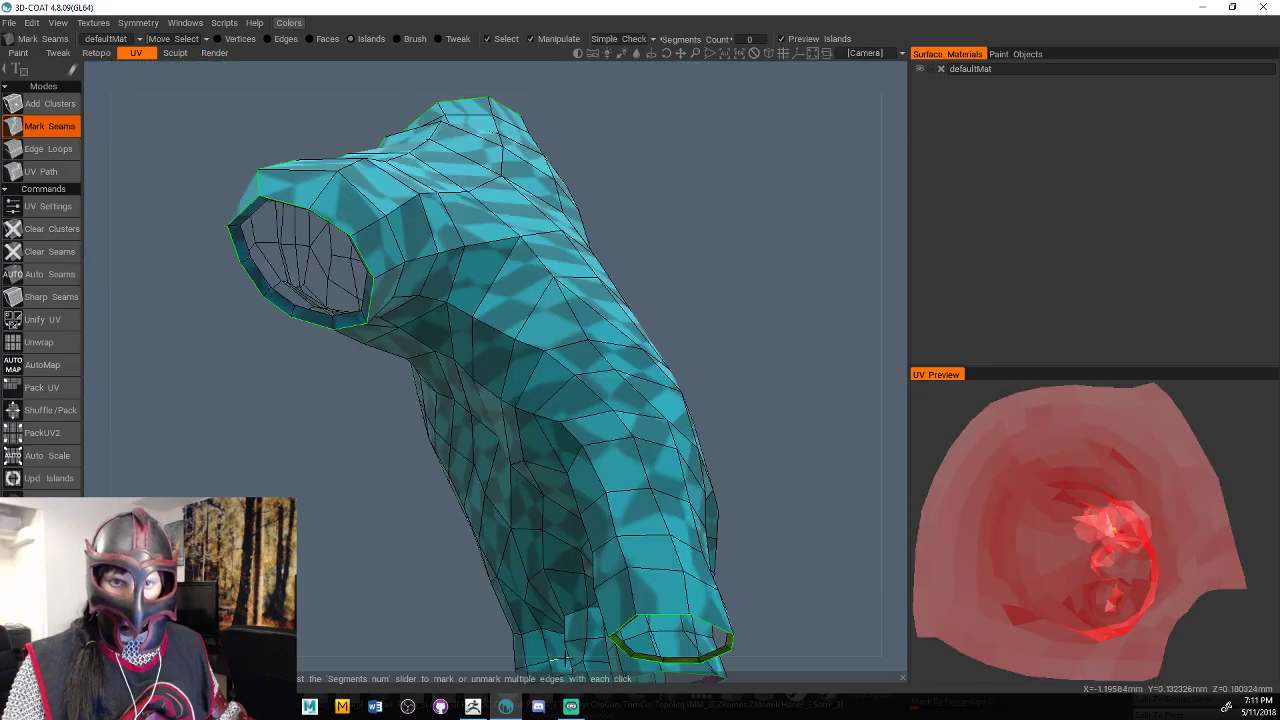
{"action": "left_click_drag", "start_coordinate": [600, 480], "coordinate": [609, 286]}
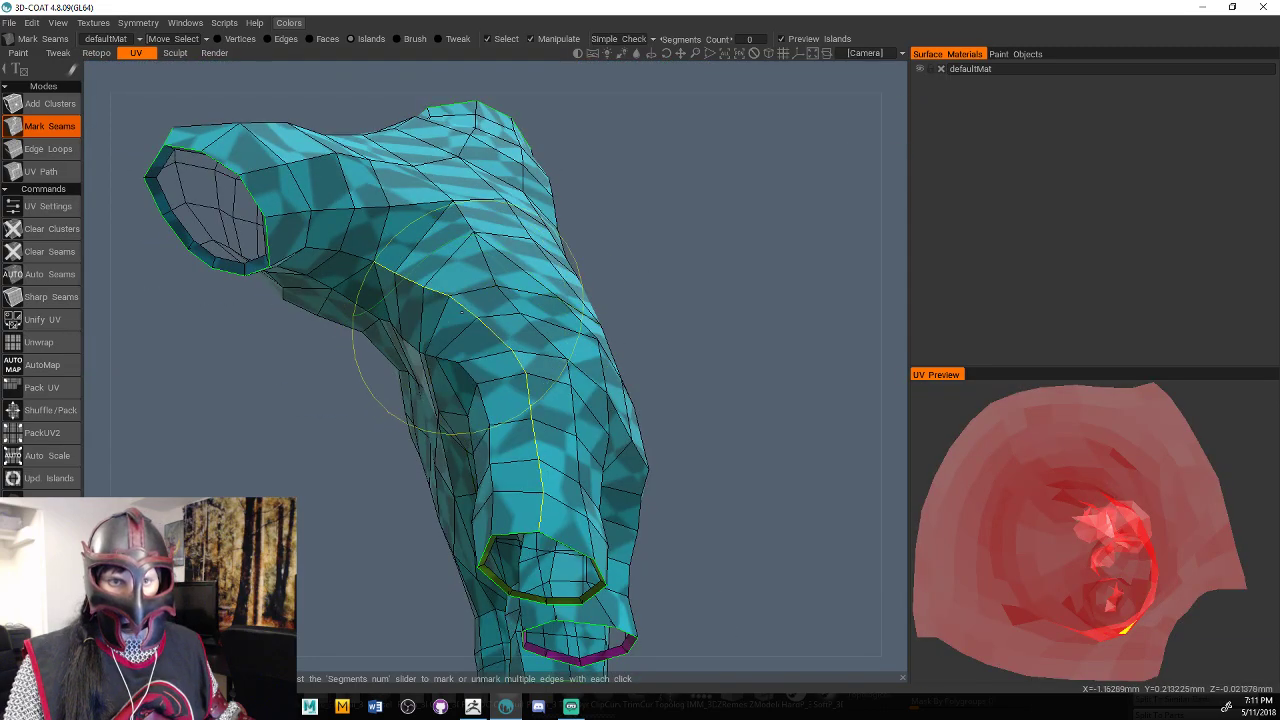
{"action": "left_click", "coordinate": [359, 261]}
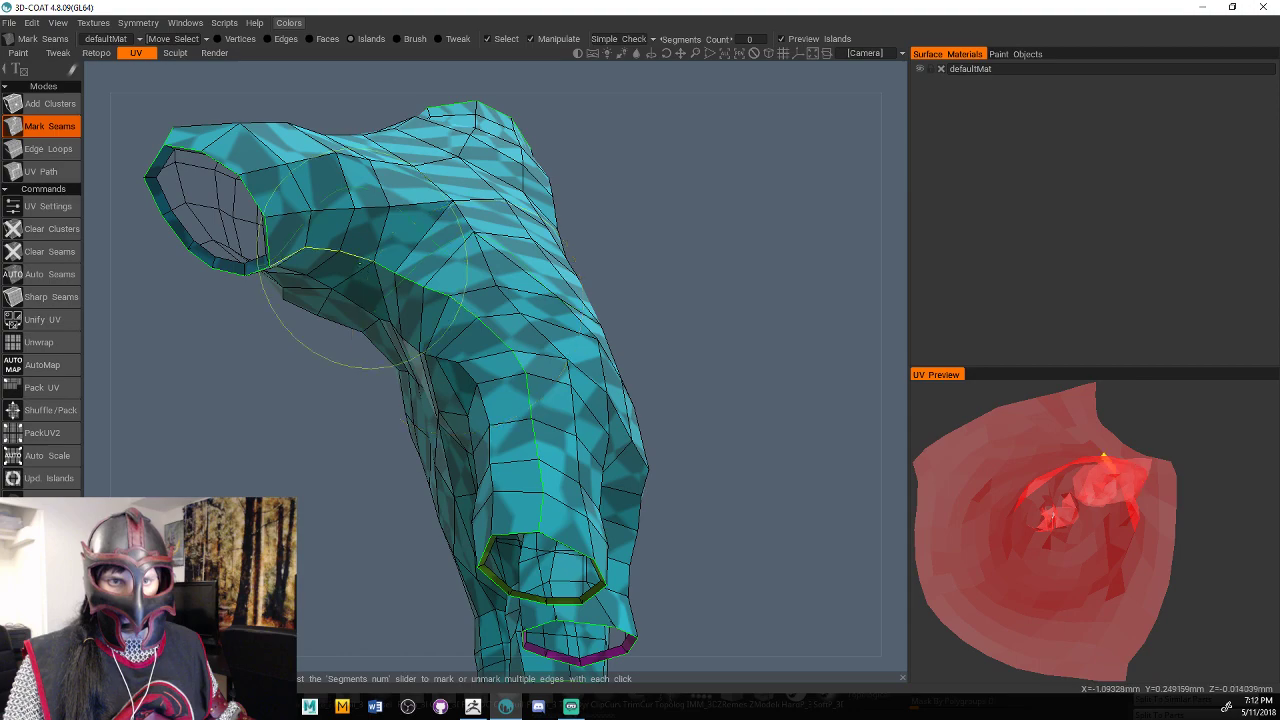
Mark seams through the gaps between the glove's neighbouring fingers, connecting their opening loops.
{"action": "mouse_move", "coordinate": [722, 430]}
{"action": "left_mouse_down"}
{"action": "mouse_move", "coordinate": [706, 261]}
{"action": "mouse_move", "coordinate": [662, 203]}
{"action": "mouse_move", "coordinate": [692, 309]}
{"action": "mouse_move", "coordinate": [717, 286]}
{"action": "mouse_move", "coordinate": [791, 343]}
{"action": "mouse_move", "coordinate": [763, 397]}
{"action": "mouse_move", "coordinate": [799, 359]}
{"action": "mouse_move", "coordinate": [772, 330]}
{"action": "mouse_move", "coordinate": [717, 203]}
{"action": "mouse_move", "coordinate": [540, 300]}
{"action": "left_mouse_up"}
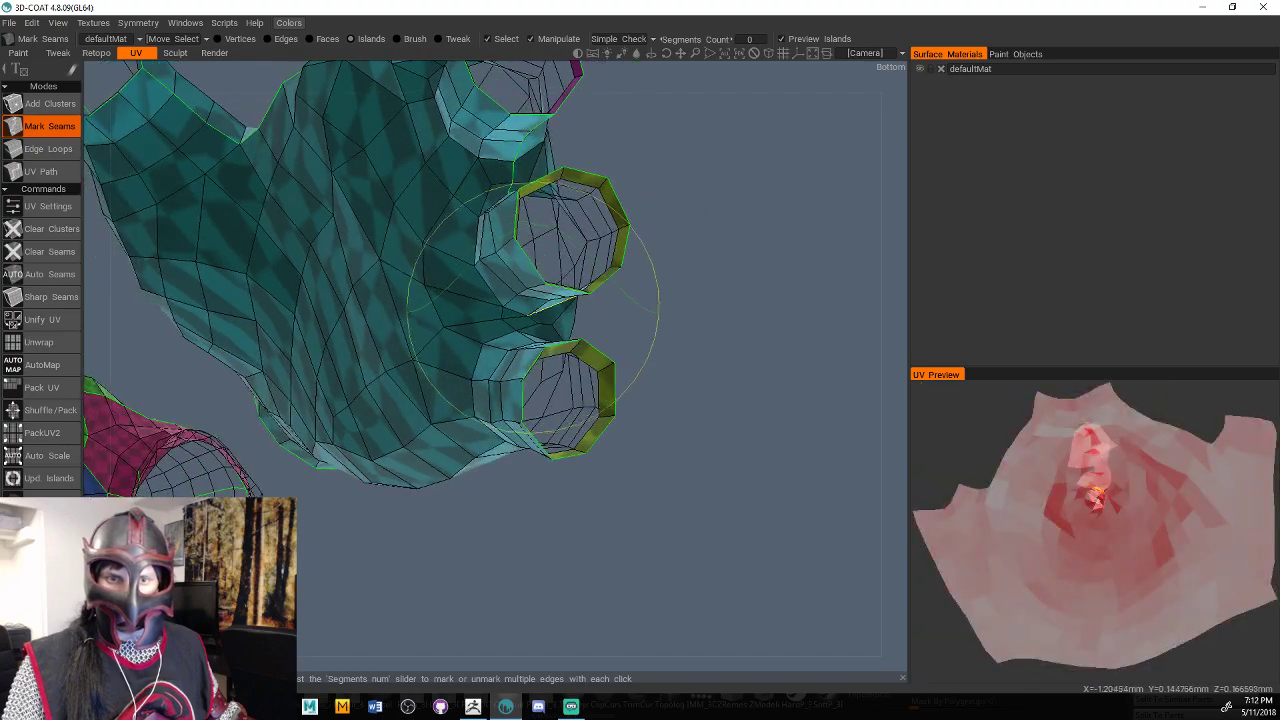
{"action": "mouse_move", "coordinate": [614, 331]}
{"action": "left_mouse_down"}
{"action": "mouse_move", "coordinate": [566, 337]}
{"action": "mouse_move", "coordinate": [629, 308]}
{"action": "mouse_move", "coordinate": [706, 323]}
{"action": "left_mouse_up"}
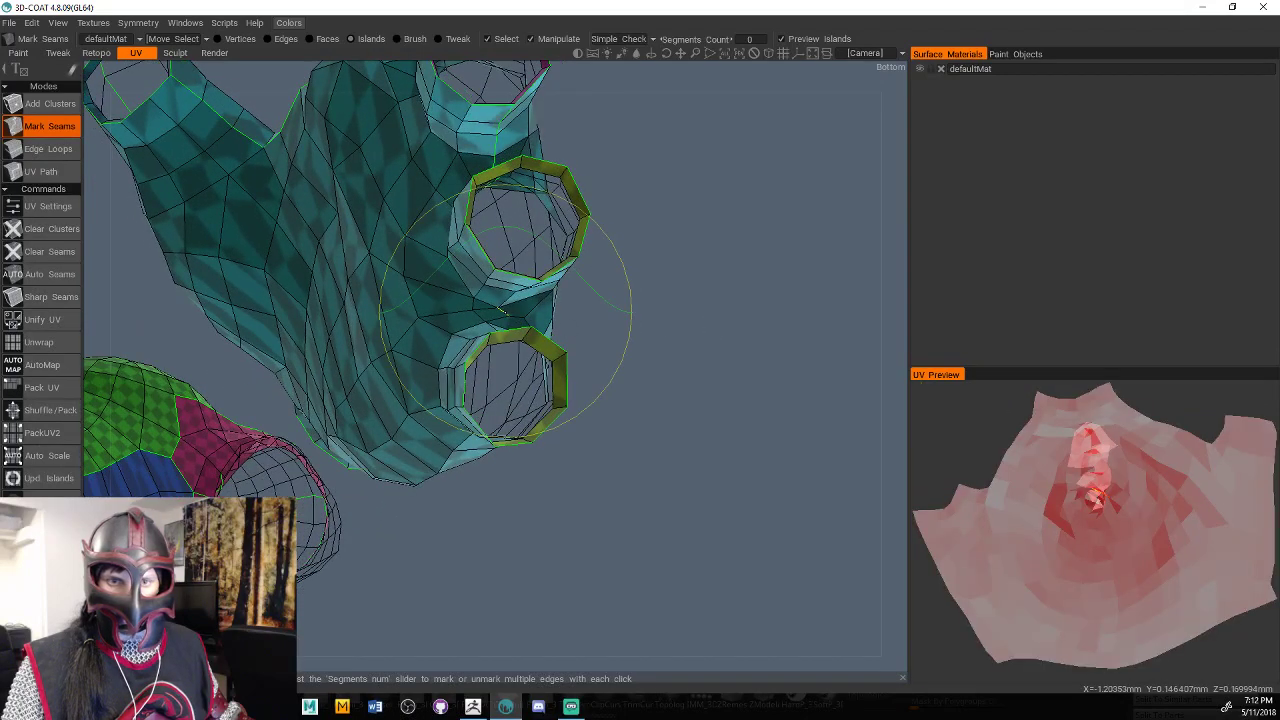
{"action": "left_click_drag", "start_coordinate": [560, 300], "coordinate": [598, 254]}
{"action": "mouse_move", "coordinate": [696, 320]}
{"action": "left_mouse_down"}
{"action": "mouse_move", "coordinate": [734, 355]}
{"action": "mouse_move", "coordinate": [704, 346]}
{"action": "left_mouse_up"}
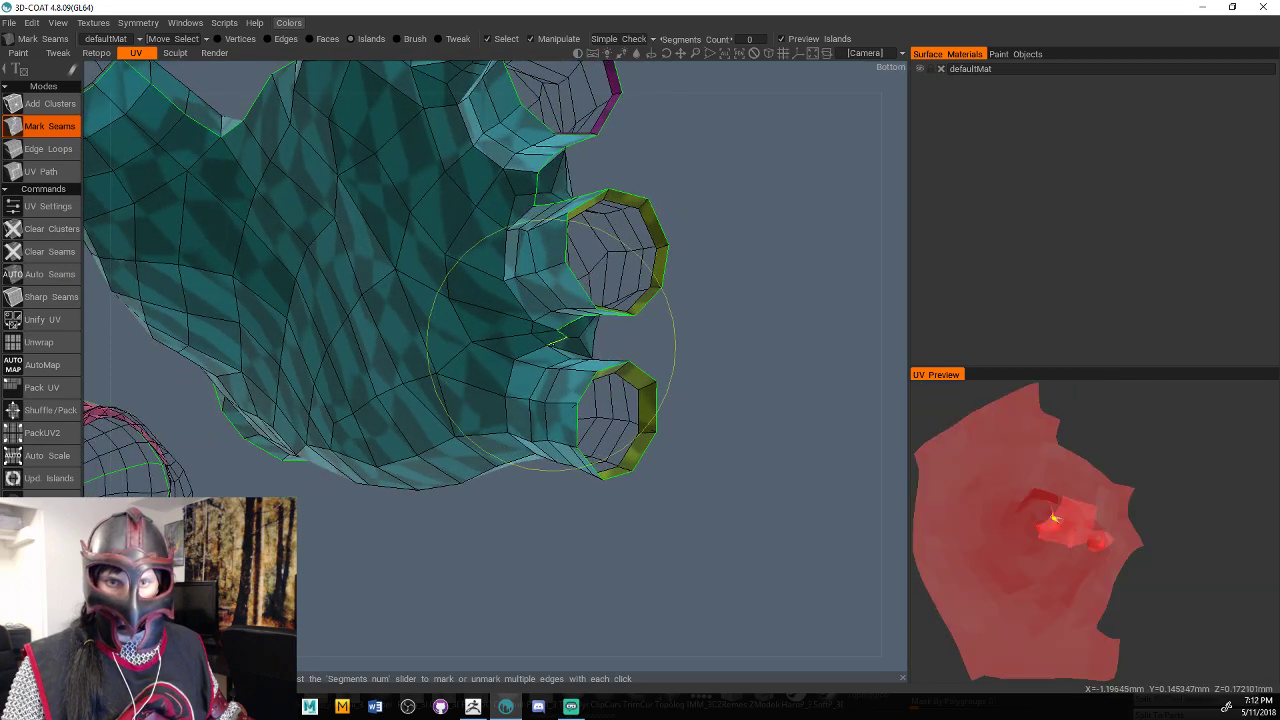
{"action": "mouse_move", "coordinate": [571, 345]}
{"action": "left_mouse_down"}
{"action": "mouse_move", "coordinate": [649, 352]}
{"action": "mouse_move", "coordinate": [514, 371]}
{"action": "left_mouse_up"}
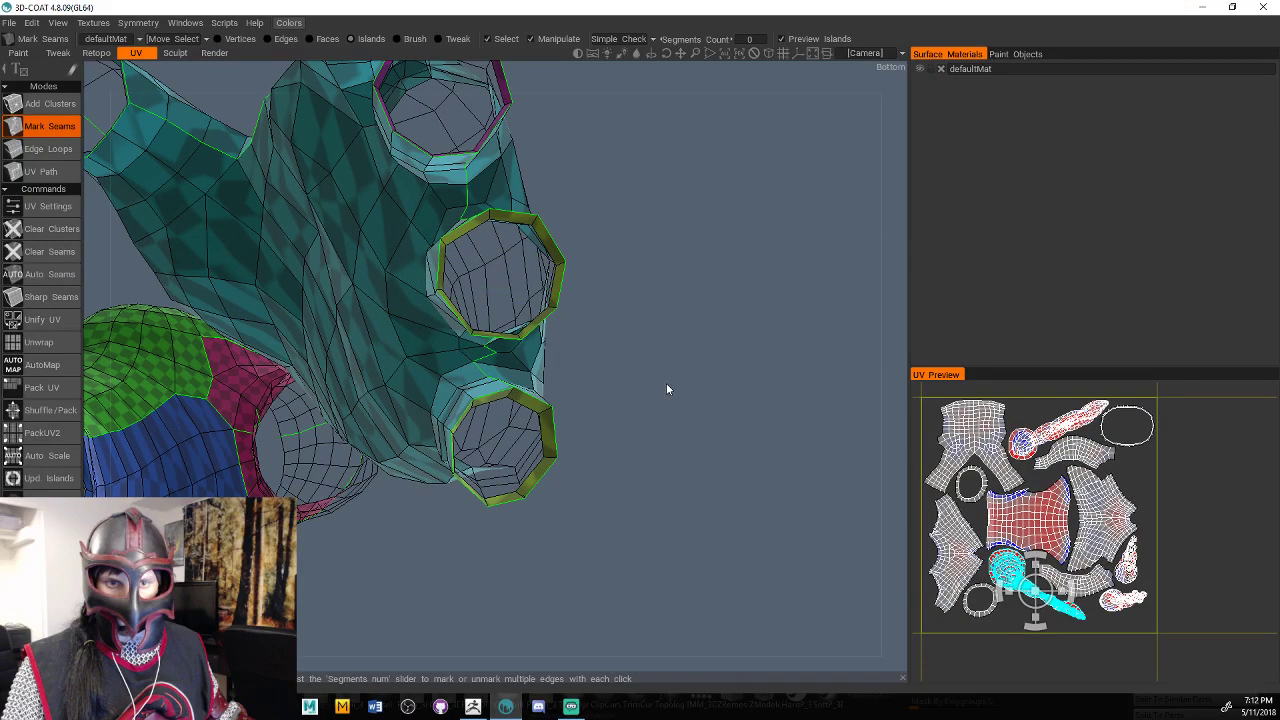
Mark a seam down the outer side of the glove, from the little finger's opening to the wrist.
{"action": "mouse_move", "coordinate": [666, 383]}
{"action": "left_mouse_down"}
{"action": "mouse_move", "coordinate": [707, 412]}
{"action": "mouse_move", "coordinate": [654, 338]}
{"action": "mouse_move", "coordinate": [658, 377]}
{"action": "left_mouse_up"}
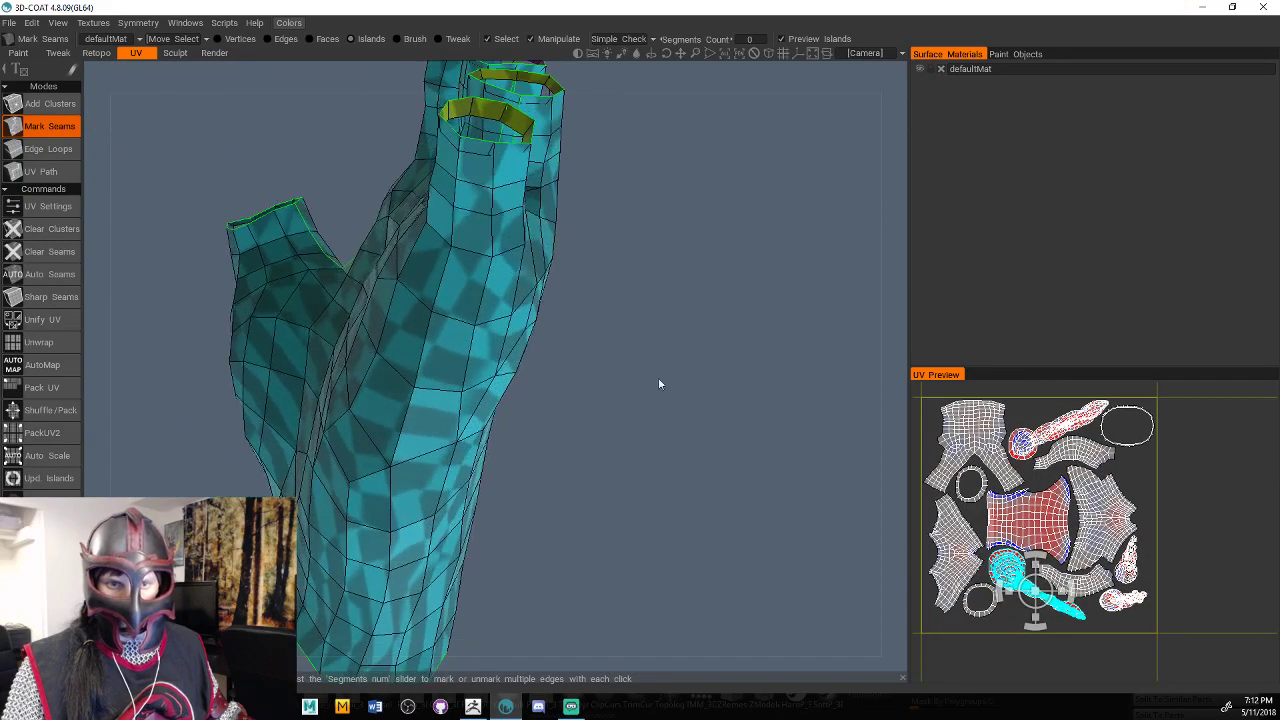
{"action": "scroll", "coordinate": [624, 384], "scroll_direction": "down", "scroll_amount": 3}
{"action": "scroll", "coordinate": [620, 392], "scroll_direction": "down", "scroll_amount": 2}
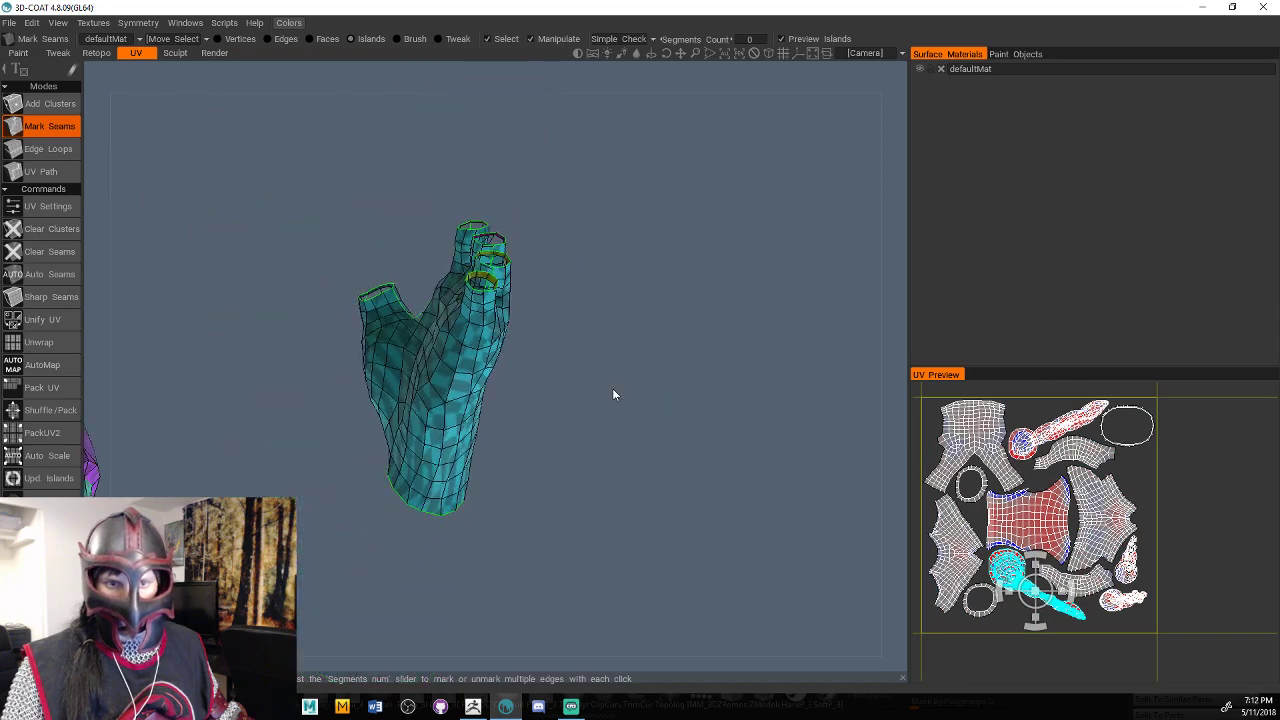
{"action": "left_click_drag", "start_coordinate": [613, 389], "coordinate": [580, 390]}
{"action": "left_click", "coordinate": [506, 425]}
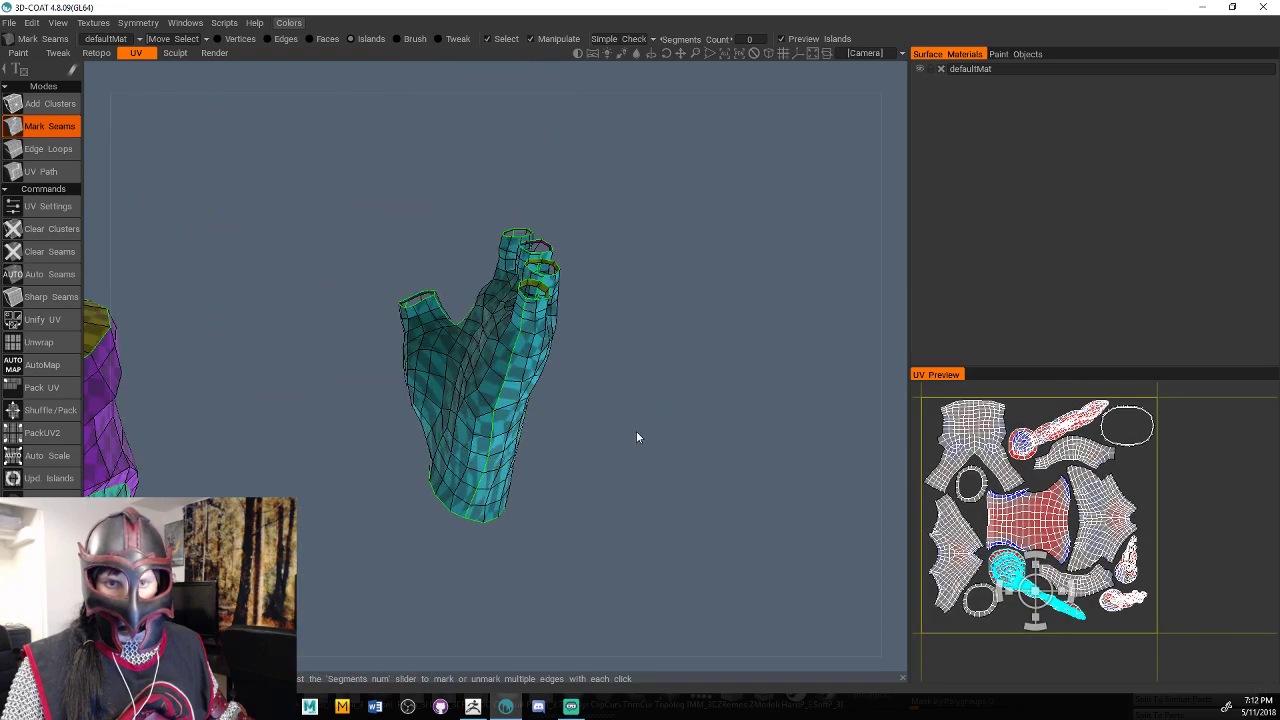
Mark the missing seam in the gap between the glove's index and middle fingers to separate palm from back.
{"action": "left_click_drag", "start_coordinate": [636, 431], "coordinate": [503, 493]}
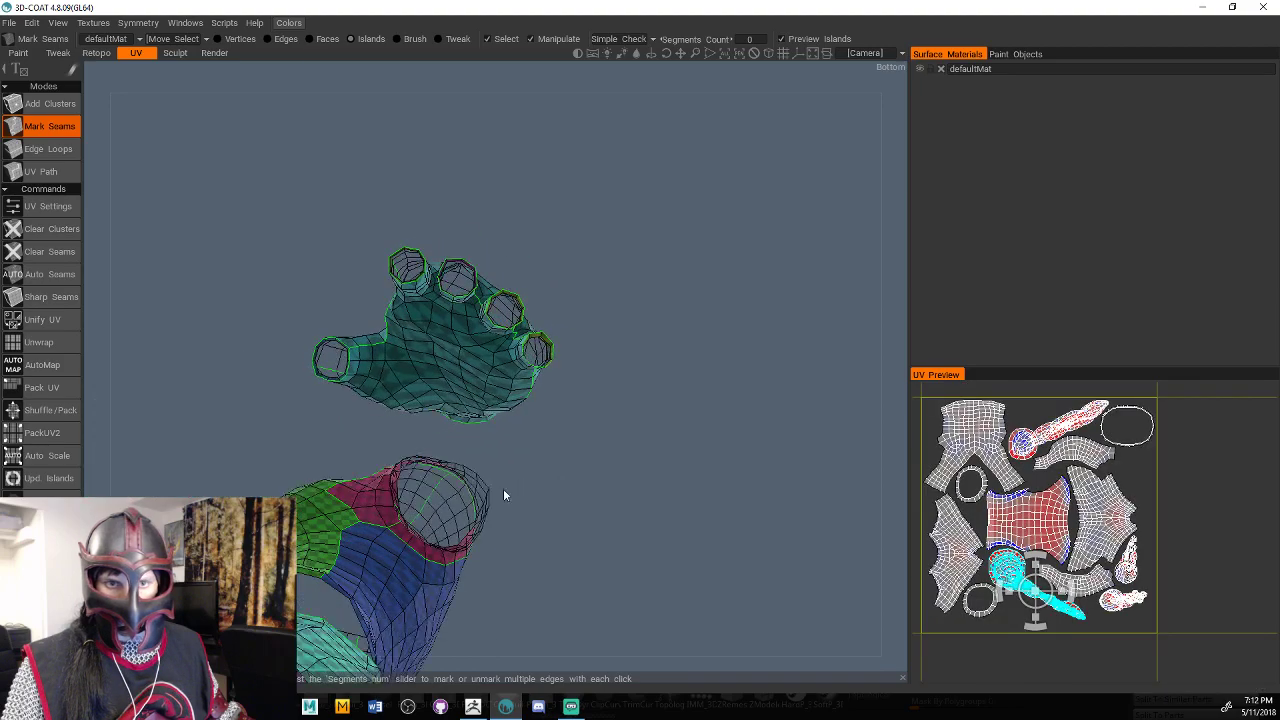
{"action": "right_click_drag", "start_coordinate": [503, 488], "coordinate": [512, 386]}
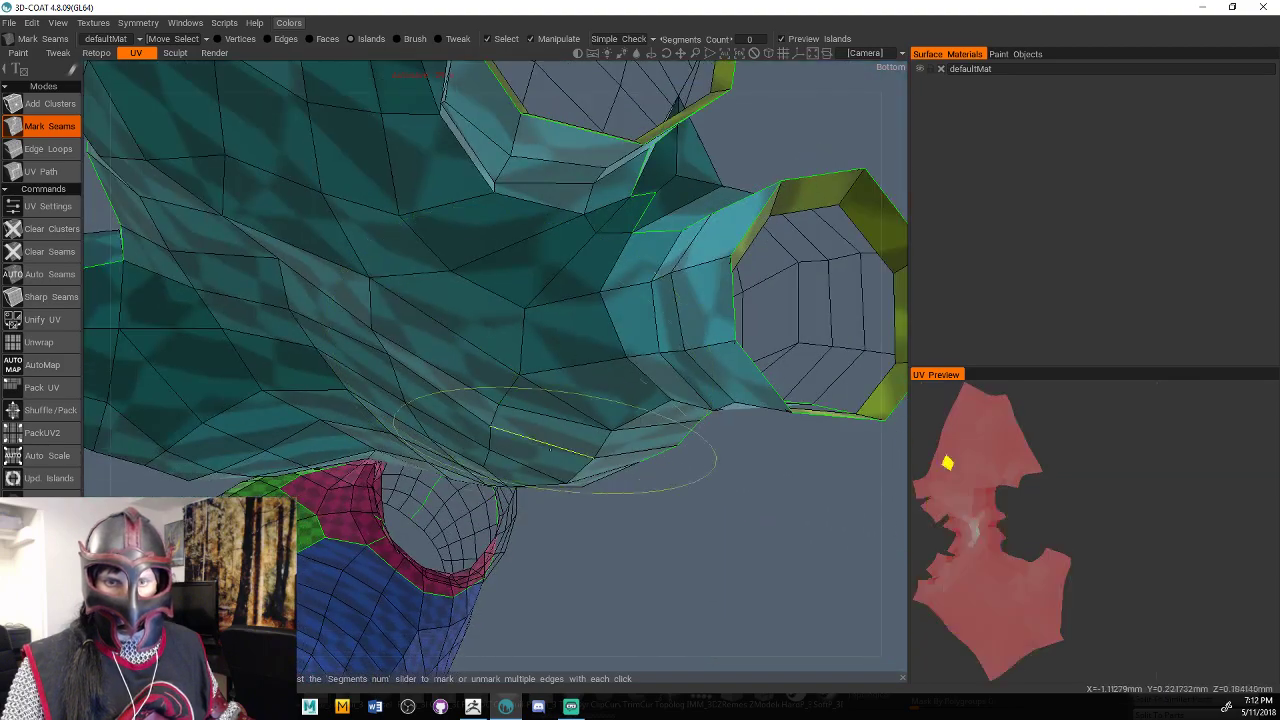
{"action": "right_click_drag", "start_coordinate": [680, 480], "coordinate": [662, 558]}
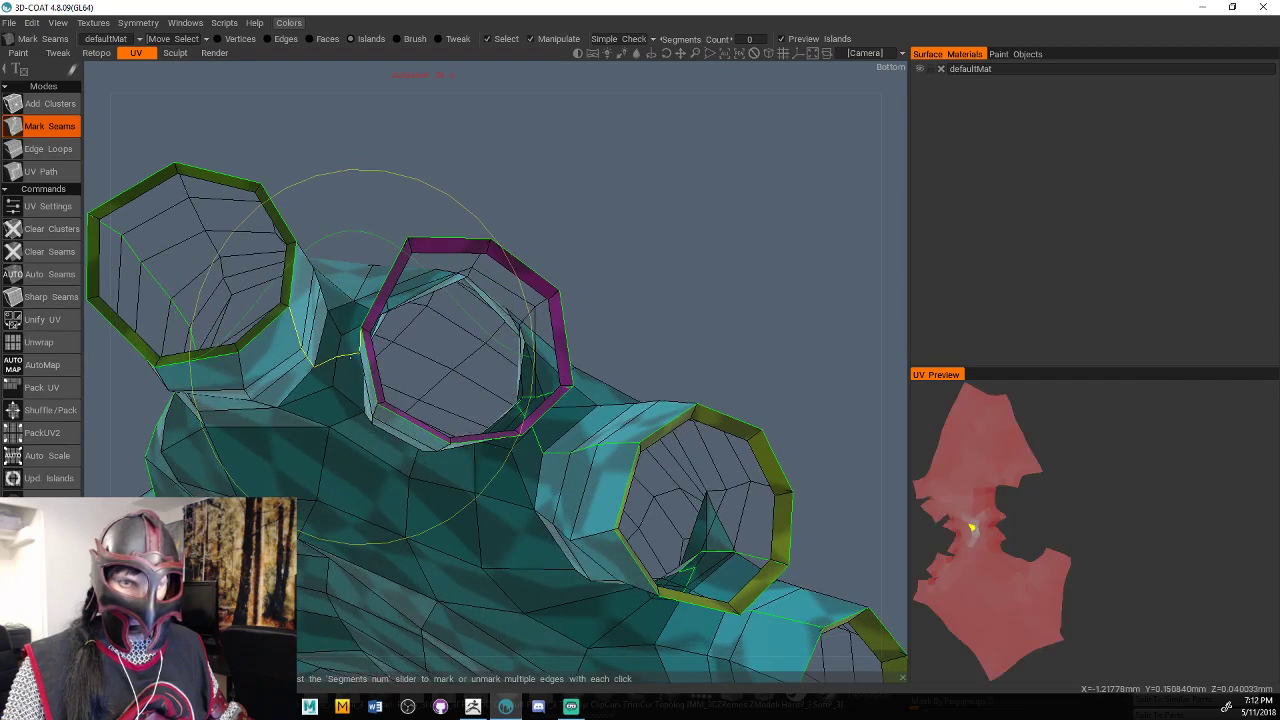
{"action": "left_click", "coordinate": [356, 346]}
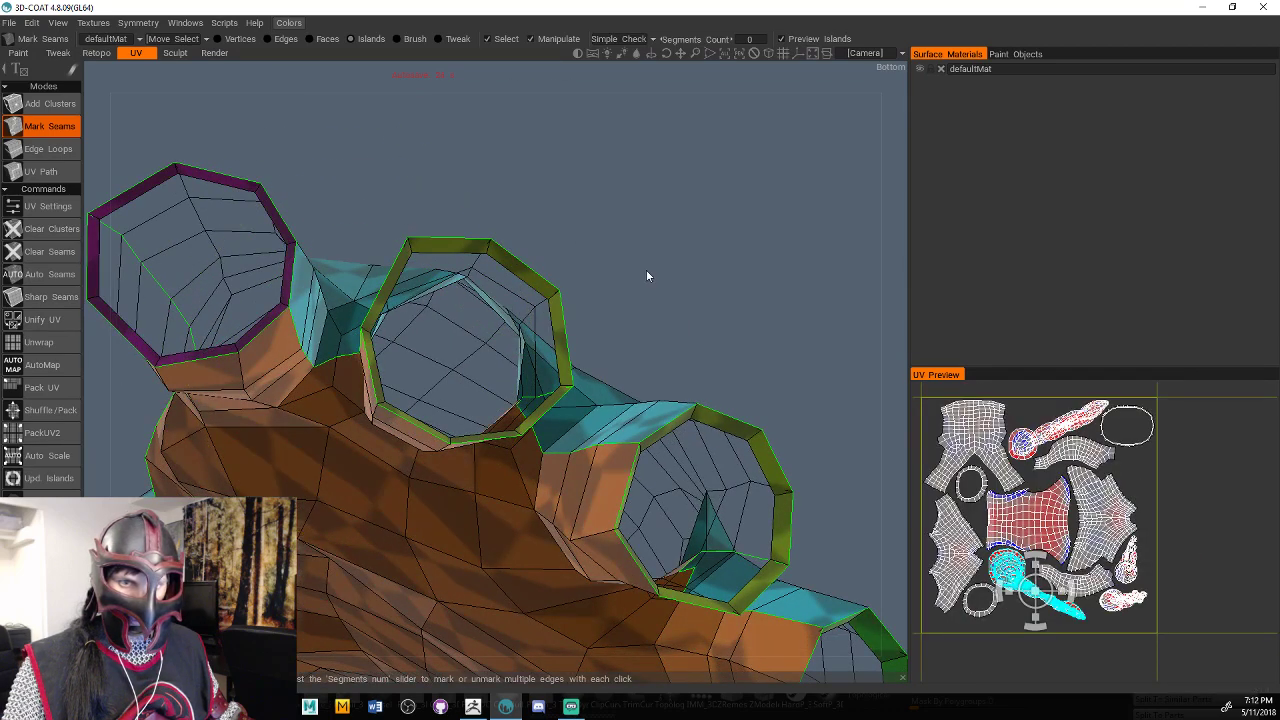
Mark seam loops around the other glove's wrist opening and a seam along its thumb side from the wrist.
{"action": "left_click_drag", "start_coordinate": [646, 270], "coordinate": [577, 223]}
{"action": "right_click_drag", "start_coordinate": [577, 223], "coordinate": [545, 256]}
{"action": "left_click_drag", "start_coordinate": [545, 256], "coordinate": [583, 463]}
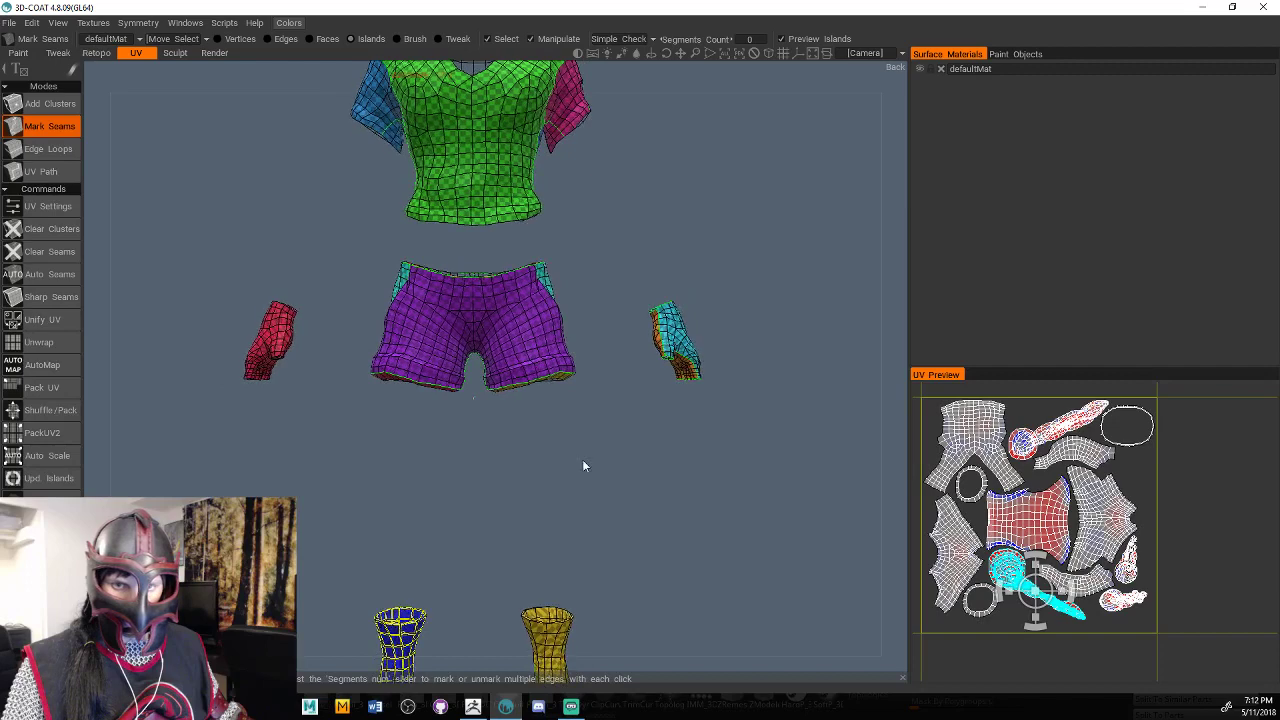
{"action": "middle_click_drag", "start_coordinate": [584, 465], "coordinate": [668, 432]}
{"action": "right_click_drag", "start_coordinate": [668, 432], "coordinate": [366, 459]}
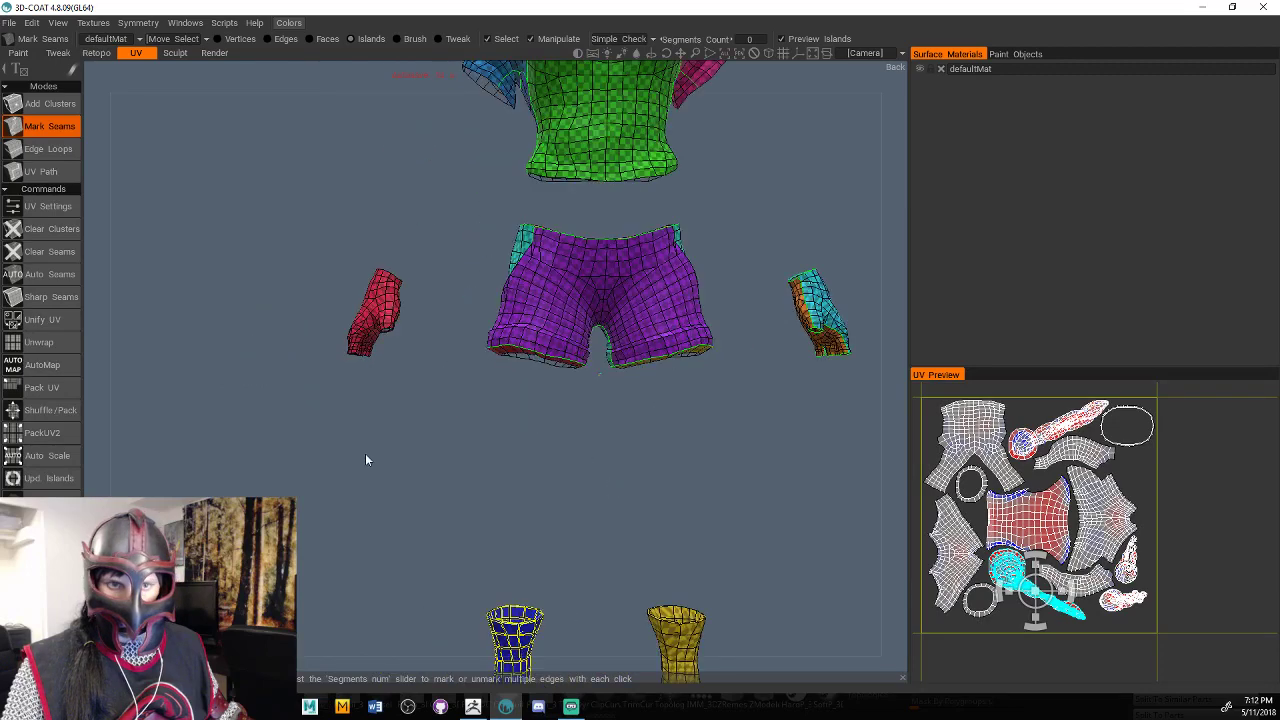
{"action": "middle_click_drag", "start_coordinate": [366, 458], "coordinate": [424, 487]}
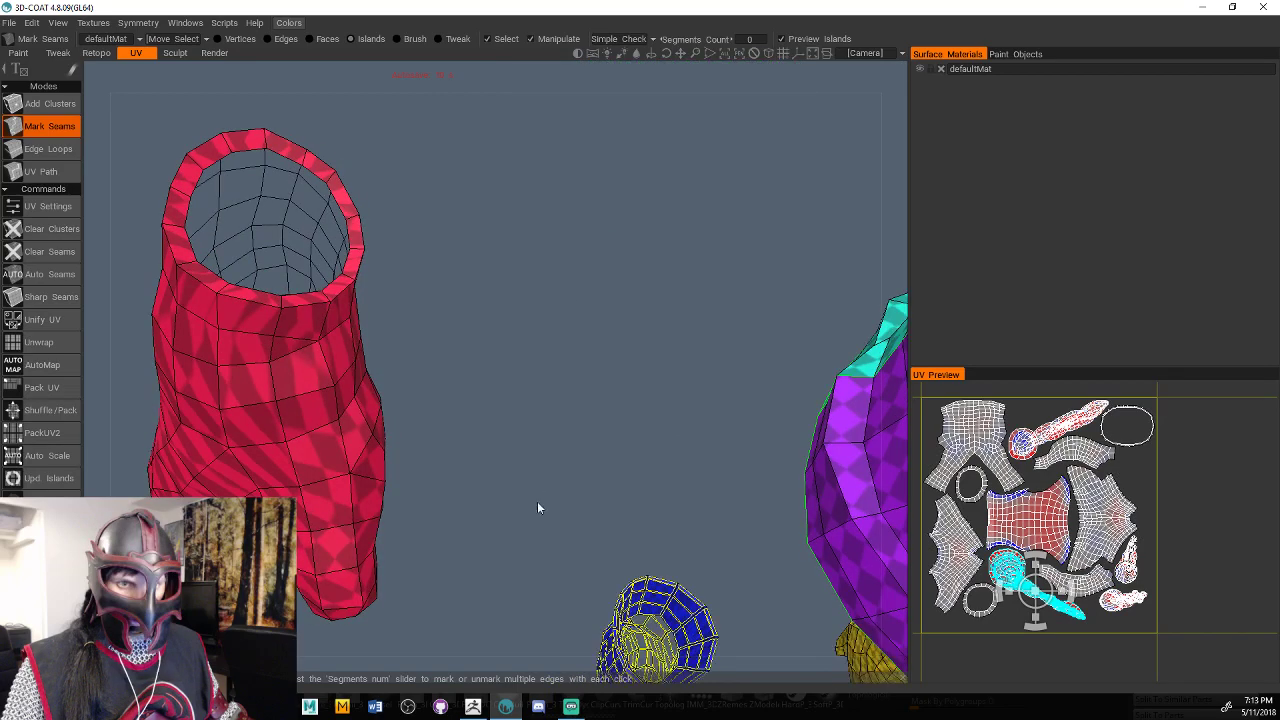
{"action": "left_click_drag", "start_coordinate": [537, 503], "coordinate": [486, 410]}
{"action": "right_click_drag", "start_coordinate": [486, 410], "coordinate": [393, 386]}
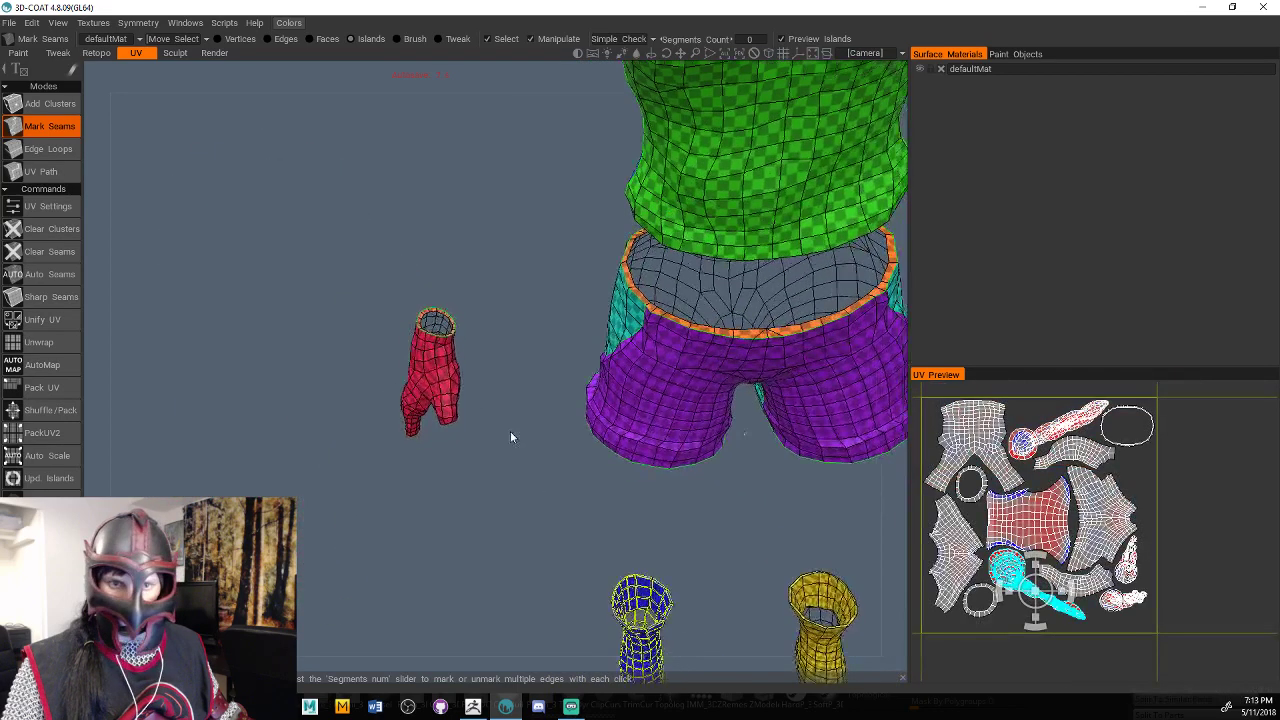
{"action": "middle_click_drag", "start_coordinate": [510, 437], "coordinate": [398, 396]}
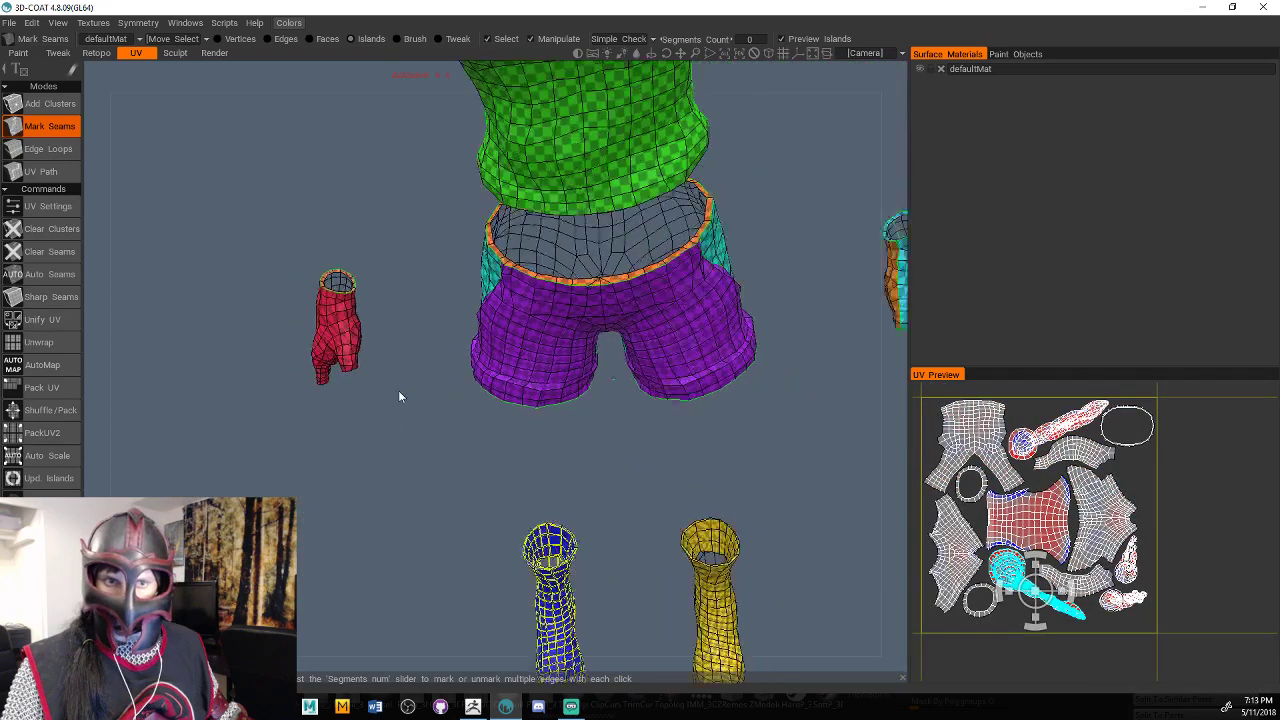
{"action": "key", "text": "KP_8"}
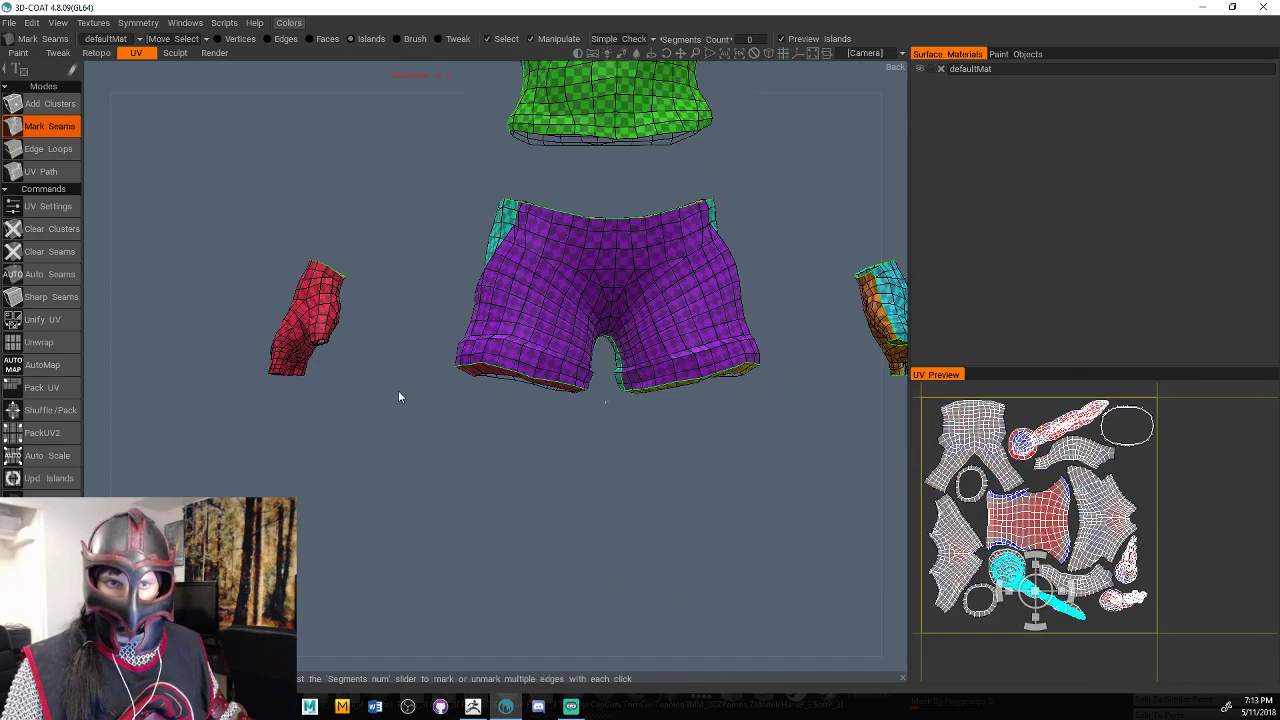
{"action": "middle_click_drag", "start_coordinate": [398, 397], "coordinate": [349, 413]}
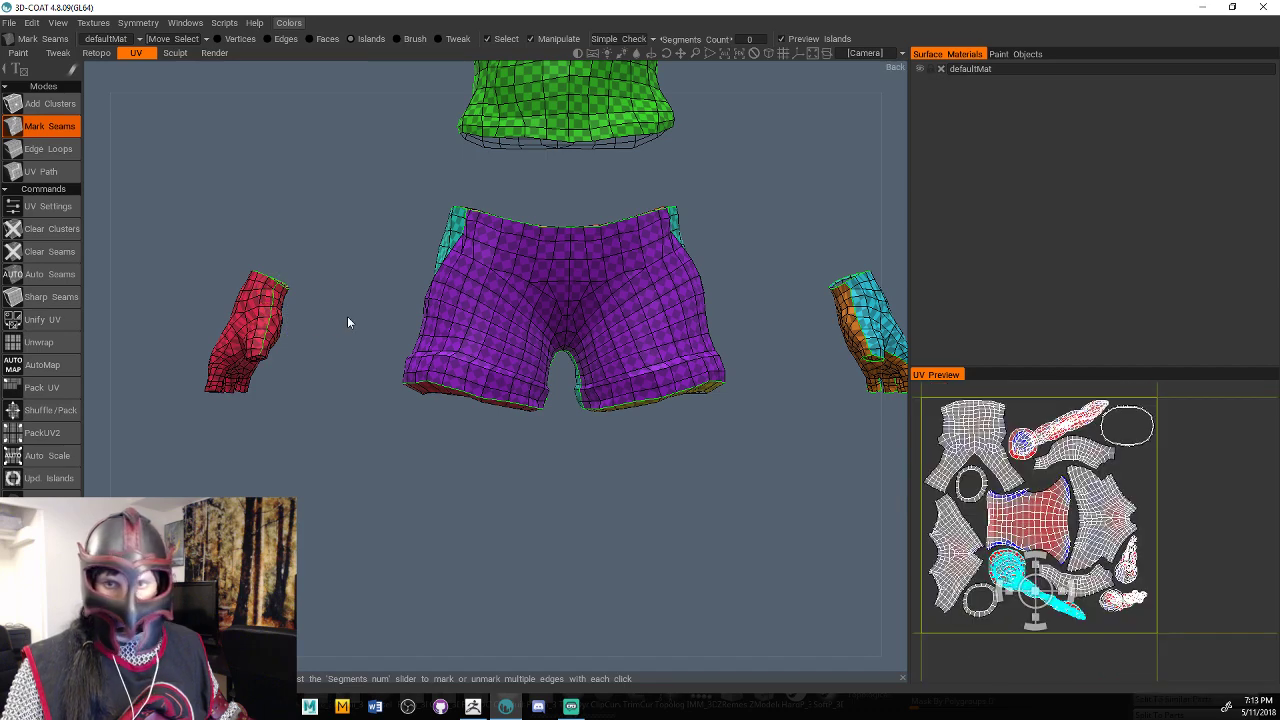
Mark seam loops around the thumb opening and all four finger openings of the second glove.
{"action": "left_click_drag", "start_coordinate": [348, 317], "coordinate": [472, 359]}
{"action": "right_click_drag", "start_coordinate": [473, 360], "coordinate": [510, 349]}
{"action": "left_click_drag", "start_coordinate": [510, 349], "coordinate": [565, 395]}
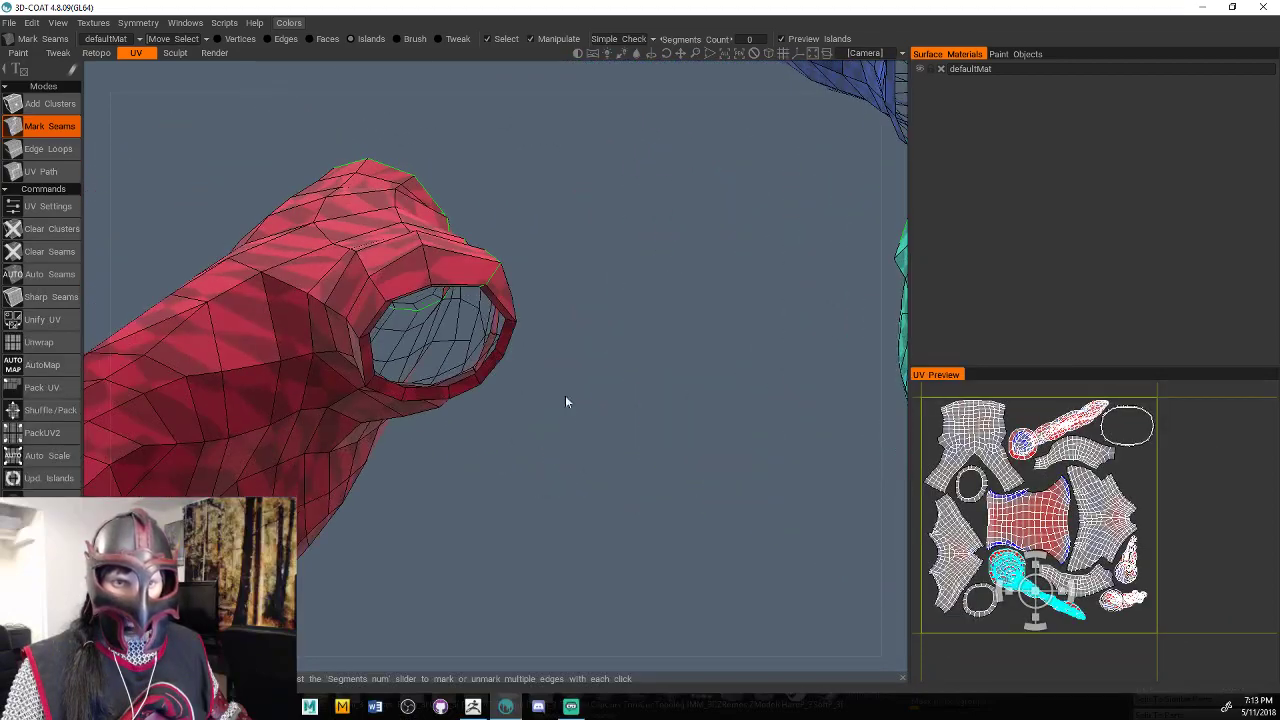
{"action": "left_click", "coordinate": [460, 277]}
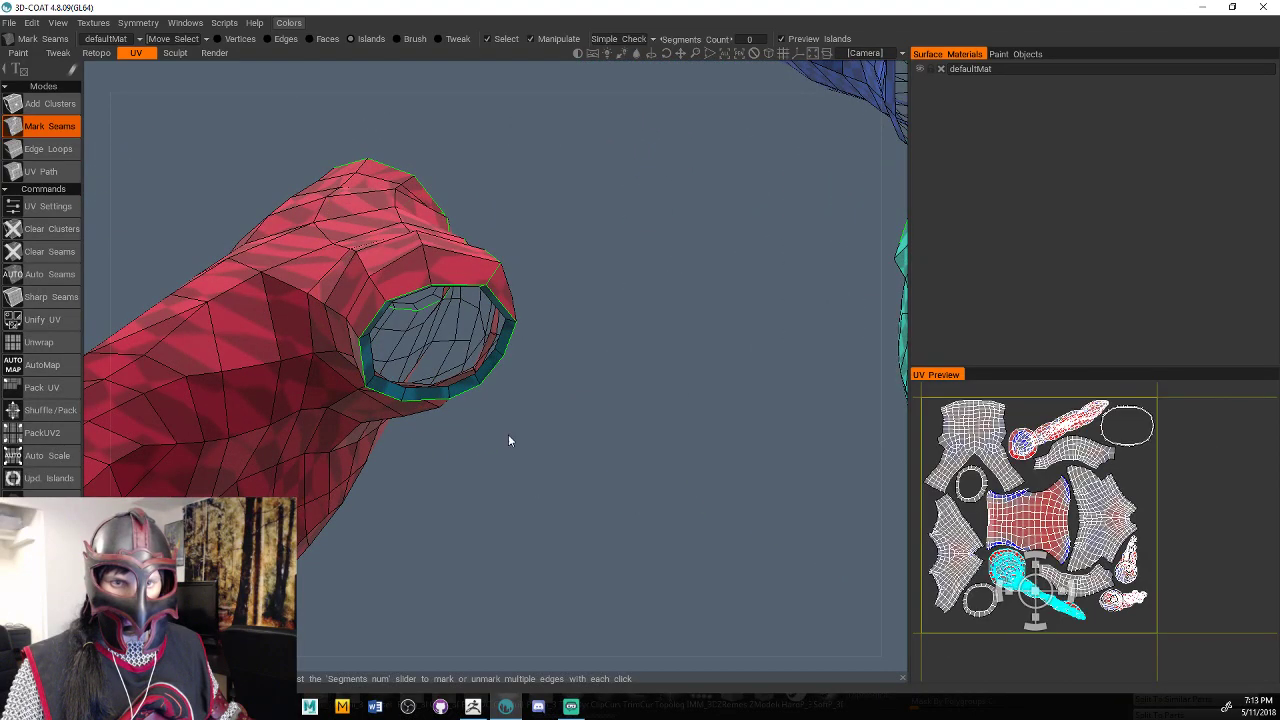
{"action": "left_click_drag", "start_coordinate": [508, 438], "coordinate": [627, 360]}
{"action": "left_click", "coordinate": [293, 370]}
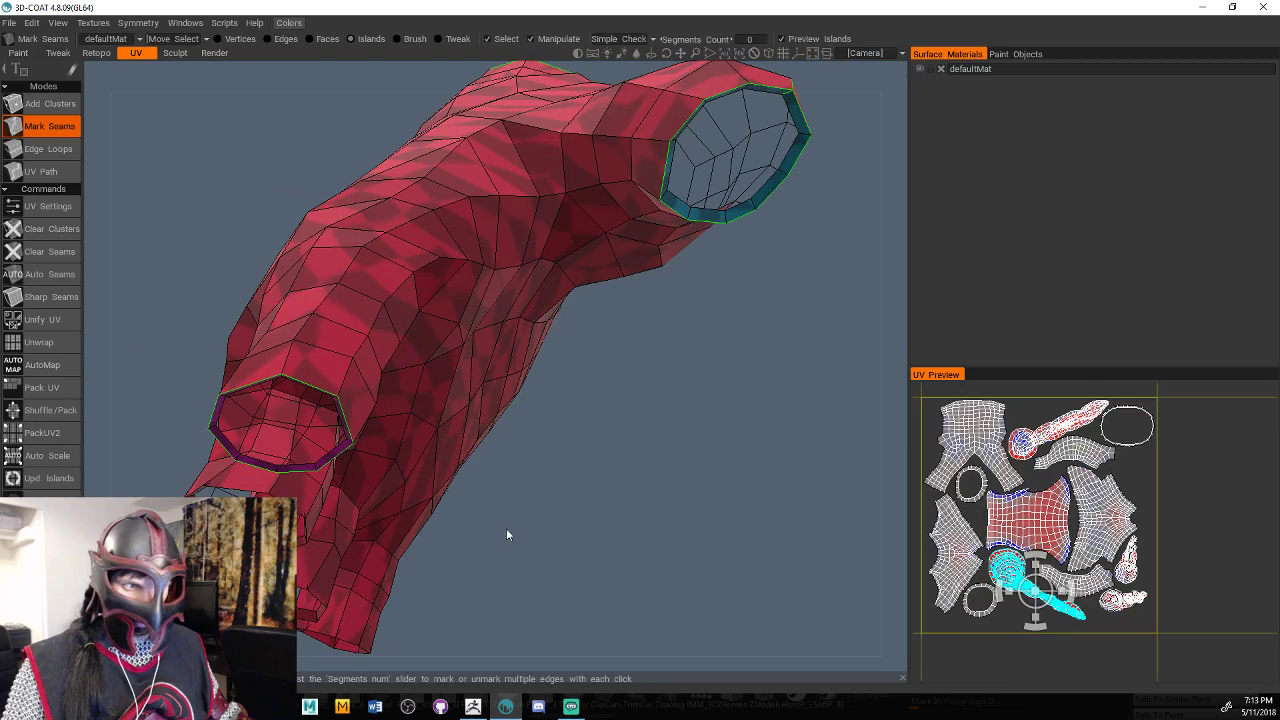
{"action": "left_click_drag", "start_coordinate": [507, 531], "coordinate": [595, 402]}
{"action": "left_click", "coordinate": [428, 216]}
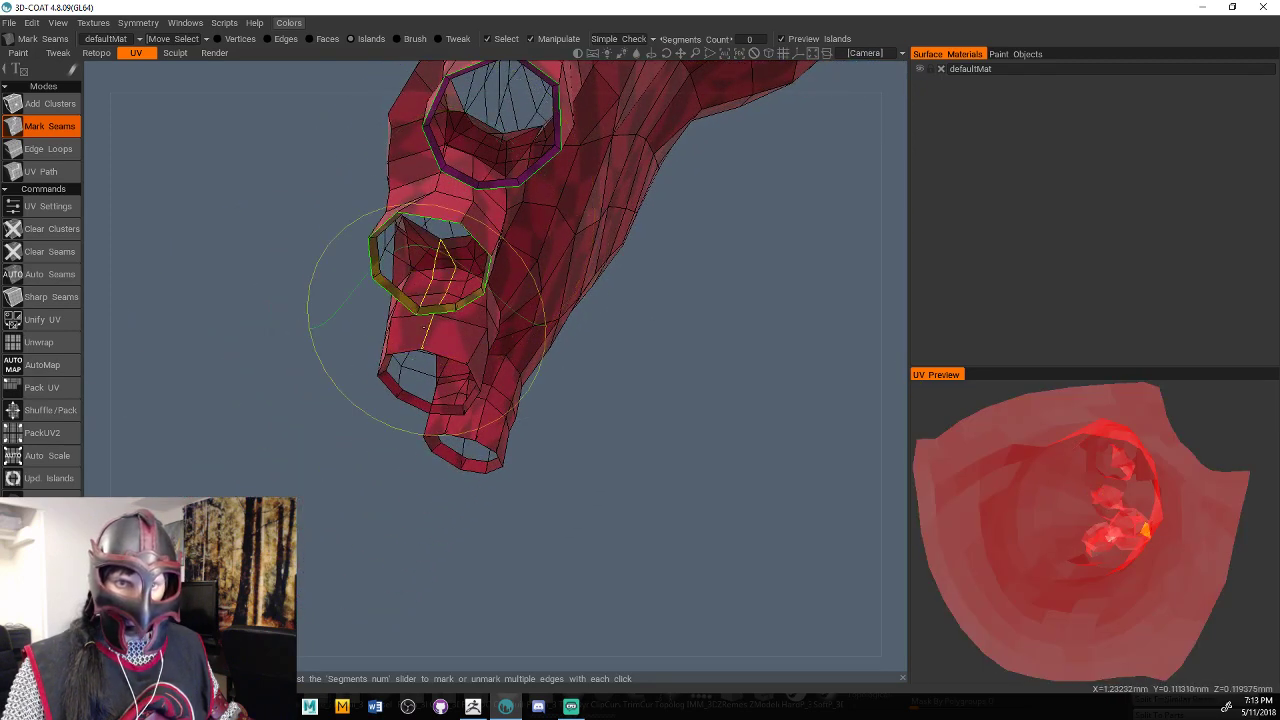
{"action": "left_click", "coordinate": [437, 345]}
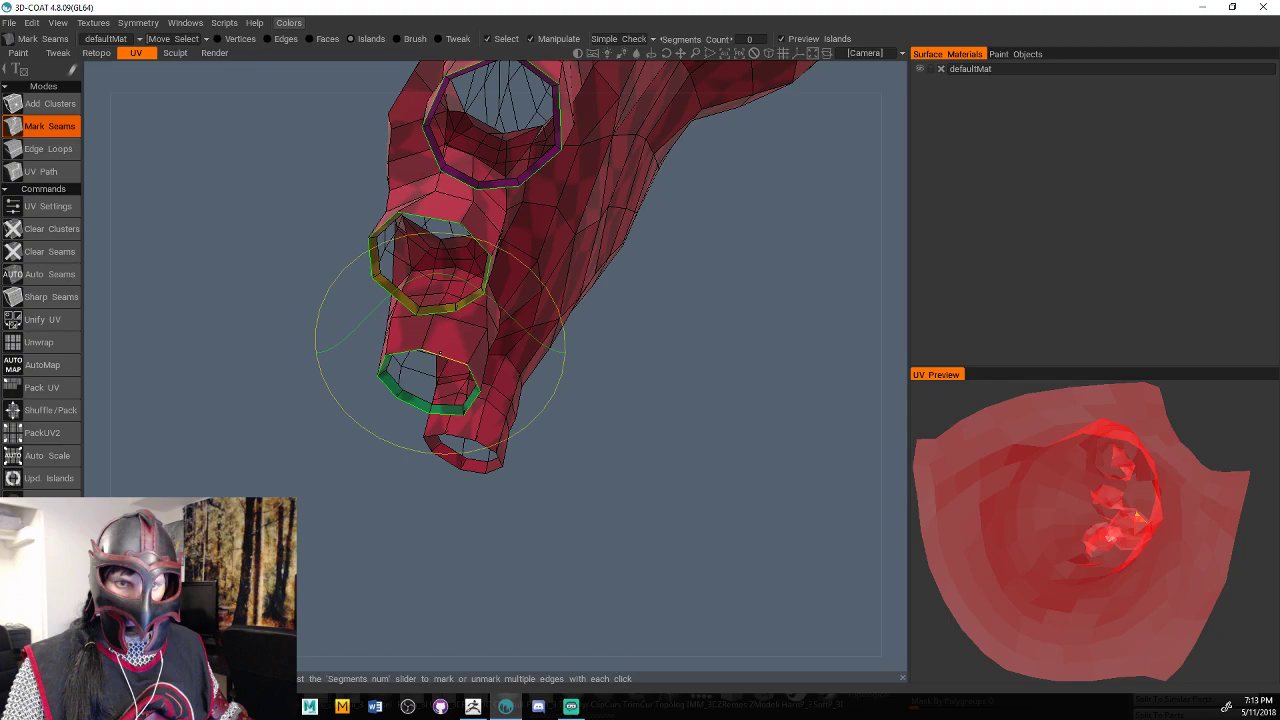
{"action": "left_click", "coordinate": [462, 435]}
Mark seams through the second glove's middle-ring finger gap and along its index finger across to the thumb opening.
{"action": "mouse_move", "coordinate": [590, 500]}
{"action": "left_mouse_down"}
{"action": "mouse_move", "coordinate": [642, 423]}
{"action": "mouse_move", "coordinate": [633, 464]}
{"action": "mouse_move", "coordinate": [650, 453]}
{"action": "mouse_move", "coordinate": [614, 580]}
{"action": "left_mouse_up"}
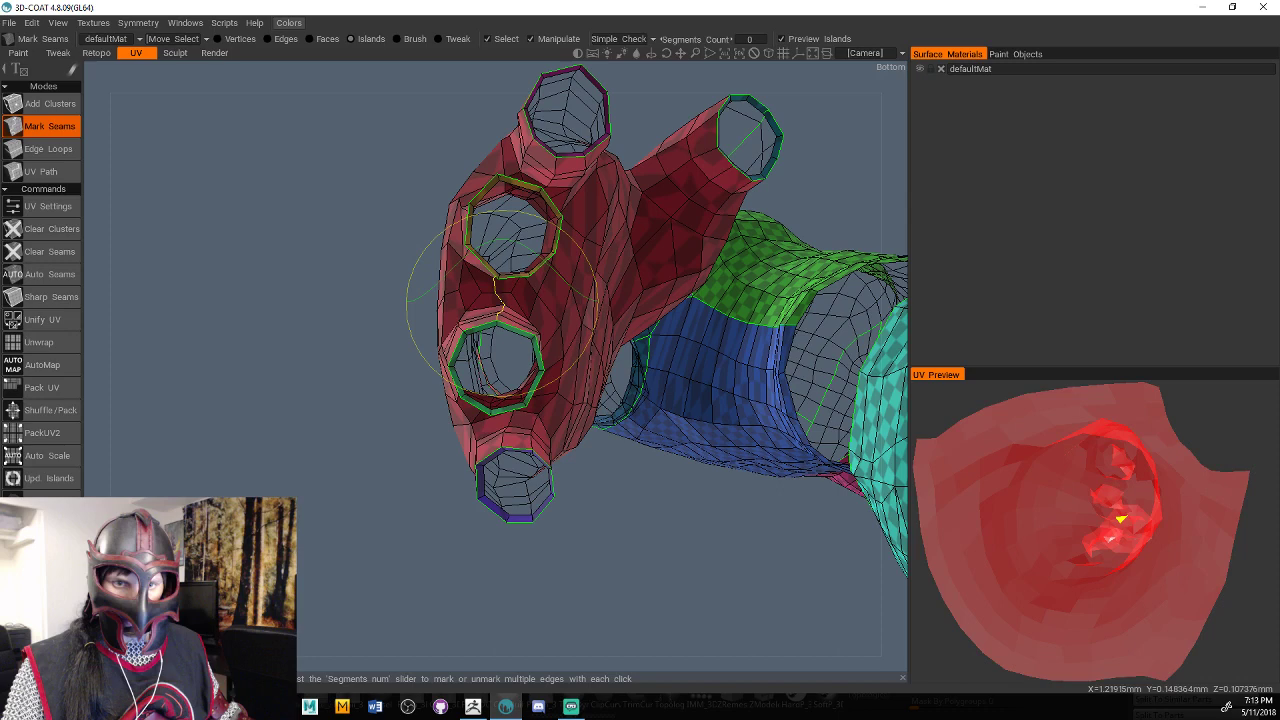
{"action": "left_click", "coordinate": [502, 303]}
{"action": "left_click_drag", "start_coordinate": [636, 480], "coordinate": [687, 572]}
{"action": "left_click", "coordinate": [465, 322]}
{"action": "left_click", "coordinate": [502, 298]}
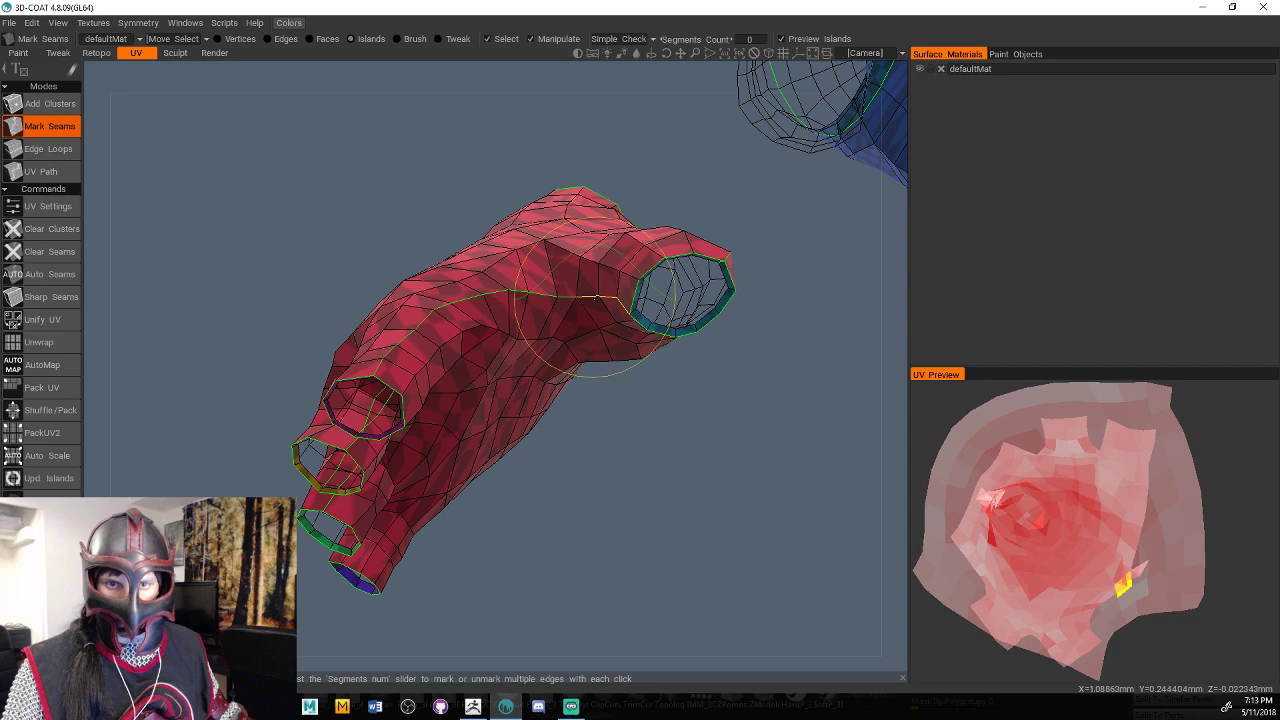
{"action": "left_click", "coordinate": [597, 297]}
Mark a seam down the second glove's outer side, from the little finger's opening to the wrist.
{"action": "left_click_drag", "start_coordinate": [597, 297], "coordinate": [511, 291], "text": "alt"}
{"action": "scroll", "coordinate": [560, 208], "scroll_direction": "down", "scroll_amount": 3}
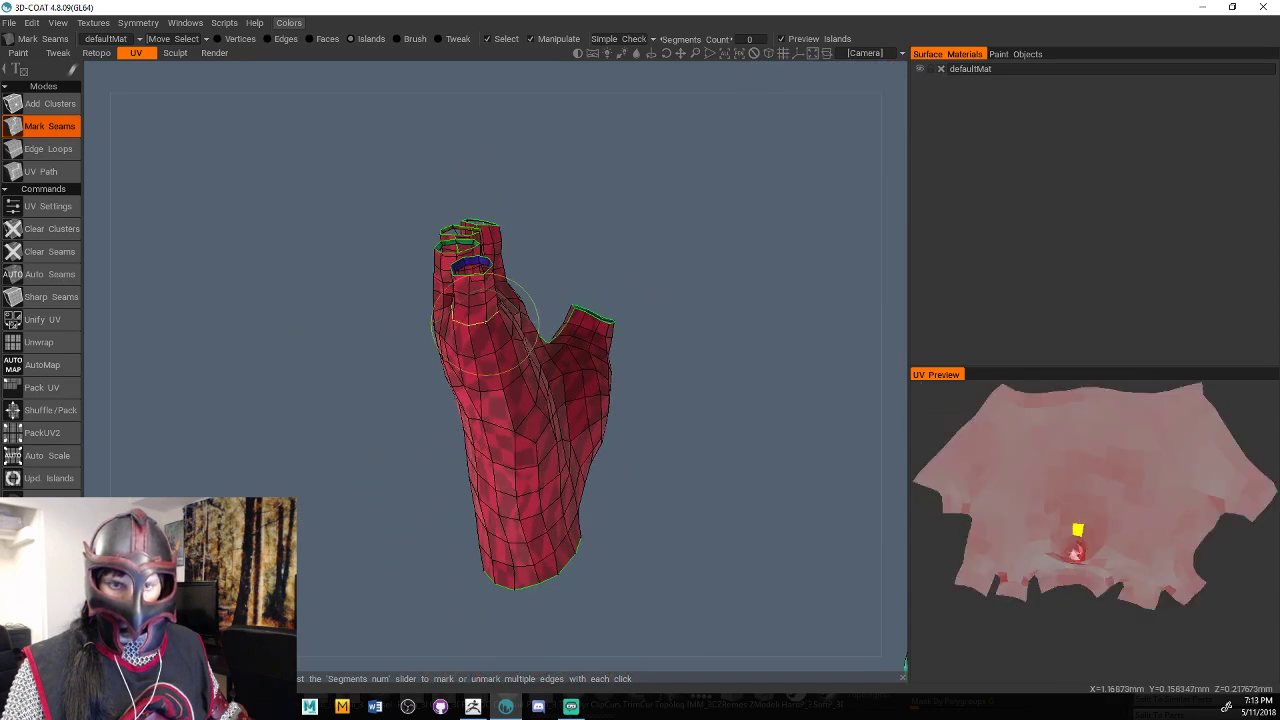
{"action": "left_click_drag", "start_coordinate": [734, 423], "coordinate": [604, 556], "text": "alt"}
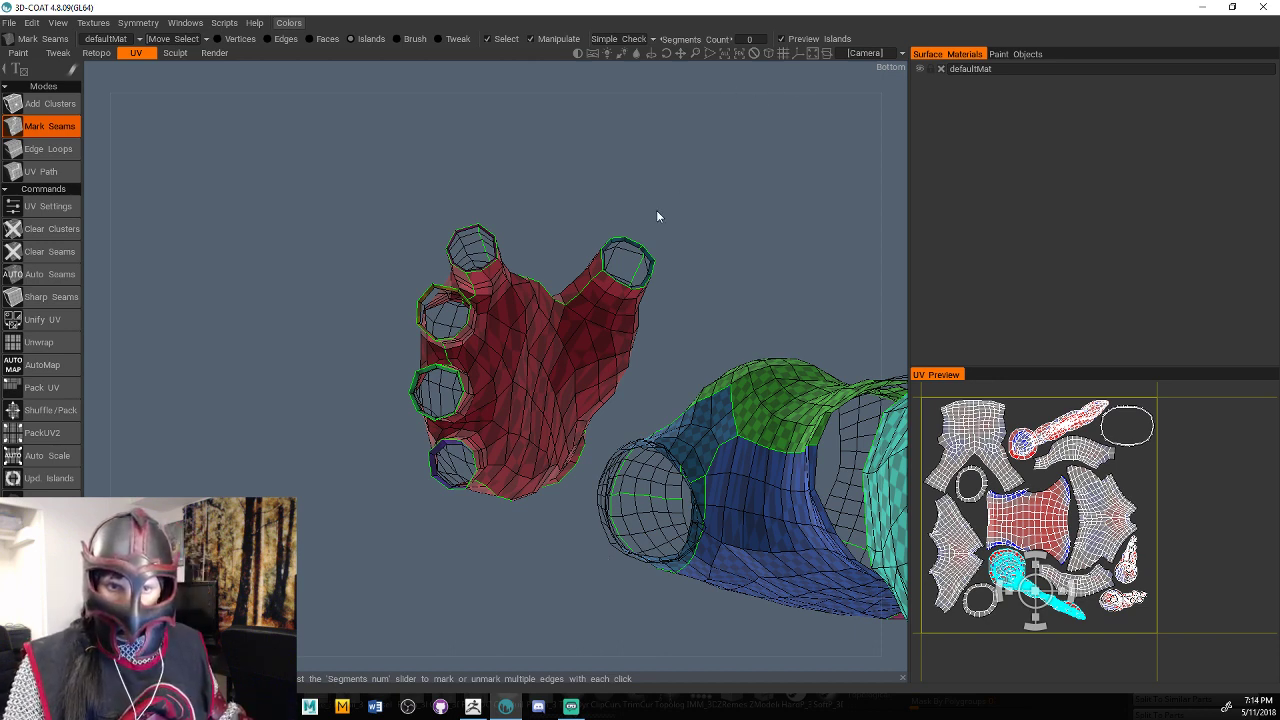
Compare the seams in the finger gaps of the second glove with those on the first glove.
{"action": "left_click_drag", "start_coordinate": [656, 210], "coordinate": [700, 199]}
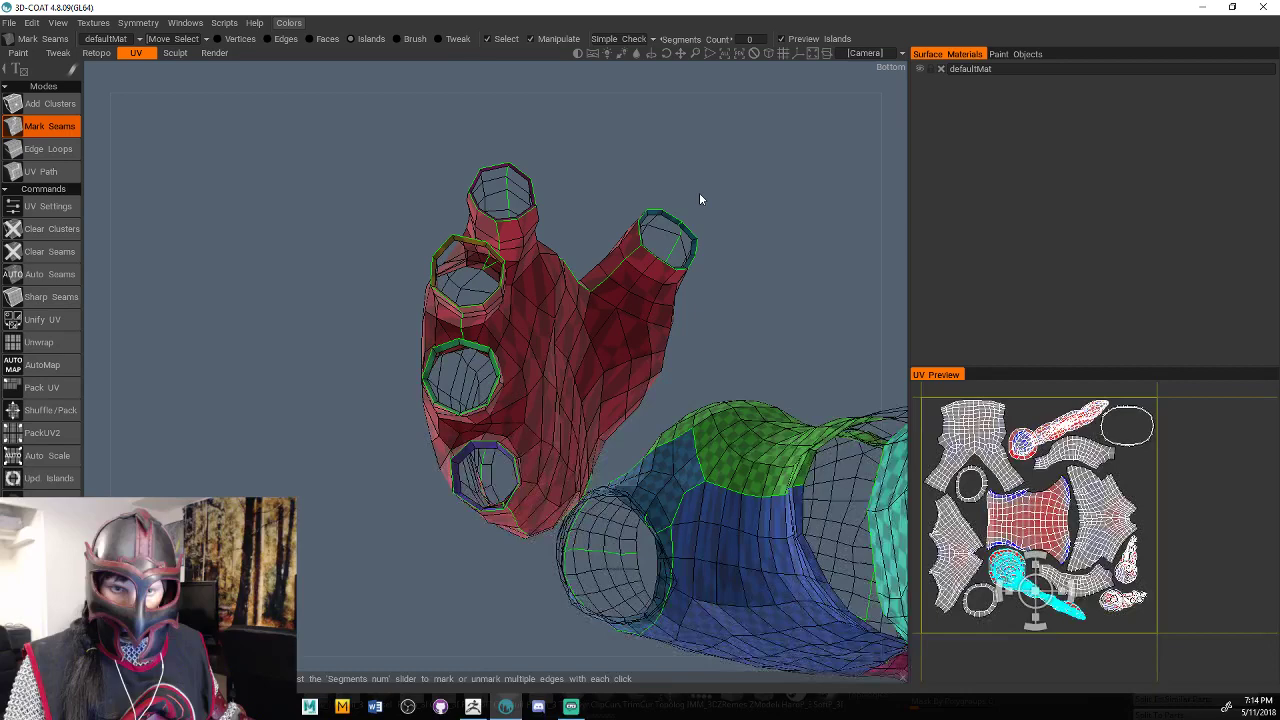
{"action": "scroll", "coordinate": [699, 194], "scroll_direction": "up", "scroll_amount": 3}
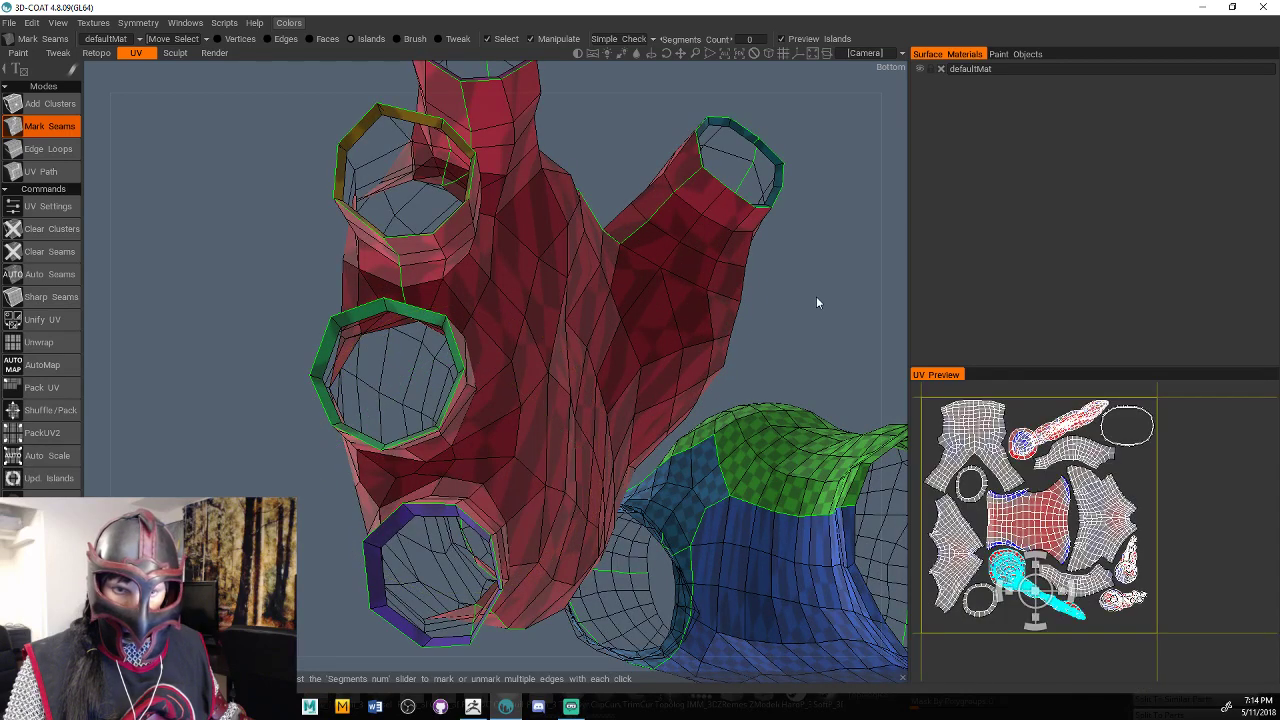
{"action": "scroll", "coordinate": [756, 295], "scroll_direction": "down", "scroll_amount": 7}
{"action": "left_click_drag", "start_coordinate": [755, 298], "coordinate": [474, 434]}
{"action": "scroll", "coordinate": [520, 264], "scroll_direction": "up", "scroll_amount": 3}
{"action": "scroll", "coordinate": [545, 352], "scroll_direction": "up", "scroll_amount": 2}
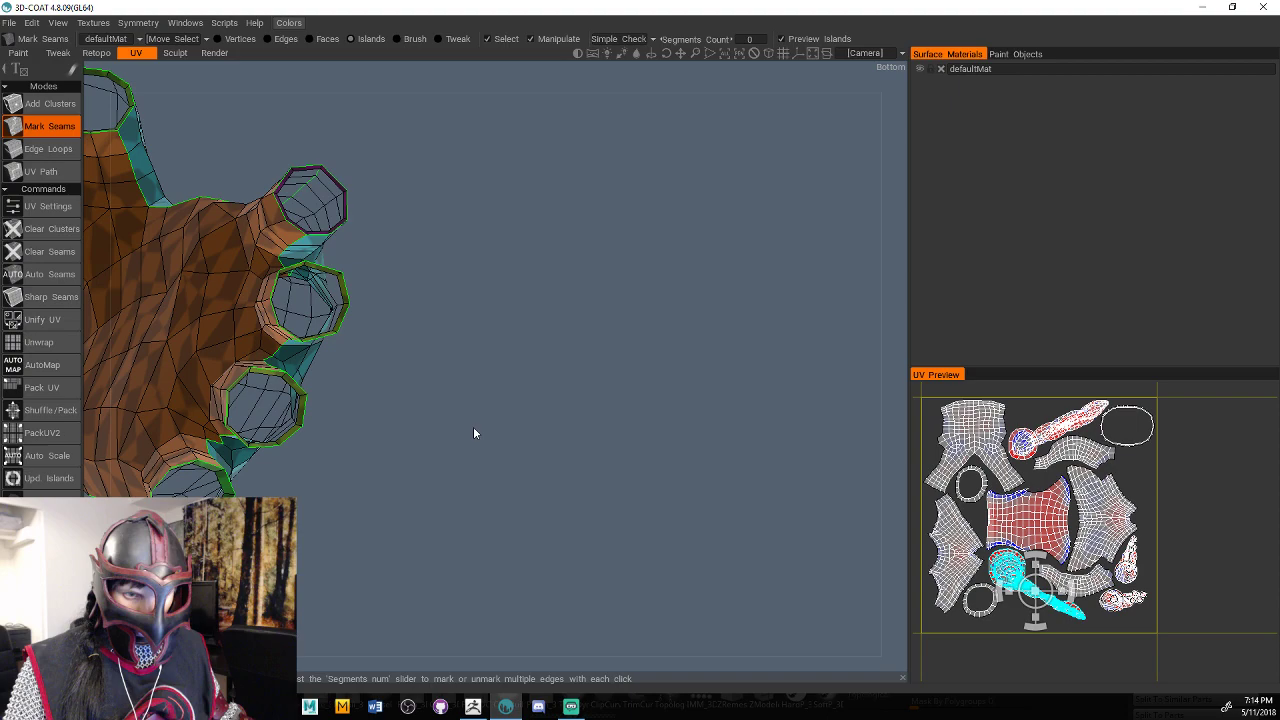
{"action": "scroll", "coordinate": [473, 426], "scroll_direction": "down", "scroll_amount": 5}
{"action": "middle_click_drag", "start_coordinate": [240, 508], "coordinate": [718, 656]}
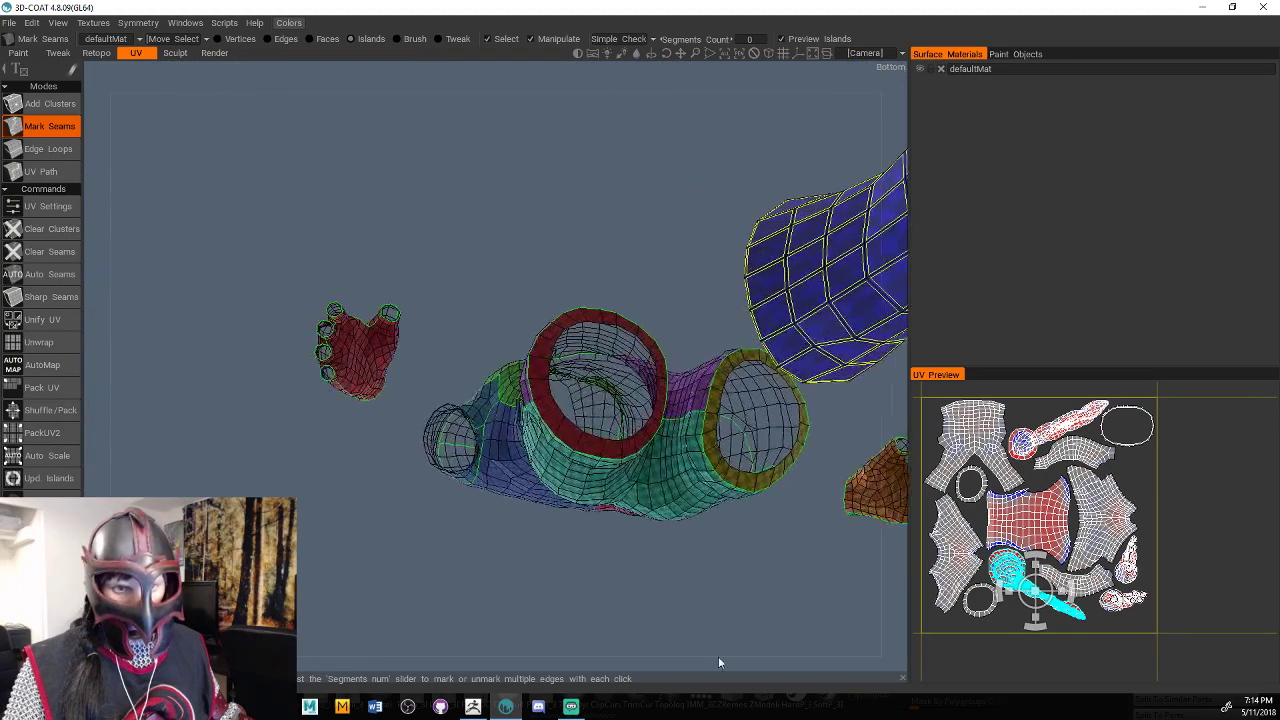
{"action": "left_click_drag", "start_coordinate": [718, 662], "coordinate": [447, 561]}
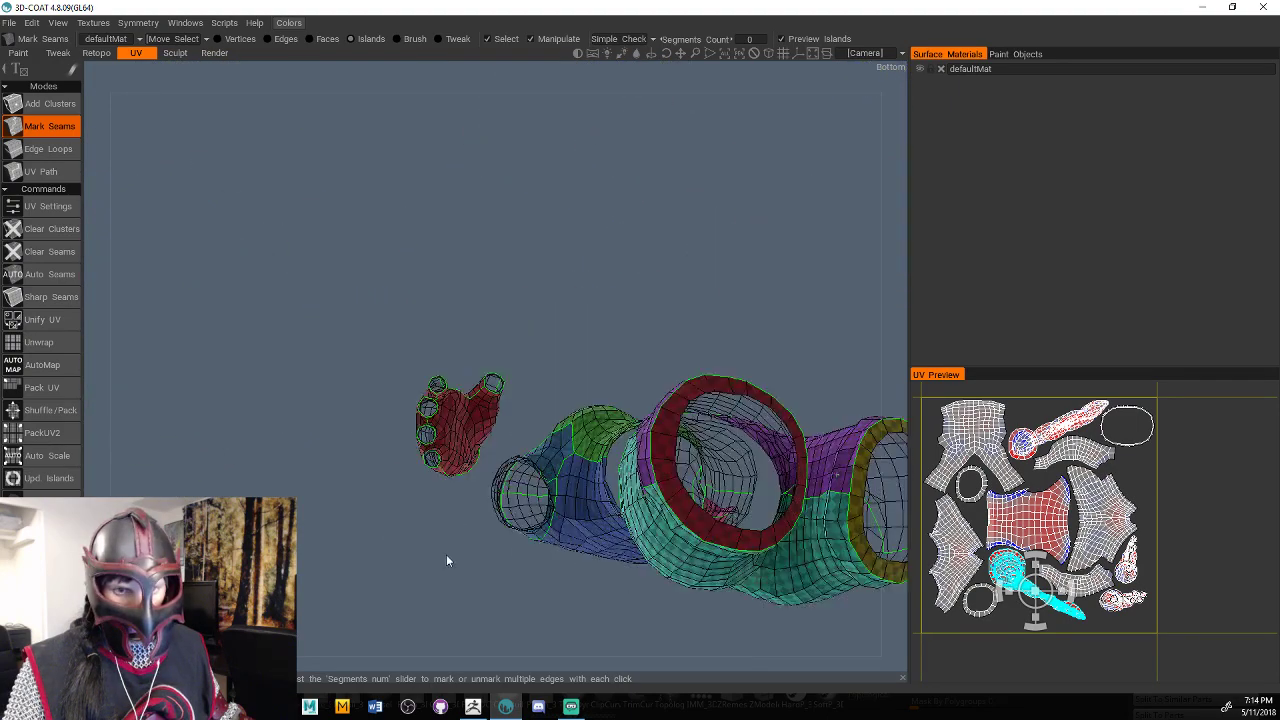
Complete the seam in the gap between the second glove's ring and little fingers to separate palm from back.
{"action": "scroll", "coordinate": [455, 432], "scroll_direction": "up", "scroll_amount": 5}
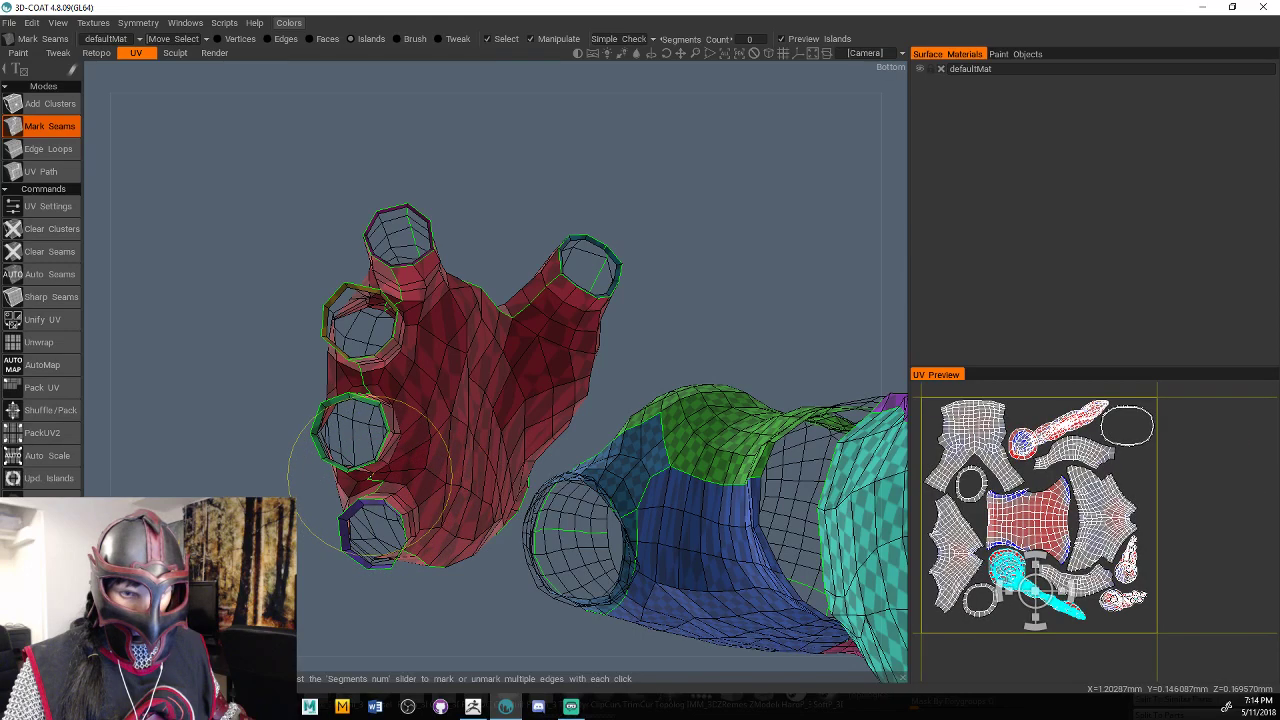
{"action": "left_click_drag", "start_coordinate": [370, 476], "coordinate": [385, 424], "text": "alt"}
{"action": "left_click", "coordinate": [387, 423]}
Unwrap the clothing with the new glove seams to update the UV layout.
{"action": "left_click_drag", "start_coordinate": [718, 330], "coordinate": [716, 372], "text": "alt"}
{"action": "right_click_drag", "start_coordinate": [716, 373], "coordinate": [516, 315], "text": "alt"}
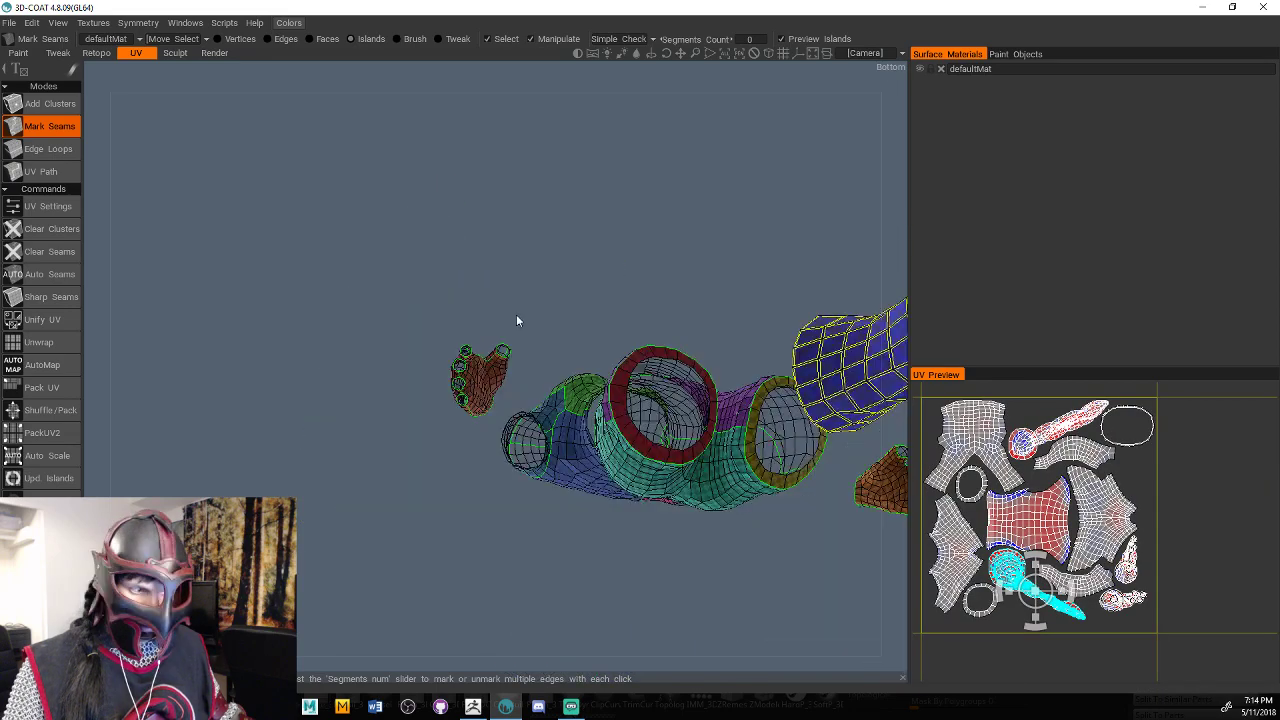
{"action": "left_click_drag", "start_coordinate": [516, 315], "coordinate": [466, 481], "text": "alt"}
{"action": "middle_click_drag", "start_coordinate": [466, 481], "coordinate": [593, 338], "text": "alt"}
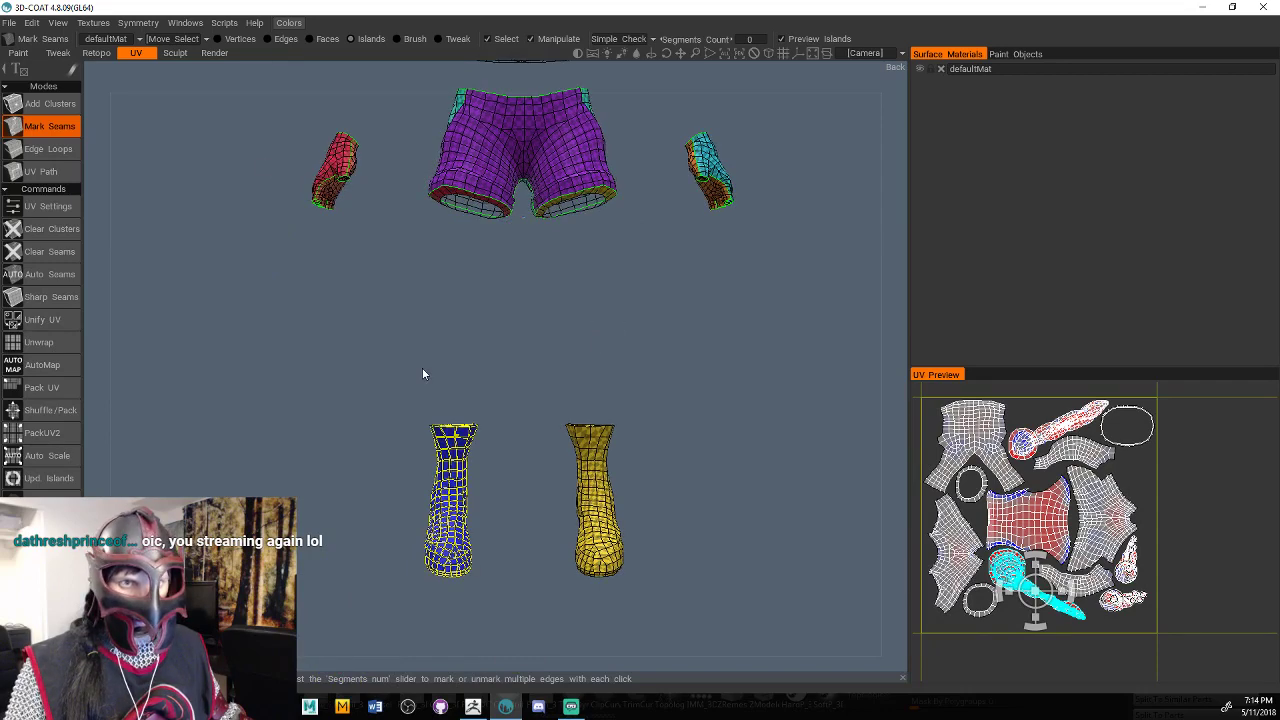
{"action": "left_click_drag", "start_coordinate": [422, 367], "coordinate": [500, 371], "text": "alt"}
{"action": "left_click_drag", "start_coordinate": [830, 255], "coordinate": [598, 277], "text": "alt"}
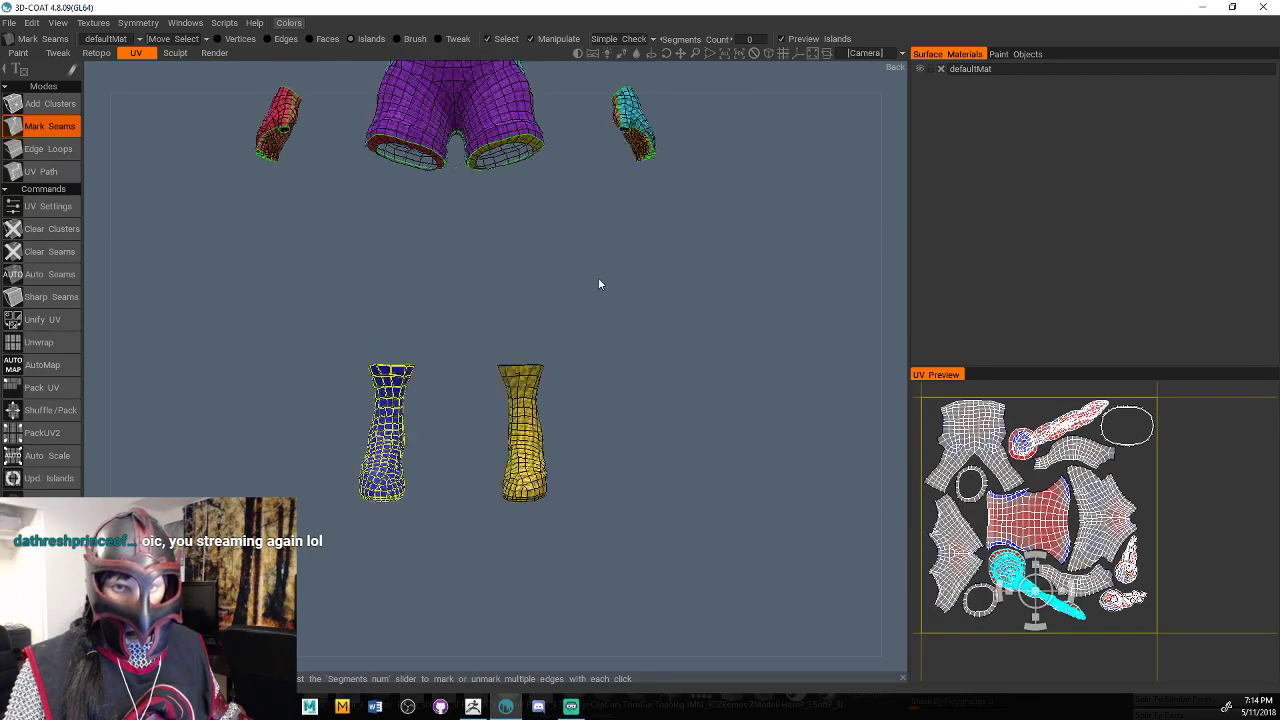
{"action": "middle_click_drag", "start_coordinate": [598, 277], "coordinate": [587, 328], "text": "alt"}
{"action": "right_click_drag", "start_coordinate": [587, 335], "coordinate": [586, 518]}
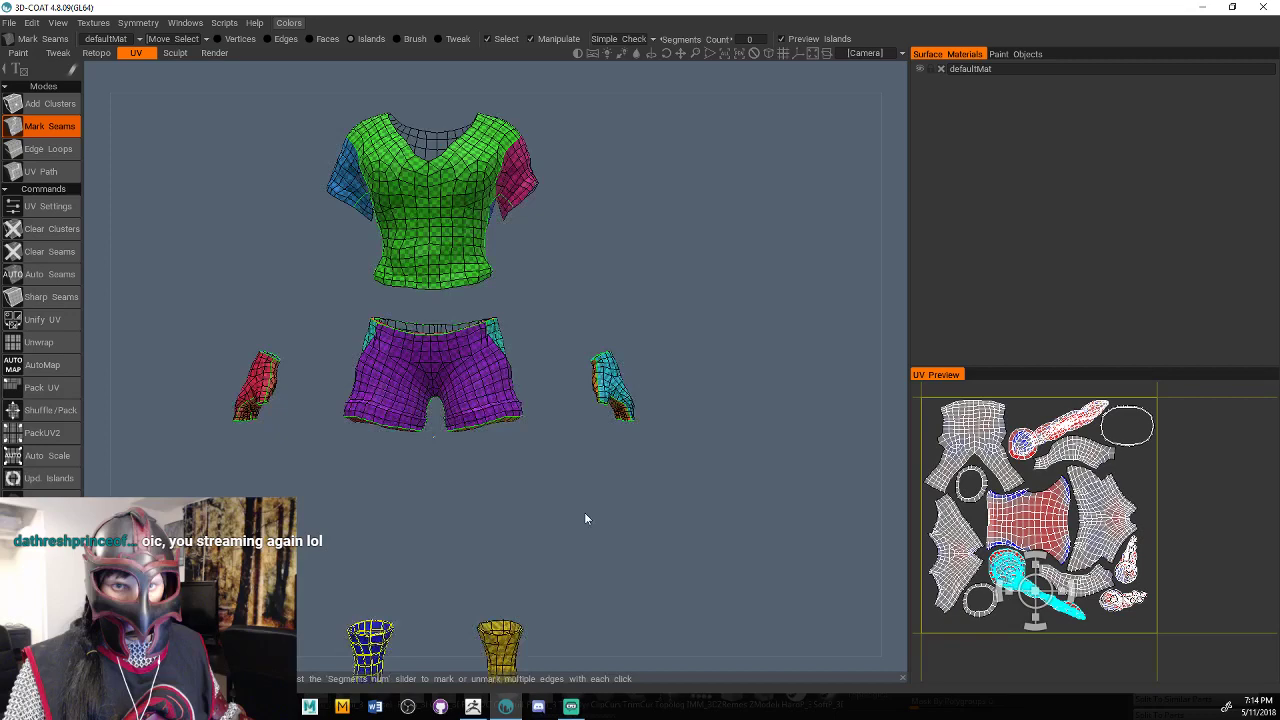
{"action": "left_click", "coordinate": [58, 344]}
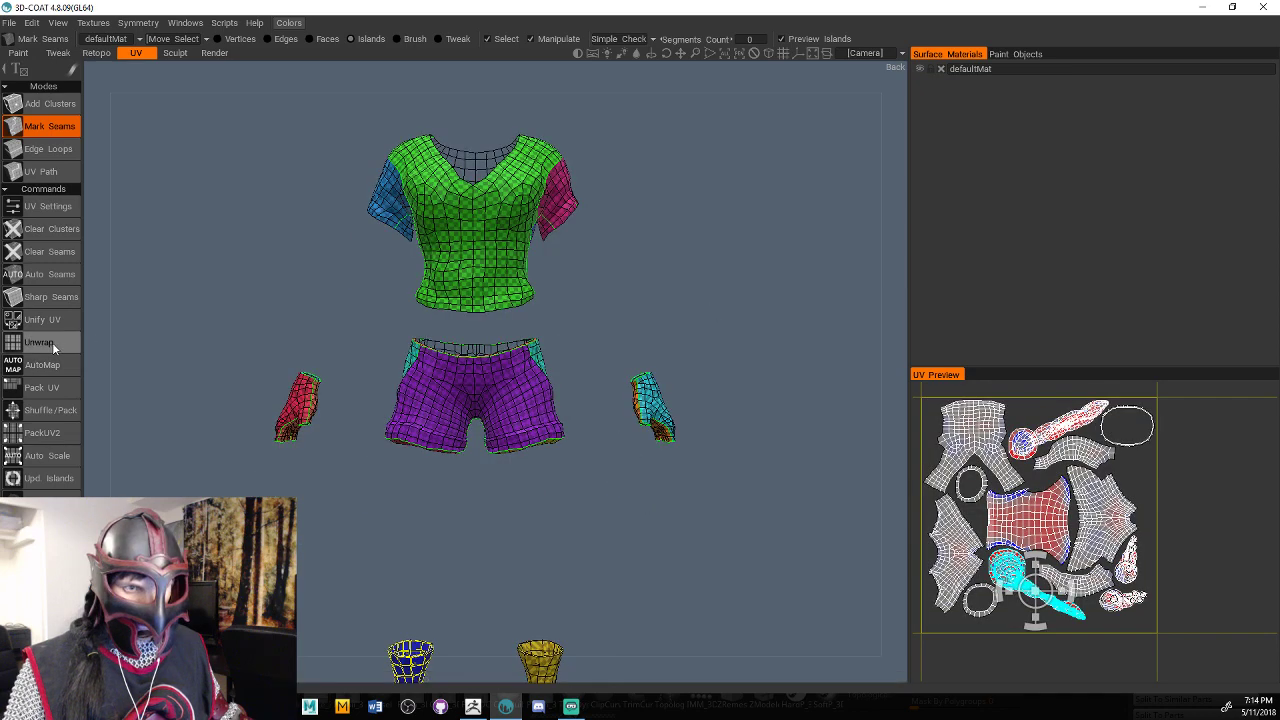
{"action": "left_click", "coordinate": [52, 342]}
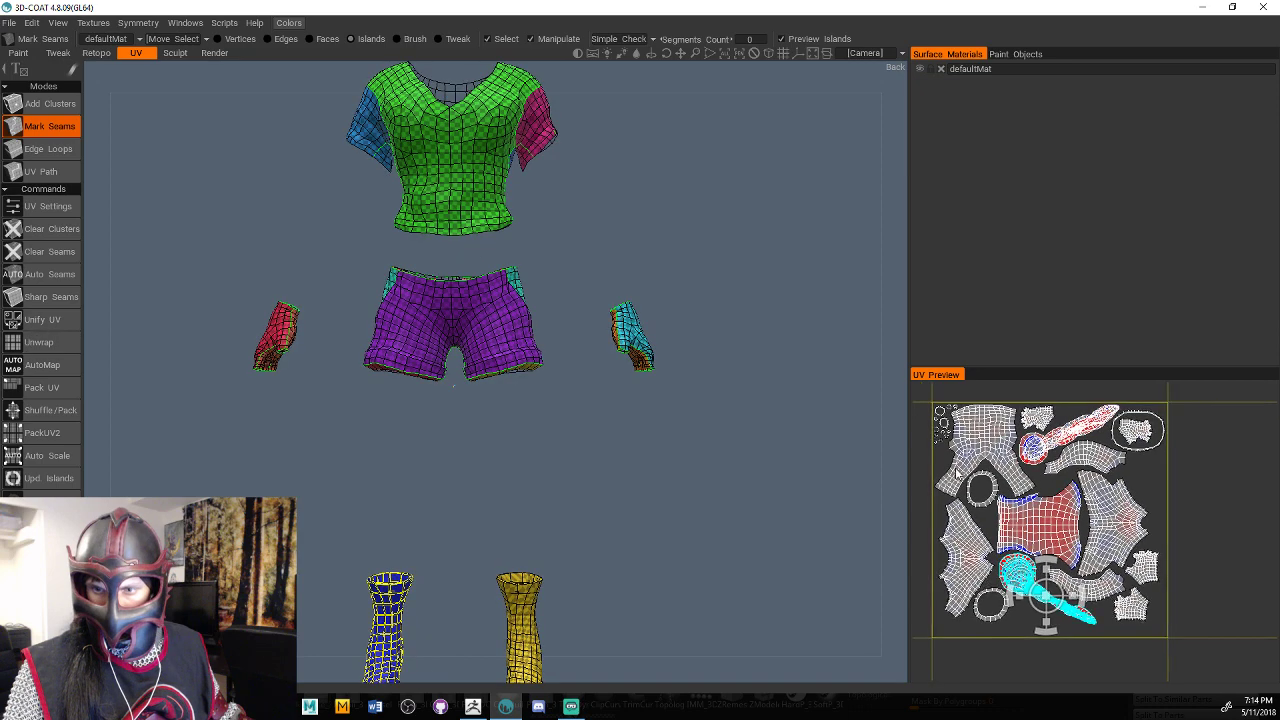
Examine the small ring islands in the UV layout and compare them with the gloves' finger and wrist openings on the model.
{"action": "scroll", "coordinate": [958, 470], "scroll_direction": "up", "scroll_amount": 8}
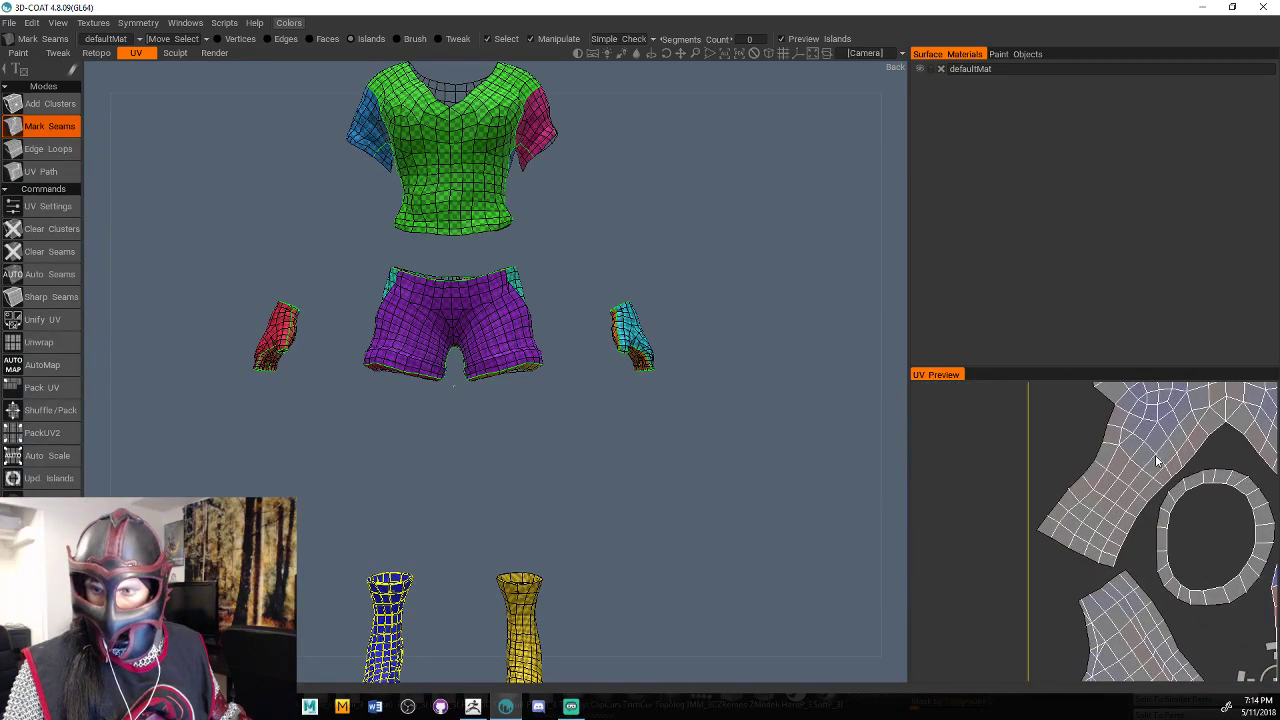
{"action": "scroll", "coordinate": [1080, 505], "scroll_direction": "up", "scroll_amount": 2}
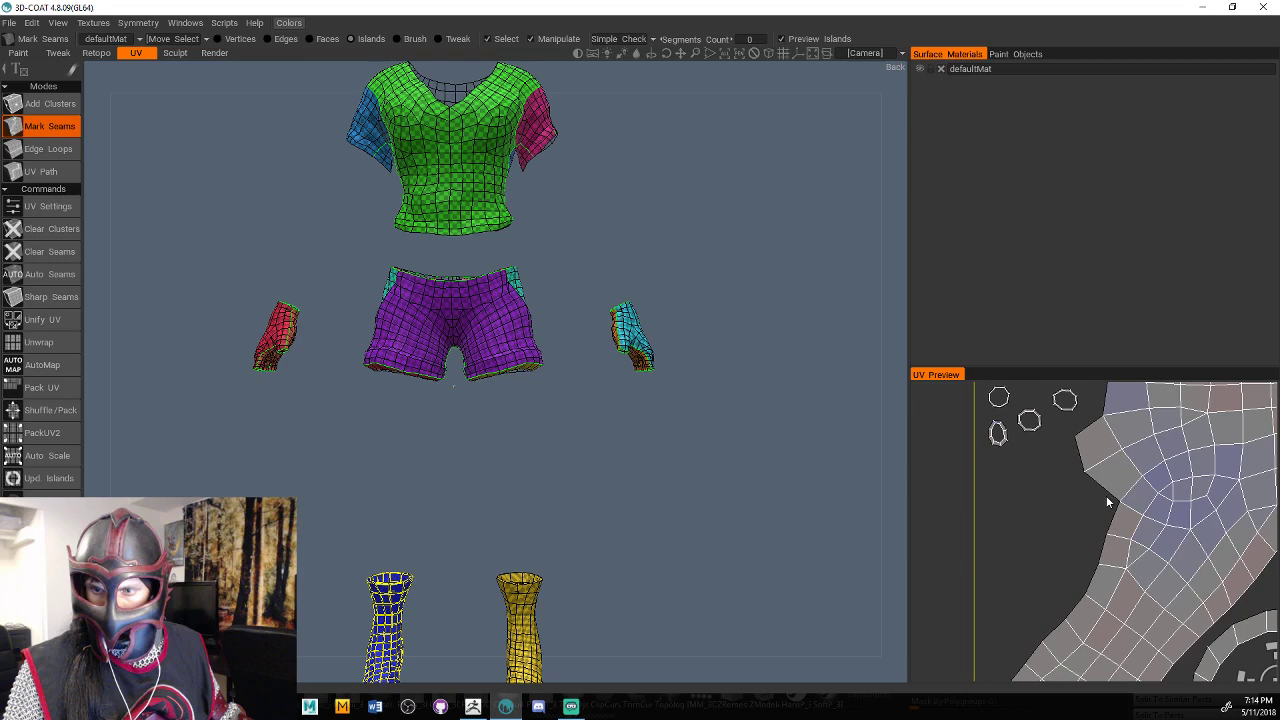
{"action": "scroll", "coordinate": [1046, 603], "scroll_direction": "up", "scroll_amount": 6}
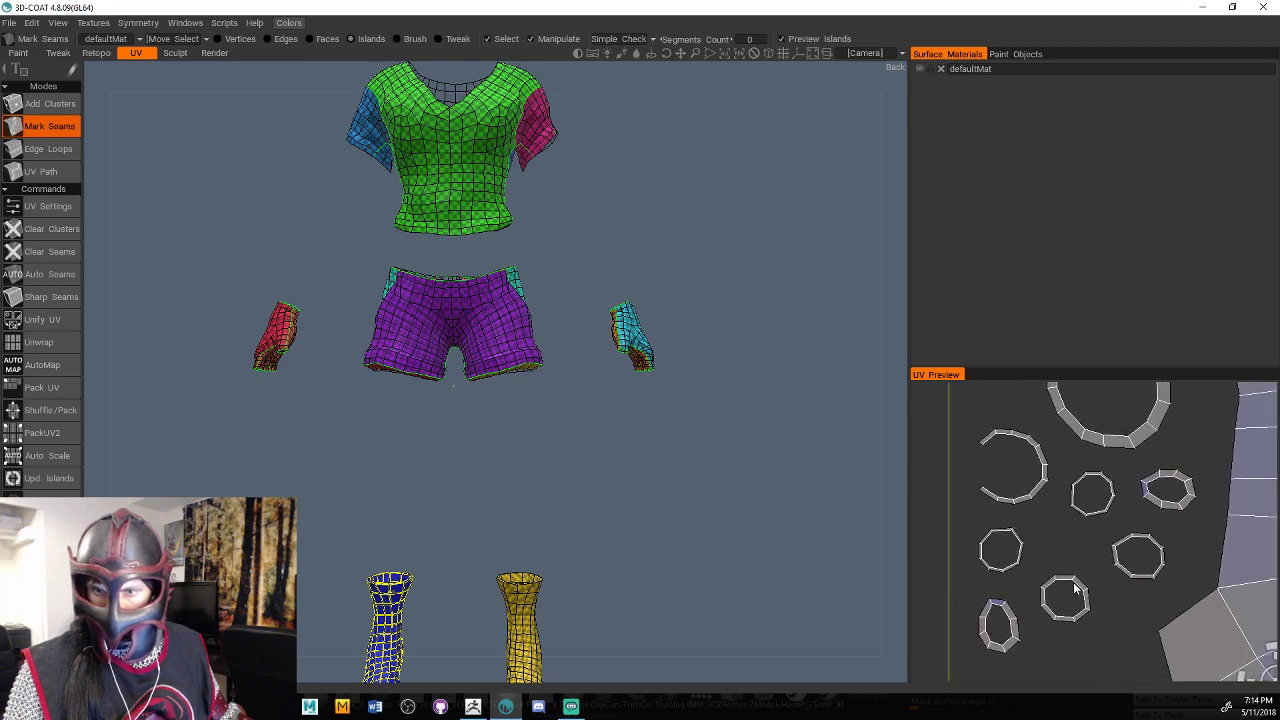
{"action": "middle_click_drag", "start_coordinate": [652, 525], "coordinate": [769, 530]}
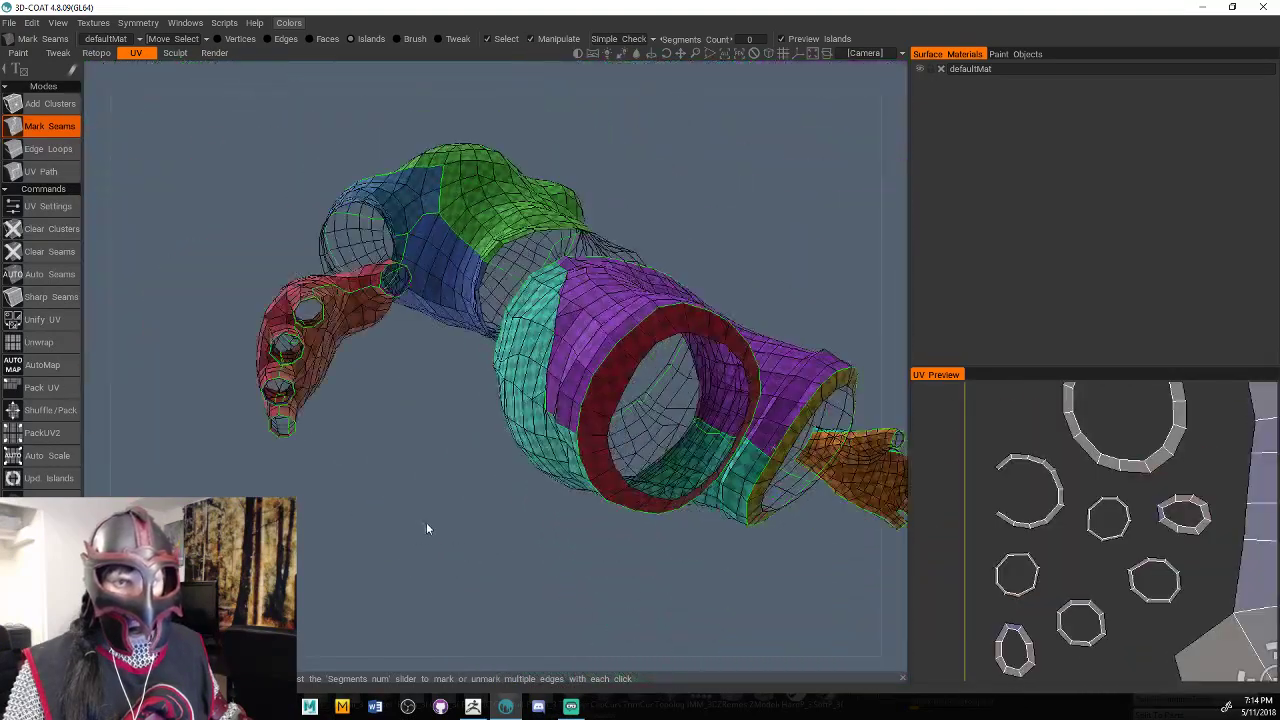
{"action": "middle_click_drag", "start_coordinate": [426, 528], "coordinate": [447, 570]}
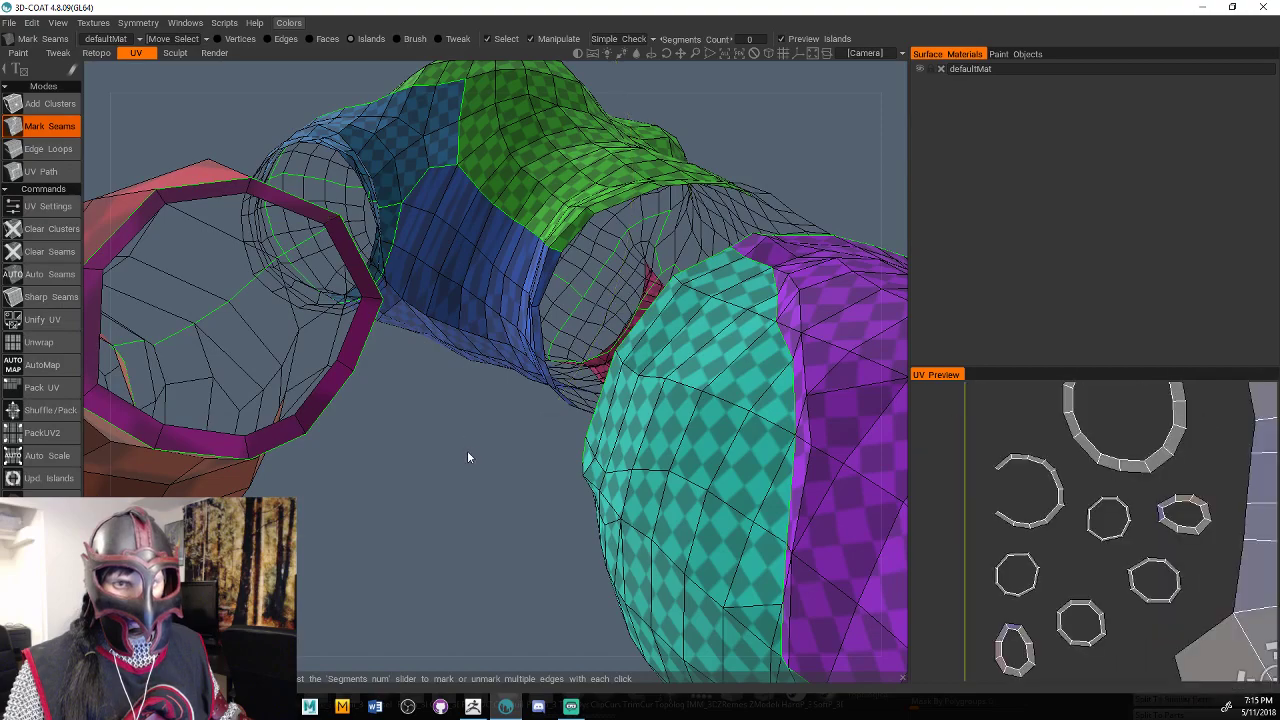
{"action": "right_click_drag", "start_coordinate": [467, 454], "coordinate": [404, 446], "text": "alt"}
{"action": "middle_click_drag", "start_coordinate": [404, 446], "coordinate": [446, 426], "text": "alt"}
{"action": "left_click_drag", "start_coordinate": [447, 429], "coordinate": [444, 372], "text": "alt"}
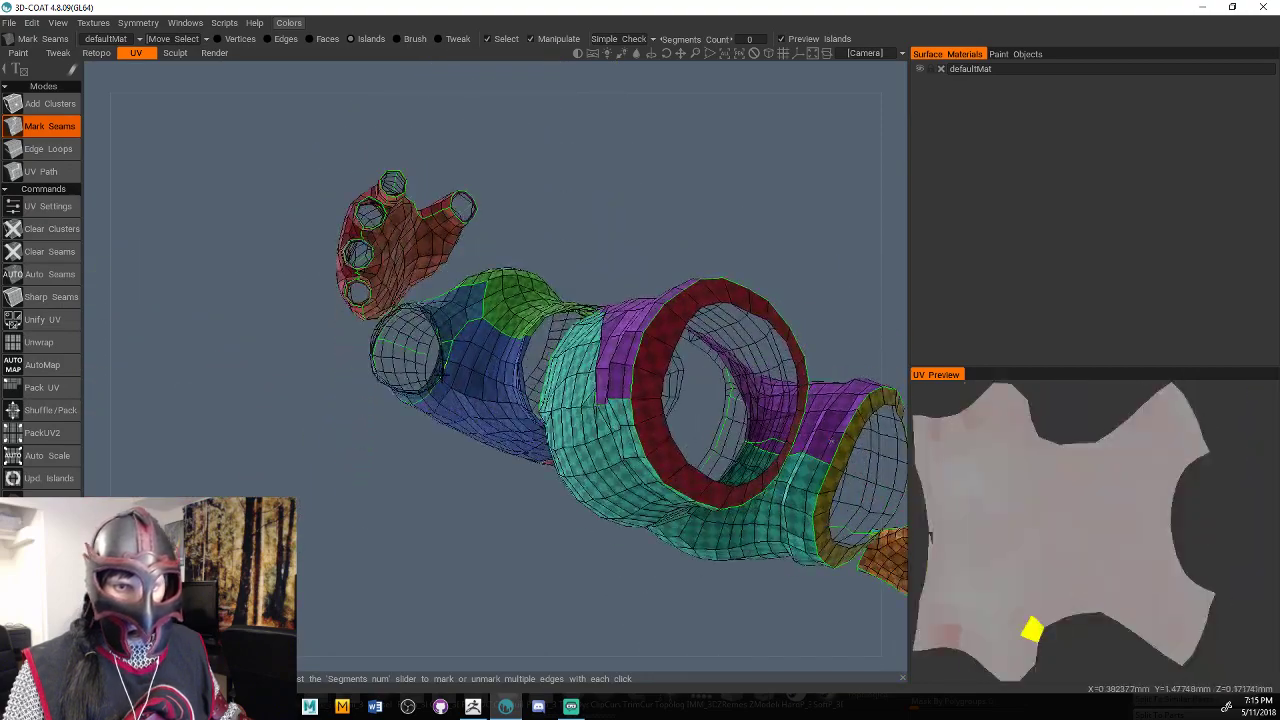
{"action": "scroll", "coordinate": [405, 476], "scroll_direction": "up", "scroll_amount": 3}
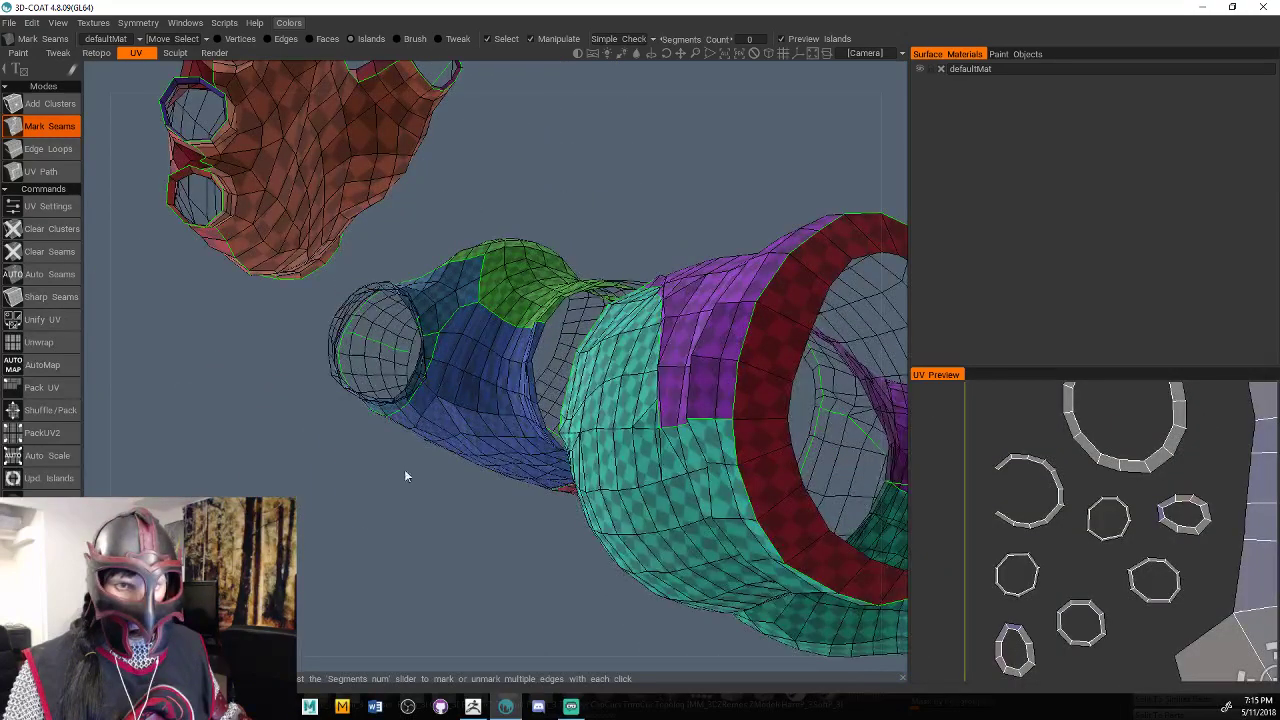
{"action": "left_click_drag", "start_coordinate": [405, 476], "coordinate": [133, 368]}
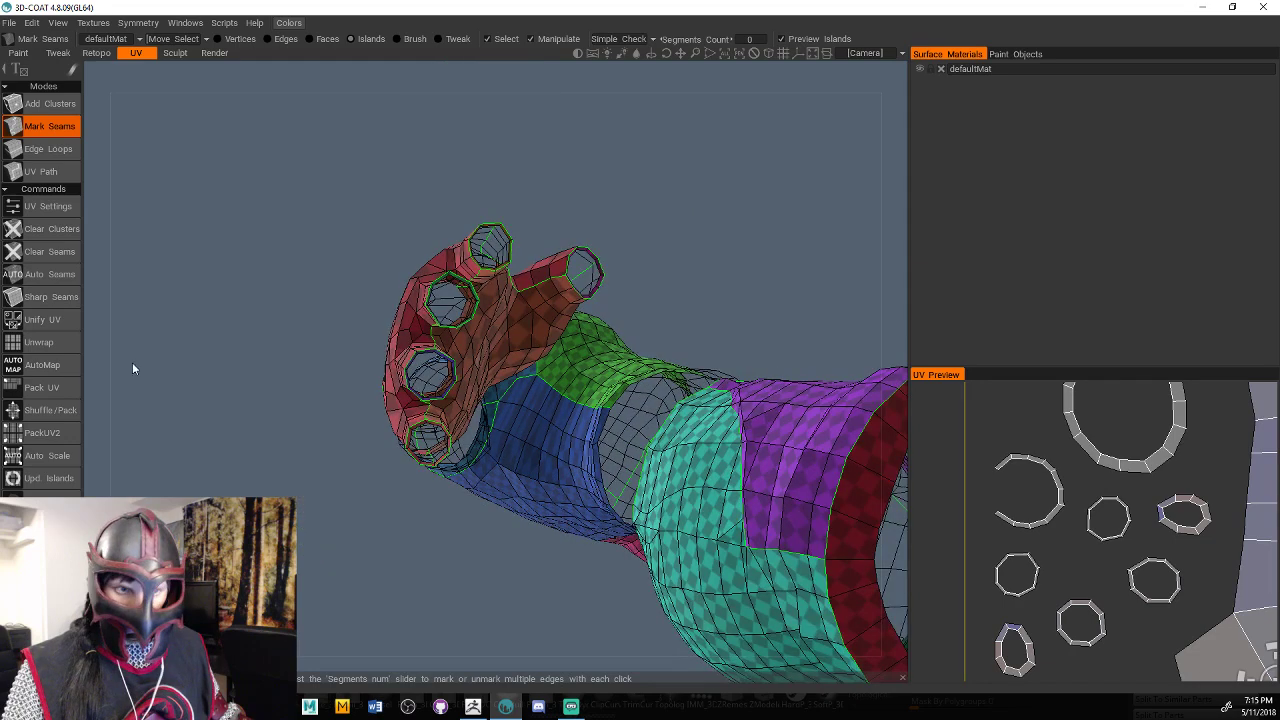
Select the ring-shaped islands in the UV layout to check which clothing openings they belong to.
{"action": "scroll", "coordinate": [1068, 560], "scroll_direction": "down", "scroll_amount": 2}
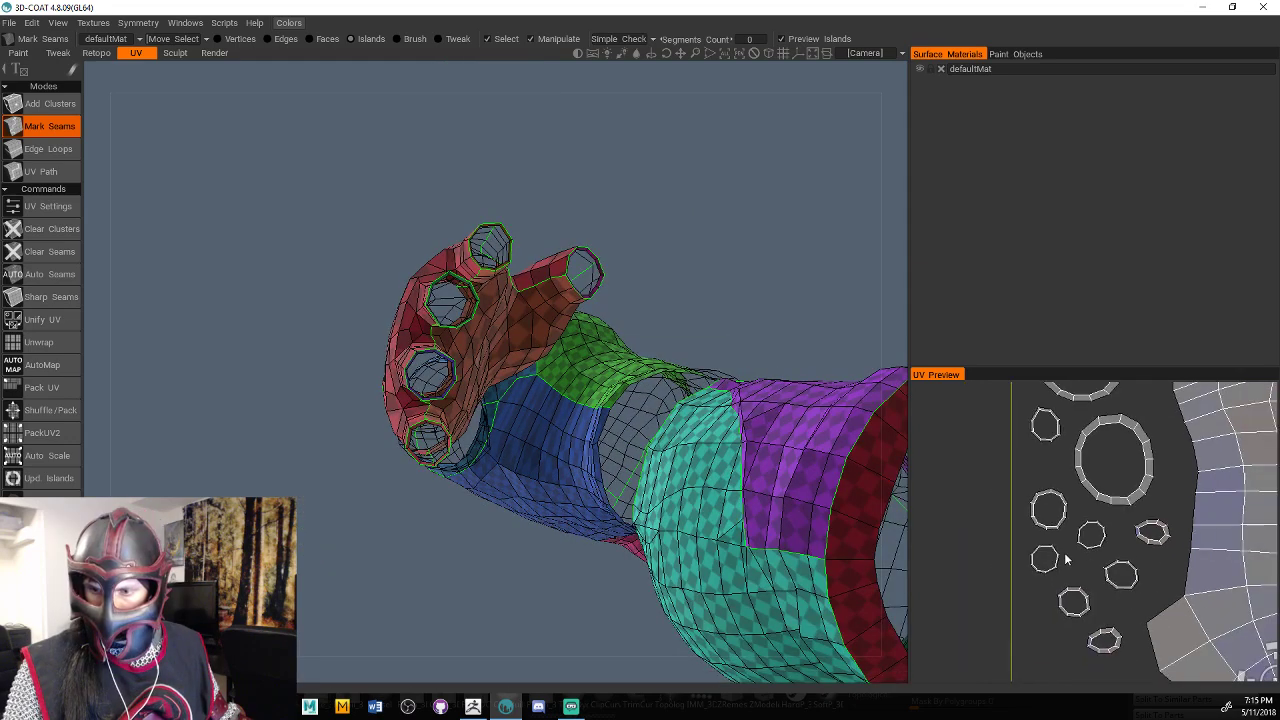
{"action": "scroll", "coordinate": [1066, 560], "scroll_direction": "down", "scroll_amount": 3}
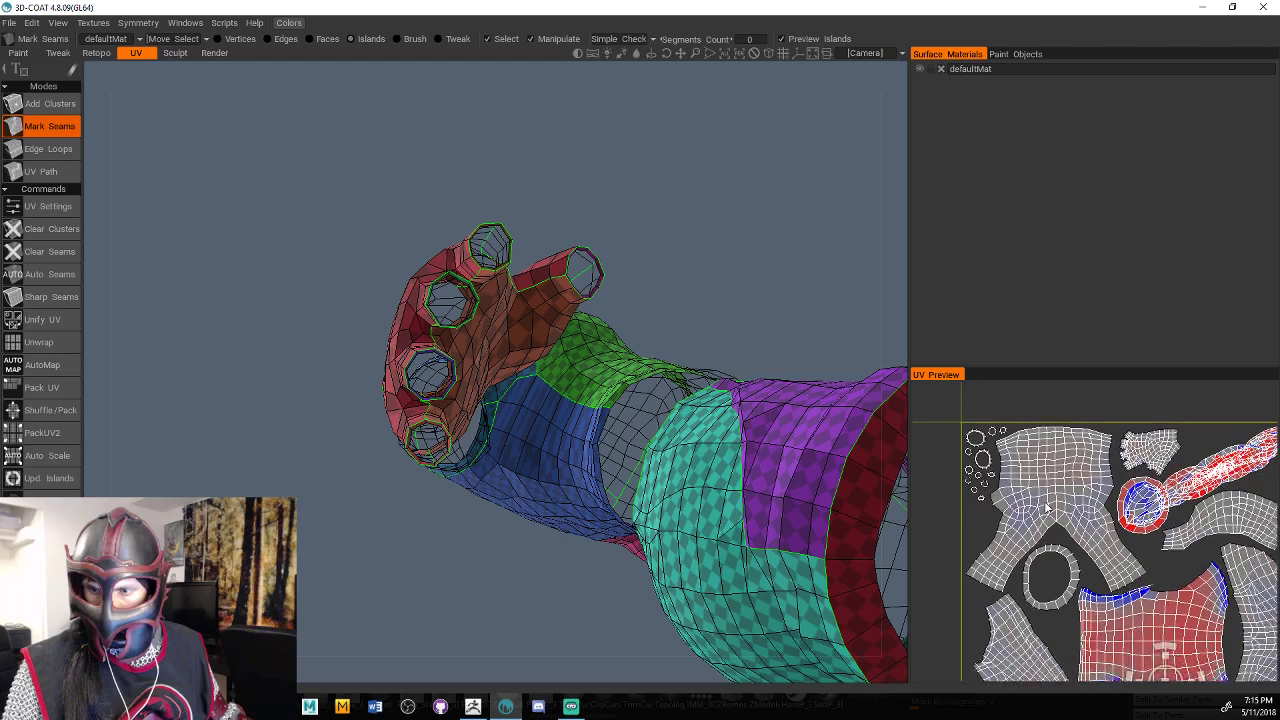
{"action": "scroll", "coordinate": [1047, 509], "scroll_direction": "down", "scroll_amount": 2}
{"action": "left_click", "coordinate": [1055, 523]}
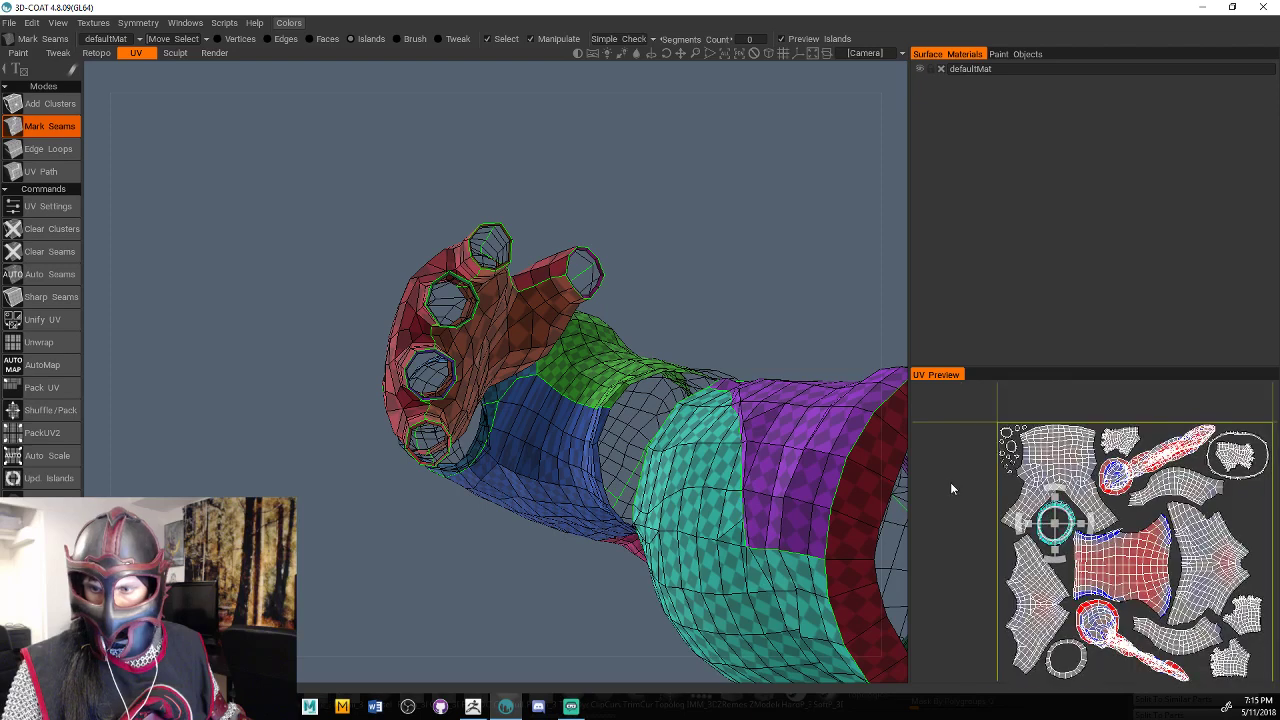
{"action": "scroll", "coordinate": [800, 405], "scroll_direction": "down", "scroll_amount": 5}
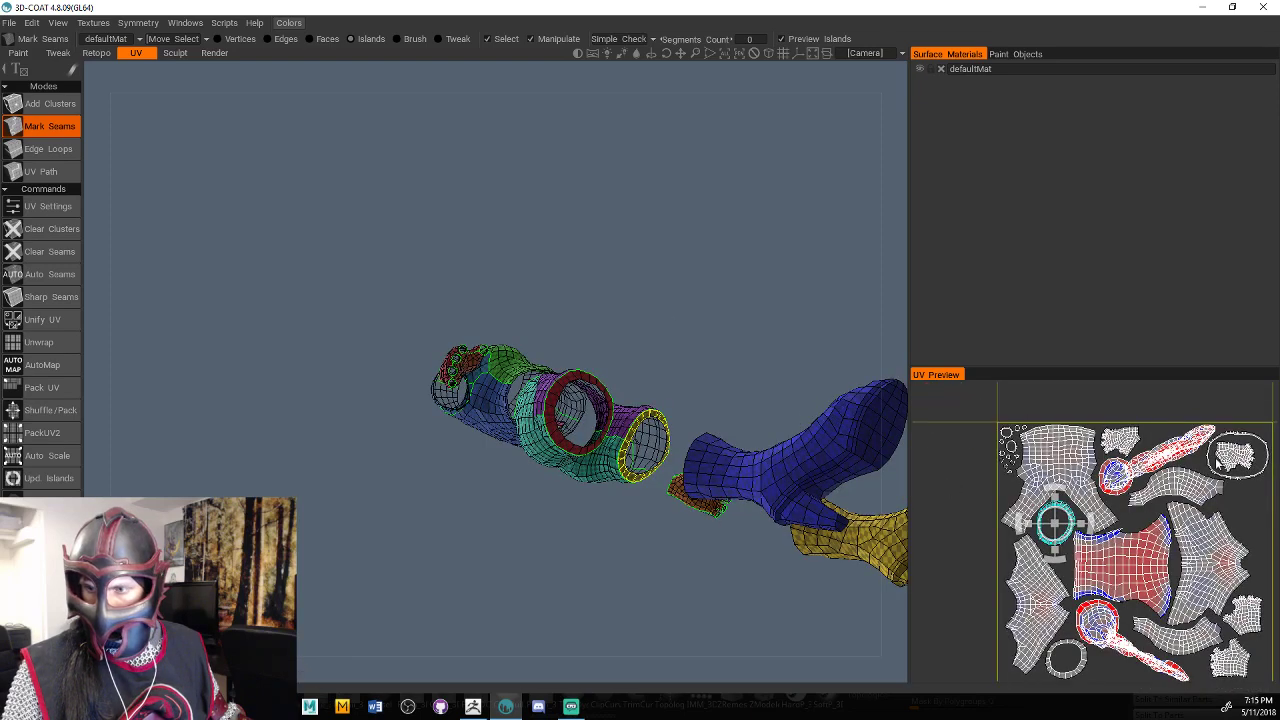
{"action": "left_click", "coordinate": [1250, 438]}
{"action": "left_click_drag", "start_coordinate": [822, 372], "coordinate": [776, 365]}
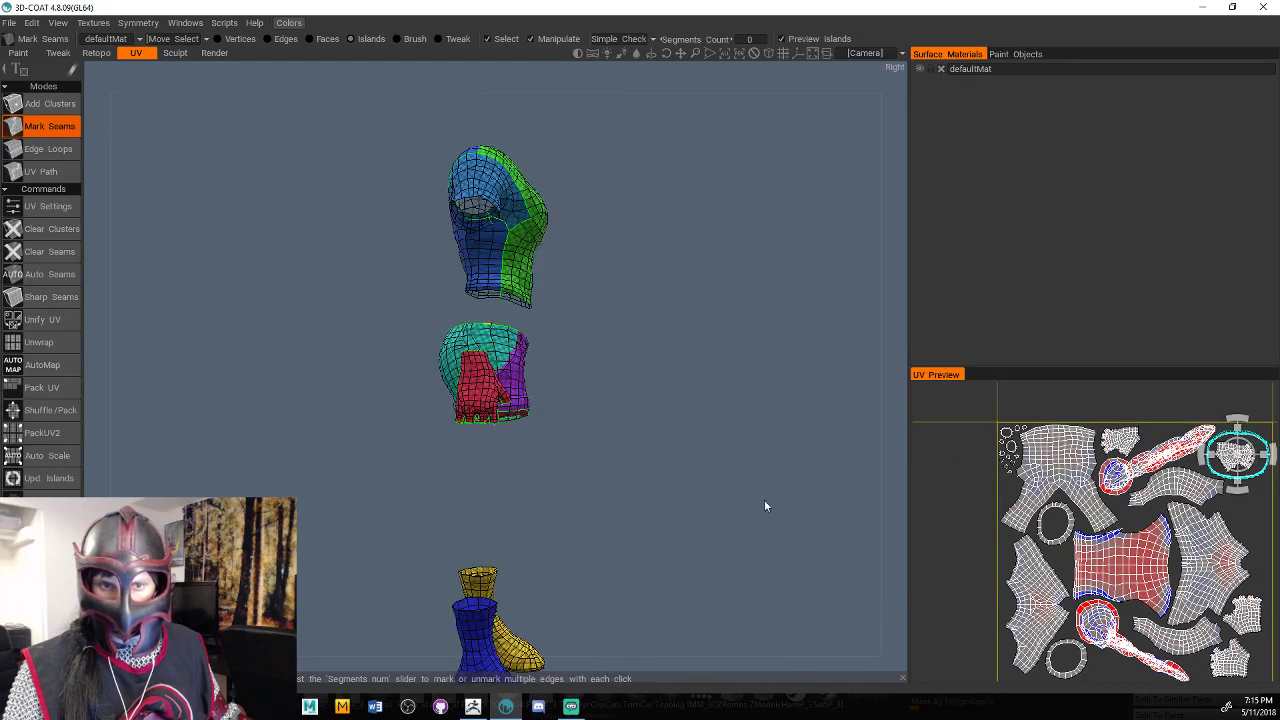
Mark a seam around the outline of the first boot's sole to separate it from the upper.
{"action": "left_click_drag", "start_coordinate": [764, 505], "coordinate": [753, 334]}
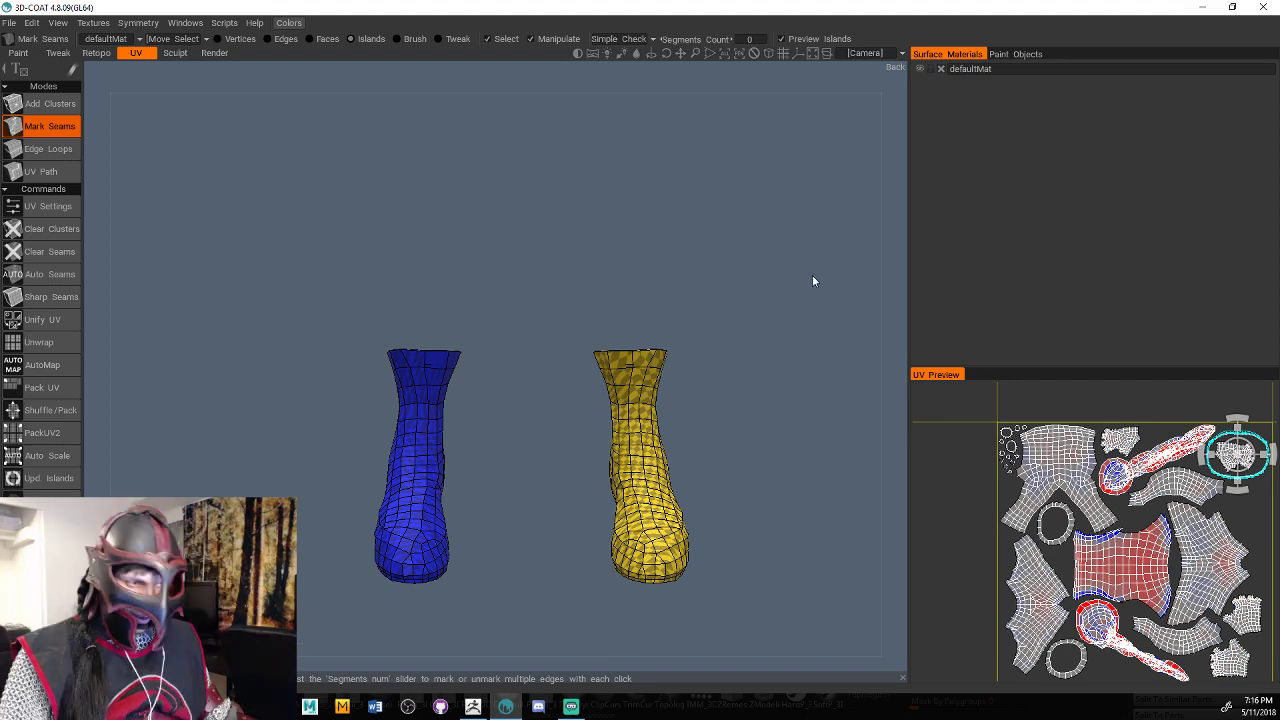
{"action": "middle_click_drag", "start_coordinate": [738, 346], "coordinate": [653, 373]}
{"action": "right_click_drag", "start_coordinate": [653, 373], "coordinate": [776, 380]}
{"action": "left_click_drag", "start_coordinate": [776, 380], "coordinate": [661, 448]}
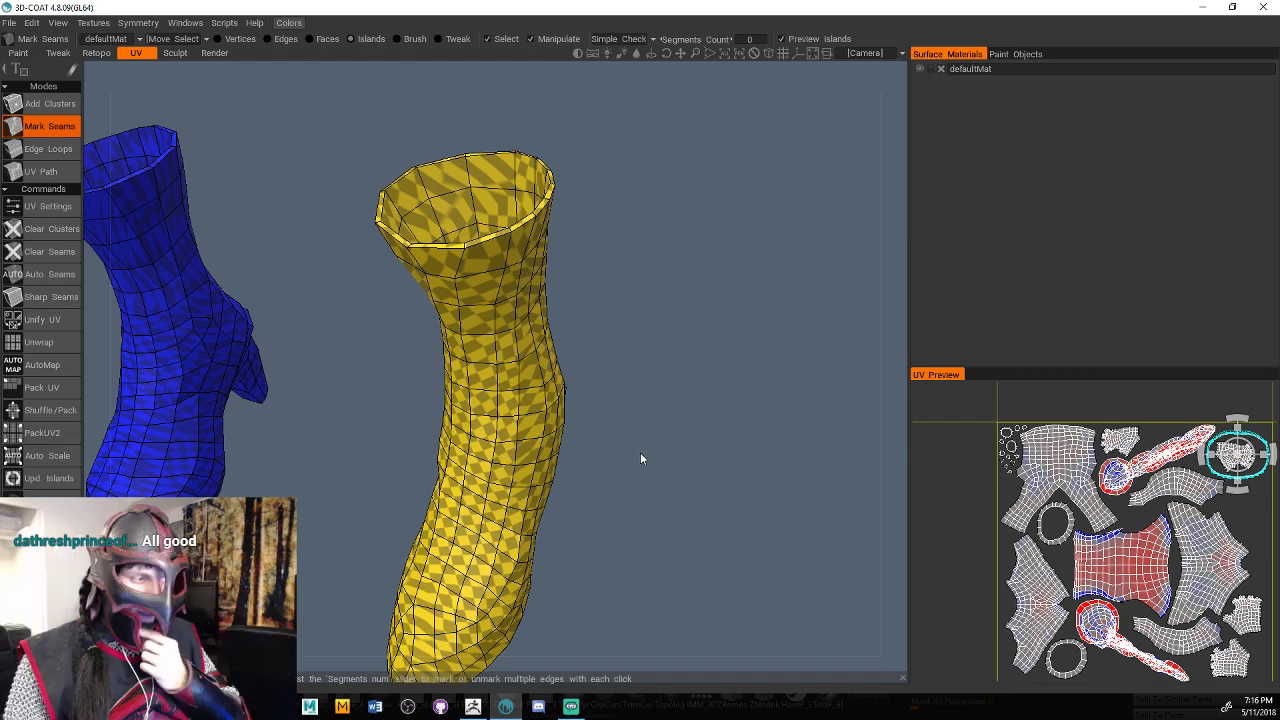
{"action": "left_click_drag", "start_coordinate": [641, 453], "coordinate": [663, 377]}
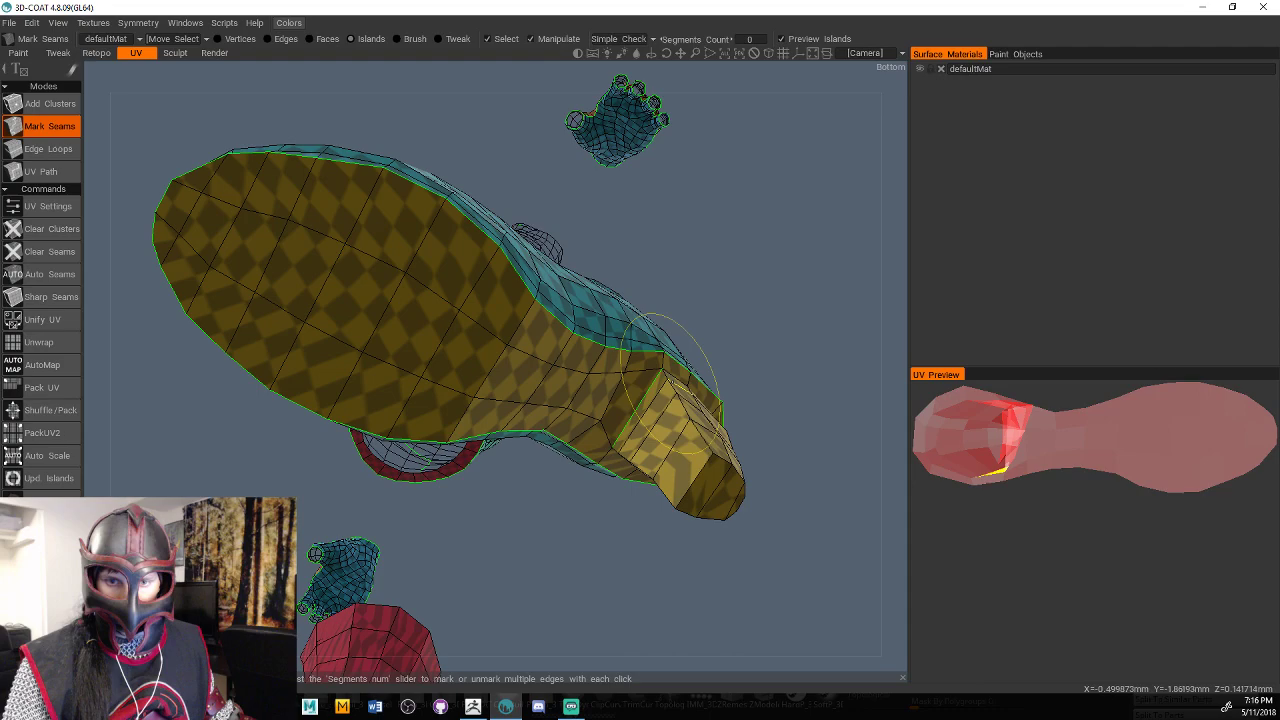
Mark seams around the base and tip of the first boot's heel to separate it from the sole.
{"action": "left_click_drag", "start_coordinate": [660, 380], "coordinate": [740, 380]}
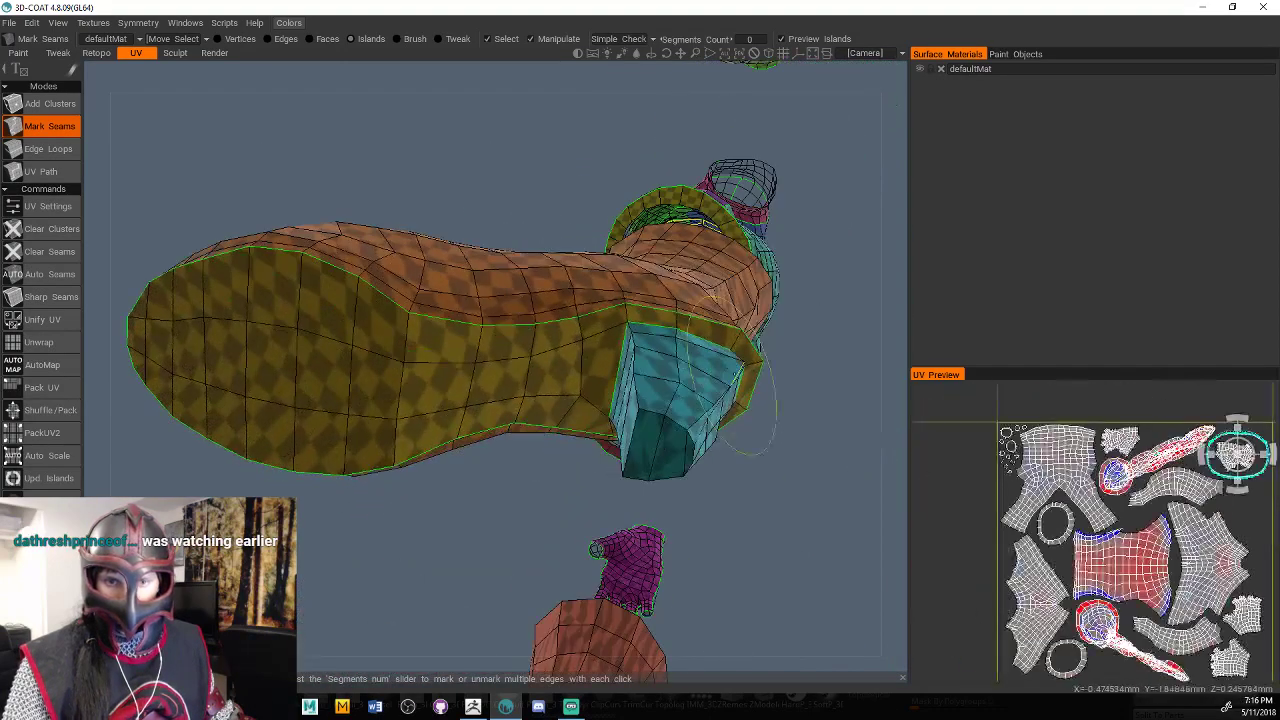
{"action": "left_click_drag", "start_coordinate": [762, 536], "coordinate": [748, 352]}
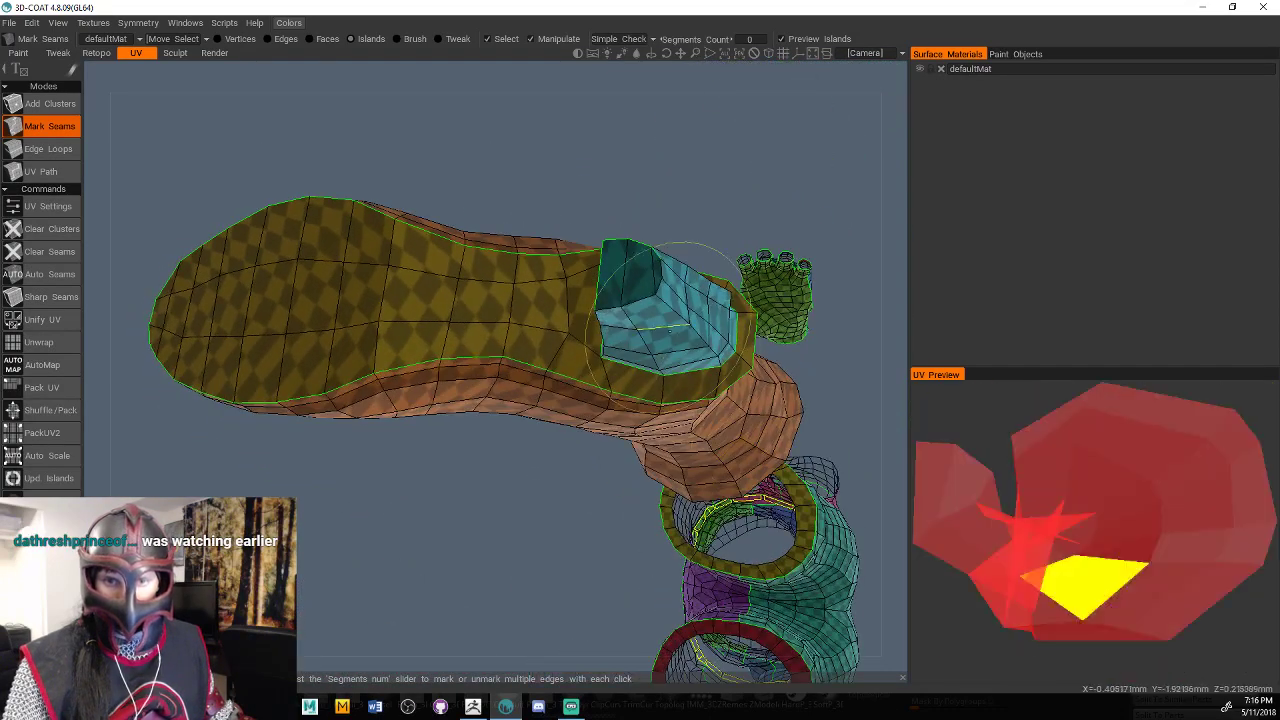
{"action": "mouse_move", "coordinate": [657, 257]}
{"action": "left_mouse_down"}
{"action": "mouse_move", "coordinate": [728, 261]}
{"action": "mouse_move", "coordinate": [764, 305]}
{"action": "mouse_move", "coordinate": [688, 392]}
{"action": "mouse_move", "coordinate": [623, 506]}
{"action": "left_mouse_up"}
Mark matching seams on the second boot around the heel and sole, including the heel tip.
{"action": "left_click_drag", "start_coordinate": [871, 463], "coordinate": [835, 425]}
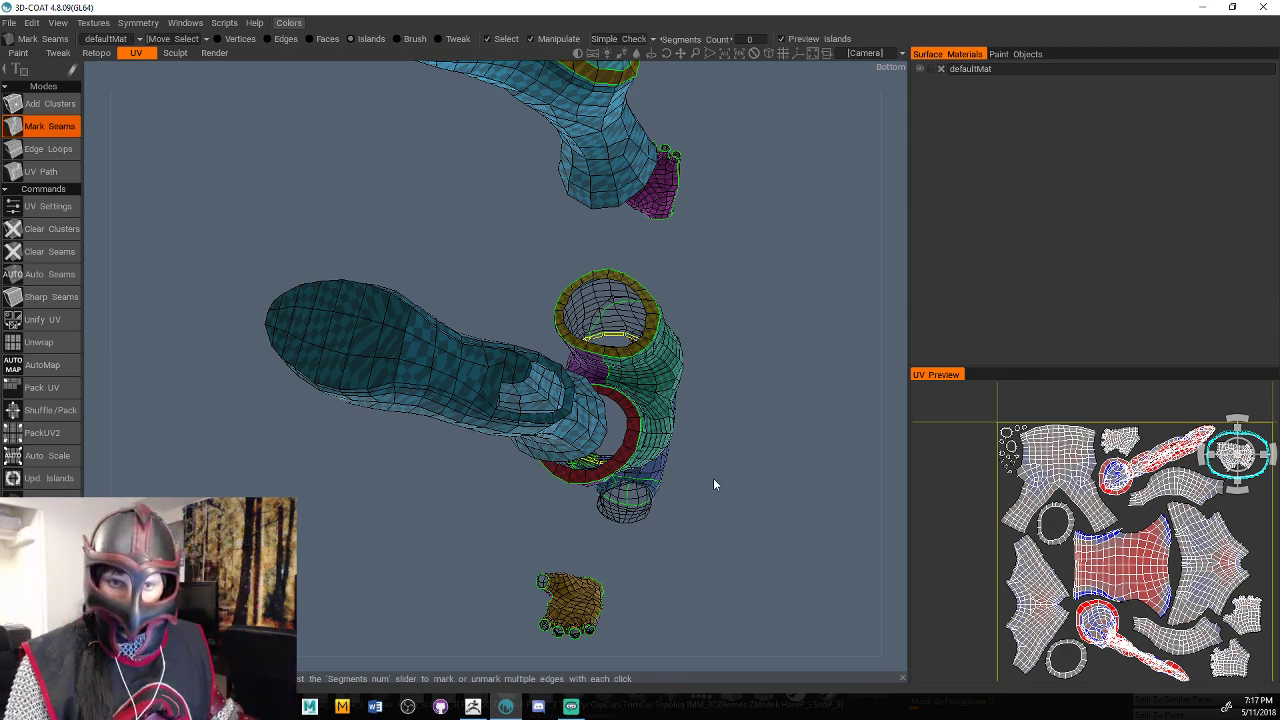
{"action": "left_click_drag", "start_coordinate": [714, 480], "coordinate": [614, 429]}
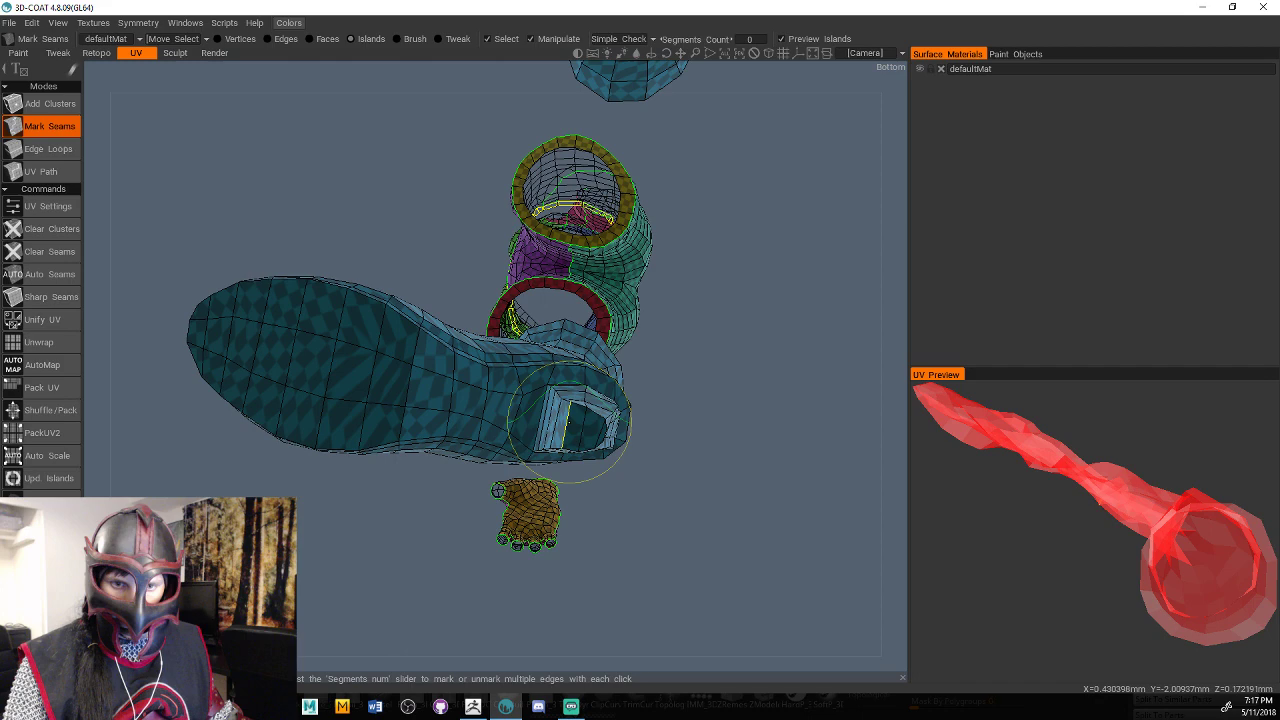
{"action": "left_click_drag", "start_coordinate": [740, 462], "coordinate": [708, 425]}
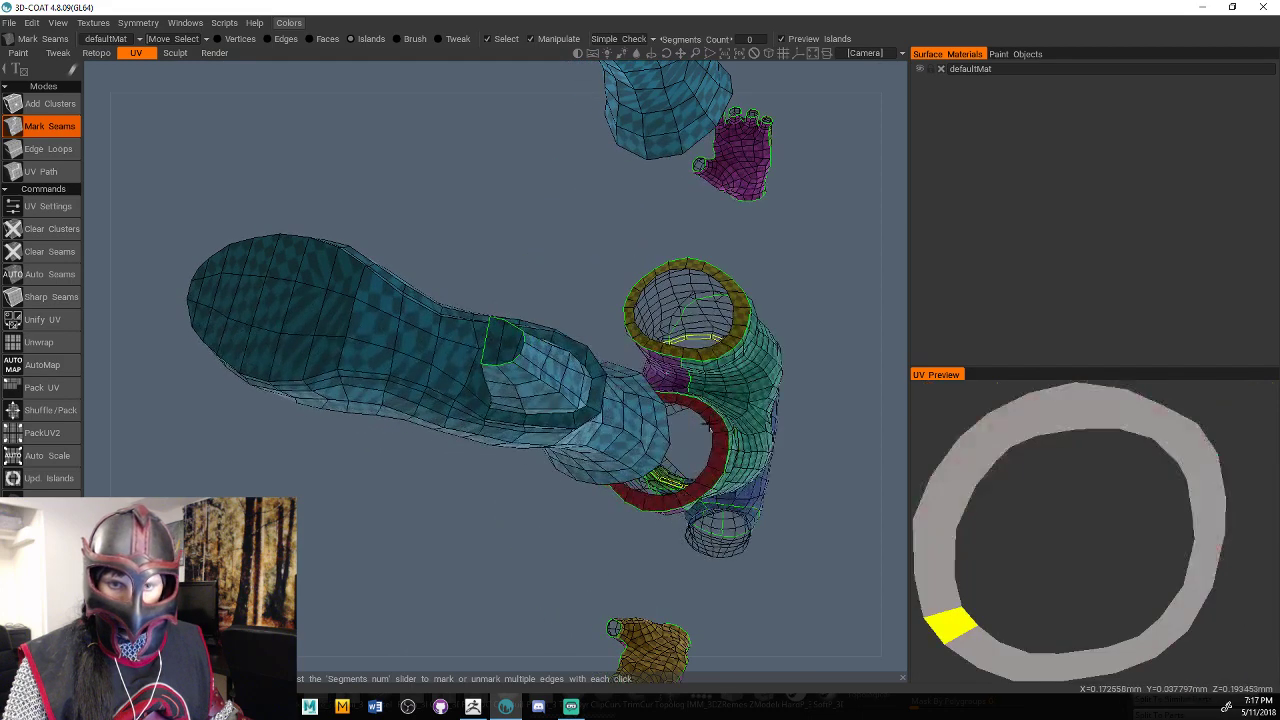
{"action": "scroll", "coordinate": [600, 350], "scroll_direction": "up", "scroll_amount": 2}
{"action": "left_click", "coordinate": [556, 334]}
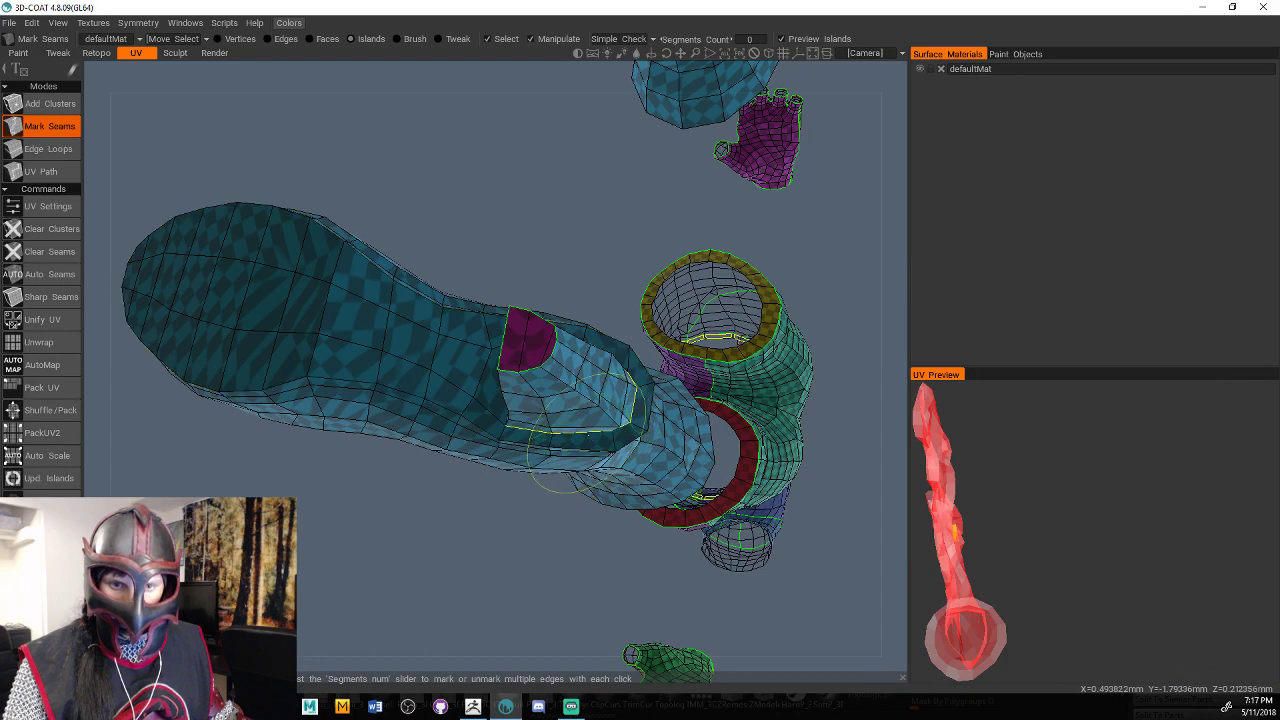
{"action": "left_click_drag", "start_coordinate": [565, 465], "coordinate": [630, 465]}
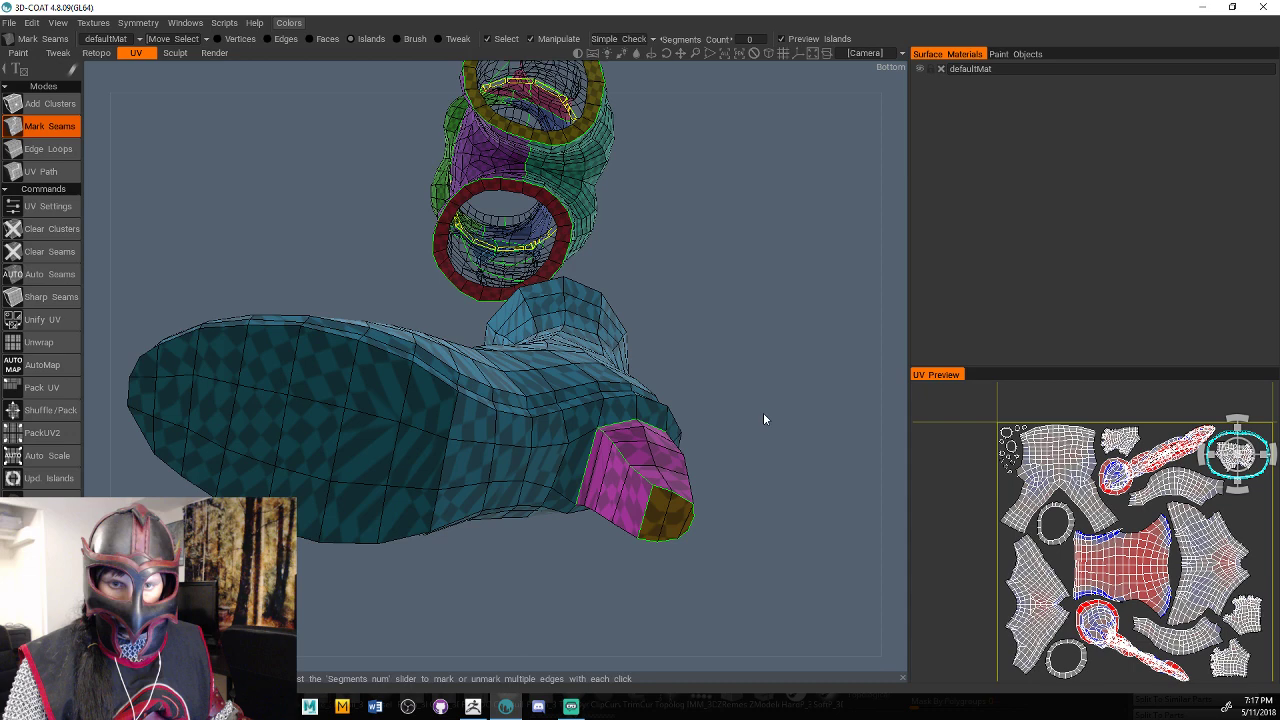
{"action": "left_click_drag", "start_coordinate": [764, 419], "coordinate": [751, 205]}
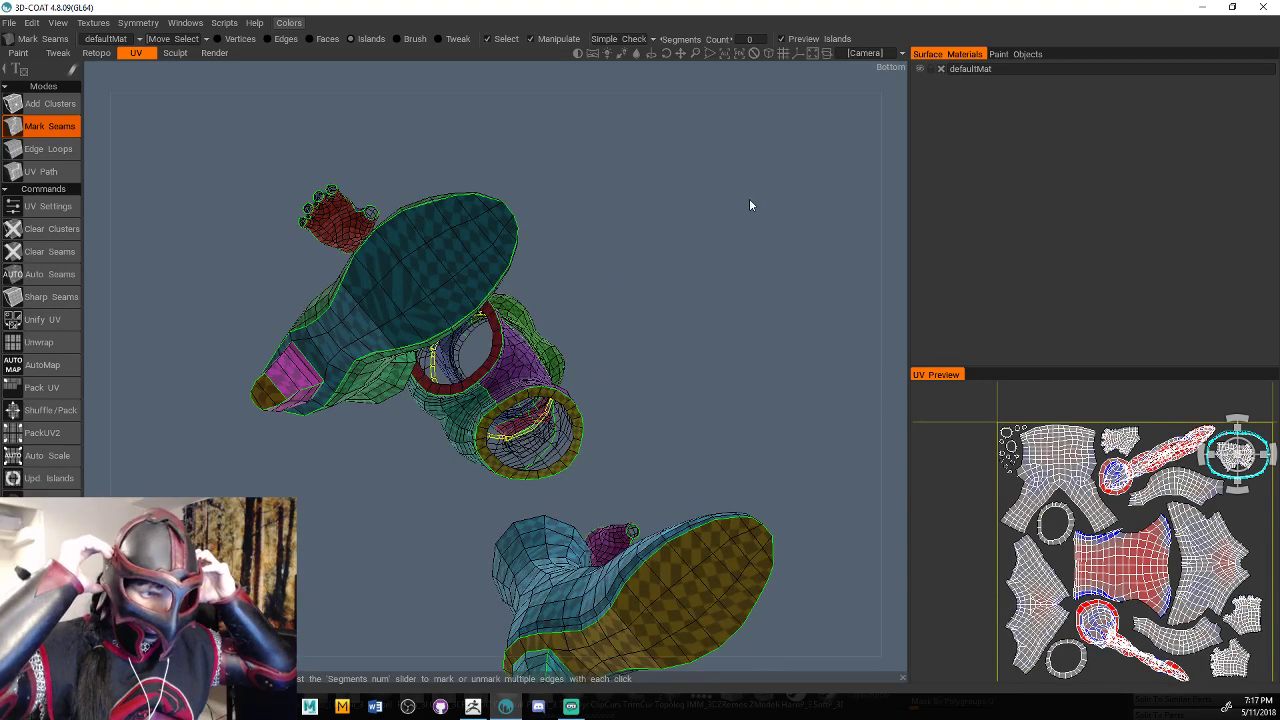
Mark a vertical seam along the inner back of both boots, from the sole edge to the top opening.
{"action": "left_click_drag", "start_coordinate": [750, 205], "coordinate": [556, 425]}
{"action": "left_click", "coordinate": [556, 430]}
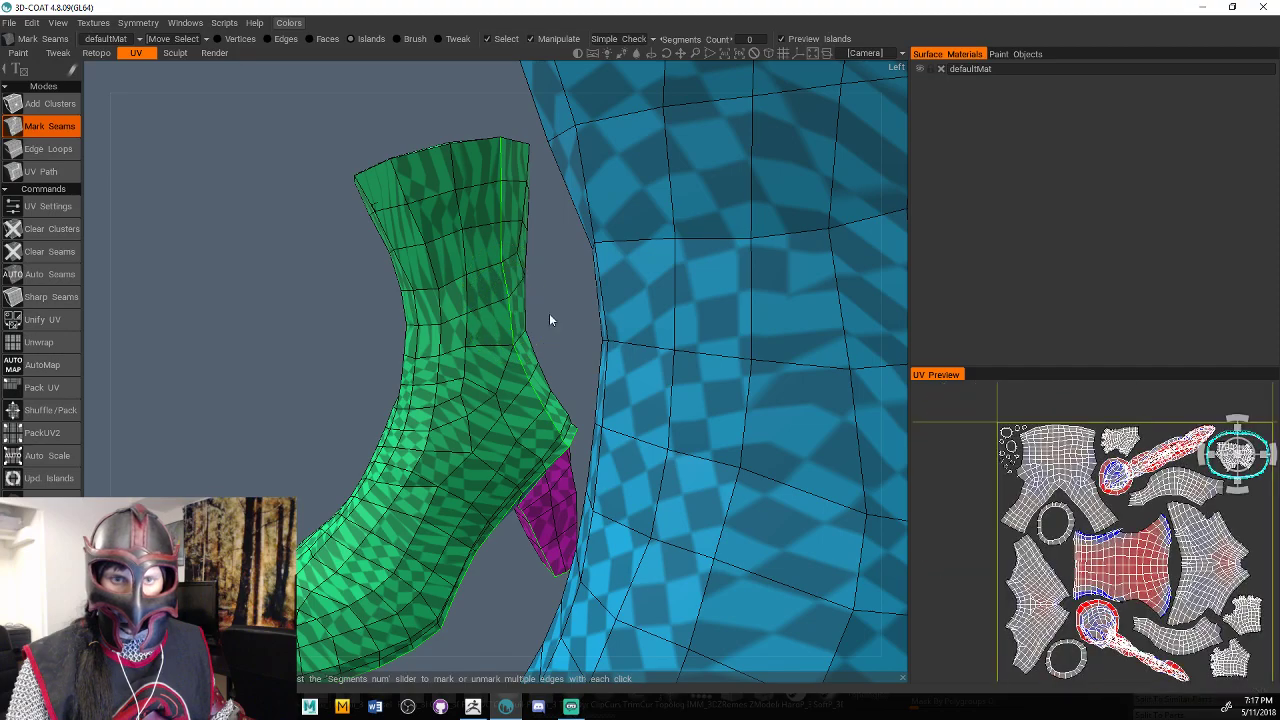
{"action": "left_click_drag", "start_coordinate": [549, 313], "coordinate": [840, 426]}
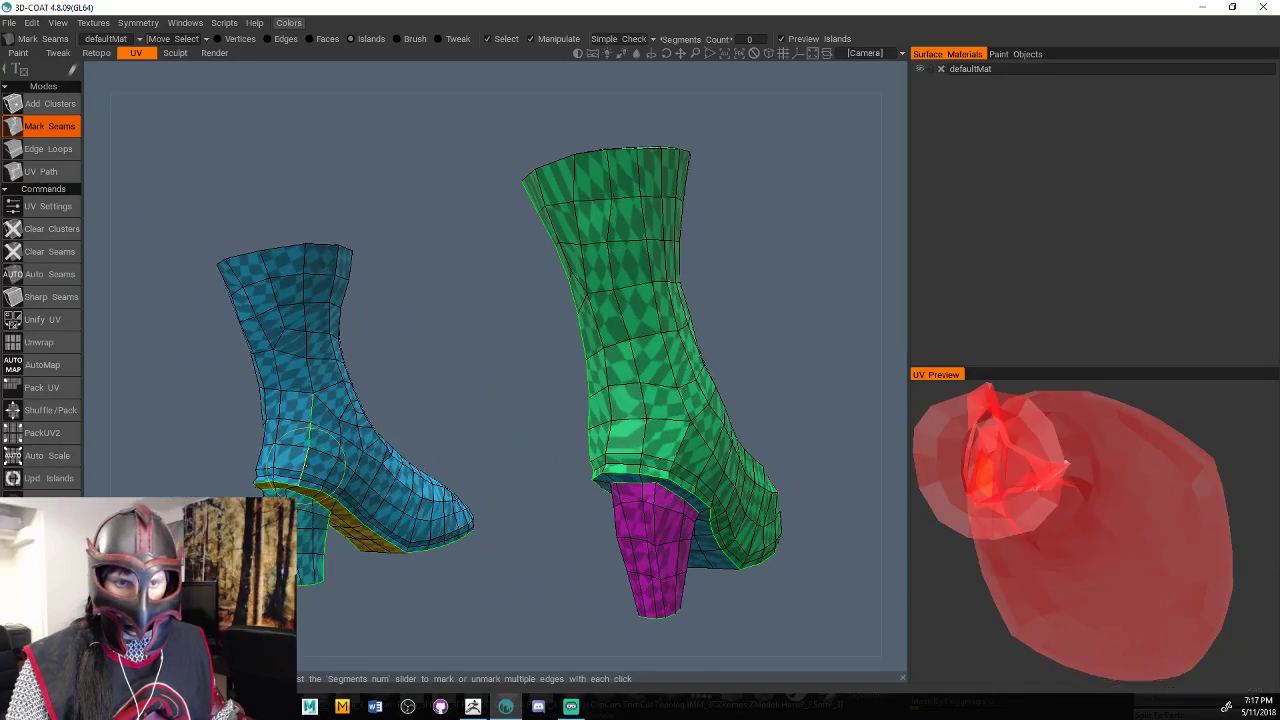
{"action": "left_click", "coordinate": [310, 378]}
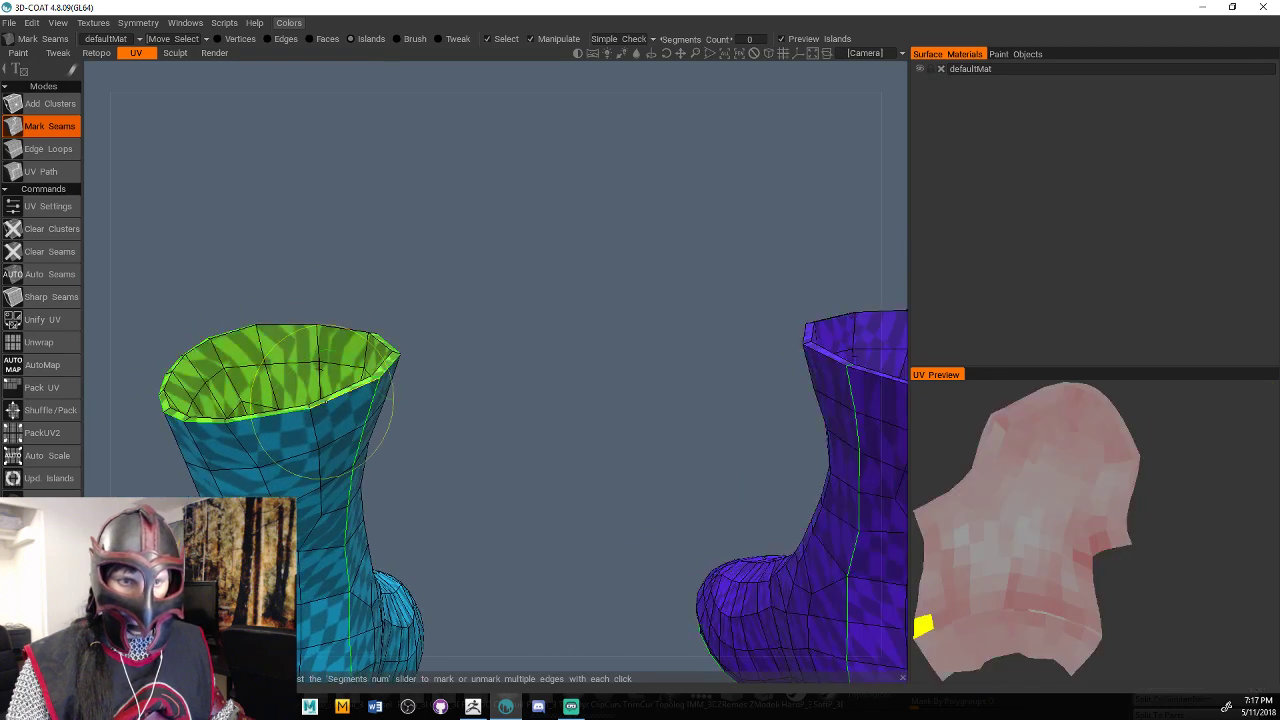
Mark seams along the inner and outer edges of the boots' top rims to separate rim, lining and outer shaft.
{"action": "left_click_drag", "start_coordinate": [516, 429], "coordinate": [506, 549]}
{"action": "left_click", "coordinate": [463, 375]}
{"action": "left_click", "coordinate": [467, 381]}
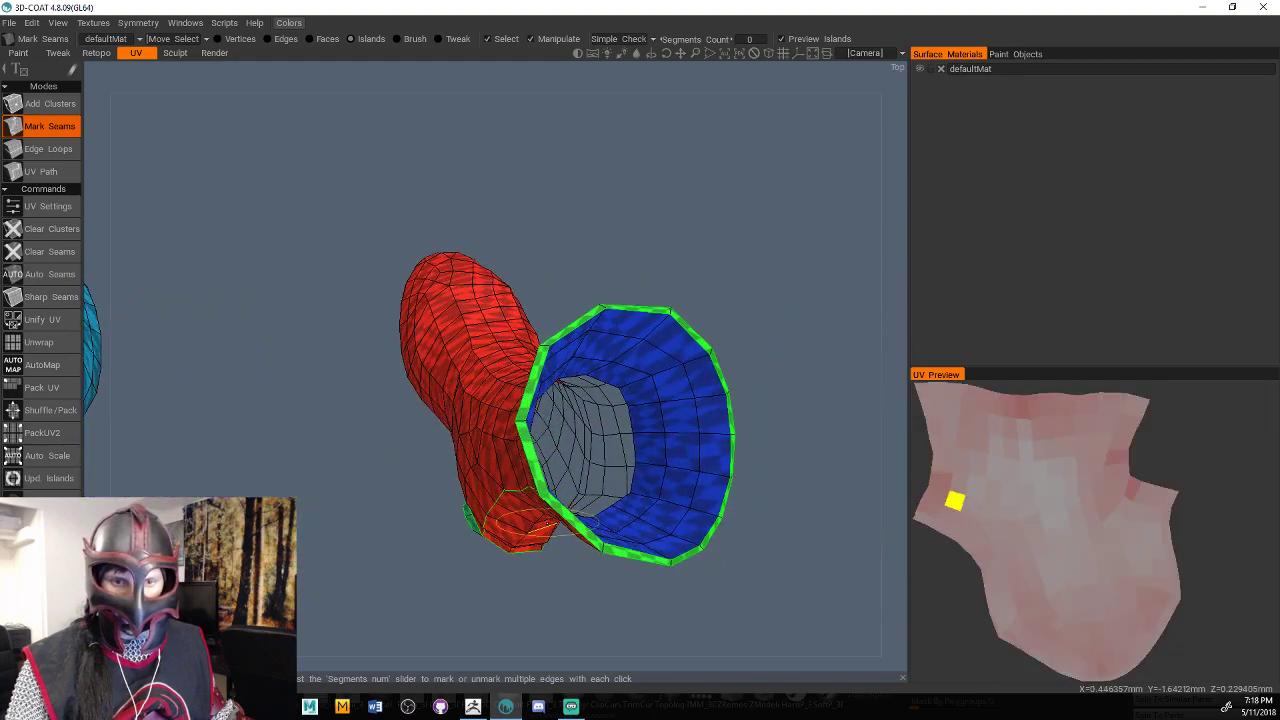
Unwrap the clothing with the new boot seams to update the UV layout.
{"action": "scroll", "coordinate": [367, 554], "scroll_direction": "down", "scroll_amount": 3}
{"action": "left_click_drag", "start_coordinate": [367, 556], "coordinate": [391, 467]}
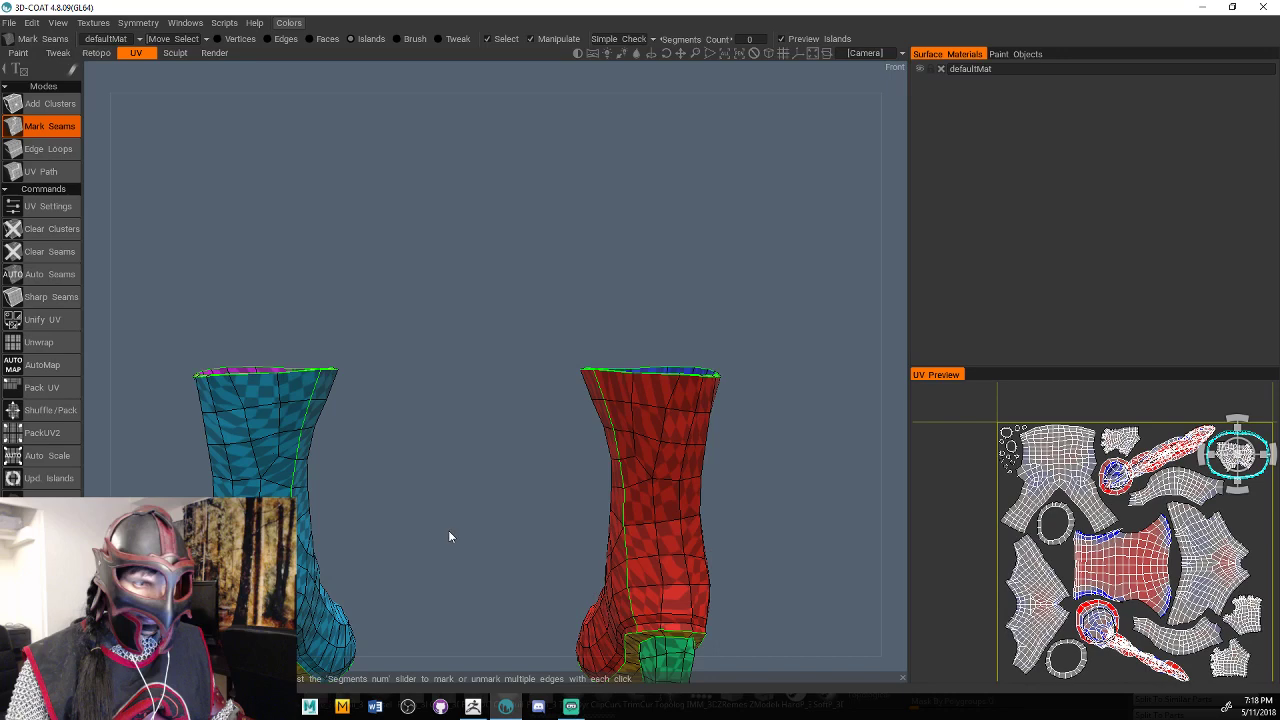
{"action": "left_click_drag", "start_coordinate": [449, 536], "coordinate": [513, 568]}
{"action": "middle_click_drag", "start_coordinate": [432, 481], "coordinate": [480, 597]}
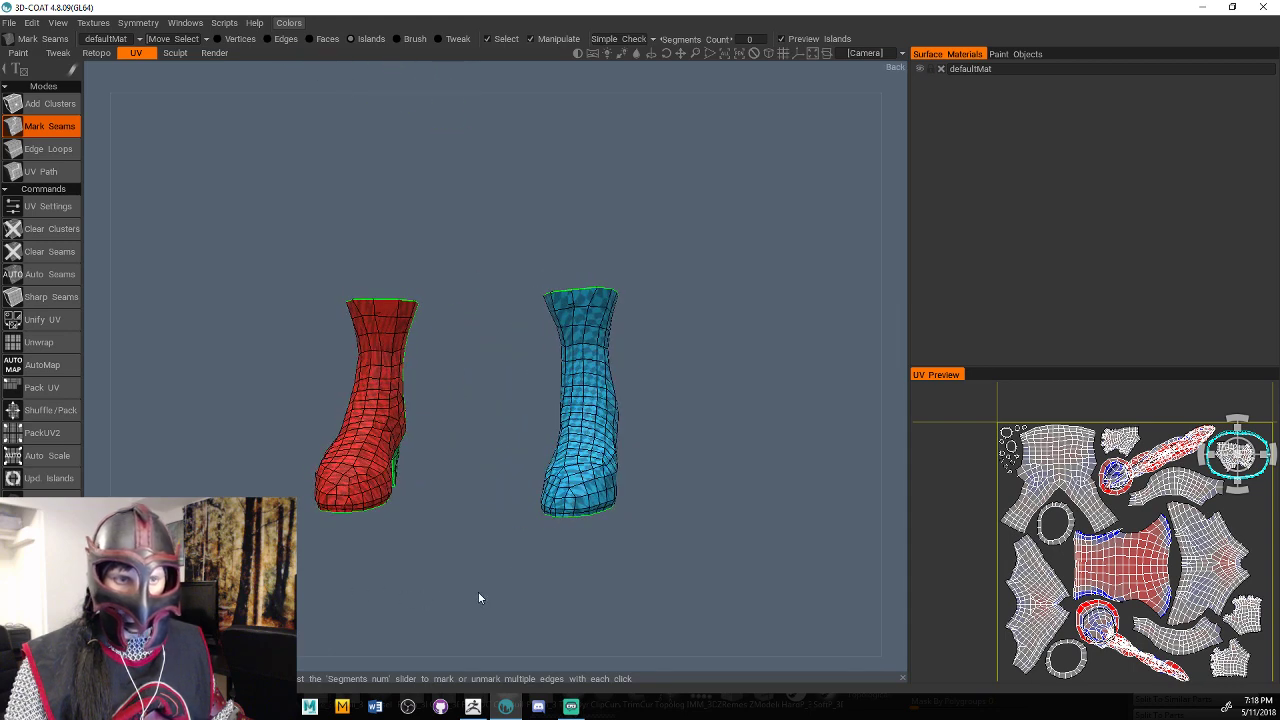
{"action": "left_click", "coordinate": [58, 346]}
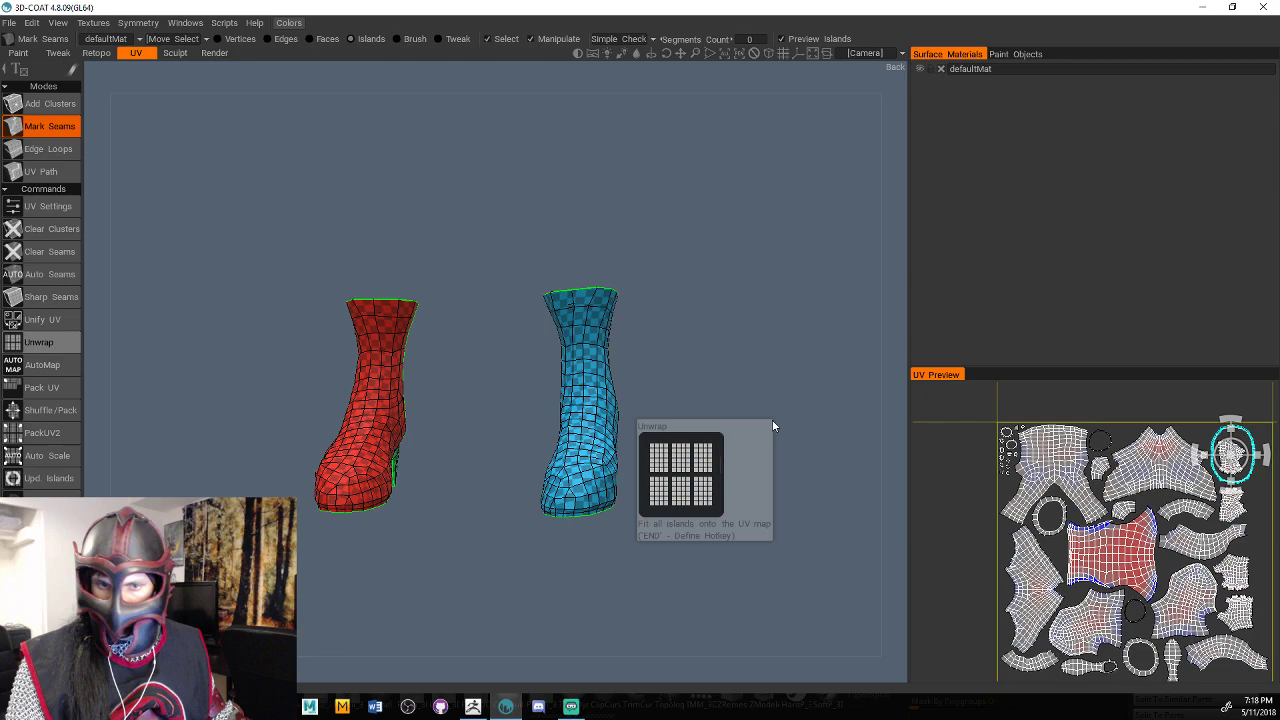
Examine the new boot islands in the UV layout and the checker pattern on both boots.
{"action": "scroll", "coordinate": [772, 426], "scroll_direction": "down", "scroll_amount": 1}
{"action": "scroll", "coordinate": [1110, 535], "scroll_direction": "up", "scroll_amount": 2}
{"action": "middle_click_drag", "start_coordinate": [1110, 535], "coordinate": [1048, 532]}
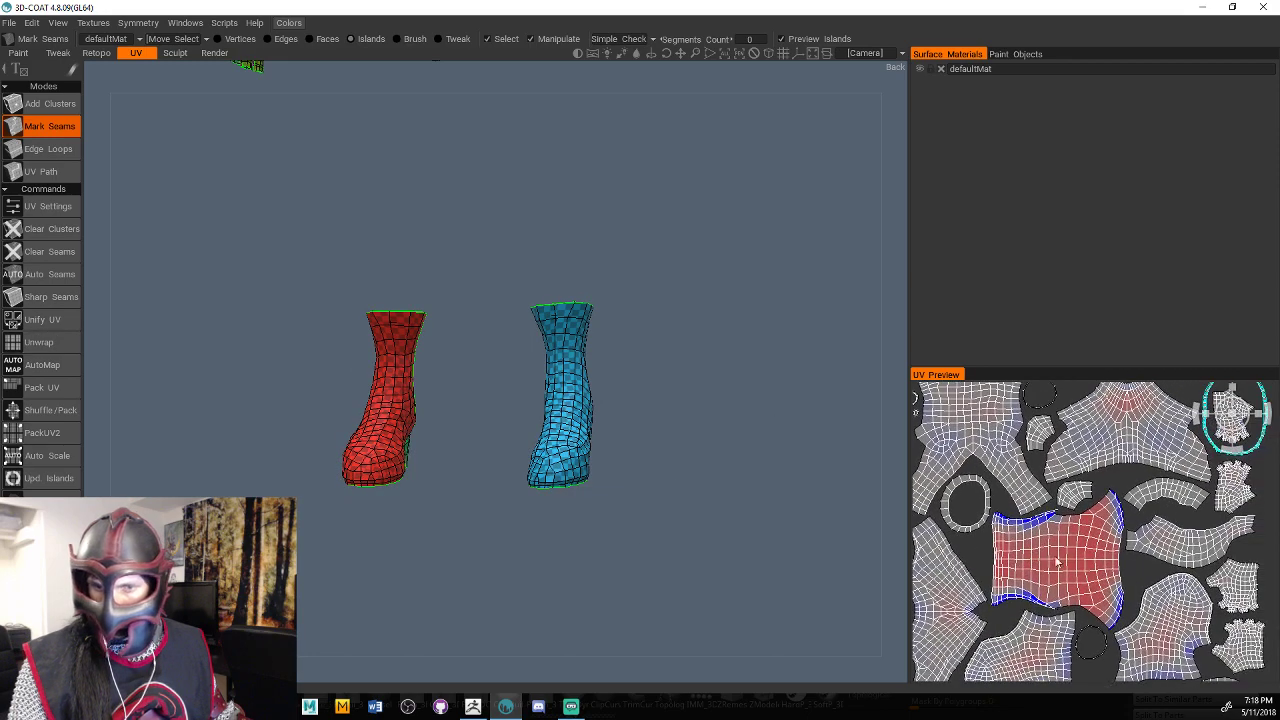
{"action": "mouse_move", "coordinate": [1123, 499]}
{"action": "middle_mouse_down"}
{"action": "mouse_move", "coordinate": [1070, 507]}
{"action": "mouse_move", "coordinate": [1131, 499]}
{"action": "middle_mouse_up"}
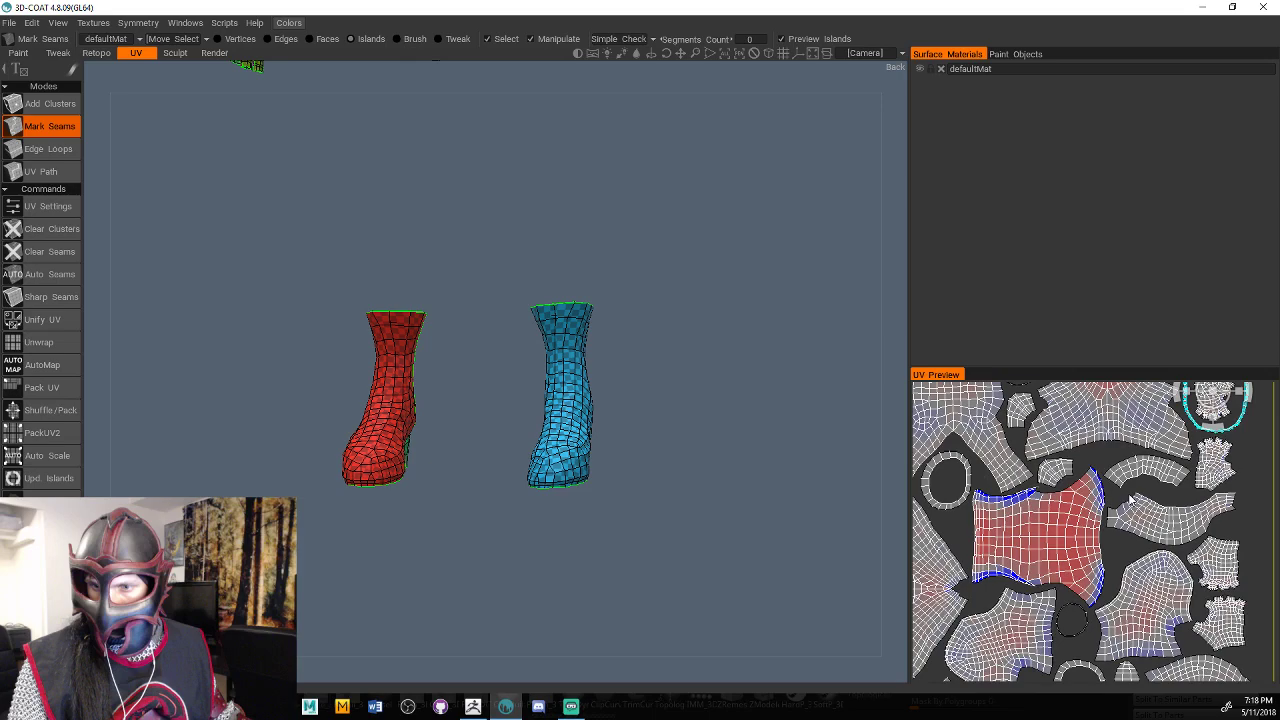
{"action": "left_click_drag", "start_coordinate": [748, 552], "coordinate": [648, 575]}
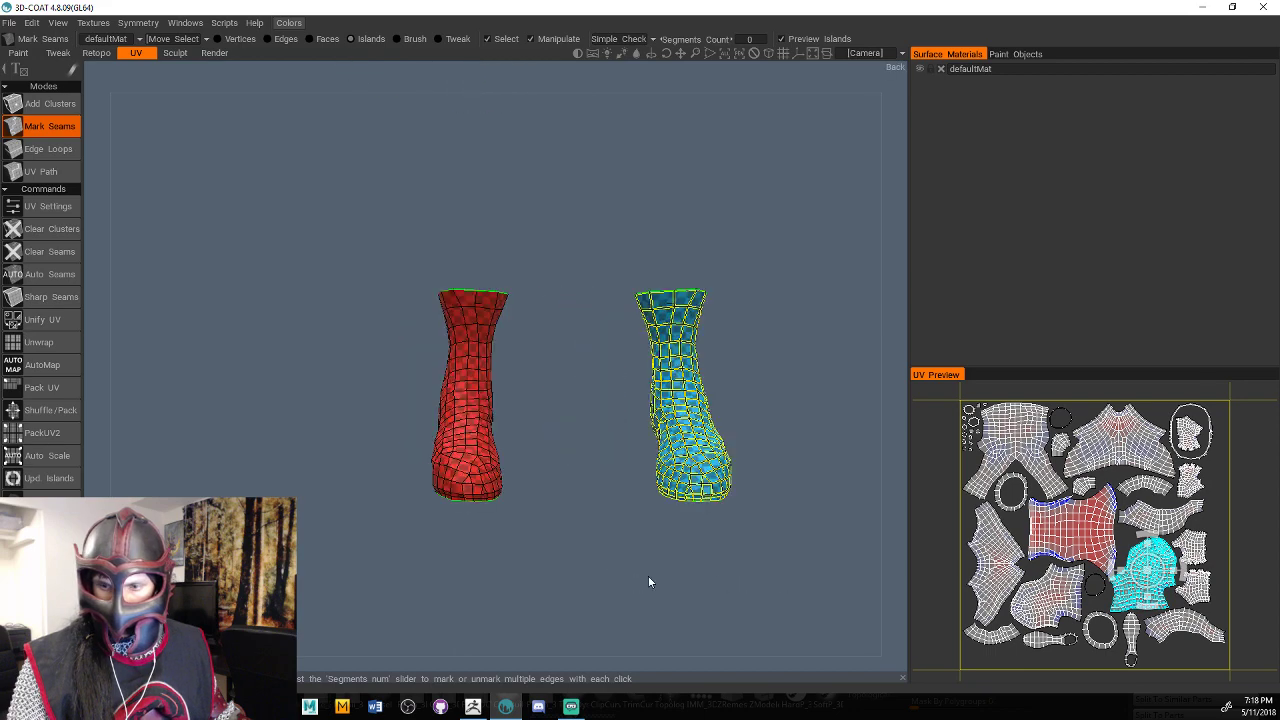
{"action": "scroll", "coordinate": [649, 577], "scroll_direction": "up", "scroll_amount": 5}
{"action": "middle_click_drag", "start_coordinate": [649, 577], "coordinate": [519, 543]}
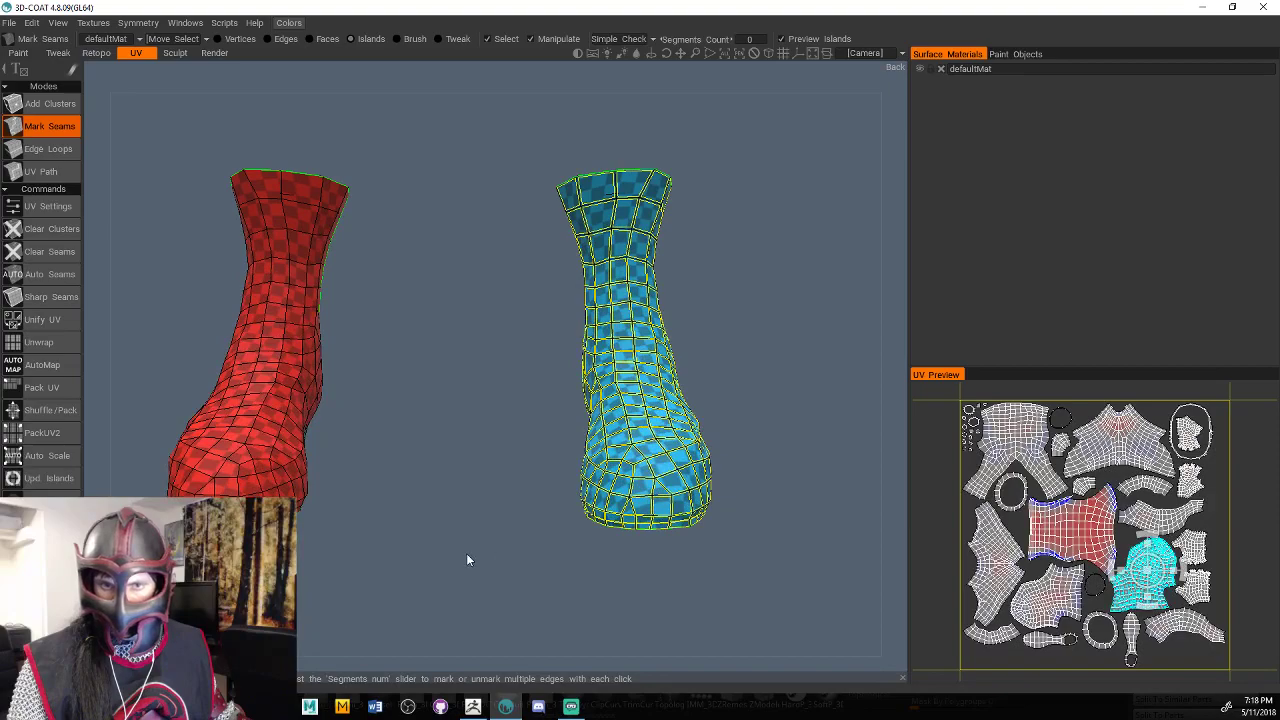
Mark a seam across the instep of the boots to separate the toe section from the shaft.
{"action": "left_click_drag", "start_coordinate": [467, 556], "coordinate": [630, 621]}
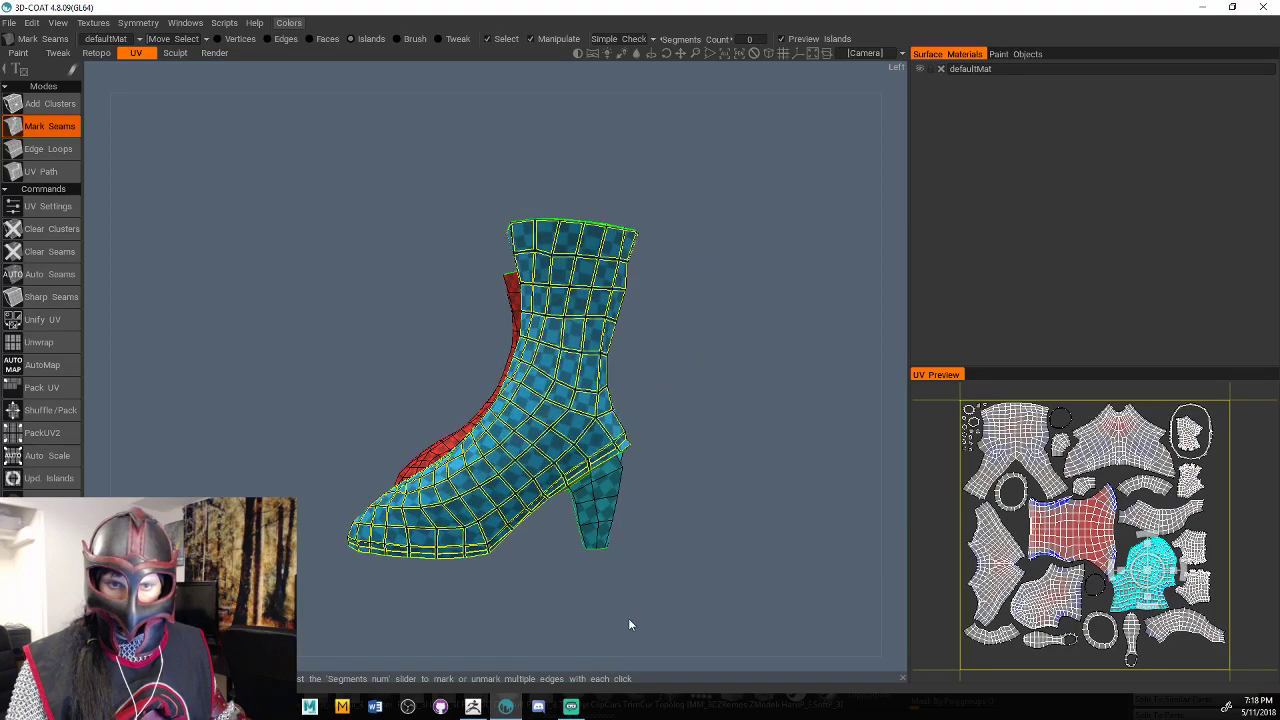
{"action": "left_click_drag", "start_coordinate": [771, 451], "coordinate": [701, 568]}
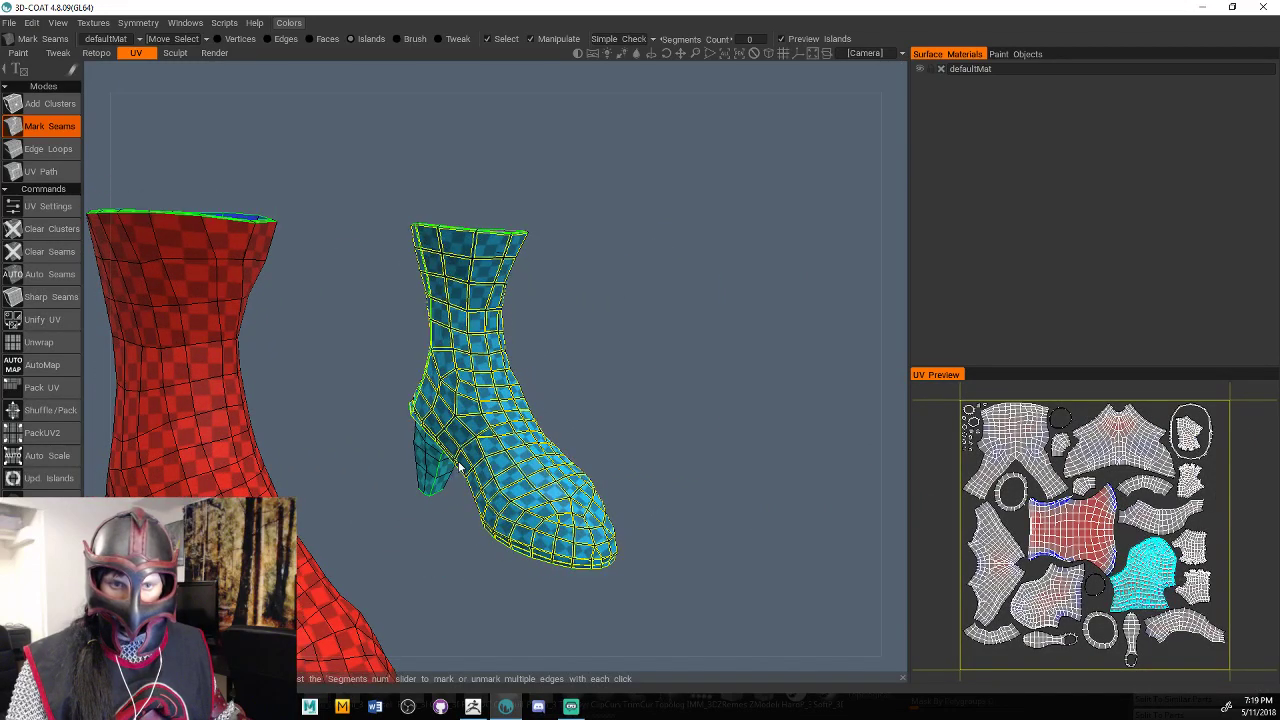
{"action": "left_click_drag", "start_coordinate": [459, 467], "coordinate": [646, 449]}
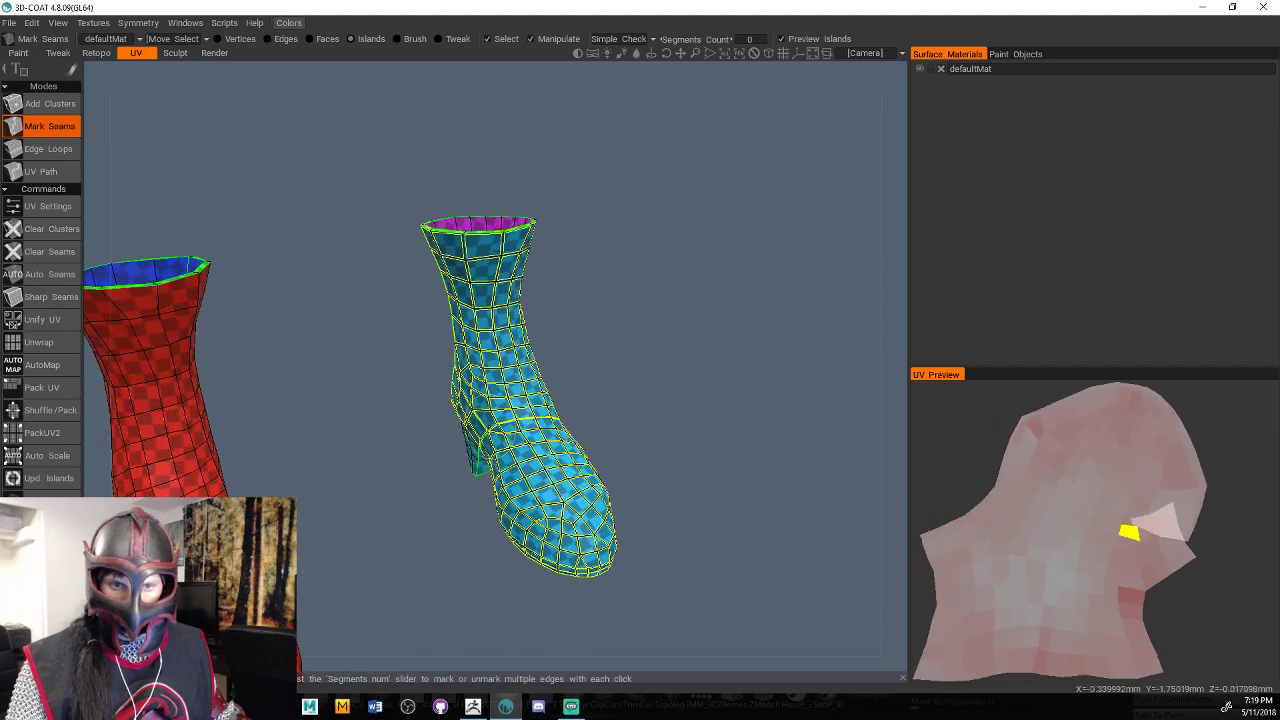
{"action": "left_click", "coordinate": [545, 420]}
{"action": "left_click_drag", "start_coordinate": [640, 480], "coordinate": [520, 470]}
{"action": "middle_click_drag", "start_coordinate": [520, 470], "coordinate": [672, 482]}
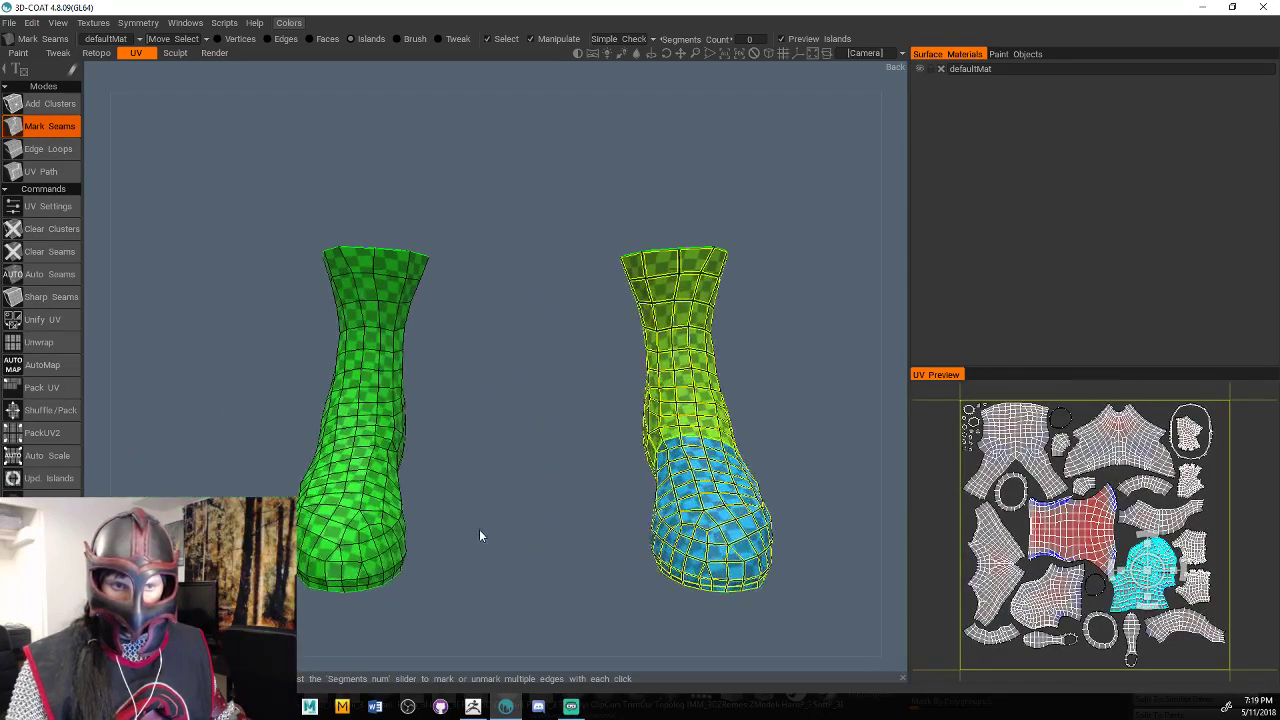
{"action": "left_click_drag", "start_coordinate": [479, 532], "coordinate": [498, 514]}
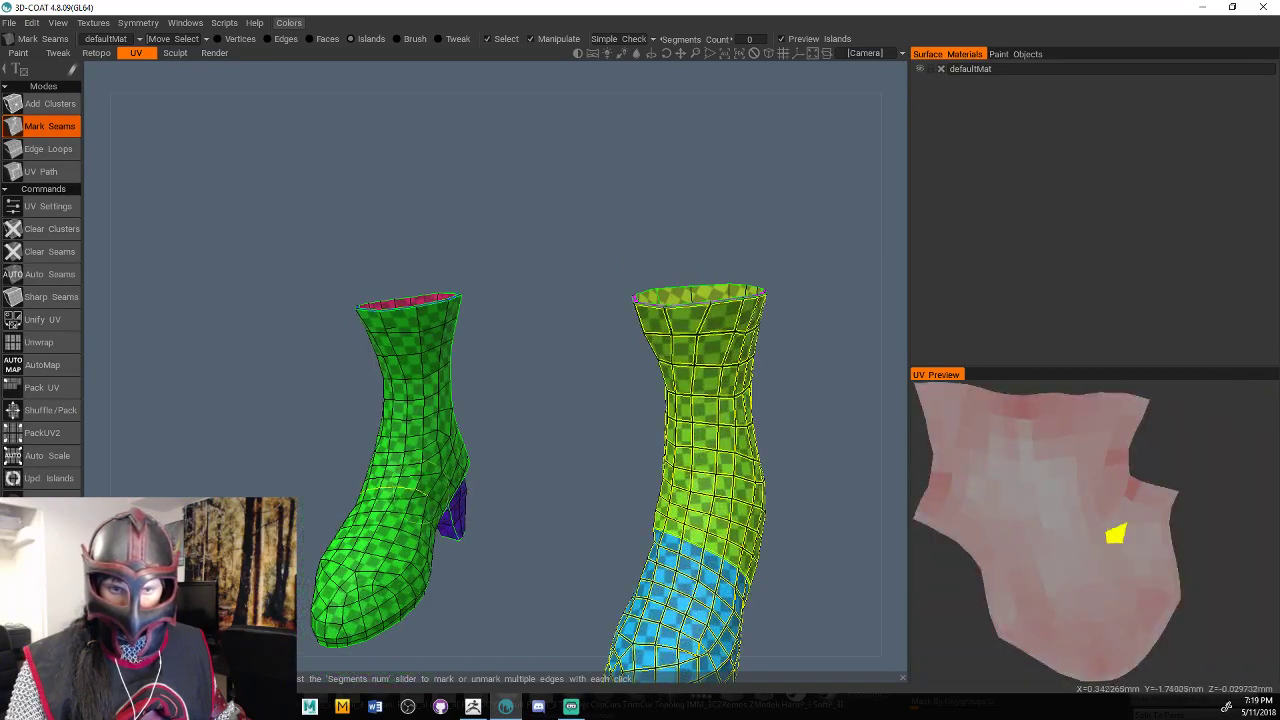
Mark a vertical seam along the side of both boots, from the sole edge to the top opening, separating the rear strip.
{"action": "left_click_drag", "start_coordinate": [510, 569], "coordinate": [690, 517]}
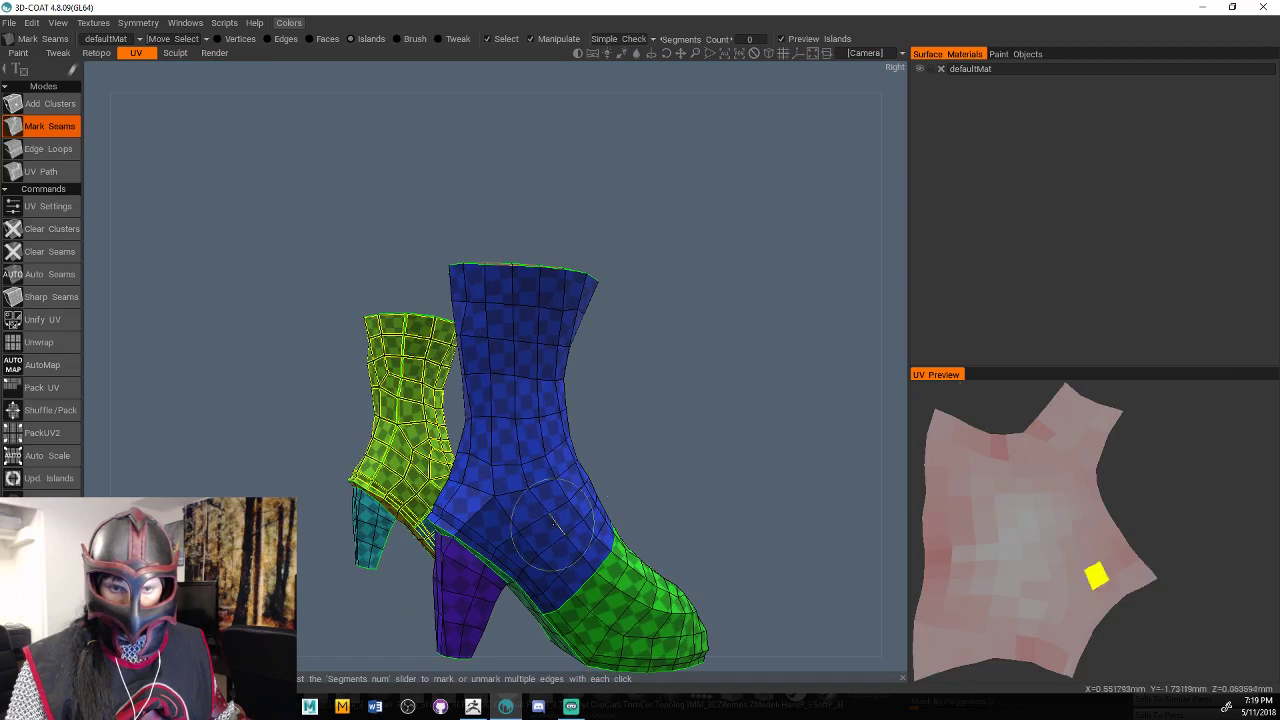
{"action": "left_click", "coordinate": [480, 517]}
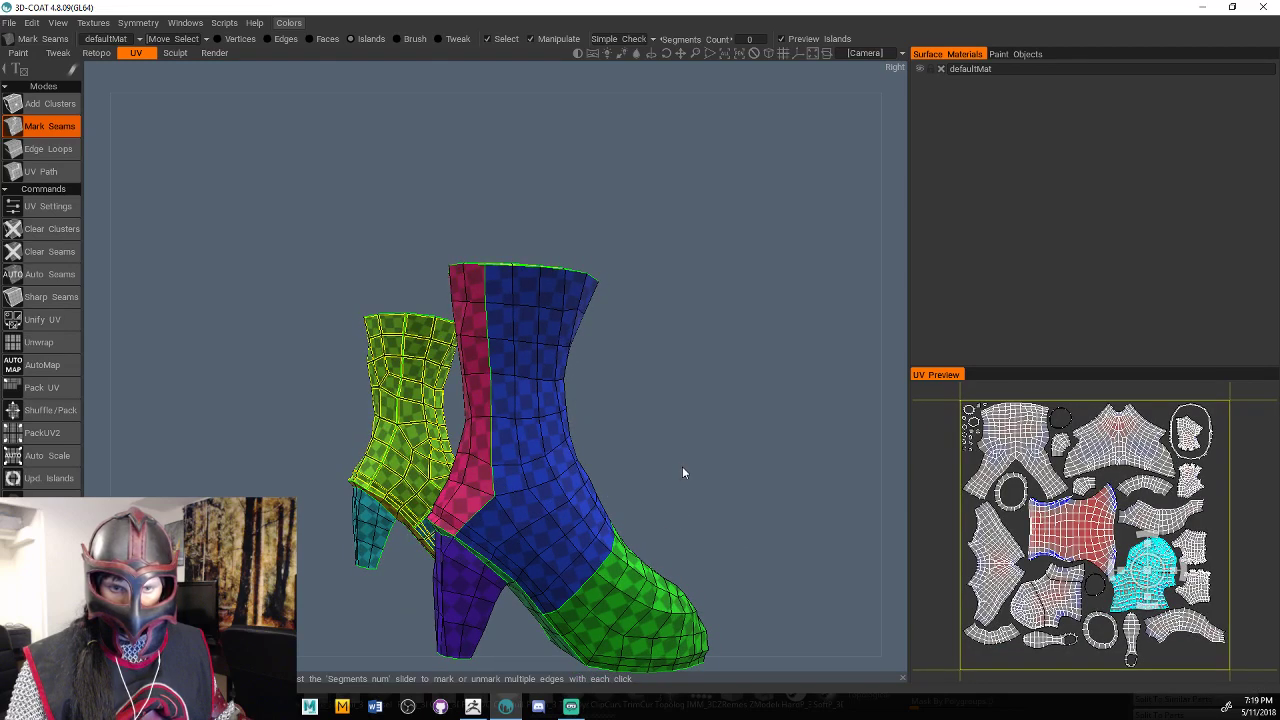
{"action": "left_click_drag", "start_coordinate": [682, 472], "coordinate": [940, 488]}
{"action": "left_click", "coordinate": [348, 512]}
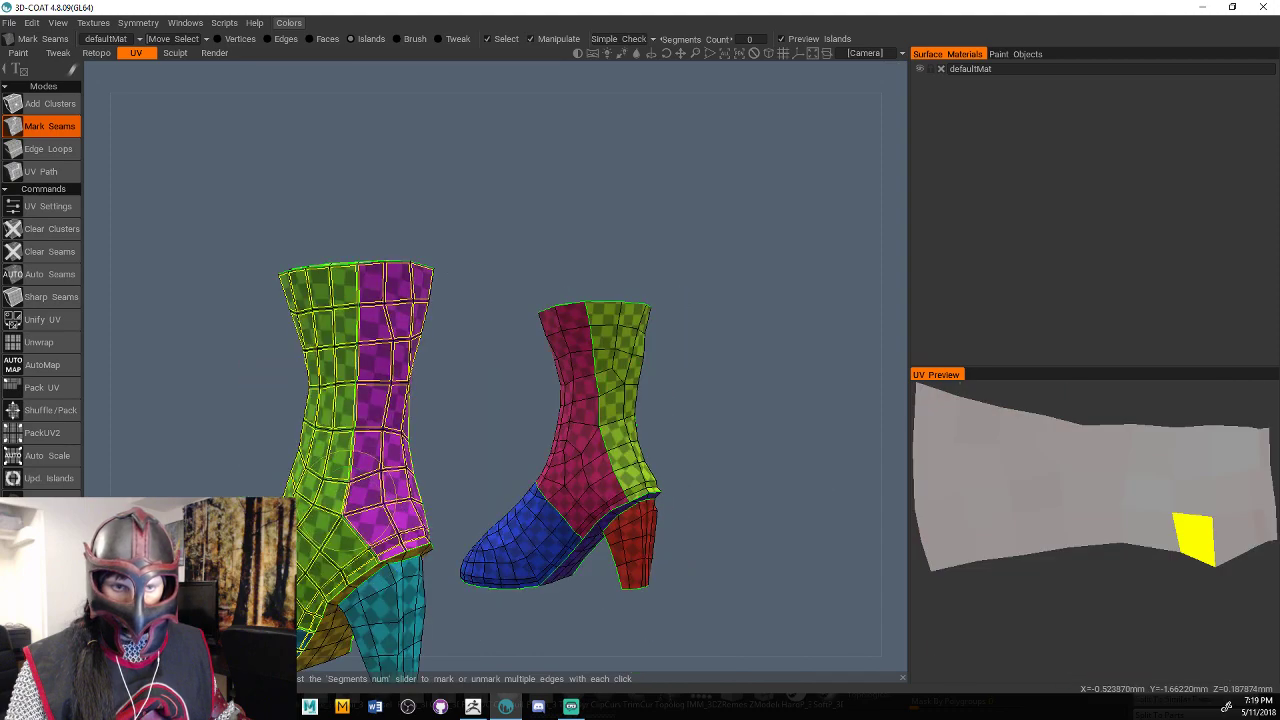
Unwrap the clothing again so the boots' toe and side seams are applied to the UV layout.
{"action": "mouse_move", "coordinate": [491, 446]}
{"action": "left_mouse_down"}
{"action": "mouse_move", "coordinate": [385, 446]}
{"action": "mouse_move", "coordinate": [704, 449]}
{"action": "mouse_move", "coordinate": [467, 444]}
{"action": "left_mouse_up"}
{"action": "scroll", "coordinate": [467, 444], "scroll_direction": "down", "scroll_amount": 3}
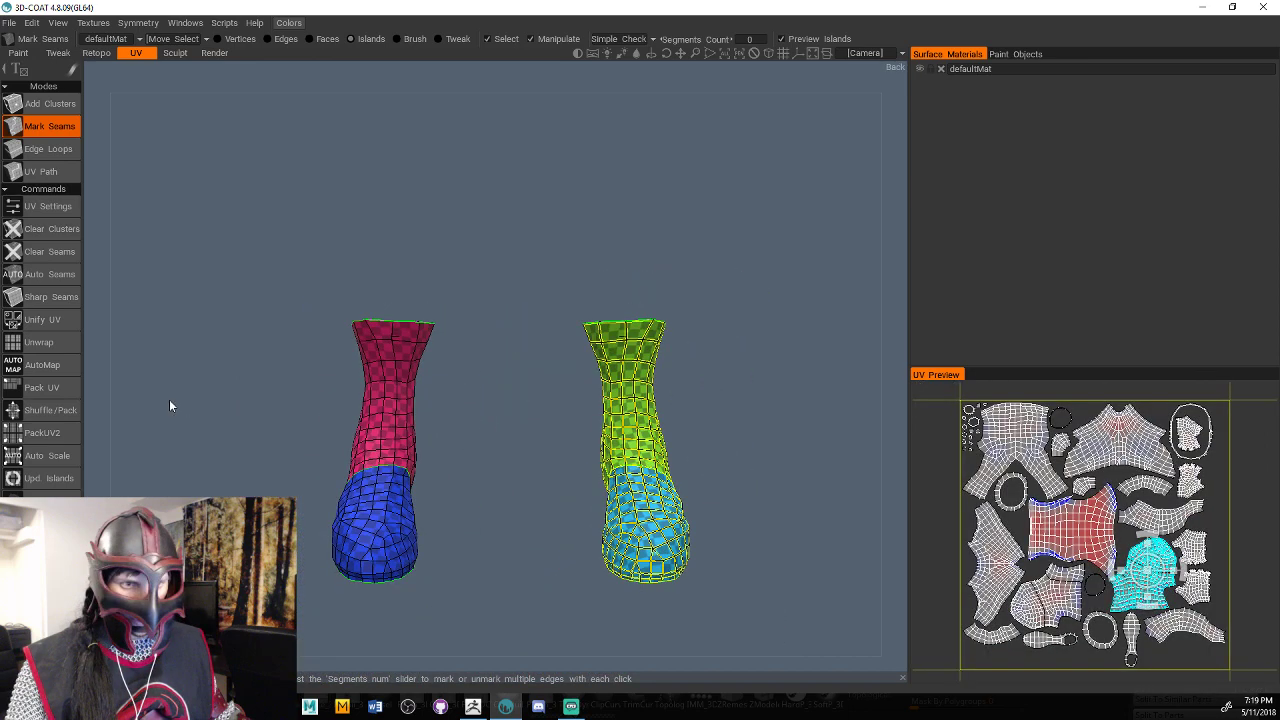
{"action": "left_click", "coordinate": [40, 342]}
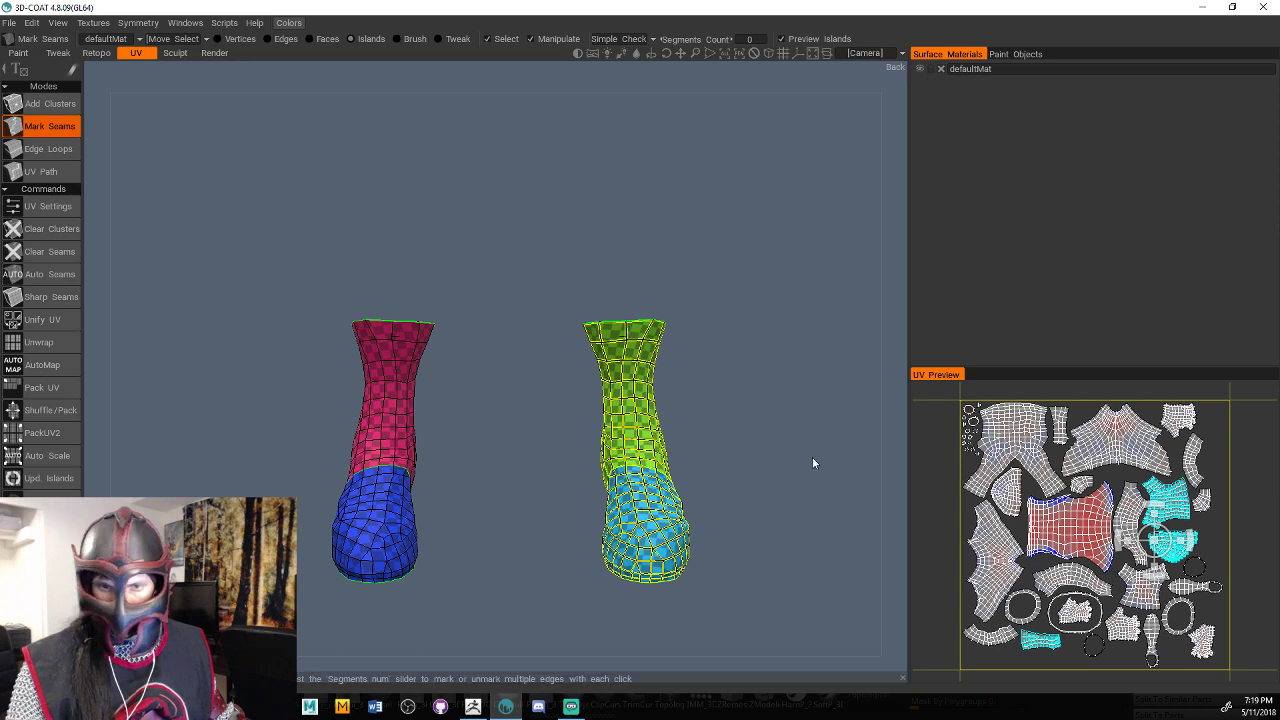
Examine the whole outfit's color-coded islands and inspect the sizes and distortion of the pieces in the UV layout.
{"action": "left_click", "coordinate": [968, 410]}
{"action": "middle_click_drag", "start_coordinate": [859, 527], "coordinate": [792, 500]}
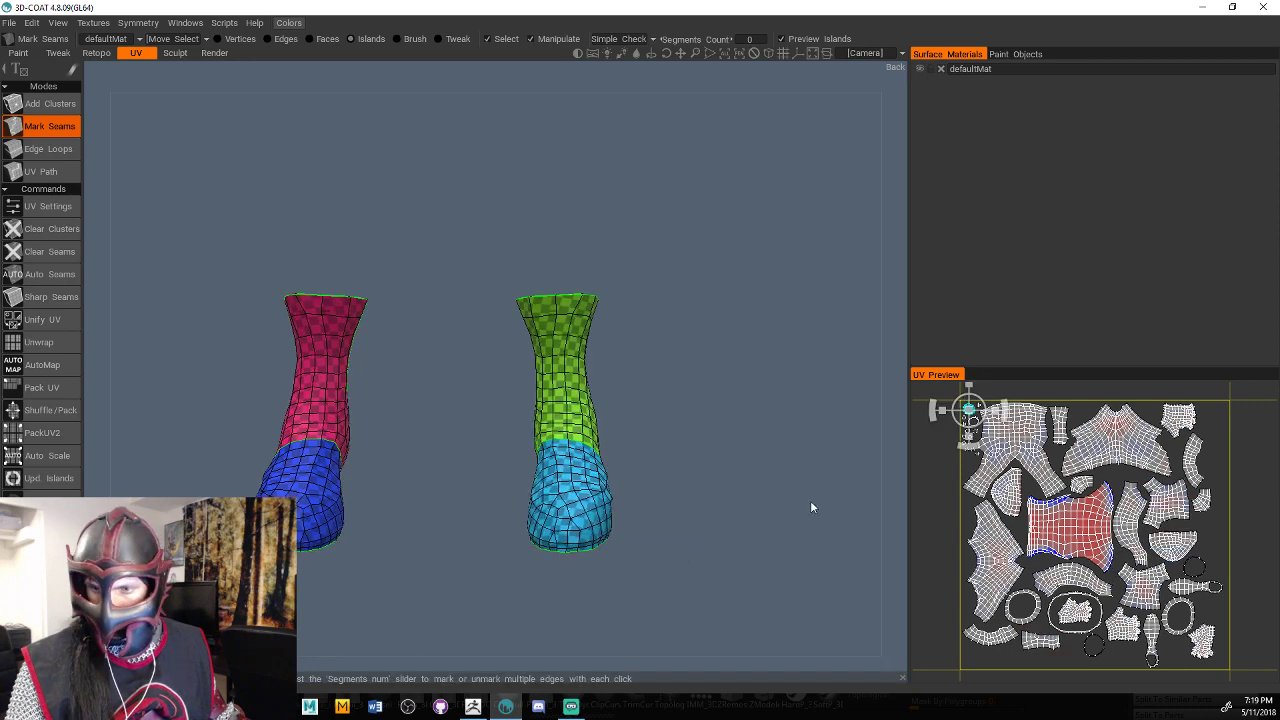
{"action": "right_click_drag", "start_coordinate": [811, 502], "coordinate": [490, 474]}
{"action": "middle_click_drag", "start_coordinate": [695, 464], "coordinate": [716, 588]}
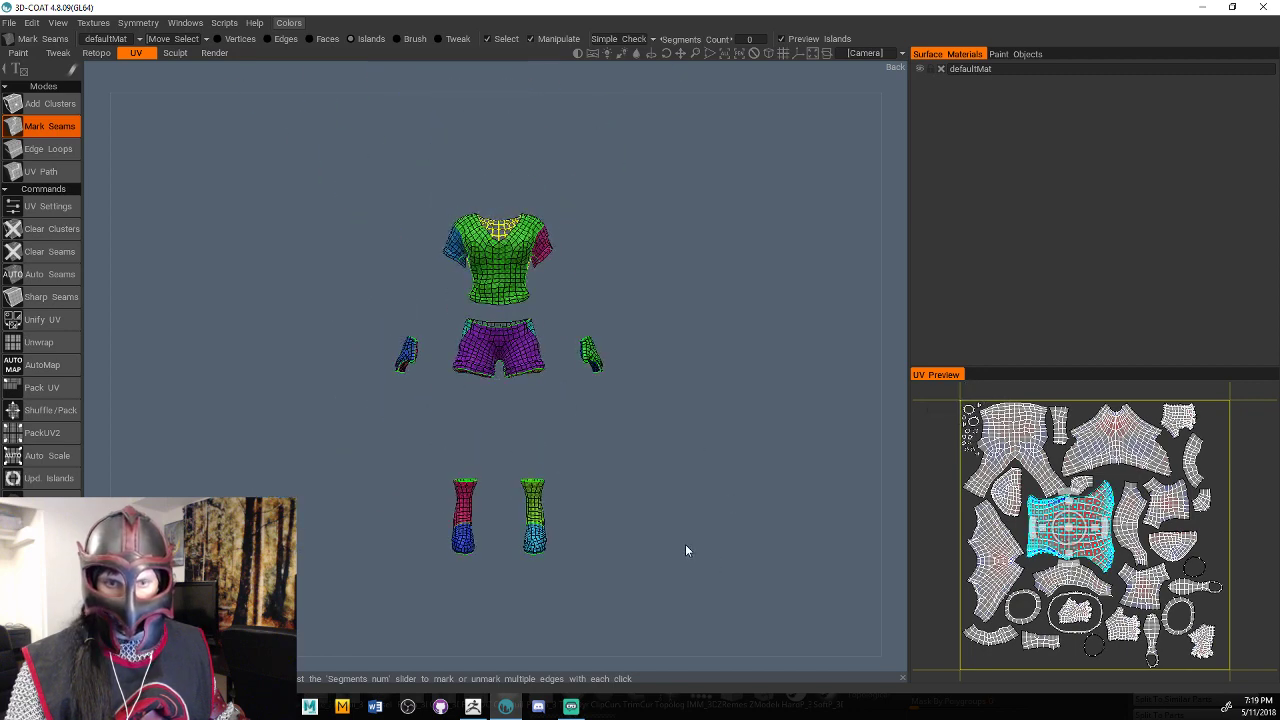
{"action": "middle_click_drag", "start_coordinate": [685, 544], "coordinate": [649, 555]}
{"action": "left_click_drag", "start_coordinate": [649, 555], "coordinate": [493, 550]}
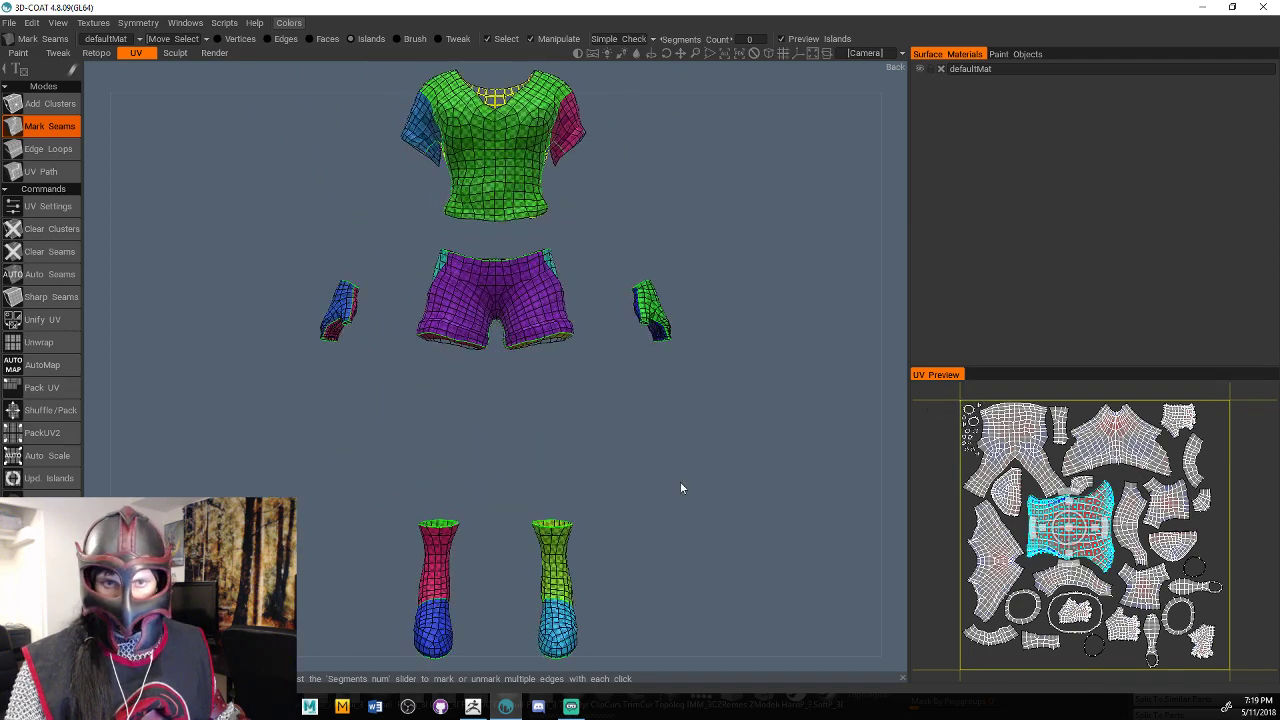
{"action": "right_click_drag", "start_coordinate": [680, 483], "coordinate": [593, 478]}
{"action": "left_click_drag", "start_coordinate": [593, 478], "coordinate": [622, 474]}
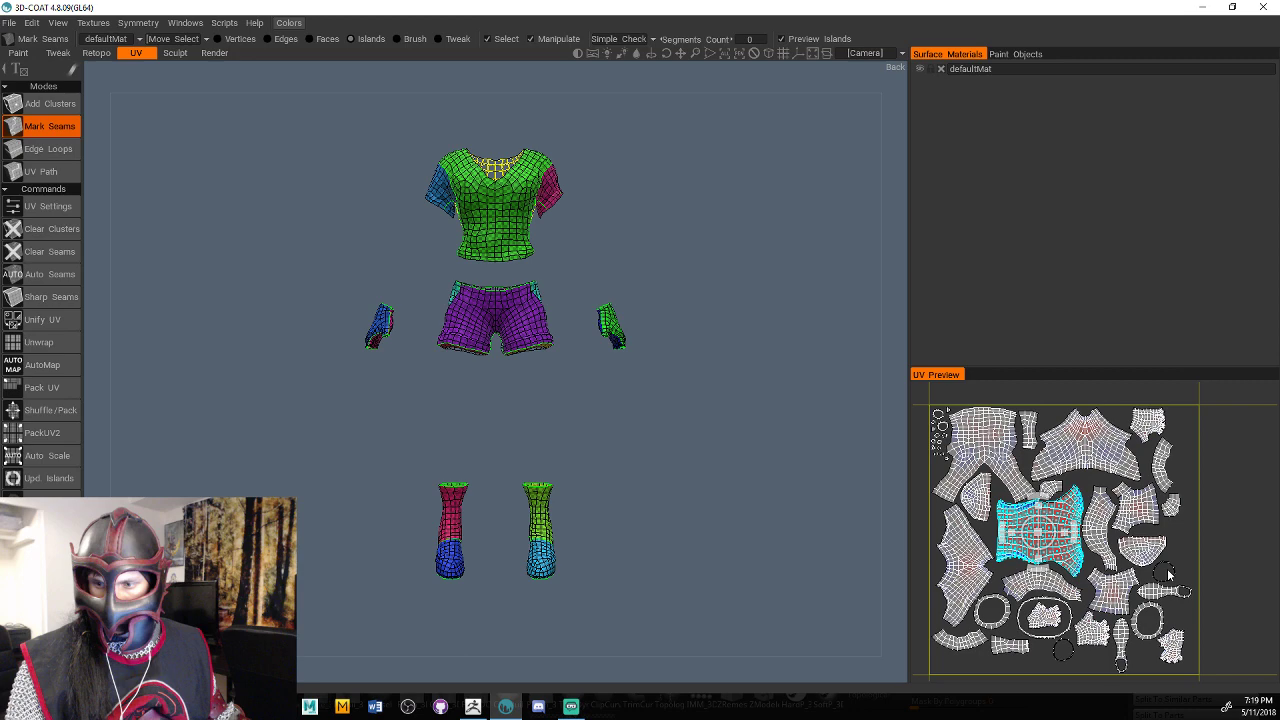
{"action": "scroll", "coordinate": [1167, 568], "scroll_direction": "up", "scroll_amount": 3}
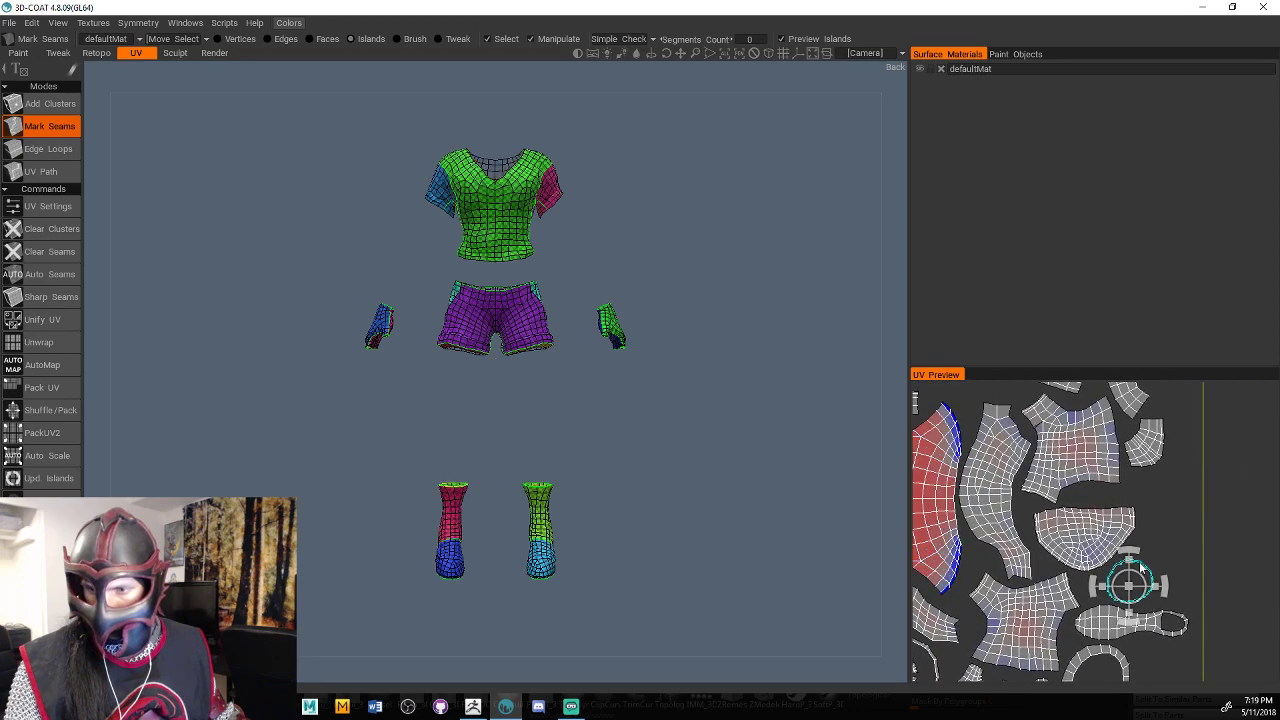
{"action": "middle_click_drag", "start_coordinate": [751, 504], "coordinate": [806, 528]}
{"action": "scroll", "coordinate": [1017, 524], "scroll_direction": "down", "scroll_amount": 5}
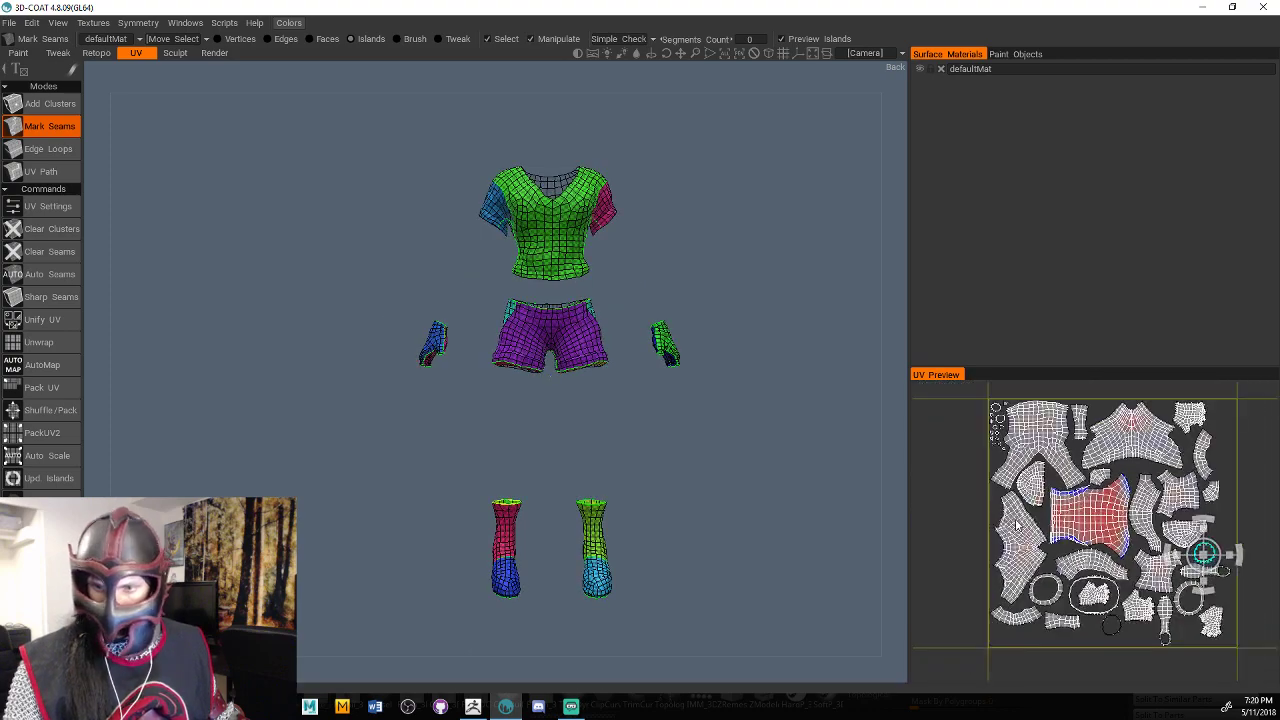
{"action": "scroll", "coordinate": [1016, 526], "scroll_direction": "down", "scroll_amount": 1}
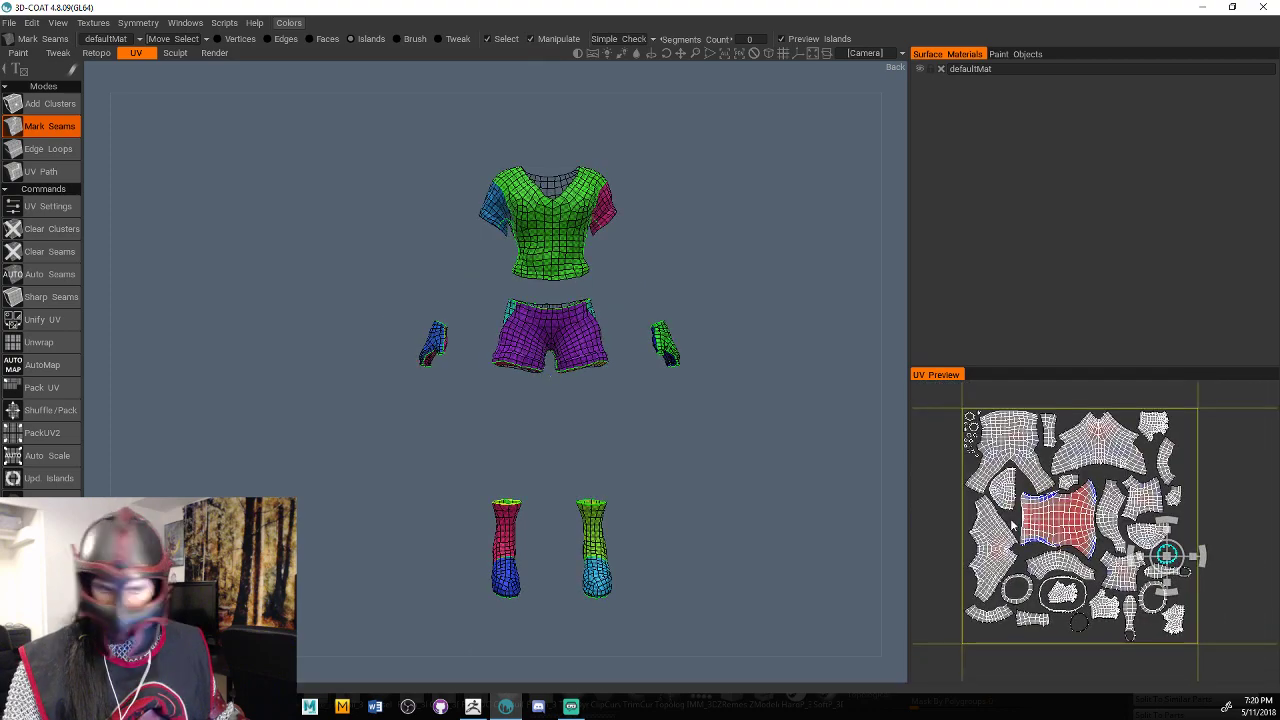
{"action": "scroll", "coordinate": [1011, 525], "scroll_direction": "up", "scroll_amount": 2}
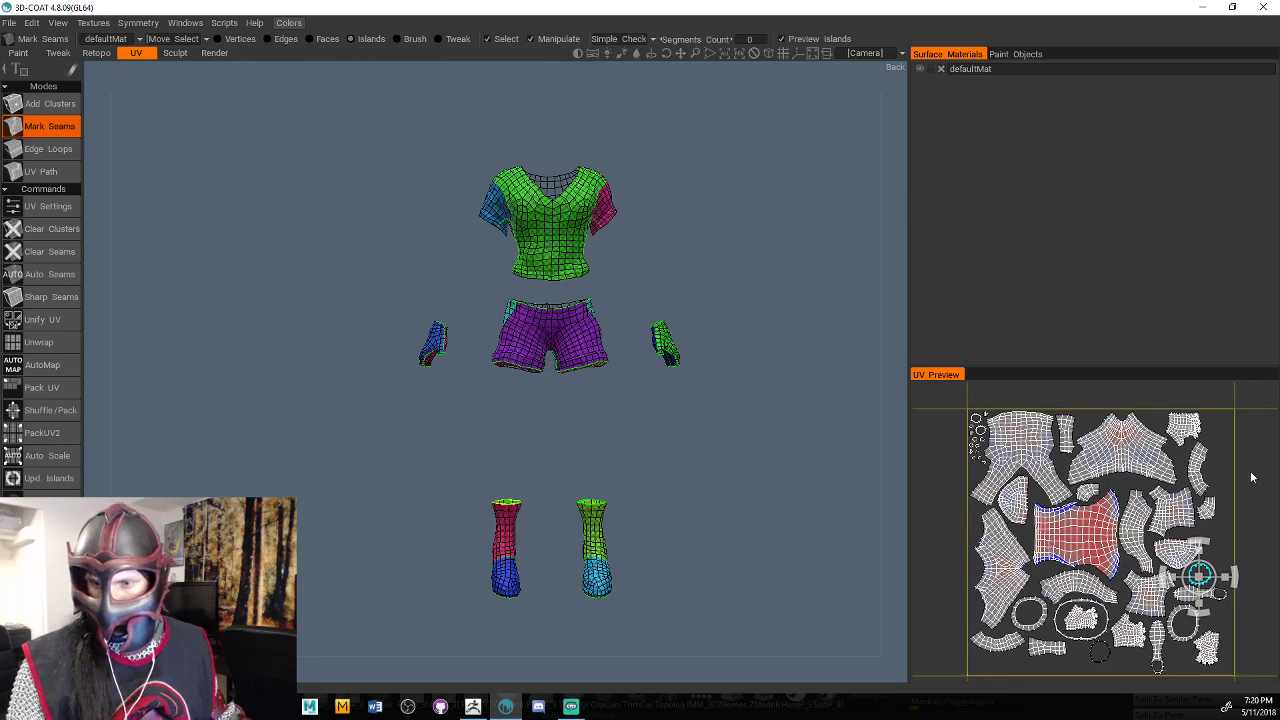
{"action": "scroll", "coordinate": [1138, 487], "scroll_direction": "up", "scroll_amount": 2}
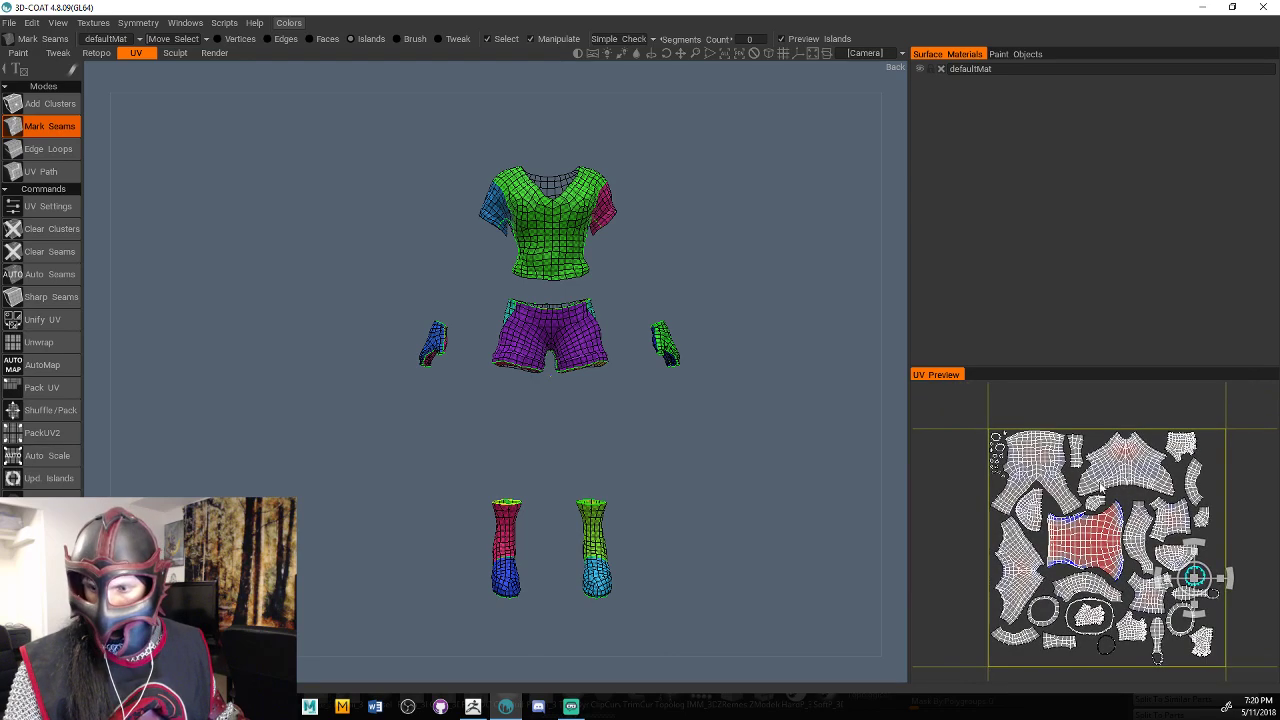
{"action": "middle_click_drag", "start_coordinate": [1138, 487], "coordinate": [1141, 449]}
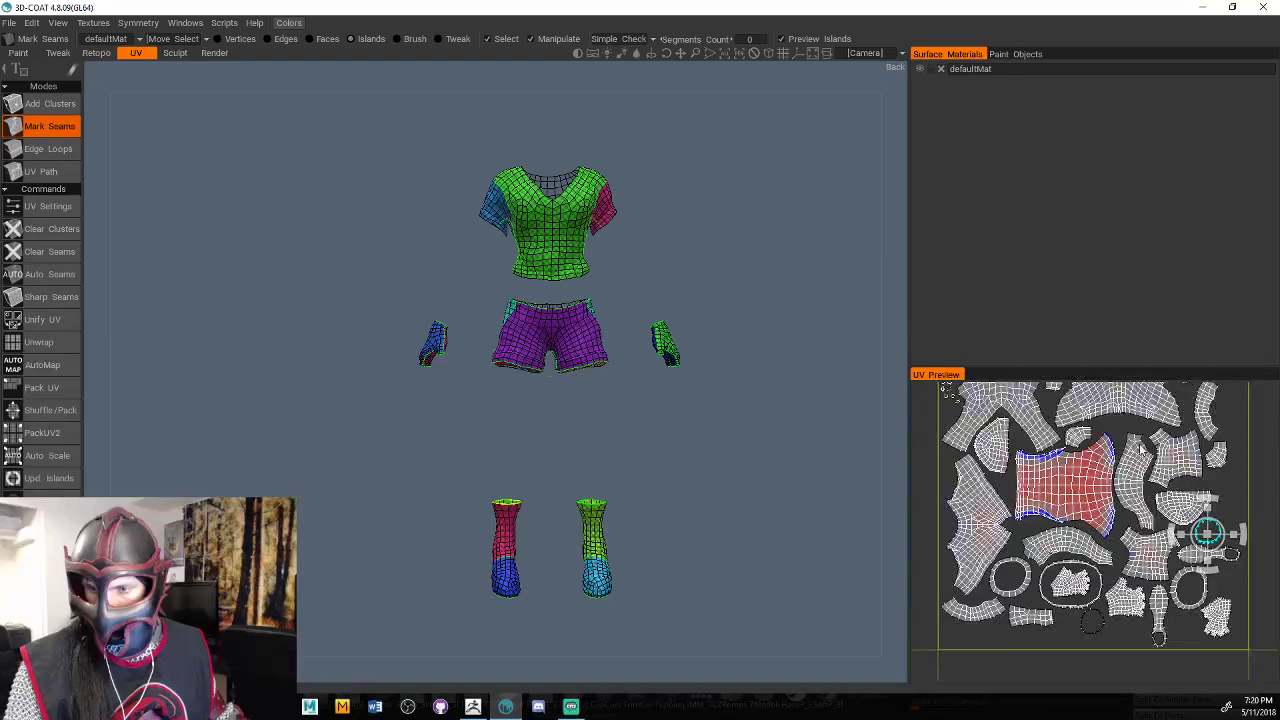
{"action": "scroll", "coordinate": [1141, 449], "scroll_direction": "up", "scroll_amount": 1}
{"action": "scroll", "coordinate": [1141, 470], "scroll_direction": "down", "scroll_amount": 5}
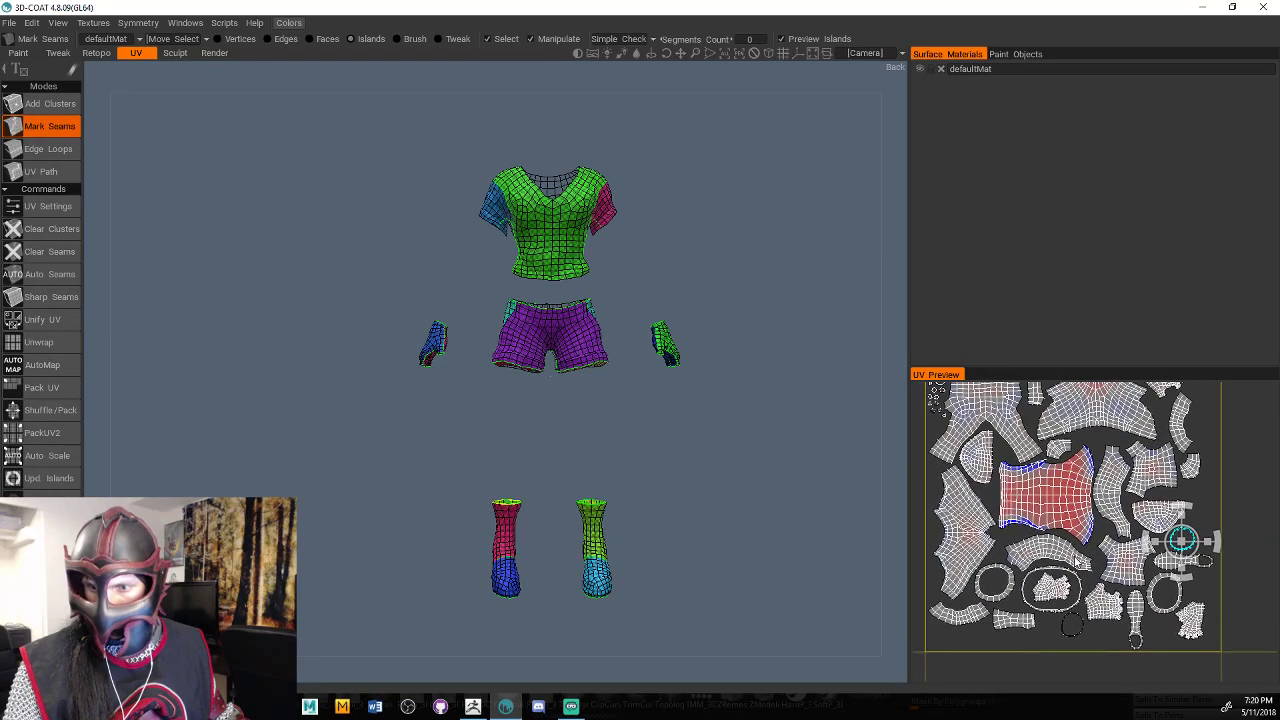
{"action": "middle_click_drag", "start_coordinate": [1141, 470], "coordinate": [1146, 480]}
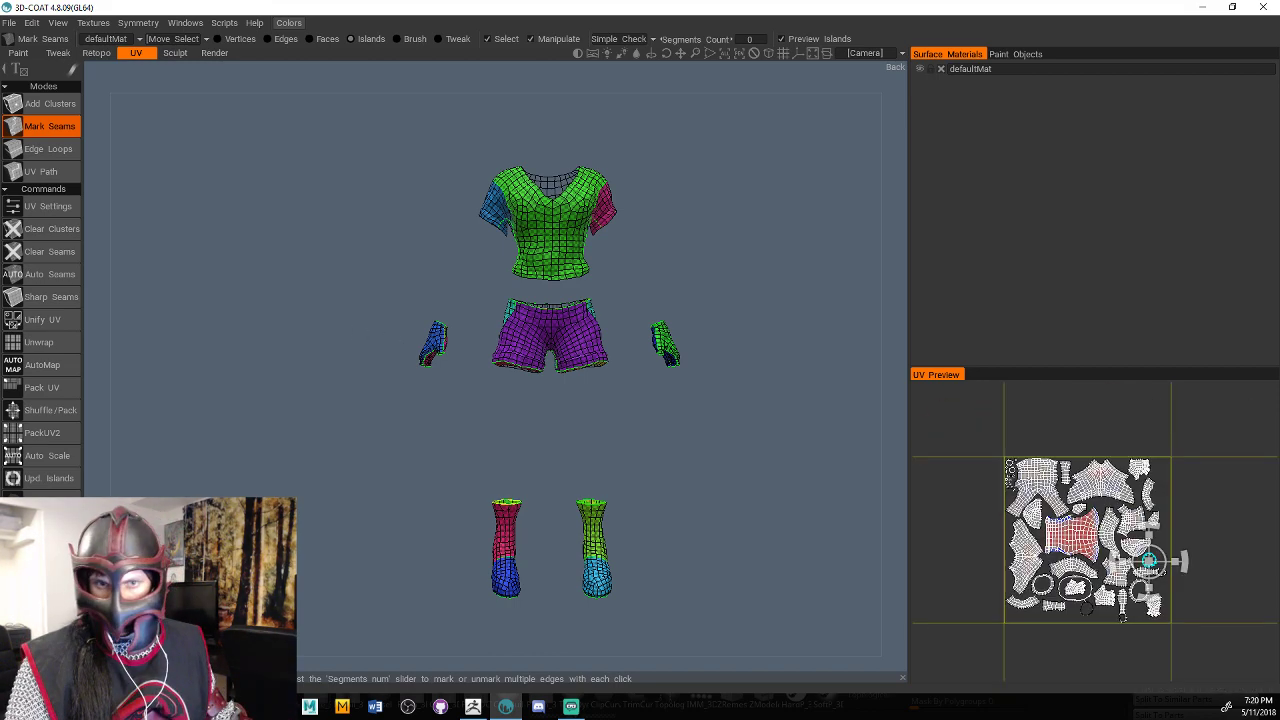
{"action": "mouse_move", "coordinate": [735, 348]}
{"action": "left_mouse_down"}
{"action": "mouse_move", "coordinate": [659, 364]}
{"action": "mouse_move", "coordinate": [733, 353]}
{"action": "left_mouse_up"}
{"action": "middle_click_drag", "start_coordinate": [733, 353], "coordinate": [705, 336]}
{"action": "left_click_drag", "start_coordinate": [705, 342], "coordinate": [603, 378]}
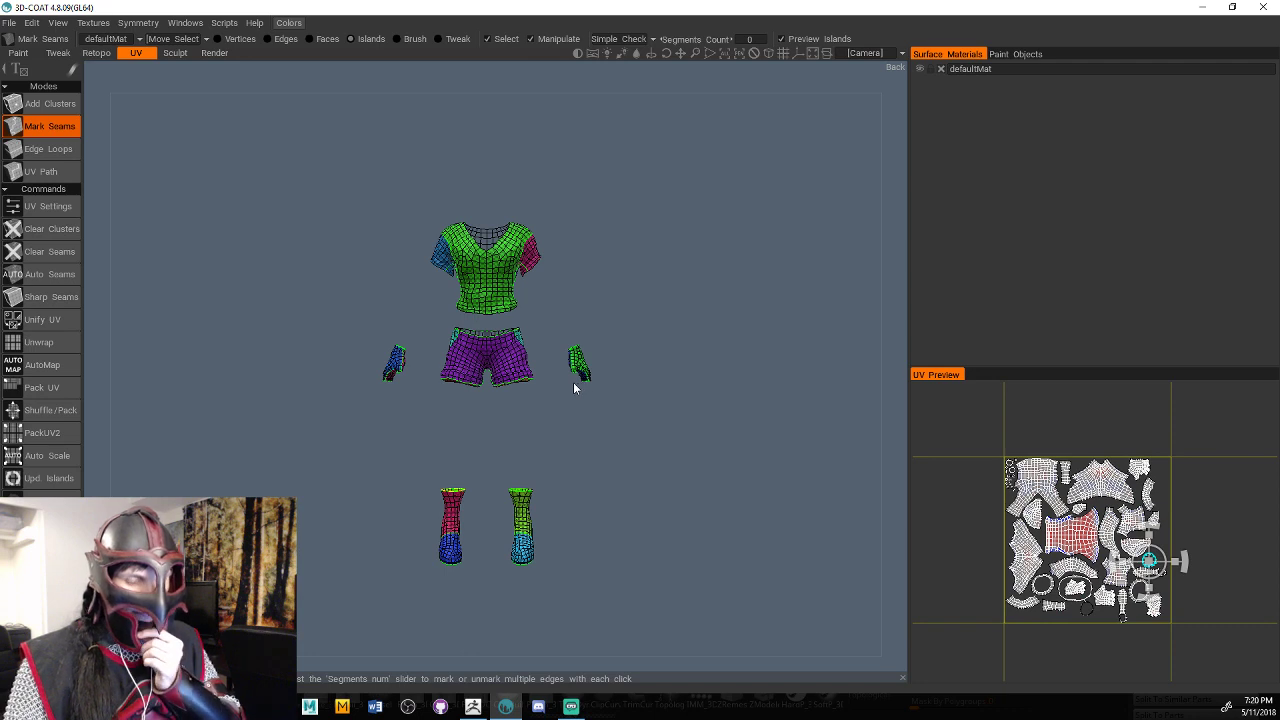
{"action": "left_click", "coordinate": [11, 23]}
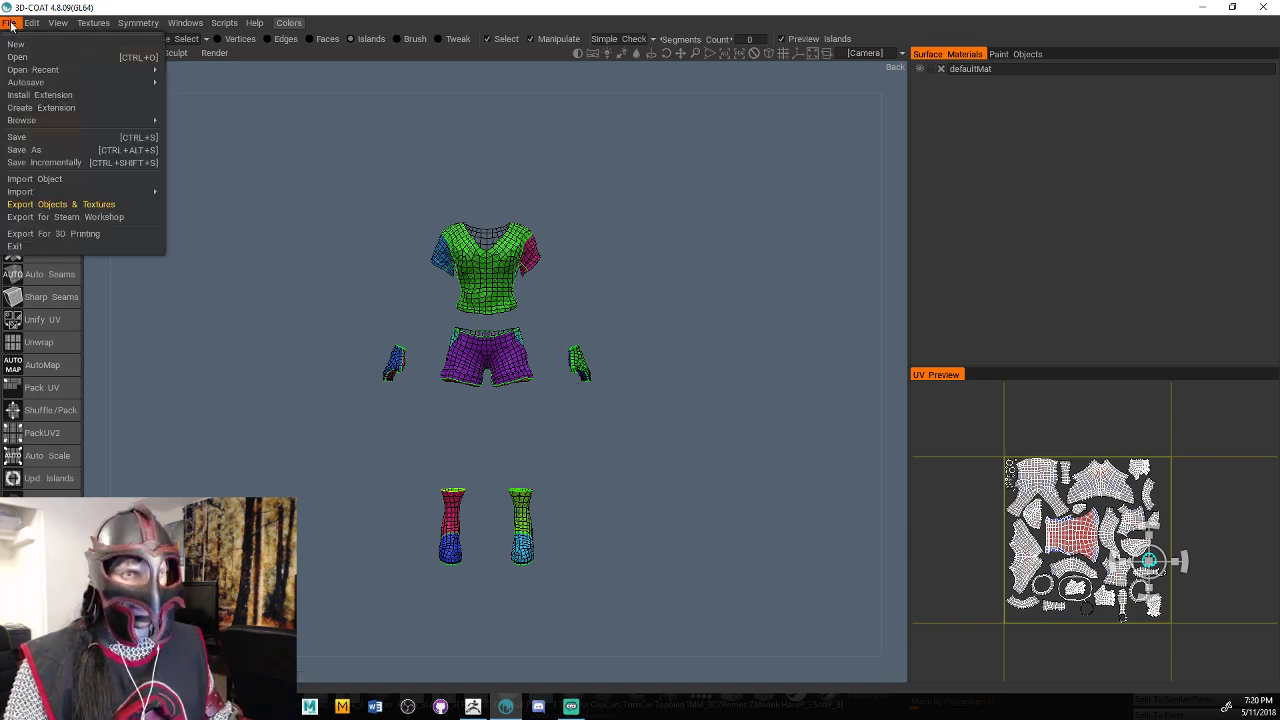
{"action": "left_click", "coordinate": [11, 23]}
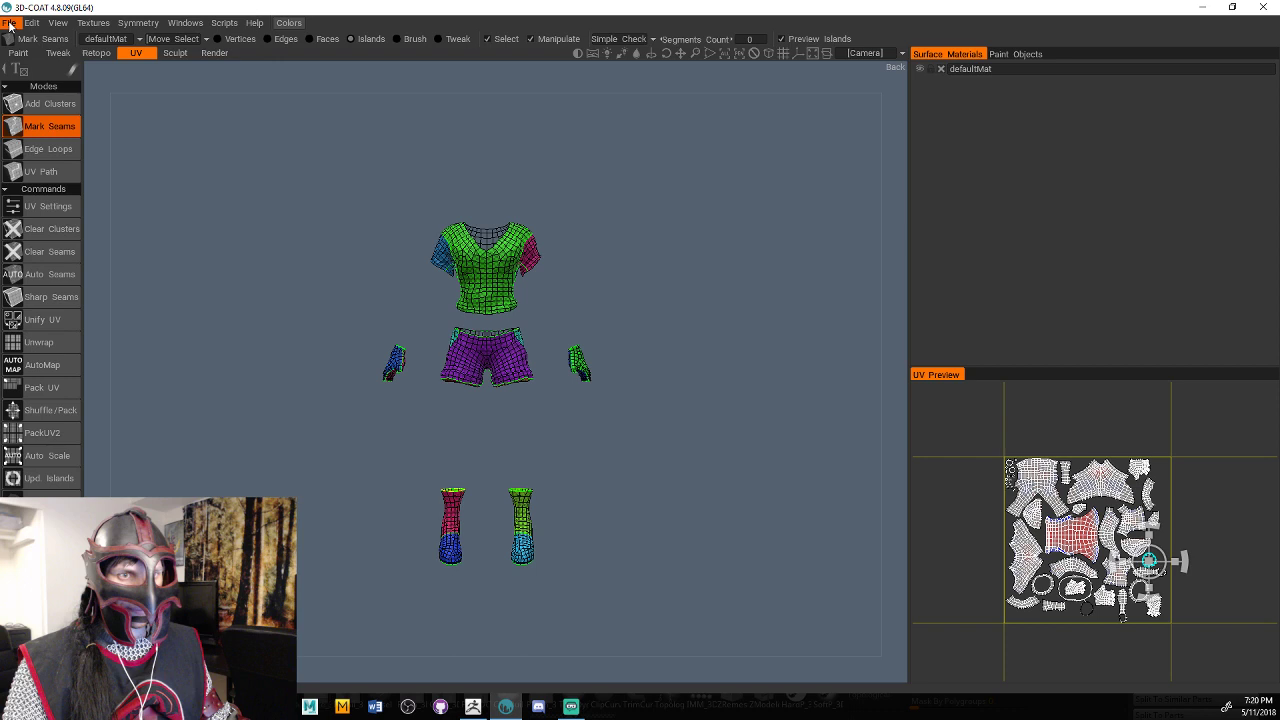
{"action": "left_click", "coordinate": [11, 23]}
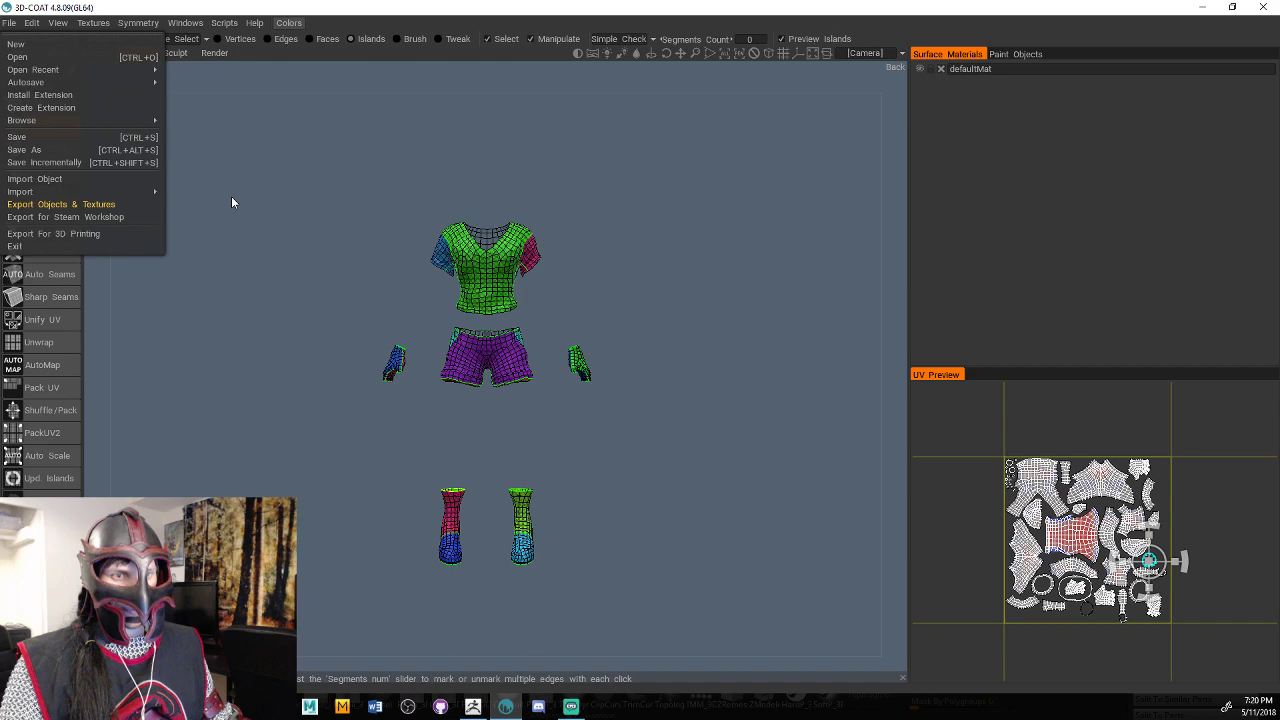
Save the clothes' UV set as a .uv file named "Girl C" in the UVs folder.
{"action": "left_click", "coordinate": [48, 546]}
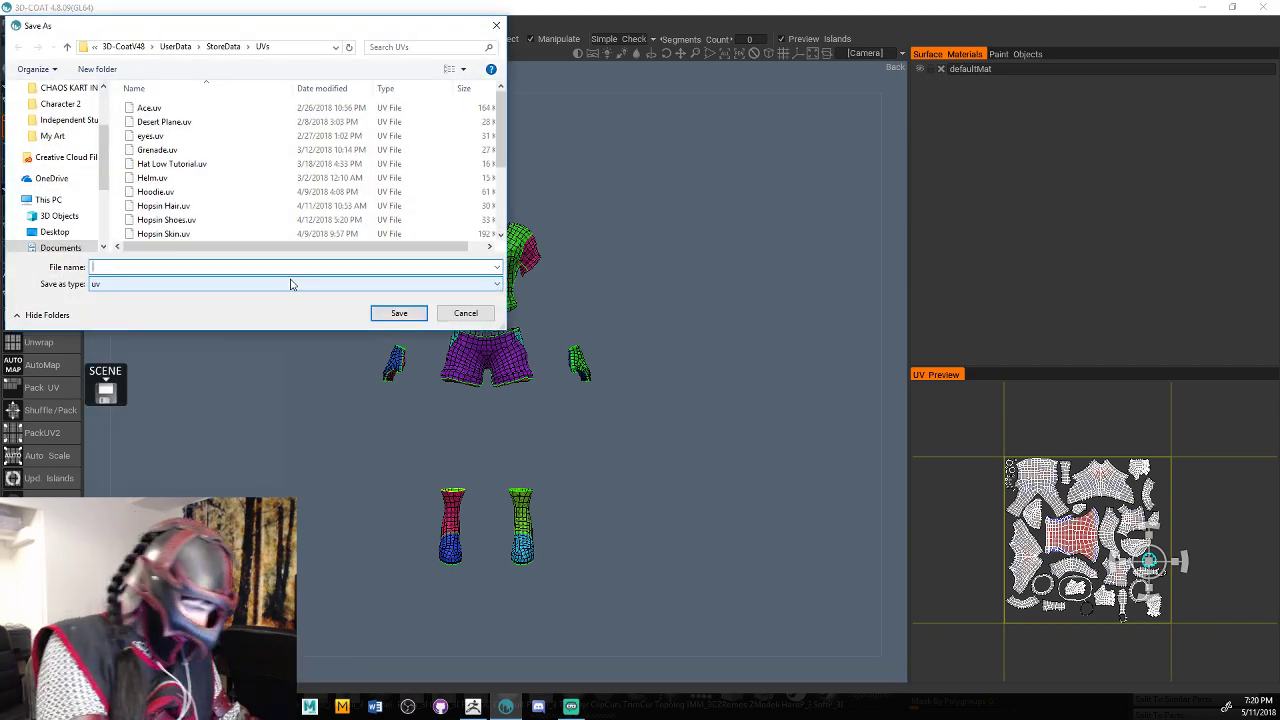
{"action": "type", "text": "G"}
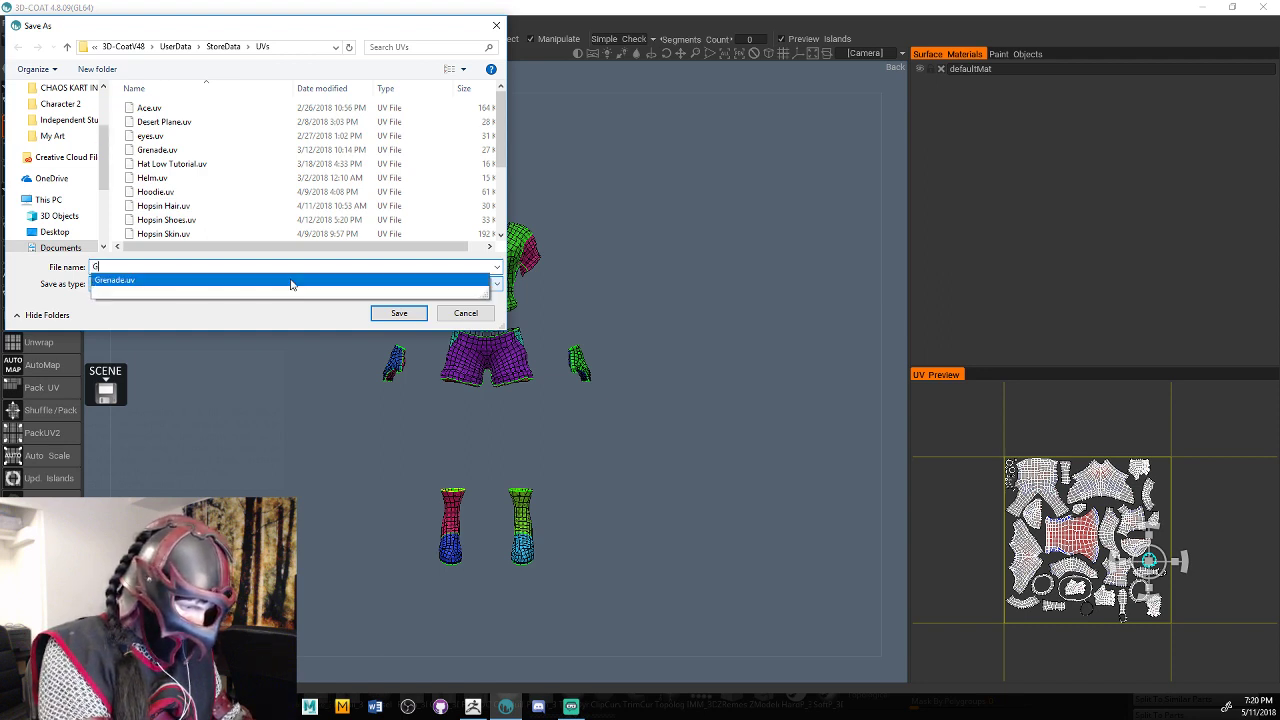
{"action": "type", "text": "irl C"}
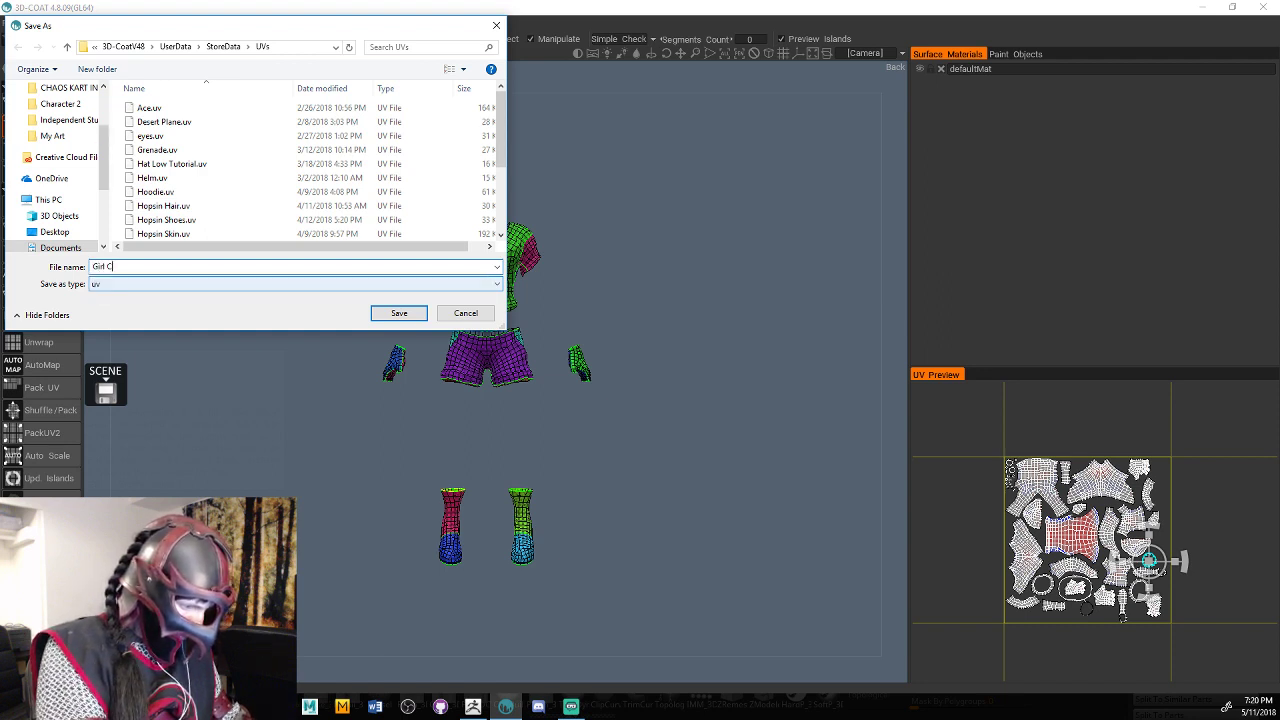
{"action": "key", "text": "Return"}
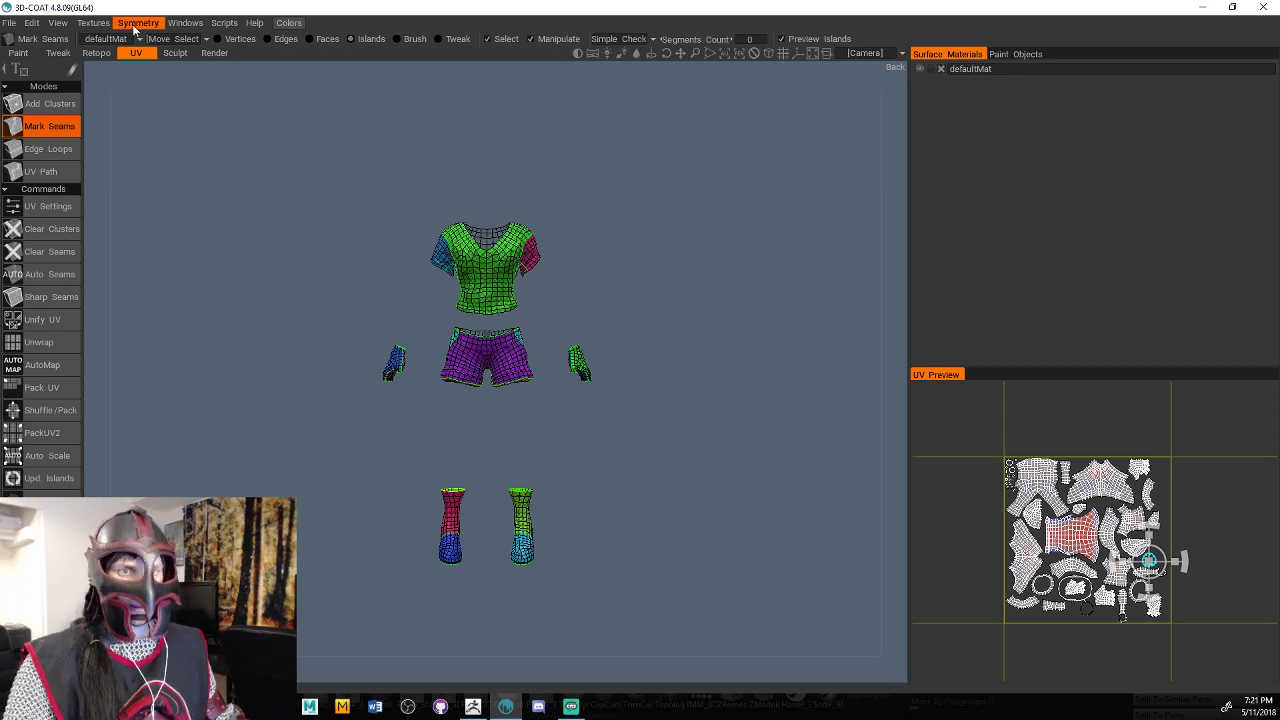
Export the clothes' UVs as an OBJ to Girl Clothes.OBJ in the Independent Study 2 folder, overwriting the existing file.
{"action": "left_click", "coordinate": [96, 23]}
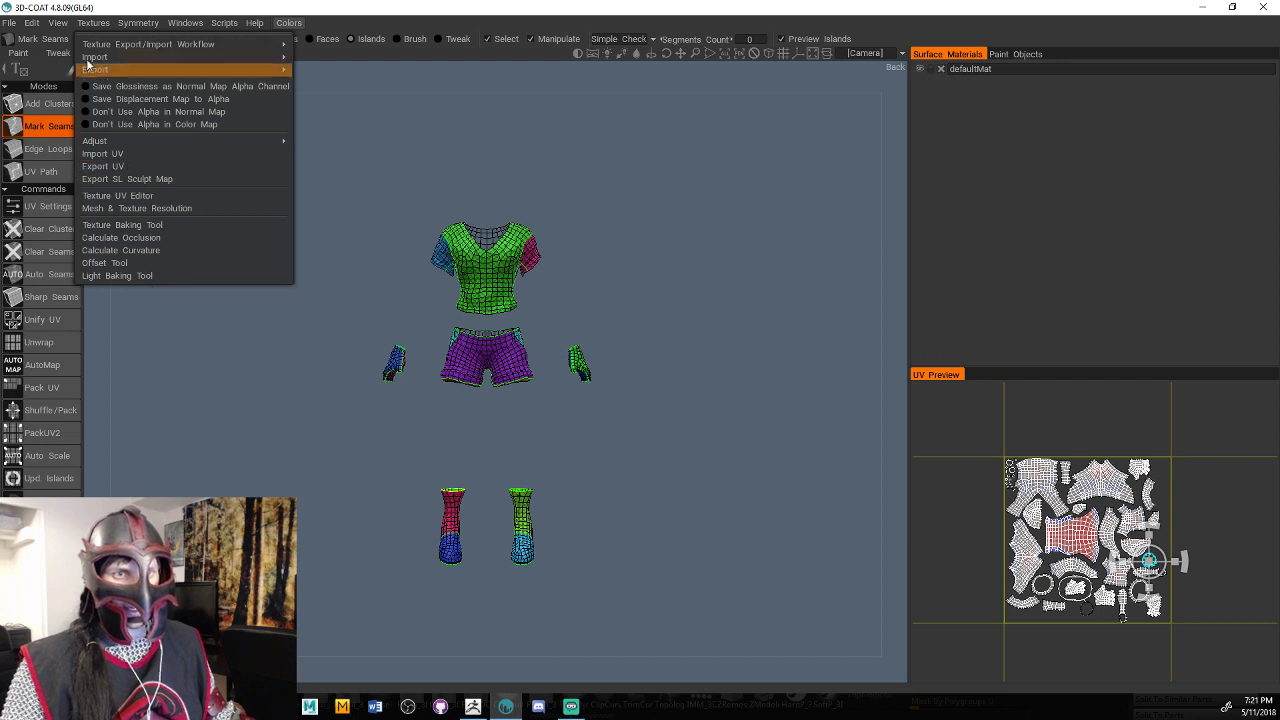
{"action": "left_click", "coordinate": [143, 166]}
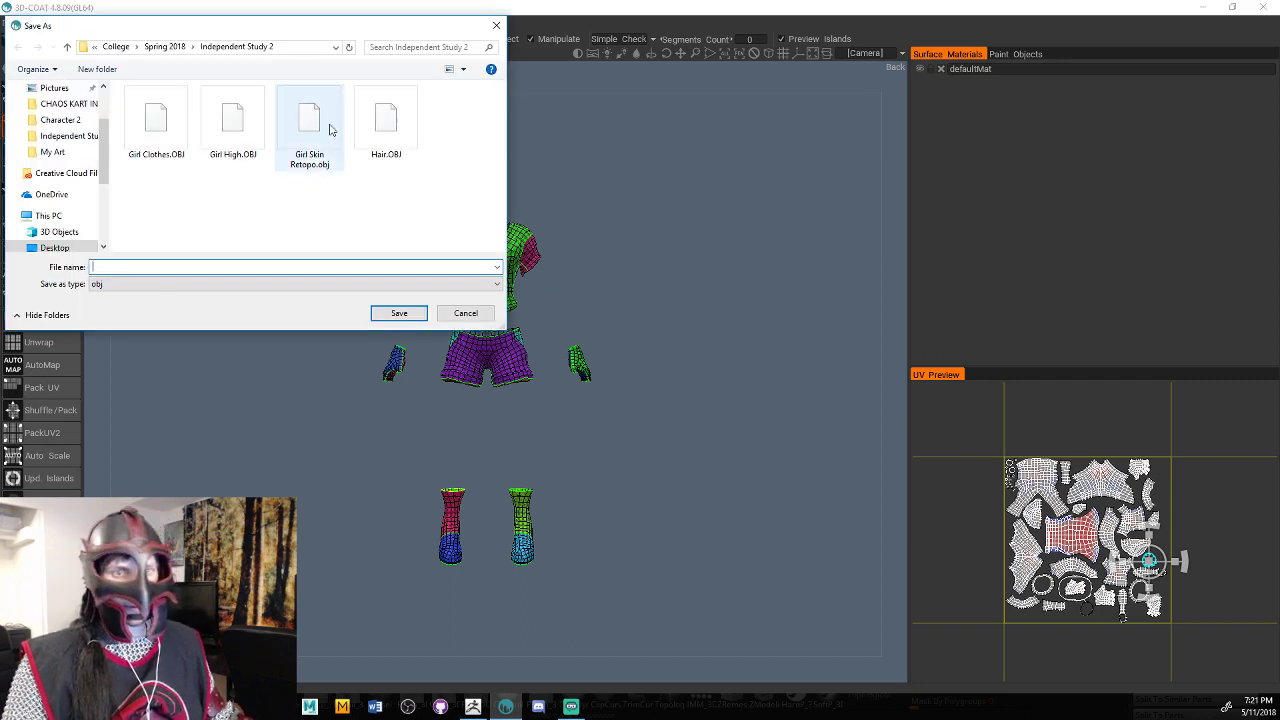
{"action": "left_click", "coordinate": [156, 122]}
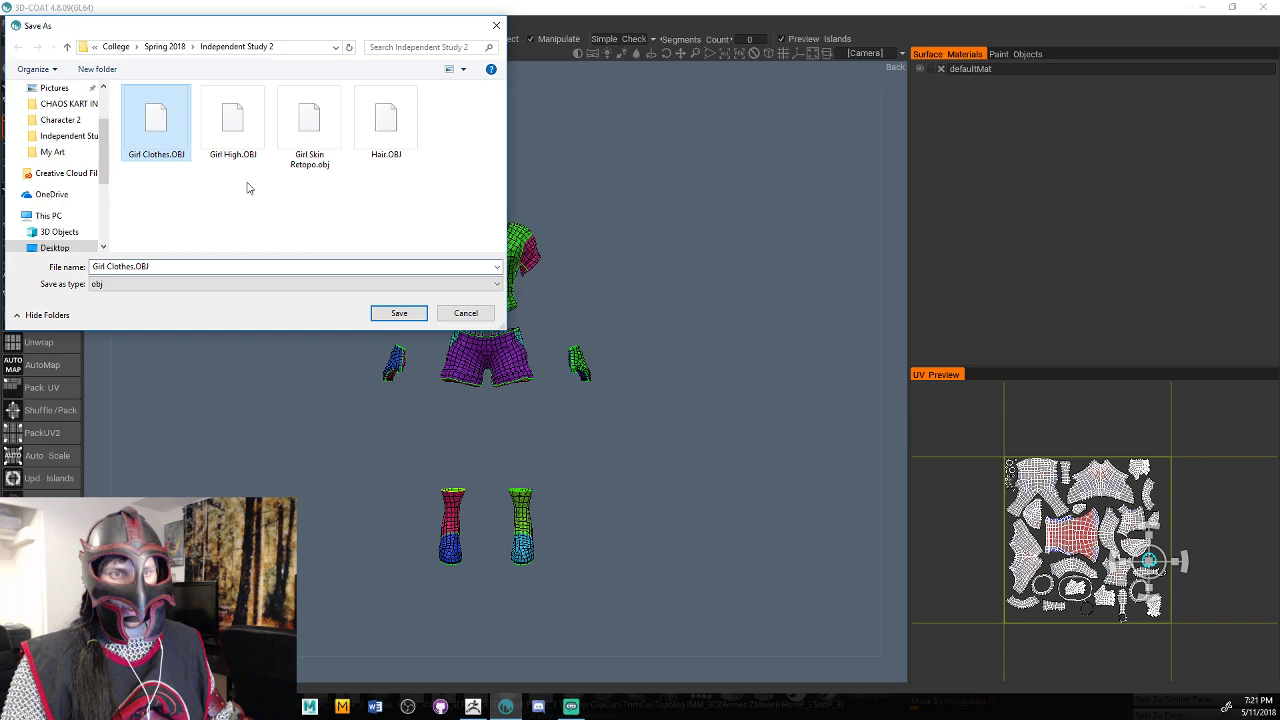
{"action": "key", "text": "Return"}
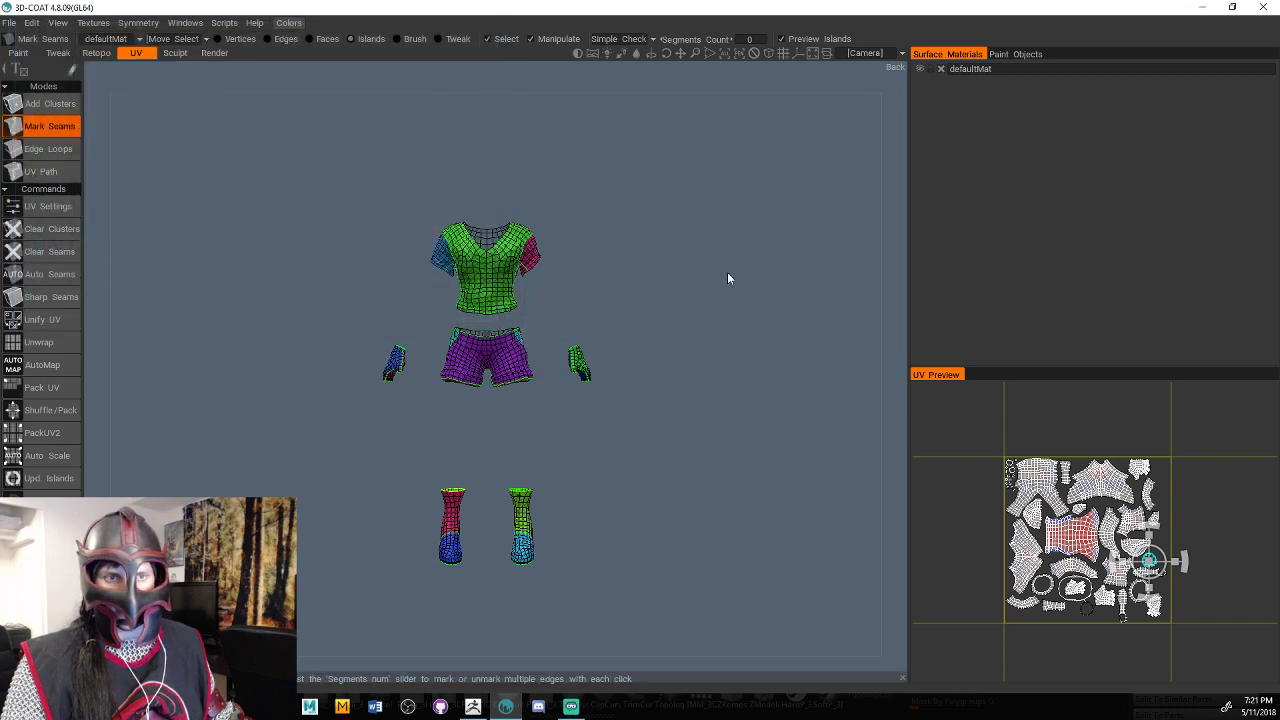
{"action": "left_click_drag", "start_coordinate": [727, 278], "coordinate": [600, 350]}
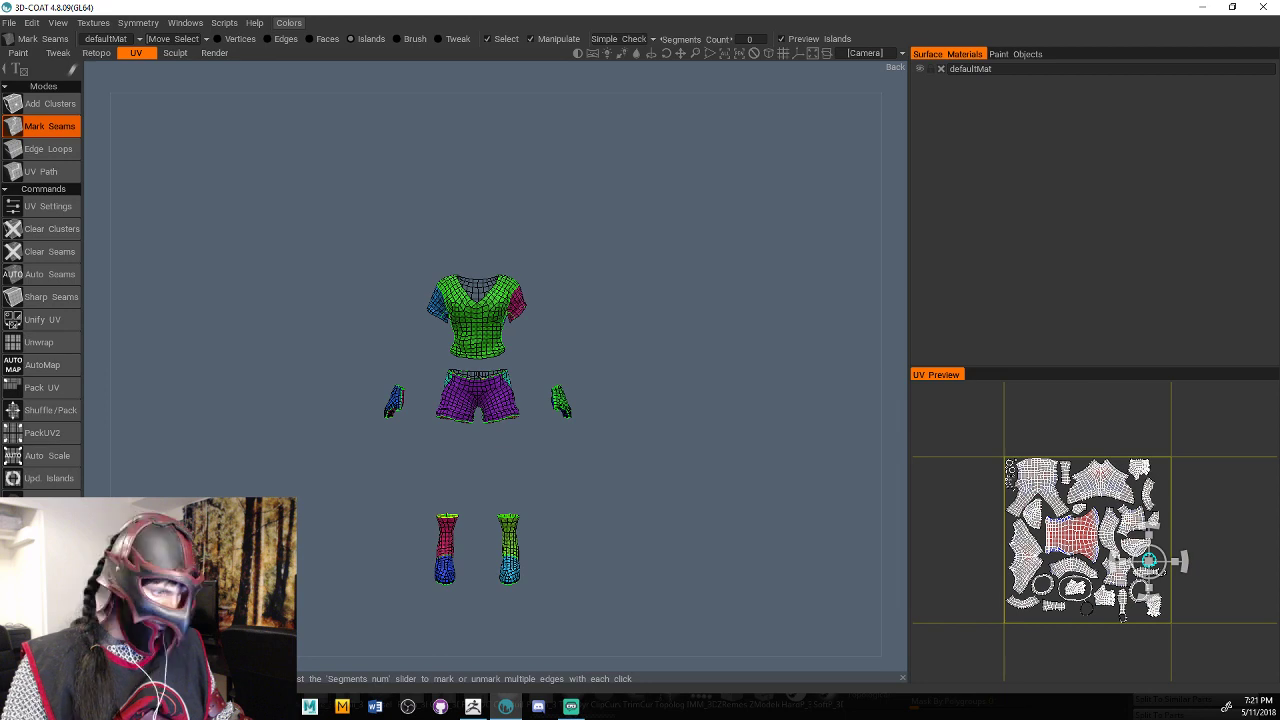
{"action": "mouse_move", "coordinate": [627, 405]}
{"action": "left_mouse_down"}
{"action": "mouse_move", "coordinate": [525, 364]}
{"action": "mouse_move", "coordinate": [625, 387]}
{"action": "left_mouse_up"}
{"action": "middle_click_drag", "start_coordinate": [625, 391], "coordinate": [709, 321]}
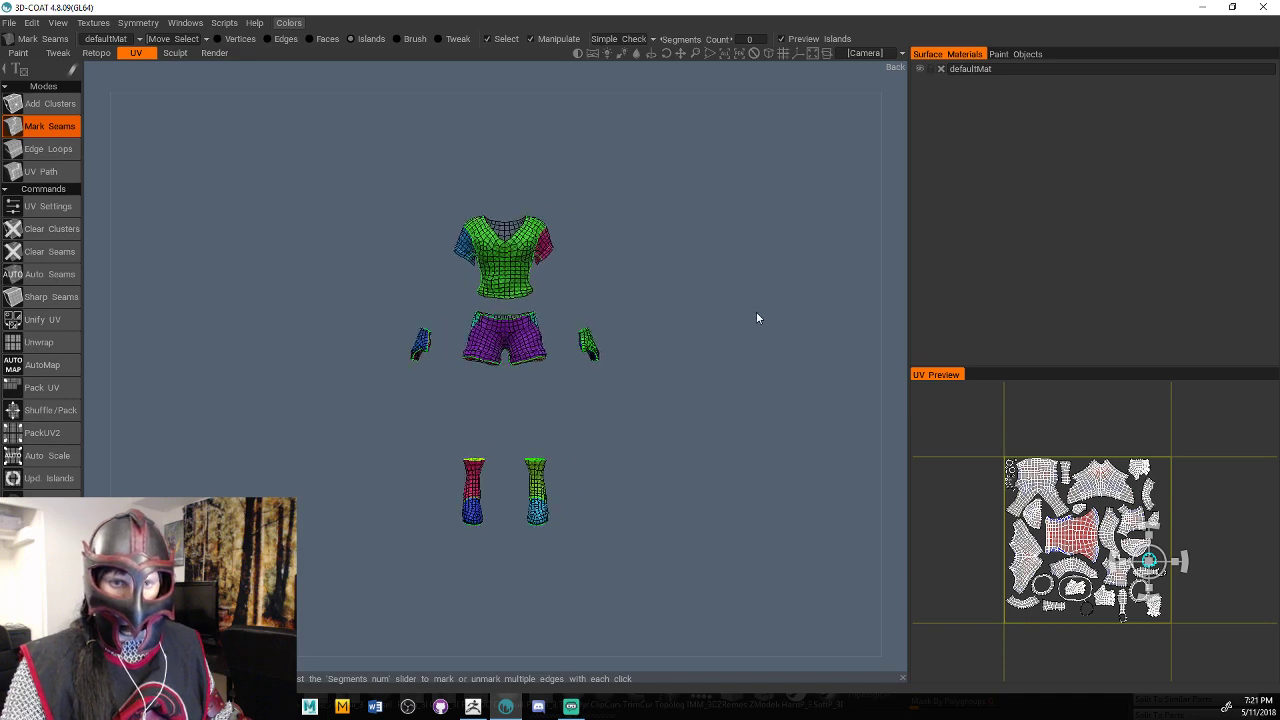
{"action": "right_click_drag", "start_coordinate": [757, 316], "coordinate": [786, 338]}
{"action": "left_click_drag", "start_coordinate": [786, 340], "coordinate": [760, 340]}
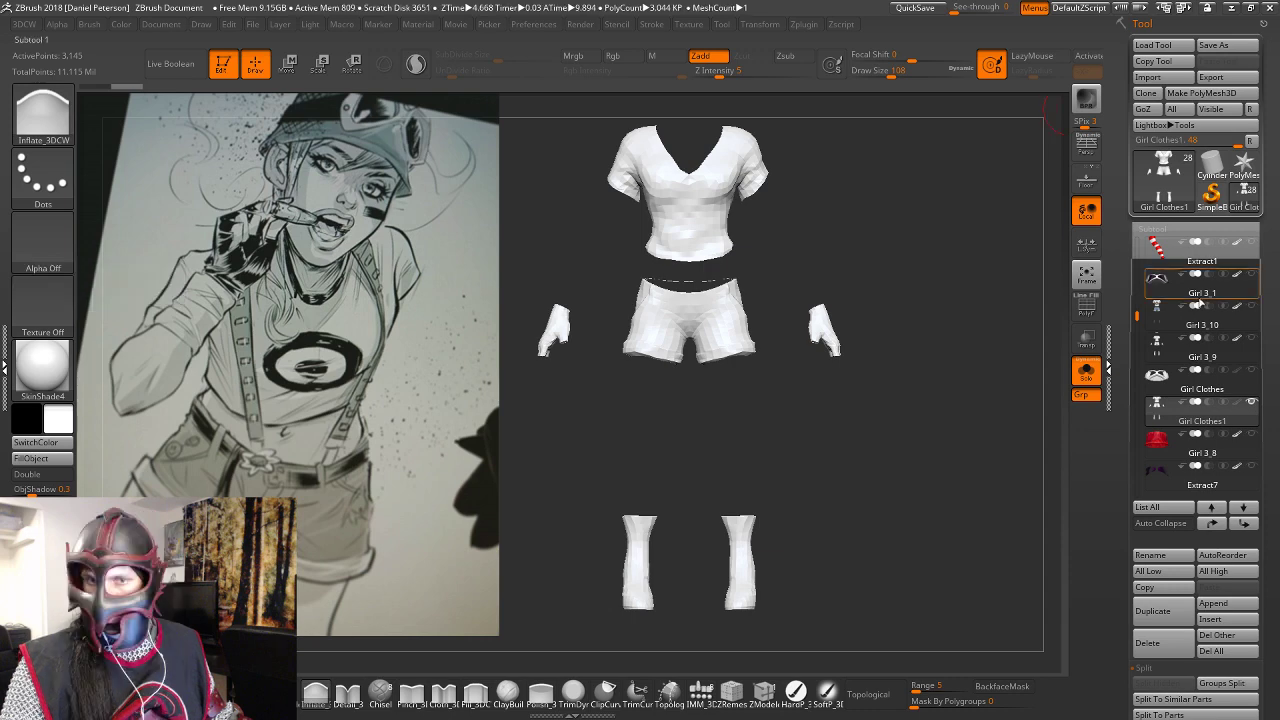
Switch to ZBrush and import Girl Clothes.OBJ from the Independent Study 2 folder into the Girl Clothes1 subtool.
{"action": "left_click", "coordinate": [1148, 77]}
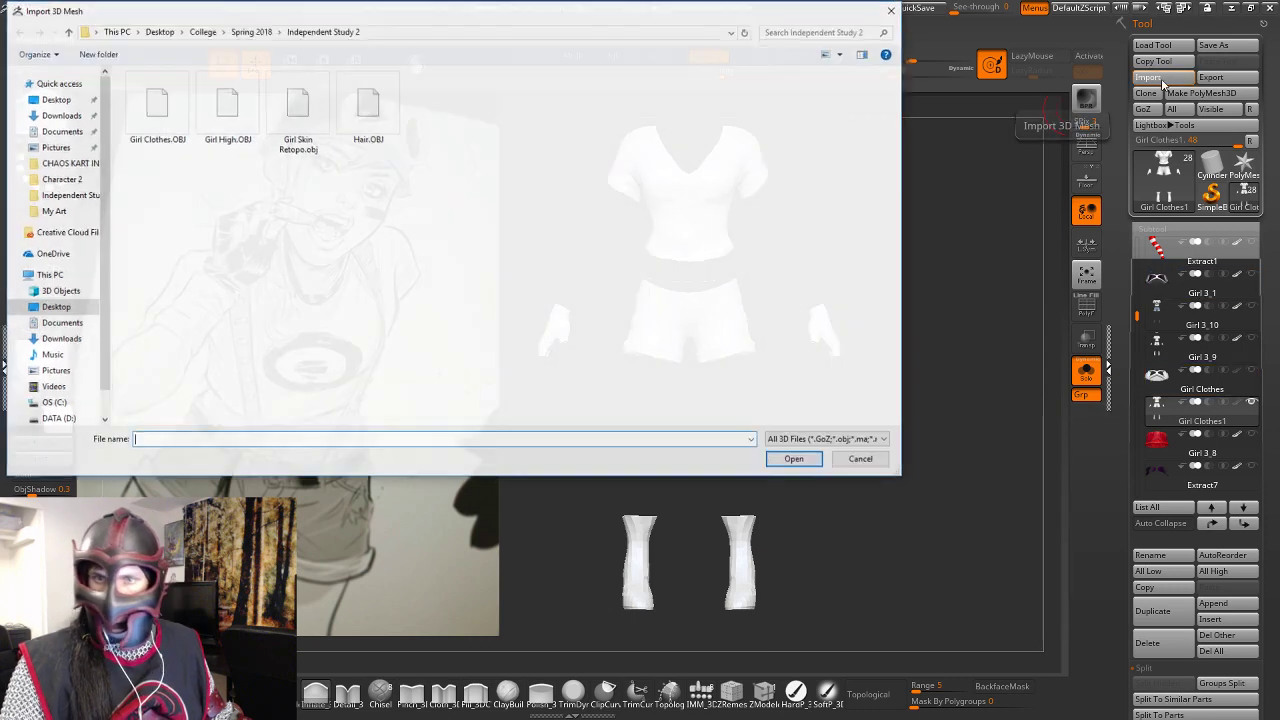
{"action": "double_click", "coordinate": [201, 144]}
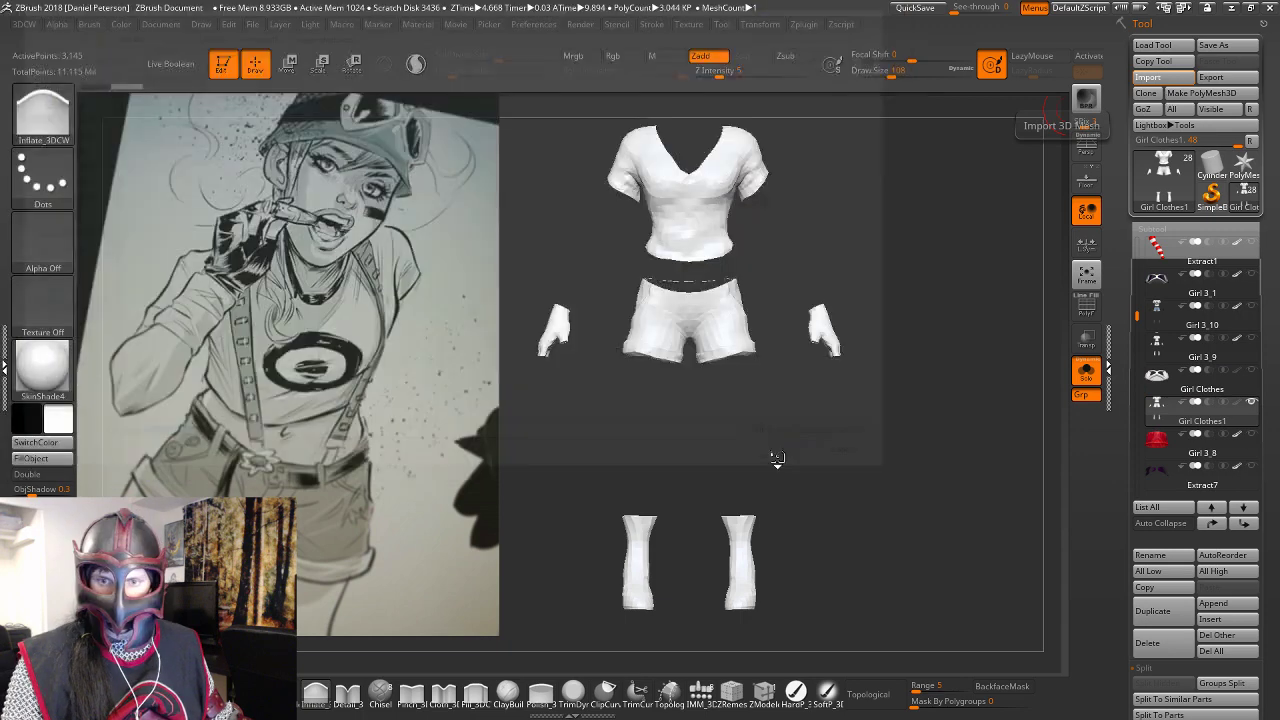
{"action": "mouse_move", "coordinate": [850, 245]}
{"action": "left_mouse_down", "text": "shift"}
{"action": "mouse_move", "coordinate": [903, 241]}
{"action": "mouse_move", "coordinate": [834, 260]}
{"action": "left_mouse_up", "text": "shift"}
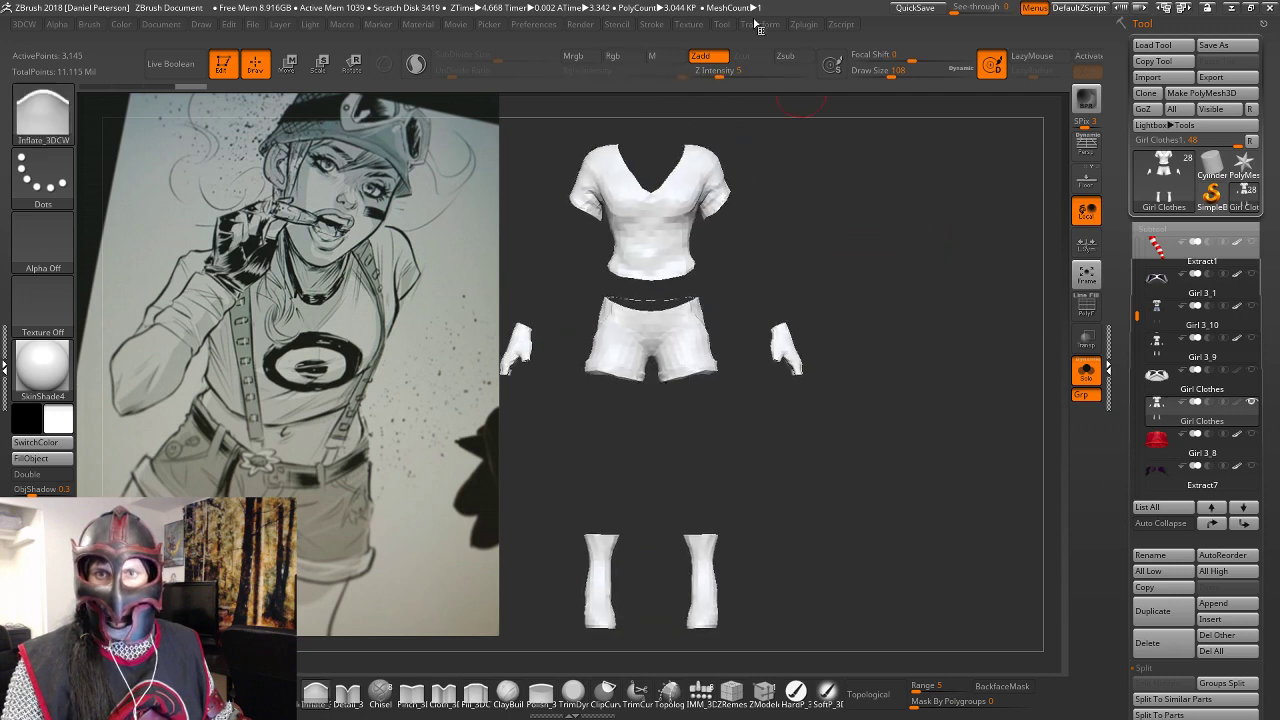
Copy the imported clothes' UVs with UV Master.
{"action": "left_click", "coordinate": [805, 25]}
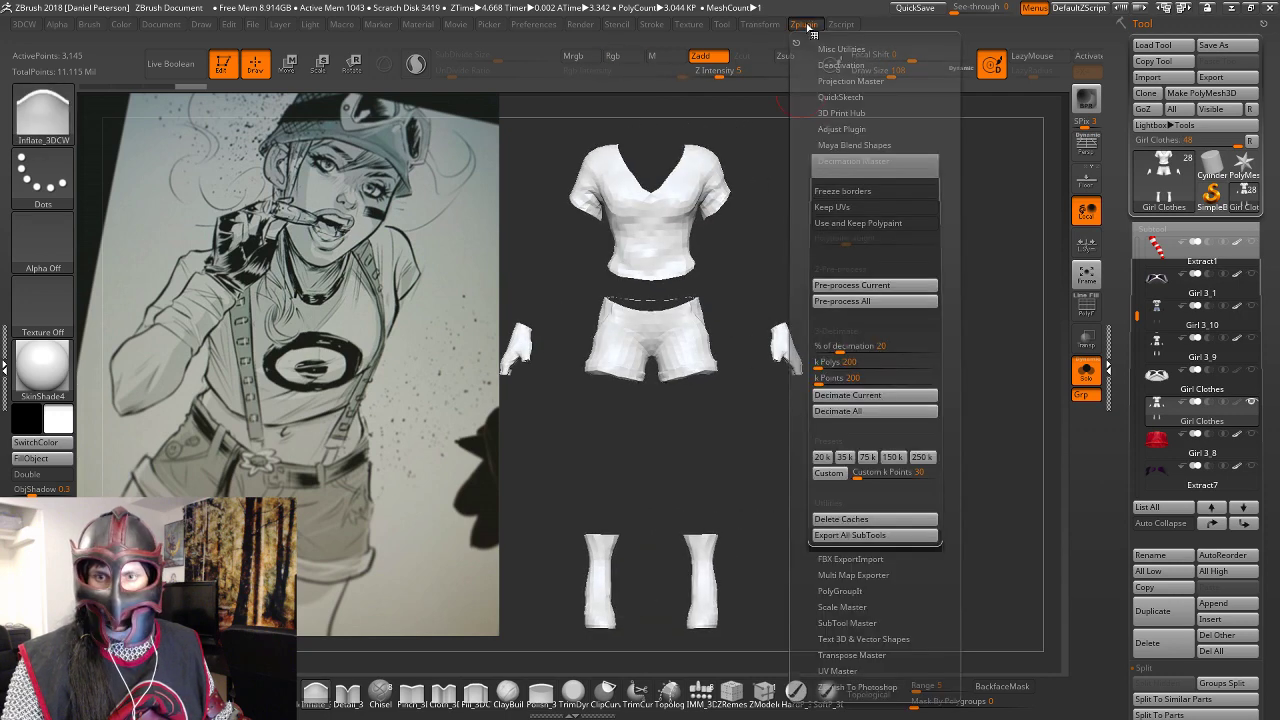
{"action": "scroll", "coordinate": [825, 583], "scroll_direction": "down", "scroll_amount": 3}
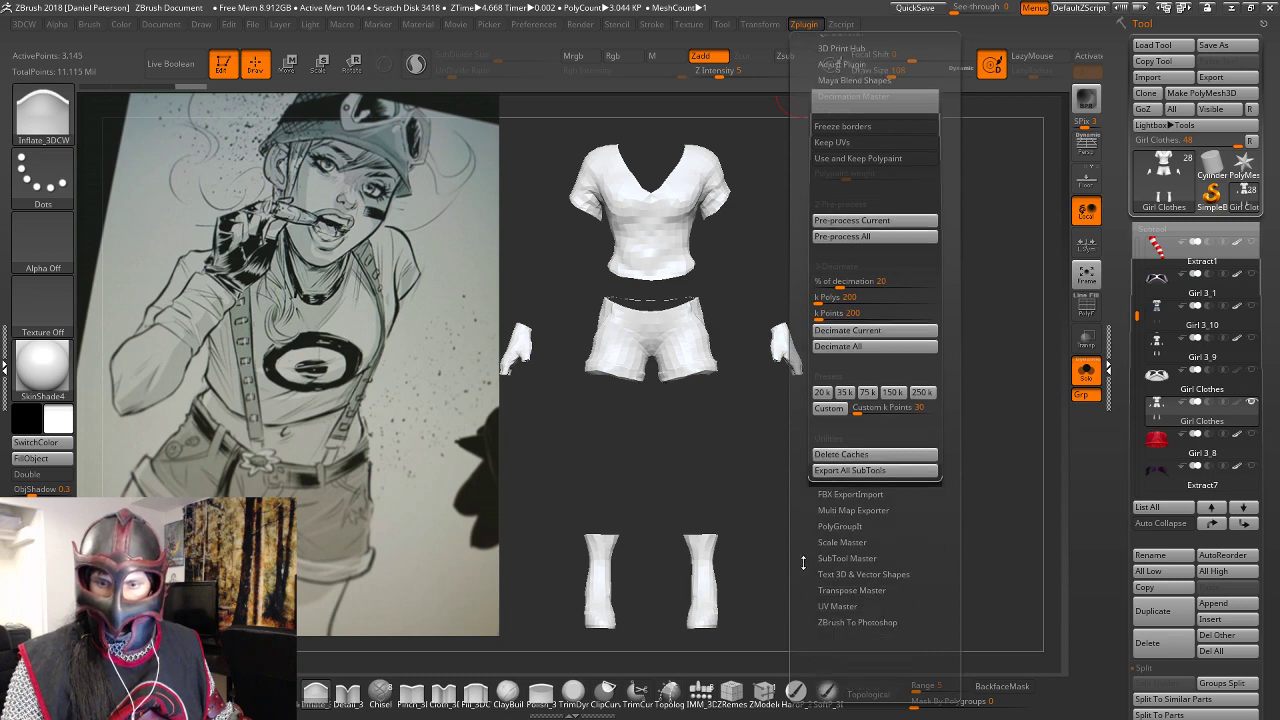
{"action": "left_click", "coordinate": [840, 603]}
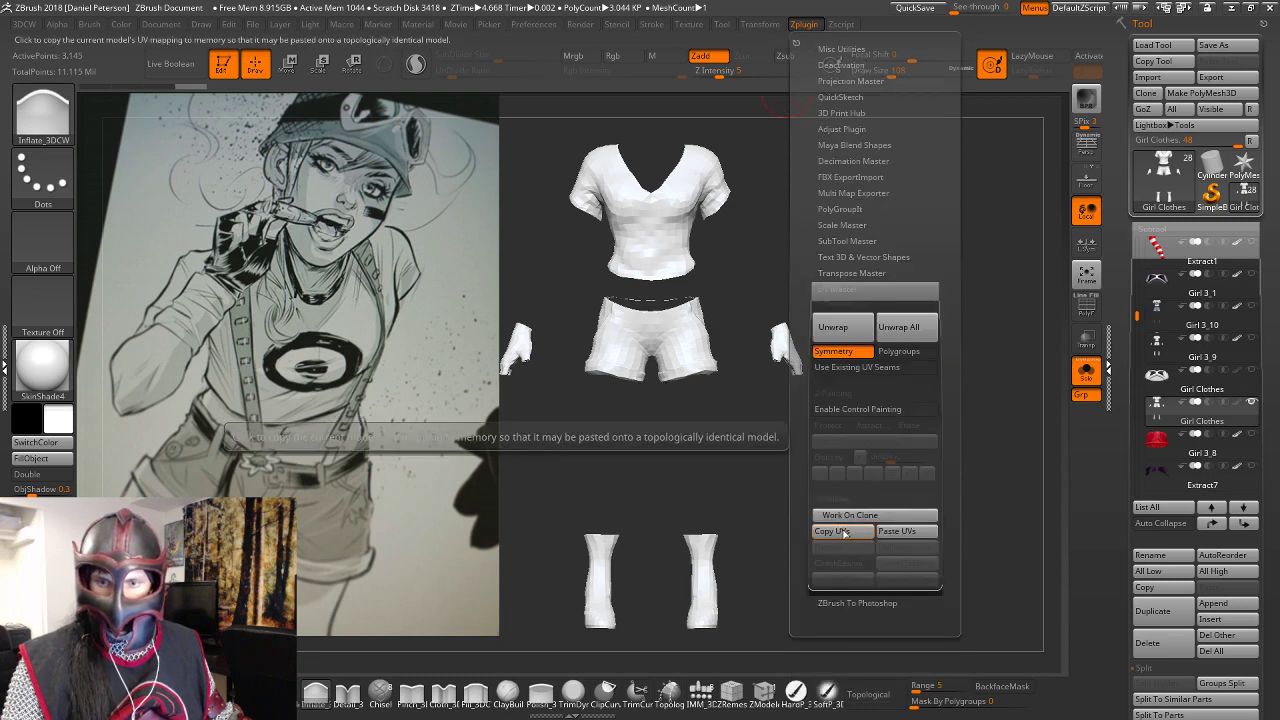
{"action": "left_click", "coordinate": [841, 533]}
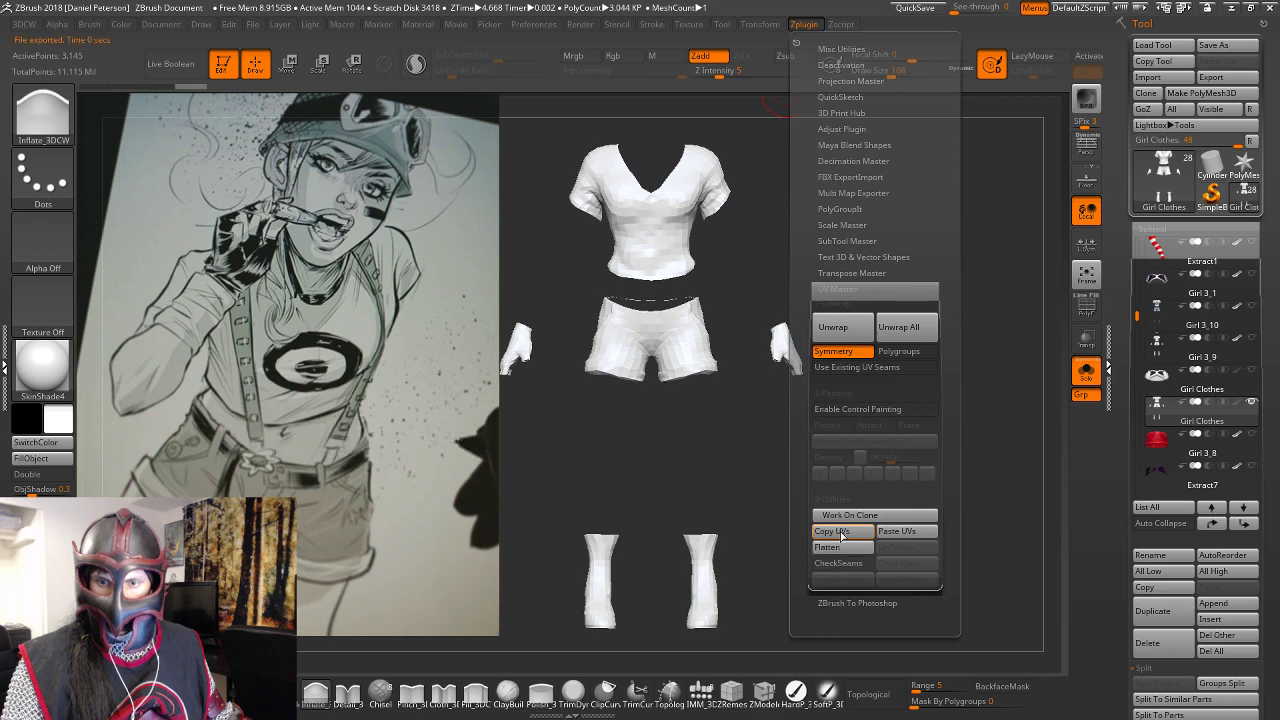
Flatten the clothes with UV Master and inspect the UV island layout.
{"action": "left_click", "coordinate": [828, 547]}
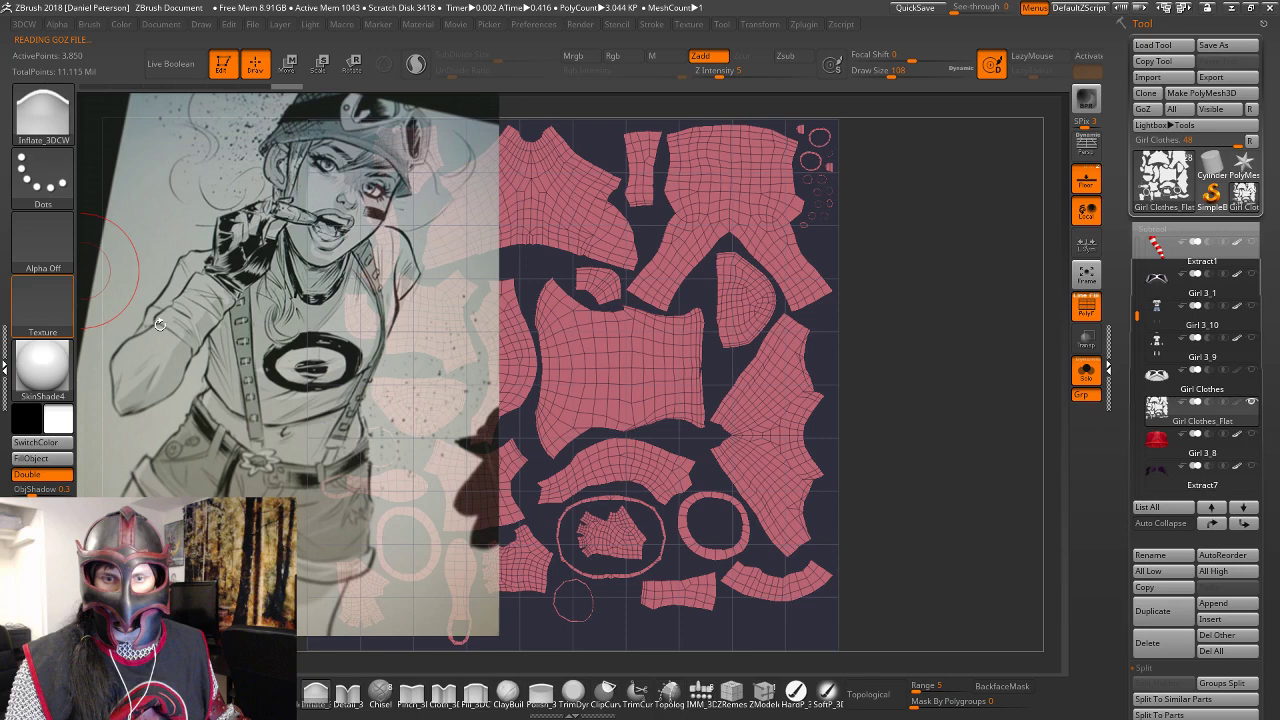
{"action": "left_click_drag", "start_coordinate": [866, 325], "coordinate": [953, 264], "text": "alt"}
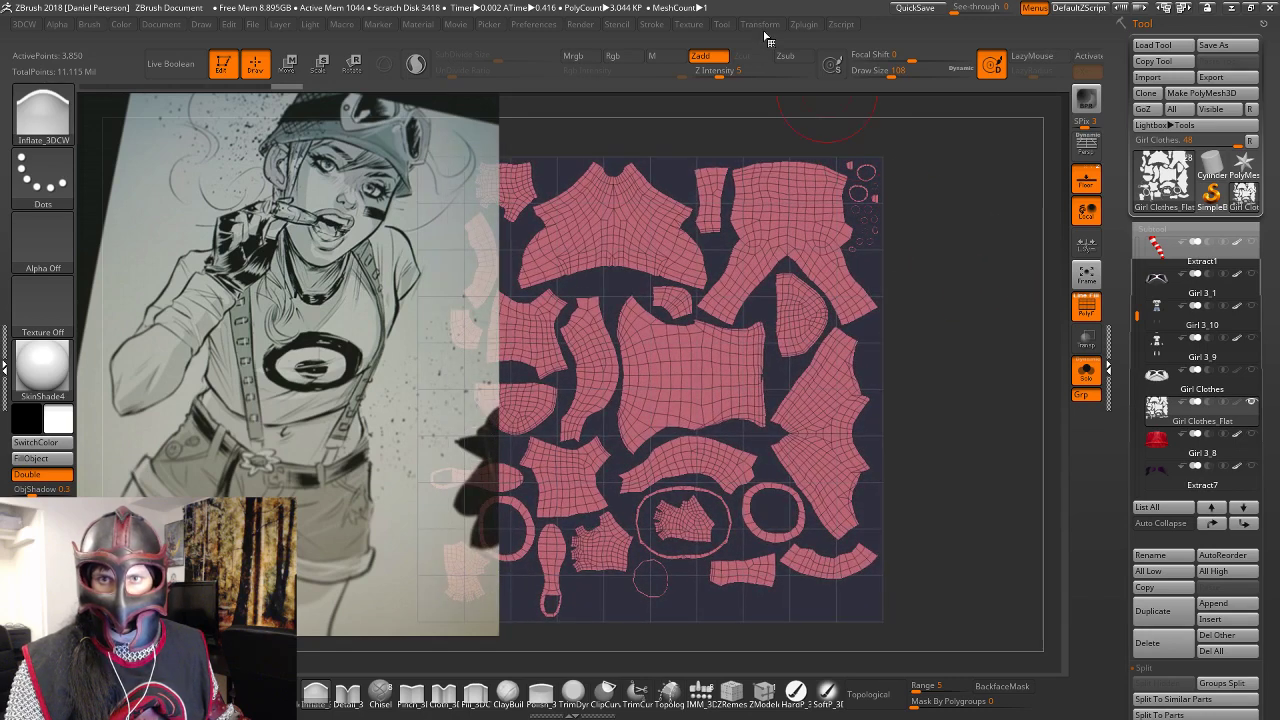
Unflatten the clothes with UV Master to return to the 3D model.
{"action": "left_click", "coordinate": [762, 25]}
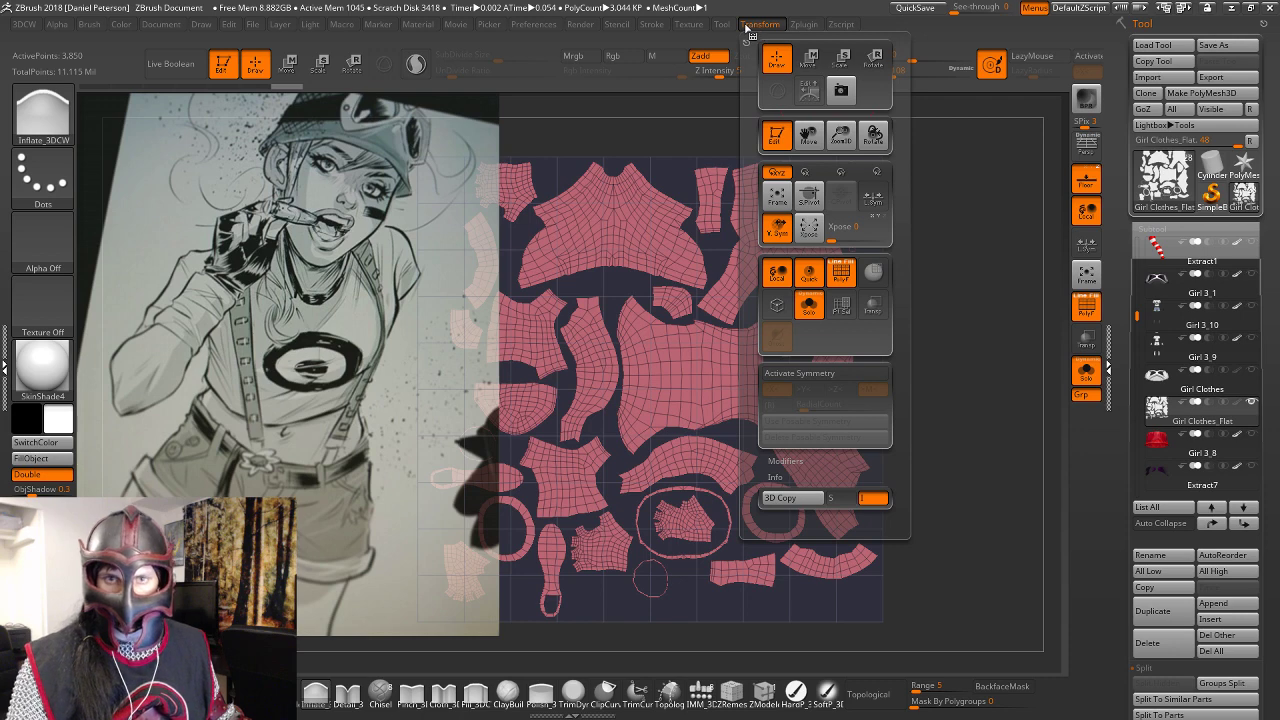
{"action": "left_click", "coordinate": [806, 25]}
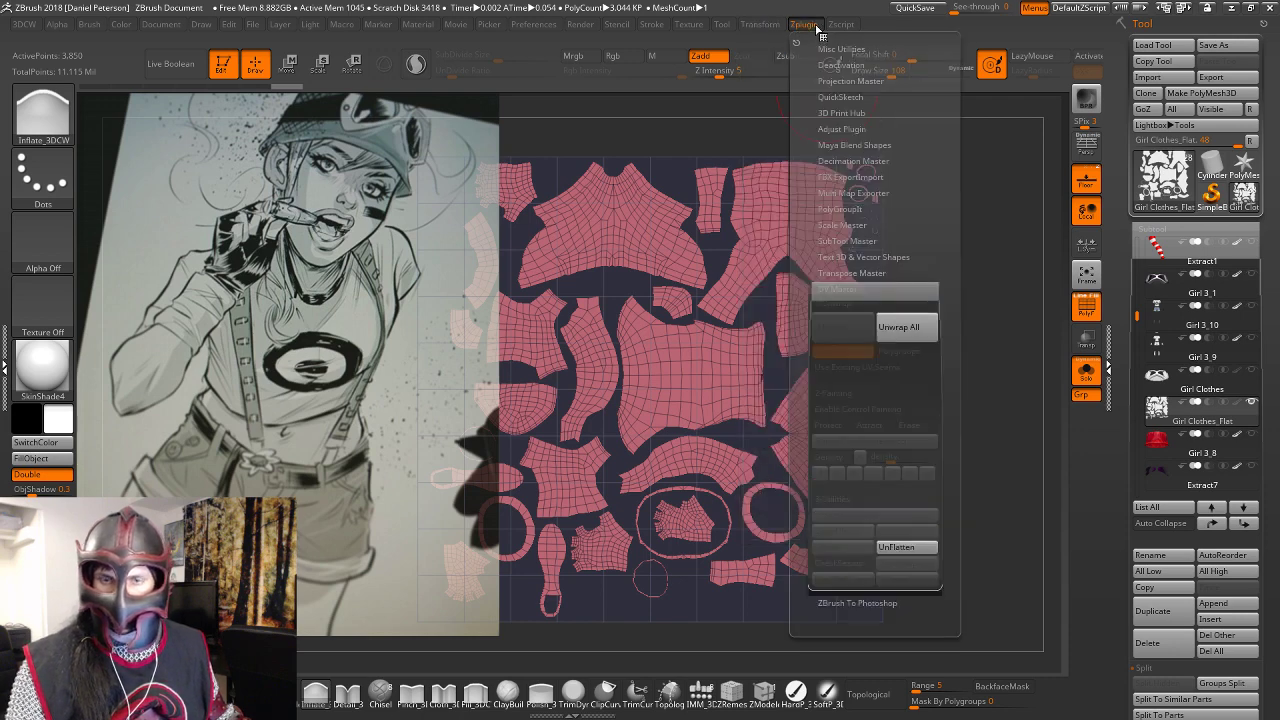
Unflatten the clothes mesh from its UV layout and make the Girl Skin Retopo subtool active.
{"action": "left_click", "coordinate": [908, 547]}
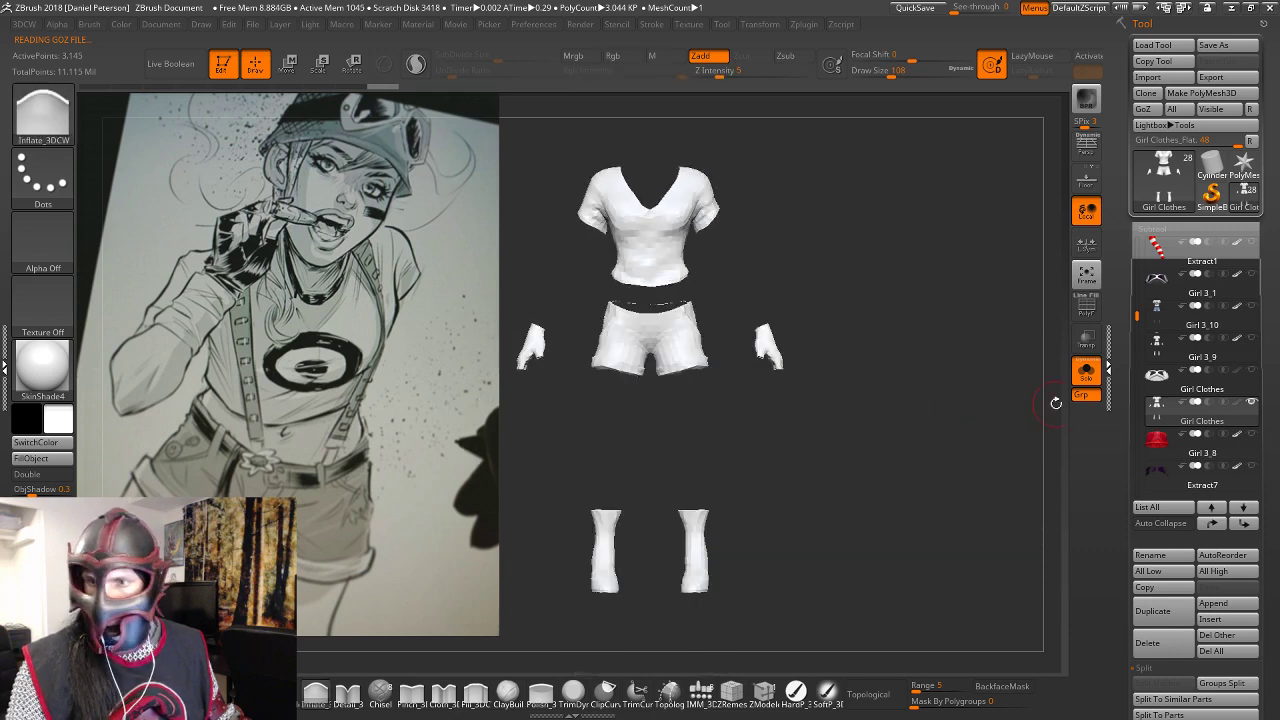
{"action": "mouse_move", "coordinate": [1155, 353]}
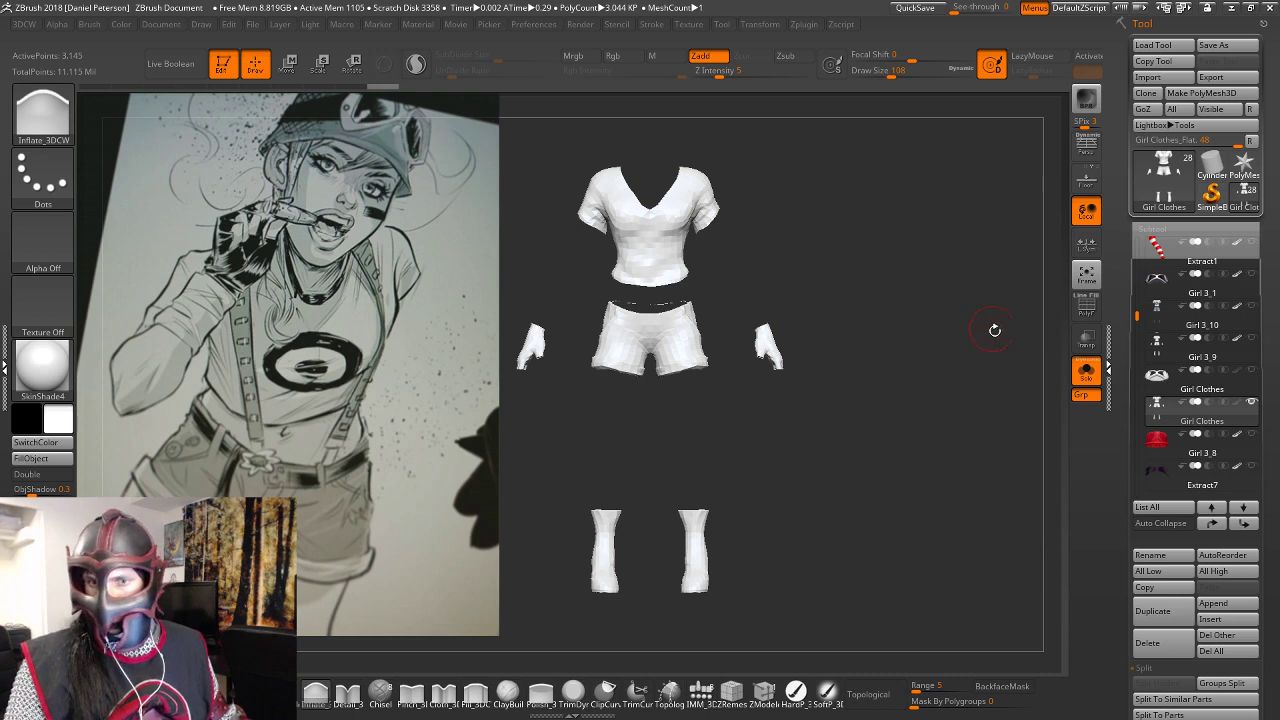
{"action": "left_click_drag", "start_coordinate": [1136, 315], "coordinate": [1135, 235]}
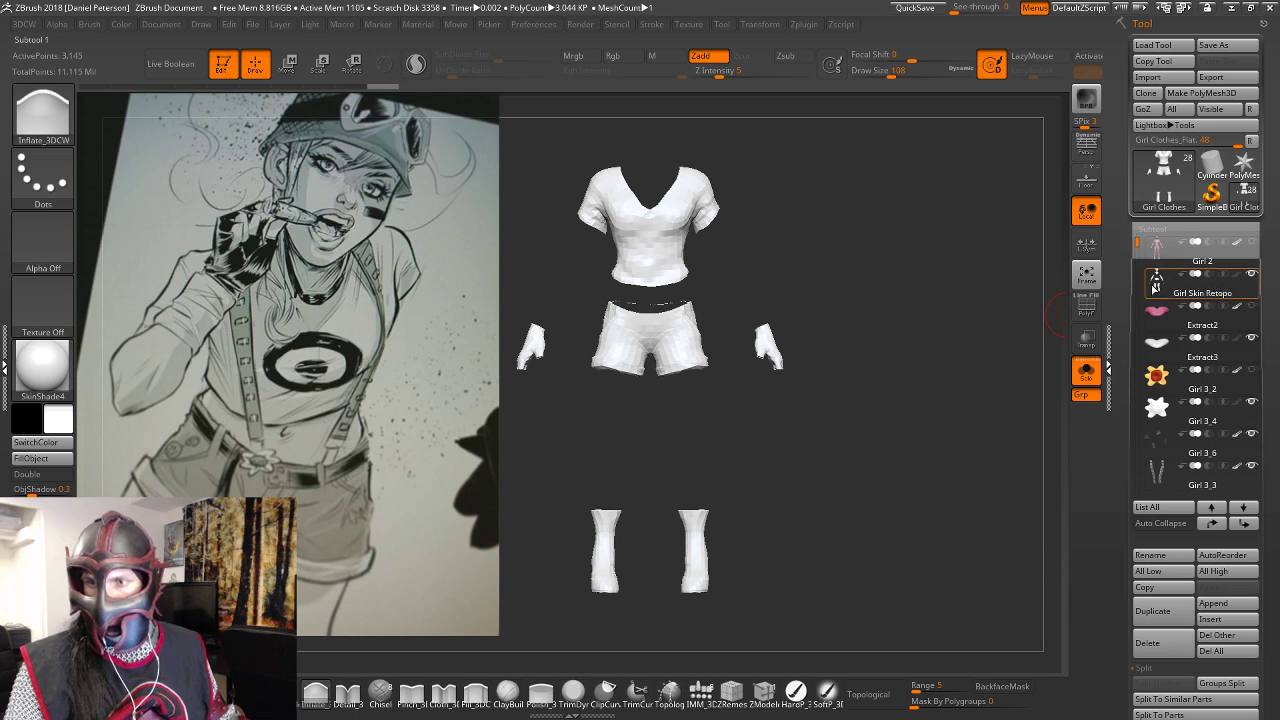
{"action": "left_click", "coordinate": [1155, 283]}
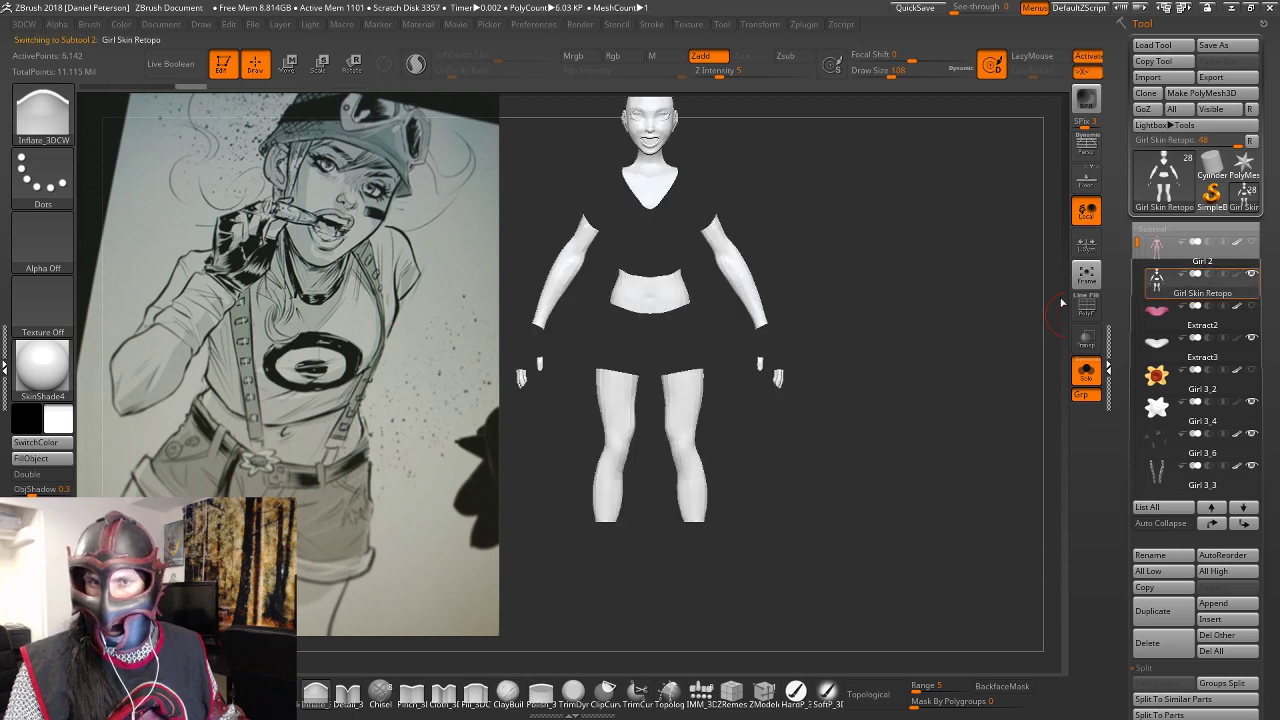
{"action": "left_click_drag", "start_coordinate": [1040, 306], "coordinate": [929, 319]}
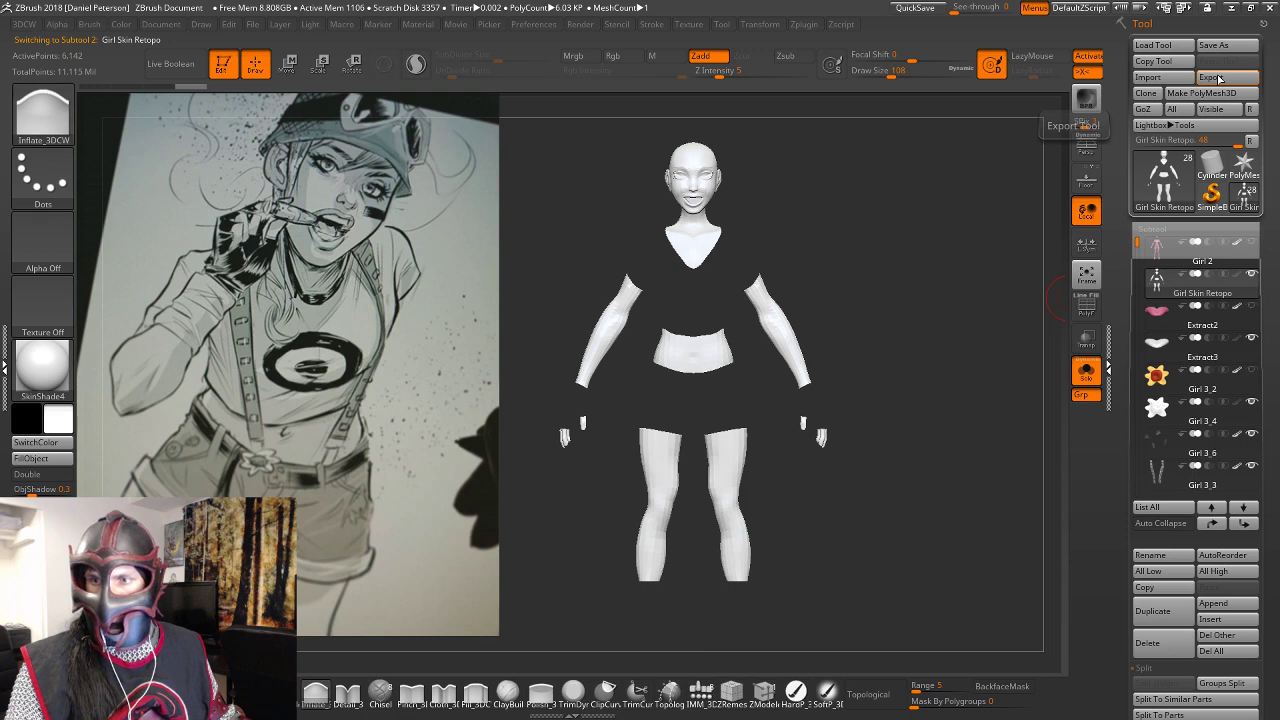
Export the Girl Skin Retopo subtool in OBJ format, overwriting the existing Girl Skin Retopo.obj in the Independent Study 2 folder.
{"action": "left_click", "coordinate": [1218, 79]}
{"action": "left_click", "coordinate": [309, 113]}
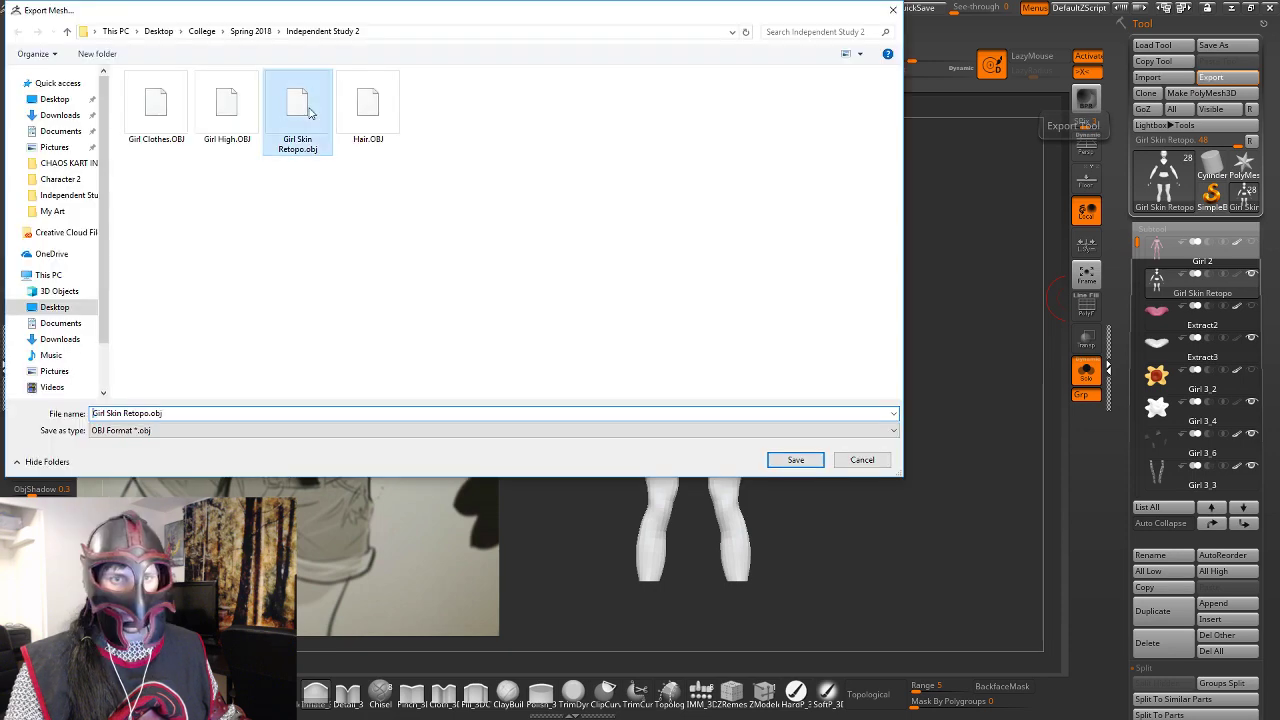
{"action": "left_click", "coordinate": [795, 460]}
{"action": "left_click", "coordinate": [674, 357]}
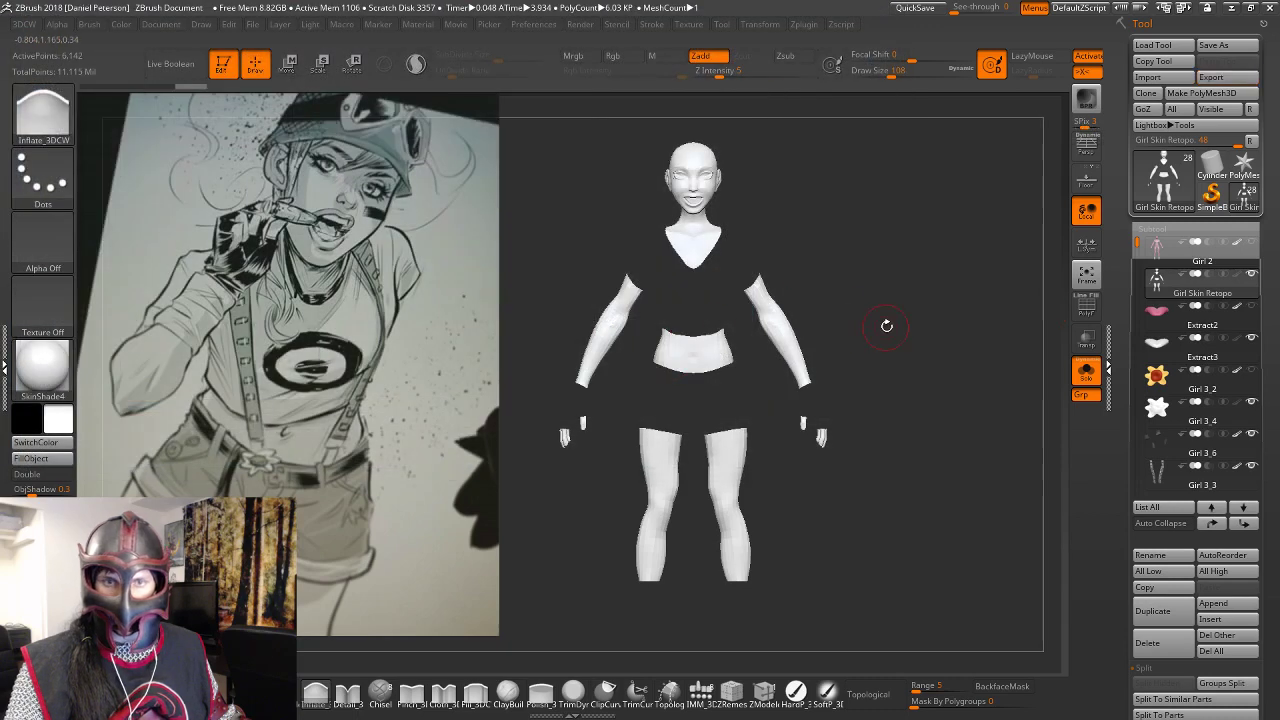
Switch to 3D-Coat and start a new scene, saving the current one over Girl Clothes.3b.
{"action": "left_click_drag", "start_coordinate": [886, 331], "coordinate": [387, 516]}
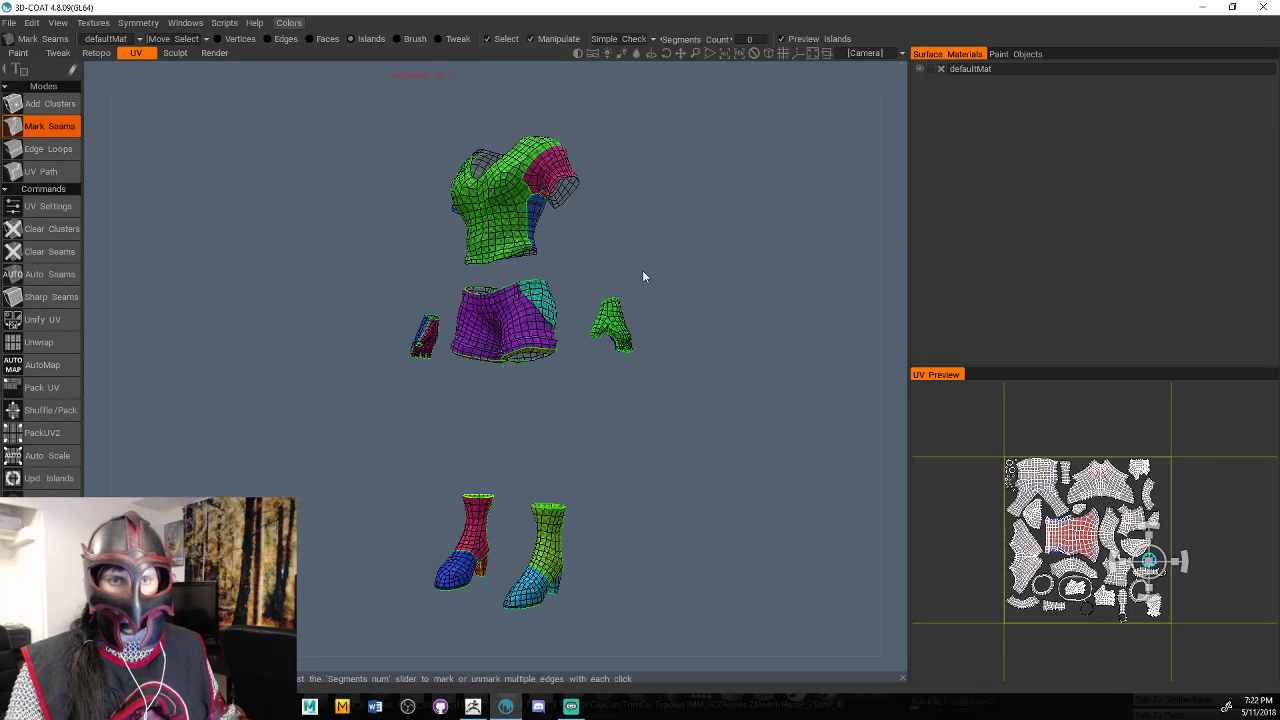
{"action": "left_click_drag", "start_coordinate": [643, 276], "coordinate": [732, 275], "text": "shift"}
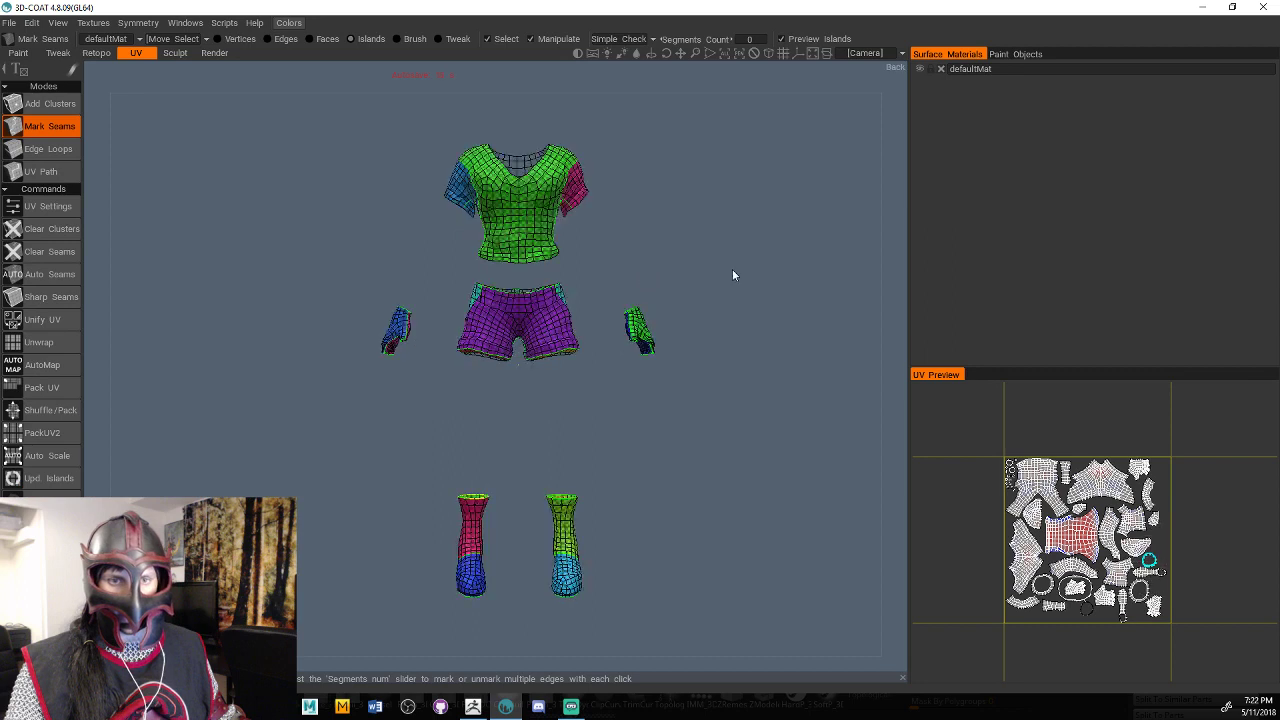
{"action": "left_click", "coordinate": [9, 22]}
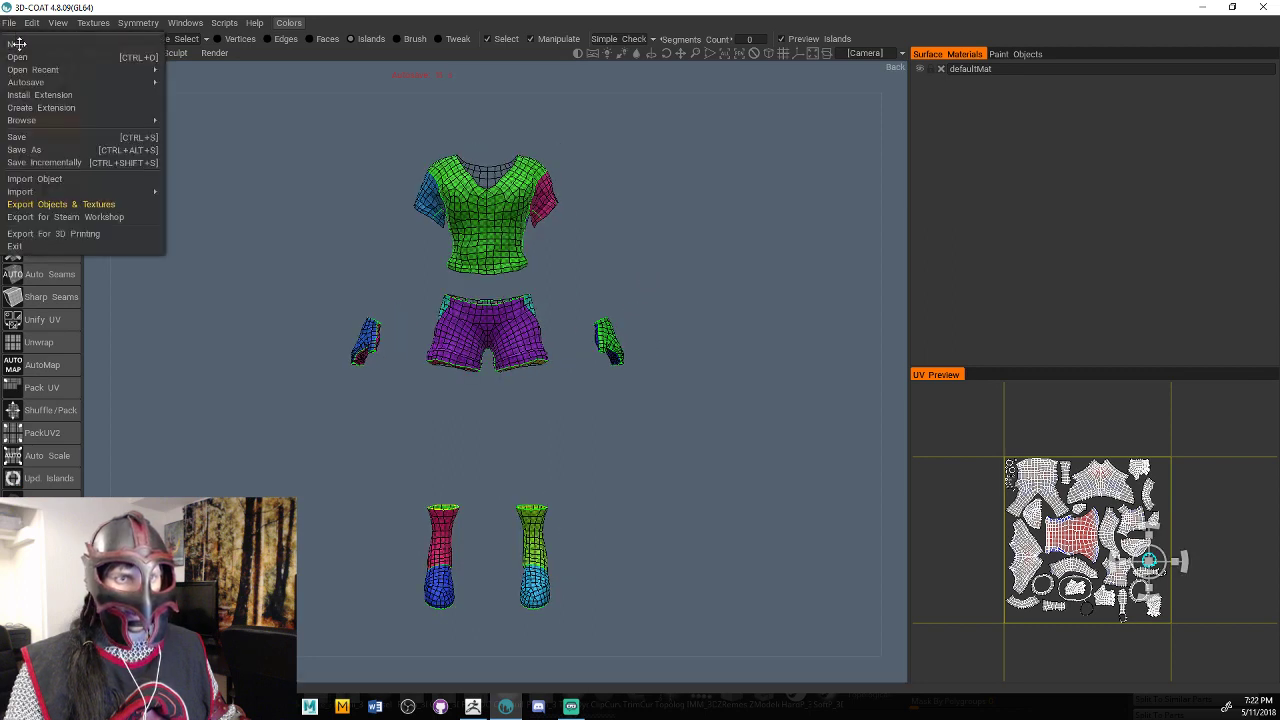
{"action": "left_click", "coordinate": [18, 44]}
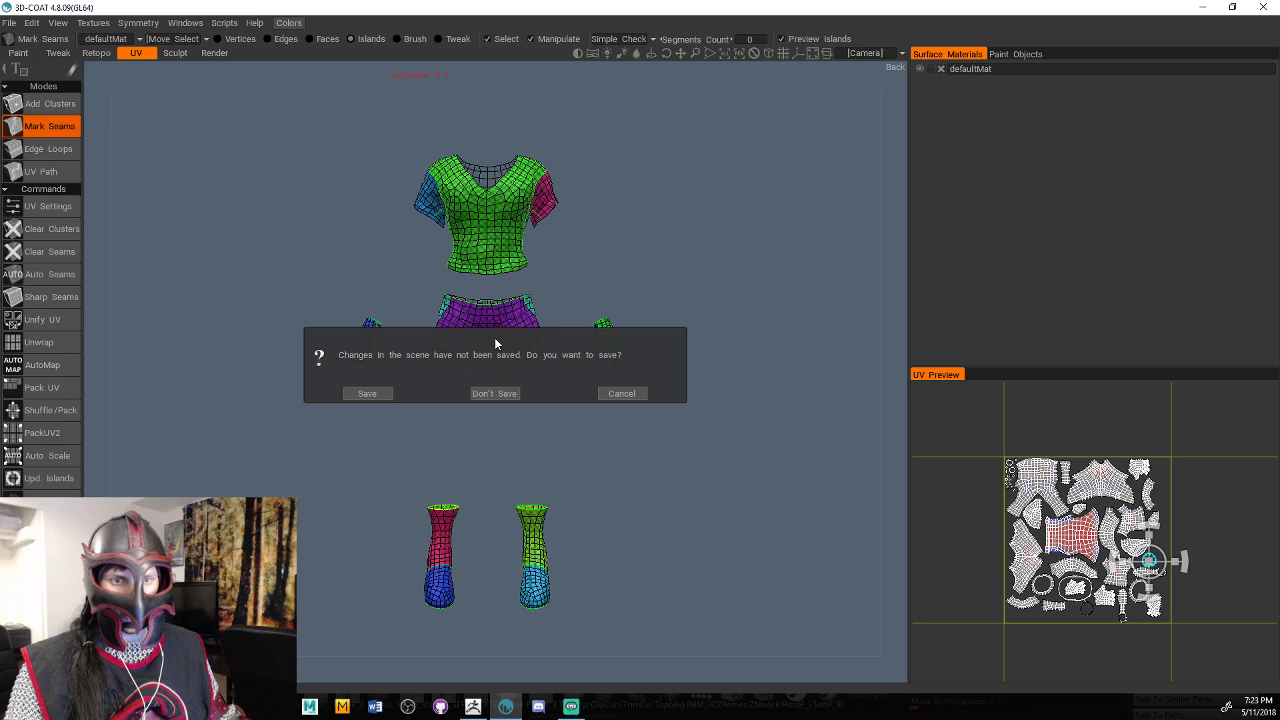
{"action": "left_click", "coordinate": [358, 394]}
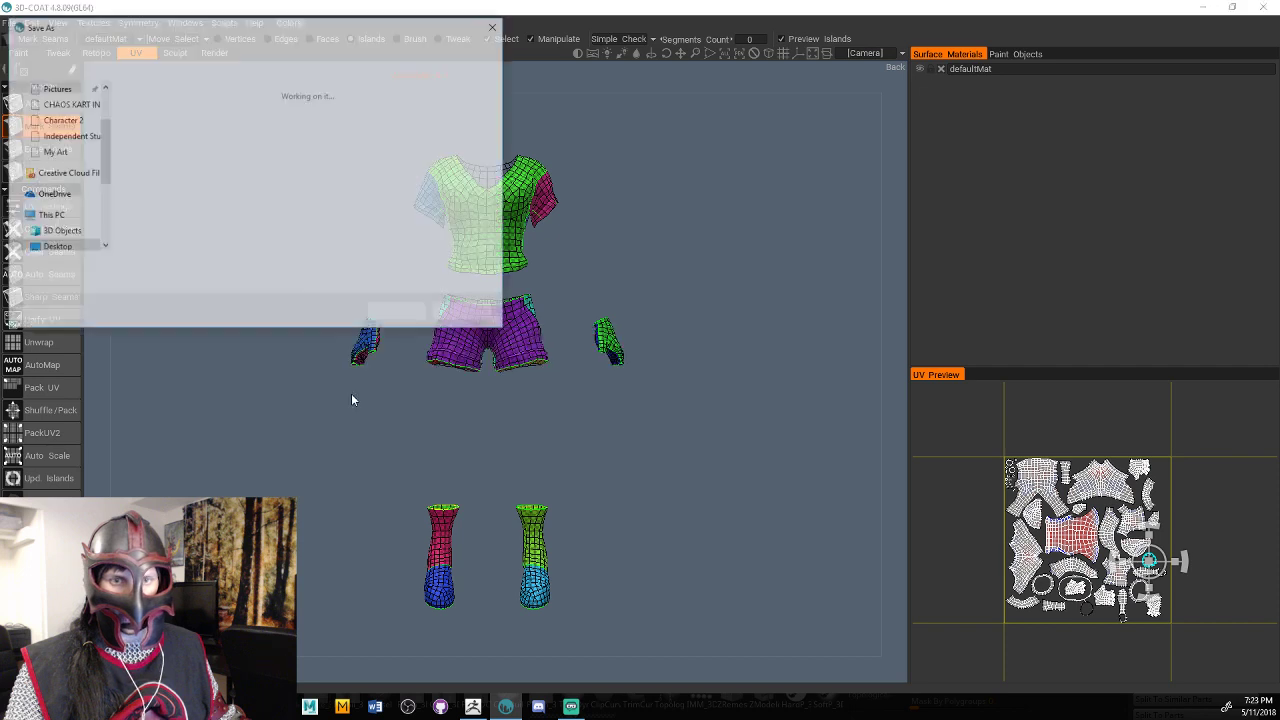
{"action": "key", "text": "Return"}
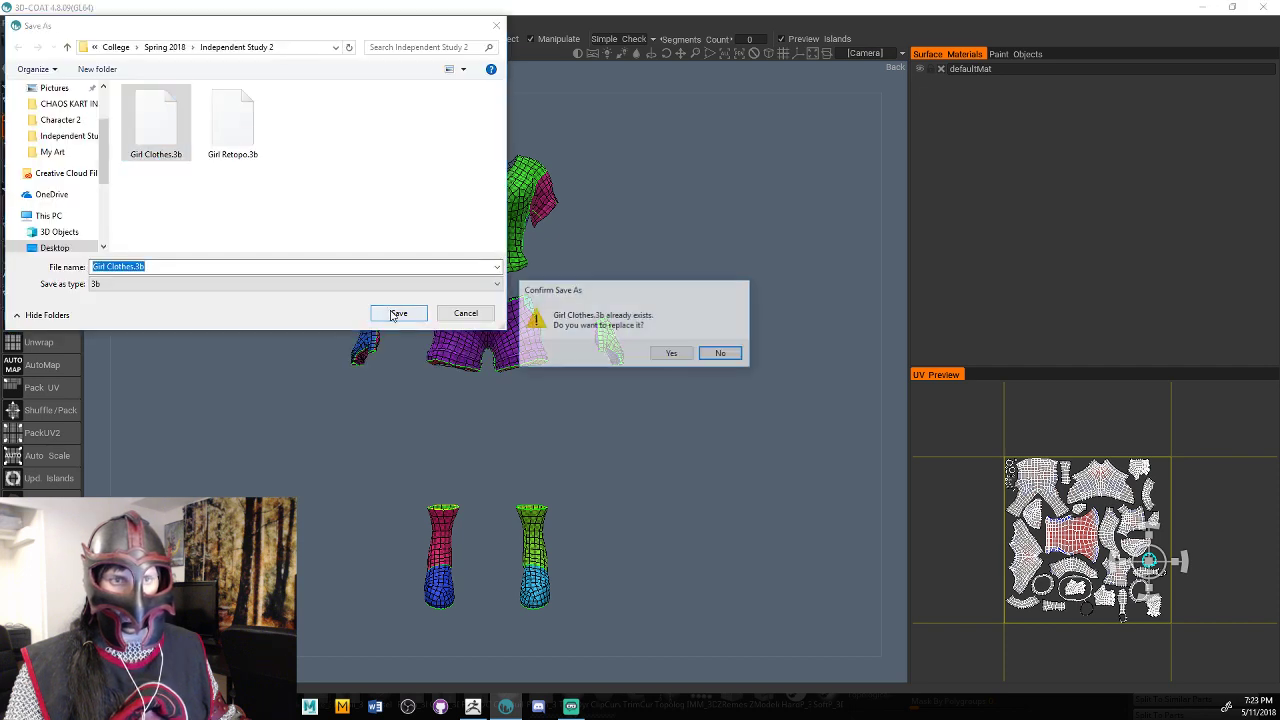
{"action": "left_click", "coordinate": [666, 353]}
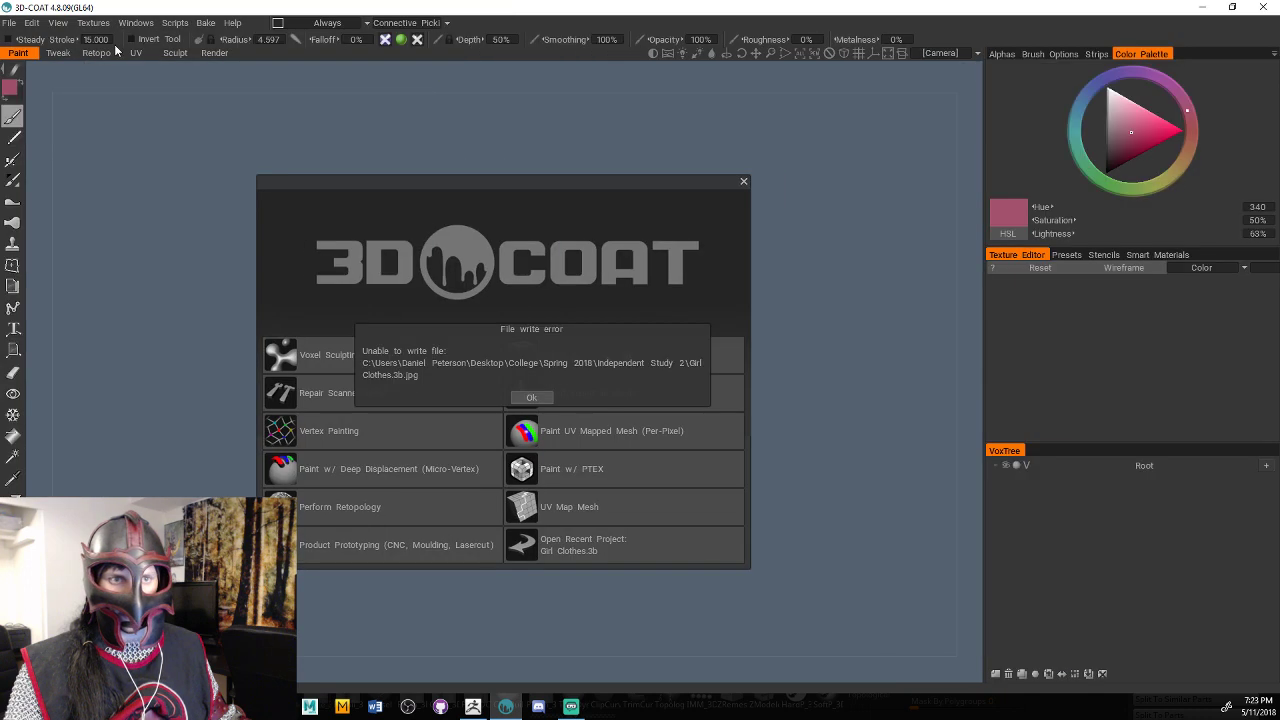
{"action": "left_click", "coordinate": [531, 397]}
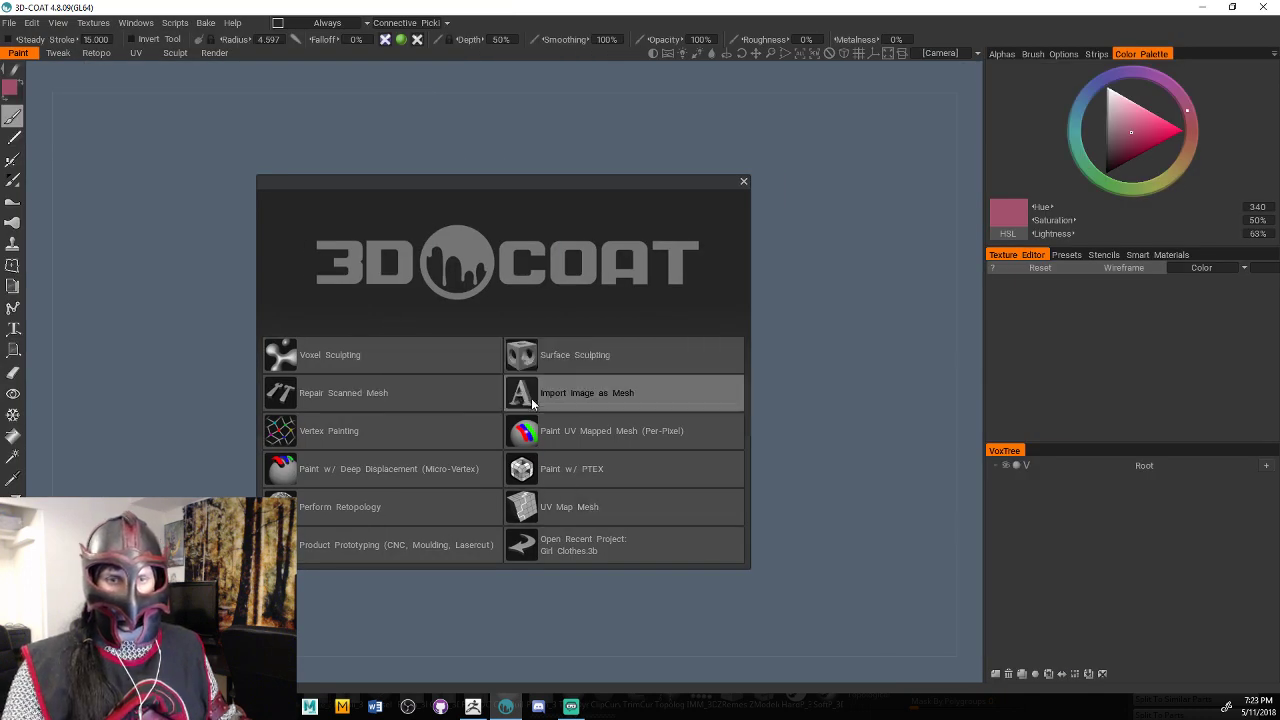
Load Girl Skin Retopo.OBJ for UV mapping, with Auto-Mapping, no subdivision and a 2048 by 2048 texture.
{"action": "left_click", "coordinate": [593, 507]}
{"action": "left_click", "coordinate": [390, 132]}
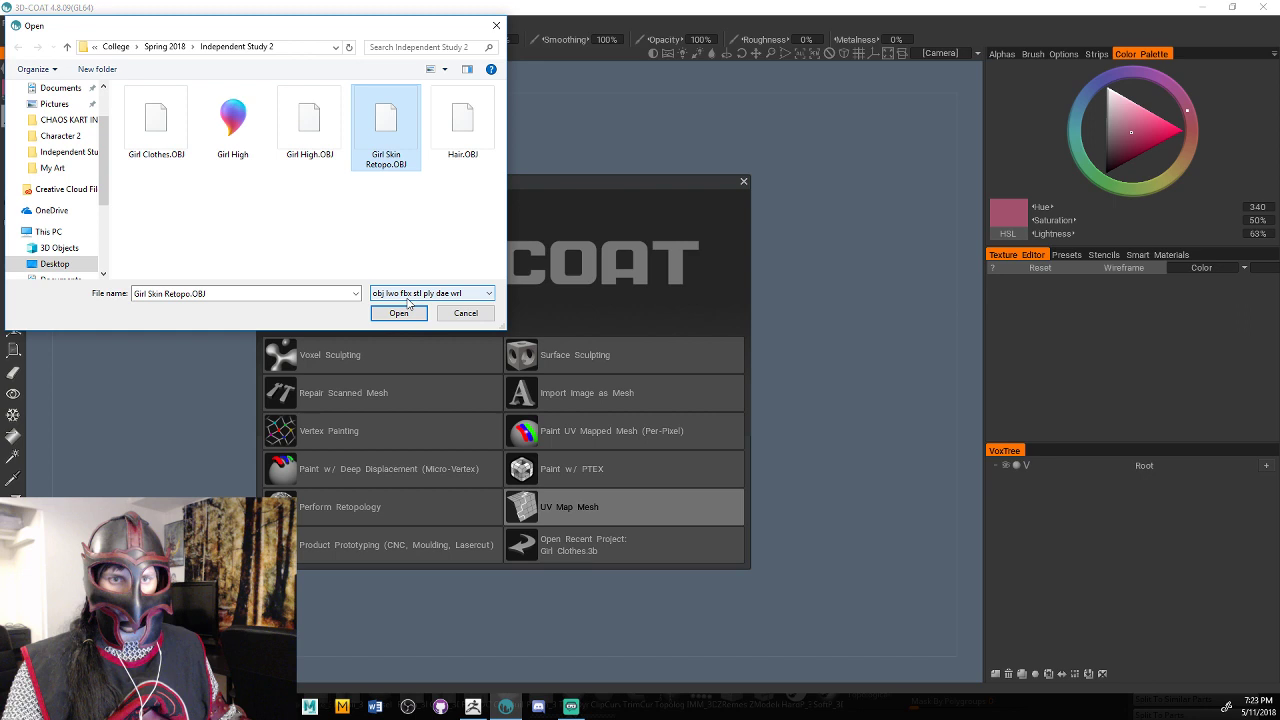
{"action": "left_click", "coordinate": [398, 312]}
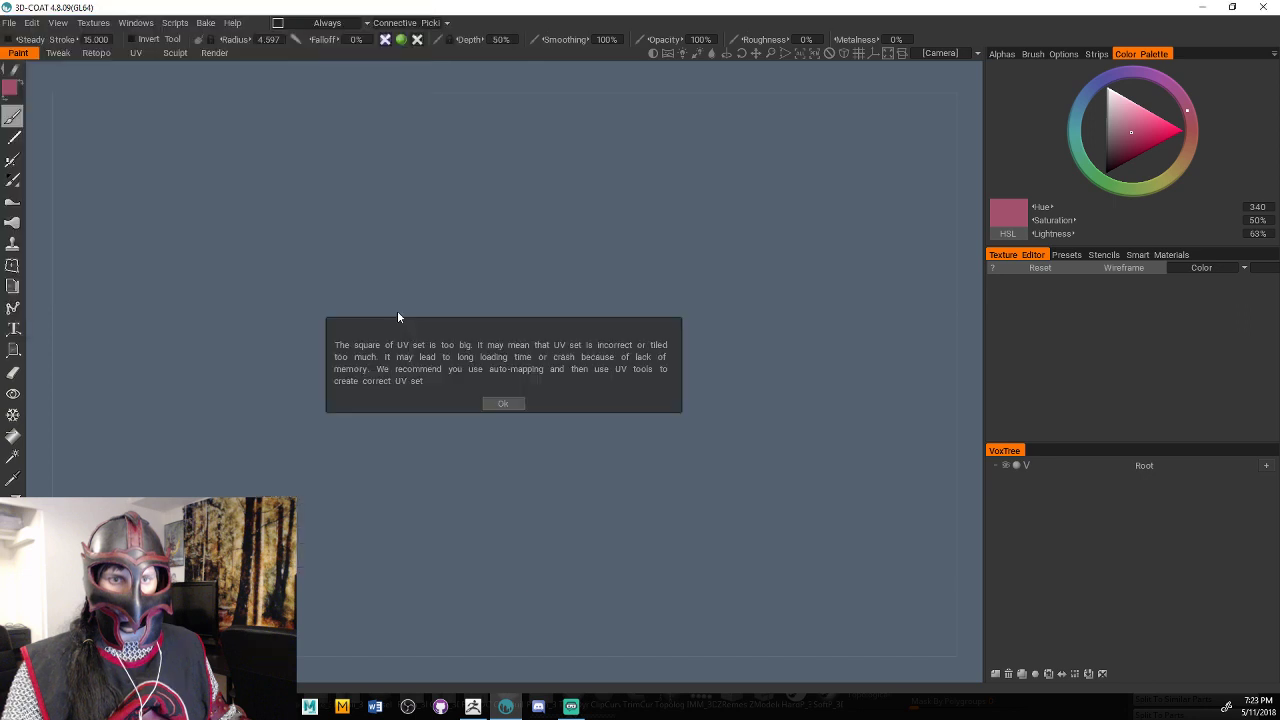
{"action": "left_click", "coordinate": [502, 404]}
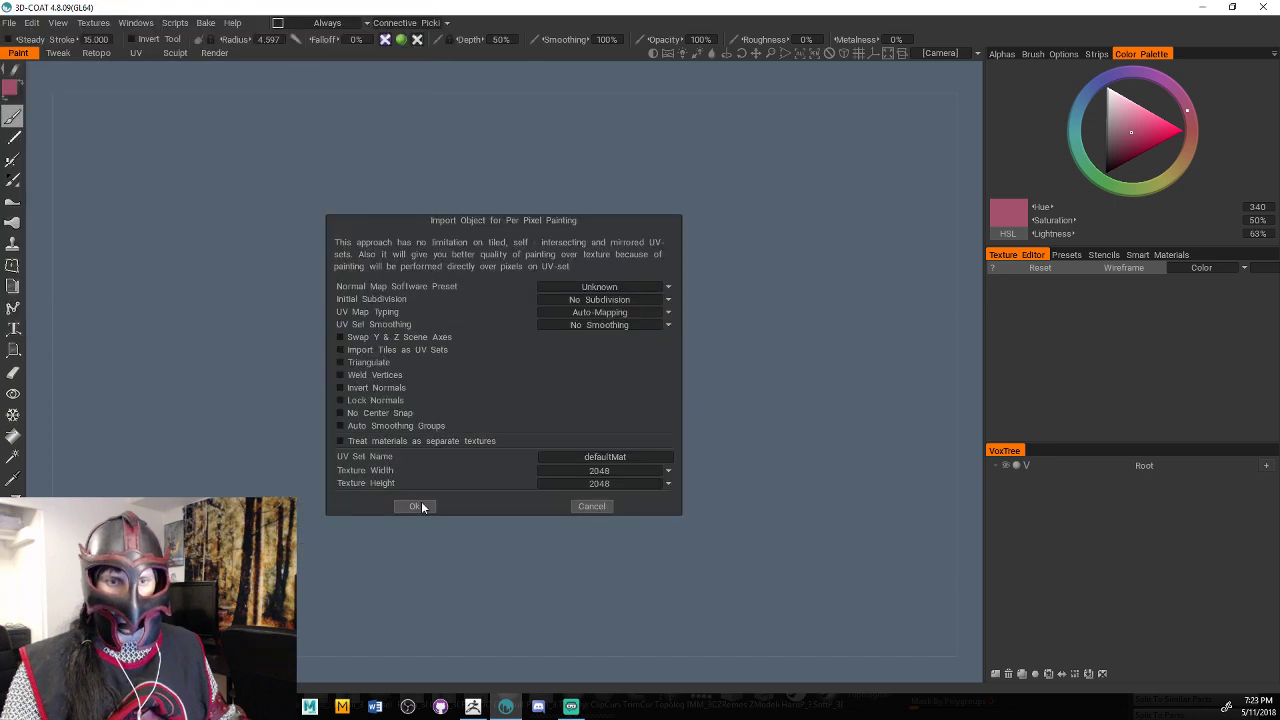
{"action": "left_click", "coordinate": [416, 506]}
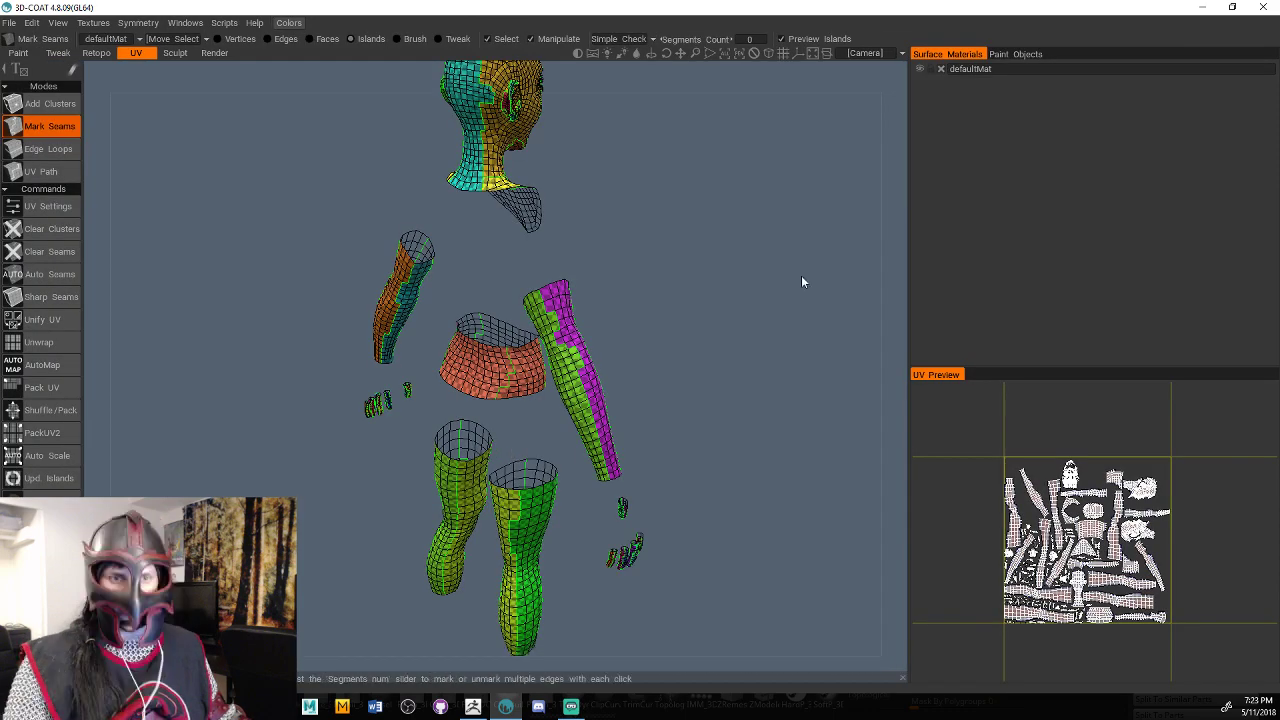
Unwrap the imported skin mesh and clear all of its automatic seams.
{"action": "left_click_drag", "start_coordinate": [801, 282], "coordinate": [660, 260], "text": "shift"}
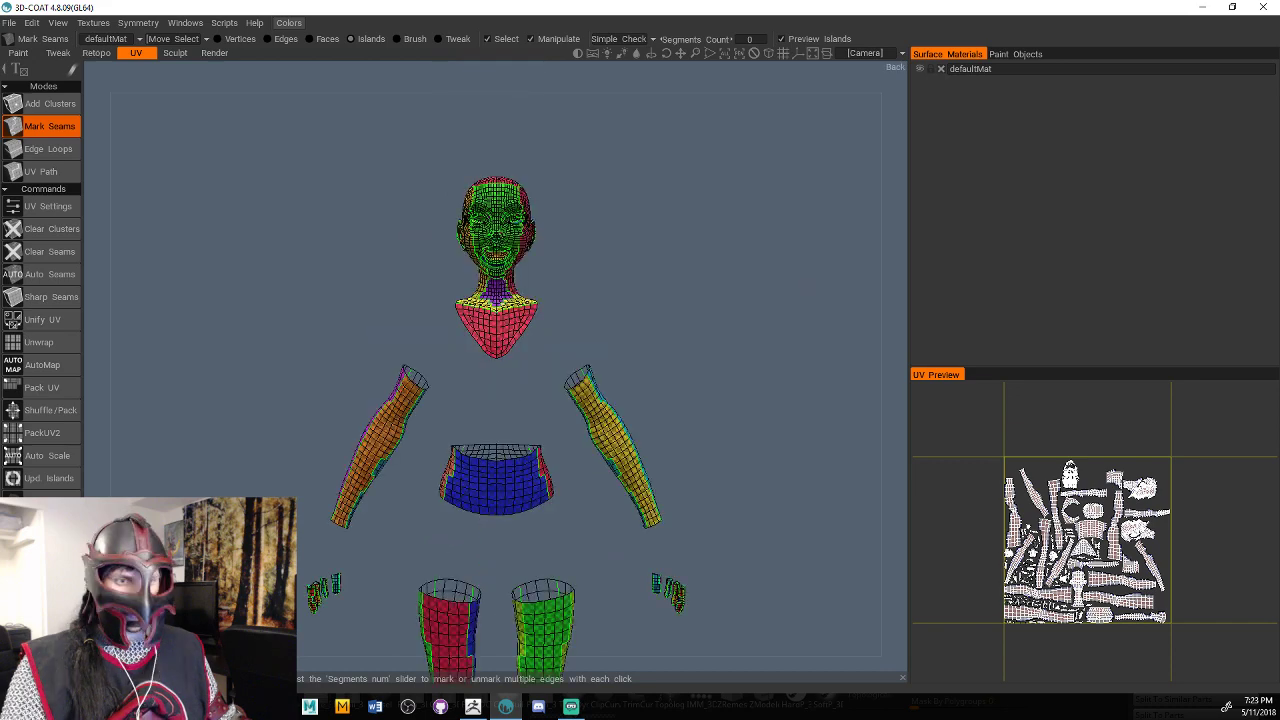
{"action": "left_click", "coordinate": [53, 342]}
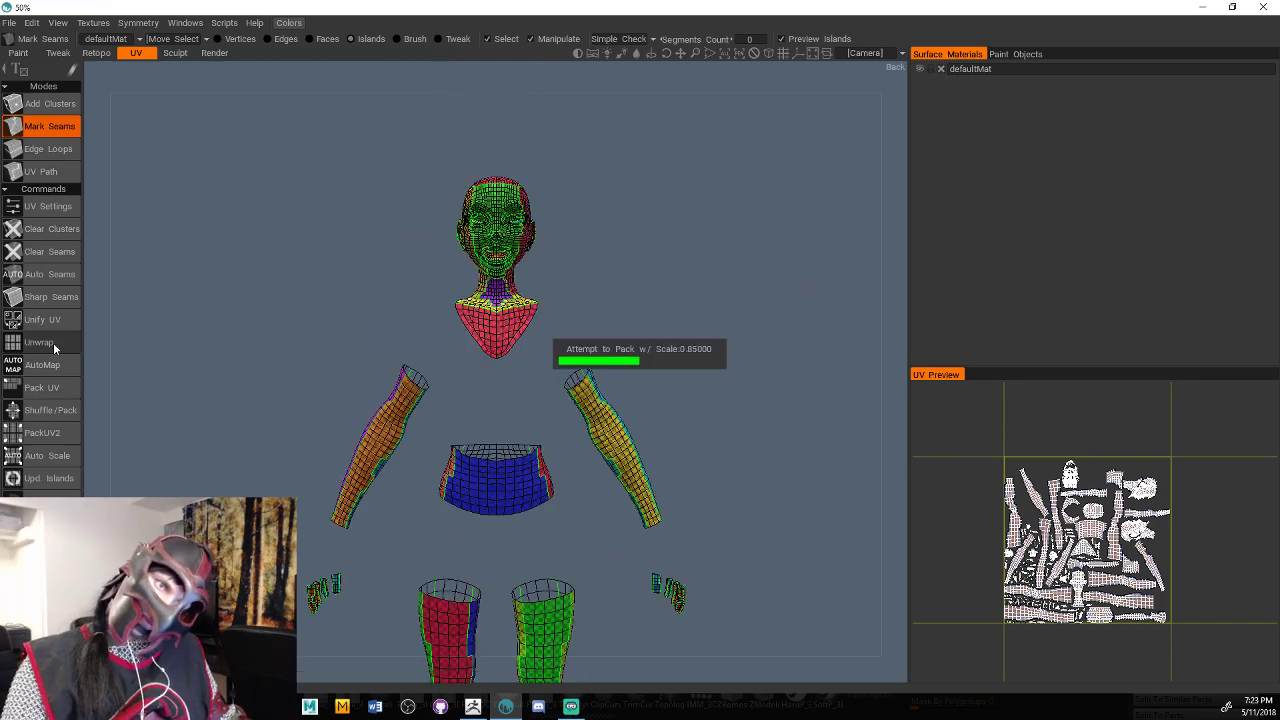
{"action": "left_click", "coordinate": [81, 222]}
{"action": "left_click_drag", "start_coordinate": [625, 316], "coordinate": [707, 316]}
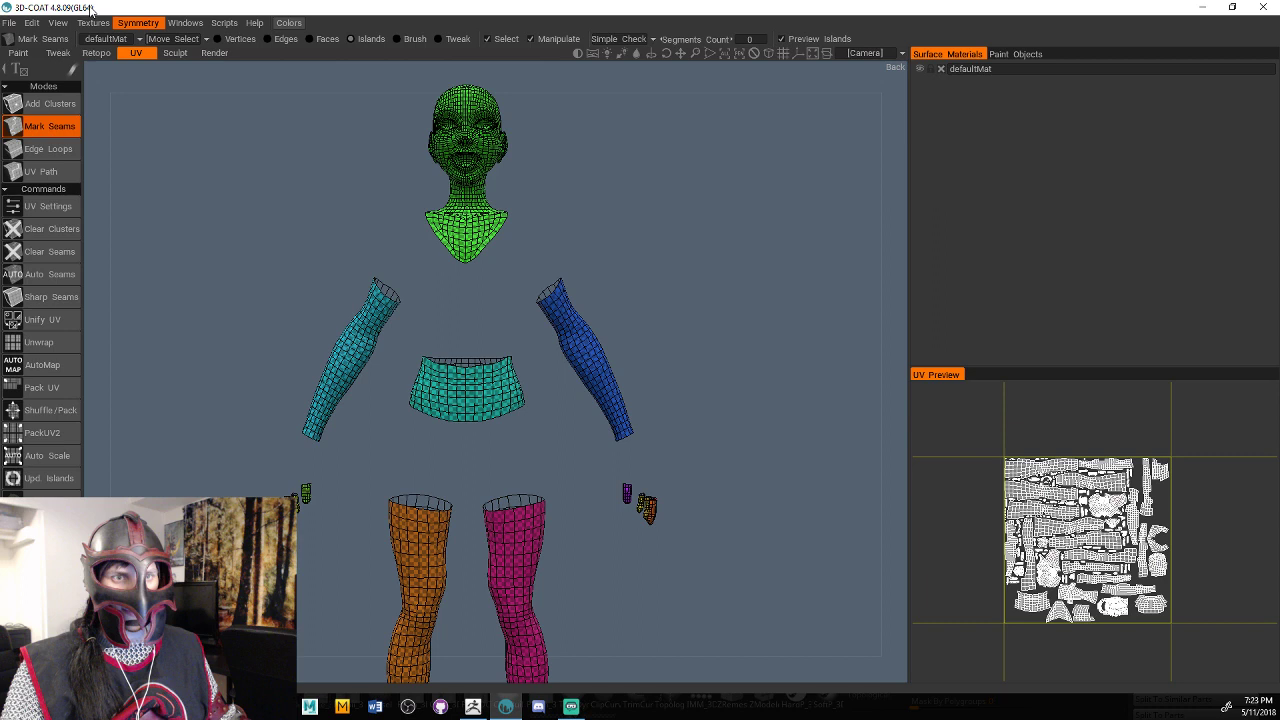
Enable mirror symmetry across the X axis in global space, with the symmetry plane shown.
{"action": "left_click", "coordinate": [138, 22]}
{"action": "left_click", "coordinate": [108, 131]}
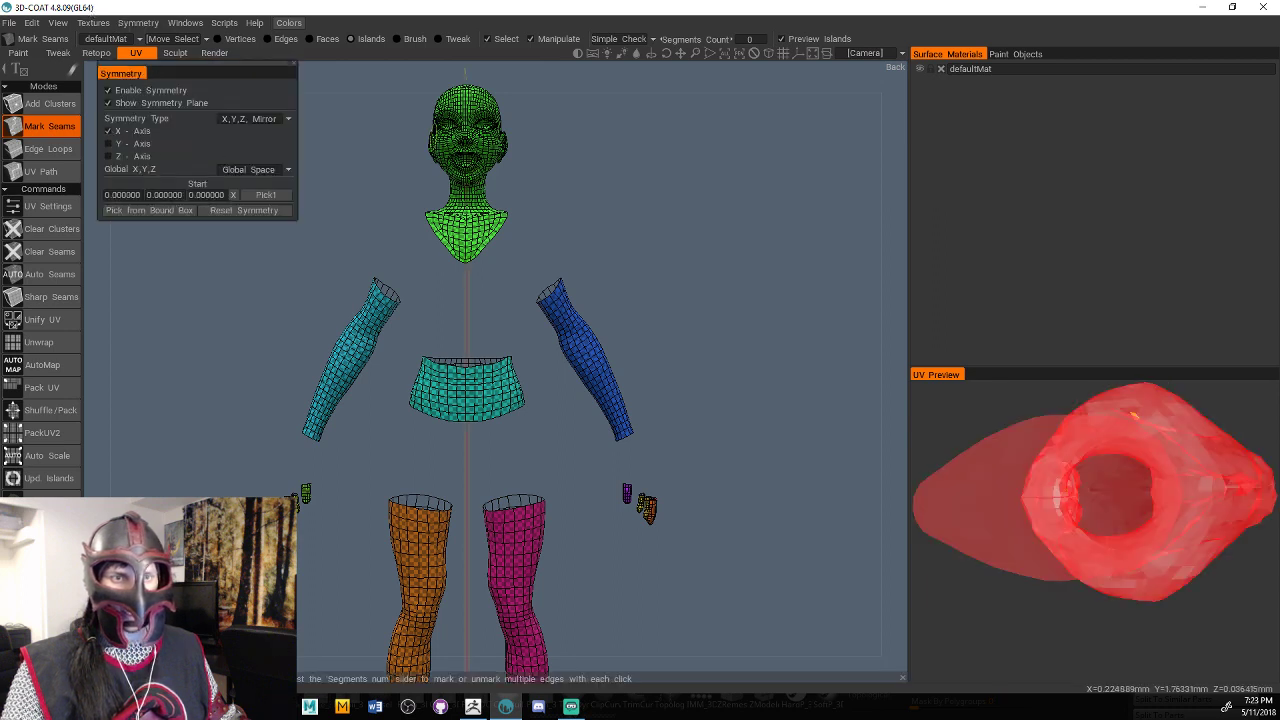
{"action": "middle_click_drag", "start_coordinate": [659, 168], "coordinate": [624, 152]}
{"action": "right_click_drag", "start_coordinate": [624, 152], "coordinate": [638, 152]}
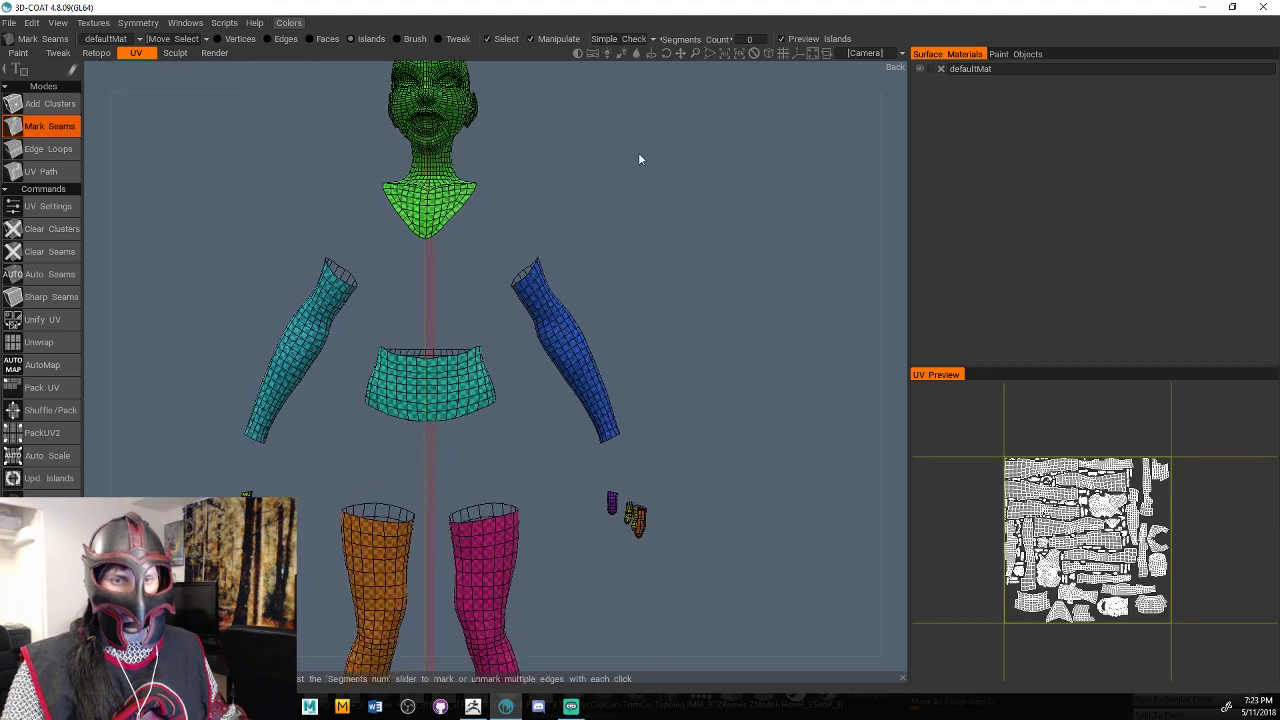
{"action": "left_click_drag", "start_coordinate": [640, 159], "coordinate": [641, 216]}
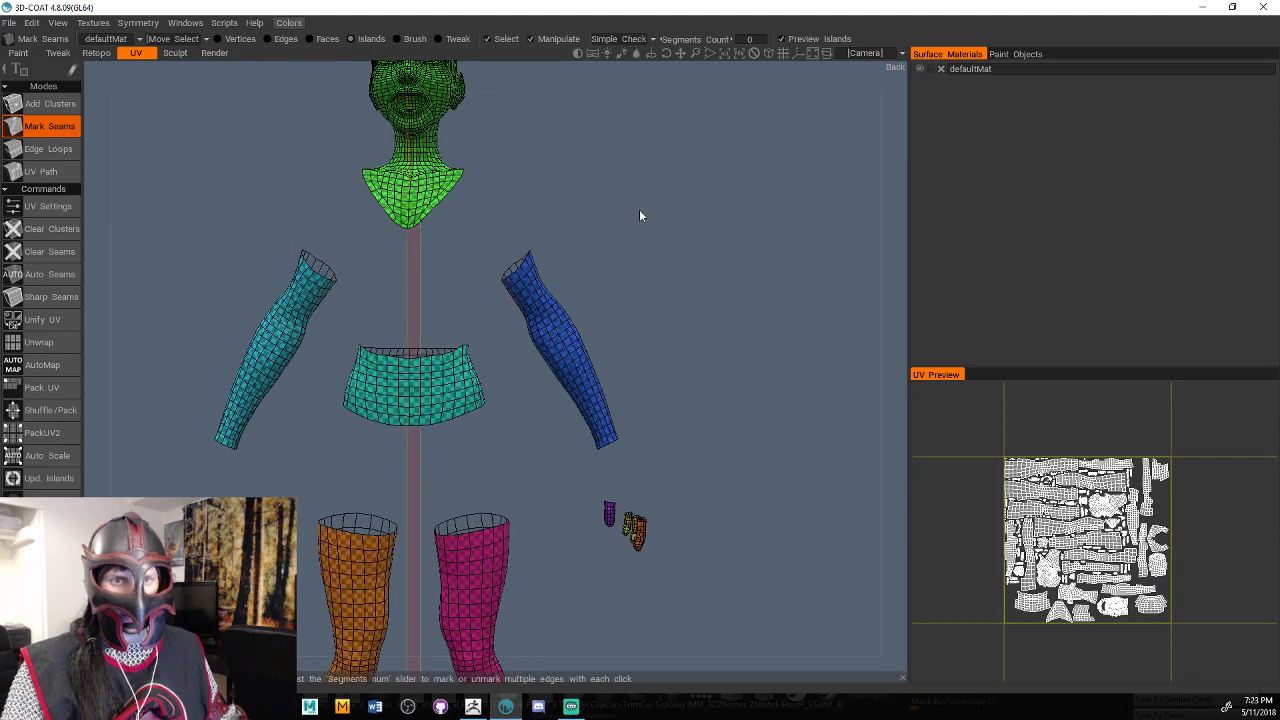
Mark mirrored seams lengthwise along the inner side of both arms and down the sides of the midriff.
{"action": "right_click_drag", "start_coordinate": [640, 216], "coordinate": [744, 206]}
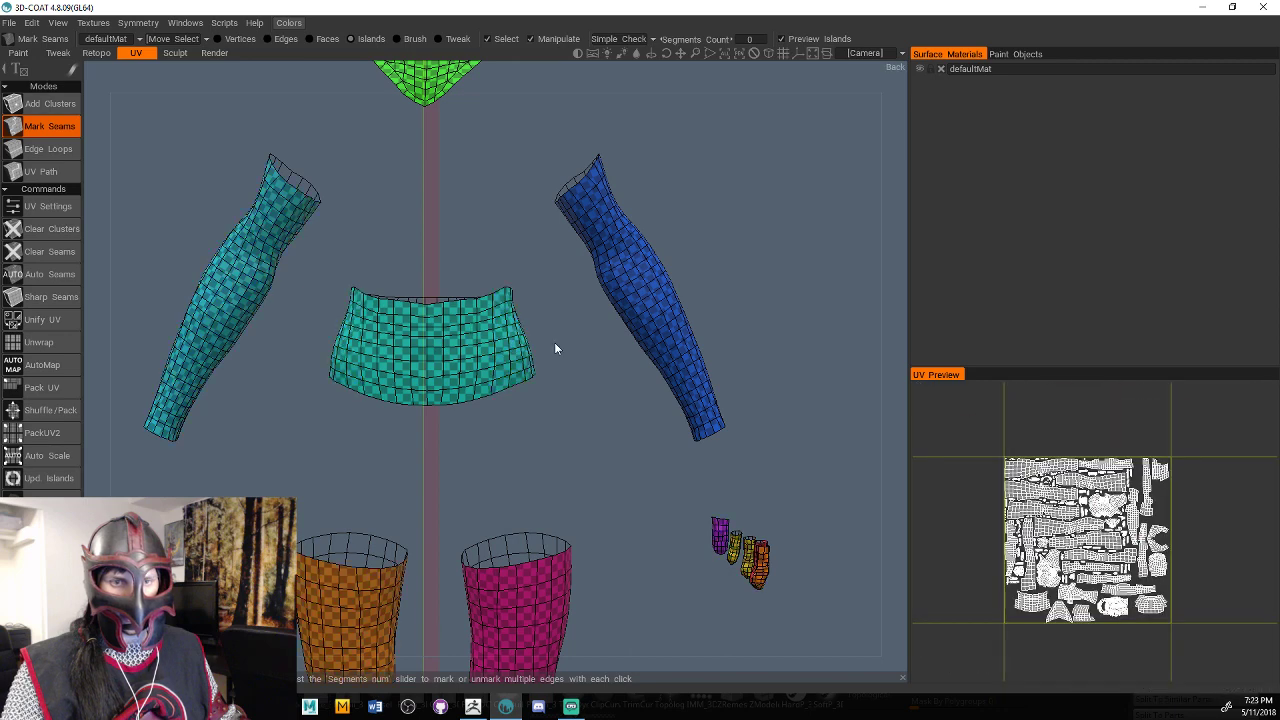
{"action": "middle_click_drag", "start_coordinate": [769, 258], "coordinate": [745, 251]}
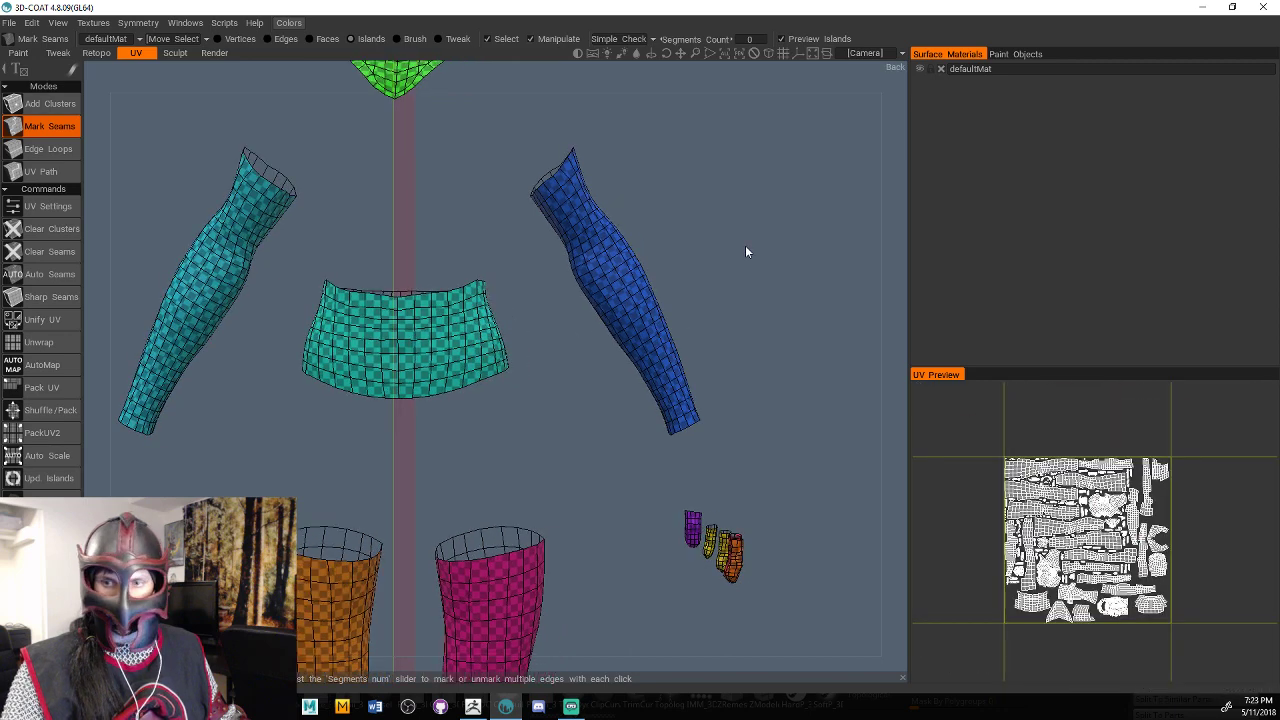
{"action": "left_click_drag", "start_coordinate": [746, 247], "coordinate": [728, 205]}
{"action": "right_click_drag", "start_coordinate": [732, 207], "coordinate": [738, 267]}
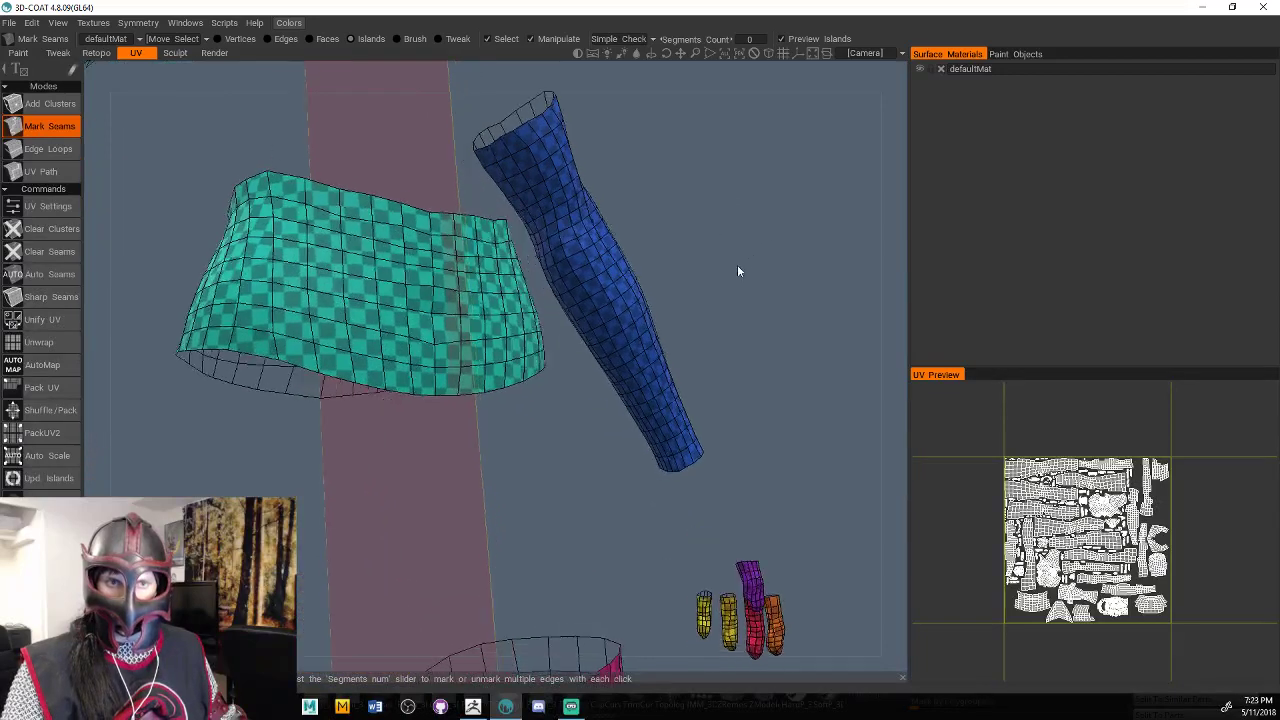
{"action": "left_click_drag", "start_coordinate": [738, 267], "coordinate": [744, 279]}
{"action": "left_click", "coordinate": [570, 262]}
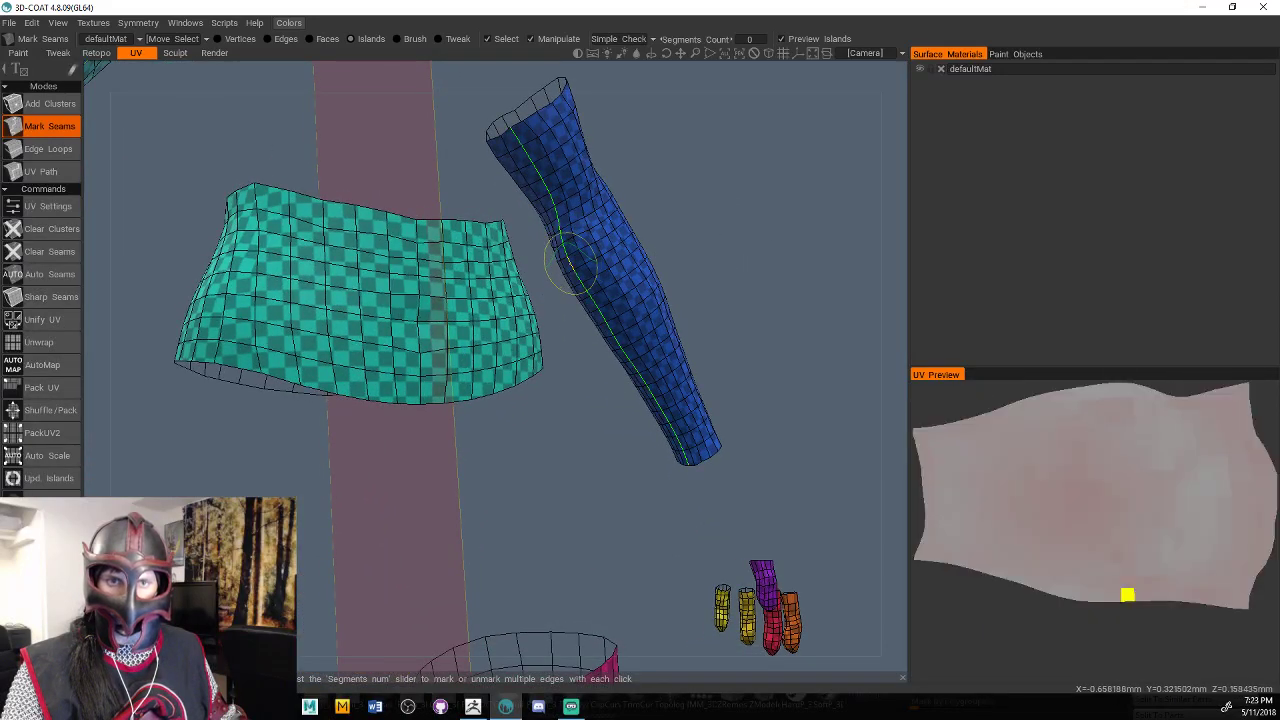
{"action": "key", "text": "KP_8"}
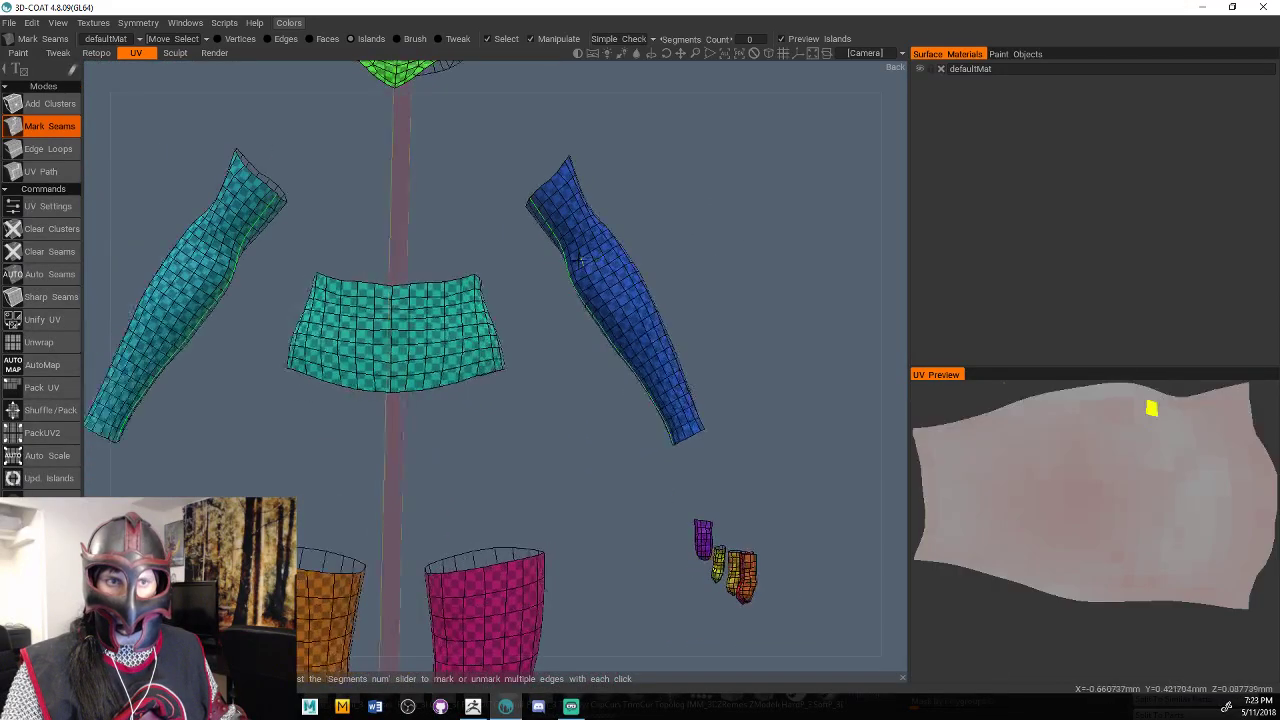
{"action": "left_click_drag", "start_coordinate": [592, 385], "coordinate": [662, 350]}
{"action": "left_click", "coordinate": [498, 334]}
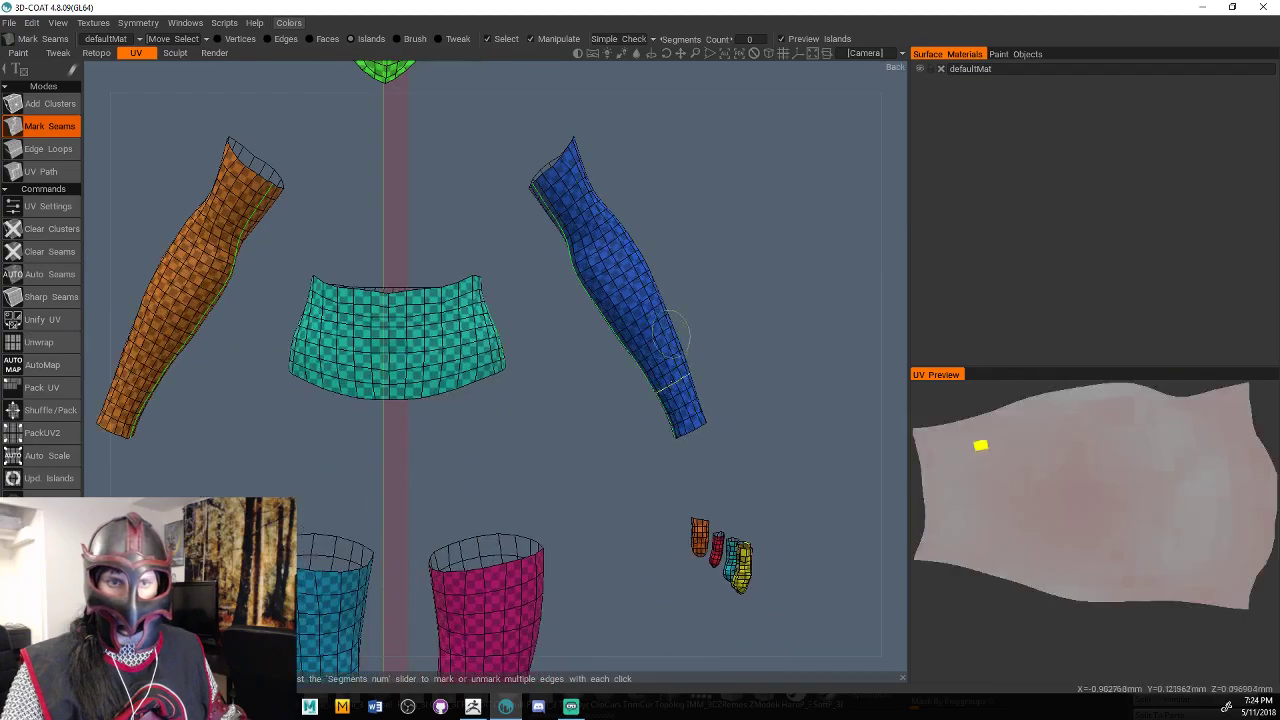
Mark a mirrored lengthwise seam down the inner side of both legs.
{"action": "middle_click_drag", "start_coordinate": [597, 462], "coordinate": [612, 373]}
{"action": "mouse_move", "coordinate": [611, 373]}
{"action": "left_mouse_down"}
{"action": "mouse_move", "coordinate": [699, 376]}
{"action": "mouse_move", "coordinate": [608, 378]}
{"action": "left_mouse_up"}
{"action": "middle_click_drag", "start_coordinate": [602, 445], "coordinate": [557, 317]}
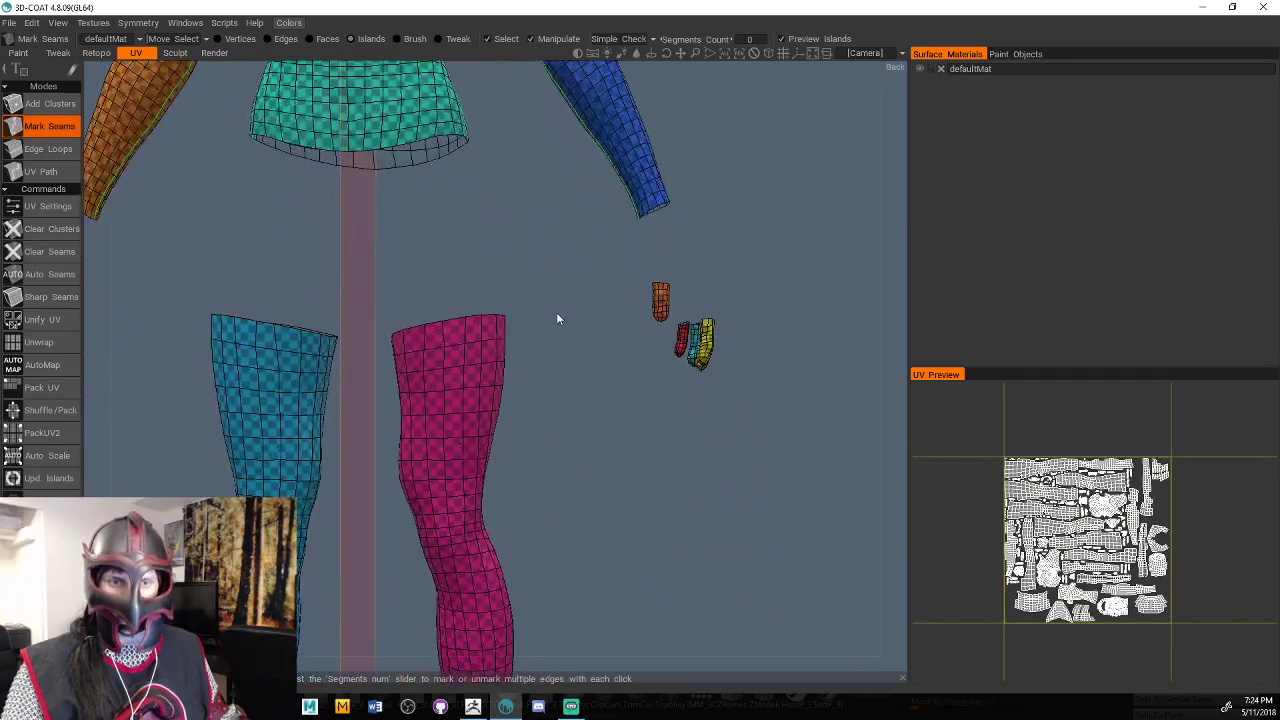
{"action": "left_click_drag", "start_coordinate": [557, 317], "coordinate": [578, 540]}
{"action": "middle_click_drag", "start_coordinate": [578, 555], "coordinate": [545, 325]}
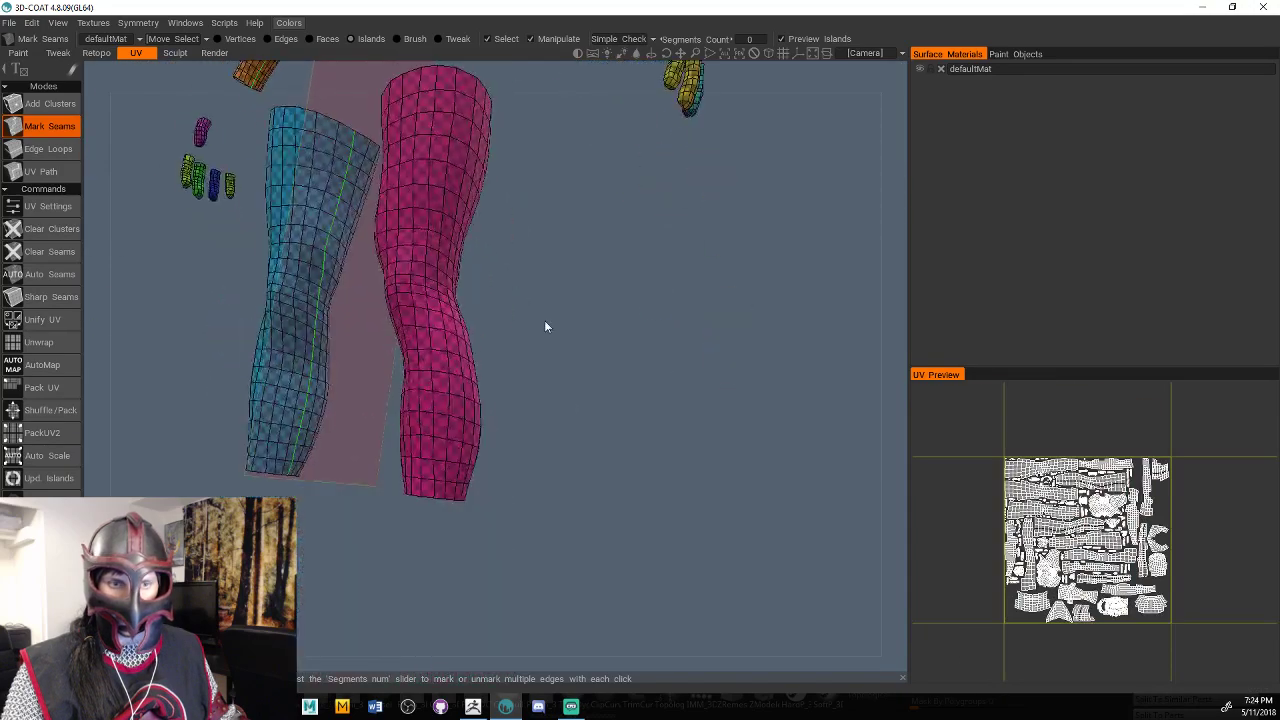
{"action": "mouse_move", "coordinate": [545, 325]}
{"action": "left_mouse_down"}
{"action": "mouse_move", "coordinate": [478, 326]}
{"action": "mouse_move", "coordinate": [541, 348]}
{"action": "mouse_move", "coordinate": [451, 289]}
{"action": "mouse_move", "coordinate": [377, 291]}
{"action": "mouse_move", "coordinate": [635, 336]}
{"action": "mouse_move", "coordinate": [541, 306]}
{"action": "left_mouse_up"}
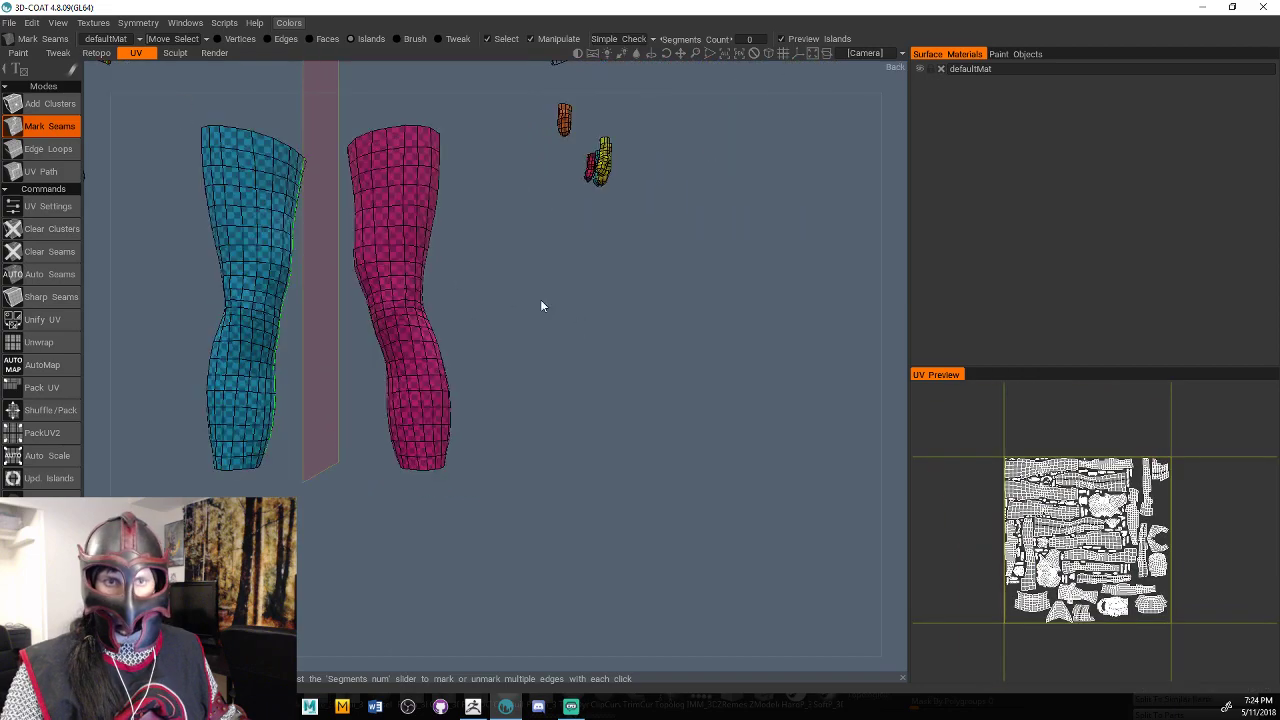
{"action": "middle_click_drag", "start_coordinate": [541, 306], "coordinate": [570, 518]}
{"action": "middle_click_drag", "start_coordinate": [735, 415], "coordinate": [741, 481]}
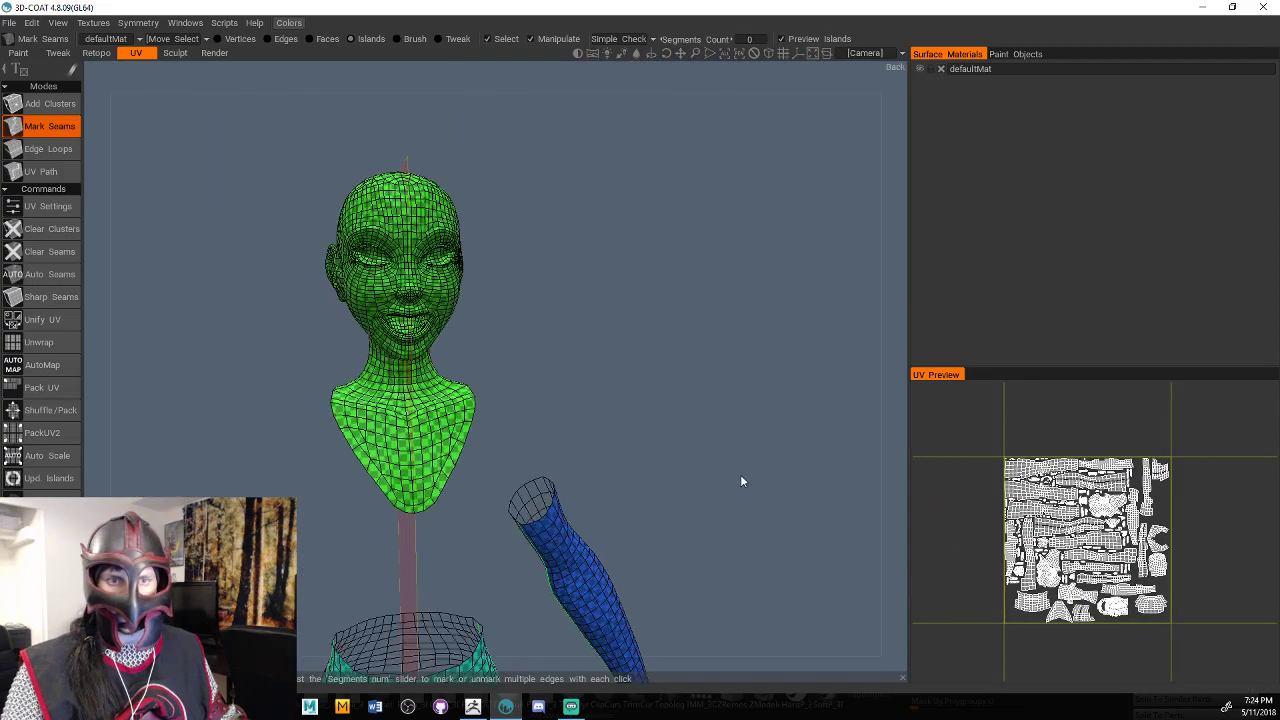
Mark a seam around the inner edge of the lips and another separating the upper and lower mouth interior.
{"action": "mouse_move", "coordinate": [741, 480]}
{"action": "left_mouse_down"}
{"action": "mouse_move", "coordinate": [649, 545]}
{"action": "mouse_move", "coordinate": [733, 497]}
{"action": "left_mouse_up"}
{"action": "middle_click_drag", "start_coordinate": [733, 497], "coordinate": [675, 396]}
{"action": "right_click_drag", "start_coordinate": [675, 396], "coordinate": [659, 437]}
{"action": "mouse_move", "coordinate": [659, 437]}
{"action": "left_mouse_down"}
{"action": "mouse_move", "coordinate": [554, 420]}
{"action": "mouse_move", "coordinate": [655, 425]}
{"action": "left_mouse_up"}
{"action": "right_click_drag", "start_coordinate": [655, 425], "coordinate": [718, 427]}
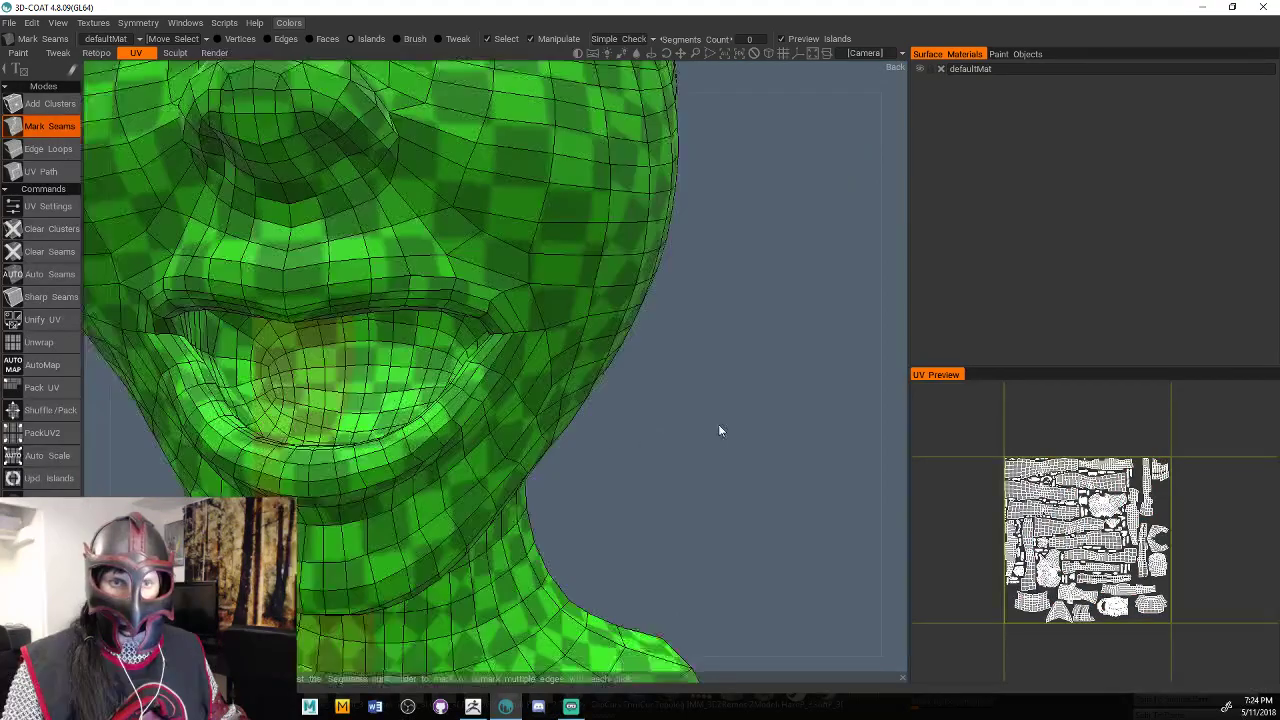
{"action": "left_click_drag", "start_coordinate": [718, 425], "coordinate": [730, 402]}
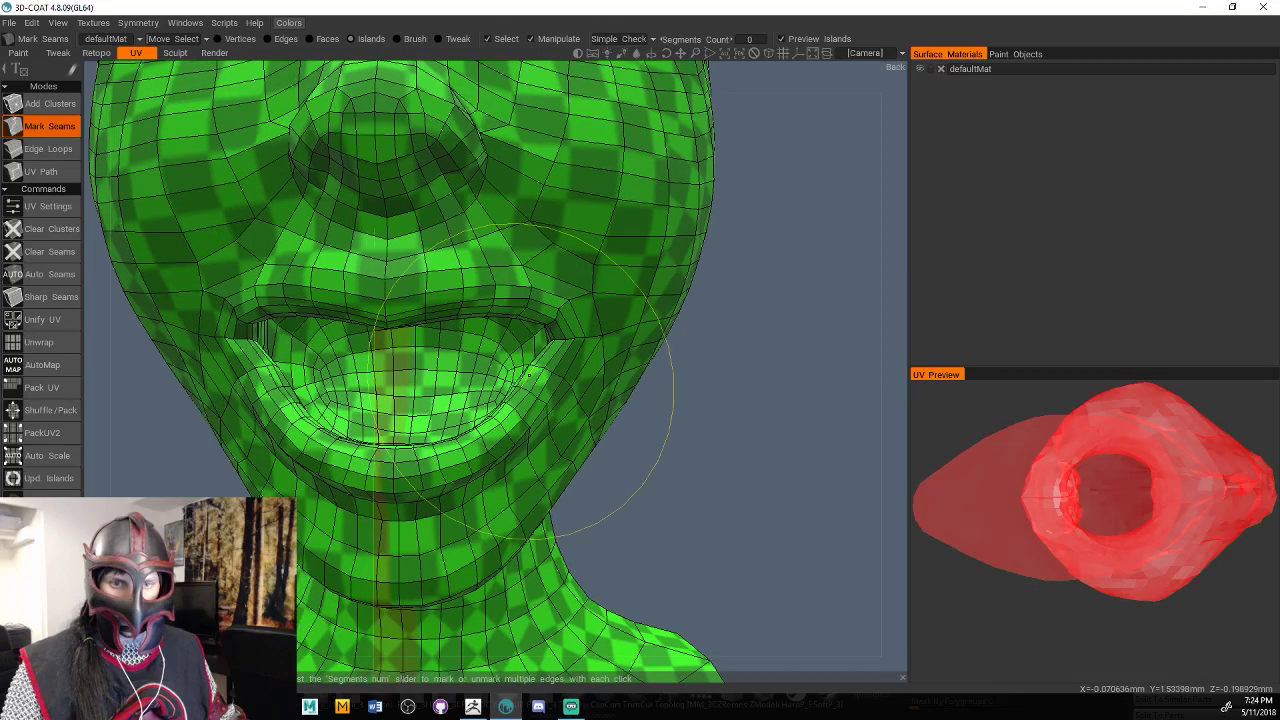
{"action": "left_click", "coordinate": [490, 365]}
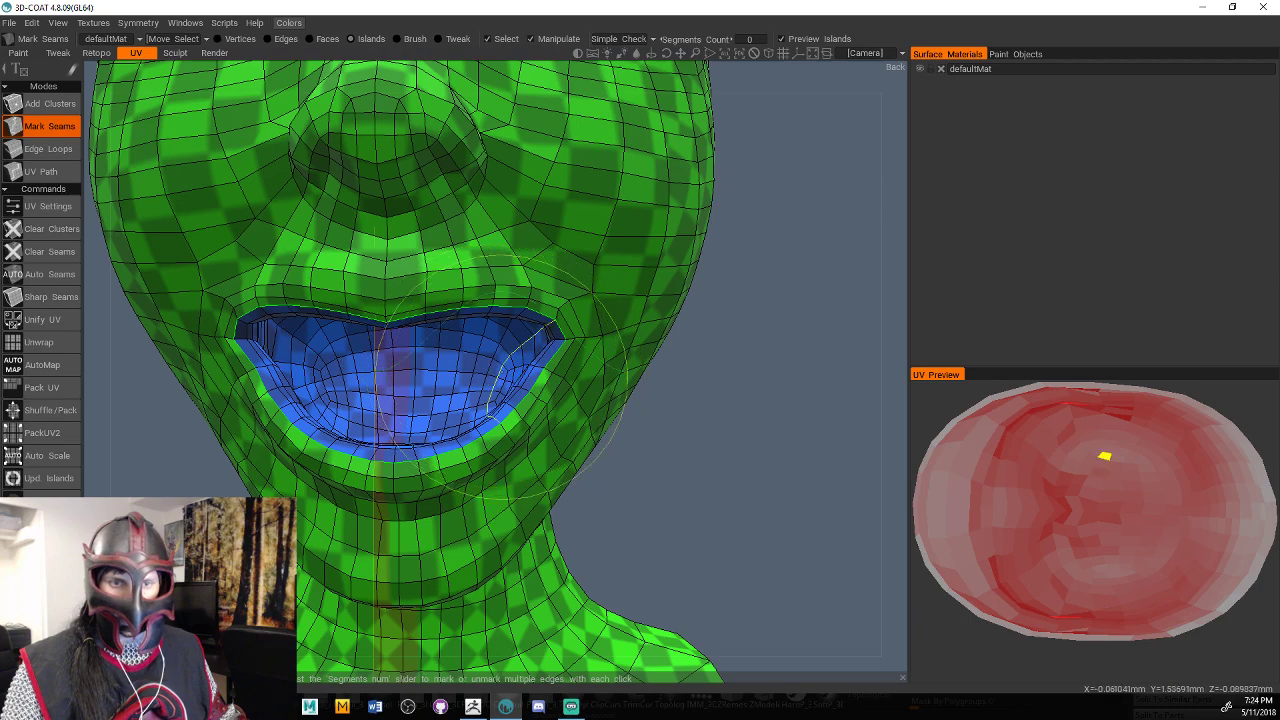
{"action": "left_click", "coordinate": [502, 377]}
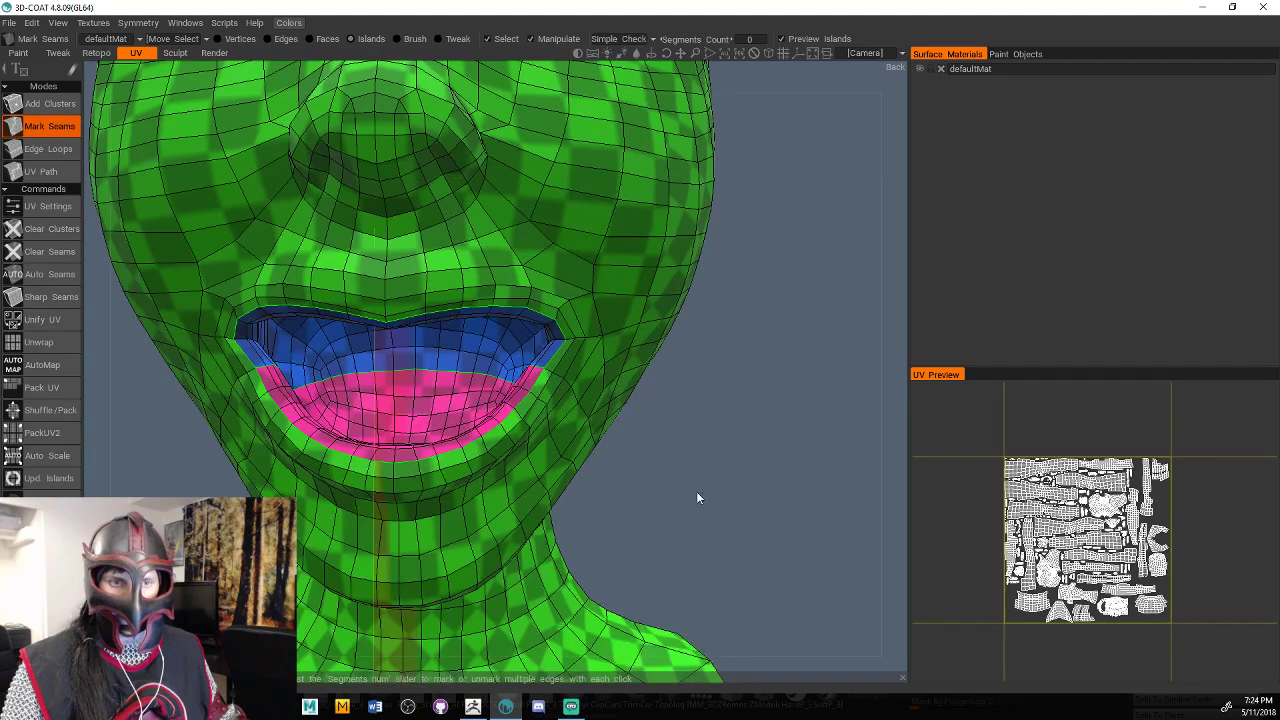
Mark a mirrored edge-loop seam around each eye, enclosing the whole socket area and eyelids.
{"action": "mouse_move", "coordinate": [697, 492]}
{"action": "right_mouse_down"}
{"action": "mouse_move", "coordinate": [675, 488]}
{"action": "mouse_move", "coordinate": [716, 482]}
{"action": "right_mouse_up"}
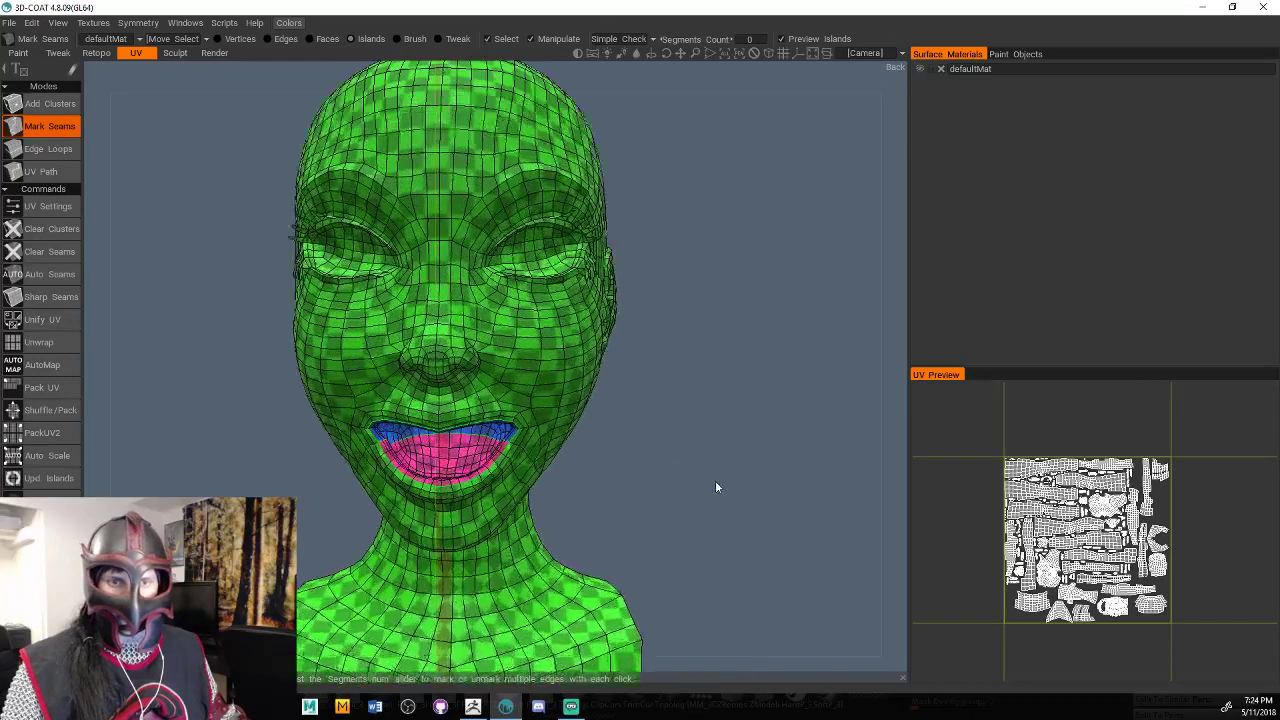
{"action": "scroll", "coordinate": [691, 514], "scroll_direction": "up", "scroll_amount": 1}
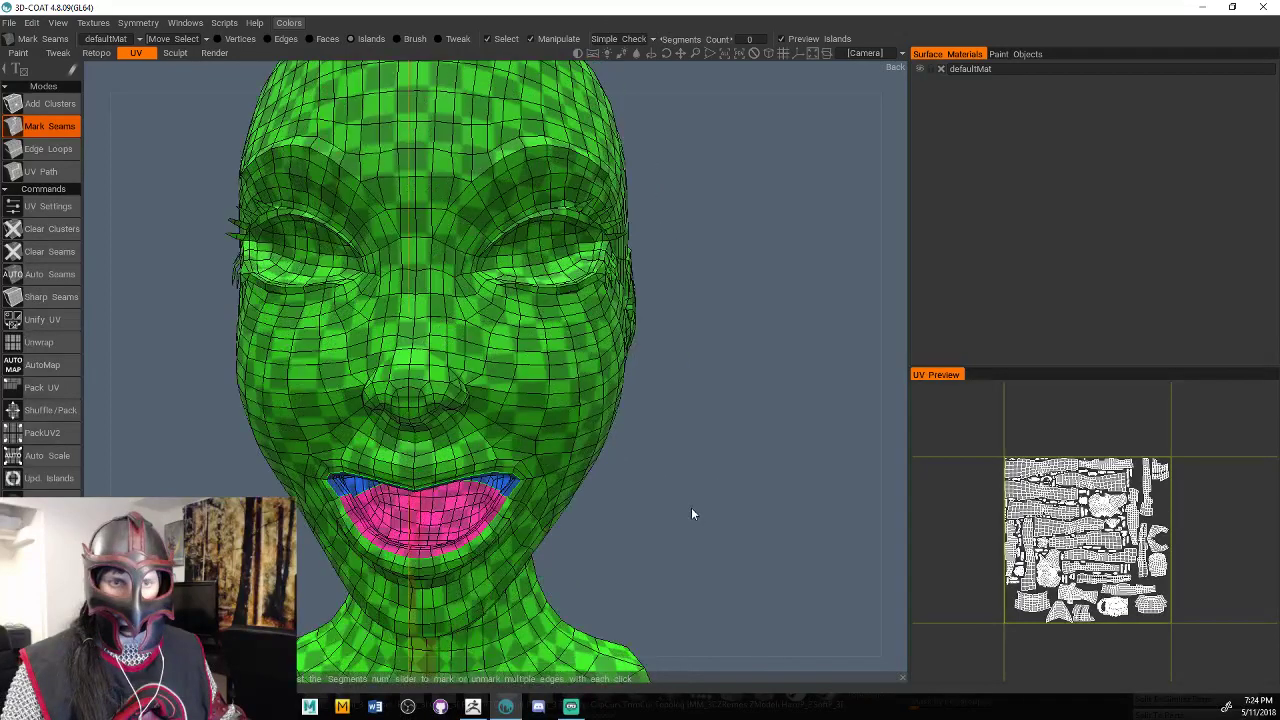
{"action": "left_click_drag", "start_coordinate": [691, 514], "coordinate": [642, 512]}
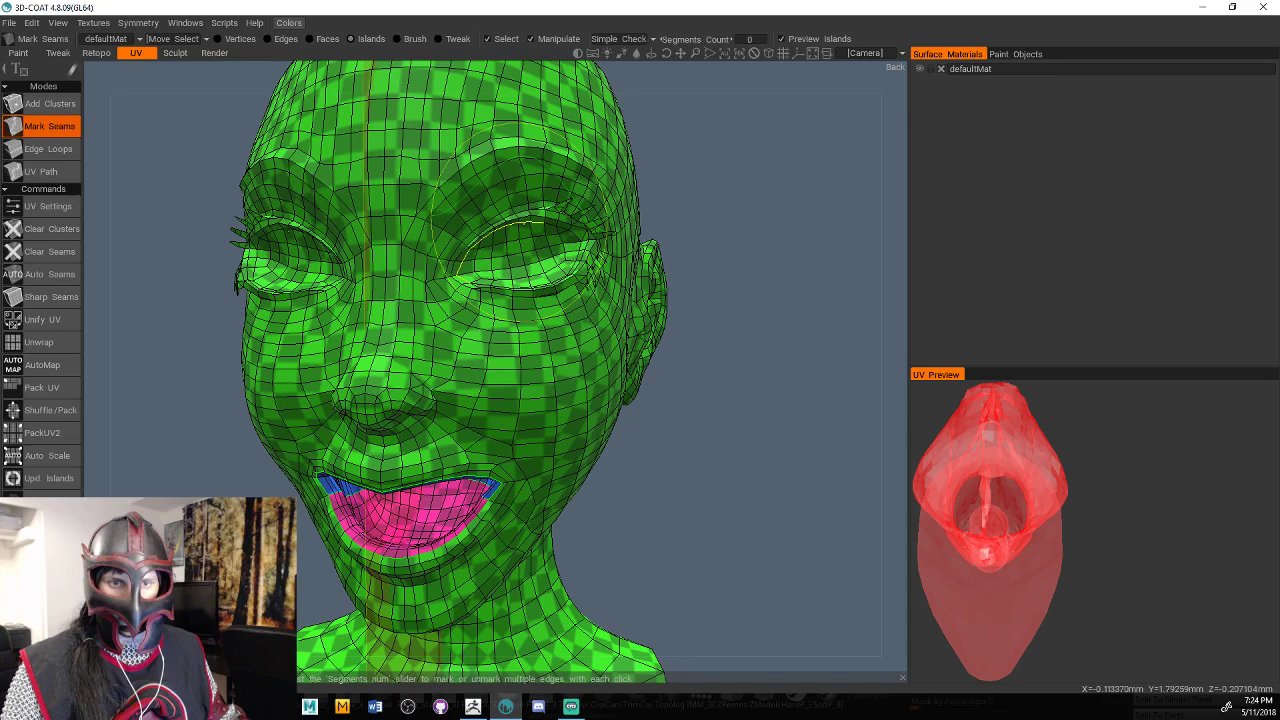
{"action": "scroll", "coordinate": [760, 440], "scroll_direction": "up", "scroll_amount": 2}
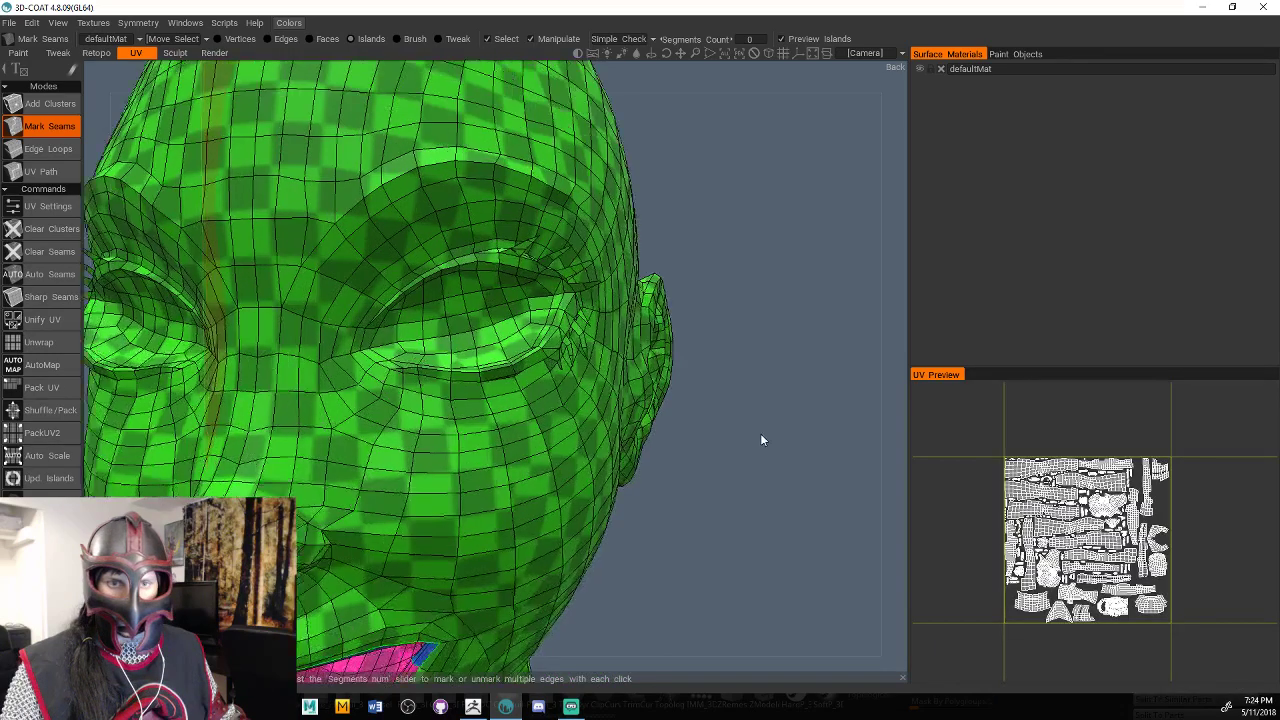
{"action": "left_click_drag", "start_coordinate": [760, 440], "coordinate": [650, 475]}
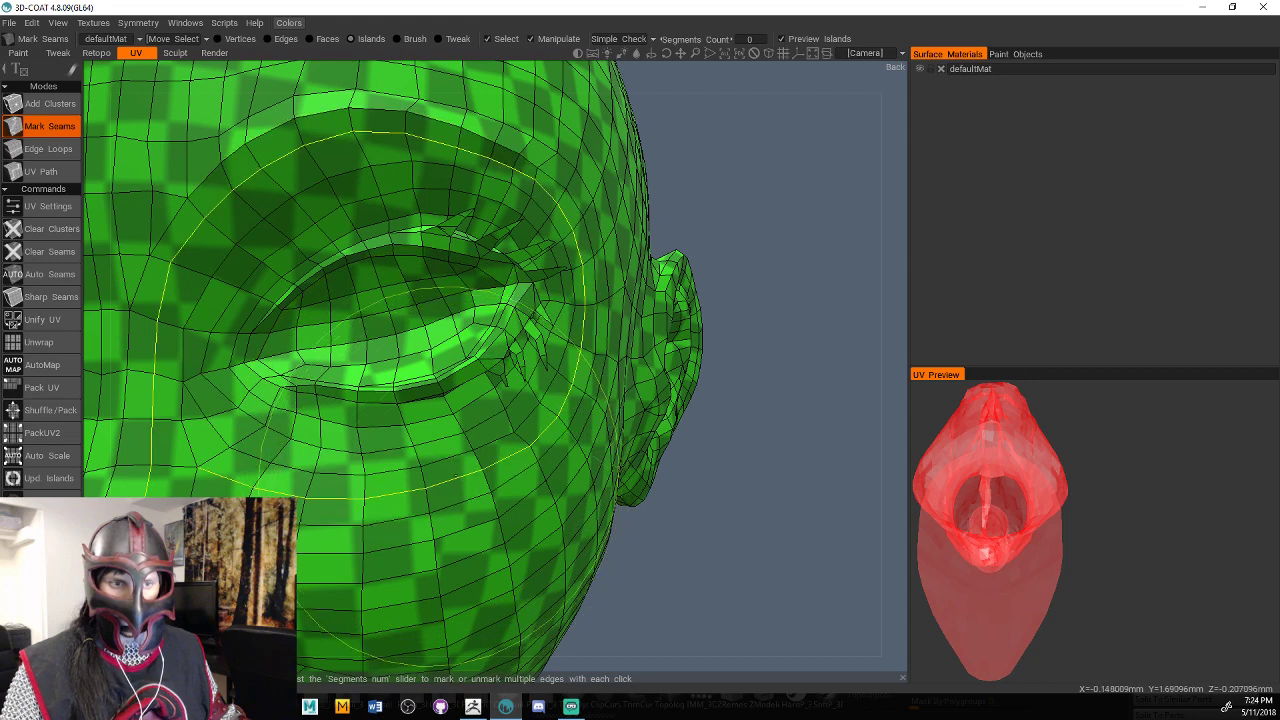
{"action": "left_click", "coordinate": [457, 470]}
Mark a centre-line seam up the back of the neck and over the crown of the head, and unwrap the mesh.
{"action": "scroll", "coordinate": [626, 568], "scroll_direction": "down", "scroll_amount": 4}
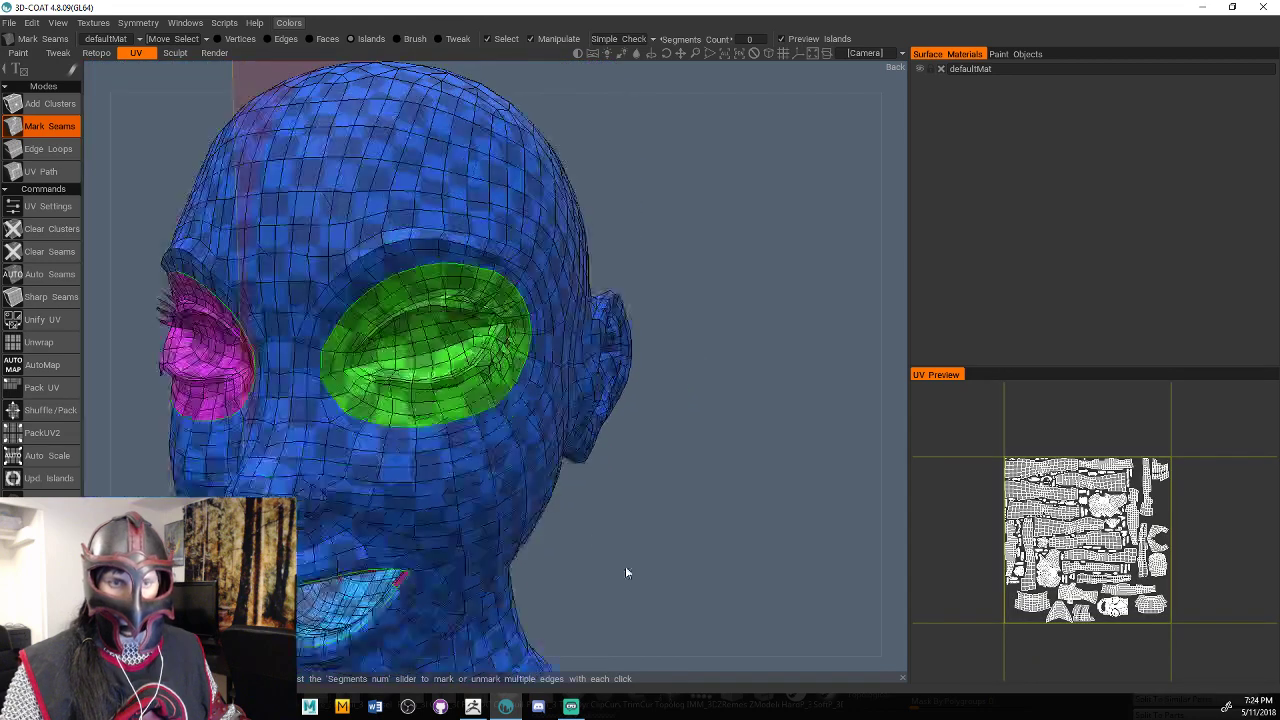
{"action": "left_click_drag", "start_coordinate": [626, 567], "coordinate": [425, 578]}
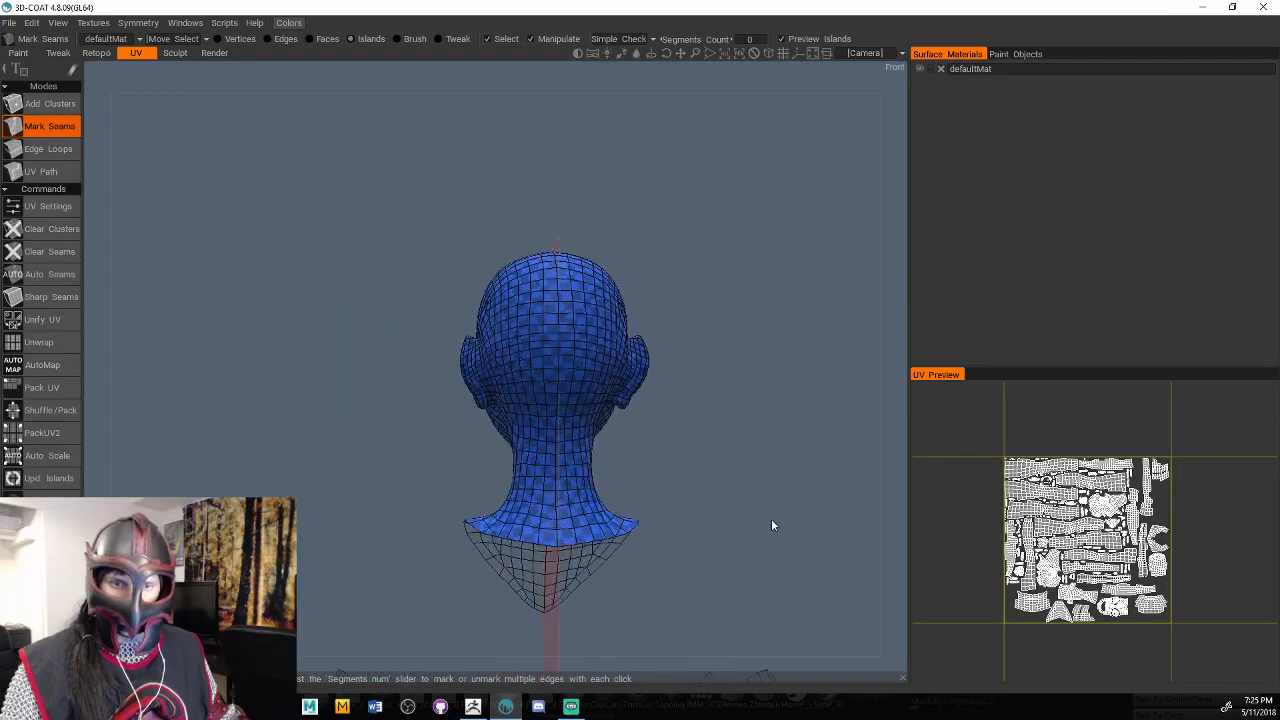
{"action": "right_click_drag", "start_coordinate": [771, 521], "coordinate": [820, 512]}
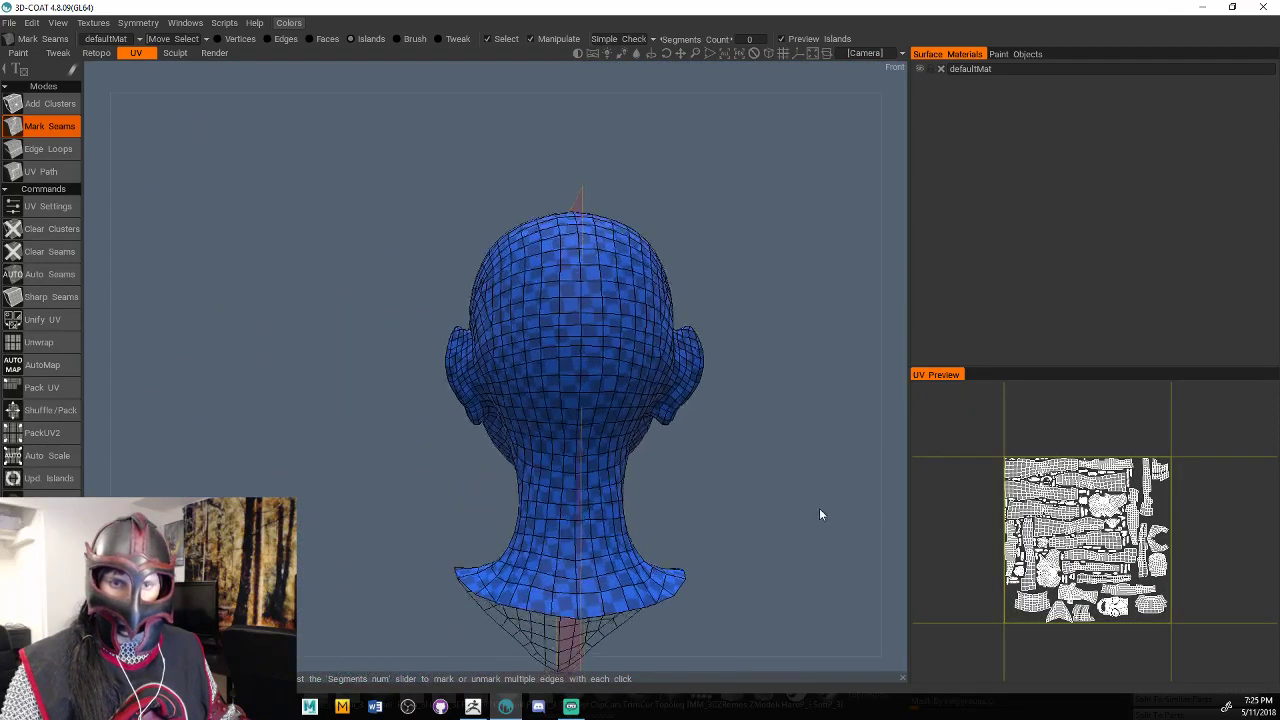
{"action": "left_click_drag", "start_coordinate": [795, 440], "coordinate": [768, 512]}
{"action": "left_click_drag", "start_coordinate": [748, 405], "coordinate": [735, 474]}
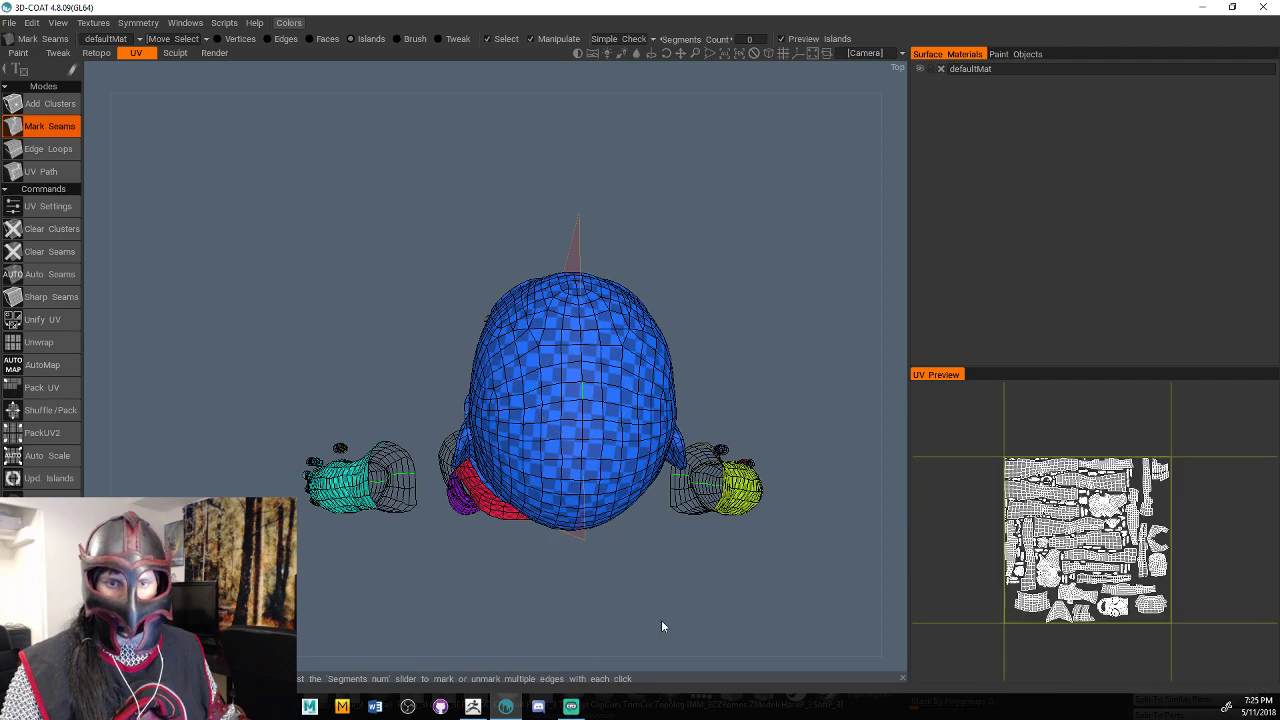
{"action": "left_click_drag", "start_coordinate": [661, 626], "coordinate": [650, 562]}
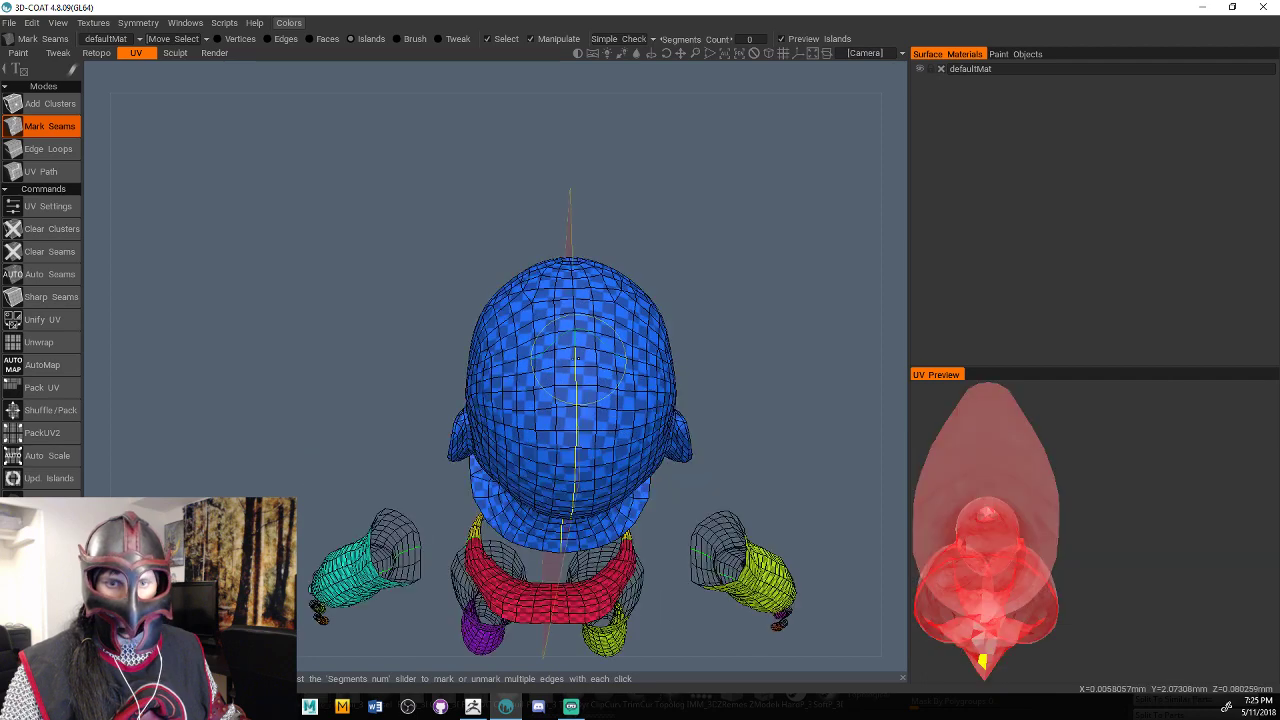
{"action": "left_click_drag", "start_coordinate": [792, 388], "coordinate": [808, 452]}
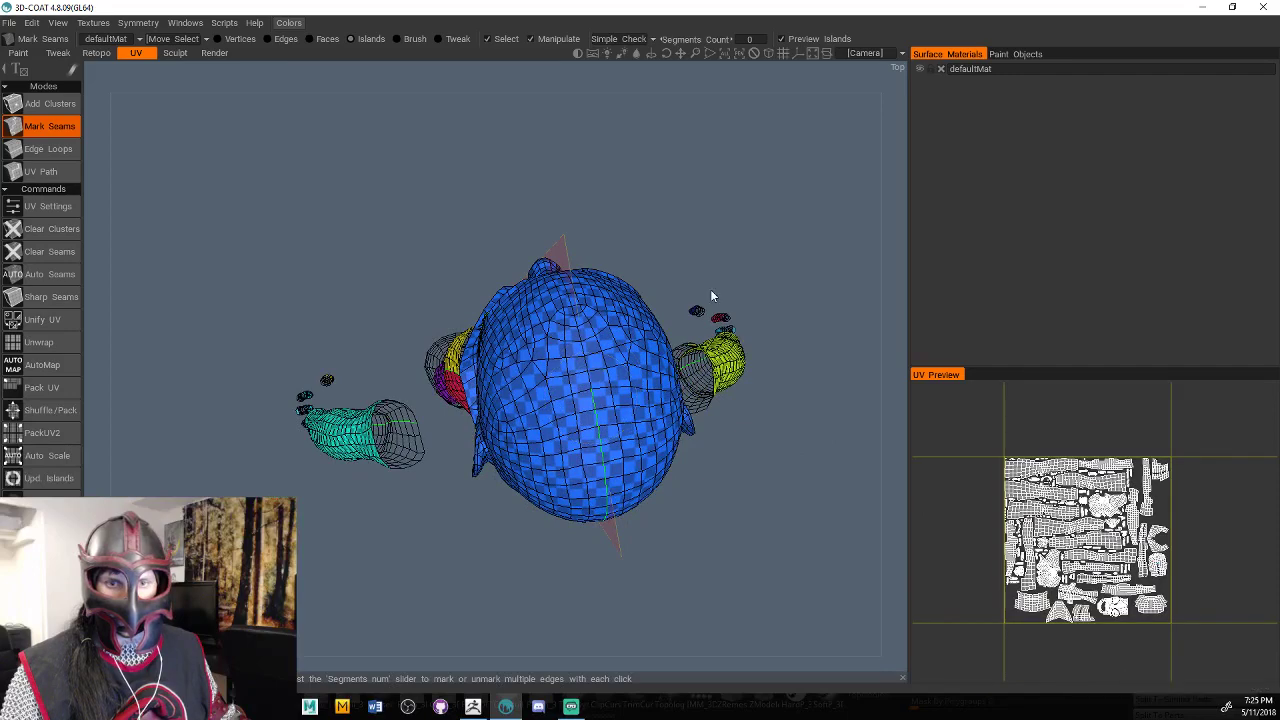
{"action": "left_click_drag", "start_coordinate": [710, 290], "coordinate": [700, 324]}
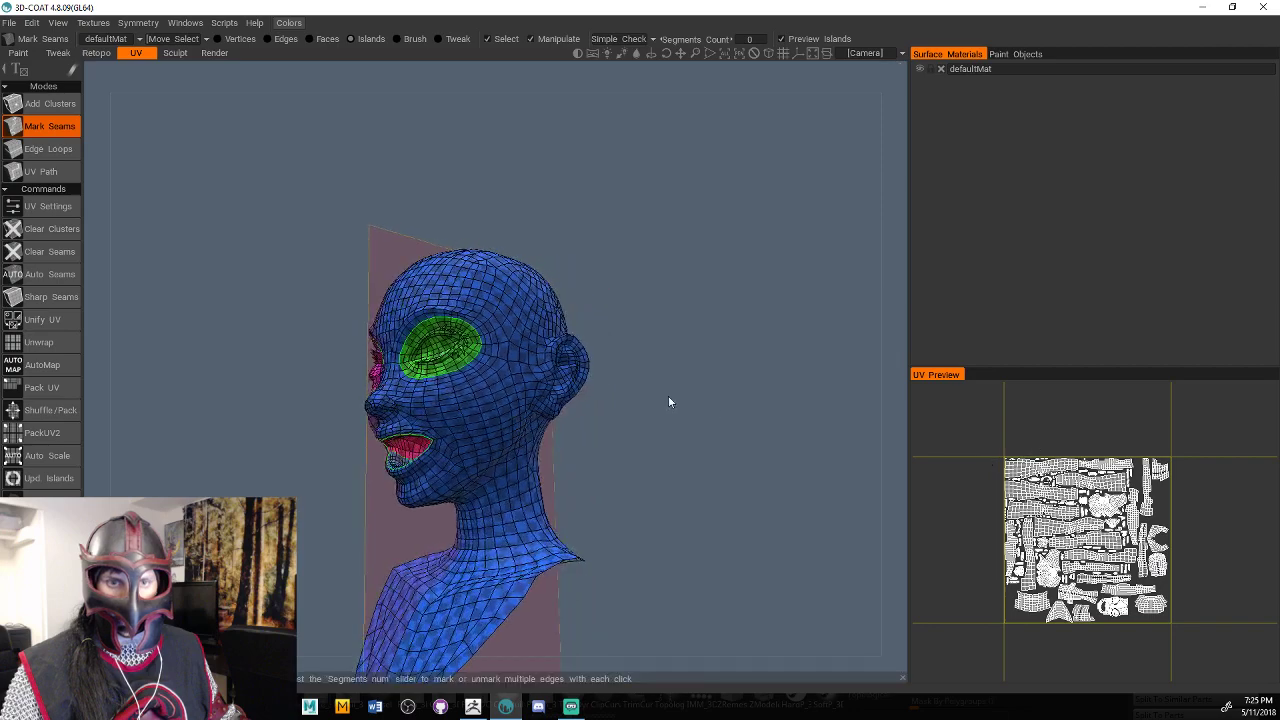
{"action": "right_click_drag", "start_coordinate": [668, 395], "coordinate": [722, 455]}
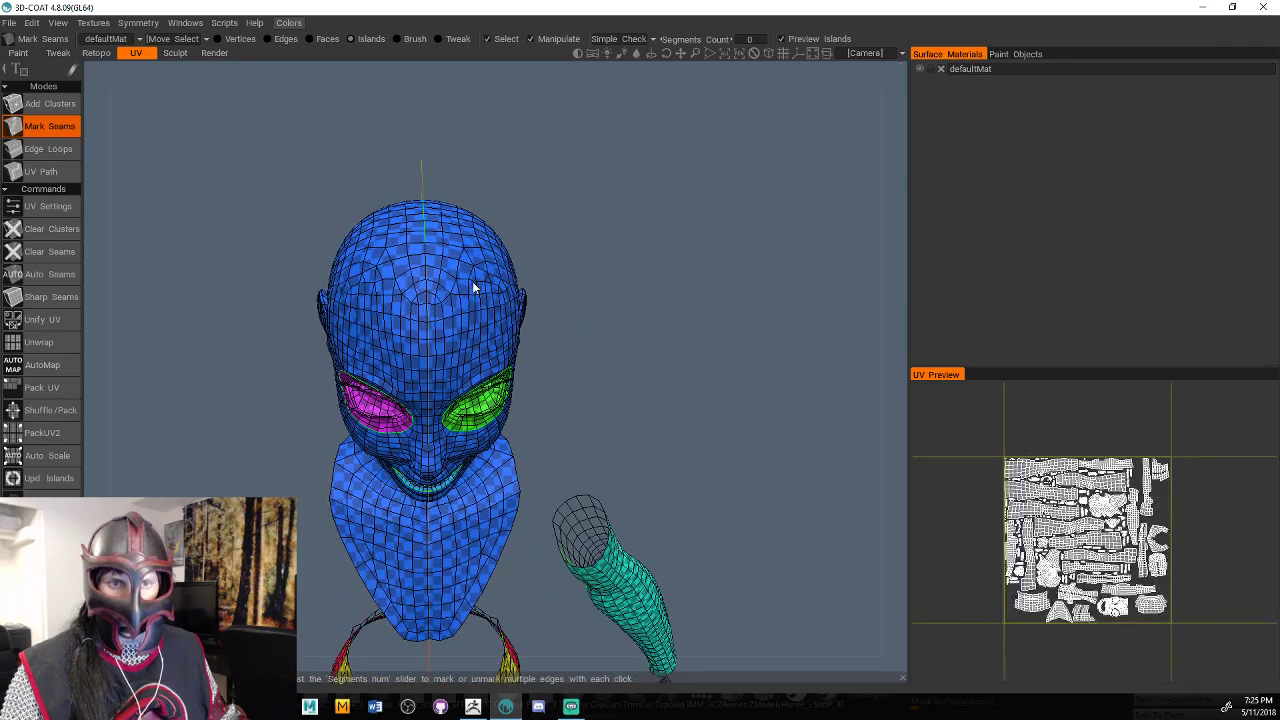
{"action": "right_click_drag", "start_coordinate": [473, 287], "coordinate": [760, 386]}
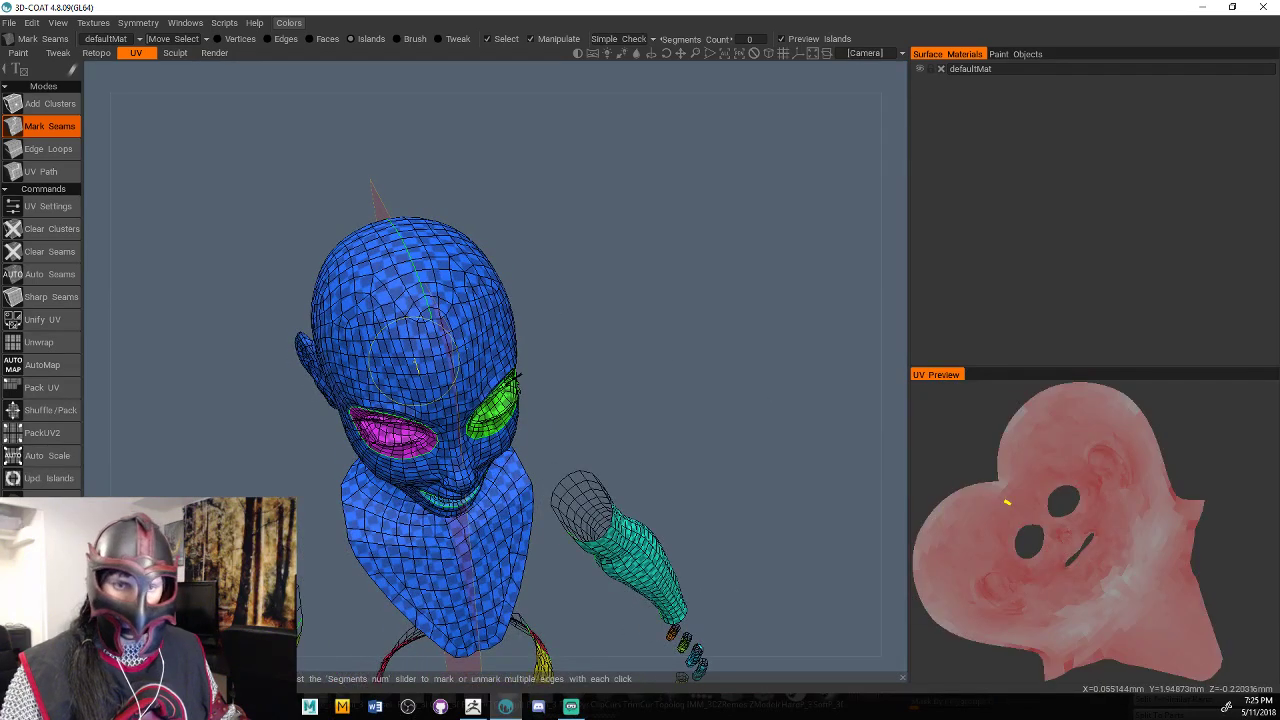
{"action": "right_click_drag", "start_coordinate": [651, 381], "coordinate": [565, 372]}
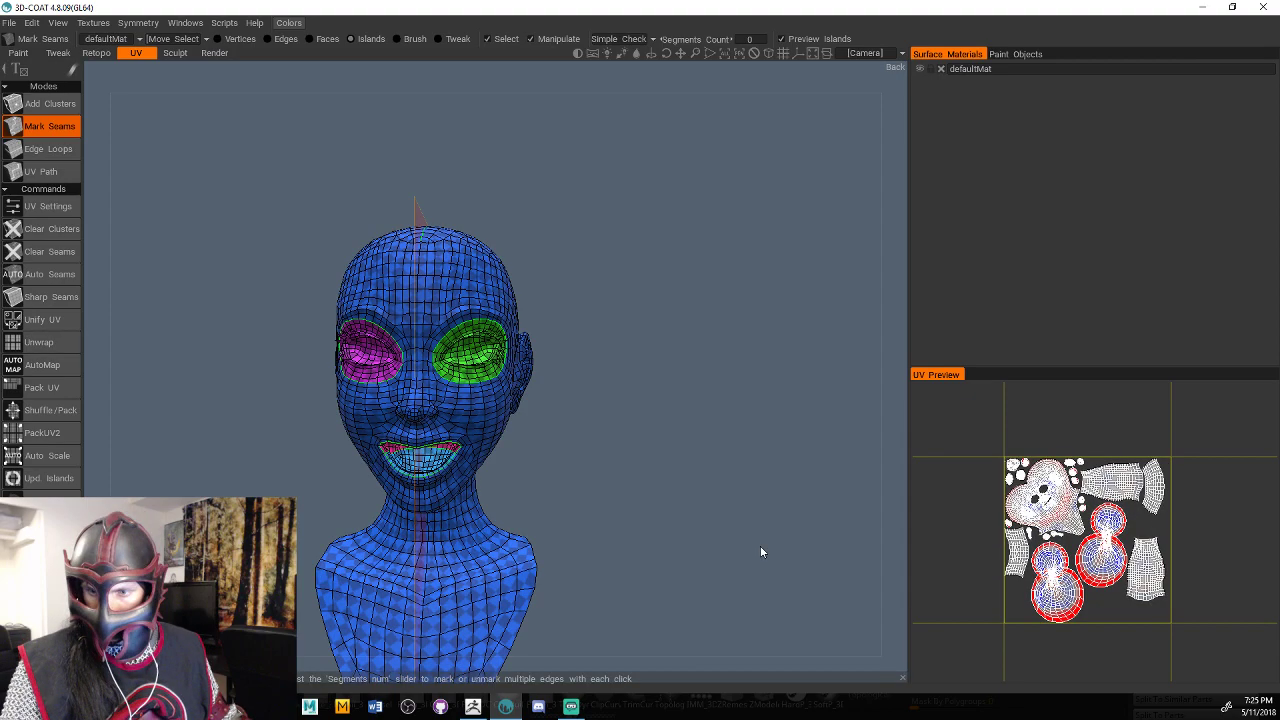
Examine the unwrapped head island for stretching and compression around the ear, neck and face.
{"action": "scroll", "coordinate": [1046, 502], "scroll_direction": "up", "scroll_amount": 5}
{"action": "scroll", "coordinate": [1100, 553], "scroll_direction": "down", "scroll_amount": 2}
{"action": "scroll", "coordinate": [1094, 551], "scroll_direction": "up", "scroll_amount": 4}
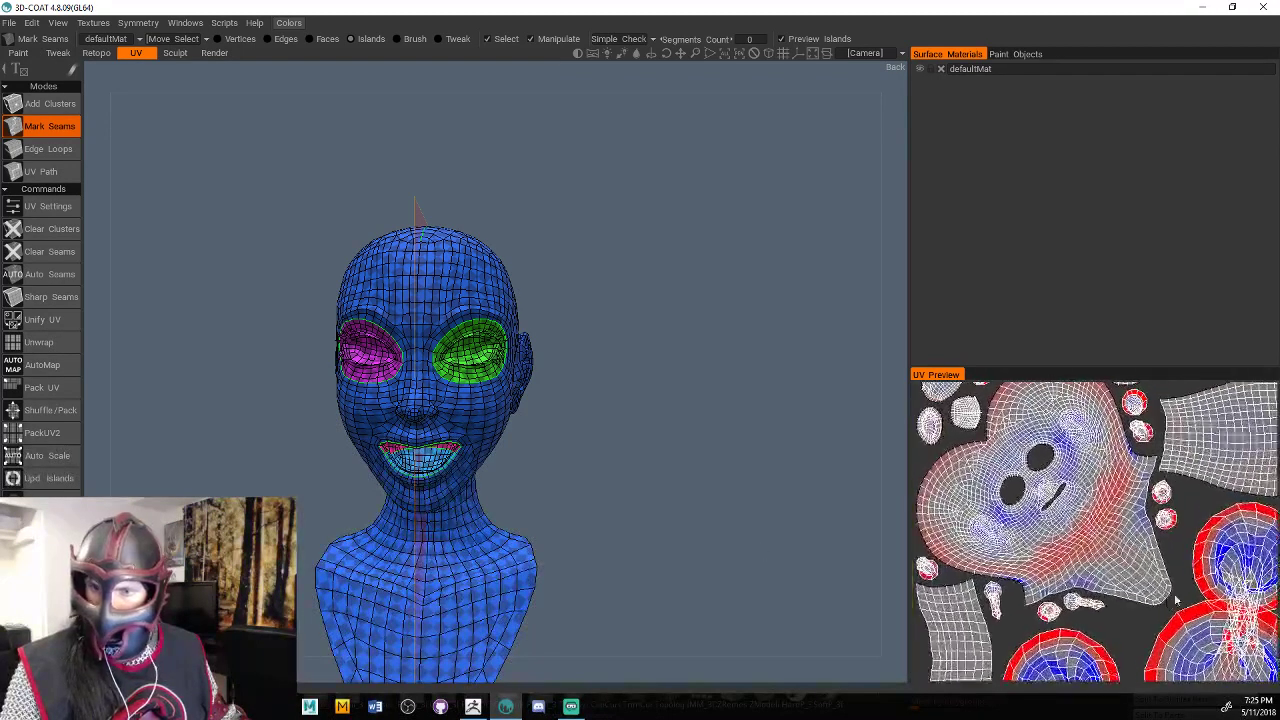
{"action": "scroll", "coordinate": [1022, 567], "scroll_direction": "up", "scroll_amount": 5}
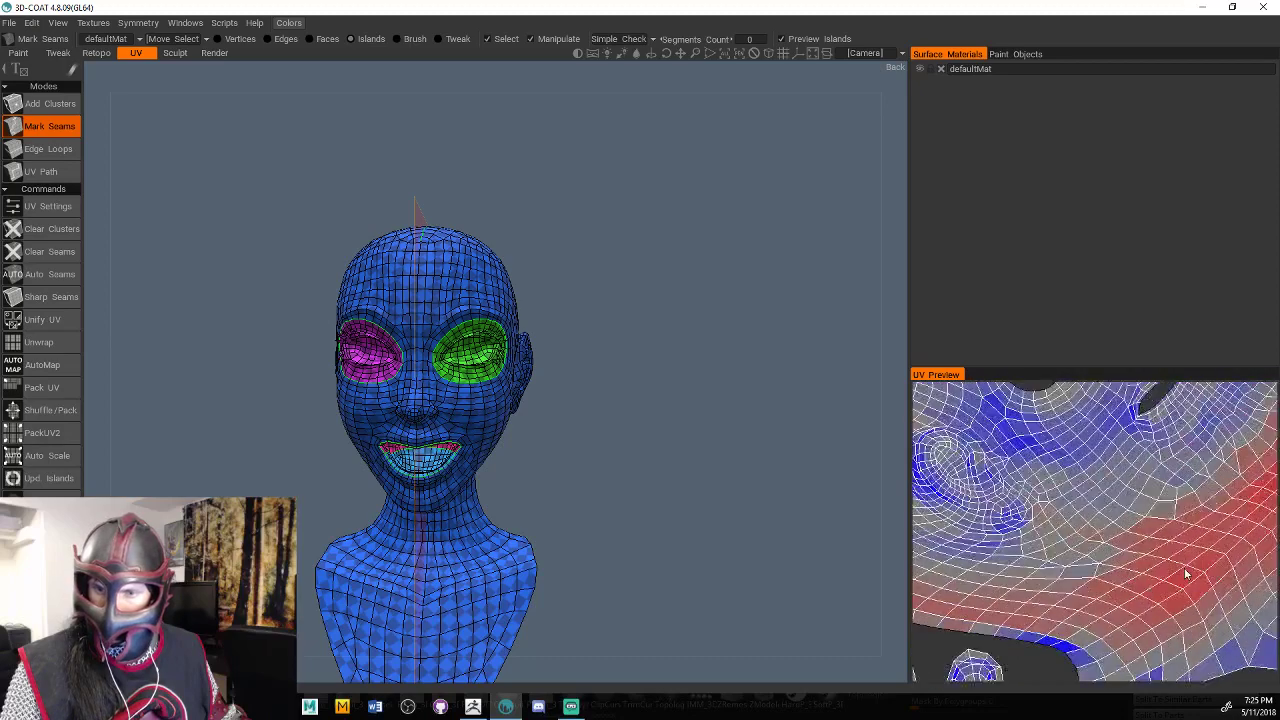
{"action": "scroll", "coordinate": [1022, 535], "scroll_direction": "up", "scroll_amount": 3}
{"action": "middle_click_drag", "start_coordinate": [1040, 550], "coordinate": [1105, 572]}
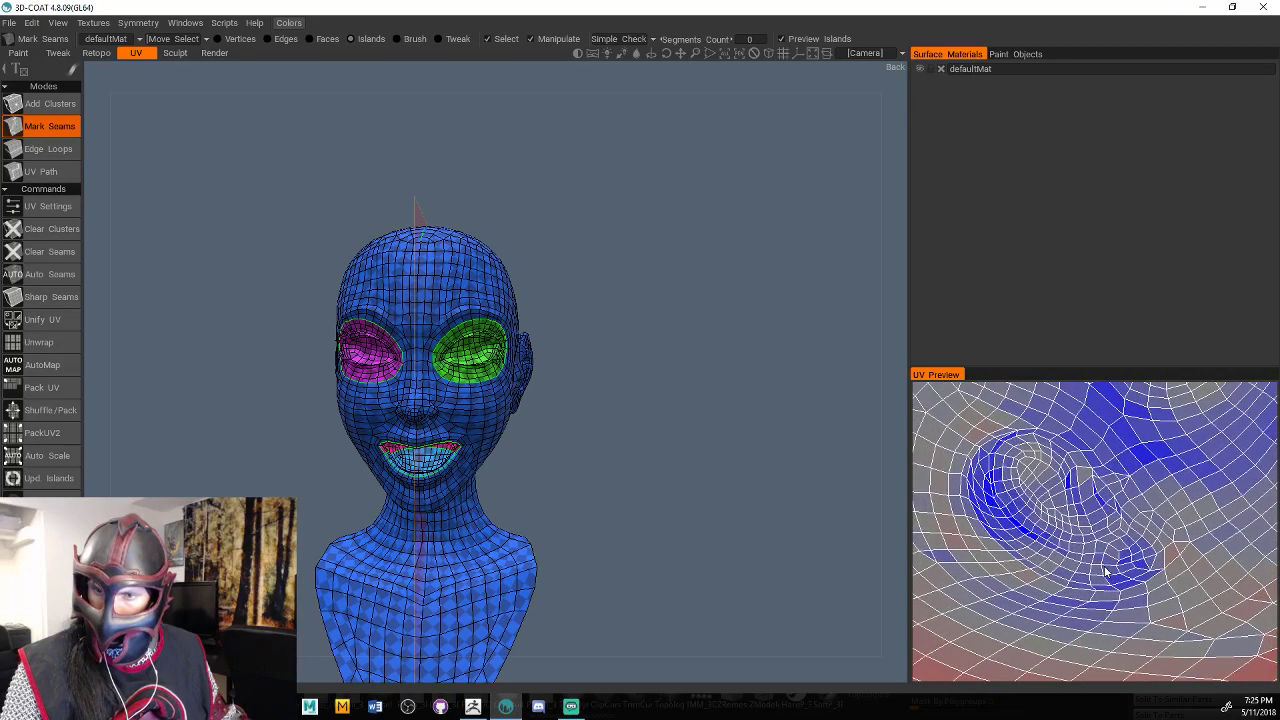
{"action": "scroll", "coordinate": [1106, 572], "scroll_direction": "down", "scroll_amount": 3}
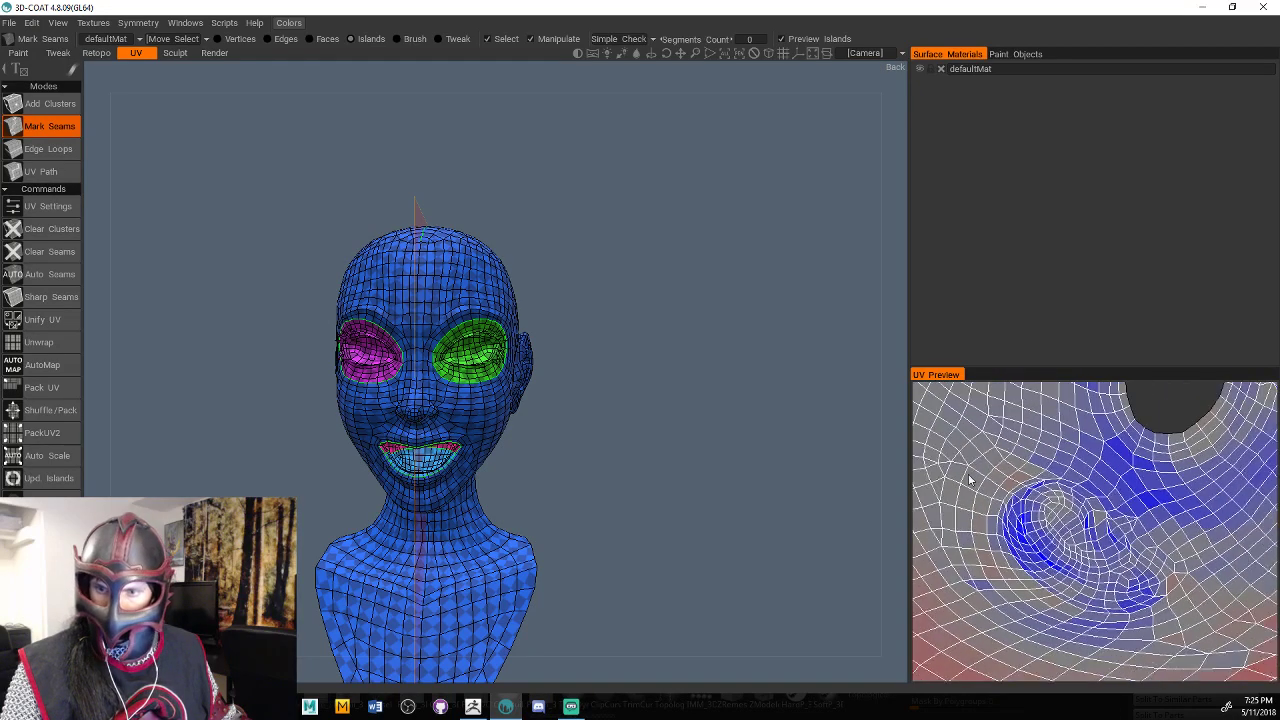
{"action": "scroll", "coordinate": [1051, 511], "scroll_direction": "down", "scroll_amount": 2}
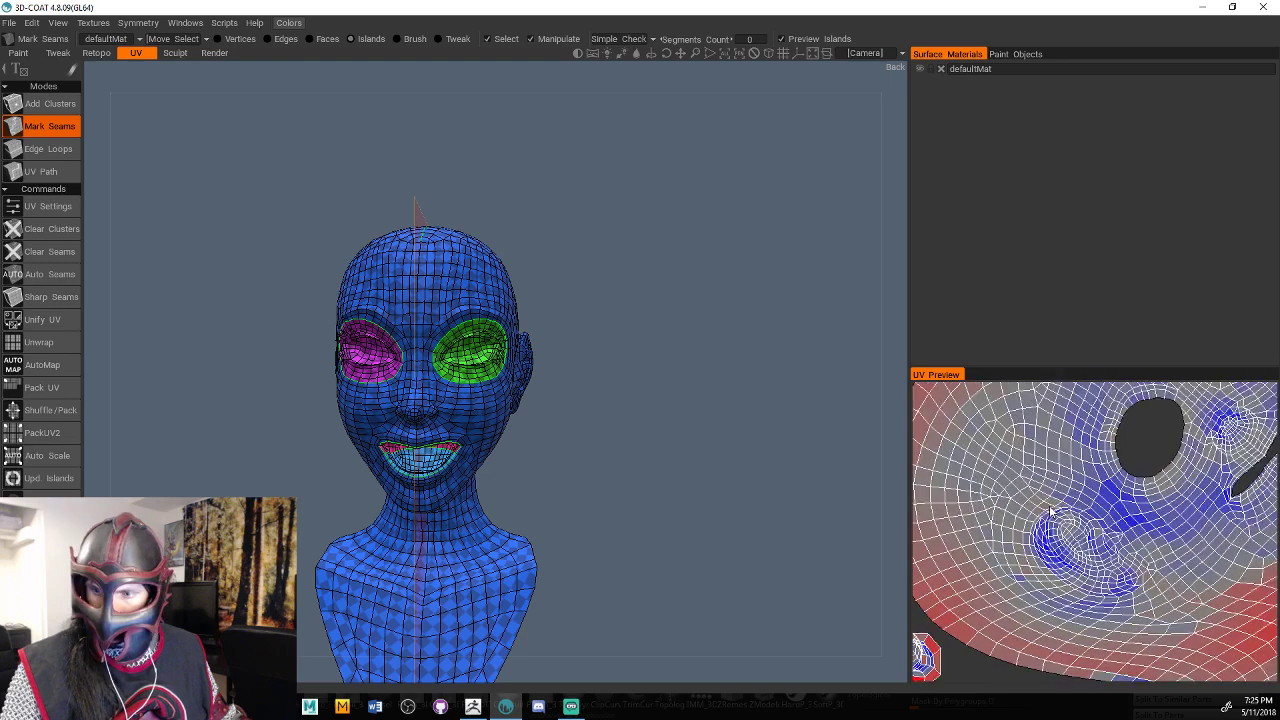
{"action": "scroll", "coordinate": [1051, 511], "scroll_direction": "down", "scroll_amount": 4}
Select the head's UV island and smooth the compressed UVs around one ear with the Brush.
{"action": "left_click", "coordinate": [1050, 516]}
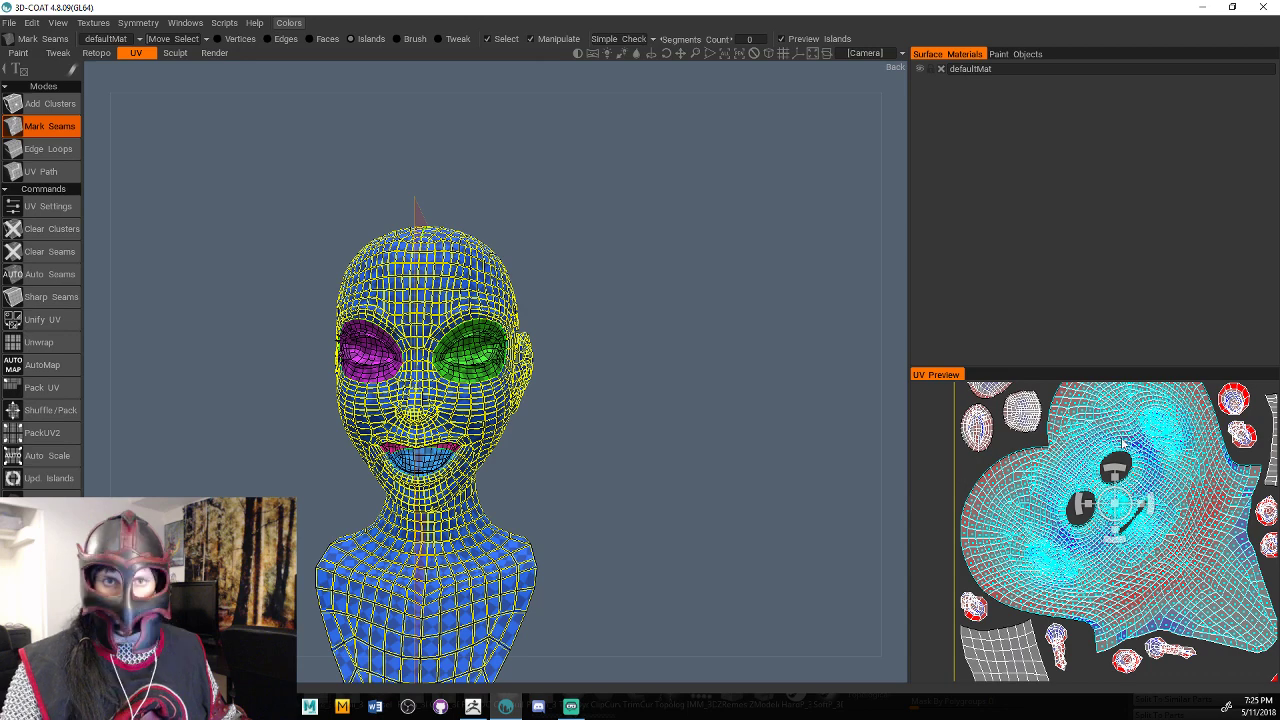
{"action": "scroll", "coordinate": [1122, 444], "scroll_direction": "down", "scroll_amount": 2}
{"action": "left_click", "coordinate": [439, 40]}
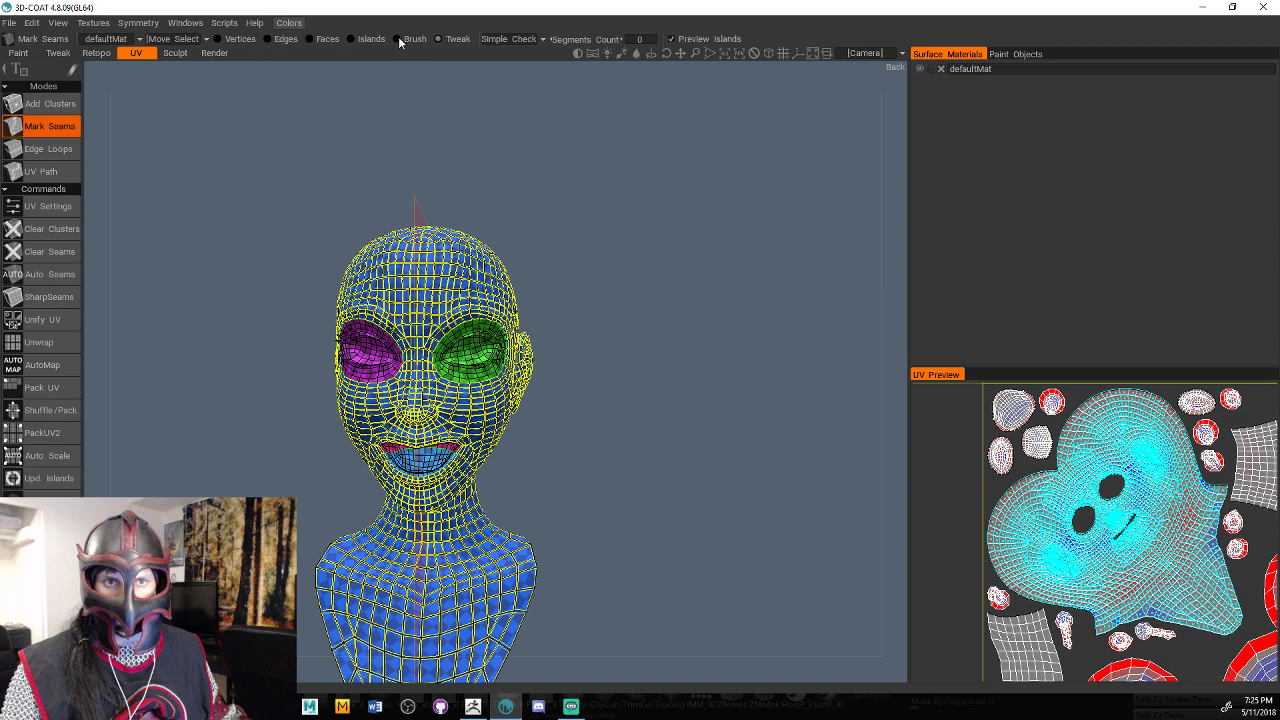
{"action": "left_click", "coordinate": [397, 39]}
{"action": "scroll", "coordinate": [1005, 502], "scroll_direction": "up", "scroll_amount": 8}
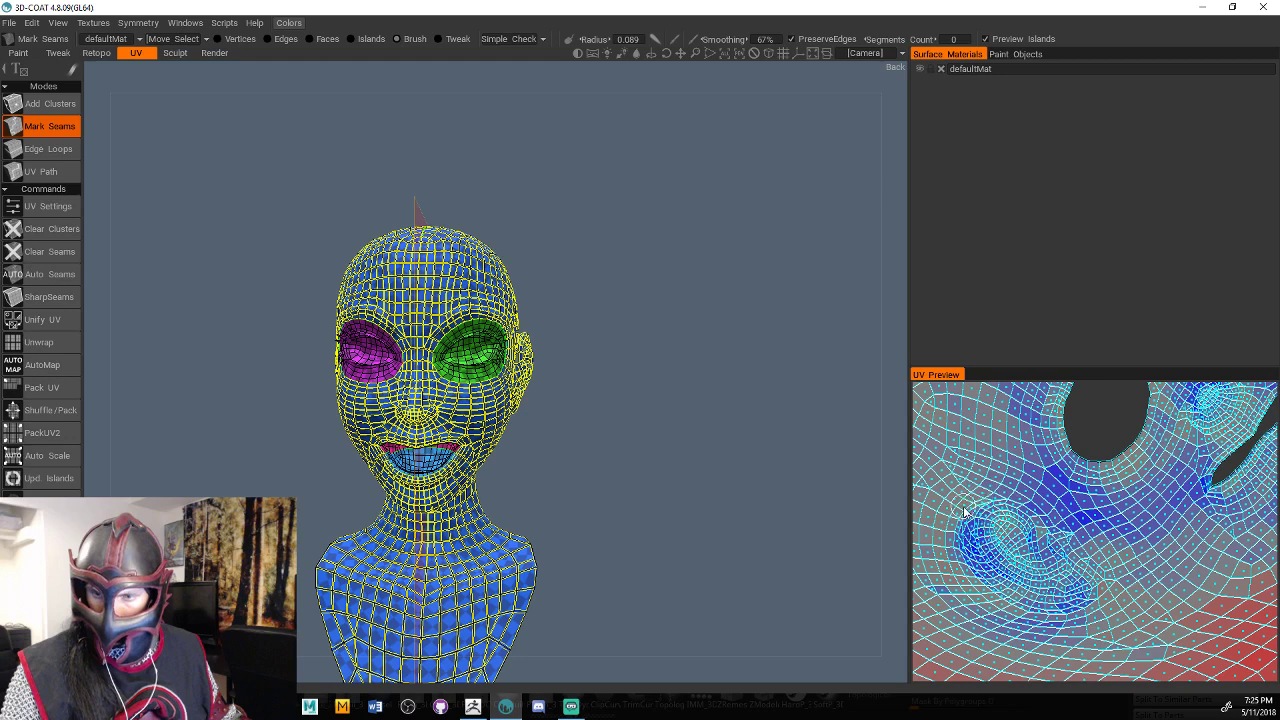
{"action": "left_click_drag", "start_coordinate": [964, 512], "coordinate": [999, 565]}
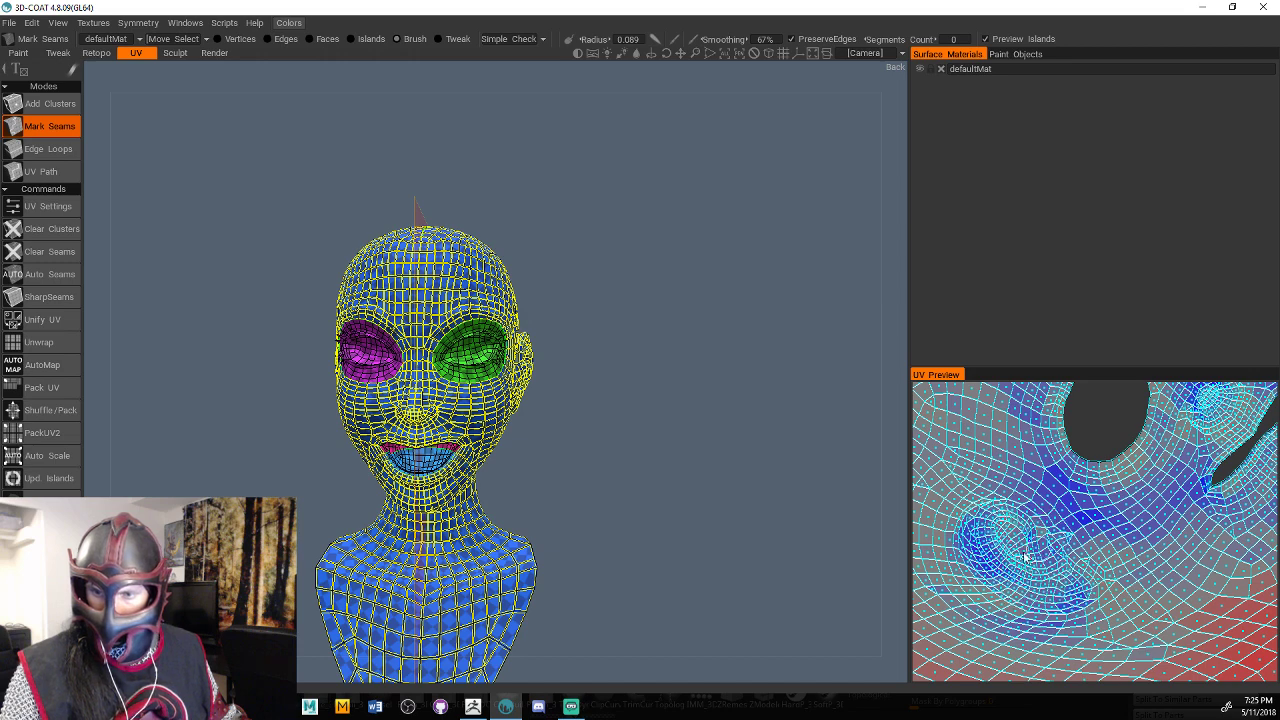
{"action": "key", "text": "Return"}
Enlarge the brush radius to 0.316 and smooth the compressed UVs around the other ear.
{"action": "middle_click_drag", "start_coordinate": [1067, 536], "coordinate": [958, 658]}
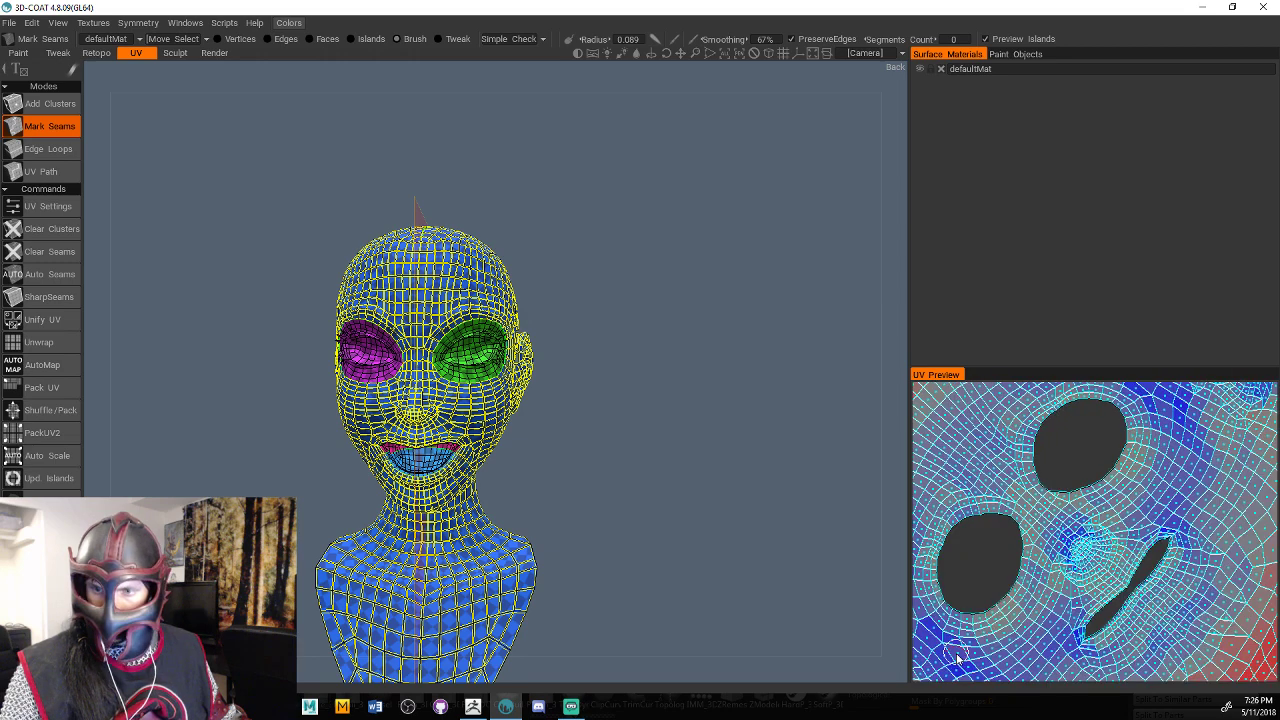
{"action": "left_click_drag", "start_coordinate": [956, 658], "coordinate": [1036, 616]}
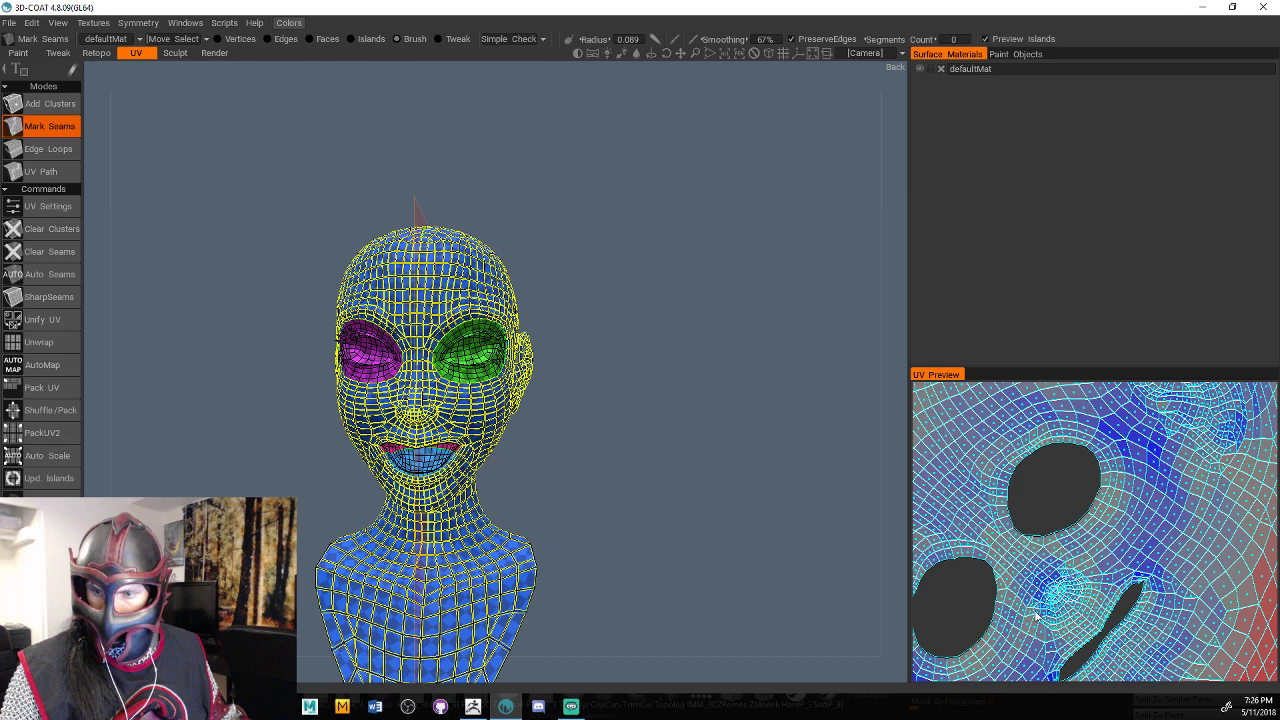
{"action": "scroll", "coordinate": [1035, 616], "scroll_direction": "up", "scroll_amount": 3}
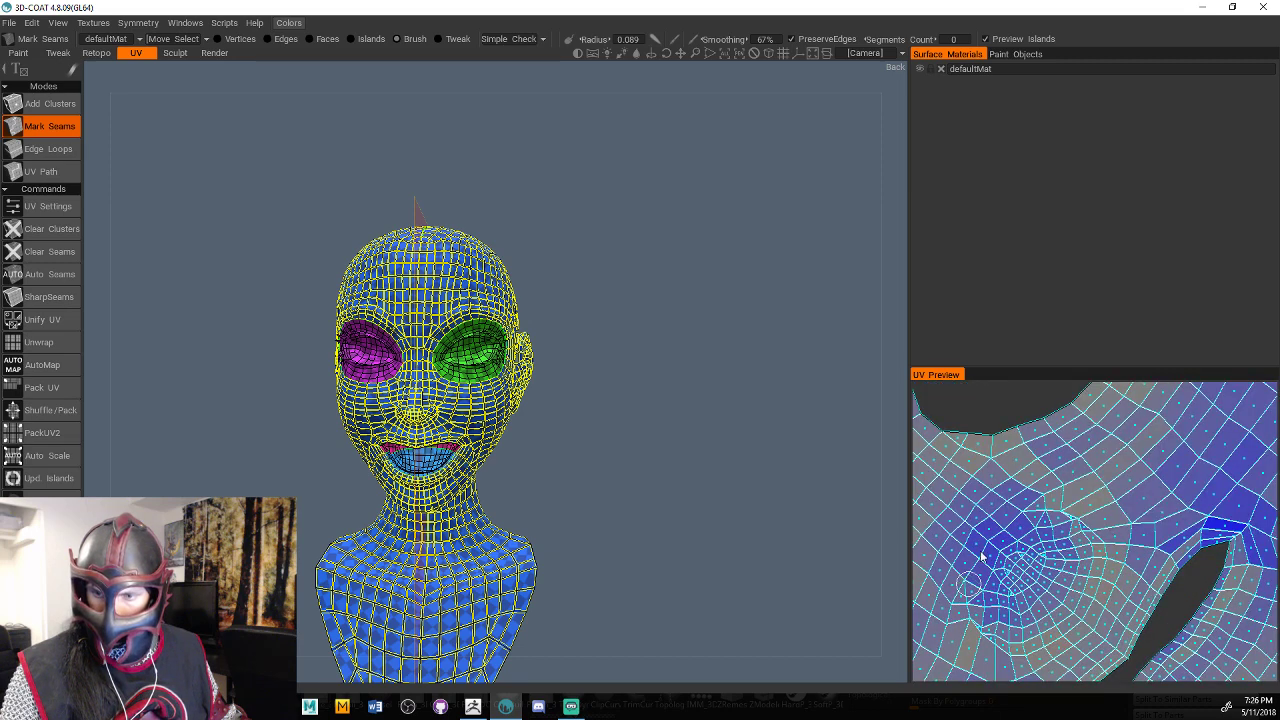
{"action": "scroll", "coordinate": [981, 557], "scroll_direction": "down", "scroll_amount": 5}
{"action": "scroll", "coordinate": [1118, 580], "scroll_direction": "up", "scroll_amount": 3}
{"action": "middle_click_drag", "start_coordinate": [1120, 580], "coordinate": [1166, 552]}
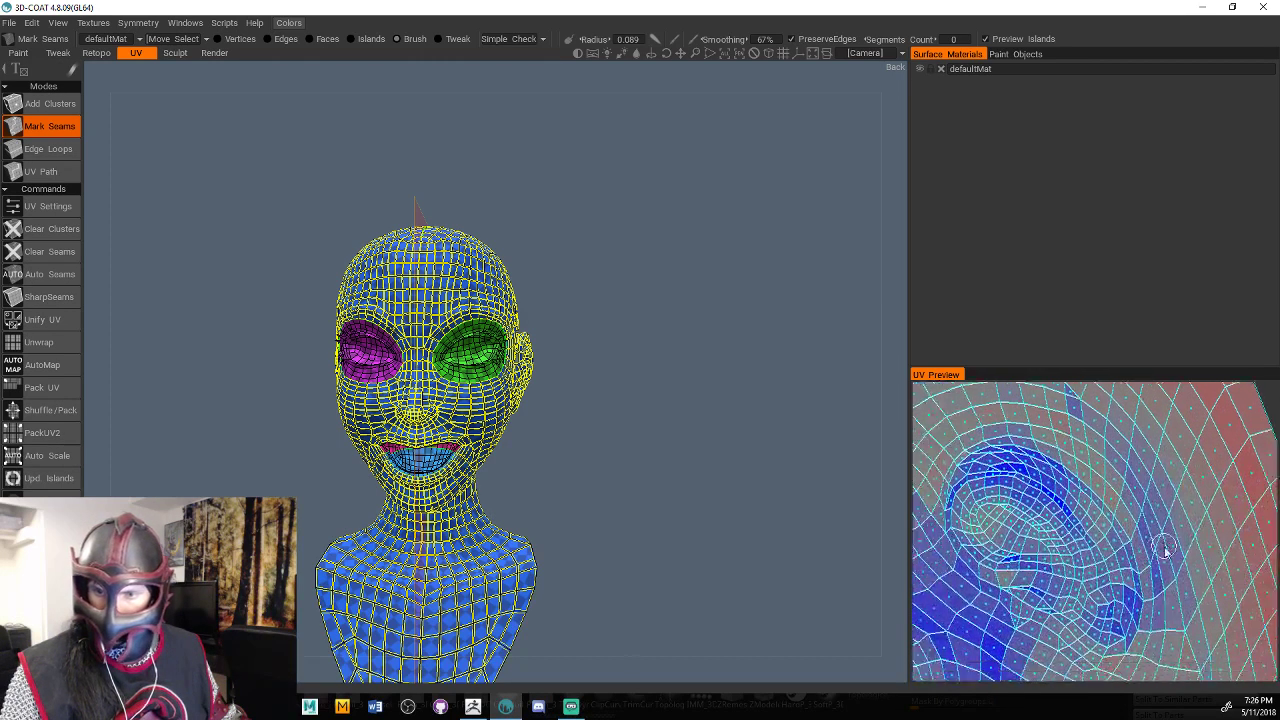
{"action": "right_click_drag", "start_coordinate": [1084, 492], "coordinate": [1135, 488]}
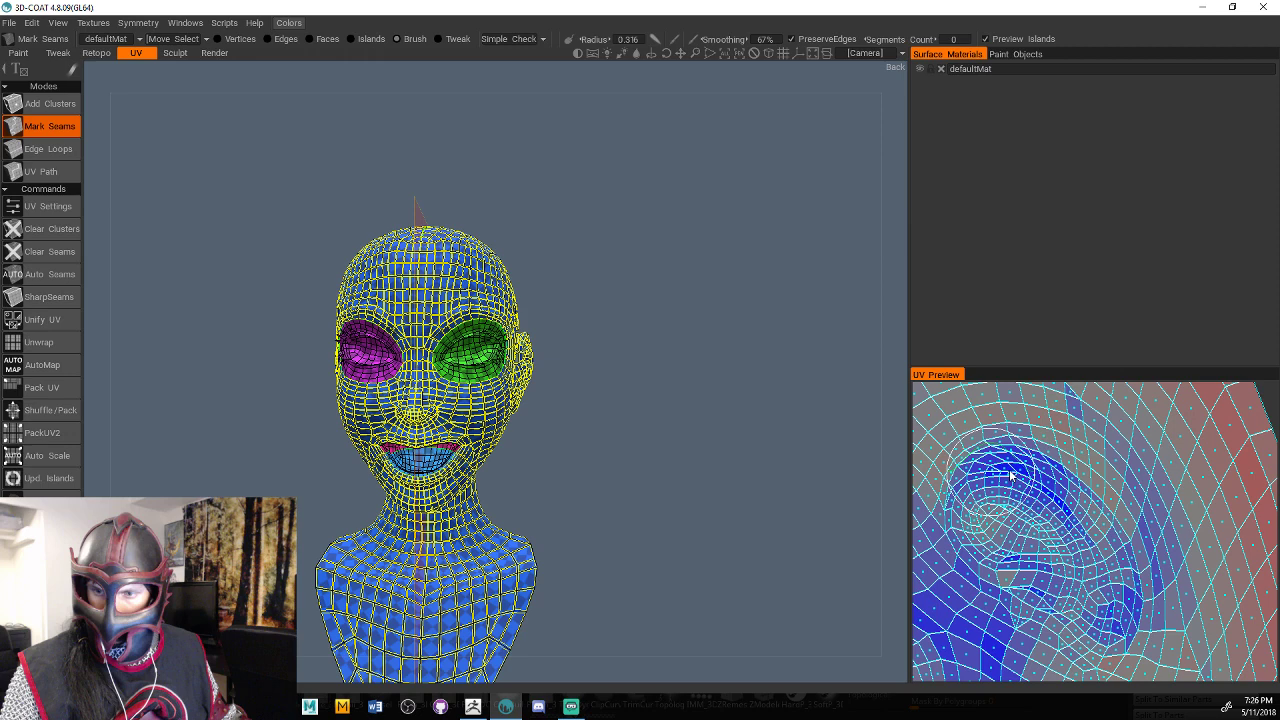
{"action": "mouse_move", "coordinate": [1010, 477]}
{"action": "left_mouse_down"}
{"action": "mouse_move", "coordinate": [1087, 655]}
{"action": "mouse_move", "coordinate": [938, 506]}
{"action": "mouse_move", "coordinate": [1093, 545]}
{"action": "left_mouse_up"}
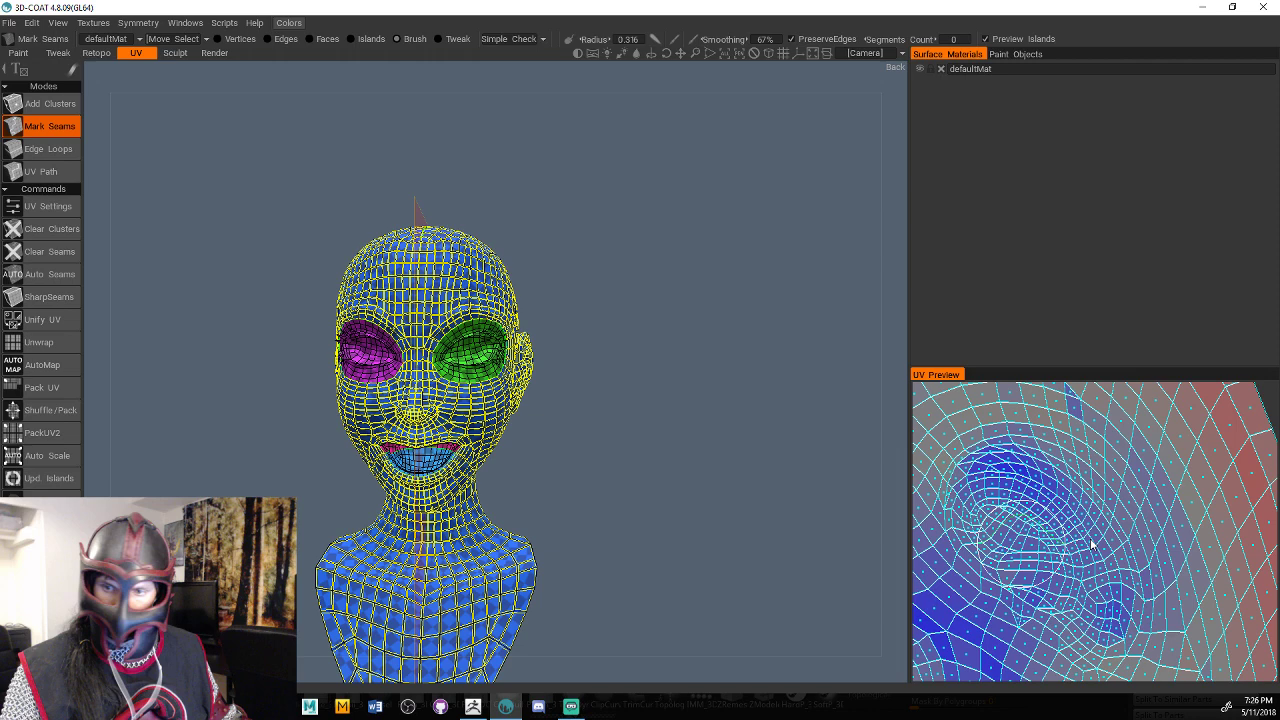
{"action": "scroll", "coordinate": [1091, 545], "scroll_direction": "down", "scroll_amount": 5}
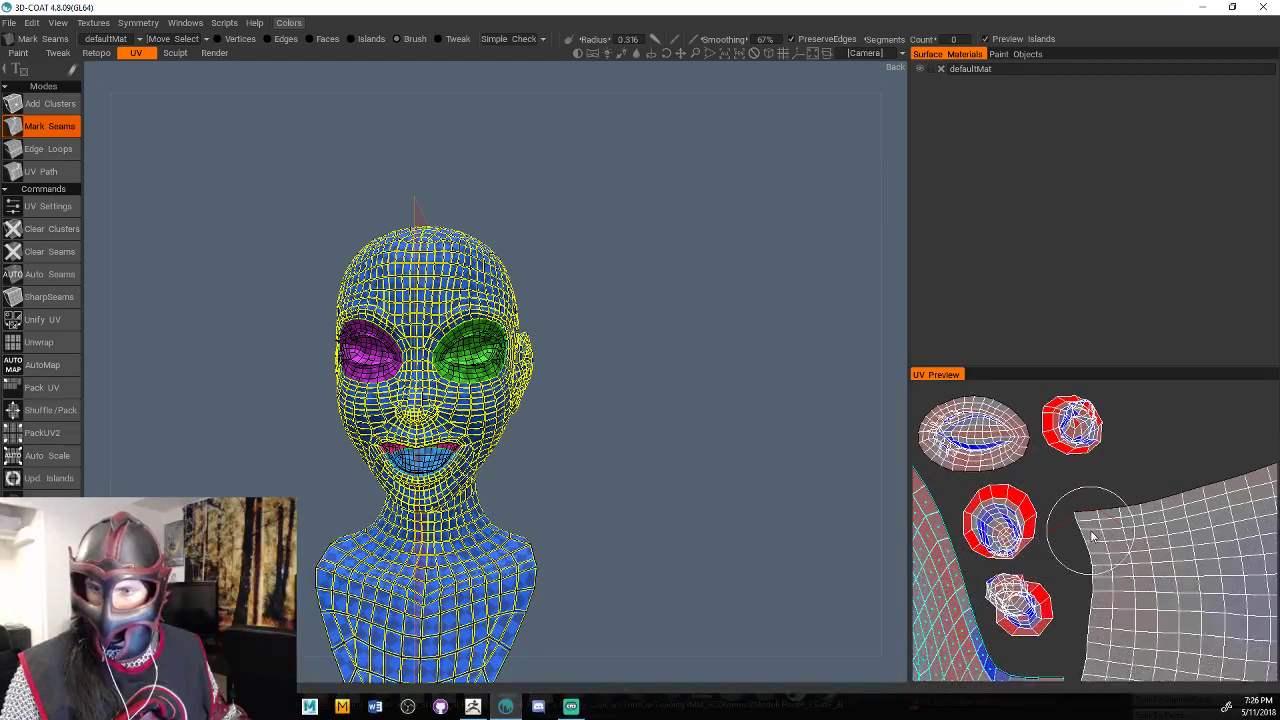
Smooth the compressed UVs at both corners of the mouth opening on the head island with the Brush.
{"action": "scroll", "coordinate": [1093, 540], "scroll_direction": "down", "scroll_amount": 3}
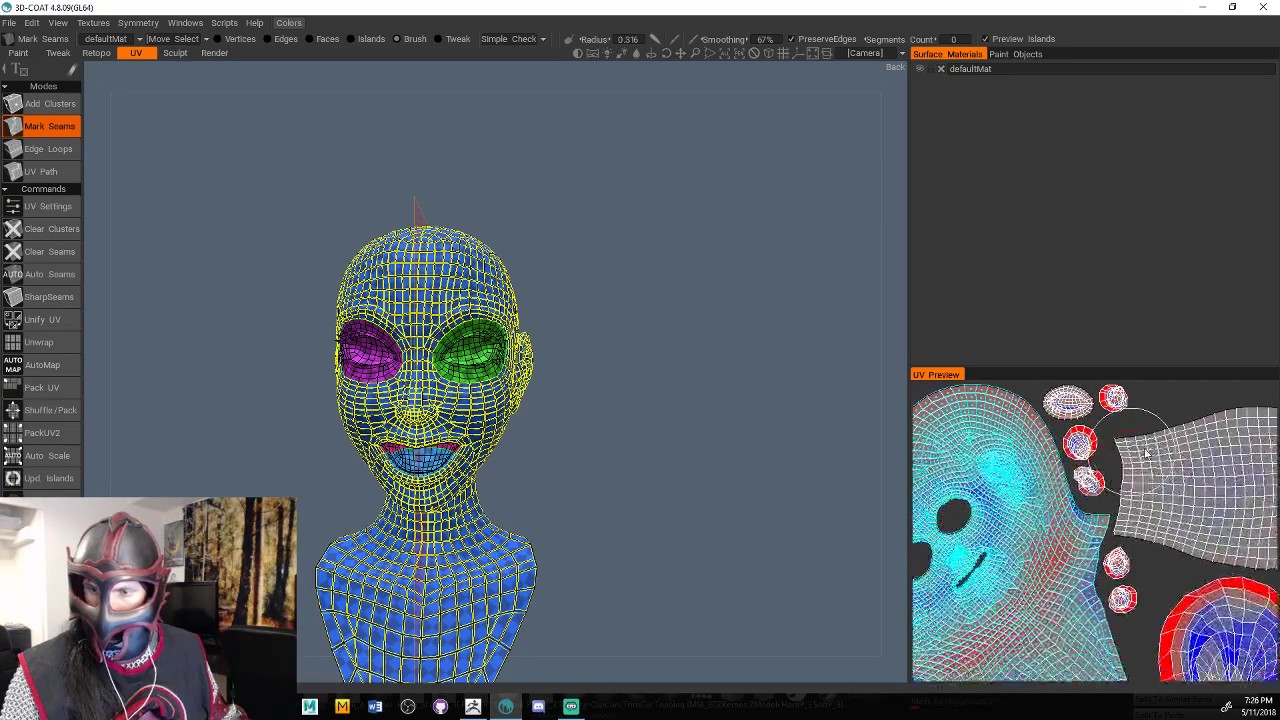
{"action": "scroll", "coordinate": [1146, 455], "scroll_direction": "up", "scroll_amount": 10}
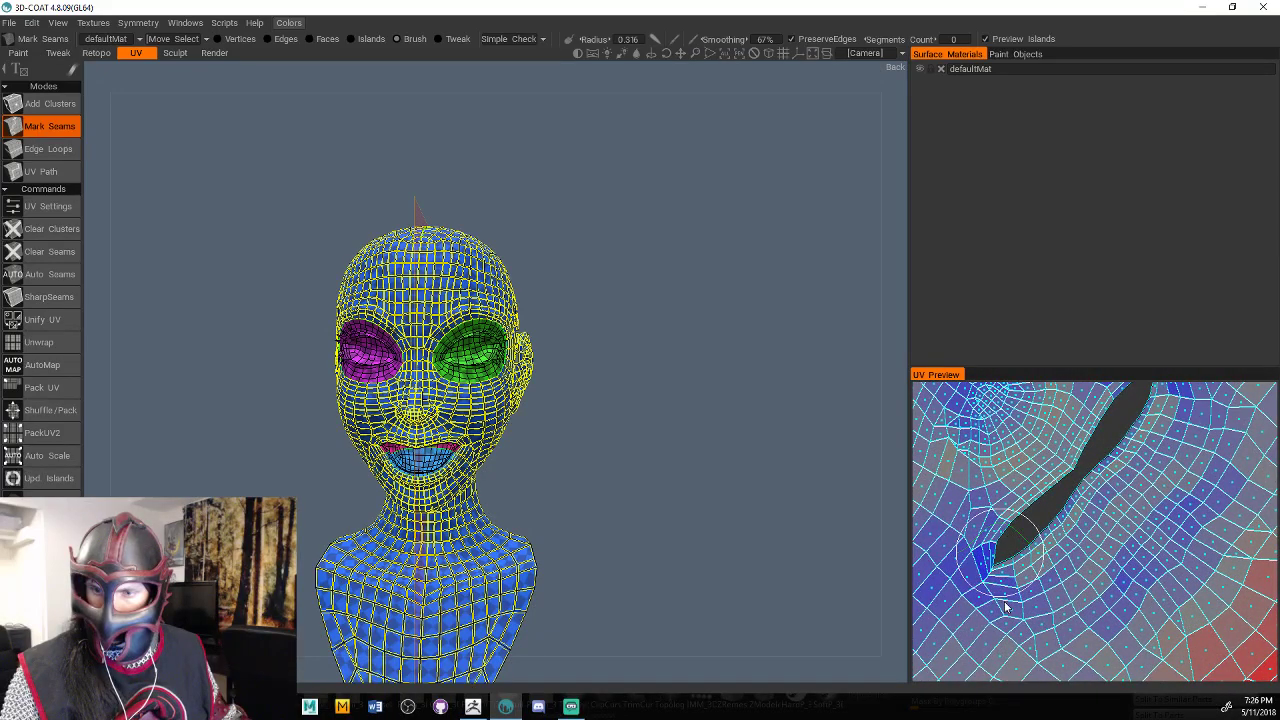
{"action": "middle_click_drag", "start_coordinate": [1160, 390], "coordinate": [1127, 464]}
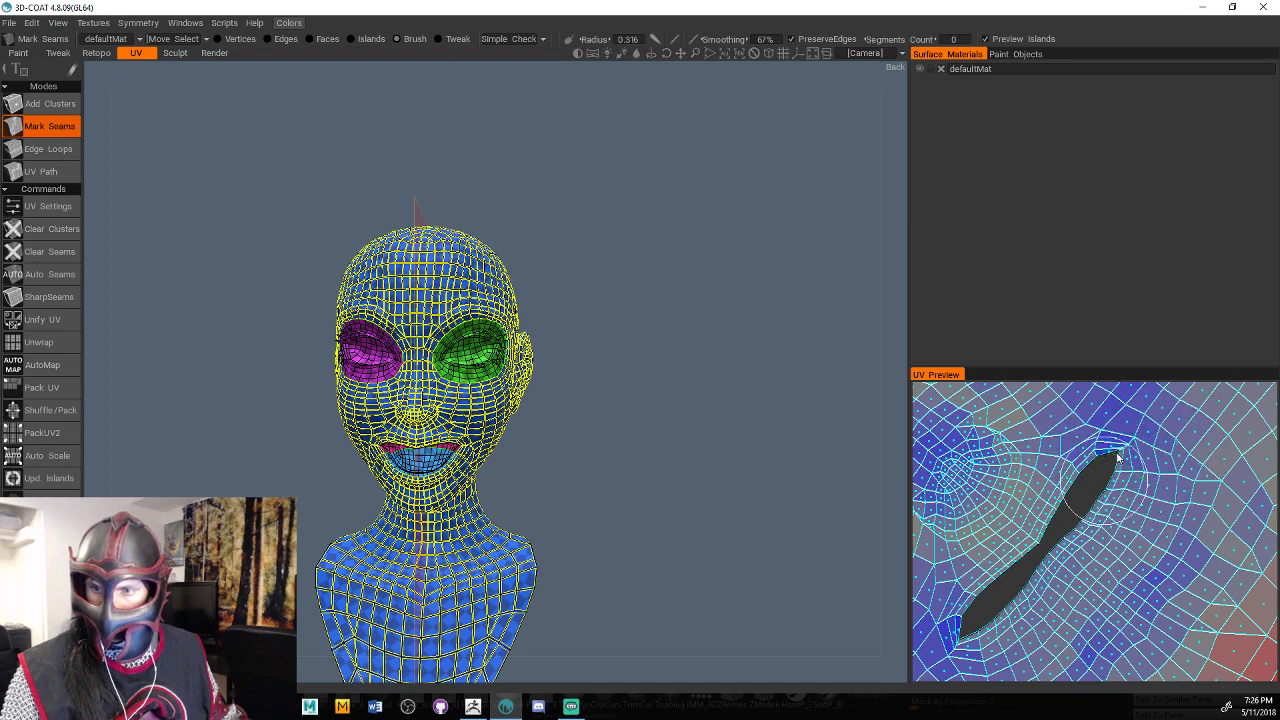
{"action": "middle_click_drag", "start_coordinate": [1118, 457], "coordinate": [1135, 475]}
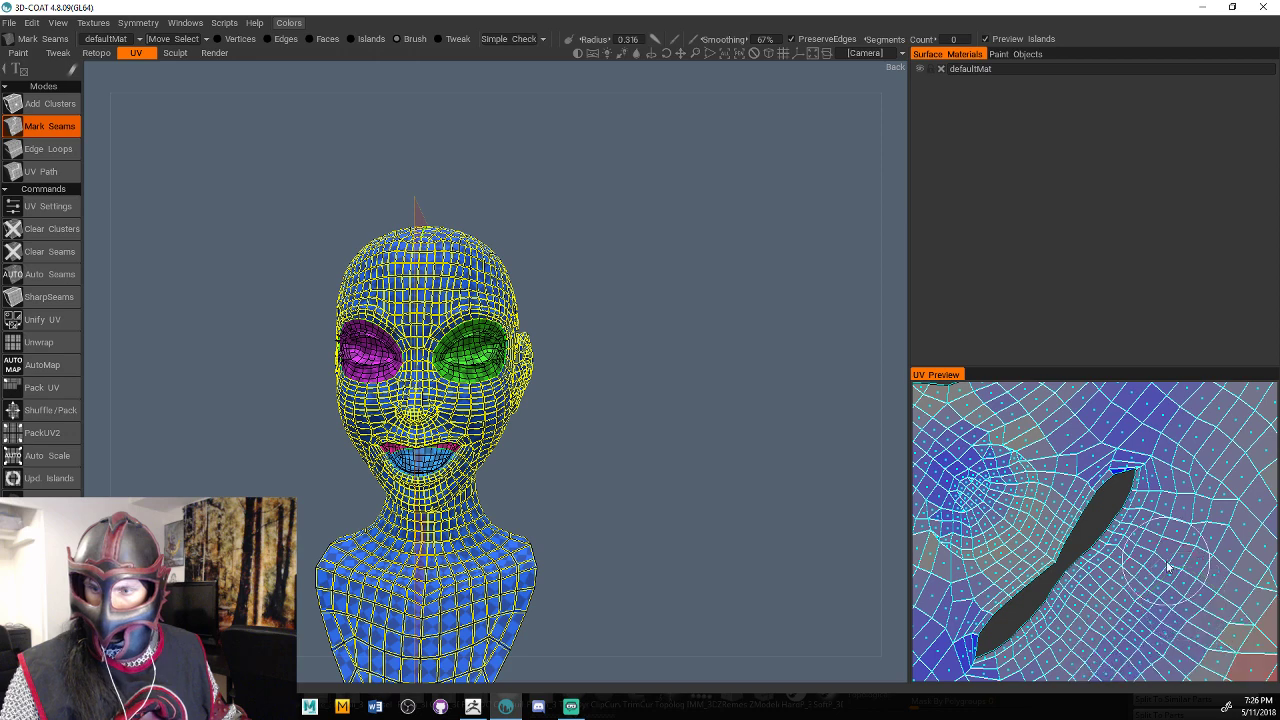
{"action": "scroll", "coordinate": [1167, 567], "scroll_direction": "down", "scroll_amount": 2}
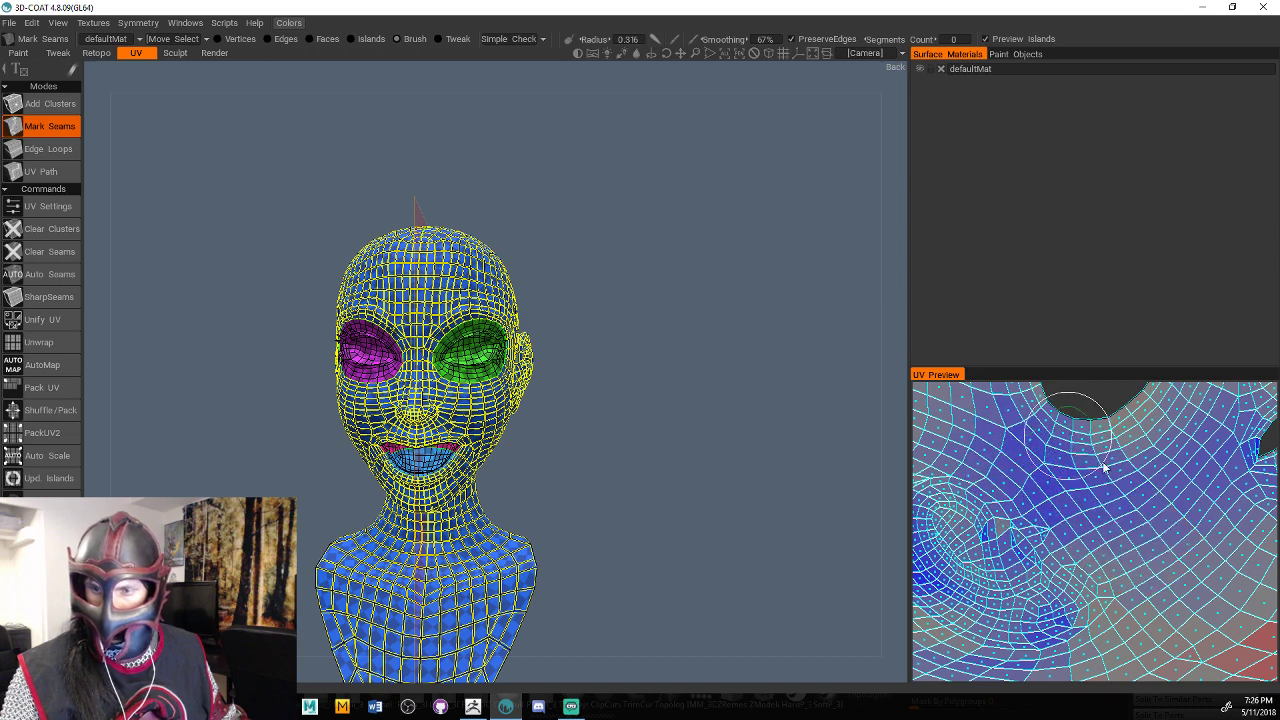
Enlarge the brush radius to 0.733 while checking the head island around the eyes, forehead, ear and neck for distortion.
{"action": "middle_click_drag", "start_coordinate": [1104, 468], "coordinate": [1046, 451]}
{"action": "right_click_drag", "start_coordinate": [1077, 451], "coordinate": [1012, 449]}
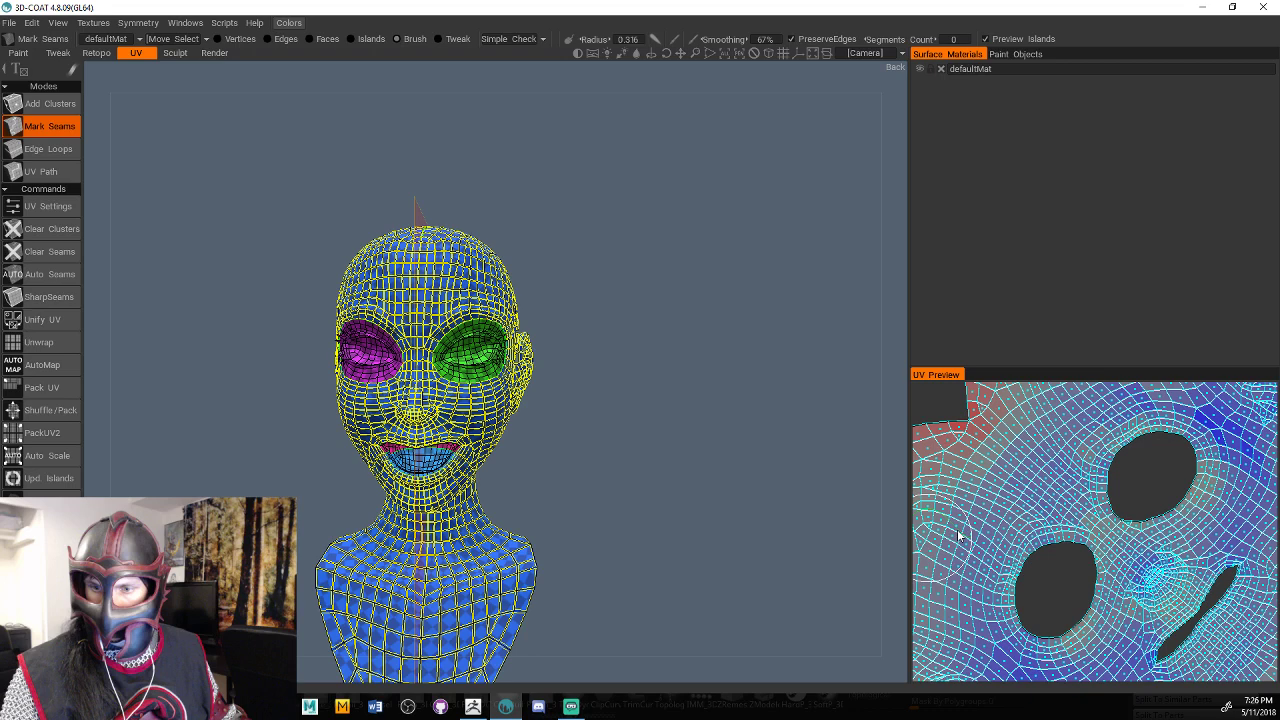
{"action": "middle_click_drag", "start_coordinate": [958, 537], "coordinate": [1007, 583]}
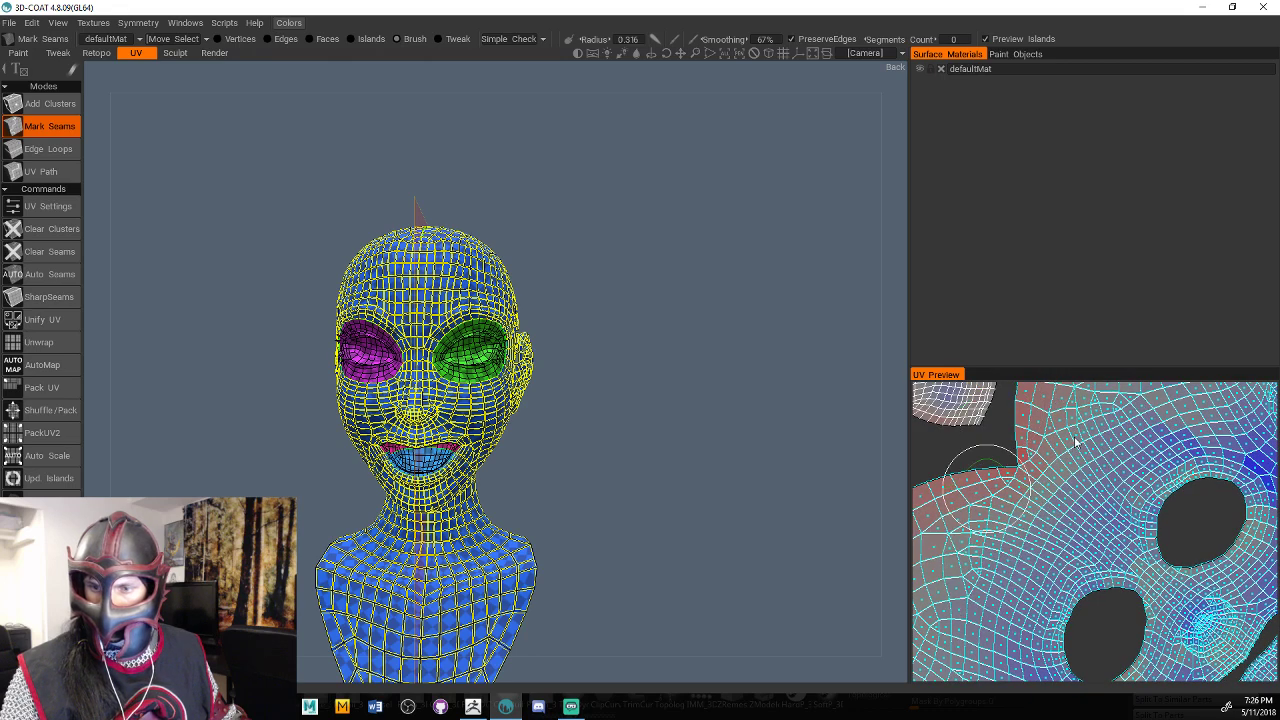
{"action": "middle_click_drag", "start_coordinate": [1232, 478], "coordinate": [1149, 554]}
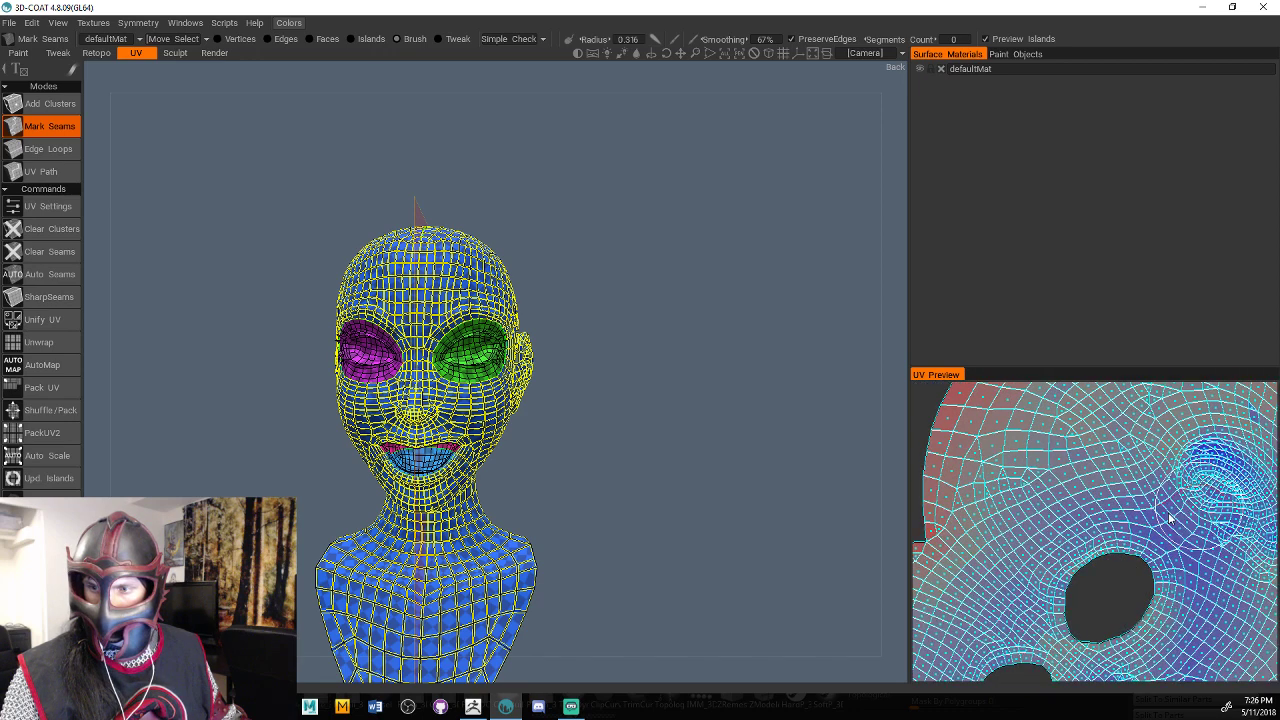
{"action": "middle_click_drag", "start_coordinate": [1170, 518], "coordinate": [1055, 544]}
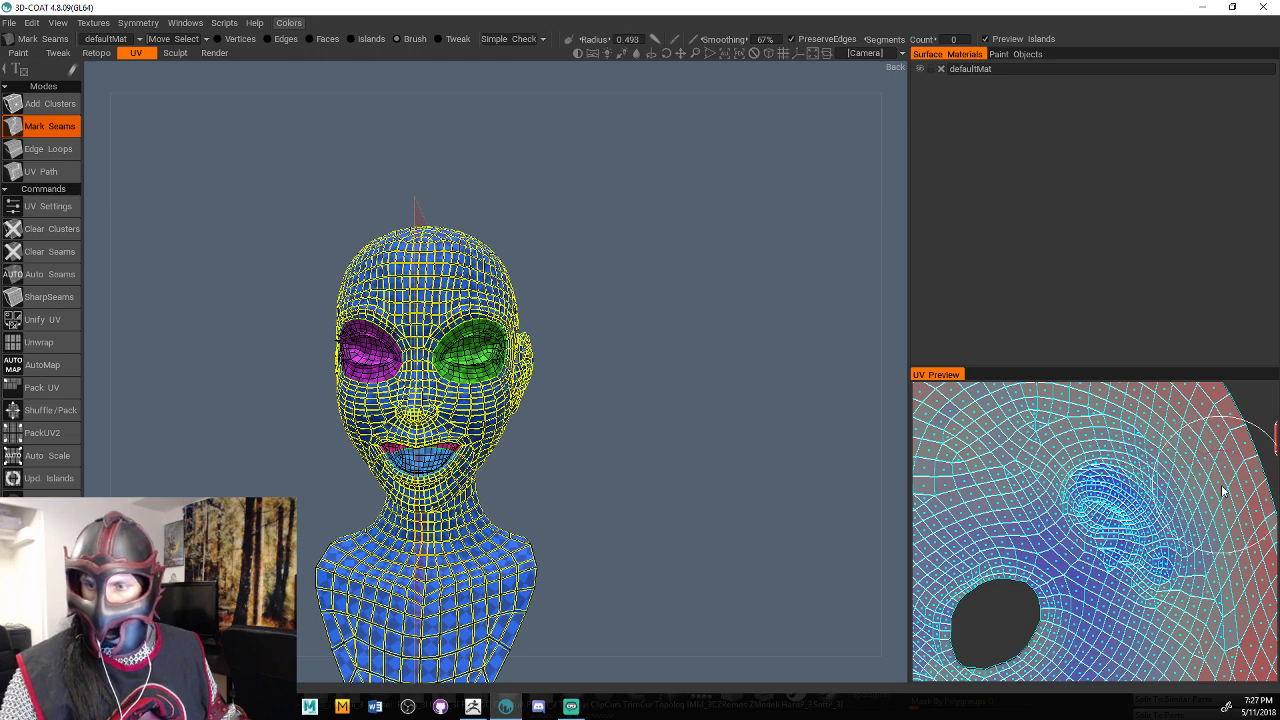
{"action": "right_click_drag", "start_coordinate": [1104, 481], "coordinate": [1164, 484]}
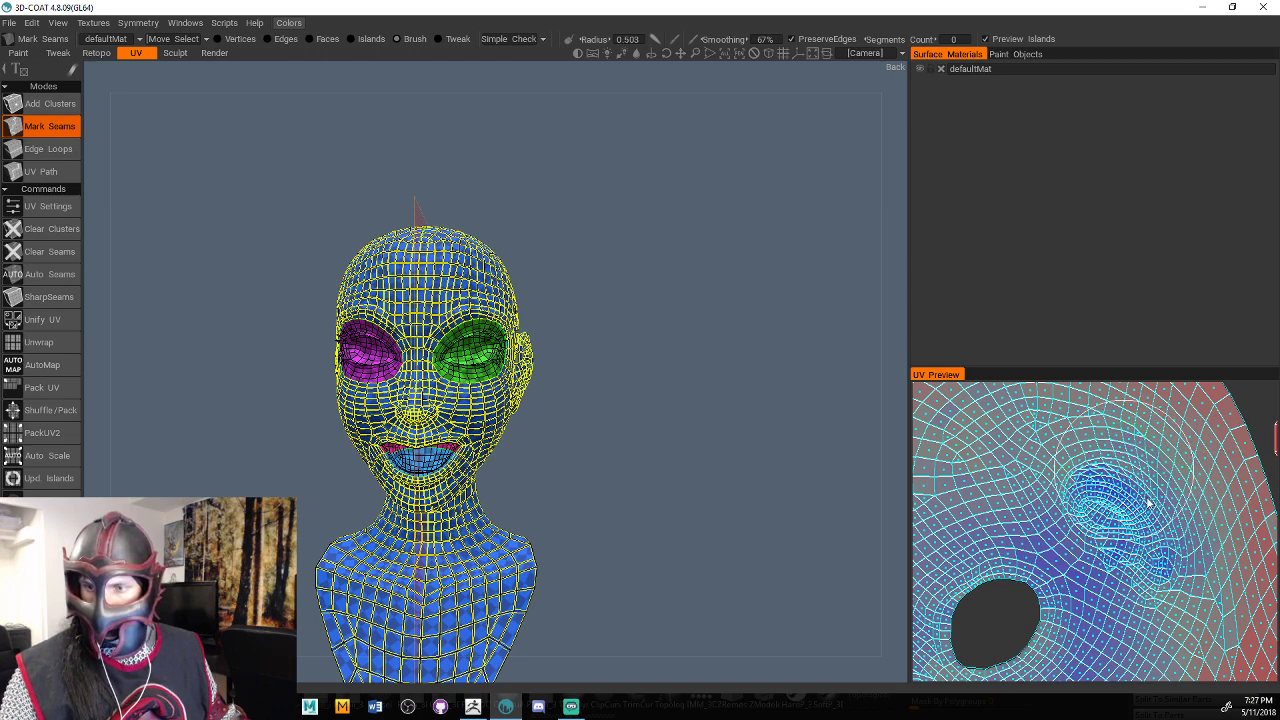
{"action": "middle_click_drag", "start_coordinate": [1148, 503], "coordinate": [1032, 453]}
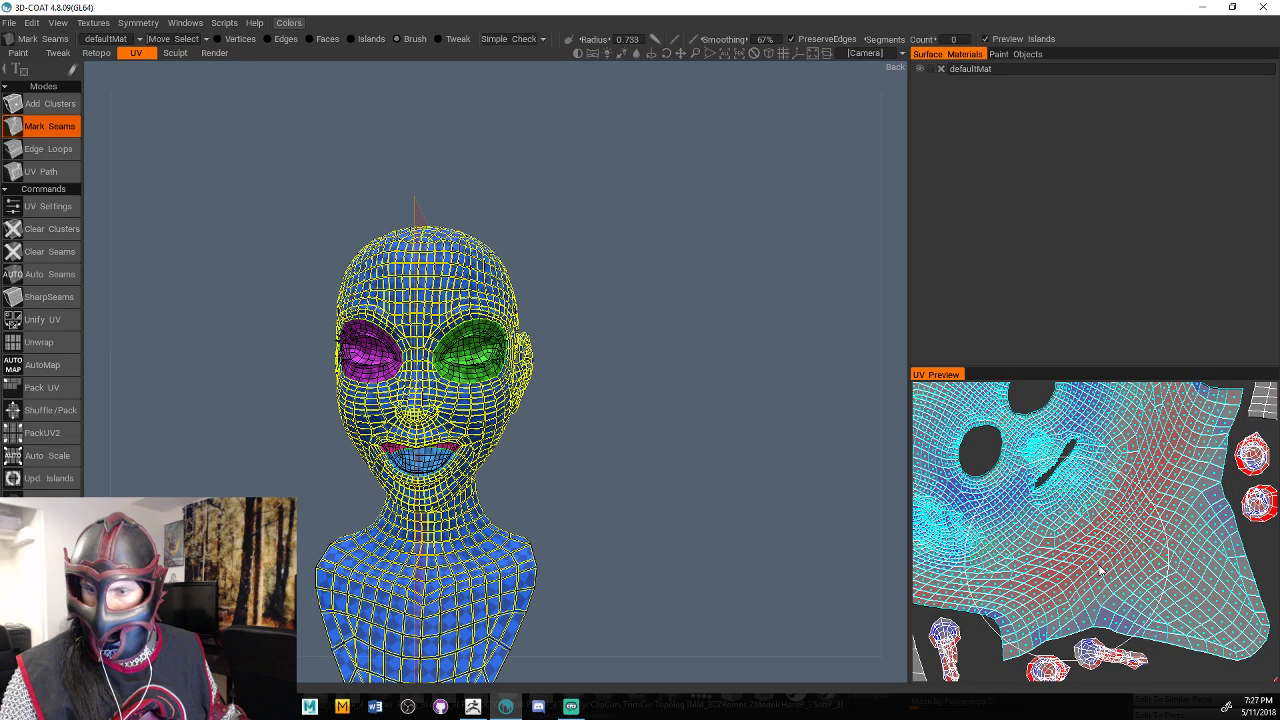
{"action": "middle_click_drag", "start_coordinate": [990, 436], "coordinate": [1108, 472]}
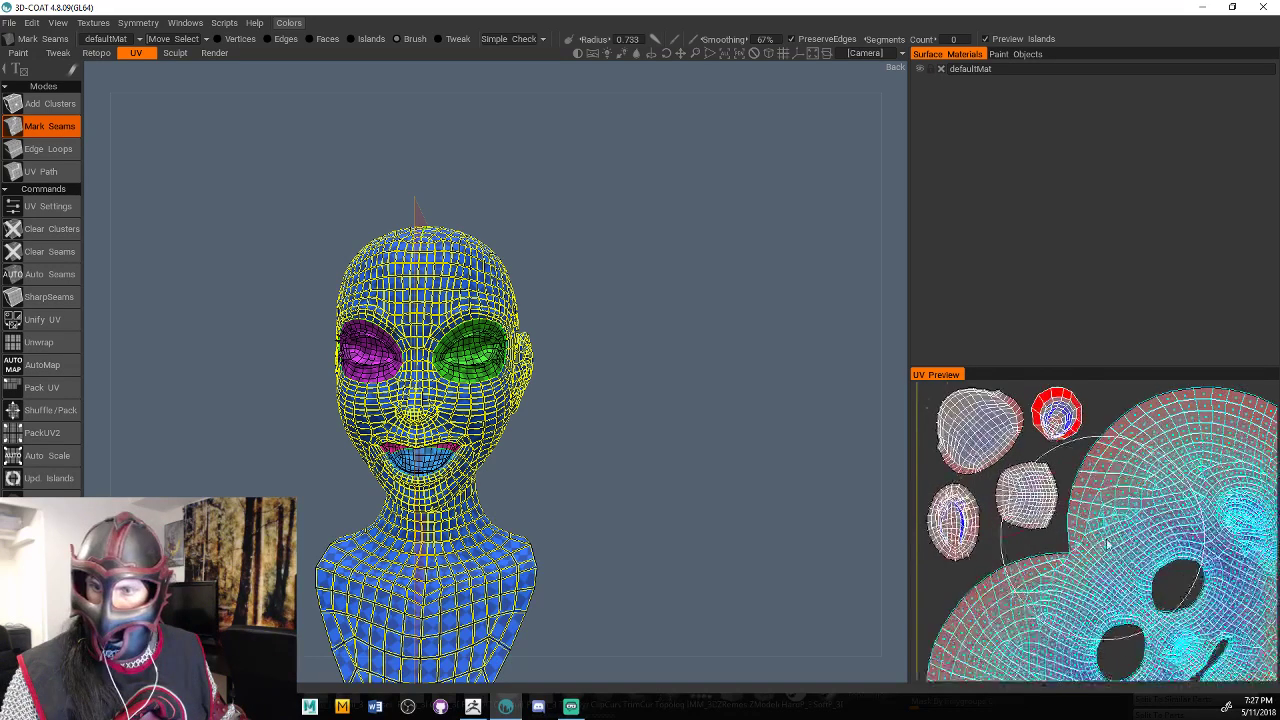
Reduce the brush radius to 0.389 and smooth the UVs of the small rounded islands beside the head island.
{"action": "scroll", "coordinate": [1072, 541], "scroll_direction": "up", "scroll_amount": 3}
{"action": "right_click_drag", "start_coordinate": [1040, 539], "coordinate": [989, 560]}
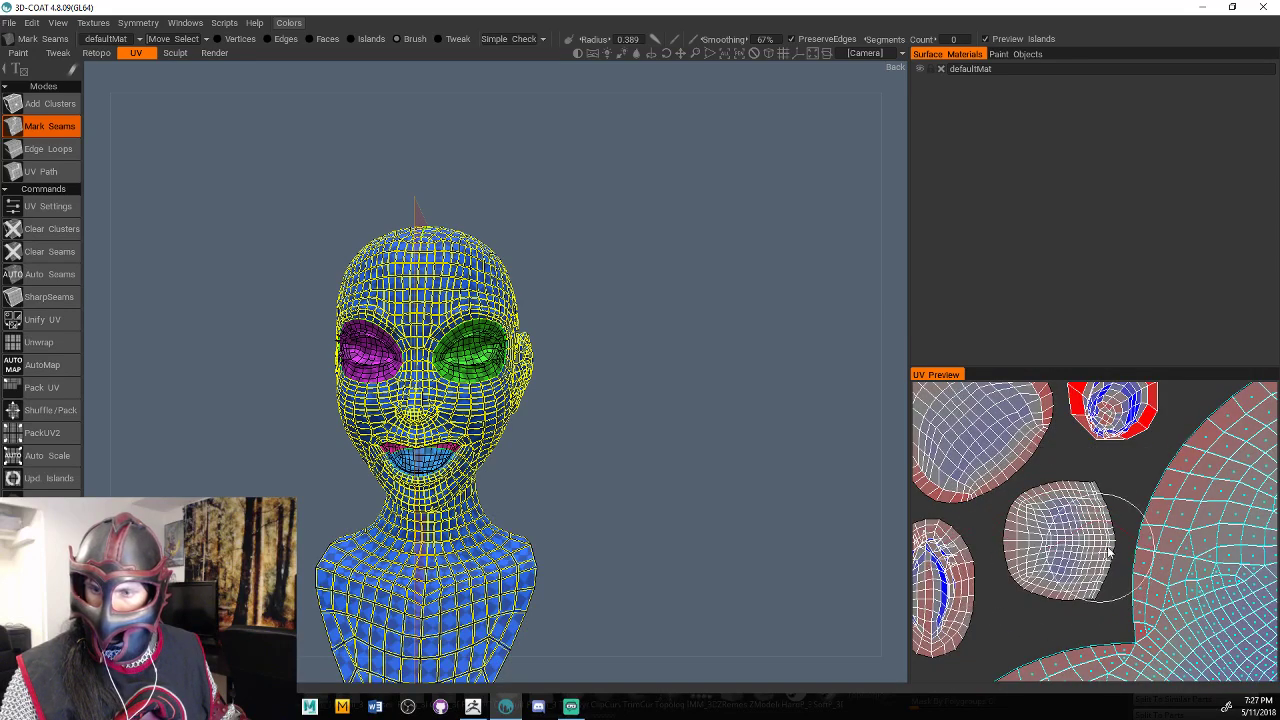
{"action": "scroll", "coordinate": [1094, 543], "scroll_direction": "down", "scroll_amount": 1}
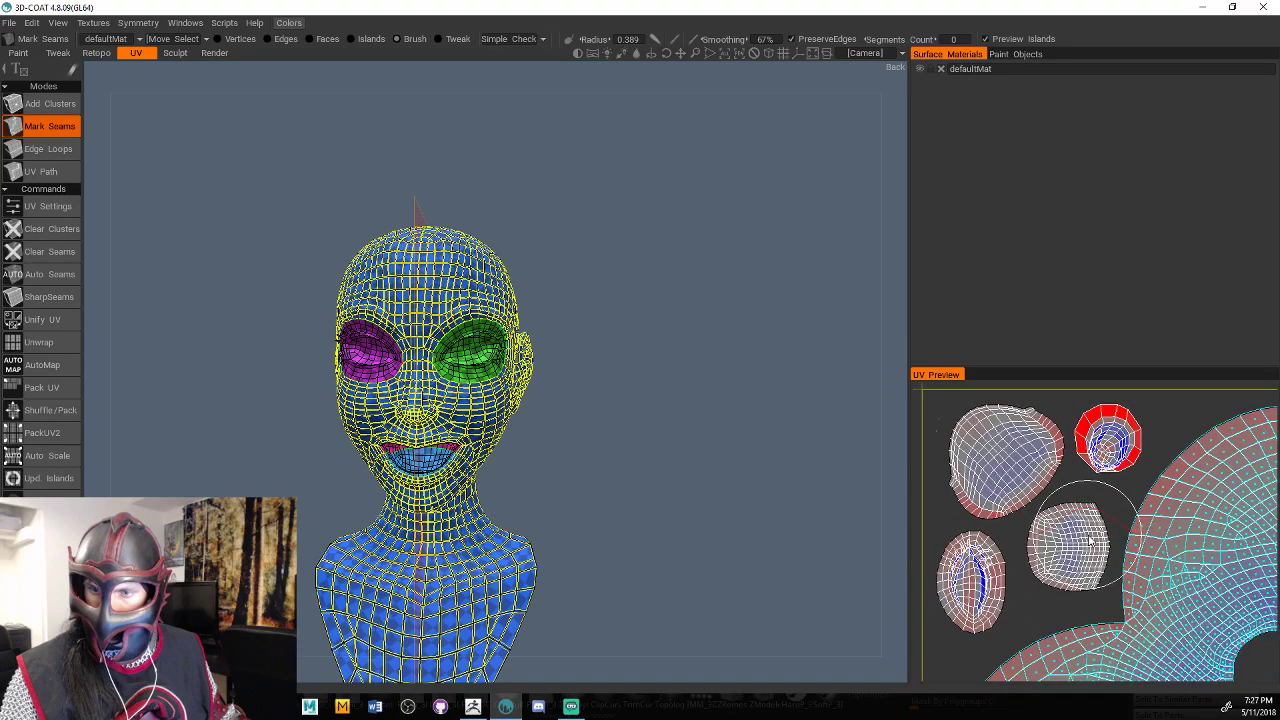
{"action": "right_click_drag", "start_coordinate": [1090, 541], "coordinate": [1170, 547]}
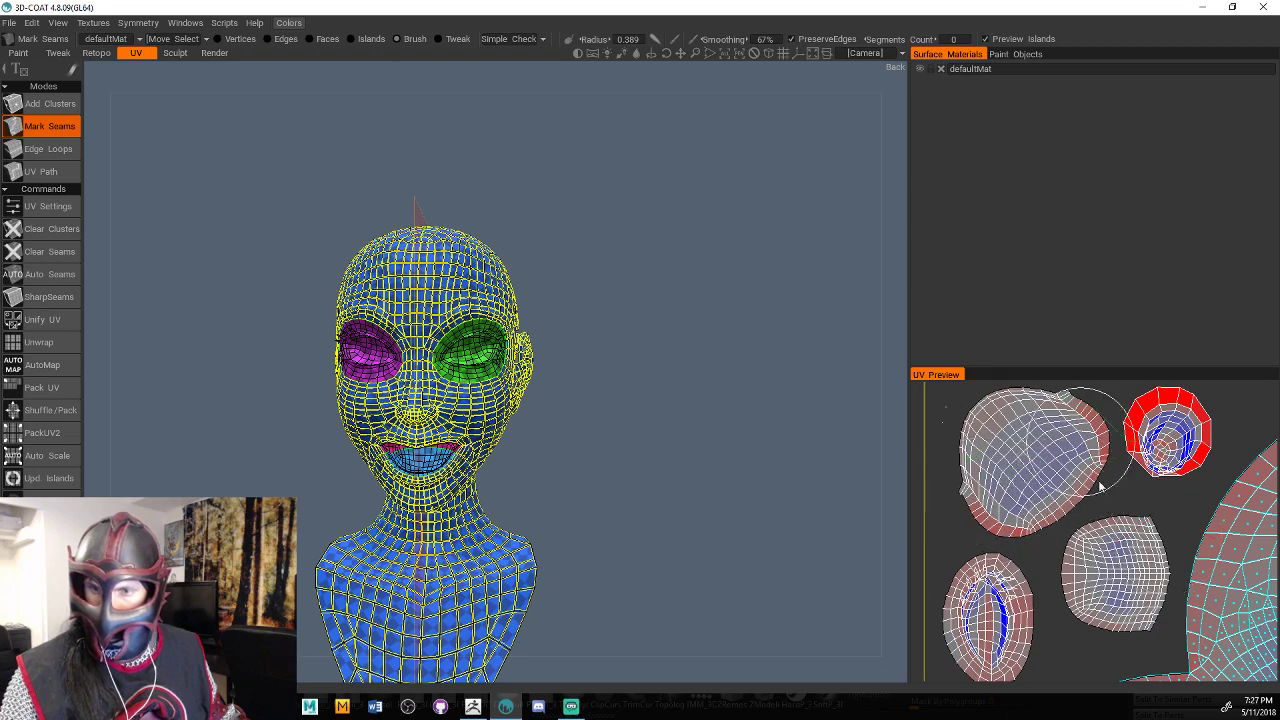
{"action": "scroll", "coordinate": [1072, 540], "scroll_direction": "down", "scroll_amount": 1}
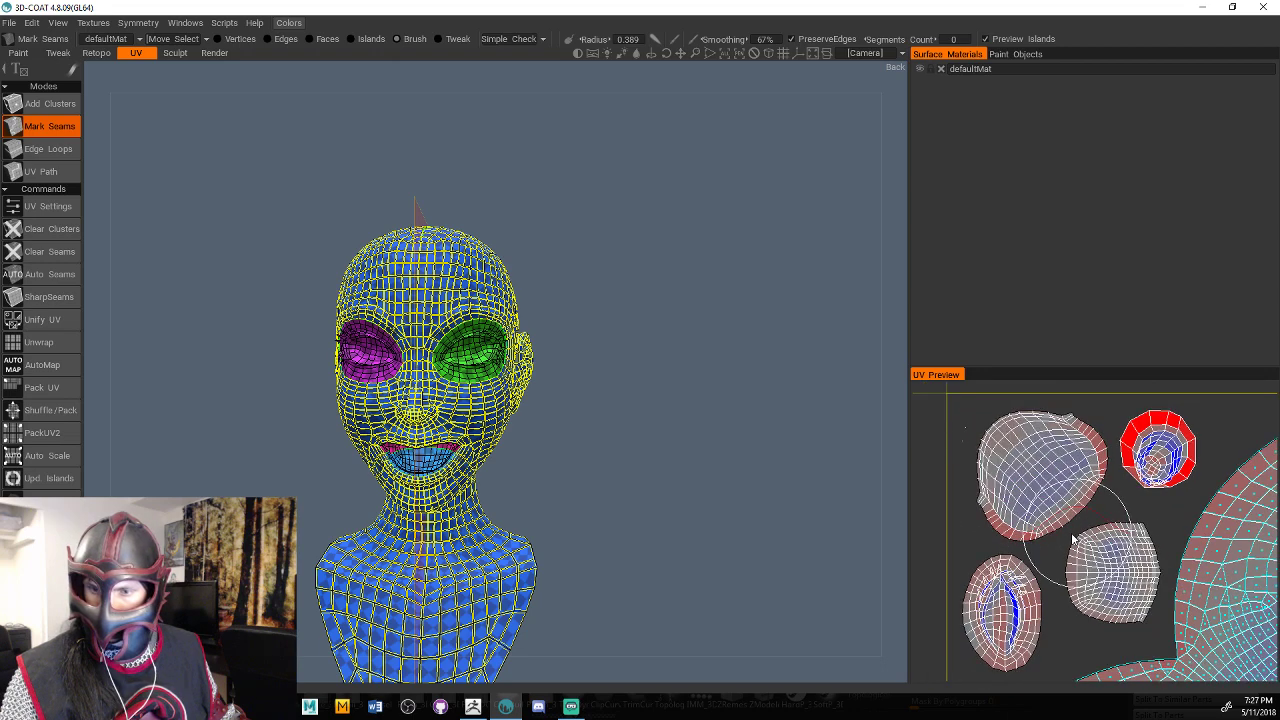
Examine the finger and limb islands across the UV layout for stretching, compression and overlapping areas.
{"action": "scroll", "coordinate": [1072, 540], "scroll_direction": "down", "scroll_amount": 2}
{"action": "middle_click_drag", "start_coordinate": [1230, 541], "coordinate": [1074, 609]}
{"action": "scroll", "coordinate": [1090, 550], "scroll_direction": "up", "scroll_amount": 5}
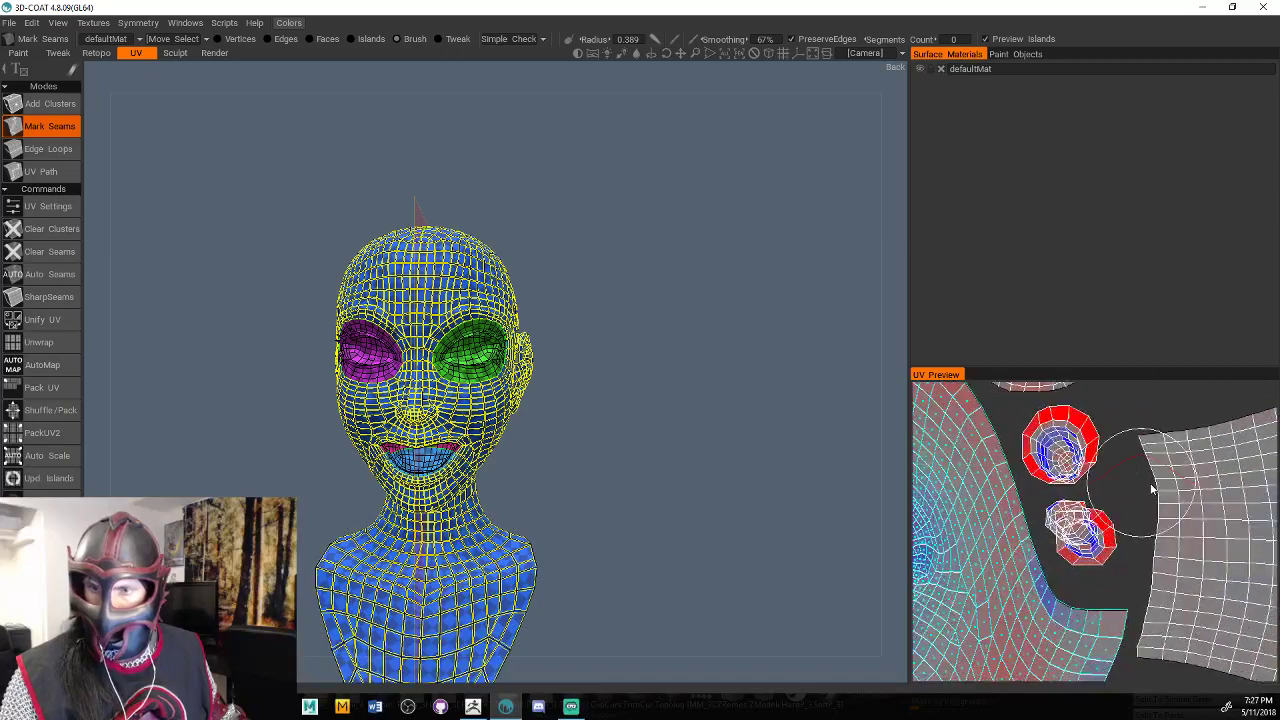
{"action": "middle_click_drag", "start_coordinate": [1170, 557], "coordinate": [1222, 680]}
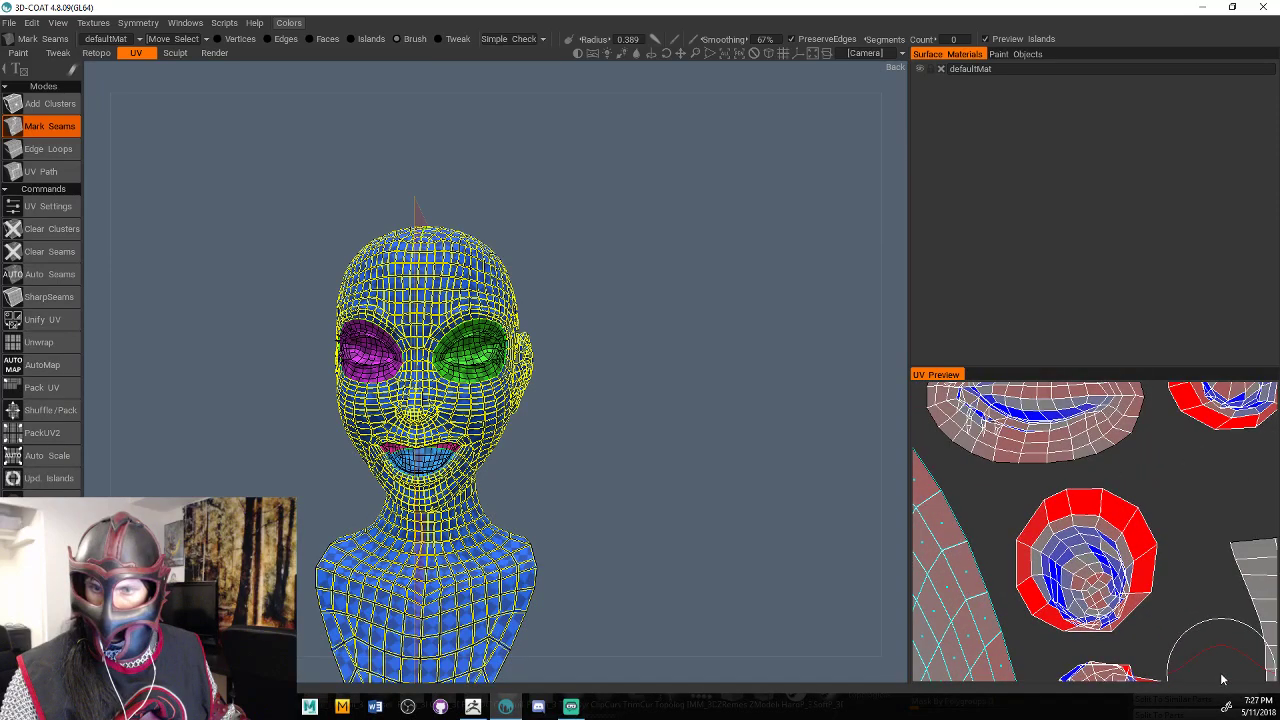
{"action": "scroll", "coordinate": [1130, 540], "scroll_direction": "down", "scroll_amount": 3}
{"action": "middle_click_drag", "start_coordinate": [1200, 590], "coordinate": [1005, 560]}
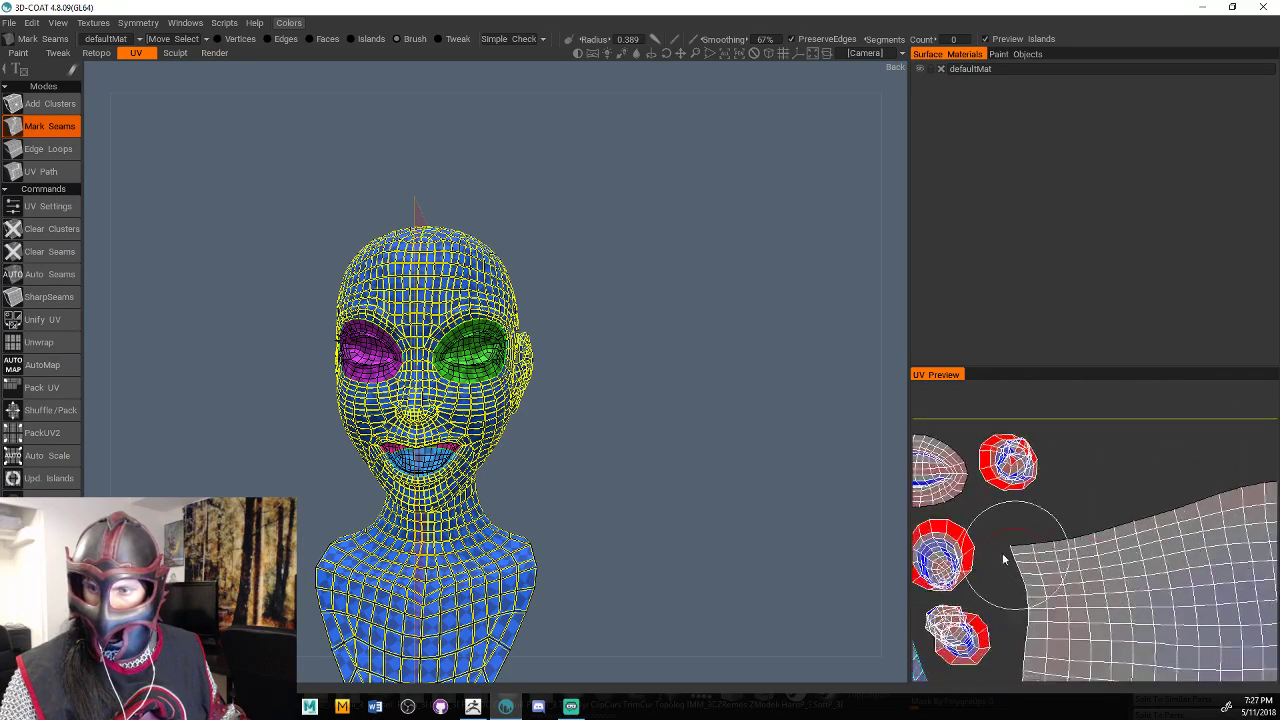
{"action": "scroll", "coordinate": [1083, 565], "scroll_direction": "down", "scroll_amount": 3}
{"action": "middle_click_drag", "start_coordinate": [1130, 615], "coordinate": [1092, 420]}
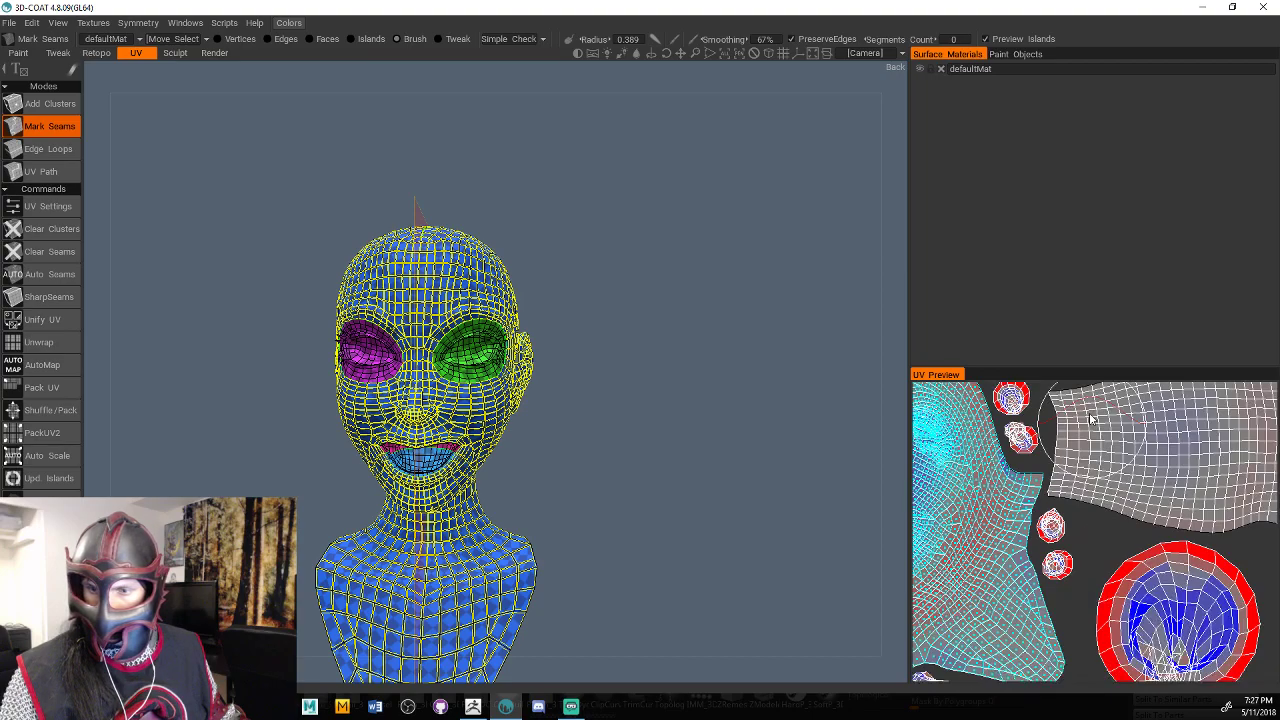
{"action": "scroll", "coordinate": [1091, 419], "scroll_direction": "up", "scroll_amount": 3}
{"action": "scroll", "coordinate": [1080, 500], "scroll_direction": "down", "scroll_amount": 2}
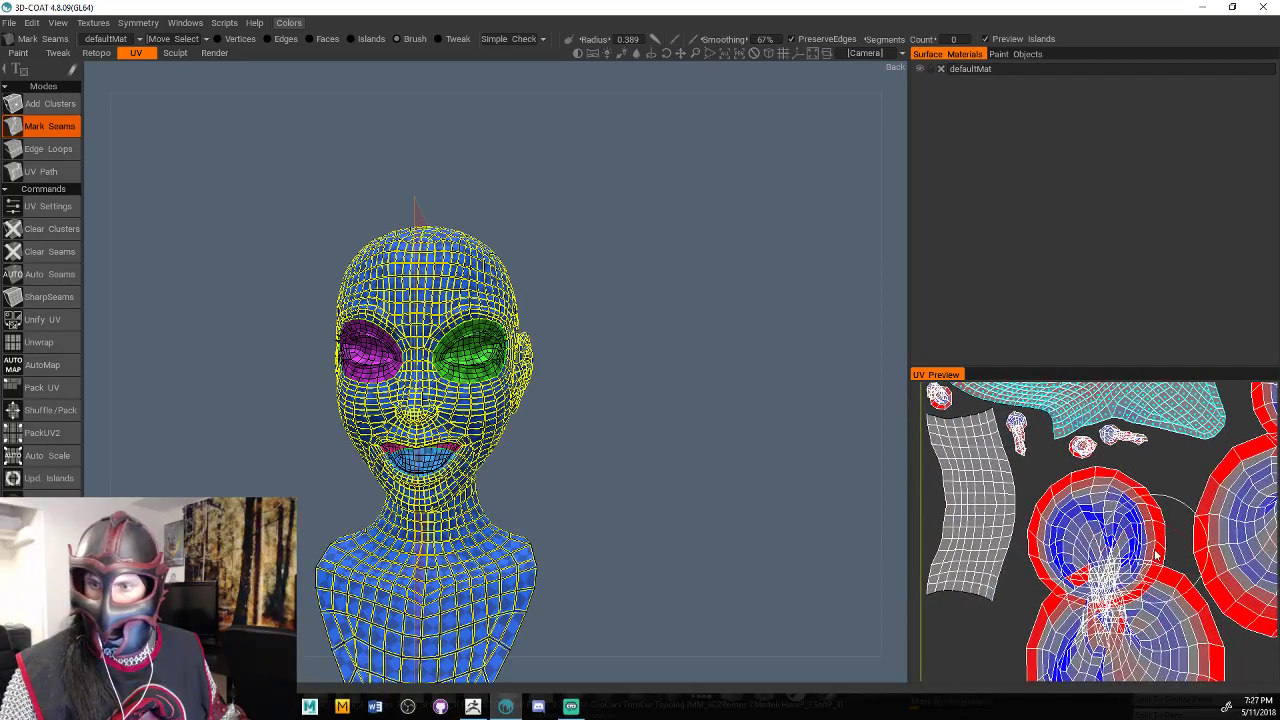
{"action": "scroll", "coordinate": [1064, 574], "scroll_direction": "up", "scroll_amount": 2}
{"action": "mouse_move", "coordinate": [1268, 588]}
{"action": "middle_mouse_down"}
{"action": "mouse_move", "coordinate": [1060, 582]}
{"action": "mouse_move", "coordinate": [944, 654]}
{"action": "mouse_move", "coordinate": [1031, 680]}
{"action": "mouse_move", "coordinate": [1074, 646]}
{"action": "mouse_move", "coordinate": [1072, 658]}
{"action": "mouse_move", "coordinate": [1137, 557]}
{"action": "middle_mouse_up"}
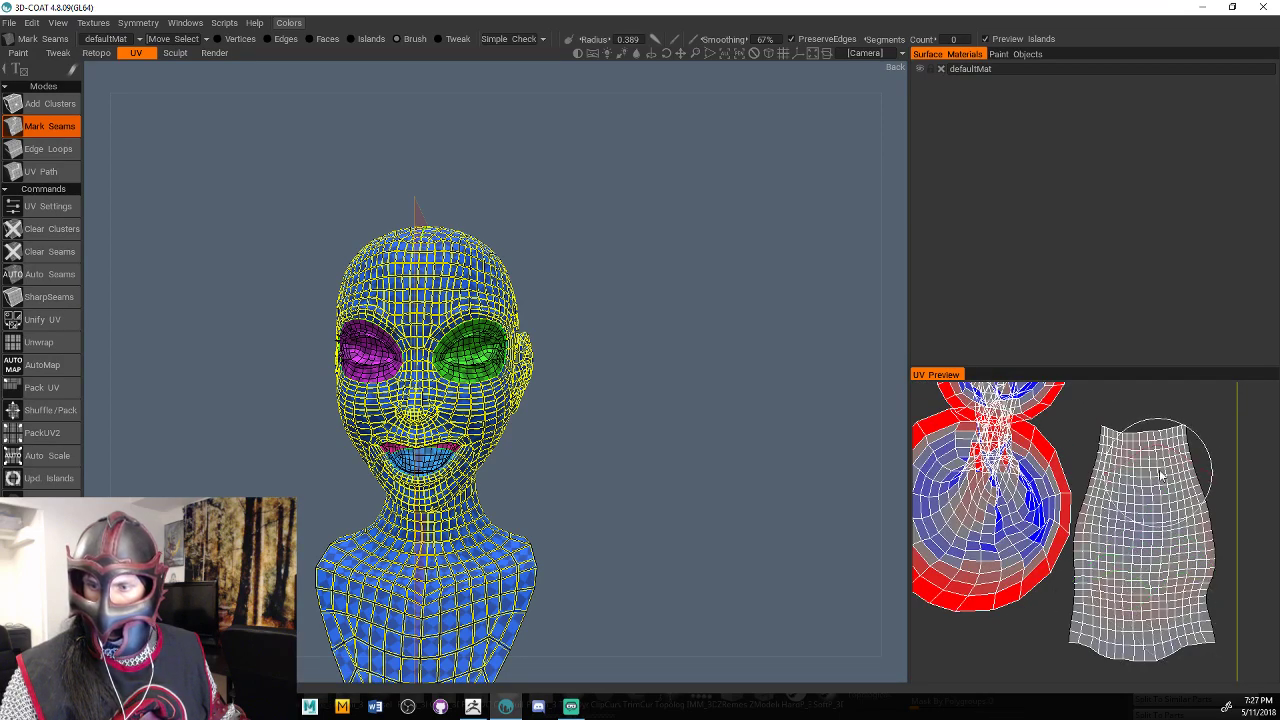
{"action": "middle_click_drag", "start_coordinate": [1168, 486], "coordinate": [1215, 614]}
{"action": "middle_click_drag", "start_coordinate": [1228, 660], "coordinate": [1250, 716]}
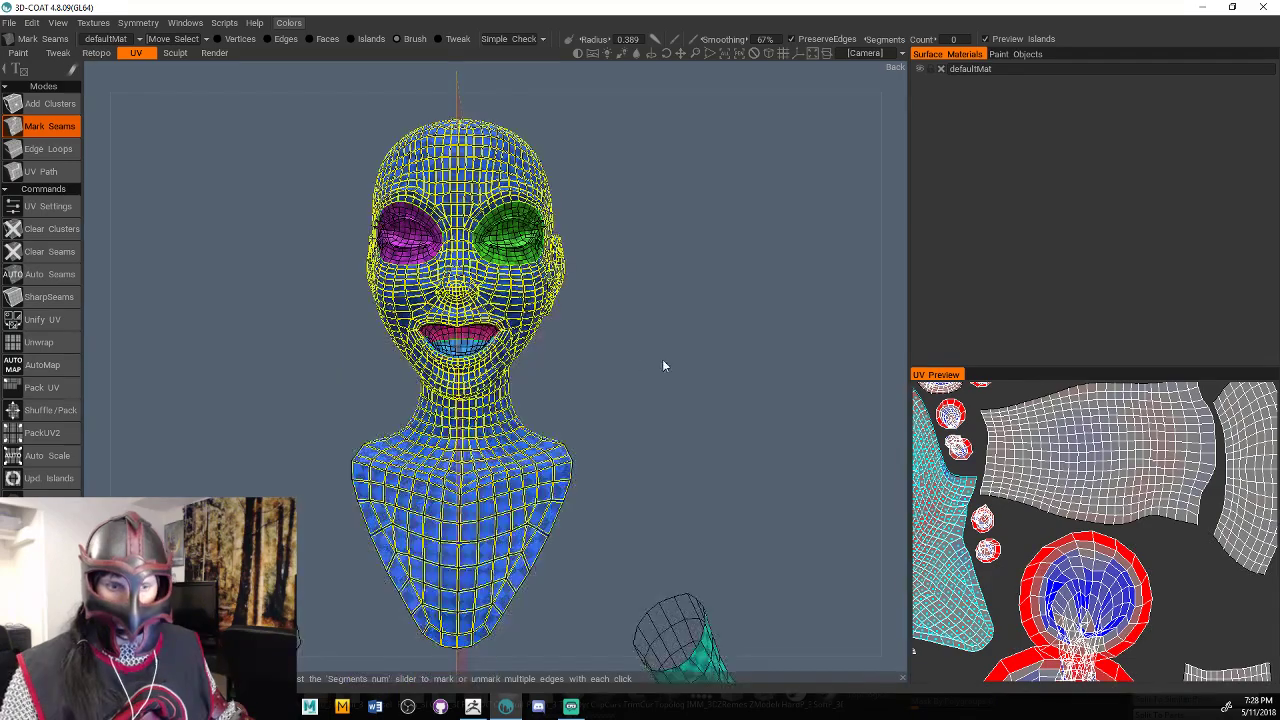
Switch from brush smoothing to Islands selection and select the large arm island in the UV layout.
{"action": "left_click_drag", "start_coordinate": [663, 362], "coordinate": [607, 384]}
{"action": "right_click_drag", "start_coordinate": [606, 381], "coordinate": [690, 379]}
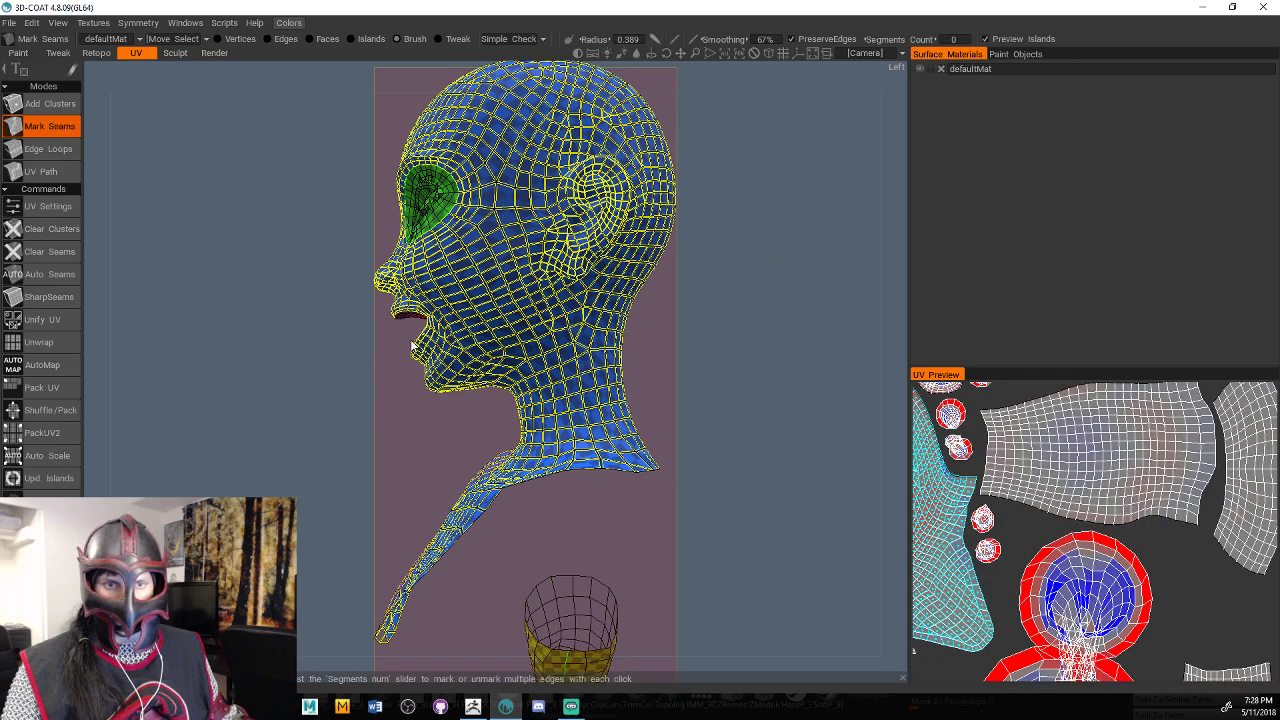
{"action": "mouse_move", "coordinate": [411, 345]}
{"action": "left_mouse_down", "text": "alt"}
{"action": "mouse_move", "coordinate": [909, 314]}
{"action": "mouse_move", "coordinate": [633, 360]}
{"action": "mouse_move", "coordinate": [606, 348]}
{"action": "left_mouse_up", "text": "alt"}
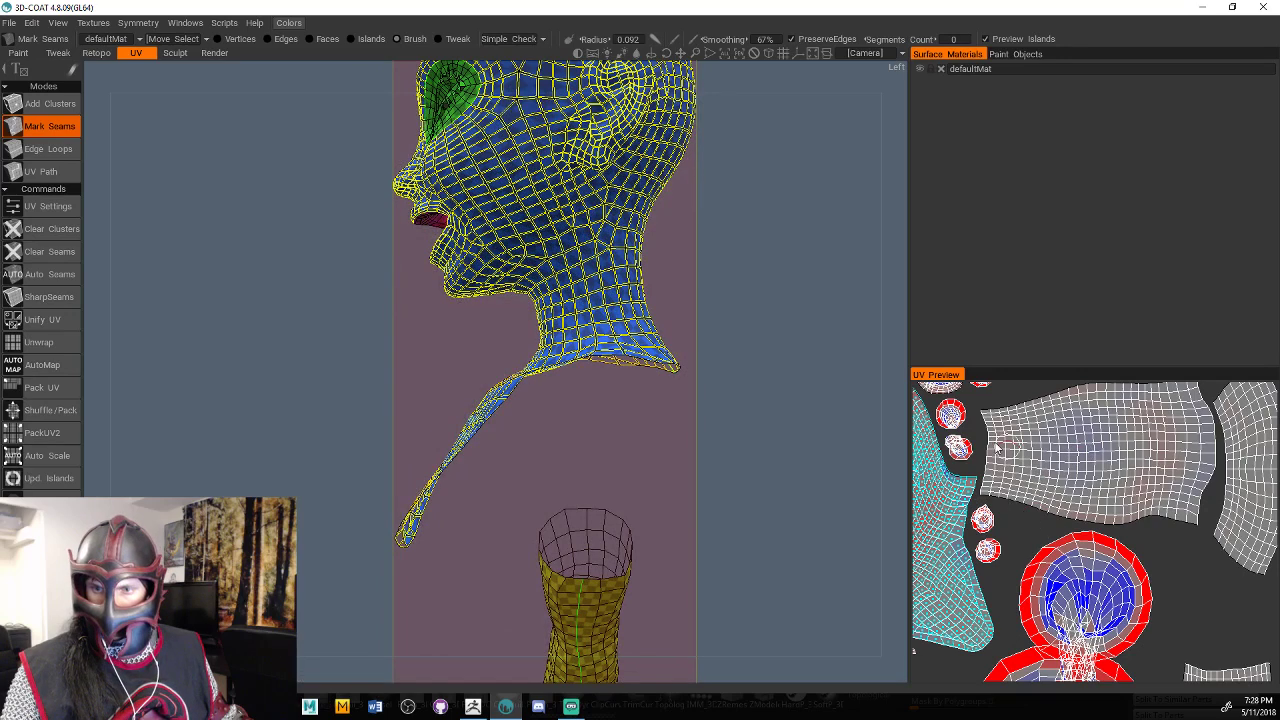
{"action": "left_click", "coordinate": [438, 39]}
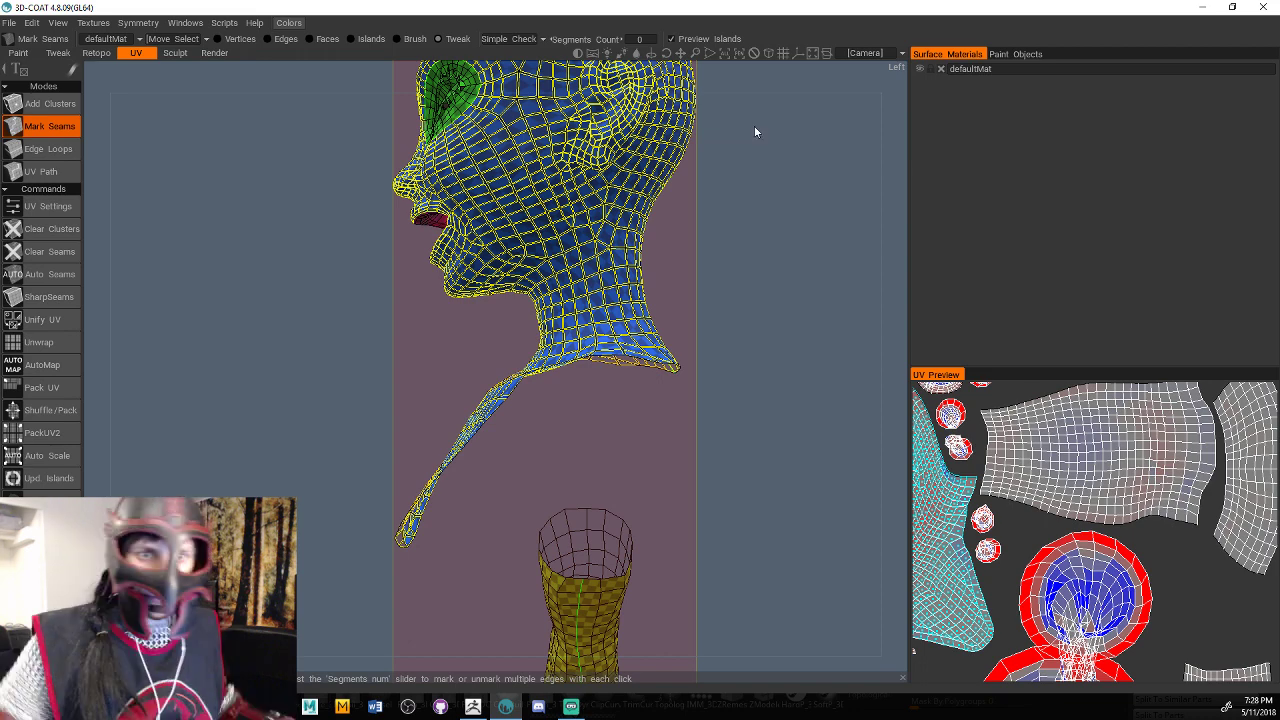
{"action": "left_click", "coordinate": [1101, 479]}
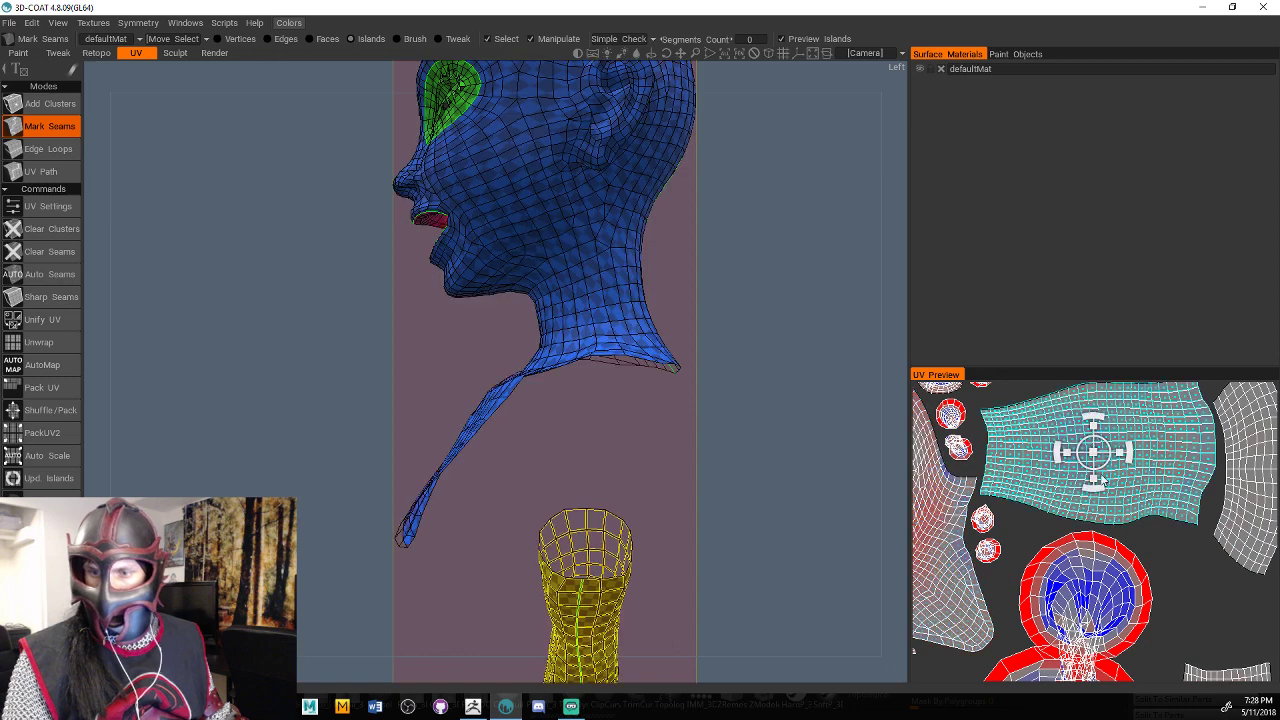
Examine the checker pattern on the face, neck and chest and compare it with the other body parts.
{"action": "left_click_drag", "start_coordinate": [655, 478], "coordinate": [699, 473]}
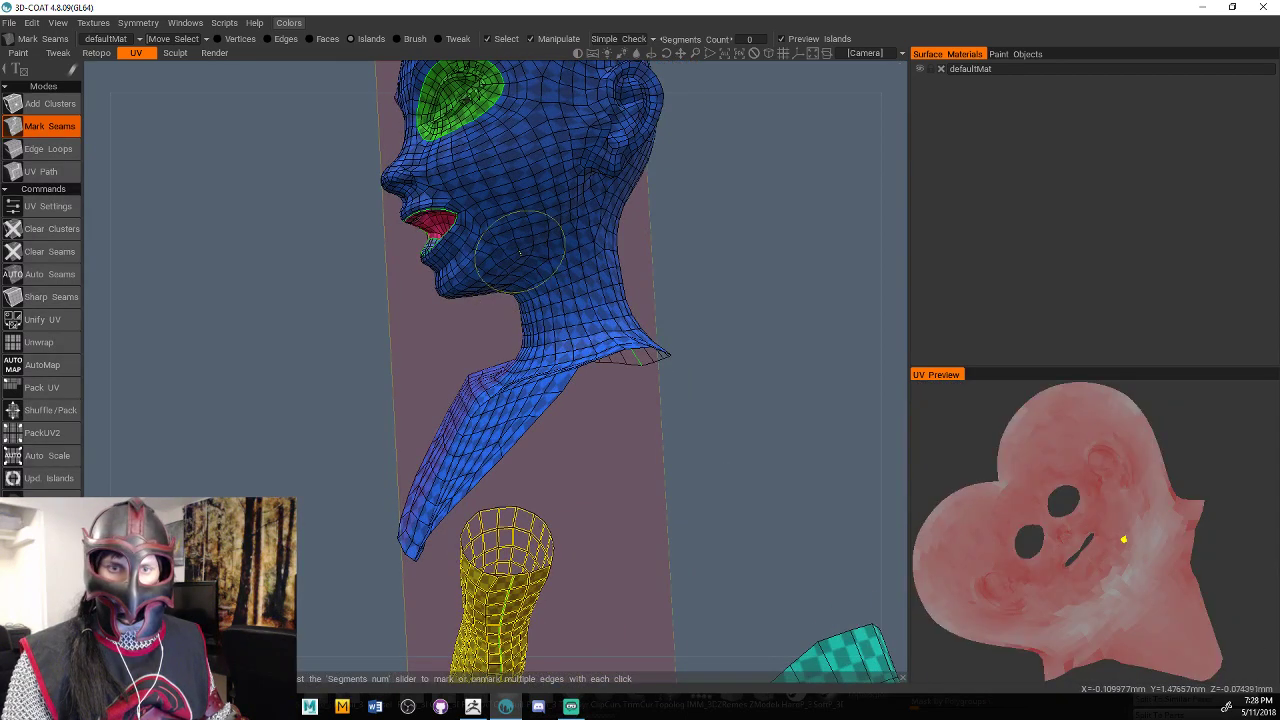
{"action": "left_click_drag", "start_coordinate": [819, 281], "coordinate": [694, 385]}
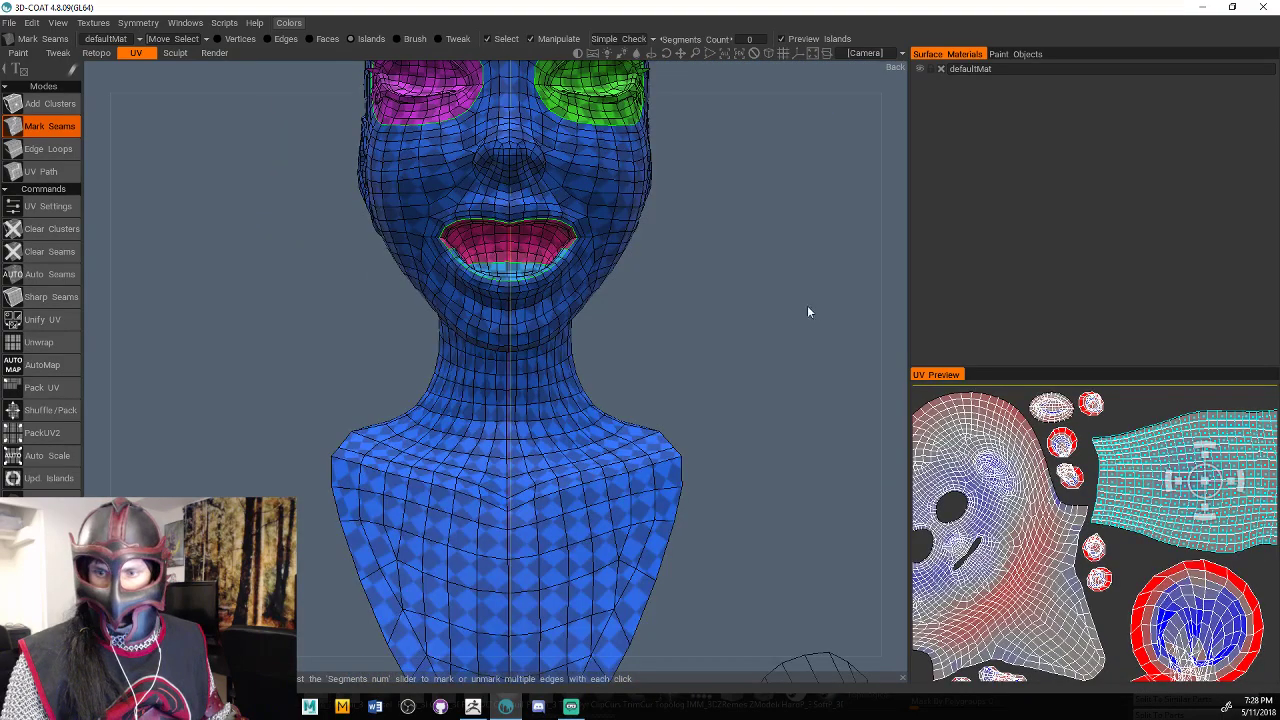
{"action": "scroll", "coordinate": [800, 308], "scroll_direction": "down", "scroll_amount": 2}
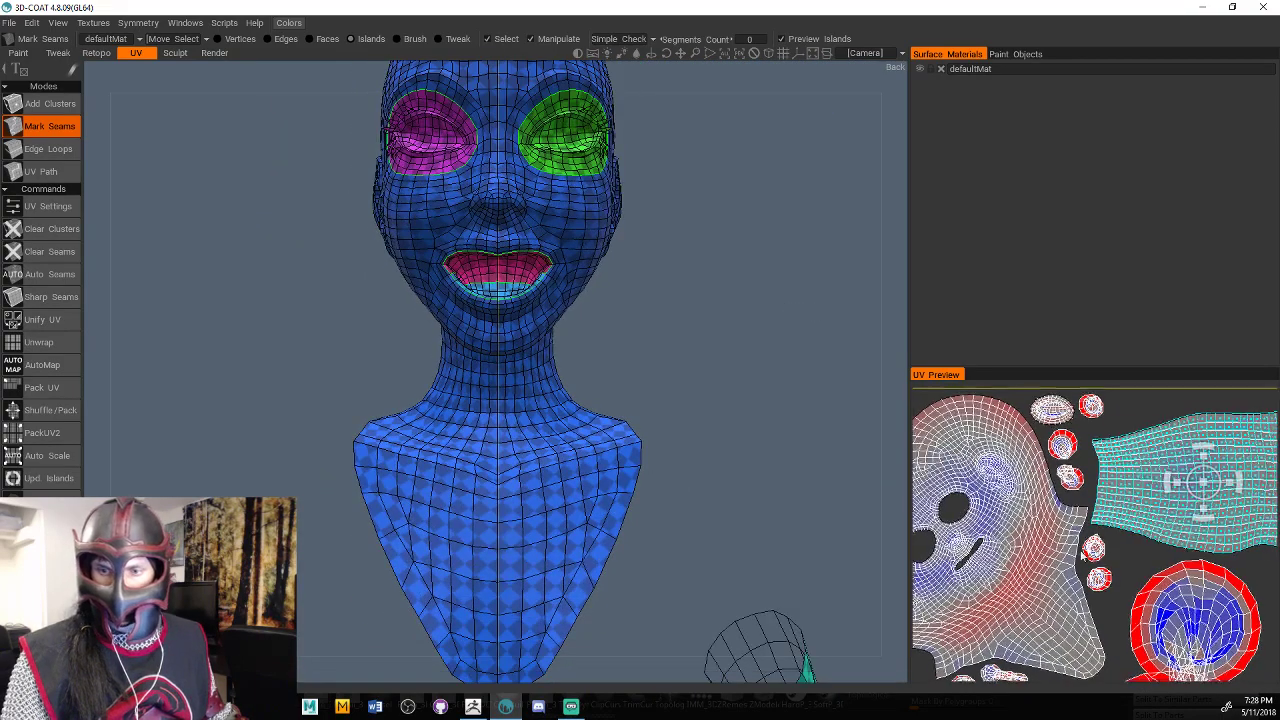
{"action": "scroll", "coordinate": [1068, 560], "scroll_direction": "down", "scroll_amount": 1}
{"action": "scroll", "coordinate": [1068, 558], "scroll_direction": "down", "scroll_amount": 1}
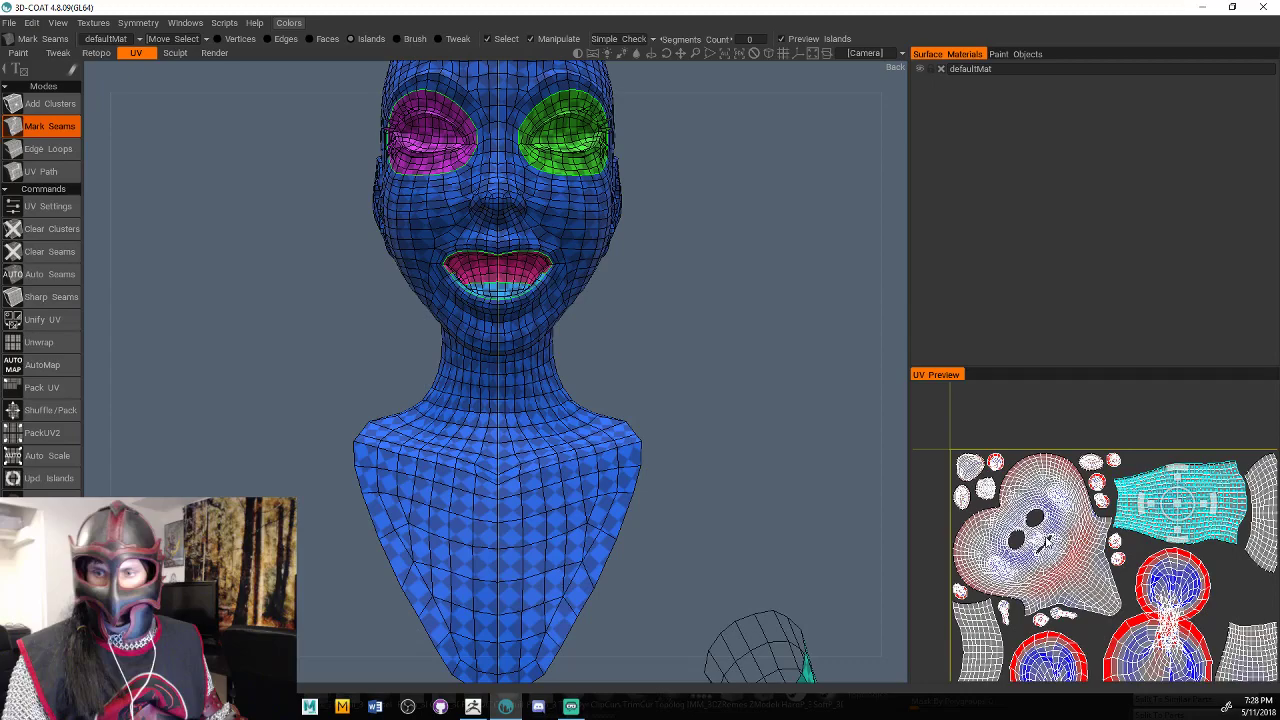
{"action": "right_click_drag", "start_coordinate": [790, 312], "coordinate": [650, 354]}
{"action": "middle_click_drag", "start_coordinate": [650, 354], "coordinate": [626, 291]}
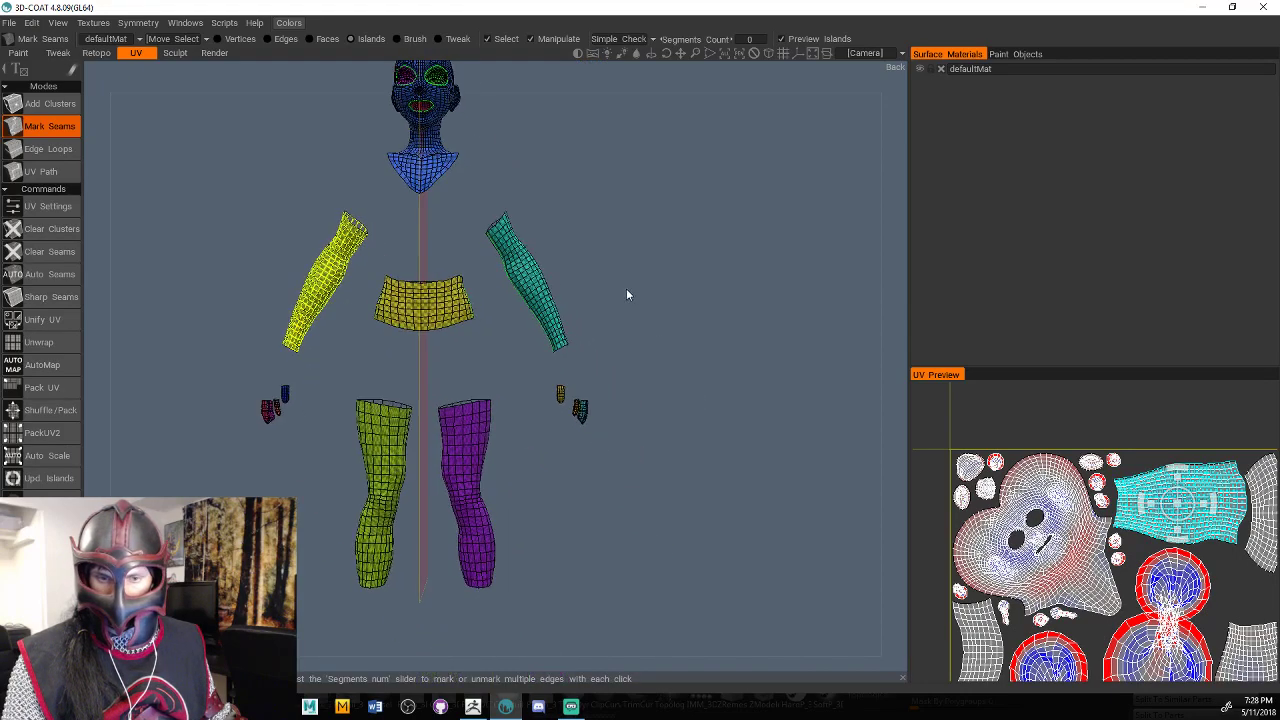
Mark a seam lengthwise around the index finger beside the thumb, splitting it into two islands.
{"action": "right_click_drag", "start_coordinate": [626, 291], "coordinate": [886, 313]}
{"action": "left_click_drag", "start_coordinate": [886, 316], "coordinate": [690, 335]}
{"action": "left_click_drag", "start_coordinate": [585, 552], "coordinate": [413, 505]}
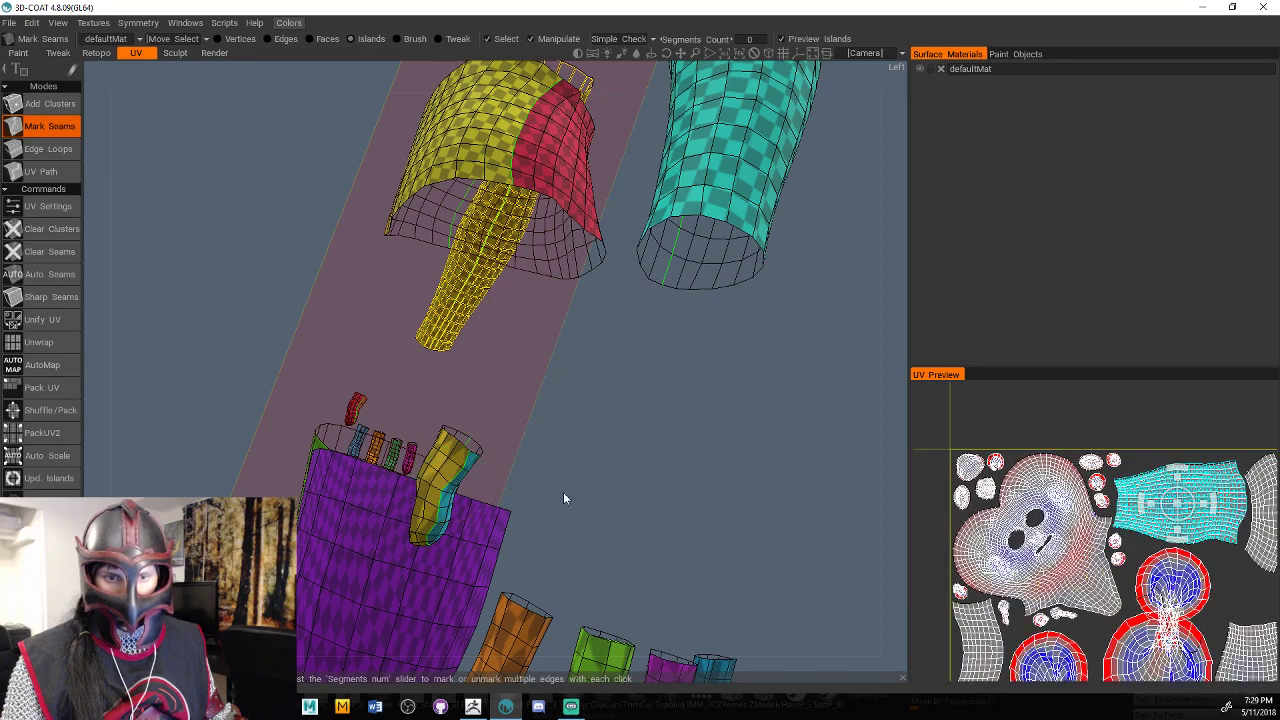
{"action": "mouse_move", "coordinate": [563, 498]}
{"action": "left_mouse_down"}
{"action": "mouse_move", "coordinate": [688, 351]}
{"action": "mouse_move", "coordinate": [712, 360]}
{"action": "mouse_move", "coordinate": [680, 418]}
{"action": "mouse_move", "coordinate": [775, 390]}
{"action": "mouse_move", "coordinate": [674, 354]}
{"action": "left_mouse_up"}
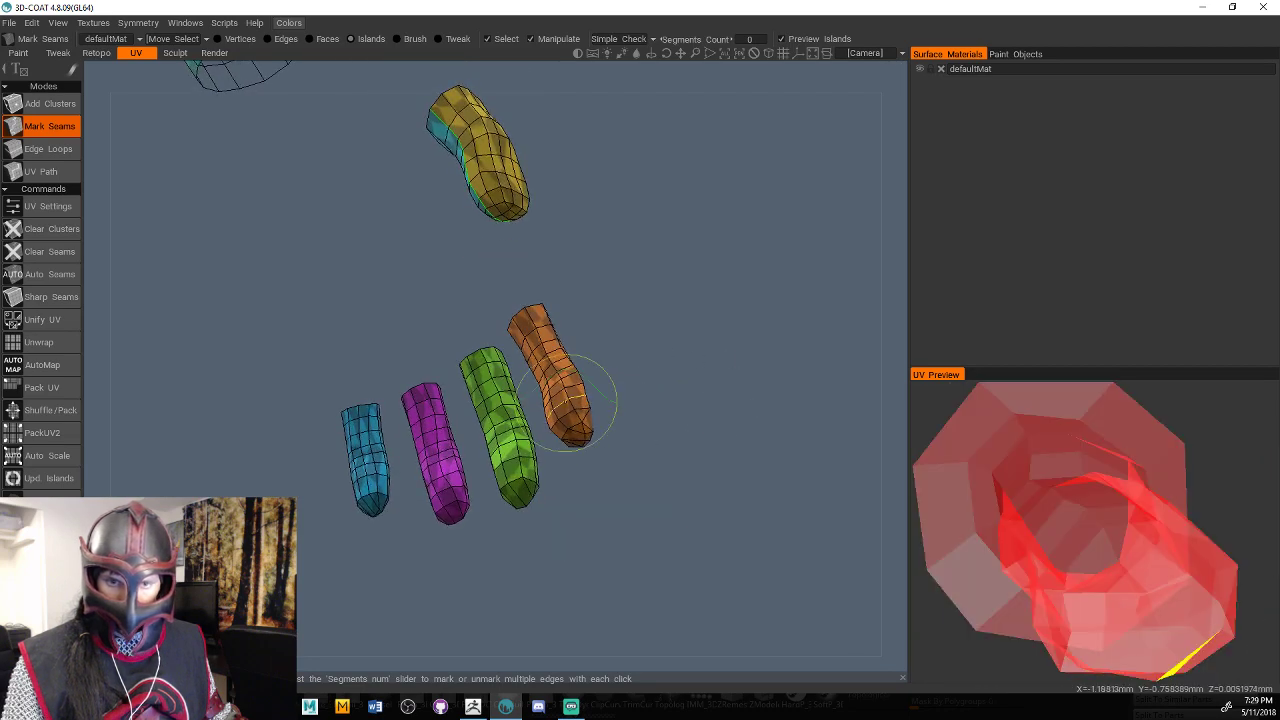
{"action": "left_click", "coordinate": [580, 410]}
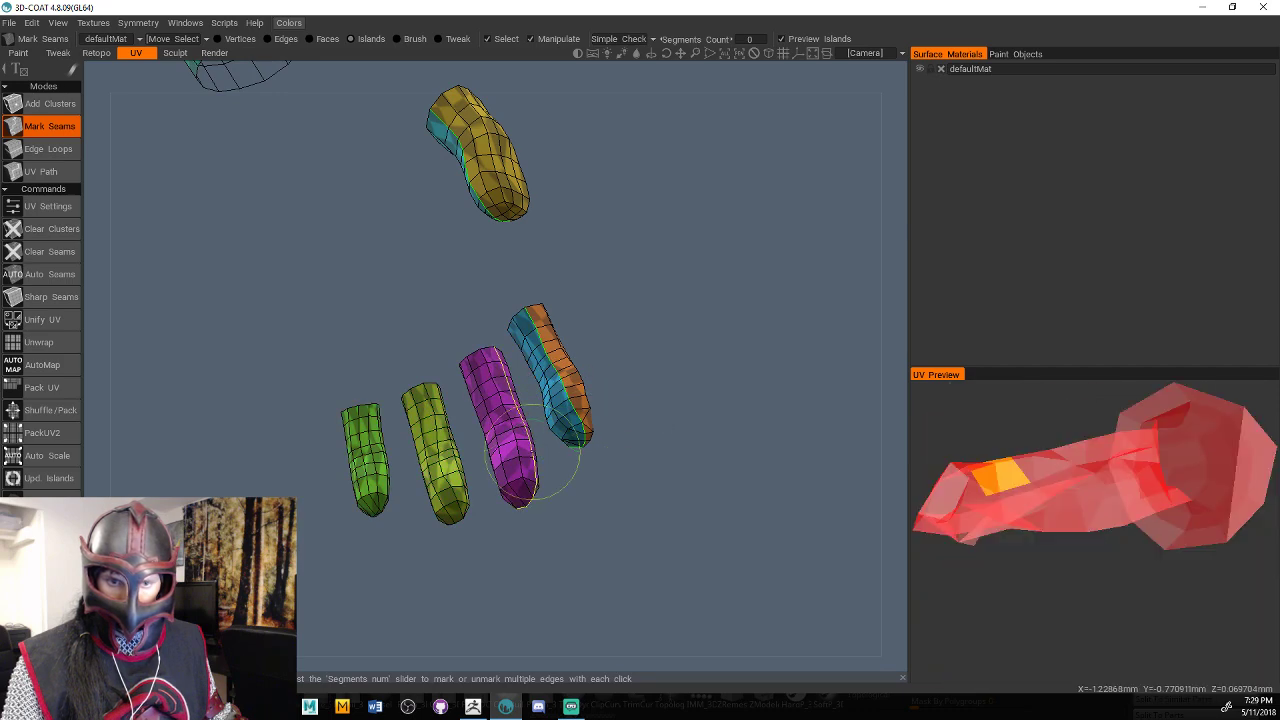
Mark lengthwise seams around the middle, ring and little fingers, splitting each into two islands, and unwrap the mesh.
{"action": "left_click_drag", "start_coordinate": [532, 452], "coordinate": [500, 526]}
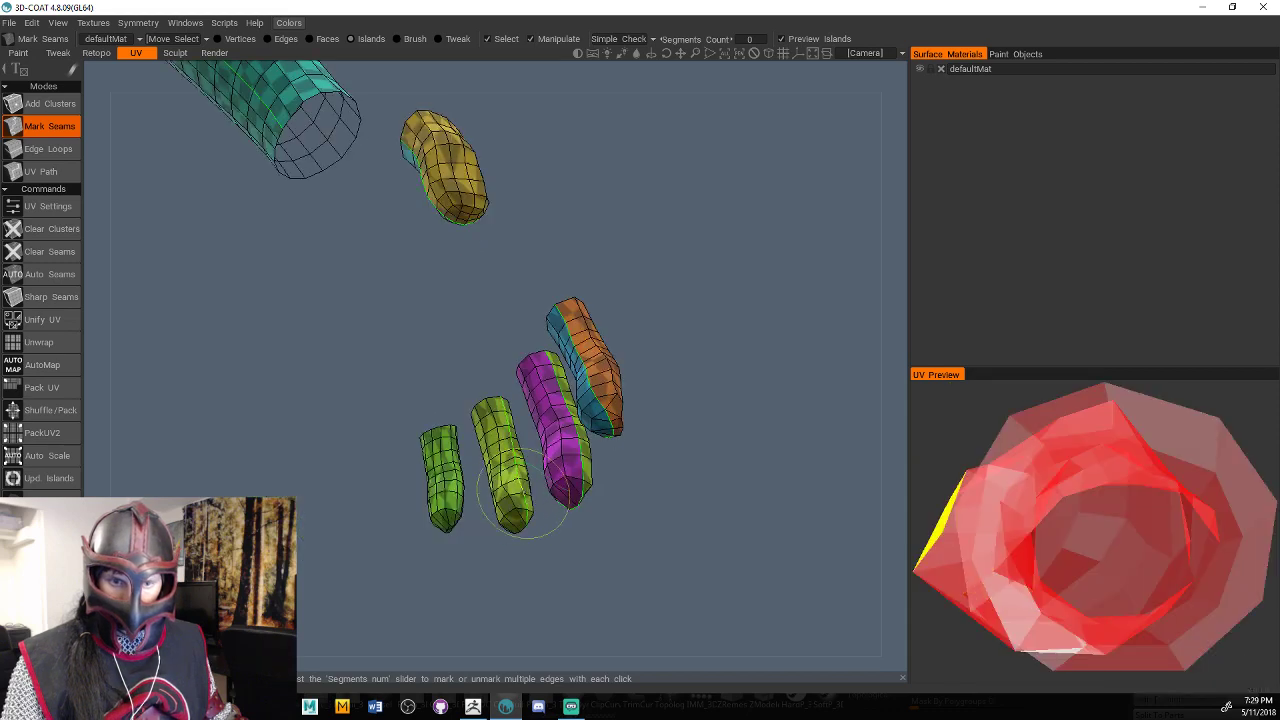
{"action": "left_click_drag", "start_coordinate": [638, 500], "coordinate": [592, 531]}
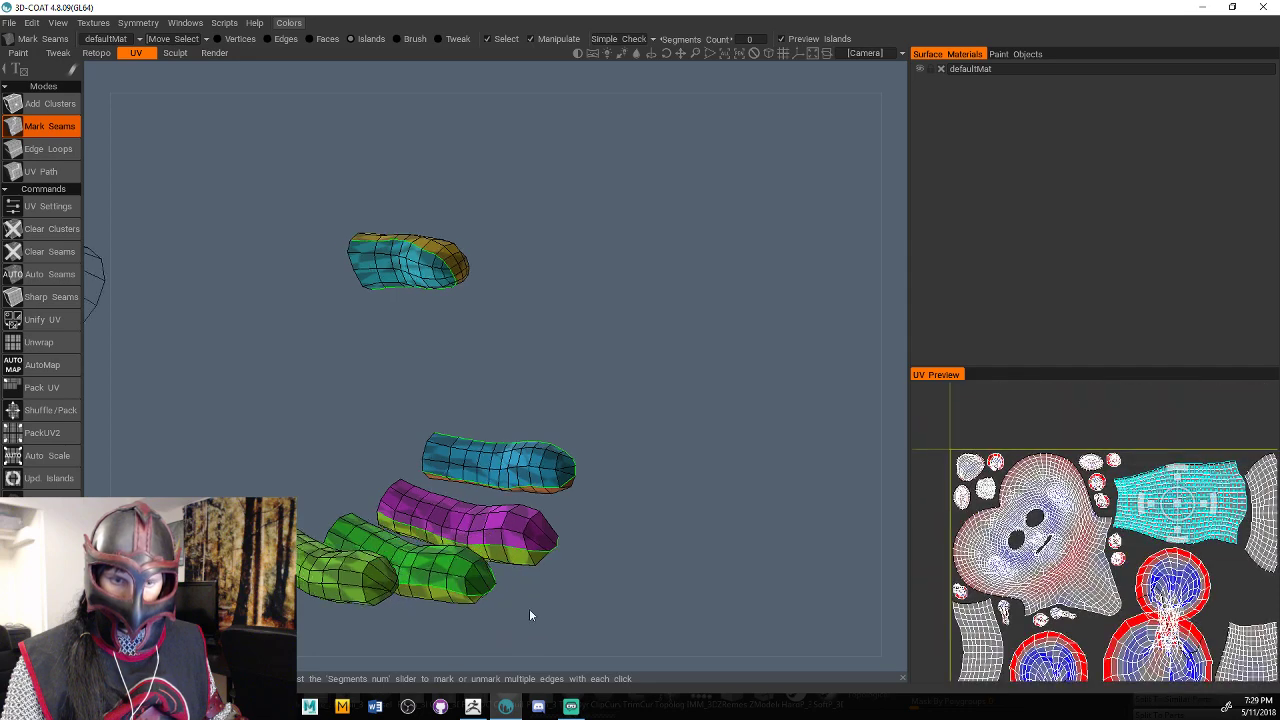
{"action": "left_click_drag", "start_coordinate": [529, 608], "coordinate": [637, 549]}
{"action": "left_click", "coordinate": [400, 465]}
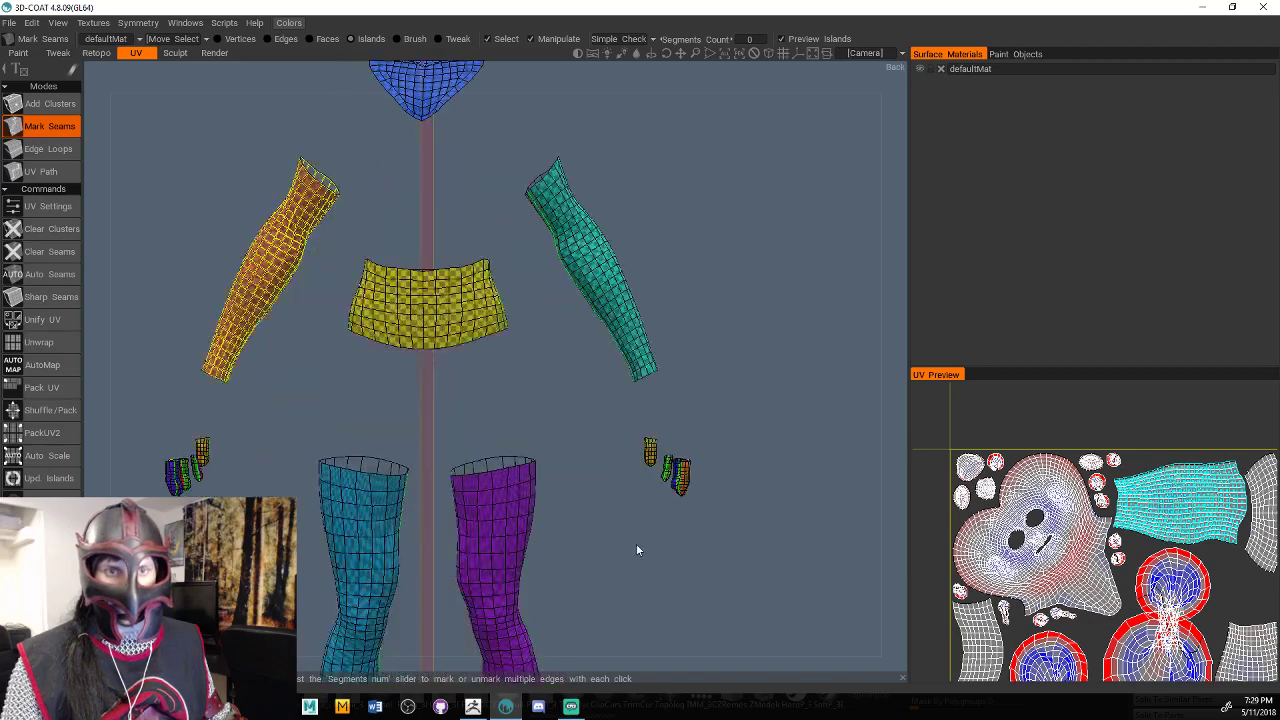
{"action": "right_click_drag", "start_coordinate": [637, 550], "coordinate": [304, 415]}
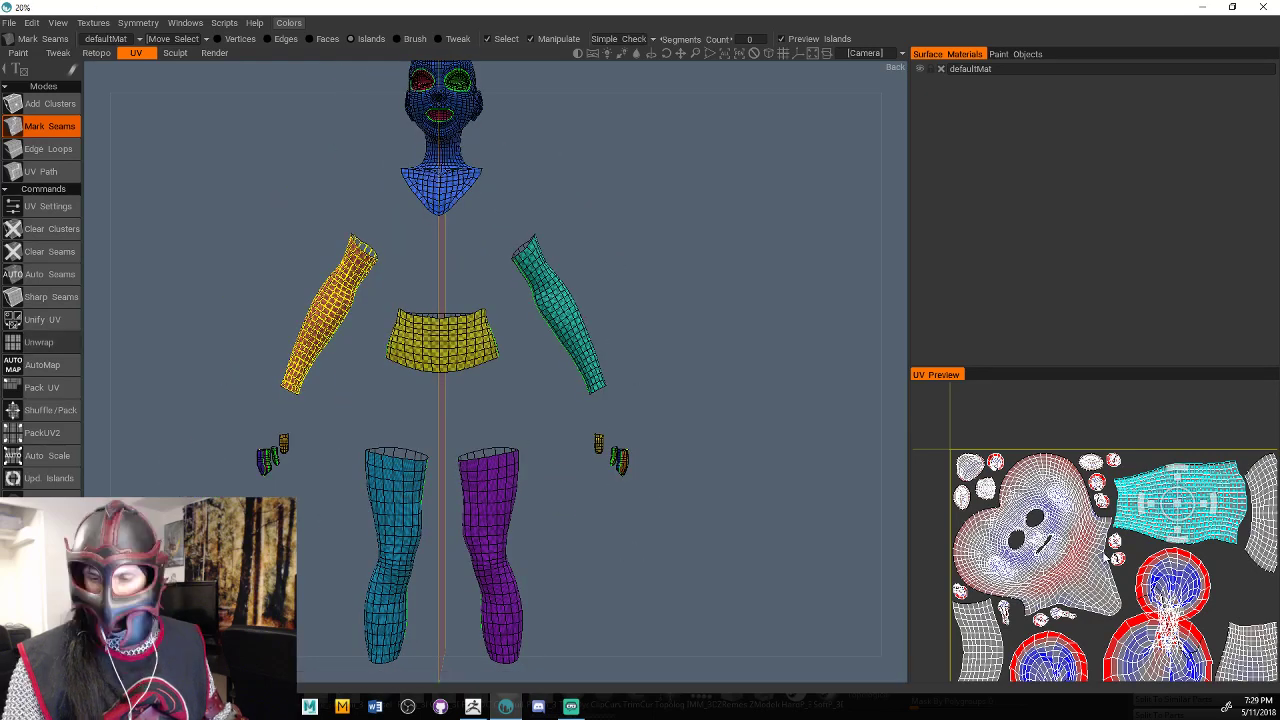
Examine the head, limb and small islands across the UV layout for stretched and compressed areas.
{"action": "scroll", "coordinate": [1142, 566], "scroll_direction": "up", "scroll_amount": 3}
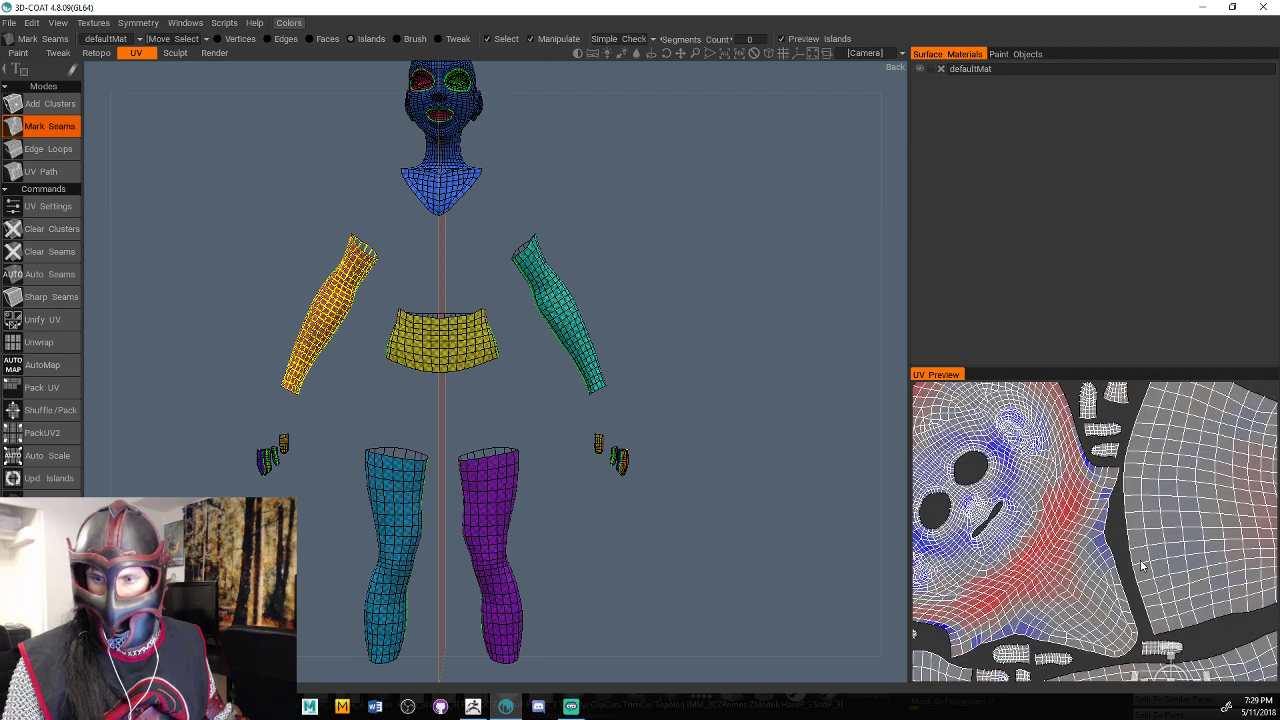
{"action": "middle_click_drag", "start_coordinate": [1108, 520], "coordinate": [1145, 512]}
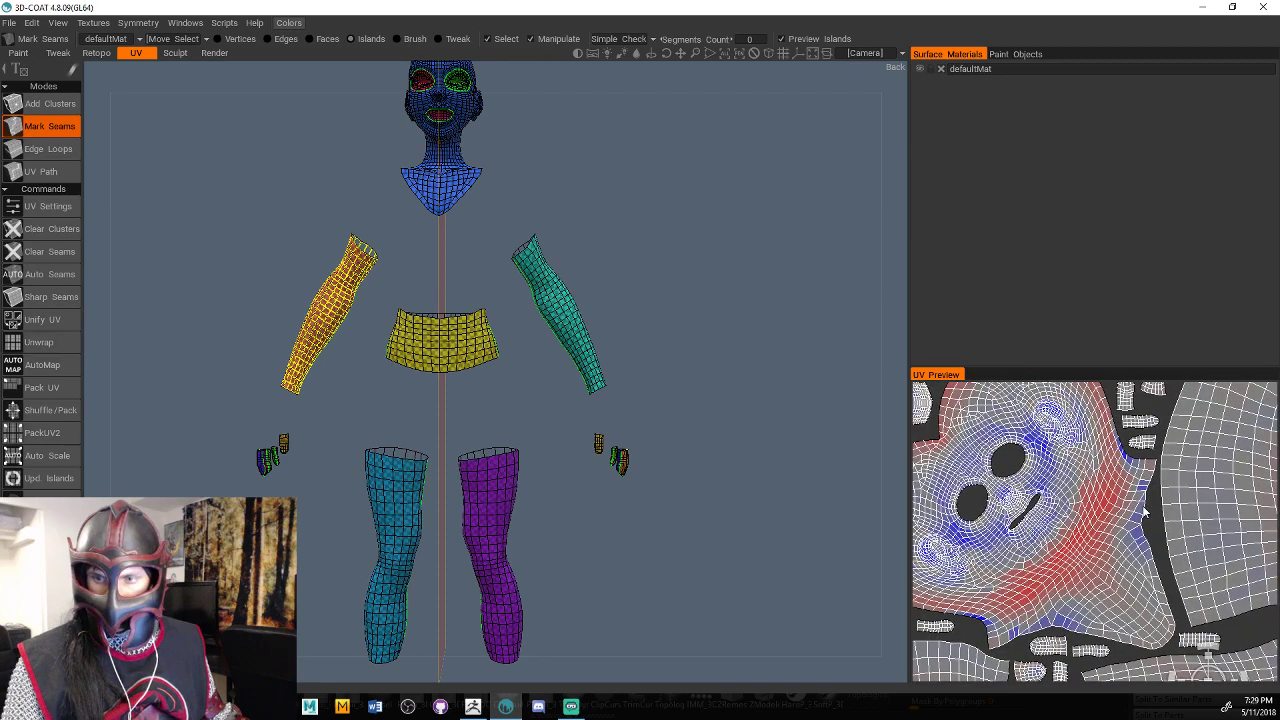
{"action": "scroll", "coordinate": [1145, 512], "scroll_direction": "down", "scroll_amount": 5}
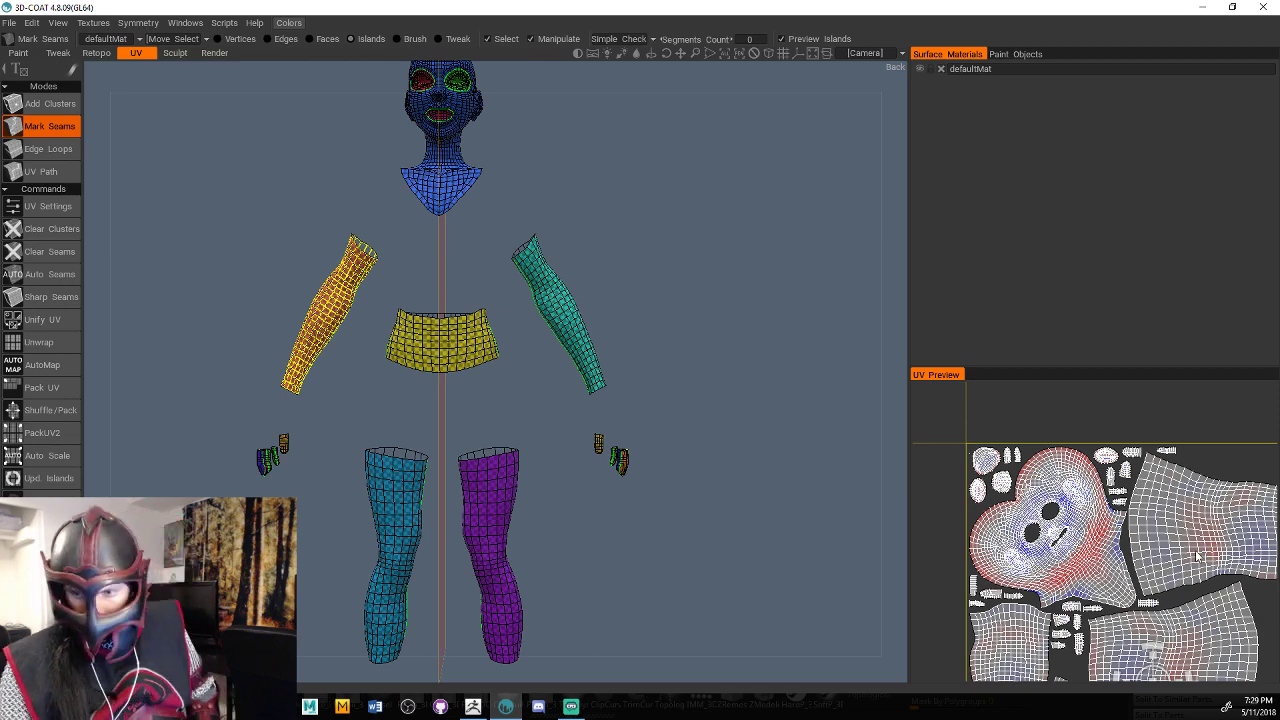
{"action": "scroll", "coordinate": [1197, 556], "scroll_direction": "down", "scroll_amount": 5}
{"action": "middle_click_drag", "start_coordinate": [1197, 556], "coordinate": [1115, 441]}
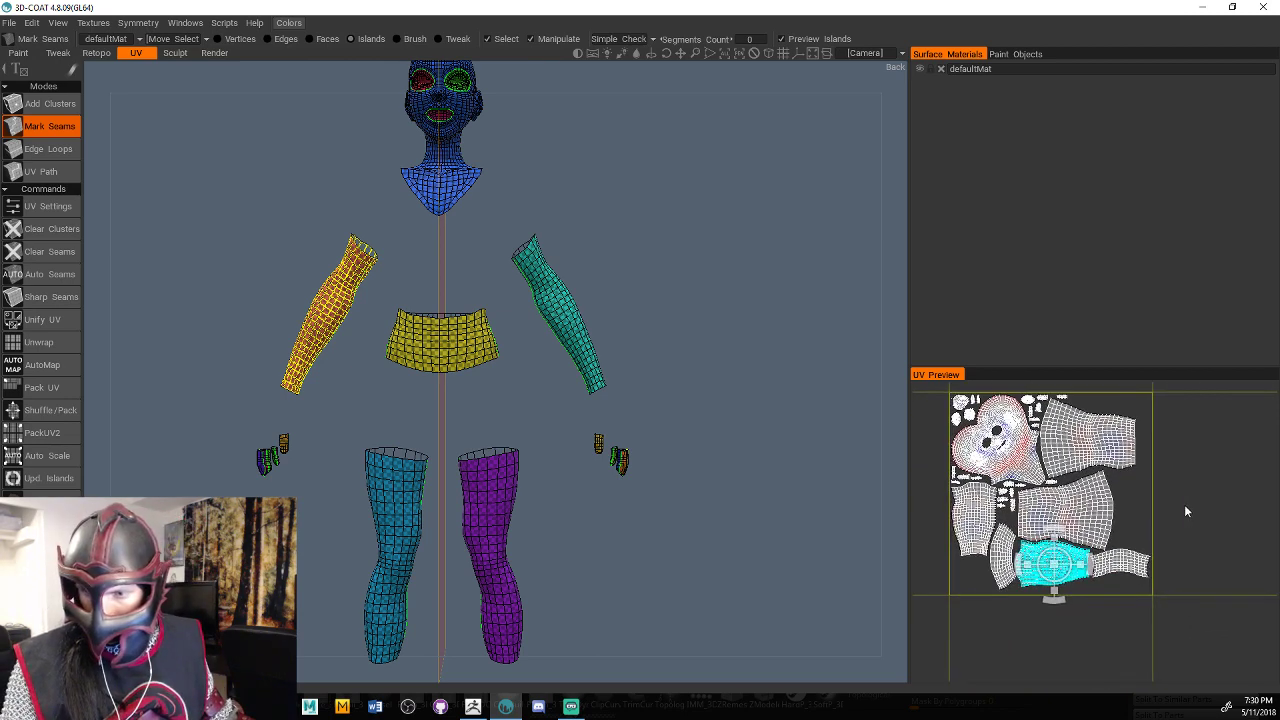
{"action": "scroll", "coordinate": [1217, 541], "scroll_direction": "up", "scroll_amount": 4}
{"action": "scroll", "coordinate": [1217, 541], "scroll_direction": "up", "scroll_amount": 2}
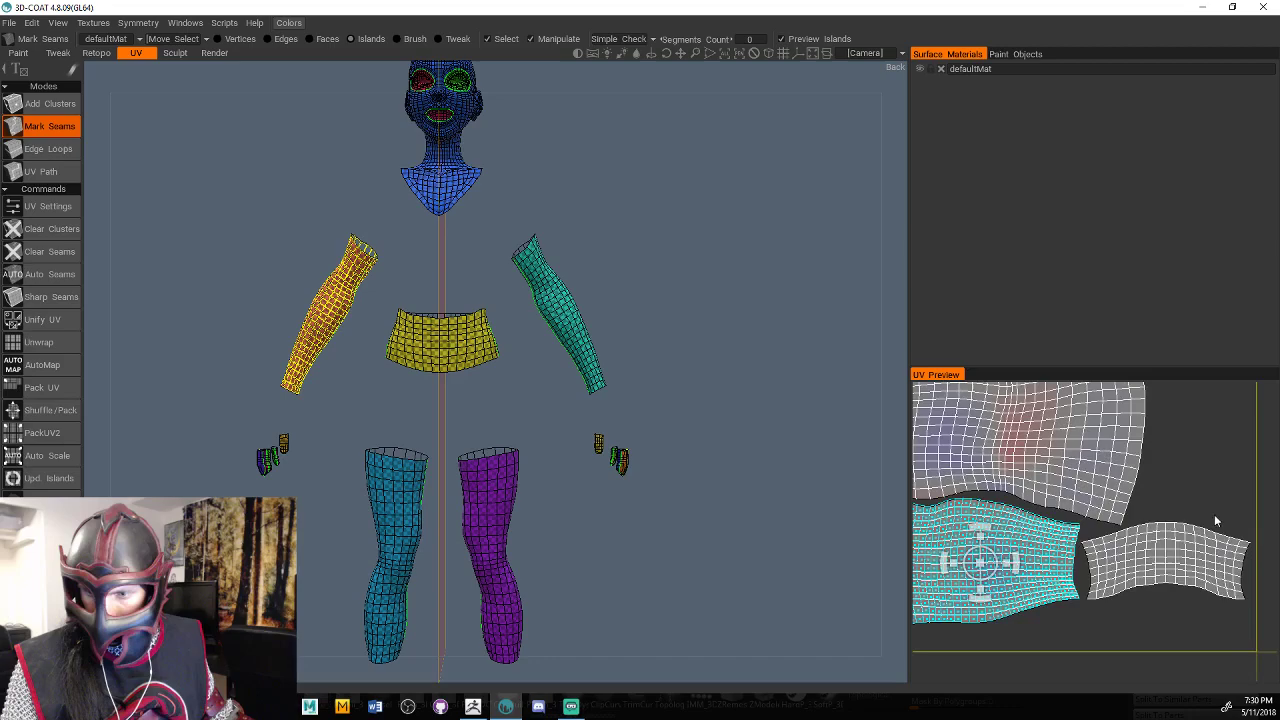
{"action": "scroll", "coordinate": [1214, 514], "scroll_direction": "down", "scroll_amount": 4}
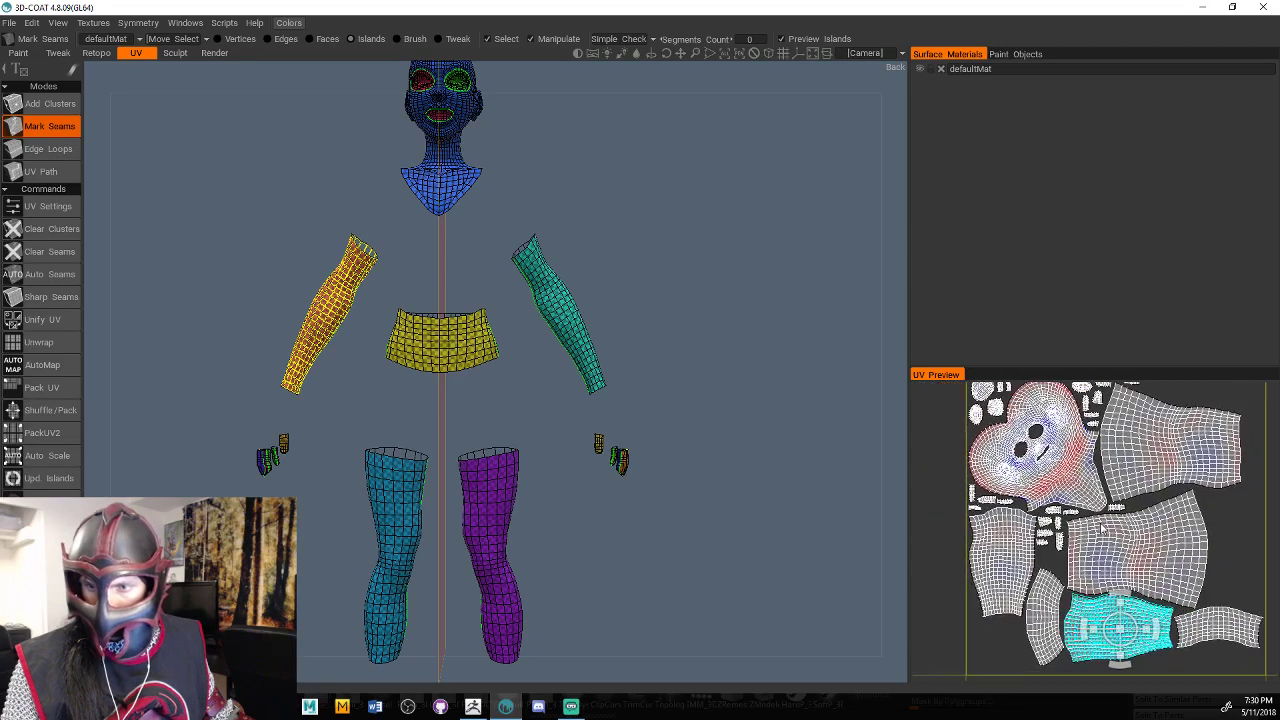
{"action": "middle_click_drag", "start_coordinate": [1064, 555], "coordinate": [1128, 538]}
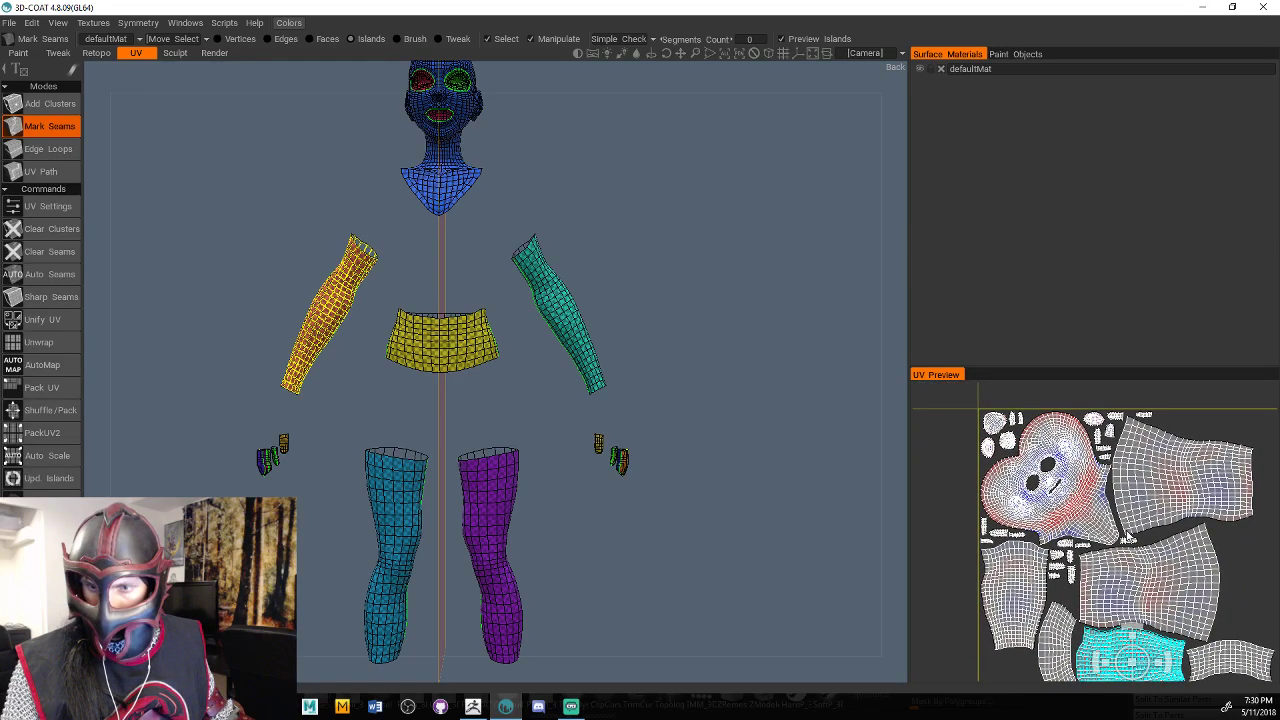
{"action": "scroll", "coordinate": [1128, 538], "scroll_direction": "up", "scroll_amount": 4}
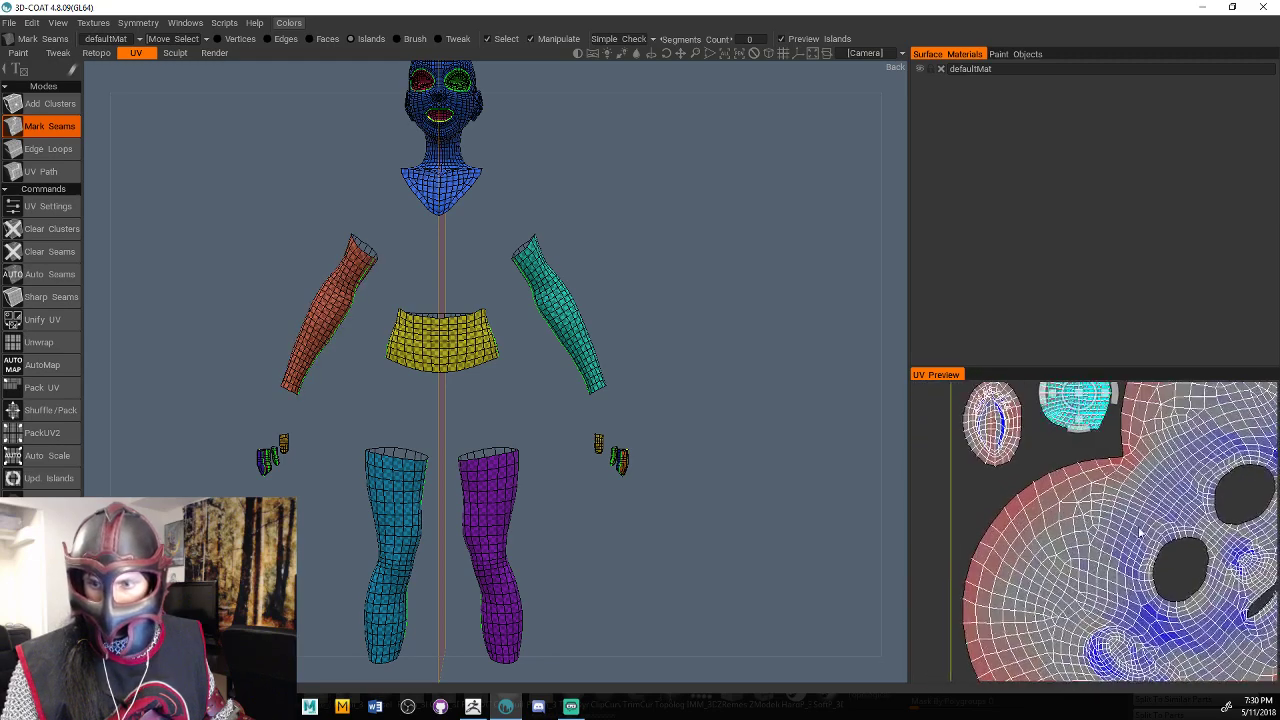
{"action": "middle_click_drag", "start_coordinate": [1096, 549], "coordinate": [1106, 620]}
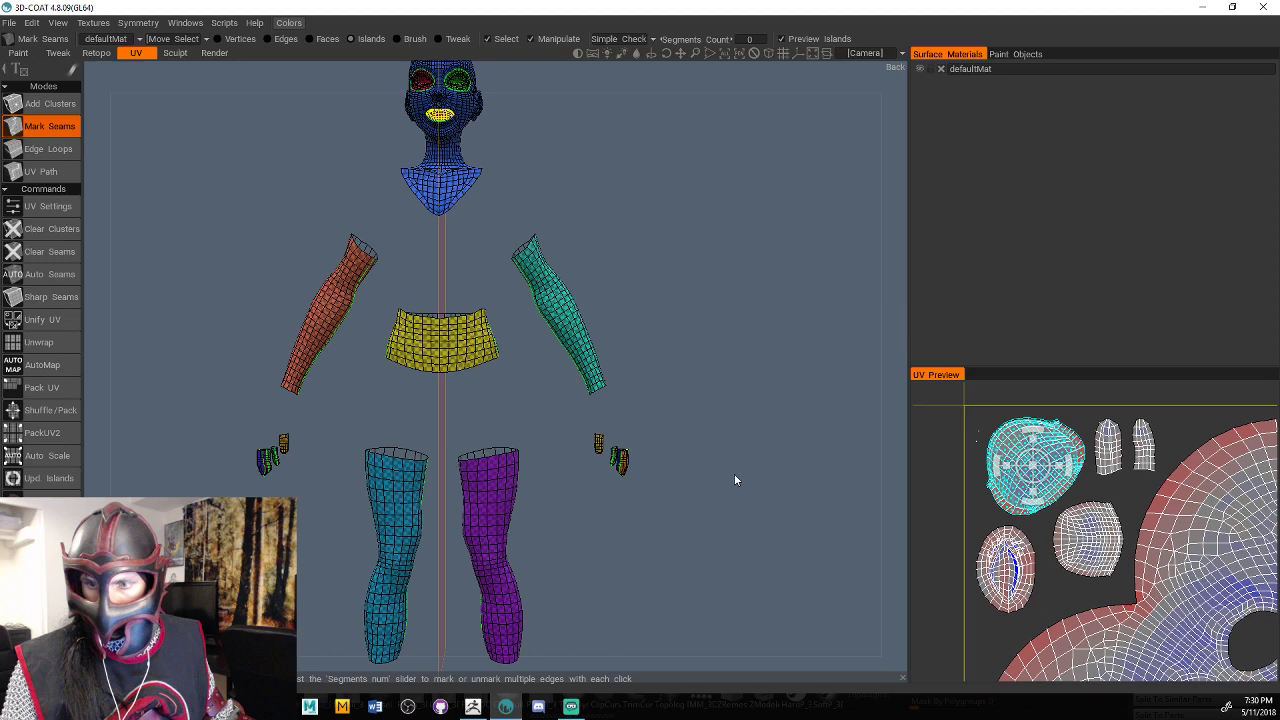
Examine the eye socket and eyelash geometry on the head mesh for areas that need their own seams.
{"action": "scroll", "coordinate": [715, 475], "scroll_direction": "up", "scroll_amount": 5}
{"action": "scroll", "coordinate": [718, 455], "scroll_direction": "up", "scroll_amount": 8}
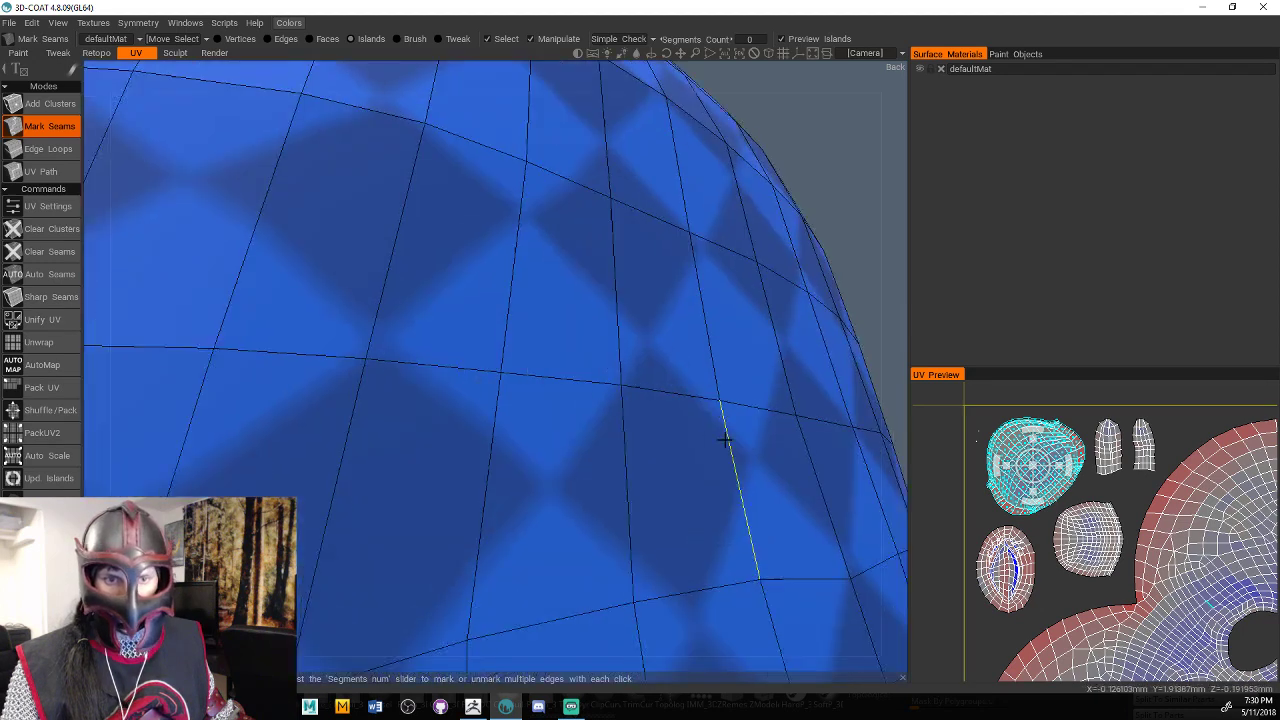
{"action": "scroll", "coordinate": [724, 438], "scroll_direction": "down", "scroll_amount": 5}
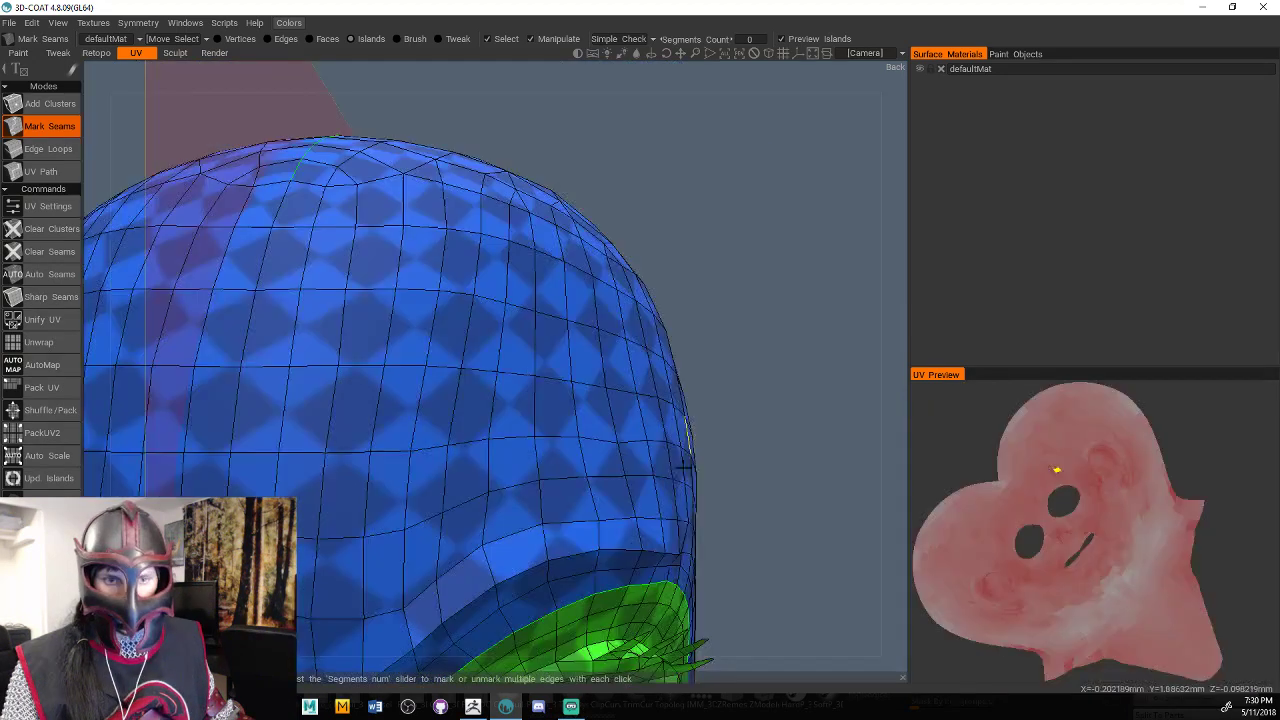
{"action": "left_click_drag", "start_coordinate": [683, 467], "coordinate": [602, 325], "text": "alt"}
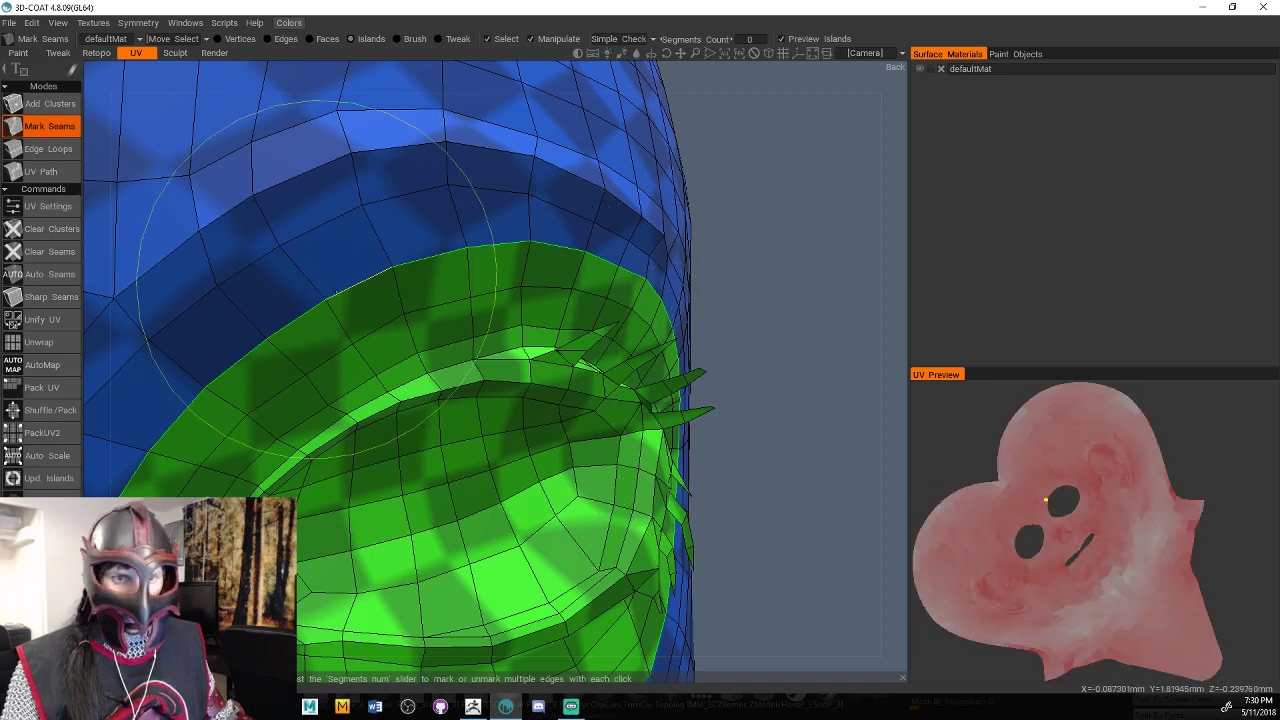
{"action": "middle_click_drag", "start_coordinate": [421, 456], "coordinate": [343, 361], "text": "alt"}
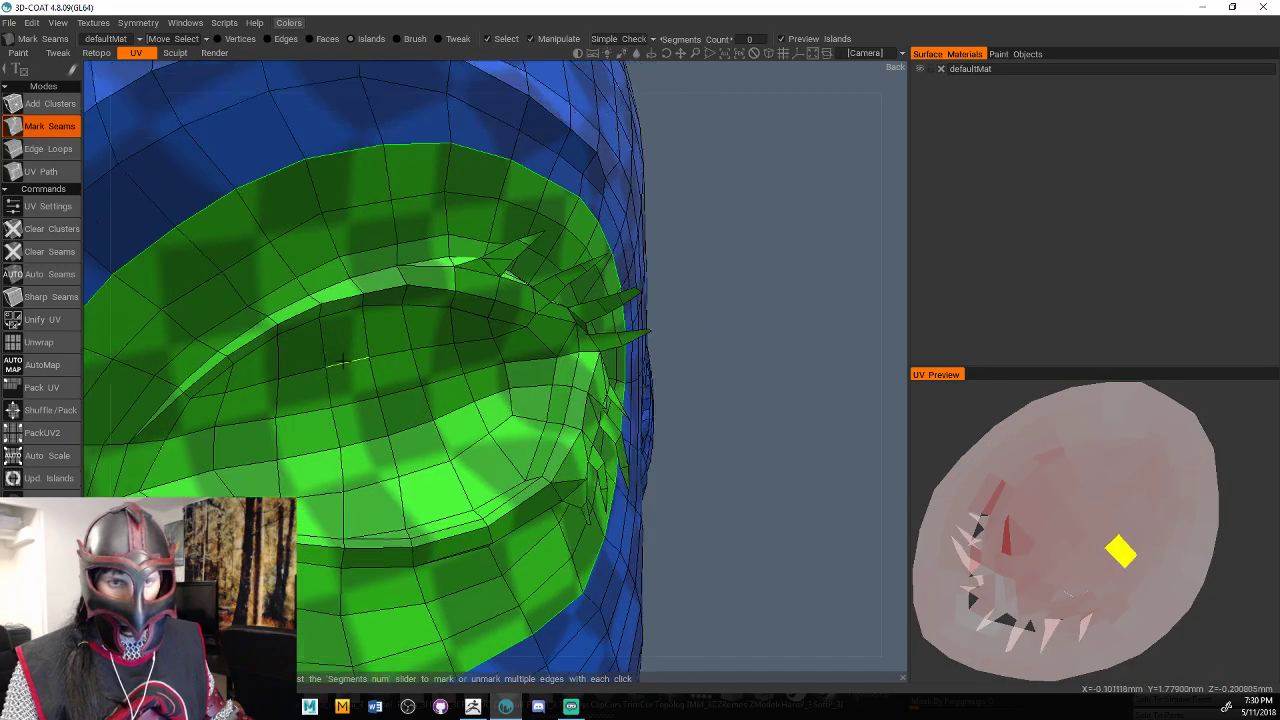
{"action": "mouse_move", "coordinate": [343, 361]}
{"action": "left_mouse_down", "text": "alt"}
{"action": "mouse_move", "coordinate": [346, 419]}
{"action": "mouse_move", "coordinate": [357, 417]}
{"action": "left_mouse_up", "text": "alt"}
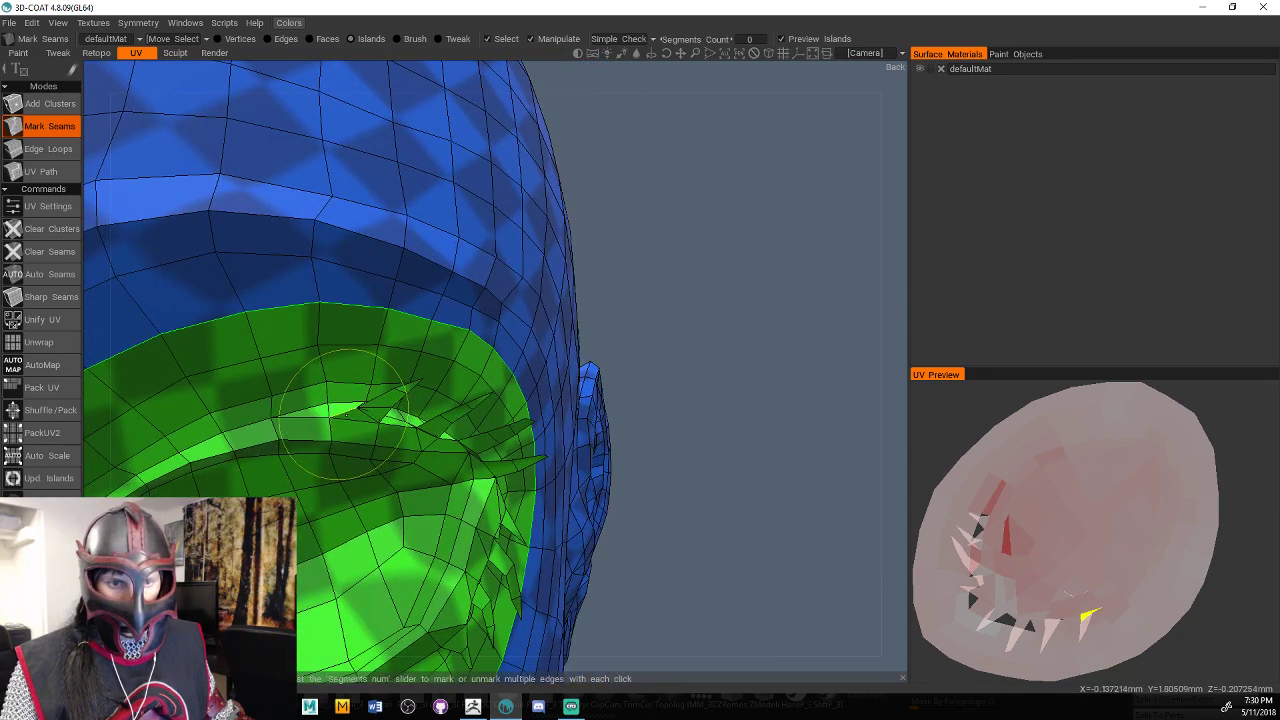
{"action": "left_click_drag", "start_coordinate": [344, 414], "coordinate": [338, 362], "text": "alt"}
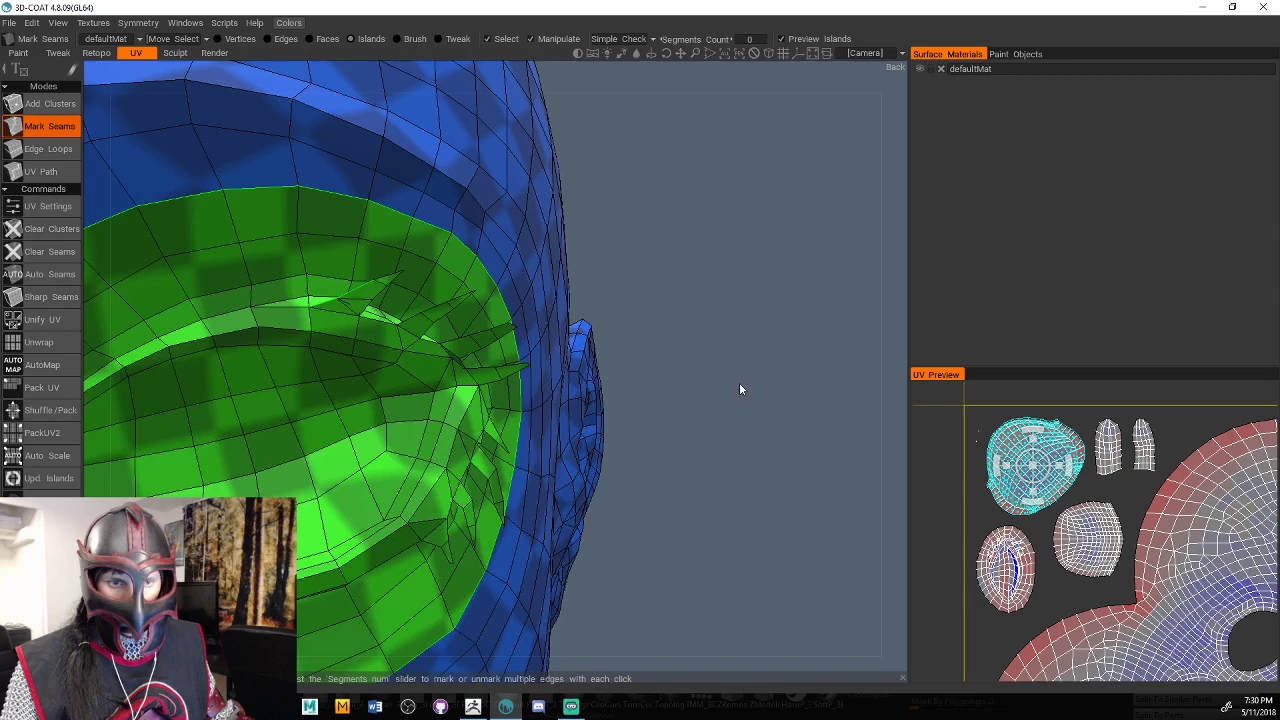
{"action": "left_click_drag", "start_coordinate": [740, 385], "coordinate": [769, 404], "text": "alt"}
{"action": "middle_click_drag", "start_coordinate": [768, 404], "coordinate": [768, 408]}
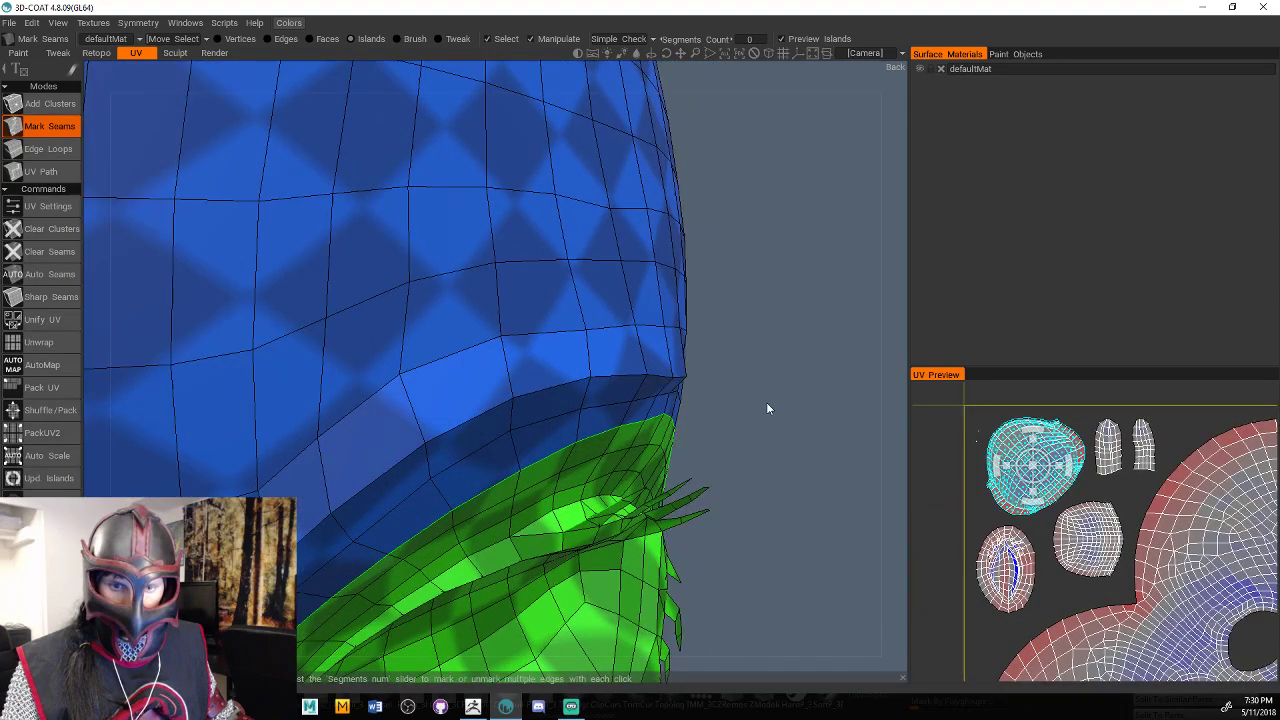
Mark seams at the bases of the upper eyelashes, separating each lash from the eye socket island.
{"action": "left_click_drag", "start_coordinate": [767, 404], "coordinate": [727, 446], "text": "alt"}
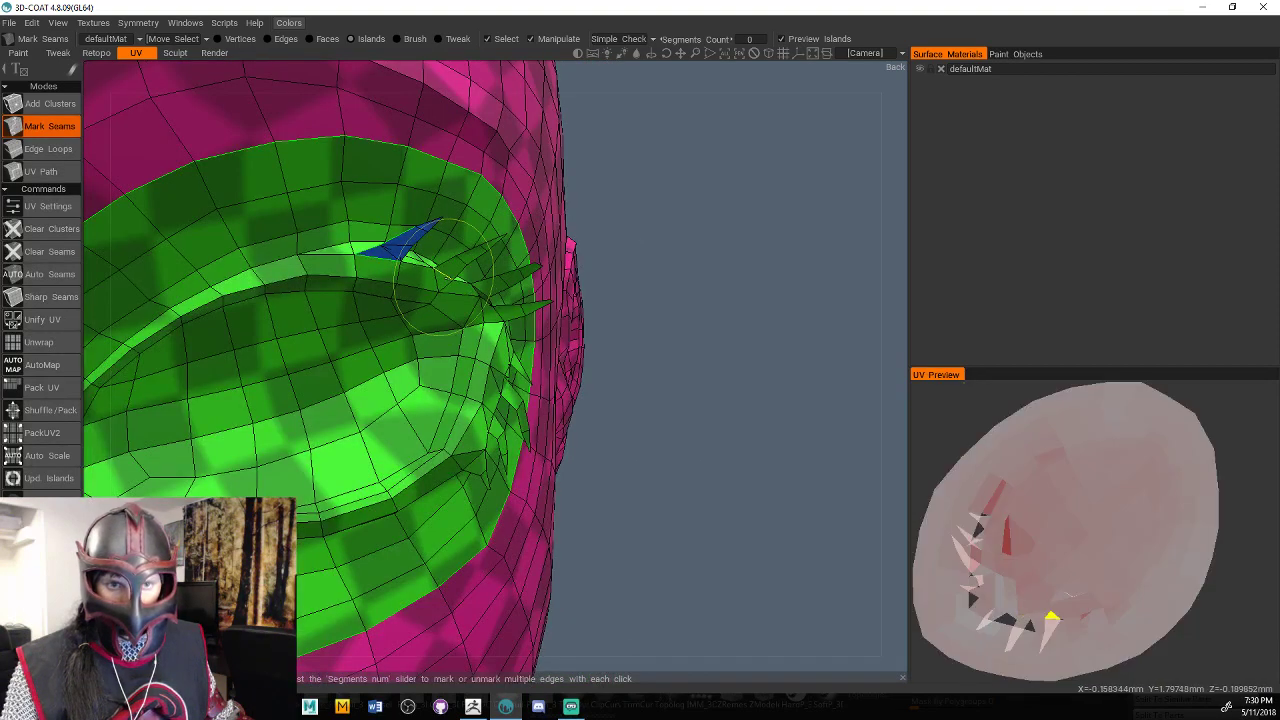
{"action": "left_click", "coordinate": [439, 268]}
{"action": "middle_click_drag", "start_coordinate": [757, 344], "coordinate": [693, 361]}
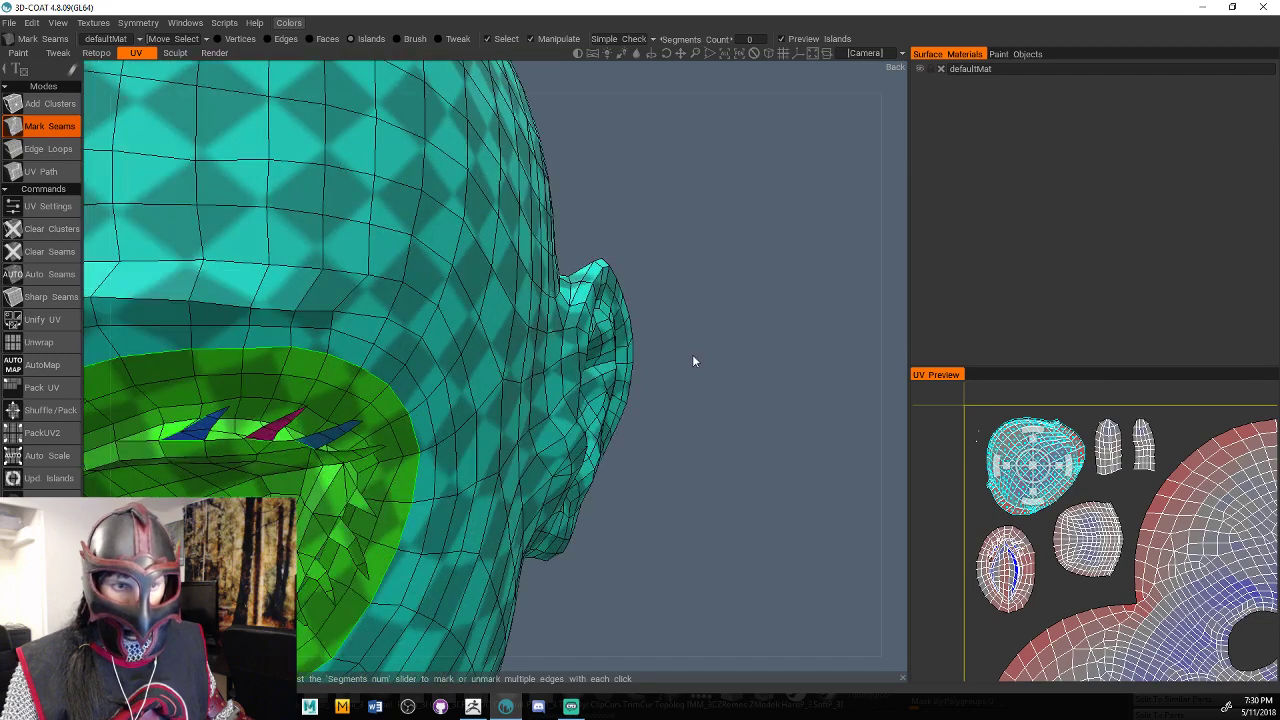
{"action": "scroll", "coordinate": [692, 356], "scroll_direction": "up", "scroll_amount": 3}
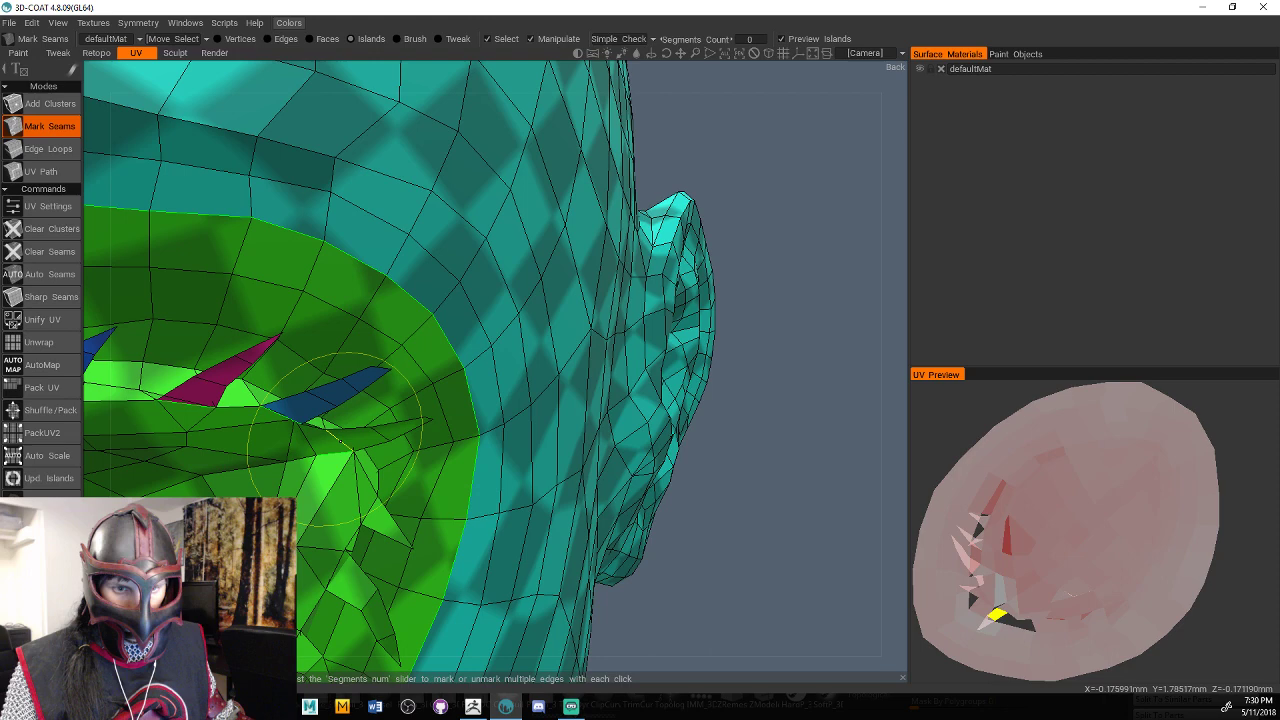
{"action": "middle_click_drag", "start_coordinate": [337, 437], "coordinate": [446, 352]}
{"action": "left_click", "coordinate": [434, 433]}
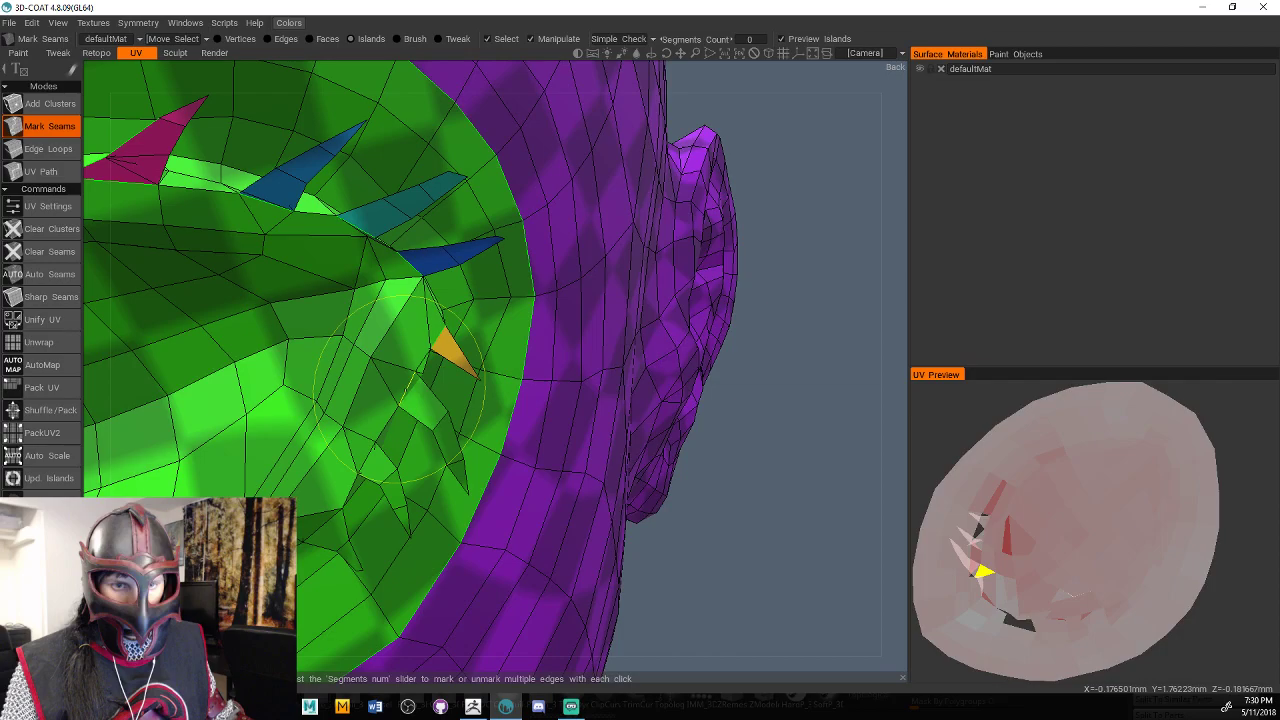
Mark seams at the bases of the lower eyelashes so each lash becomes its own island.
{"action": "left_click", "coordinate": [401, 389]}
{"action": "middle_click_drag", "start_coordinate": [580, 436], "coordinate": [589, 409]}
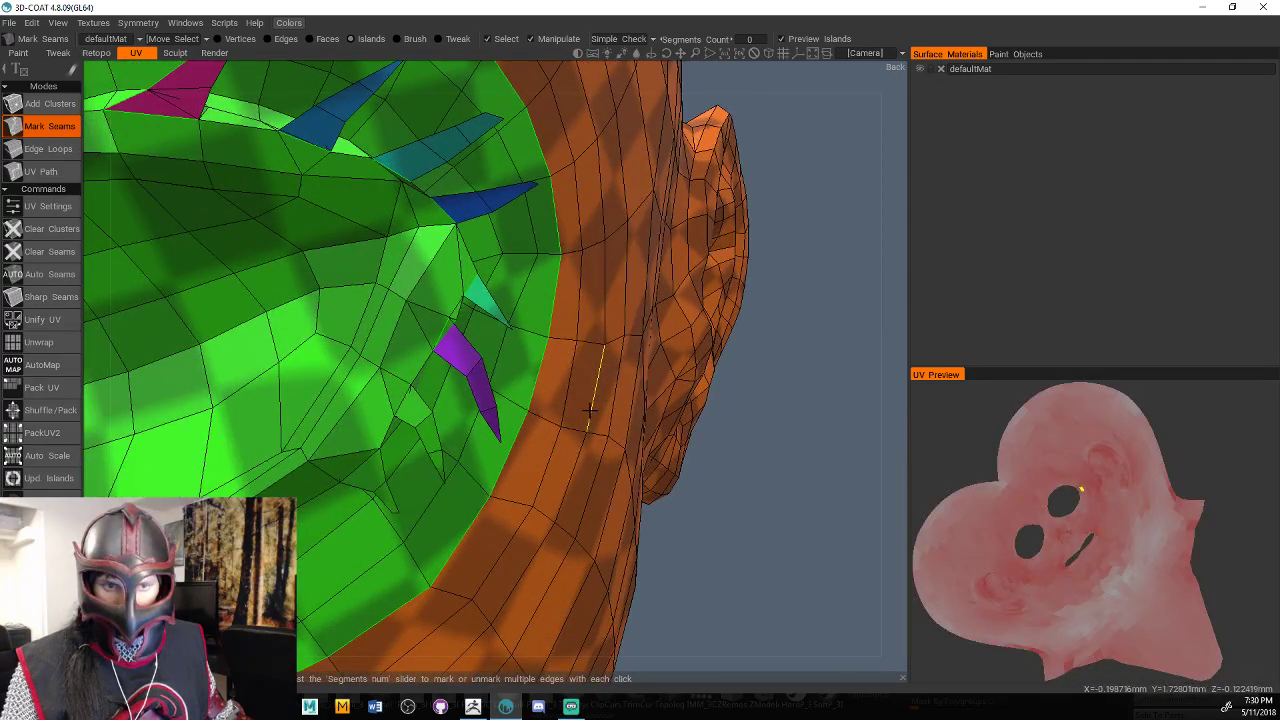
{"action": "left_click", "coordinate": [403, 403]}
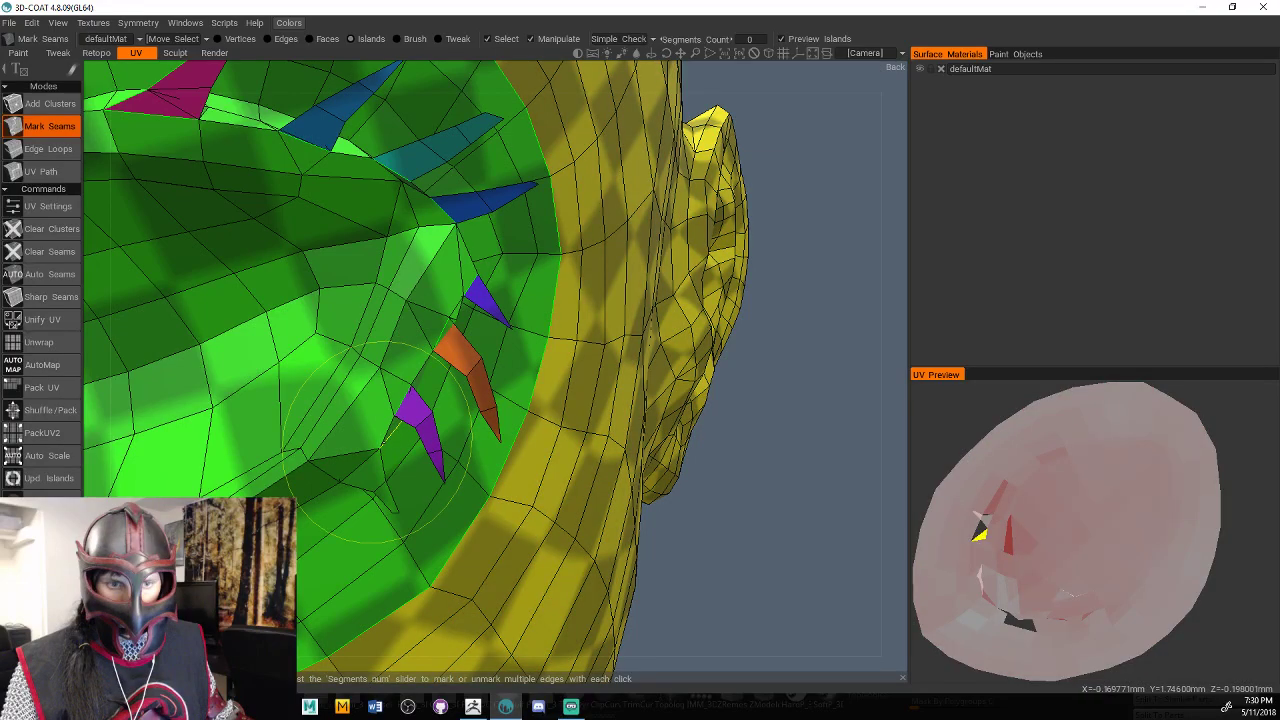
{"action": "left_click", "coordinate": [383, 443]}
{"action": "scroll", "coordinate": [383, 443], "scroll_direction": "down", "scroll_amount": 10}
{"action": "scroll", "coordinate": [560, 423], "scroll_direction": "up", "scroll_amount": 10}
{"action": "scroll", "coordinate": [523, 415], "scroll_direction": "down", "scroll_amount": 5}
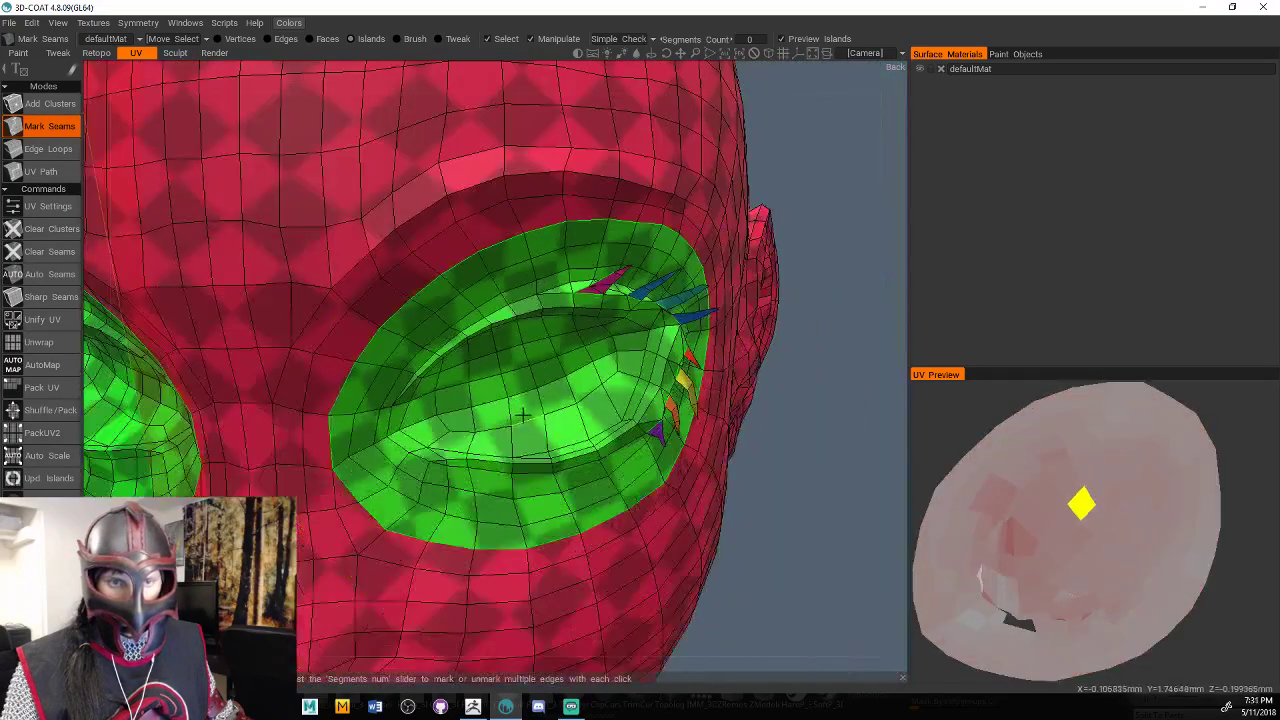
Mark a closed seam loop along the inner edge of the eyelids, separating the inner eye socket from the surrounding ring.
{"action": "middle_click_drag", "start_coordinate": [522, 413], "coordinate": [614, 368]}
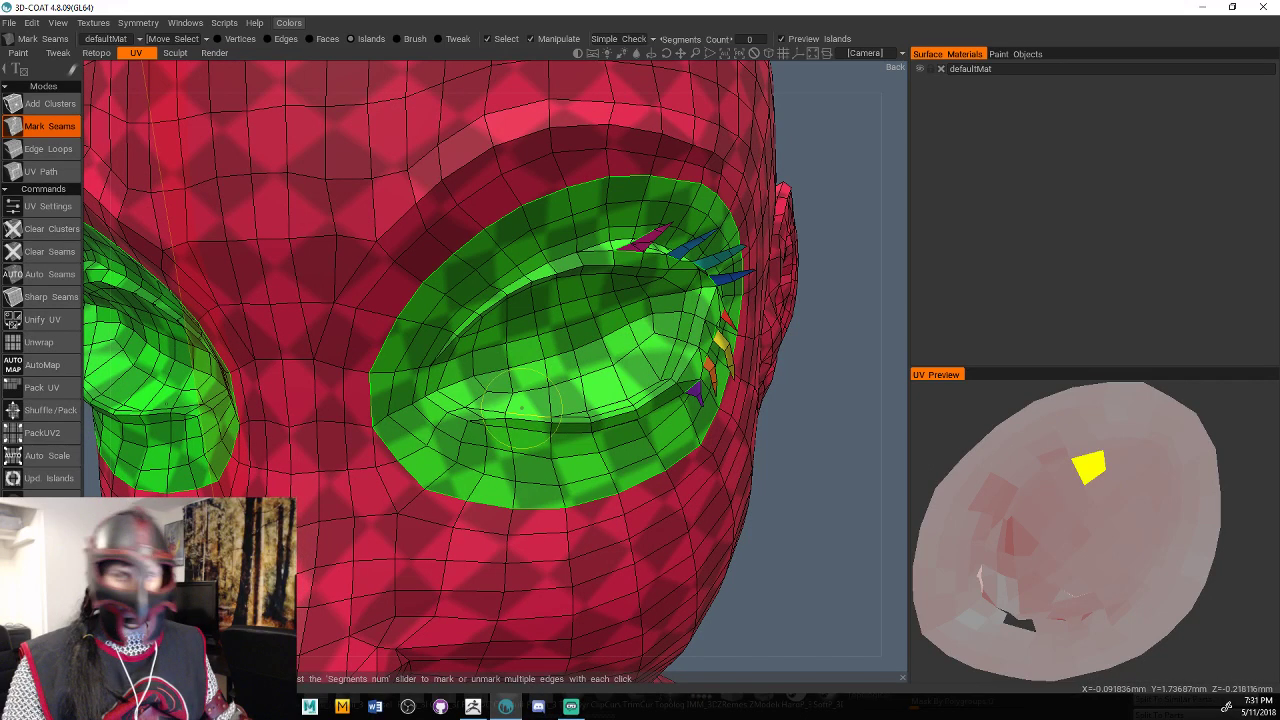
{"action": "middle_click_drag", "start_coordinate": [522, 404], "coordinate": [528, 260]}
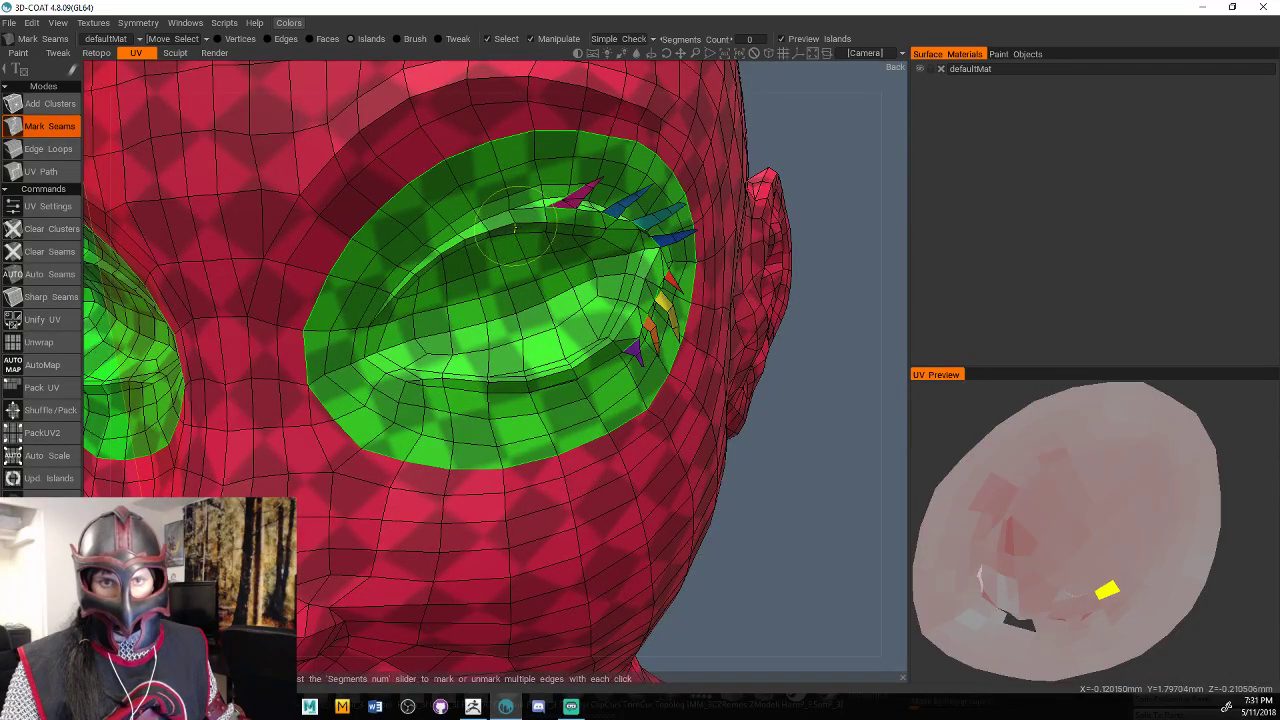
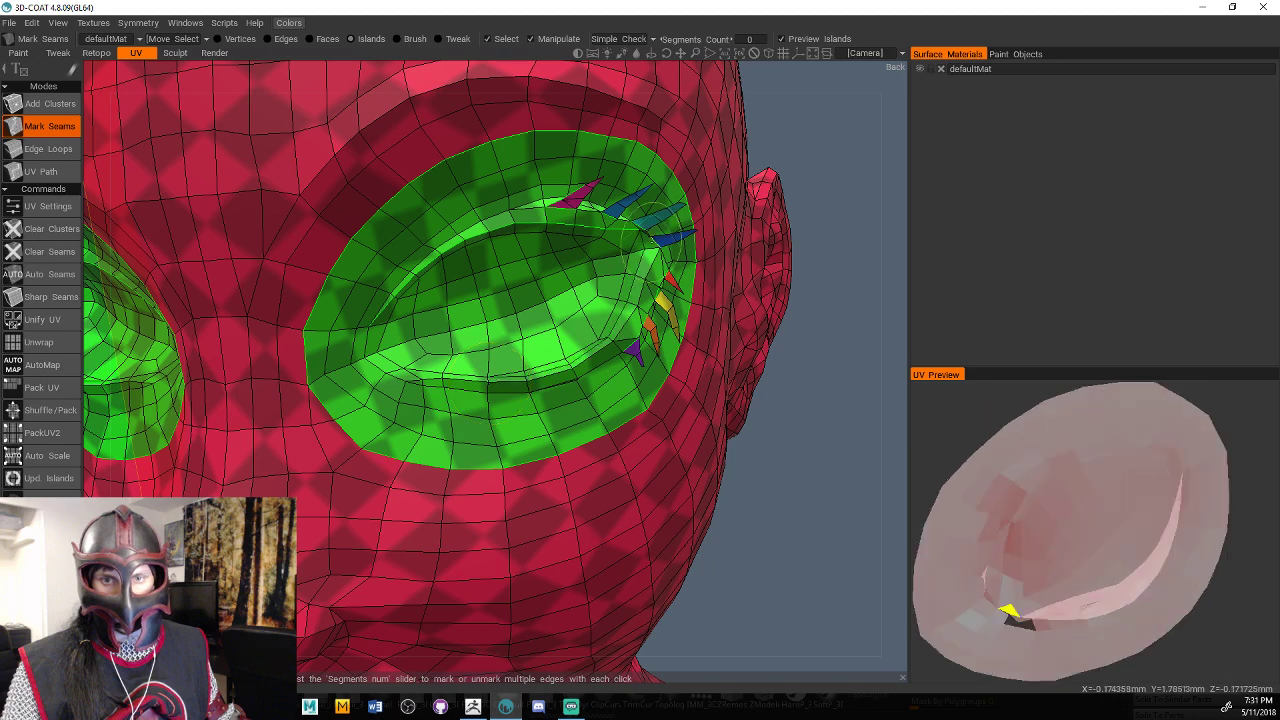
{"action": "scroll", "coordinate": [660, 246], "scroll_direction": "up", "scroll_amount": 2}
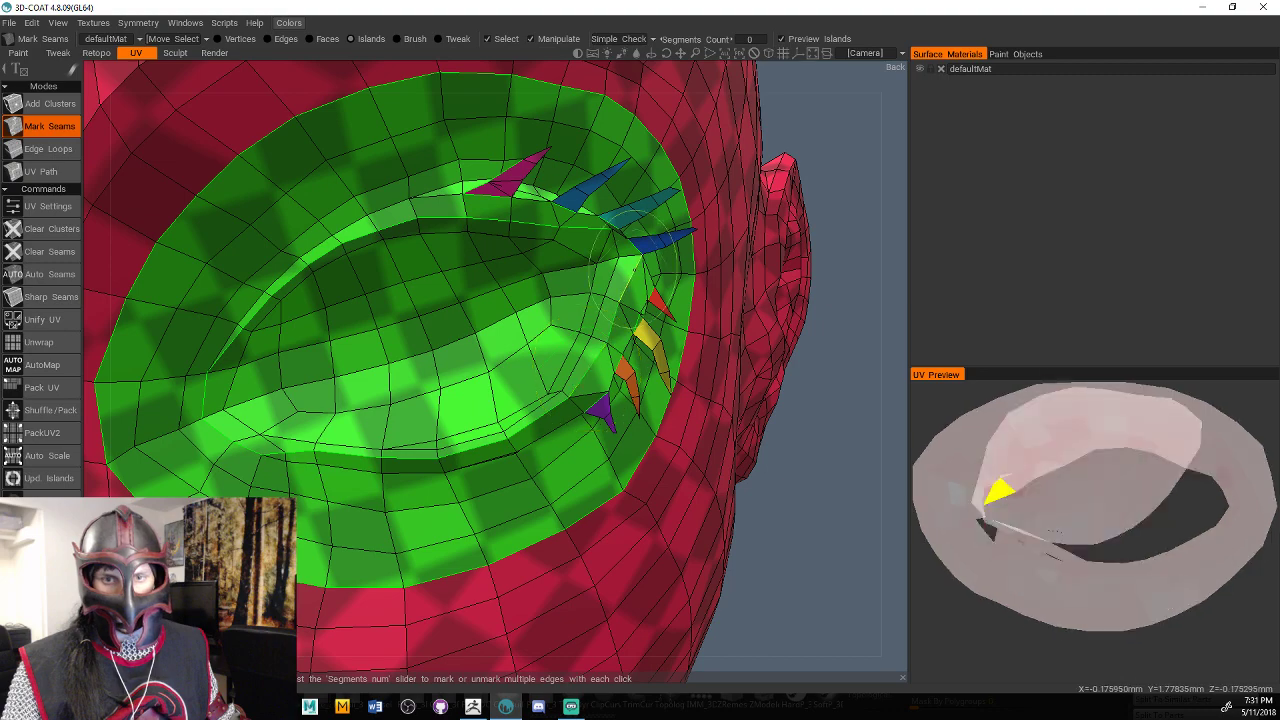
{"action": "scroll", "coordinate": [630, 265], "scroll_direction": "up", "scroll_amount": 5}
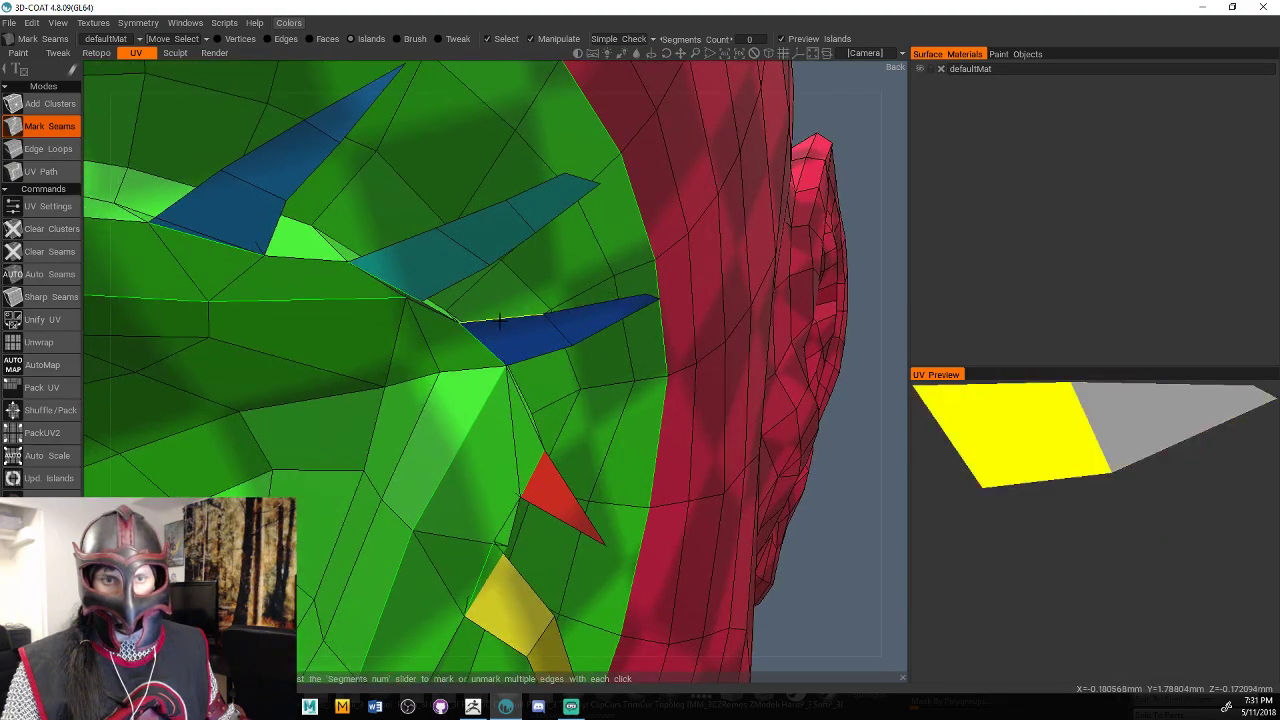
{"action": "left_click", "coordinate": [442, 312]}
{"action": "left_click_drag", "start_coordinate": [430, 322], "coordinate": [376, 337], "text": "alt"}
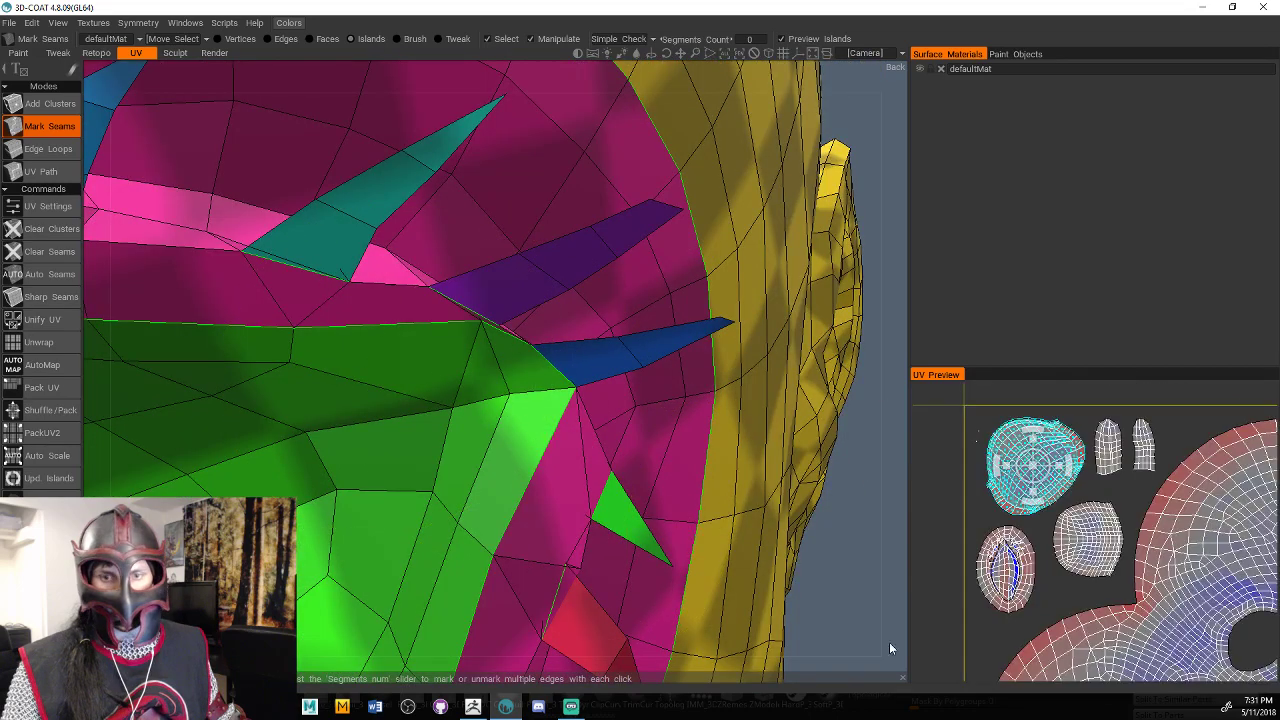
Unwrap the mesh with the new eyelid and eyelash seams and view the face from the front.
{"action": "scroll", "coordinate": [889, 642], "scroll_direction": "down", "scroll_amount": 5}
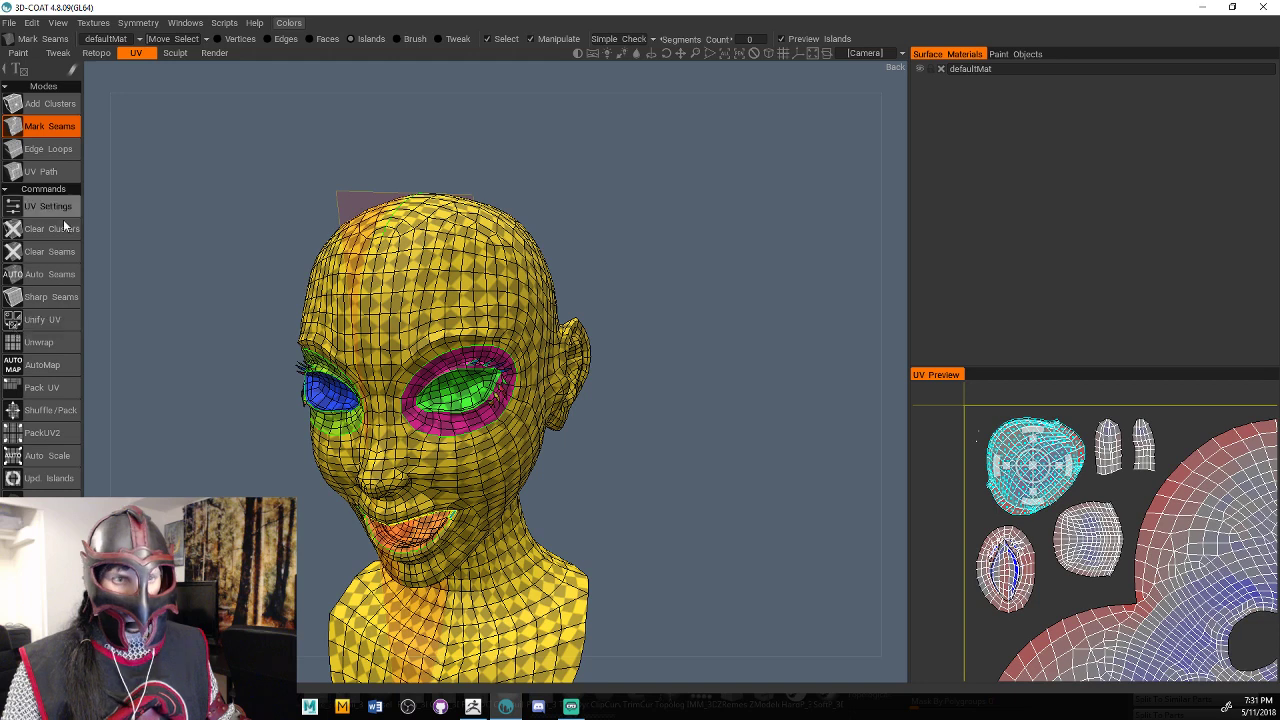
{"action": "left_click", "coordinate": [52, 343]}
{"action": "left_click_drag", "start_coordinate": [628, 455], "coordinate": [897, 473]}
{"action": "scroll", "coordinate": [722, 448], "scroll_direction": "up", "scroll_amount": 3}
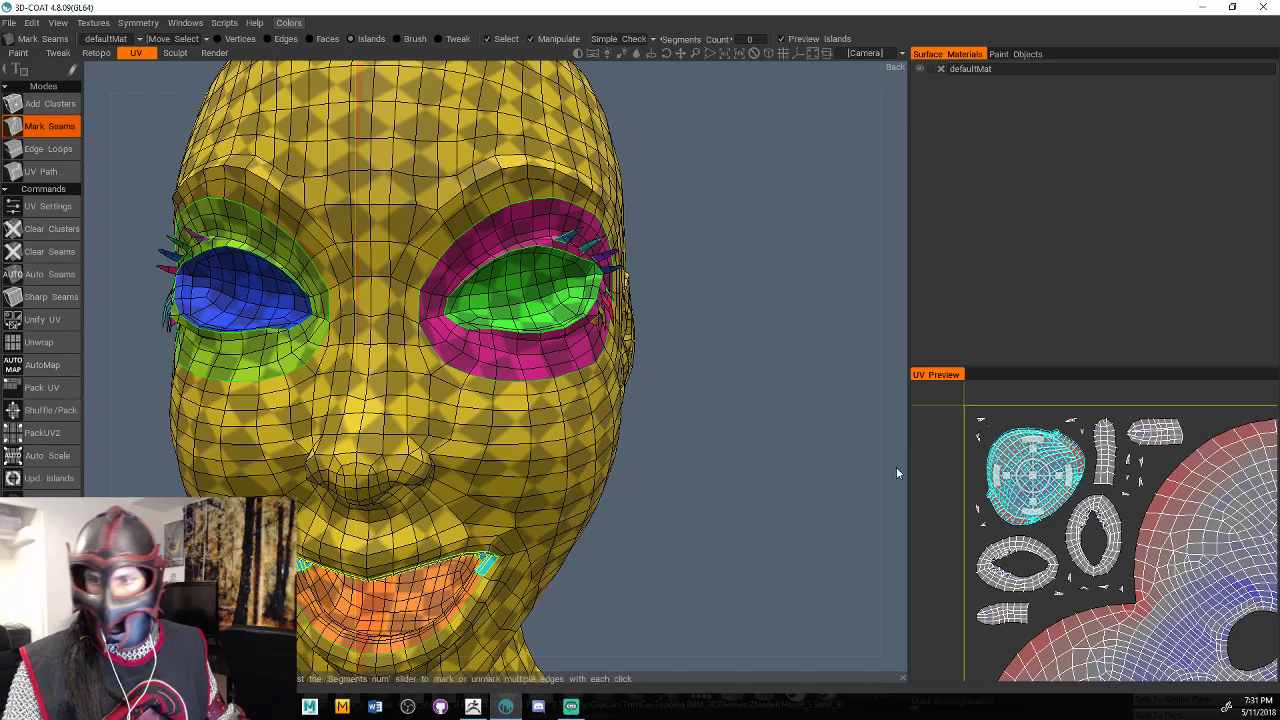
Examine the head island's distortion in the UV layout and select the pair of eyelash islands beside the rounded island.
{"action": "scroll", "coordinate": [1043, 406], "scroll_direction": "up", "scroll_amount": 5}
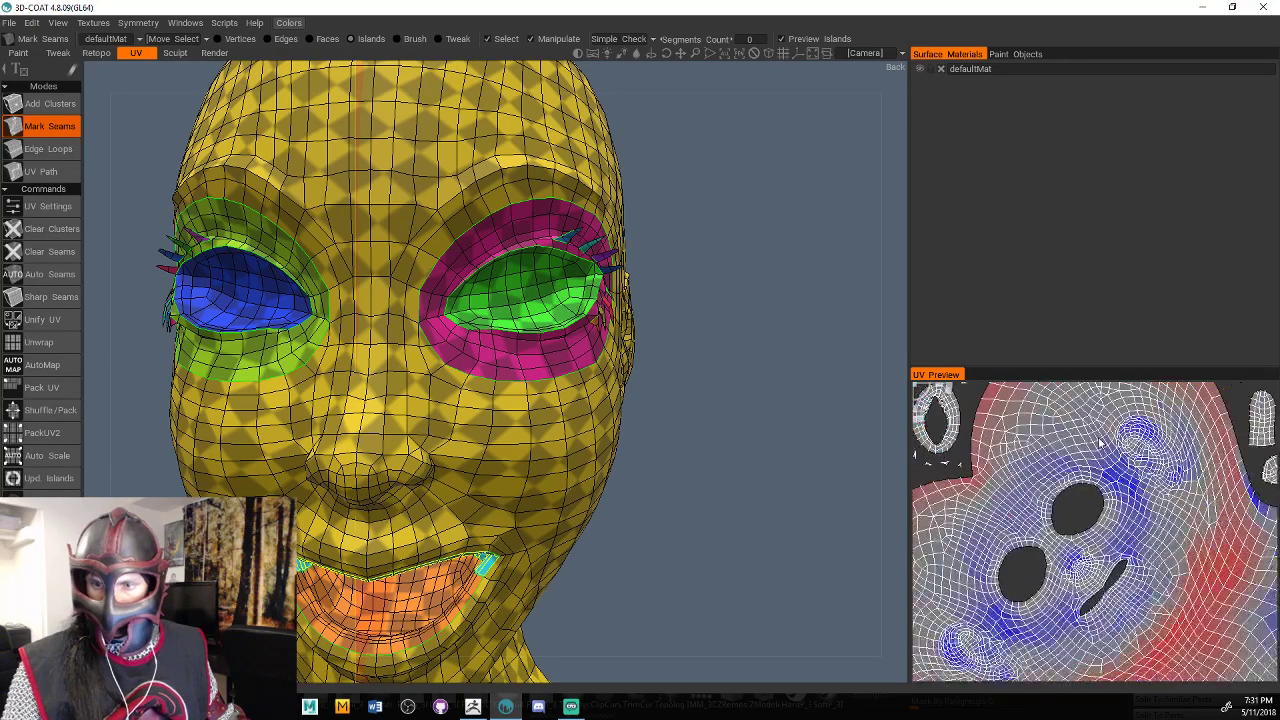
{"action": "scroll", "coordinate": [1120, 455], "scroll_direction": "up", "scroll_amount": 3}
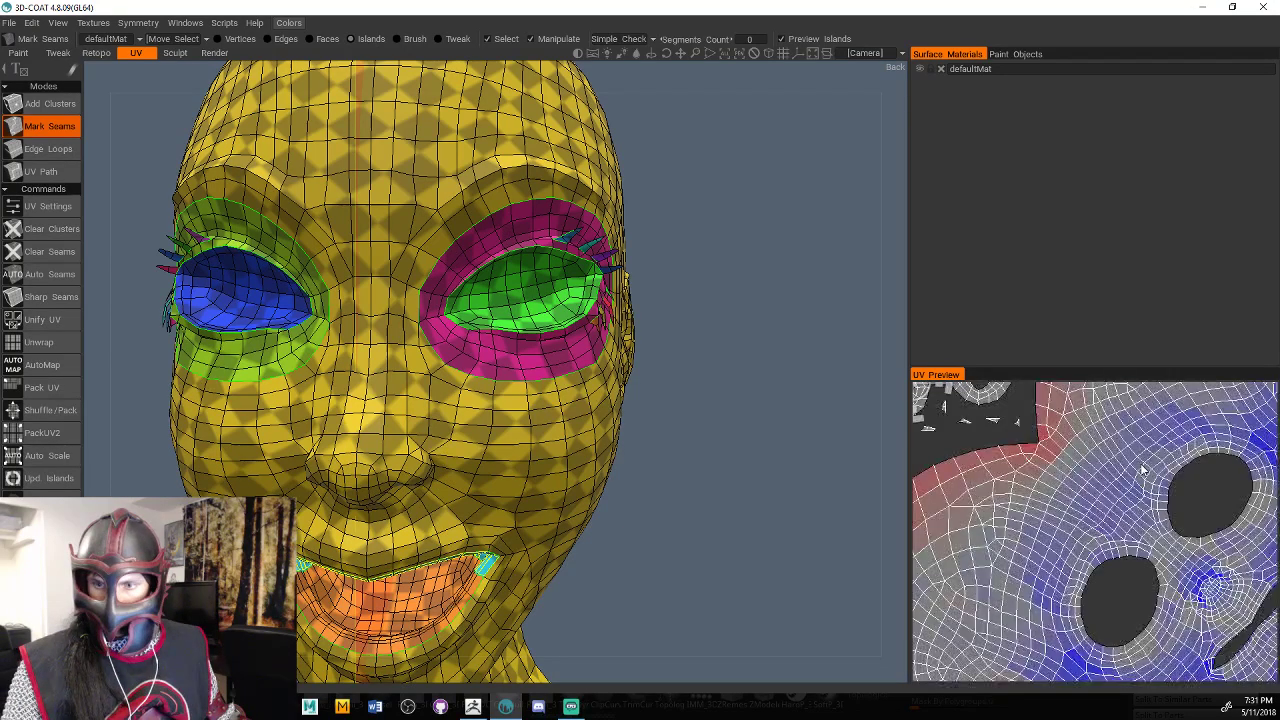
{"action": "scroll", "coordinate": [1141, 470], "scroll_direction": "down", "scroll_amount": 5}
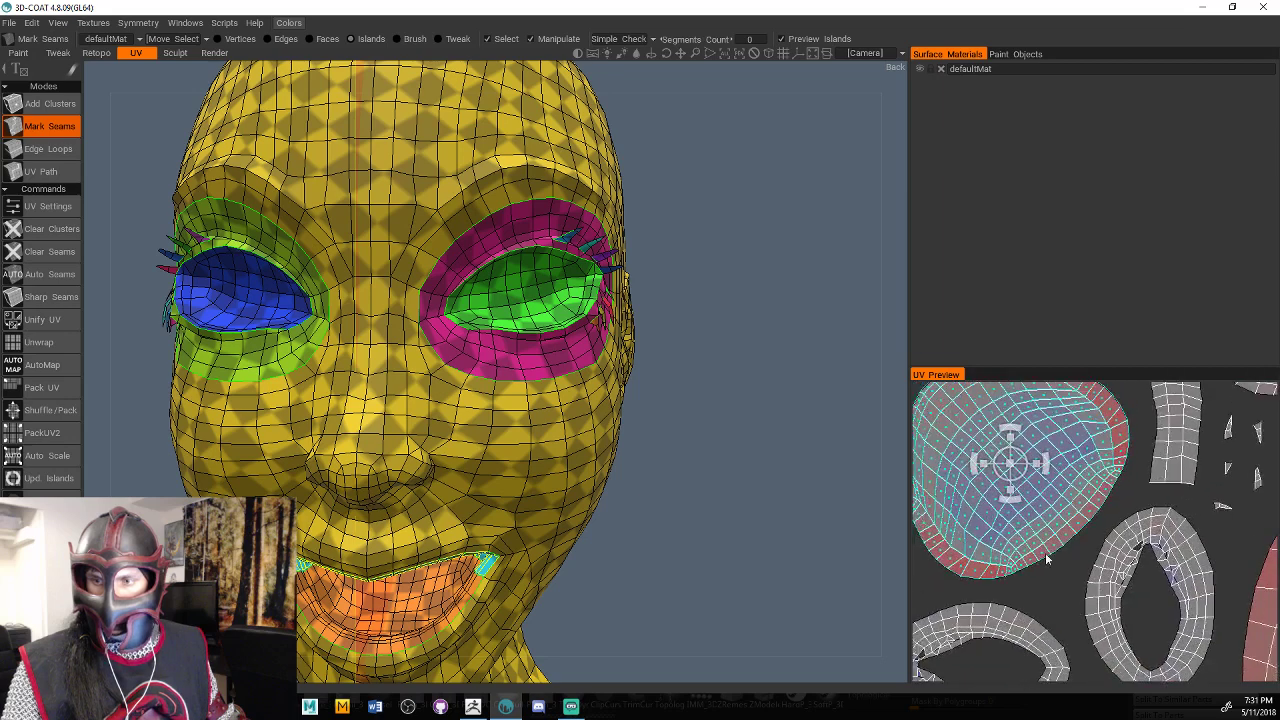
{"action": "scroll", "coordinate": [1045, 552], "scroll_direction": "down", "scroll_amount": 3}
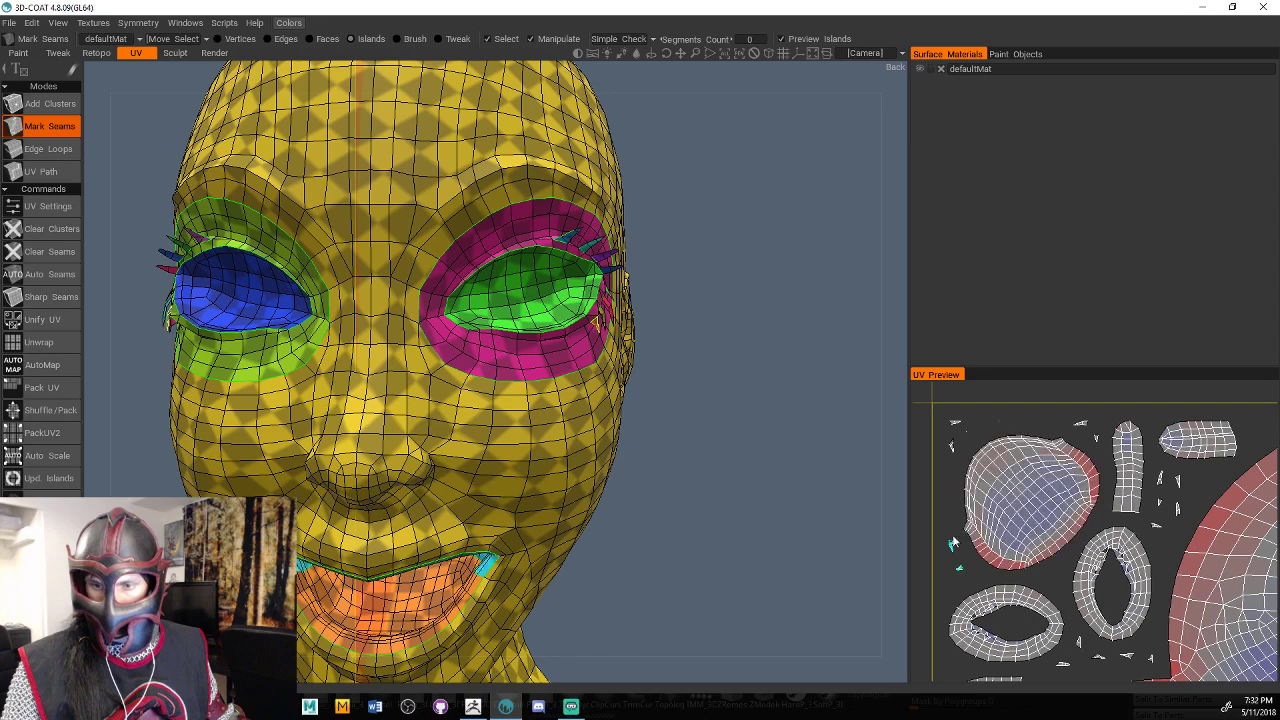
{"action": "scroll", "coordinate": [952, 543], "scroll_direction": "up", "scroll_amount": 6}
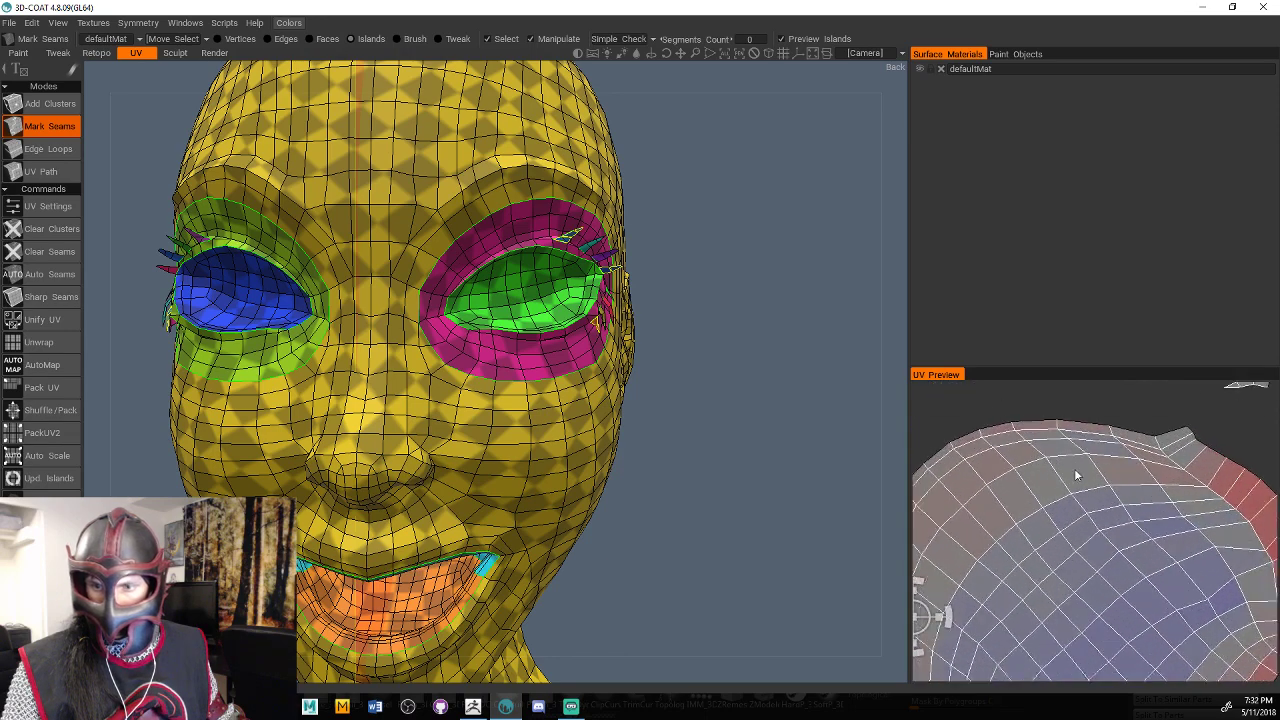
{"action": "middle_click_drag", "start_coordinate": [1205, 607], "coordinate": [1224, 620]}
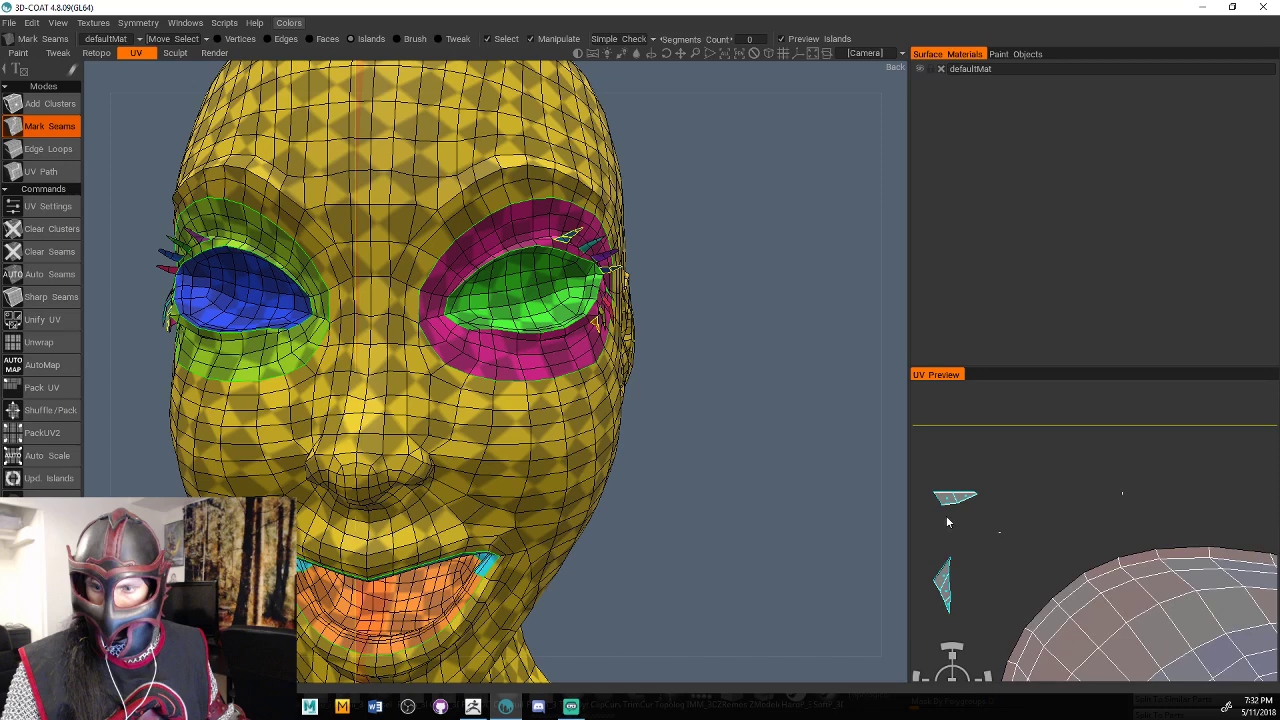
{"action": "scroll", "coordinate": [955, 525], "scroll_direction": "up", "scroll_amount": 2}
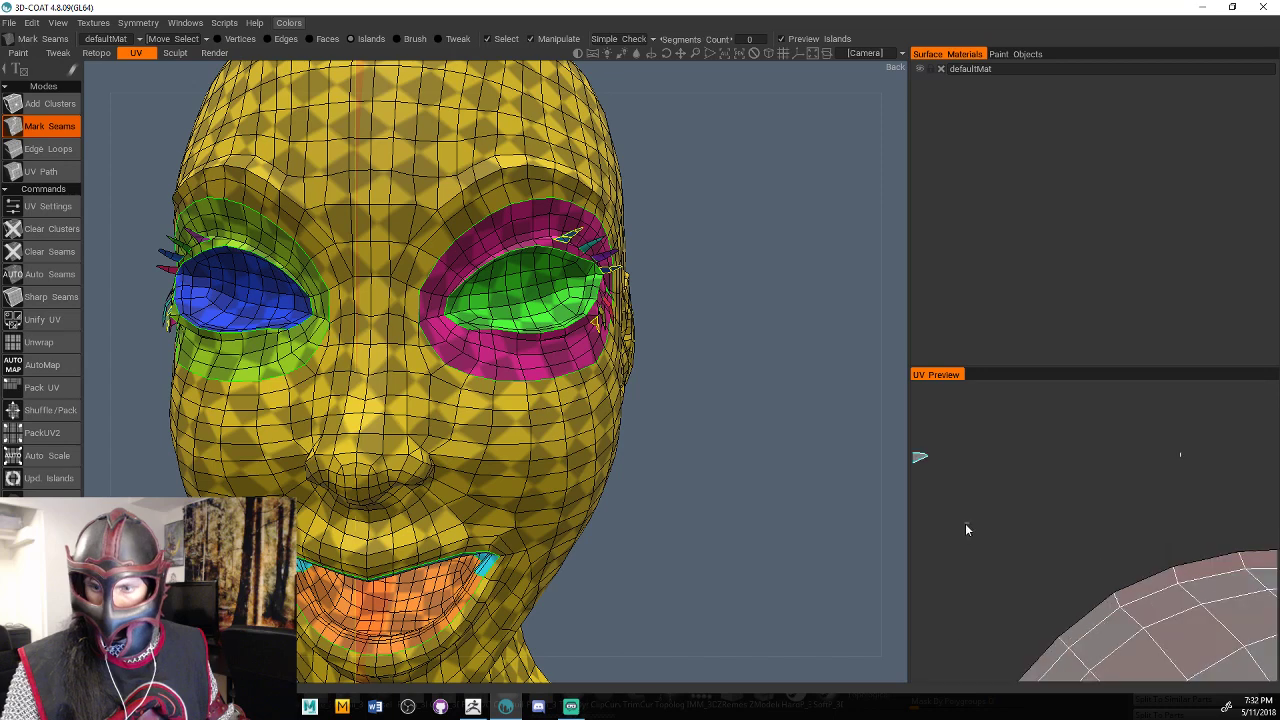
{"action": "left_click", "coordinate": [965, 523]}
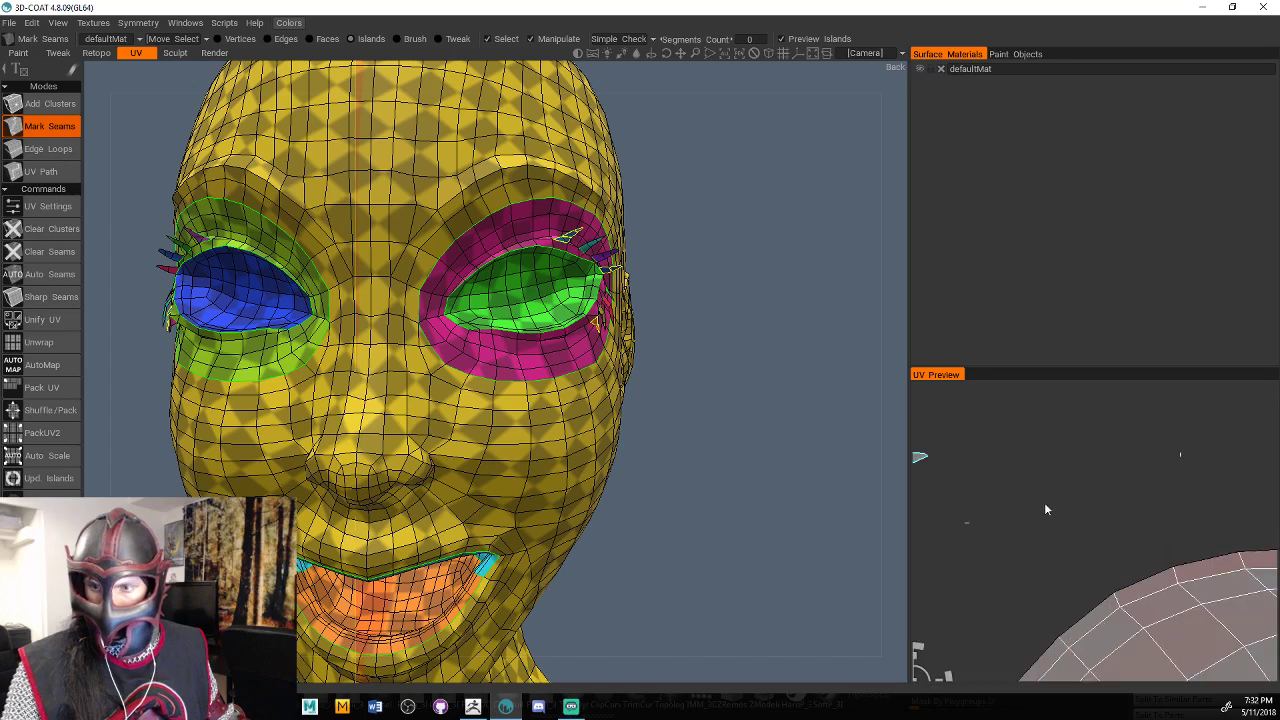
Add the remaining eyelash islands scattered around the larger islands to the selection and check them on the face.
{"action": "scroll", "coordinate": [1044, 508], "scroll_direction": "down", "scroll_amount": 2}
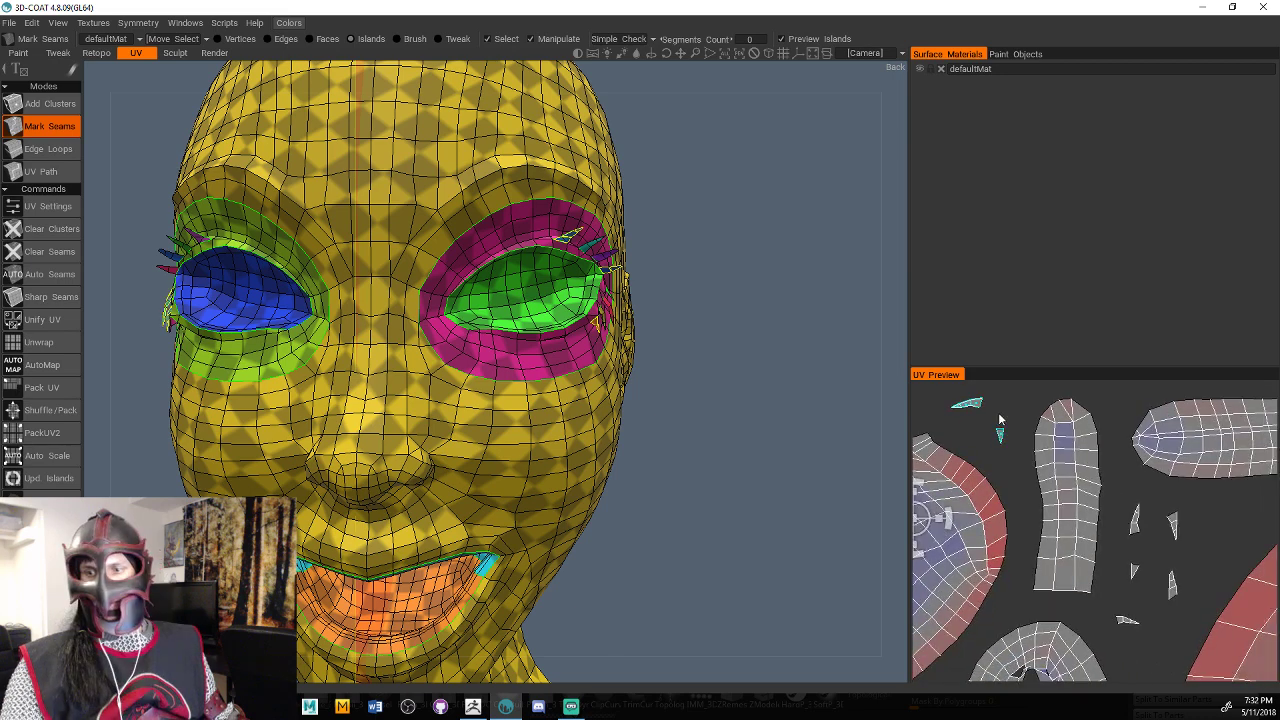
{"action": "left_click", "coordinate": [1134, 520]}
{"action": "left_click", "coordinate": [1173, 526]}
{"action": "middle_click_drag", "start_coordinate": [1194, 529], "coordinate": [1178, 517]}
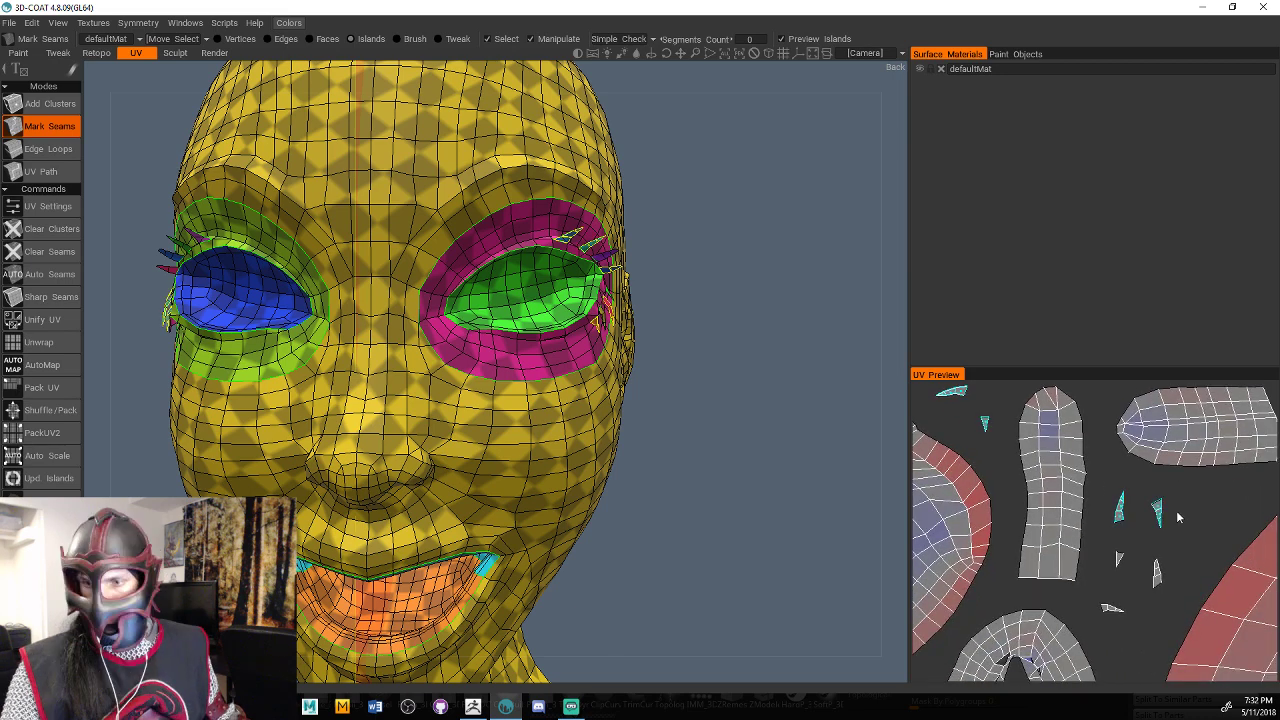
{"action": "scroll", "coordinate": [1140, 530], "scroll_direction": "down", "scroll_amount": 2}
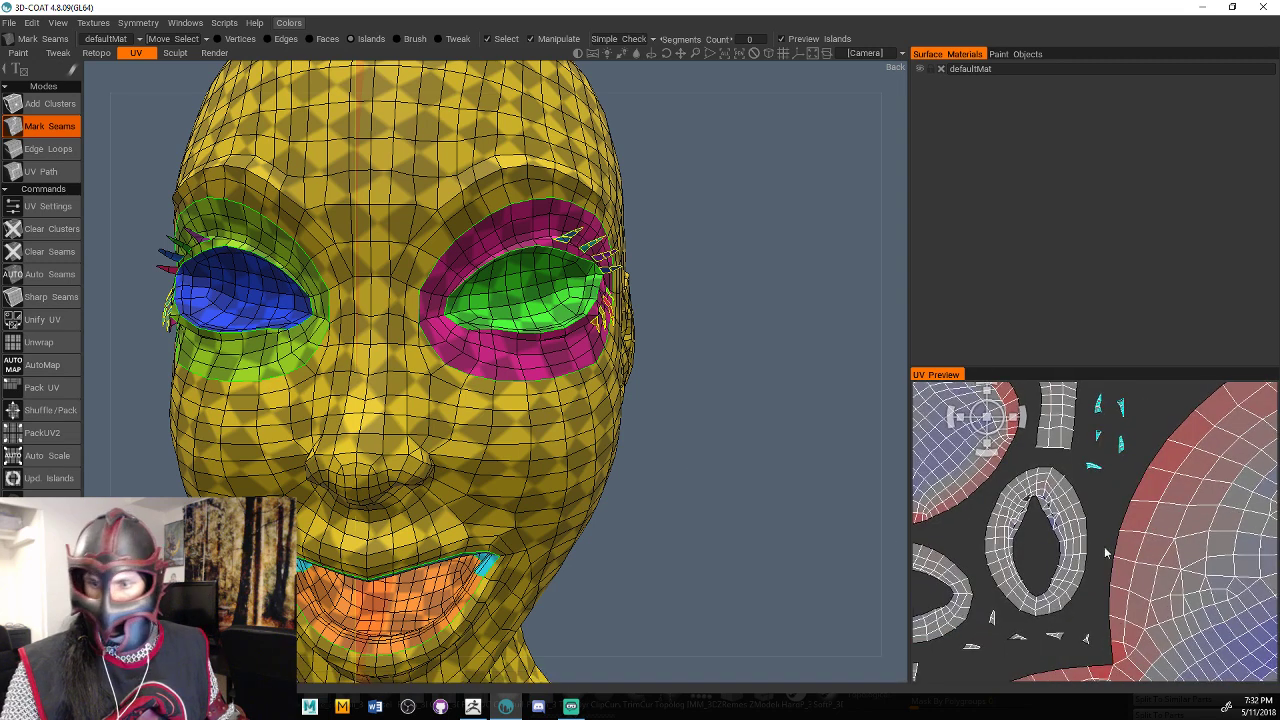
{"action": "middle_click_drag", "start_coordinate": [1118, 523], "coordinate": [1121, 485]}
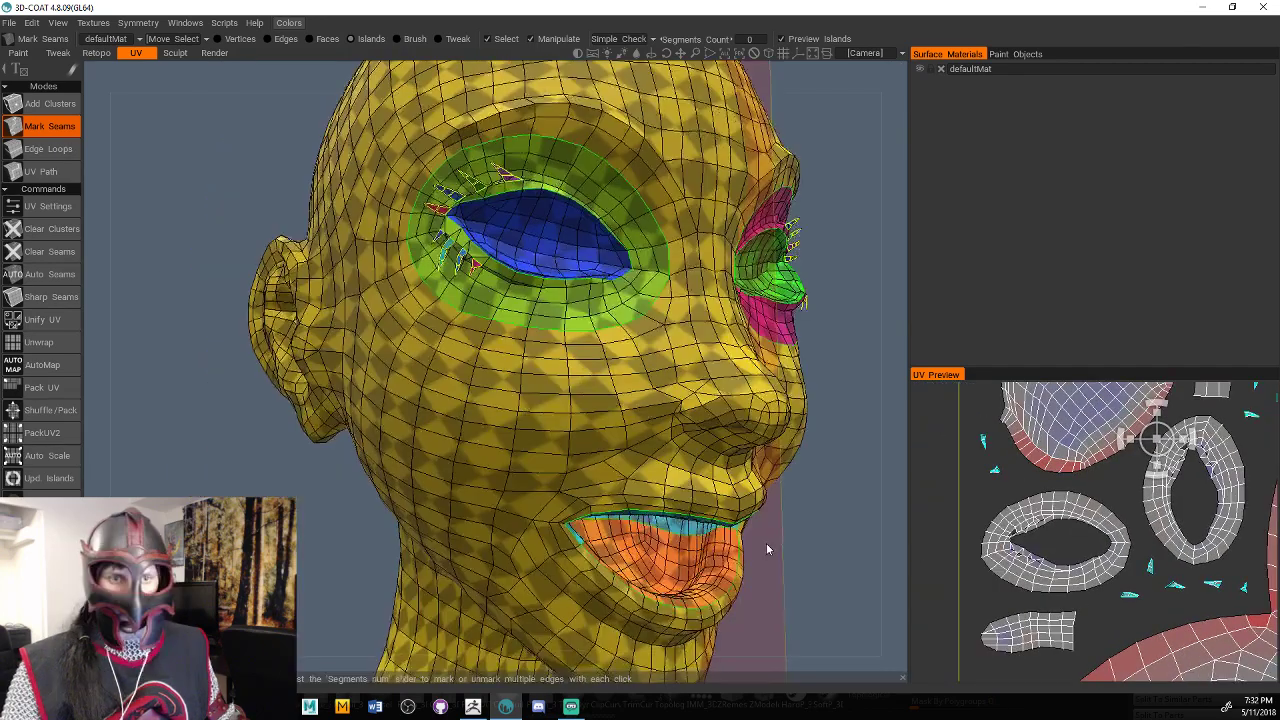
{"action": "left_click_drag", "start_coordinate": [766, 543], "coordinate": [664, 508]}
{"action": "scroll", "coordinate": [1058, 521], "scroll_direction": "down", "scroll_amount": 3}
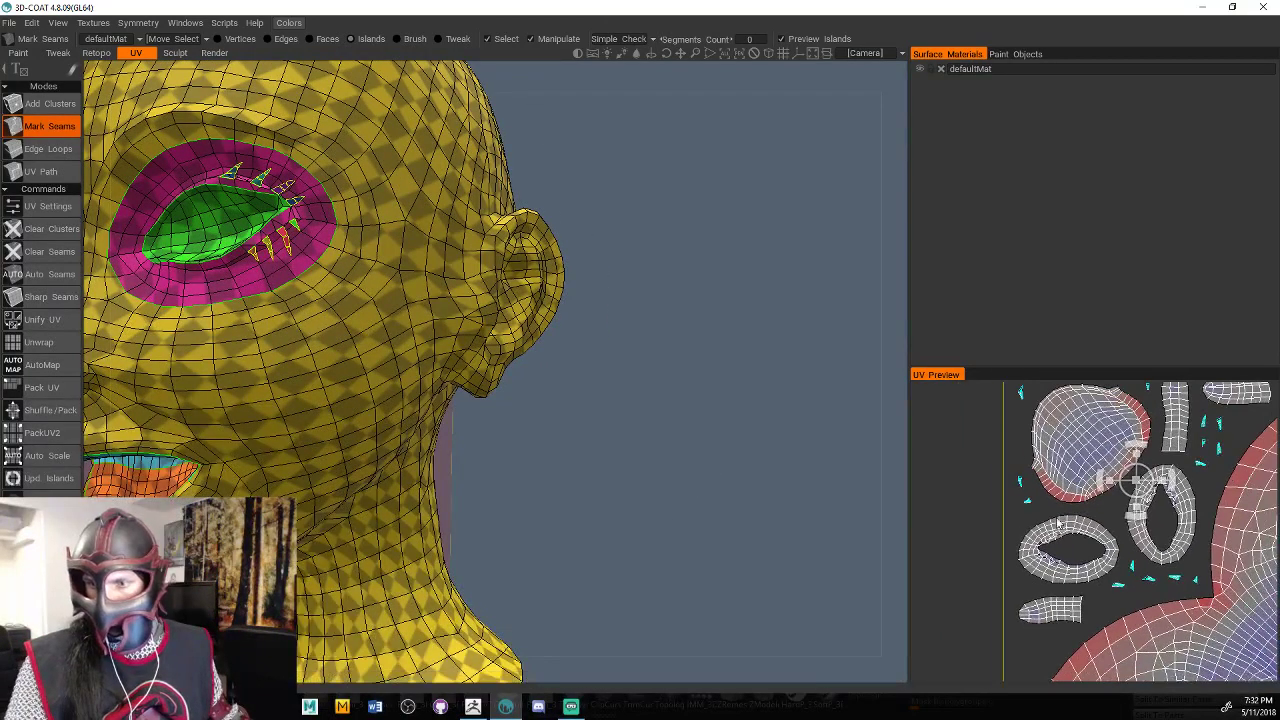
Move all selected eyelash islands out of the UV tile into the empty space beside it.
{"action": "middle_click_drag", "start_coordinate": [1058, 522], "coordinate": [1019, 547]}
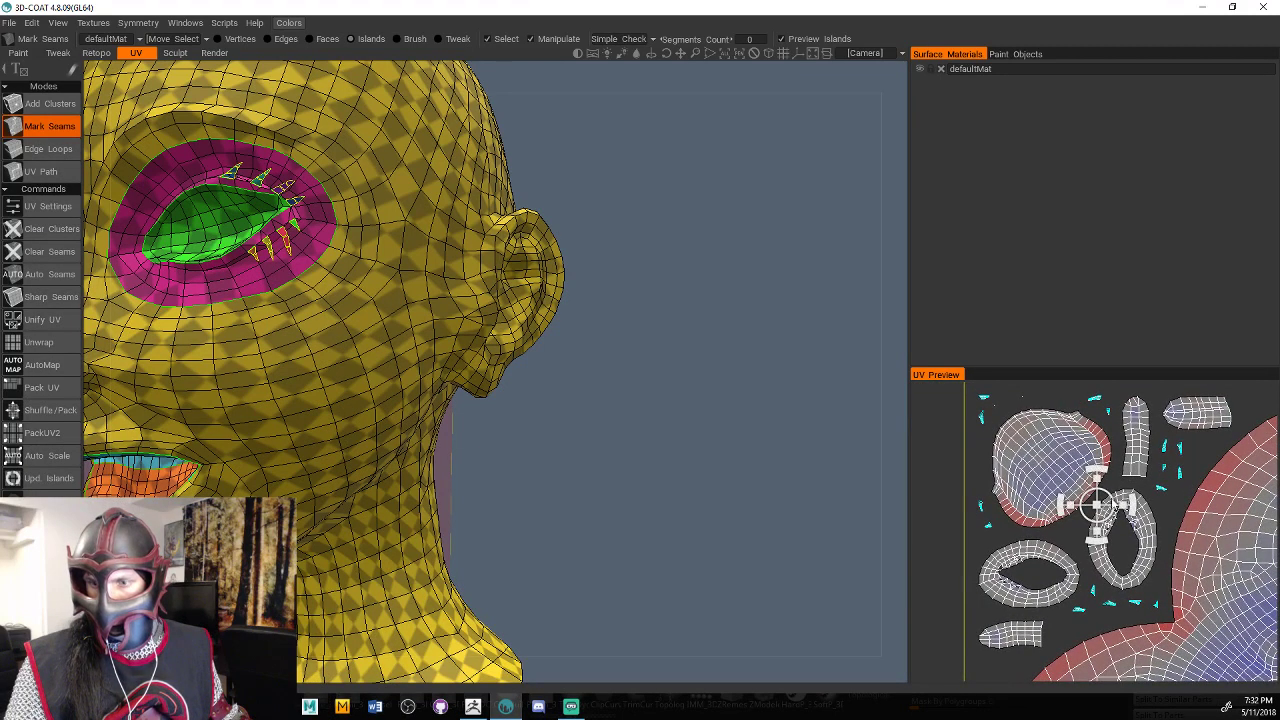
{"action": "left_click_drag", "start_coordinate": [1109, 500], "coordinate": [1048, 507]}
{"action": "left_click", "coordinate": [1030, 510]}
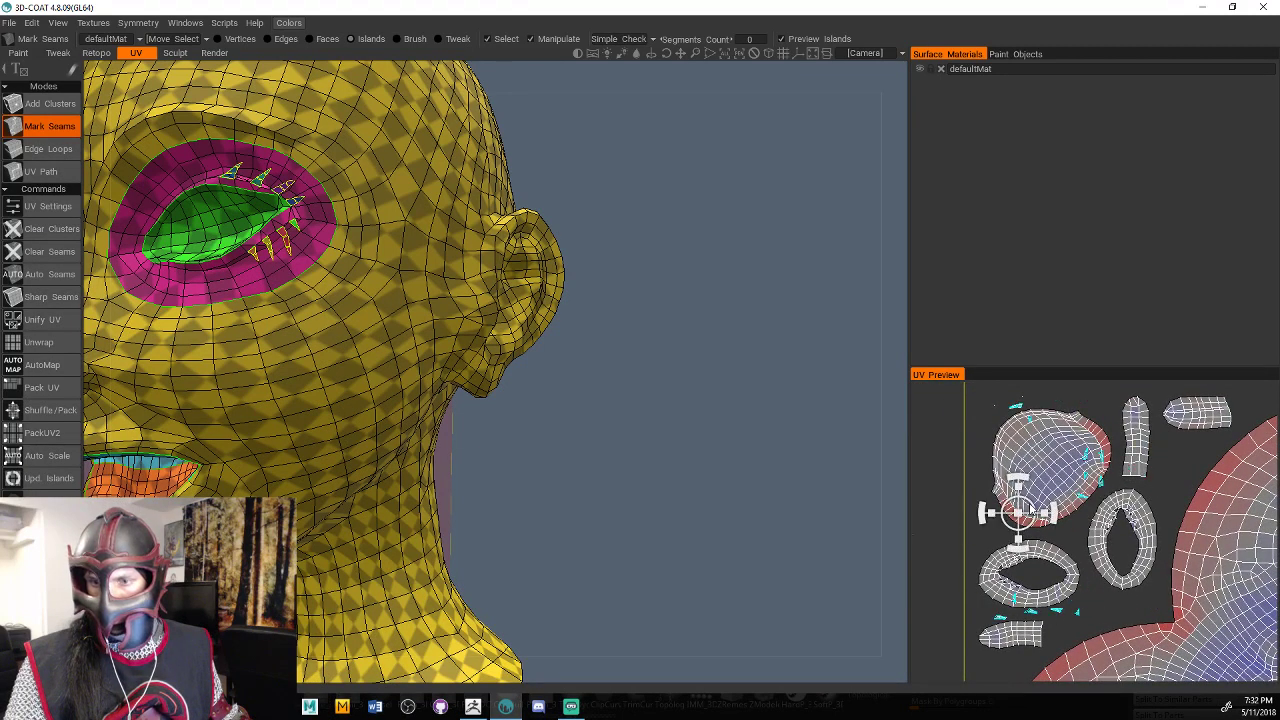
{"action": "scroll", "coordinate": [1030, 512], "scroll_direction": "down", "scroll_amount": 2}
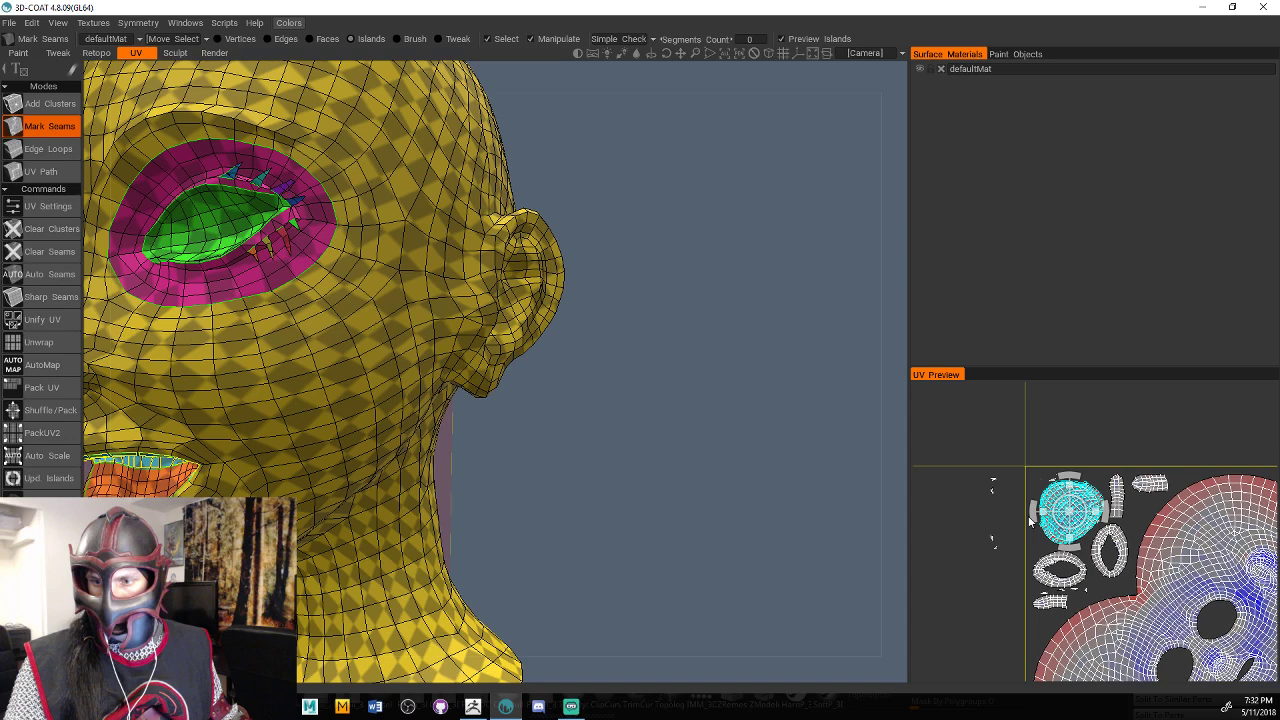
{"action": "key", "text": "ctrl+z"}
{"action": "left_click_drag", "start_coordinate": [1063, 523], "coordinate": [980, 495]}
{"action": "middle_click_drag", "start_coordinate": [1035, 495], "coordinate": [1097, 472]}
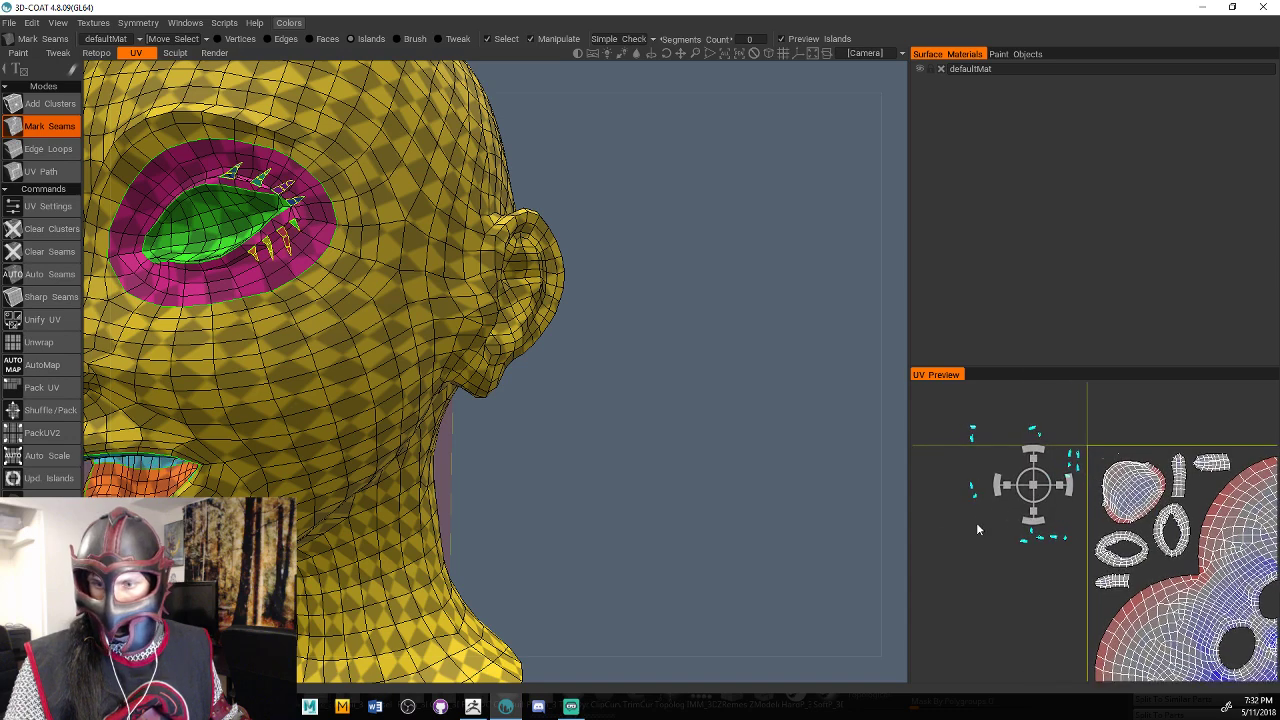
Select only the five eyelash islands that form the lower row of the group outside the UV tile.
{"action": "left_click", "coordinate": [1053, 557]}
{"action": "middle_click_drag", "start_coordinate": [1053, 557], "coordinate": [1060, 553]}
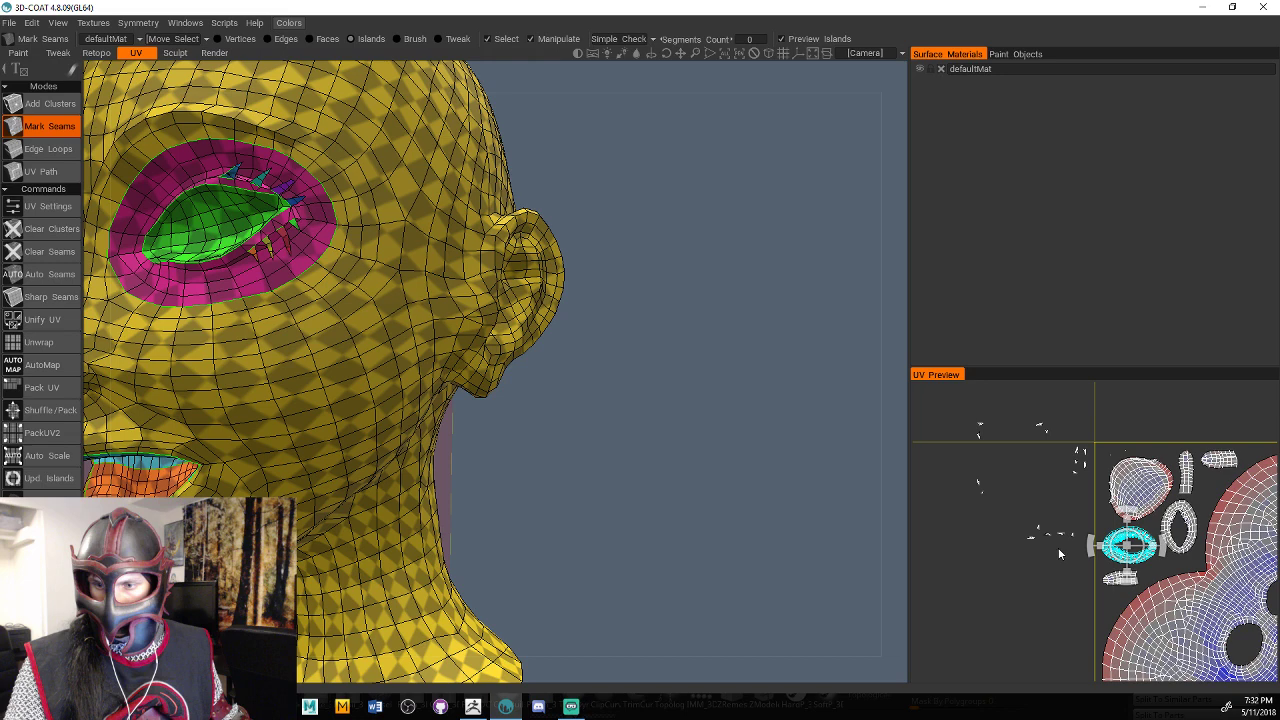
{"action": "left_click", "coordinate": [1031, 538]}
{"action": "left_click", "coordinate": [1075, 473], "text": "shift"}
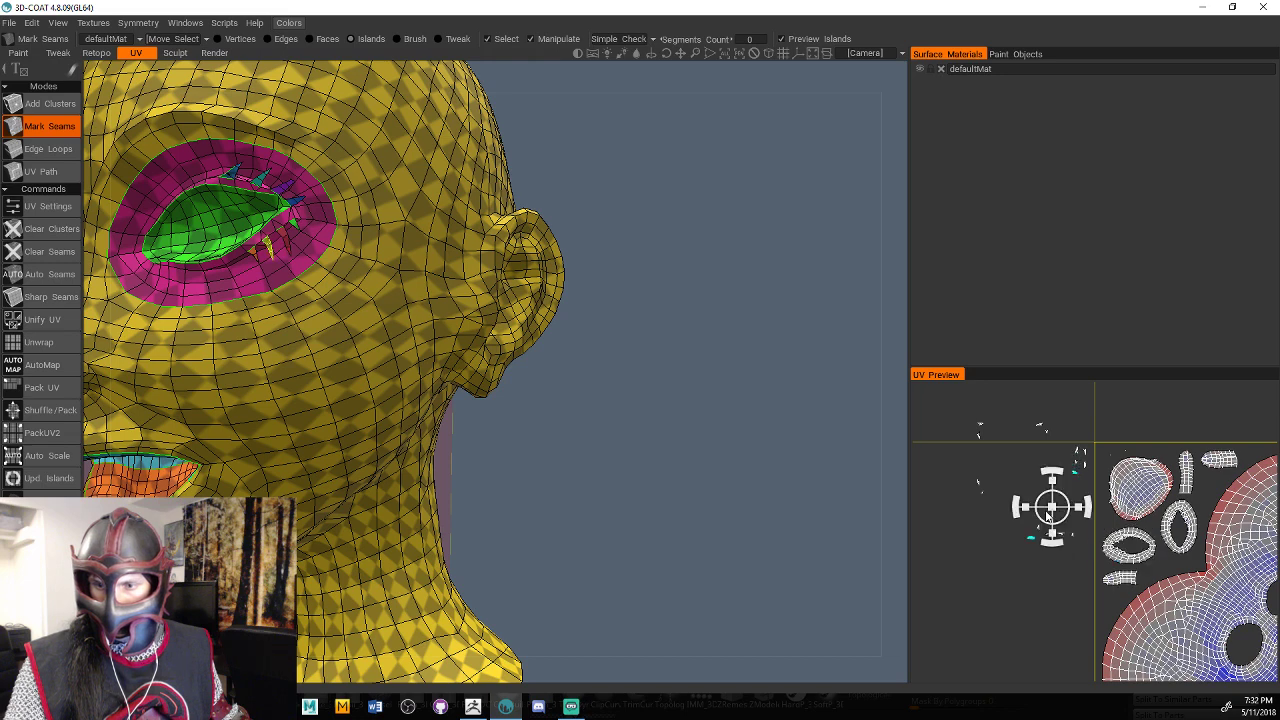
{"action": "scroll", "coordinate": [1050, 530], "scroll_direction": "up", "scroll_amount": 2}
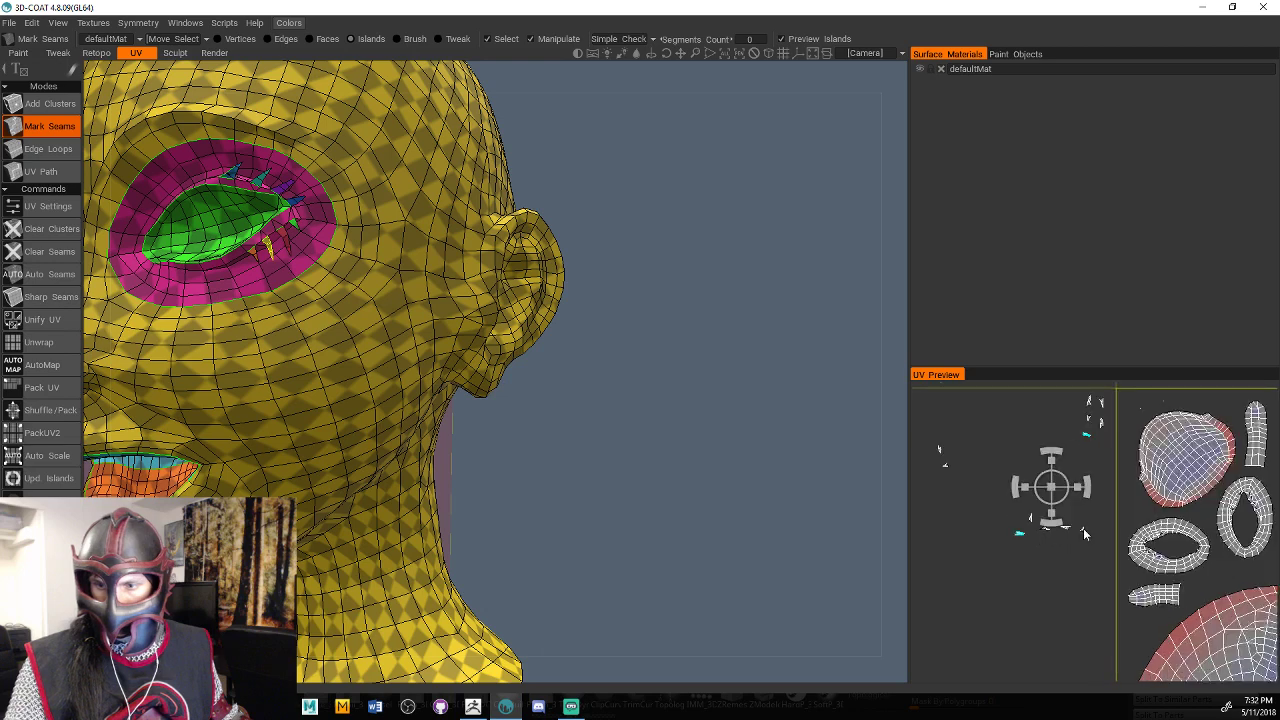
{"action": "scroll", "coordinate": [1083, 530], "scroll_direction": "up", "scroll_amount": 3}
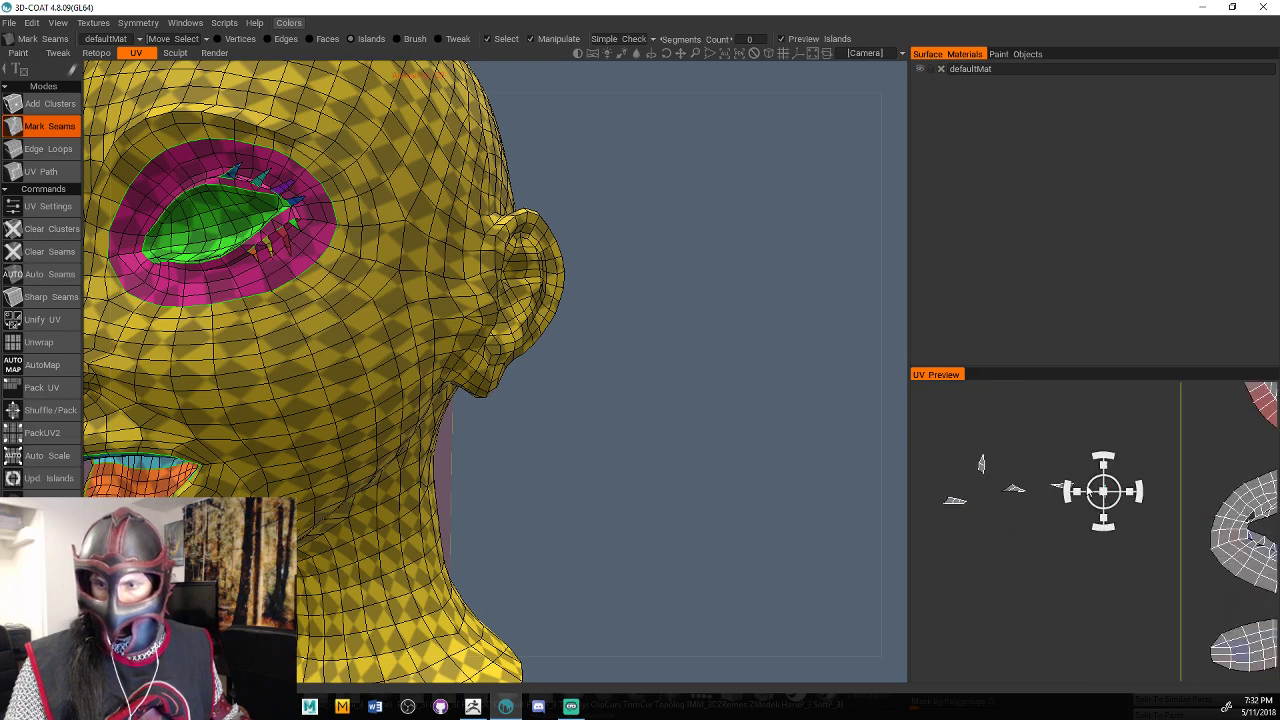
{"action": "left_click", "coordinate": [1063, 488]}
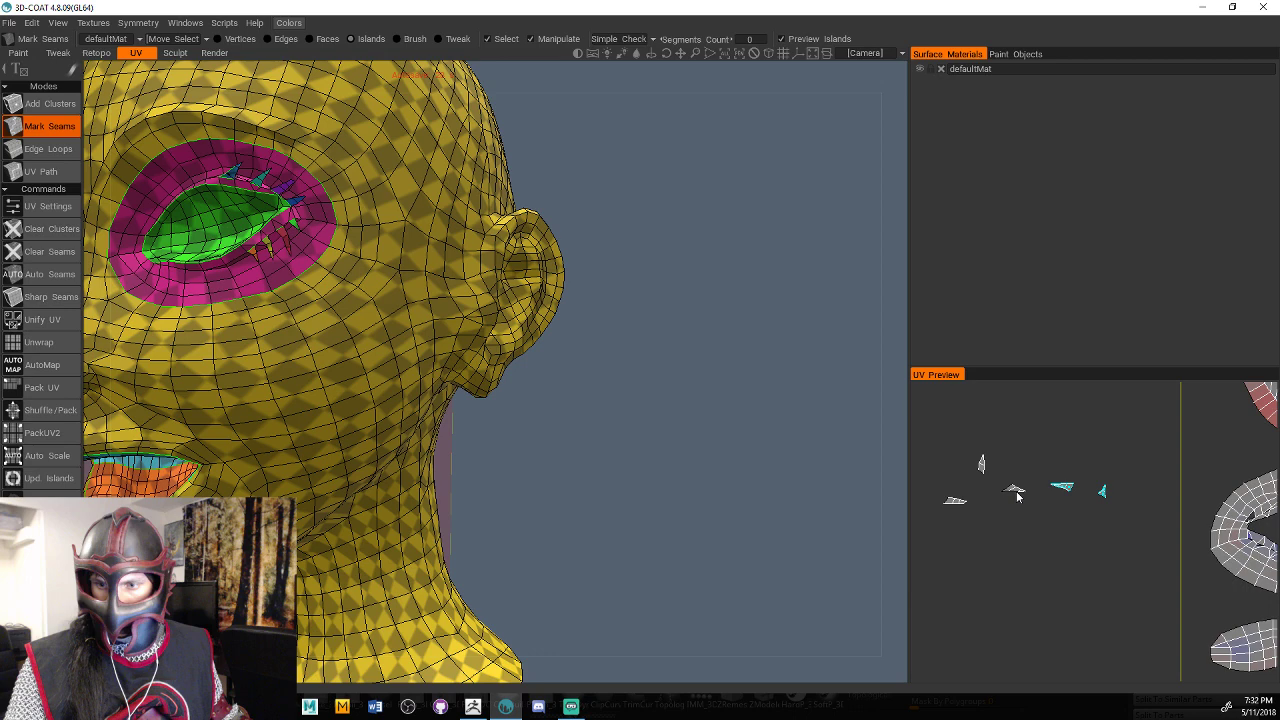
{"action": "left_click_drag", "start_coordinate": [1018, 495], "coordinate": [982, 466]}
{"action": "middle_click_drag", "start_coordinate": [1043, 487], "coordinate": [1060, 535]}
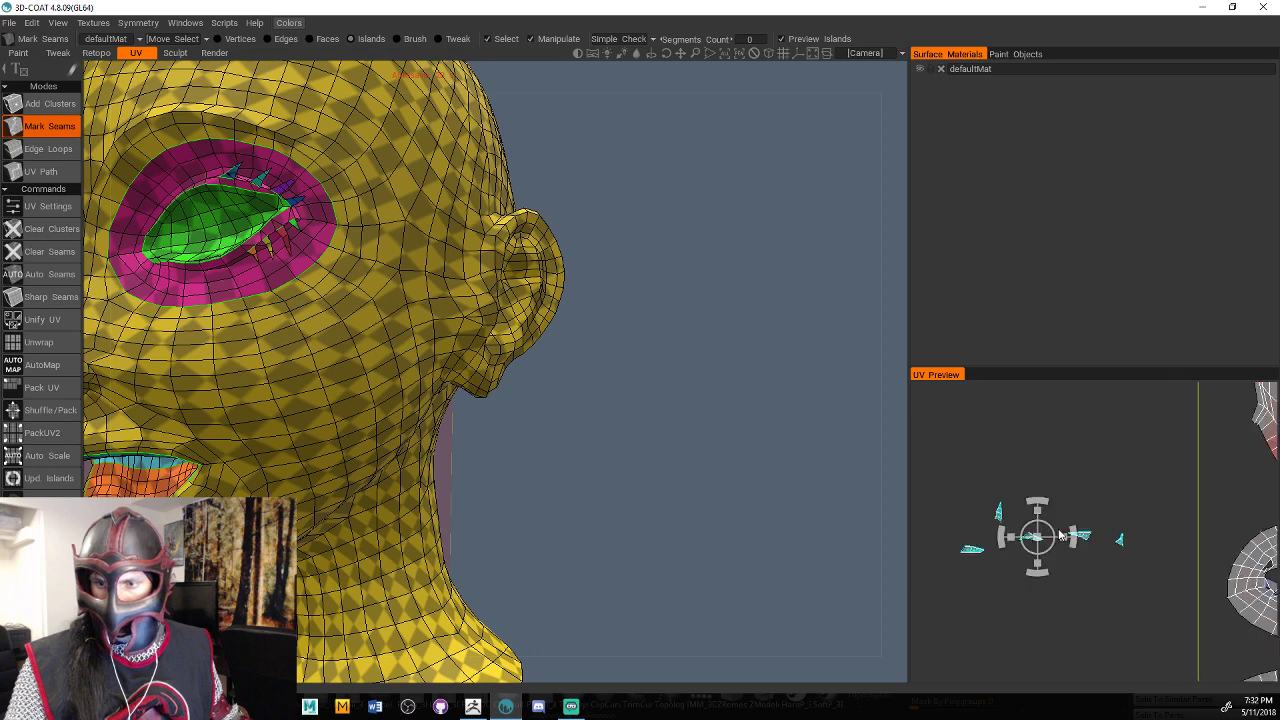
Rotate the five selected lash islands a quarter turn, then gather them and the upper pair beside the lashes nearest the tile.
{"action": "scroll", "coordinate": [1140, 470], "scroll_direction": "down", "scroll_amount": 3}
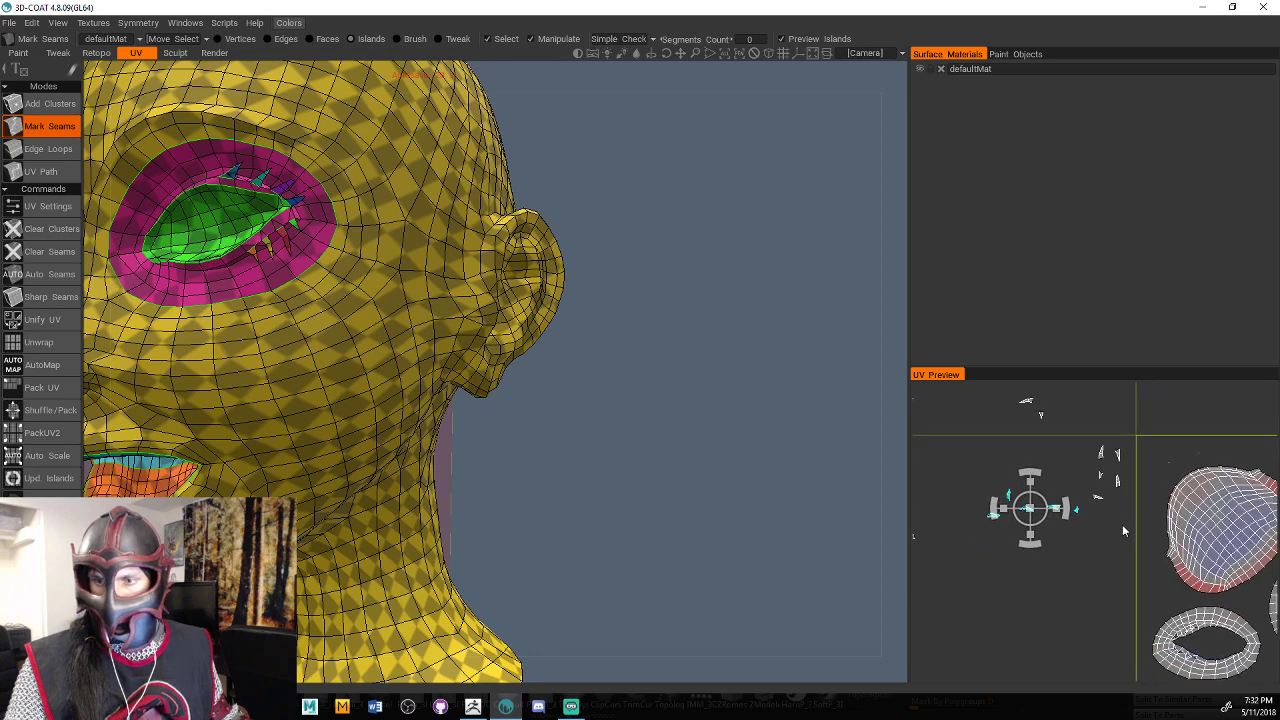
{"action": "left_click", "coordinate": [1069, 510]}
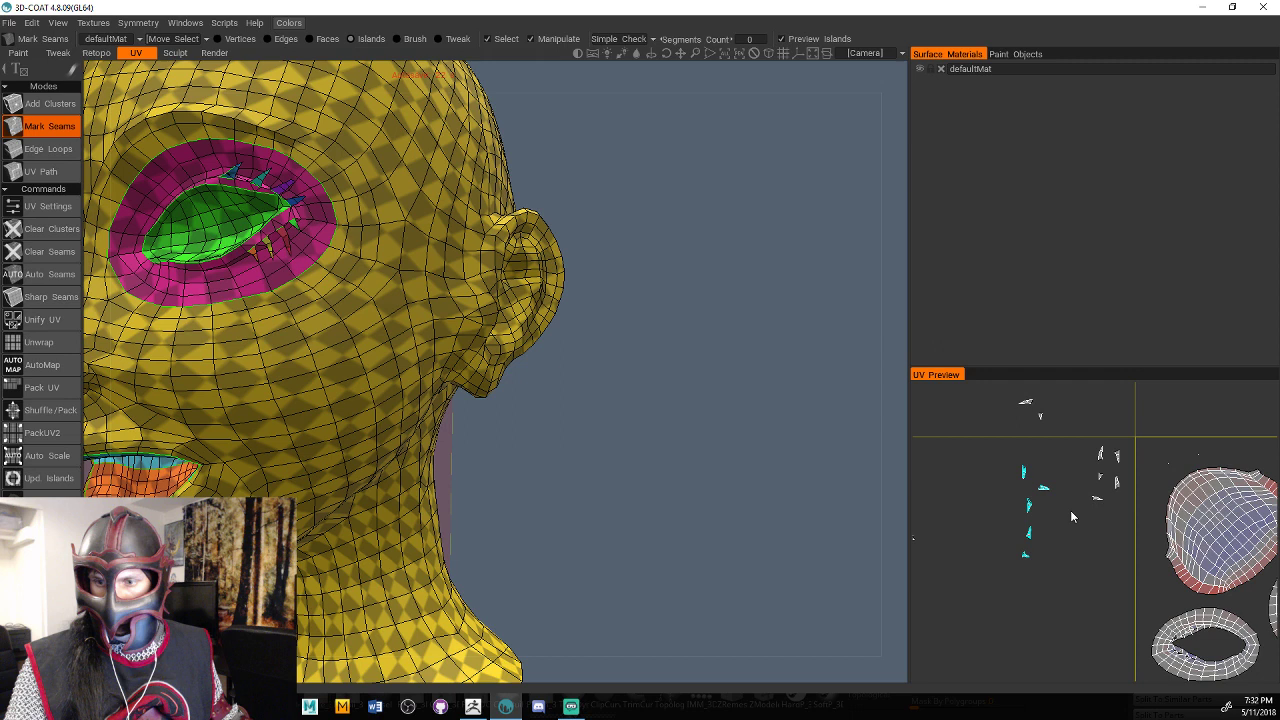
{"action": "left_click_drag", "start_coordinate": [1026, 510], "coordinate": [1076, 472]}
{"action": "middle_click_drag", "start_coordinate": [1139, 460], "coordinate": [1156, 501]}
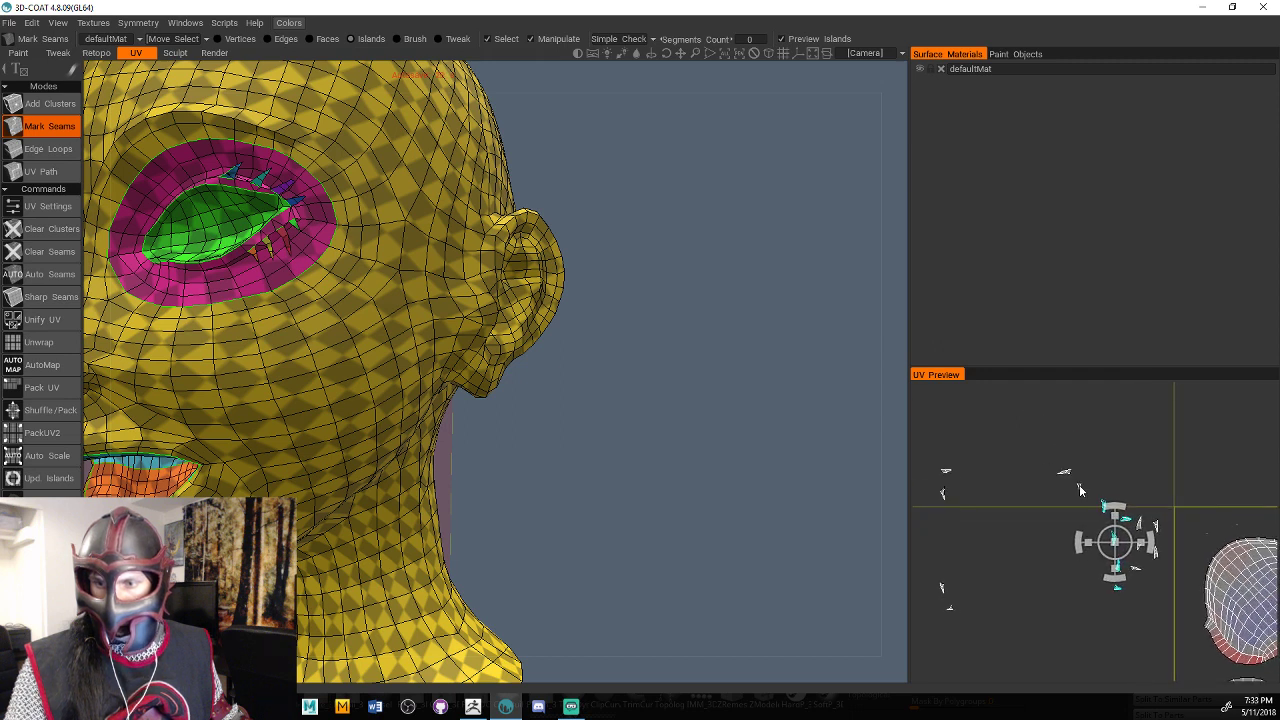
{"action": "left_click_drag", "start_coordinate": [1079, 485], "coordinate": [1108, 565]}
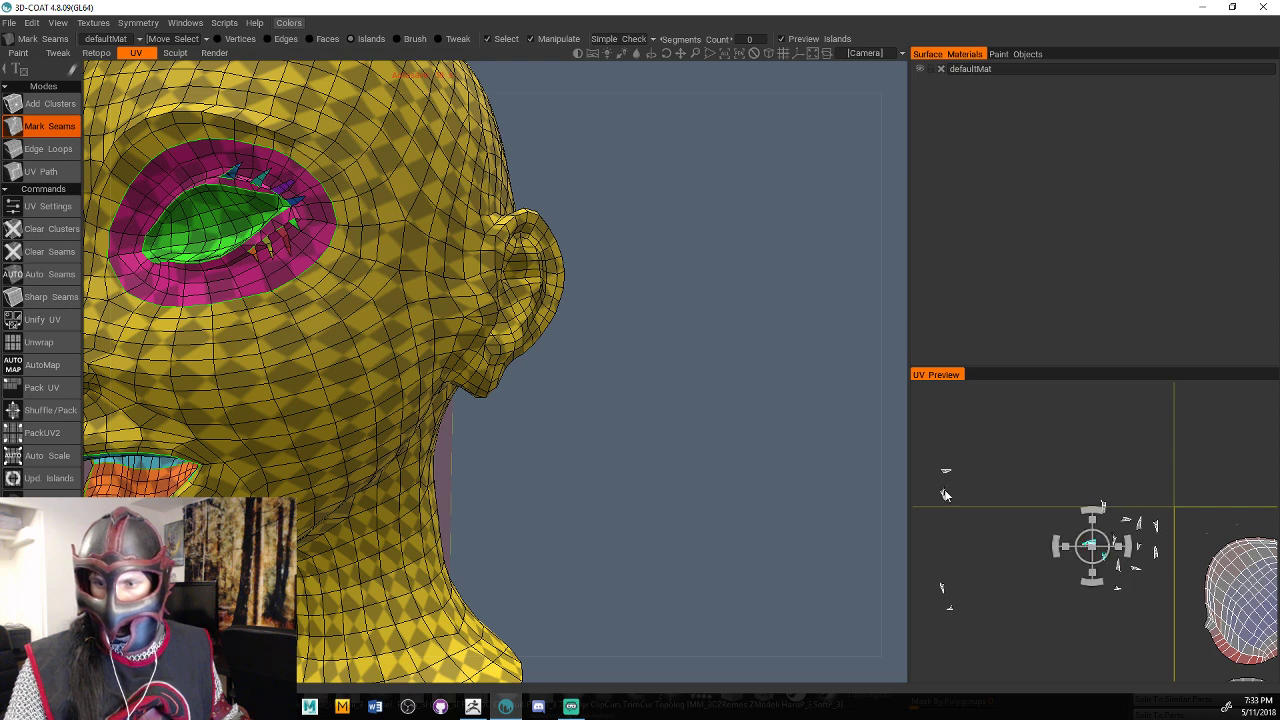
{"action": "left_click", "coordinate": [944, 498], "text": "shift"}
{"action": "left_click", "coordinate": [947, 475], "text": "shift"}
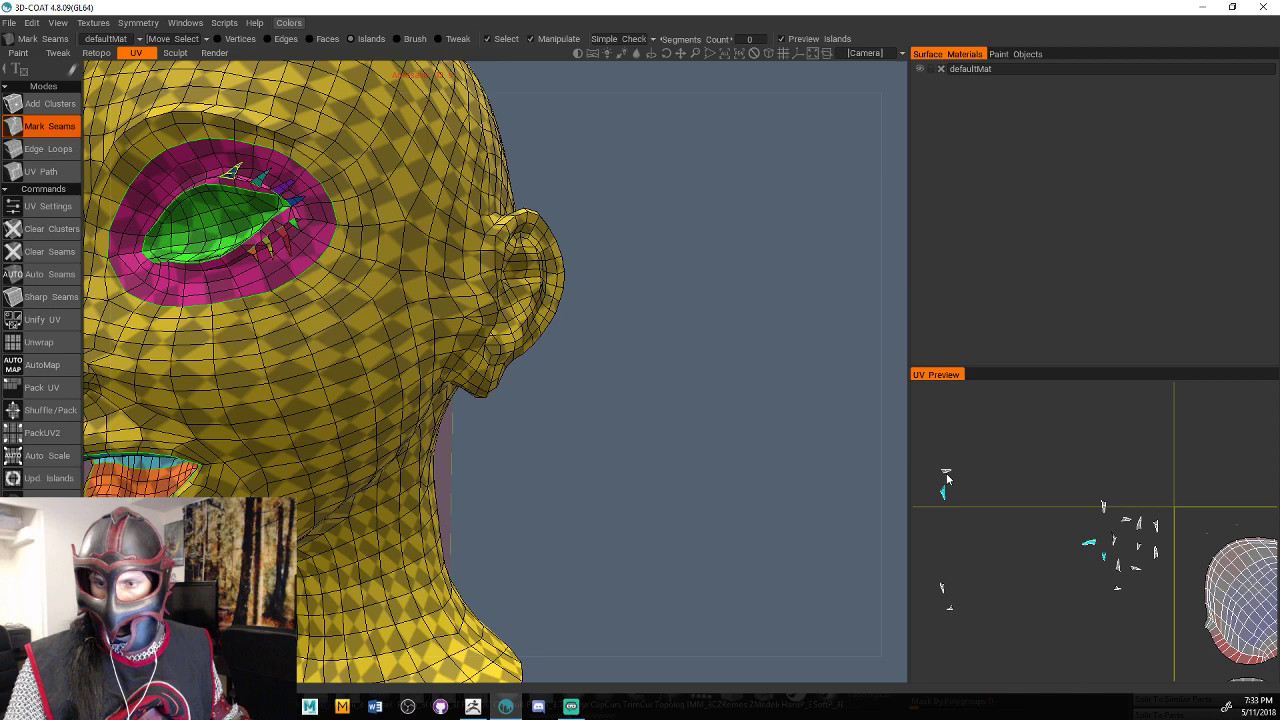
{"action": "left_click_drag", "start_coordinate": [947, 480], "coordinate": [1140, 535]}
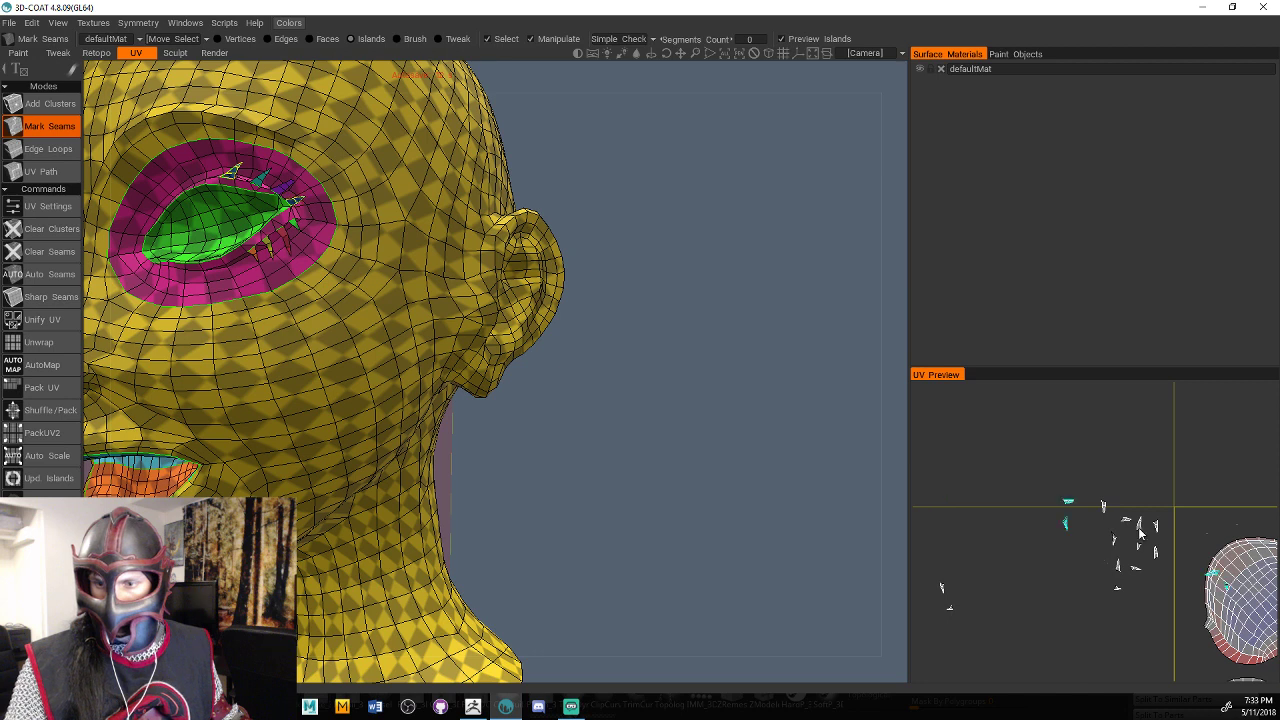
{"action": "key", "text": "ctrl+z"}
Move the two remaining outlying pairs of eyelash islands into the compact lash cluster beside the UV tile.
{"action": "left_click", "coordinate": [944, 593]}
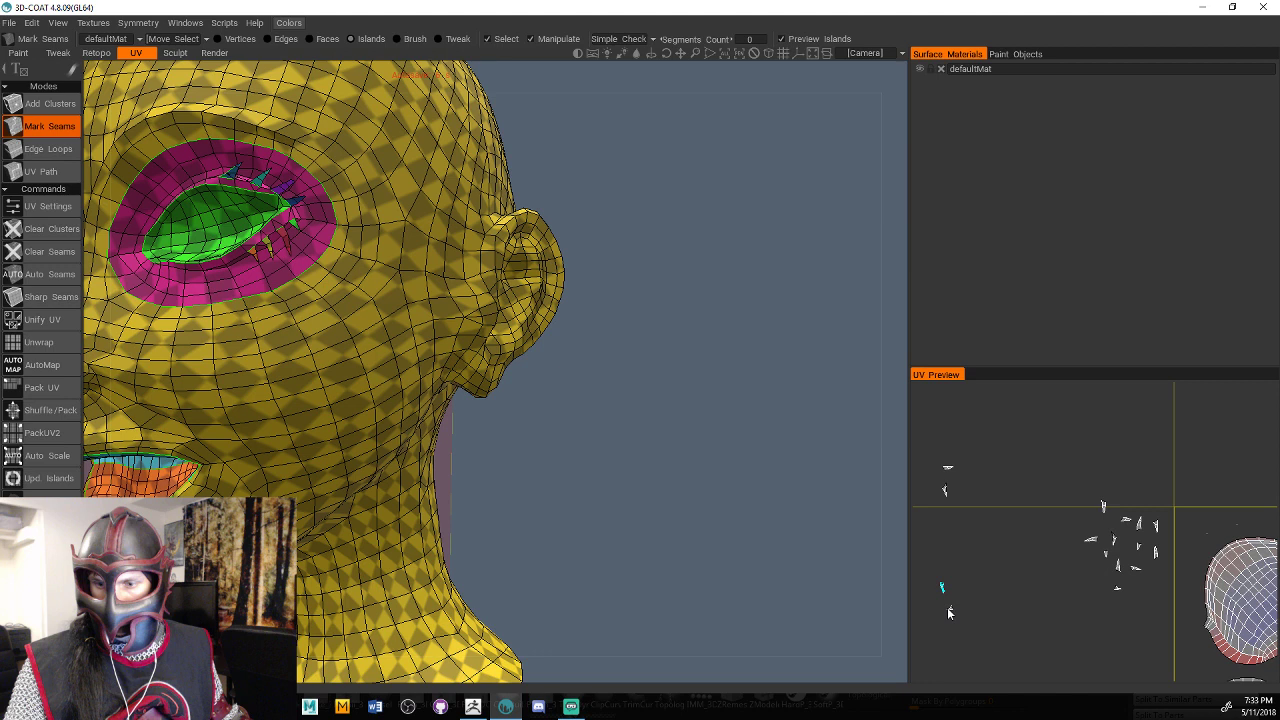
{"action": "left_click_drag", "start_coordinate": [949, 613], "coordinate": [1115, 557]}
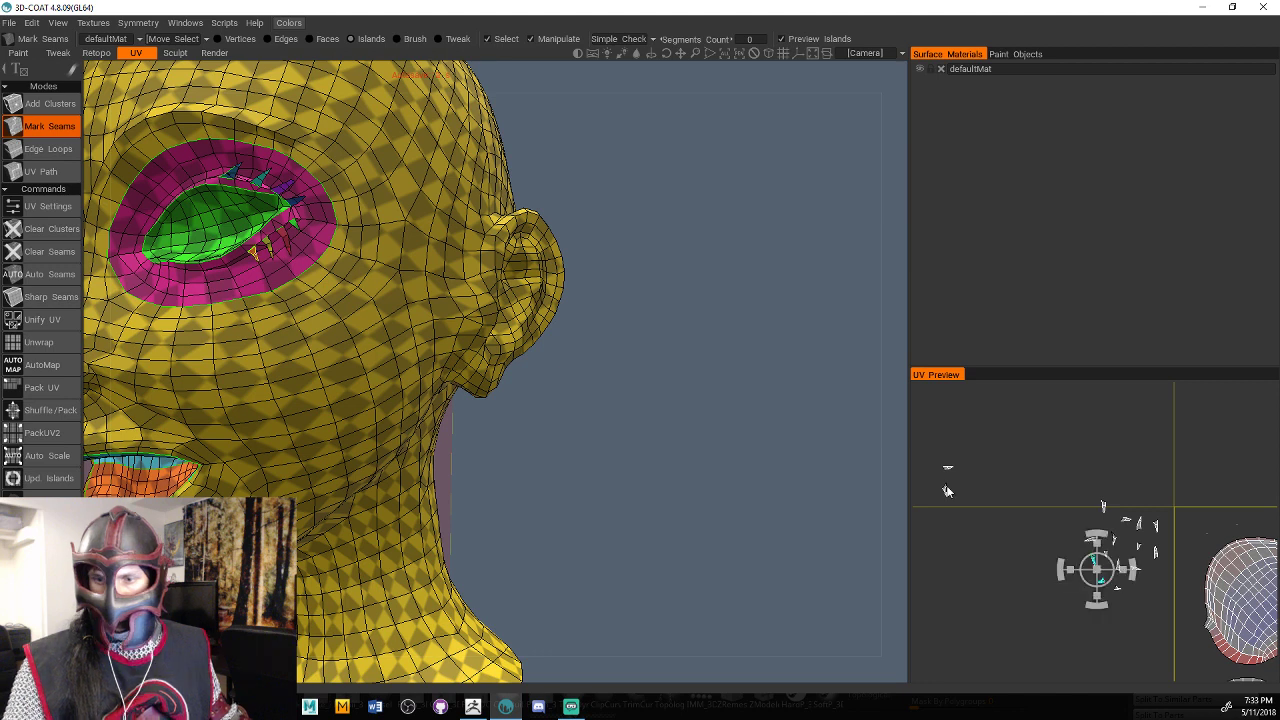
{"action": "left_click", "coordinate": [949, 471]}
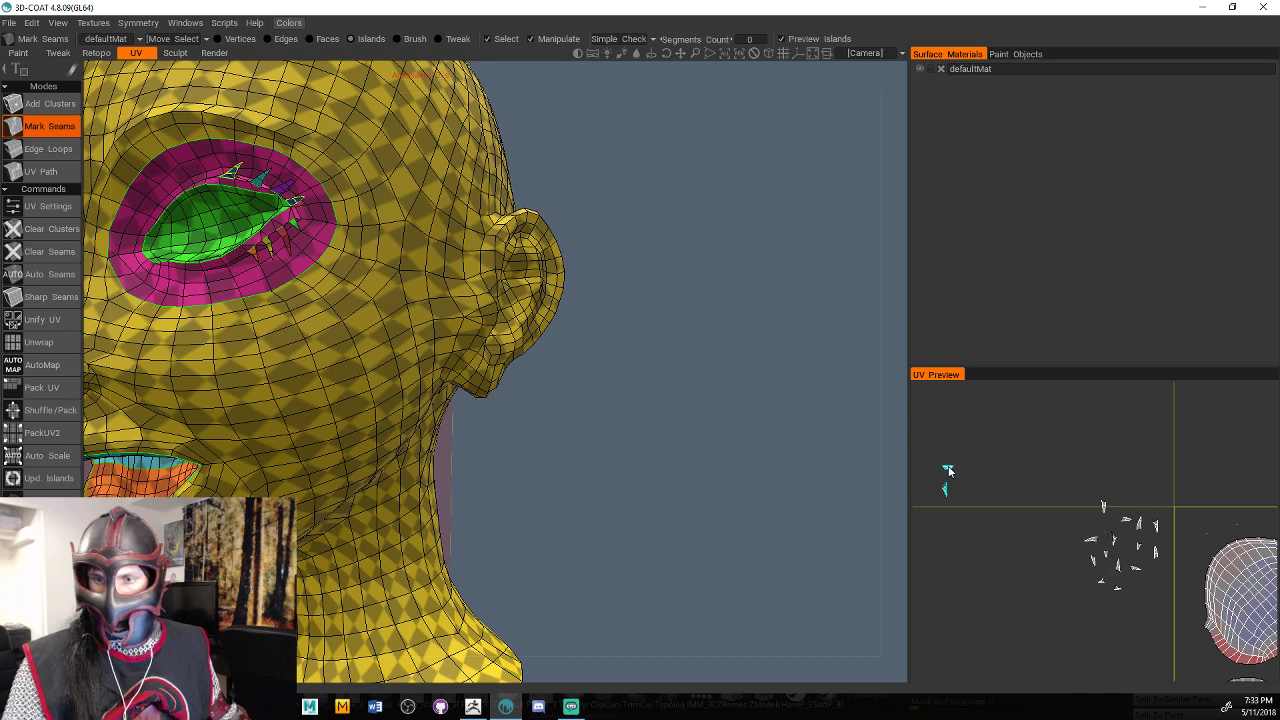
{"action": "left_click_drag", "start_coordinate": [949, 471], "coordinate": [1094, 520]}
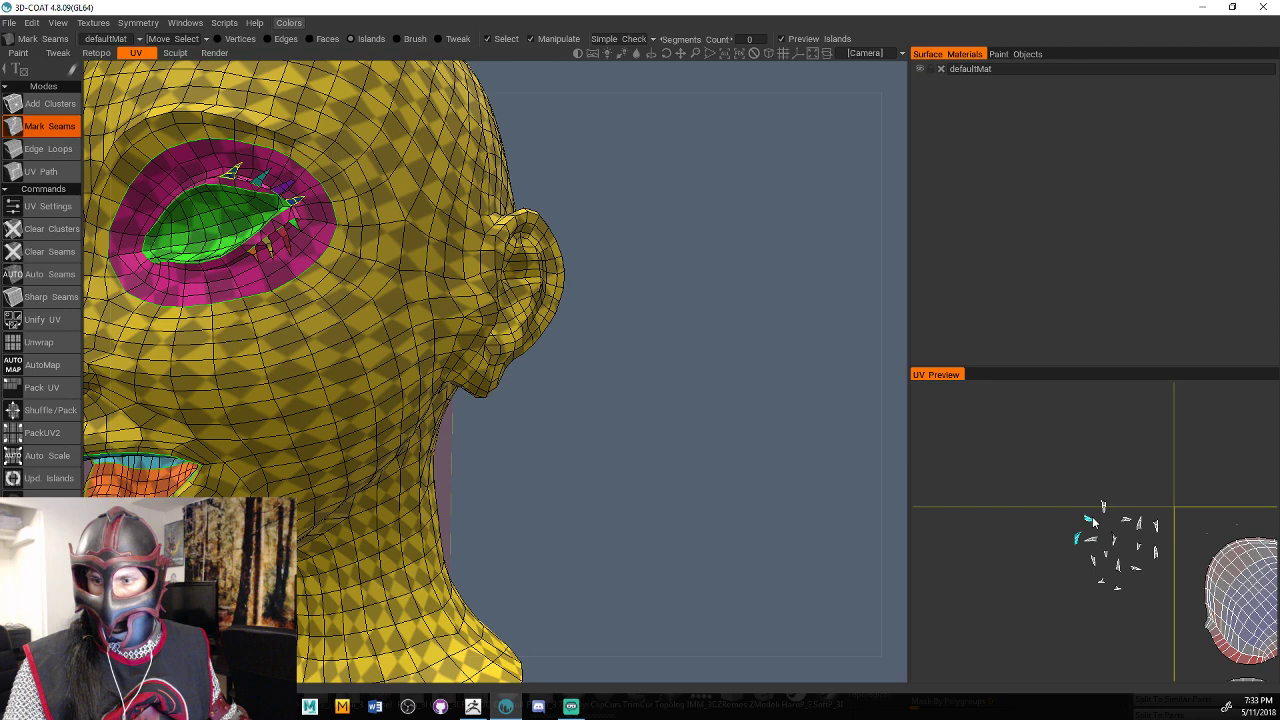
{"action": "left_click", "coordinate": [1094, 520]}
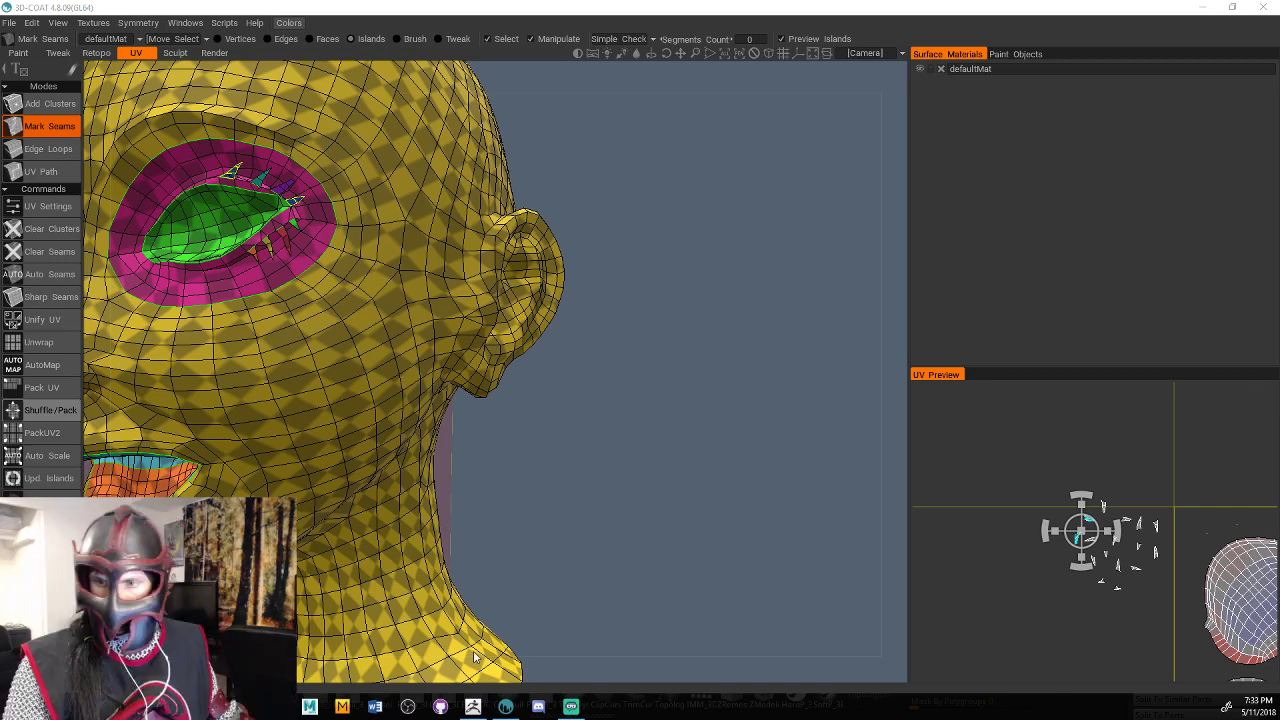
Inspect the whole head and bust from the front.
{"action": "scroll", "coordinate": [756, 437], "scroll_direction": "down", "scroll_amount": 6}
{"action": "middle_click_drag", "start_coordinate": [756, 437], "coordinate": [682, 320]}
{"action": "left_click_drag", "start_coordinate": [682, 320], "coordinate": [830, 320]}
{"action": "middle_click_drag", "start_coordinate": [785, 330], "coordinate": [754, 400]}
{"action": "left_click_drag", "start_coordinate": [755, 402], "coordinate": [745, 448]}
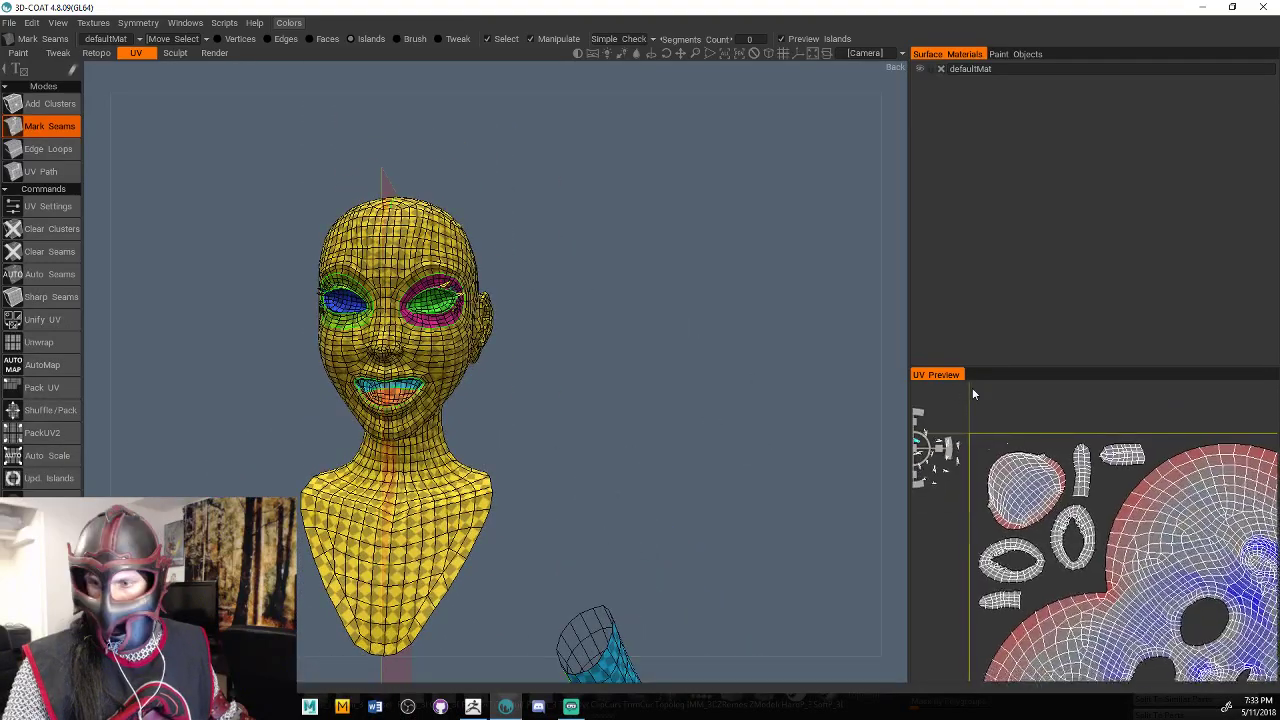
Move the selected pair of eyelash islands into the gaps of the lash cluster beside the UV tile.
{"action": "middle_click_drag", "start_coordinate": [972, 391], "coordinate": [1049, 424]}
{"action": "scroll", "coordinate": [1103, 435], "scroll_direction": "up", "scroll_amount": 4}
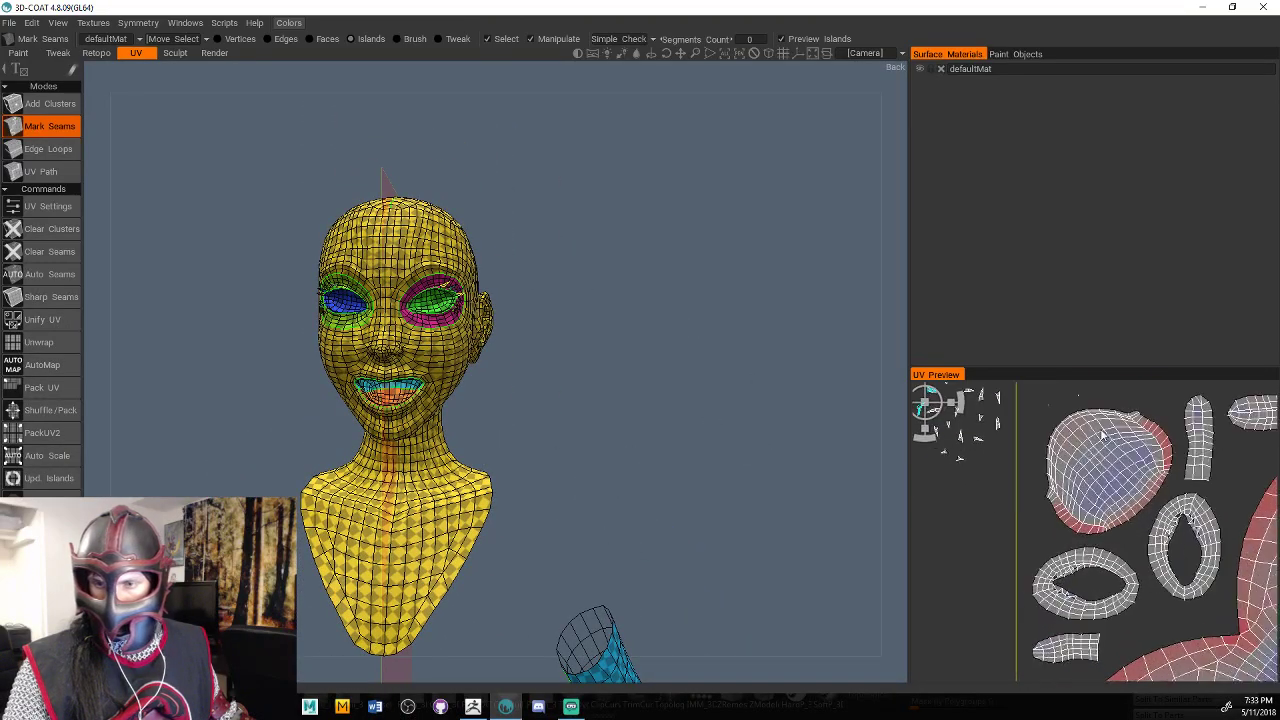
{"action": "scroll", "coordinate": [1140, 470], "scroll_direction": "down", "scroll_amount": 5}
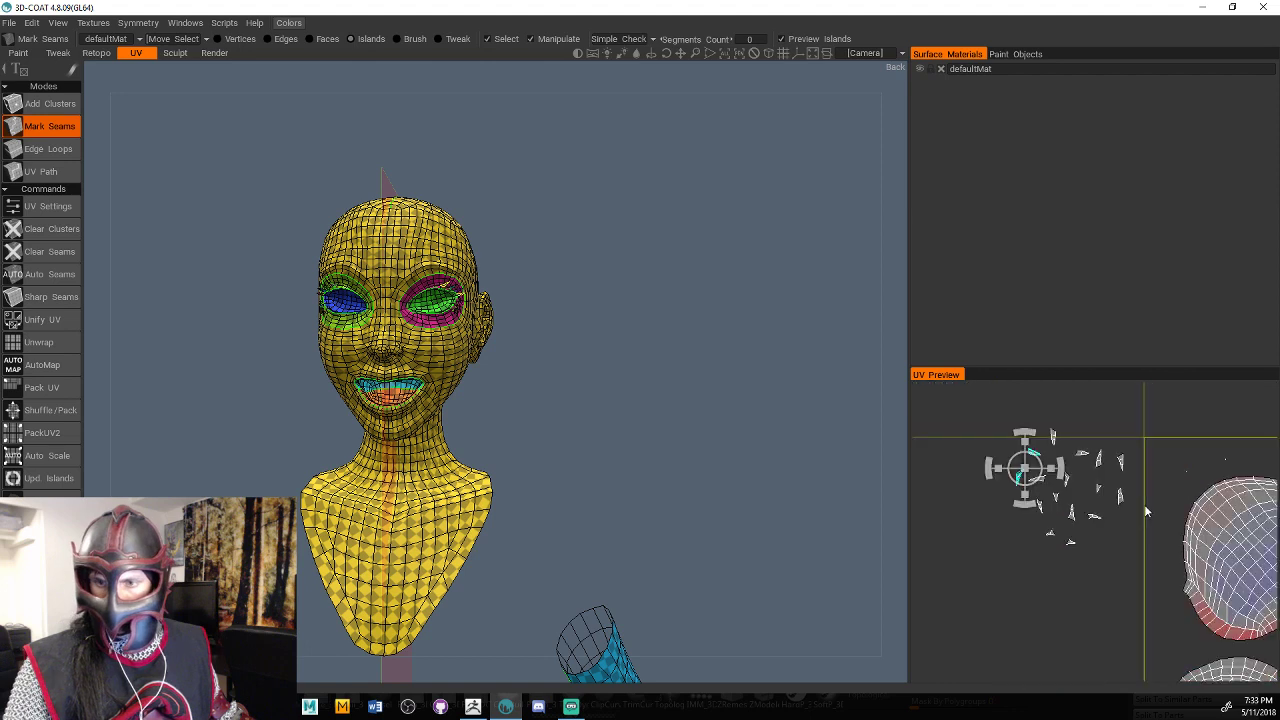
{"action": "scroll", "coordinate": [1020, 458], "scroll_direction": "up", "scroll_amount": 3}
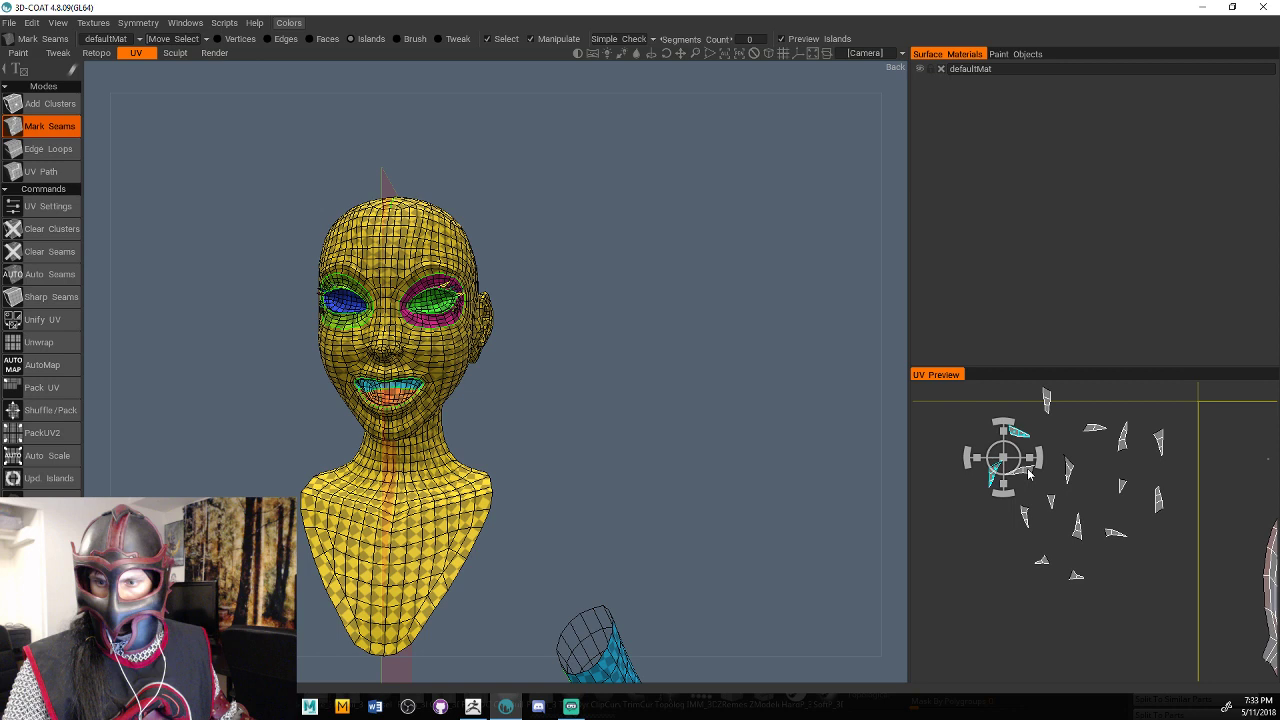
{"action": "left_click_drag", "start_coordinate": [1029, 474], "coordinate": [1140, 487]}
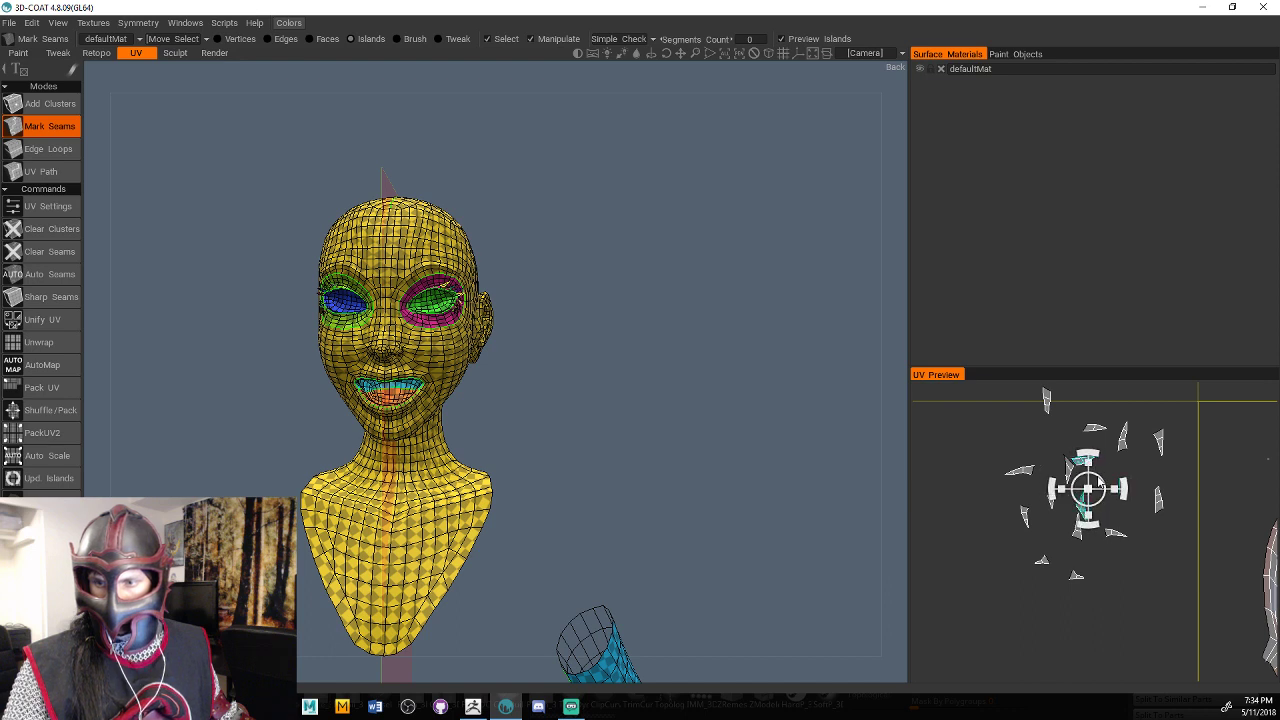
{"action": "left_click_drag", "start_coordinate": [1098, 479], "coordinate": [1108, 477]}
Move the three stray eyelash islands on the cluster's far side one by one into the gaps between the other lashes.
{"action": "left_click", "coordinate": [1029, 471]}
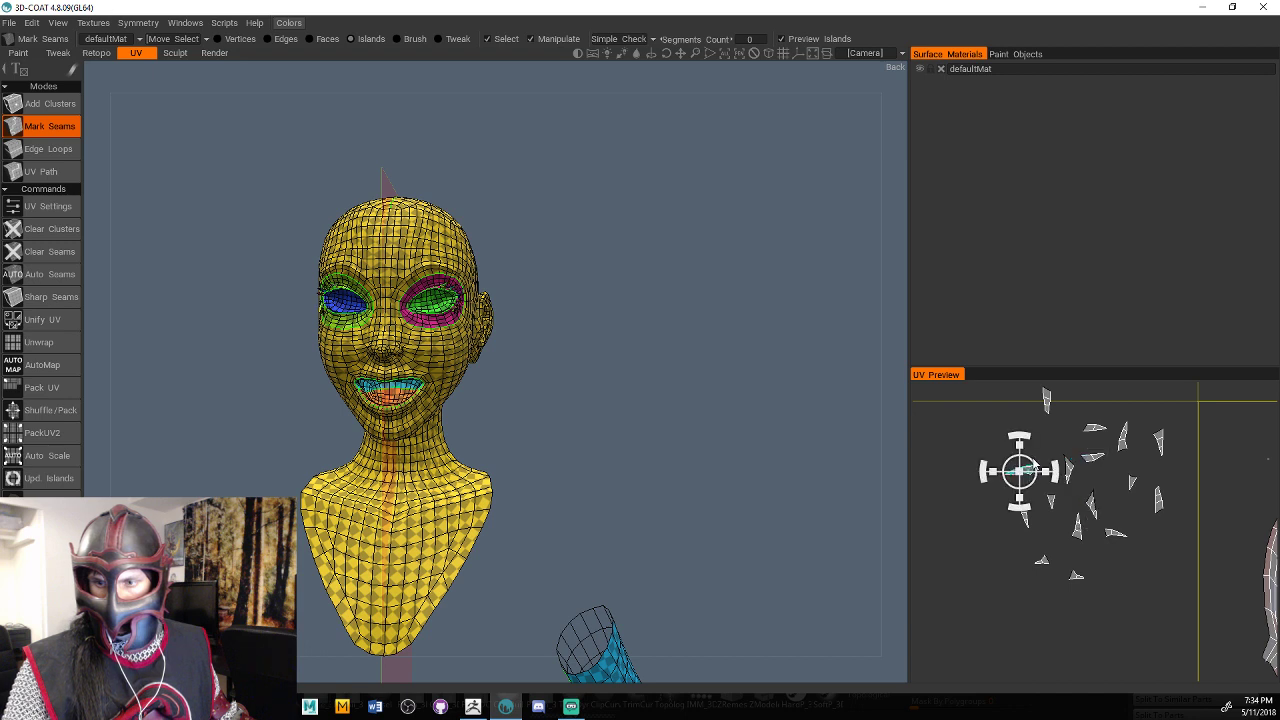
{"action": "left_click_drag", "start_coordinate": [1034, 461], "coordinate": [1110, 467]}
{"action": "left_click", "coordinate": [1047, 402]}
{"action": "left_click_drag", "start_coordinate": [1076, 416], "coordinate": [1143, 524]}
{"action": "left_click", "coordinate": [1025, 514]}
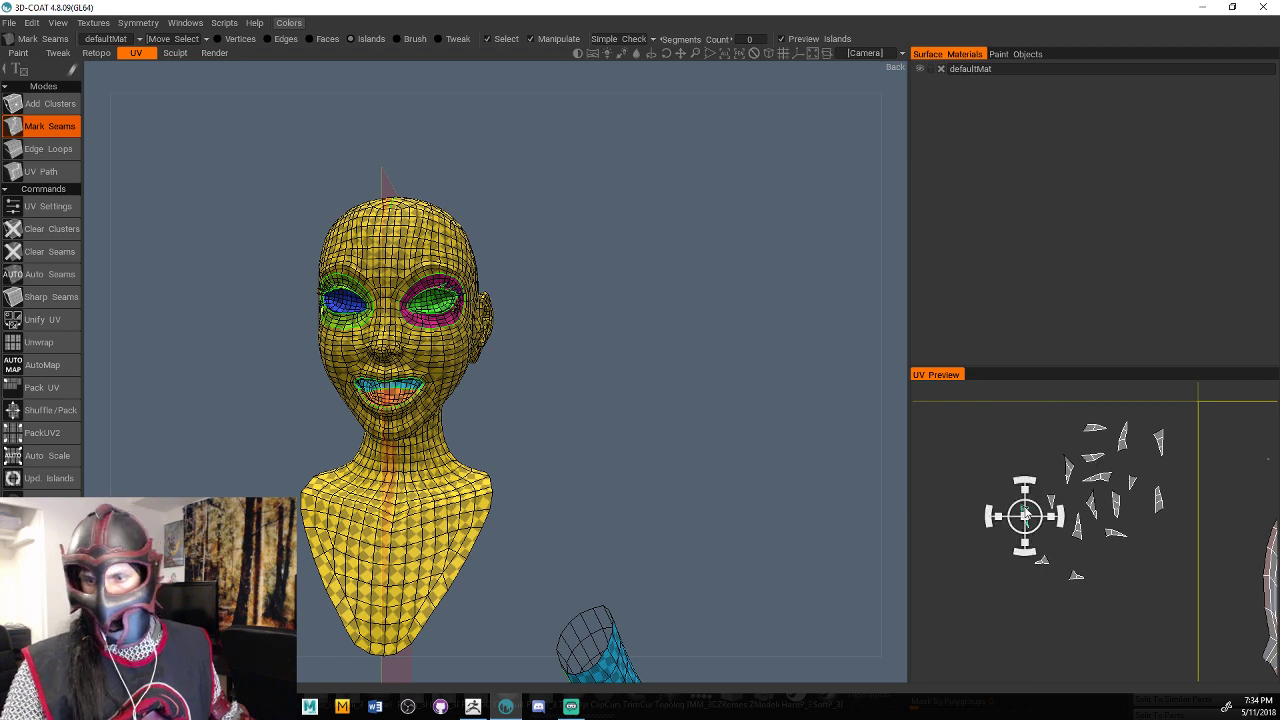
{"action": "left_click", "coordinate": [1137, 510]}
Select the two lowest stray eyelash islands together and move them into the upper part of the cluster near the tile.
{"action": "left_click", "coordinate": [1043, 563], "text": "ctrl"}
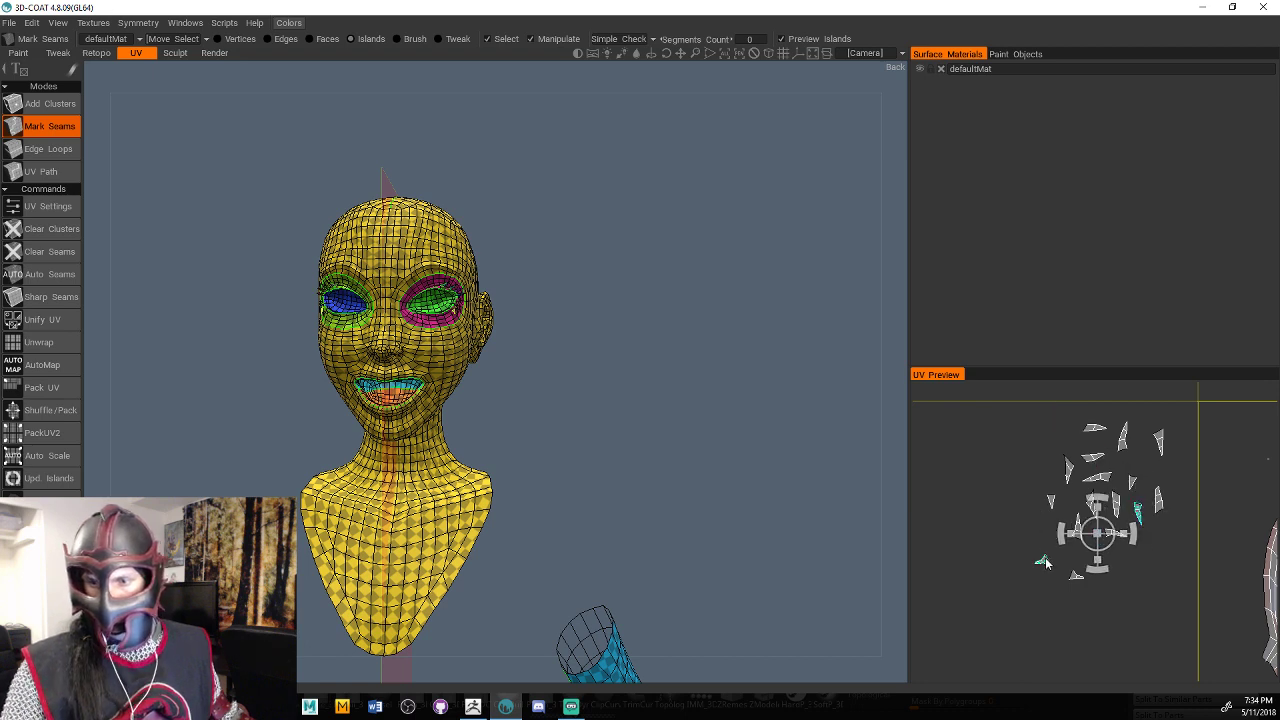
{"action": "left_click", "coordinate": [1045, 562]}
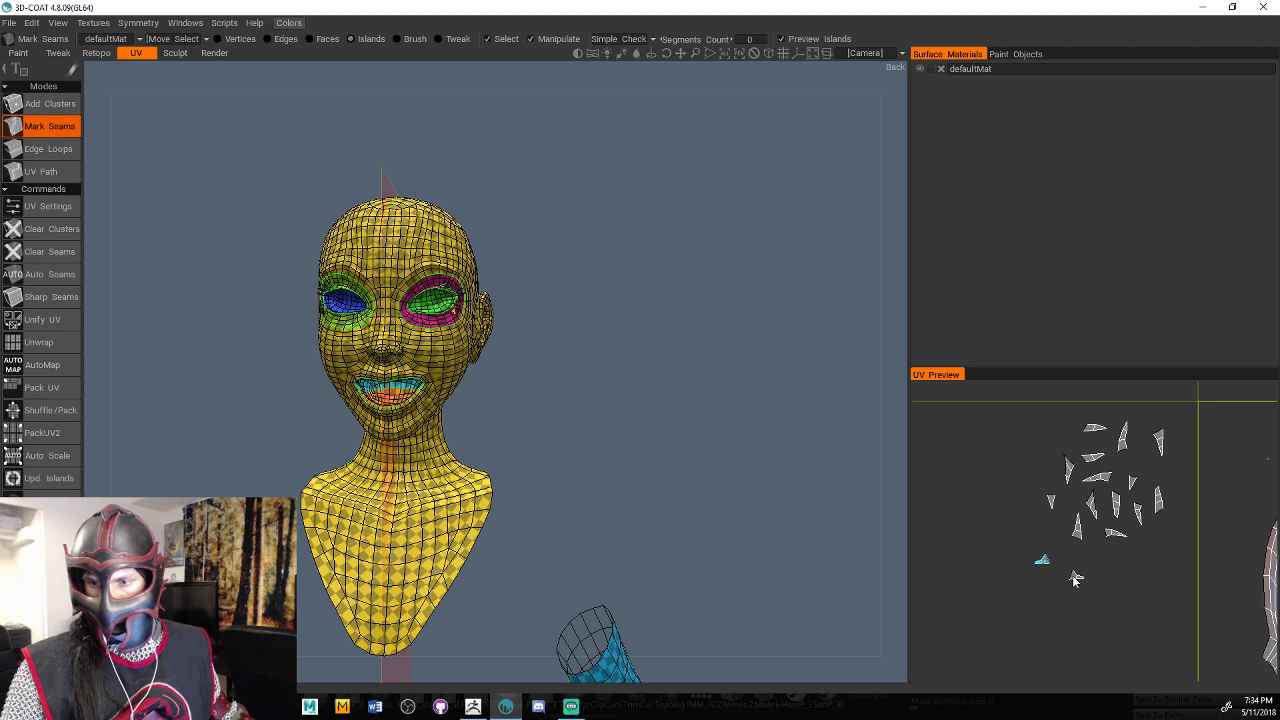
{"action": "left_click", "coordinate": [1075, 578], "text": "ctrl"}
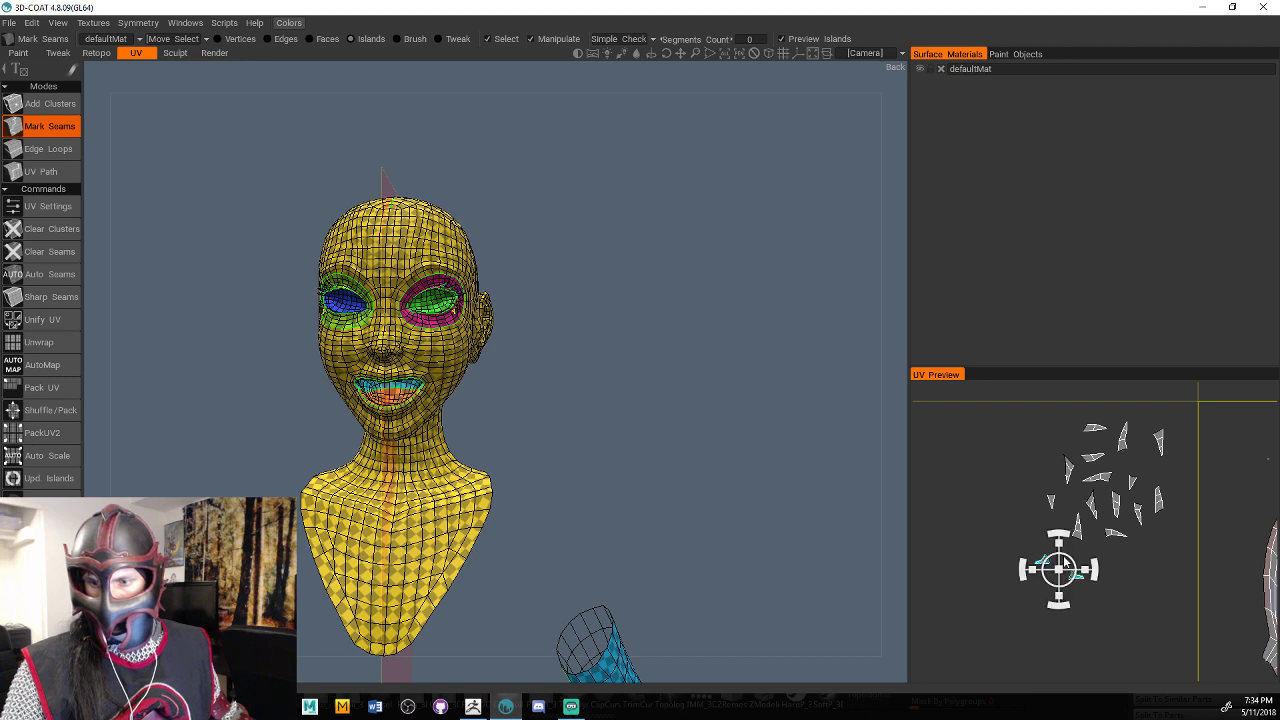
{"action": "left_click_drag", "start_coordinate": [1066, 564], "coordinate": [1160, 463]}
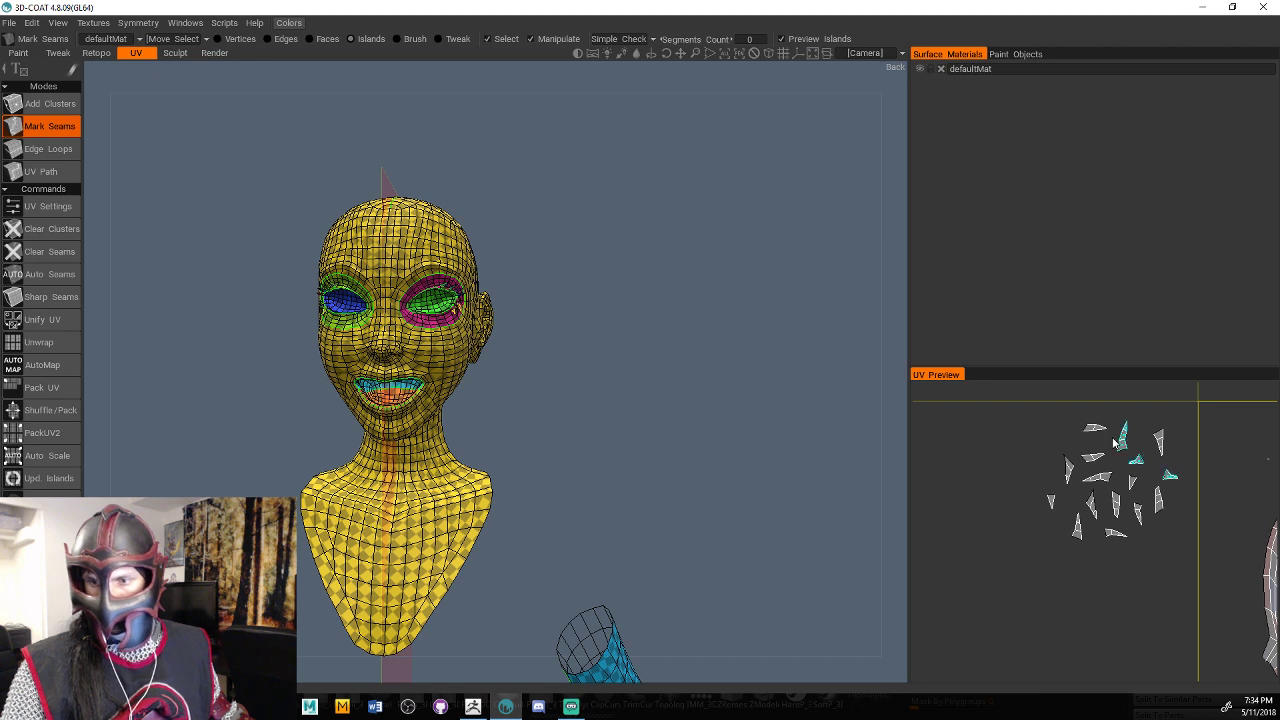
Add all the remaining eyelash islands to the selection so the entire lash cluster is selected.
{"action": "left_click", "coordinate": [1159, 438], "text": "shift"}
{"action": "left_click", "coordinate": [1095, 428], "text": "shift"}
{"action": "left_click", "coordinate": [1069, 468], "text": "shift"}
{"action": "left_click", "coordinate": [1088, 459], "text": "shift"}
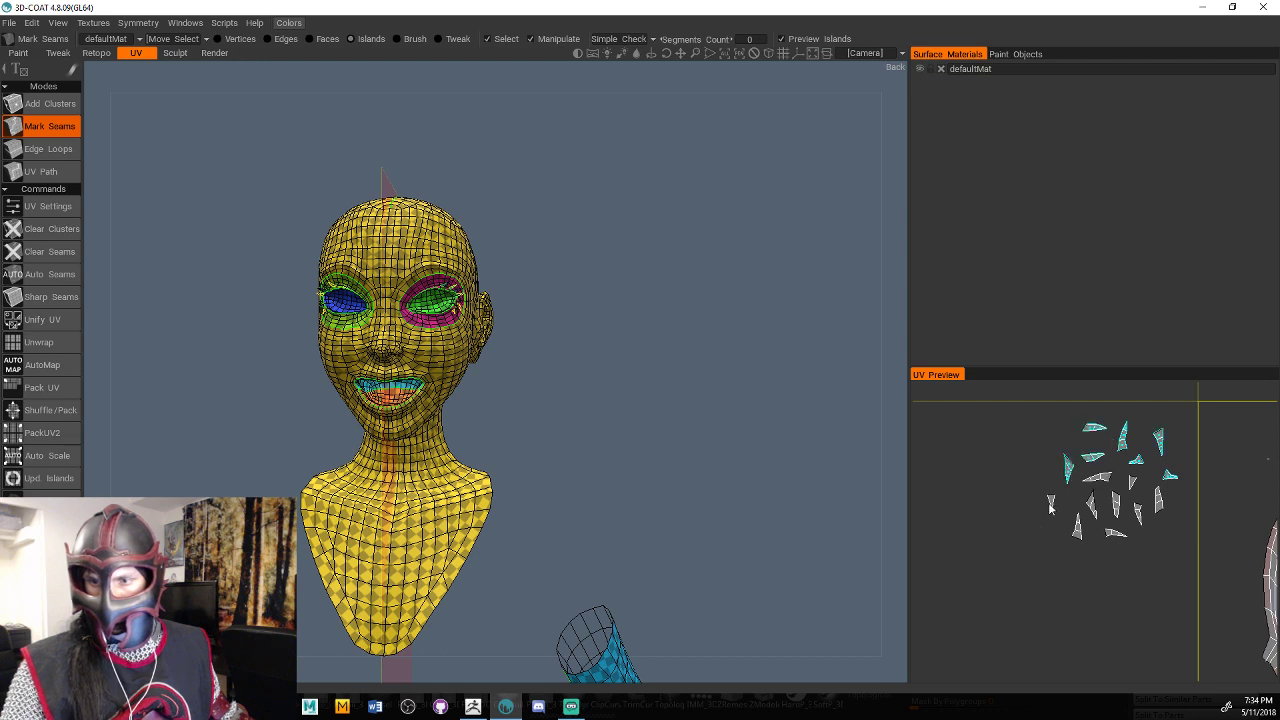
{"action": "left_click", "coordinate": [1095, 478], "text": "shift"}
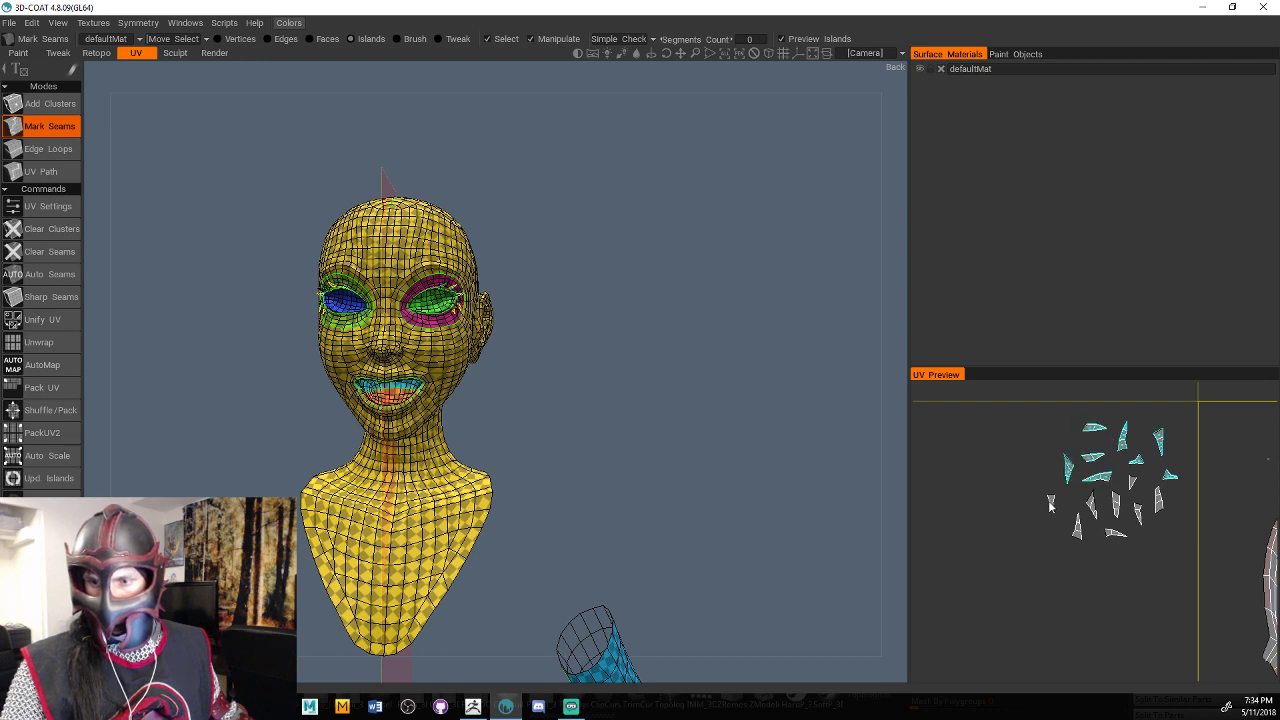
{"action": "left_click", "coordinate": [1050, 505], "text": "ctrl"}
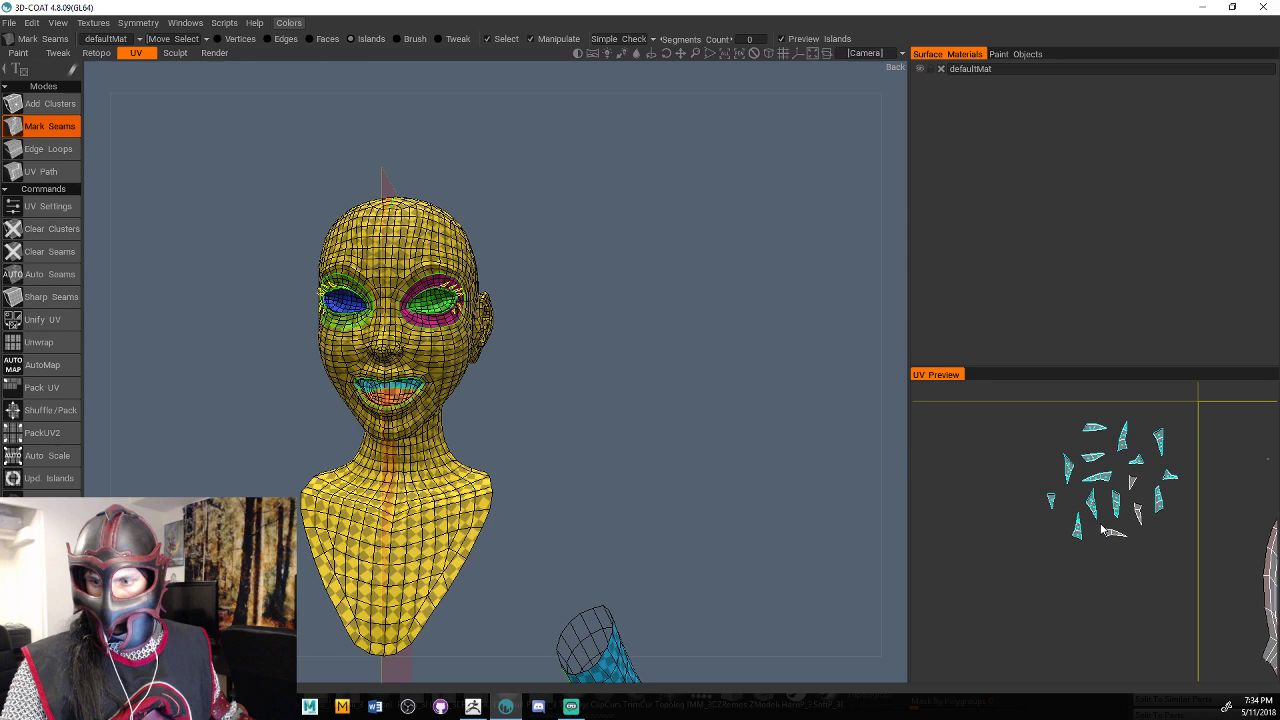
{"action": "middle_click_drag", "start_coordinate": [1102, 530], "coordinate": [954, 538]}
{"action": "right_click_drag", "start_coordinate": [954, 538], "coordinate": [905, 513]}
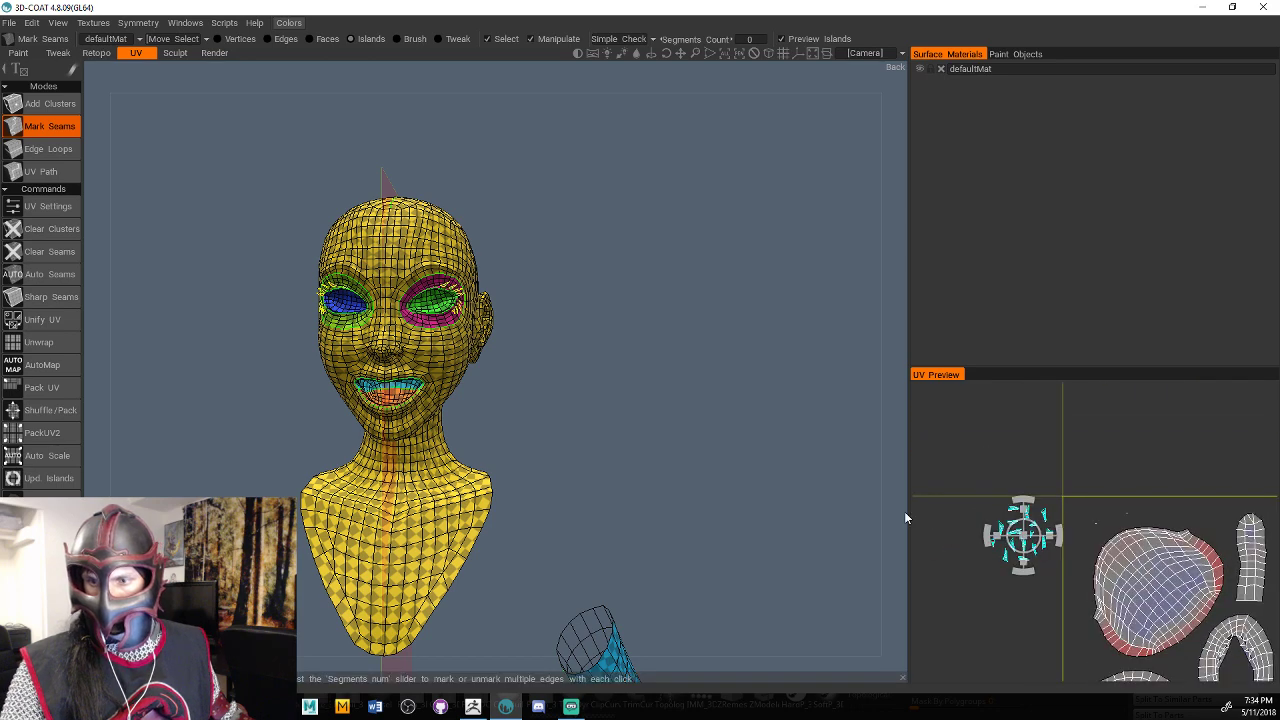
{"action": "left_click_drag", "start_coordinate": [1022, 535], "coordinate": [1111, 524]}
{"action": "middle_click_drag", "start_coordinate": [1111, 524], "coordinate": [967, 427]}
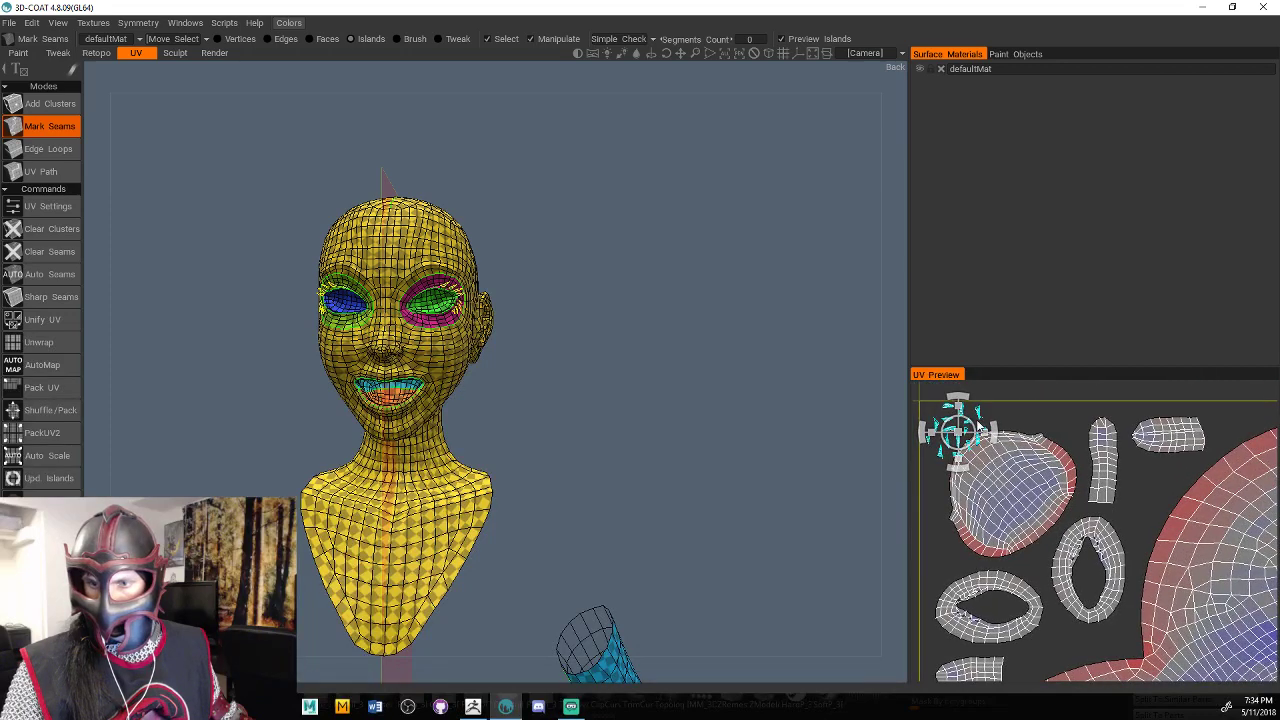
{"action": "left_click_drag", "start_coordinate": [1008, 458], "coordinate": [1192, 482]}
{"action": "key", "text": "ctrl+z"}
{"action": "key", "text": "ctrl+z"}
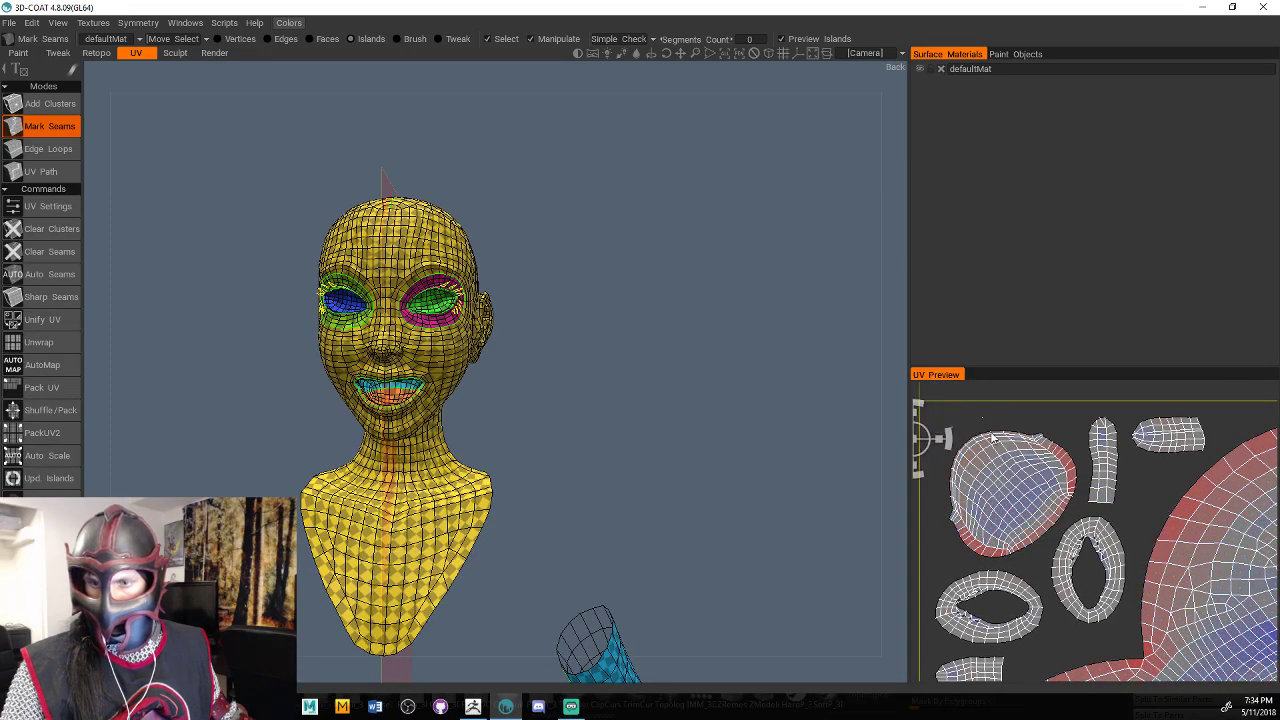
Move the whole eyelash cluster into the UV tile, to the empty space above the large island beside the head.
{"action": "right_click_drag", "start_coordinate": [993, 437], "coordinate": [1112, 447]}
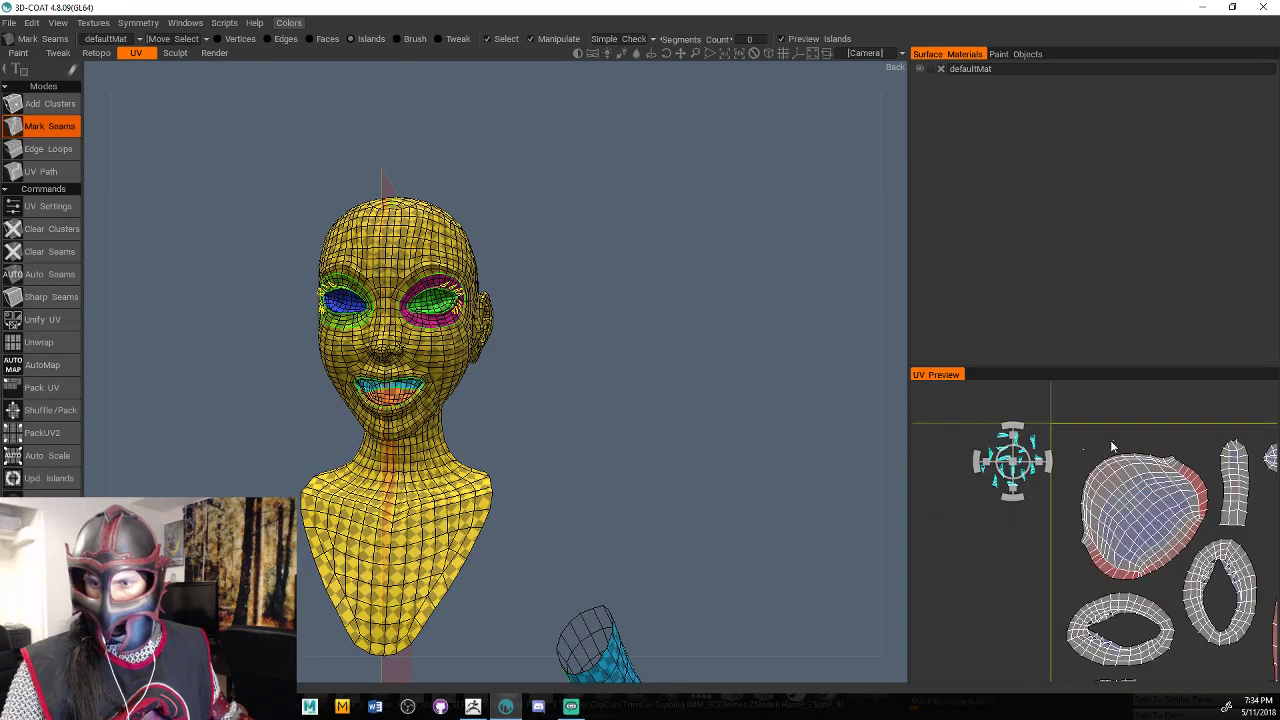
{"action": "left_click_drag", "start_coordinate": [1012, 461], "coordinate": [1216, 514]}
{"action": "middle_click_drag", "start_coordinate": [1208, 608], "coordinate": [1176, 575]}
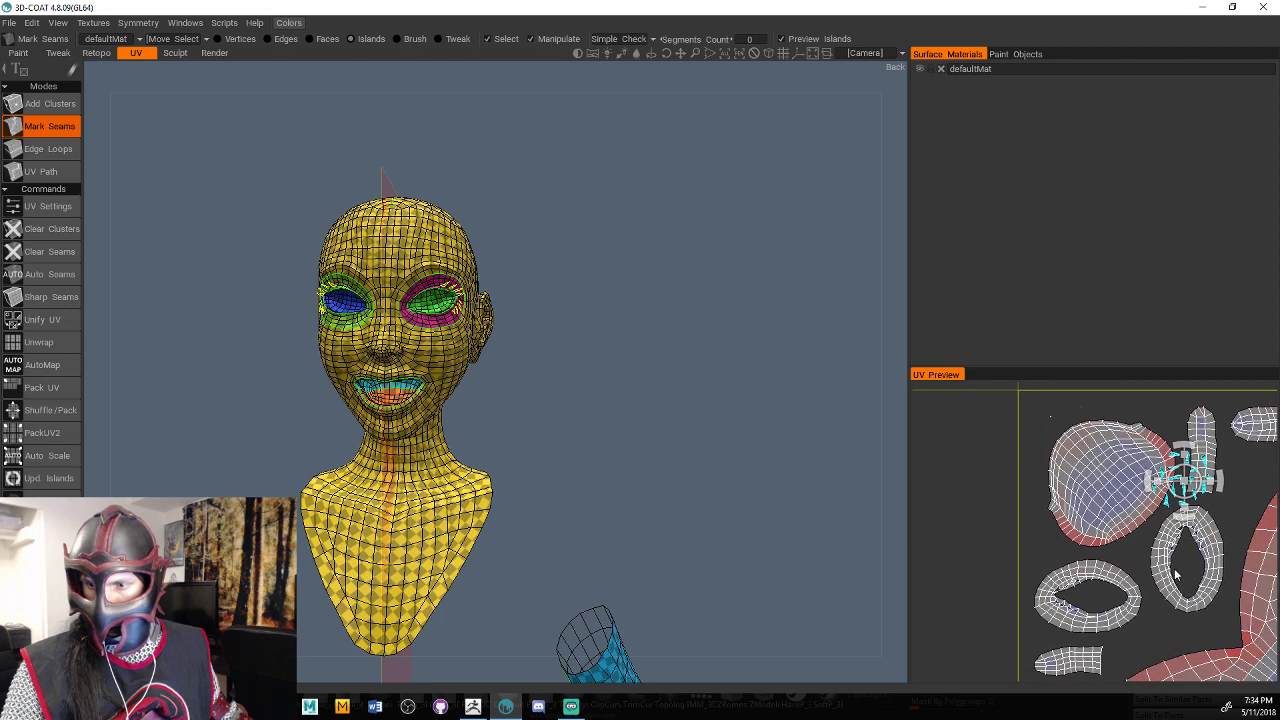
{"action": "right_click_drag", "start_coordinate": [1177, 573], "coordinate": [1060, 538]}
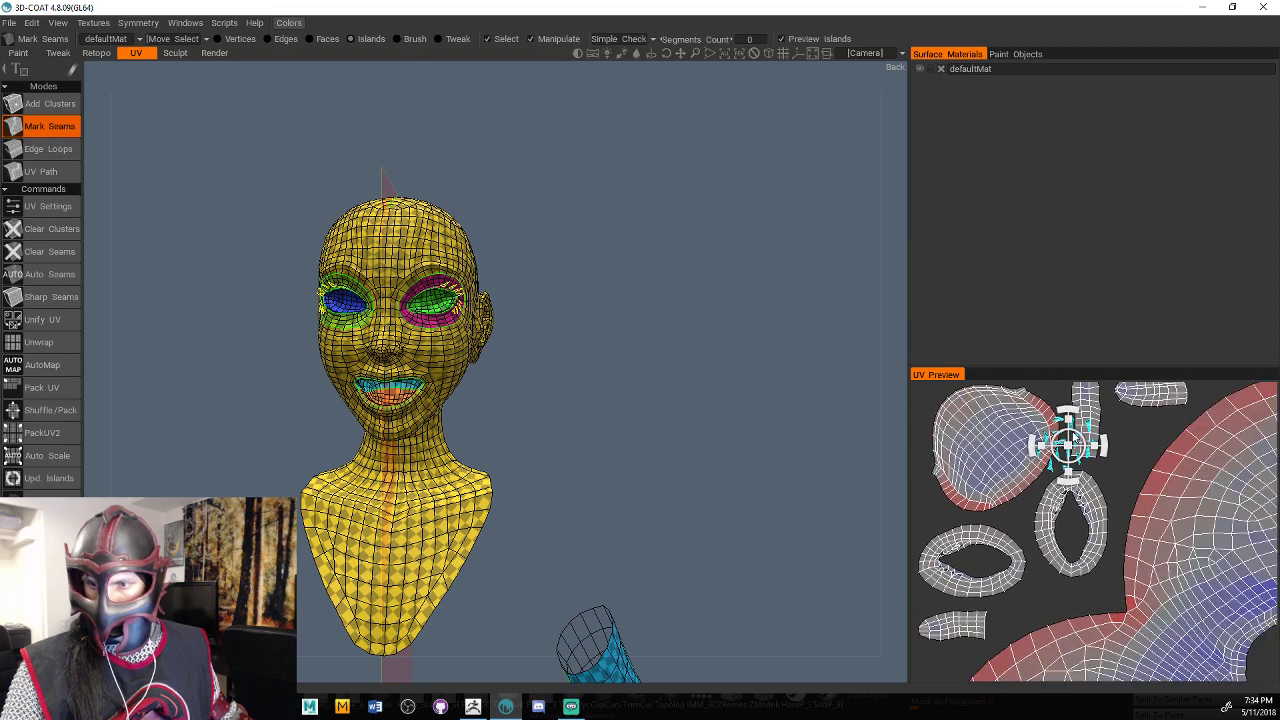
{"action": "left_click_drag", "start_coordinate": [1075, 438], "coordinate": [1141, 438]}
{"action": "middle_click_drag", "start_coordinate": [1201, 465], "coordinate": [1000, 470]}
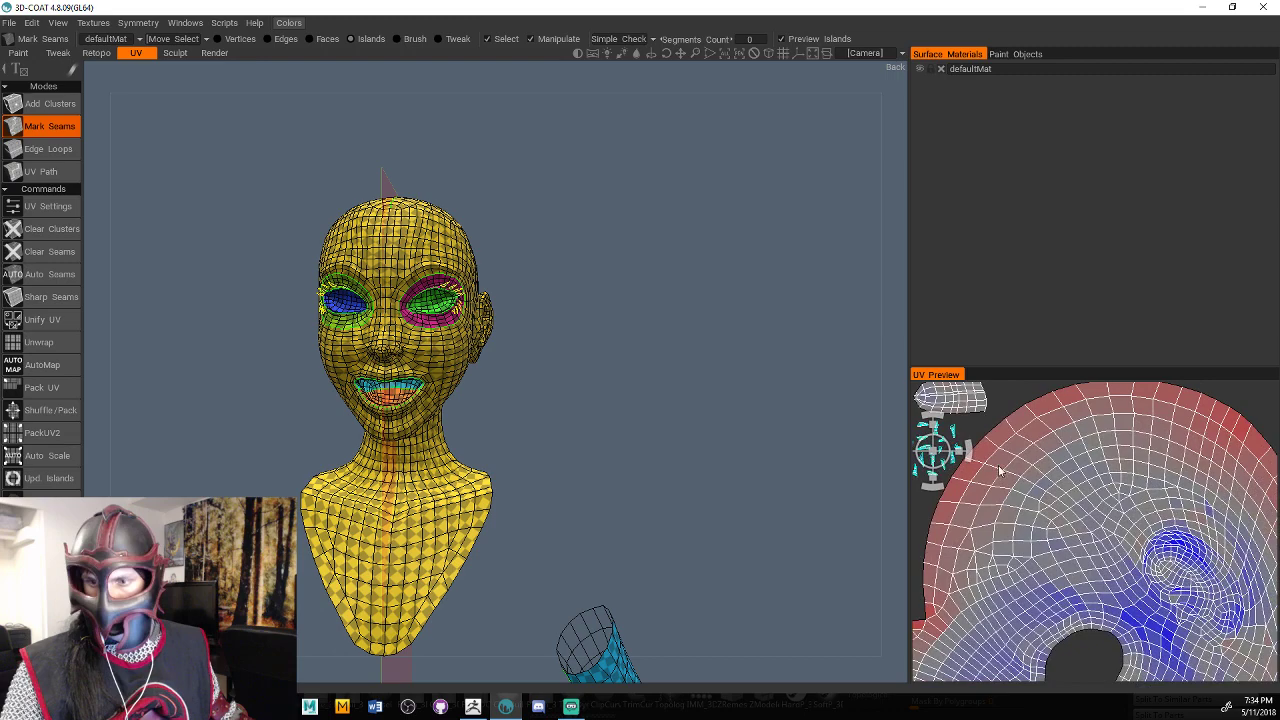
{"action": "scroll", "coordinate": [999, 470], "scroll_direction": "down", "scroll_amount": 6}
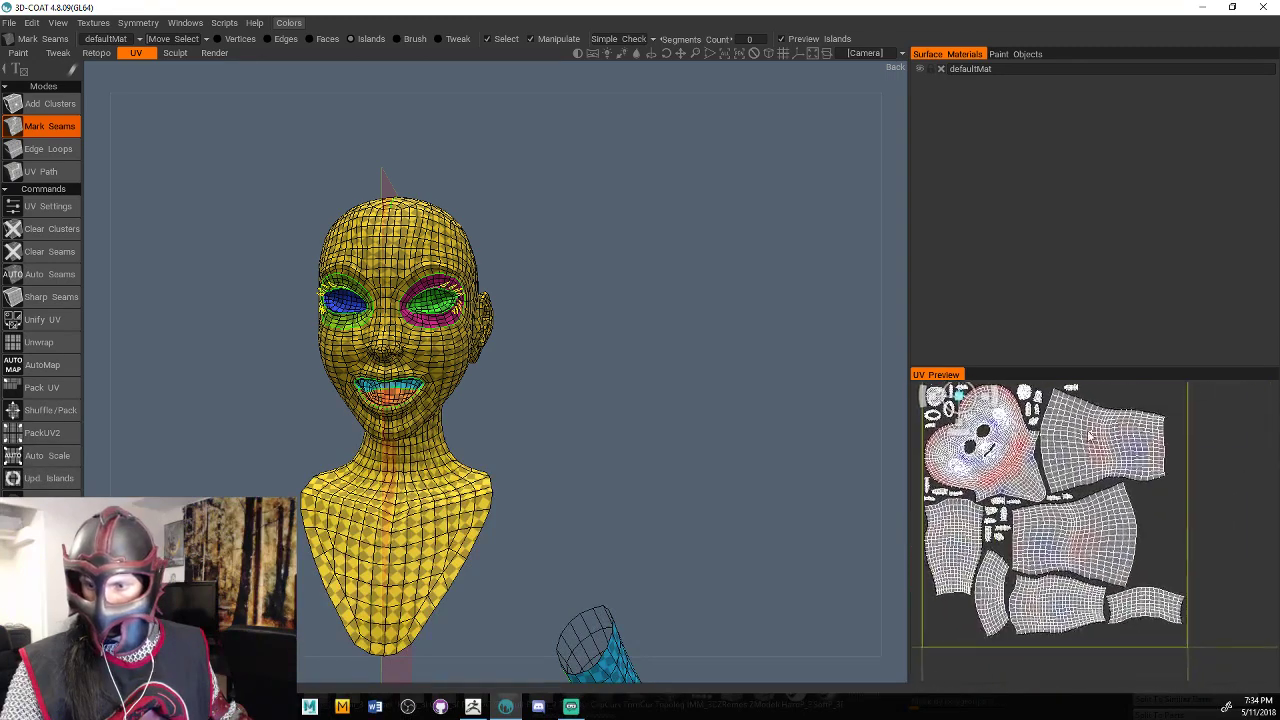
{"action": "scroll", "coordinate": [1155, 488], "scroll_direction": "down", "scroll_amount": 1}
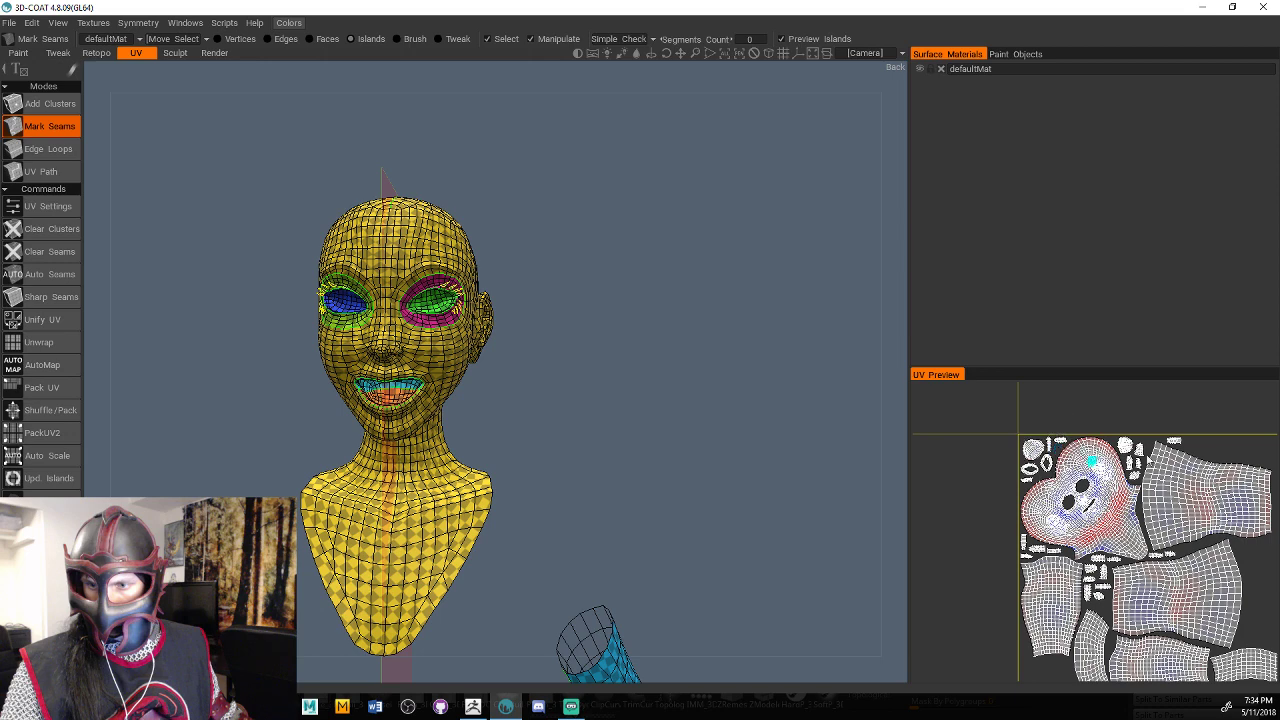
{"action": "left_click_drag", "start_coordinate": [1218, 464], "coordinate": [1252, 447]}
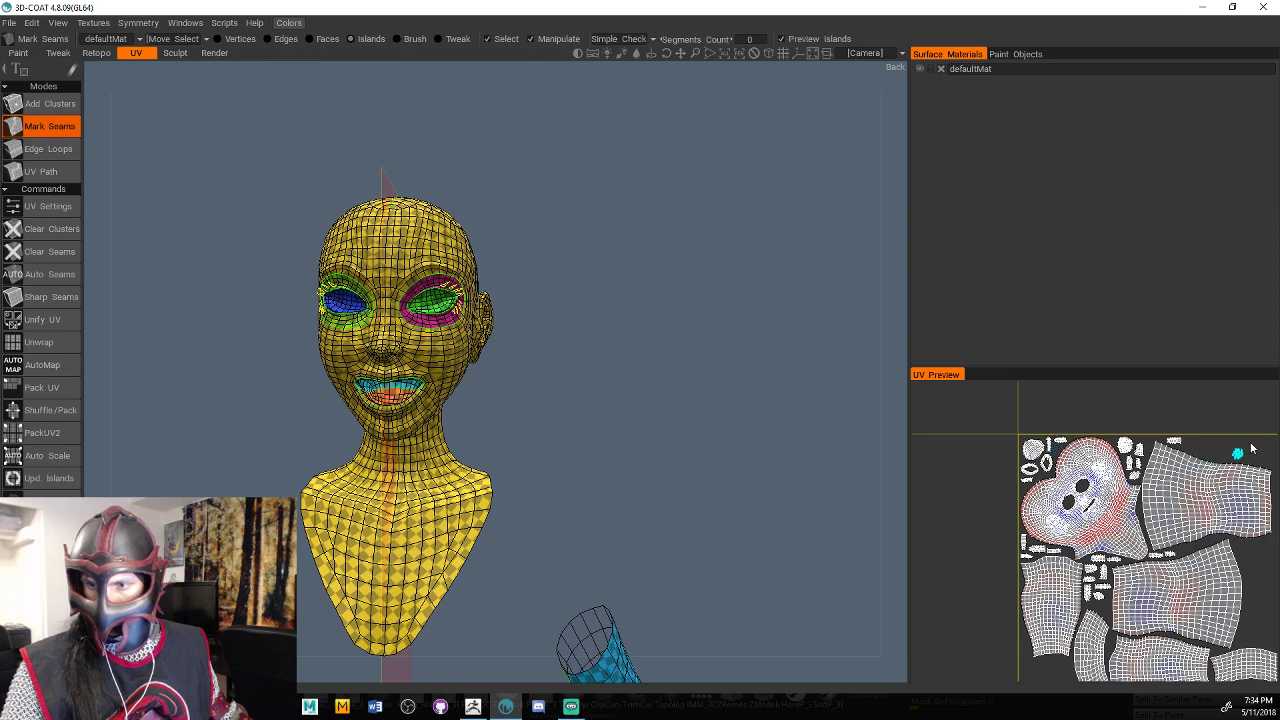
Nudge the eyelash cluster toward the small strip island at the tile's upper edge, keeping it above the large body island.
{"action": "middle_click_drag", "start_coordinate": [1258, 450], "coordinate": [1184, 454]}
{"action": "right_click_drag", "start_coordinate": [1184, 455], "coordinate": [1196, 457]}
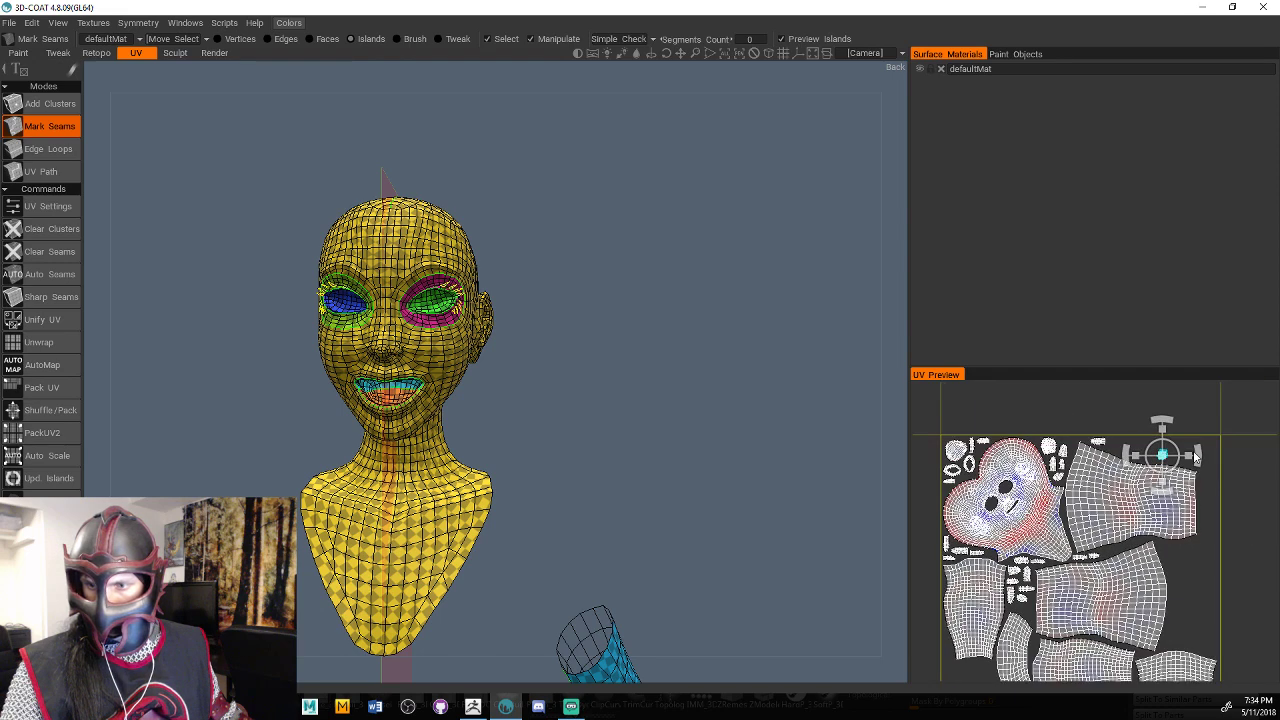
{"action": "scroll", "coordinate": [1192, 440], "scroll_direction": "up", "scroll_amount": 1}
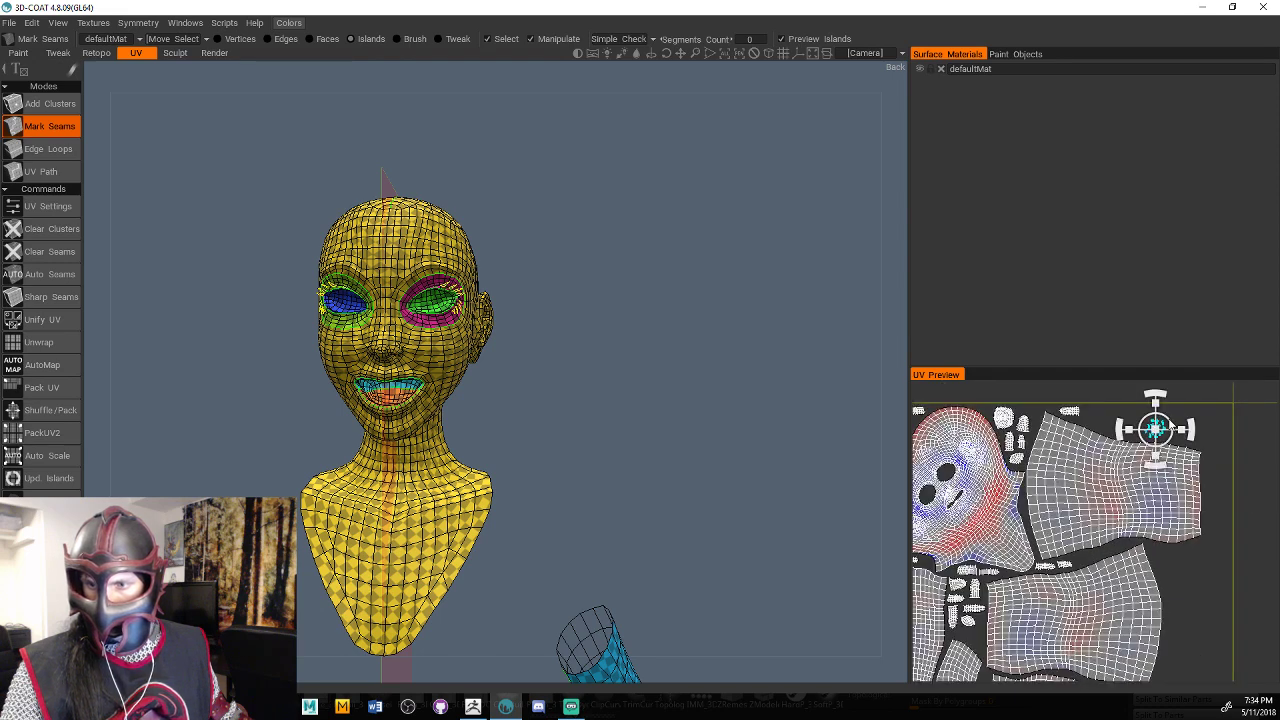
{"action": "left_click", "coordinate": [1138, 418]}
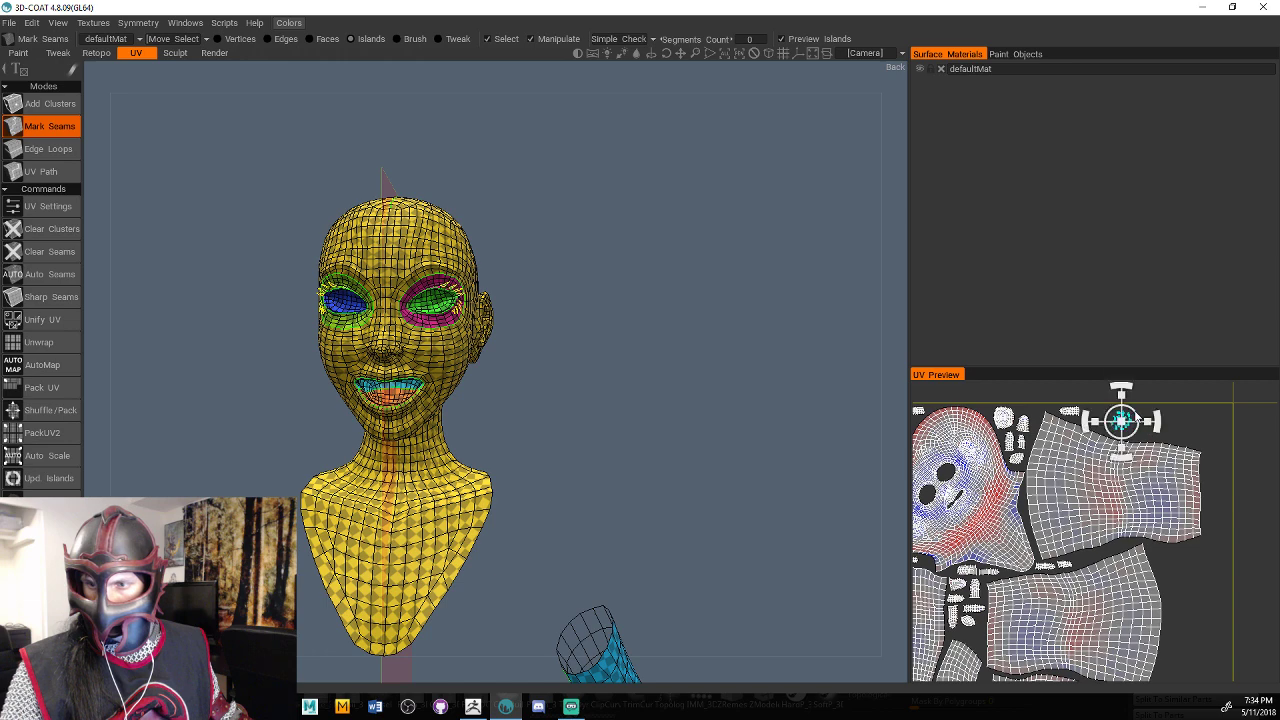
Rotate the curved strip island from the tile's lower right corner upright and place it beside the large middle body island.
{"action": "middle_click_drag", "start_coordinate": [1200, 428], "coordinate": [1252, 426]}
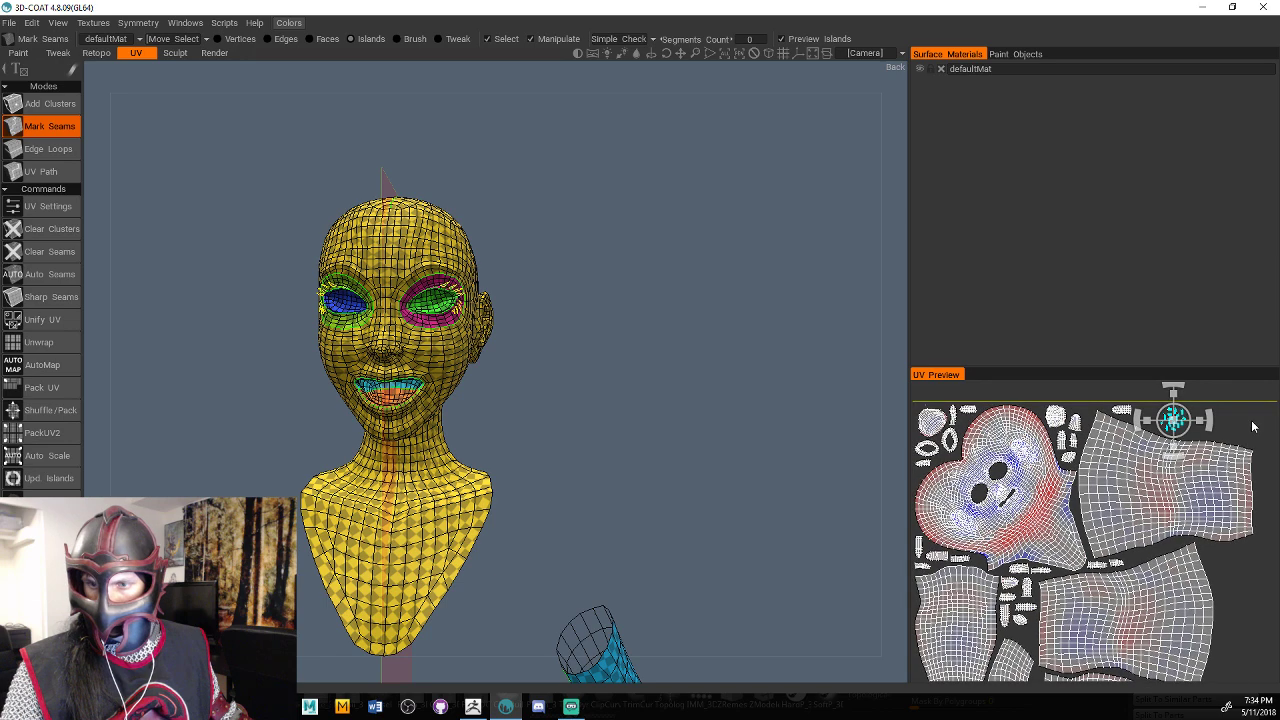
{"action": "middle_click_drag", "start_coordinate": [967, 485], "coordinate": [1155, 540]}
{"action": "left_click", "coordinate": [1125, 479]}
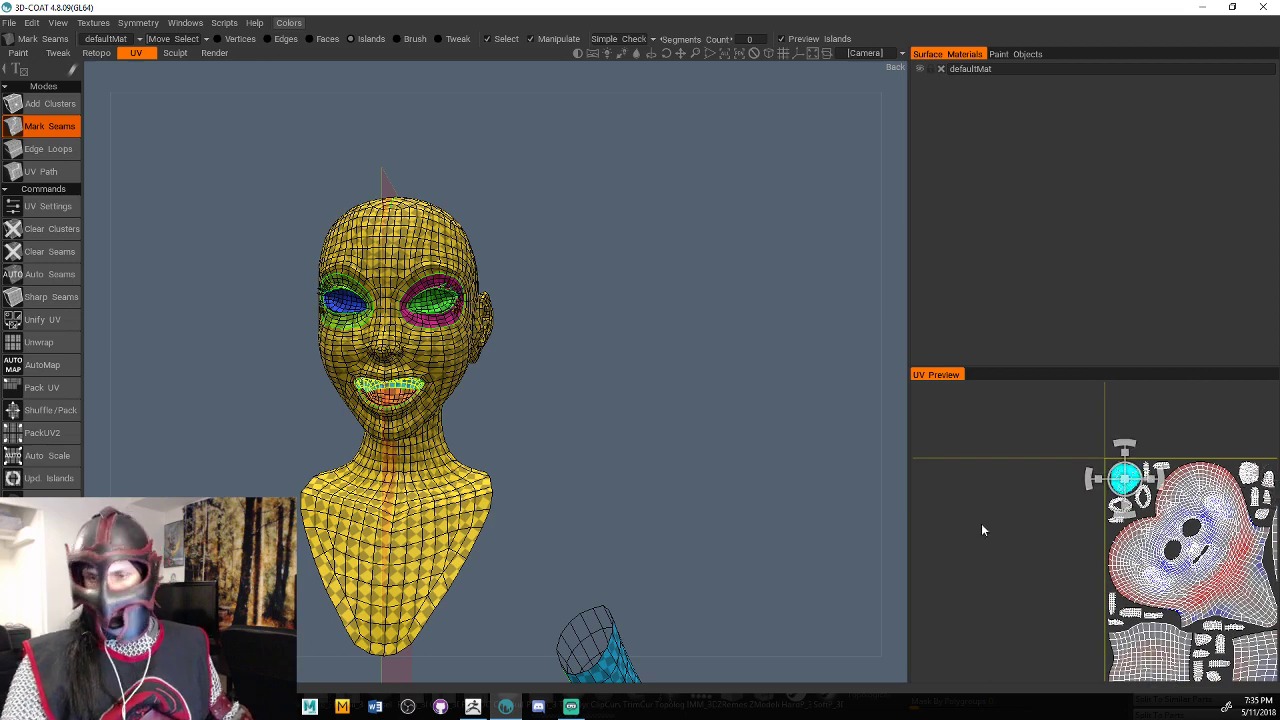
{"action": "scroll", "coordinate": [981, 527], "scroll_direction": "down", "scroll_amount": 5}
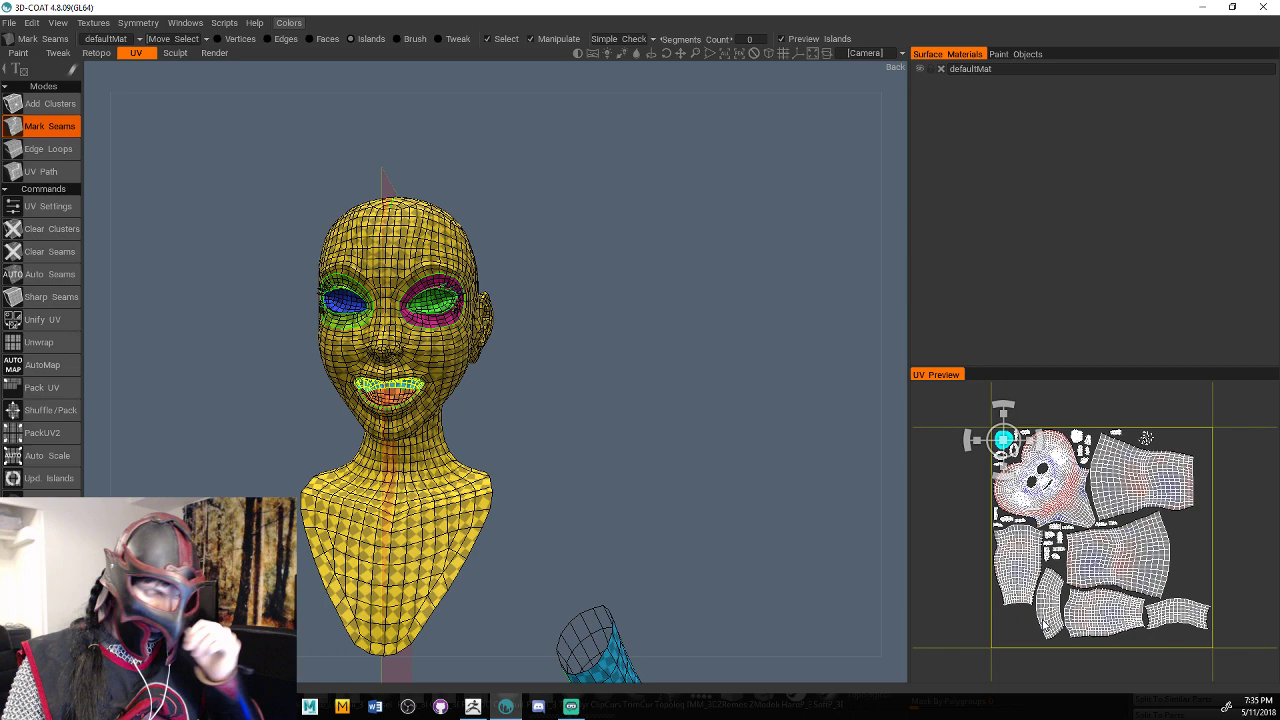
{"action": "scroll", "coordinate": [1096, 560], "scroll_direction": "up", "scroll_amount": 2}
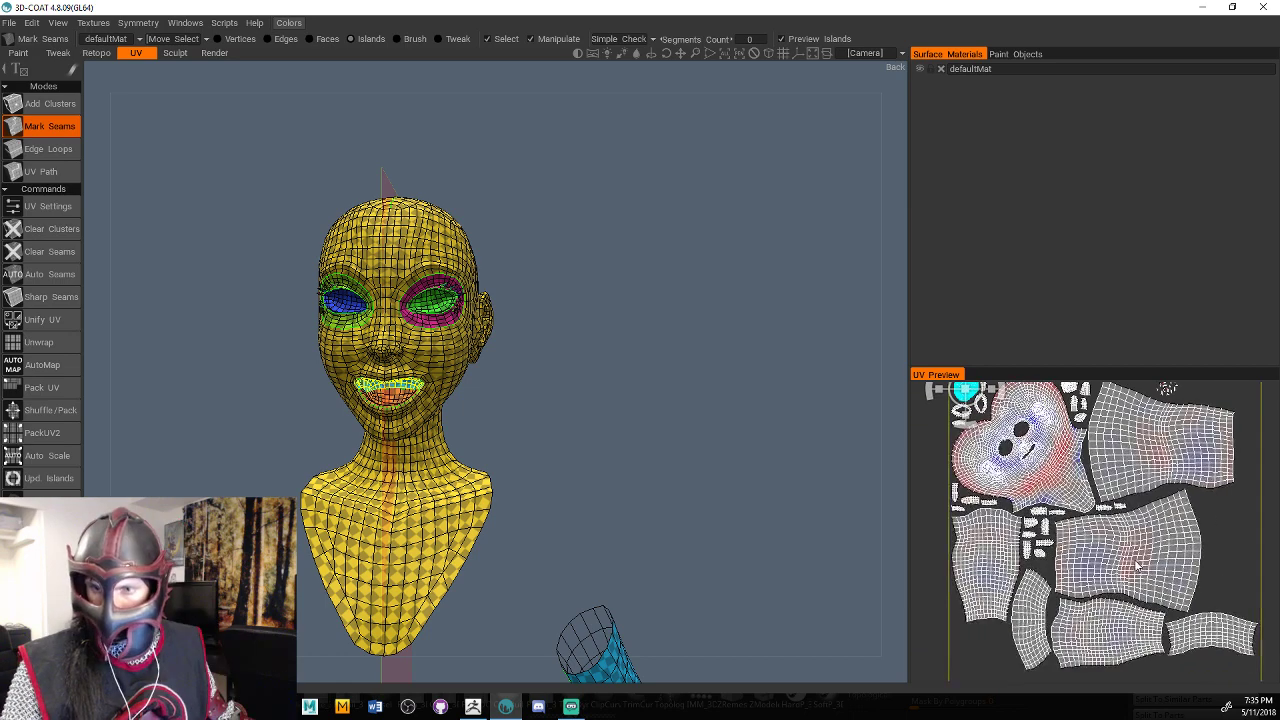
{"action": "middle_click_drag", "start_coordinate": [1246, 544], "coordinate": [1242, 572]}
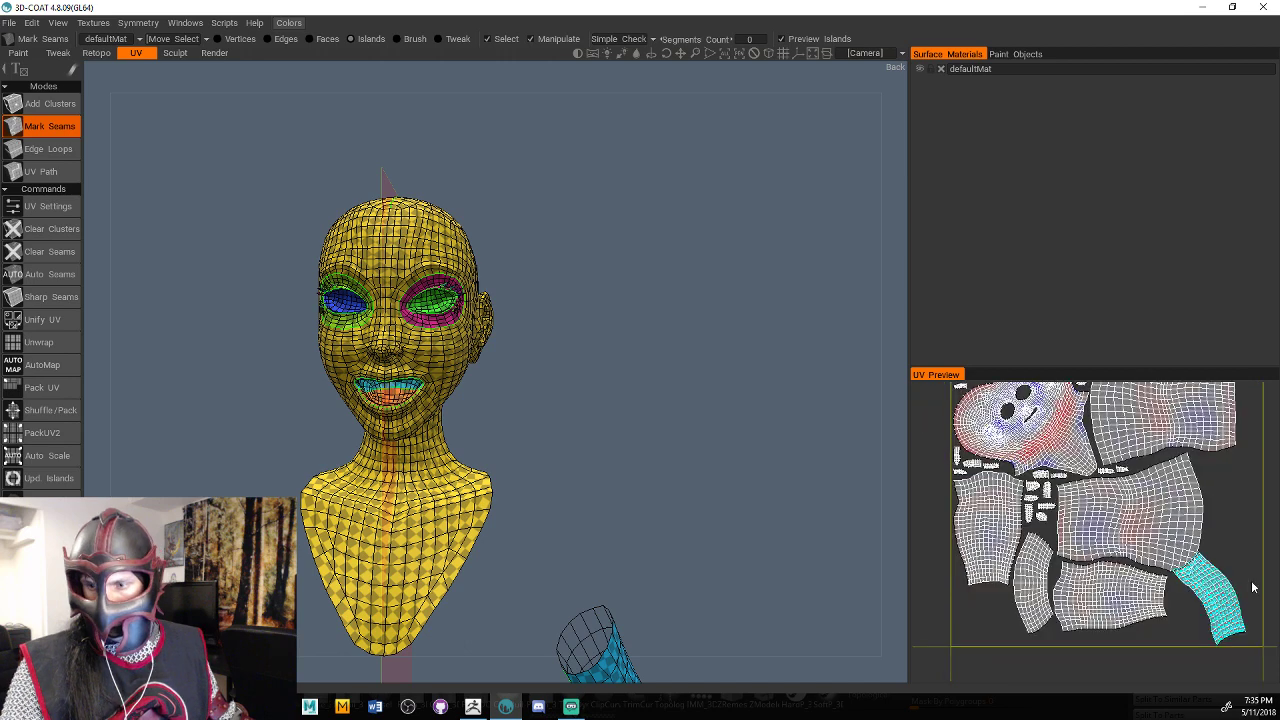
{"action": "left_click_drag", "start_coordinate": [1253, 588], "coordinate": [1243, 505]}
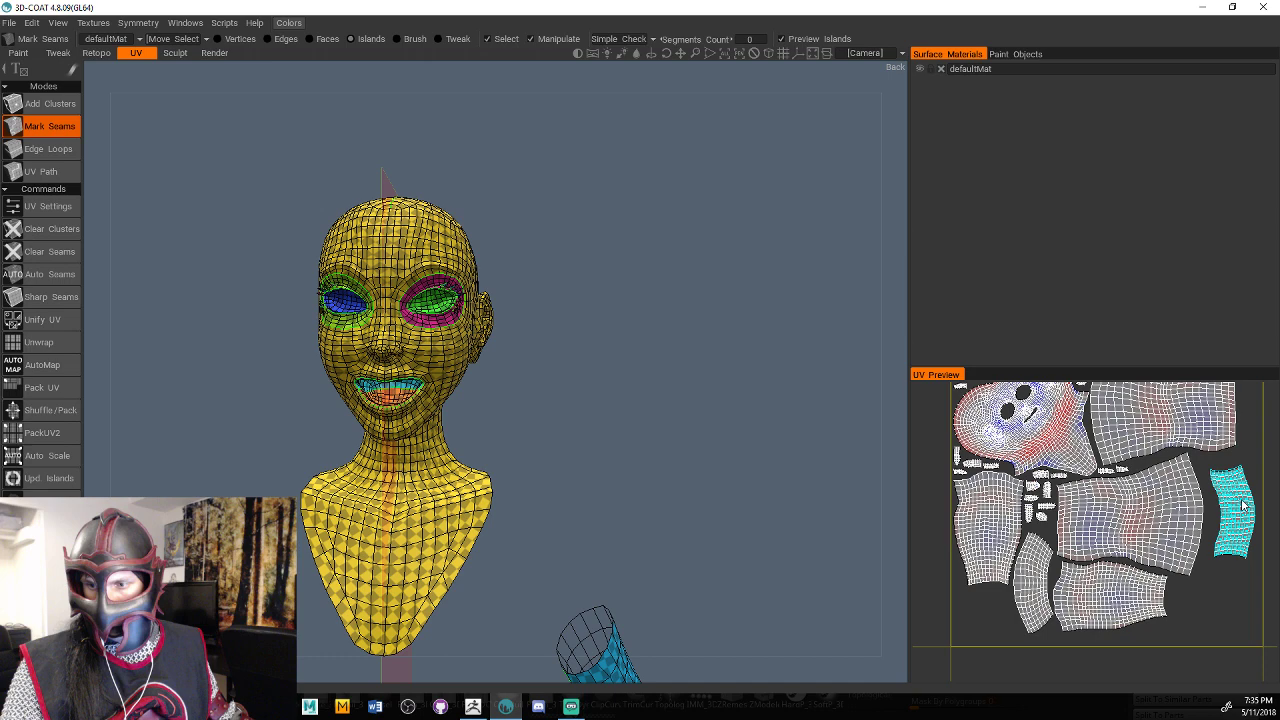
Move the lowest wide body island toward the tile's lower right corner, then shift and tilt the curved strip island into the gap beside it.
{"action": "left_click", "coordinate": [1112, 598]}
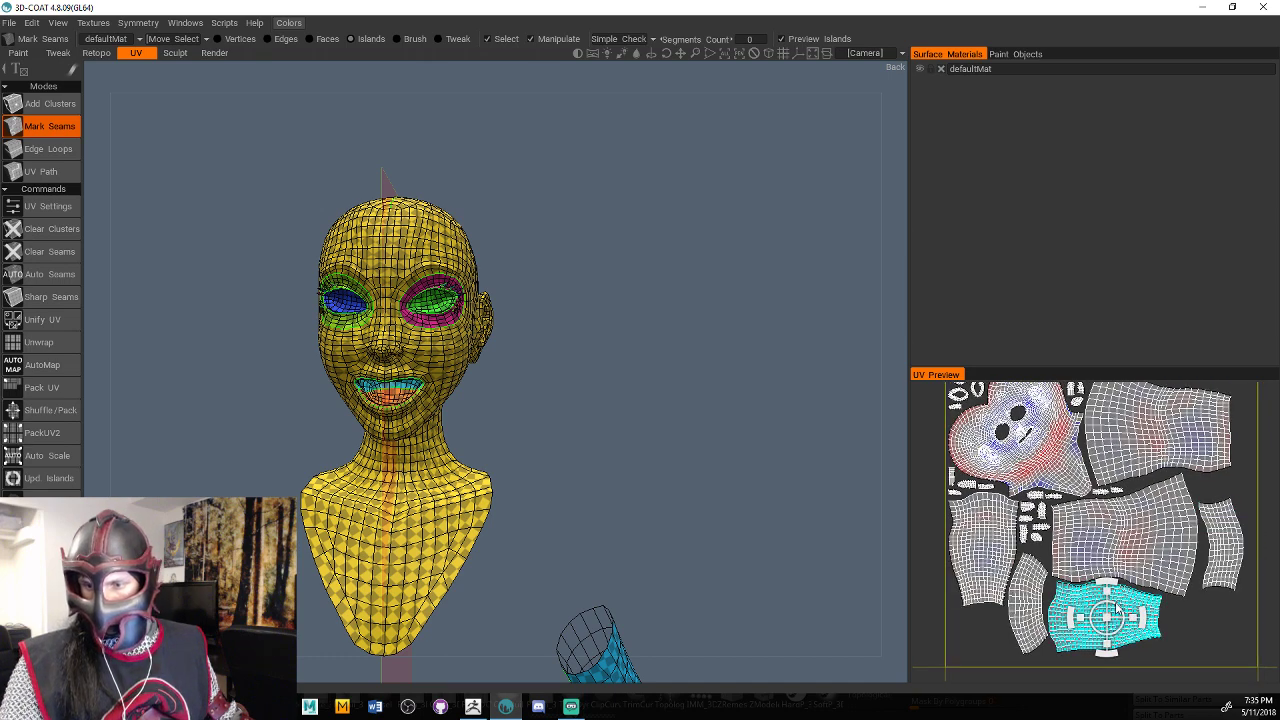
{"action": "left_click_drag", "start_coordinate": [1116, 608], "coordinate": [1178, 628]}
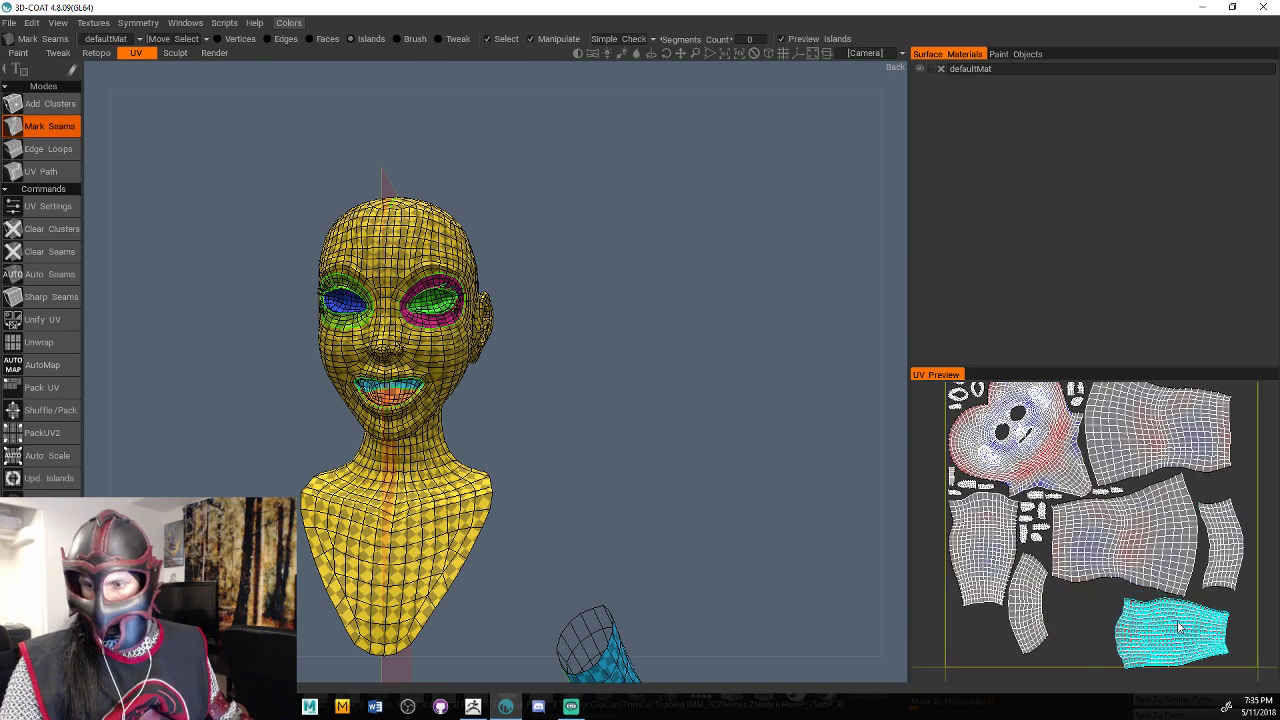
{"action": "left_click", "coordinate": [1040, 613]}
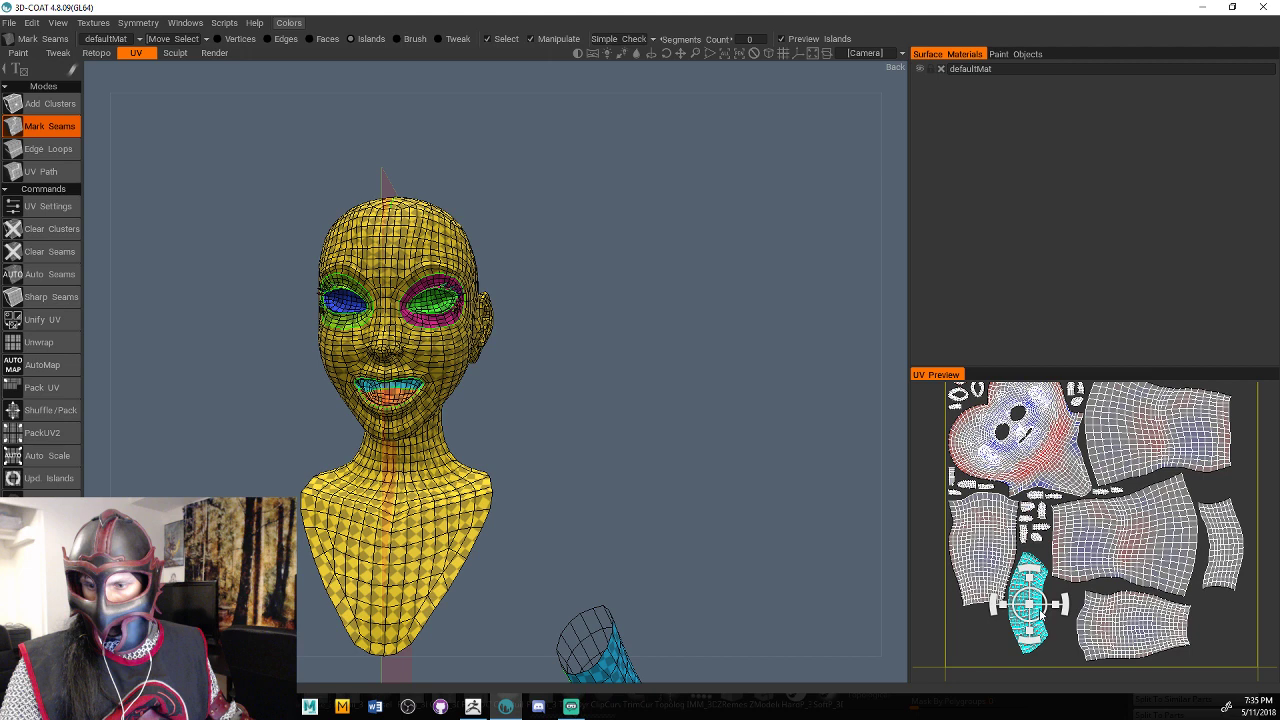
{"action": "left_click_drag", "start_coordinate": [1040, 613], "coordinate": [1040, 620]}
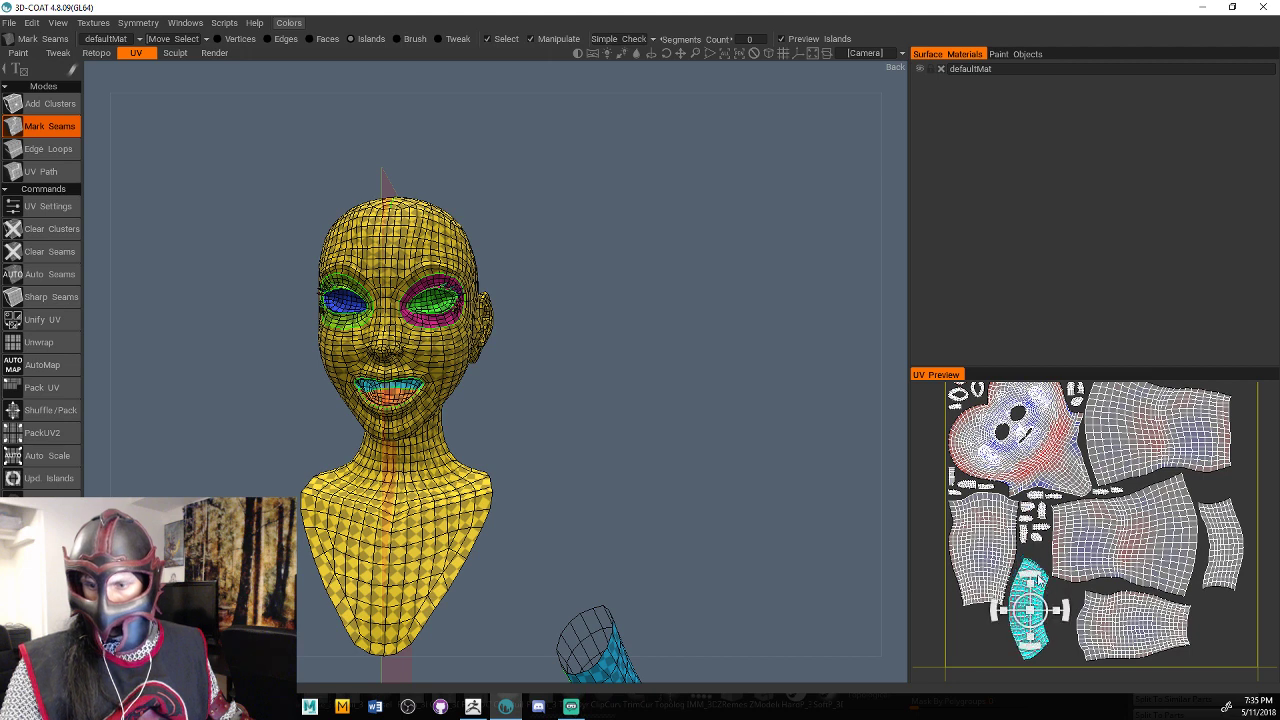
{"action": "right_click_drag", "start_coordinate": [1038, 580], "coordinate": [1052, 606]}
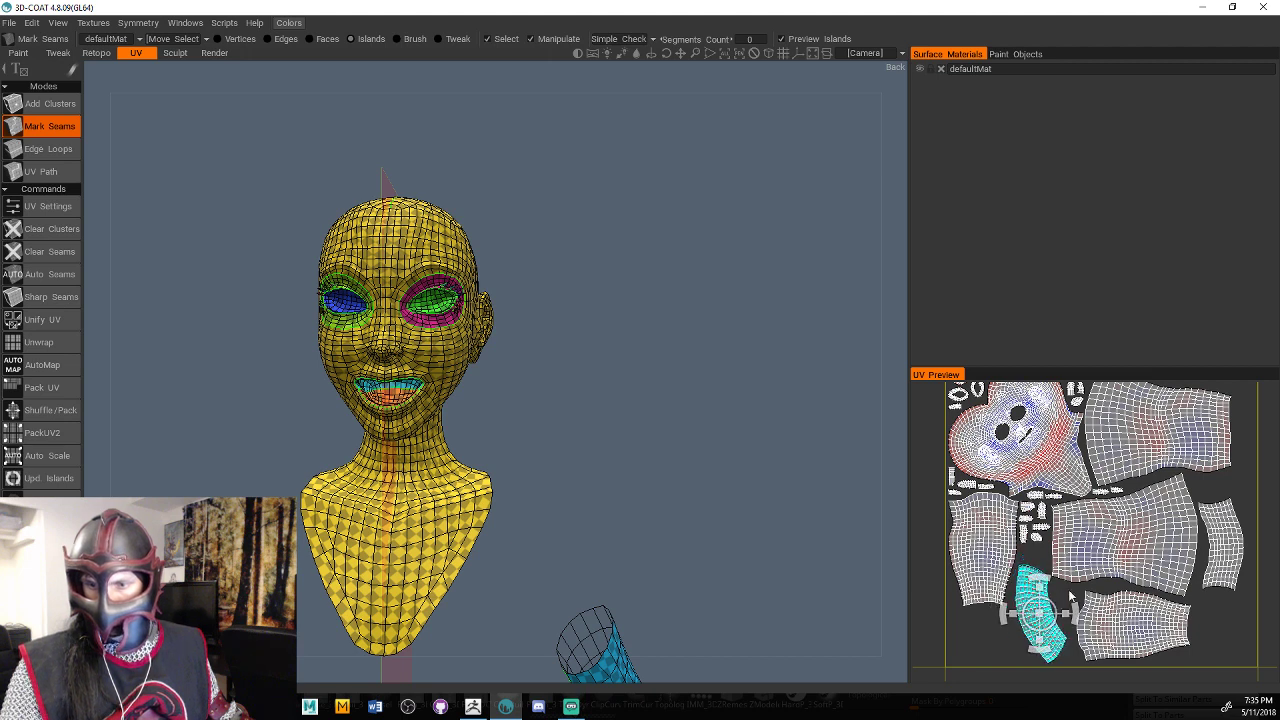
{"action": "left_click_drag", "start_coordinate": [1053, 603], "coordinate": [1051, 602]}
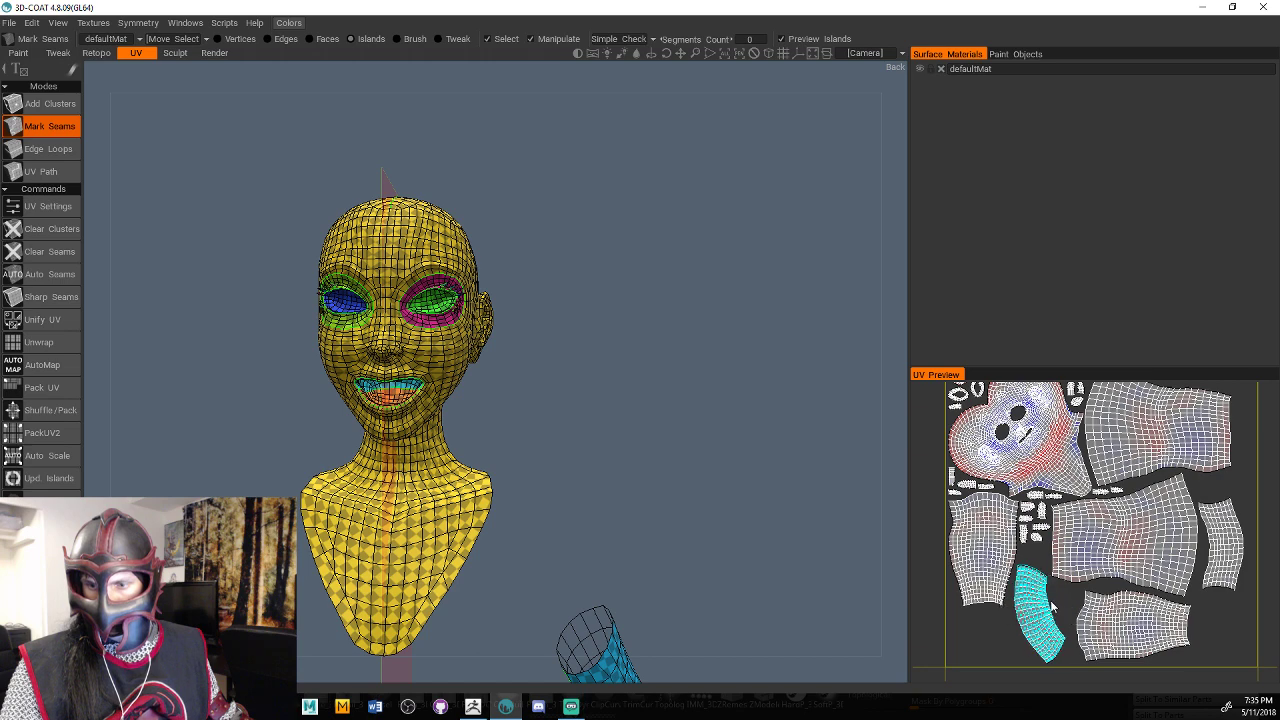
Move the cluster of small islands beside the middle body island into the tile's lower left corner, beneath the narrow body island.
{"action": "left_click", "coordinate": [994, 556]}
{"action": "middle_click_drag", "start_coordinate": [1046, 536], "coordinate": [1061, 546]}
{"action": "mouse_move", "coordinate": [1053, 548]}
{"action": "left_mouse_down", "text": "shift"}
{"action": "mouse_move", "coordinate": [1066, 510]}
{"action": "mouse_move", "coordinate": [1023, 623]}
{"action": "mouse_move", "coordinate": [997, 650]}
{"action": "left_mouse_up", "text": "shift"}
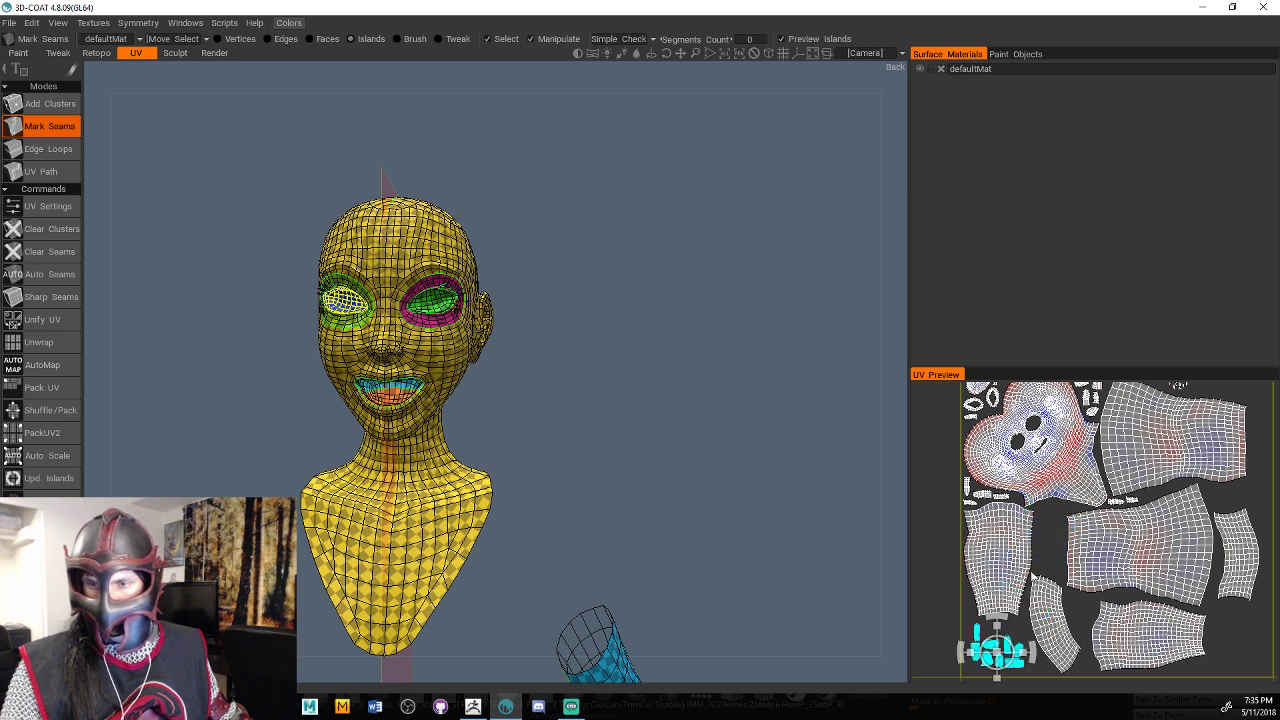
Place the small island pair beside the head's neck tip above the curved right-edge strip, and move the small group below the head to the lower right corner.
{"action": "left_click", "coordinate": [1124, 502]}
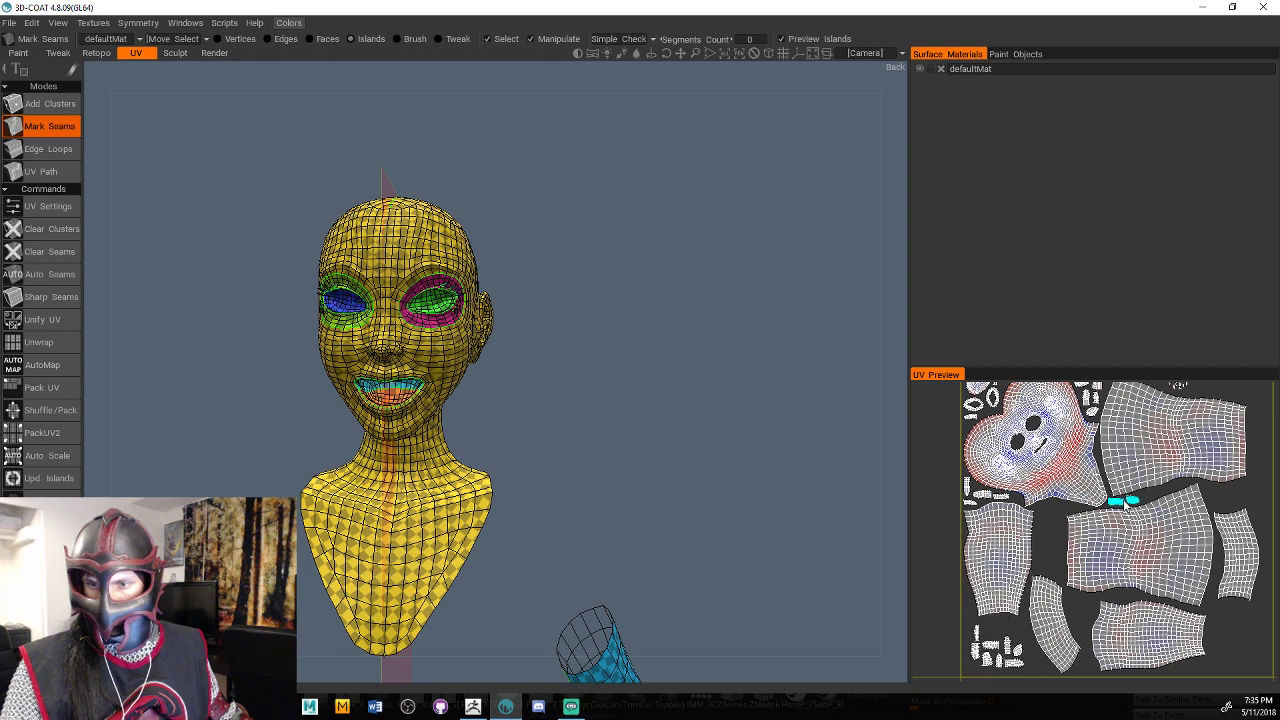
{"action": "left_click_drag", "start_coordinate": [1126, 505], "coordinate": [1237, 494]}
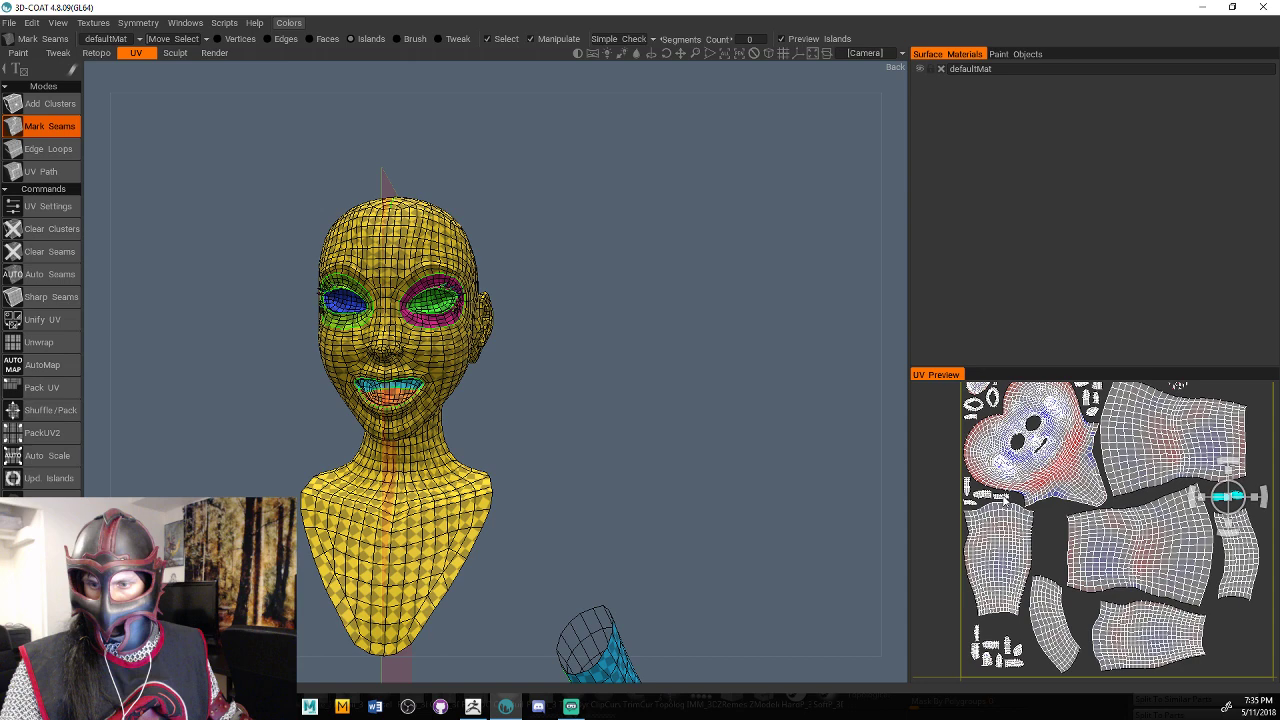
{"action": "left_click_drag", "start_coordinate": [1228, 496], "coordinate": [1239, 621]}
{"action": "middle_click_drag", "start_coordinate": [1266, 591], "coordinate": [1232, 638], "text": "alt"}
{"action": "middle_click_drag", "start_coordinate": [1106, 497], "coordinate": [1107, 465], "text": "alt"}
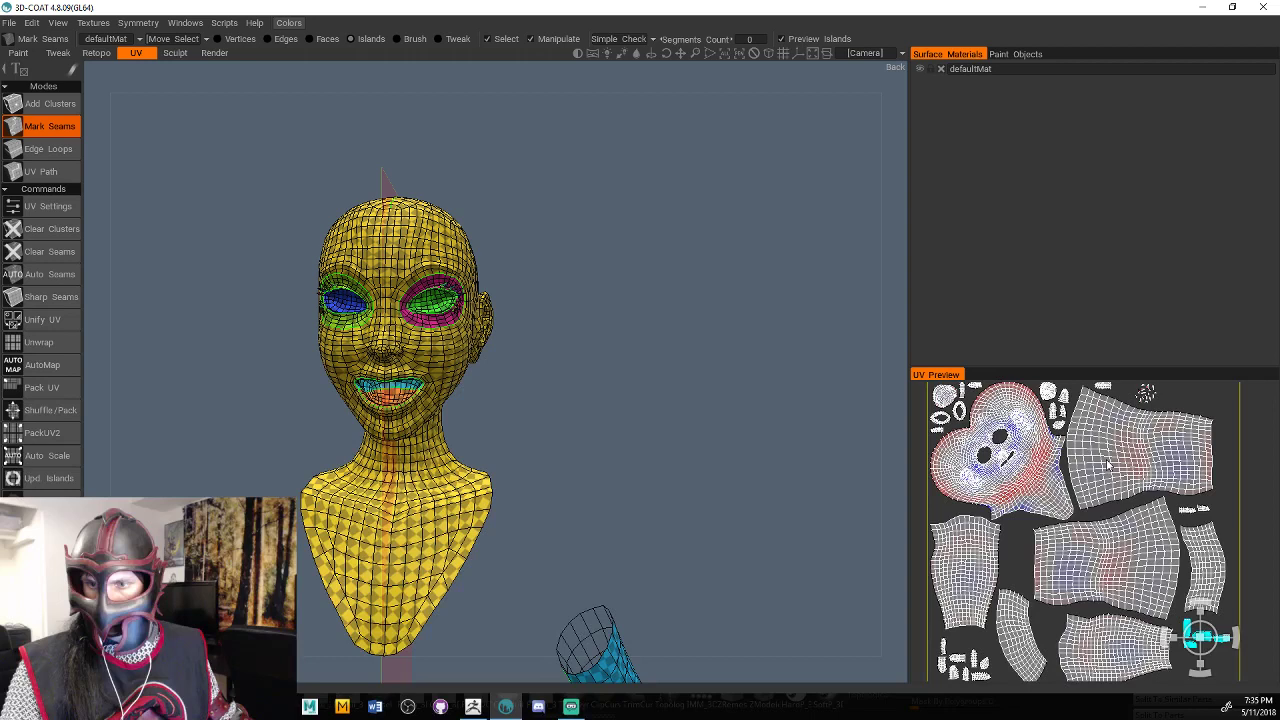
Highlight the small islands around the head island and view the whole figure from the front to identify which body parts they belong to.
{"action": "left_click_drag", "start_coordinate": [1073, 433], "coordinate": [1051, 405]}
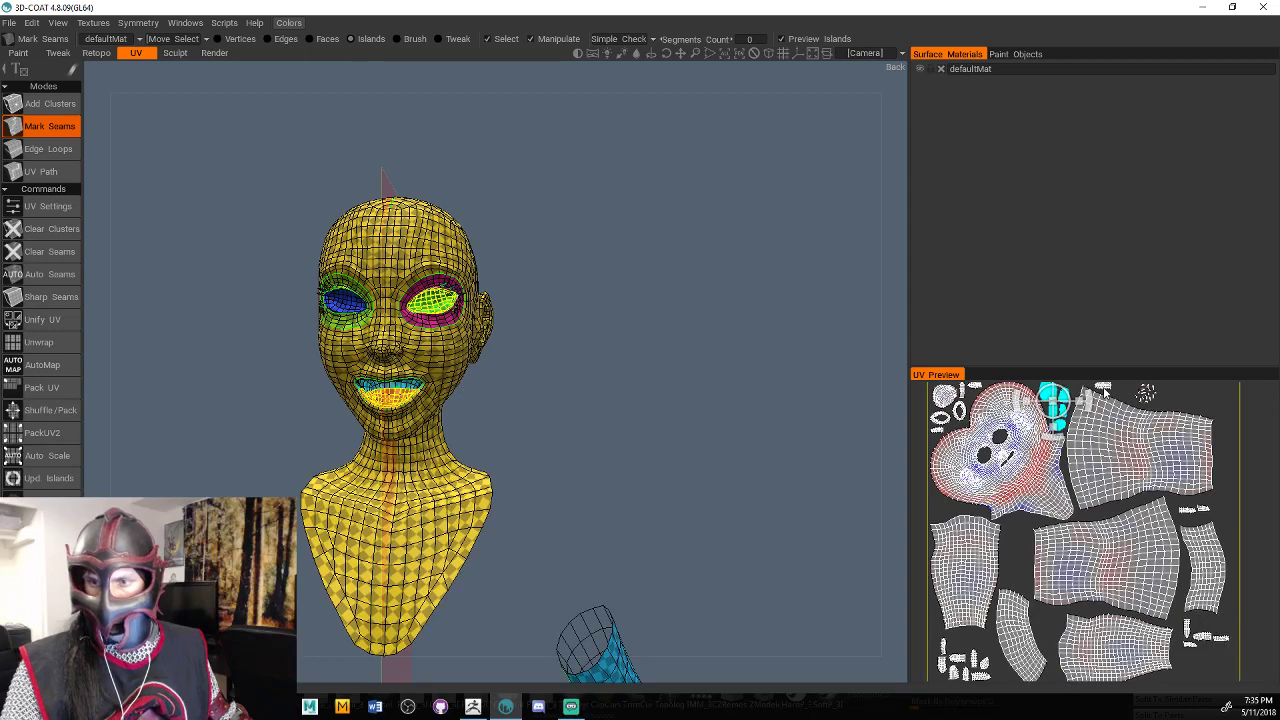
{"action": "left_click", "coordinate": [1104, 390]}
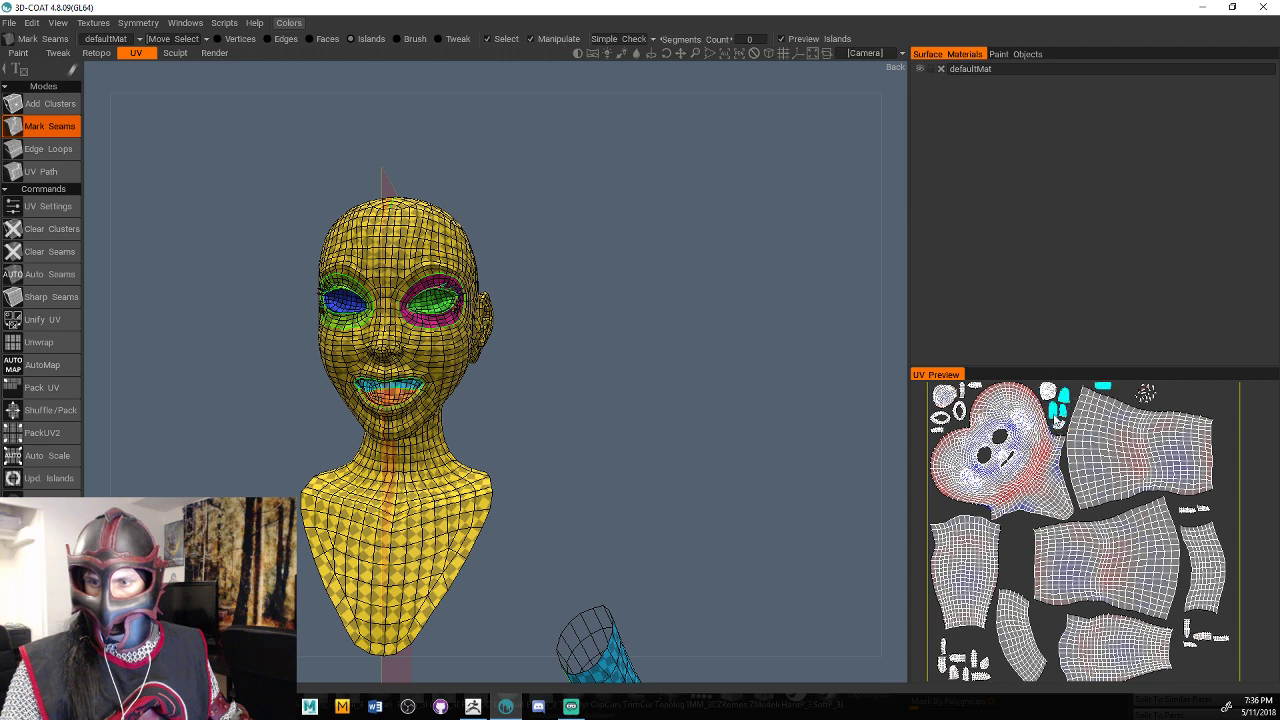
{"action": "left_click", "coordinate": [975, 388]}
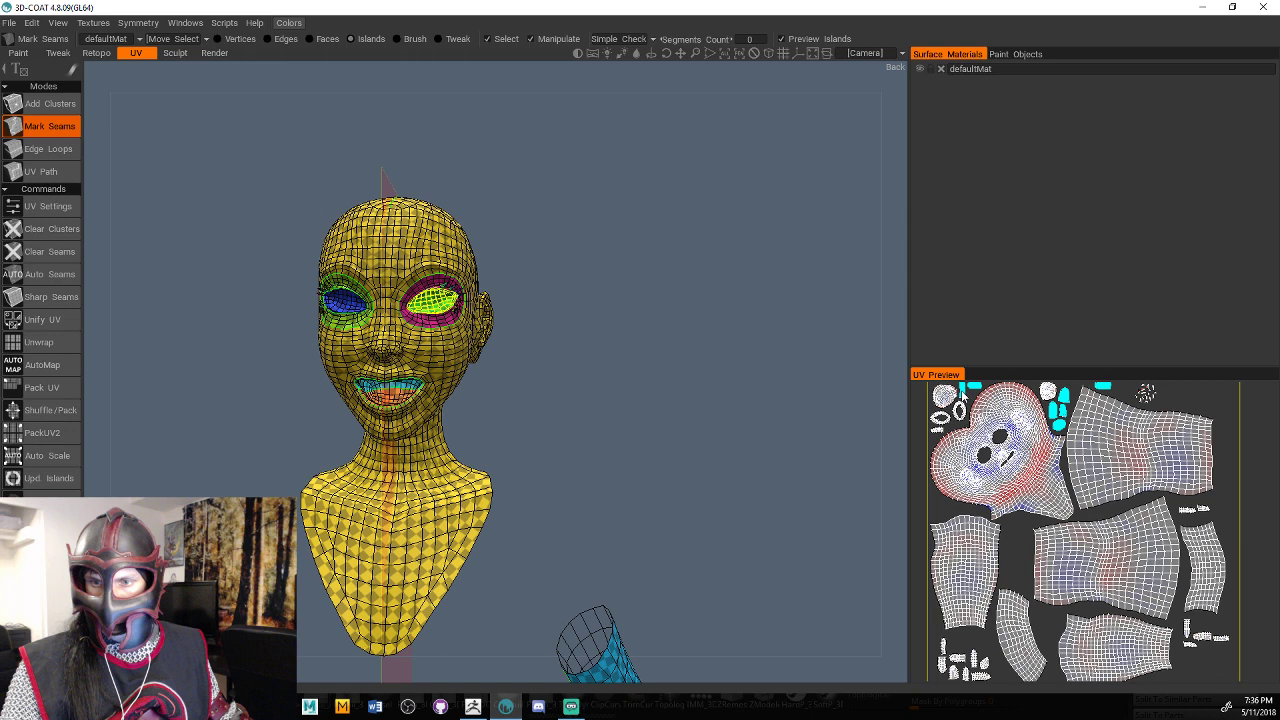
{"action": "left_click", "coordinate": [936, 429]}
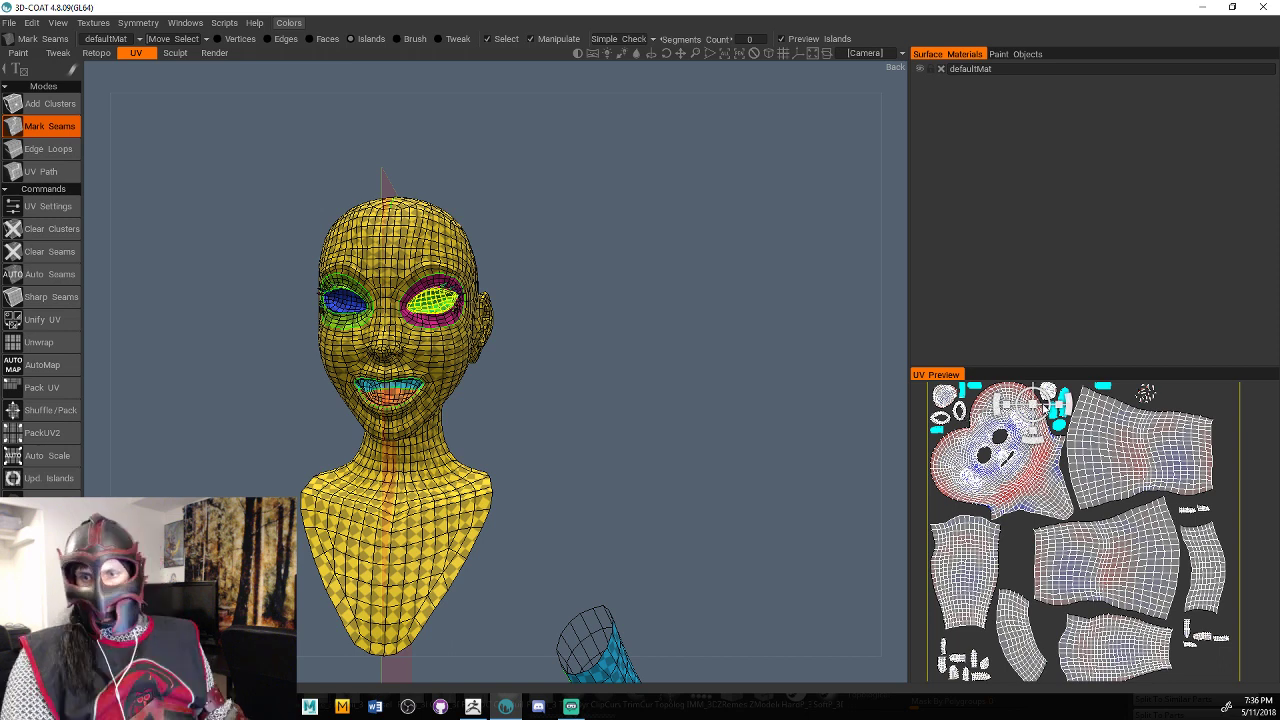
{"action": "key", "text": "KP_8"}
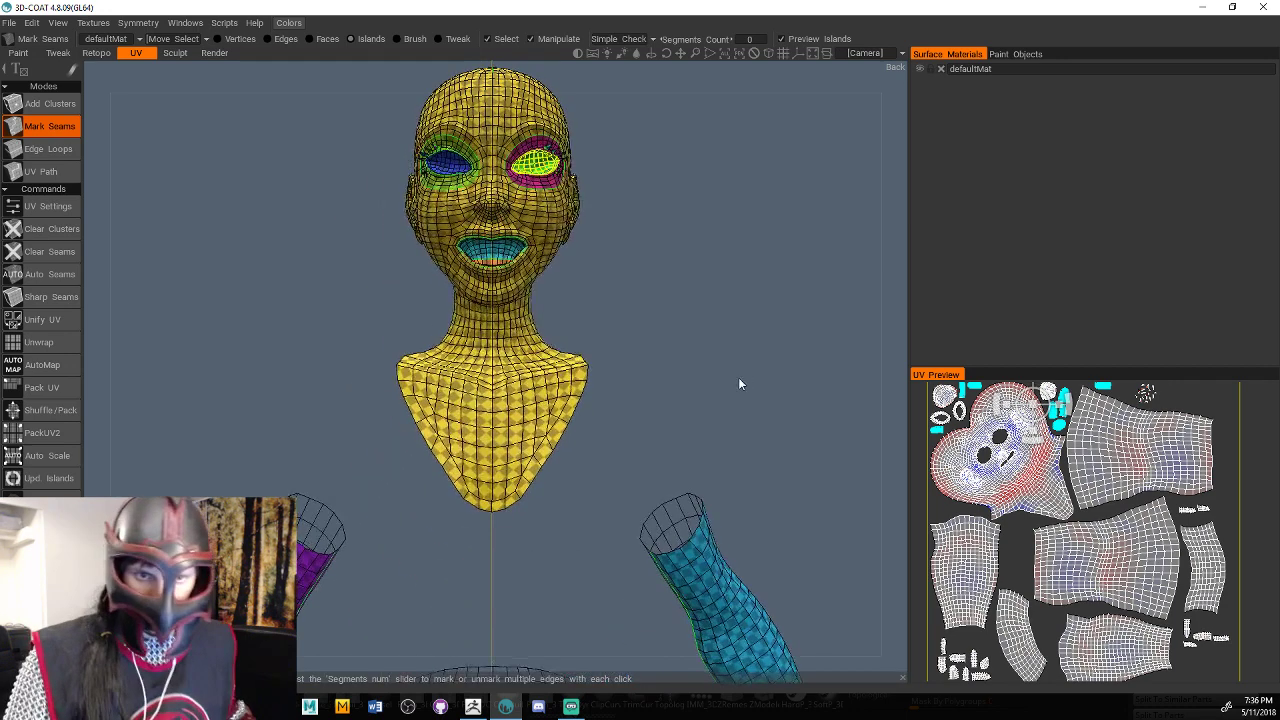
{"action": "right_click_drag", "start_coordinate": [738, 377], "coordinate": [684, 391]}
{"action": "middle_click_drag", "start_coordinate": [684, 391], "coordinate": [663, 376]}
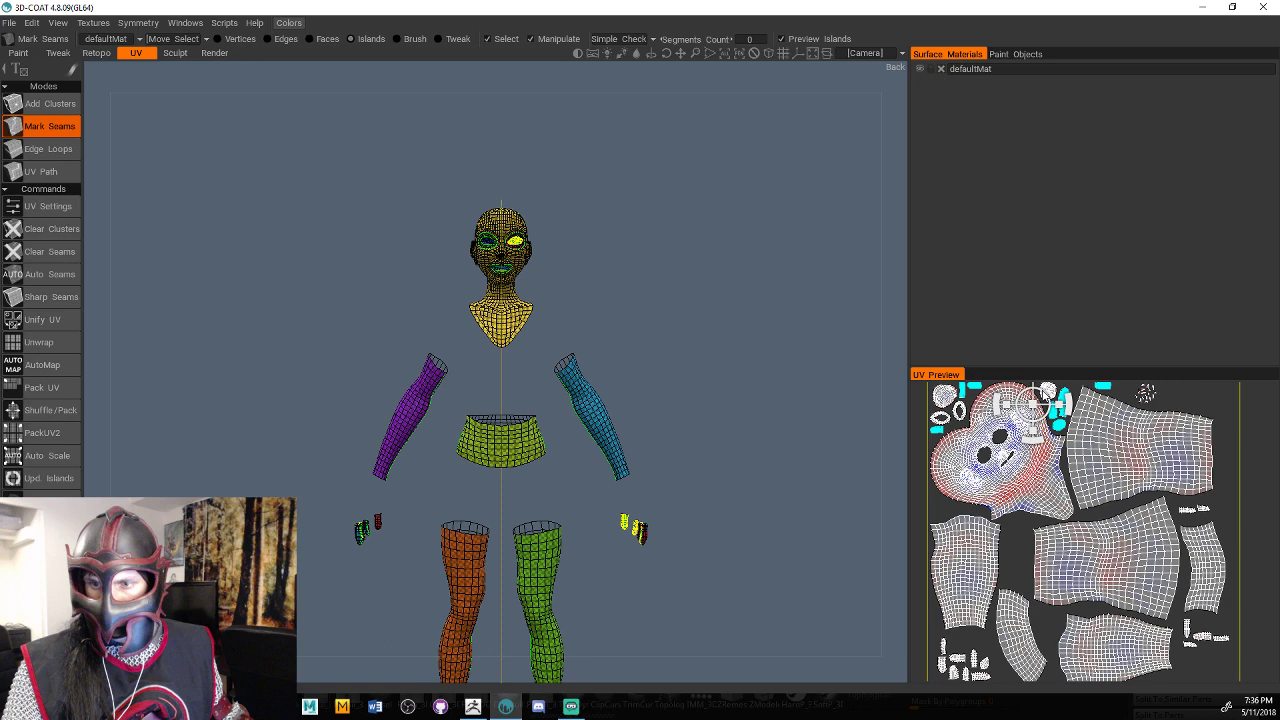
Select the three small finger islands along the head island's left side and move them to the small cluster in the tile's lower right corner.
{"action": "left_click", "coordinate": [940, 435]}
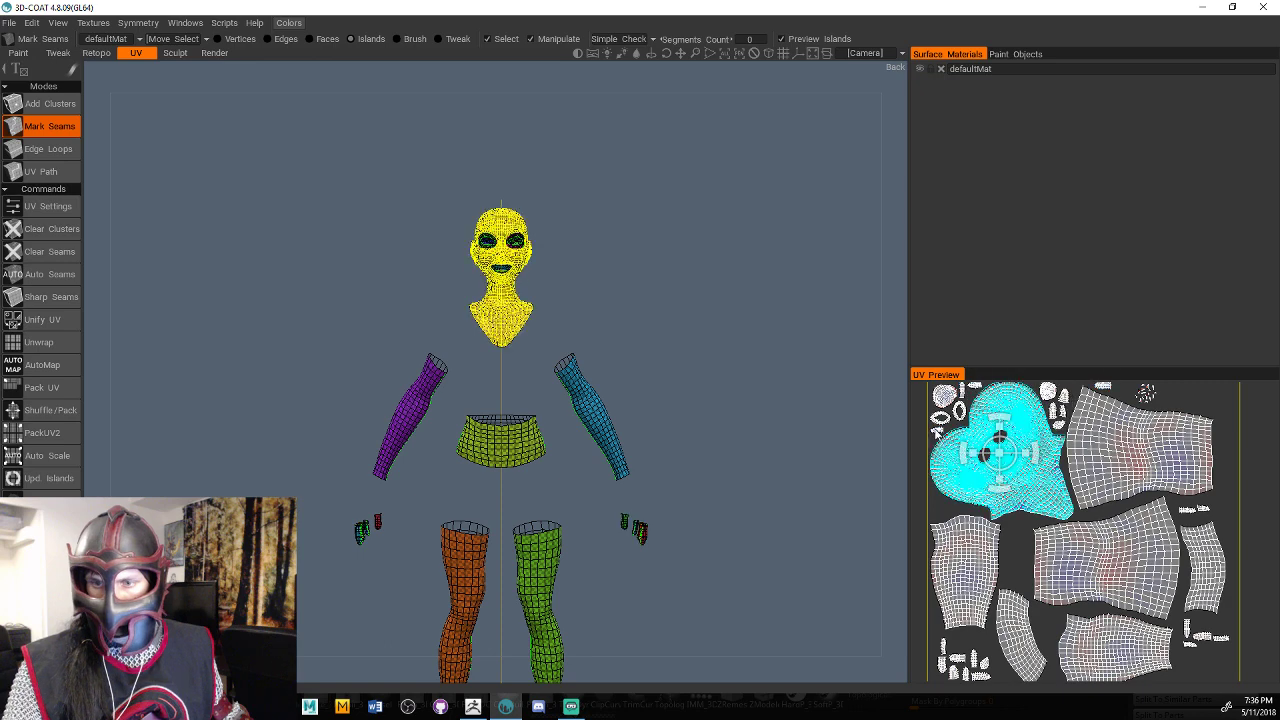
{"action": "left_click", "coordinate": [937, 432]}
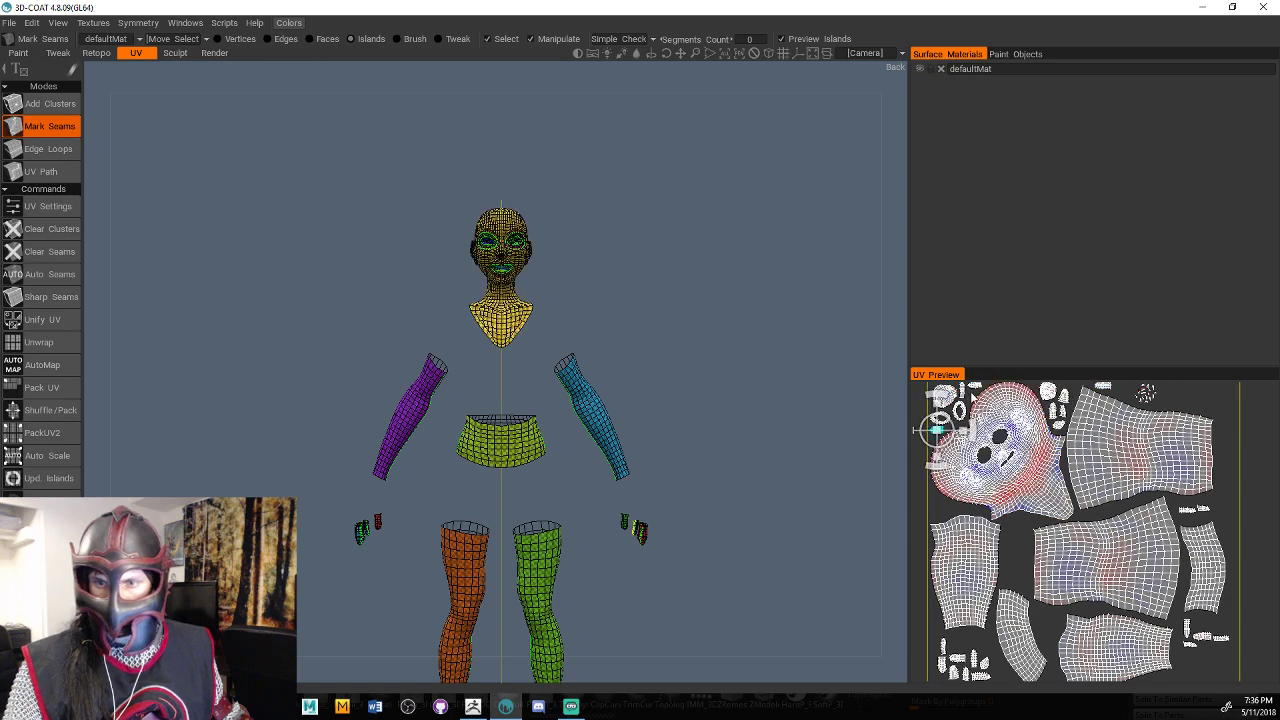
{"action": "left_click", "coordinate": [975, 384]}
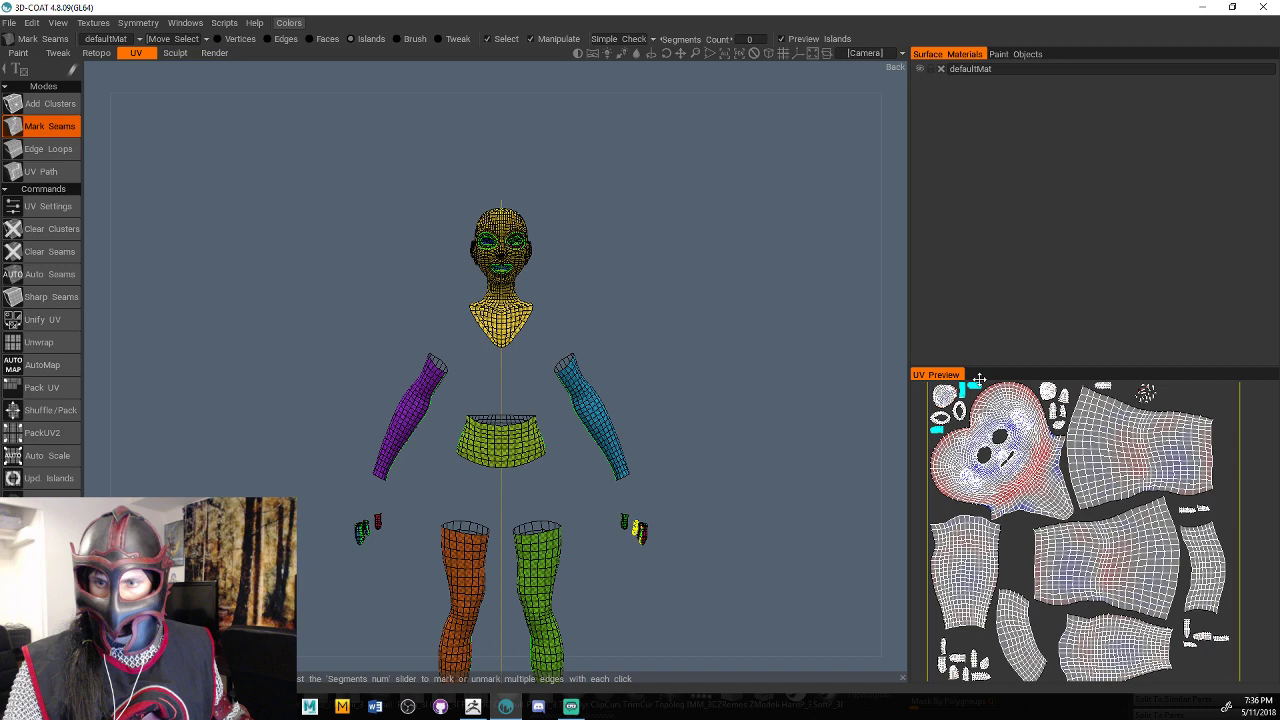
{"action": "left_click", "coordinate": [1213, 636]}
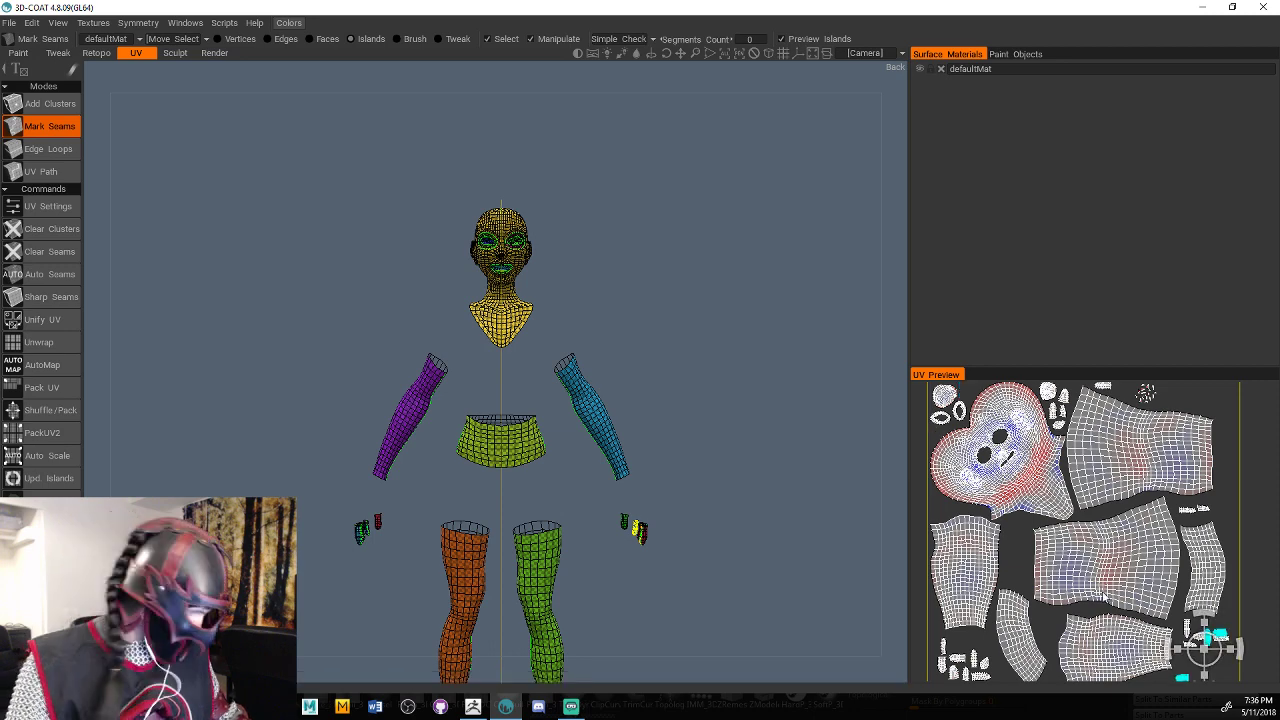
Move the stray small island lying on the tile's lower border up into the cluster of small islands in the lower right corner.
{"action": "scroll", "coordinate": [1017, 528], "scroll_direction": "down", "scroll_amount": 1}
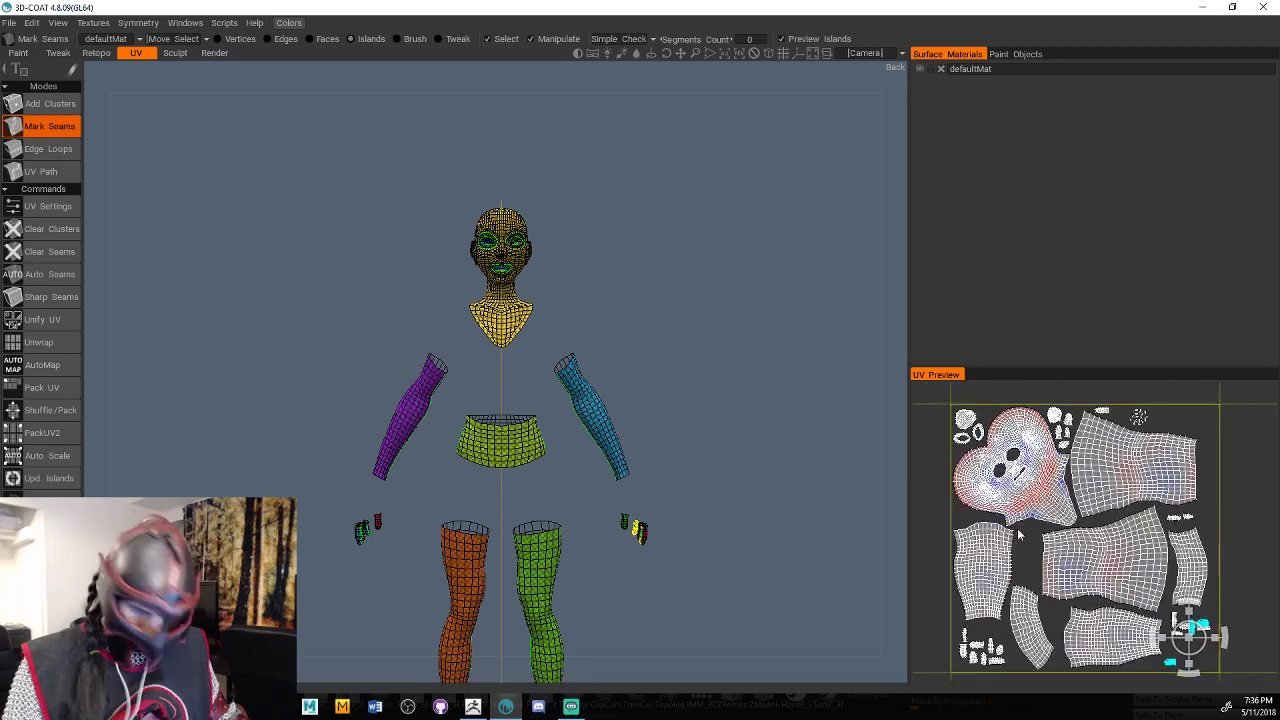
{"action": "scroll", "coordinate": [1017, 528], "scroll_direction": "up", "scroll_amount": 3}
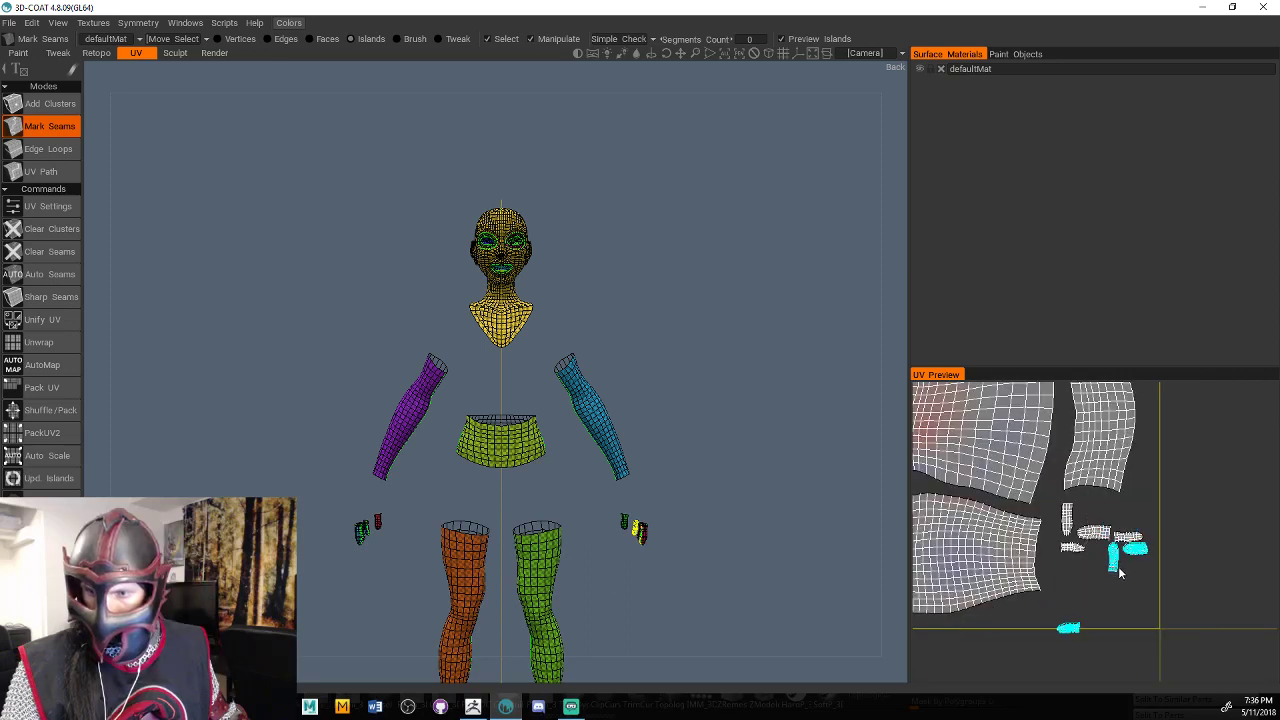
{"action": "left_click", "coordinate": [1069, 629]}
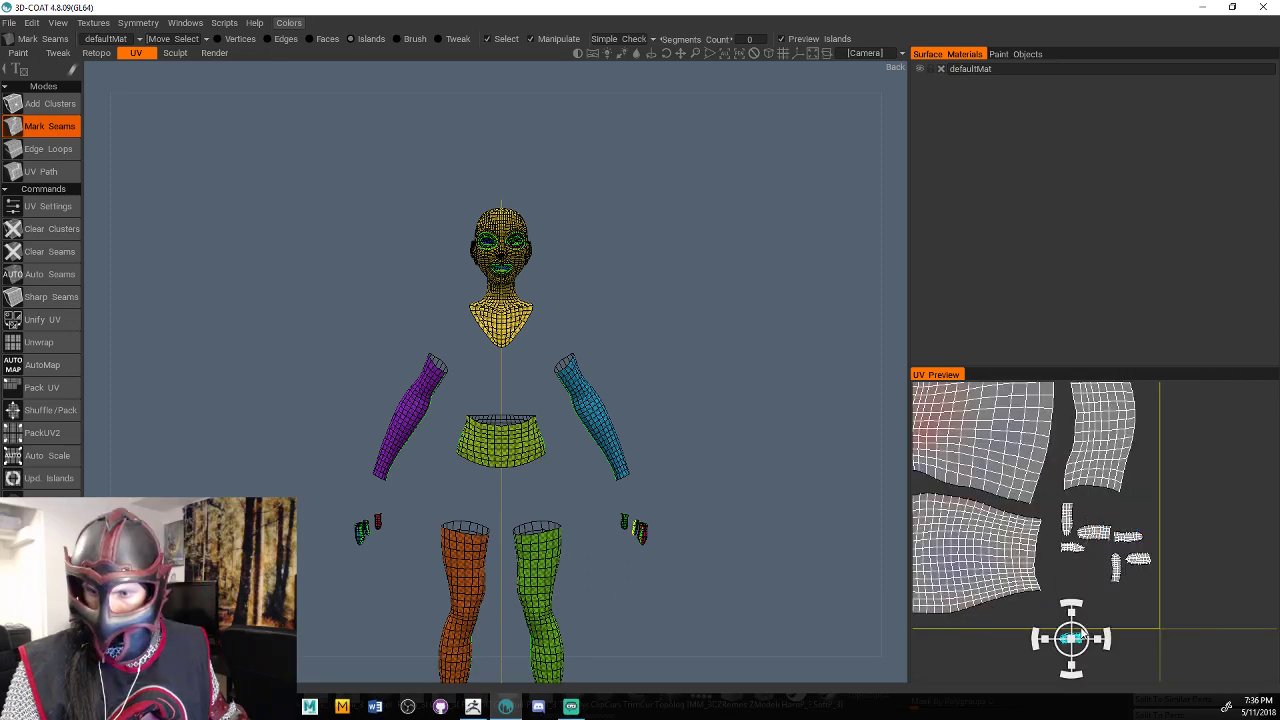
{"action": "left_click_drag", "start_coordinate": [1071, 638], "coordinate": [1103, 556]}
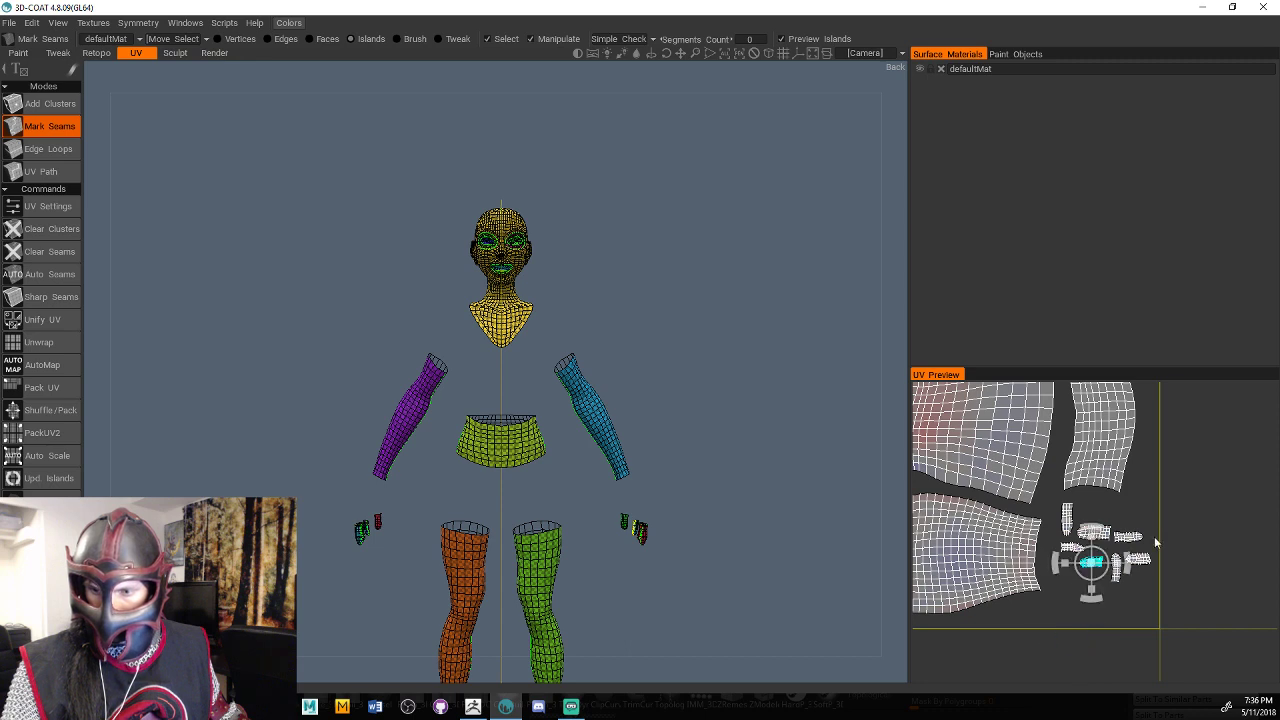
Move the two small islands above the curved right-edge strip down beneath the small cluster in the tile's lower right corner.
{"action": "scroll", "coordinate": [1154, 536], "scroll_direction": "down", "scroll_amount": 4}
{"action": "left_click", "coordinate": [1135, 504]}
{"action": "left_click", "coordinate": [1154, 503], "text": "shift"}
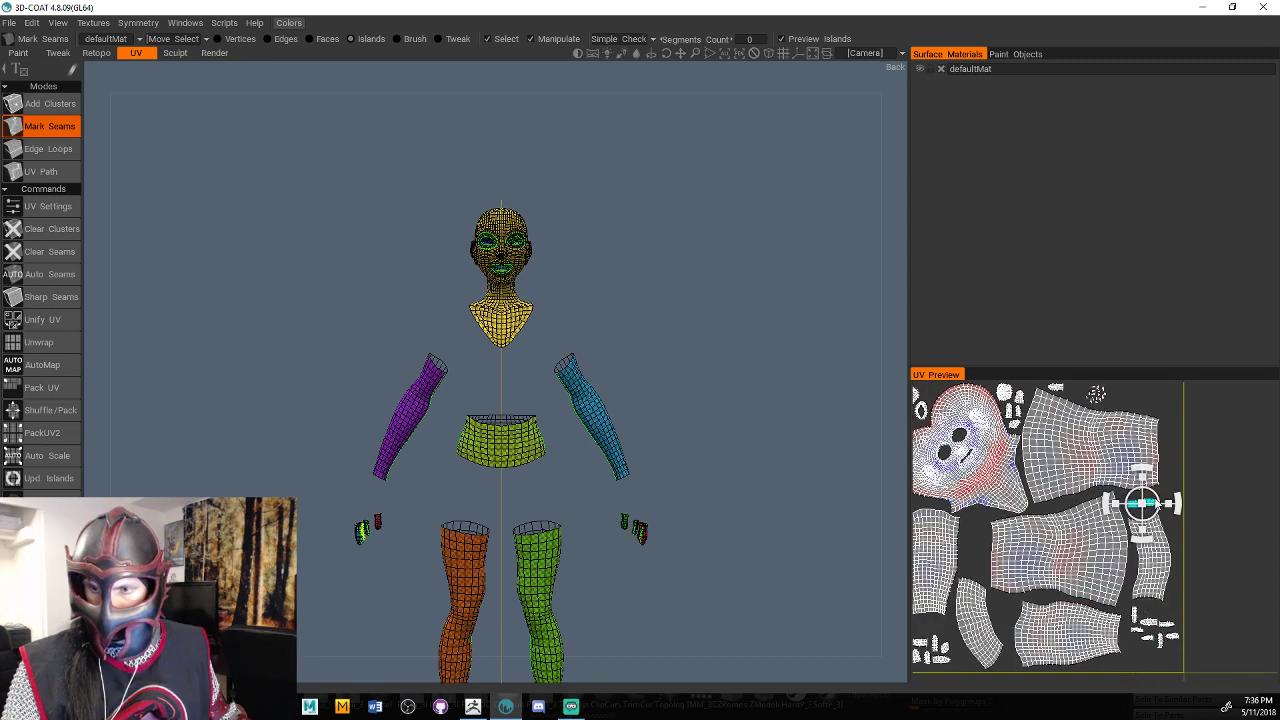
{"action": "left_click_drag", "start_coordinate": [1142, 504], "coordinate": [1143, 652]}
{"action": "middle_click_drag", "start_coordinate": [1029, 507], "coordinate": [1046, 519]}
{"action": "left_click_drag", "start_coordinate": [1162, 656], "coordinate": [1190, 665]}
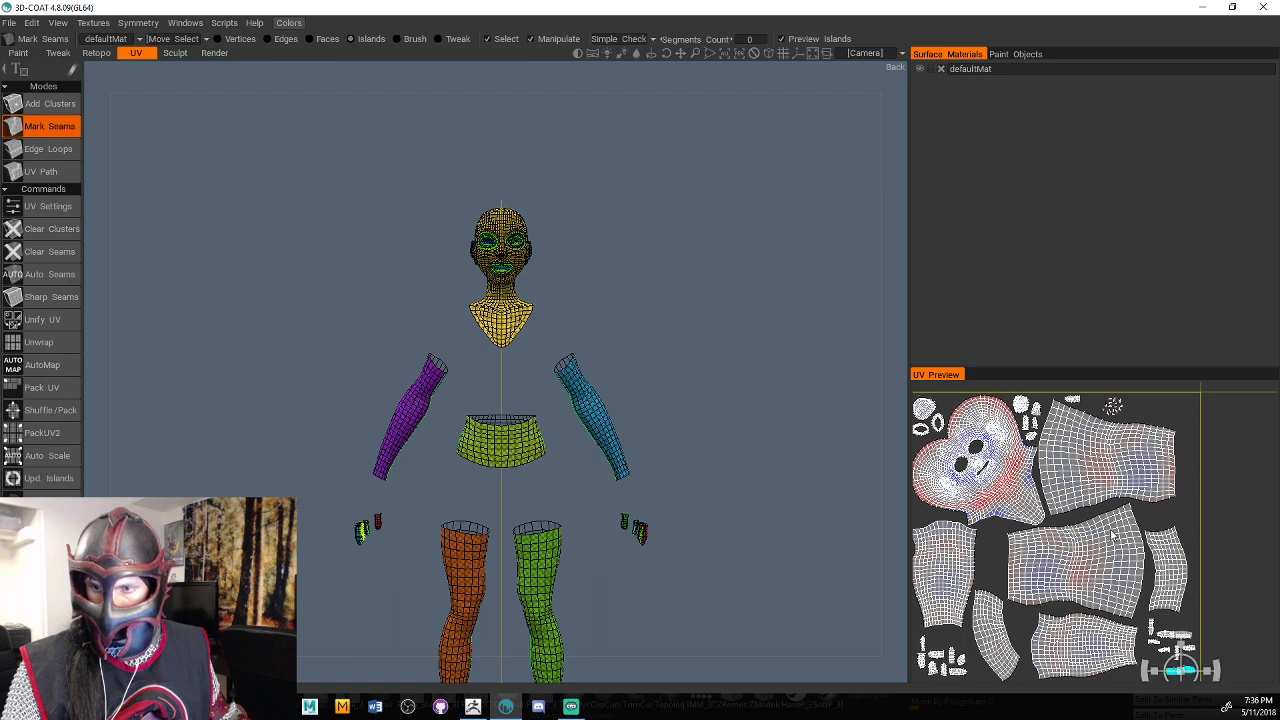
Select the three small finger islands between the head and the upper body island, plus the small strip island at the tile's upper edge.
{"action": "left_click", "coordinate": [1036, 409]}
{"action": "left_click", "coordinate": [1026, 423], "text": "shift"}
{"action": "left_click", "coordinate": [1034, 423], "text": "shift"}
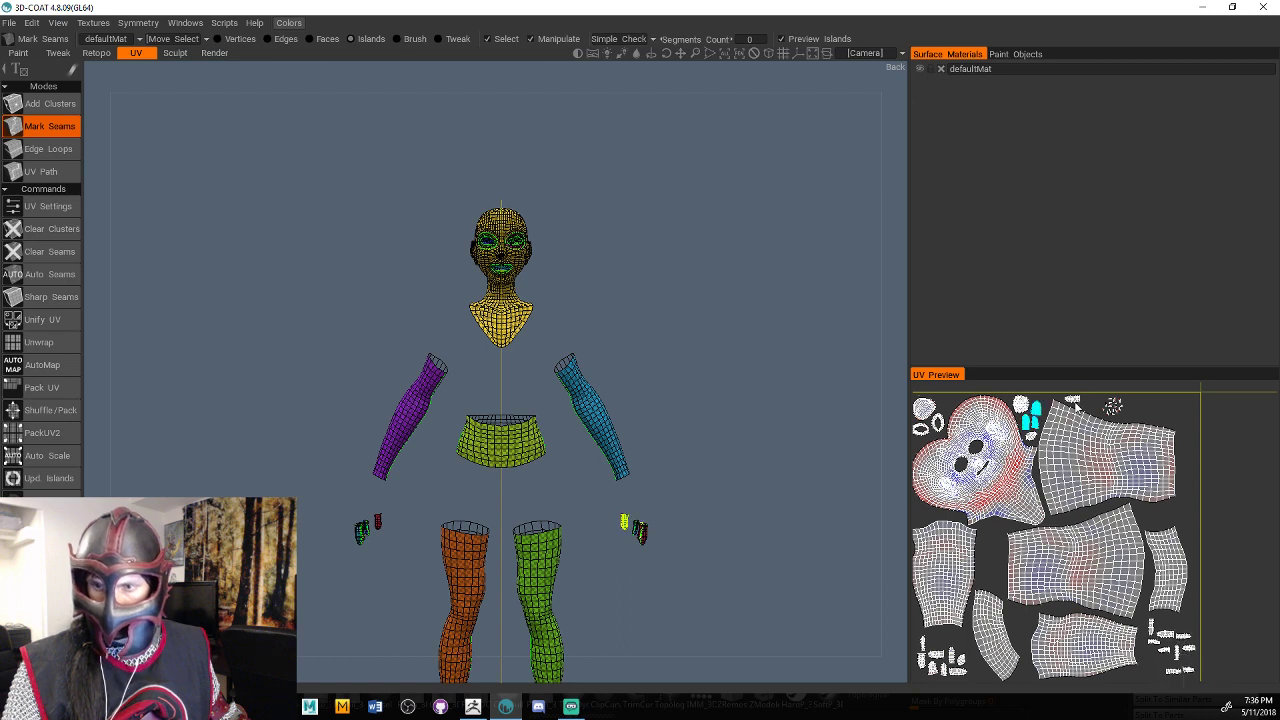
{"action": "left_click", "coordinate": [1072, 402]}
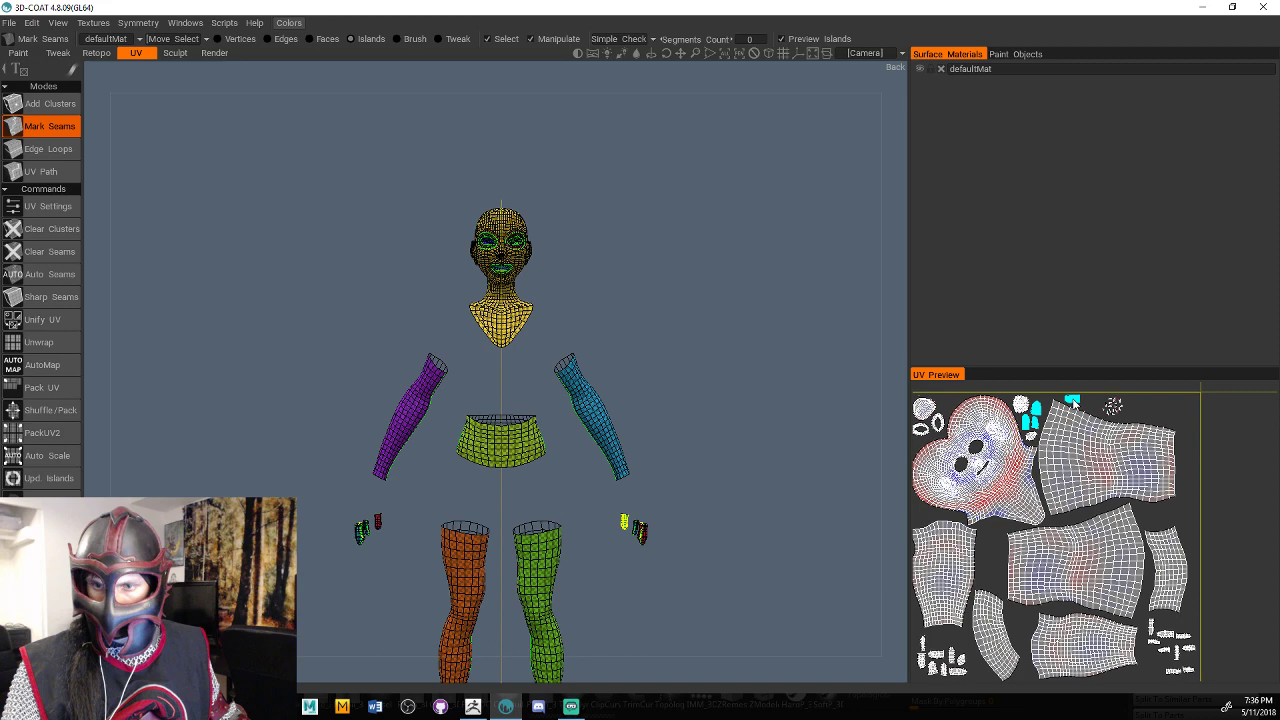
Try to fit the selected small islands into the gap above the curved right-edge strip, and undo the attempted moves.
{"action": "left_click_drag", "start_coordinate": [1056, 406], "coordinate": [1164, 505]}
{"action": "middle_click_drag", "start_coordinate": [1200, 549], "coordinate": [1165, 489]}
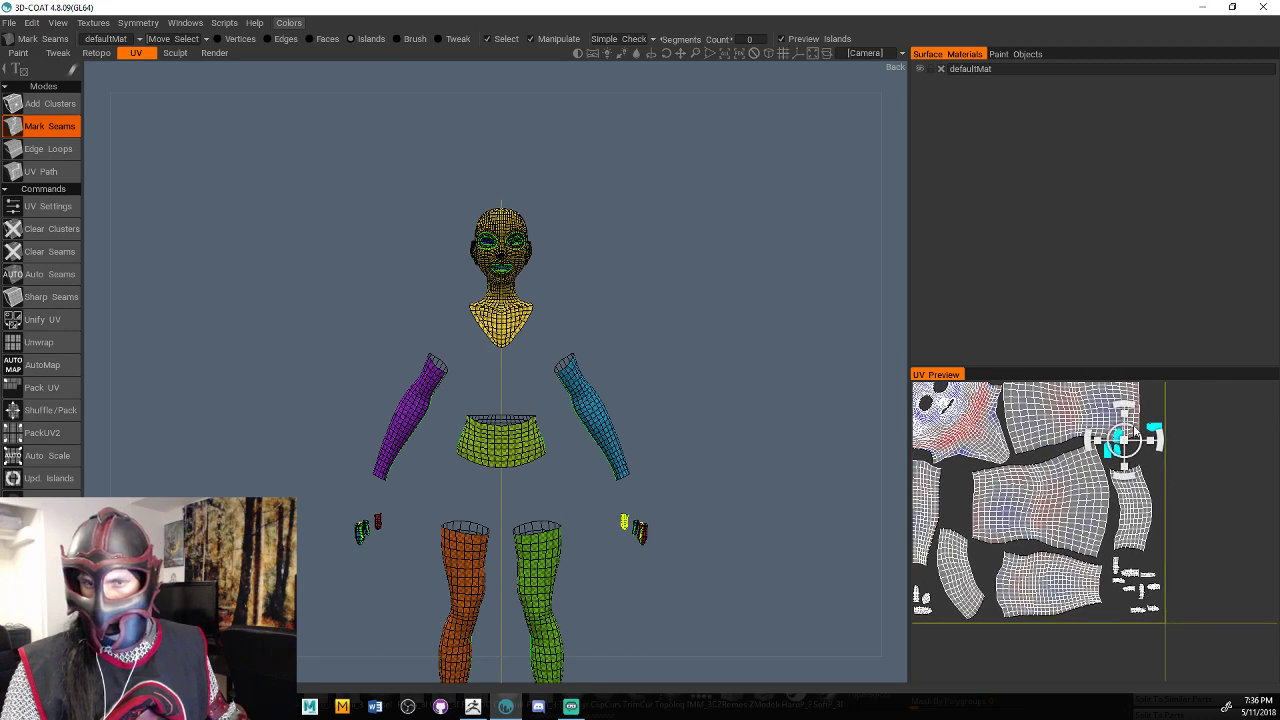
{"action": "mouse_move", "coordinate": [1124, 452]}
{"action": "left_mouse_down"}
{"action": "mouse_move", "coordinate": [1128, 590]}
{"action": "mouse_move", "coordinate": [1118, 447]}
{"action": "left_mouse_up"}
{"action": "middle_click_drag", "start_coordinate": [1118, 438], "coordinate": [1121, 543]}
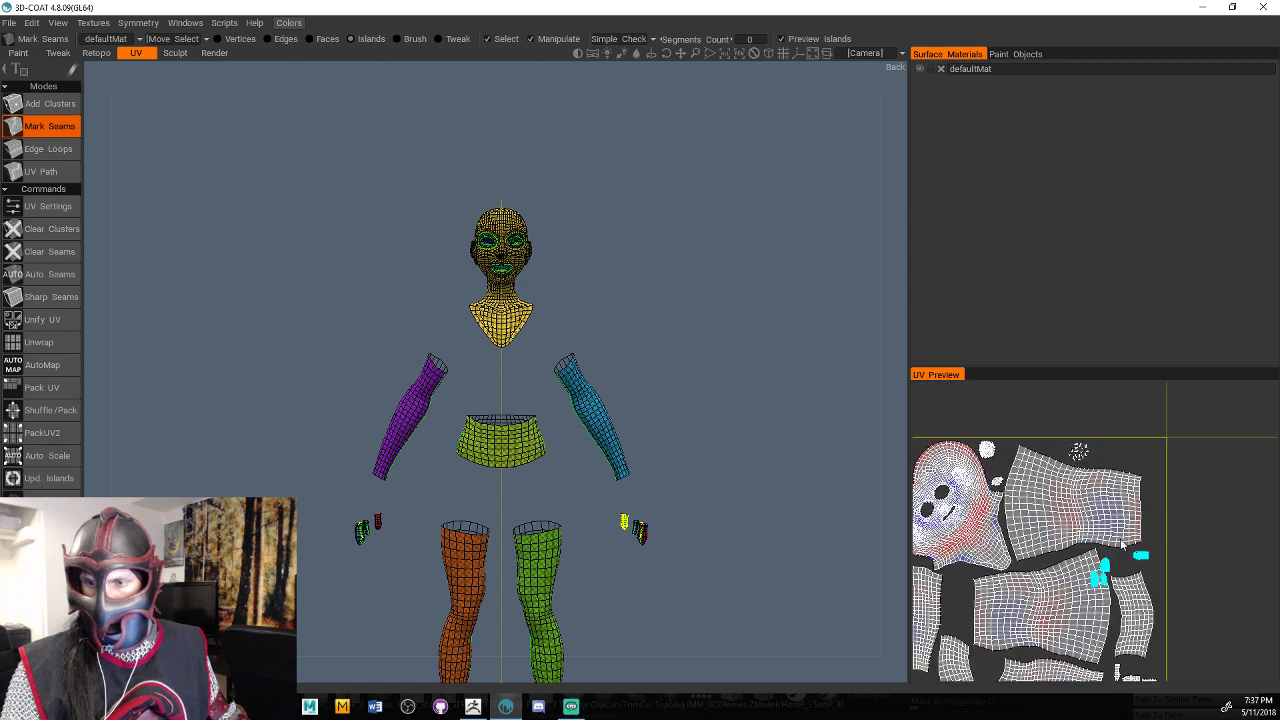
{"action": "key", "text": "ctrl+z"}
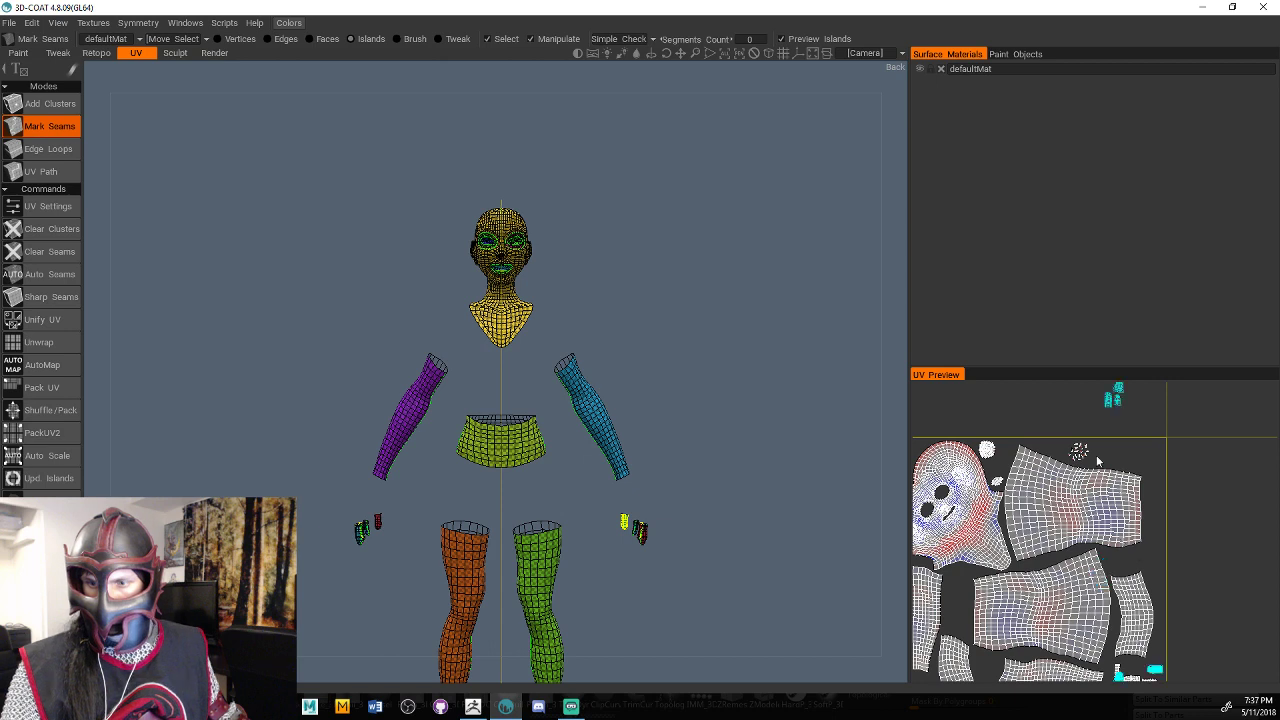
{"action": "key", "text": "ctrl+z"}
Place the selected small finger islands in the tile's upper right corner, around the corner of the large upper body island.
{"action": "scroll", "coordinate": [1097, 461], "scroll_direction": "down", "scroll_amount": 3}
{"action": "left_click_drag", "start_coordinate": [1102, 606], "coordinate": [1116, 448]}
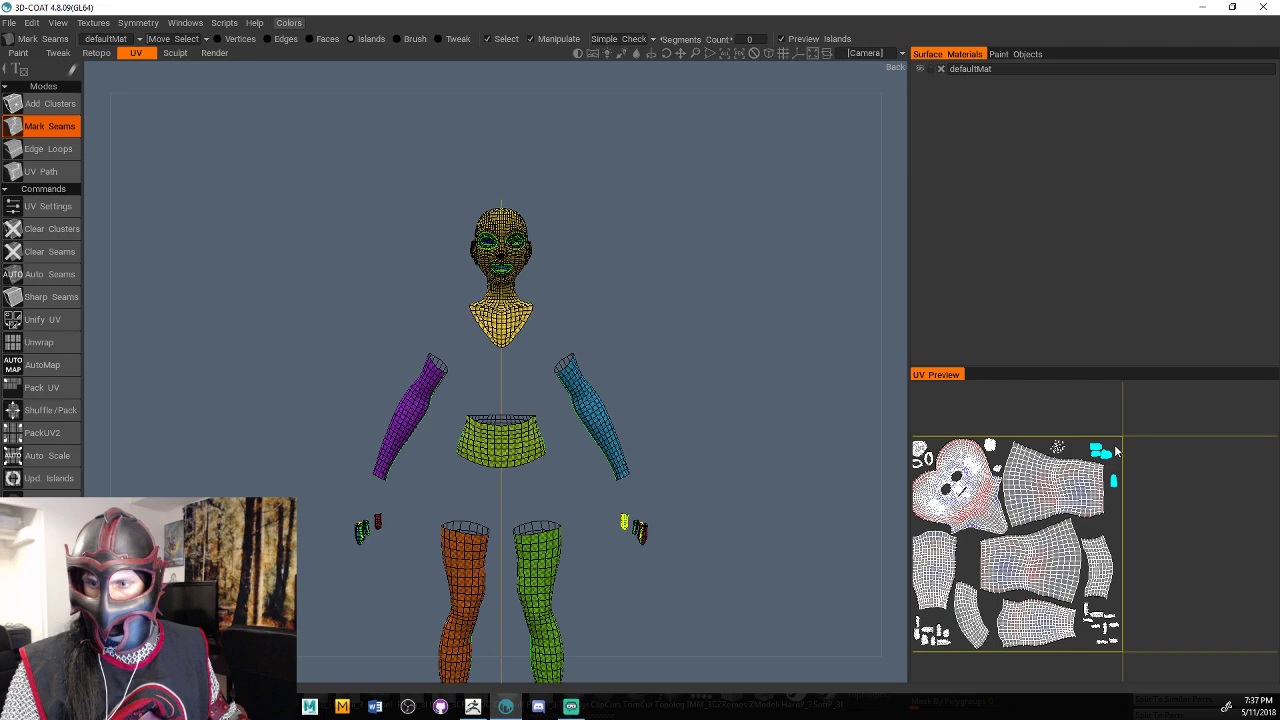
Inspect the head island's distortion up close and switch the UV editing mode from Islands to Brush.
{"action": "scroll", "coordinate": [1117, 452], "scroll_direction": "up", "scroll_amount": 5}
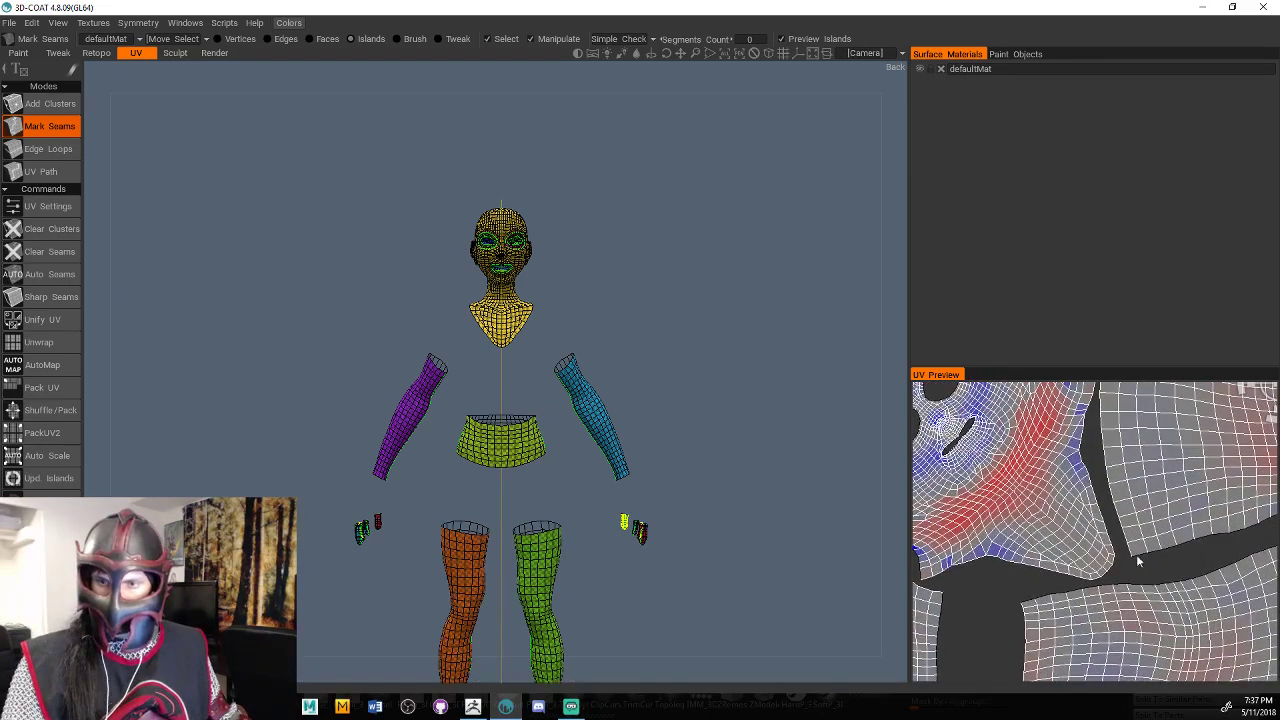
{"action": "scroll", "coordinate": [1136, 554], "scroll_direction": "down", "scroll_amount": 2}
{"action": "middle_click_drag", "start_coordinate": [1097, 559], "coordinate": [1117, 568]}
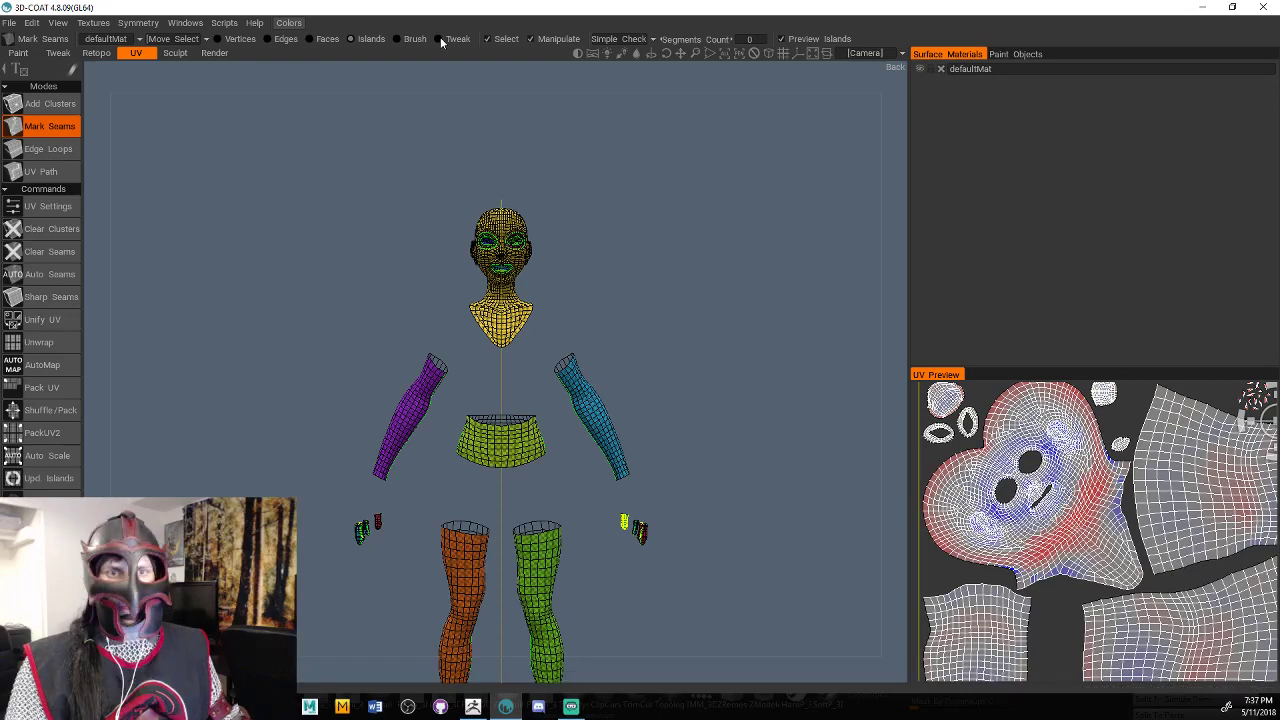
{"action": "left_click", "coordinate": [397, 38]}
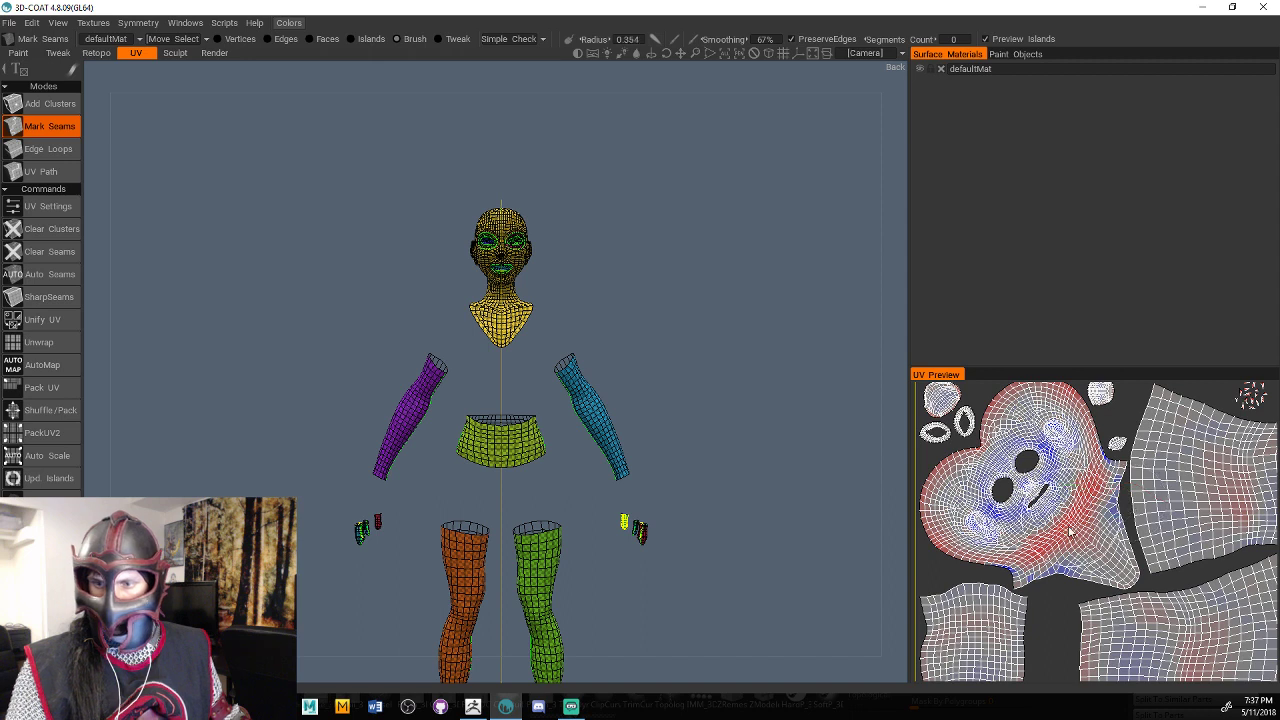
Reduce the brush radius to 0.151 and examine the distortion around both ears of the head island.
{"action": "left_click_drag", "start_coordinate": [1070, 532], "coordinate": [1103, 557]}
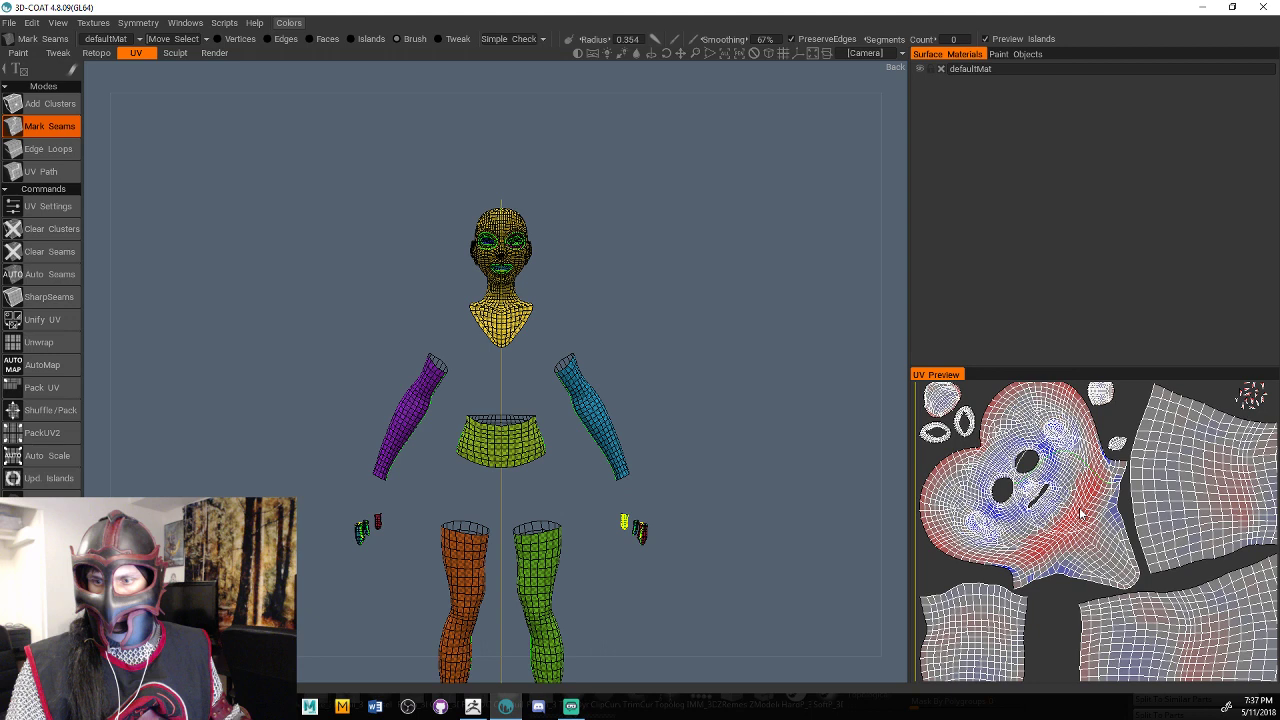
{"action": "right_click_drag", "start_coordinate": [1080, 514], "coordinate": [1076, 514]}
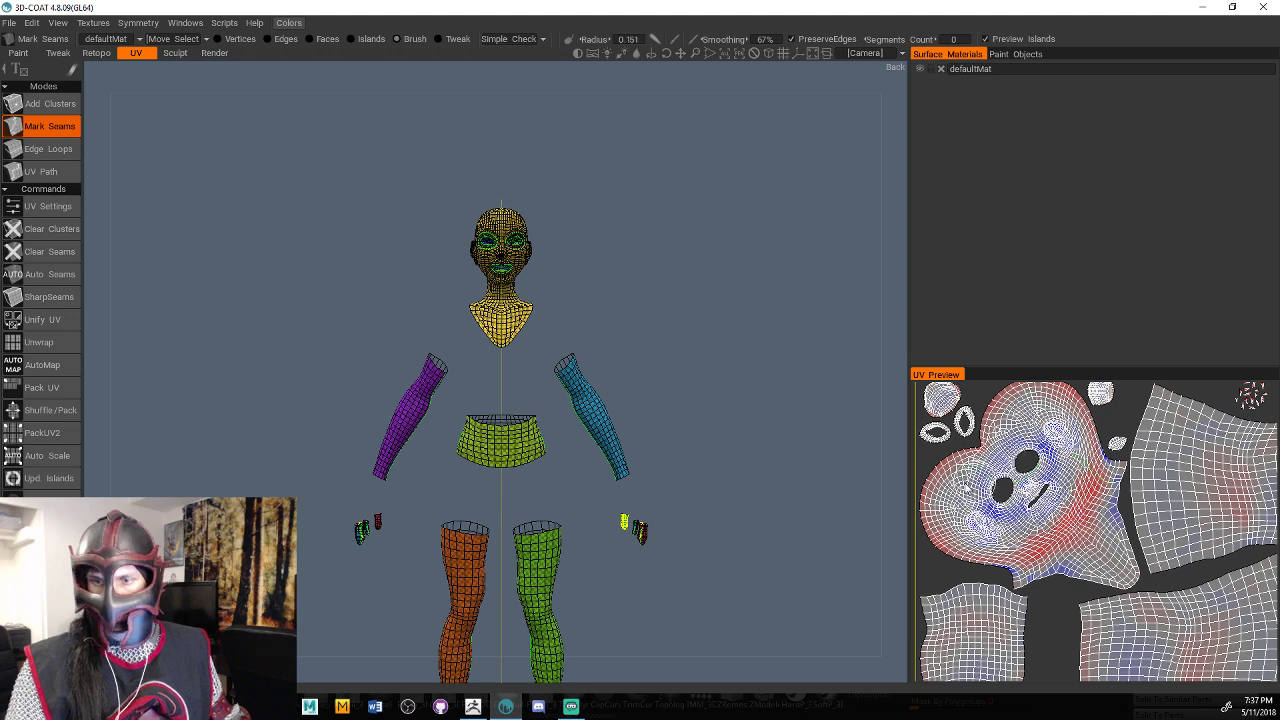
{"action": "scroll", "coordinate": [1034, 520], "scroll_direction": "up", "scroll_amount": 1}
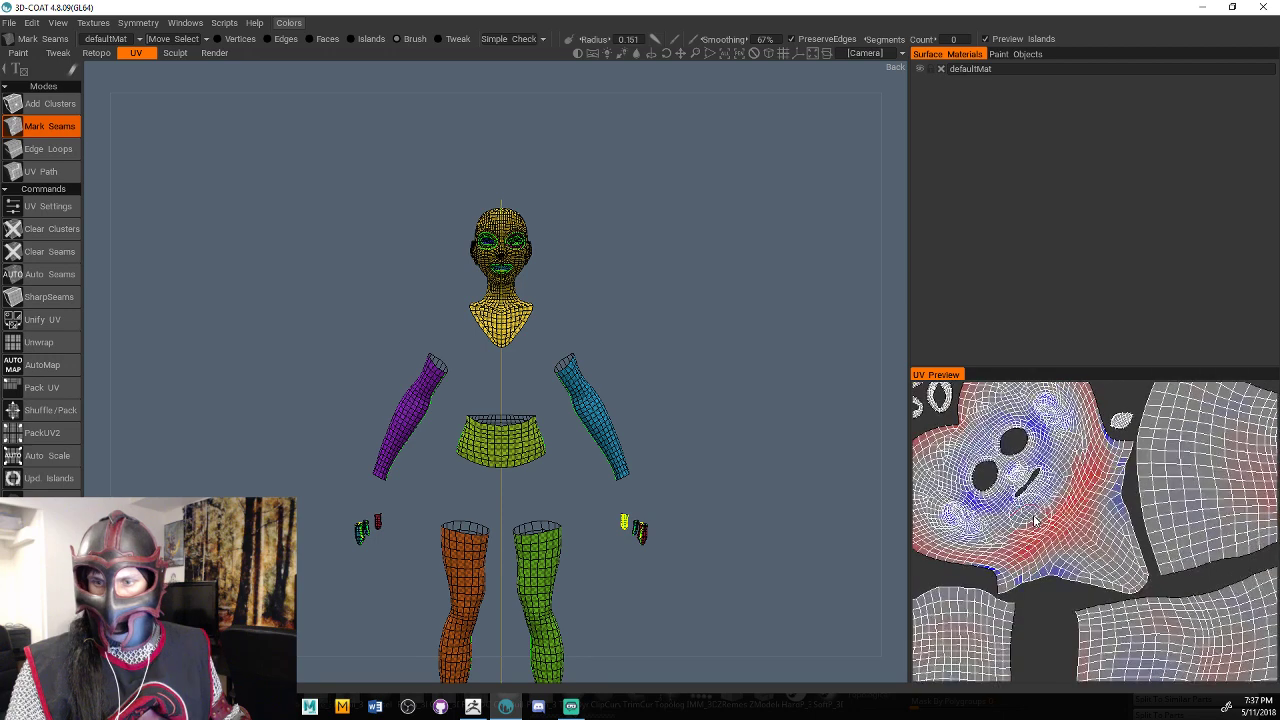
{"action": "scroll", "coordinate": [1036, 520], "scroll_direction": "up", "scroll_amount": 3}
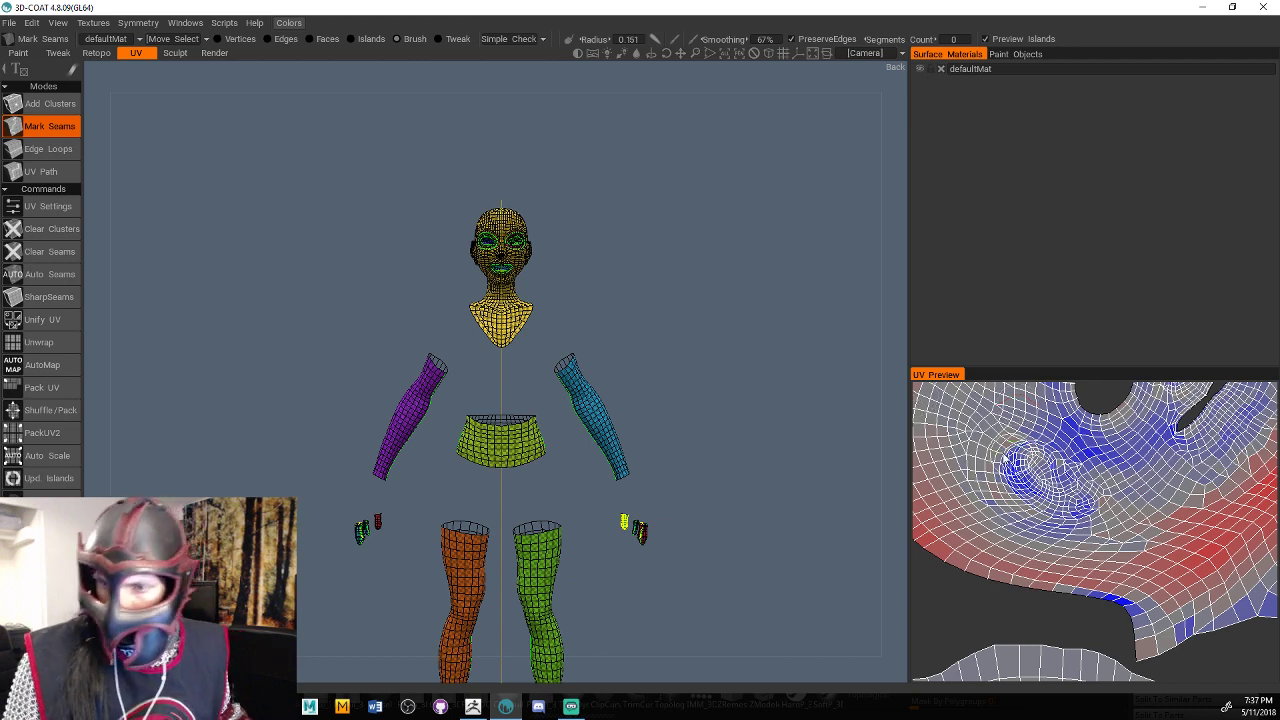
{"action": "scroll", "coordinate": [1005, 458], "scroll_direction": "down", "scroll_amount": 3}
{"action": "scroll", "coordinate": [1000, 581], "scroll_direction": "up", "scroll_amount": 3}
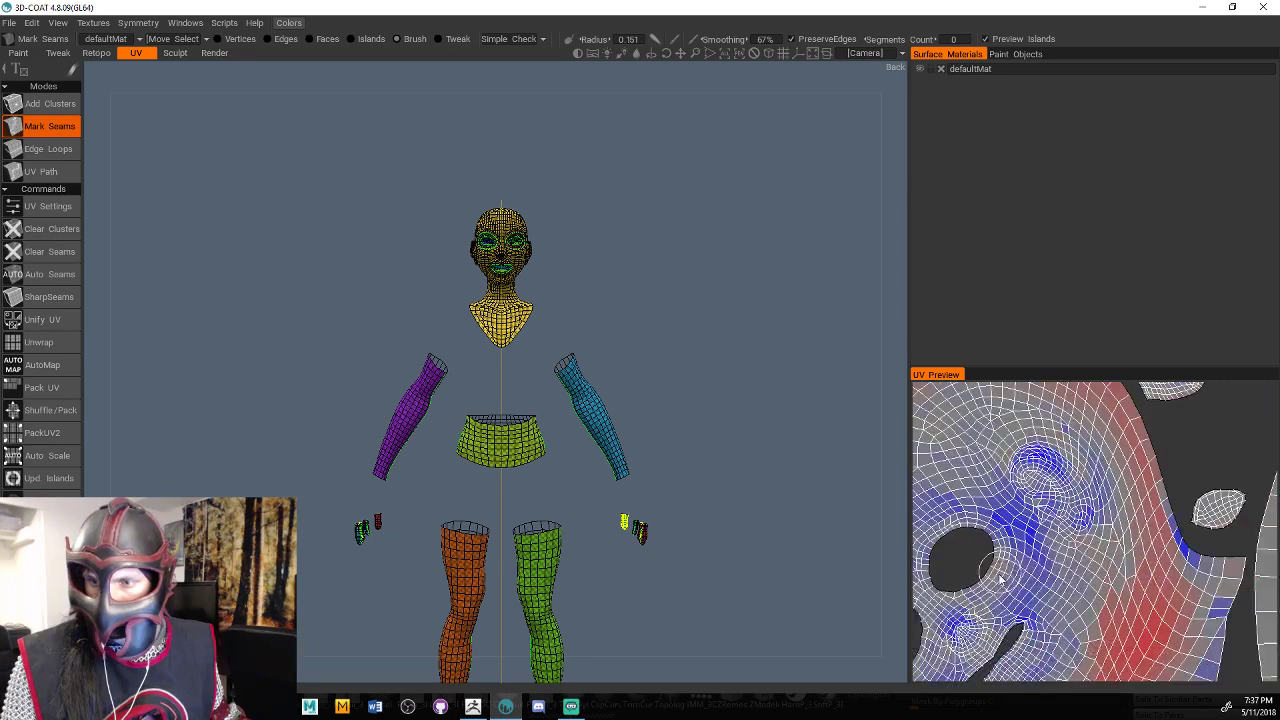
{"action": "middle_click_drag", "start_coordinate": [1000, 578], "coordinate": [990, 585]}
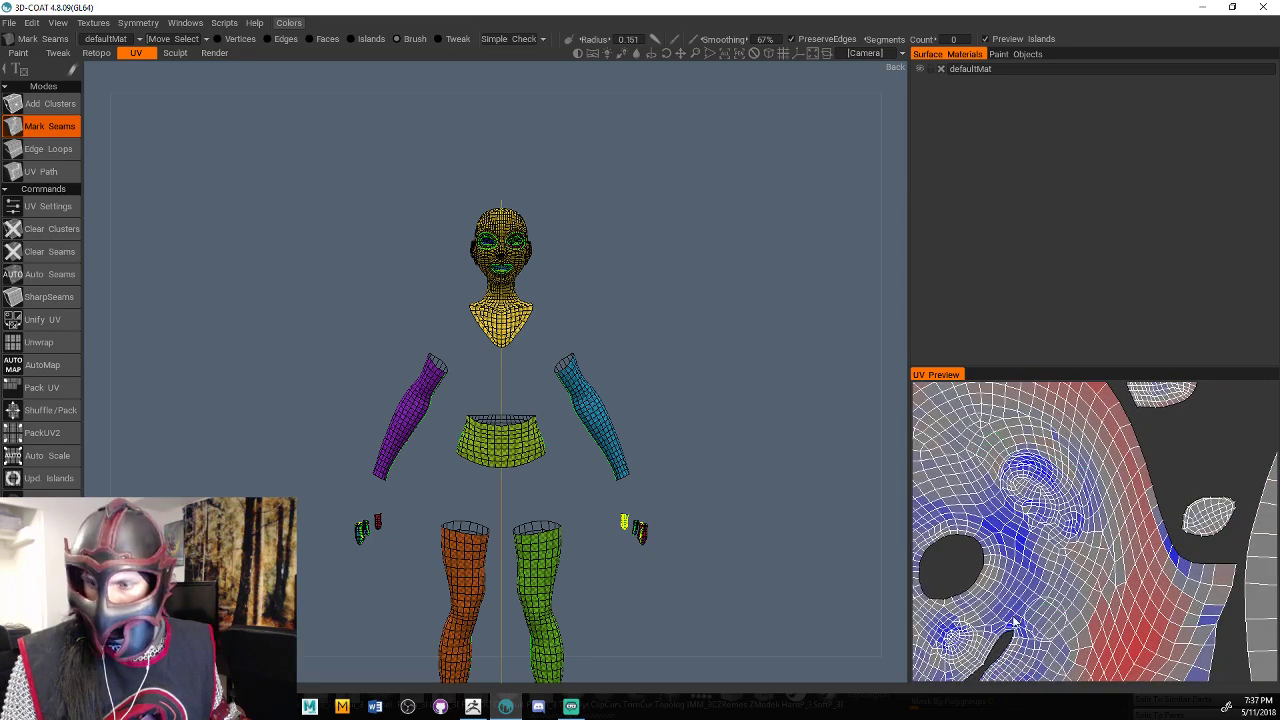
Enlarge the brush radius to 0.622 and examine the distortion around the head island's eyes, nose and mouth.
{"action": "right_click_drag", "start_coordinate": [1138, 566], "coordinate": [1197, 567]}
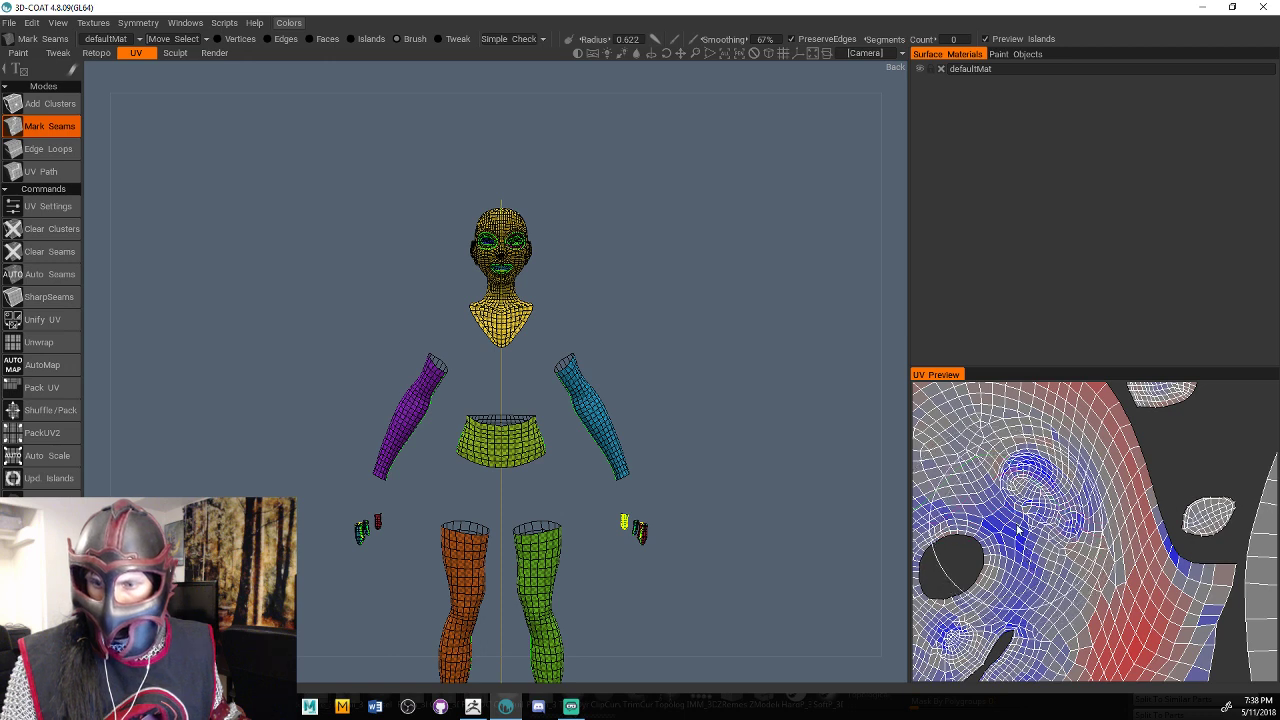
{"action": "middle_click_drag", "start_coordinate": [1017, 529], "coordinate": [1065, 471]}
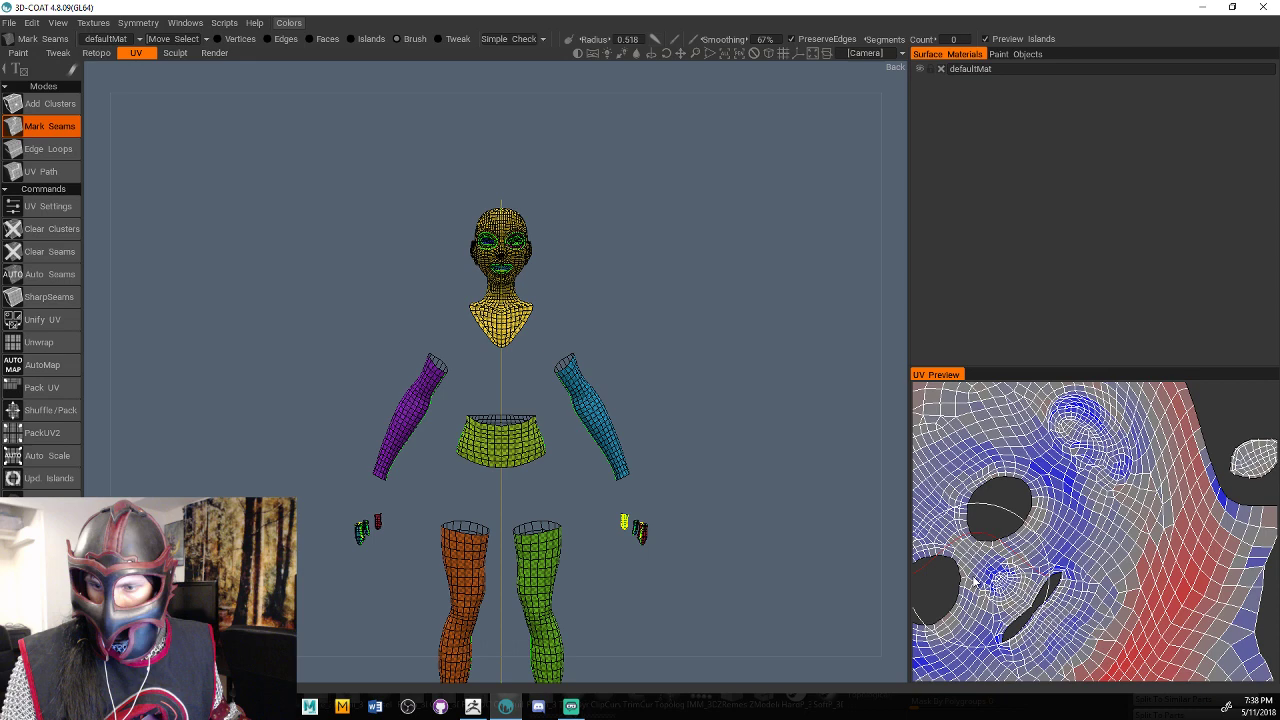
{"action": "scroll", "coordinate": [975, 580], "scroll_direction": "up", "scroll_amount": 3}
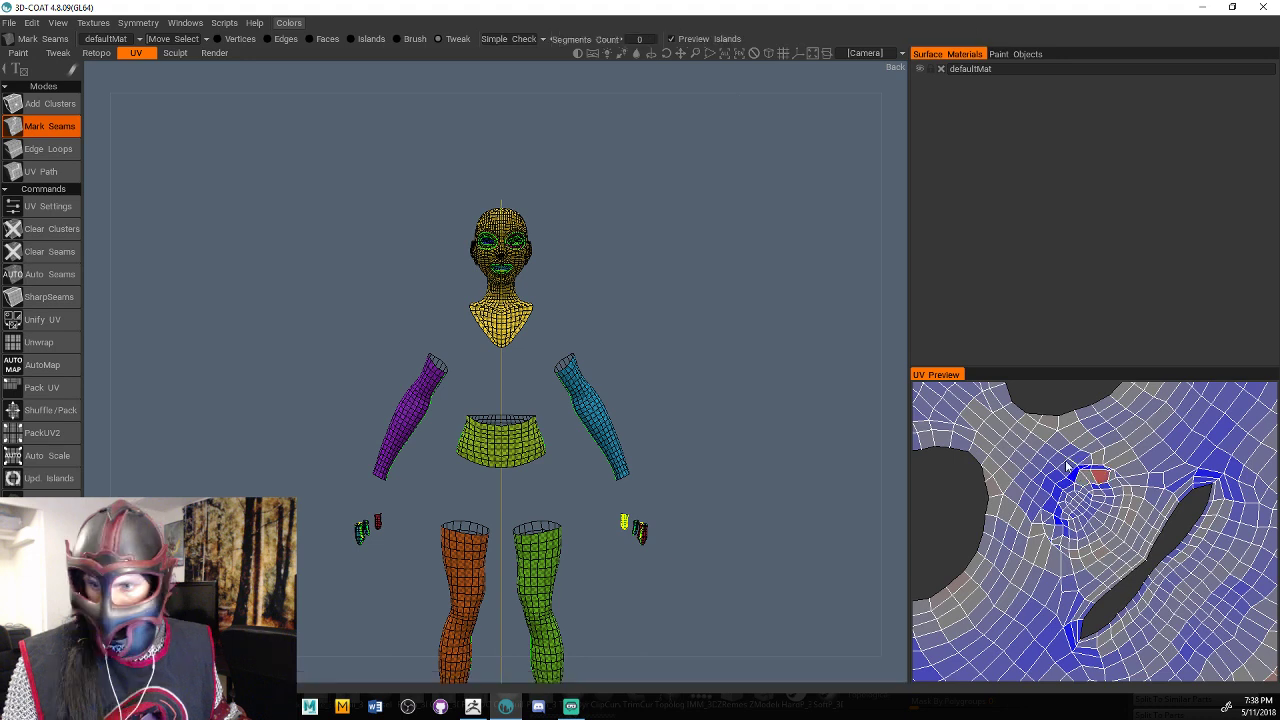
Return to Brush editing with a radius of 0.639, then examine the mouth corners and the complete island layout.
{"action": "left_click", "coordinate": [398, 39]}
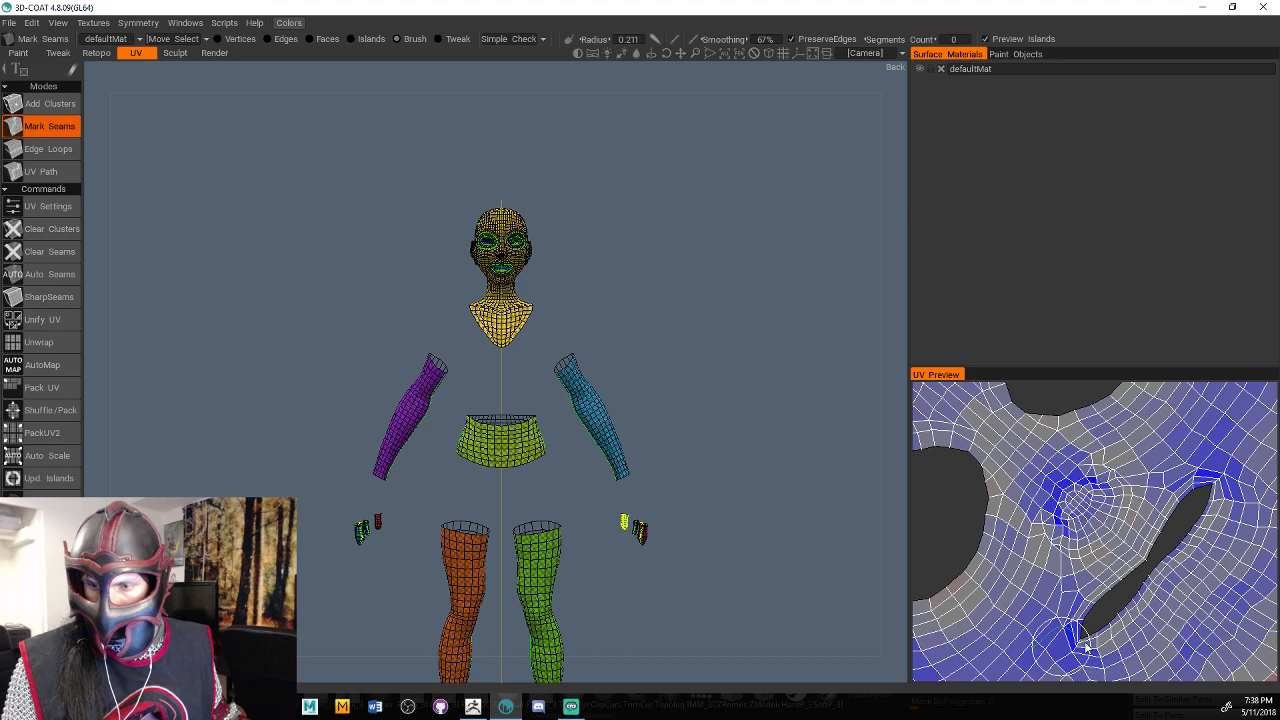
{"action": "middle_click_drag", "start_coordinate": [1087, 647], "coordinate": [1079, 541]}
{"action": "right_click_drag", "start_coordinate": [1131, 554], "coordinate": [1160, 556]}
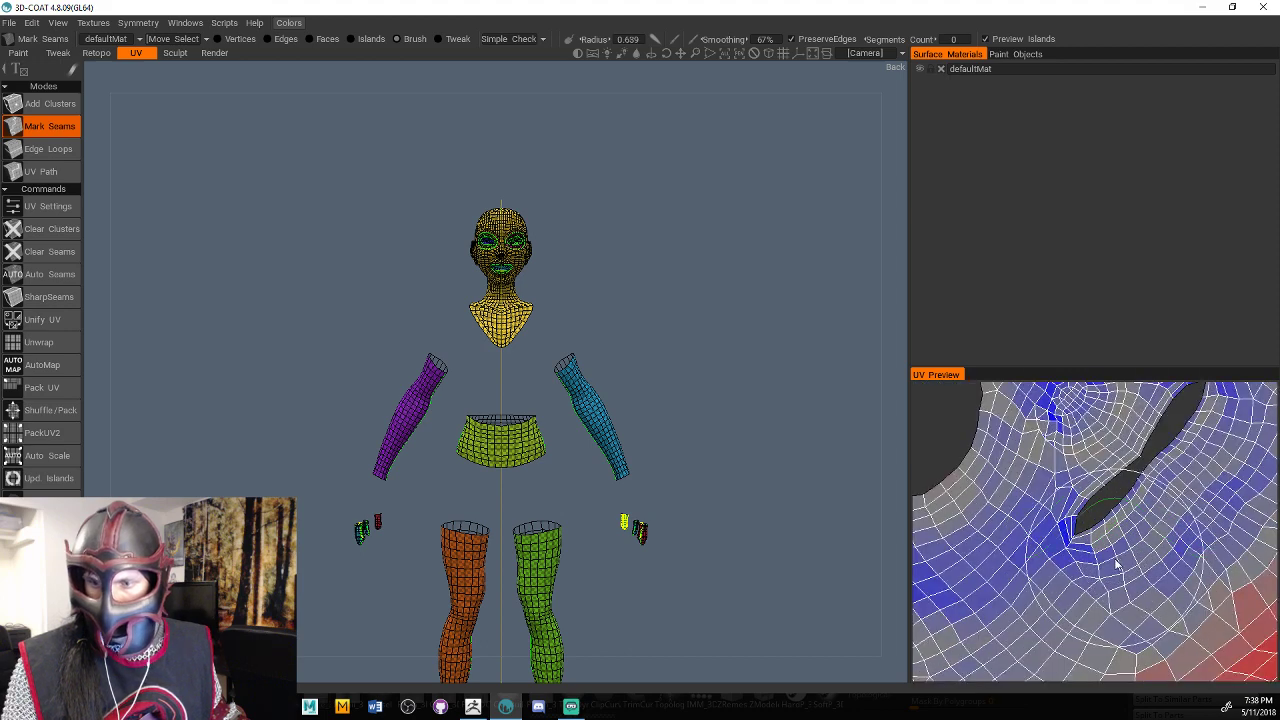
{"action": "middle_click_drag", "start_coordinate": [1188, 386], "coordinate": [1108, 504]}
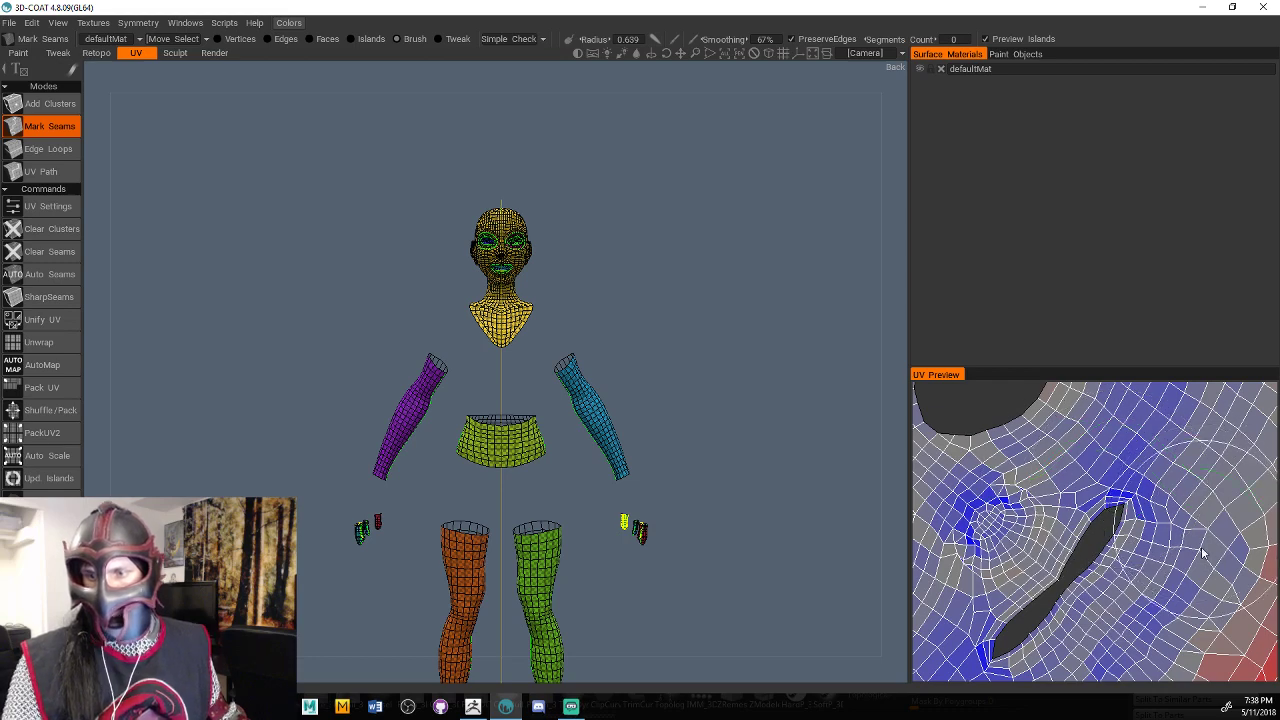
{"action": "scroll", "coordinate": [1203, 553], "scroll_direction": "down", "scroll_amount": 4}
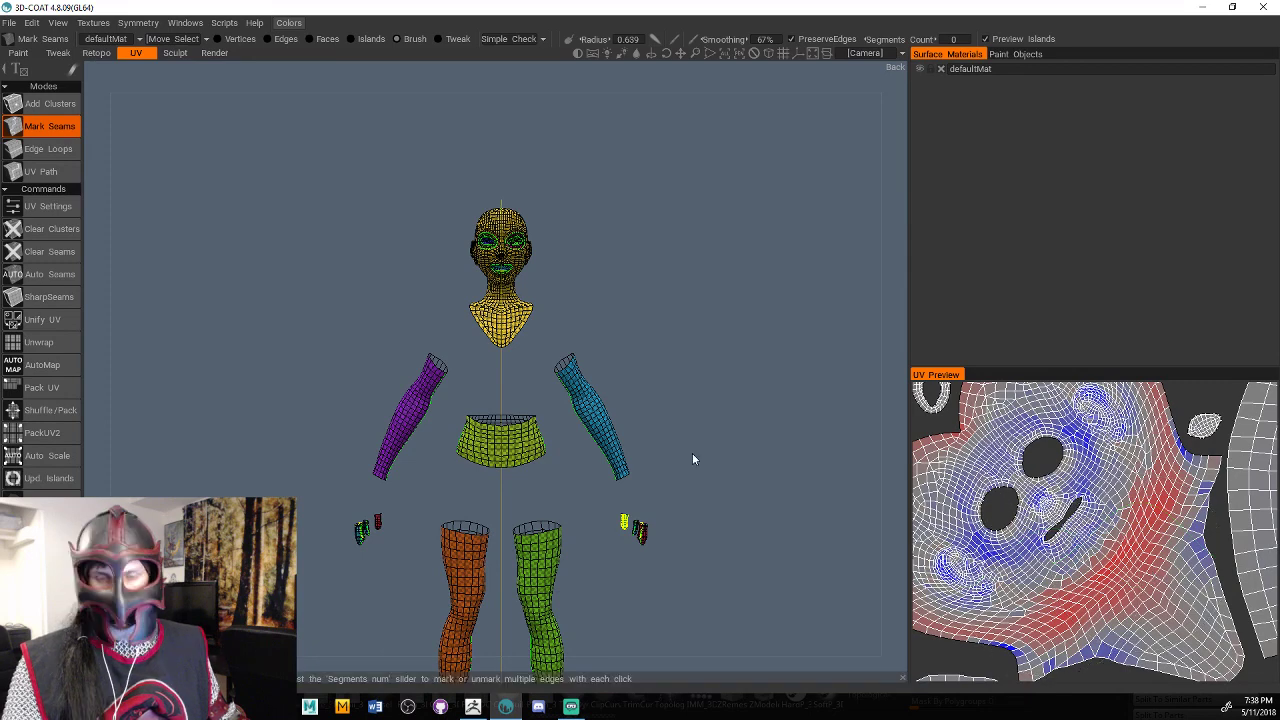
{"action": "scroll", "coordinate": [1014, 495], "scroll_direction": "down", "scroll_amount": 4}
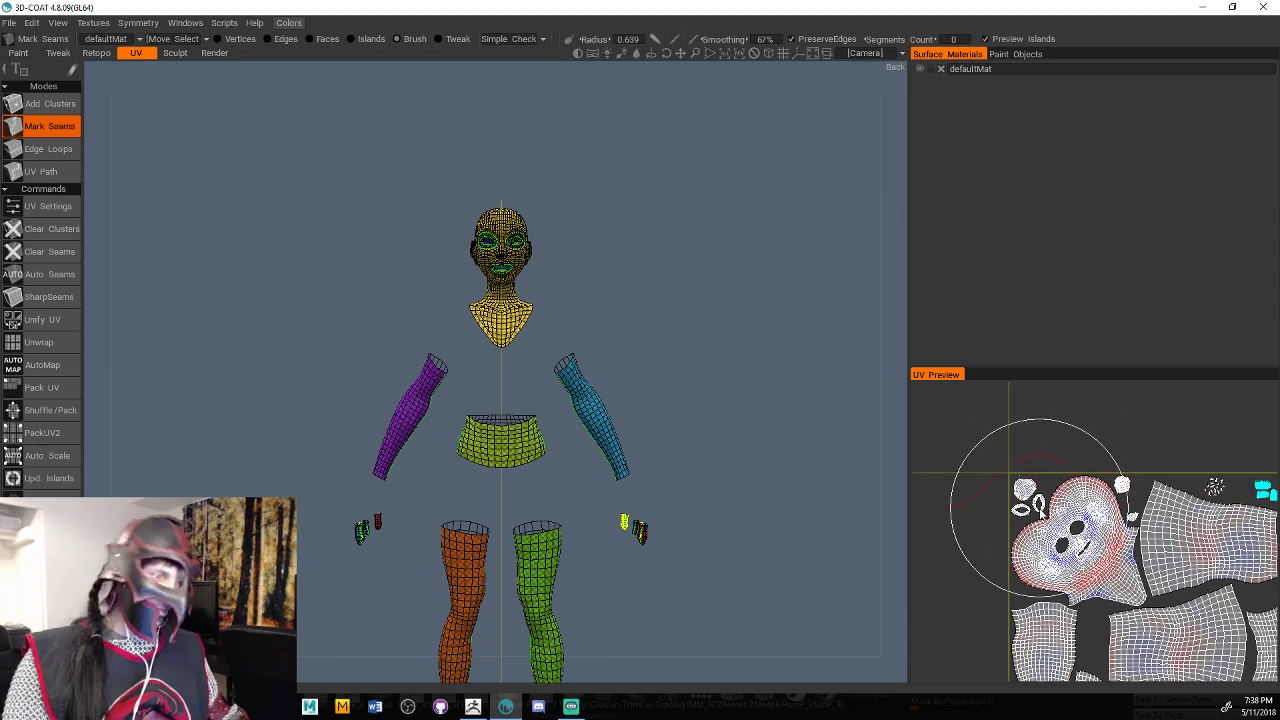
{"action": "middle_click_drag", "start_coordinate": [1046, 521], "coordinate": [967, 383]}
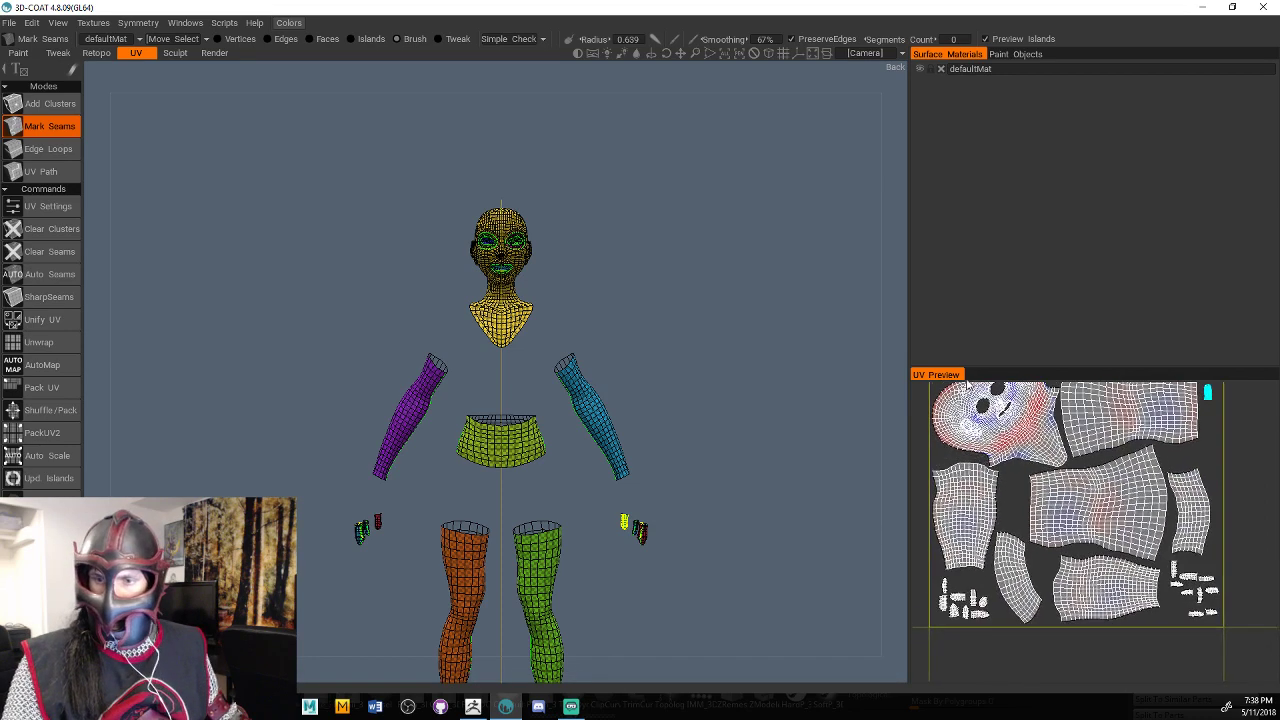
{"action": "scroll", "coordinate": [966, 384], "scroll_direction": "down", "scroll_amount": 2}
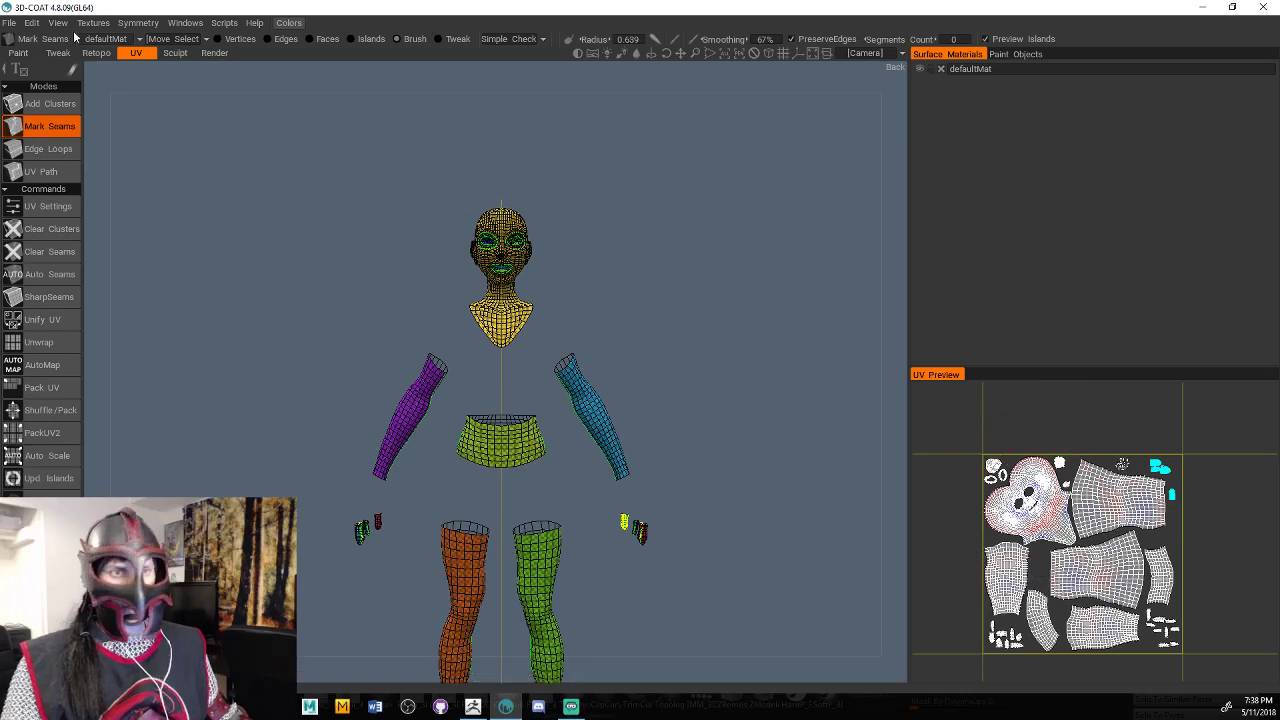
Save the scene over the existing Girl Retopo.3b in the Independent Study 2 folder and dismiss the file write message.
{"action": "left_click", "coordinate": [15, 26]}
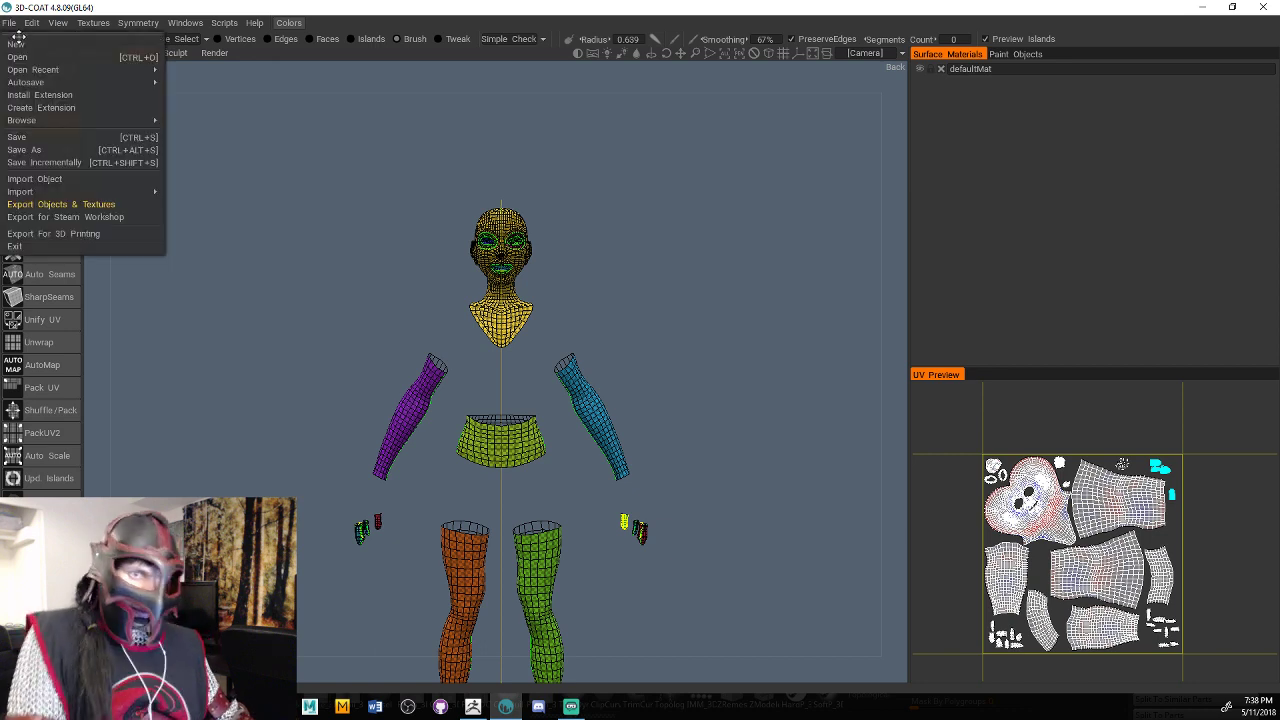
{"action": "left_click", "coordinate": [24, 149]}
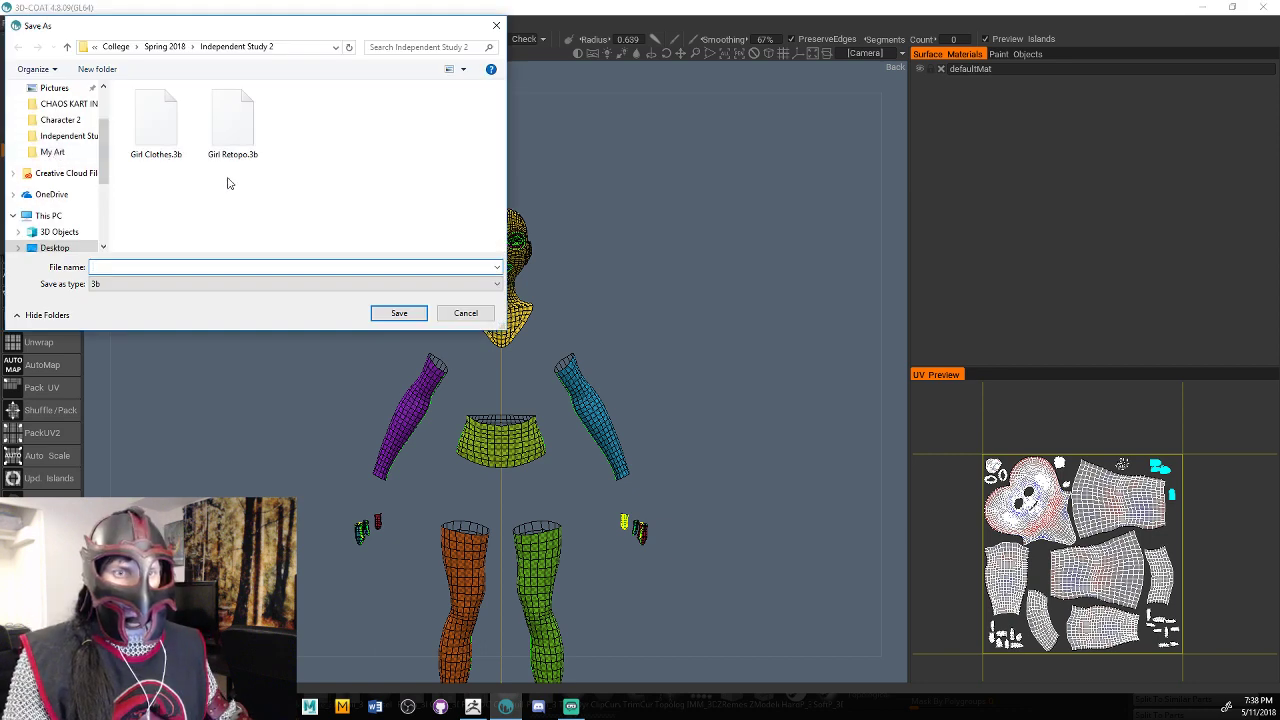
{"action": "left_click", "coordinate": [235, 143]}
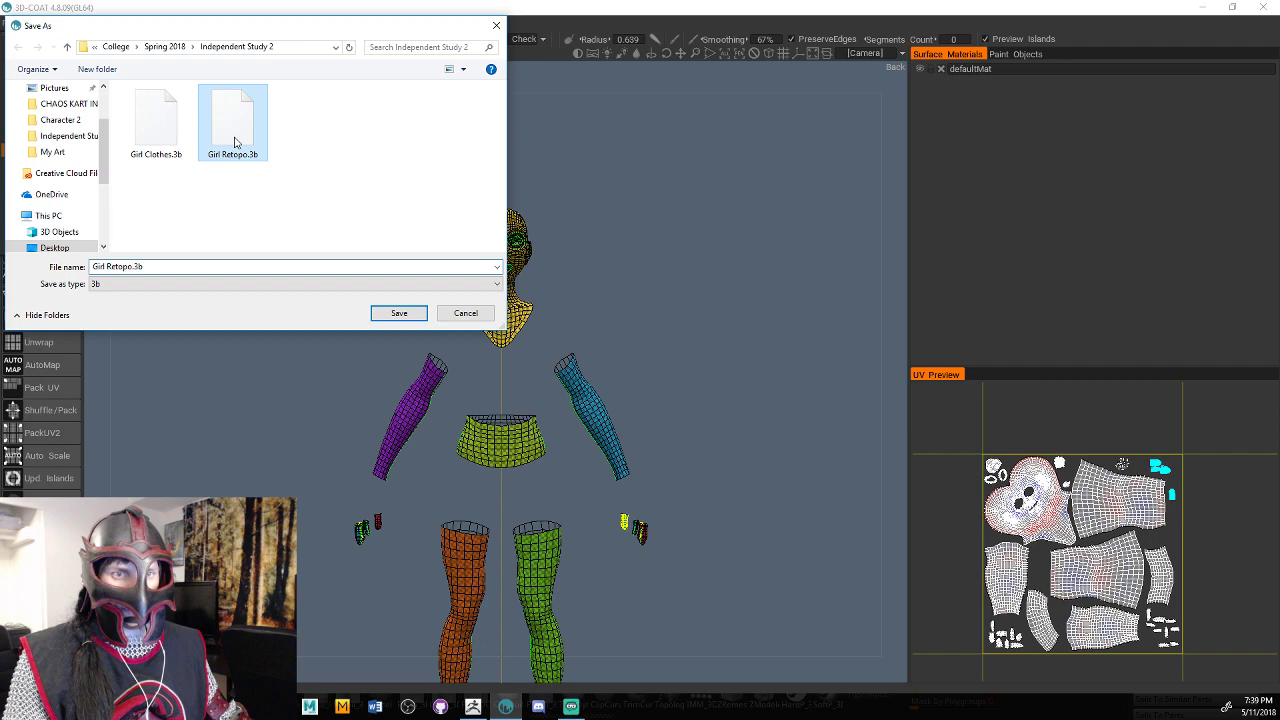
{"action": "left_click", "coordinate": [399, 313]}
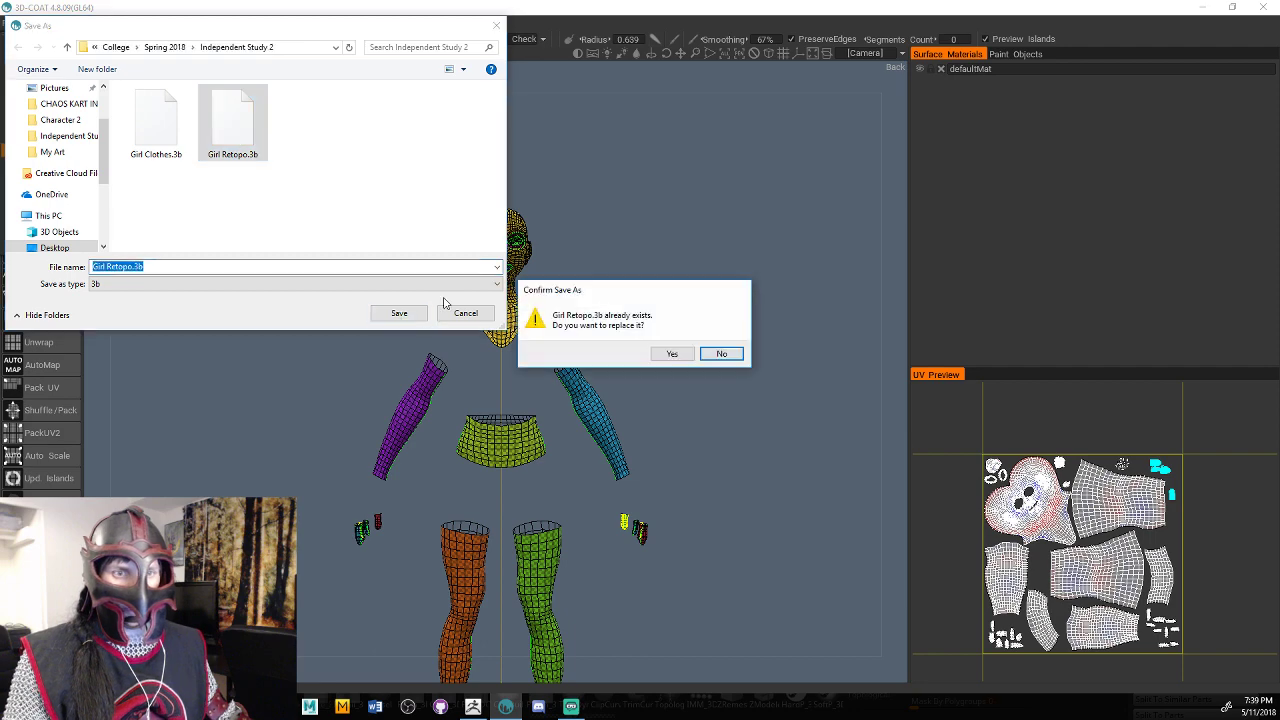
{"action": "left_click", "coordinate": [672, 354]}
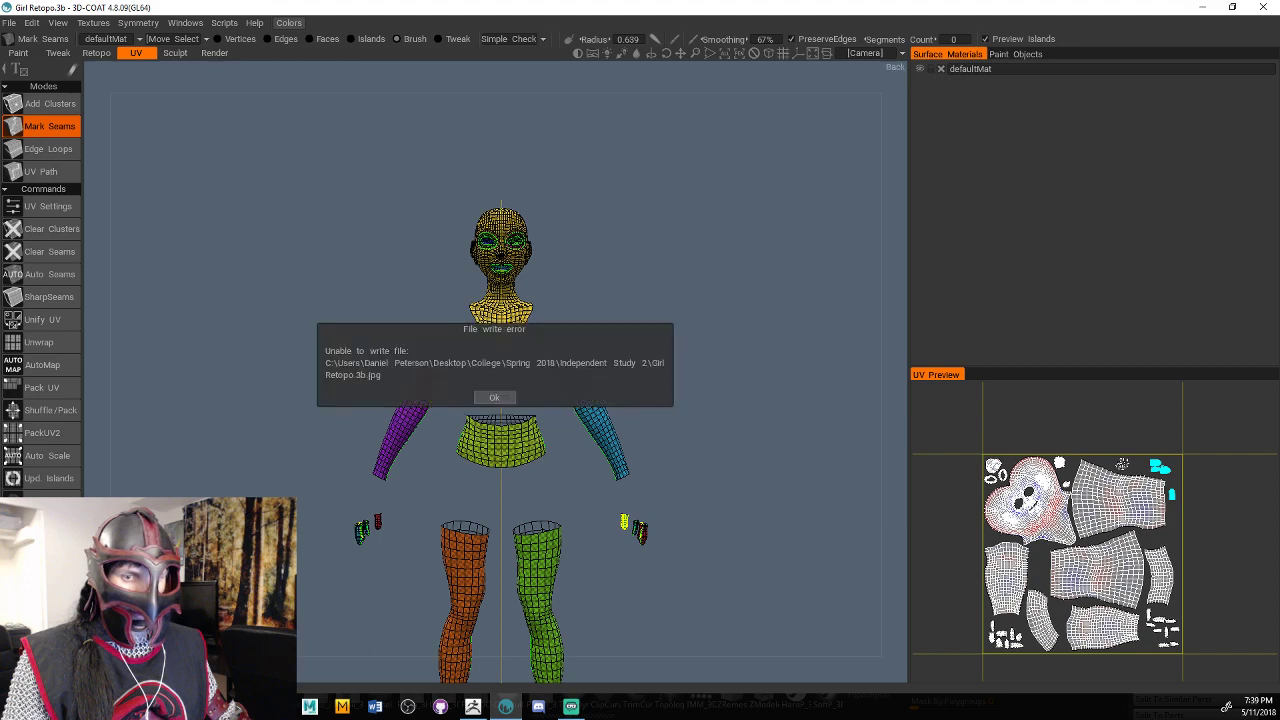
{"action": "left_click", "coordinate": [494, 398]}
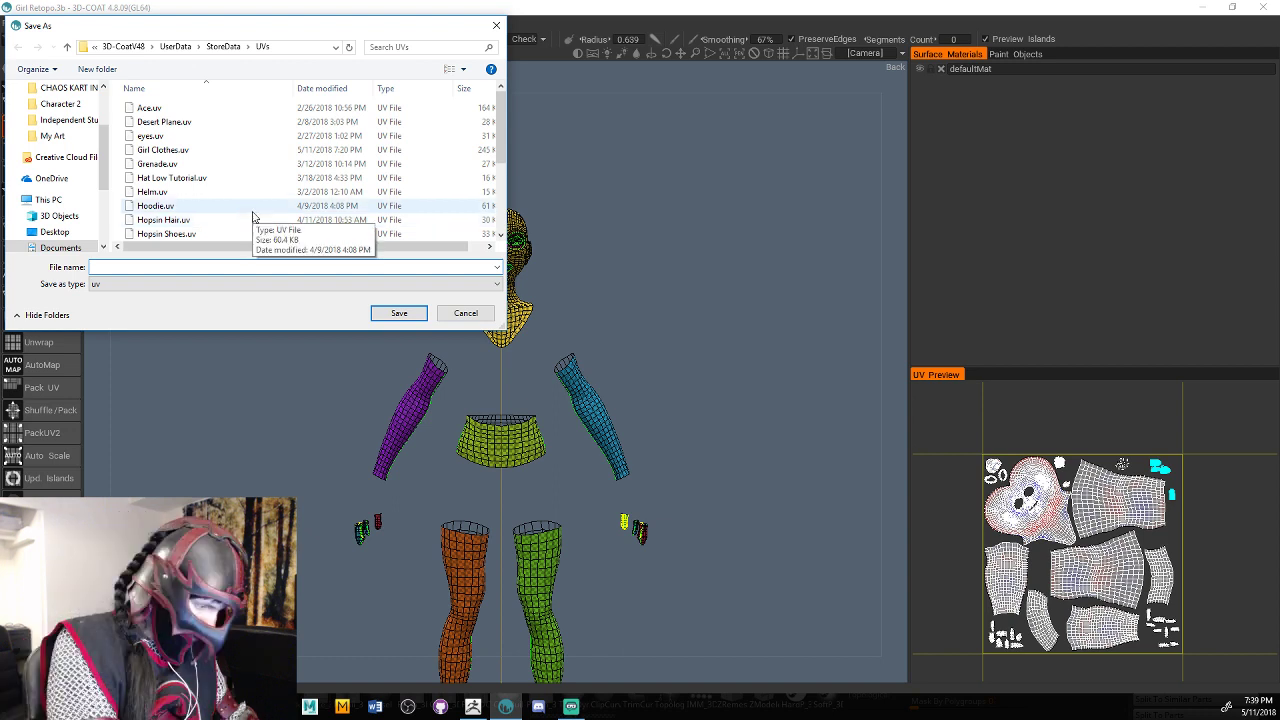
Save the UV layout as a uv file named Girl Retop in the UVs folder.
{"action": "type", "text": "Girl Retop"}
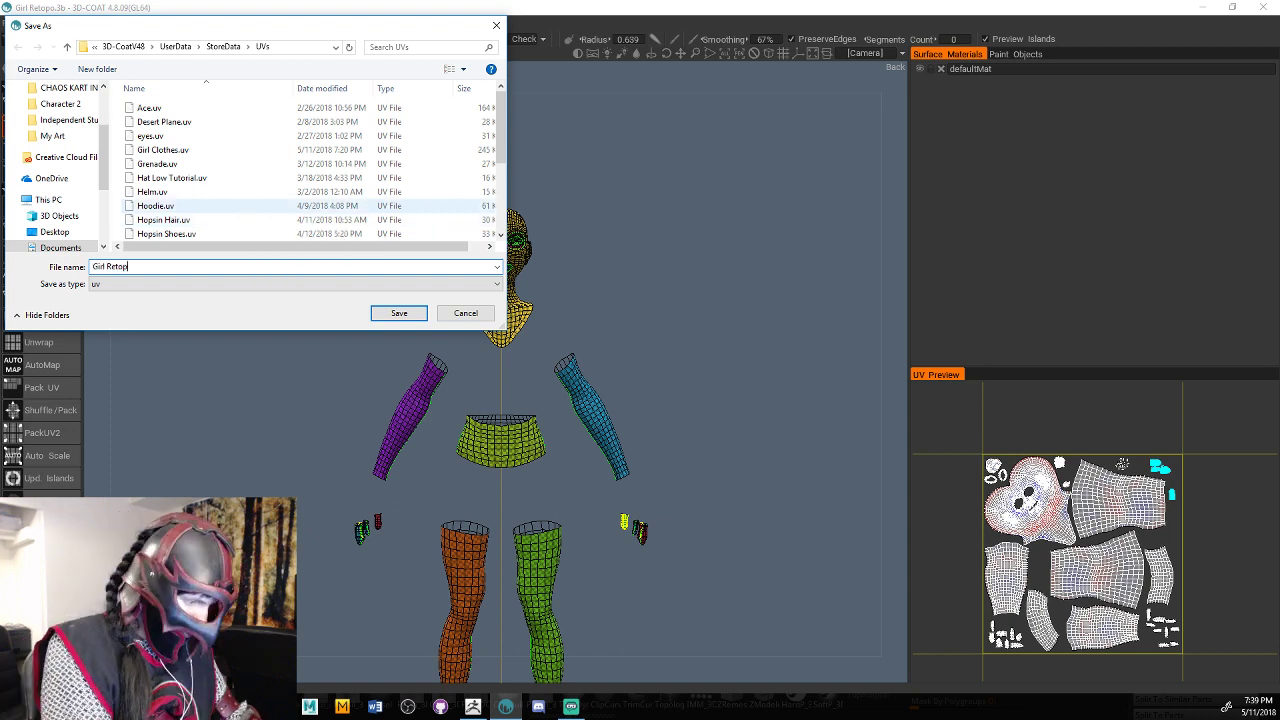
{"action": "key", "text": "Return"}
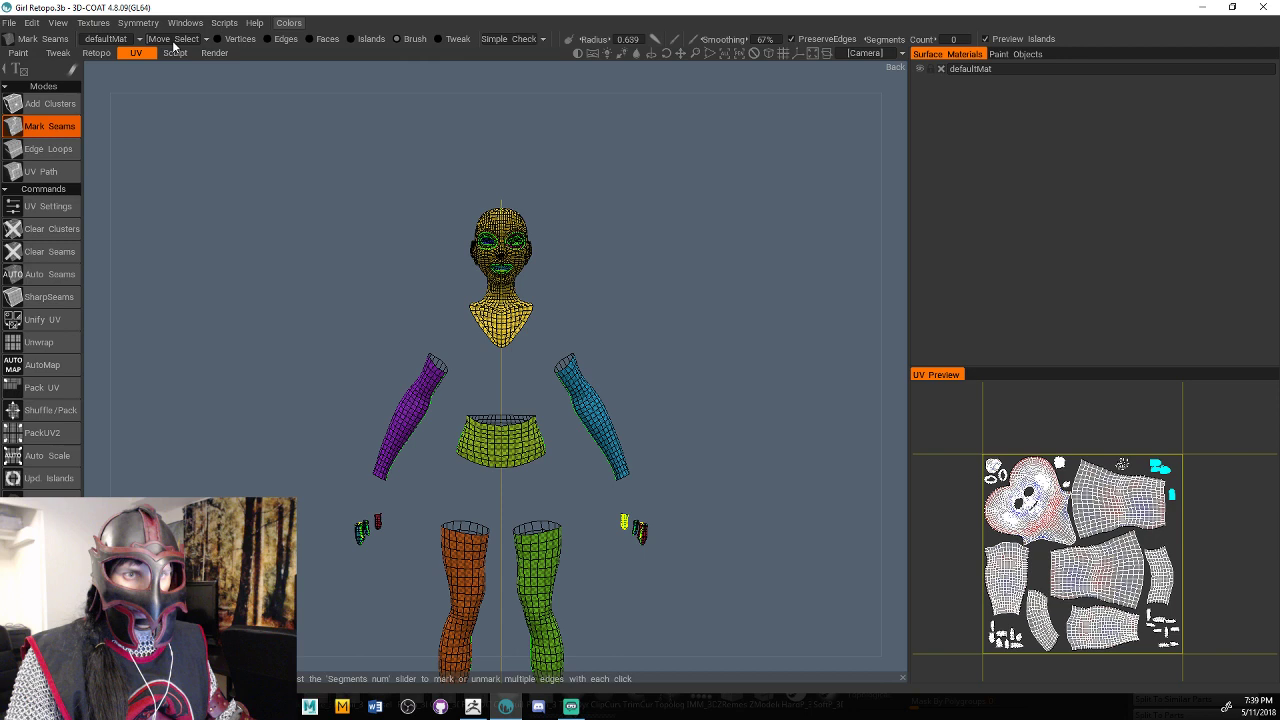
Apply the UV changes to the mesh and export the UVs over the existing Girl Skin Retopo.OBJ.
{"action": "left_click", "coordinate": [42, 365]}
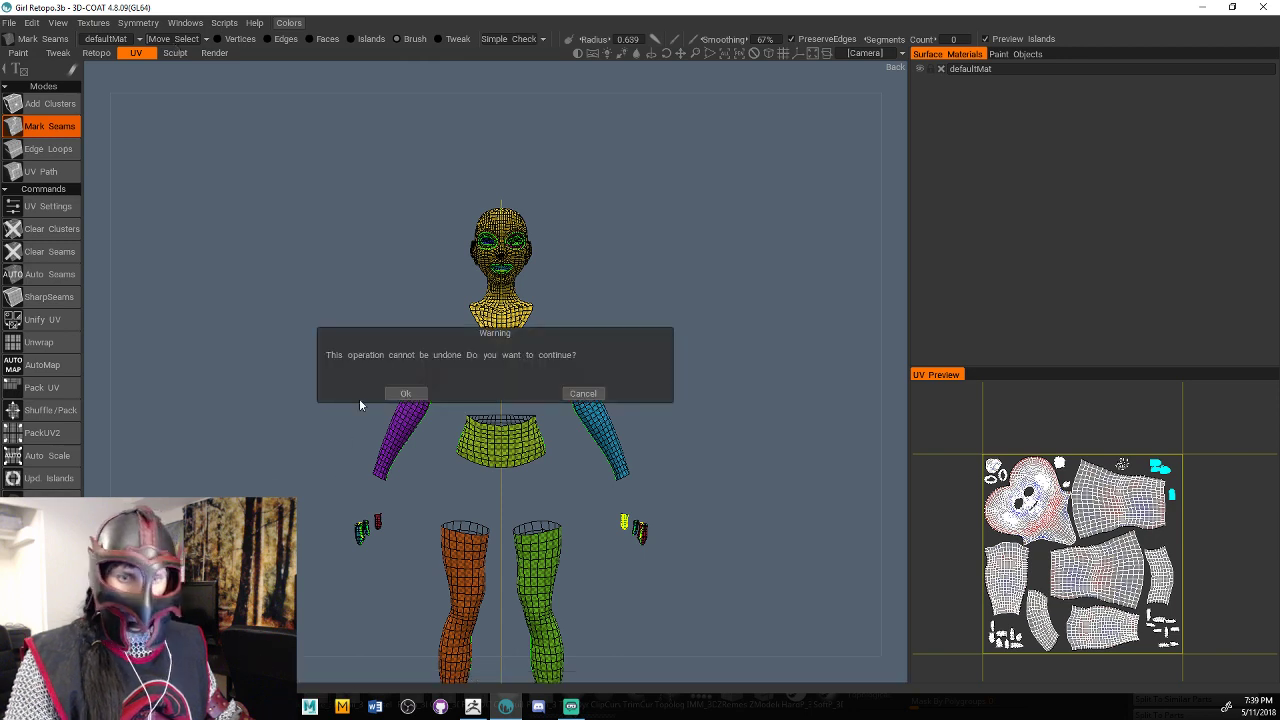
{"action": "key", "text": "Return"}
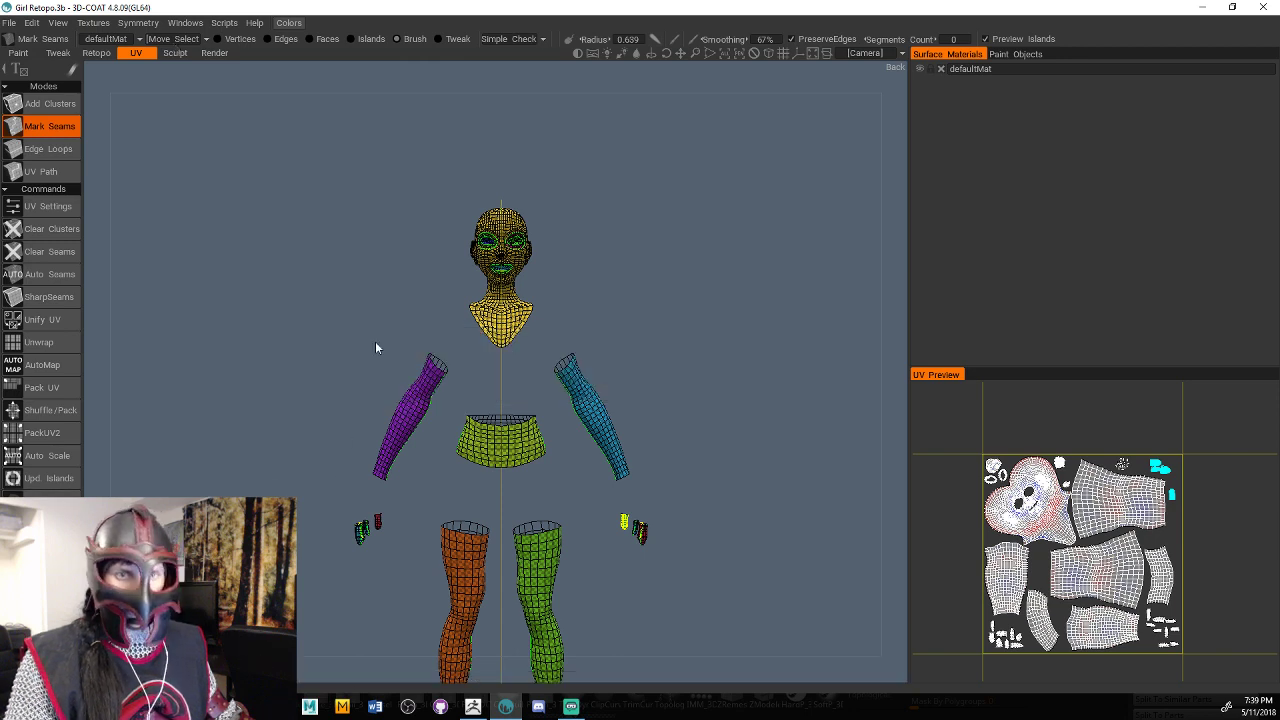
{"action": "left_click", "coordinate": [95, 24]}
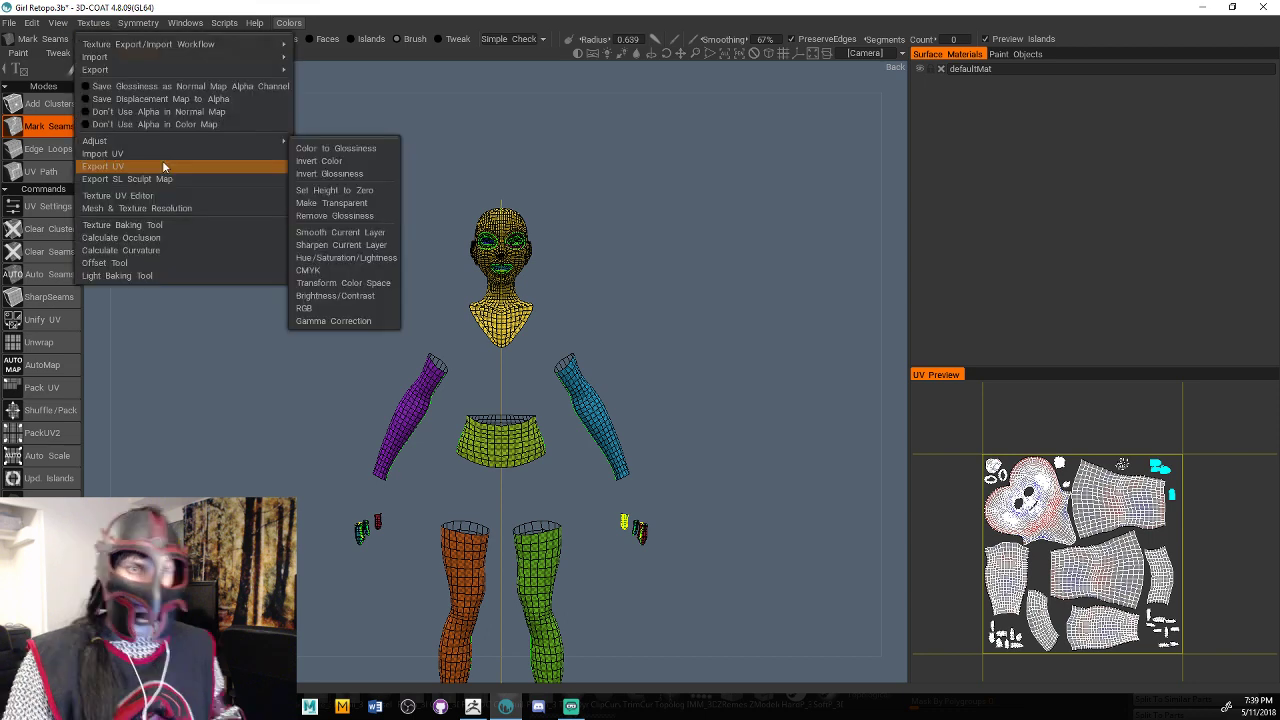
{"action": "left_click", "coordinate": [165, 167]}
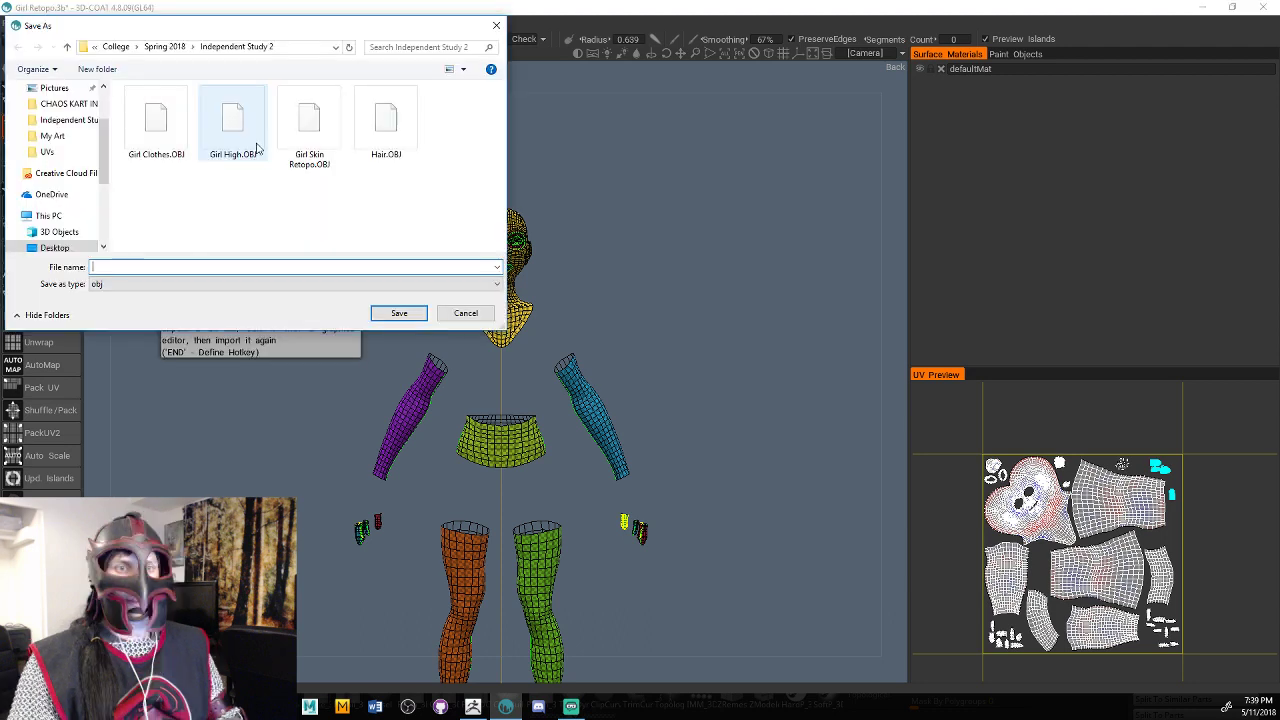
{"action": "double_click", "coordinate": [316, 120]}
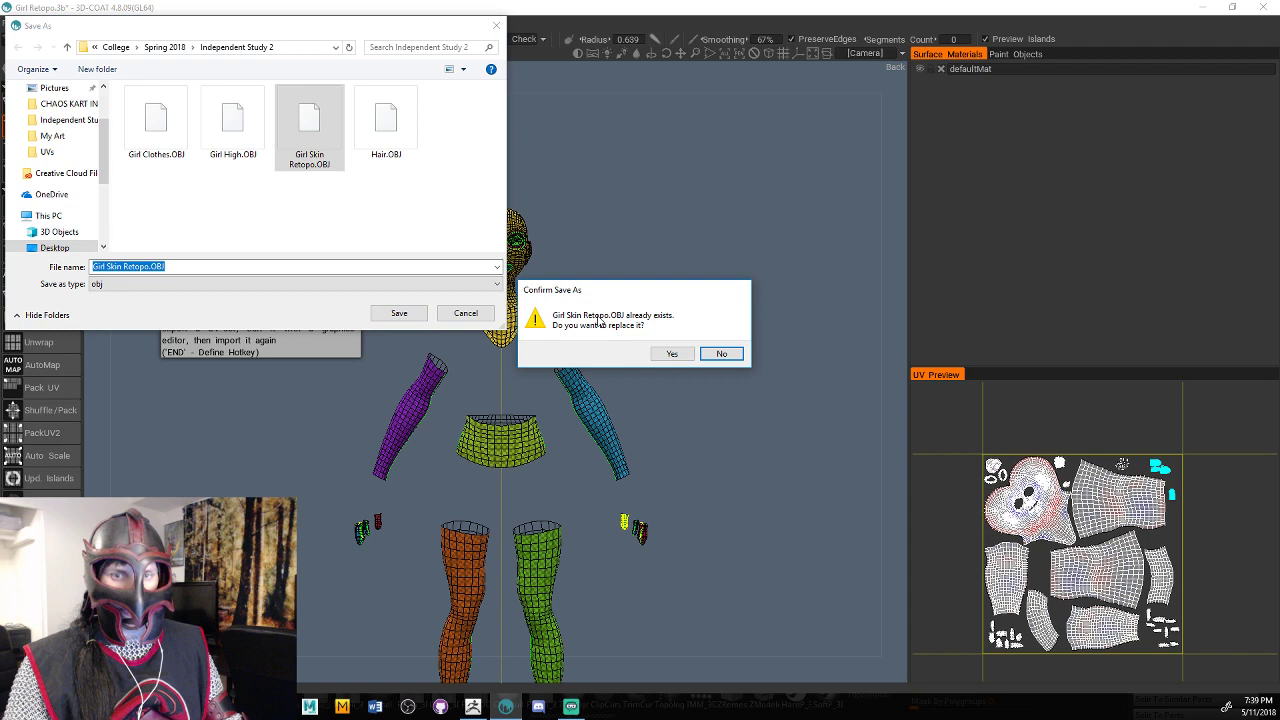
{"action": "left_click", "coordinate": [674, 352]}
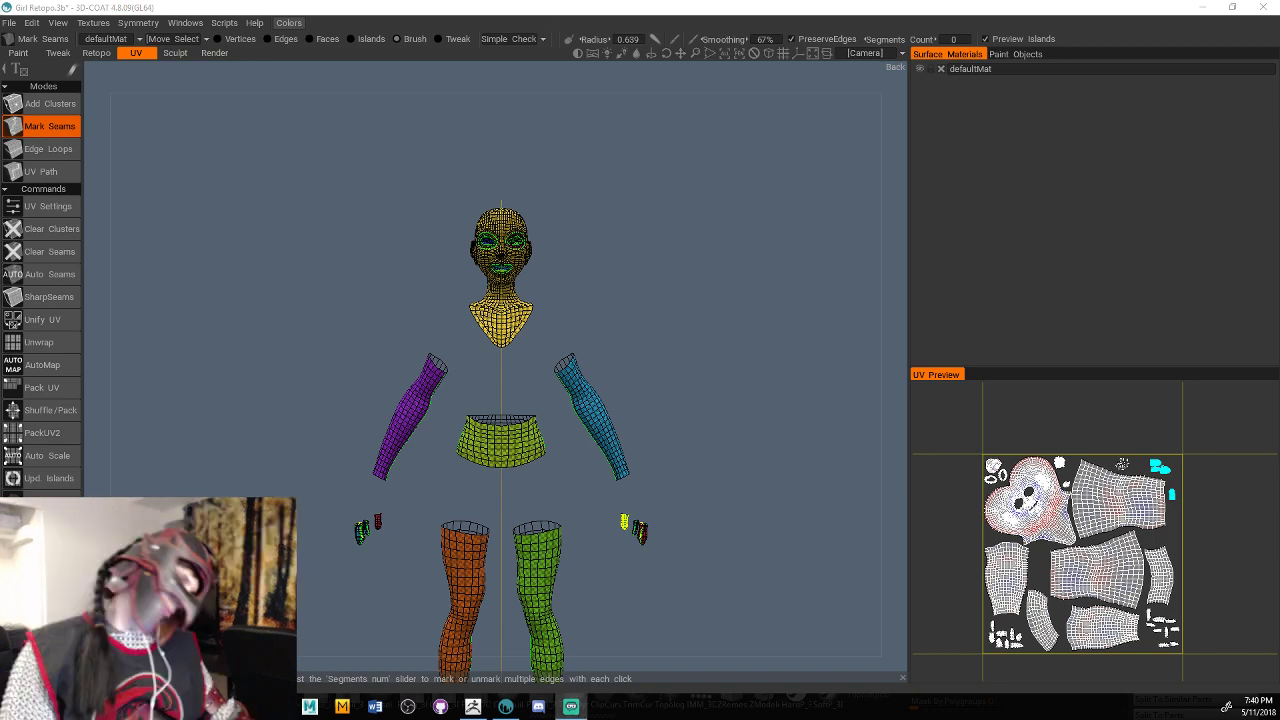
Switch to ZBrush and import Girl Skin Retopo.OBJ into the Girl Skin Retopo subtool.
{"action": "mouse_move", "coordinate": [692, 325]}
{"action": "left_mouse_down"}
{"action": "mouse_move", "coordinate": [623, 327]}
{"action": "mouse_move", "coordinate": [671, 334]}
{"action": "left_mouse_up"}
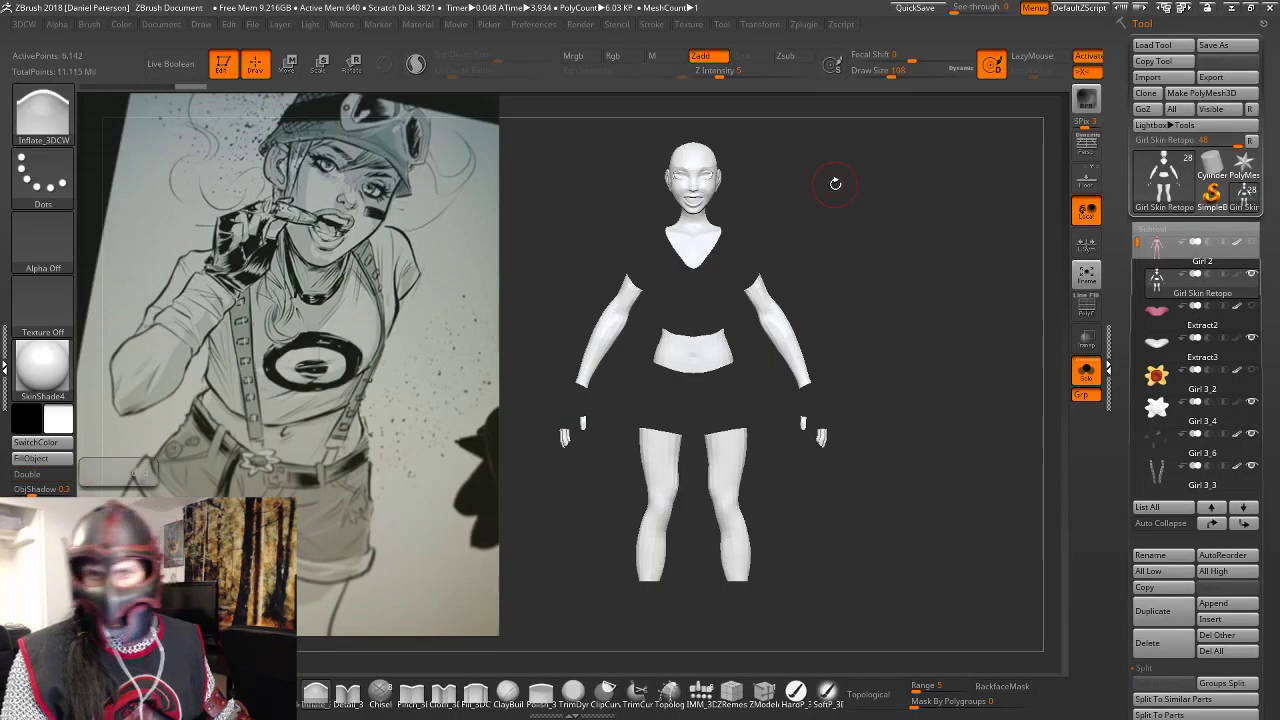
{"action": "left_click_drag", "start_coordinate": [831, 180], "coordinate": [882, 225]}
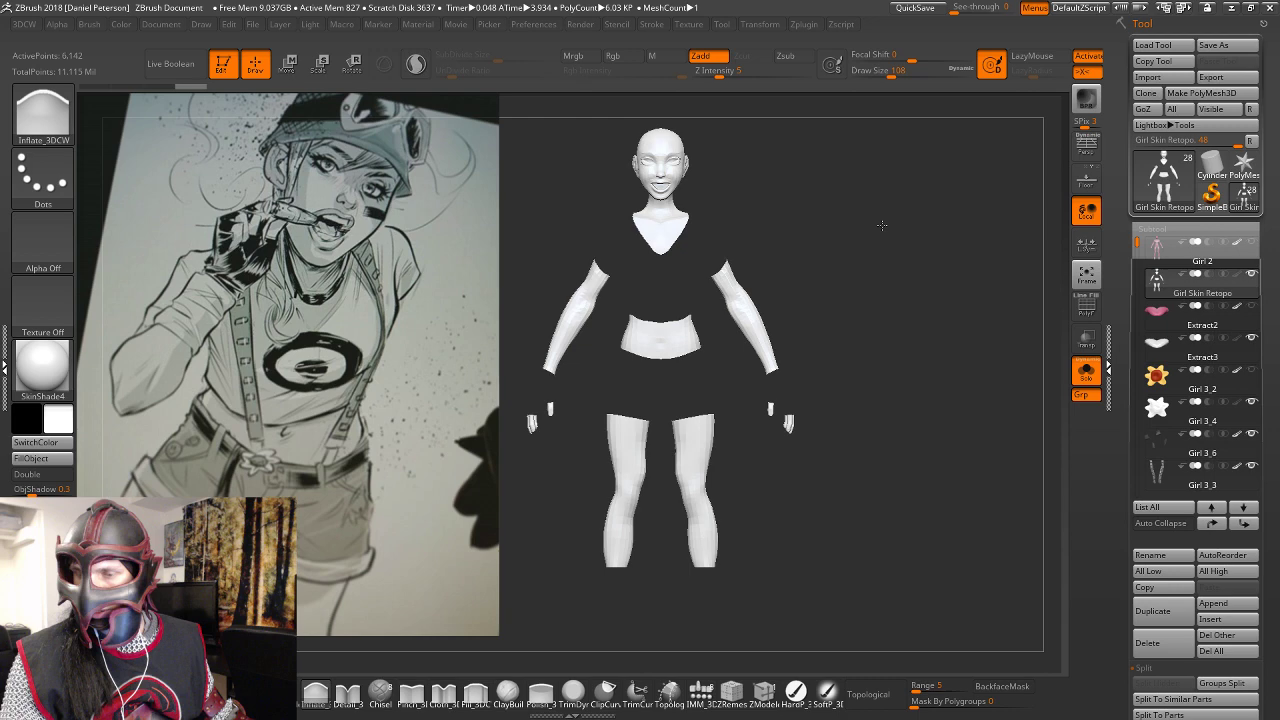
{"action": "left_click", "coordinate": [1147, 77]}
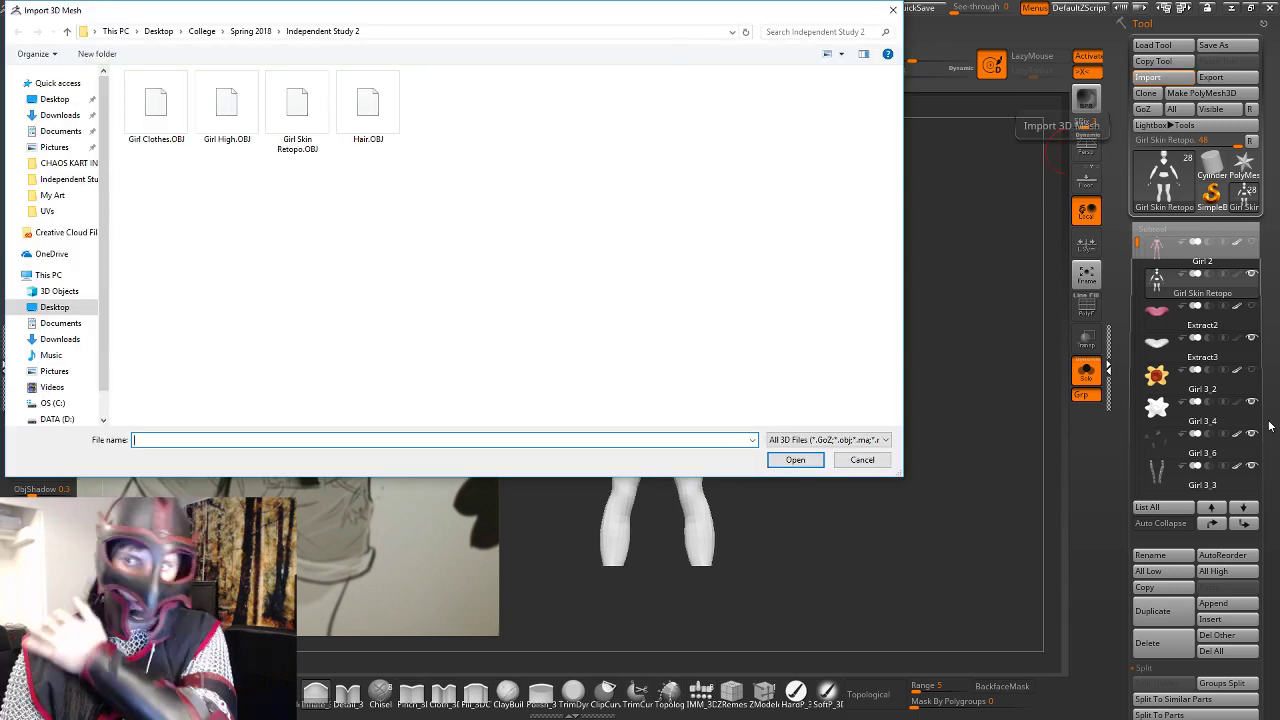
{"action": "left_click", "coordinate": [297, 110]}
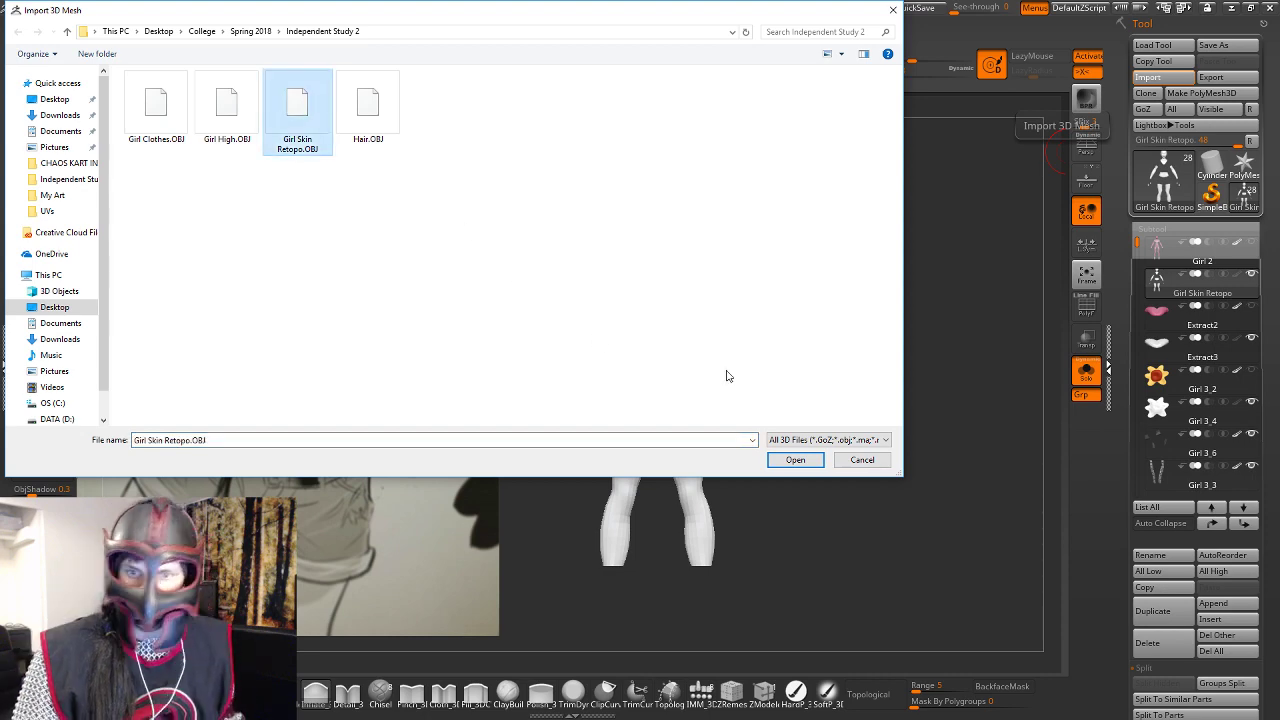
{"action": "key", "text": "Return"}
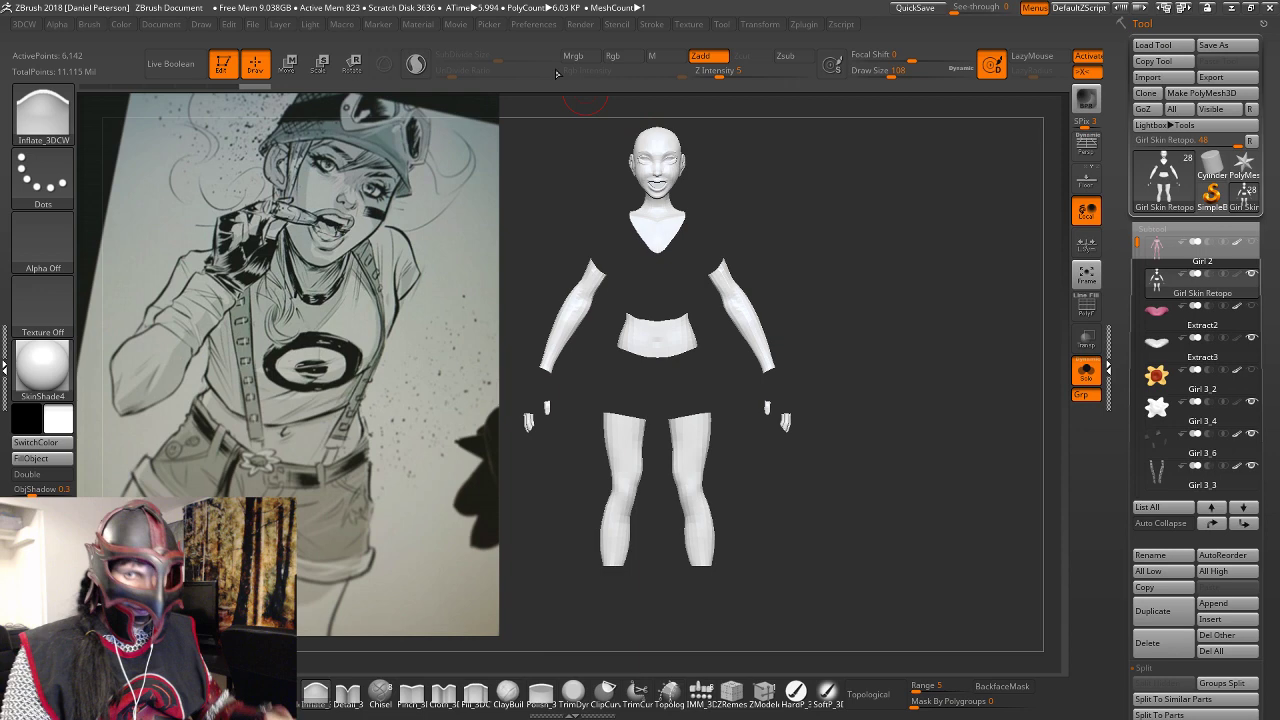
Copy the Girl Skin Retopo UVs with UV Master and flatten the mesh to inspect its full UV layout.
{"action": "left_click", "coordinate": [806, 24]}
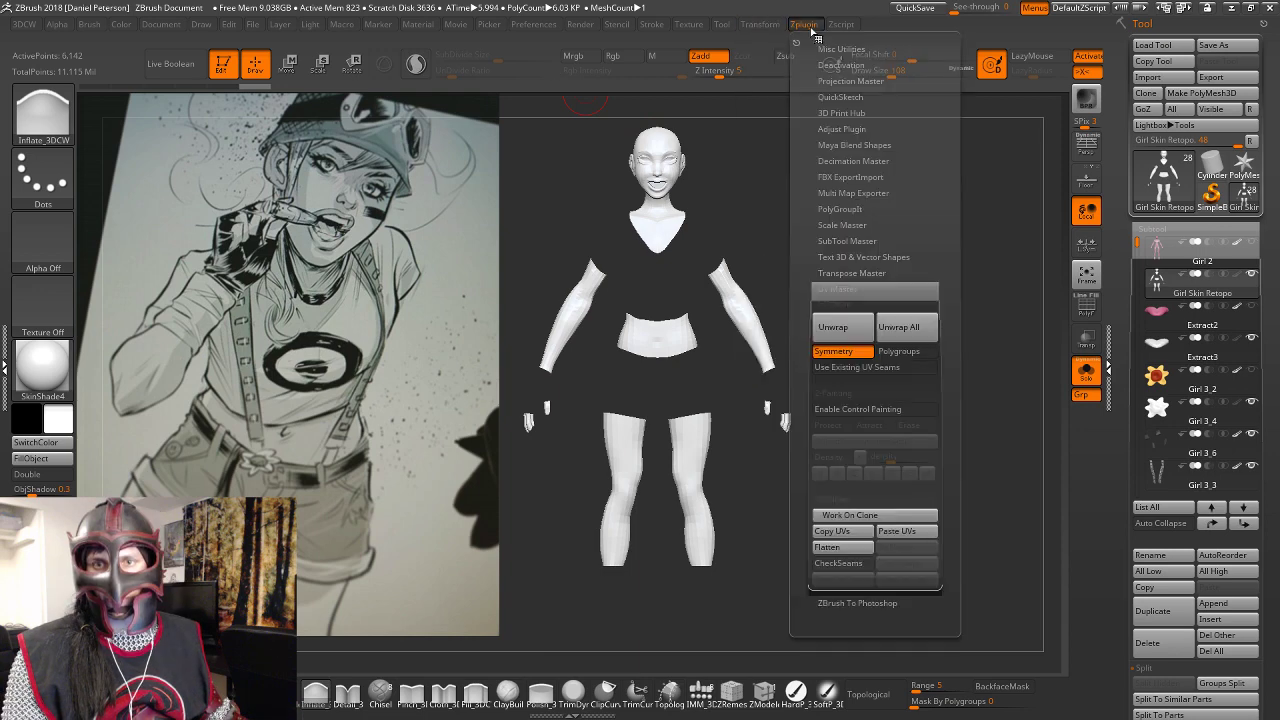
{"action": "left_click", "coordinate": [832, 531]}
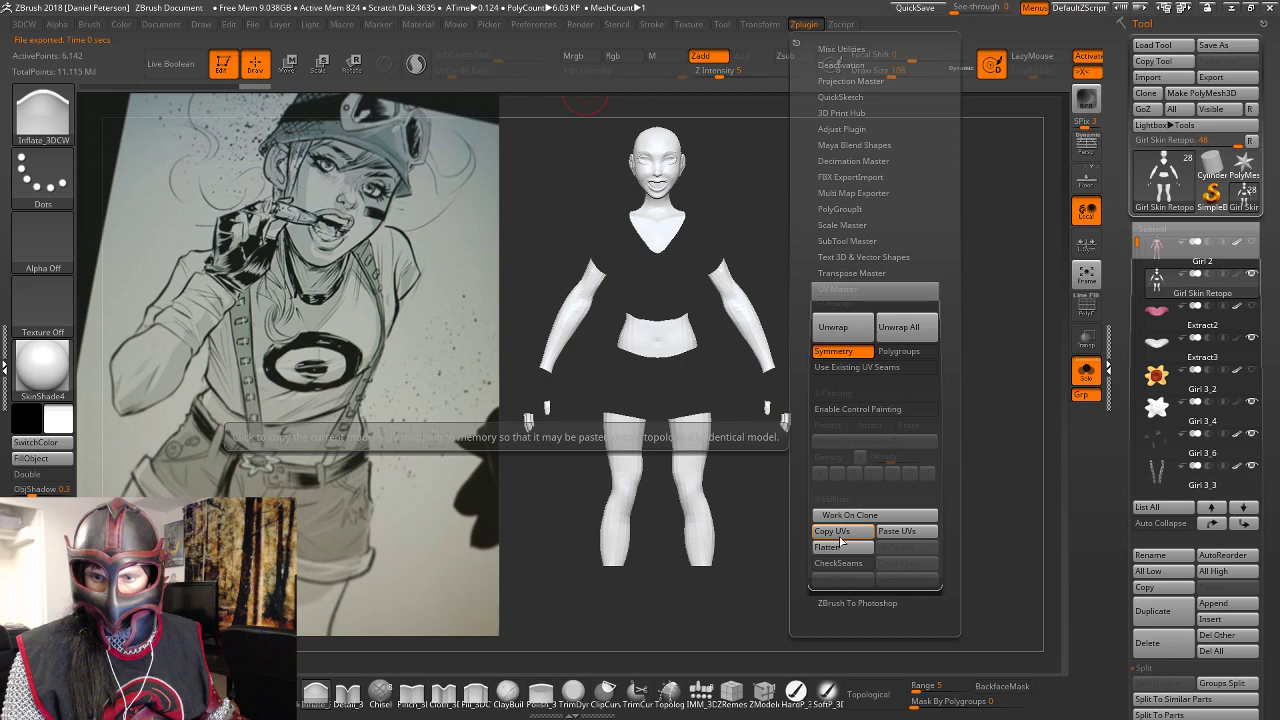
{"action": "left_click", "coordinate": [836, 547]}
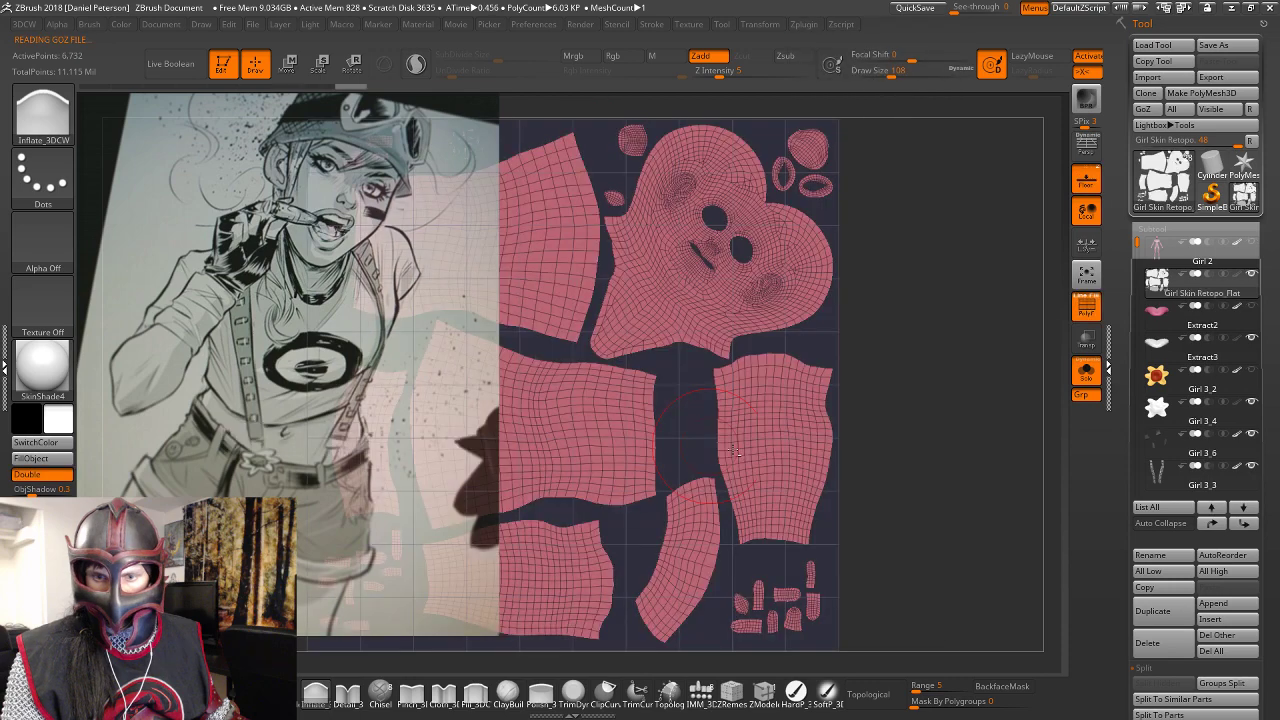
{"action": "left_click_drag", "start_coordinate": [946, 400], "coordinate": [993, 387], "text": "alt"}
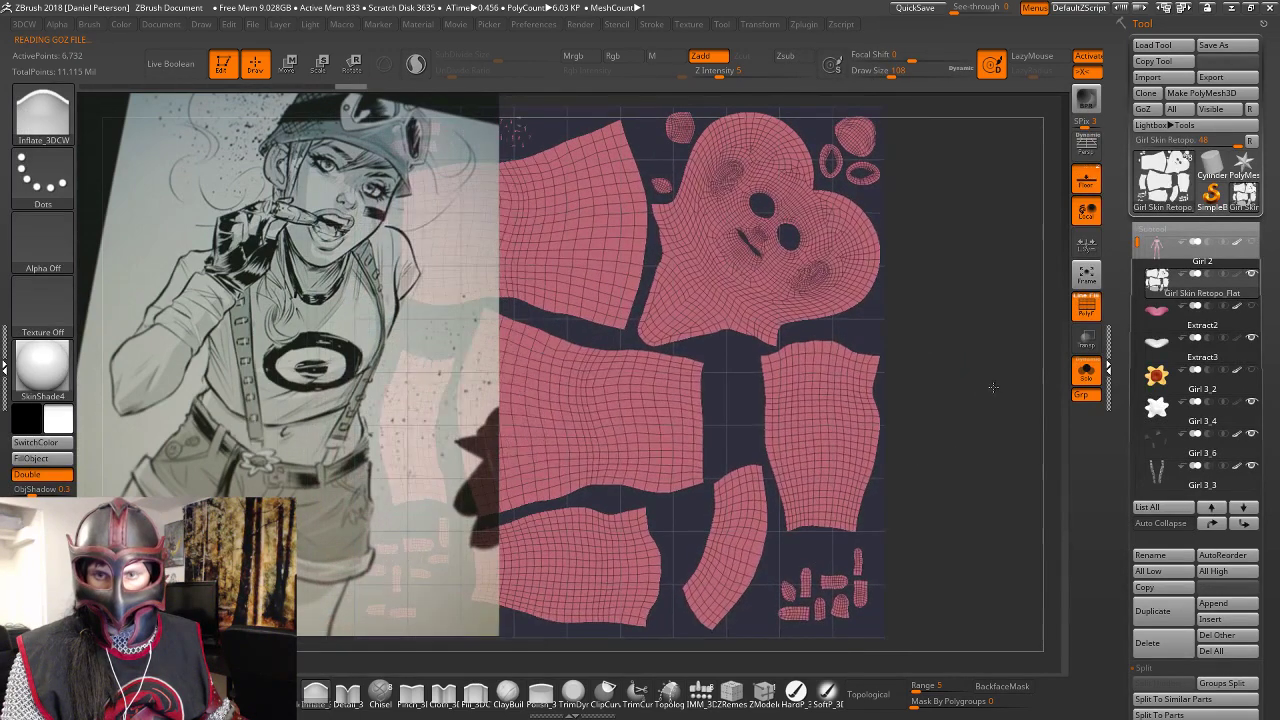
{"action": "right_click_drag", "start_coordinate": [993, 387], "coordinate": [961, 394]}
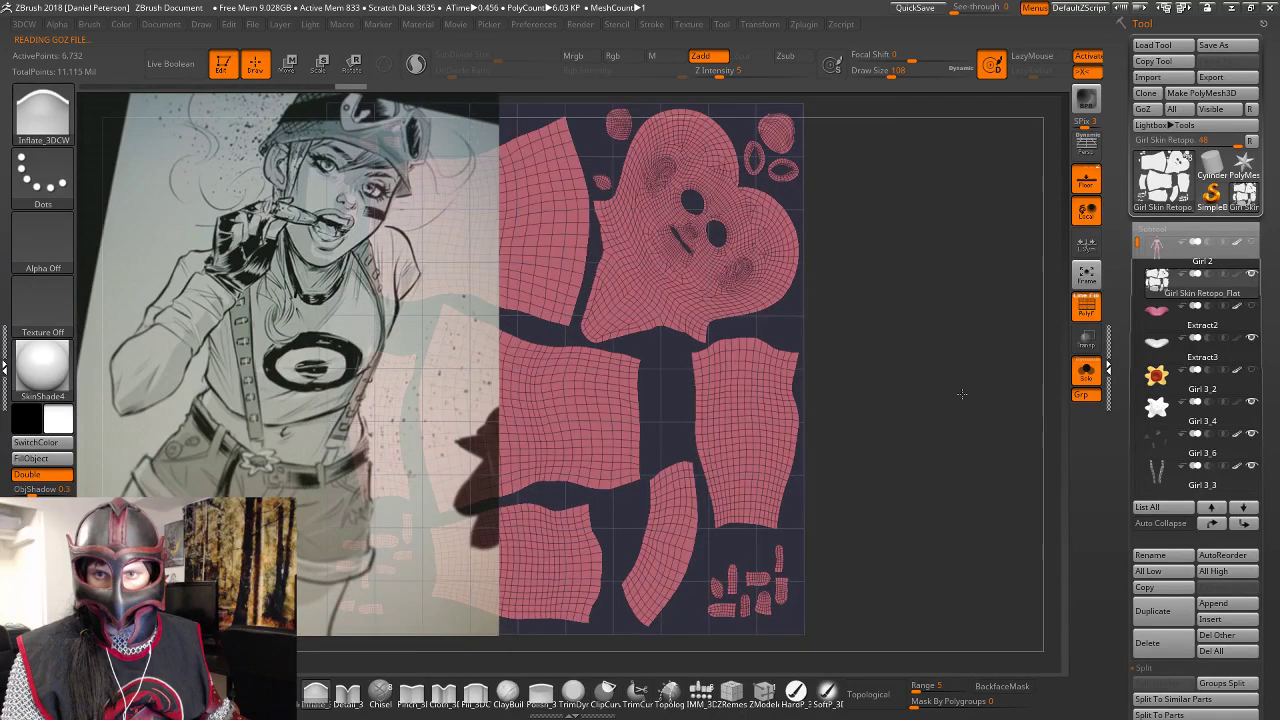
{"action": "key", "text": "f"}
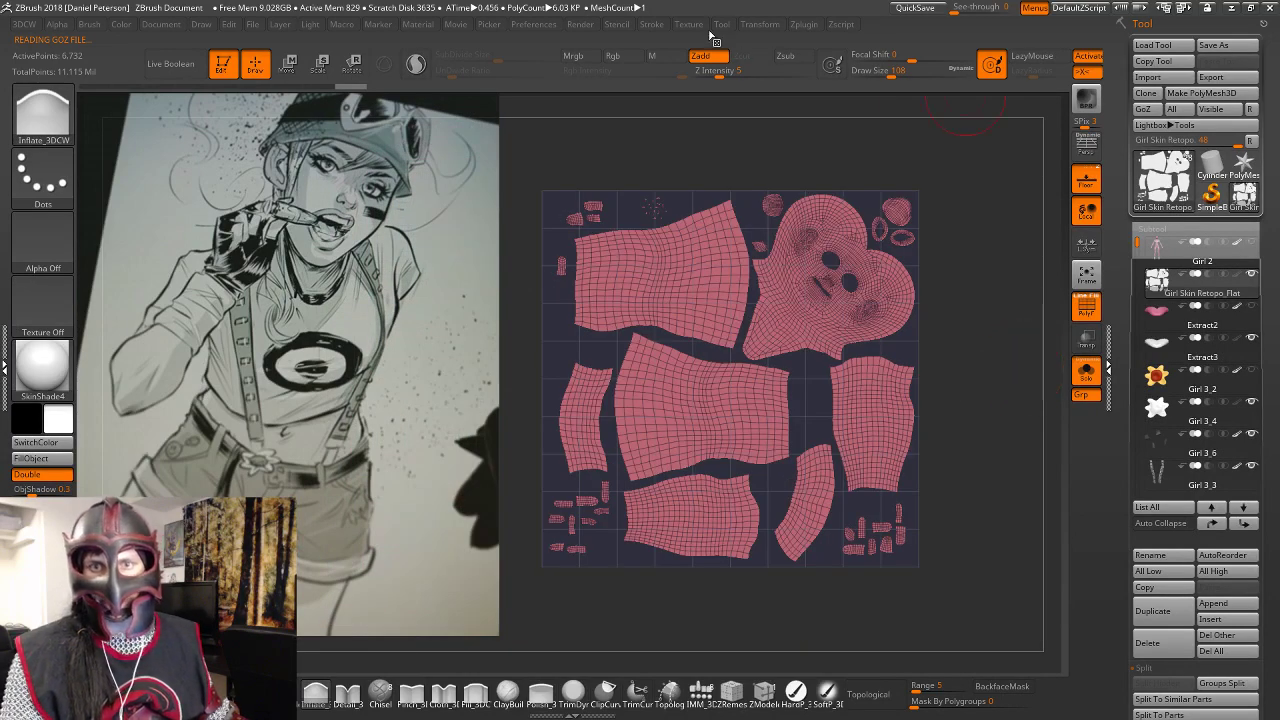
Unflatten the skin mesh back into its 3D shape and turn off Solo mode to show the whole character.
{"action": "left_click", "coordinate": [690, 24]}
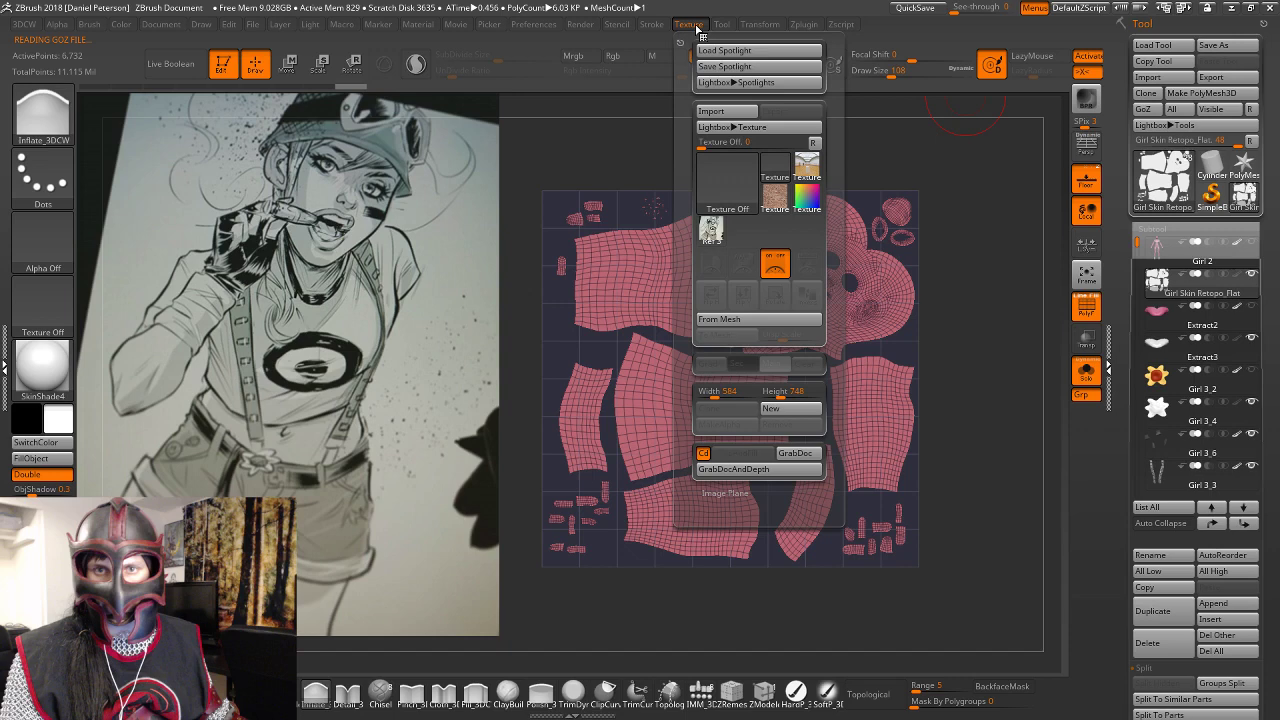
{"action": "left_click", "coordinate": [803, 27]}
{"action": "left_click", "coordinate": [854, 546]}
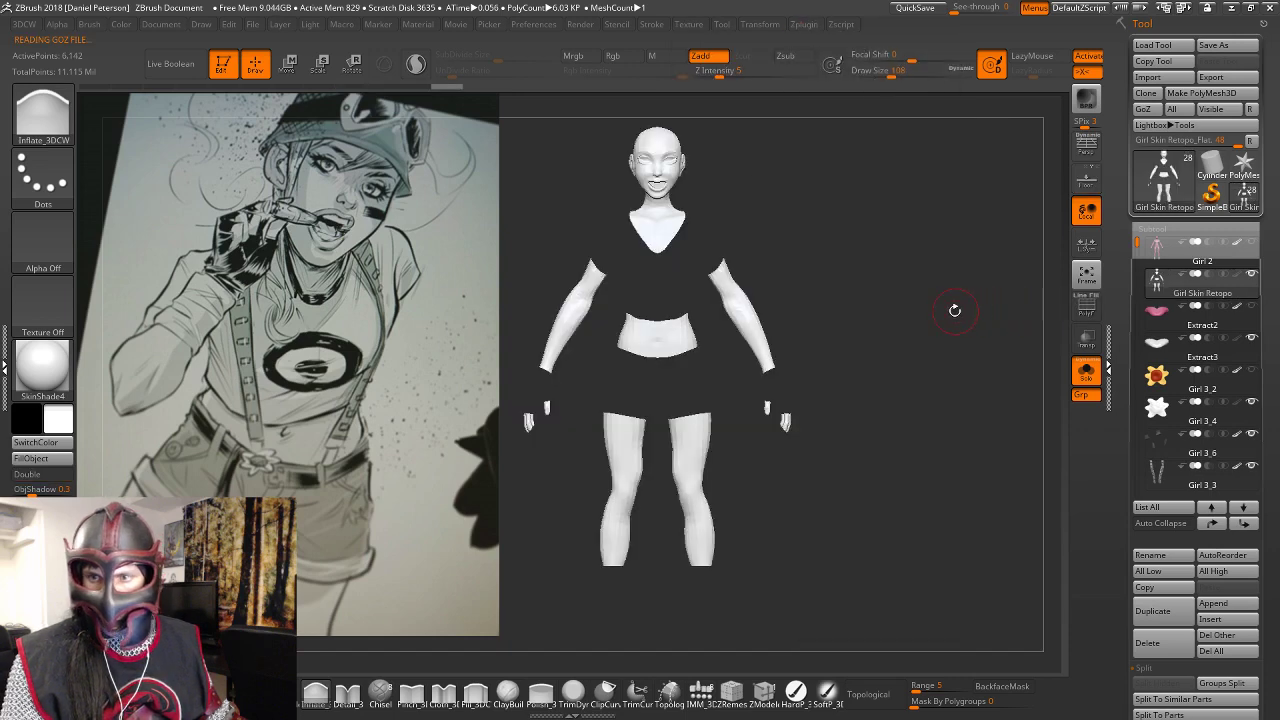
{"action": "left_click", "coordinate": [1085, 373]}
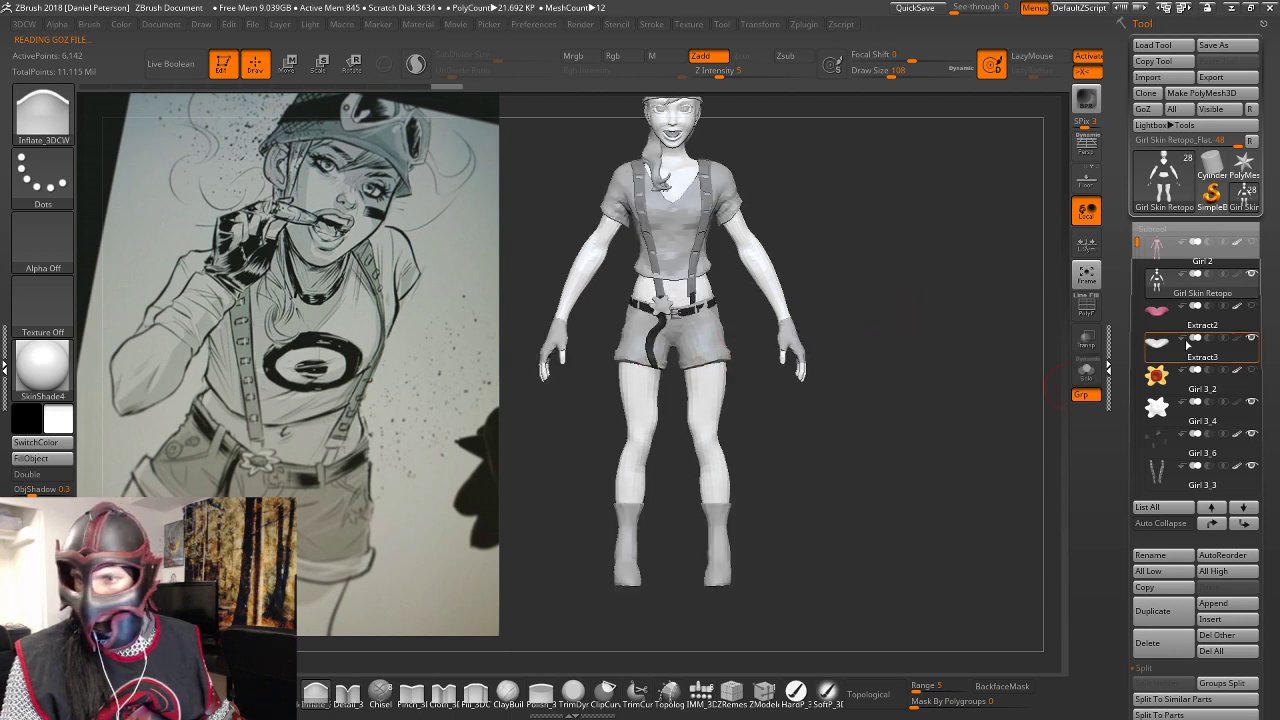
{"action": "left_click_drag", "start_coordinate": [902, 295], "coordinate": [909, 340], "text": "alt"}
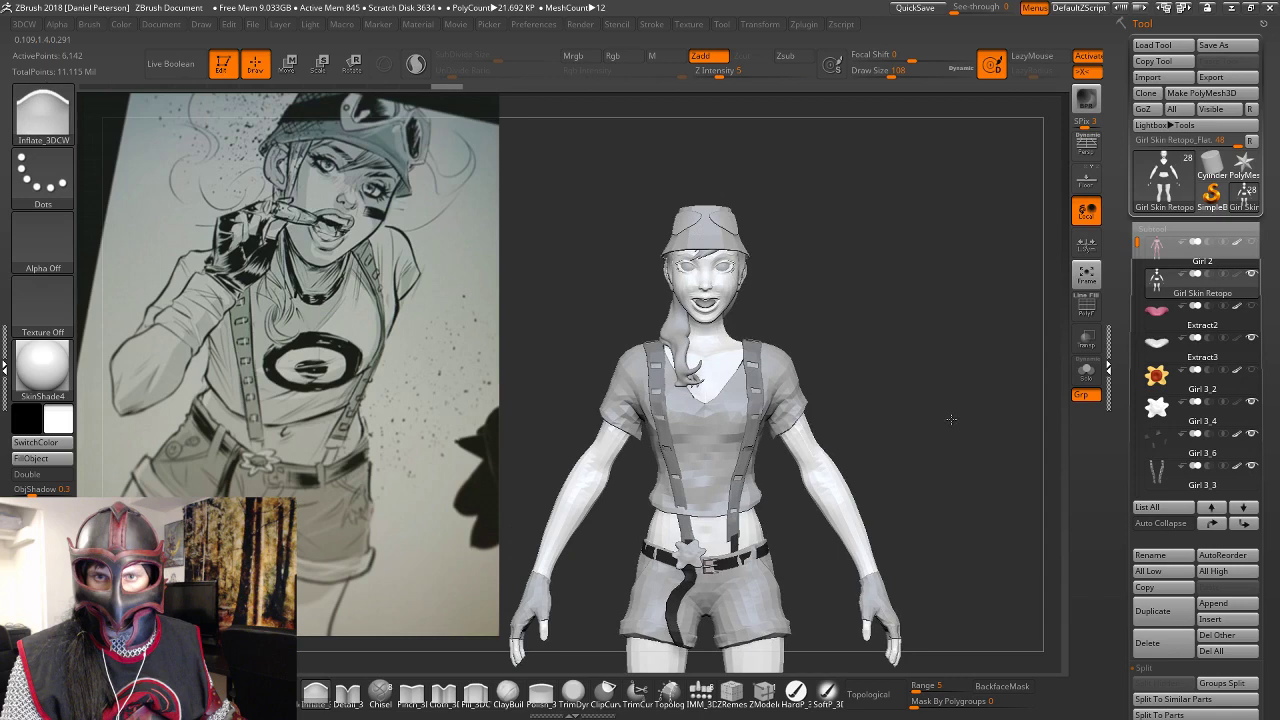
{"action": "left_click_drag", "start_coordinate": [951, 419], "coordinate": [978, 309]}
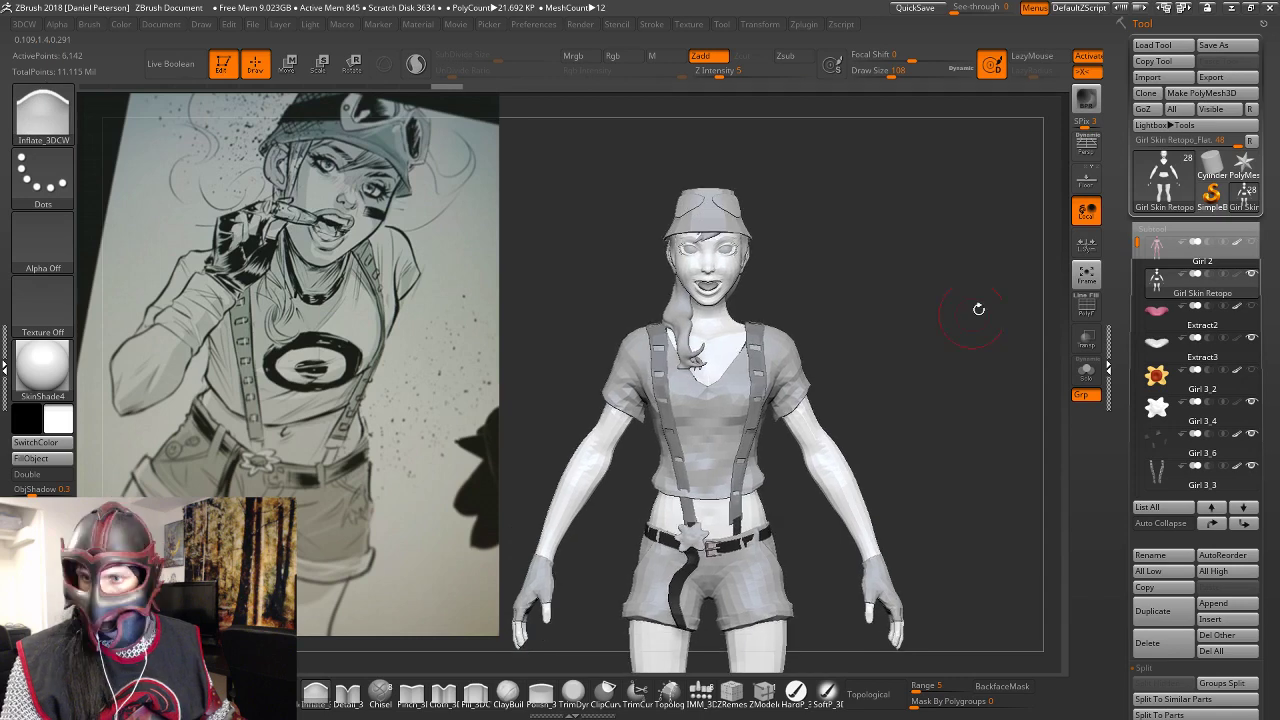
Hide the Extract8 subtool that overlaps the hat.
{"action": "left_click_drag", "start_coordinate": [1138, 244], "coordinate": [1148, 310]}
{"action": "mouse_move", "coordinate": [1200, 424]}
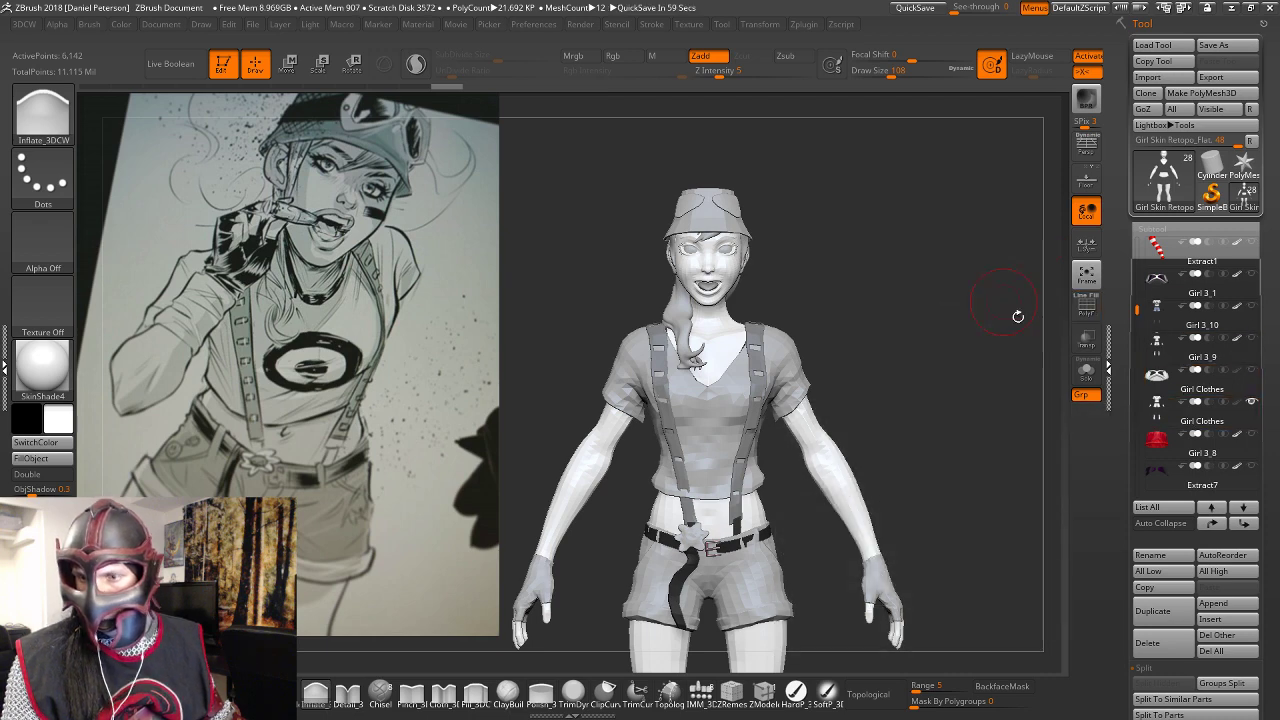
{"action": "mouse_move", "coordinate": [1190, 345]}
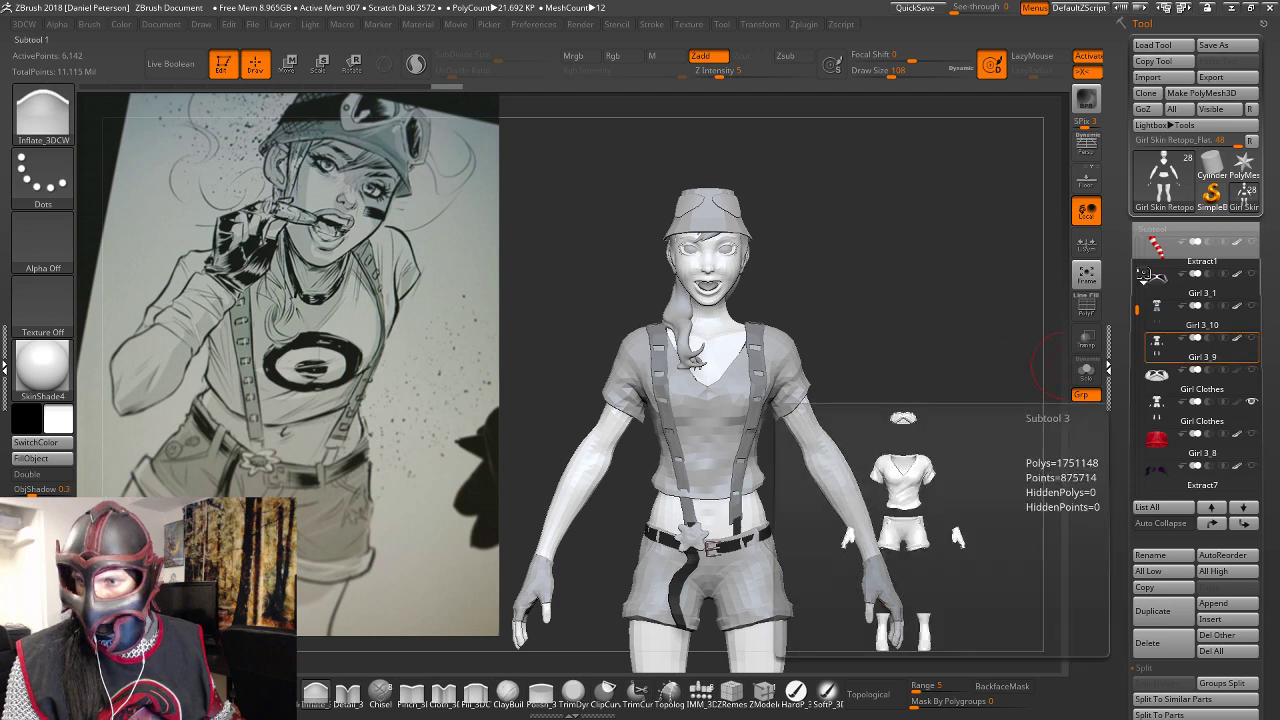
{"action": "left_click_drag", "start_coordinate": [1137, 310], "coordinate": [1136, 355]}
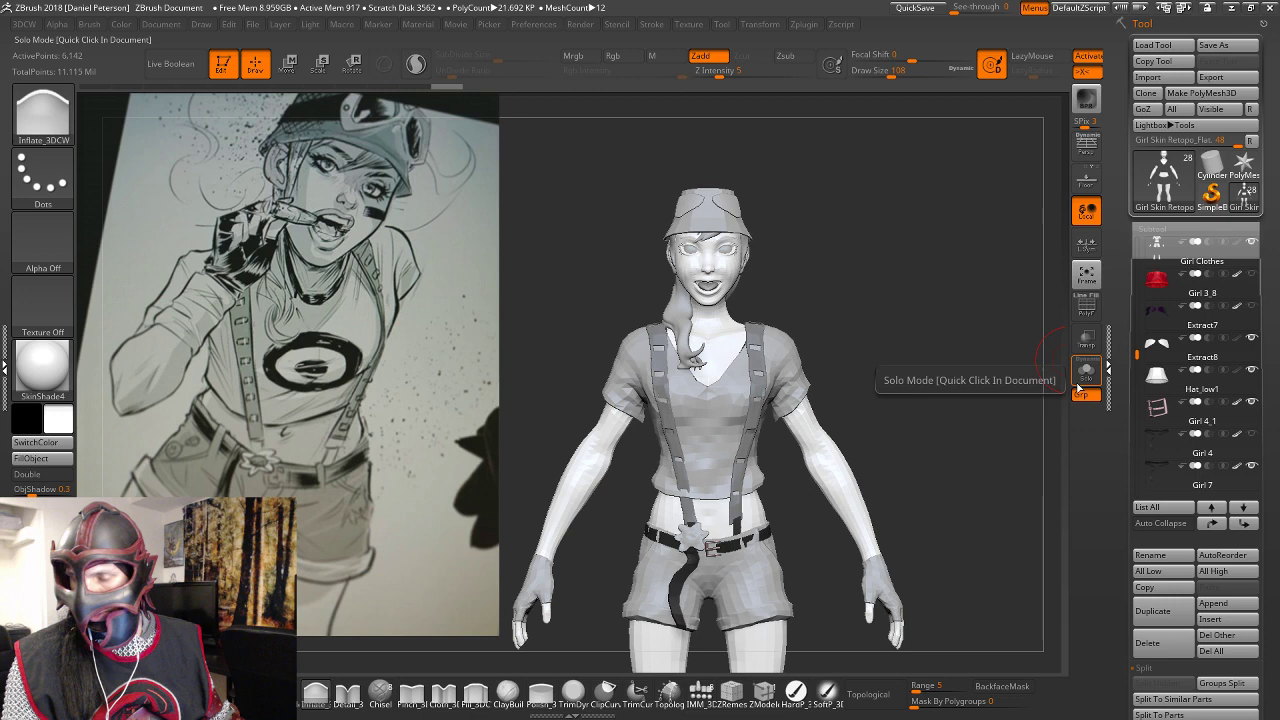
{"action": "mouse_move", "coordinate": [1250, 340]}
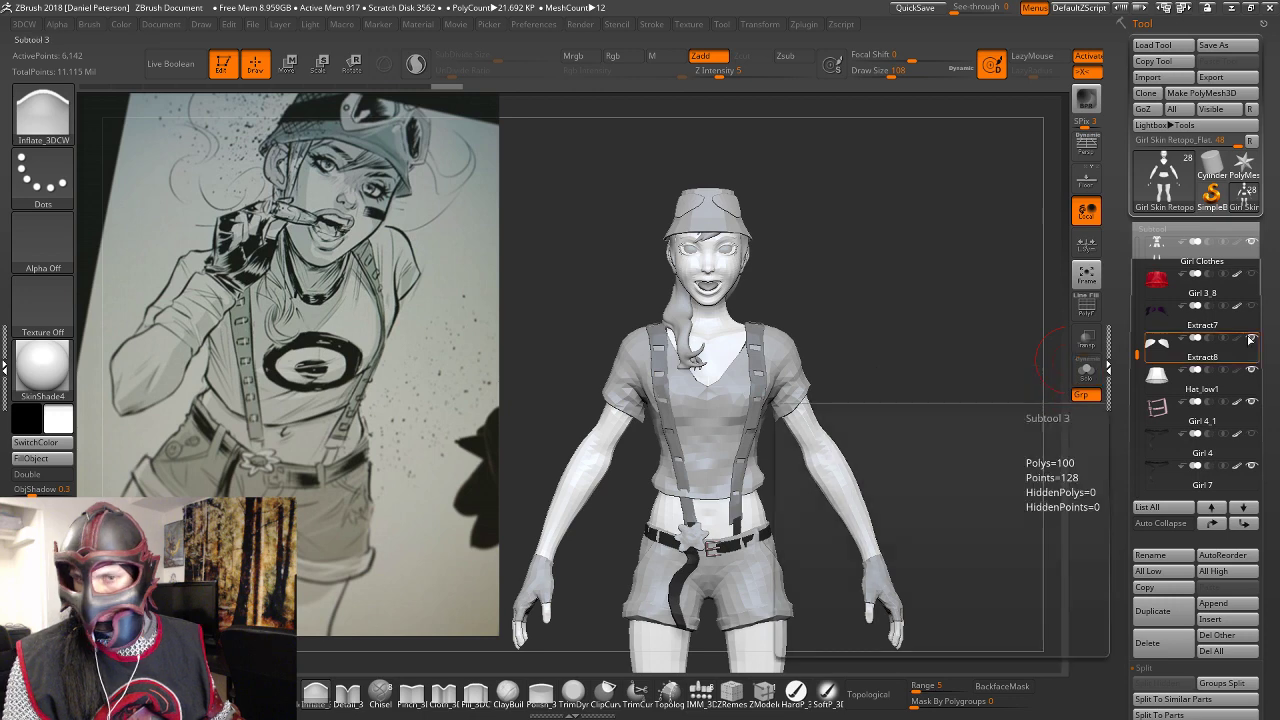
{"action": "left_click", "coordinate": [1250, 340]}
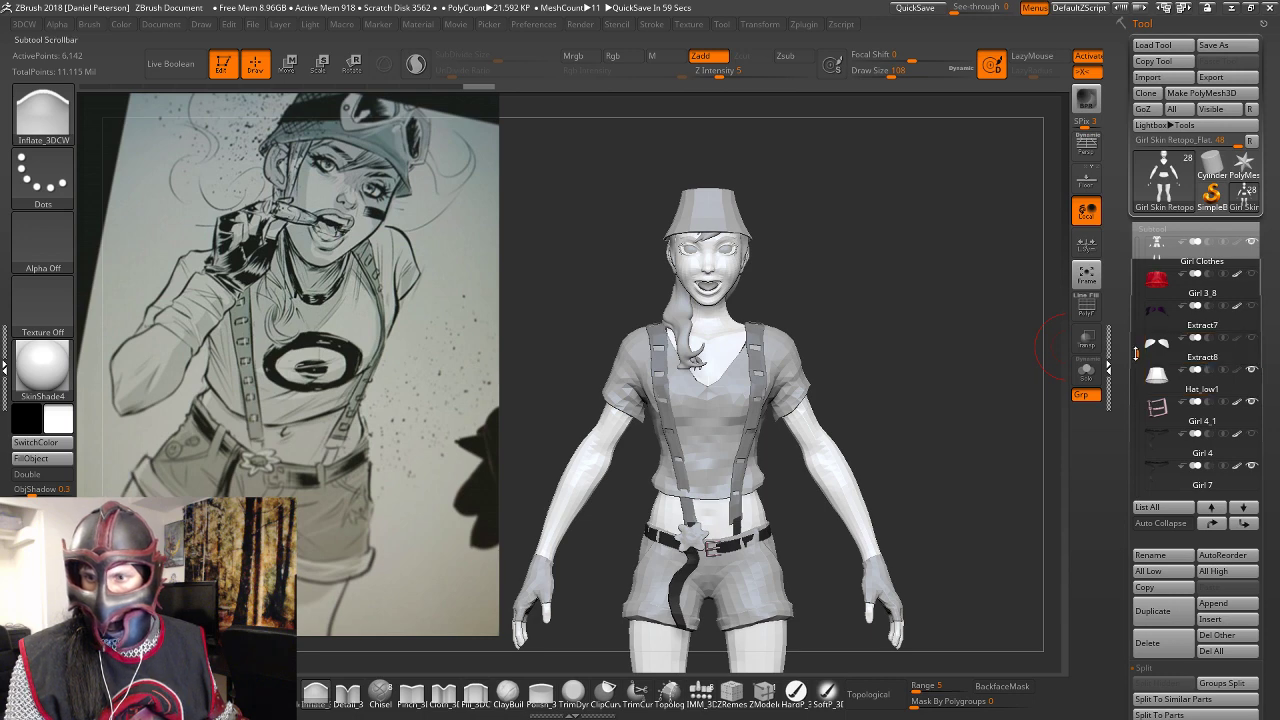
Move the Girl 3_4 flower subtool up so it sits directly below Extract3.
{"action": "left_click_drag", "start_coordinate": [1136, 352], "coordinate": [1126, 278]}
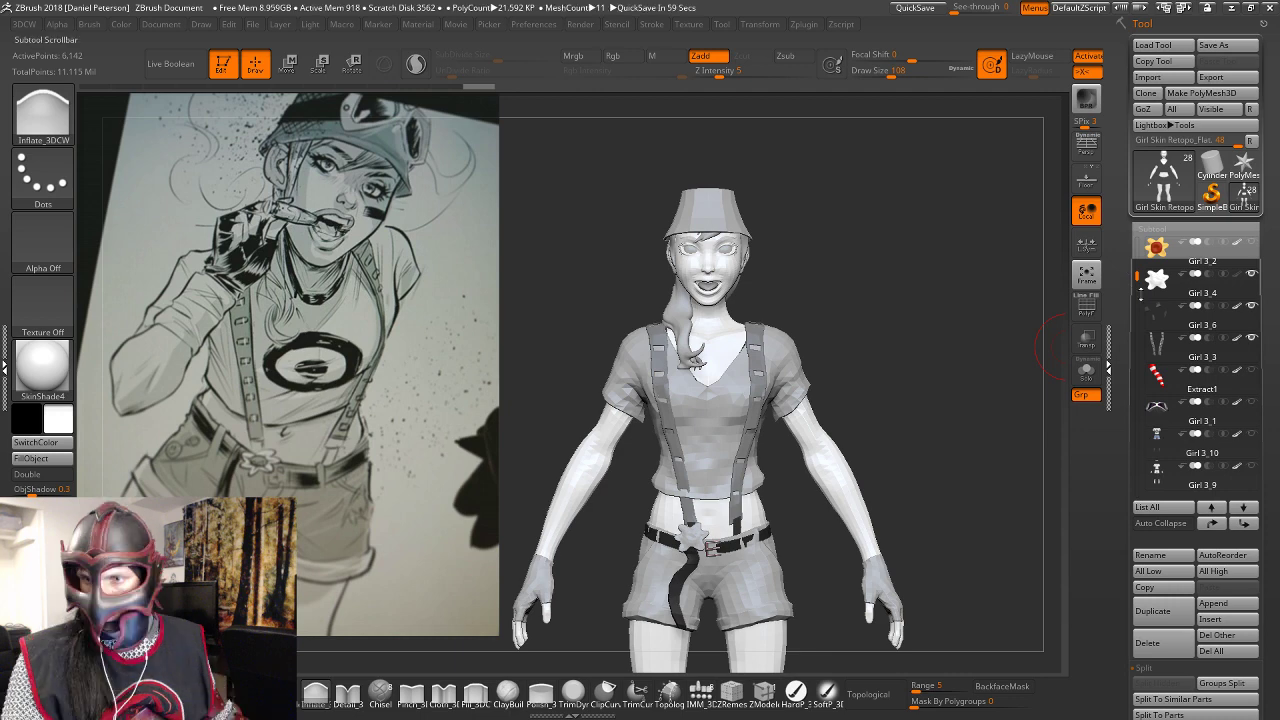
{"action": "left_click_drag", "start_coordinate": [1140, 288], "coordinate": [1139, 233]}
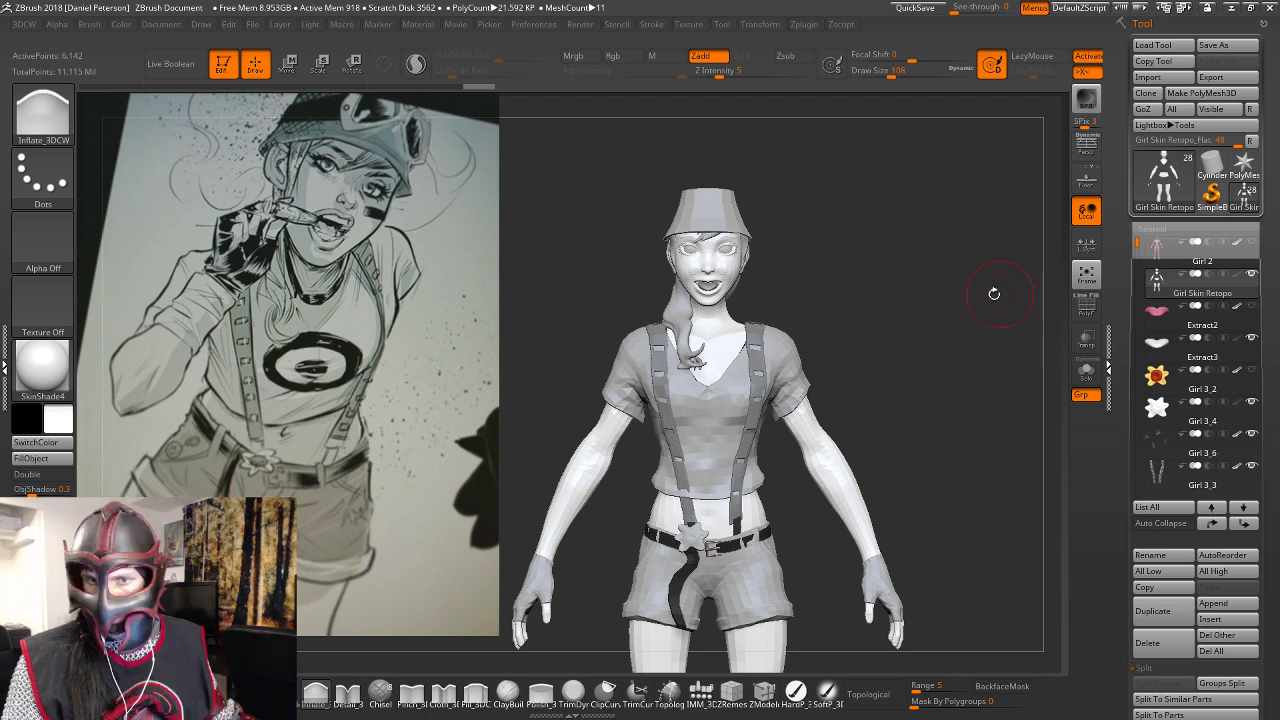
{"action": "left_click", "coordinate": [1157, 405]}
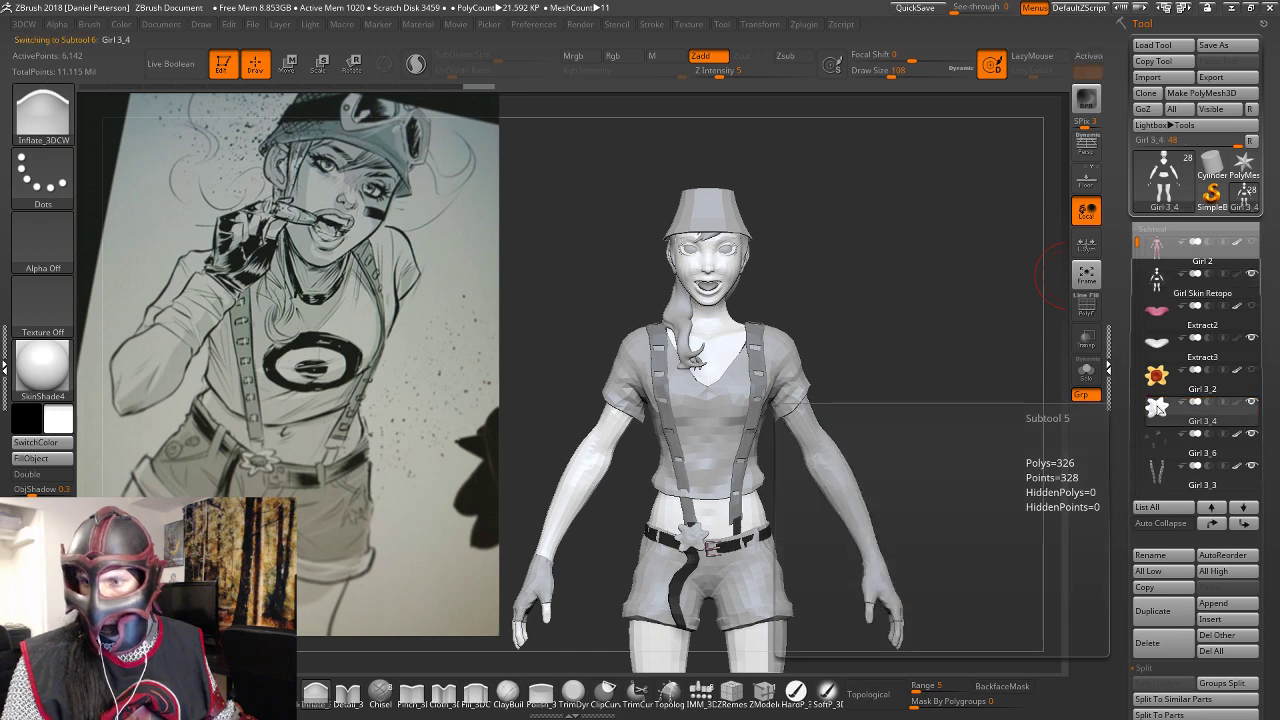
{"action": "left_click", "coordinate": [1214, 526]}
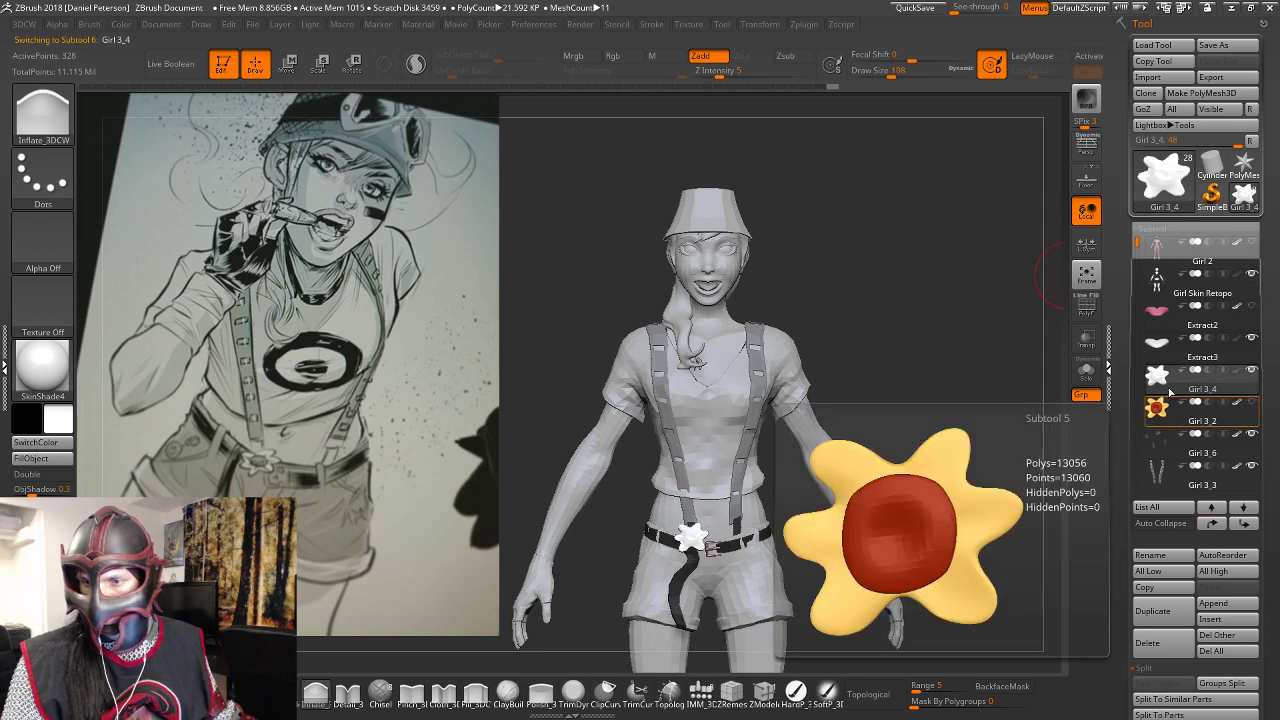
Merge the Extract3 teeth subtool down with the Girl 3_4 flower.
{"action": "left_click", "coordinate": [1168, 346]}
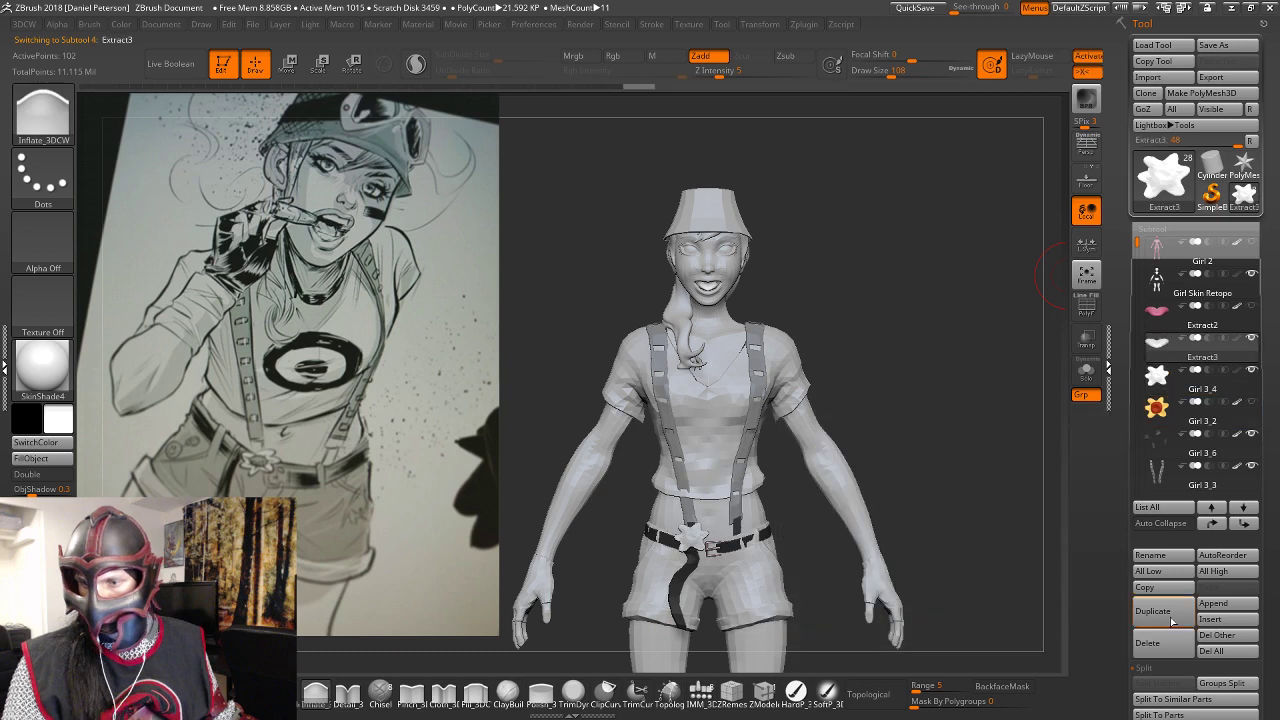
{"action": "scroll", "coordinate": [1165, 653], "scroll_direction": "down", "scroll_amount": 3}
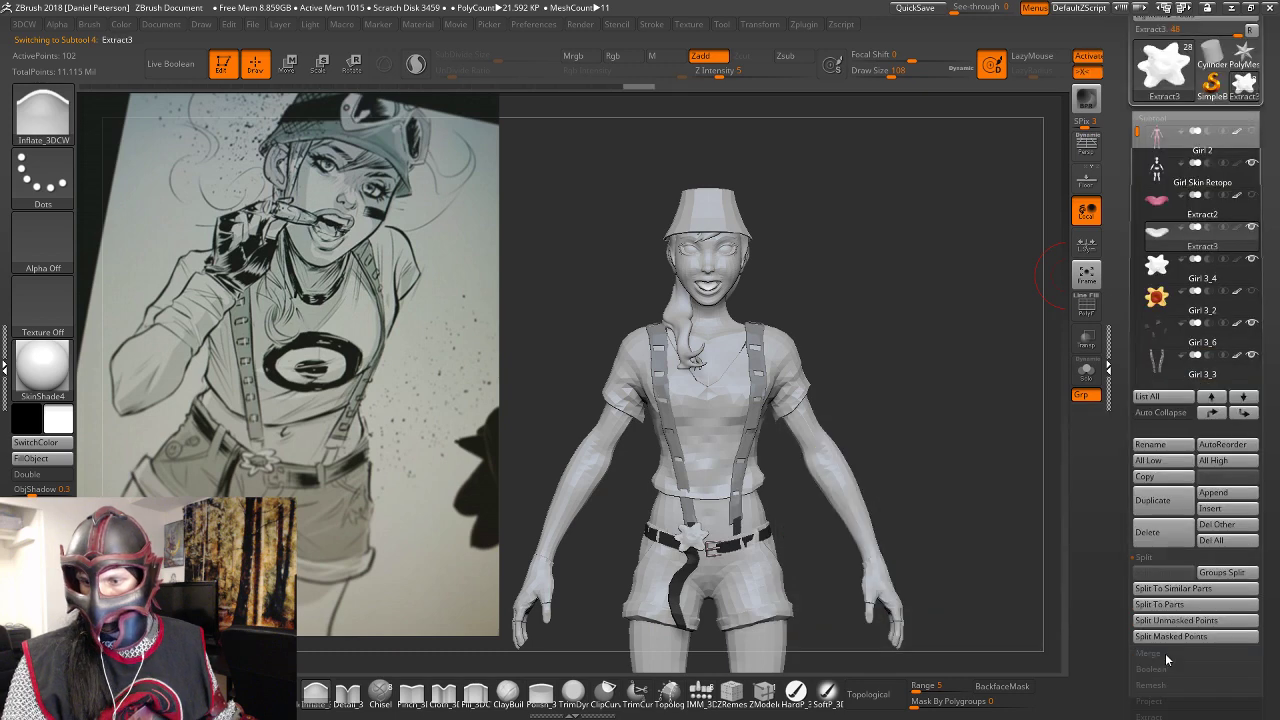
{"action": "left_click", "coordinate": [1165, 653]}
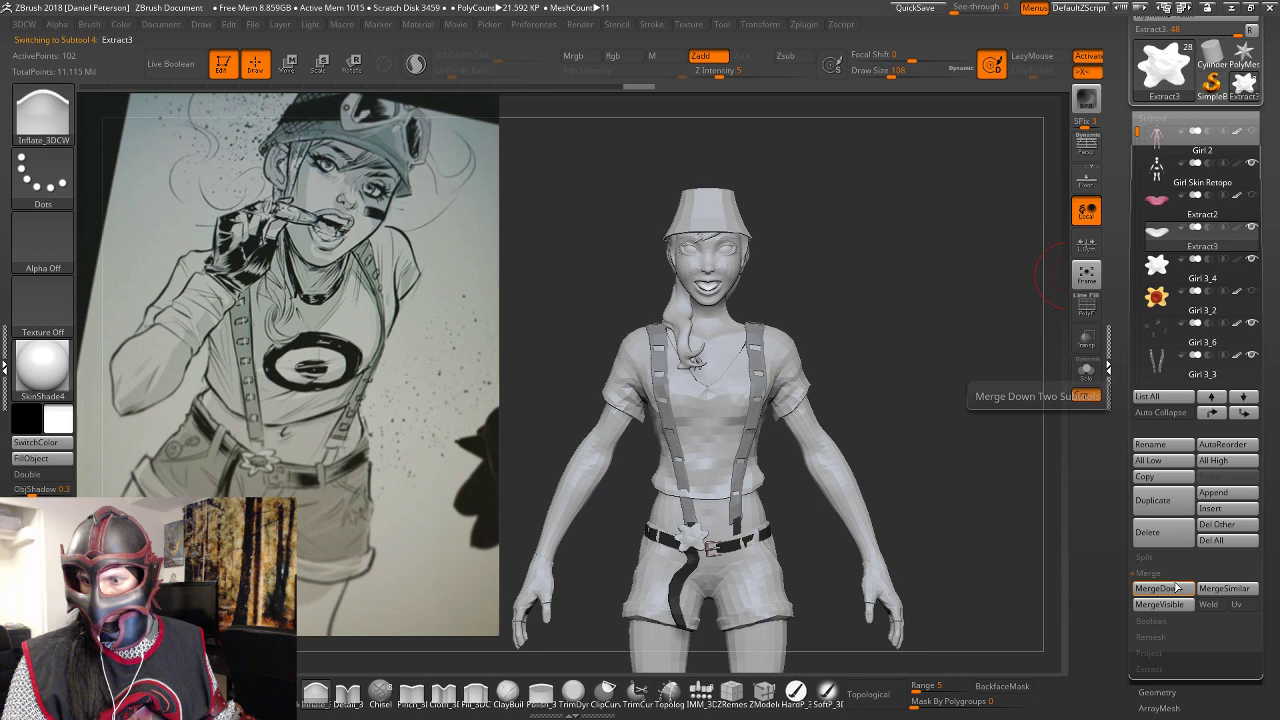
{"action": "left_click", "coordinate": [1177, 588]}
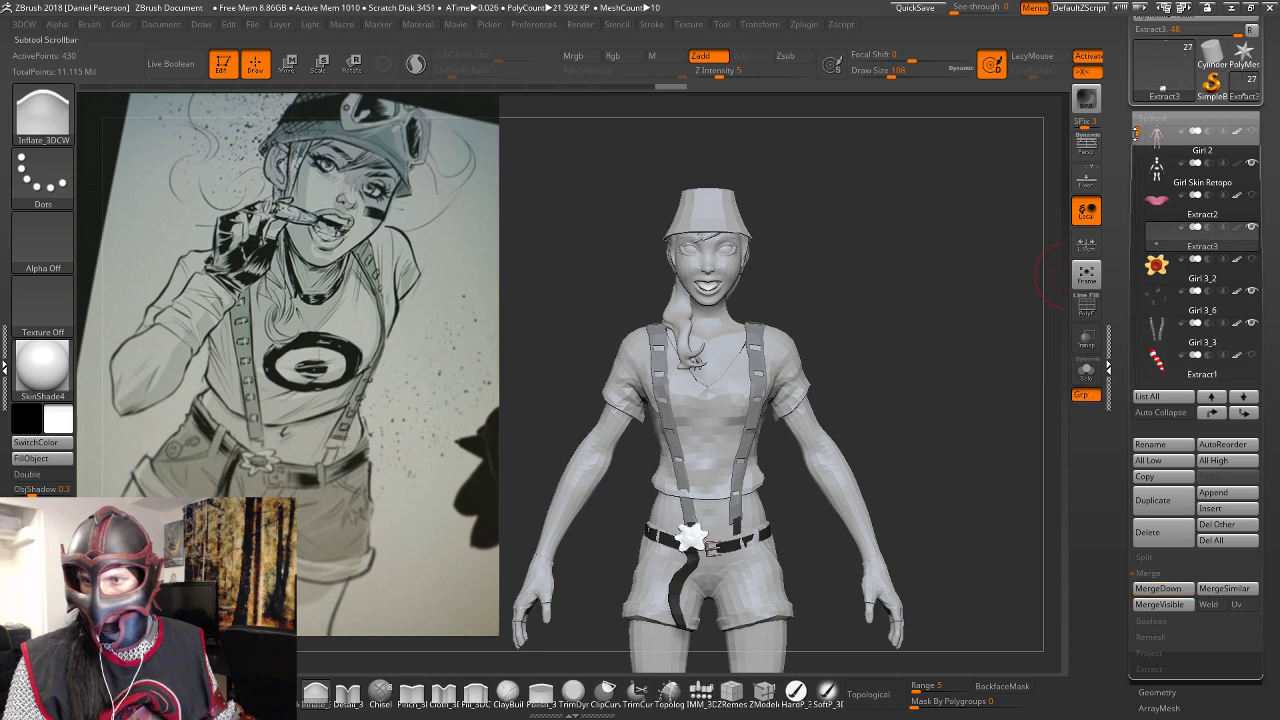
Move the Hat_low1 subtool up through the list until it sits directly above the merged Extract3.
{"action": "left_click_drag", "start_coordinate": [1137, 134], "coordinate": [1138, 229]}
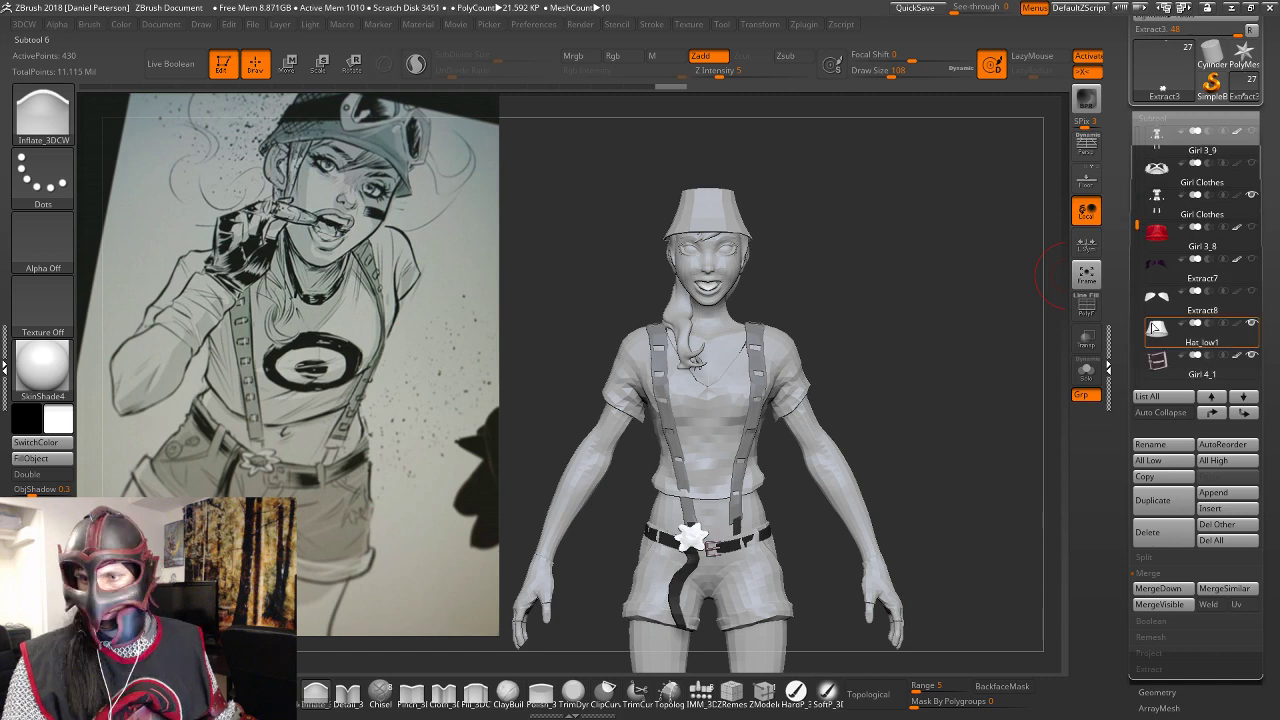
{"action": "left_click", "coordinate": [1154, 328]}
{"action": "left_click", "coordinate": [1214, 415]}
{"action": "left_click", "coordinate": [1214, 415]}
{"action": "left_click", "coordinate": [1214, 415]}
{"action": "left_click", "coordinate": [1214, 415]}
{"action": "left_click", "coordinate": [1214, 415]}
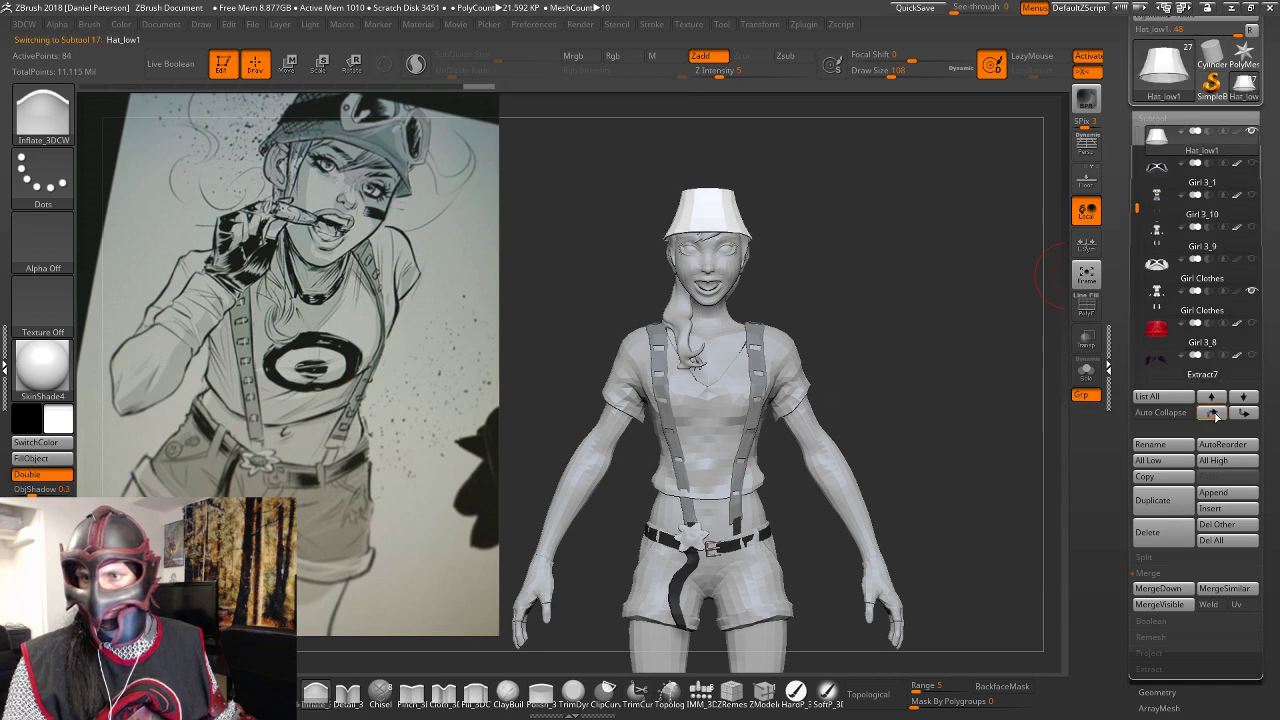
{"action": "left_click", "coordinate": [1215, 416]}
{"action": "left_click", "coordinate": [1215, 416]}
{"action": "left_click", "coordinate": [1213, 413]}
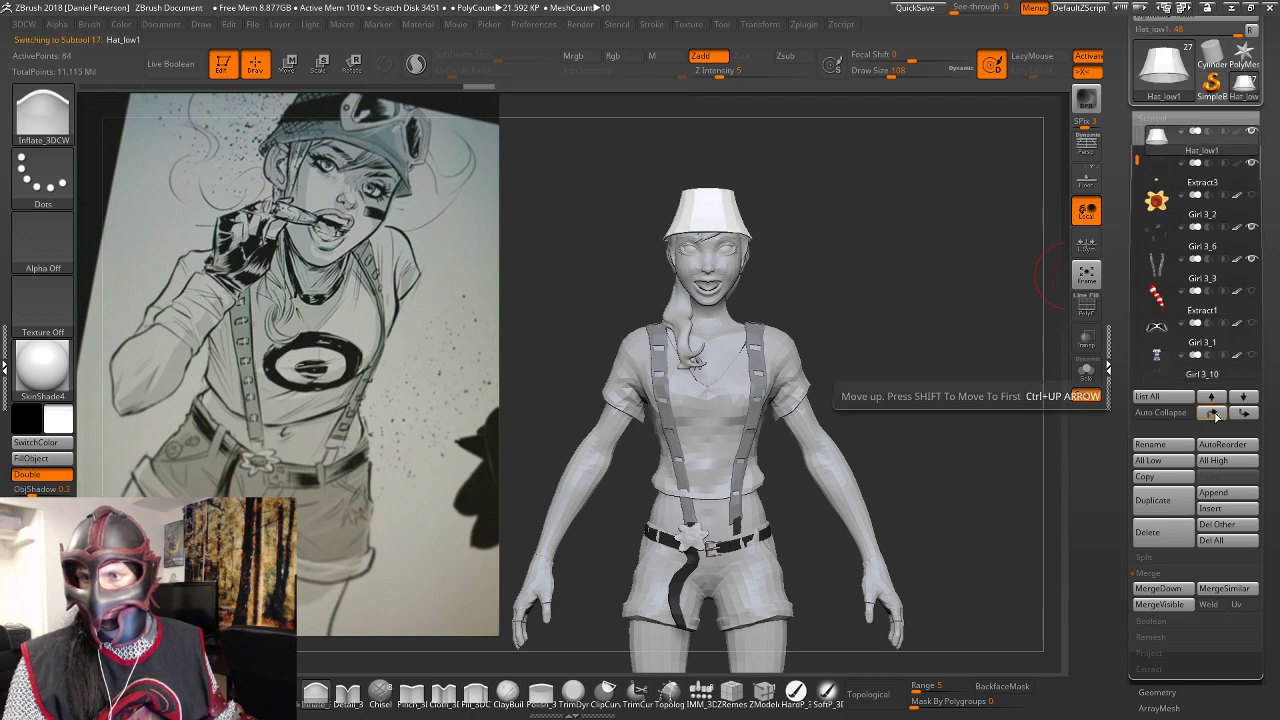
{"action": "left_click", "coordinate": [1215, 416]}
{"action": "left_click", "coordinate": [1243, 413]}
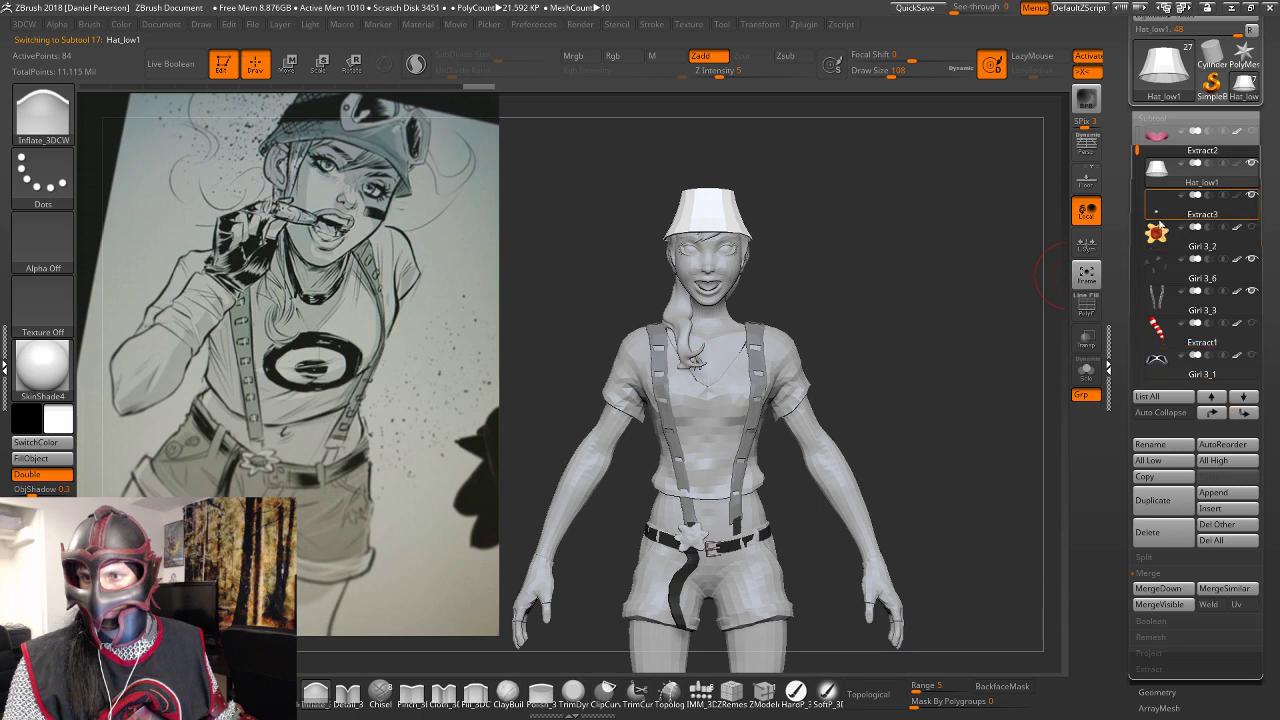
Merge Hat_low1 down with the combined teeth and flower subtool.
{"action": "mouse_move", "coordinate": [1159, 221]}
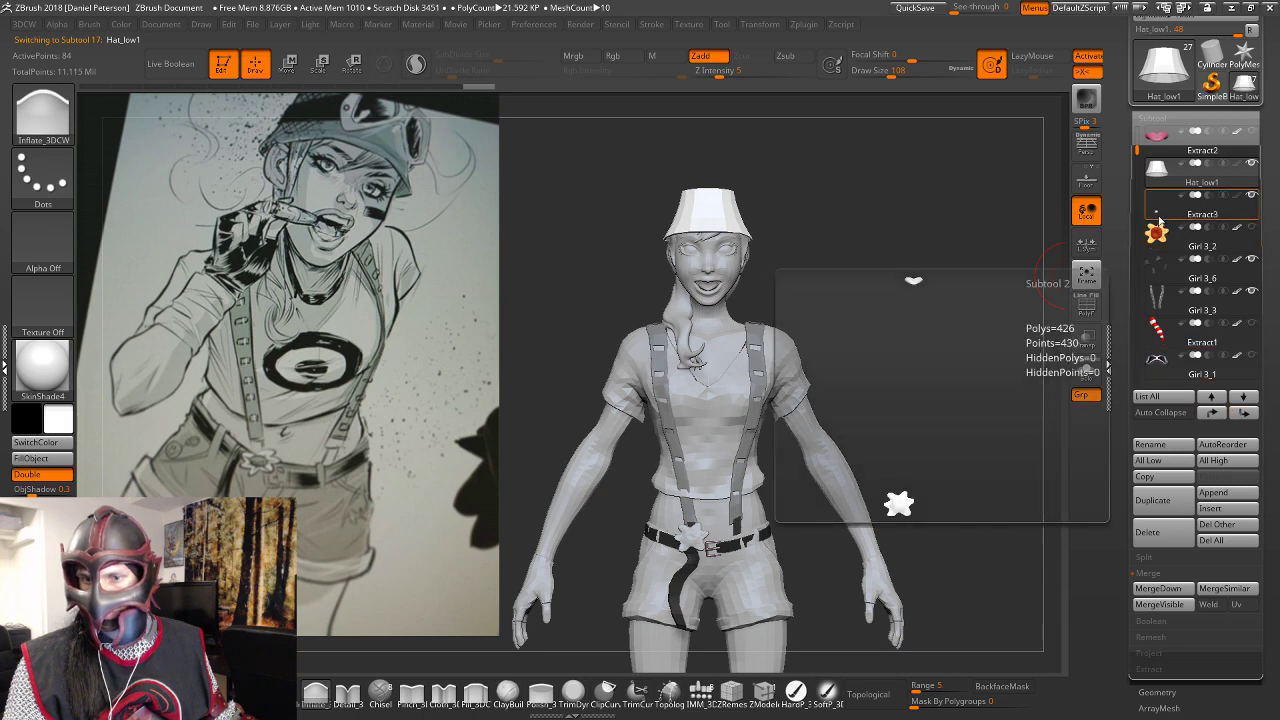
{"action": "left_click", "coordinate": [1180, 590]}
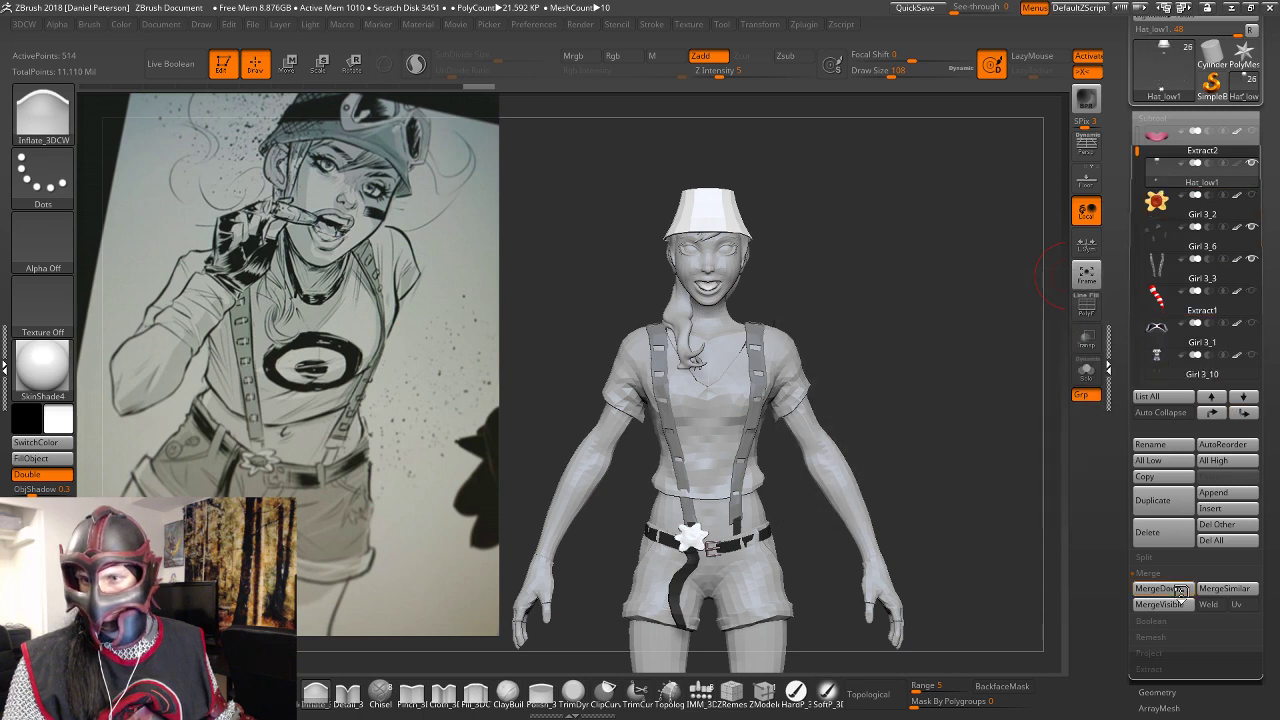
{"action": "left_click", "coordinate": [1180, 590]}
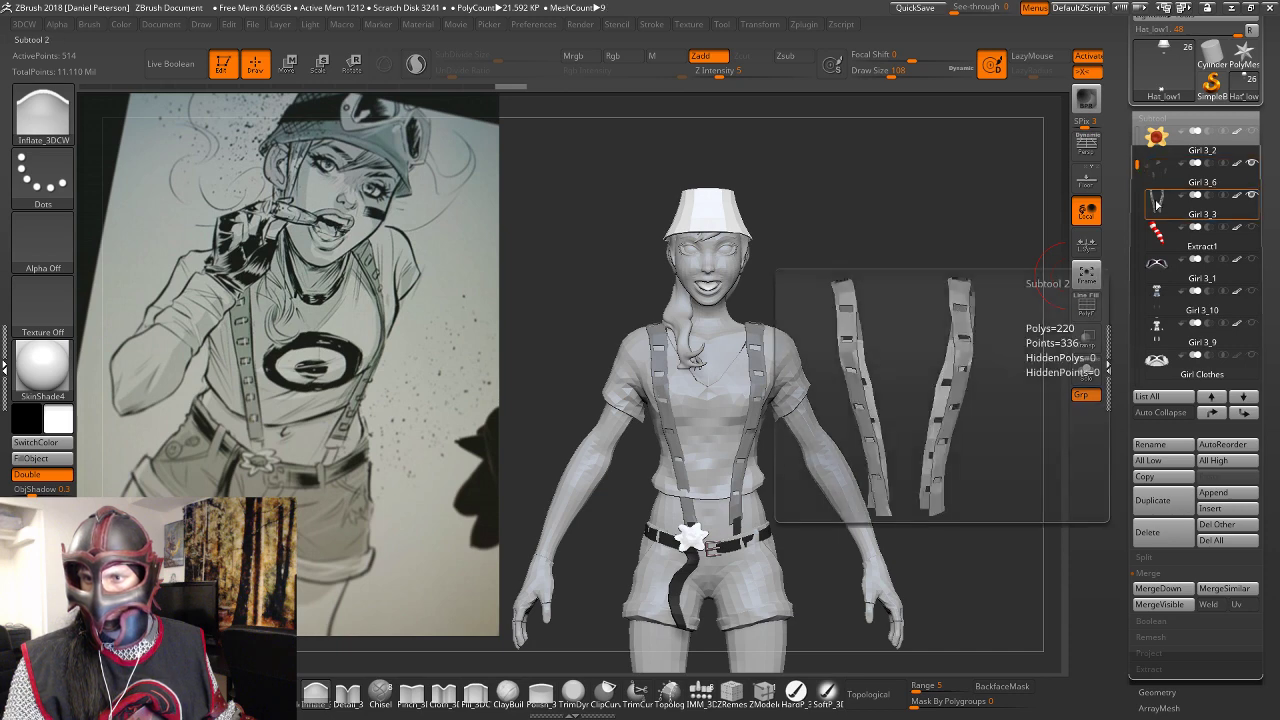
Move the Girl 3_3 suspenders subtool directly above Hat_low1 and merge it down into that subtool.
{"action": "left_click", "coordinate": [1157, 205]}
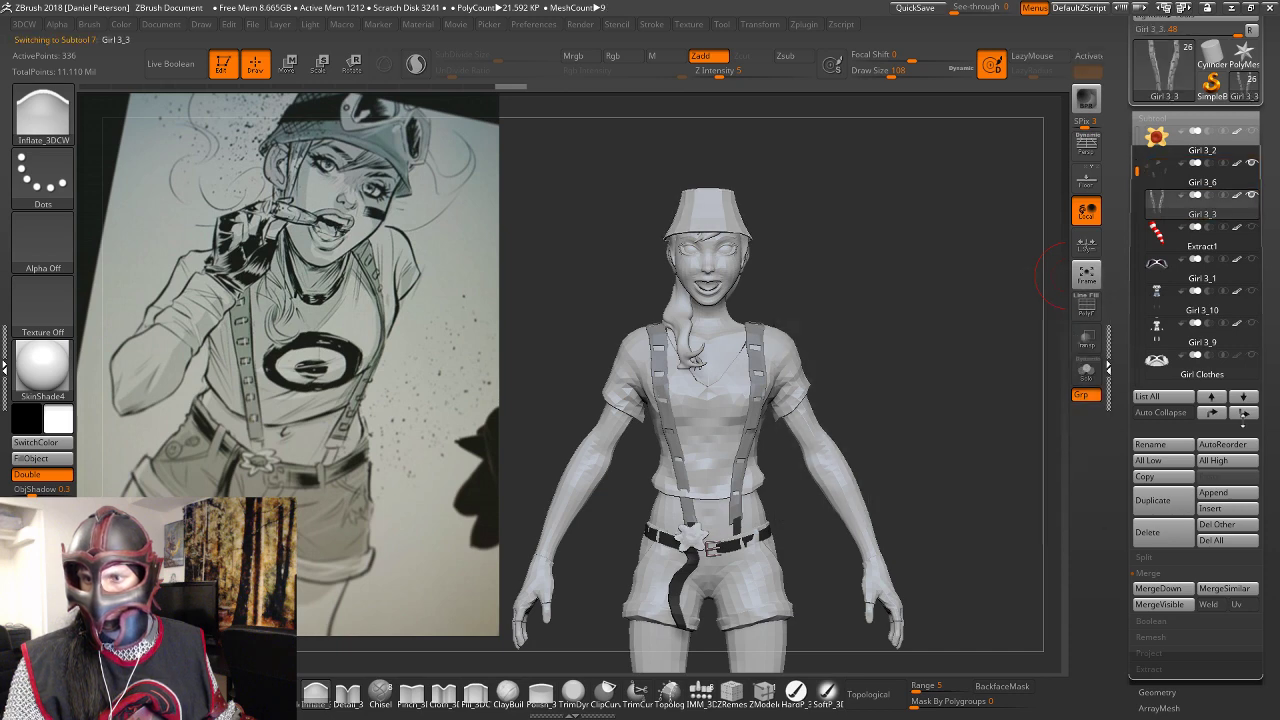
{"action": "triple_click", "coordinate": [1224, 413]}
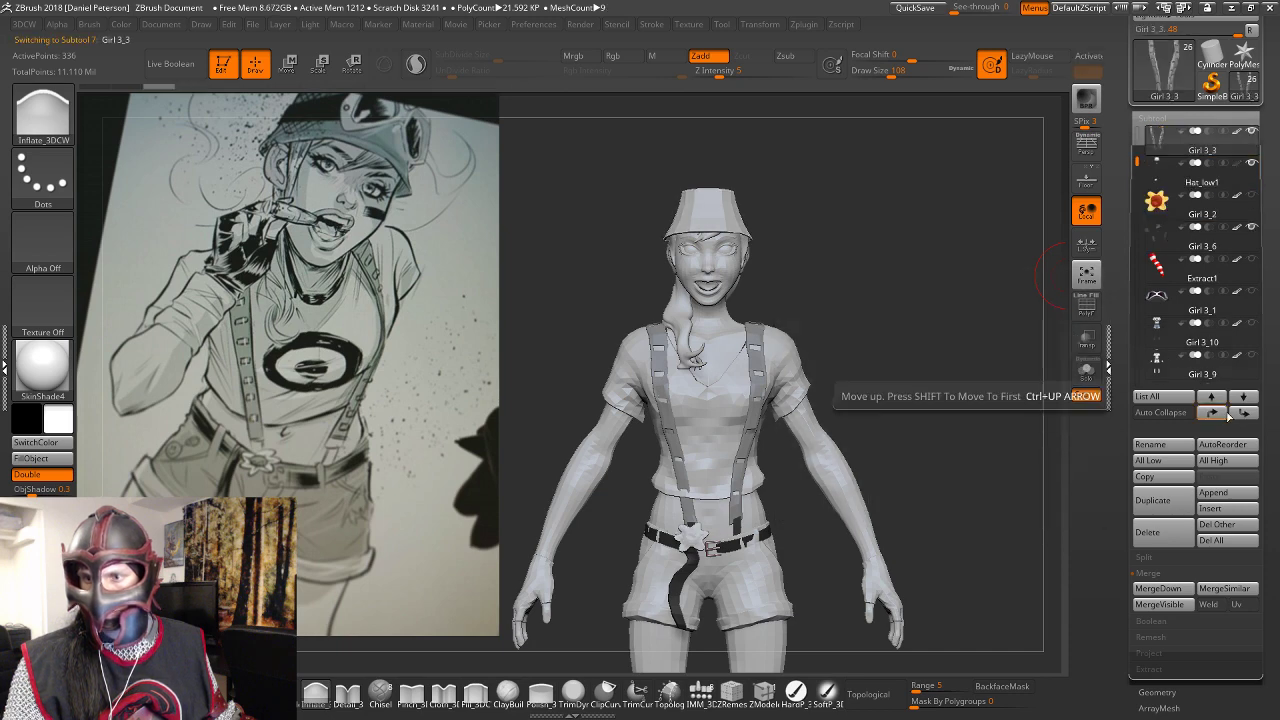
{"action": "left_click", "coordinate": [1168, 589]}
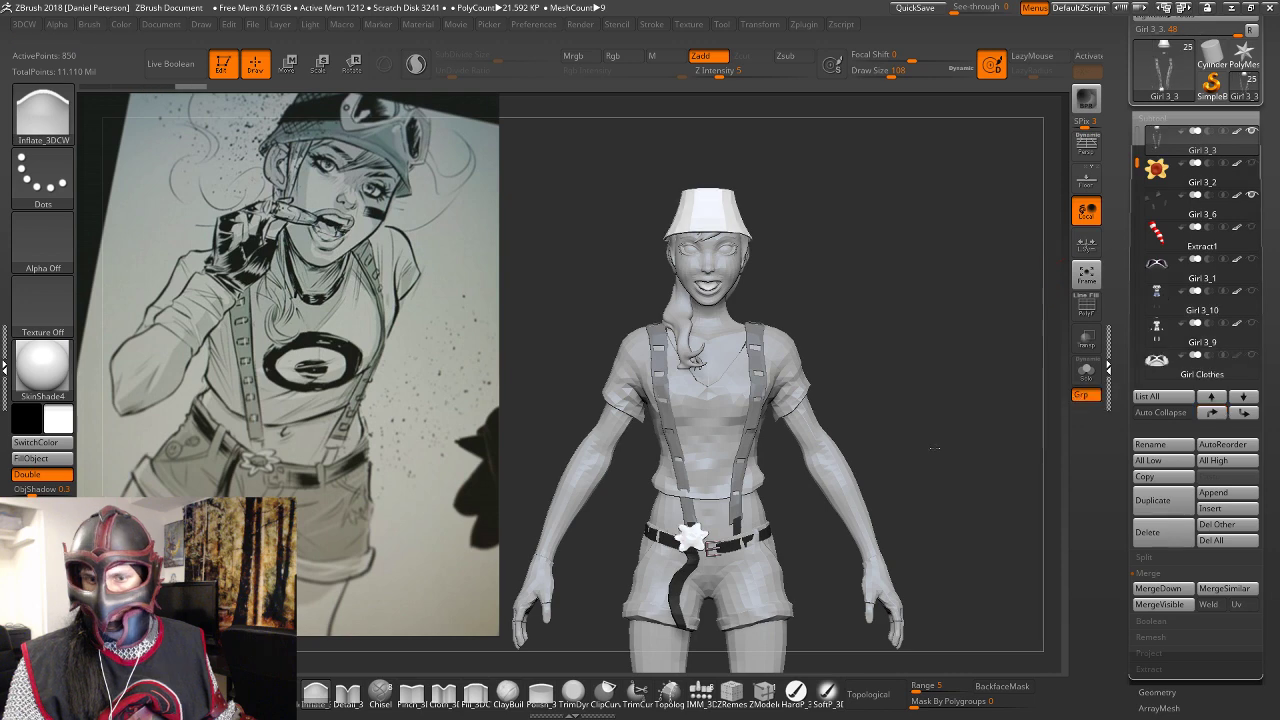
{"action": "left_click_drag", "start_coordinate": [934, 449], "coordinate": [1045, 412]}
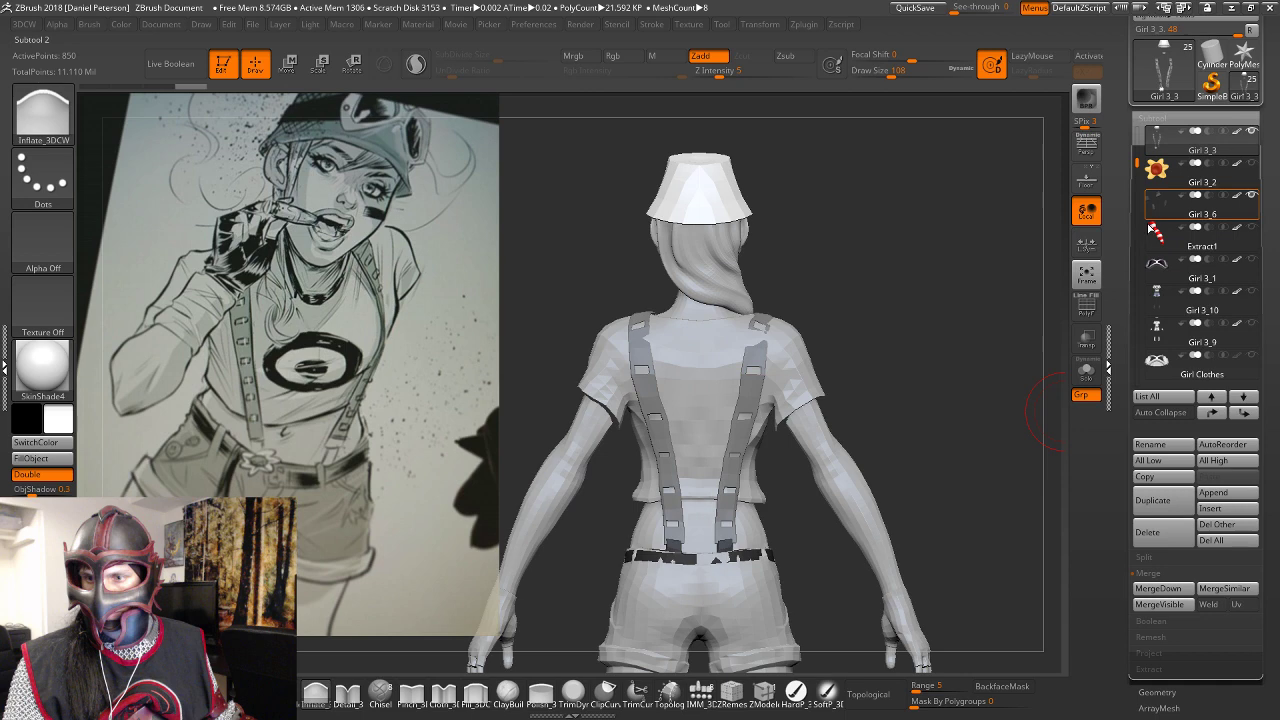
Move the Girl 7 belt subtool directly above the Girl 3_3 suspenders, merge it down into them and show the result in Solo.
{"action": "left_click_drag", "start_coordinate": [1136, 162], "coordinate": [1133, 218]}
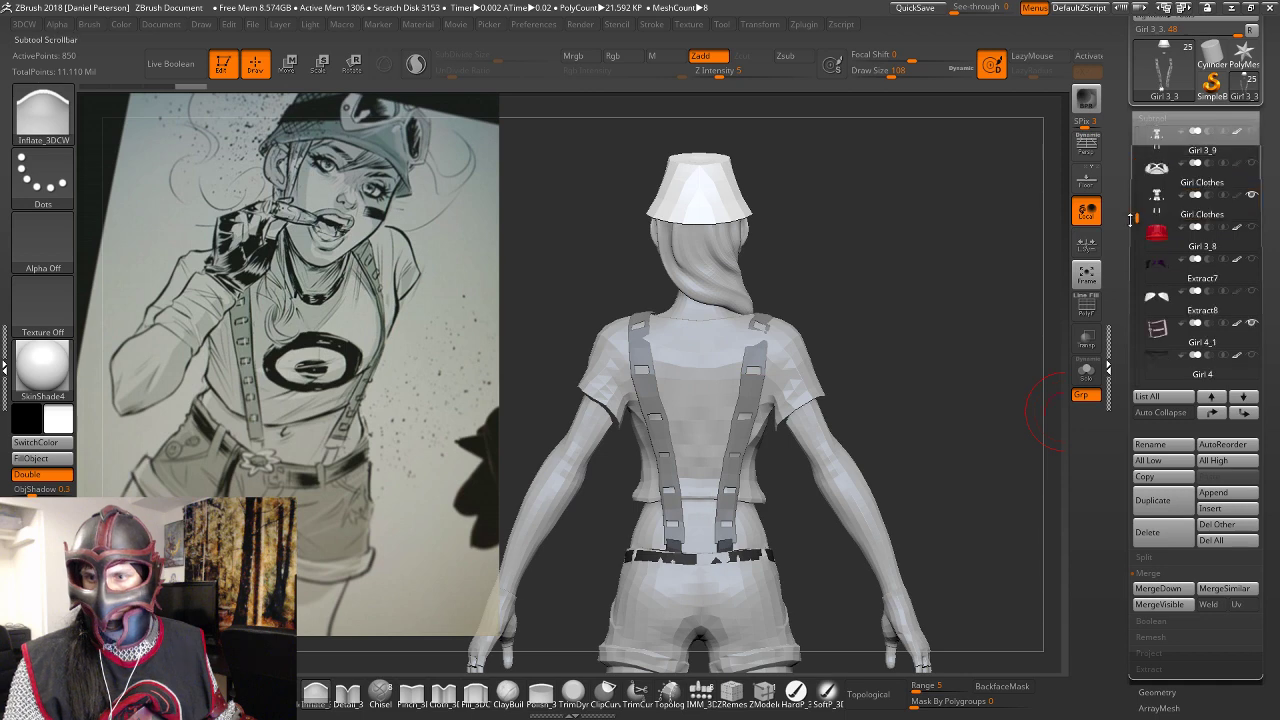
{"action": "left_click", "coordinate": [1158, 335]}
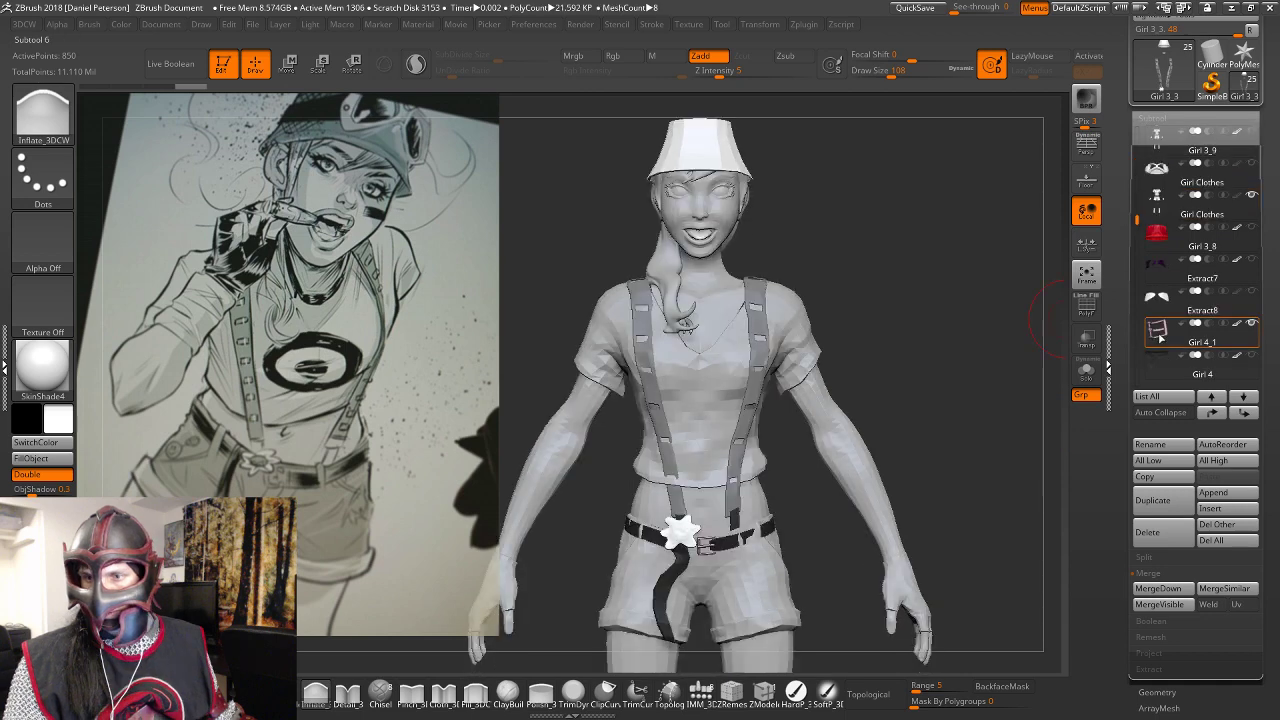
{"action": "left_click_drag", "start_coordinate": [1136, 219], "coordinate": [1135, 234]}
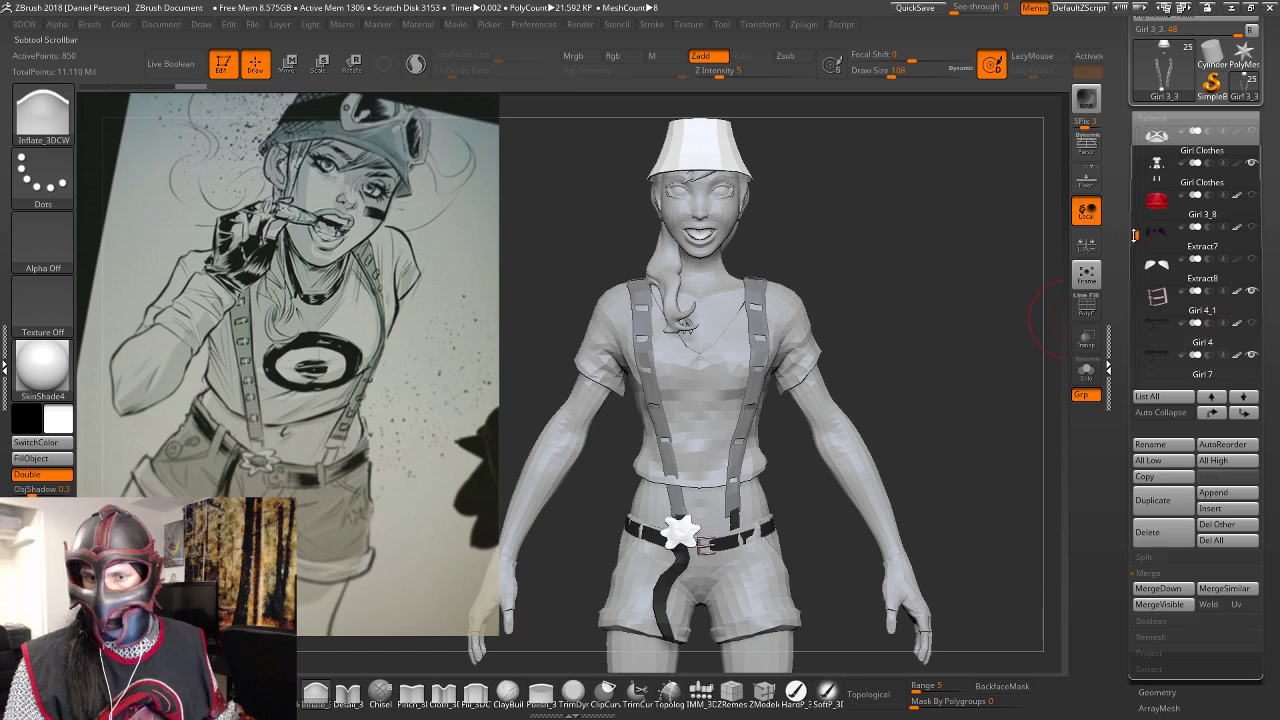
{"action": "left_click", "coordinate": [1163, 372]}
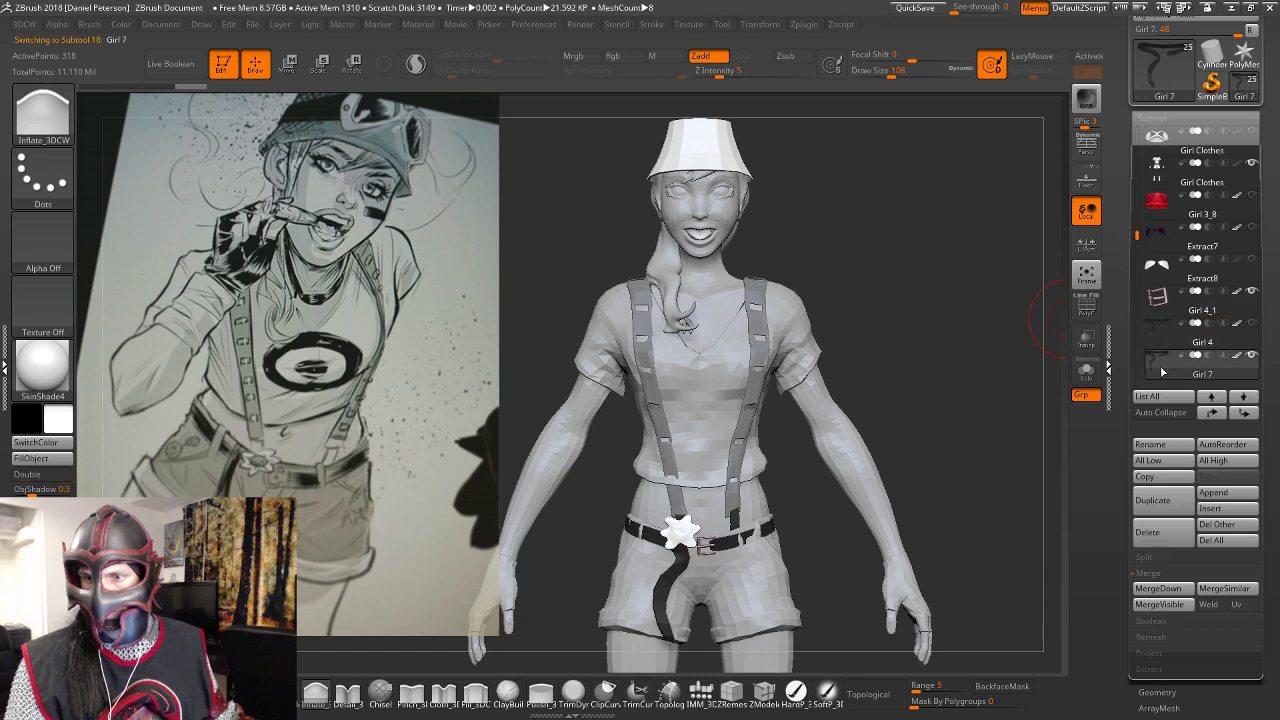
{"action": "left_click", "coordinate": [1211, 413]}
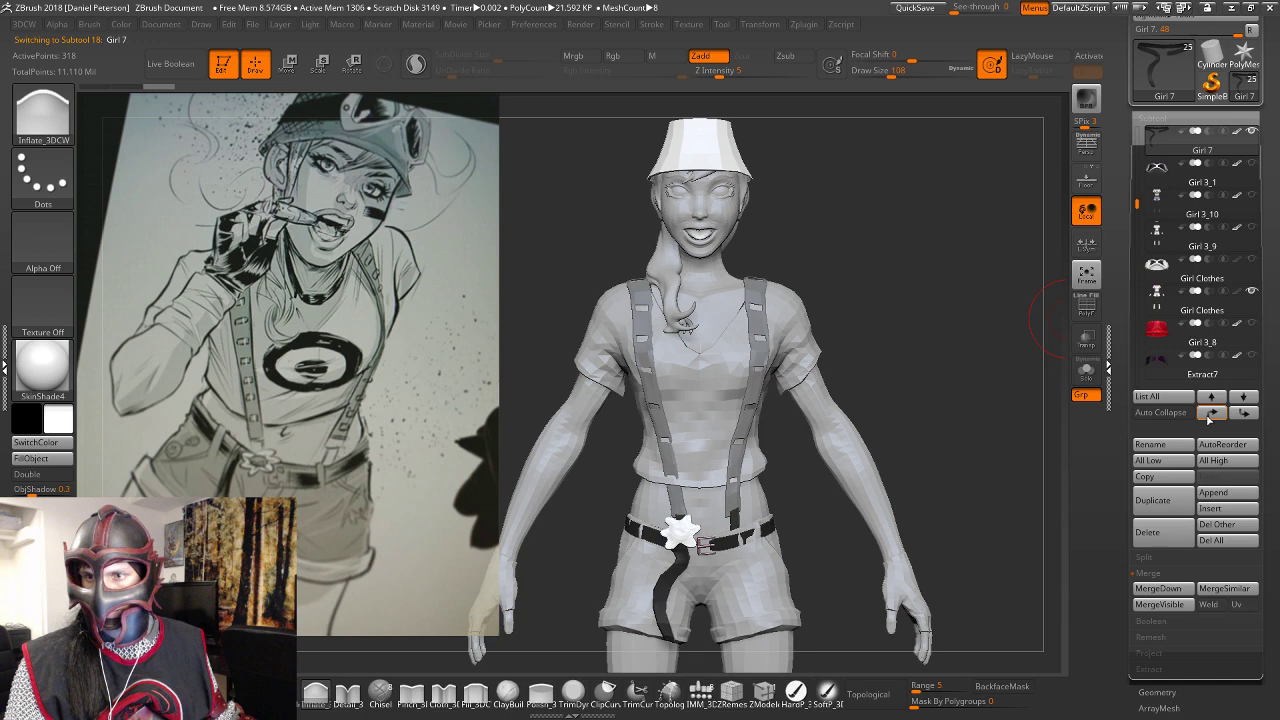
{"action": "left_click", "coordinate": [1211, 413]}
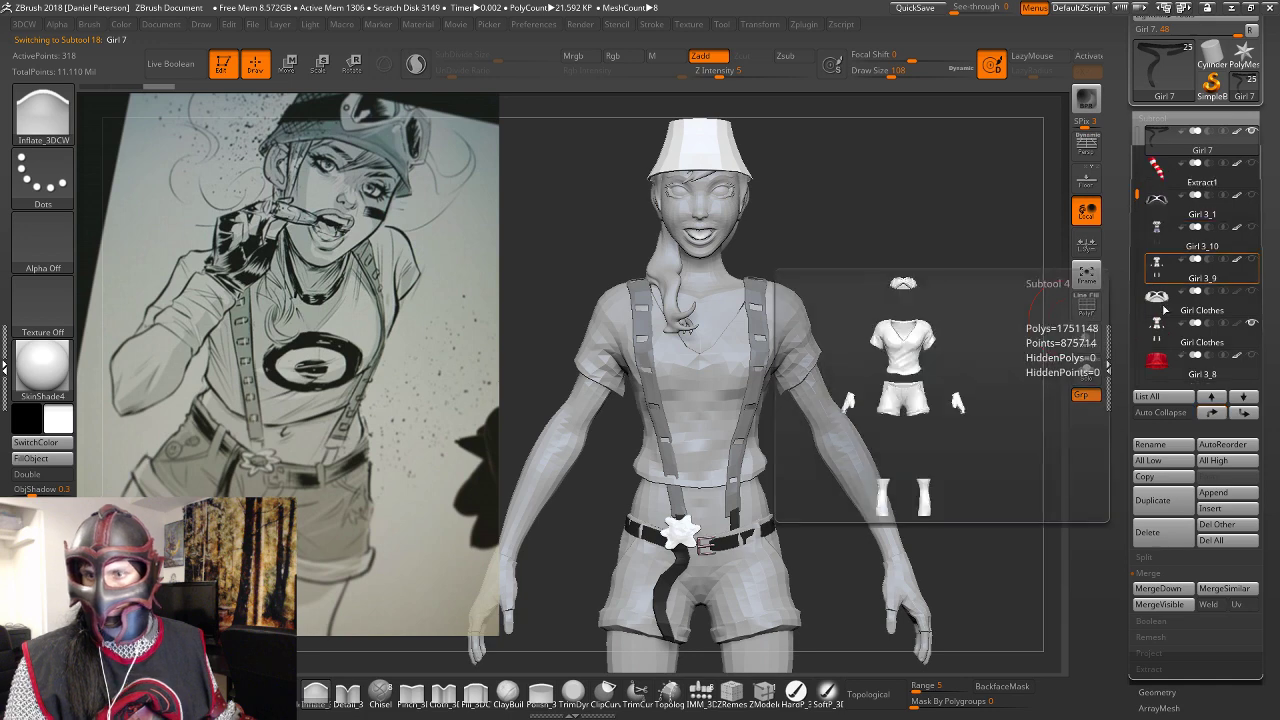
{"action": "left_click", "coordinate": [1211, 413]}
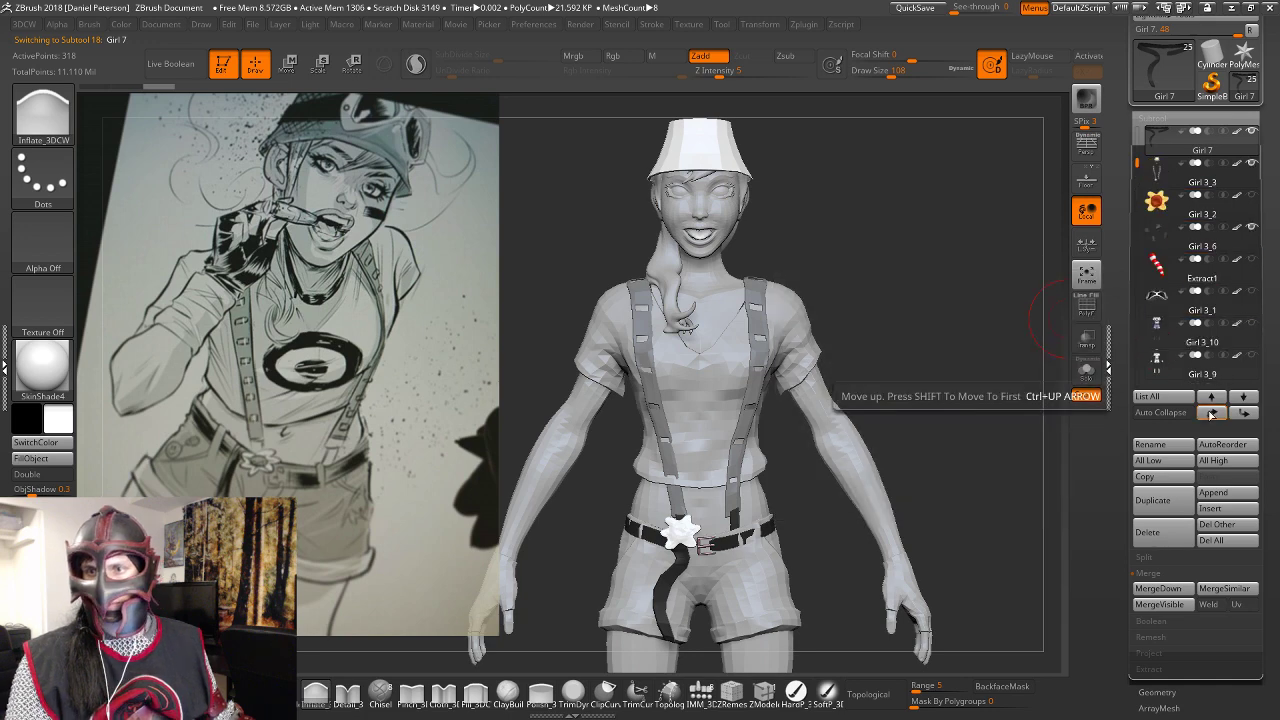
{"action": "left_click", "coordinate": [1211, 413]}
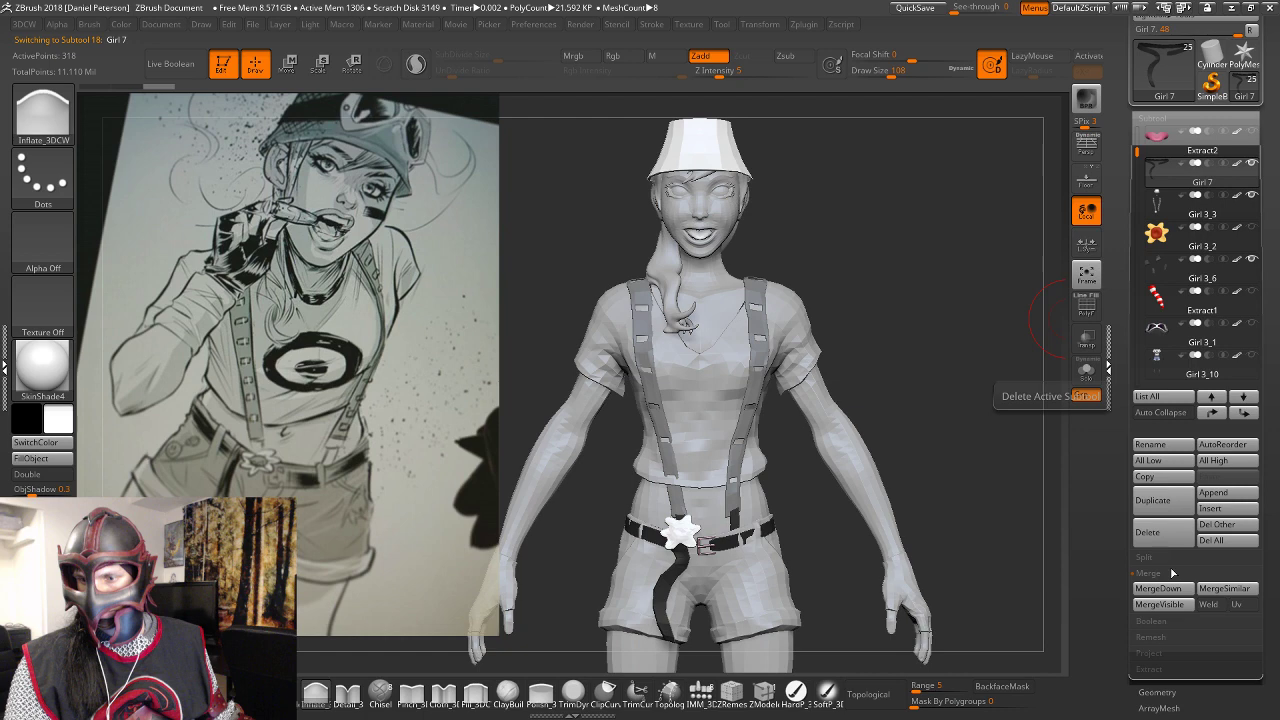
{"action": "left_click", "coordinate": [1085, 376]}
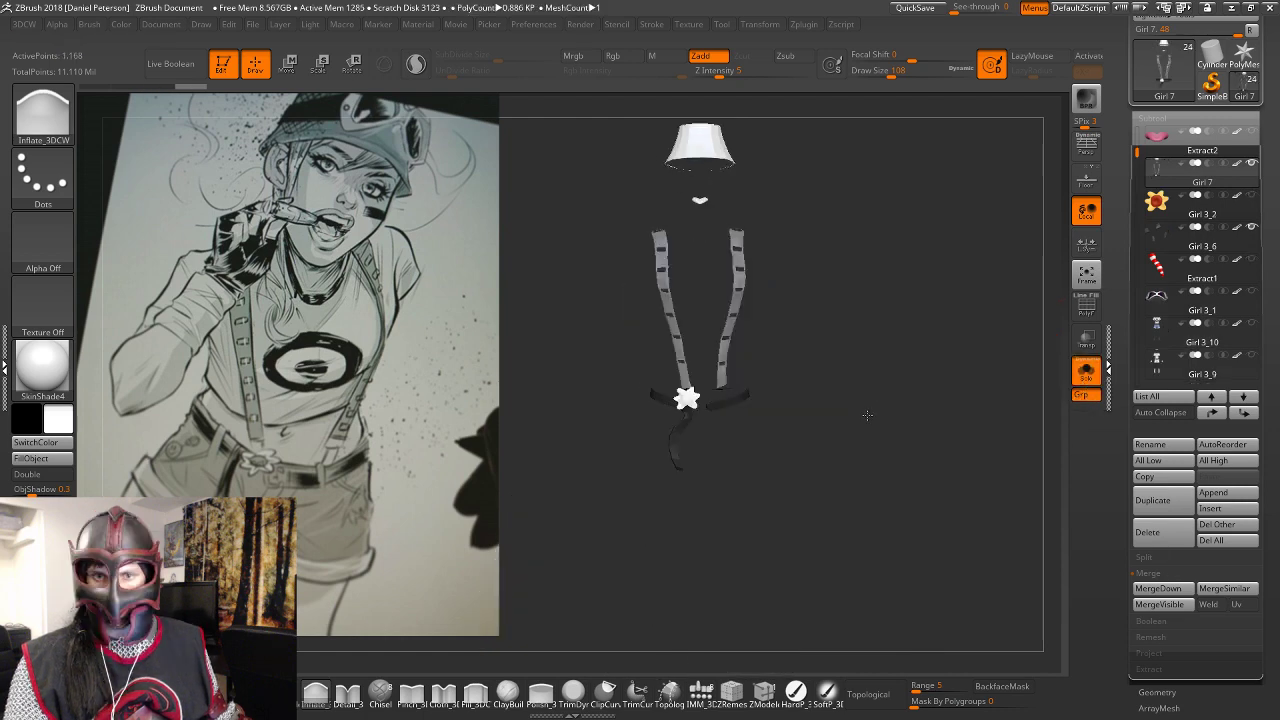
{"action": "left_click_drag", "start_coordinate": [867, 414], "coordinate": [970, 446], "text": "alt"}
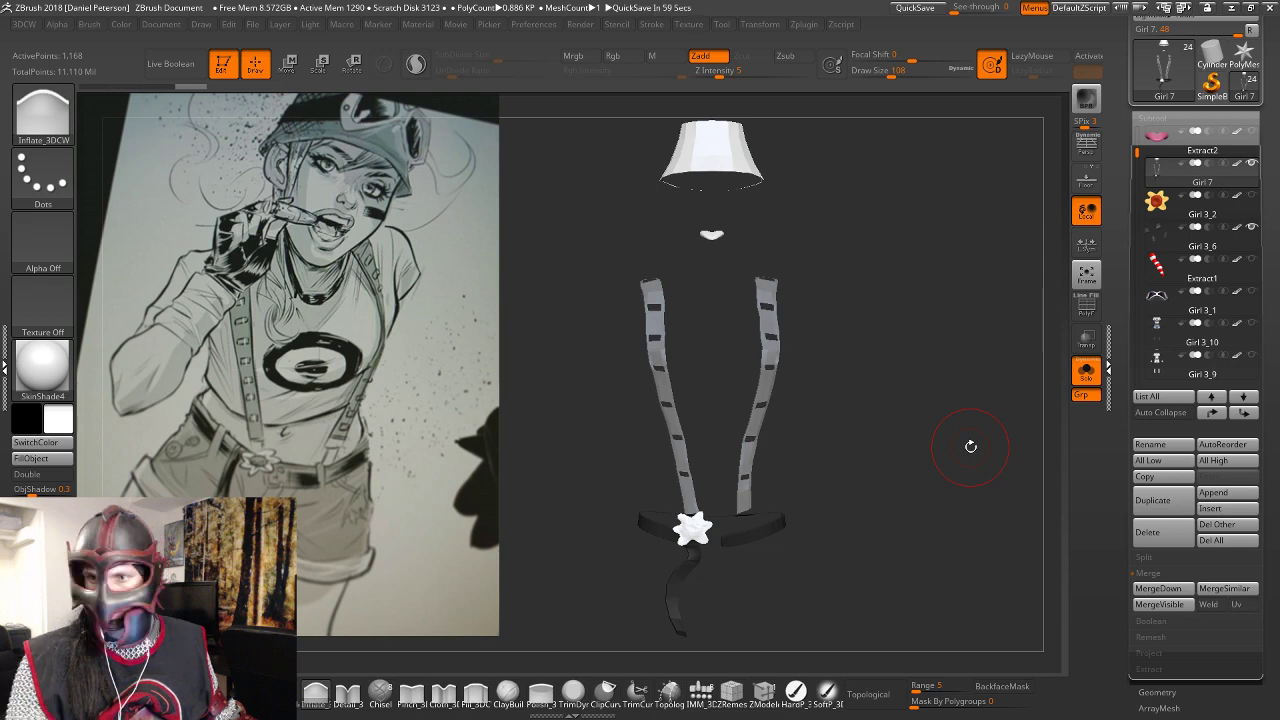
Select the Girl 3_7 hair subtool and inspect its isolated low-poly mesh up close.
{"action": "left_click_drag", "start_coordinate": [1138, 154], "coordinate": [1139, 182]}
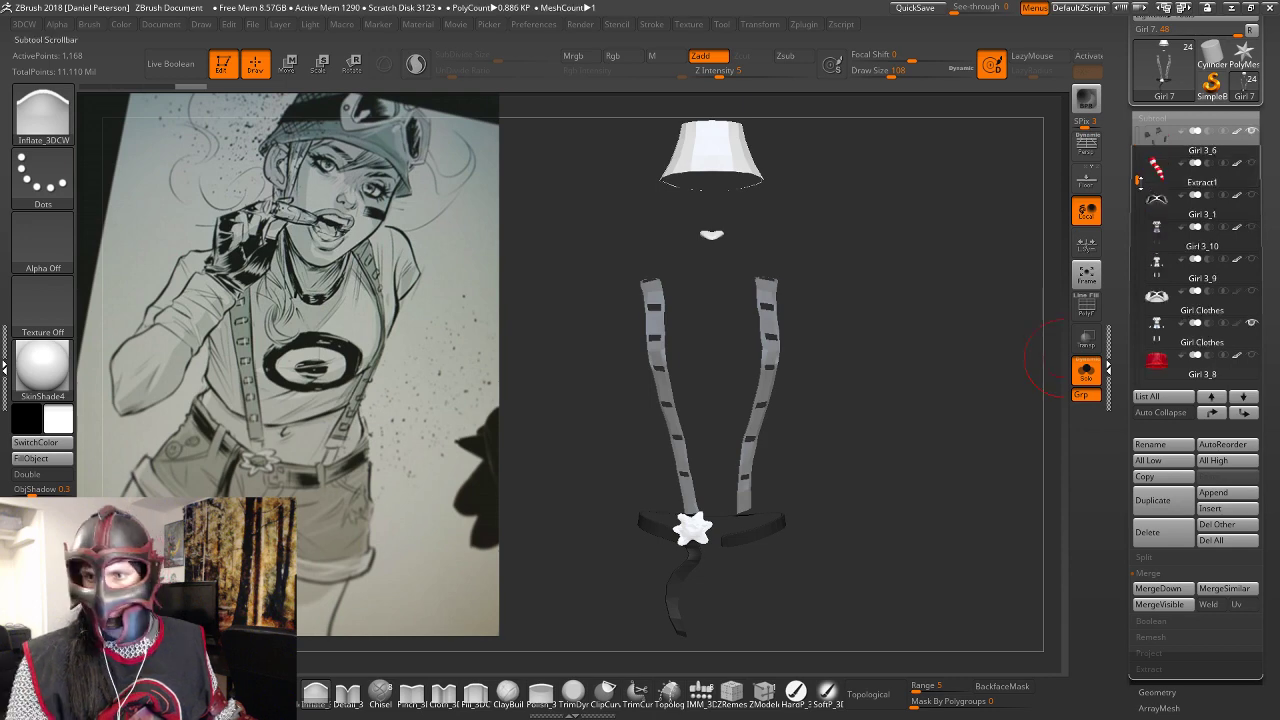
{"action": "scroll", "coordinate": [1140, 176], "scroll_direction": "down", "scroll_amount": 4}
{"action": "mouse_move", "coordinate": [1163, 178]}
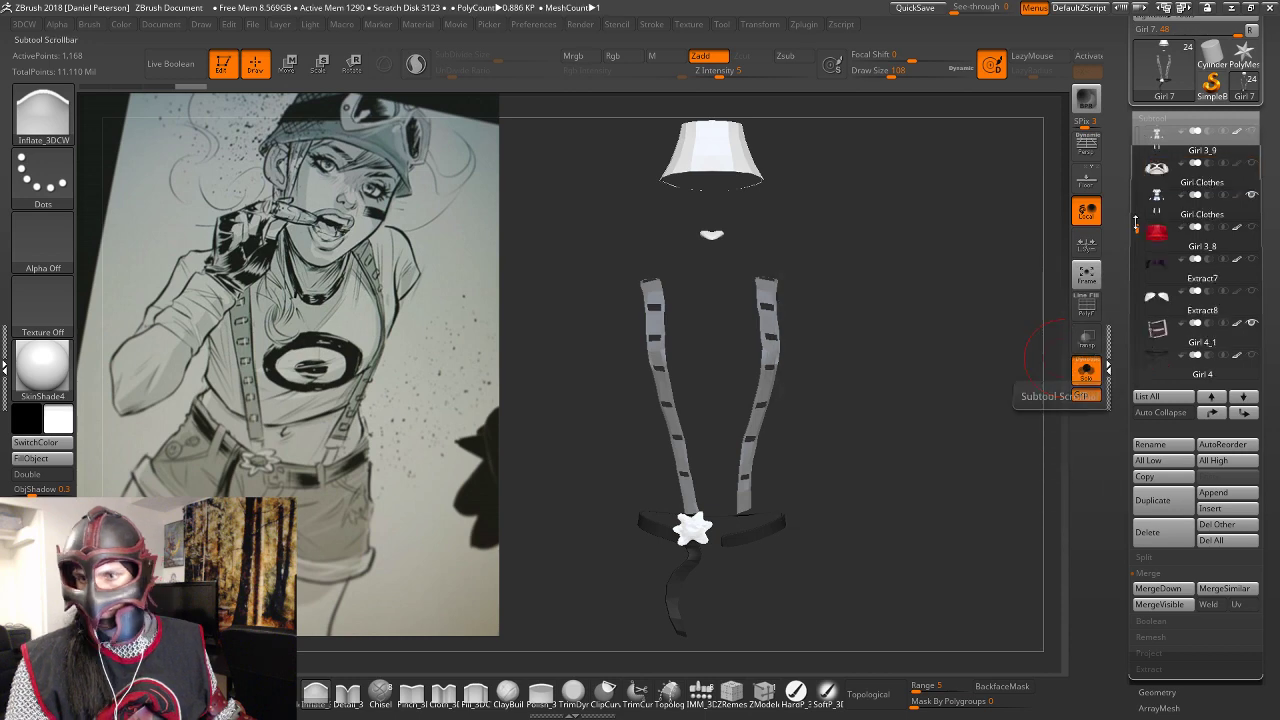
{"action": "left_click_drag", "start_coordinate": [1136, 222], "coordinate": [1137, 249]}
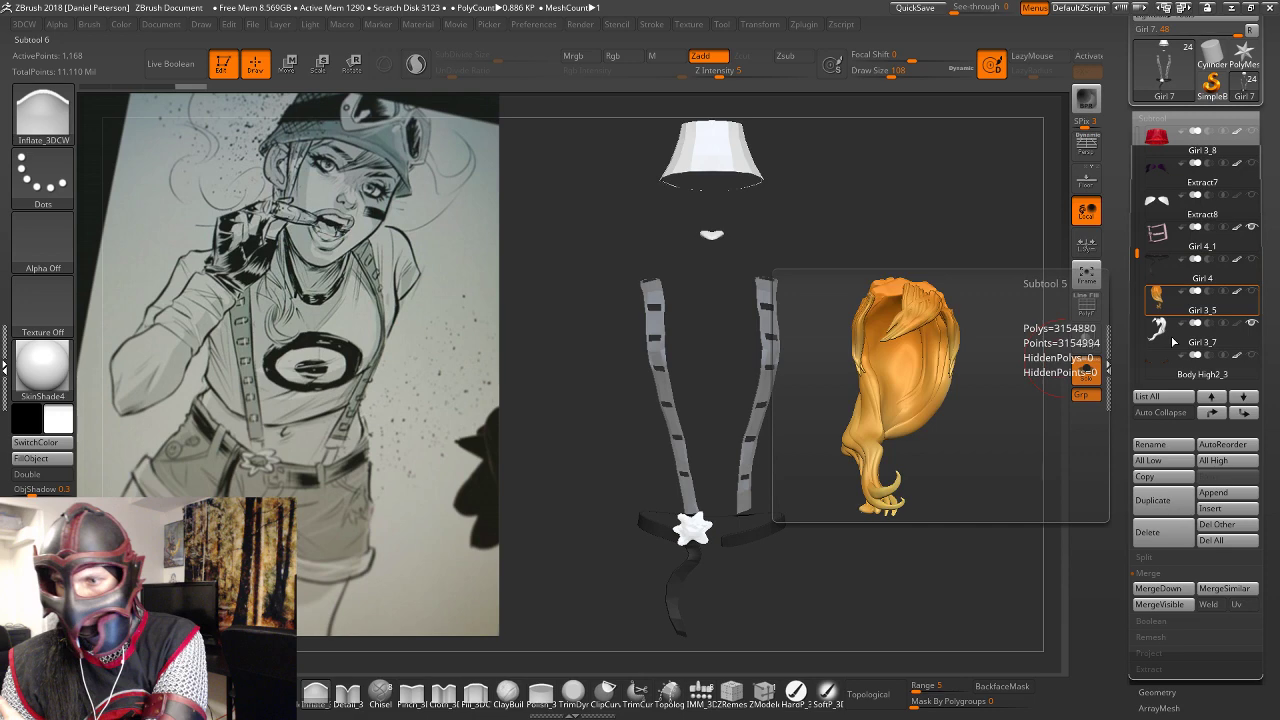
{"action": "mouse_move", "coordinate": [1171, 336]}
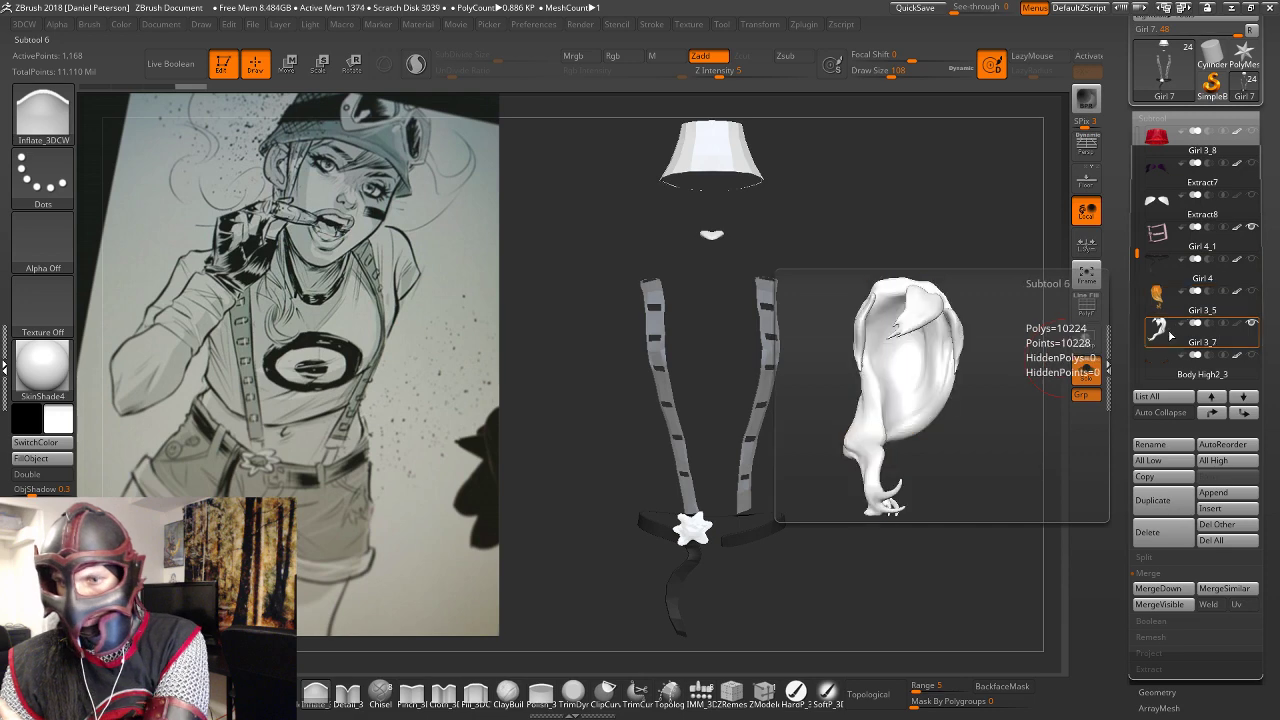
{"action": "left_click", "coordinate": [1171, 336]}
{"action": "mouse_move", "coordinate": [880, 360]}
{"action": "left_mouse_down"}
{"action": "mouse_move", "coordinate": [829, 371]}
{"action": "mouse_move", "coordinate": [875, 371]}
{"action": "mouse_move", "coordinate": [860, 375]}
{"action": "left_mouse_up"}
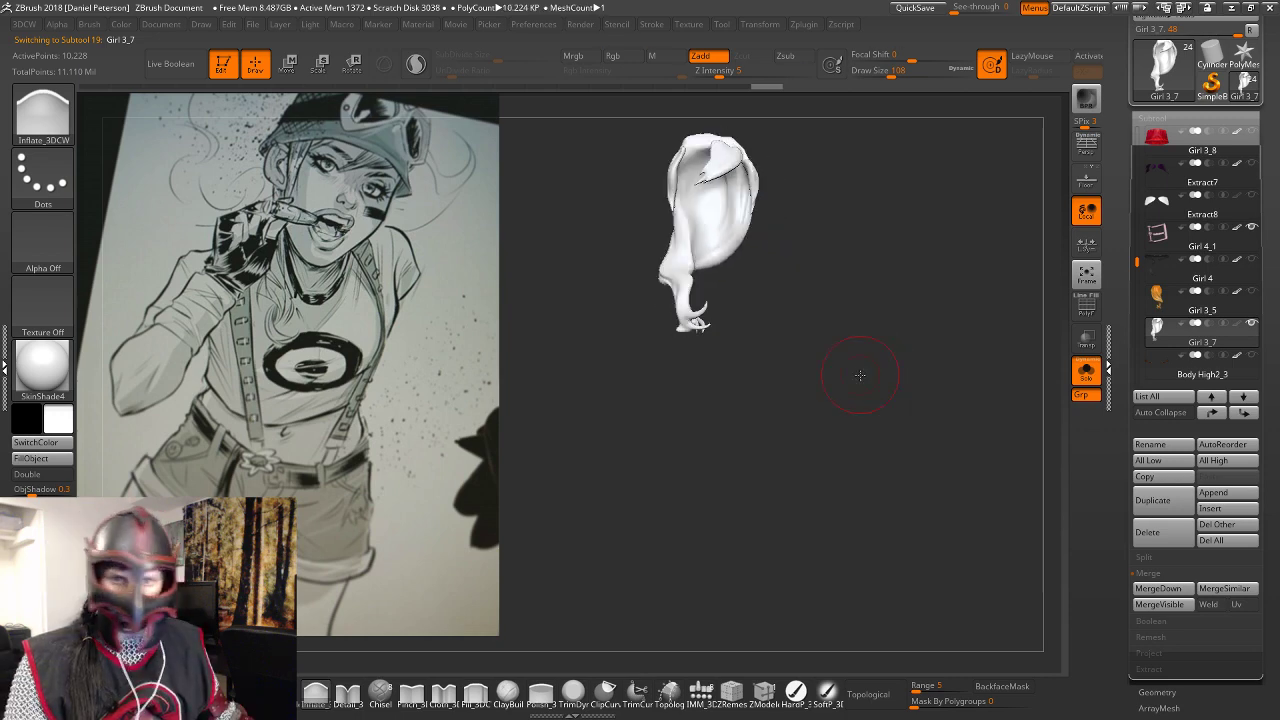
{"action": "key", "text": "f"}
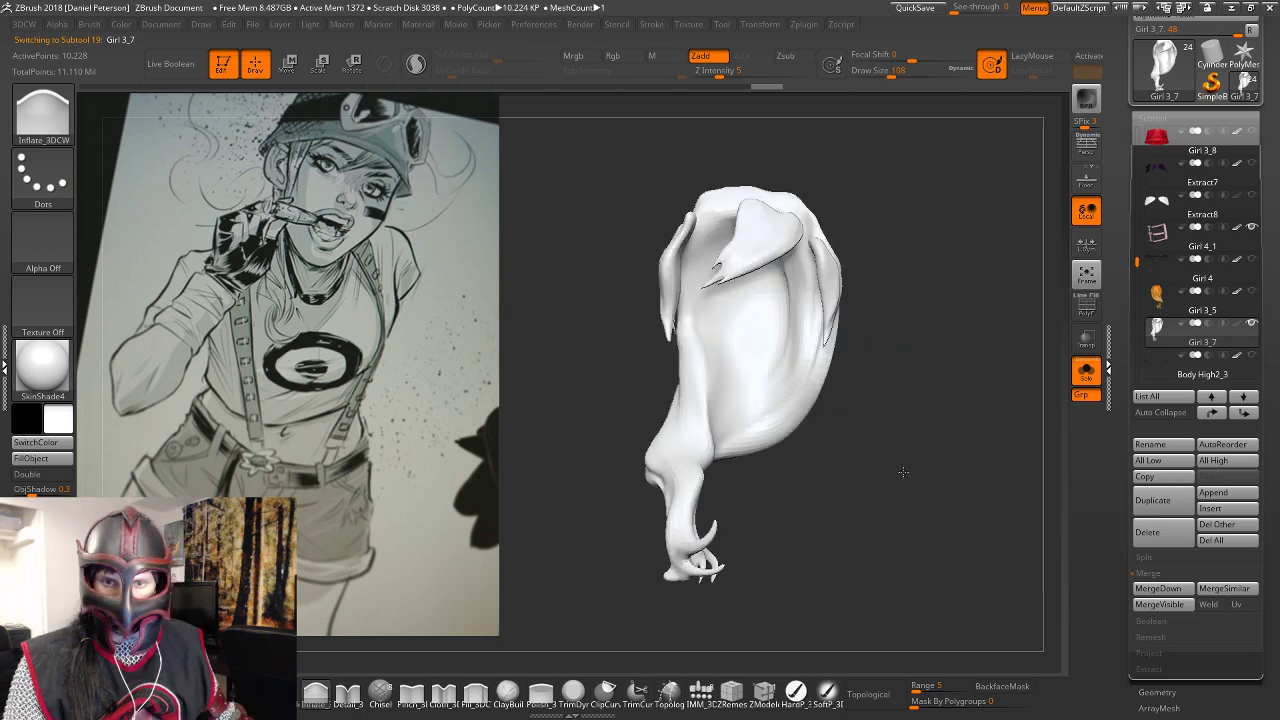
{"action": "mouse_move", "coordinate": [903, 472]}
{"action": "left_mouse_down"}
{"action": "mouse_move", "coordinate": [930, 466]}
{"action": "mouse_move", "coordinate": [892, 466]}
{"action": "left_mouse_up"}
Move the Body High3 eyes subtool up the list to directly above Extract8 and merge it down into that subtool.
{"action": "left_click_drag", "start_coordinate": [1138, 262], "coordinate": [1145, 325]}
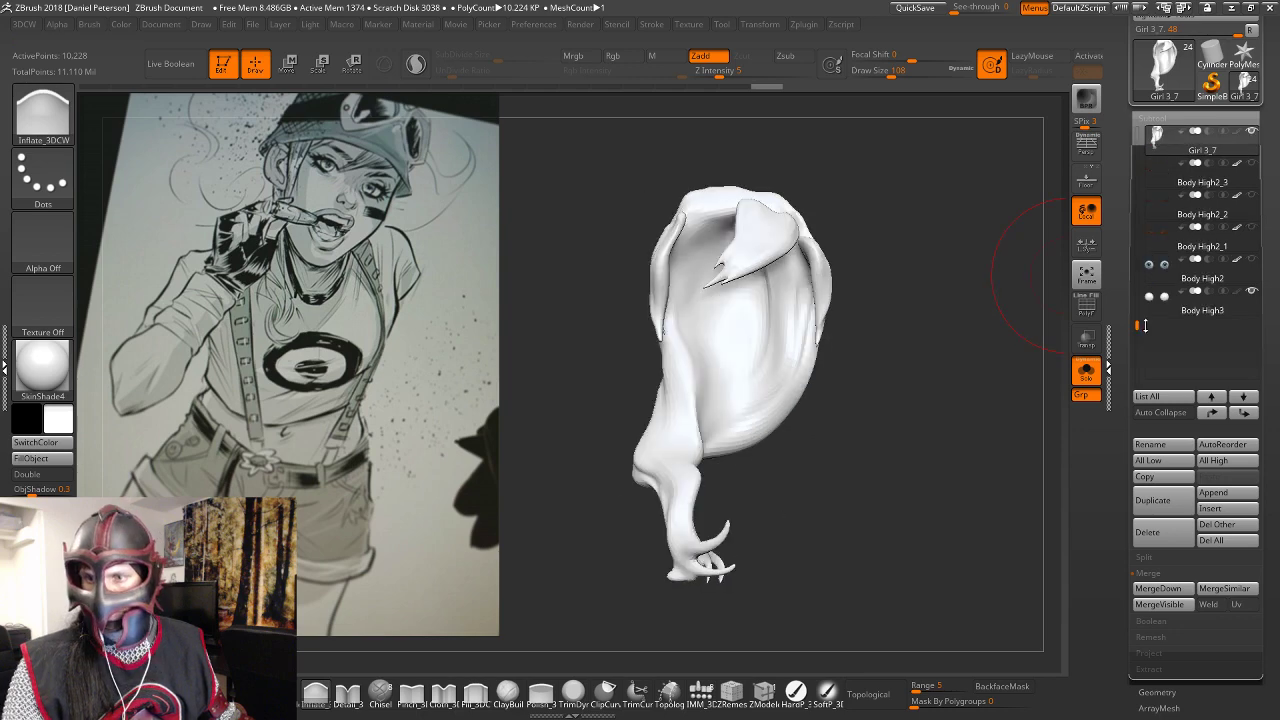
{"action": "left_click", "coordinate": [1172, 303]}
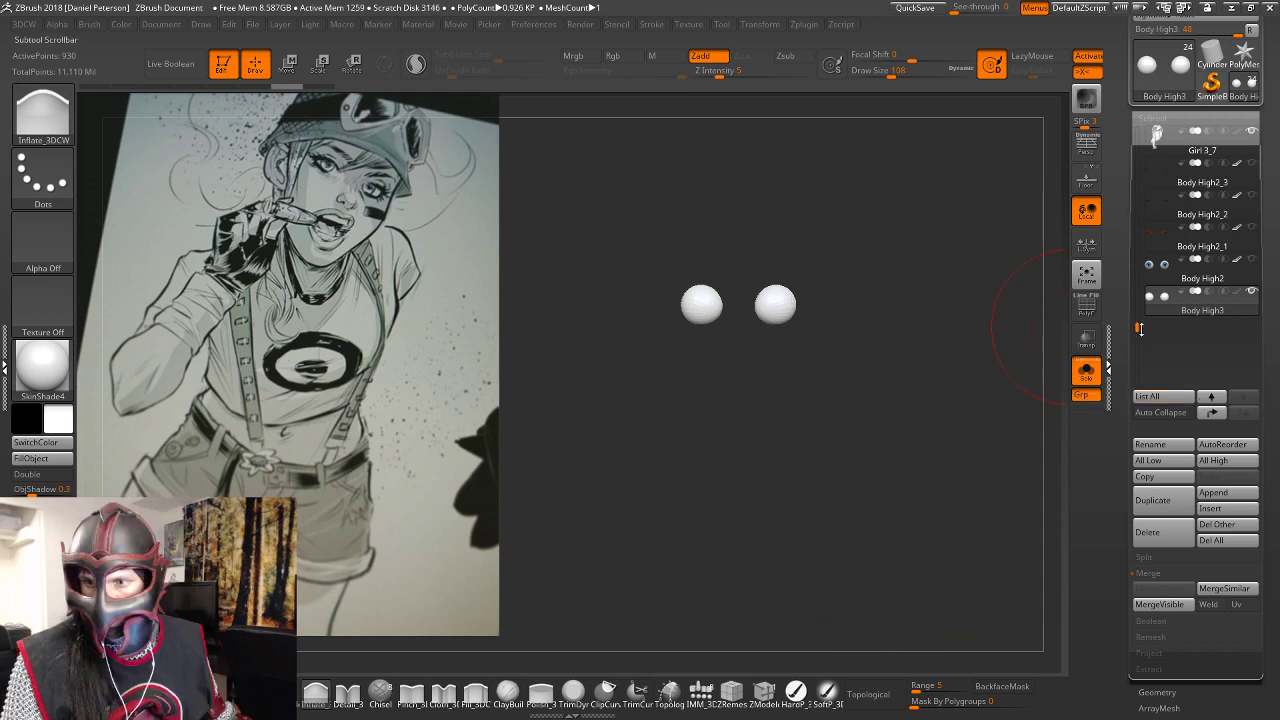
{"action": "left_click", "coordinate": [1212, 412]}
{"action": "left_click", "coordinate": [1212, 412]}
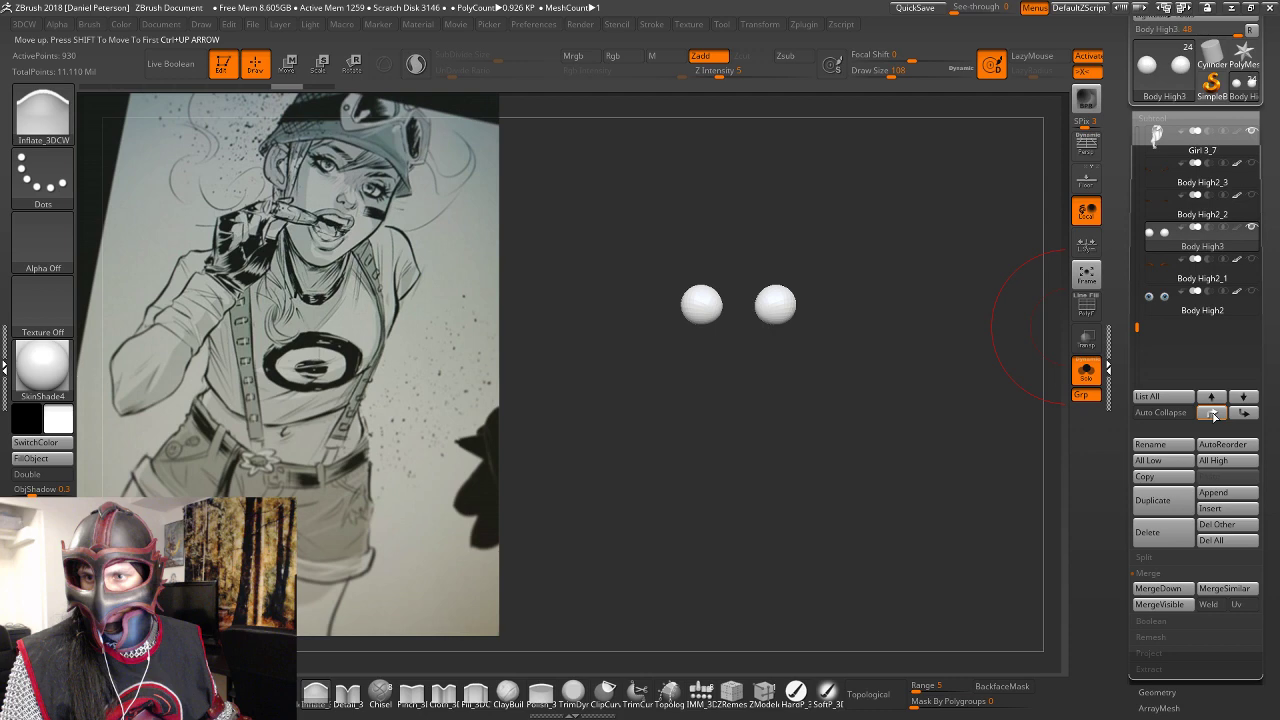
{"action": "left_click", "coordinate": [1212, 412], "text": "shift"}
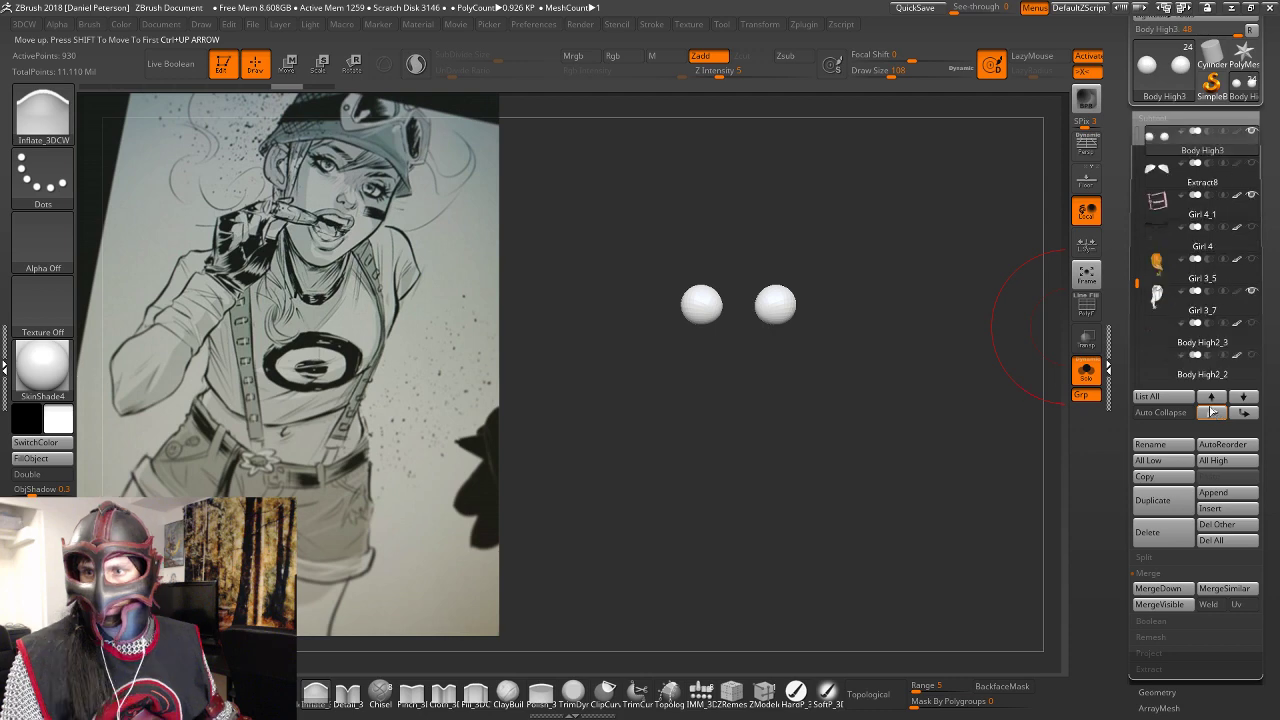
{"action": "left_click", "coordinate": [1160, 589]}
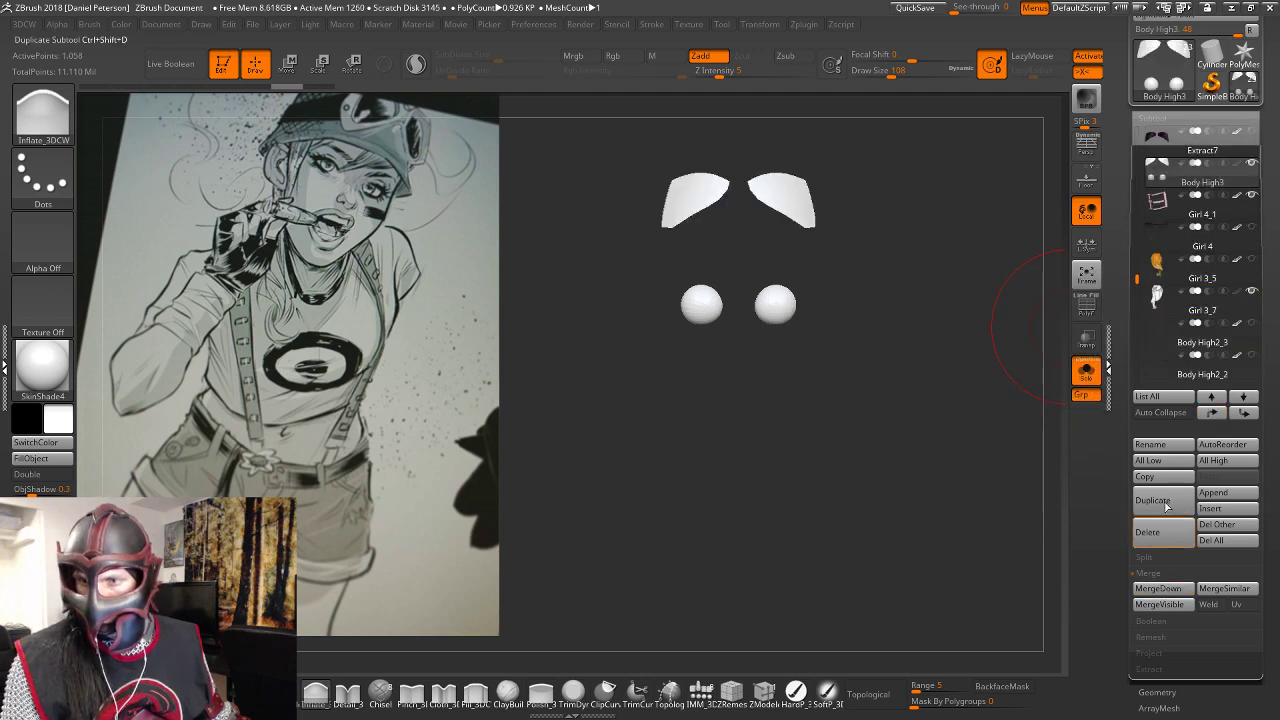
{"action": "mouse_move", "coordinate": [973, 289]}
{"action": "left_mouse_down", "text": "alt"}
{"action": "mouse_move", "coordinate": [946, 290]}
{"action": "mouse_move", "coordinate": [1028, 260]}
{"action": "left_mouse_up", "text": "alt"}
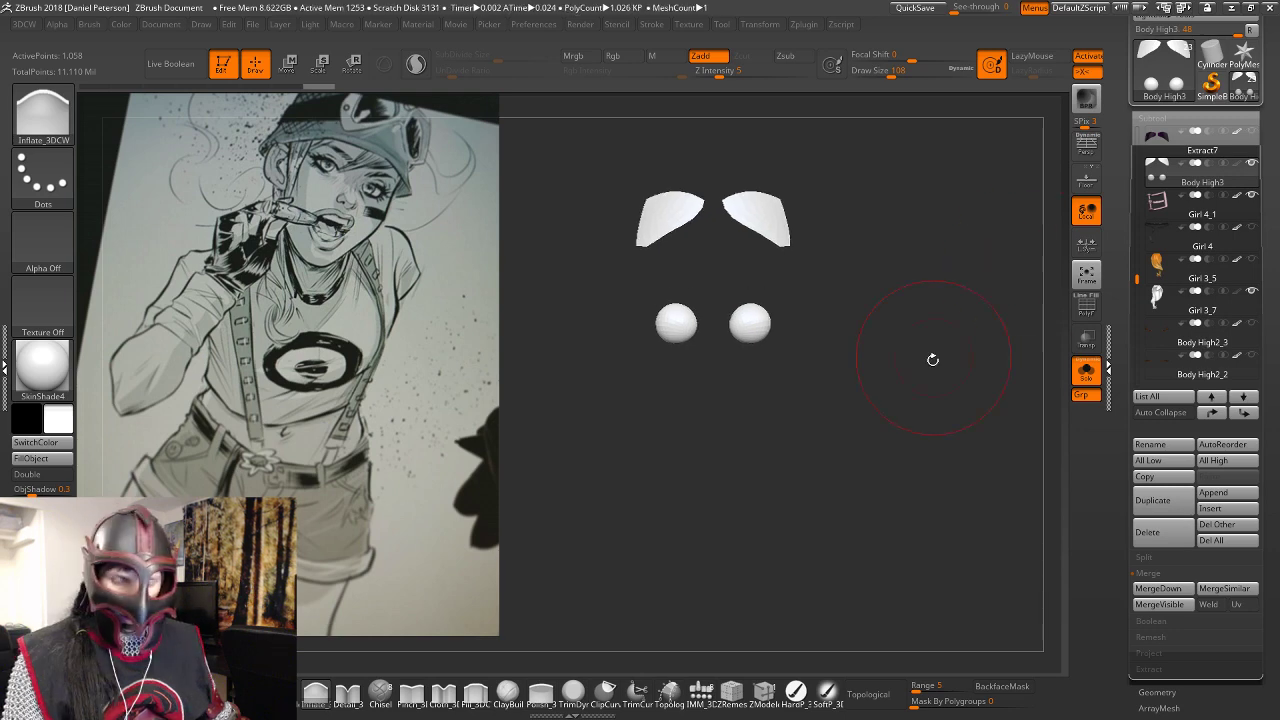
{"action": "left_click_drag", "start_coordinate": [931, 357], "coordinate": [945, 430], "text": "alt"}
{"action": "key", "text": "shift"}
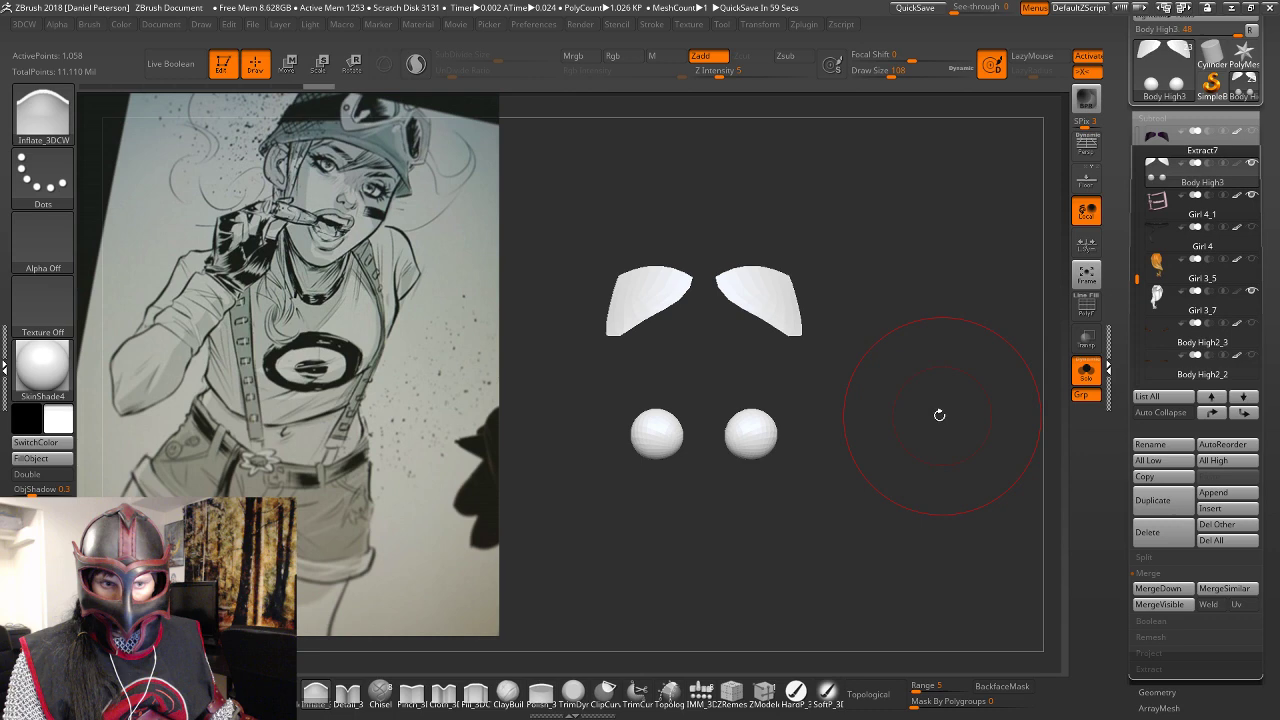
{"action": "mouse_move", "coordinate": [939, 415]}
{"action": "left_mouse_down", "text": "alt"}
{"action": "mouse_move", "coordinate": [871, 471]}
{"action": "mouse_move", "coordinate": [1122, 237]}
{"action": "mouse_move", "coordinate": [1126, 276]}
{"action": "left_mouse_up", "text": "alt"}
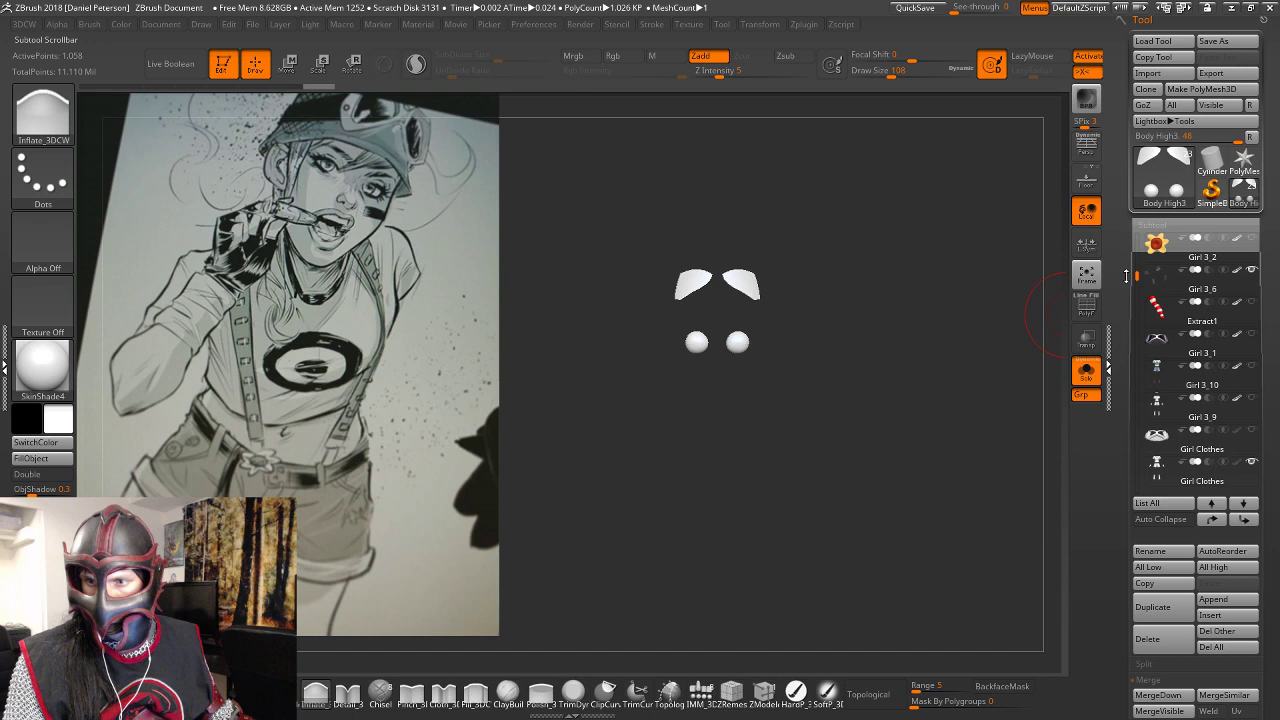
Mask everything except the belt flower in the merged Girl 7 subtool and split the unmasked points into a separate subtool.
{"action": "scroll", "coordinate": [1126, 277], "scroll_direction": "up", "scroll_amount": 2}
{"action": "mouse_move", "coordinate": [1166, 285]}
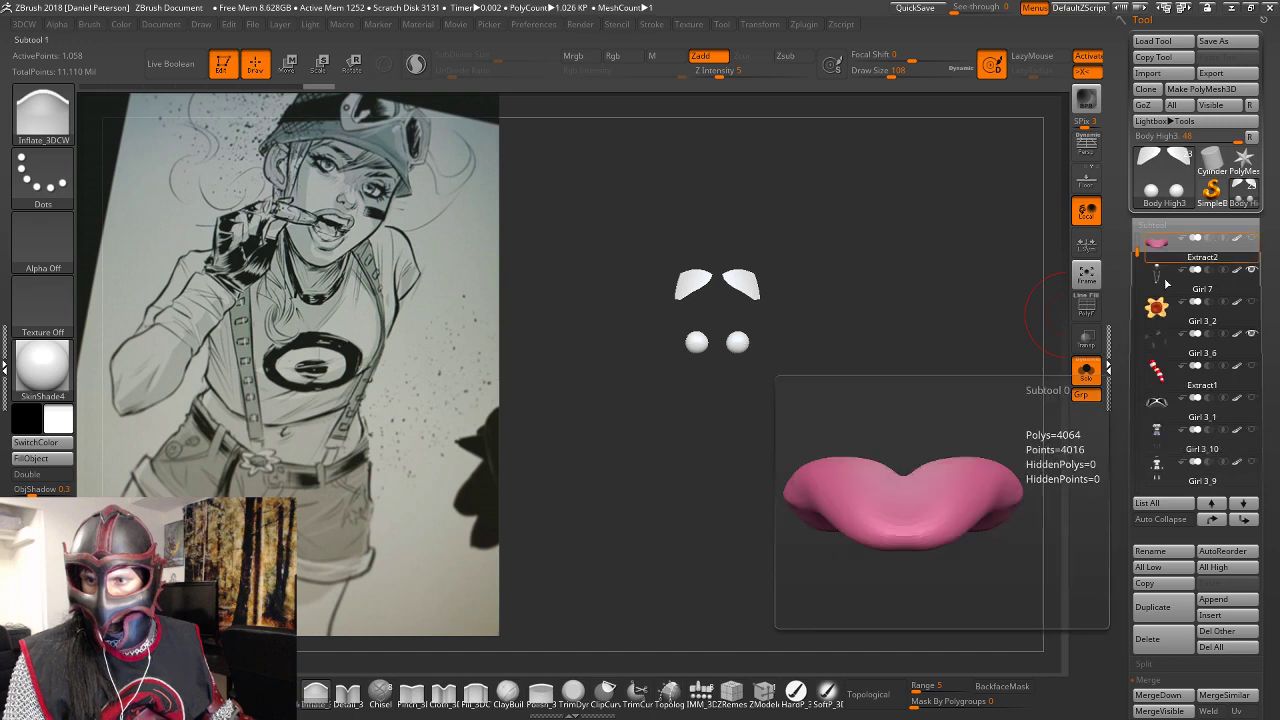
{"action": "left_click", "coordinate": [1166, 285]}
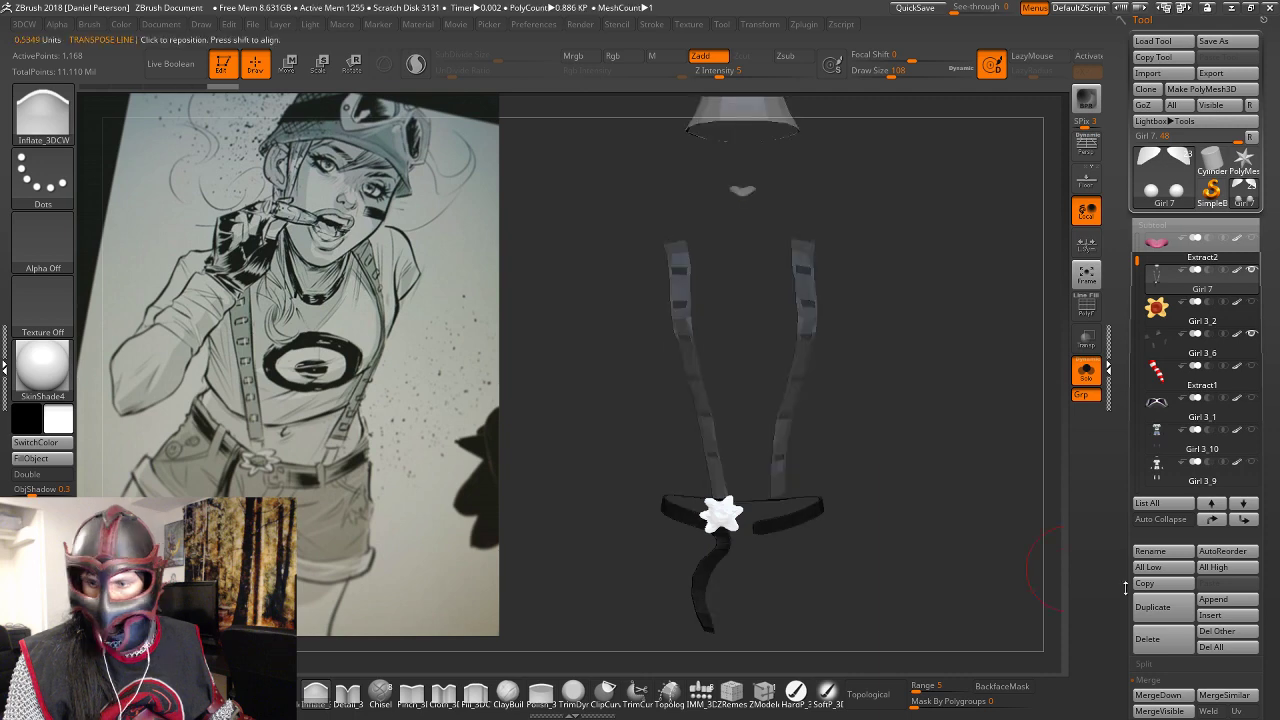
{"action": "left_click_drag", "start_coordinate": [1125, 589], "coordinate": [1125, 494]}
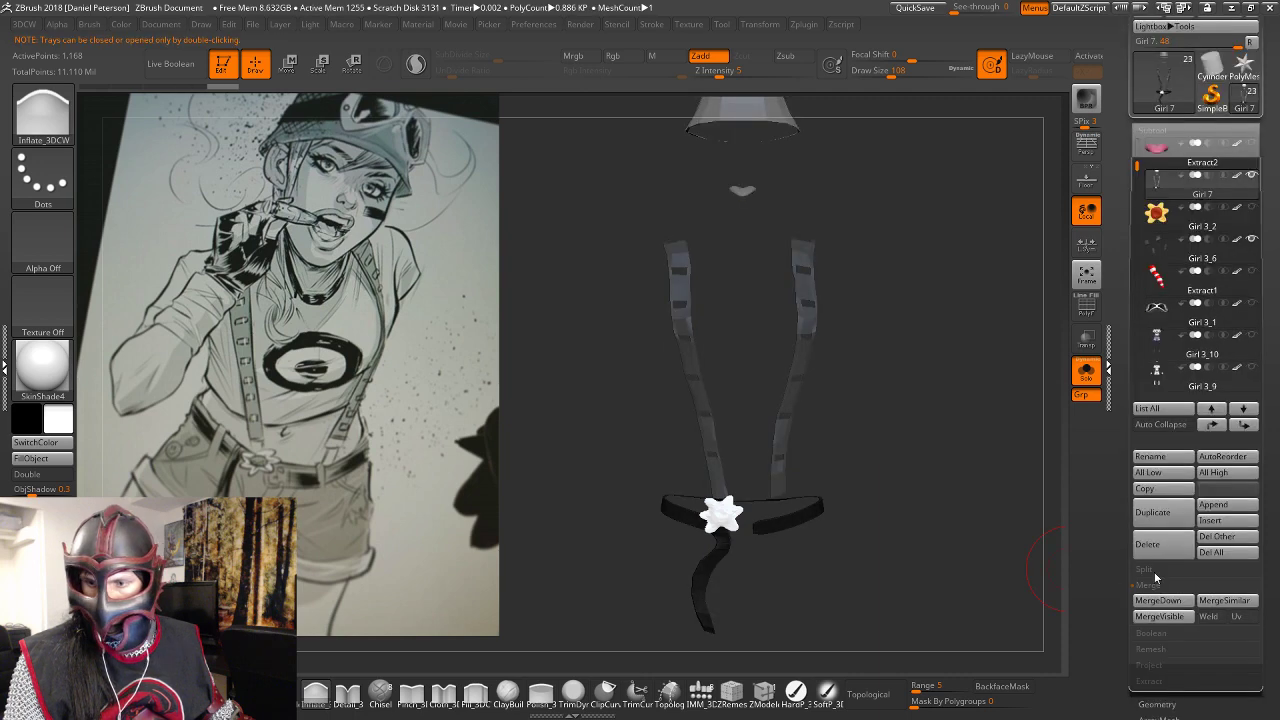
{"action": "left_click", "coordinate": [1152, 571]}
{"action": "left_click", "coordinate": [1176, 632]}
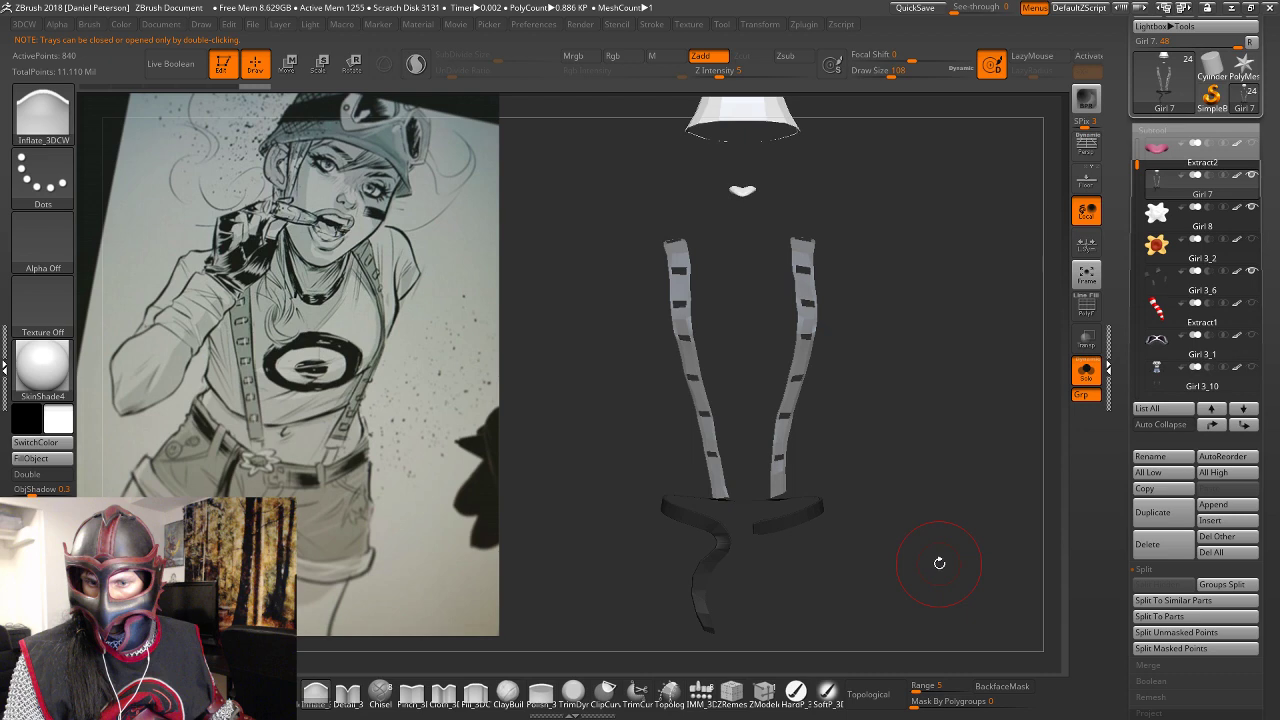
{"action": "left_click_drag", "start_coordinate": [939, 563], "coordinate": [919, 514], "text": "alt"}
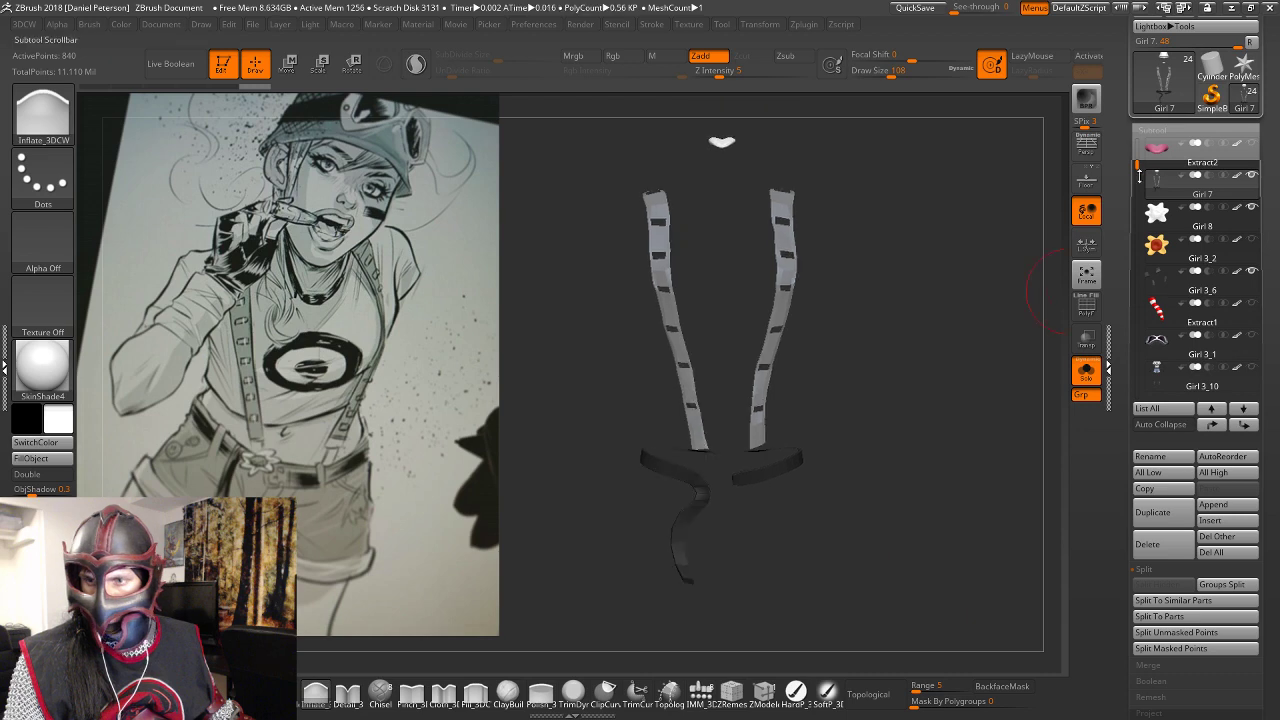
Move the split-off Girl 8 flower subtool down the list to directly below Body High3.
{"action": "left_click", "coordinate": [1160, 213]}
{"action": "left_click", "coordinate": [1244, 426]}
{"action": "left_click", "coordinate": [1244, 426]}
{"action": "left_click", "coordinate": [1244, 426]}
{"action": "left_click", "coordinate": [1244, 426]}
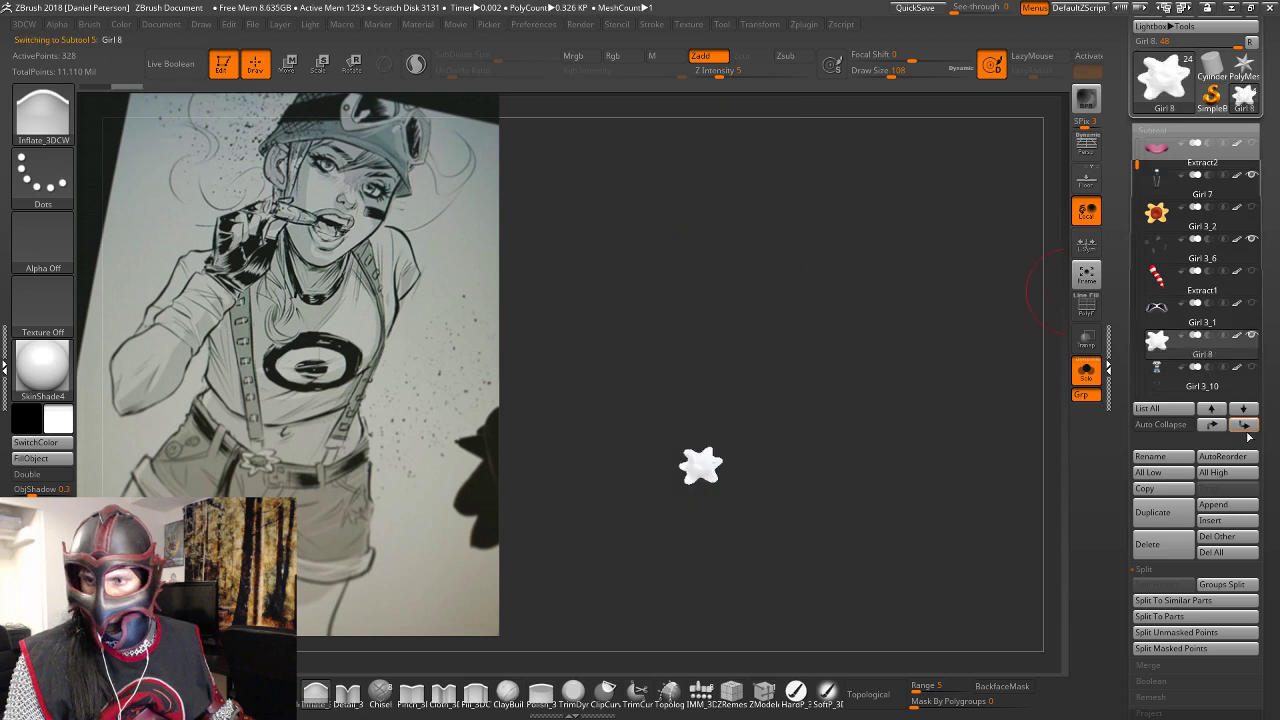
{"action": "left_click", "coordinate": [1245, 425]}
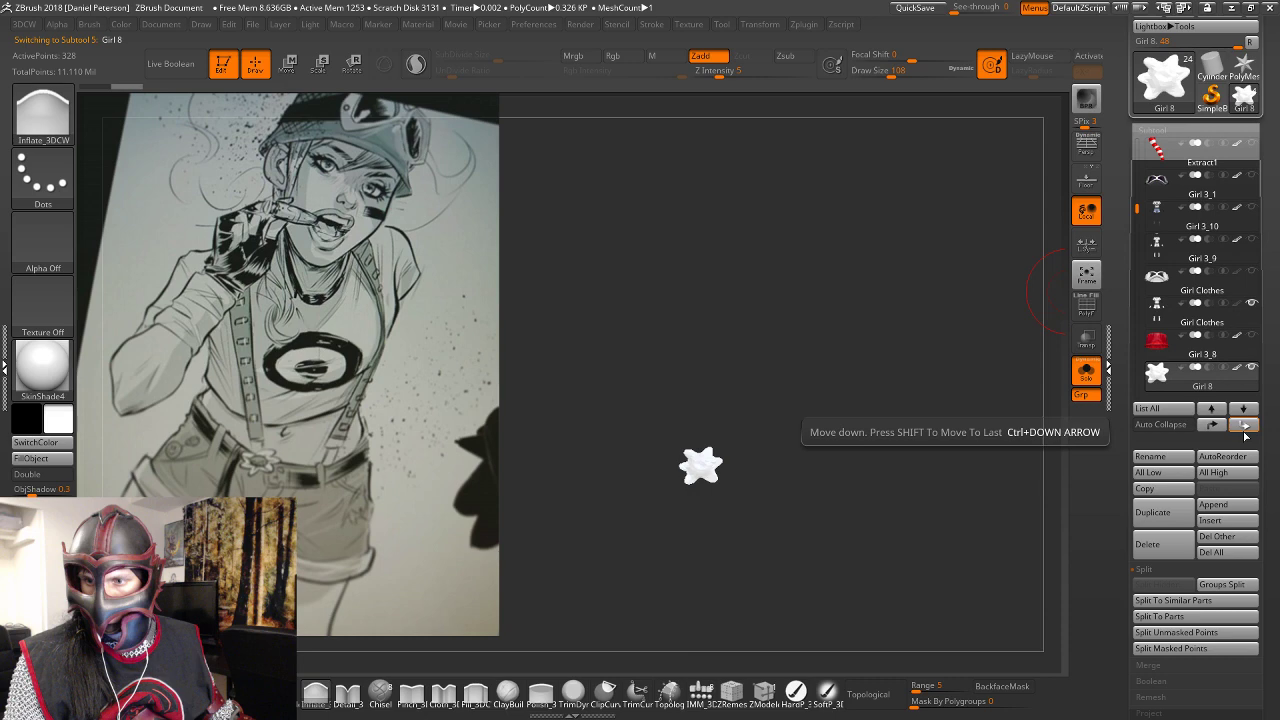
{"action": "left_click", "coordinate": [1245, 427]}
{"action": "left_click", "coordinate": [1245, 427]}
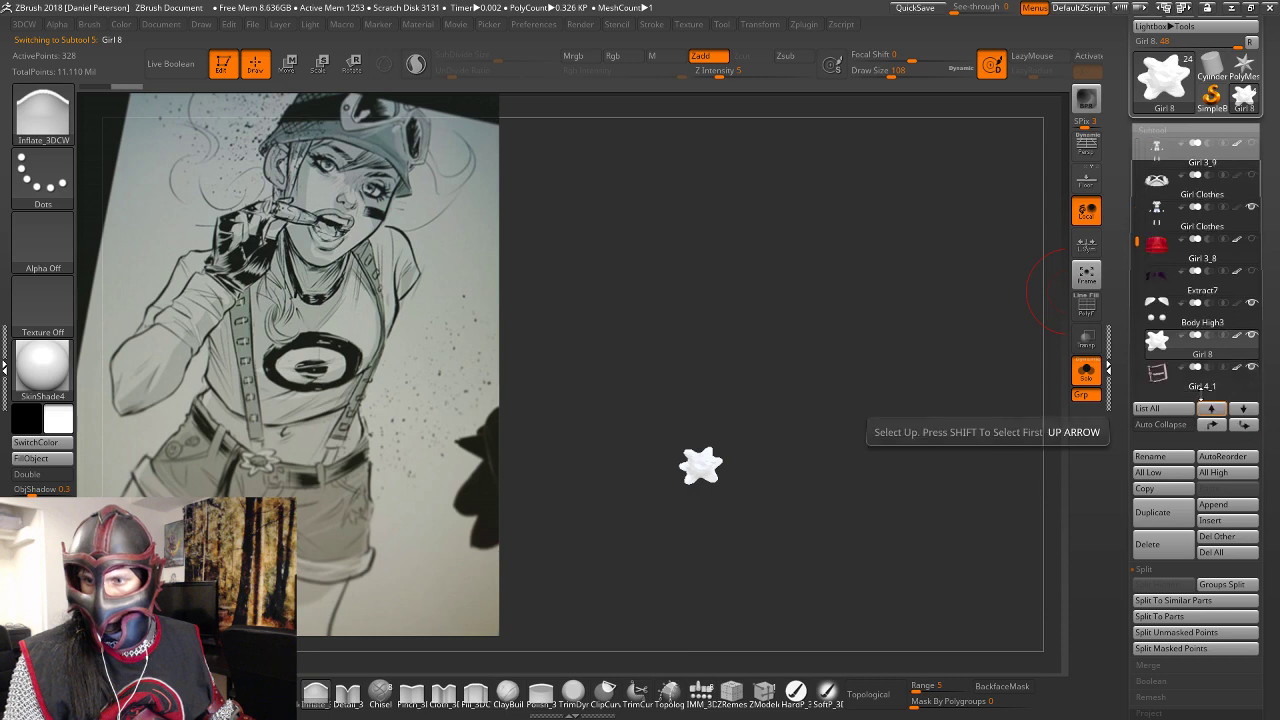
Merge Body High3 down with the Girl 8 flower subtool and check the combined pieces.
{"action": "left_click", "coordinate": [1209, 406]}
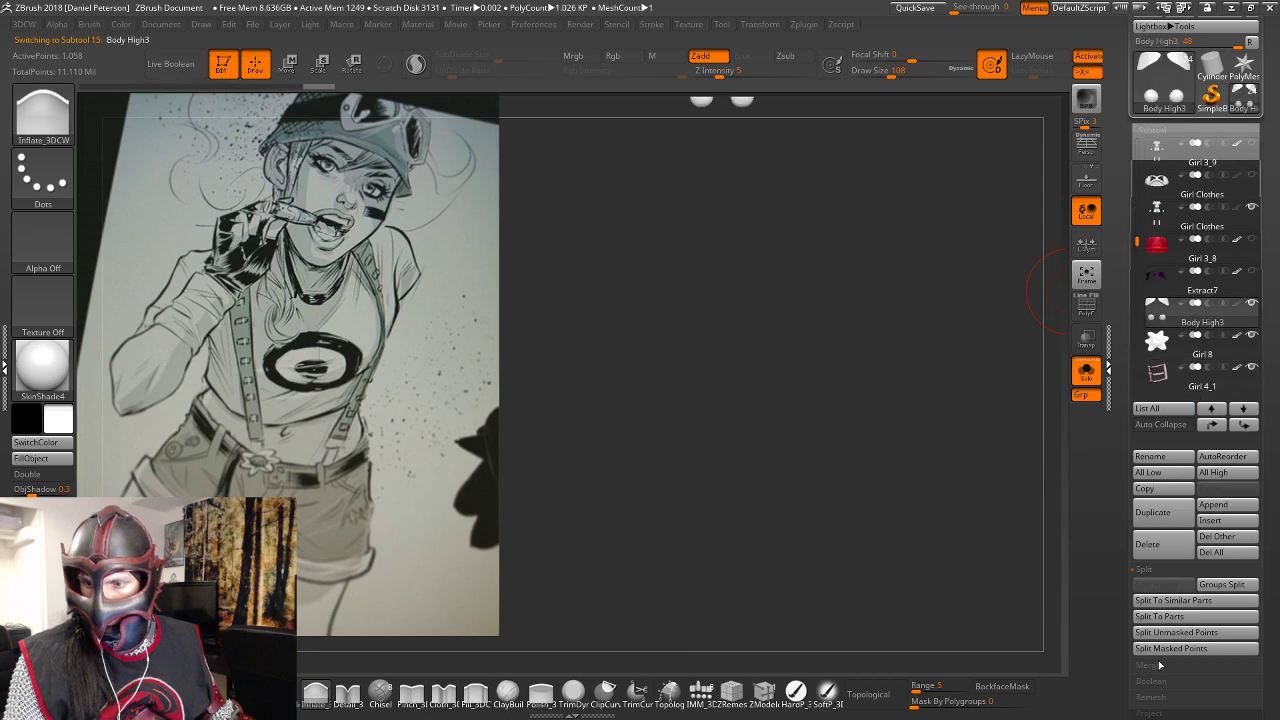
{"action": "left_click", "coordinate": [1159, 665]}
{"action": "left_click", "coordinate": [1158, 600]}
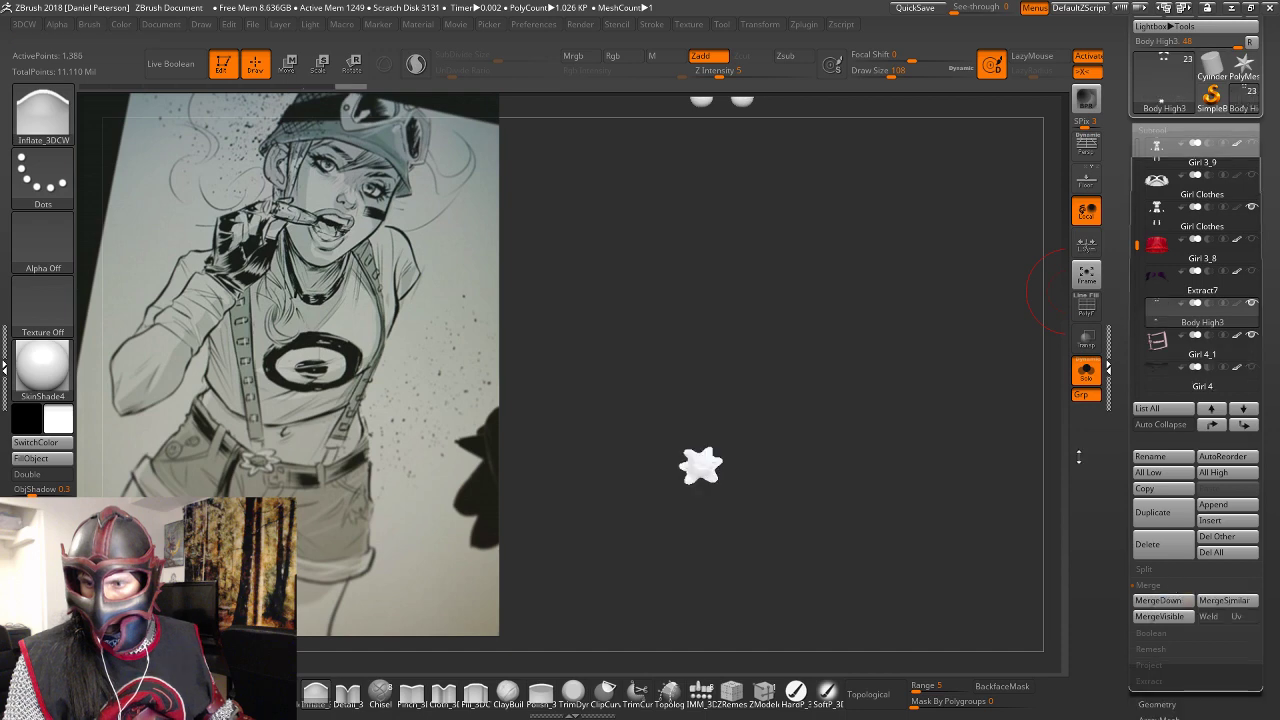
{"action": "left_click_drag", "start_coordinate": [1000, 450], "coordinate": [850, 436]}
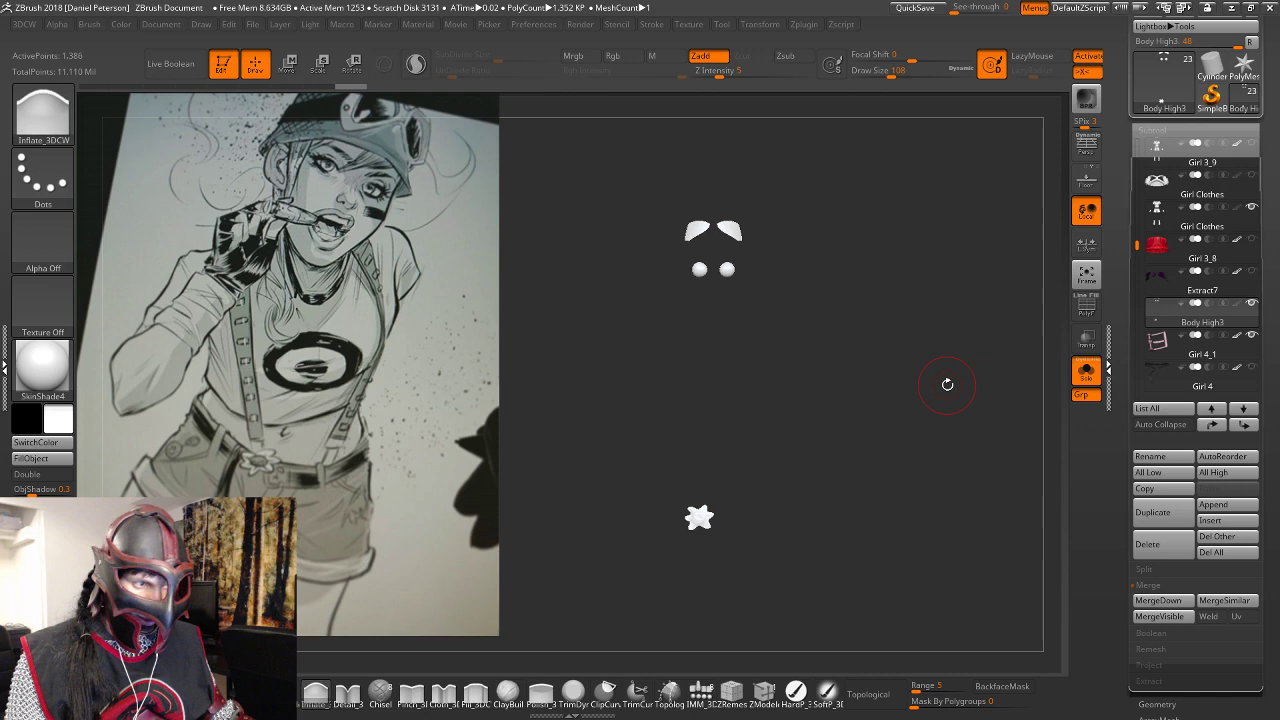
Select the Girl 3_7 hair subtool and move it up the list until it is next to the Girl 7 subtool.
{"action": "left_click_drag", "start_coordinate": [1137, 243], "coordinate": [1143, 286]}
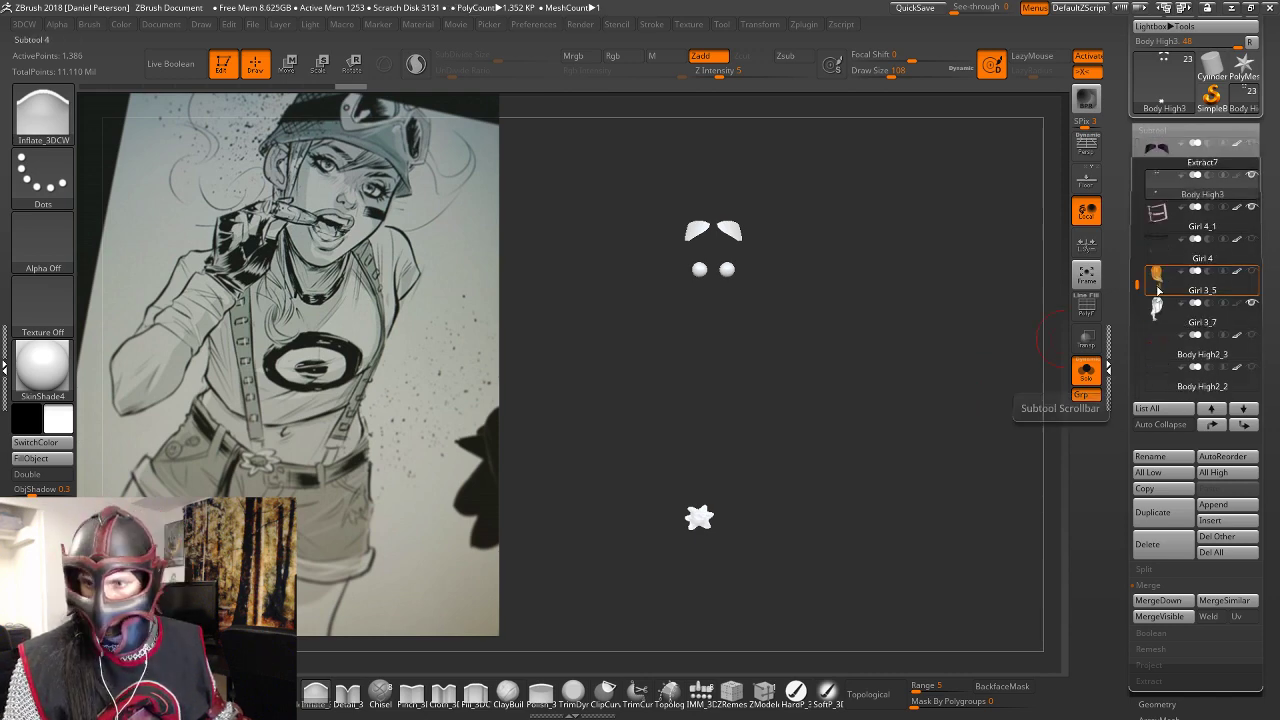
{"action": "left_click", "coordinate": [1157, 305]}
{"action": "left_click", "coordinate": [1212, 424]}
{"action": "left_click", "coordinate": [1212, 424]}
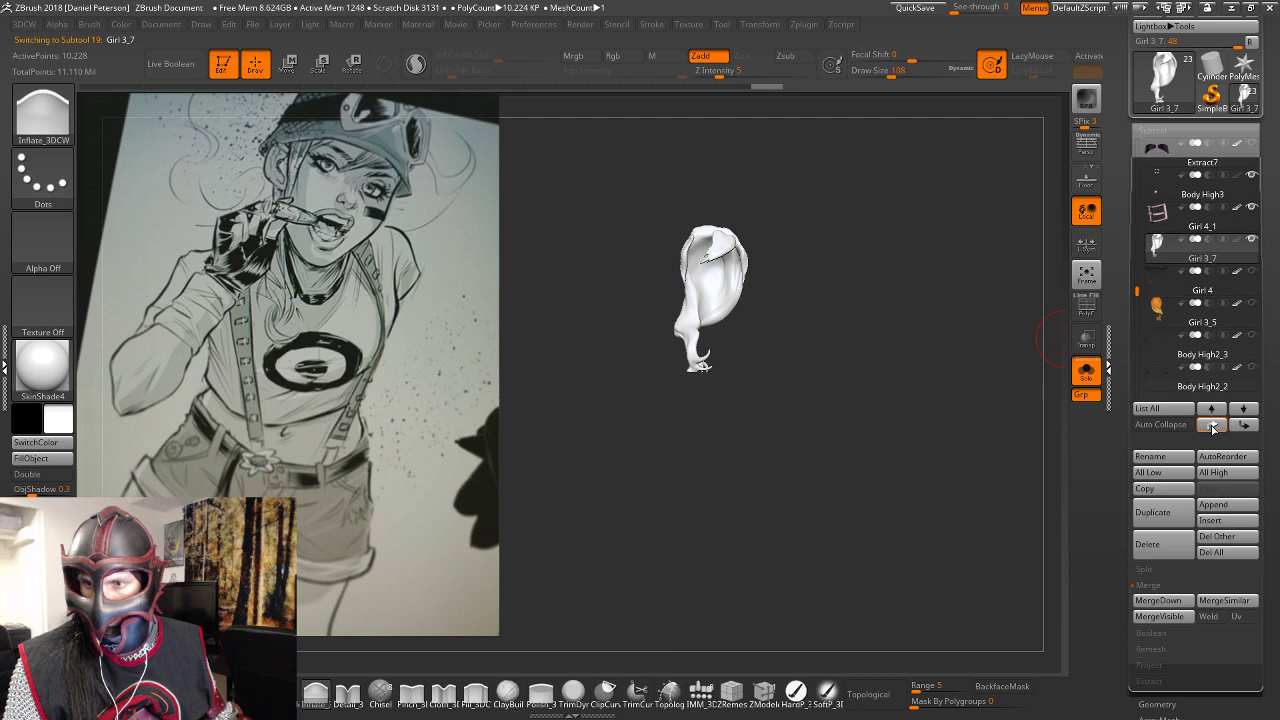
{"action": "left_click", "coordinate": [1212, 428]}
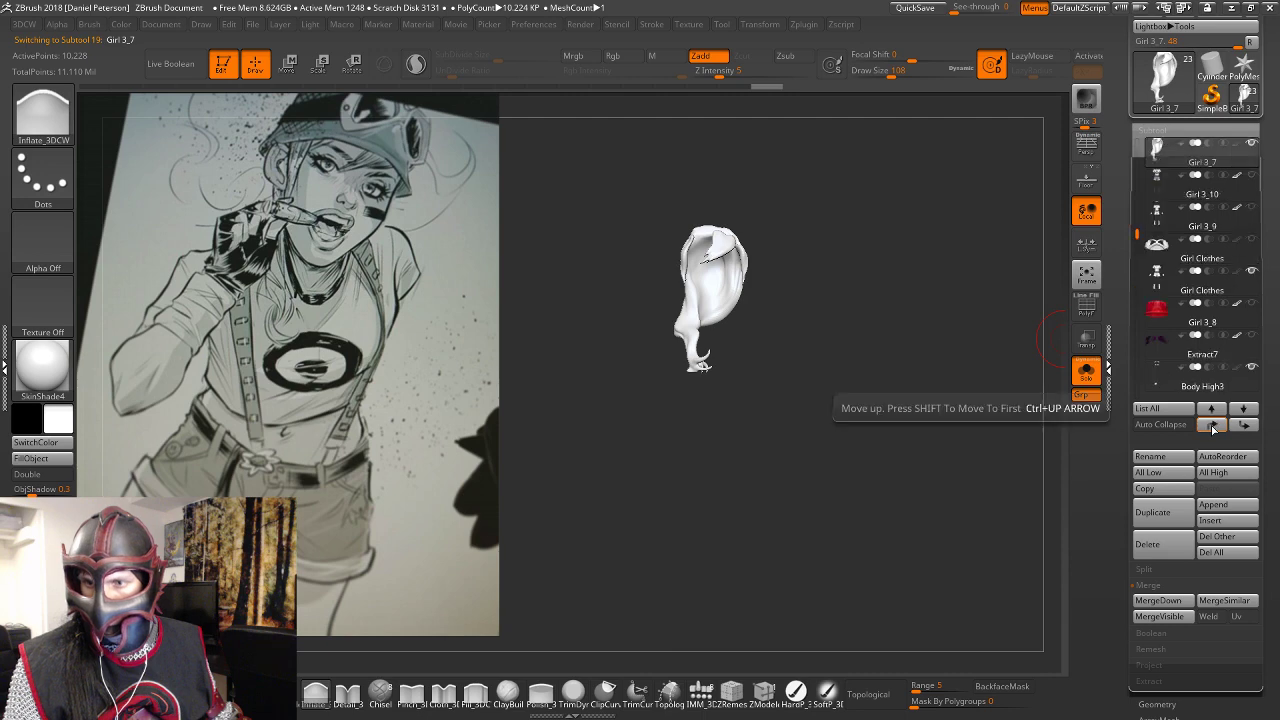
{"action": "left_click", "coordinate": [1212, 424]}
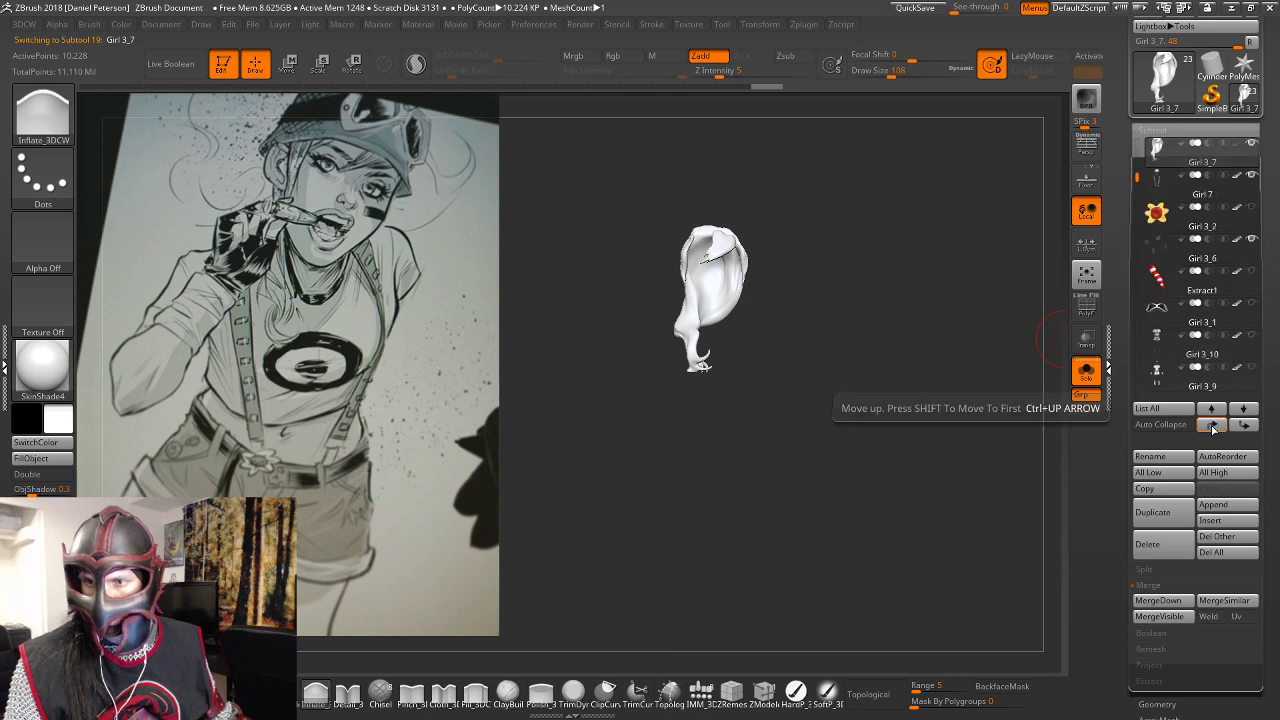
{"action": "left_click", "coordinate": [1212, 424]}
{"action": "left_click", "coordinate": [1212, 424]}
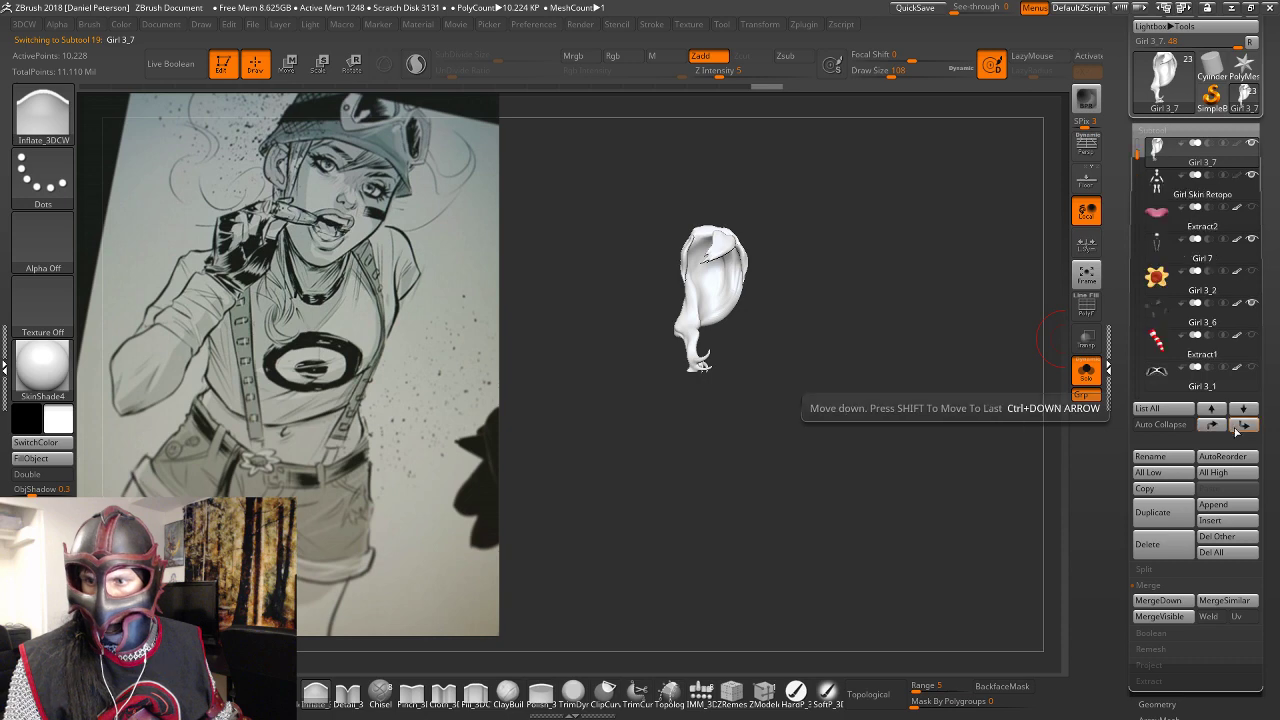
{"action": "left_click", "coordinate": [1240, 426]}
{"action": "left_click", "coordinate": [1240, 426]}
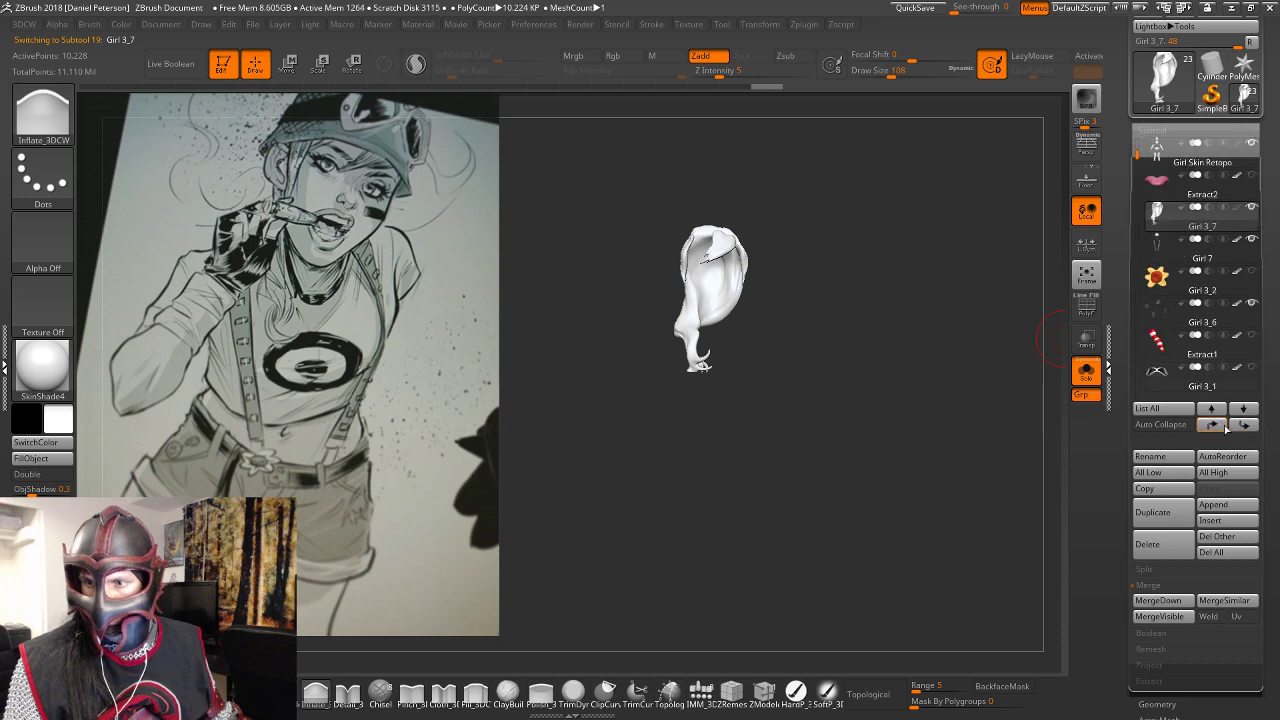
{"action": "left_click", "coordinate": [1230, 426]}
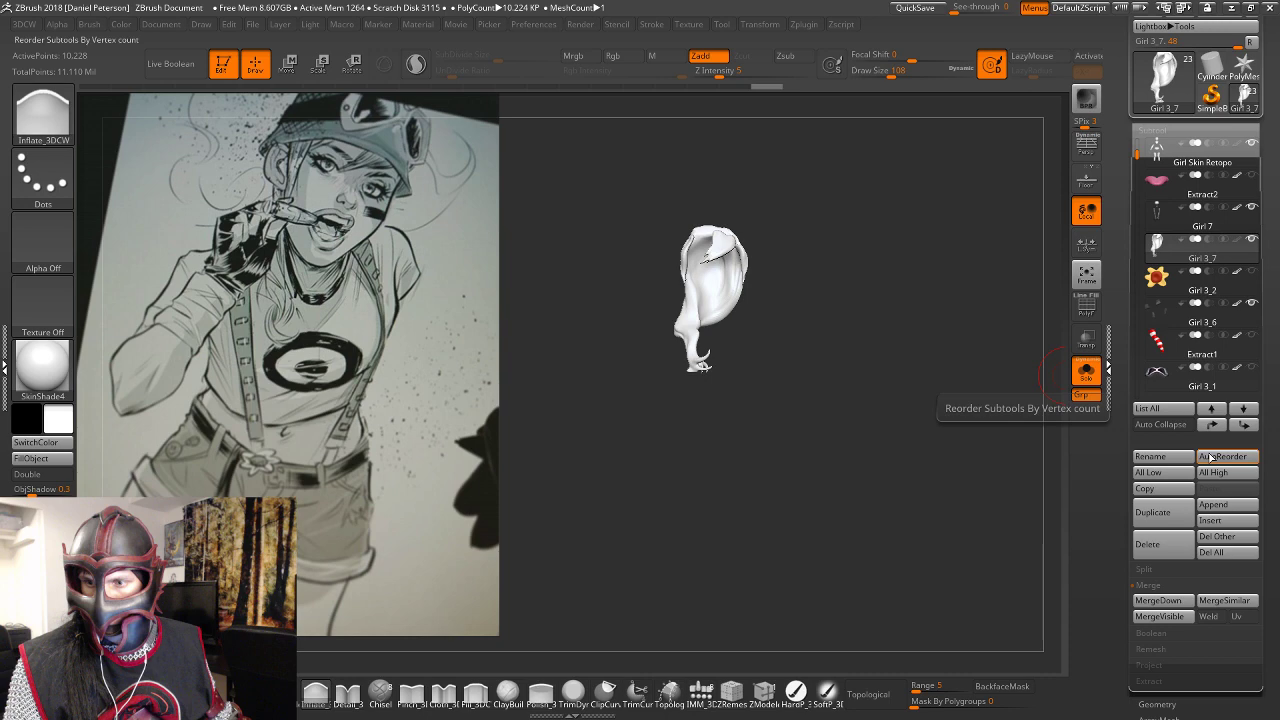
Merge the Girl 3_7 hair down with the Girl 7 accessories and inspect the combined pieces with PolyFrame turned on.
{"action": "left_click", "coordinate": [1210, 457]}
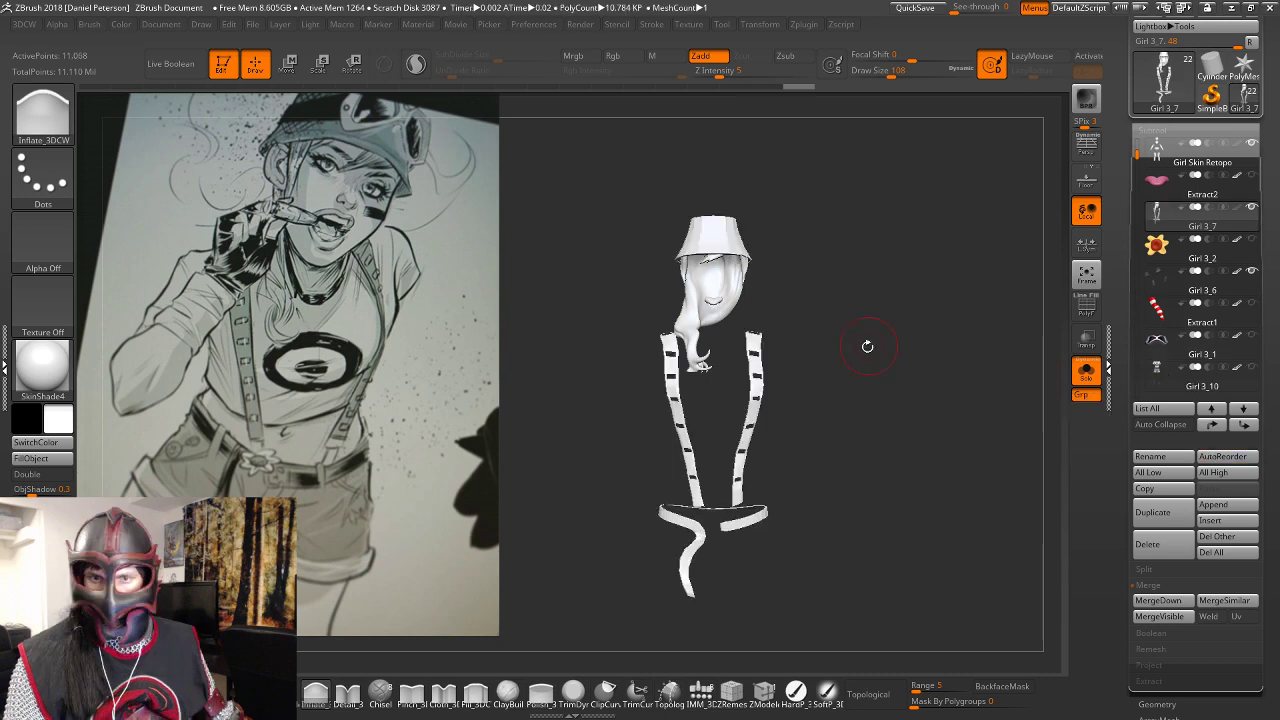
{"action": "mouse_move", "coordinate": [871, 355]}
{"action": "left_mouse_down", "text": "alt"}
{"action": "mouse_move", "coordinate": [940, 362]}
{"action": "mouse_move", "coordinate": [931, 349]}
{"action": "left_mouse_up", "text": "alt"}
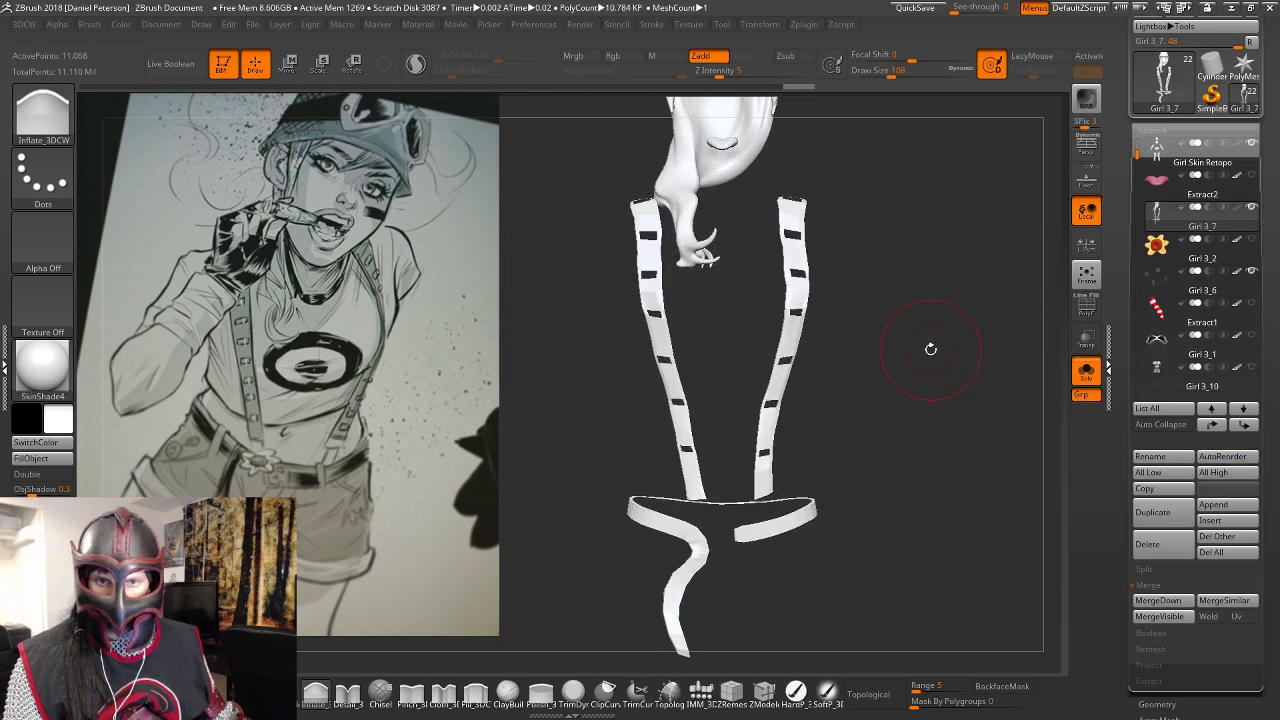
{"action": "right_click_drag", "start_coordinate": [930, 349], "coordinate": [953, 438]}
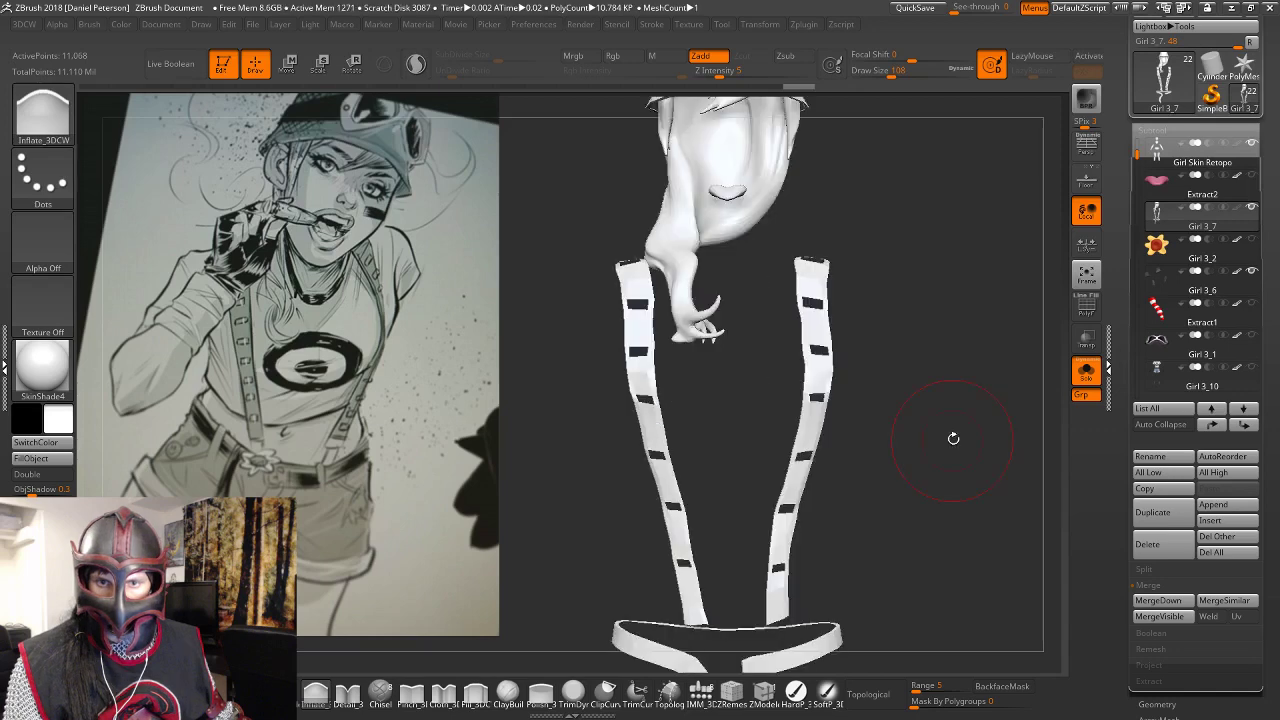
{"action": "mouse_move", "coordinate": [953, 438]}
{"action": "left_mouse_down"}
{"action": "mouse_move", "coordinate": [850, 484]}
{"action": "mouse_move", "coordinate": [960, 470]}
{"action": "mouse_move", "coordinate": [924, 420]}
{"action": "mouse_move", "coordinate": [941, 210]}
{"action": "mouse_move", "coordinate": [834, 380]}
{"action": "mouse_move", "coordinate": [914, 423]}
{"action": "left_mouse_up"}
{"action": "left_click", "coordinate": [1086, 305]}
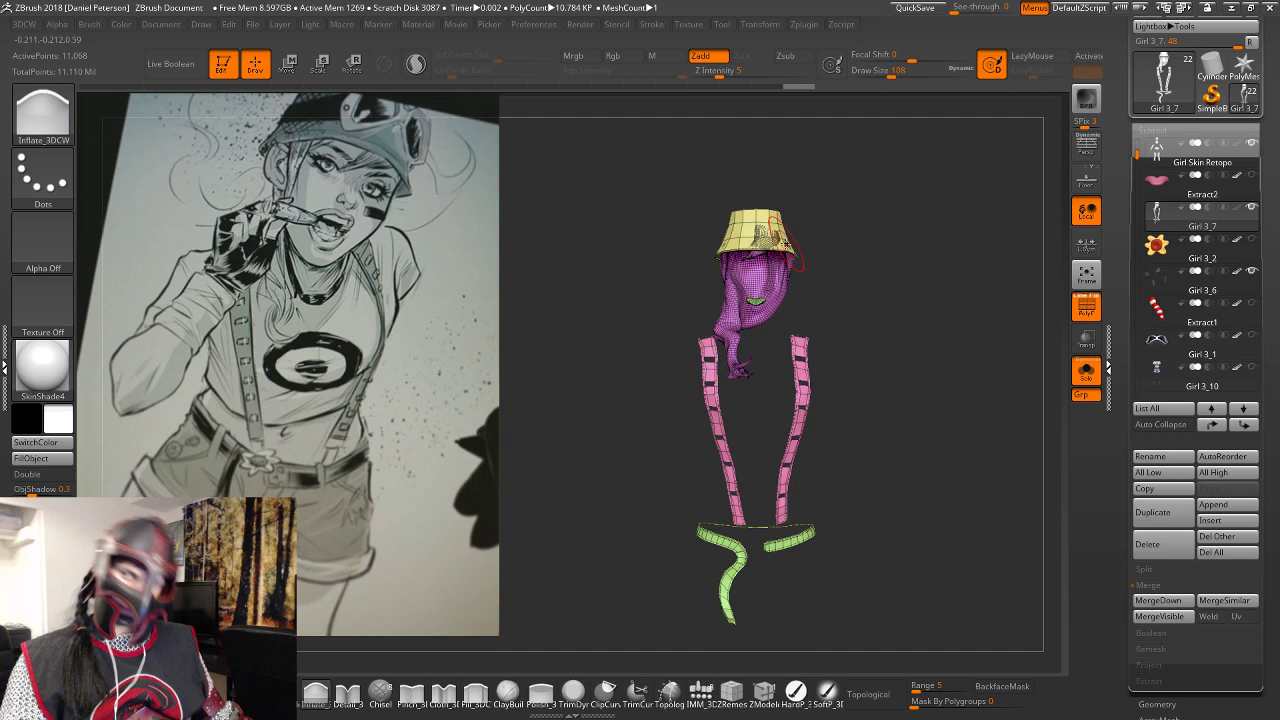
{"action": "mouse_move", "coordinate": [1155, 215]}
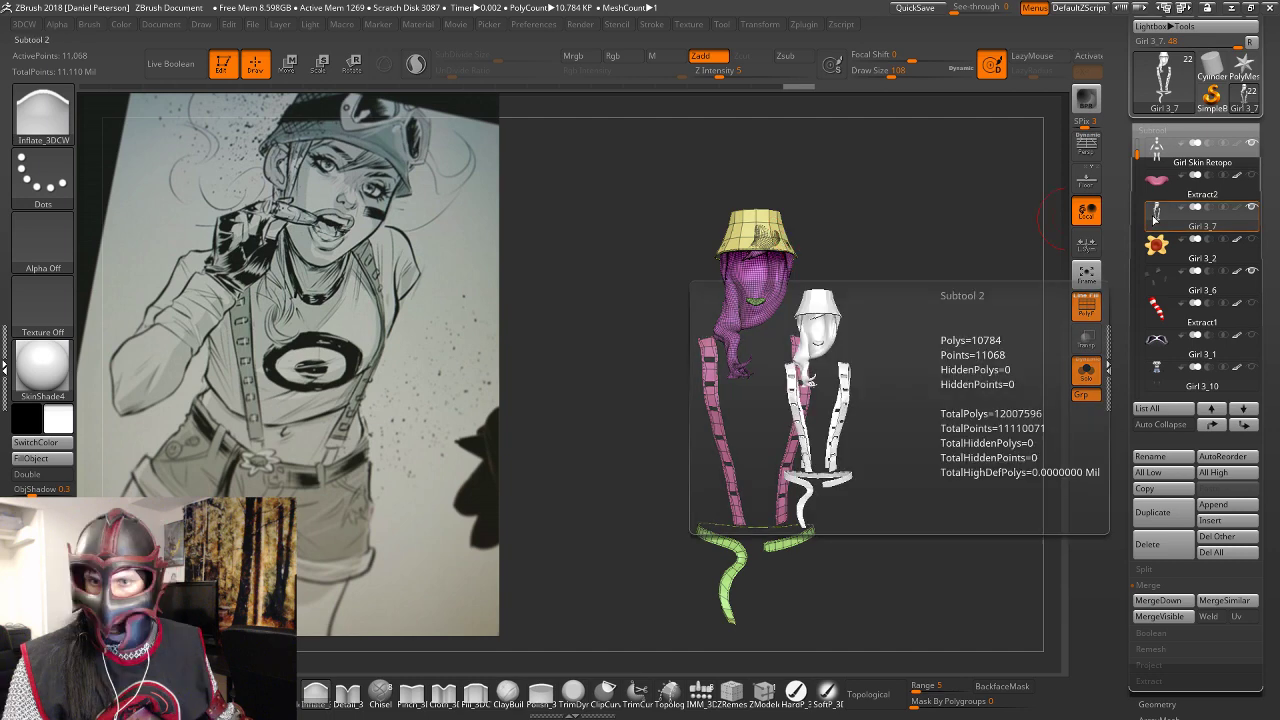
{"action": "key", "text": "w"}
{"action": "left_click", "coordinate": [765, 220], "text": "ctrl"}
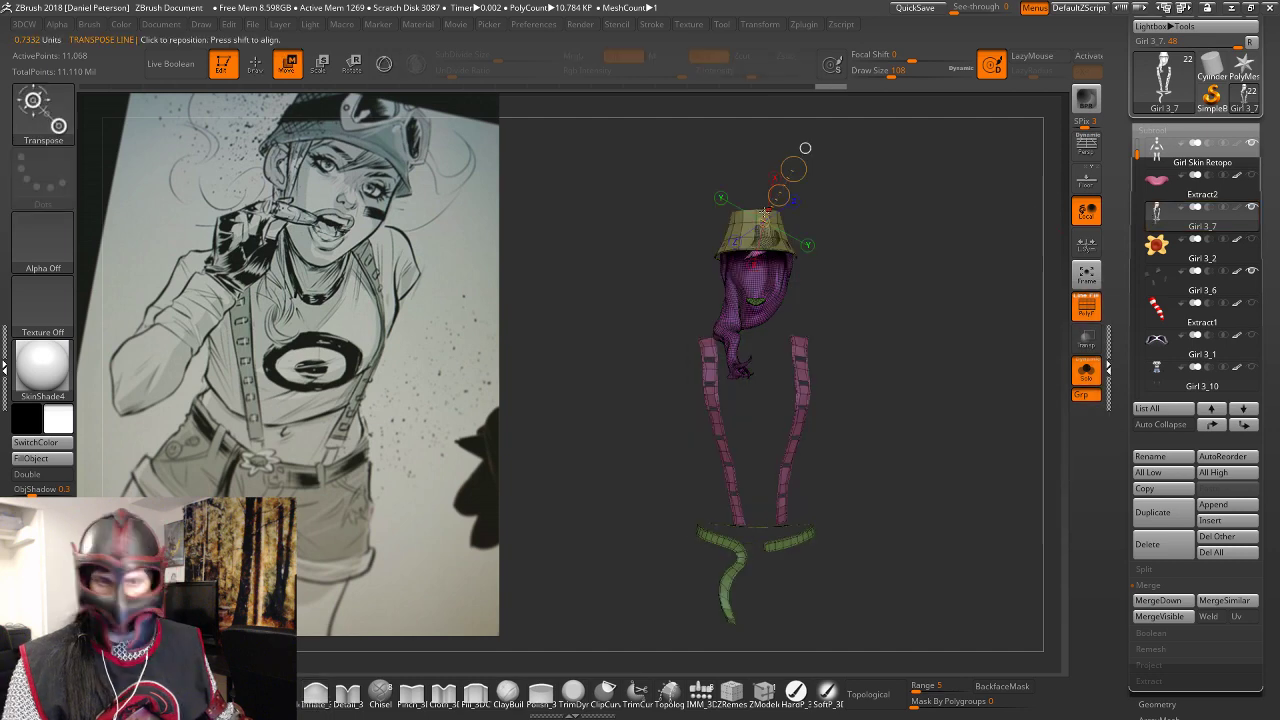
{"action": "key", "text": "y"}
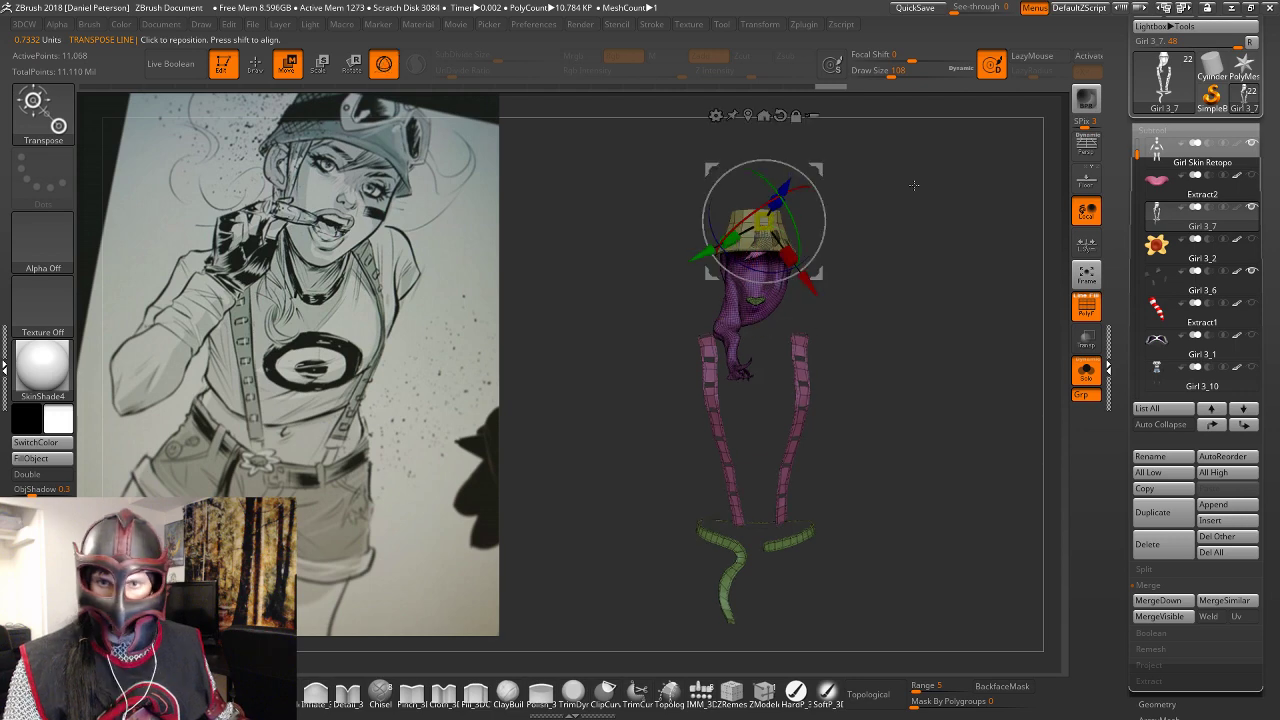
{"action": "left_click_drag", "start_coordinate": [914, 185], "coordinate": [960, 222], "text": "ctrl"}
{"action": "left_click_drag", "start_coordinate": [960, 222], "coordinate": [957, 302], "text": "alt"}
{"action": "right_click_drag", "start_coordinate": [957, 301], "coordinate": [933, 326]}
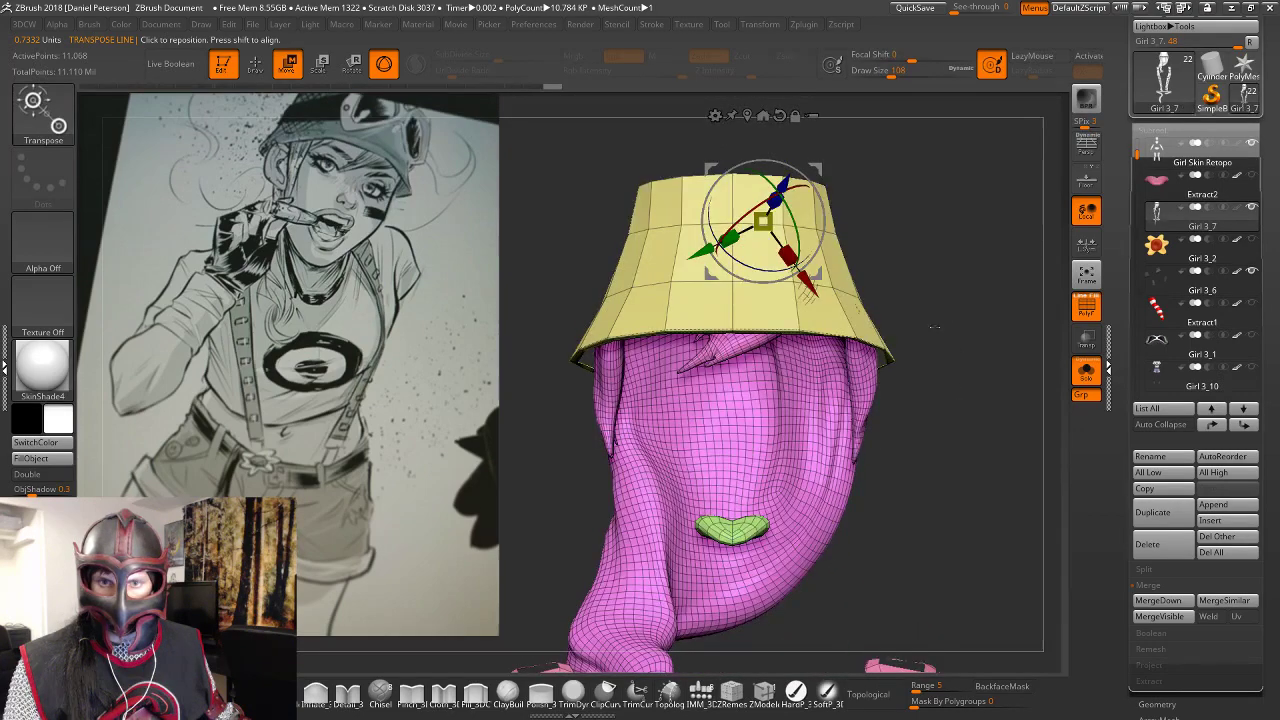
{"action": "key", "text": "y"}
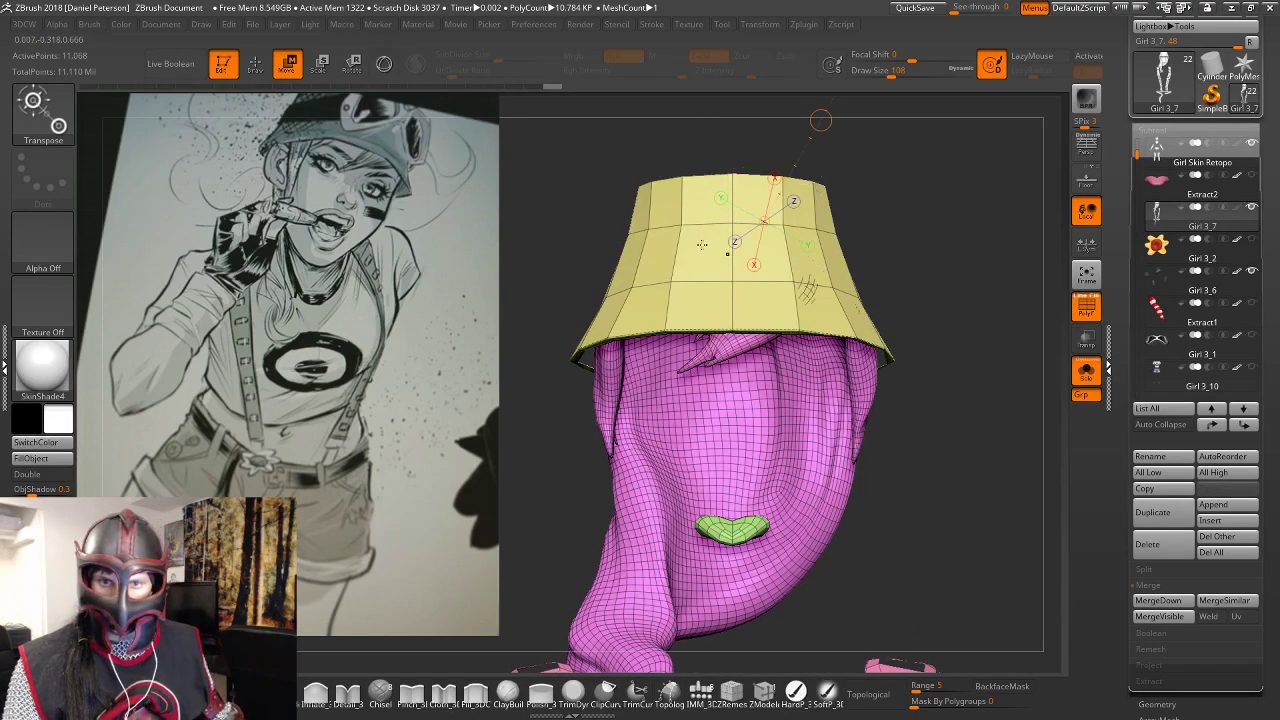
{"action": "left_click_drag", "start_coordinate": [703, 245], "coordinate": [803, 262]}
{"action": "left_click_drag", "start_coordinate": [682, 213], "coordinate": [793, 431]}
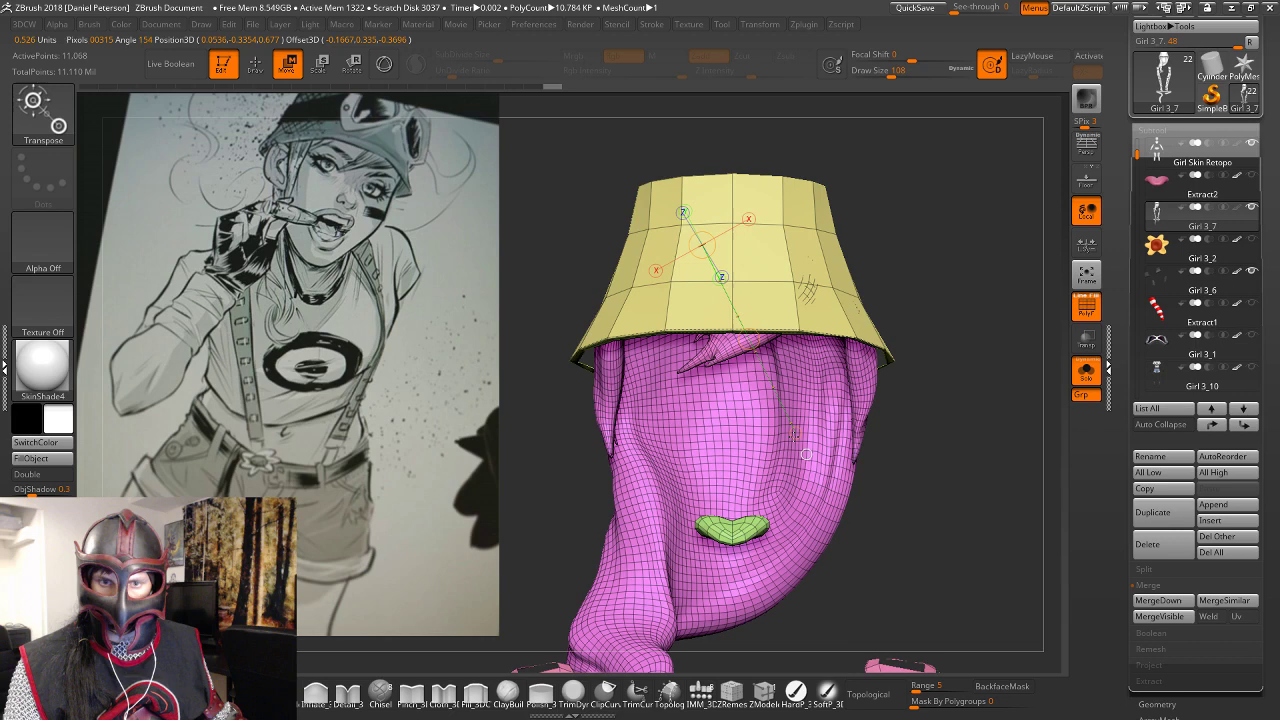
{"action": "left_click_drag", "start_coordinate": [791, 245], "coordinate": [840, 430], "text": "ctrl"}
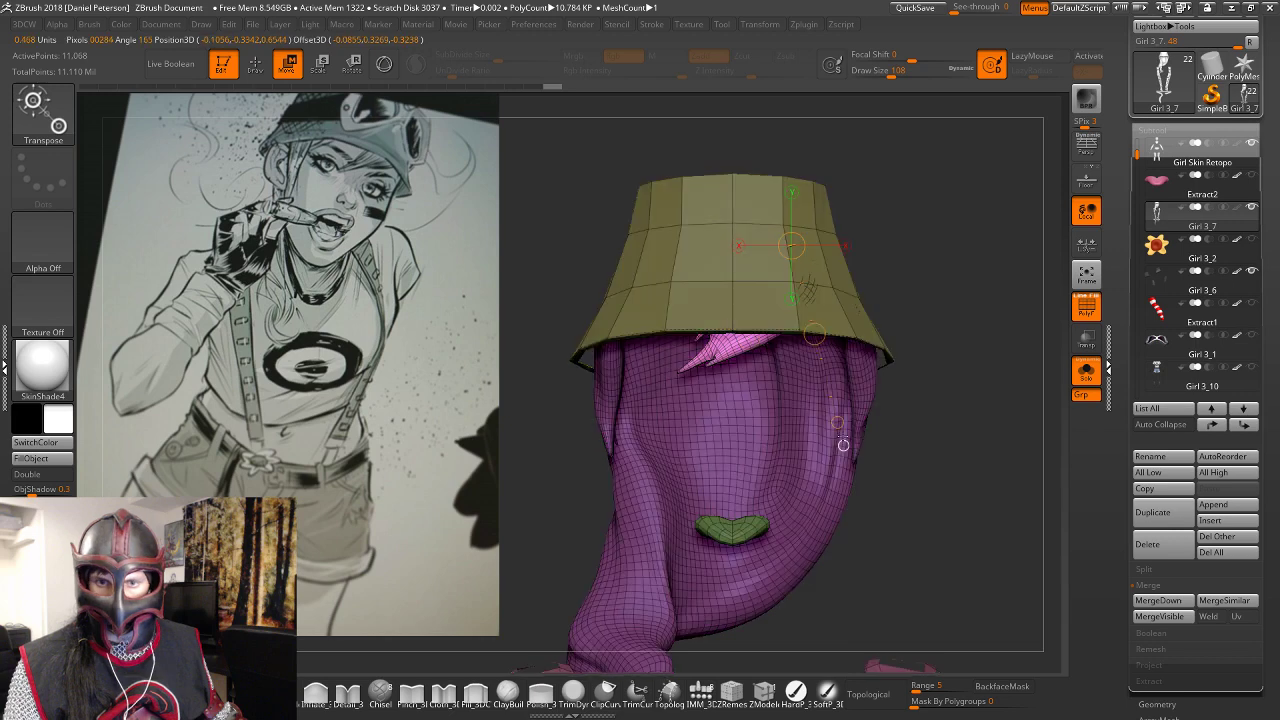
{"action": "key", "text": "ctrl"}
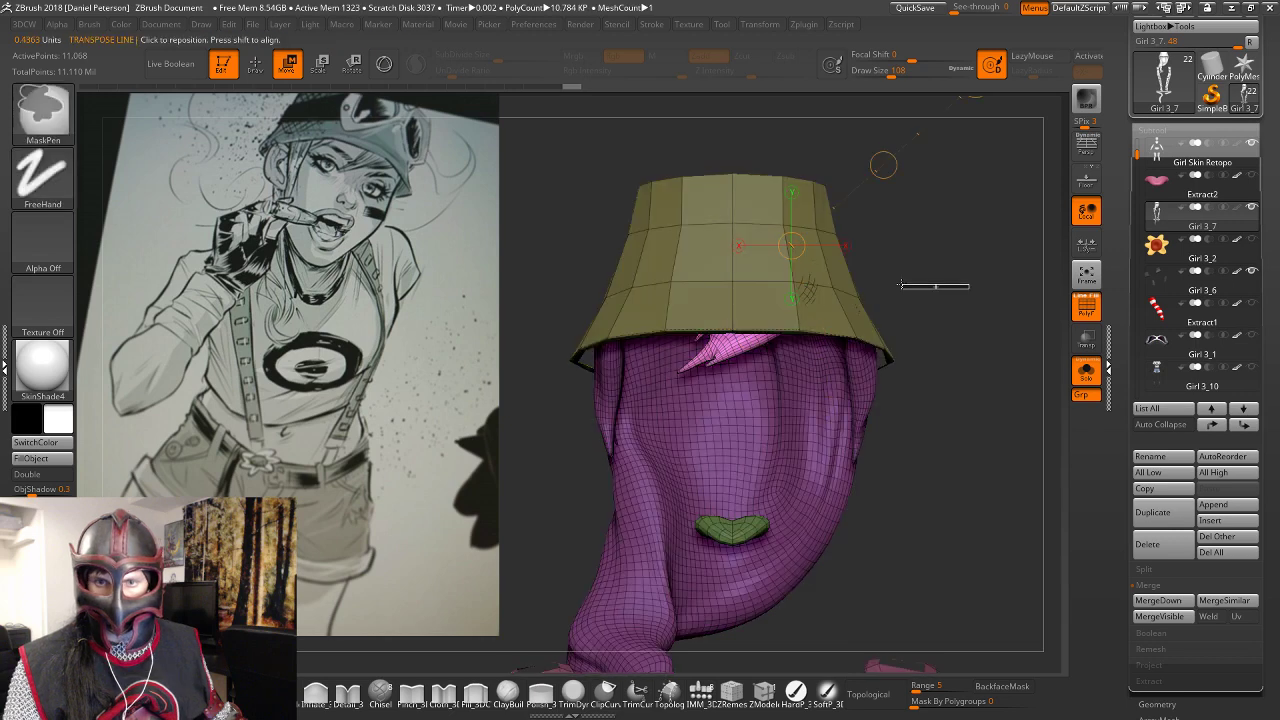
{"action": "left_click_drag", "start_coordinate": [902, 286], "coordinate": [901, 284], "text": "ctrl"}
Mask everything except the yellow hat and move the hat straight up, well clear of the hair.
{"action": "mouse_move", "coordinate": [901, 284]}
{"action": "left_mouse_down", "text": "alt"}
{"action": "mouse_move", "coordinate": [751, 288]}
{"action": "mouse_move", "coordinate": [795, 561]}
{"action": "left_mouse_up", "text": "alt"}
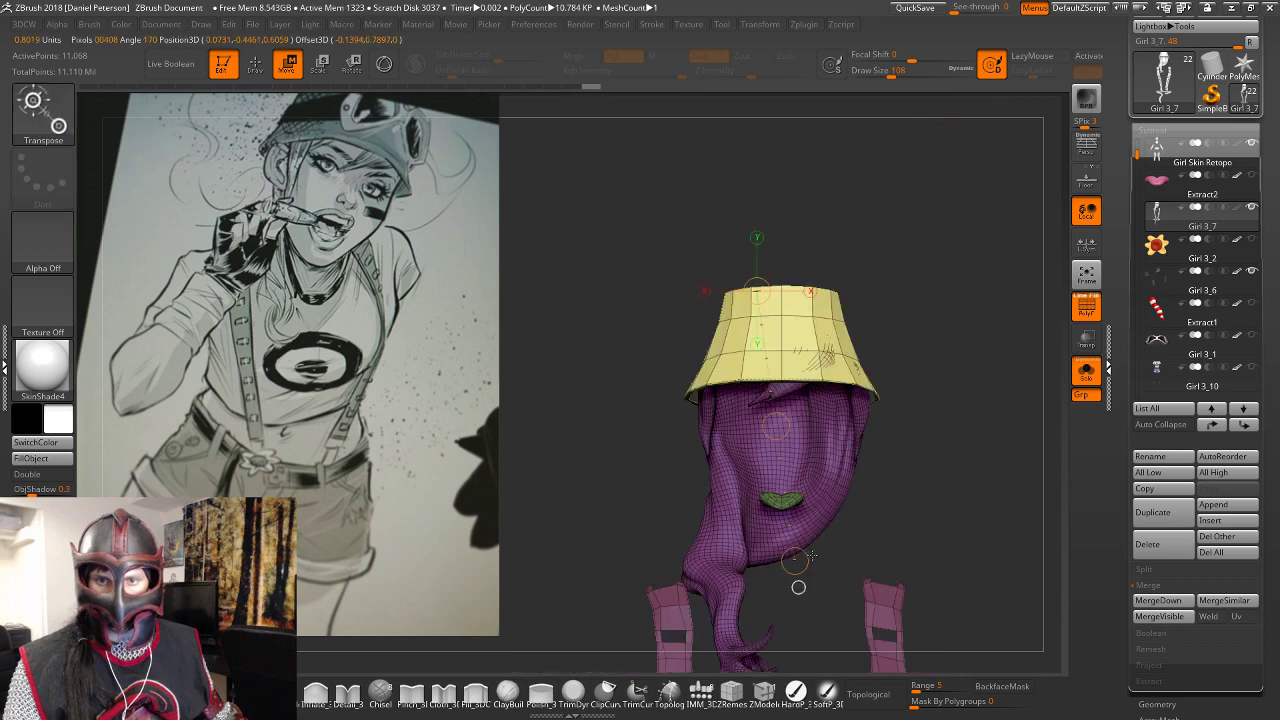
{"action": "left_click_drag", "start_coordinate": [937, 510], "coordinate": [943, 352], "text": "shift"}
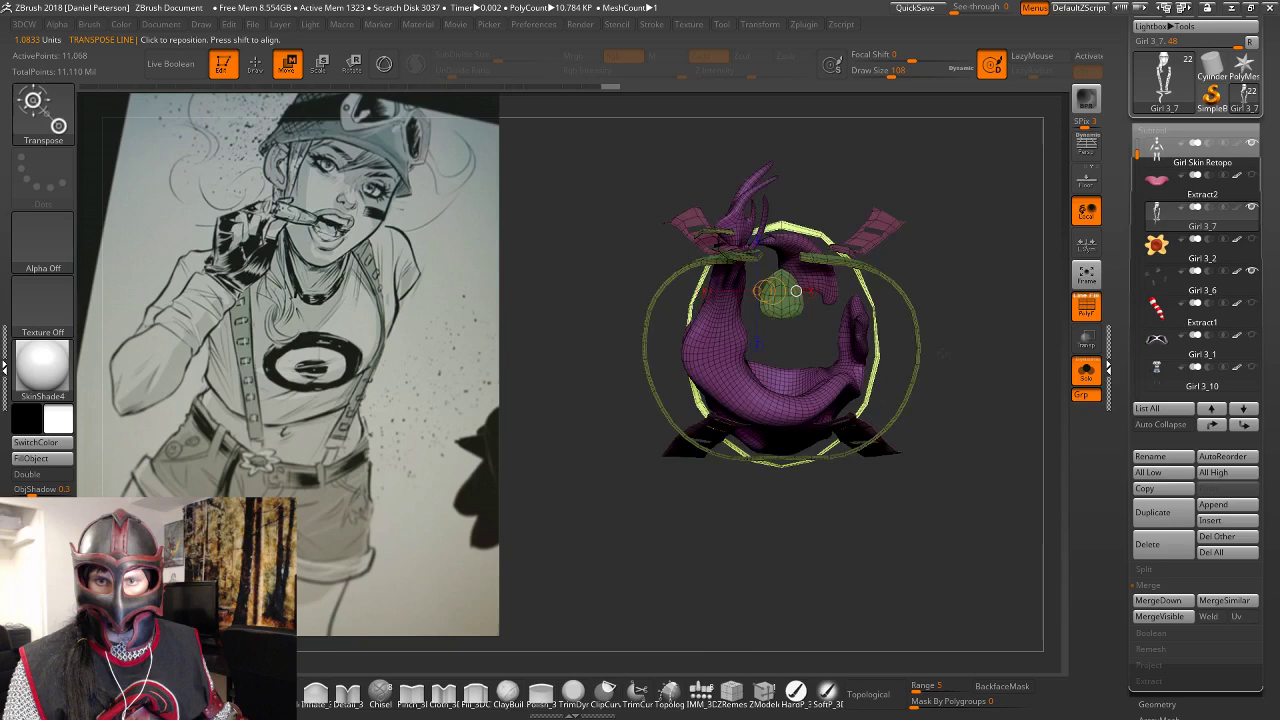
{"action": "left_click", "coordinate": [796, 294]}
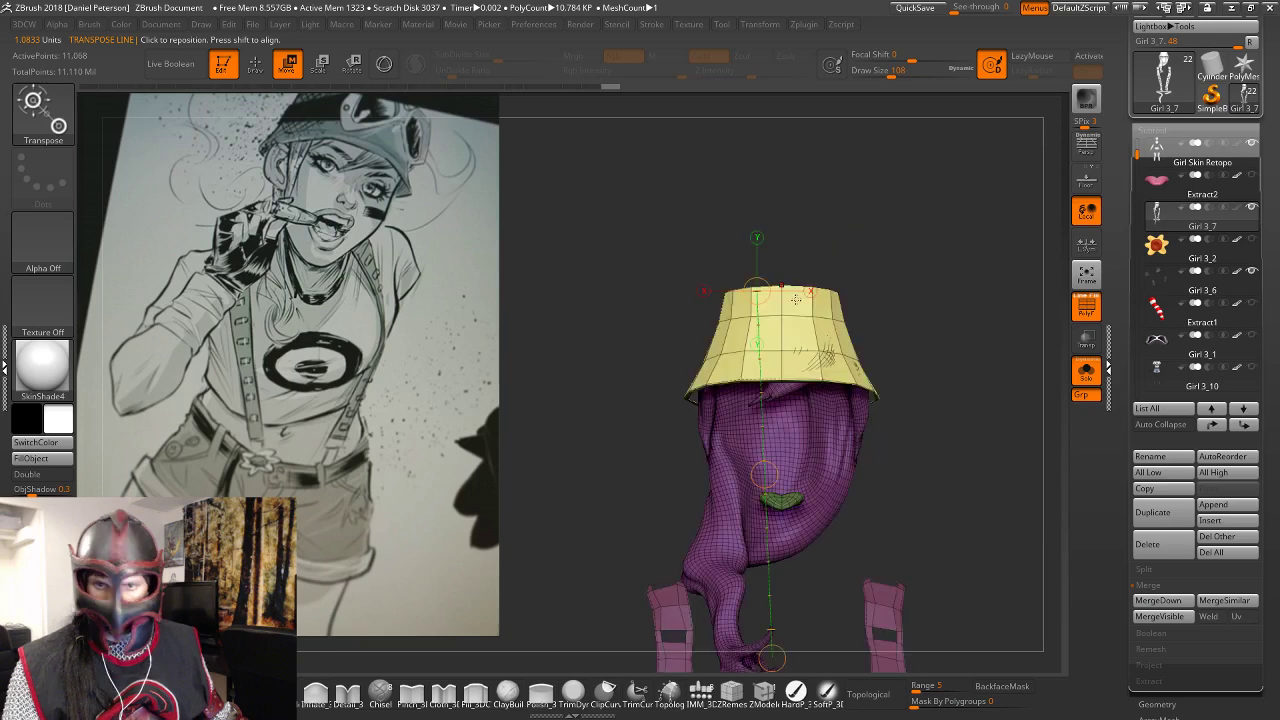
{"action": "key", "text": "y"}
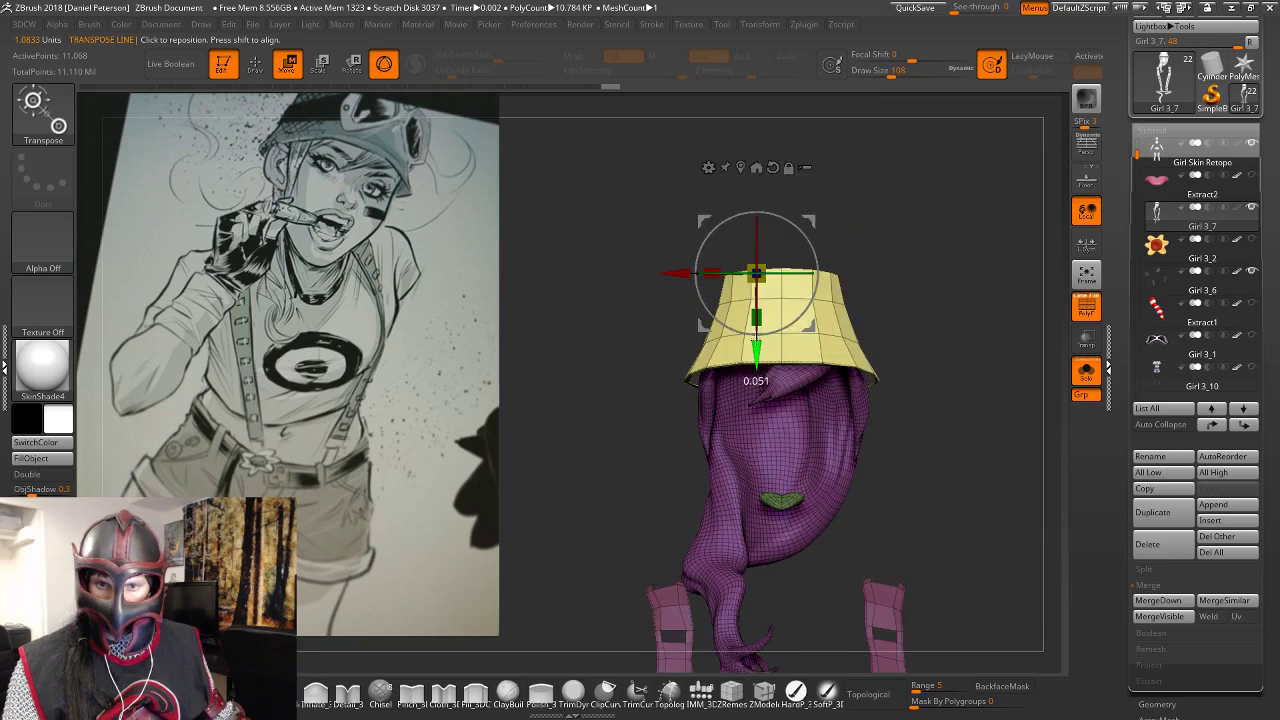
{"action": "left_click_drag", "start_coordinate": [771, 357], "coordinate": [771, 257]}
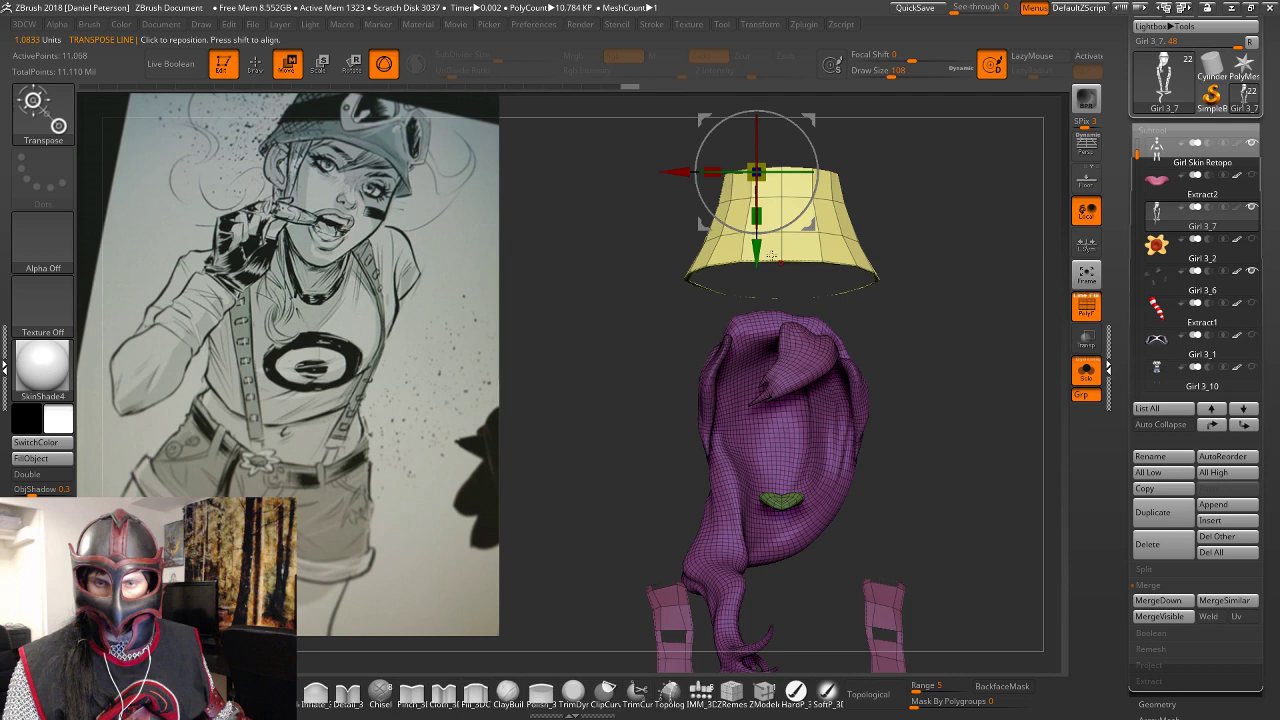
{"action": "key", "text": "q"}
{"action": "left_click_drag", "start_coordinate": [921, 355], "coordinate": [891, 370], "text": "alt"}
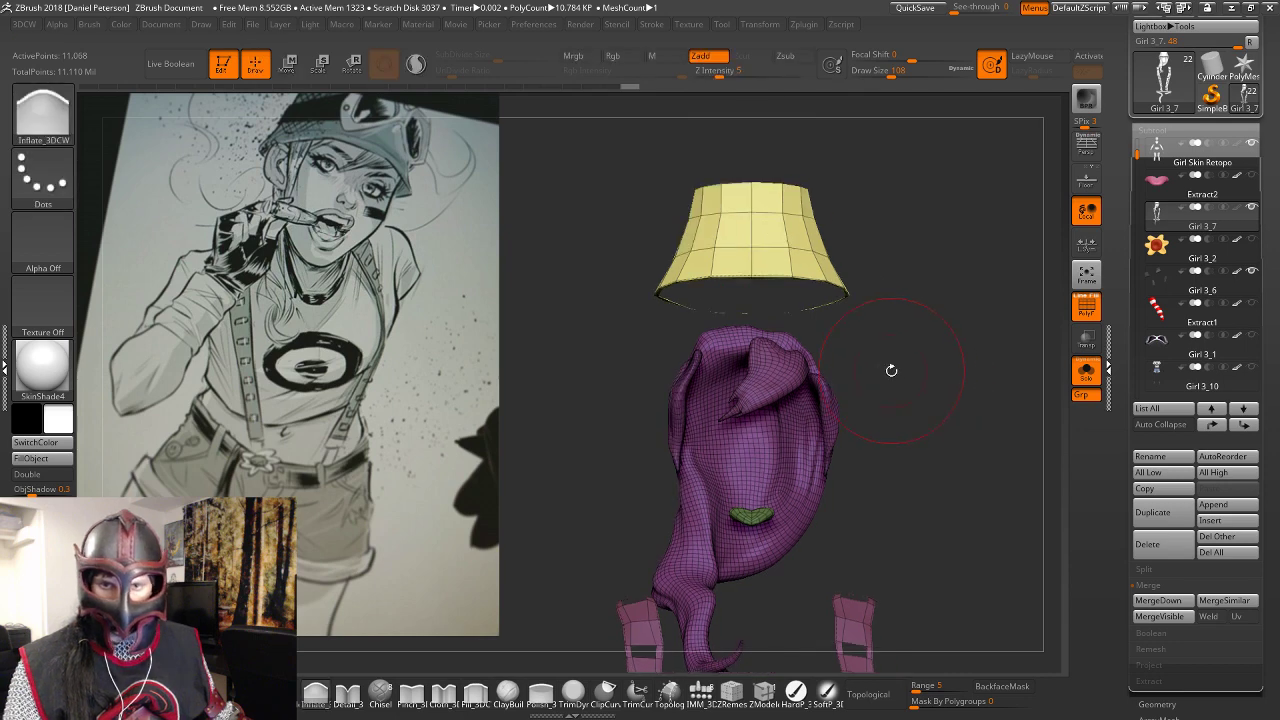
{"action": "key", "text": "w"}
{"action": "left_click_drag", "start_coordinate": [727, 282], "coordinate": [744, 237]}
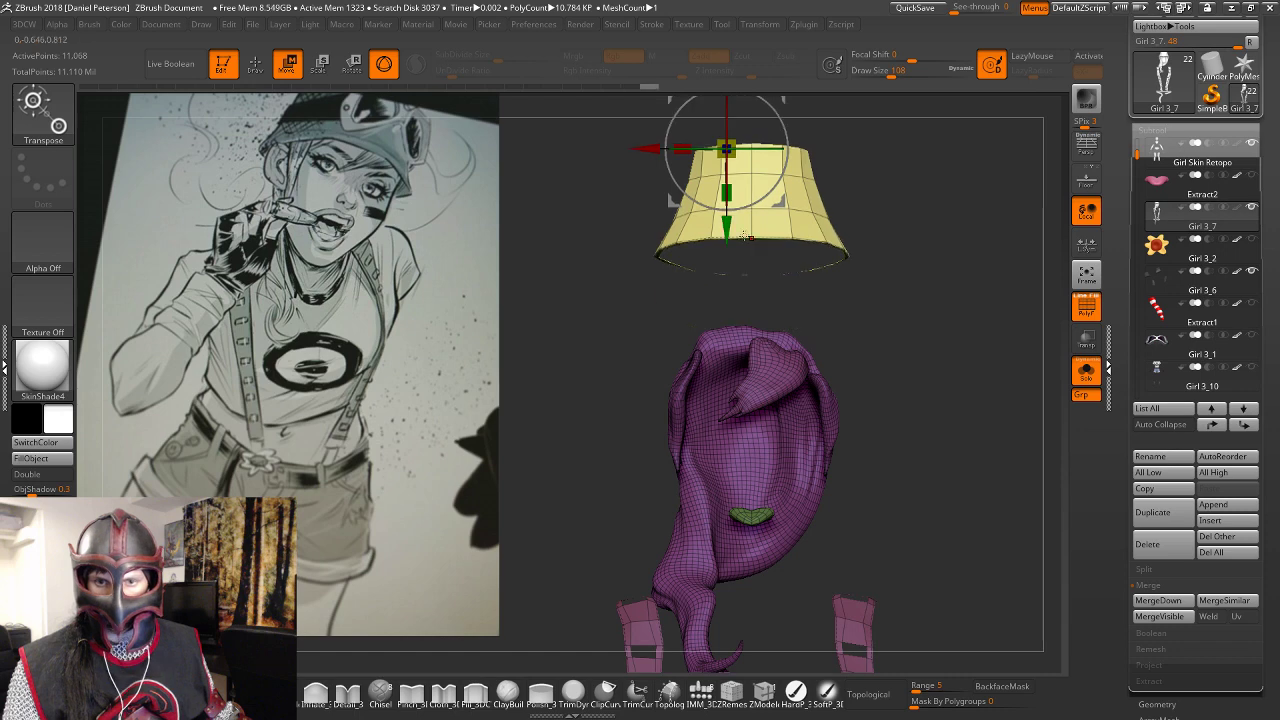
Mask everything except the small green lips piece and split the unmasked part into its own subtool.
{"action": "key", "text": "q"}
{"action": "mouse_move", "coordinate": [921, 448]}
{"action": "left_mouse_down", "text": "alt"}
{"action": "mouse_move", "coordinate": [897, 409]}
{"action": "mouse_move", "coordinate": [868, 395]}
{"action": "mouse_move", "coordinate": [943, 371]}
{"action": "mouse_move", "coordinate": [857, 398]}
{"action": "mouse_move", "coordinate": [931, 347]}
{"action": "mouse_move", "coordinate": [805, 368]}
{"action": "mouse_move", "coordinate": [900, 370]}
{"action": "left_mouse_up", "text": "alt"}
{"action": "key", "text": "w"}
{"action": "left_click", "coordinate": [1145, 569]}
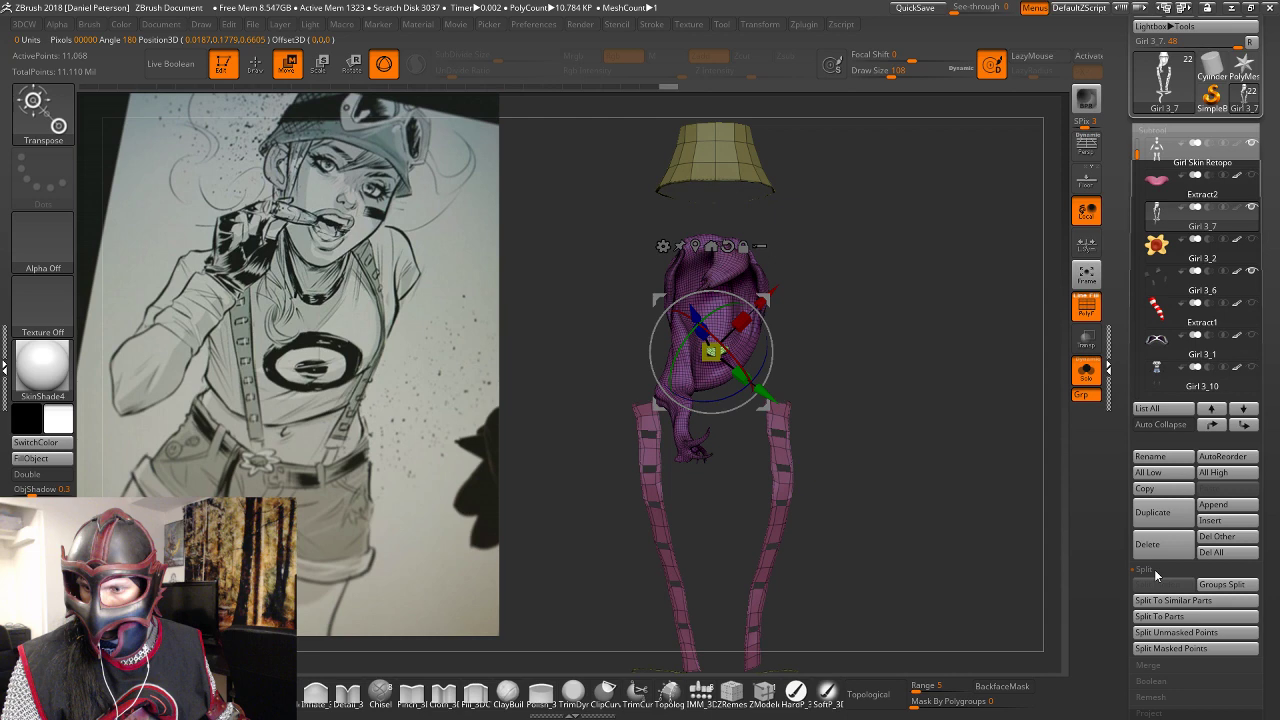
{"action": "left_click", "coordinate": [1160, 584]}
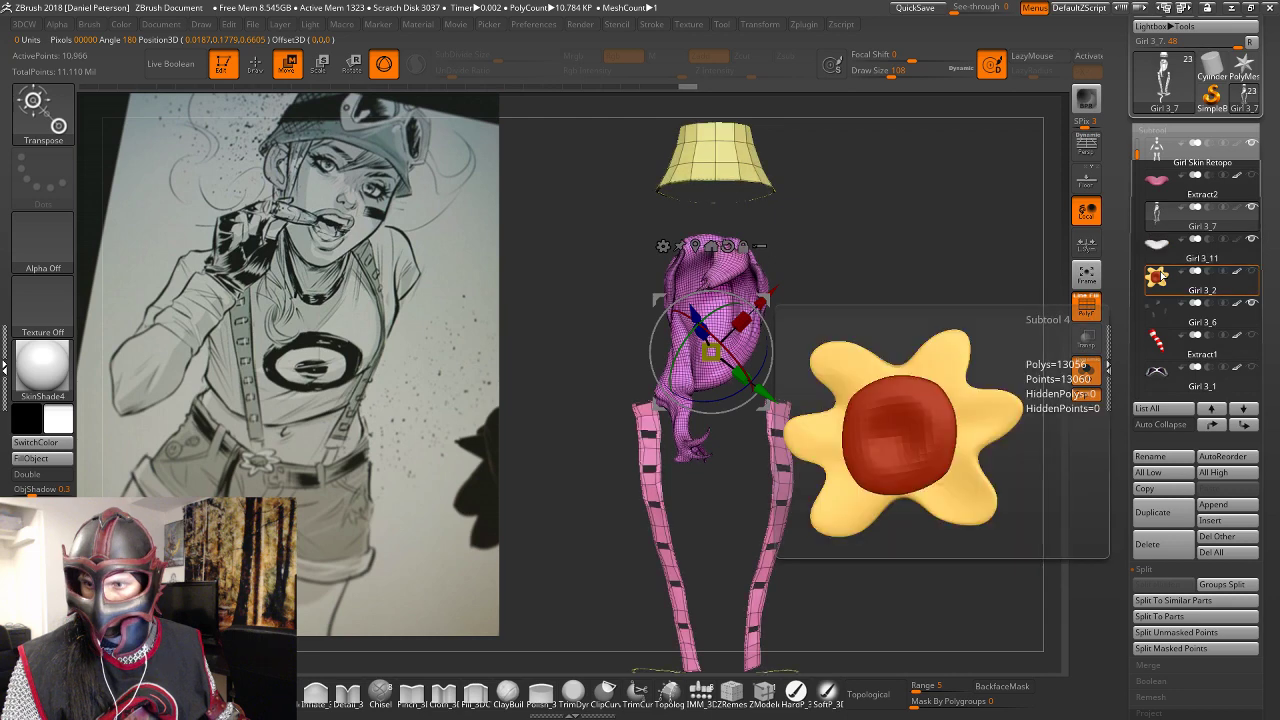
Select the split-off lips subtool, Girl 3_11, and move it down the subtool order to Body High3.
{"action": "left_click", "coordinate": [1159, 246]}
{"action": "left_click", "coordinate": [1243, 427]}
{"action": "left_click", "coordinate": [1243, 427]}
{"action": "left_click", "coordinate": [1243, 427]}
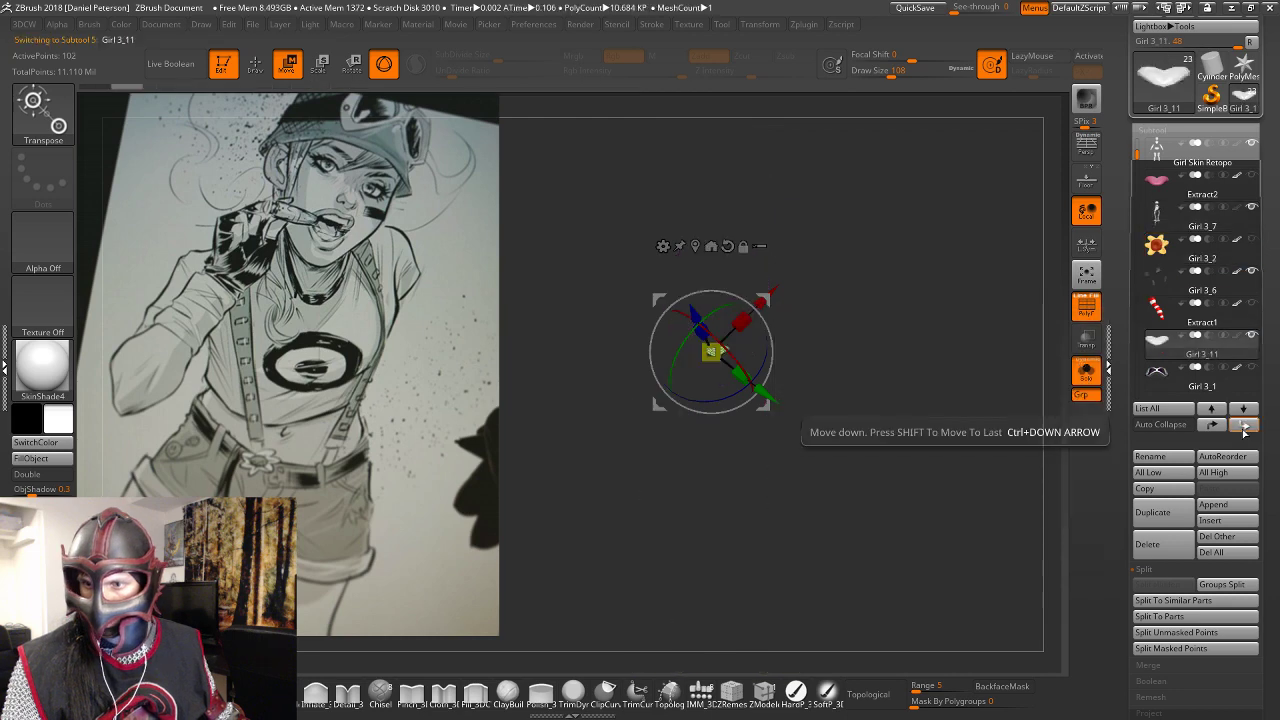
{"action": "left_click", "coordinate": [1243, 426]}
{"action": "left_click", "coordinate": [1243, 426]}
{"action": "left_click", "coordinate": [1242, 426]}
{"action": "left_click", "coordinate": [1240, 426]}
{"action": "left_click", "coordinate": [1239, 426]}
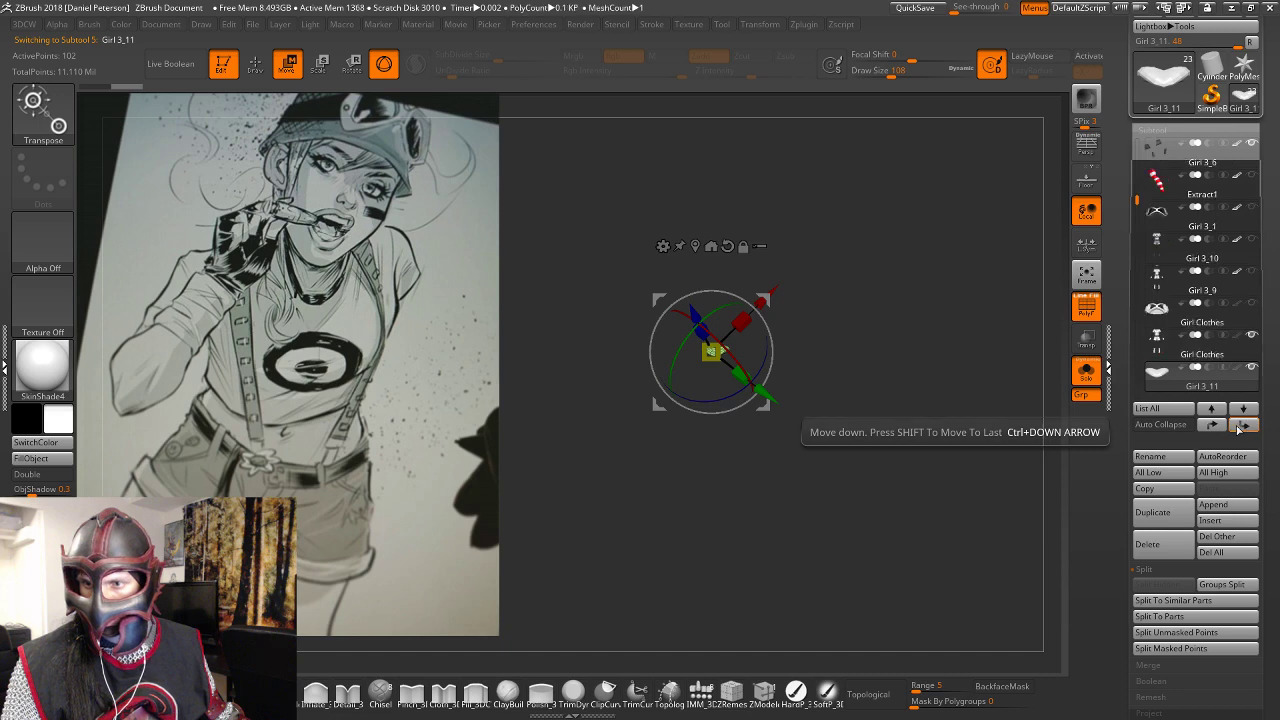
{"action": "left_click", "coordinate": [1241, 426]}
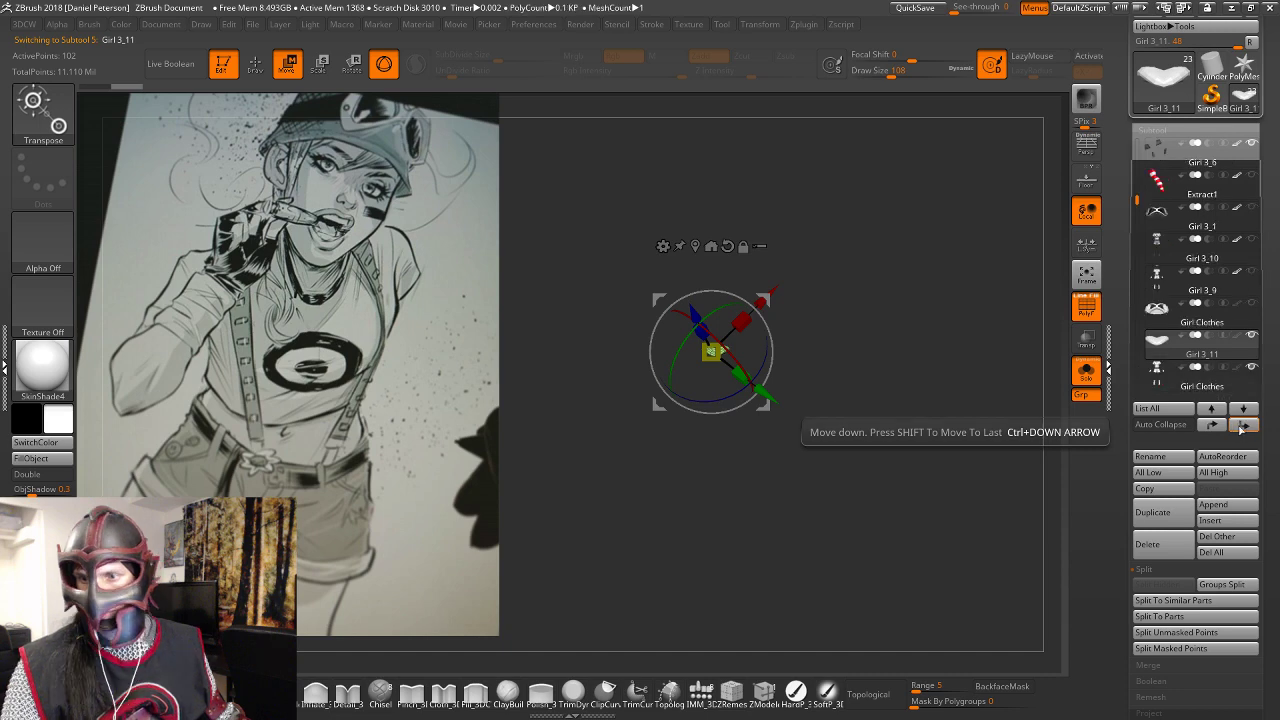
{"action": "left_click", "coordinate": [1242, 426]}
{"action": "left_click", "coordinate": [1242, 426]}
{"action": "left_click", "coordinate": [1242, 426]}
{"action": "left_click", "coordinate": [1241, 426]}
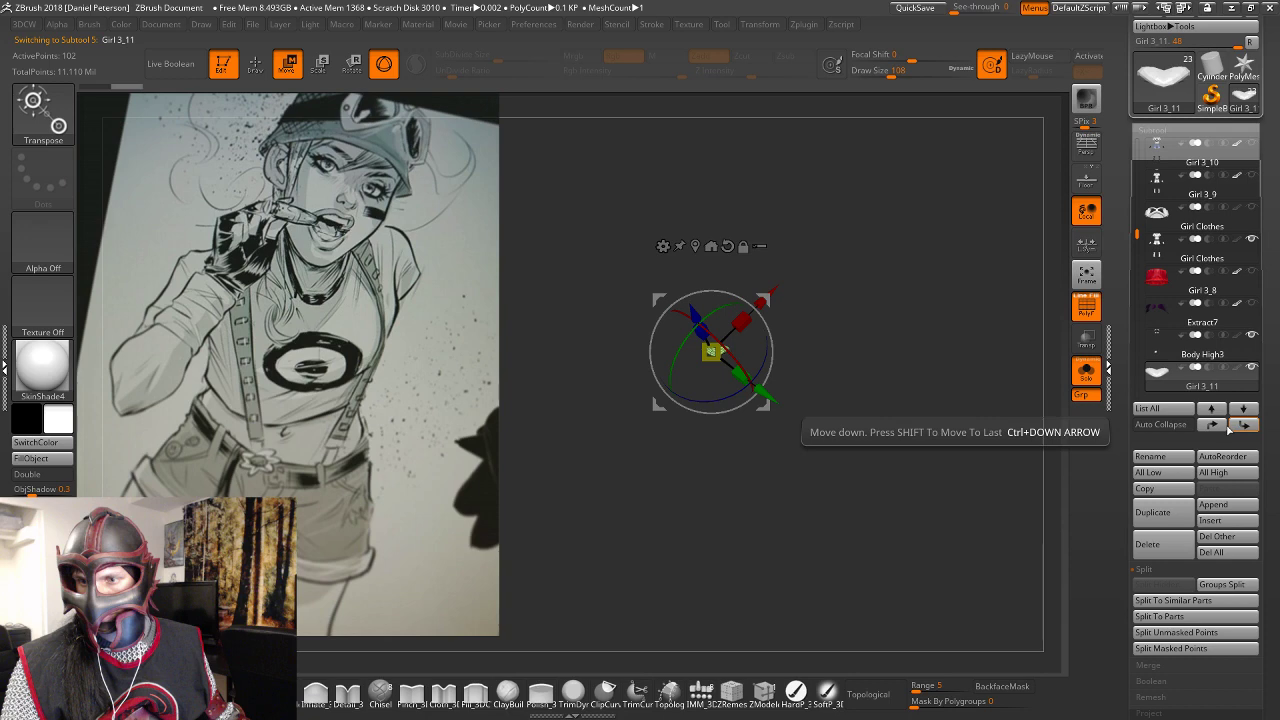
Place the Girl 3_11 lips directly above Body High3 and merge the two subtools.
{"action": "left_click", "coordinate": [1213, 426]}
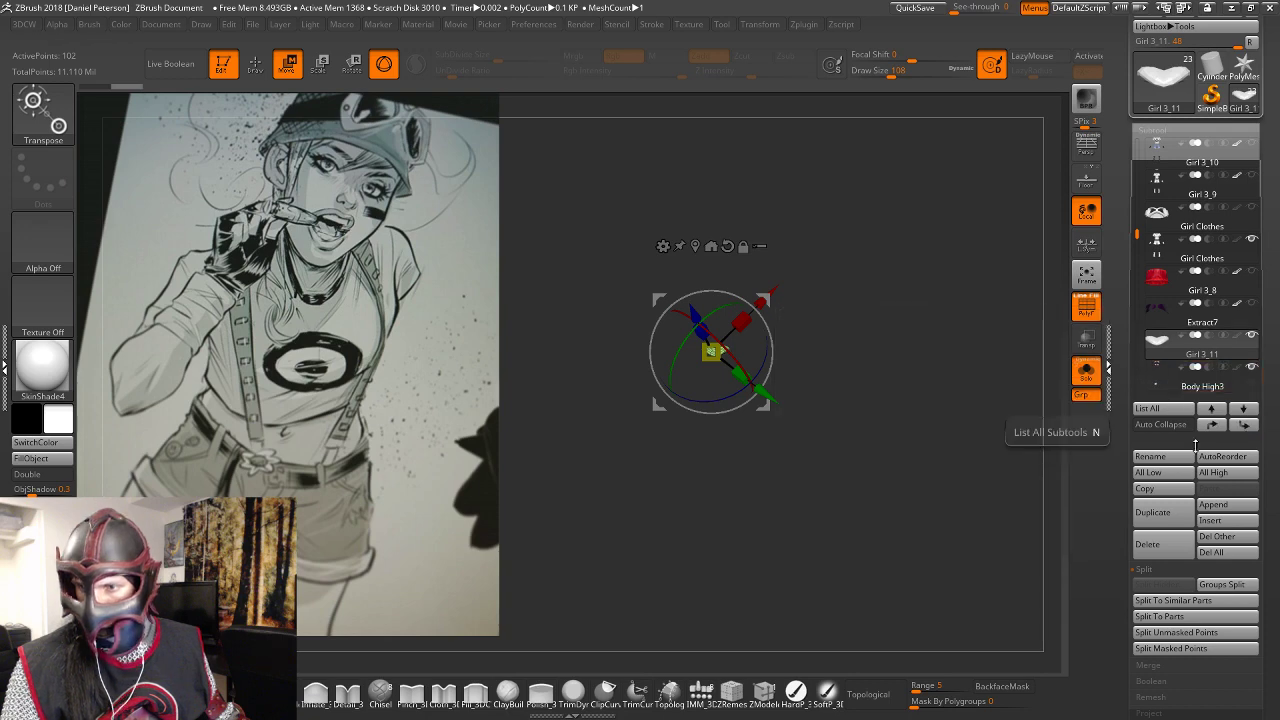
{"action": "scroll", "coordinate": [1148, 626], "scroll_direction": "down", "scroll_amount": 2}
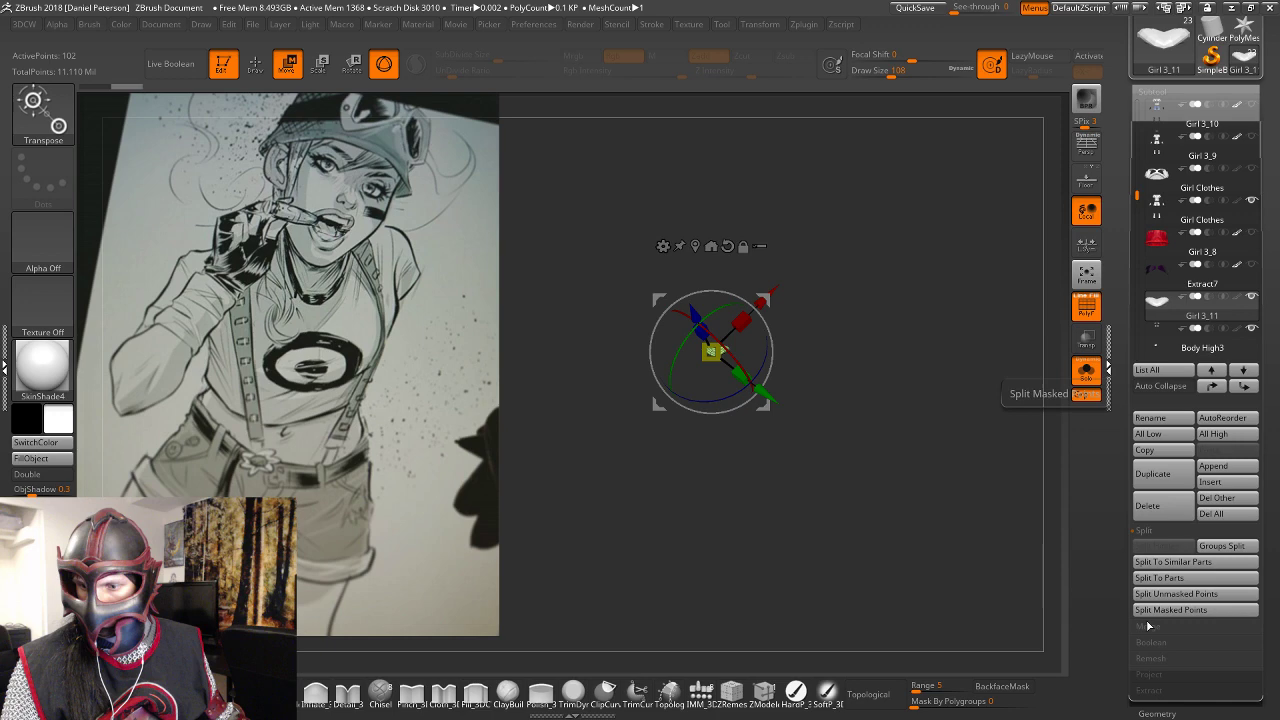
{"action": "left_click", "coordinate": [1148, 626]}
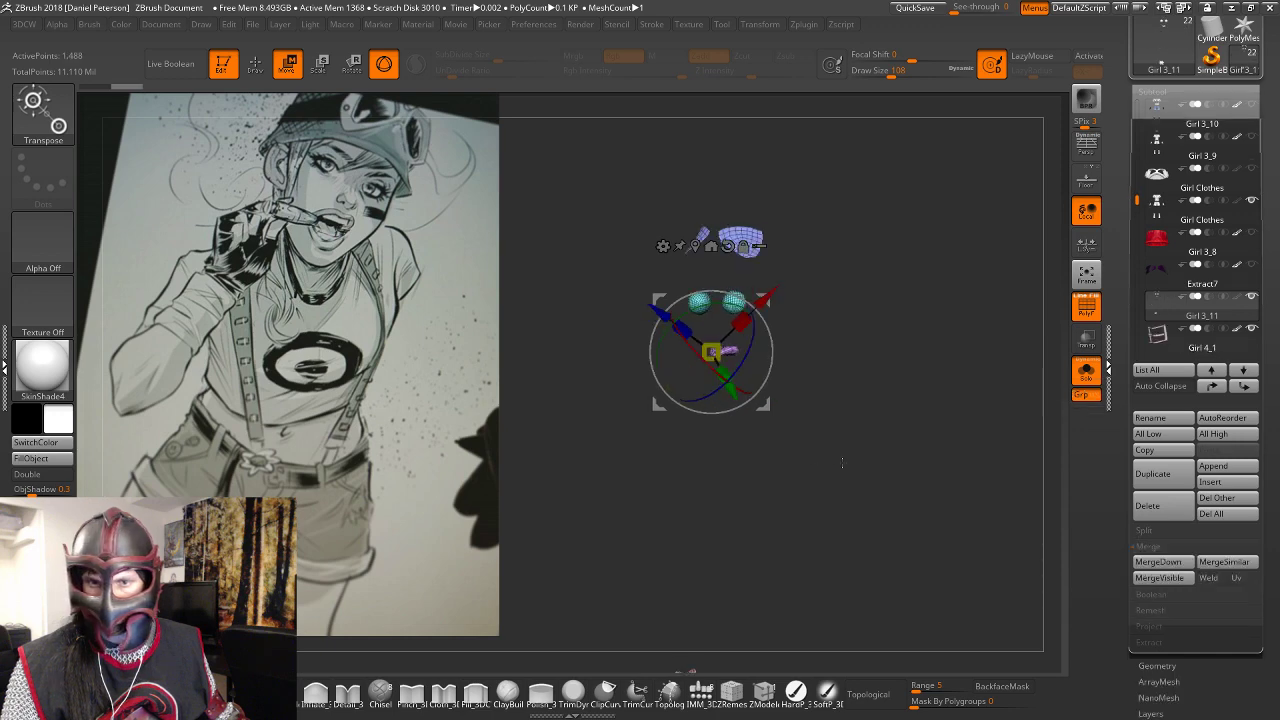
{"action": "key", "text": "q"}
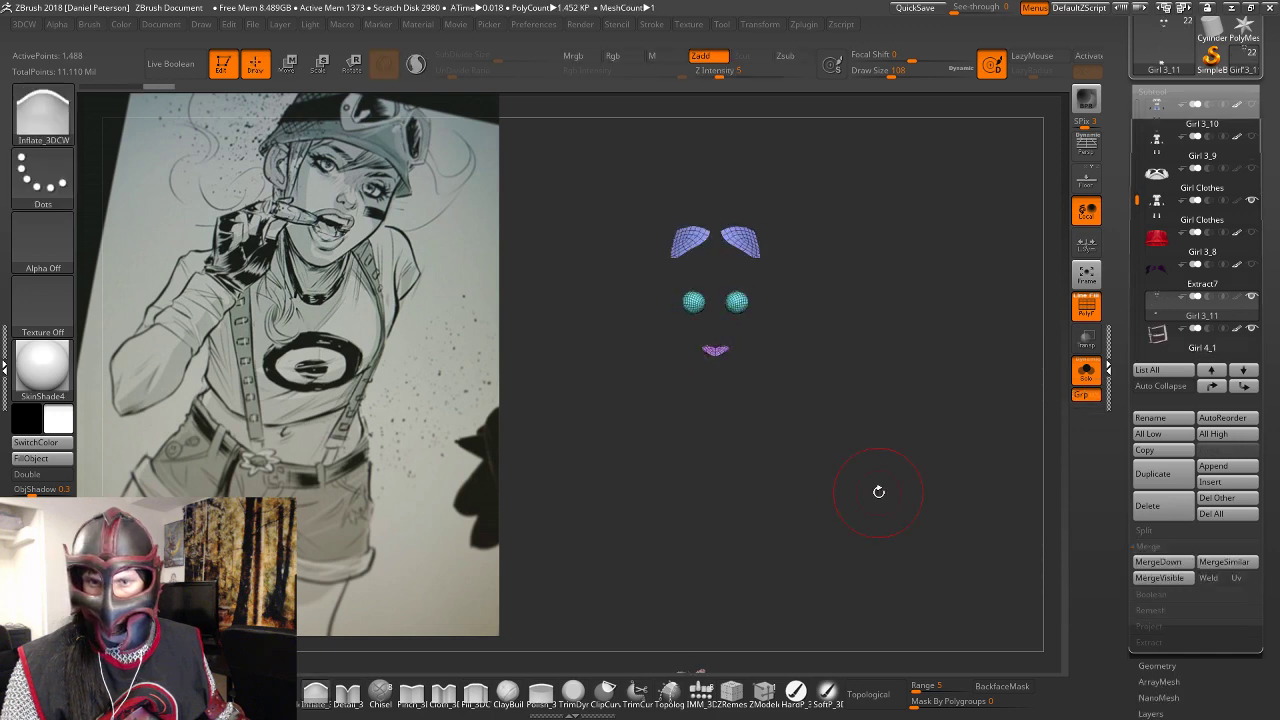
{"action": "left_click_drag", "start_coordinate": [879, 492], "coordinate": [840, 460], "text": "alt"}
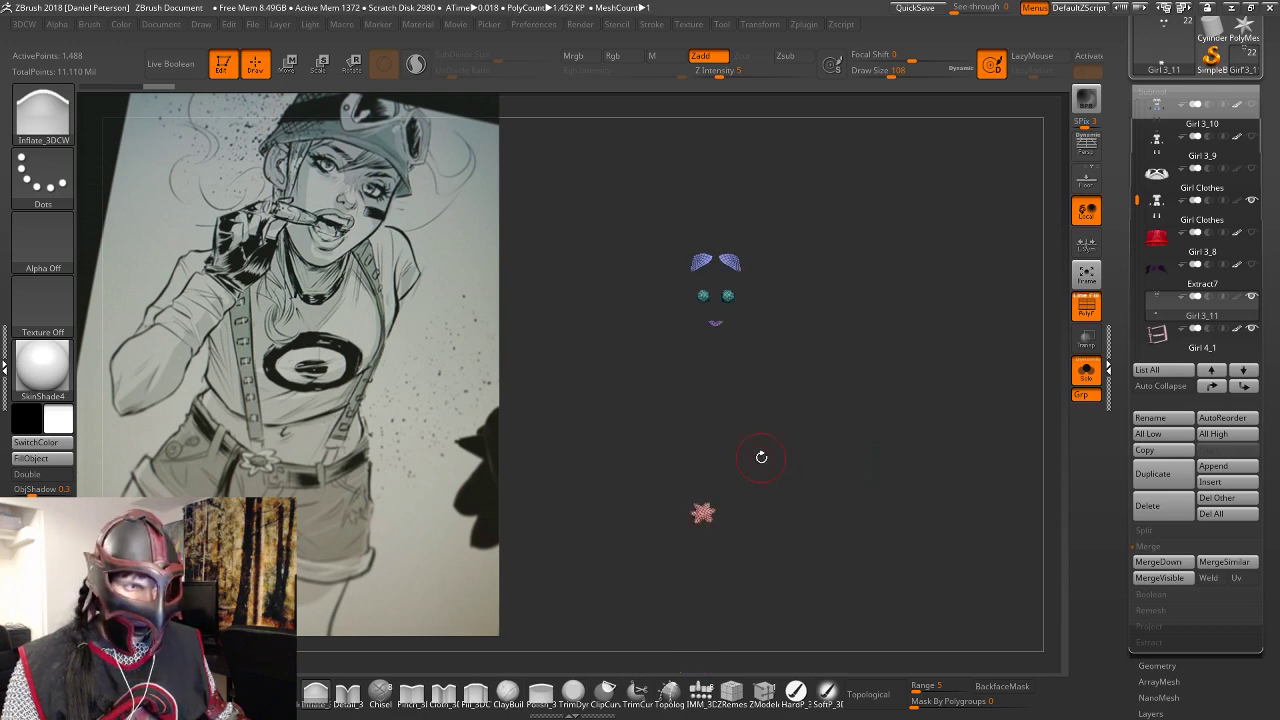
{"action": "mouse_move", "coordinate": [761, 457]}
{"action": "left_mouse_down", "text": "alt"}
{"action": "mouse_move", "coordinate": [814, 450]}
{"action": "mouse_move", "coordinate": [790, 455]}
{"action": "mouse_move", "coordinate": [801, 430]}
{"action": "left_mouse_up", "text": "alt"}
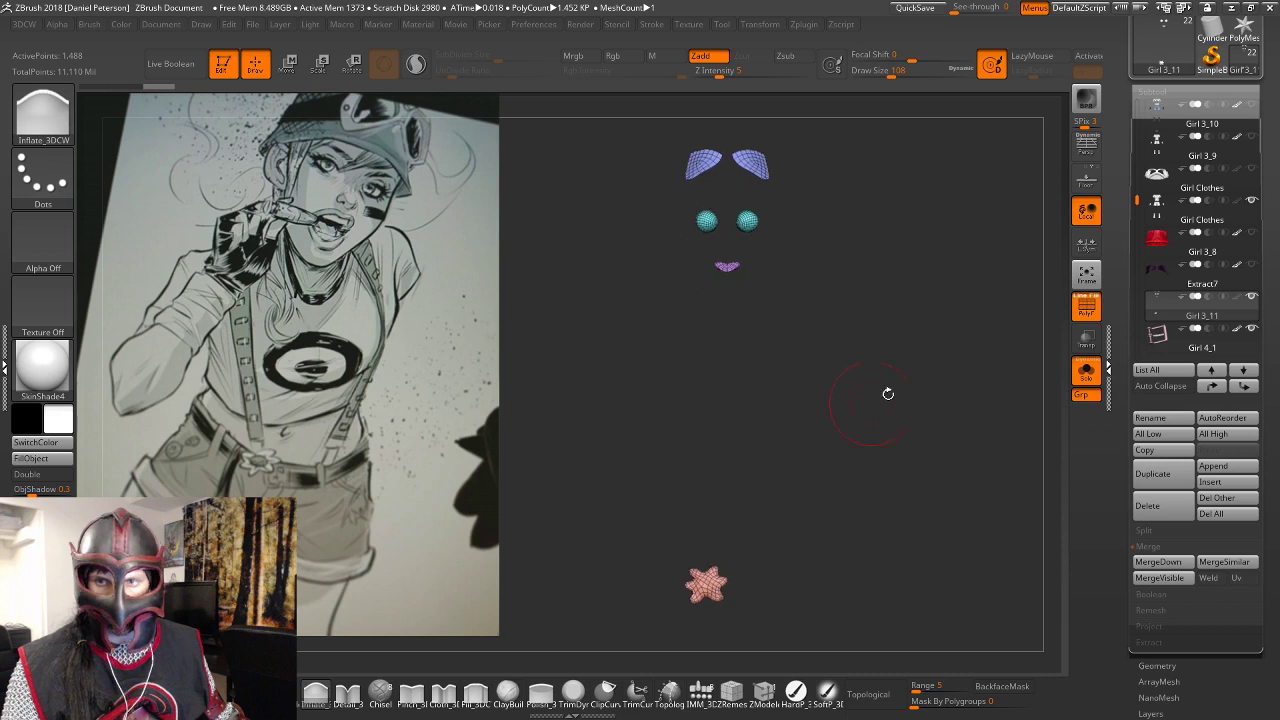
Select the Girl Clothes goggles subtool, frame it, and set the brush draw size to 25.
{"action": "left_click_drag", "start_coordinate": [1118, 364], "coordinate": [1118, 459]}
{"action": "left_click", "coordinate": [1156, 282]}
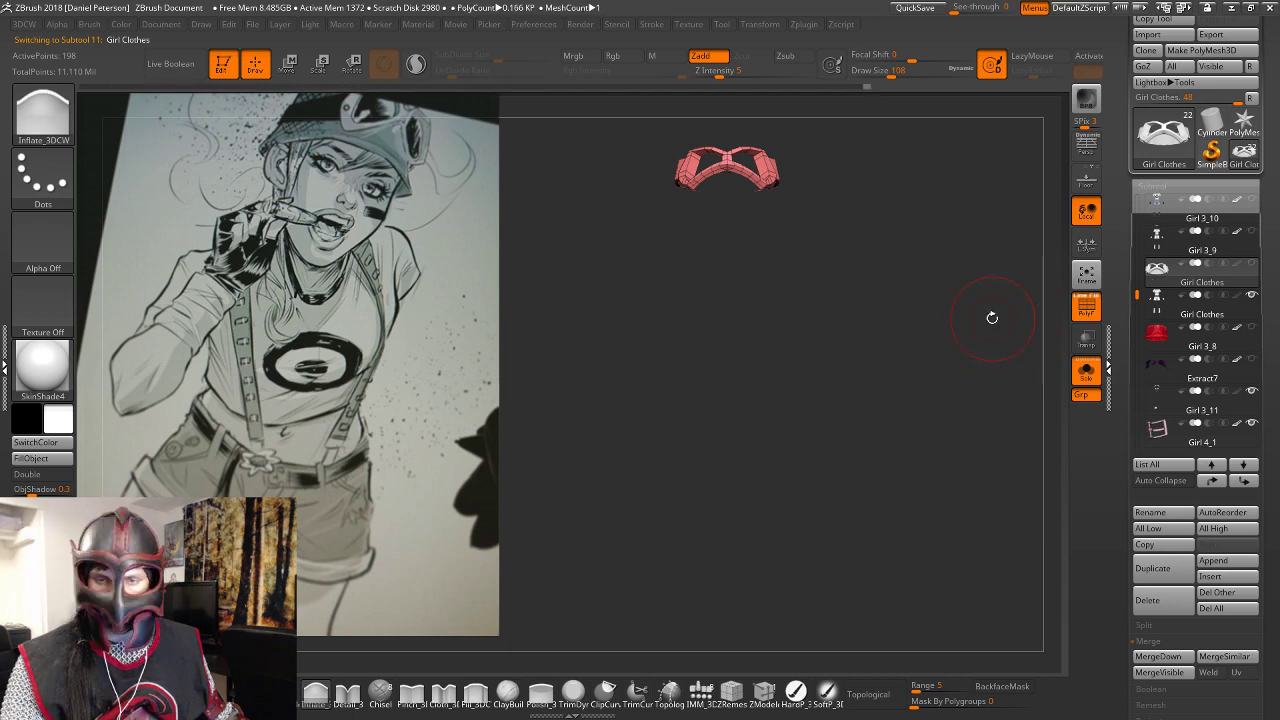
{"action": "left_click_drag", "start_coordinate": [992, 317], "coordinate": [930, 312]}
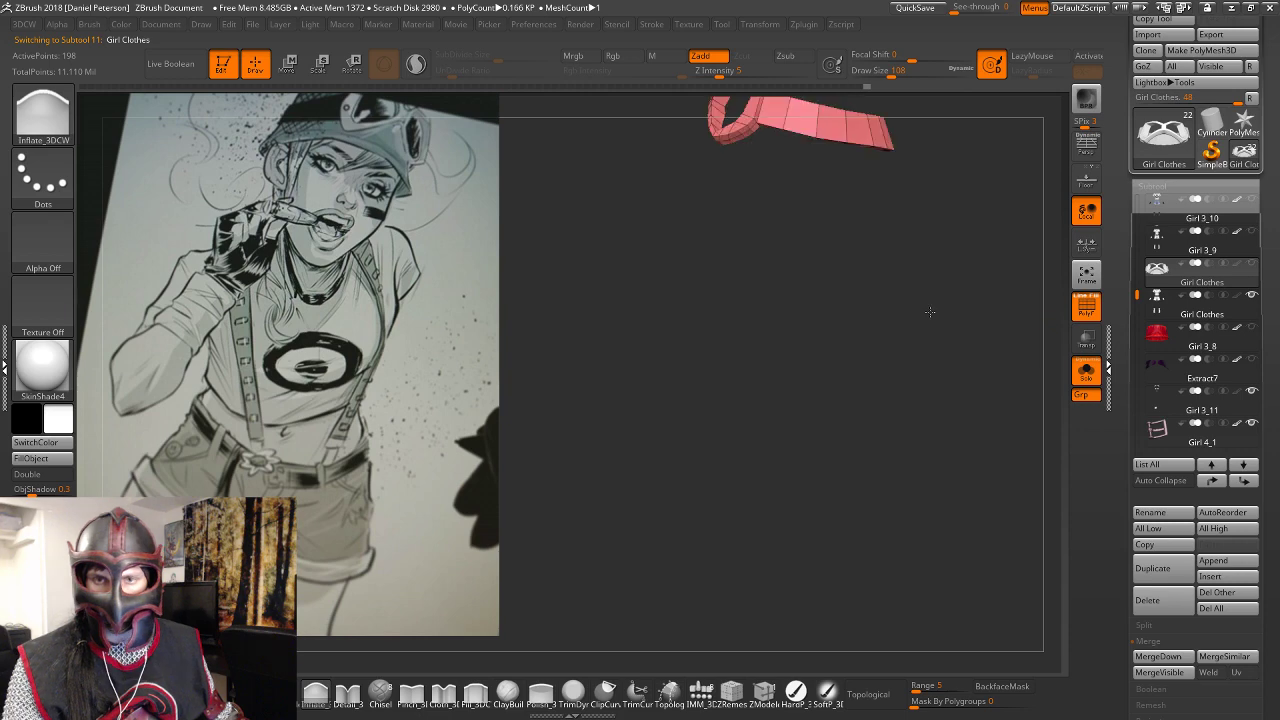
{"action": "key", "text": "f"}
{"action": "key", "text": "space"}
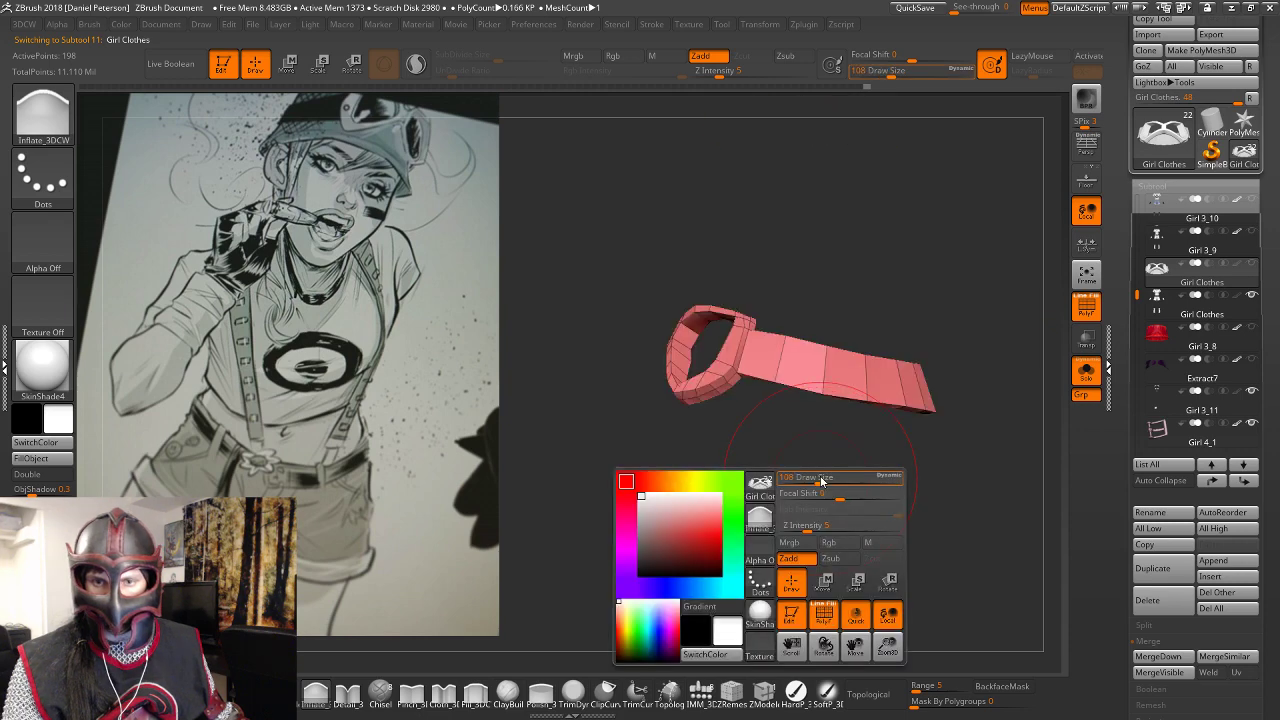
{"action": "mouse_move", "coordinate": [820, 481]}
{"action": "left_mouse_down"}
{"action": "mouse_move", "coordinate": [818, 403]}
{"action": "mouse_move", "coordinate": [824, 505]}
{"action": "mouse_move", "coordinate": [899, 570]}
{"action": "mouse_move", "coordinate": [808, 534]}
{"action": "mouse_move", "coordinate": [862, 550]}
{"action": "mouse_move", "coordinate": [940, 425]}
{"action": "mouse_move", "coordinate": [938, 352]}
{"action": "left_mouse_up"}
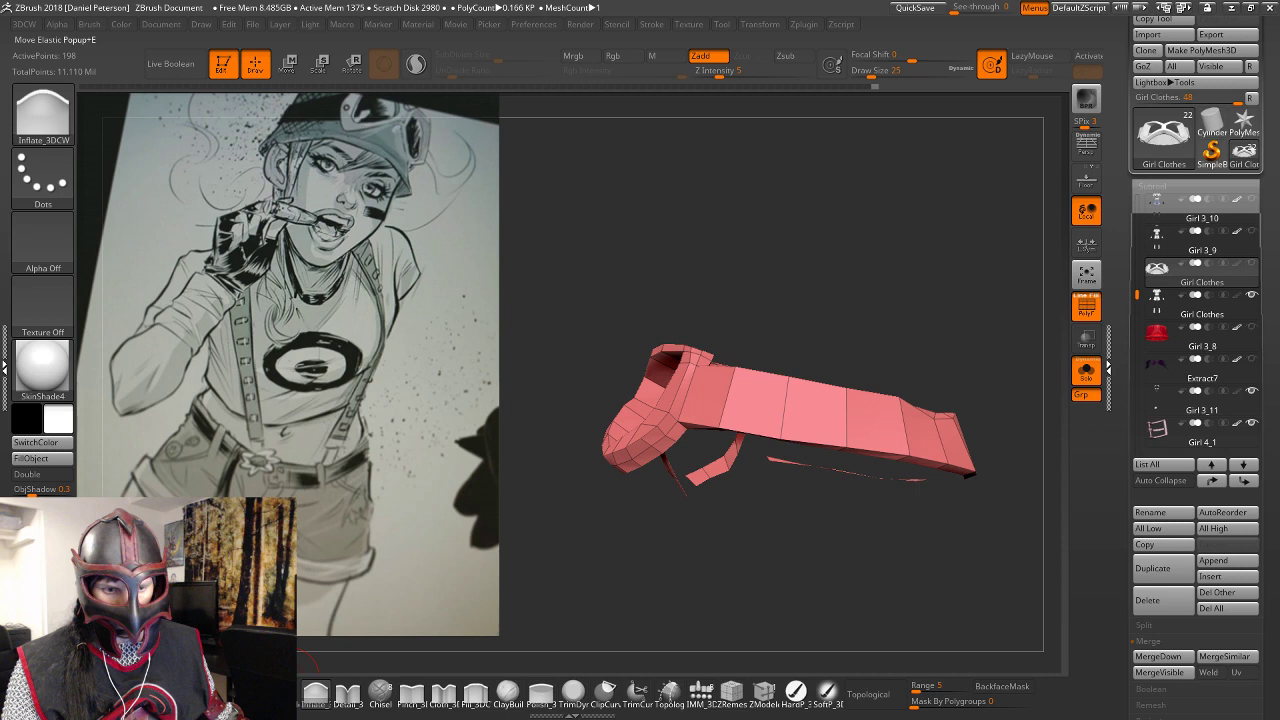
Switch to the Move brush and examine the back of the goggles strap from several angles.
{"action": "left_click", "coordinate": [254, 692]}
{"action": "right_click_drag", "start_coordinate": [950, 416], "coordinate": [938, 425]}
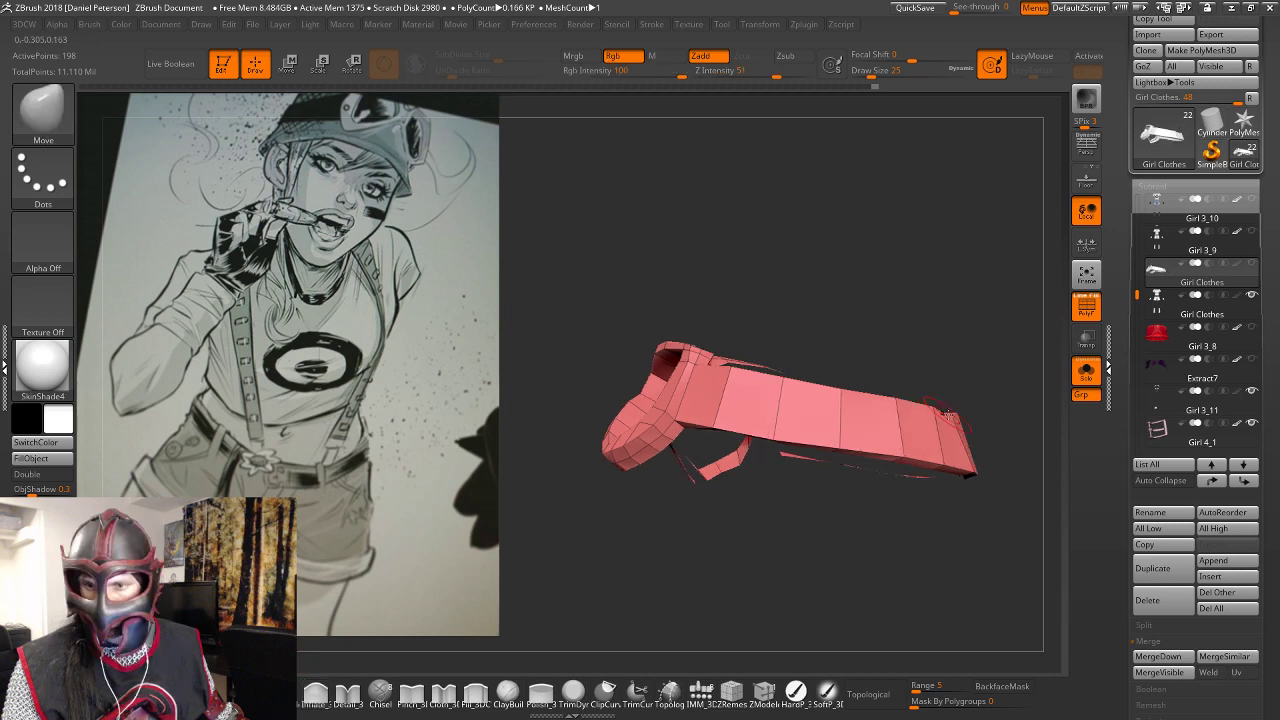
{"action": "right_click_drag", "start_coordinate": [948, 415], "coordinate": [952, 415]}
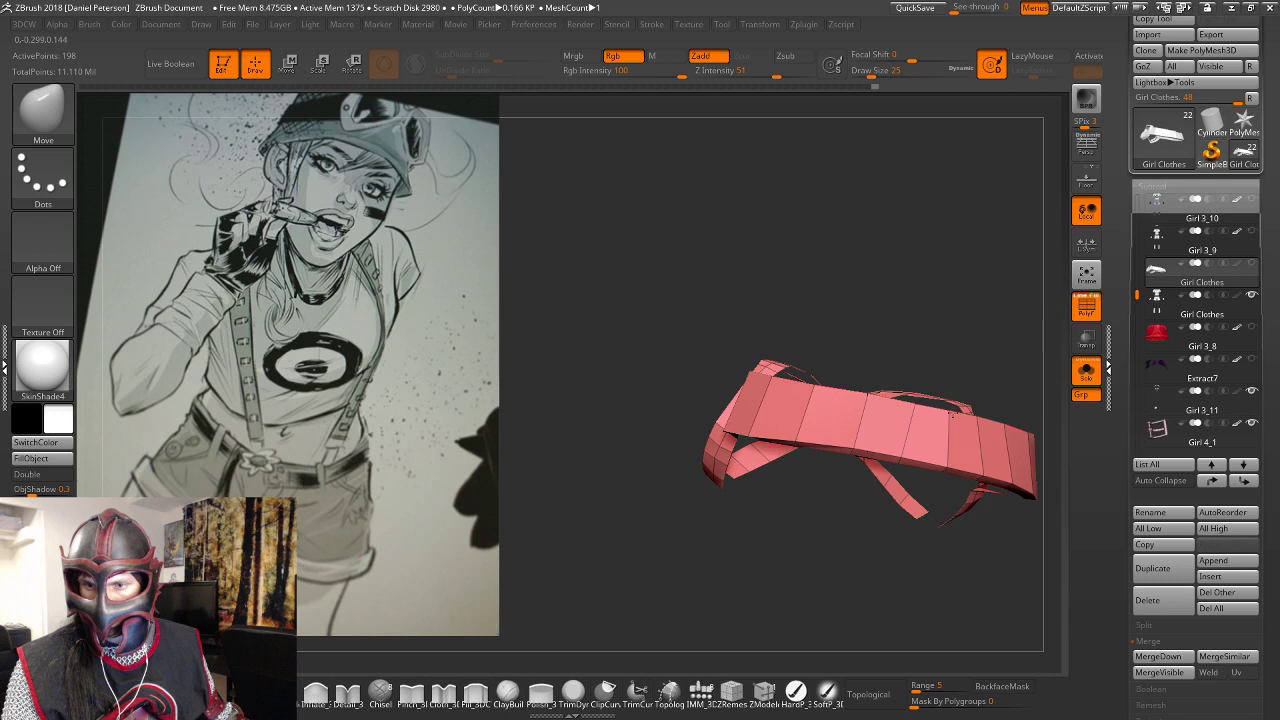
{"action": "left_click_drag", "start_coordinate": [952, 413], "coordinate": [770, 380]}
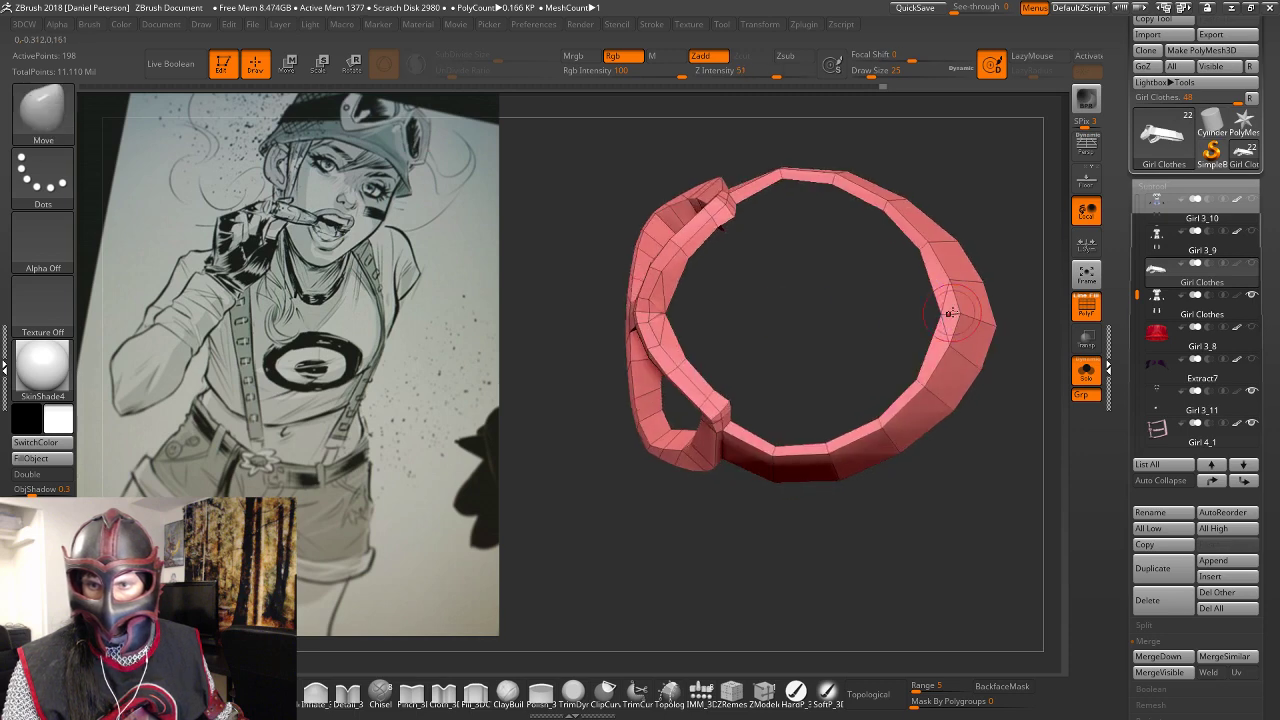
{"action": "key", "text": "shift"}
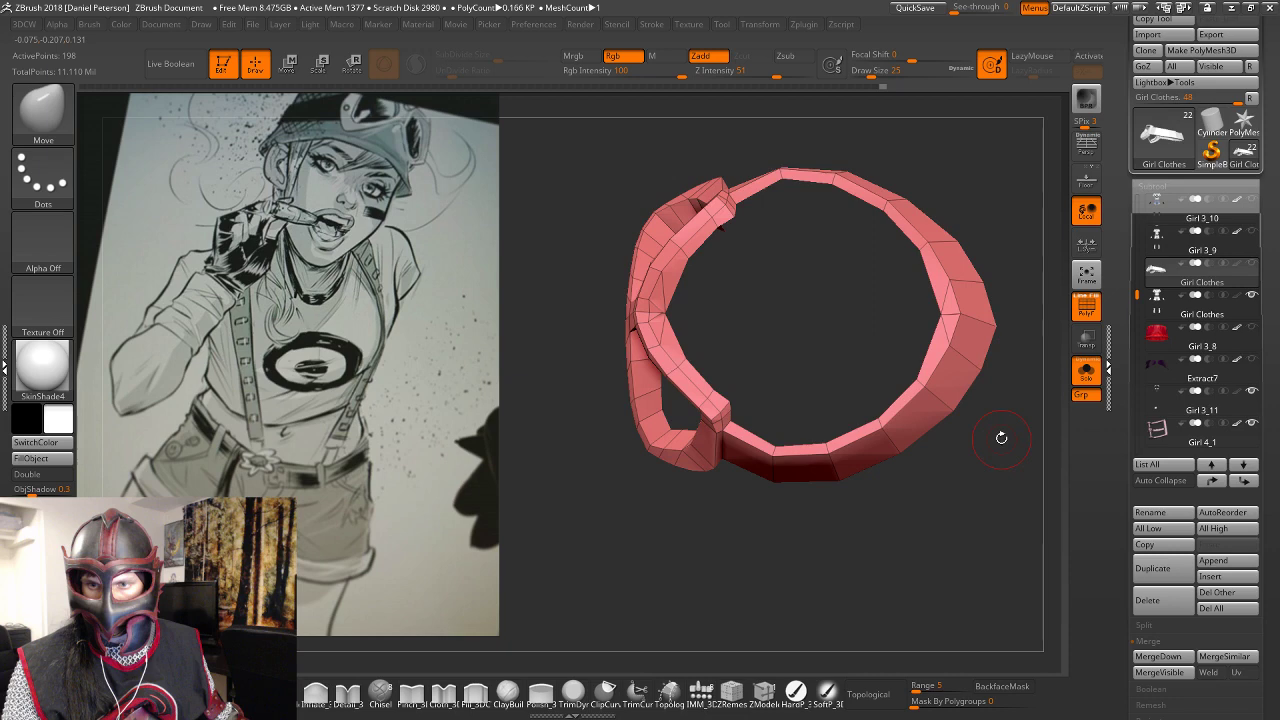
{"action": "mouse_move", "coordinate": [1002, 438]}
{"action": "left_mouse_down", "text": "alt"}
{"action": "mouse_move", "coordinate": [994, 450]}
{"action": "mouse_move", "coordinate": [992, 421]}
{"action": "mouse_move", "coordinate": [853, 350]}
{"action": "mouse_move", "coordinate": [863, 370]}
{"action": "left_mouse_up", "text": "alt"}
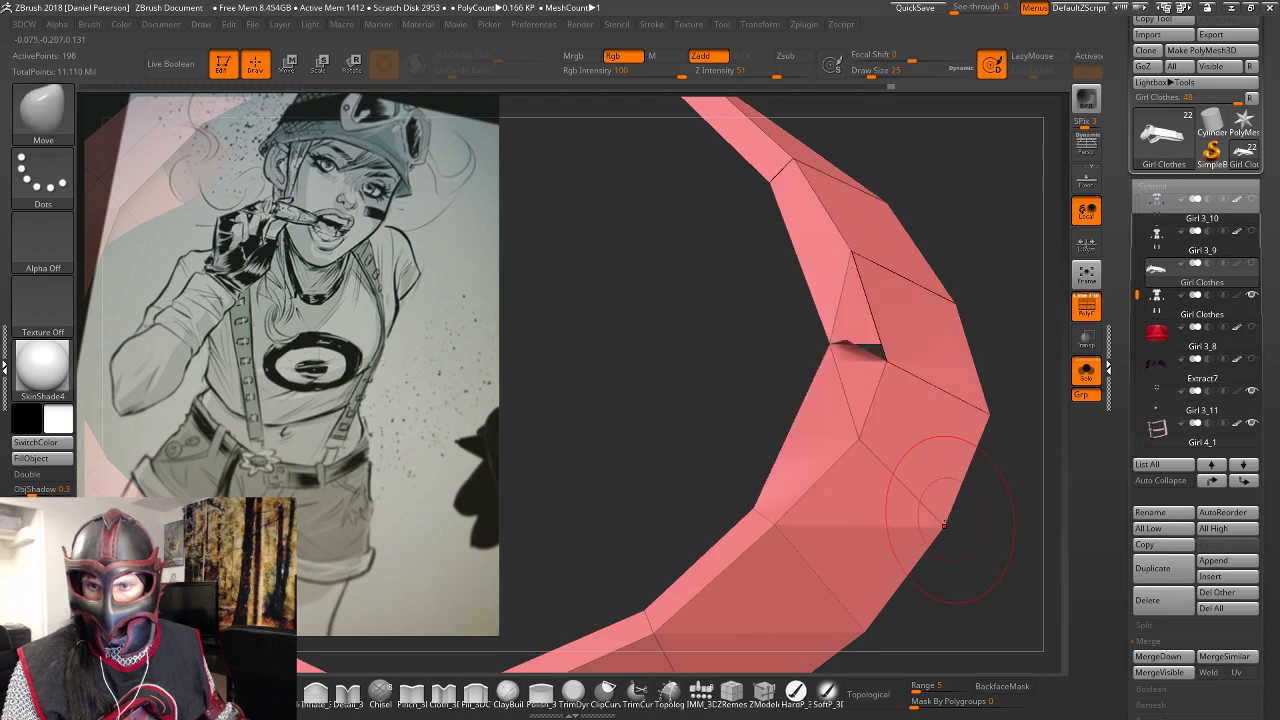
{"action": "mouse_move", "coordinate": [972, 541]}
{"action": "left_mouse_down"}
{"action": "mouse_move", "coordinate": [982, 511]}
{"action": "mouse_move", "coordinate": [958, 611]}
{"action": "mouse_move", "coordinate": [977, 632]}
{"action": "mouse_move", "coordinate": [794, 327]}
{"action": "mouse_move", "coordinate": [811, 380]}
{"action": "mouse_move", "coordinate": [686, 423]}
{"action": "left_mouse_up"}
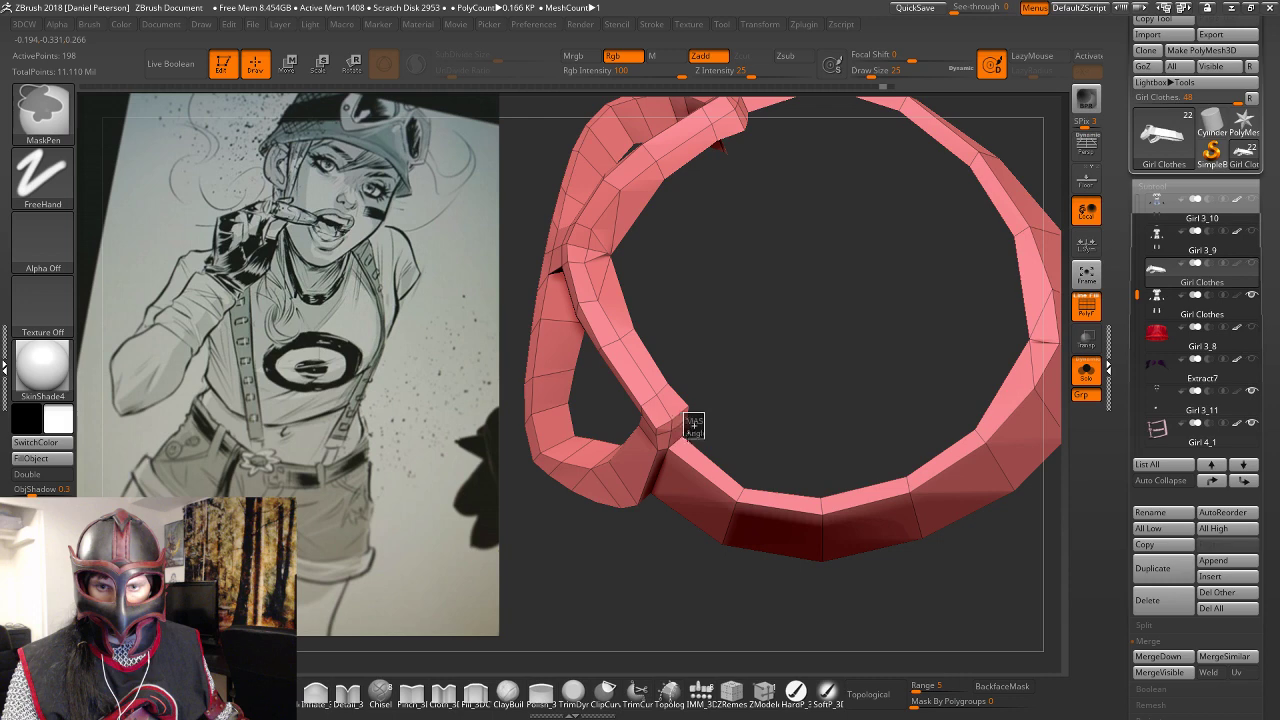
Mask the goggles strap with the MaskLasso brush and turn the masked area into its own polygroup.
{"action": "left_click", "coordinate": [45, 131], "text": "ctrl"}
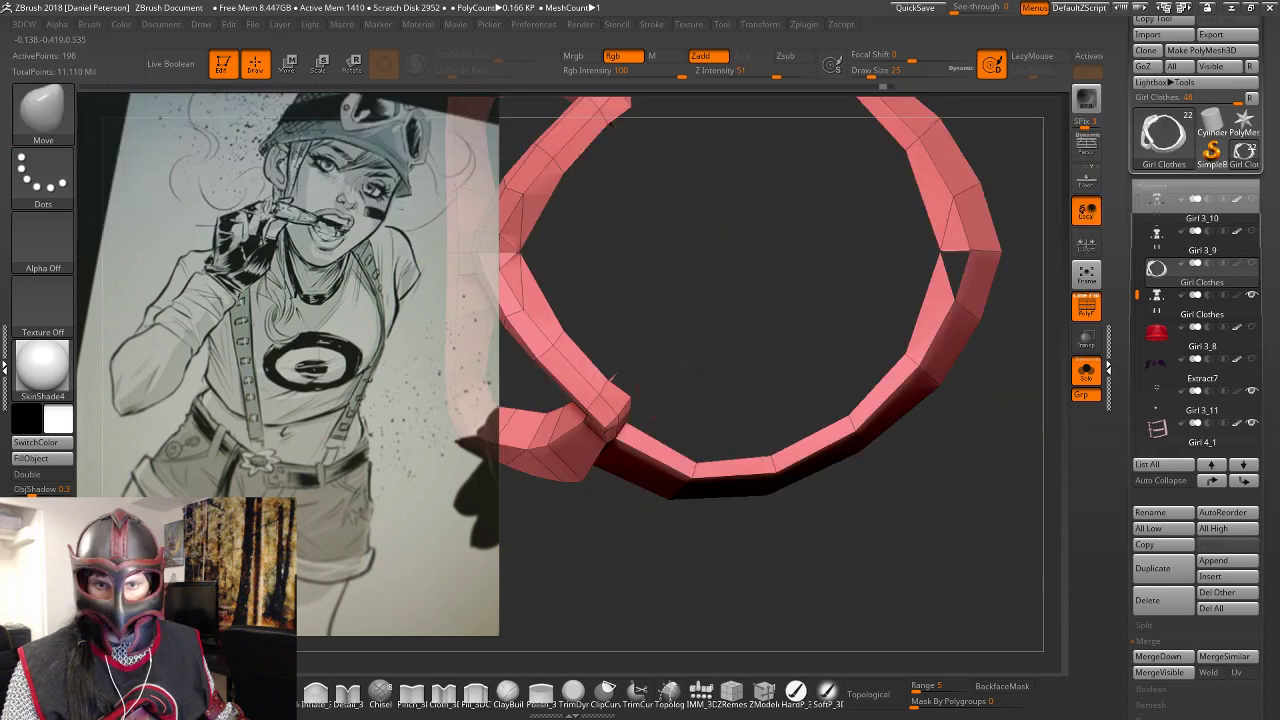
{"action": "mouse_move", "coordinate": [760, 300]}
{"action": "left_mouse_down"}
{"action": "mouse_move", "coordinate": [692, 346]}
{"action": "mouse_move", "coordinate": [681, 388]}
{"action": "mouse_move", "coordinate": [585, 410]}
{"action": "mouse_move", "coordinate": [1040, 298]}
{"action": "left_mouse_up"}
{"action": "mouse_move", "coordinate": [1020, 340]}
{"action": "left_mouse_down"}
{"action": "mouse_move", "coordinate": [900, 310]}
{"action": "mouse_move", "coordinate": [843, 480]}
{"action": "mouse_move", "coordinate": [758, 616]}
{"action": "mouse_move", "coordinate": [728, 482]}
{"action": "mouse_move", "coordinate": [764, 442]}
{"action": "mouse_move", "coordinate": [581, 241]}
{"action": "mouse_move", "coordinate": [537, 242]}
{"action": "left_mouse_up"}
{"action": "key", "text": "ctrl"}
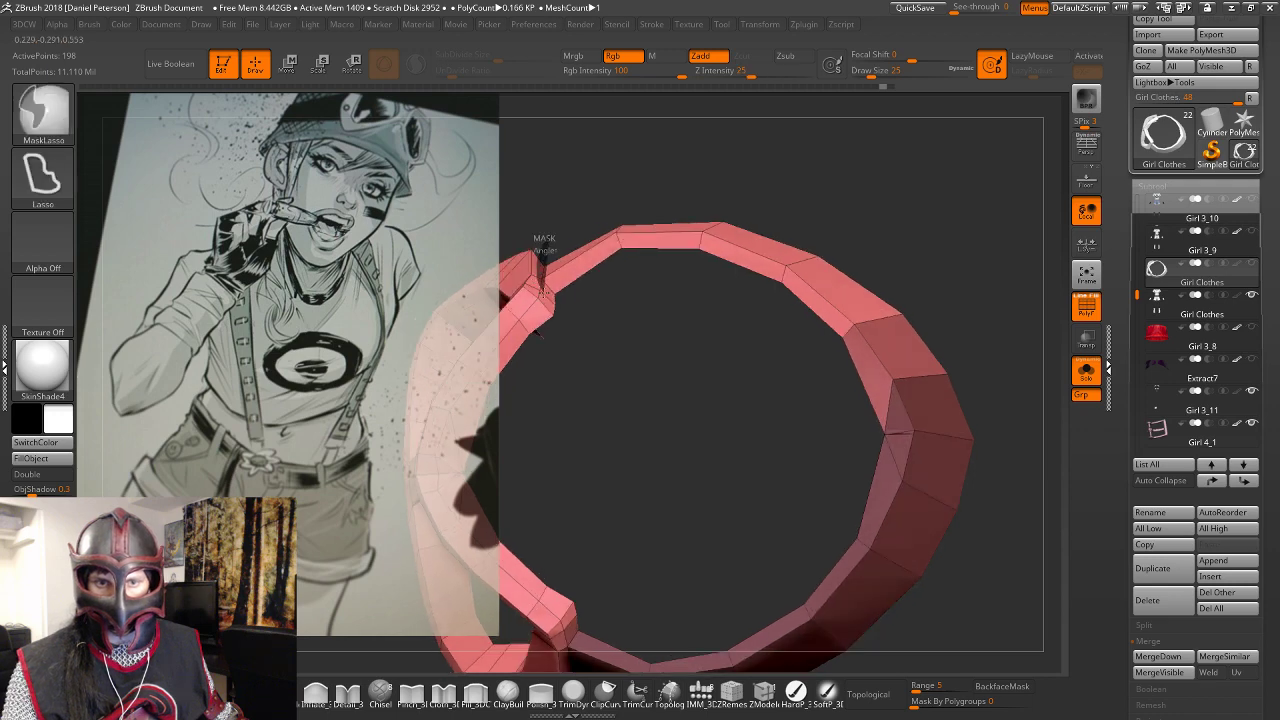
{"action": "mouse_move", "coordinate": [541, 290]}
{"action": "left_mouse_down", "text": "ctrl"}
{"action": "mouse_move", "coordinate": [652, 272]}
{"action": "mouse_move", "coordinate": [850, 172]}
{"action": "mouse_move", "coordinate": [870, 190]}
{"action": "left_mouse_up", "text": "ctrl"}
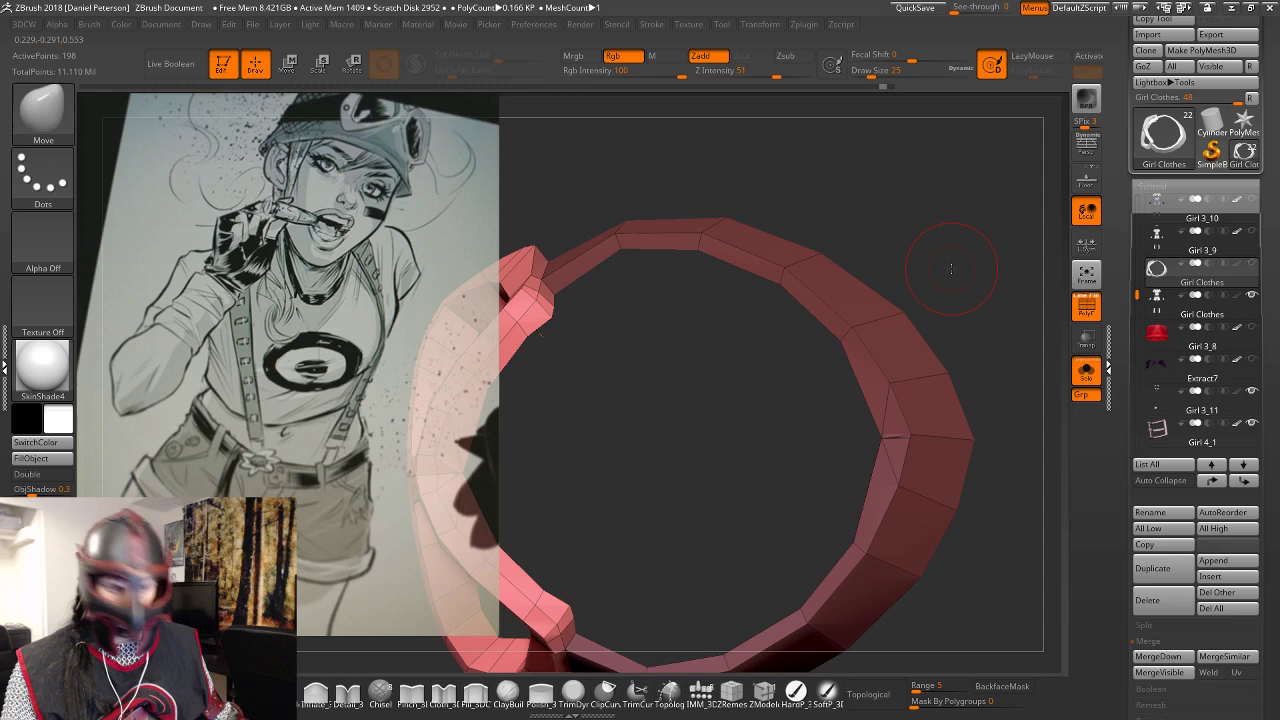
{"action": "left_click_drag", "start_coordinate": [951, 268], "coordinate": [888, 511]}
{"action": "key", "text": "w"}
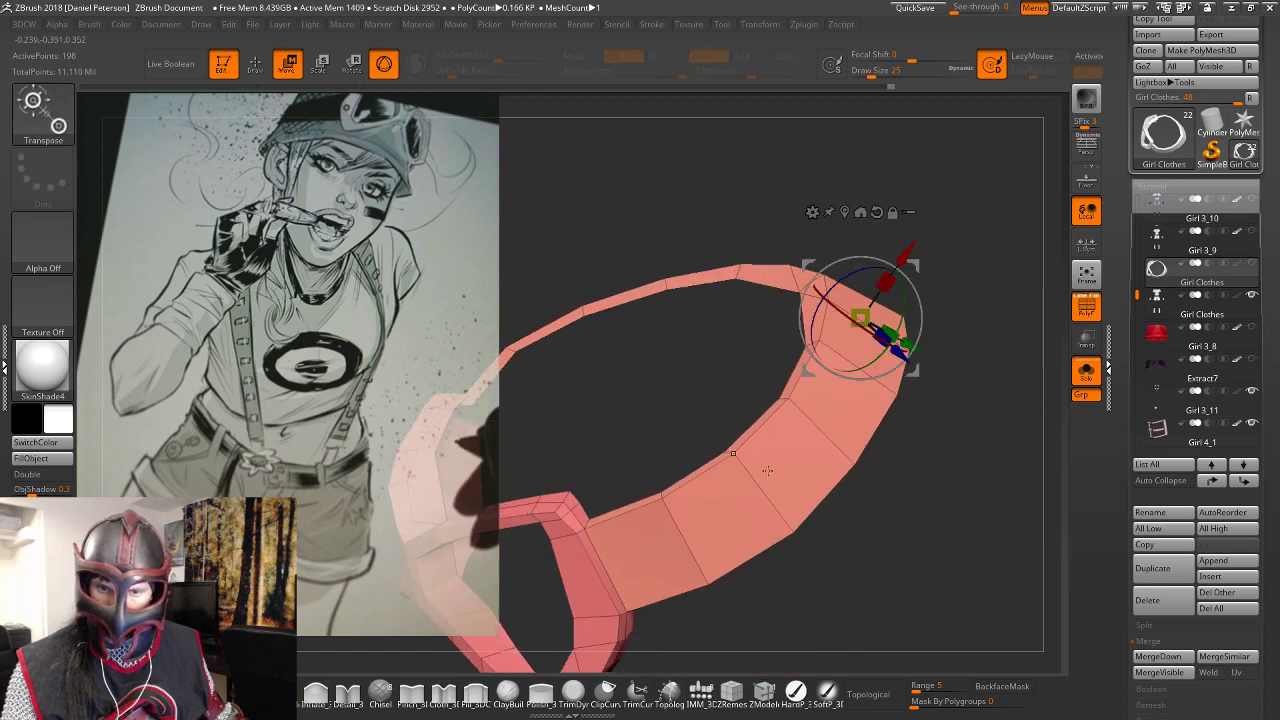
Mask everything except the goggles strap polygroup and clear that mask again.
{"action": "left_click", "coordinate": [767, 470], "text": "ctrl"}
{"action": "left_click_drag", "start_coordinate": [766, 470], "coordinate": [777, 503]}
{"action": "key", "text": "ctrl"}
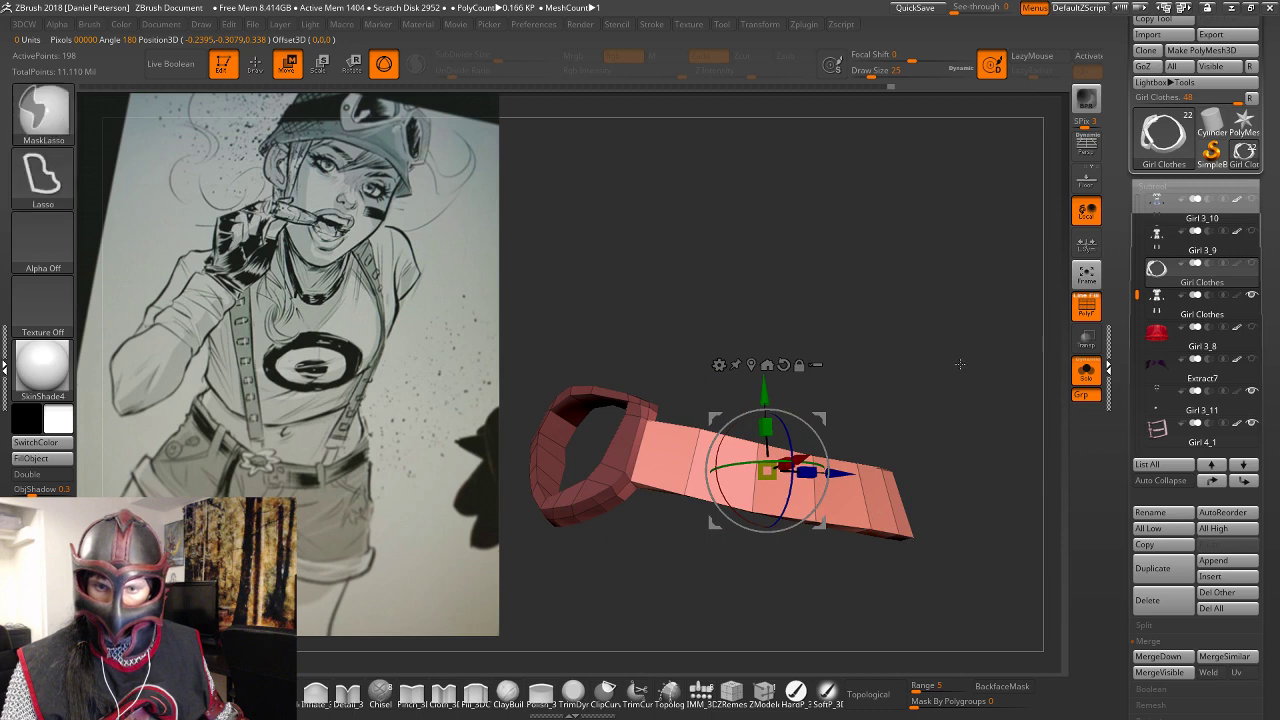
{"action": "left_click", "coordinate": [971, 468], "text": "ctrl"}
{"action": "key", "text": "q"}
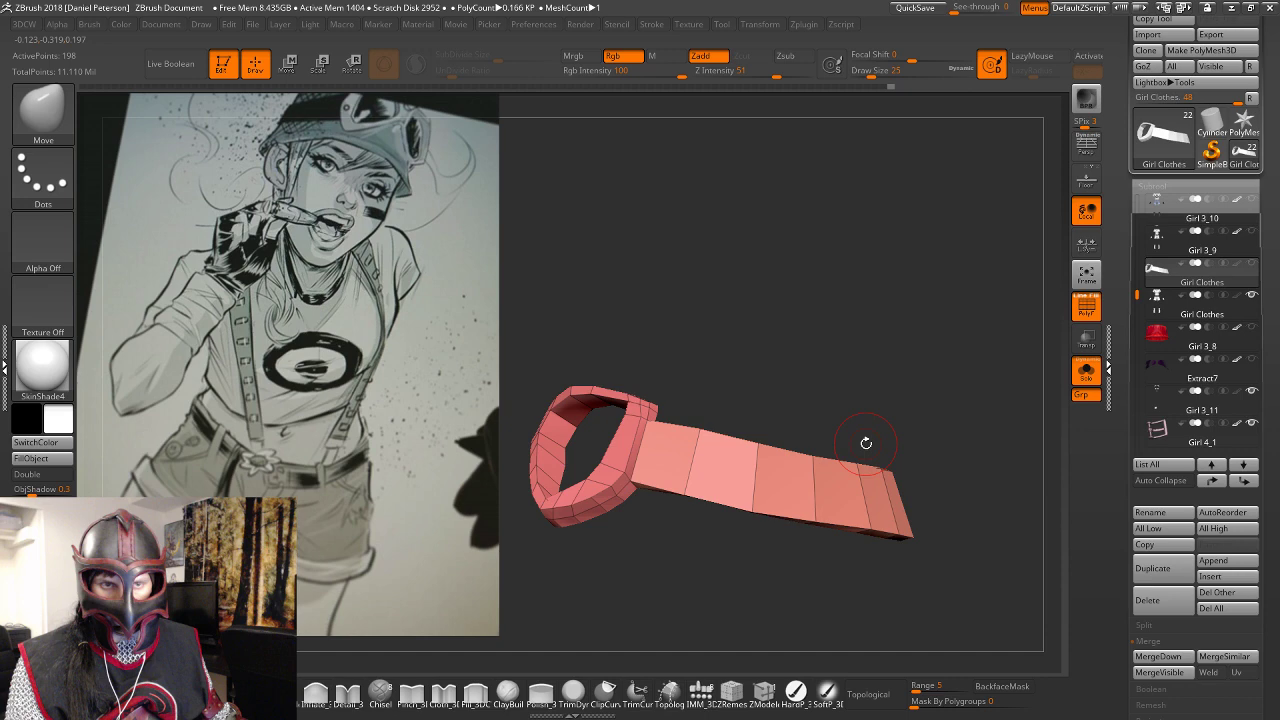
Split the goggles subtool by polygroups so the strap and the goggle frame are separate subtools.
{"action": "left_click_drag", "start_coordinate": [866, 442], "coordinate": [877, 379]}
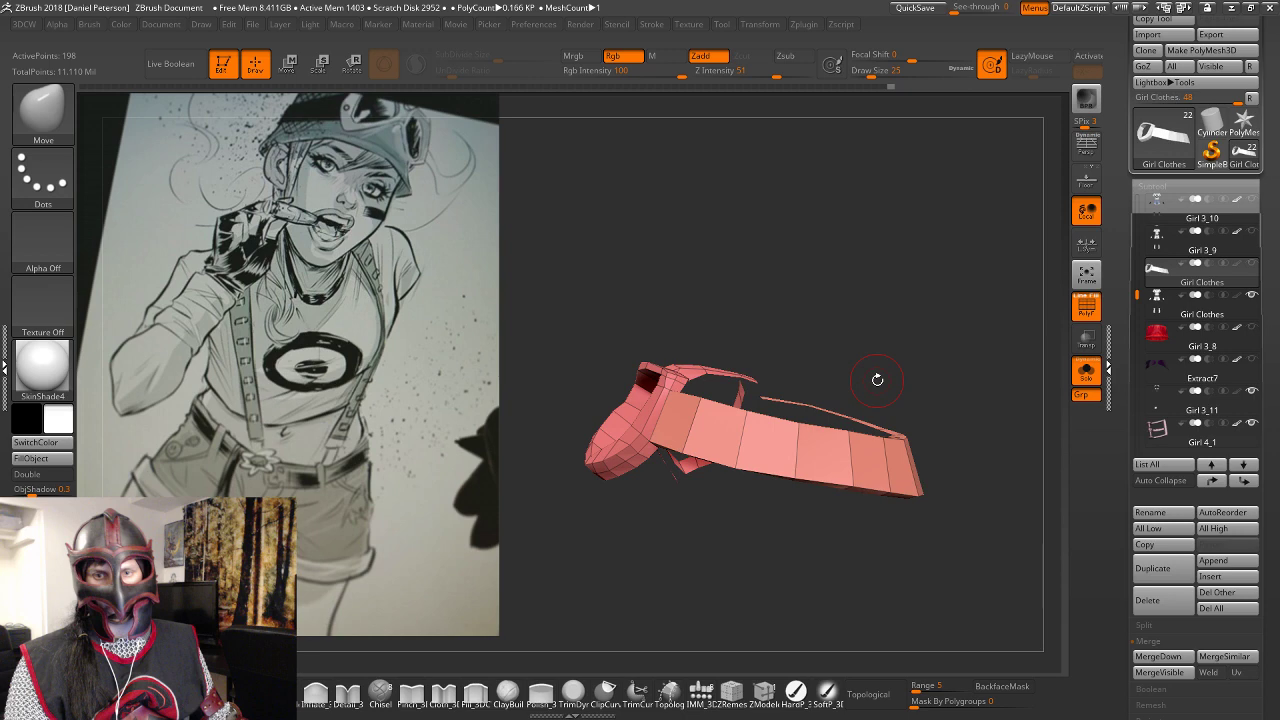
{"action": "left_click", "coordinate": [1144, 624]}
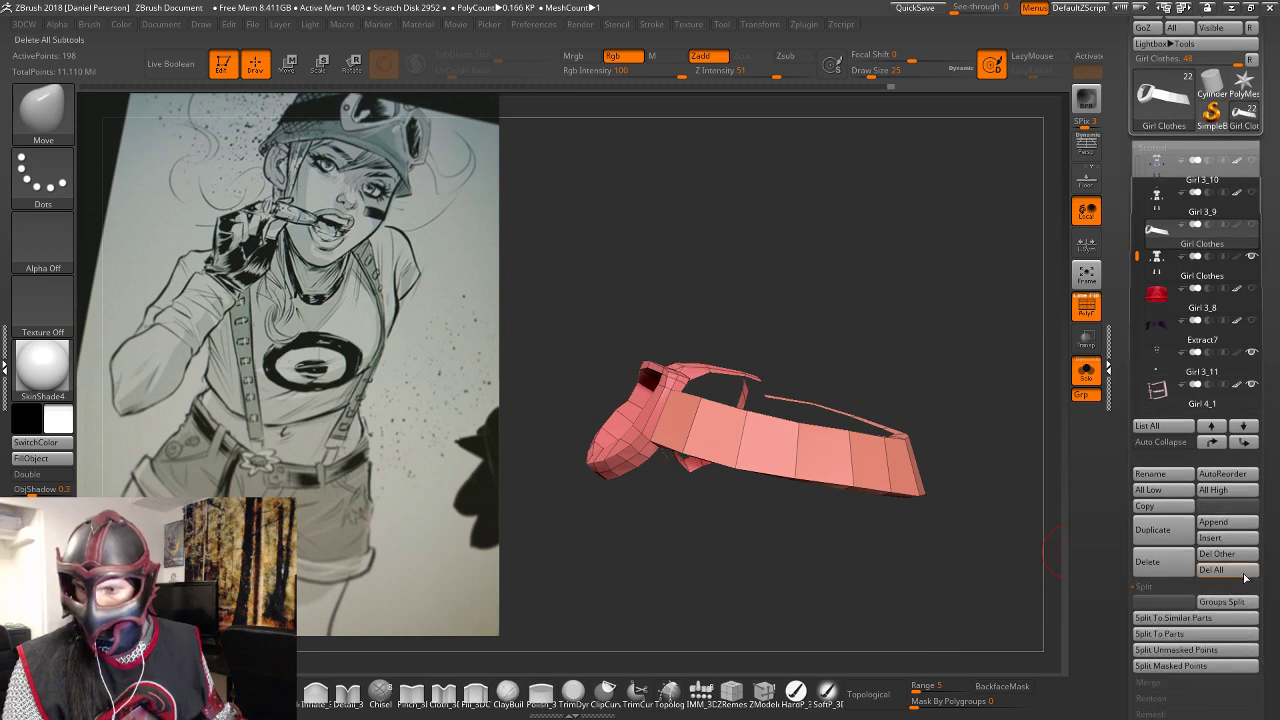
{"action": "left_click", "coordinate": [1230, 602]}
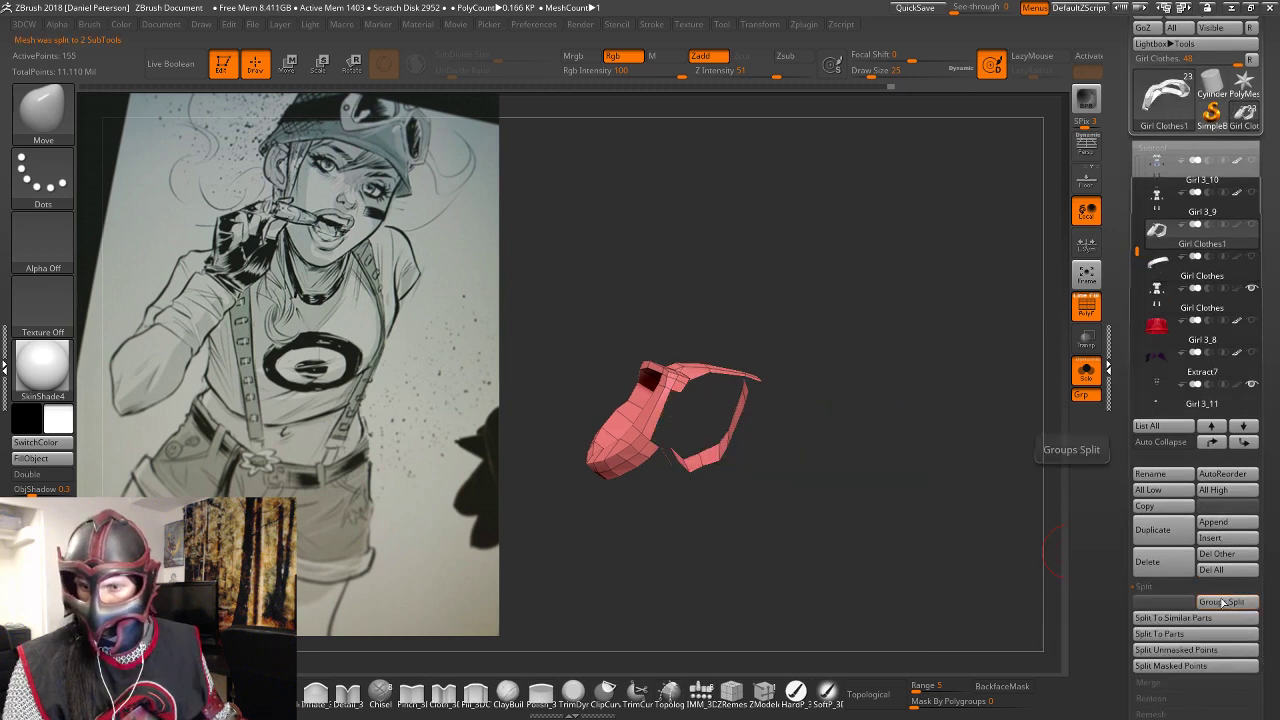
{"action": "left_click_drag", "start_coordinate": [1010, 520], "coordinate": [840, 470]}
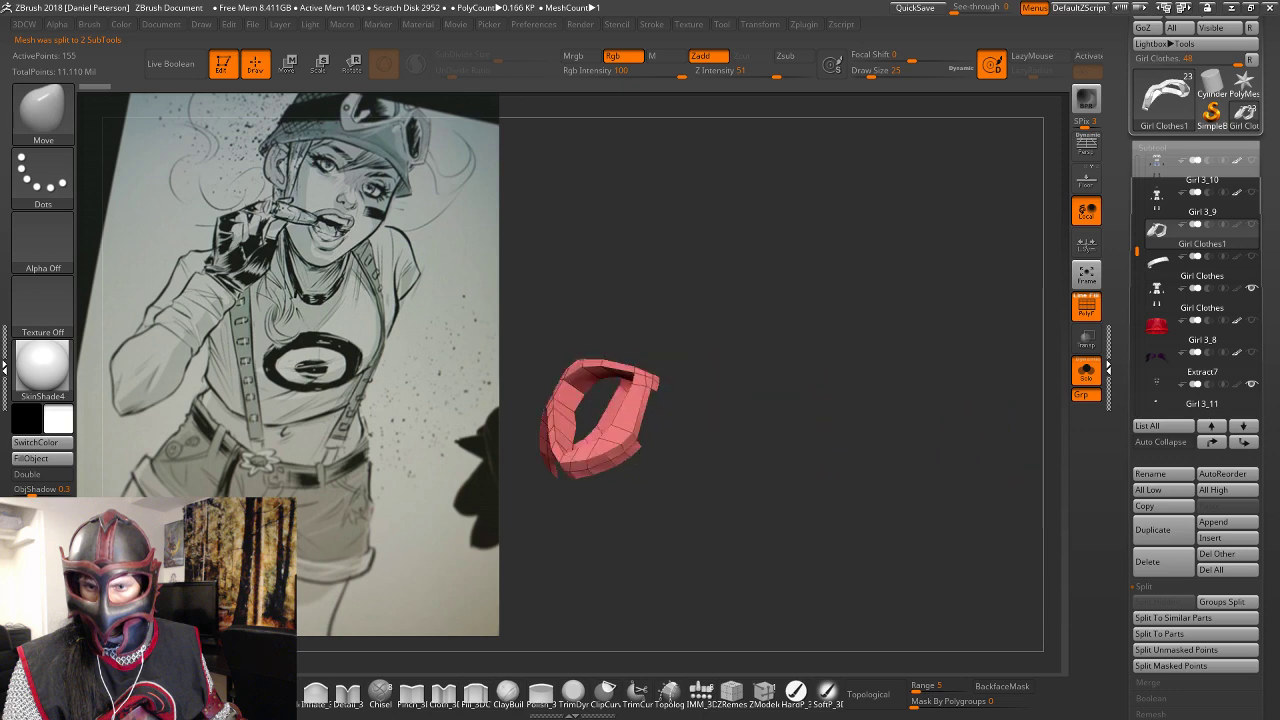
Select the split-off Girl Clothes strap subtool and move it up the subtool order to directly above Girl 3_7.
{"action": "left_click", "coordinate": [1157, 262]}
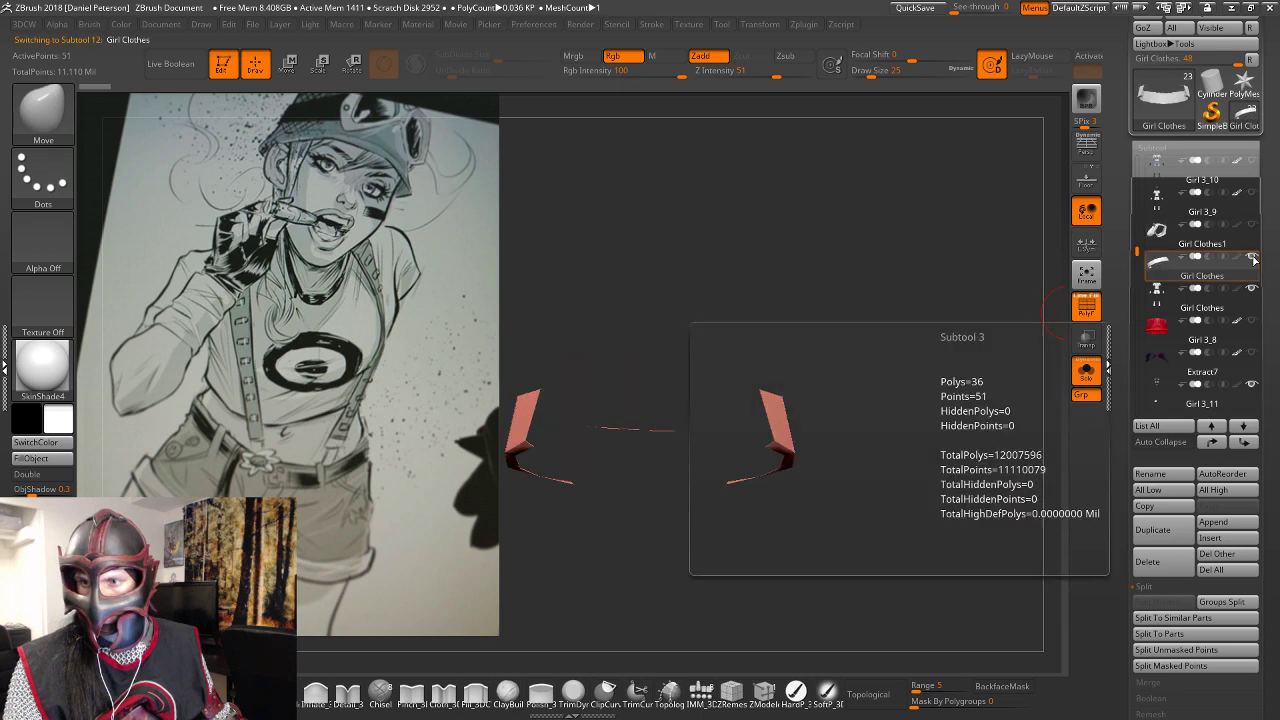
{"action": "left_click_drag", "start_coordinate": [1012, 312], "coordinate": [925, 366]}
{"action": "left_click", "coordinate": [1210, 442]}
{"action": "left_click", "coordinate": [1210, 442]}
{"action": "left_click", "coordinate": [1210, 442]}
{"action": "left_click", "coordinate": [1209, 441]}
{"action": "left_click", "coordinate": [1209, 441]}
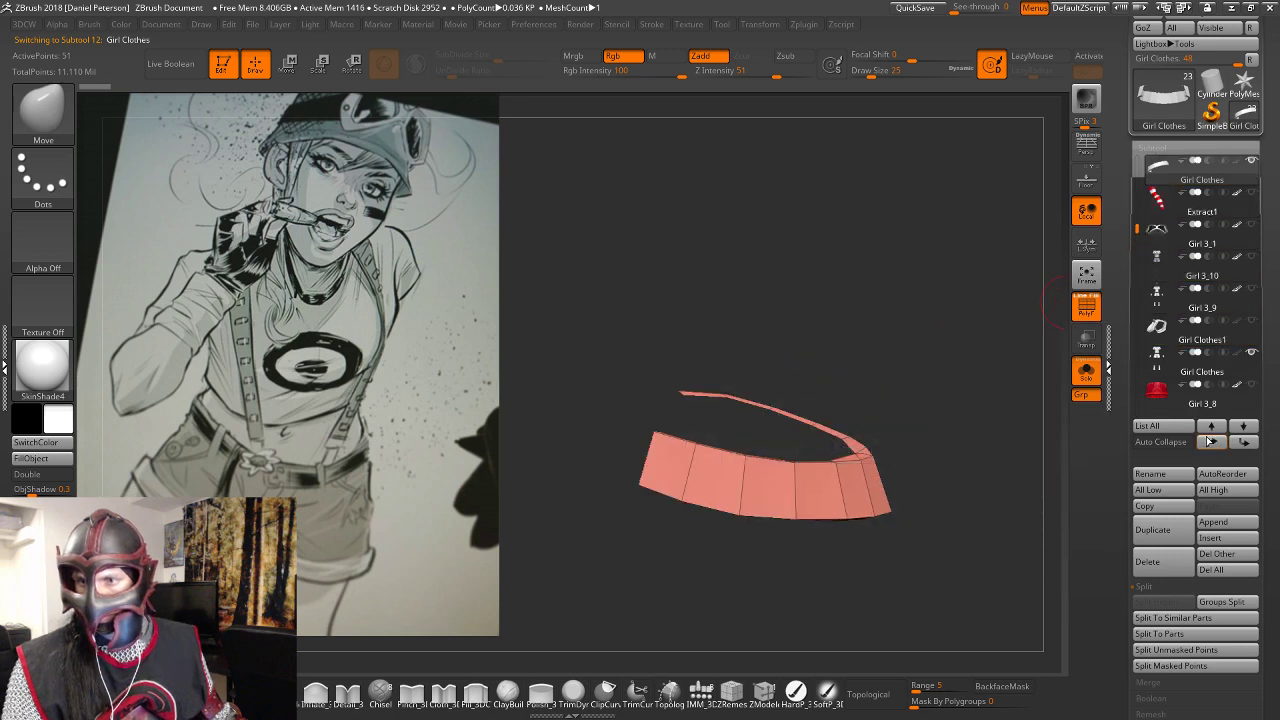
{"action": "left_click", "coordinate": [1209, 441]}
{"action": "left_click", "coordinate": [1209, 441]}
{"action": "left_click", "coordinate": [1208, 441]}
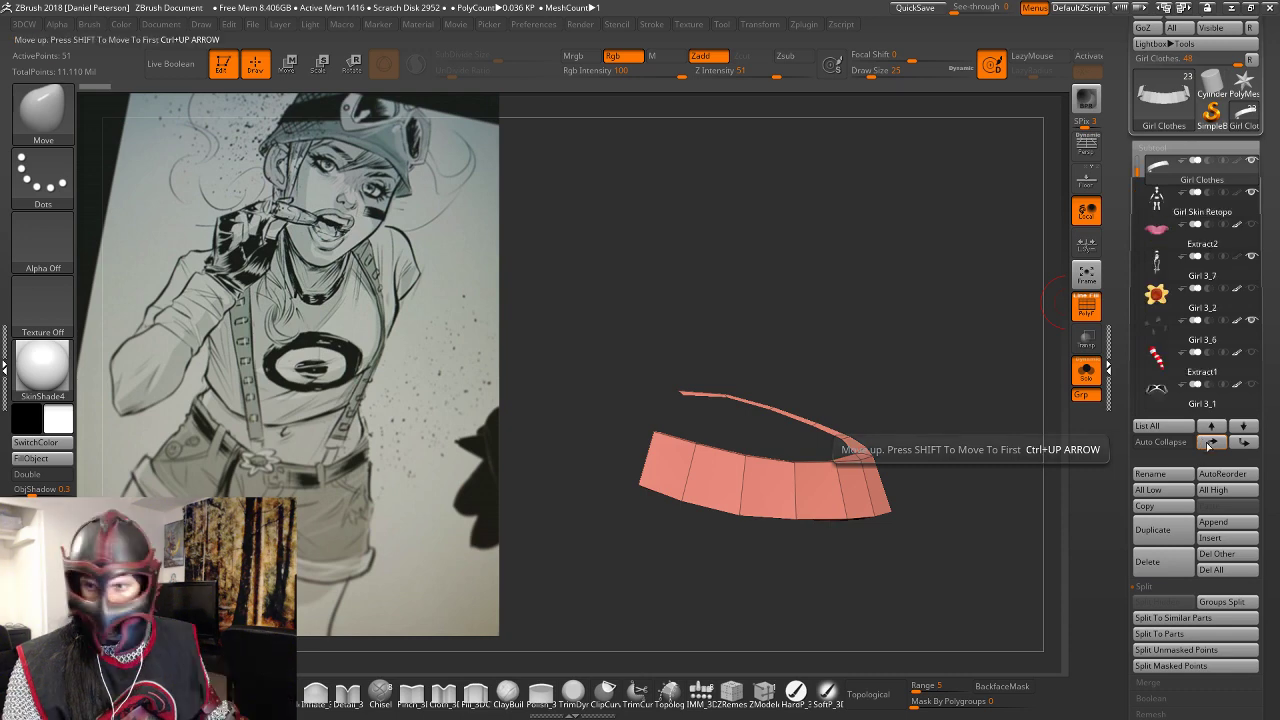
{"action": "left_click", "coordinate": [1244, 442]}
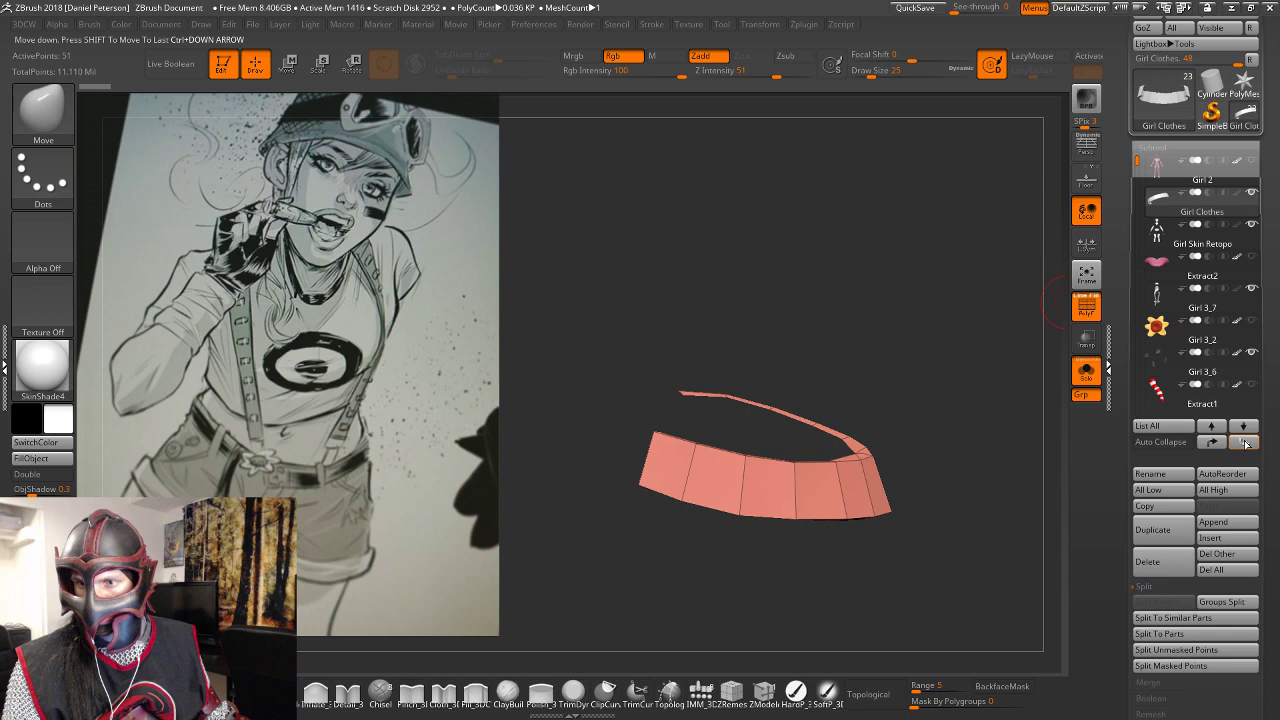
{"action": "left_click", "coordinate": [1245, 443]}
{"action": "left_click", "coordinate": [1245, 443]}
Check the parts in Girl 3_7 and merge the Girl Clothes strap subtool down into it.
{"action": "left_click", "coordinate": [1172, 299]}
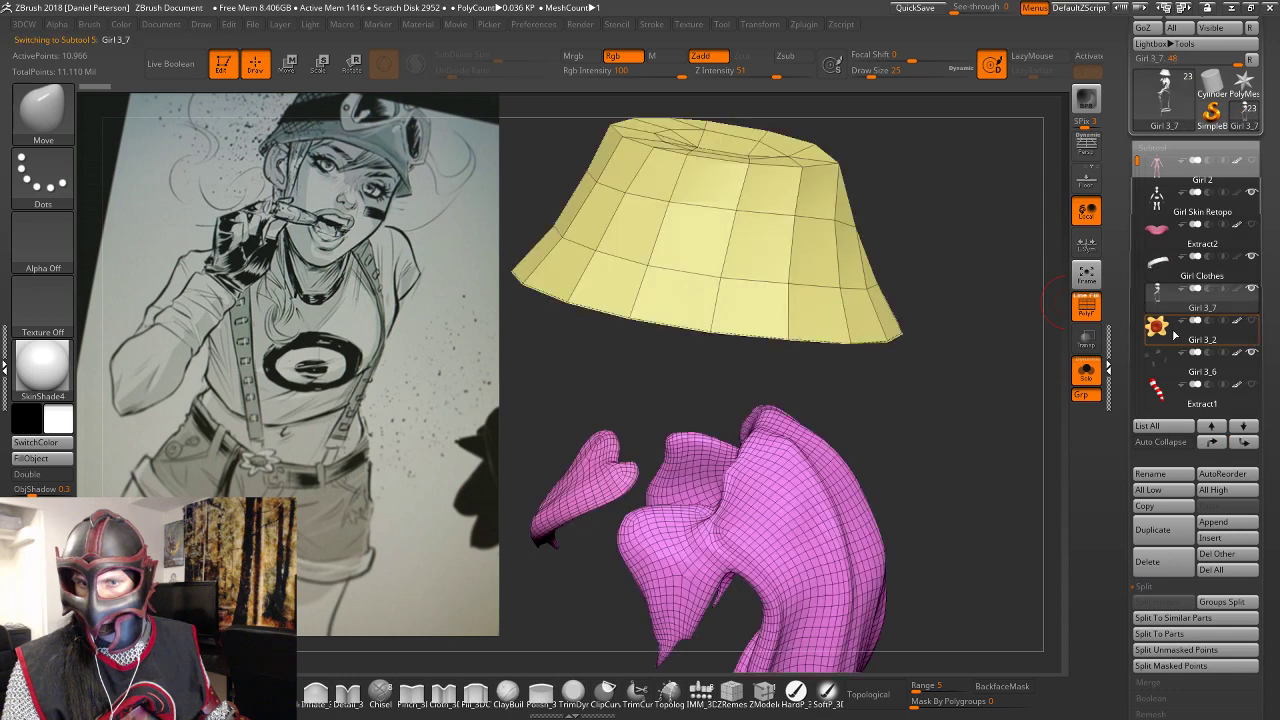
{"action": "key", "text": "f"}
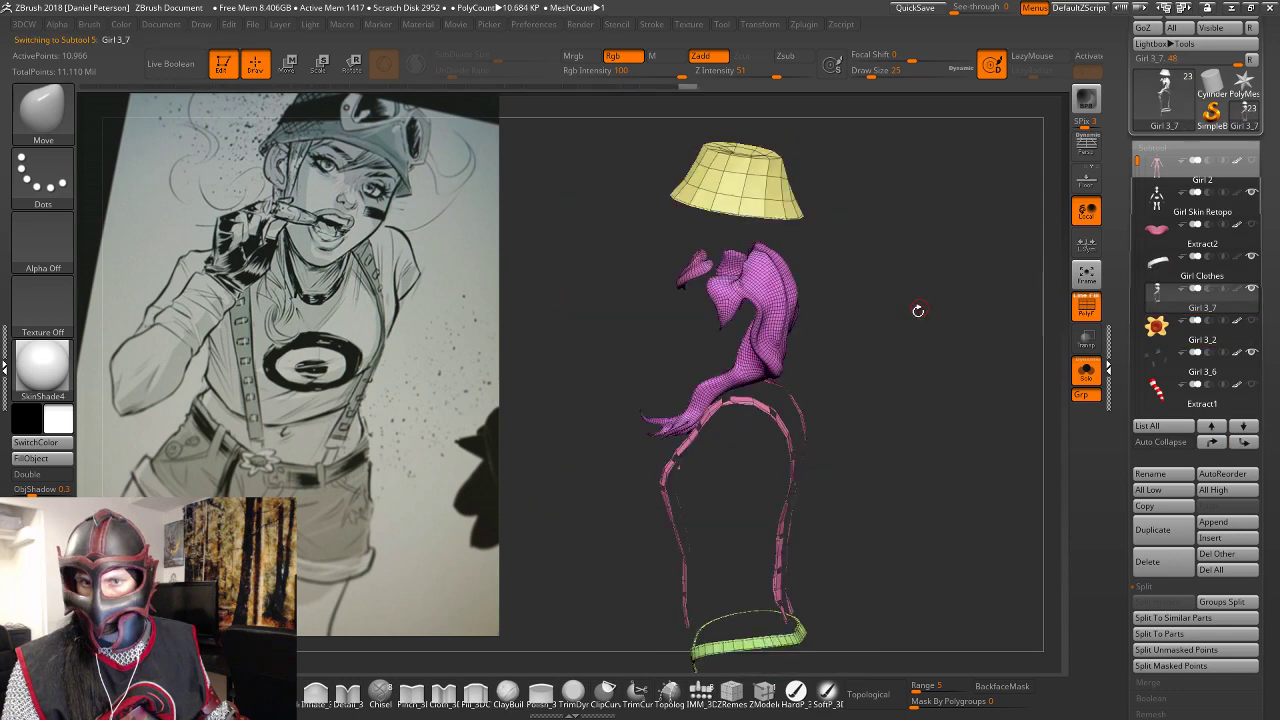
{"action": "left_click_drag", "start_coordinate": [918, 310], "coordinate": [868, 399]}
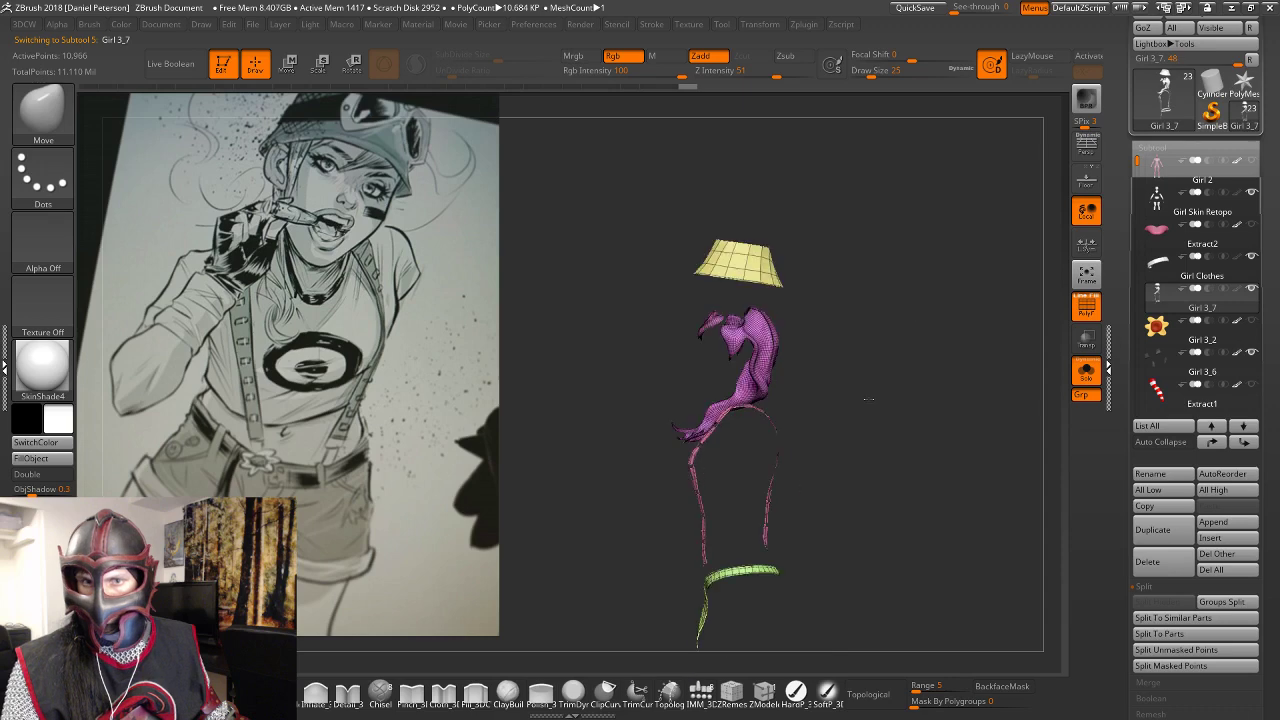
{"action": "left_click", "coordinate": [1200, 262]}
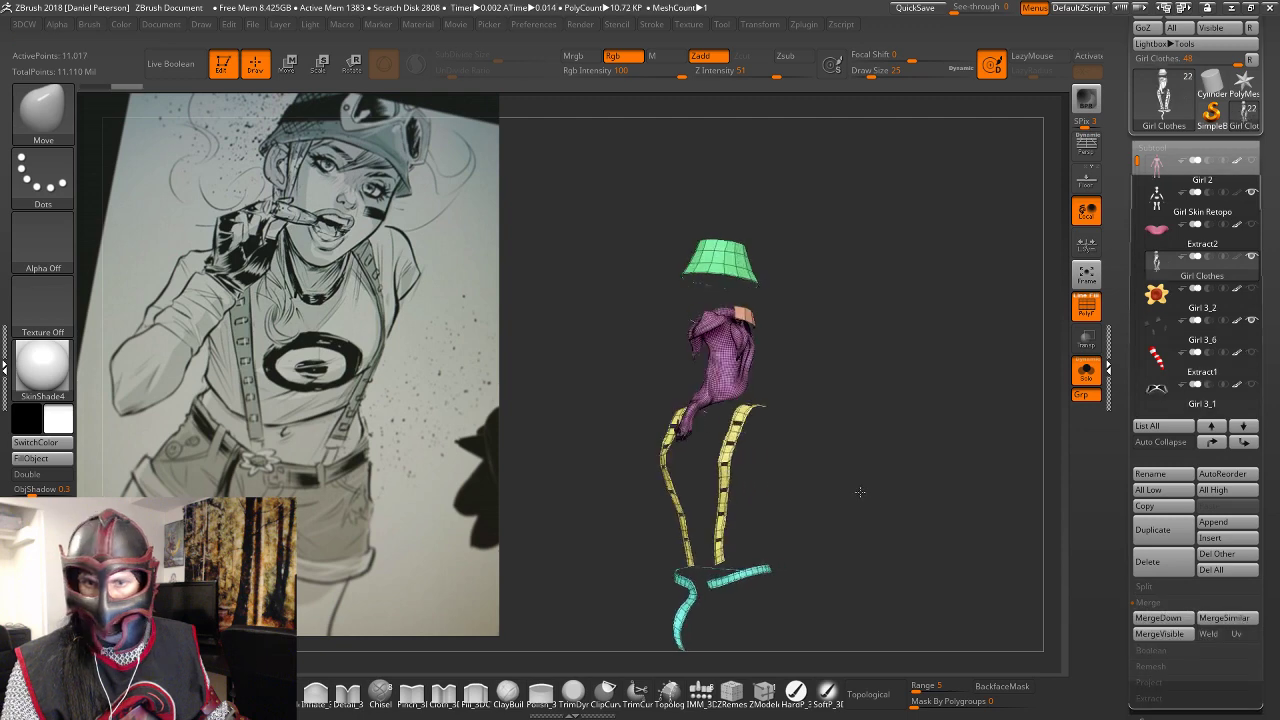
Mask everything except the goggles strap in the merged subtool and move the strap straight up above the hat.
{"action": "left_click_drag", "start_coordinate": [860, 491], "coordinate": [928, 474]}
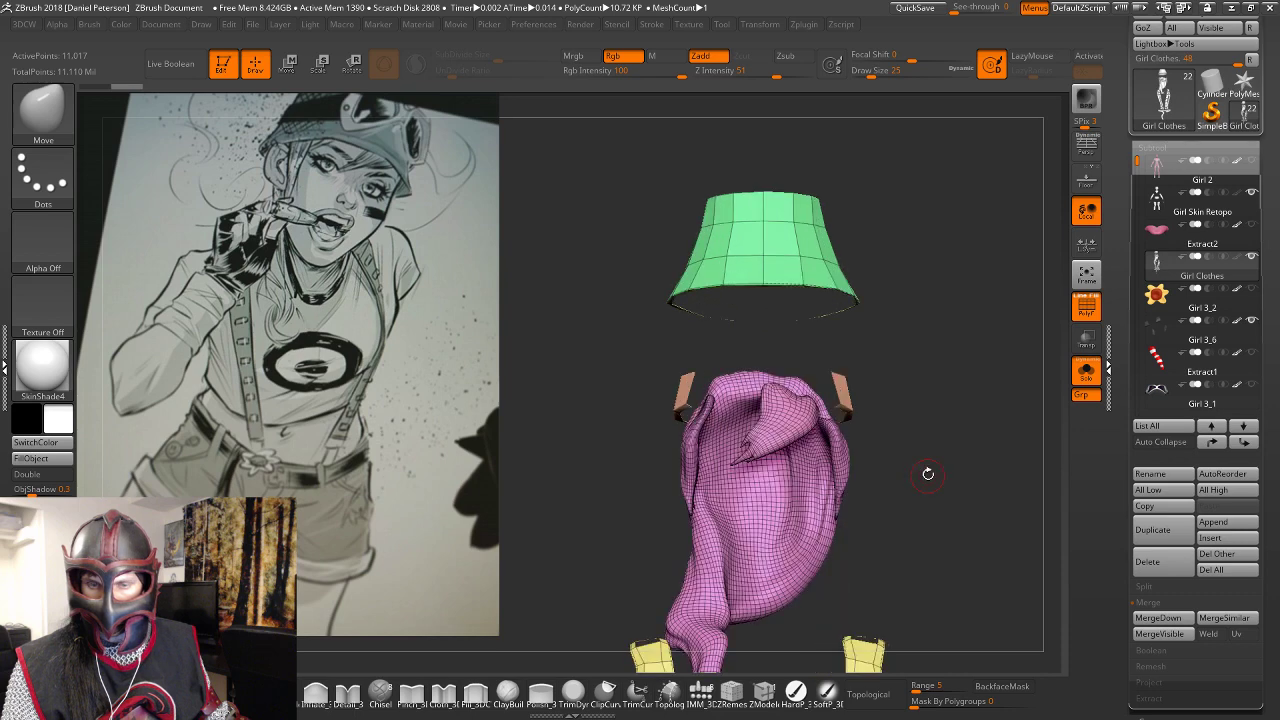
{"action": "key", "text": "w"}
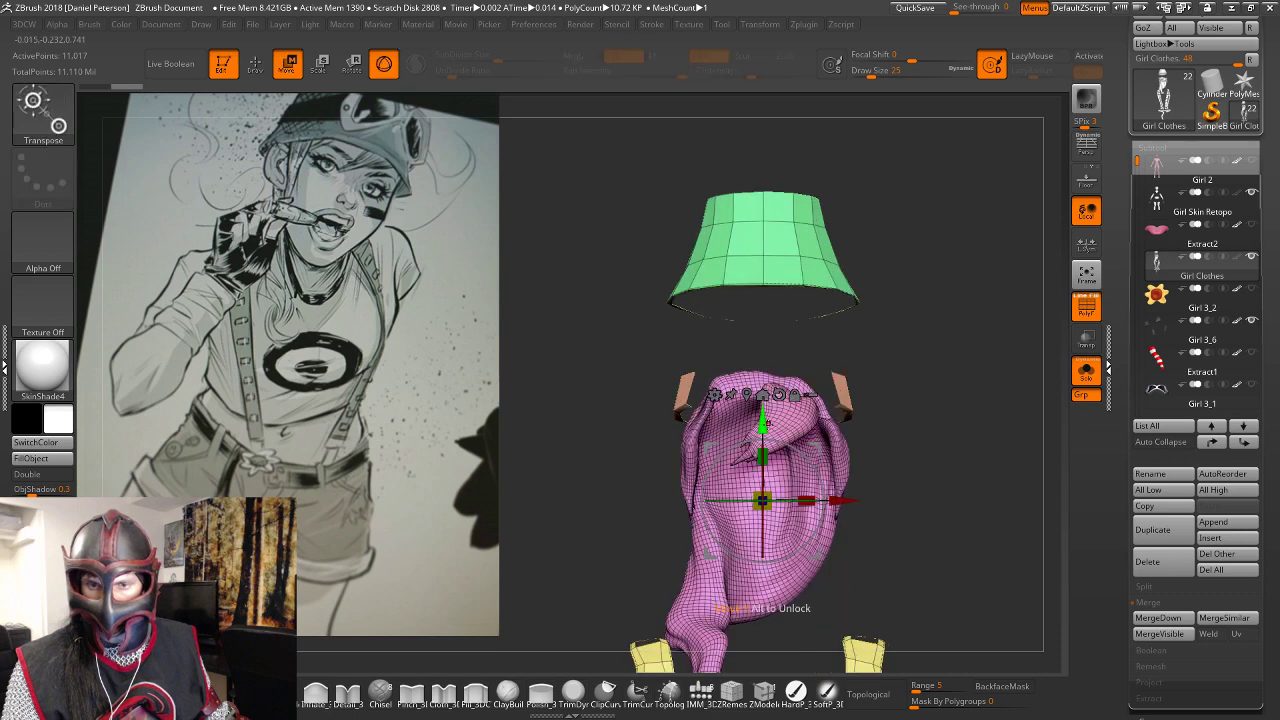
{"action": "left_click", "coordinate": [844, 397], "text": "ctrl"}
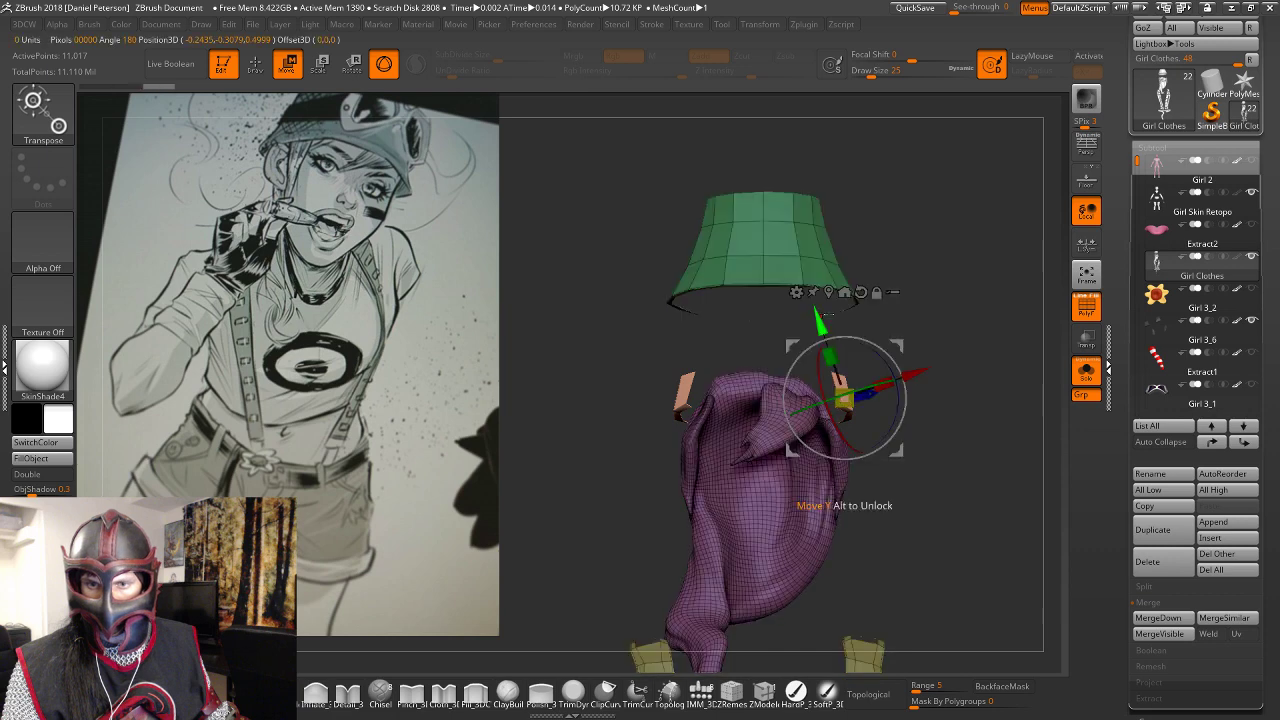
{"action": "key", "text": "q"}
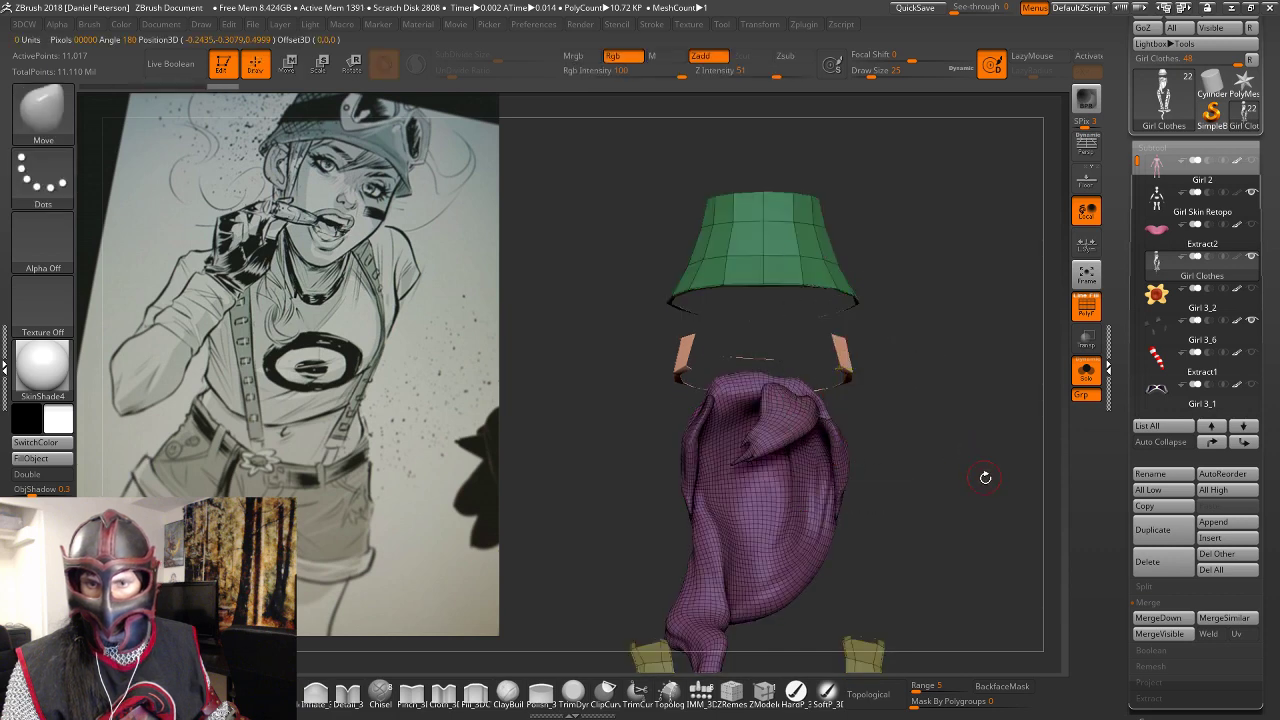
{"action": "mouse_move", "coordinate": [986, 471]}
{"action": "left_mouse_down"}
{"action": "mouse_move", "coordinate": [929, 475]}
{"action": "mouse_move", "coordinate": [902, 426]}
{"action": "mouse_move", "coordinate": [948, 463]}
{"action": "mouse_move", "coordinate": [870, 449]}
{"action": "left_mouse_up"}
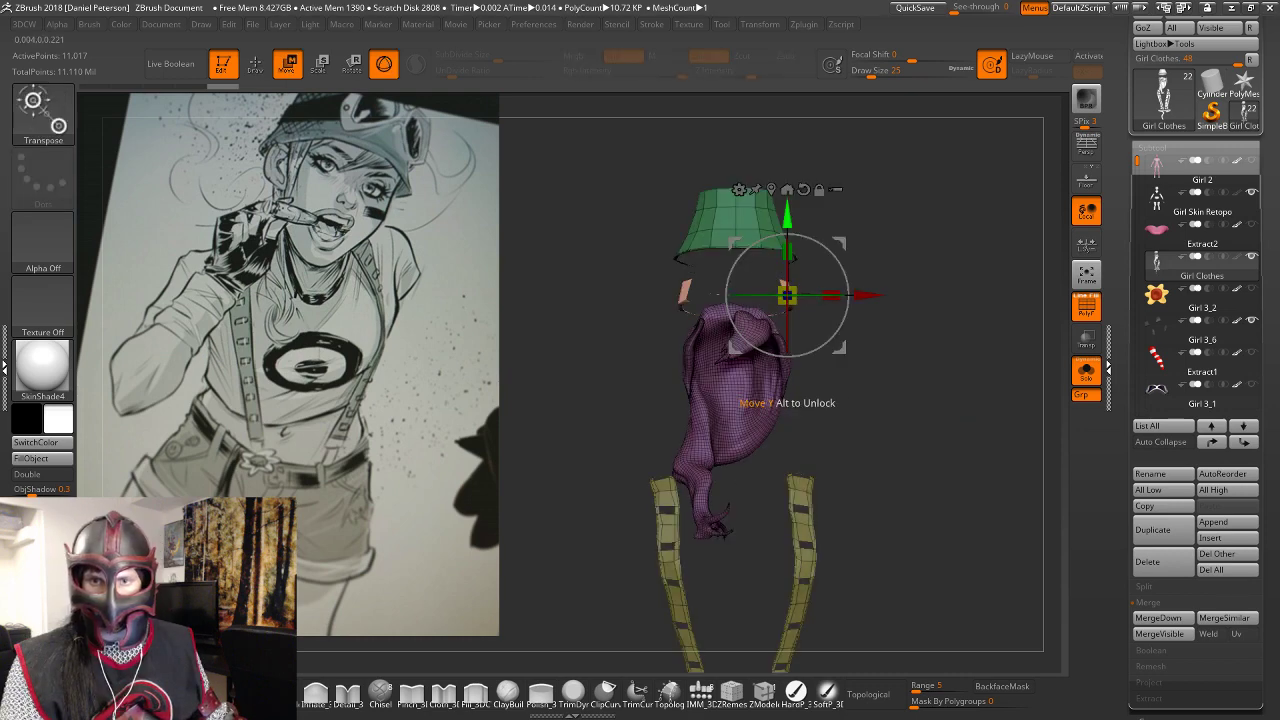
{"action": "left_click_drag", "start_coordinate": [787, 211], "coordinate": [787, 119]}
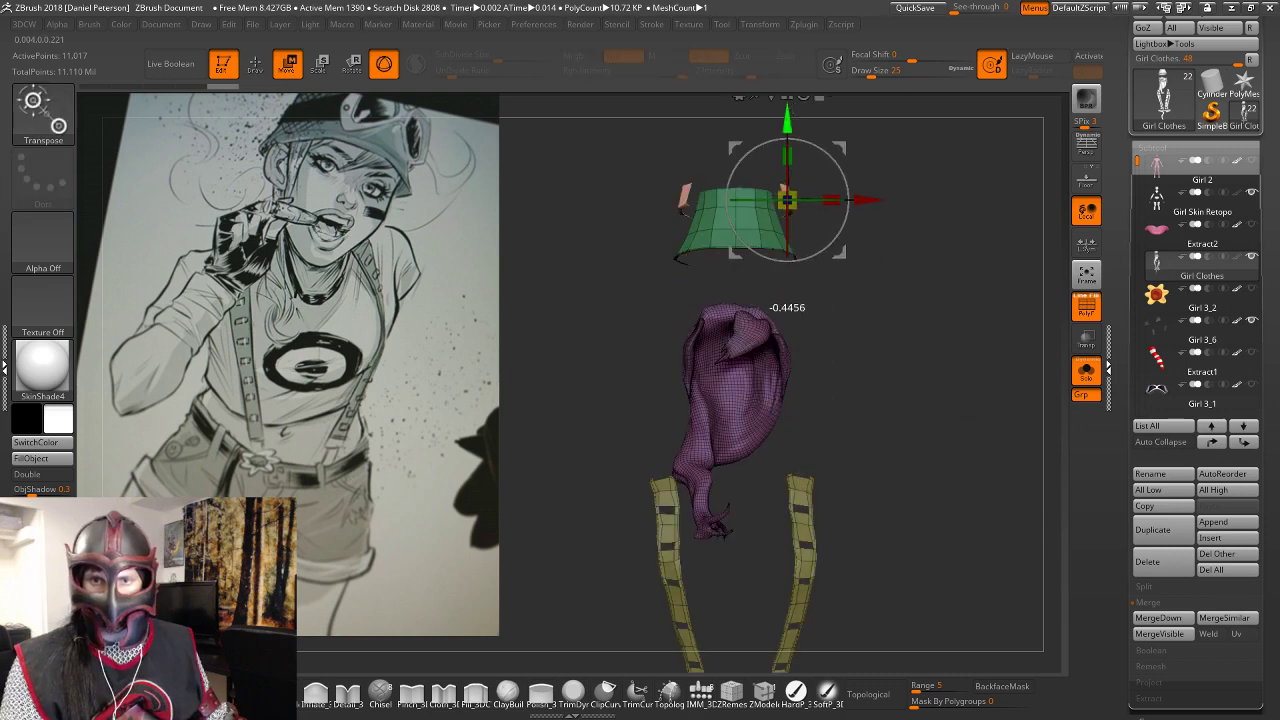
{"action": "left_click_drag", "start_coordinate": [787, 300], "coordinate": [787, 255]}
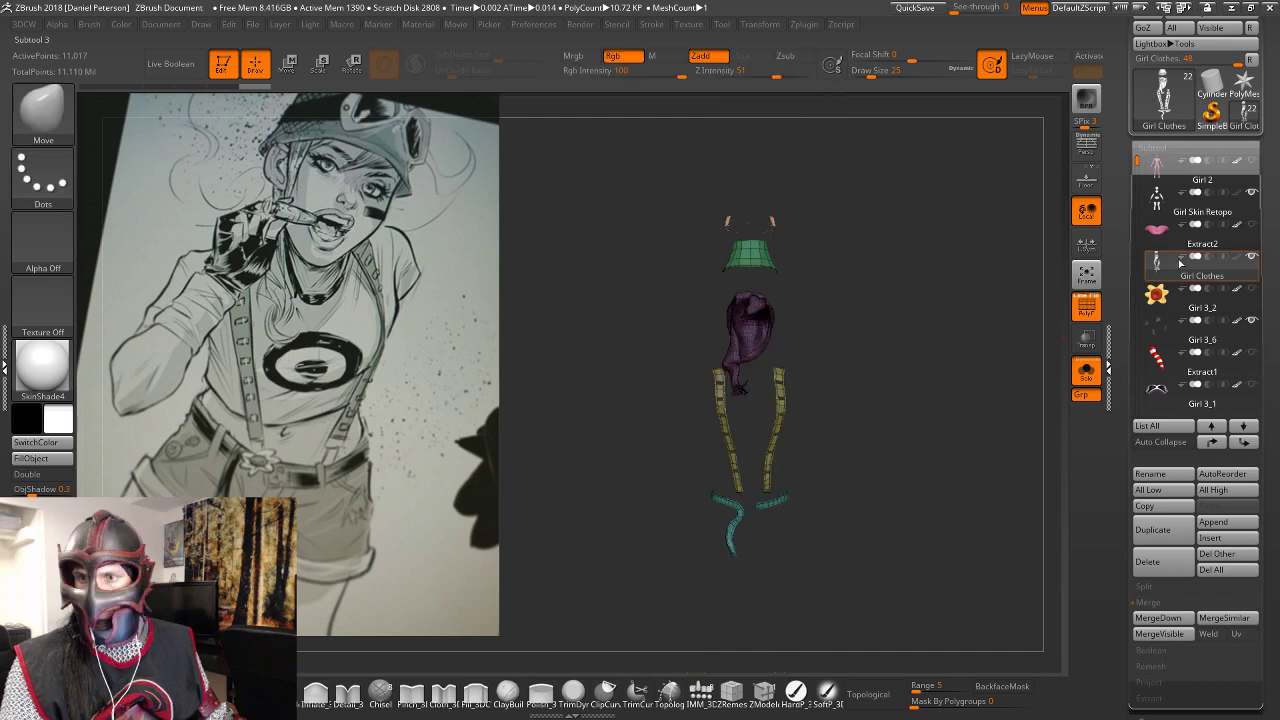
Export the merged Girl Clothes subtool as an OBJ to the Independent Study 2 folder, with a file name beginning "Str".
{"action": "scroll", "coordinate": [1163, 143], "scroll_direction": "up", "scroll_amount": 3}
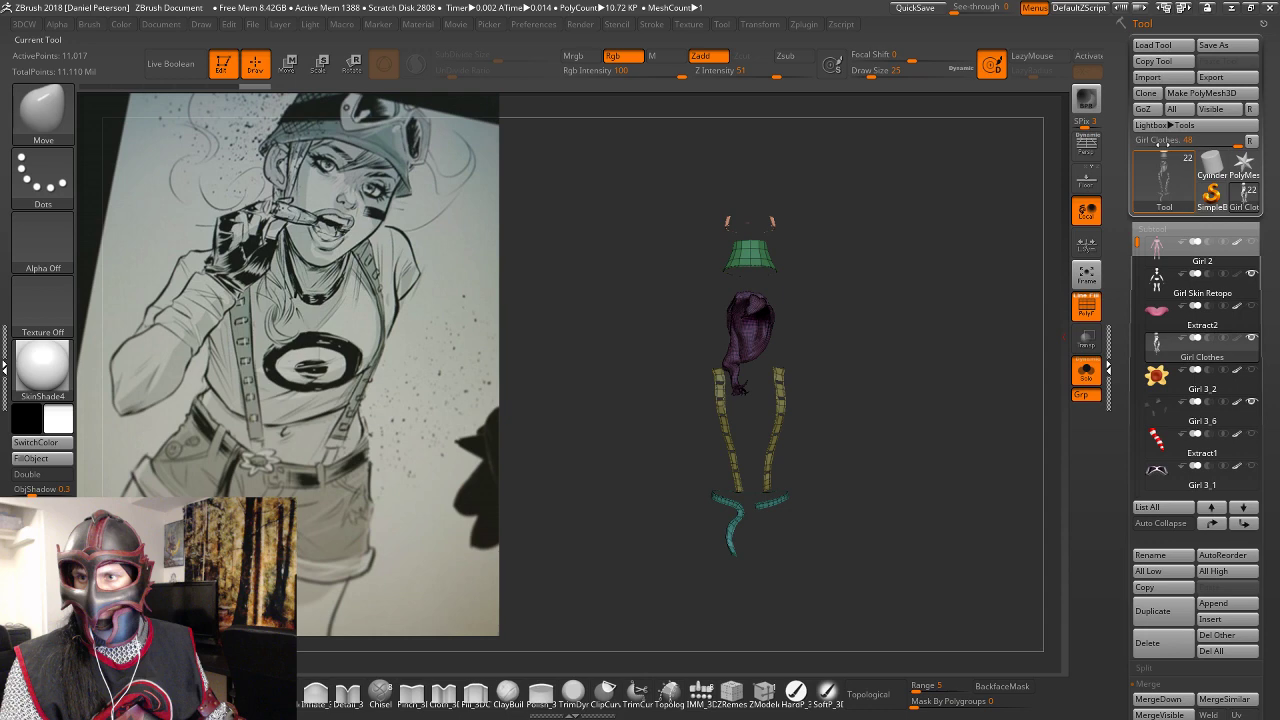
{"action": "left_click", "coordinate": [1211, 77]}
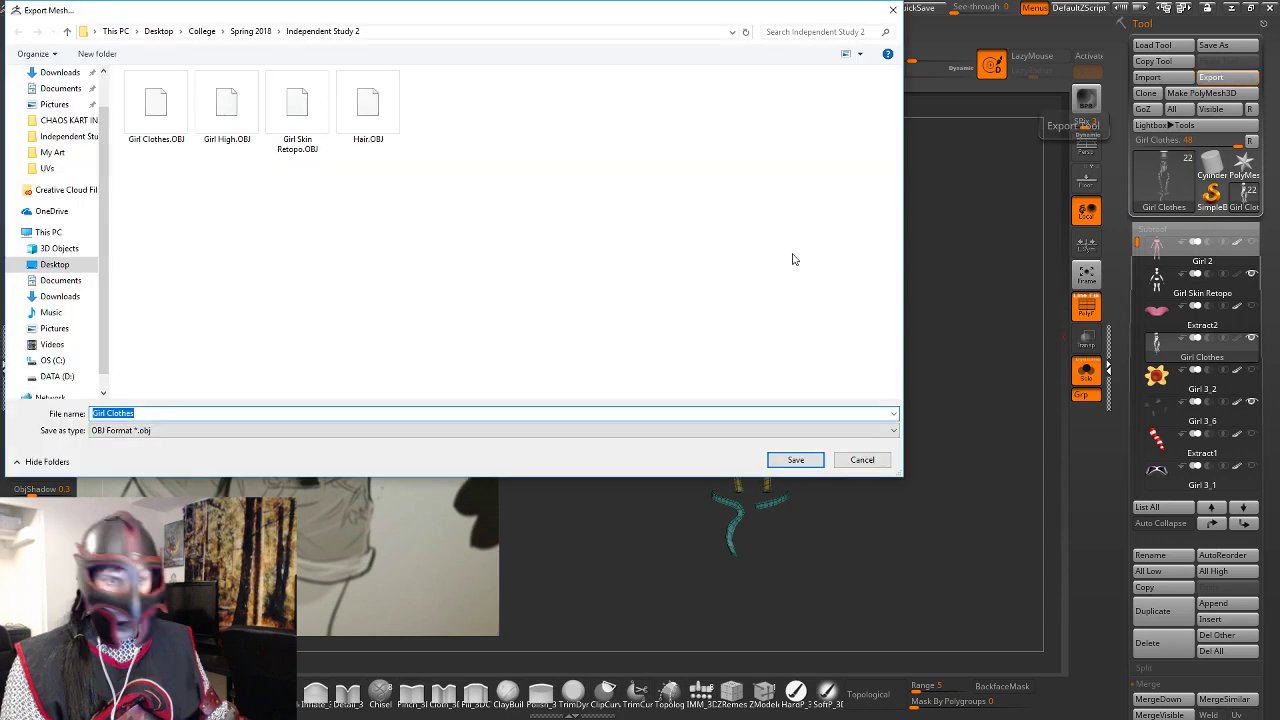
{"action": "type", "text": "Str"}
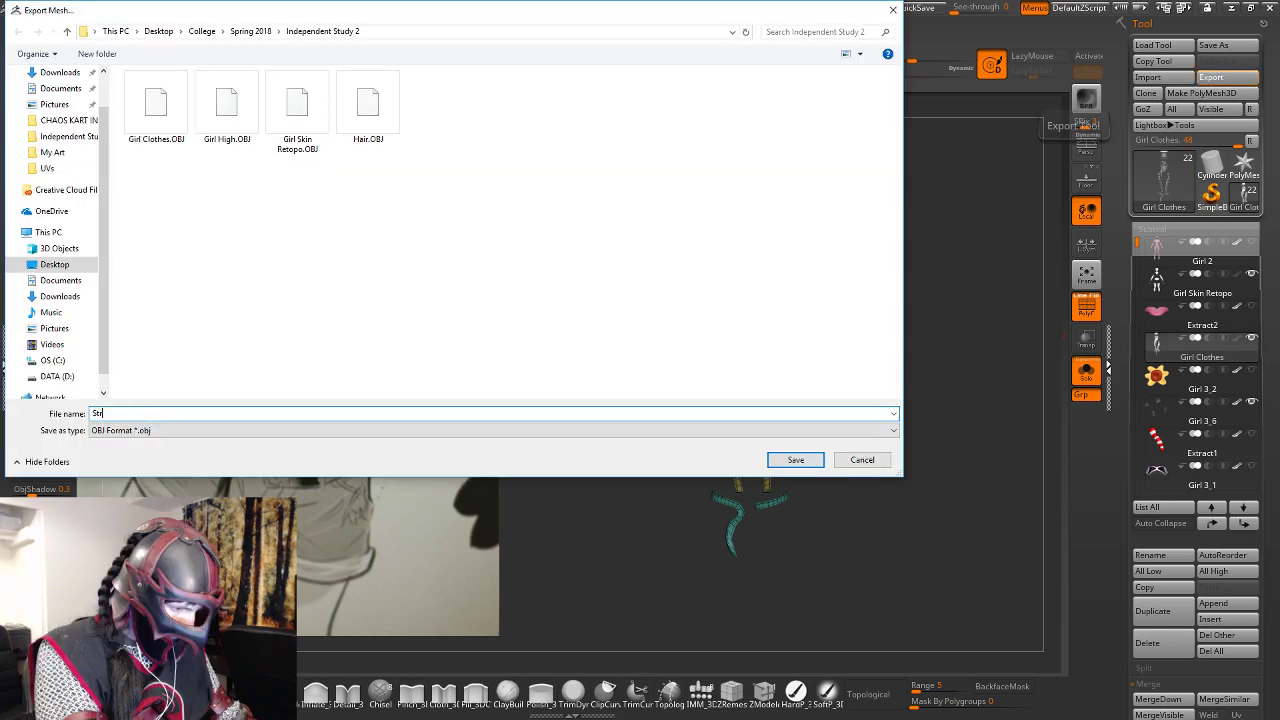
{"action": "key", "text": "Return"}
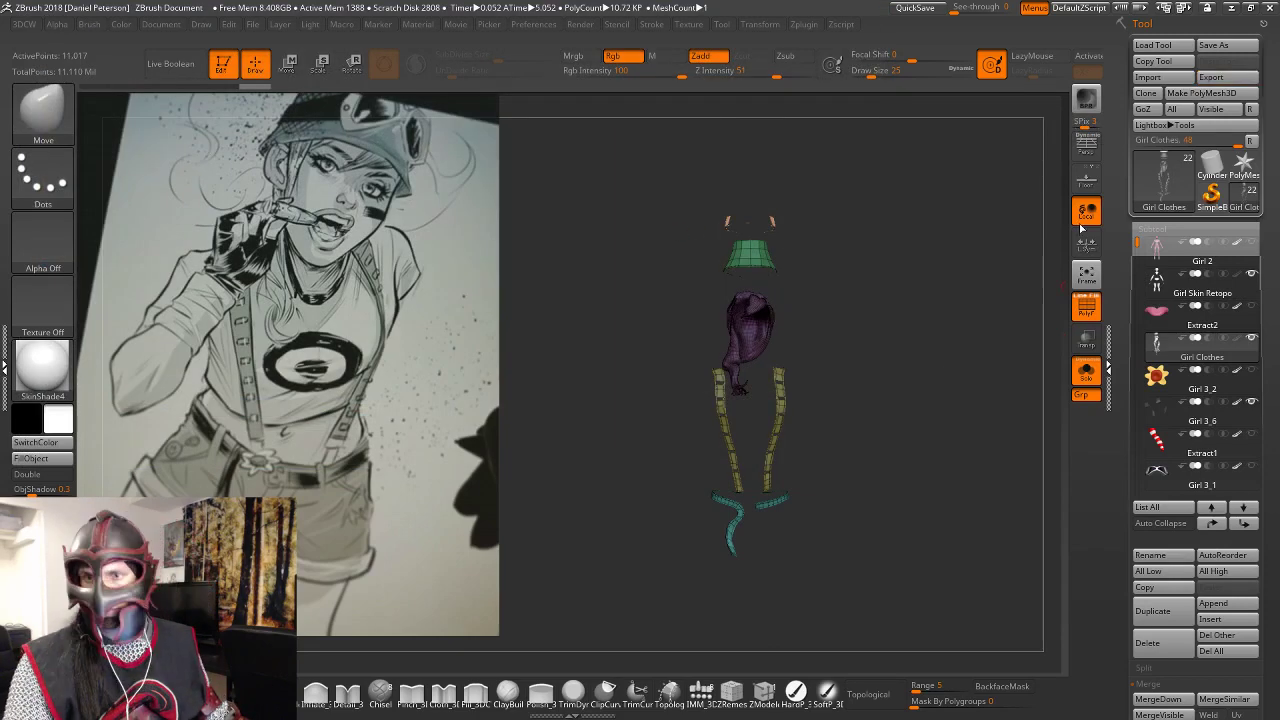
Switch to 3D-Coat and start a new scene, saving the current one over Girl Retopo.3b.
{"action": "left_click", "coordinate": [1086, 371]}
{"action": "left_click_drag", "start_coordinate": [1016, 394], "coordinate": [816, 454]}
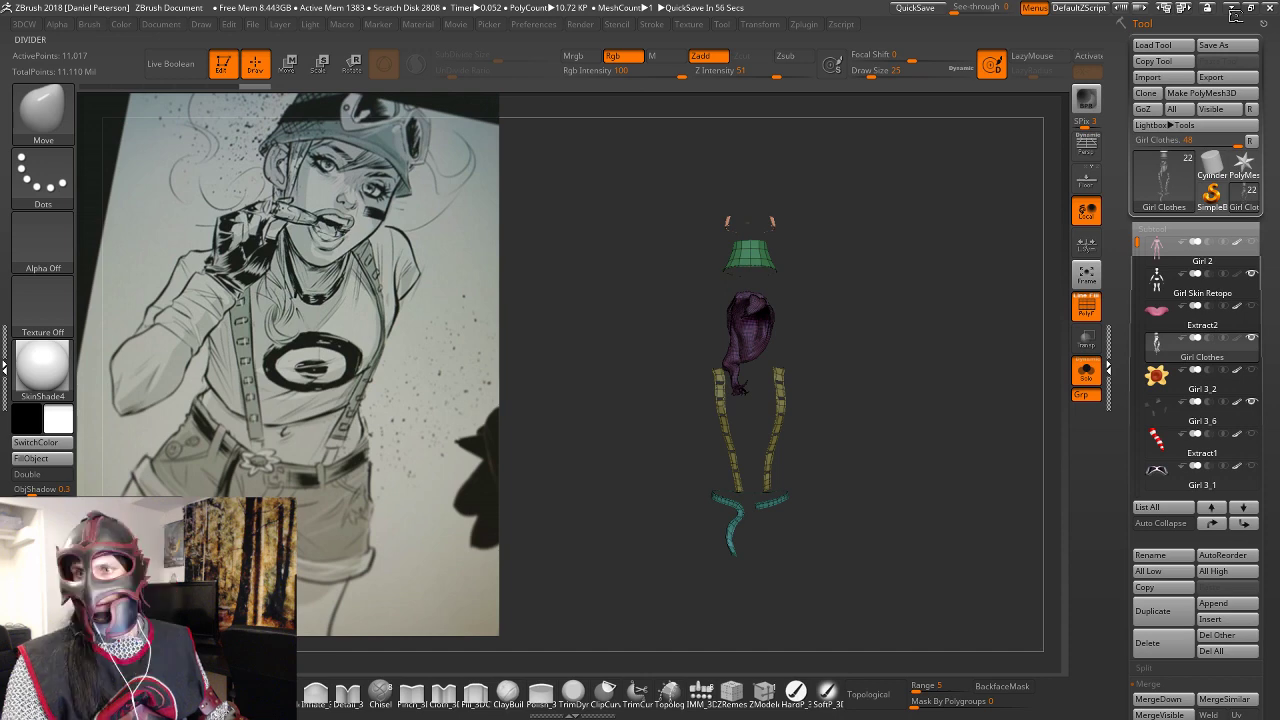
{"action": "left_click", "coordinate": [1234, 10]}
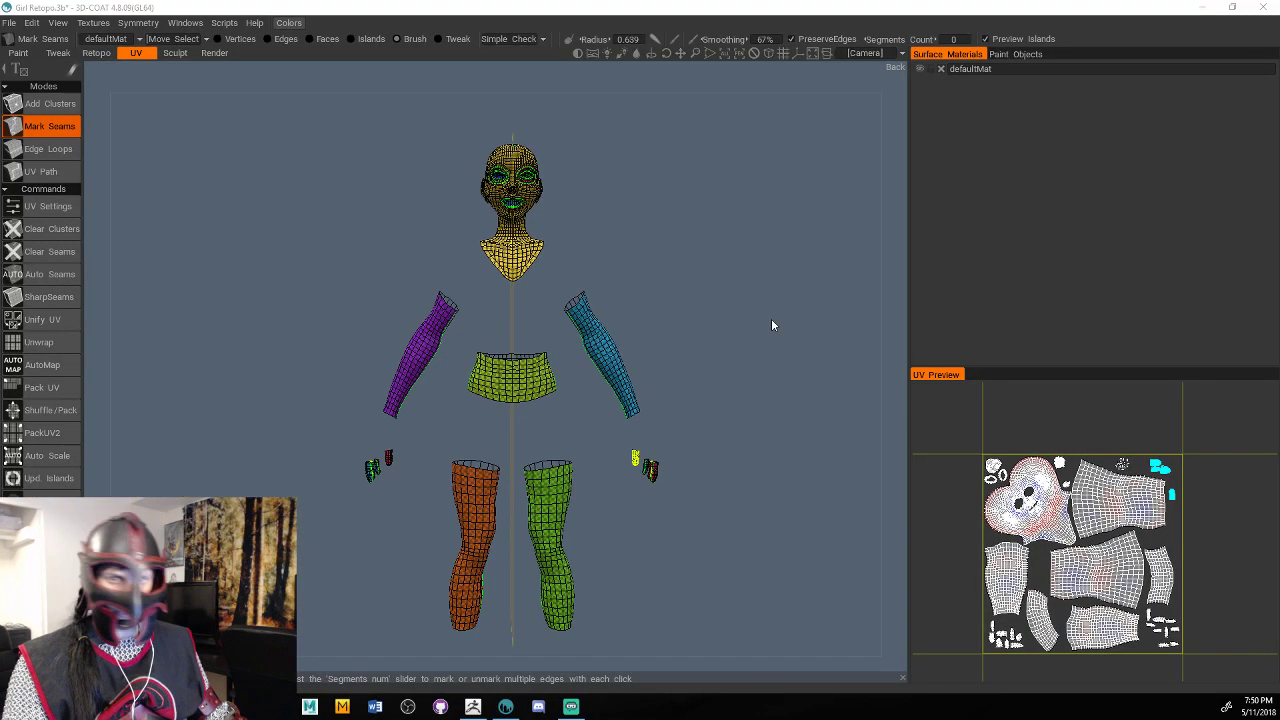
{"action": "left_click", "coordinate": [9, 23]}
{"action": "left_click", "coordinate": [20, 44]}
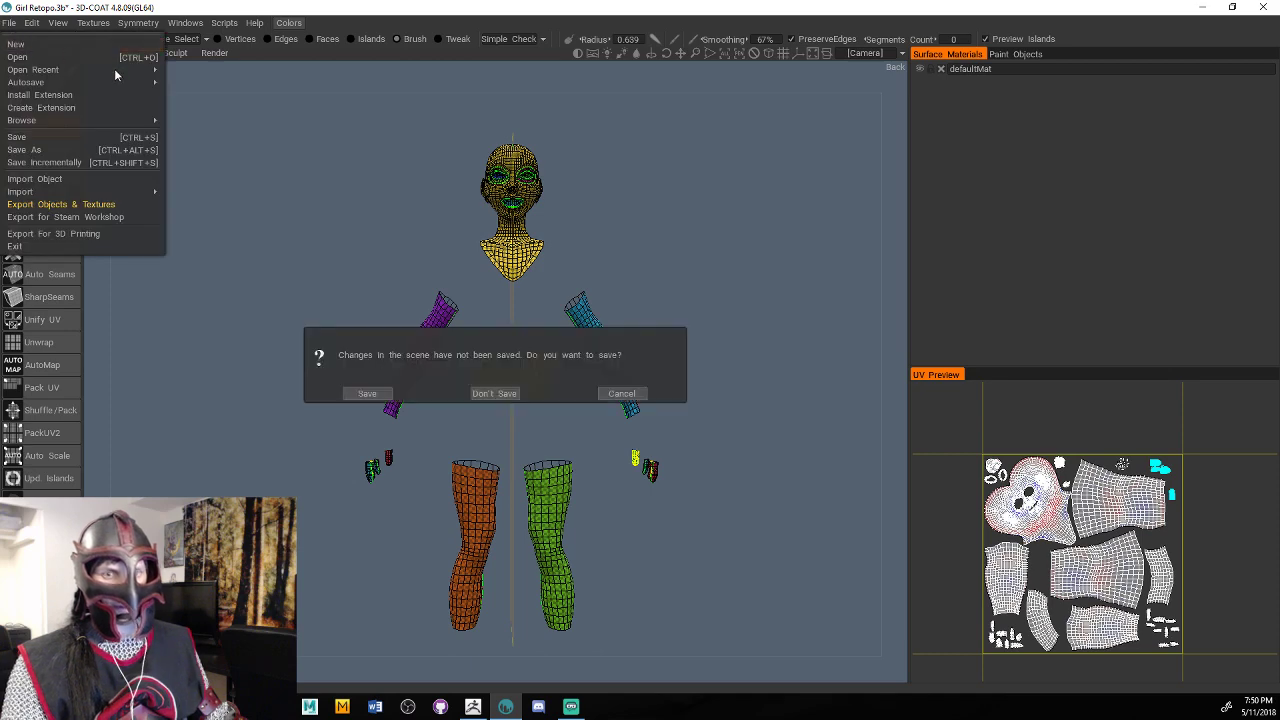
{"action": "left_click", "coordinate": [367, 394]}
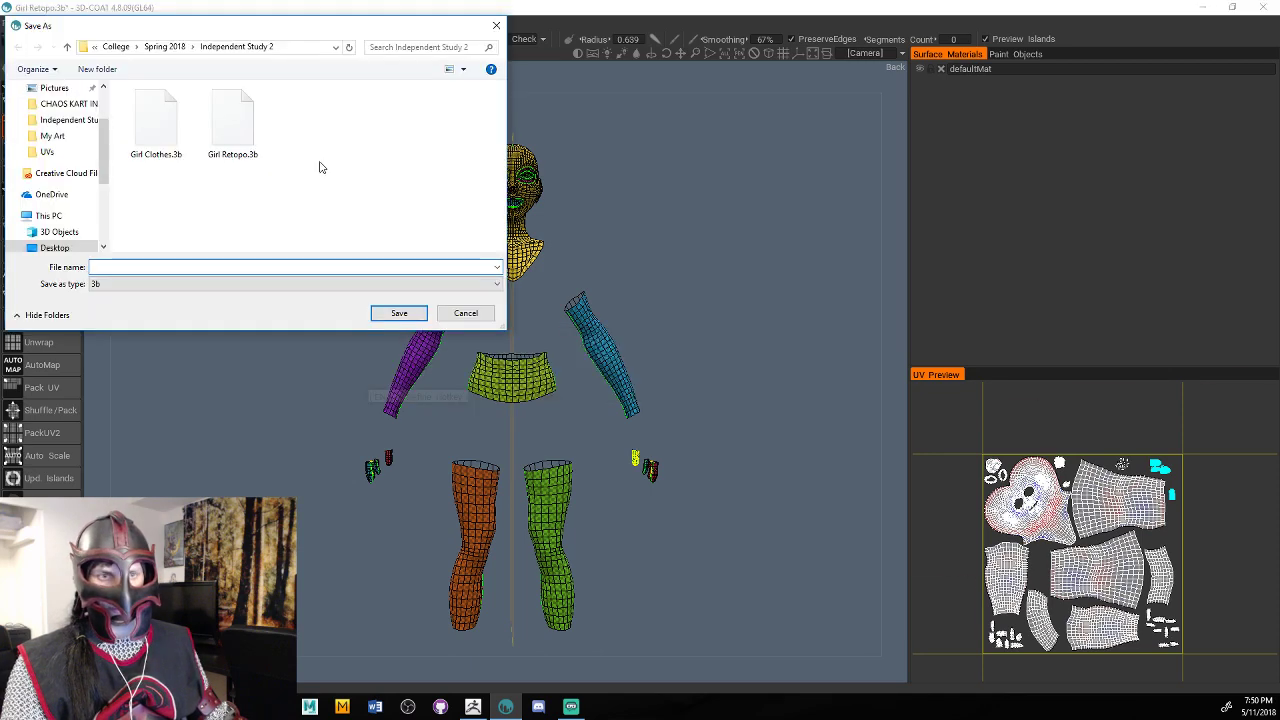
{"action": "double_click", "coordinate": [227, 131]}
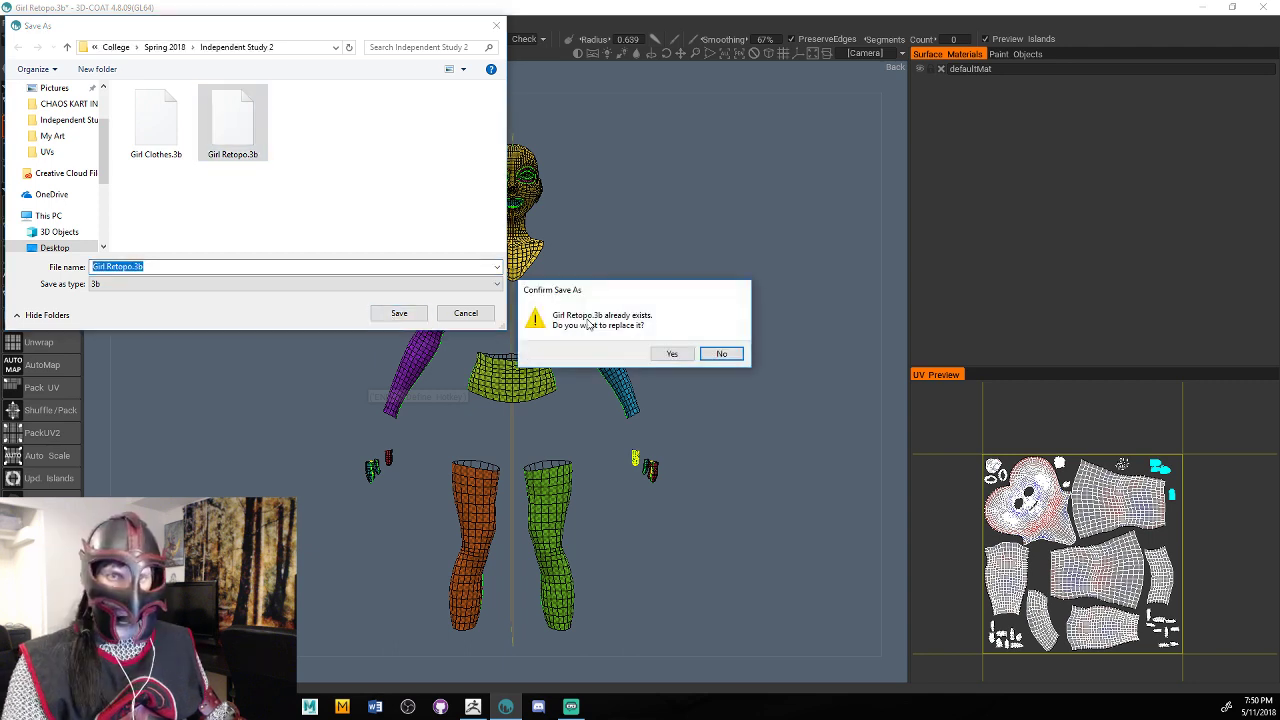
{"action": "left_click", "coordinate": [672, 353]}
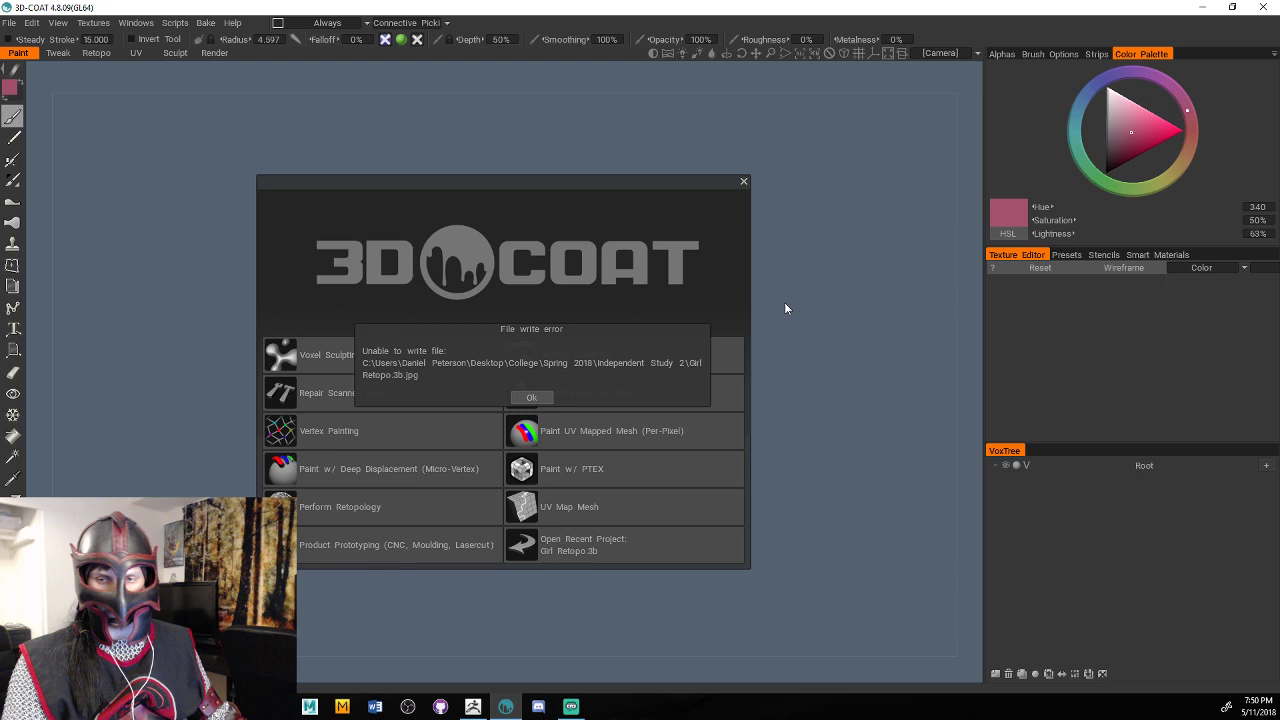
{"action": "key", "text": "Return"}
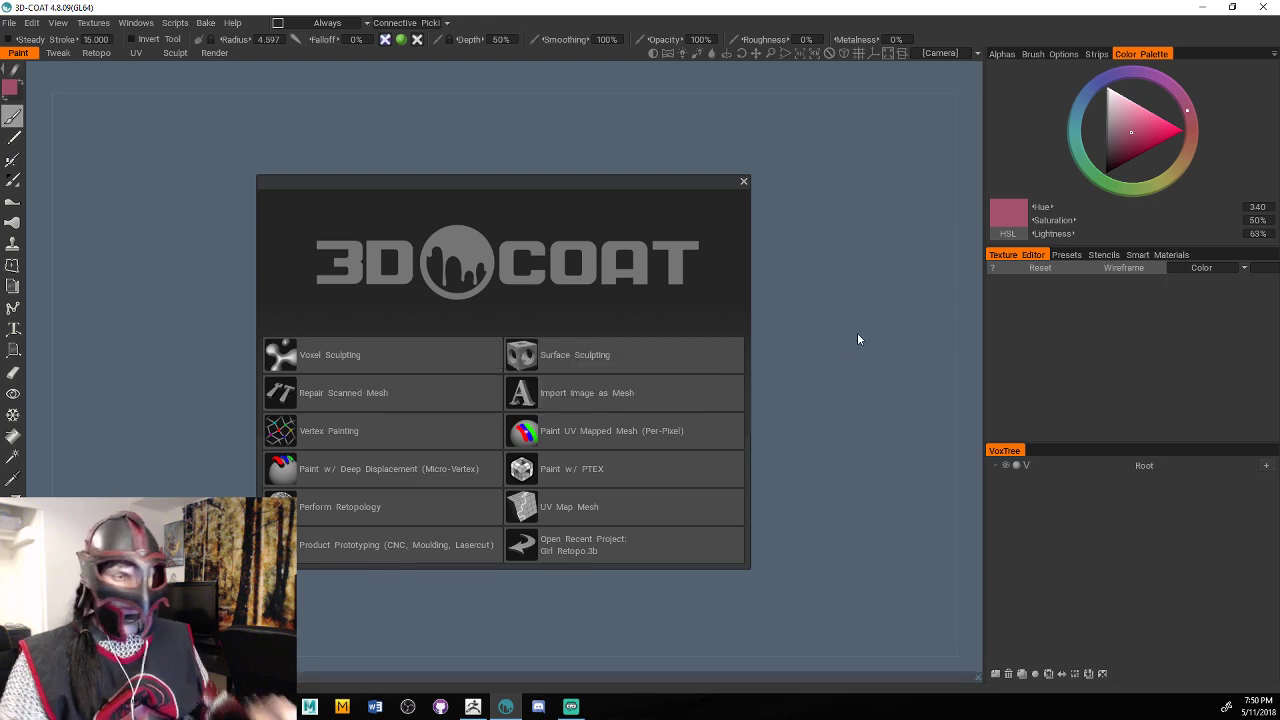
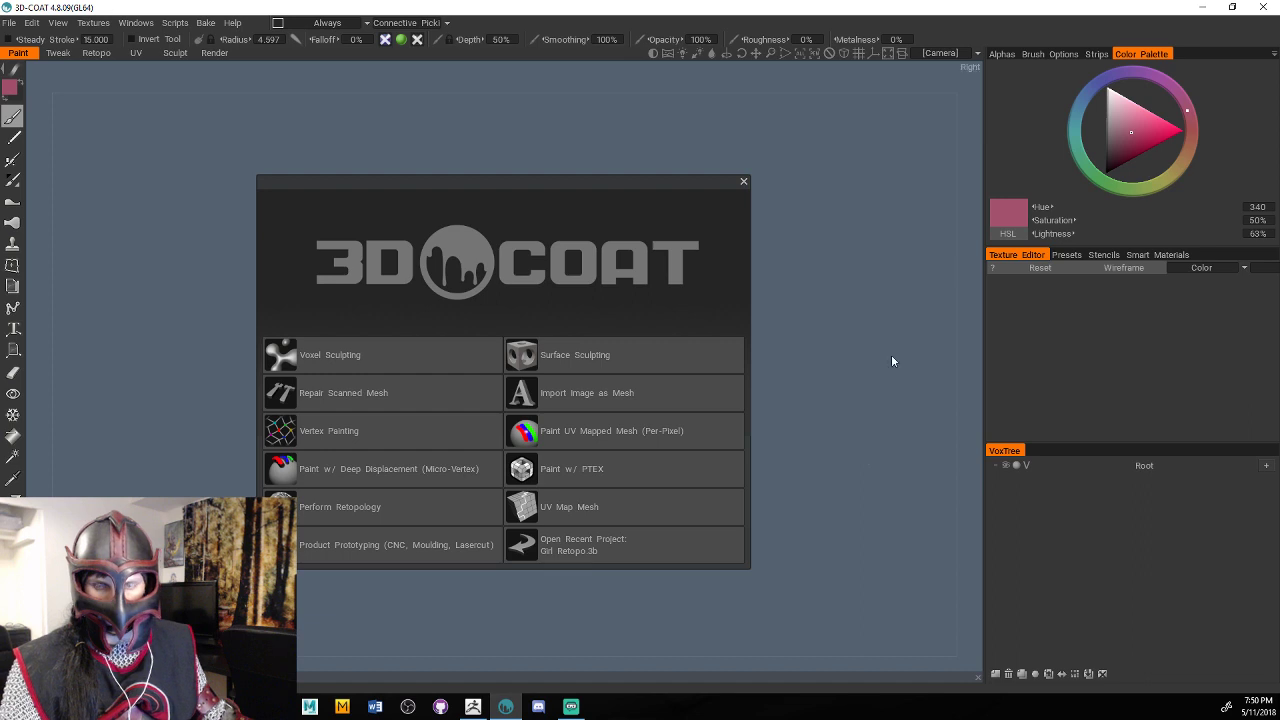
Import Straps and Hair.OBJ for UV mapping with auto-mapping, no subdivision, no smoothing and a 2048 x 2048 texture.
{"action": "left_click", "coordinate": [641, 433]}
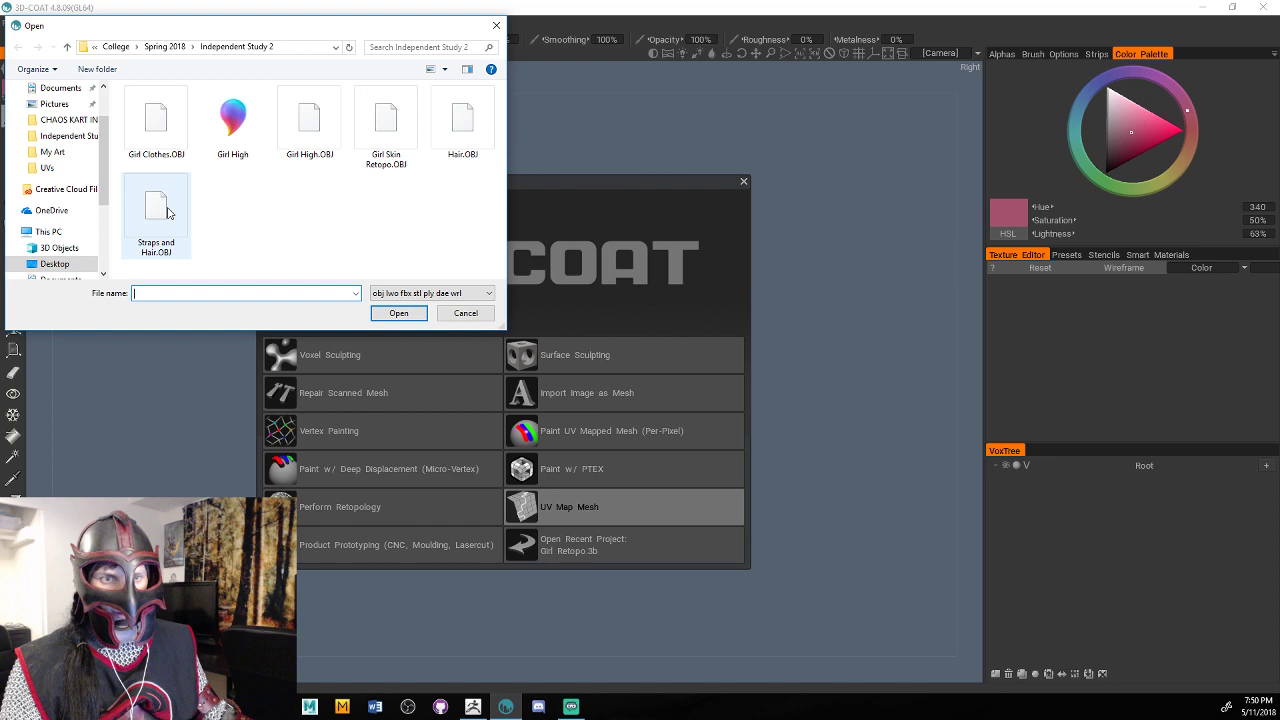
{"action": "double_click", "coordinate": [160, 210]}
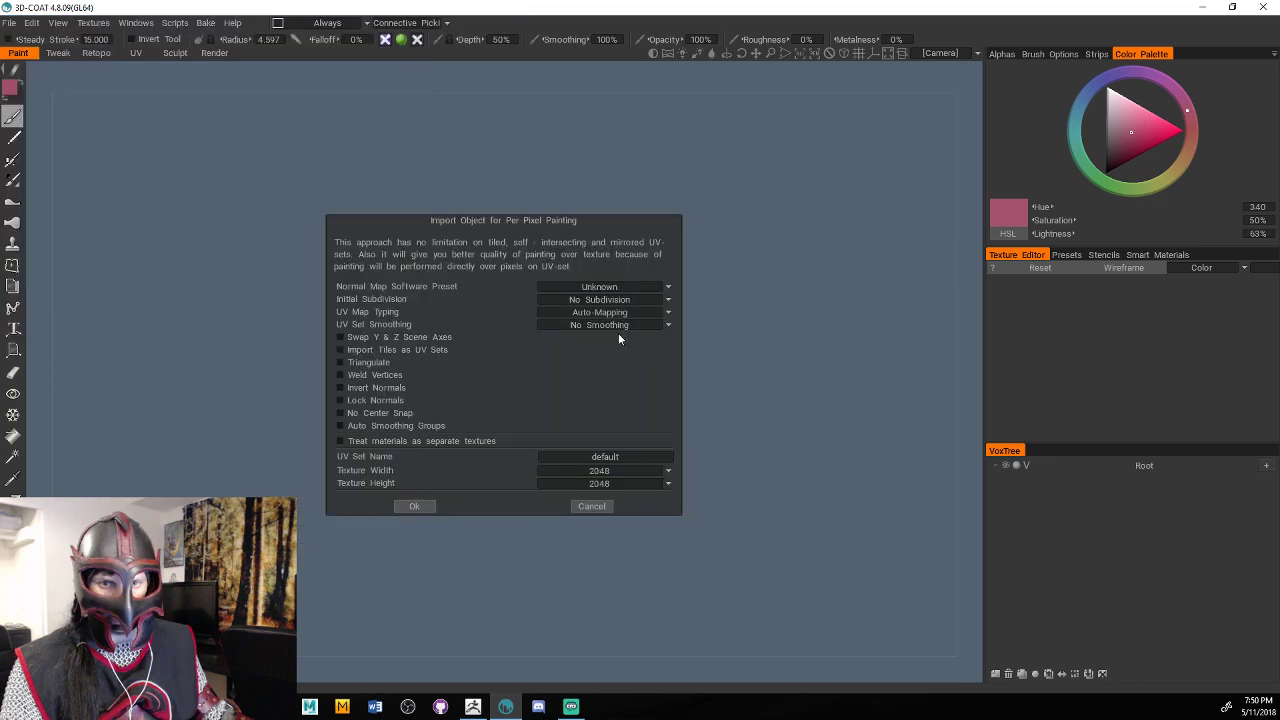
{"action": "key", "text": "Return"}
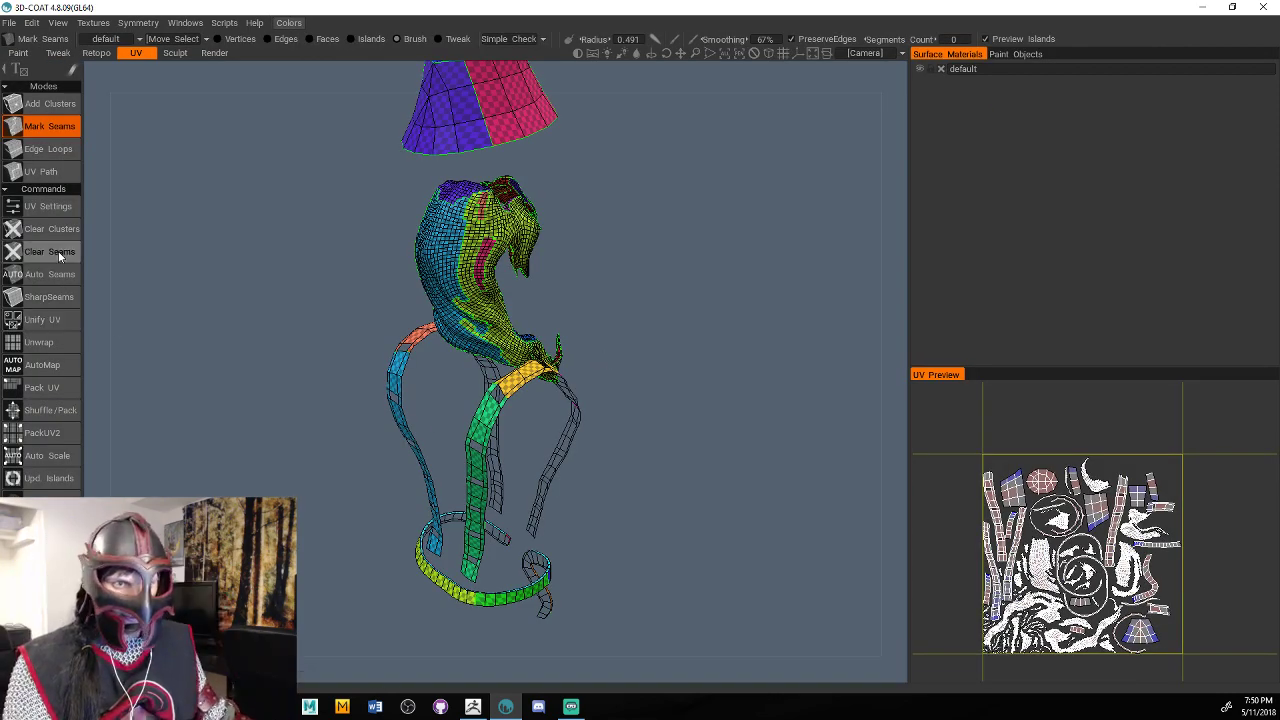
Clear the auto-generated seams and mark new seams around the goggles strap and the crown of the hat.
{"action": "left_click_drag", "start_coordinate": [810, 440], "coordinate": [731, 334]}
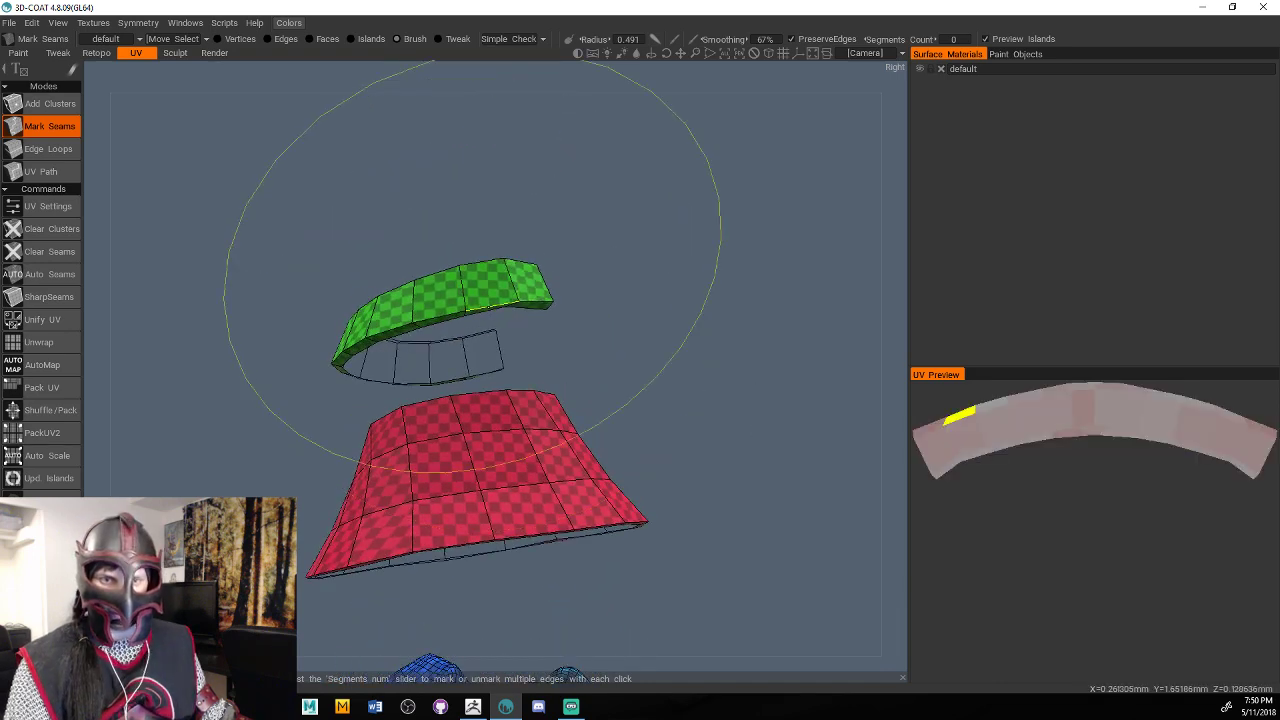
{"action": "mouse_move", "coordinate": [572, 288]}
{"action": "left_mouse_down"}
{"action": "mouse_move", "coordinate": [580, 205]}
{"action": "mouse_move", "coordinate": [597, 234]}
{"action": "mouse_move", "coordinate": [591, 401]}
{"action": "mouse_move", "coordinate": [771, 356]}
{"action": "left_mouse_up"}
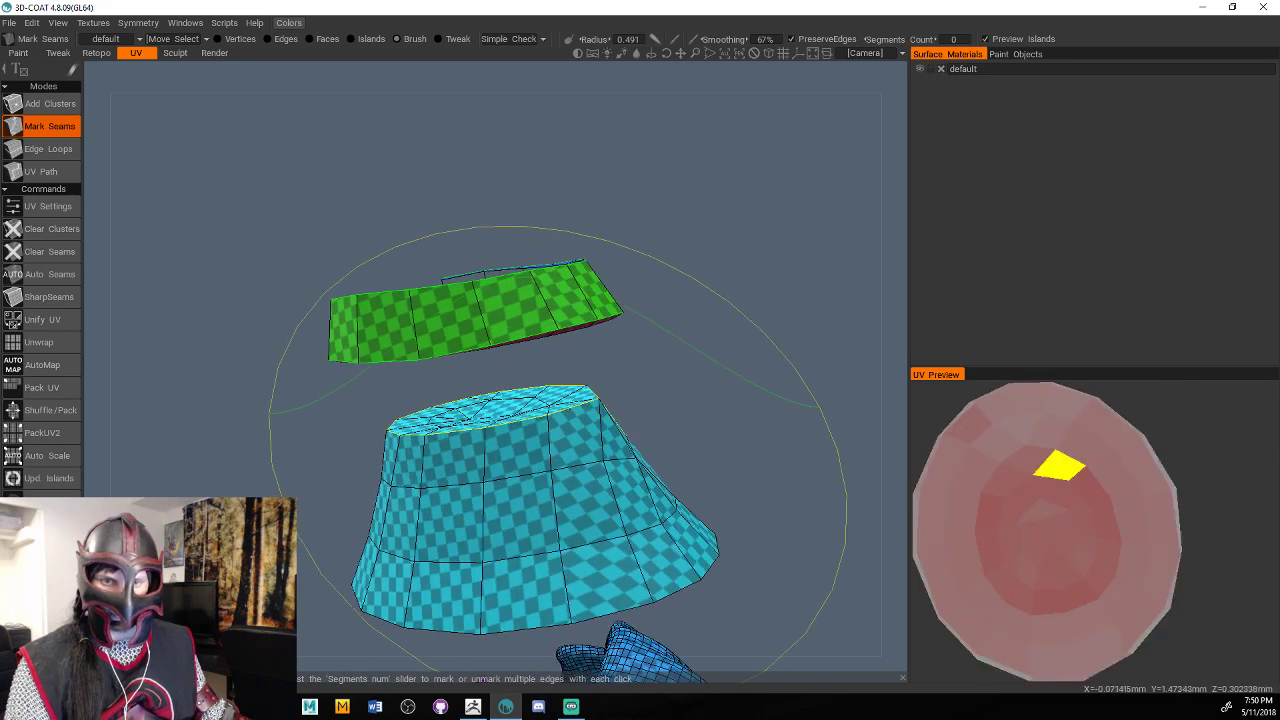
{"action": "left_click_drag", "start_coordinate": [584, 408], "coordinate": [688, 443]}
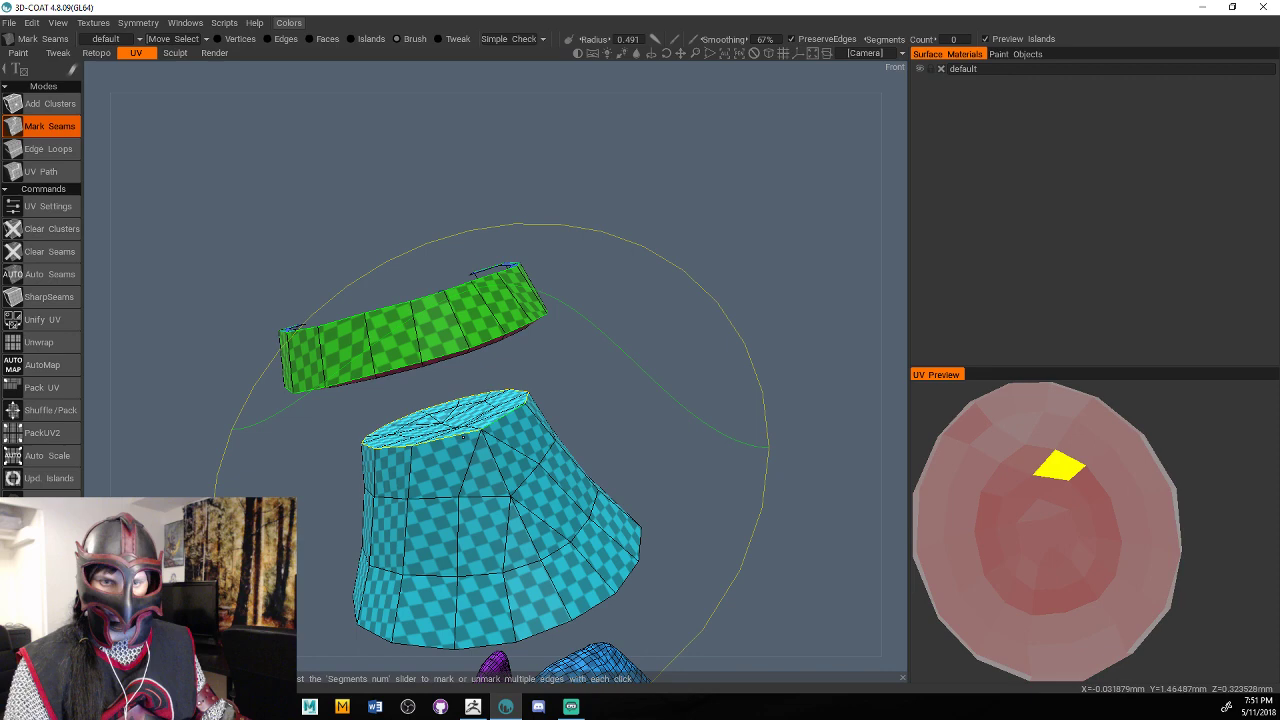
Mark seams along the shoulder straps and belt, and unwrap the parts into new UV islands.
{"action": "mouse_move", "coordinate": [650, 430]}
{"action": "left_mouse_down"}
{"action": "mouse_move", "coordinate": [658, 325]}
{"action": "mouse_move", "coordinate": [757, 397]}
{"action": "mouse_move", "coordinate": [740, 362]}
{"action": "mouse_move", "coordinate": [684, 385]}
{"action": "mouse_move", "coordinate": [723, 331]}
{"action": "mouse_move", "coordinate": [709, 334]}
{"action": "mouse_move", "coordinate": [760, 325]}
{"action": "mouse_move", "coordinate": [670, 376]}
{"action": "left_mouse_up"}
{"action": "scroll", "coordinate": [739, 357], "scroll_direction": "down", "scroll_amount": 4}
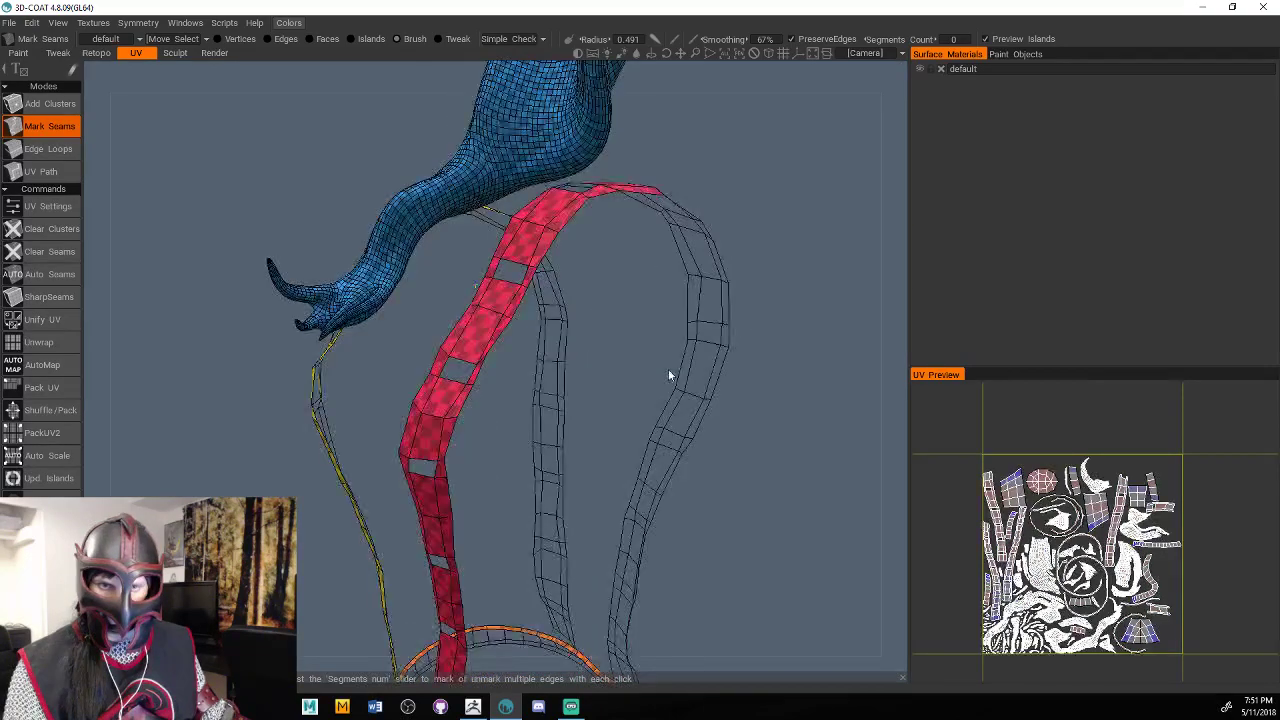
{"action": "key", "text": "KP_8"}
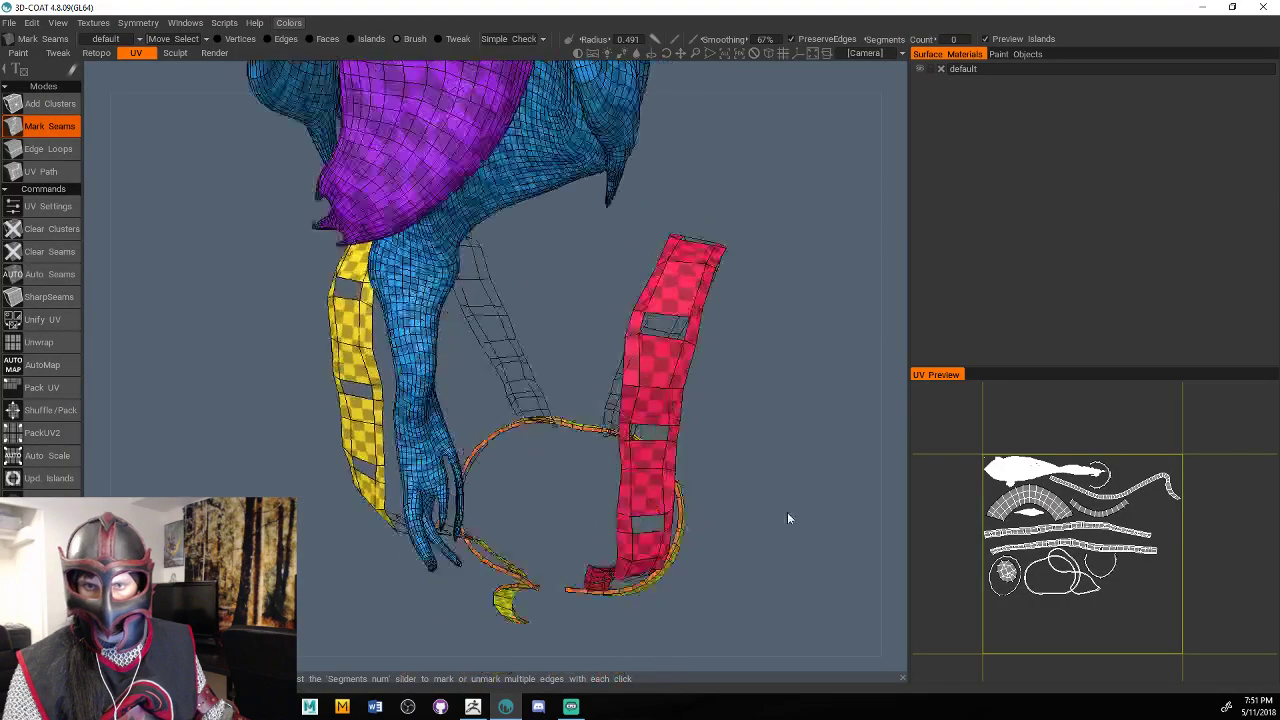
{"action": "mouse_move", "coordinate": [787, 513]}
{"action": "left_mouse_down"}
{"action": "mouse_move", "coordinate": [747, 413]}
{"action": "mouse_move", "coordinate": [699, 451]}
{"action": "mouse_move", "coordinate": [777, 526]}
{"action": "mouse_move", "coordinate": [751, 389]}
{"action": "mouse_move", "coordinate": [729, 374]}
{"action": "mouse_move", "coordinate": [721, 415]}
{"action": "left_mouse_up"}
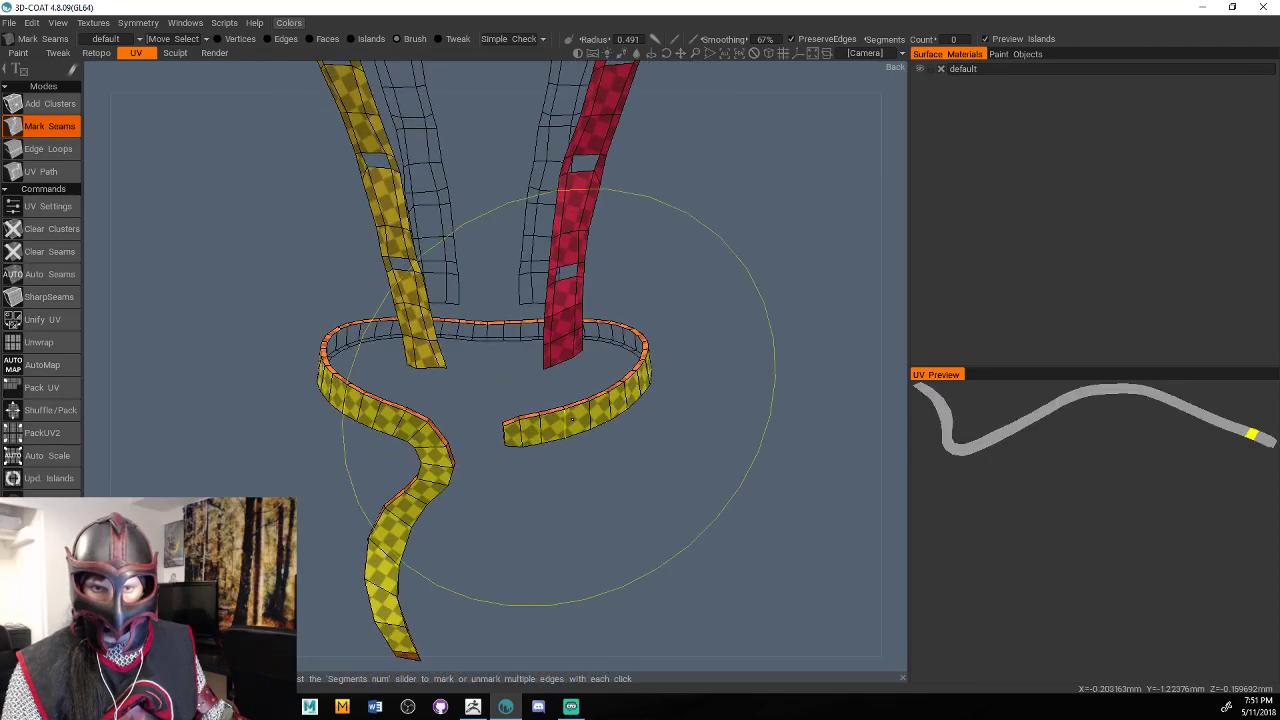
Select the overlapping UV island of the belt's thin edges, split it with seams at the belt end and unwrap again.
{"action": "mouse_move", "coordinate": [572, 418]}
{"action": "left_mouse_down"}
{"action": "mouse_move", "coordinate": [674, 443]}
{"action": "mouse_move", "coordinate": [750, 420]}
{"action": "left_mouse_up"}
{"action": "scroll", "coordinate": [1094, 560], "scroll_direction": "up", "scroll_amount": 5}
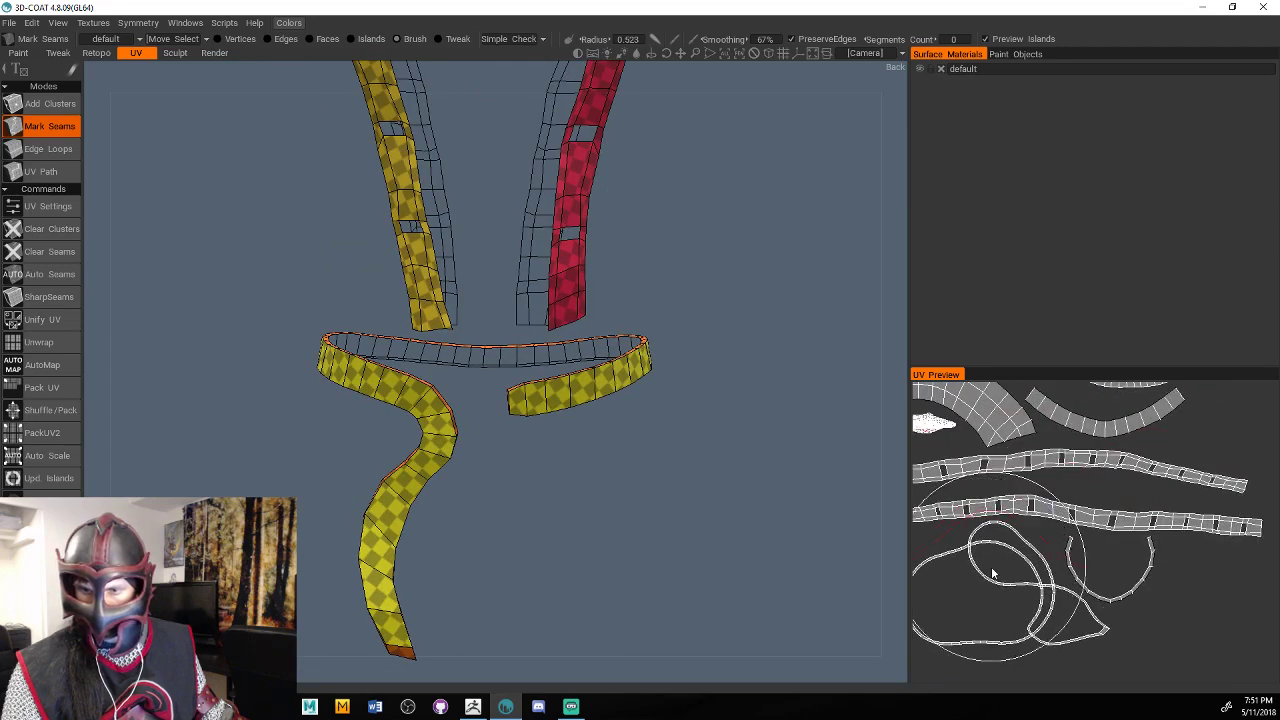
{"action": "scroll", "coordinate": [991, 566], "scroll_direction": "down", "scroll_amount": 2}
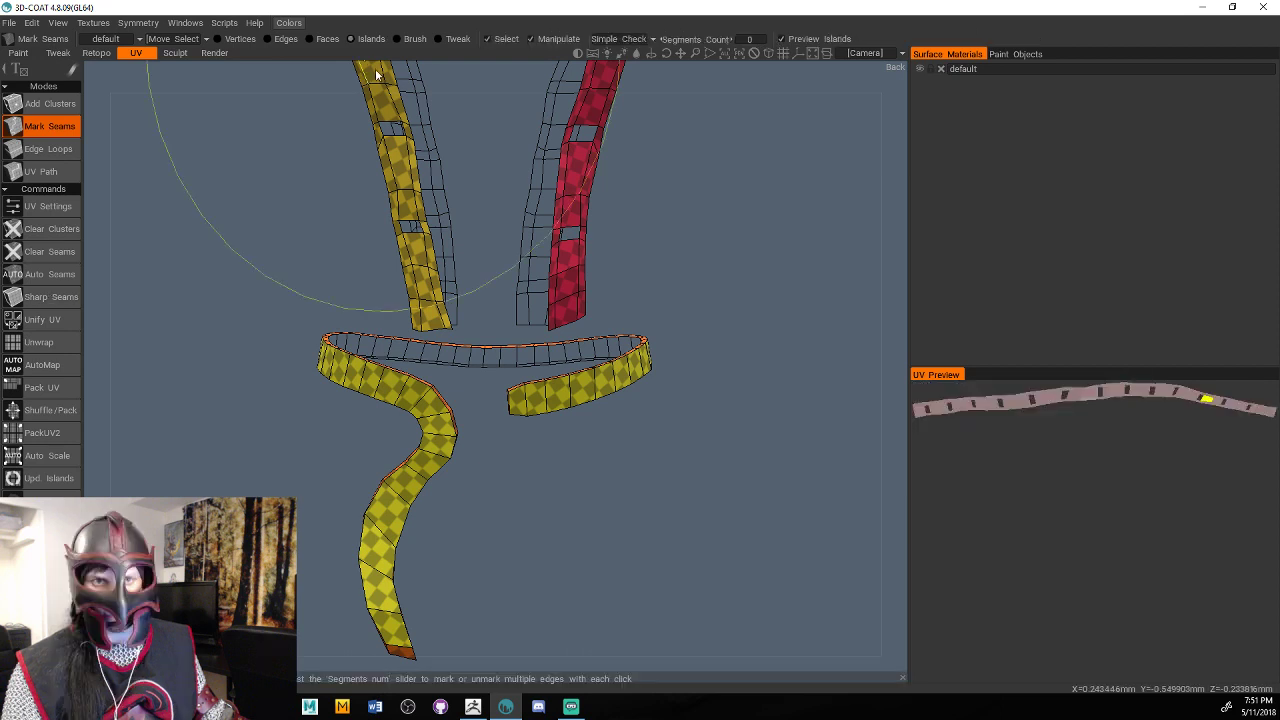
{"action": "left_click", "coordinate": [979, 589]}
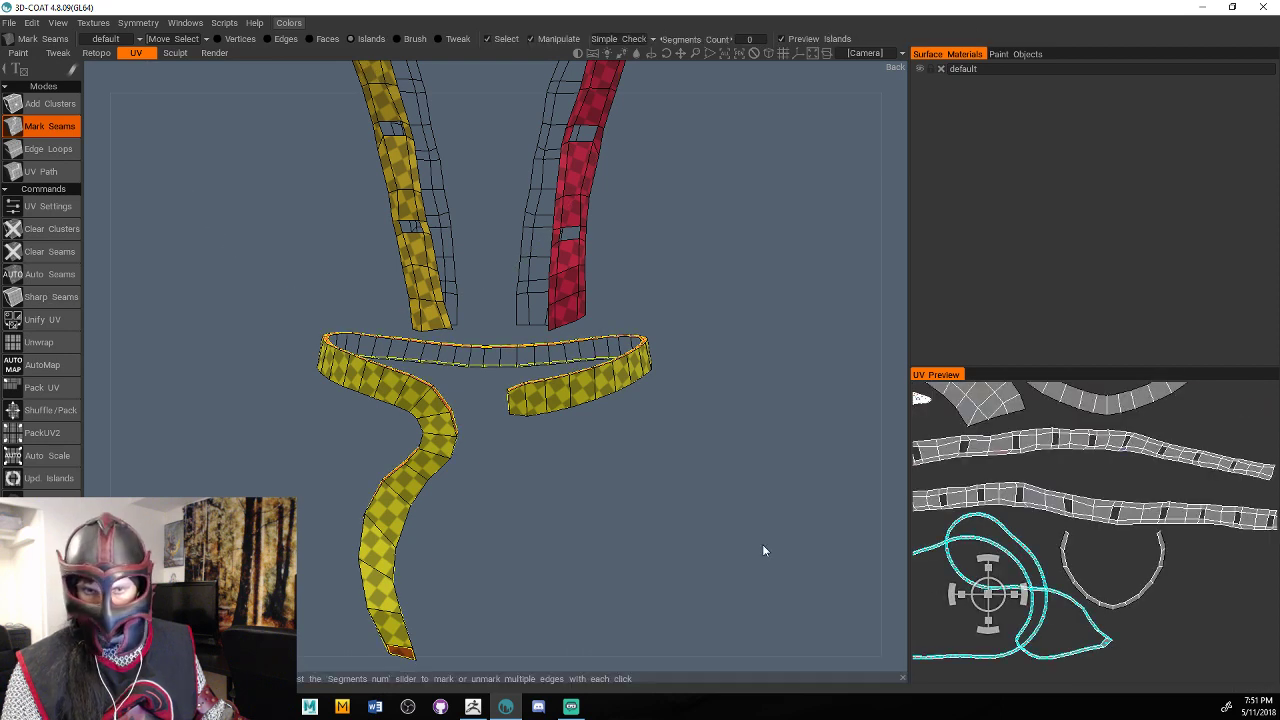
{"action": "left_click_drag", "start_coordinate": [762, 549], "coordinate": [690, 420]}
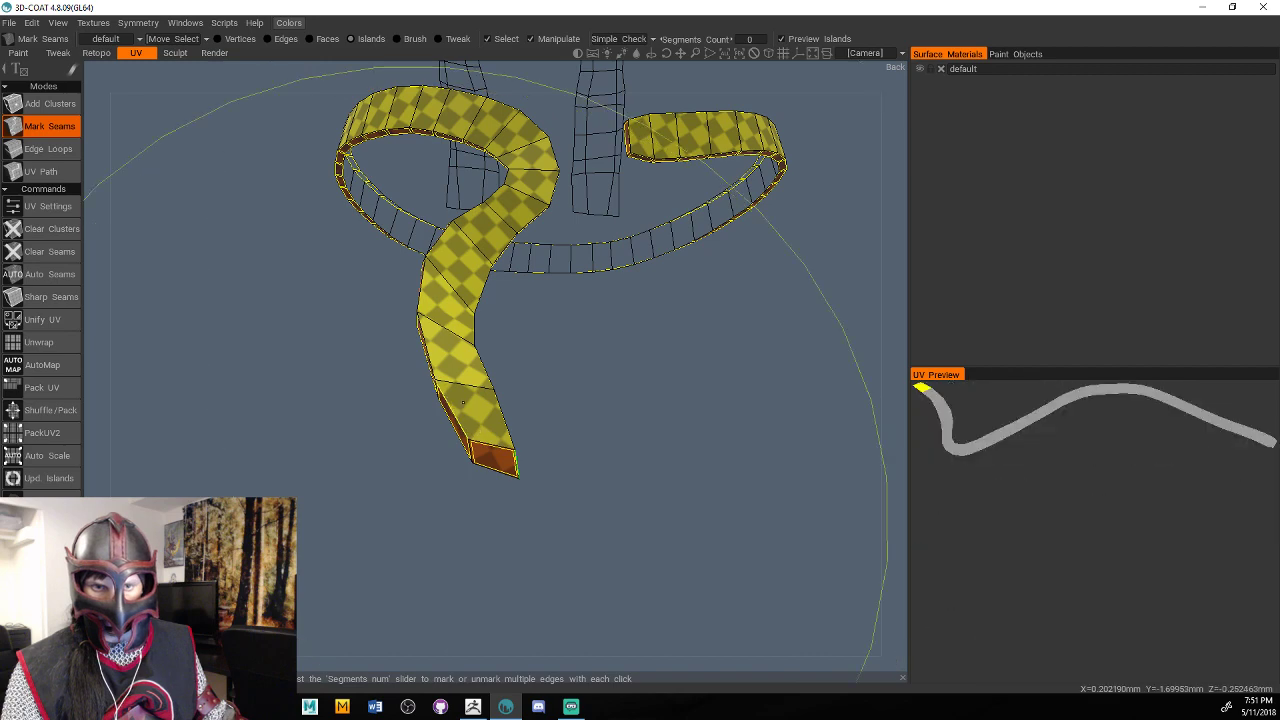
{"action": "left_click_drag", "start_coordinate": [463, 402], "coordinate": [715, 300]}
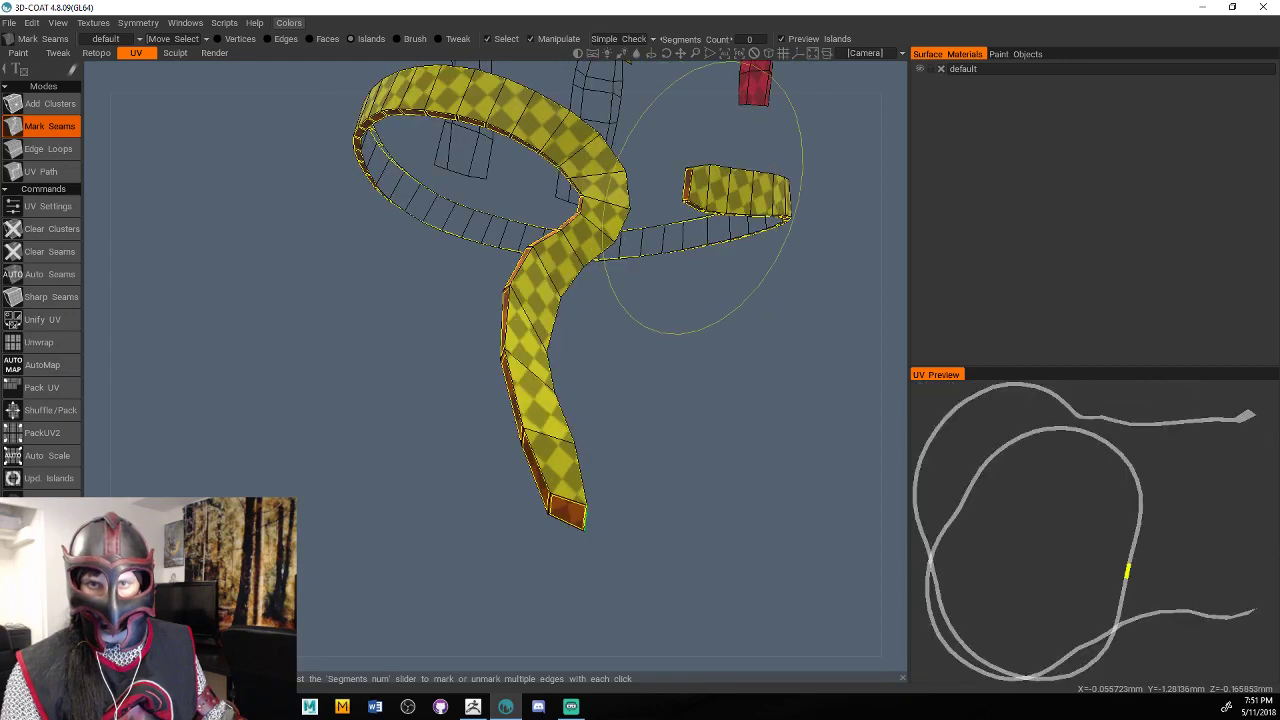
{"action": "left_click", "coordinate": [40, 342]}
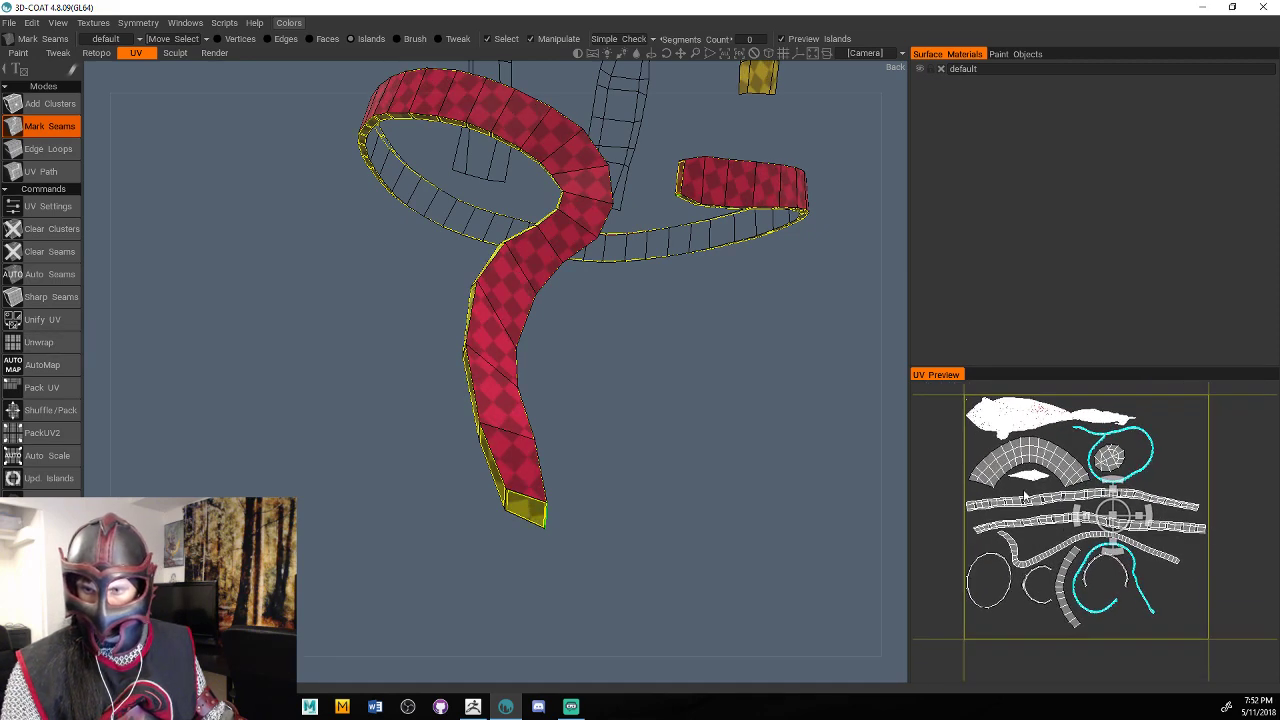
Examine the unwrapped UV islands and the edge loops along the main hair mass for possible seam placement.
{"action": "scroll", "coordinate": [1024, 496], "scroll_direction": "up", "scroll_amount": 2}
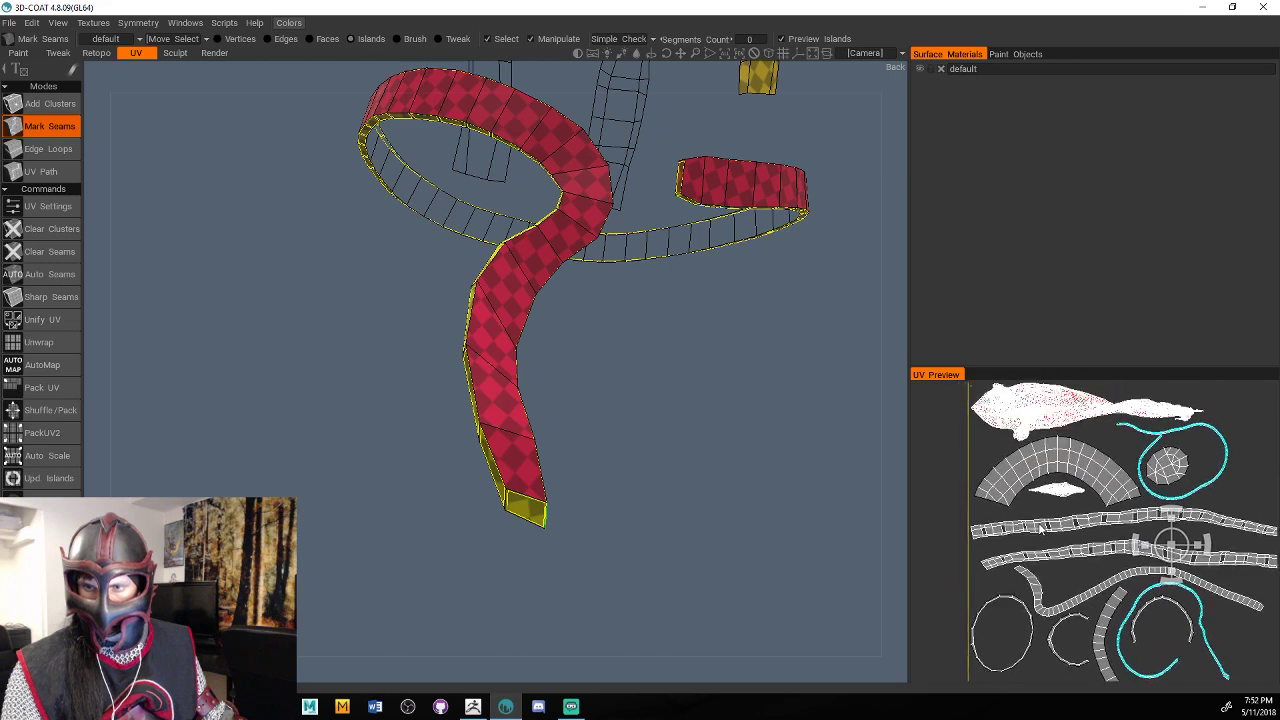
{"action": "middle_click_drag", "start_coordinate": [1040, 528], "coordinate": [1036, 542]}
{"action": "scroll", "coordinate": [734, 318], "scroll_direction": "down", "scroll_amount": 6}
{"action": "middle_click_drag", "start_coordinate": [734, 318], "coordinate": [828, 419]}
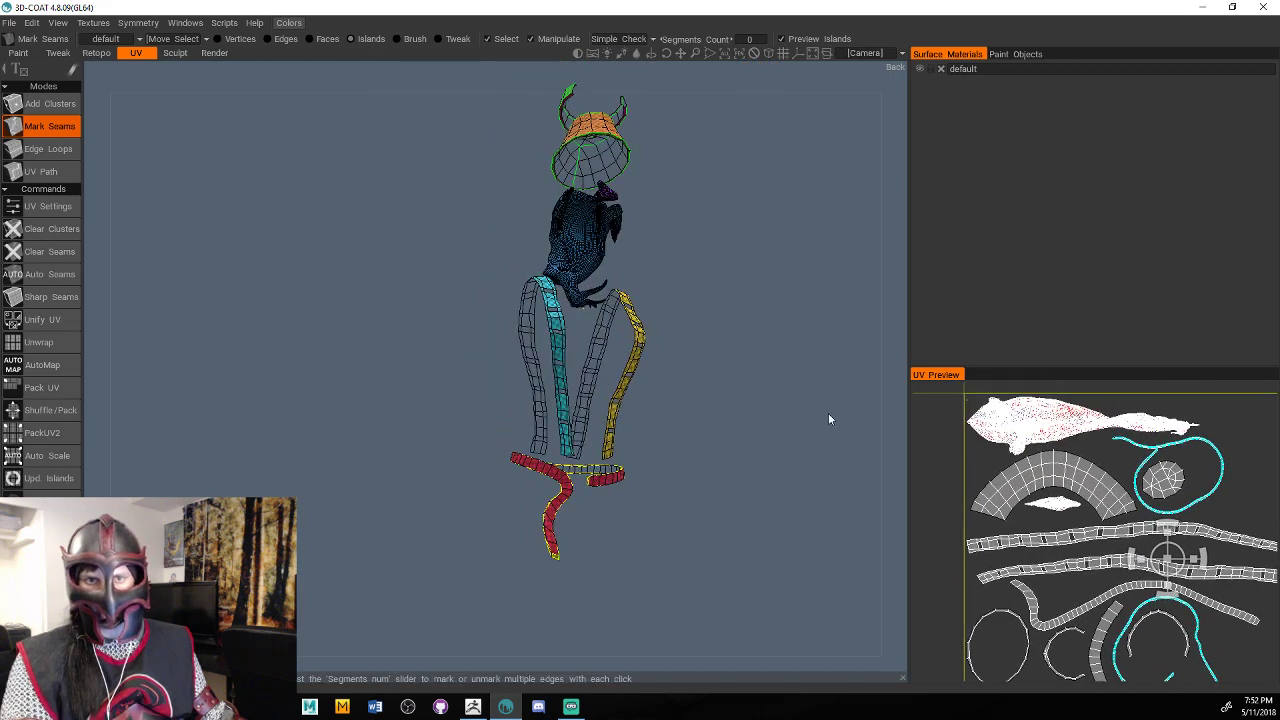
{"action": "scroll", "coordinate": [828, 413], "scroll_direction": "up", "scroll_amount": 3}
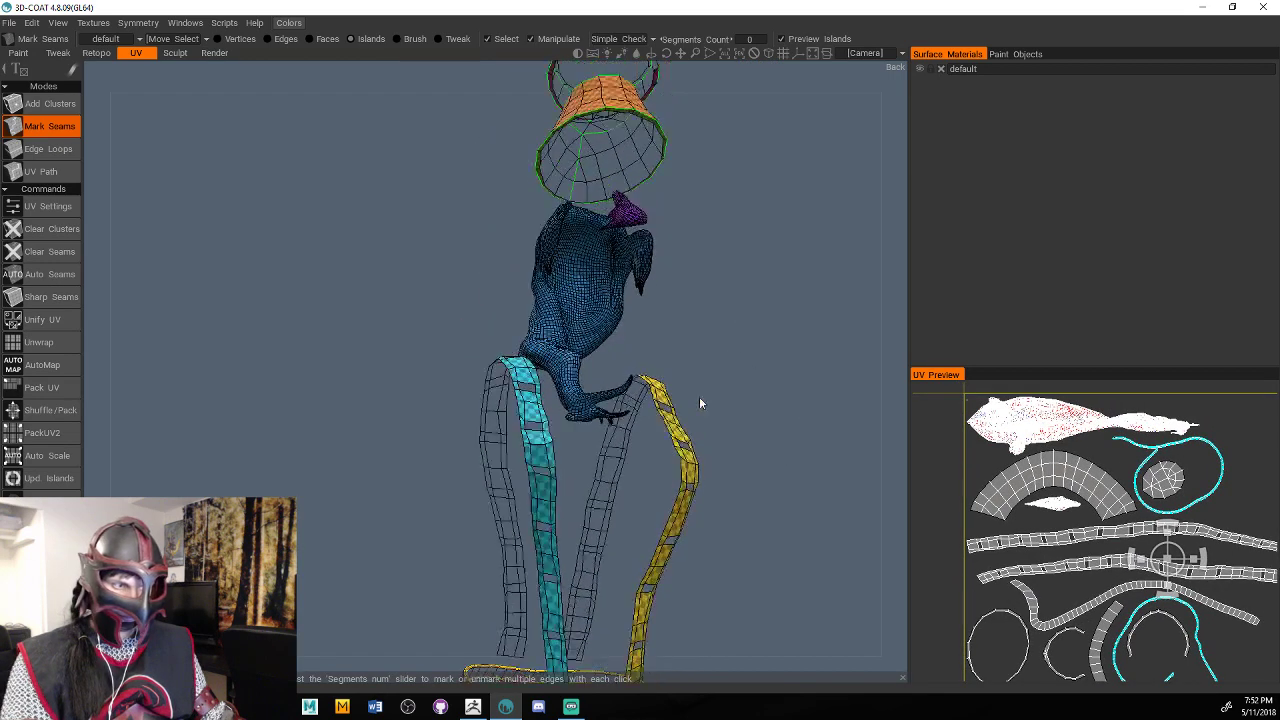
{"action": "left_click_drag", "start_coordinate": [700, 403], "coordinate": [815, 390]}
{"action": "scroll", "coordinate": [731, 516], "scroll_direction": "up", "scroll_amount": 3}
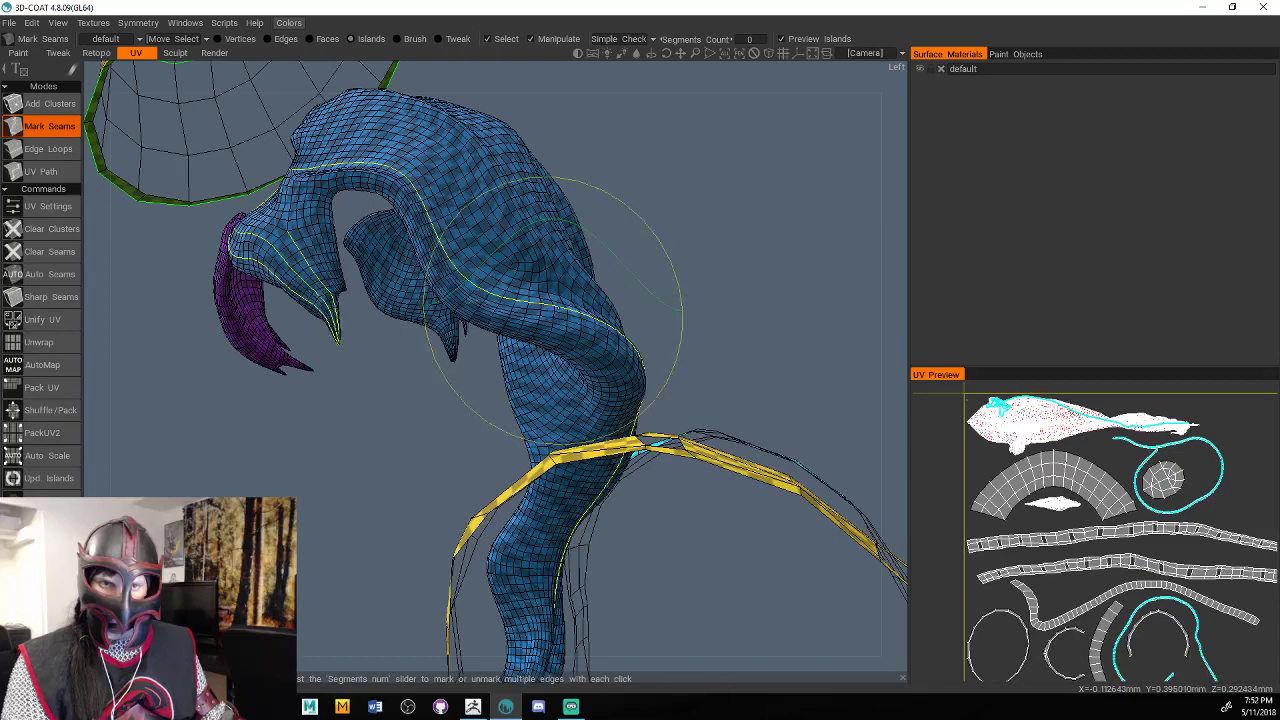
{"action": "left_click", "coordinate": [535, 330]}
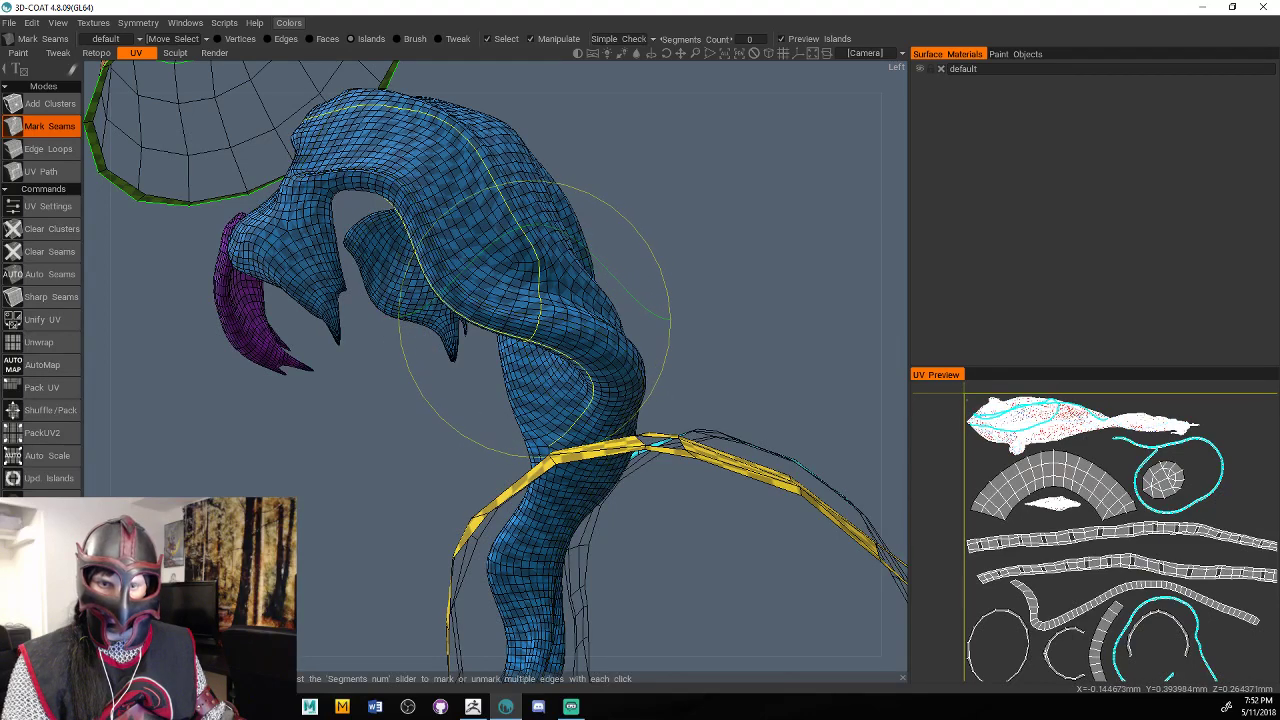
{"action": "left_click", "coordinate": [531, 318]}
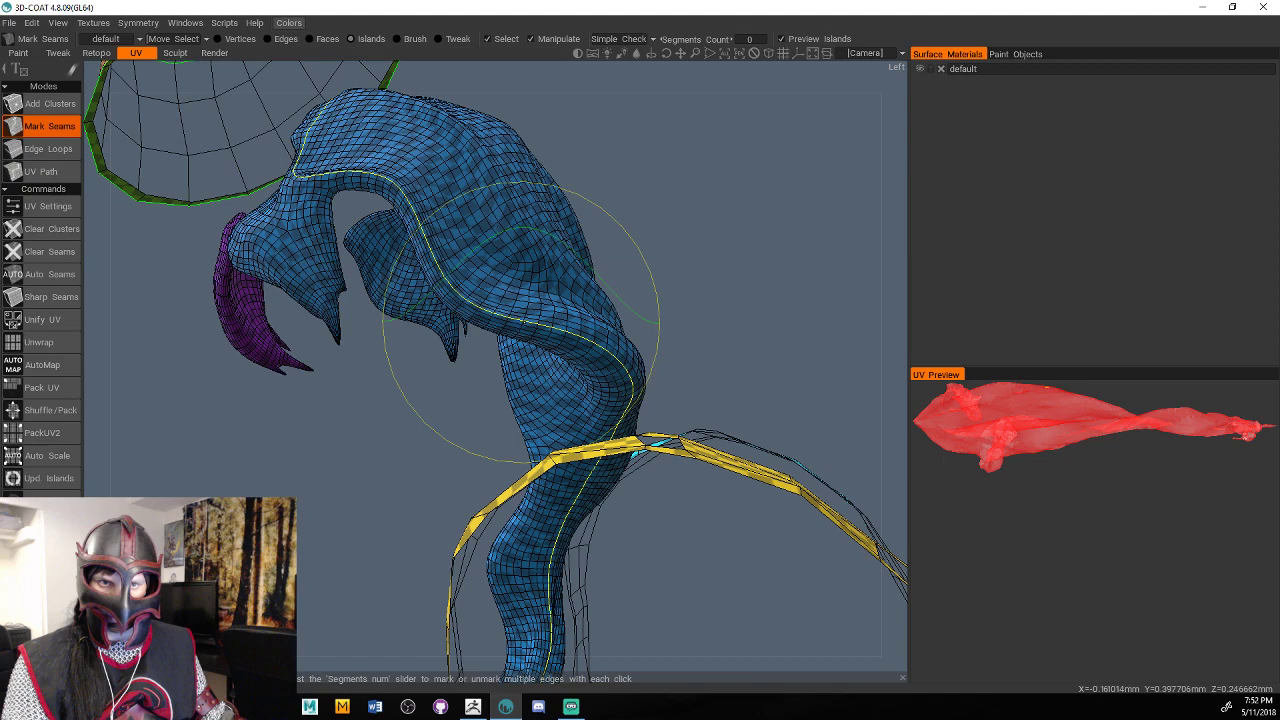
Mark a seam along the outer edge of the small separate hair piece up to its pointed tips.
{"action": "left_click_drag", "start_coordinate": [730, 305], "coordinate": [832, 340]}
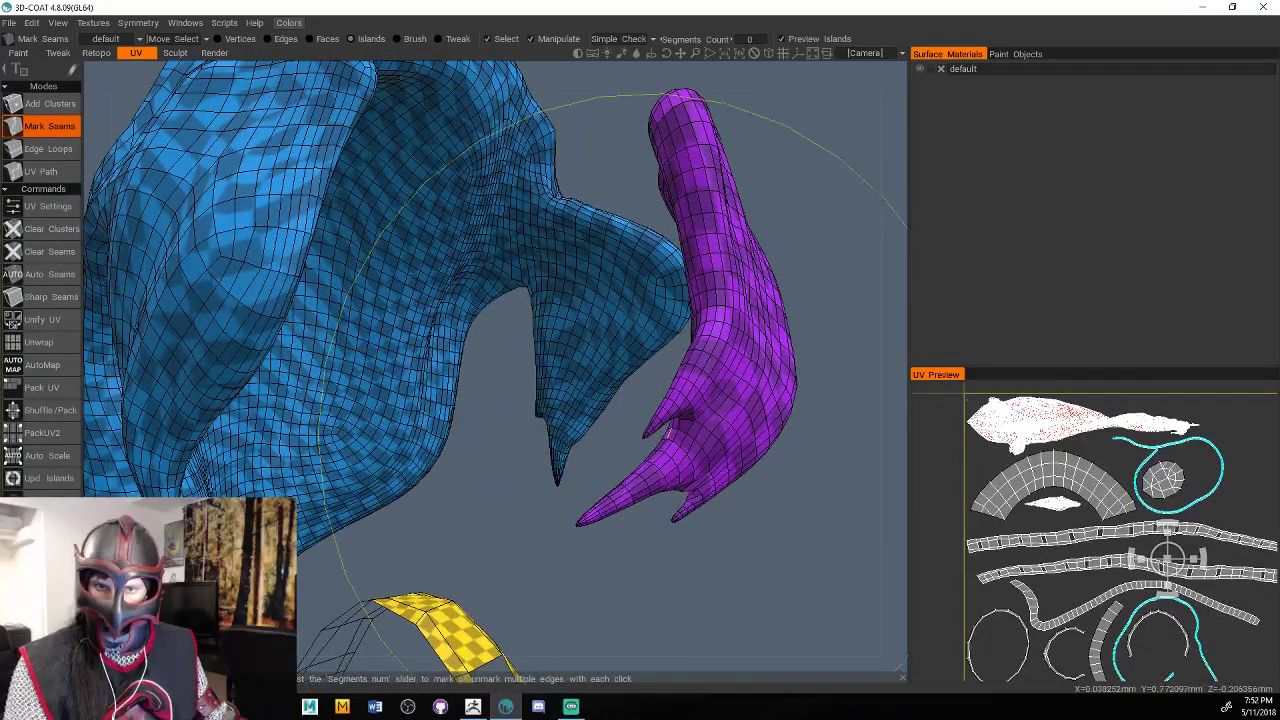
{"action": "left_click_drag", "start_coordinate": [818, 512], "coordinate": [769, 523]}
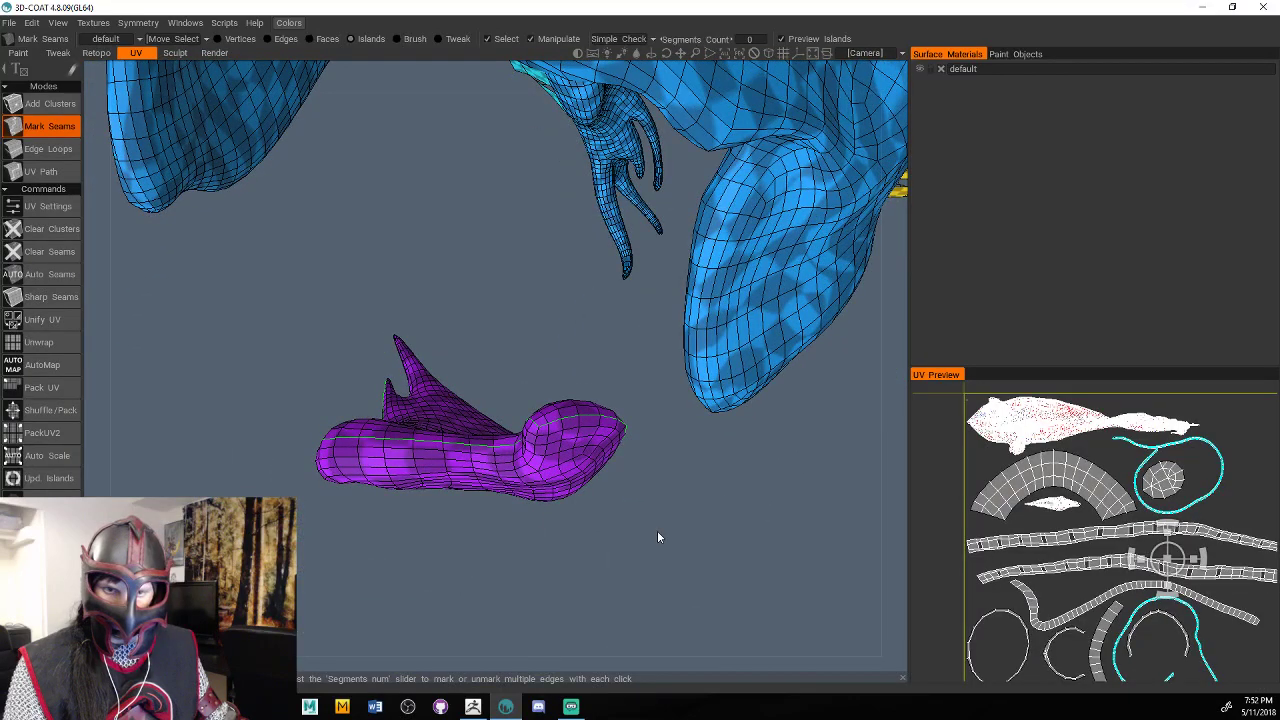
{"action": "left_click_drag", "start_coordinate": [657, 537], "coordinate": [666, 266]}
{"action": "scroll", "coordinate": [765, 216], "scroll_direction": "up", "scroll_amount": 3}
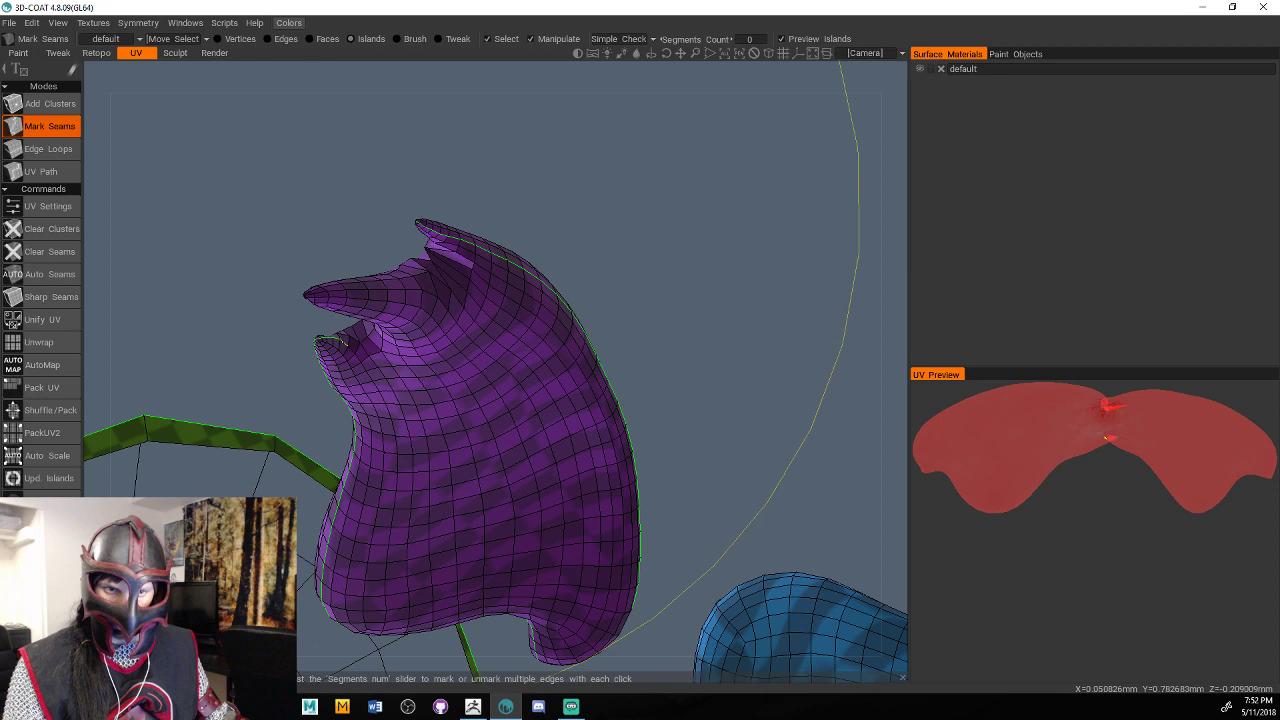
Extend the small hair piece's seam through the gap between its tips and along the neighbouring long tip.
{"action": "left_click", "coordinate": [338, 344]}
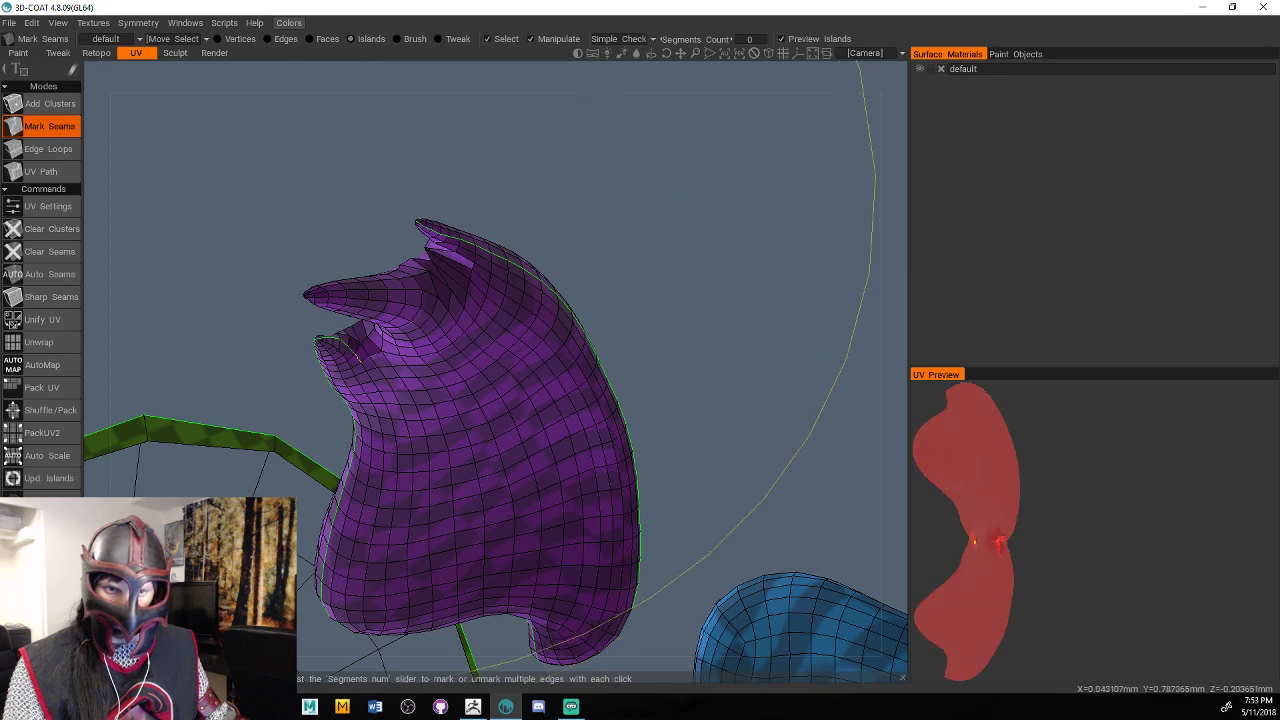
{"action": "left_click_drag", "start_coordinate": [668, 228], "coordinate": [793, 243]}
{"action": "scroll", "coordinate": [793, 243], "scroll_direction": "up", "scroll_amount": 1}
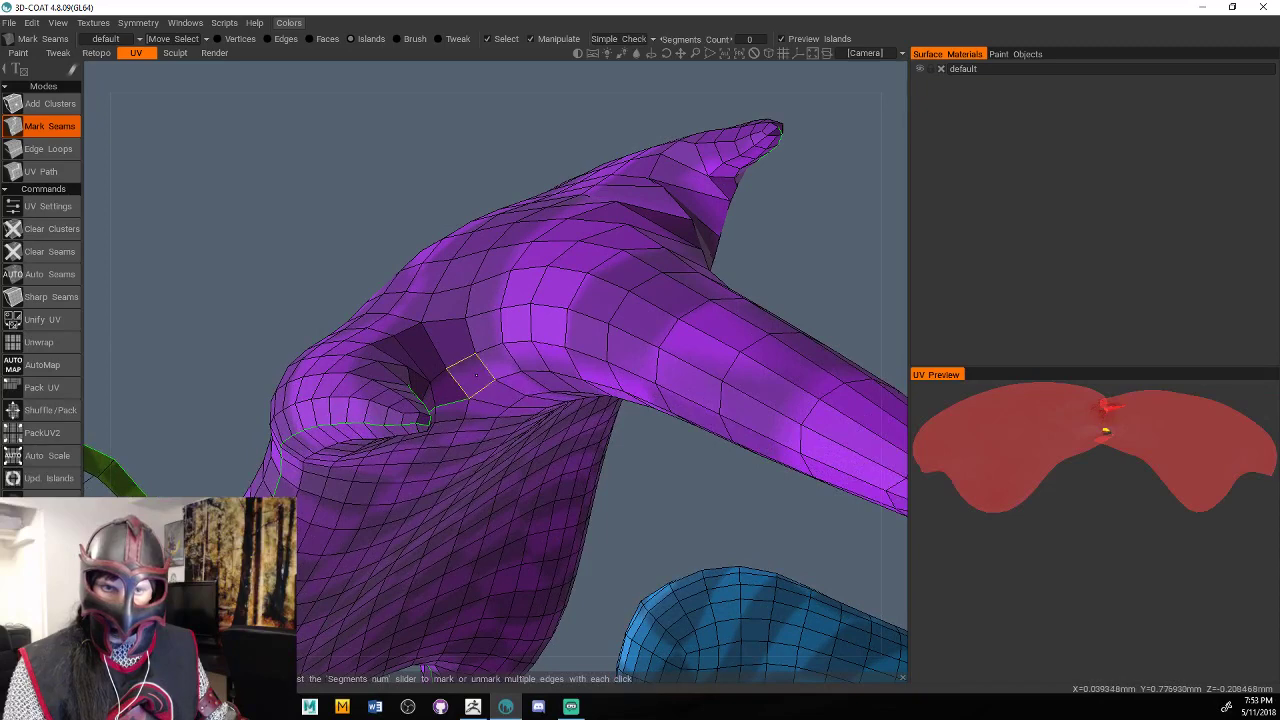
{"action": "left_click", "coordinate": [476, 382]}
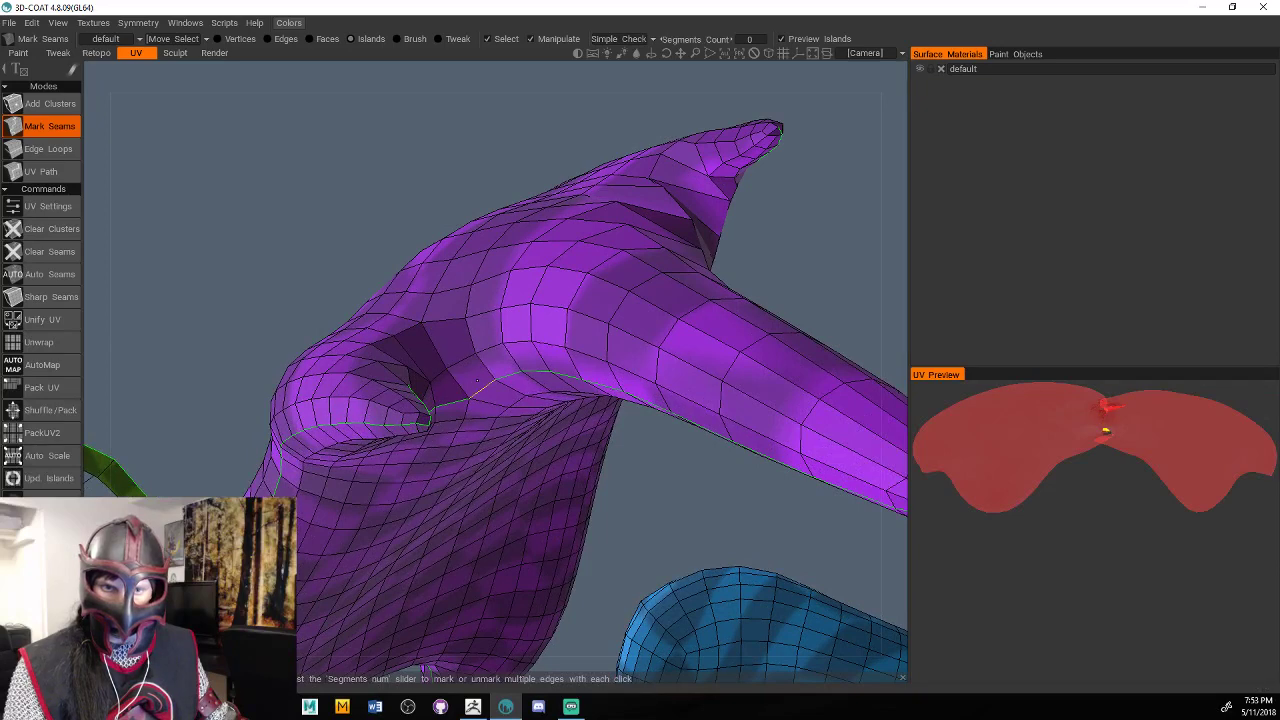
Mark the small hair piece's seam through the gap between its middle and end tips, dividing the piece lengthwise in two.
{"action": "left_click_drag", "start_coordinate": [745, 495], "coordinate": [529, 334]}
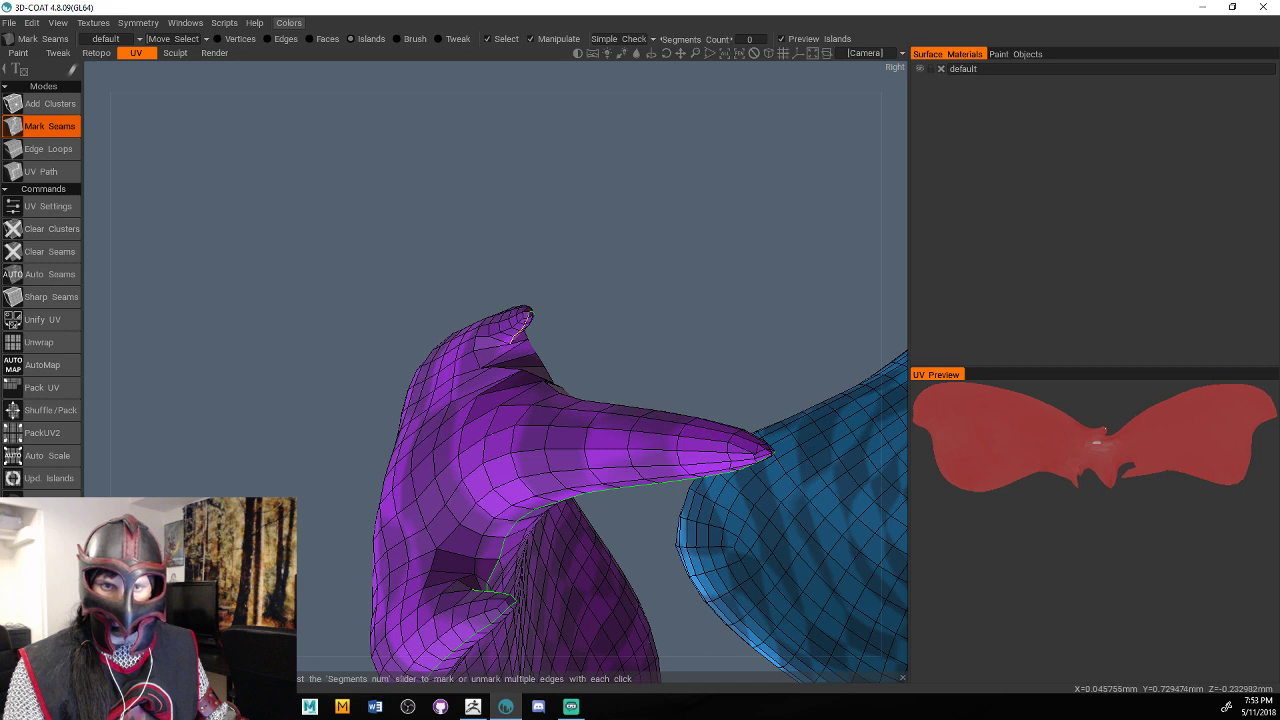
{"action": "left_click", "coordinate": [525, 323]}
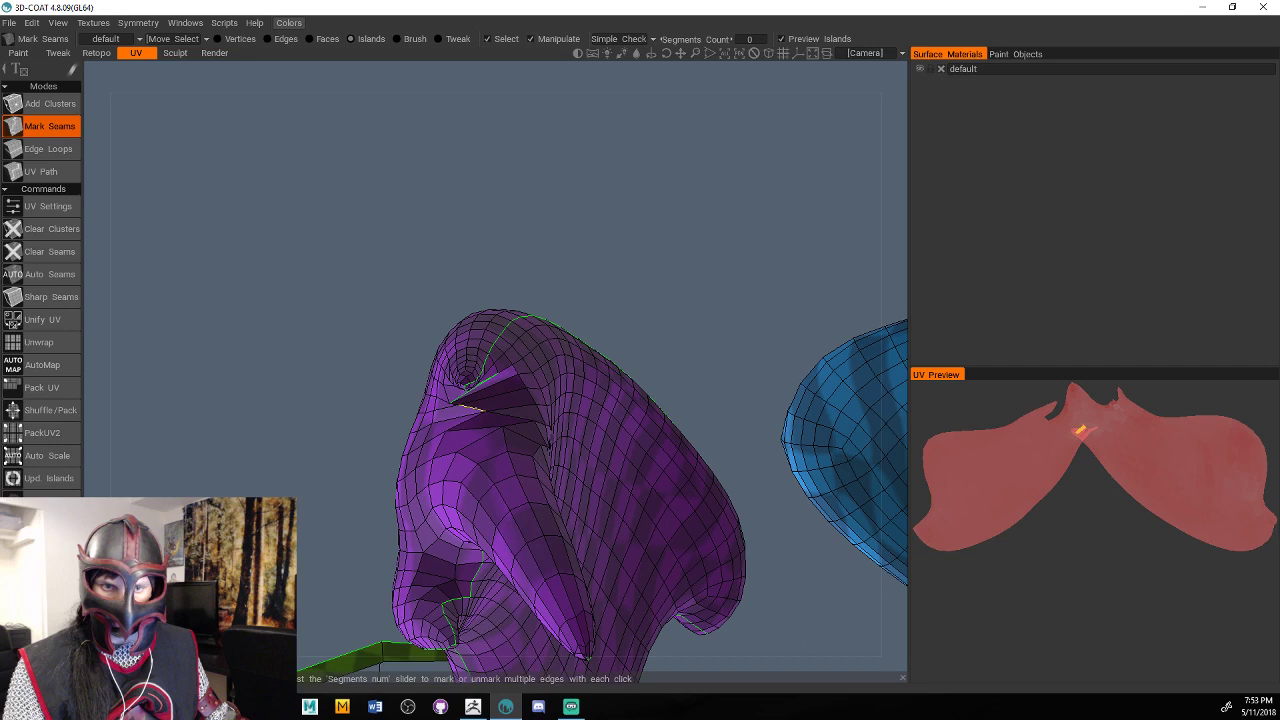
{"action": "left_click", "coordinate": [485, 390]}
{"action": "left_click", "coordinate": [485, 390]}
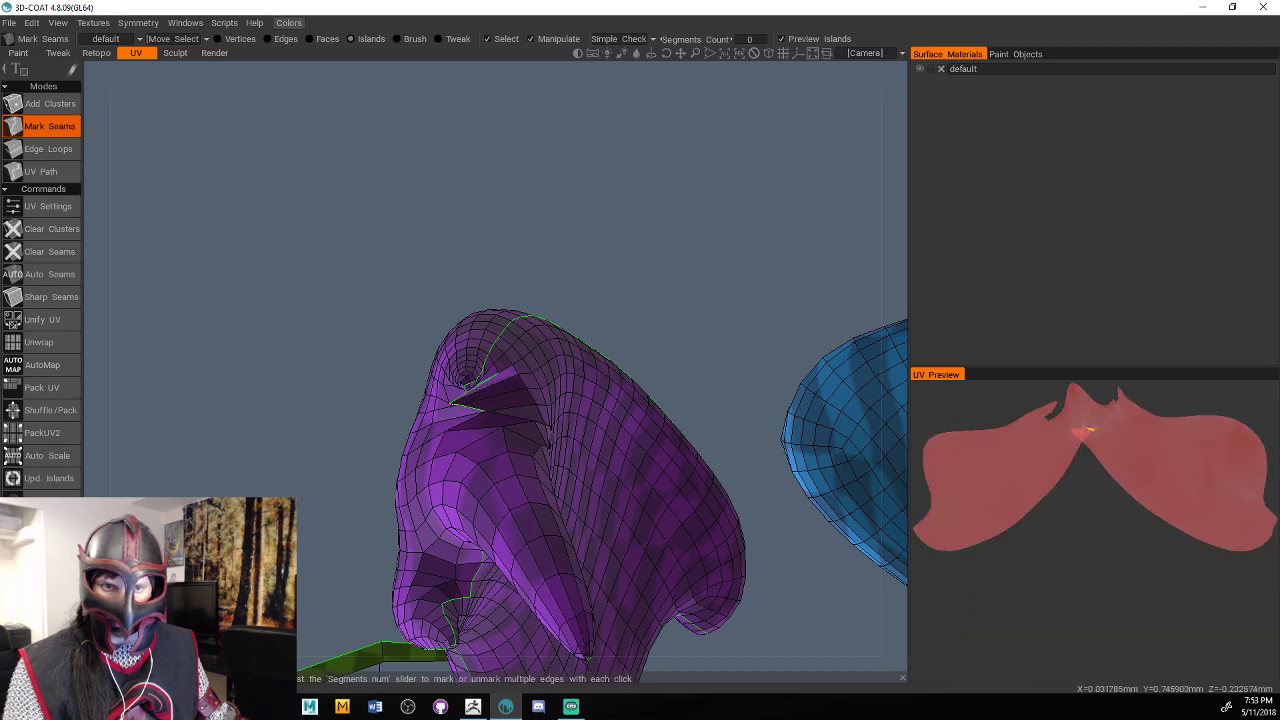
{"action": "left_click", "coordinate": [487, 429]}
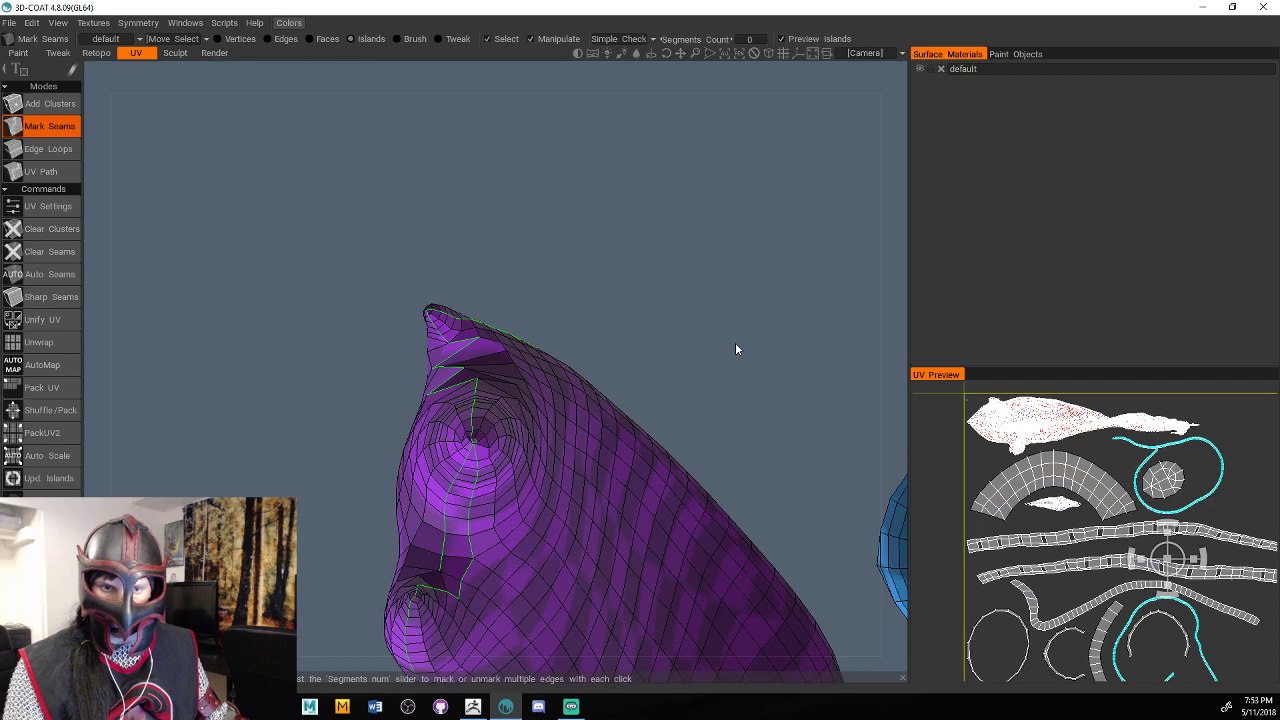
{"action": "scroll", "coordinate": [742, 351], "scroll_direction": "up", "scroll_amount": 3}
{"action": "scroll", "coordinate": [742, 351], "scroll_direction": "down", "scroll_amount": 1}
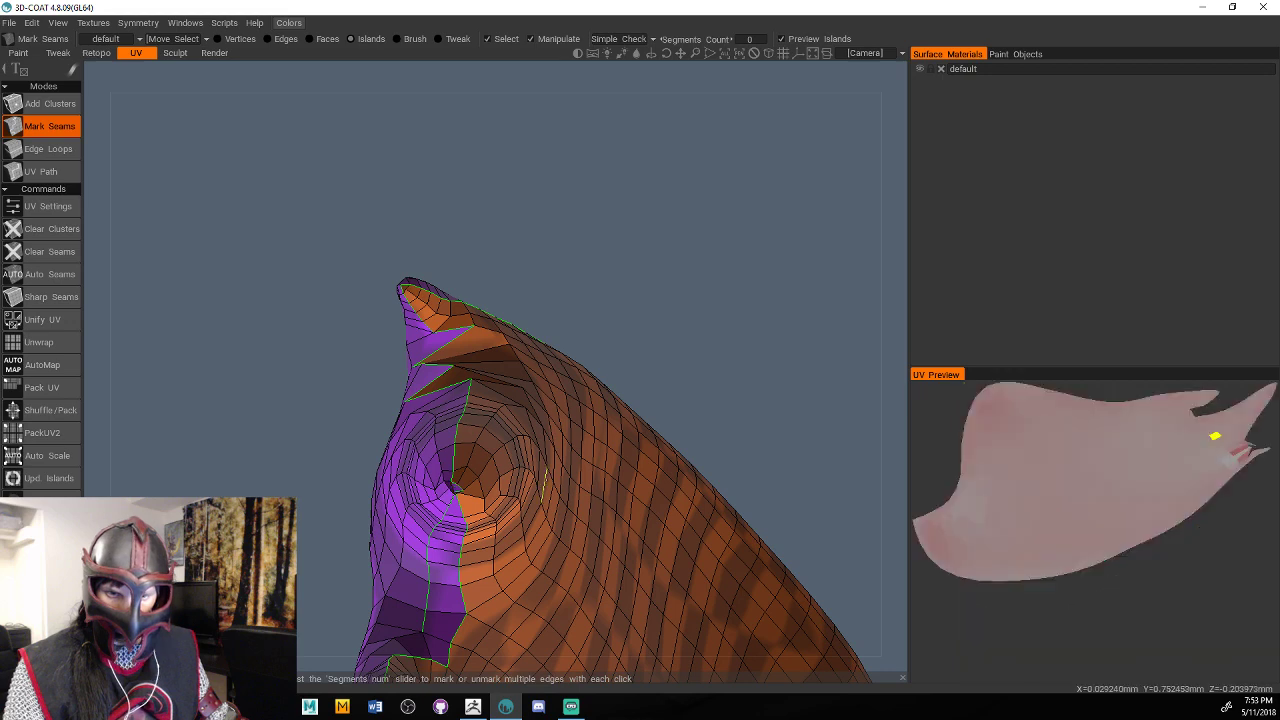
Unwrap the divided small hair piece and check its two new islands in the UV layout.
{"action": "left_click_drag", "start_coordinate": [651, 378], "coordinate": [678, 370]}
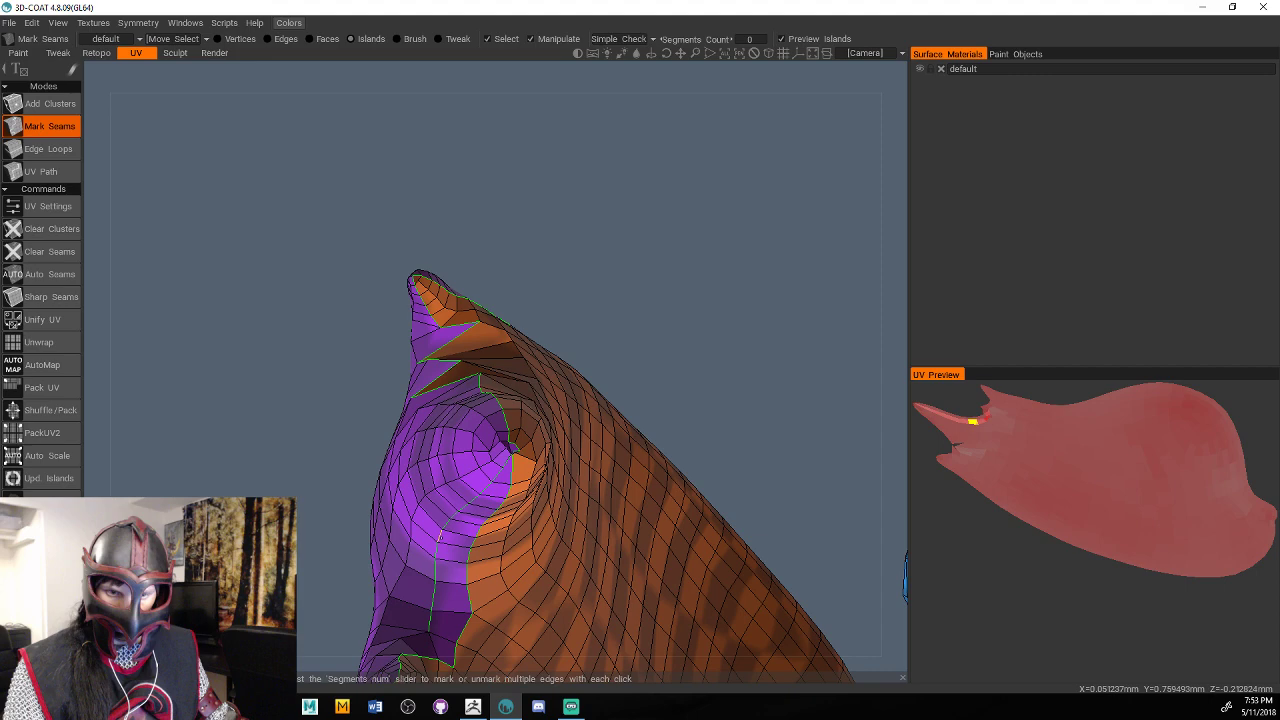
{"action": "left_click_drag", "start_coordinate": [760, 385], "coordinate": [698, 386]}
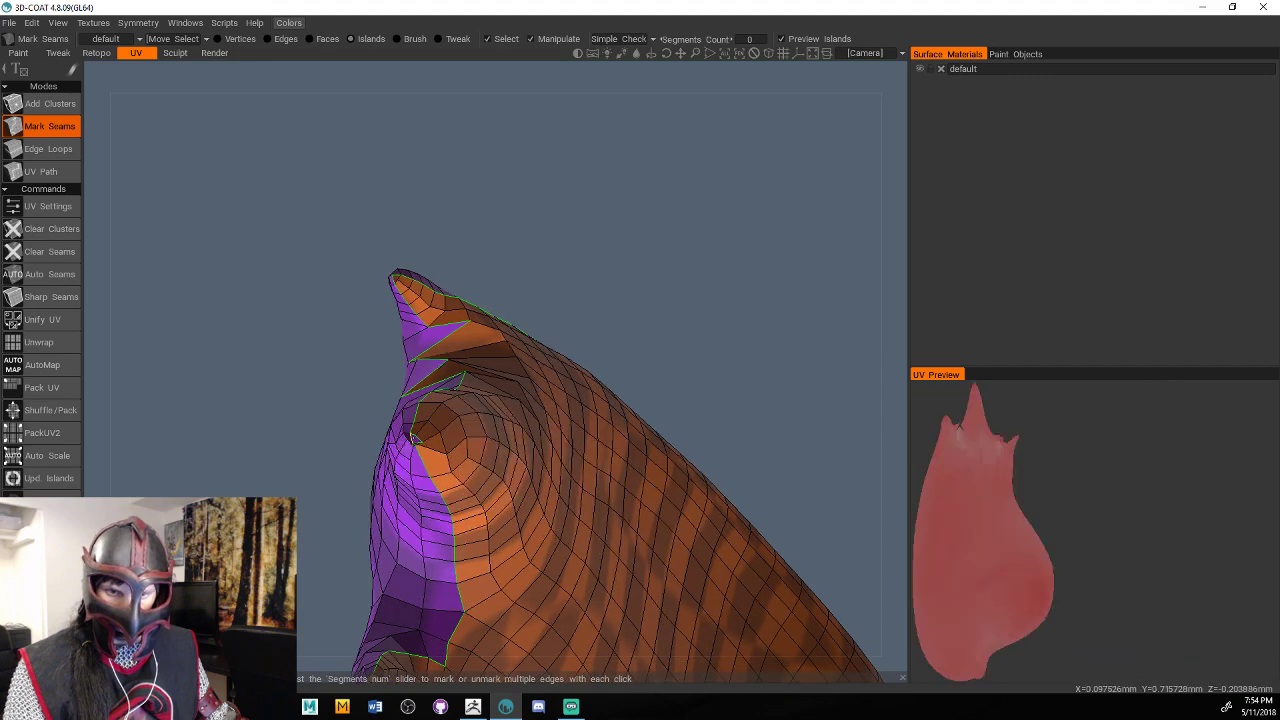
{"action": "scroll", "coordinate": [413, 438], "scroll_direction": "down", "scroll_amount": 5}
{"action": "left_click", "coordinate": [56, 345]}
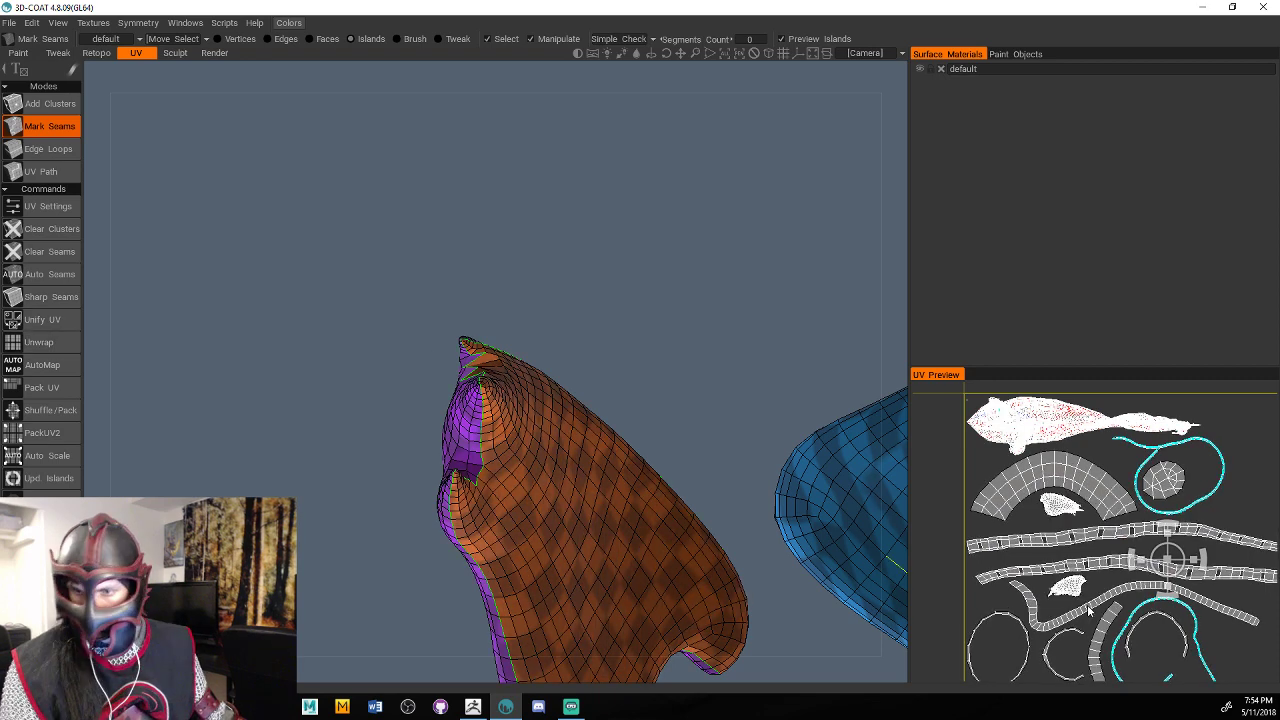
{"action": "scroll", "coordinate": [1088, 609], "scroll_direction": "up", "scroll_amount": 7}
{"action": "scroll", "coordinate": [1092, 567], "scroll_direction": "down", "scroll_amount": 6}
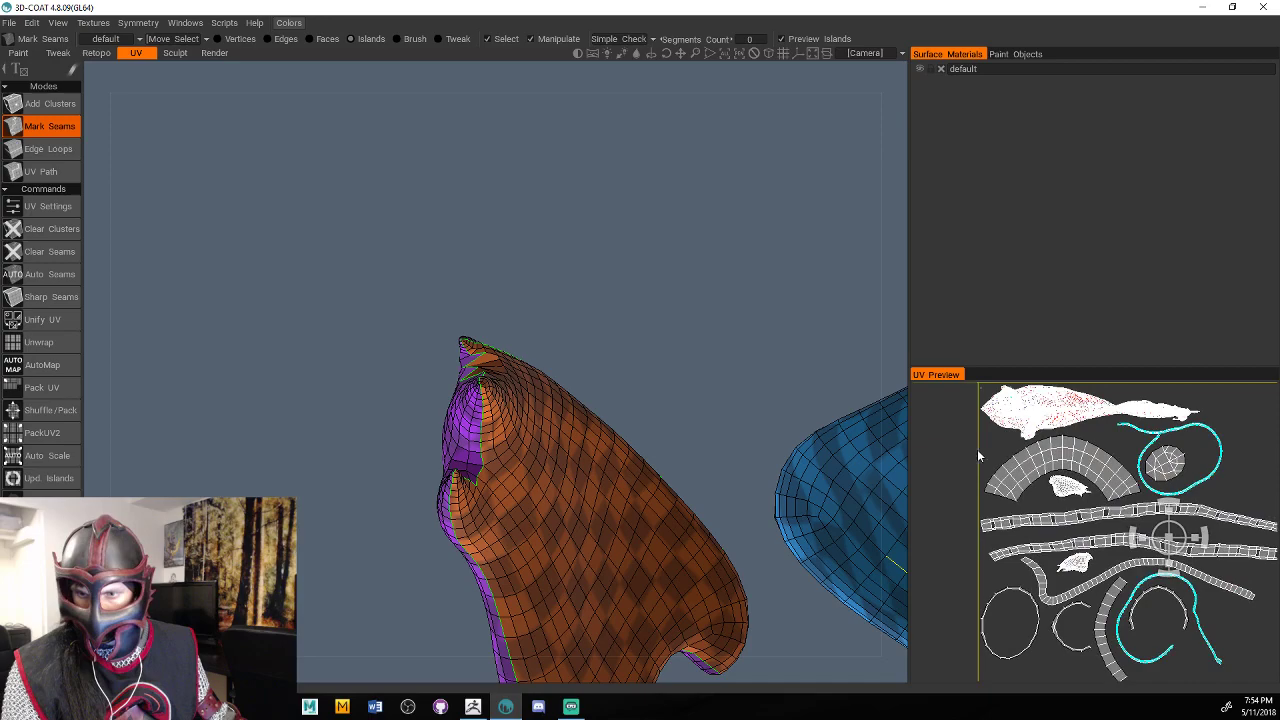
{"action": "scroll", "coordinate": [1080, 430], "scroll_direction": "up", "scroll_amount": 5}
{"action": "scroll", "coordinate": [1090, 560], "scroll_direction": "down", "scroll_amount": 3}
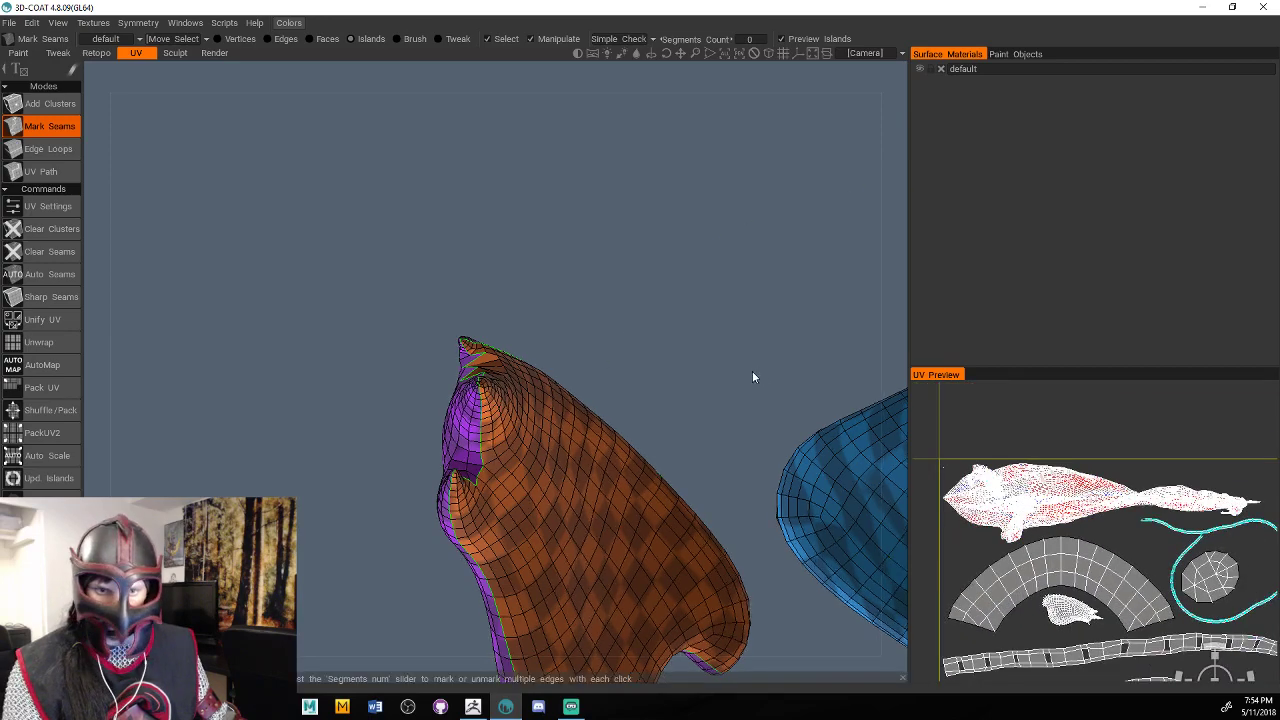
Mark a seam on the main hair mass along the outer edge of its side lock, down to the pointed tip.
{"action": "left_click_drag", "start_coordinate": [752, 371], "coordinate": [750, 509]}
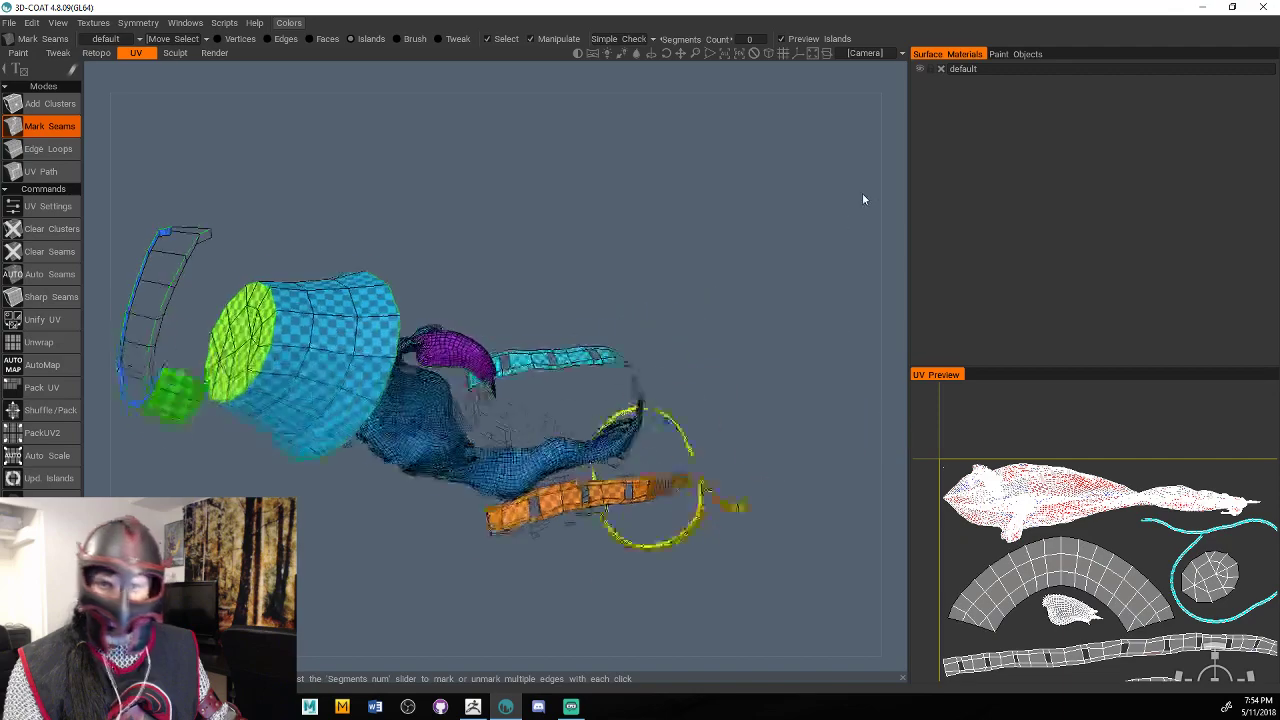
{"action": "left_click_drag", "start_coordinate": [862, 193], "coordinate": [668, 436]}
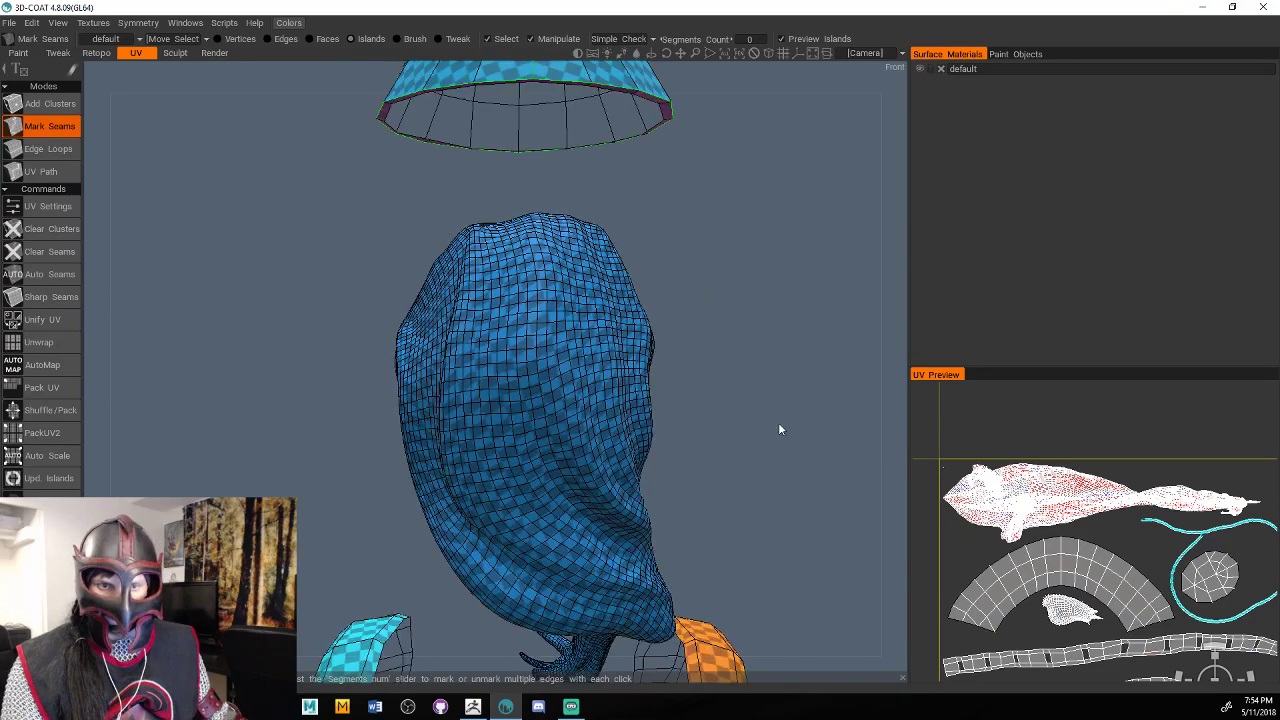
{"action": "left_click_drag", "start_coordinate": [780, 429], "coordinate": [708, 454]}
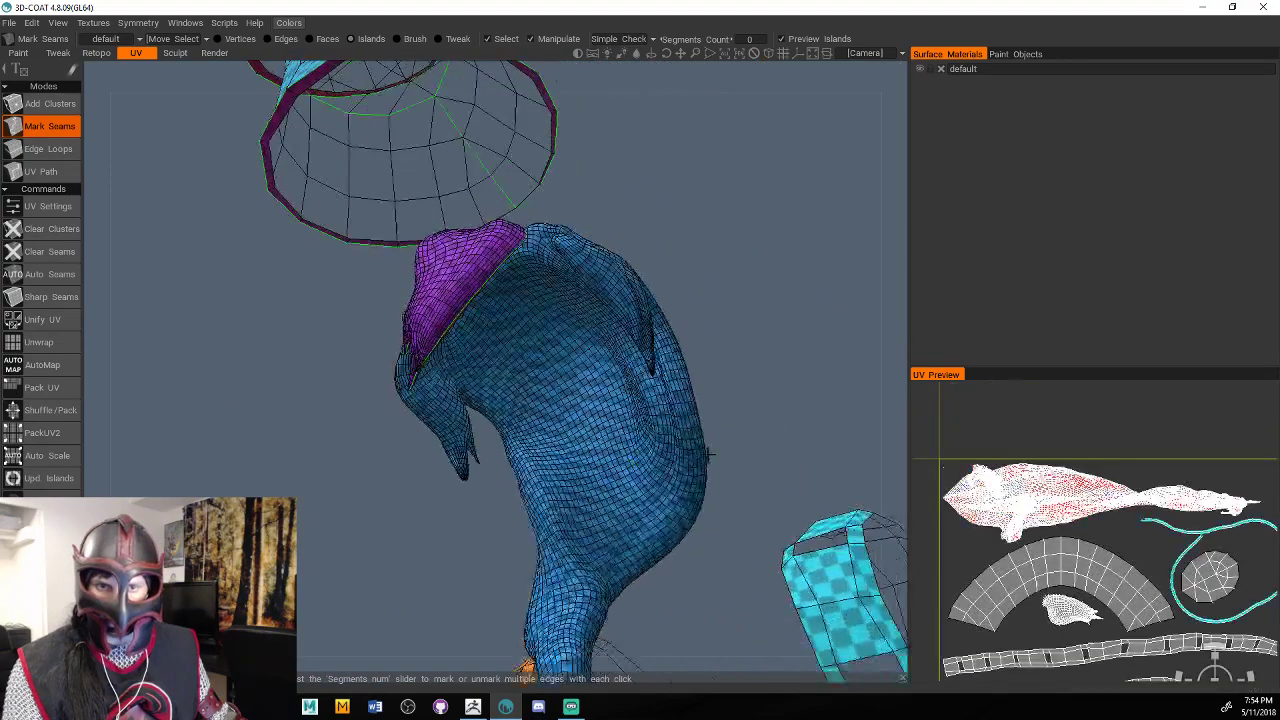
{"action": "scroll", "coordinate": [710, 455], "scroll_direction": "up", "scroll_amount": 5}
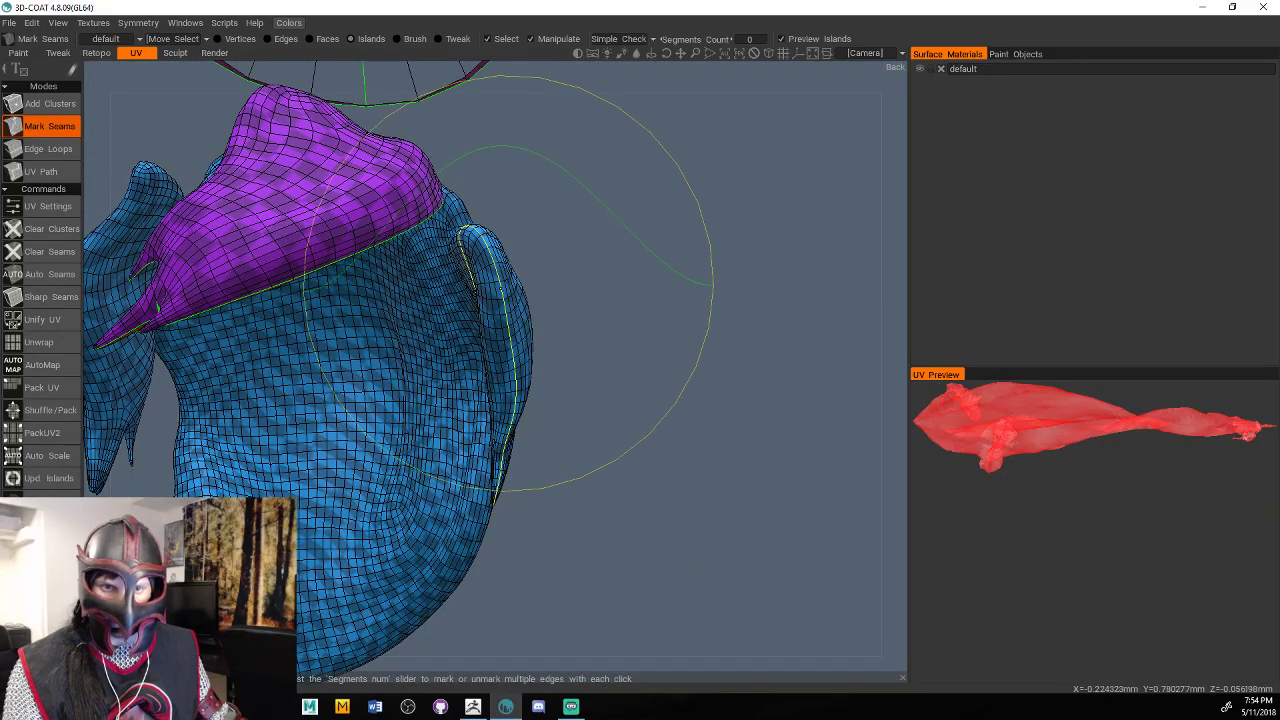
{"action": "left_click", "coordinate": [508, 283]}
{"action": "left_click_drag", "start_coordinate": [505, 282], "coordinate": [658, 332]}
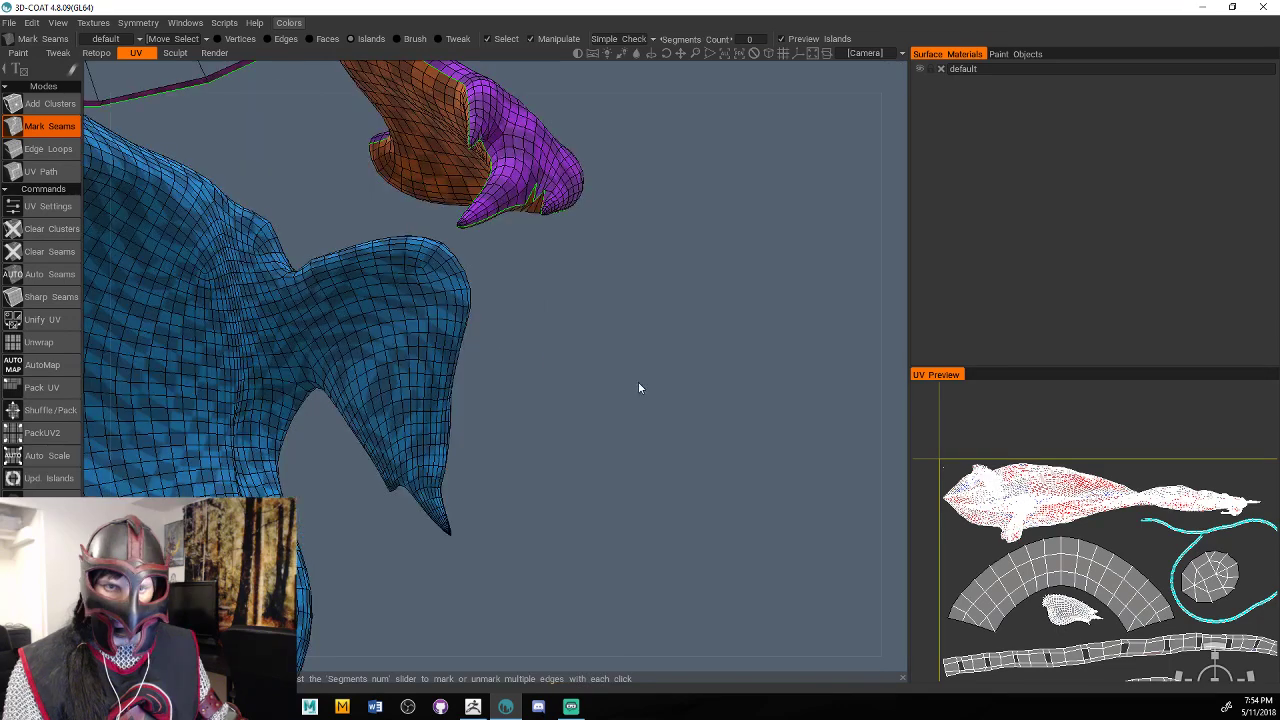
{"action": "left_click_drag", "start_coordinate": [638, 383], "coordinate": [676, 362]}
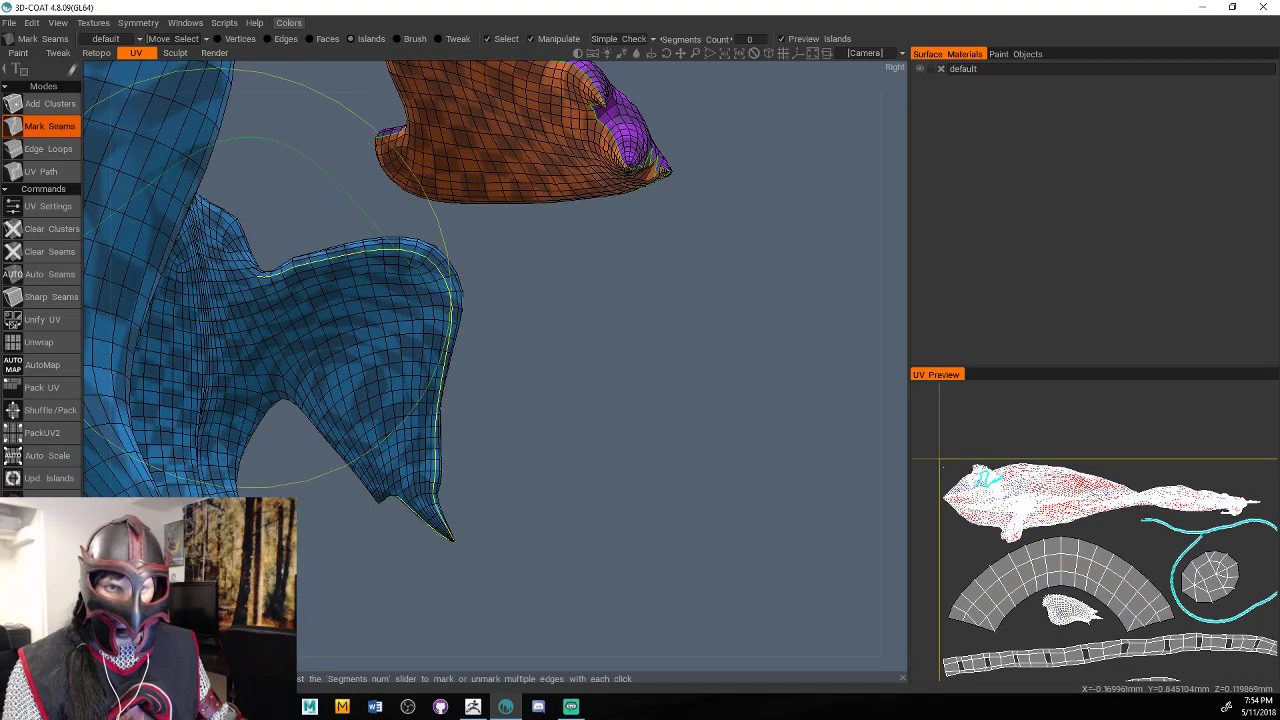
{"action": "left_click", "coordinate": [250, 278]}
Extend the seam along the underside of the side lock and onto the lower edge of the main hair mass.
{"action": "mouse_move", "coordinate": [520, 345]}
{"action": "left_mouse_down"}
{"action": "mouse_move", "coordinate": [604, 384]}
{"action": "mouse_move", "coordinate": [614, 310]}
{"action": "left_mouse_up"}
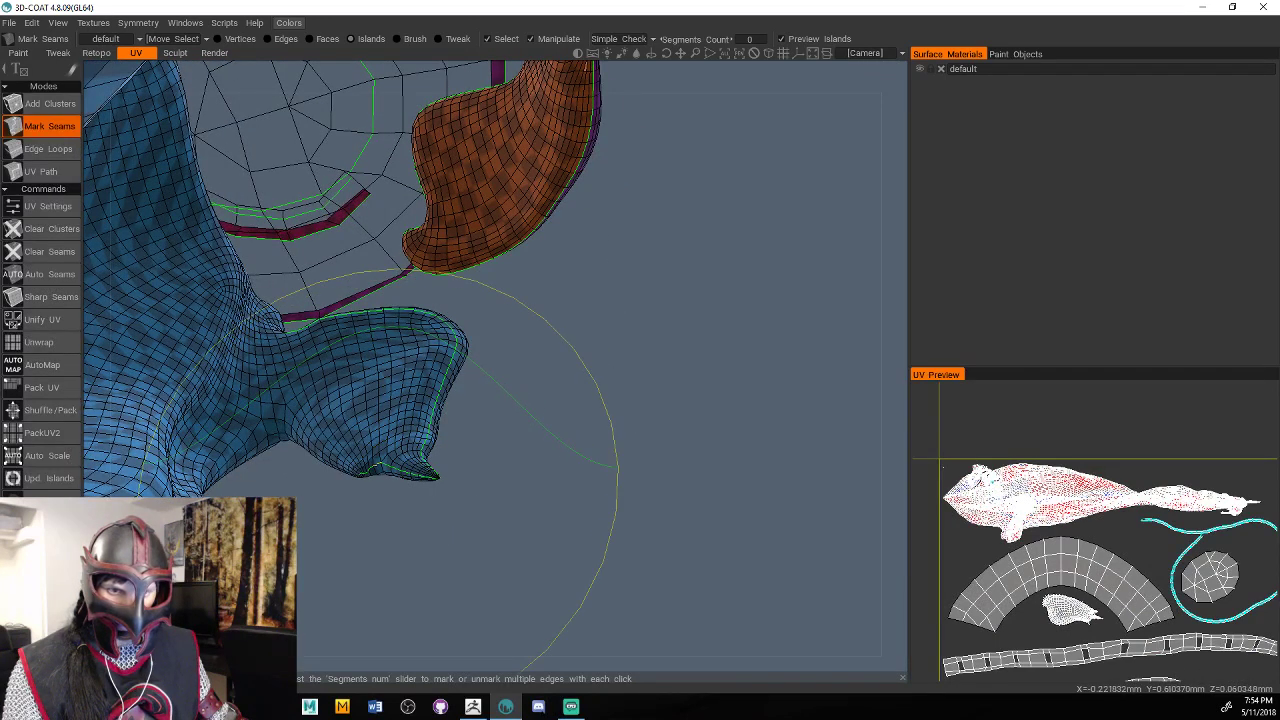
{"action": "left_click_drag", "start_coordinate": [618, 410], "coordinate": [712, 378]}
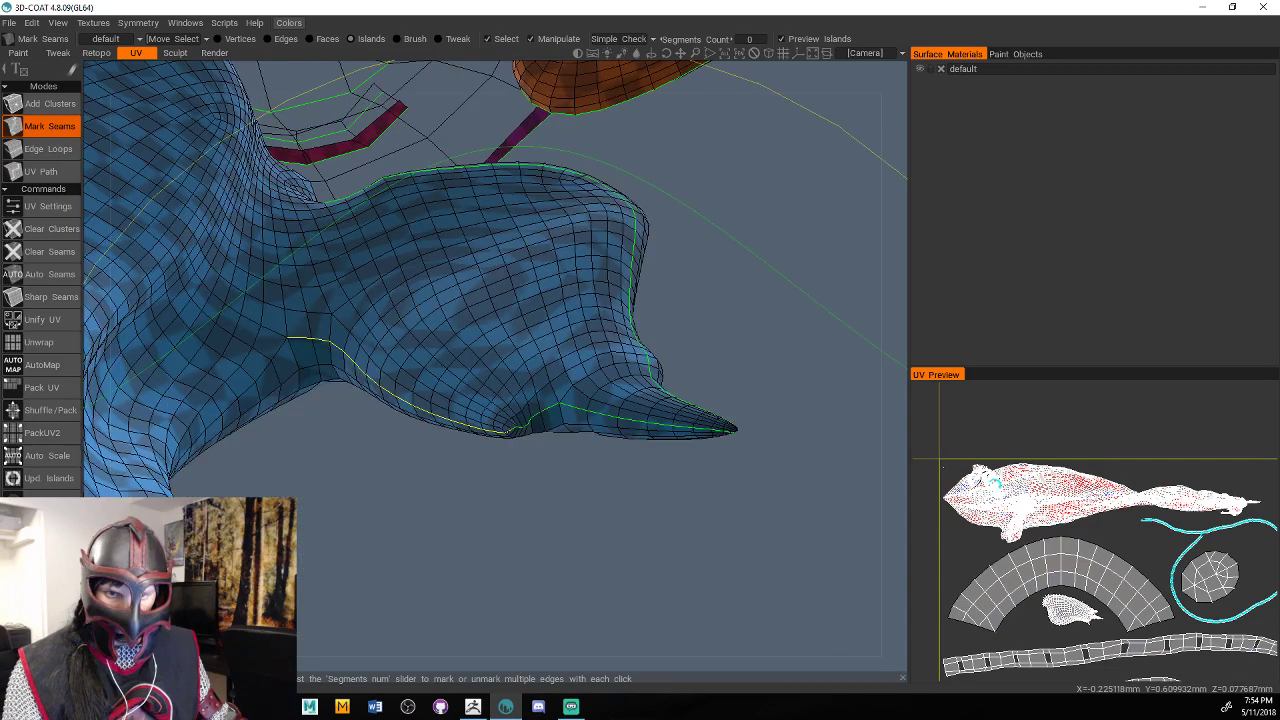
{"action": "left_click", "coordinate": [289, 338]}
{"action": "mouse_move", "coordinate": [470, 500]}
{"action": "left_mouse_down"}
{"action": "mouse_move", "coordinate": [320, 535]}
{"action": "mouse_move", "coordinate": [489, 491]}
{"action": "left_mouse_up"}
{"action": "right_click_drag", "start_coordinate": [489, 491], "coordinate": [470, 500]}
{"action": "left_click_drag", "start_coordinate": [480, 500], "coordinate": [490, 545]}
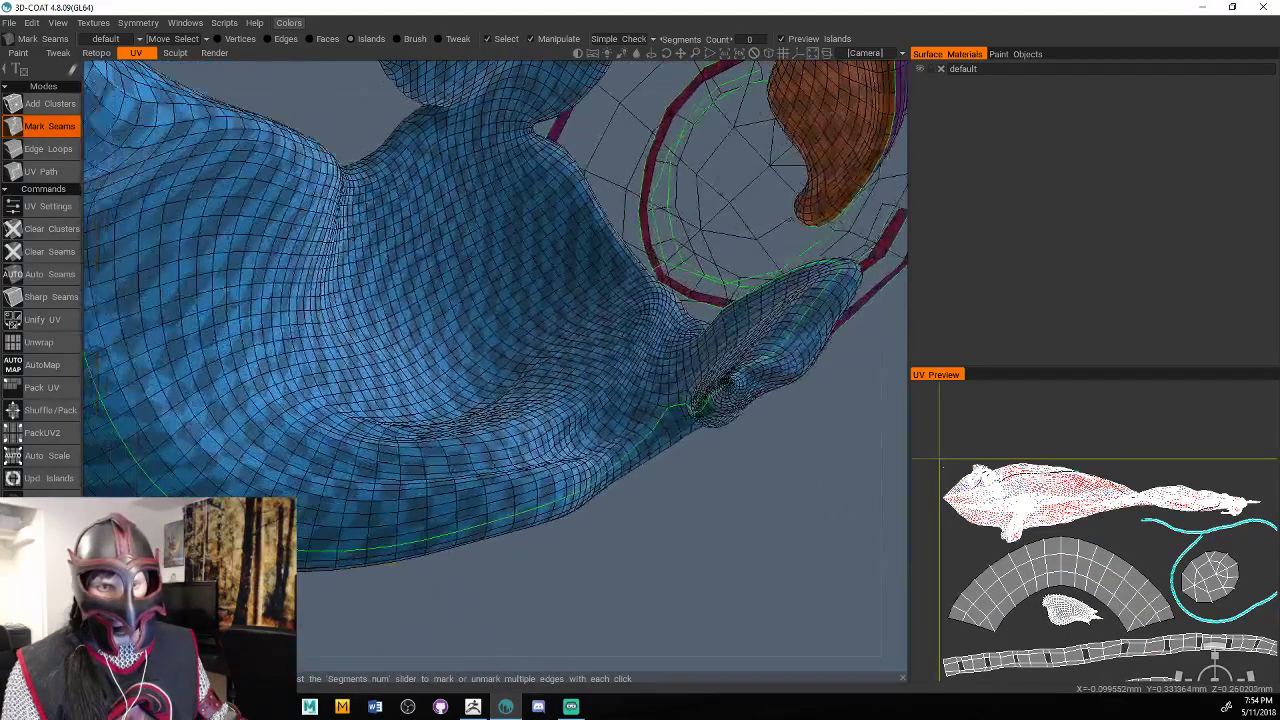
Continue the main hair seam along the underside of the tail and around both edges of its lowest pointed tip.
{"action": "left_click_drag", "start_coordinate": [570, 380], "coordinate": [593, 486]}
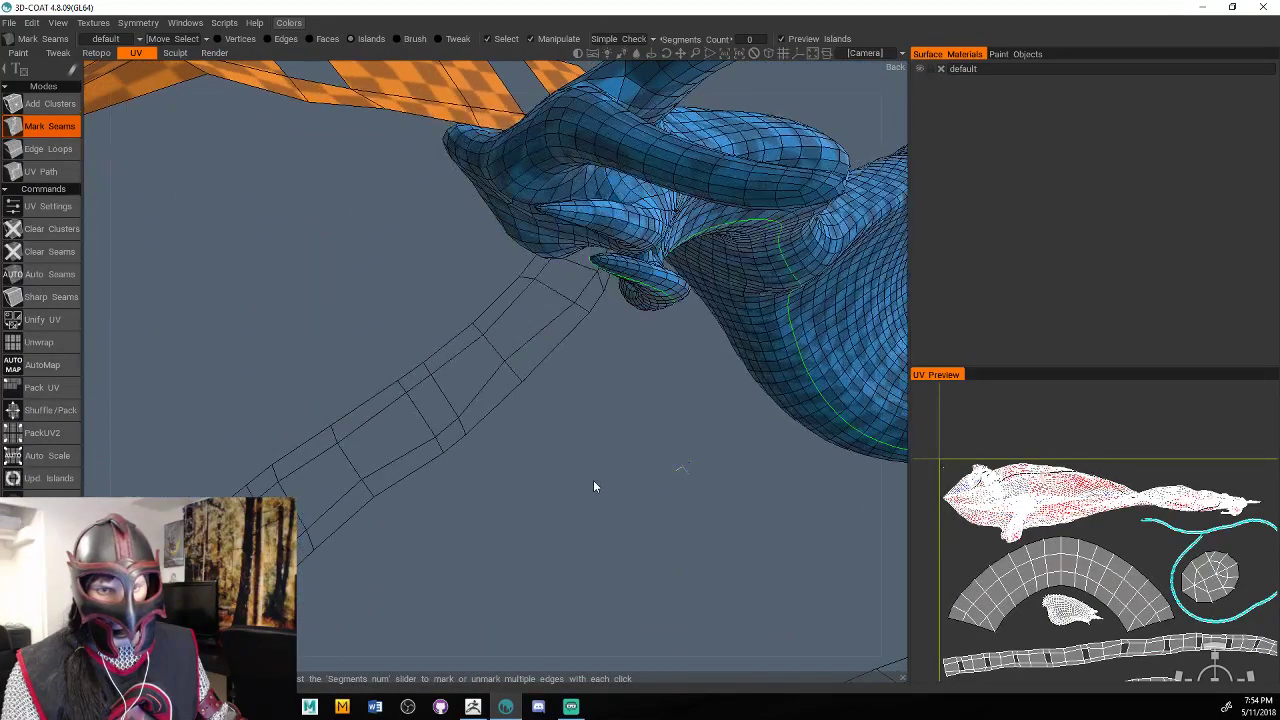
{"action": "scroll", "coordinate": [593, 486], "scroll_direction": "up", "scroll_amount": 3}
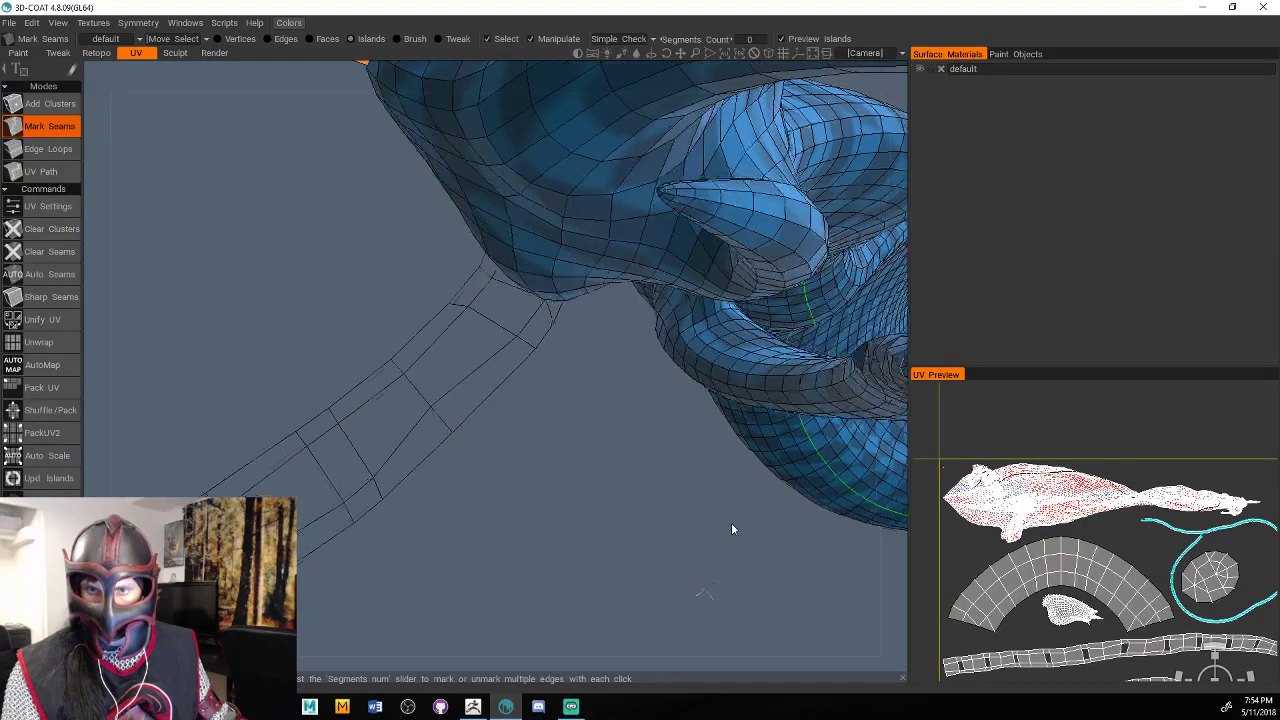
{"action": "left_click_drag", "start_coordinate": [731, 522], "coordinate": [647, 539]}
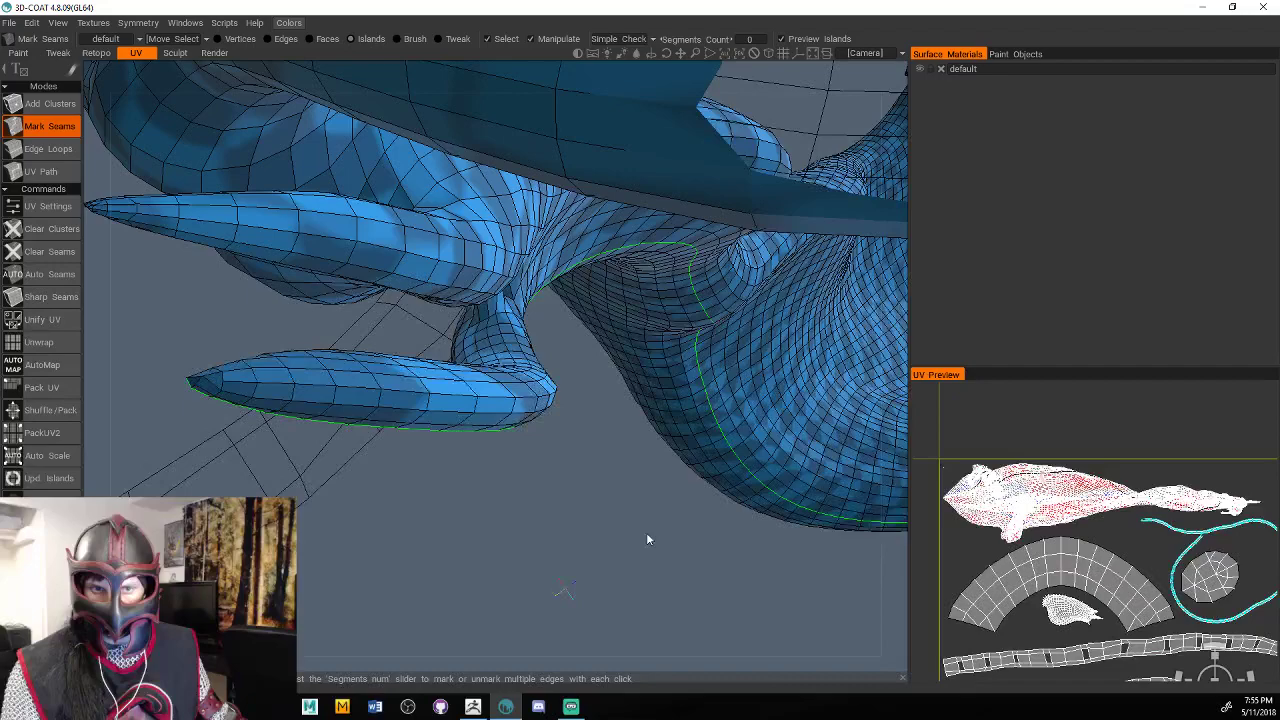
{"action": "left_click_drag", "start_coordinate": [647, 534], "coordinate": [678, 531]}
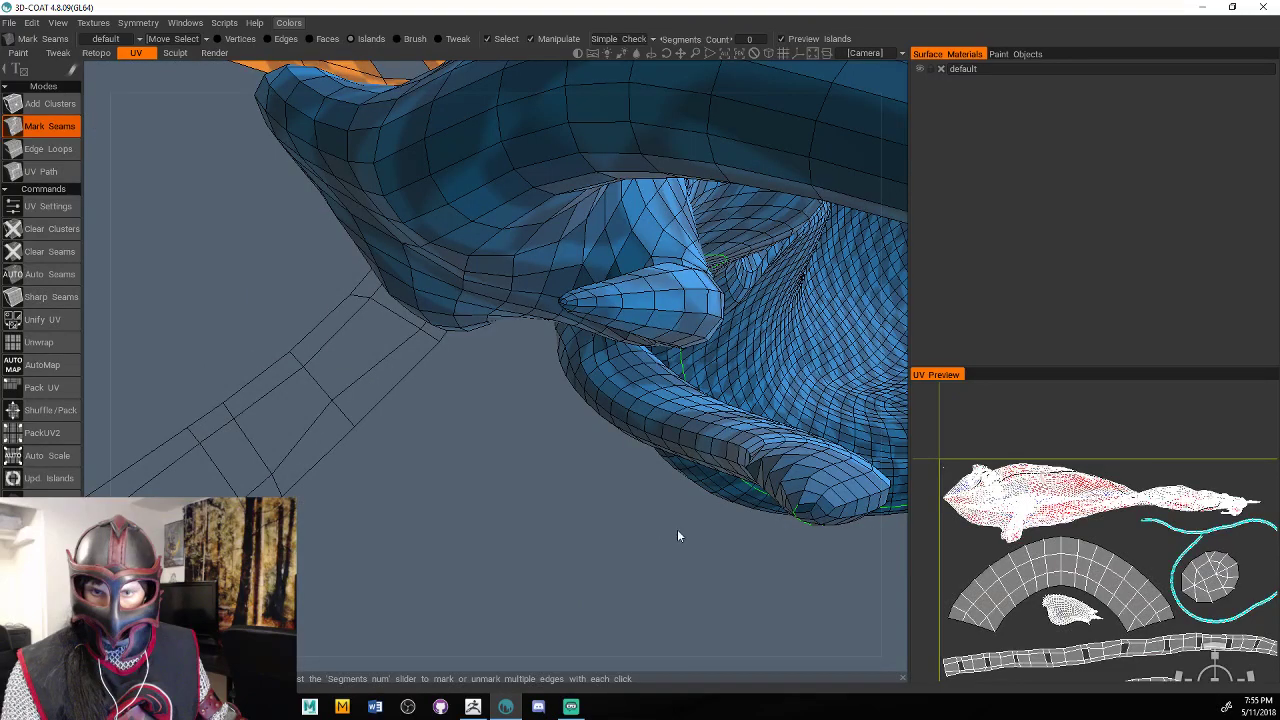
{"action": "middle_click_drag", "start_coordinate": [677, 536], "coordinate": [595, 500]}
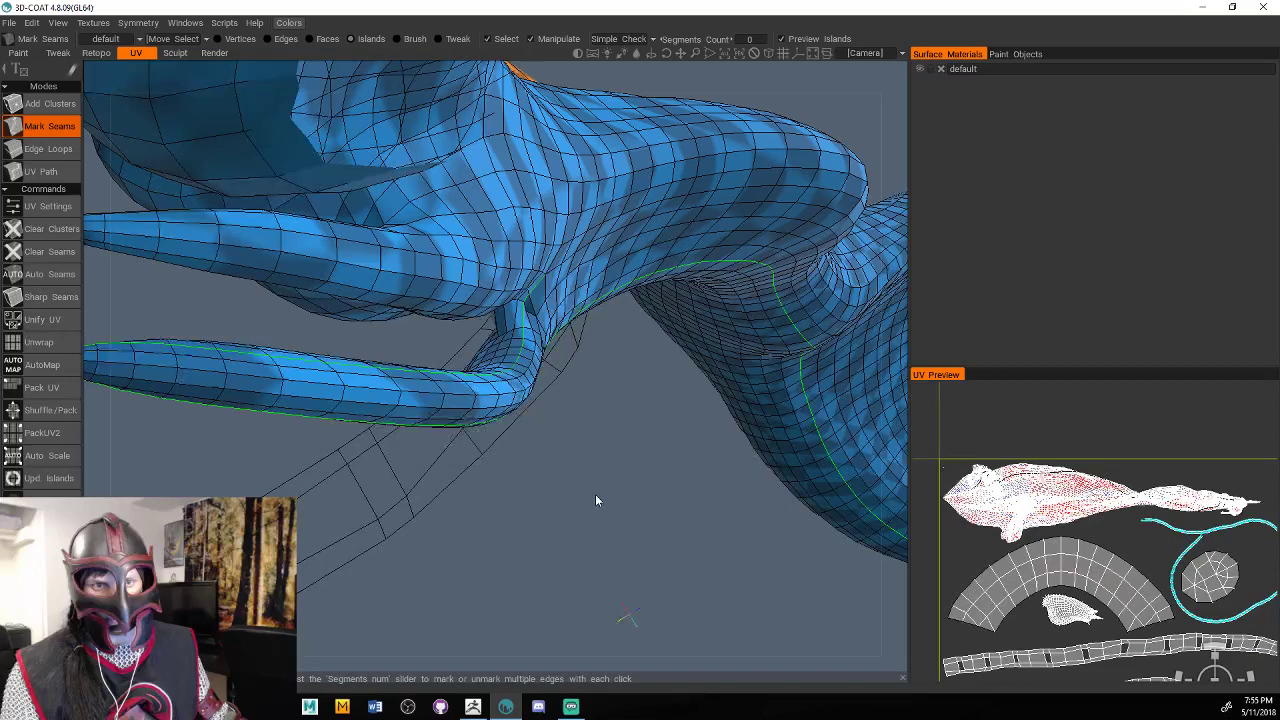
{"action": "left_click_drag", "start_coordinate": [595, 500], "coordinate": [560, 505]}
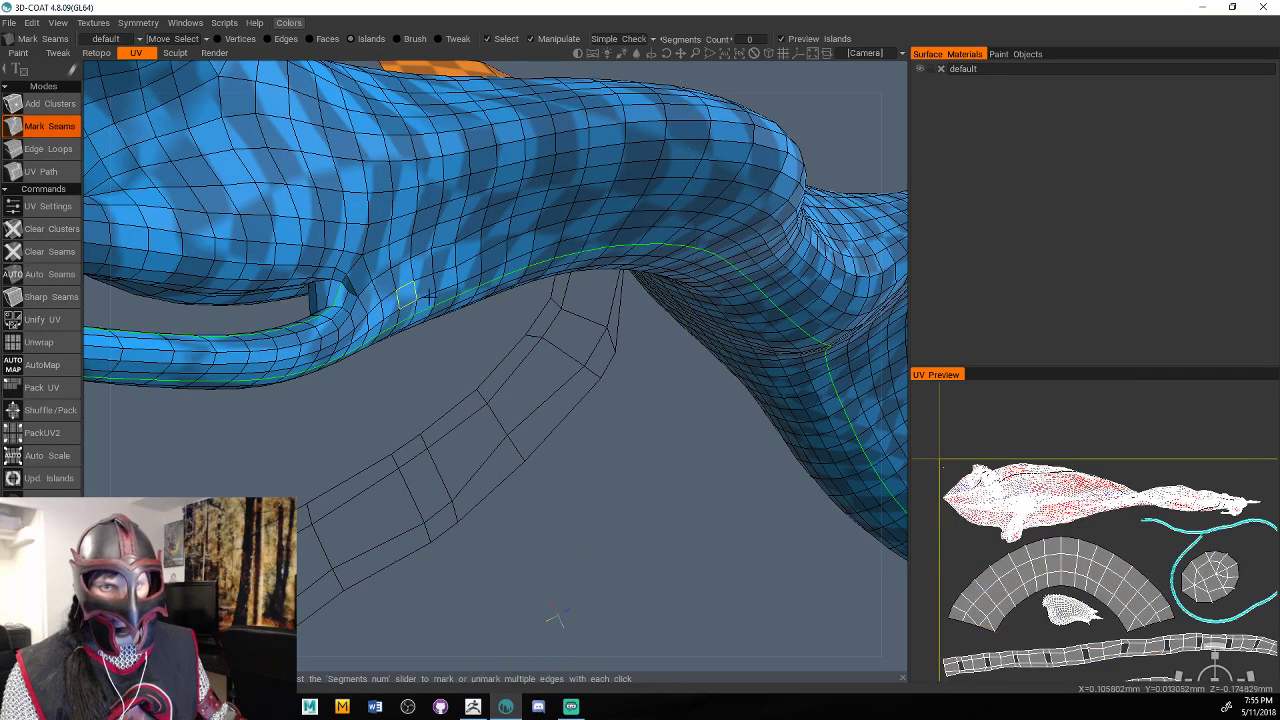
Extend the tail seam through the gap beside the lowest tip and along the lower edge of the neighbouring tip.
{"action": "left_click_drag", "start_coordinate": [440, 345], "coordinate": [522, 316]}
{"action": "middle_click_drag", "start_coordinate": [517, 313], "coordinate": [494, 325]}
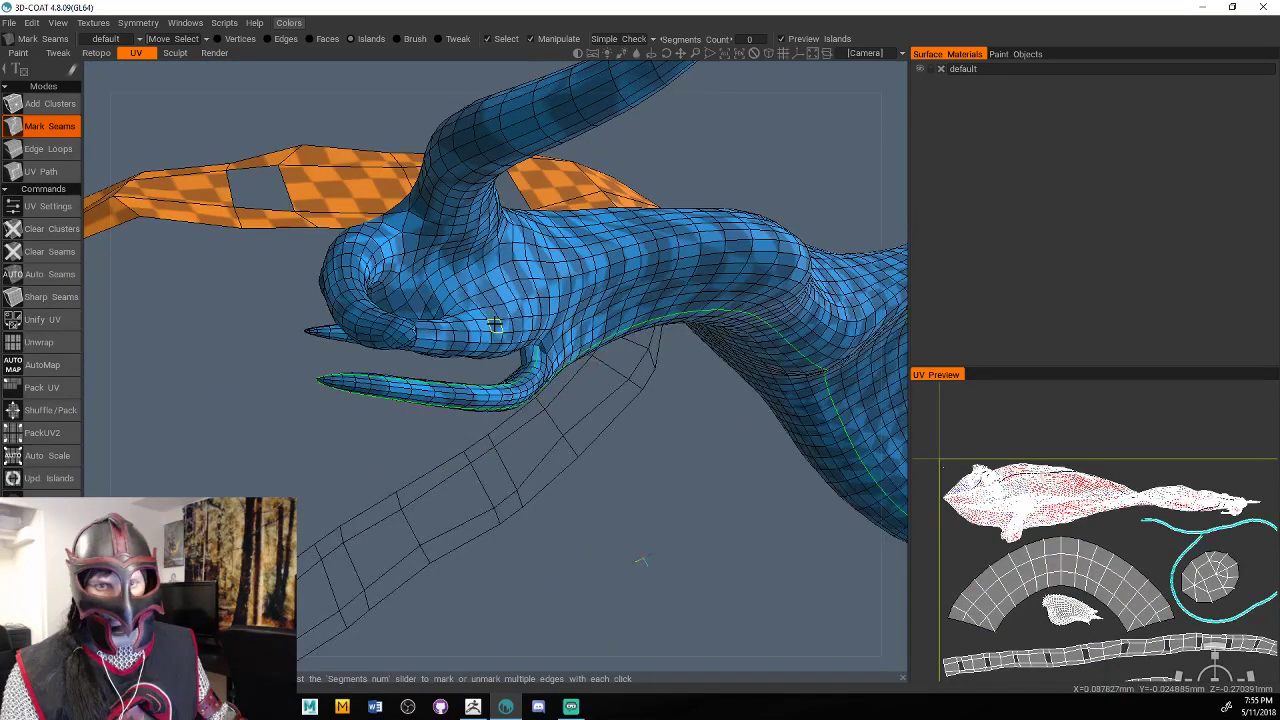
{"action": "scroll", "coordinate": [497, 320], "scroll_direction": "up", "scroll_amount": 4}
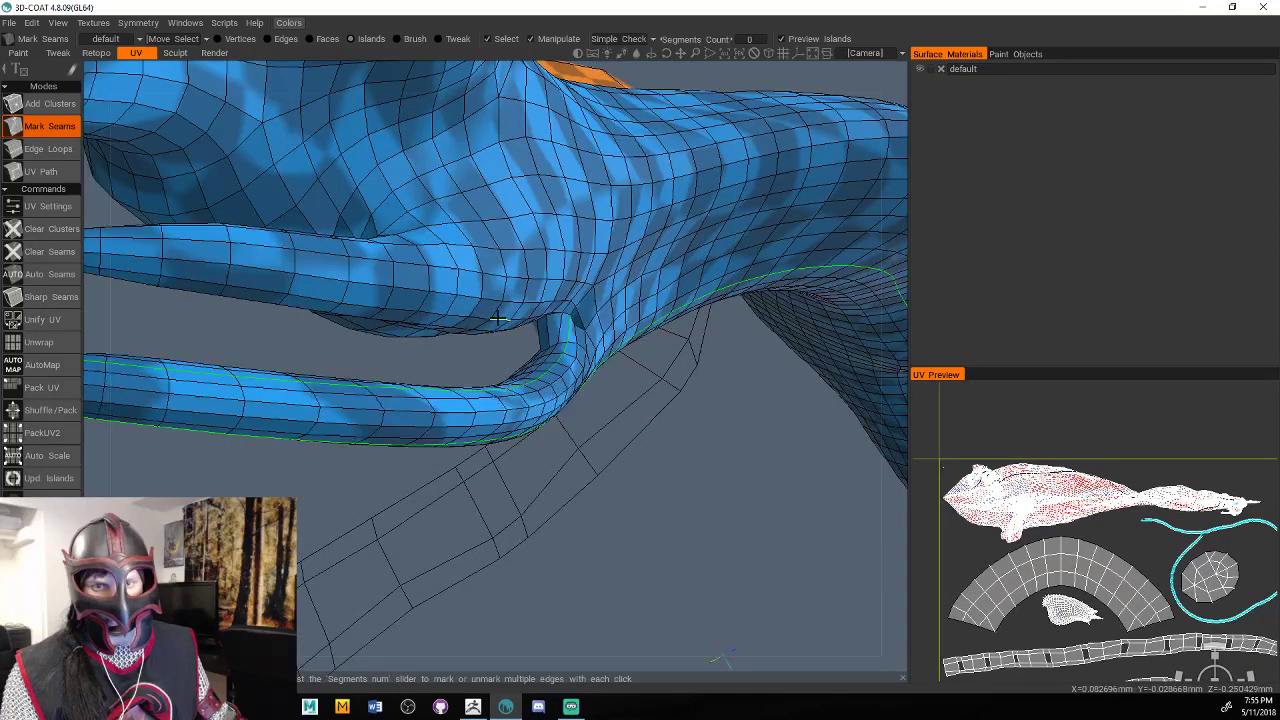
{"action": "middle_click_drag", "start_coordinate": [497, 319], "coordinate": [588, 484]}
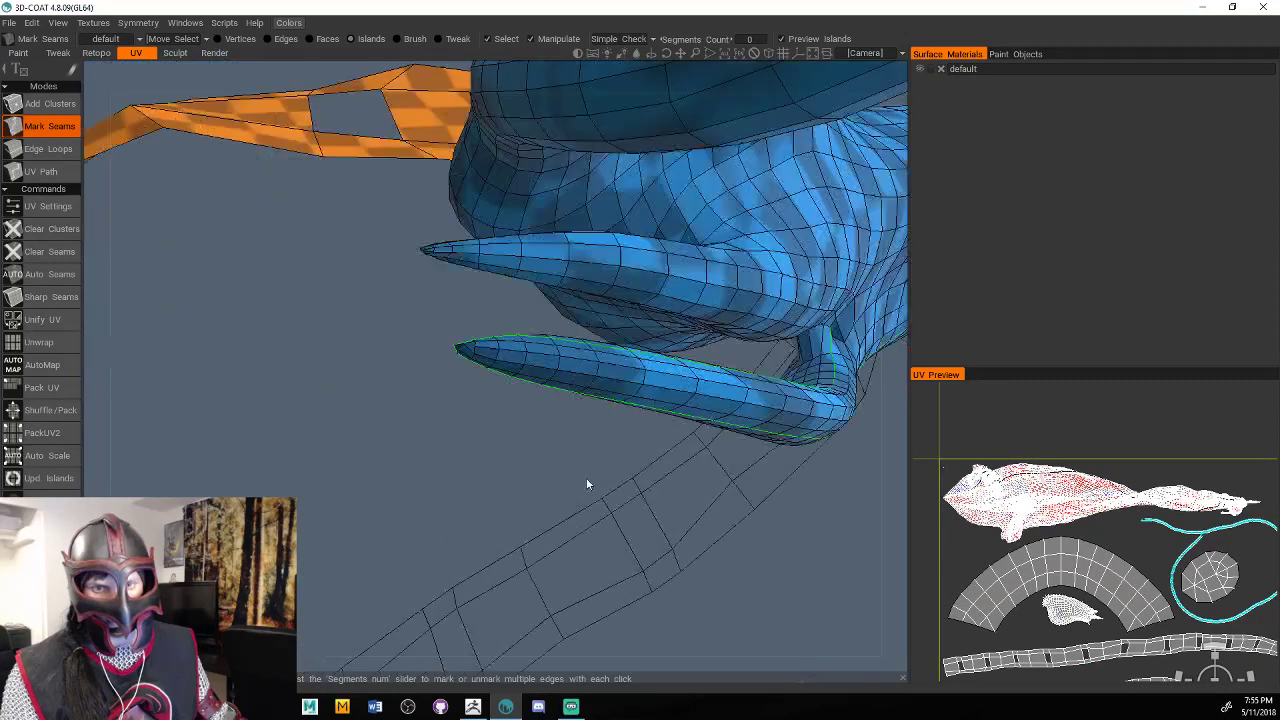
{"action": "left_click_drag", "start_coordinate": [588, 484], "coordinate": [534, 343]}
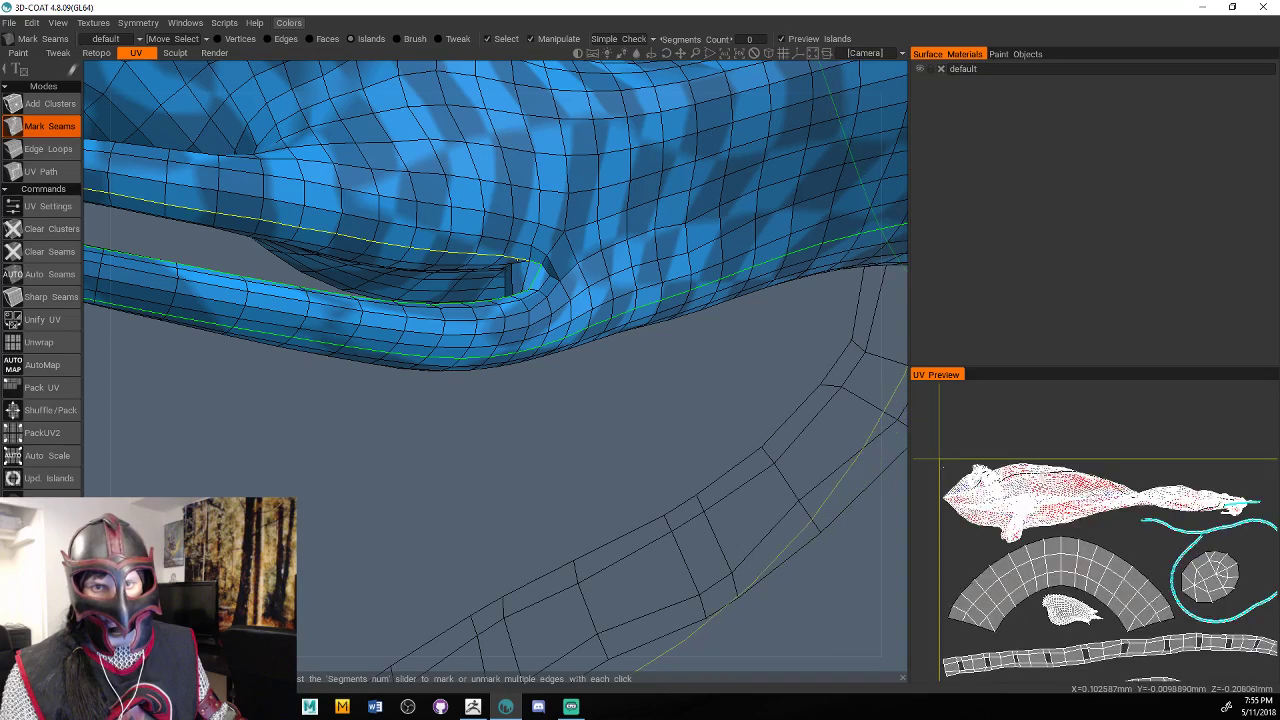
{"action": "left_click_drag", "start_coordinate": [420, 420], "coordinate": [520, 441]}
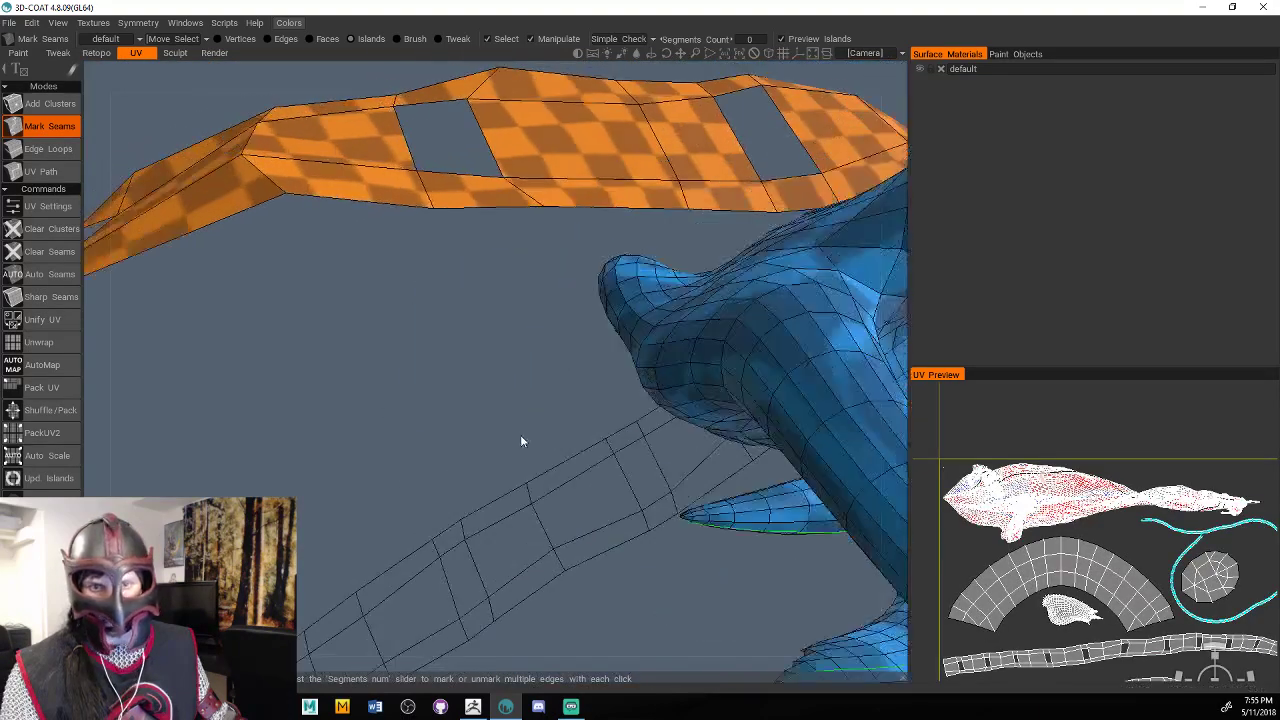
{"action": "middle_click_drag", "start_coordinate": [520, 441], "coordinate": [559, 489]}
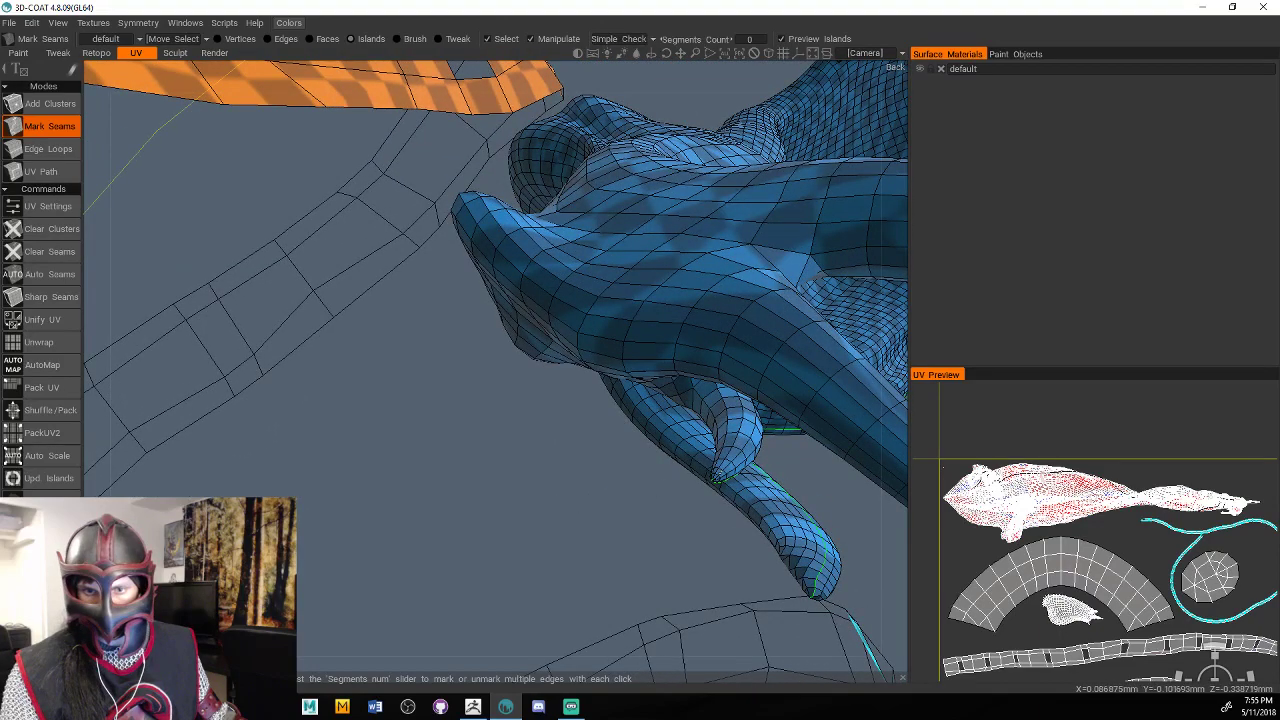
{"action": "left_click", "coordinate": [740, 430]}
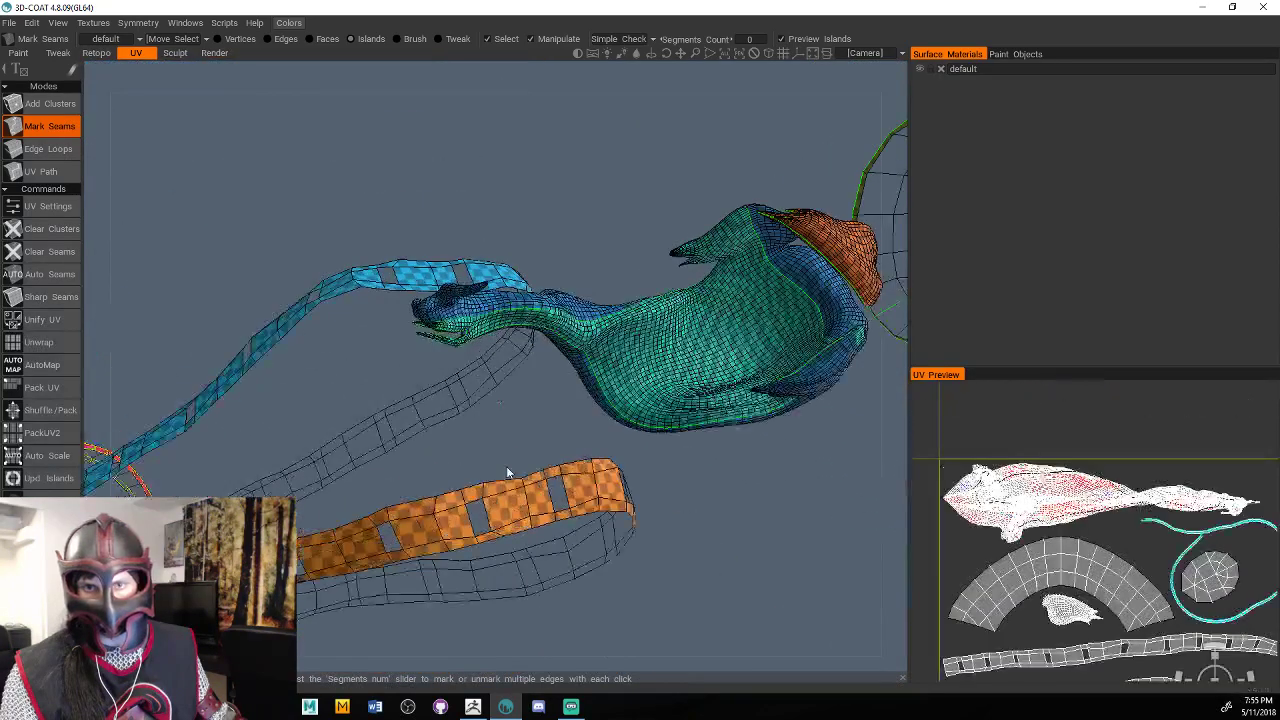
Examine the marked seams along the main hair mass and the remaining curled tips at the tail end.
{"action": "left_click_drag", "start_coordinate": [506, 472], "coordinate": [770, 551]}
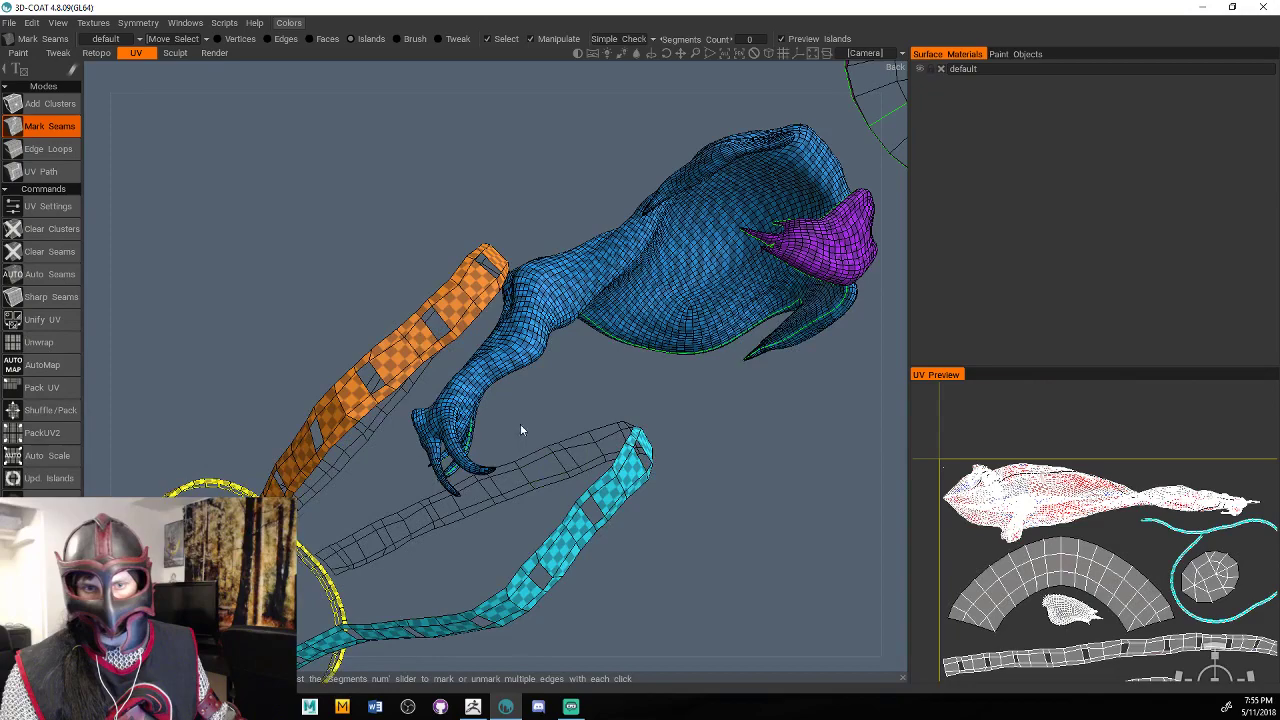
{"action": "left_click_drag", "start_coordinate": [523, 429], "coordinate": [496, 398]}
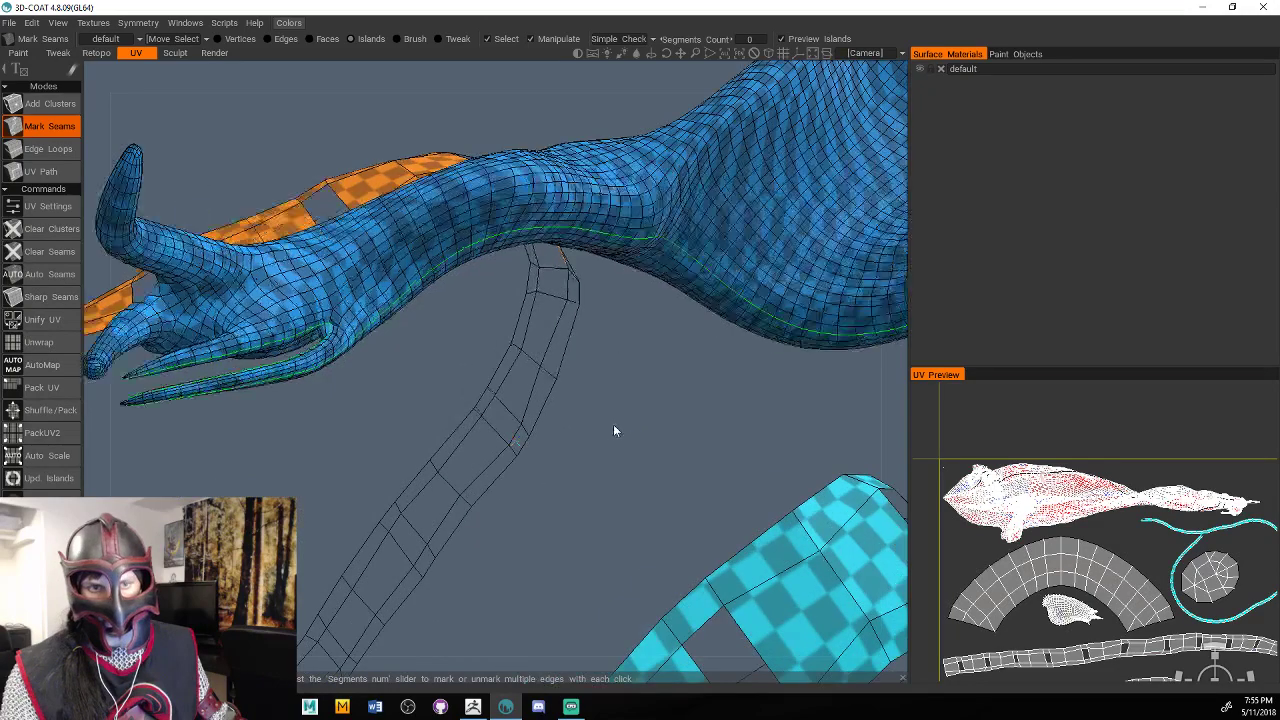
{"action": "left_click_drag", "start_coordinate": [614, 430], "coordinate": [663, 648]}
{"action": "scroll", "coordinate": [705, 474], "scroll_direction": "up", "scroll_amount": 8}
{"action": "scroll", "coordinate": [712, 469], "scroll_direction": "down", "scroll_amount": 3}
{"action": "scroll", "coordinate": [588, 574], "scroll_direction": "up", "scroll_amount": 3}
{"action": "scroll", "coordinate": [588, 578], "scroll_direction": "down", "scroll_amount": 3}
{"action": "scroll", "coordinate": [588, 570], "scroll_direction": "up", "scroll_amount": 4}
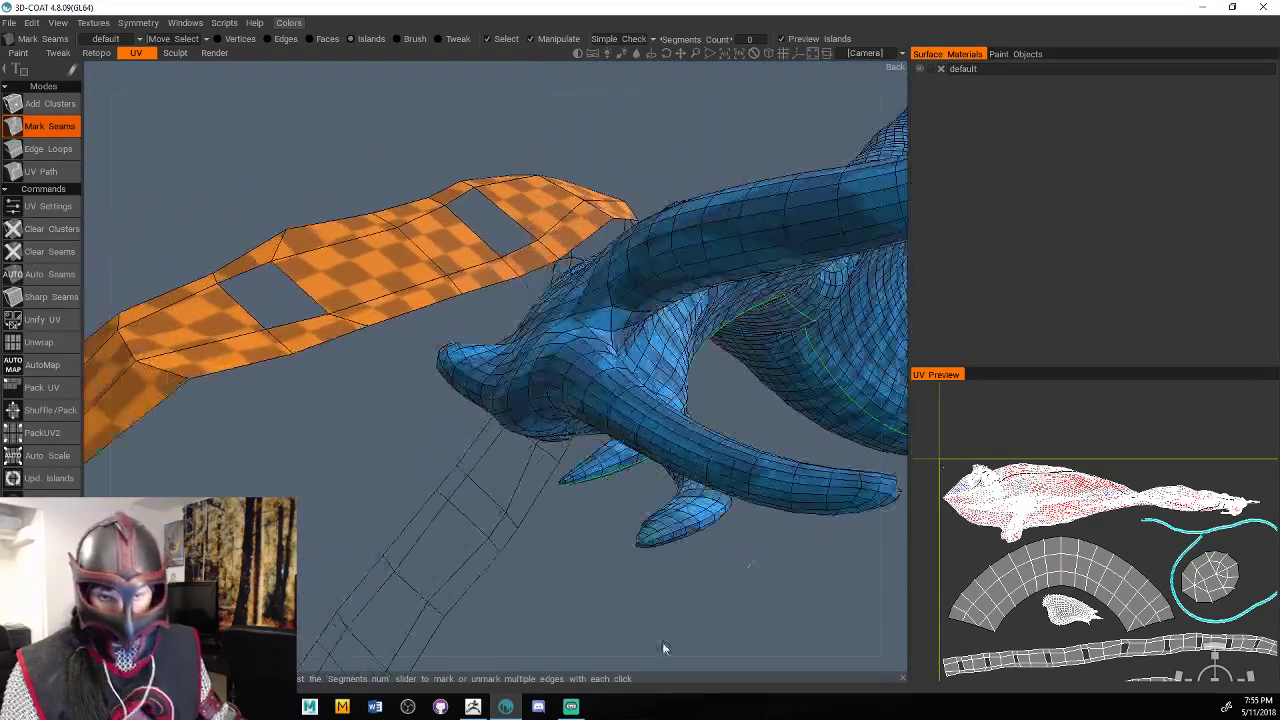
Mark a seam along the front rim of the main hair mass, starting from the seam beside the purple hair piece.
{"action": "right_click_drag", "start_coordinate": [663, 648], "coordinate": [645, 573]}
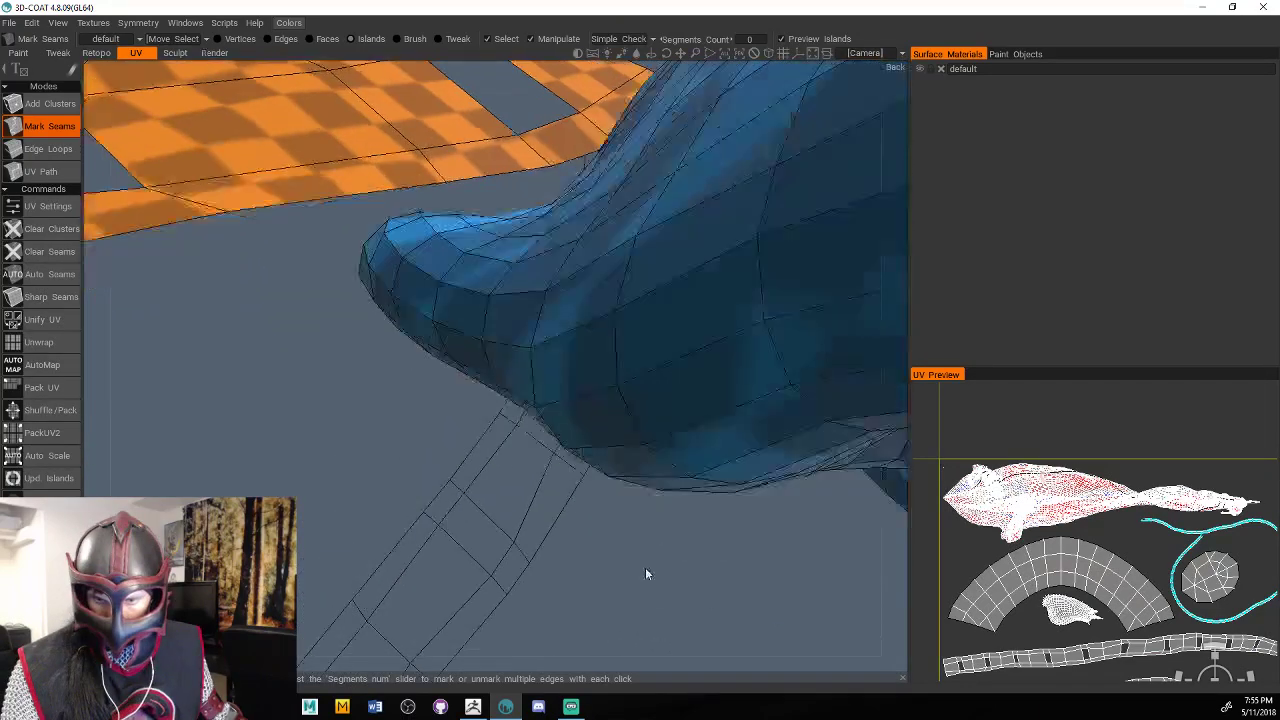
{"action": "left_click_drag", "start_coordinate": [645, 574], "coordinate": [580, 560]}
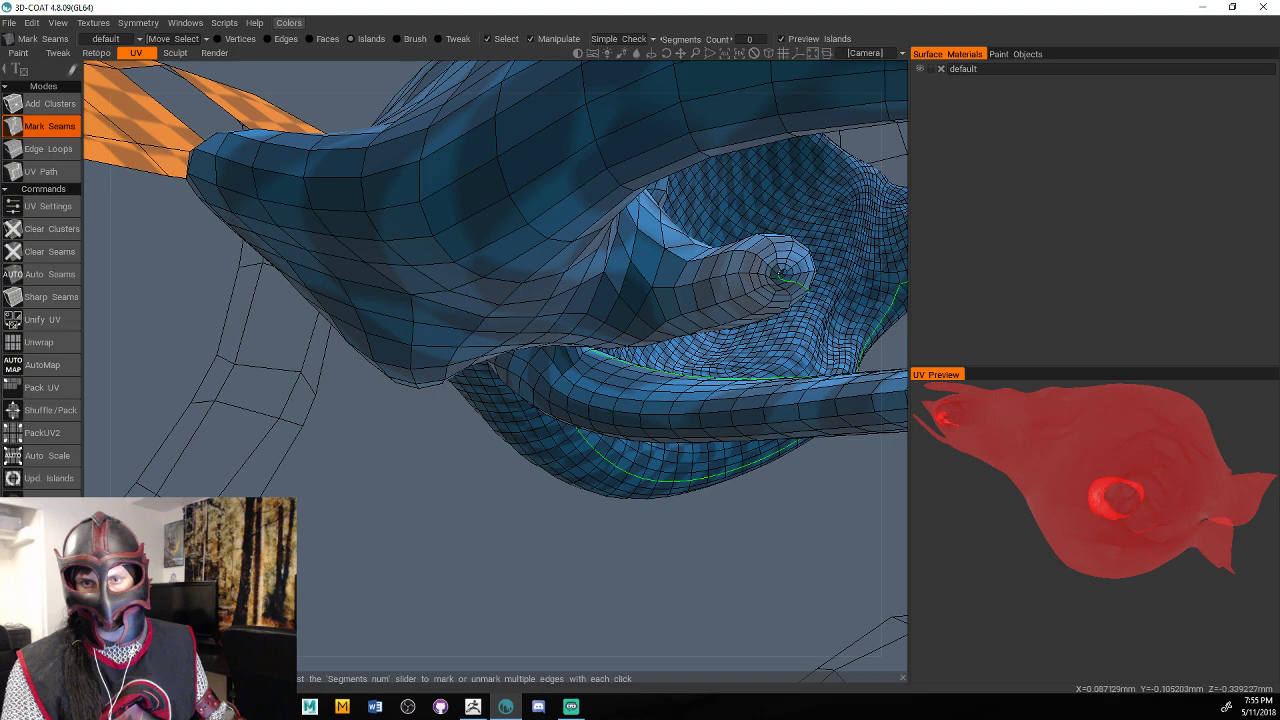
{"action": "left_click_drag", "start_coordinate": [368, 487], "coordinate": [623, 526]}
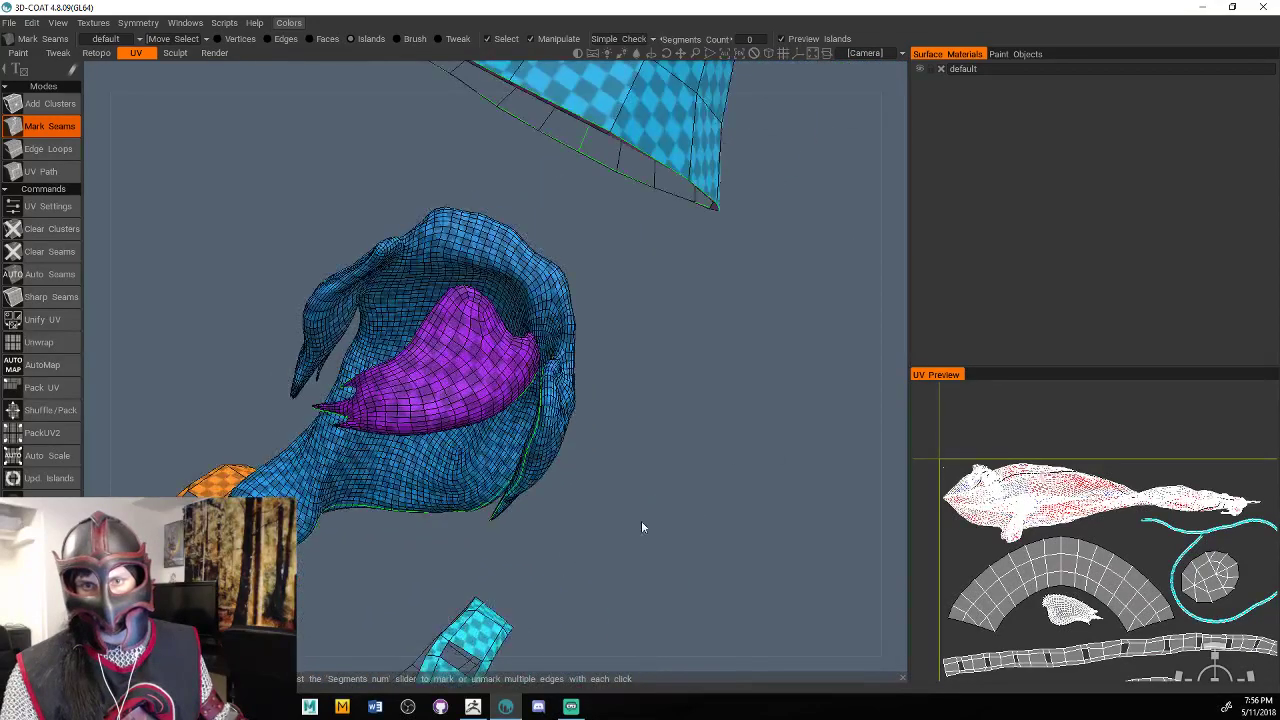
{"action": "right_click_drag", "start_coordinate": [641, 520], "coordinate": [793, 494]}
{"action": "left_click_drag", "start_coordinate": [793, 494], "coordinate": [788, 462]}
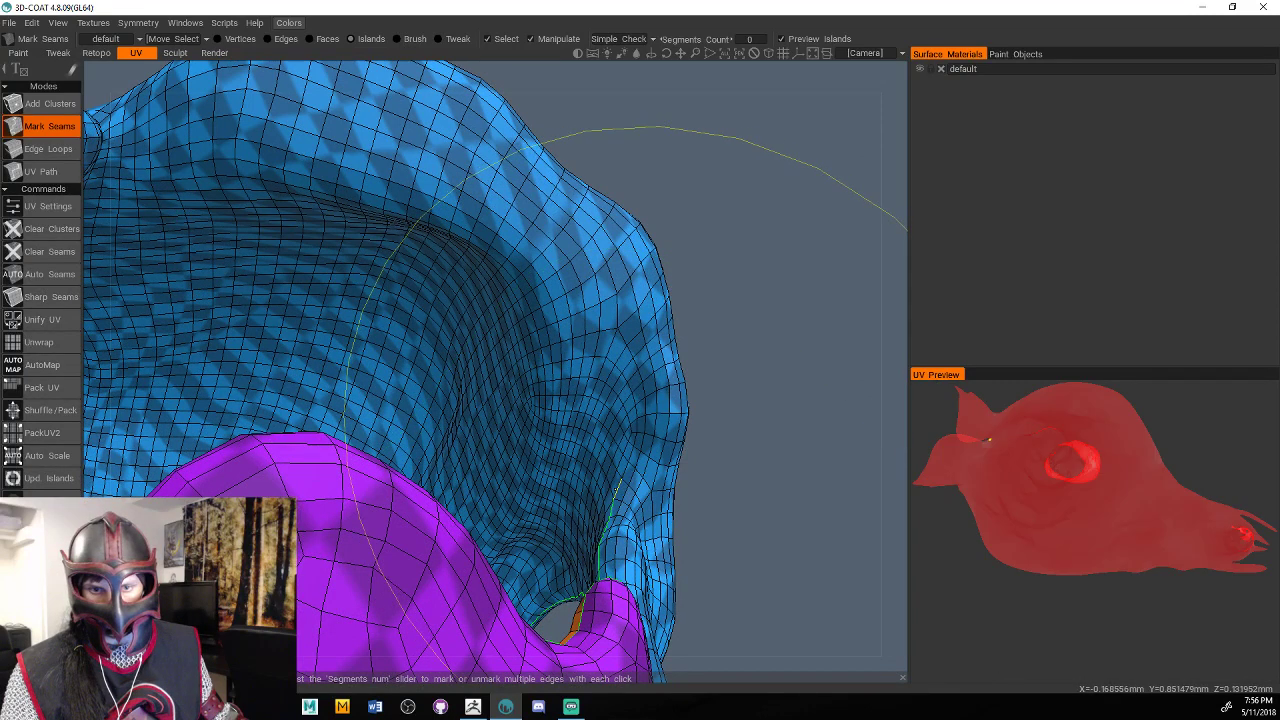
{"action": "left_click", "coordinate": [618, 331], "text": "shift"}
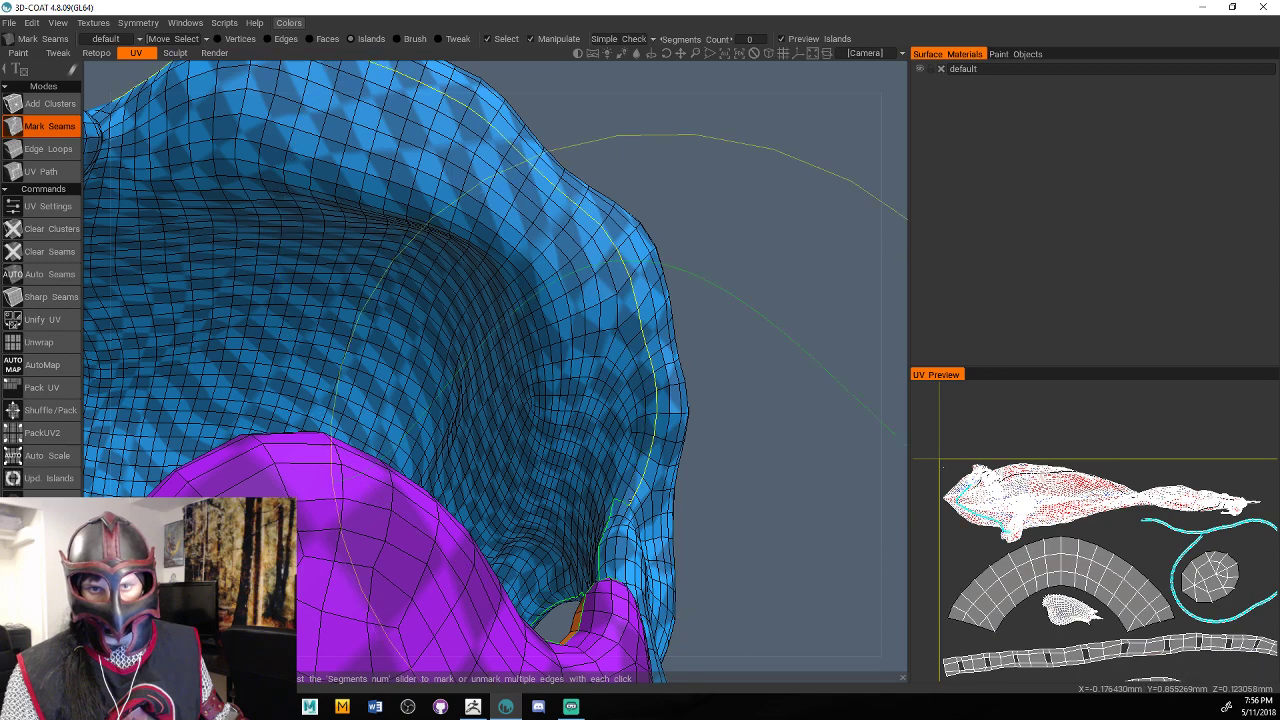
Extend the front rim seam across the hair mass to the crease where the rim meets the opposite side lock.
{"action": "scroll", "coordinate": [763, 560], "scroll_direction": "down", "scroll_amount": 5}
{"action": "mouse_move", "coordinate": [763, 560]}
{"action": "left_mouse_down", "text": "alt"}
{"action": "mouse_move", "coordinate": [500, 503]}
{"action": "mouse_move", "coordinate": [488, 444]}
{"action": "left_mouse_up", "text": "alt"}
{"action": "scroll", "coordinate": [487, 443], "scroll_direction": "up", "scroll_amount": 2}
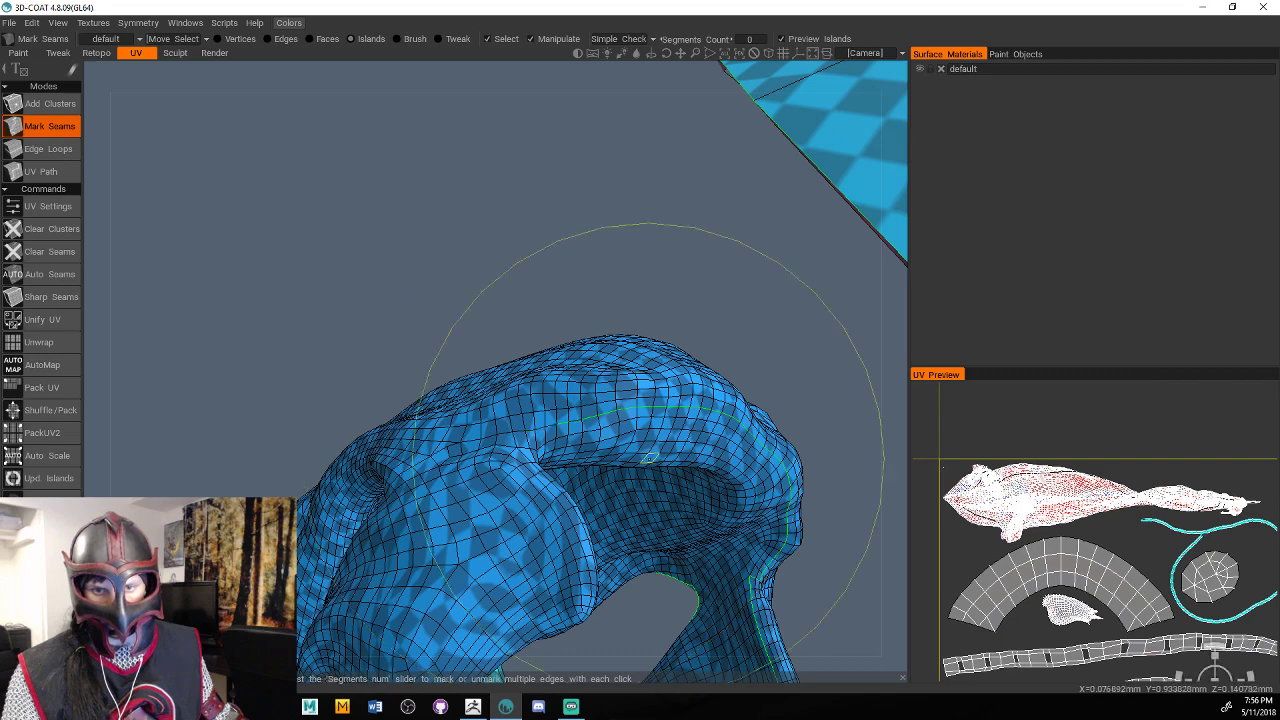
{"action": "left_click_drag", "start_coordinate": [649, 459], "coordinate": [660, 434], "text": "alt"}
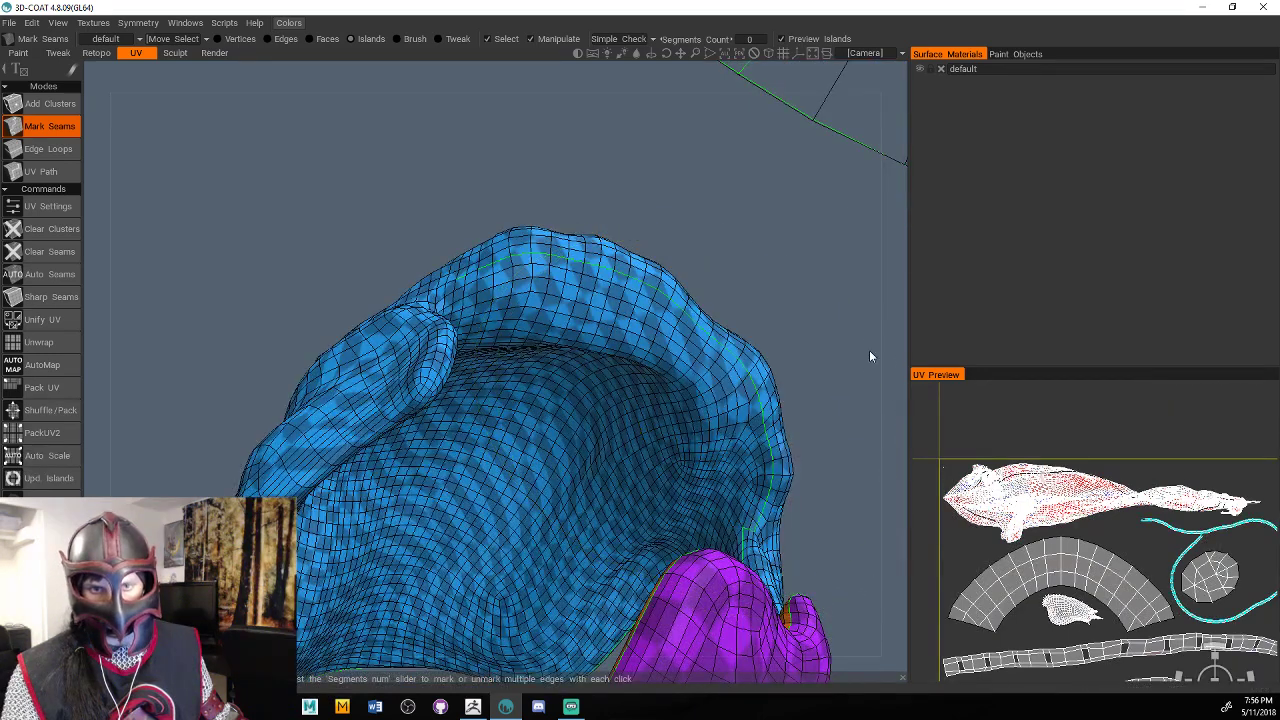
{"action": "left_click_drag", "start_coordinate": [869, 351], "coordinate": [863, 346], "text": "alt"}
{"action": "middle_click_drag", "start_coordinate": [864, 351], "coordinate": [823, 349]}
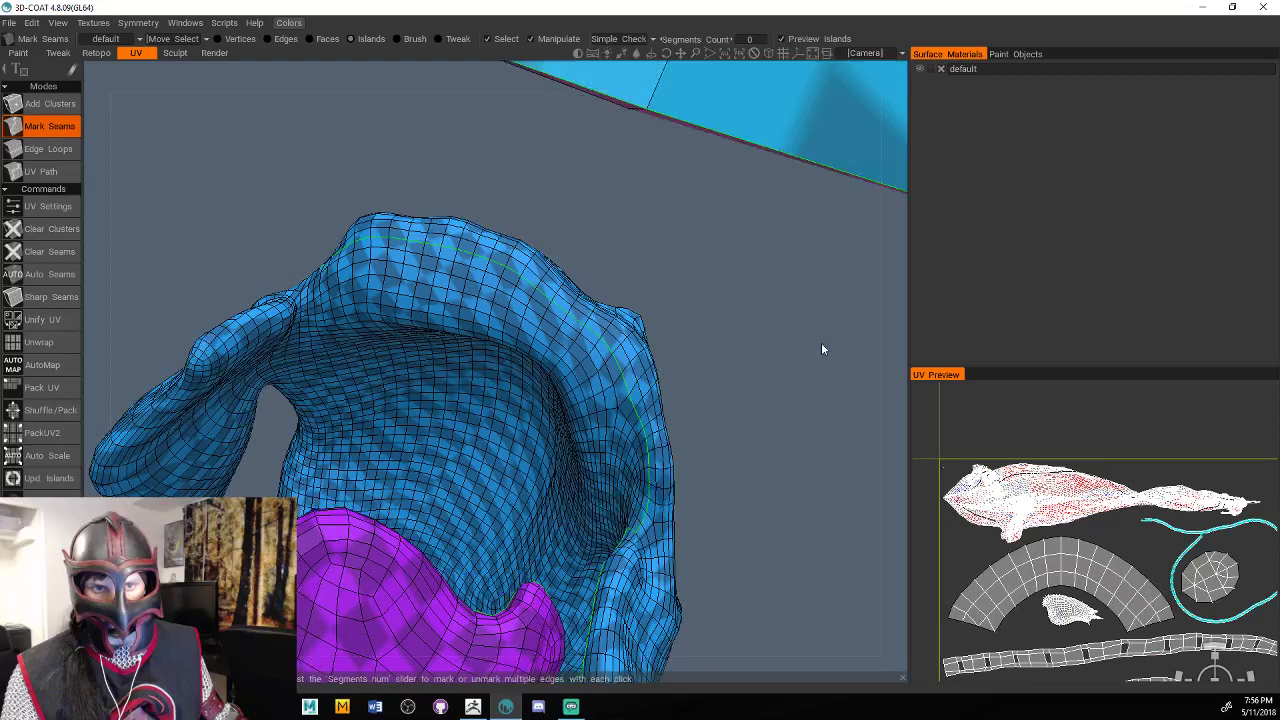
{"action": "middle_click_drag", "start_coordinate": [300, 300], "coordinate": [540, 395], "text": "alt"}
{"action": "scroll", "coordinate": [600, 425], "scroll_direction": "up", "scroll_amount": 5}
{"action": "left_click_drag", "start_coordinate": [600, 425], "coordinate": [575, 390], "text": "alt"}
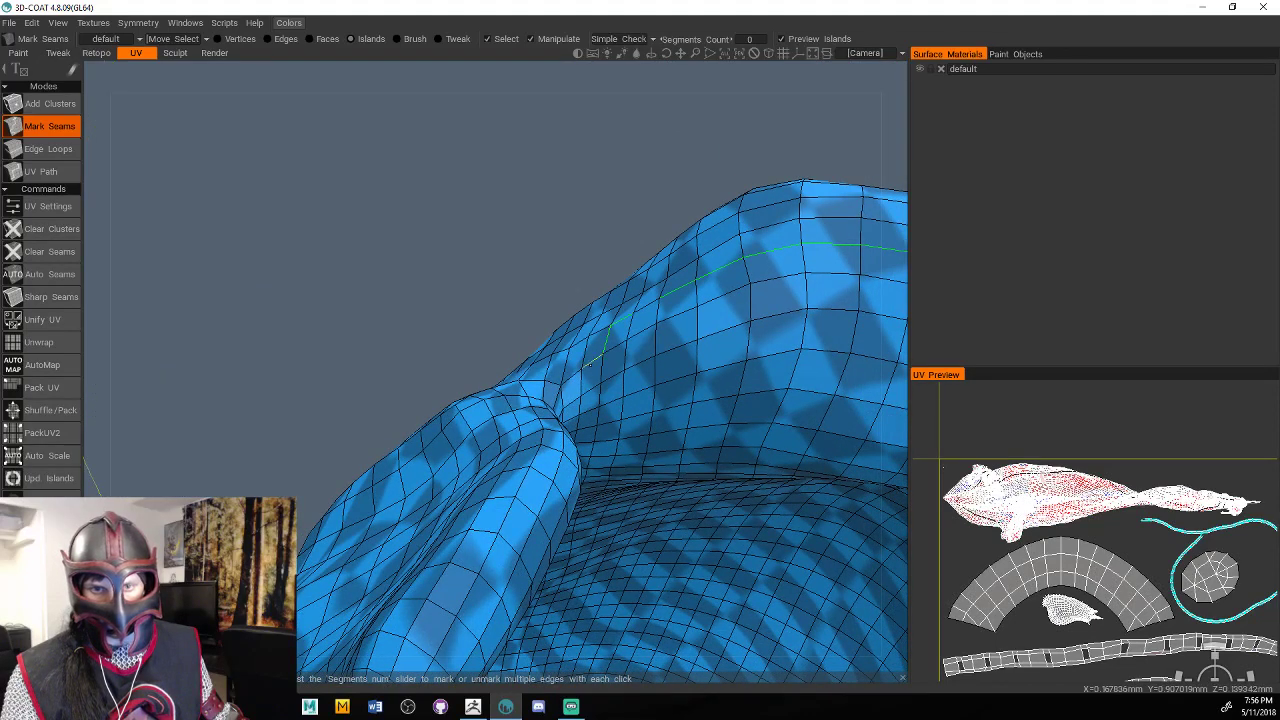
{"action": "left_click", "coordinate": [588, 365]}
{"action": "left_click_drag", "start_coordinate": [580, 370], "coordinate": [314, 320], "text": "alt"}
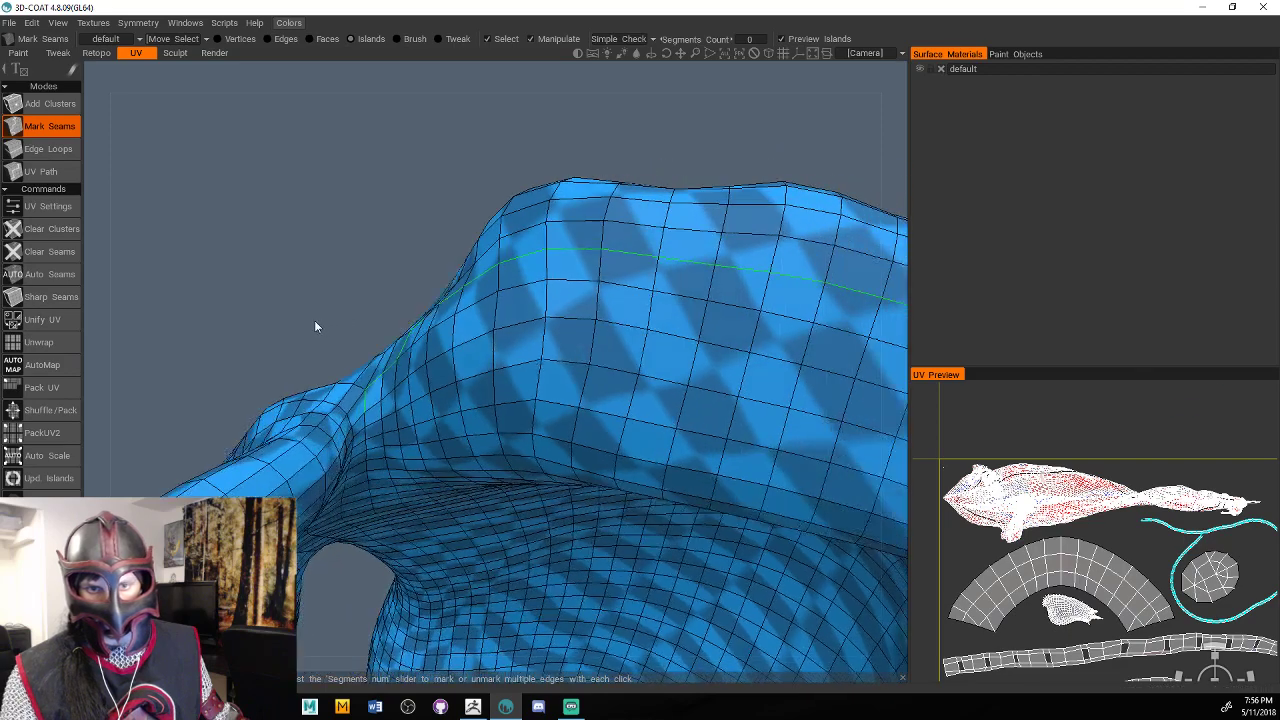
Carry the rim seam through the crease and along the upper edge of the opposite side lock.
{"action": "mouse_move", "coordinate": [314, 326]}
{"action": "middle_mouse_down"}
{"action": "mouse_move", "coordinate": [330, 305]}
{"action": "mouse_move", "coordinate": [246, 380]}
{"action": "mouse_move", "coordinate": [343, 389]}
{"action": "mouse_move", "coordinate": [340, 399]}
{"action": "mouse_move", "coordinate": [337, 366]}
{"action": "mouse_move", "coordinate": [253, 347]}
{"action": "mouse_move", "coordinate": [276, 353]}
{"action": "middle_mouse_up"}
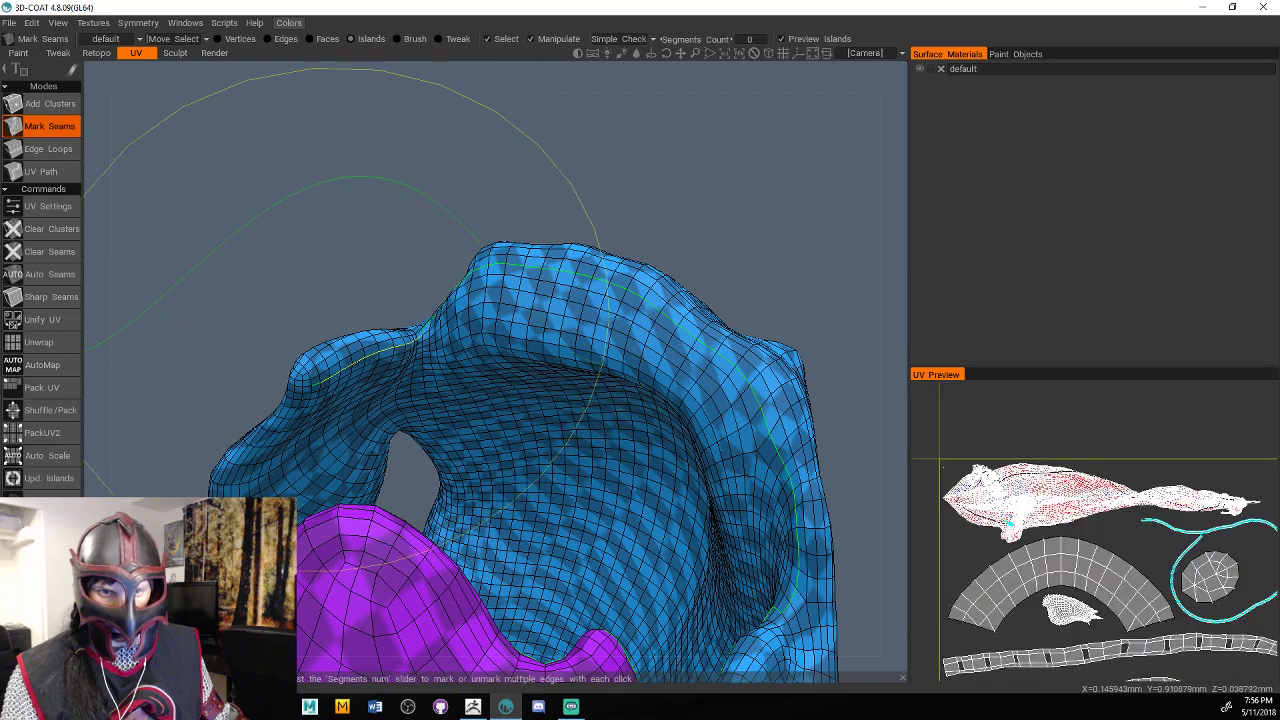
{"action": "left_click", "coordinate": [314, 384]}
{"action": "left_click_drag", "start_coordinate": [108, 494], "coordinate": [146, 466]}
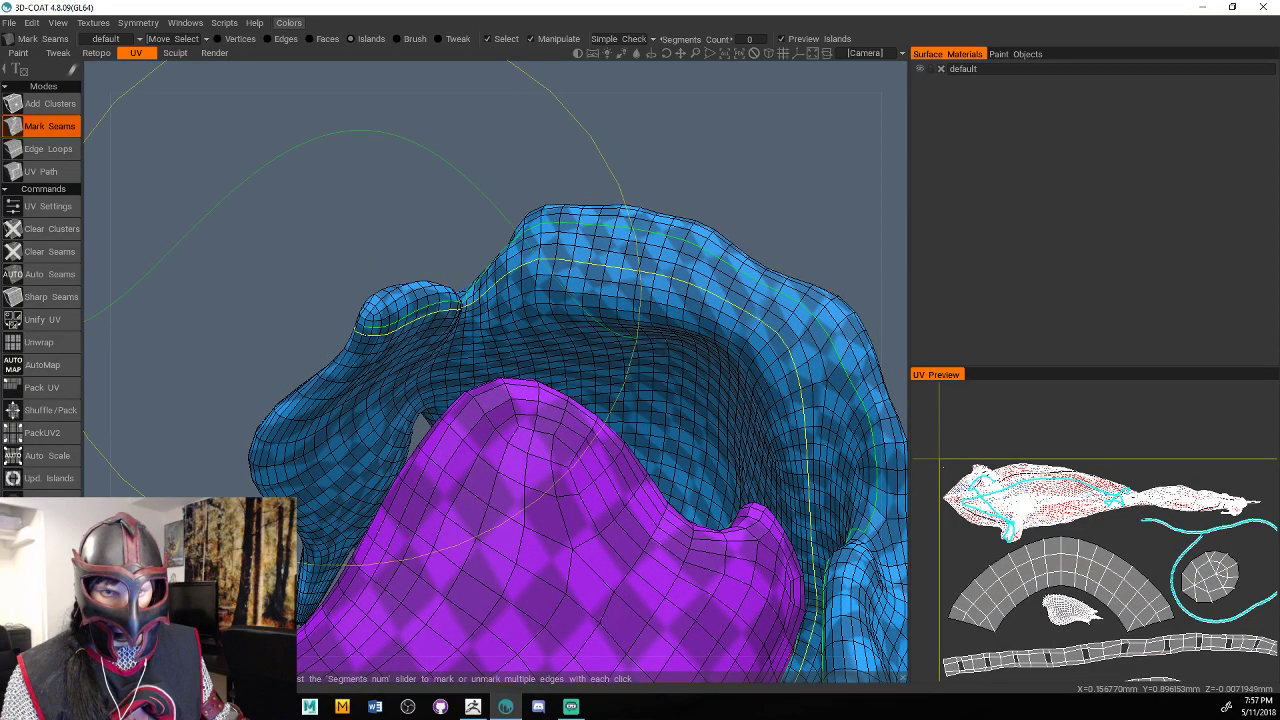
Run the seam down the length of the opposite side lock and join it to the seam at the lock's rounded top.
{"action": "left_click_drag", "start_coordinate": [280, 345], "coordinate": [202, 397]}
{"action": "middle_click_drag", "start_coordinate": [202, 397], "coordinate": [325, 425]}
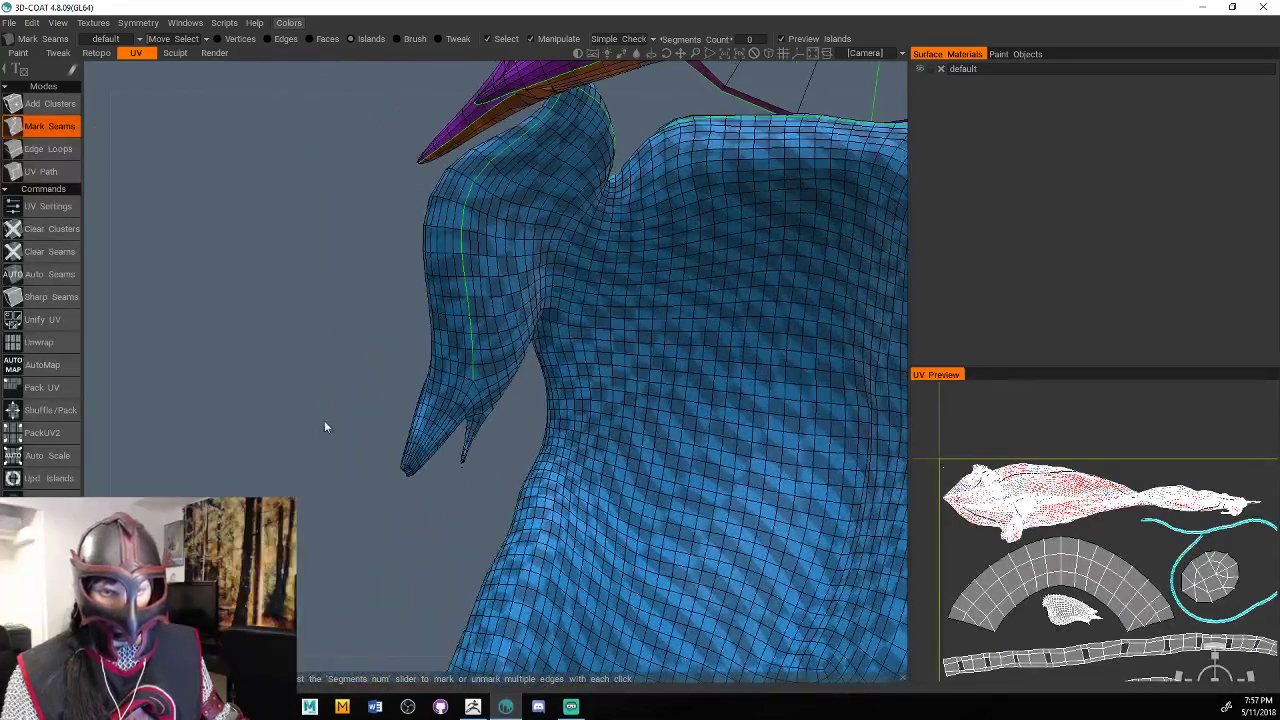
{"action": "right_click_drag", "start_coordinate": [325, 425], "coordinate": [295, 447]}
{"action": "middle_click_drag", "start_coordinate": [295, 447], "coordinate": [223, 397]}
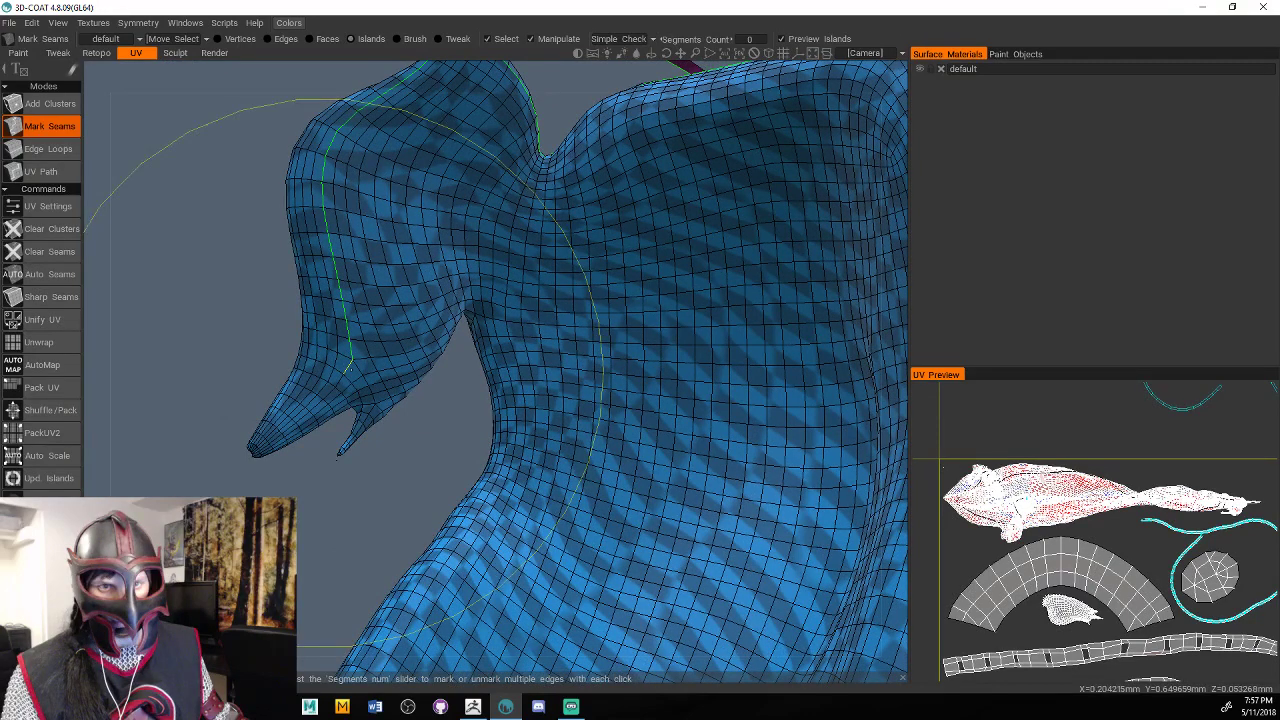
{"action": "middle_click_drag", "start_coordinate": [348, 368], "coordinate": [343, 290]}
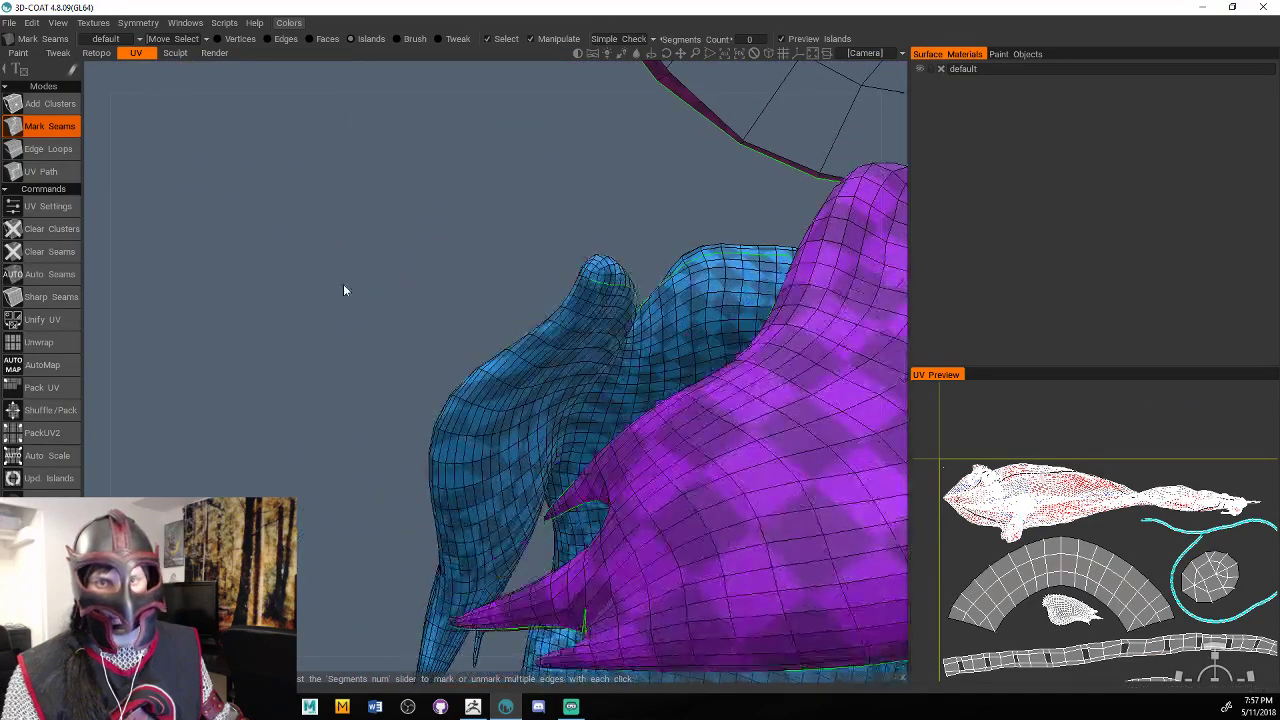
{"action": "left_click_drag", "start_coordinate": [343, 286], "coordinate": [348, 308]}
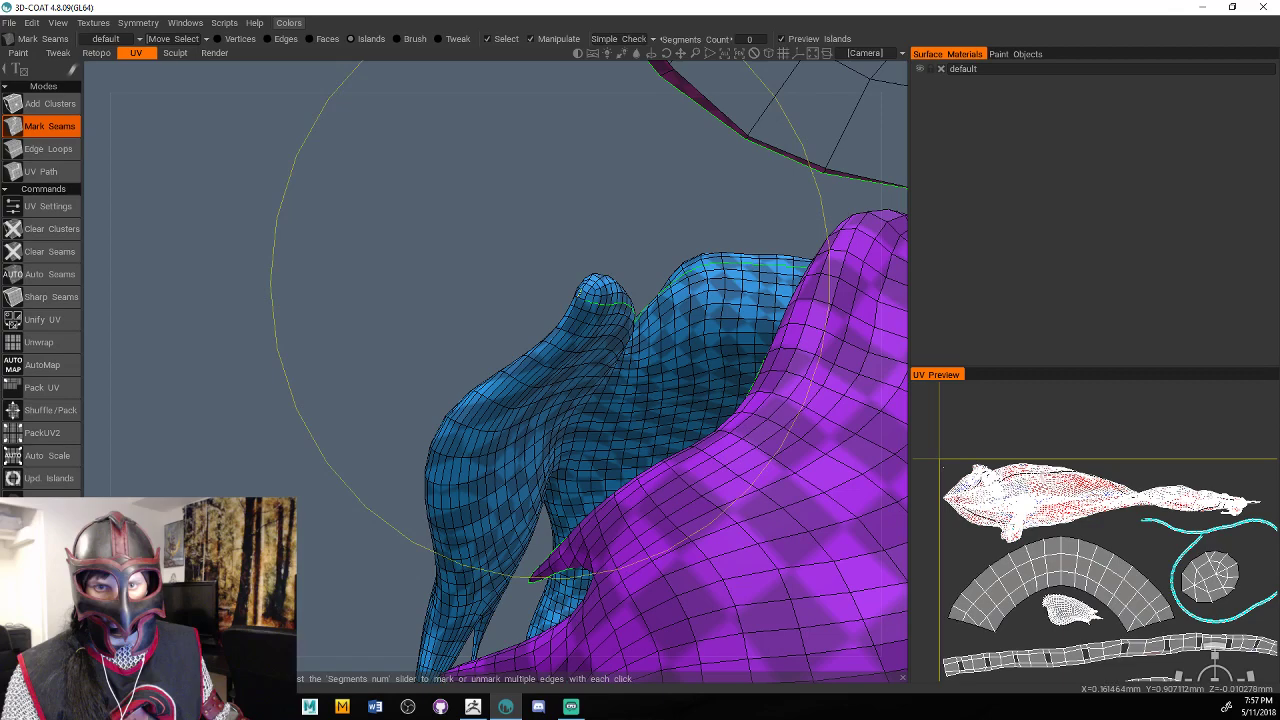
{"action": "left_click", "coordinate": [577, 298]}
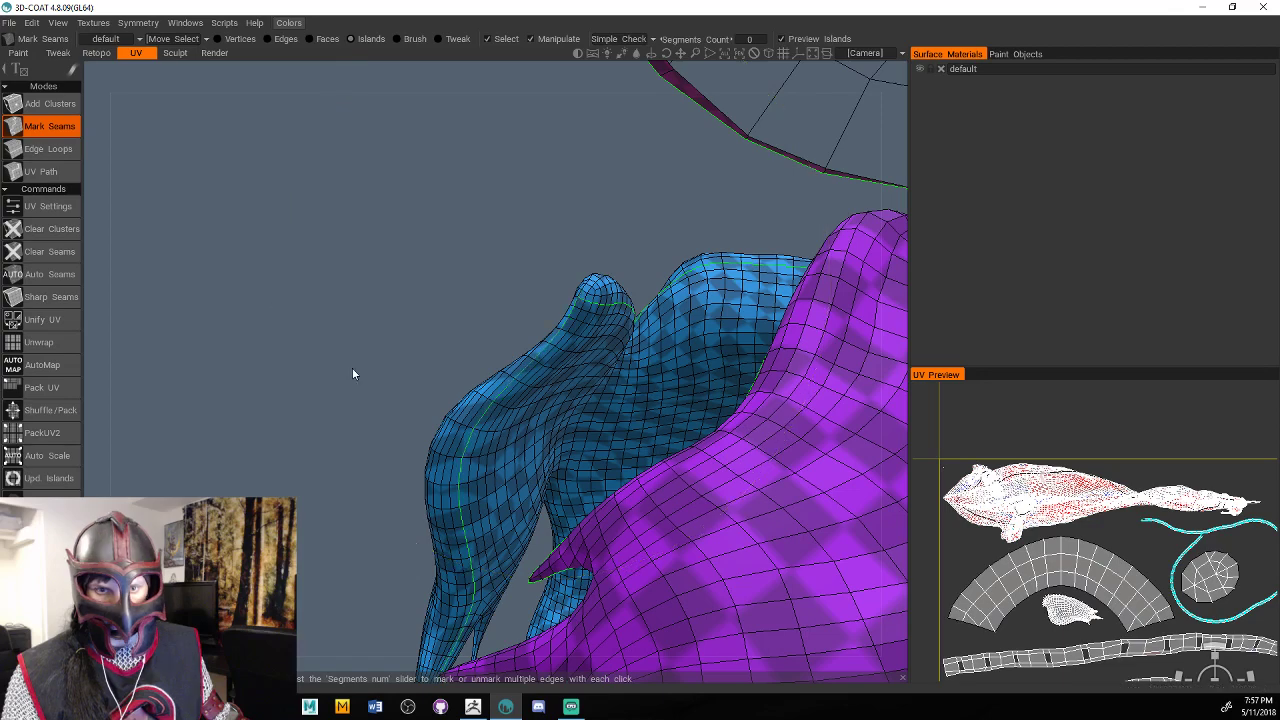
Extend the opposite side lock's seam along its lower edge loop to the end of the large blunt tip.
{"action": "mouse_move", "coordinate": [353, 373]}
{"action": "middle_mouse_down"}
{"action": "mouse_move", "coordinate": [331, 346]}
{"action": "mouse_move", "coordinate": [306, 449]}
{"action": "mouse_move", "coordinate": [440, 230]}
{"action": "middle_mouse_up"}
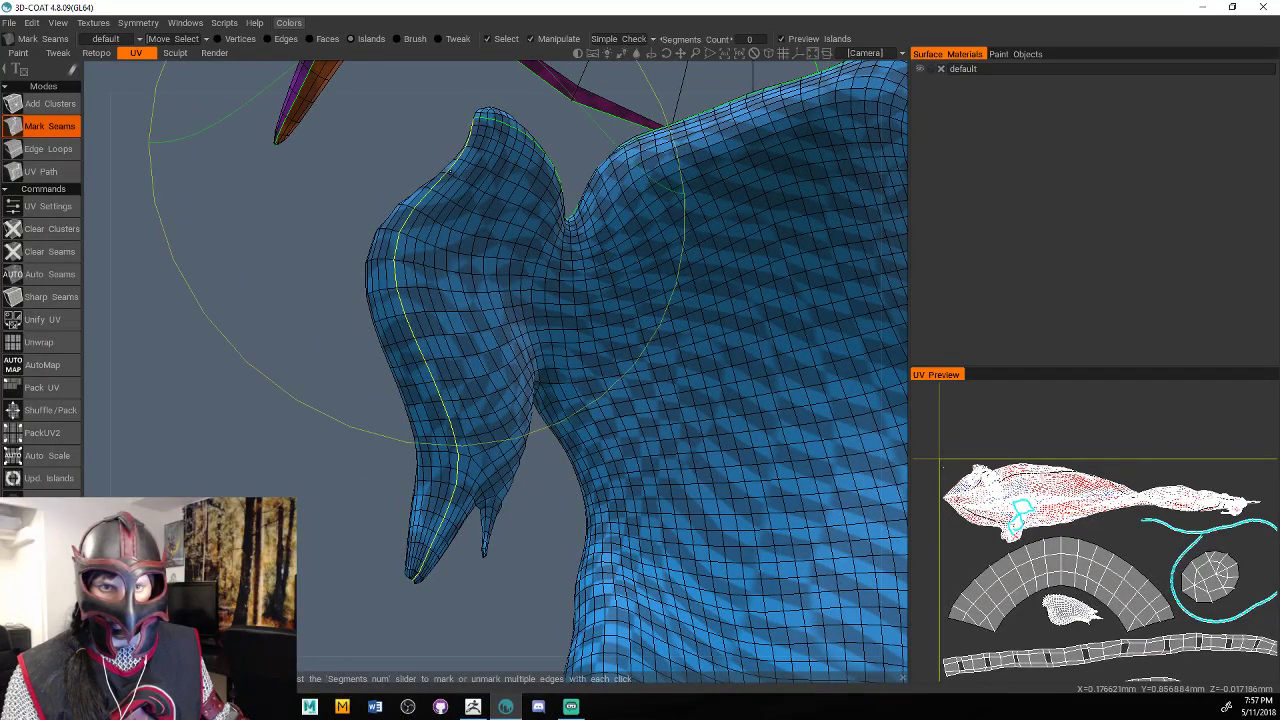
{"action": "middle_click_drag", "start_coordinate": [415, 230], "coordinate": [500, 260]}
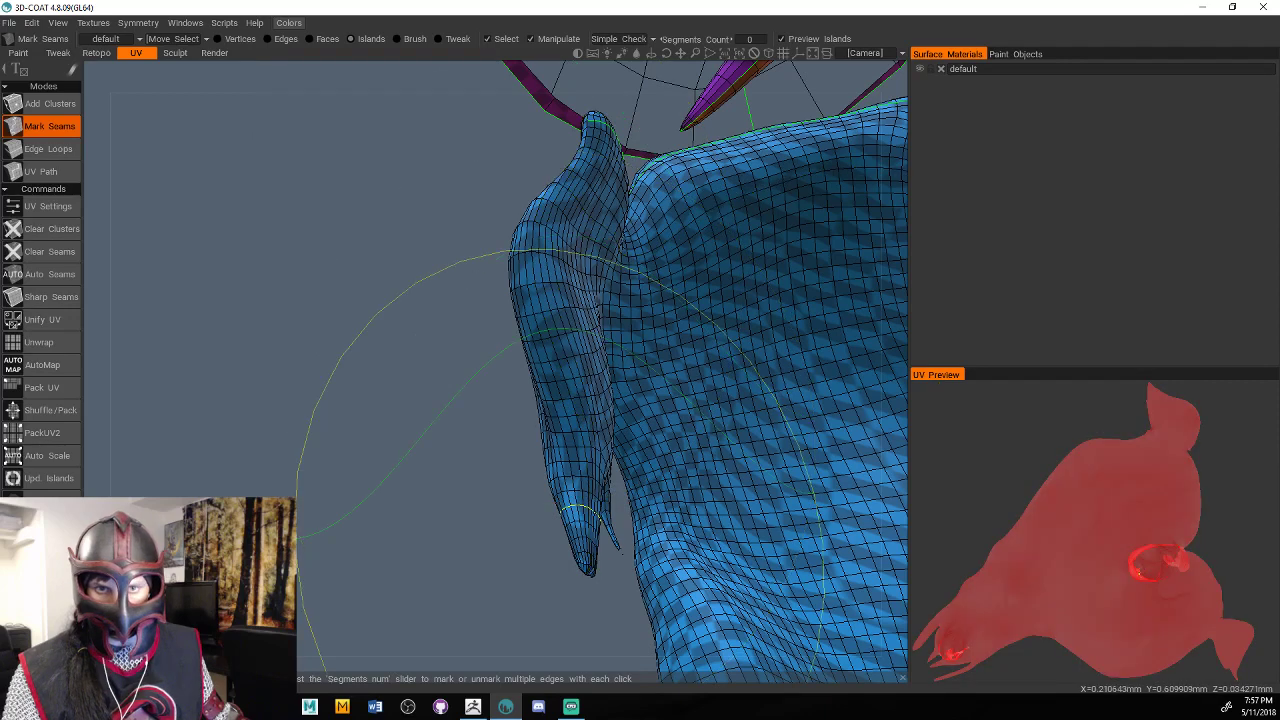
{"action": "left_click", "coordinate": [578, 512]}
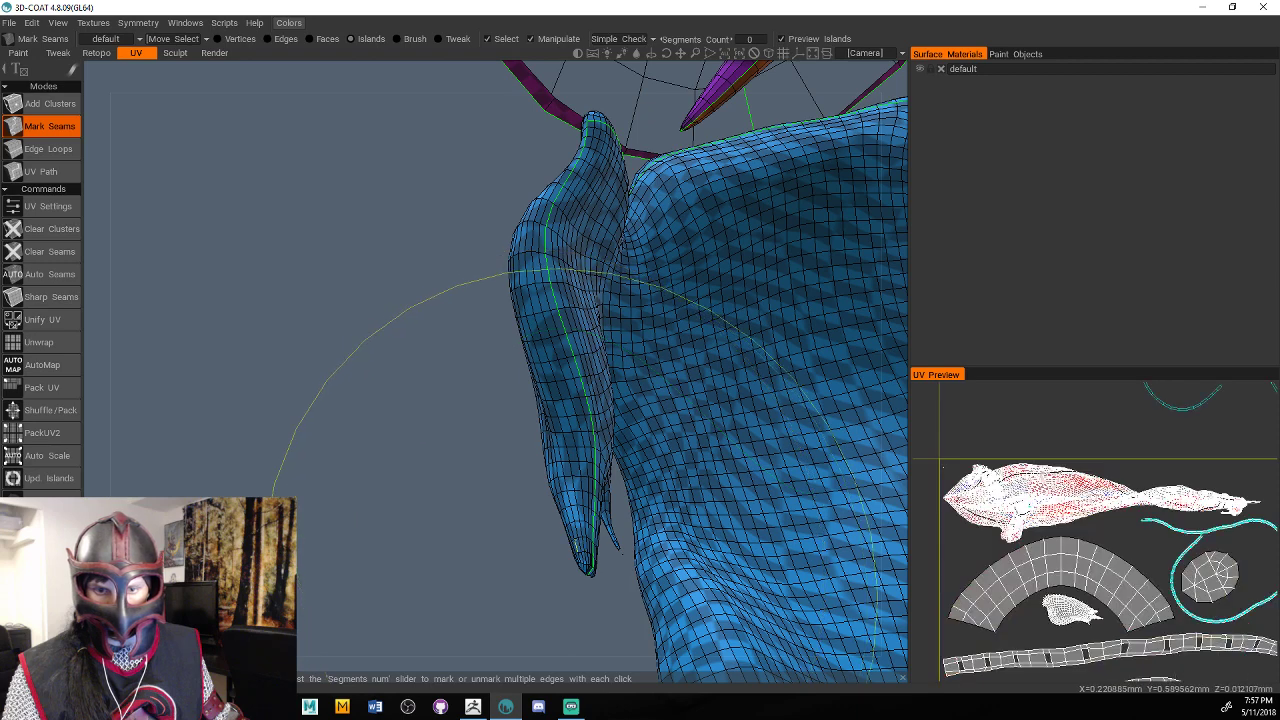
{"action": "key", "text": "ctrl+z"}
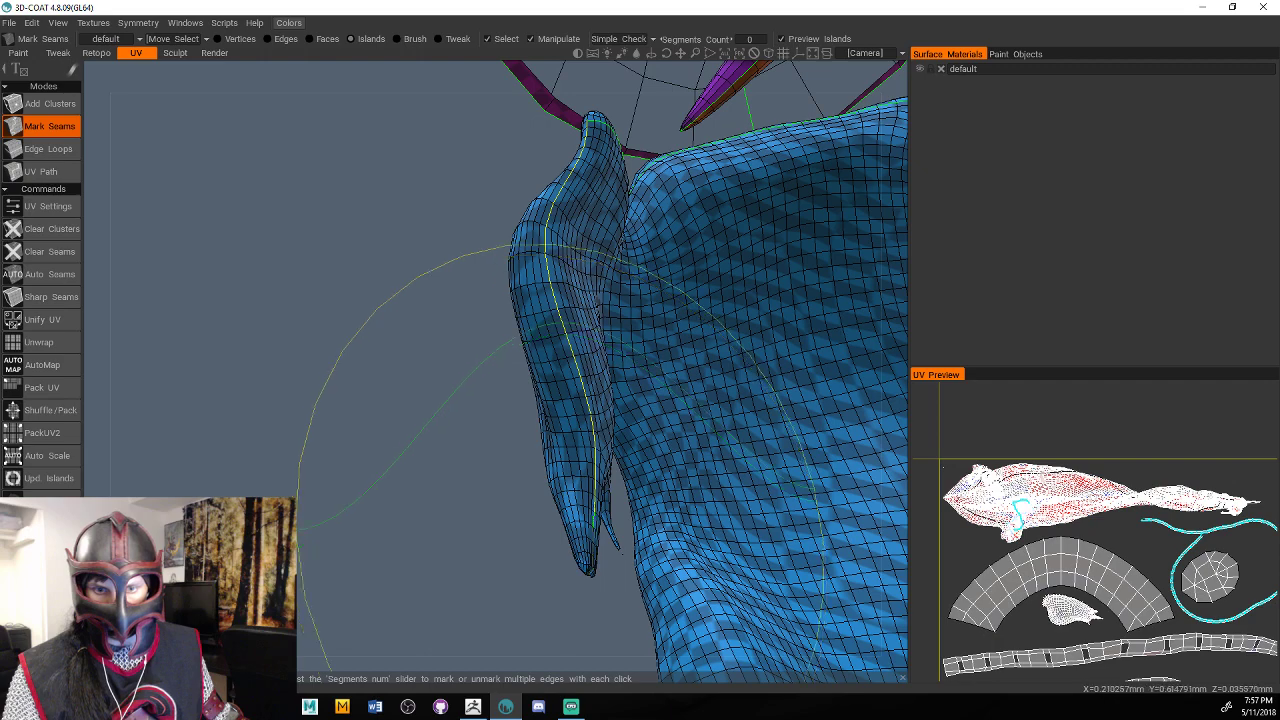
{"action": "left_click_drag", "start_coordinate": [562, 510], "coordinate": [420, 548], "text": "alt"}
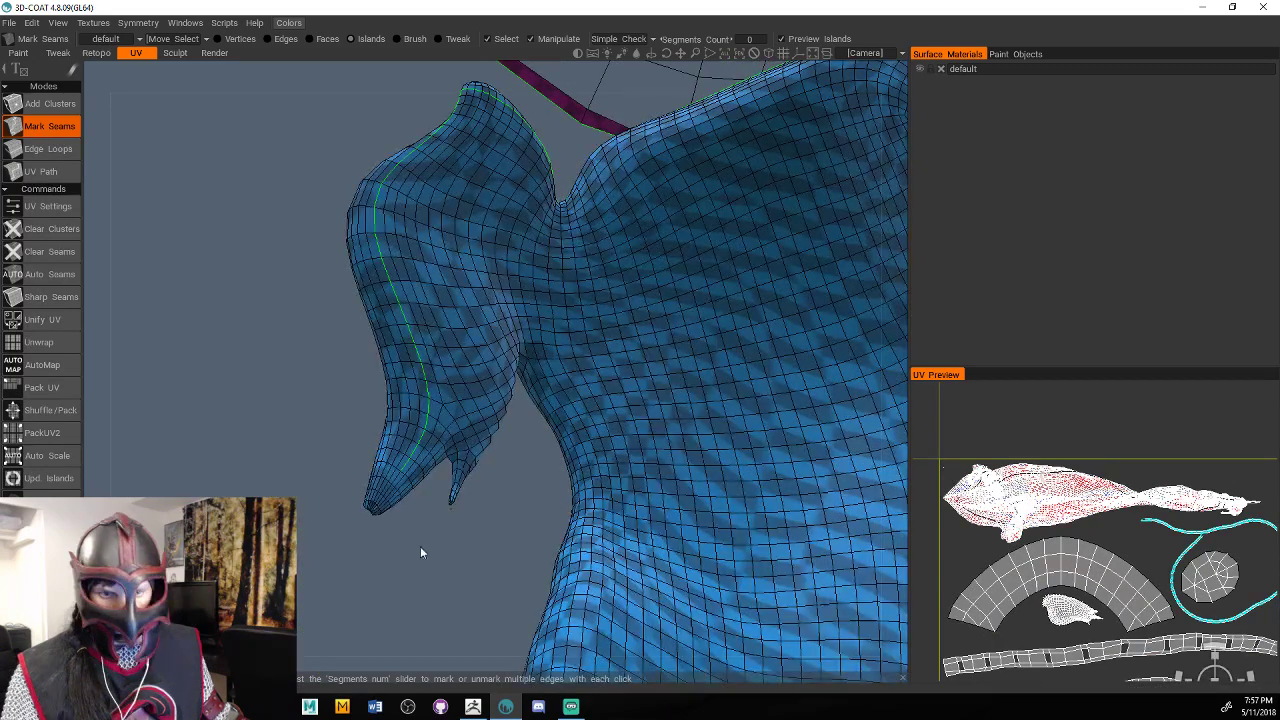
{"action": "right_click_drag", "start_coordinate": [420, 548], "coordinate": [616, 450], "text": "alt"}
{"action": "middle_click_drag", "start_coordinate": [616, 450], "coordinate": [636, 422], "text": "alt"}
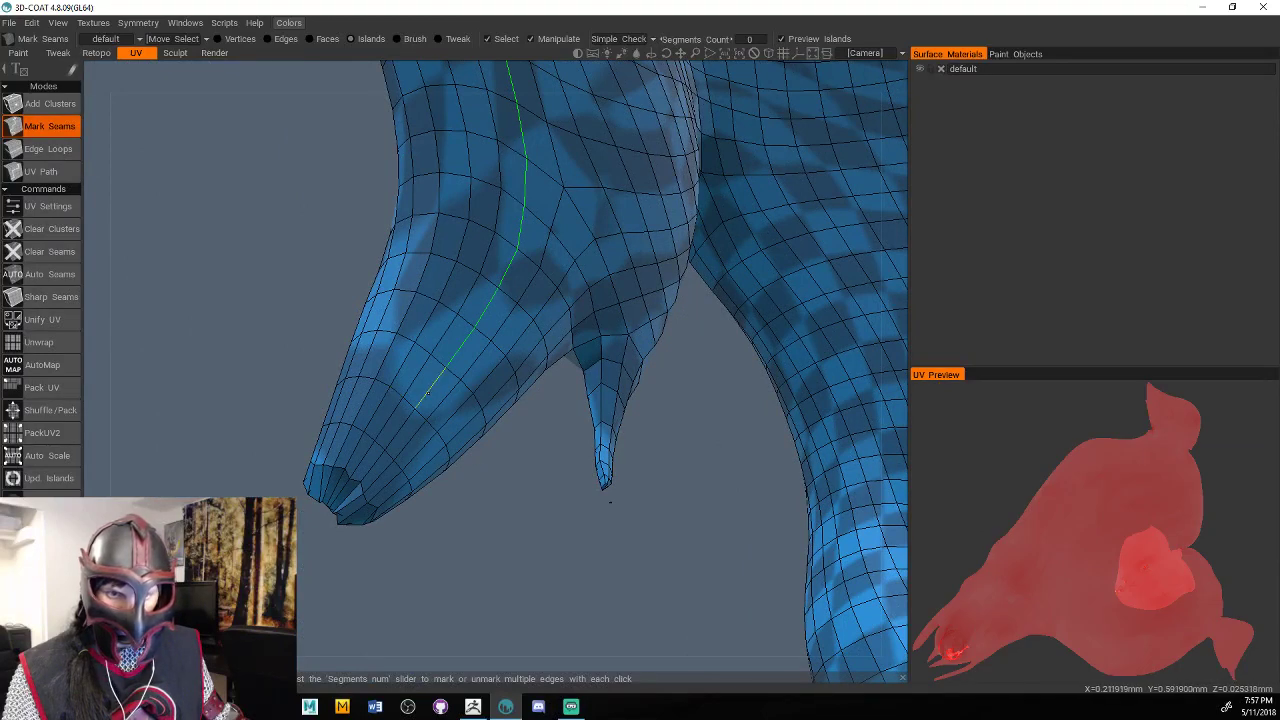
{"action": "left_click", "coordinate": [362, 466]}
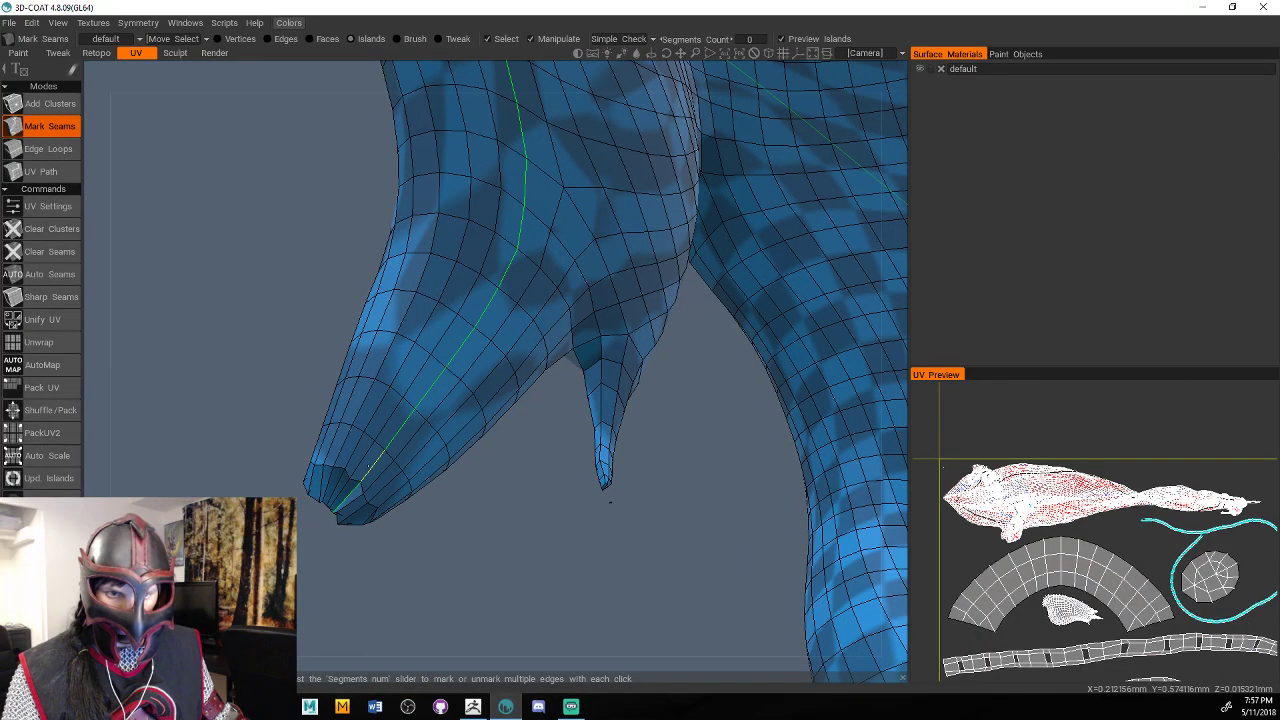
Continue the seam around the end of the large blunt tip and back up its inner edge.
{"action": "left_click_drag", "start_coordinate": [610, 502], "coordinate": [468, 465], "text": "alt"}
{"action": "scroll", "coordinate": [469, 486], "scroll_direction": "up", "scroll_amount": 6}
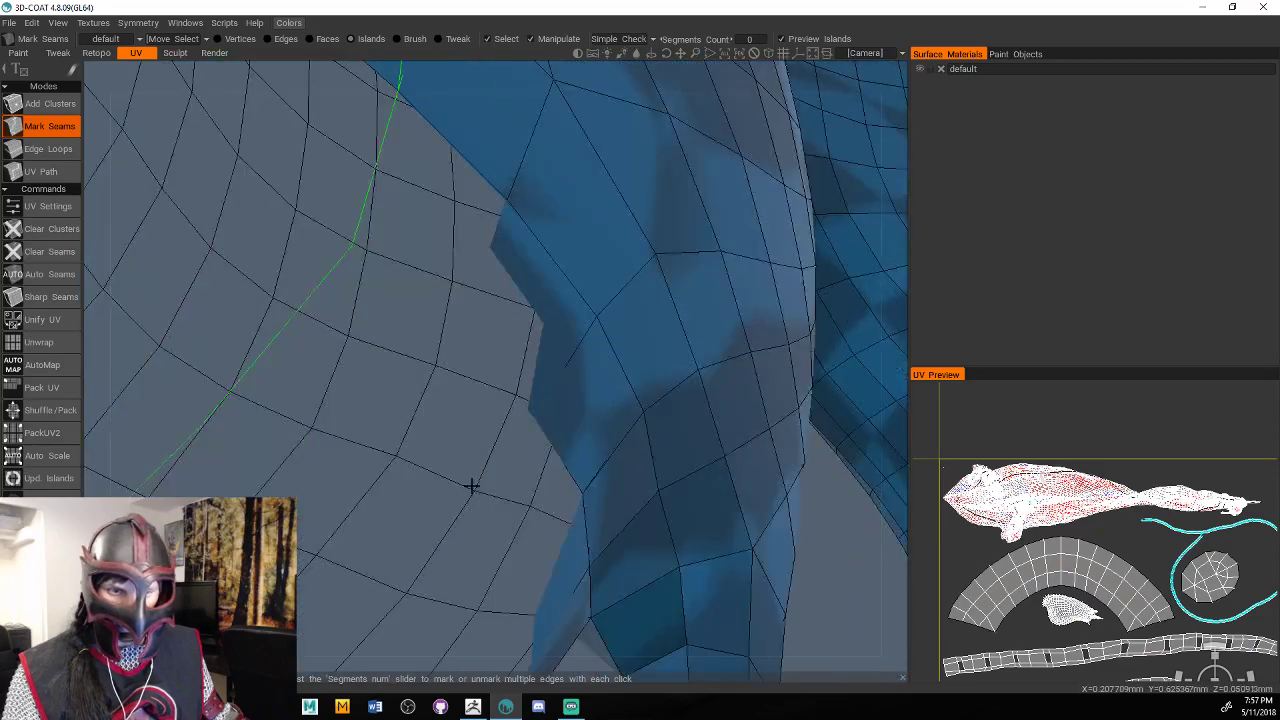
{"action": "scroll", "coordinate": [472, 486], "scroll_direction": "down", "scroll_amount": 6}
{"action": "scroll", "coordinate": [497, 442], "scroll_direction": "up", "scroll_amount": 4}
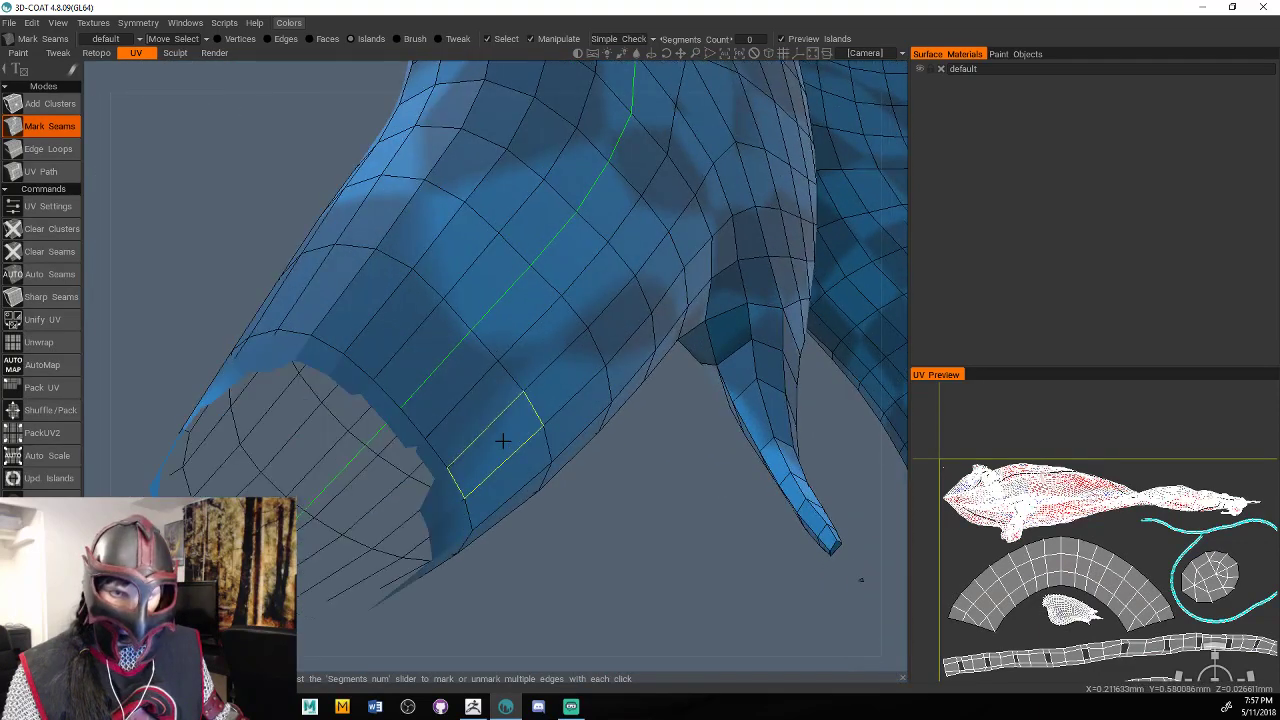
{"action": "scroll", "coordinate": [497, 442], "scroll_direction": "down", "scroll_amount": 3}
{"action": "scroll", "coordinate": [497, 443], "scroll_direction": "down", "scroll_amount": 2}
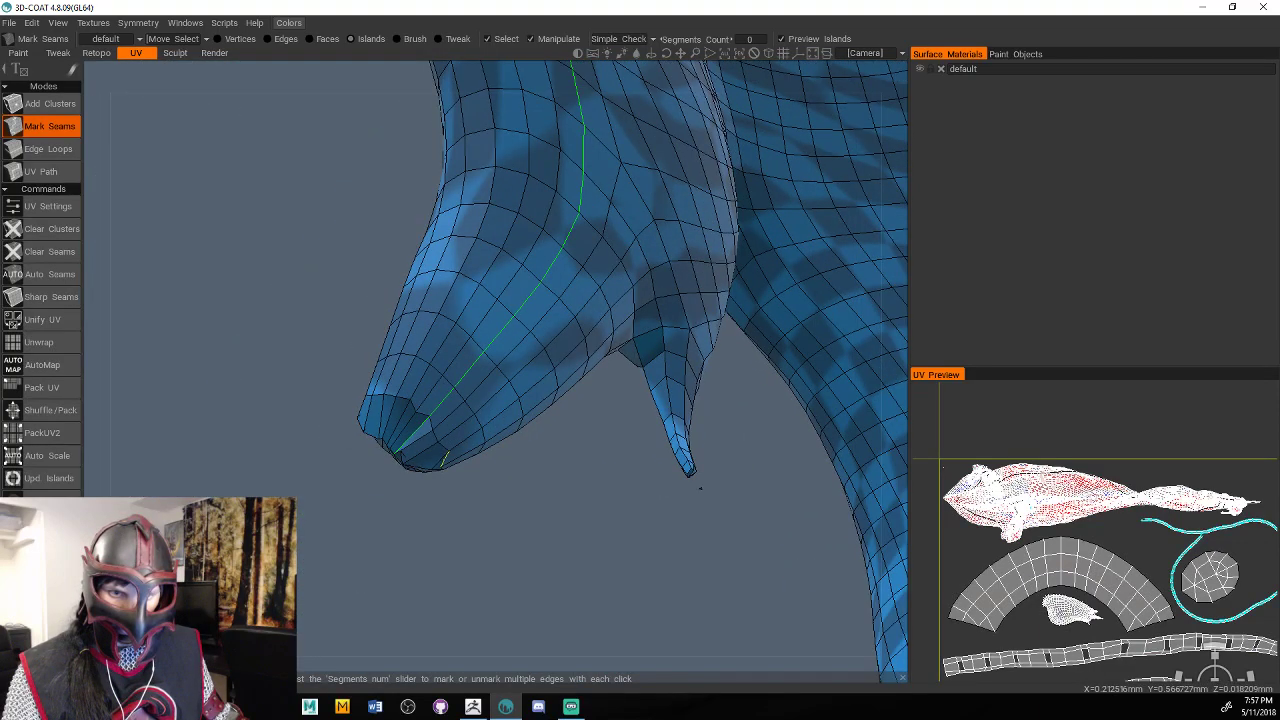
{"action": "left_click", "coordinate": [442, 458]}
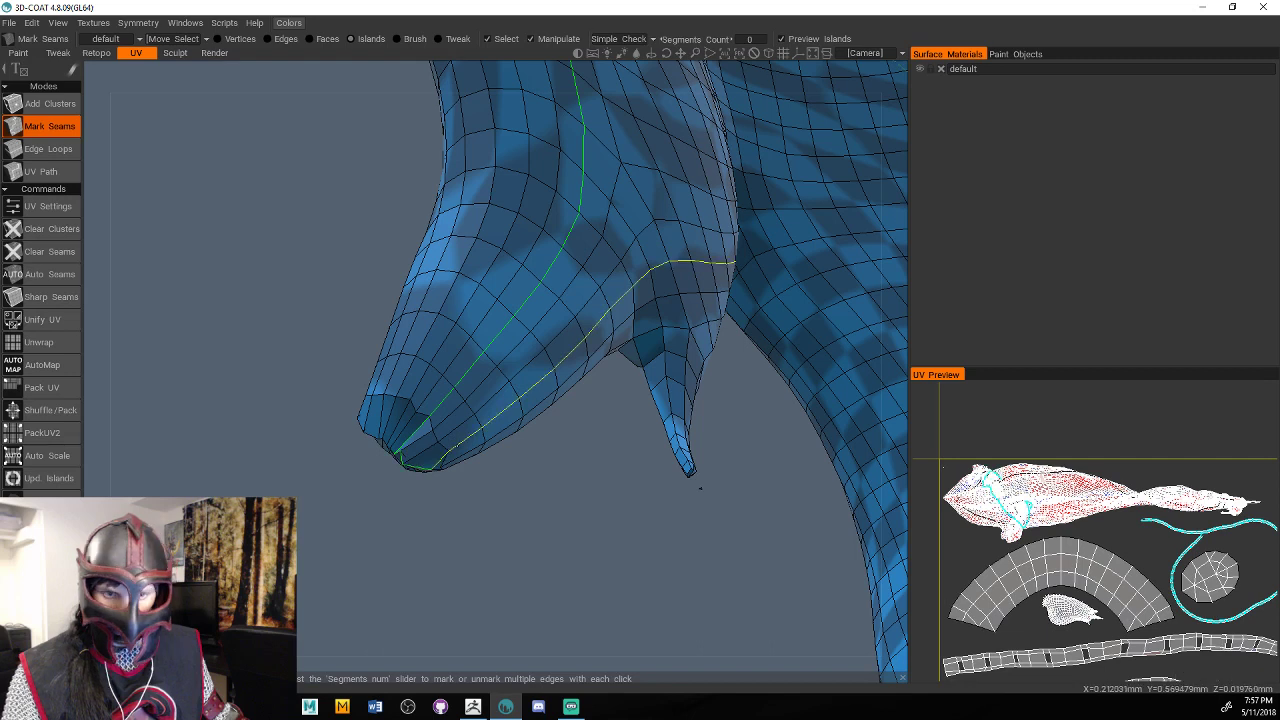
{"action": "key", "text": "ctrl+z"}
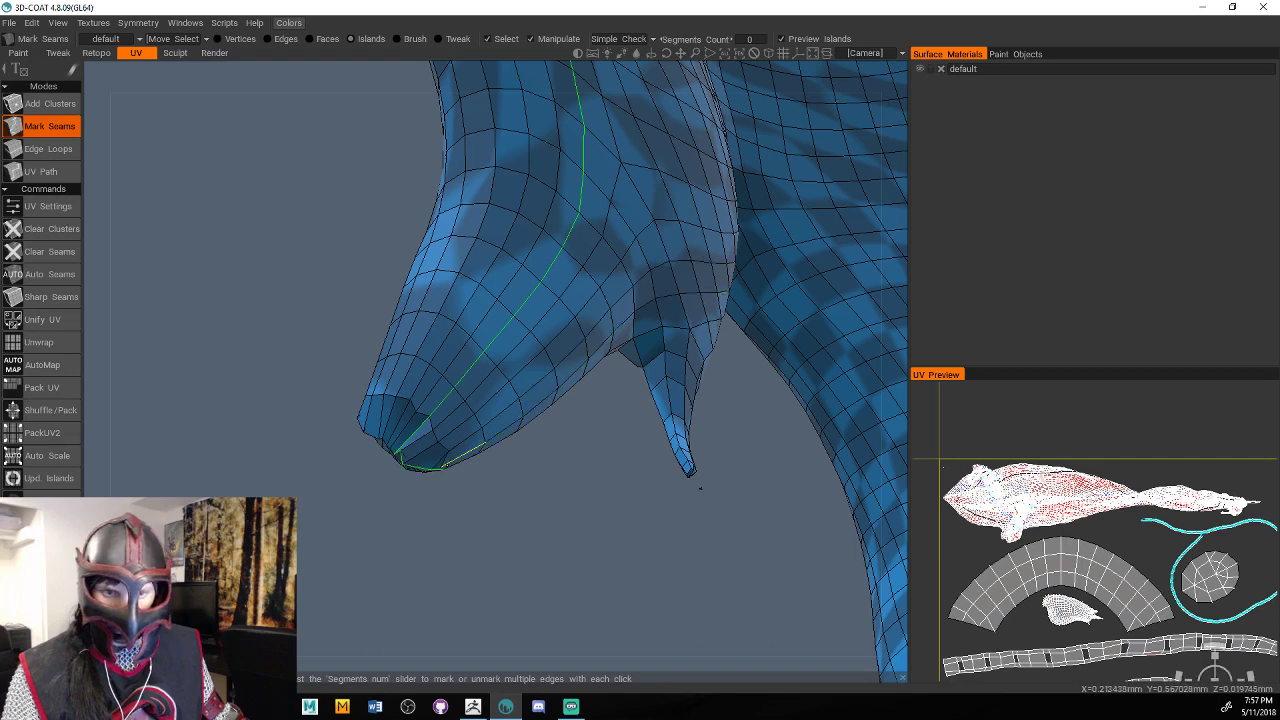
{"action": "left_click", "coordinate": [464, 455]}
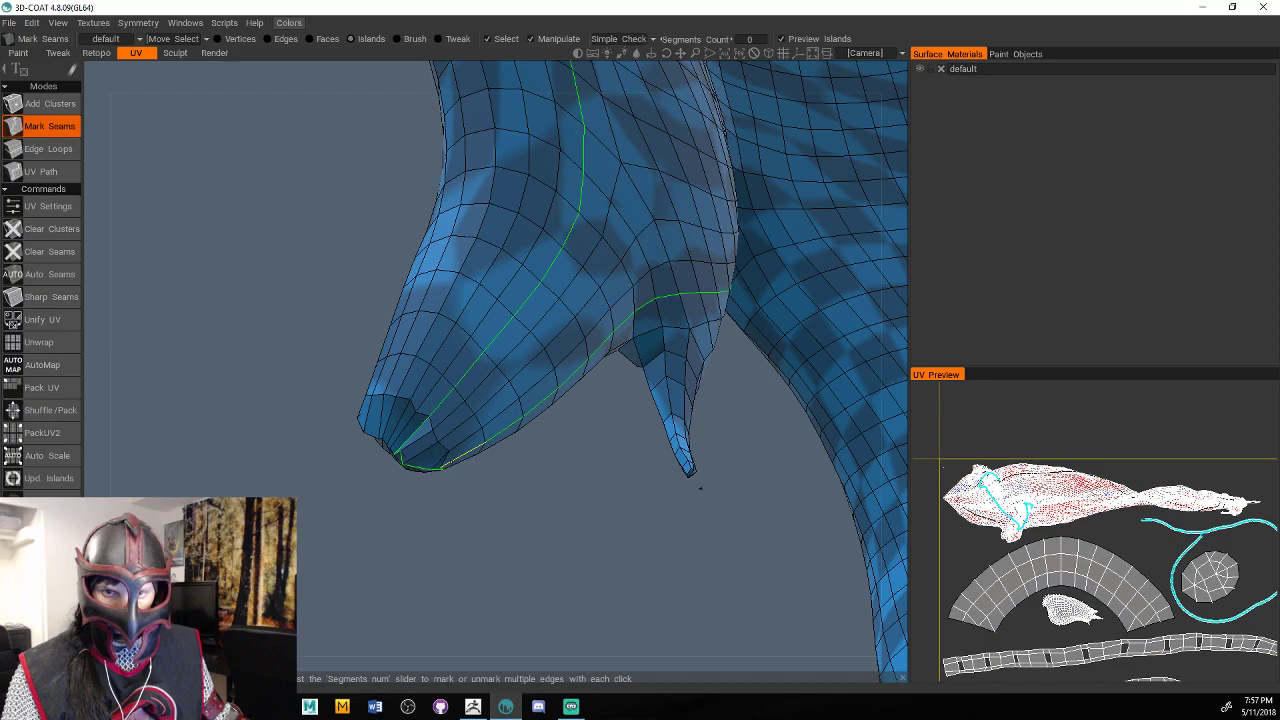
Extend the seam from the large tip's inner edge through the gap and along the edge of the small neighbouring tip.
{"action": "left_click_drag", "start_coordinate": [600, 480], "coordinate": [500, 312]}
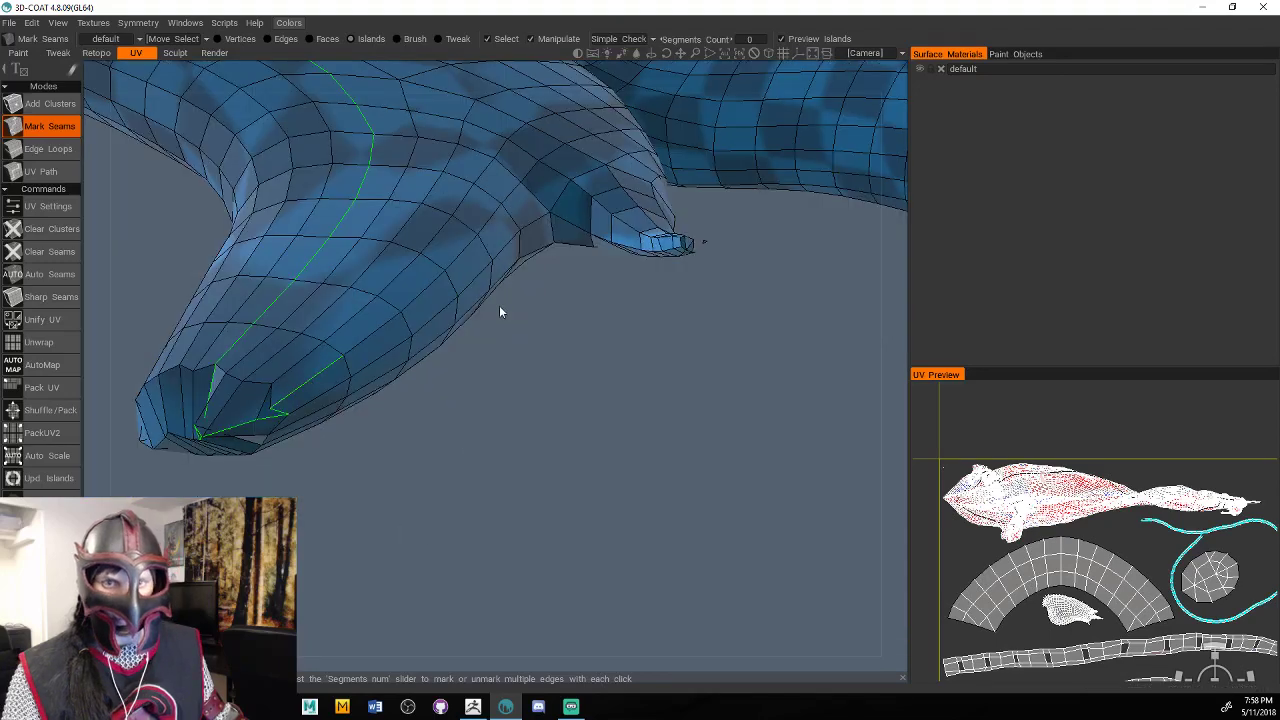
{"action": "left_click", "coordinate": [618, 244]}
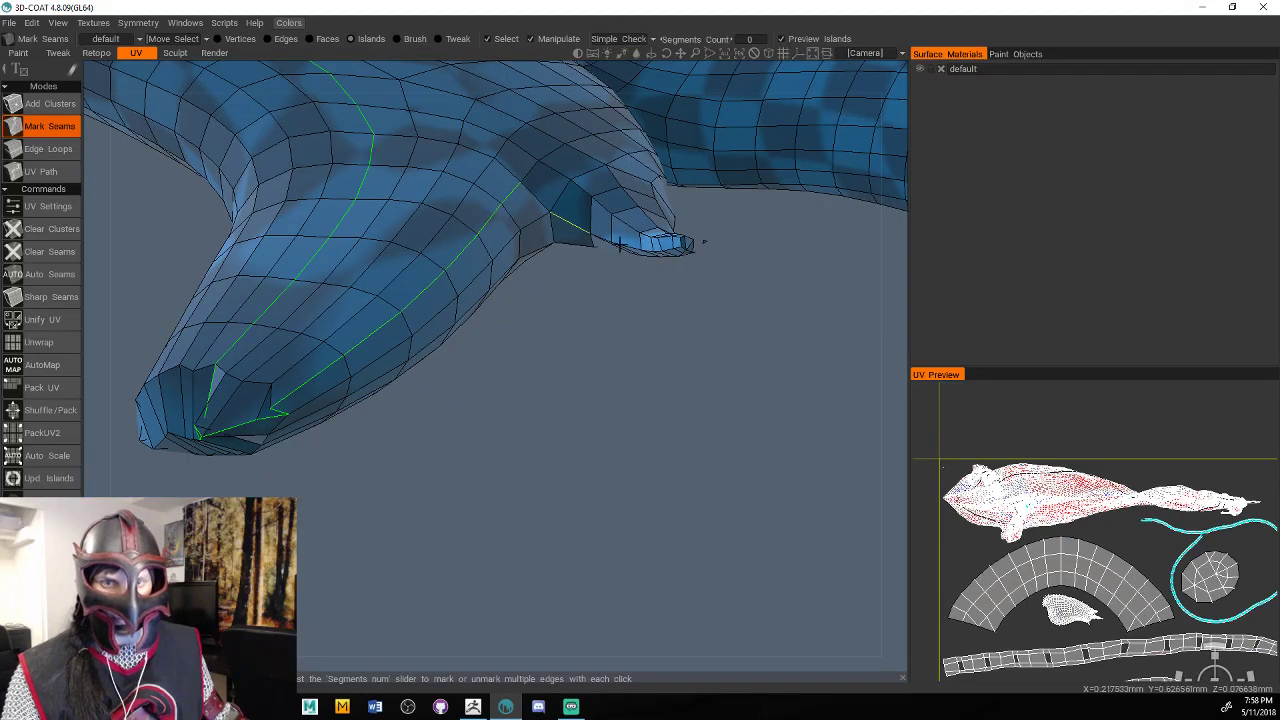
{"action": "left_click_drag", "start_coordinate": [618, 244], "coordinate": [617, 335]}
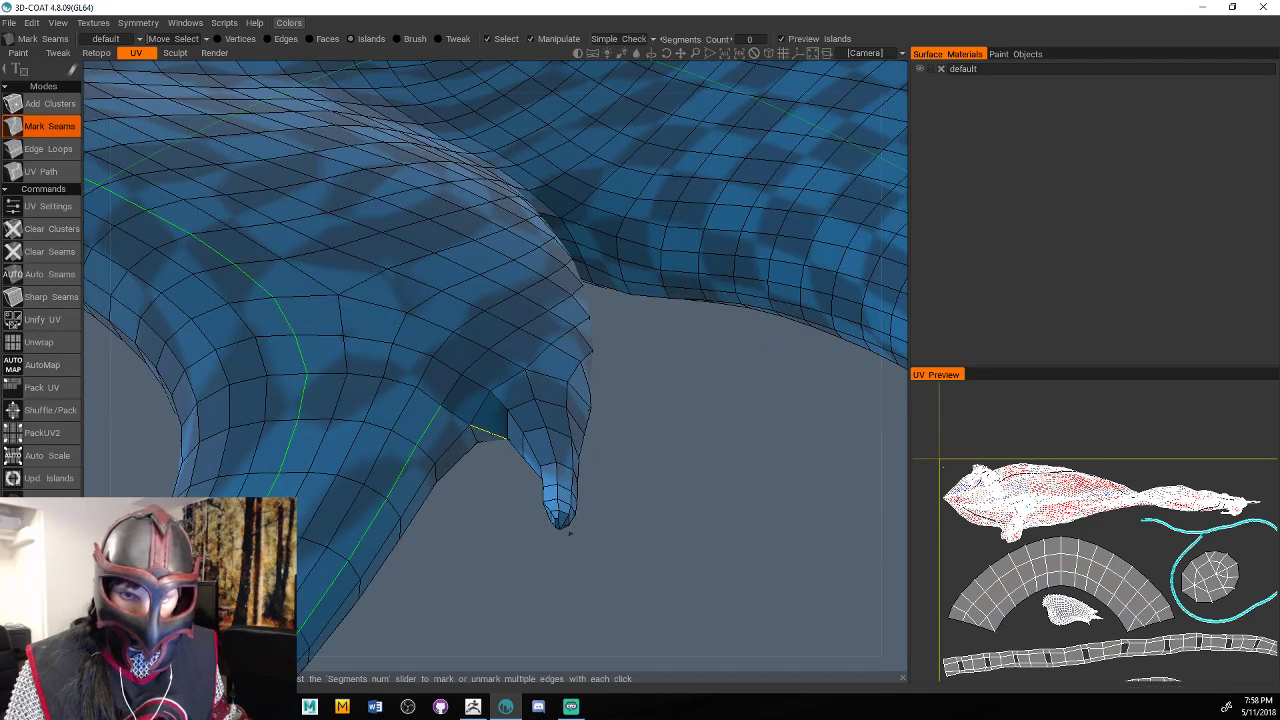
{"action": "left_click", "coordinate": [490, 433]}
{"action": "left_click", "coordinate": [570, 533]}
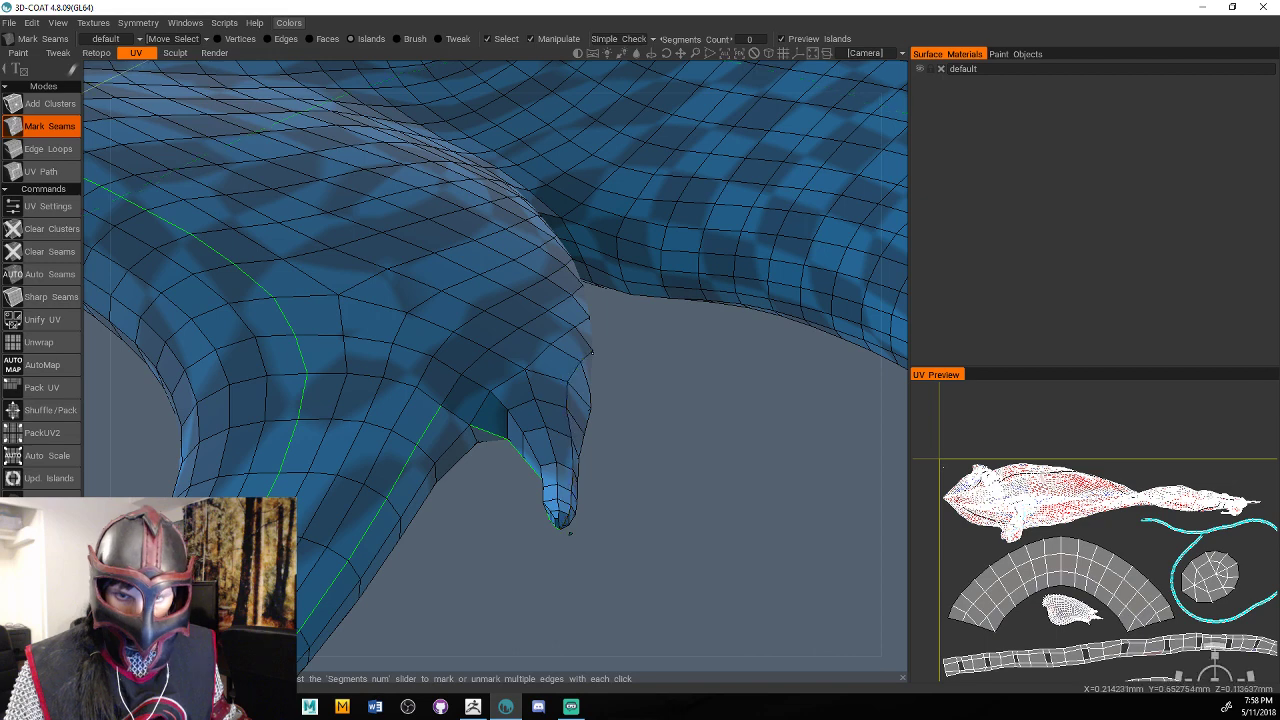
{"action": "left_click", "coordinate": [588, 355]}
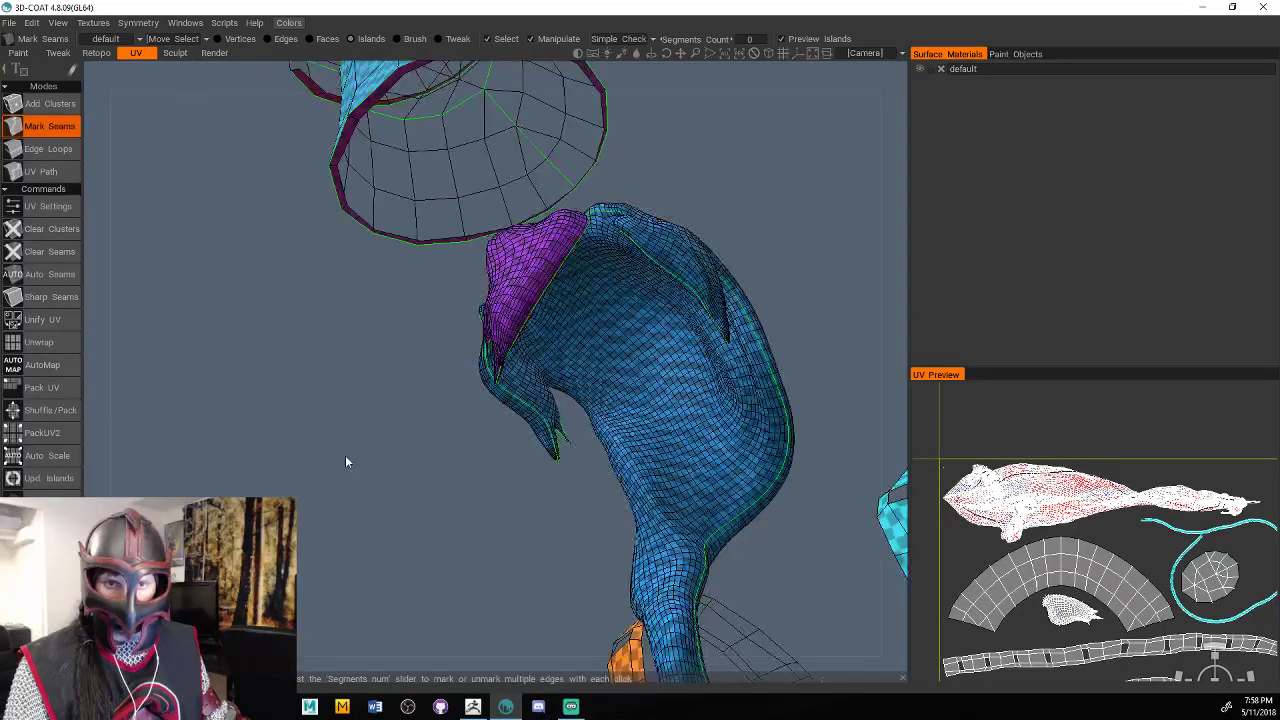
Inspect the seams on the hair's back, ponytail and side locks from several angles.
{"action": "right_click_drag", "start_coordinate": [345, 461], "coordinate": [714, 440]}
{"action": "left_click_drag", "start_coordinate": [714, 440], "coordinate": [592, 426]}
{"action": "mouse_move", "coordinate": [786, 443]}
{"action": "right_mouse_down"}
{"action": "mouse_move", "coordinate": [587, 408]}
{"action": "mouse_move", "coordinate": [746, 463]}
{"action": "mouse_move", "coordinate": [720, 486]}
{"action": "mouse_move", "coordinate": [716, 421]}
{"action": "mouse_move", "coordinate": [757, 329]}
{"action": "mouse_move", "coordinate": [677, 329]}
{"action": "mouse_move", "coordinate": [886, 314]}
{"action": "mouse_move", "coordinate": [769, 282]}
{"action": "right_mouse_up"}
{"action": "scroll", "coordinate": [716, 420], "scroll_direction": "down", "scroll_amount": 5}
{"action": "middle_click_drag", "start_coordinate": [769, 282], "coordinate": [708, 318]}
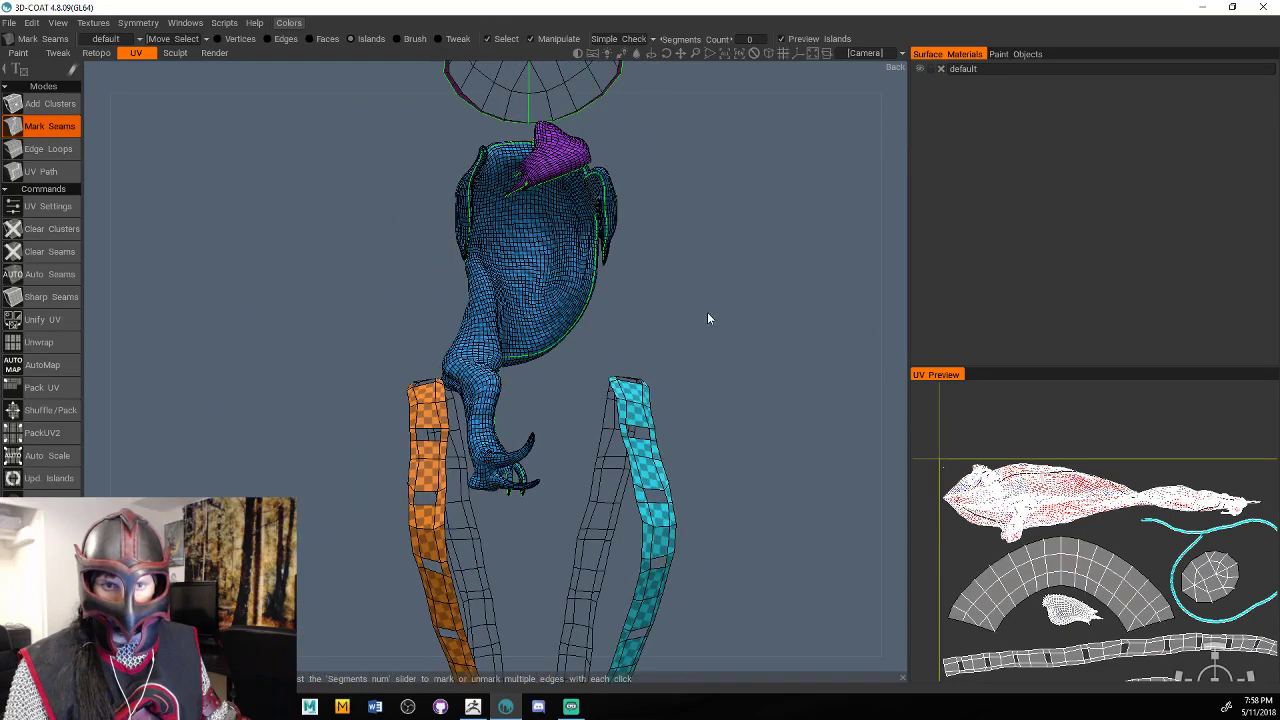
{"action": "scroll", "coordinate": [708, 313], "scroll_direction": "up", "scroll_amount": 4}
{"action": "mouse_move", "coordinate": [708, 313]}
{"action": "left_mouse_down"}
{"action": "mouse_move", "coordinate": [756, 274]}
{"action": "mouse_move", "coordinate": [764, 238]}
{"action": "mouse_move", "coordinate": [761, 304]}
{"action": "mouse_move", "coordinate": [700, 318]}
{"action": "left_mouse_up"}
{"action": "right_click_drag", "start_coordinate": [603, 577], "coordinate": [540, 431]}
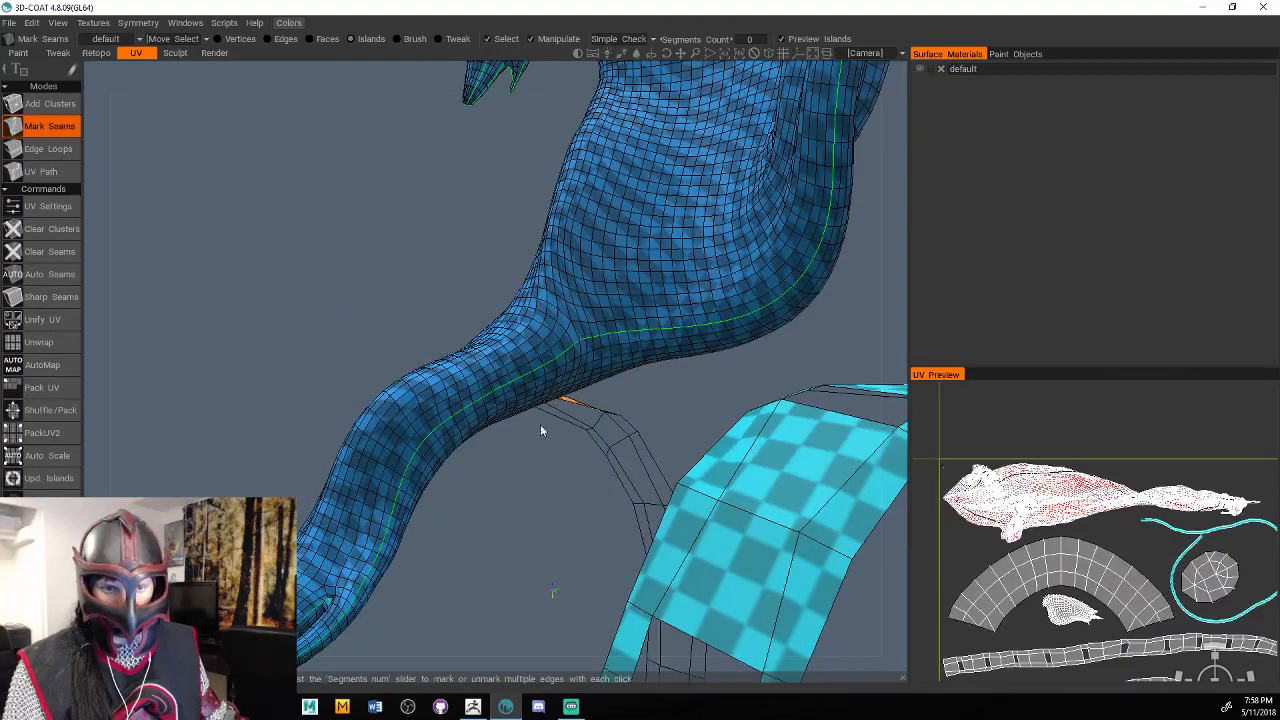
{"action": "middle_click_drag", "start_coordinate": [628, 245], "coordinate": [590, 570]}
{"action": "left_click_drag", "start_coordinate": [590, 570], "coordinate": [575, 630]}
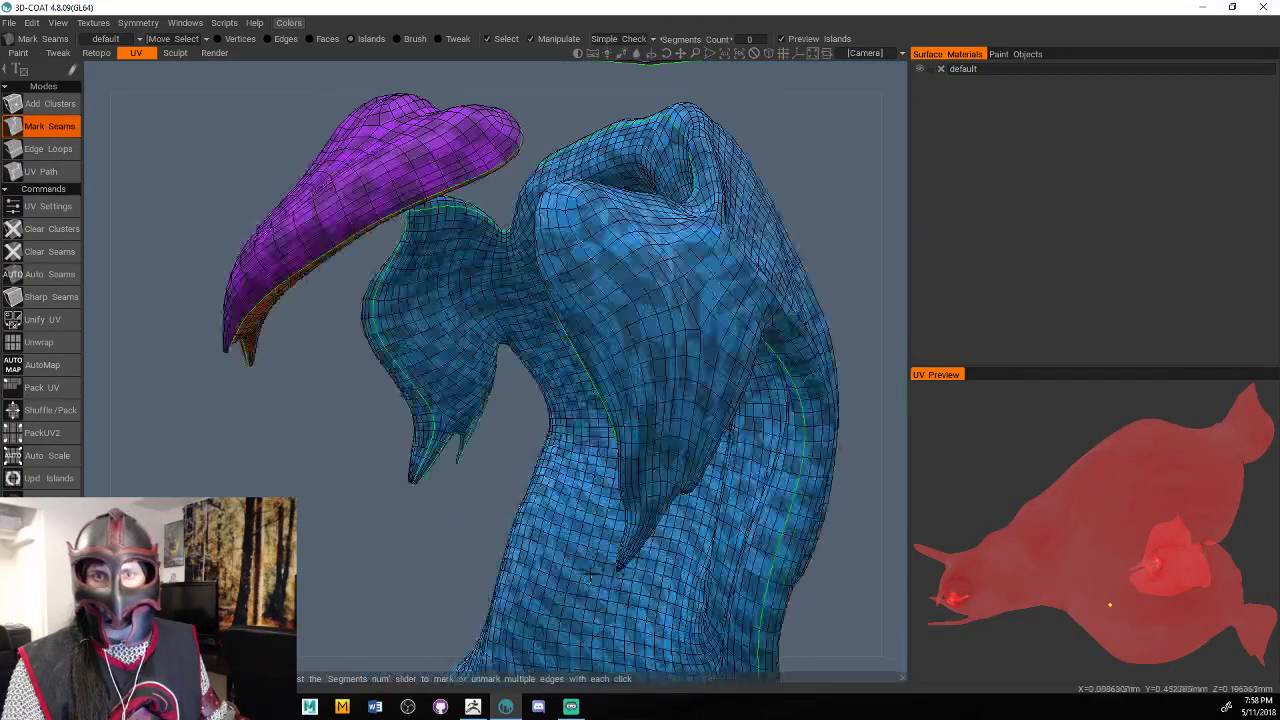
Run the seam from the small tip across the side lock, through the lock's inner corner and onto the main hair's edge.
{"action": "right_click_drag", "start_coordinate": [588, 576], "coordinate": [668, 474]}
{"action": "middle_click_drag", "start_coordinate": [668, 474], "coordinate": [617, 337]}
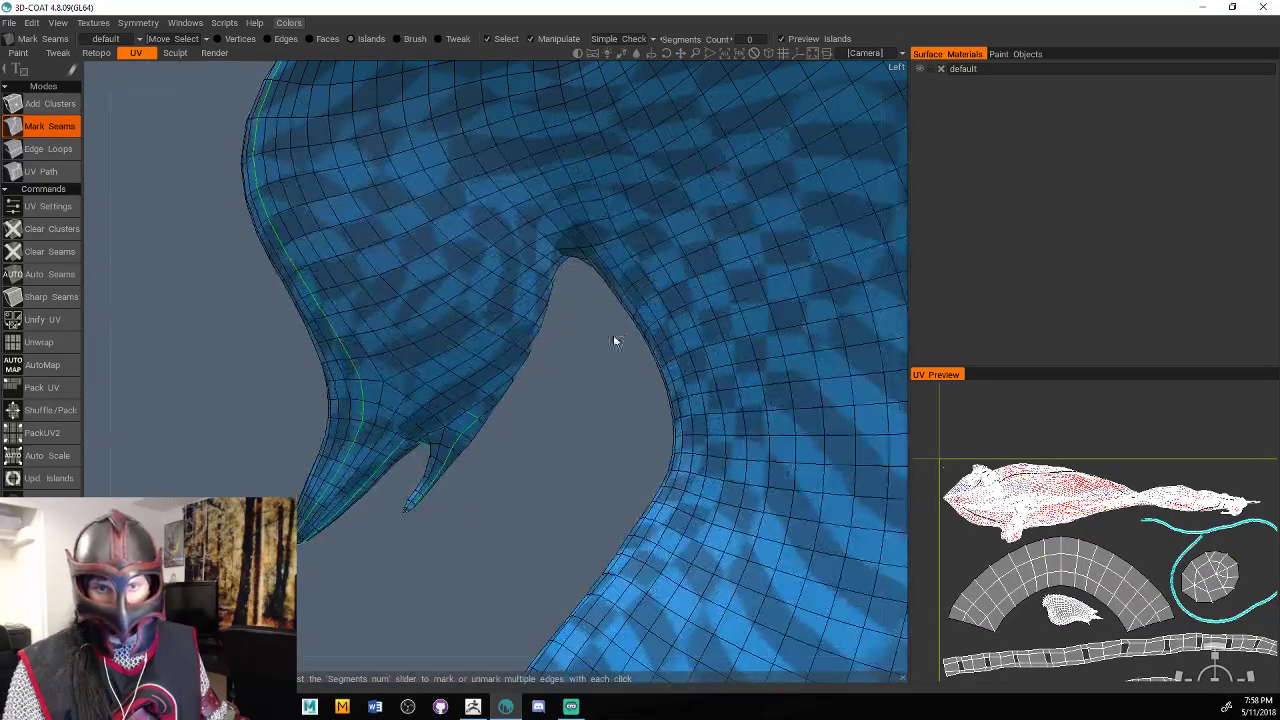
{"action": "right_click_drag", "start_coordinate": [613, 341], "coordinate": [503, 426]}
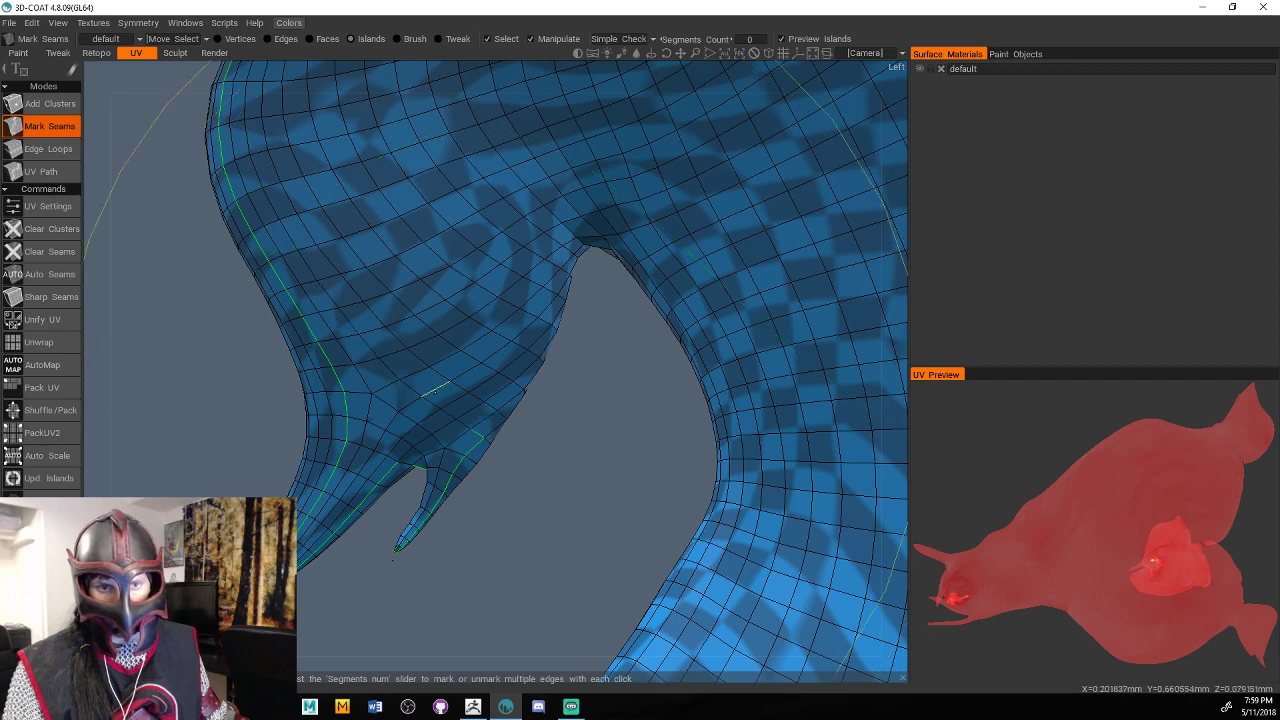
{"action": "left_click", "coordinate": [438, 398]}
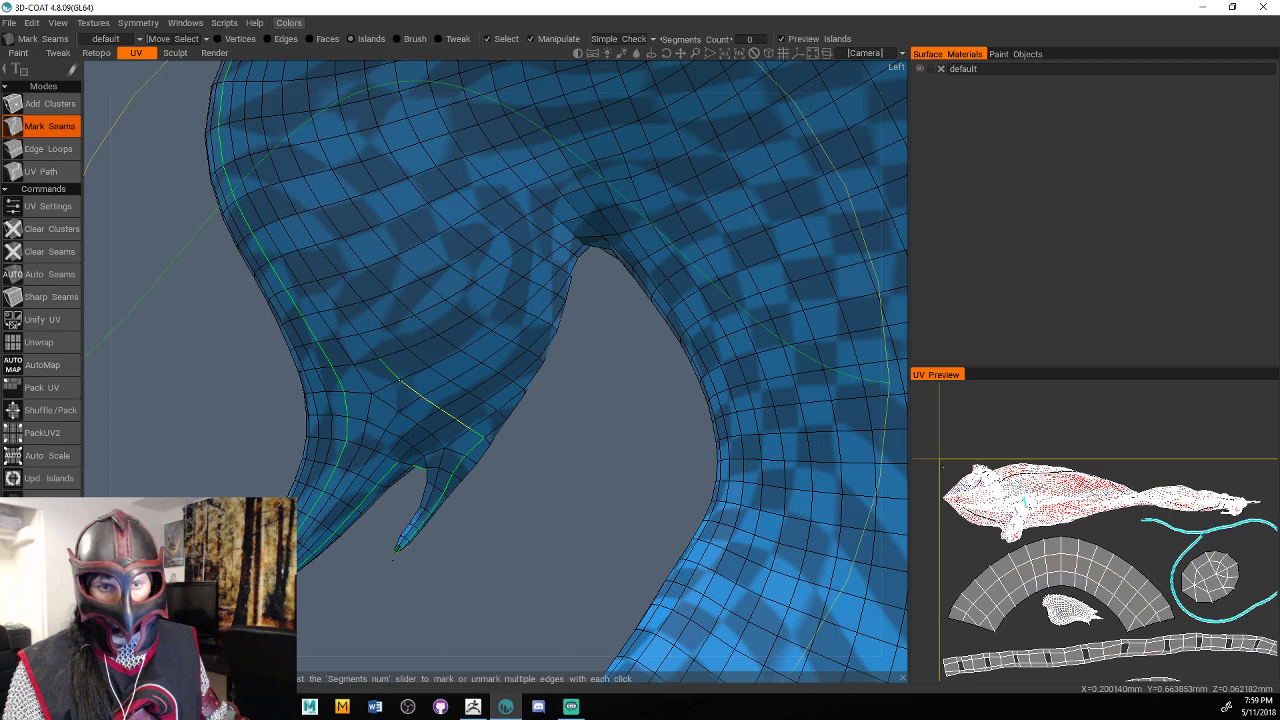
{"action": "left_click", "coordinate": [440, 405]}
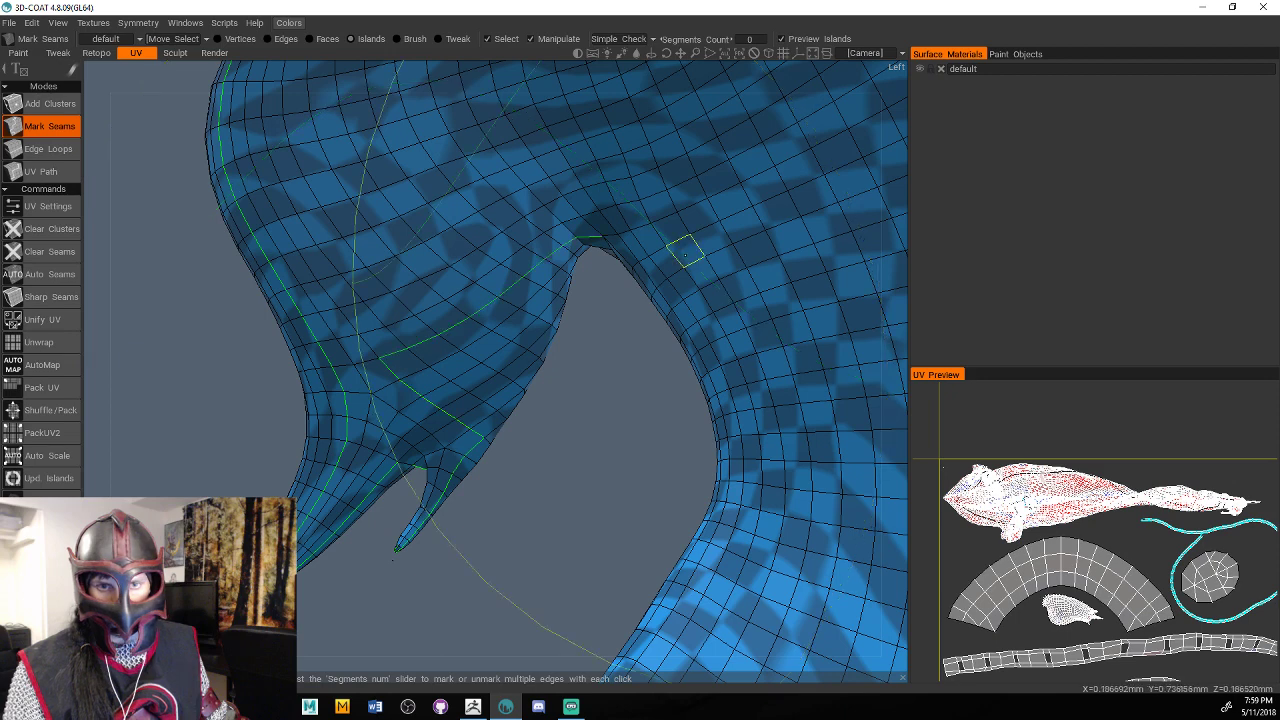
{"action": "left_click_drag", "start_coordinate": [589, 355], "coordinate": [606, 358]}
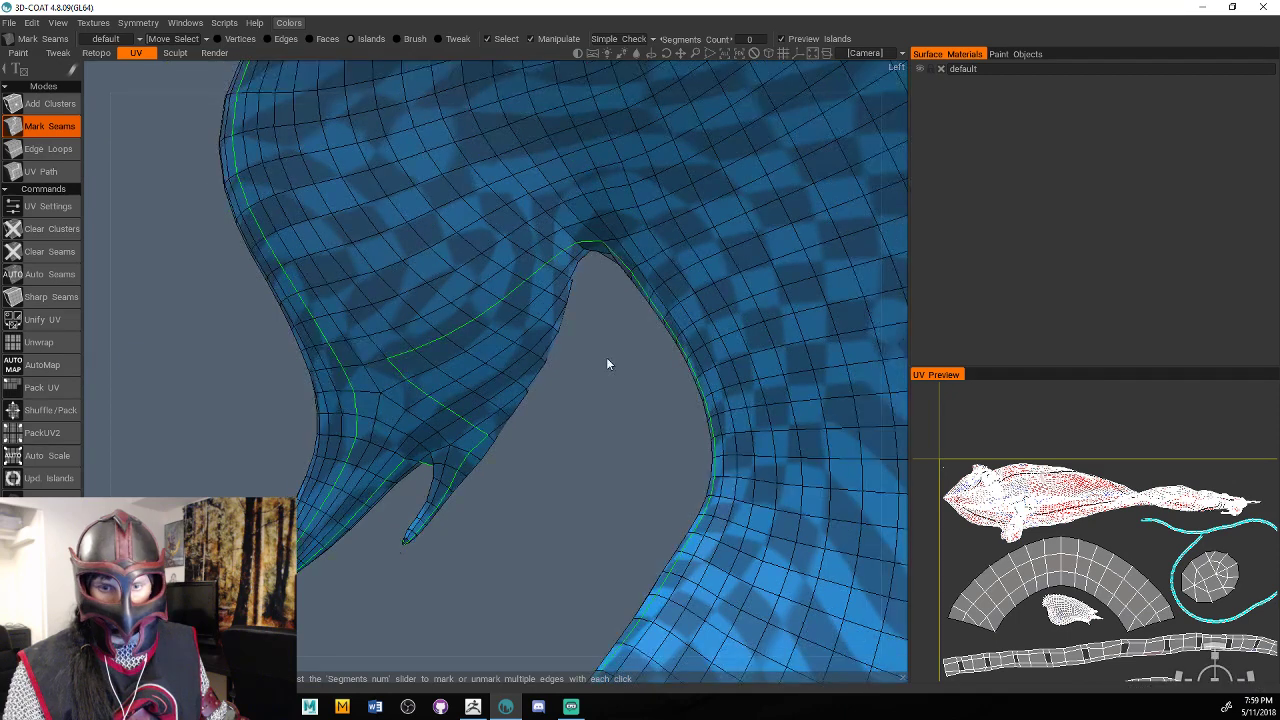
Continue the seam down the main hair's edge and join it to the existing seam at the base of the ponytail.
{"action": "right_click_drag", "start_coordinate": [606, 357], "coordinate": [571, 262]}
{"action": "left_click_drag", "start_coordinate": [571, 262], "coordinate": [542, 323]}
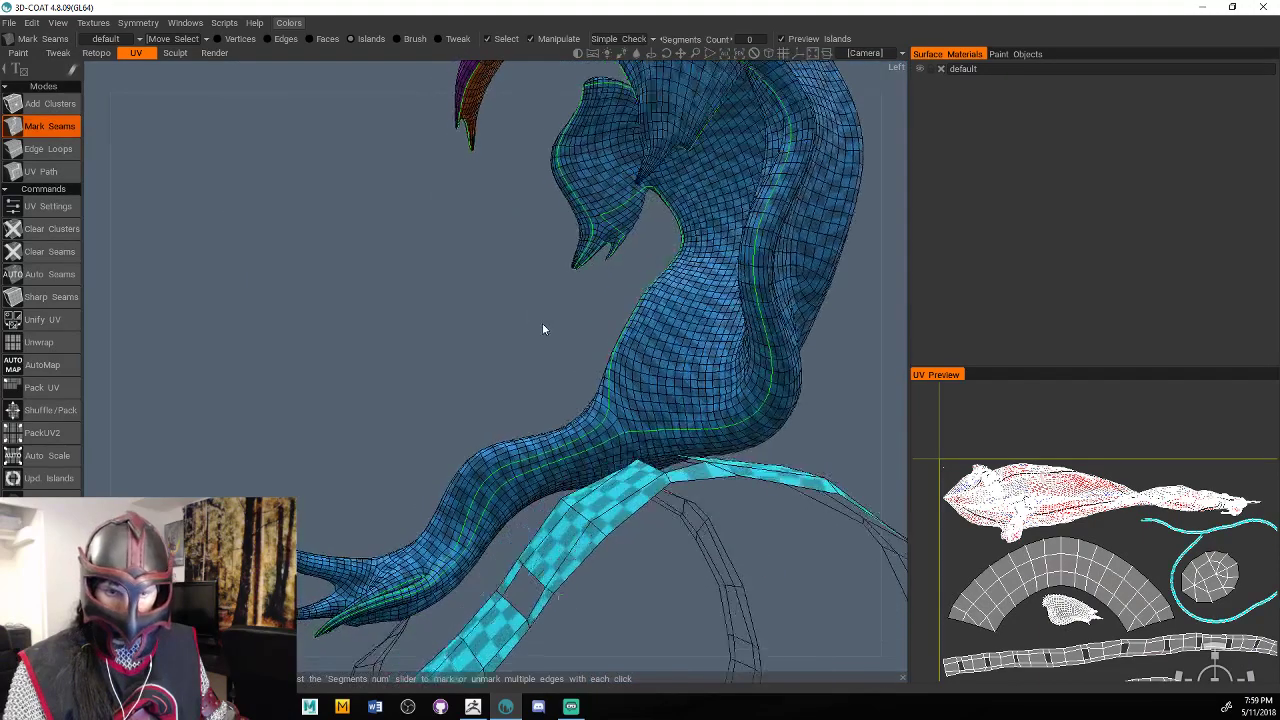
{"action": "scroll", "coordinate": [543, 329], "scroll_direction": "up", "scroll_amount": 2}
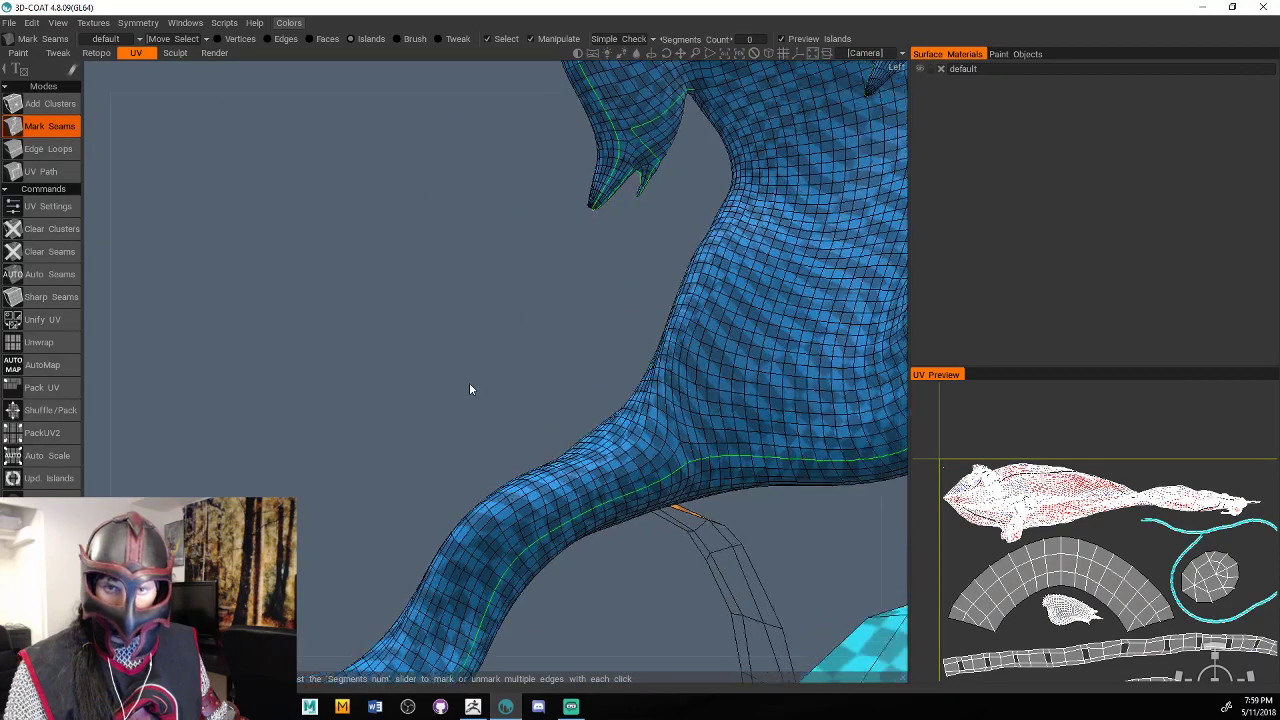
{"action": "left_click_drag", "start_coordinate": [469, 382], "coordinate": [436, 406]}
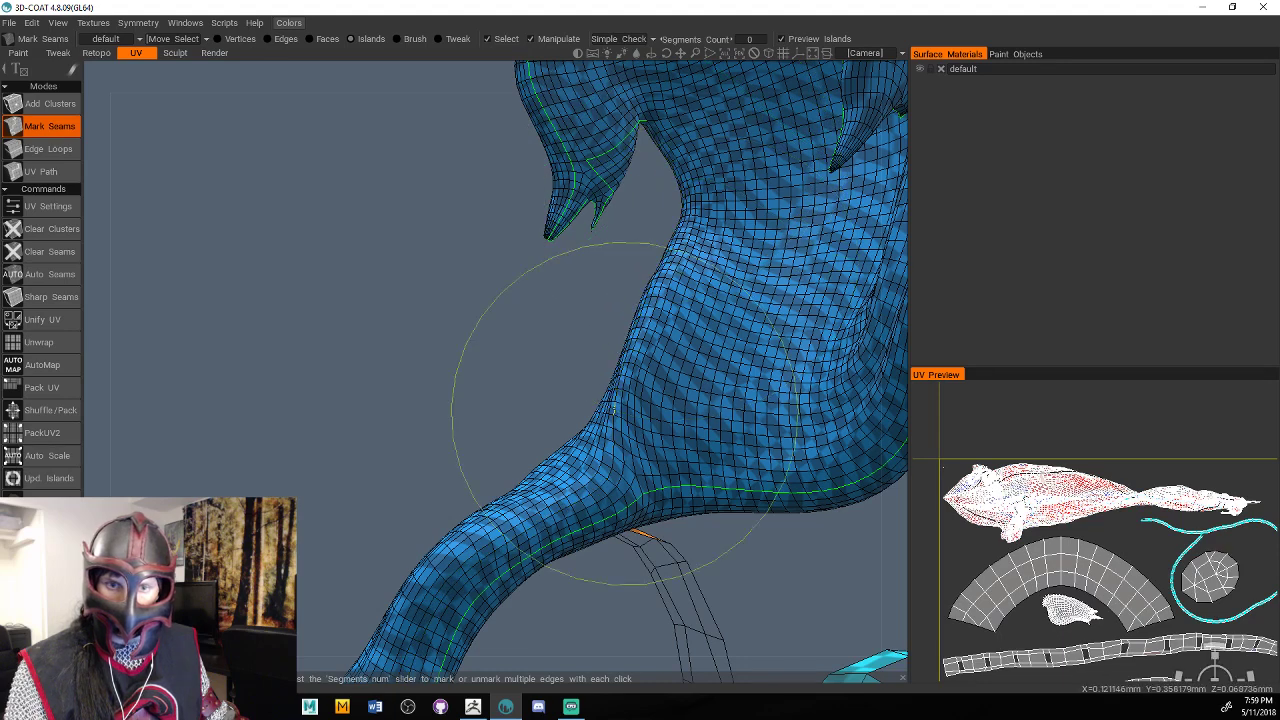
{"action": "left_click_drag", "start_coordinate": [614, 410], "coordinate": [599, 377], "text": "alt"}
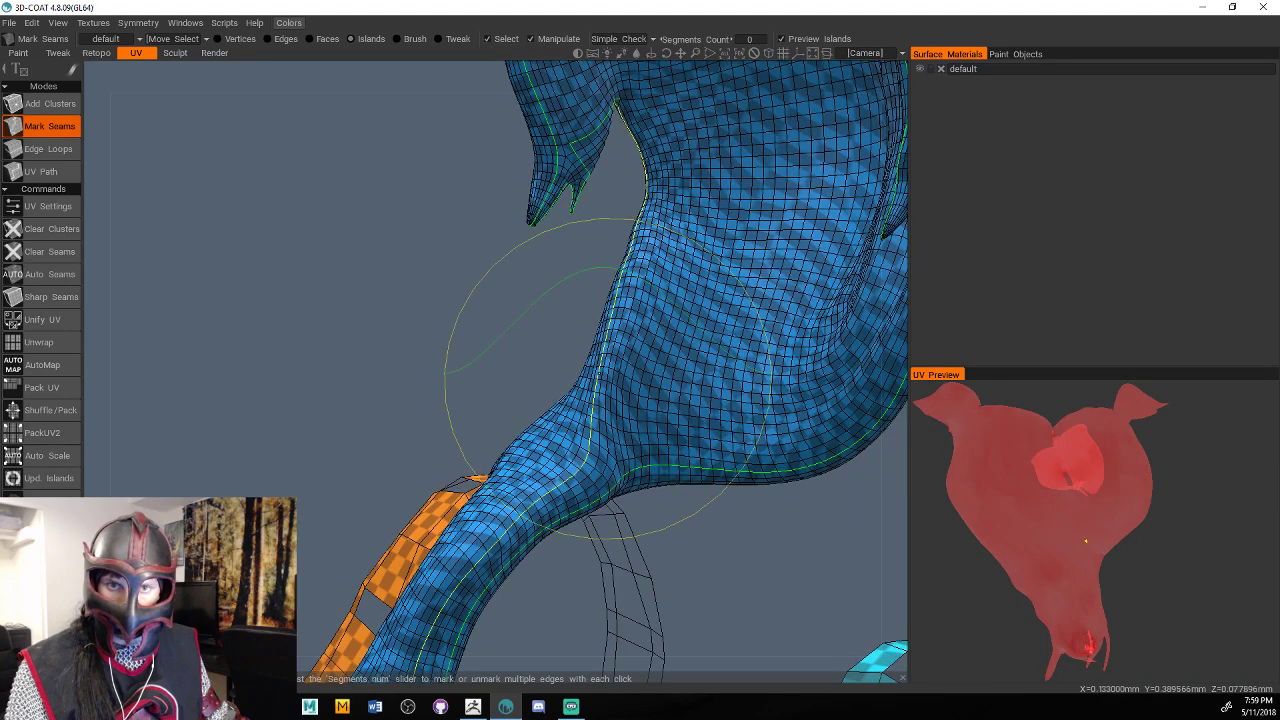
{"action": "left_click", "coordinate": [606, 374]}
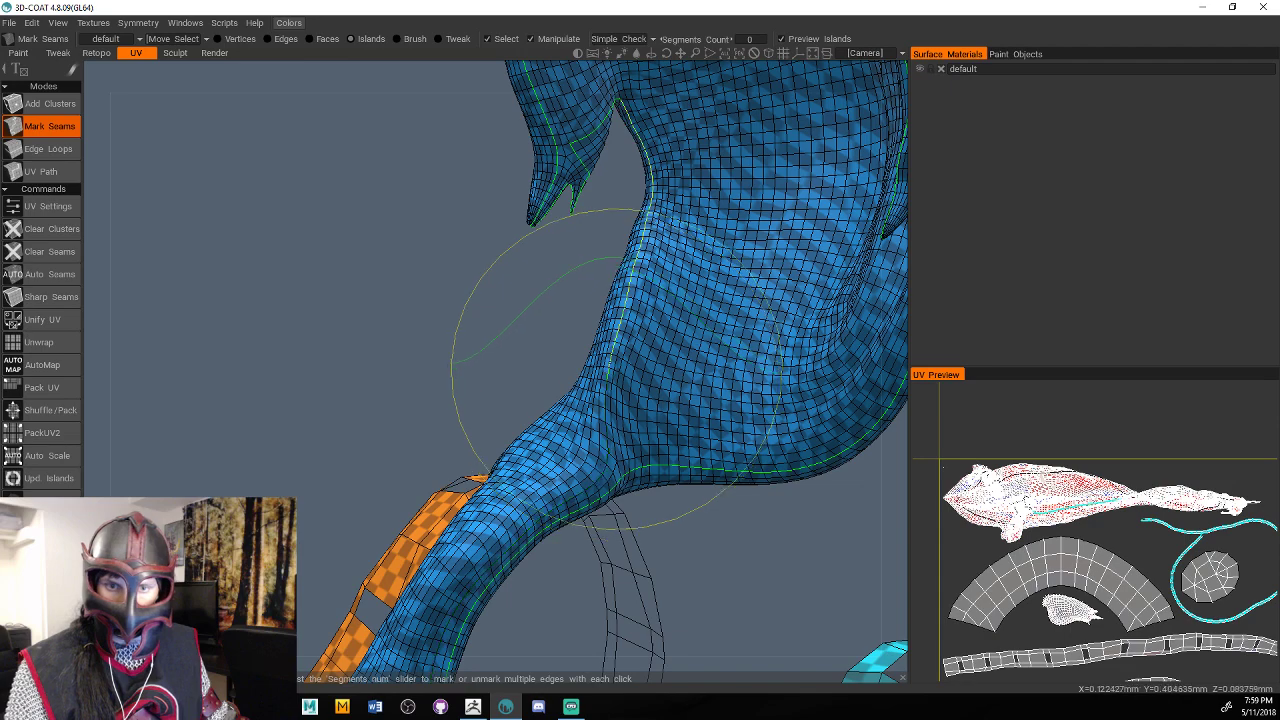
{"action": "left_click_drag", "start_coordinate": [617, 369], "coordinate": [600, 450], "text": "alt"}
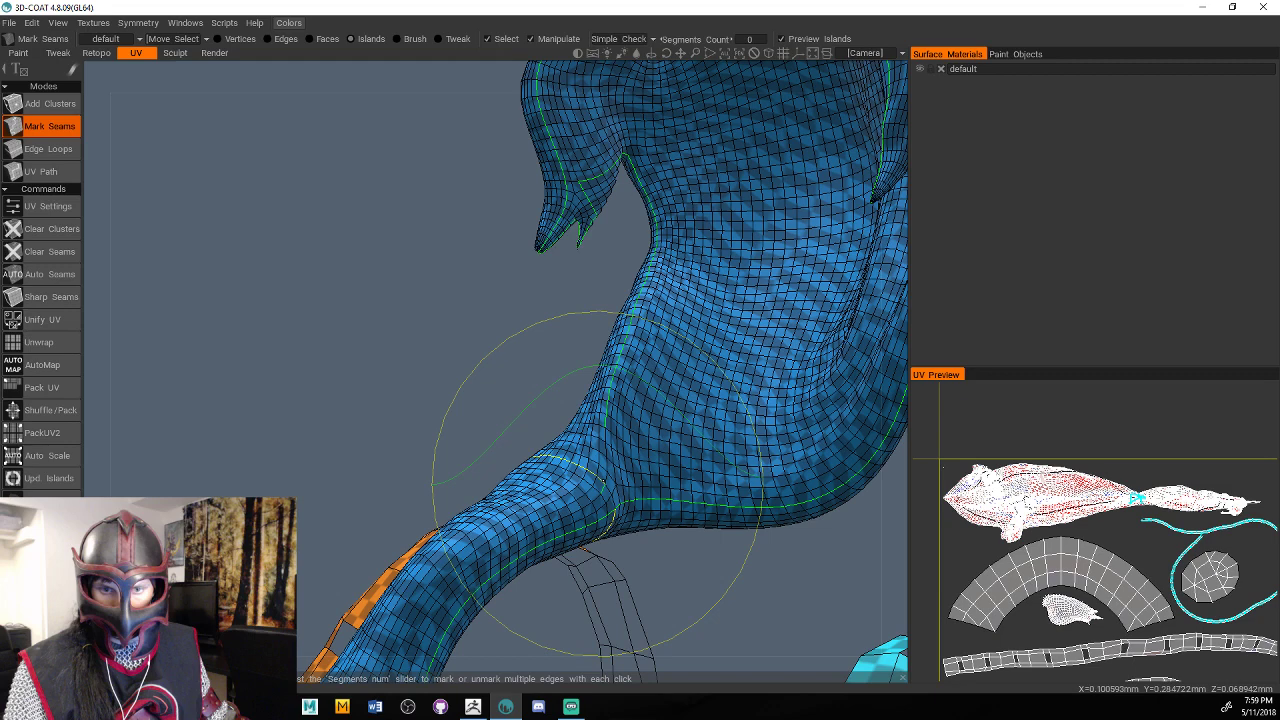
Examine the new seam around the side lock's tips, then review the seams on the whole hair, hat and strap set.
{"action": "mouse_move", "coordinate": [660, 582]}
{"action": "left_mouse_down"}
{"action": "mouse_move", "coordinate": [689, 566]}
{"action": "mouse_move", "coordinate": [668, 536]}
{"action": "mouse_move", "coordinate": [600, 512]}
{"action": "left_mouse_up"}
{"action": "right_click_drag", "start_coordinate": [451, 500], "coordinate": [563, 480]}
{"action": "left_click_drag", "start_coordinate": [564, 482], "coordinate": [658, 476]}
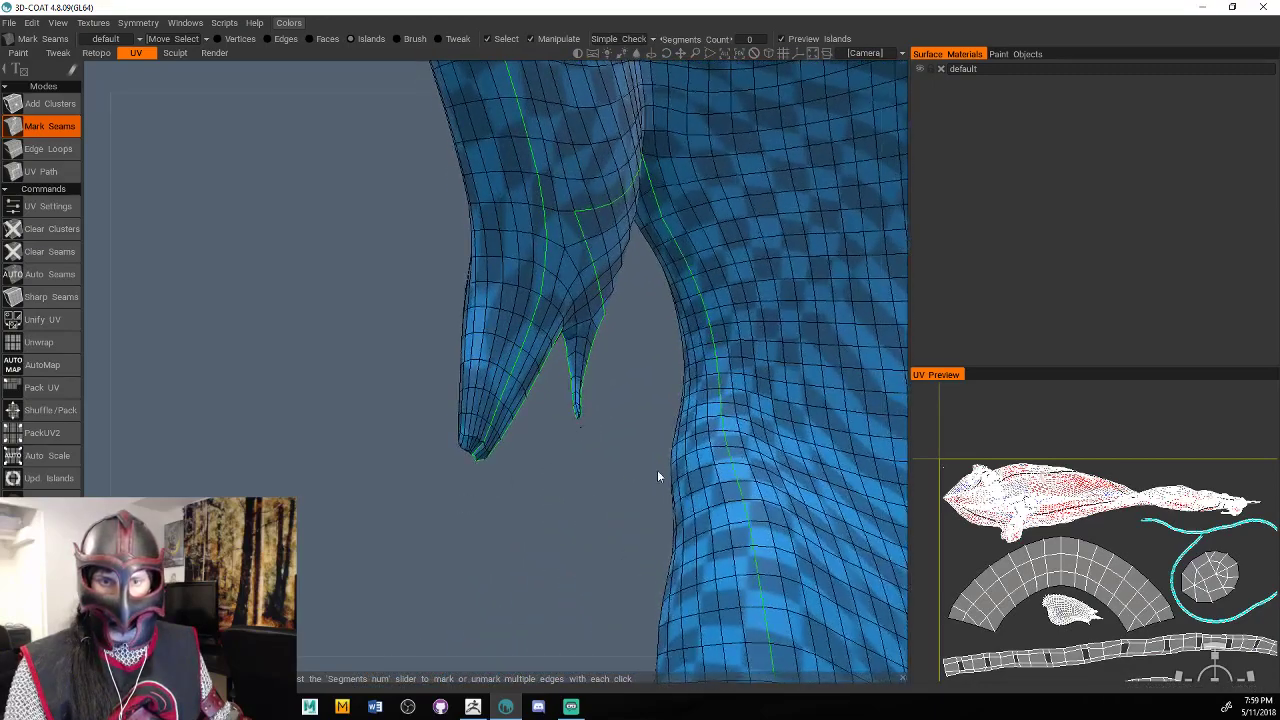
{"action": "right_click_drag", "start_coordinate": [657, 476], "coordinate": [733, 541]}
{"action": "middle_click_drag", "start_coordinate": [530, 375], "coordinate": [674, 520]}
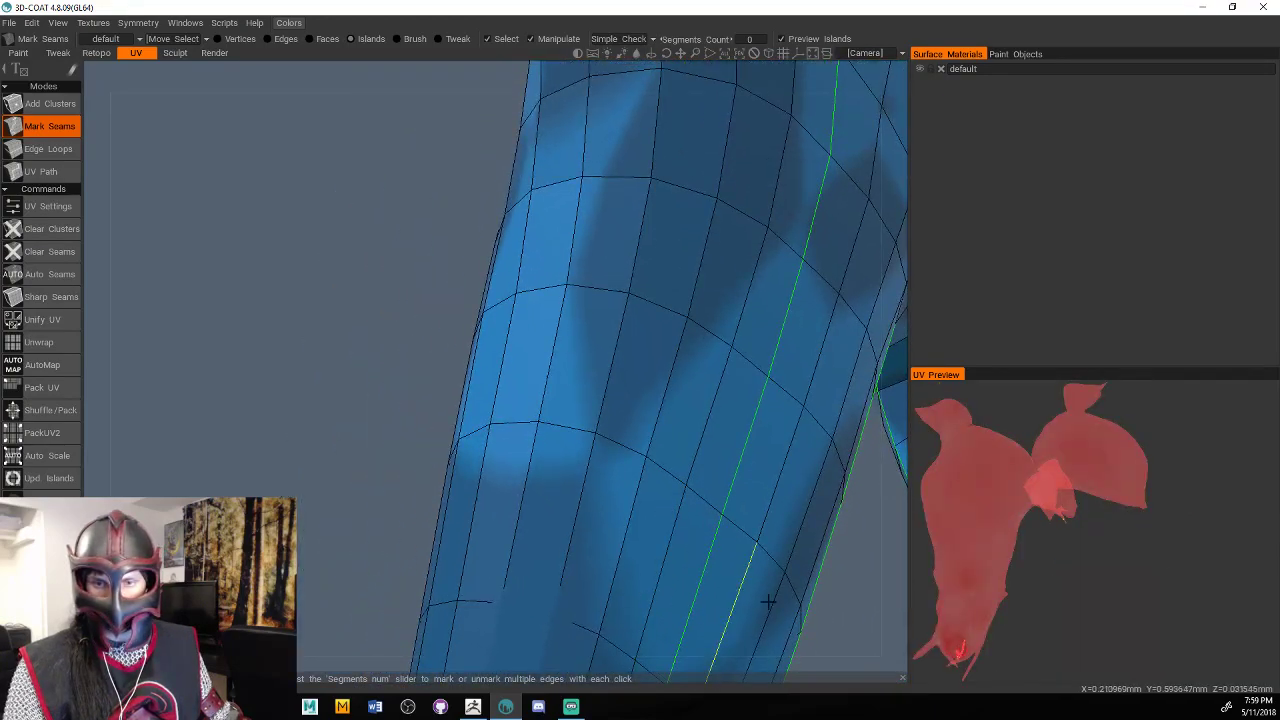
{"action": "left_click_drag", "start_coordinate": [836, 602], "coordinate": [756, 434]}
{"action": "scroll", "coordinate": [591, 463], "scroll_direction": "down", "scroll_amount": 10}
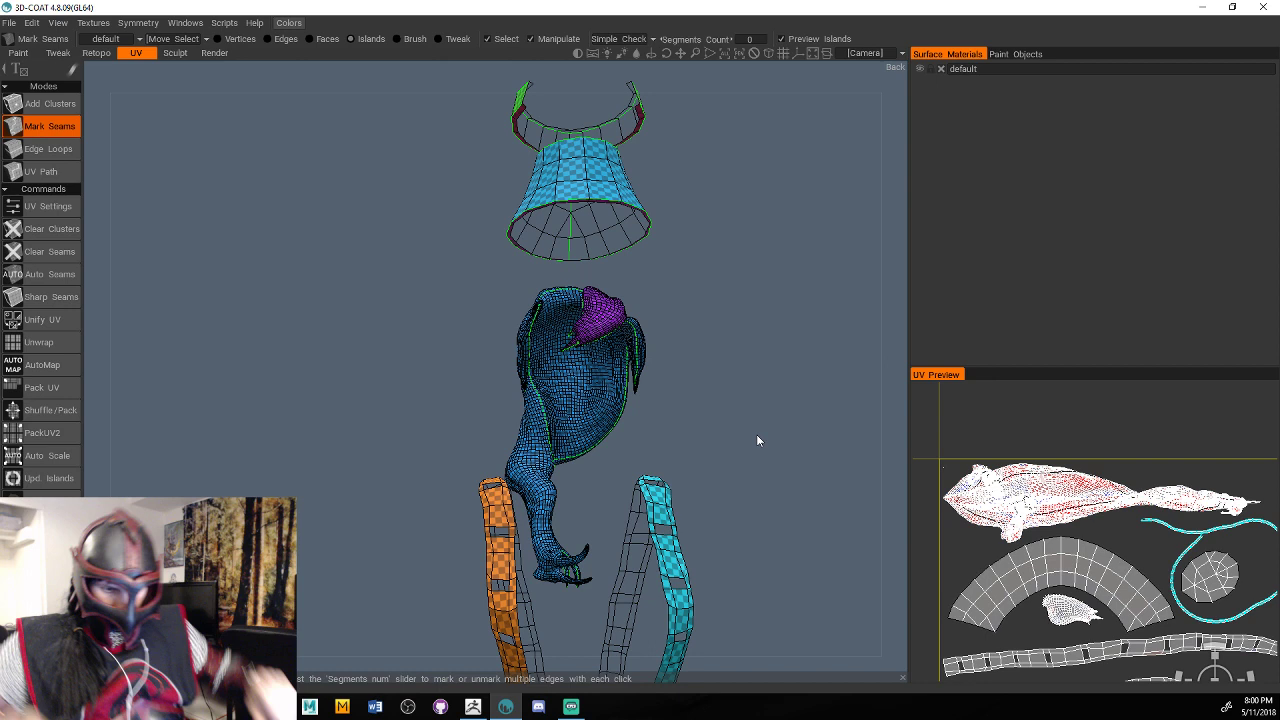
{"action": "right_click_drag", "start_coordinate": [757, 440], "coordinate": [616, 444]}
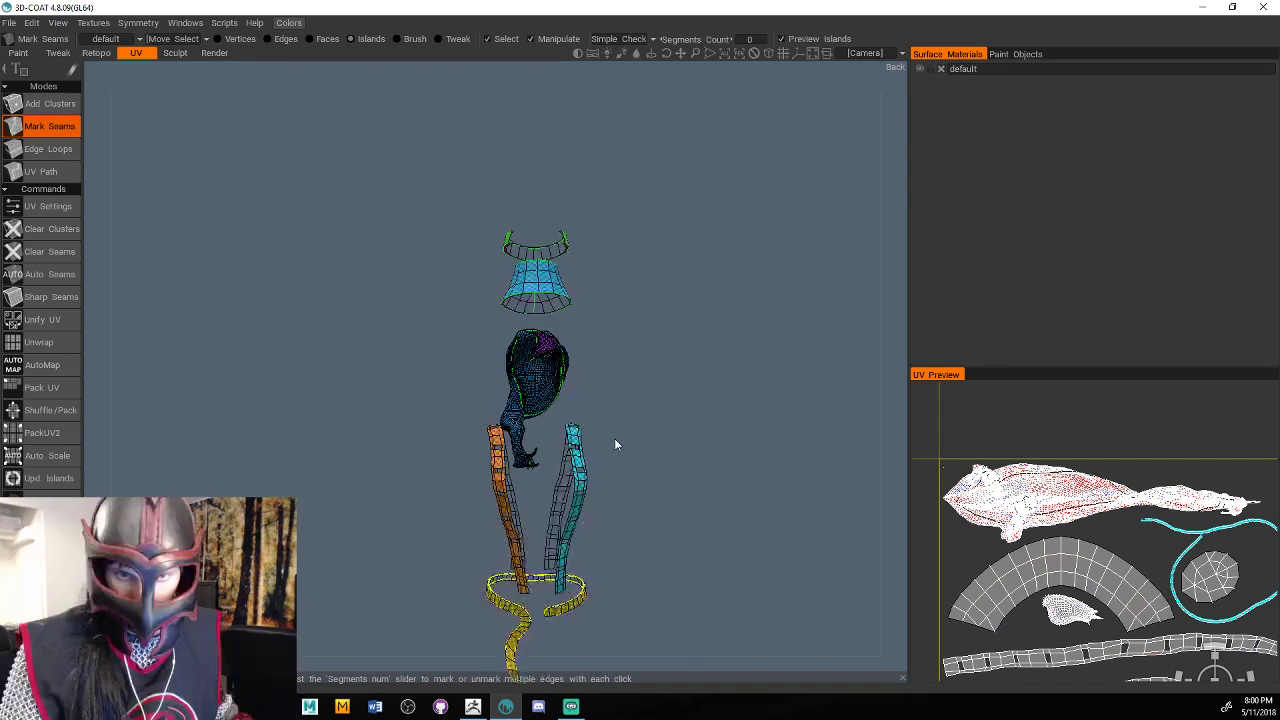
{"action": "middle_click_drag", "start_coordinate": [615, 444], "coordinate": [645, 460]}
Save the UV data as a UV file named Strap in the UVs folder.
{"action": "left_click_drag", "start_coordinate": [645, 460], "coordinate": [671, 354]}
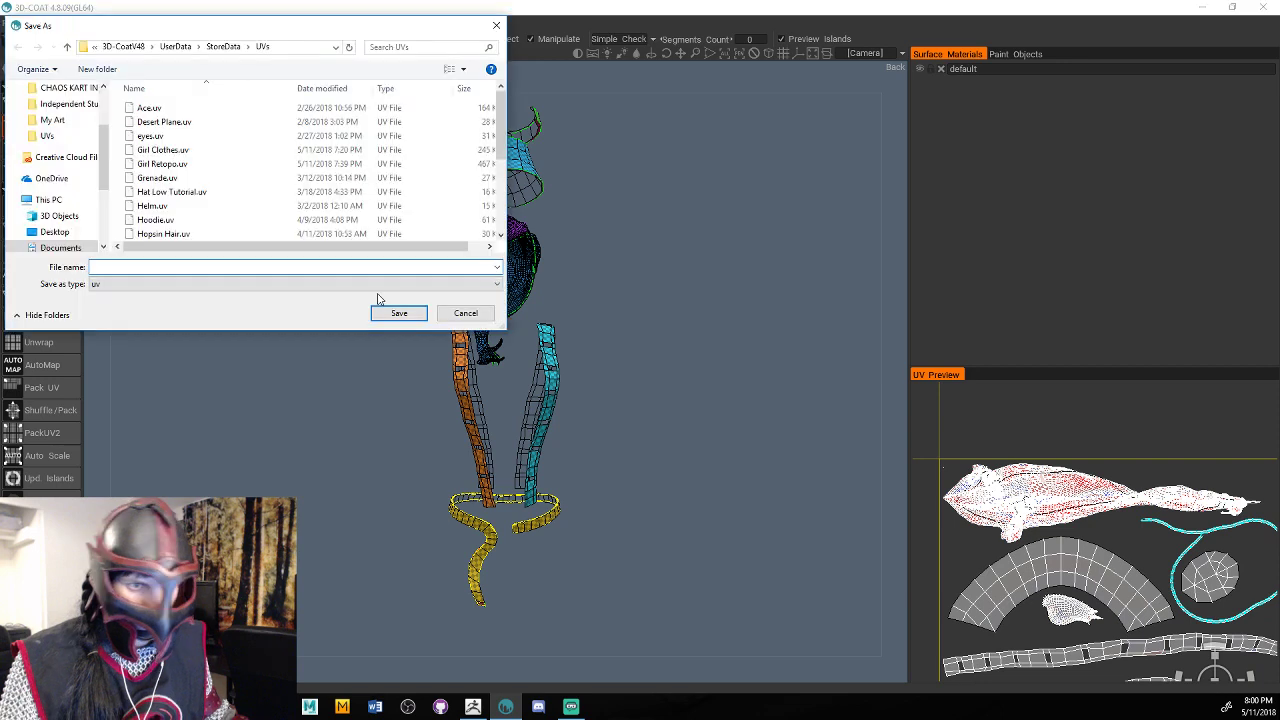
{"action": "type", "text": "Strap"}
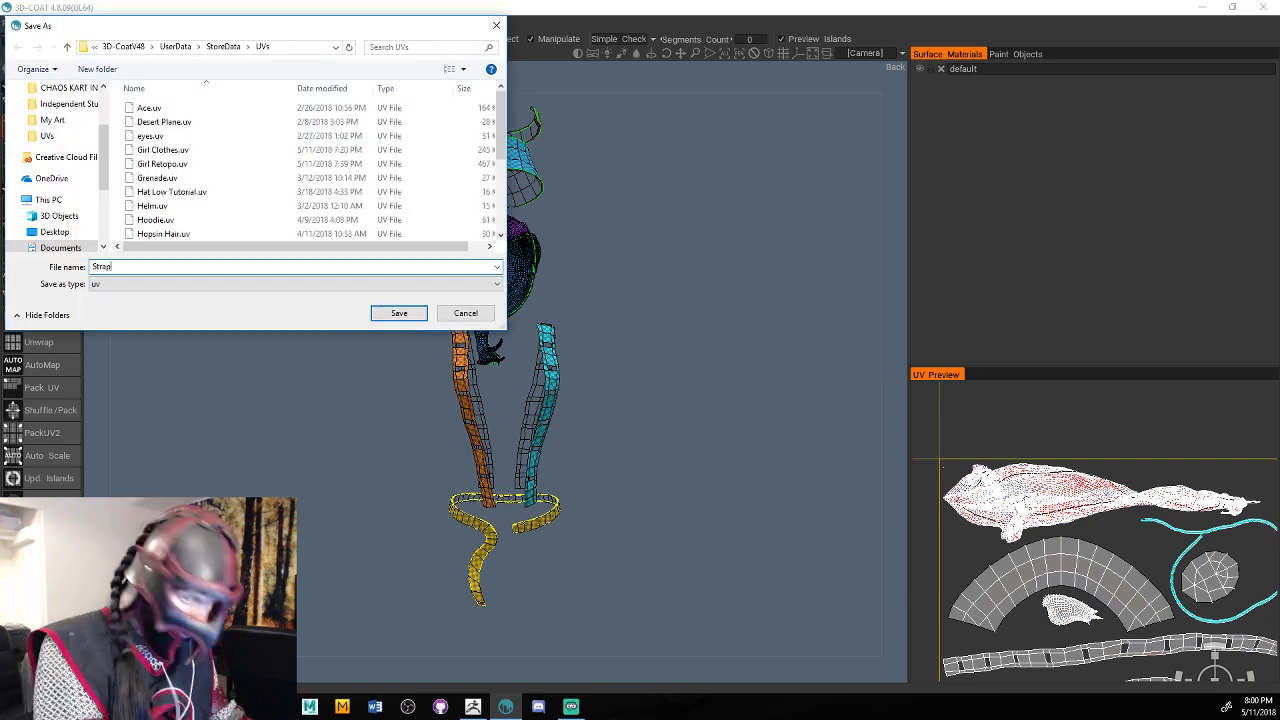
{"action": "key", "text": "Return"}
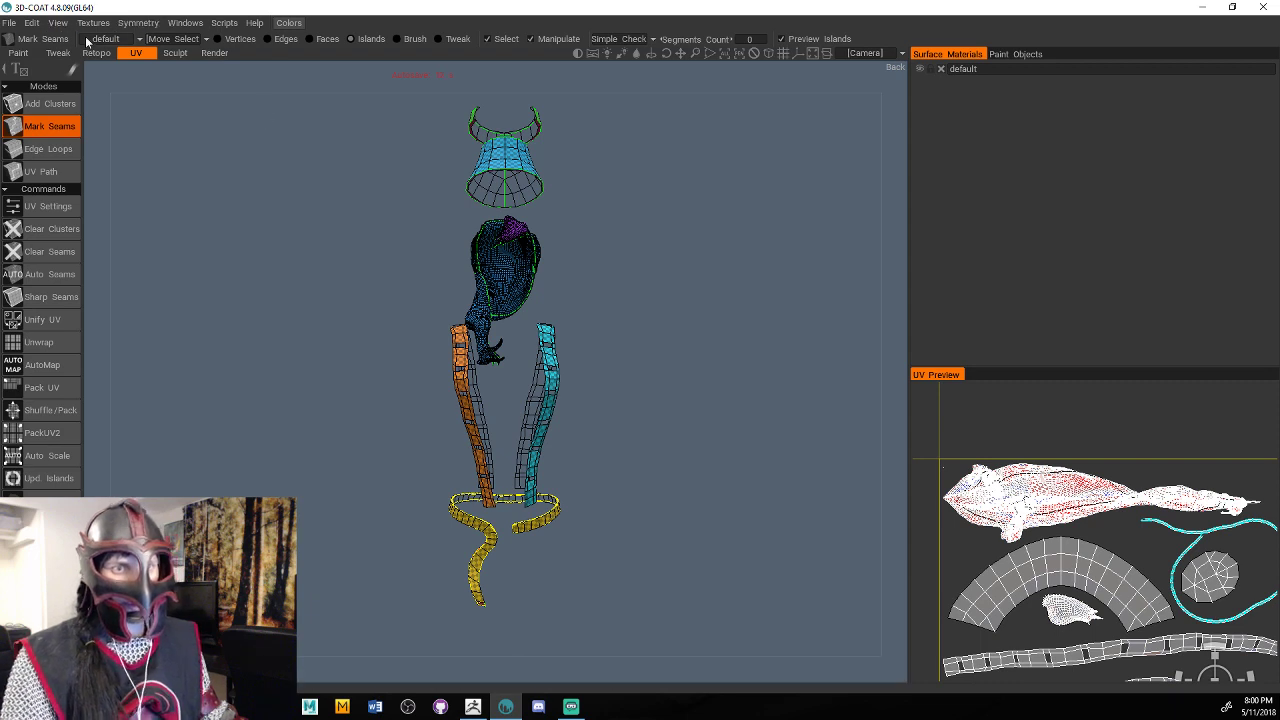
Export the model with its UVs as an OBJ, overwriting Straps and Hair.OBJ in the Independent Study 2 folder.
{"action": "left_click", "coordinate": [93, 22]}
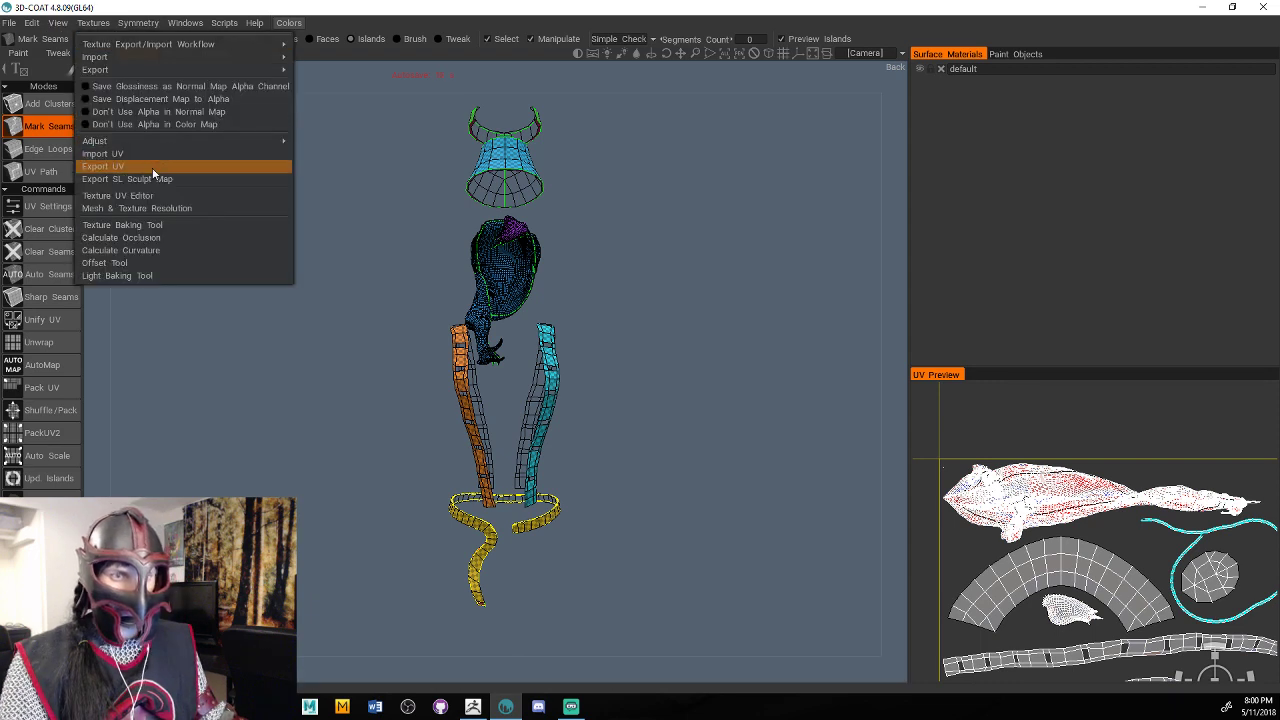
{"action": "left_click", "coordinate": [153, 167]}
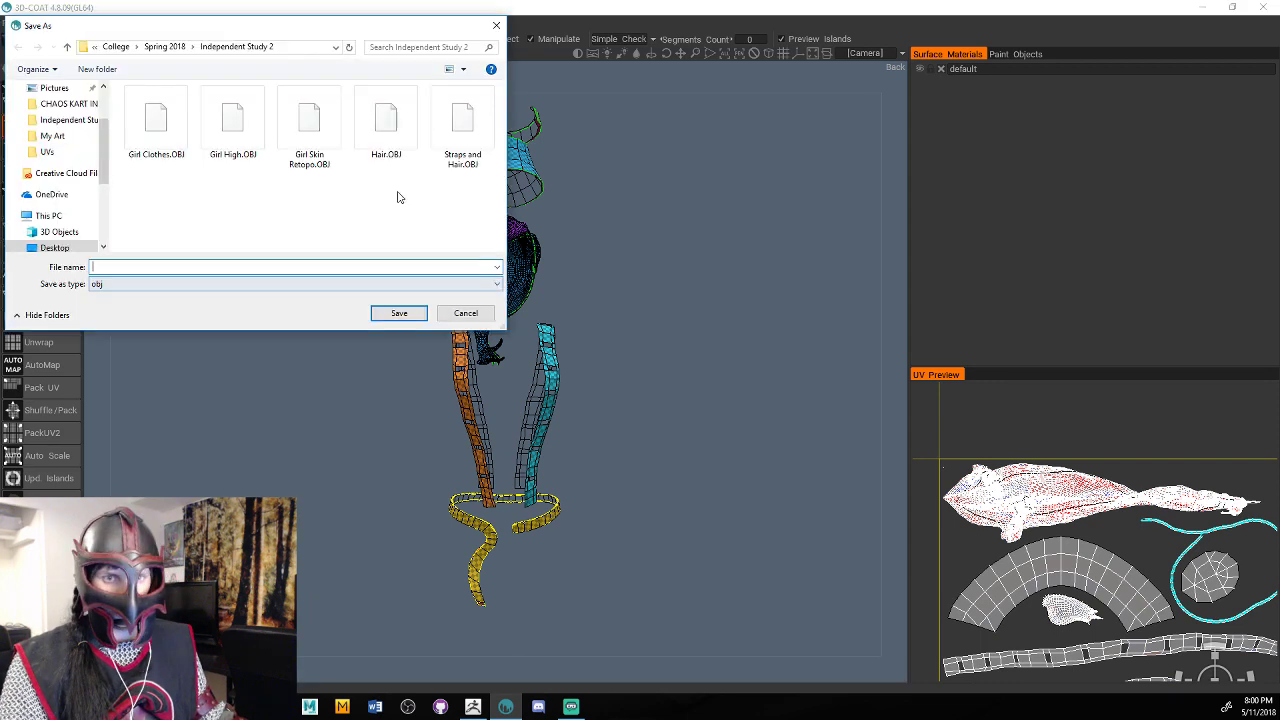
{"action": "double_click", "coordinate": [462, 125]}
{"action": "left_click", "coordinate": [681, 356]}
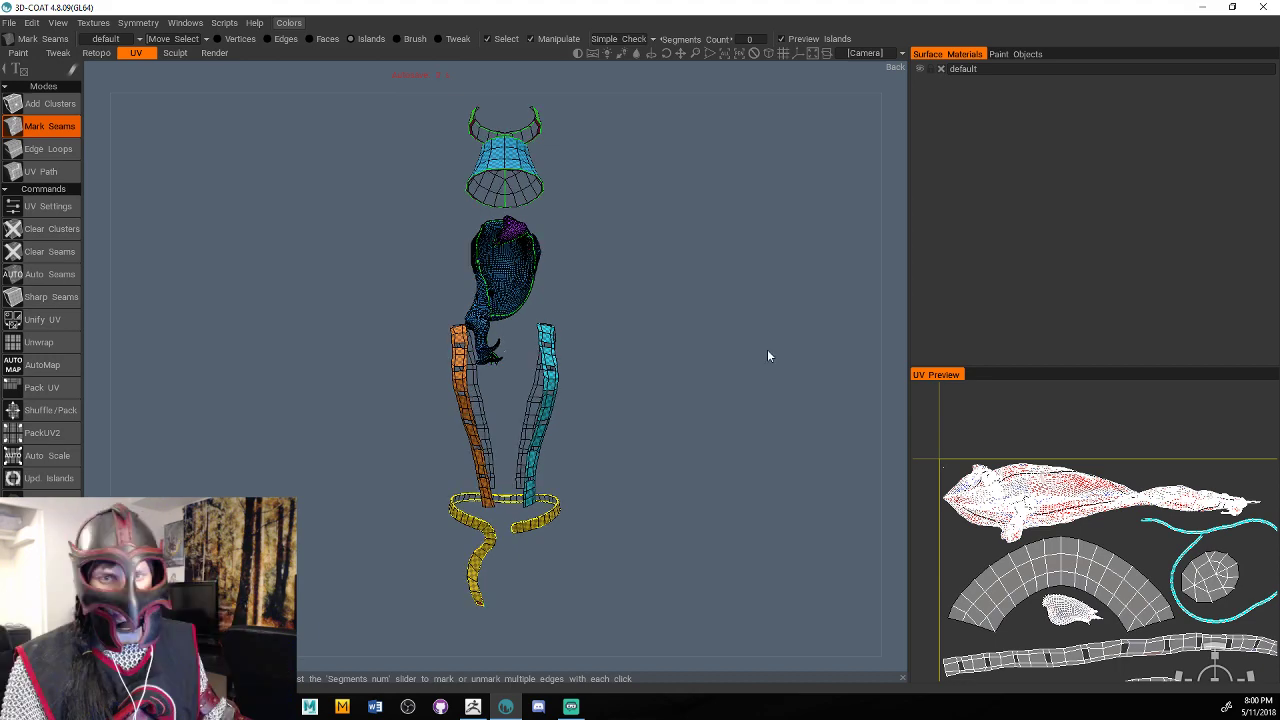
{"action": "left_click_drag", "start_coordinate": [768, 355], "coordinate": [750, 359]}
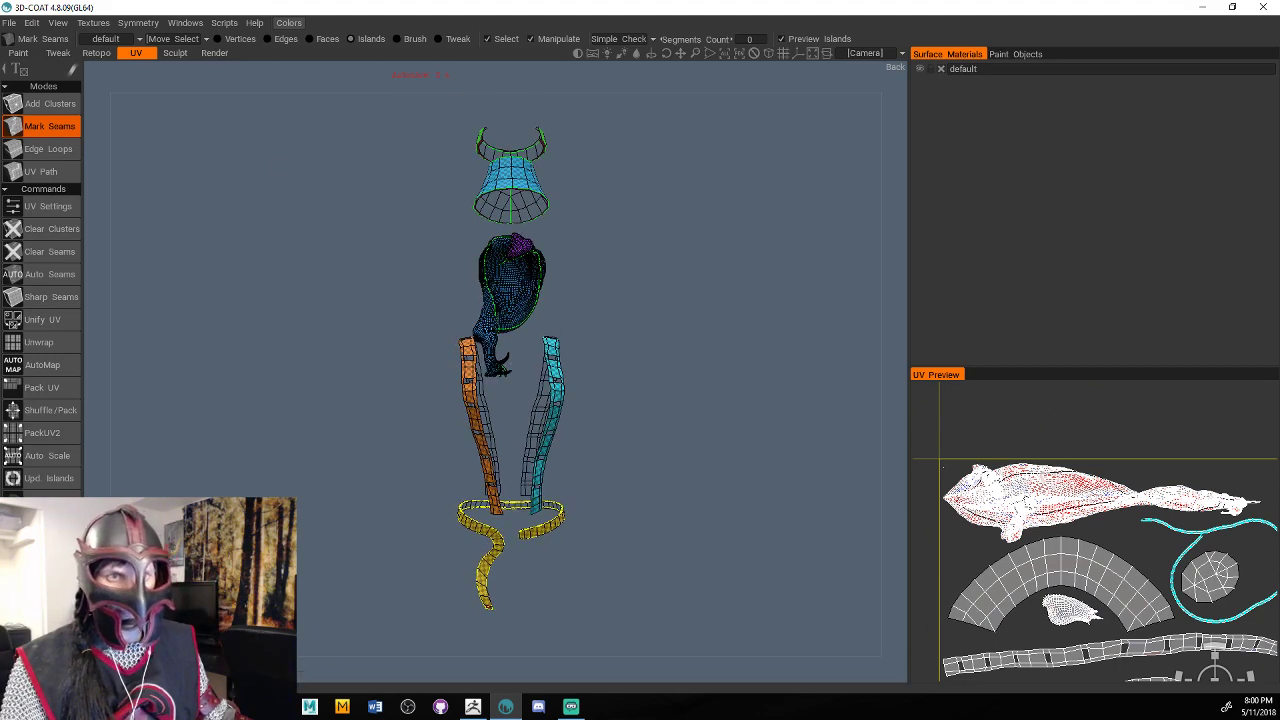
Switch to ZBrush and import Straps and Hair.OBJ into the selected Girl Clothes subtool.
{"action": "left_click", "coordinate": [1202, 7]}
{"action": "left_click", "coordinate": [473, 706]}
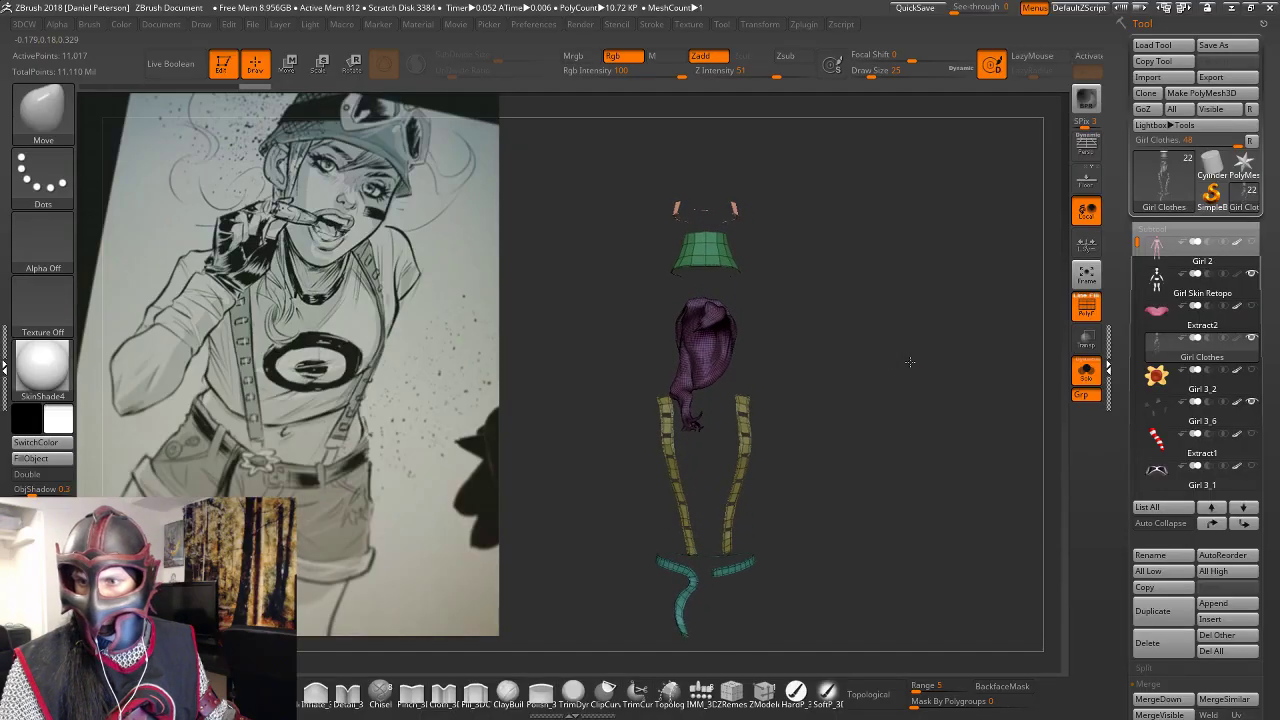
{"action": "left_click", "coordinate": [1172, 84]}
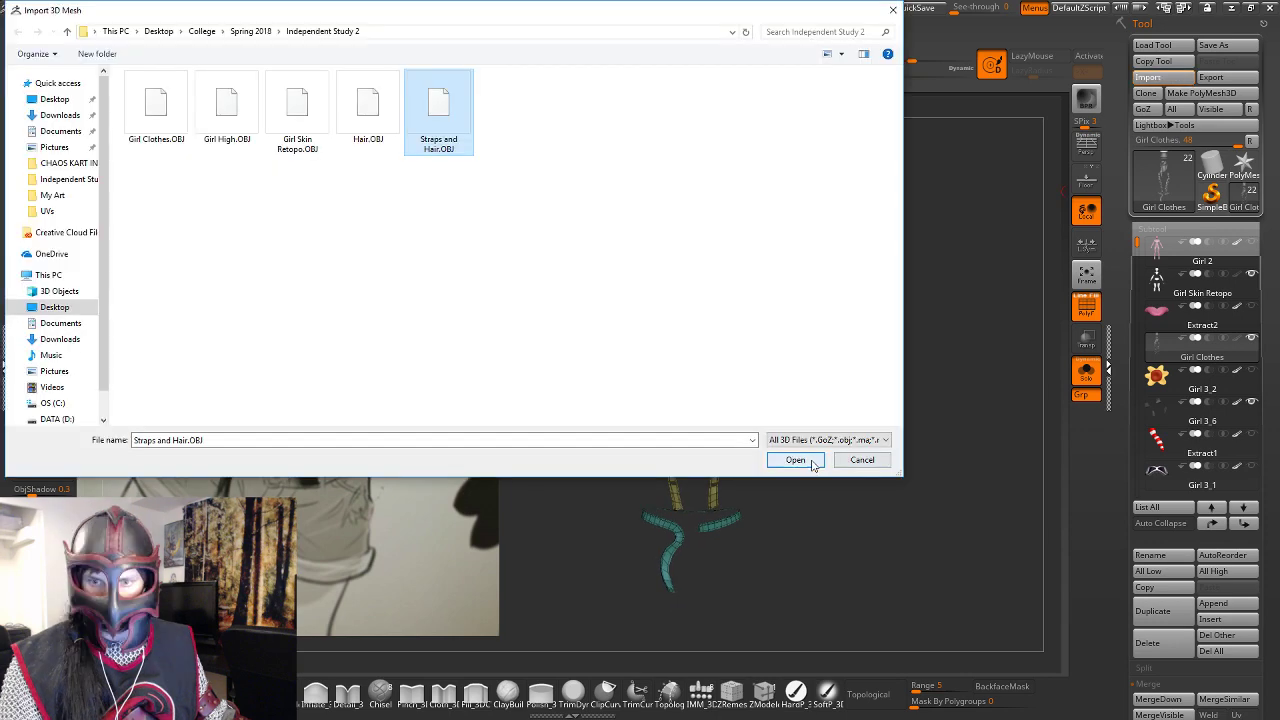
{"action": "left_click", "coordinate": [795, 460]}
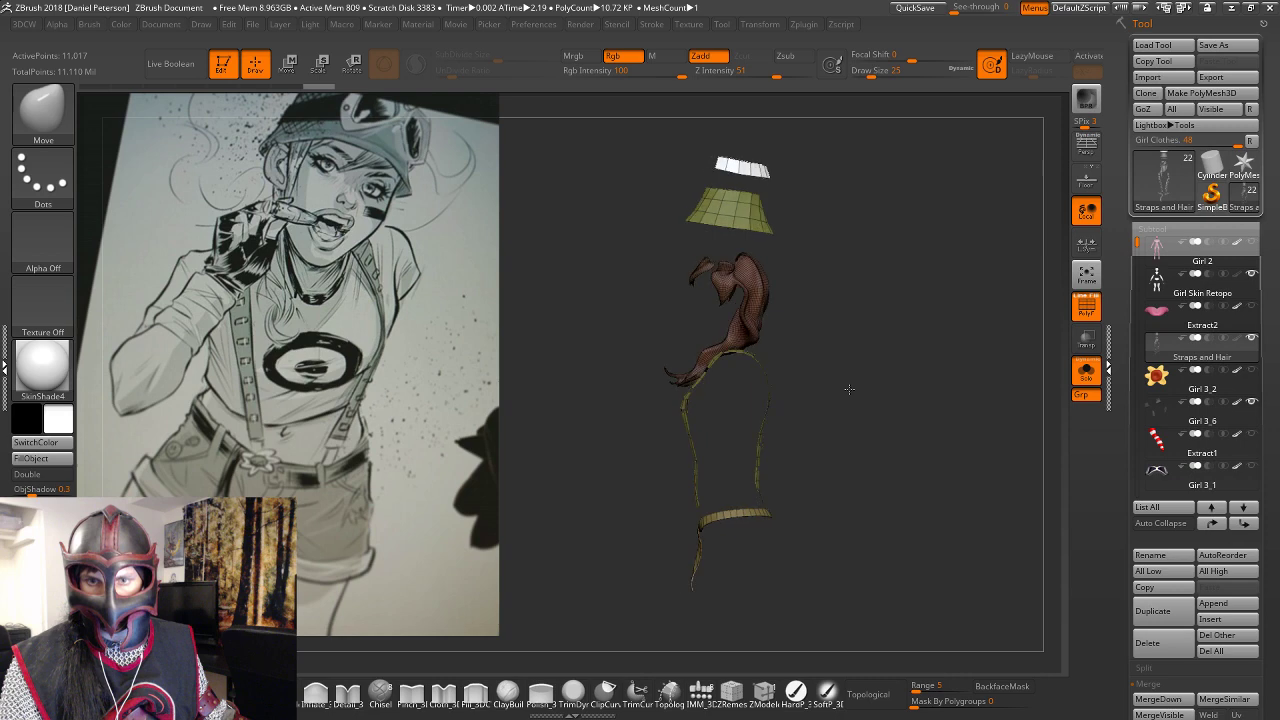
{"action": "left_click_drag", "start_coordinate": [849, 389], "coordinate": [806, 382], "text": "shift"}
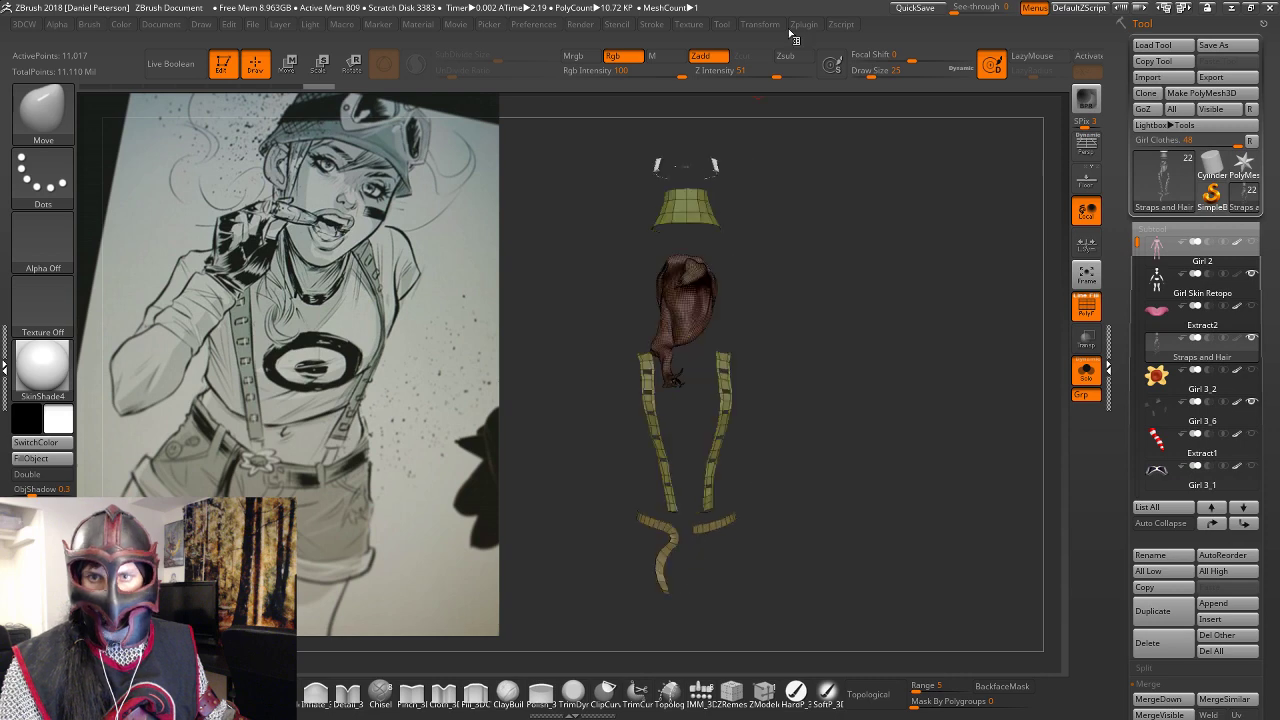
Flatten the Straps and Hair subtool with UV Master to inspect its UV islands, then unflatten it.
{"action": "left_click", "coordinate": [803, 24]}
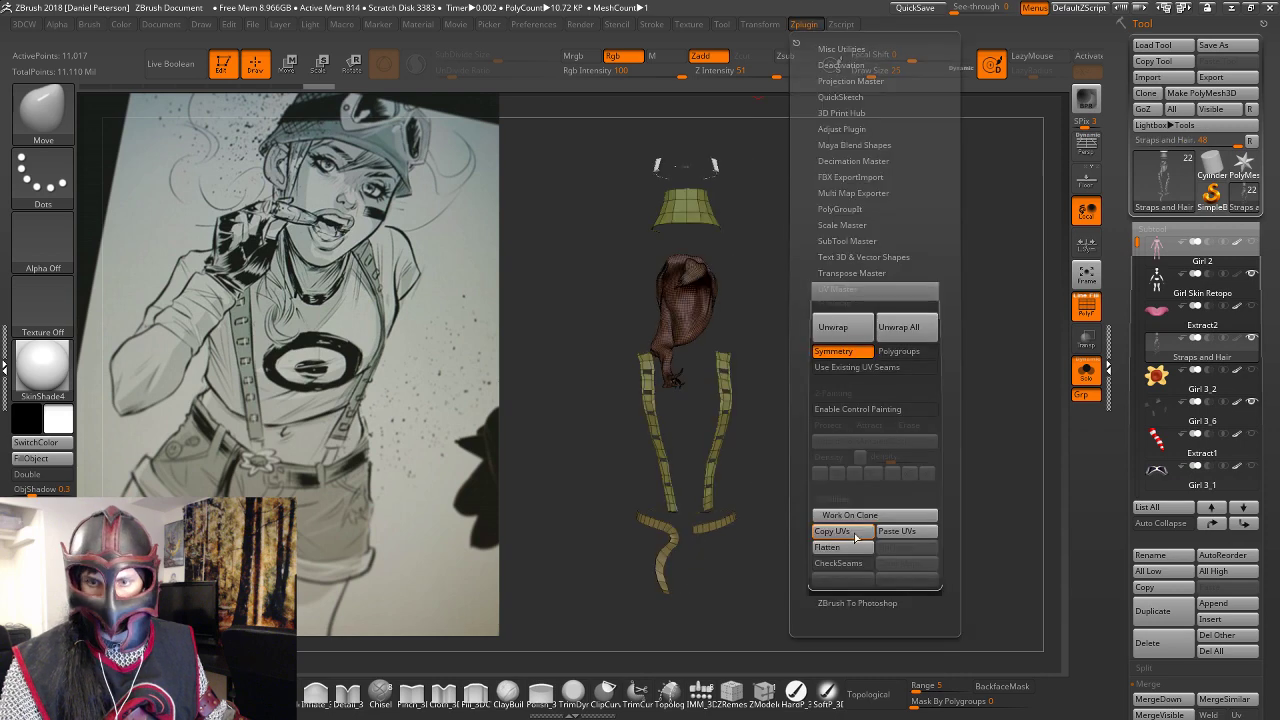
{"action": "left_click", "coordinate": [836, 548]}
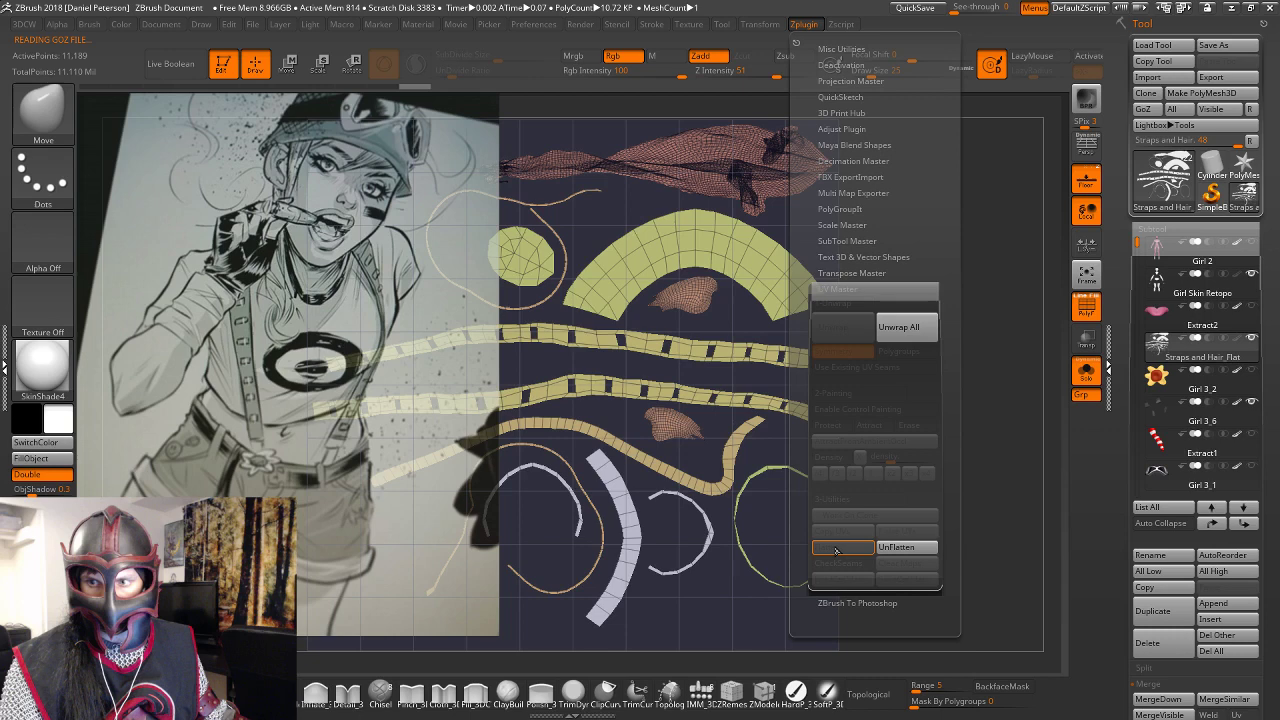
{"action": "left_click_drag", "start_coordinate": [854, 464], "coordinate": [988, 432], "text": "alt"}
{"action": "left_click", "coordinate": [806, 26]}
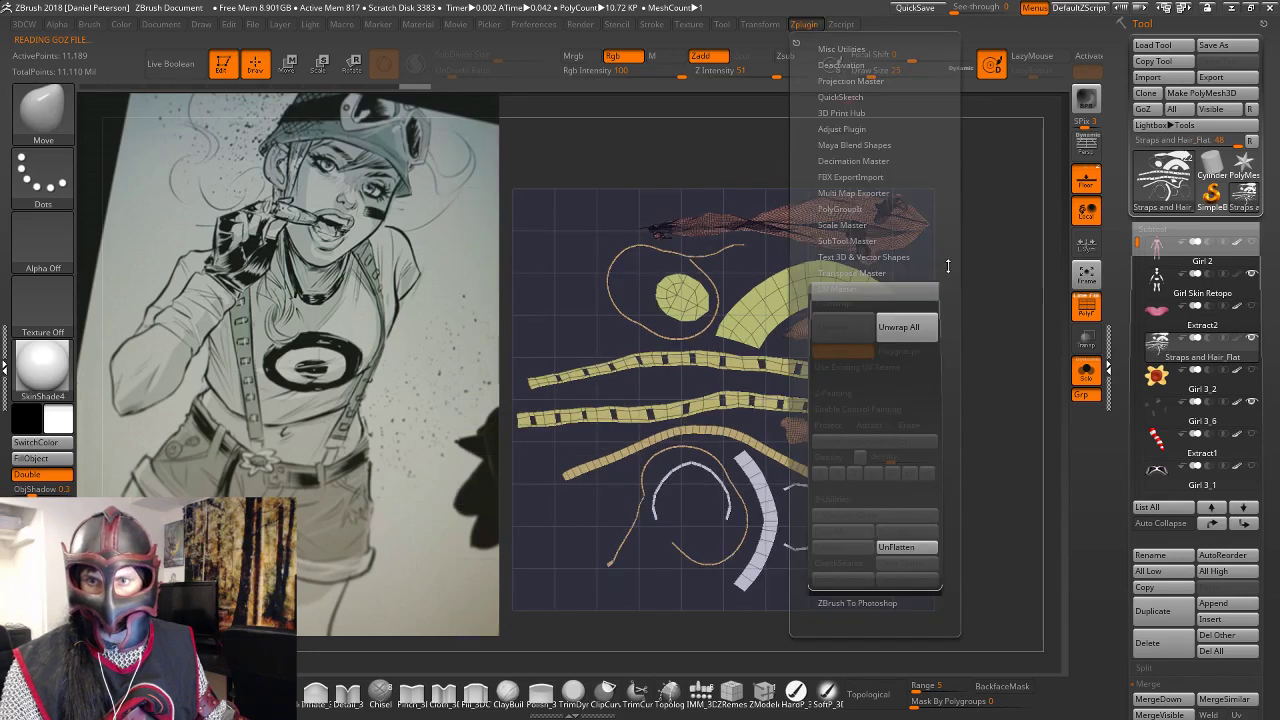
{"action": "left_click", "coordinate": [893, 549]}
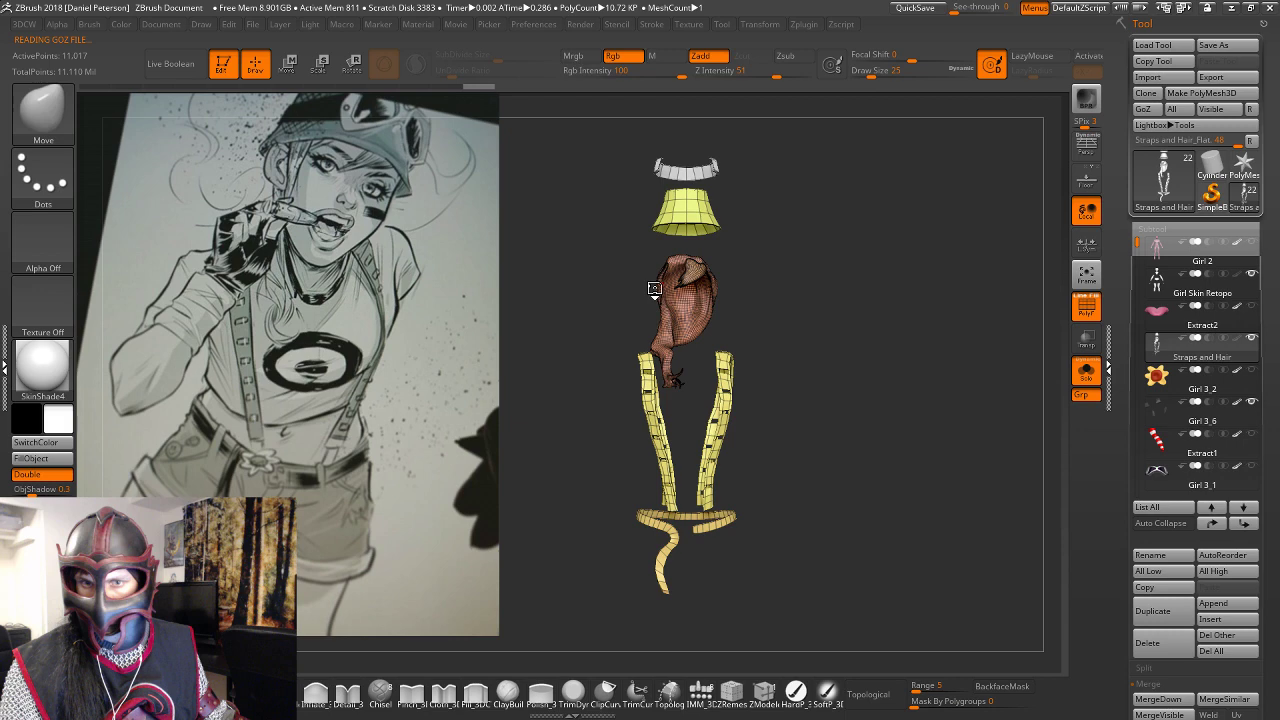
Split the large hair mesh off the Straps and Hair subtool into its own subtool.
{"action": "left_click_drag", "start_coordinate": [654, 289], "coordinate": [903, 393]}
{"action": "left_click_drag", "start_coordinate": [1118, 569], "coordinate": [1120, 460]}
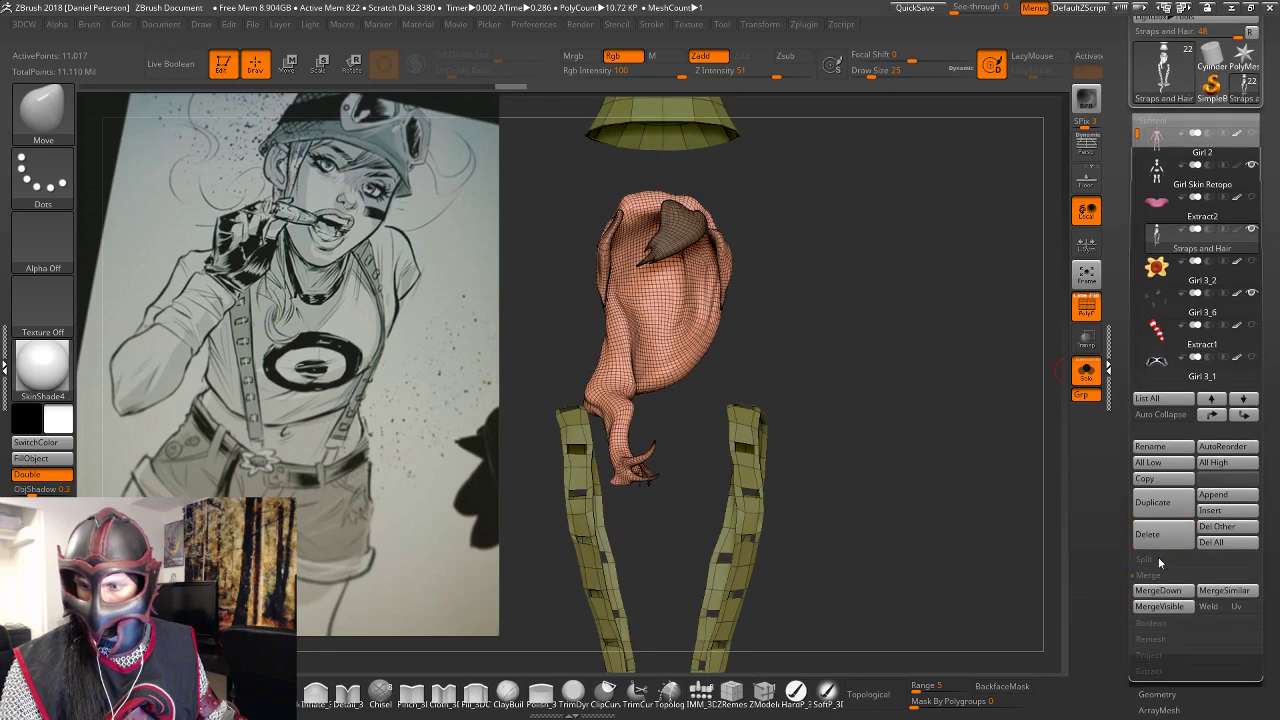
{"action": "left_click", "coordinate": [1158, 559]}
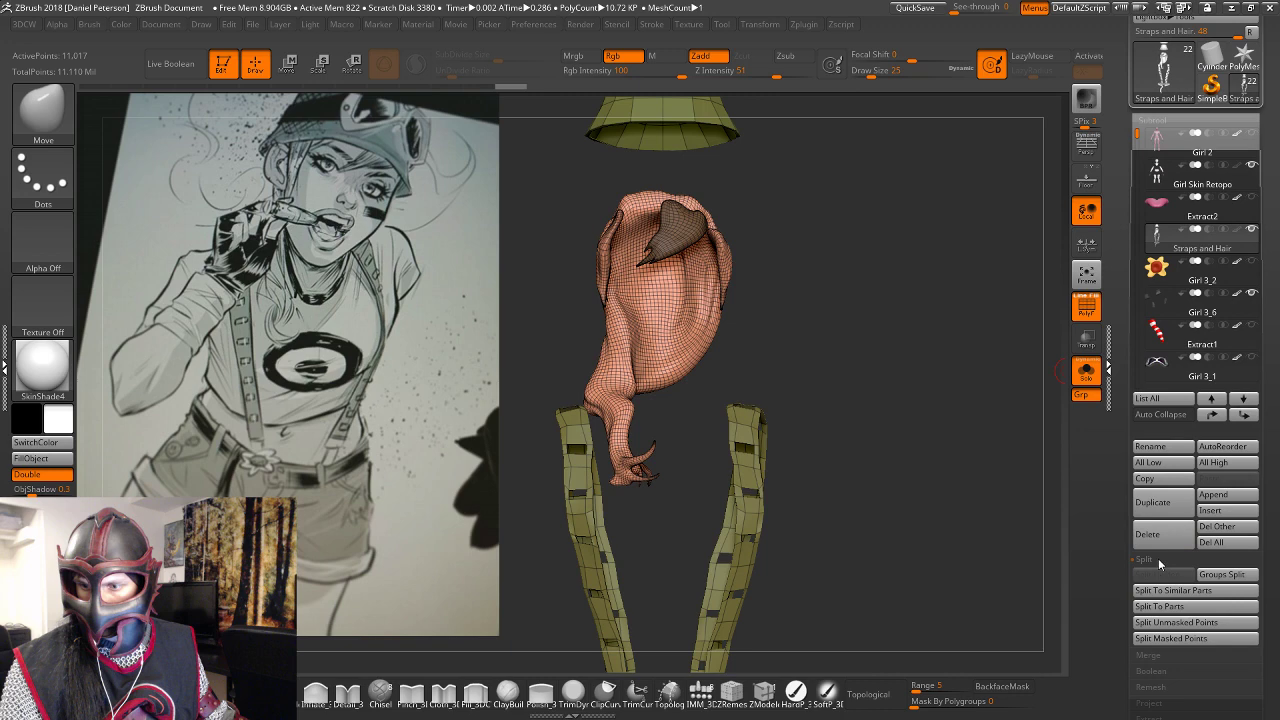
{"action": "left_click", "coordinate": [1190, 637]}
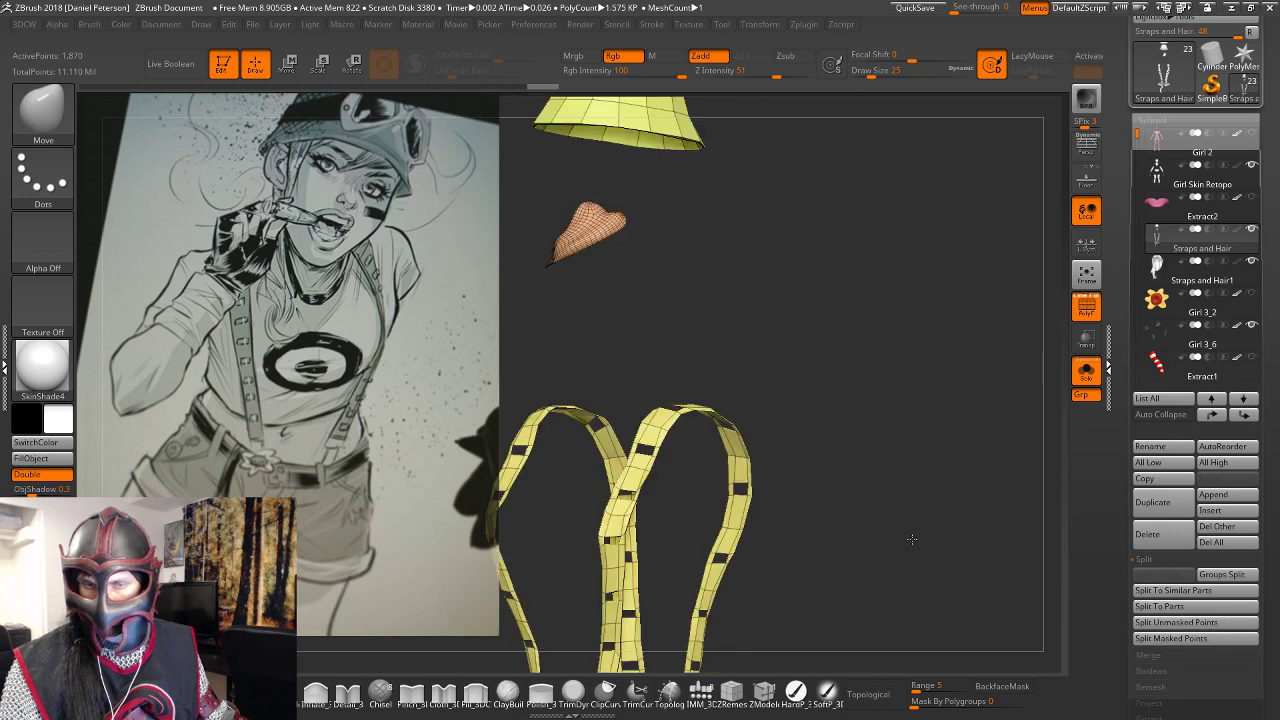
Isolate the small front hair tuft with a mask and split it from the Straps and Hair subtool.
{"action": "left_click_drag", "start_coordinate": [912, 540], "coordinate": [892, 517]}
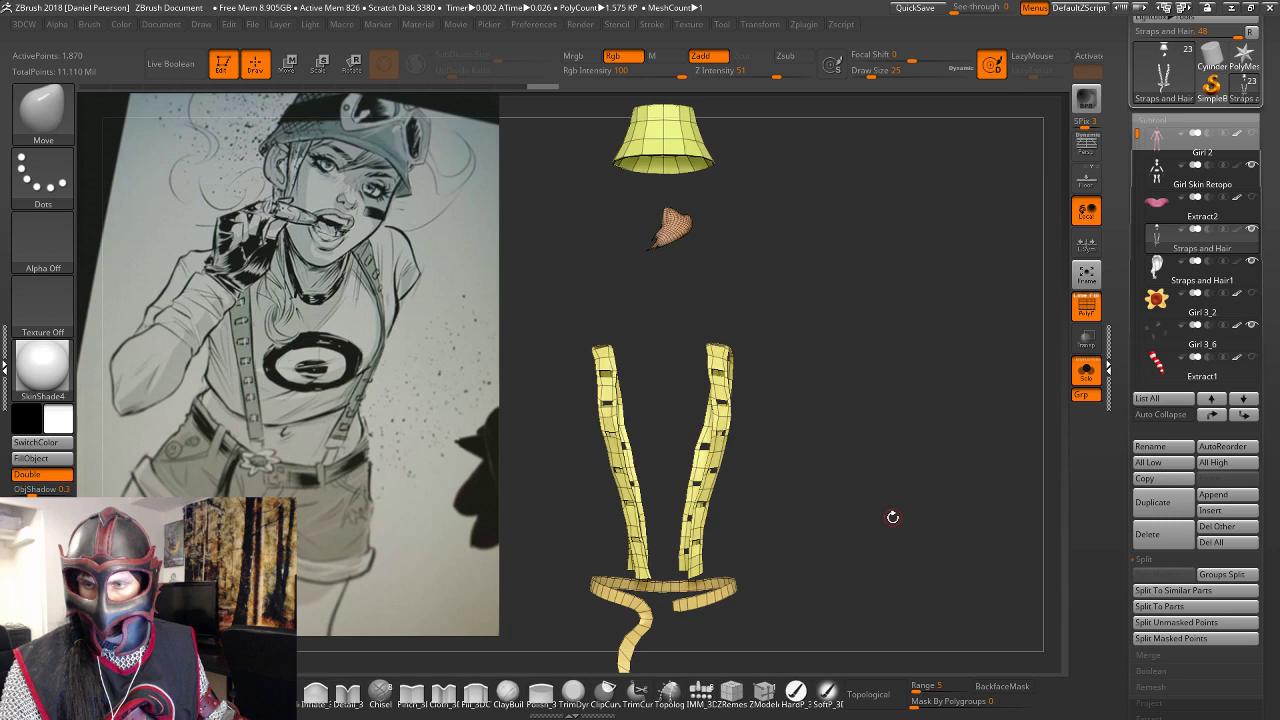
{"action": "key", "text": "w"}
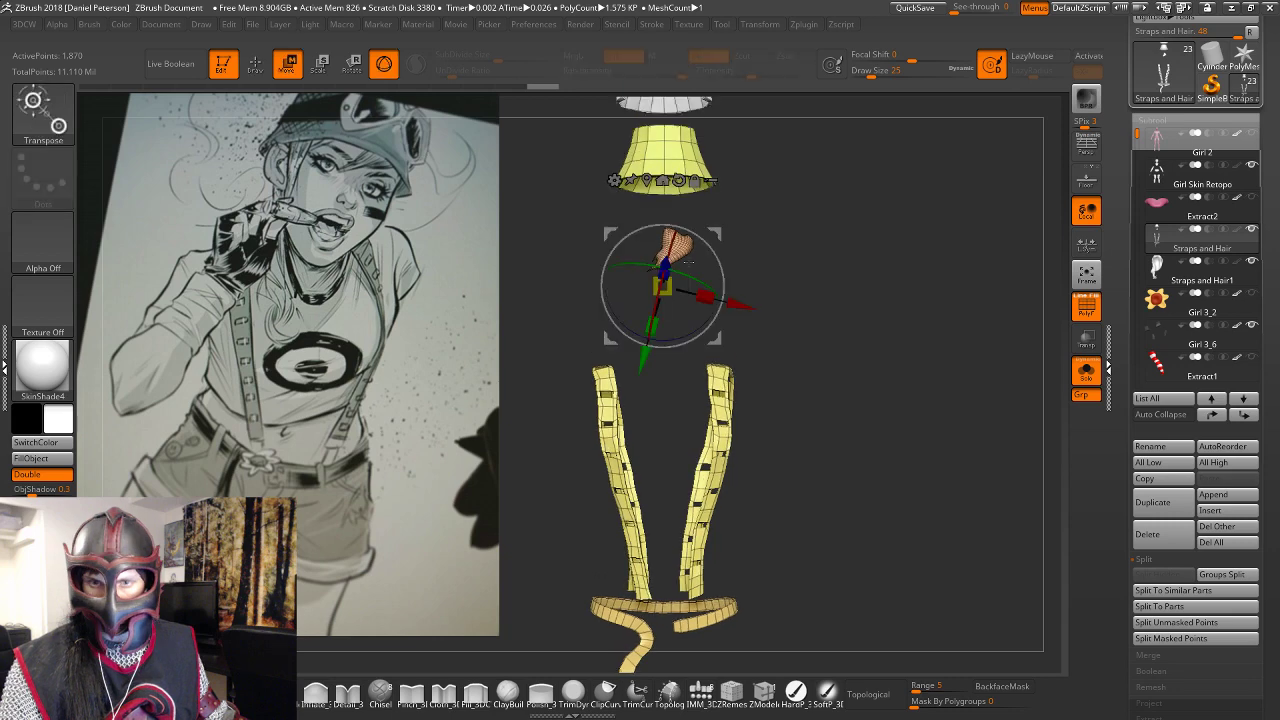
{"action": "left_click", "coordinate": [682, 248], "text": "ctrl"}
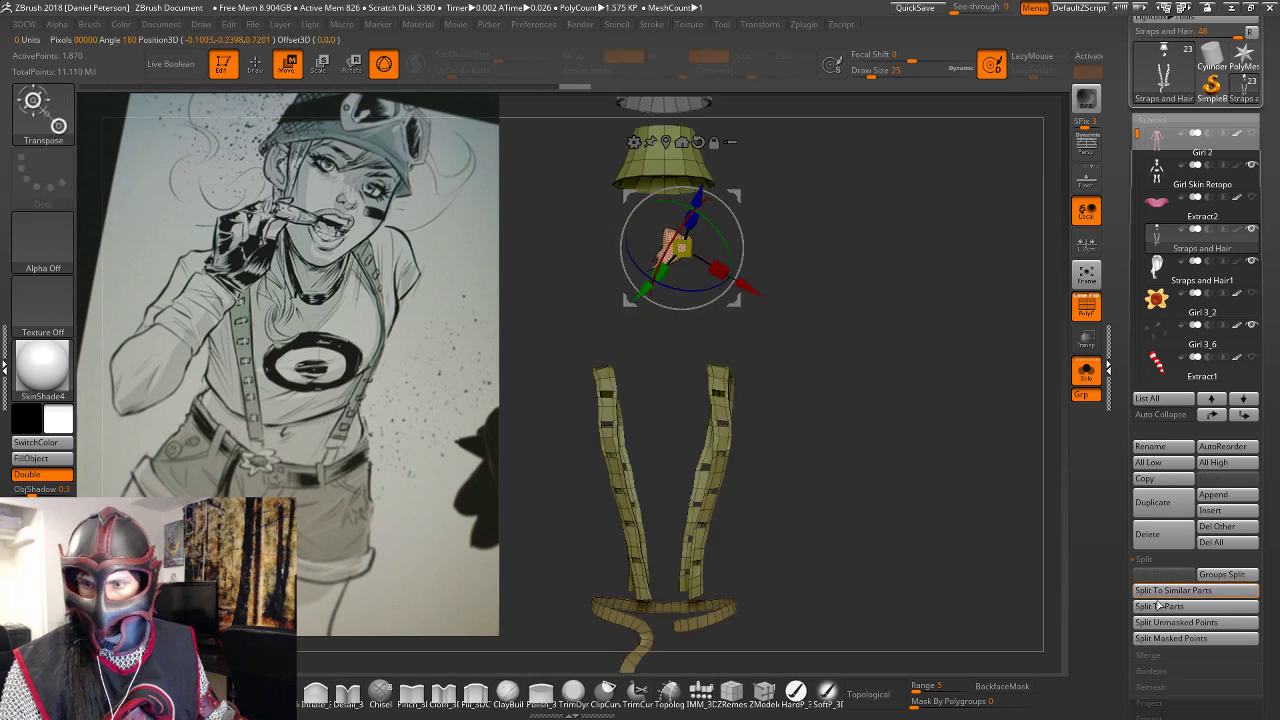
{"action": "left_click", "coordinate": [1160, 606]}
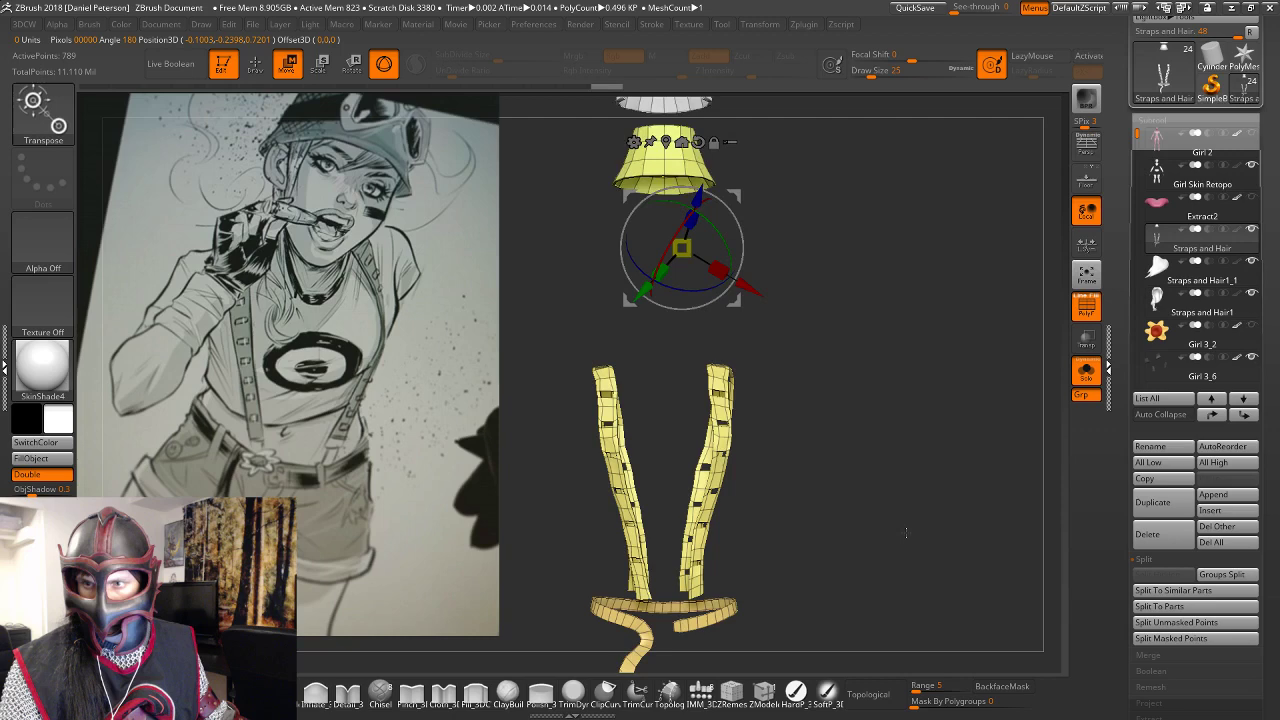
Merge the split-off hair tuft subtool down into the large hair subtool below it.
{"action": "left_click_drag", "start_coordinate": [906, 533], "coordinate": [973, 519], "text": "alt"}
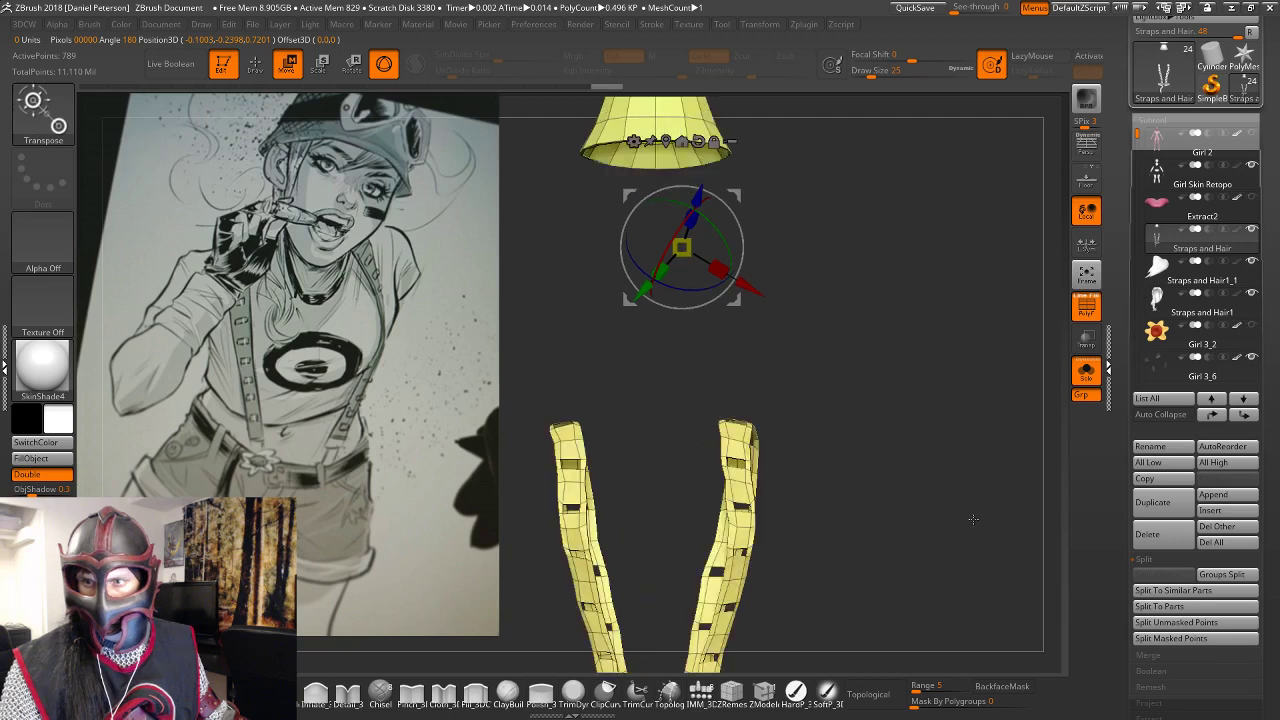
{"action": "left_click_drag", "start_coordinate": [870, 350], "coordinate": [879, 398], "text": "alt"}
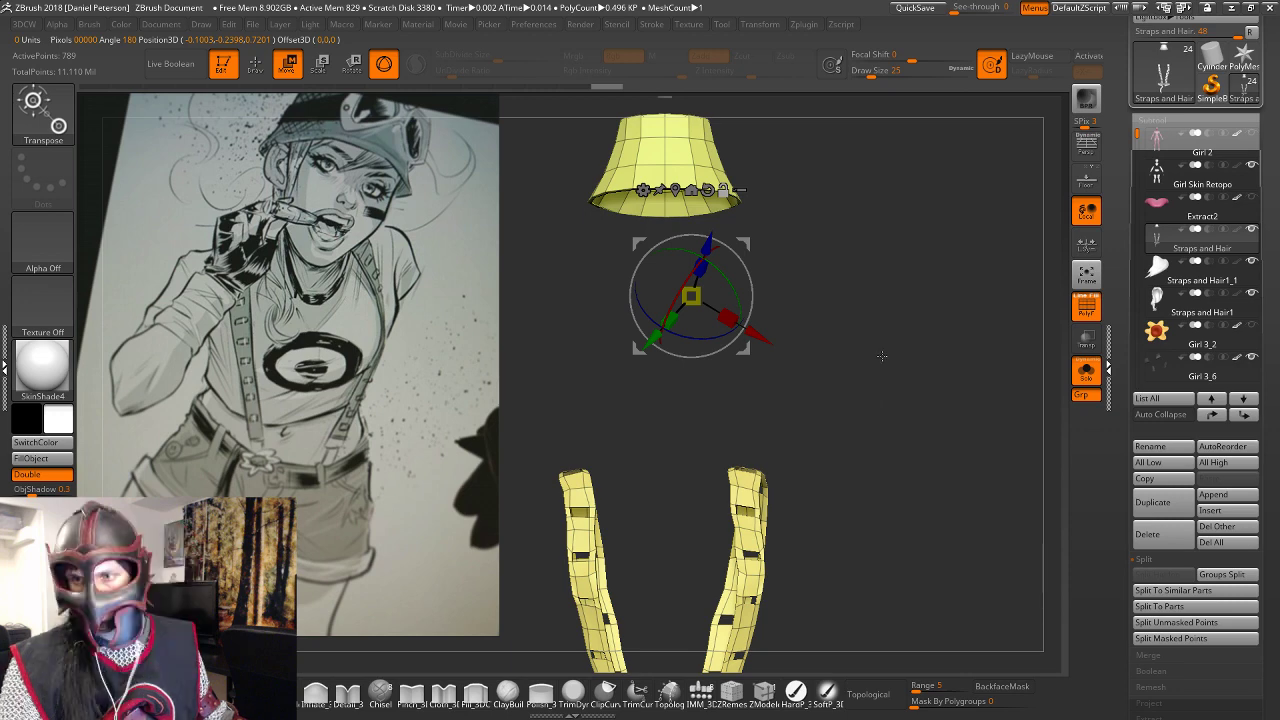
{"action": "left_click", "coordinate": [1242, 399]}
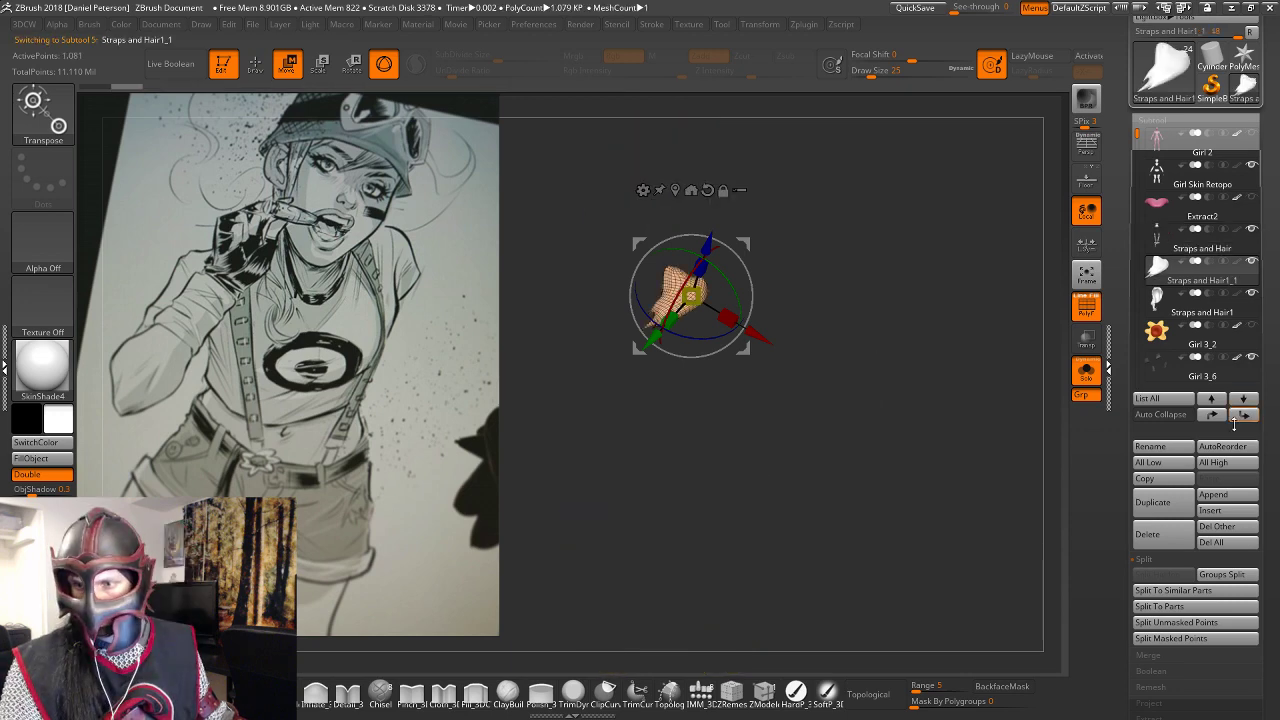
{"action": "left_click", "coordinate": [1145, 654]}
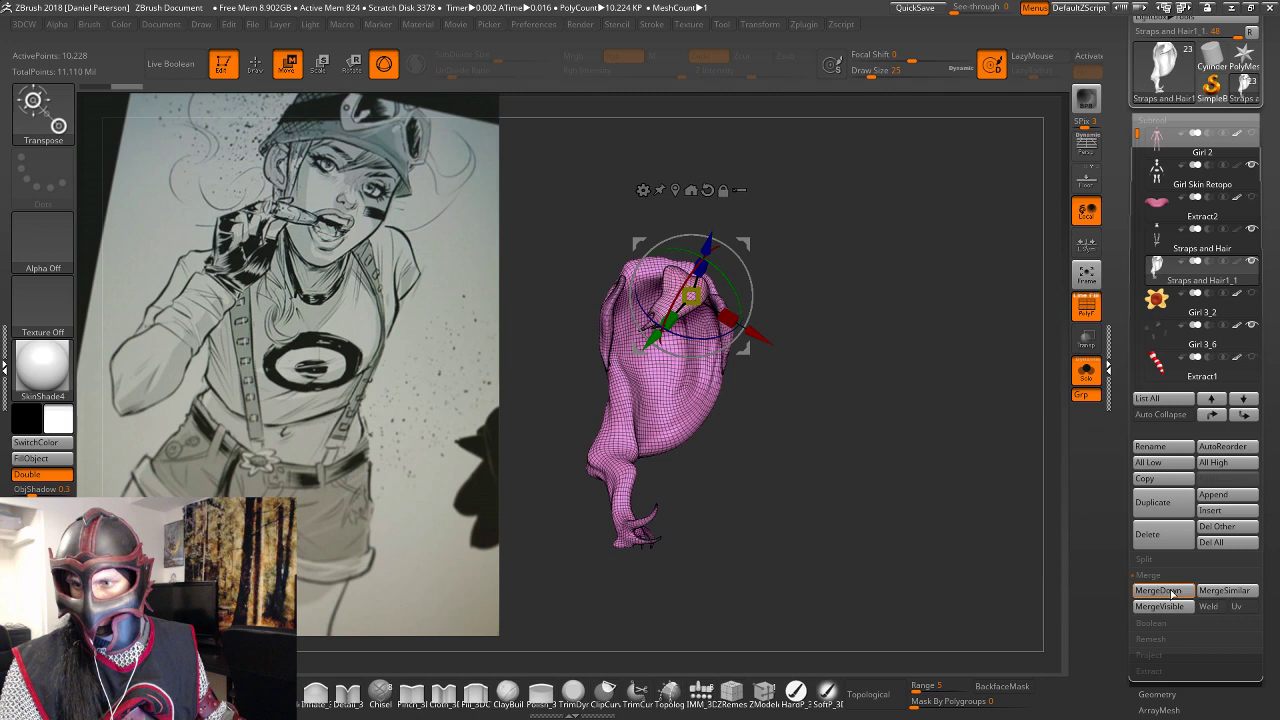
{"action": "left_click_drag", "start_coordinate": [893, 460], "coordinate": [901, 430]}
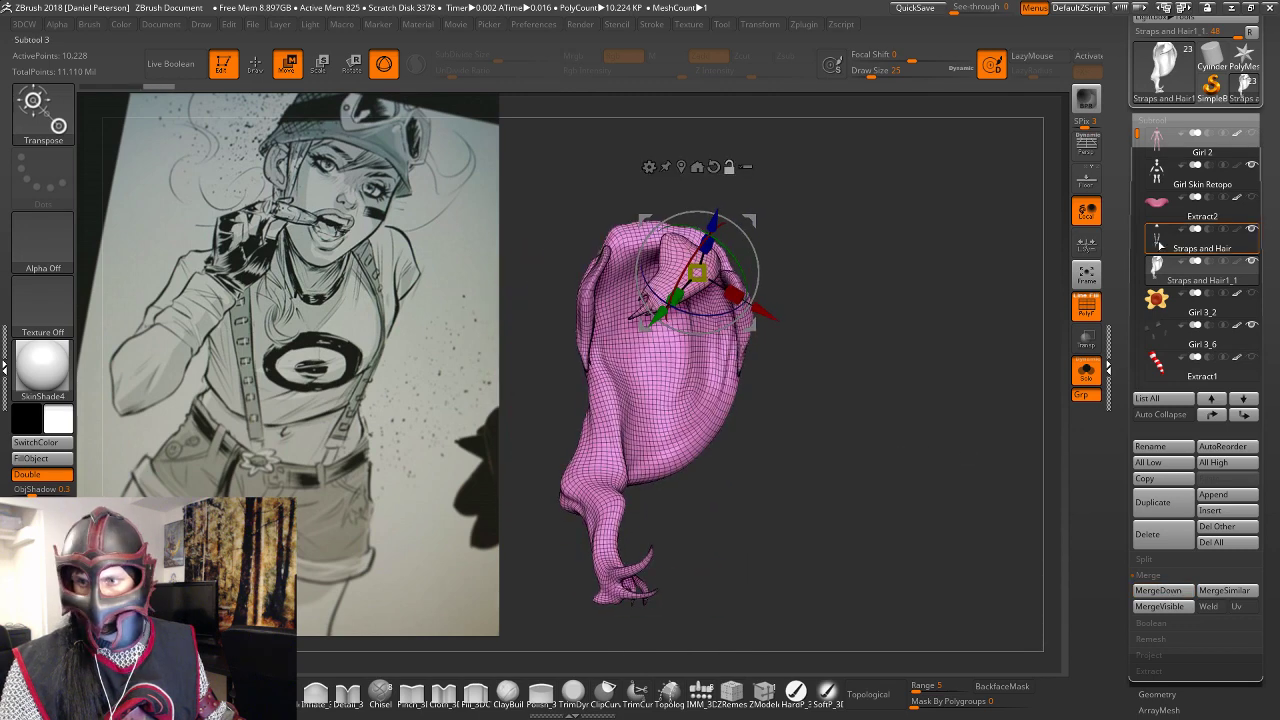
Flatten the remaining straps and hat subtool with UV Master to check its UV islands, then unflatten it.
{"action": "left_click", "coordinate": [1160, 245]}
{"action": "left_click", "coordinate": [804, 24]}
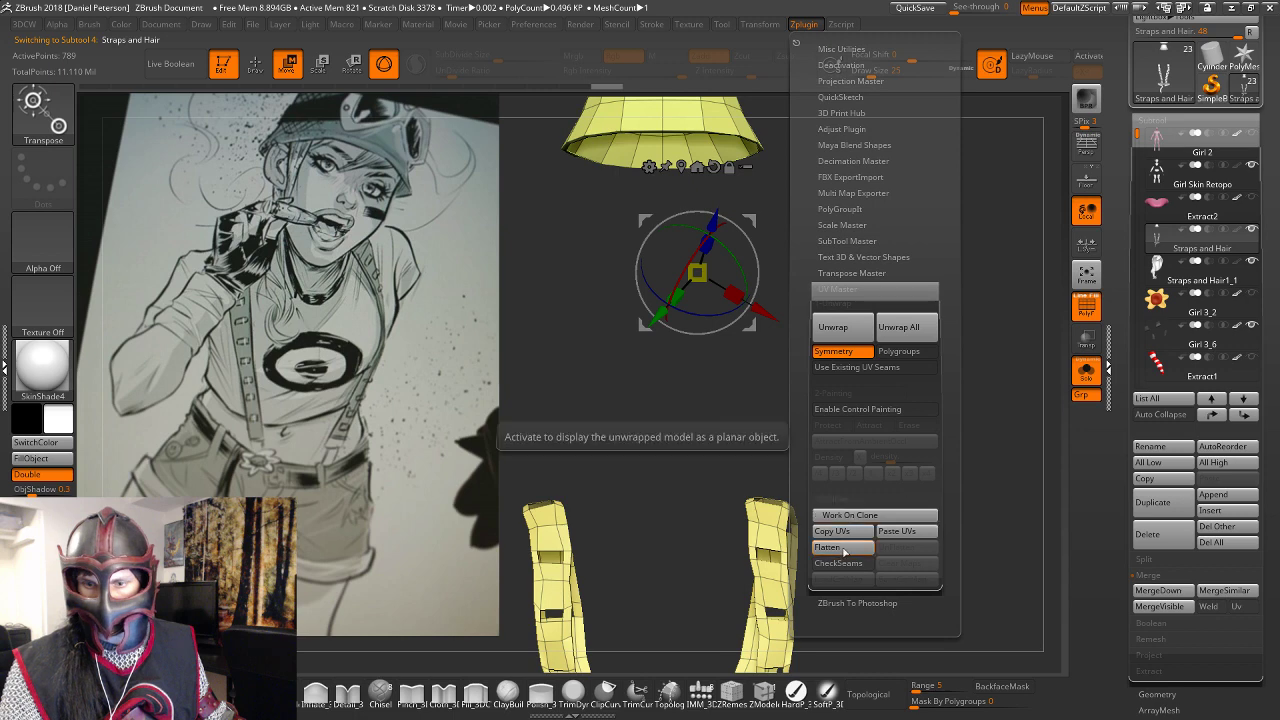
{"action": "left_click", "coordinate": [830, 548]}
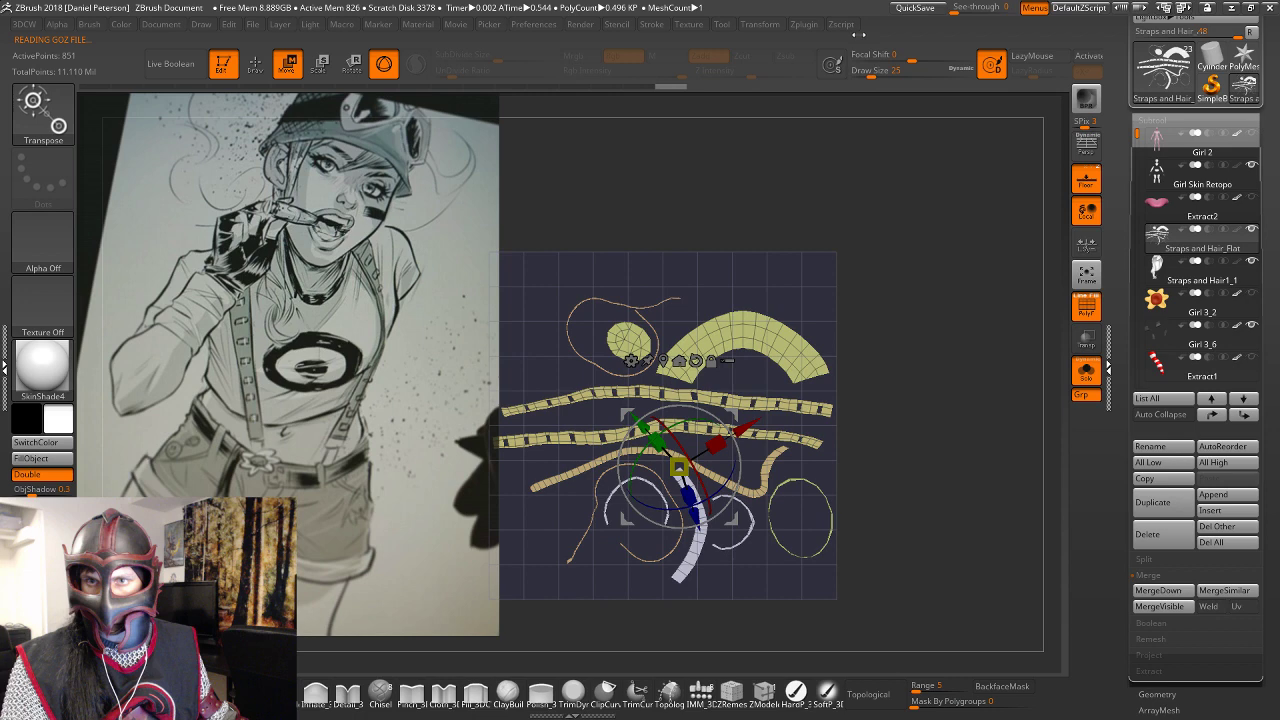
{"action": "left_click", "coordinate": [804, 24]}
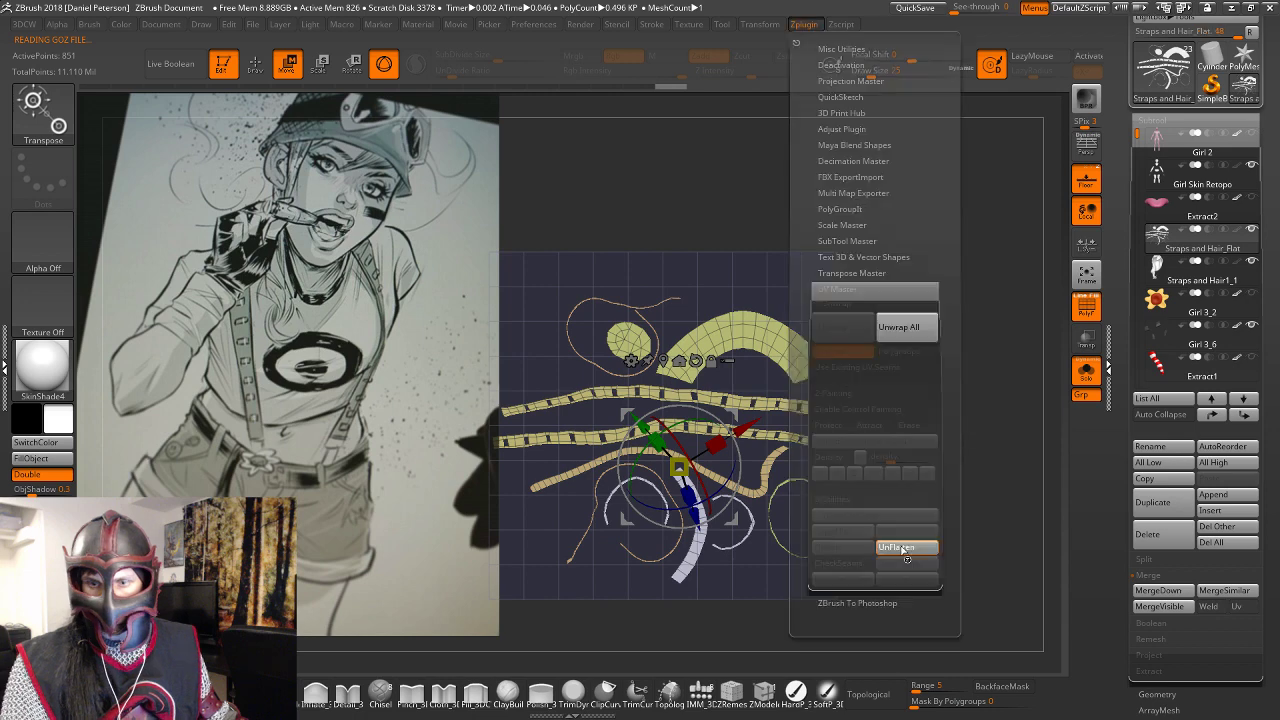
{"action": "left_click", "coordinate": [904, 550]}
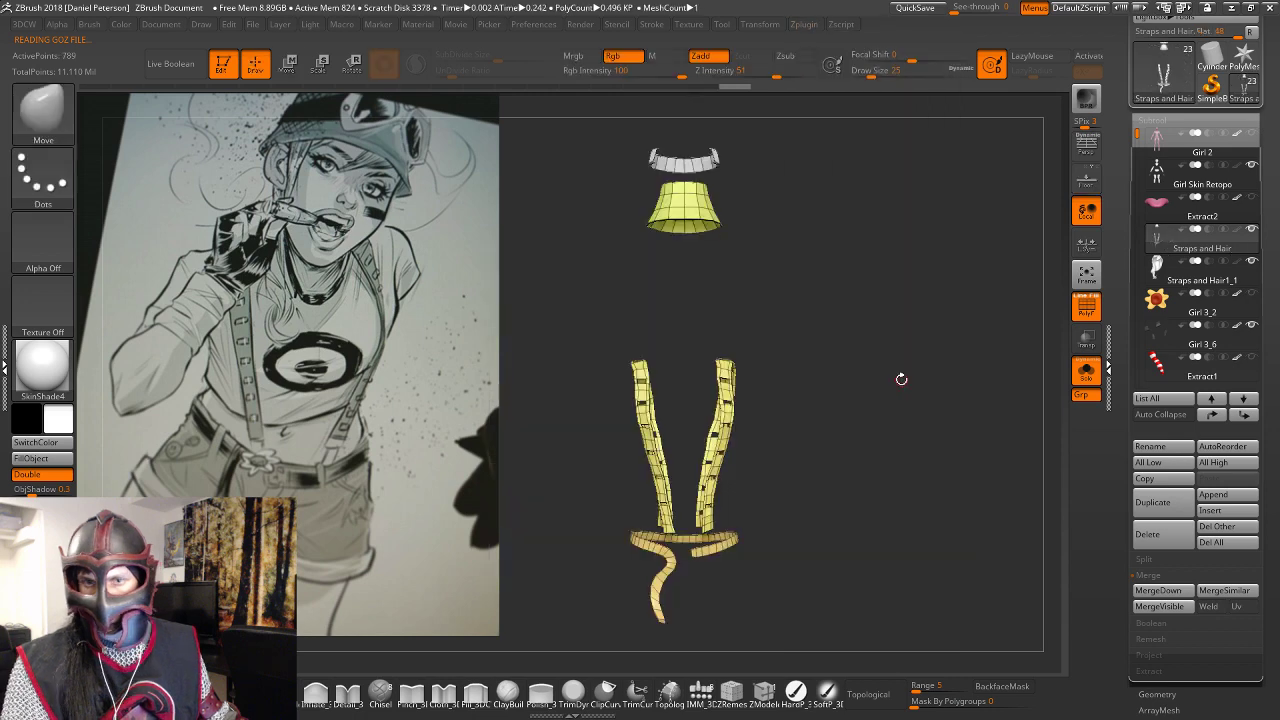
Export the merged hair subtool Straps and Hair1_1 as Hair for retop.OBJ in the Independent Study 2 folder.
{"action": "left_click", "coordinate": [1156, 268]}
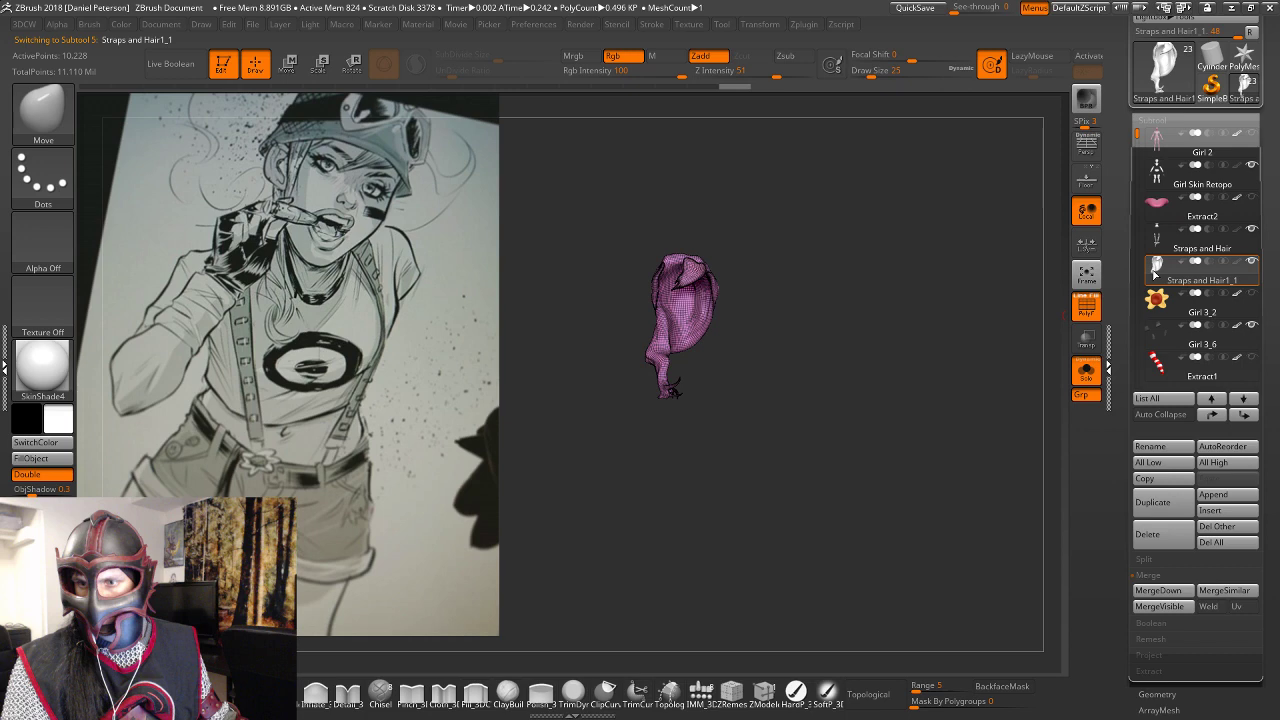
{"action": "key", "text": "f"}
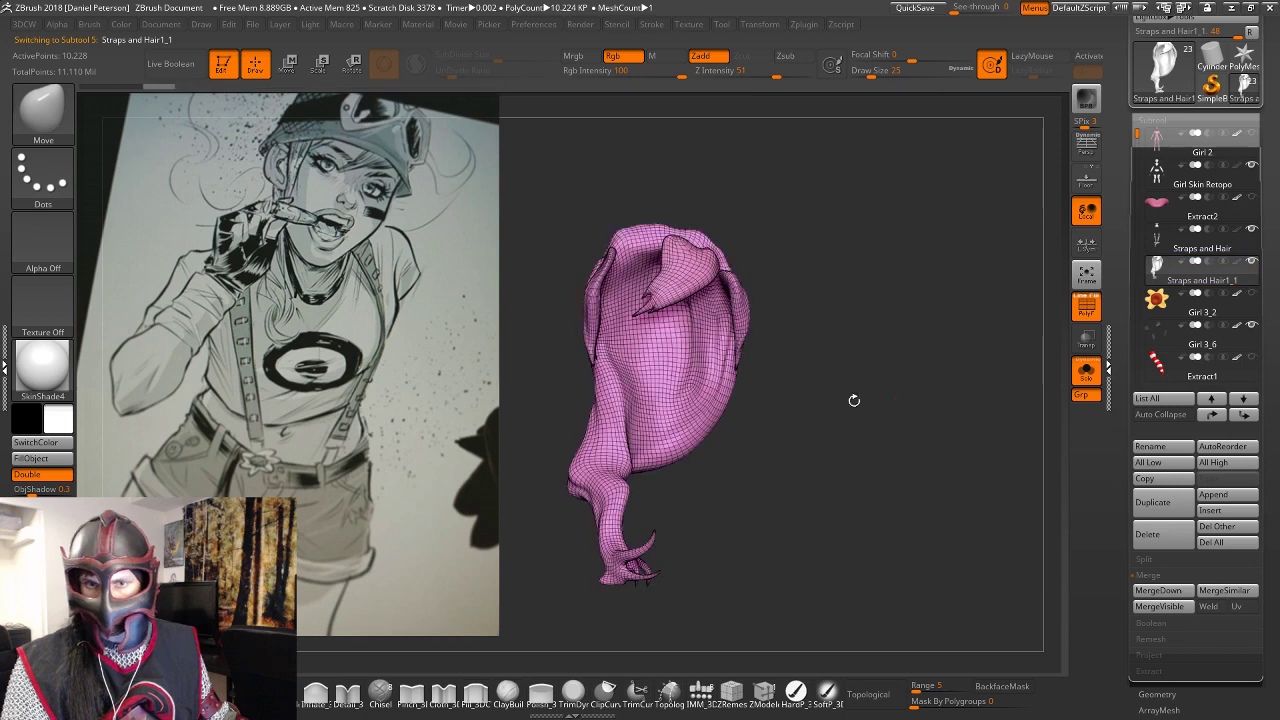
{"action": "left_click_drag", "start_coordinate": [853, 400], "coordinate": [899, 366], "text": "alt"}
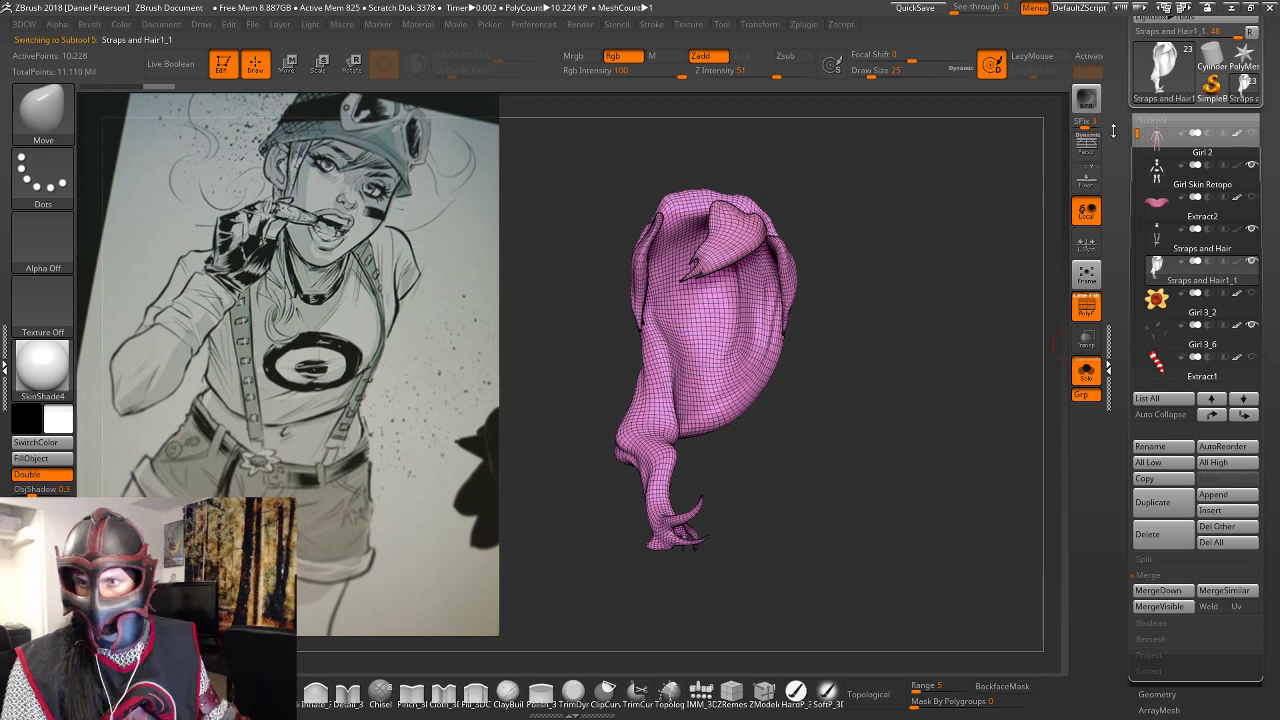
{"action": "left_click_drag", "start_coordinate": [1113, 131], "coordinate": [1113, 240]}
{"action": "left_click", "coordinate": [1212, 77]}
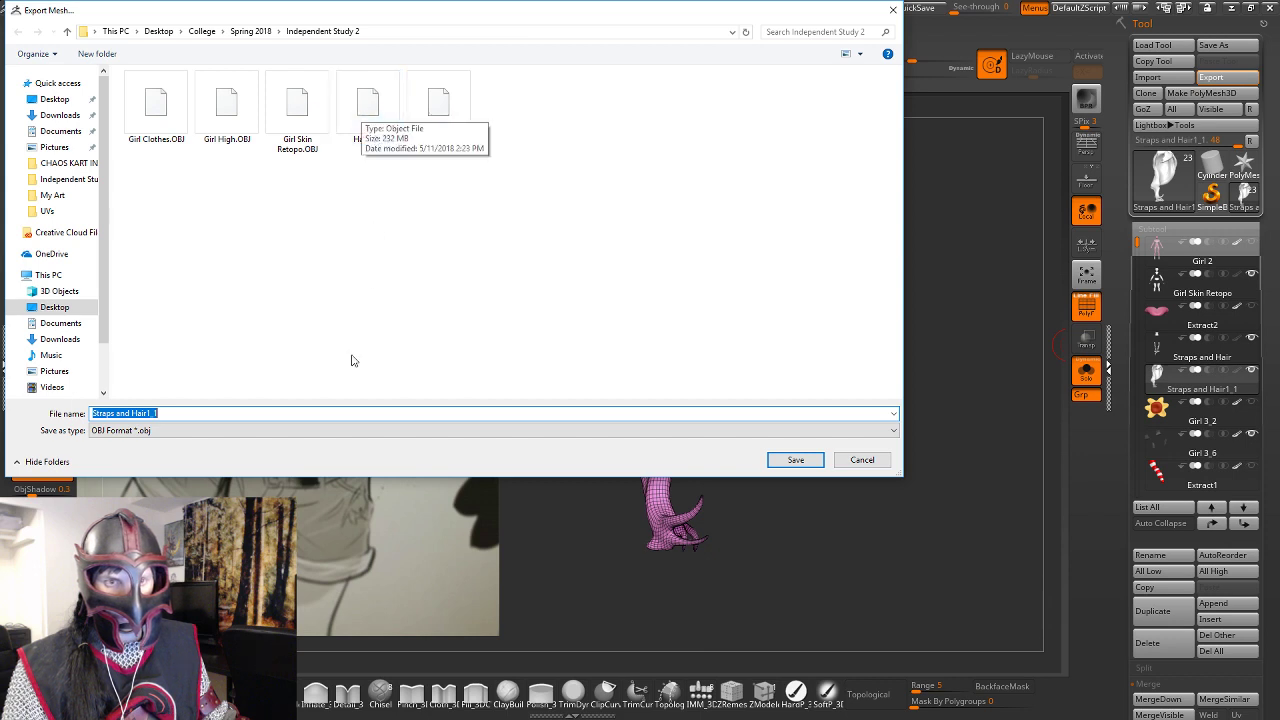
{"action": "key", "text": "BackSpace"}
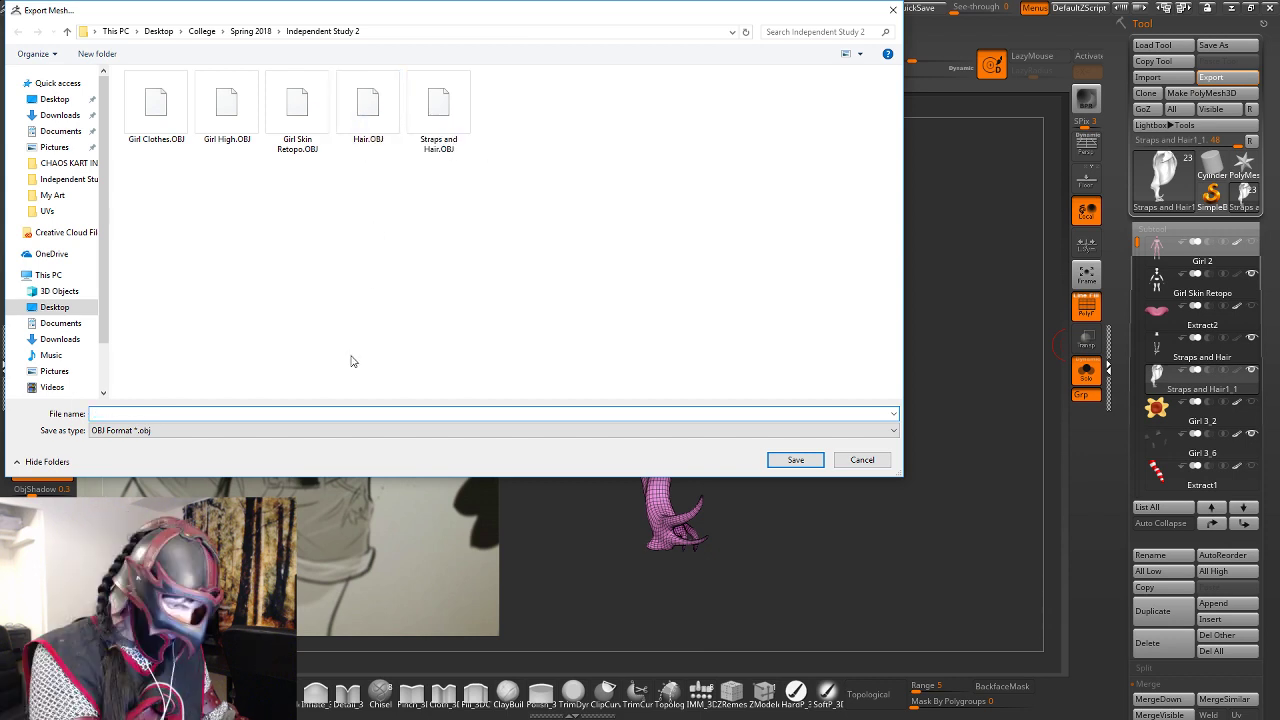
{"action": "type", "text": "Hair for re"}
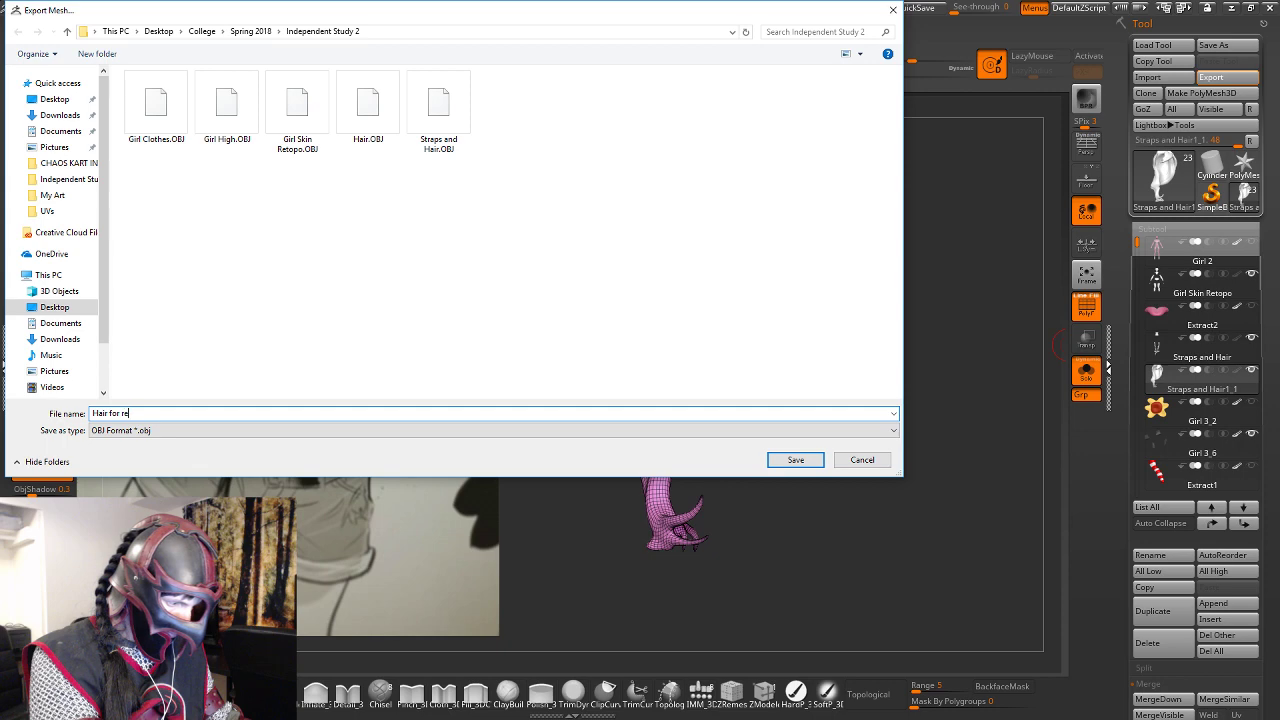
{"action": "key", "text": "Return"}
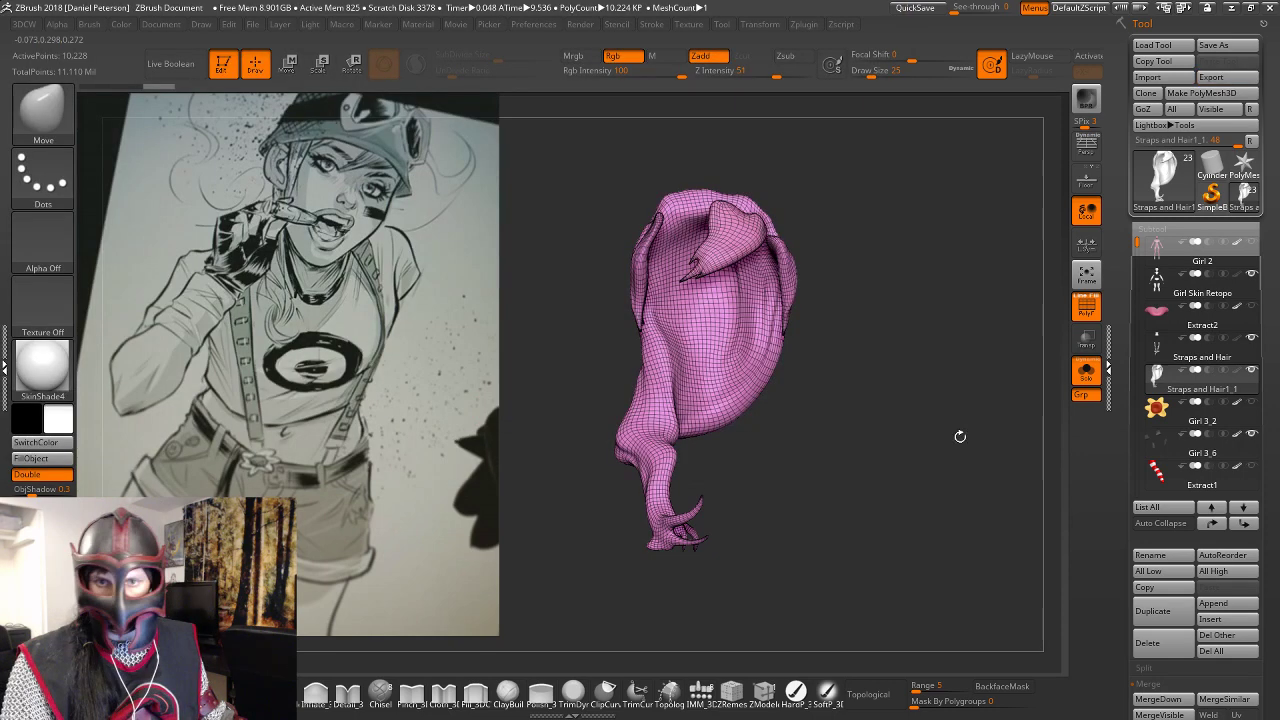
Select the high-poly hair subtool Girl 3_5 and examine its mesh and polygroups.
{"action": "right_click_drag", "start_coordinate": [911, 467], "coordinate": [929, 467], "text": "ctrl"}
{"action": "left_click_drag", "start_coordinate": [929, 467], "coordinate": [945, 466]}
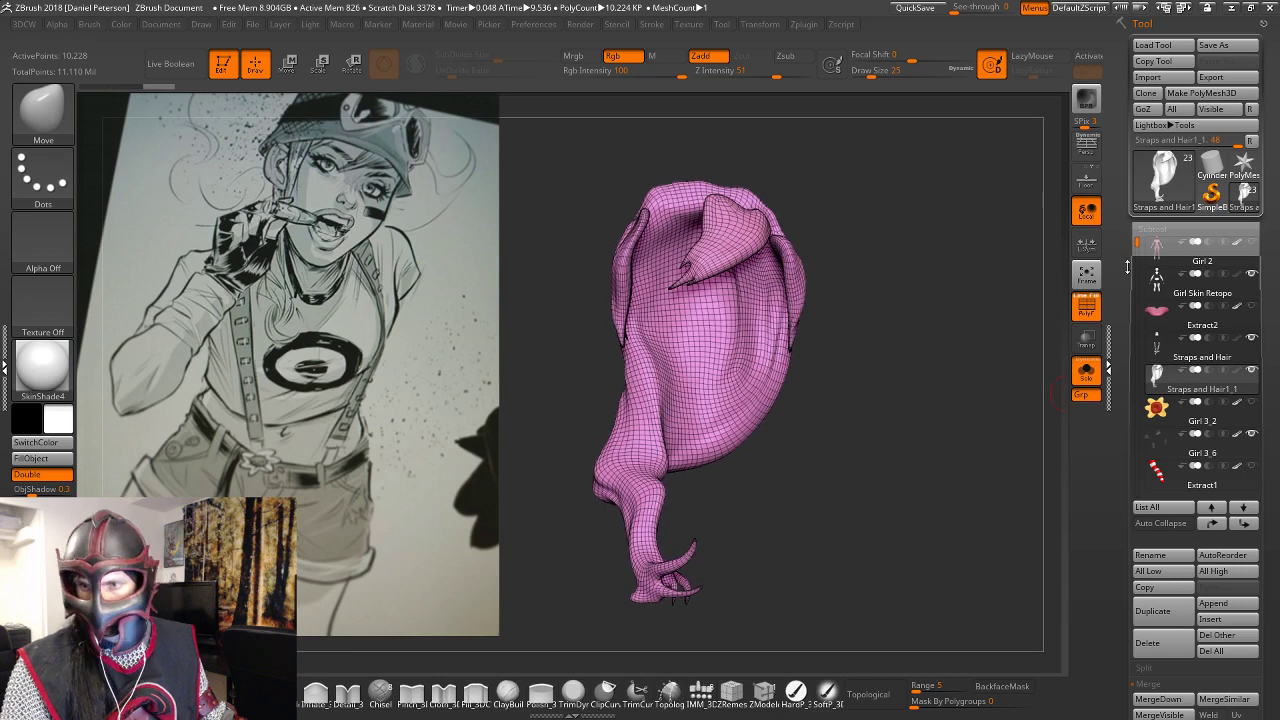
{"action": "scroll", "coordinate": [1153, 376], "scroll_direction": "down", "scroll_amount": 5}
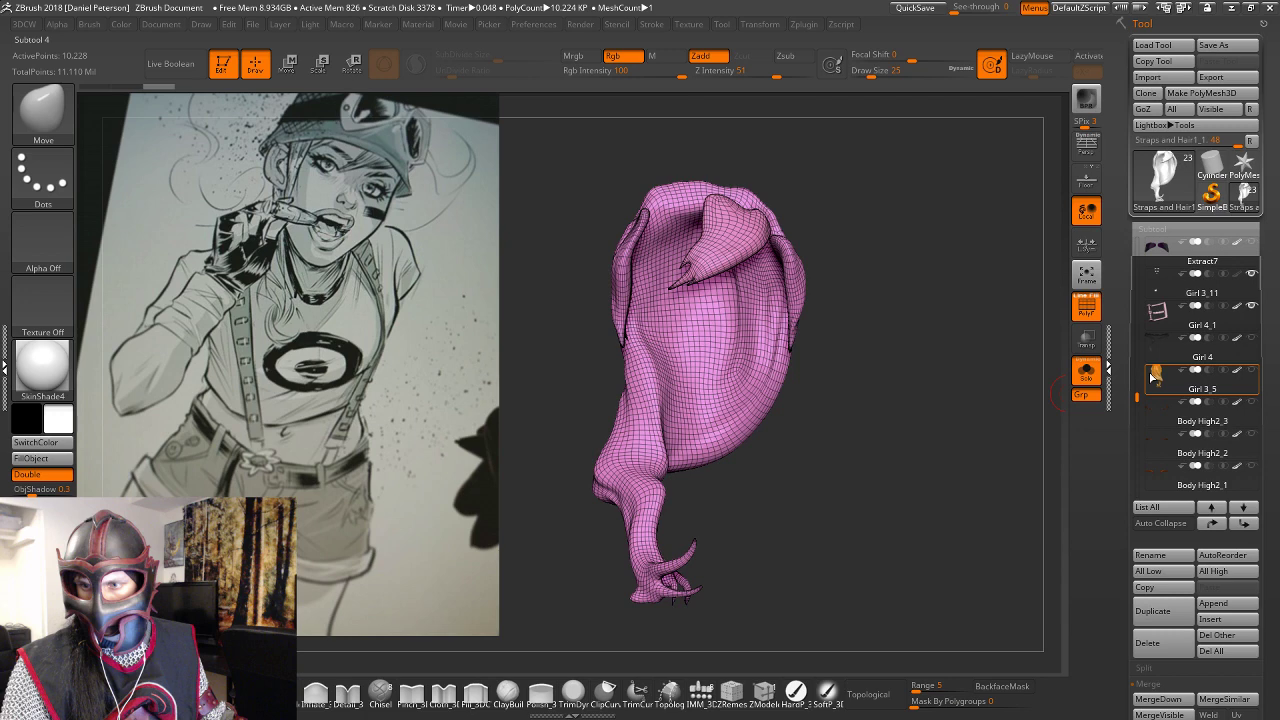
{"action": "left_click", "coordinate": [1154, 375]}
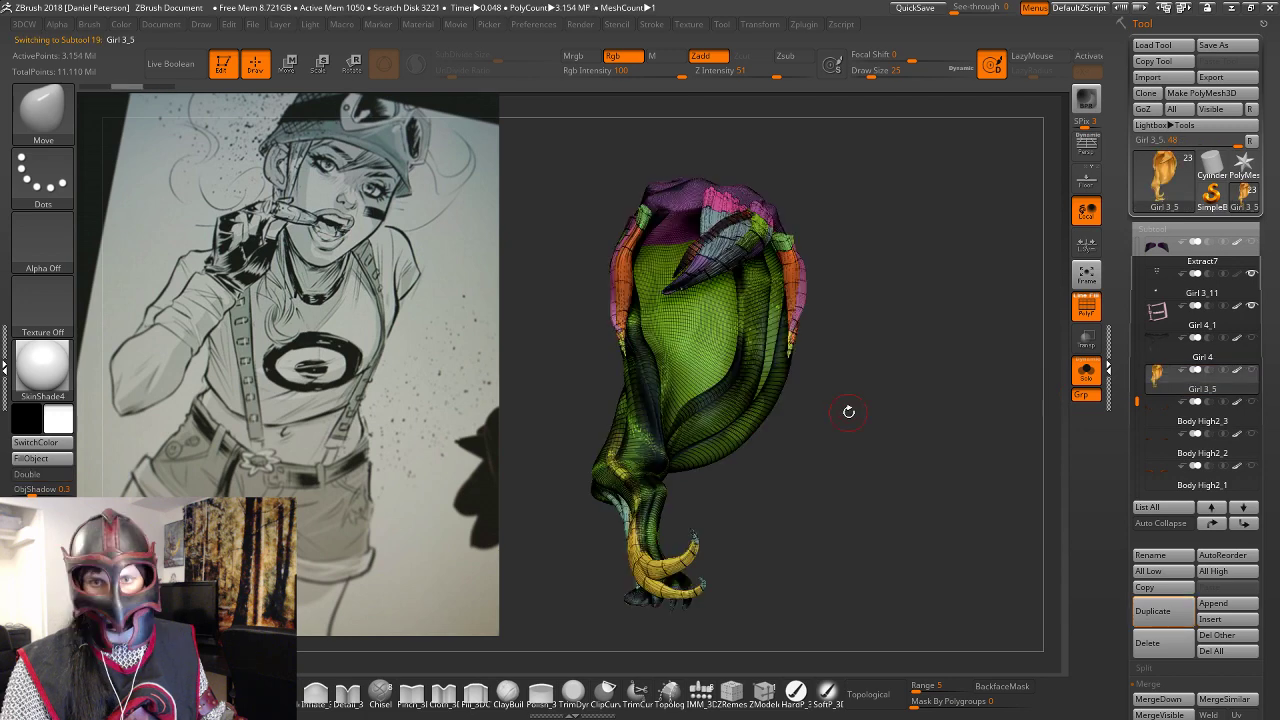
{"action": "key", "text": "shift"}
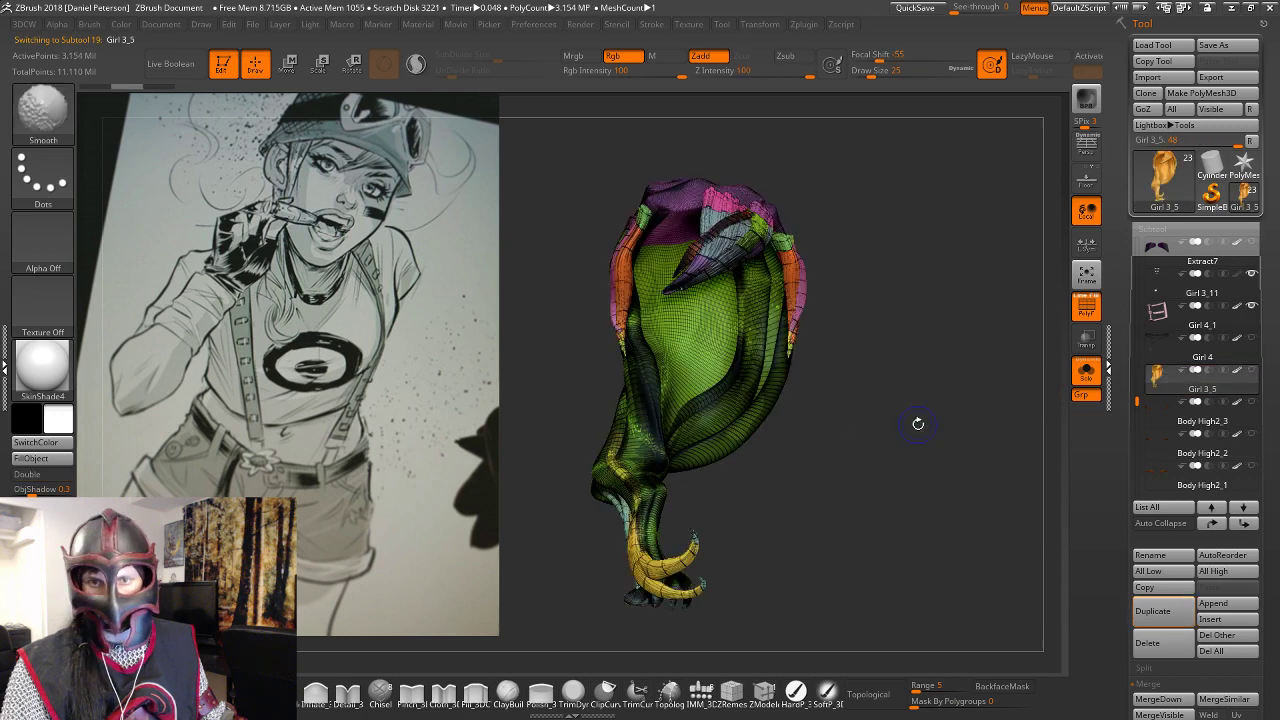
{"action": "mouse_move", "coordinate": [918, 423]}
{"action": "left_mouse_down"}
{"action": "mouse_move", "coordinate": [872, 408]}
{"action": "mouse_move", "coordinate": [974, 402]}
{"action": "left_mouse_up"}
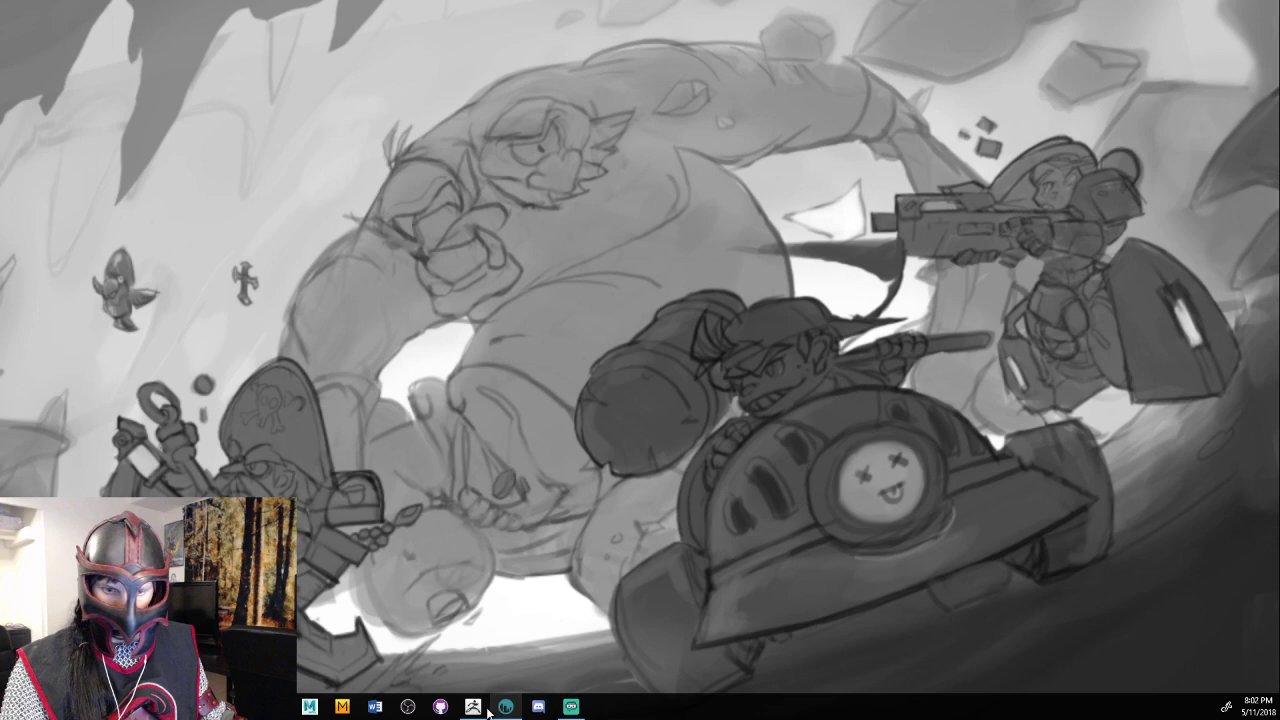
Switch to 3D-Coat and save the current UV project as Straps.3b in the Independent Study 2 folder.
{"action": "left_click", "coordinate": [505, 707]}
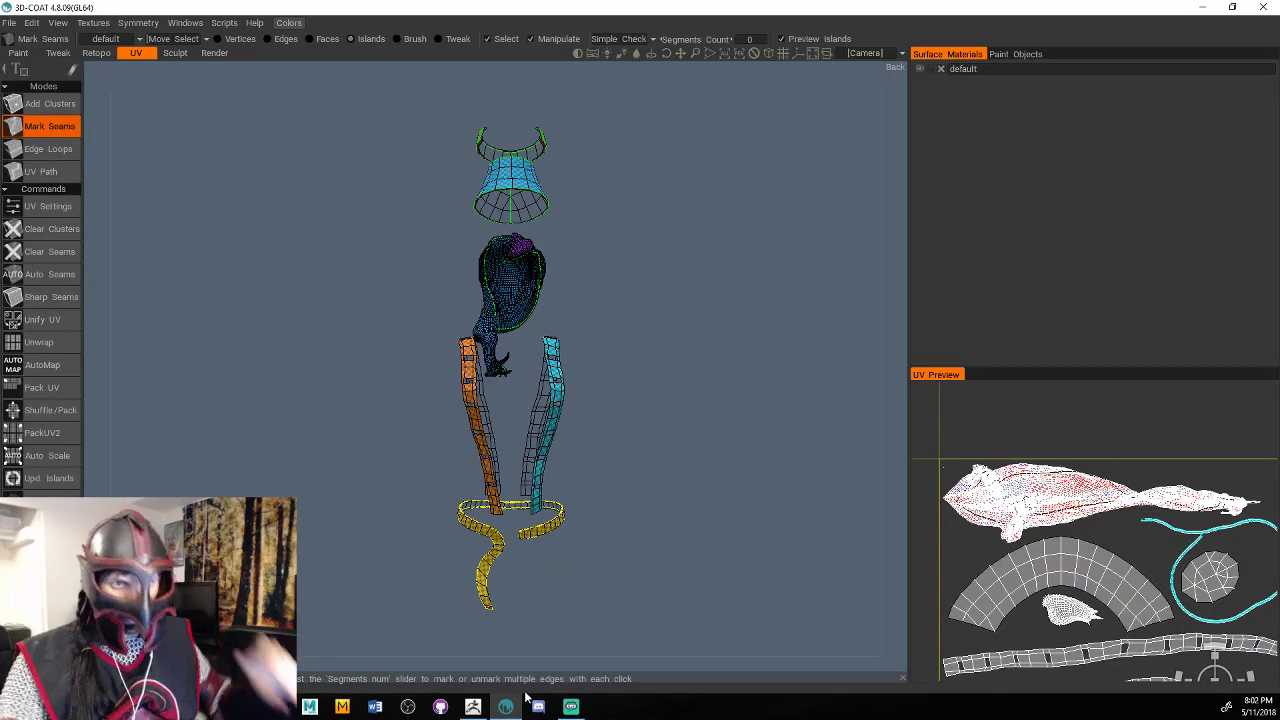
{"action": "left_click", "coordinate": [8, 22]}
{"action": "mouse_move", "coordinate": [47, 70]}
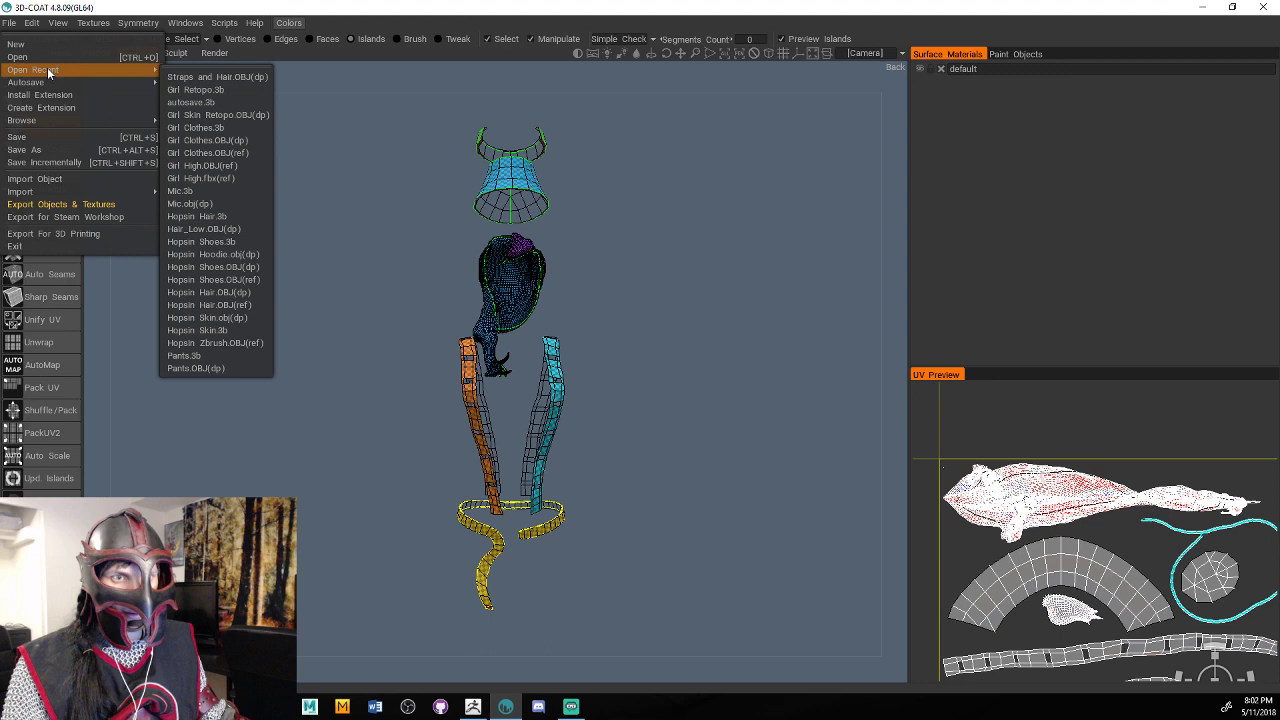
{"action": "left_click", "coordinate": [24, 149]}
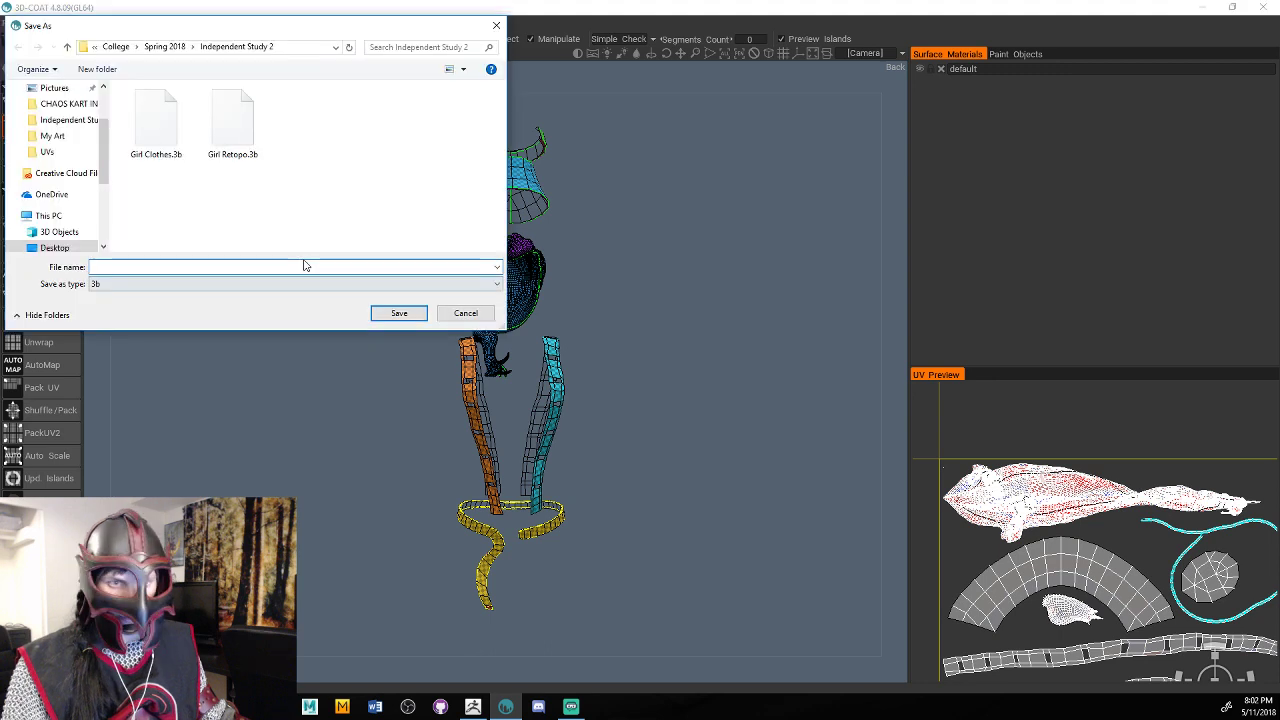
{"action": "type", "text": "Strpas"}
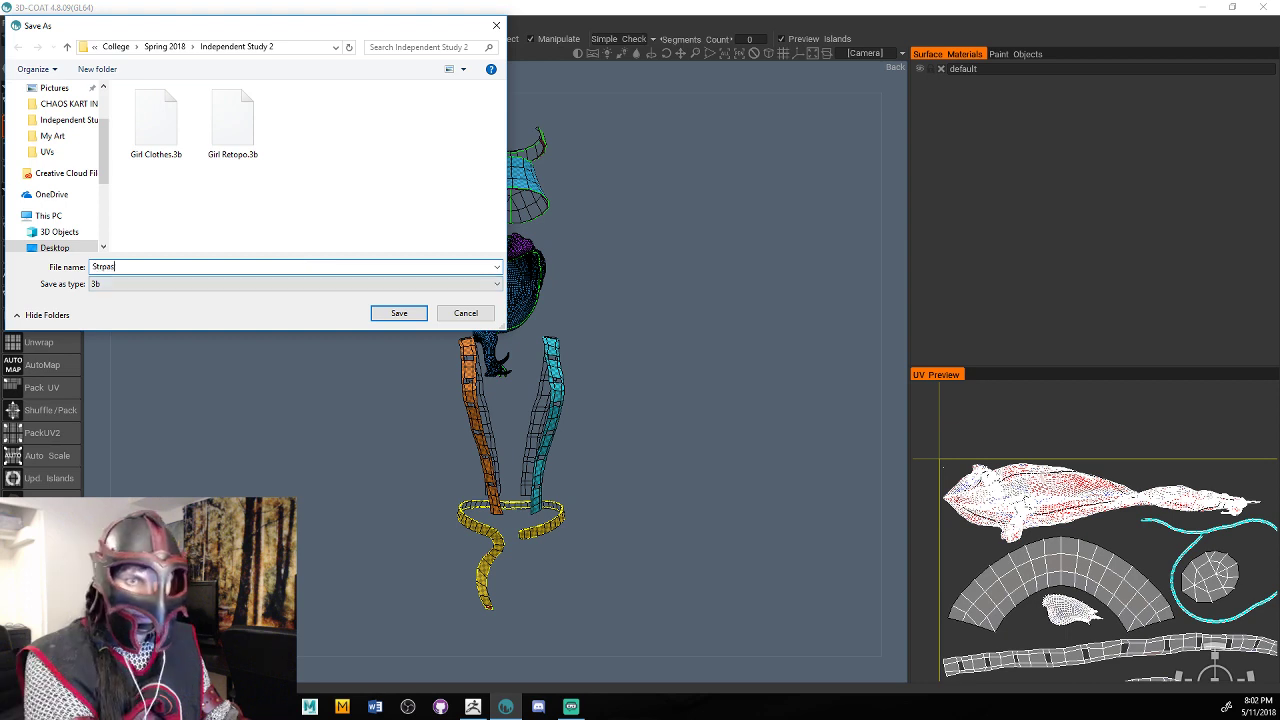
{"action": "key", "text": "BackSpace"}
{"action": "key", "text": "BackSpace"}
{"action": "key", "text": "BackSpace"}
{"action": "key", "text": "BackSpace"}
{"action": "type", "text": "rap"}
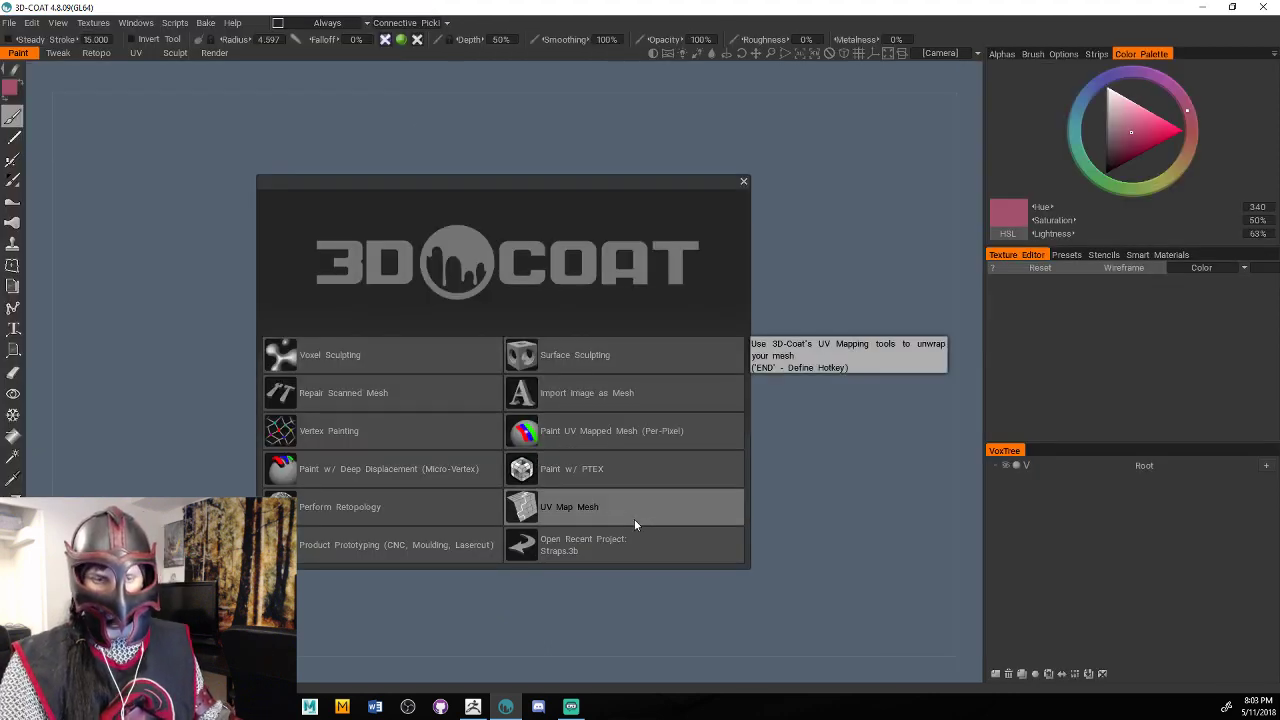
Import Hair for retop.OBJ as the reference mesh for performing retopology and activate the Add/Split tool.
{"action": "left_click", "coordinate": [418, 507]}
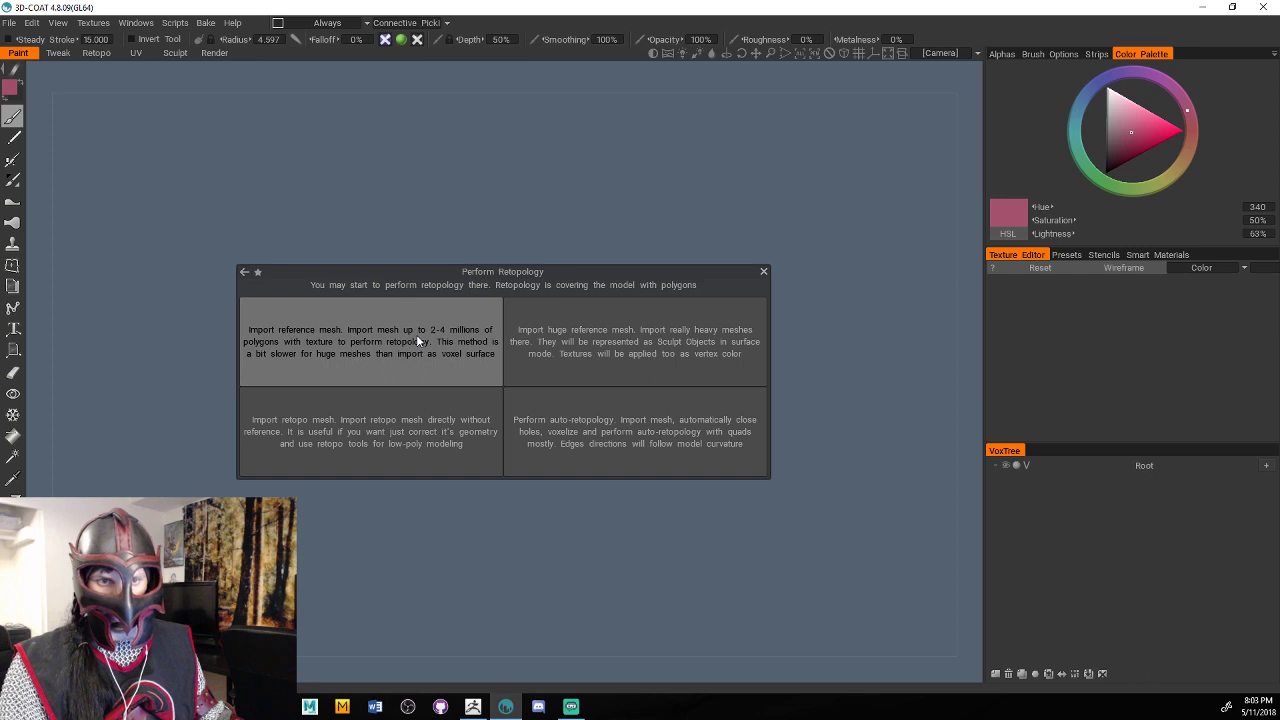
{"action": "left_click", "coordinate": [417, 338]}
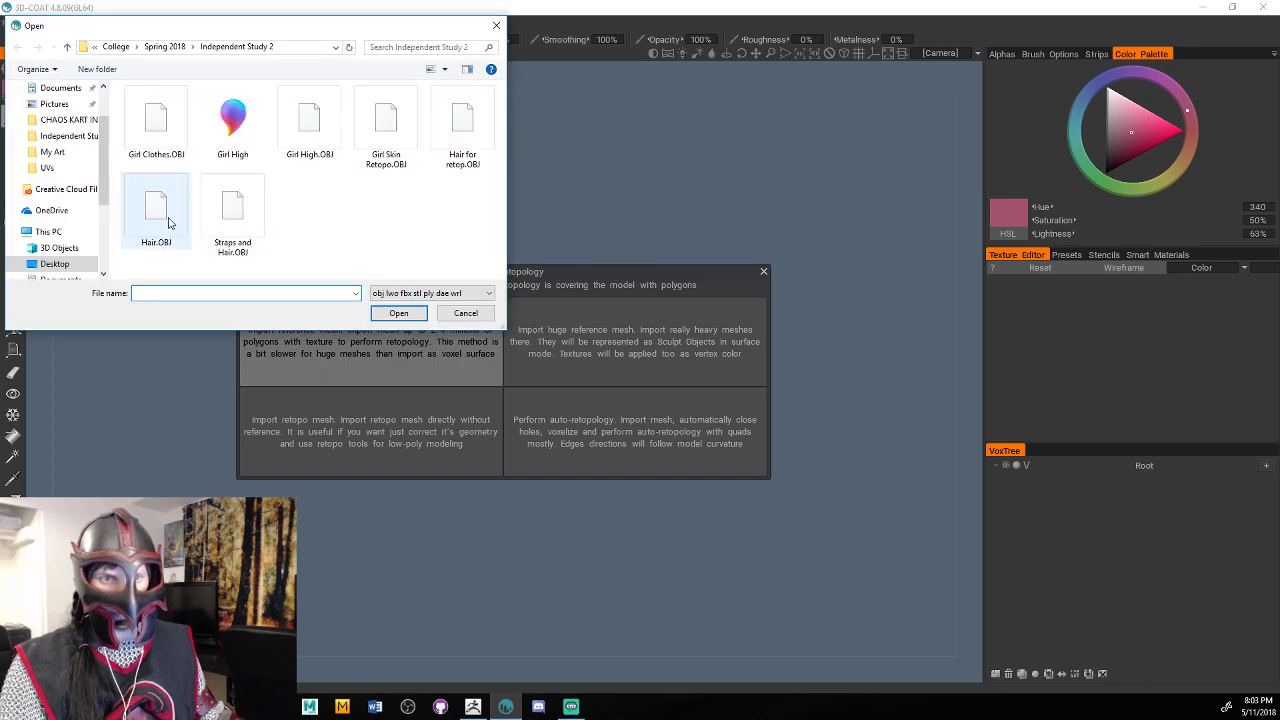
{"action": "double_click", "coordinate": [460, 125]}
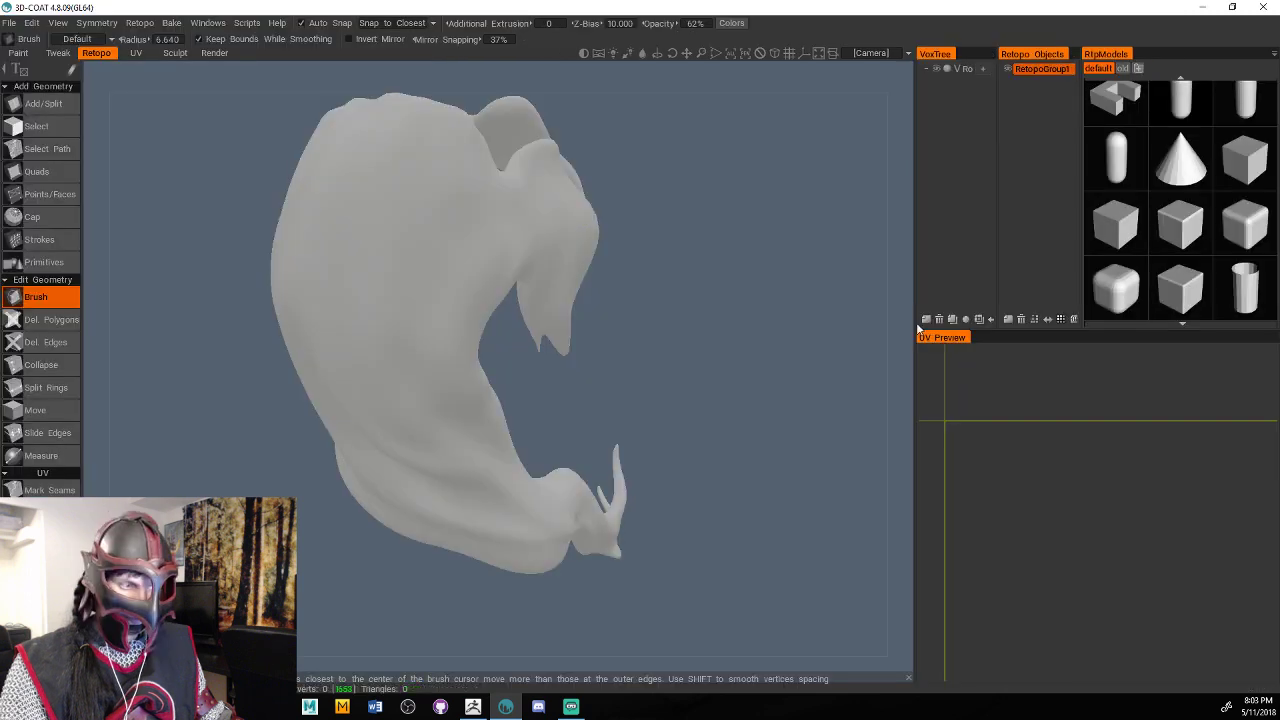
{"action": "left_click_drag", "start_coordinate": [900, 326], "coordinate": [741, 485]}
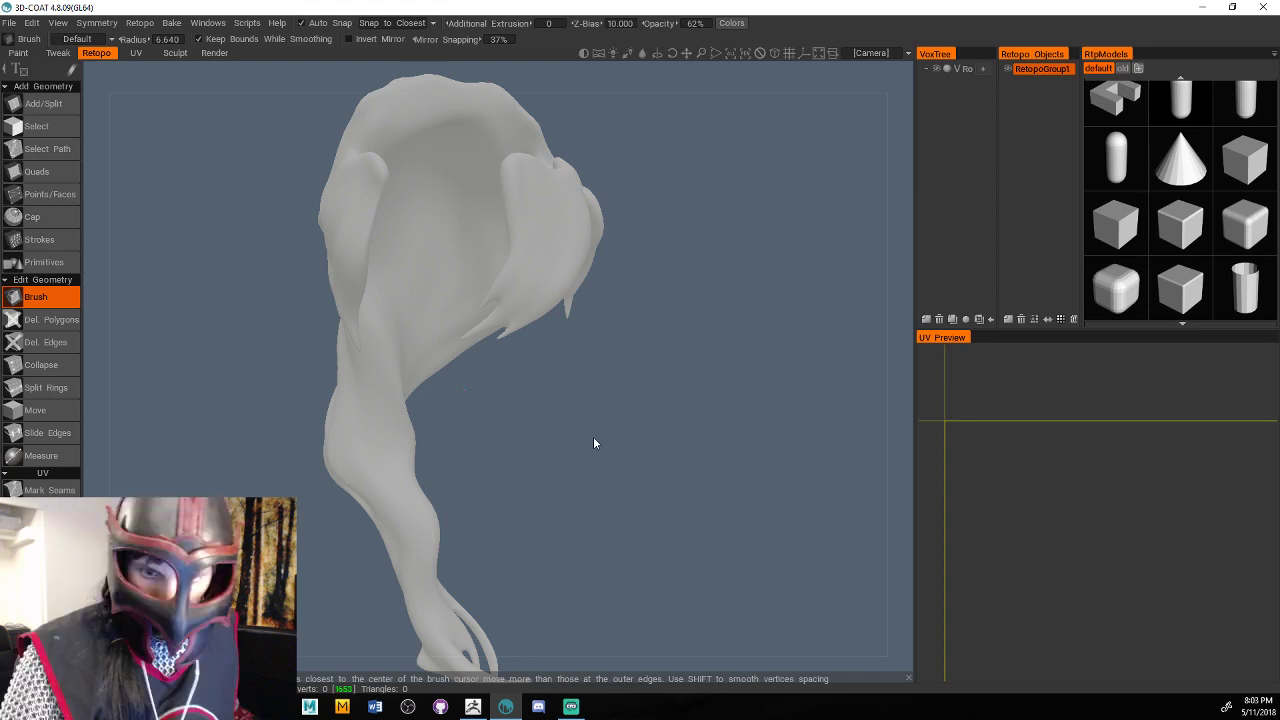
{"action": "mouse_move", "coordinate": [594, 443]}
{"action": "left_mouse_down"}
{"action": "mouse_move", "coordinate": [693, 525]}
{"action": "mouse_move", "coordinate": [685, 412]}
{"action": "mouse_move", "coordinate": [888, 397]}
{"action": "mouse_move", "coordinate": [437, 433]}
{"action": "left_mouse_up"}
{"action": "key", "text": "a"}
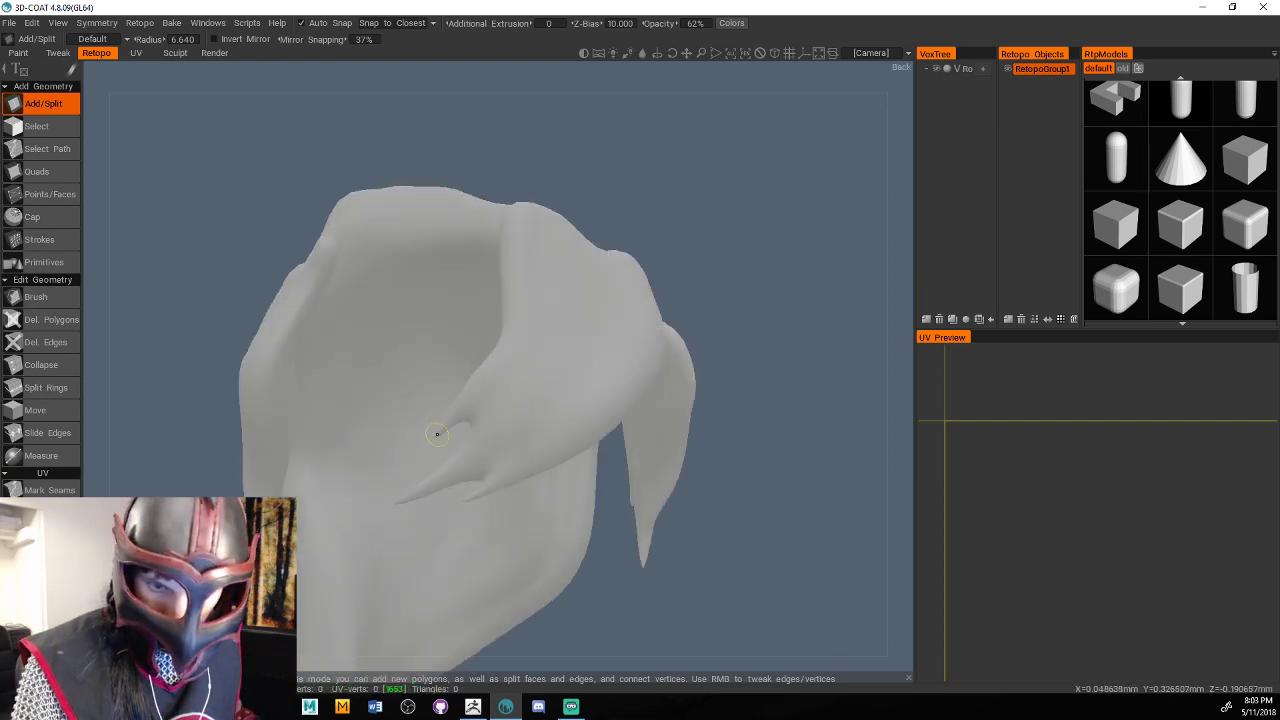
{"action": "left_click", "coordinate": [437, 433]}
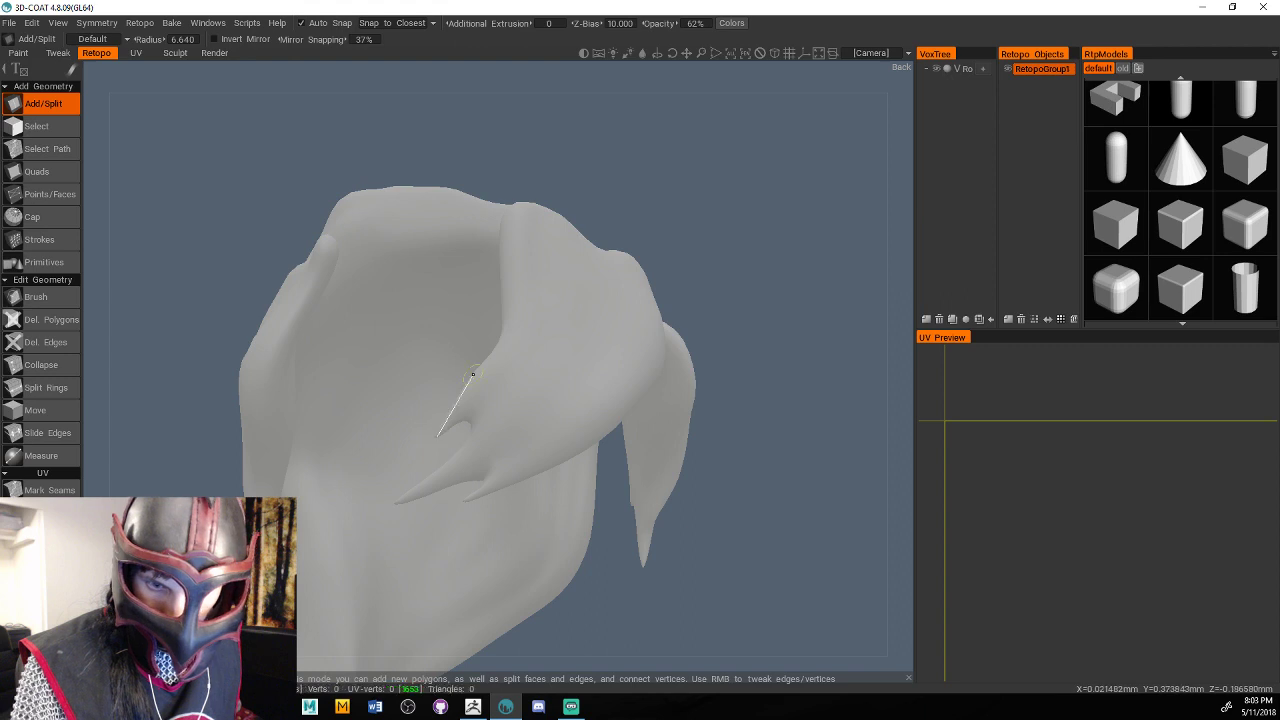
{"action": "left_click", "coordinate": [473, 376]}
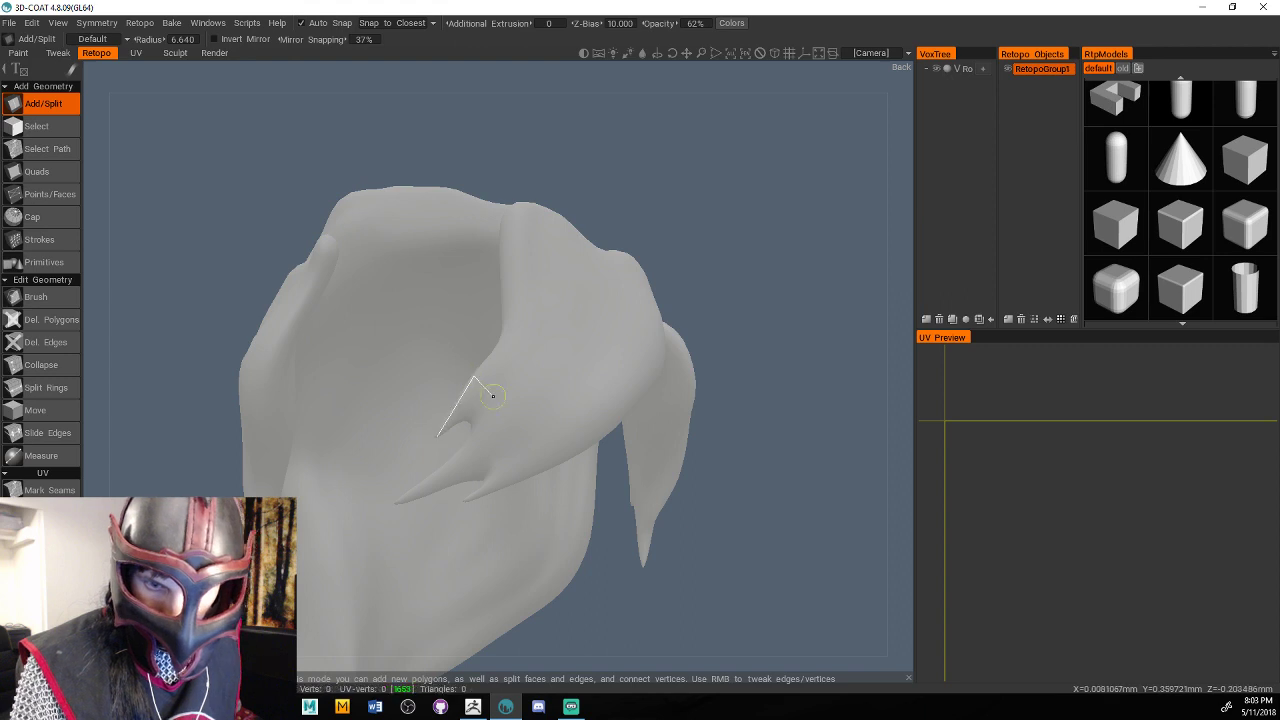
{"action": "left_click", "coordinate": [493, 393]}
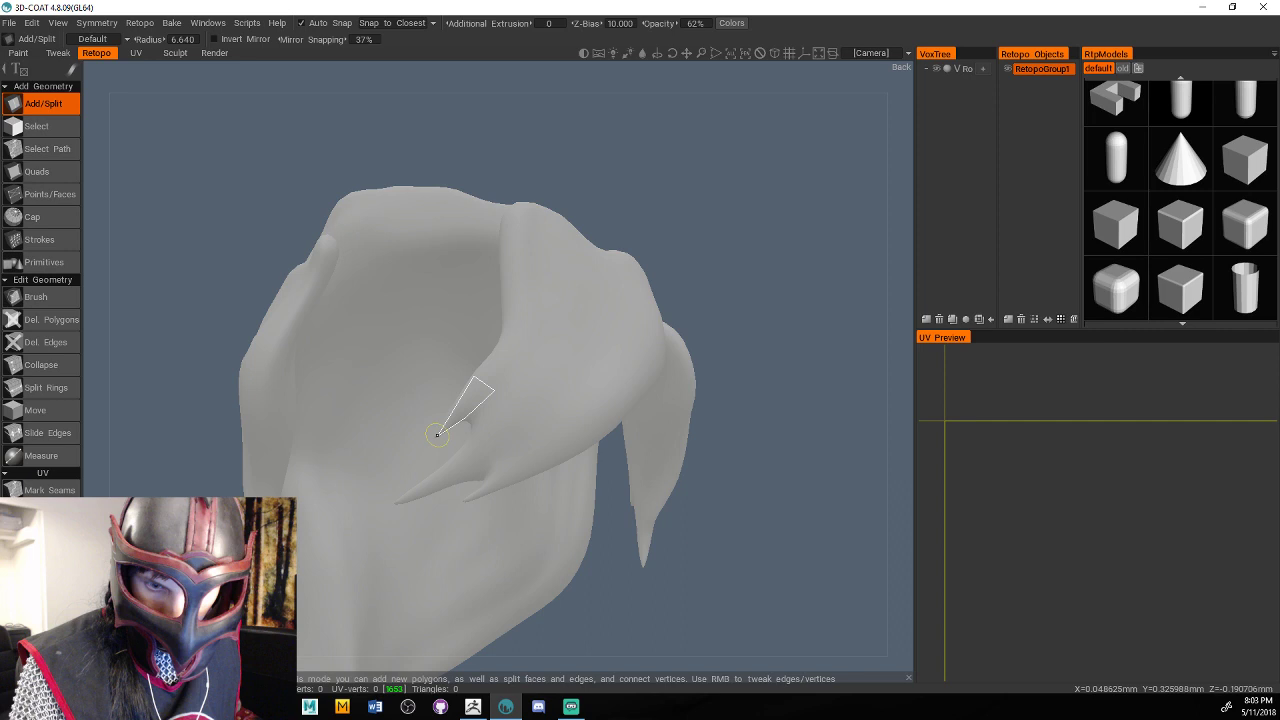
{"action": "key", "text": "Escape"}
Create the first four-sided polygon on the uppermost pointed tip of the side hair lock.
{"action": "left_click", "coordinate": [473, 377]}
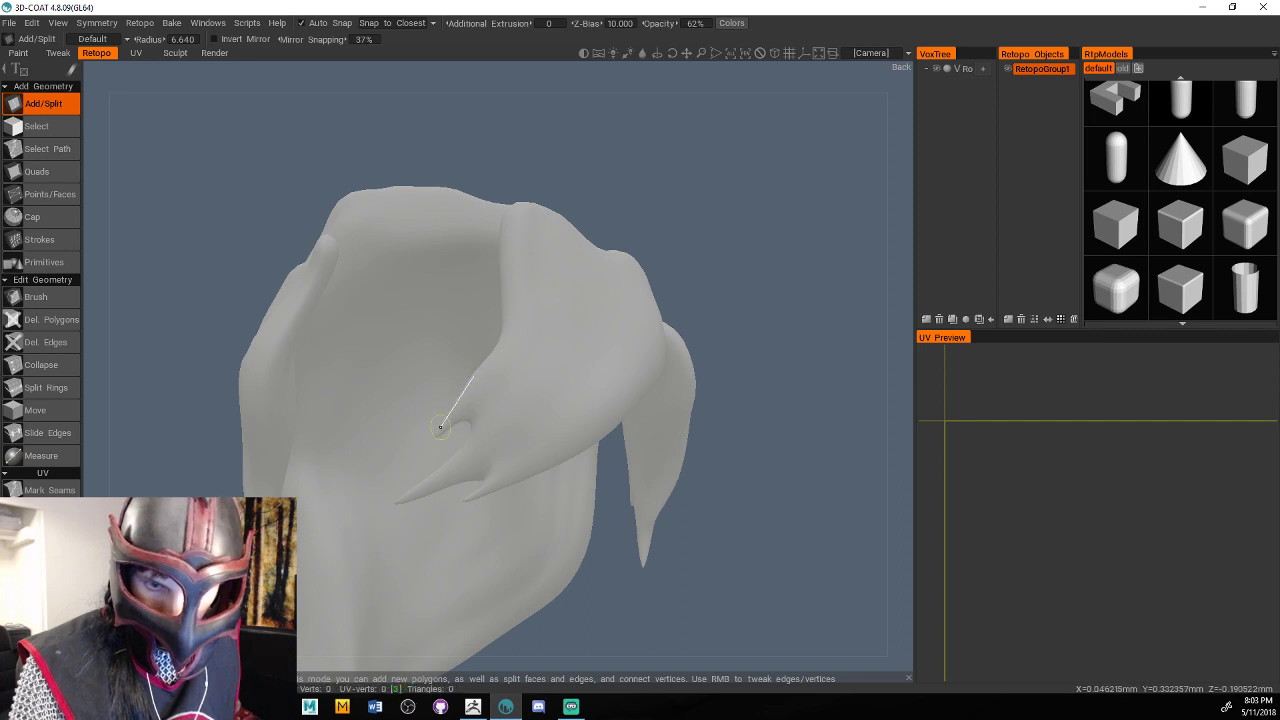
{"action": "left_click", "coordinate": [439, 433]}
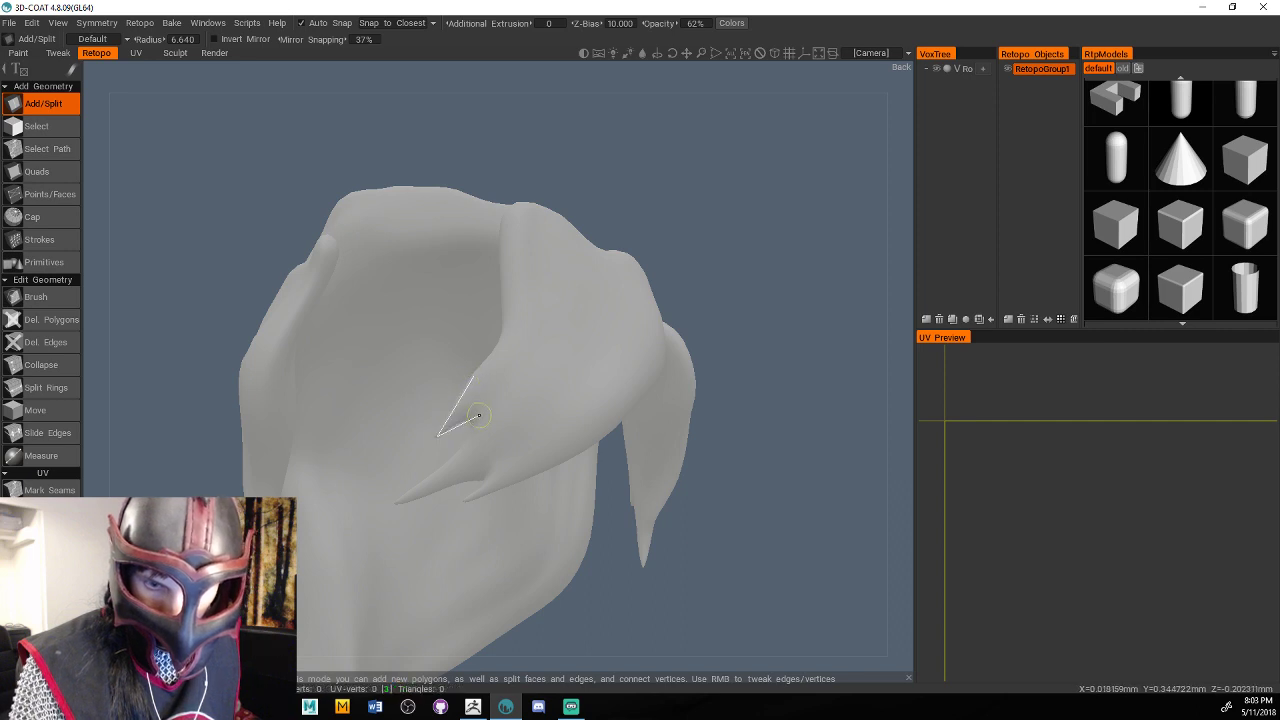
{"action": "left_click", "coordinate": [479, 413]}
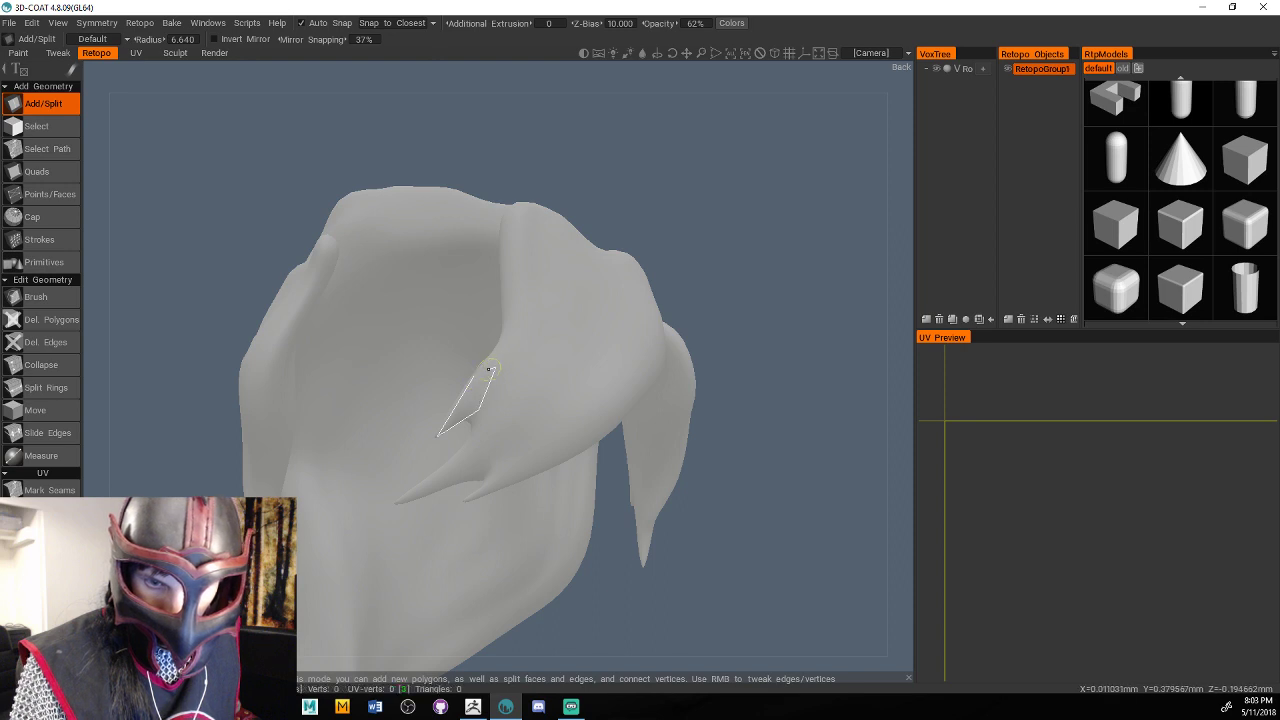
{"action": "left_click", "coordinate": [489, 370]}
With the Quads tool, extend a strip of six quads from the first polygon up along the side lock's front edge.
{"action": "left_click_drag", "start_coordinate": [758, 315], "coordinate": [746, 298]}
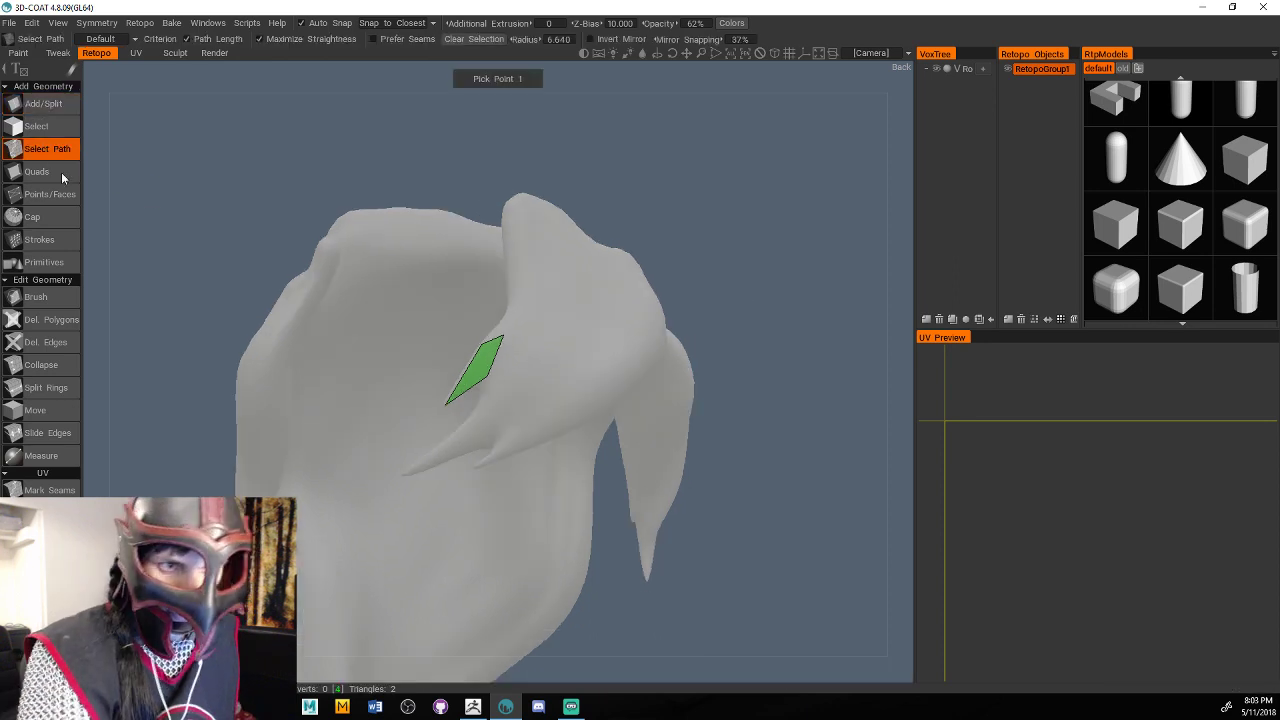
{"action": "left_click", "coordinate": [62, 178]}
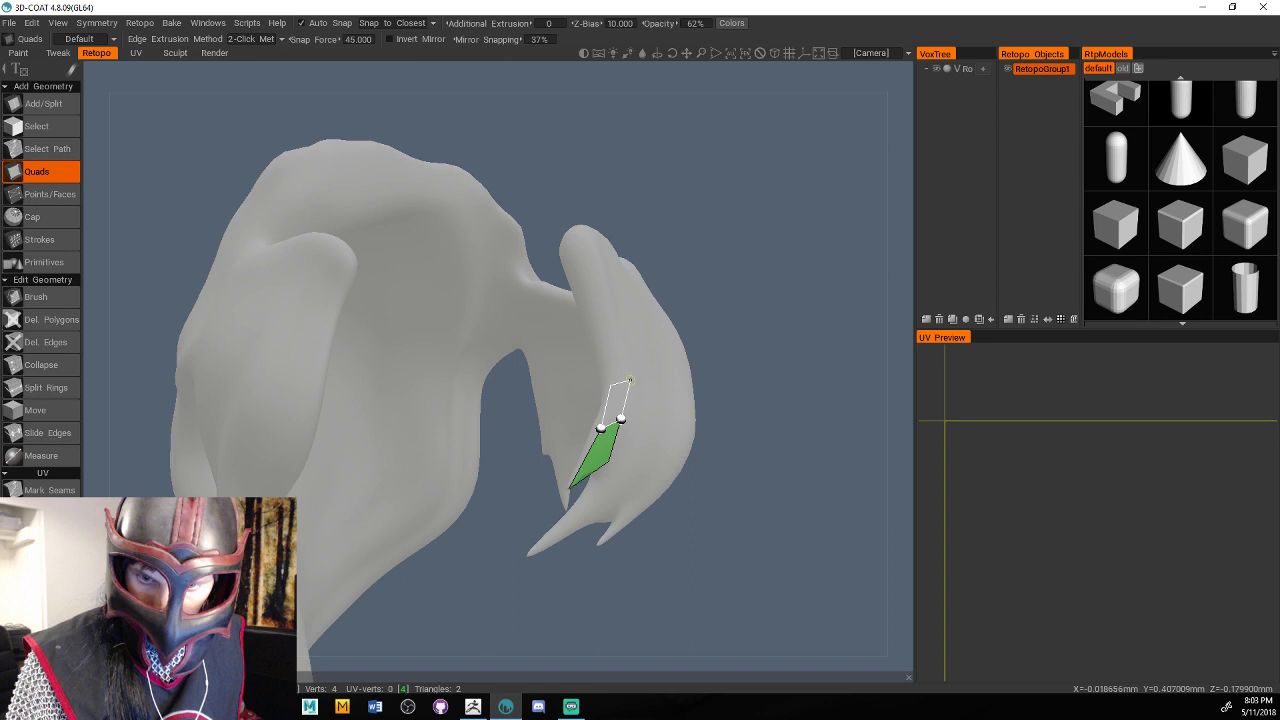
{"action": "left_click", "coordinate": [629, 381]}
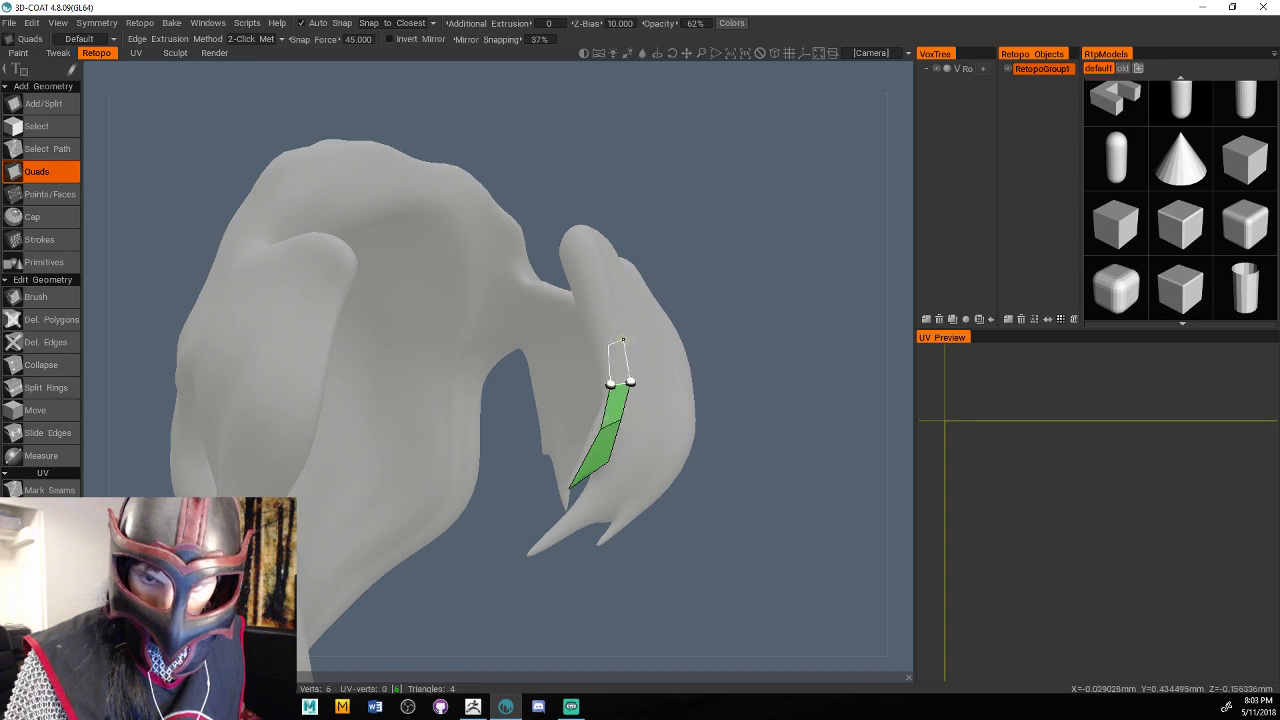
{"action": "left_click", "coordinate": [623, 342]}
{"action": "left_click", "coordinate": [610, 300]}
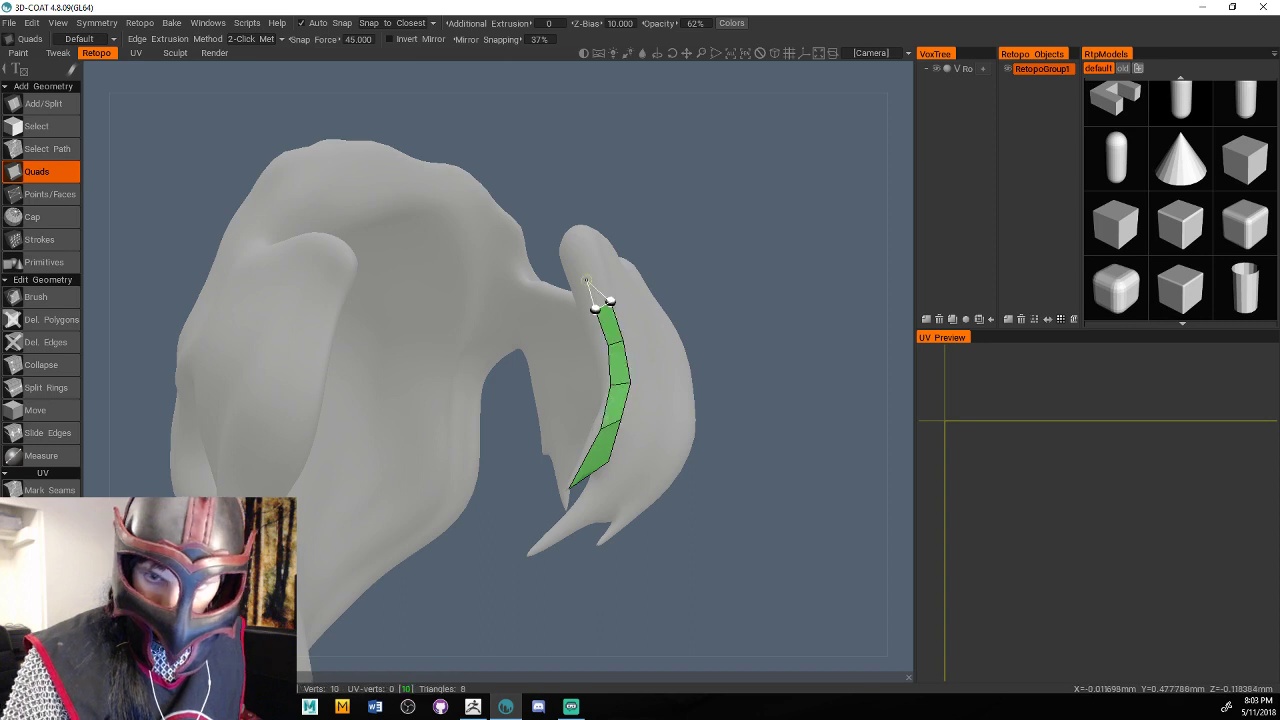
{"action": "left_click", "coordinate": [596, 277]}
{"action": "left_click", "coordinate": [581, 248]}
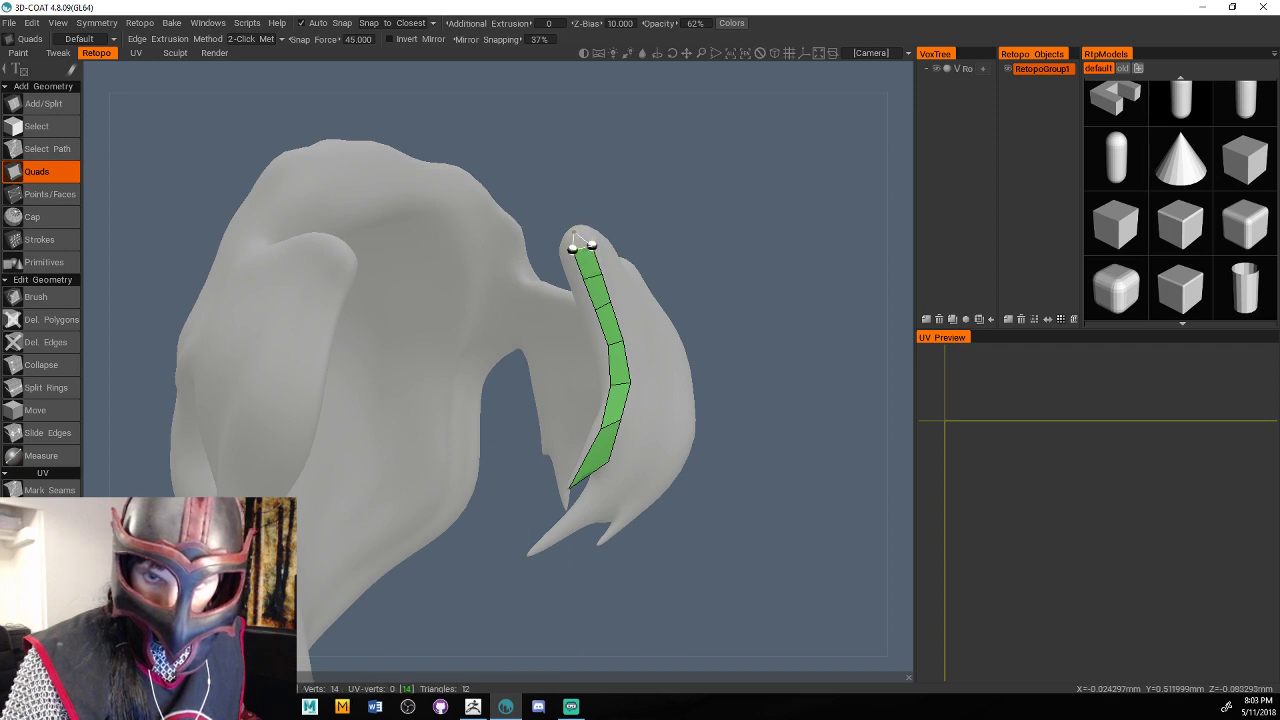
{"action": "left_click", "coordinate": [577, 233]}
Continue the strip with four more quads along the side lock's upper edge toward its narrow end.
{"action": "left_click_drag", "start_coordinate": [646, 199], "coordinate": [713, 282]}
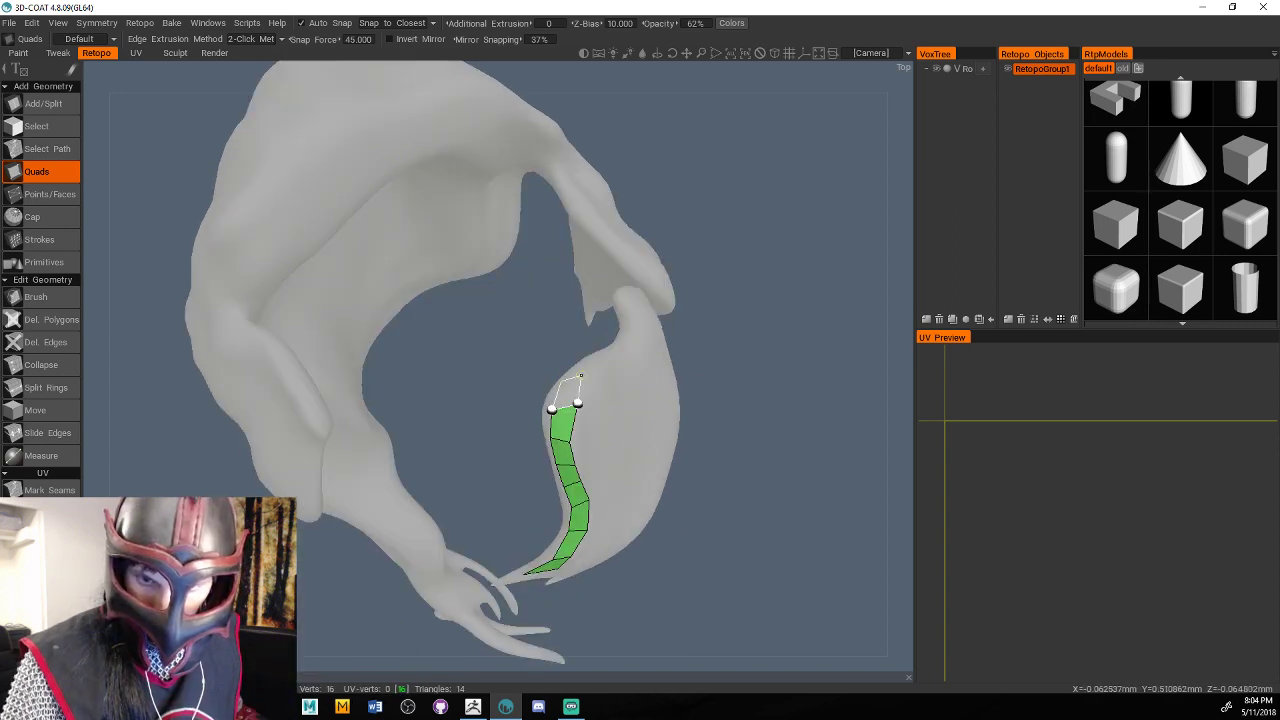
{"action": "left_click", "coordinate": [590, 362]}
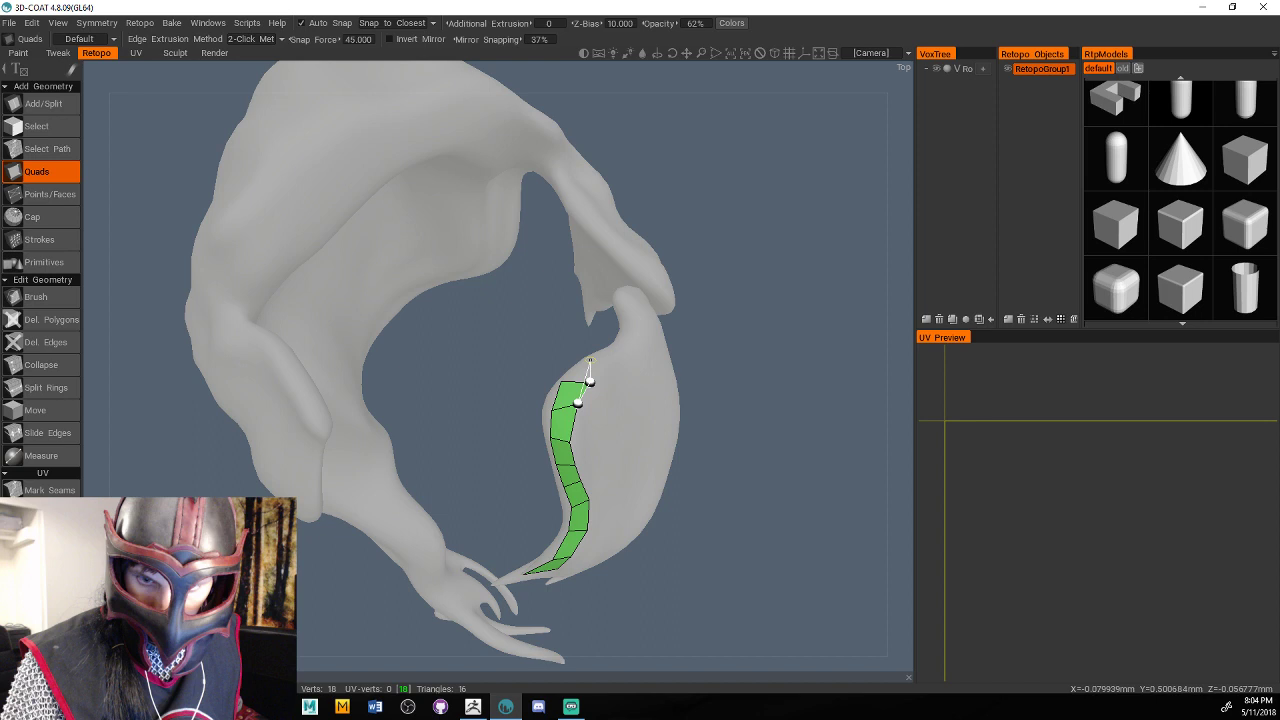
{"action": "left_click", "coordinate": [600, 354]}
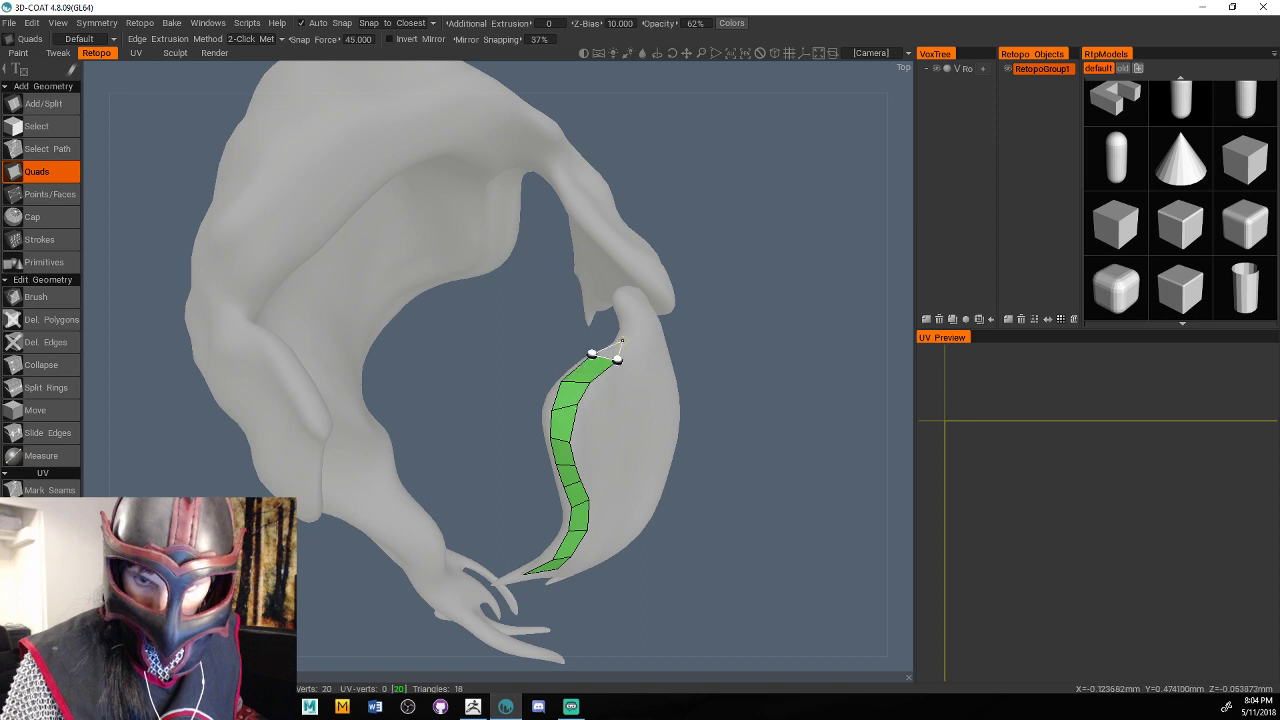
{"action": "left_click", "coordinate": [621, 341]}
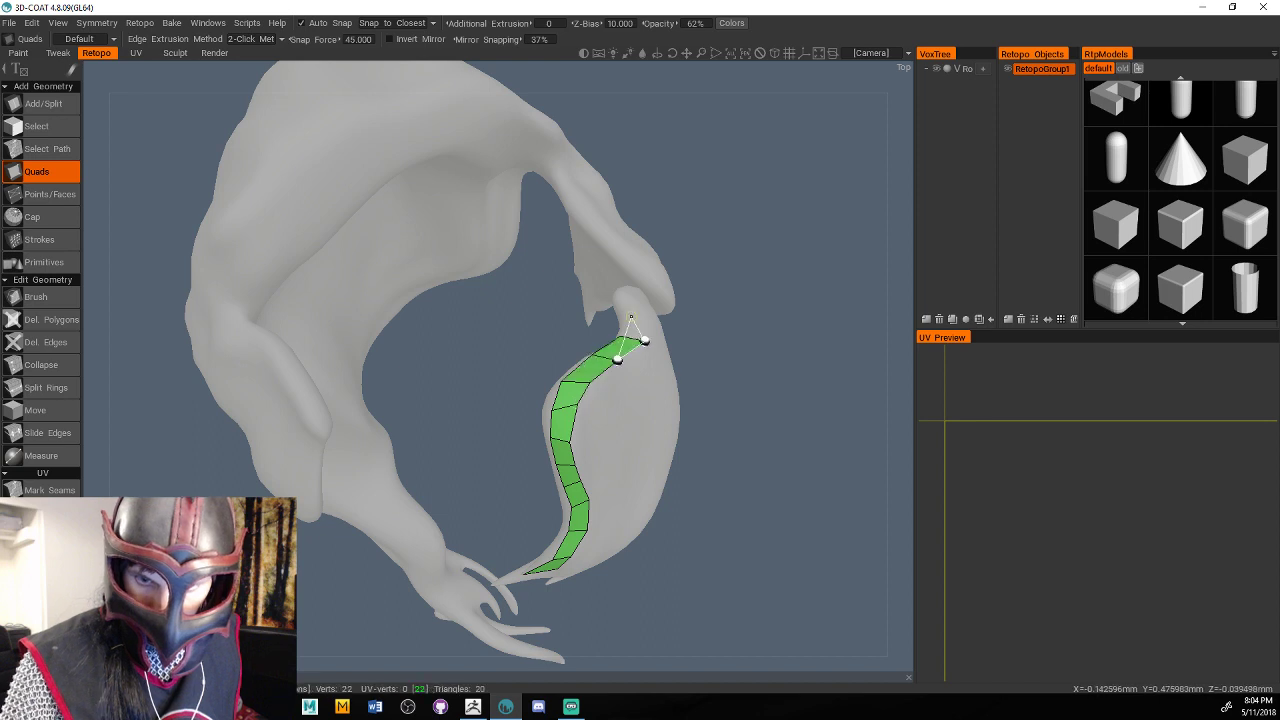
{"action": "left_click", "coordinate": [628, 306]}
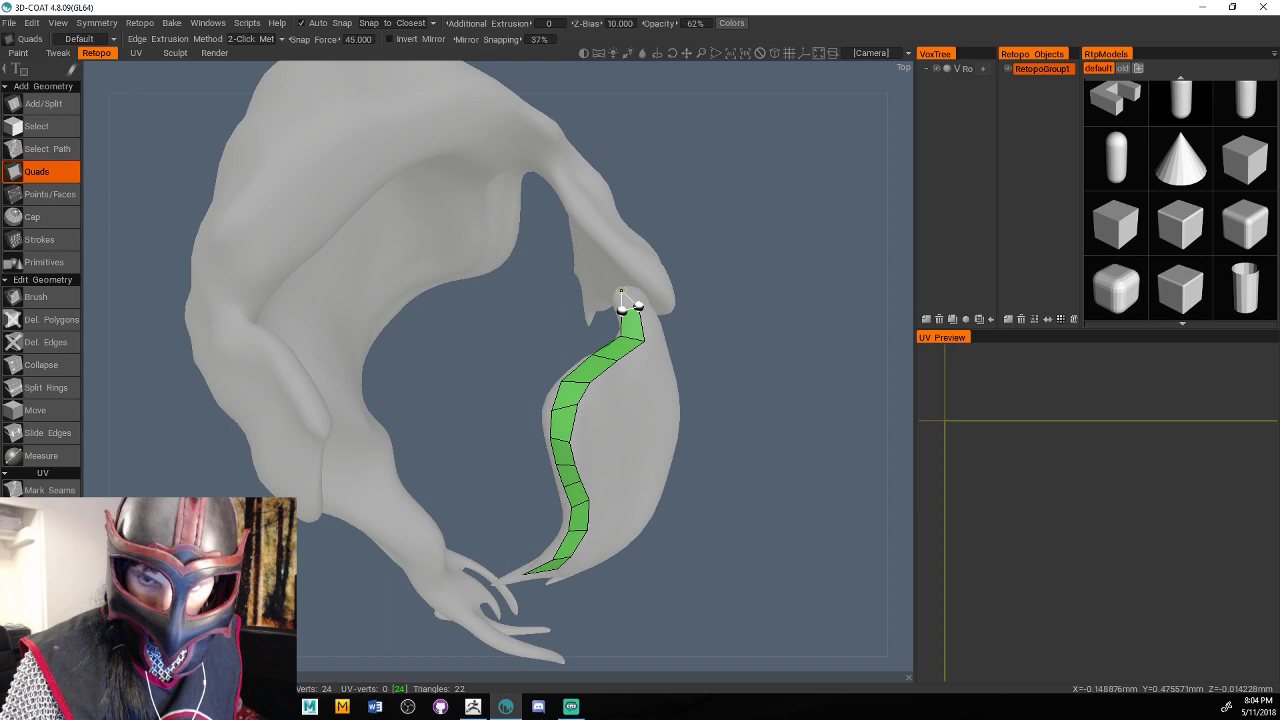
Undo the last quad at the side lock's narrow end and continue the strip with three quads around that end.
{"action": "left_click", "coordinate": [643, 288]}
{"action": "left_click_drag", "start_coordinate": [704, 318], "coordinate": [741, 368]}
{"action": "key", "text": "ctrl+z"}
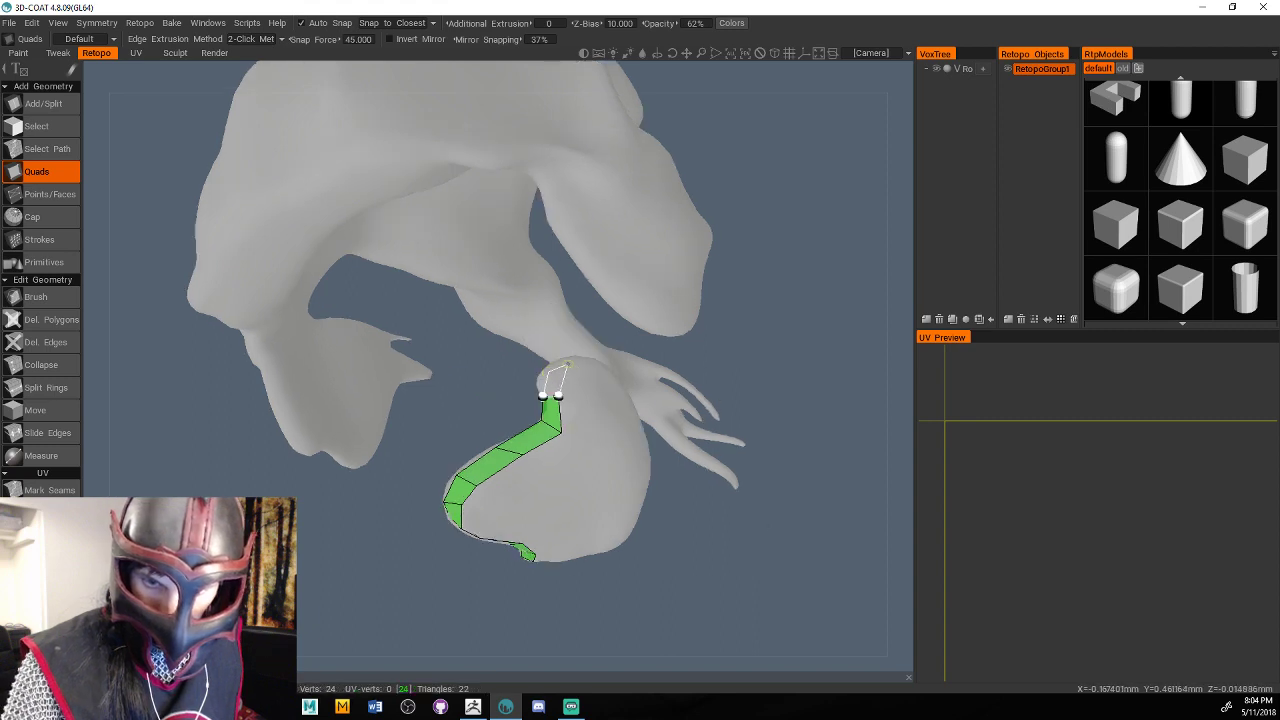
{"action": "left_click", "coordinate": [566, 363]}
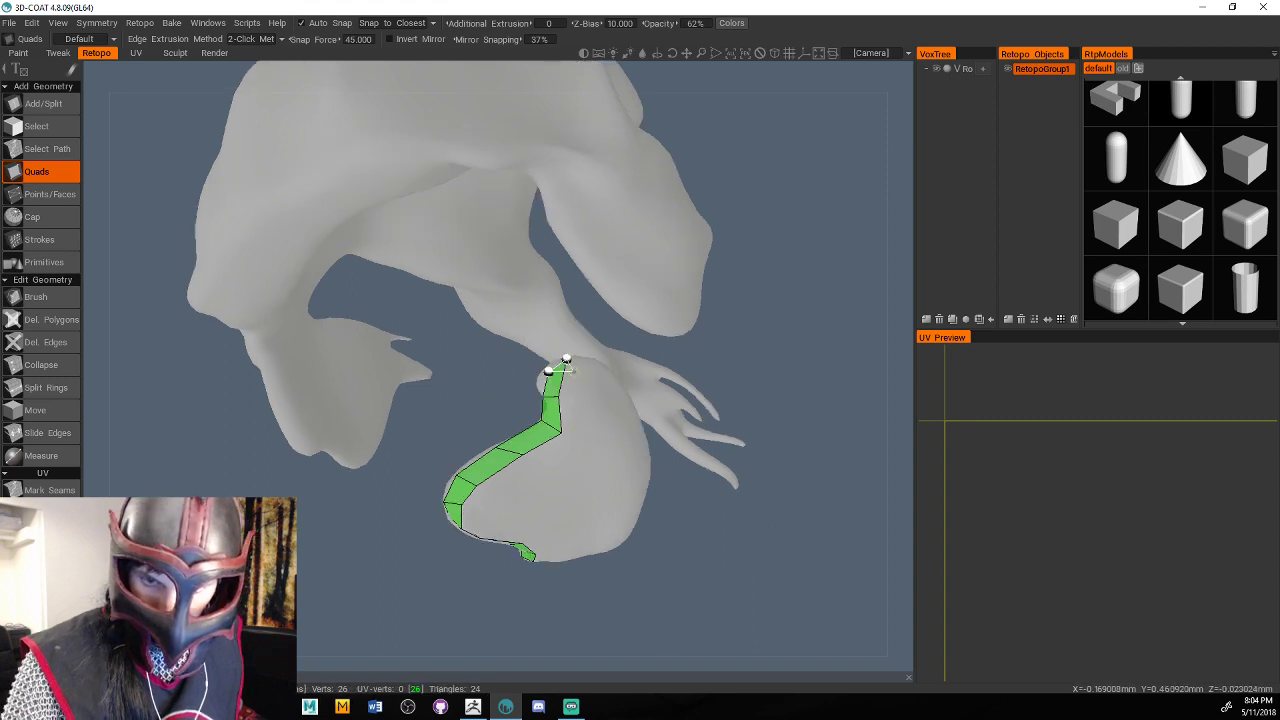
{"action": "left_click", "coordinate": [596, 362]}
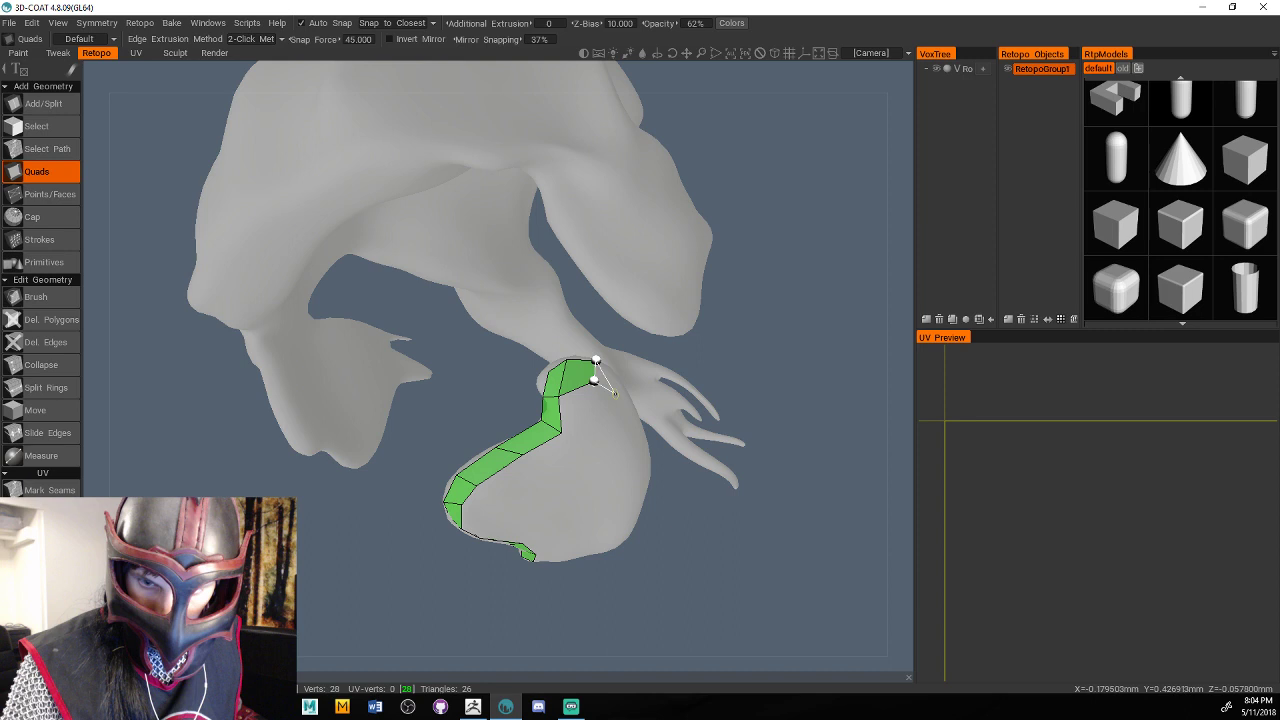
{"action": "left_click", "coordinate": [615, 394]}
Branch four quads off the first polygon's inner side down to the second pointed tip of the side lock.
{"action": "mouse_move", "coordinate": [760, 325]}
{"action": "left_mouse_down"}
{"action": "mouse_move", "coordinate": [838, 253]}
{"action": "mouse_move", "coordinate": [820, 370]}
{"action": "mouse_move", "coordinate": [700, 362]}
{"action": "left_mouse_up"}
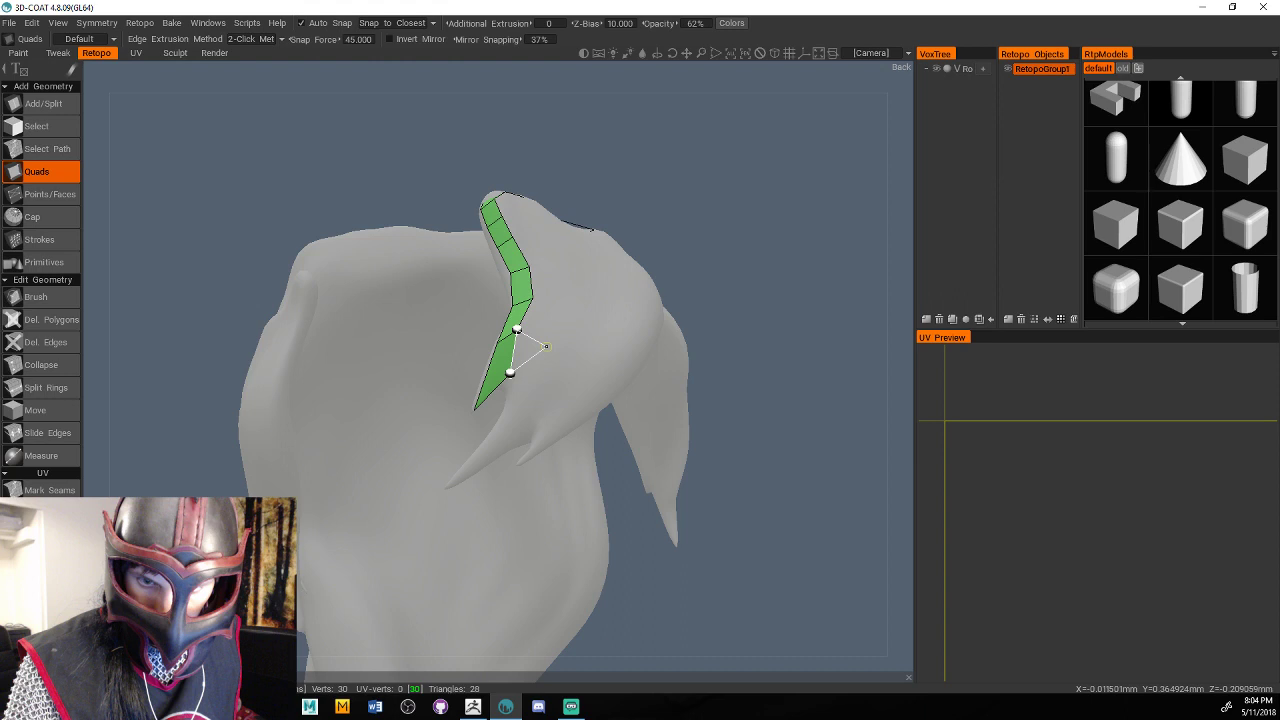
{"action": "left_click", "coordinate": [546, 347]}
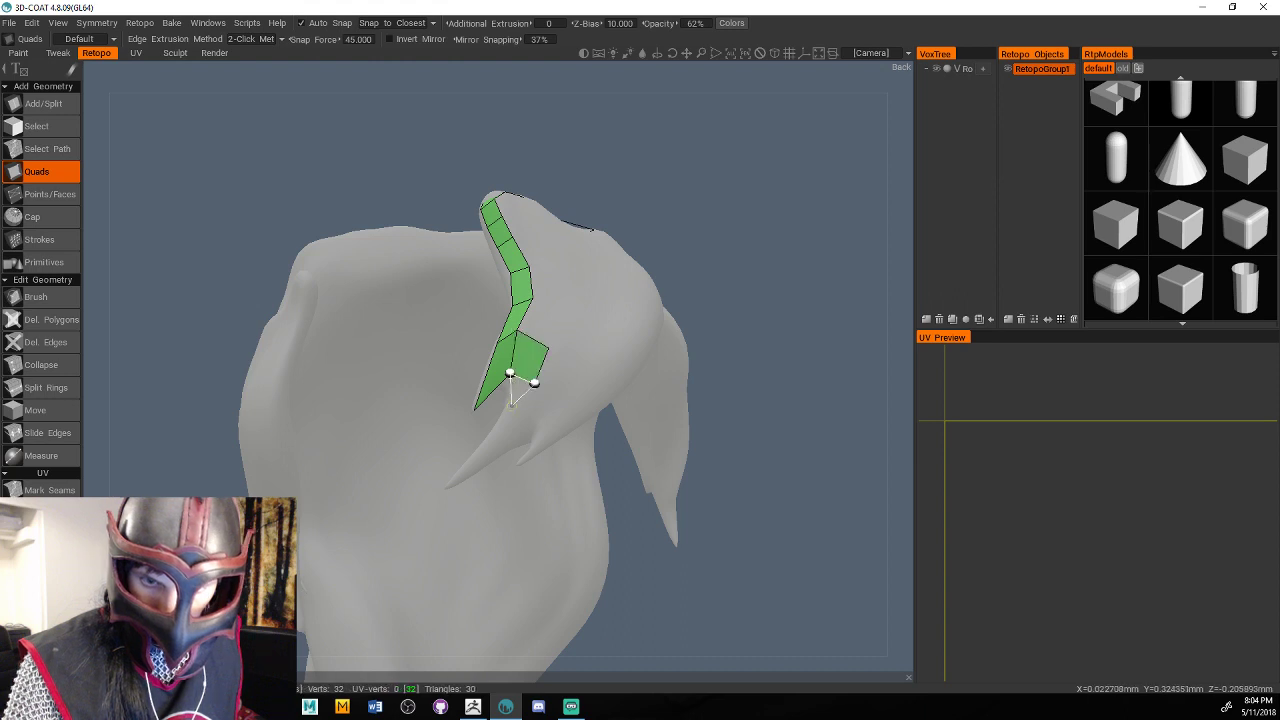
{"action": "left_click", "coordinate": [517, 404]}
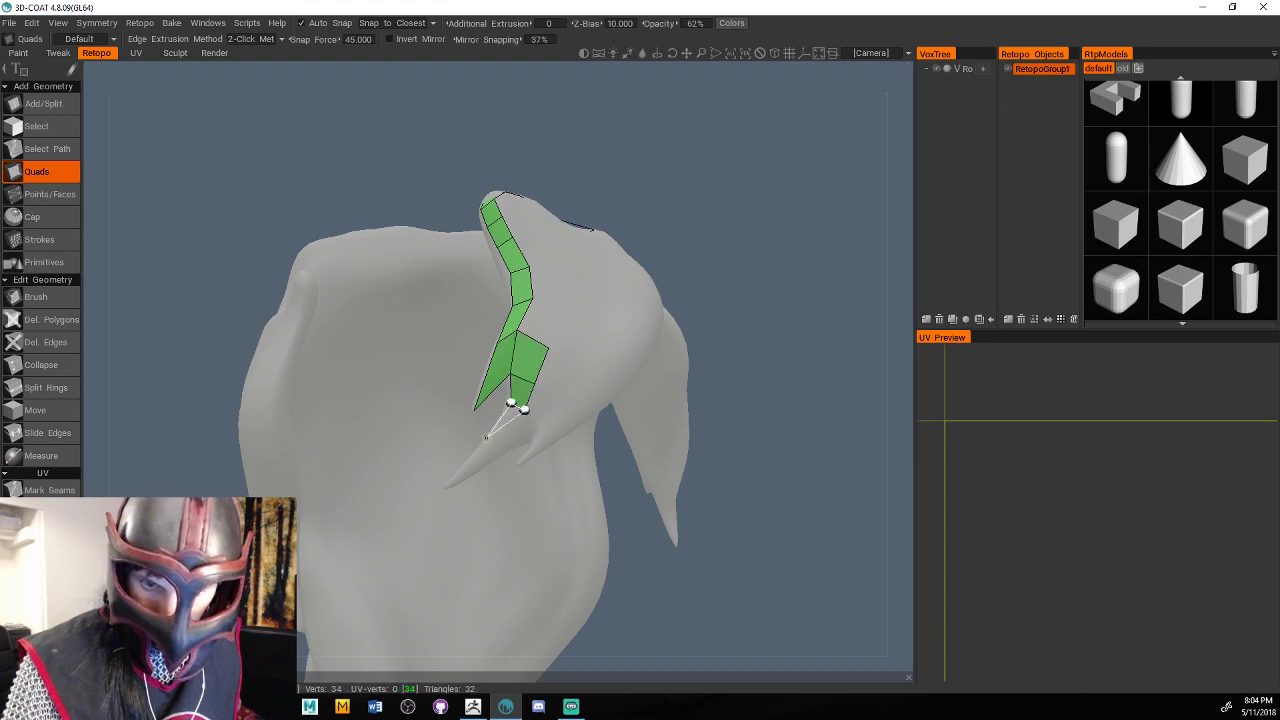
{"action": "left_click", "coordinate": [497, 440]}
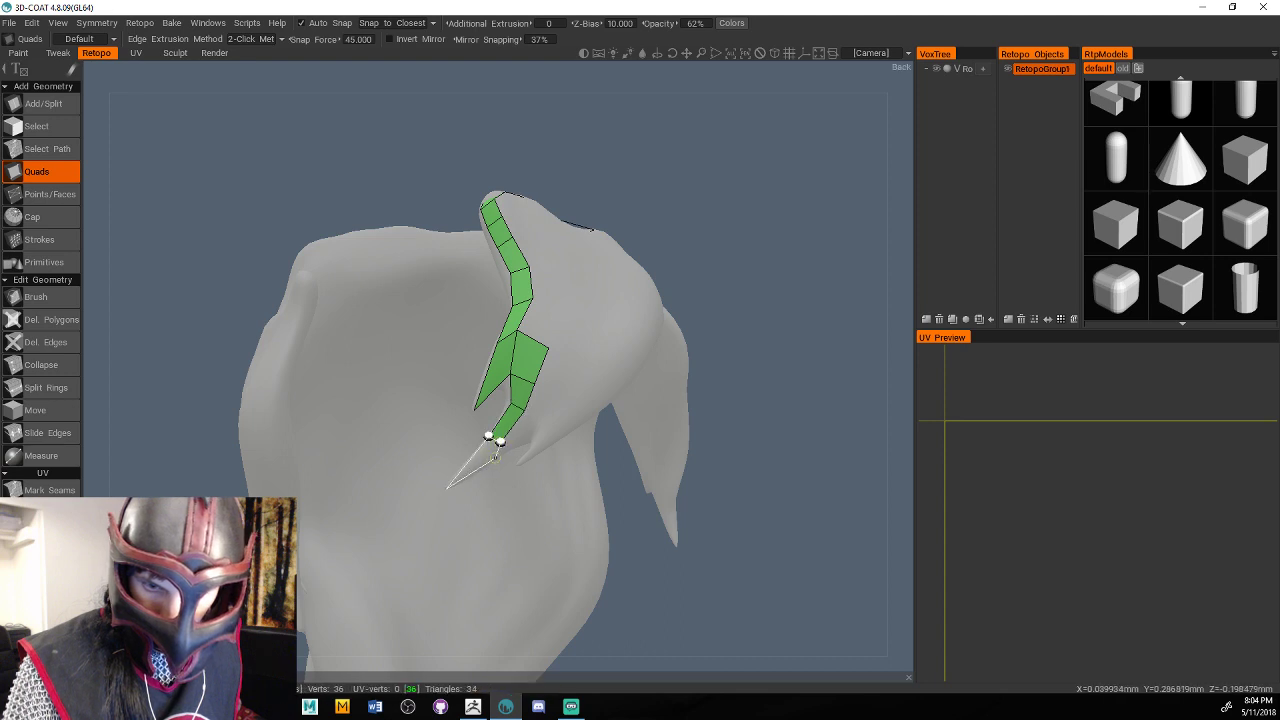
{"action": "left_click", "coordinate": [495, 456]}
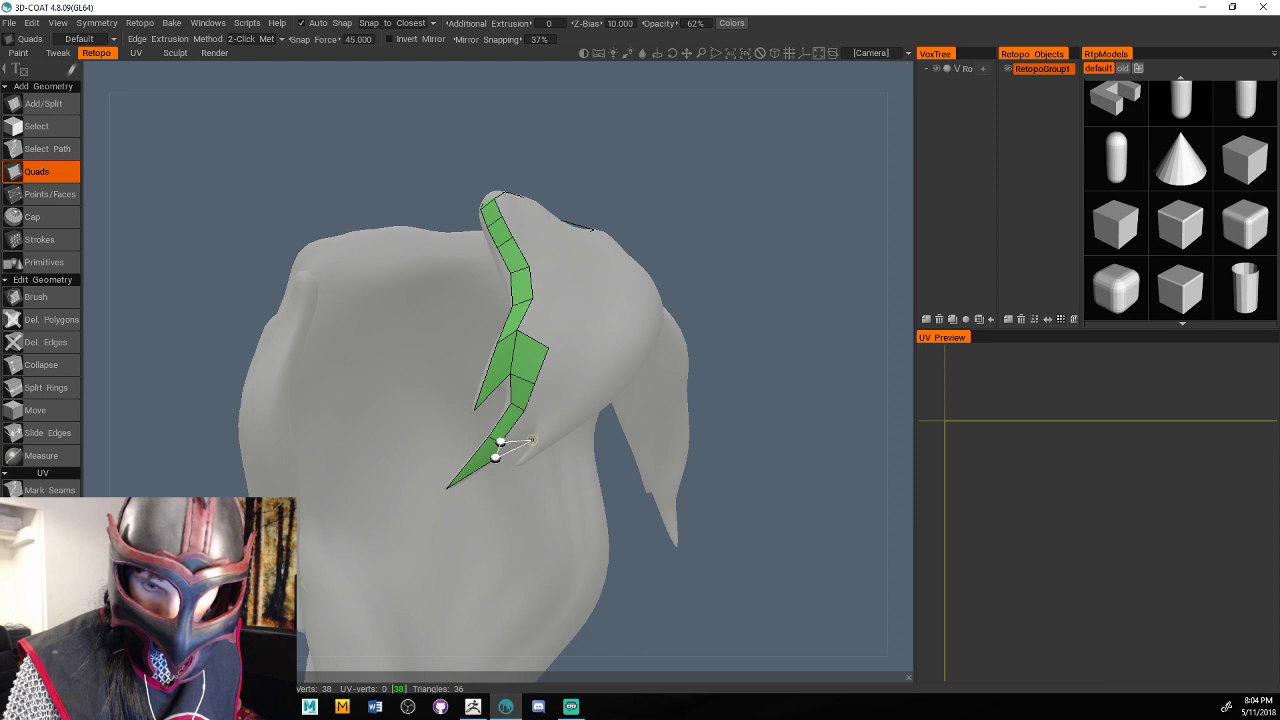
Add faces from the second tip toward the third along the side lock's lower edge and fill the gaps to the branch above.
{"action": "left_click", "coordinate": [538, 422]}
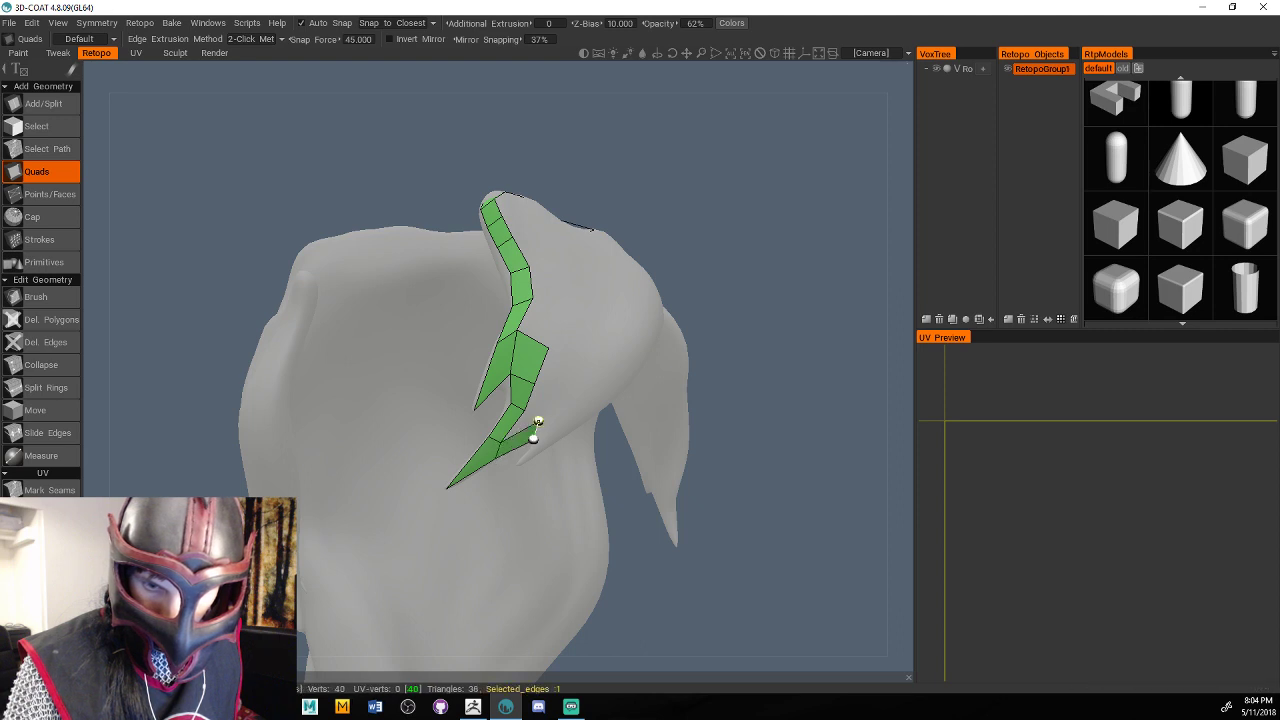
{"action": "left_click", "coordinate": [528, 412]}
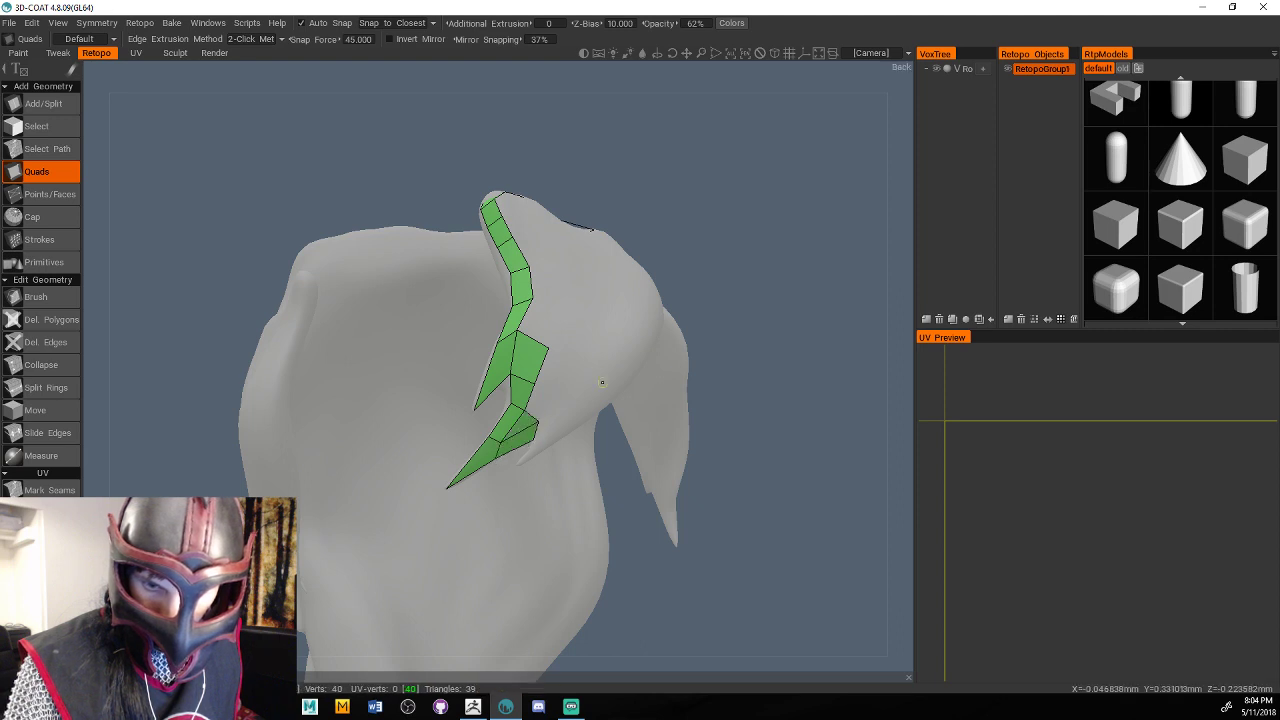
{"action": "left_click_drag", "start_coordinate": [602, 382], "coordinate": [582, 384], "text": "alt"}
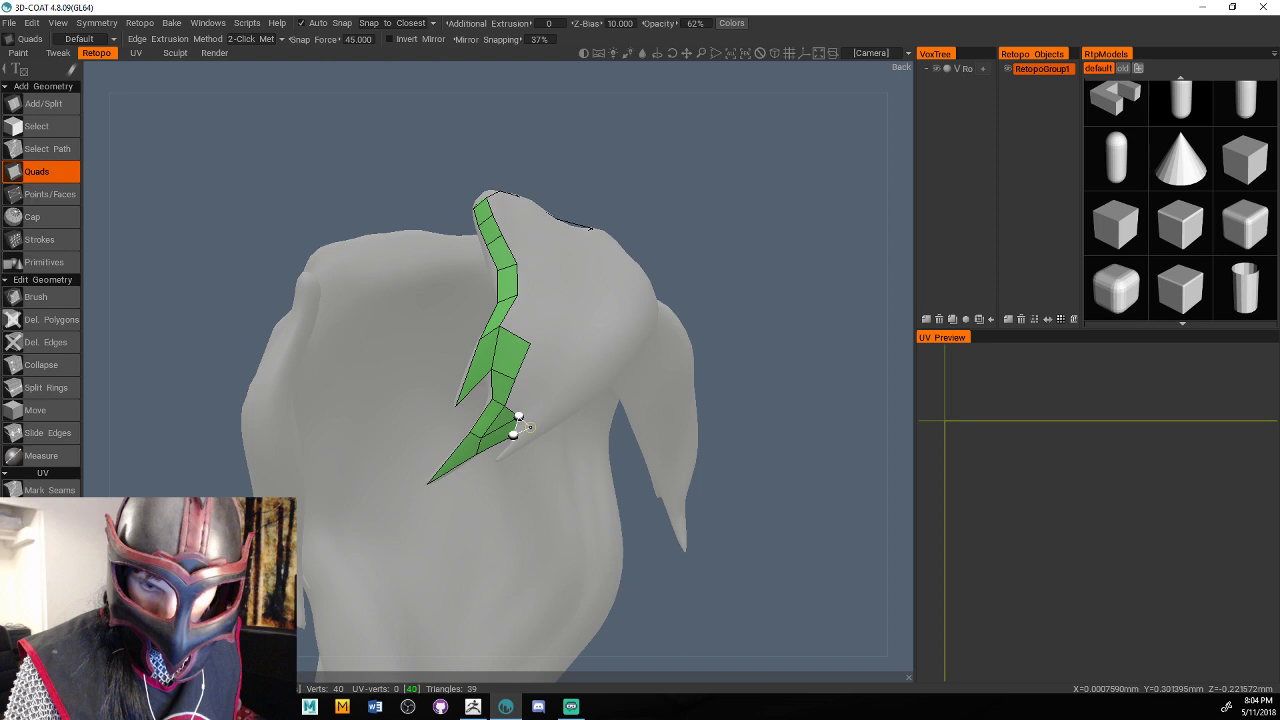
{"action": "left_click", "coordinate": [545, 412]}
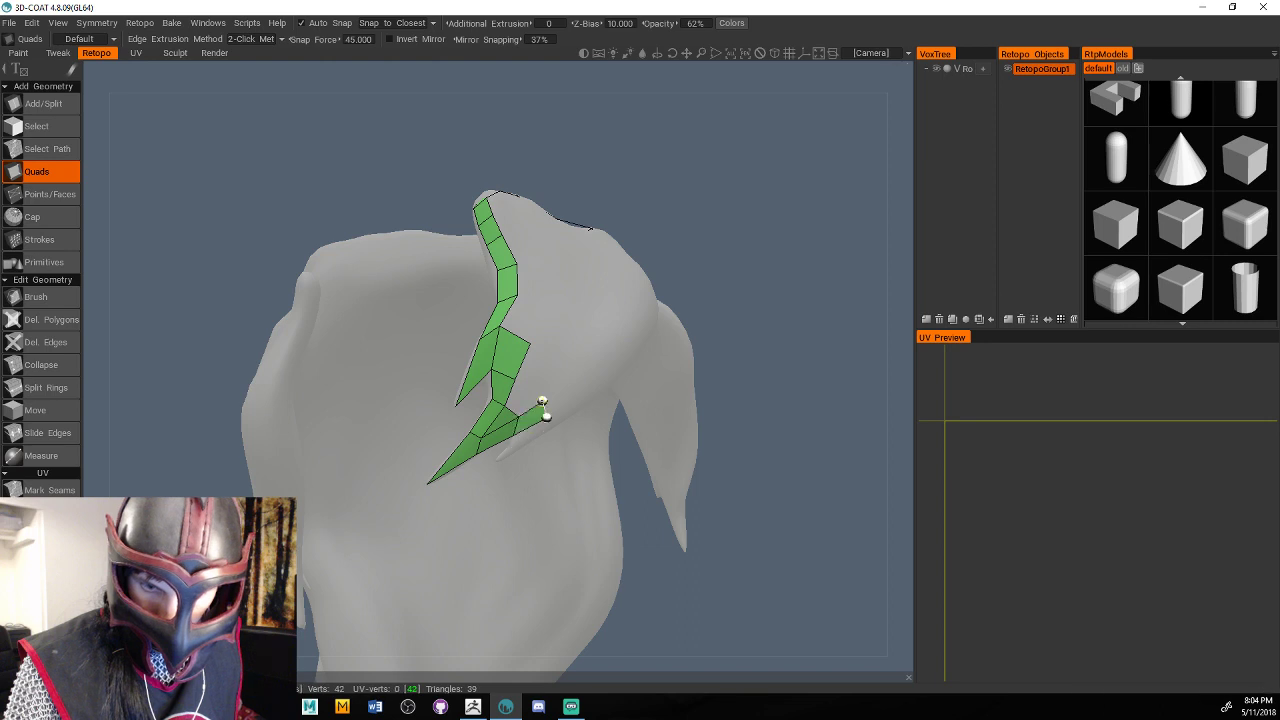
{"action": "left_click", "coordinate": [542, 401]}
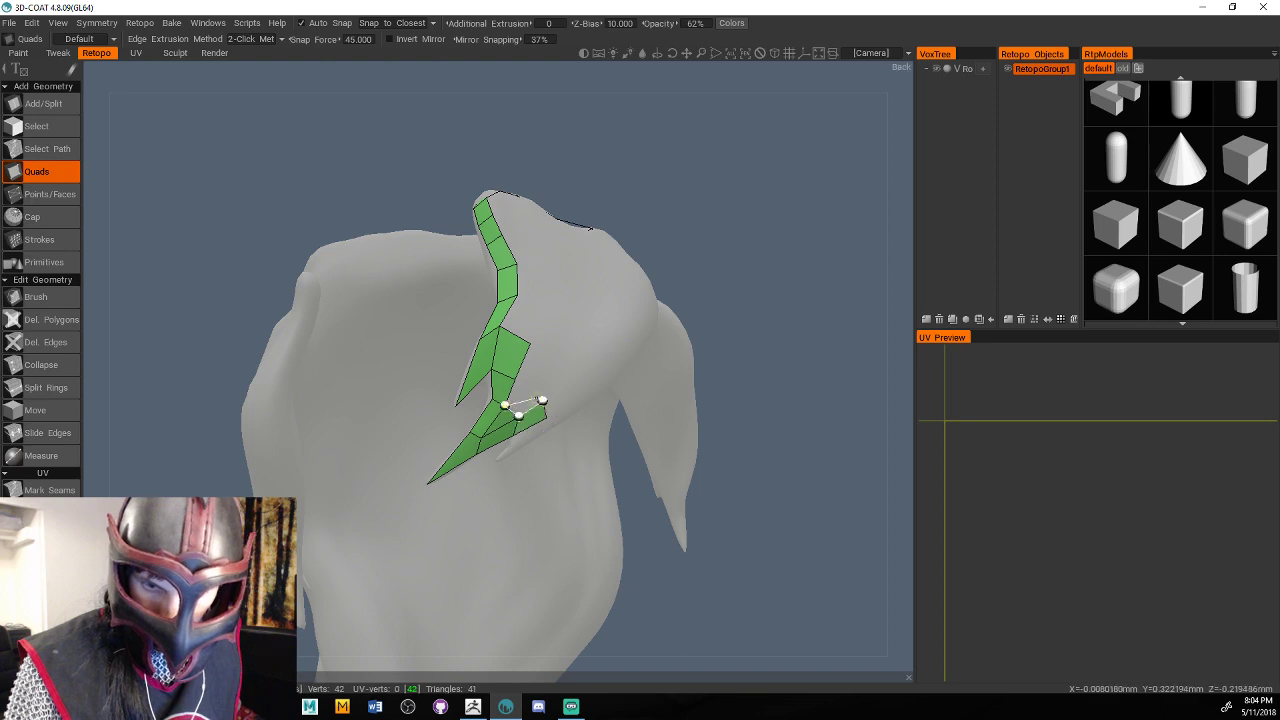
{"action": "left_click", "coordinate": [514, 378]}
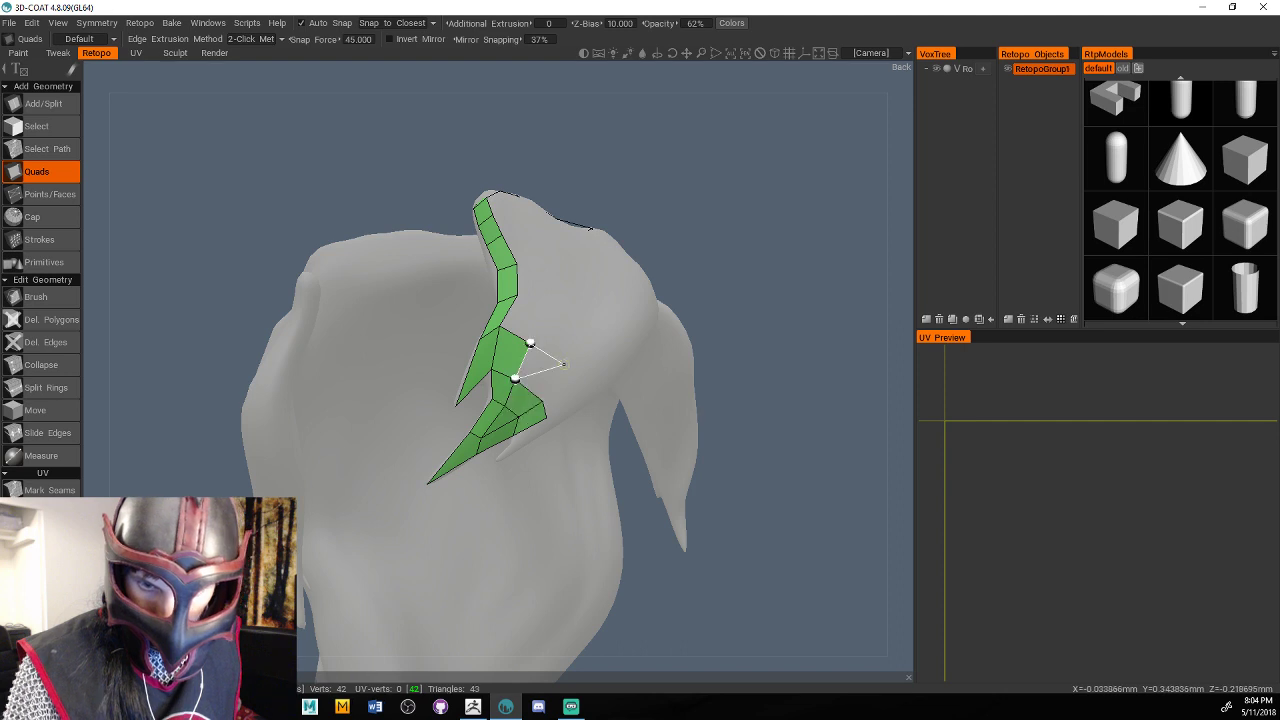
Continue the faces beside the branch with three quads toward the side lock's lower edge above the third tip.
{"action": "left_click", "coordinate": [568, 375]}
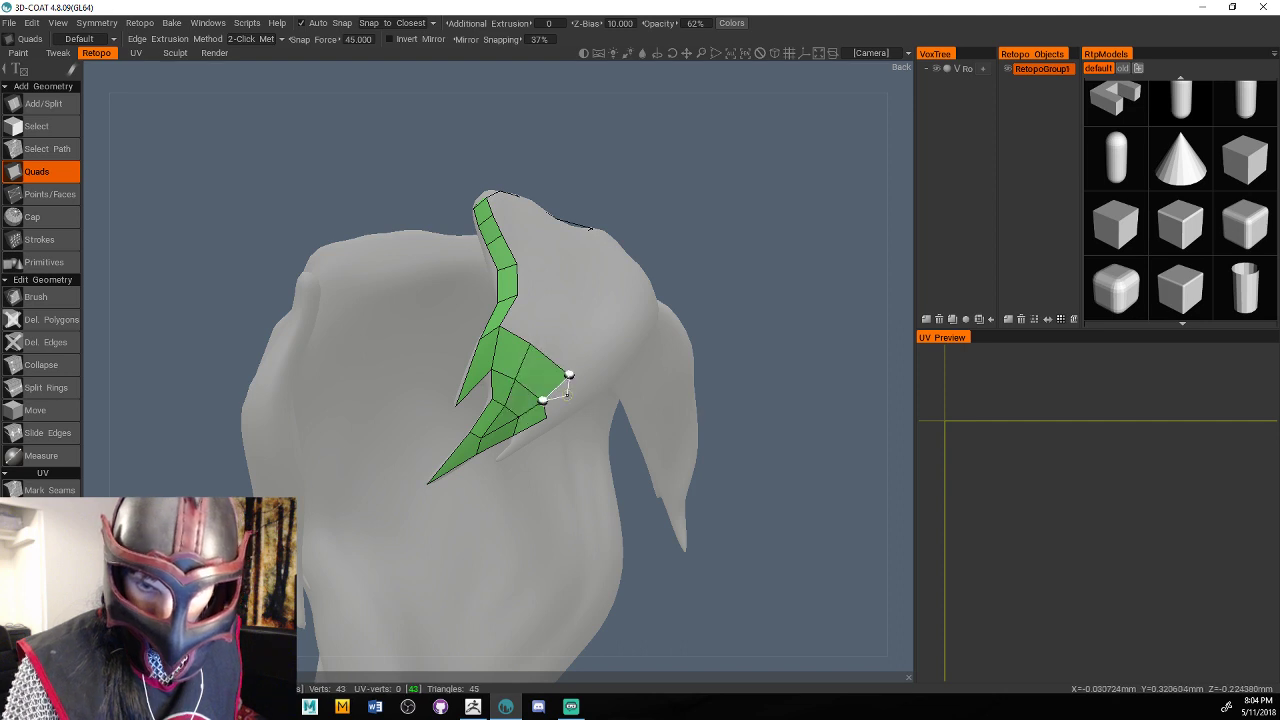
{"action": "left_click", "coordinate": [579, 396]}
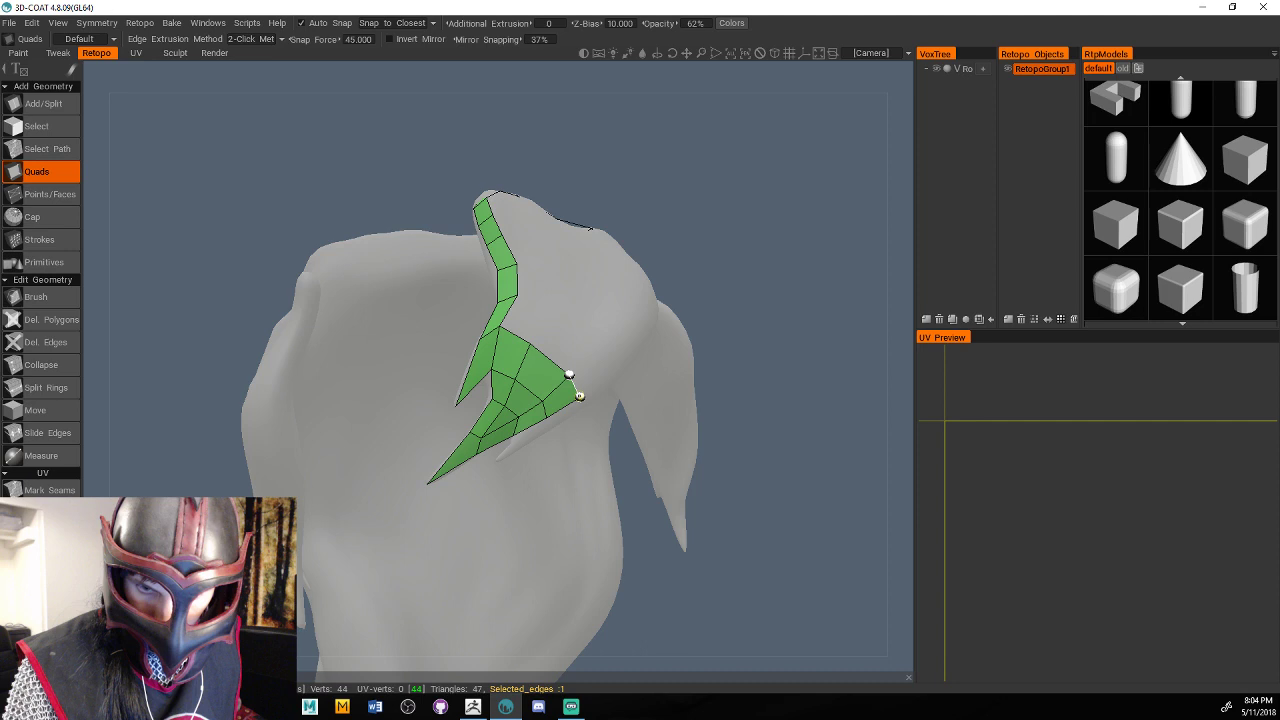
{"action": "left_click", "coordinate": [550, 429]}
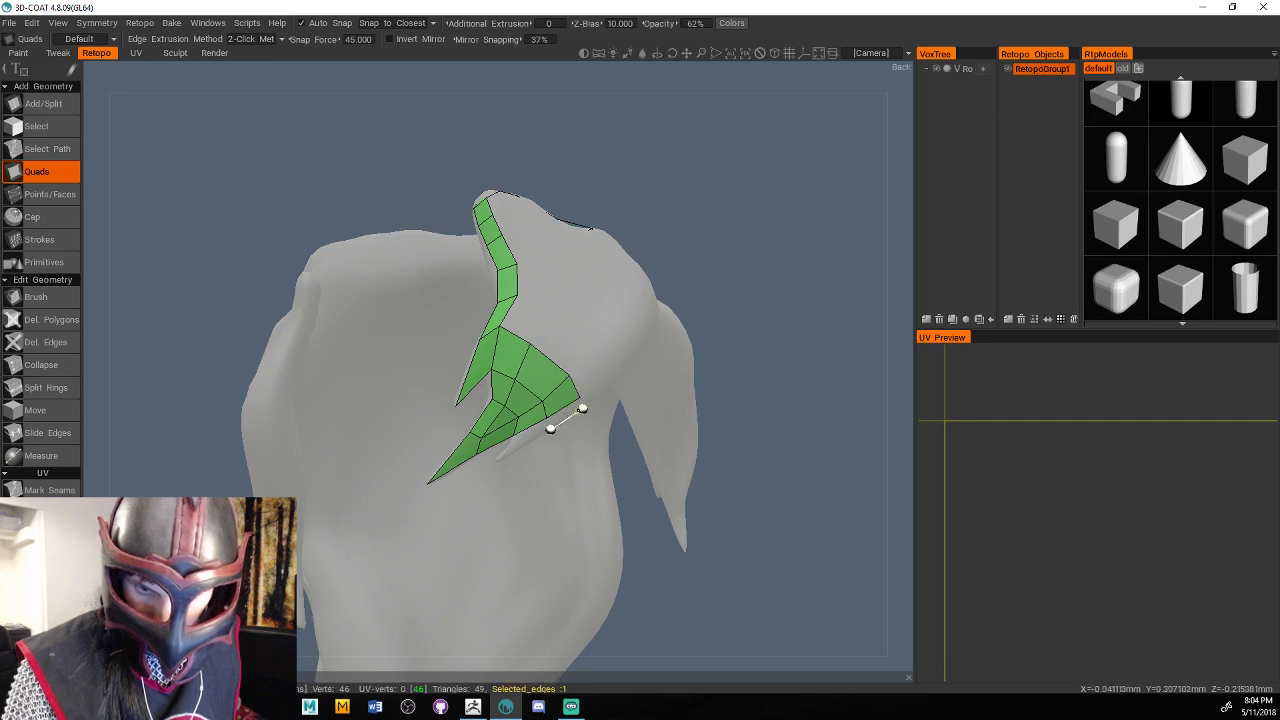
{"action": "key", "text": "Escape"}
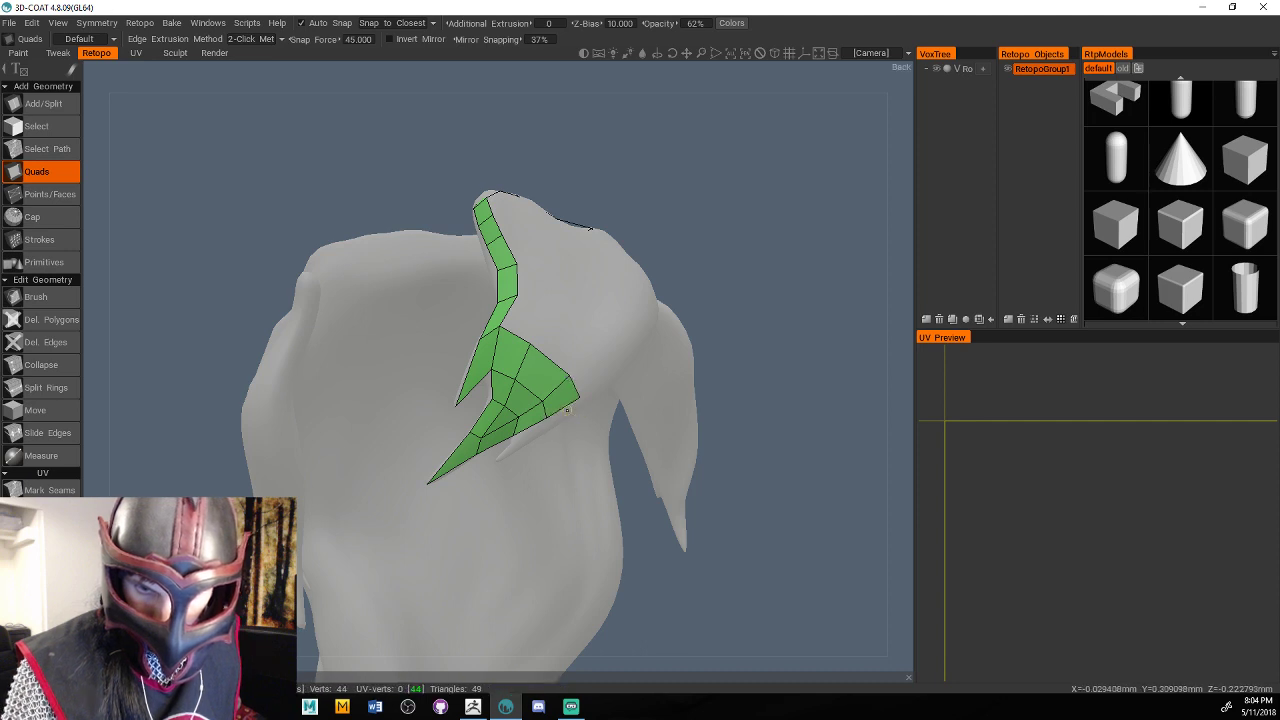
Cover the underside of the side lock's third tip with a quad and close its point with a triangle.
{"action": "left_click_drag", "start_coordinate": [567, 410], "coordinate": [482, 322], "text": "alt"}
{"action": "left_click", "coordinate": [481, 325]}
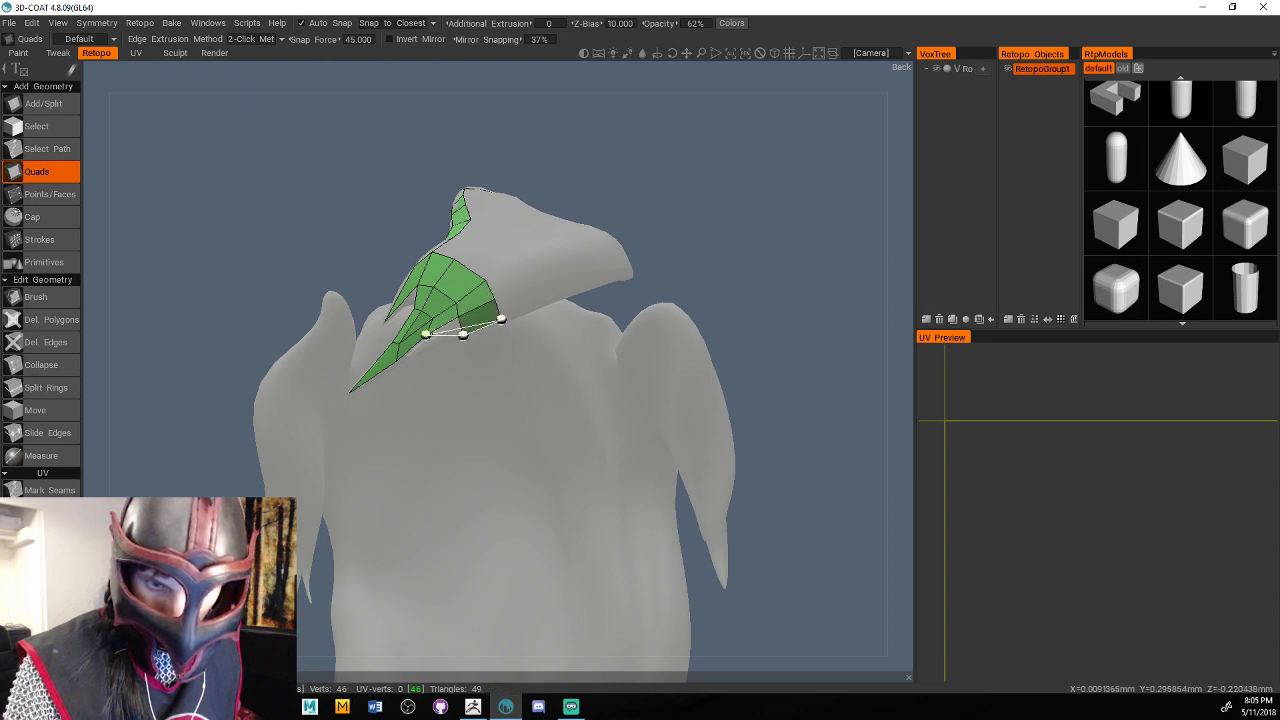
{"action": "left_click", "coordinate": [432, 344]}
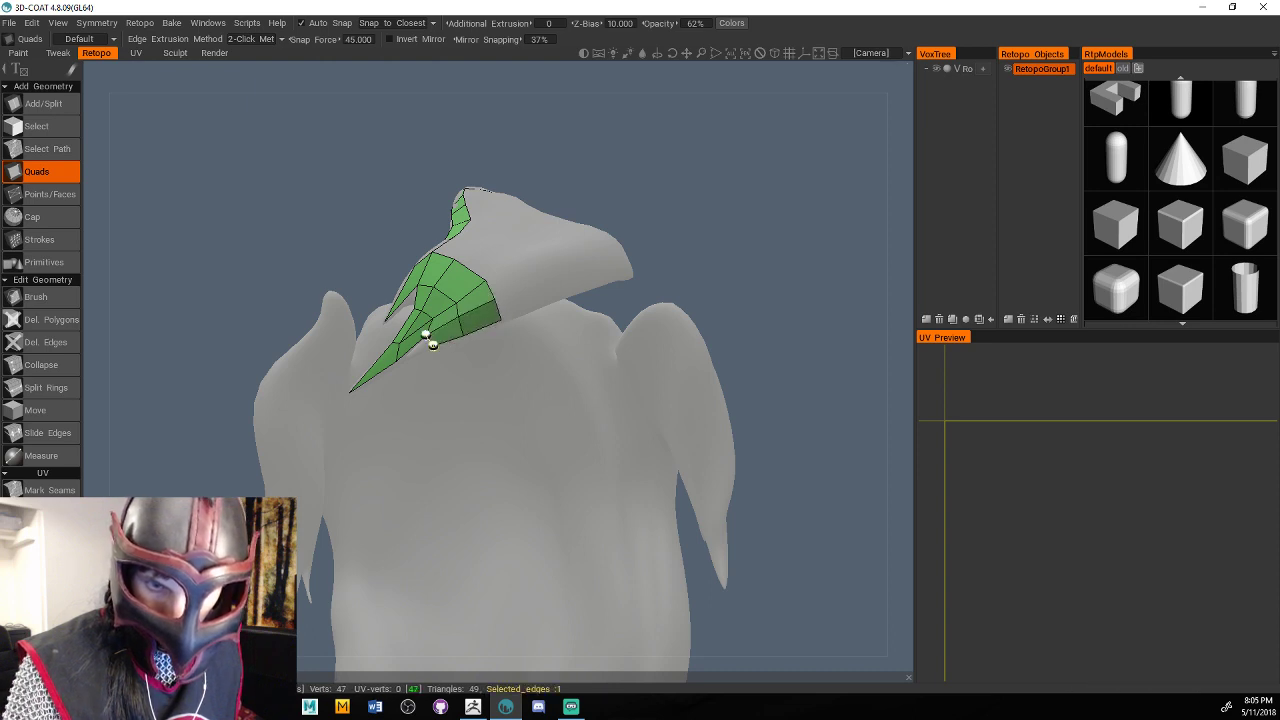
{"action": "left_click", "coordinate": [433, 345]}
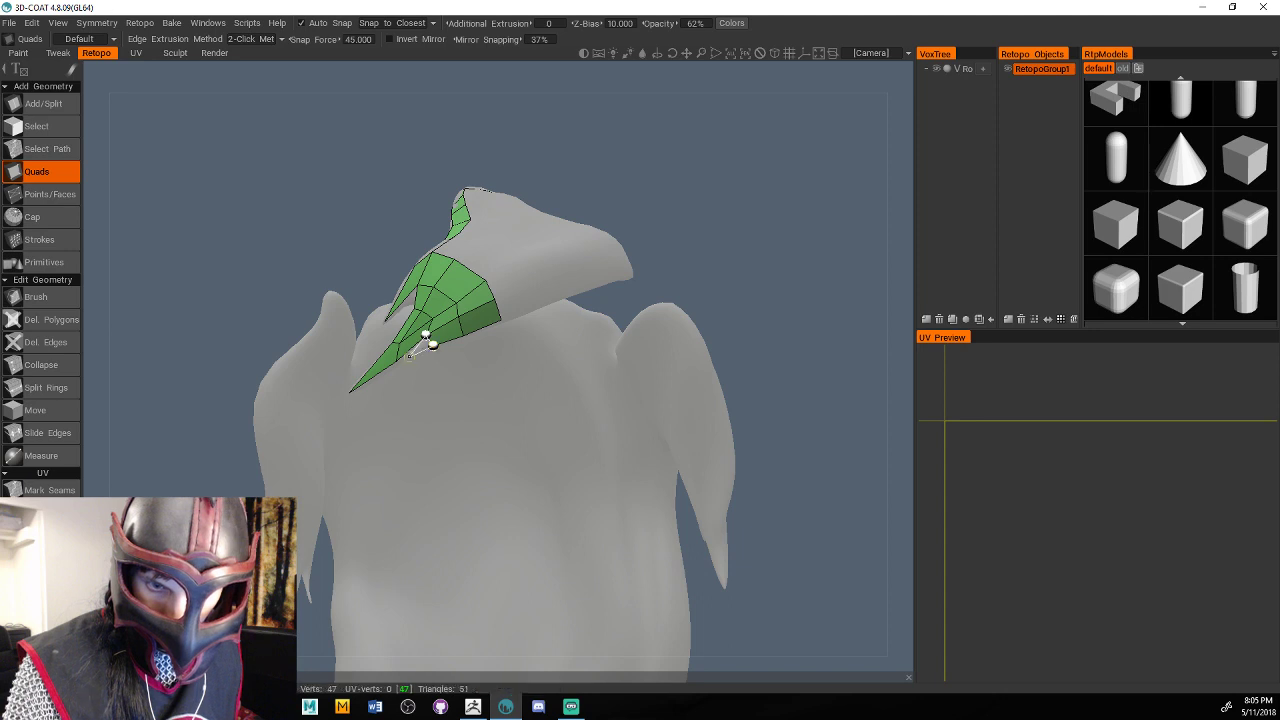
{"action": "left_click", "coordinate": [409, 356]}
{"action": "left_click_drag", "start_coordinate": [762, 264], "coordinate": [823, 309]}
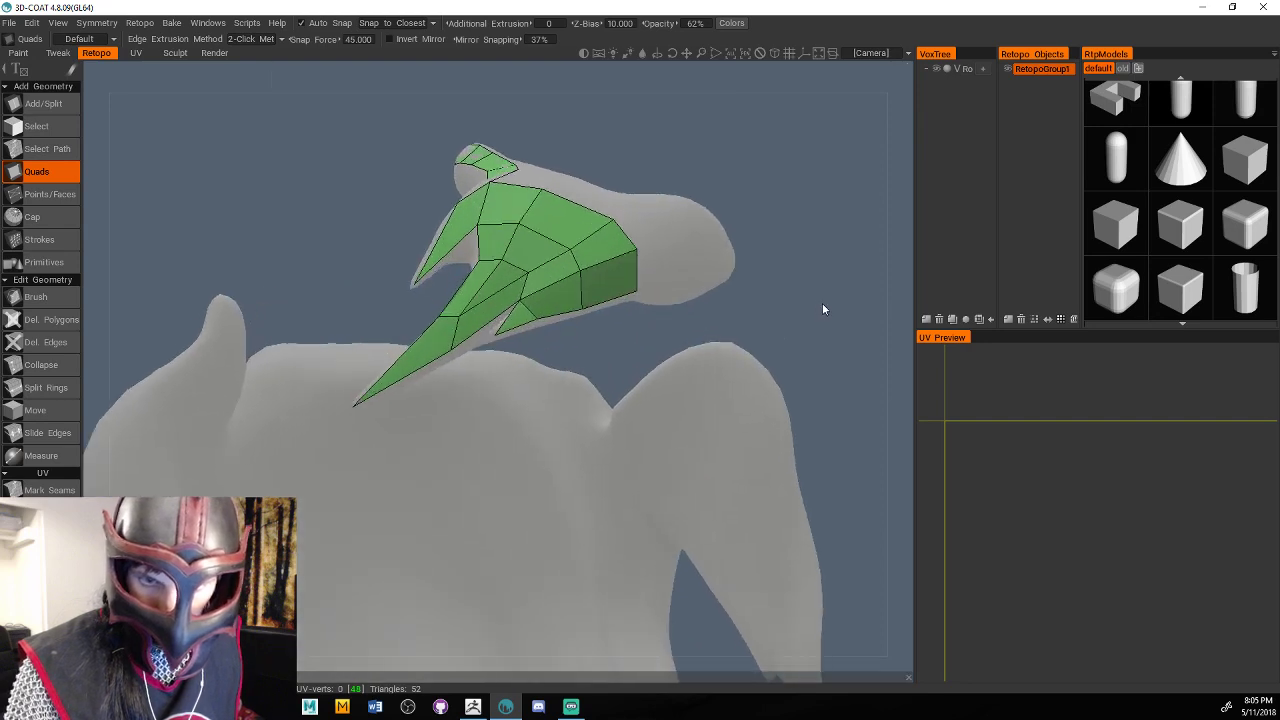
Fill the notch between the side lock's first and second tips with two quads.
{"action": "scroll", "coordinate": [823, 309], "scroll_direction": "up", "scroll_amount": 1}
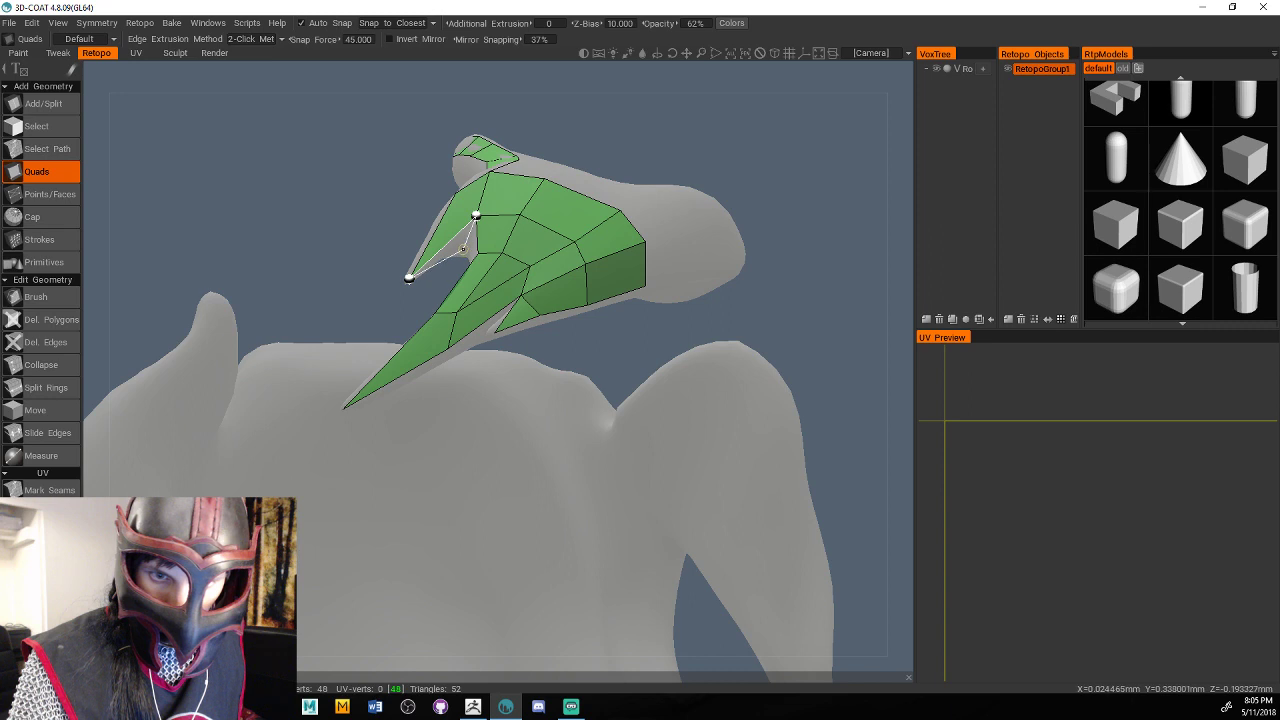
{"action": "left_click", "coordinate": [464, 245]}
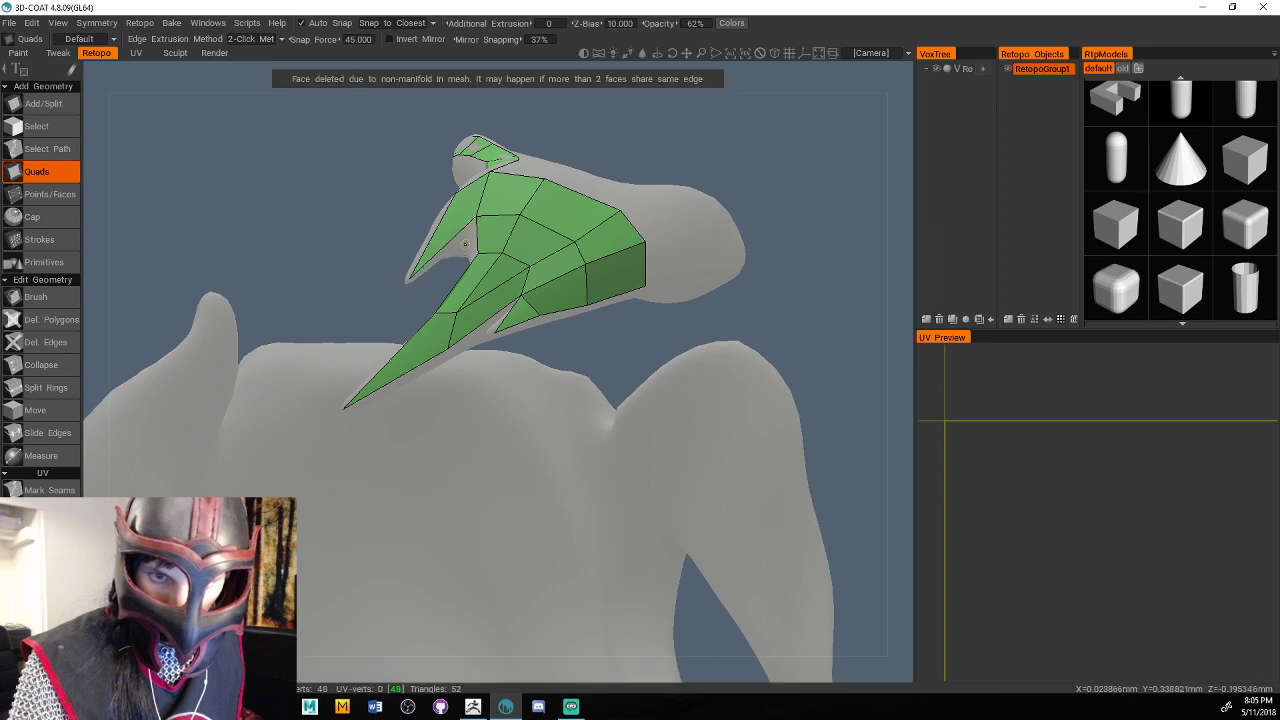
{"action": "left_click", "coordinate": [465, 244]}
{"action": "left_click_drag", "start_coordinate": [465, 244], "coordinate": [673, 249], "text": "alt"}
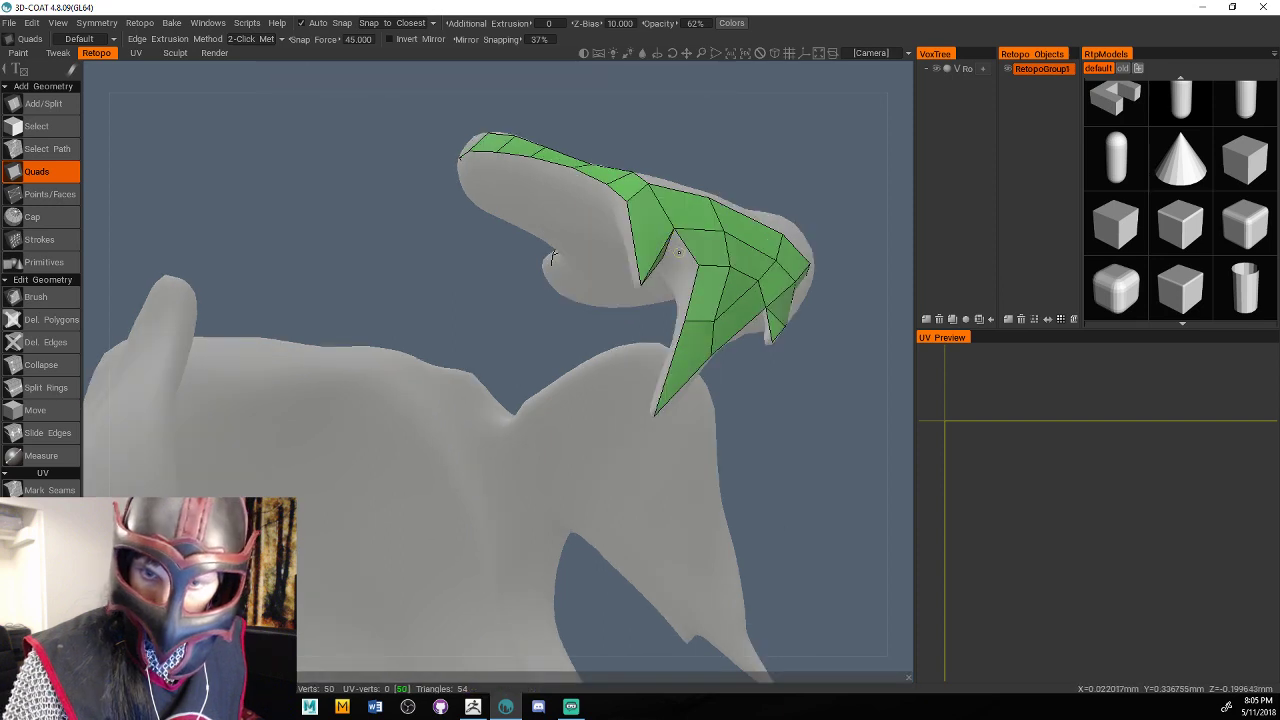
{"action": "left_click", "coordinate": [671, 244]}
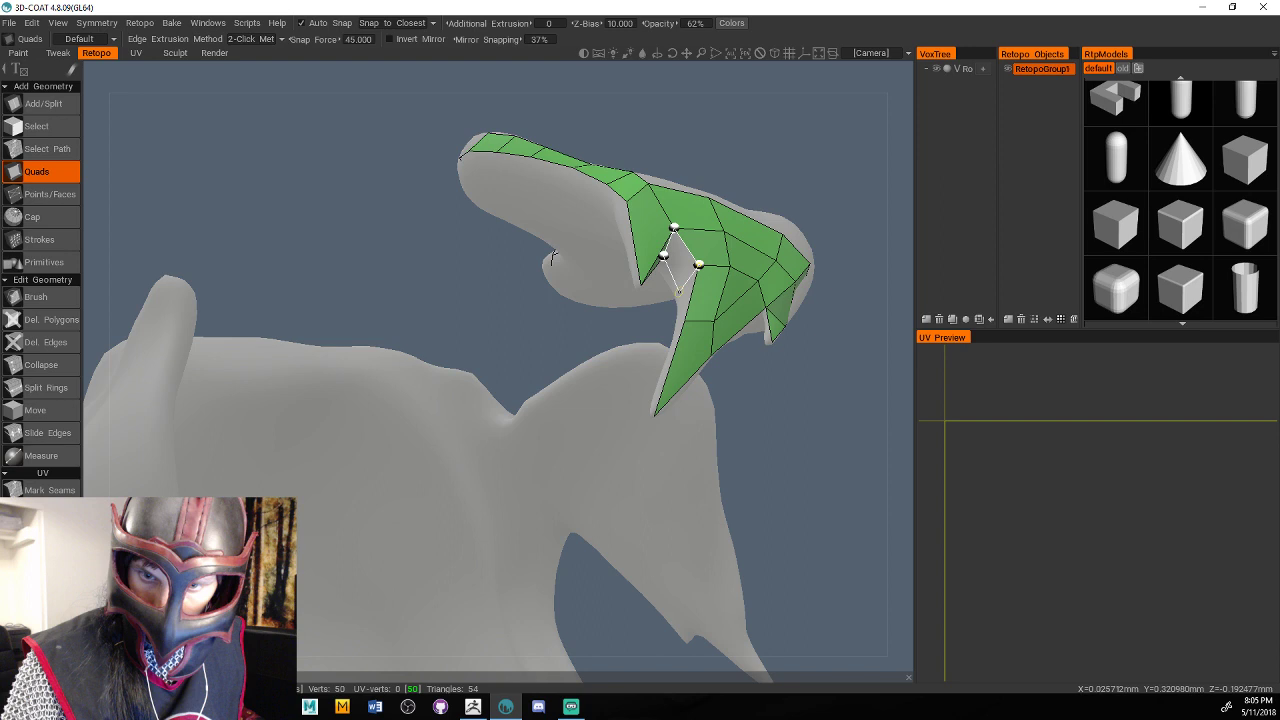
{"action": "left_click", "coordinate": [698, 264]}
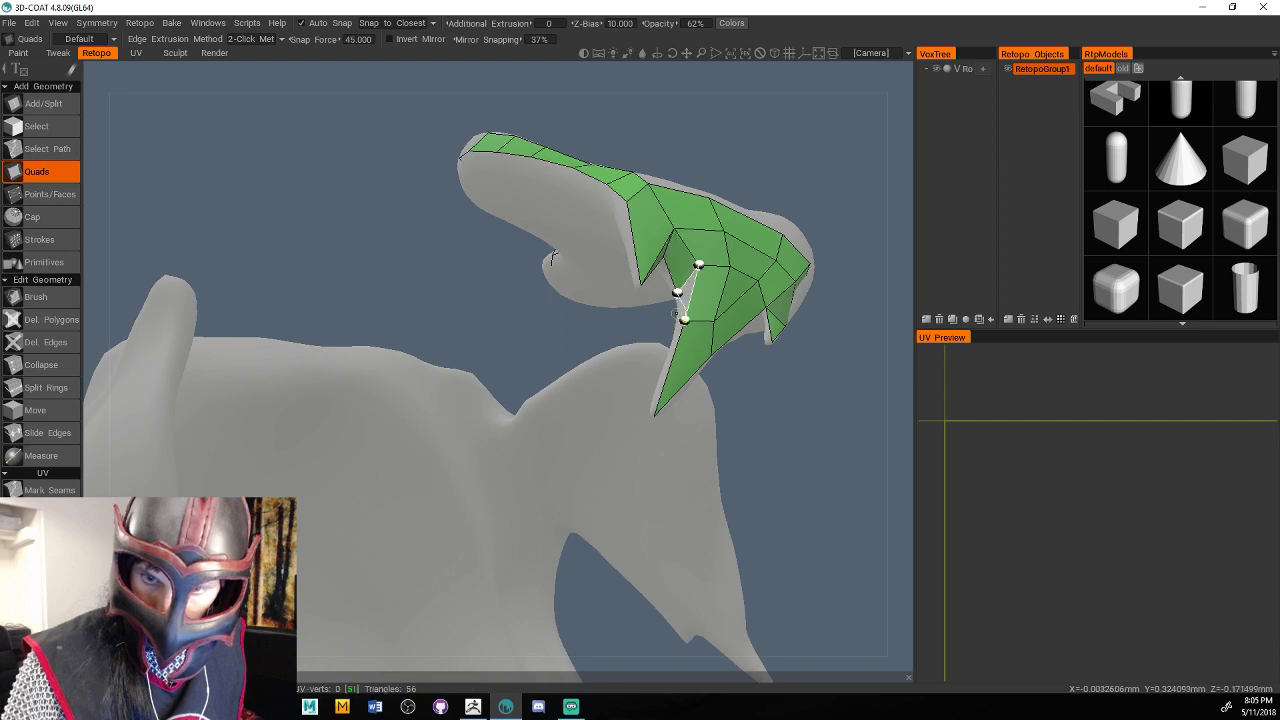
Add a quad and a closing triangle along the inner side of the side lock's second tip.
{"action": "left_click_drag", "start_coordinate": [773, 372], "coordinate": [885, 429]}
{"action": "middle_click_drag", "start_coordinate": [885, 429], "coordinate": [822, 252]}
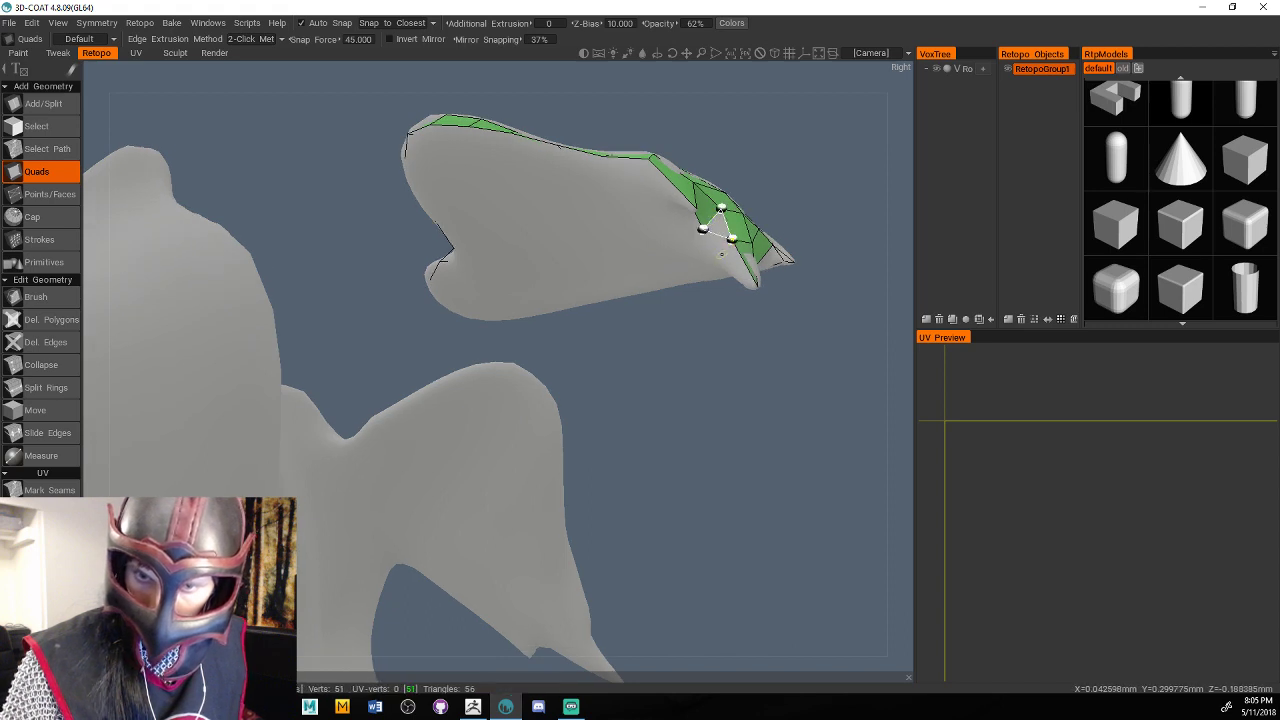
{"action": "left_click", "coordinate": [720, 255]}
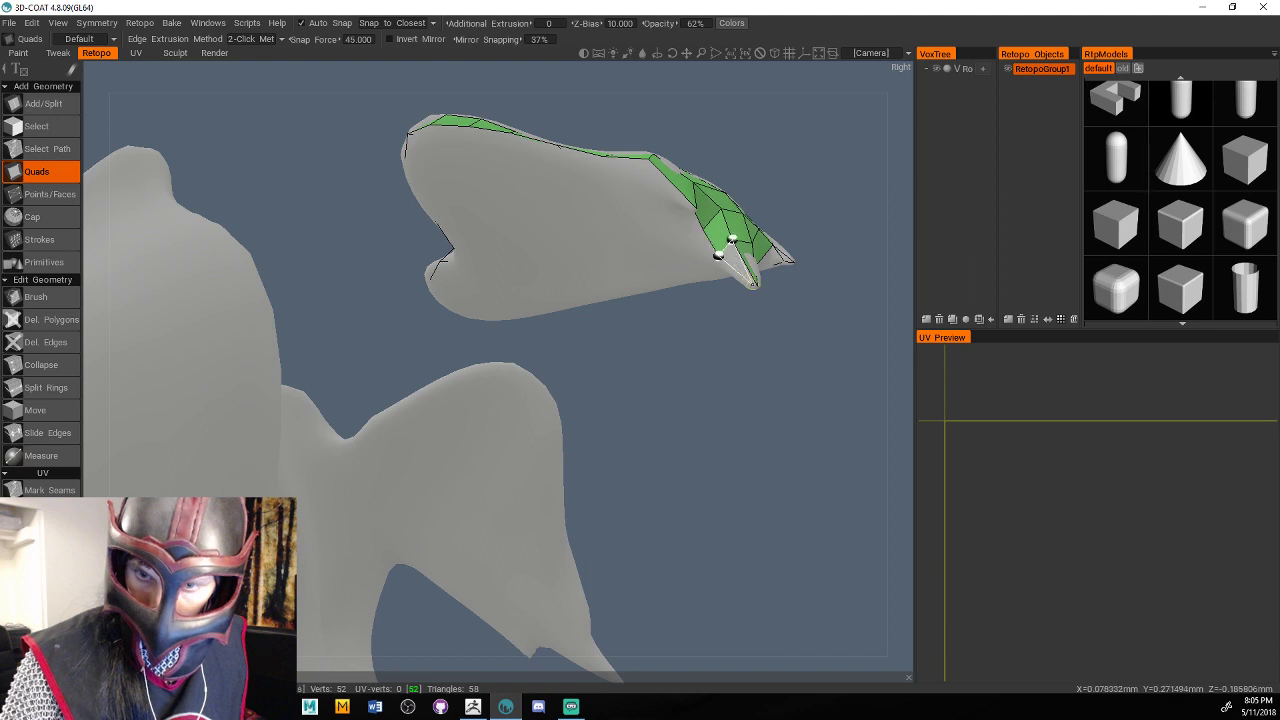
{"action": "left_click", "coordinate": [754, 285]}
Start a second row of four quads on the side lock's inner side, from the first tip along the existing strip.
{"action": "left_click_drag", "start_coordinate": [795, 300], "coordinate": [825, 372]}
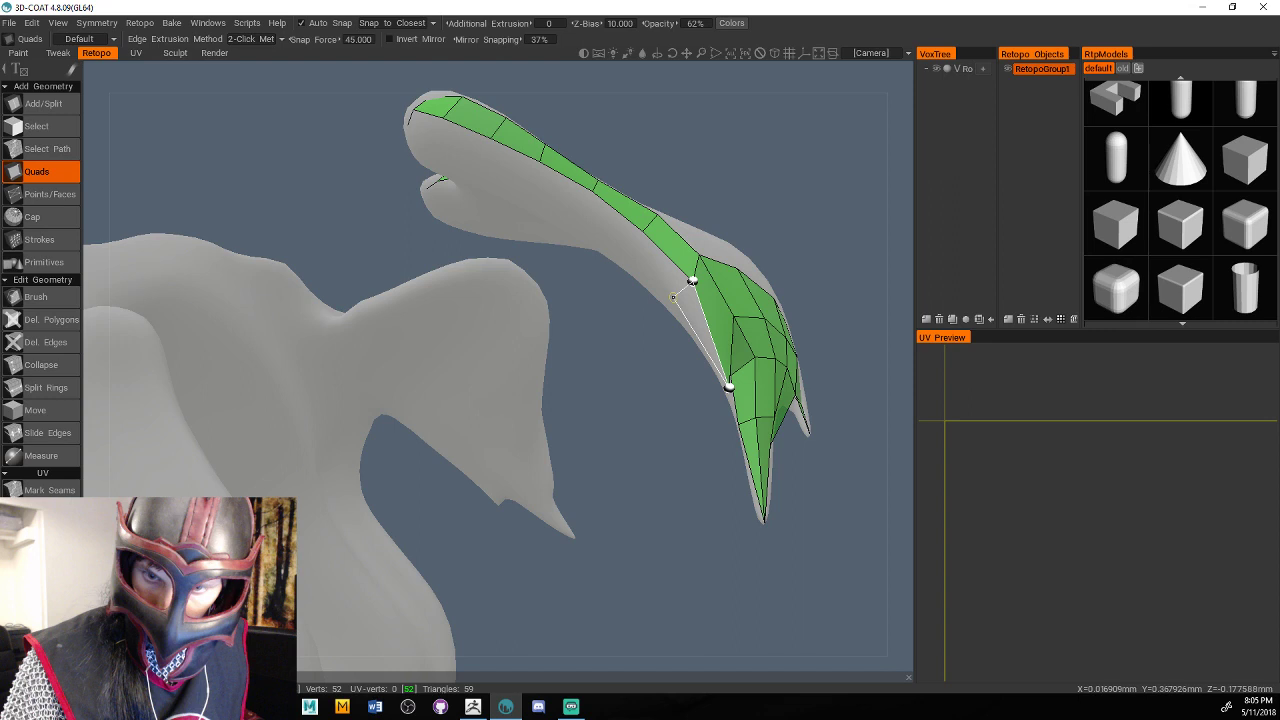
{"action": "left_click", "coordinate": [674, 295]}
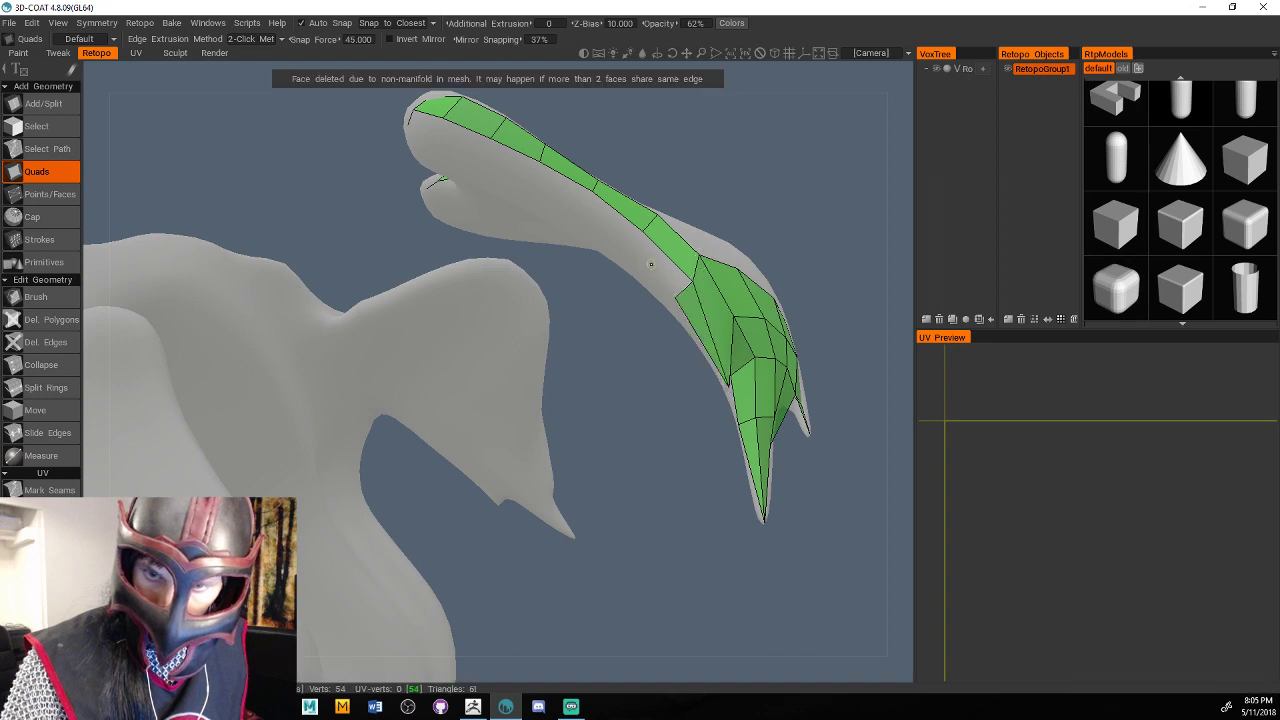
{"action": "left_click_drag", "start_coordinate": [651, 264], "coordinate": [726, 322], "text": "alt"}
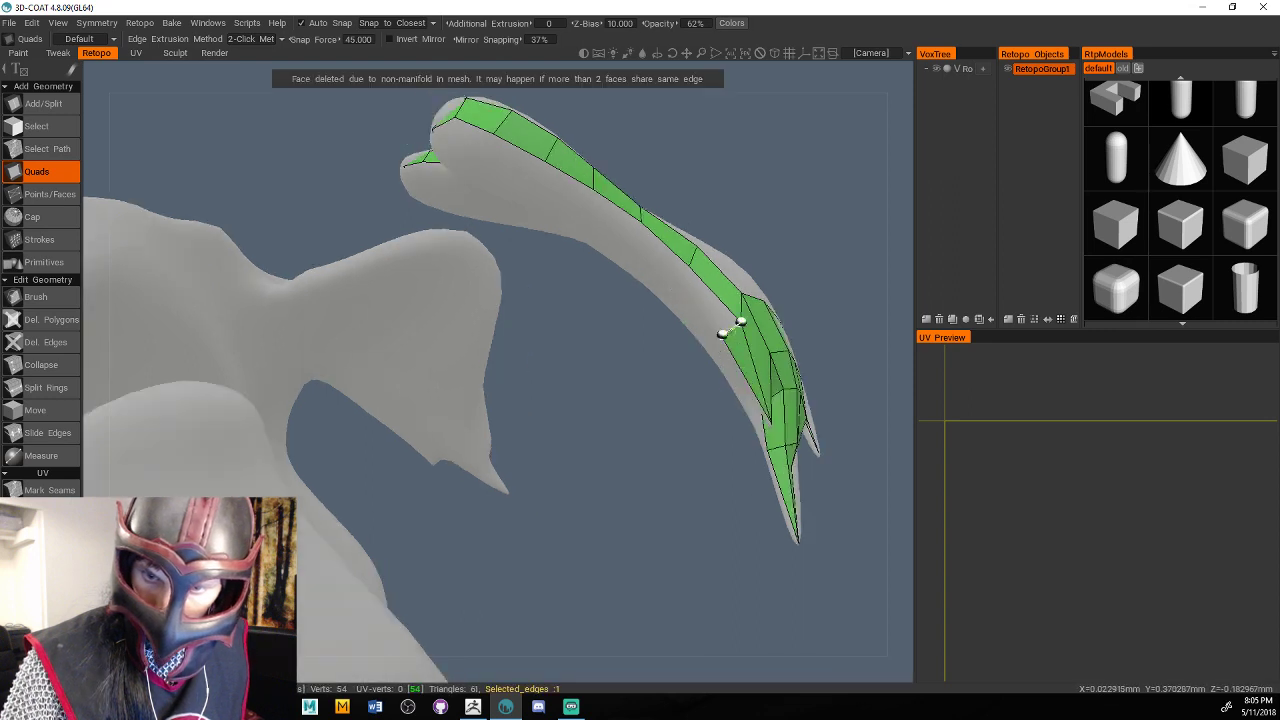
{"action": "left_click", "coordinate": [689, 265]}
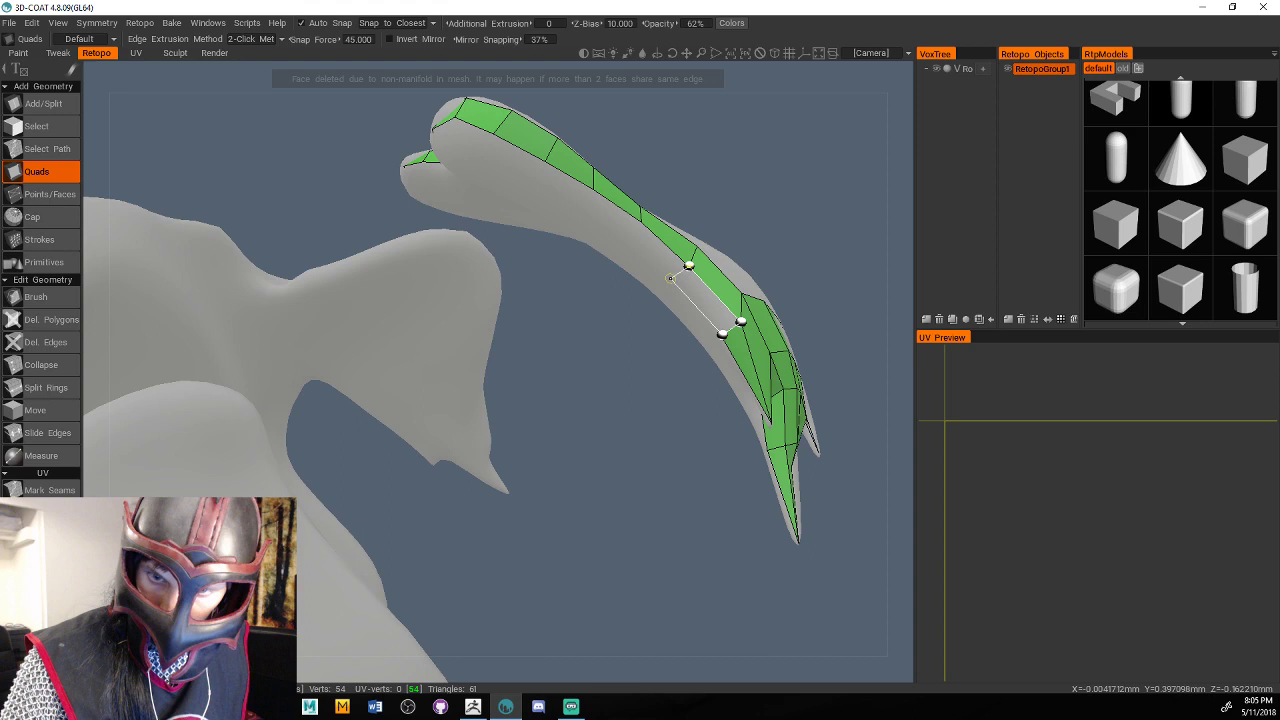
{"action": "left_click", "coordinate": [671, 278]}
{"action": "left_click", "coordinate": [642, 221]}
{"action": "left_click", "coordinate": [627, 242]}
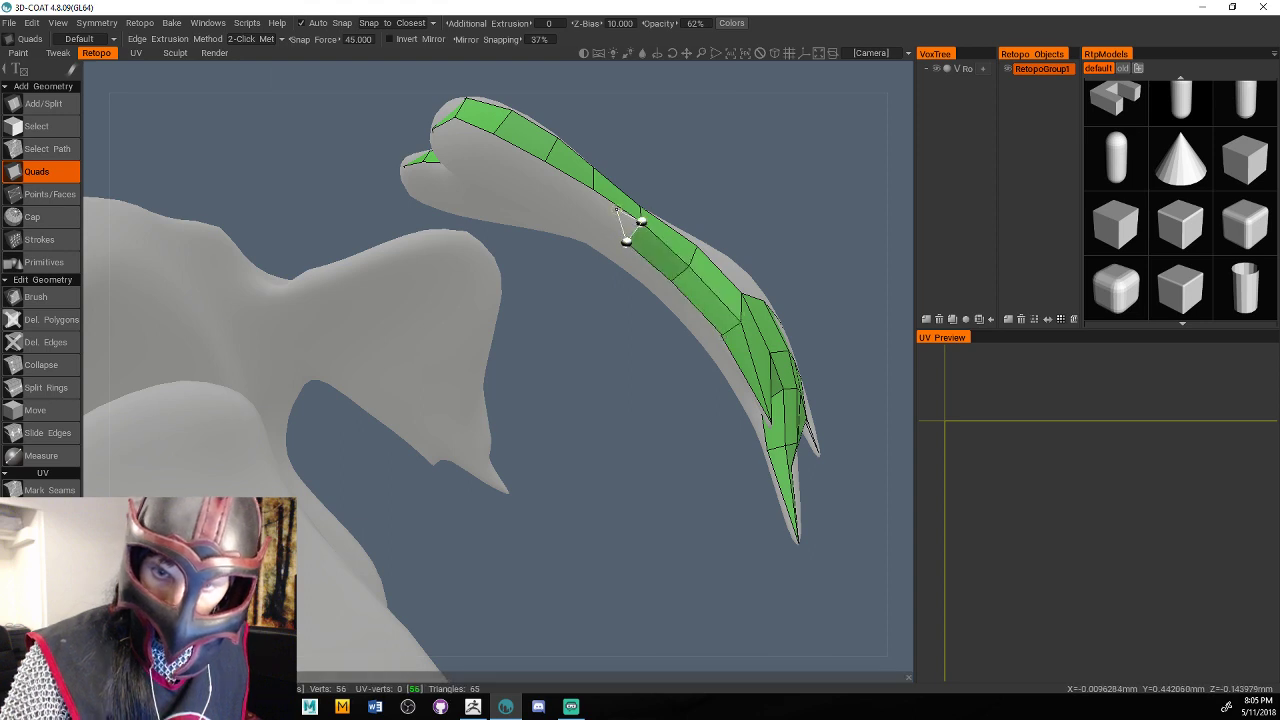
{"action": "left_click", "coordinate": [593, 189]}
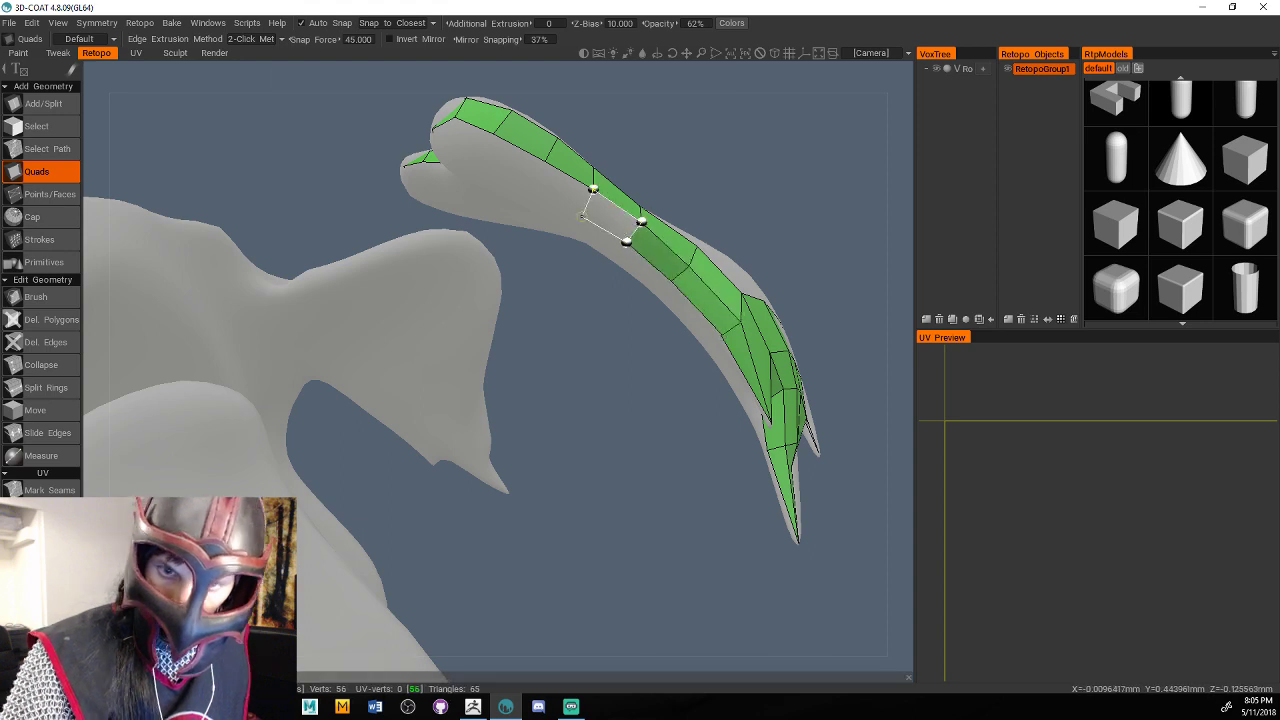
{"action": "left_click", "coordinate": [581, 214]}
Extend the inner row with four more quads around the lock's narrow end and close it with a triangle.
{"action": "left_click", "coordinate": [544, 160]}
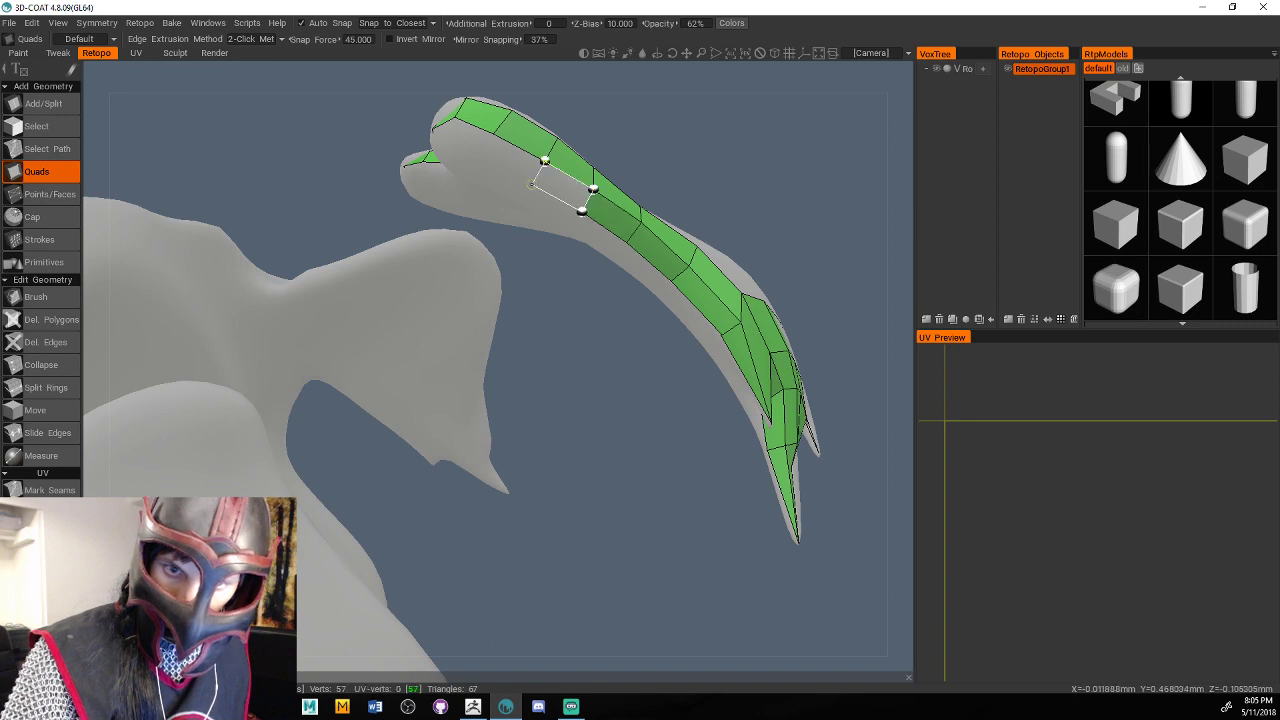
{"action": "left_click", "coordinate": [531, 184]}
{"action": "left_click", "coordinate": [493, 133]}
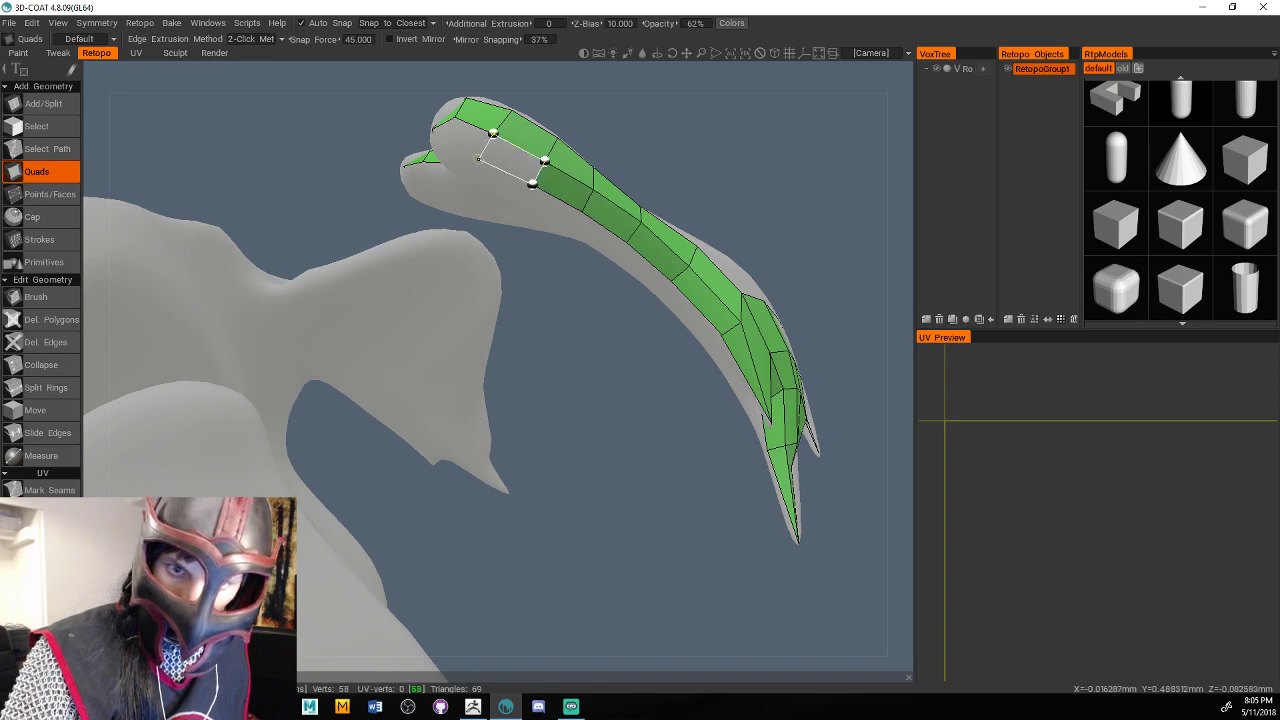
{"action": "left_click", "coordinate": [478, 158]}
{"action": "left_click", "coordinate": [457, 116]}
{"action": "left_click", "coordinate": [446, 142]}
{"action": "left_click_drag", "start_coordinate": [638, 122], "coordinate": [657, 236]}
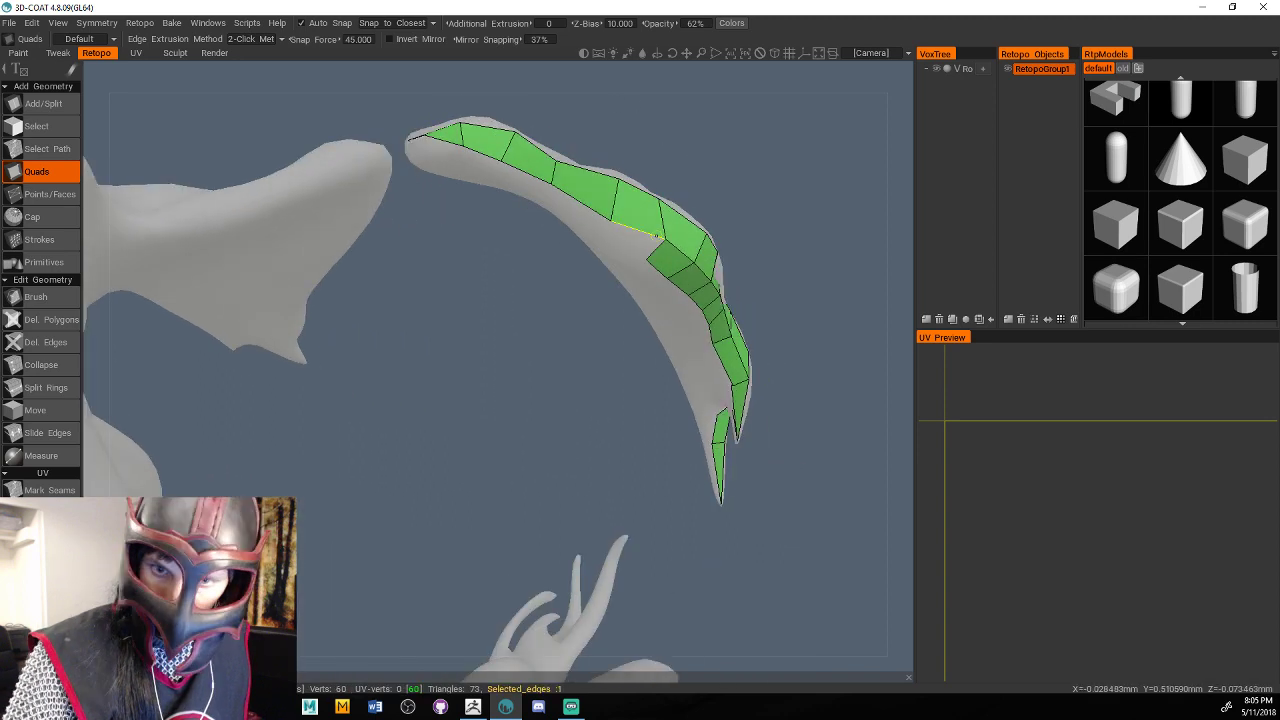
{"action": "left_click", "coordinate": [551, 182]}
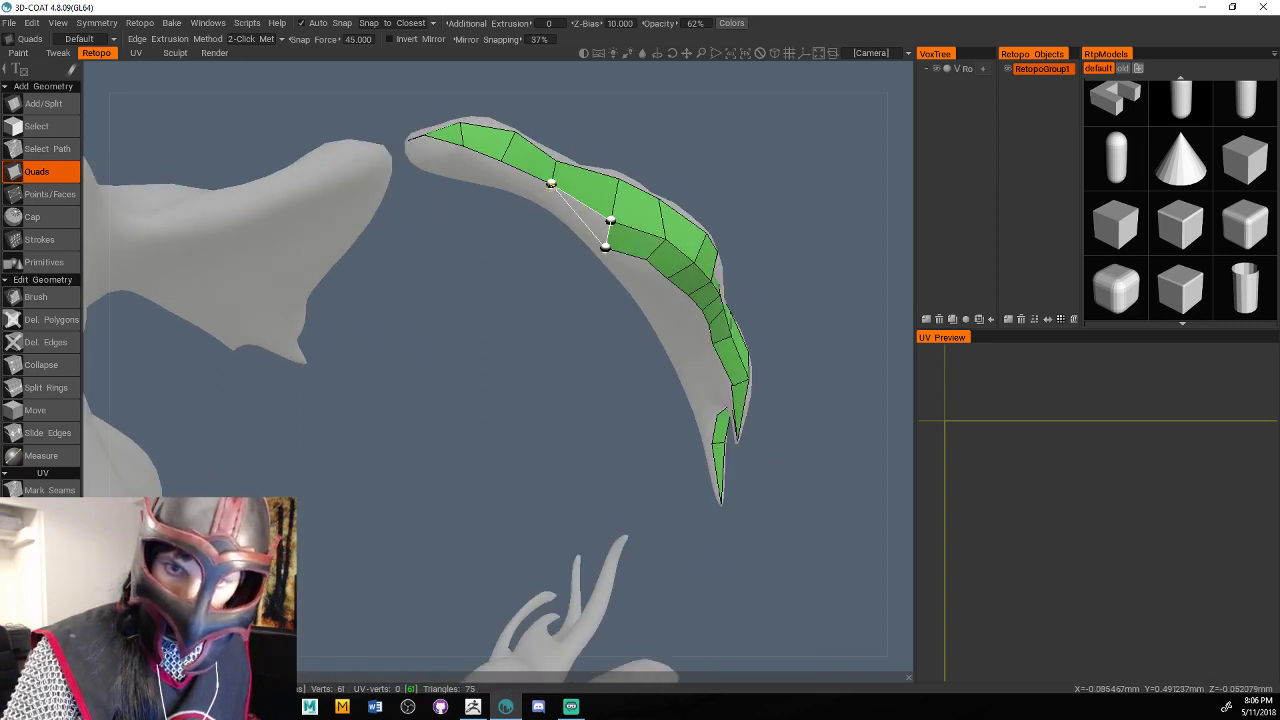
{"action": "left_click", "coordinate": [590, 218]}
Add a row of four quads on the side lock's outer face, beside the strip, starting above the first tip.
{"action": "left_click_drag", "start_coordinate": [735, 245], "coordinate": [798, 402]}
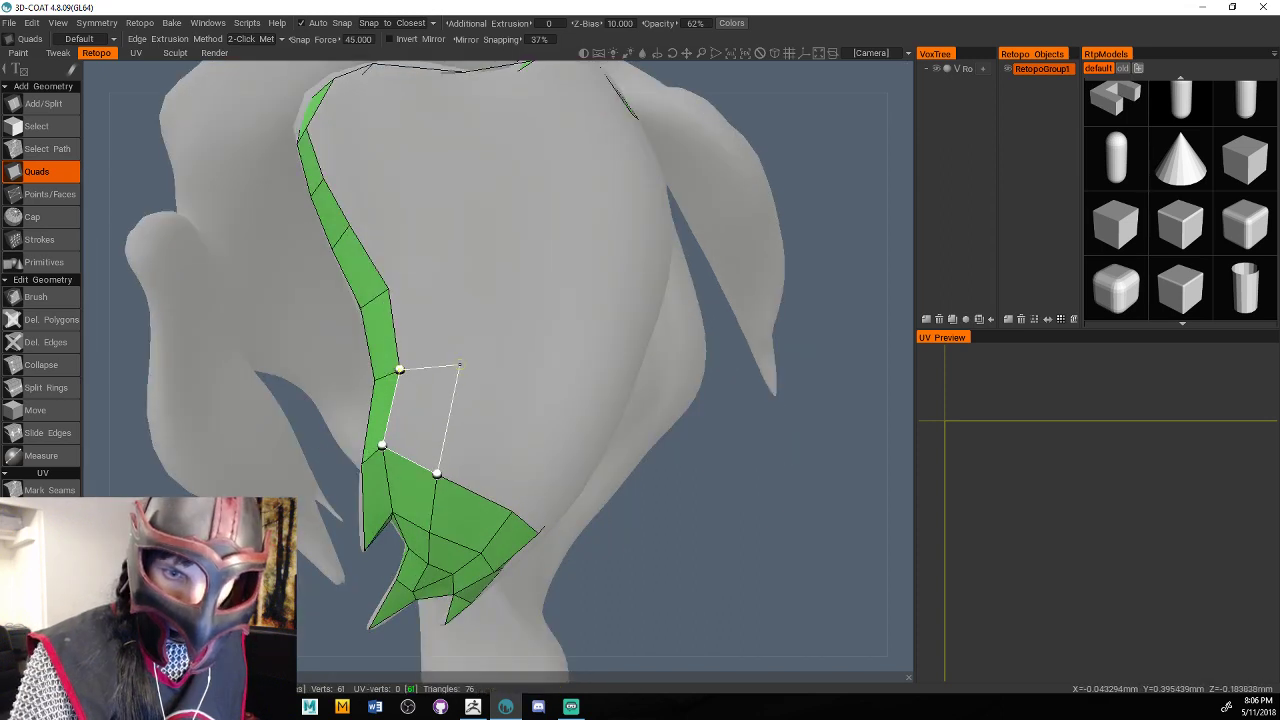
{"action": "left_click", "coordinate": [459, 366]}
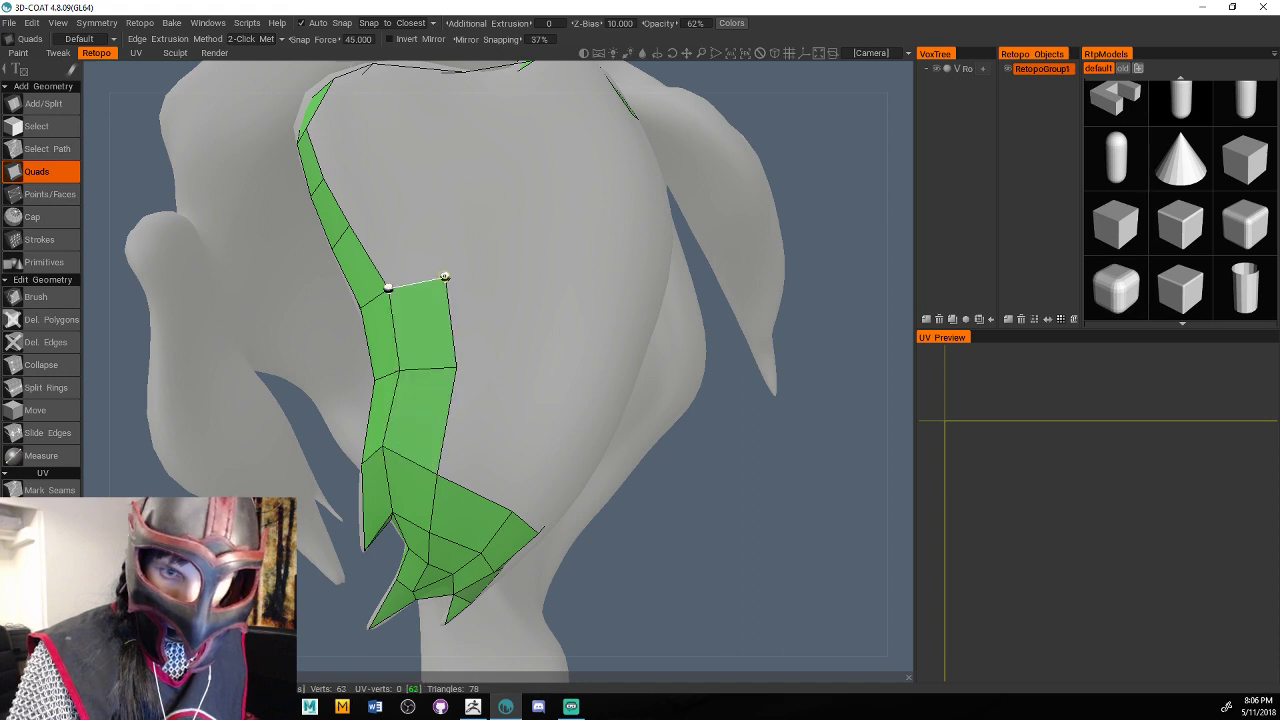
{"action": "left_click", "coordinate": [349, 224]}
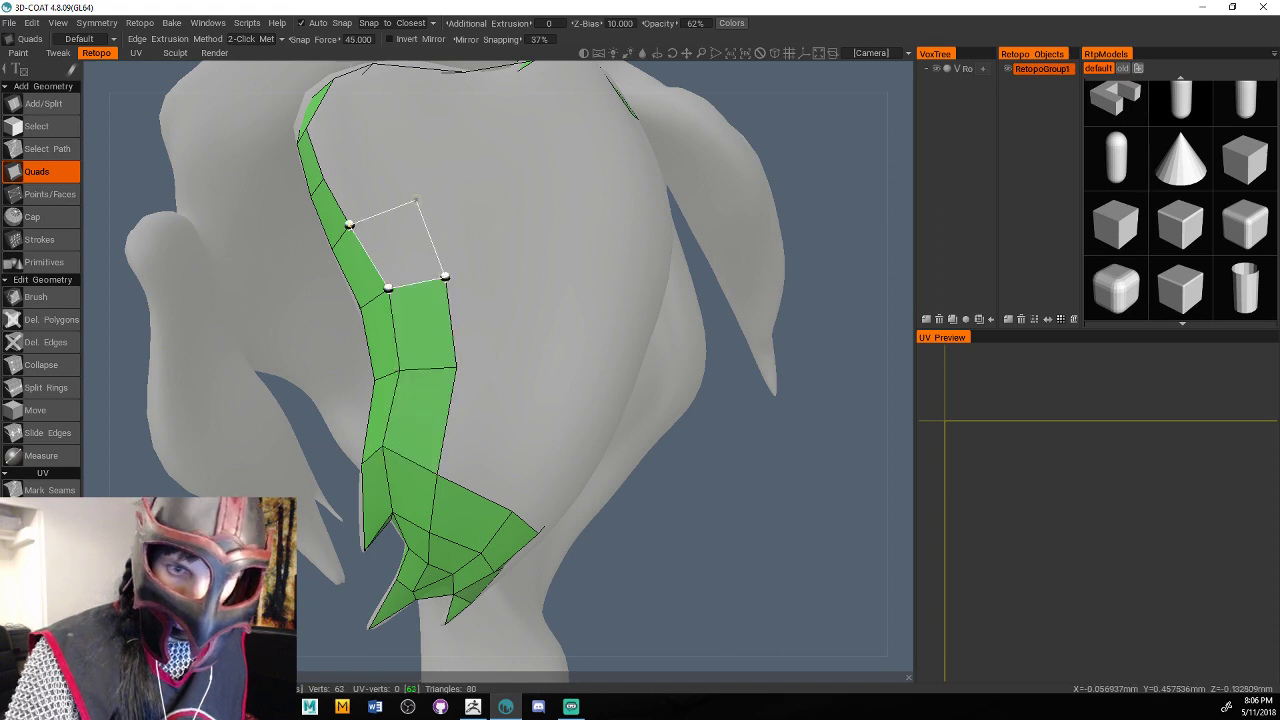
{"action": "left_click", "coordinate": [416, 203]}
{"action": "left_click", "coordinate": [324, 180]}
{"action": "left_click", "coordinate": [381, 153]}
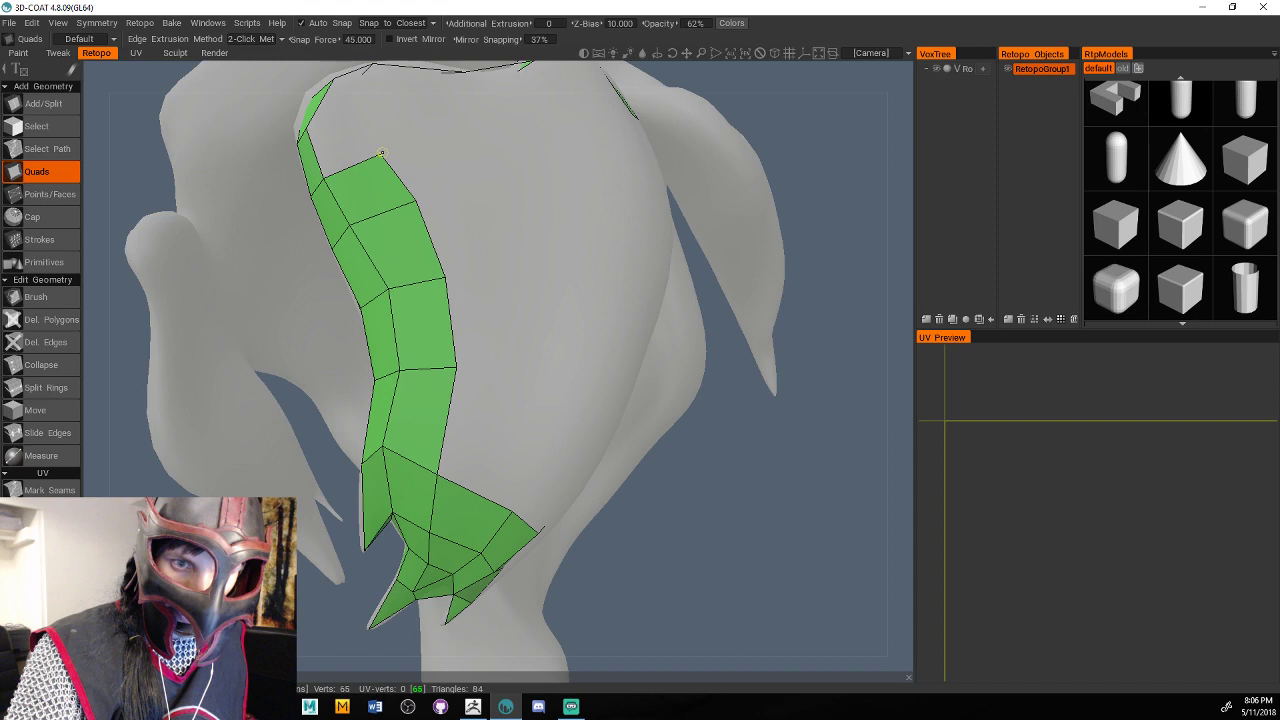
Undo a misplaced face at the end of the outer row and extend the row with two quads around the bend.
{"action": "left_click_drag", "start_coordinate": [382, 153], "coordinate": [405, 300], "text": "alt"}
{"action": "left_click", "coordinate": [391, 352]}
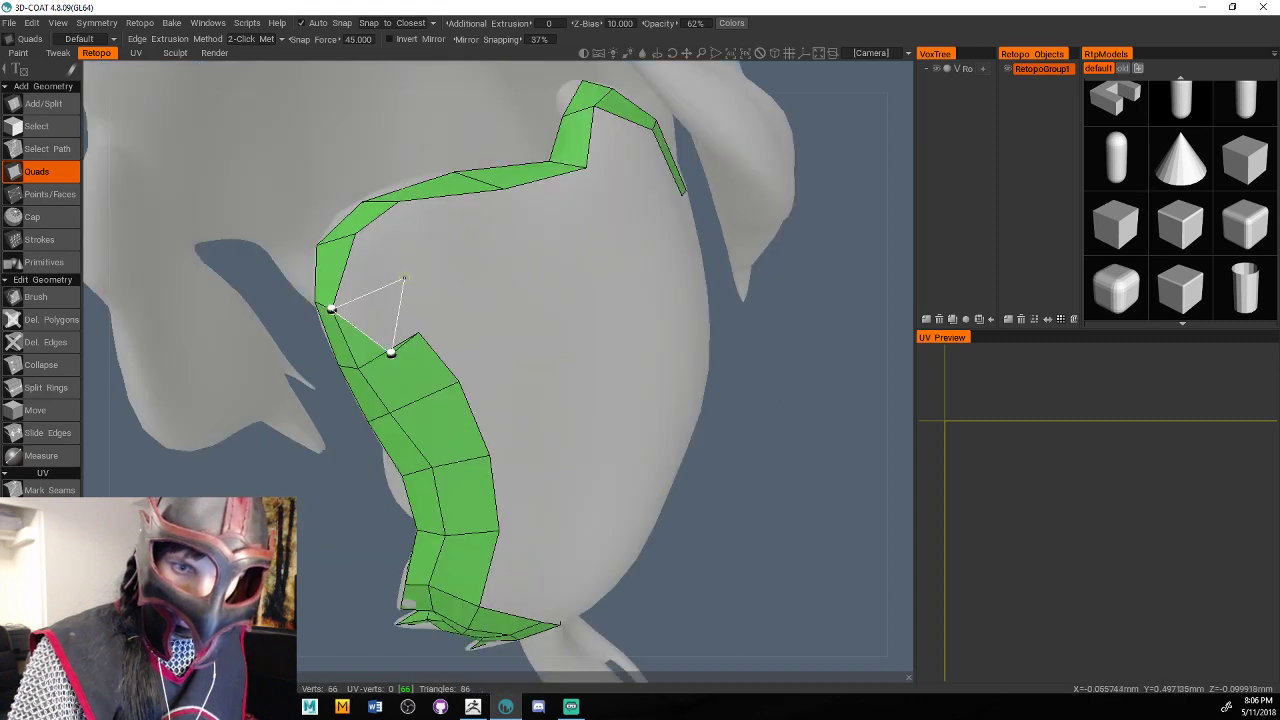
{"action": "key", "text": "ctrl+z"}
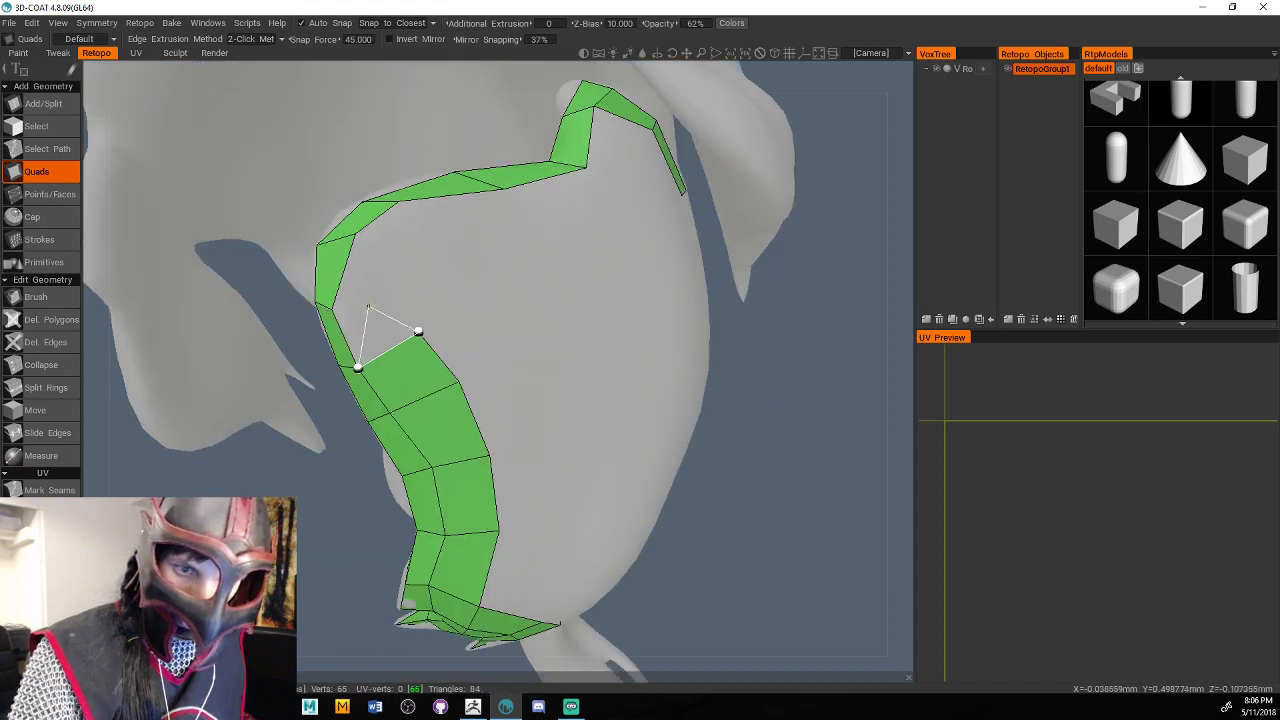
{"action": "left_click", "coordinate": [332, 309]}
{"action": "left_click", "coordinate": [401, 278]}
{"action": "left_click", "coordinate": [355, 234]}
{"action": "left_click", "coordinate": [399, 202]}
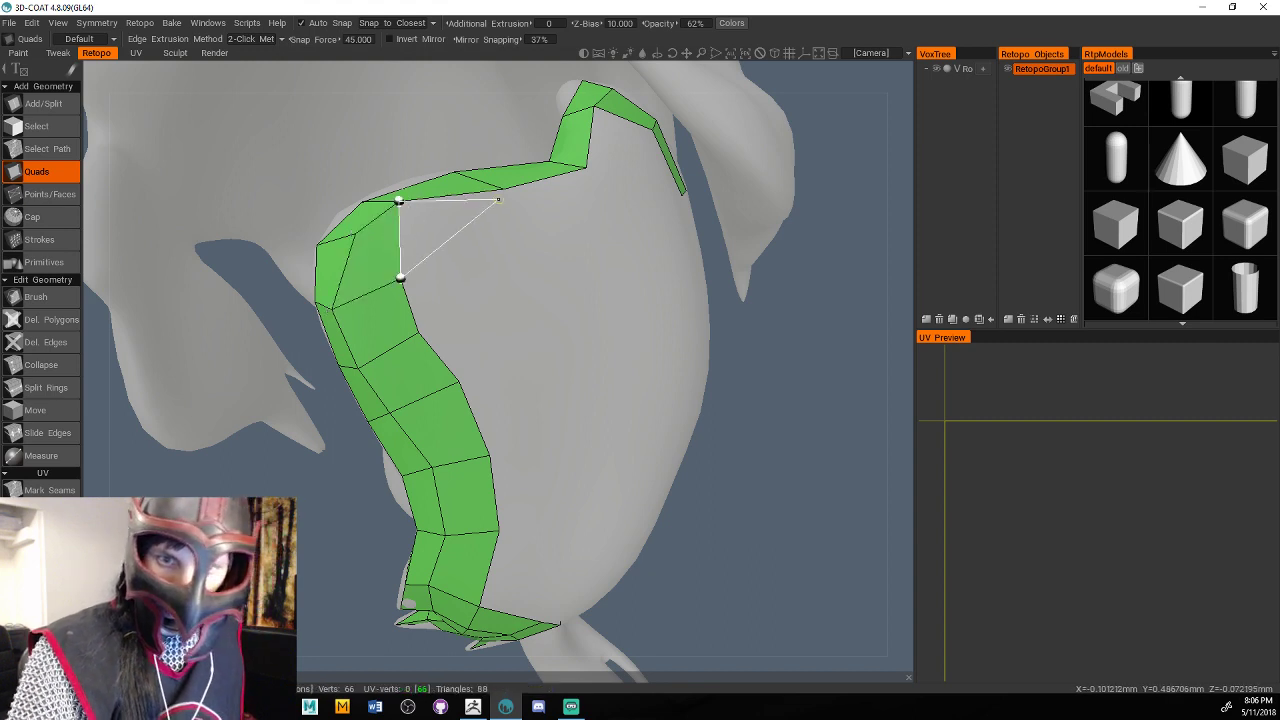
Carry the outer row along the side lock's top edge to the far end of the strip.
{"action": "left_click", "coordinate": [500, 196]}
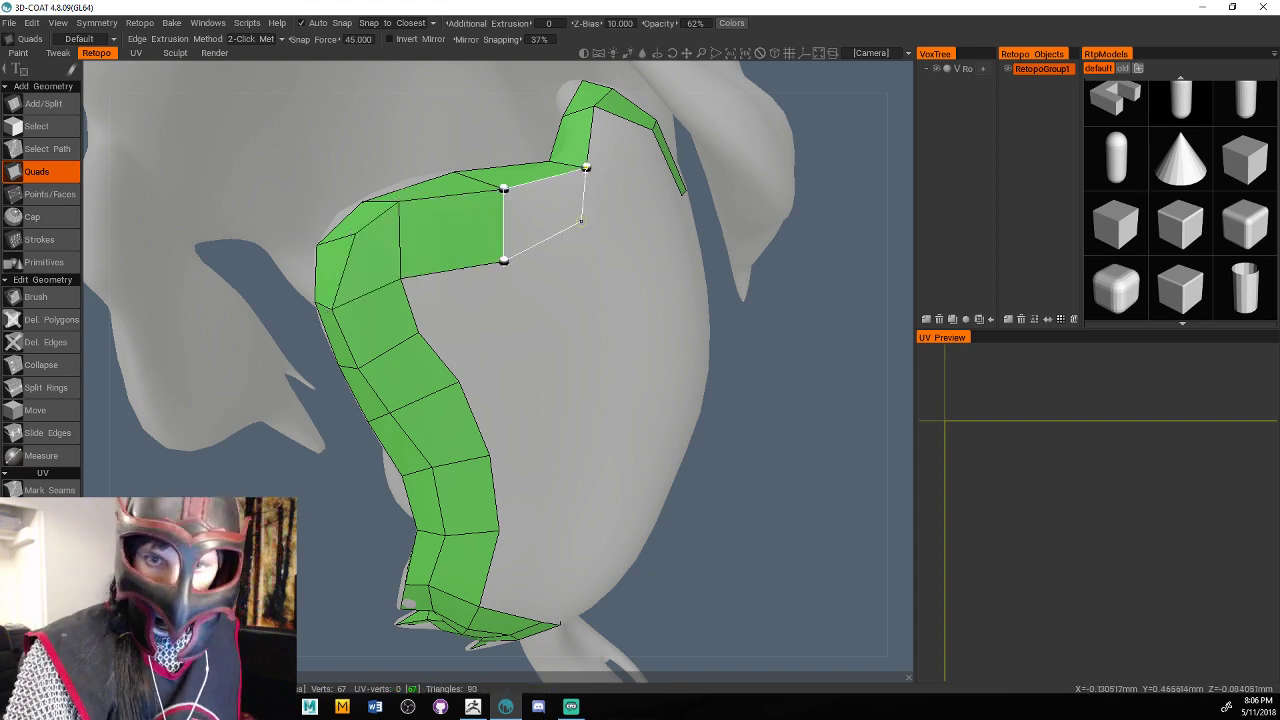
{"action": "left_click", "coordinate": [616, 213]}
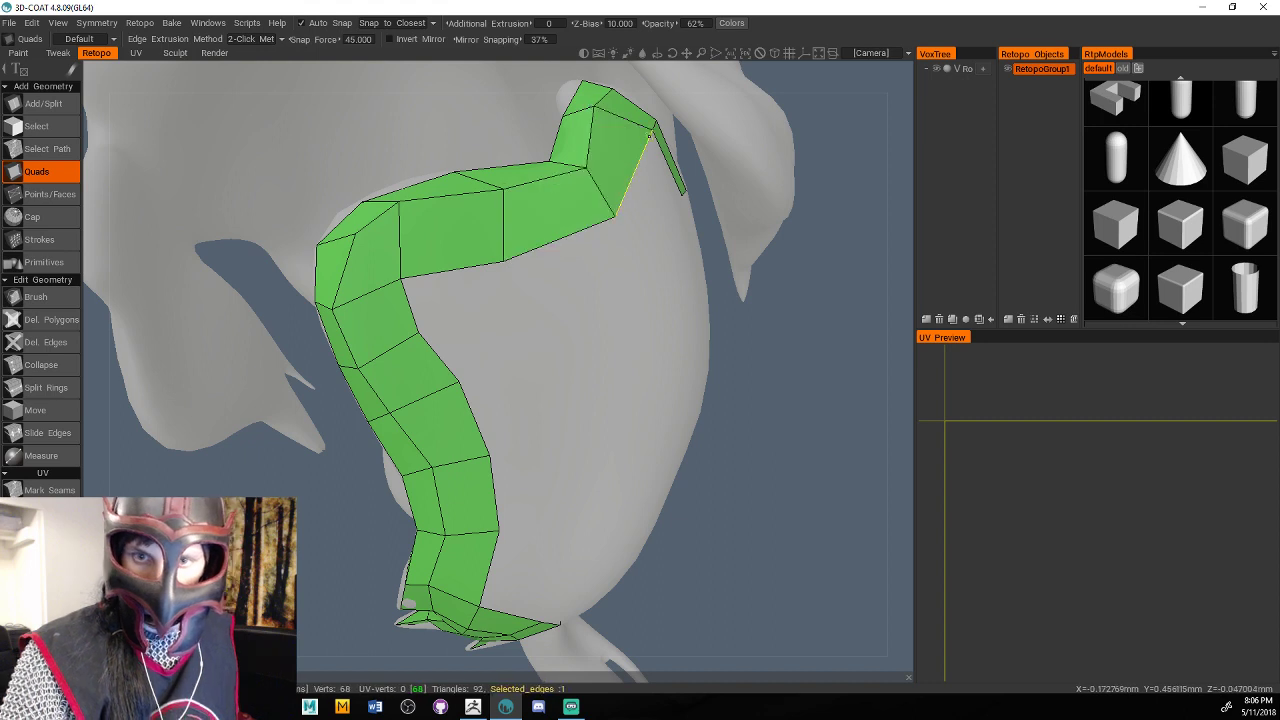
{"action": "left_click", "coordinate": [640, 257]}
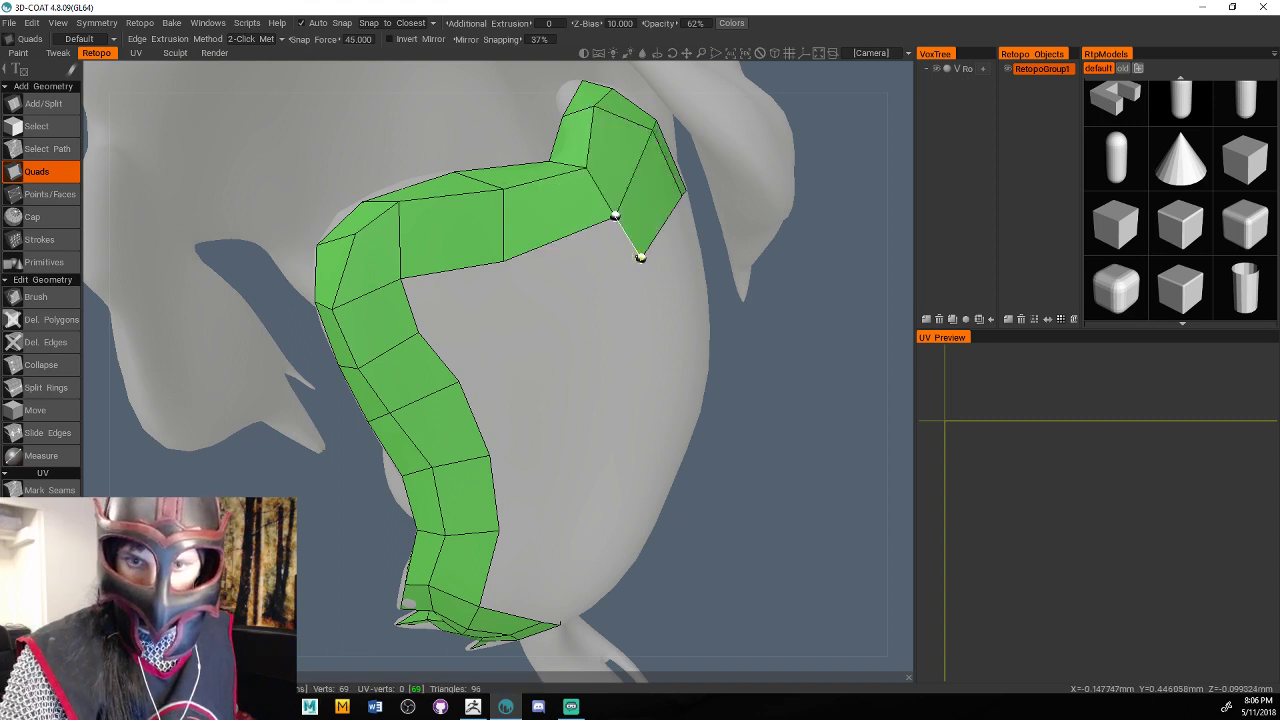
Fill the side lock's outer face with two rows of quads between the strip's upper stretch and its downward stretch.
{"action": "left_click", "coordinate": [521, 307]}
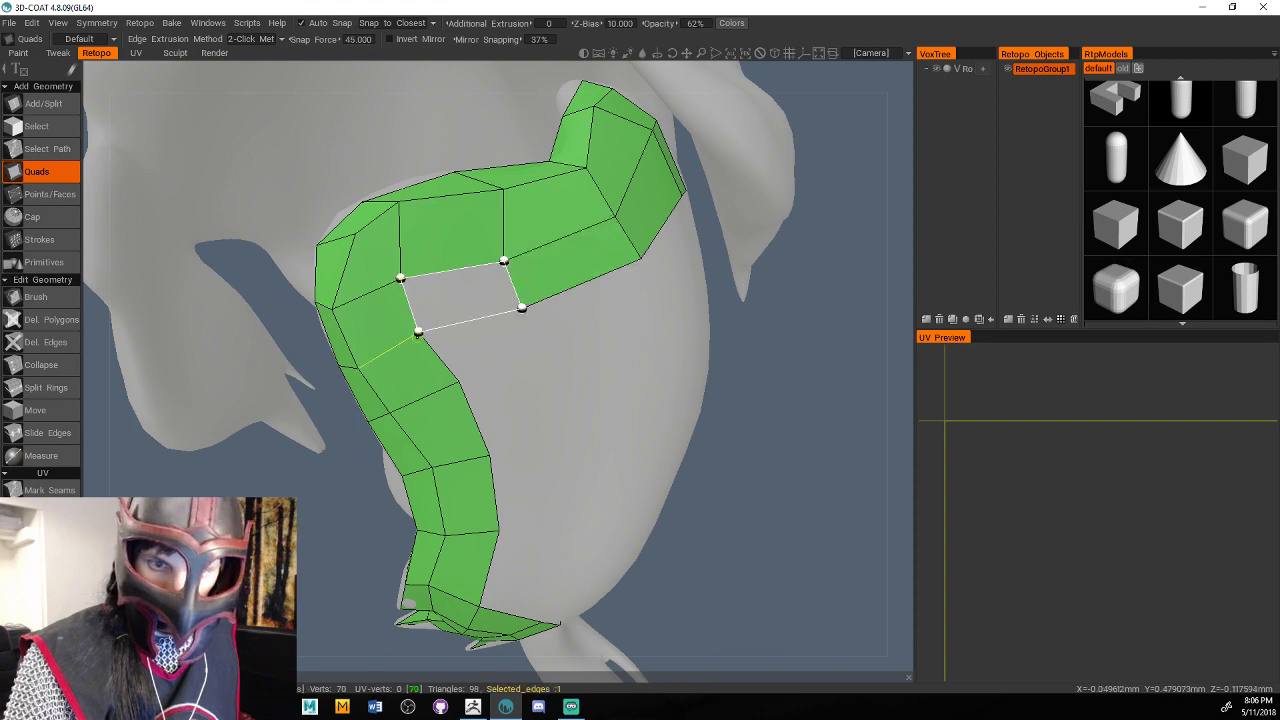
{"action": "left_click", "coordinate": [418, 332]}
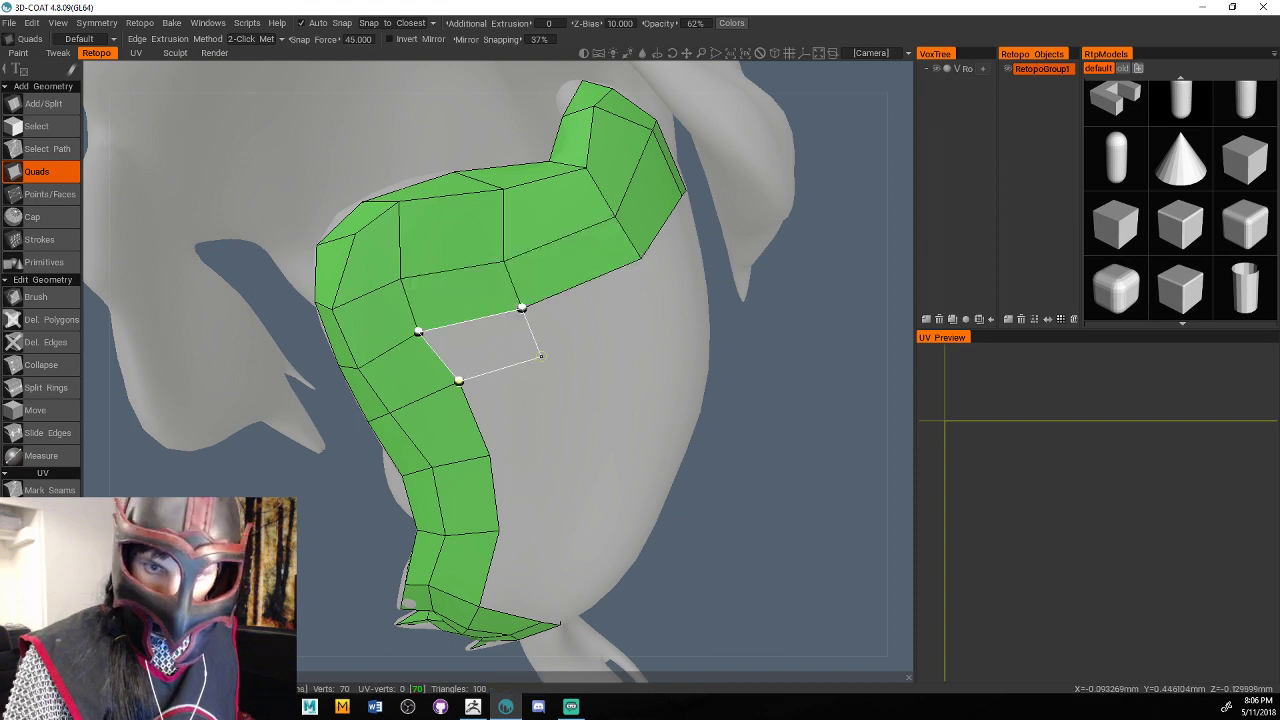
{"action": "left_click", "coordinate": [541, 355]}
{"action": "left_click", "coordinate": [666, 306]}
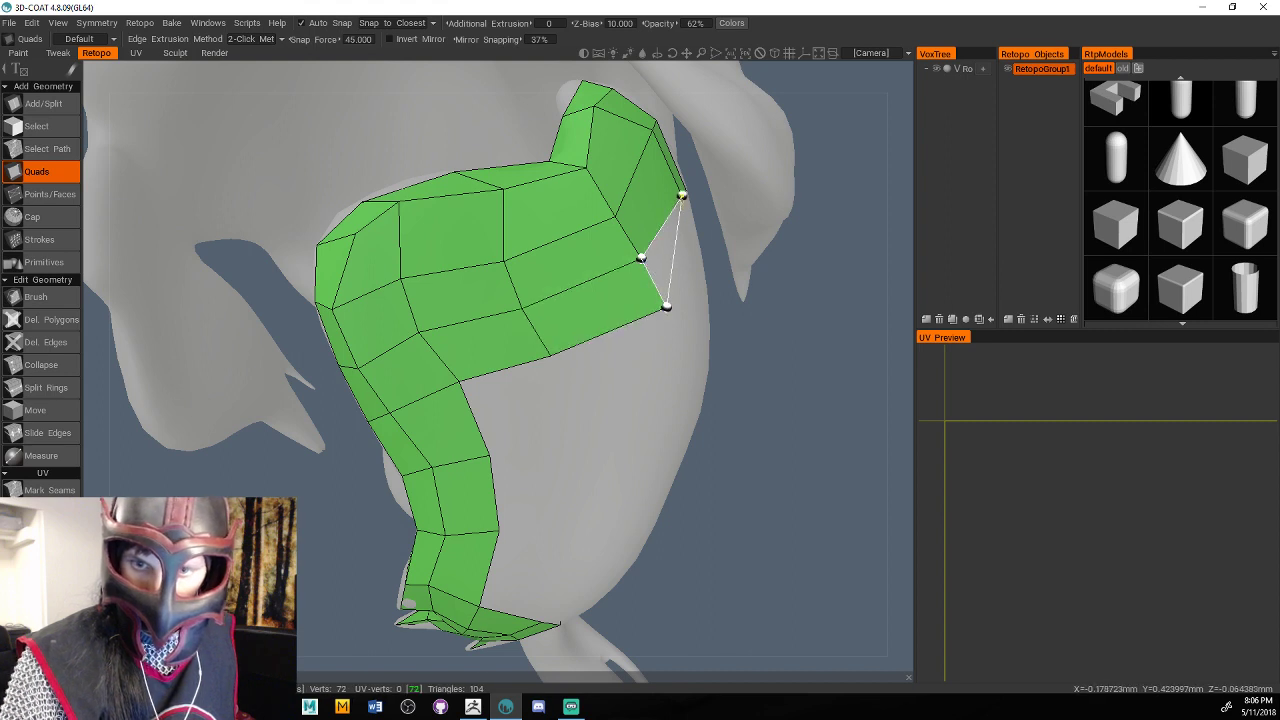
{"action": "left_click", "coordinate": [694, 261]}
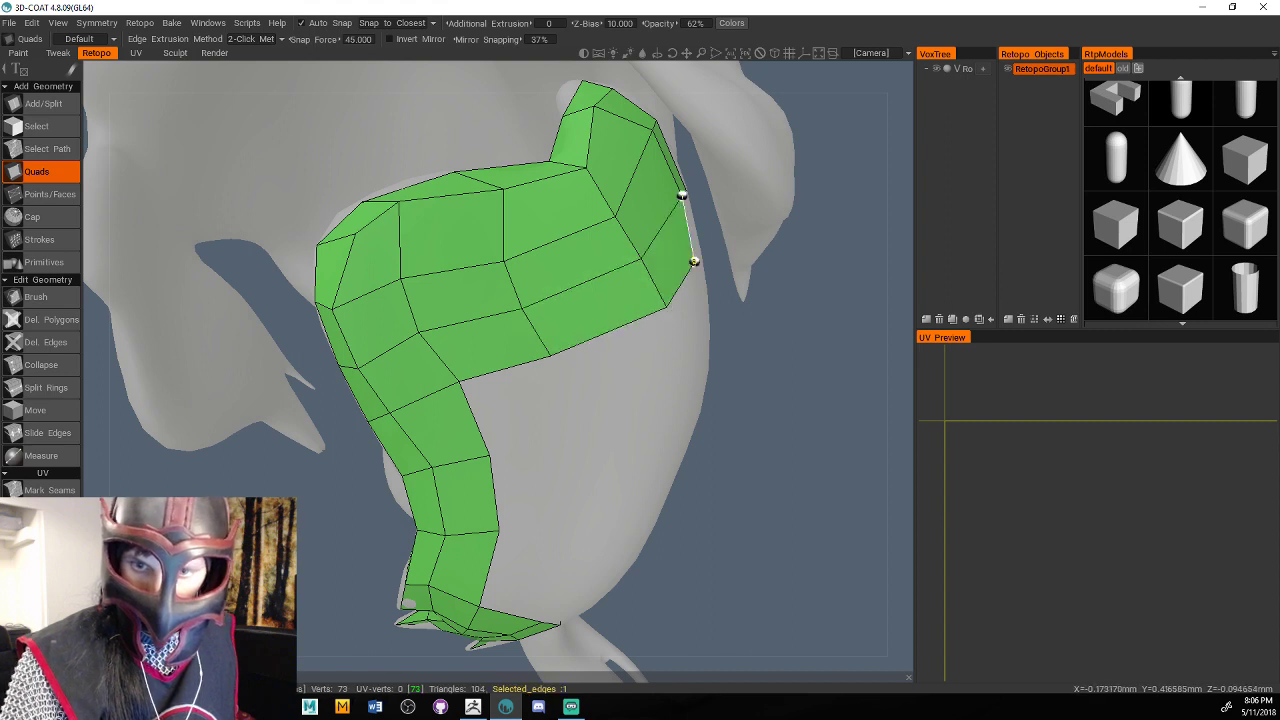
Add another row of three quads across the outer face, below the rows just filled.
{"action": "left_click_drag", "start_coordinate": [694, 261], "coordinate": [608, 203], "text": "alt"}
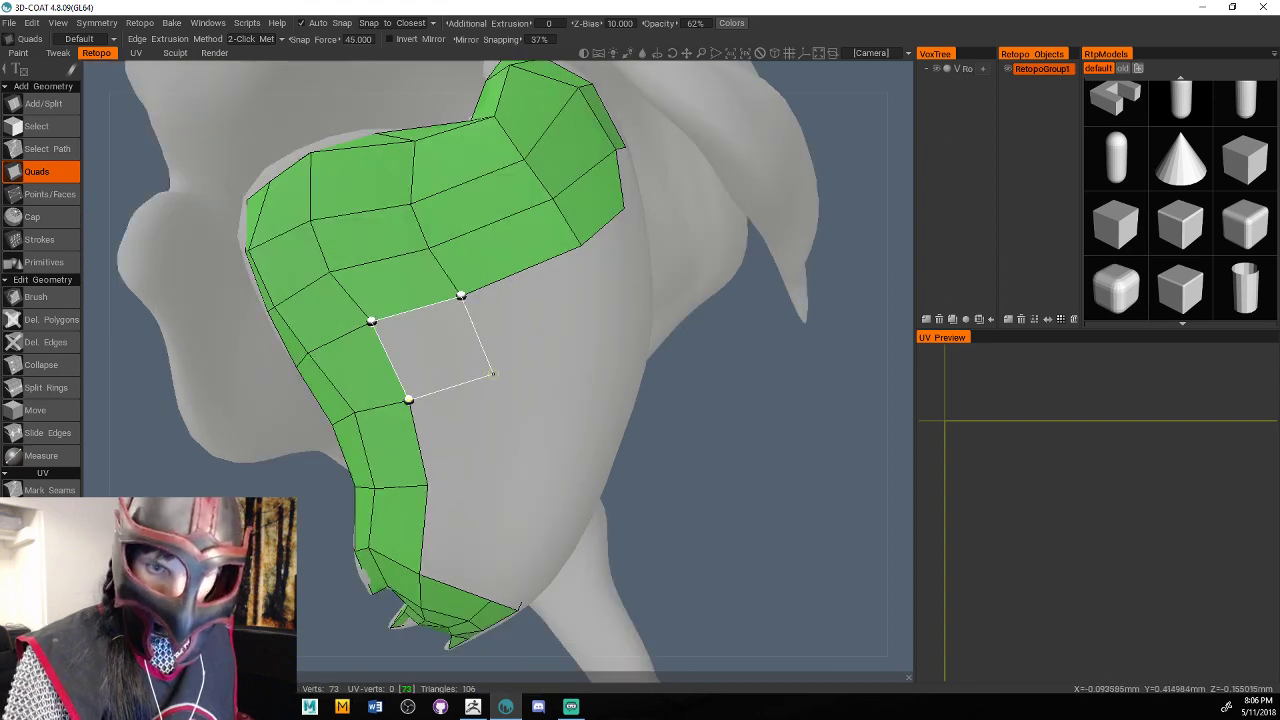
{"action": "left_click", "coordinate": [492, 374]}
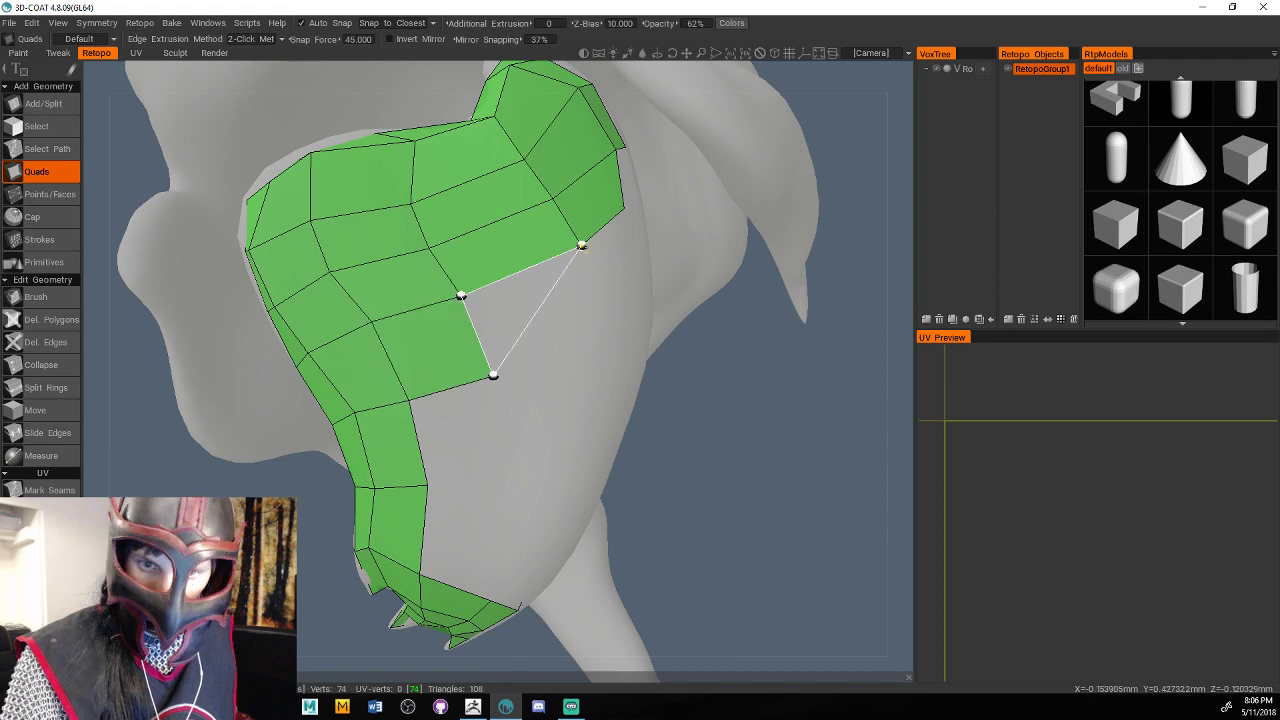
{"action": "left_click", "coordinate": [601, 328]}
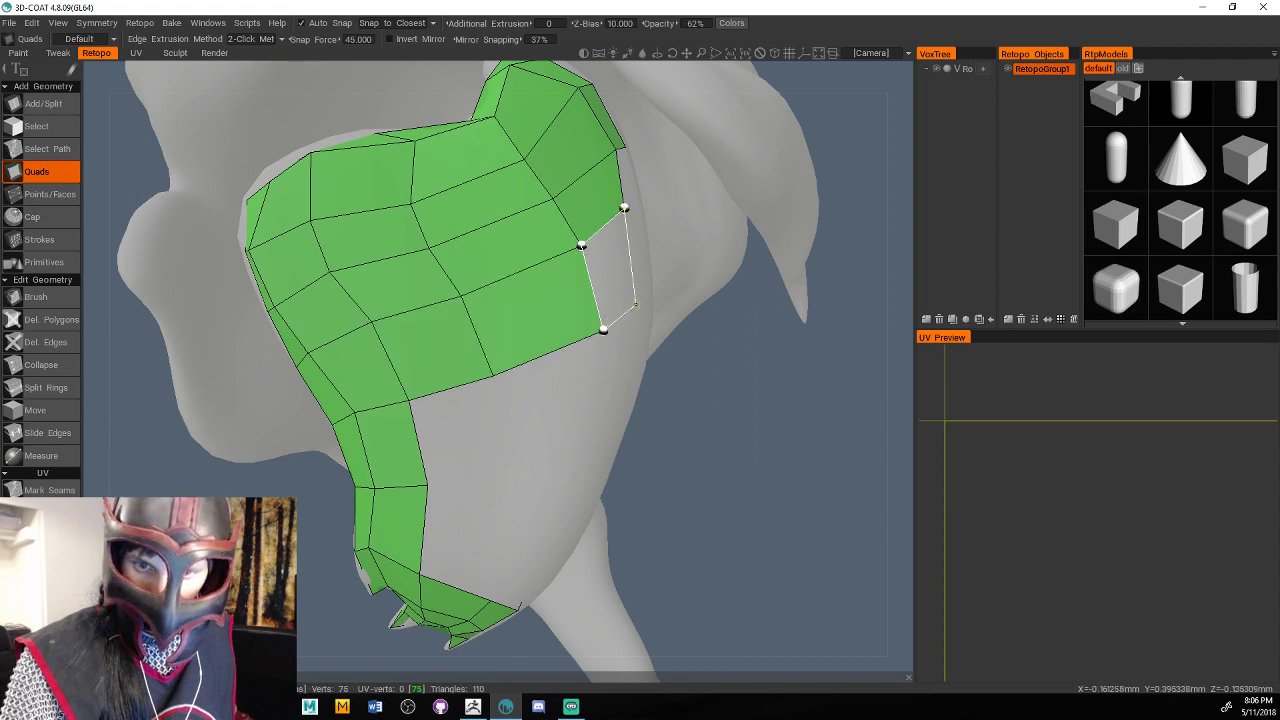
{"action": "left_click", "coordinate": [636, 302]}
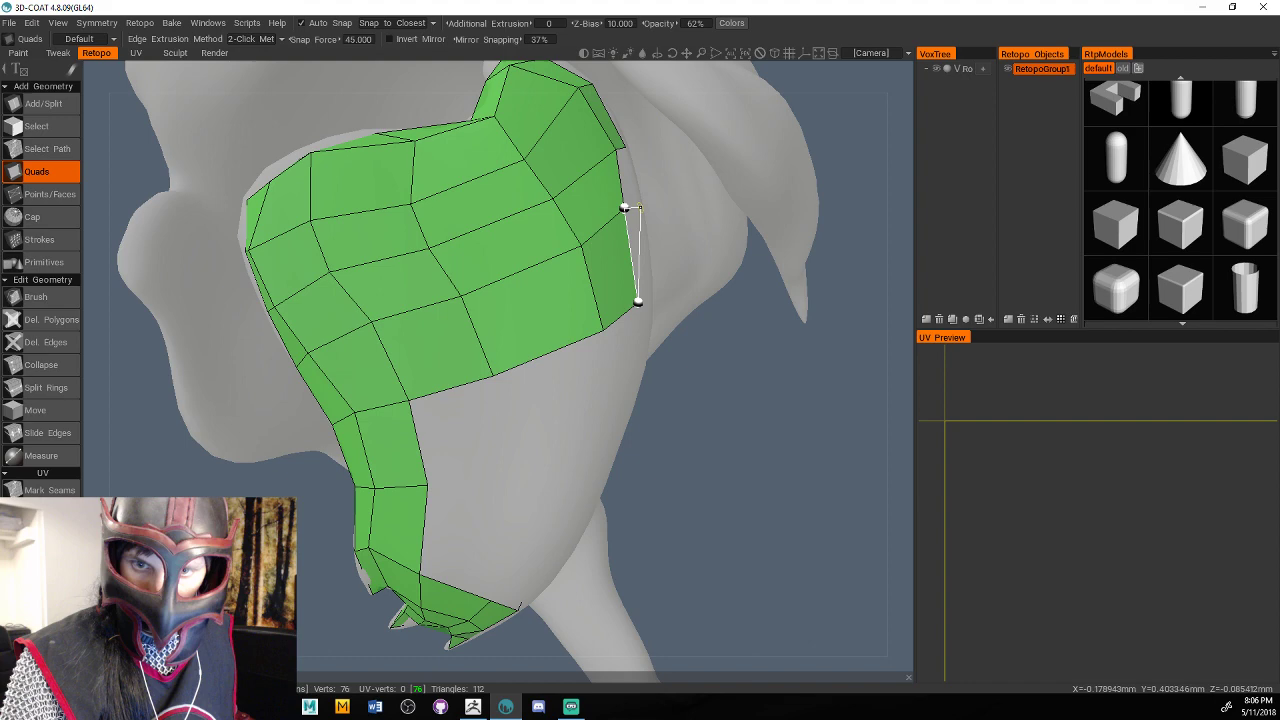
Add two narrow quads along the outer face's far edge, closing the gap up to the end of the strip.
{"action": "left_click", "coordinate": [647, 298]}
{"action": "left_click_drag", "start_coordinate": [692, 412], "coordinate": [643, 424]}
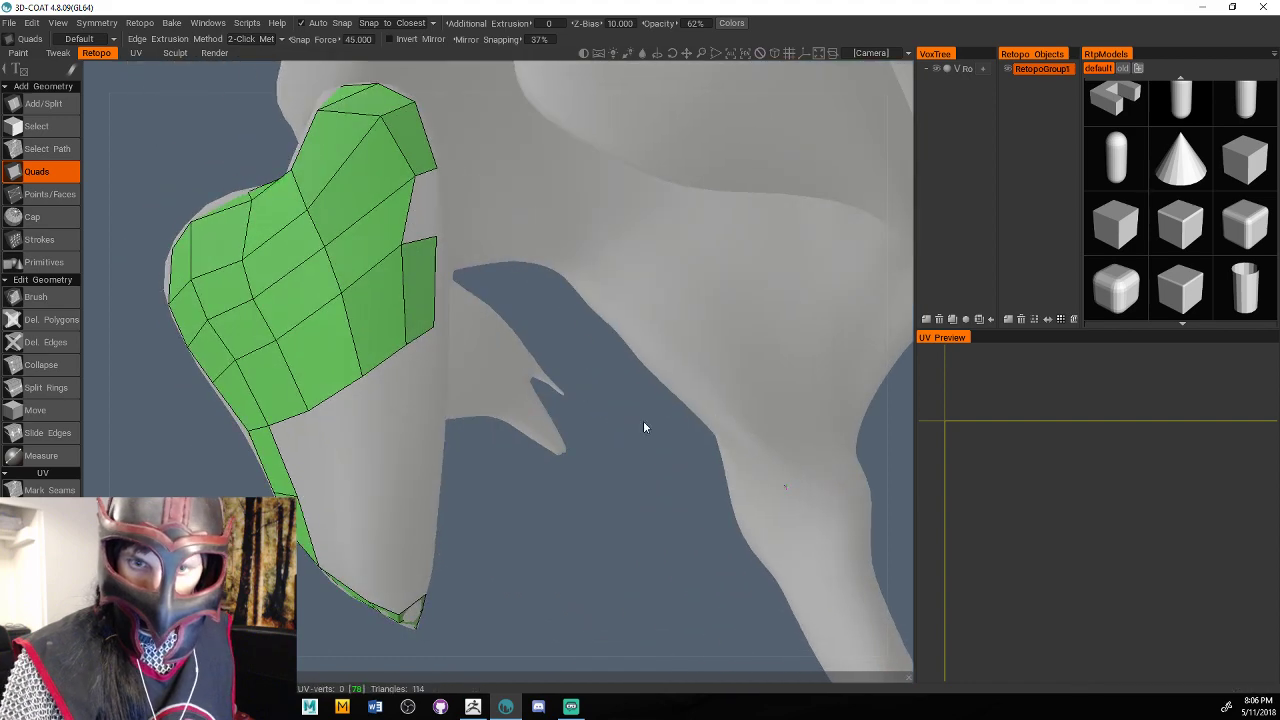
{"action": "left_click", "coordinate": [425, 225]}
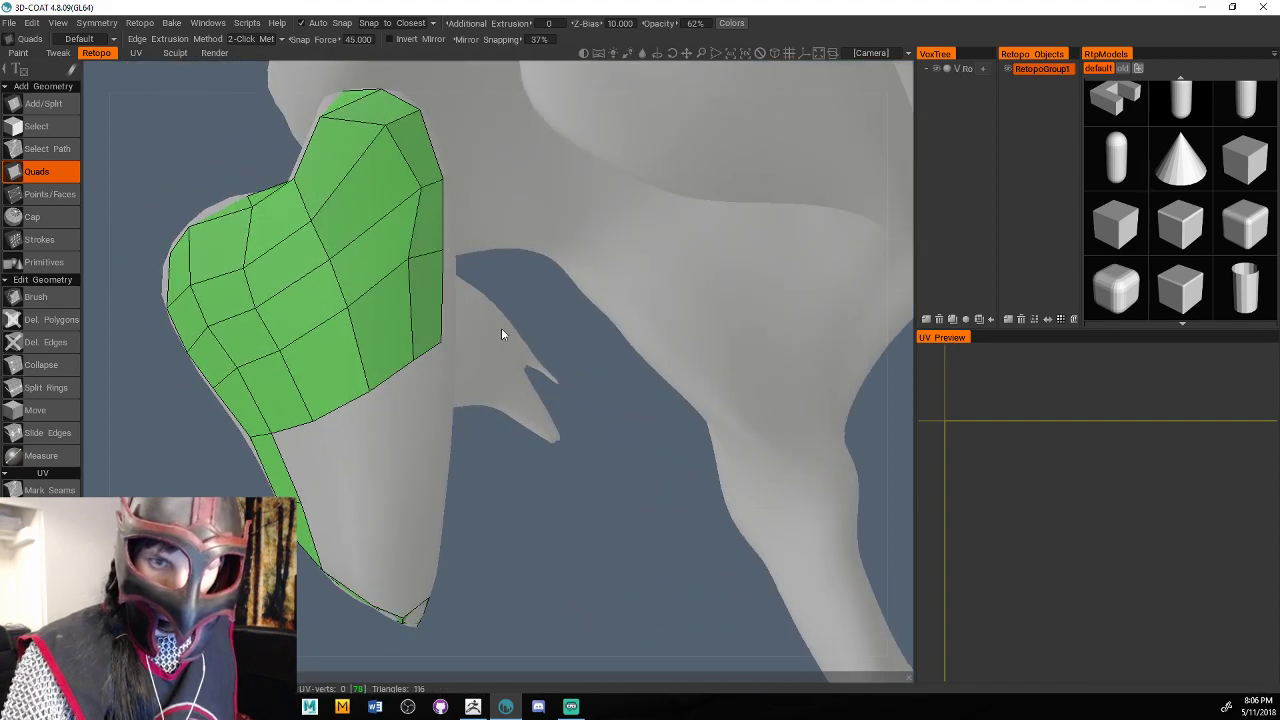
Add a column of four narrow quads around the side lock's far rim, running down beside the previous edge quads.
{"action": "left_click_drag", "start_coordinate": [592, 492], "coordinate": [510, 525]}
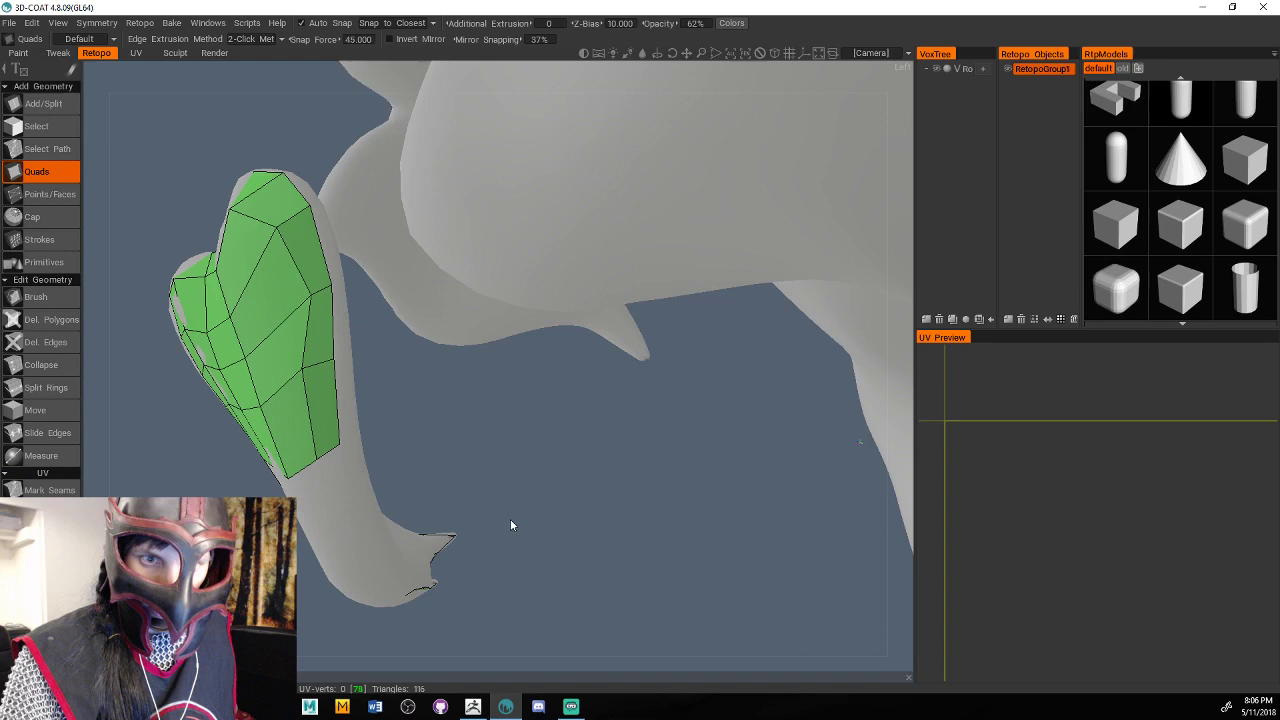
{"action": "right_click_drag", "start_coordinate": [510, 525], "coordinate": [560, 540]}
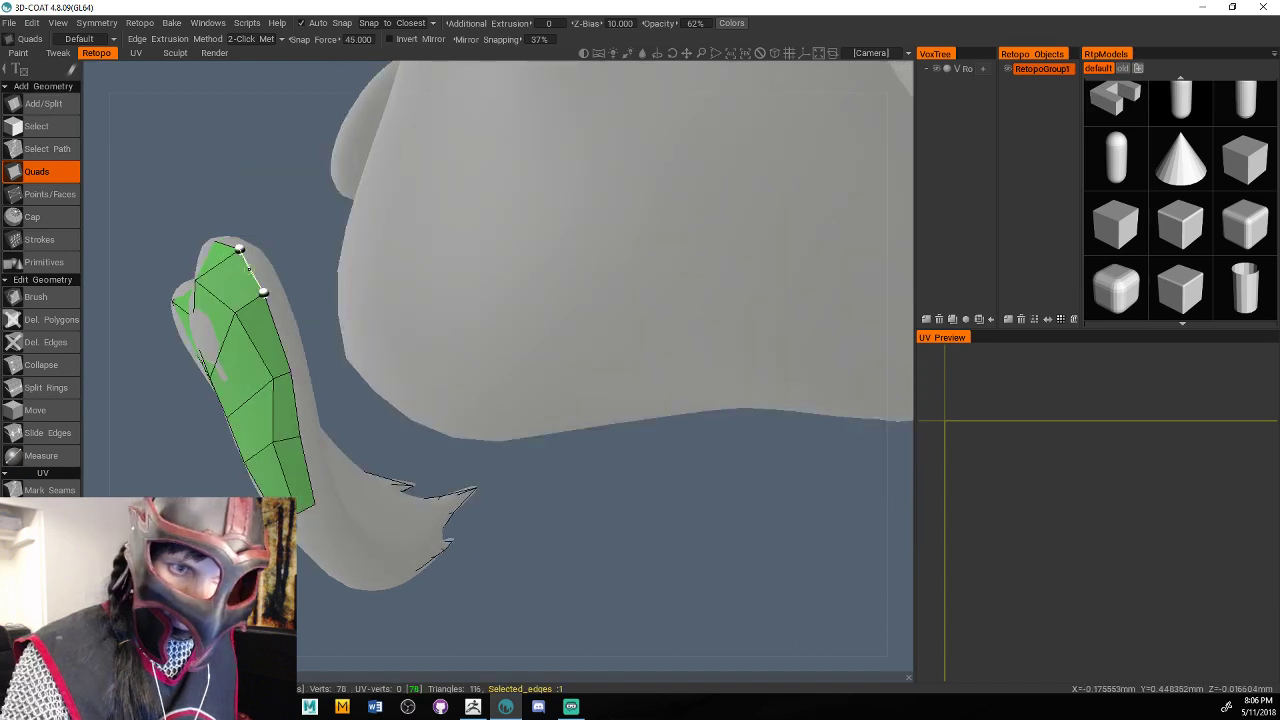
{"action": "left_click", "coordinate": [249, 268]}
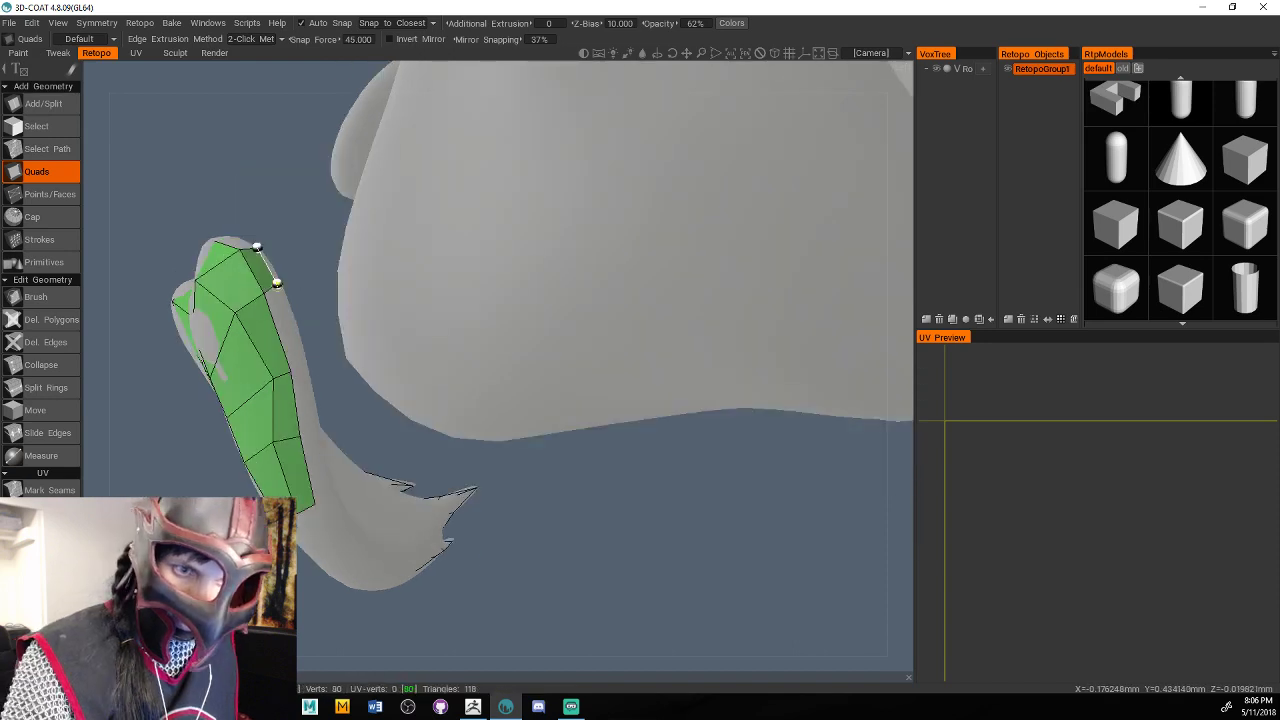
{"action": "left_click", "coordinate": [277, 284]}
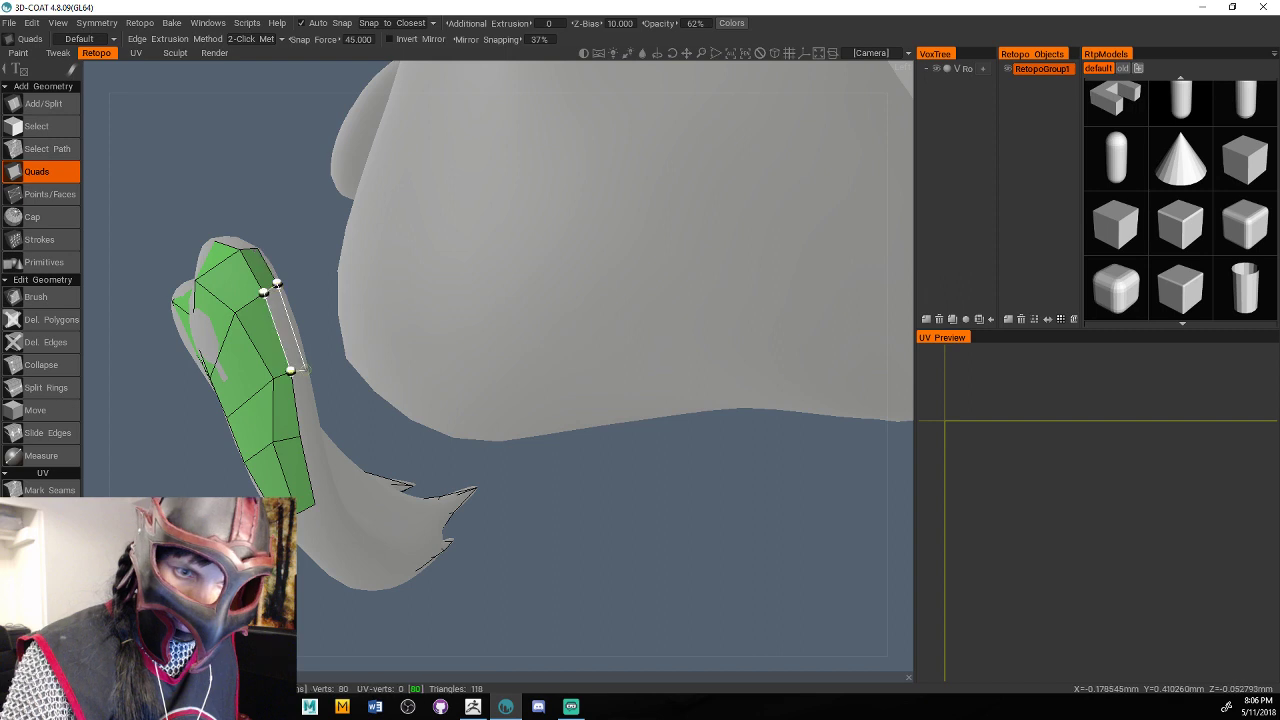
{"action": "left_click", "coordinate": [308, 370]}
{"action": "left_click", "coordinate": [300, 436]}
{"action": "left_click", "coordinate": [320, 435]}
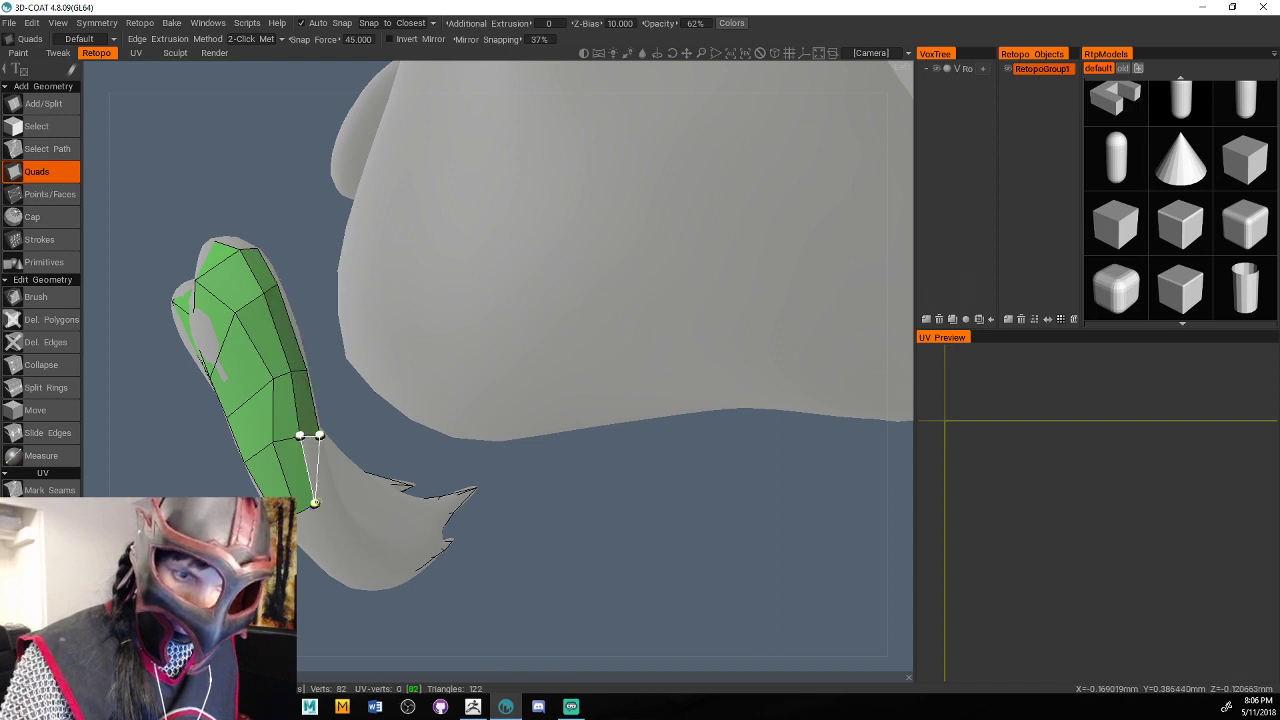
{"action": "left_click", "coordinate": [315, 503]}
{"action": "left_click", "coordinate": [331, 500]}
Split the wide quads on the side lock's outer face with two edge rings crossing the rows.
{"action": "left_click_drag", "start_coordinate": [331, 618], "coordinate": [440, 496]}
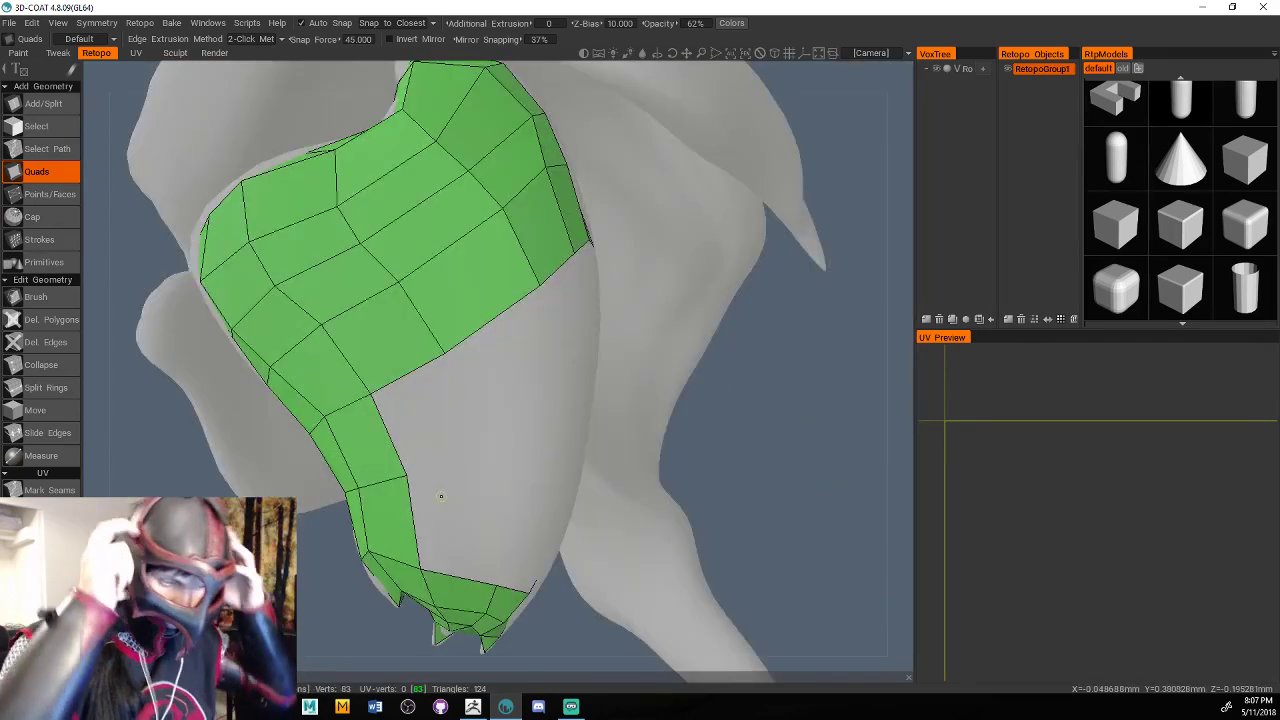
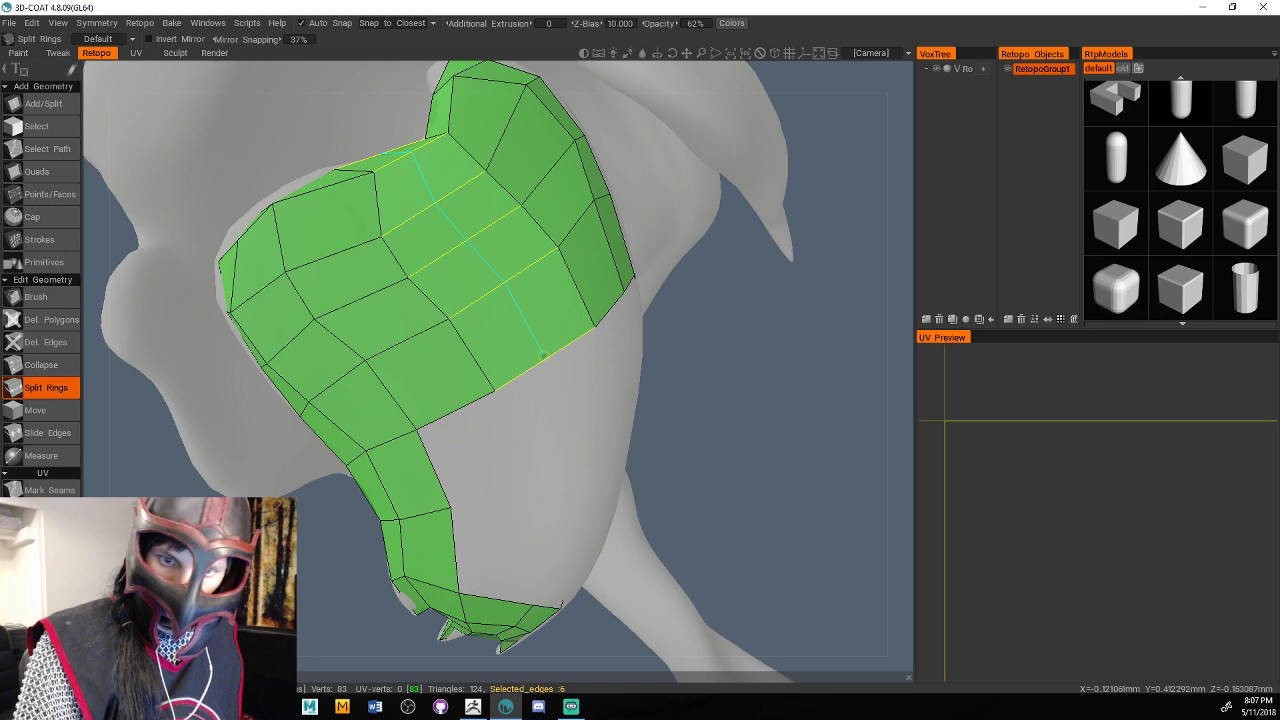
{"action": "left_click", "coordinate": [543, 356]}
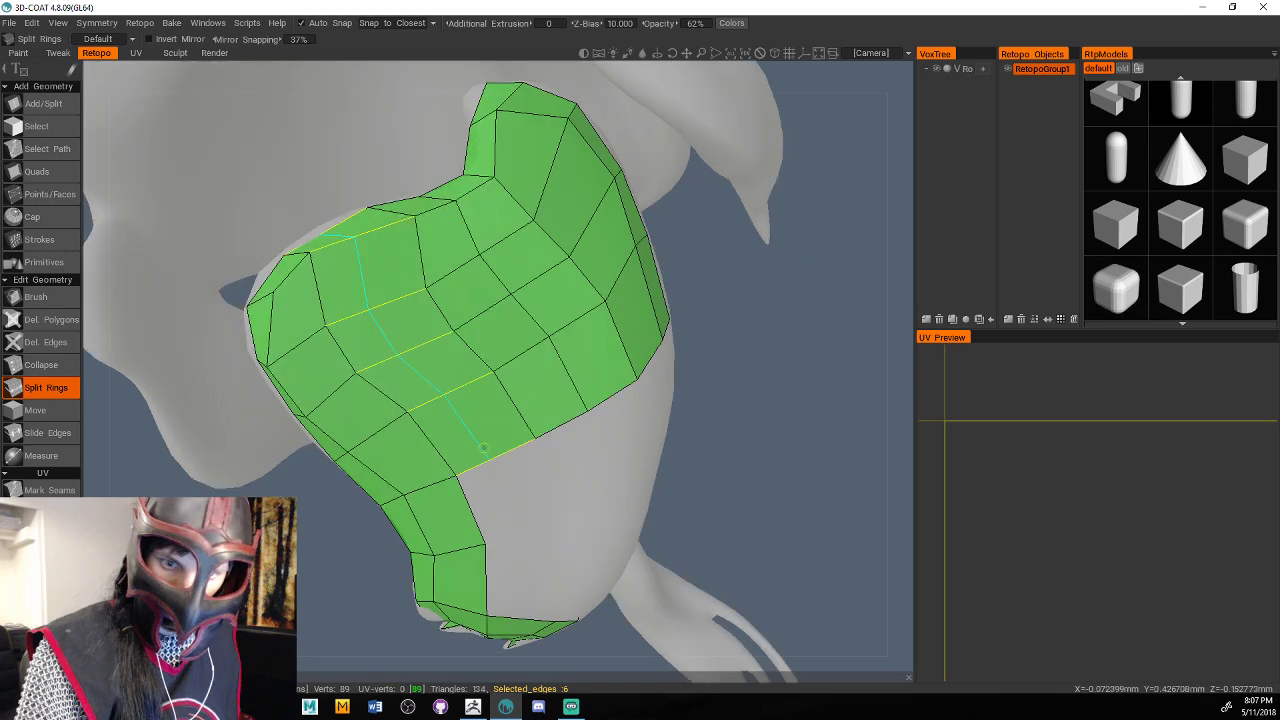
{"action": "left_click", "coordinate": [484, 449]}
Split the long strip lengthwise with several edge rings running down to the tips, undoing one misplaced split.
{"action": "left_click_drag", "start_coordinate": [762, 390], "coordinate": [884, 302]}
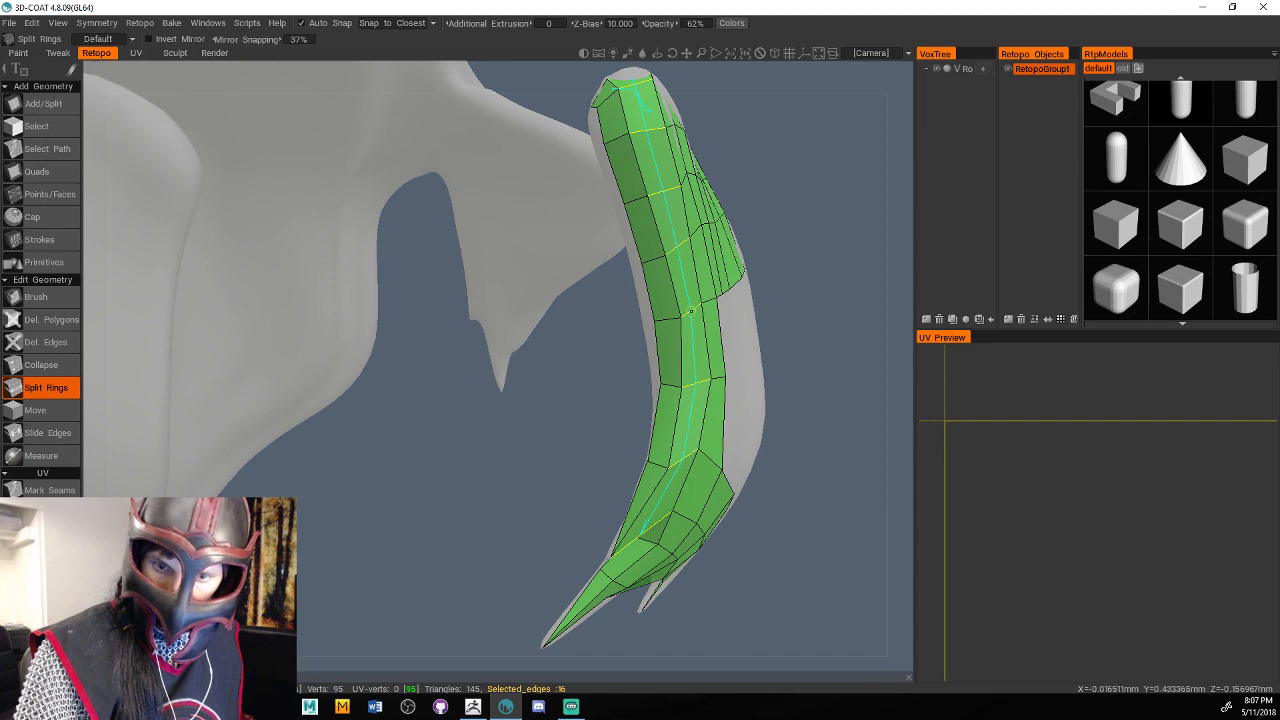
{"action": "left_click_drag", "start_coordinate": [690, 311], "coordinate": [703, 370]}
{"action": "left_click", "coordinate": [663, 376]}
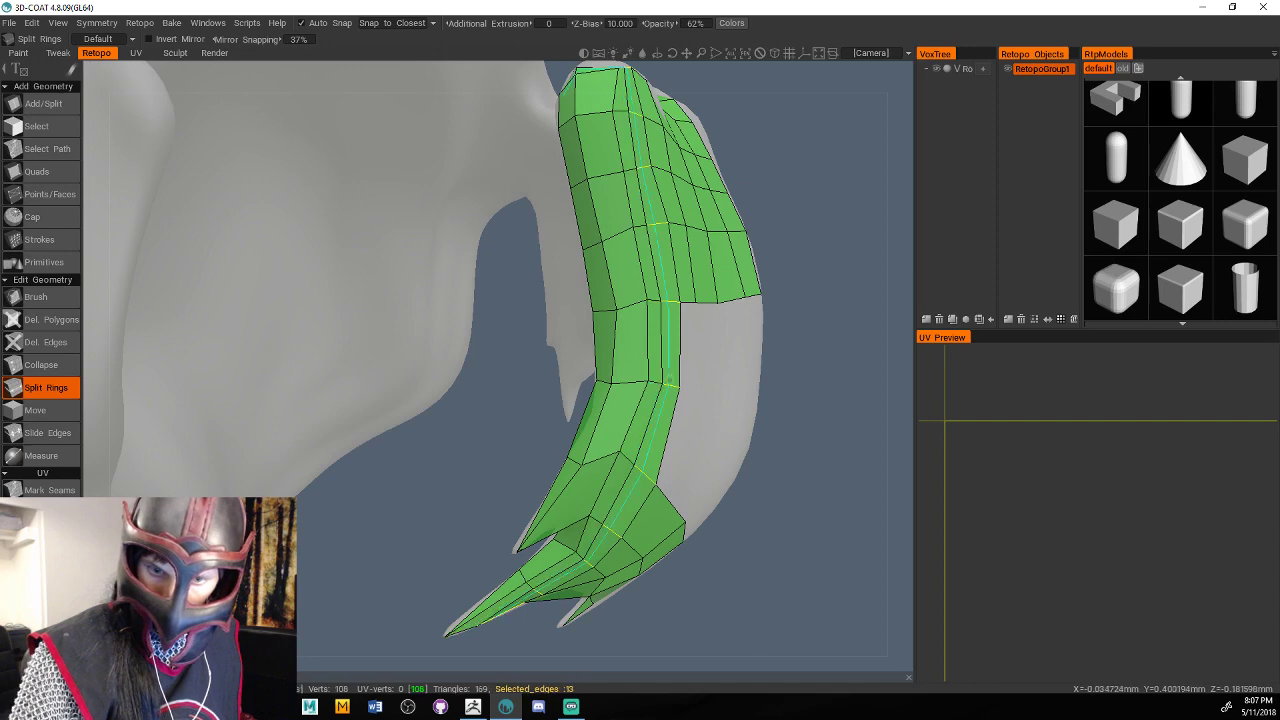
{"action": "mouse_move", "coordinate": [845, 373]}
{"action": "left_mouse_down"}
{"action": "mouse_move", "coordinate": [823, 289]}
{"action": "mouse_move", "coordinate": [839, 372]}
{"action": "mouse_move", "coordinate": [856, 374]}
{"action": "mouse_move", "coordinate": [806, 372]}
{"action": "mouse_move", "coordinate": [808, 357]}
{"action": "mouse_move", "coordinate": [782, 401]}
{"action": "mouse_move", "coordinate": [843, 391]}
{"action": "left_mouse_up"}
{"action": "left_click", "coordinate": [655, 347]}
{"action": "left_click", "coordinate": [653, 318]}
{"action": "key", "text": "ctrl+z"}
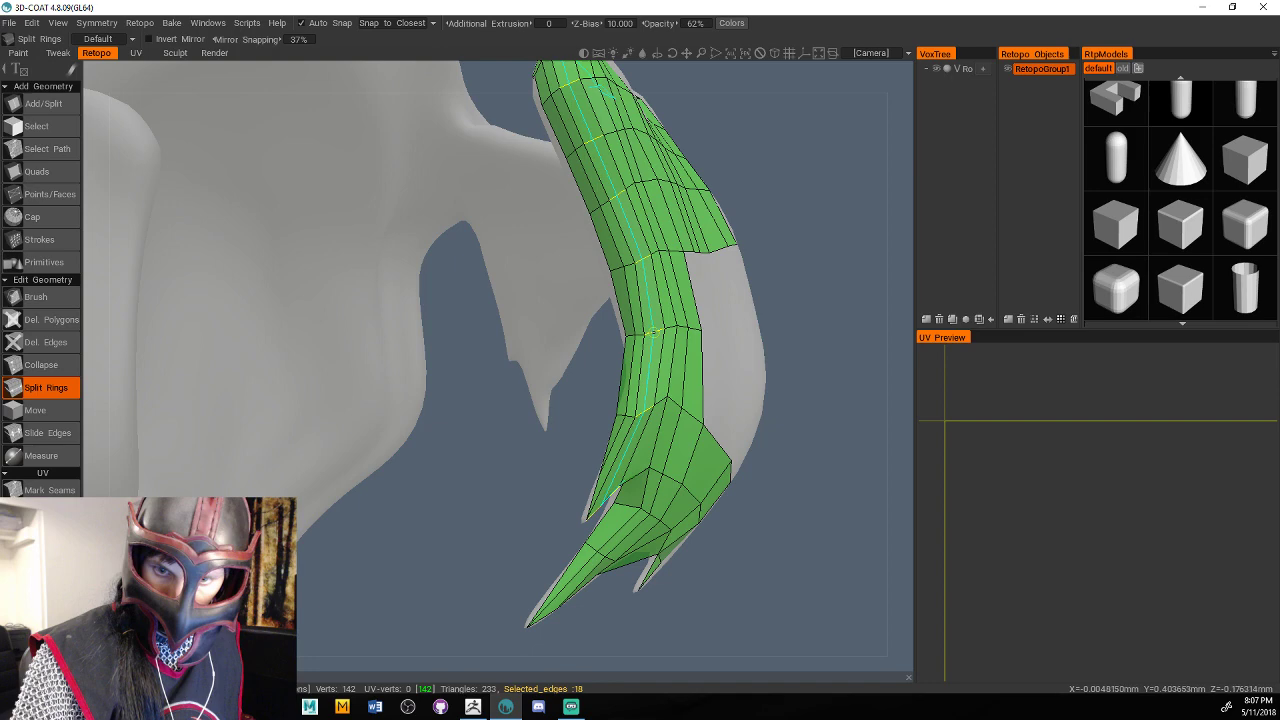
{"action": "left_click", "coordinate": [653, 332]}
Delete the stray polygons stretching from the side lock's split tip toward the main hair.
{"action": "left_click_drag", "start_coordinate": [842, 376], "coordinate": [788, 318]}
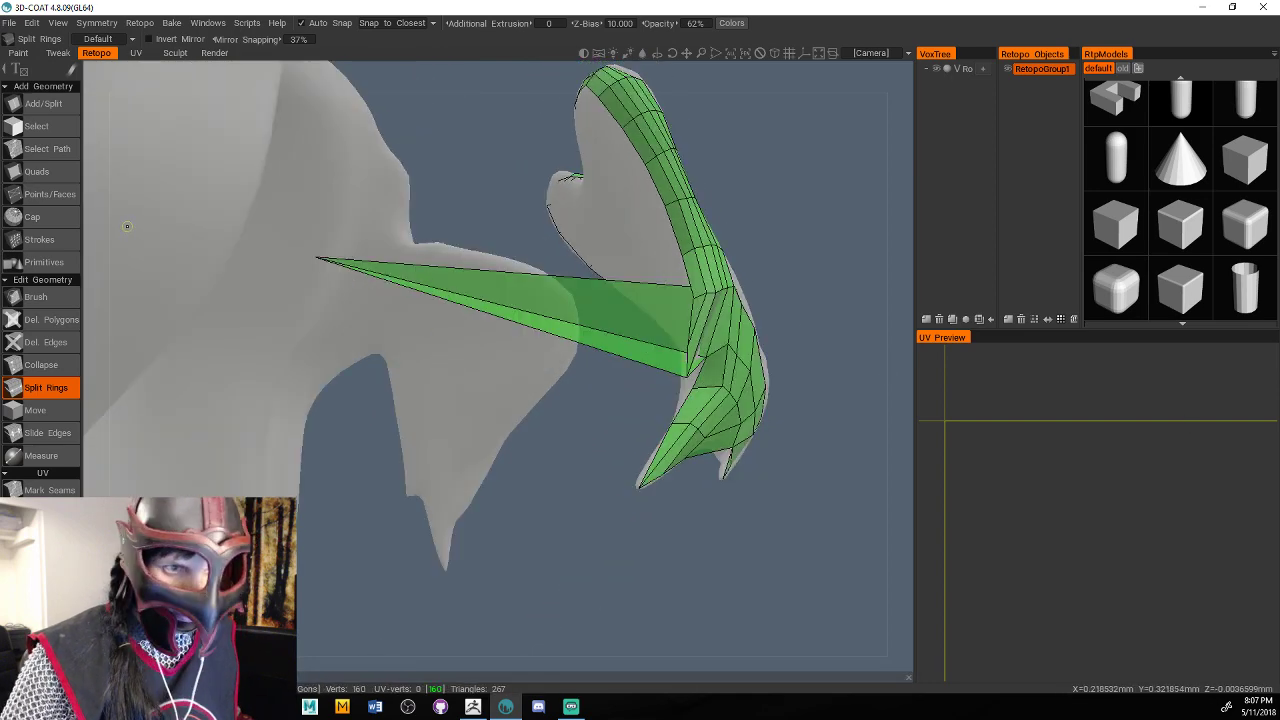
{"action": "left_click", "coordinate": [50, 319]}
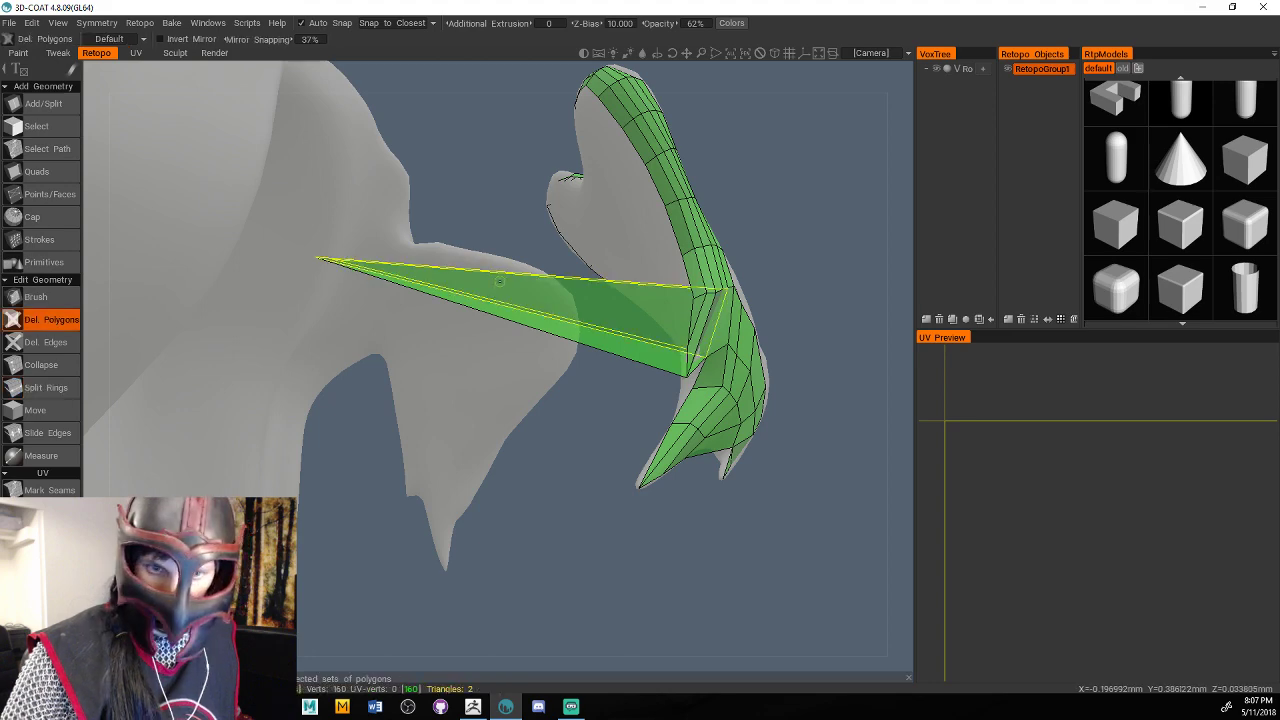
{"action": "left_click", "coordinate": [503, 289]}
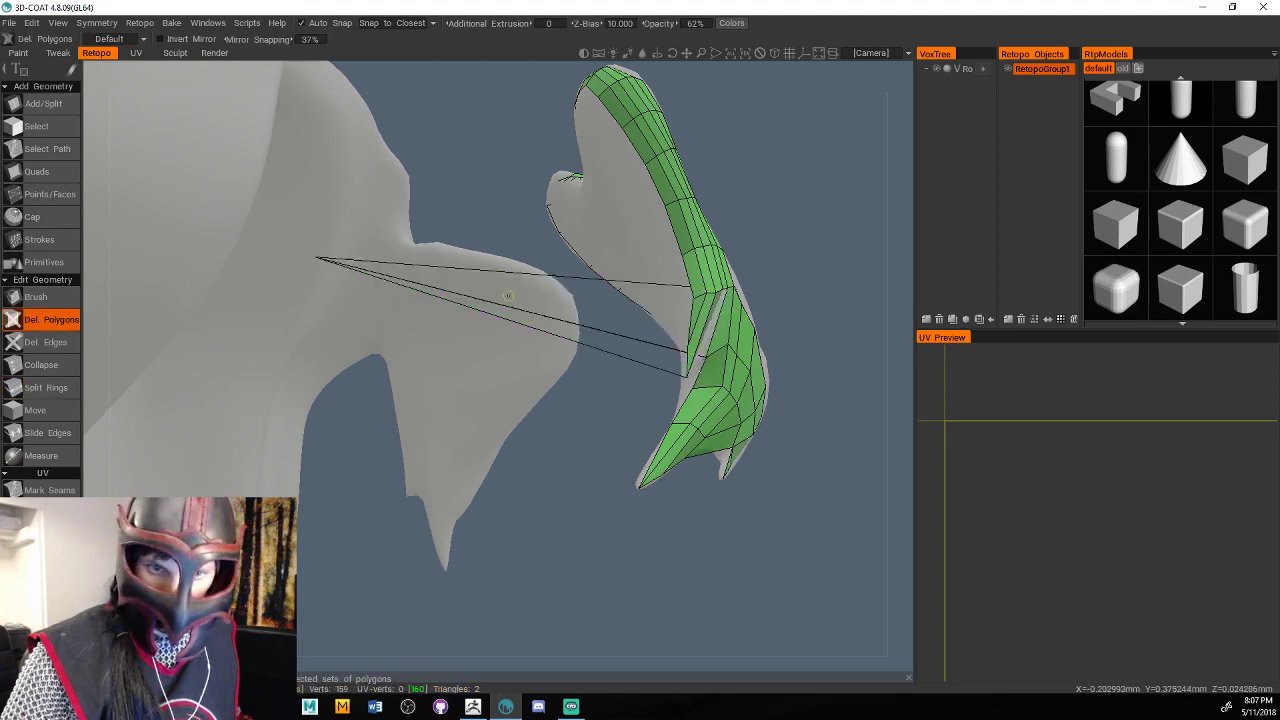
{"action": "left_click_drag", "start_coordinate": [508, 296], "coordinate": [392, 410]}
{"action": "left_click", "coordinate": [386, 380]}
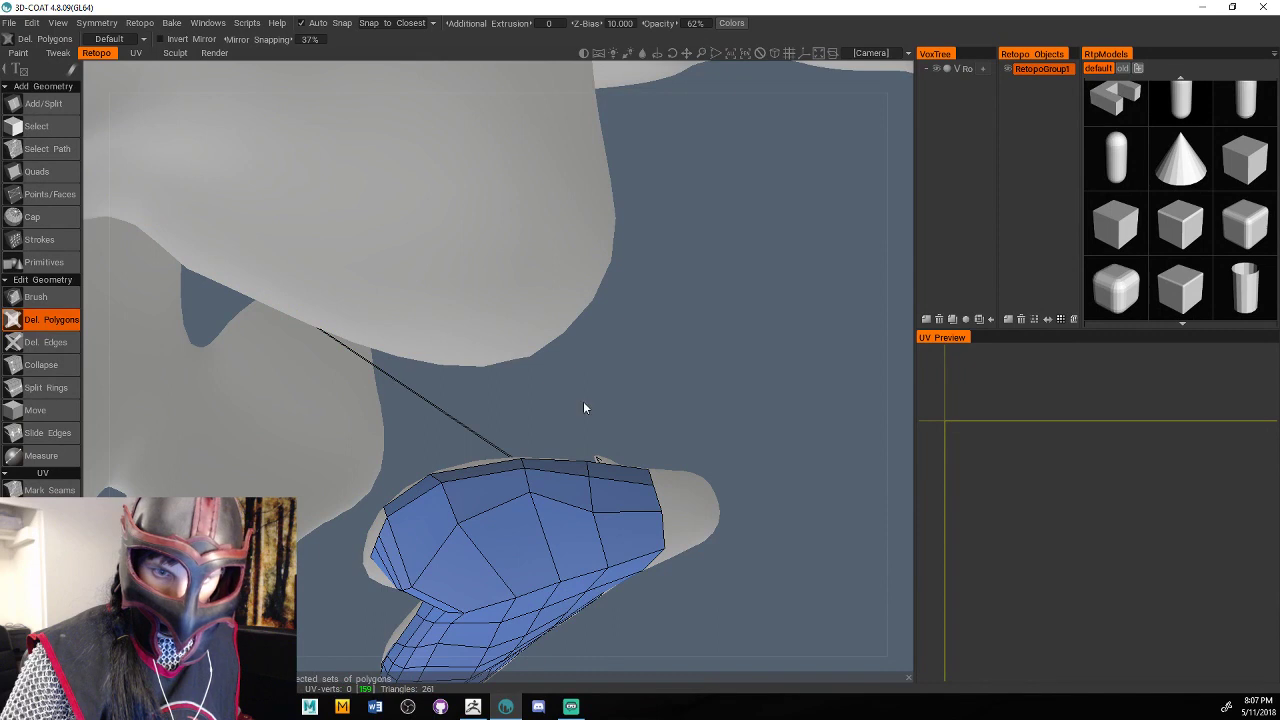
{"action": "left_click_drag", "start_coordinate": [585, 408], "coordinate": [520, 360]}
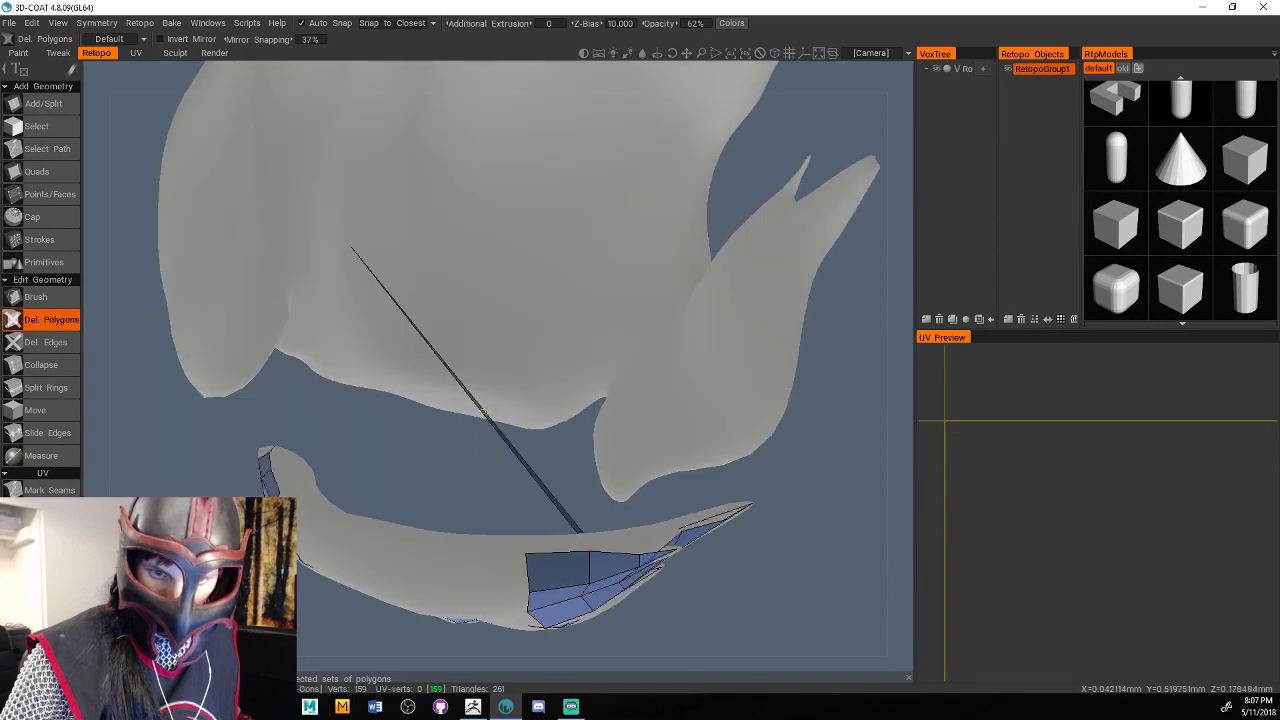
{"action": "left_click_drag", "start_coordinate": [487, 412], "coordinate": [392, 322]}
{"action": "left_click", "coordinate": [392, 322]}
Delete the leftover narrow polygons on the side lock's shorter tip.
{"action": "scroll", "coordinate": [545, 260], "scroll_direction": "up", "scroll_amount": 2}
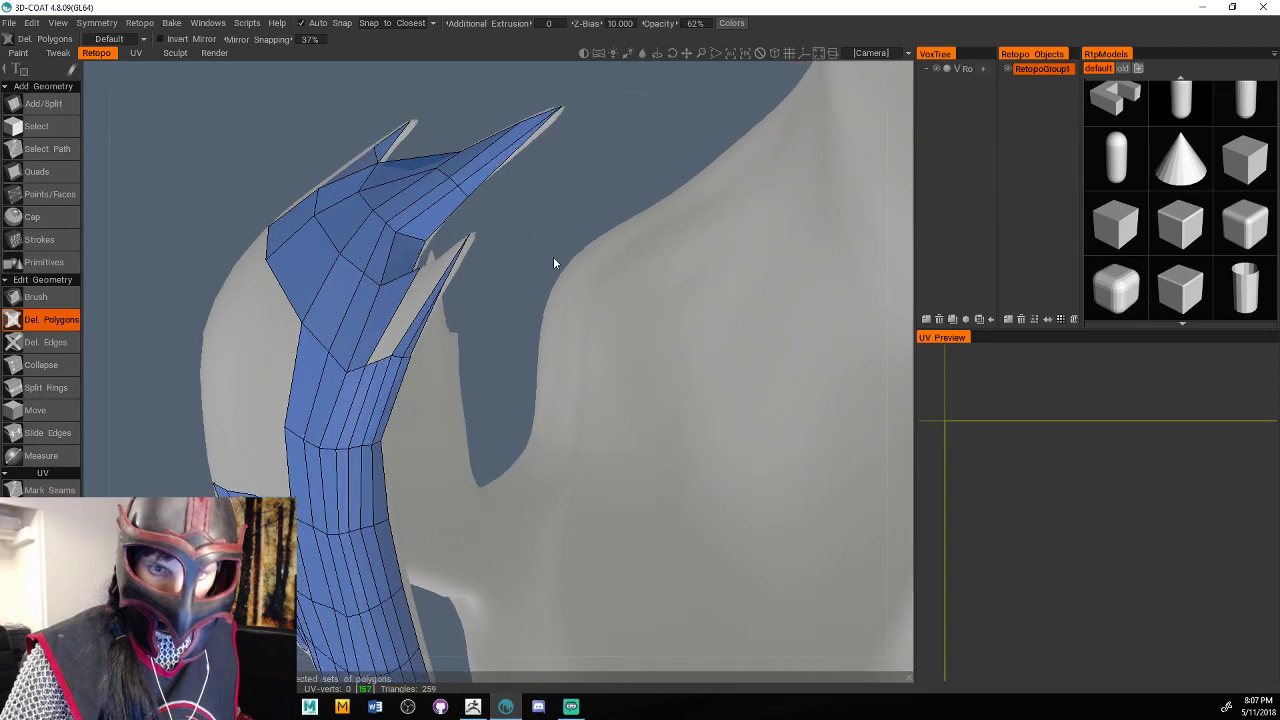
{"action": "left_click_drag", "start_coordinate": [554, 263], "coordinate": [381, 346]}
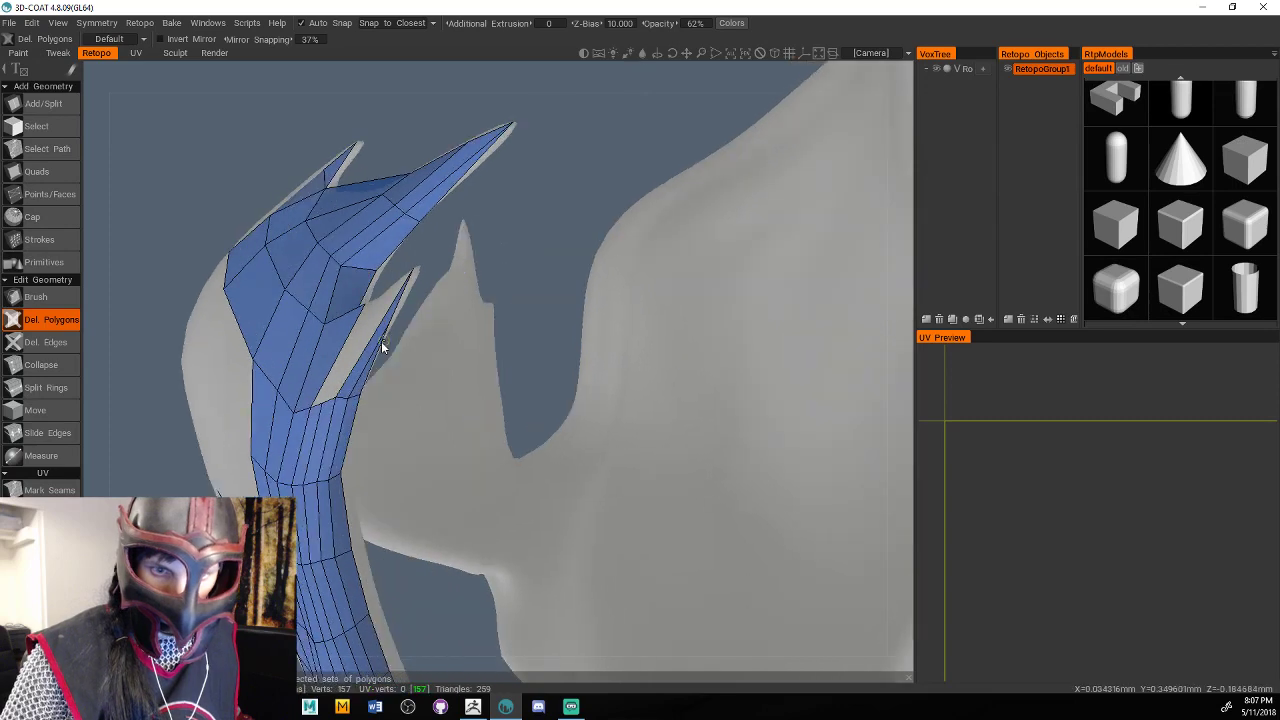
{"action": "left_click", "coordinate": [381, 346]}
Rebuild the side lock's shorter tip with narrow quads fanning from the strip's end row toward the point.
{"action": "left_click", "coordinate": [40, 172]}
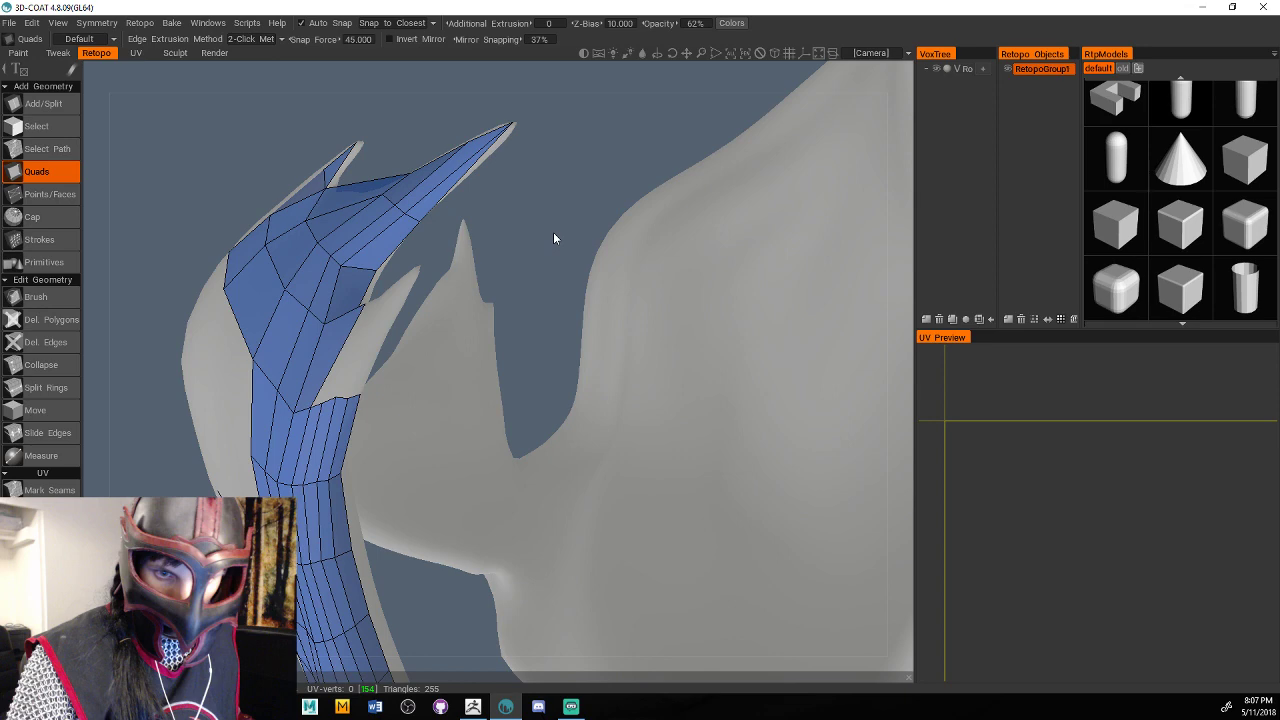
{"action": "left_click_drag", "start_coordinate": [554, 238], "coordinate": [575, 290]}
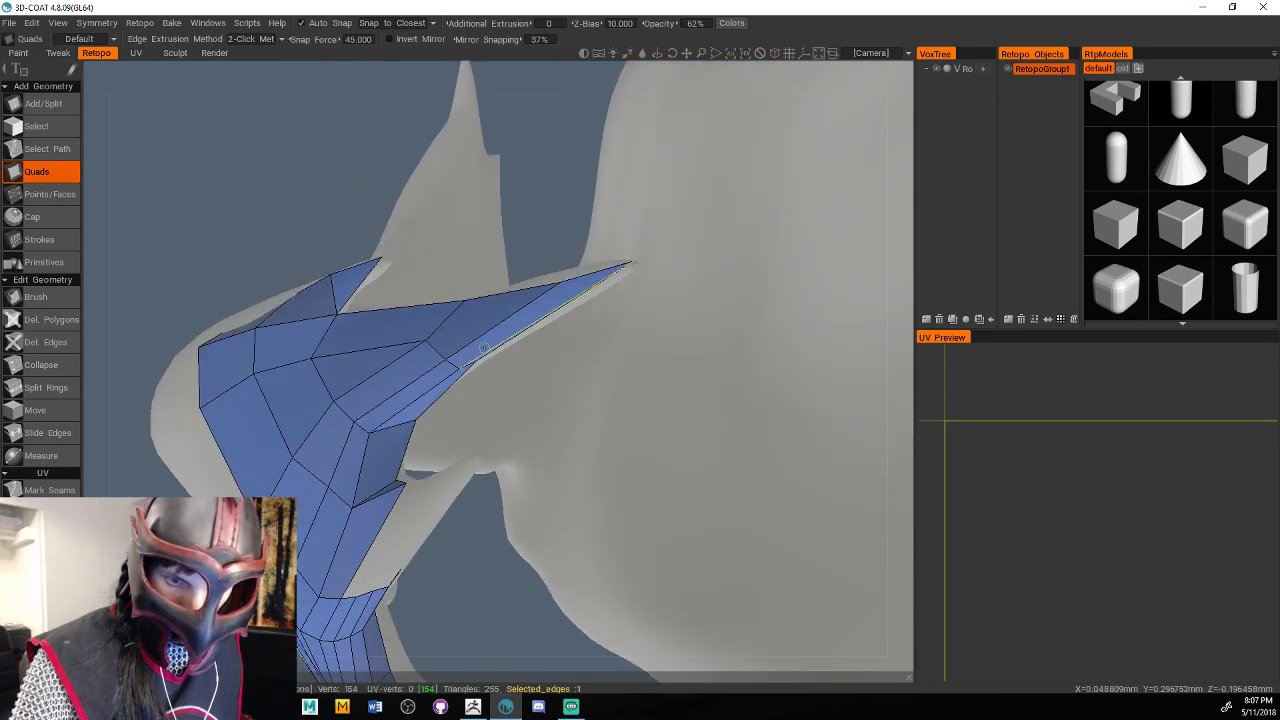
{"action": "left_click", "coordinate": [382, 524]}
{"action": "left_click", "coordinate": [440, 471]}
{"action": "left_click", "coordinate": [356, 596]}
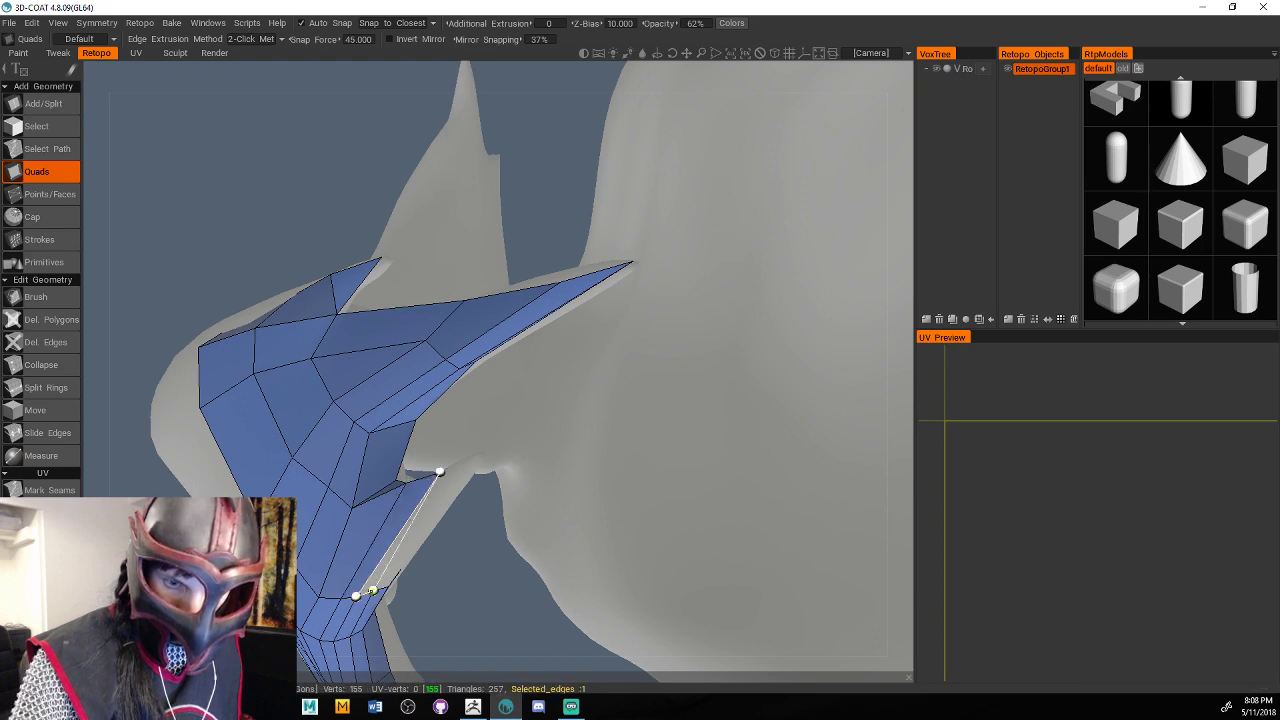
{"action": "left_click", "coordinate": [440, 471]}
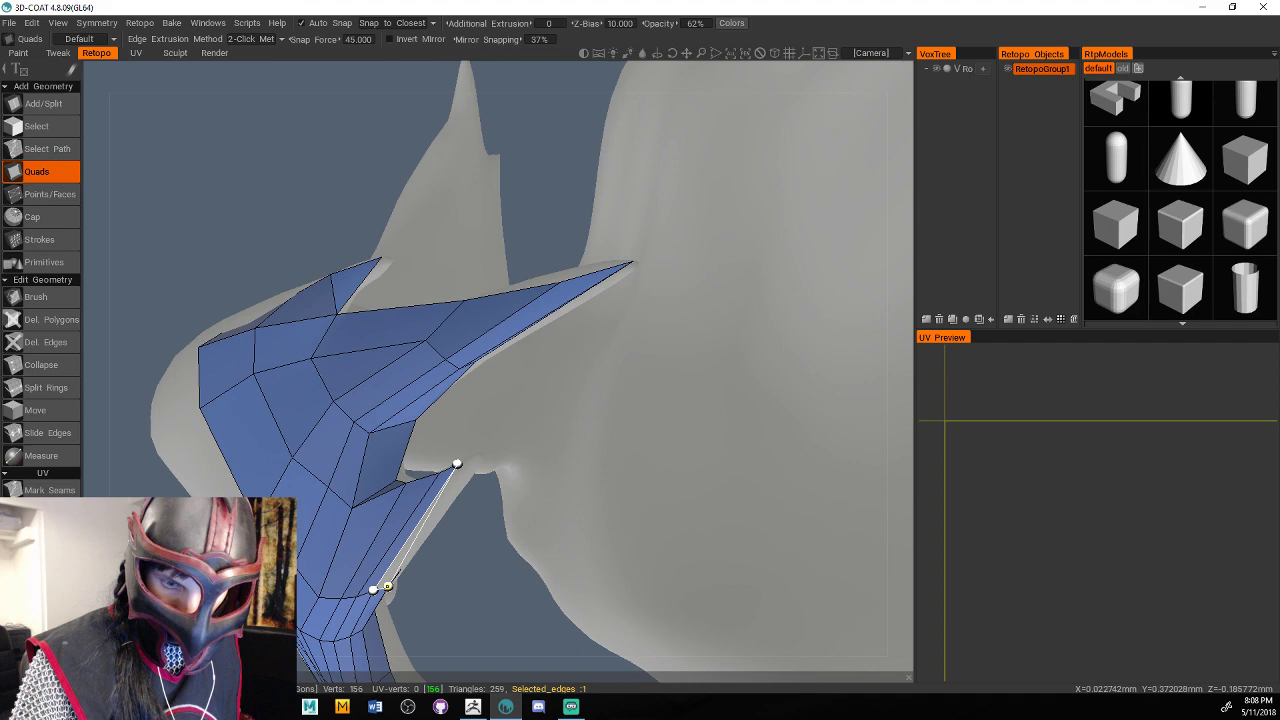
{"action": "left_click", "coordinate": [387, 586]}
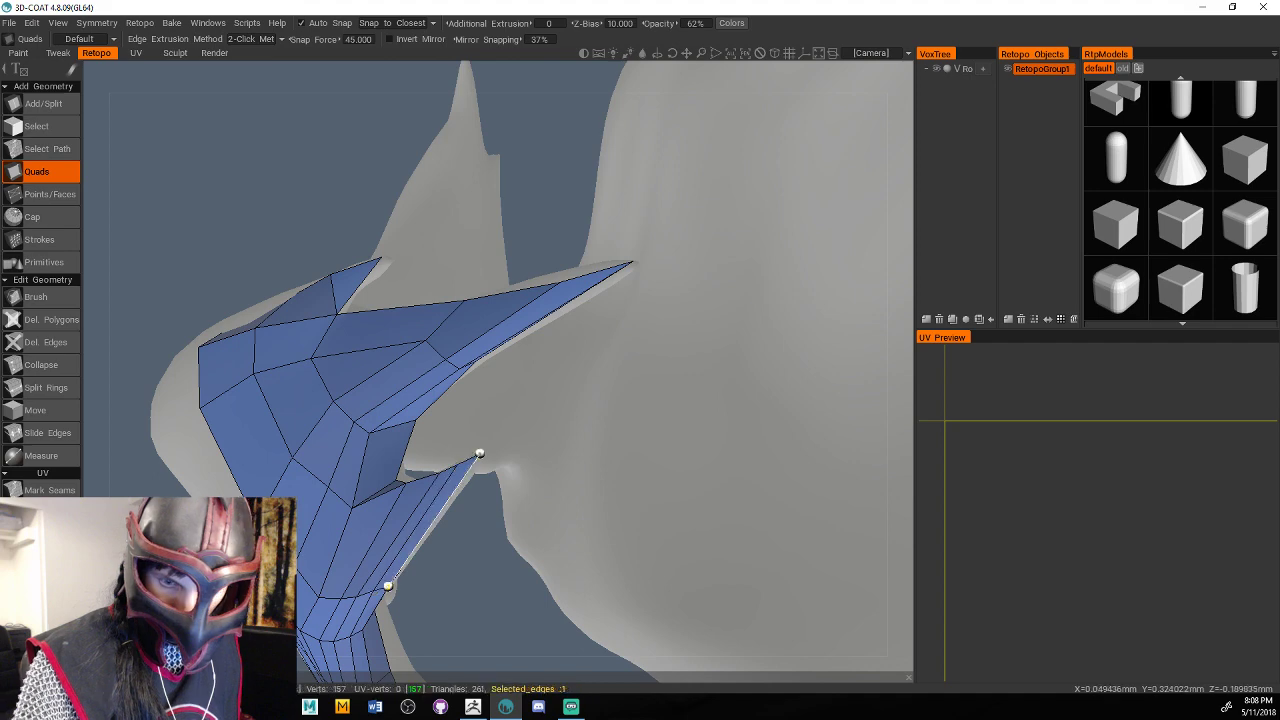
Add a quad in the corner between the wide horizontal band and the side lock's strip.
{"action": "left_click_drag", "start_coordinate": [500, 550], "coordinate": [282, 344]}
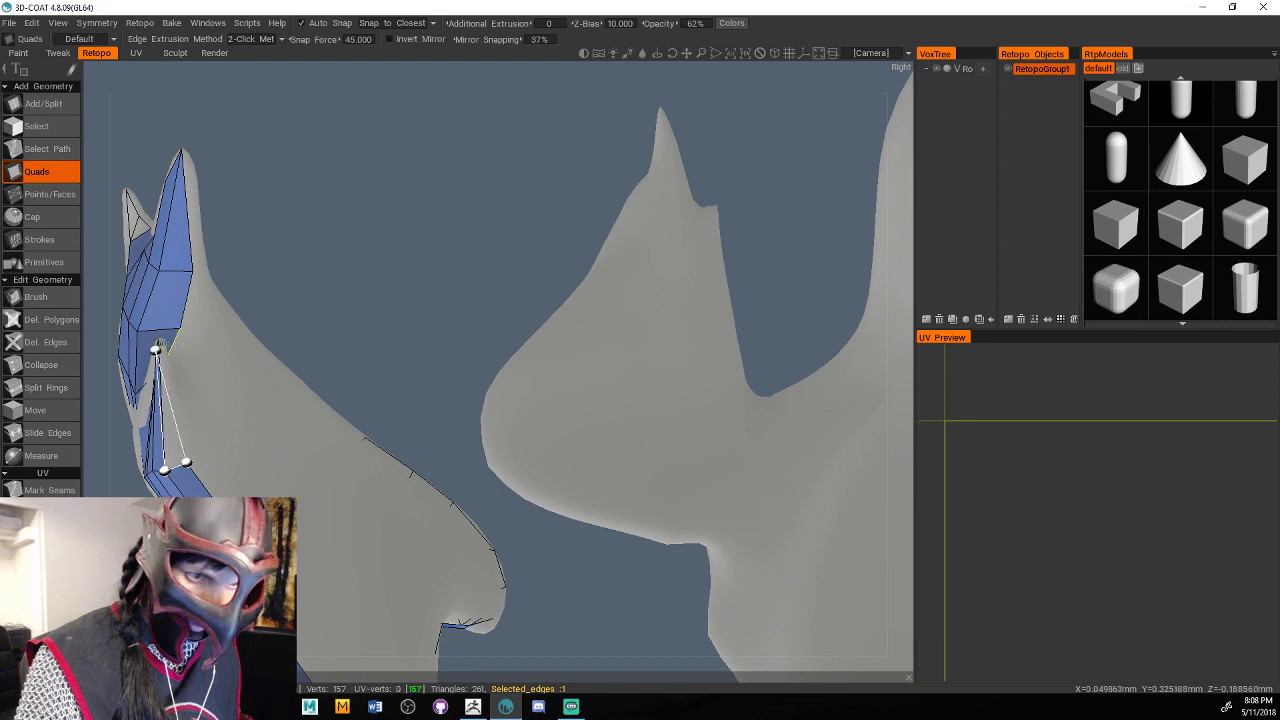
{"action": "left_click_drag", "start_coordinate": [160, 345], "coordinate": [338, 325], "text": "alt"}
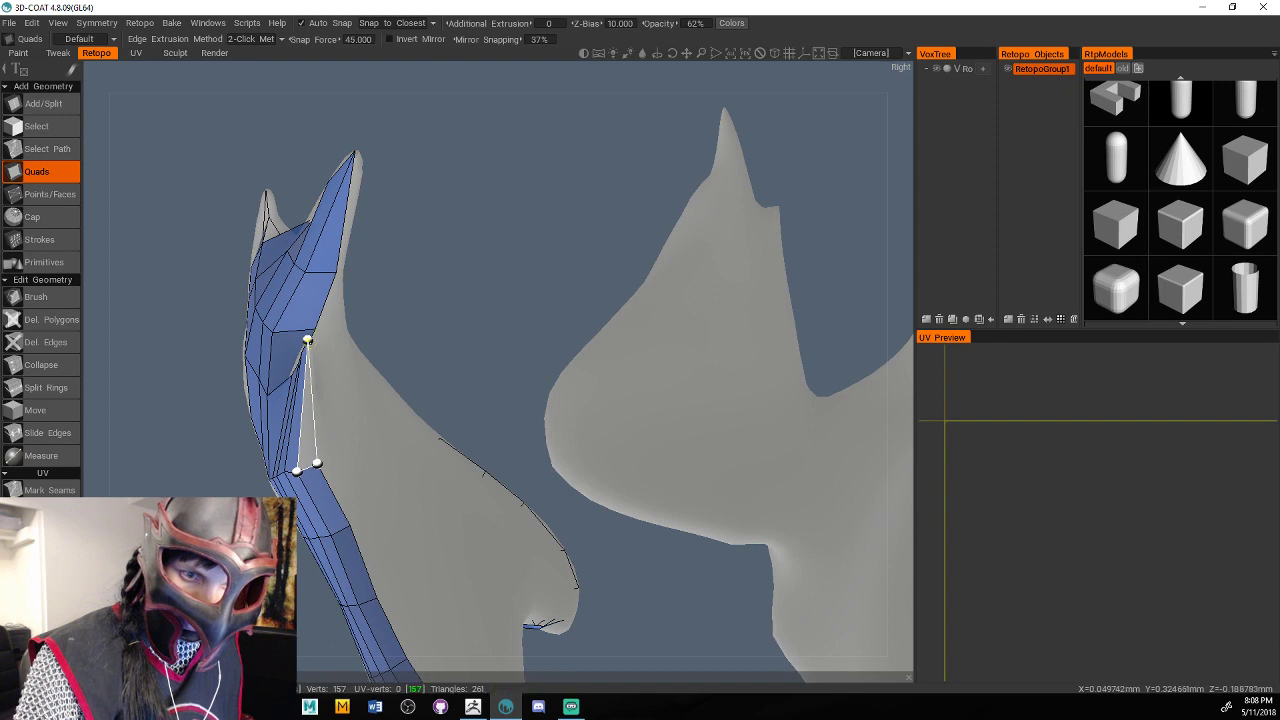
{"action": "left_click_drag", "start_coordinate": [307, 340], "coordinate": [554, 531], "text": "alt"}
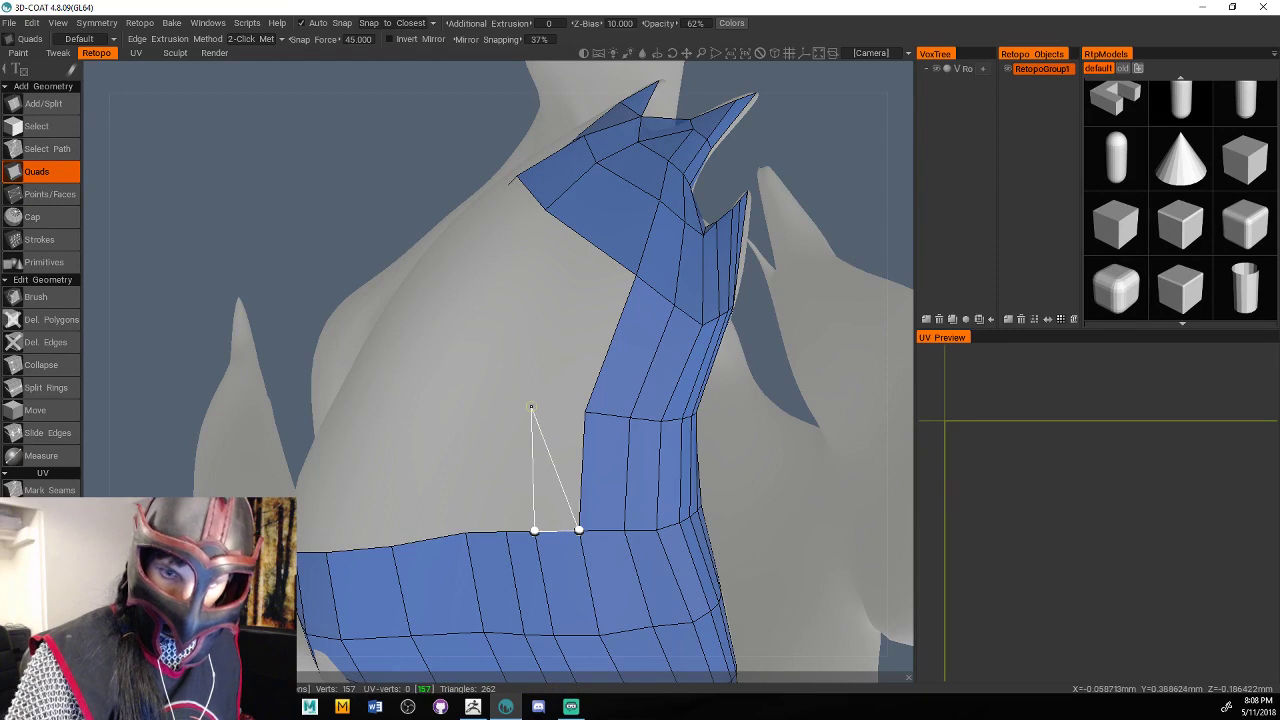
{"action": "left_click", "coordinate": [533, 410]}
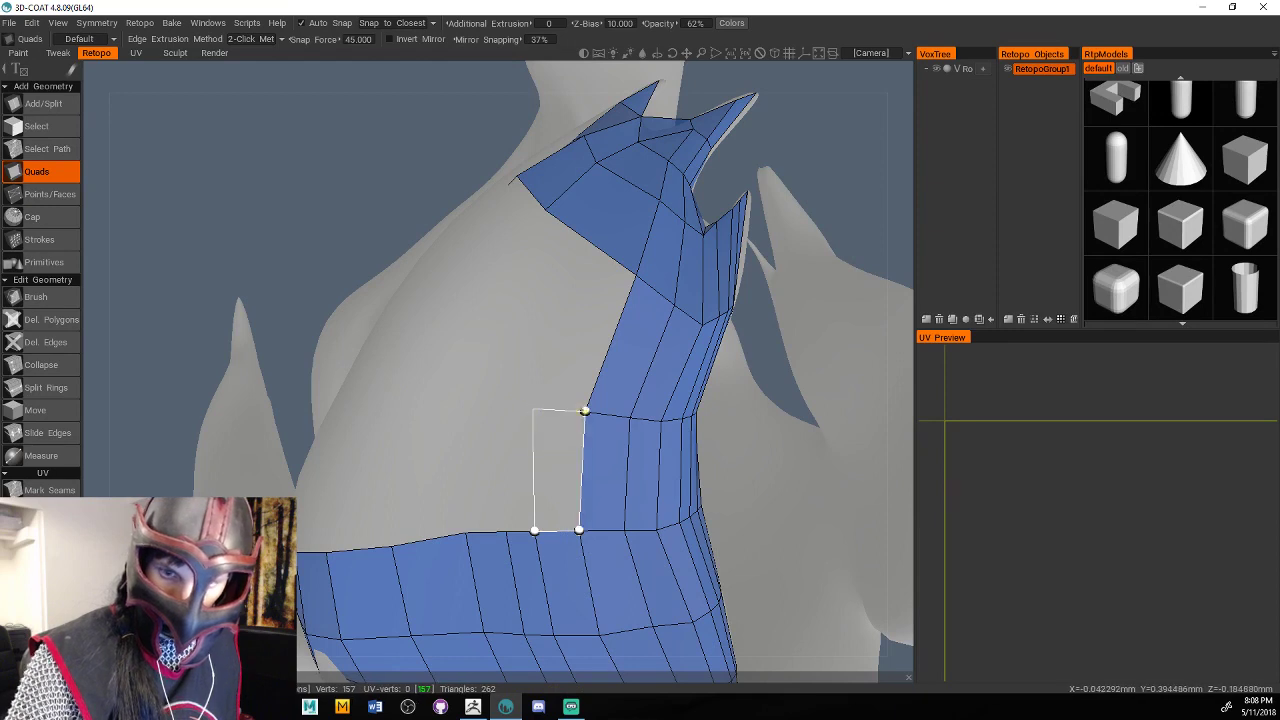
{"action": "left_click", "coordinate": [584, 410]}
{"action": "left_click", "coordinate": [636, 275]}
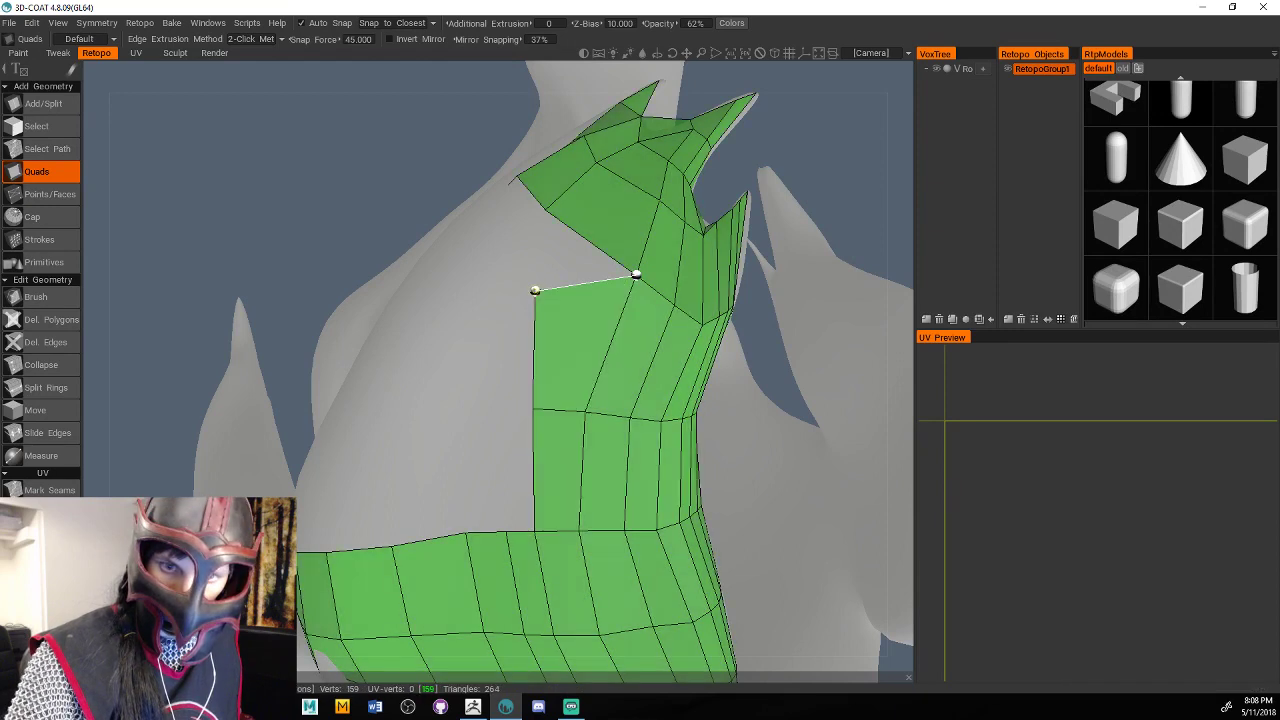
{"action": "left_click", "coordinate": [546, 210]}
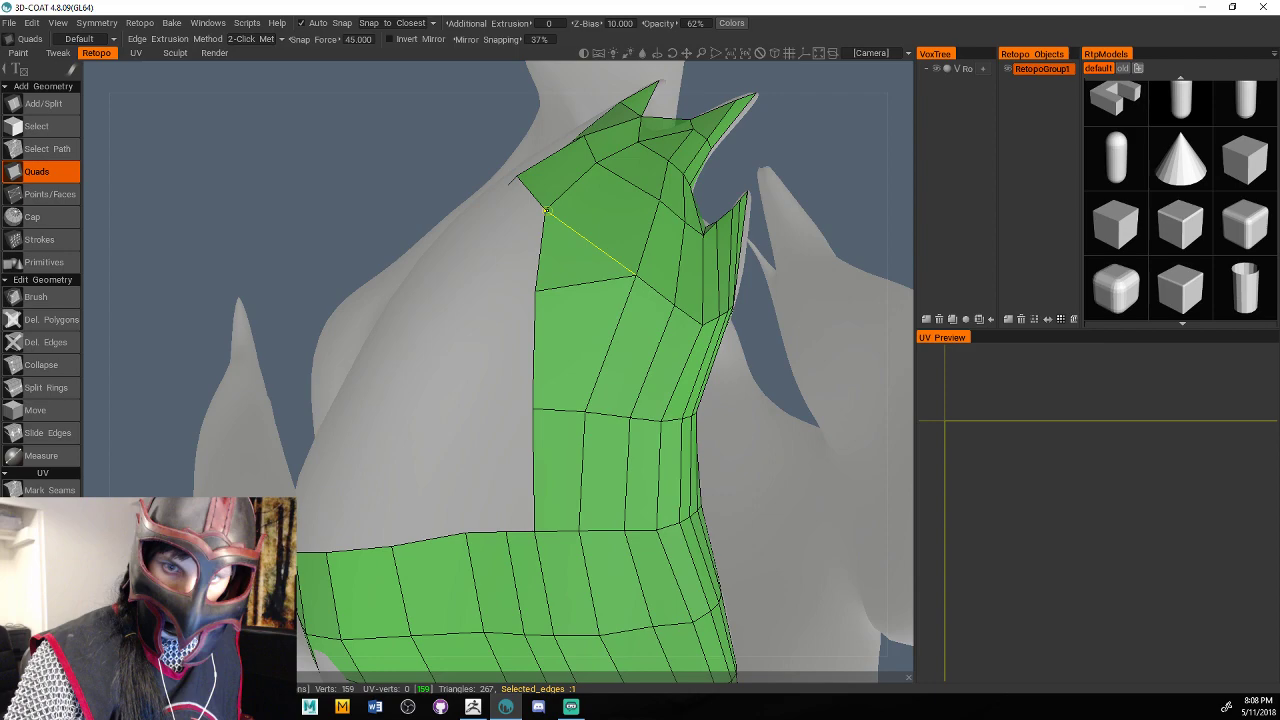
{"action": "mouse_move", "coordinate": [546, 210]}
{"action": "left_mouse_down", "text": "alt"}
{"action": "mouse_move", "coordinate": [786, 306]}
{"action": "mouse_move", "coordinate": [694, 271]}
{"action": "mouse_move", "coordinate": [617, 320]}
{"action": "mouse_move", "coordinate": [645, 288]}
{"action": "mouse_move", "coordinate": [563, 514]}
{"action": "left_mouse_up", "text": "alt"}
{"action": "key", "text": "ctrl+z"}
Continue the row of quads along the strip to the lock's split tips and around their base to the lock's back edge.
{"action": "mouse_move", "coordinate": [737, 495]}
{"action": "left_mouse_down", "text": "alt"}
{"action": "mouse_move", "coordinate": [844, 426]}
{"action": "mouse_move", "coordinate": [849, 370]}
{"action": "mouse_move", "coordinate": [832, 436]}
{"action": "left_mouse_up", "text": "alt"}
{"action": "left_click", "coordinate": [575, 328]}
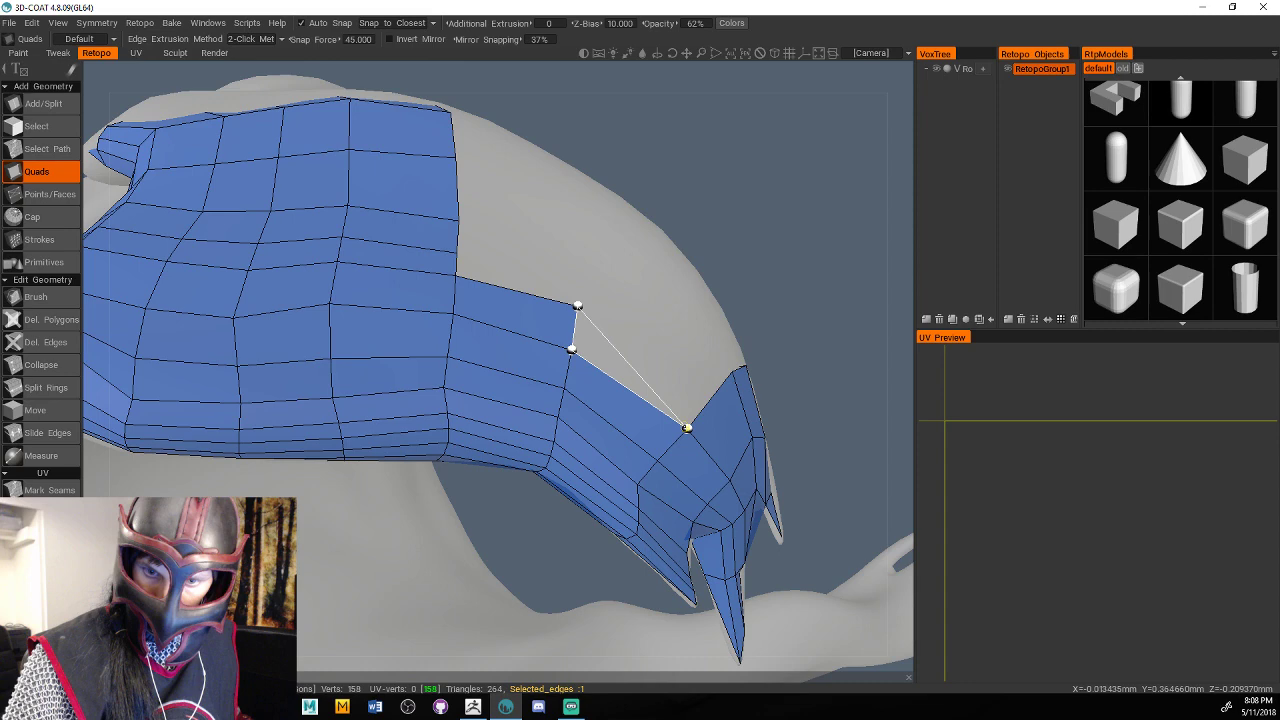
{"action": "left_click", "coordinate": [687, 428]}
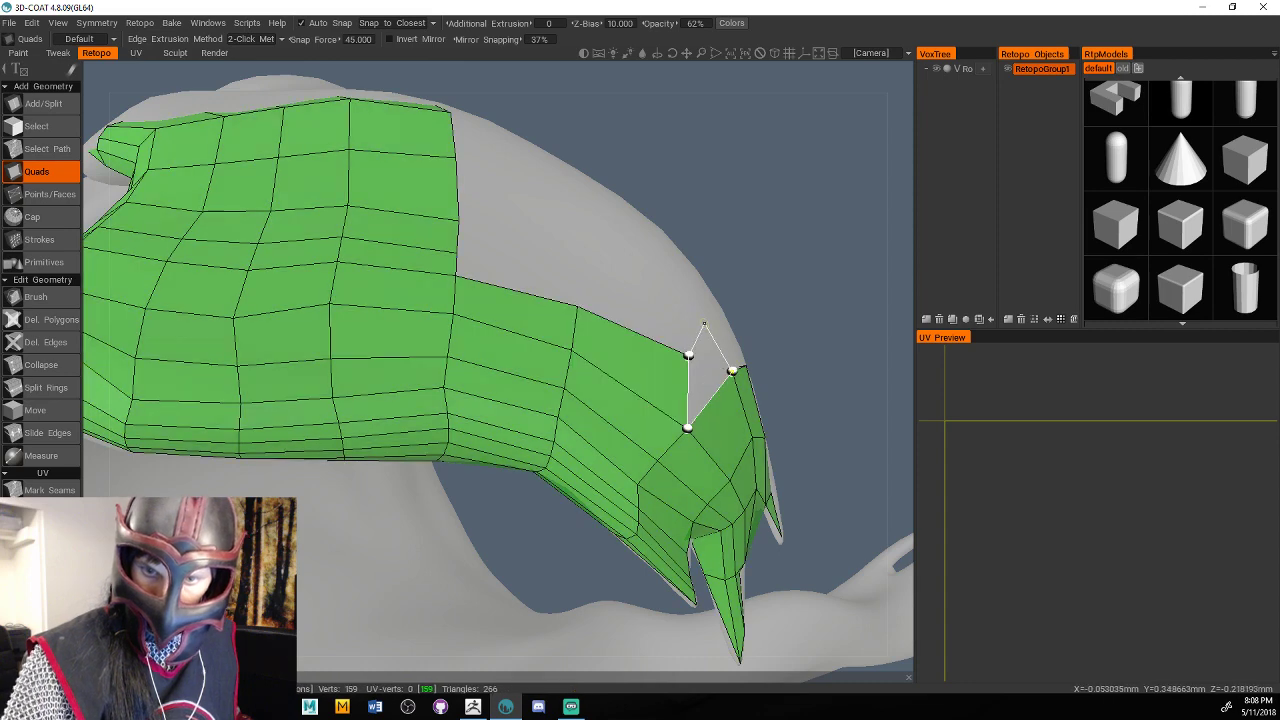
{"action": "left_click", "coordinate": [707, 320]}
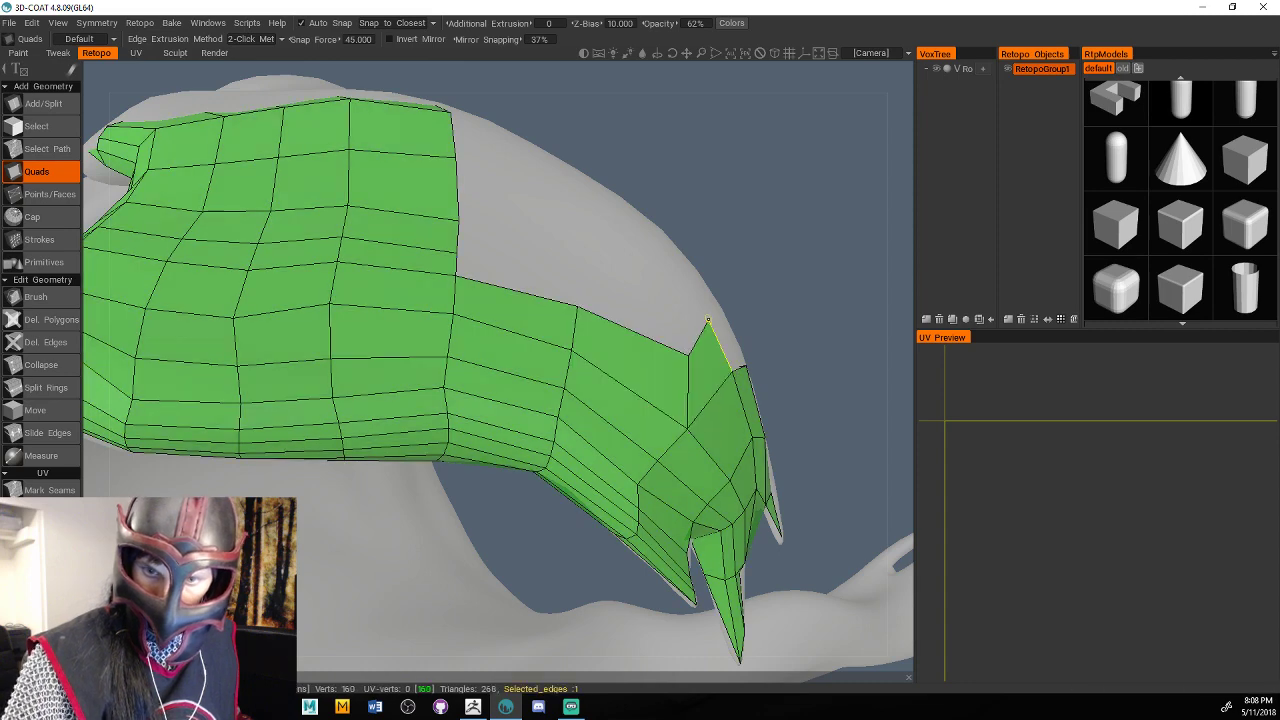
{"action": "left_click_drag", "start_coordinate": [707, 320], "coordinate": [459, 557], "text": "alt"}
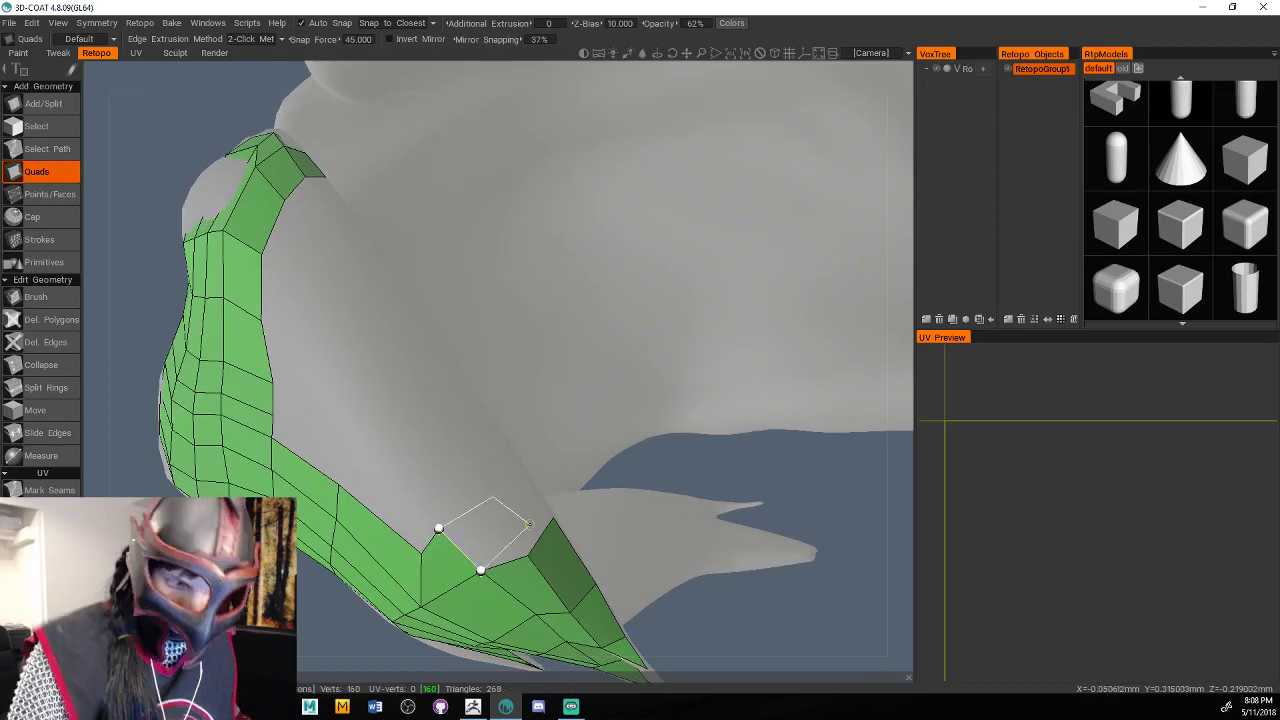
{"action": "left_click", "coordinate": [527, 553]}
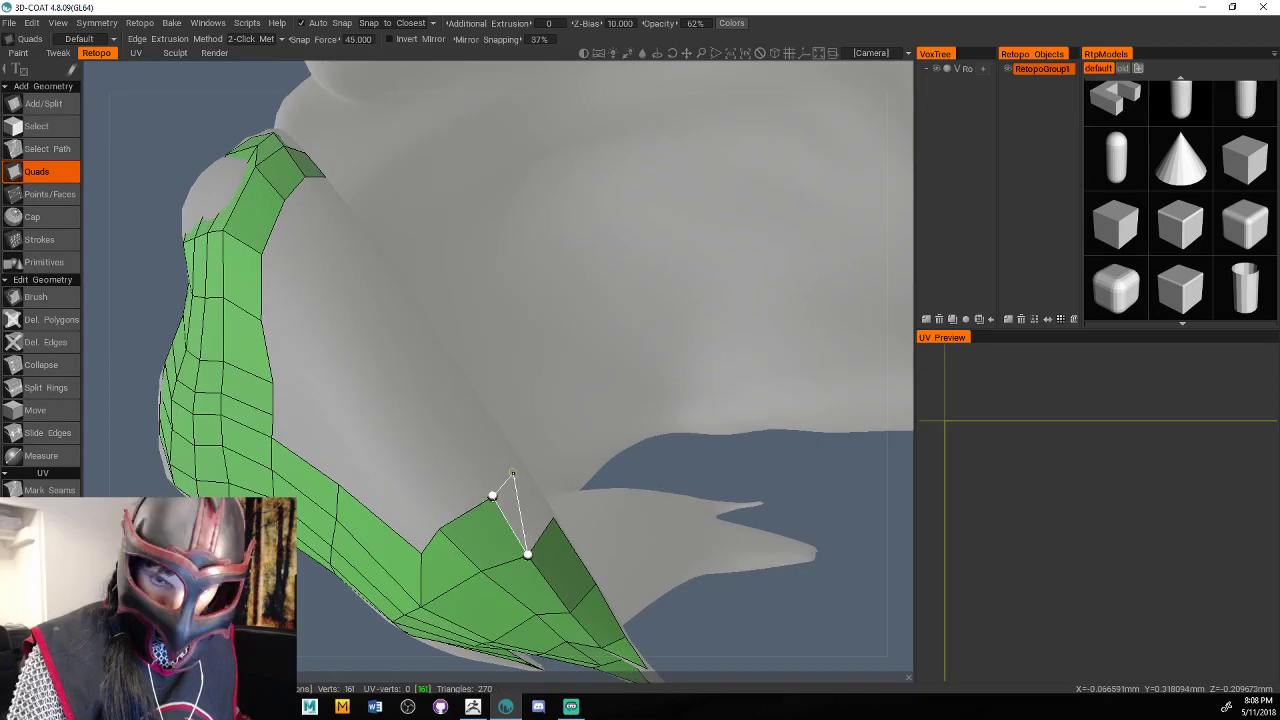
{"action": "left_click", "coordinate": [516, 472]}
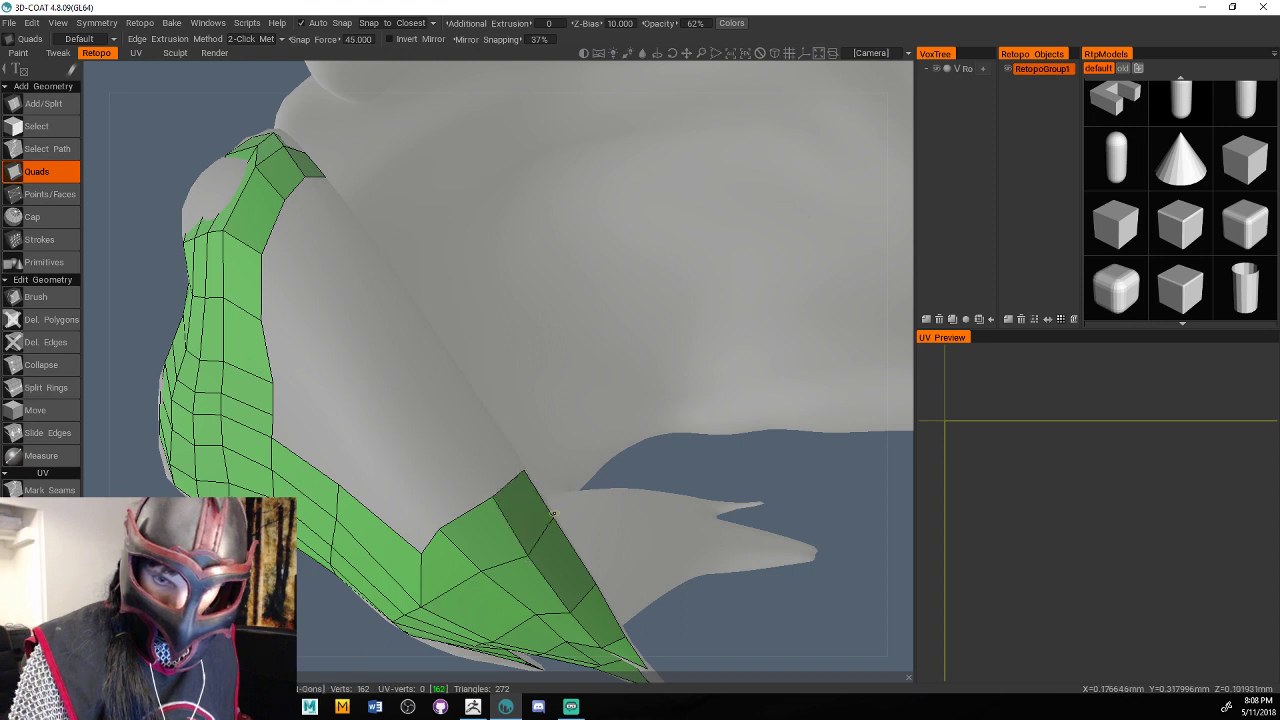
Extend a narrow strip of quads along the lock's back edge from the opposite end toward the split tips.
{"action": "left_click_drag", "start_coordinate": [553, 513], "coordinate": [550, 446], "text": "alt"}
{"action": "middle_click_drag", "start_coordinate": [550, 446], "coordinate": [632, 548], "text": "alt"}
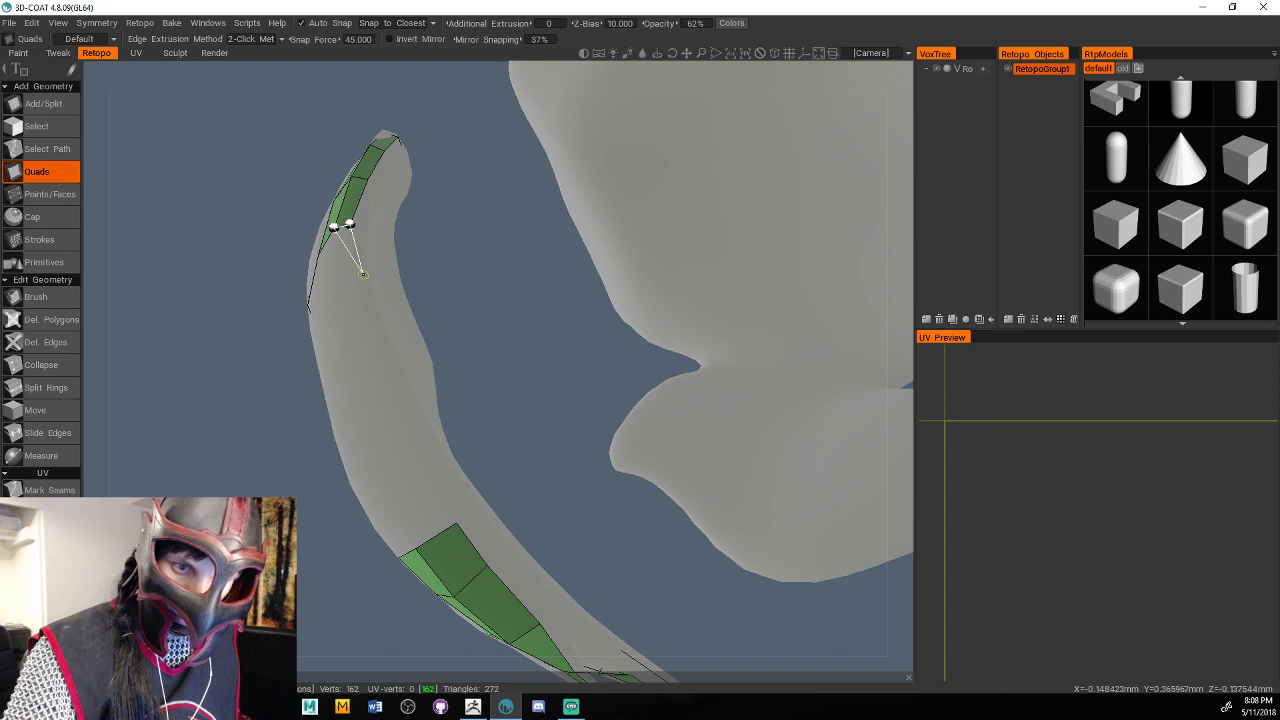
{"action": "left_click", "coordinate": [363, 273]}
{"action": "left_click_drag", "start_coordinate": [450, 280], "coordinate": [372, 344], "text": "alt"}
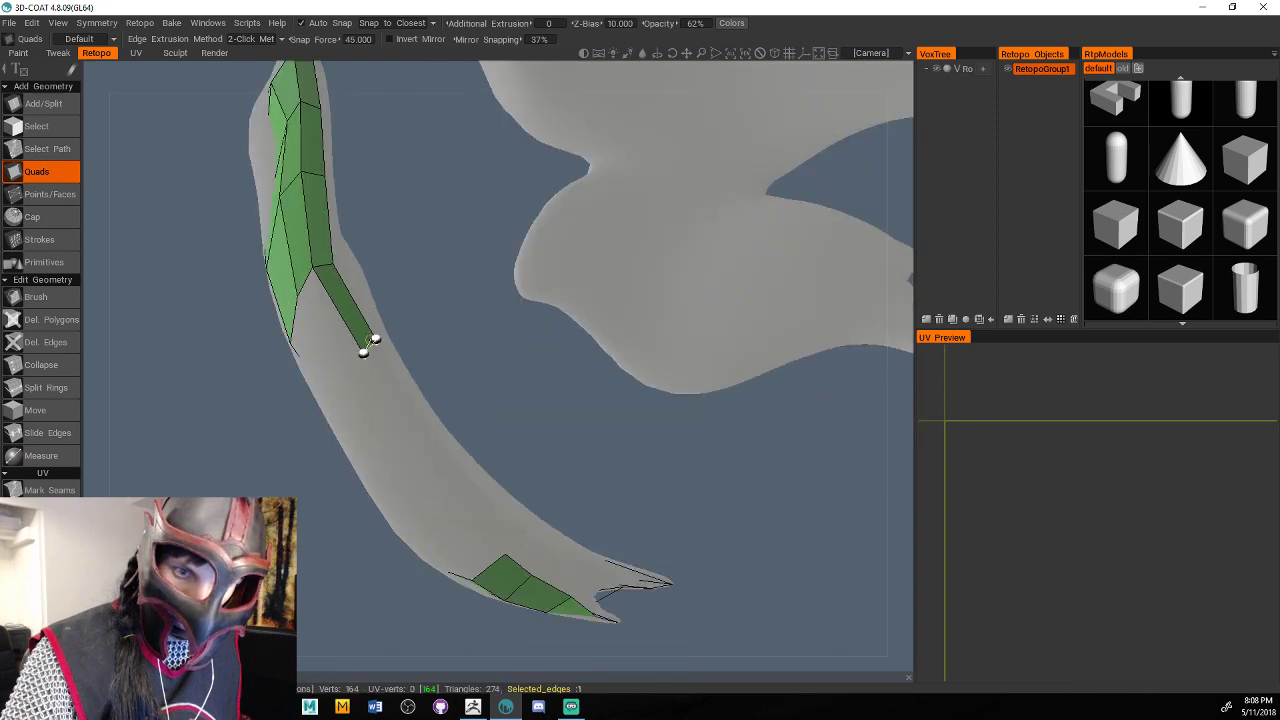
{"action": "left_click", "coordinate": [400, 421]}
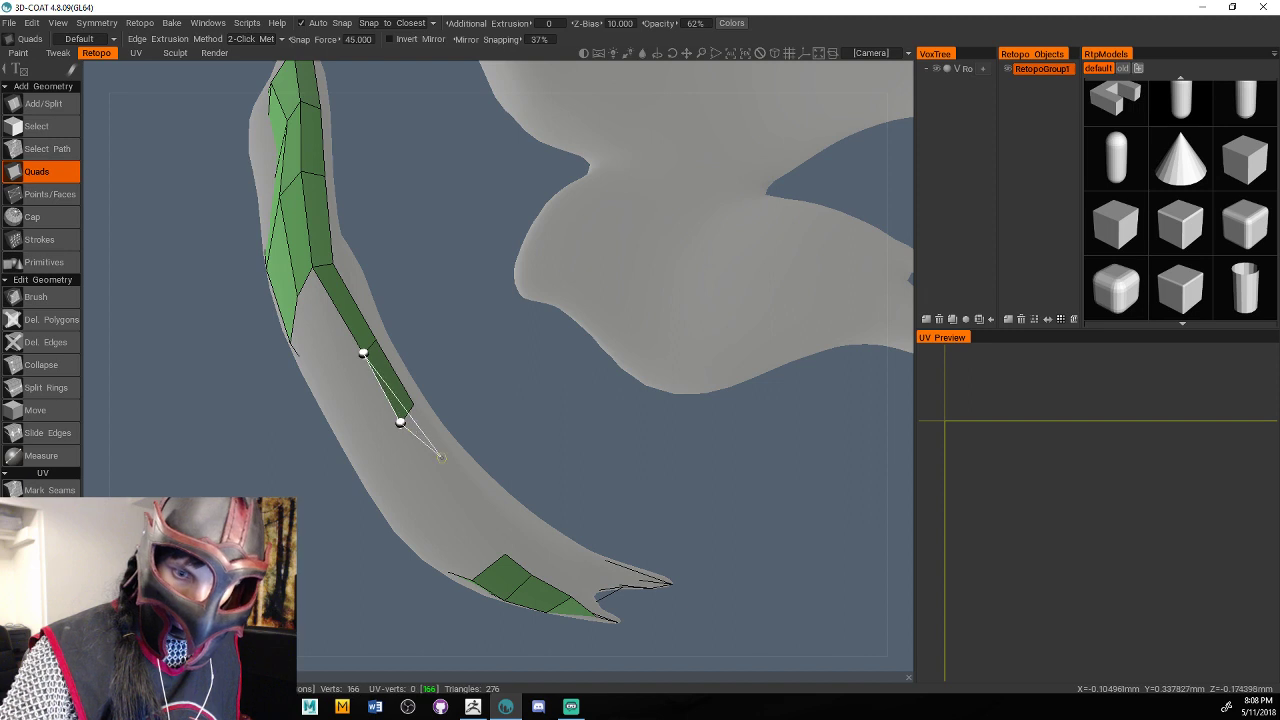
{"action": "left_click", "coordinate": [443, 472]}
Add quads beside the narrow back-edge strip to fill the open area on the lock's face.
{"action": "left_click_drag", "start_coordinate": [445, 472], "coordinate": [429, 277], "text": "alt"}
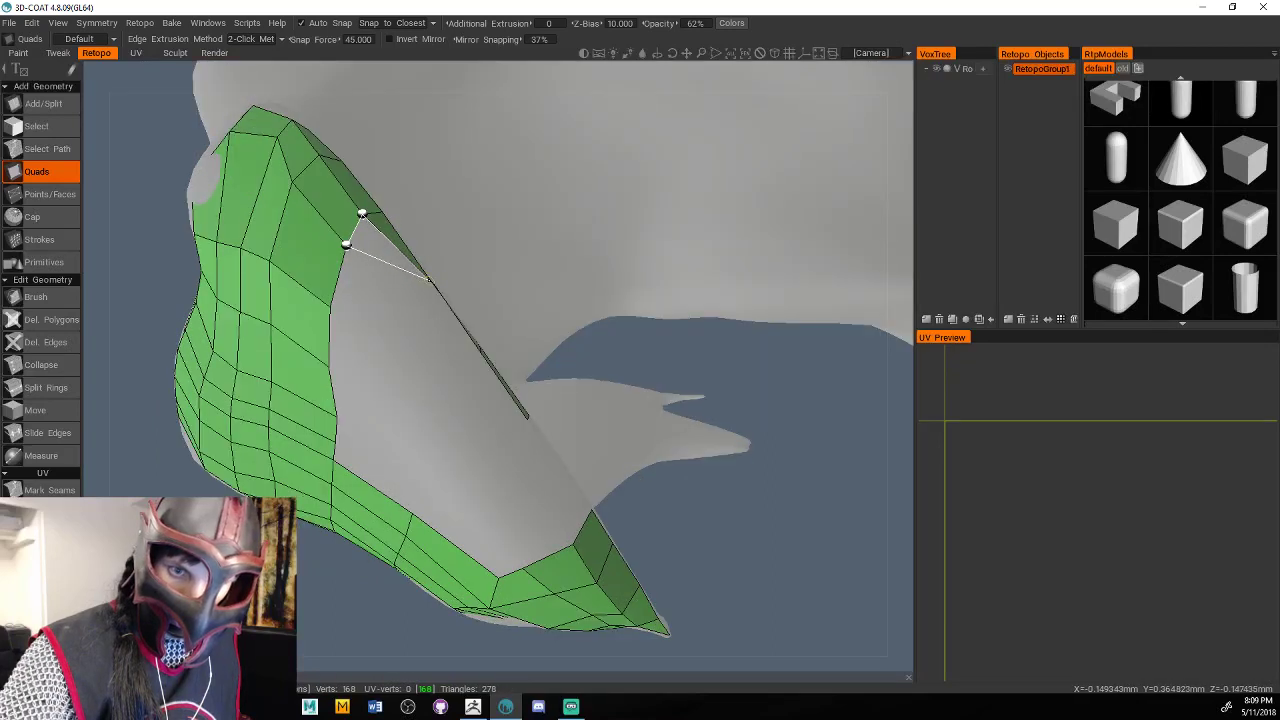
{"action": "left_click", "coordinate": [432, 283]}
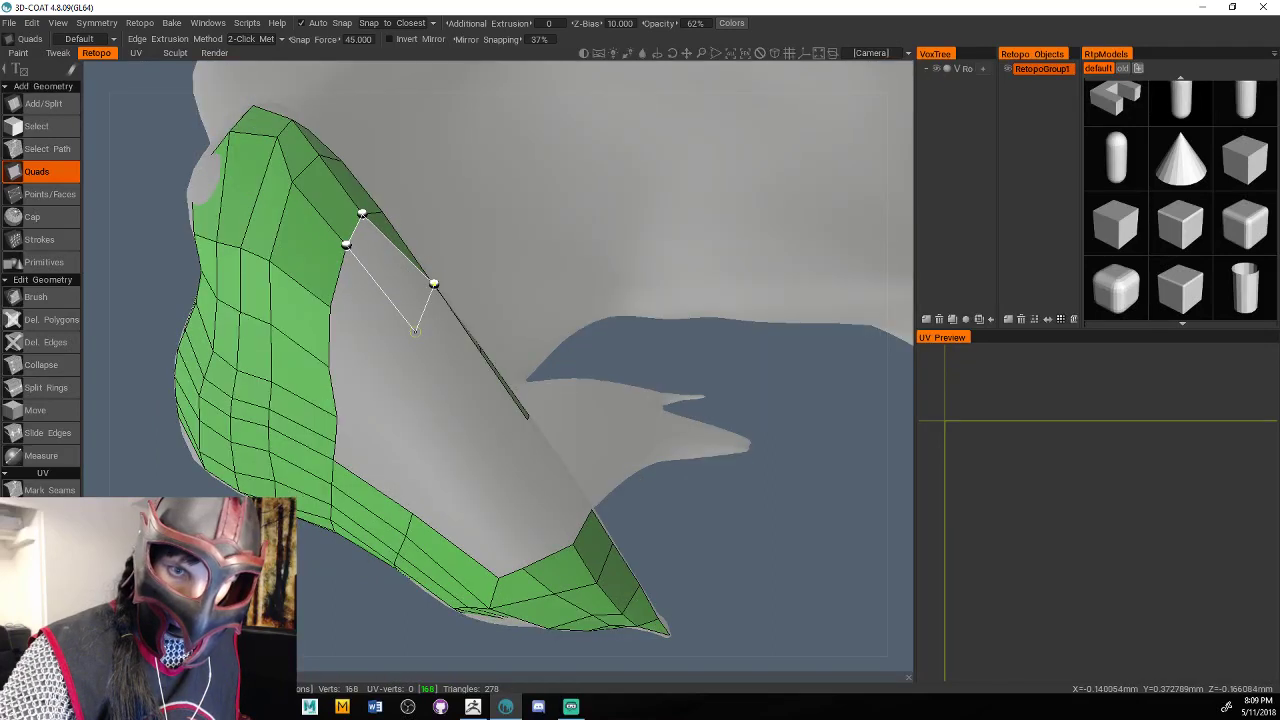
Add a column of quads along the hole's inner edge, from the upper rim down to the lower border of the retopo mesh.
{"action": "left_click", "coordinate": [411, 310]}
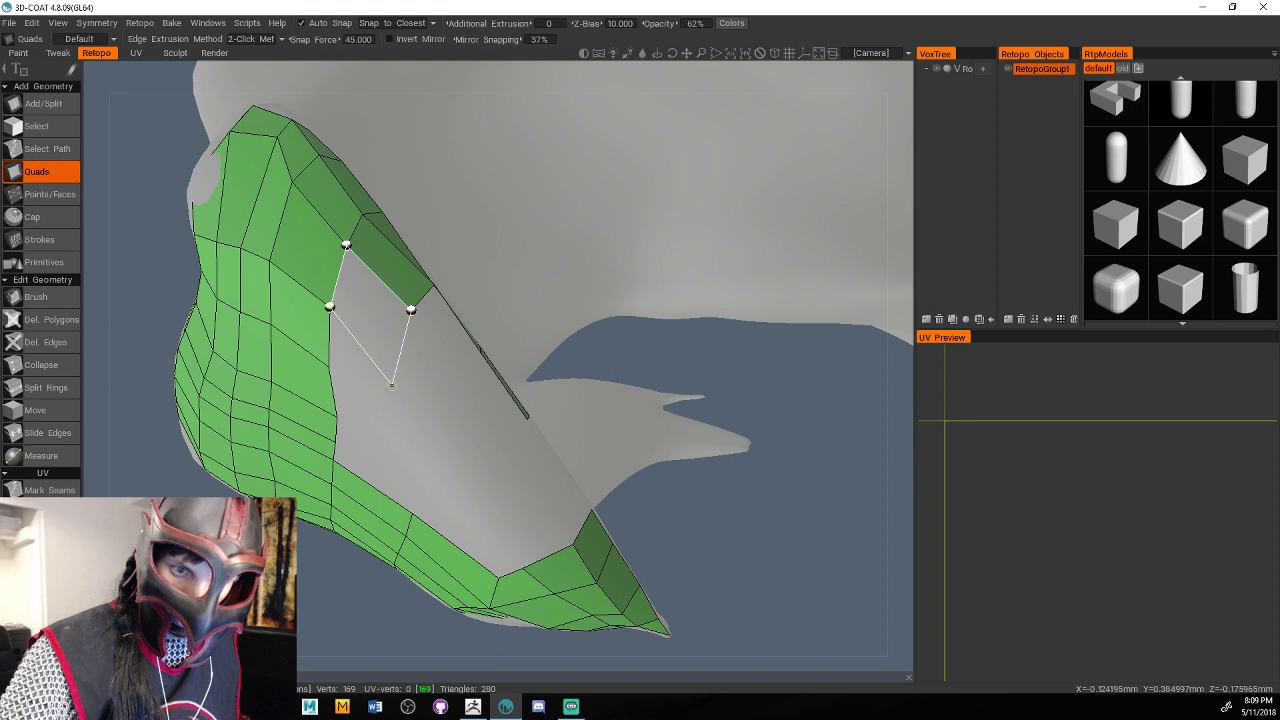
{"action": "left_click", "coordinate": [387, 362]}
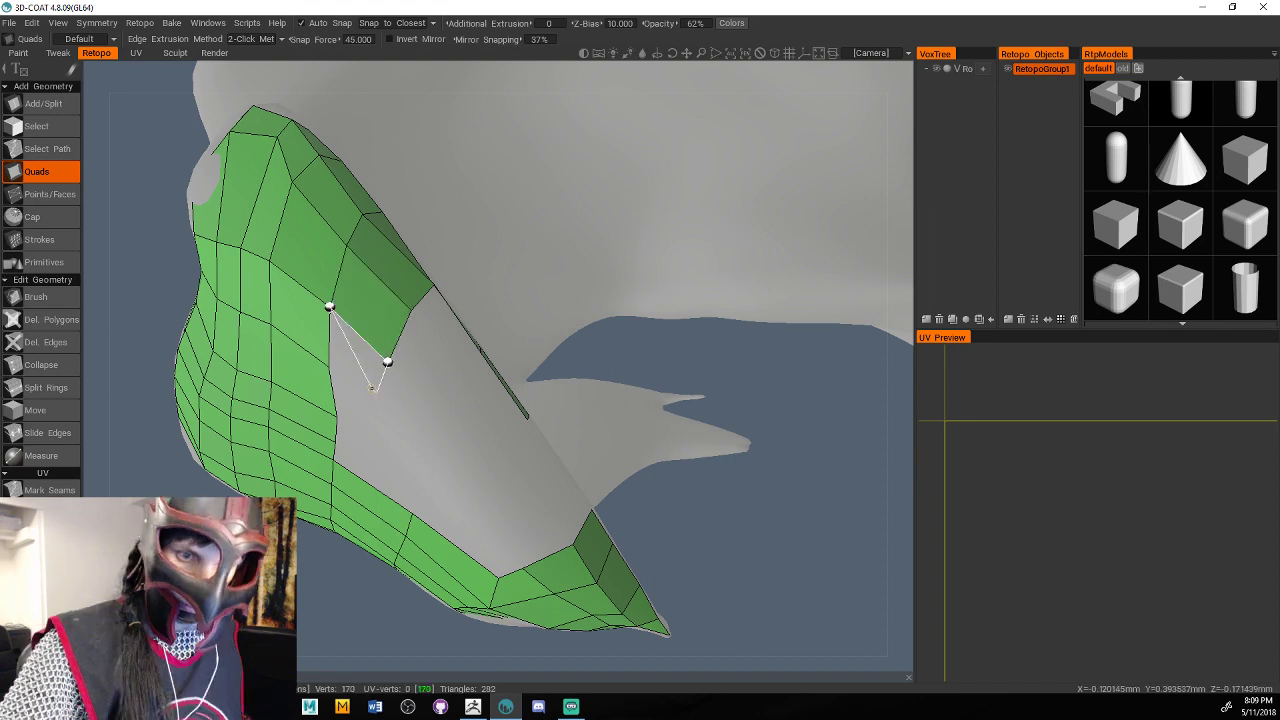
{"action": "left_click", "coordinate": [376, 393]}
{"action": "left_click", "coordinate": [378, 437]}
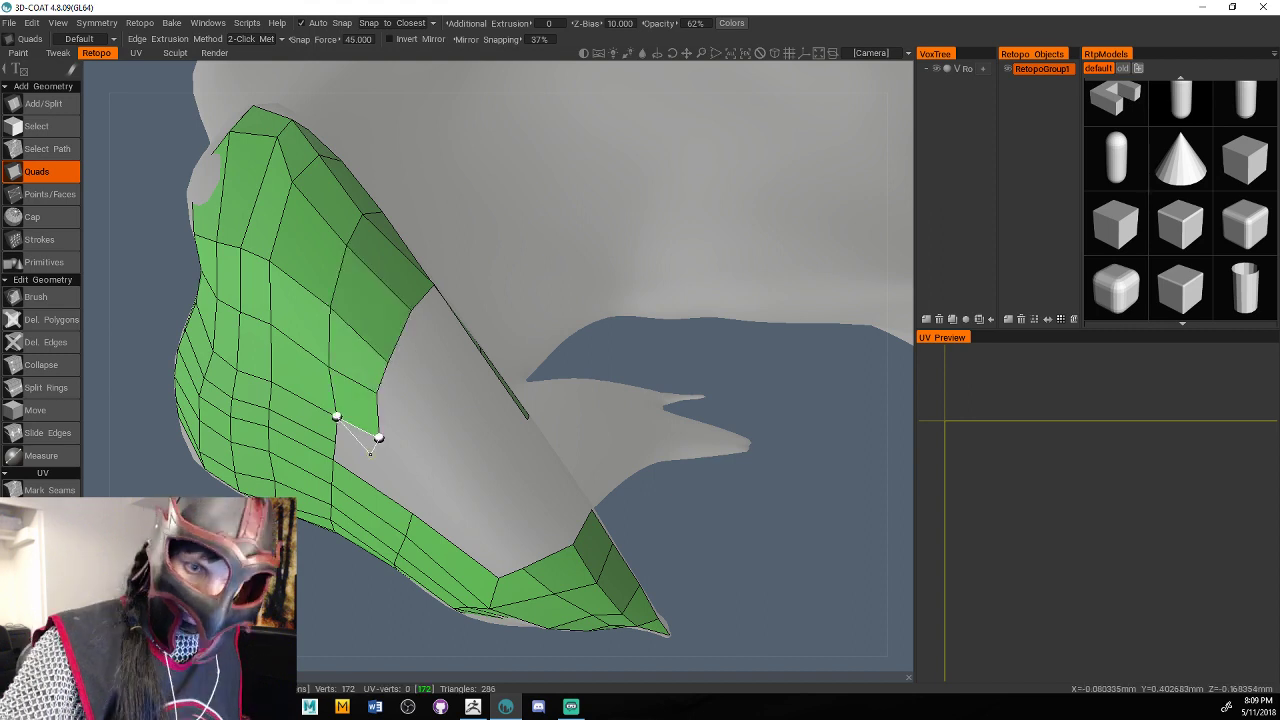
{"action": "left_click", "coordinate": [378, 462]}
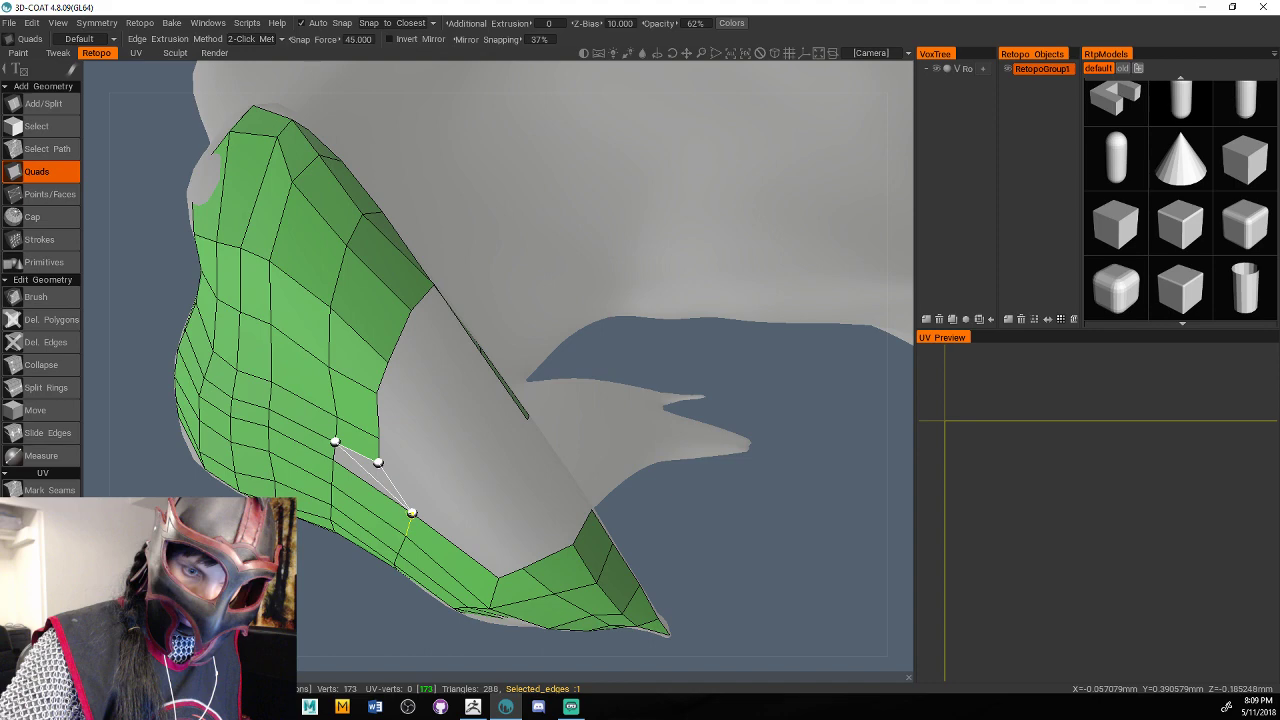
{"action": "left_click", "coordinate": [412, 513]}
Reposition the vertices along the open hole's inner edge with the retopo Brush to even out the new quads.
{"action": "left_click_drag", "start_coordinate": [681, 356], "coordinate": [669, 343]}
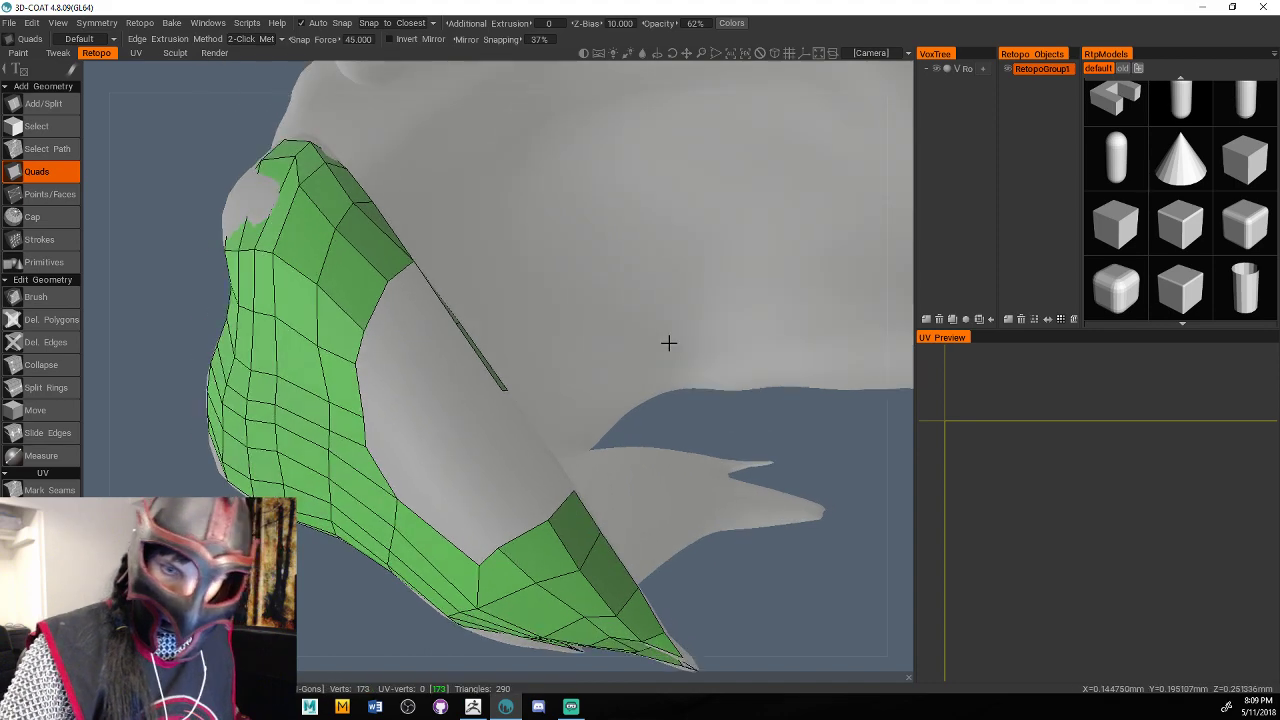
{"action": "middle_click_drag", "start_coordinate": [668, 343], "coordinate": [700, 330]}
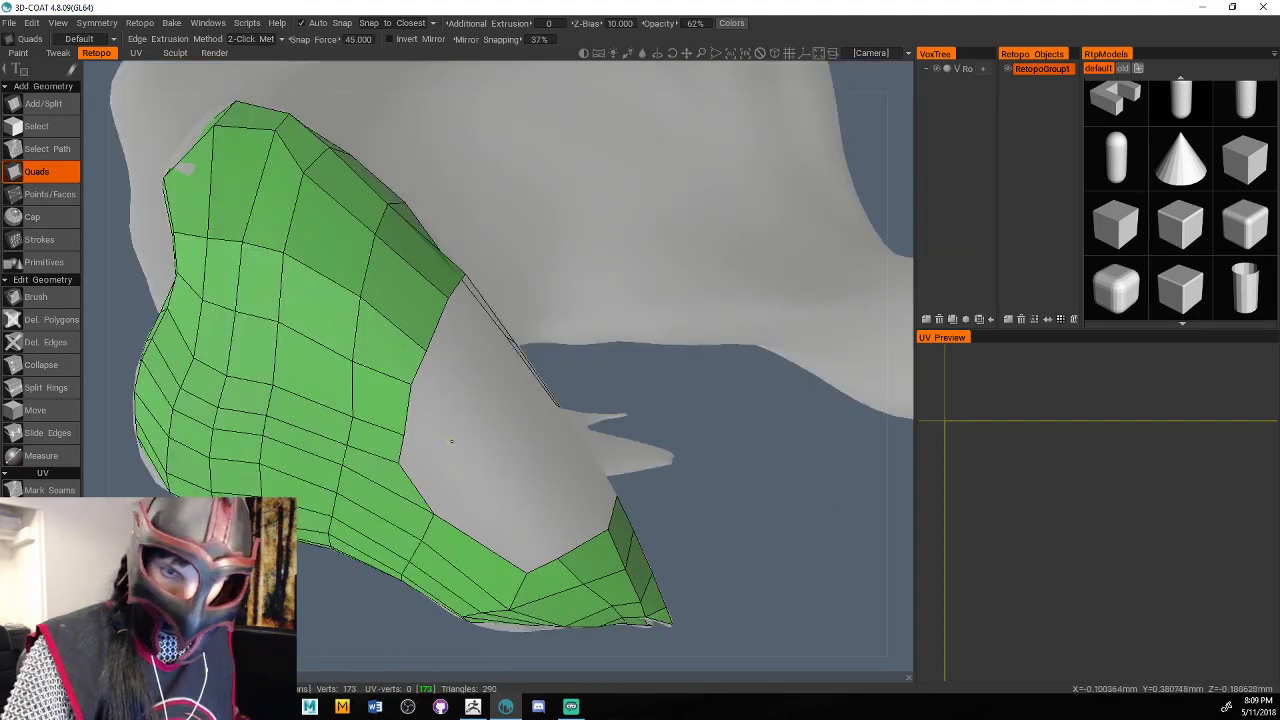
{"action": "left_click", "coordinate": [58, 297]}
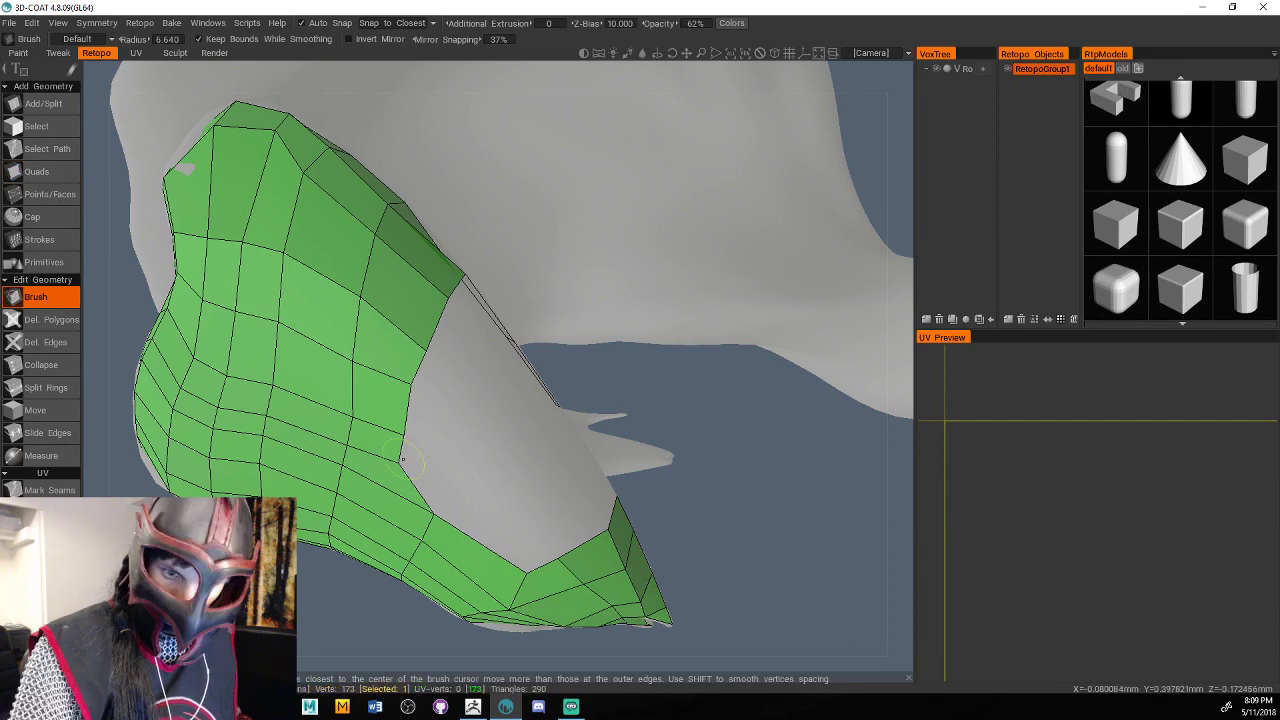
{"action": "mouse_move", "coordinate": [402, 459]}
{"action": "left_mouse_down"}
{"action": "mouse_move", "coordinate": [449, 482]}
{"action": "mouse_move", "coordinate": [485, 366]}
{"action": "mouse_move", "coordinate": [392, 412]}
{"action": "mouse_move", "coordinate": [406, 419]}
{"action": "left_mouse_up"}
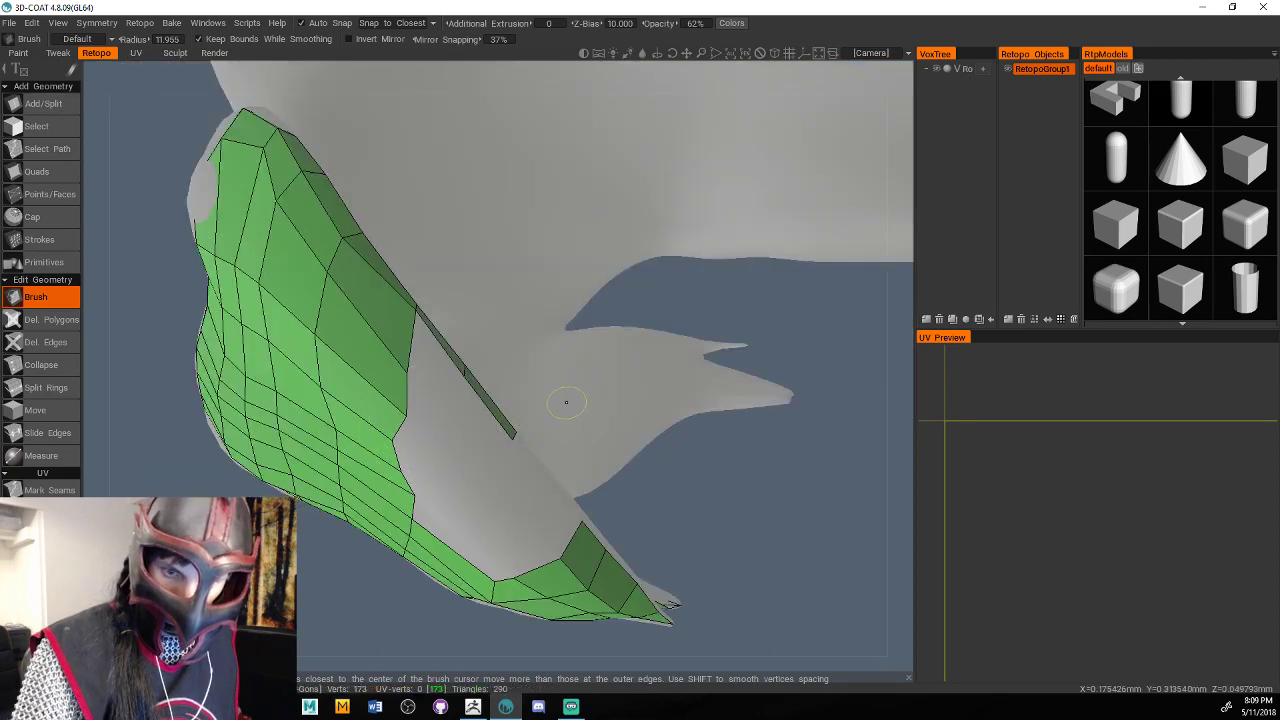
Build a second column of quads inside the hole, from its lower corner up to the narrow rim strip, joining it at the top.
{"action": "left_click_drag", "start_coordinate": [566, 402], "coordinate": [400, 385], "text": "alt"}
{"action": "left_click", "coordinate": [50, 168]}
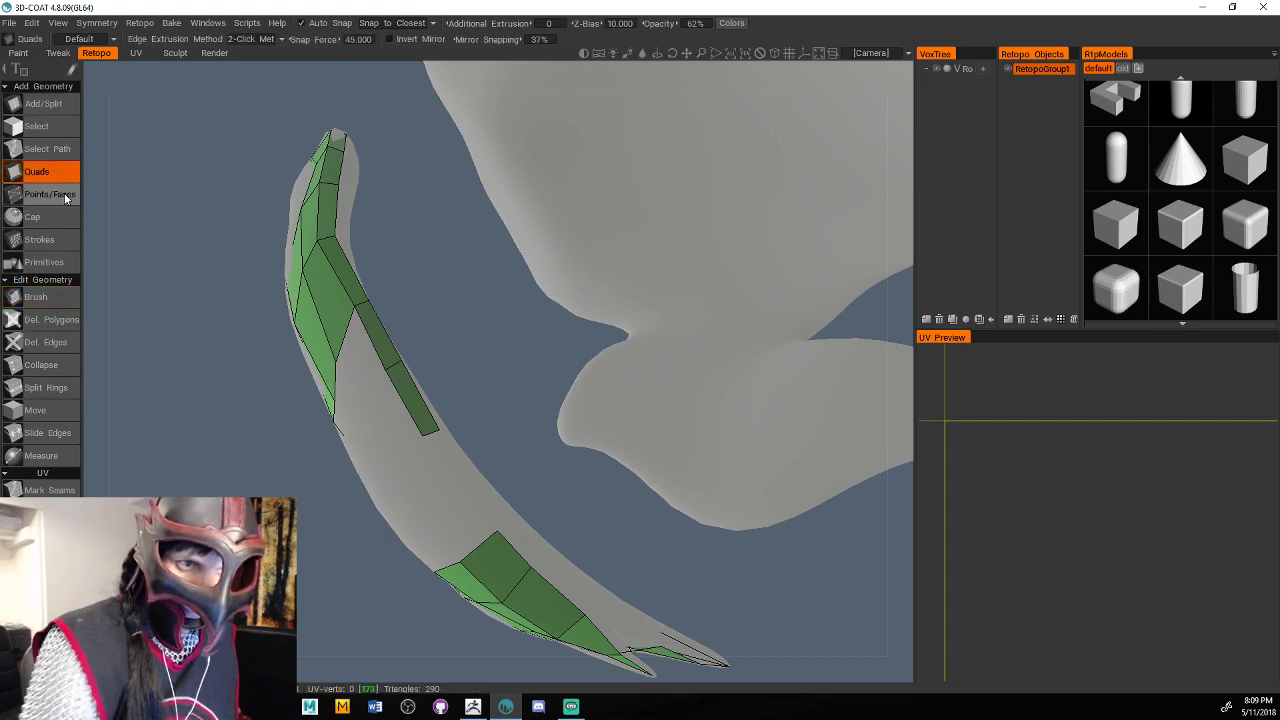
{"action": "middle_click_drag", "start_coordinate": [520, 400], "coordinate": [459, 342]}
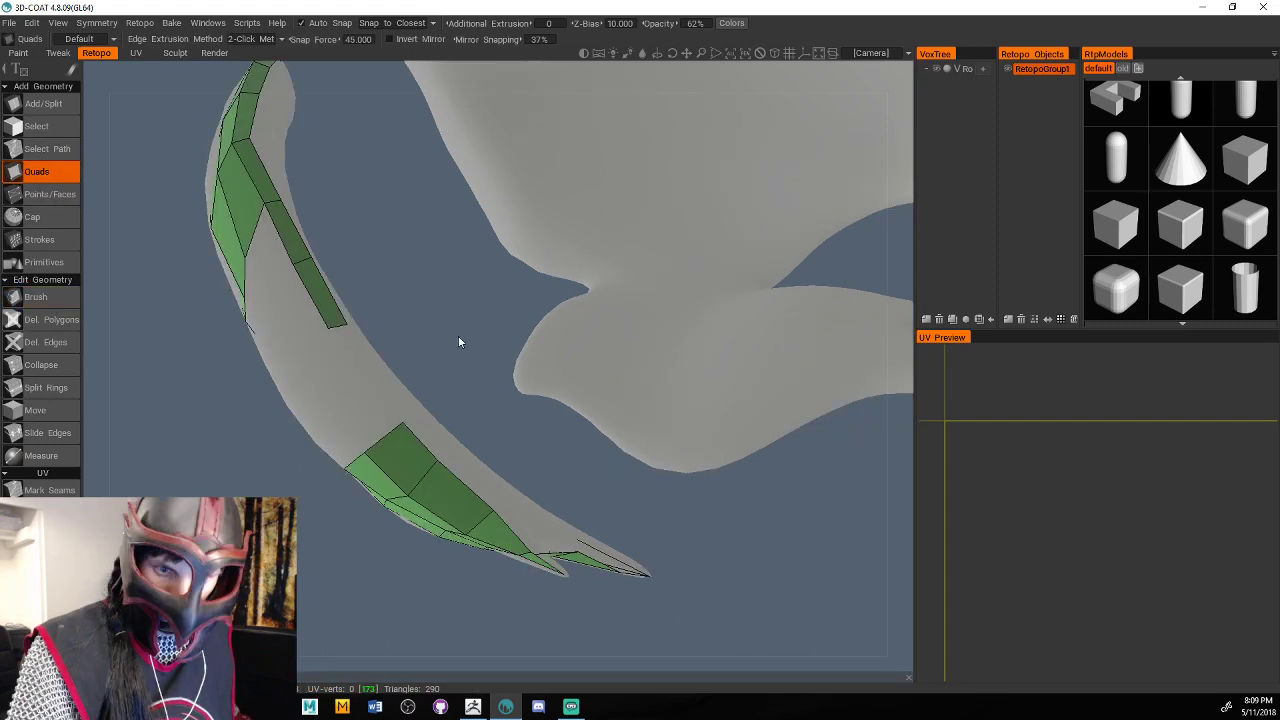
{"action": "left_click_drag", "start_coordinate": [458, 337], "coordinate": [560, 345], "text": "alt"}
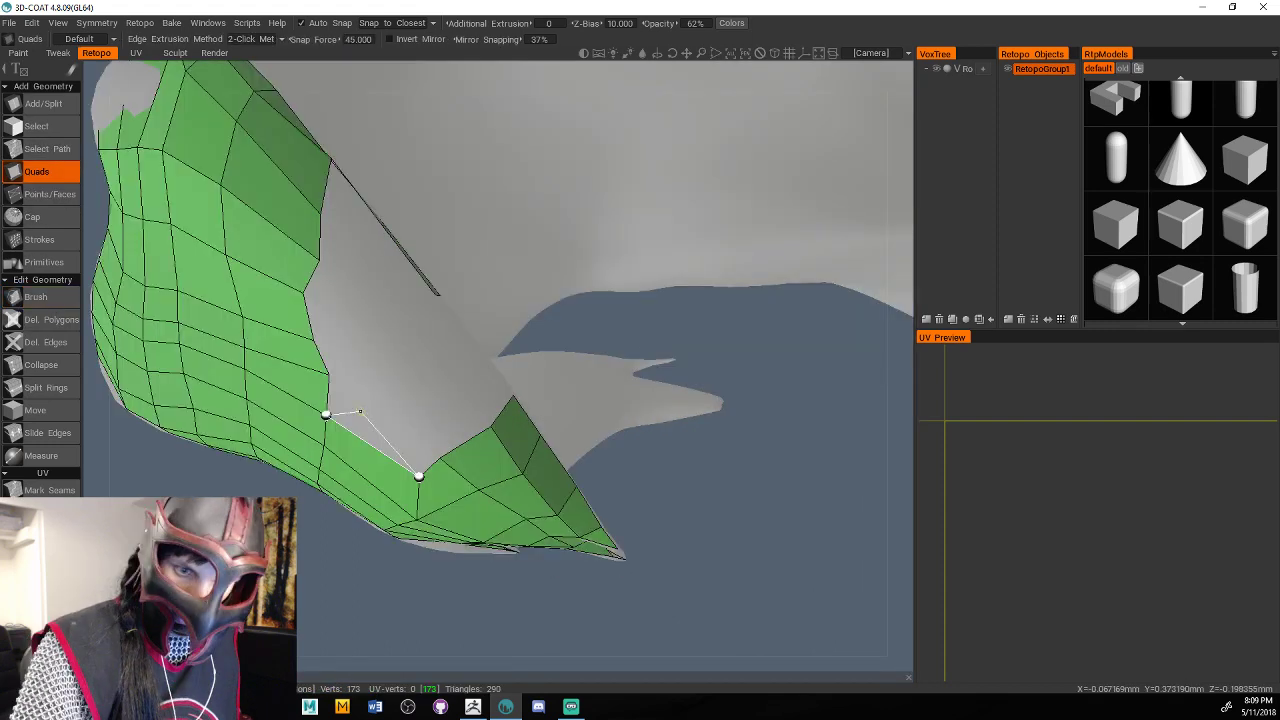
{"action": "left_click", "coordinate": [329, 374]}
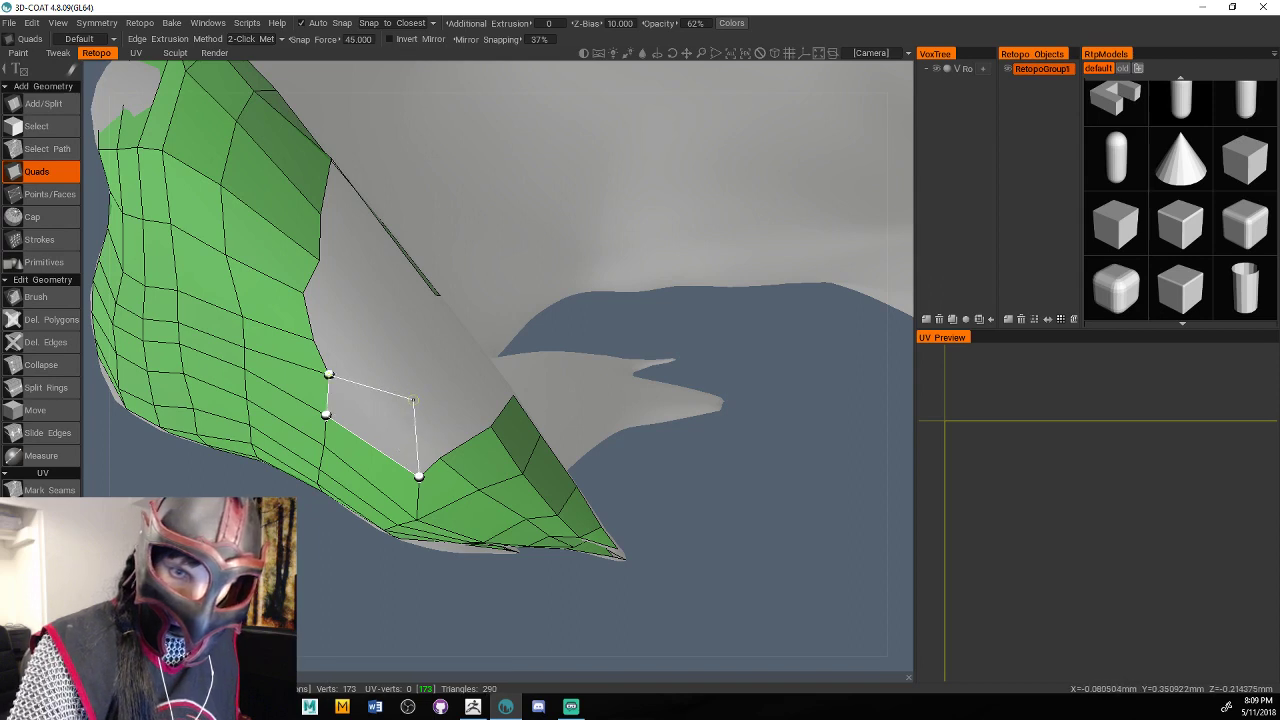
{"action": "left_click", "coordinate": [413, 400]}
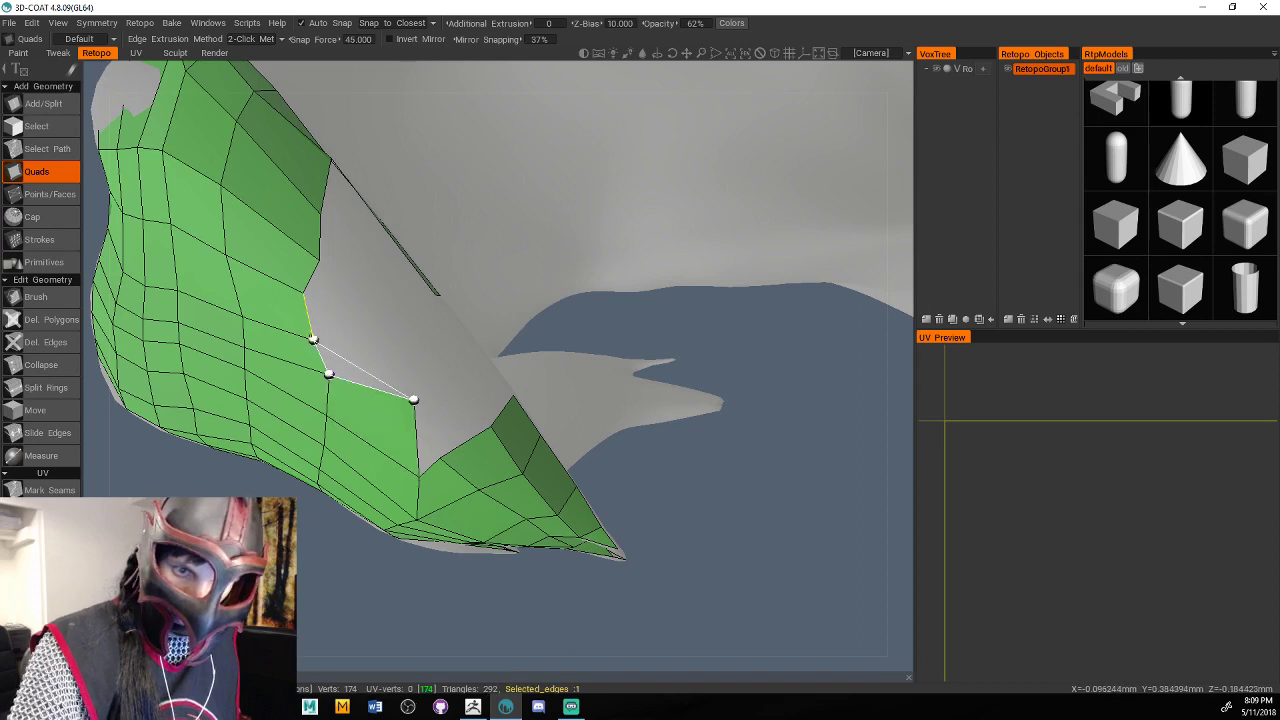
{"action": "left_click", "coordinate": [399, 340]}
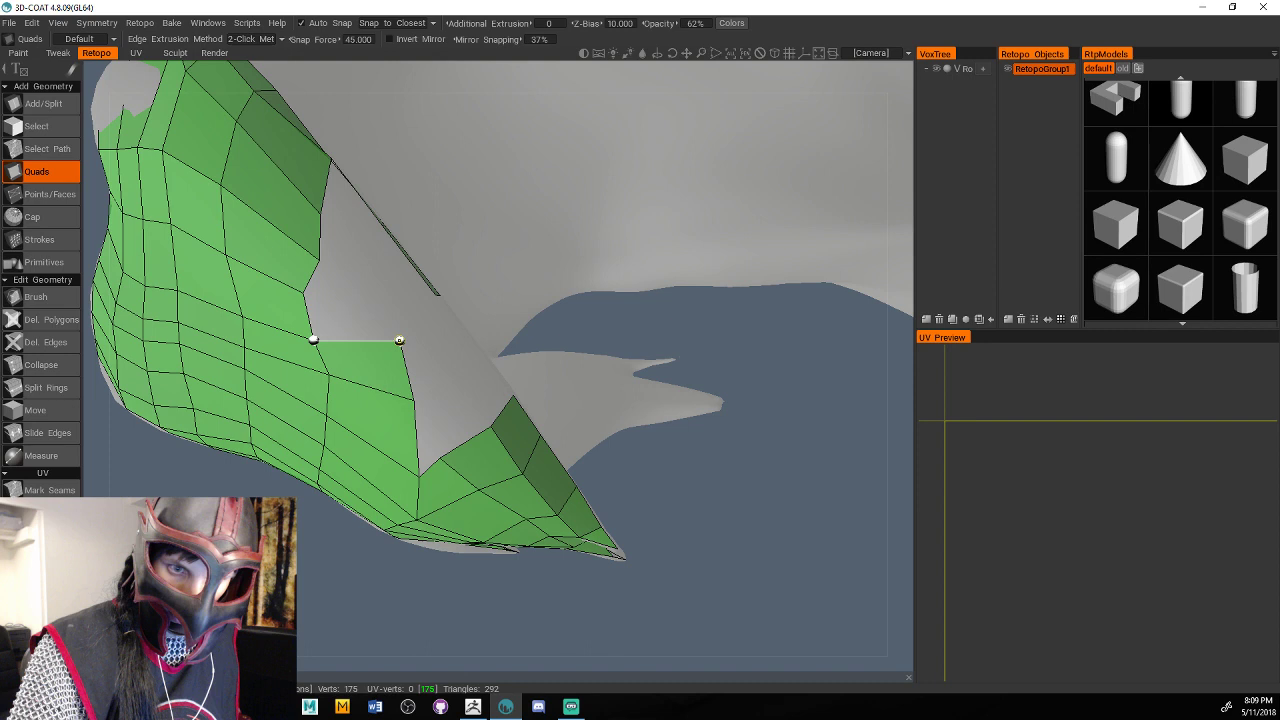
{"action": "left_click", "coordinate": [387, 292]}
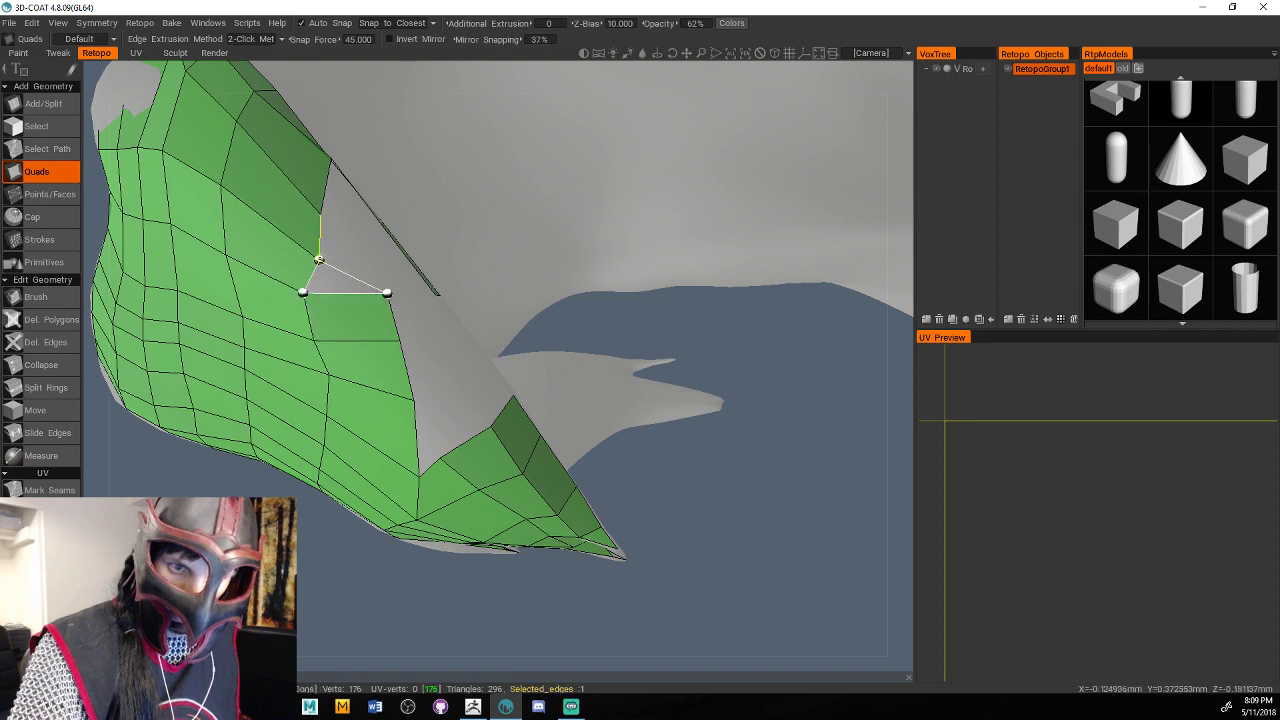
{"action": "left_click", "coordinate": [385, 265]}
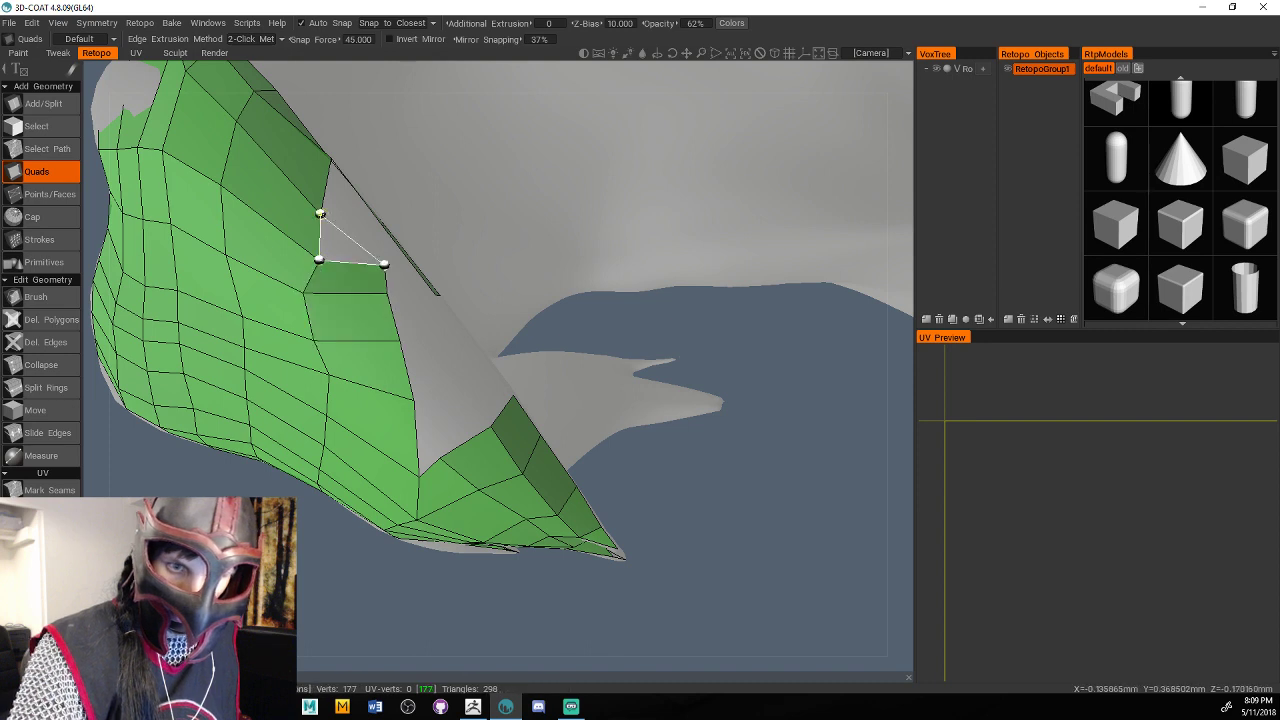
{"action": "left_click", "coordinate": [383, 225]}
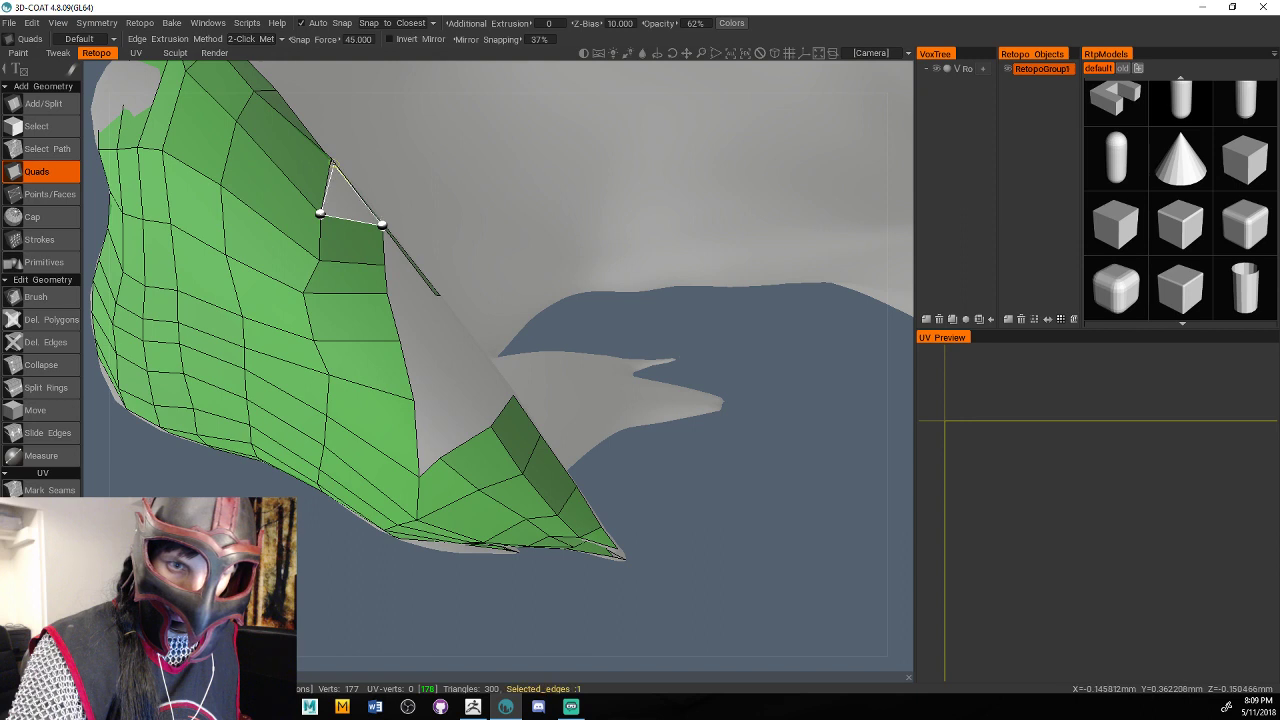
{"action": "left_click", "coordinate": [333, 162]}
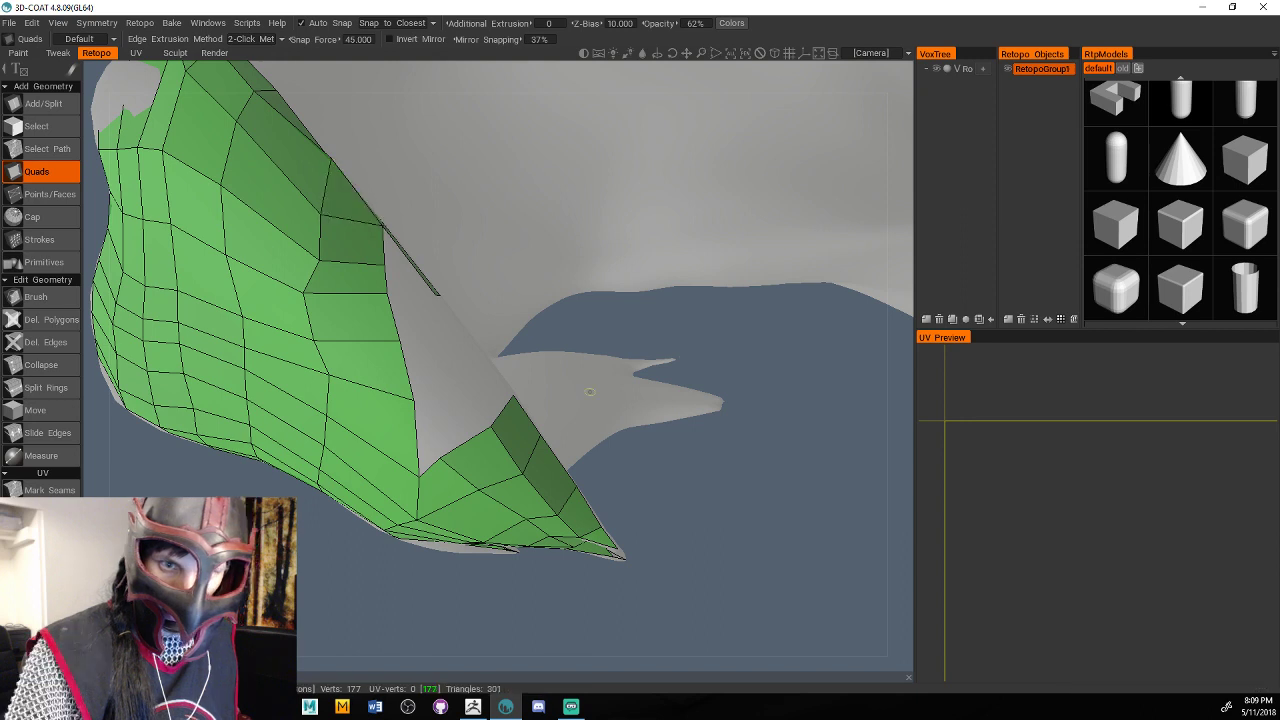
Add faces from the narrow rim strip's lower end along the gap's inner edge down to its bottom corner.
{"action": "left_click_drag", "start_coordinate": [590, 392], "coordinate": [510, 385], "text": "alt"}
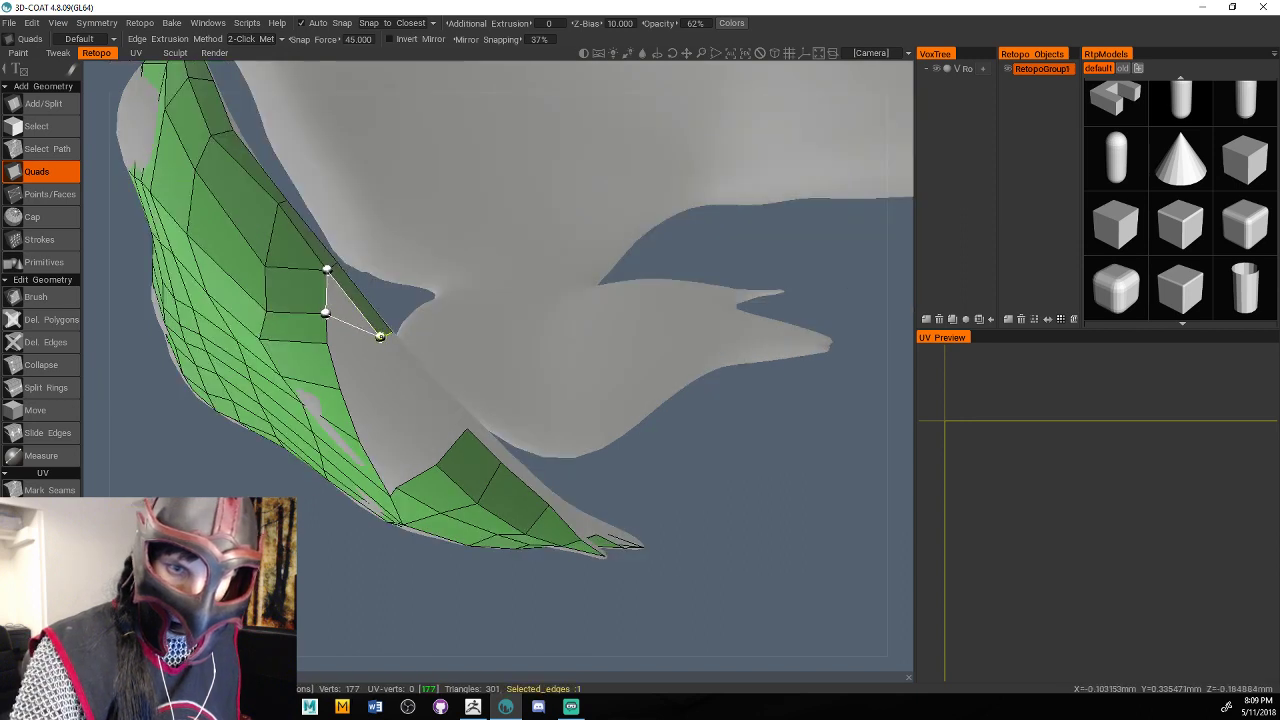
{"action": "left_click", "coordinate": [381, 336]}
{"action": "left_click", "coordinate": [382, 337]}
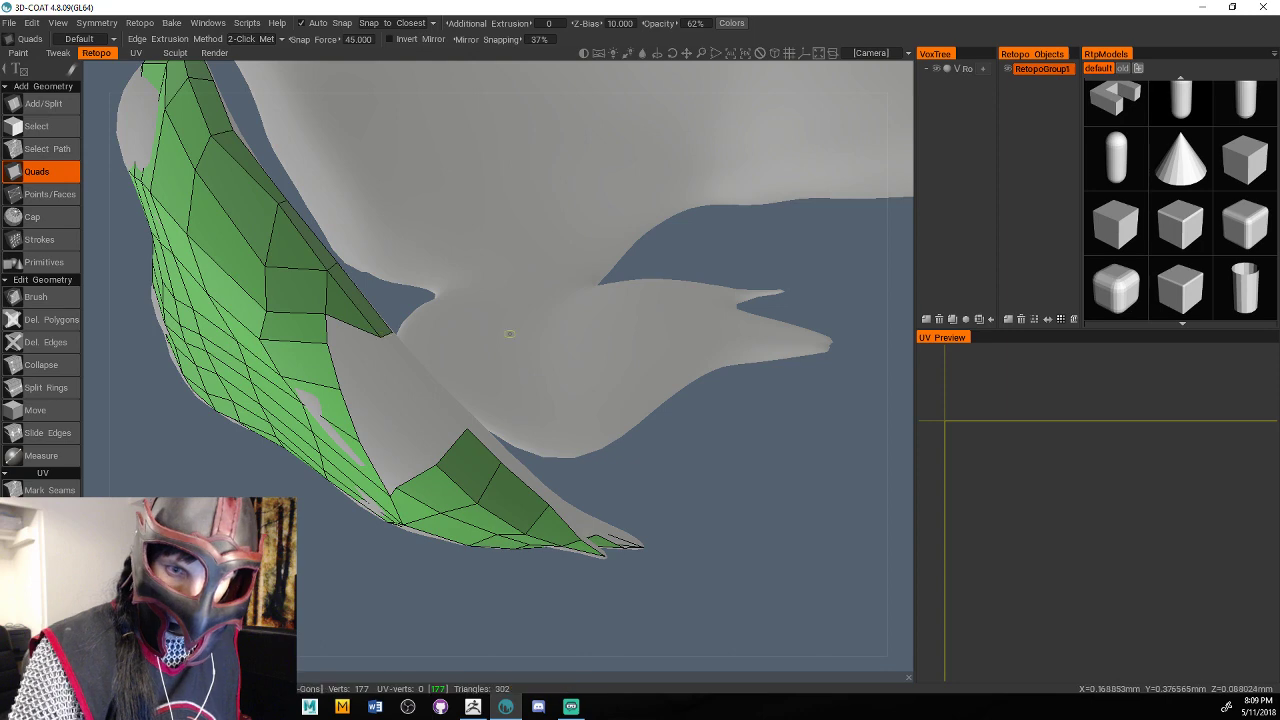
{"action": "left_click_drag", "start_coordinate": [509, 333], "coordinate": [350, 450], "text": "alt"}
{"action": "left_click", "coordinate": [331, 318]}
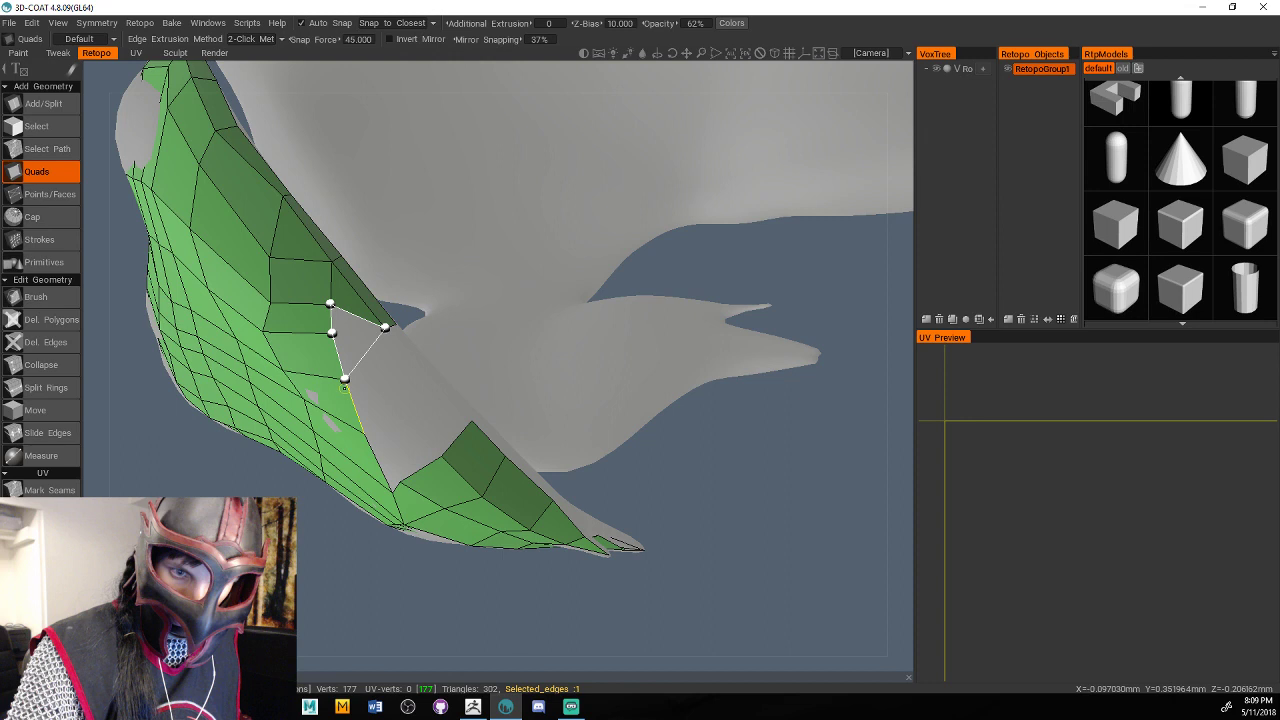
{"action": "left_click", "coordinate": [364, 432]}
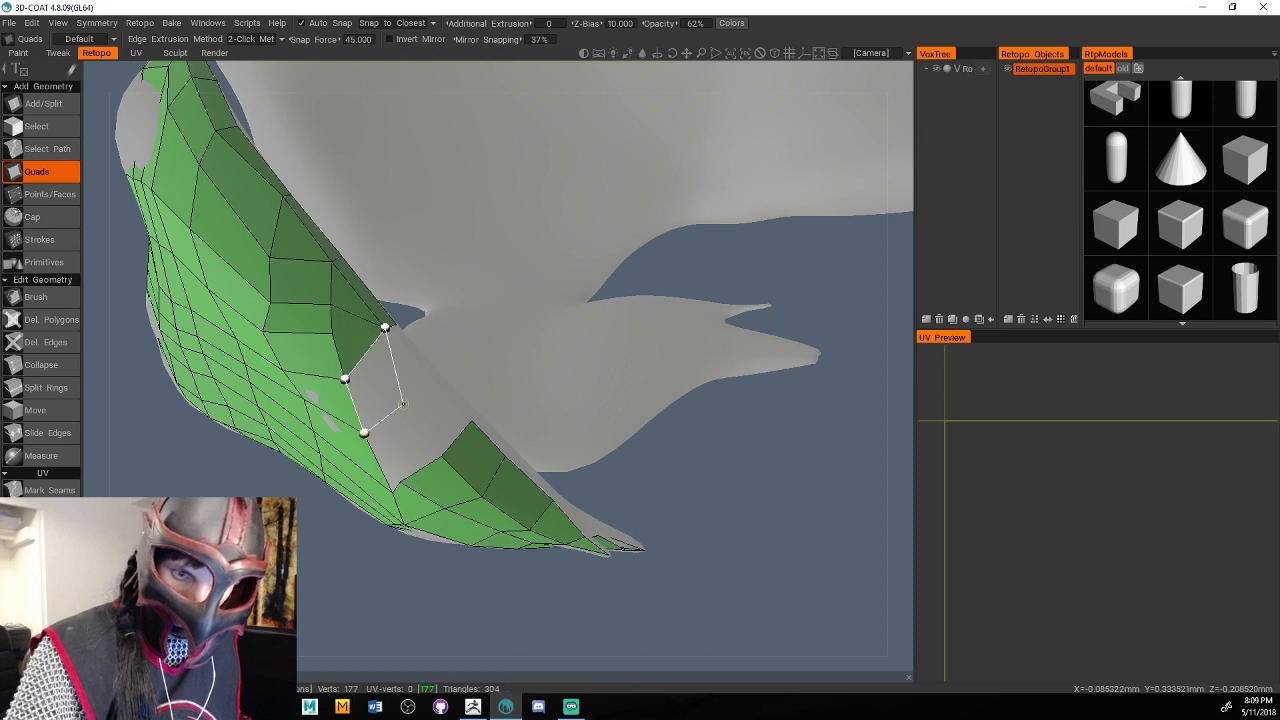
{"action": "left_click", "coordinate": [390, 419]}
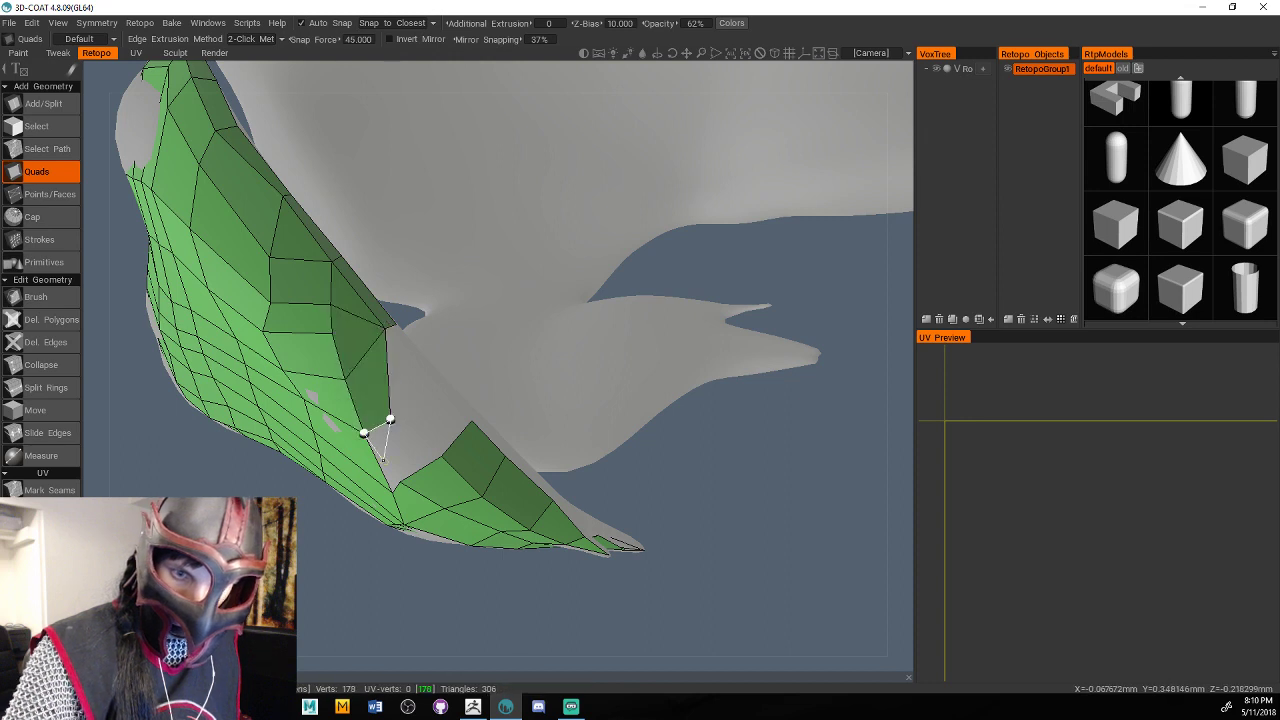
{"action": "left_click", "coordinate": [393, 490]}
Close the remaining gap between the lower patch and the rim strip with quads.
{"action": "left_click_drag", "start_coordinate": [440, 572], "coordinate": [398, 584]}
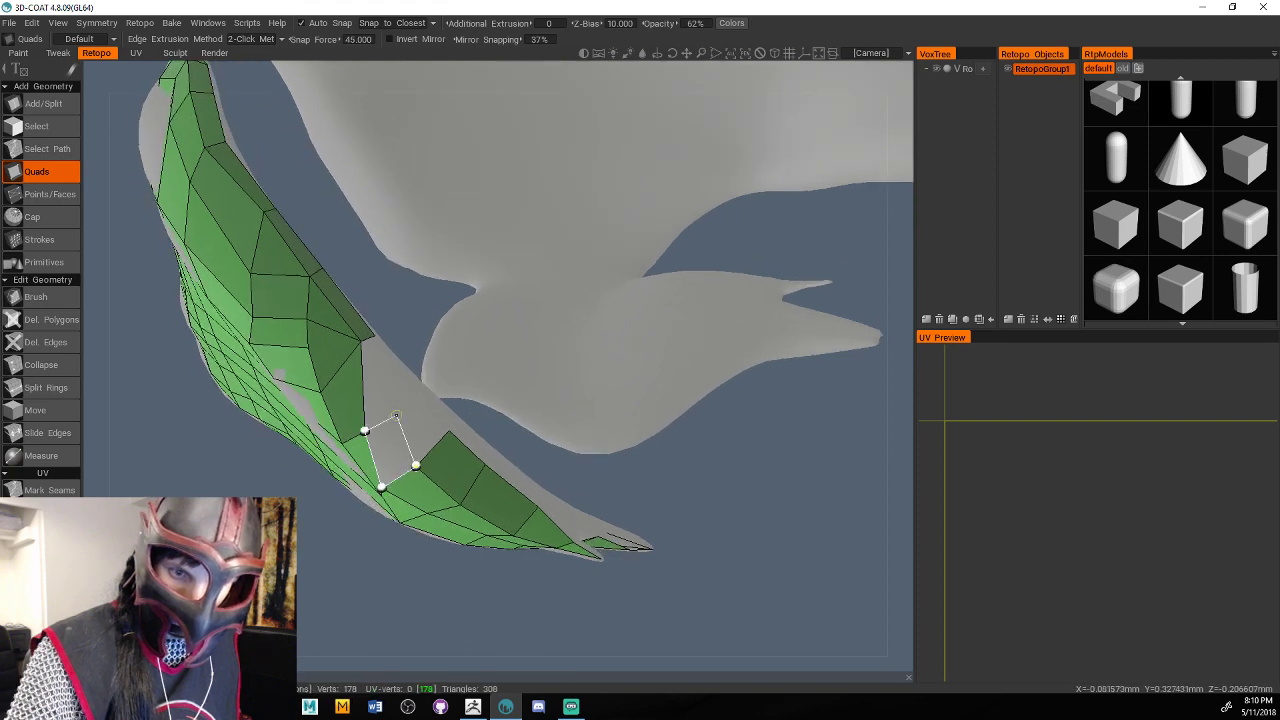
{"action": "left_click", "coordinate": [396, 413]}
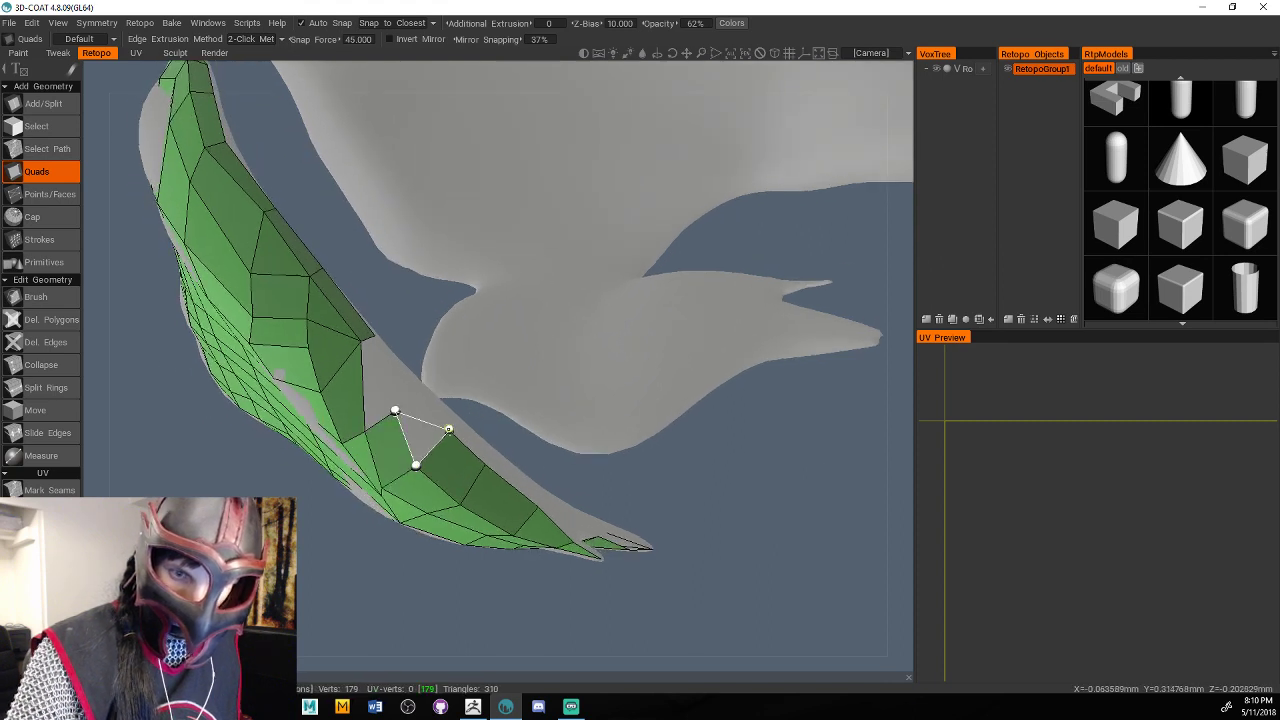
{"action": "left_click", "coordinate": [416, 390]}
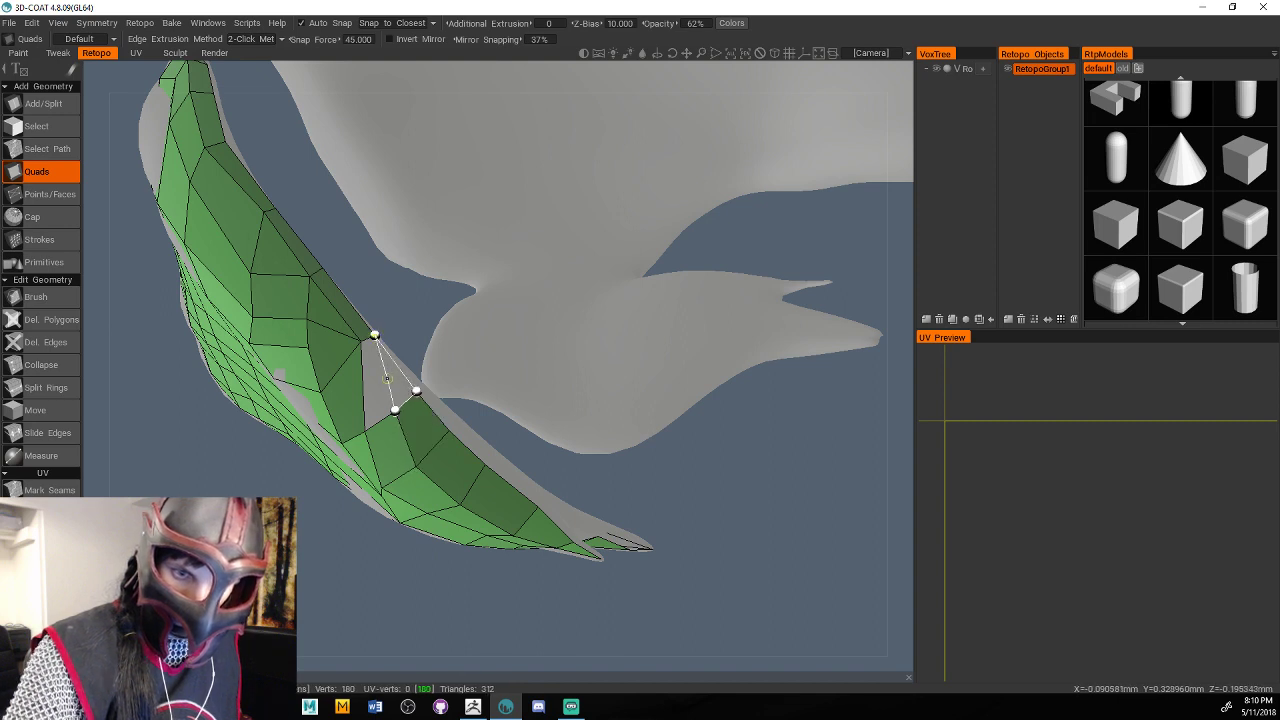
{"action": "left_click", "coordinate": [378, 365]}
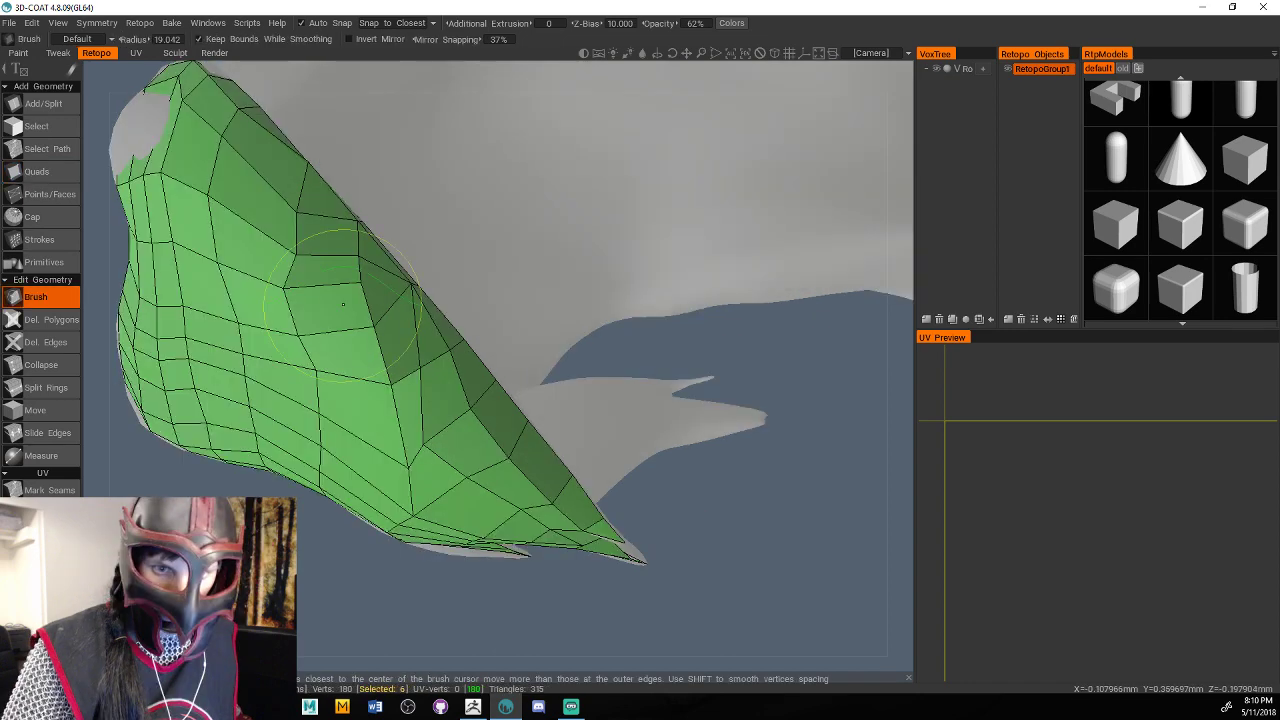
Smooth the vertex spacing across the filled area and the rest of the retopo mesh with the Brush at radius 19.042.
{"action": "mouse_move", "coordinate": [343, 304]}
{"action": "left_mouse_down"}
{"action": "mouse_move", "coordinate": [209, 204]}
{"action": "mouse_move", "coordinate": [143, 393]}
{"action": "mouse_move", "coordinate": [362, 310]}
{"action": "mouse_move", "coordinate": [314, 290]}
{"action": "left_mouse_up"}
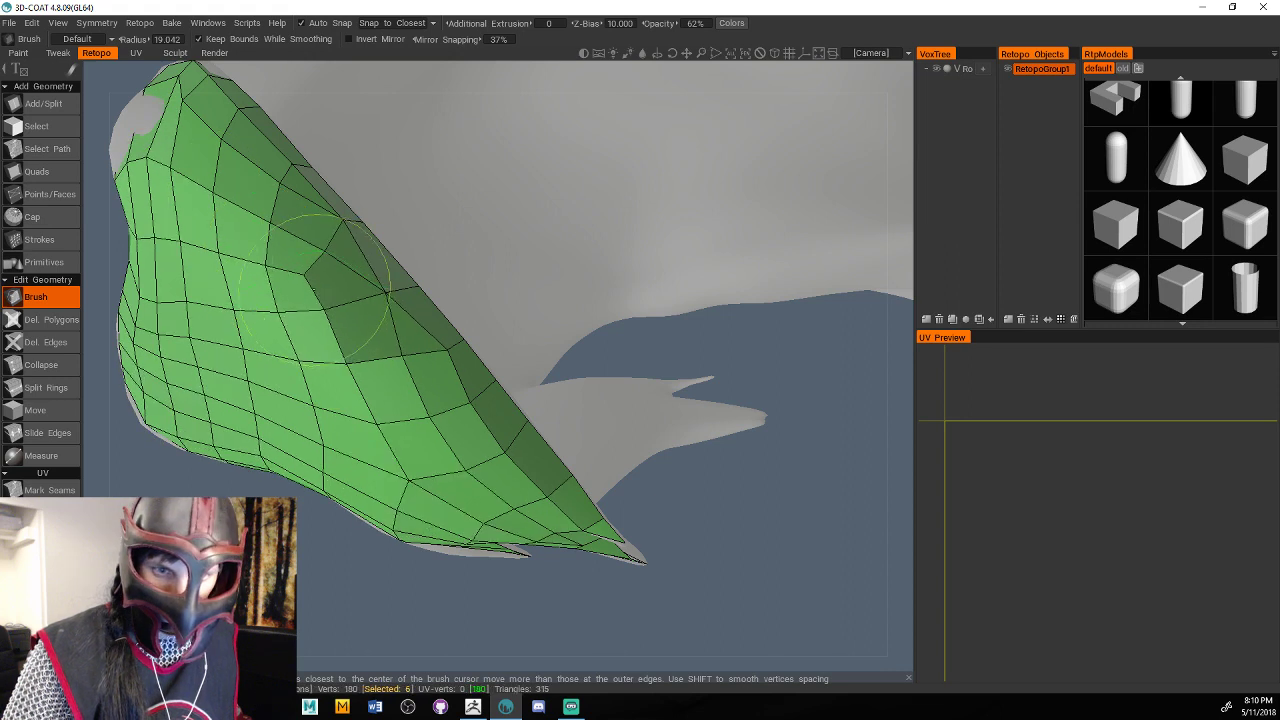
{"action": "left_click_drag", "start_coordinate": [226, 574], "coordinate": [316, 582]}
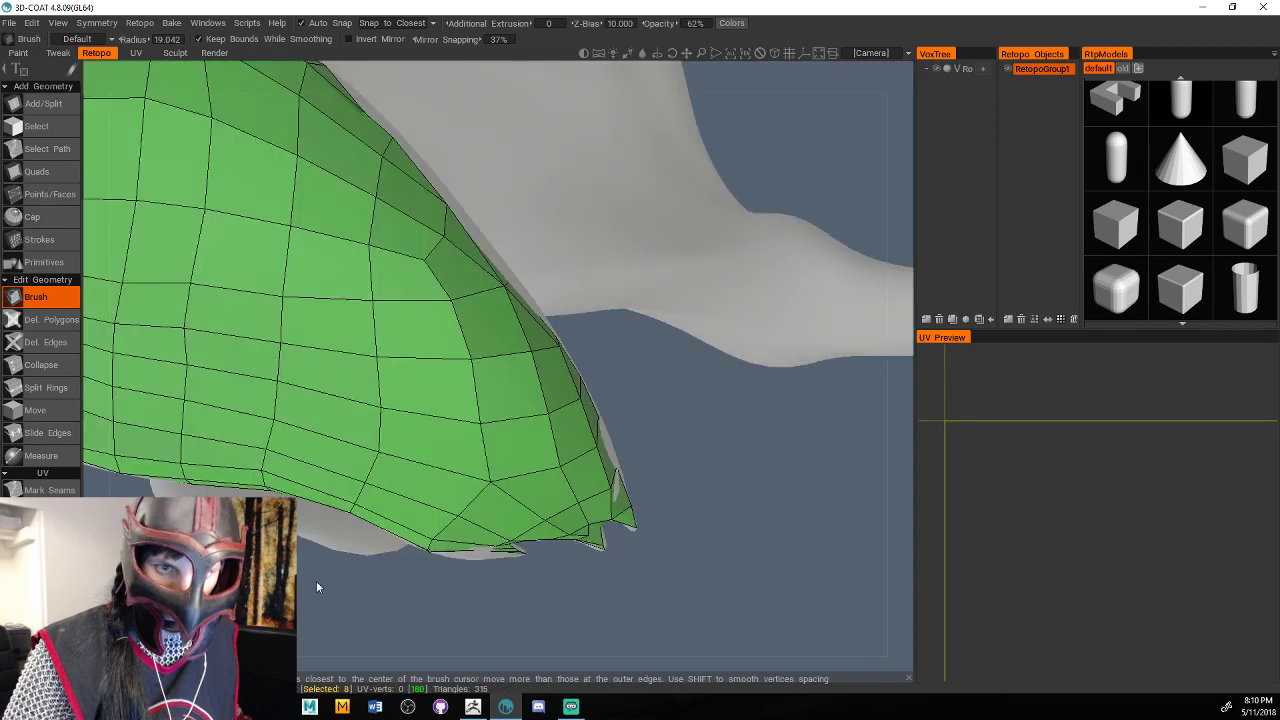
{"action": "scroll", "coordinate": [316, 581], "scroll_direction": "down", "scroll_amount": 5}
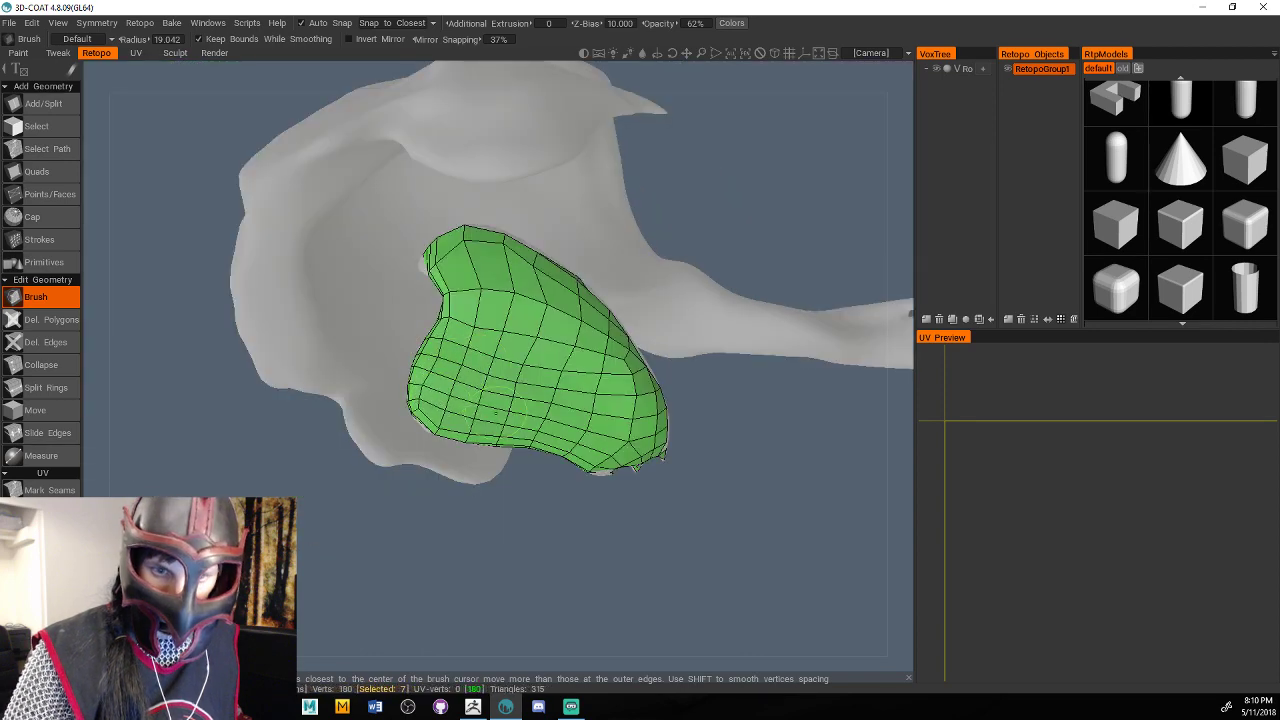
{"action": "left_click_drag", "start_coordinate": [497, 413], "coordinate": [472, 262]}
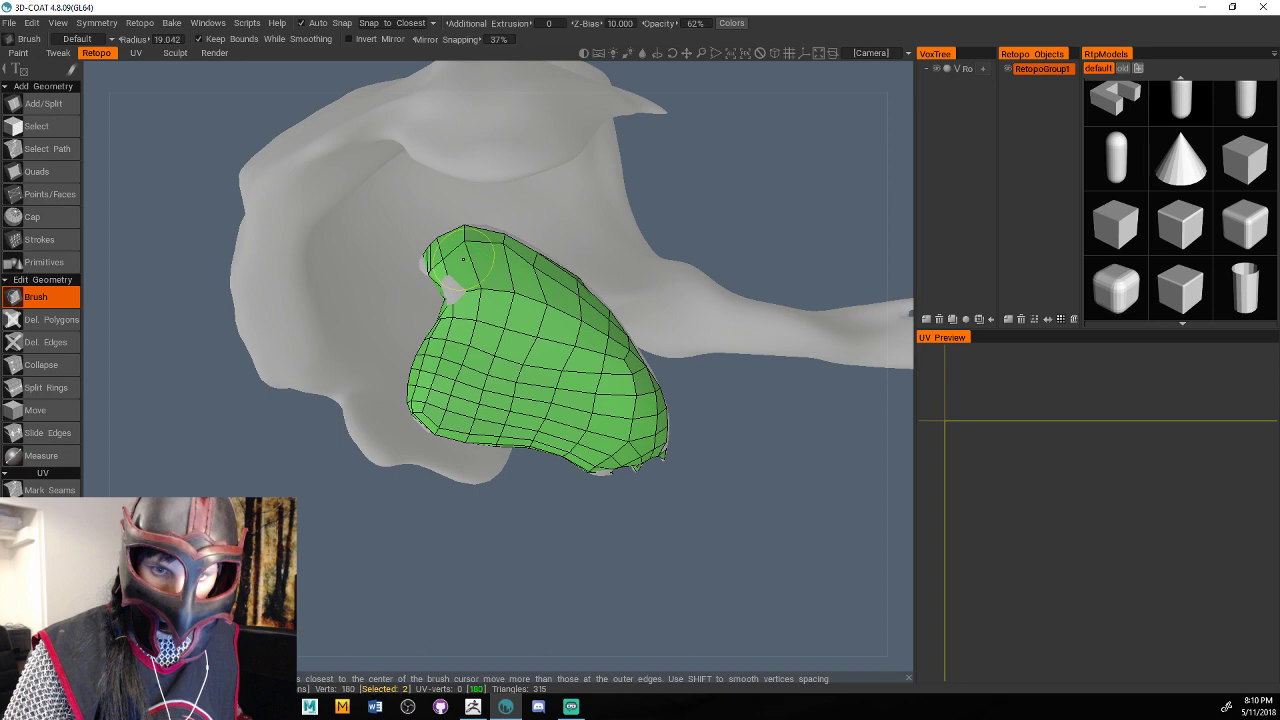
{"action": "left_click_drag", "start_coordinate": [310, 575], "coordinate": [275, 575]}
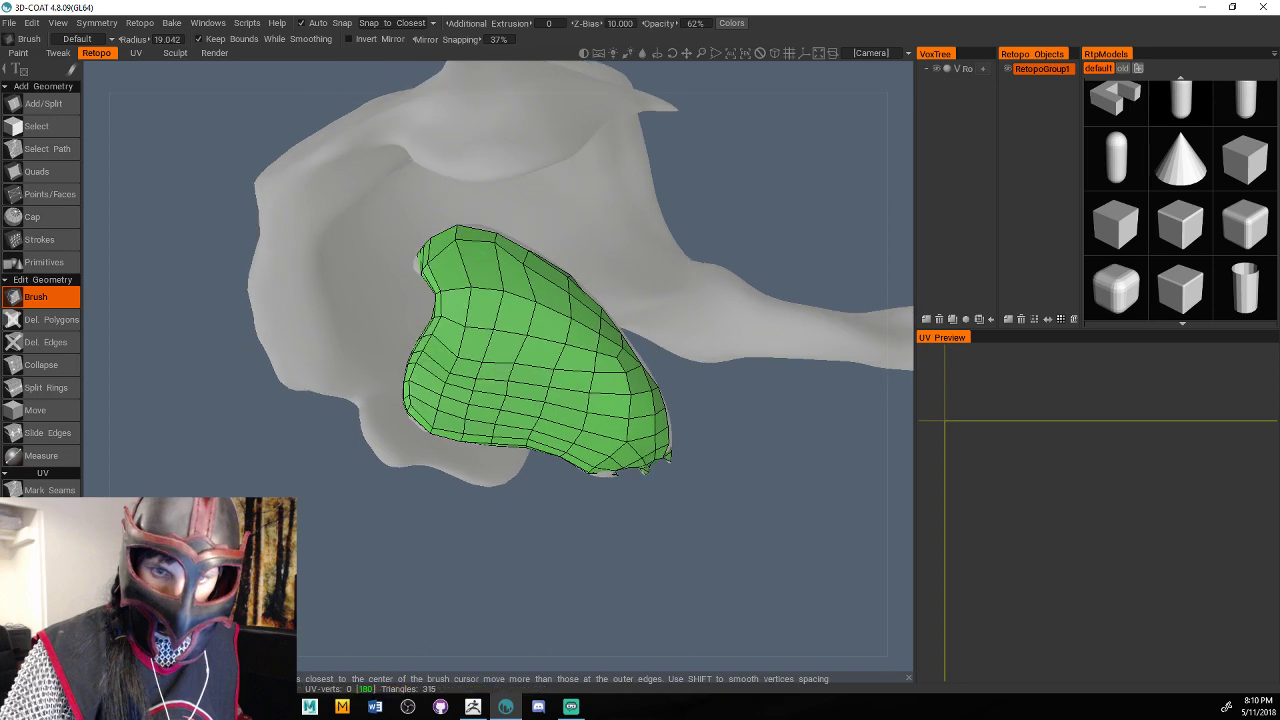
{"action": "mouse_move", "coordinate": [727, 180]}
{"action": "left_mouse_down"}
{"action": "mouse_move", "coordinate": [758, 268]}
{"action": "mouse_move", "coordinate": [665, 313]}
{"action": "mouse_move", "coordinate": [681, 312]}
{"action": "mouse_move", "coordinate": [425, 293]}
{"action": "mouse_move", "coordinate": [726, 238]}
{"action": "mouse_move", "coordinate": [600, 320]}
{"action": "left_mouse_up"}
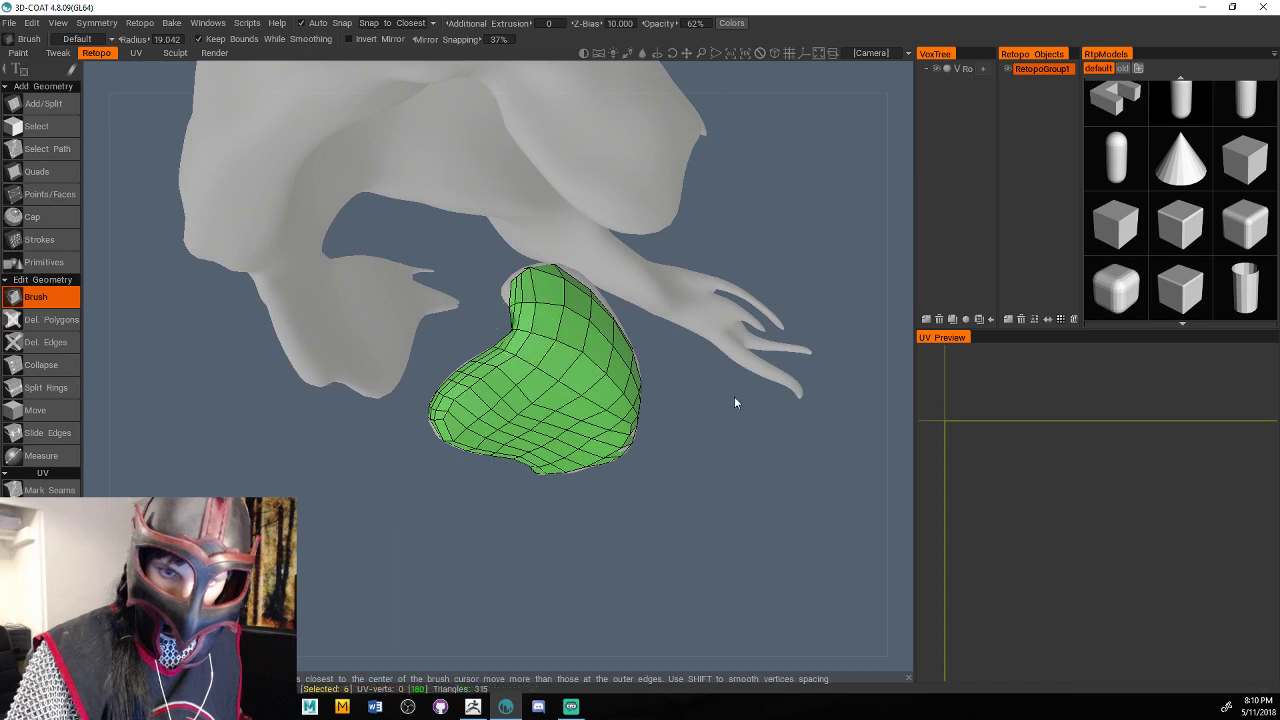
{"action": "left_click_drag", "start_coordinate": [734, 396], "coordinate": [580, 335], "text": "alt"}
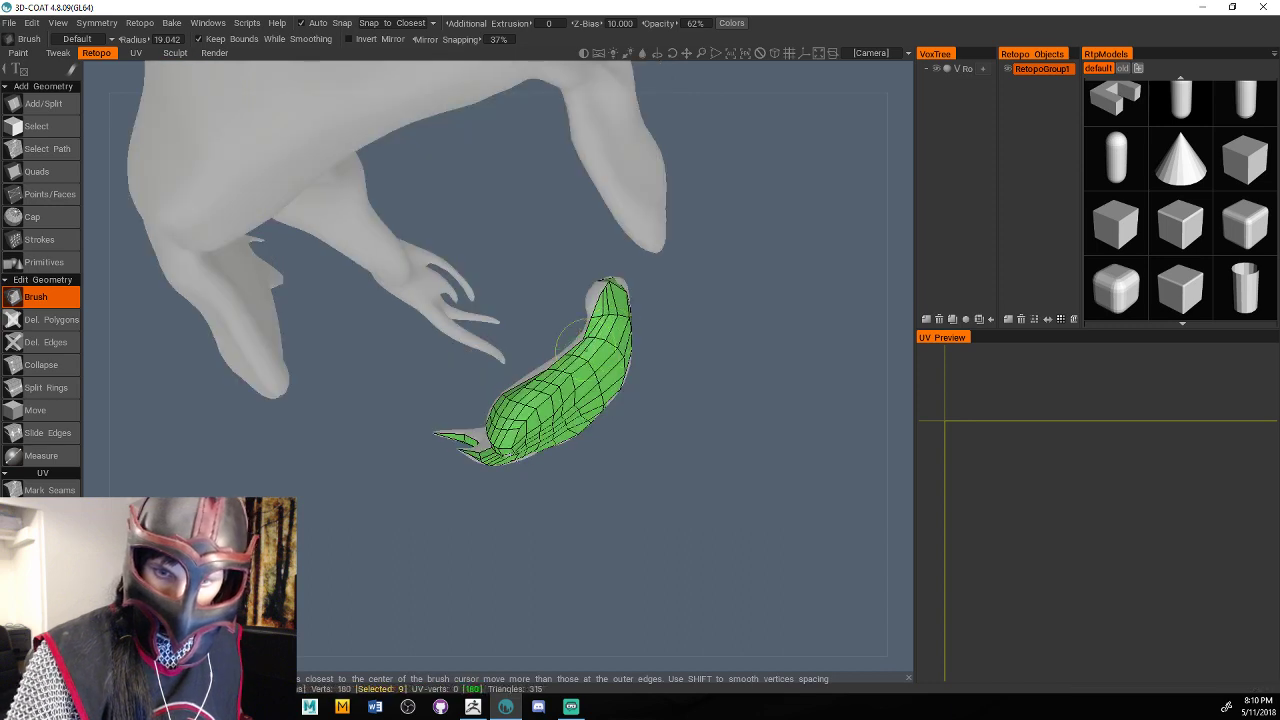
{"action": "left_click_drag", "start_coordinate": [643, 433], "coordinate": [697, 365], "text": "alt"}
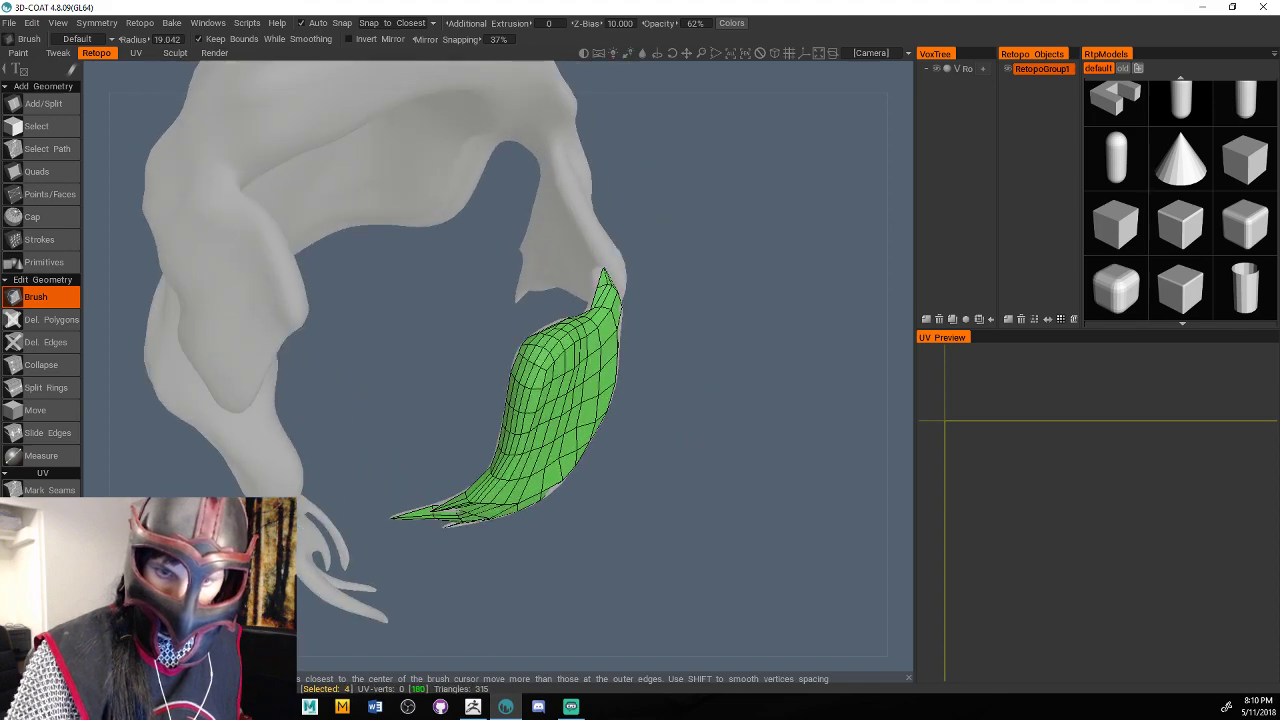
Examine the retopologized part's mesh from all sides, checking vertex spacing and coverage against the sculpt.
{"action": "left_click_drag", "start_coordinate": [636, 402], "coordinate": [686, 378], "text": "alt"}
{"action": "right_click_drag", "start_coordinate": [686, 378], "coordinate": [746, 405], "text": "alt"}
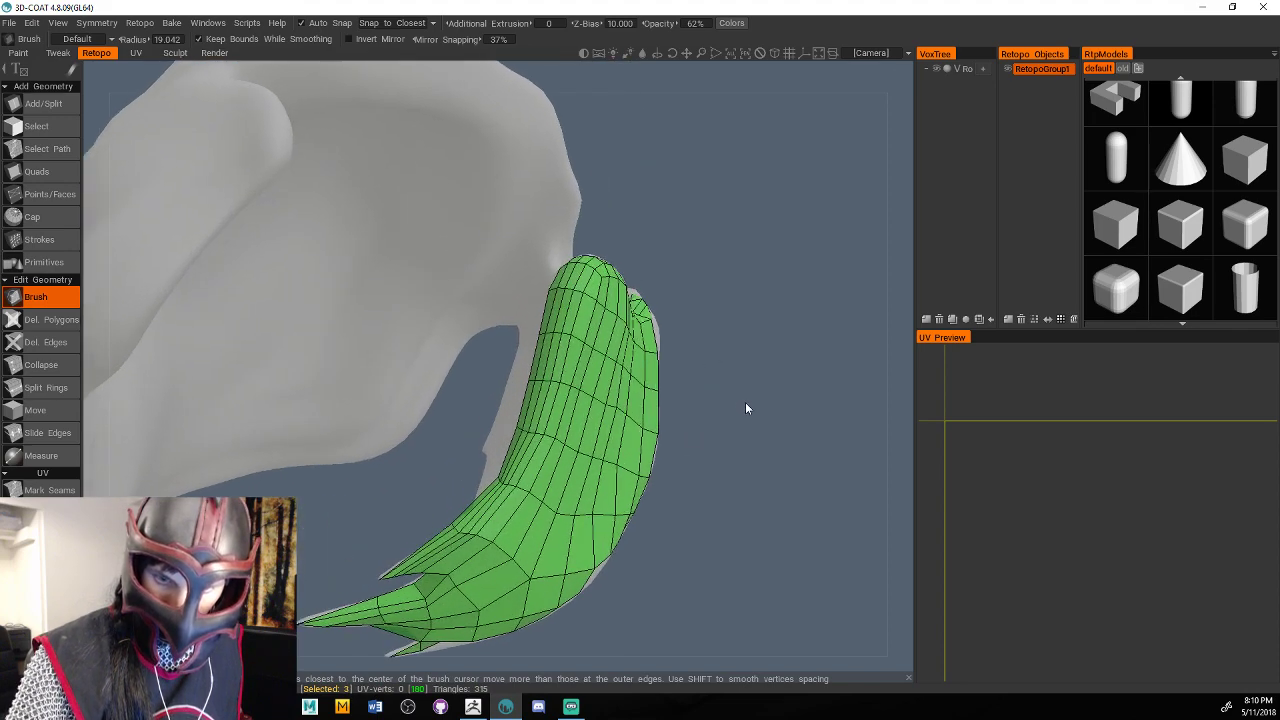
{"action": "left_click_drag", "start_coordinate": [746, 405], "coordinate": [779, 429], "text": "alt"}
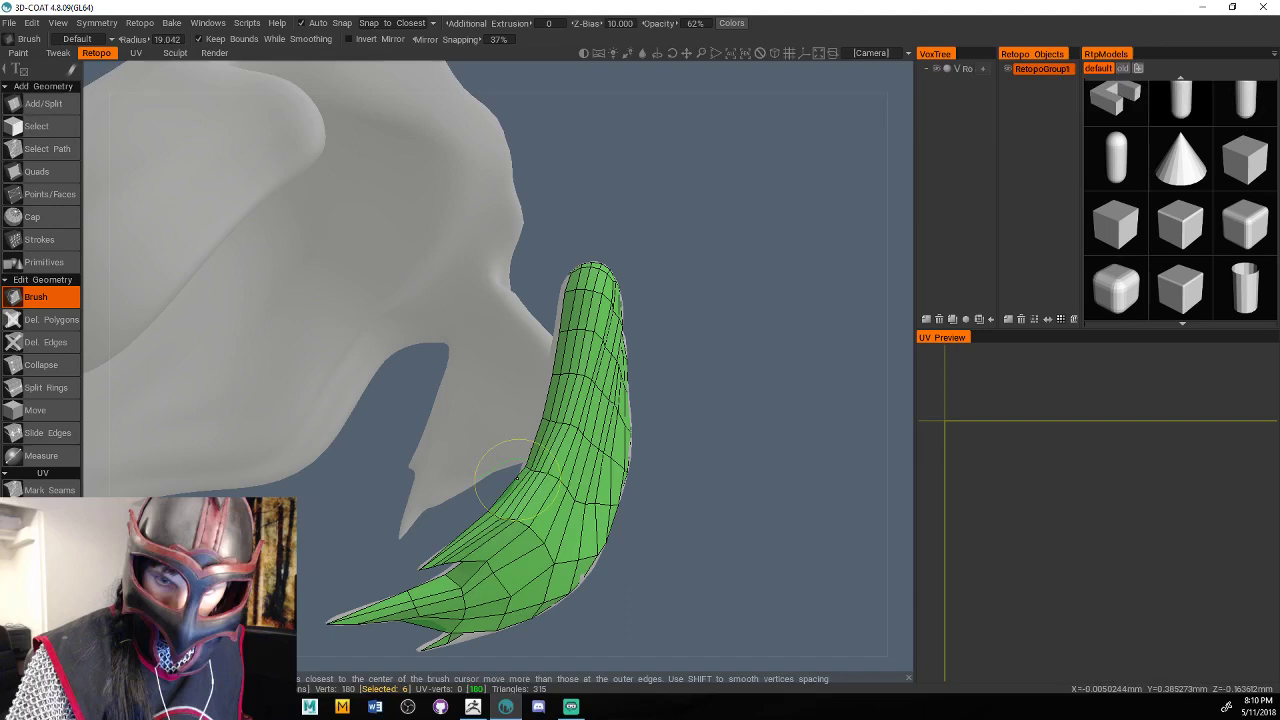
{"action": "left_click_drag", "start_coordinate": [510, 470], "coordinate": [790, 413], "text": "alt"}
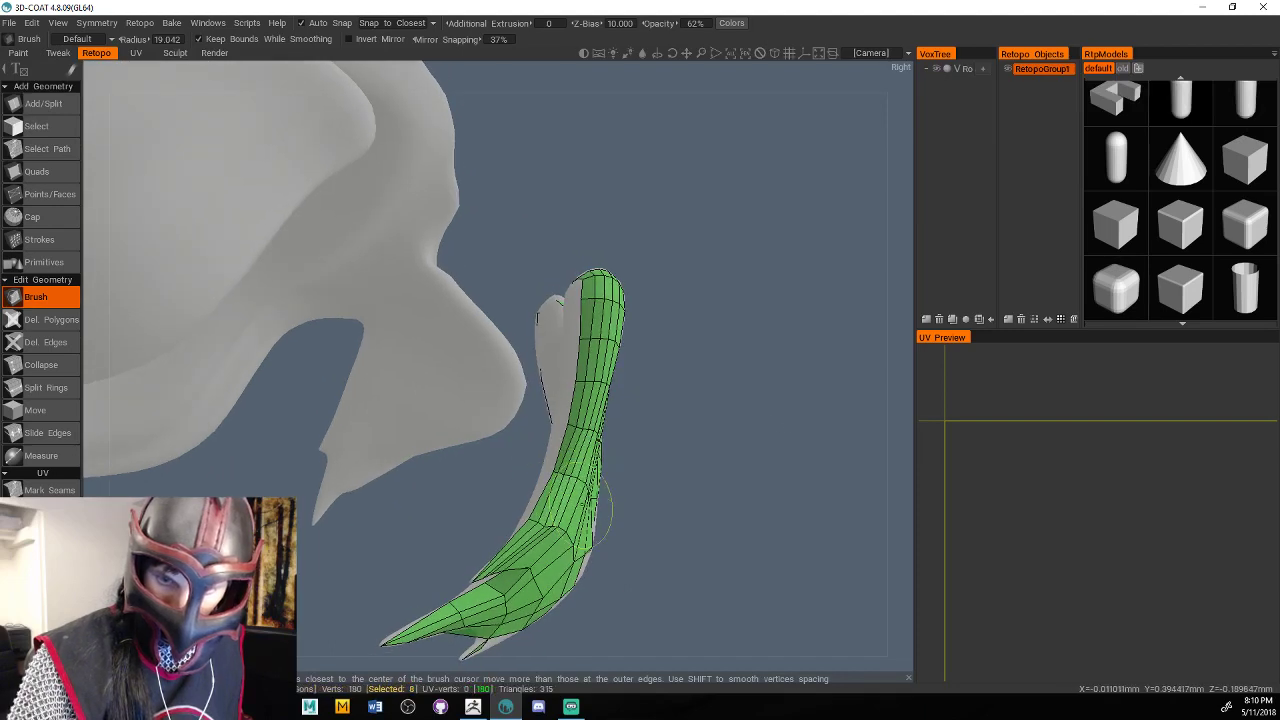
{"action": "left_click_drag", "start_coordinate": [598, 510], "coordinate": [477, 471], "text": "alt"}
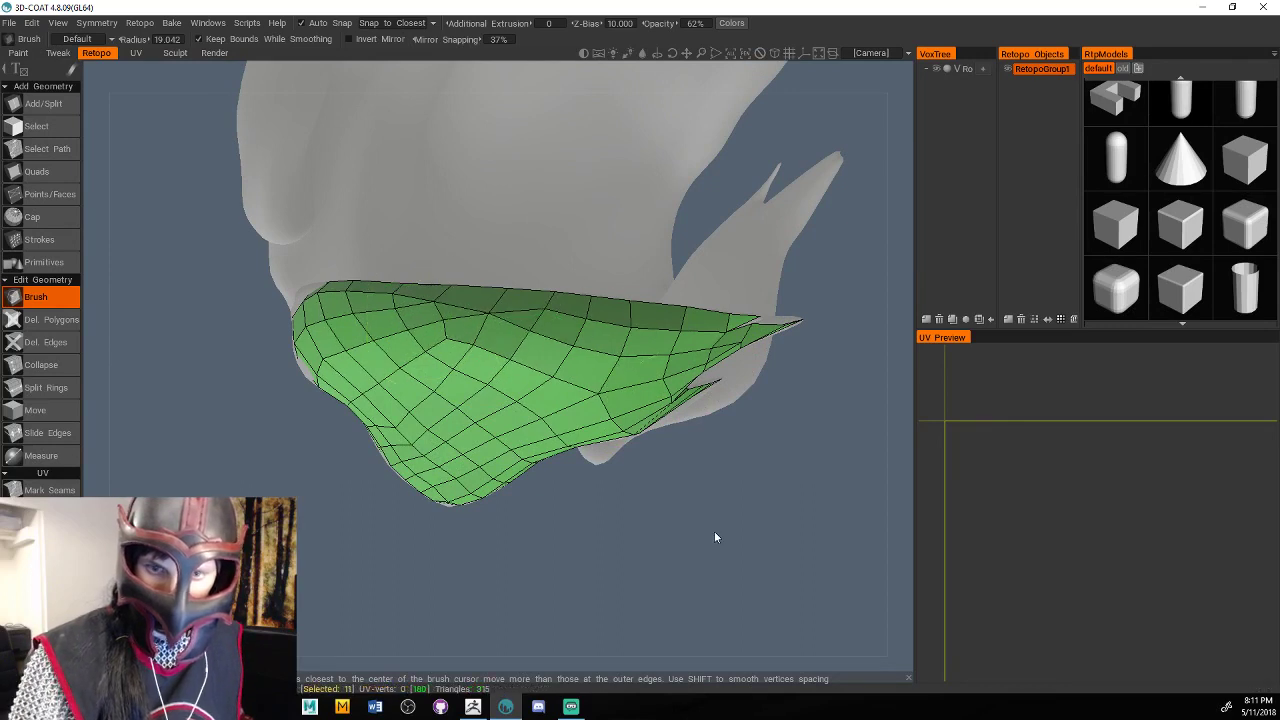
{"action": "mouse_move", "coordinate": [714, 537]}
{"action": "left_mouse_down", "text": "alt"}
{"action": "mouse_move", "coordinate": [427, 510]}
{"action": "mouse_move", "coordinate": [432, 541]}
{"action": "mouse_move", "coordinate": [368, 592]}
{"action": "mouse_move", "coordinate": [346, 566]}
{"action": "left_mouse_up", "text": "alt"}
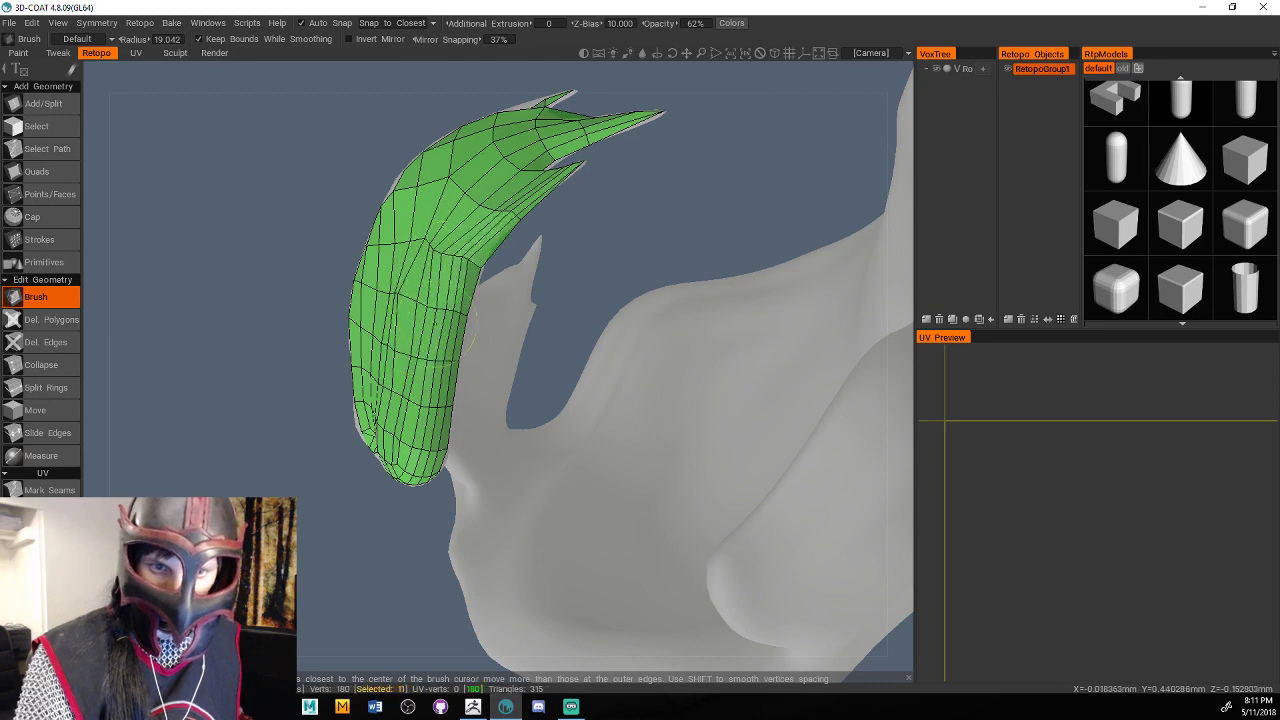
{"action": "left_click_drag", "start_coordinate": [412, 335], "coordinate": [377, 505], "text": "alt"}
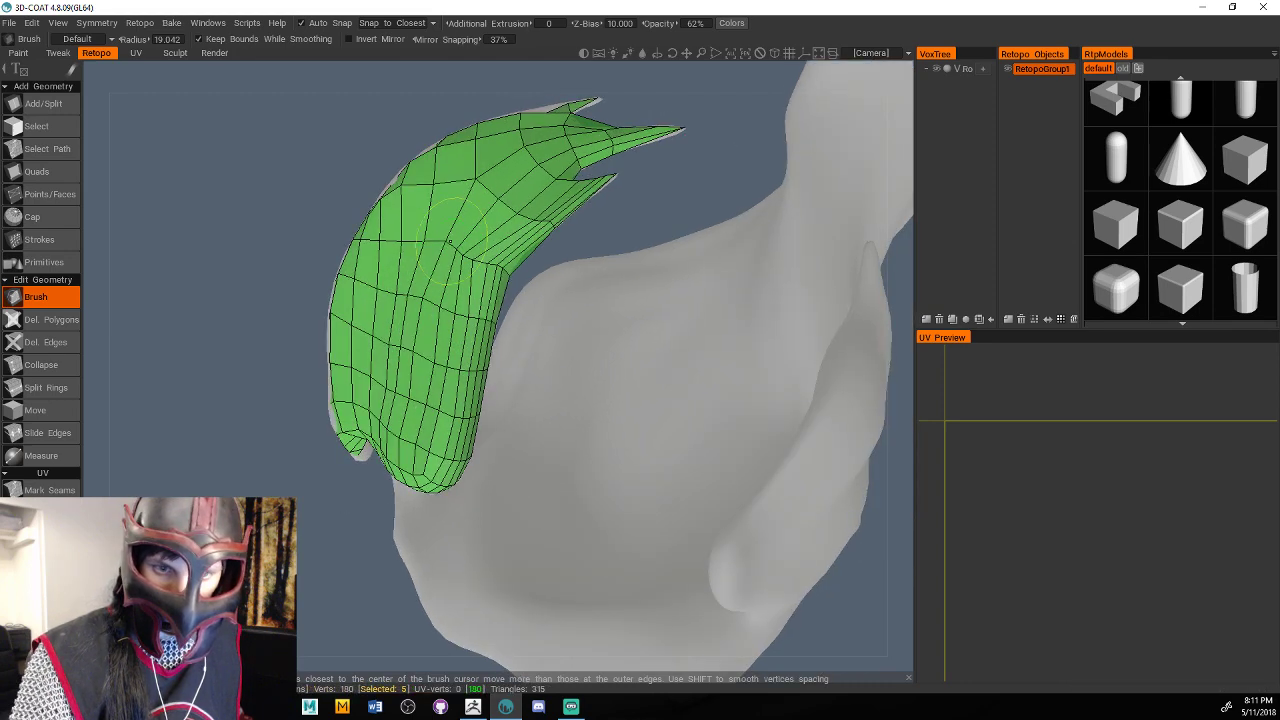
{"action": "left_click_drag", "start_coordinate": [450, 242], "coordinate": [580, 519], "text": "alt"}
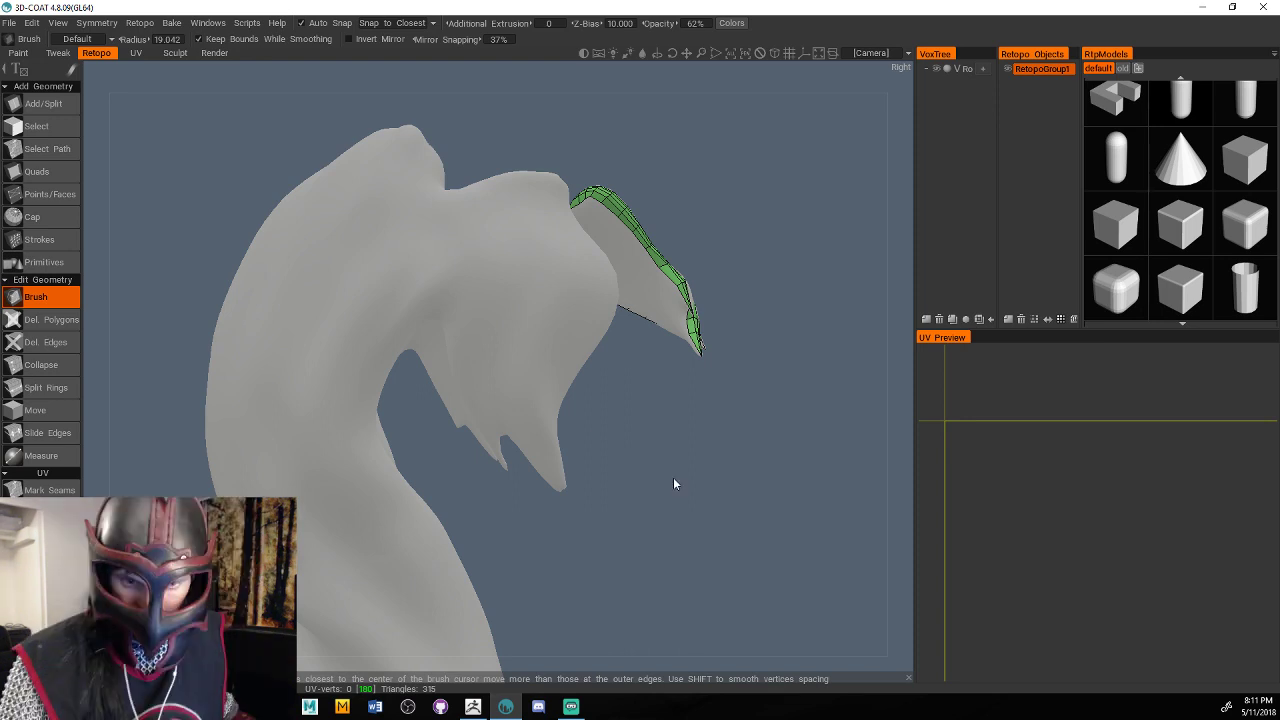
Add a starting quad with Add/Split on the uncovered sculpt, beside the notch between its two lobes.
{"action": "left_click", "coordinate": [50, 105]}
{"action": "mouse_move", "coordinate": [625, 455]}
{"action": "left_mouse_down", "text": "alt"}
{"action": "mouse_move", "coordinate": [667, 542]}
{"action": "mouse_move", "coordinate": [670, 405]}
{"action": "left_mouse_up", "text": "alt"}
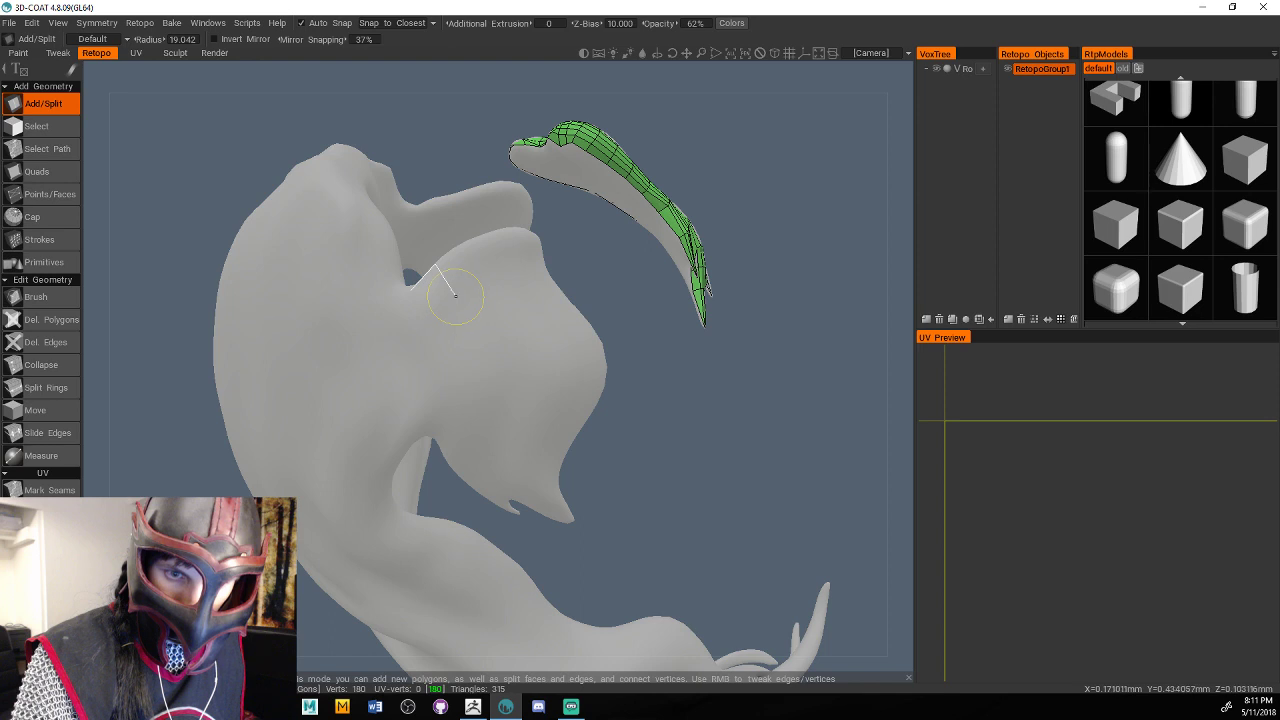
{"action": "left_click", "coordinate": [409, 290]}
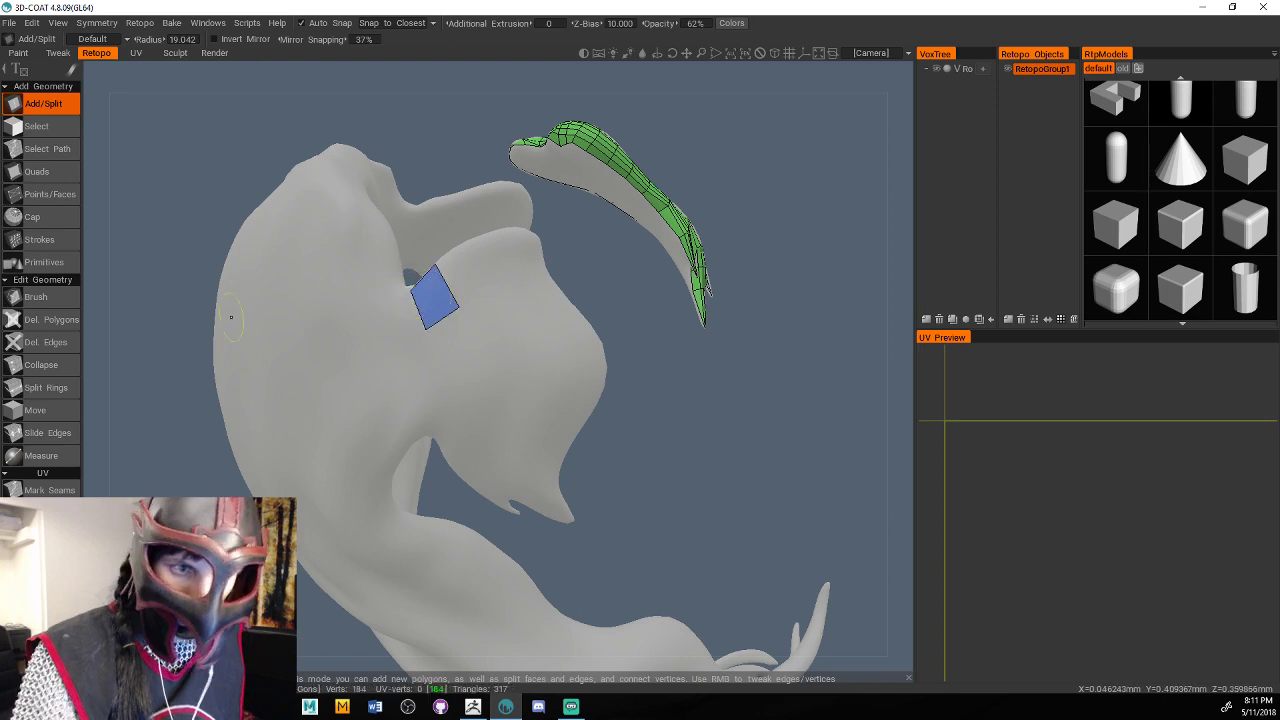
Extend the starting quad with the Quads tool by three quads around the notch and up its opposite edge.
{"action": "left_click", "coordinate": [60, 173]}
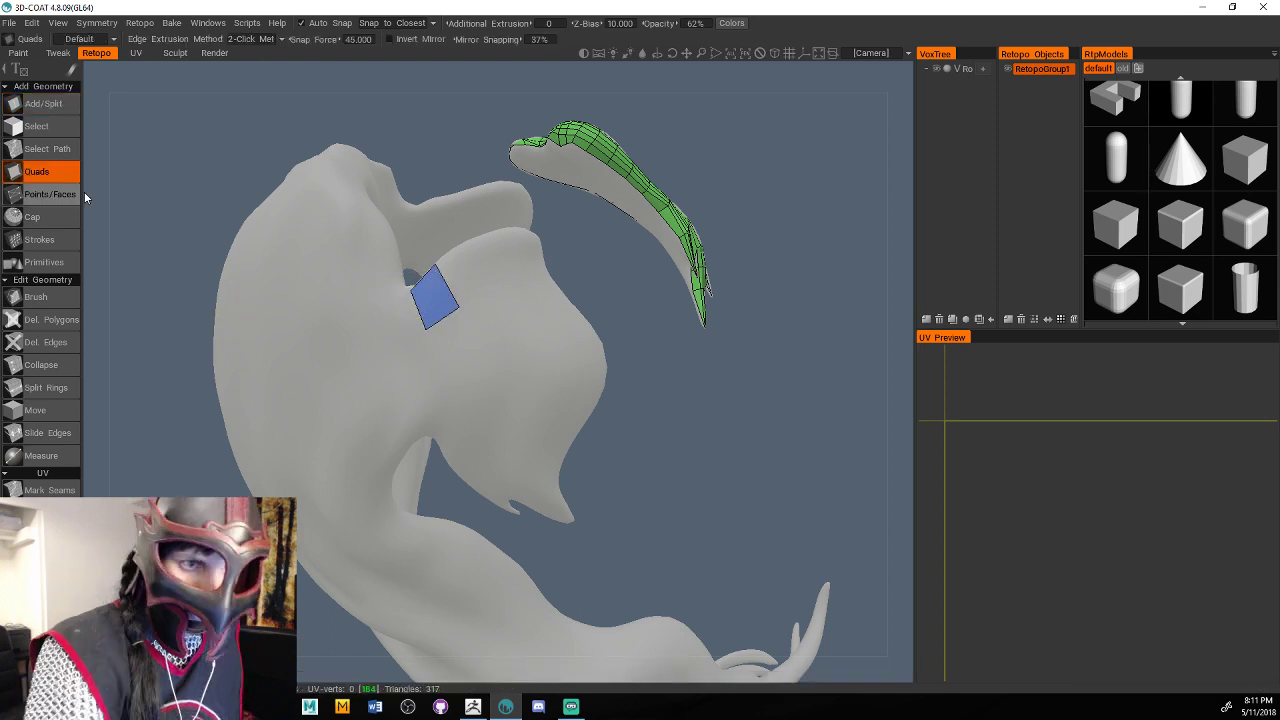
{"action": "left_click_drag", "start_coordinate": [150, 215], "coordinate": [245, 235]}
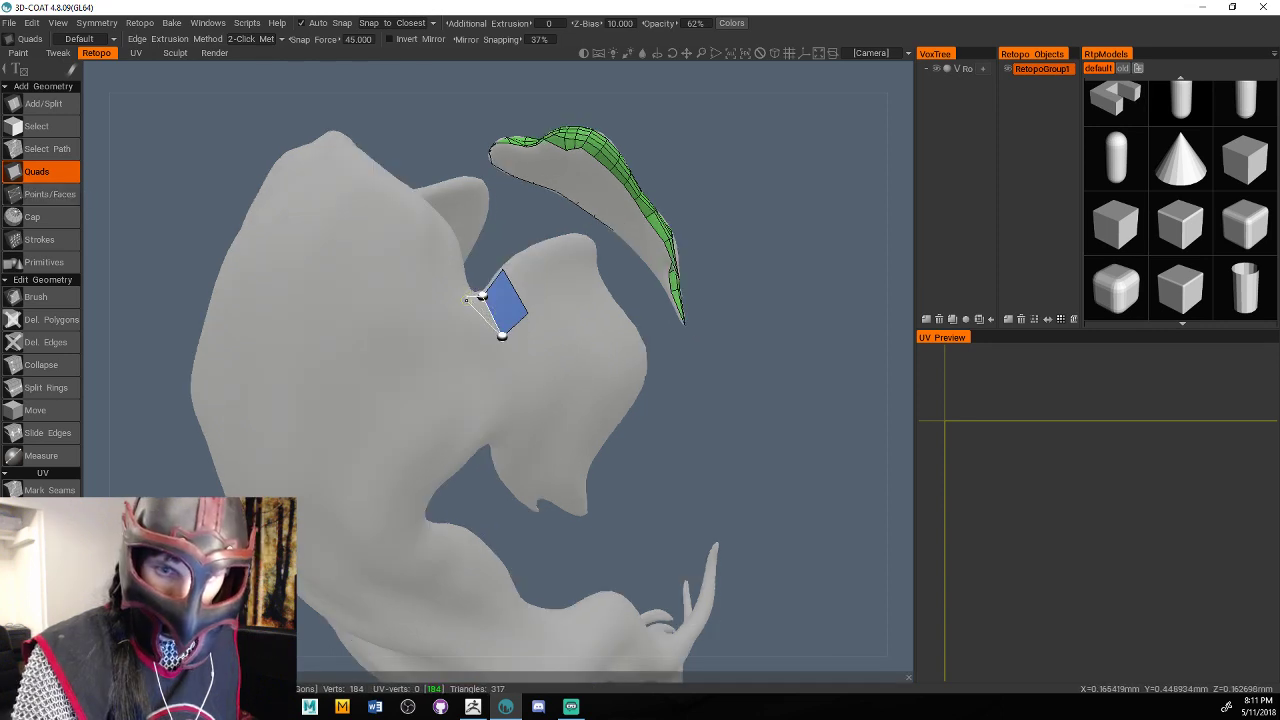
{"action": "left_click", "coordinate": [466, 298]}
{"action": "left_click", "coordinate": [458, 339]}
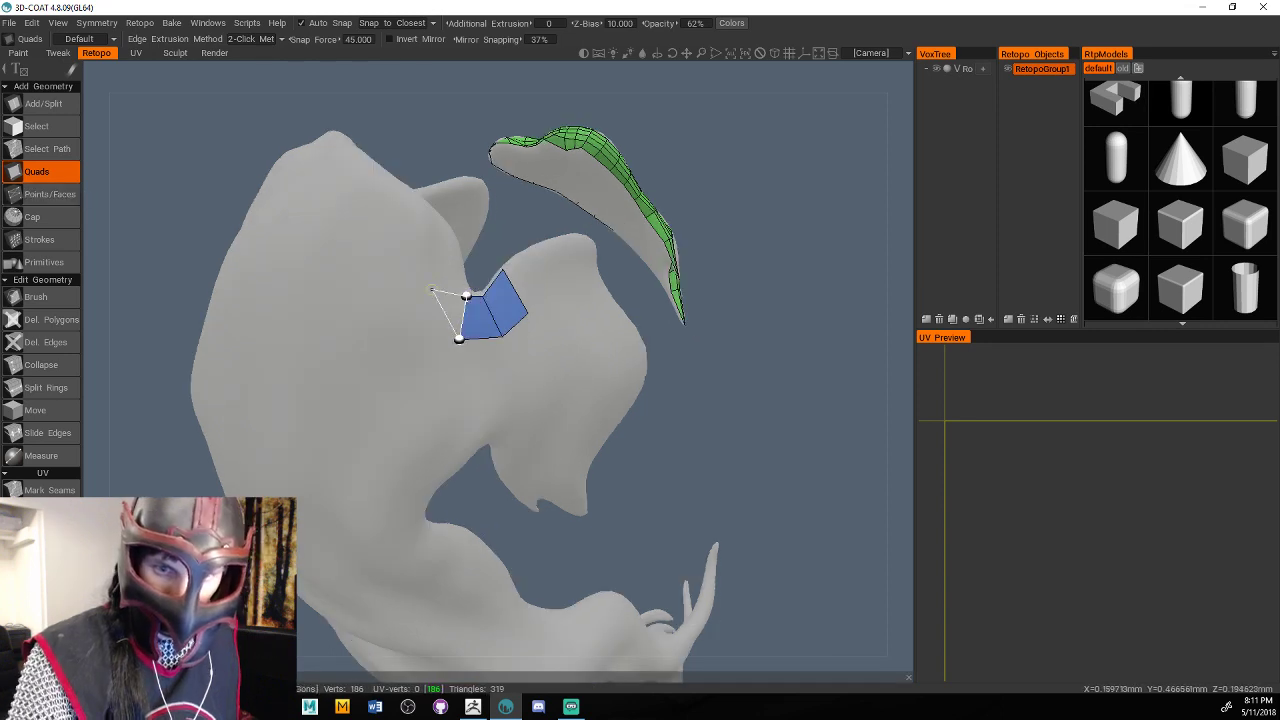
{"action": "left_click", "coordinate": [418, 285]}
{"action": "left_click", "coordinate": [457, 263]}
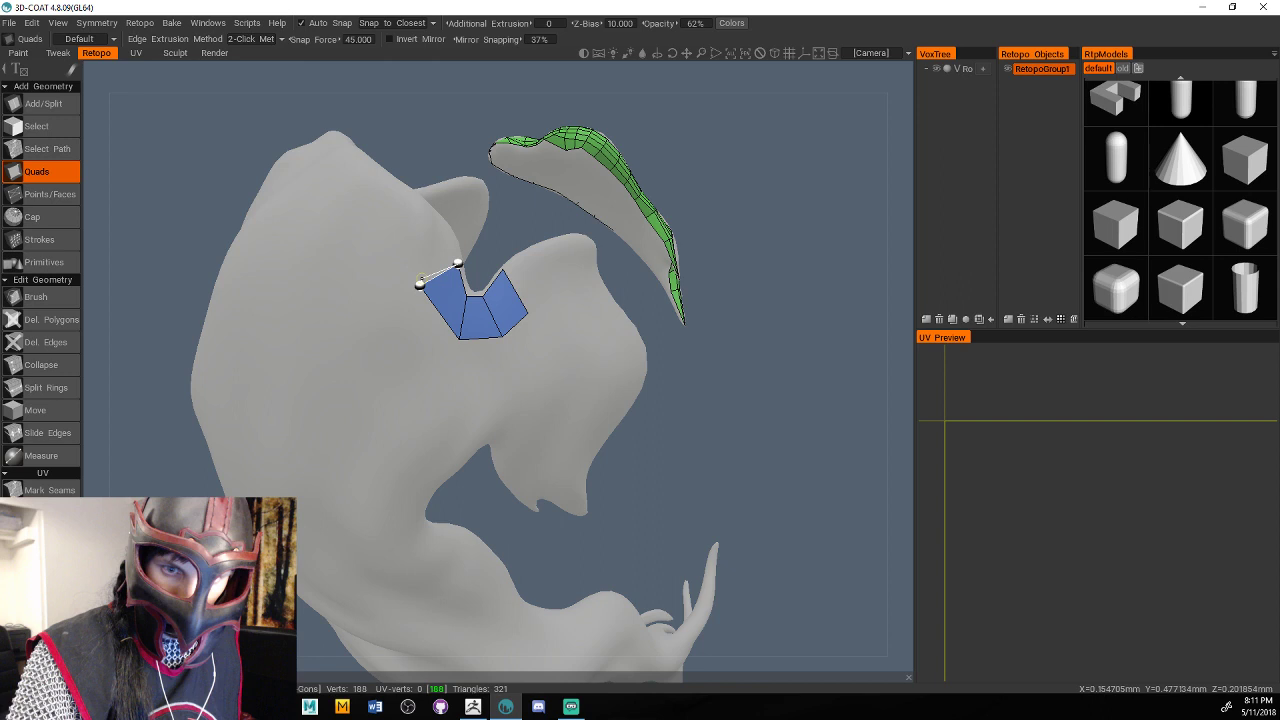
{"action": "left_click", "coordinate": [447, 232]}
{"action": "left_click", "coordinate": [402, 261]}
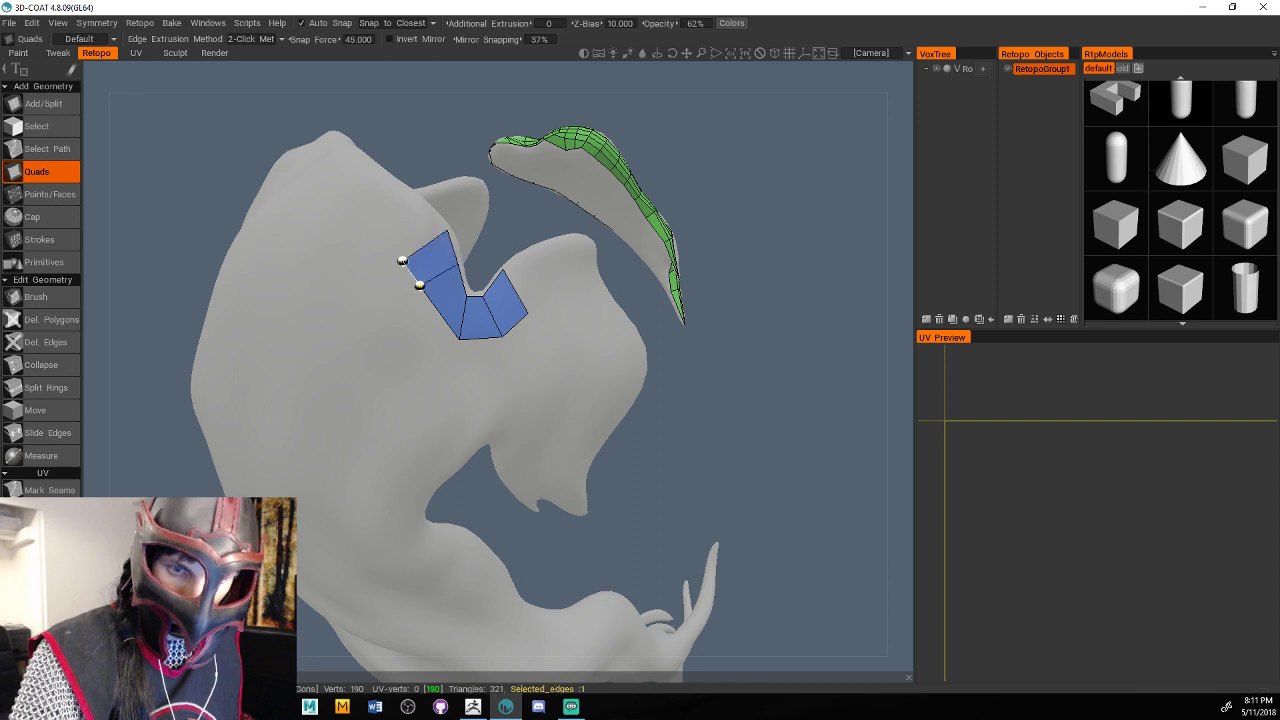
{"action": "left_click", "coordinate": [400, 192]}
{"action": "left_click", "coordinate": [371, 227]}
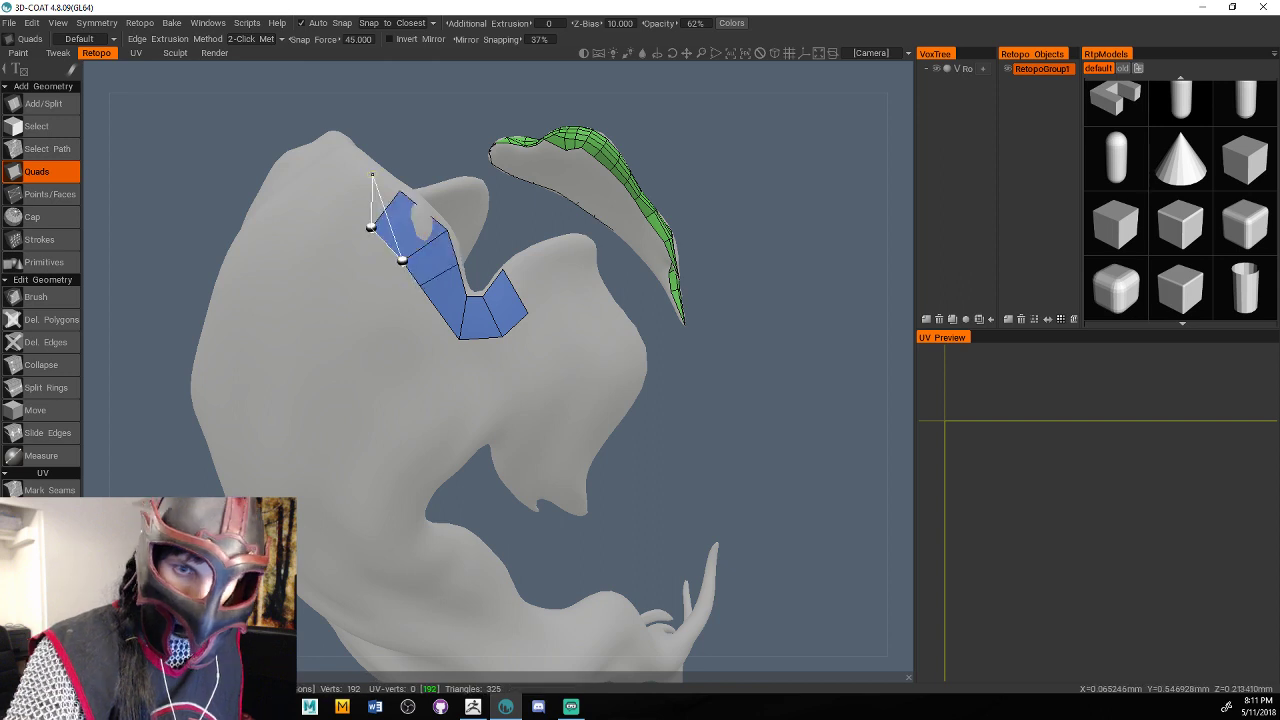
{"action": "key", "text": "ctrl+z"}
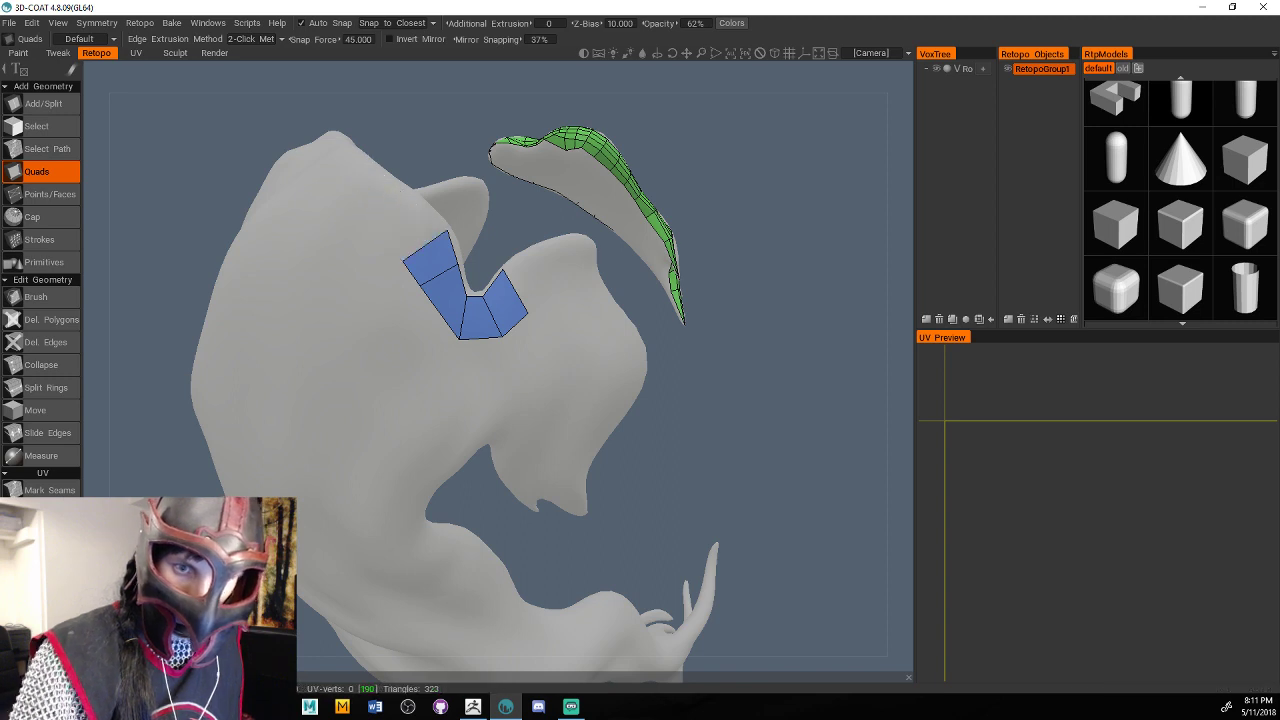
Continue the strip with five quads along the large lobe's rim, from the notch up to its far upper end.
{"action": "left_click_drag", "start_coordinate": [698, 305], "coordinate": [620, 329]}
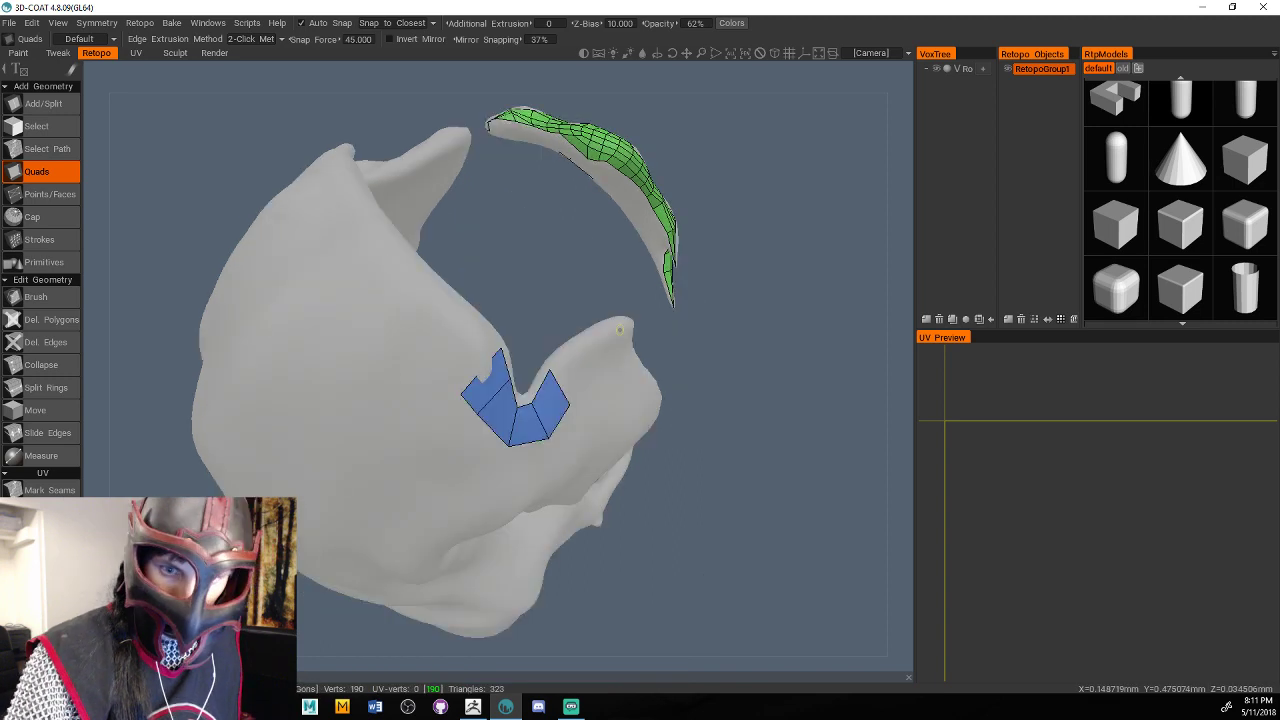
{"action": "left_click", "coordinate": [426, 355]}
{"action": "left_click", "coordinate": [462, 305]}
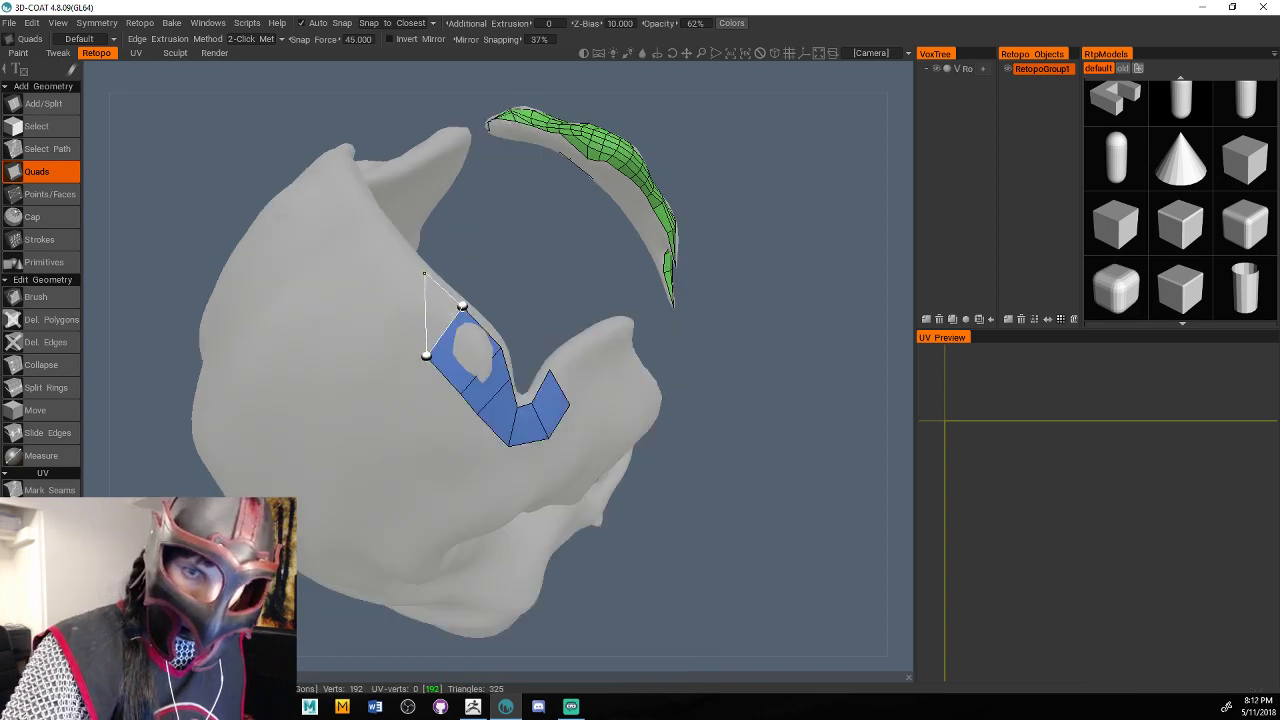
{"action": "left_click", "coordinate": [422, 272]}
{"action": "left_click", "coordinate": [384, 307]}
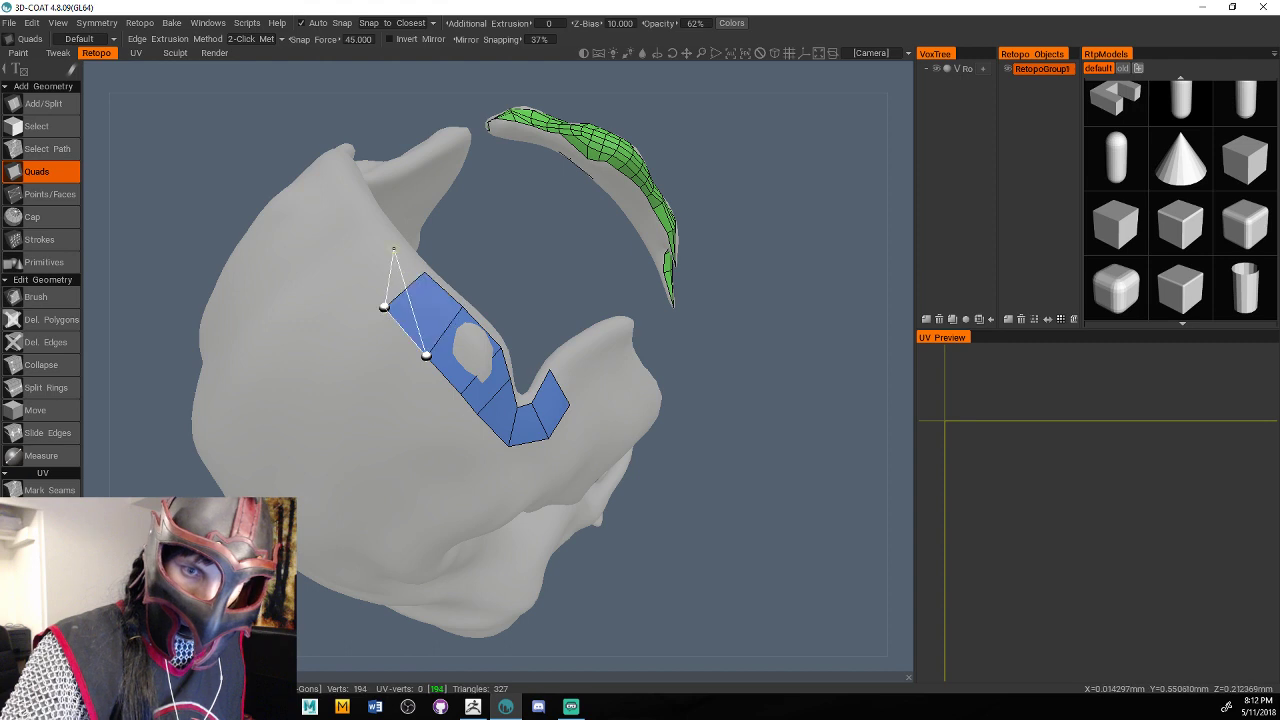
{"action": "left_click", "coordinate": [363, 268]}
{"action": "left_click", "coordinate": [397, 235]}
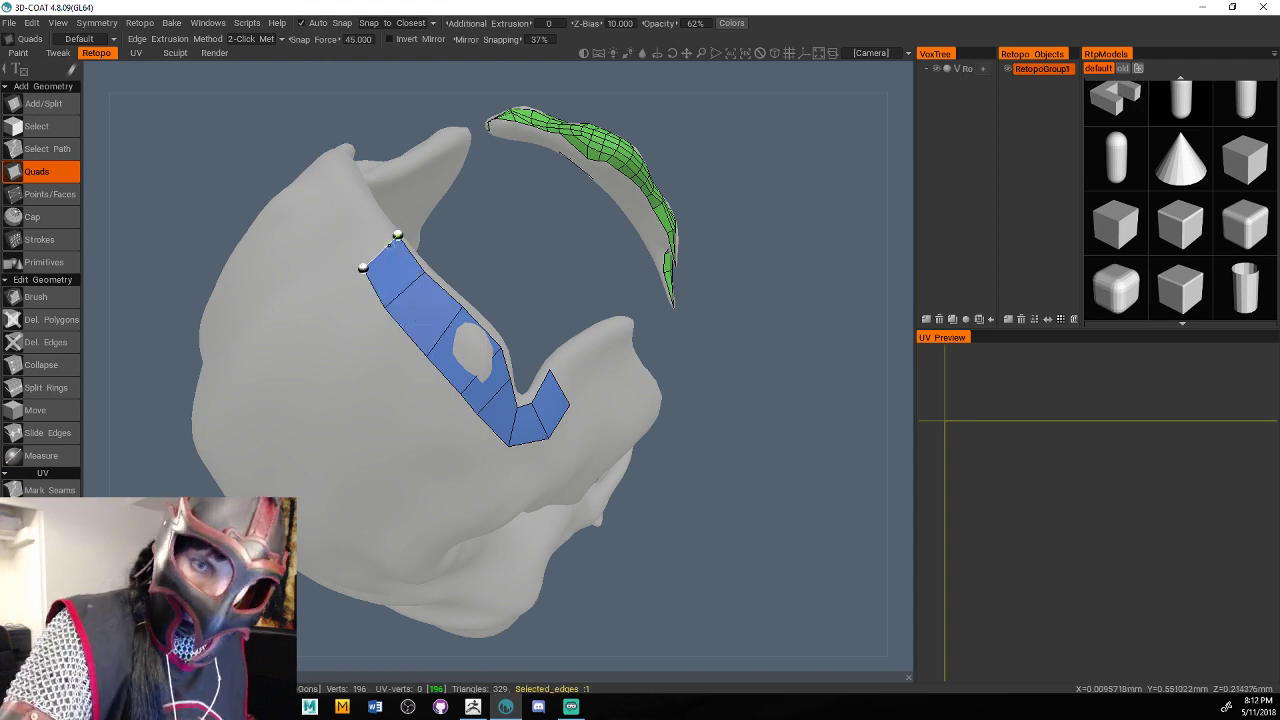
{"action": "left_click", "coordinate": [334, 231]}
{"action": "left_click", "coordinate": [368, 201]}
{"action": "left_click", "coordinate": [350, 166]}
{"action": "left_click", "coordinate": [314, 192]}
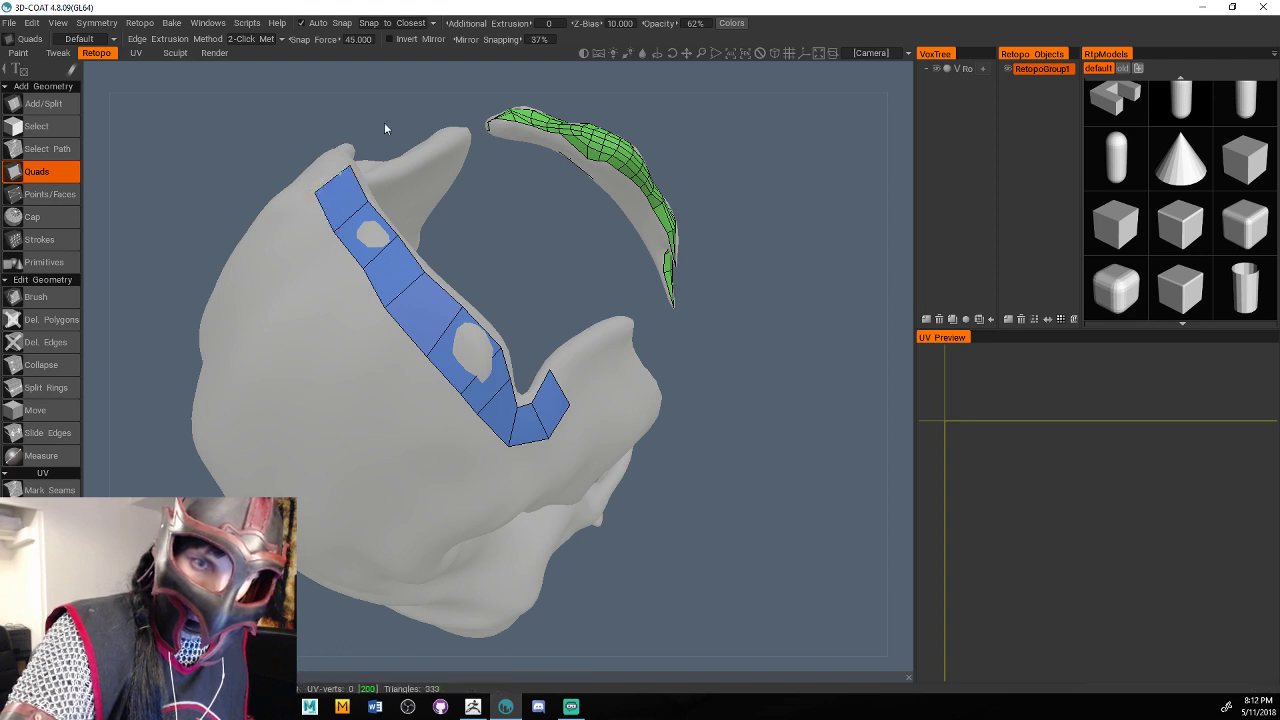
Add three more quads along the rim, bringing the strip to the crease where the neighbouring lobe begins.
{"action": "left_click_drag", "start_coordinate": [384, 124], "coordinate": [440, 270]}
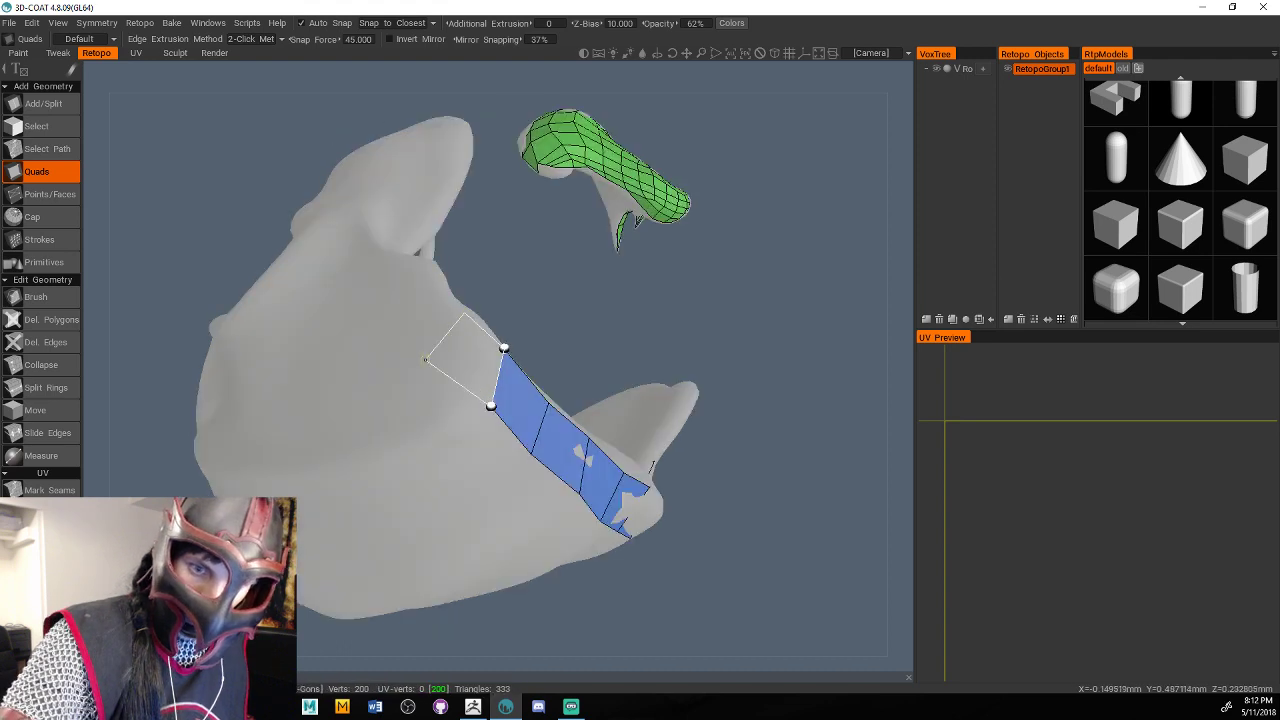
{"action": "left_click", "coordinate": [426, 354]}
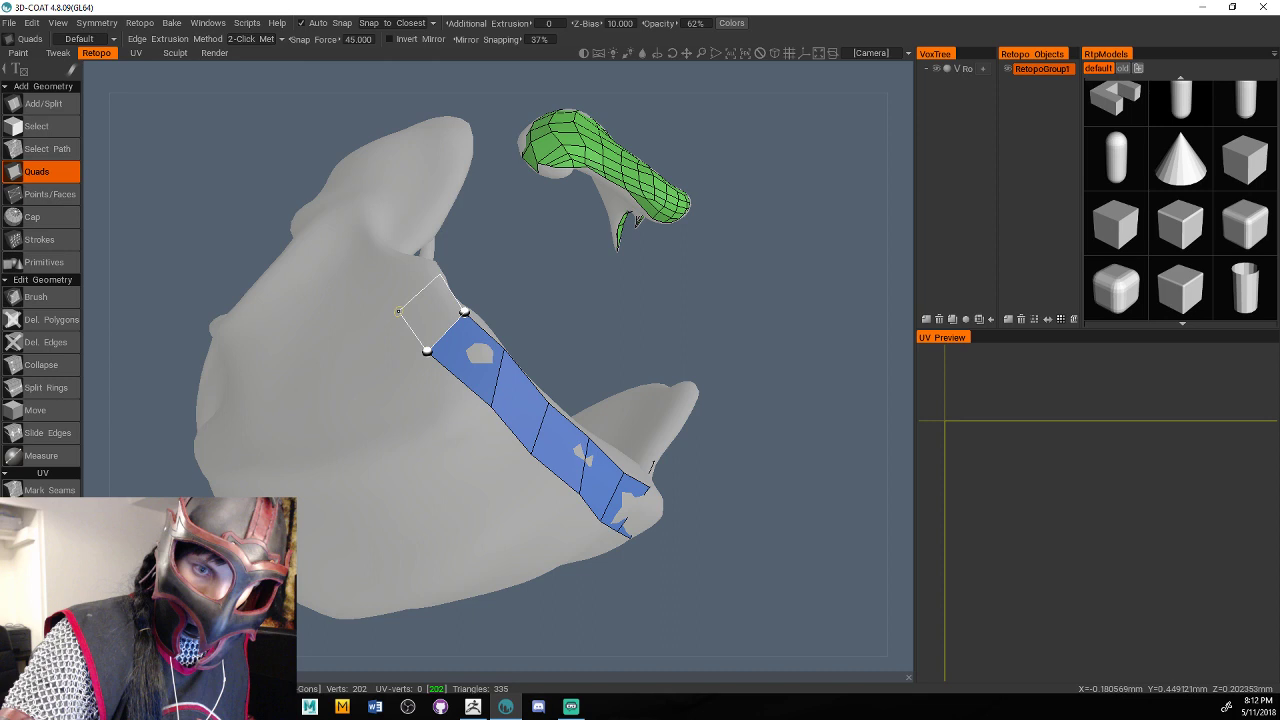
{"action": "left_click", "coordinate": [398, 311]}
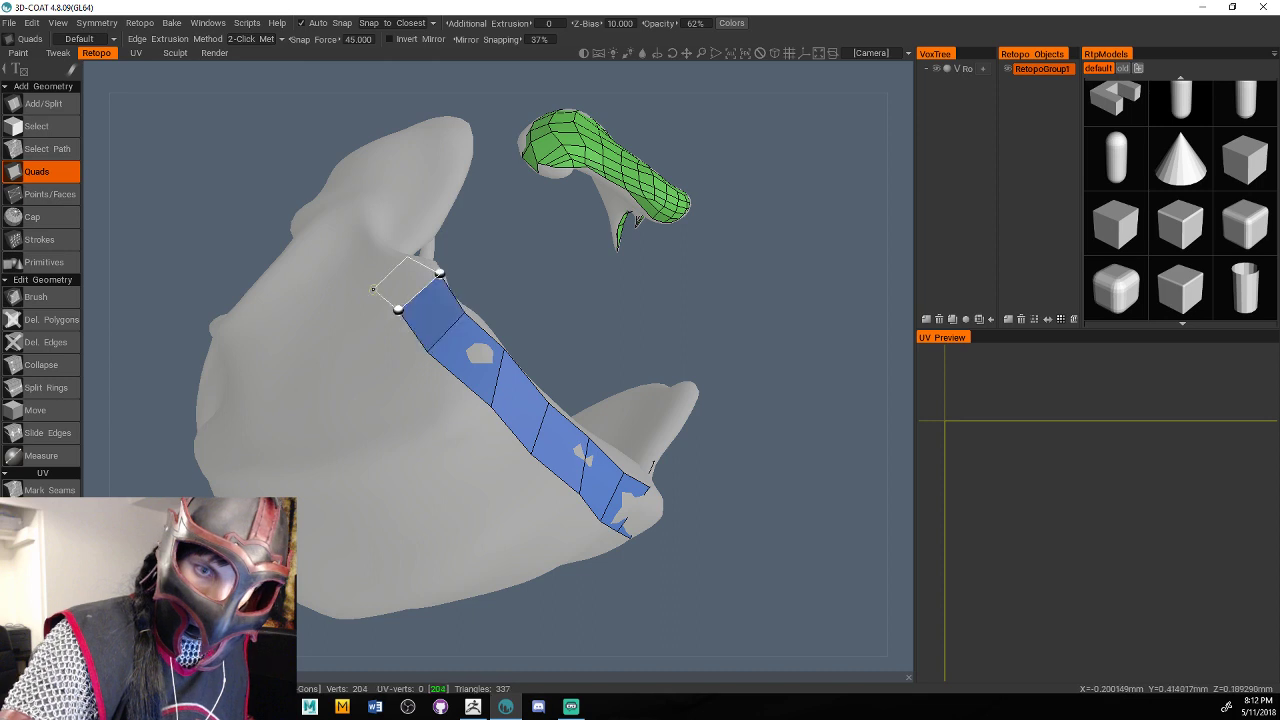
{"action": "left_click", "coordinate": [373, 289]}
Turn the strip at the crease and build five quads up the neighbouring lobe's outer edge to its rounded end.
{"action": "left_click_drag", "start_coordinate": [480, 250], "coordinate": [520, 380]}
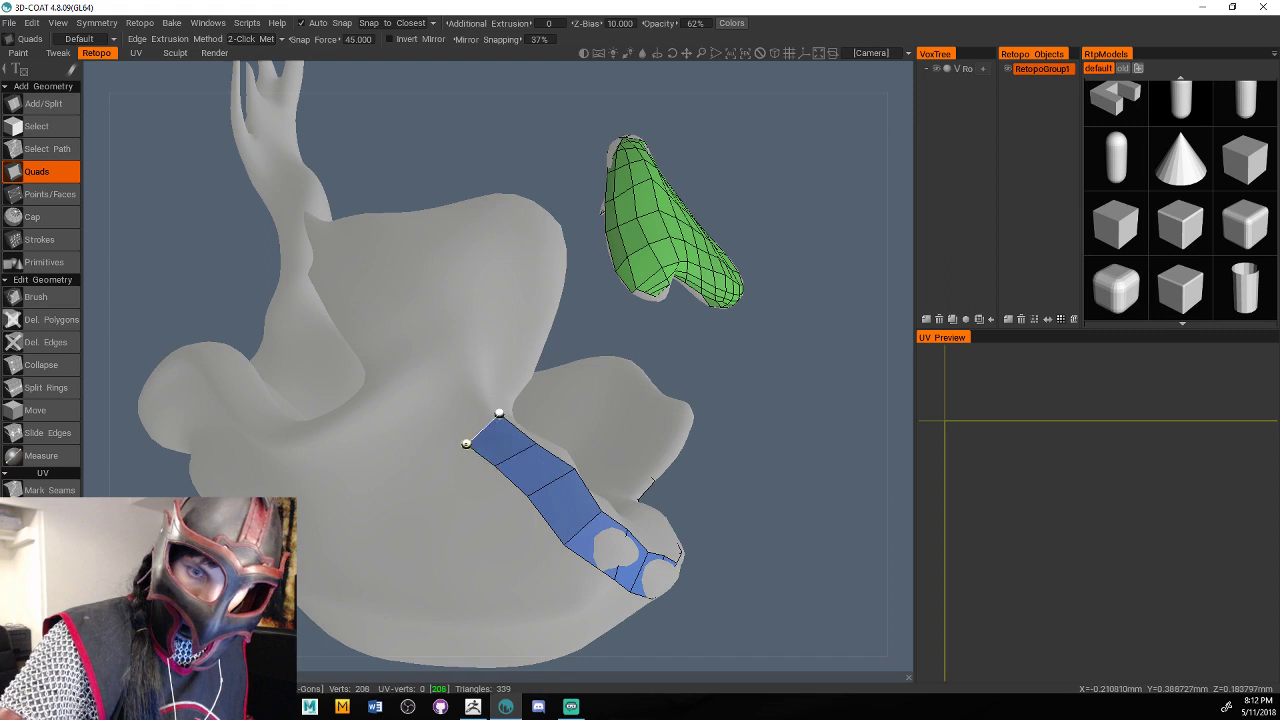
{"action": "left_click", "coordinate": [499, 413]}
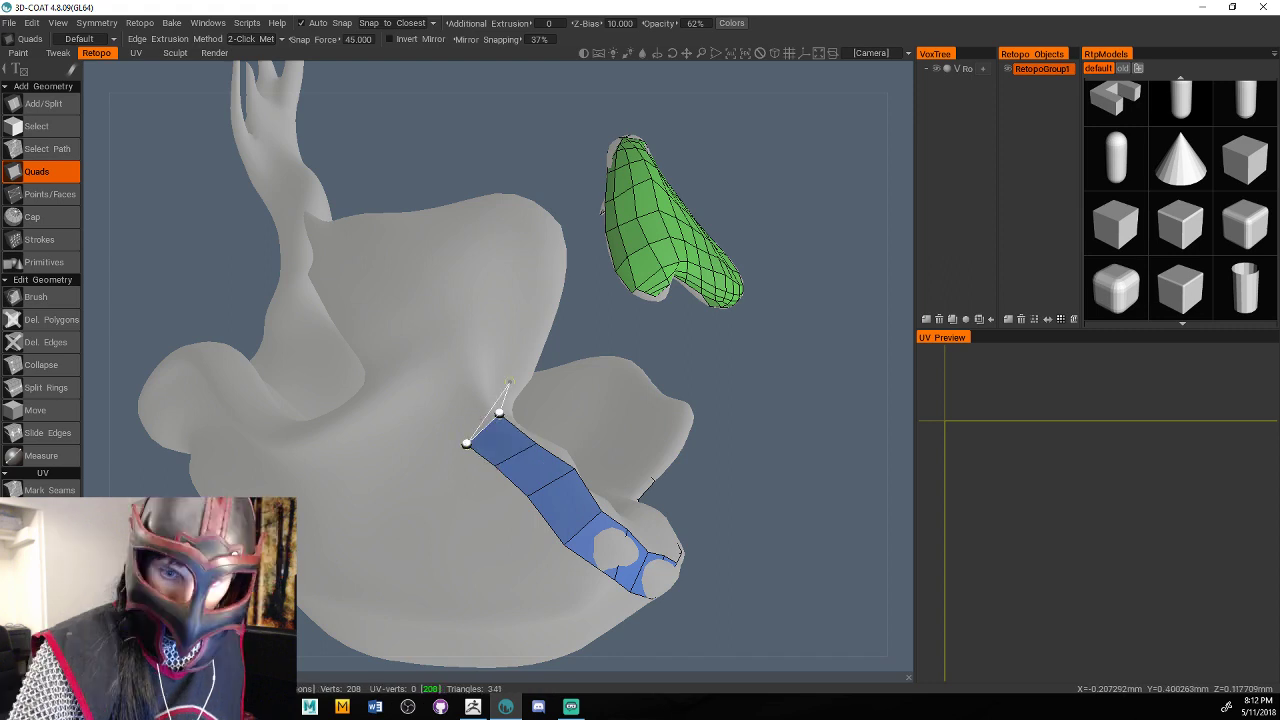
{"action": "left_click", "coordinate": [521, 376]}
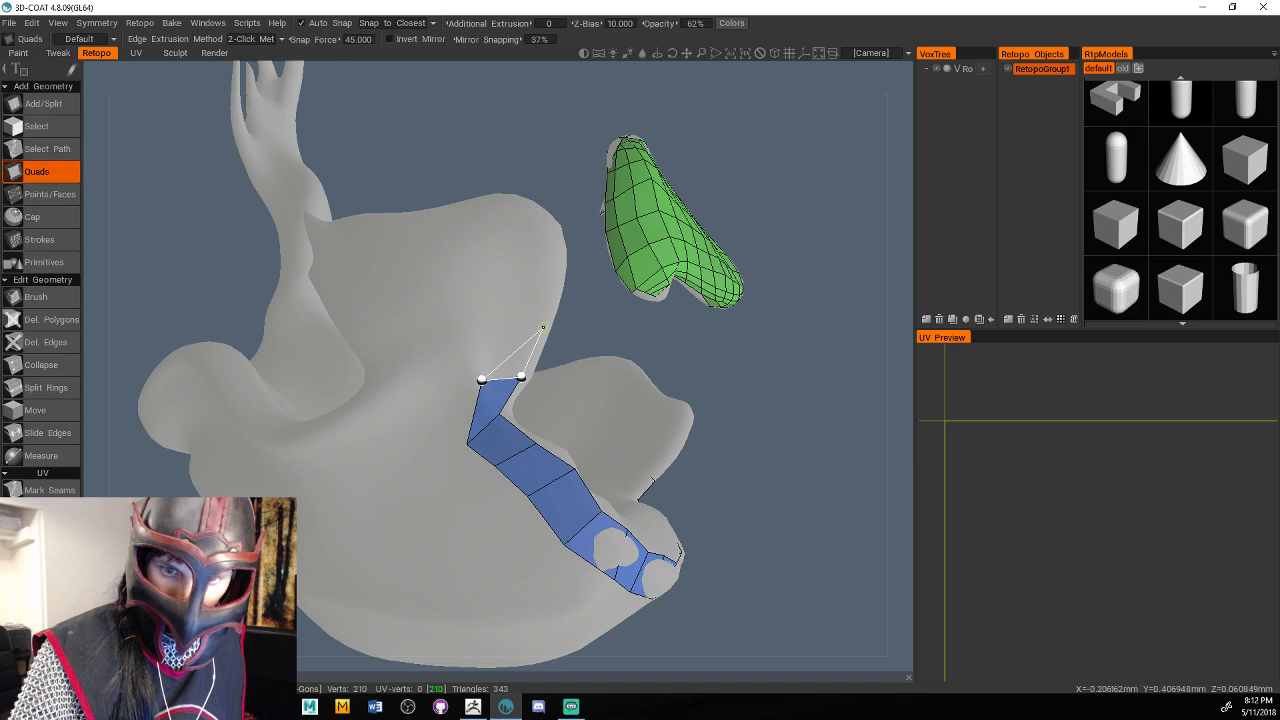
{"action": "left_click", "coordinate": [543, 327]}
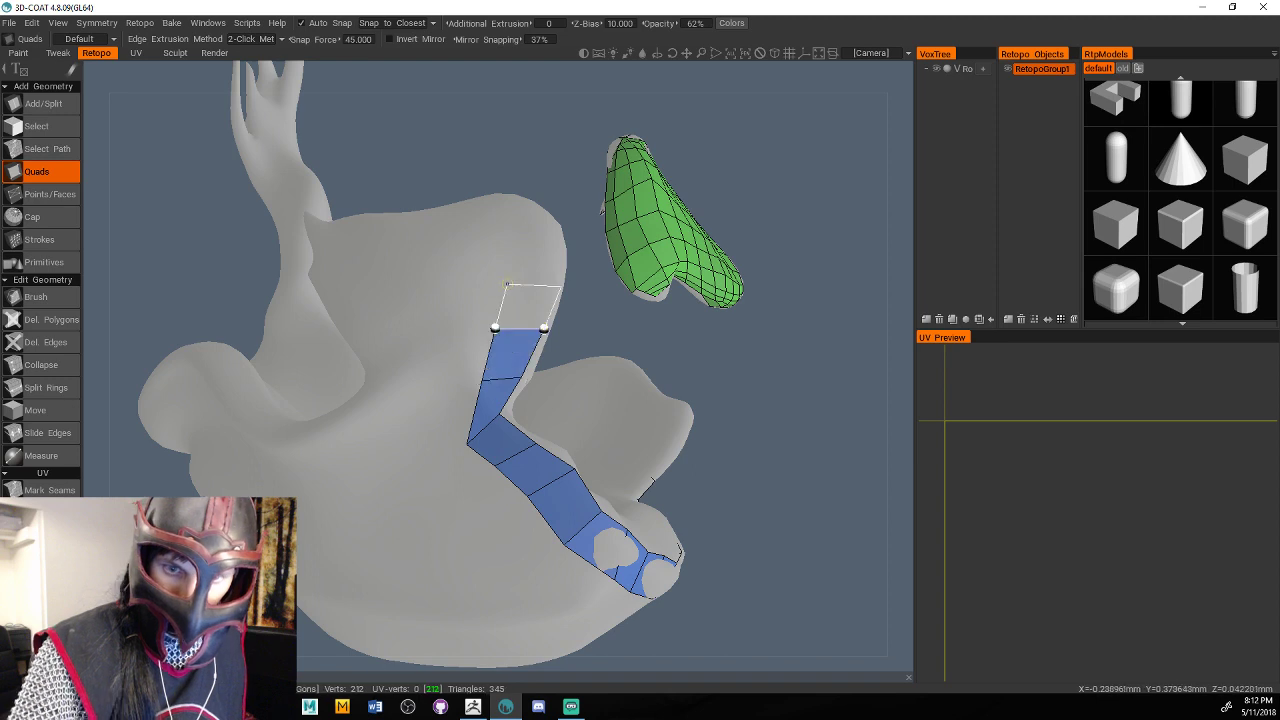
{"action": "left_click", "coordinate": [558, 290]}
{"action": "left_click", "coordinate": [566, 255]}
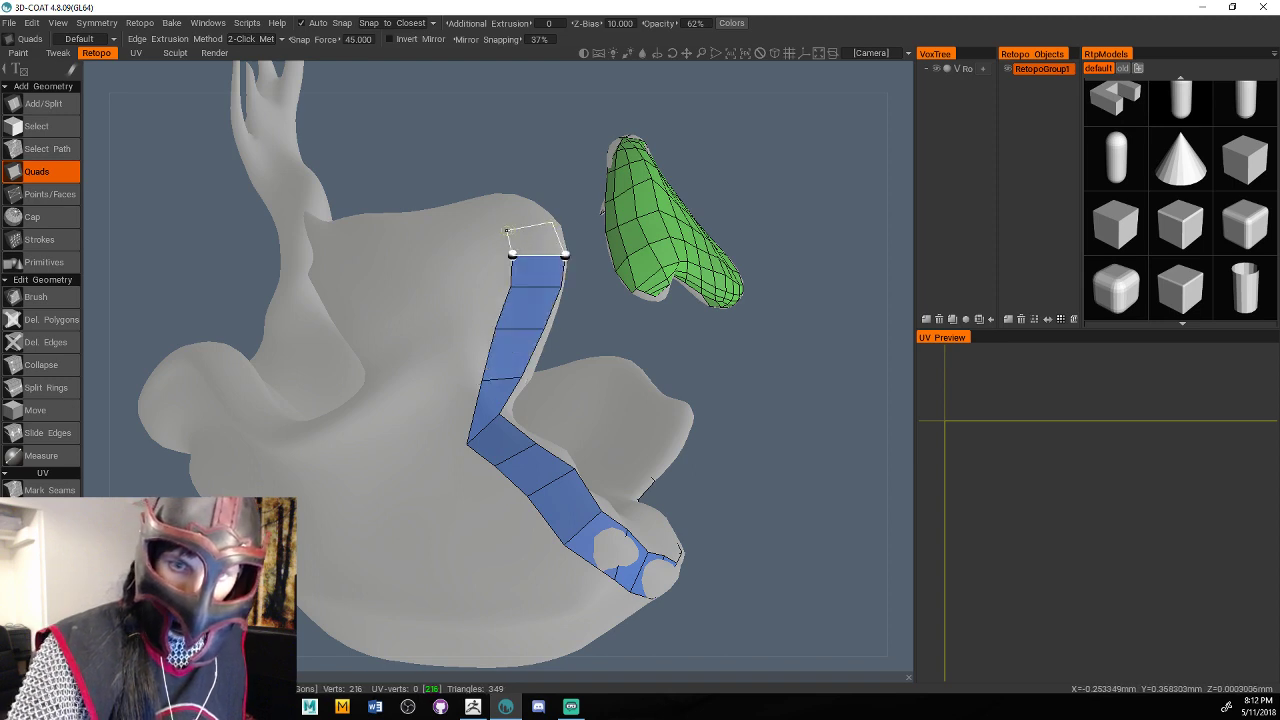
{"action": "left_click", "coordinate": [507, 231]}
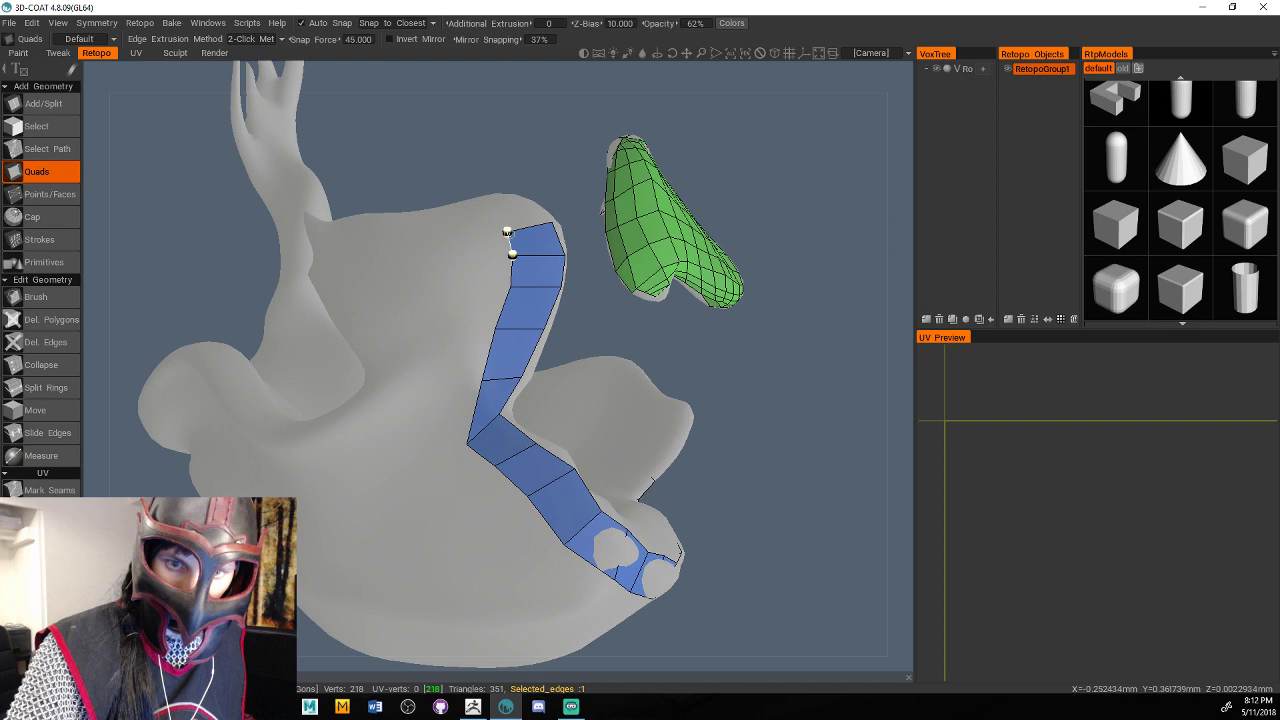
Carry the strip around the lobe's rounded end with six quads along its upper edge towards the pointed tip.
{"action": "left_click_drag", "start_coordinate": [507, 232], "coordinate": [573, 420], "text": "alt"}
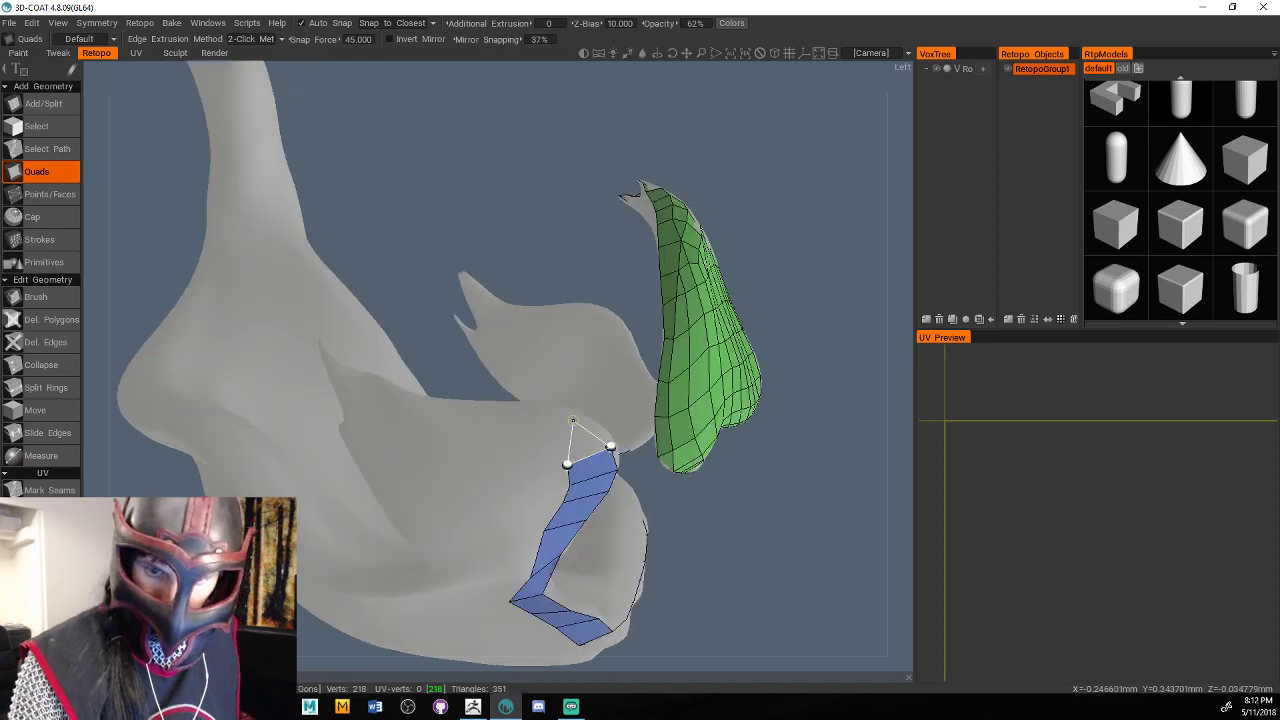
{"action": "left_click", "coordinate": [572, 418]}
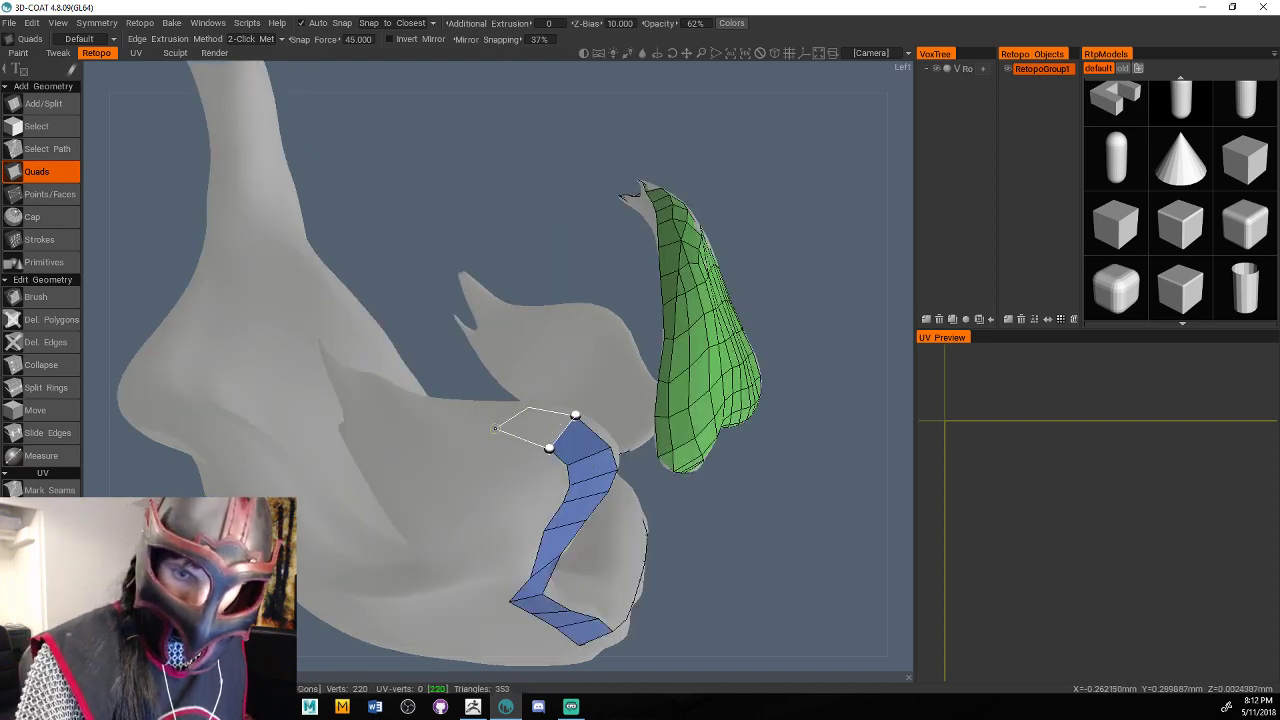
{"action": "left_click", "coordinate": [514, 437]}
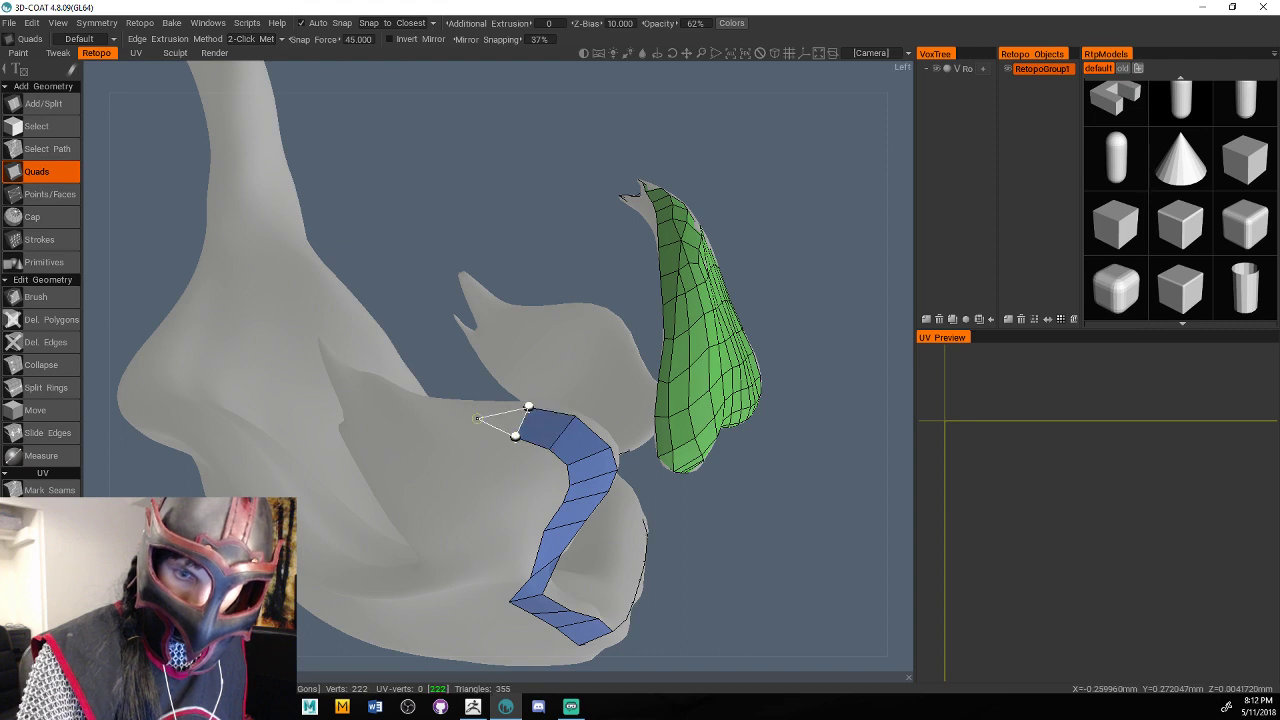
{"action": "left_click", "coordinate": [474, 418]}
{"action": "left_click", "coordinate": [430, 420]}
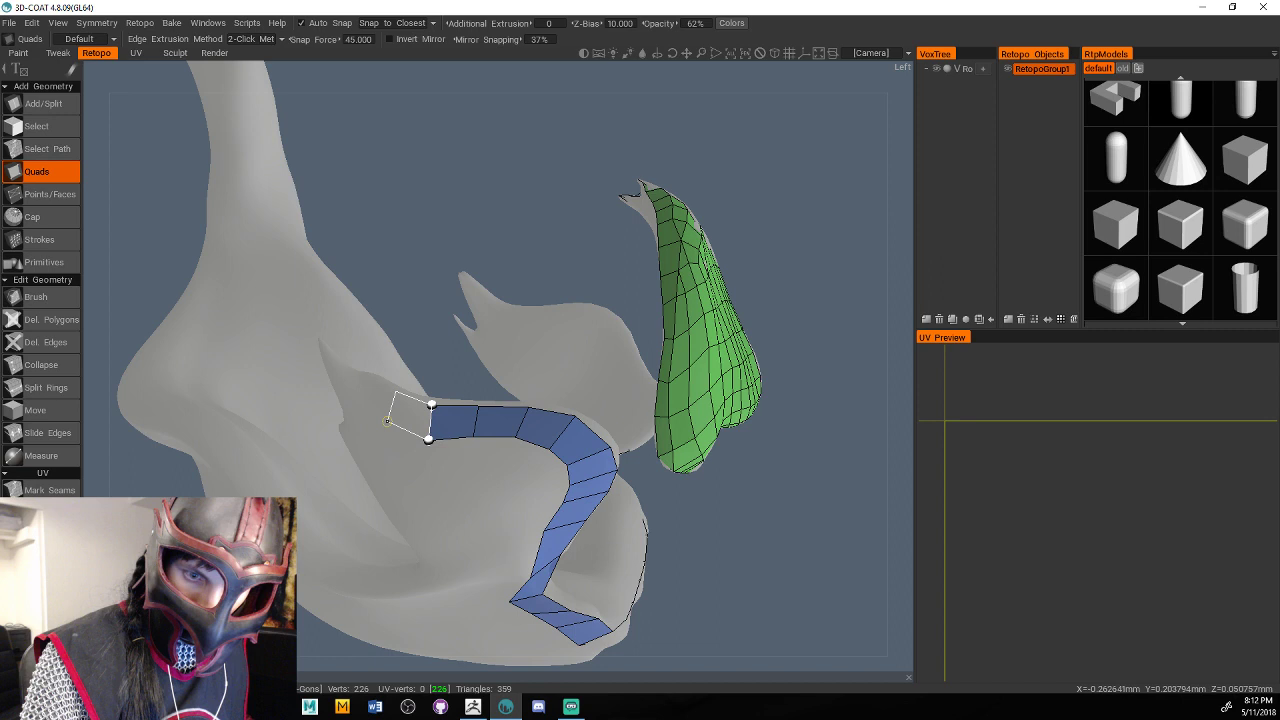
{"action": "left_click", "coordinate": [387, 421]}
{"action": "left_click", "coordinate": [357, 404]}
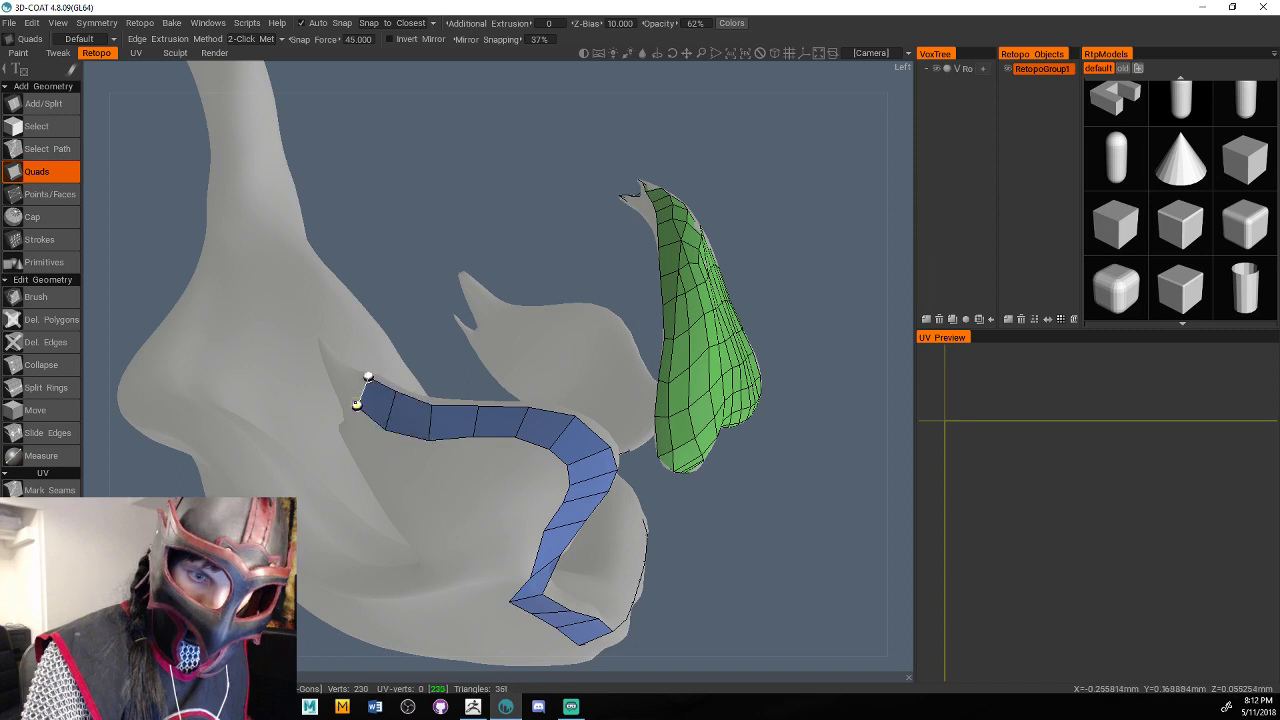
Extend the strip to the lobe's pointed tip with small quads, undoing and rebuilding the misplaced quads at the tip.
{"action": "left_click", "coordinate": [368, 377]}
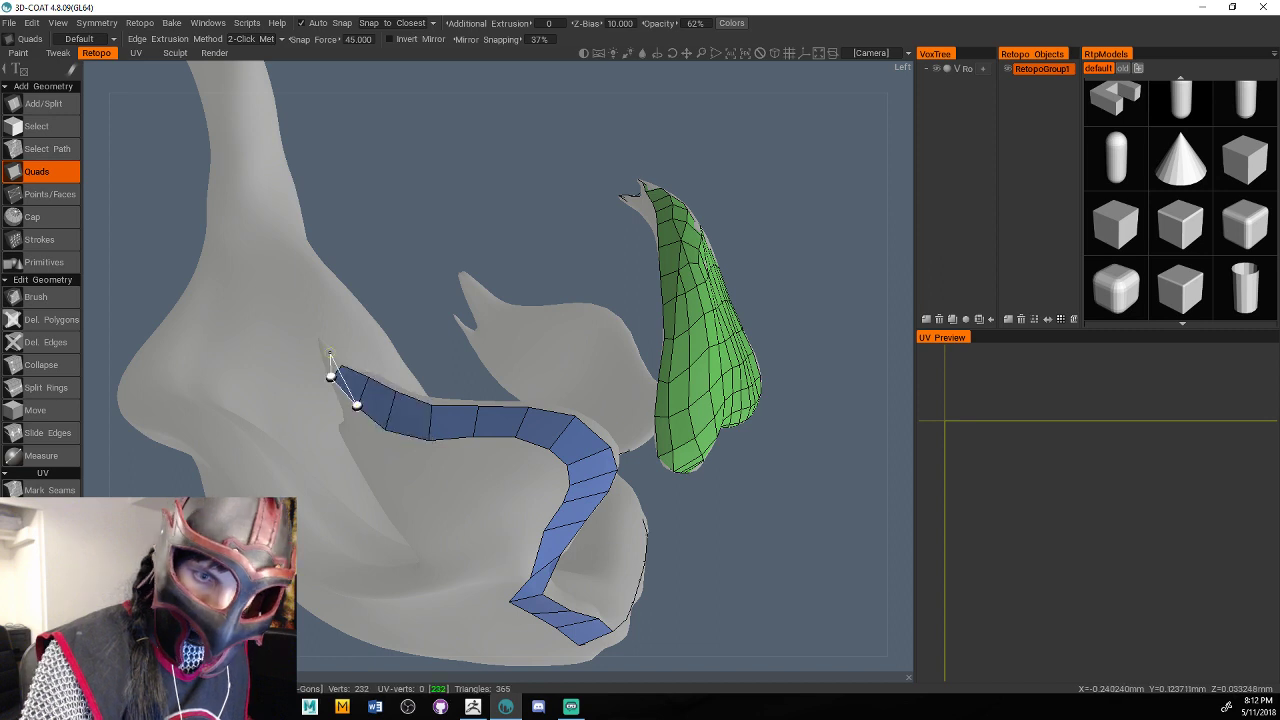
{"action": "left_click", "coordinate": [320, 341]}
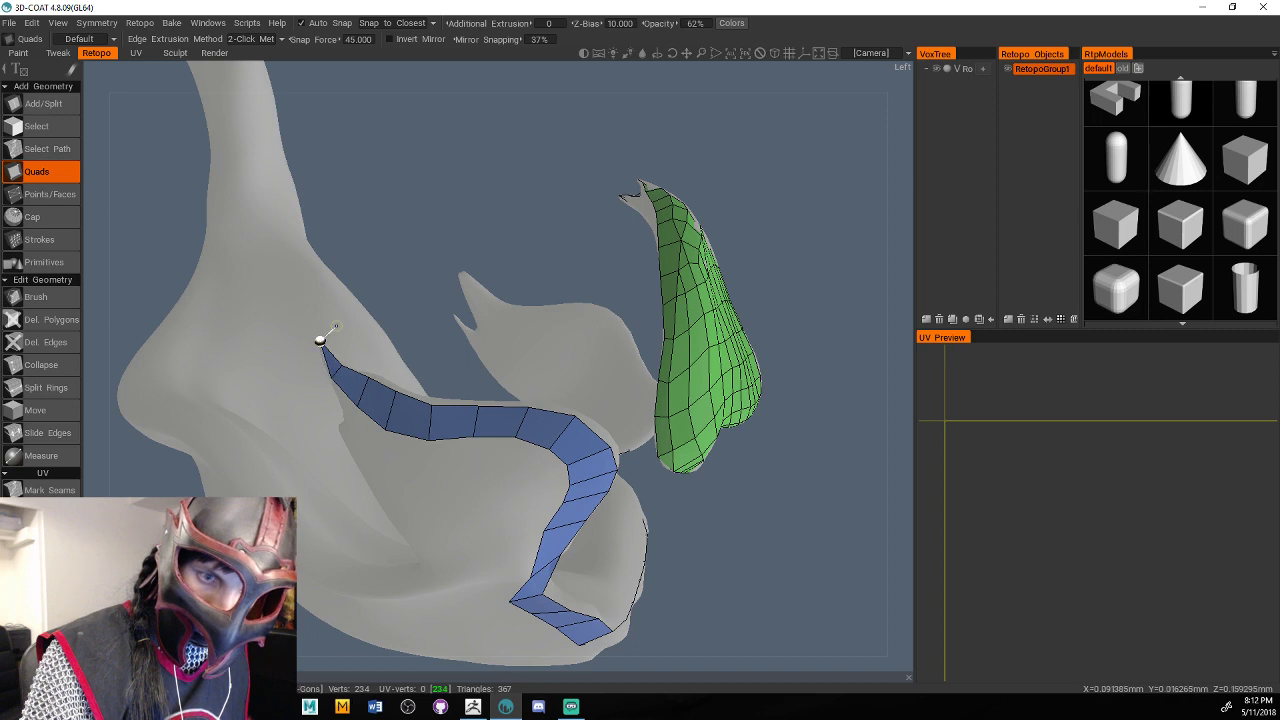
{"action": "left_click", "coordinate": [320, 341]}
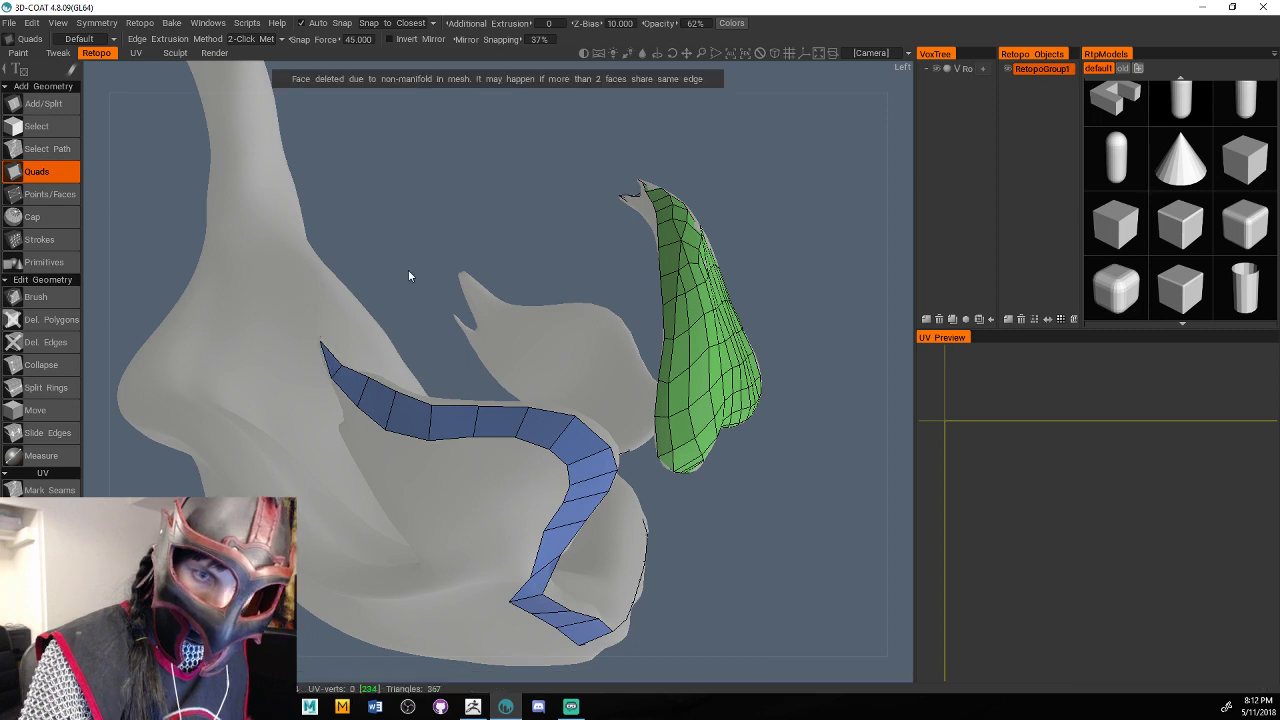
{"action": "key", "text": "ctrl+z"}
{"action": "left_click_drag", "start_coordinate": [408, 269], "coordinate": [520, 260]}
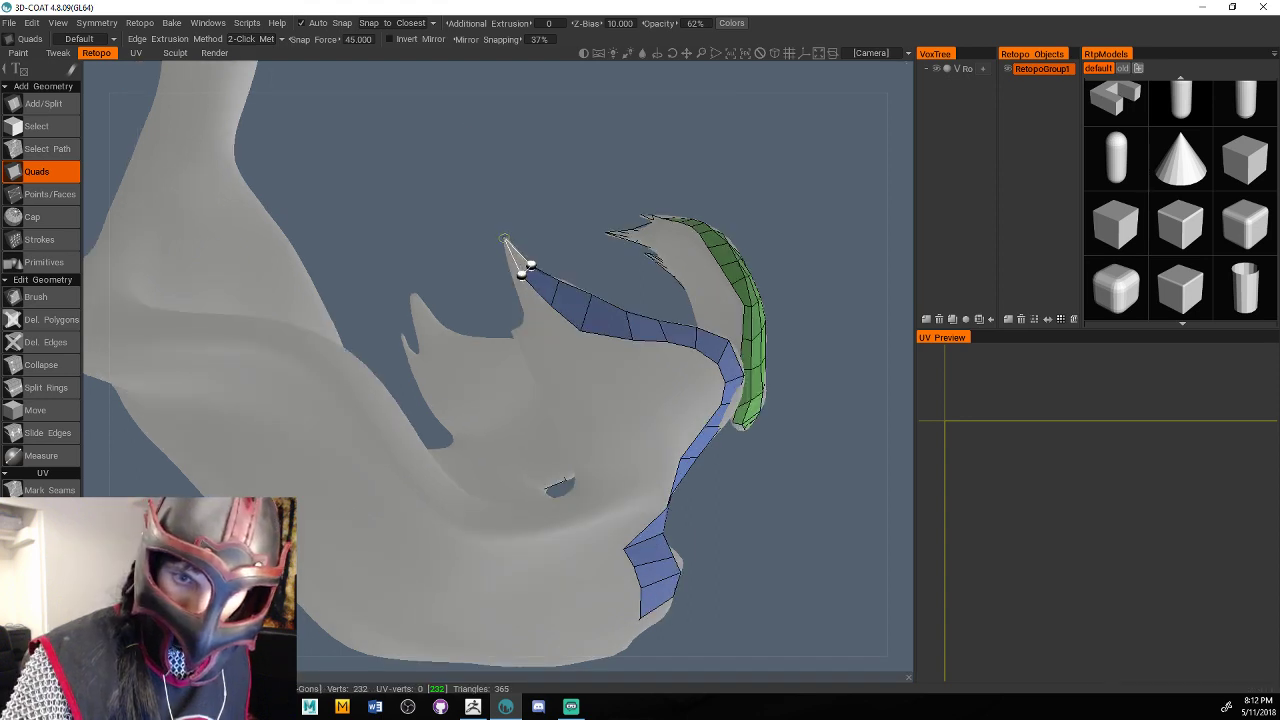
{"action": "left_click", "coordinate": [505, 240]}
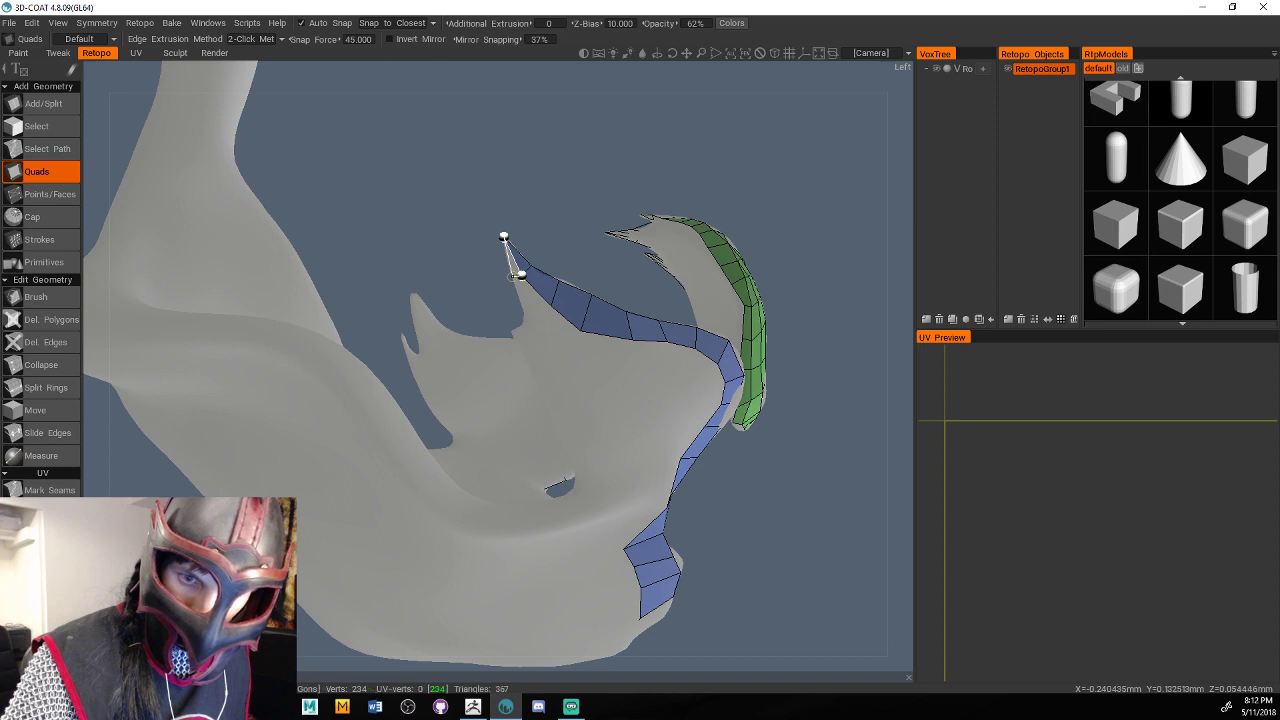
{"action": "left_click", "coordinate": [515, 275]}
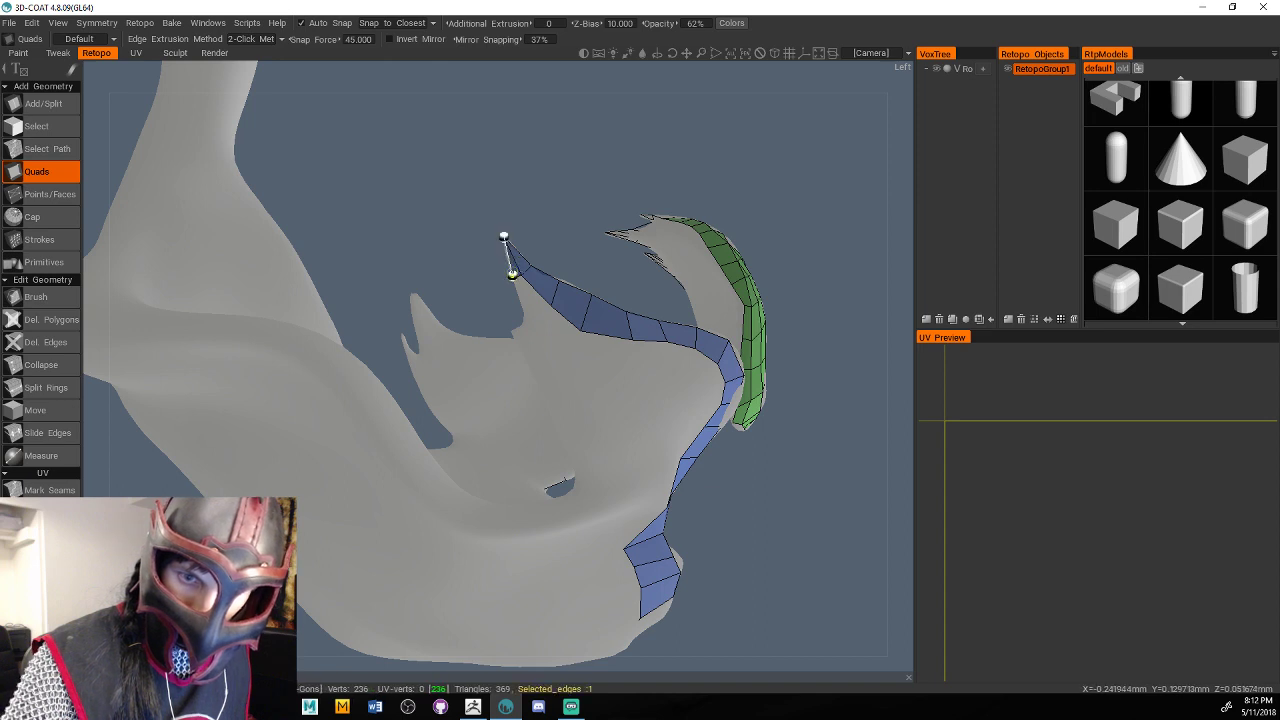
Fill the lobe's tapered end with quads, from the border strip across to its opposite edge and up past the small notch.
{"action": "mouse_move", "coordinate": [530, 240]}
{"action": "left_mouse_down"}
{"action": "mouse_move", "coordinate": [751, 222]}
{"action": "mouse_move", "coordinate": [711, 492]}
{"action": "mouse_move", "coordinate": [720, 477]}
{"action": "left_mouse_up"}
{"action": "mouse_move", "coordinate": [811, 443]}
{"action": "left_mouse_down"}
{"action": "mouse_move", "coordinate": [760, 451]}
{"action": "mouse_move", "coordinate": [780, 459]}
{"action": "mouse_move", "coordinate": [733, 410]}
{"action": "mouse_move", "coordinate": [414, 546]}
{"action": "mouse_move", "coordinate": [372, 543]}
{"action": "mouse_move", "coordinate": [420, 546]}
{"action": "mouse_move", "coordinate": [358, 549]}
{"action": "mouse_move", "coordinate": [396, 544]}
{"action": "left_mouse_up"}
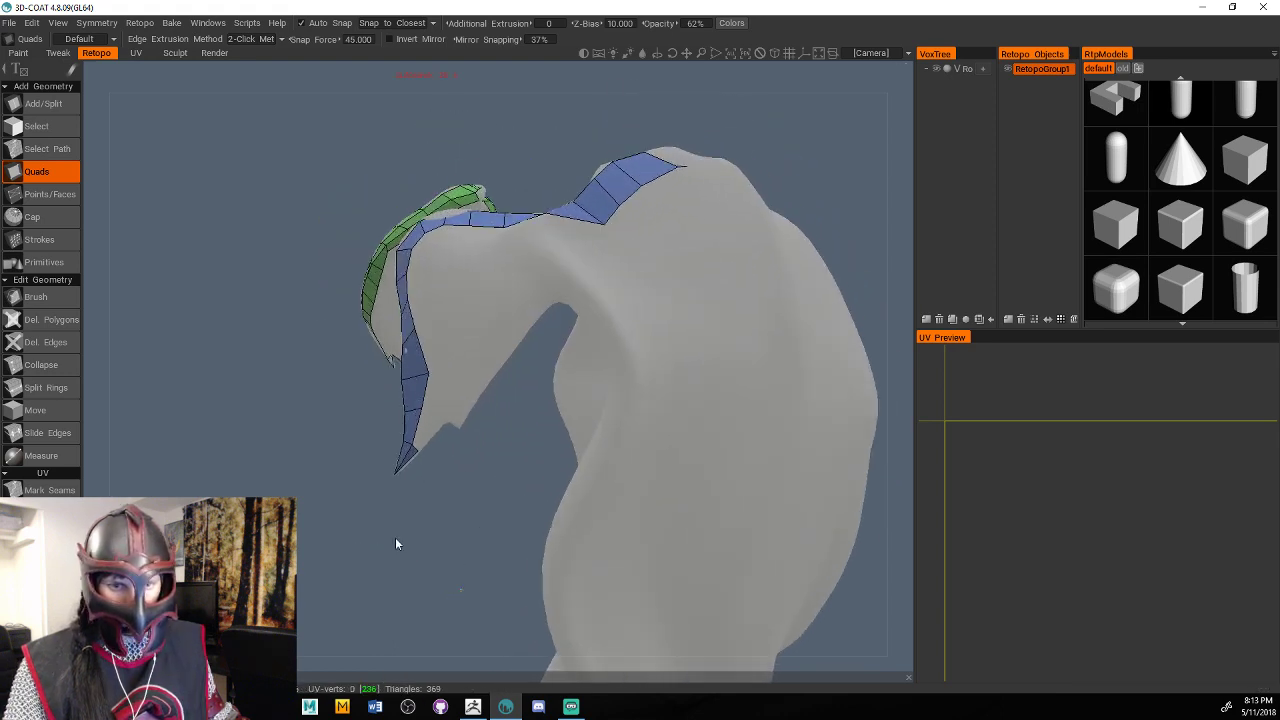
{"action": "scroll", "coordinate": [395, 544], "scroll_direction": "up", "scroll_amount": 2}
{"action": "left_click", "coordinate": [384, 462]}
{"action": "left_click", "coordinate": [391, 470]}
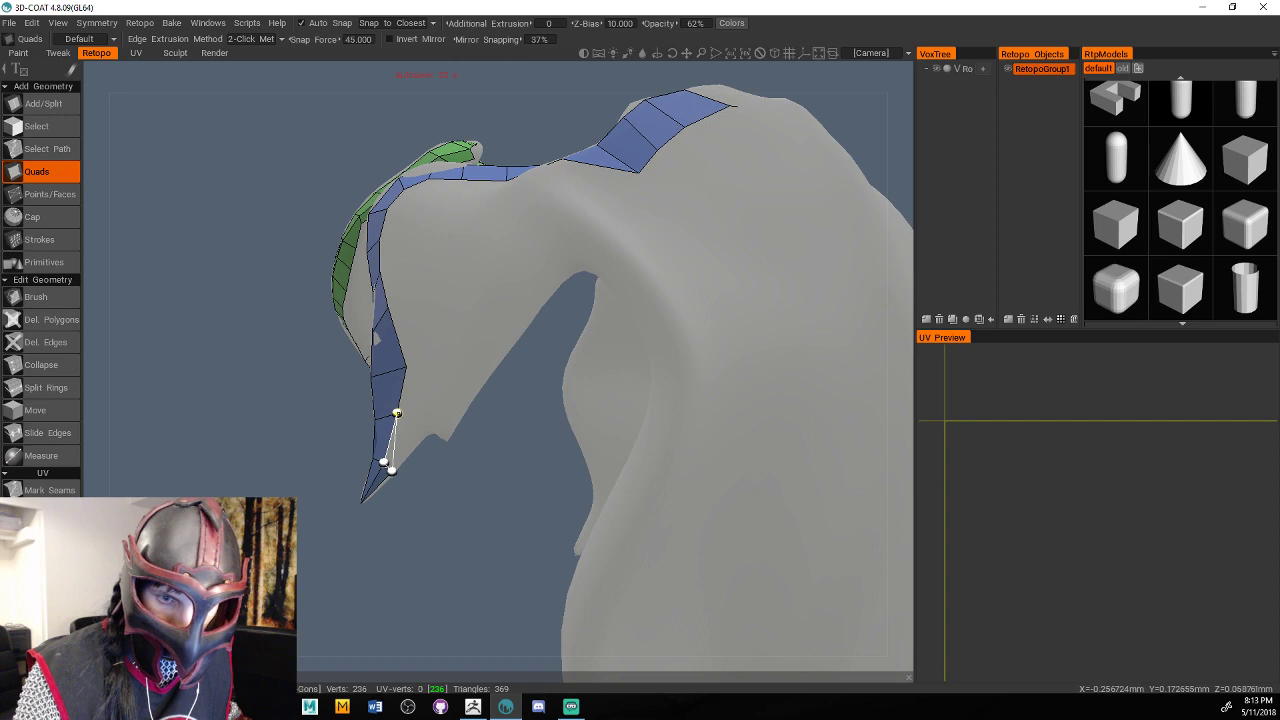
{"action": "left_click", "coordinate": [426, 431]}
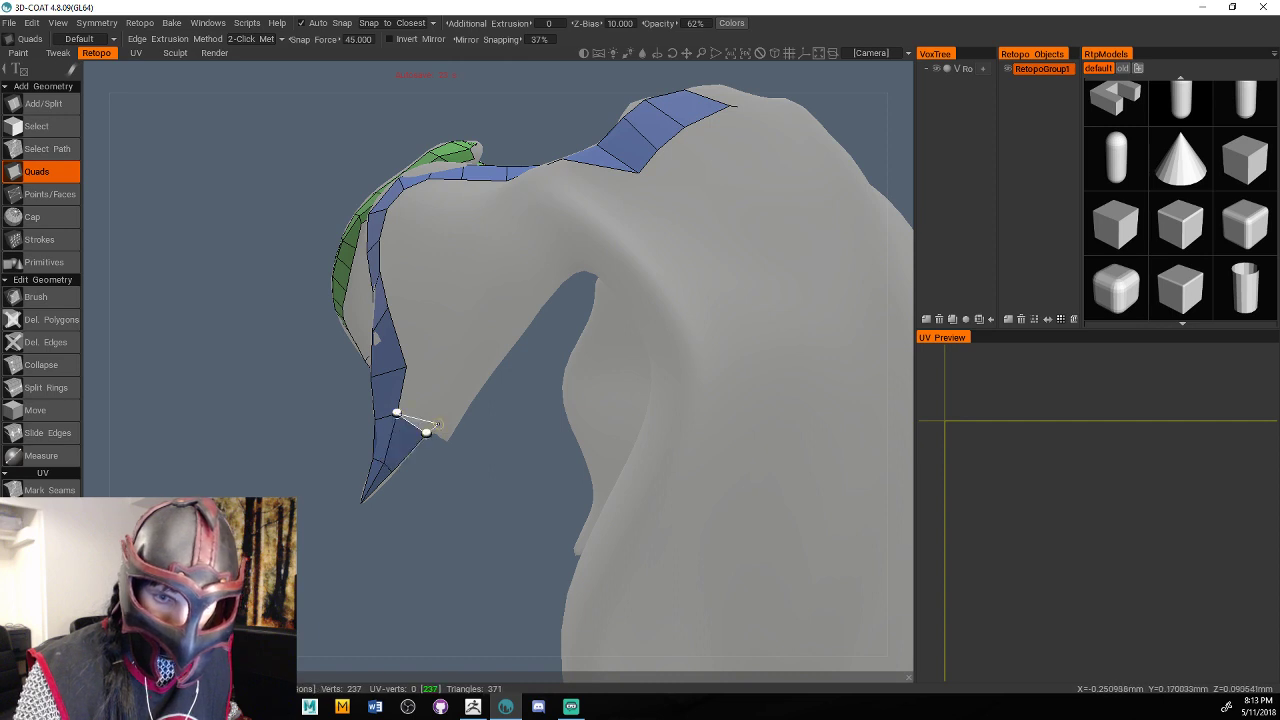
{"action": "left_click", "coordinate": [446, 377]}
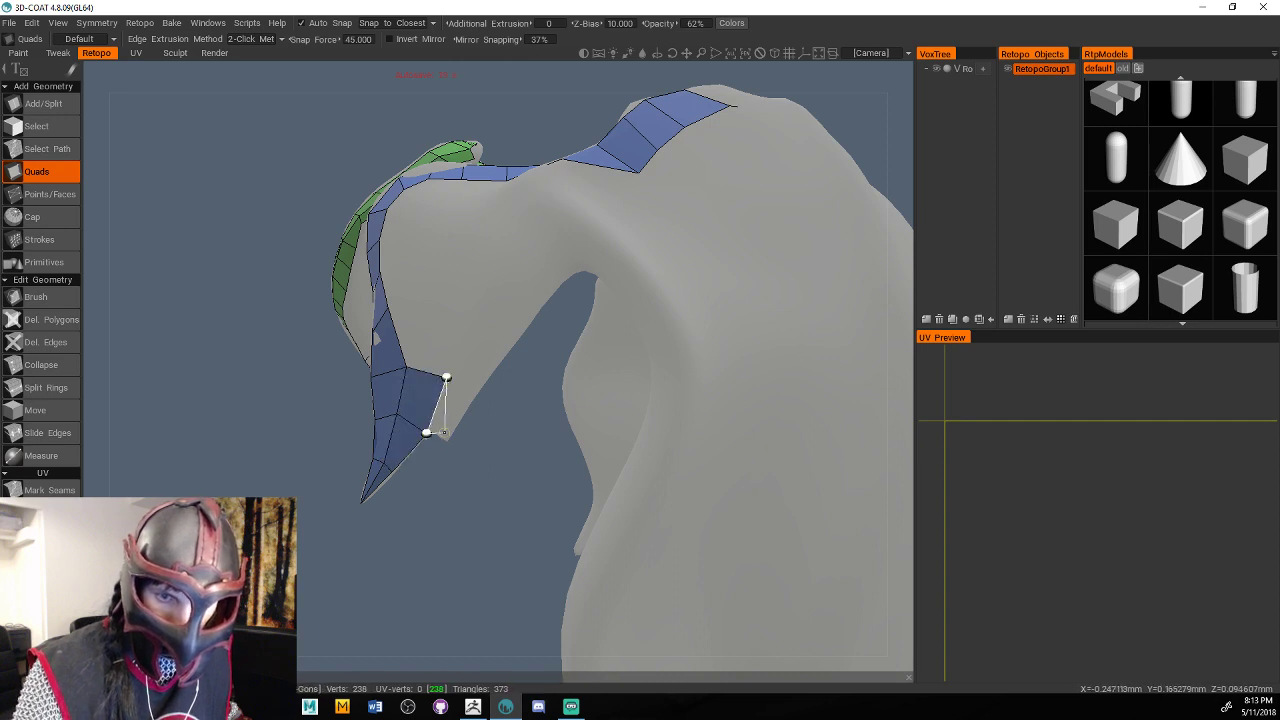
{"action": "left_click", "coordinate": [480, 382]}
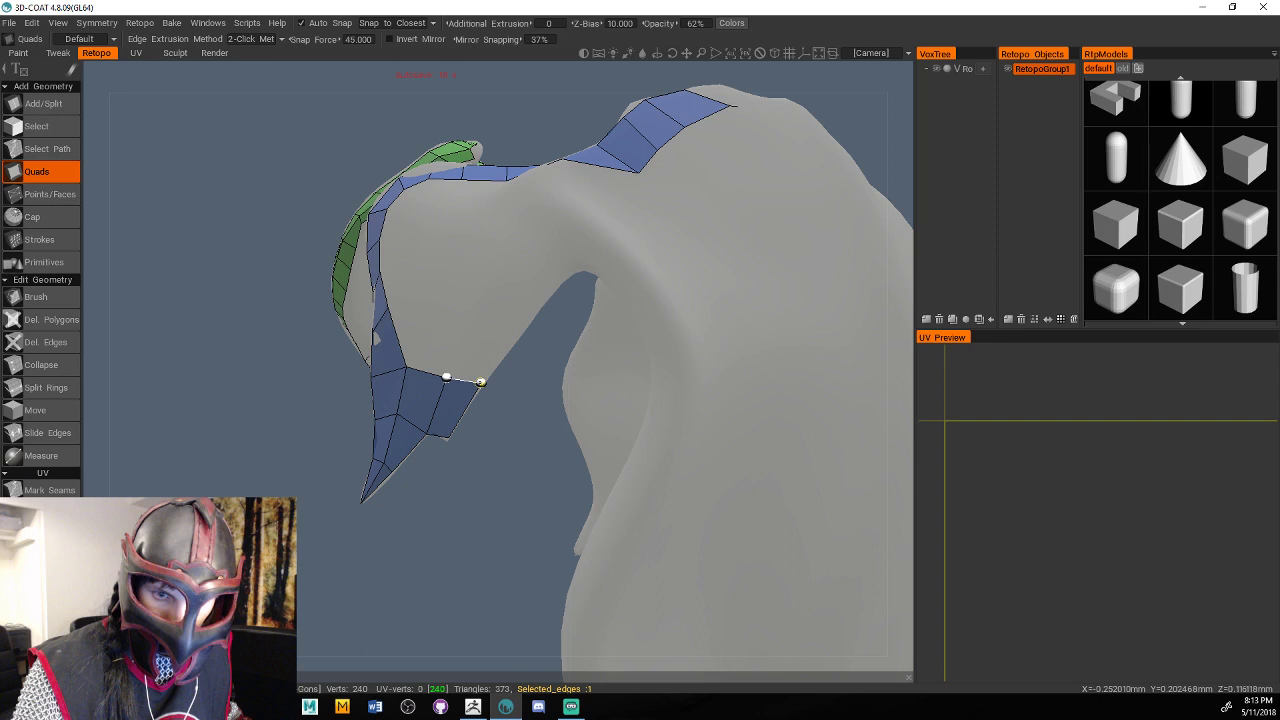
{"action": "left_click", "coordinate": [517, 329]}
{"action": "left_click", "coordinate": [471, 316]}
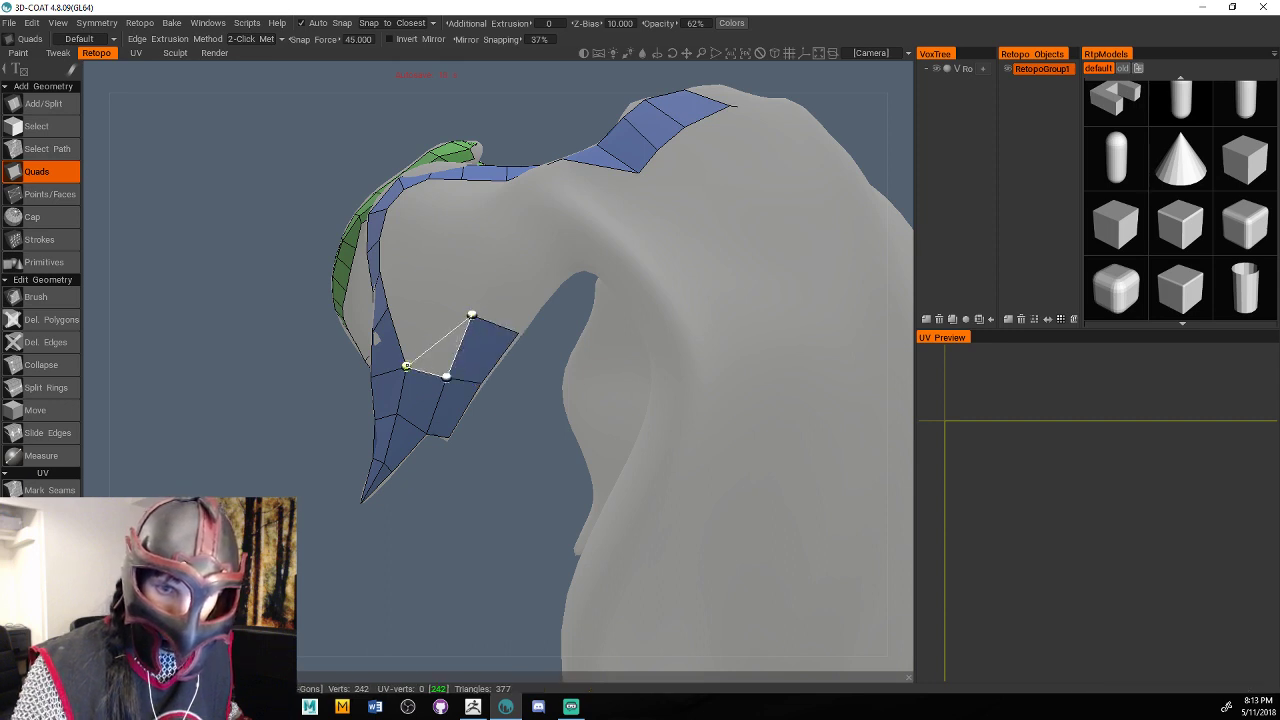
{"action": "left_click", "coordinate": [413, 316]}
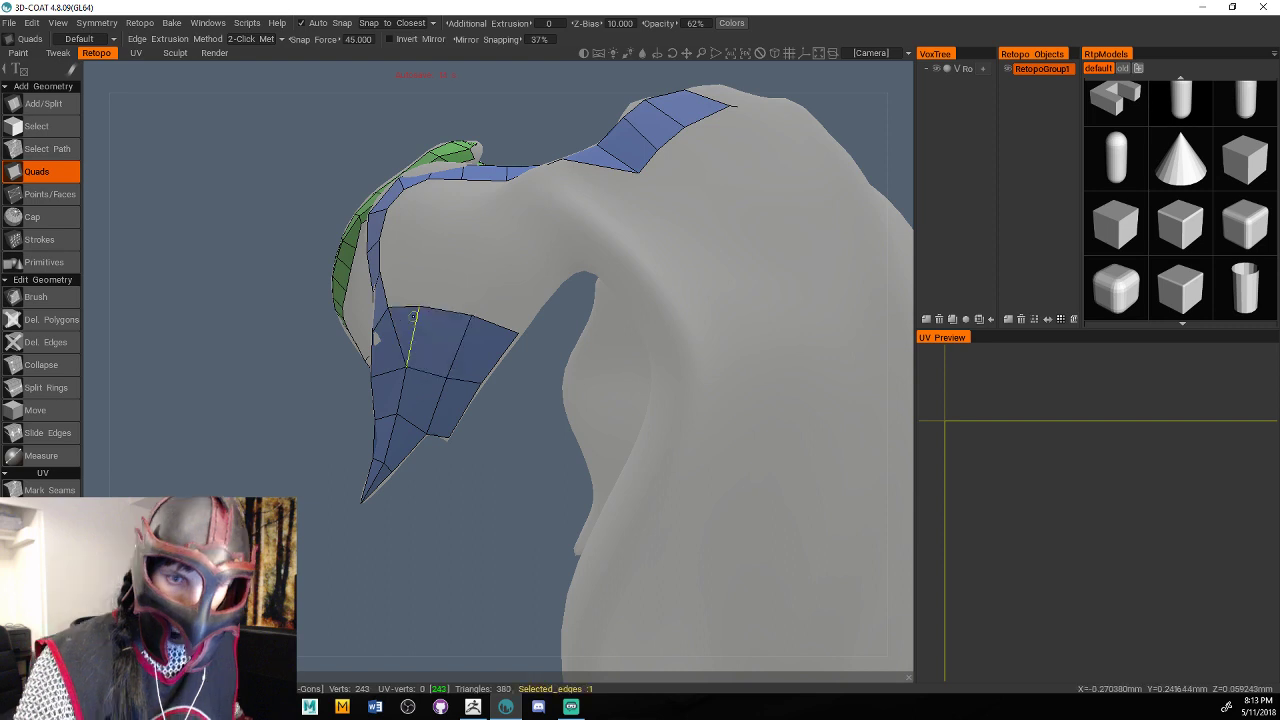
Run a row of quads along the border strip's inner side up to the rounded end, closing it at the strip's bend.
{"action": "left_click", "coordinate": [421, 265]}
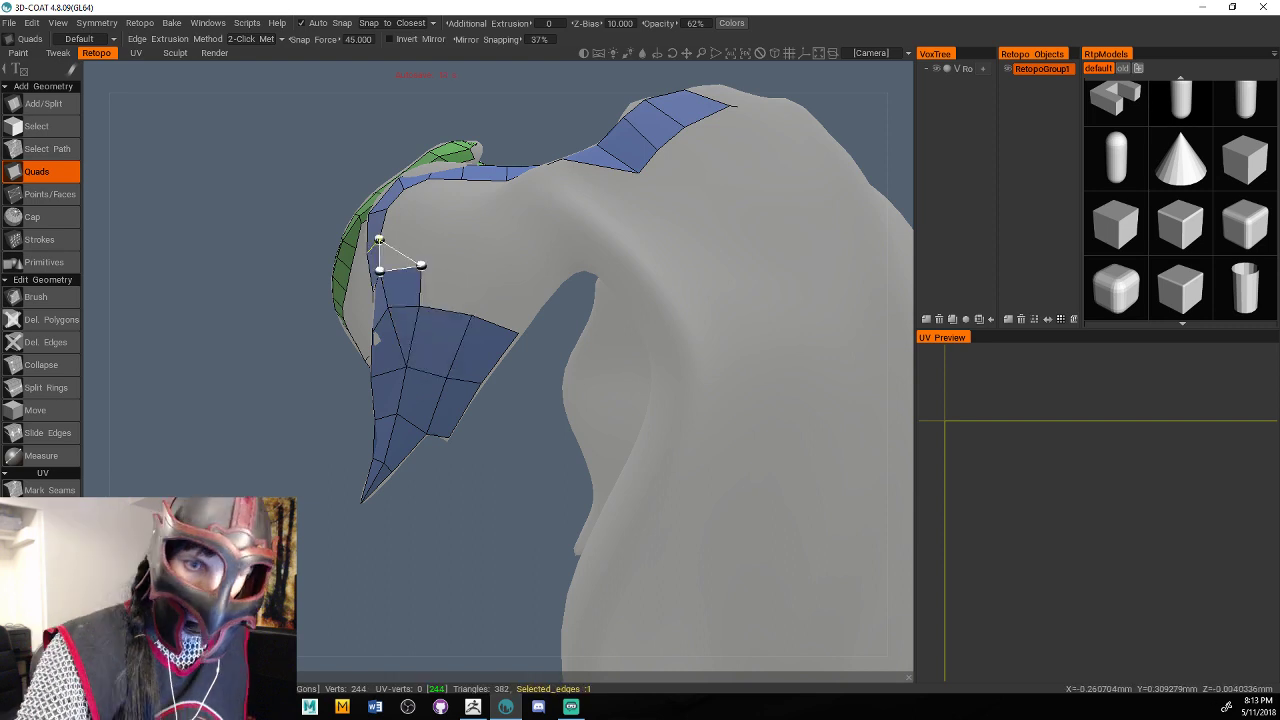
{"action": "left_click", "coordinate": [424, 236]}
{"action": "left_click", "coordinate": [428, 205]}
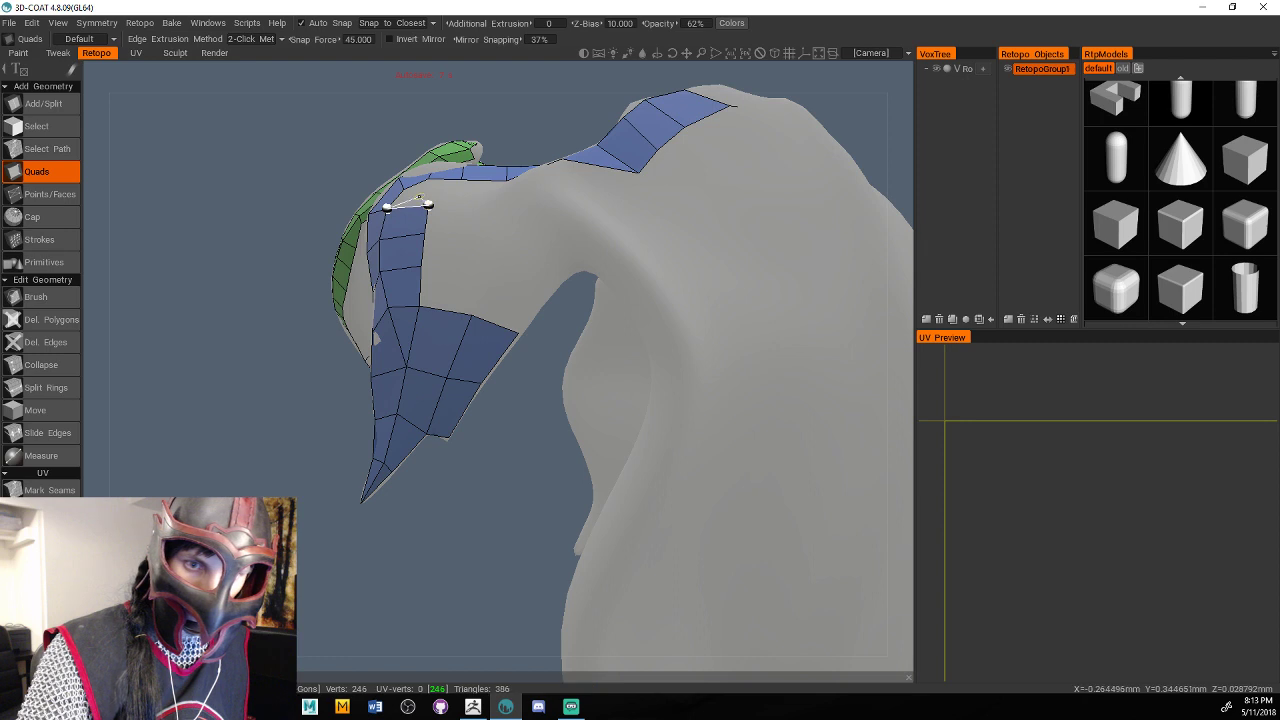
{"action": "left_click", "coordinate": [403, 187]}
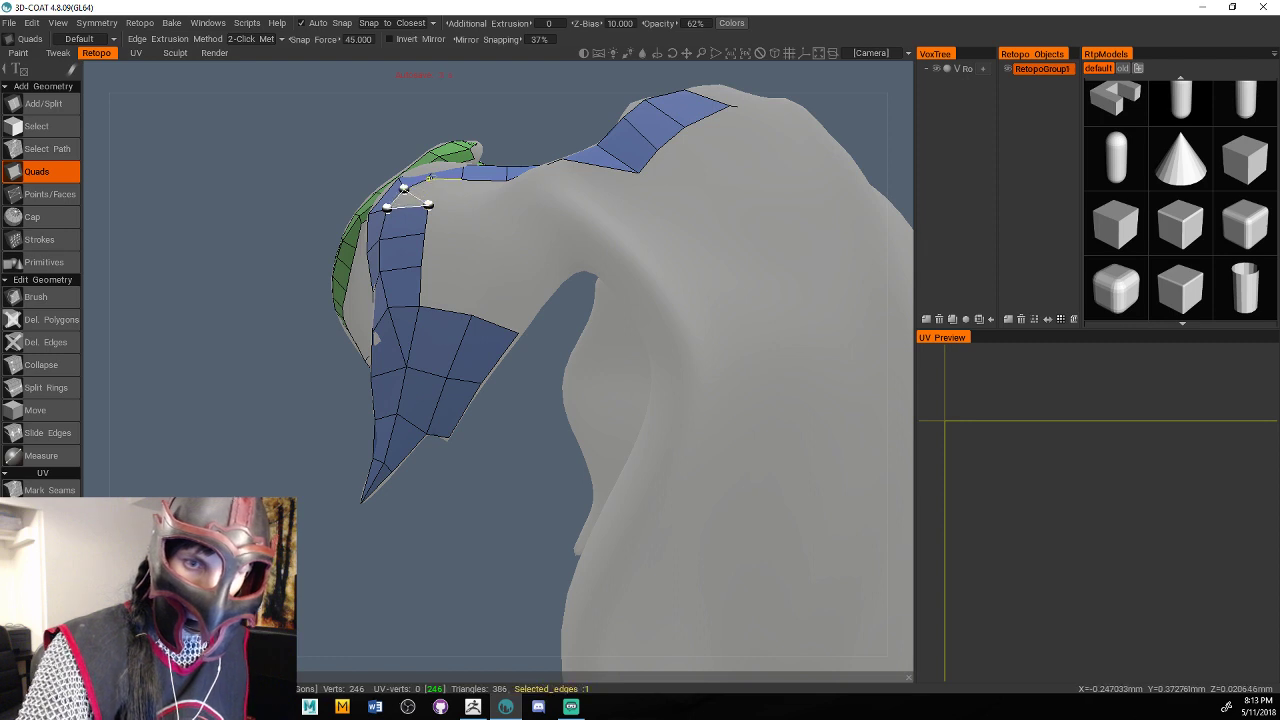
{"action": "left_click", "coordinate": [430, 178]}
Add a second column of four quads beside that row, from the rounded end's strip down to the tip patch.
{"action": "left_click_drag", "start_coordinate": [505, 130], "coordinate": [522, 194]}
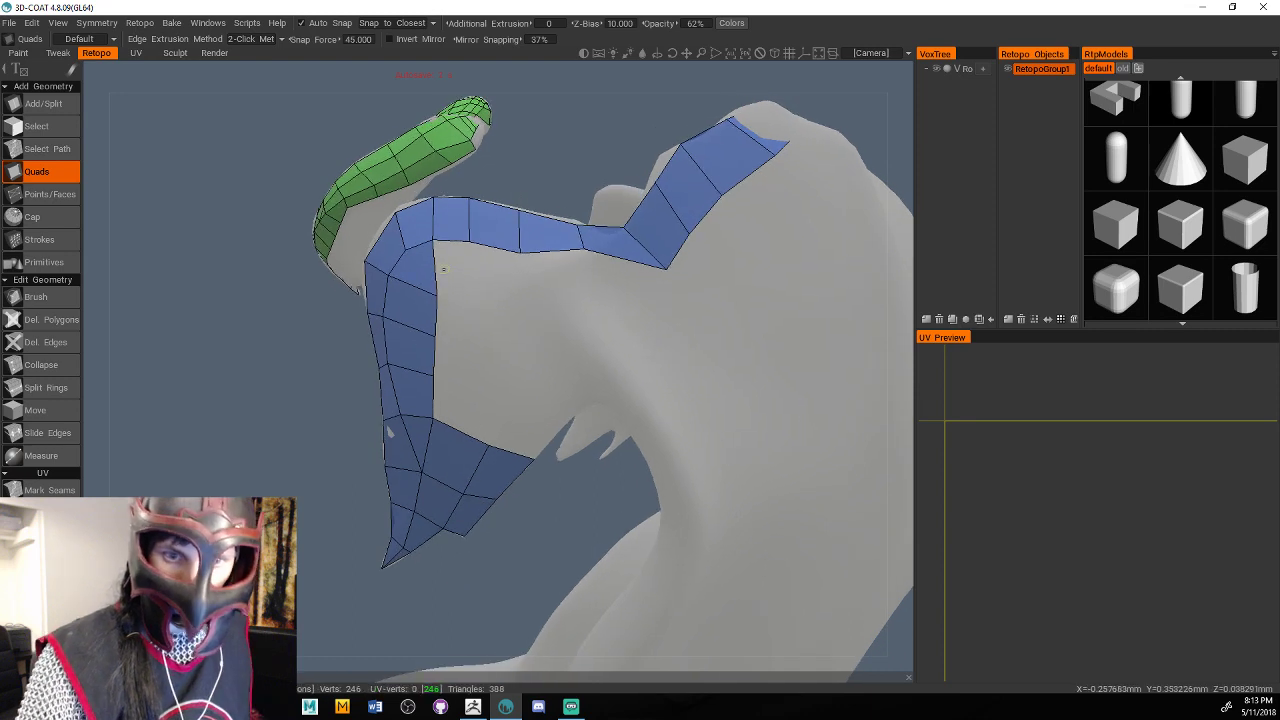
{"action": "left_click", "coordinate": [485, 301]}
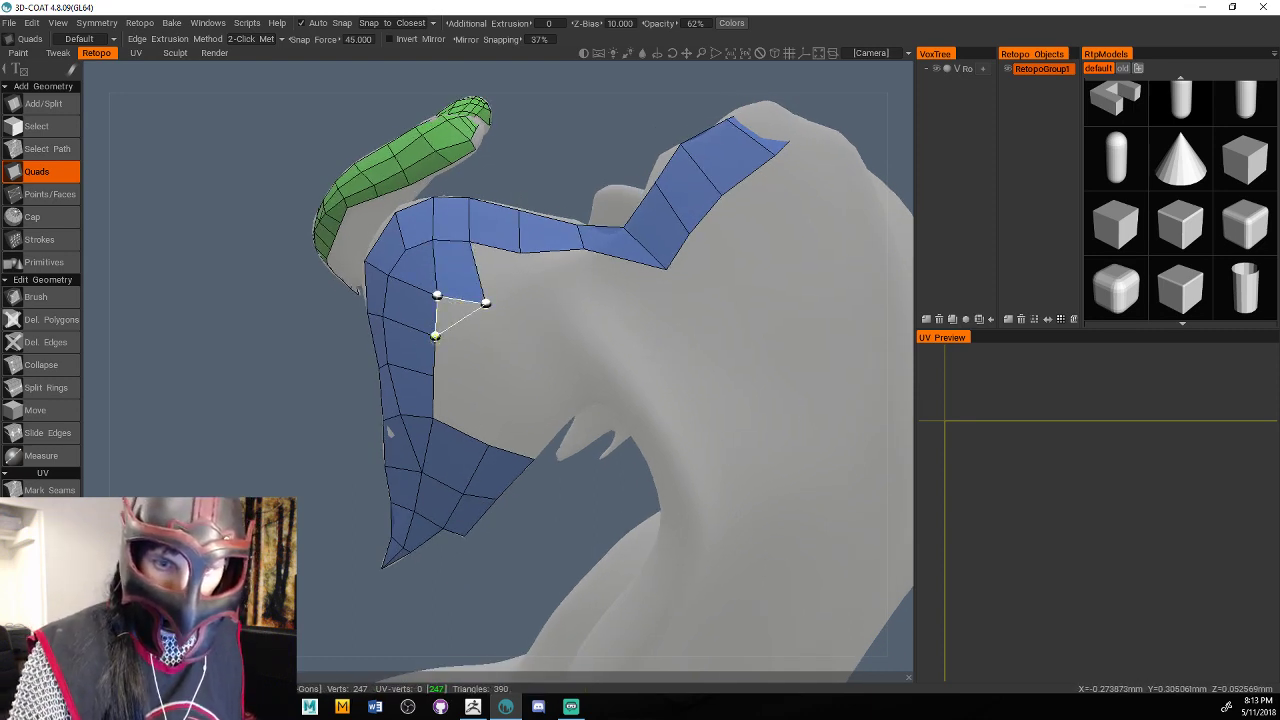
{"action": "left_click", "coordinate": [489, 351]}
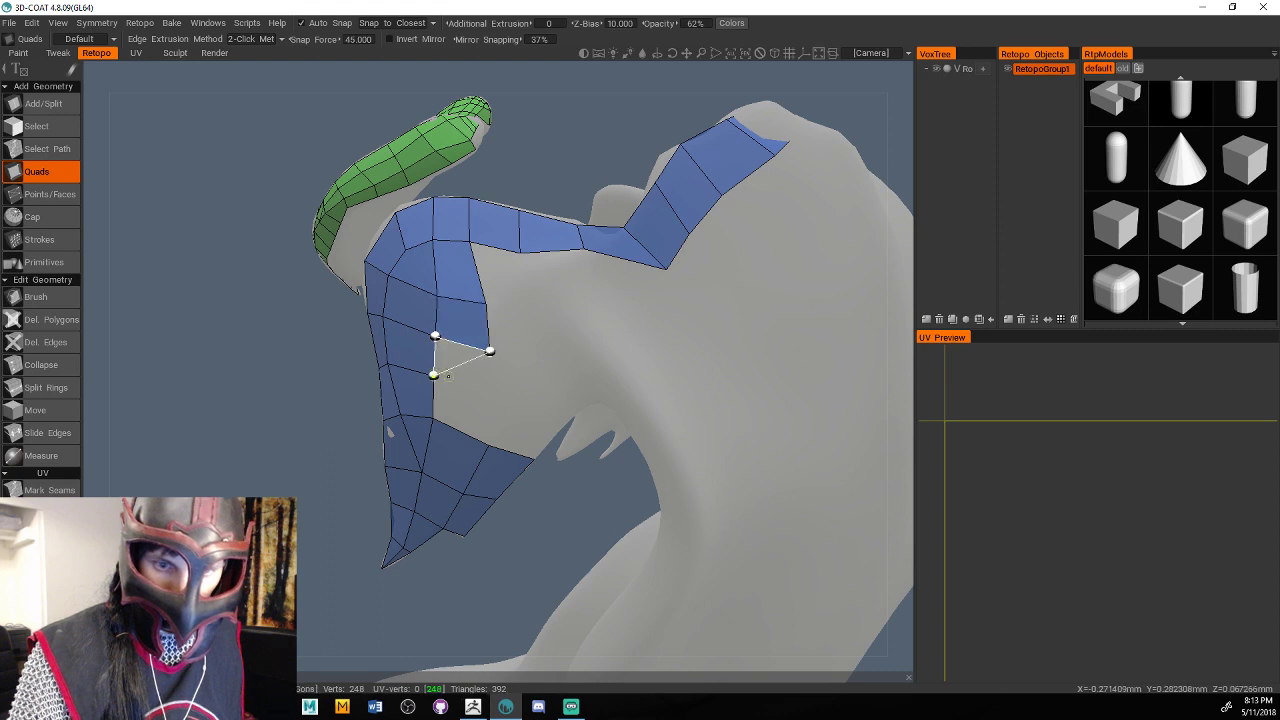
{"action": "left_click", "coordinate": [495, 403]}
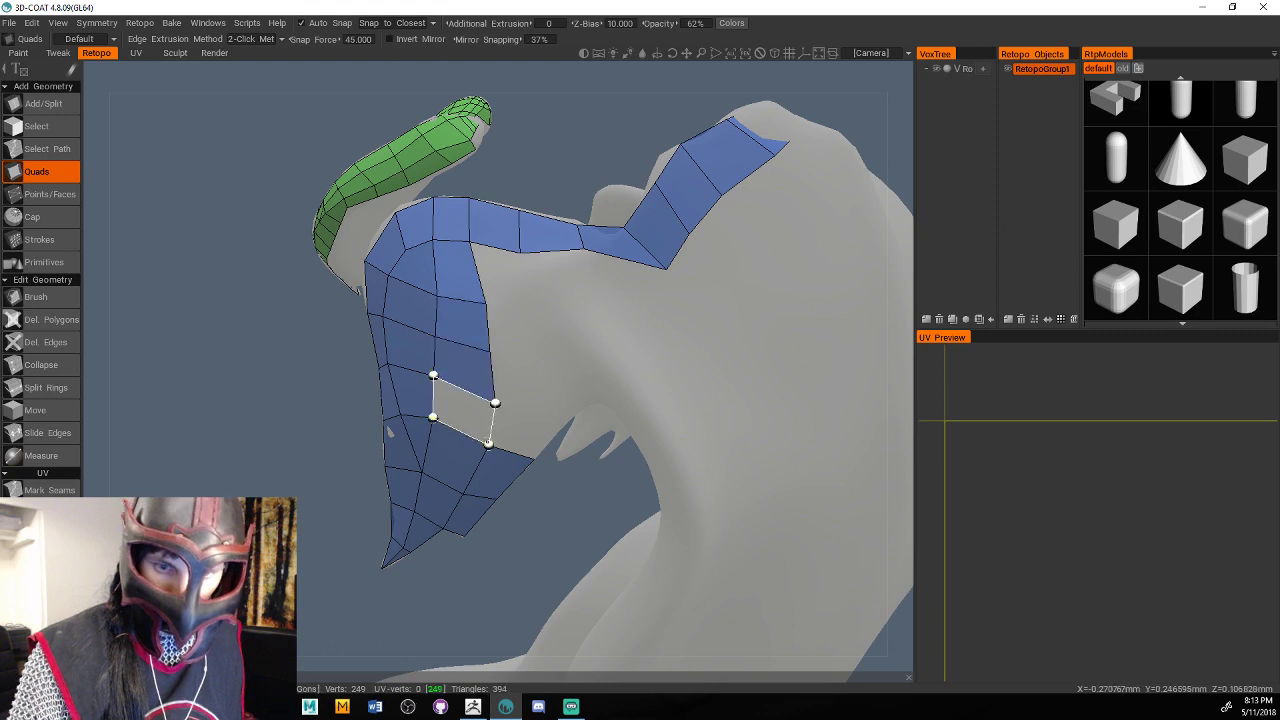
{"action": "left_click", "coordinate": [488, 443]}
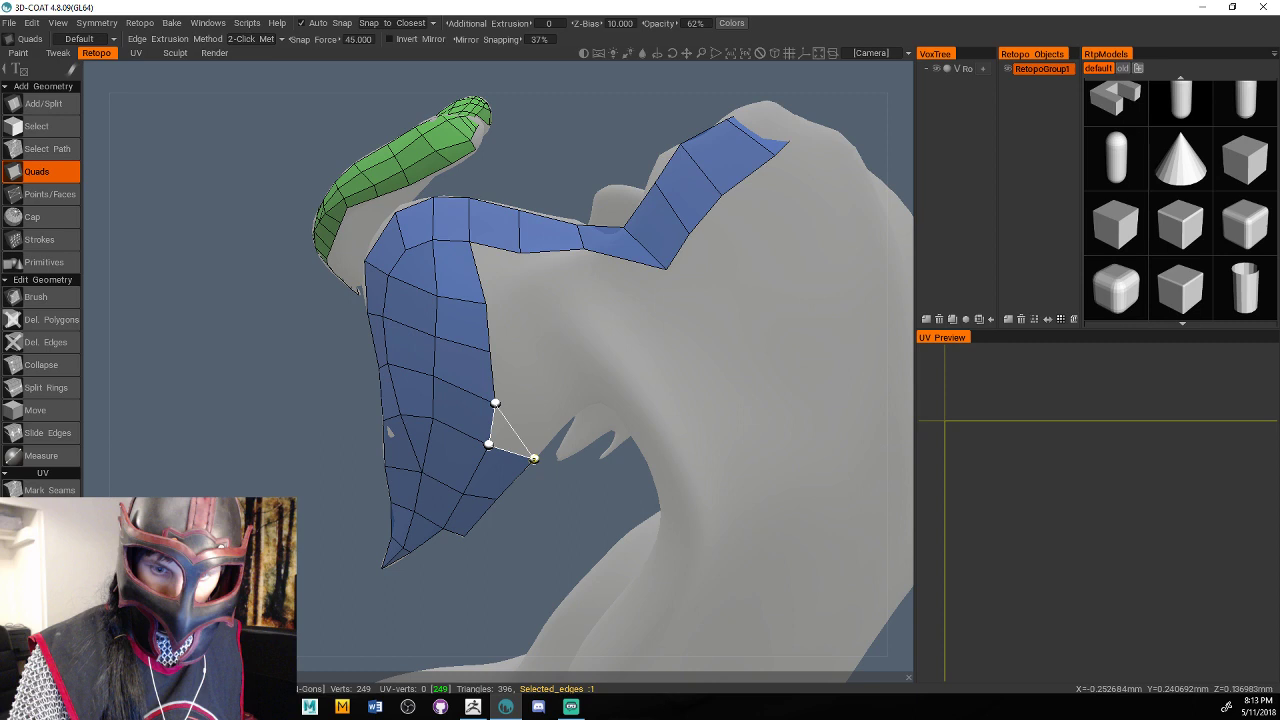
Add the next column of four quads, working from the lobe's free edge back up to the border strip.
{"action": "left_click", "coordinate": [534, 458]}
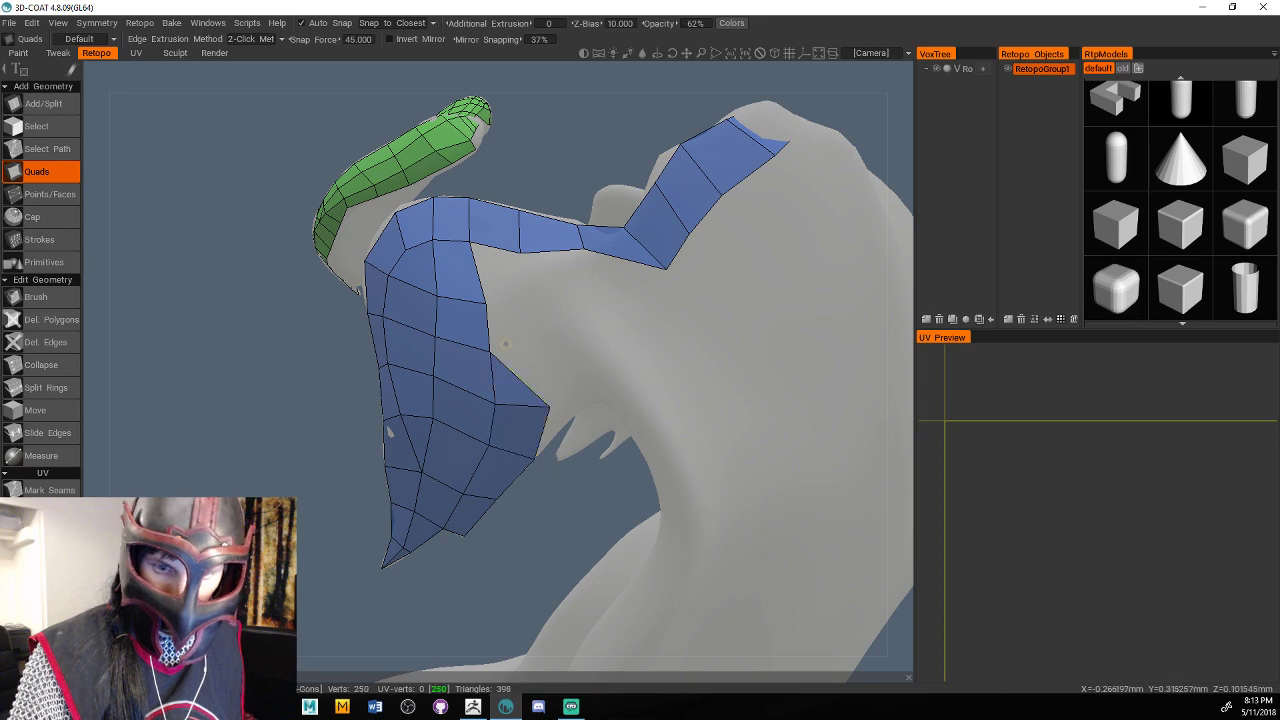
{"action": "left_click", "coordinate": [541, 350]}
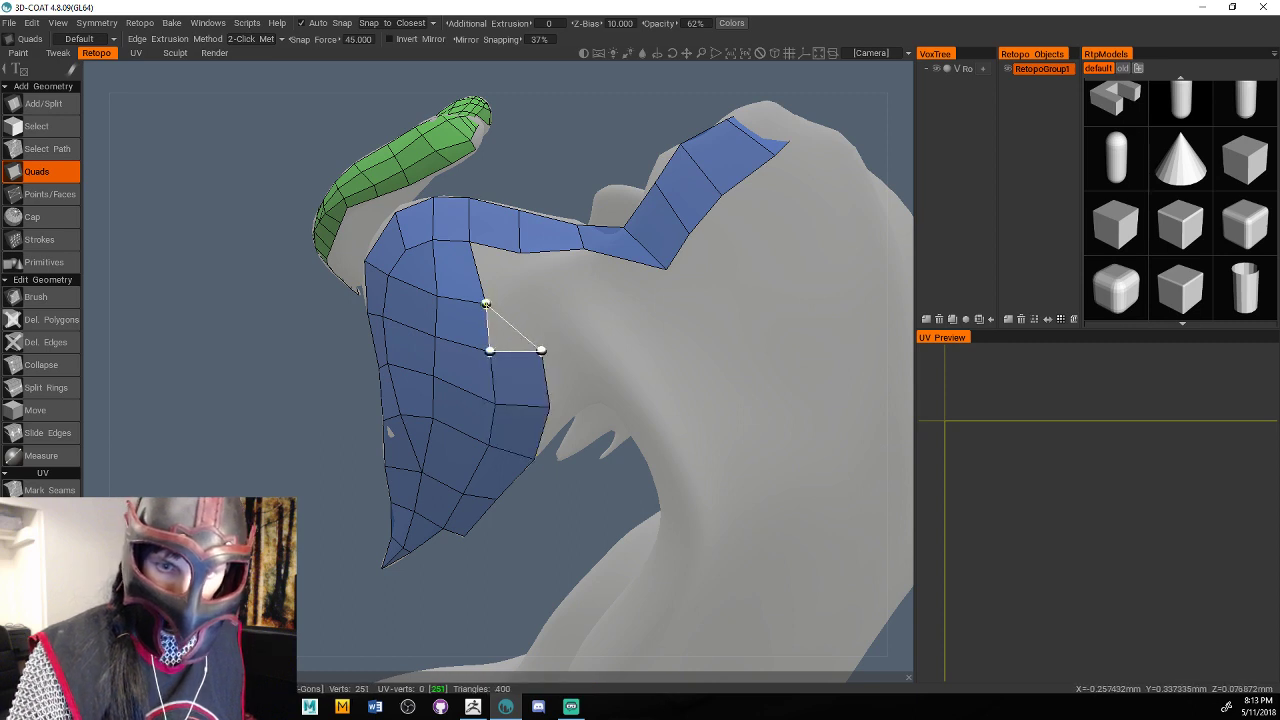
{"action": "left_click", "coordinate": [535, 299]}
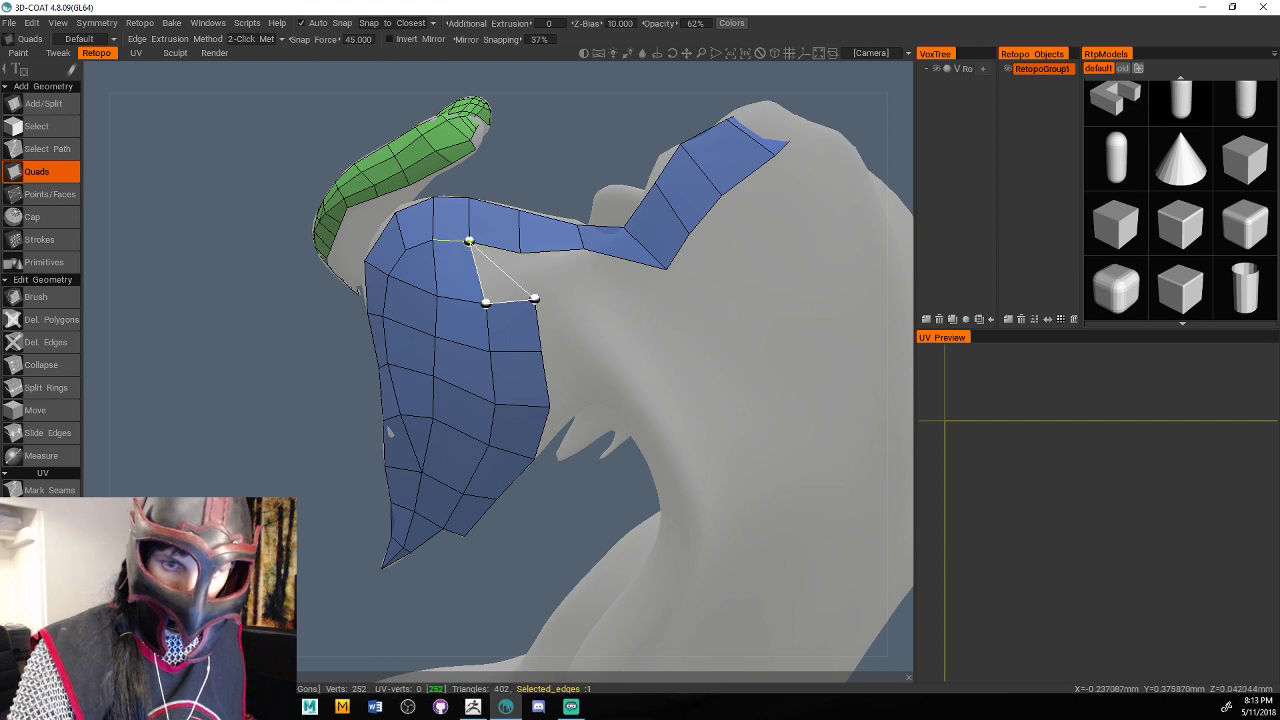
{"action": "left_click", "coordinate": [519, 252]}
Add one more column of quads, from the border strip down to the lobe's free edge.
{"action": "left_click", "coordinate": [588, 298]}
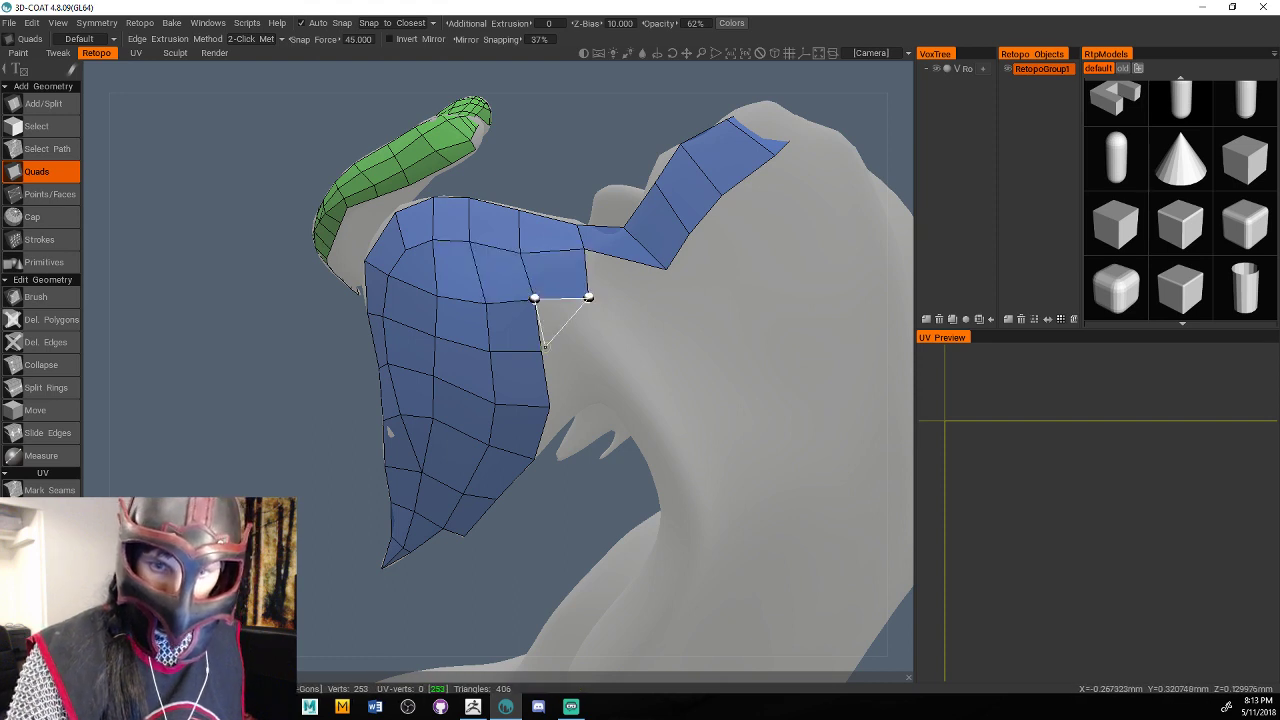
{"action": "left_click", "coordinate": [596, 358]}
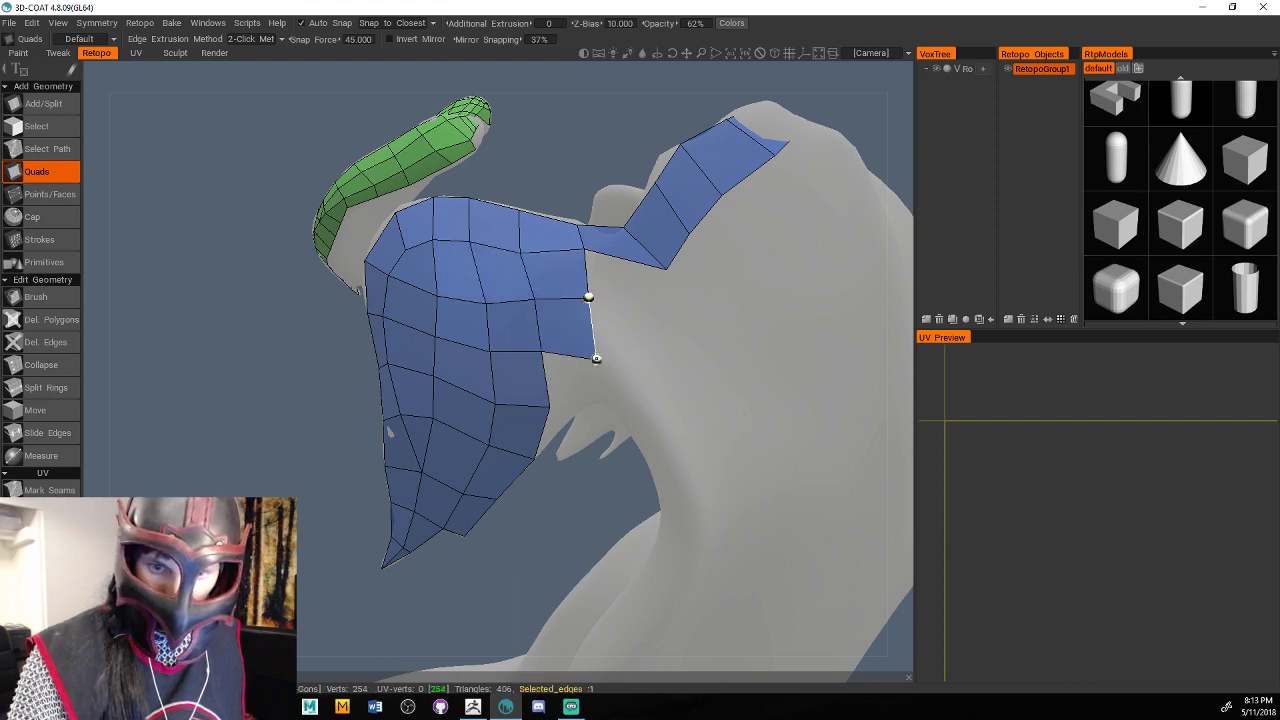
{"action": "left_click", "coordinate": [540, 455]}
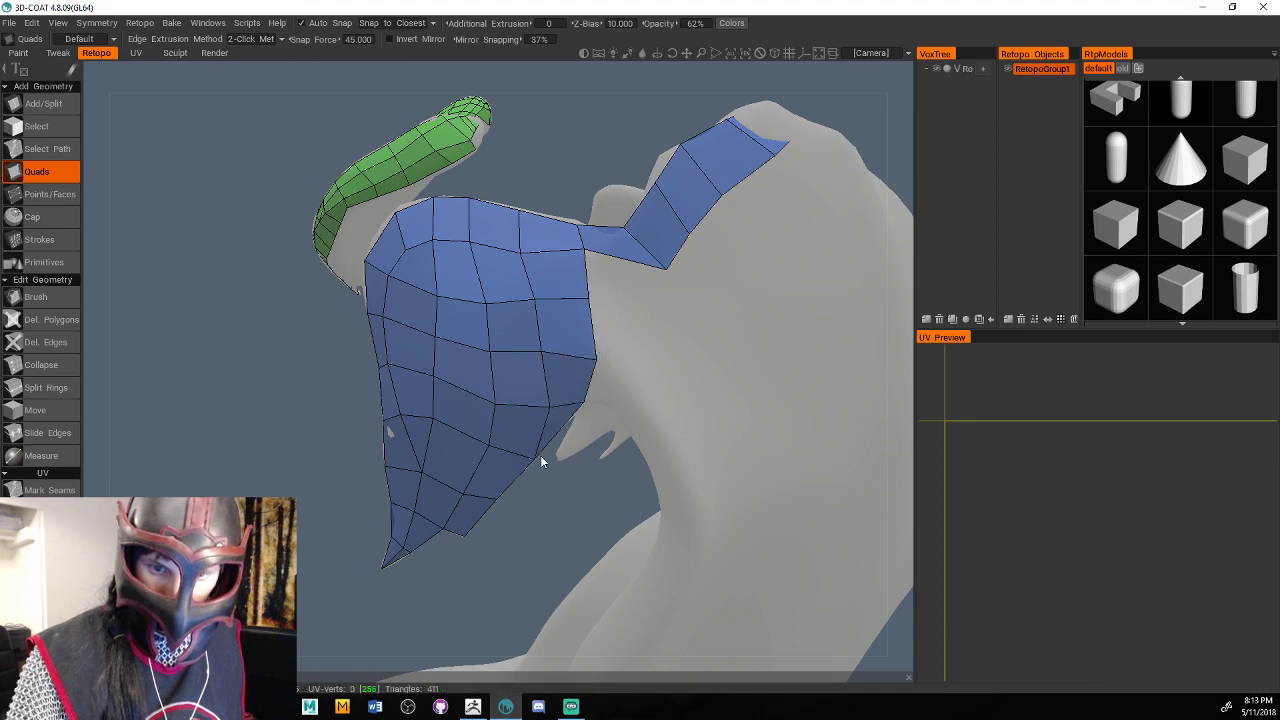
Extend two quads from the patch's inner corner around the curved gap and down the body's edge.
{"action": "right_click_drag", "start_coordinate": [540, 460], "coordinate": [512, 526]}
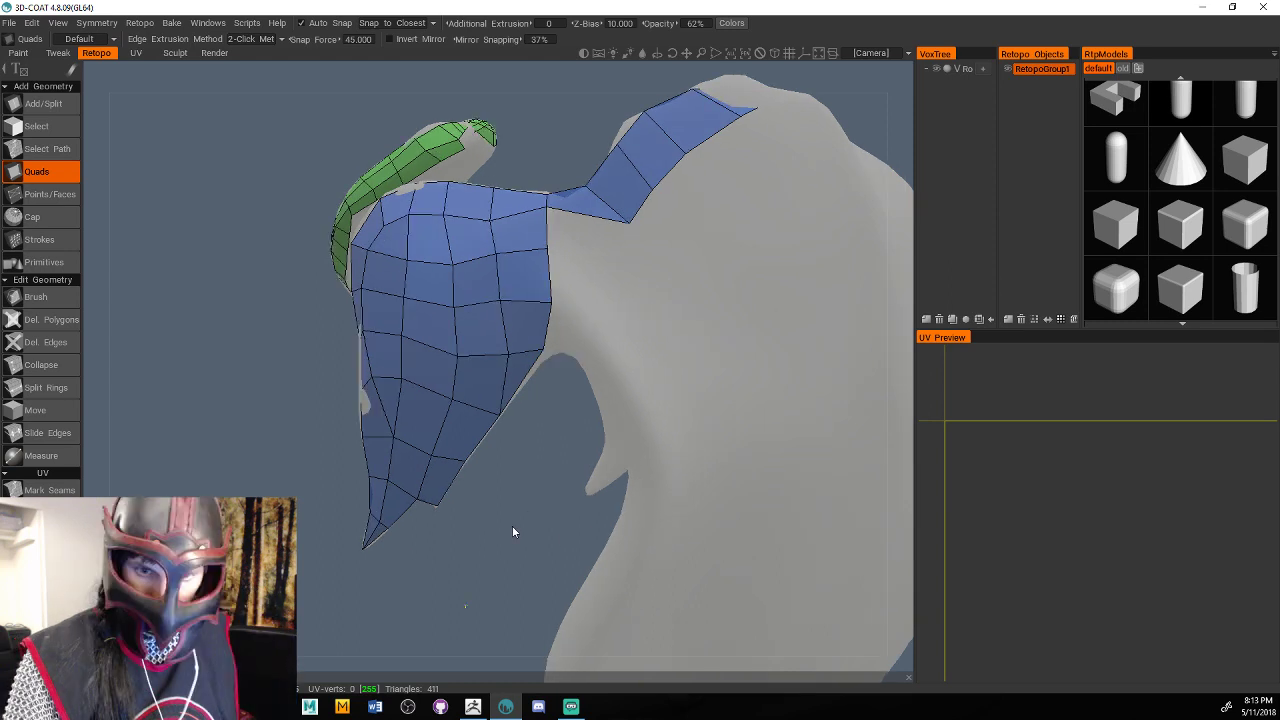
{"action": "left_click_drag", "start_coordinate": [512, 526], "coordinate": [512, 534]}
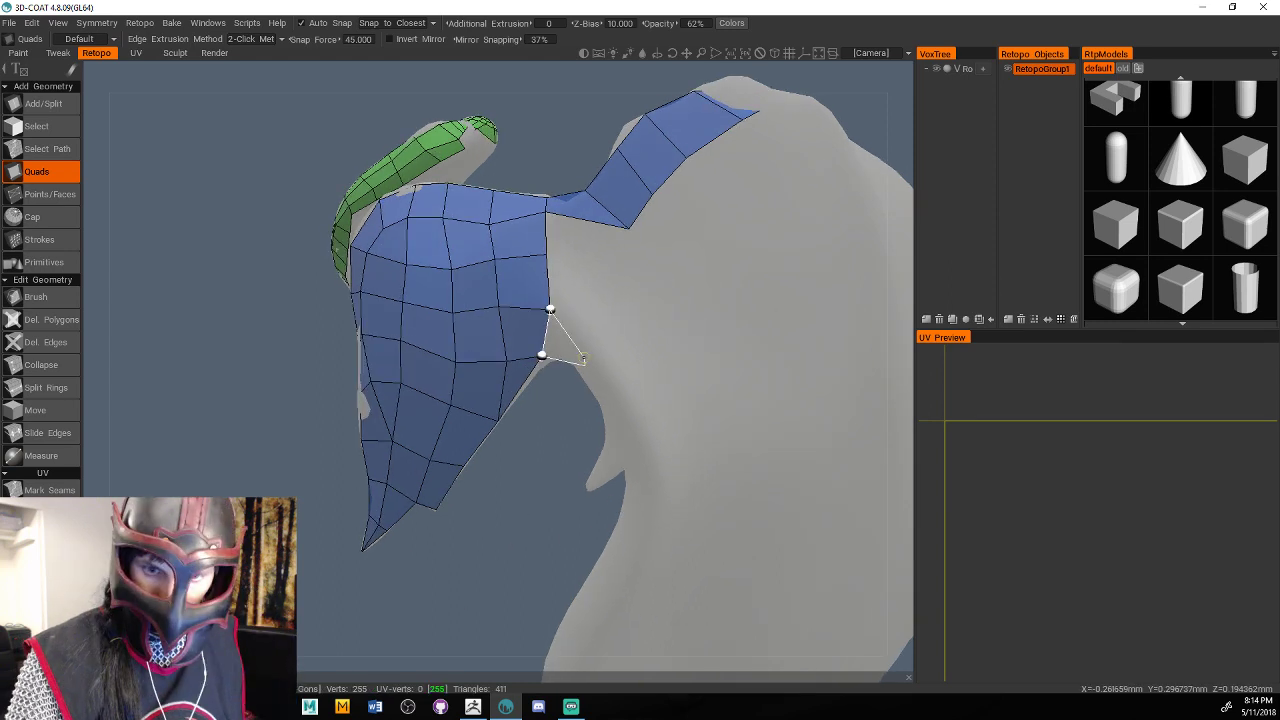
{"action": "left_click", "coordinate": [596, 345]}
{"action": "left_click", "coordinate": [576, 366]}
{"action": "left_click", "coordinate": [629, 415]}
{"action": "left_click", "coordinate": [609, 418]}
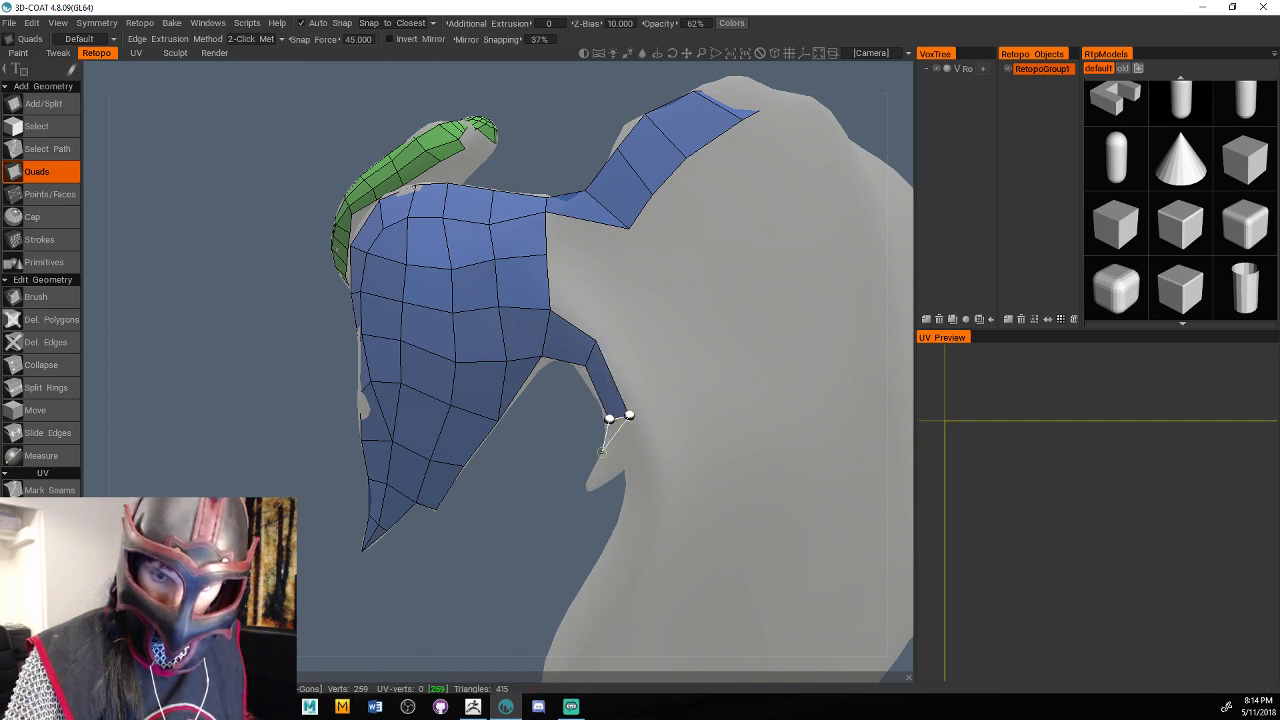
Close the gap between the patch and the crease of the border strip with two quads.
{"action": "left_click_drag", "start_coordinate": [574, 504], "coordinate": [559, 533]}
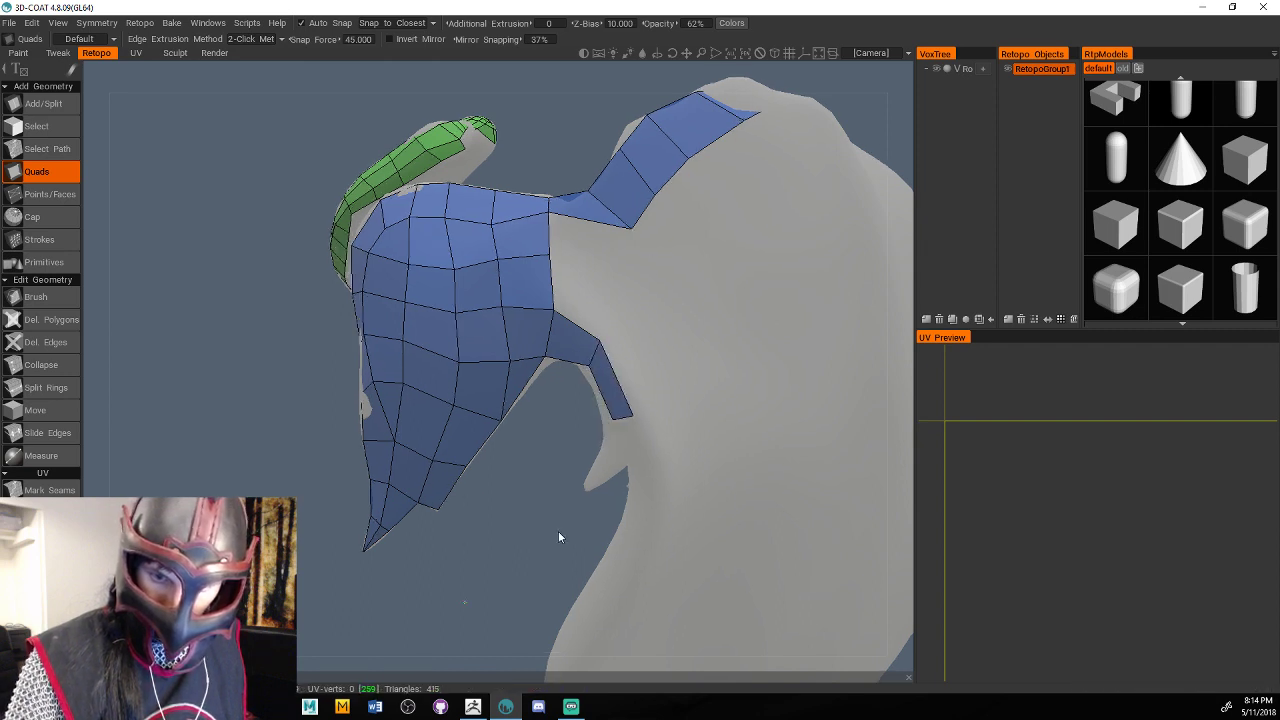
{"action": "right_click_drag", "start_coordinate": [559, 537], "coordinate": [628, 388]}
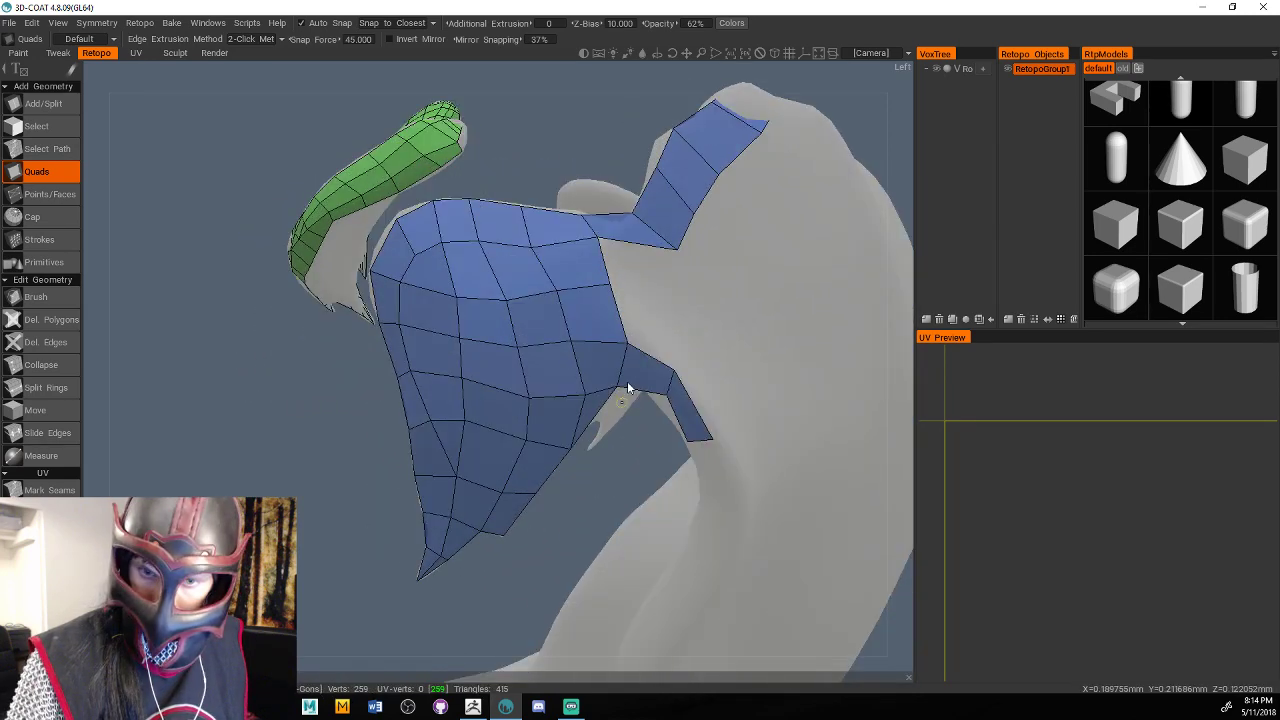
{"action": "left_click", "coordinate": [674, 296]}
{"action": "left_click", "coordinate": [597, 236]}
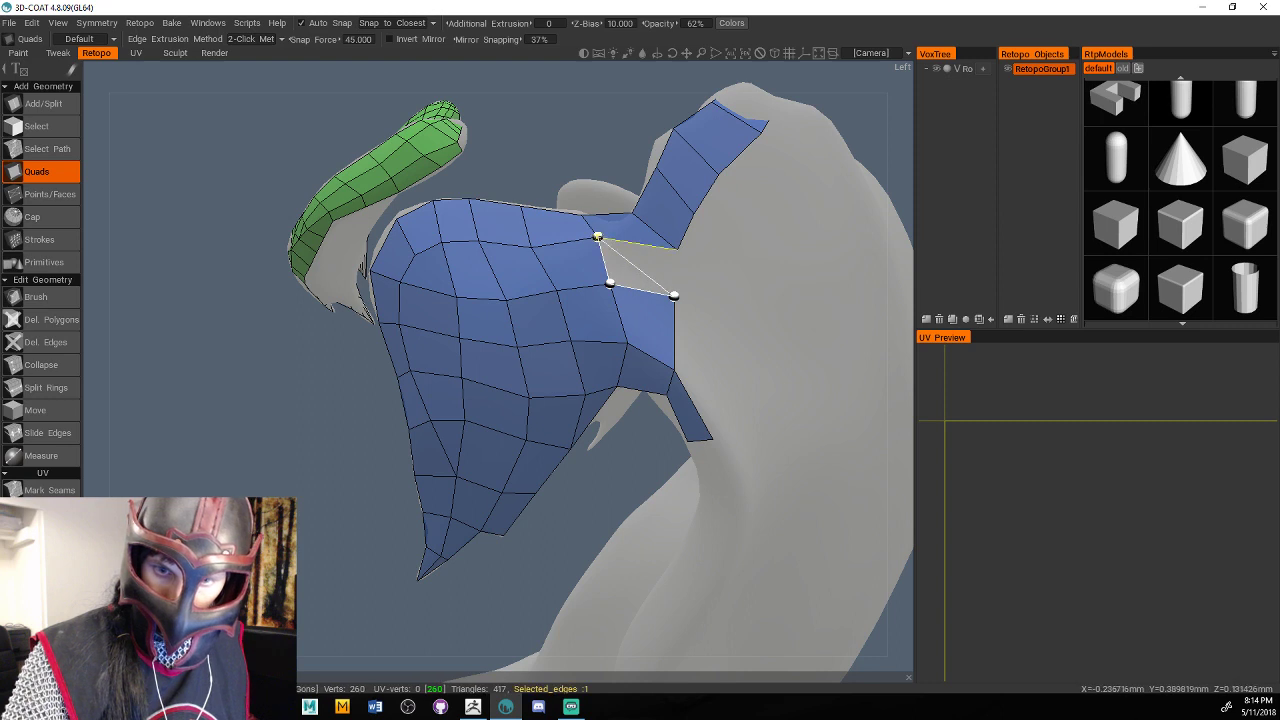
{"action": "left_click", "coordinate": [673, 253]}
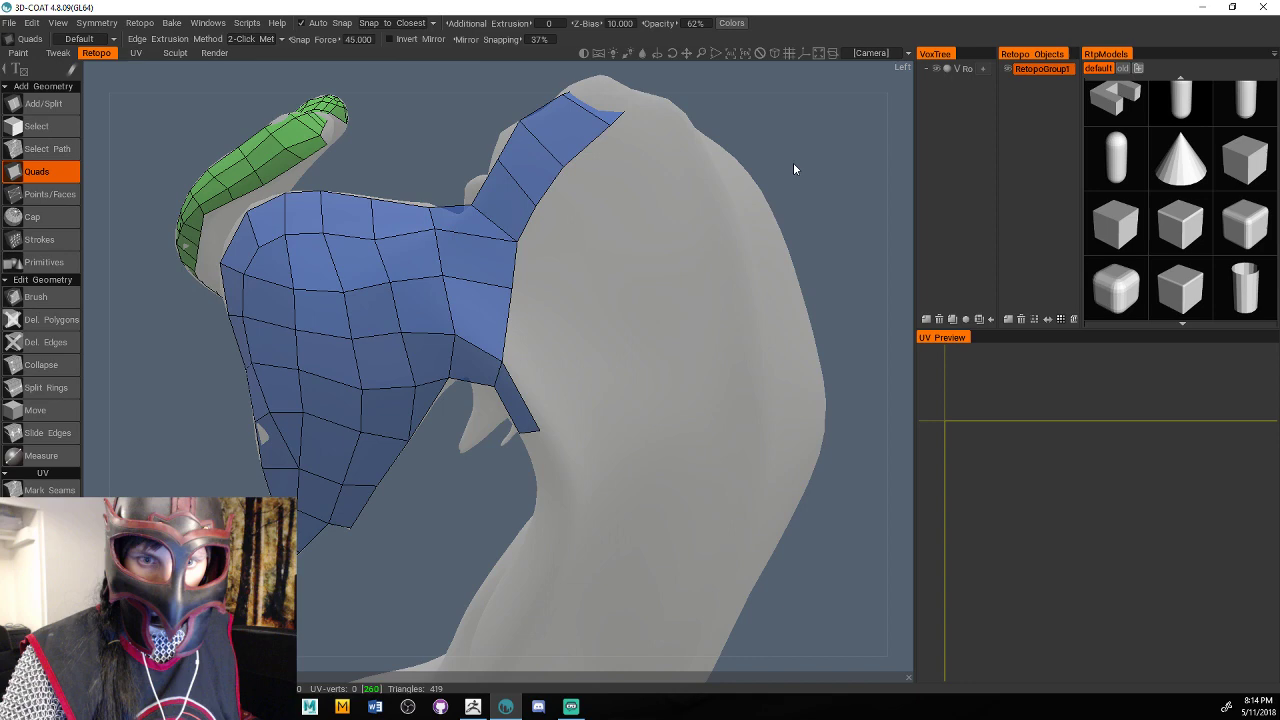
{"action": "mouse_move", "coordinate": [793, 162]}
{"action": "right_mouse_down"}
{"action": "mouse_move", "coordinate": [837, 129]}
{"action": "mouse_move", "coordinate": [794, 149]}
{"action": "right_mouse_up"}
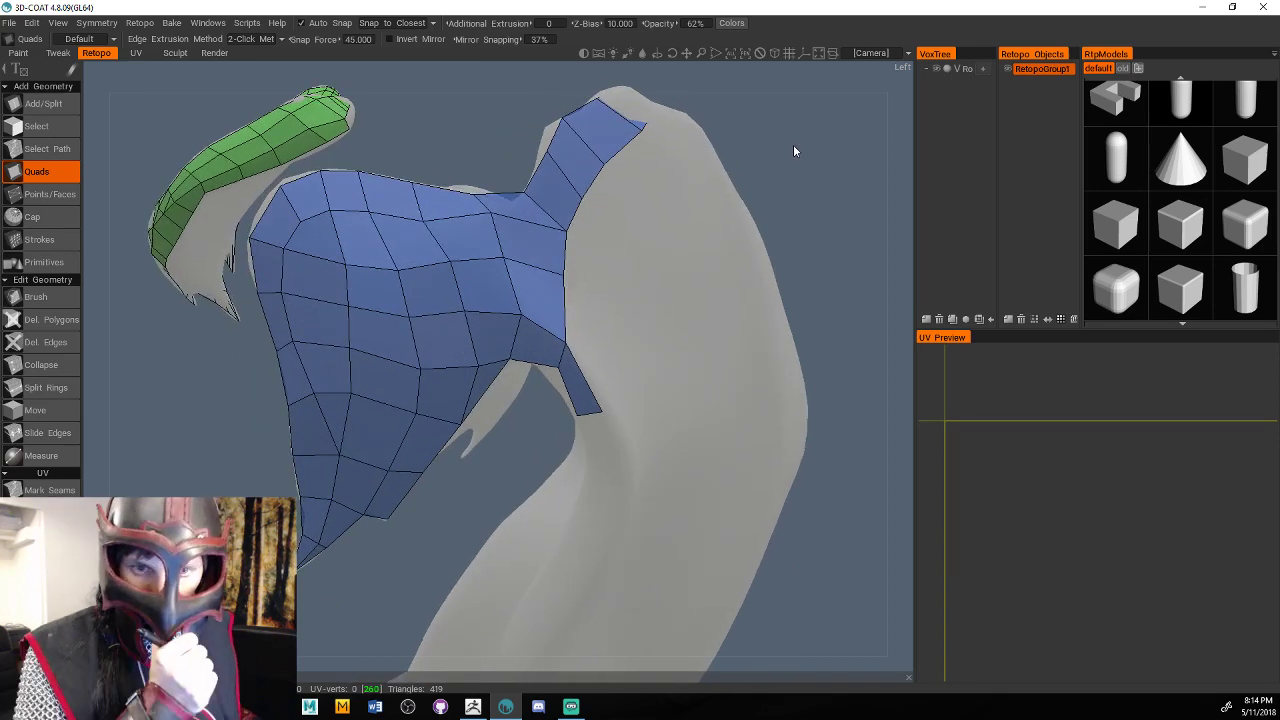
Add a row of three quads along the inner side of the narrow strip rising from the patch.
{"action": "right_click_drag", "start_coordinate": [793, 151], "coordinate": [567, 251]}
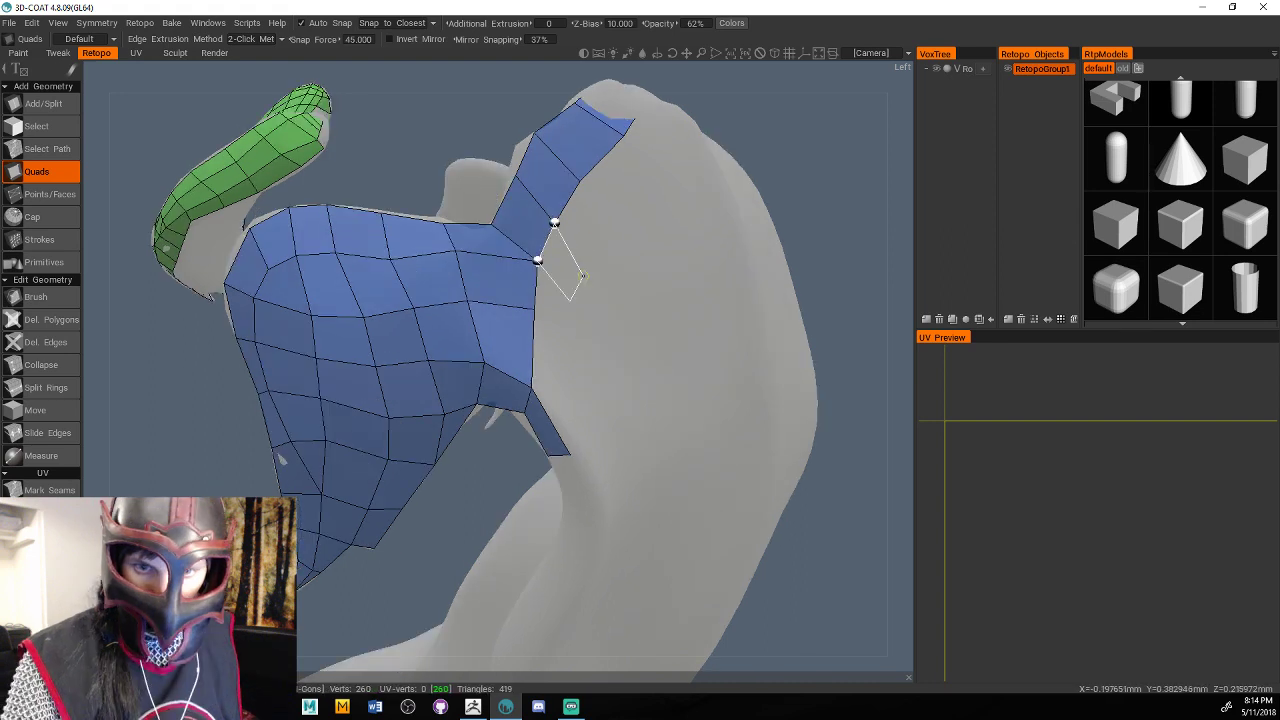
{"action": "left_click", "coordinate": [600, 266]}
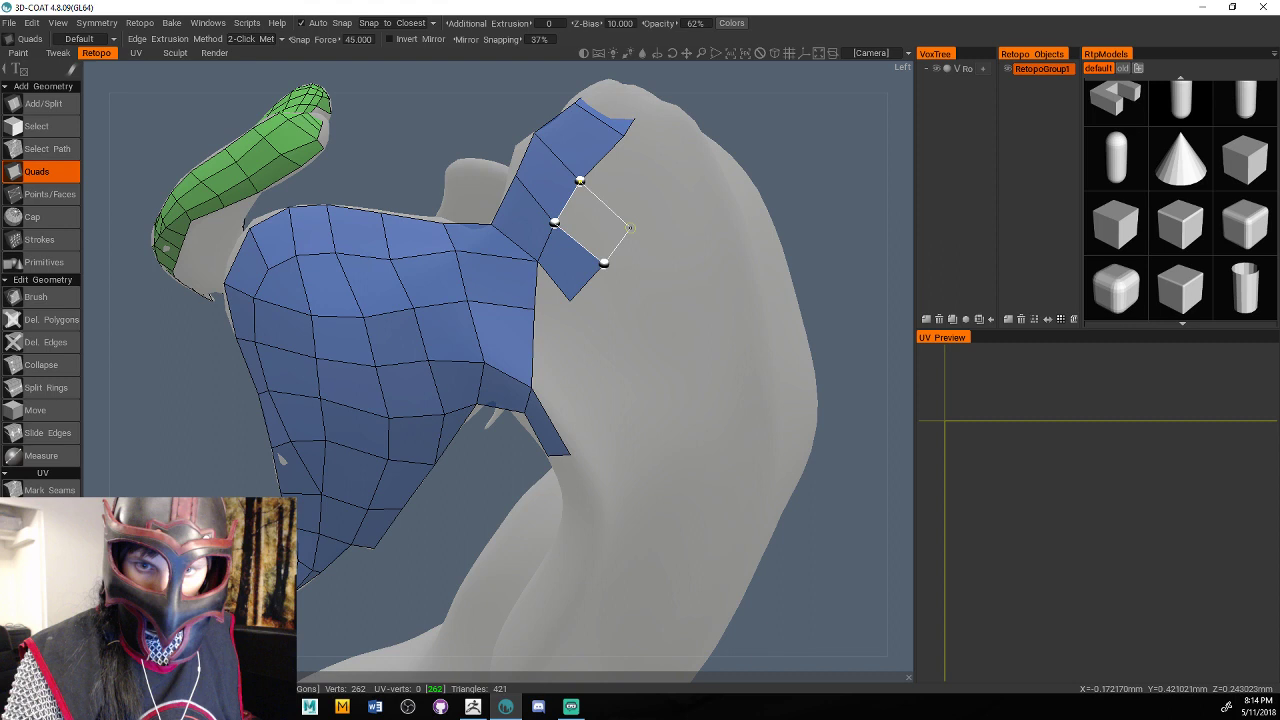
{"action": "left_click", "coordinate": [630, 229]}
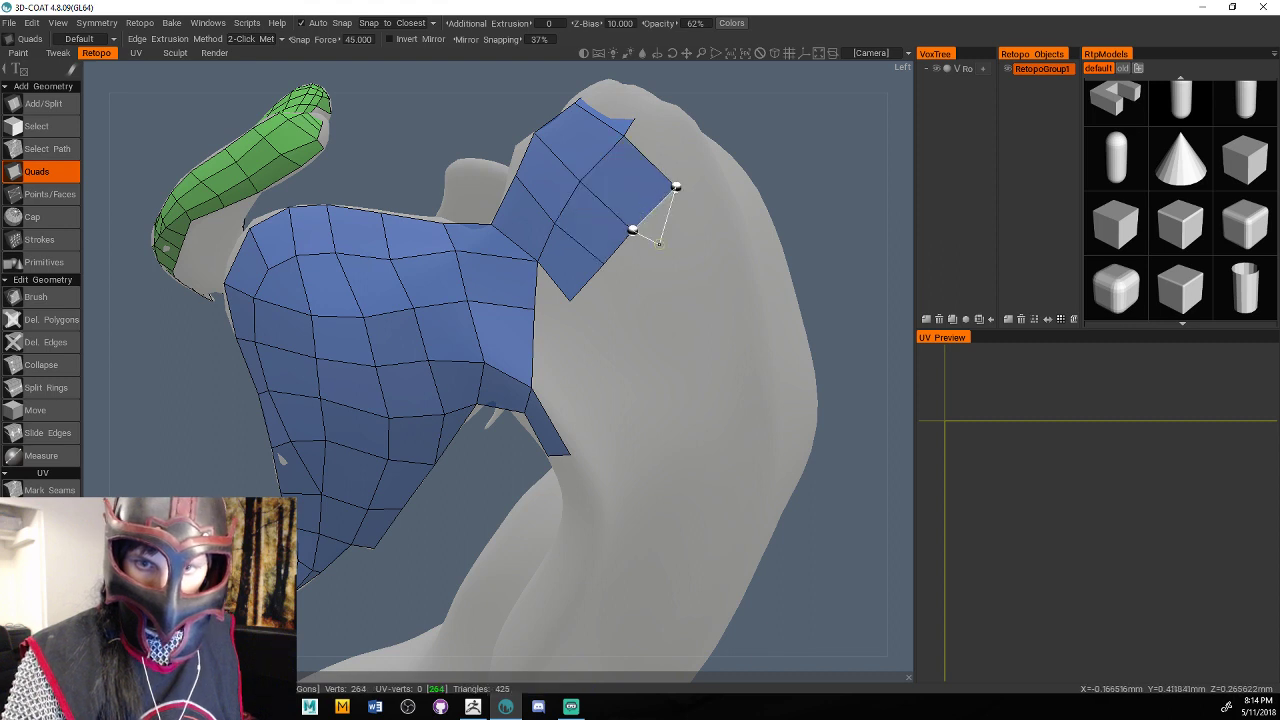
Add a second row of three quads beyond the first, and close the gap to the patch with a quad and a triangle.
{"action": "left_click", "coordinate": [720, 241]}
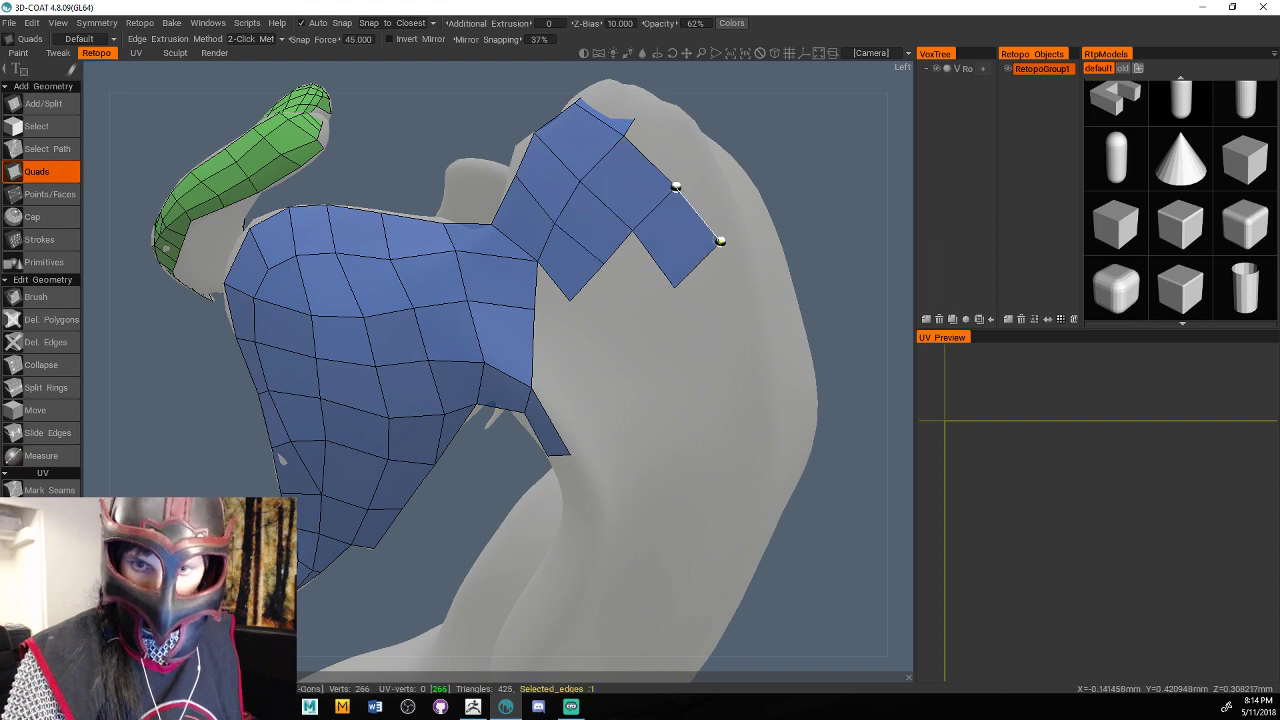
{"action": "left_click", "coordinate": [649, 322]}
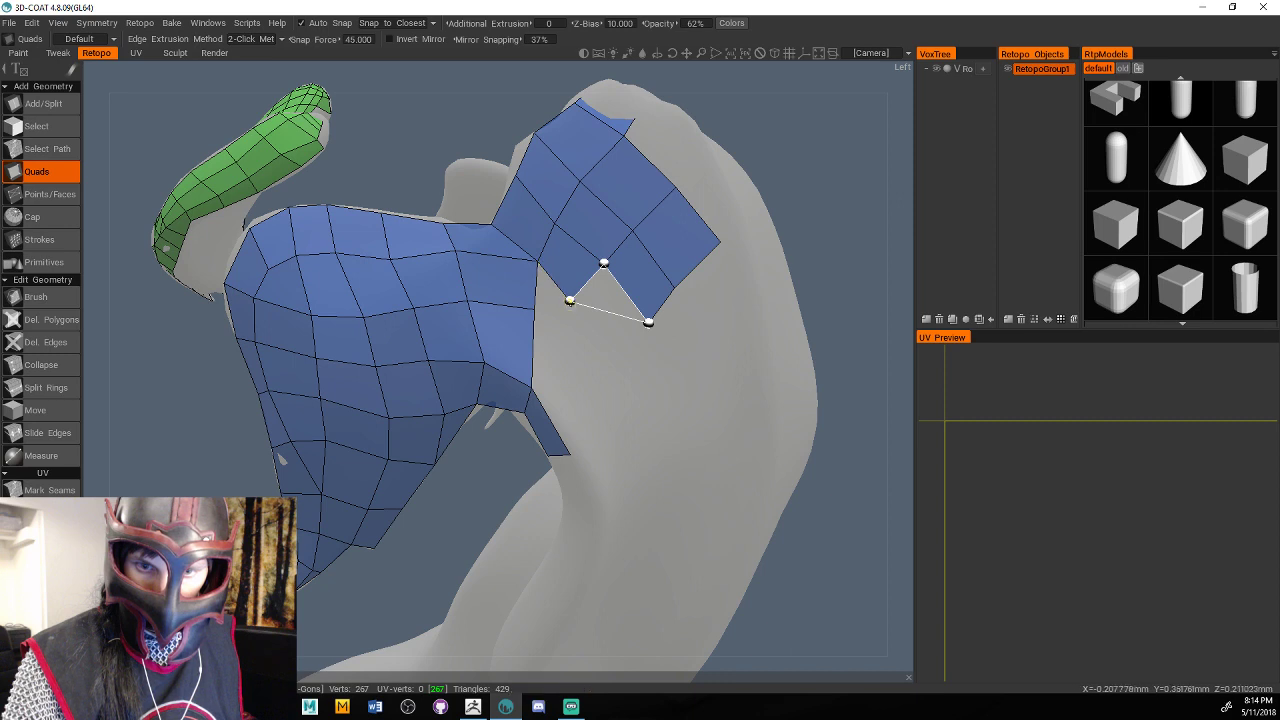
{"action": "left_click", "coordinate": [623, 361]}
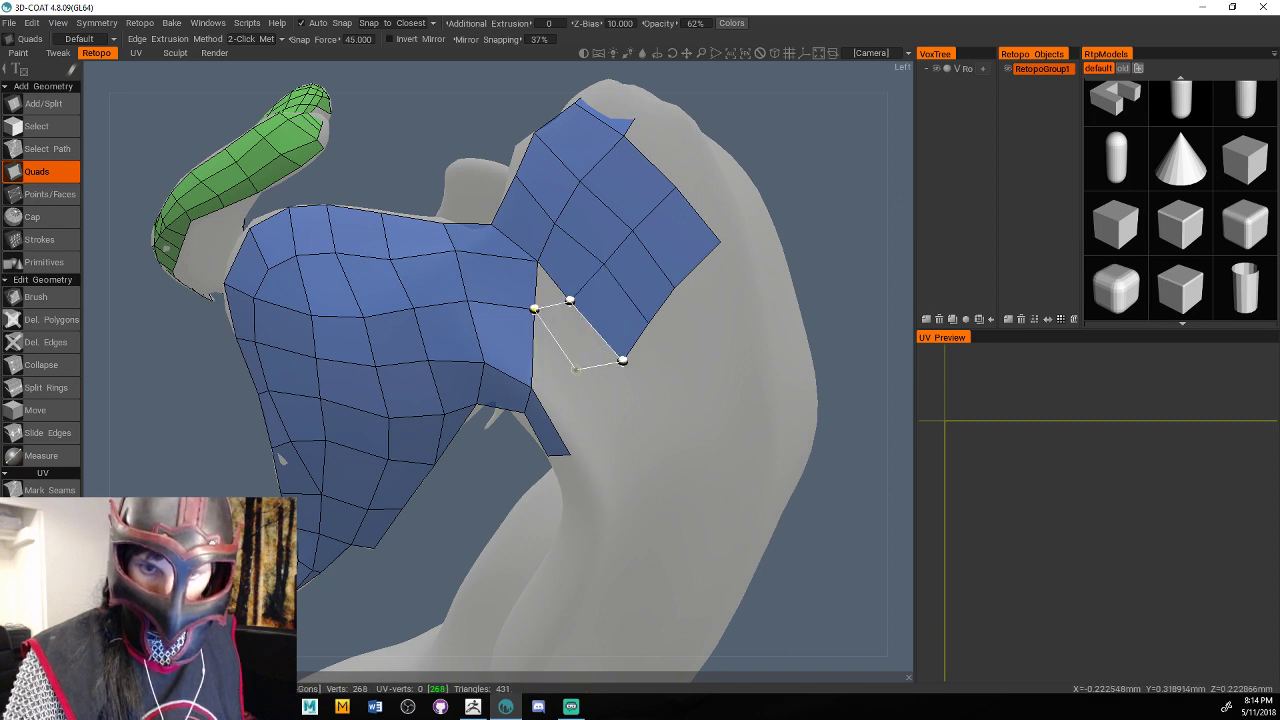
{"action": "left_click", "coordinate": [575, 370]}
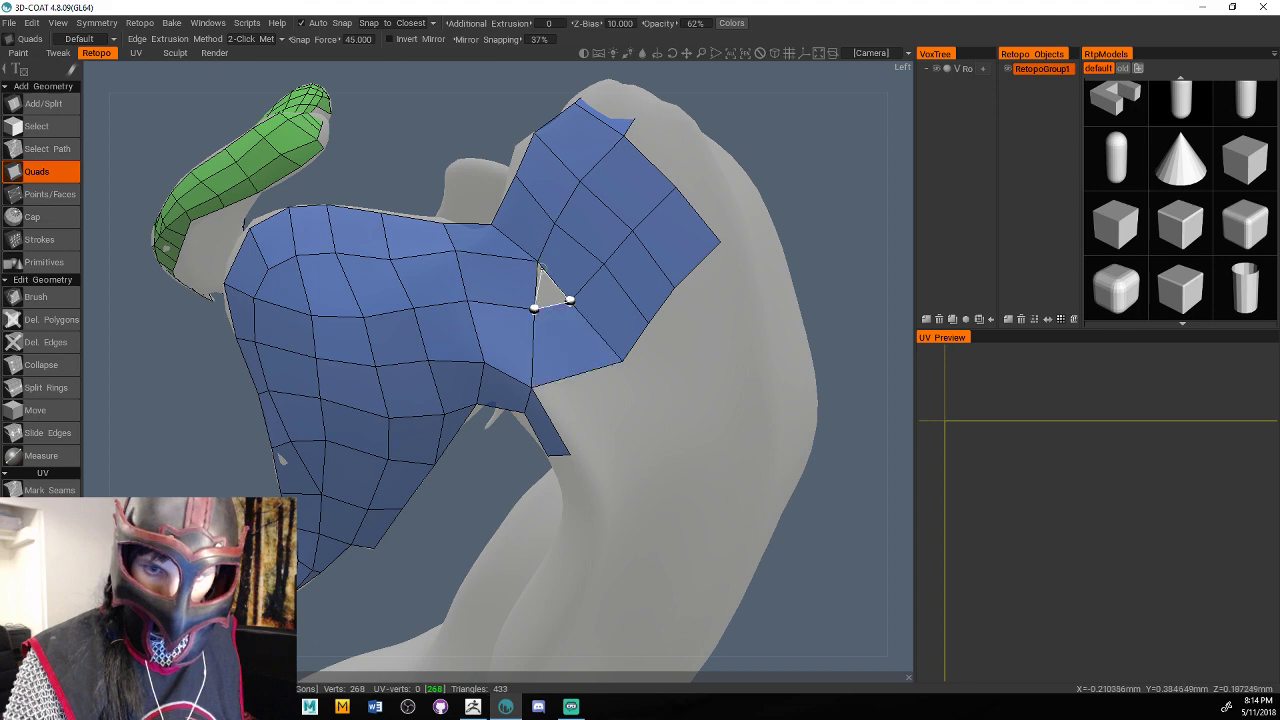
{"action": "left_click", "coordinate": [550, 263]}
Continue the two-quad-wide band up beside the border strip with two more rows, joining its inner quads to the strip.
{"action": "left_click_drag", "start_coordinate": [826, 150], "coordinate": [620, 309]}
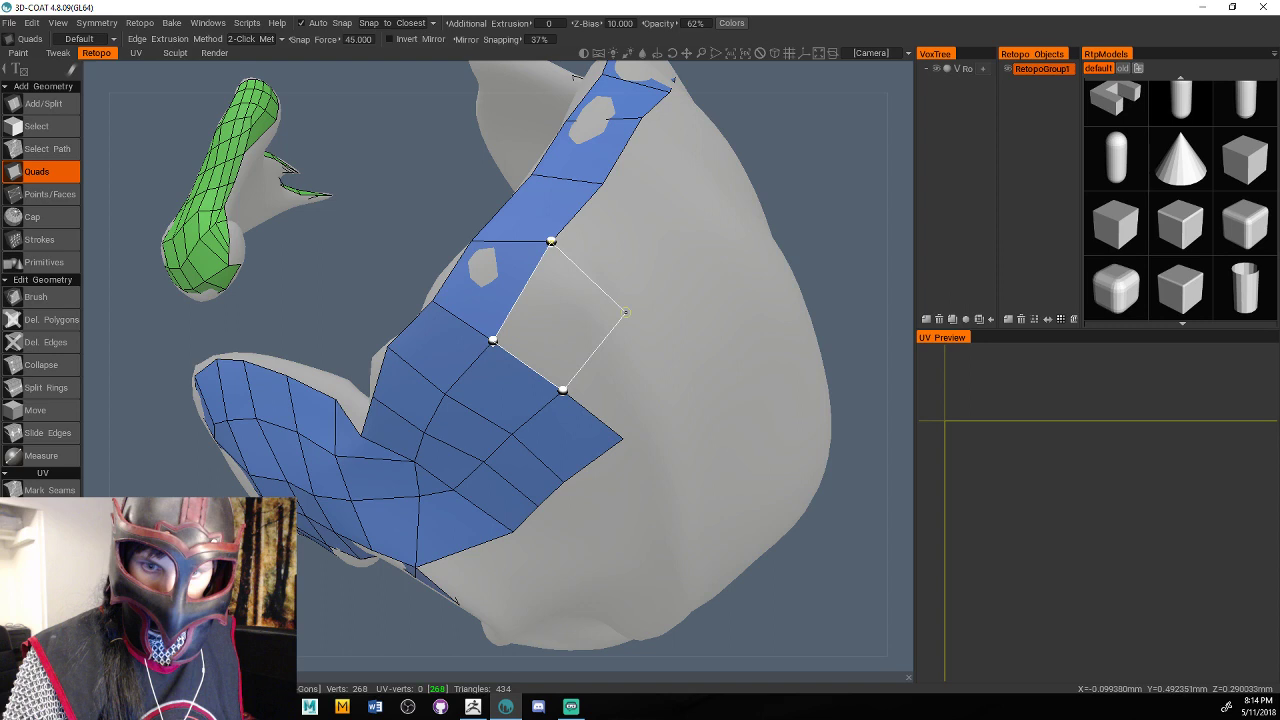
{"action": "left_click", "coordinate": [625, 312]}
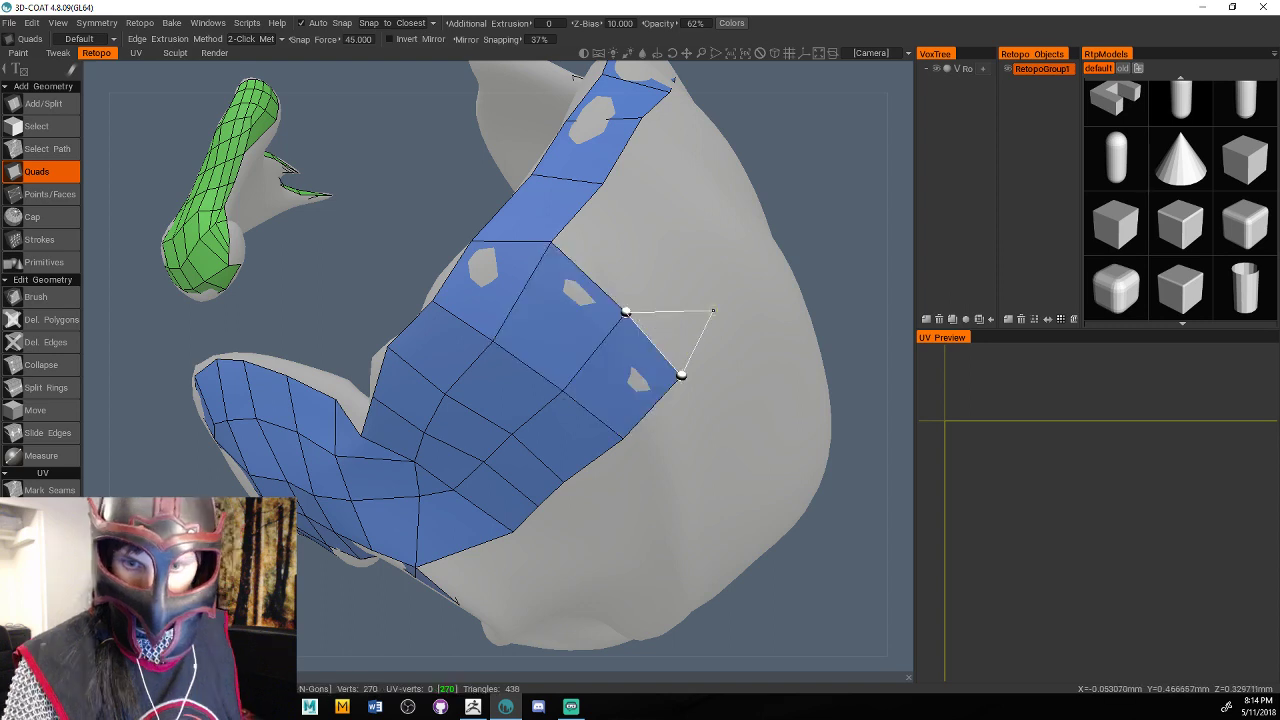
{"action": "left_click", "coordinate": [727, 285]}
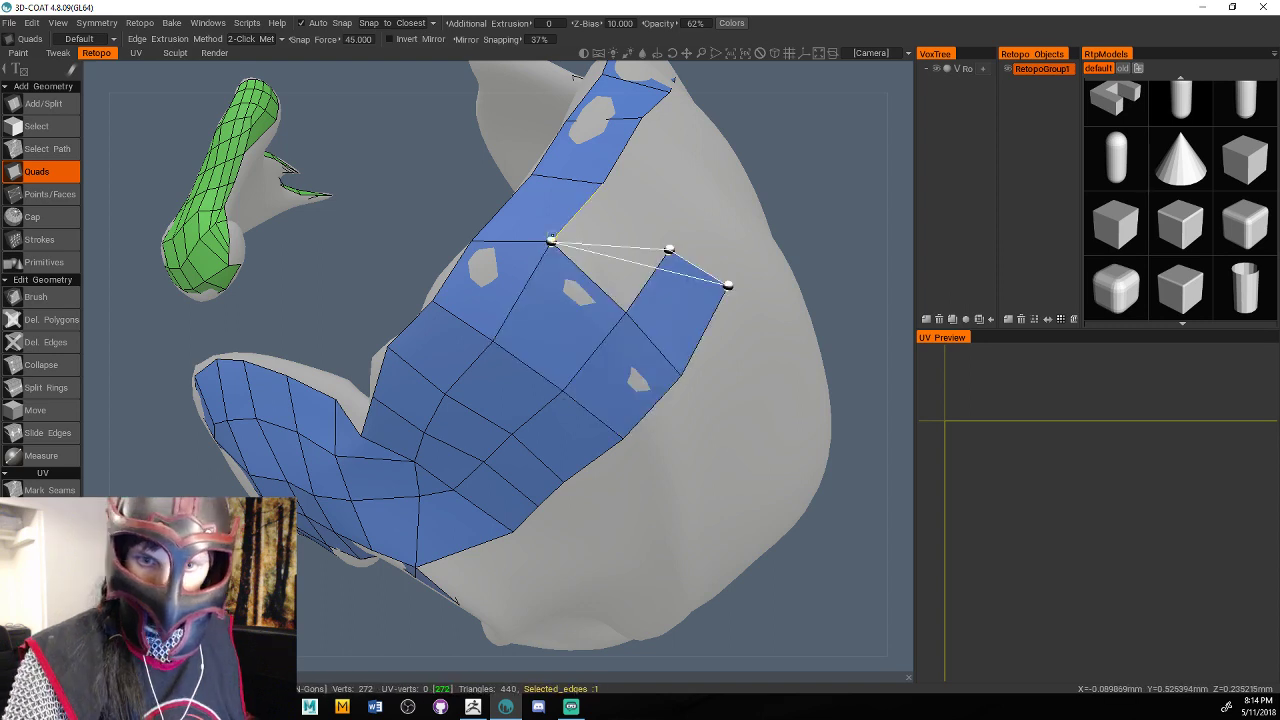
{"action": "left_click", "coordinate": [668, 248]}
Add four more quads to the band, filling two further rows against the next segments of the border strip.
{"action": "left_click_drag", "start_coordinate": [668, 248], "coordinate": [538, 290], "text": "alt"}
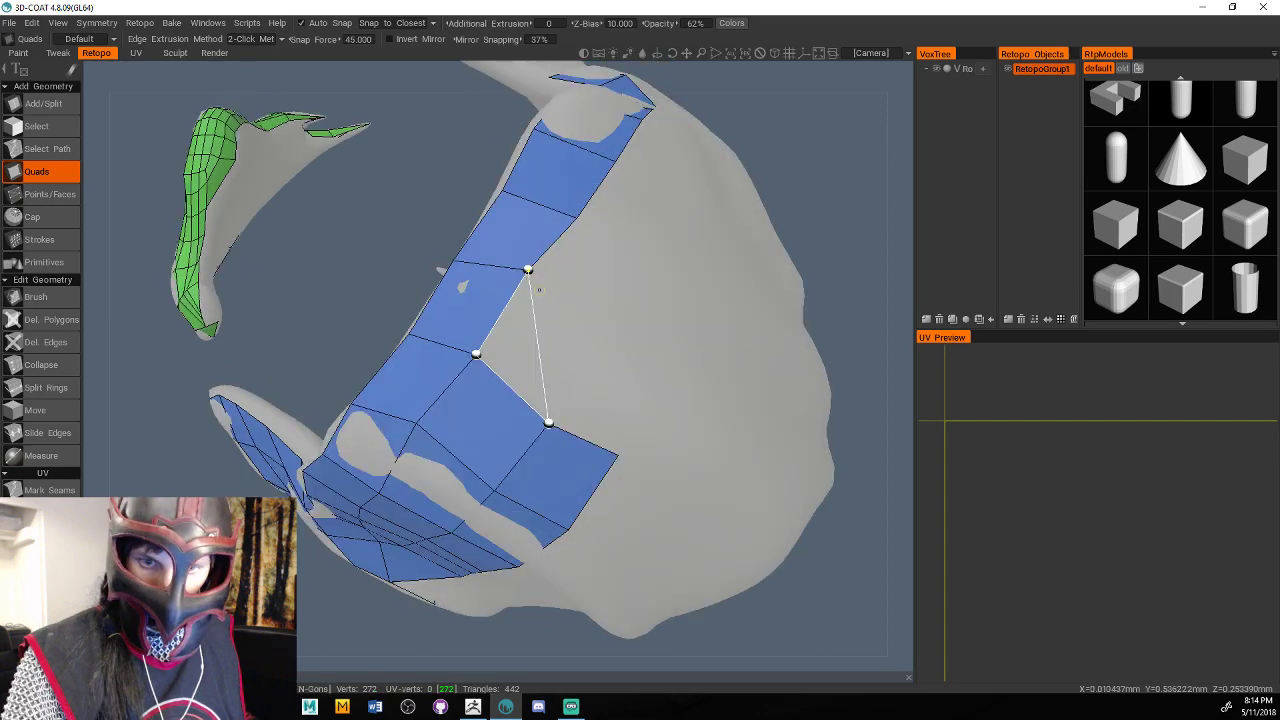
{"action": "left_click", "coordinate": [596, 326]}
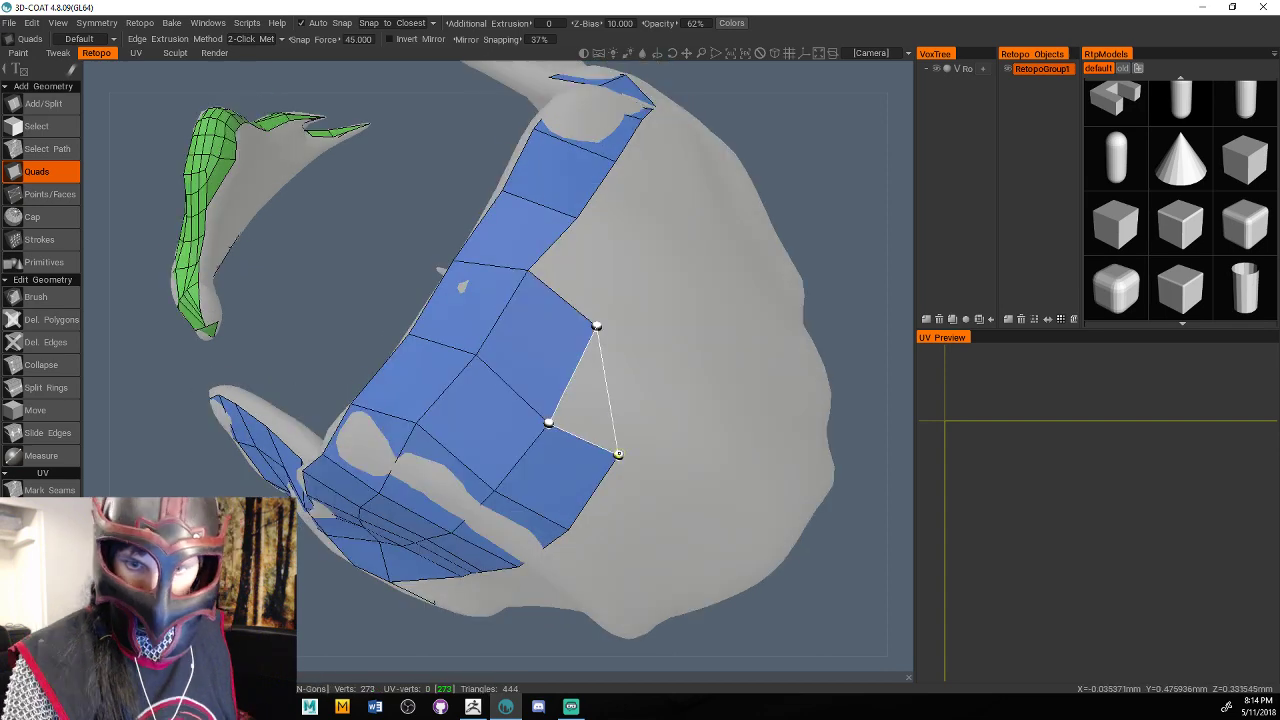
{"action": "left_click", "coordinate": [668, 373]}
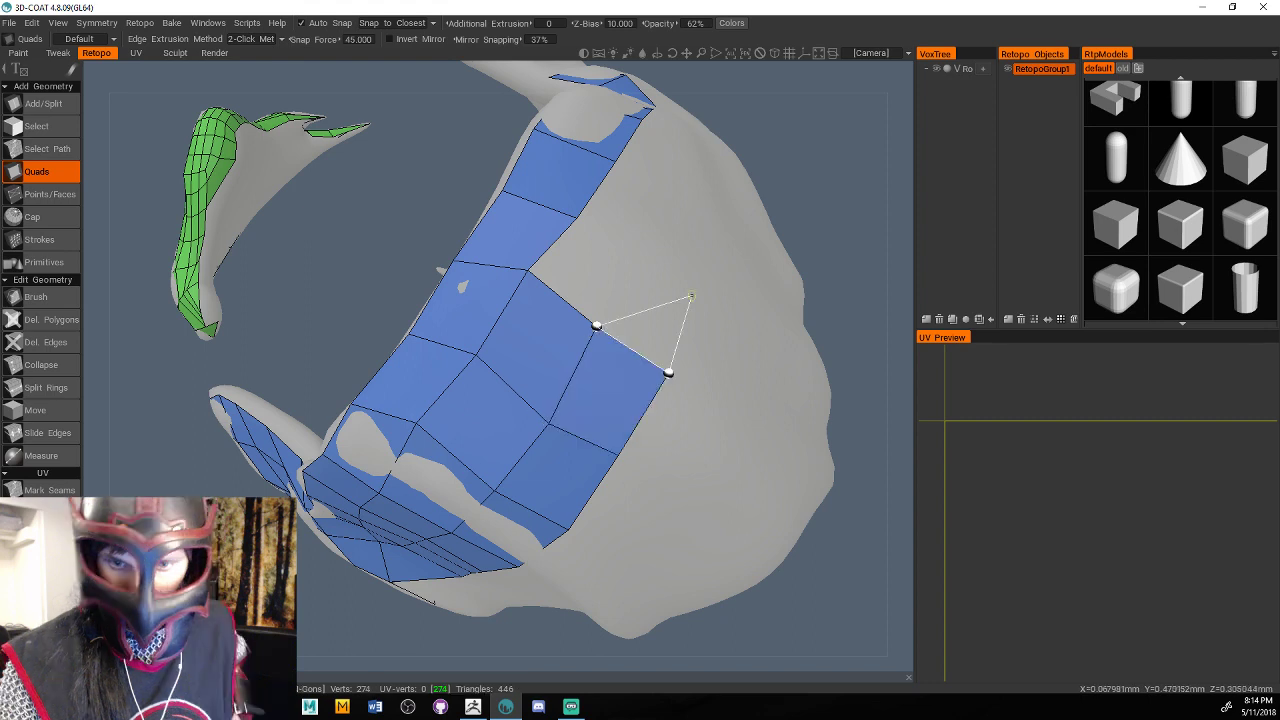
{"action": "left_click", "coordinate": [690, 296]}
{"action": "left_click", "coordinate": [637, 252]}
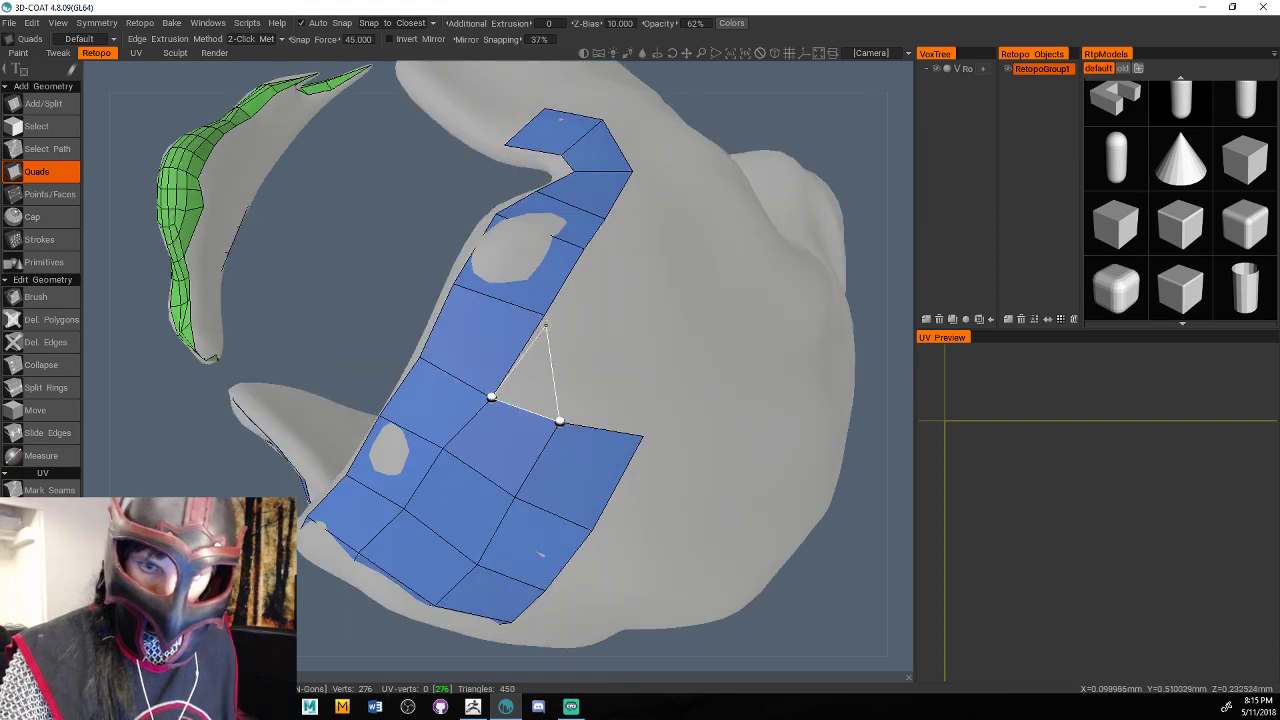
Lengthen the band by another two rows towards the bend in the strip, closing the inner gap with a quad.
{"action": "left_click", "coordinate": [545, 316]}
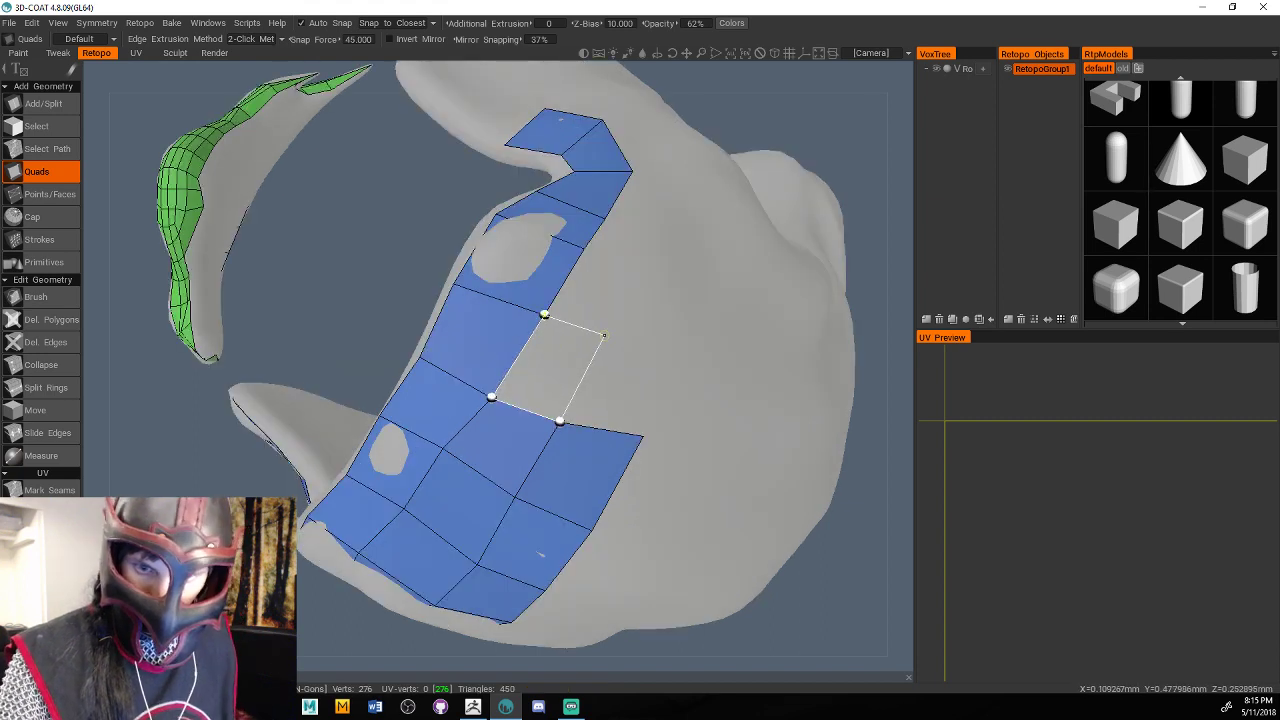
{"action": "left_click", "coordinate": [606, 336]}
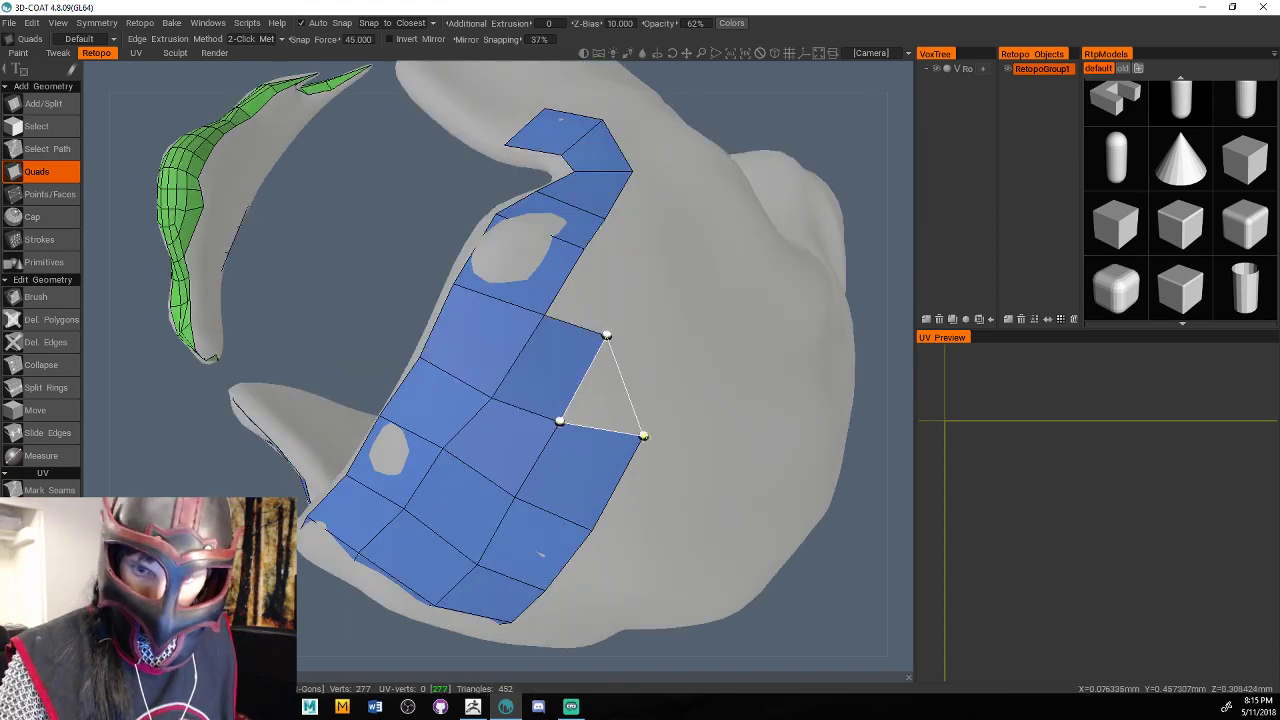
{"action": "left_click", "coordinate": [643, 436]}
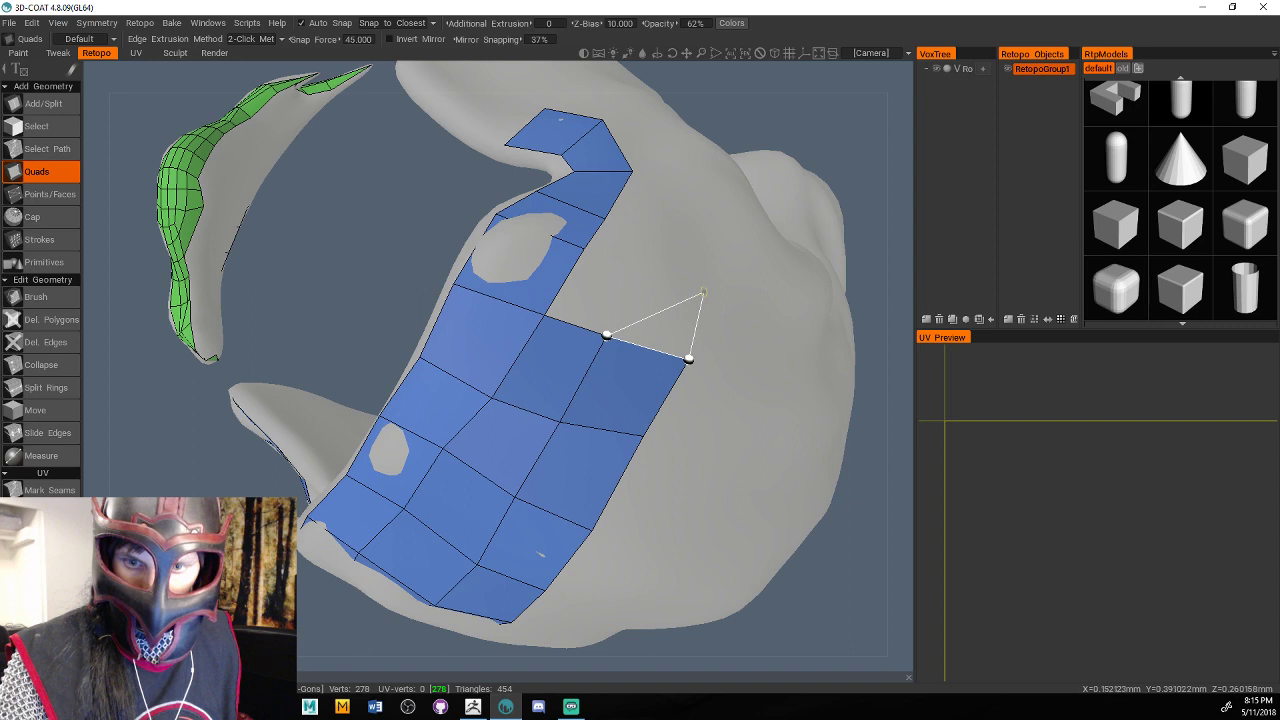
{"action": "left_click", "coordinate": [703, 292]}
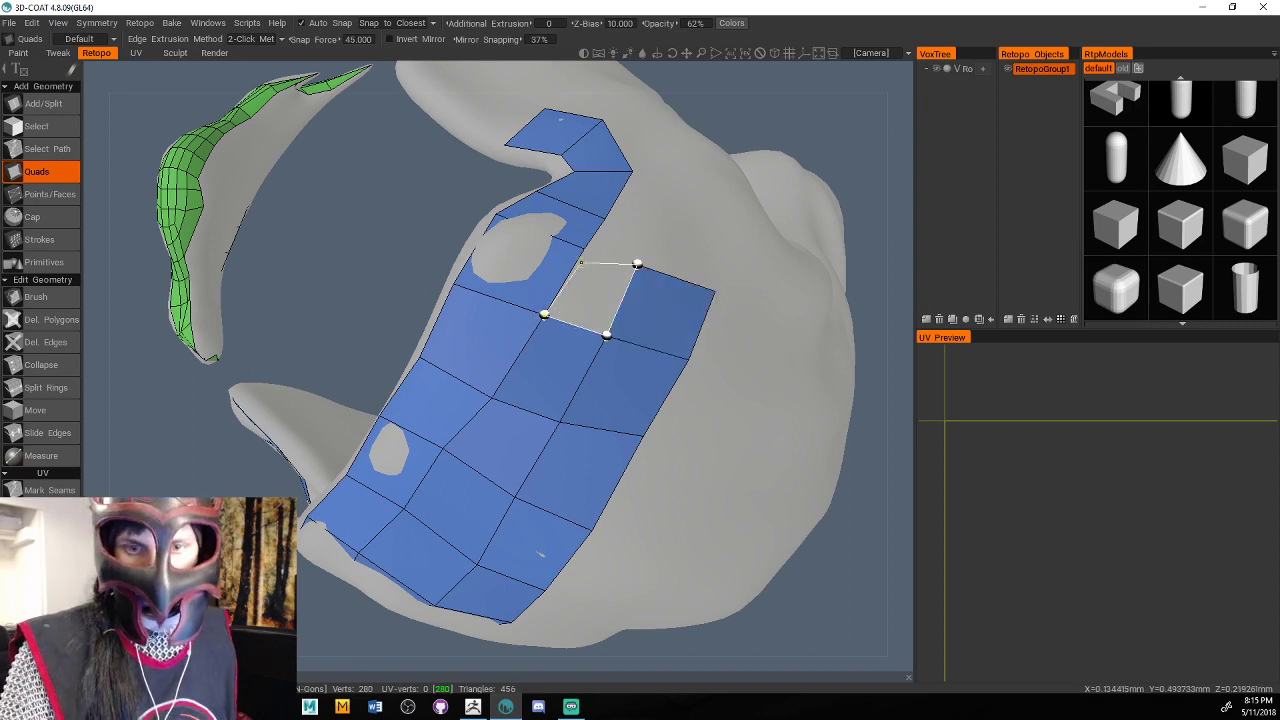
{"action": "middle_click_drag", "start_coordinate": [580, 262], "coordinate": [534, 420]}
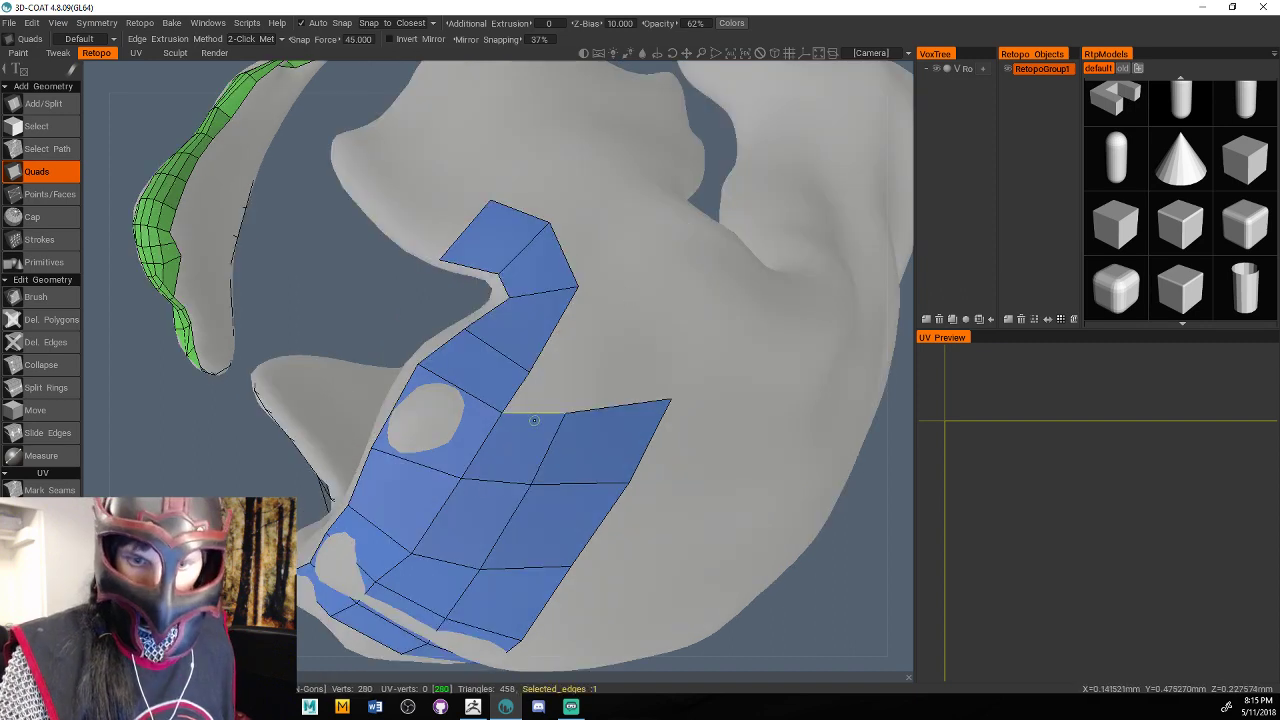
Fill the last two rows of the band up to the outer corner where the border strip bends.
{"action": "left_click", "coordinate": [529, 371]}
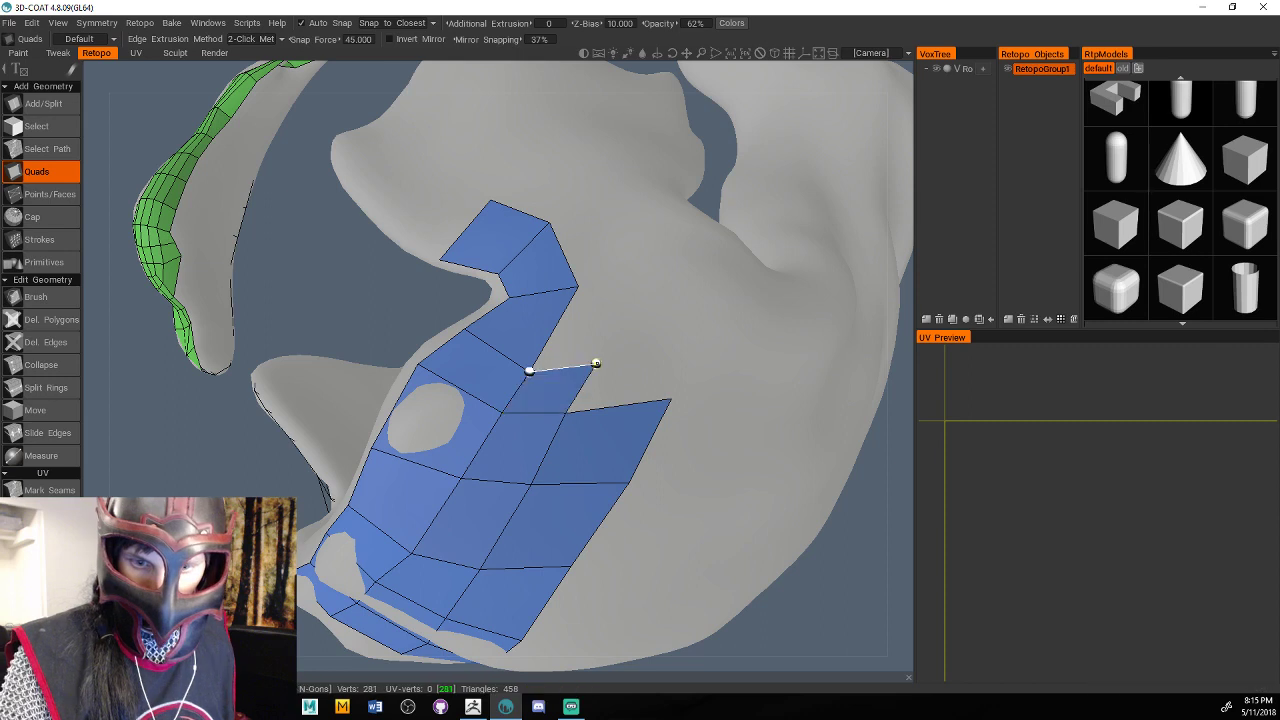
{"action": "left_click", "coordinate": [595, 364]}
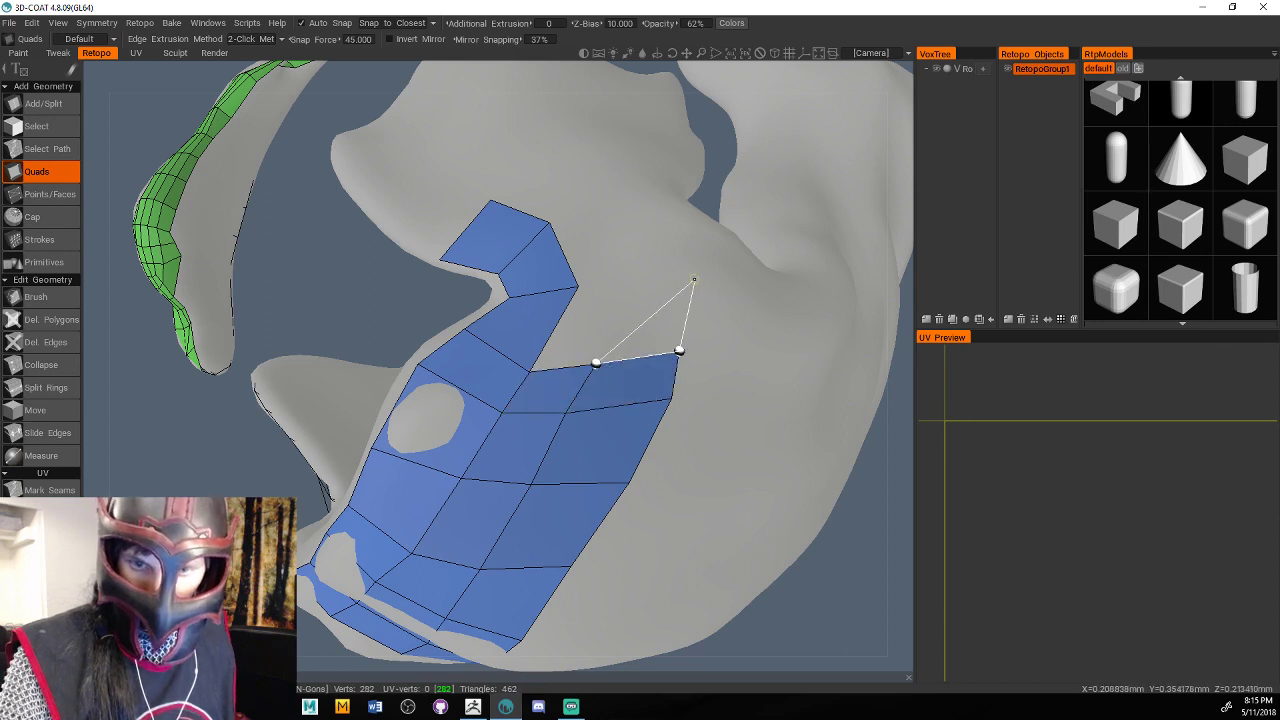
{"action": "left_click", "coordinate": [624, 284]}
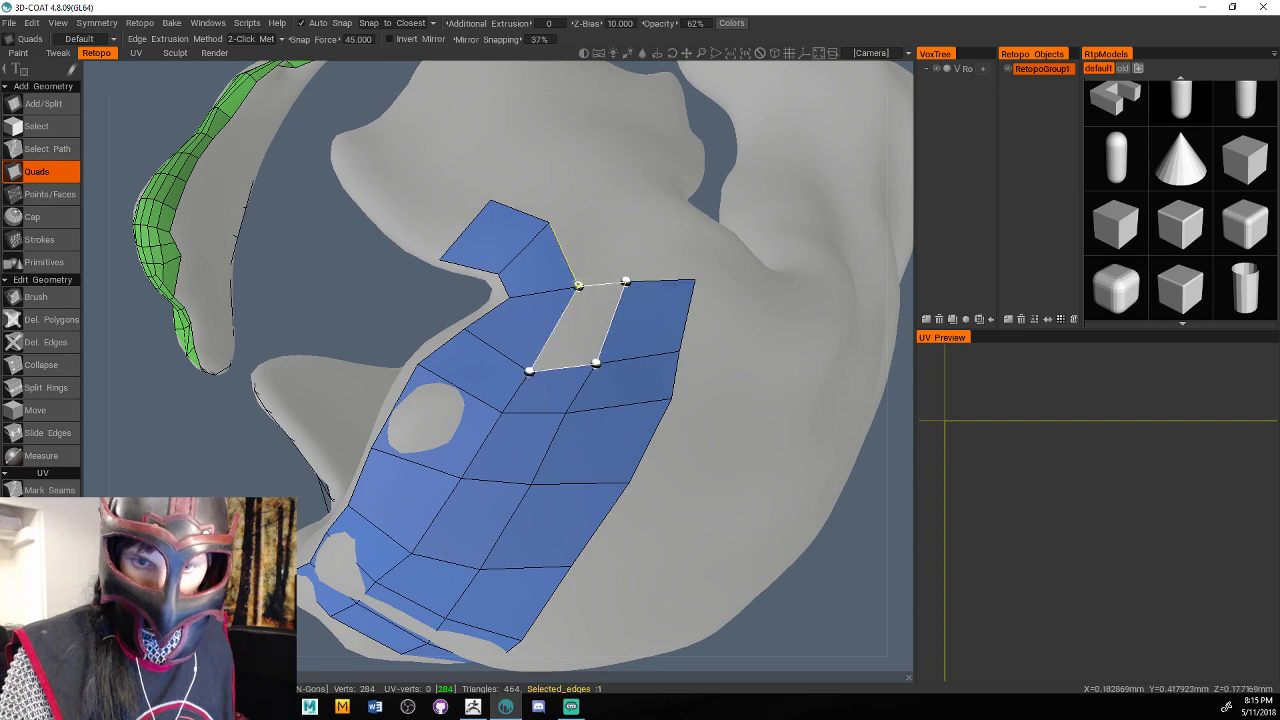
{"action": "left_click", "coordinate": [583, 334]}
Extend the open end of the border strip by two quads along the ridge of the adjoining lobe.
{"action": "left_click_drag", "start_coordinate": [847, 526], "coordinate": [803, 512]}
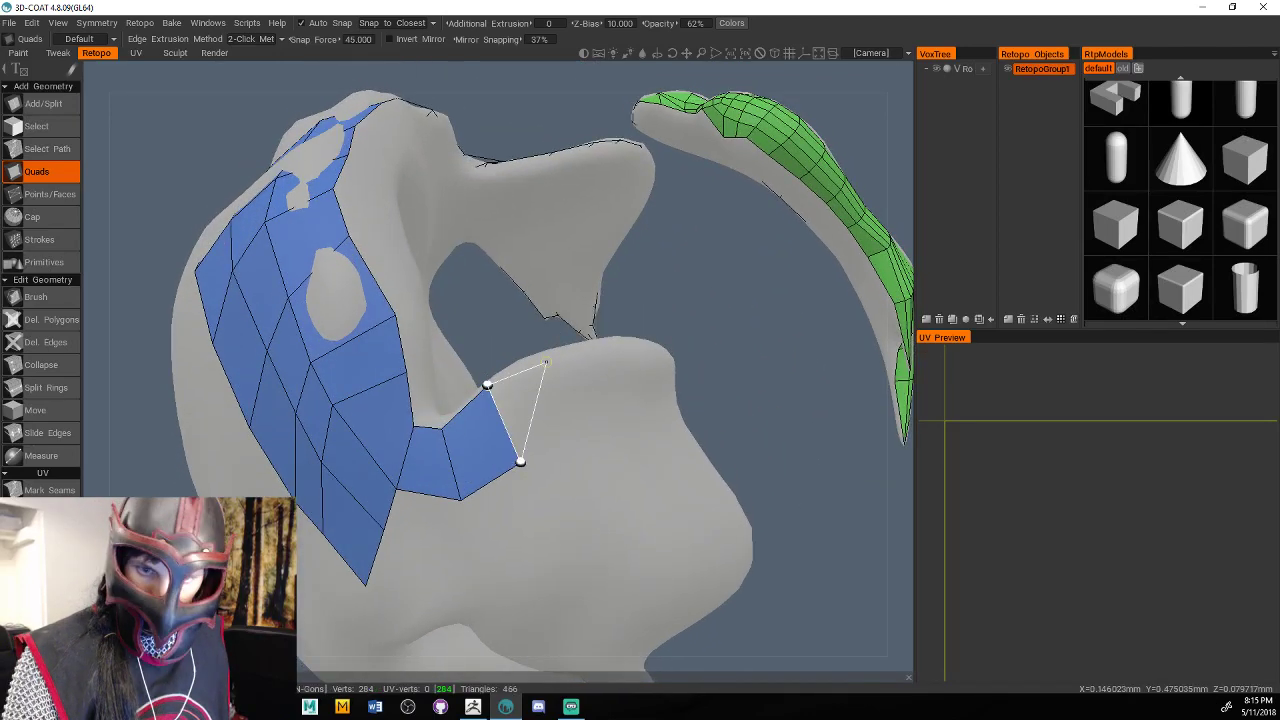
{"action": "left_click", "coordinate": [546, 362]}
{"action": "left_click", "coordinate": [574, 437]}
{"action": "left_click", "coordinate": [609, 344]}
{"action": "left_click", "coordinate": [628, 426]}
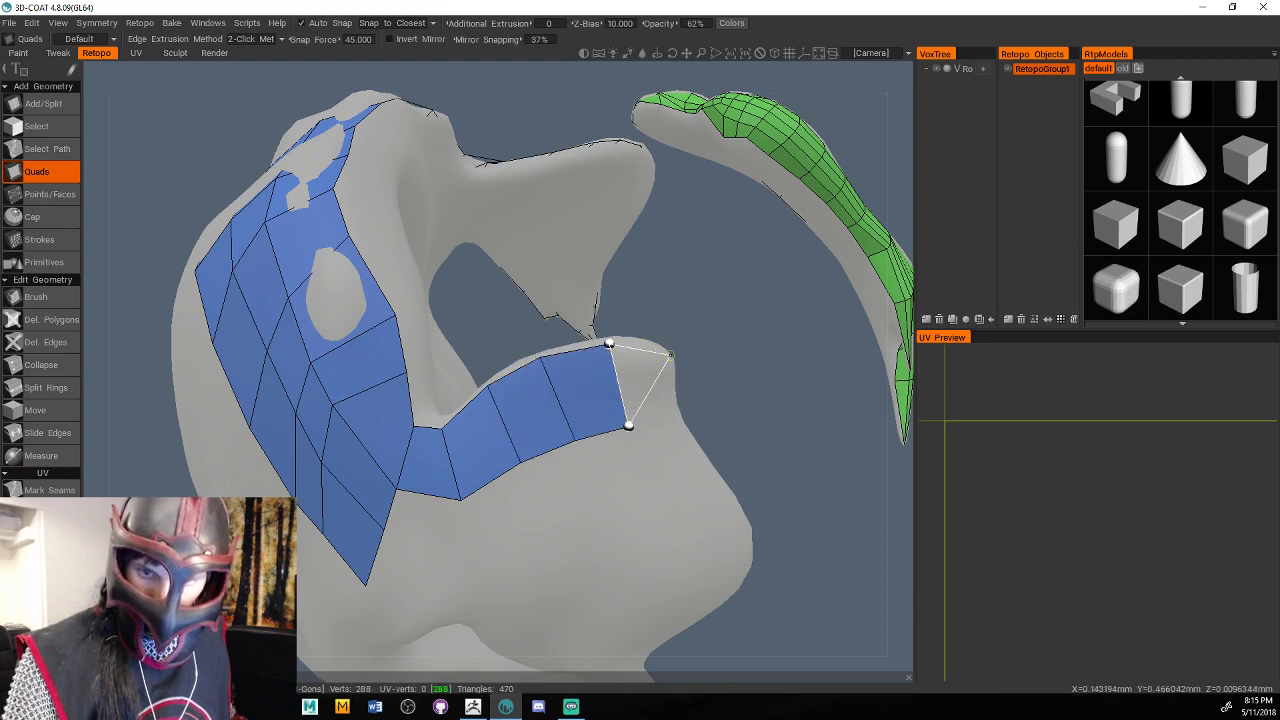
{"action": "left_click", "coordinate": [670, 354]}
{"action": "left_click_drag", "start_coordinate": [742, 420], "coordinate": [640, 490]}
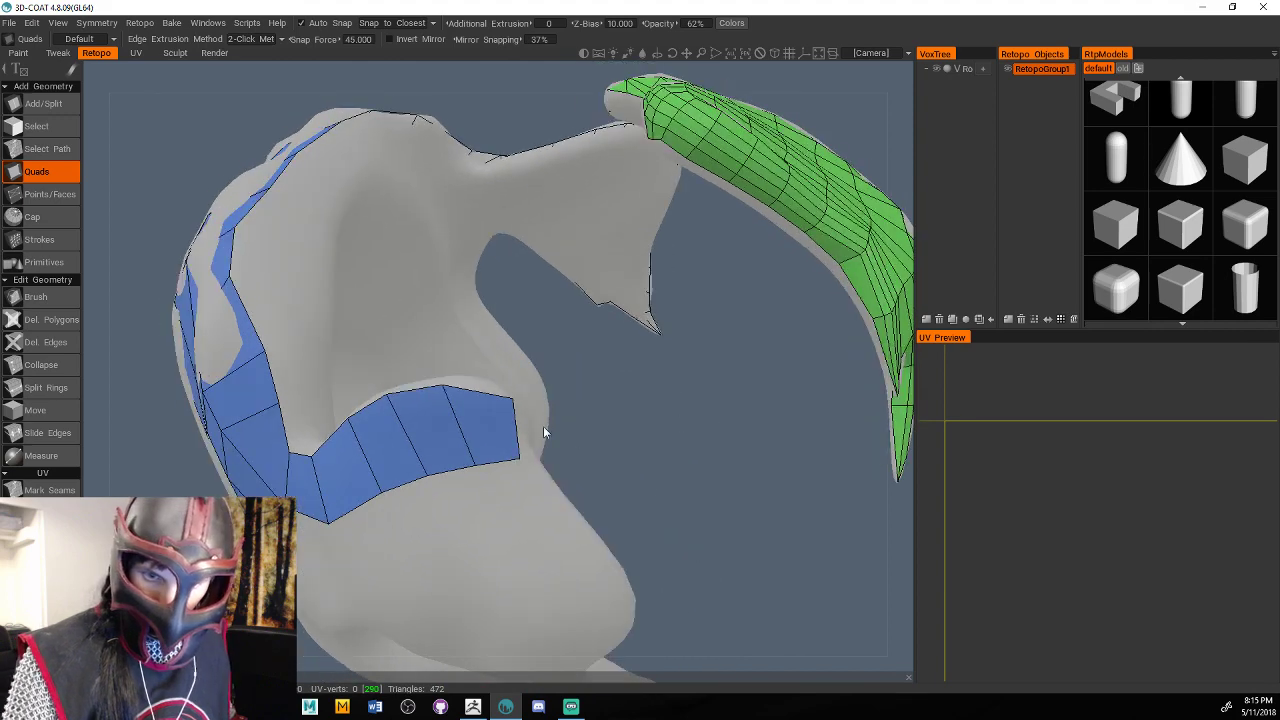
{"action": "key", "text": "ctrl+z"}
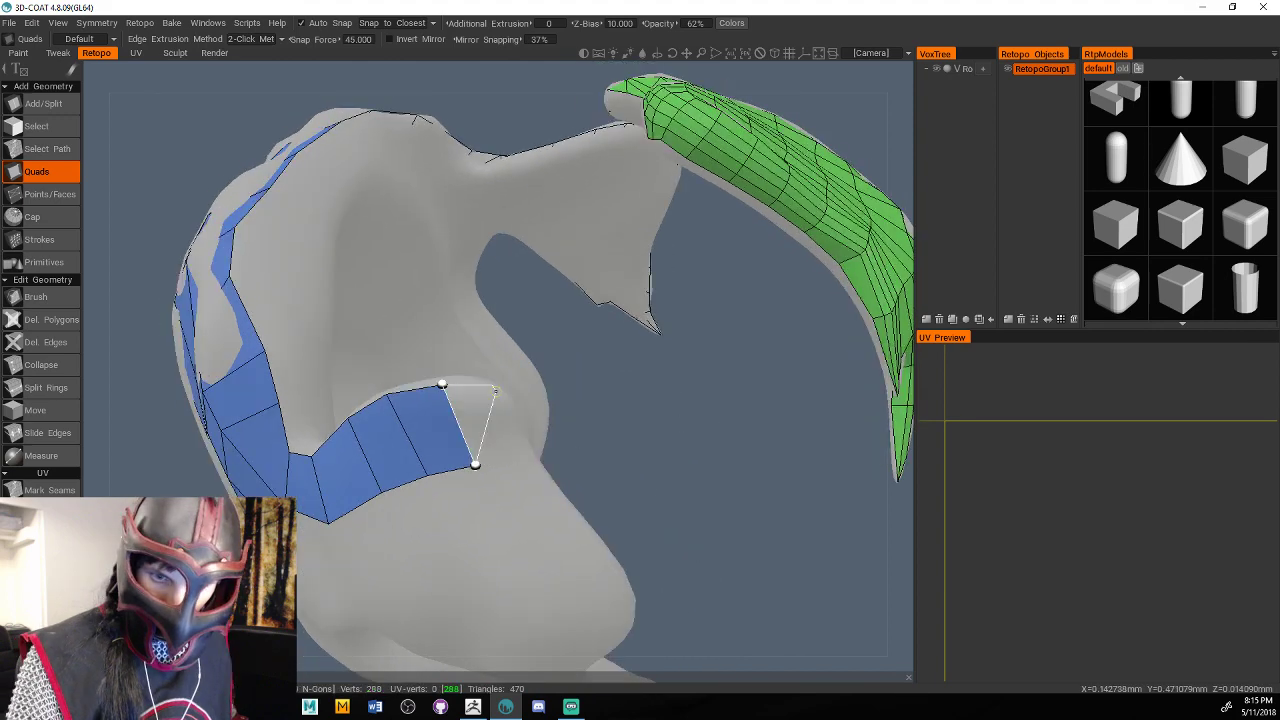
Add one quad to the end of the ridge strip and run three more quads down the lobe's outer edge.
{"action": "left_click", "coordinate": [494, 390]}
{"action": "left_click", "coordinate": [560, 502]}
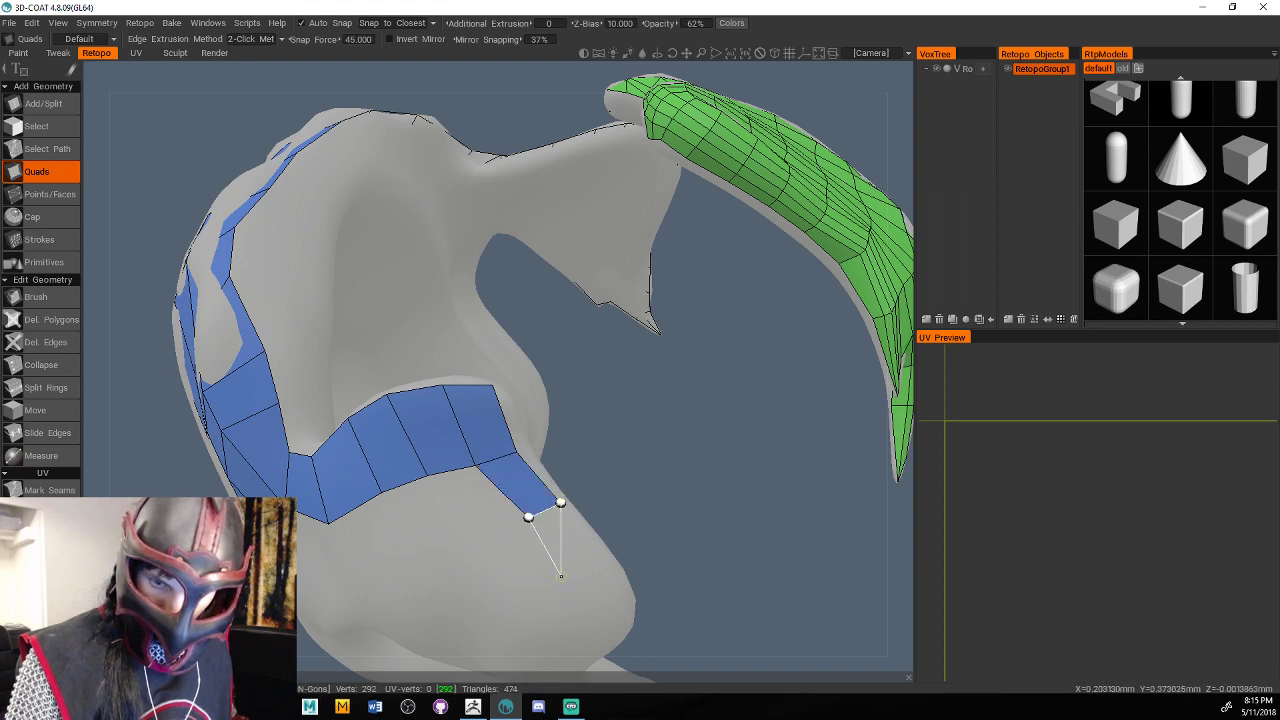
{"action": "left_click", "coordinate": [570, 578]}
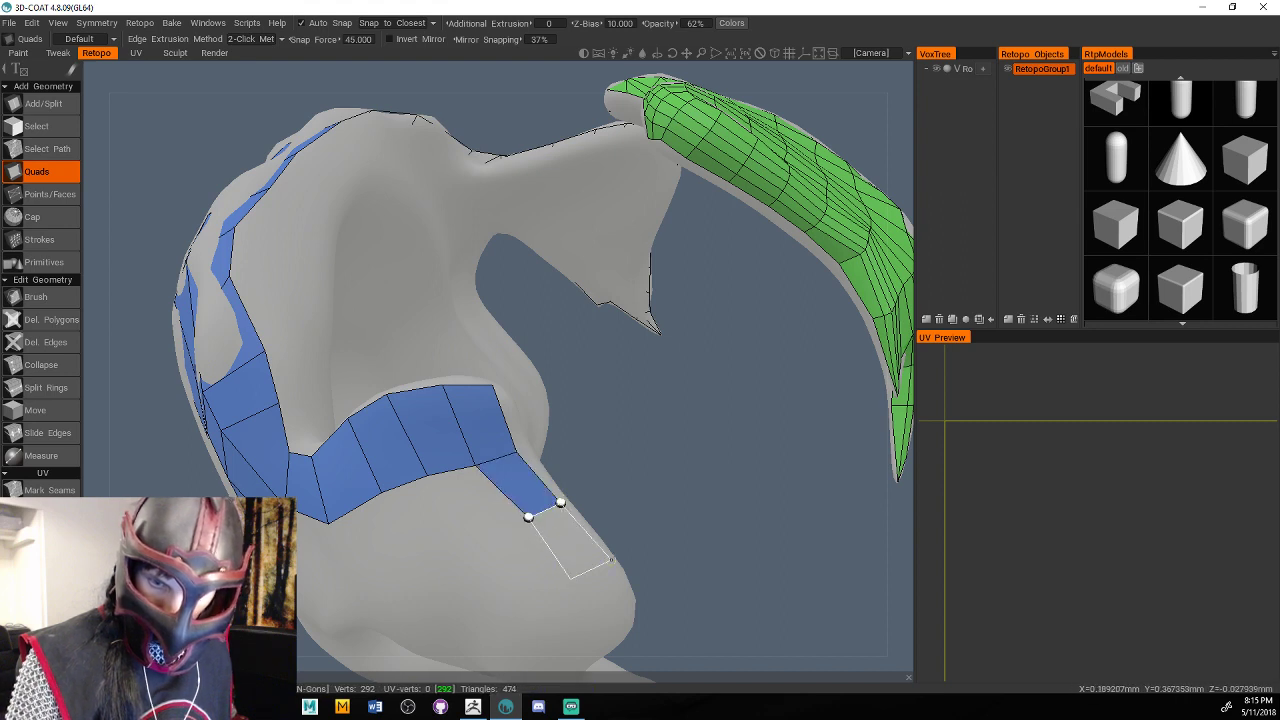
{"action": "left_click", "coordinate": [611, 559]}
{"action": "left_click", "coordinate": [592, 623]}
{"action": "left_click", "coordinate": [634, 603]}
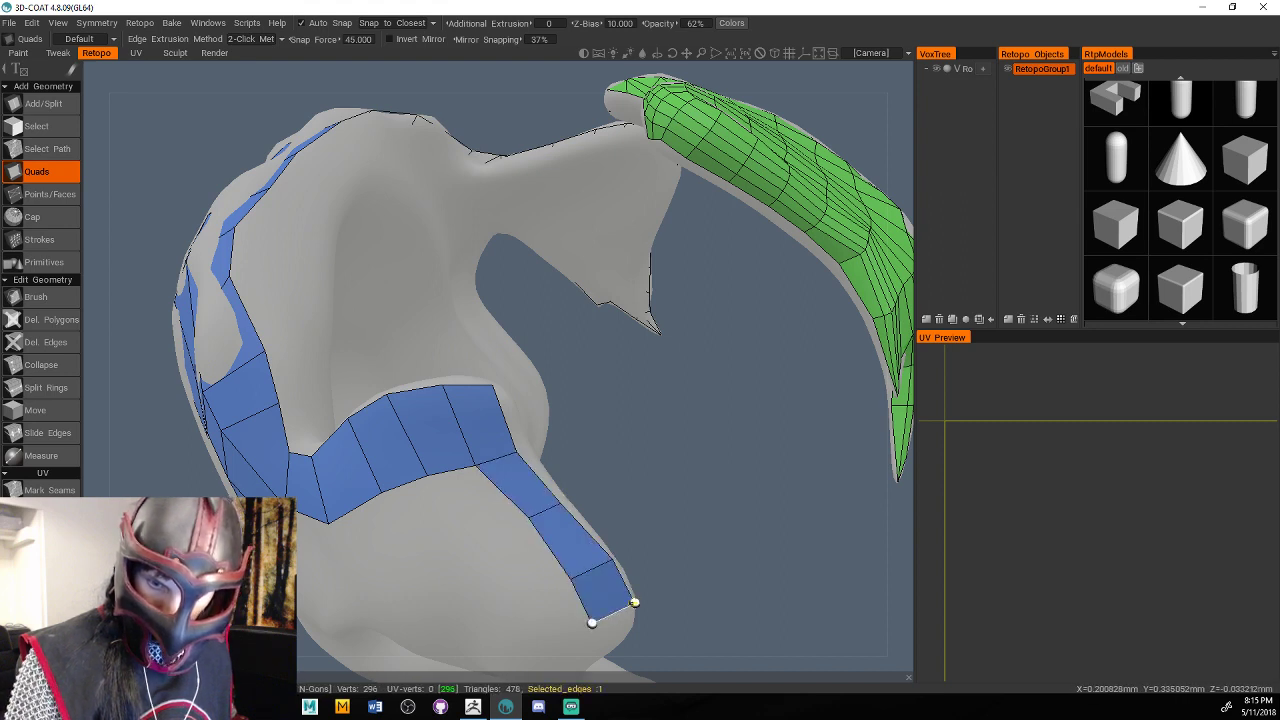
Fill a row of four quads beneath the ridge strip, from the outer-edge strip back to the two-quad-wide band.
{"action": "left_click_drag", "start_coordinate": [634, 603], "coordinate": [690, 510], "text": "alt"}
{"action": "left_click", "coordinate": [531, 341]}
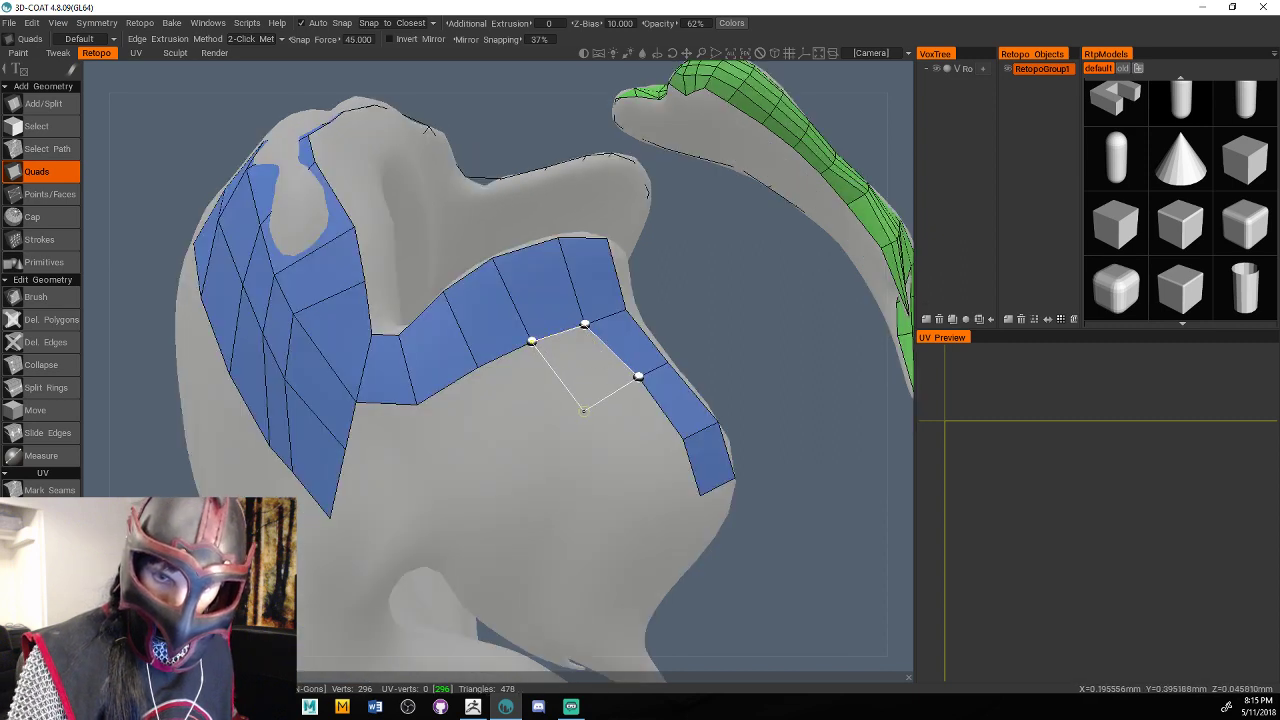
{"action": "left_click", "coordinate": [584, 411]}
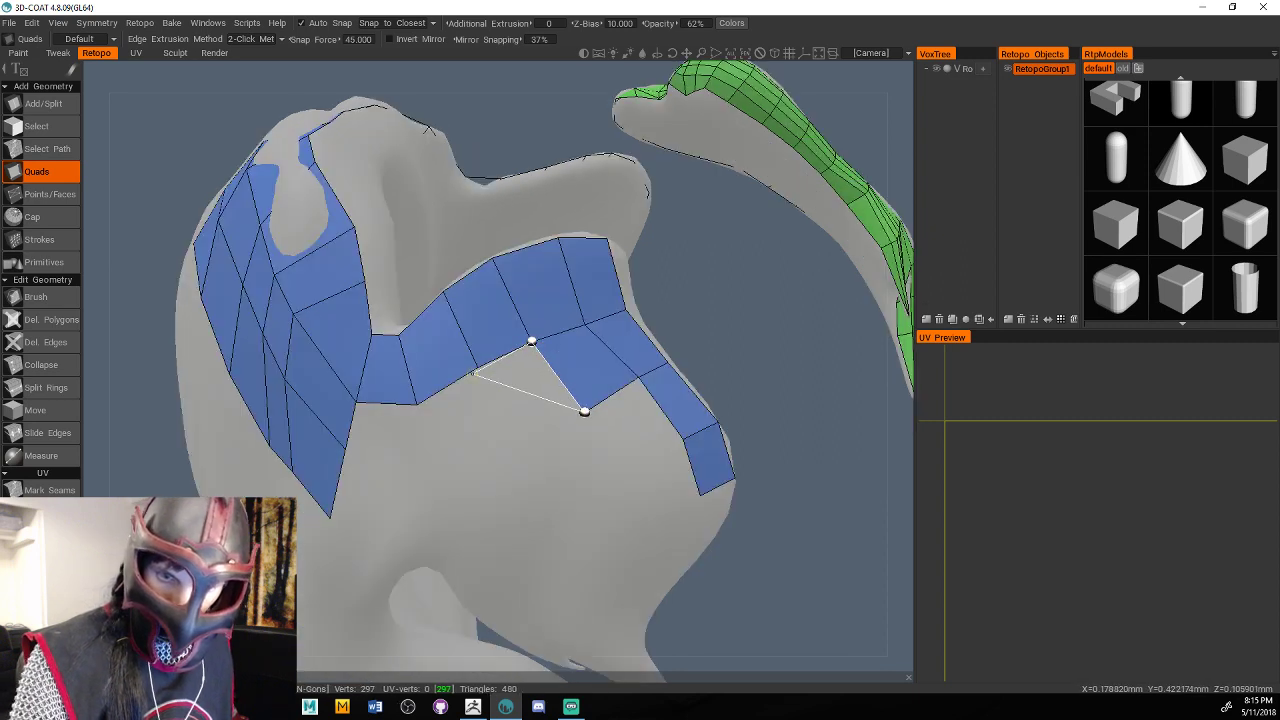
{"action": "left_click", "coordinate": [514, 445]}
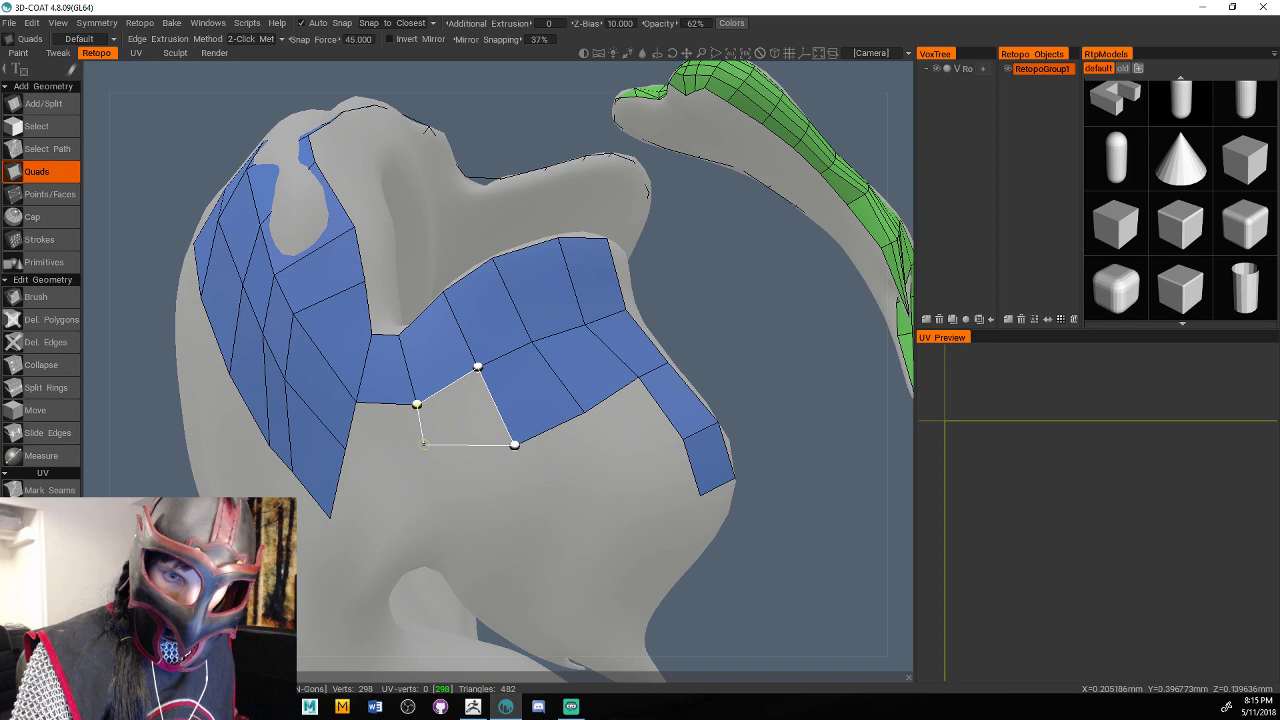
{"action": "left_click", "coordinate": [422, 461]}
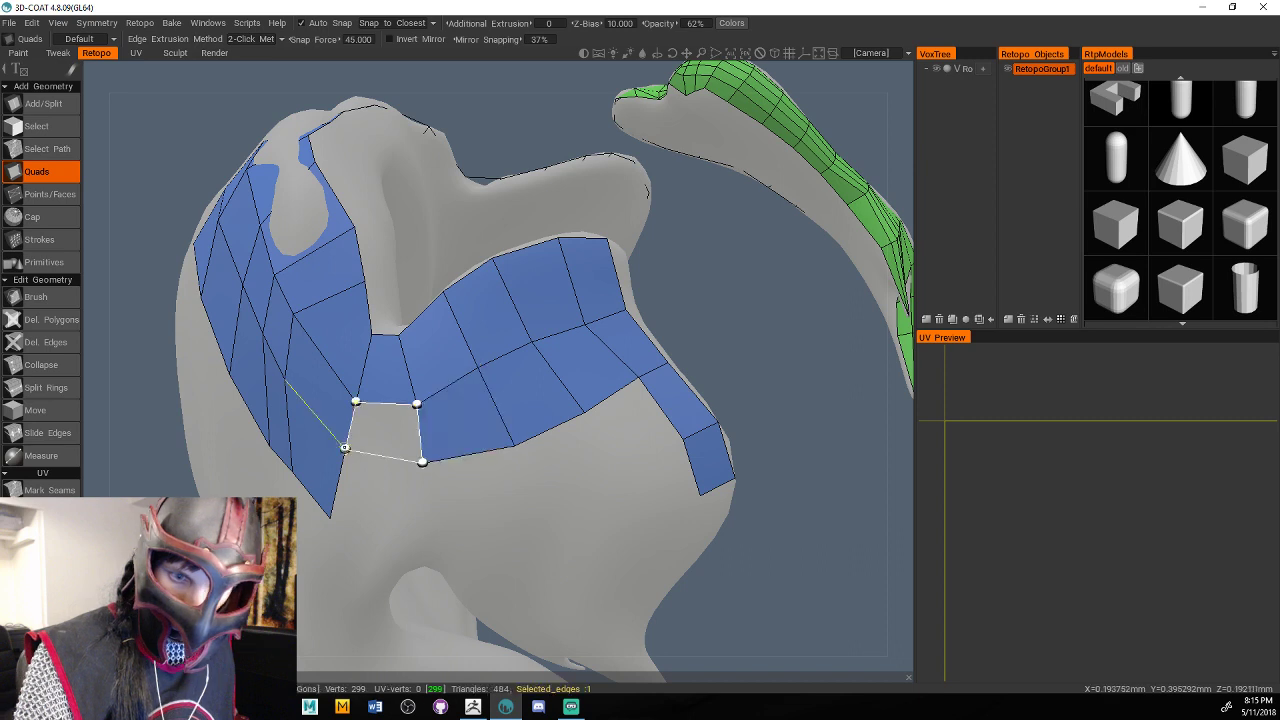
{"action": "left_click", "coordinate": [345, 448]}
Fill a second row of four quads beneath the previous one, from the outer-edge strip back to the two-quad-wide band.
{"action": "left_click_drag", "start_coordinate": [345, 448], "coordinate": [587, 334], "text": "alt"}
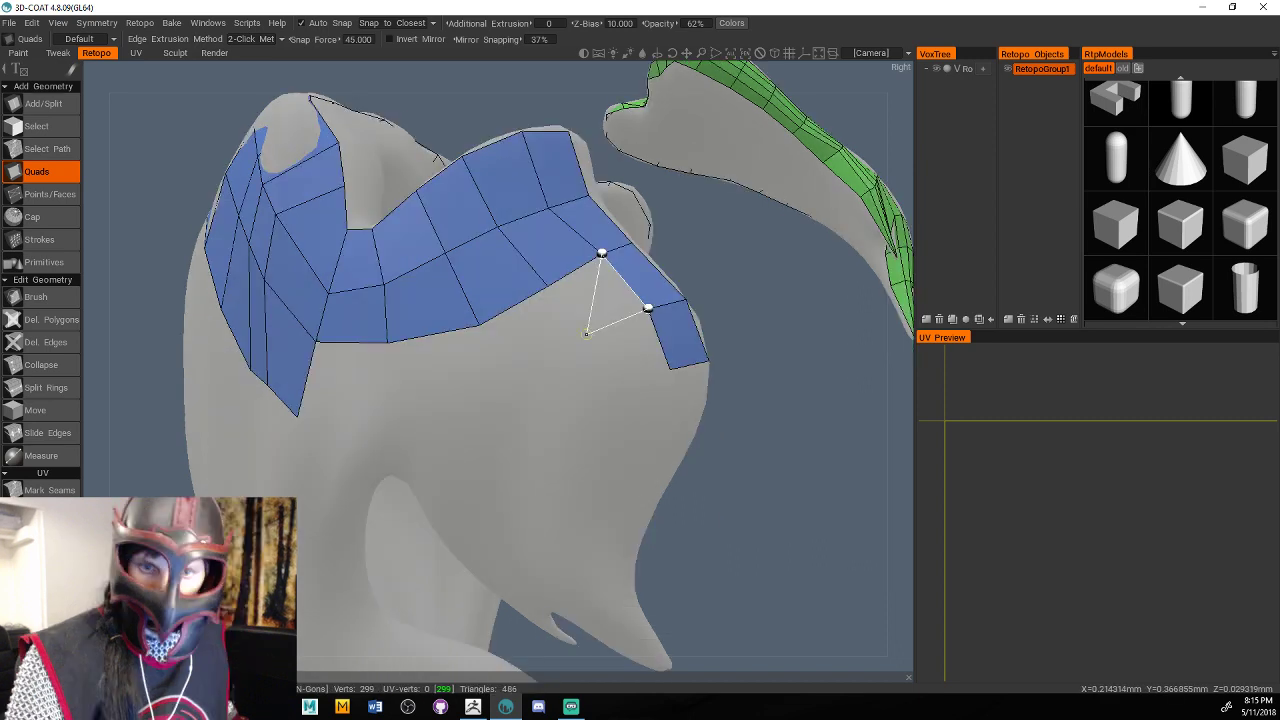
{"action": "left_click", "coordinate": [479, 325]}
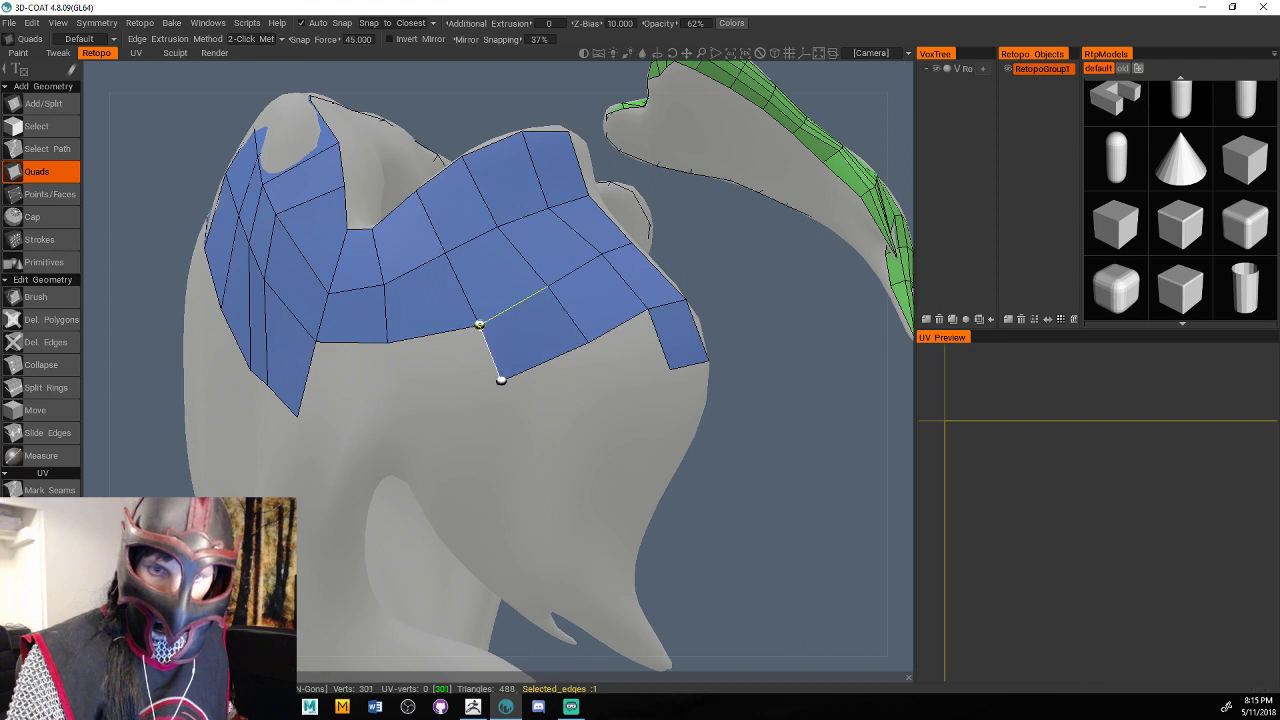
{"action": "left_click", "coordinate": [477, 402]}
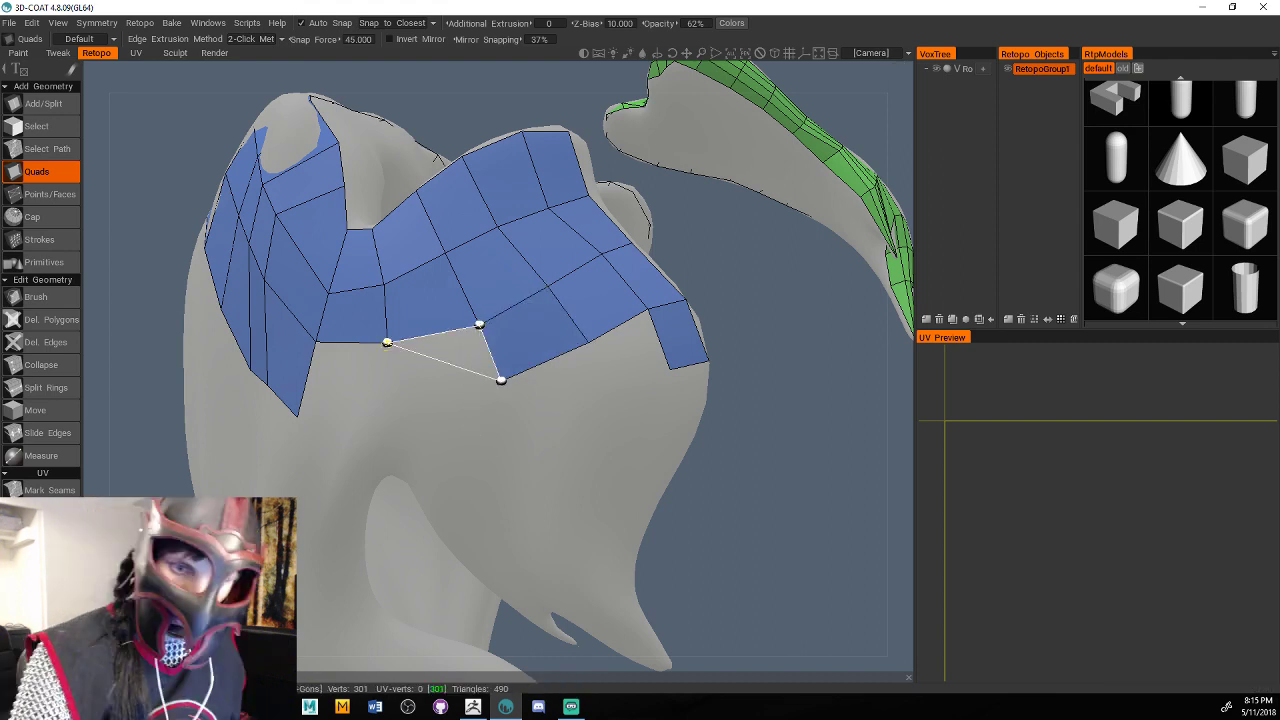
{"action": "left_click", "coordinate": [501, 380]}
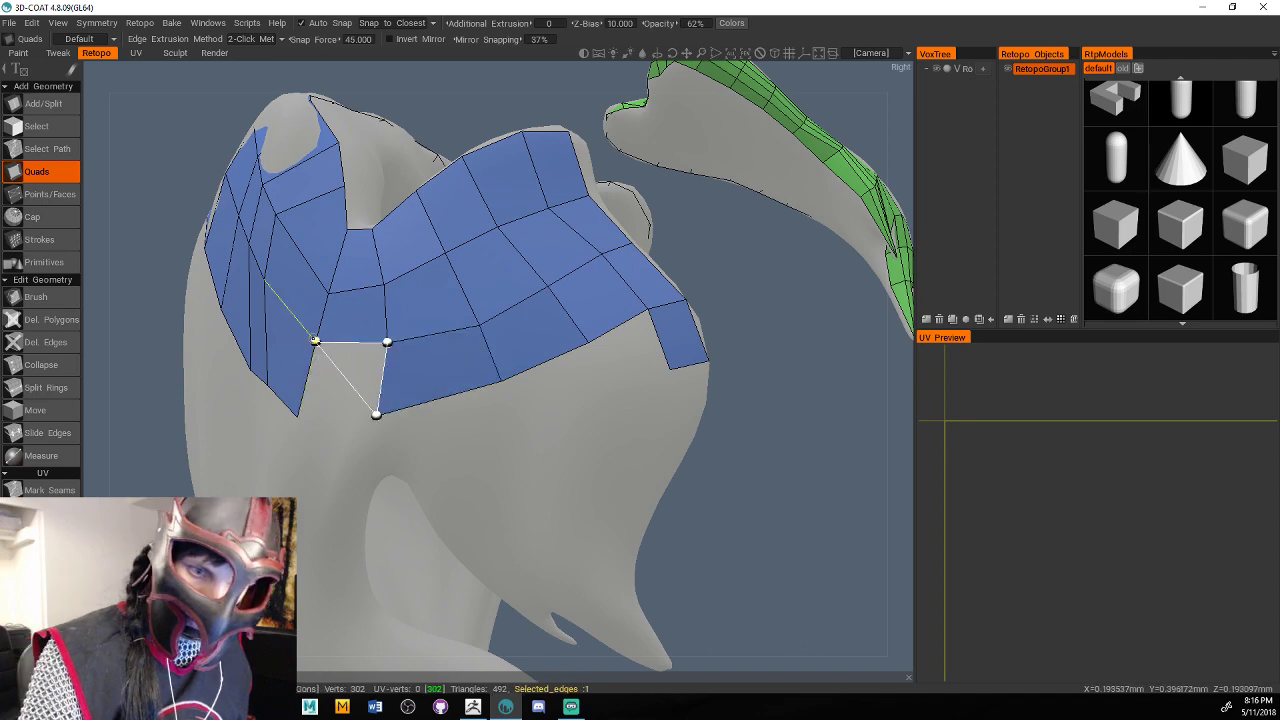
{"action": "left_click", "coordinate": [298, 415]}
Extend the outer-edge strip by six quads down the lobe's outer ridge to its pointed tip.
{"action": "left_click_drag", "start_coordinate": [778, 444], "coordinate": [713, 441]}
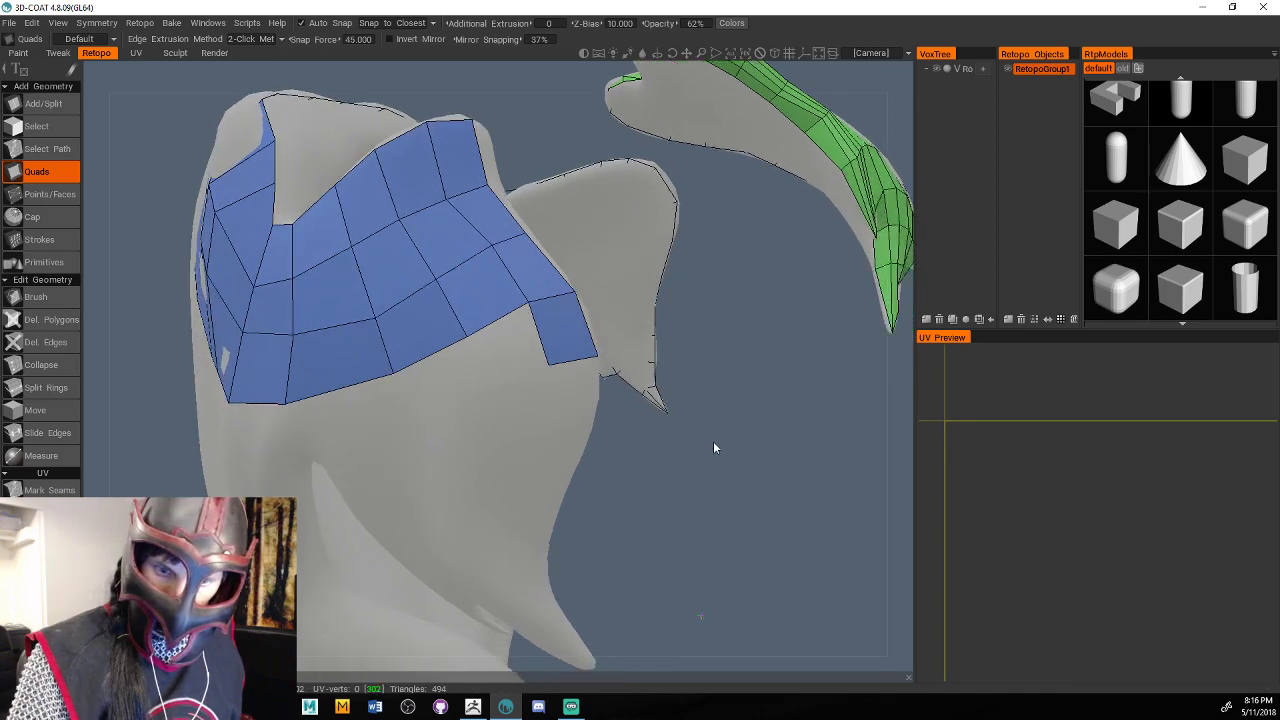
{"action": "middle_click_drag", "start_coordinate": [714, 445], "coordinate": [487, 305]}
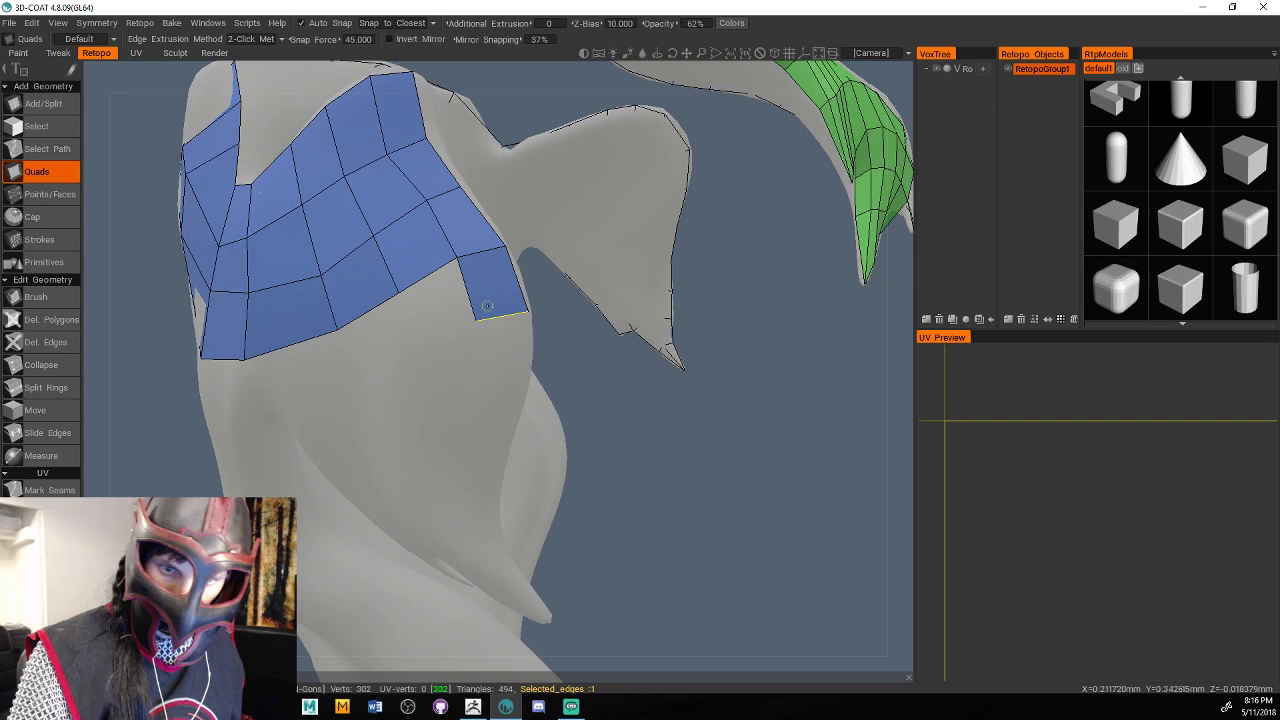
{"action": "left_click", "coordinate": [527, 384]}
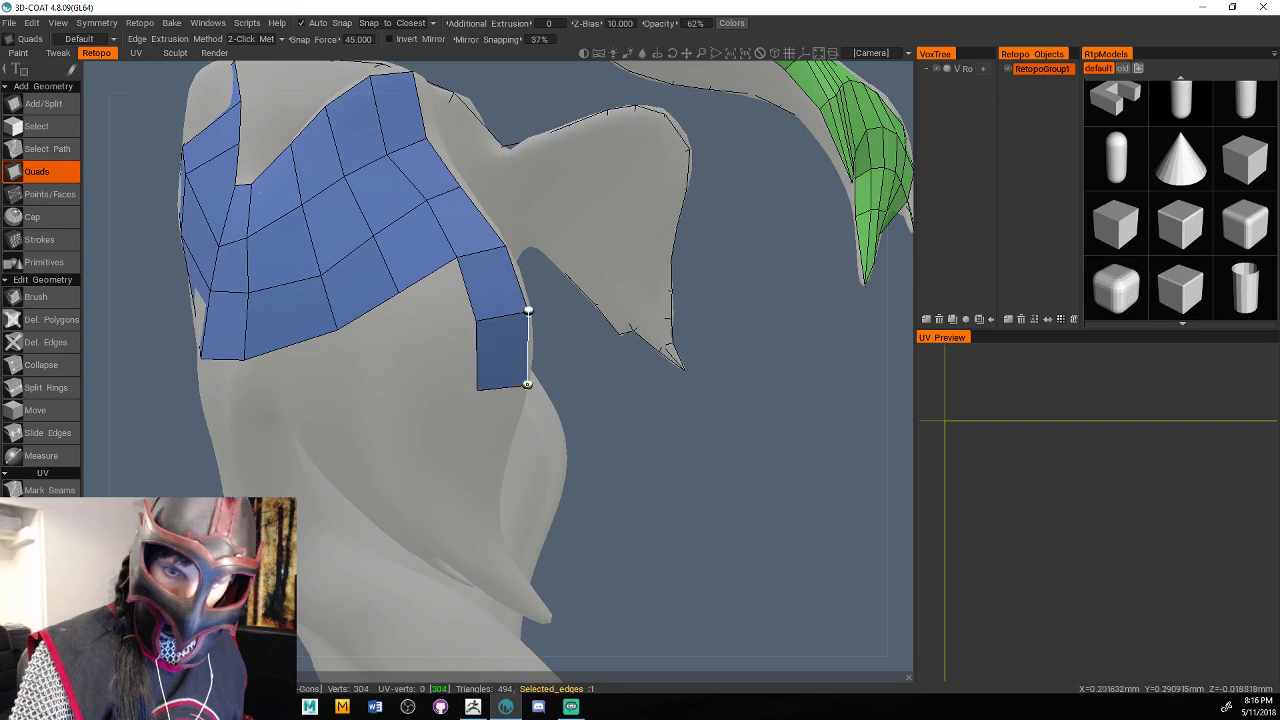
{"action": "left_click", "coordinate": [505, 450]}
{"action": "left_click", "coordinate": [467, 449]}
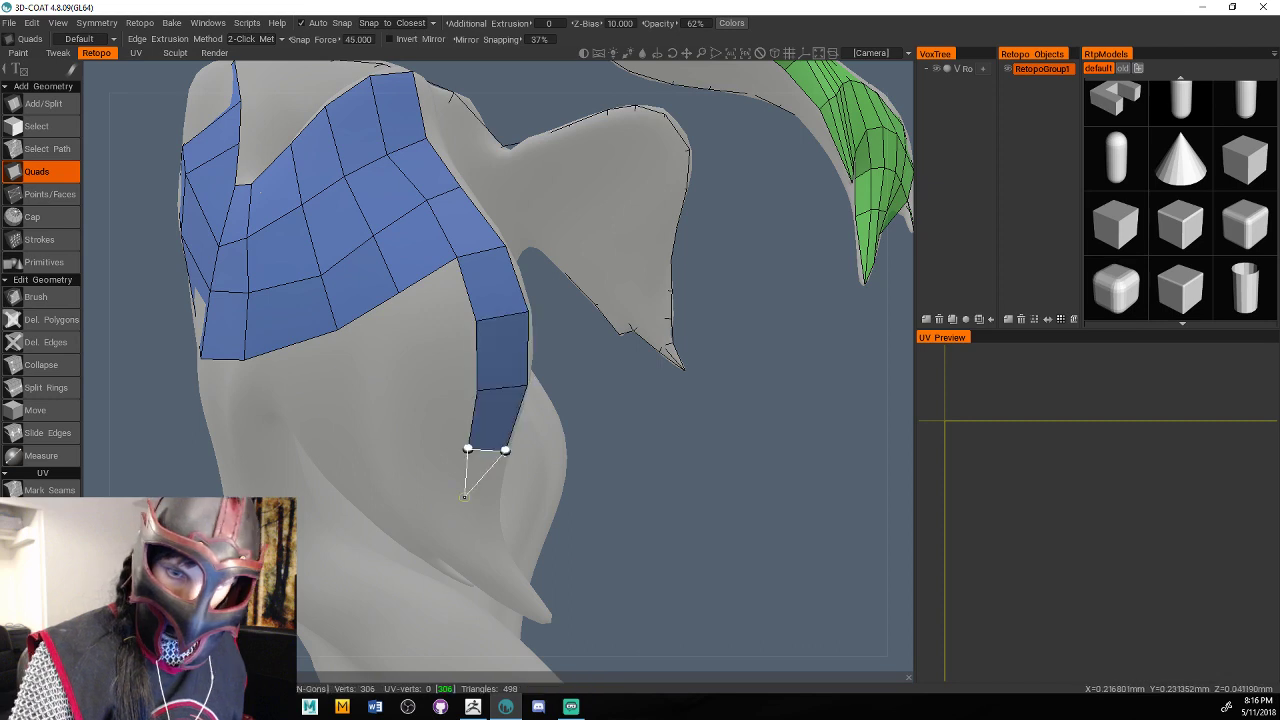
{"action": "left_click", "coordinate": [467, 514]}
{"action": "left_click", "coordinate": [499, 514]}
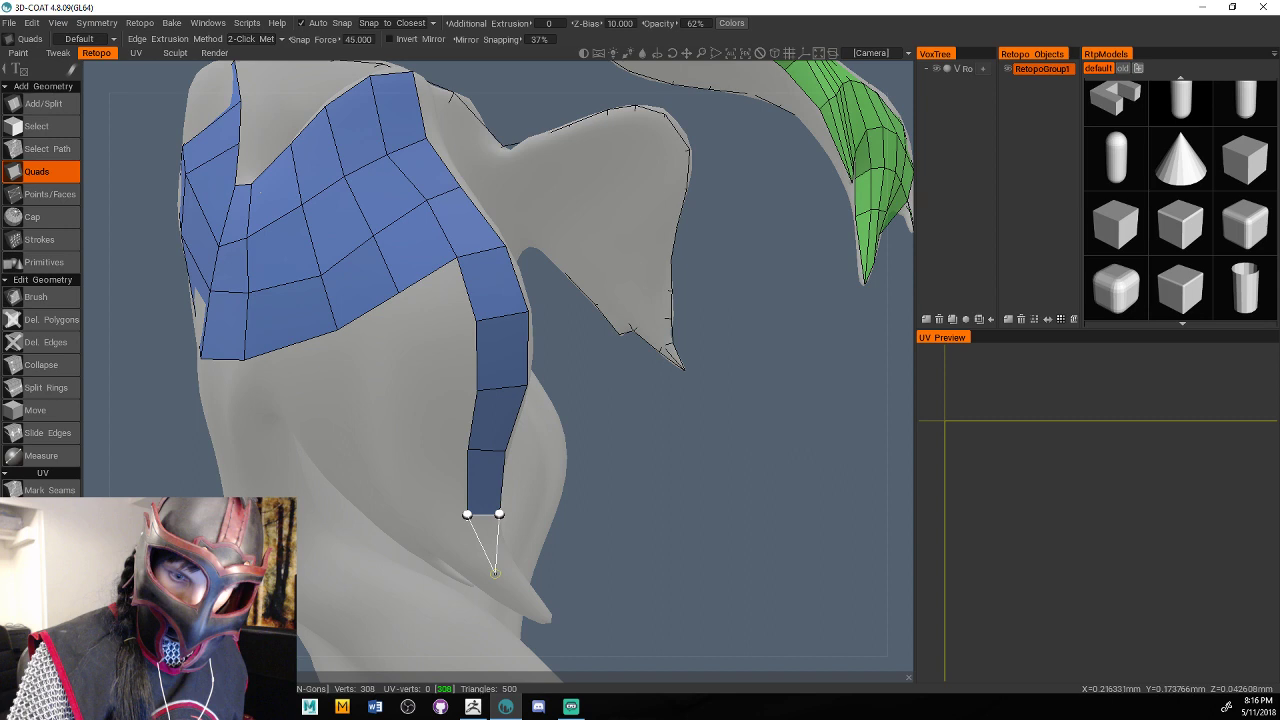
{"action": "left_click", "coordinate": [483, 553]}
{"action": "left_click", "coordinate": [505, 549]}
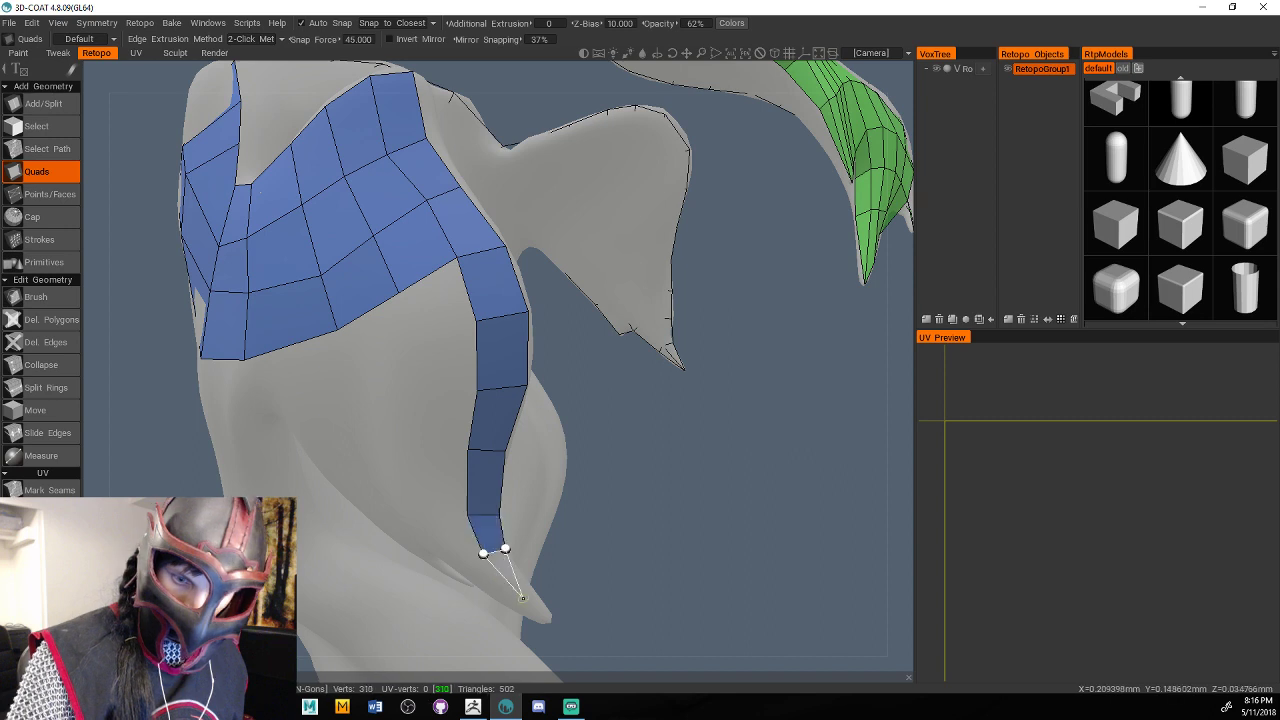
{"action": "left_click", "coordinate": [519, 593]}
{"action": "left_click", "coordinate": [529, 587]}
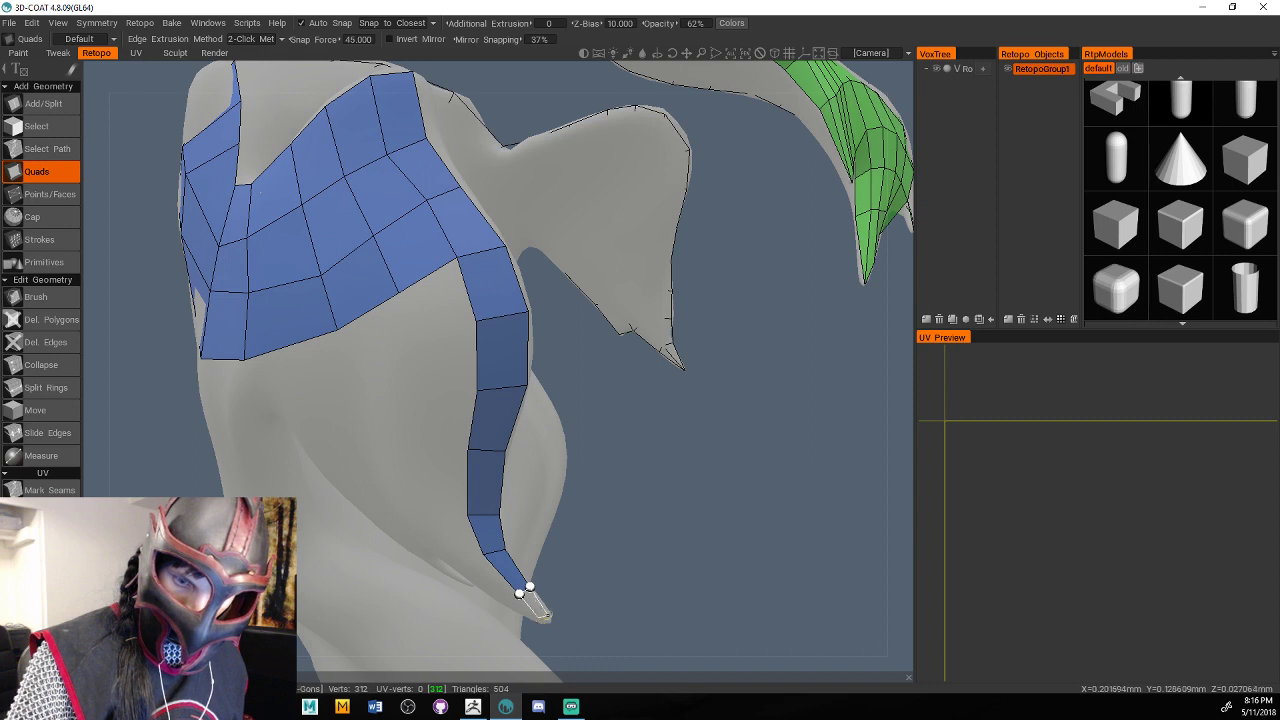
{"action": "left_click", "coordinate": [547, 615]}
Bridge the pointed tip with a quad and run a second column of quads back up alongside the outer-edge strip.
{"action": "left_click_drag", "start_coordinate": [562, 610], "coordinate": [692, 474]}
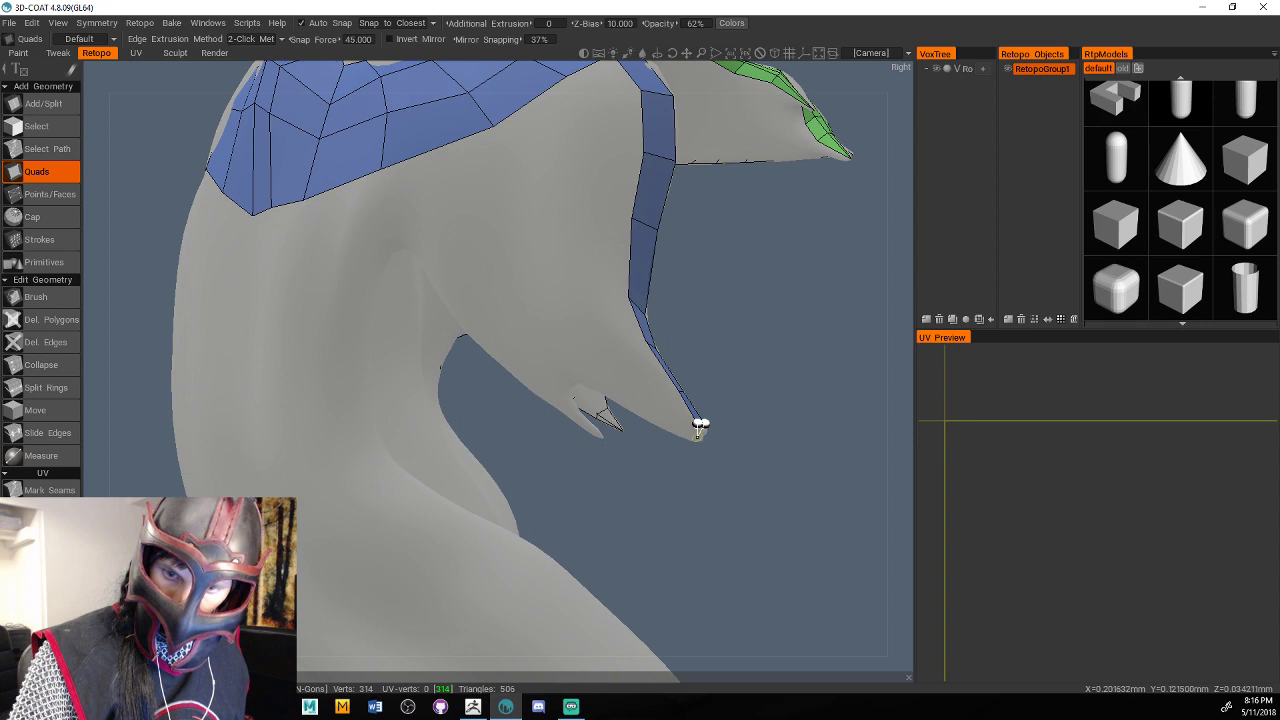
{"action": "left_click", "coordinate": [693, 431]}
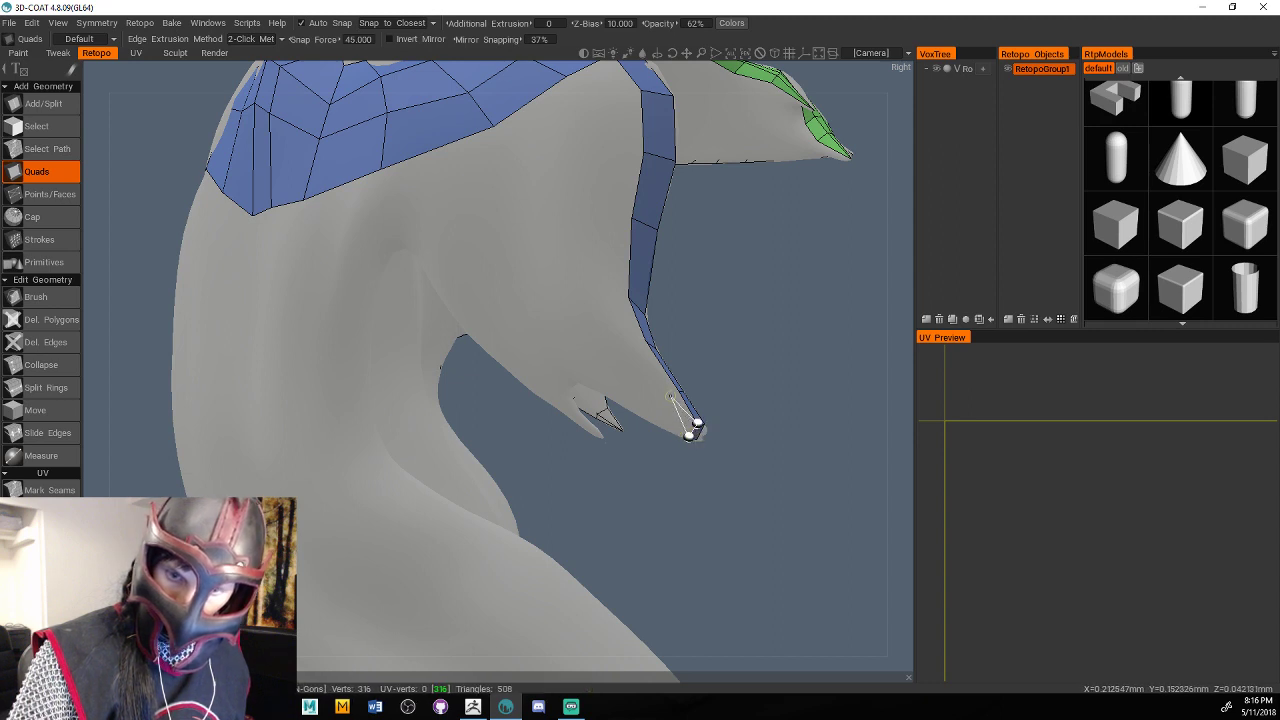
{"action": "left_click", "coordinate": [646, 339]}
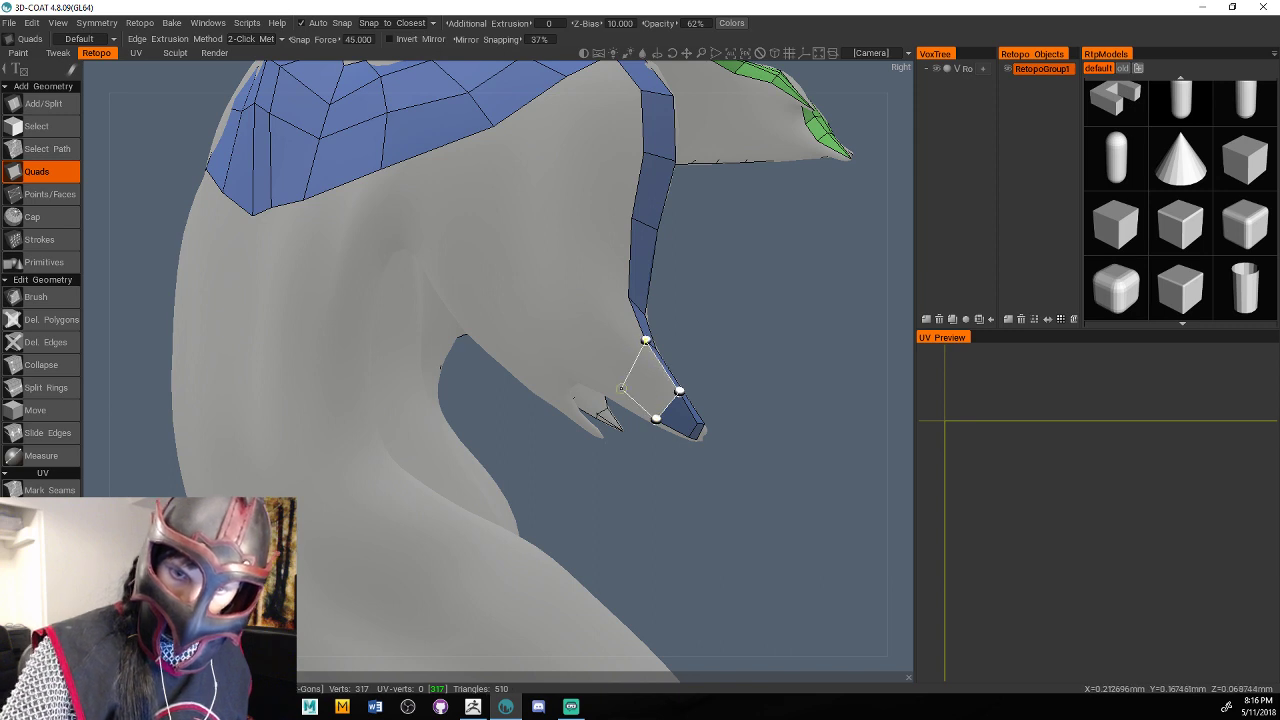
{"action": "left_click", "coordinate": [611, 387]}
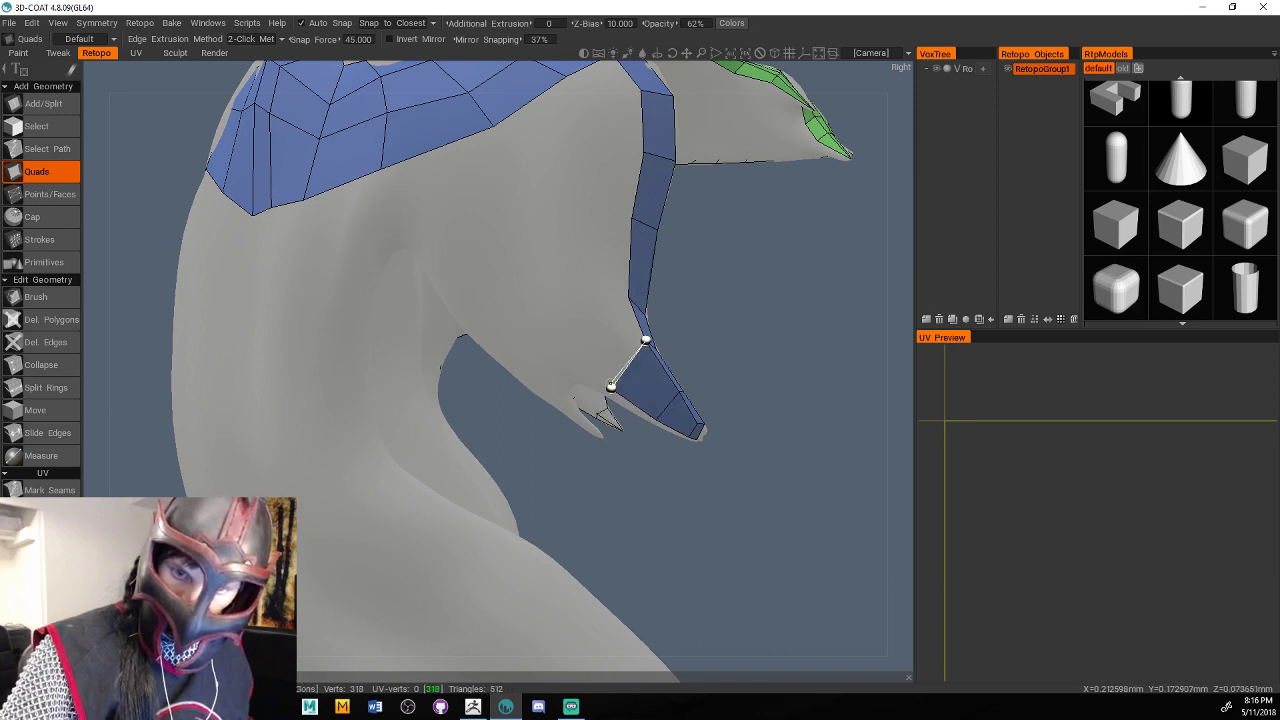
{"action": "left_click", "coordinate": [584, 325]}
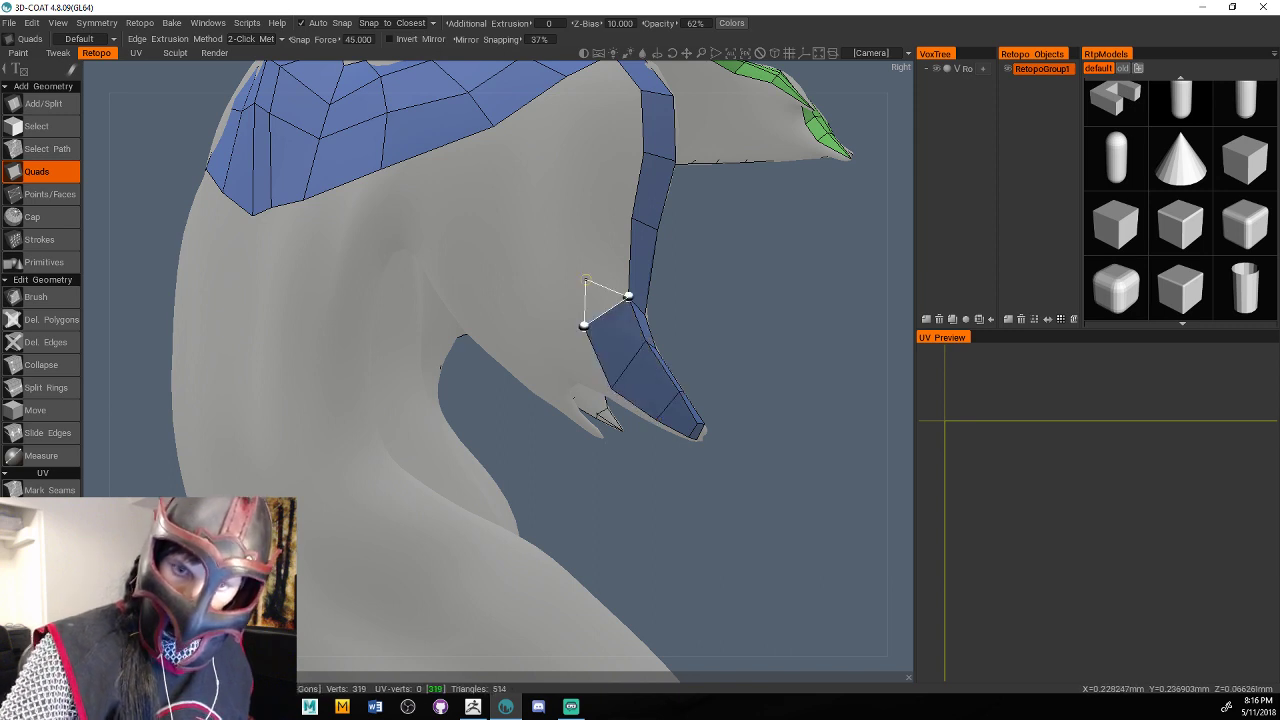
{"action": "left_click", "coordinate": [574, 227]}
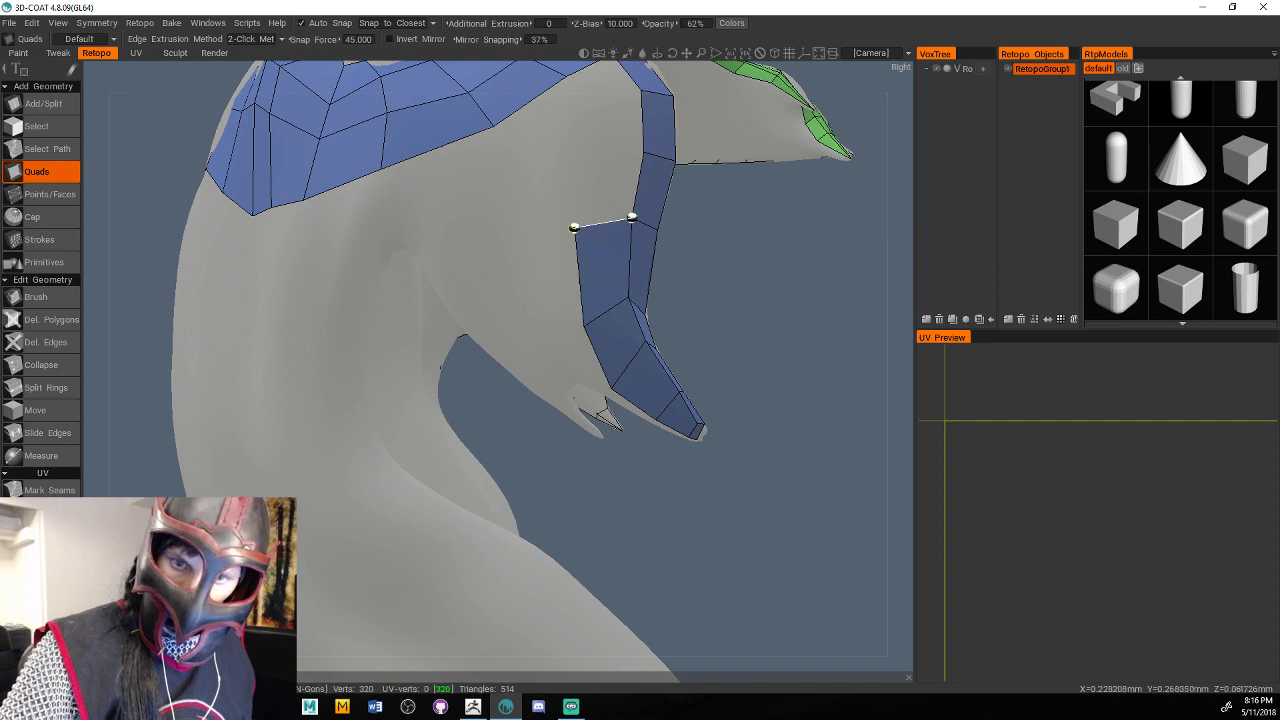
{"action": "left_click", "coordinate": [572, 148]}
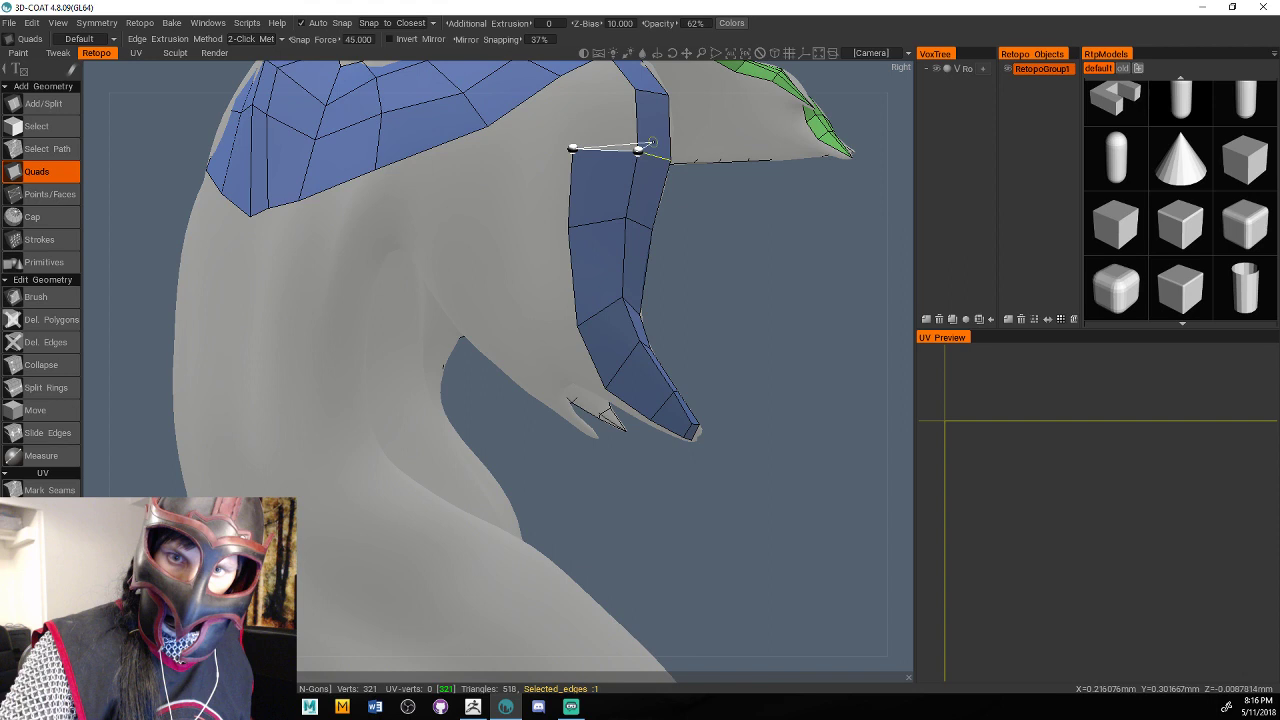
Add the last two quads of the second column to join it to the rows on the upper lobe.
{"action": "middle_click_drag", "start_coordinate": [653, 142], "coordinate": [635, 282], "text": "alt"}
{"action": "left_click", "coordinate": [616, 233]}
{"action": "left_click", "coordinate": [553, 252]}
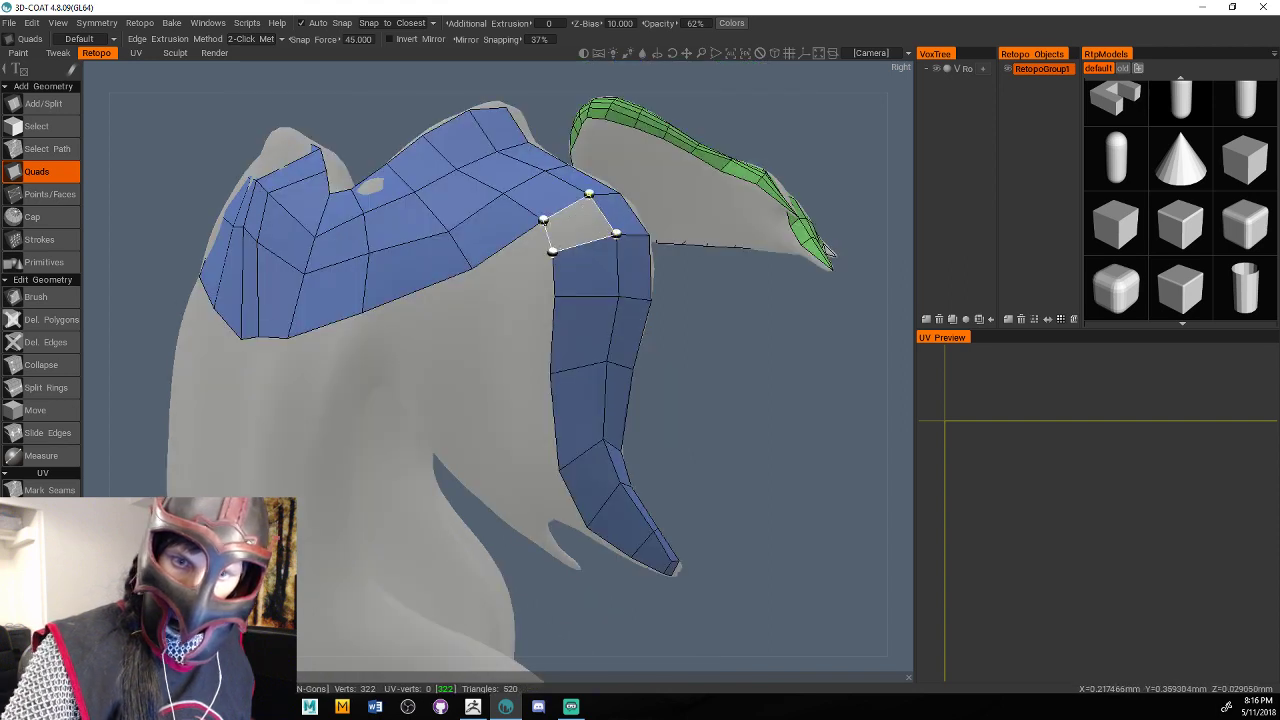
{"action": "left_click", "coordinate": [542, 220]}
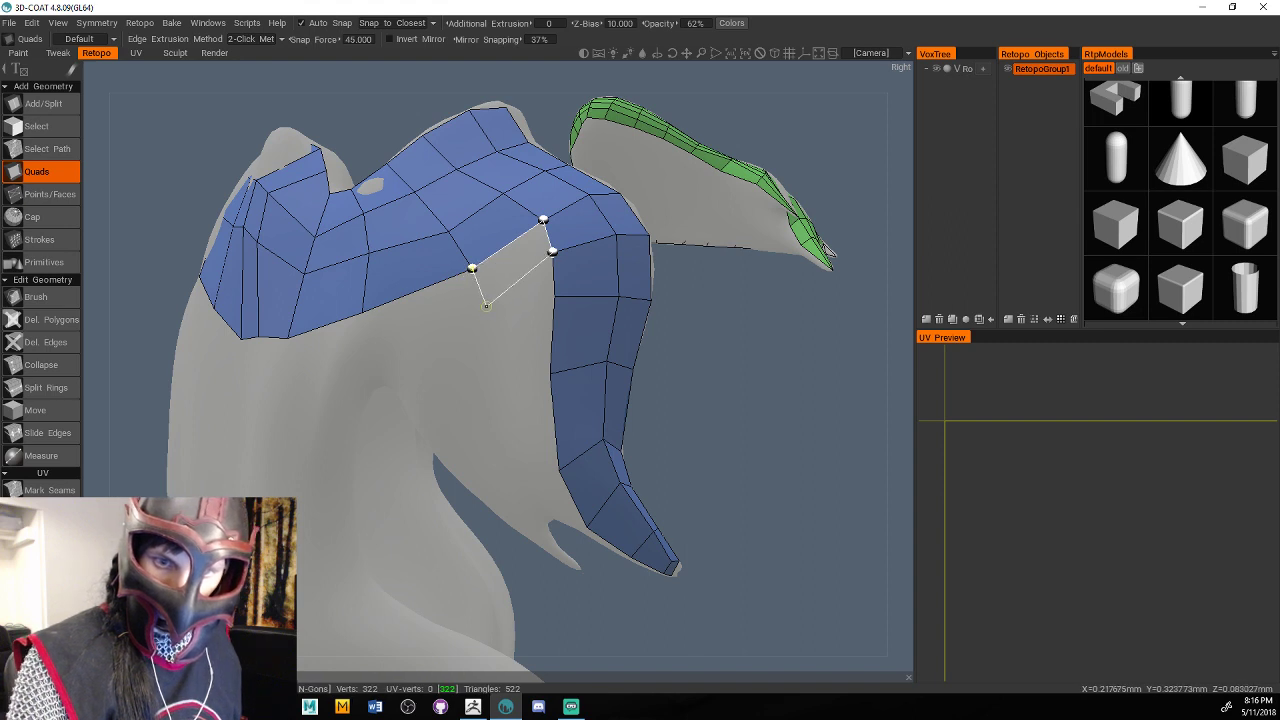
Run a third column of faces from the corner below the upper rows down to the base of the pointed tip.
{"action": "left_click", "coordinate": [486, 305]}
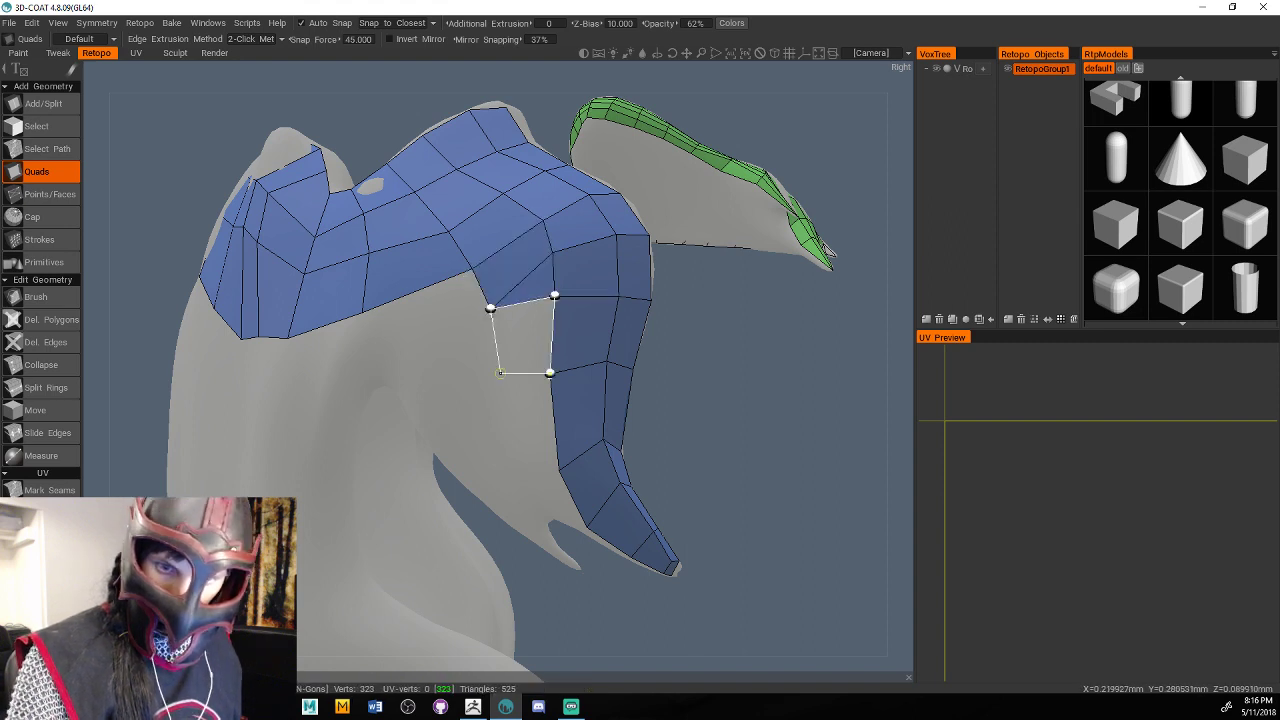
{"action": "left_click", "coordinate": [498, 374]}
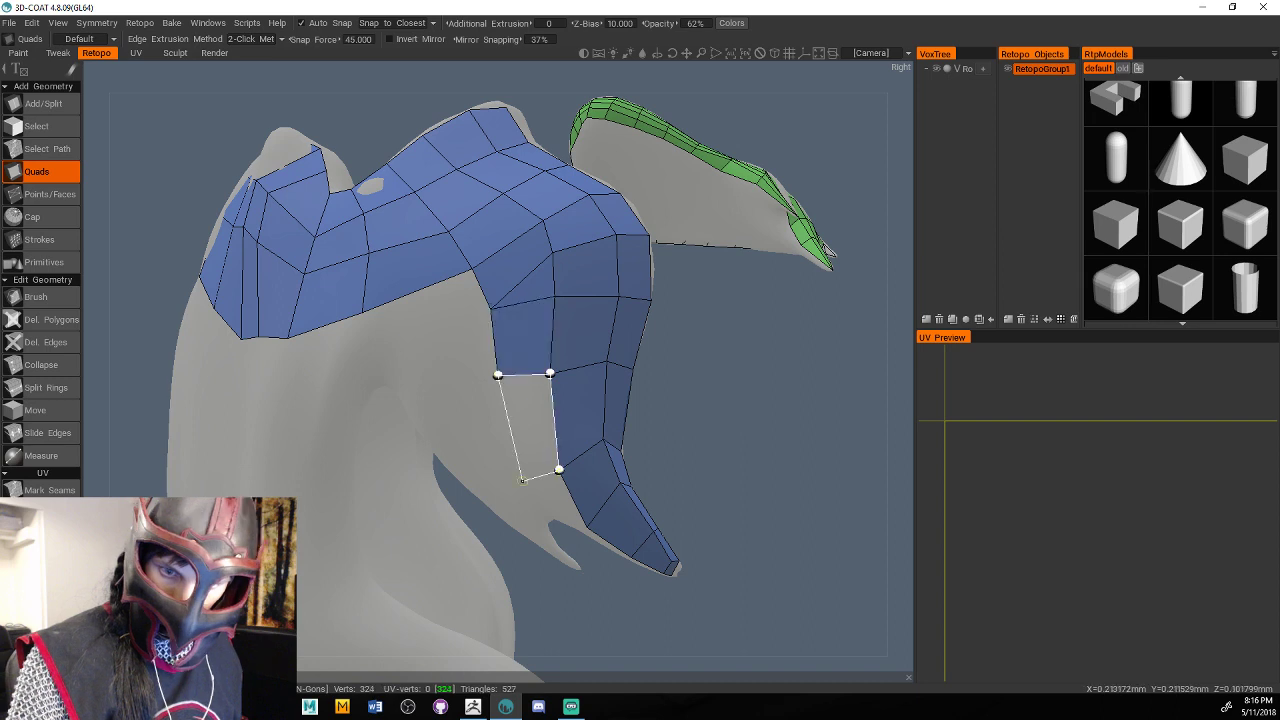
{"action": "left_click", "coordinate": [521, 480]}
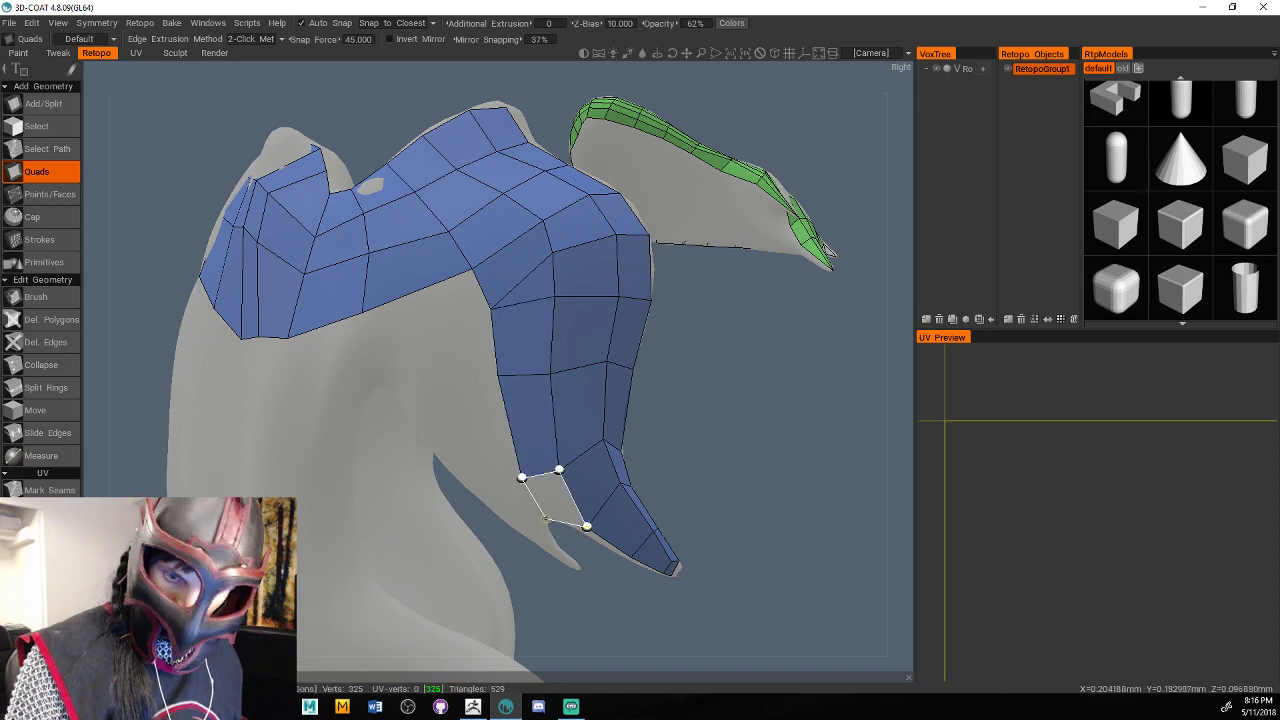
{"action": "left_click", "coordinate": [546, 519]}
{"action": "left_click_drag", "start_coordinate": [700, 435], "coordinate": [720, 340]}
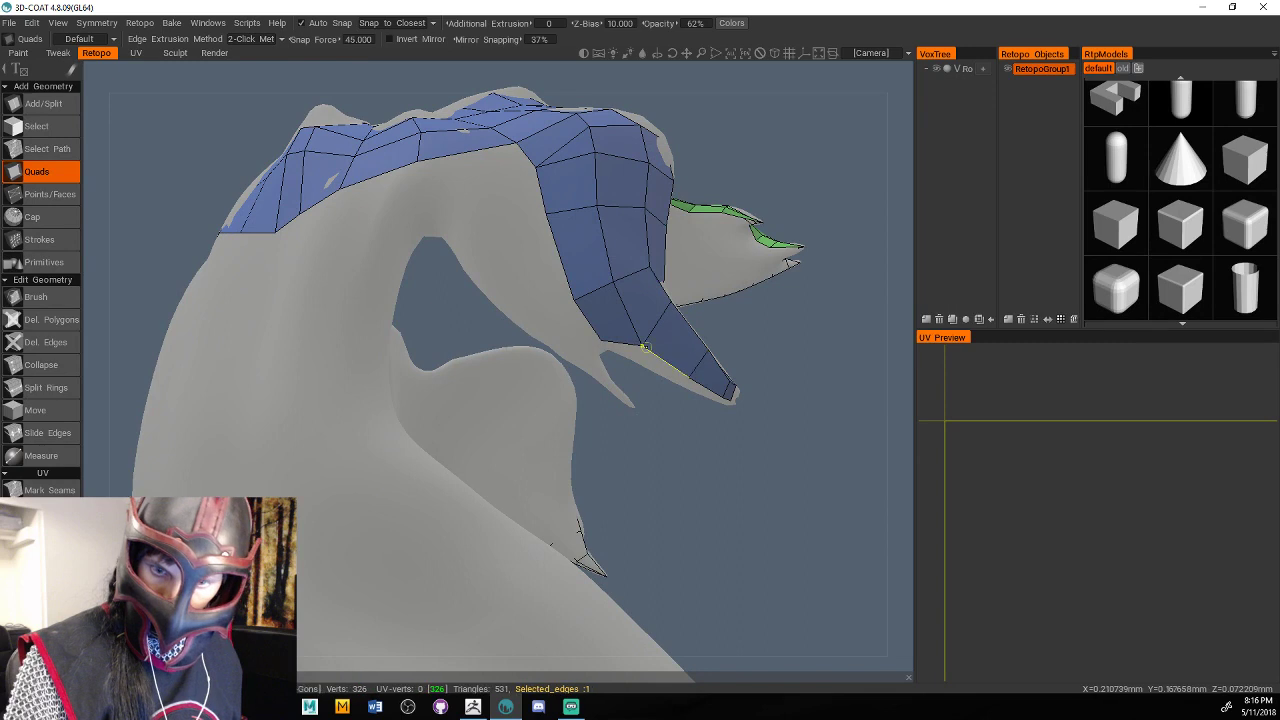
{"action": "left_click", "coordinate": [601, 341]}
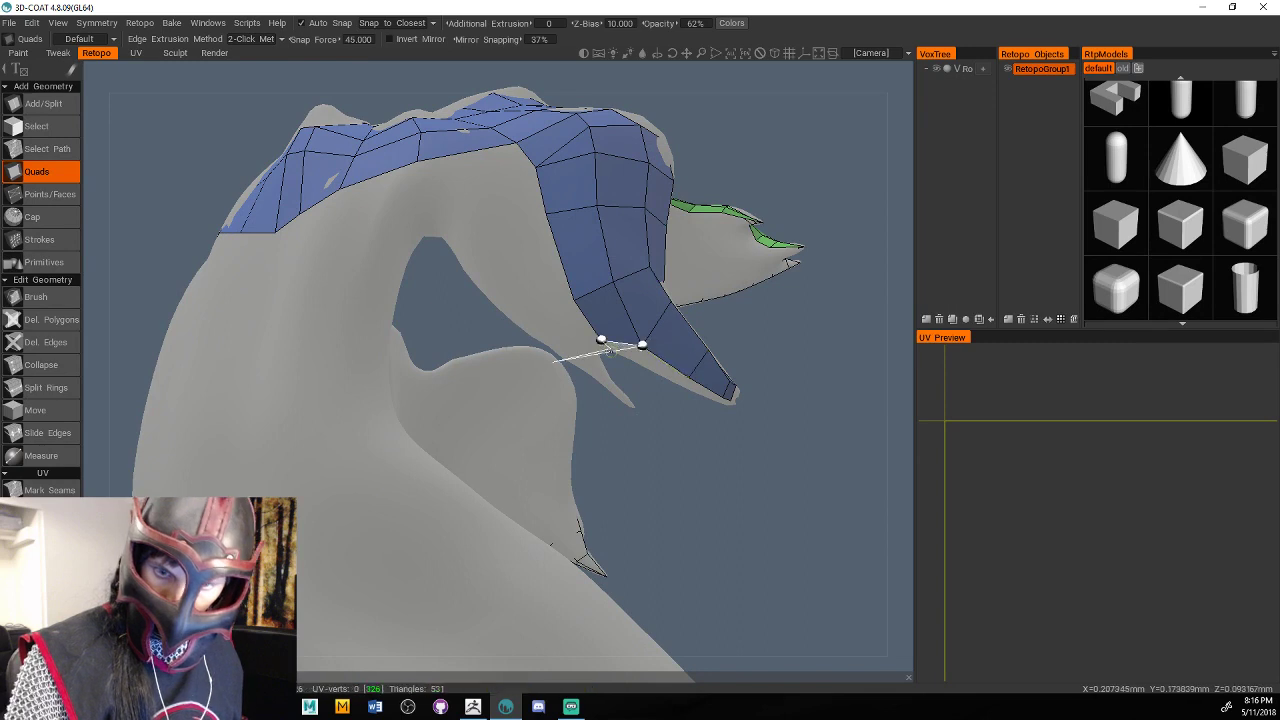
{"action": "left_click", "coordinate": [640, 360]}
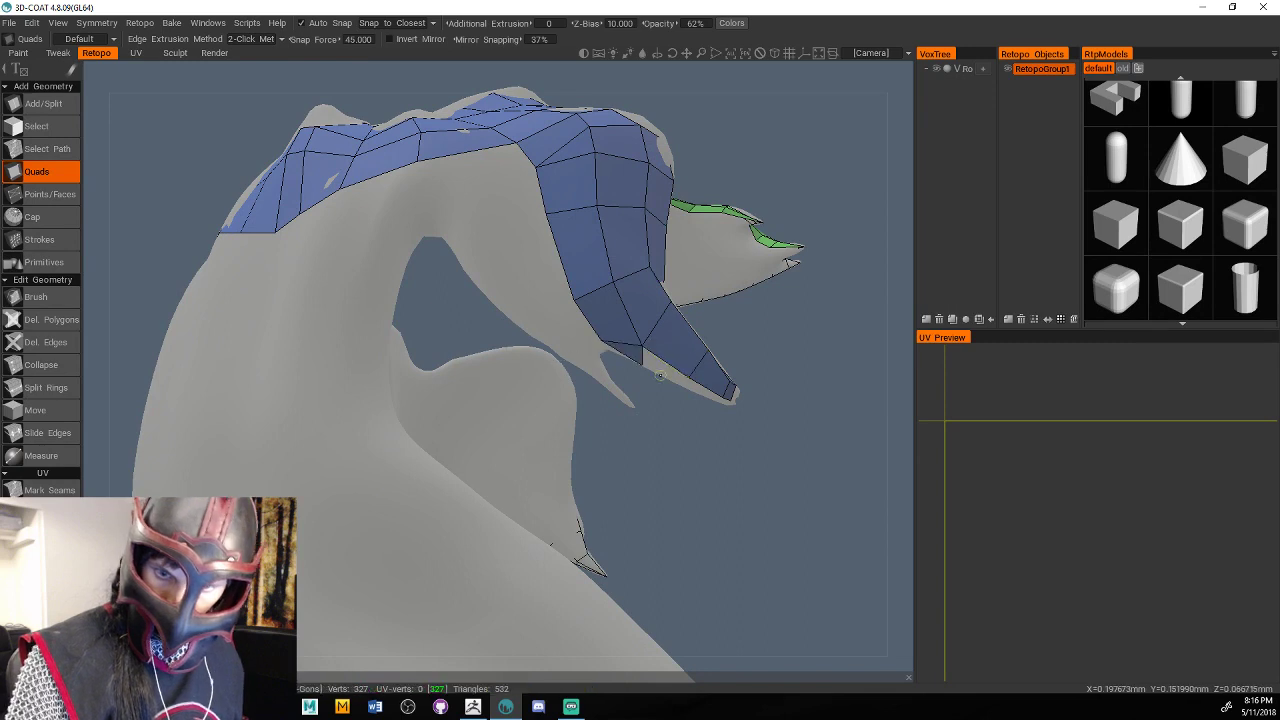
{"action": "key", "text": "ctrl+z"}
Fill a row of four quads along the underside of the lobe's point, from the third column out to the tip.
{"action": "scroll", "coordinate": [664, 376], "scroll_direction": "up", "scroll_amount": 3}
{"action": "left_click_drag", "start_coordinate": [700, 385], "coordinate": [815, 360]}
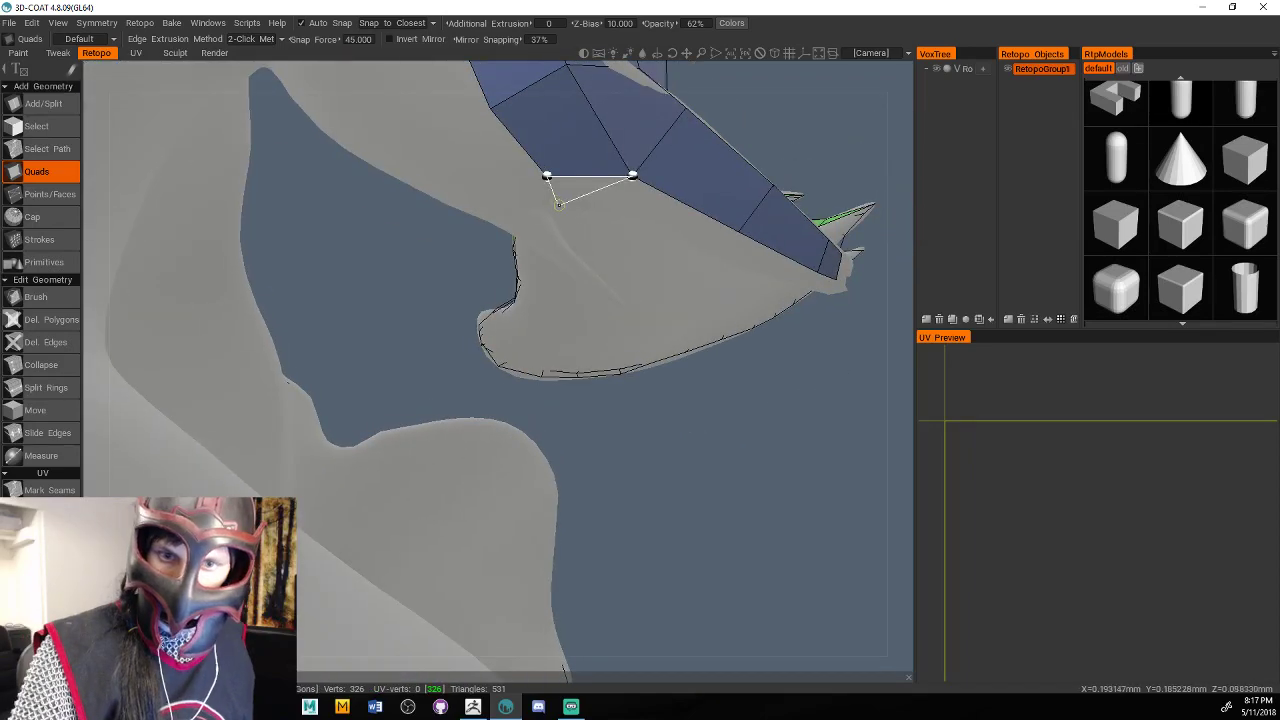
{"action": "left_click", "coordinate": [558, 204]}
{"action": "left_click", "coordinate": [632, 221]}
{"action": "left_click", "coordinate": [739, 231]}
{"action": "left_click", "coordinate": [722, 259]}
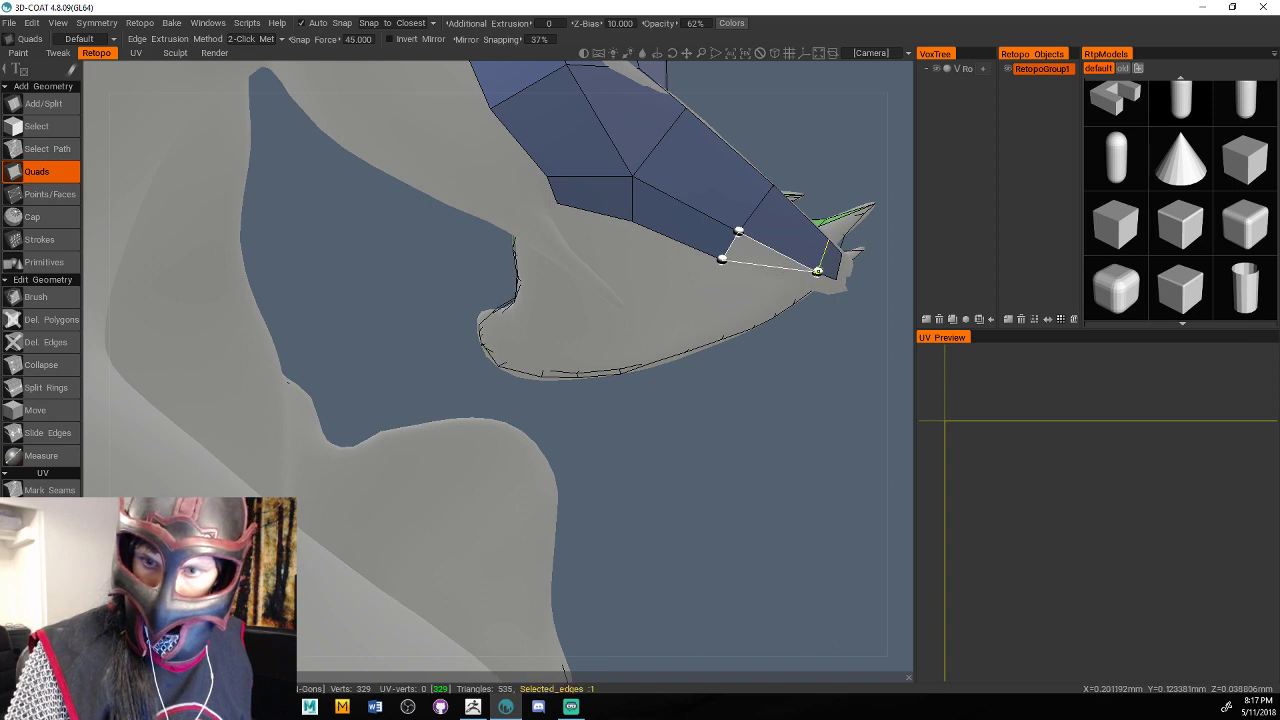
{"action": "left_click", "coordinate": [818, 271]}
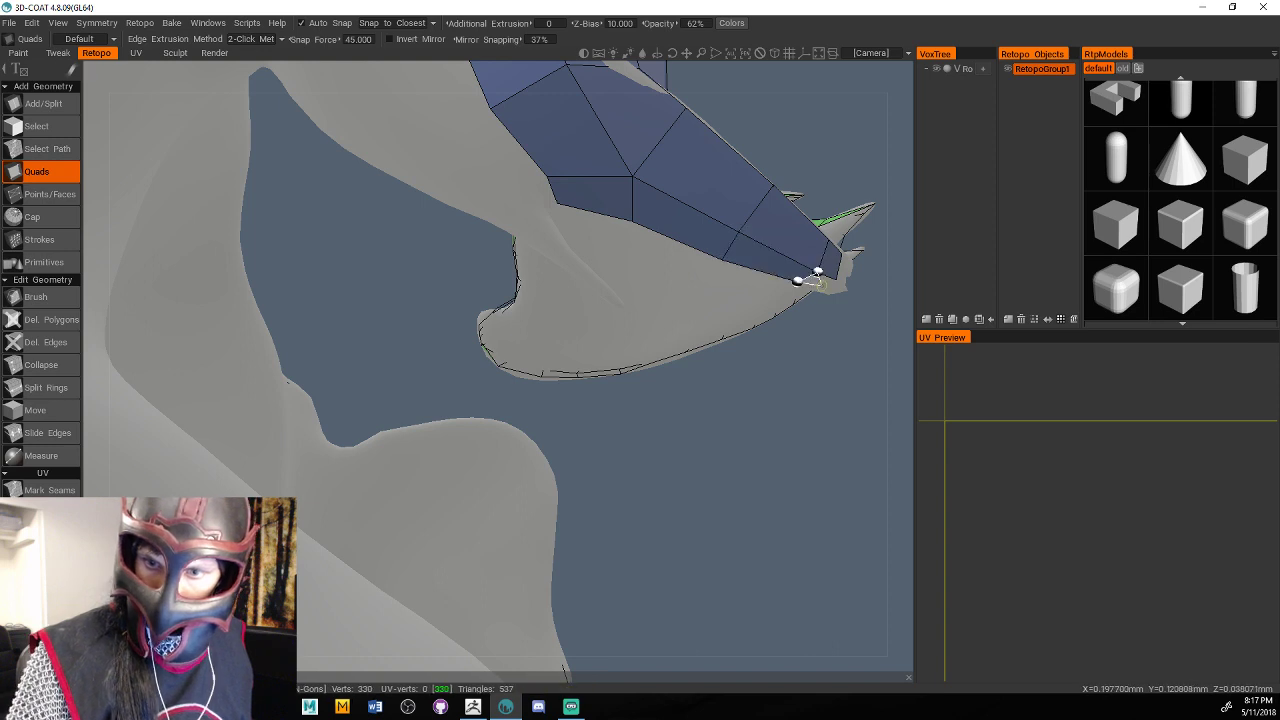
{"action": "left_click", "coordinate": [824, 289]}
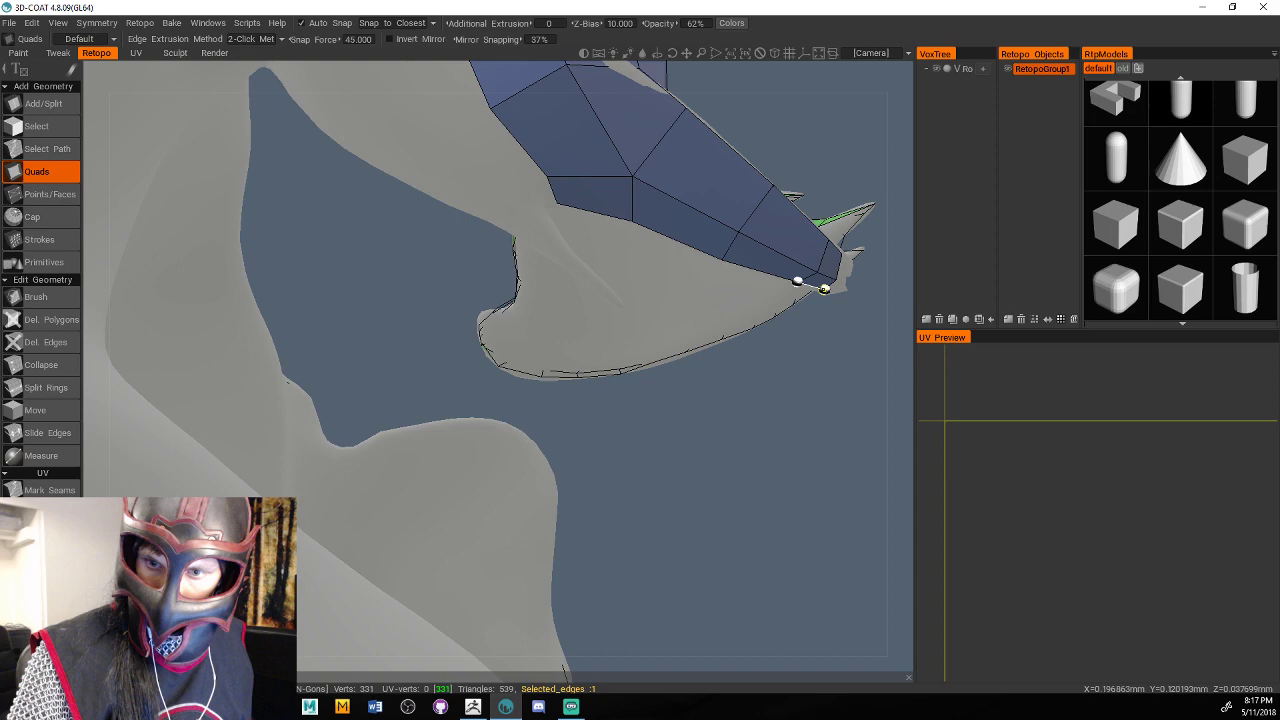
Extend a narrow strip of three quads from the underside row's inner corner along the small spur to its tip.
{"action": "left_click_drag", "start_coordinate": [860, 402], "coordinate": [779, 420]}
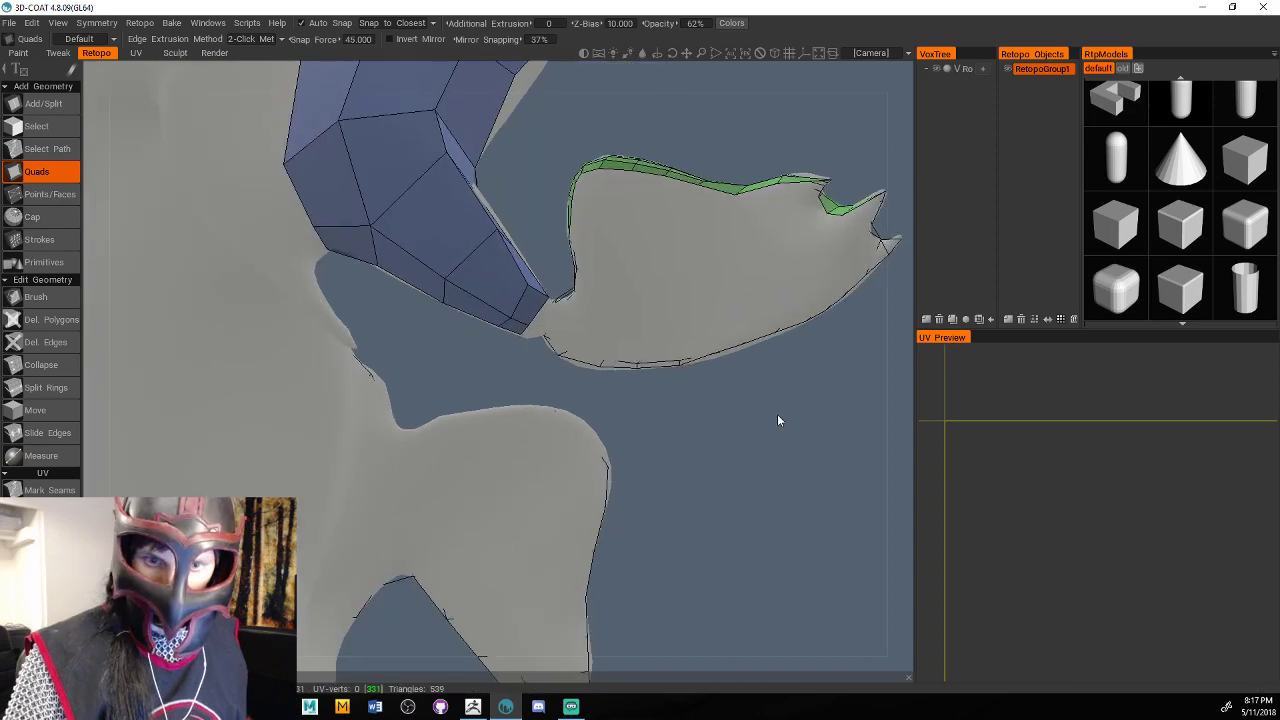
{"action": "mouse_move", "coordinate": [778, 420]}
{"action": "right_mouse_down"}
{"action": "mouse_move", "coordinate": [759, 449]}
{"action": "mouse_move", "coordinate": [705, 418]}
{"action": "right_mouse_up"}
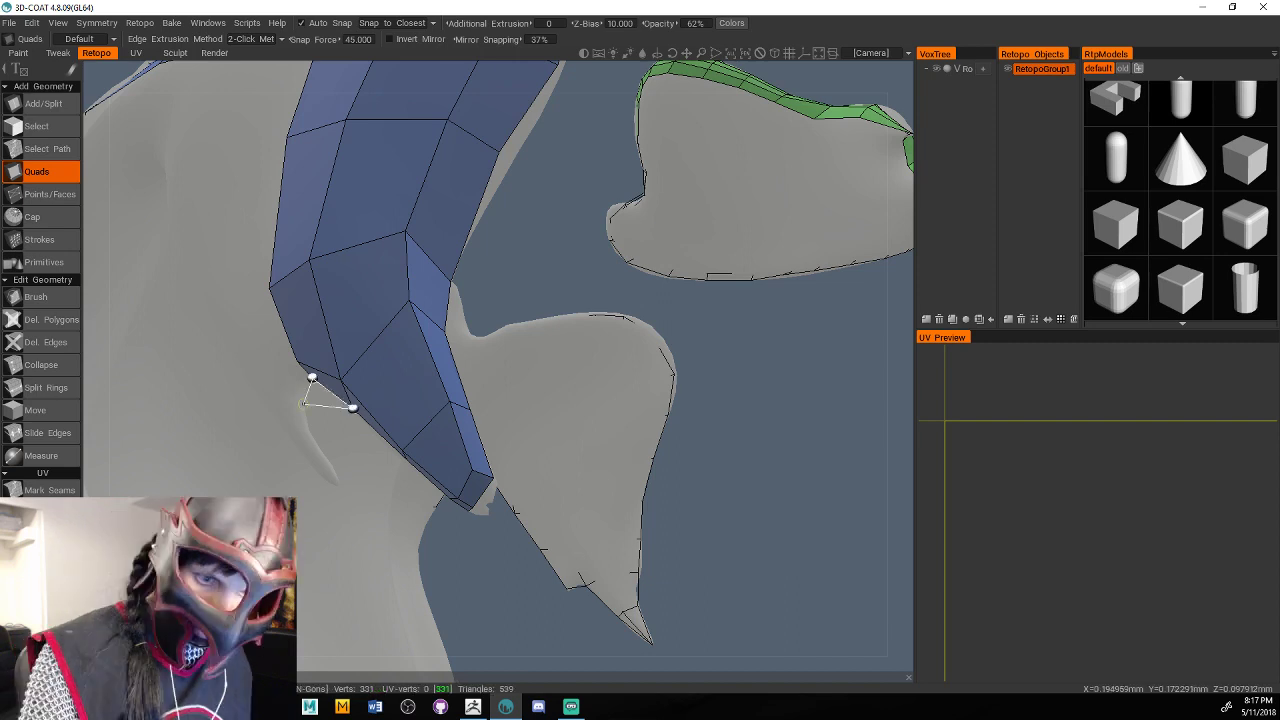
{"action": "left_click", "coordinate": [299, 403]}
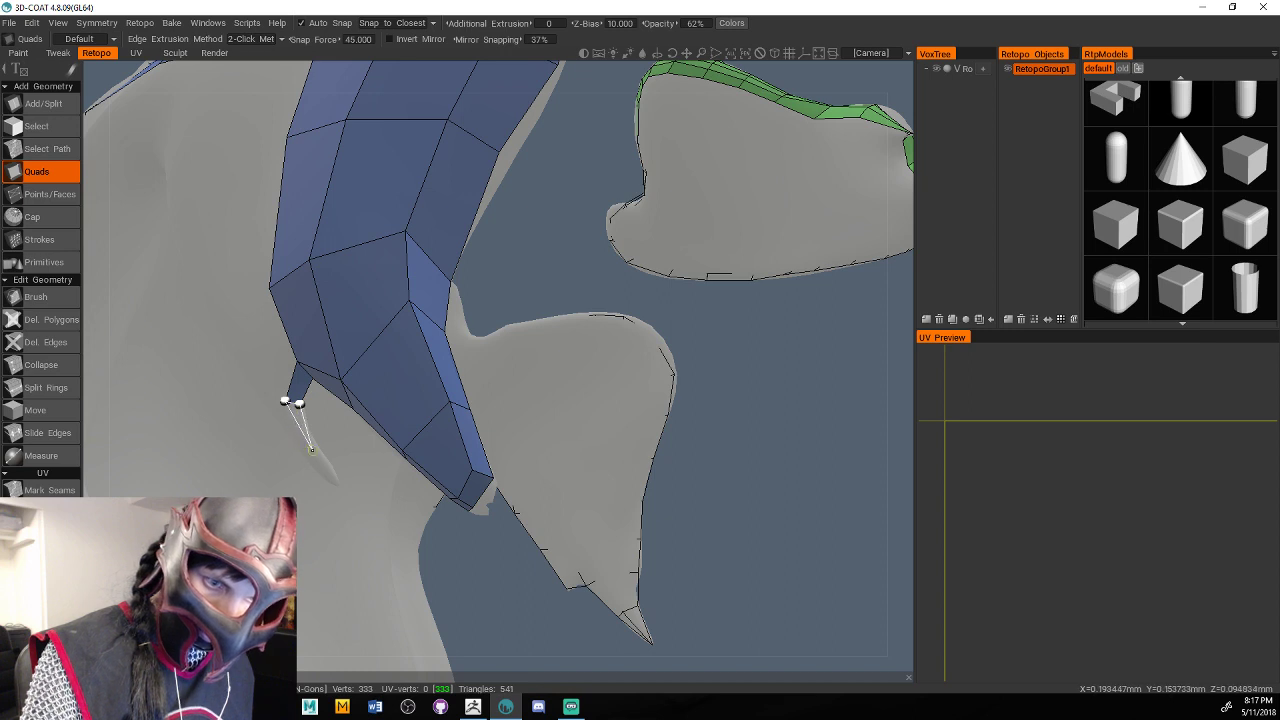
{"action": "left_click", "coordinate": [309, 435]}
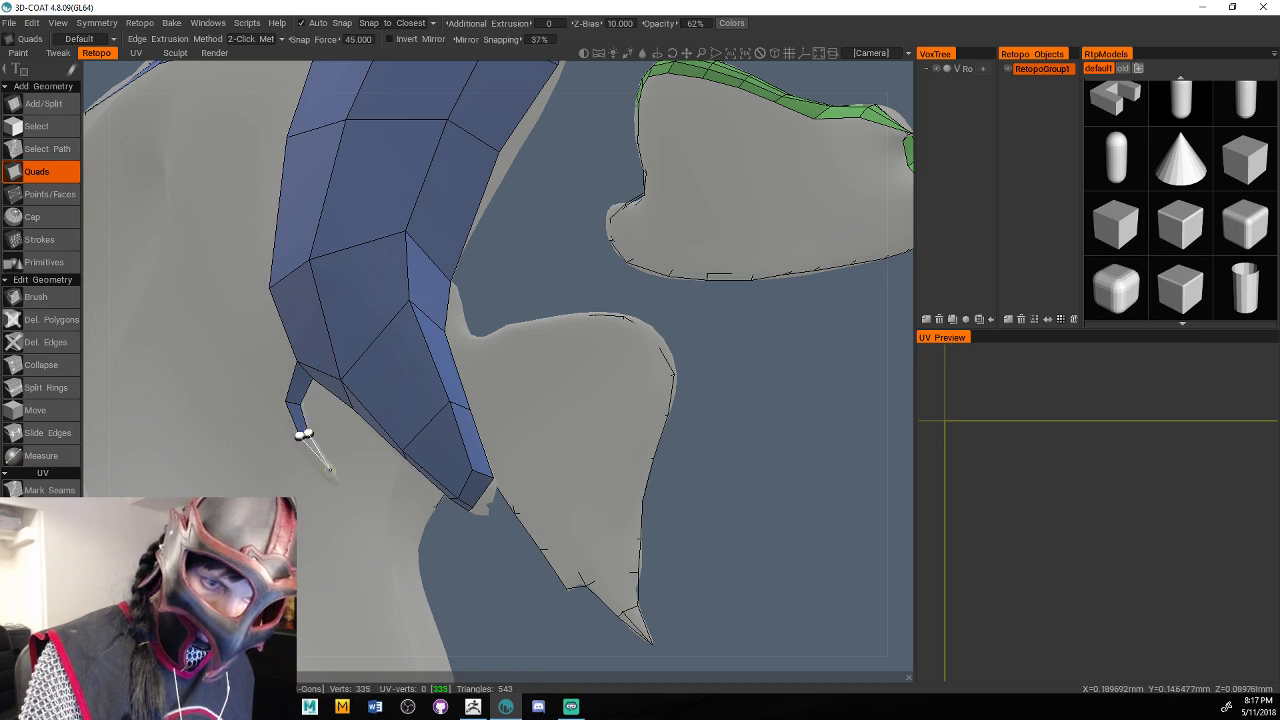
{"action": "left_click", "coordinate": [335, 477]}
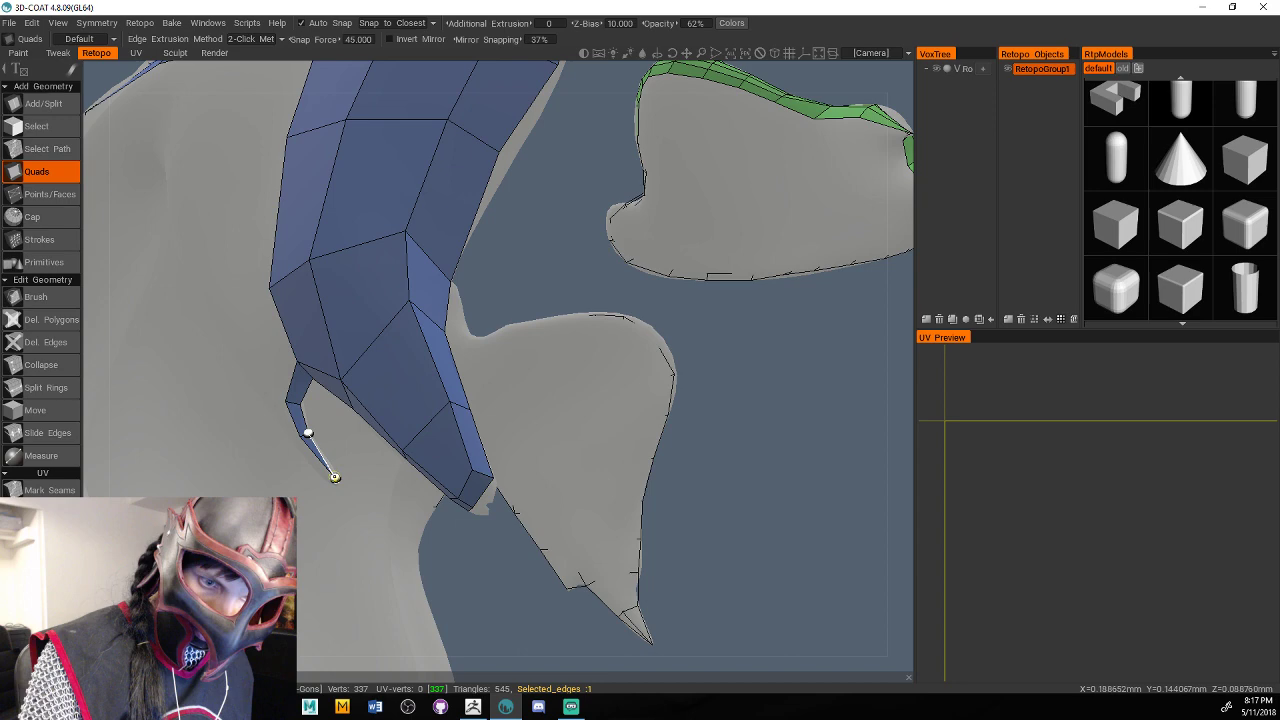
Cover the inner side of the small spur with a strip of quads, from its tip up to its base on the lobe.
{"action": "left_click_drag", "start_coordinate": [335, 477], "coordinate": [628, 416], "text": "alt"}
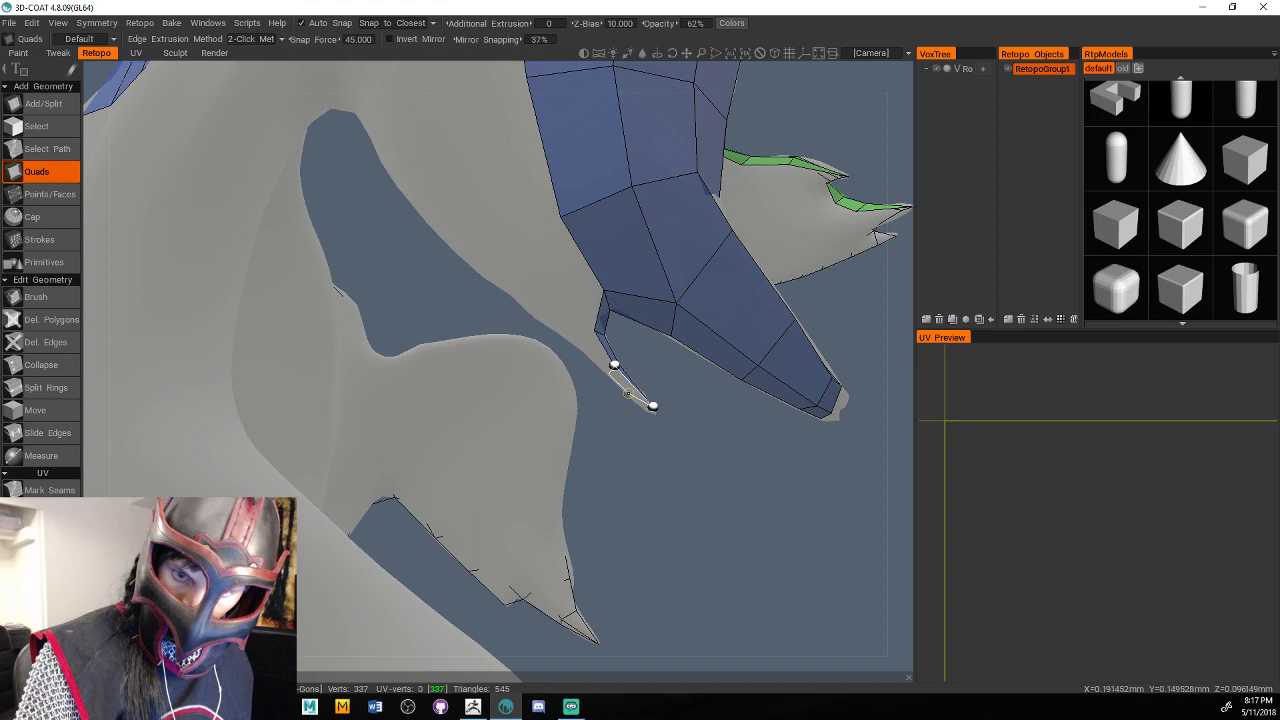
{"action": "left_click", "coordinate": [642, 405]}
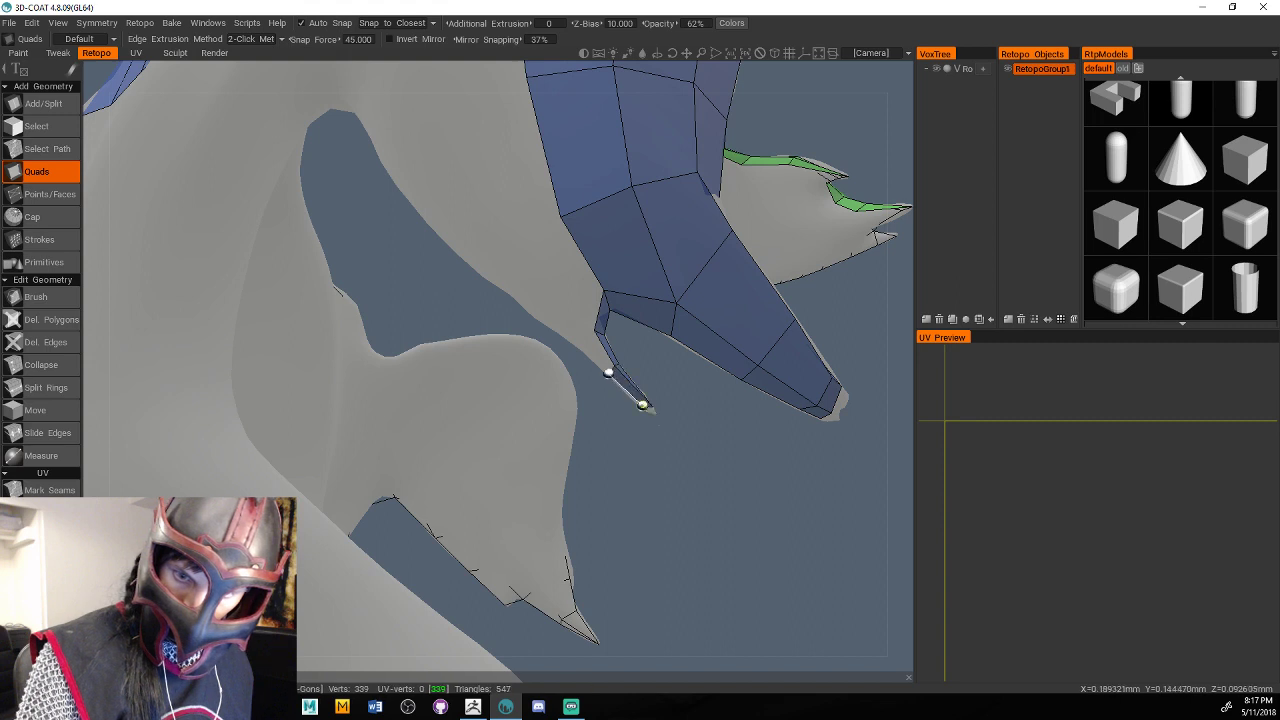
{"action": "left_click_drag", "start_coordinate": [642, 405], "coordinate": [702, 414], "text": "alt"}
{"action": "left_click", "coordinate": [714, 394]}
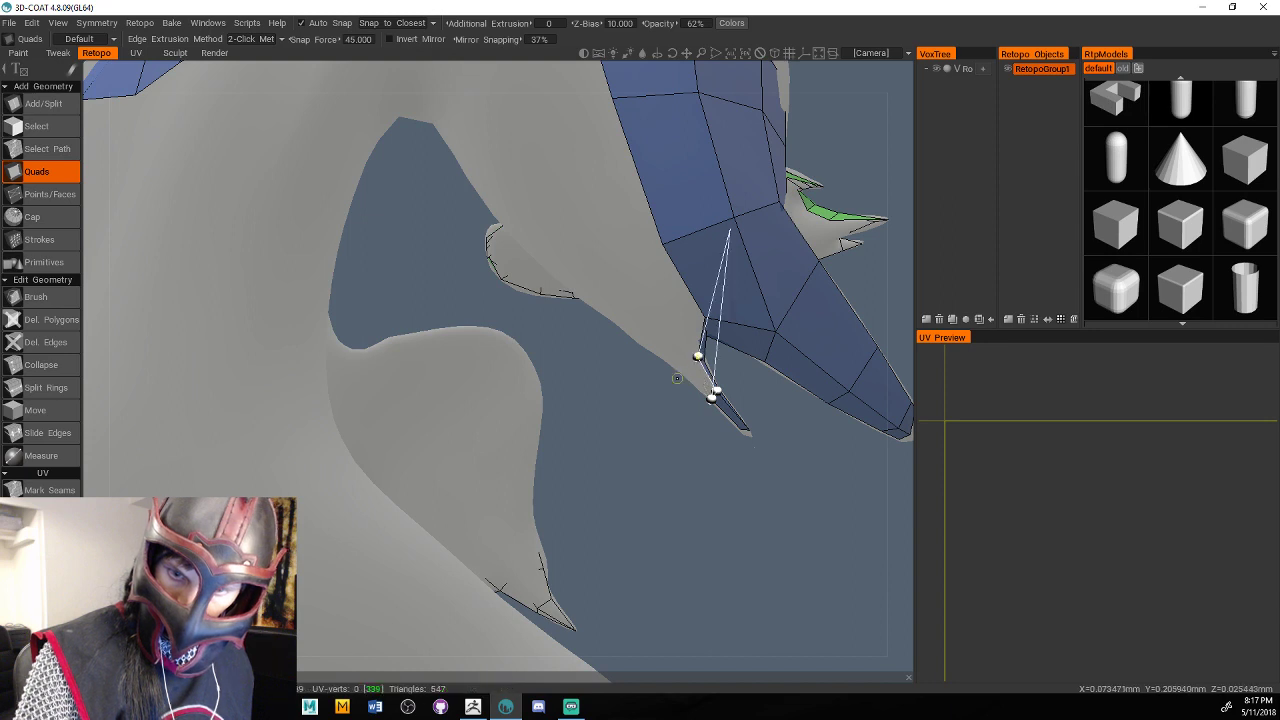
{"action": "left_click", "coordinate": [679, 366]}
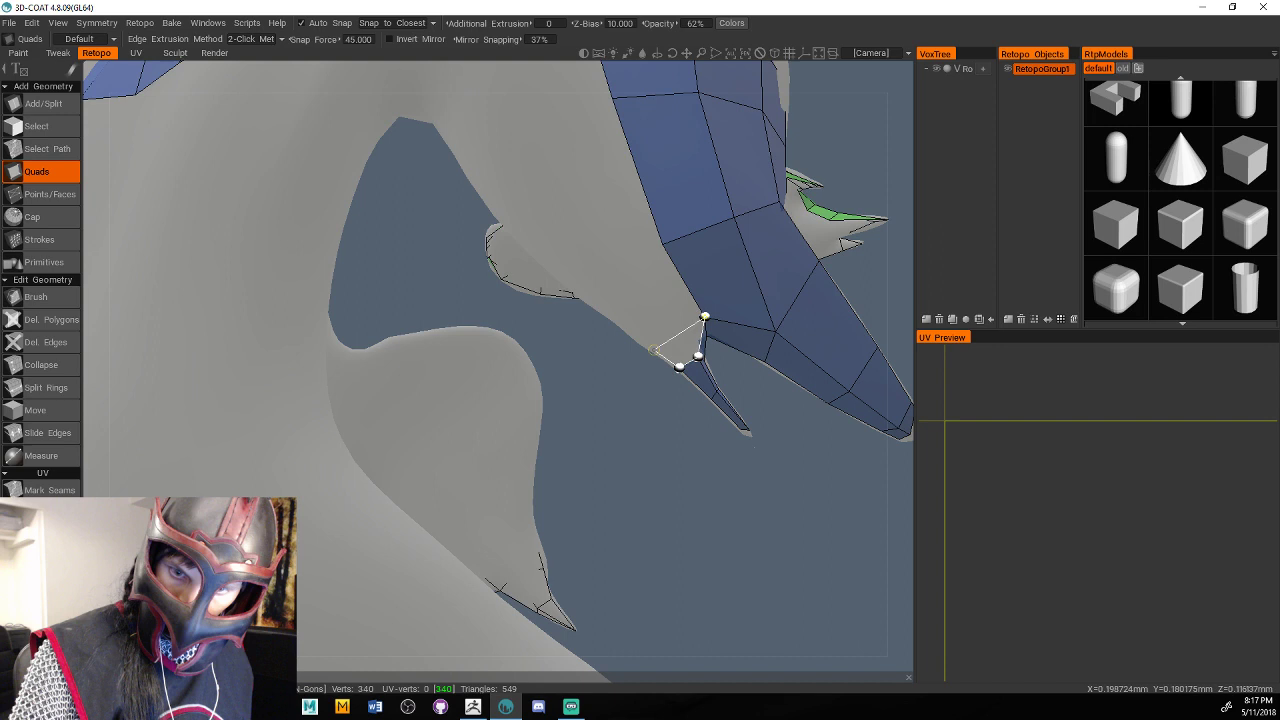
{"action": "left_click", "coordinate": [654, 349]}
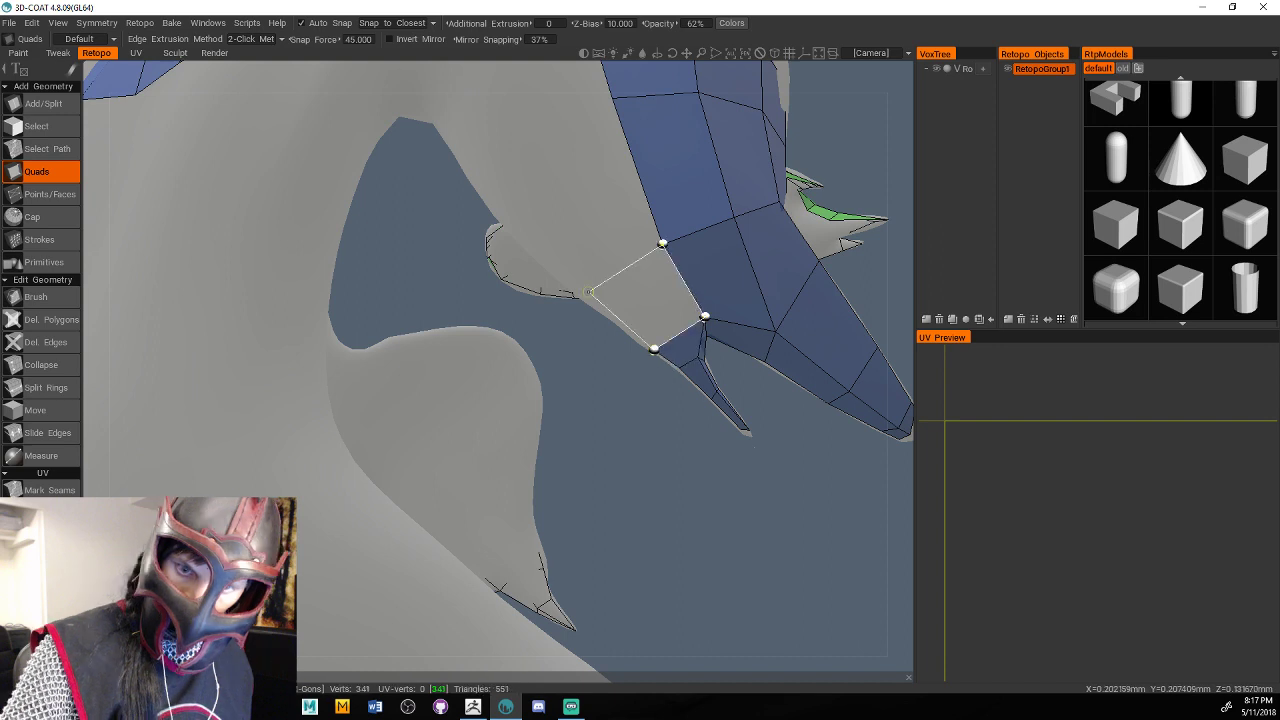
Run a fourth column of four quads from the spur's base up the lobe, joining it to the upper mesh.
{"action": "left_click", "coordinate": [590, 292]}
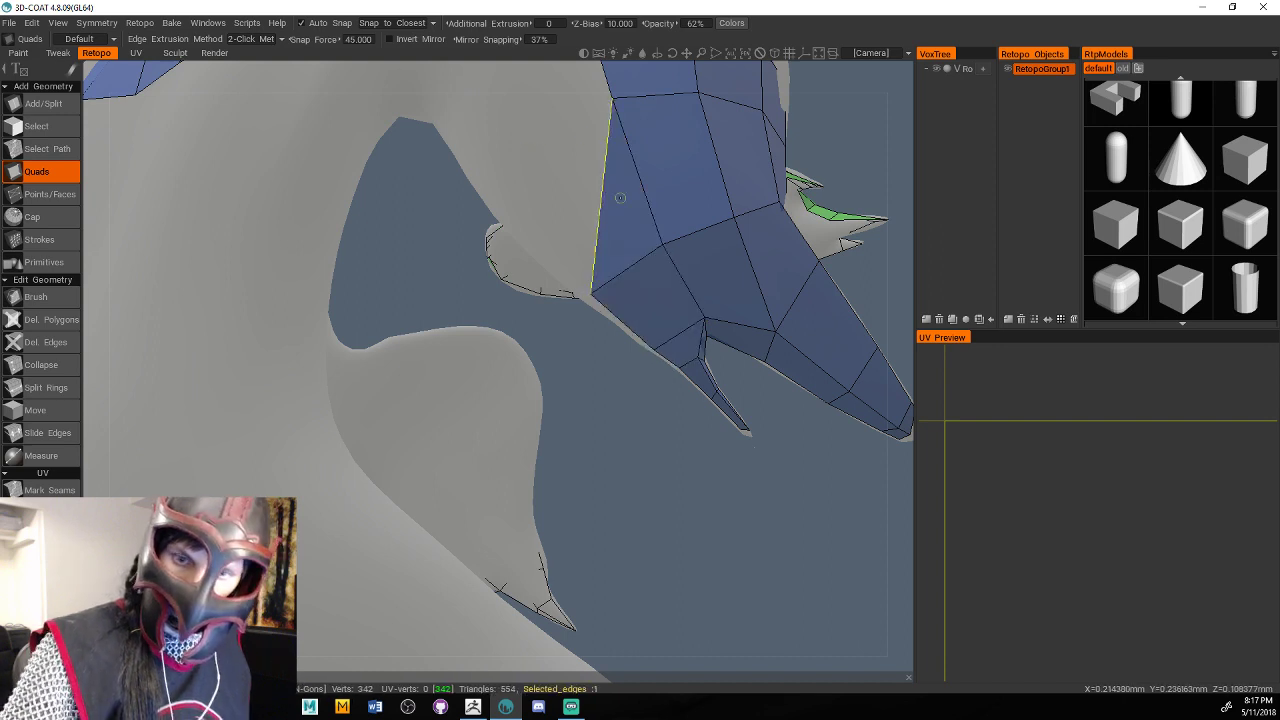
{"action": "key", "text": "ctrl+z"}
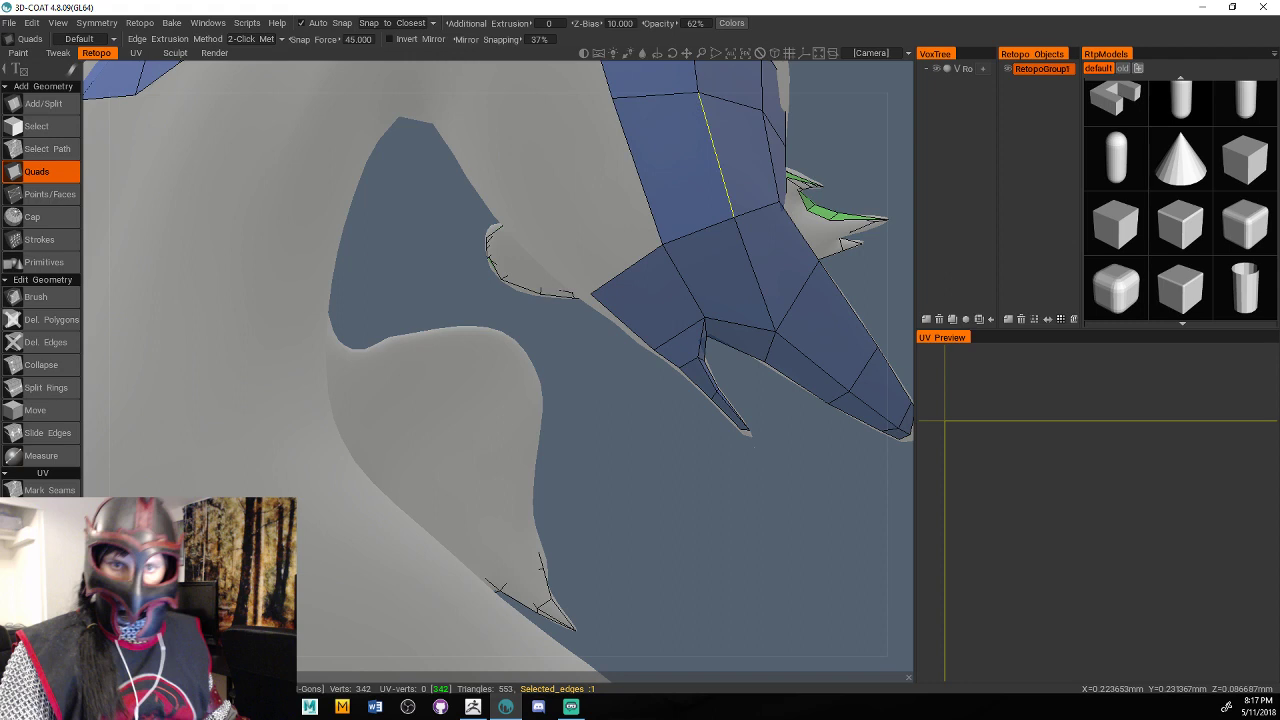
{"action": "middle_click_drag", "start_coordinate": [715, 155], "coordinate": [684, 346], "text": "alt"}
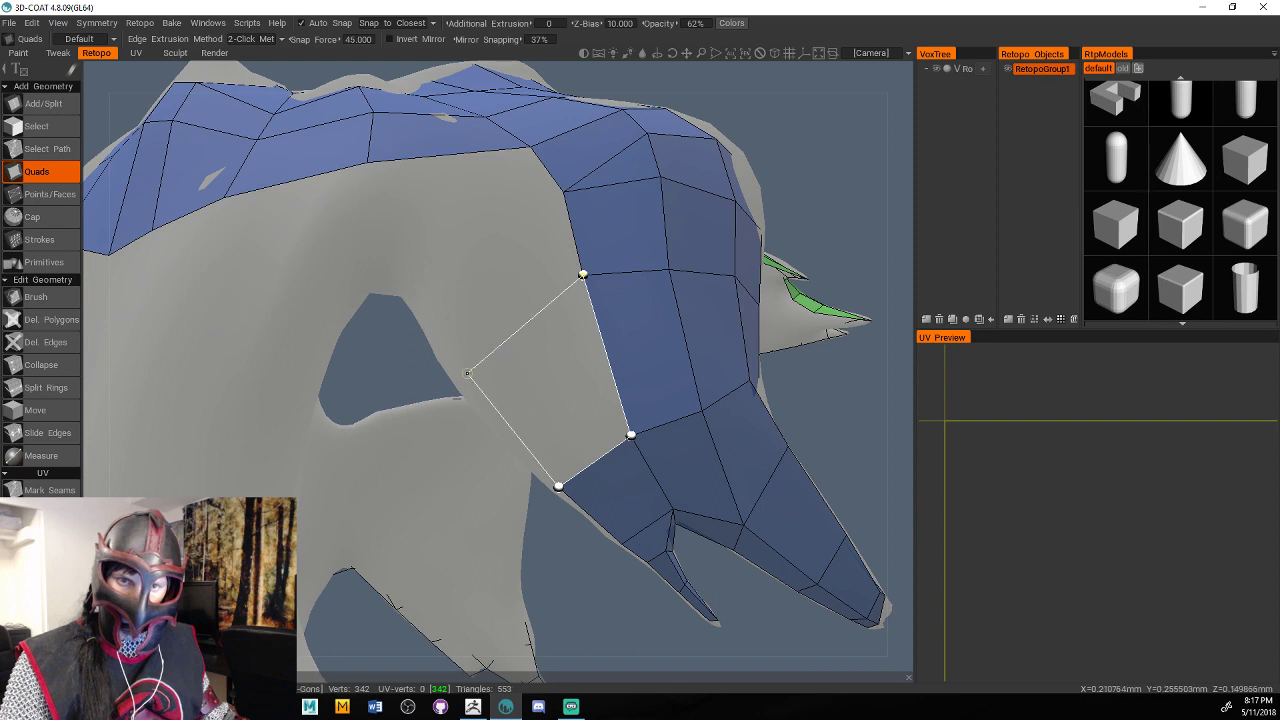
{"action": "left_click", "coordinate": [477, 352]}
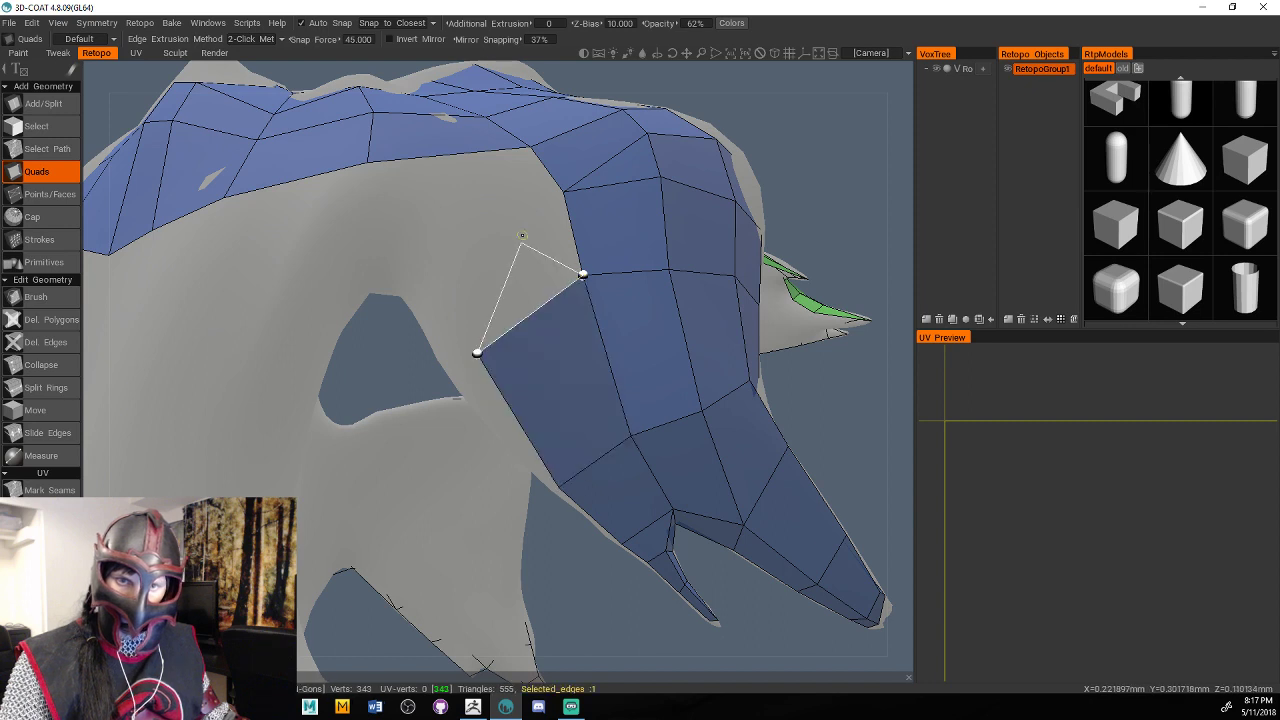
{"action": "left_click", "coordinate": [563, 190]}
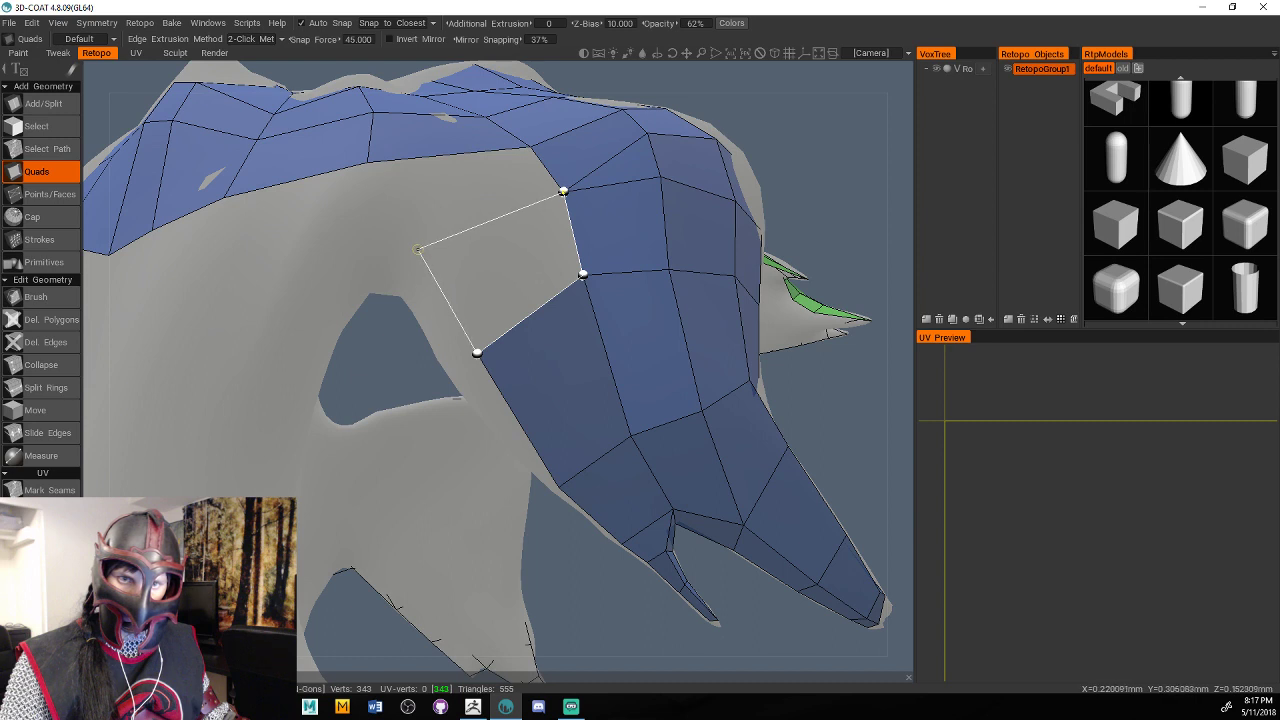
{"action": "left_click", "coordinate": [417, 245]}
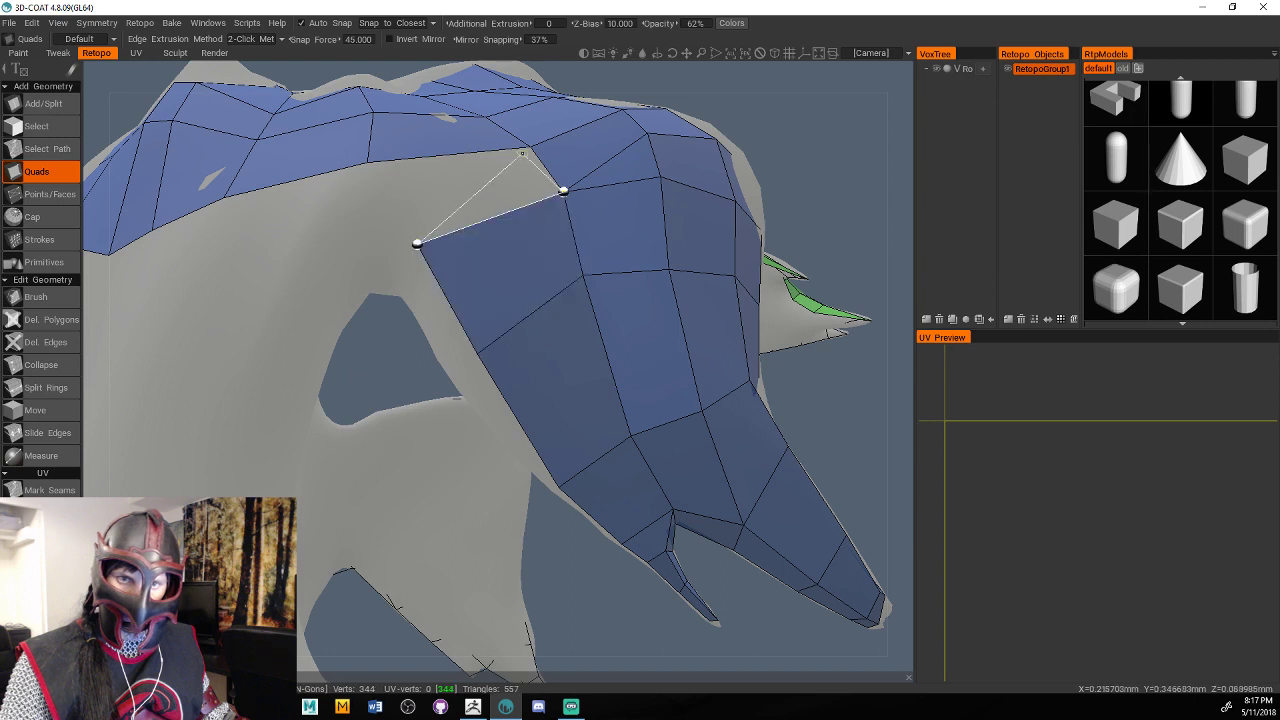
{"action": "left_click", "coordinate": [522, 153]}
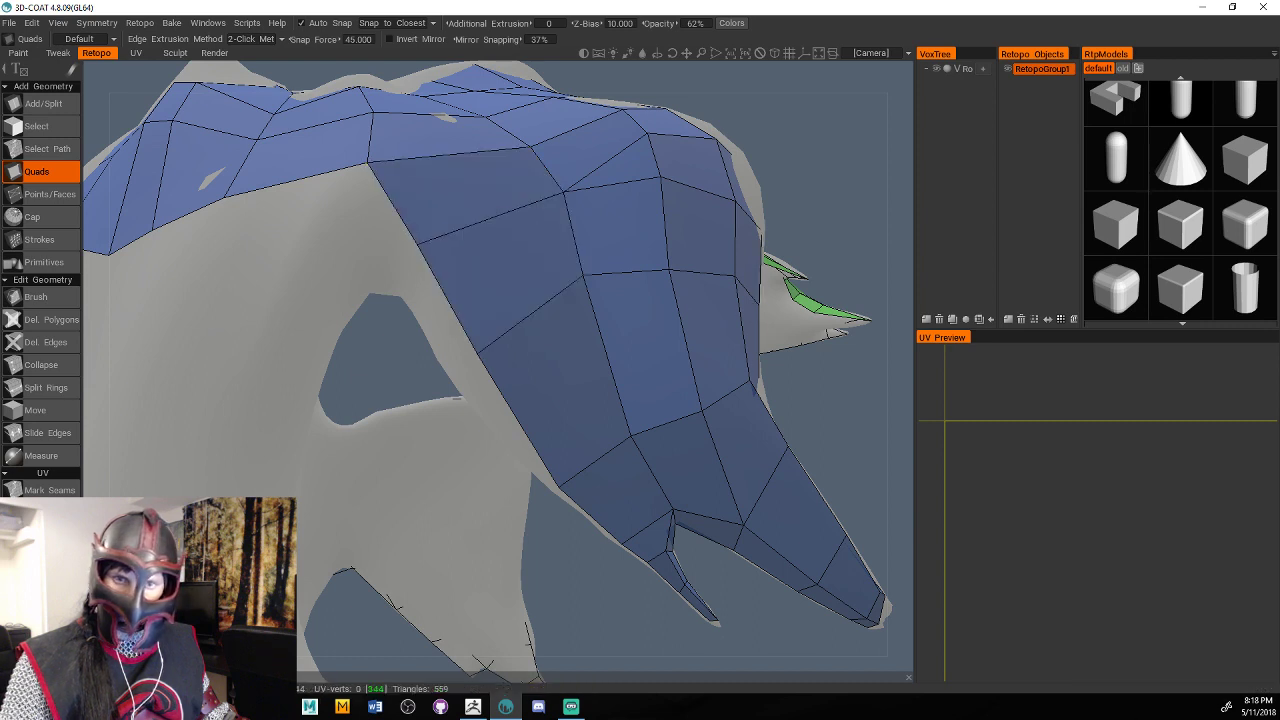
Add a narrow strip of faces along the back edge of the spur, from its tip past the base to the fourth column.
{"action": "left_click_drag", "start_coordinate": [600, 345], "coordinate": [760, 342], "text": "alt"}
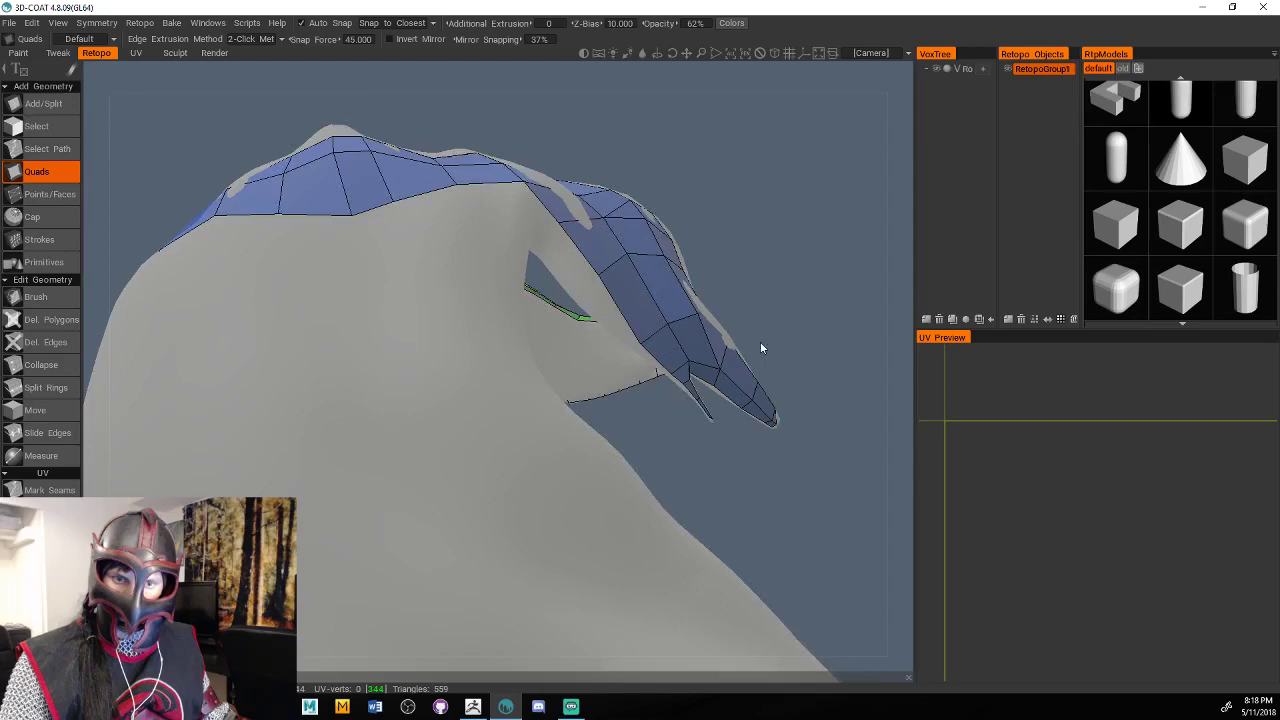
{"action": "mouse_move", "coordinate": [760, 347]}
{"action": "middle_mouse_down"}
{"action": "mouse_move", "coordinate": [780, 388]}
{"action": "mouse_move", "coordinate": [826, 249]}
{"action": "mouse_move", "coordinate": [828, 486]}
{"action": "mouse_move", "coordinate": [814, 489]}
{"action": "mouse_move", "coordinate": [836, 505]}
{"action": "middle_mouse_up"}
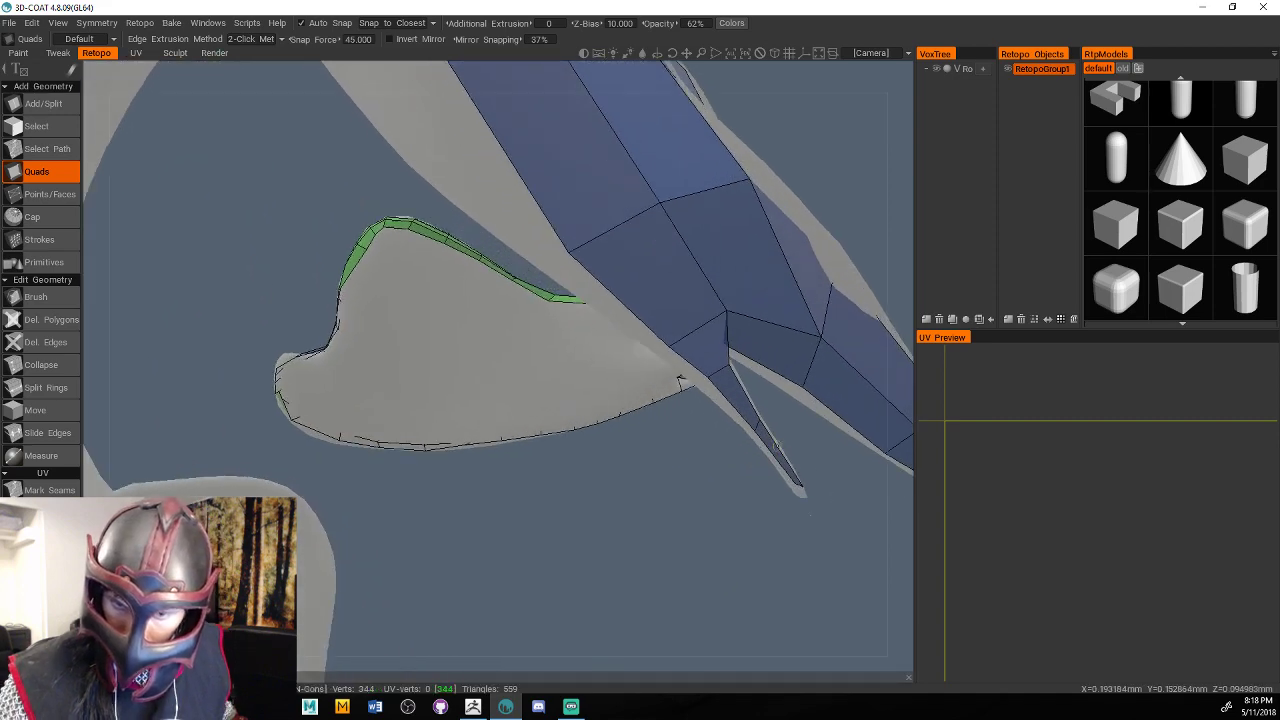
{"action": "left_click", "coordinate": [795, 484]}
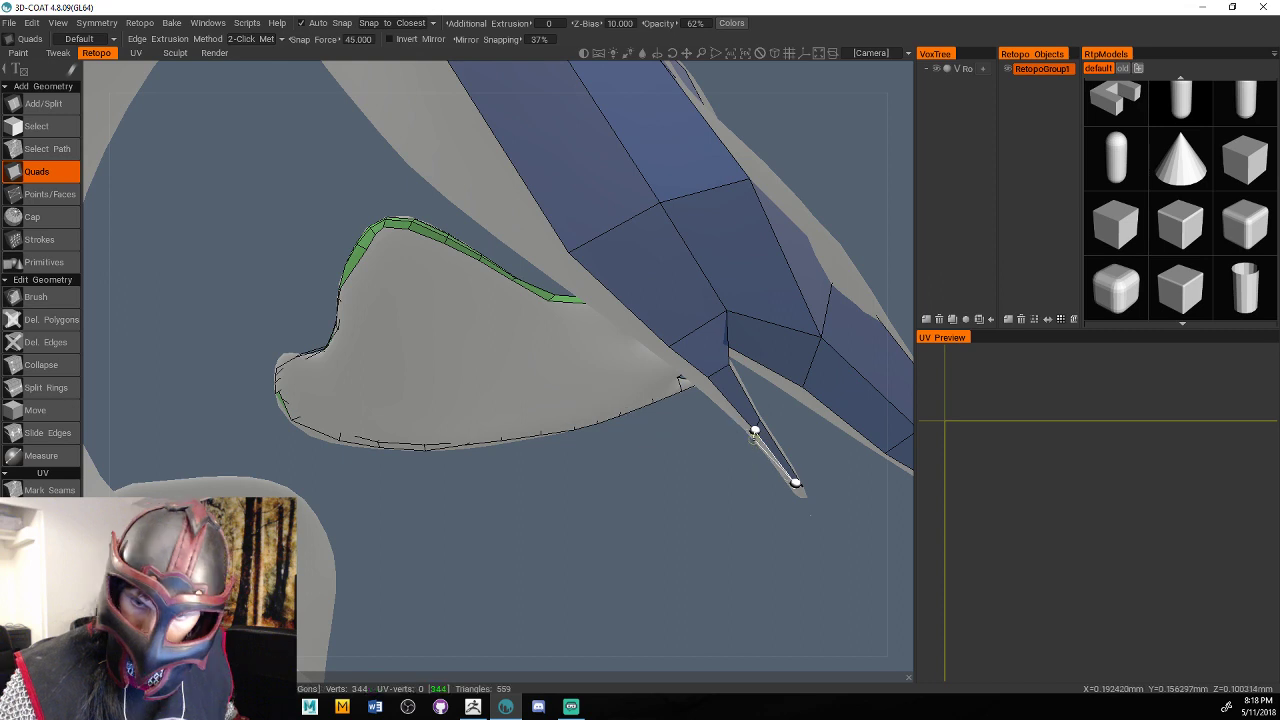
{"action": "left_click", "coordinate": [754, 431]}
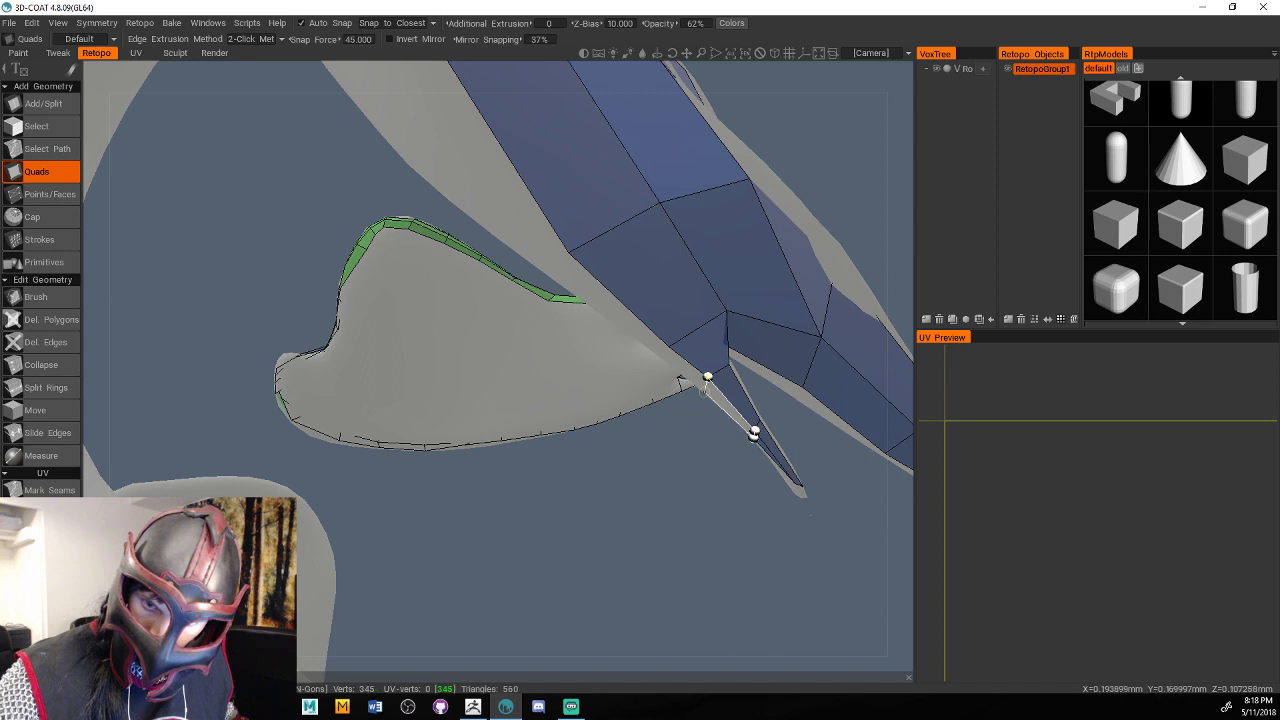
{"action": "left_click", "coordinate": [700, 384]}
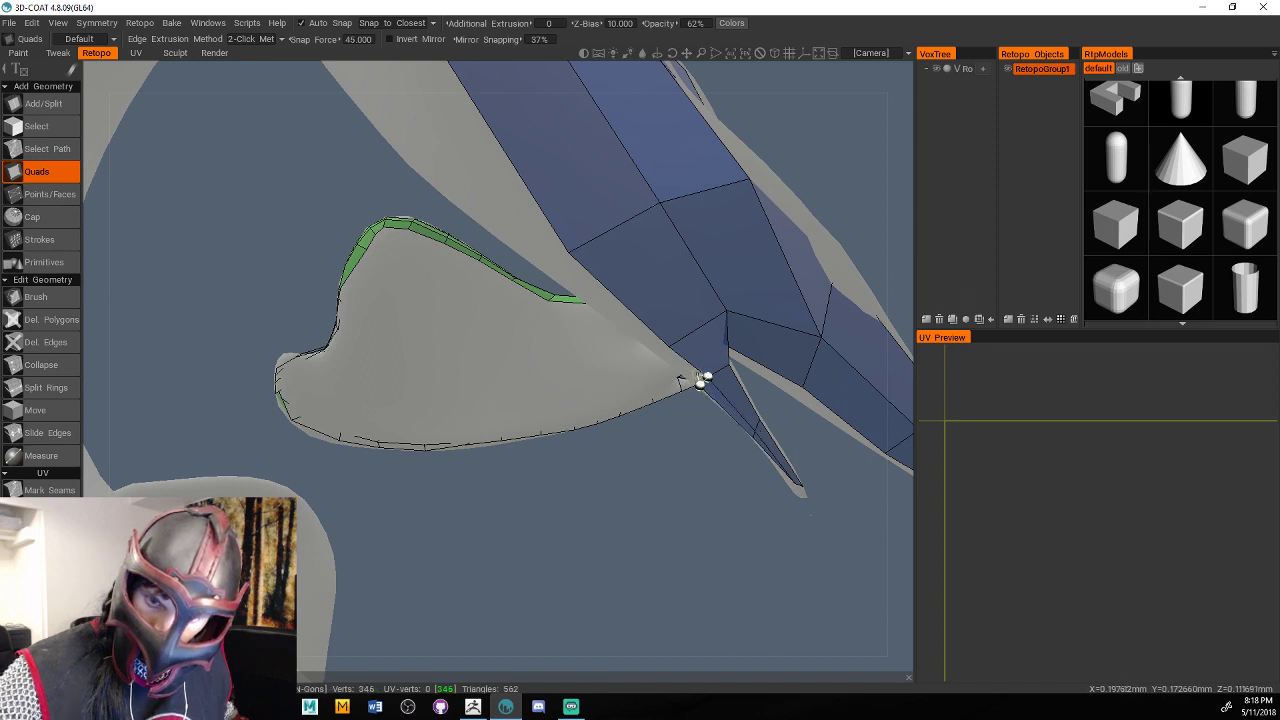
{"action": "left_click", "coordinate": [703, 380]}
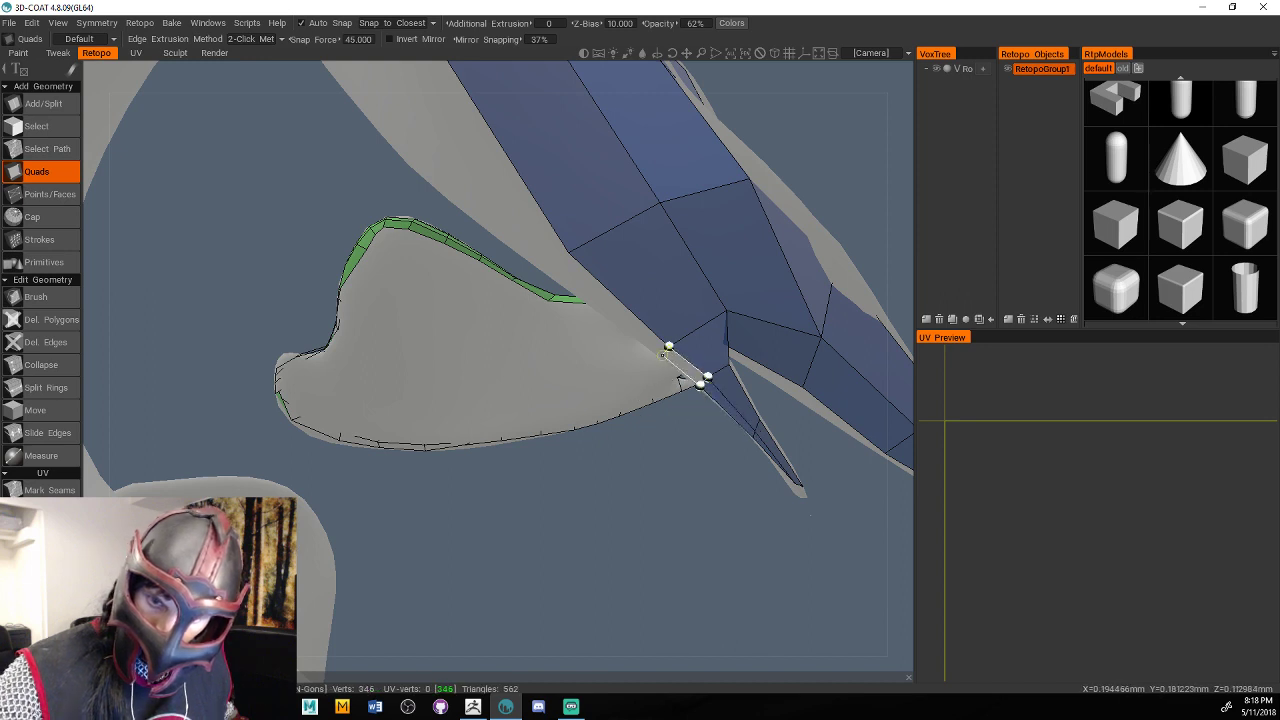
{"action": "left_click", "coordinate": [668, 347]}
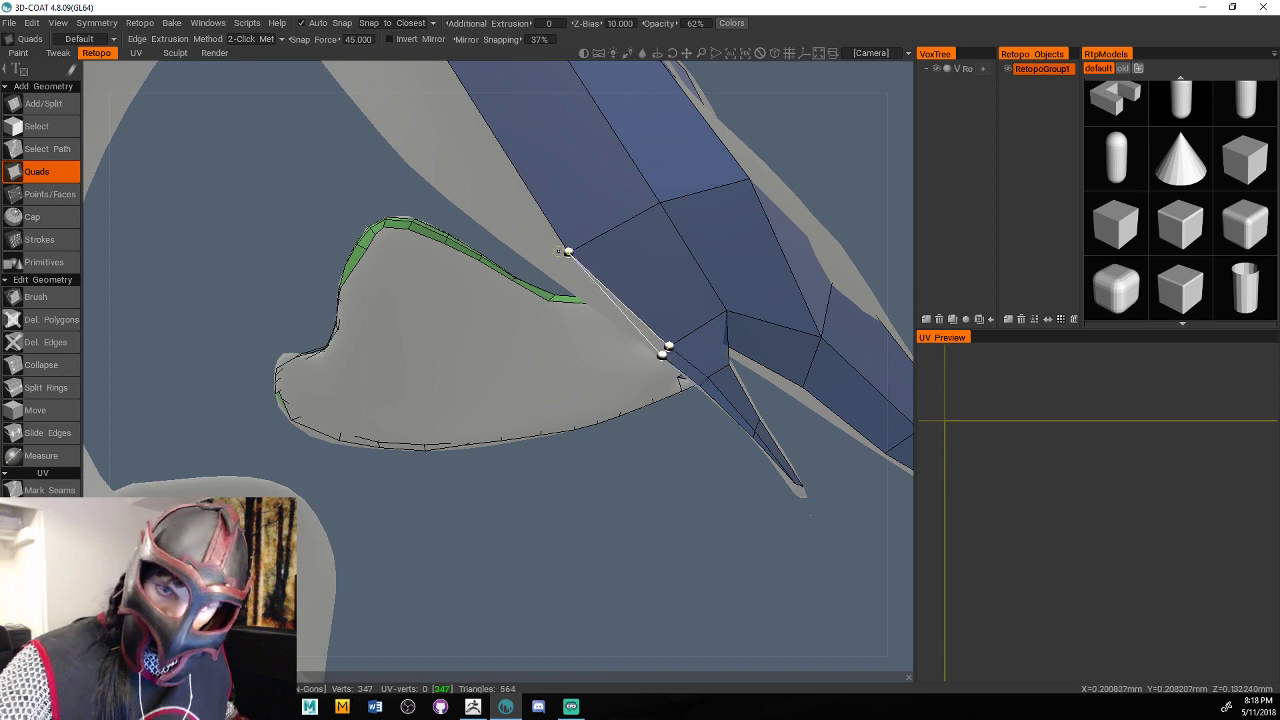
{"action": "left_click", "coordinate": [551, 270]}
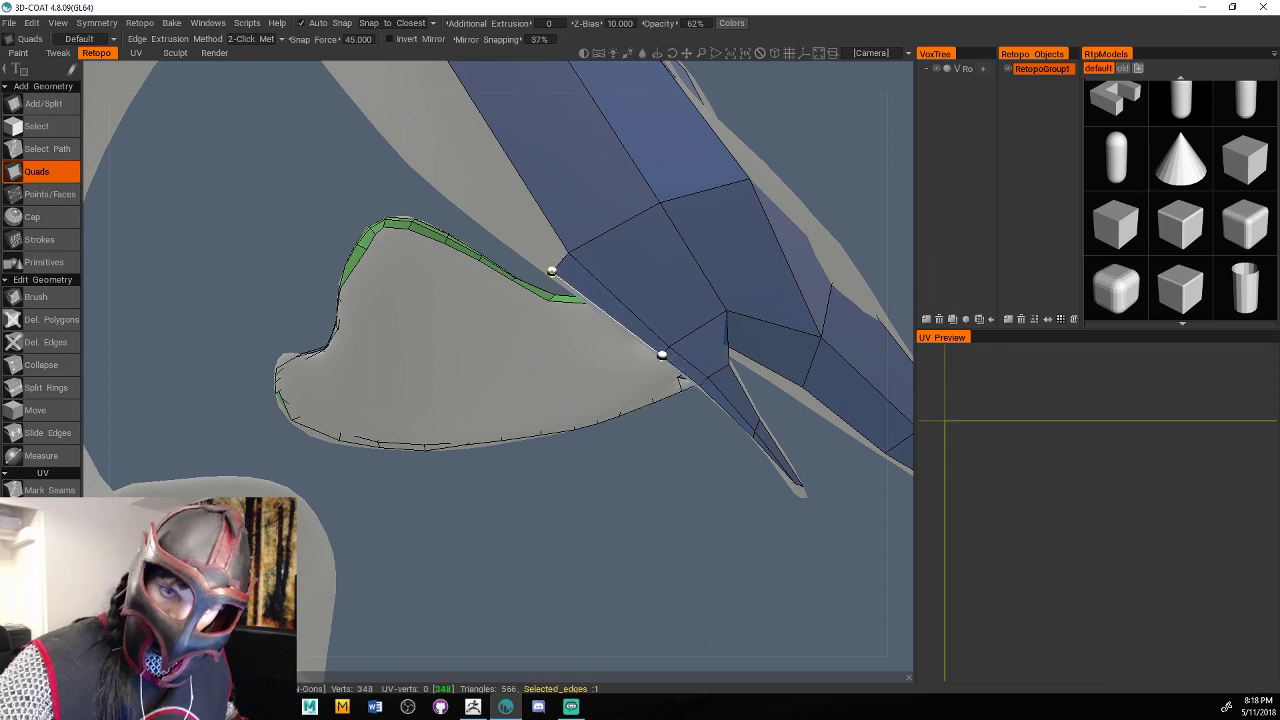
Widen the edge strip into three larger quads up the lobe's inner edge, ending at the body mesh's lower corner.
{"action": "middle_click_drag", "start_coordinate": [777, 361], "coordinate": [810, 488], "text": "alt"}
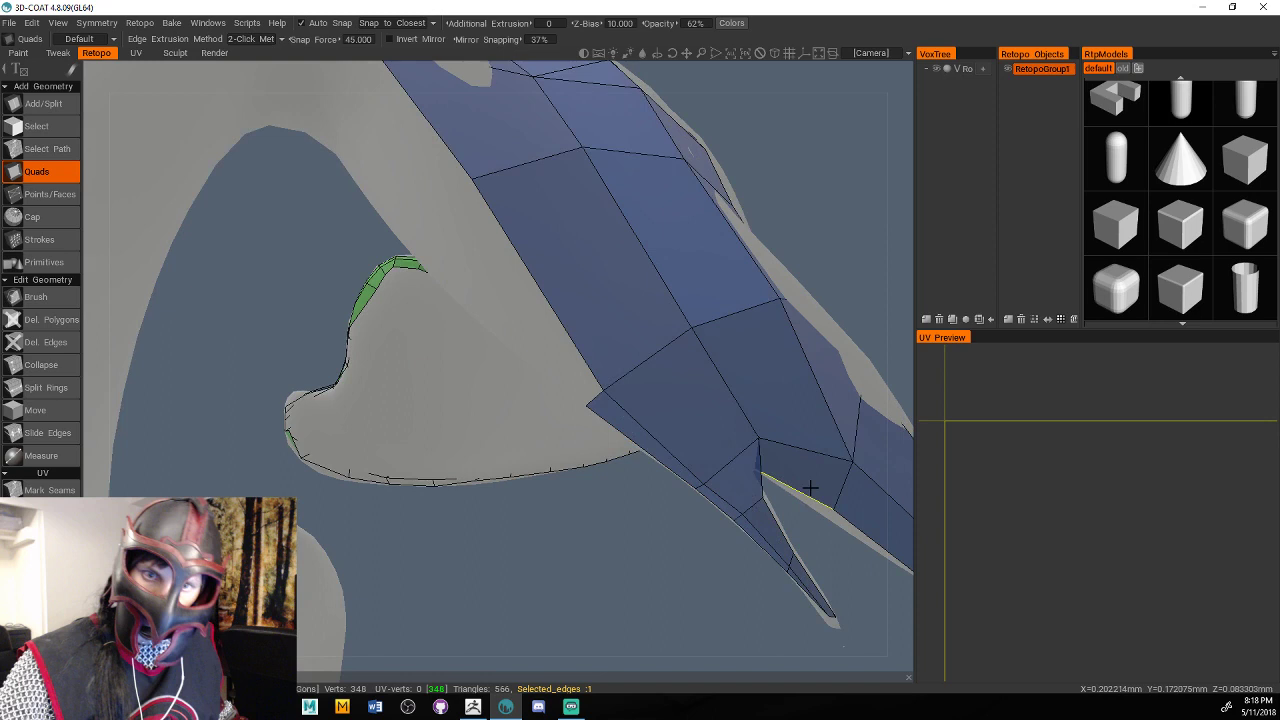
{"action": "right_click_drag", "start_coordinate": [810, 487], "coordinate": [467, 322]}
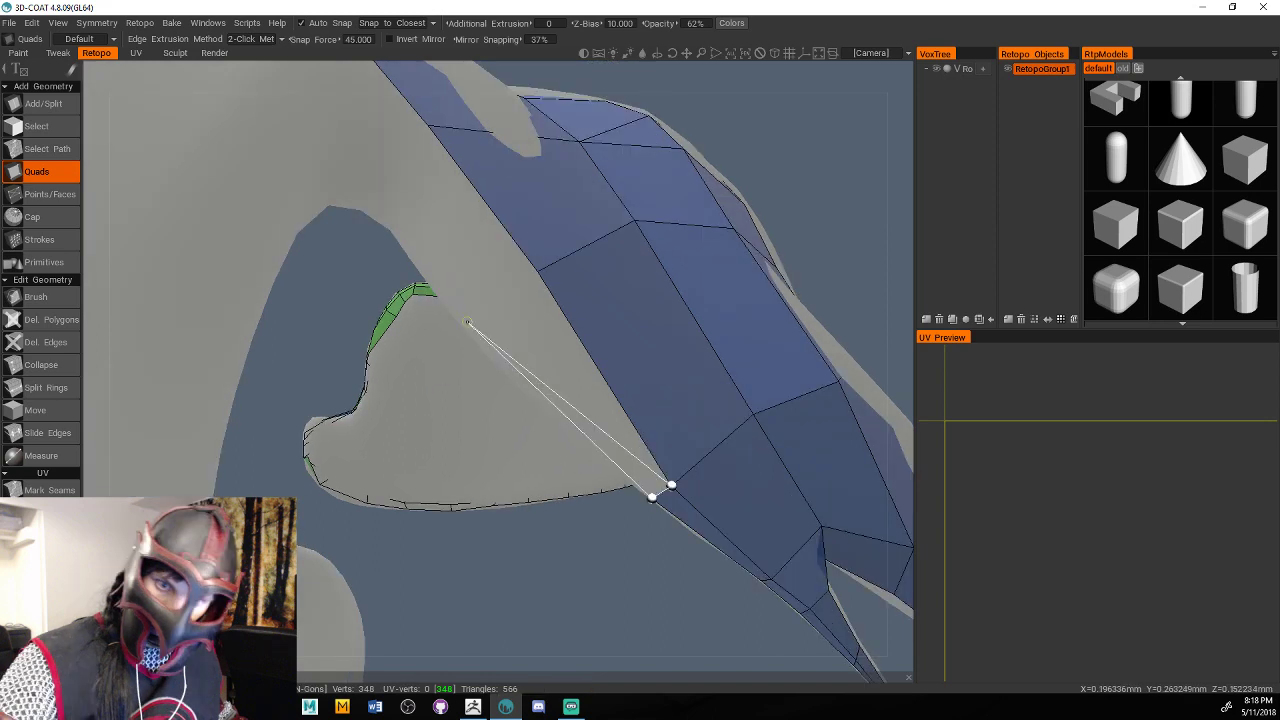
{"action": "left_click", "coordinate": [467, 322]}
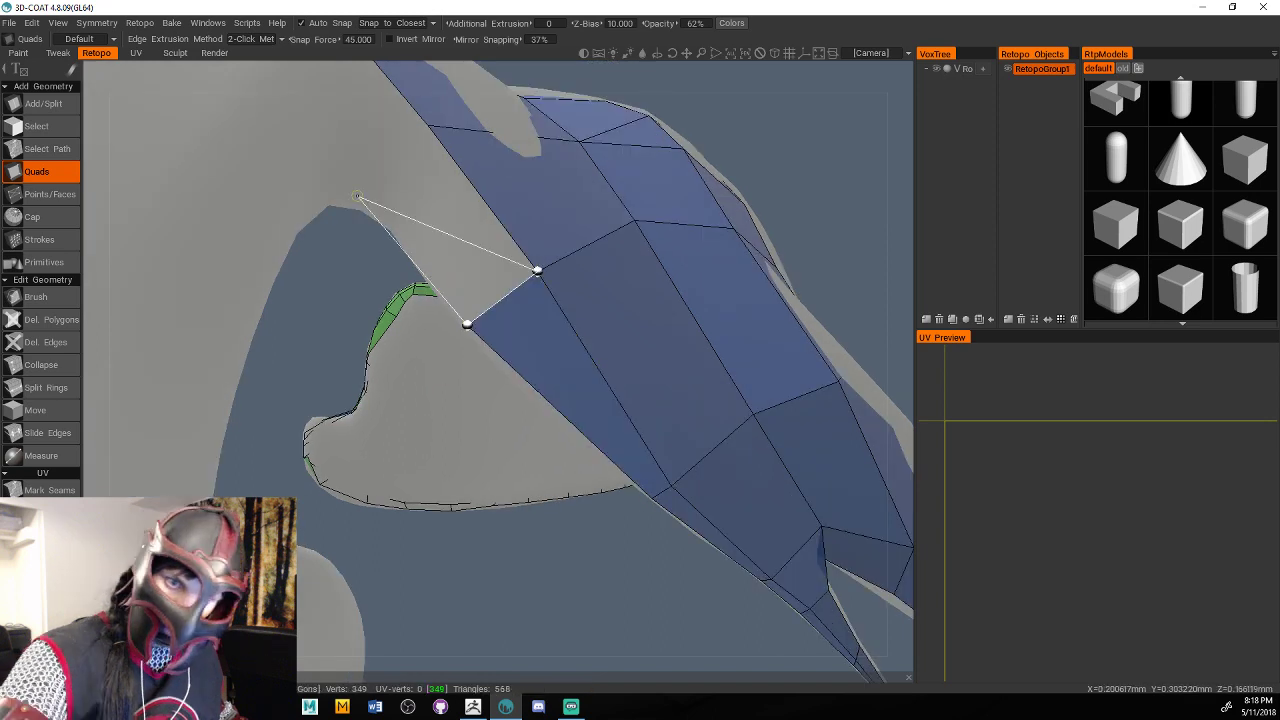
{"action": "left_click", "coordinate": [371, 200]}
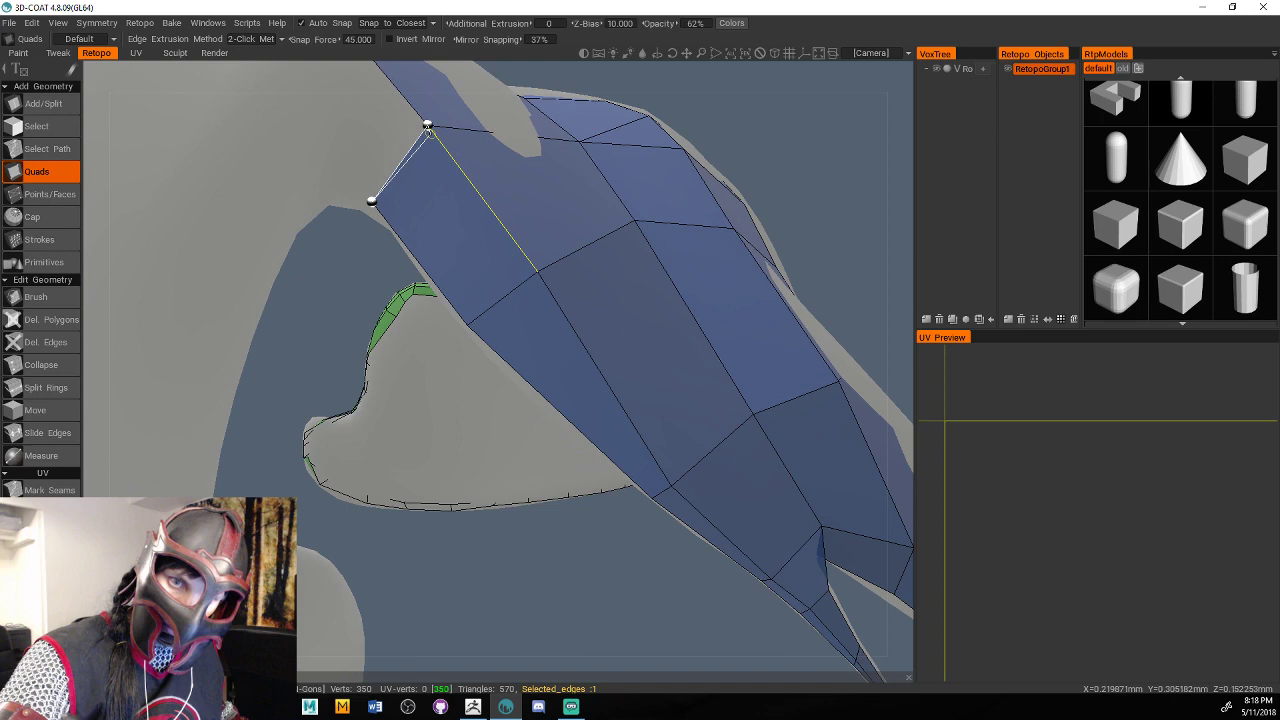
{"action": "right_click_drag", "start_coordinate": [427, 127], "coordinate": [704, 316]}
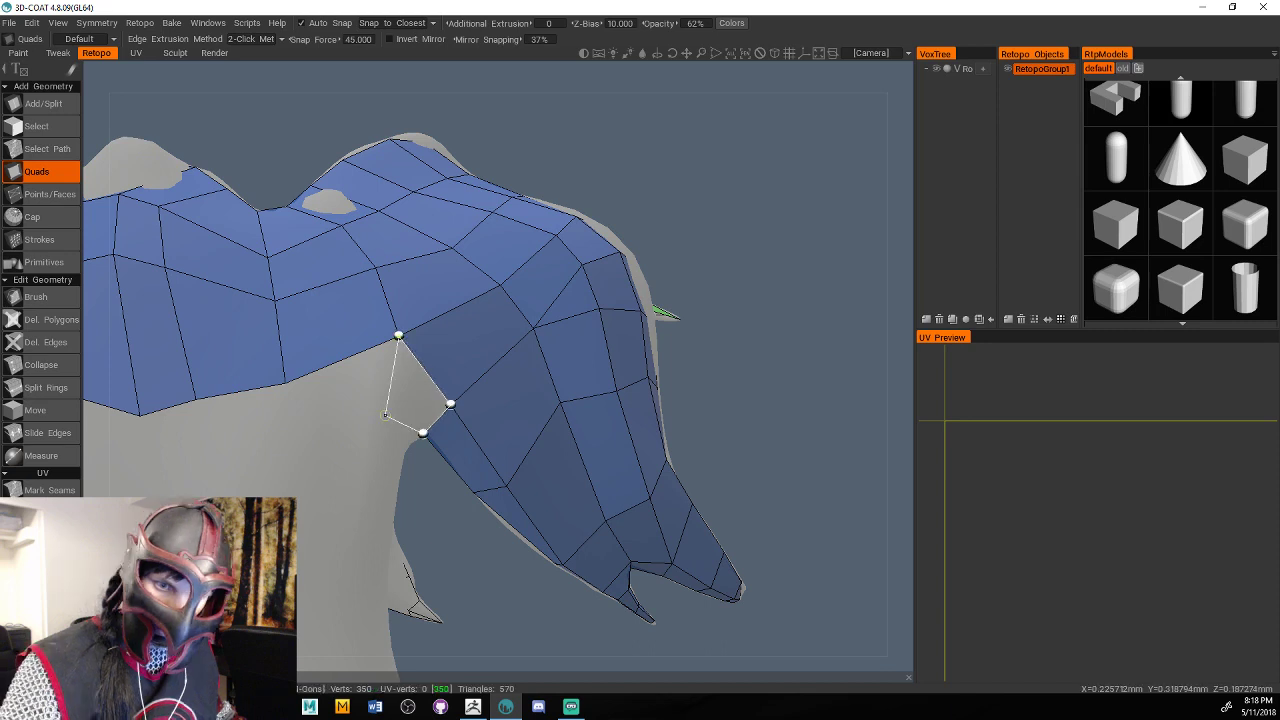
{"action": "left_click", "coordinate": [372, 420]}
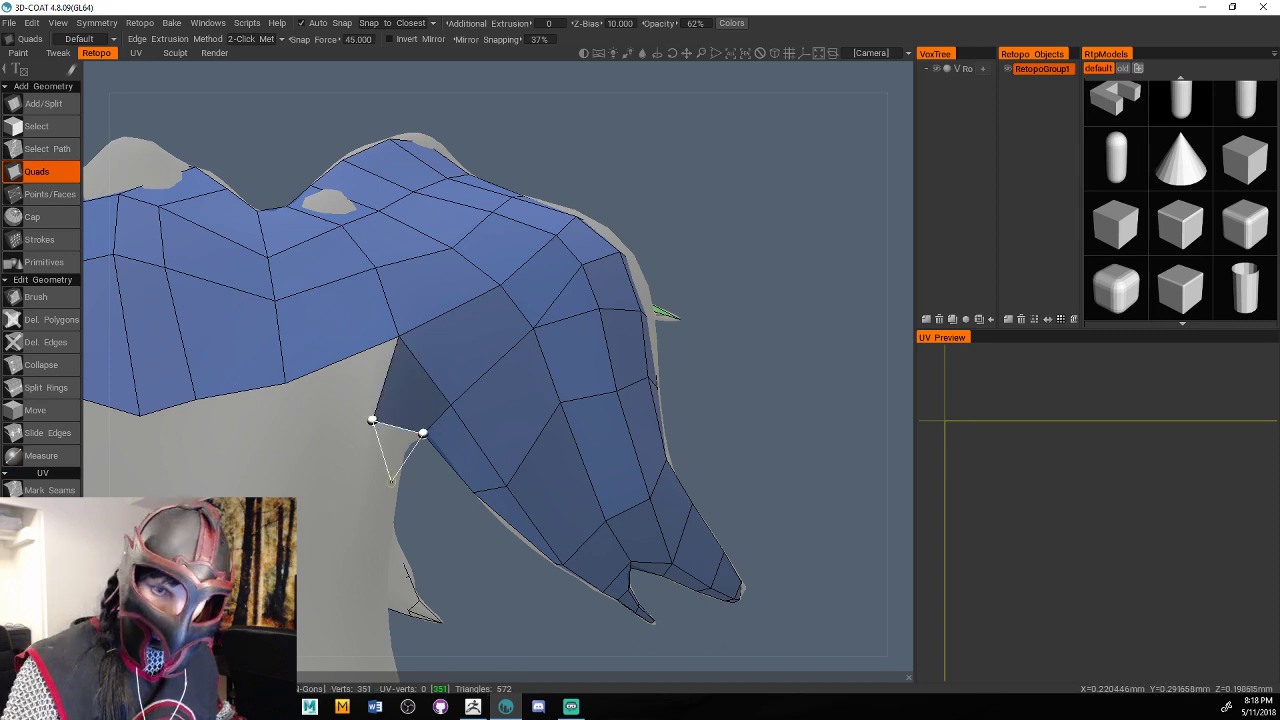
Build a block of four quads down and across the body from the lobe's inner corner.
{"action": "left_click", "coordinate": [366, 458]}
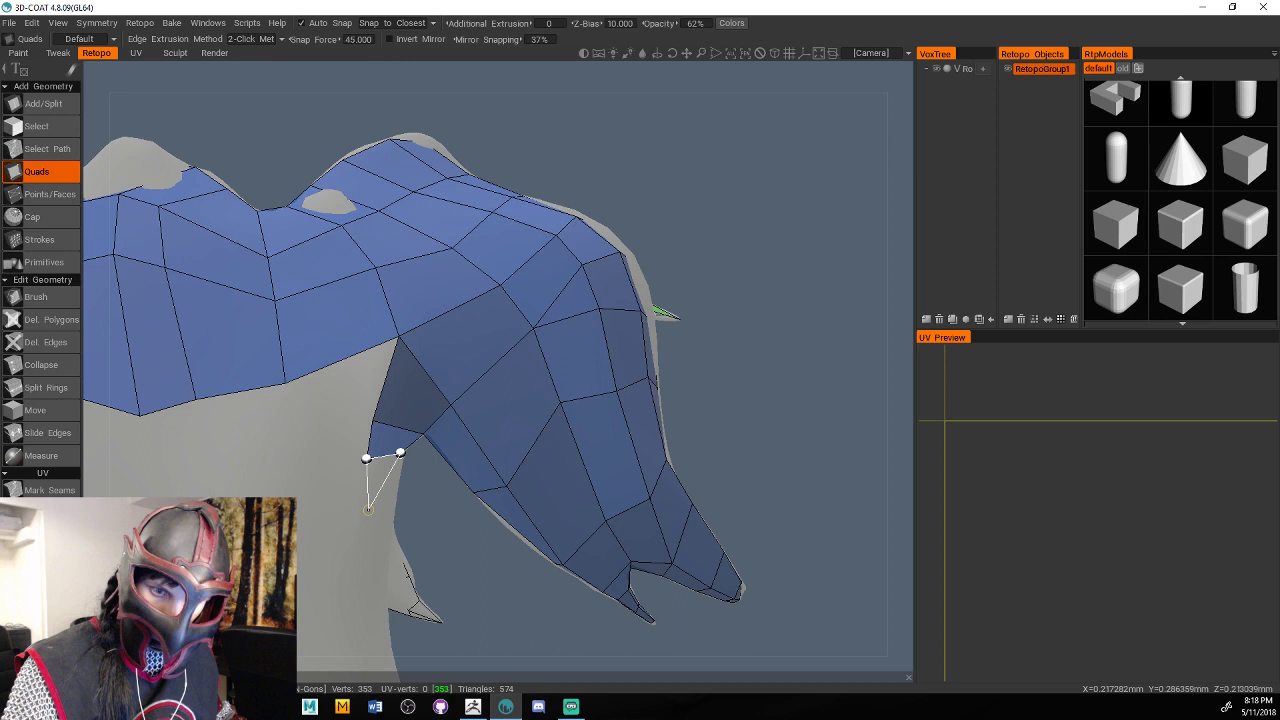
{"action": "left_click", "coordinate": [352, 540]}
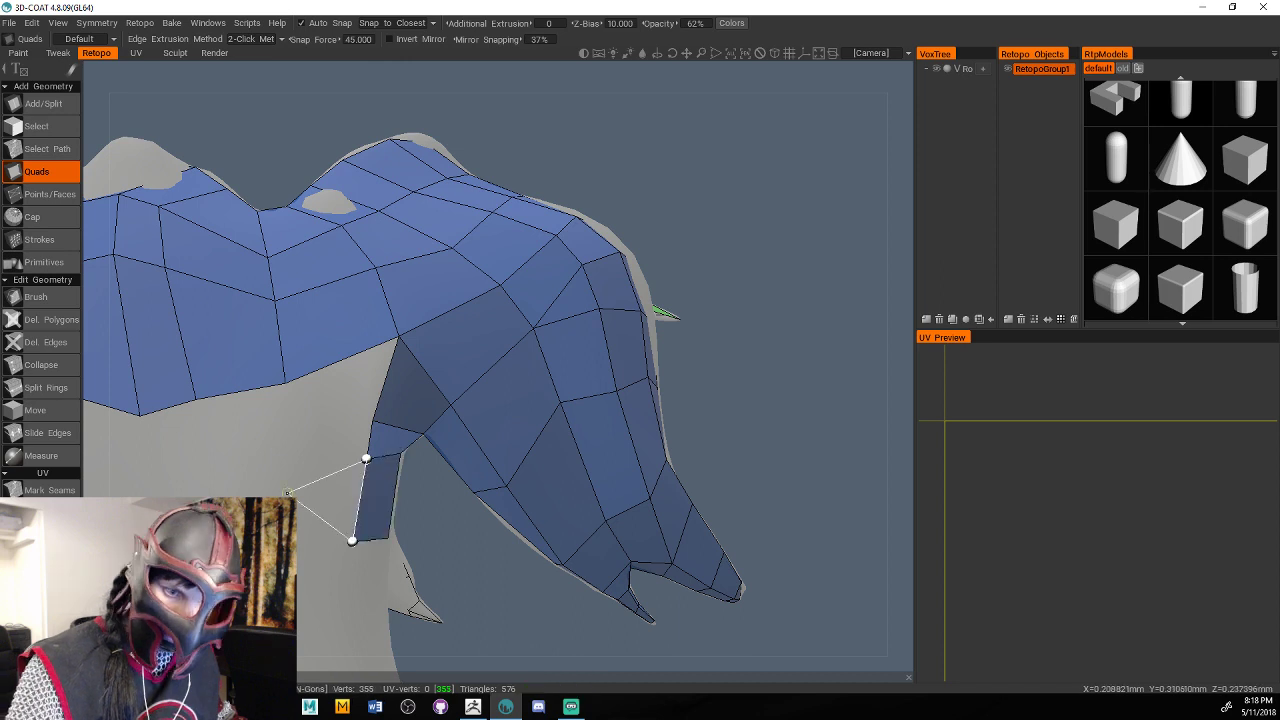
{"action": "left_click", "coordinate": [287, 492]}
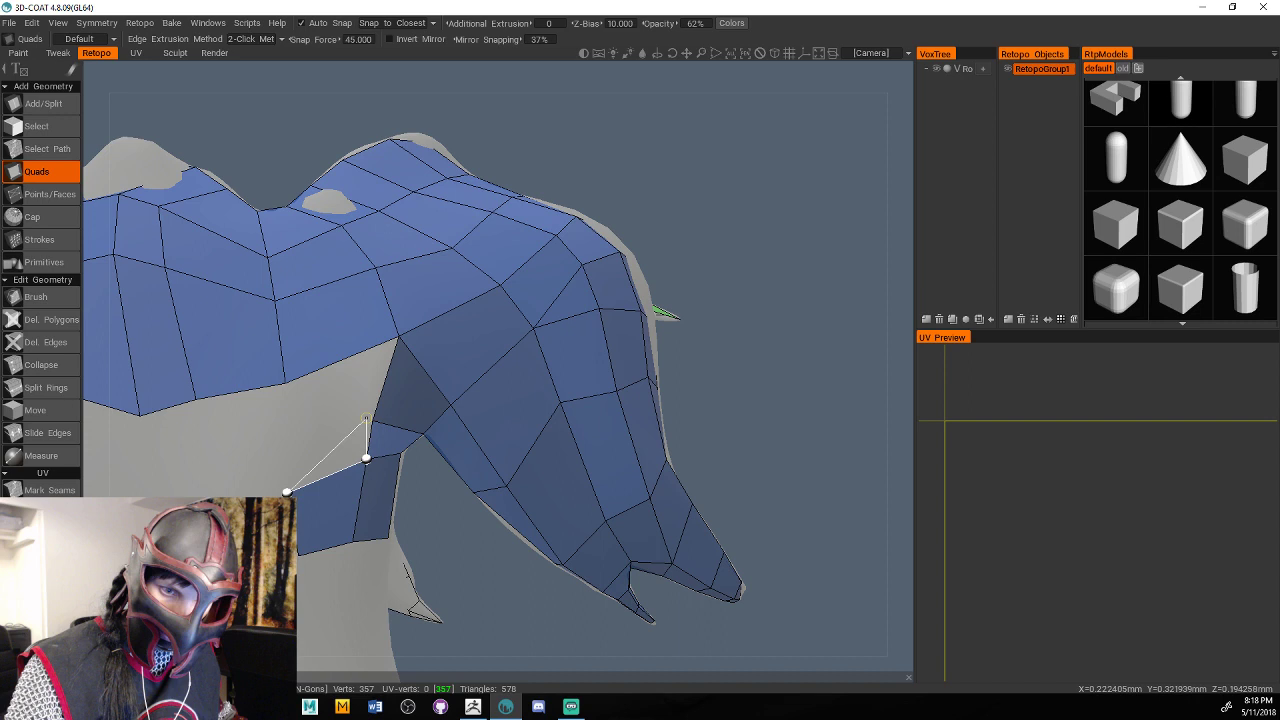
{"action": "left_click", "coordinate": [367, 420]}
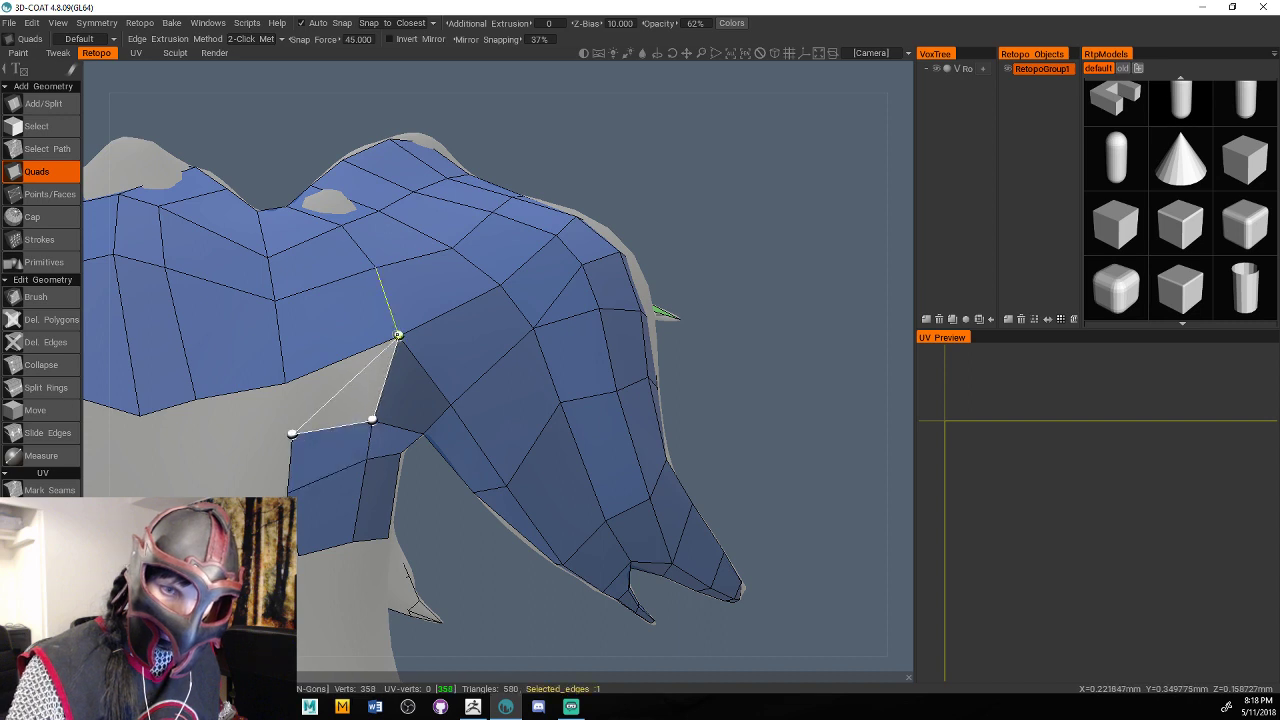
Fill a row of three quads under the body mesh's lower edge, starting above the new block.
{"action": "left_click", "coordinate": [291, 433]}
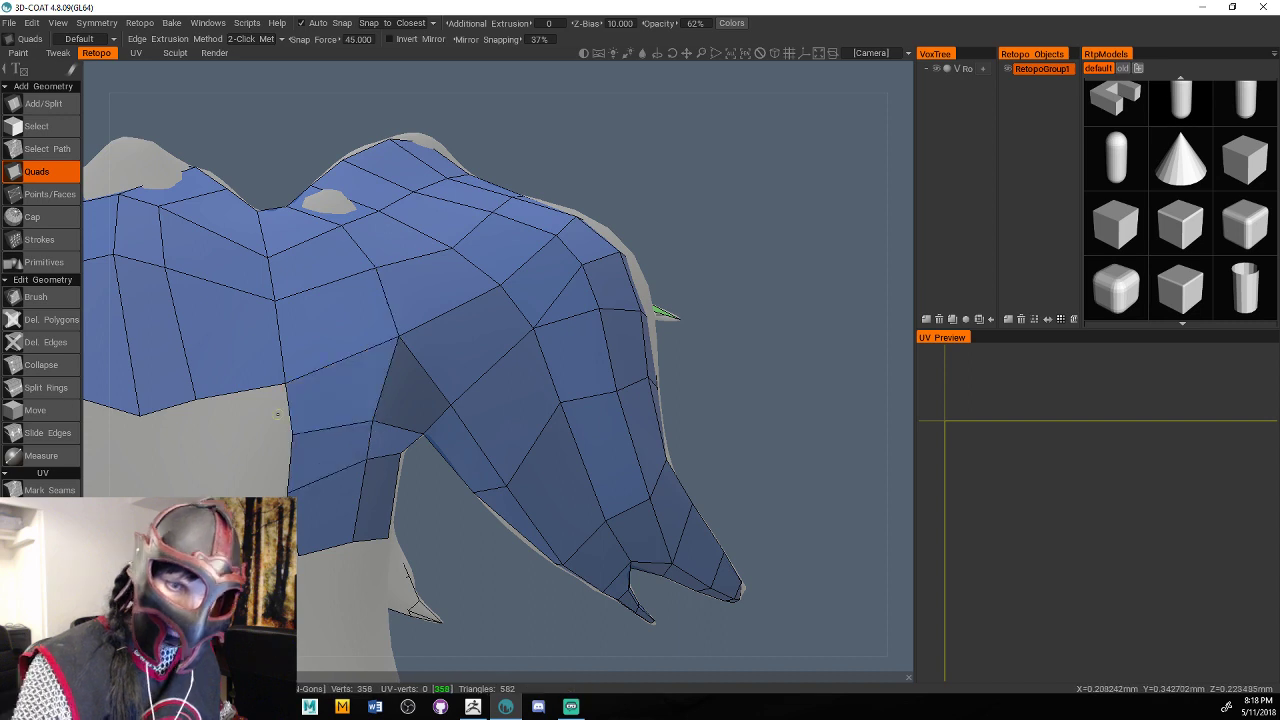
{"action": "left_click", "coordinate": [203, 458]}
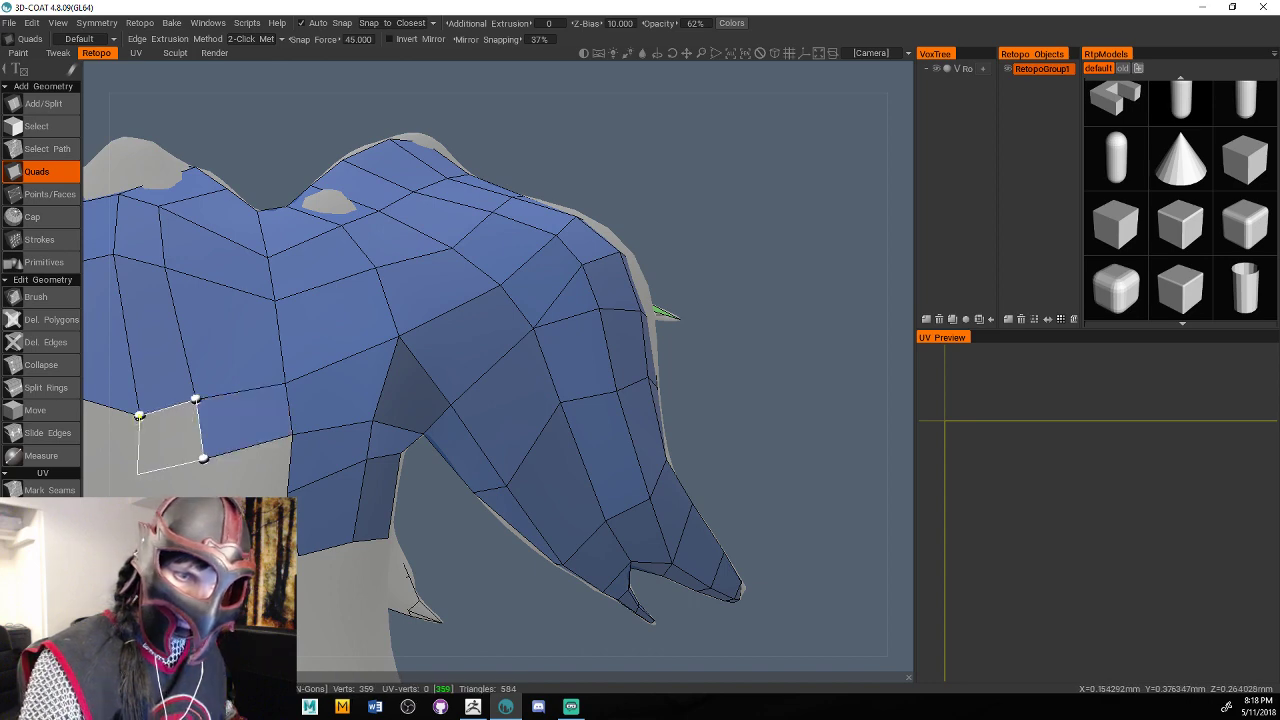
{"action": "left_click", "coordinate": [141, 470]}
{"action": "scroll", "coordinate": [464, 555], "scroll_direction": "down", "scroll_amount": 2}
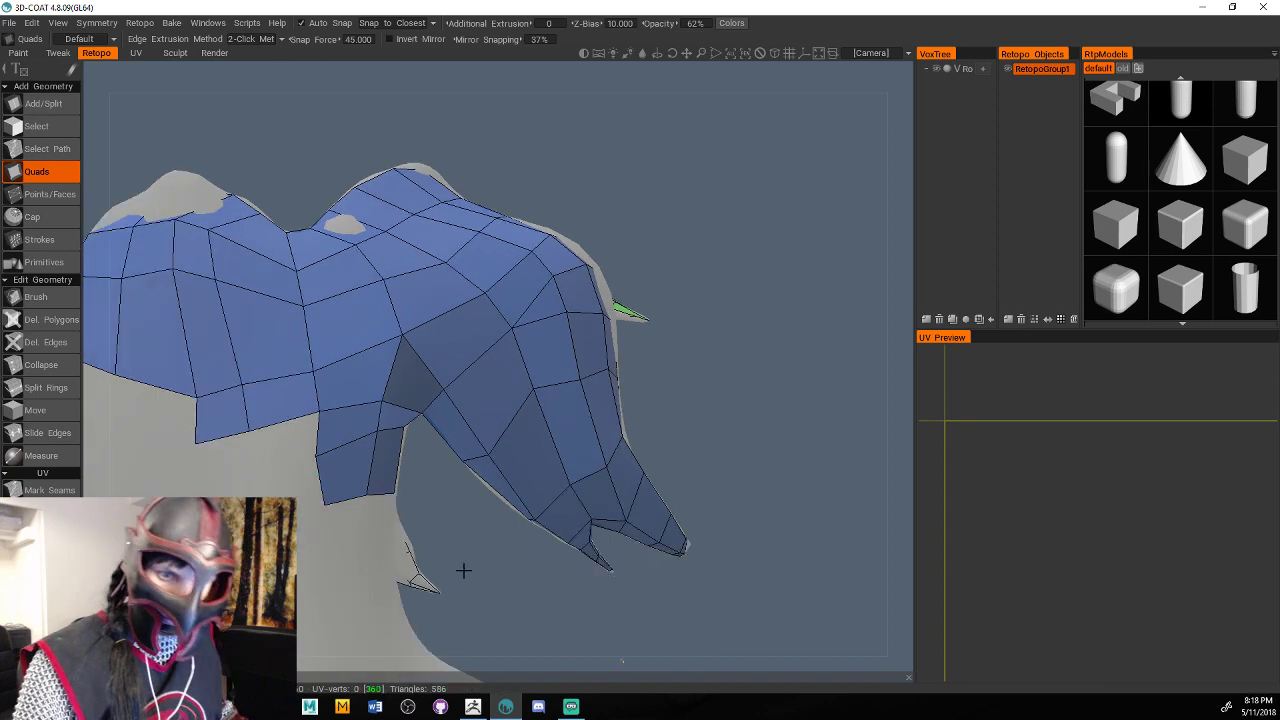
Set the retopo Brush radius to 10.781 and nudge the vertices where the short strip leaves the body mesh.
{"action": "left_click_drag", "start_coordinate": [464, 570], "coordinate": [813, 490], "text": "alt"}
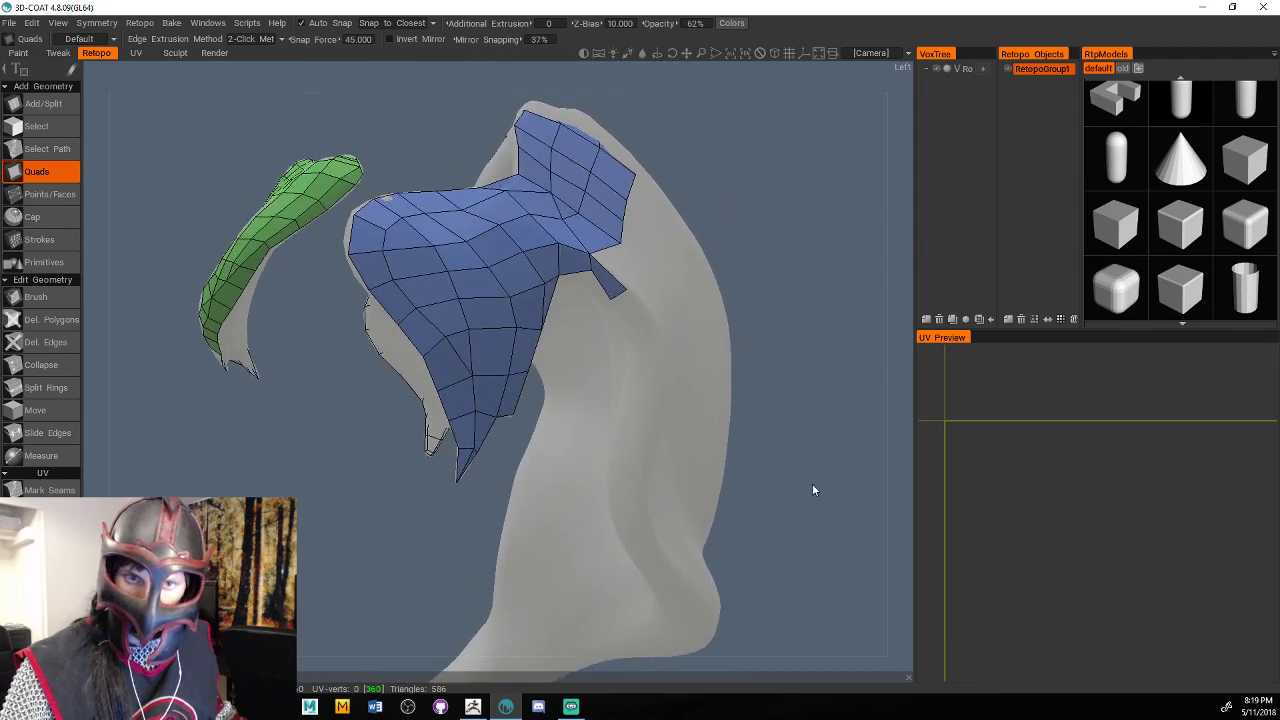
{"action": "left_click", "coordinate": [36, 297]}
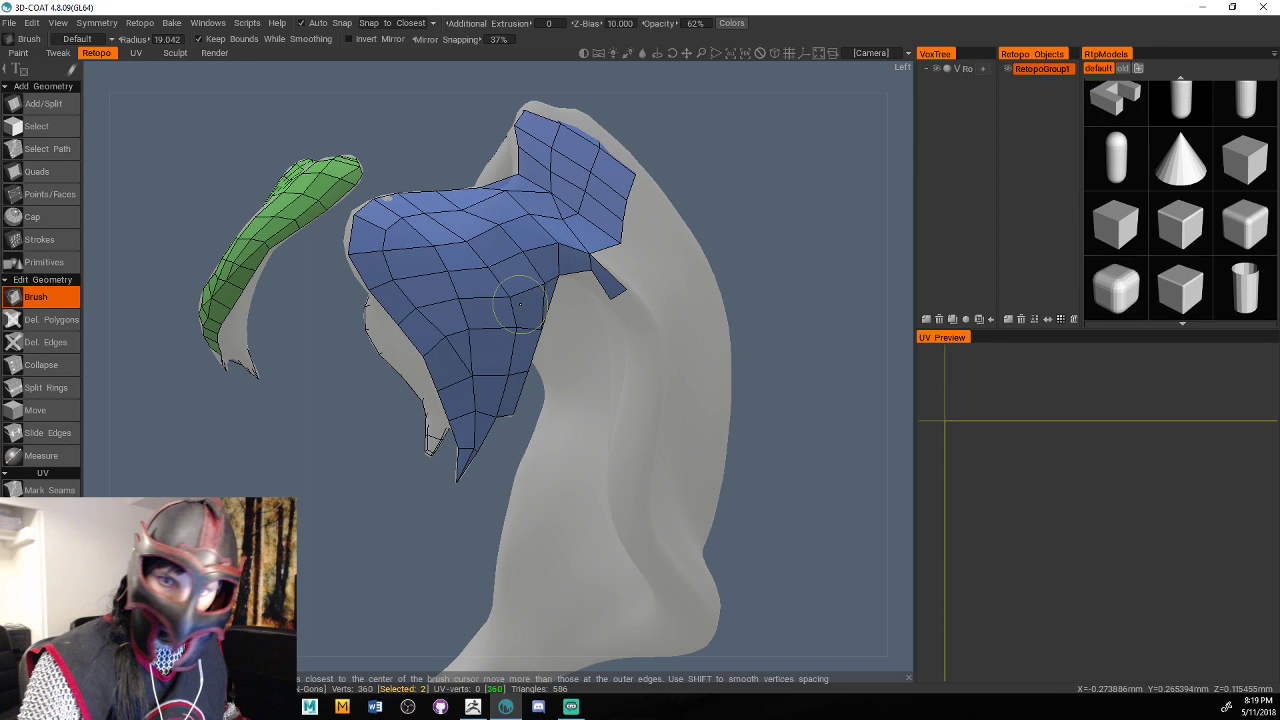
{"action": "right_click_drag", "start_coordinate": [520, 304], "coordinate": [495, 304]}
{"action": "left_click_drag", "start_coordinate": [590, 270], "coordinate": [587, 279]}
Extend the short strip with two narrow quads down the body from its free end, using the Quads tool.
{"action": "mouse_move", "coordinate": [772, 260]}
{"action": "left_mouse_down"}
{"action": "mouse_move", "coordinate": [747, 261]}
{"action": "mouse_move", "coordinate": [740, 290]}
{"action": "mouse_move", "coordinate": [763, 305]}
{"action": "left_mouse_up"}
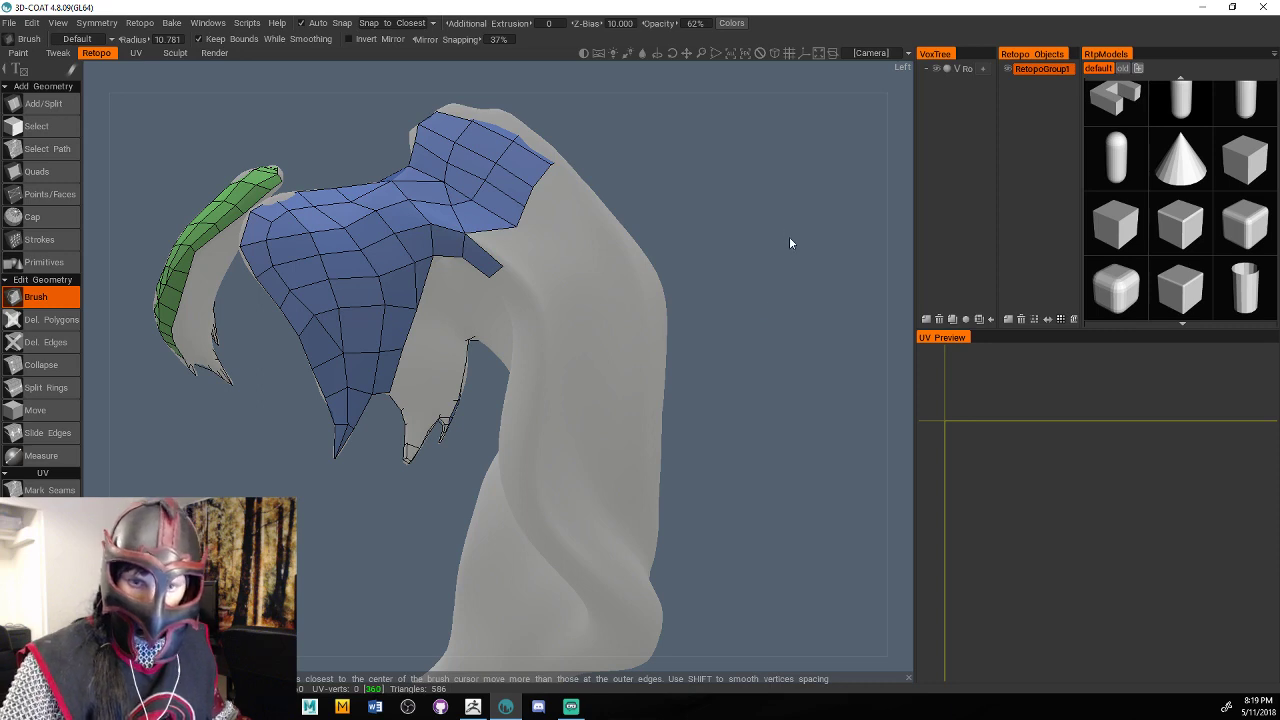
{"action": "left_click_drag", "start_coordinate": [789, 237], "coordinate": [795, 213]}
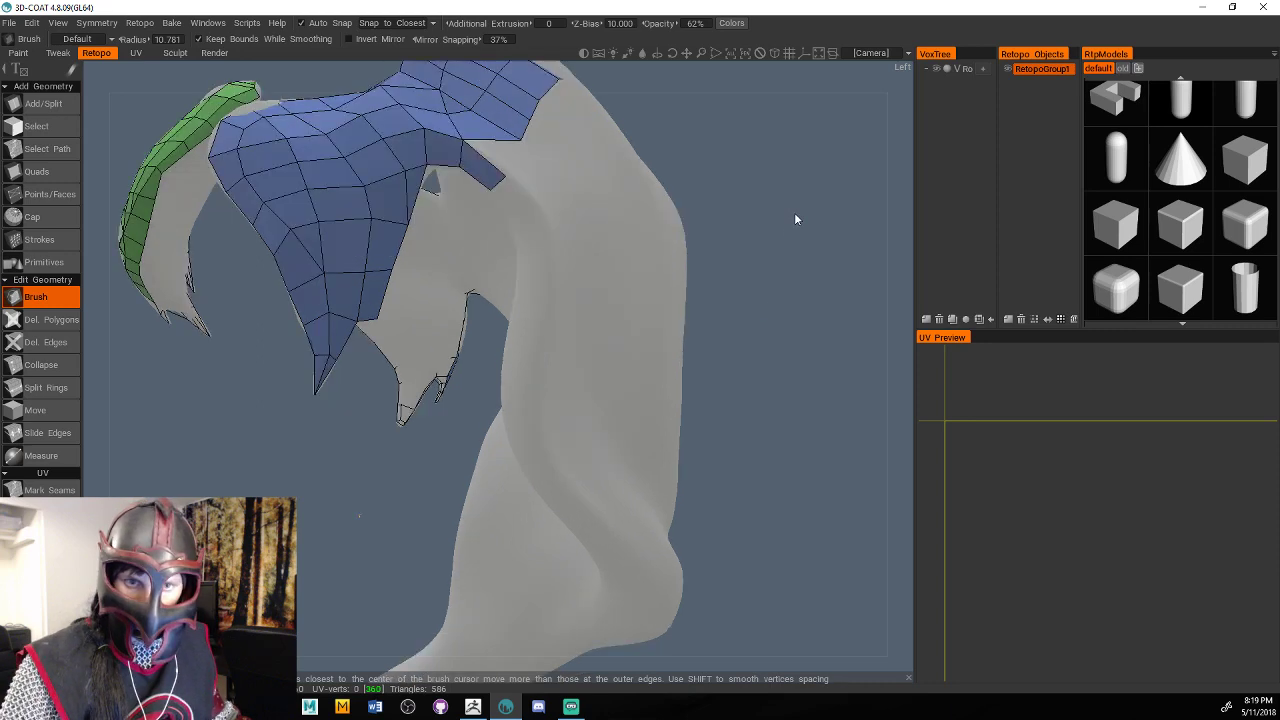
{"action": "right_click_drag", "start_coordinate": [795, 214], "coordinate": [796, 207]}
{"action": "left_click", "coordinate": [43, 104]}
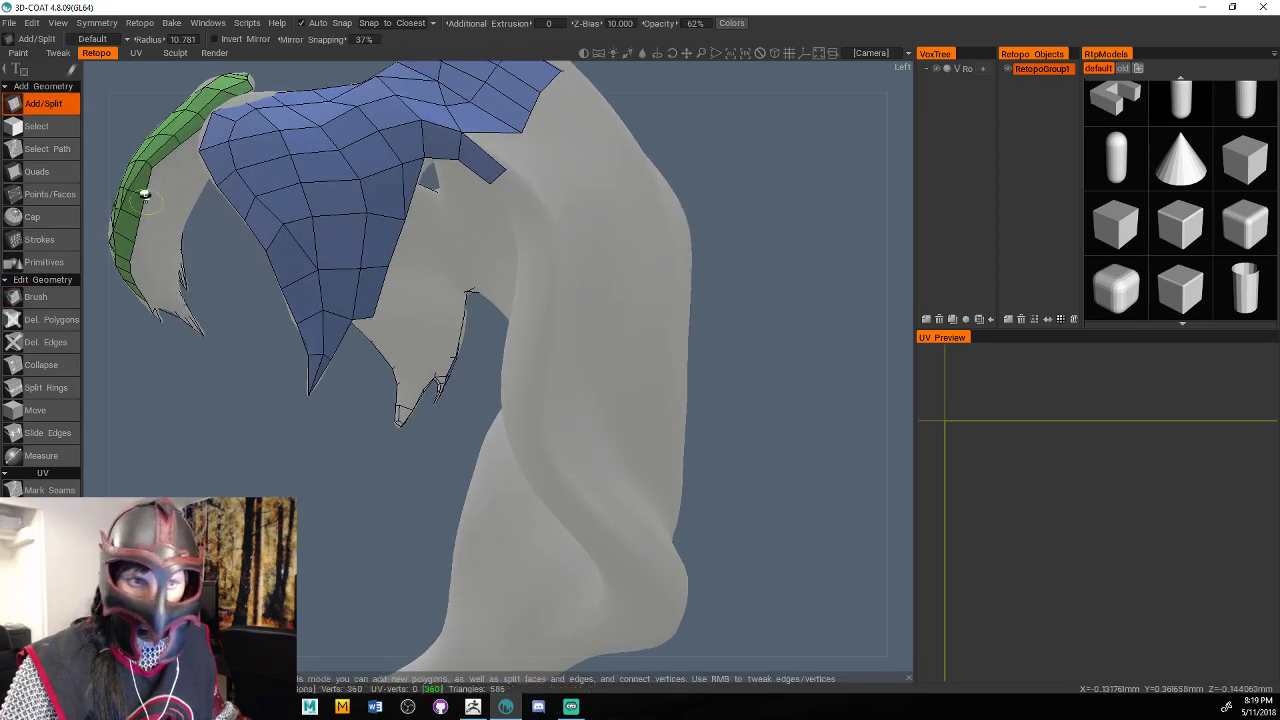
{"action": "left_click", "coordinate": [33, 173]}
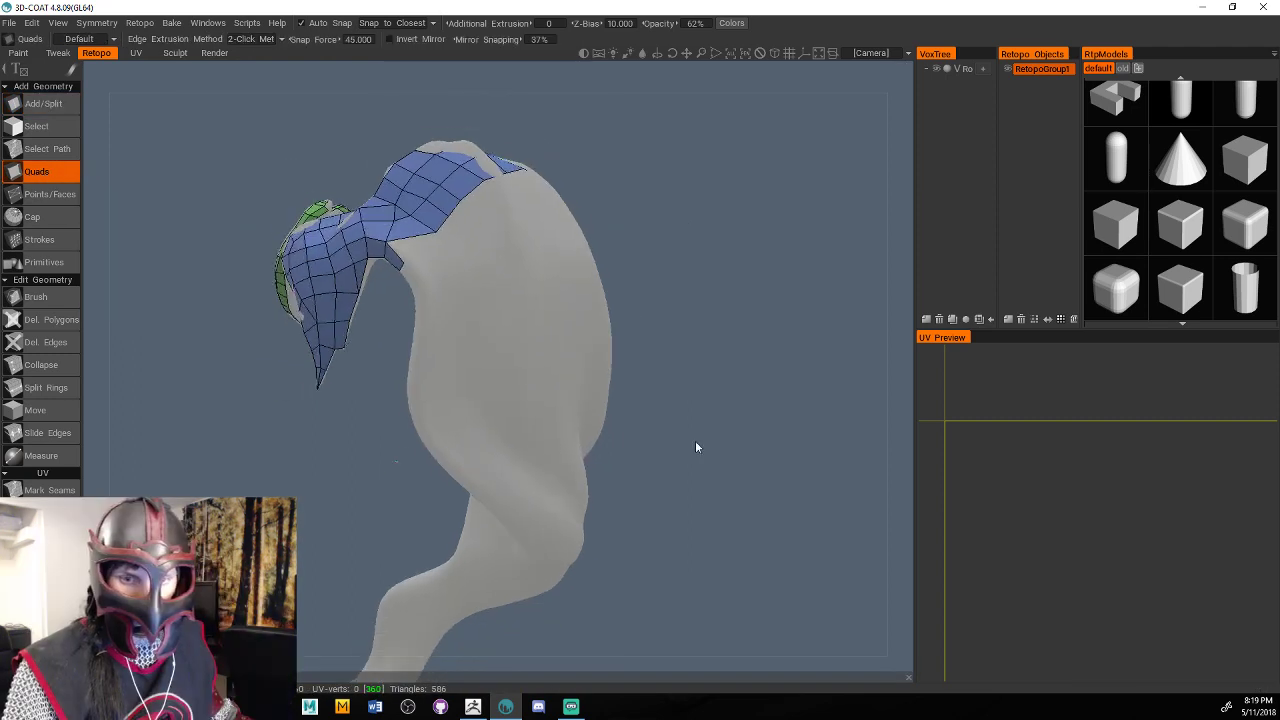
{"action": "right_click_drag", "start_coordinate": [695, 440], "coordinate": [663, 442]}
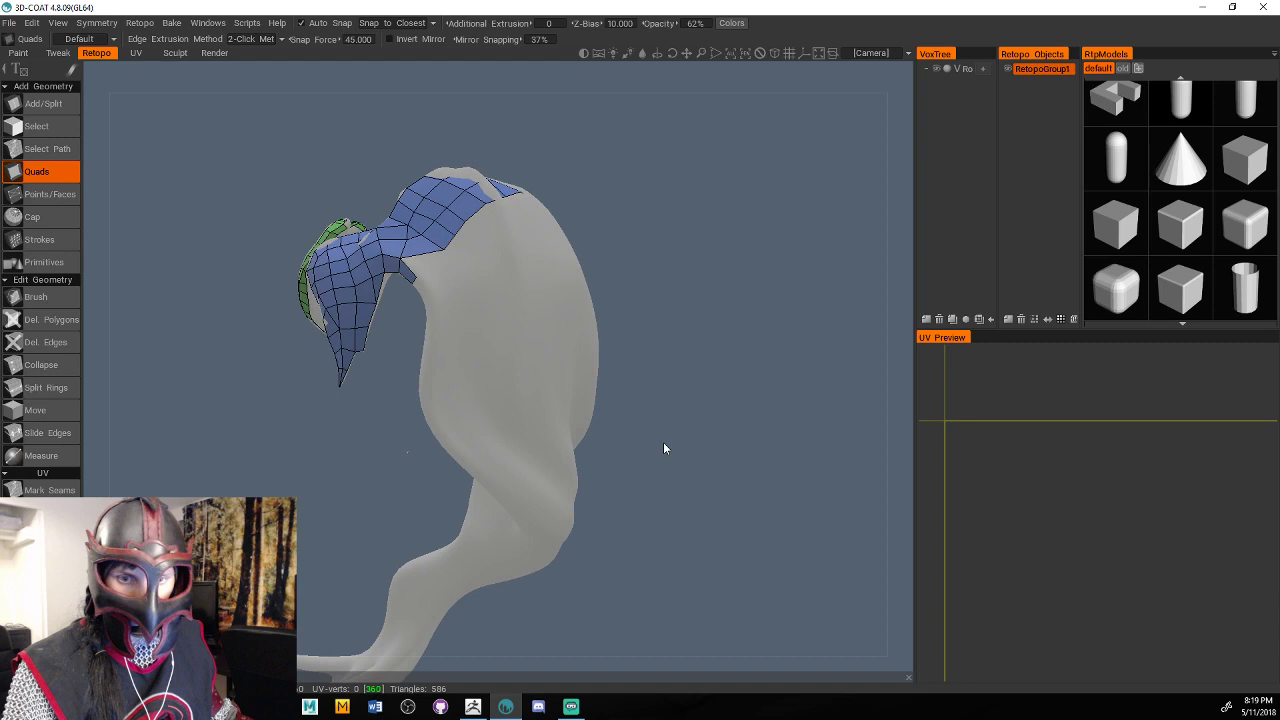
{"action": "left_click_drag", "start_coordinate": [663, 448], "coordinate": [831, 452]}
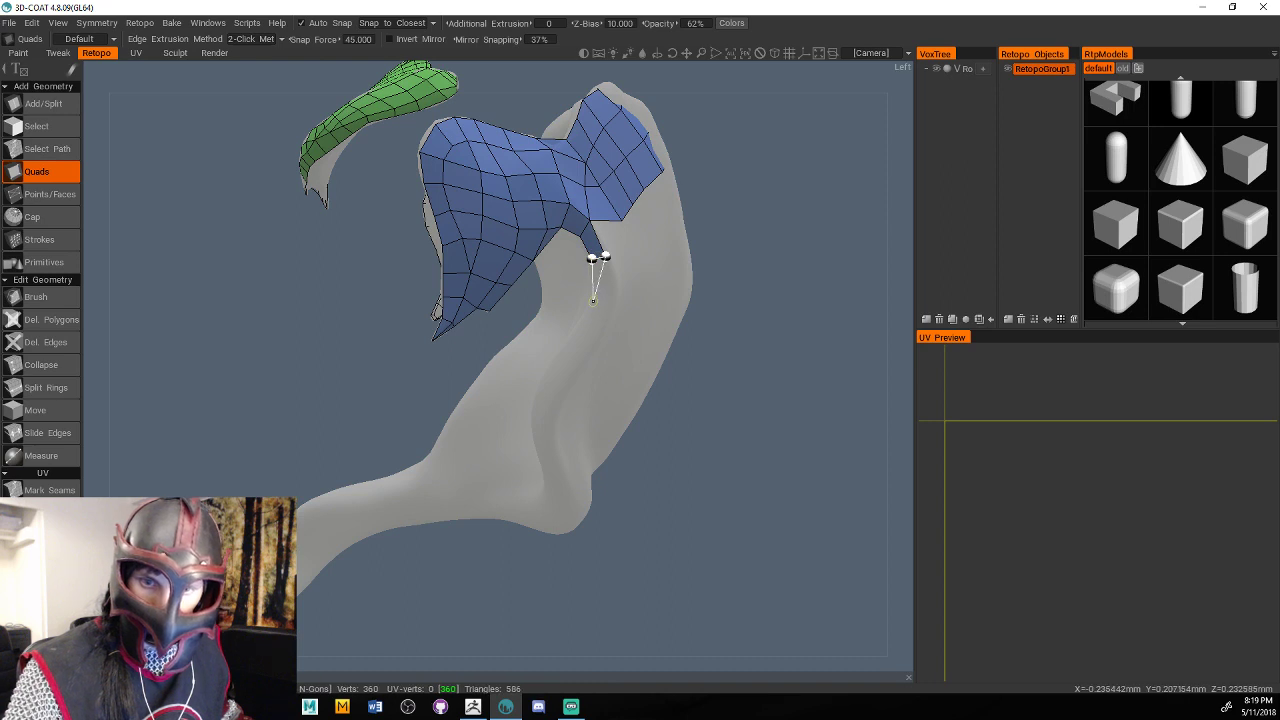
{"action": "left_click", "coordinate": [594, 291]}
{"action": "left_click", "coordinate": [614, 289]}
{"action": "left_click", "coordinate": [585, 316]}
{"action": "left_click", "coordinate": [603, 325]}
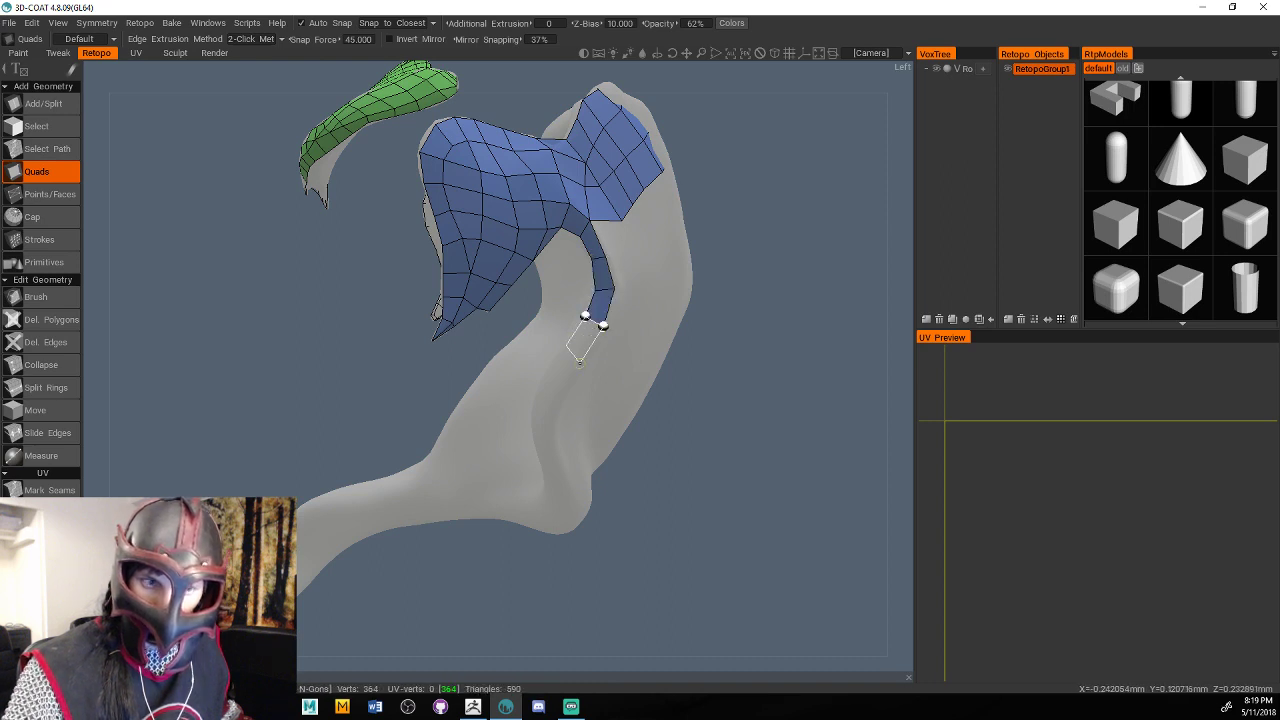
Continue the narrow quad strip with six more quads along the body's crease down to the lower bulge.
{"action": "left_click", "coordinate": [574, 350]}
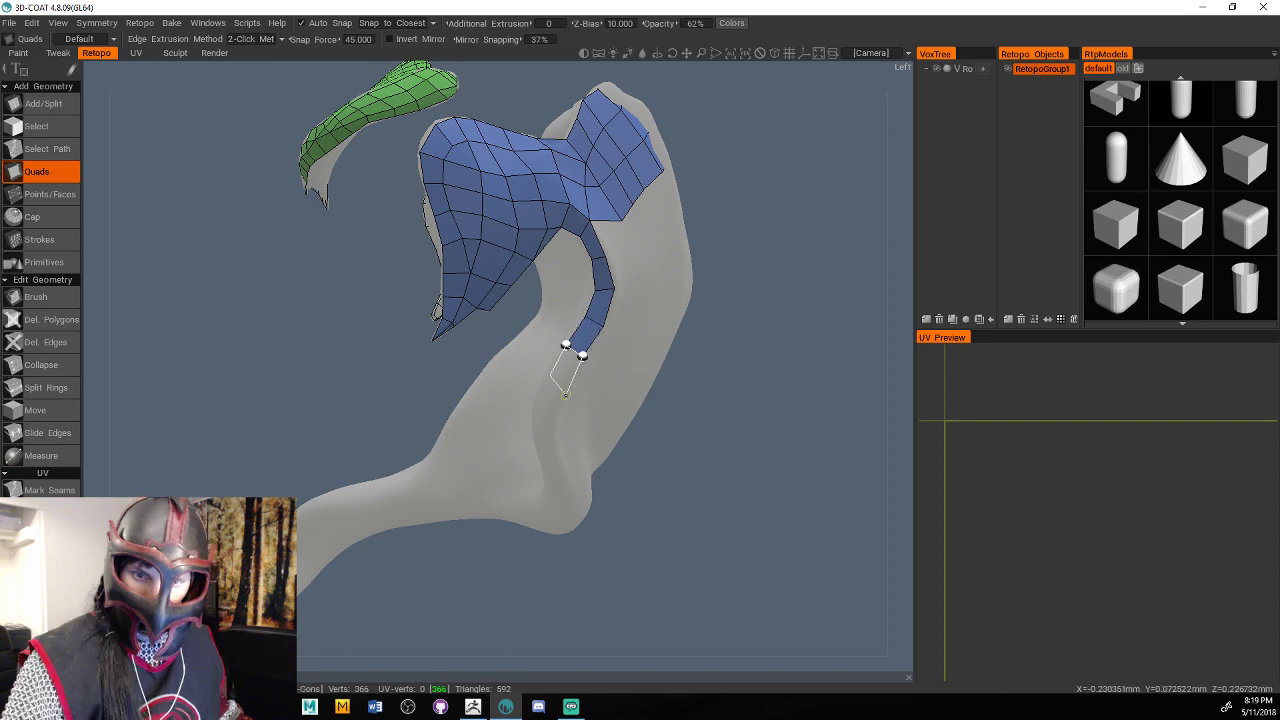
{"action": "left_click", "coordinate": [567, 381]}
{"action": "left_click", "coordinate": [547, 413]}
{"action": "left_click", "coordinate": [548, 446]}
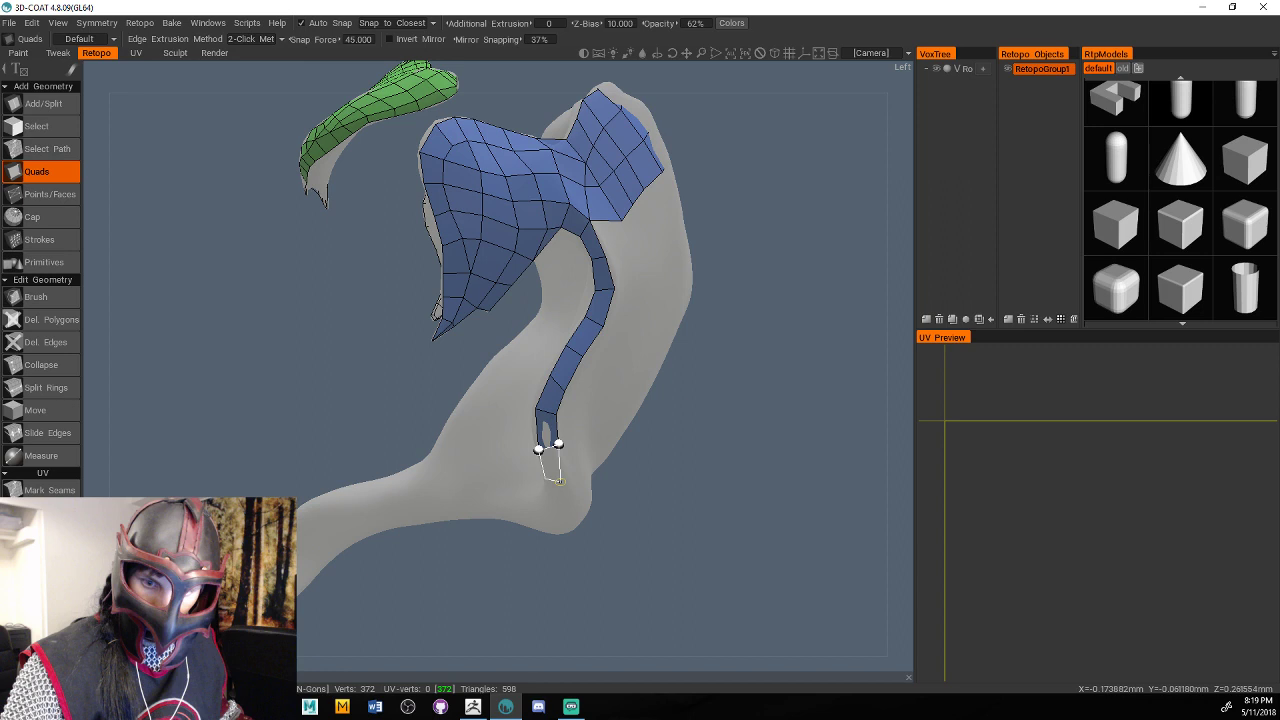
{"action": "left_click", "coordinate": [564, 503]}
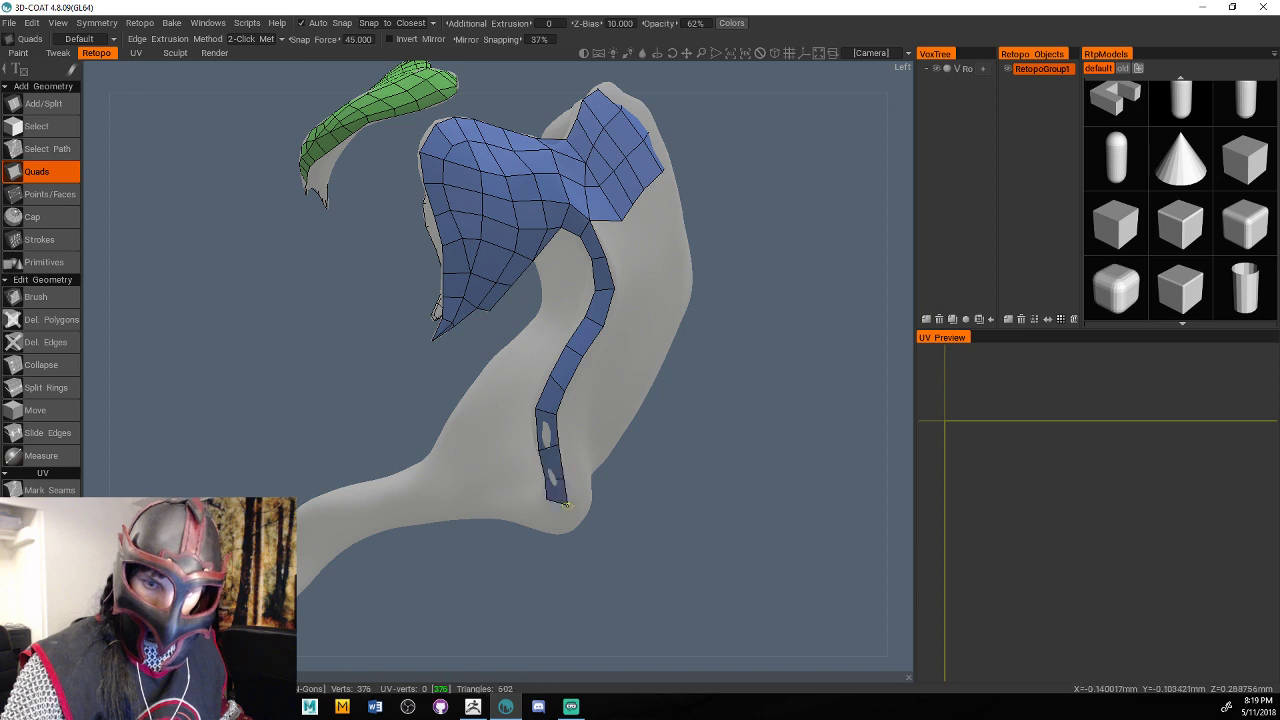
Carry the strip around the body's lower bend with six wider quads, heading toward the tail.
{"action": "middle_click_drag", "start_coordinate": [565, 505], "coordinate": [593, 398]}
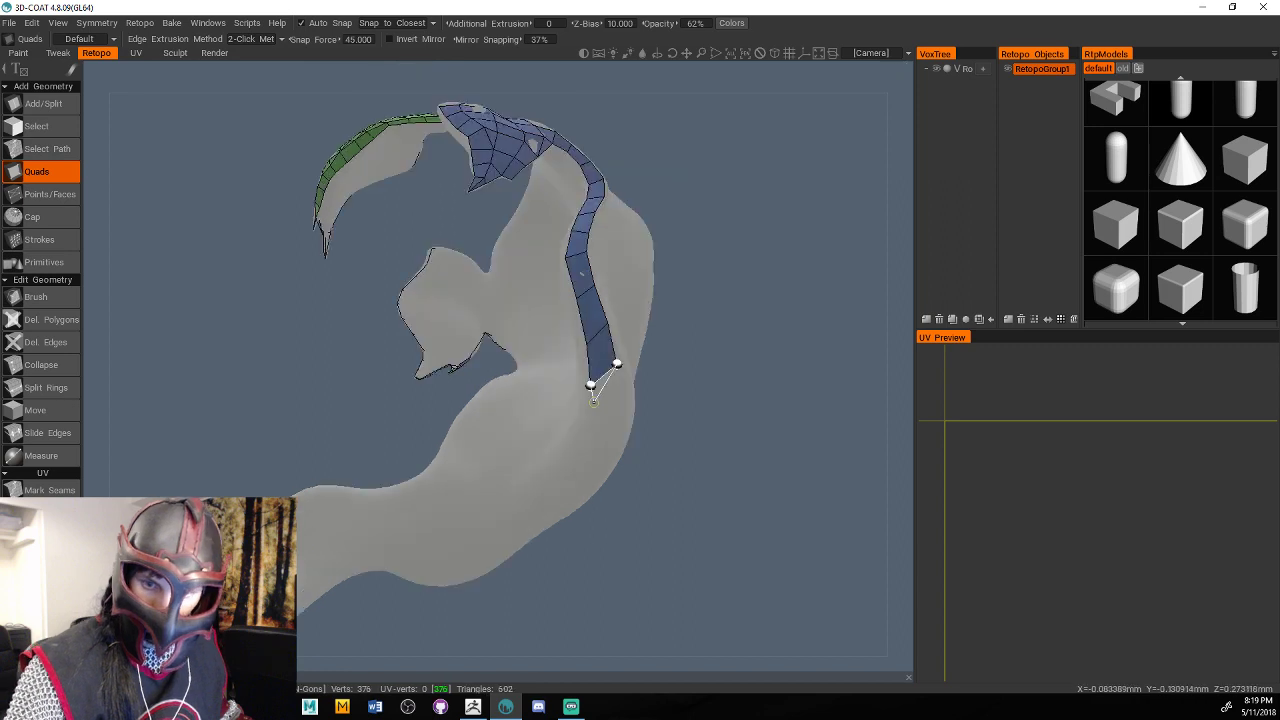
{"action": "left_click", "coordinate": [587, 421]}
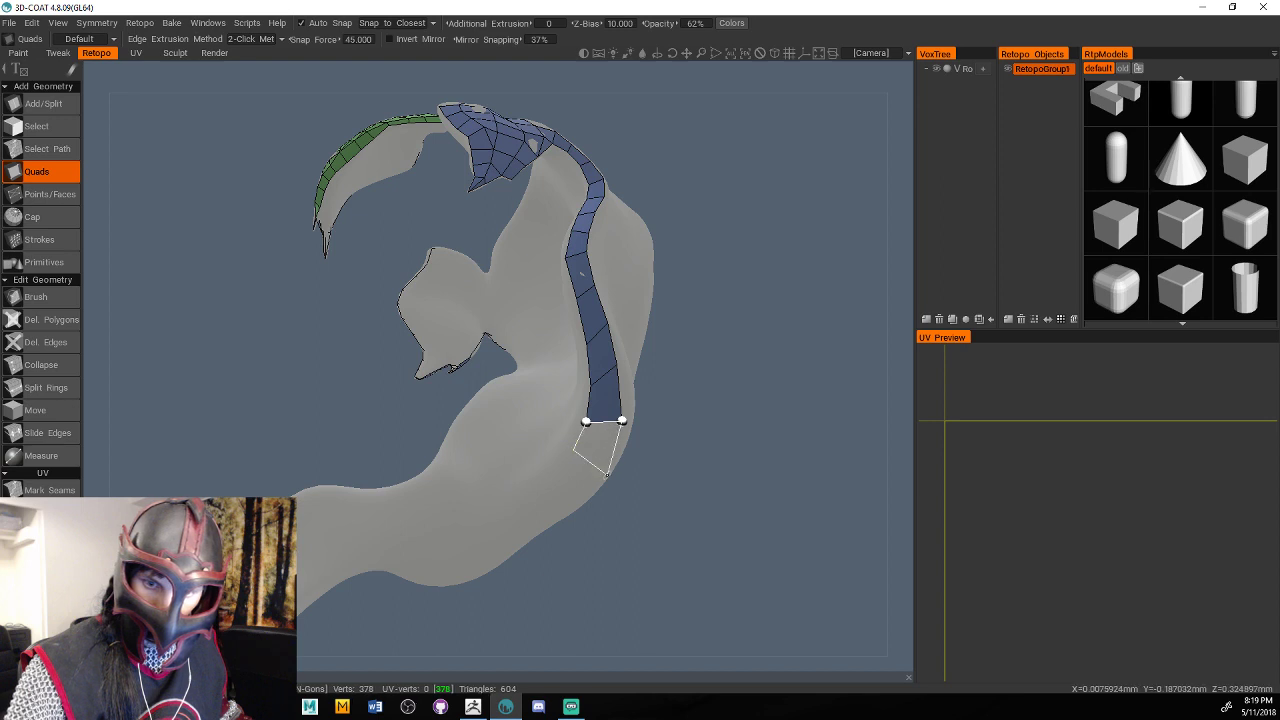
{"action": "left_click", "coordinate": [606, 474]}
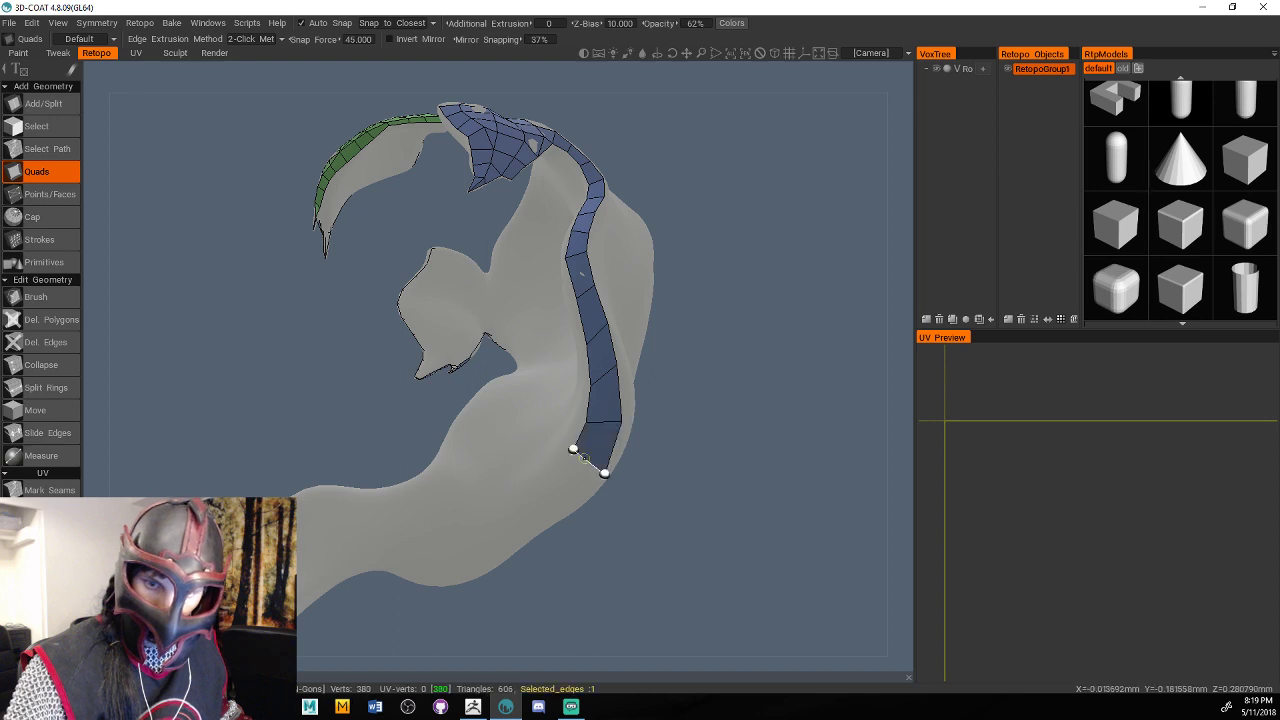
{"action": "left_click", "coordinate": [514, 550]}
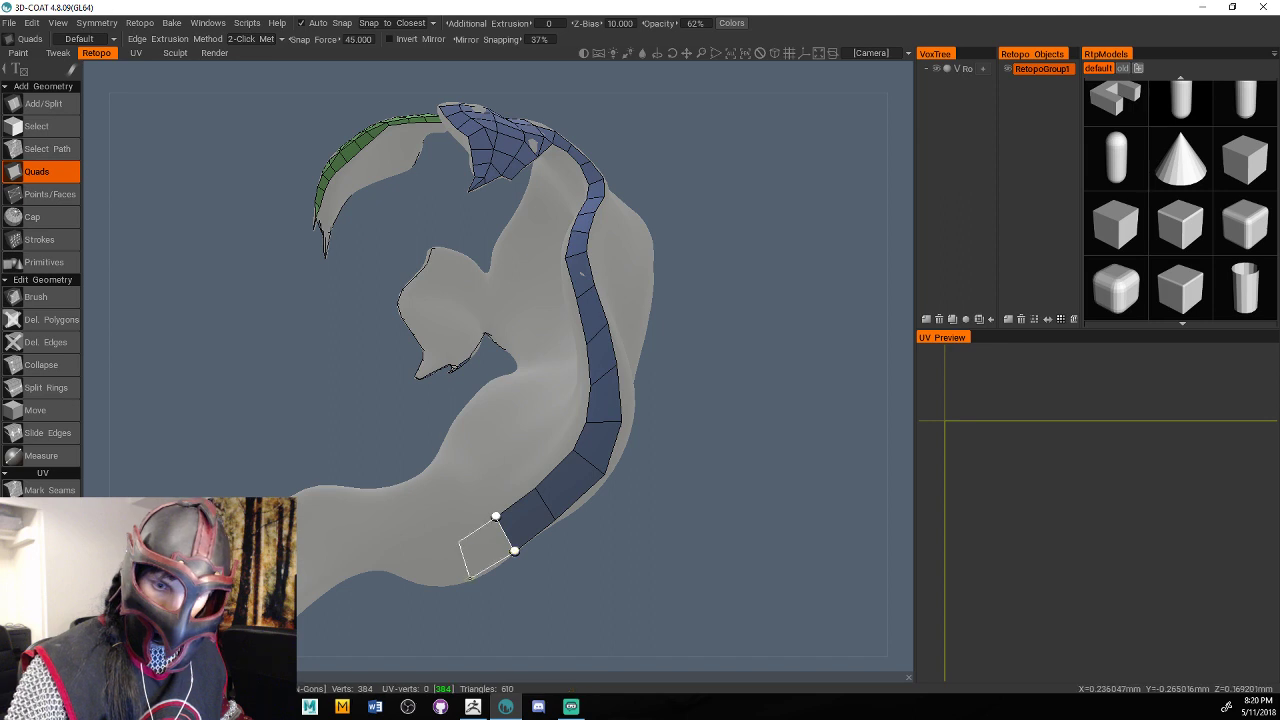
{"action": "left_click", "coordinate": [472, 578]}
{"action": "left_click", "coordinate": [418, 549]}
{"action": "left_click", "coordinate": [431, 580]}
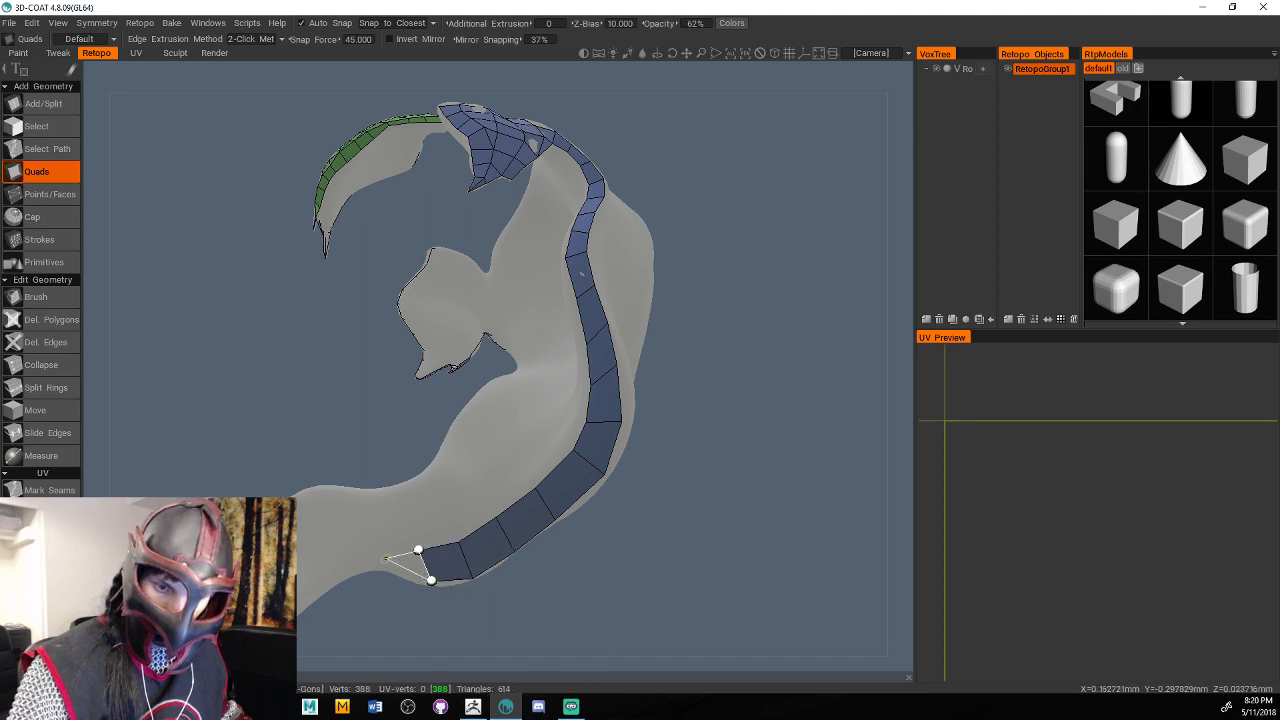
Taper the strip with four progressively narrower quads along the underside where the body thins into the tail.
{"action": "left_click", "coordinate": [385, 569]}
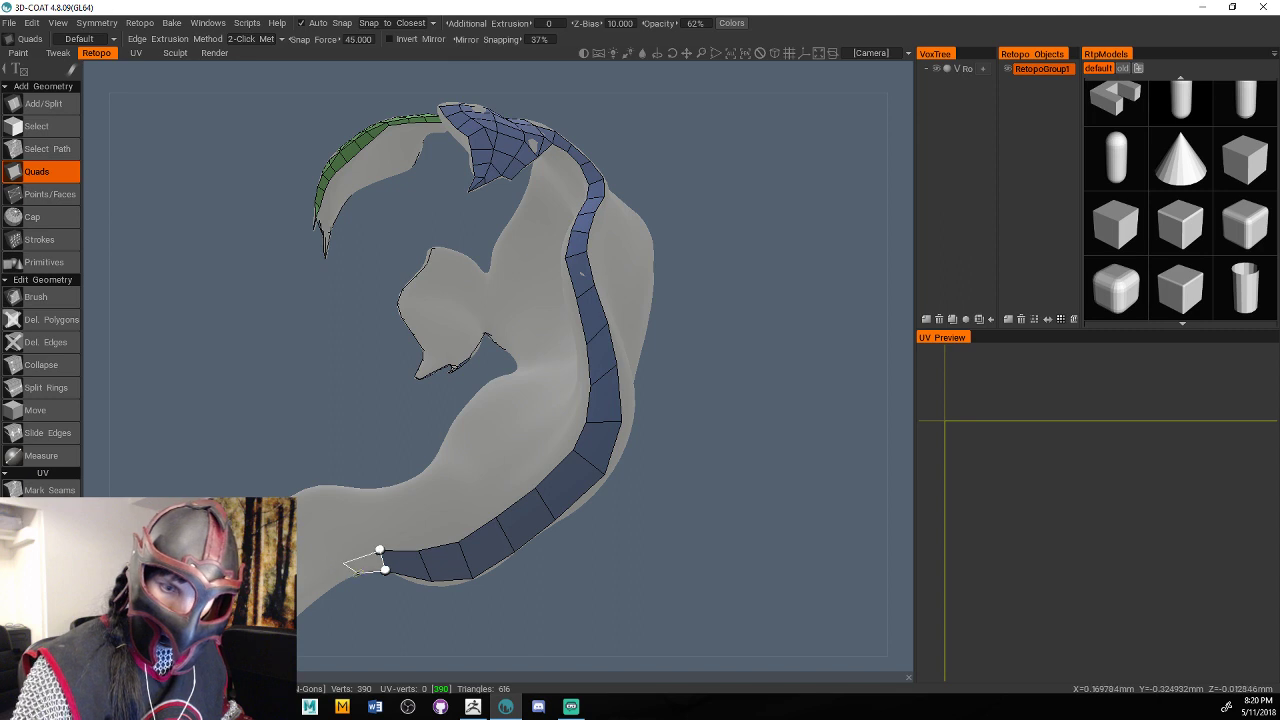
{"action": "left_click", "coordinate": [346, 566]}
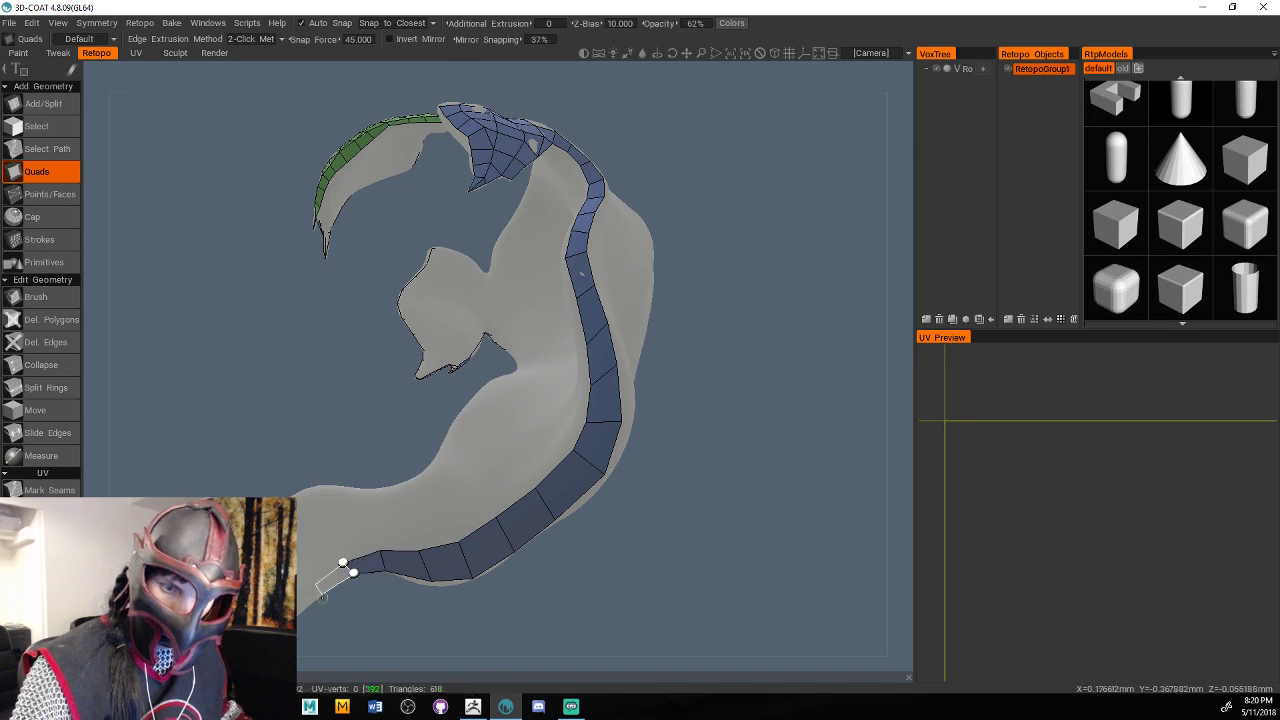
{"action": "left_click", "coordinate": [318, 588]}
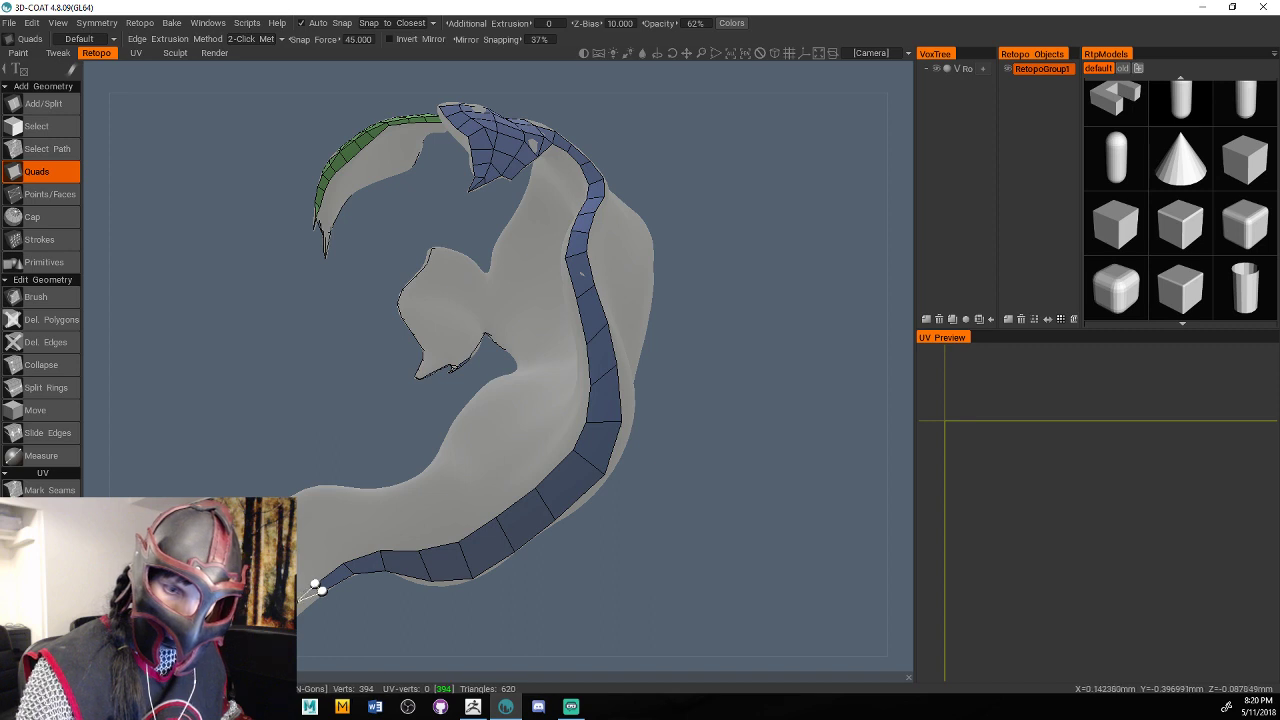
{"action": "left_click", "coordinate": [299, 604]}
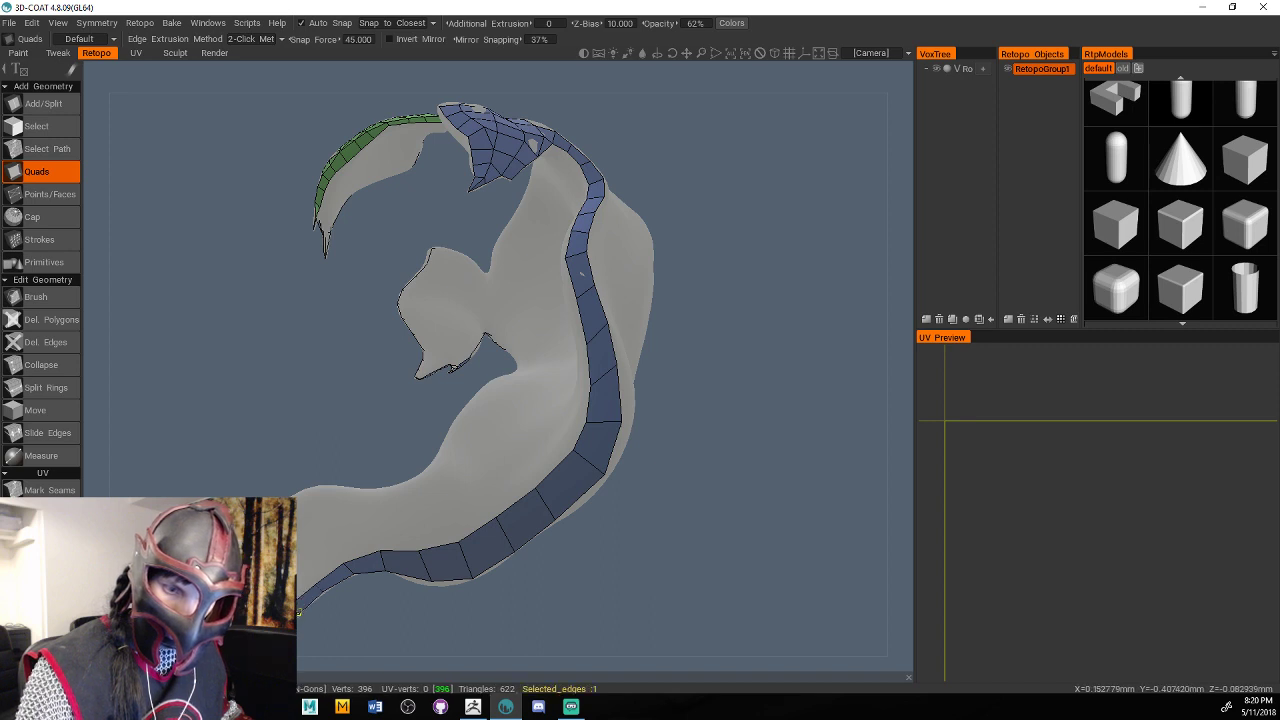
Fill a row of five quads along the body mesh's lower edge, from the top of the narrow strip toward the back.
{"action": "middle_click_drag", "start_coordinate": [380, 640], "coordinate": [442, 477]}
{"action": "left_click_drag", "start_coordinate": [442, 477], "coordinate": [777, 277]}
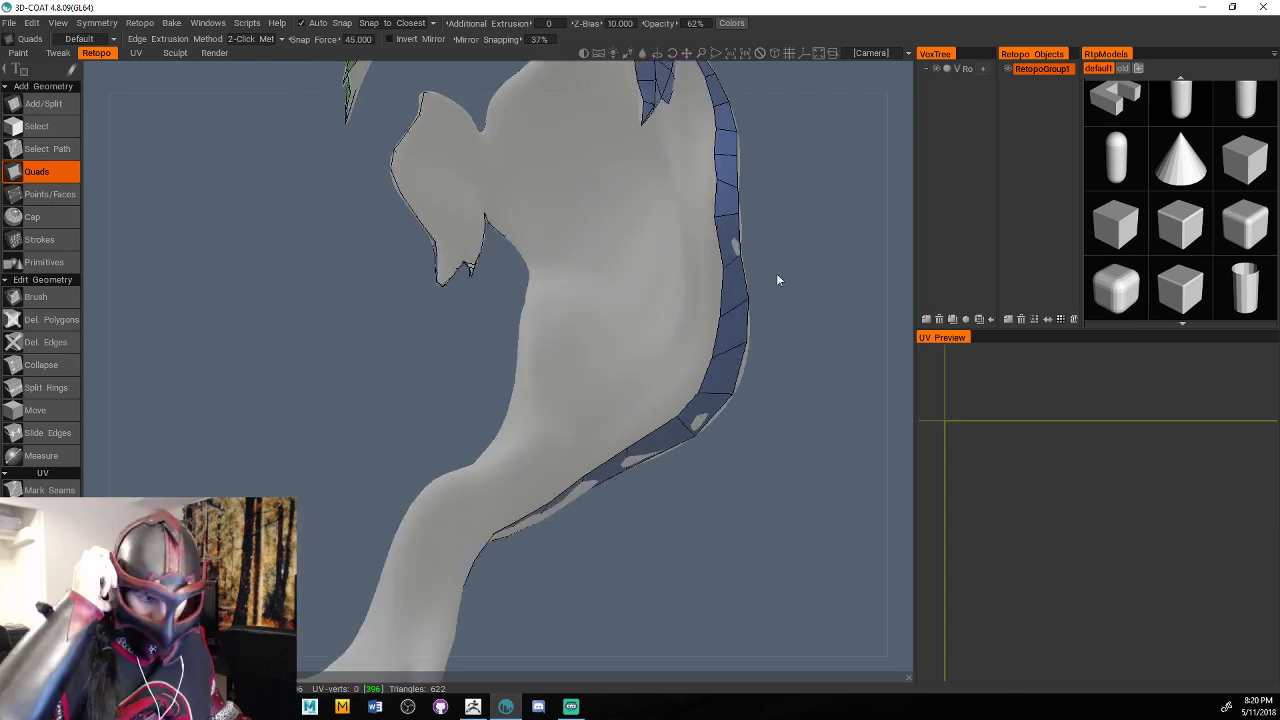
{"action": "left_click_drag", "start_coordinate": [777, 280], "coordinate": [705, 481]}
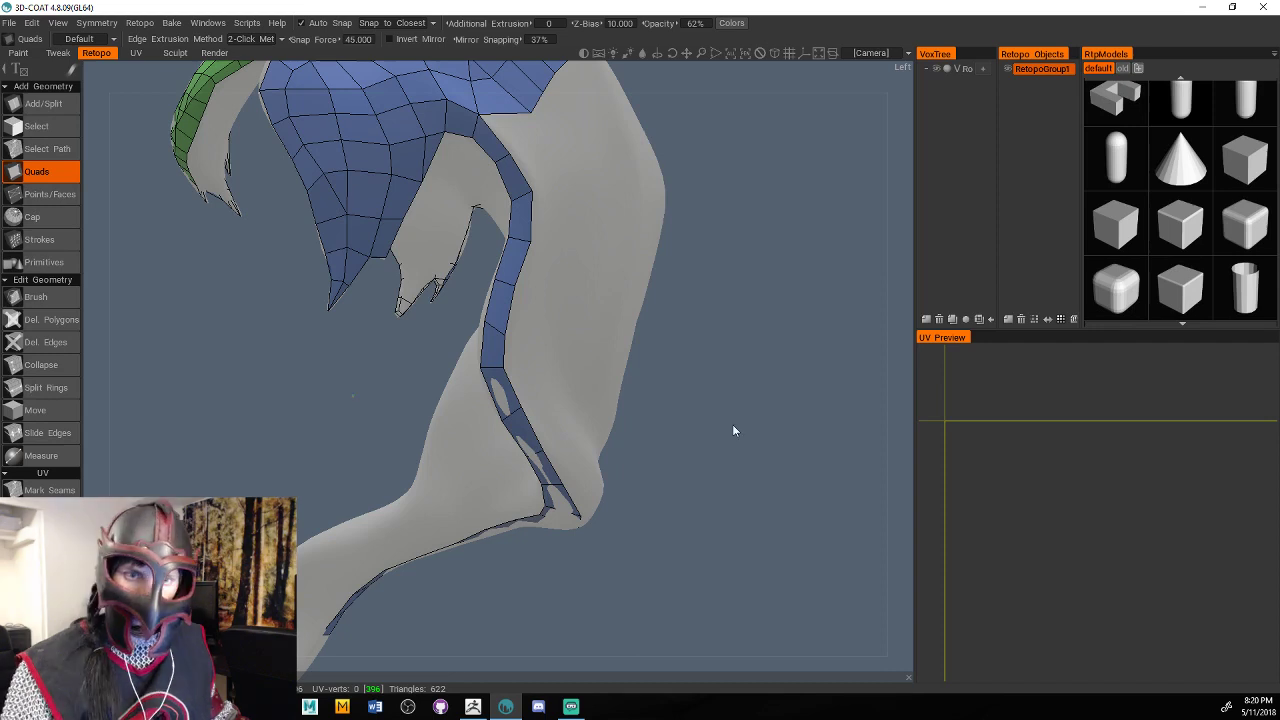
{"action": "left_click_drag", "start_coordinate": [733, 430], "coordinate": [408, 300]}
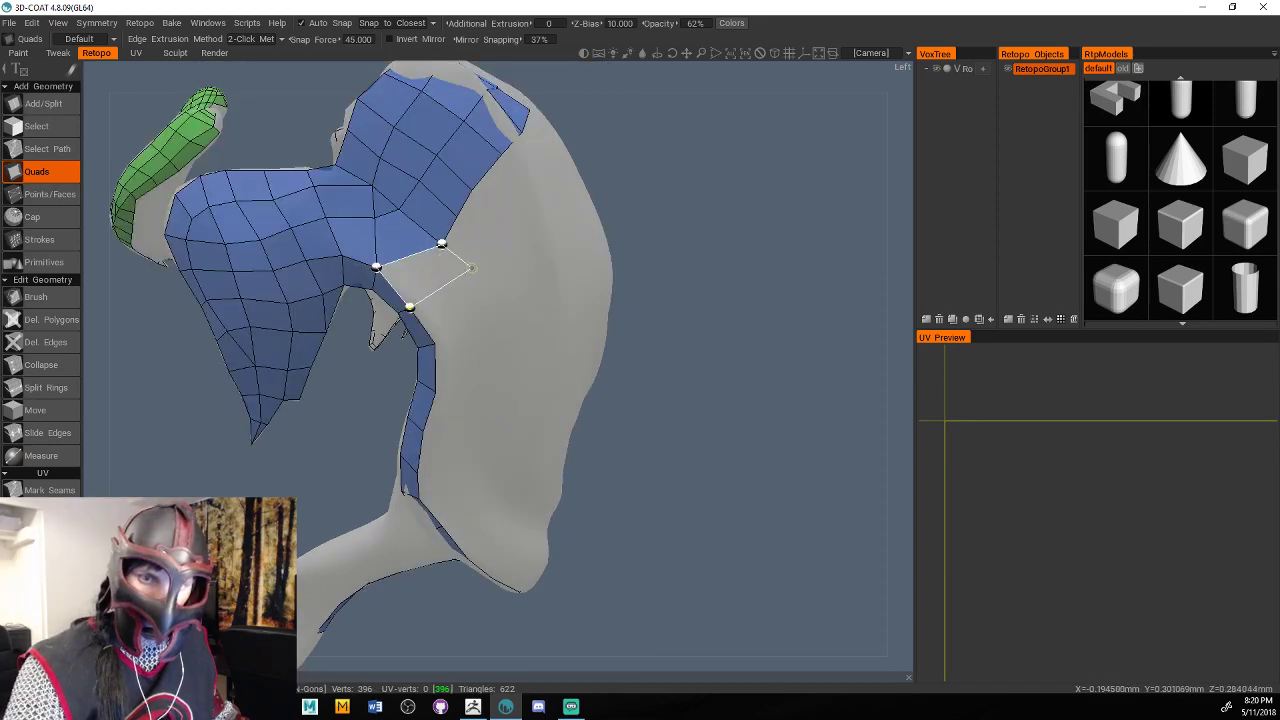
{"action": "left_click", "coordinate": [471, 268]}
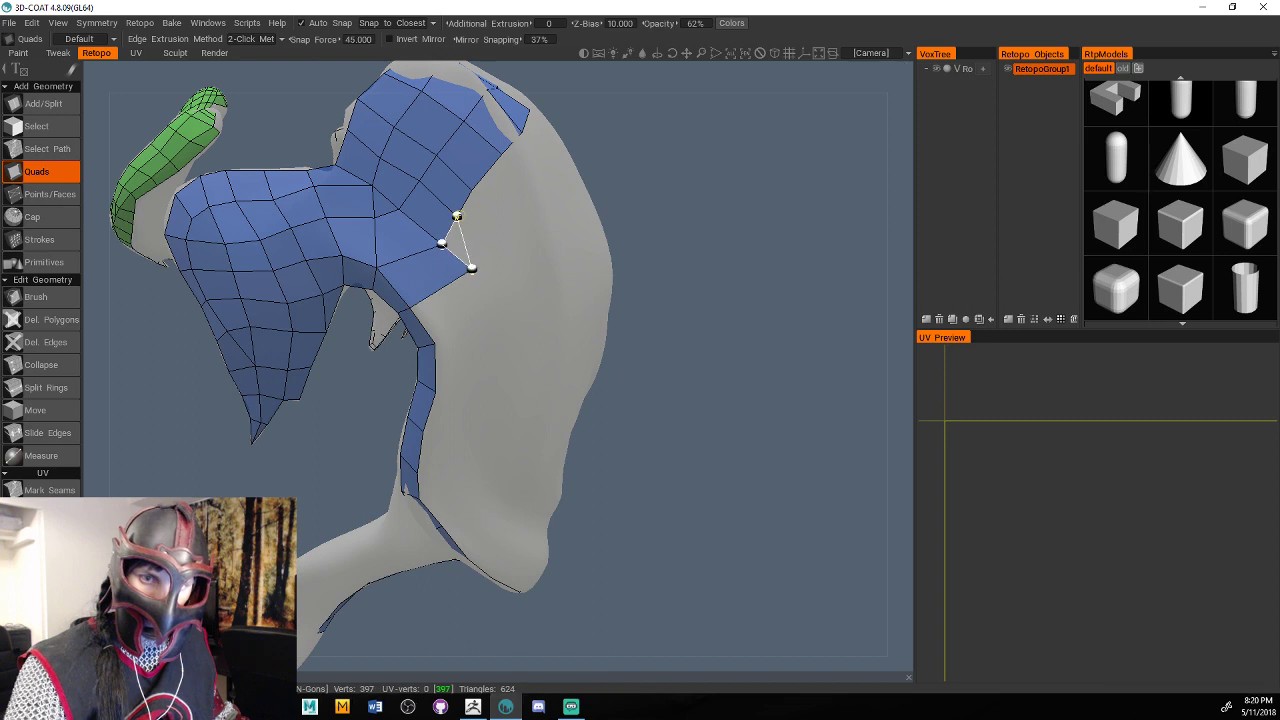
{"action": "left_click", "coordinate": [457, 216]}
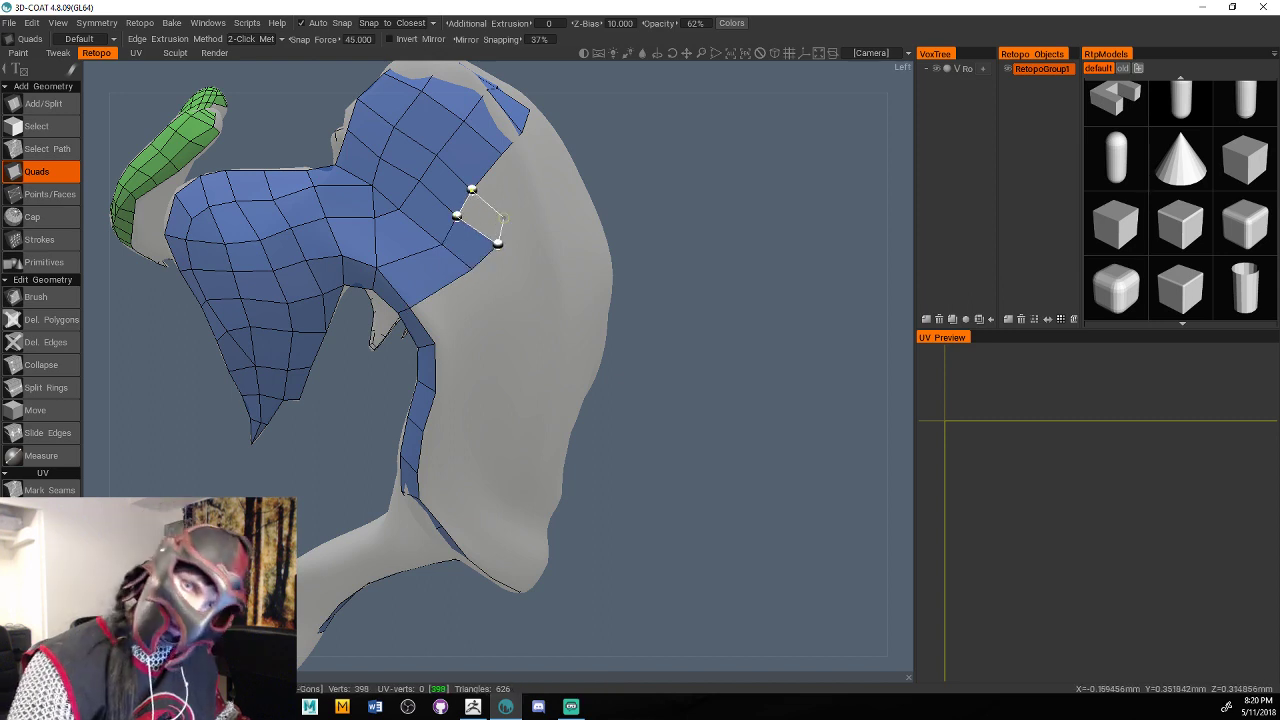
{"action": "left_click", "coordinate": [516, 222]}
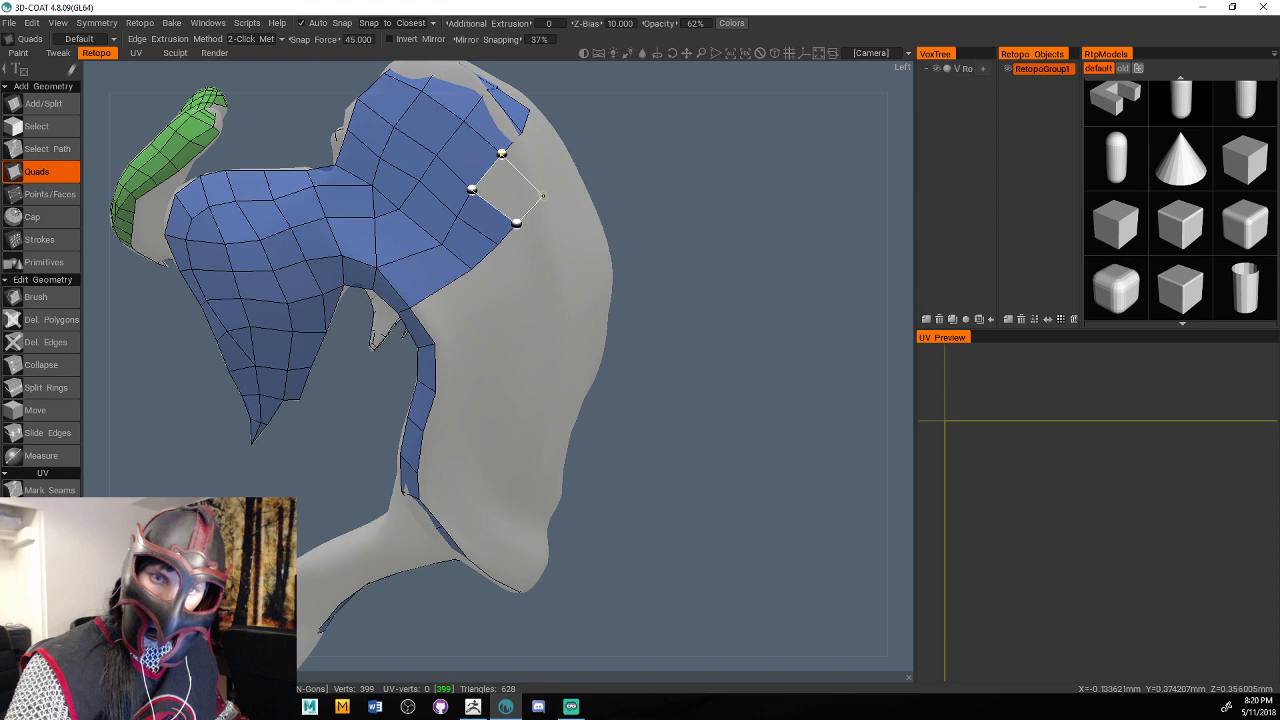
{"action": "left_click", "coordinate": [547, 195]}
{"action": "left_click", "coordinate": [559, 169]}
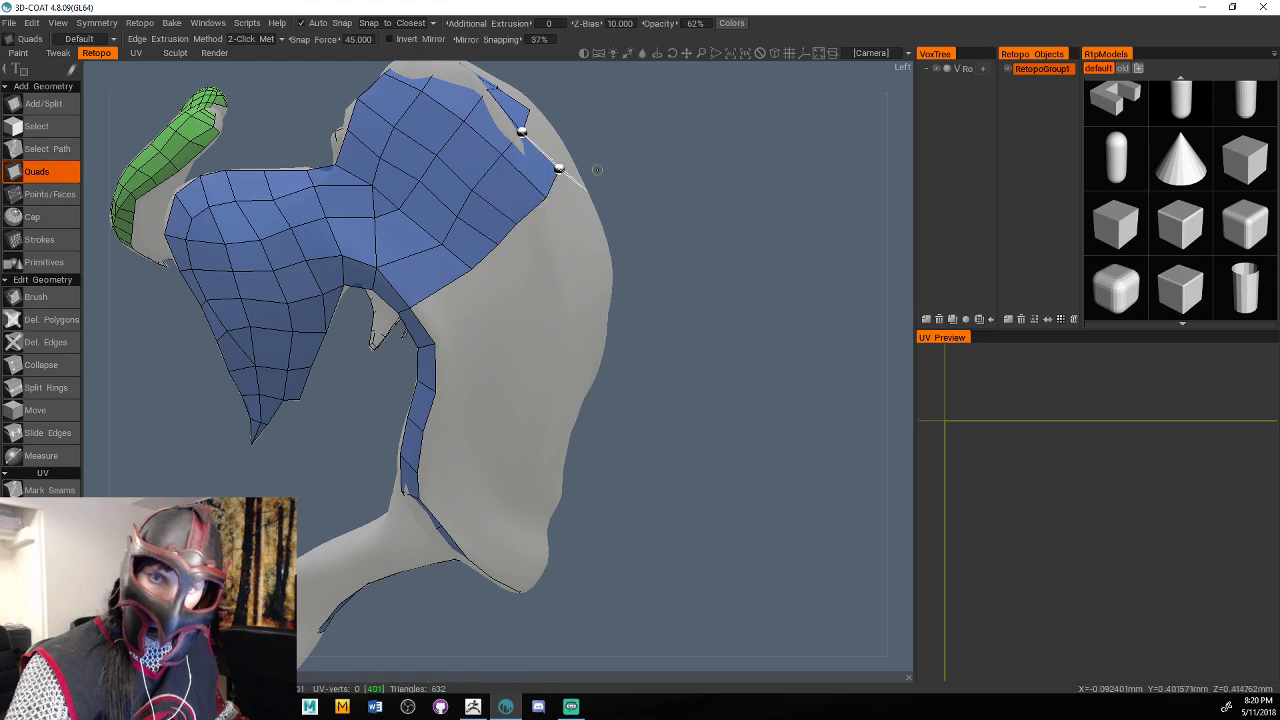
{"action": "left_click", "coordinate": [597, 170]}
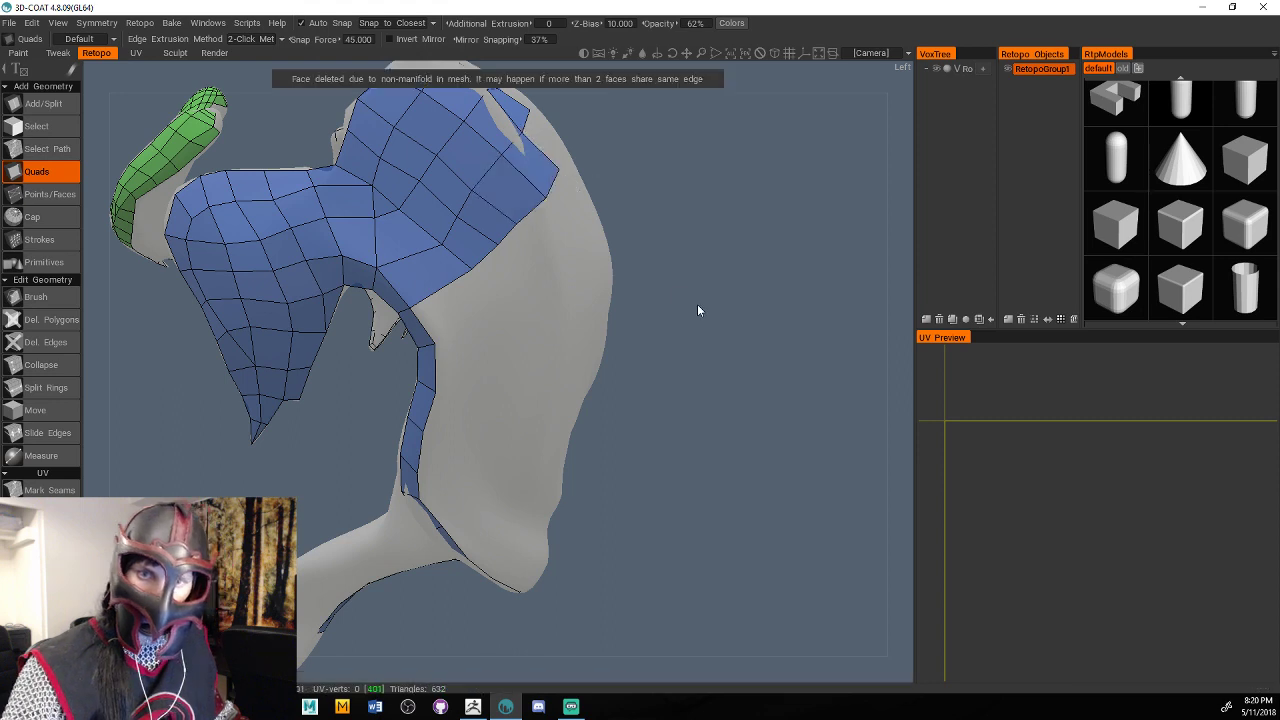
{"action": "key", "text": "ctrl+z"}
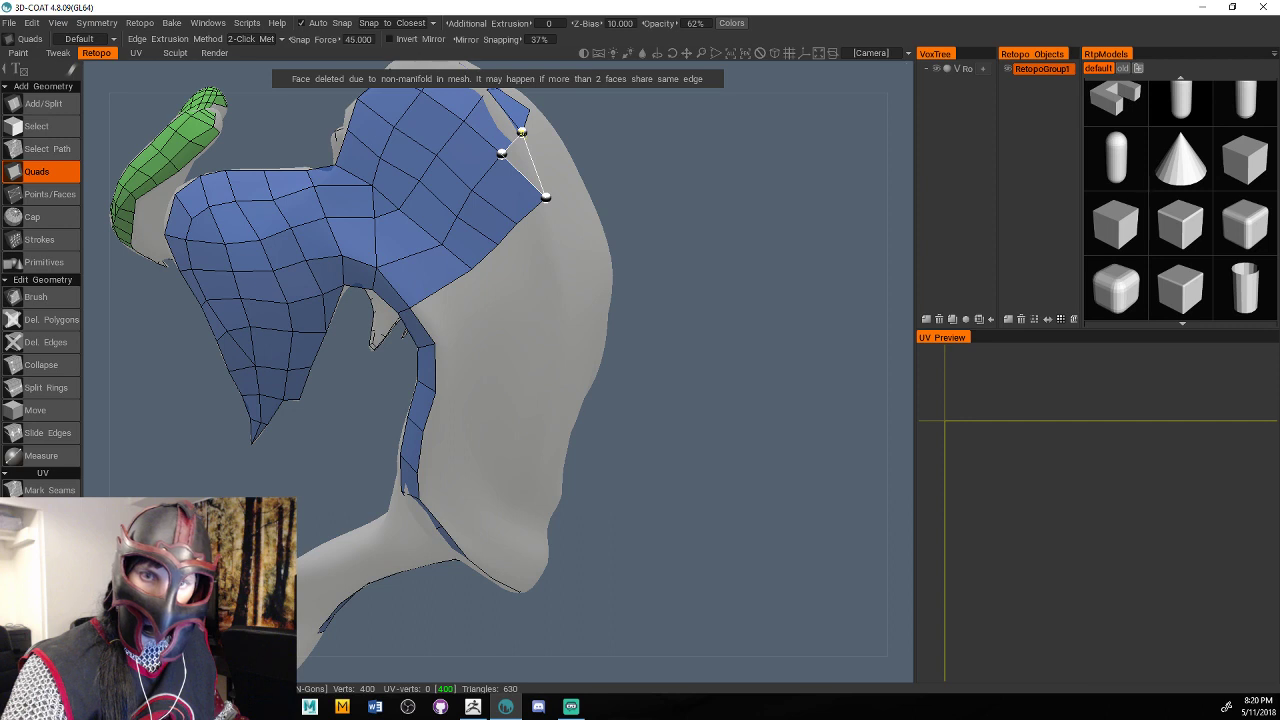
{"action": "left_click", "coordinate": [559, 175]}
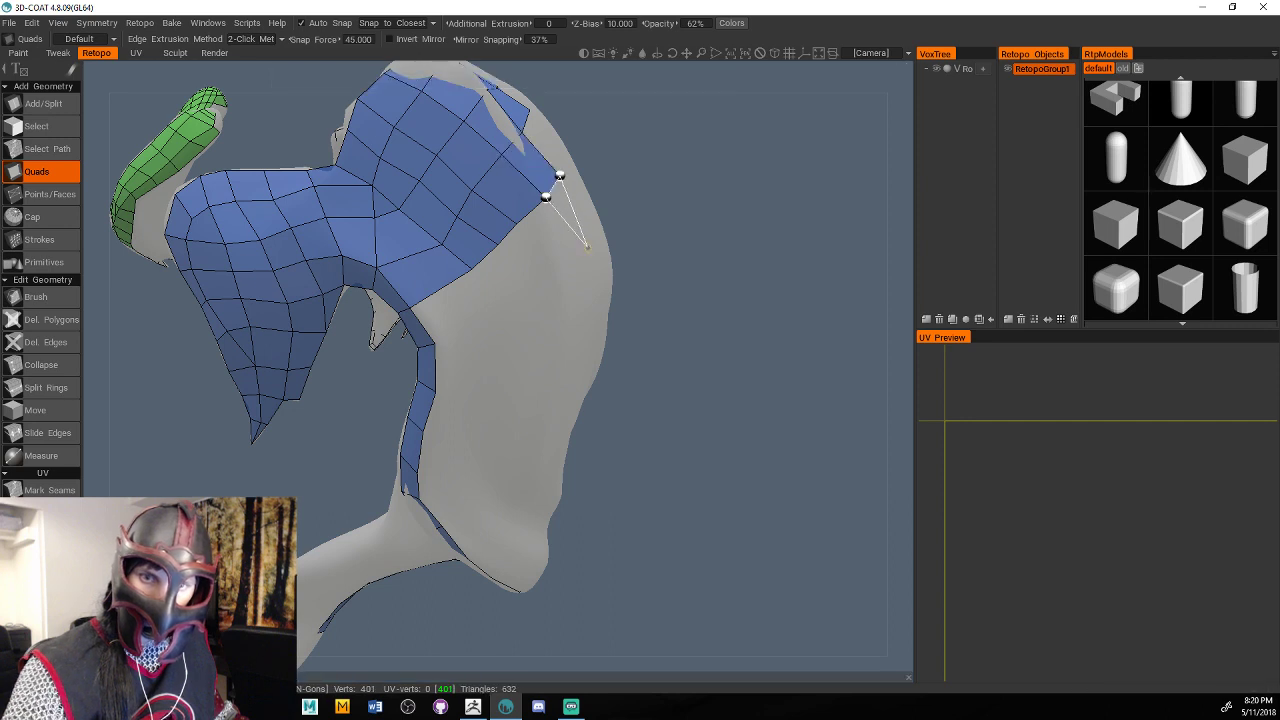
Add a second row of five quads below the new row, from the back edge across to the narrow strip.
{"action": "left_click", "coordinate": [587, 247]}
{"action": "left_click", "coordinate": [565, 264]}
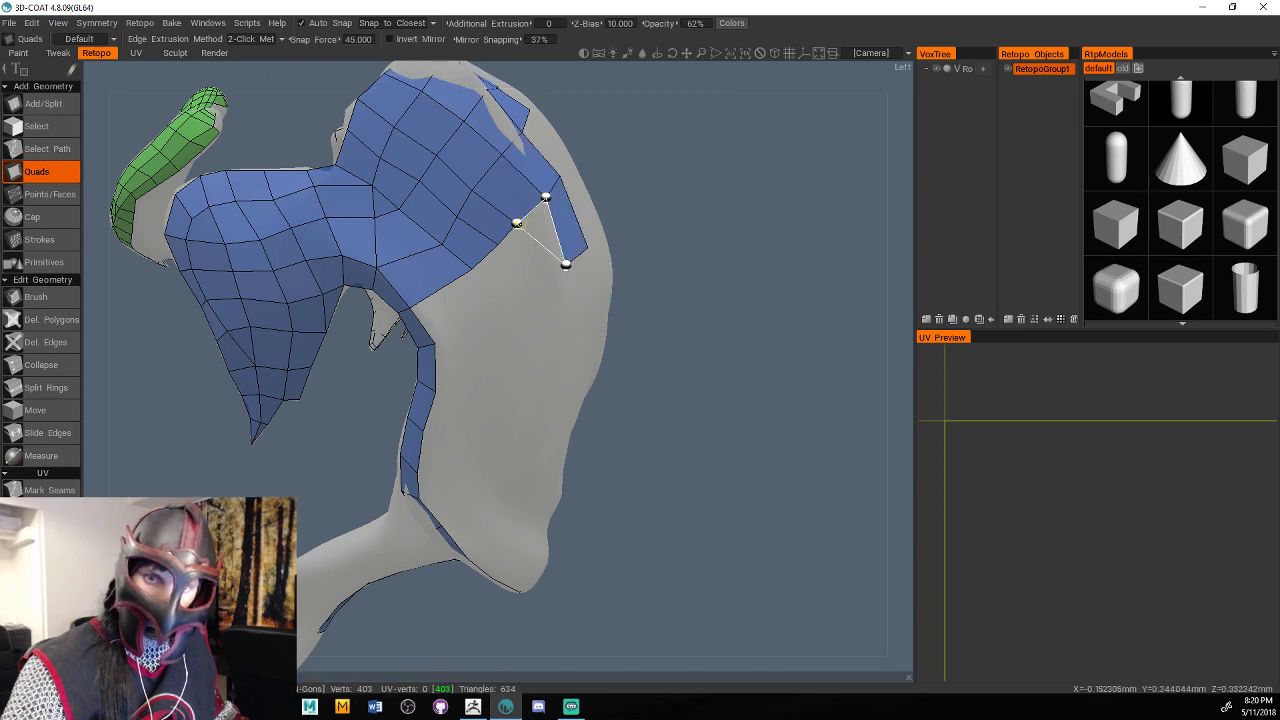
{"action": "left_click", "coordinate": [516, 223]}
{"action": "left_click", "coordinate": [545, 284]}
{"action": "left_click", "coordinate": [498, 244]}
{"action": "left_click", "coordinate": [521, 305]}
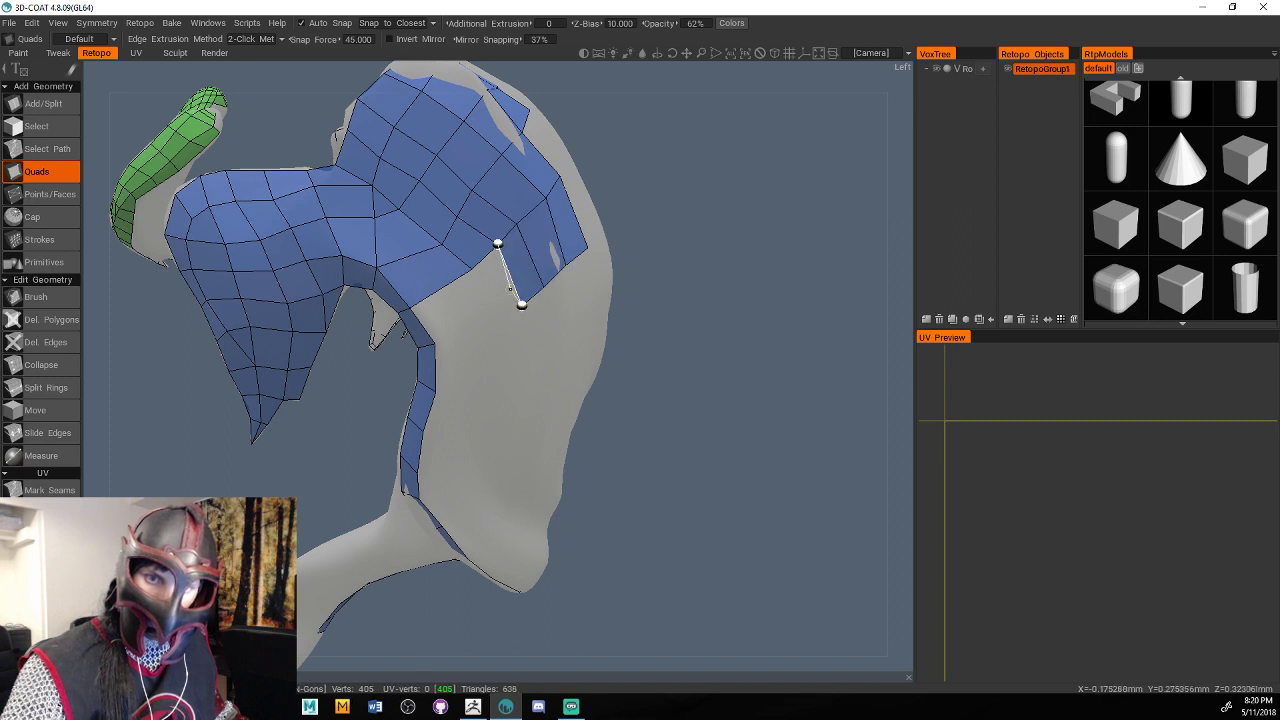
{"action": "left_click", "coordinate": [471, 268]}
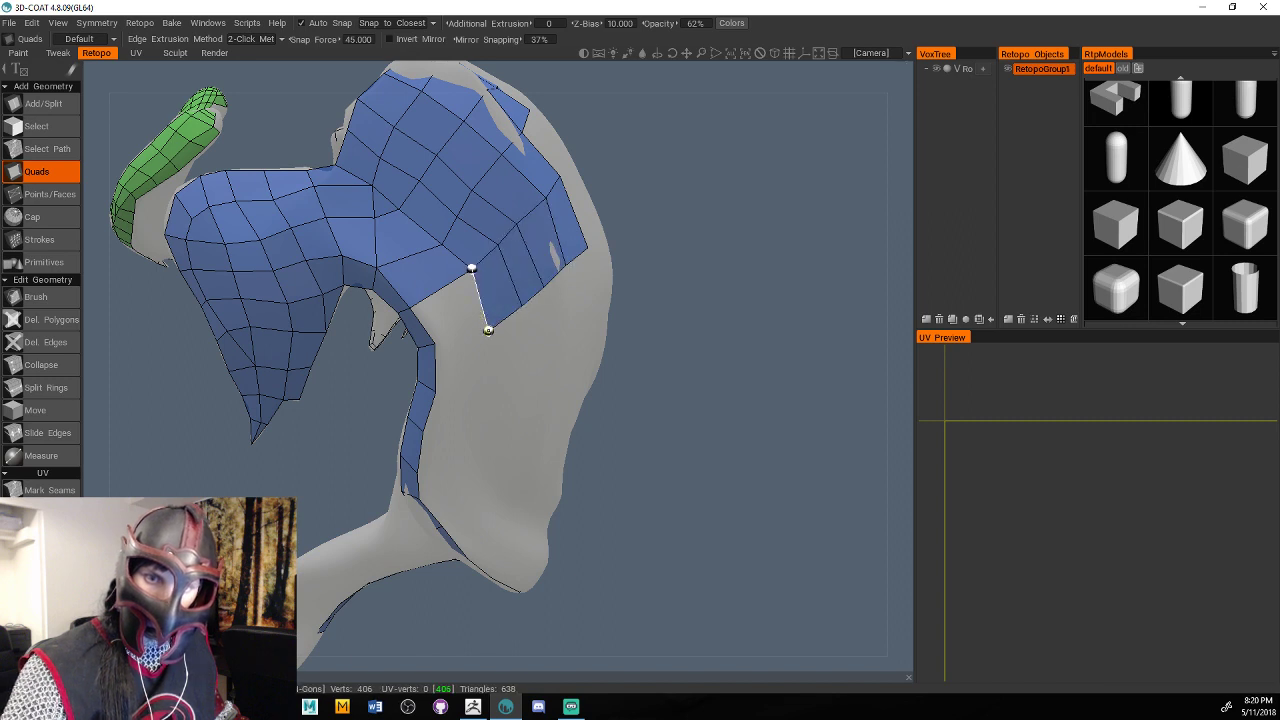
{"action": "left_click", "coordinate": [487, 331]}
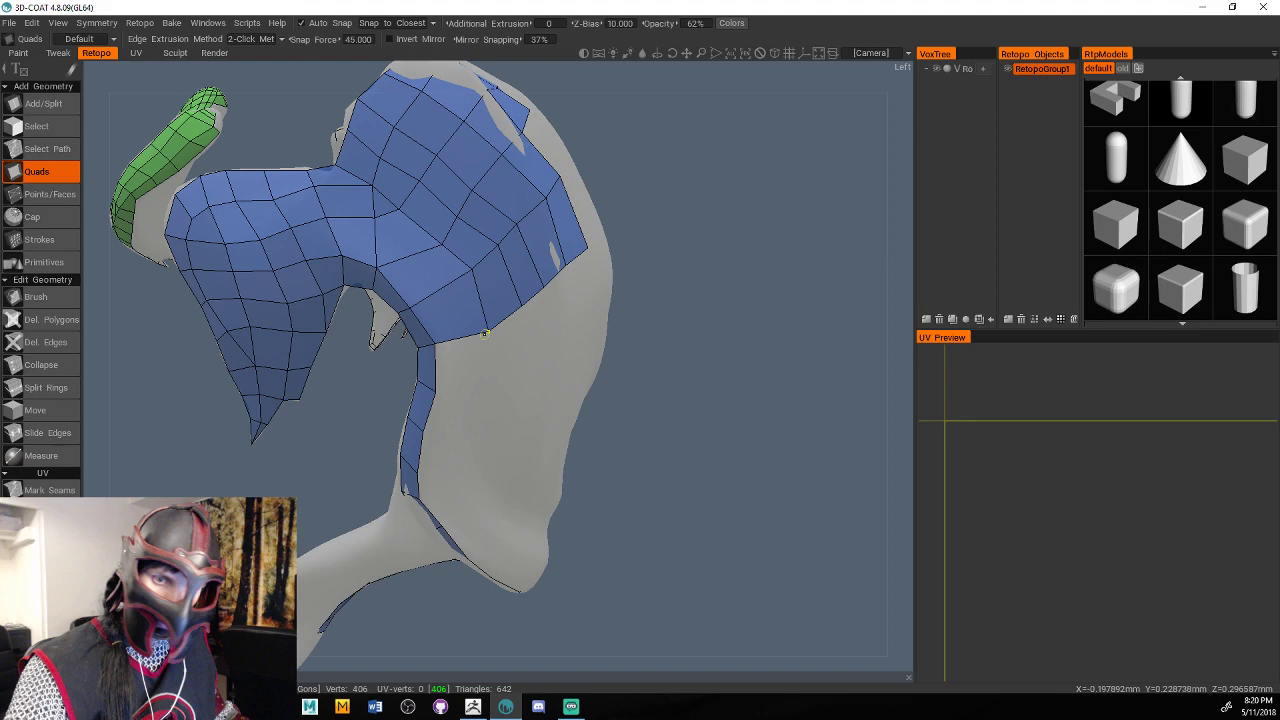
Add a row of five quads across the back along the body mesh's lower edge, starting at the inner corner beside the last row.
{"action": "scroll", "coordinate": [716, 411], "scroll_direction": "down", "scroll_amount": 5}
{"action": "left_click_drag", "start_coordinate": [716, 411], "coordinate": [597, 470]}
{"action": "right_click_drag", "start_coordinate": [597, 474], "coordinate": [655, 373]}
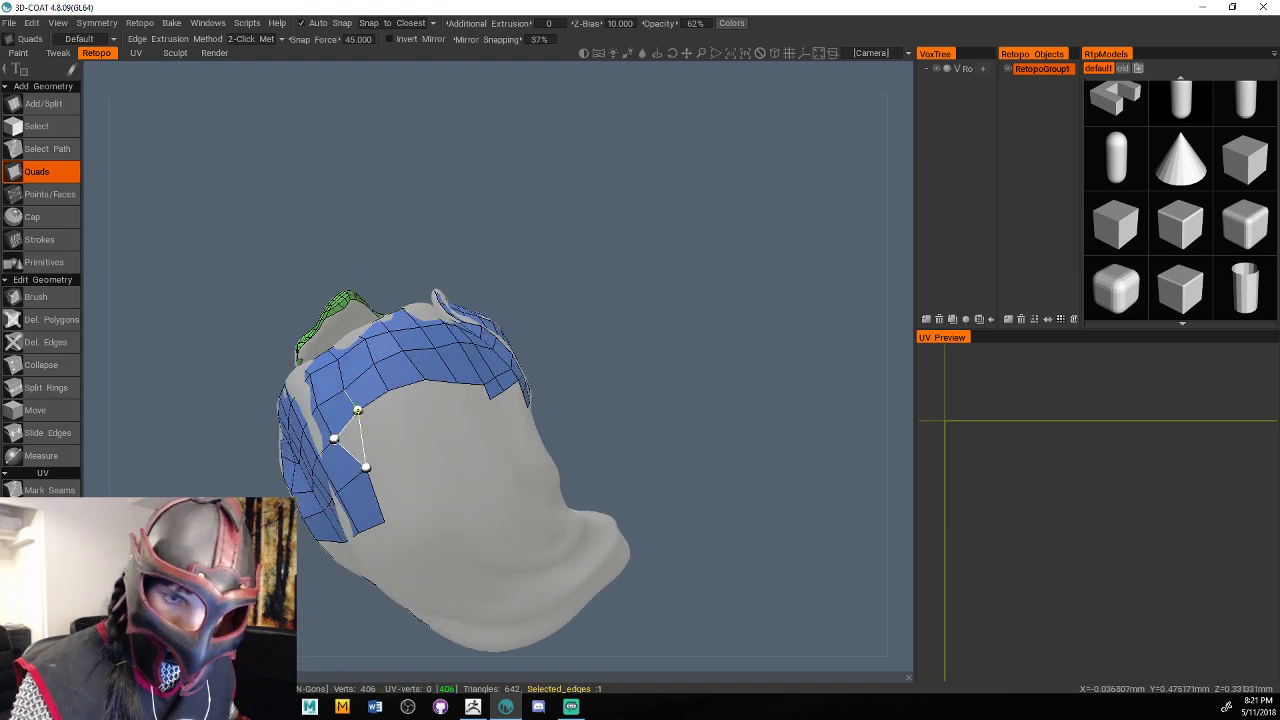
{"action": "left_click", "coordinate": [347, 424]}
{"action": "left_click", "coordinate": [392, 446]}
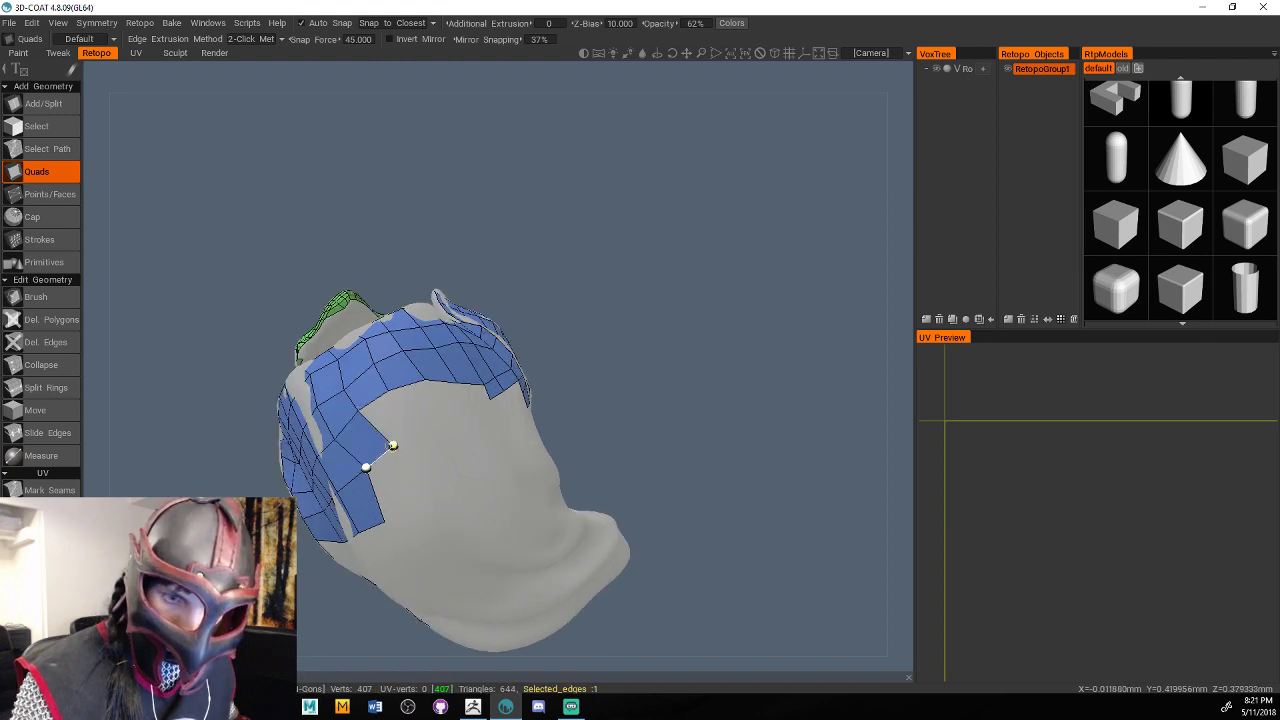
{"action": "left_click", "coordinate": [392, 445]}
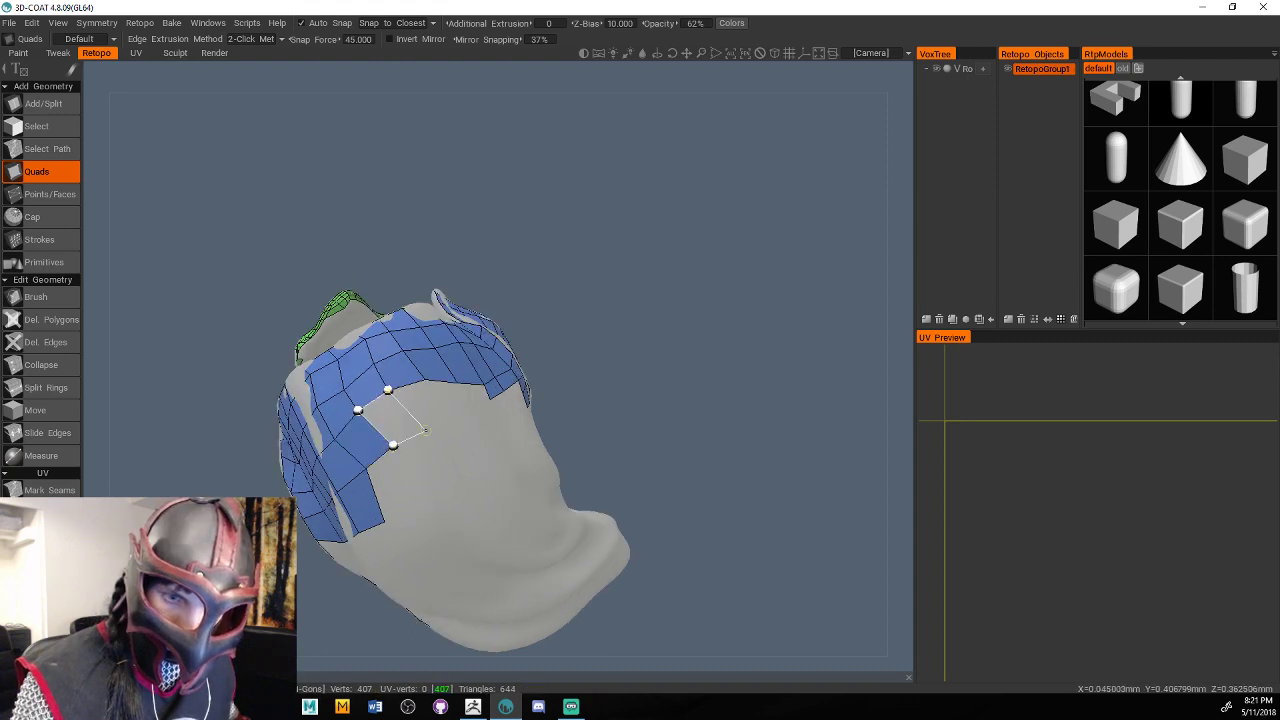
{"action": "left_click", "coordinate": [425, 430]}
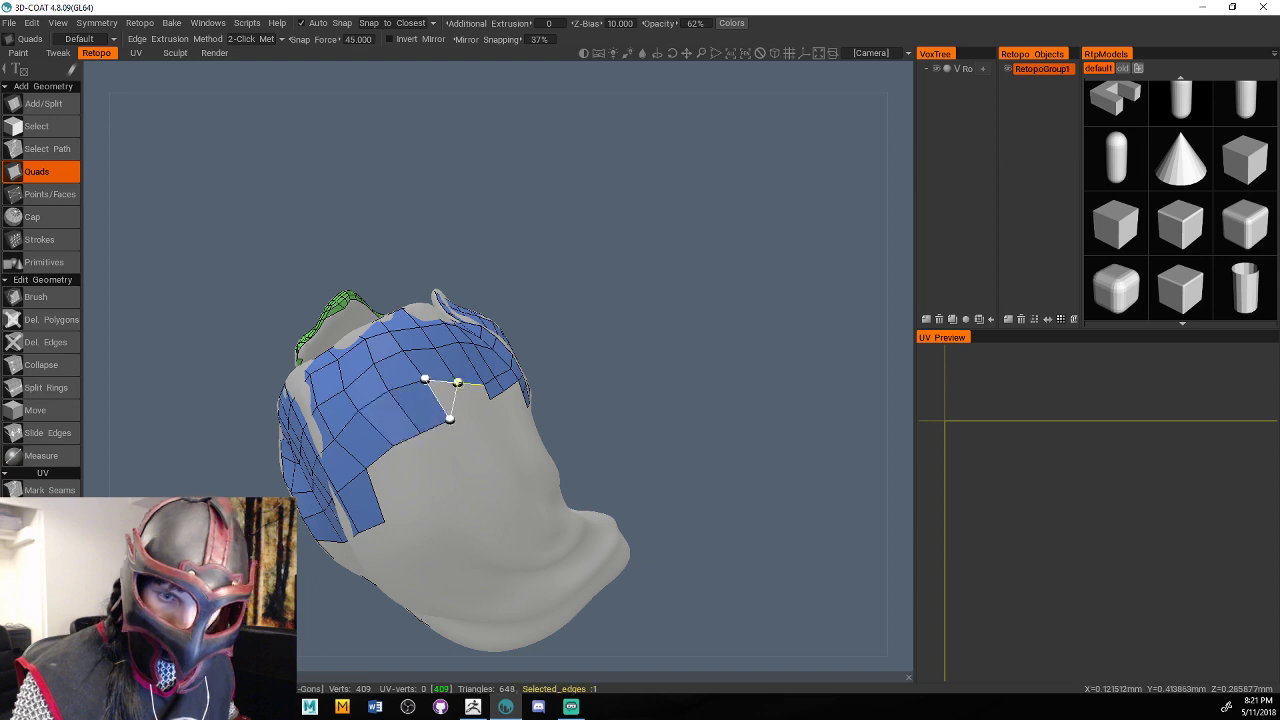
{"action": "left_click", "coordinate": [450, 418]}
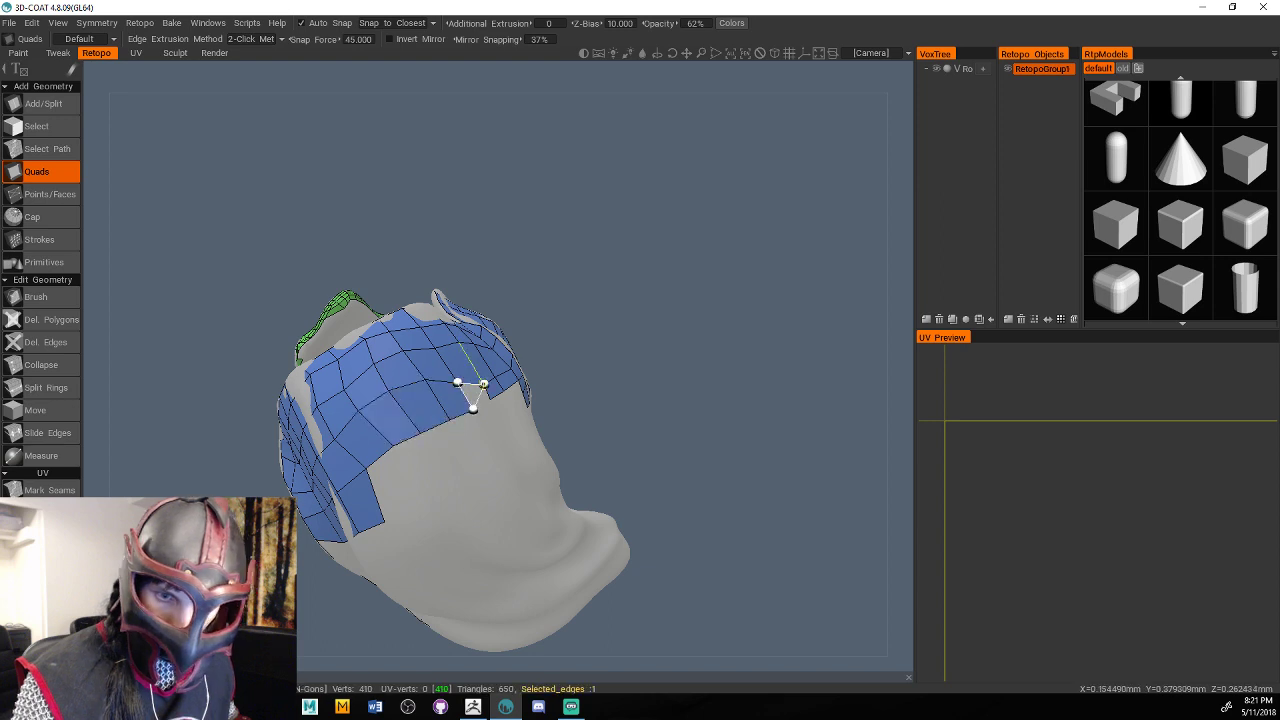
{"action": "left_click", "coordinate": [489, 397]}
Add five more quads below the new row, from the stepped corner across the back toward the opposite side.
{"action": "left_click_drag", "start_coordinate": [492, 430], "coordinate": [508, 414], "text": "alt"}
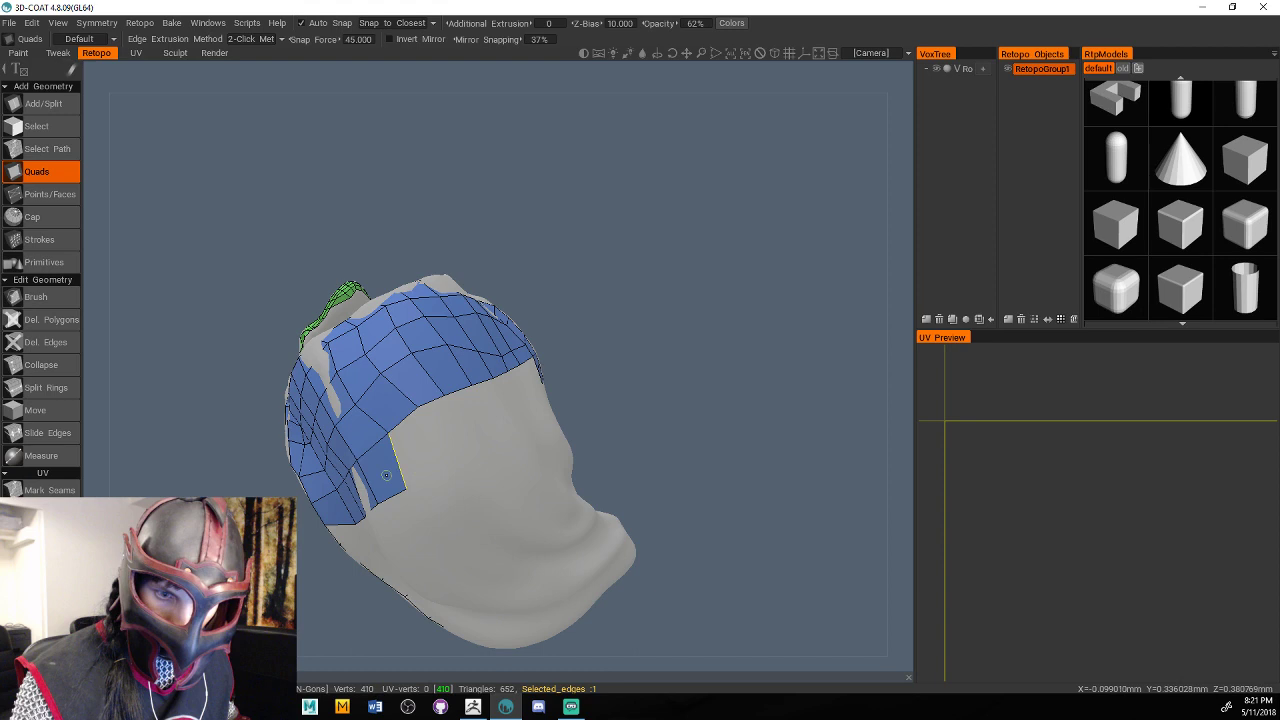
{"action": "left_click", "coordinate": [417, 407]}
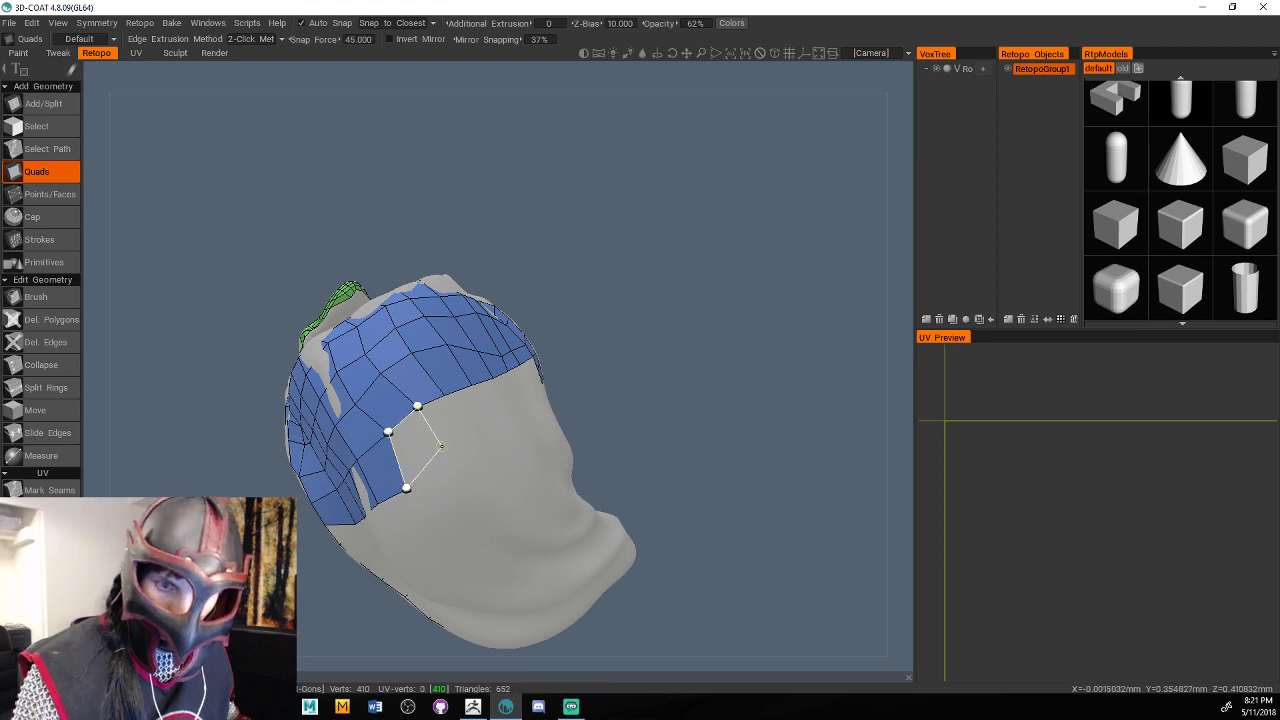
{"action": "left_click", "coordinate": [440, 446]}
{"action": "left_click", "coordinate": [472, 384]}
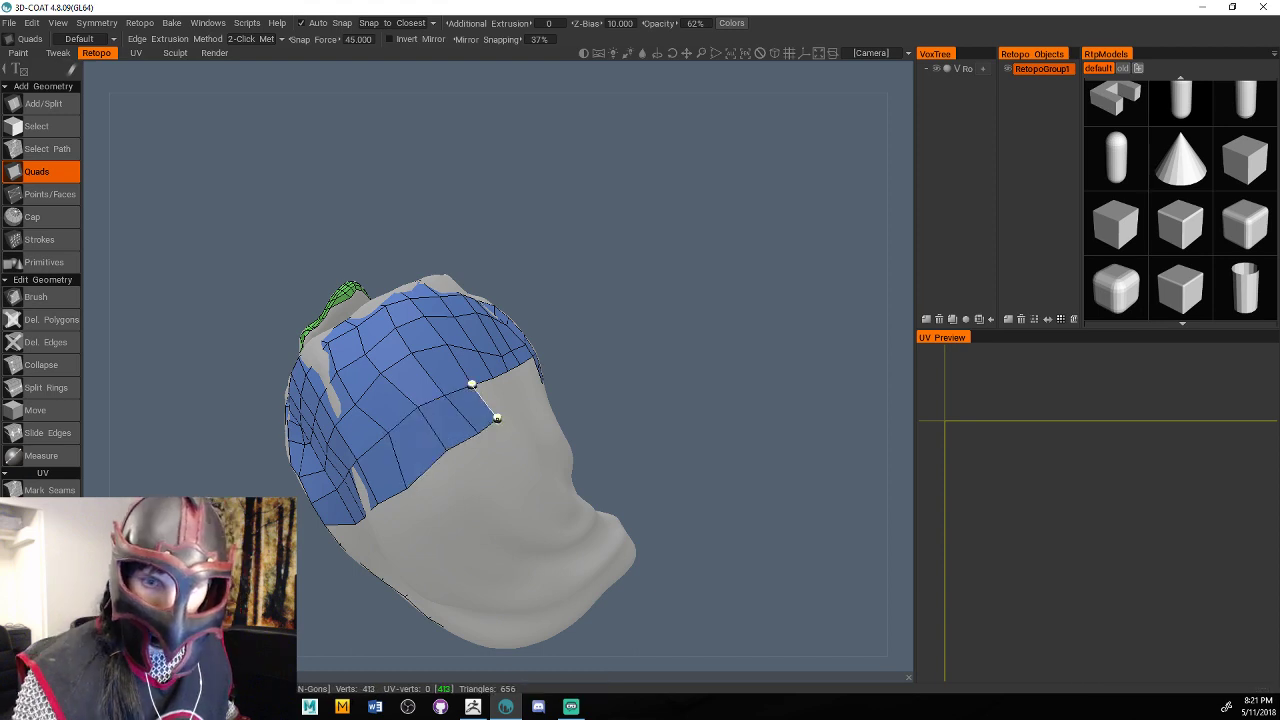
{"action": "left_click", "coordinate": [497, 417]}
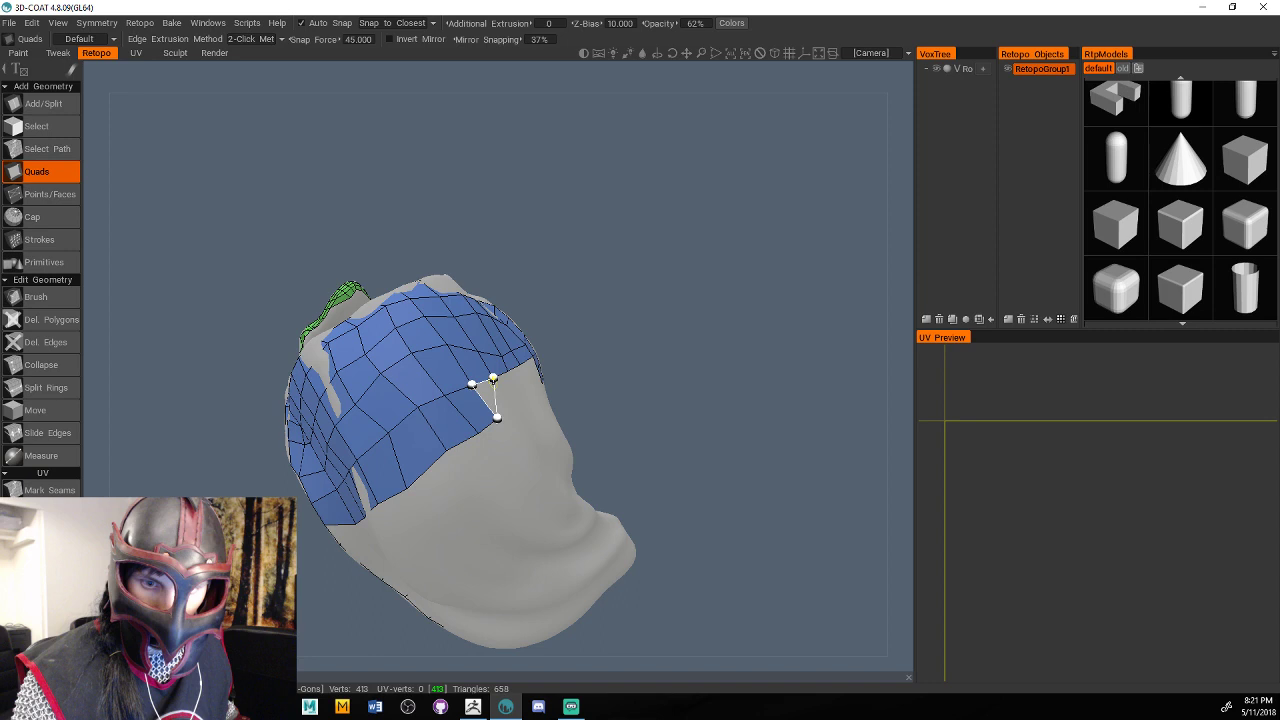
{"action": "left_click", "coordinate": [493, 378]}
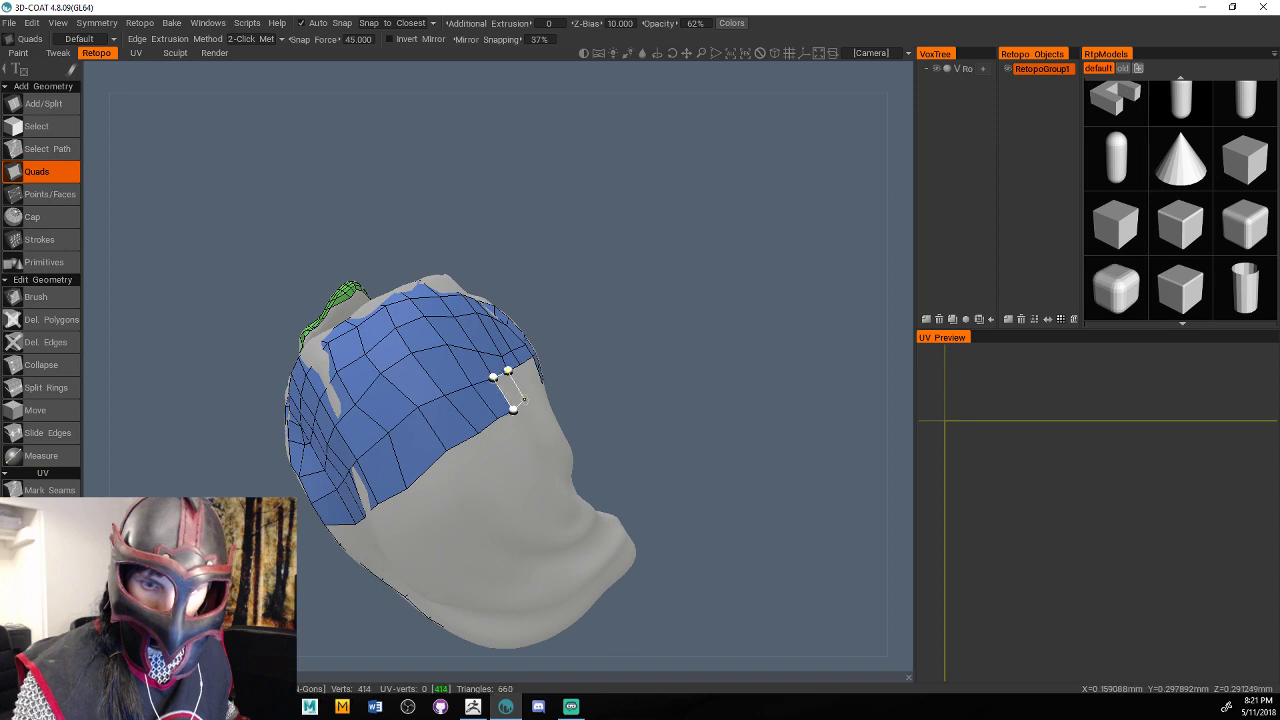
{"action": "left_click", "coordinate": [524, 400]}
Close the gap between the row's end and the short strip hanging beside the pointed flap with two quads.
{"action": "left_click_drag", "start_coordinate": [612, 385], "coordinate": [546, 431]}
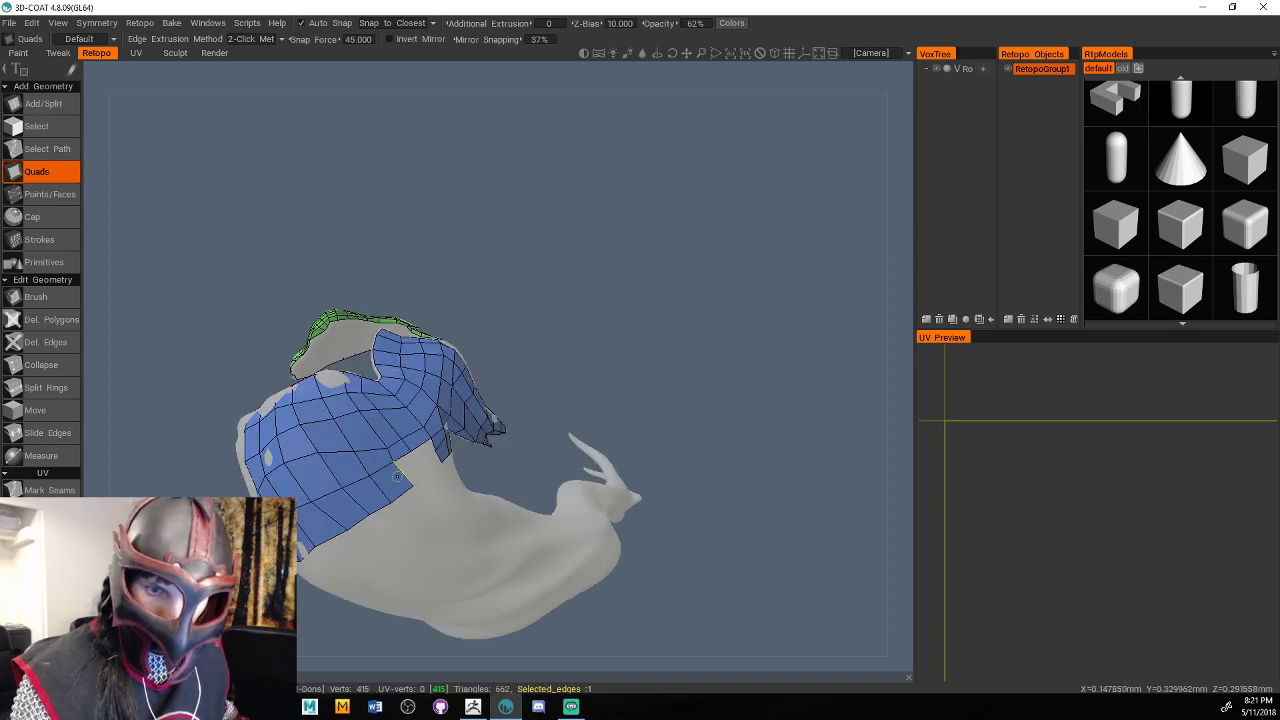
{"action": "left_click", "coordinate": [398, 476]}
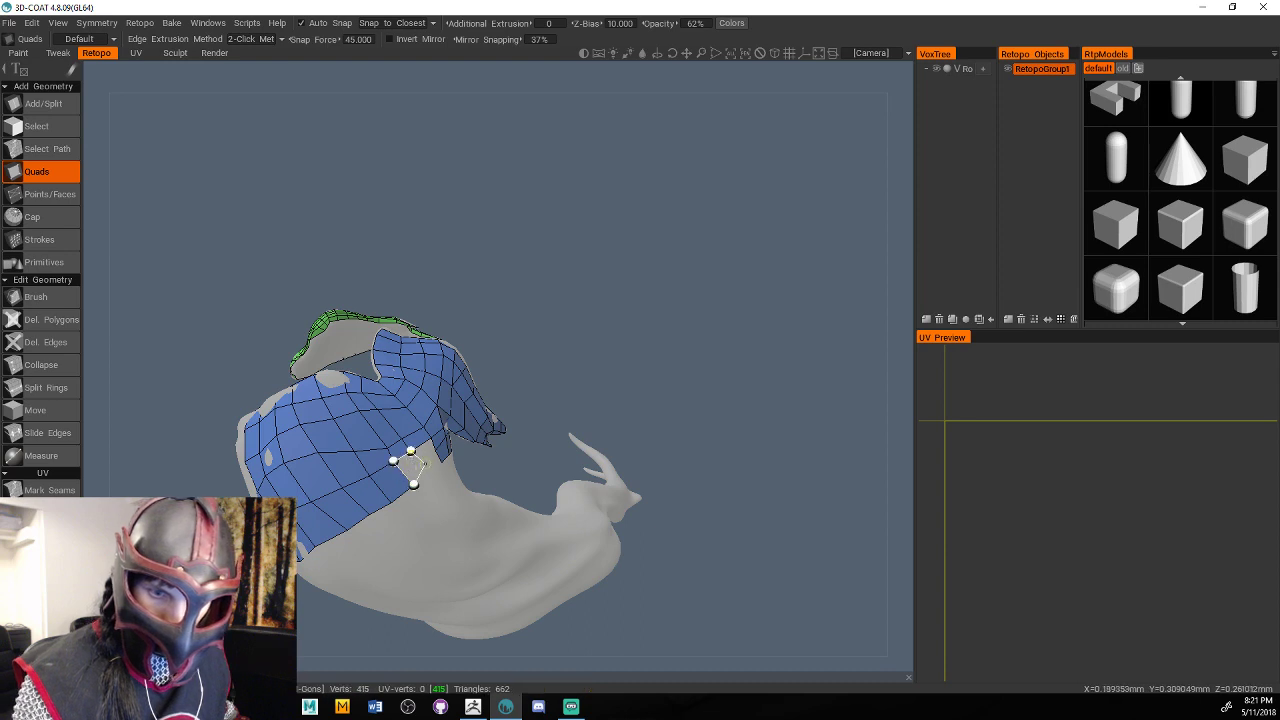
{"action": "left_click", "coordinate": [426, 462]}
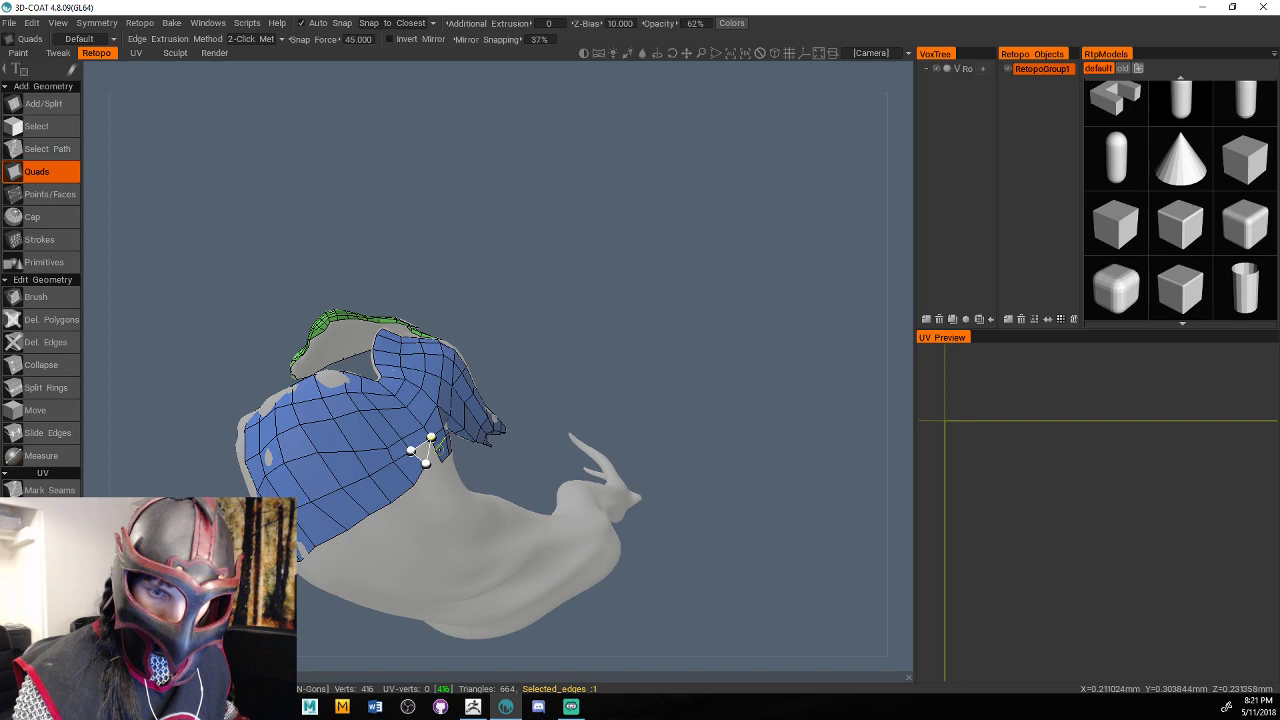
{"action": "left_click", "coordinate": [416, 452]}
{"action": "right_click_drag", "start_coordinate": [568, 408], "coordinate": [735, 350]}
{"action": "key", "text": "ctrl+z"}
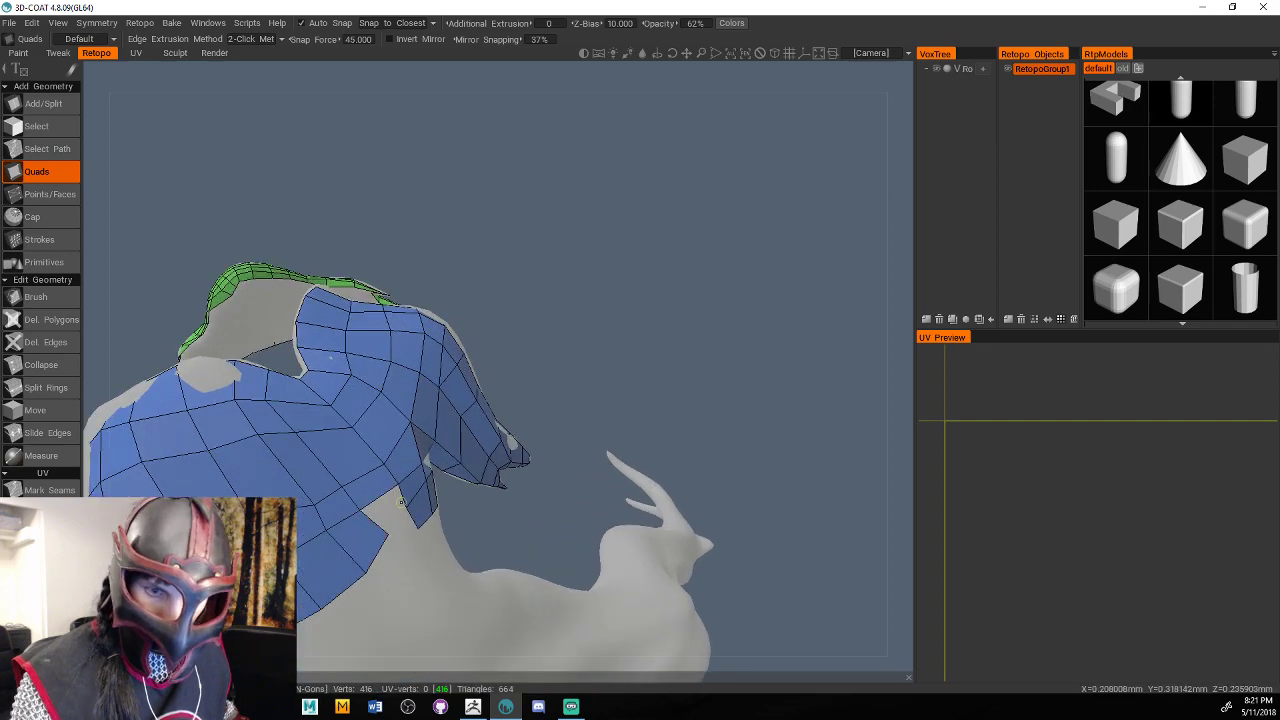
{"action": "left_click", "coordinate": [418, 481]}
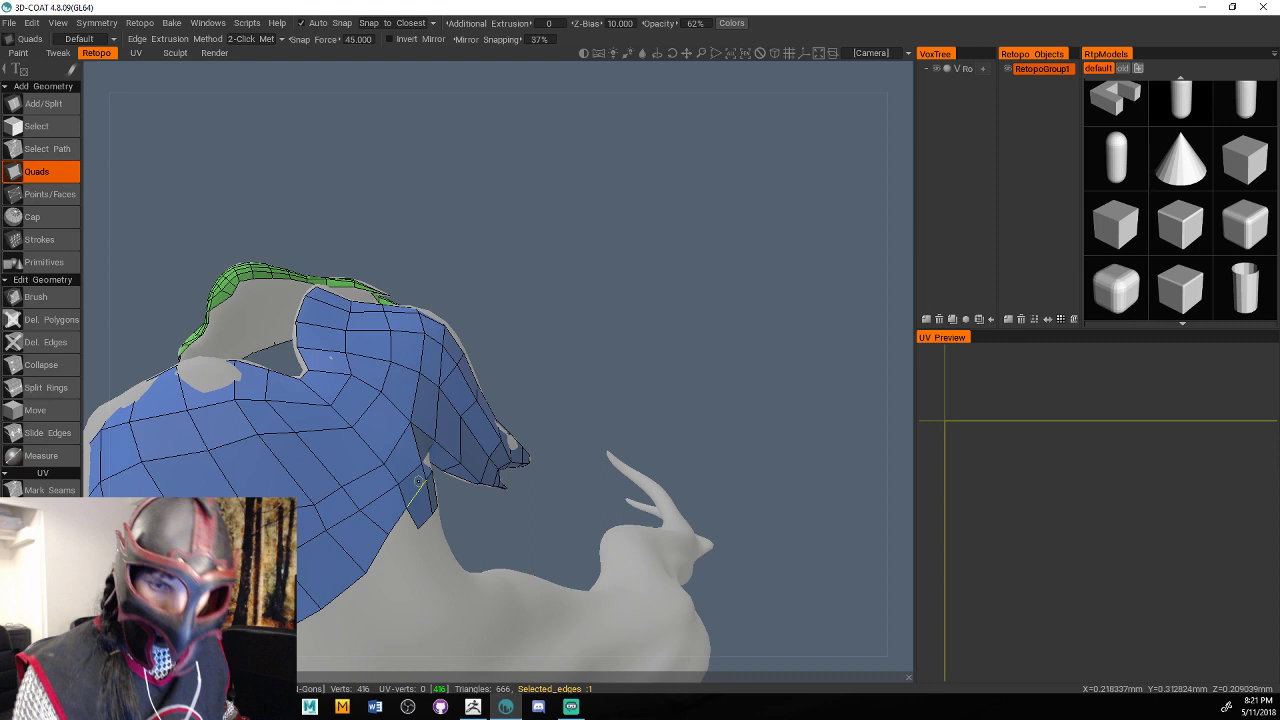
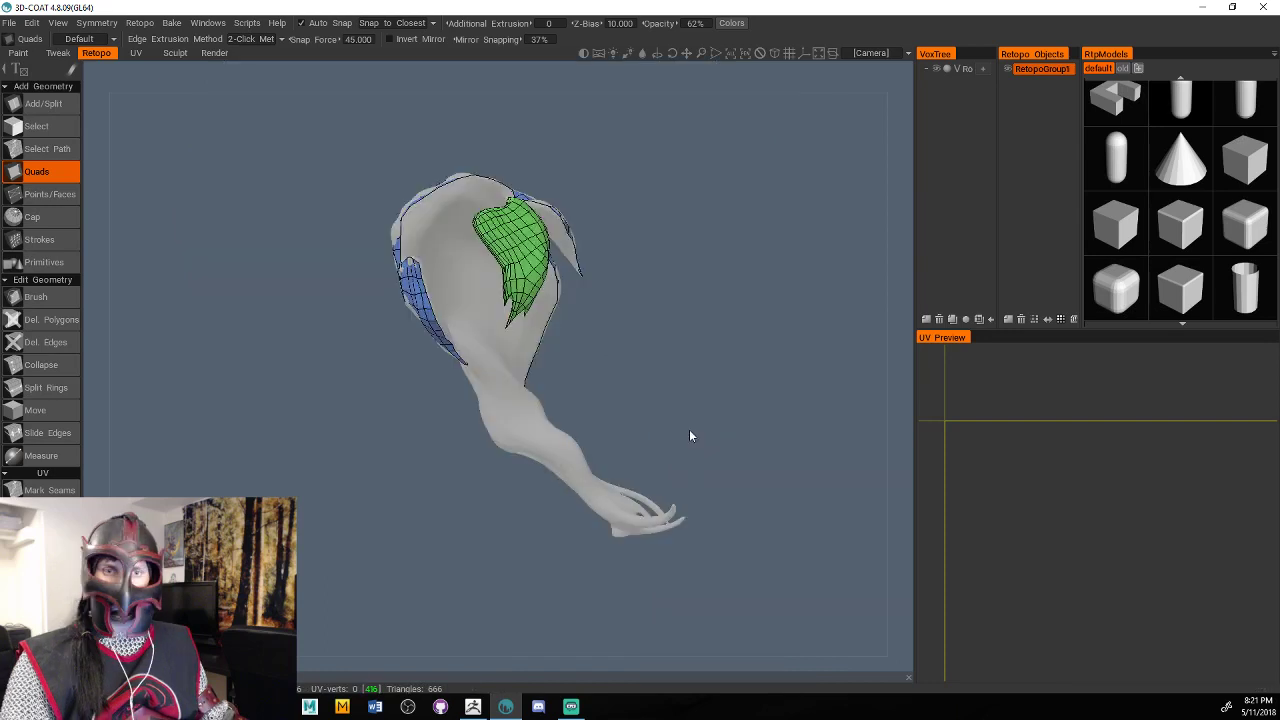
Add five quads up the rear face of the pointed flap, starting at its tip and following the existing outer strip.
{"action": "left_click_drag", "start_coordinate": [689, 435], "coordinate": [465, 432]}
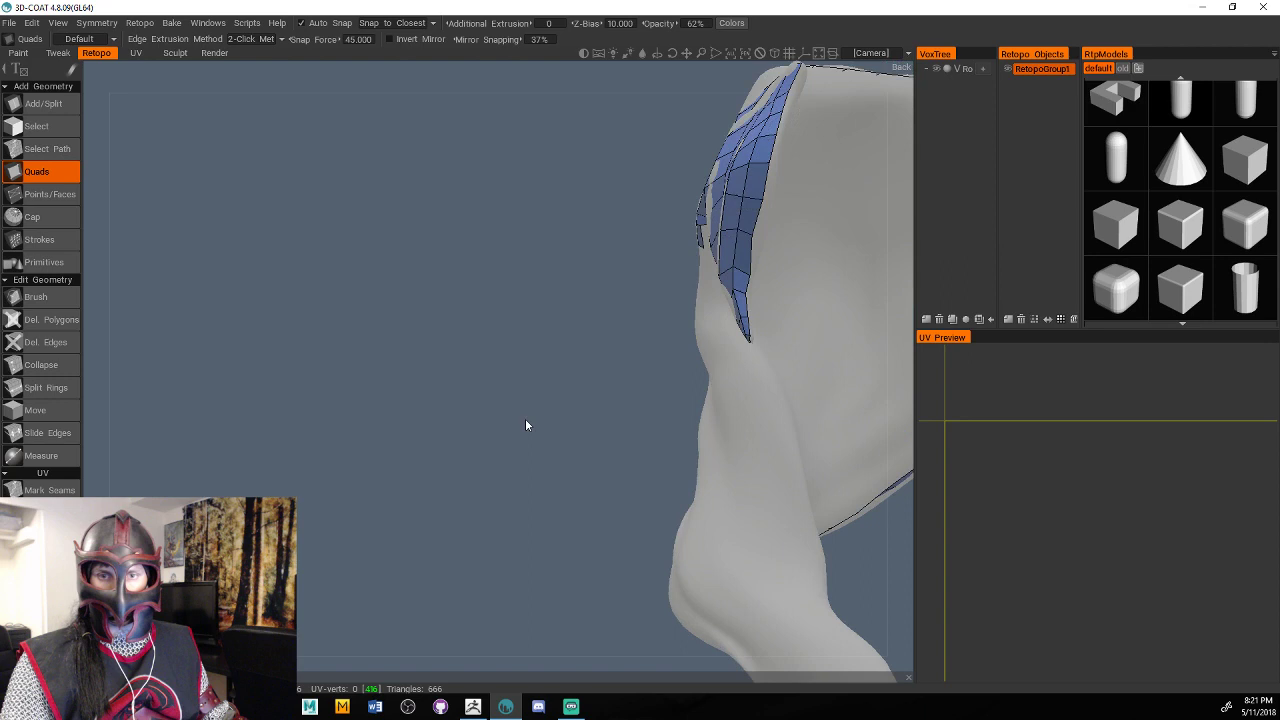
{"action": "left_click_drag", "start_coordinate": [526, 420], "coordinate": [652, 521]}
{"action": "left_click", "coordinate": [676, 399]}
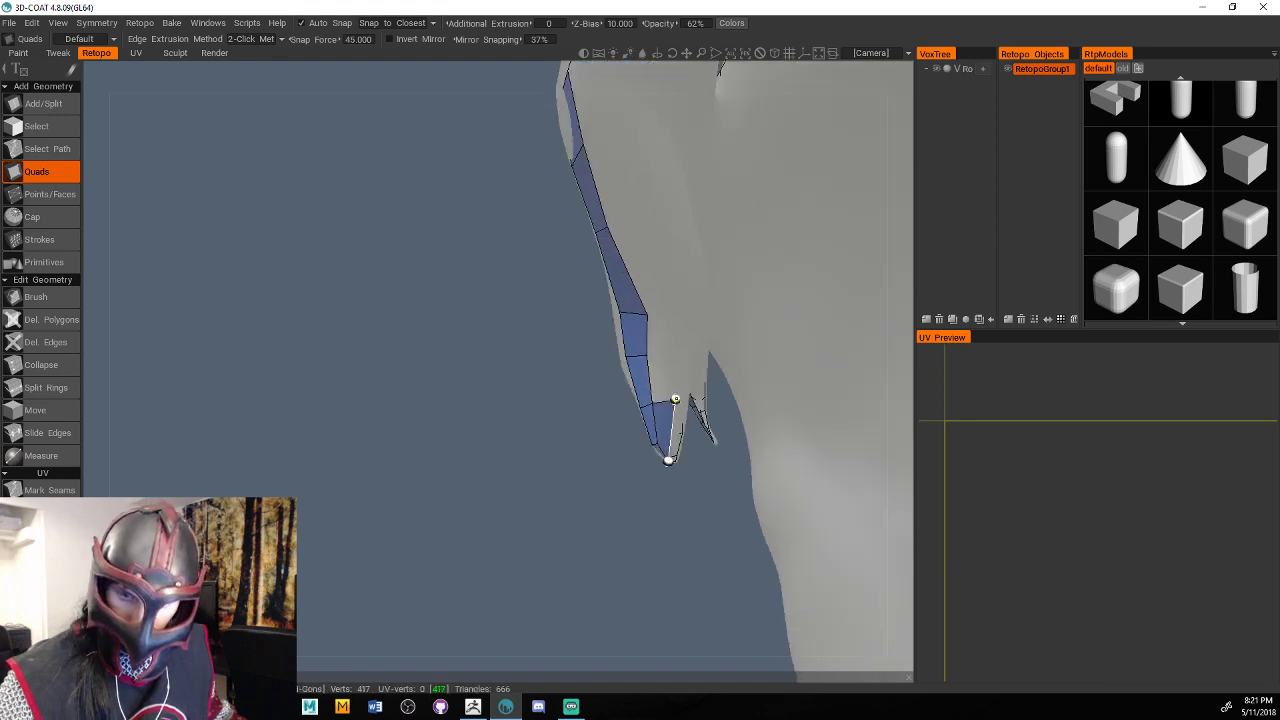
{"action": "left_click", "coordinate": [647, 354]}
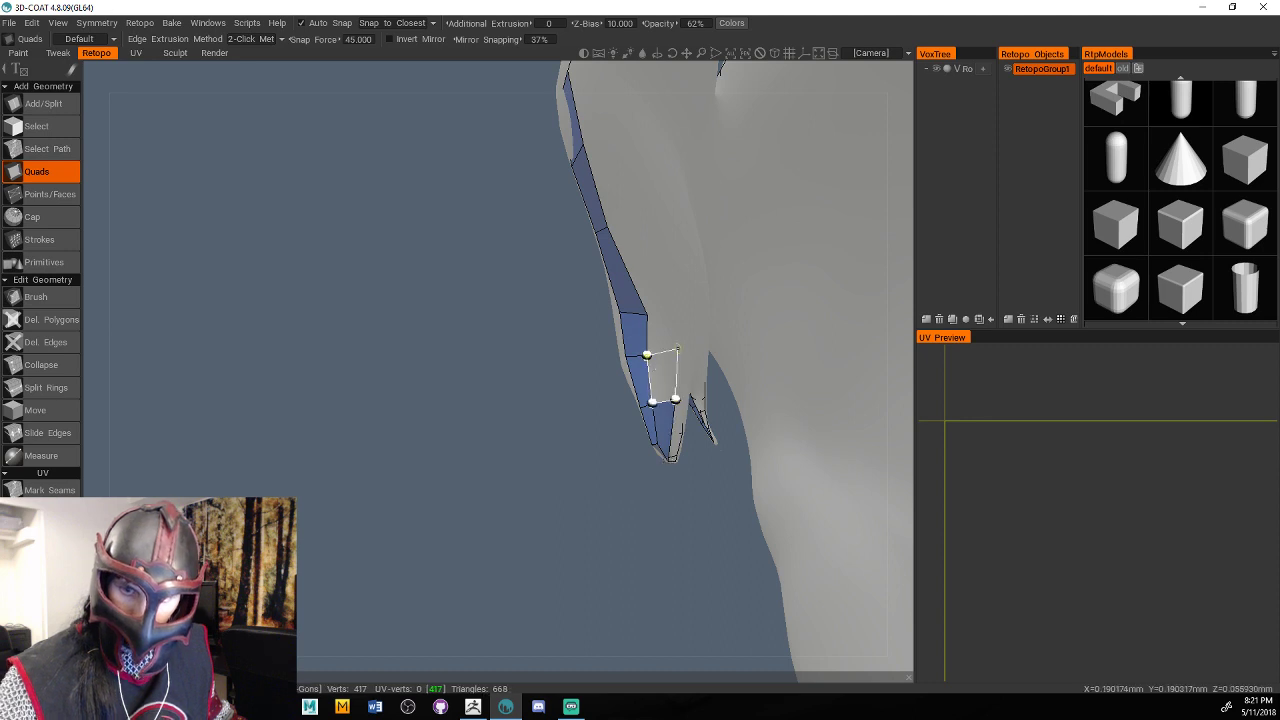
{"action": "left_click", "coordinate": [677, 349]}
{"action": "left_click", "coordinate": [647, 313]}
{"action": "left_click", "coordinate": [676, 296]}
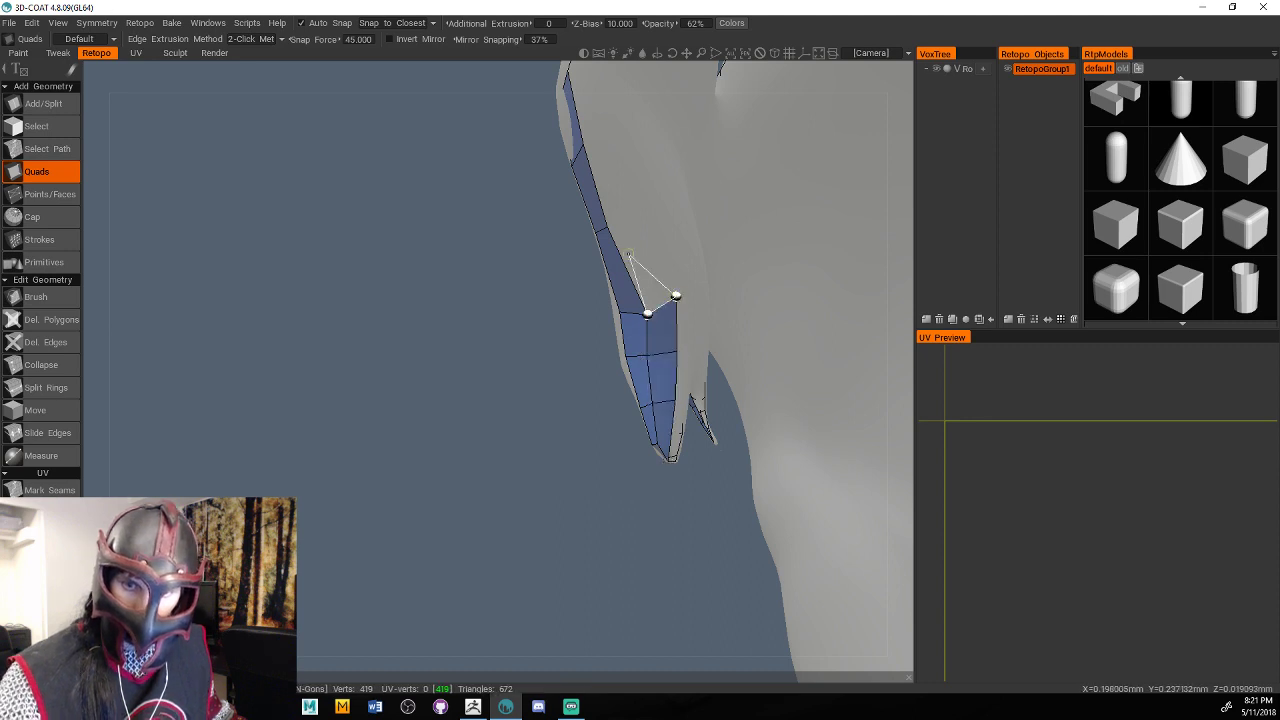
{"action": "left_click", "coordinate": [607, 225]}
{"action": "left_click", "coordinate": [651, 203]}
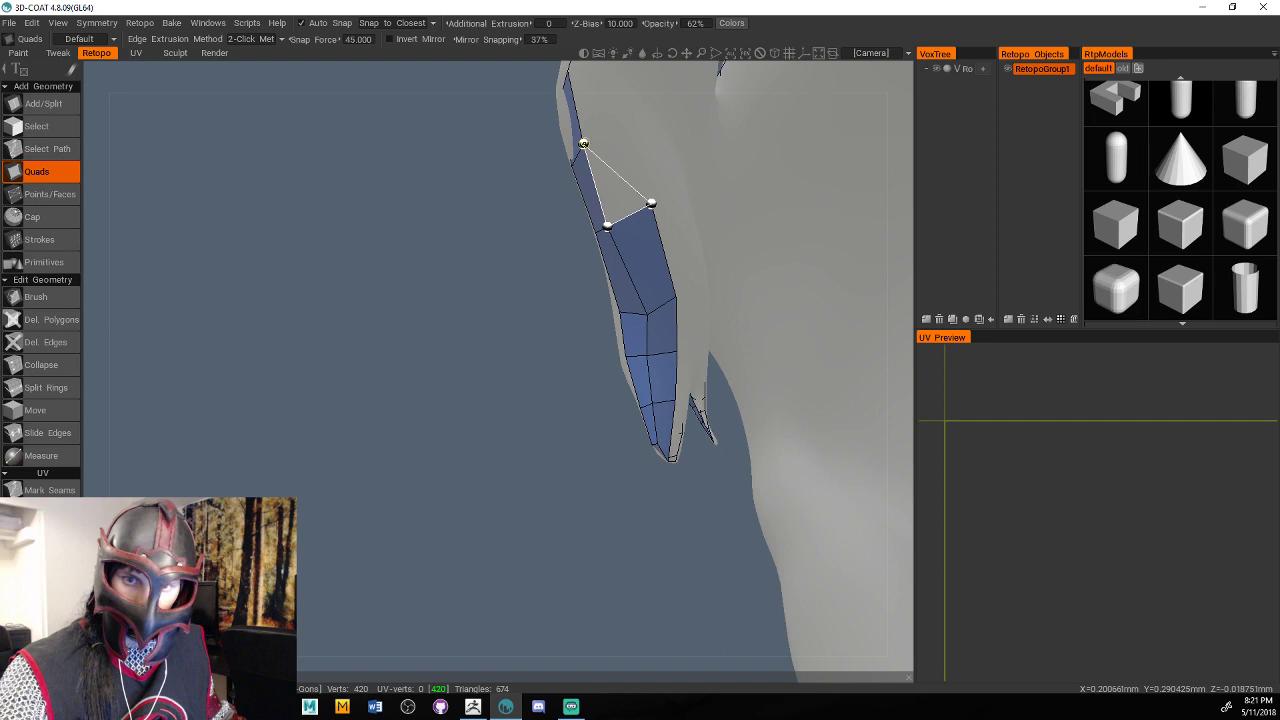
{"action": "left_click", "coordinate": [583, 144]}
{"action": "left_click", "coordinate": [635, 122]}
Carry the flap's rear strip on with five more quads around the outer bend to its narrow upper end.
{"action": "middle_click_drag", "start_coordinate": [636, 98], "coordinate": [583, 331], "text": "alt"}
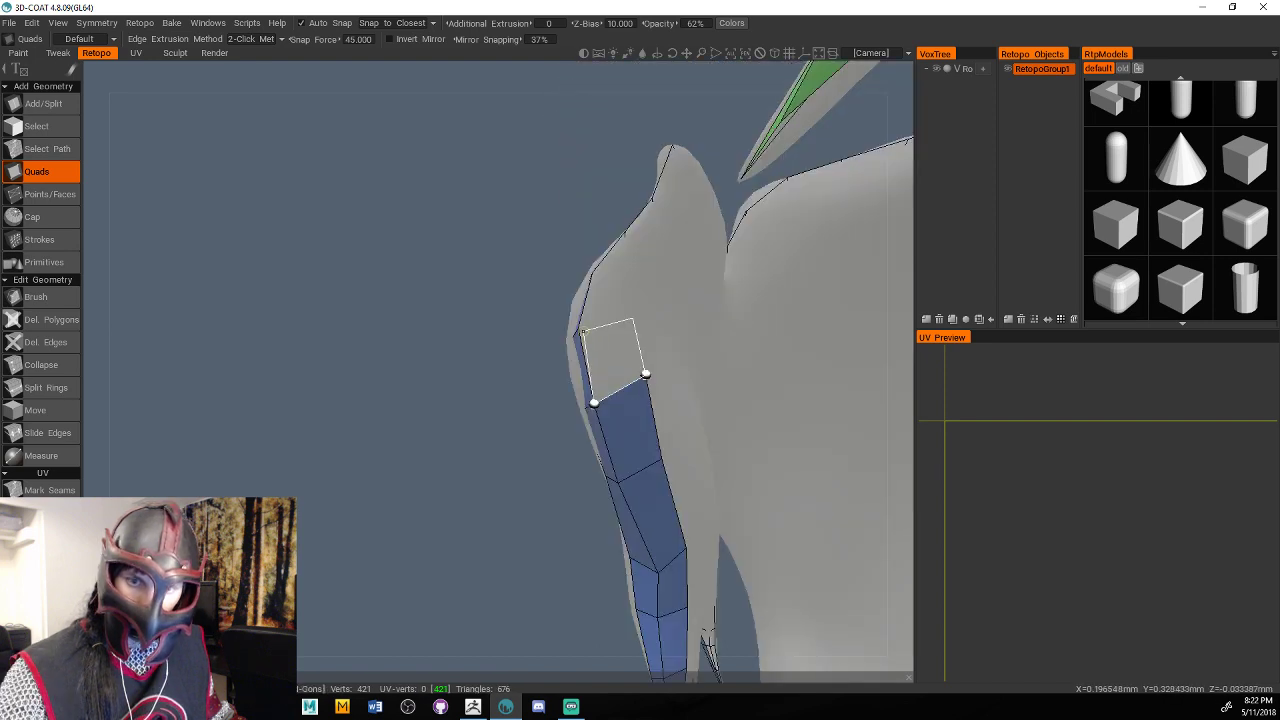
{"action": "left_click", "coordinate": [581, 329]}
{"action": "left_click", "coordinate": [645, 274]}
{"action": "left_click", "coordinate": [593, 272]}
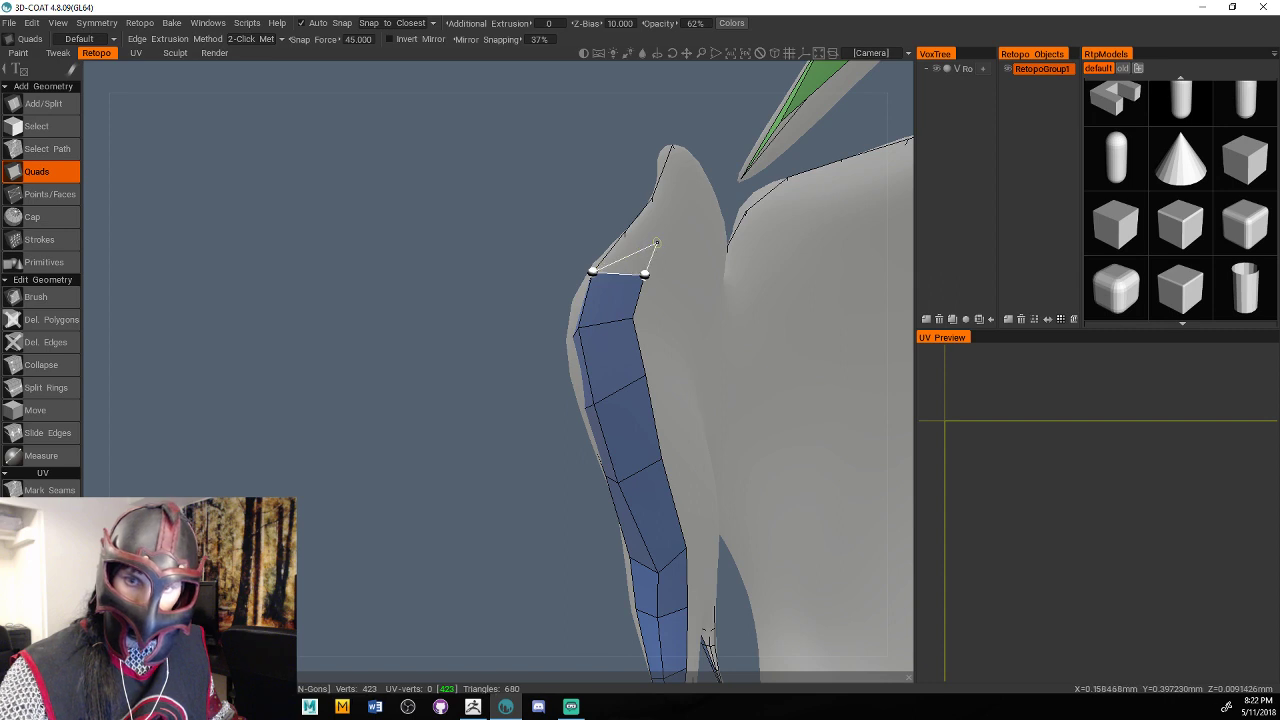
{"action": "left_click", "coordinate": [666, 248]}
{"action": "left_click", "coordinate": [626, 232]}
{"action": "left_click", "coordinate": [686, 202]}
{"action": "left_click", "coordinate": [652, 198]}
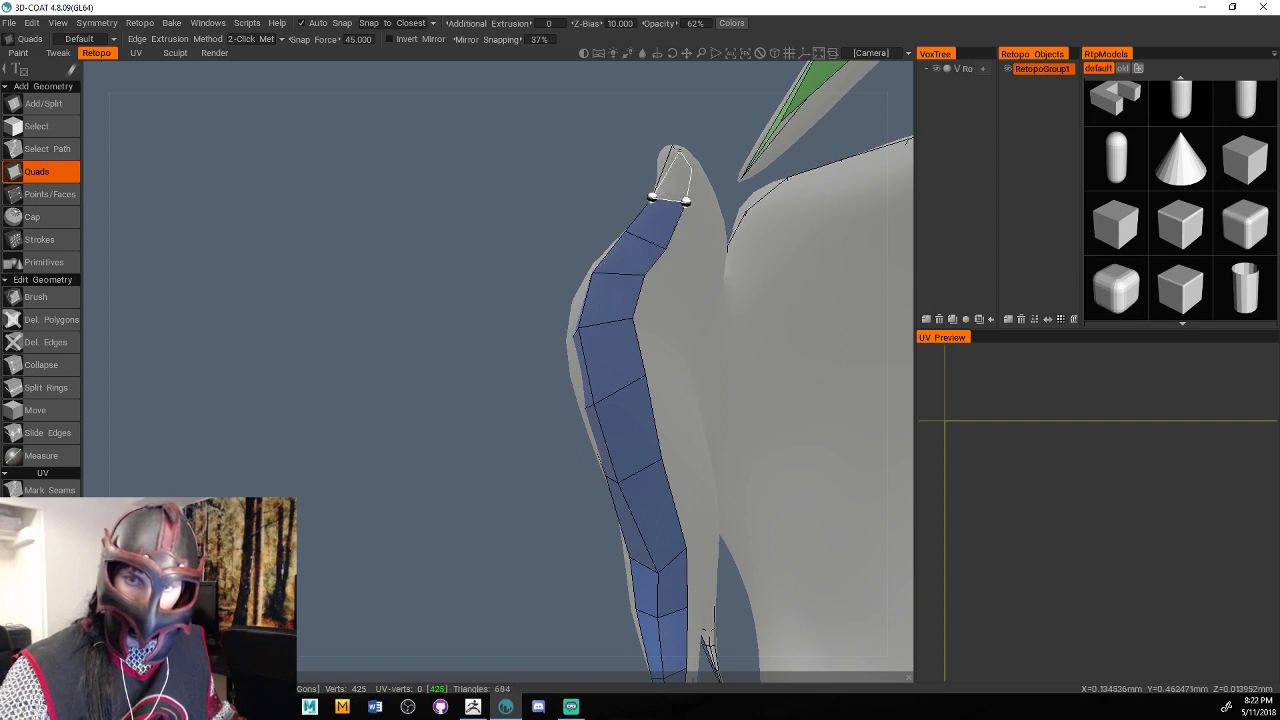
{"action": "left_click", "coordinate": [675, 150]}
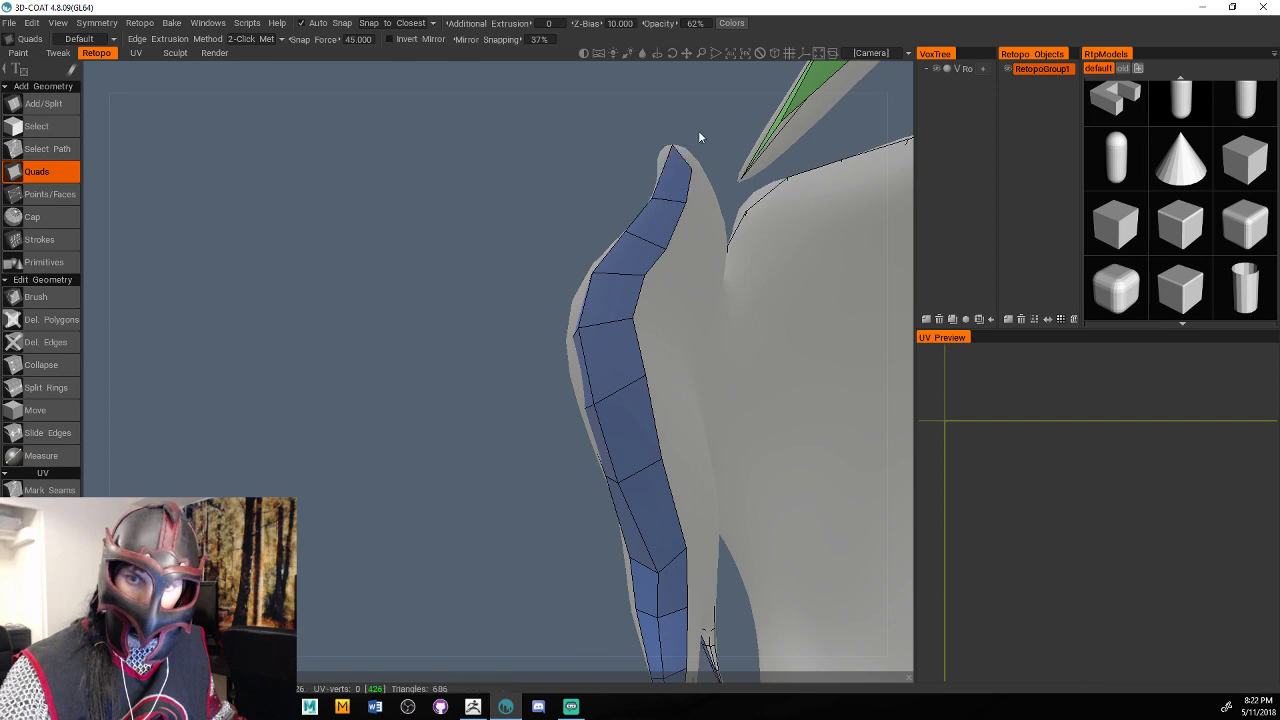
Start a rear strip on the opposite flap with one triangle and five quads, working upward from its lower end along the outer strip.
{"action": "left_click_drag", "start_coordinate": [699, 132], "coordinate": [845, 1]}
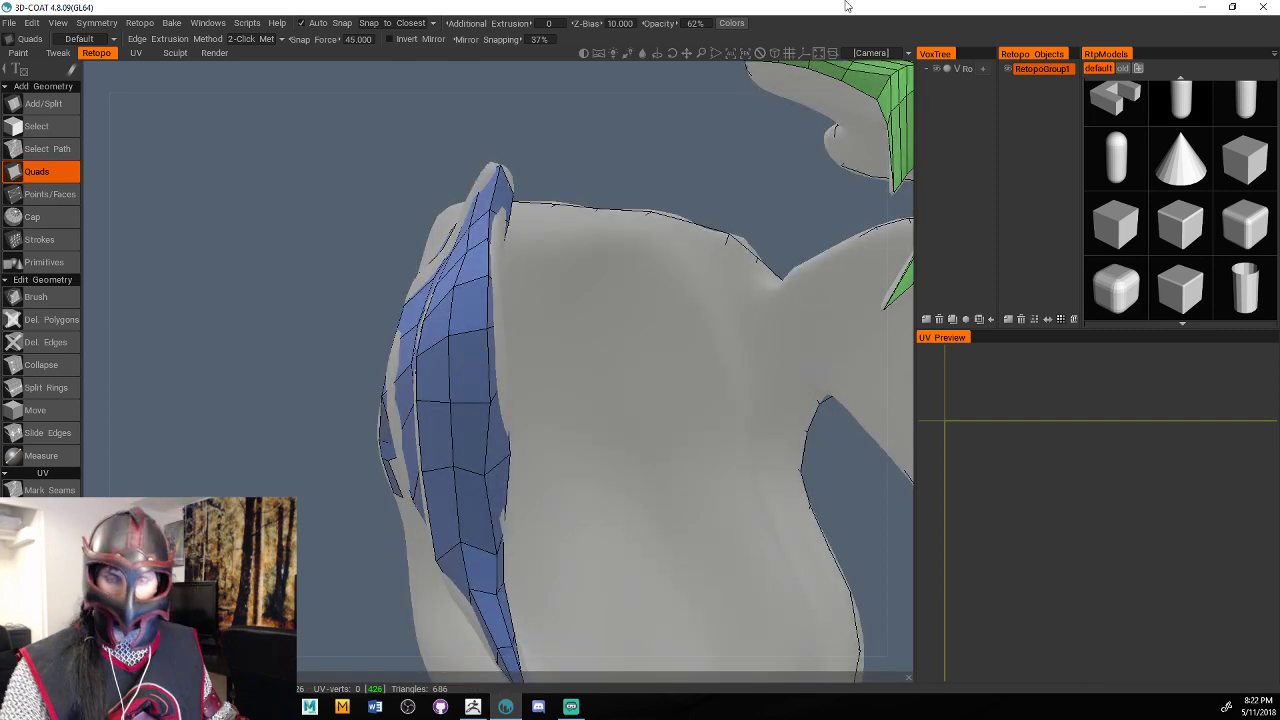
{"action": "scroll", "coordinate": [813, 374], "scroll_direction": "down", "scroll_amount": 6}
{"action": "left_click_drag", "start_coordinate": [813, 376], "coordinate": [685, 446]}
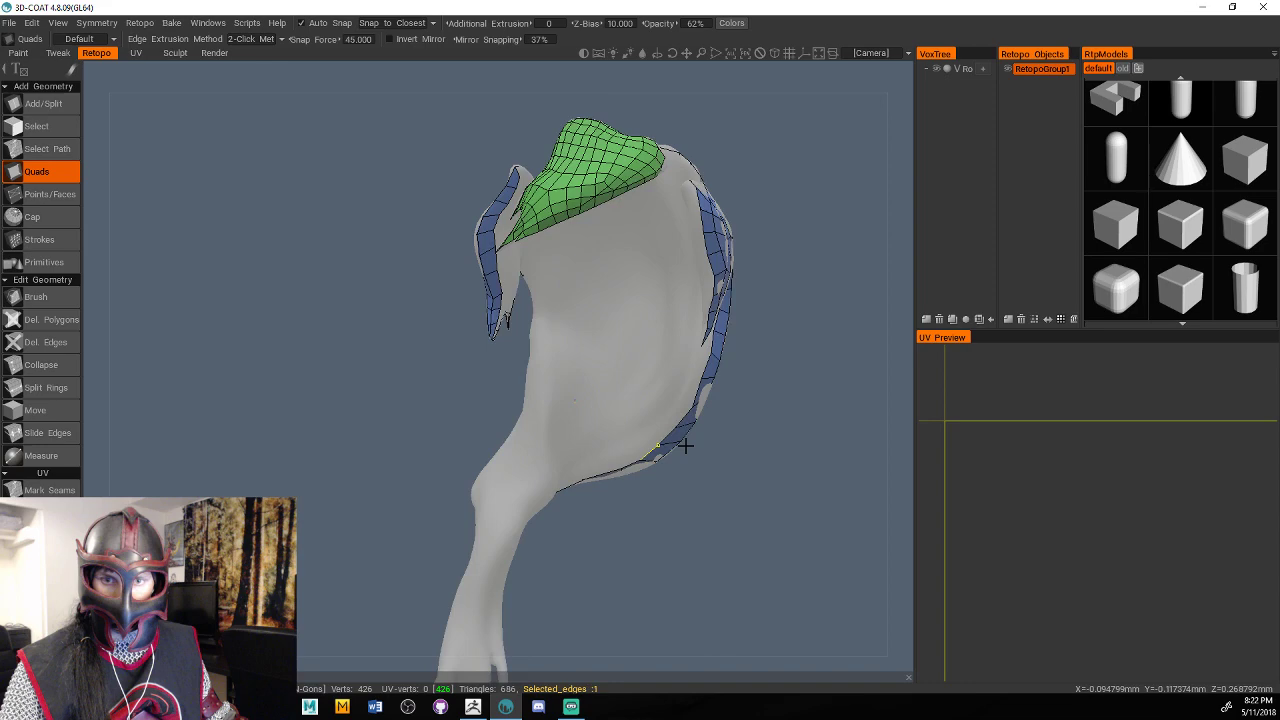
{"action": "scroll", "coordinate": [690, 450], "scroll_direction": "up", "scroll_amount": 5}
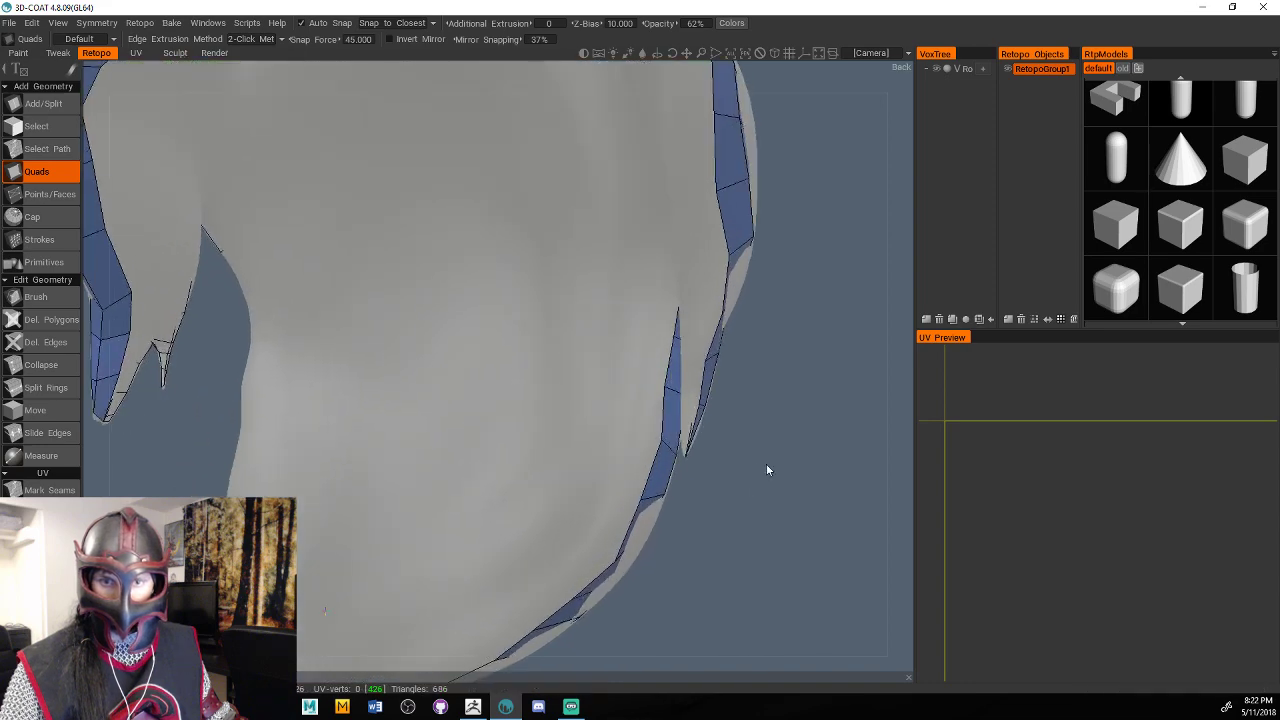
{"action": "left_click_drag", "start_coordinate": [769, 467], "coordinate": [737, 482]}
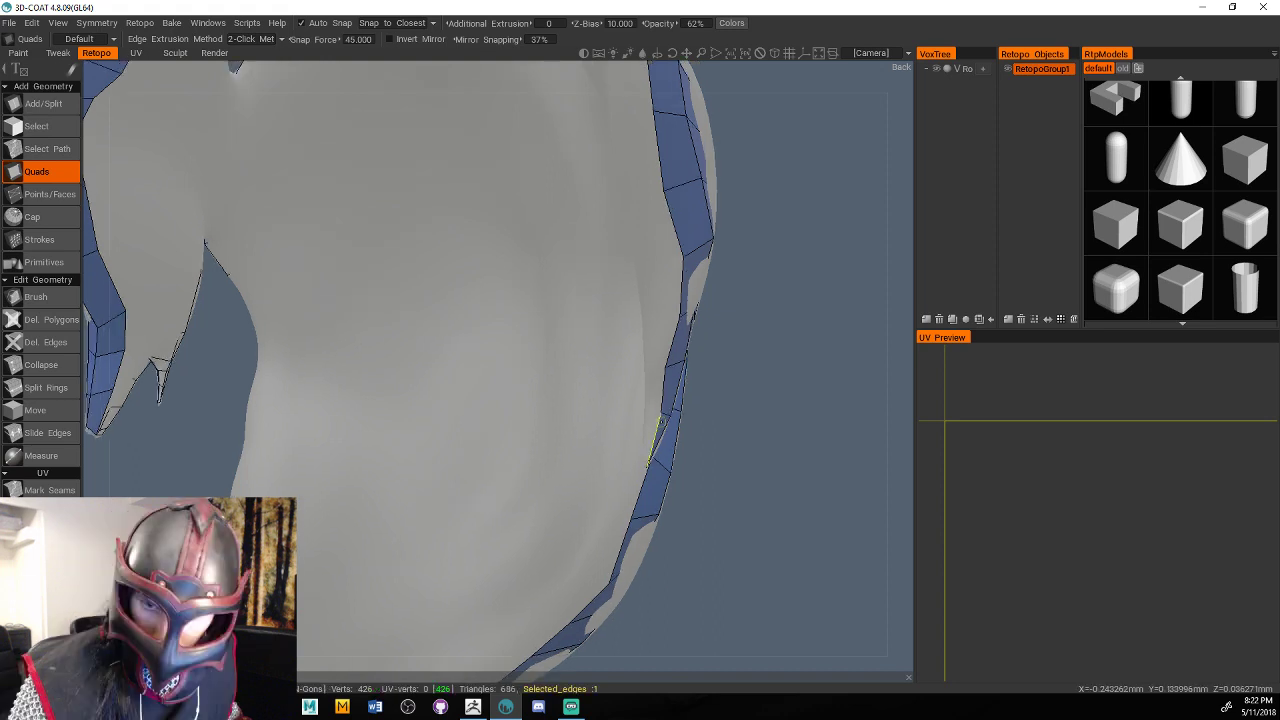
{"action": "left_click", "coordinate": [659, 406]}
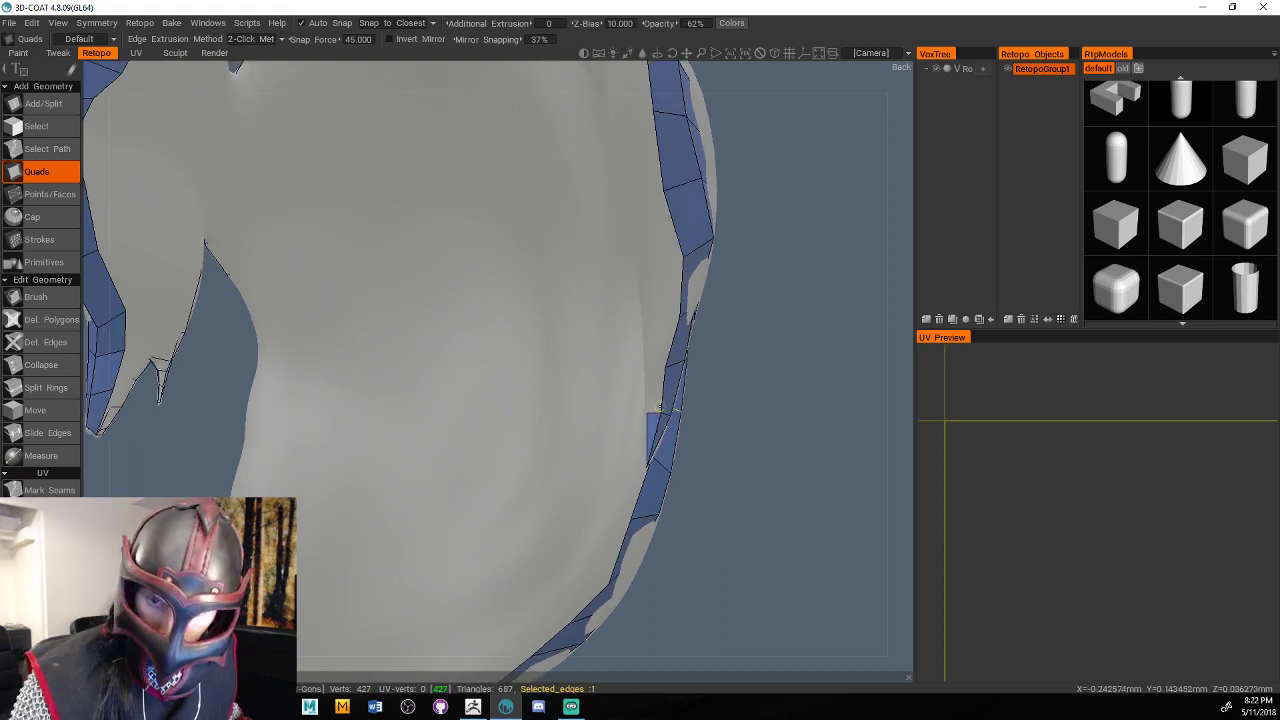
{"action": "left_click", "coordinate": [659, 410]}
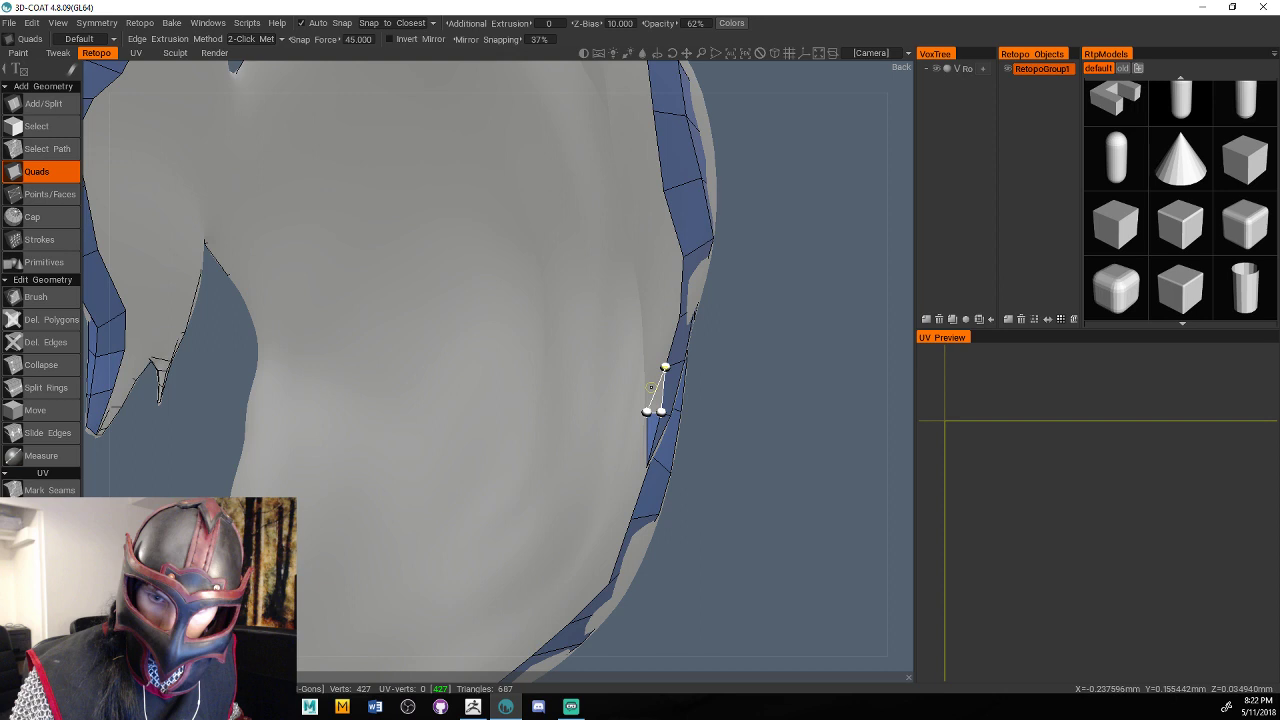
{"action": "left_click", "coordinate": [665, 368]}
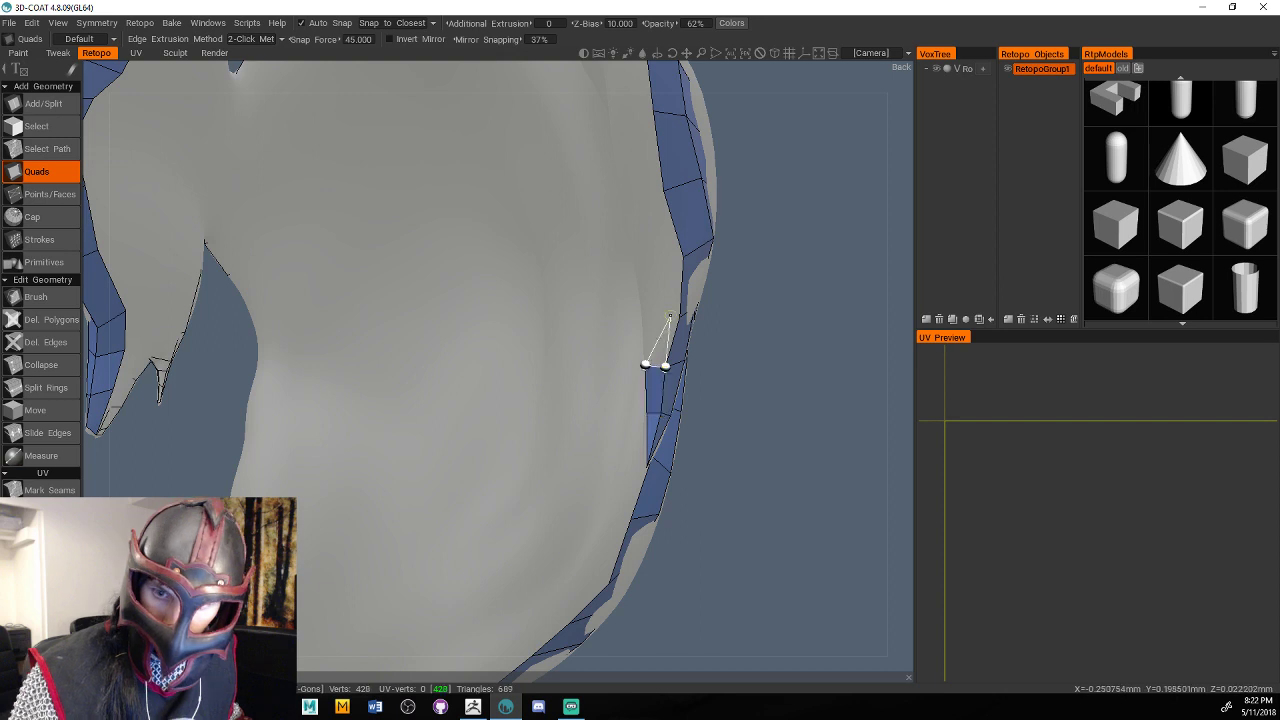
{"action": "left_click", "coordinate": [679, 316]}
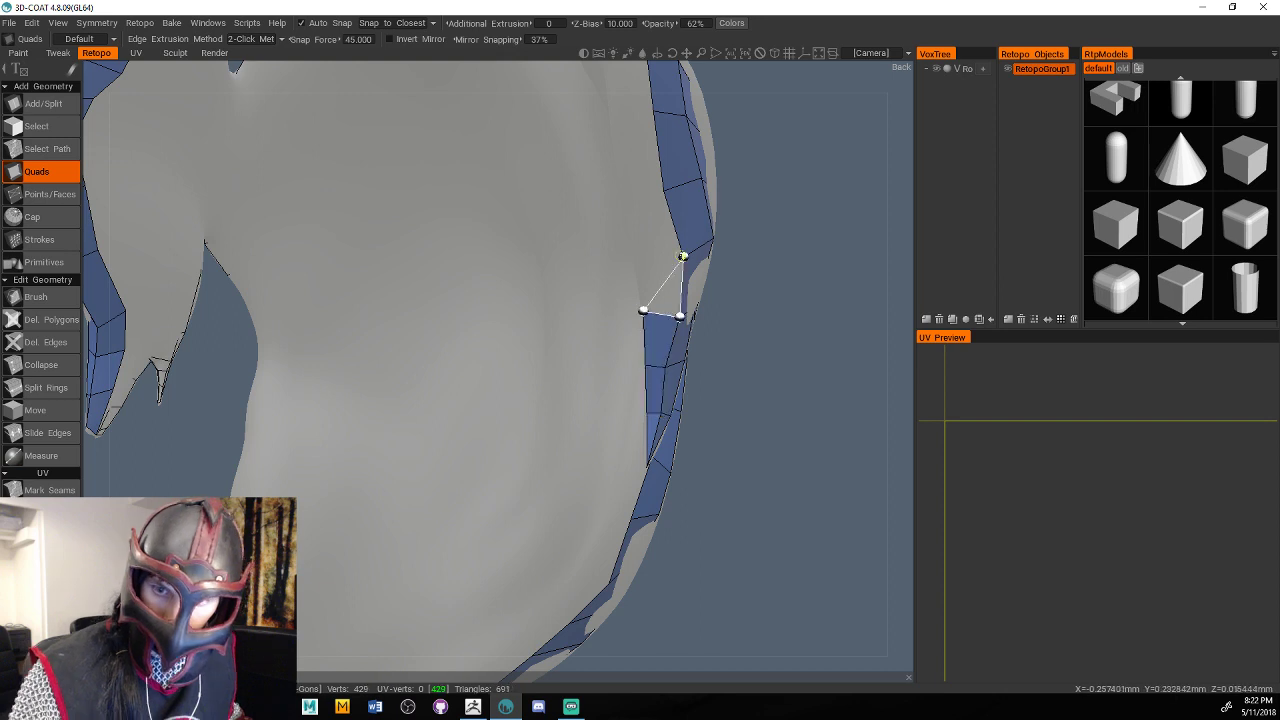
{"action": "left_click", "coordinate": [682, 256]}
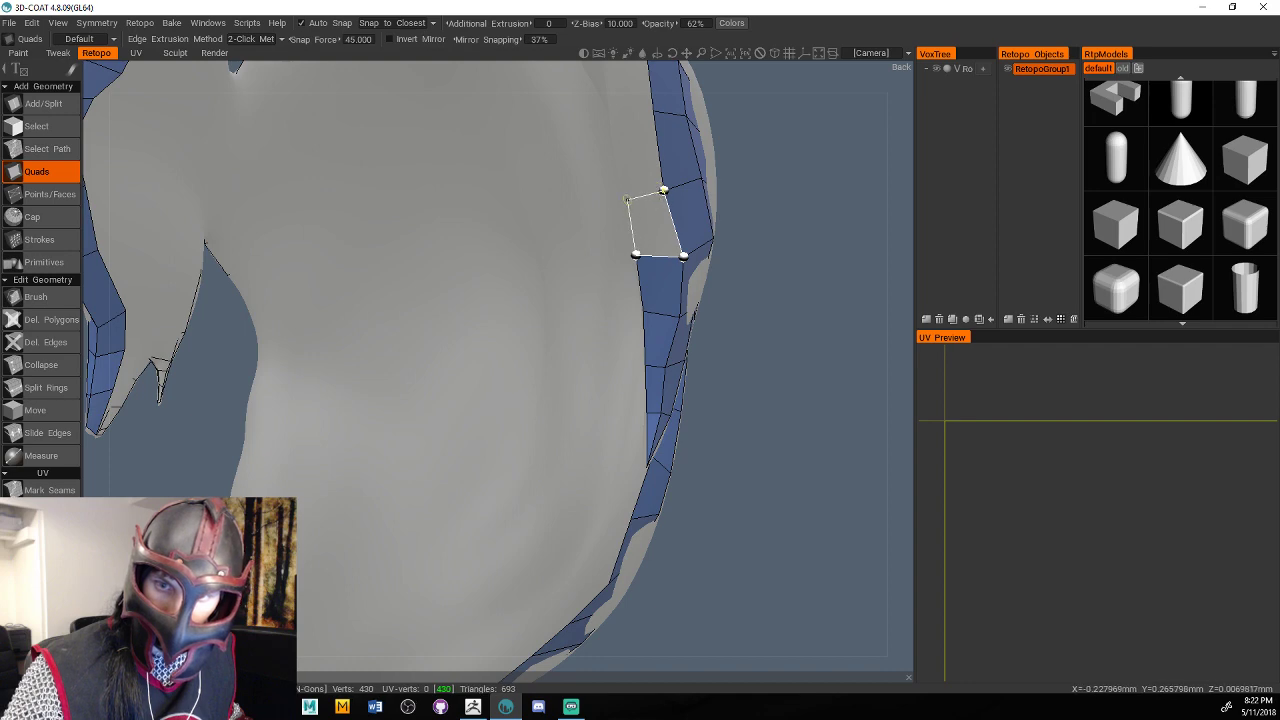
{"action": "left_click", "coordinate": [626, 198]}
{"action": "left_click", "coordinate": [617, 124]}
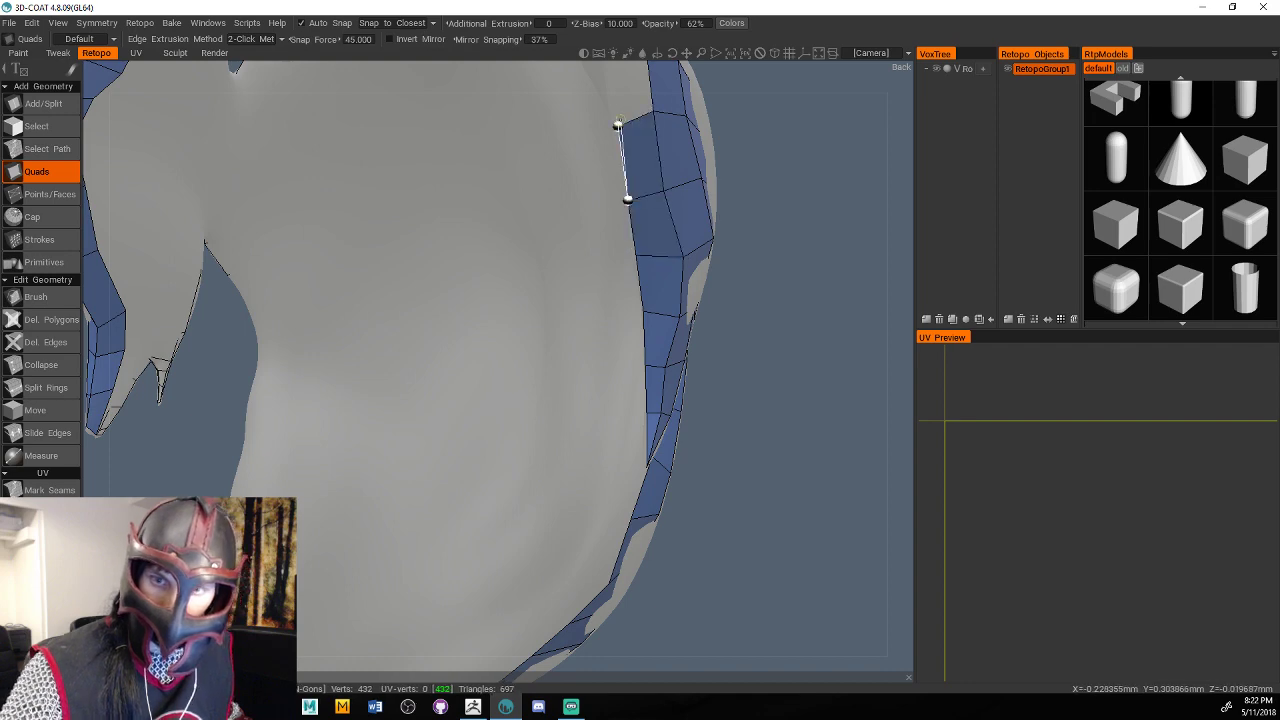
Extend the opposite flap's rear strip with three more quads up to its rounded upper end.
{"action": "middle_click_drag", "start_coordinate": [618, 121], "coordinate": [688, 511], "text": "alt"}
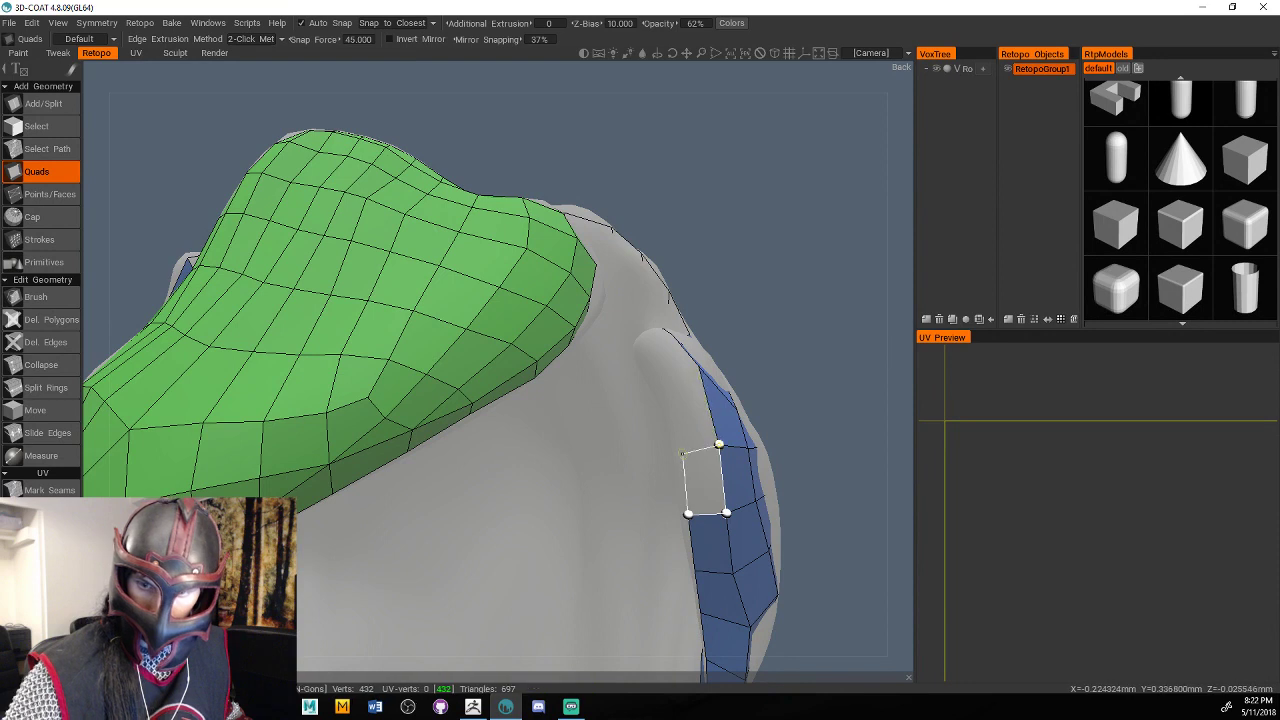
{"action": "left_click", "coordinate": [678, 452]}
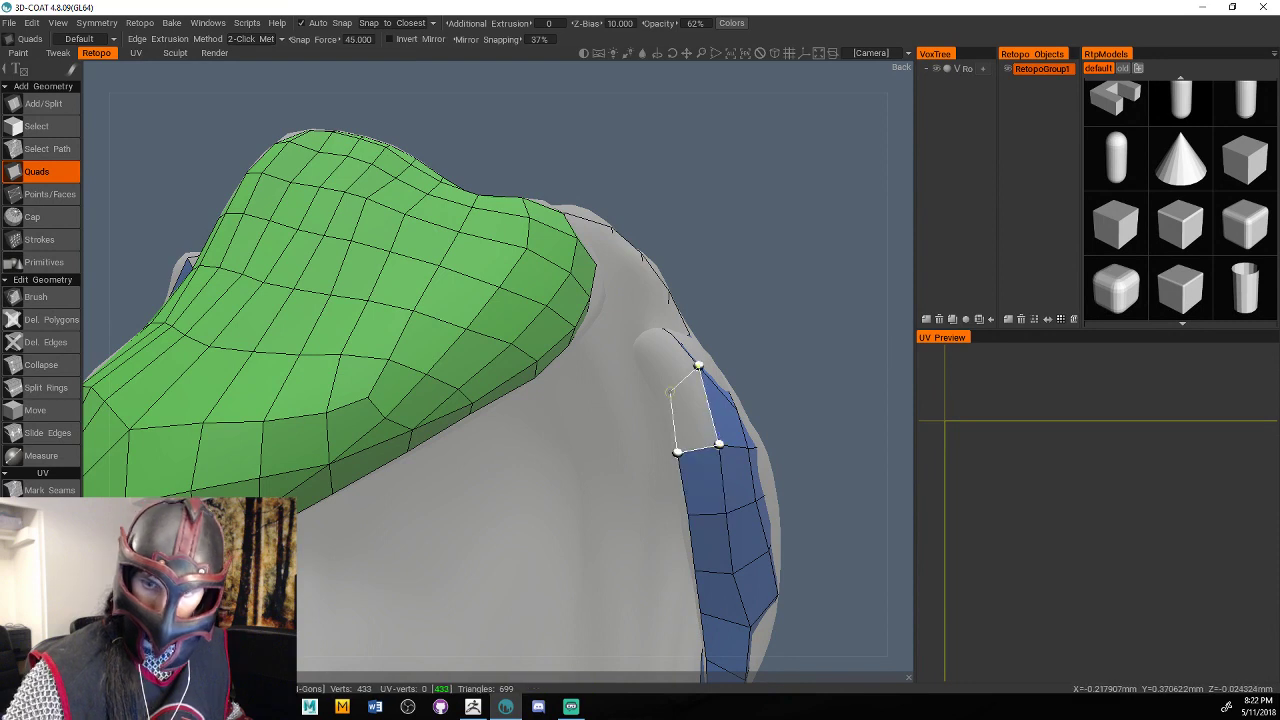
{"action": "left_click", "coordinate": [666, 390]}
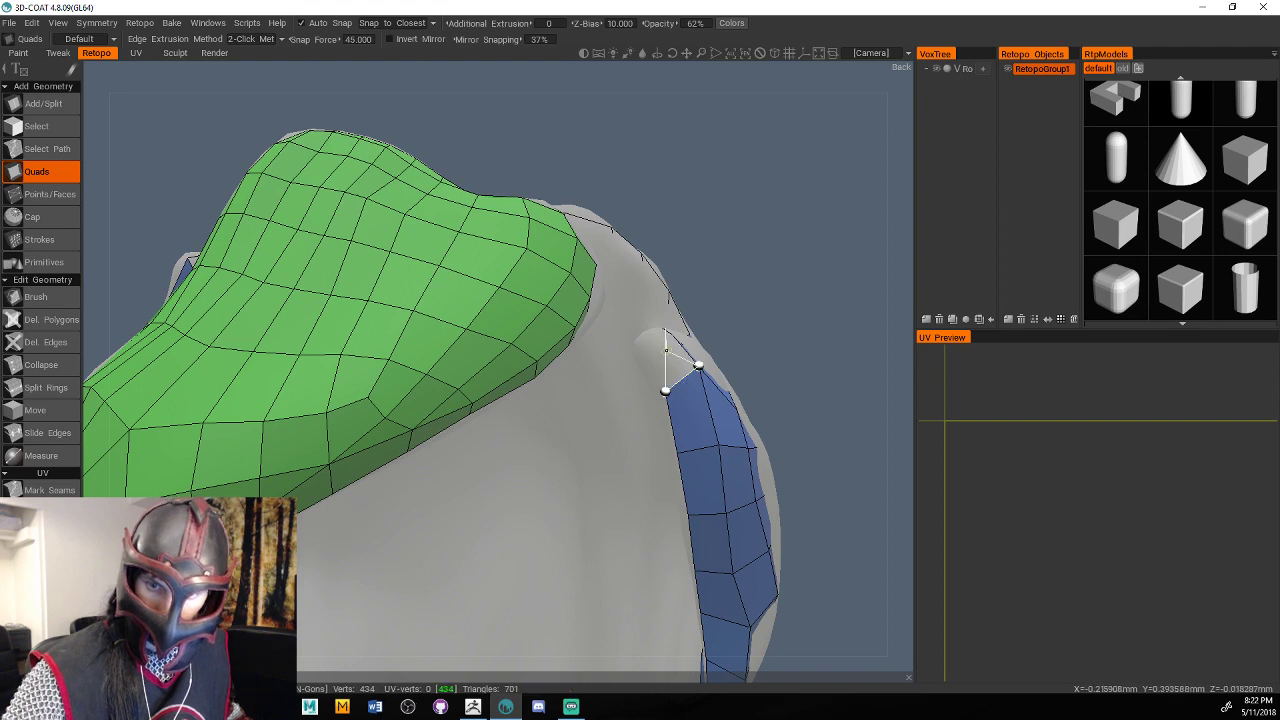
{"action": "middle_click_drag", "start_coordinate": [663, 332], "coordinate": [680, 390]}
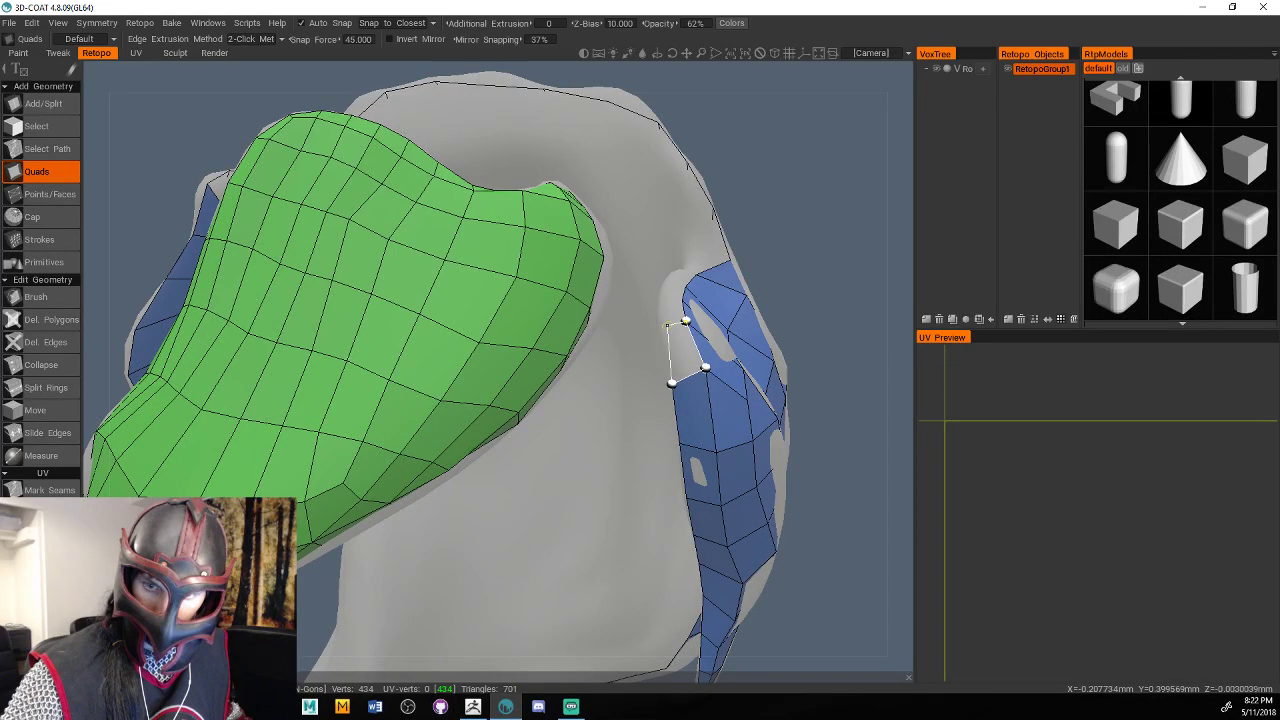
{"action": "left_click", "coordinate": [667, 325]}
{"action": "scroll", "coordinate": [770, 445], "scroll_direction": "down", "scroll_amount": 6}
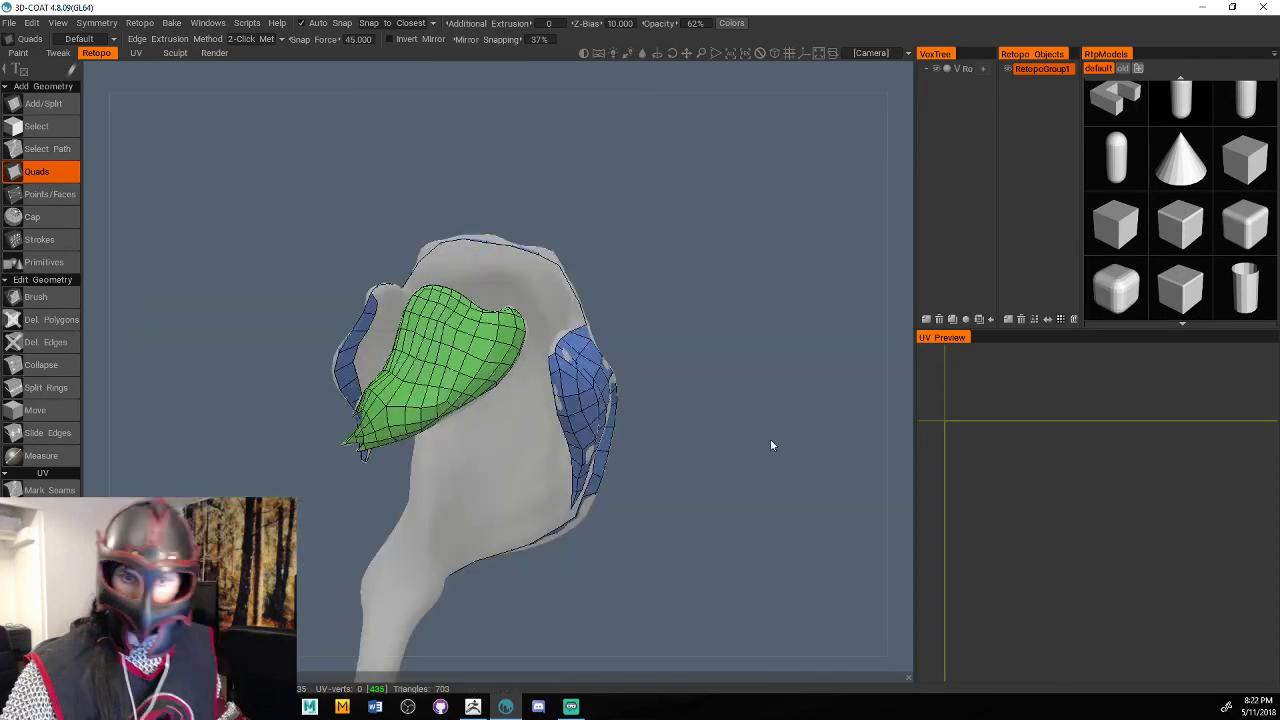
Add seven quads down the body's side, from the stepped corner below the back along the inner edge of the narrow border strip.
{"action": "middle_click_drag", "start_coordinate": [771, 445], "coordinate": [663, 532]}
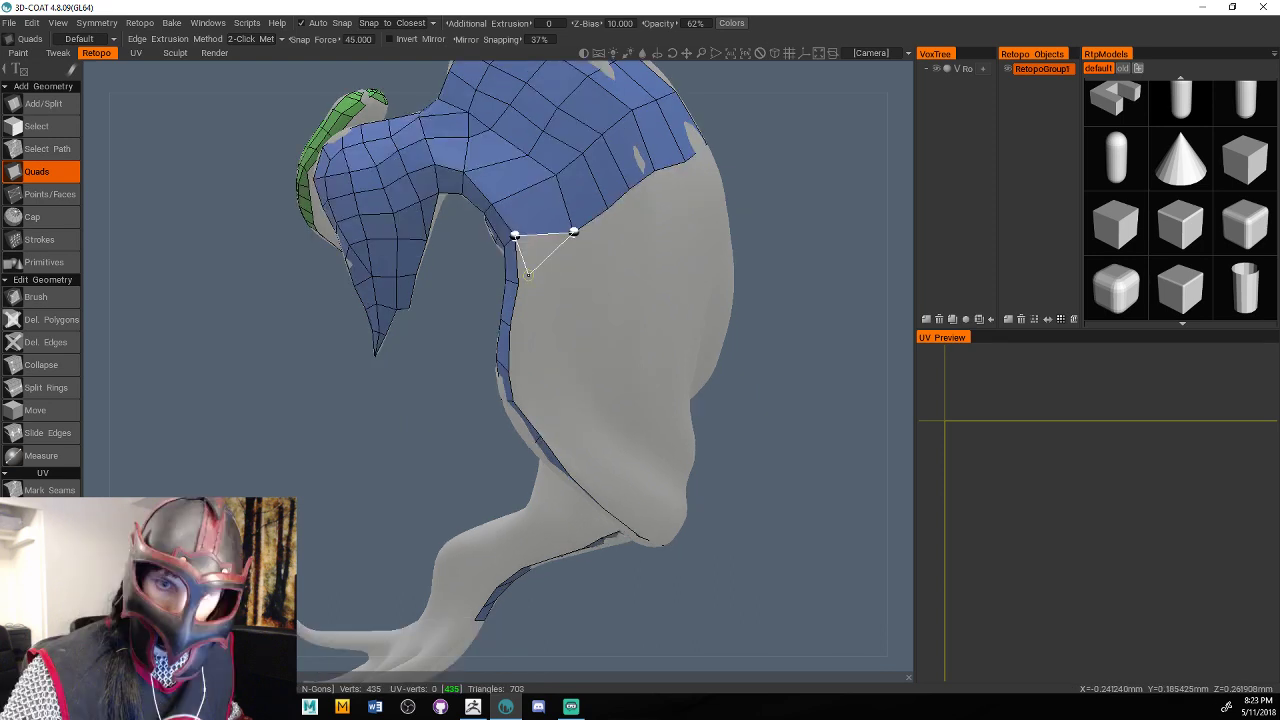
{"action": "left_click", "coordinate": [517, 285]}
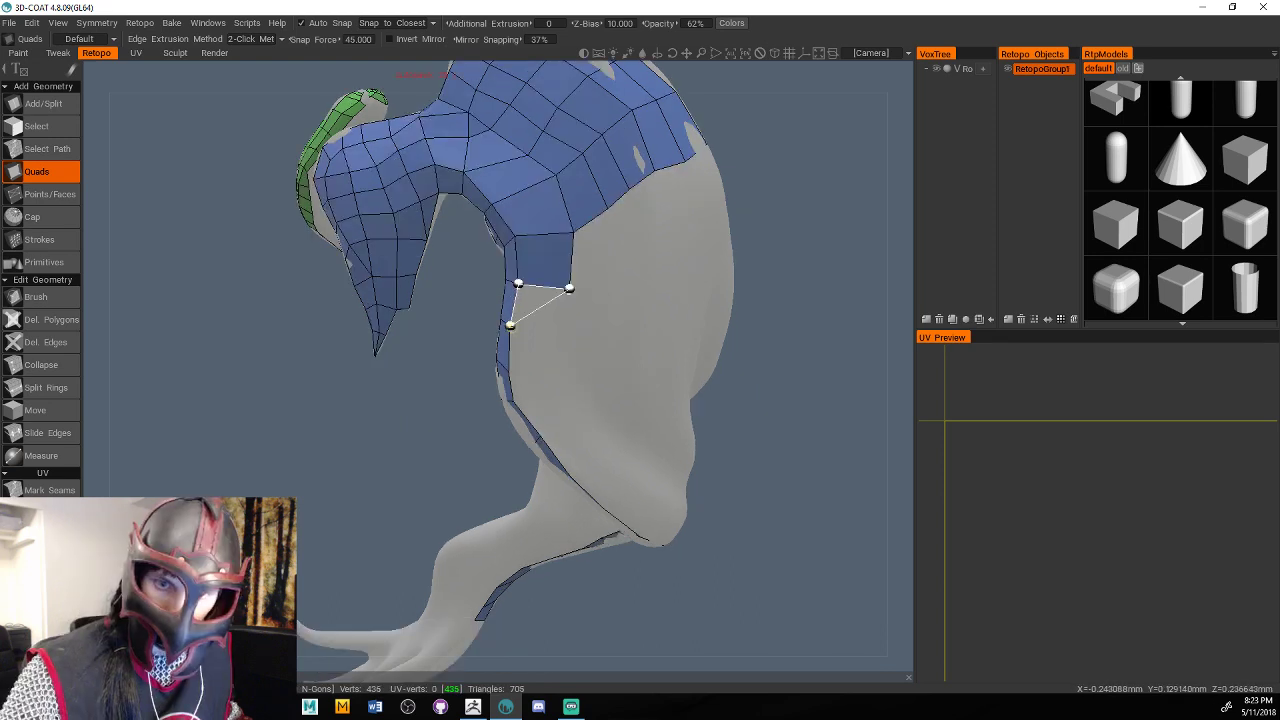
{"action": "left_click", "coordinate": [510, 325]}
{"action": "left_click", "coordinate": [508, 370]}
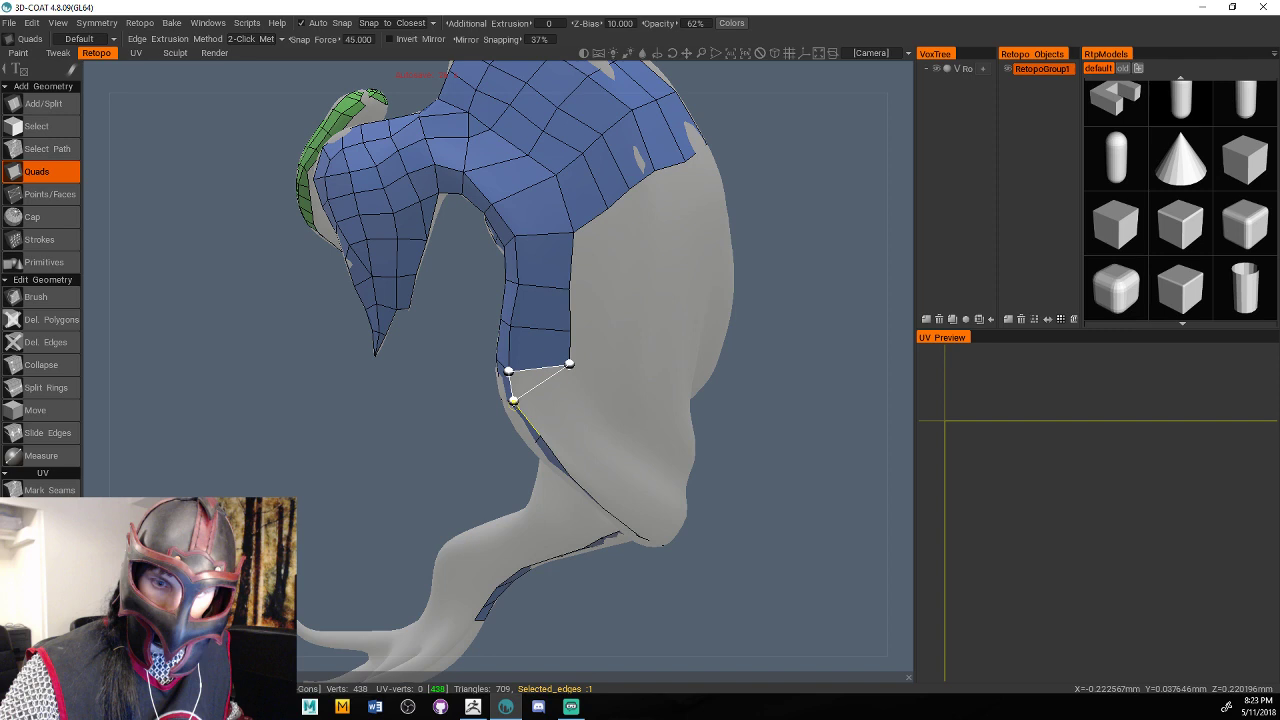
{"action": "left_click", "coordinate": [513, 400]}
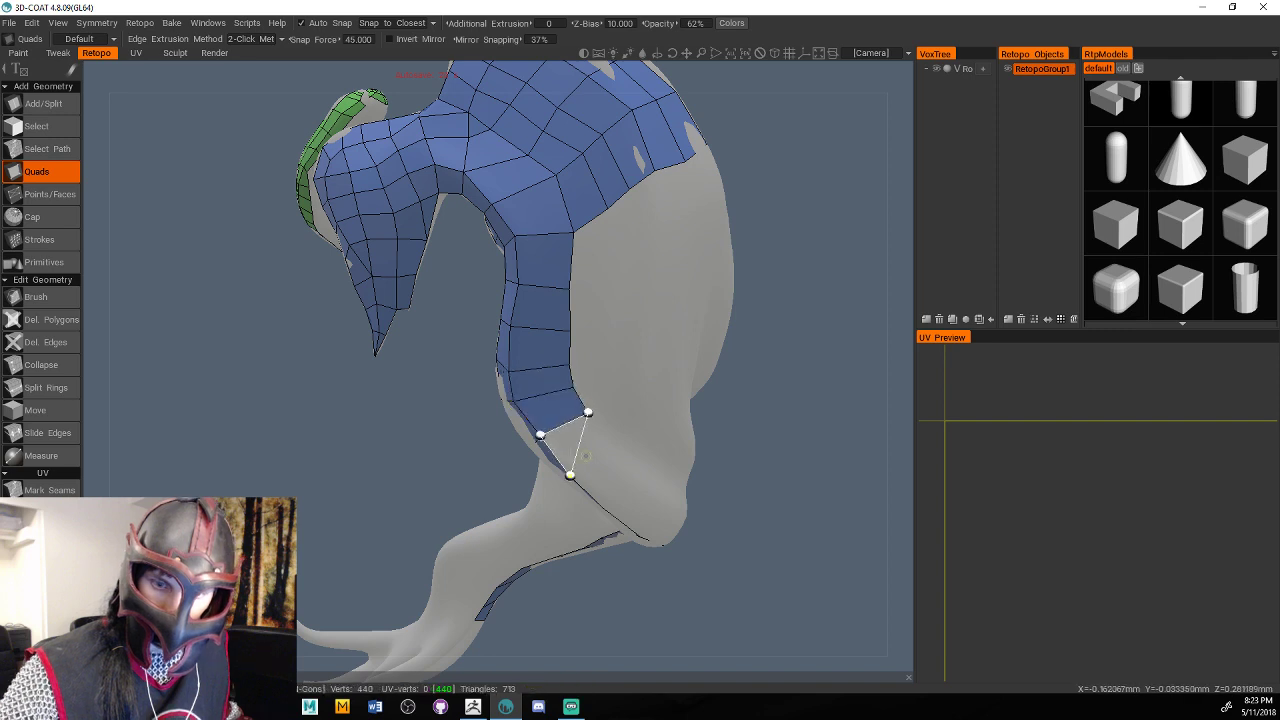
{"action": "left_click", "coordinate": [608, 441]}
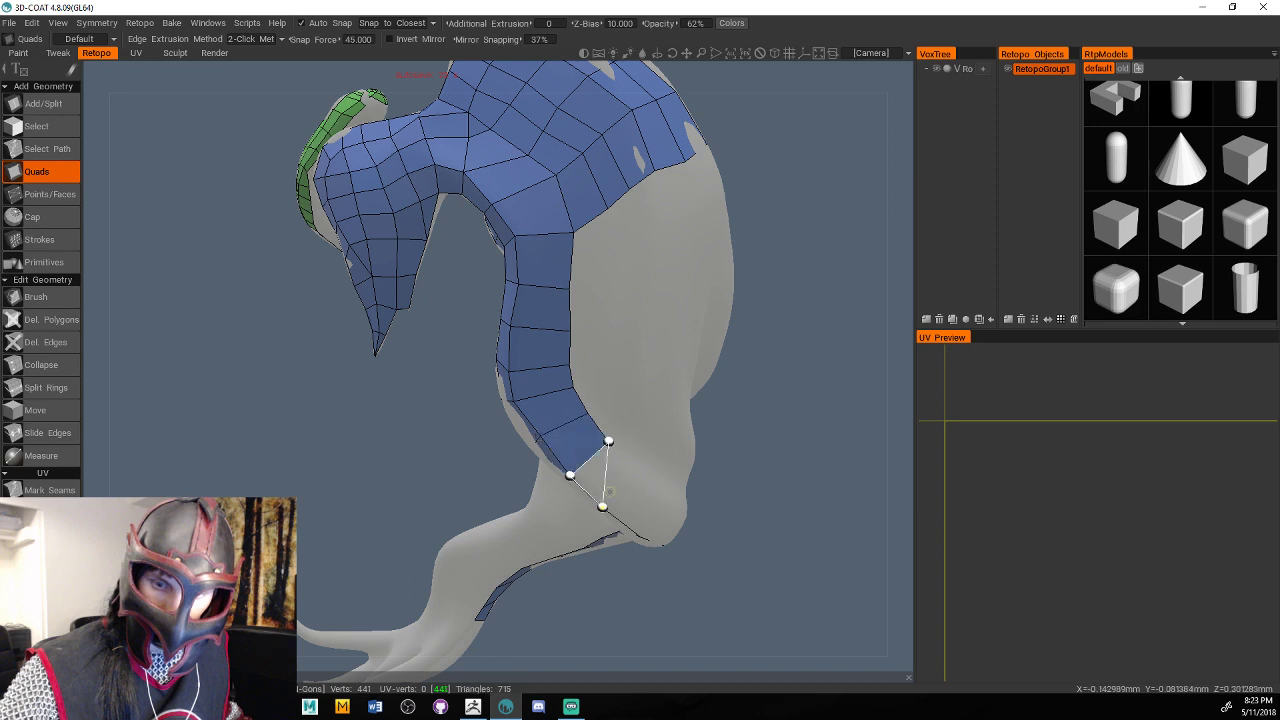
{"action": "left_click", "coordinate": [609, 492]}
Continue the widened side strip with five quads around the lower bend and onto the top of the limb.
{"action": "left_click_drag", "start_coordinate": [736, 500], "coordinate": [559, 396]}
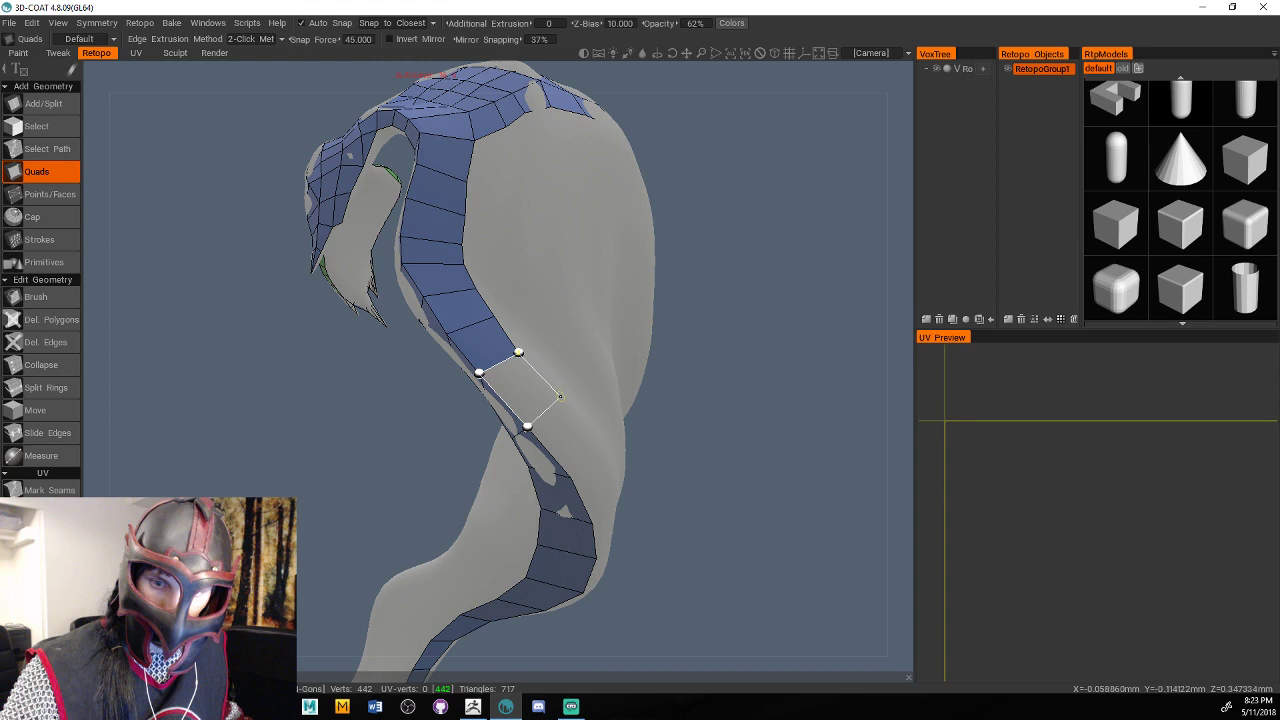
{"action": "left_click", "coordinate": [559, 396]}
{"action": "left_click", "coordinate": [603, 454]}
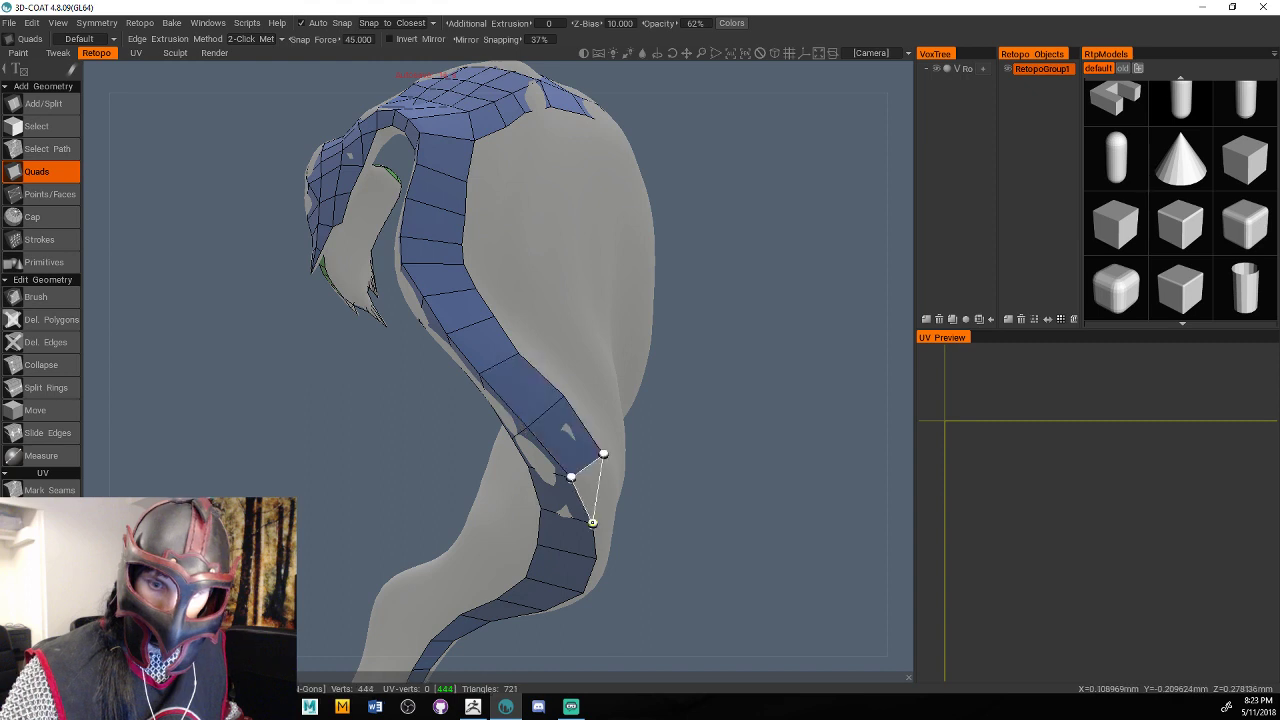
{"action": "left_click", "coordinate": [592, 521]}
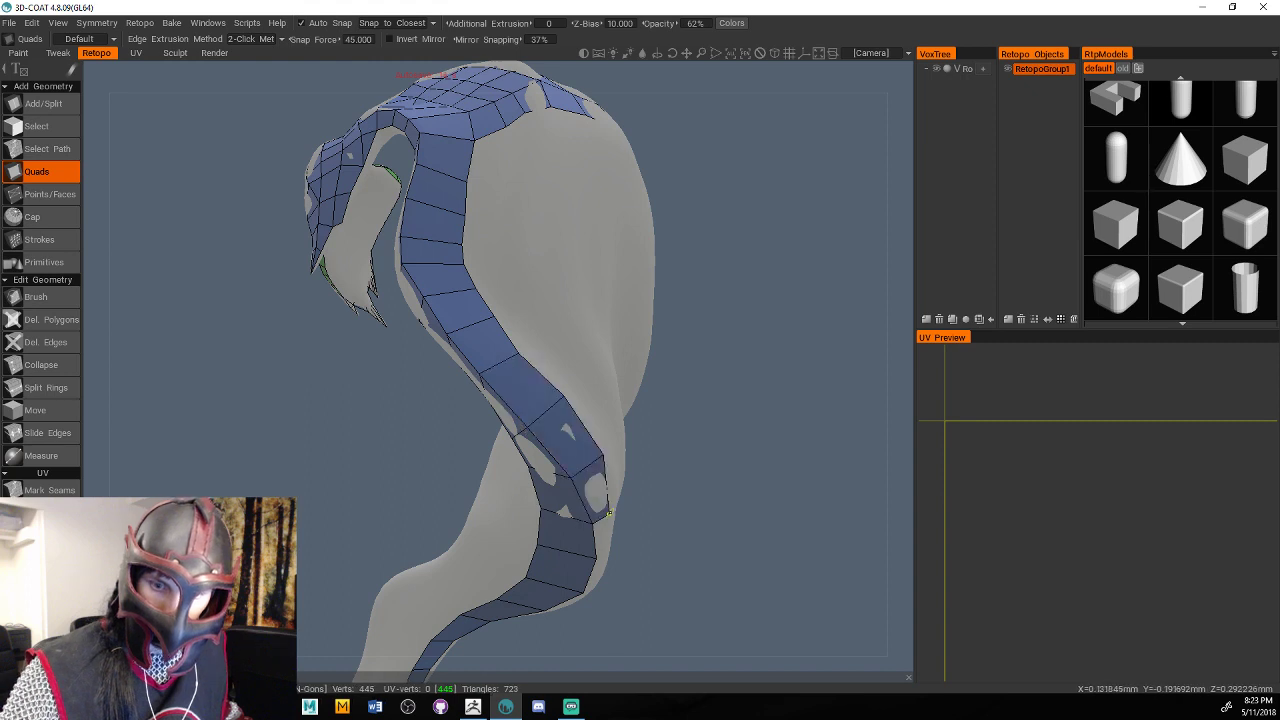
{"action": "left_click_drag", "start_coordinate": [609, 513], "coordinate": [456, 348]}
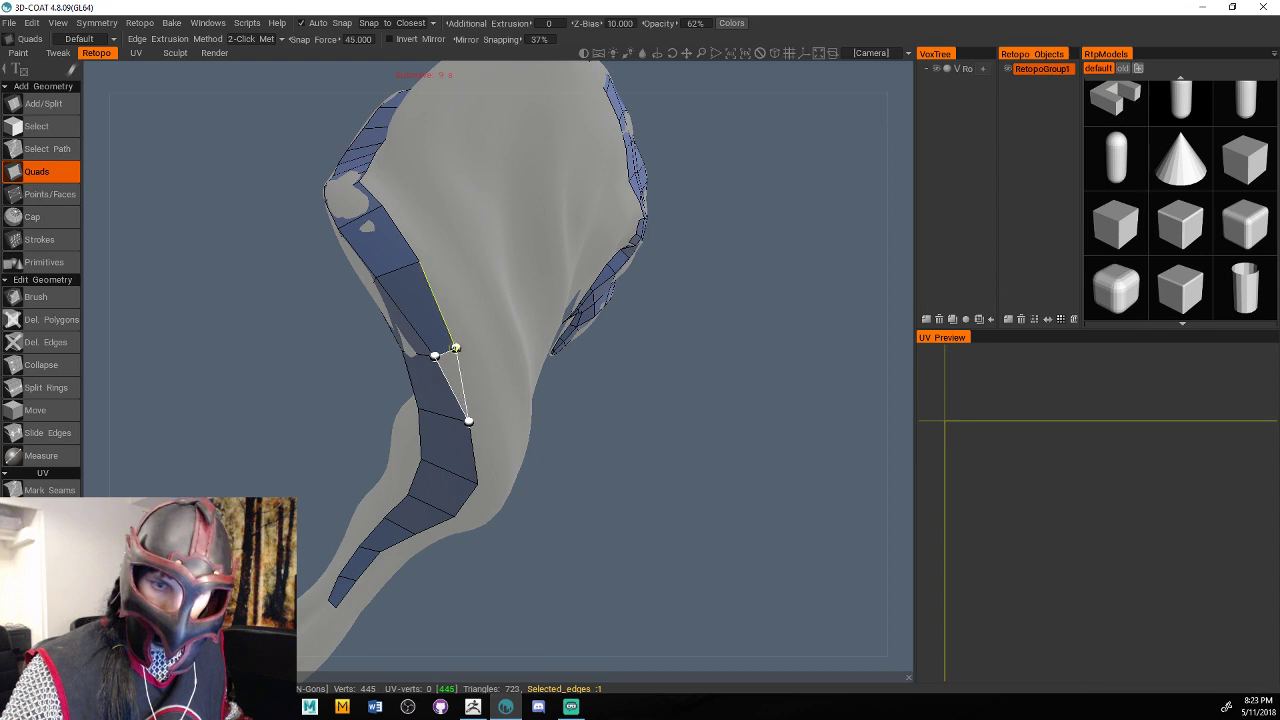
{"action": "left_click", "coordinate": [486, 407]}
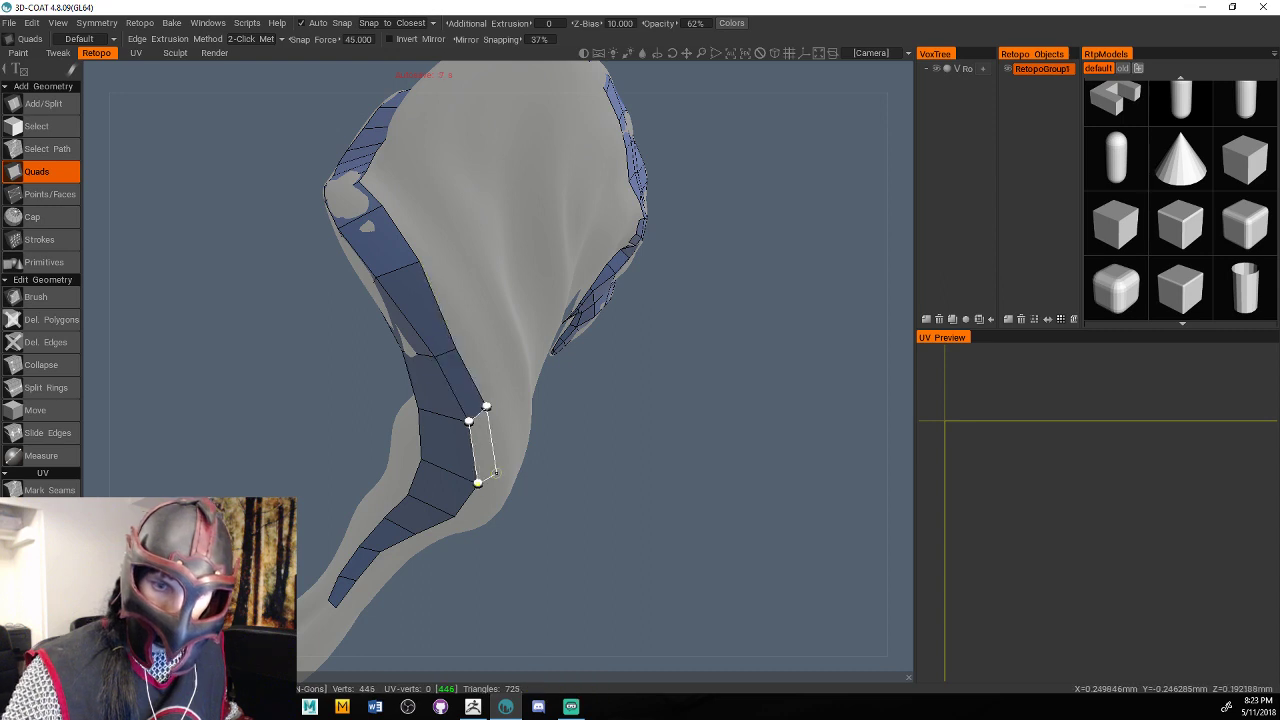
{"action": "left_click", "coordinate": [496, 473]}
Run the second row down the limb with five more quads beside the existing strip to its lower end.
{"action": "left_click_drag", "start_coordinate": [496, 473], "coordinate": [508, 397], "text": "alt"}
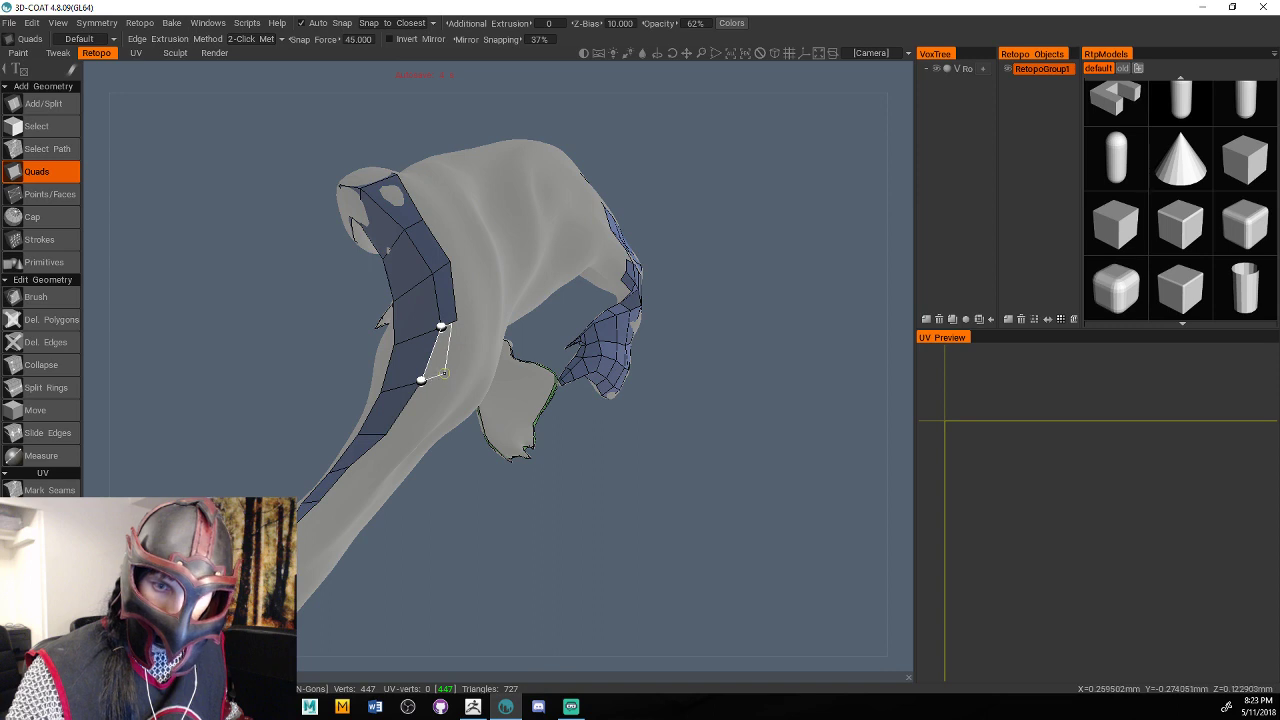
{"action": "left_click", "coordinate": [444, 373]}
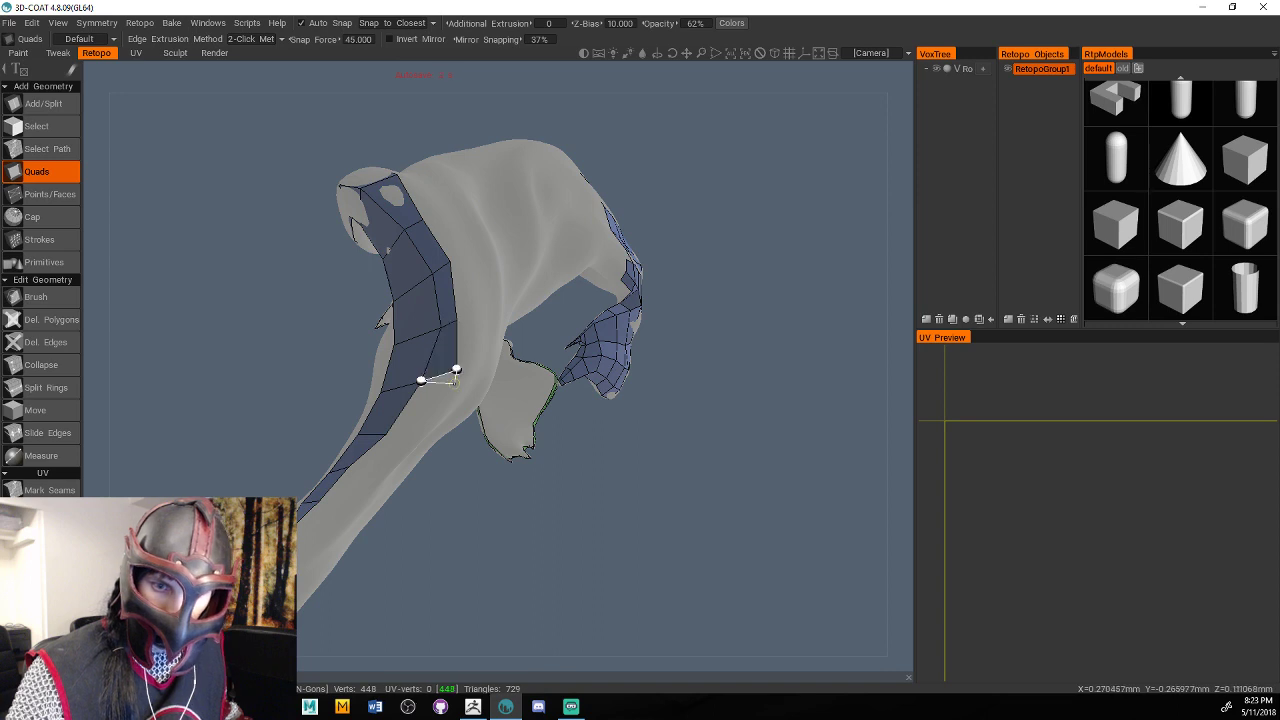
{"action": "key", "text": "ctrl+z"}
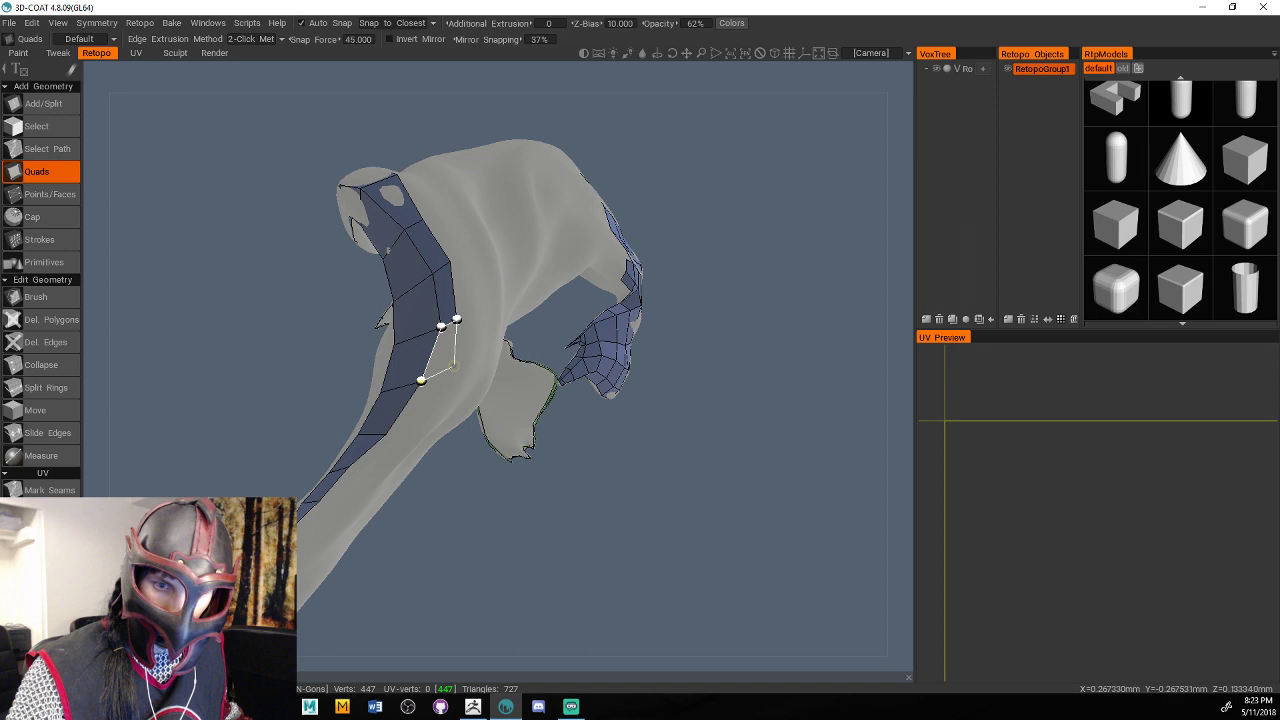
{"action": "left_click", "coordinate": [433, 386]}
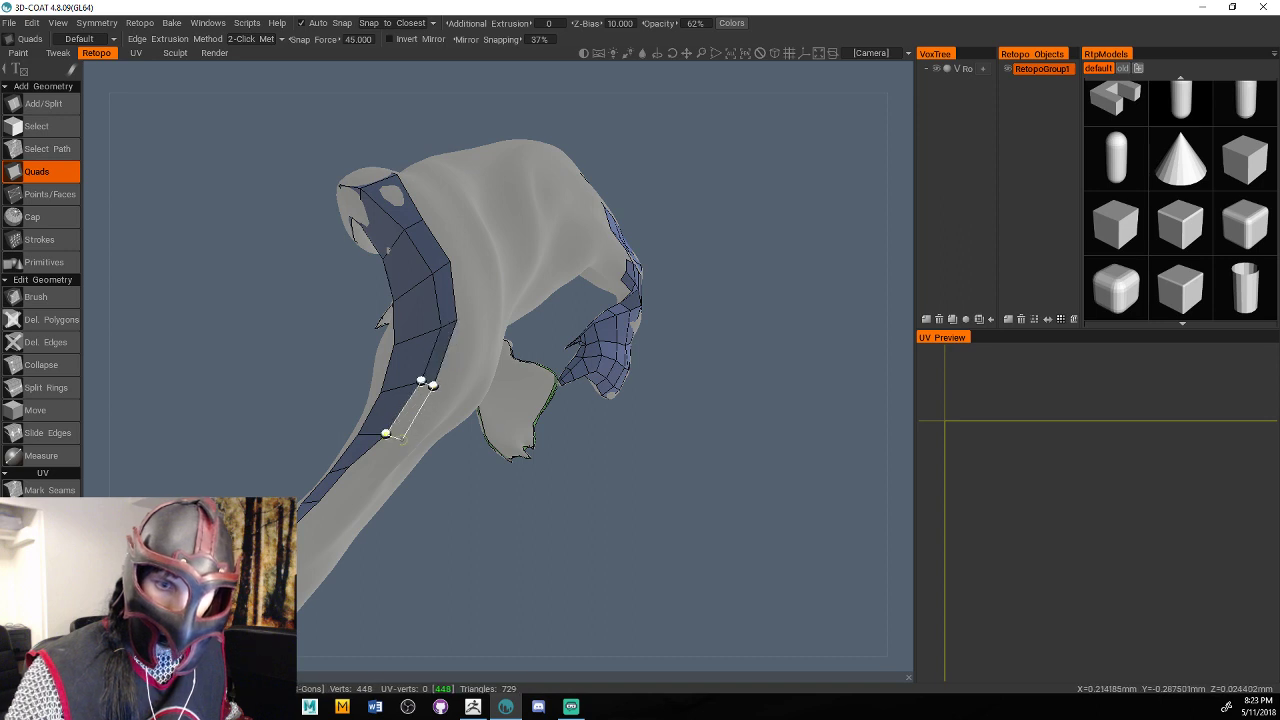
{"action": "left_click", "coordinate": [386, 434]}
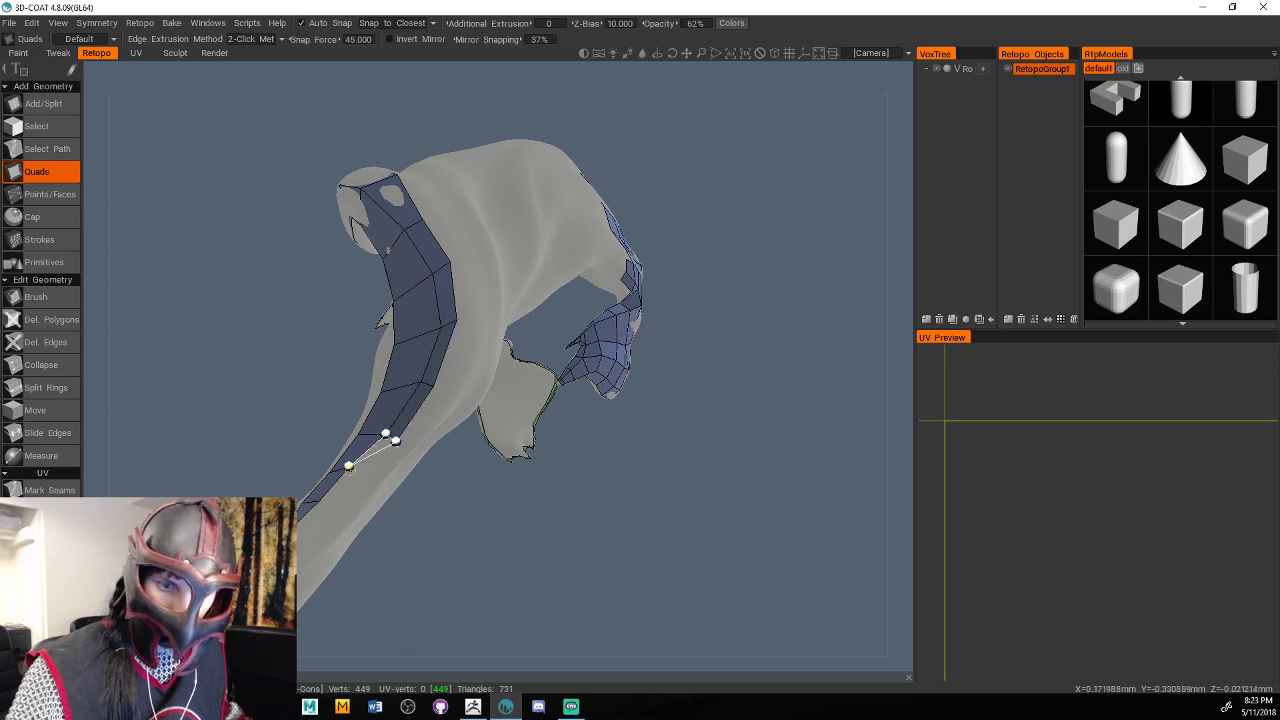
{"action": "left_click", "coordinate": [348, 466]}
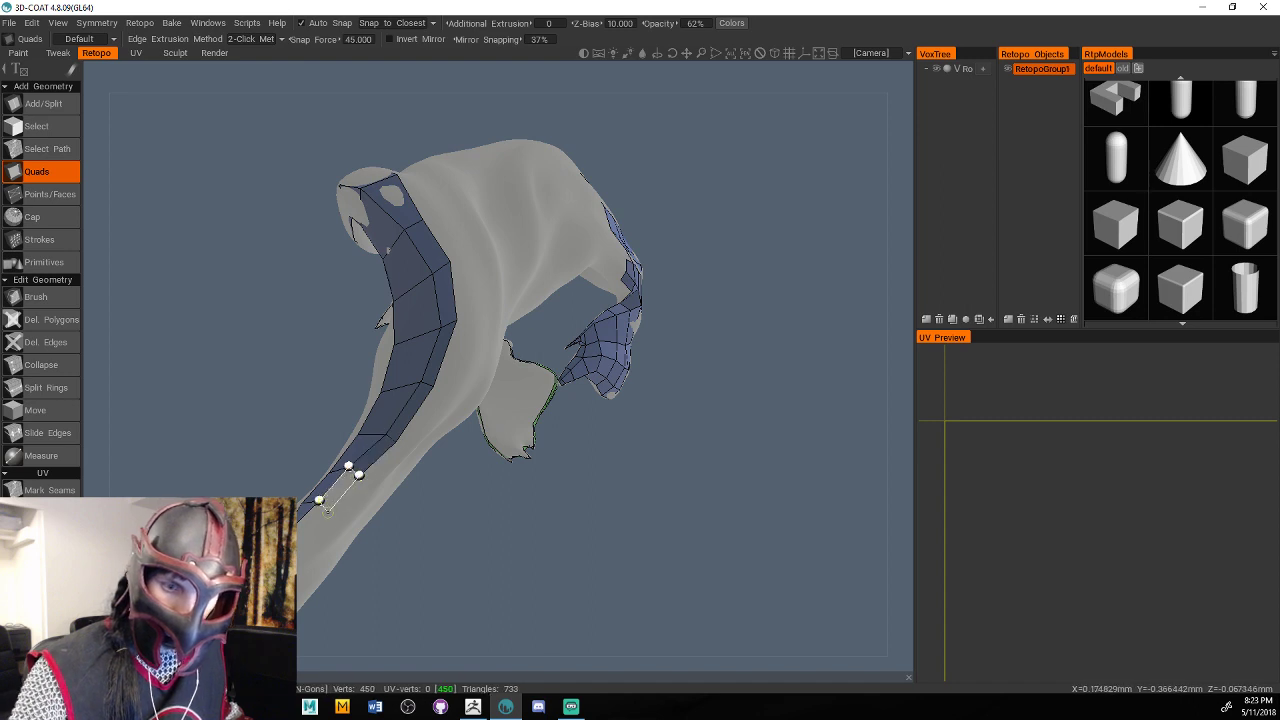
{"action": "left_click", "coordinate": [303, 538]}
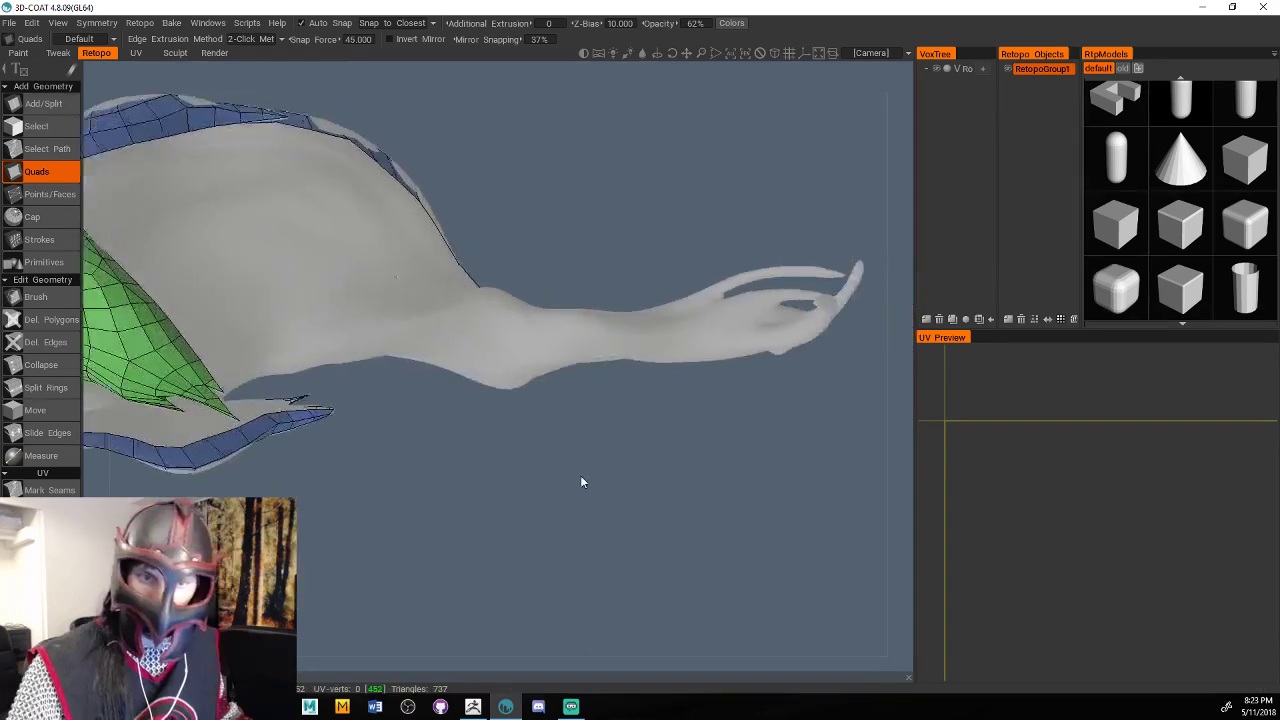
{"action": "left_click_drag", "start_coordinate": [580, 475], "coordinate": [669, 380]}
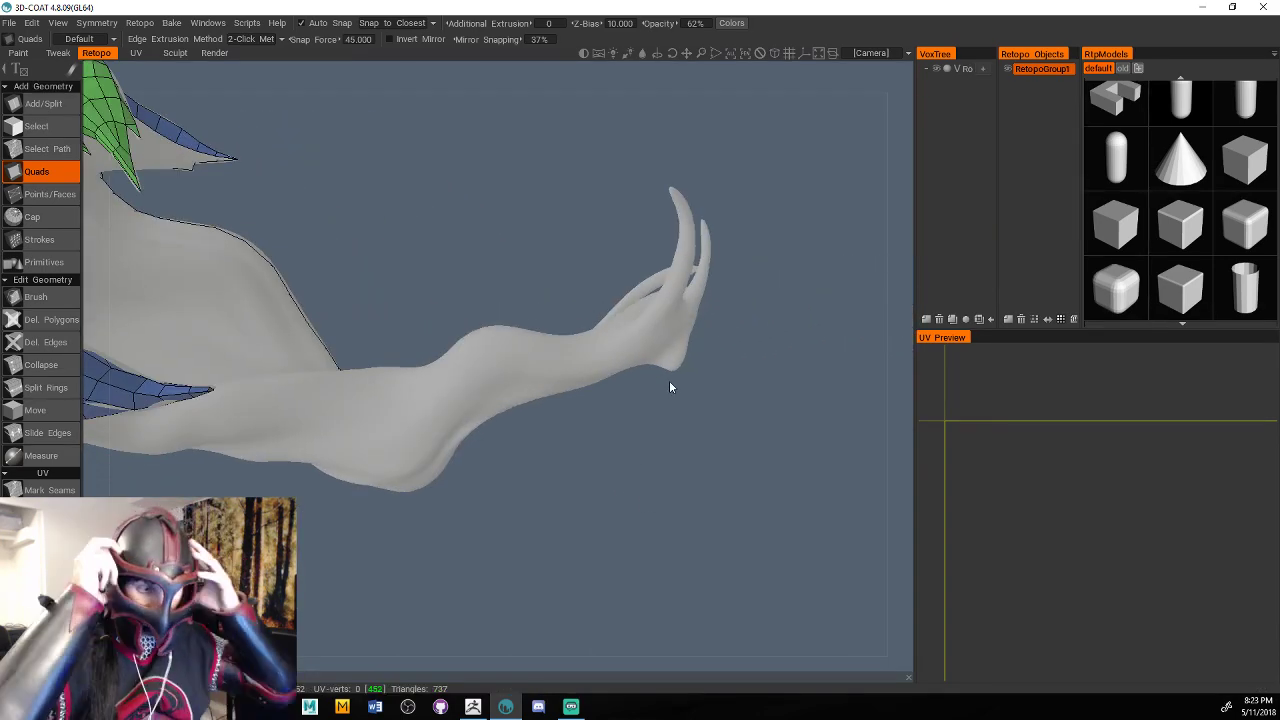
{"action": "right_click_drag", "start_coordinate": [670, 386], "coordinate": [758, 347]}
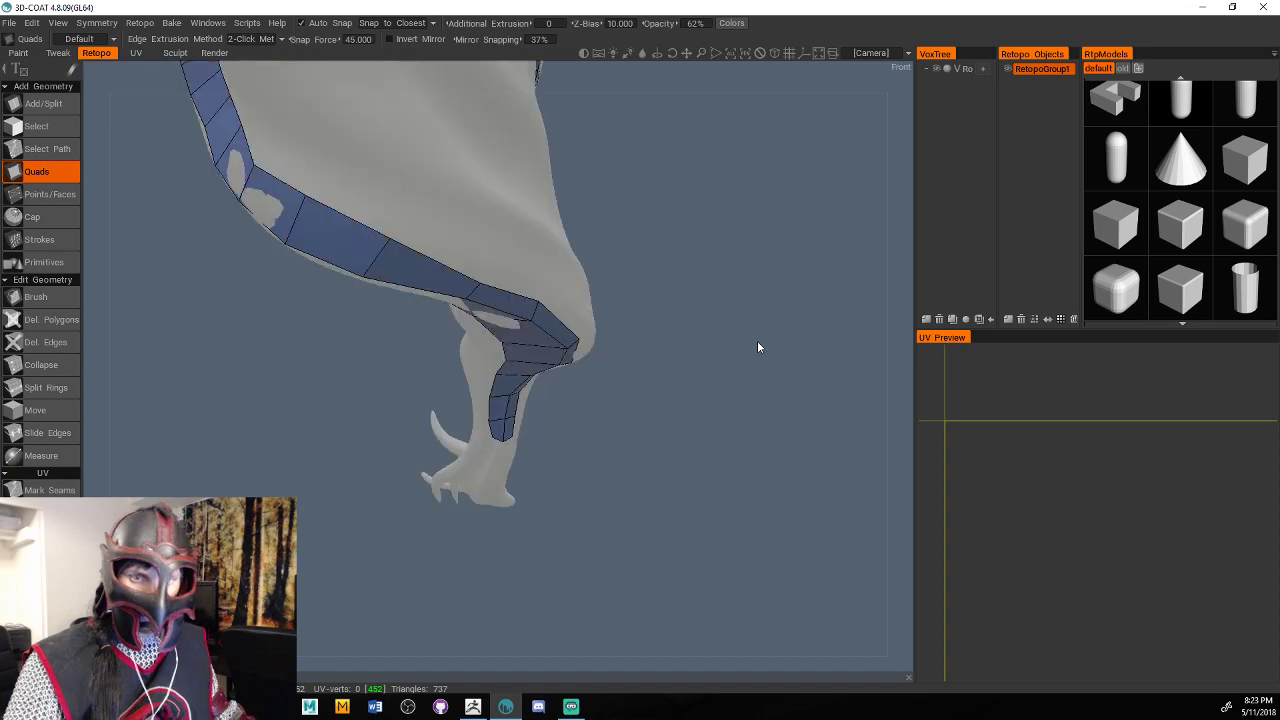
{"action": "left_click_drag", "start_coordinate": [758, 347], "coordinate": [779, 414]}
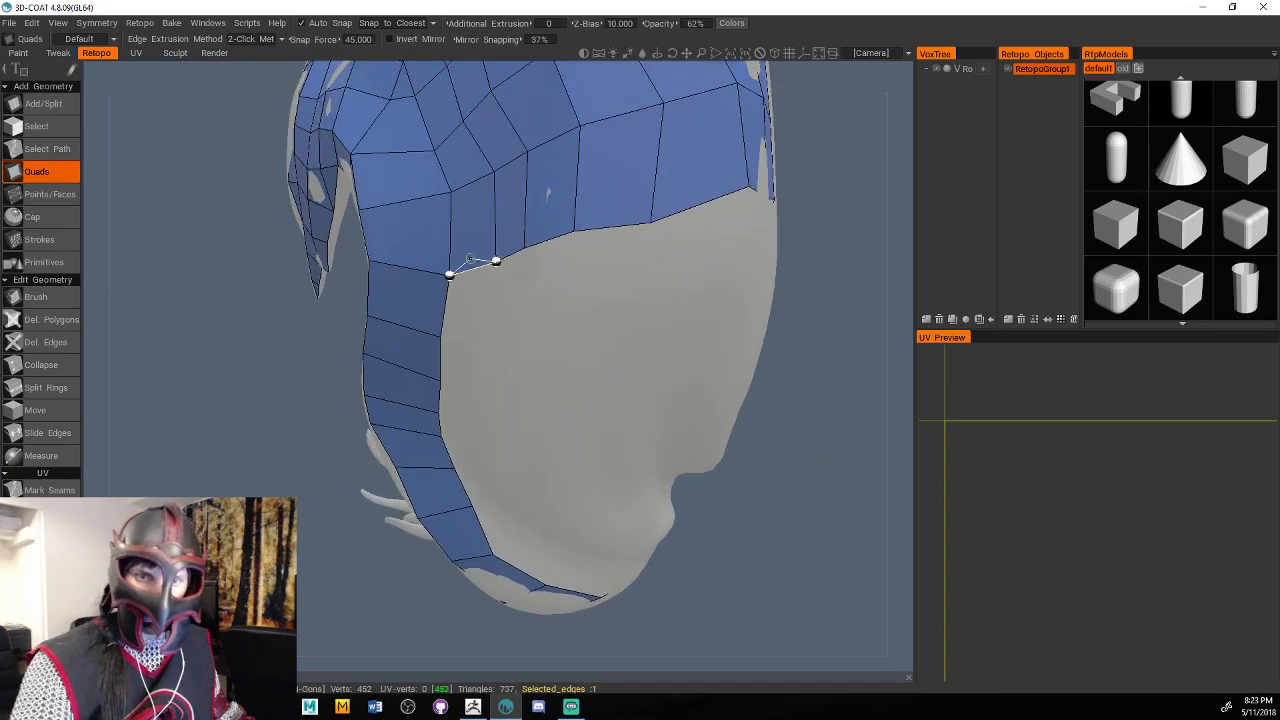
Add a row of five quads along the back's open lower edge, from the side strip across to the far corner.
{"action": "left_click", "coordinate": [450, 328]}
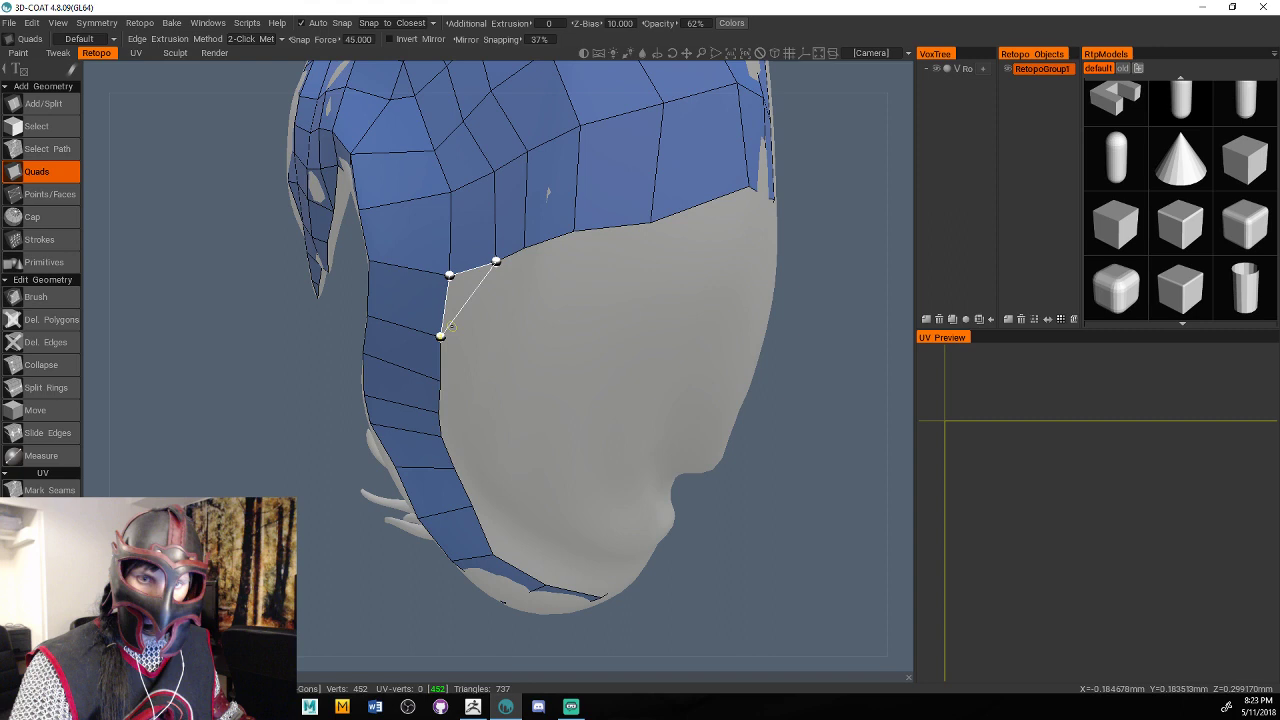
{"action": "left_click", "coordinate": [541, 327]}
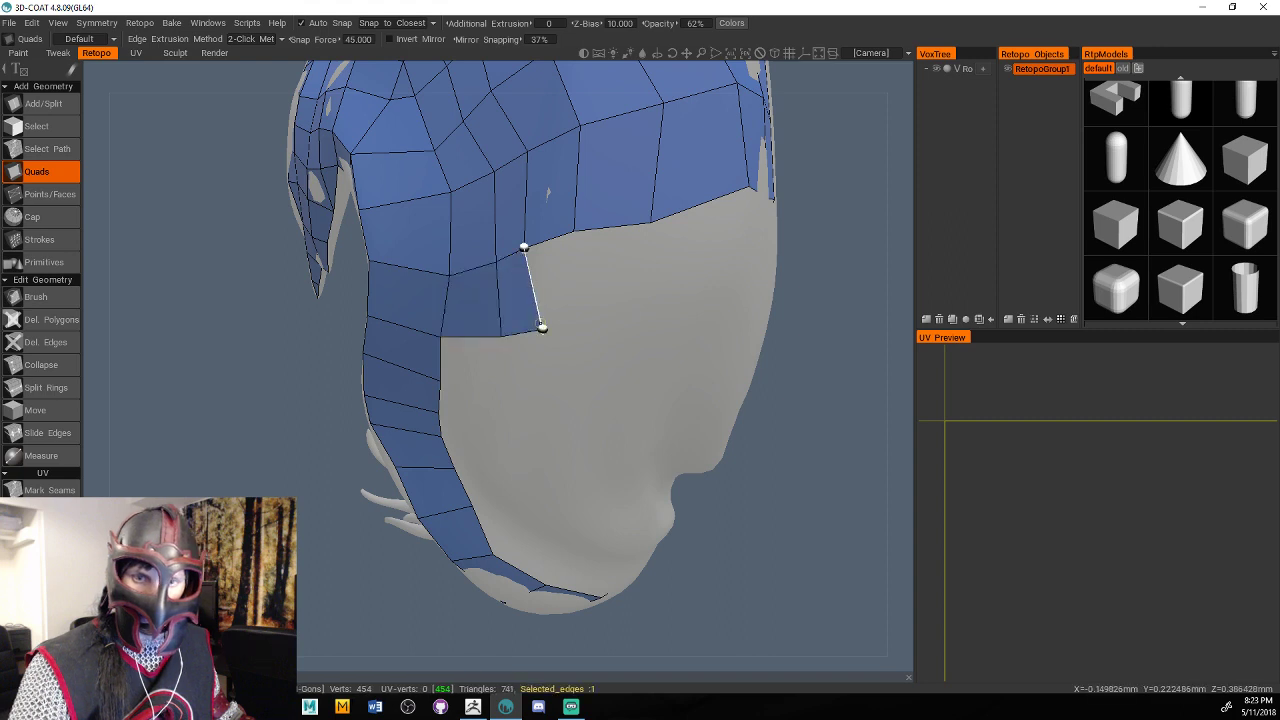
{"action": "left_click", "coordinate": [650, 222]}
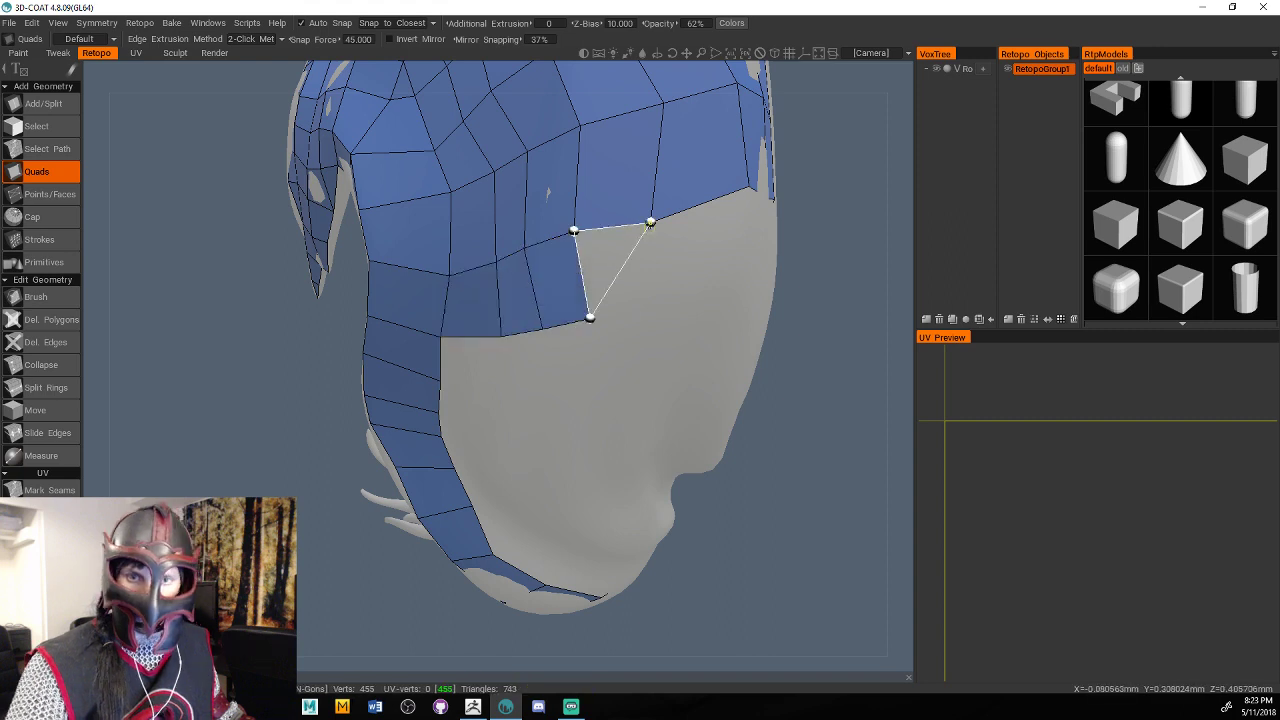
{"action": "left_click", "coordinate": [653, 312]}
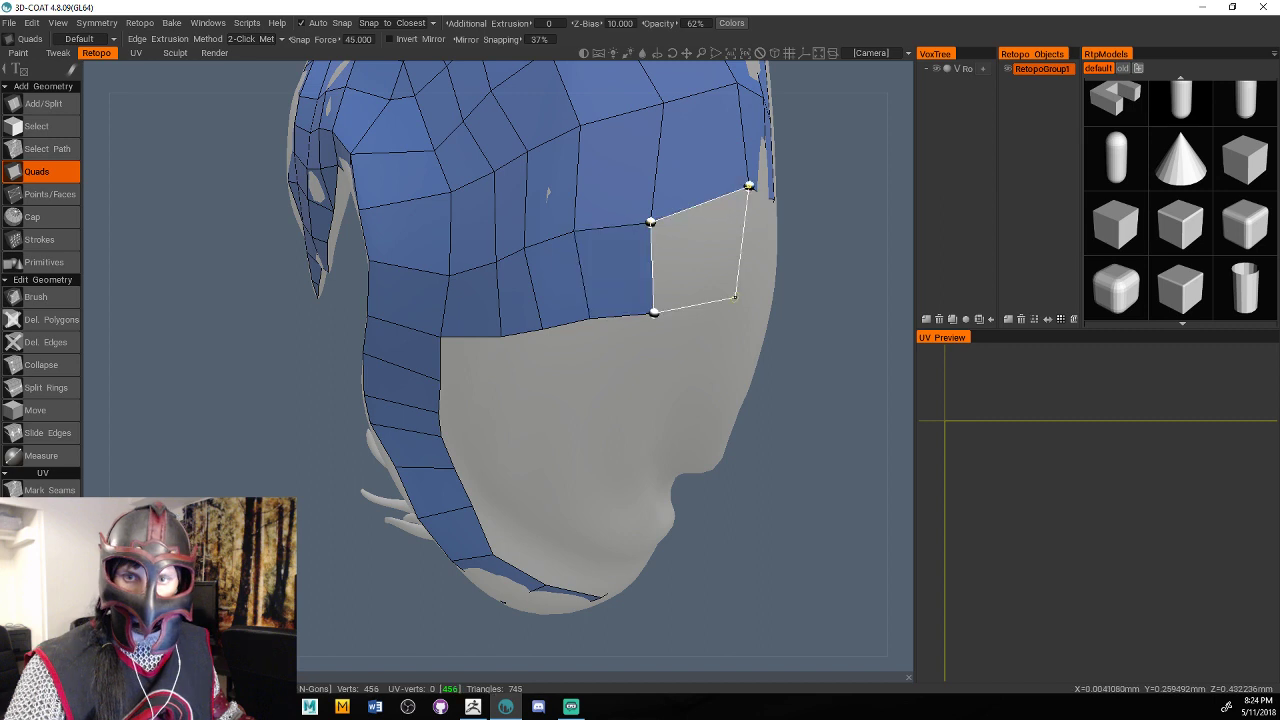
{"action": "left_click", "coordinate": [735, 296]}
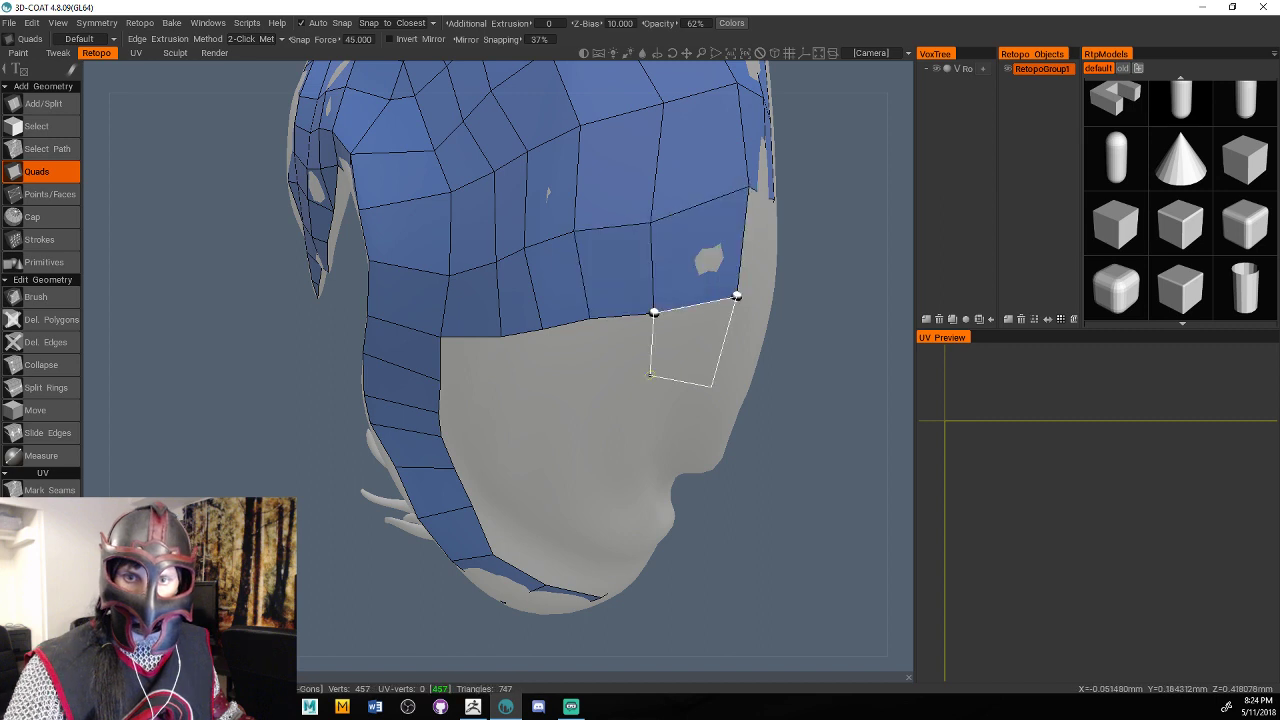
Build a second row of five quads below the first, undoing and redoing its outermost quad, and join it to the side strip.
{"action": "left_click", "coordinate": [650, 376]}
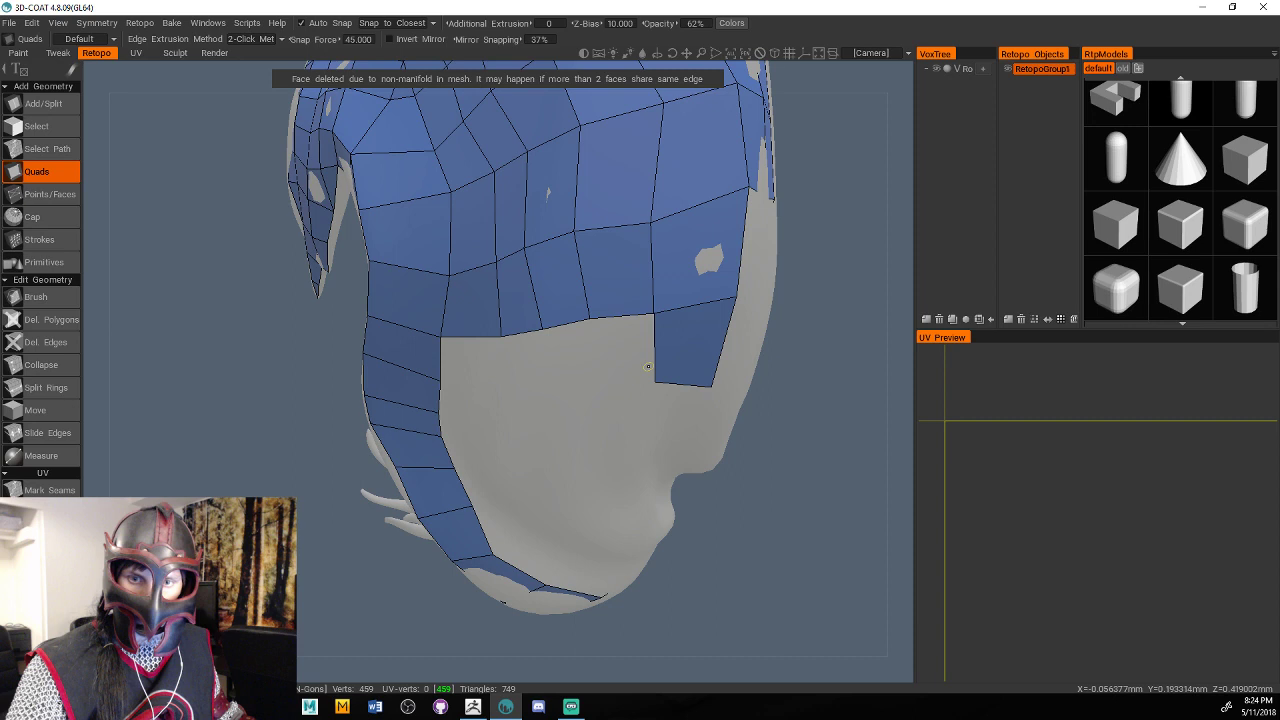
{"action": "key", "text": "ctrl+z"}
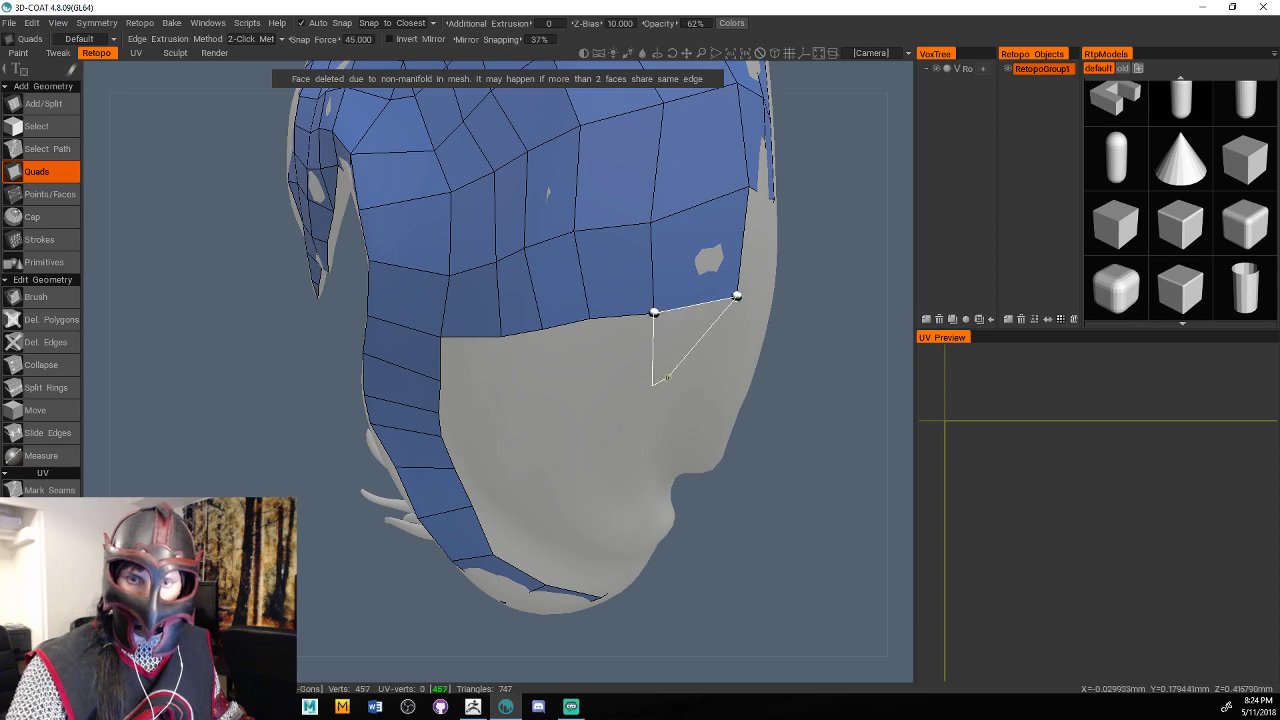
{"action": "left_click", "coordinate": [652, 383]}
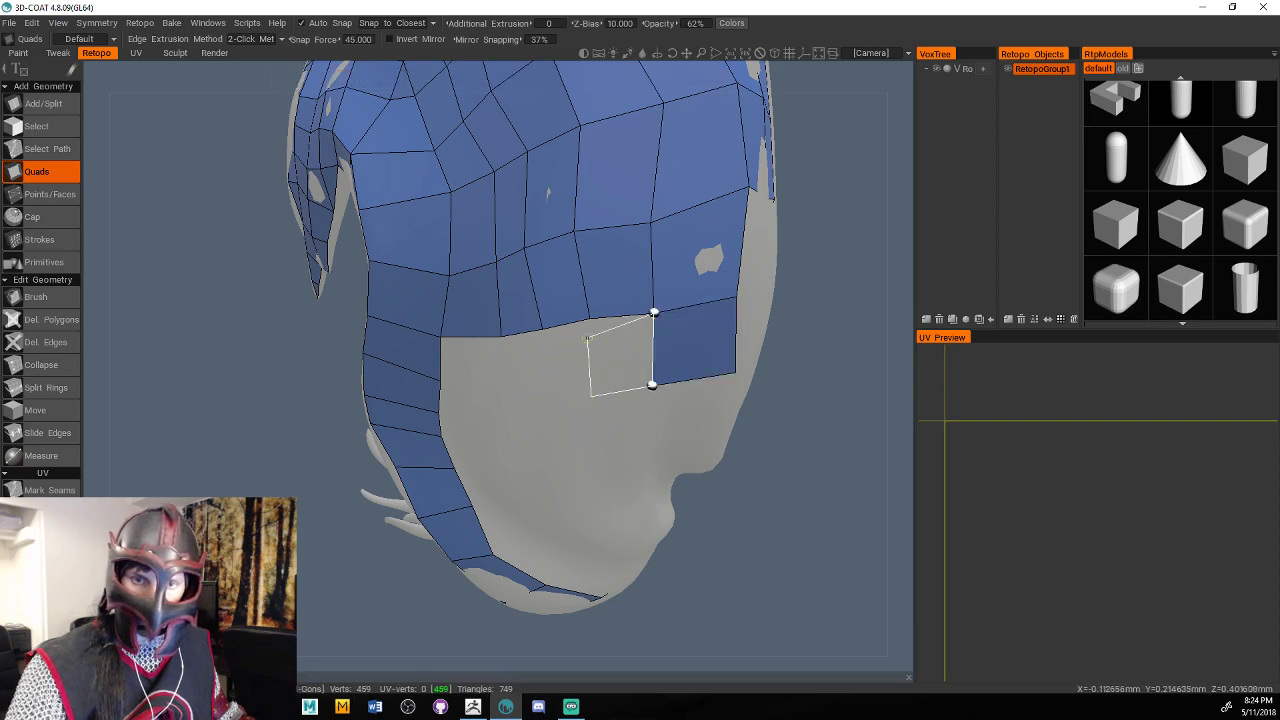
{"action": "left_click", "coordinate": [590, 320]}
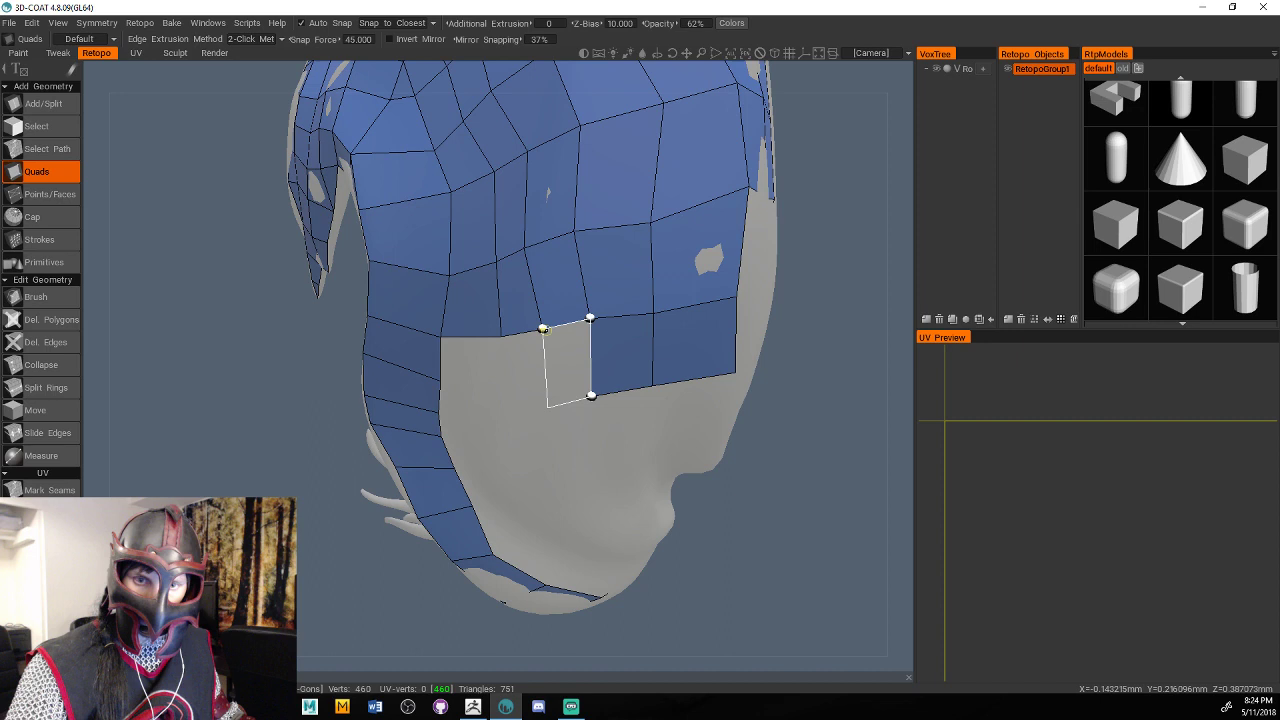
{"action": "left_click", "coordinate": [501, 336]}
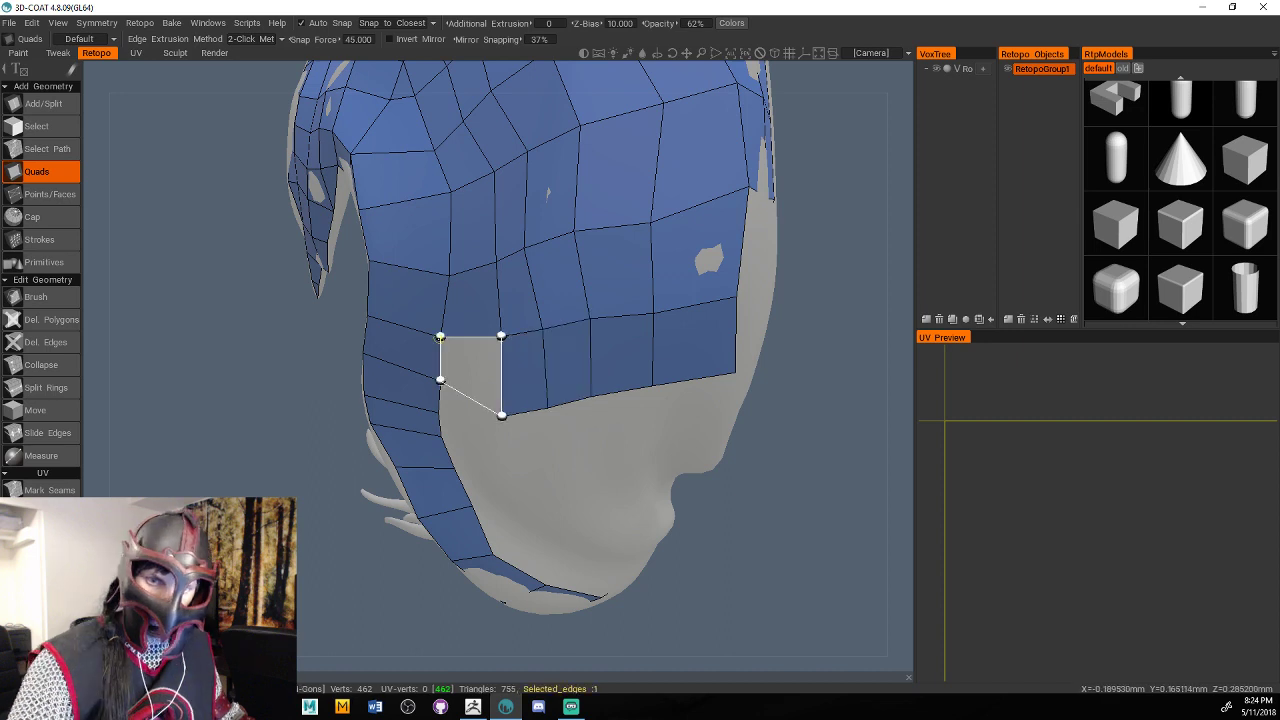
Continue the mesh with five quads down the inner edge of the side strip, from the new row to the lower bend.
{"action": "left_click", "coordinate": [438, 411]}
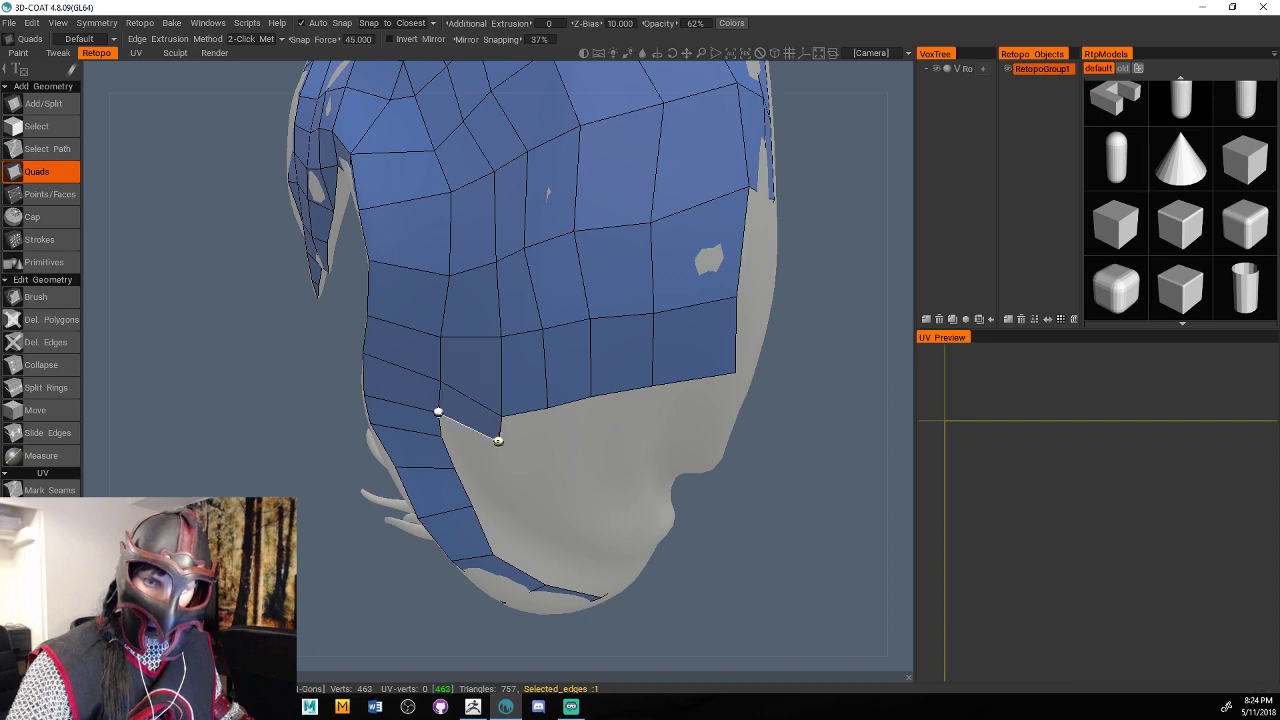
{"action": "left_click", "coordinate": [441, 435]}
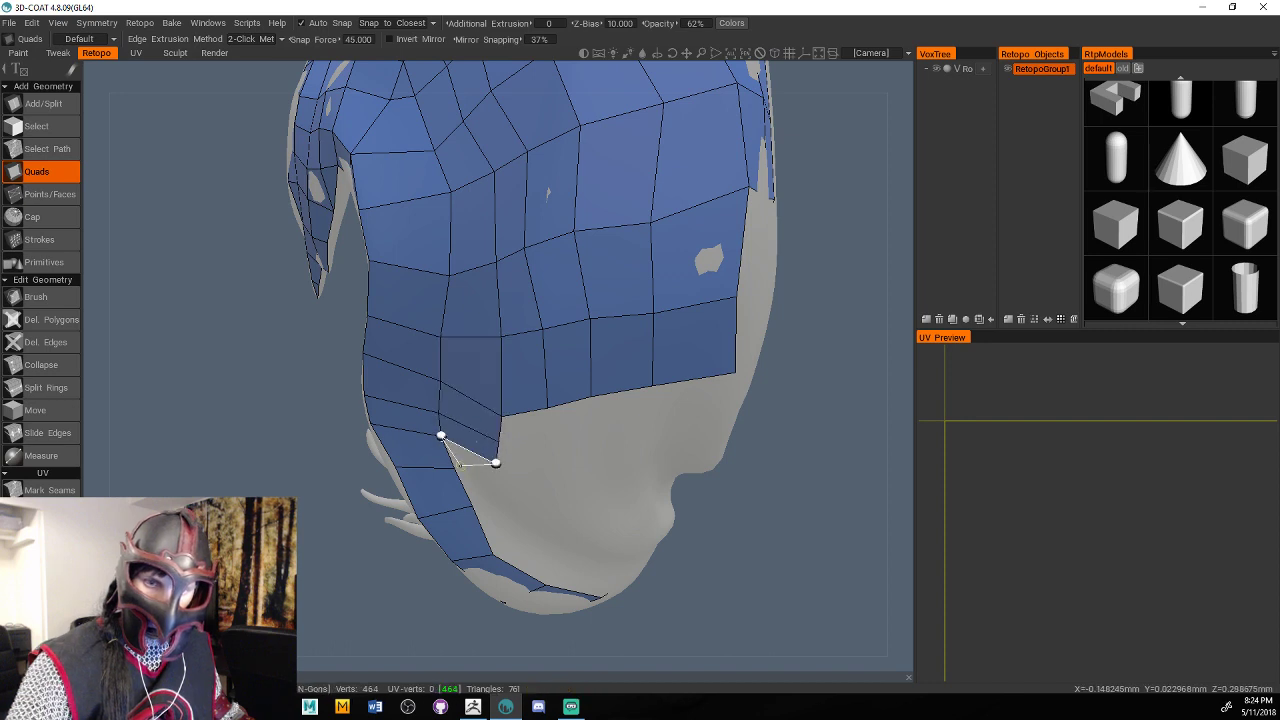
{"action": "left_click", "coordinate": [495, 462]}
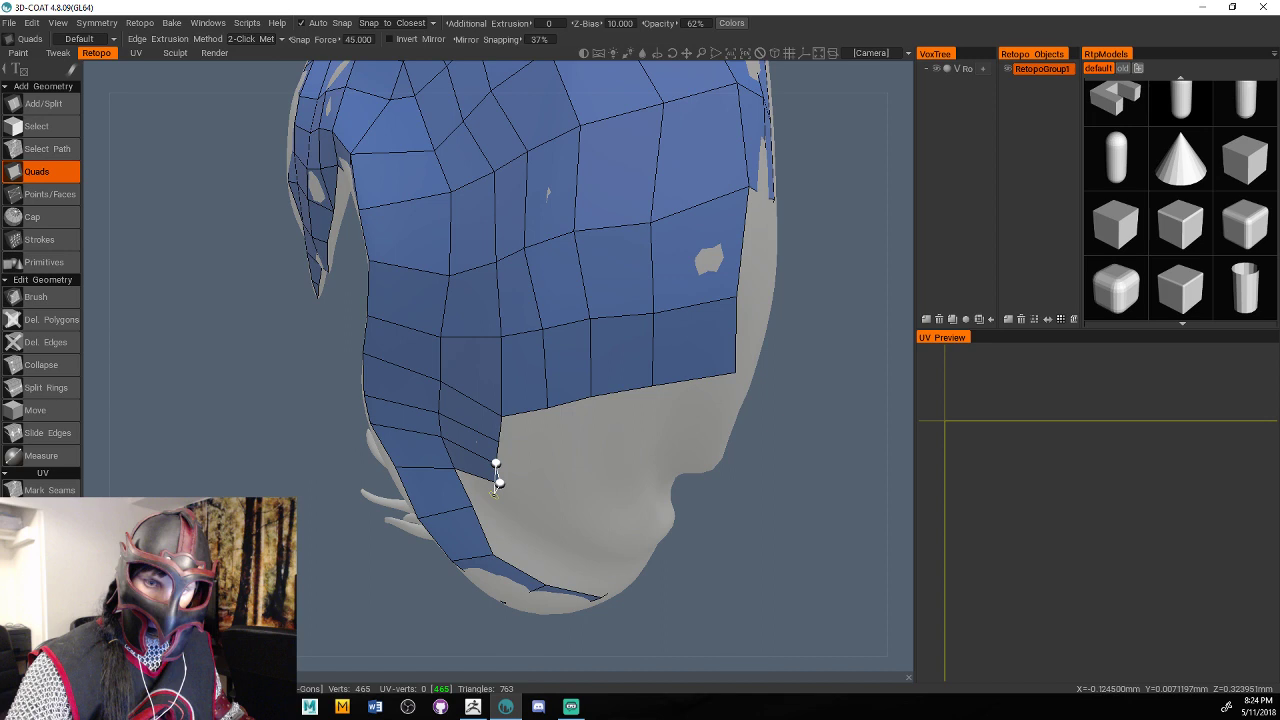
{"action": "left_click", "coordinate": [486, 482]}
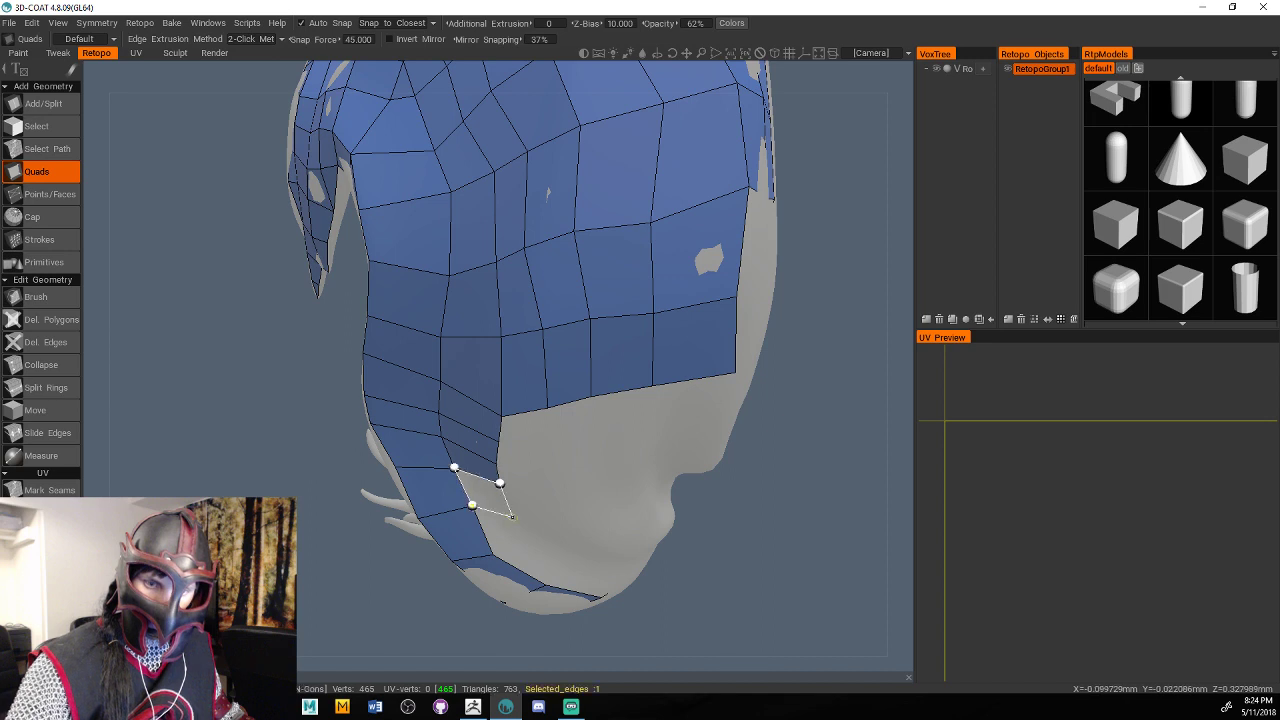
{"action": "left_click", "coordinate": [511, 516]}
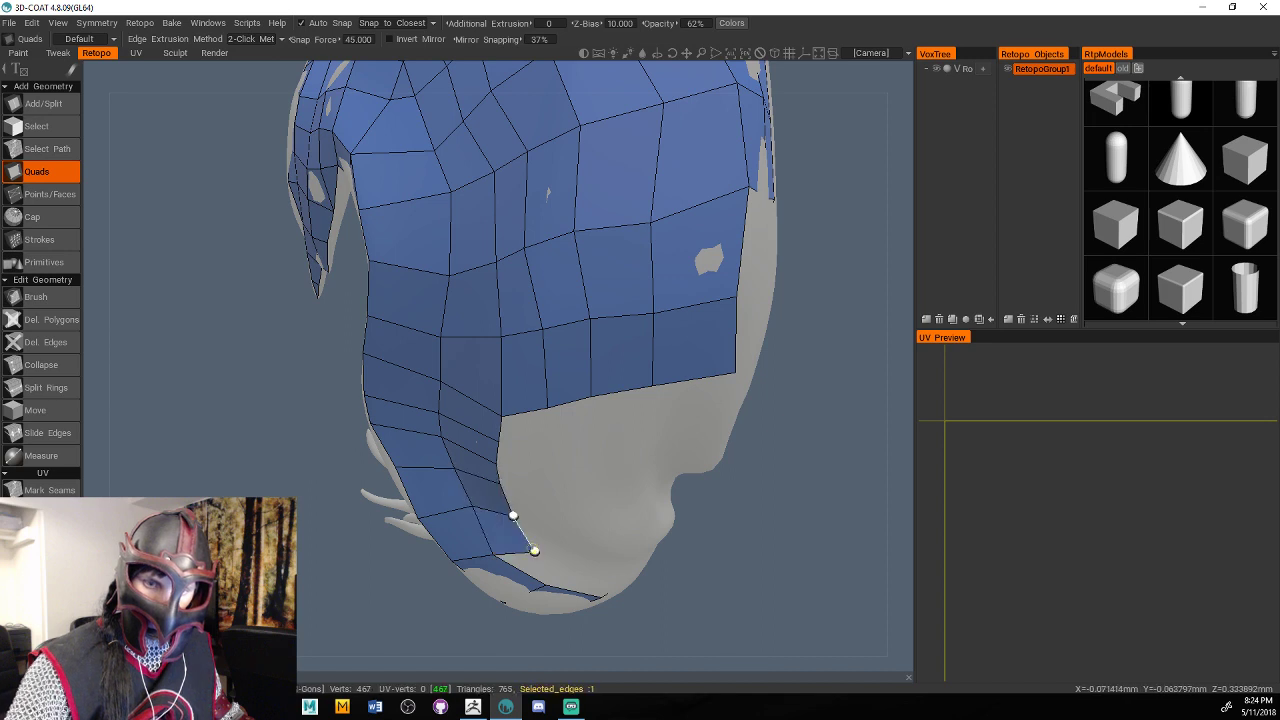
Add a parallel column of five quads from the lower bend back up to the second row's lower edge.
{"action": "left_click", "coordinate": [572, 548]}
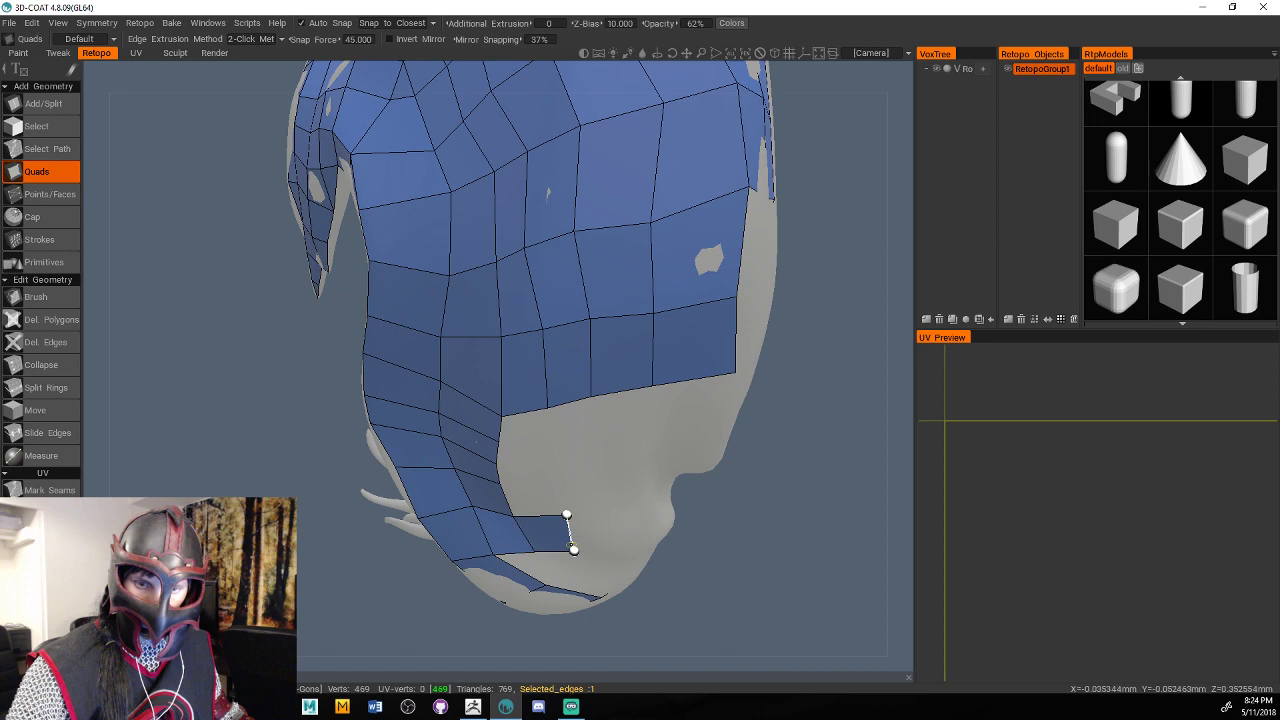
{"action": "left_click", "coordinate": [557, 477]}
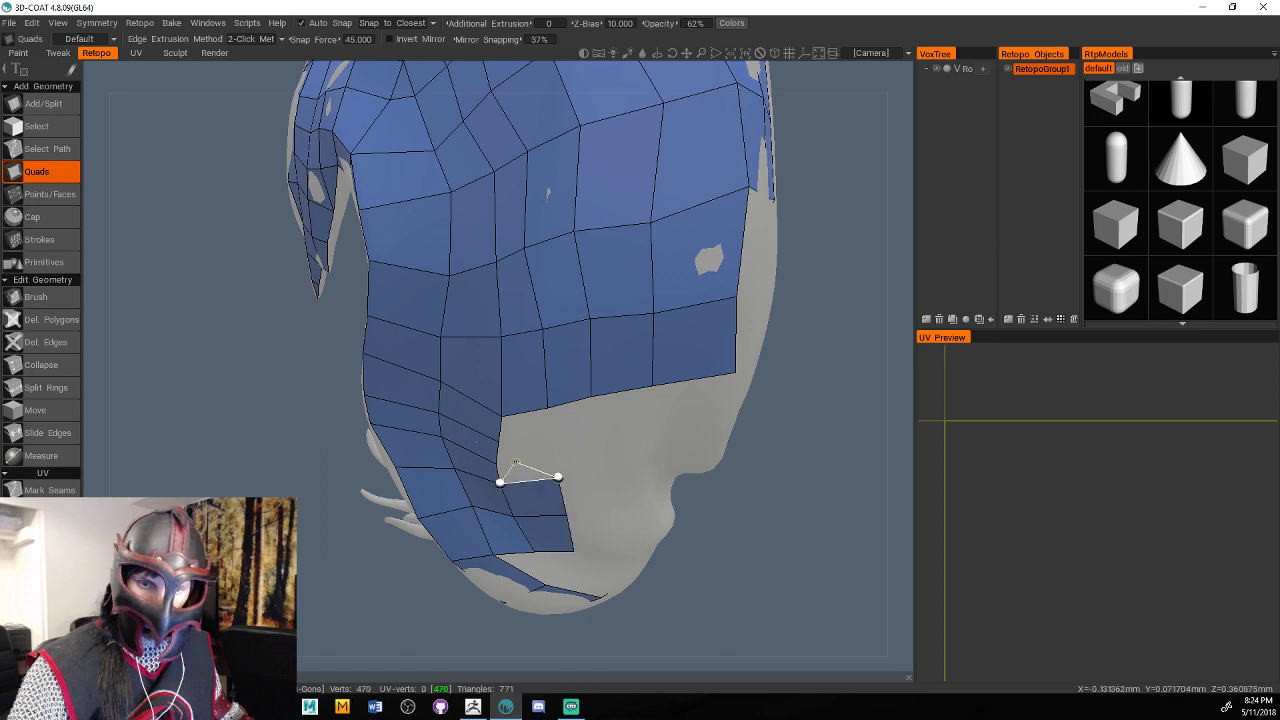
{"action": "left_click", "coordinate": [558, 459]}
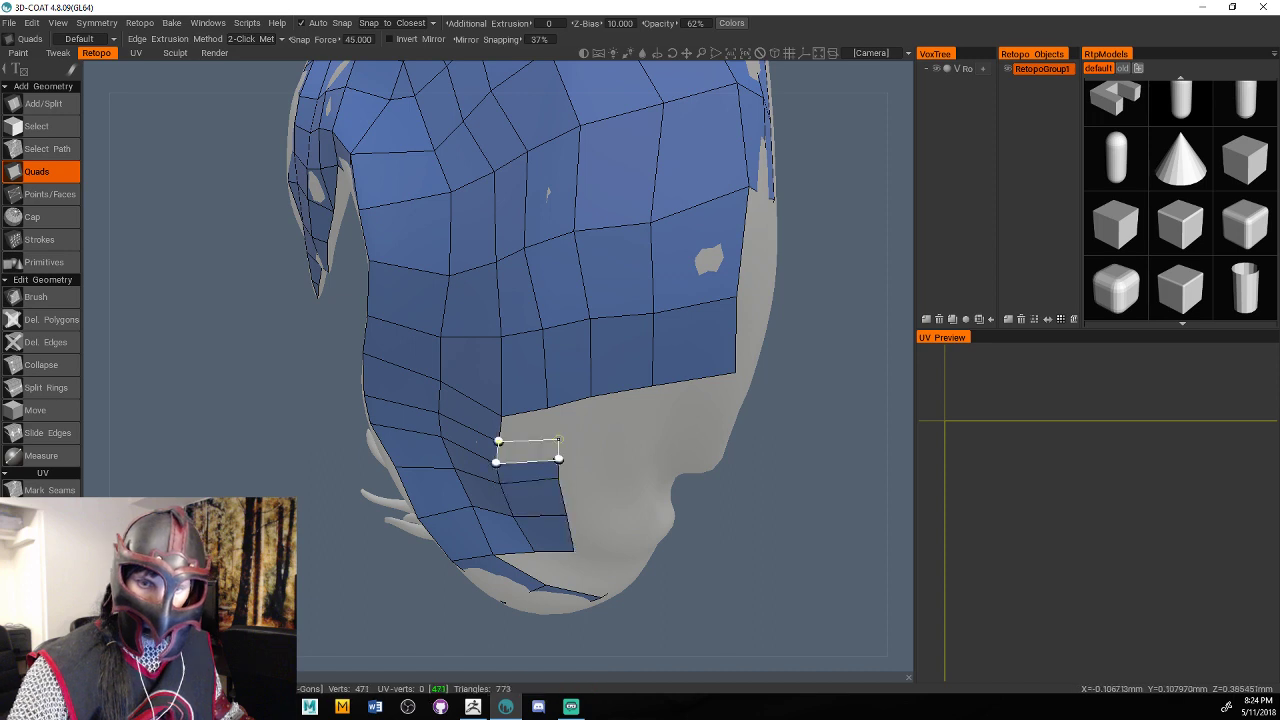
{"action": "left_click", "coordinate": [548, 409]}
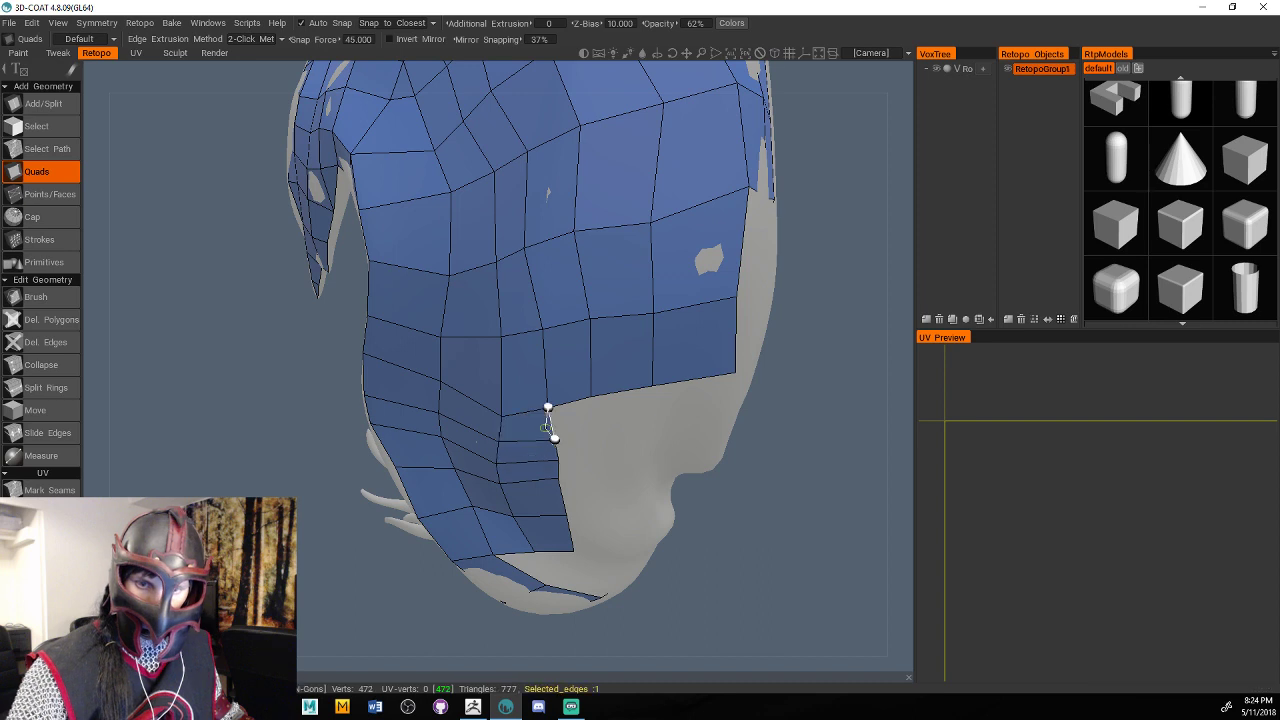
Extend the third row with three quads across the back, below the second row, to its outer edge.
{"action": "left_click", "coordinate": [596, 433]}
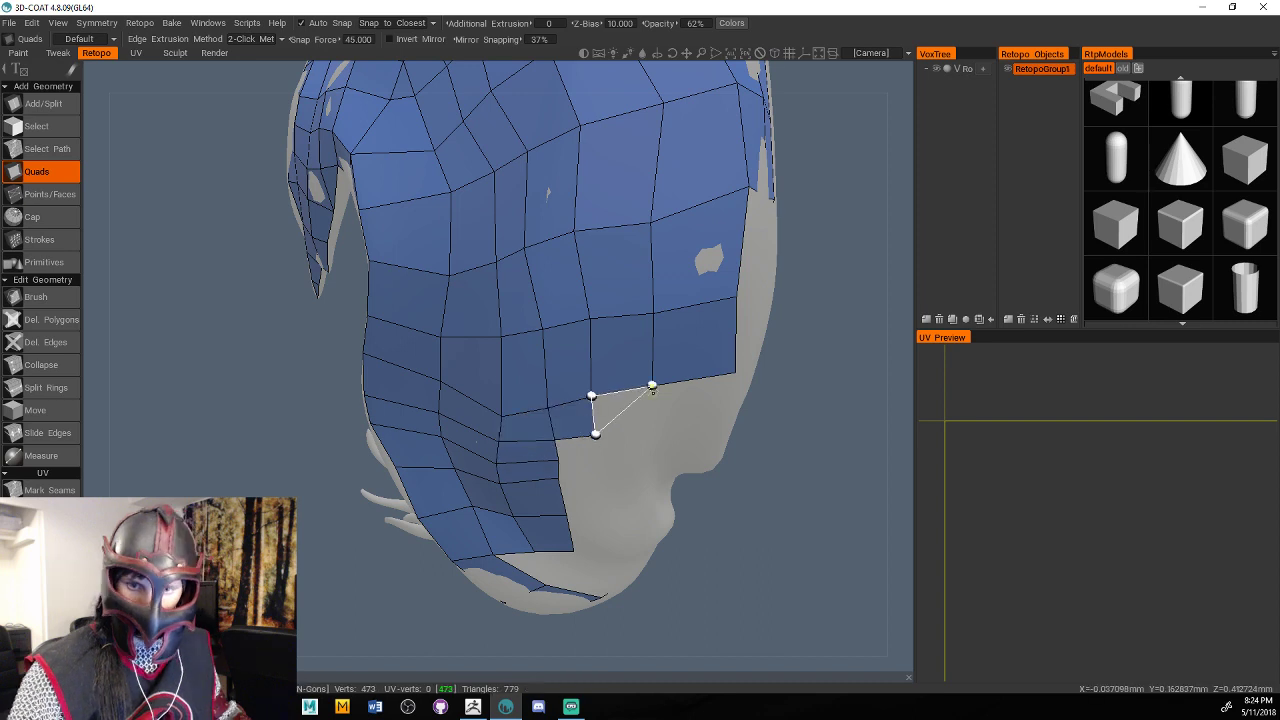
{"action": "left_click", "coordinate": [650, 428]}
{"action": "left_click", "coordinate": [716, 420]}
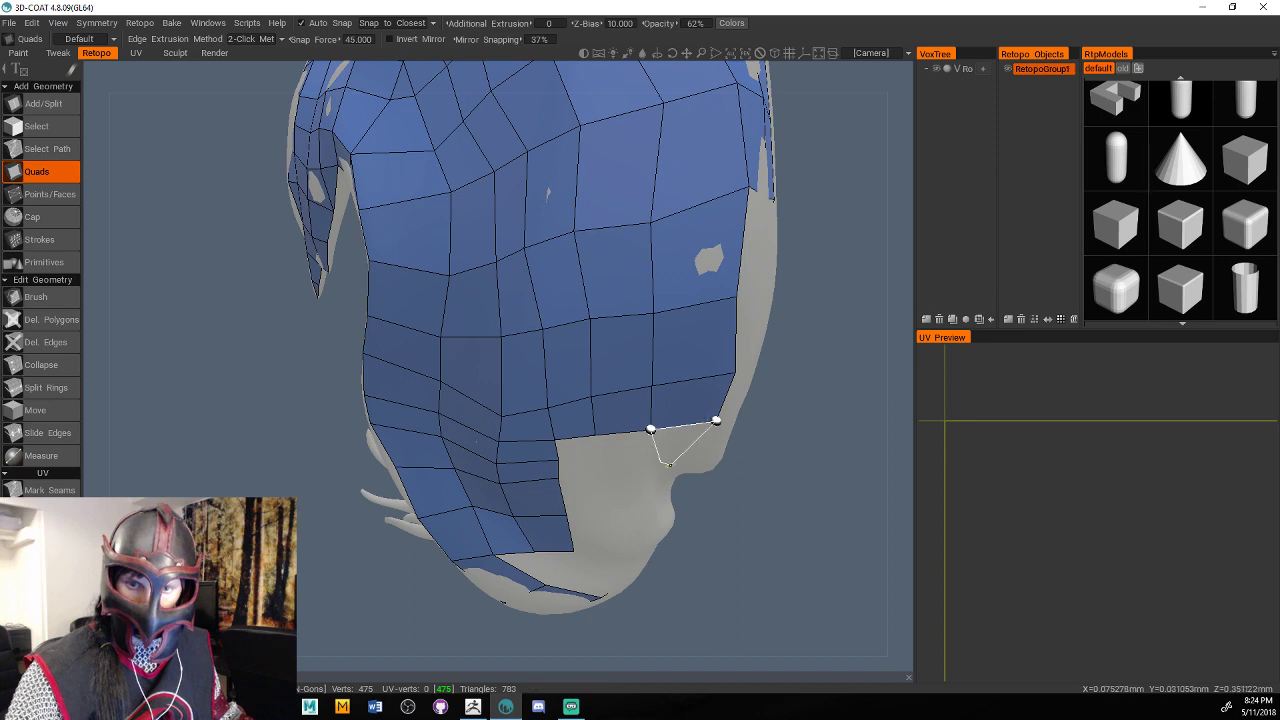
{"action": "left_click", "coordinate": [706, 452]}
{"action": "left_click", "coordinate": [660, 461]}
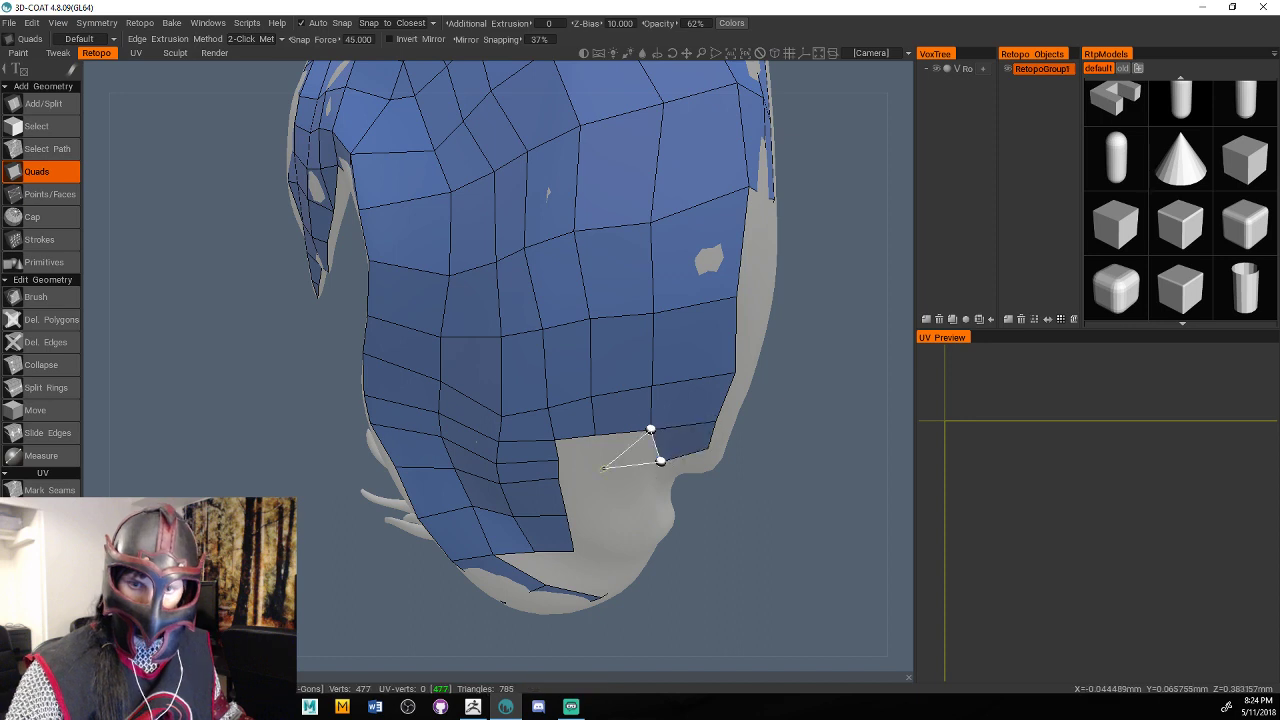
{"action": "left_click", "coordinate": [593, 459]}
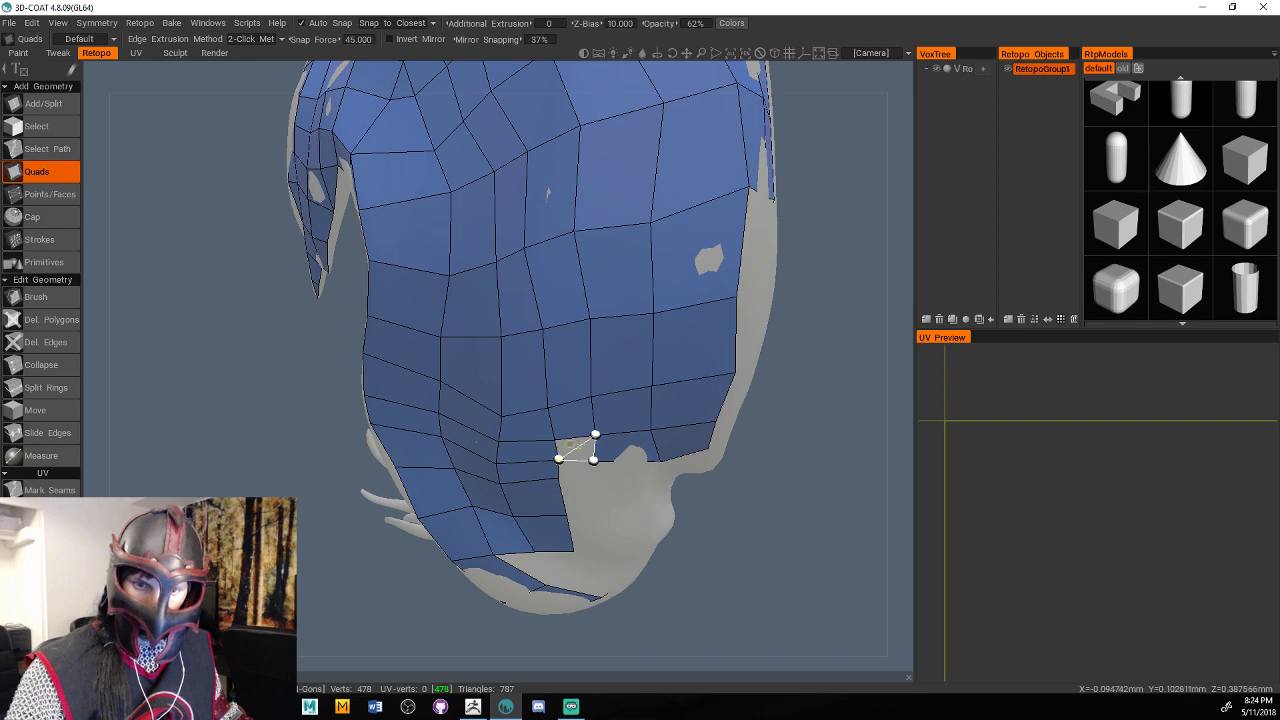
{"action": "left_click", "coordinate": [570, 444]}
{"action": "mouse_move", "coordinate": [820, 475]}
{"action": "left_mouse_down"}
{"action": "mouse_move", "coordinate": [806, 420]}
{"action": "mouse_move", "coordinate": [815, 462]}
{"action": "left_mouse_up"}
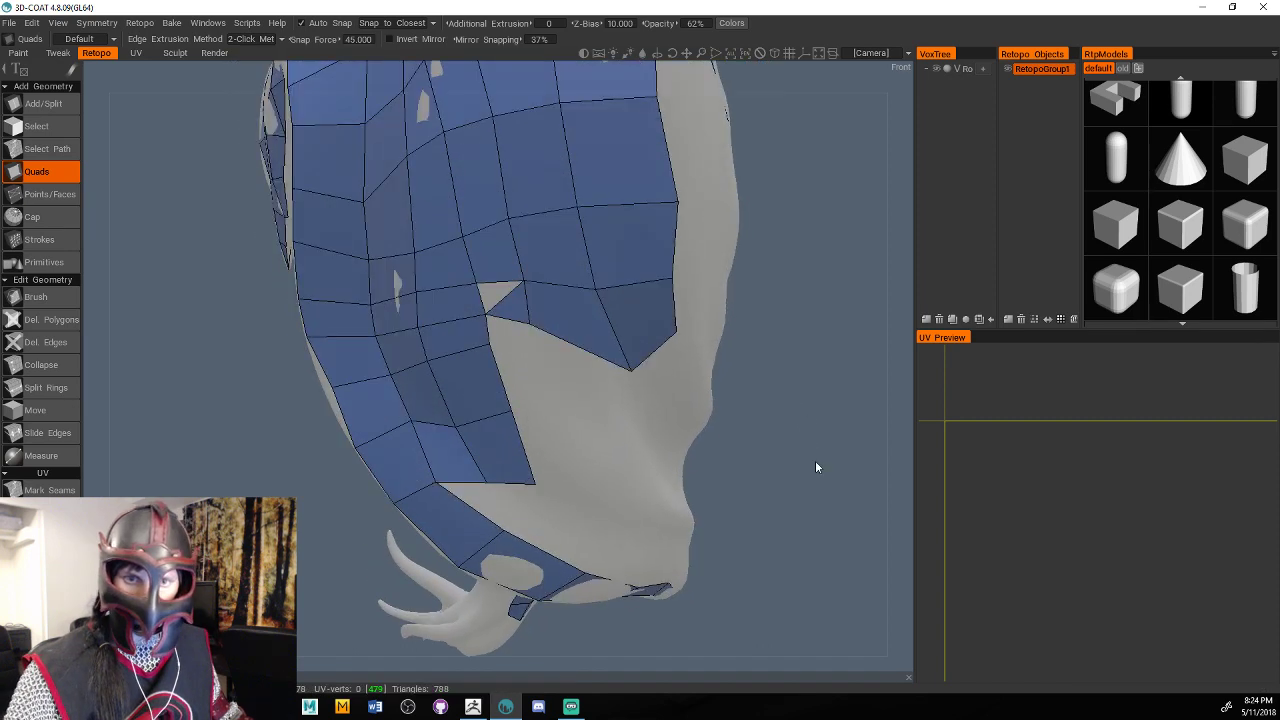
{"action": "key", "text": "ctrl+z"}
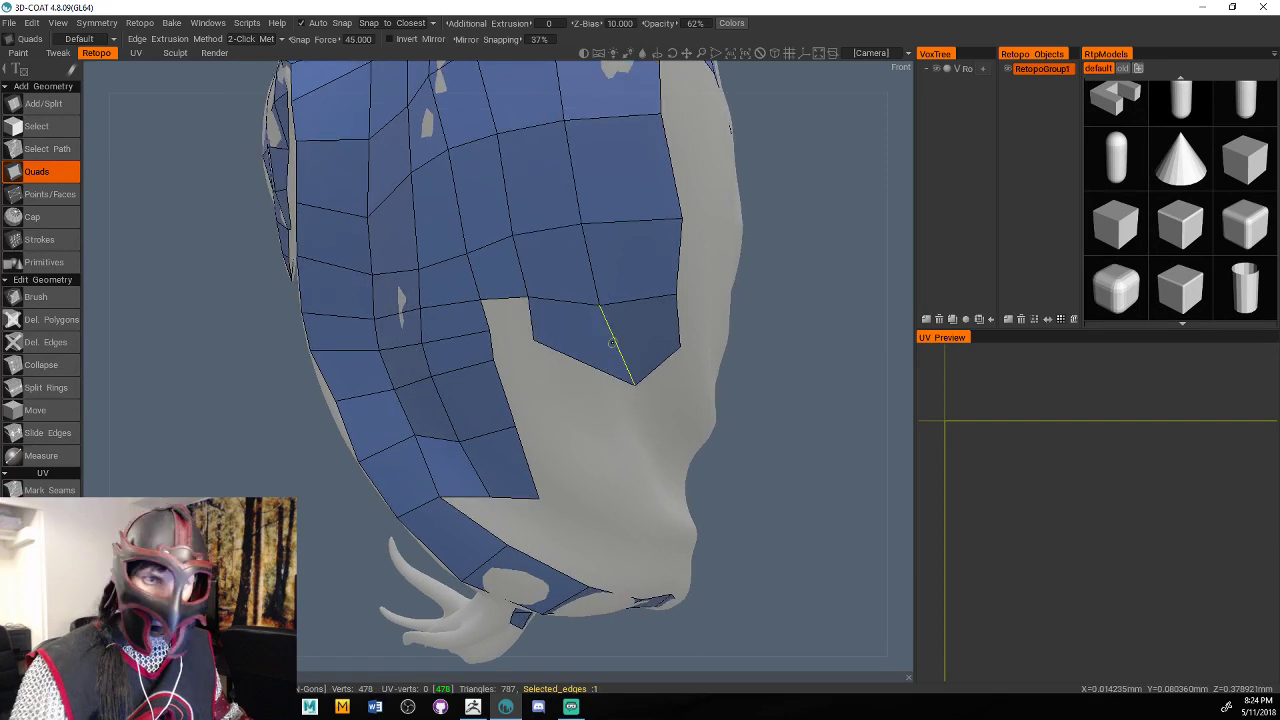
{"action": "key", "text": "Delete"}
Add three quads below the third row, from its outer corner inward to the side columns.
{"action": "left_click", "coordinate": [678, 347]}
{"action": "left_click", "coordinate": [614, 360]}
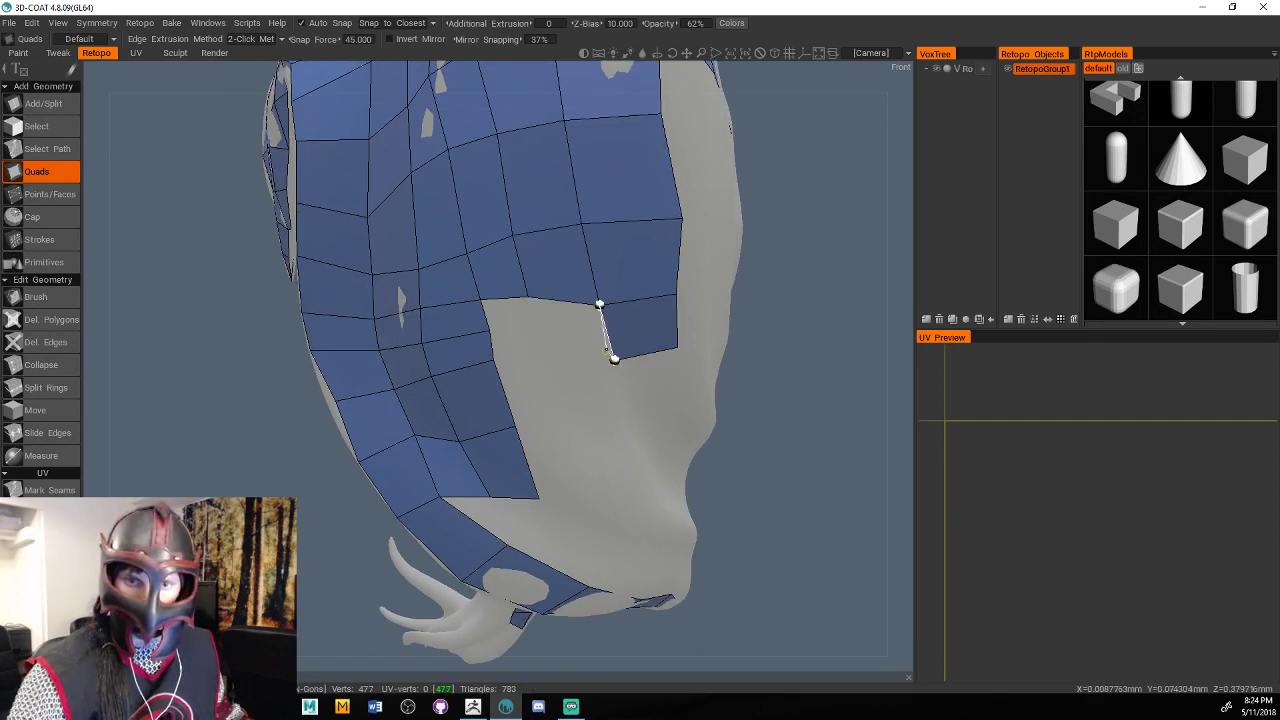
{"action": "left_click", "coordinate": [527, 297]}
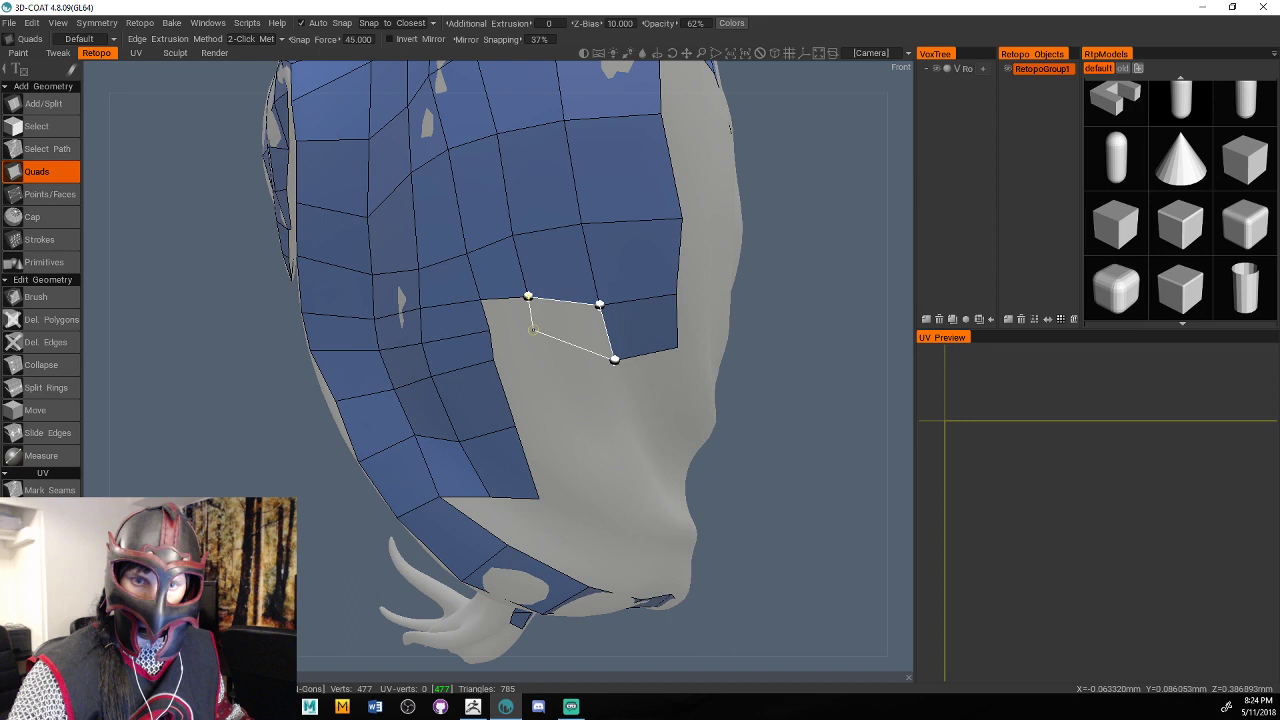
{"action": "left_click", "coordinate": [491, 330]}
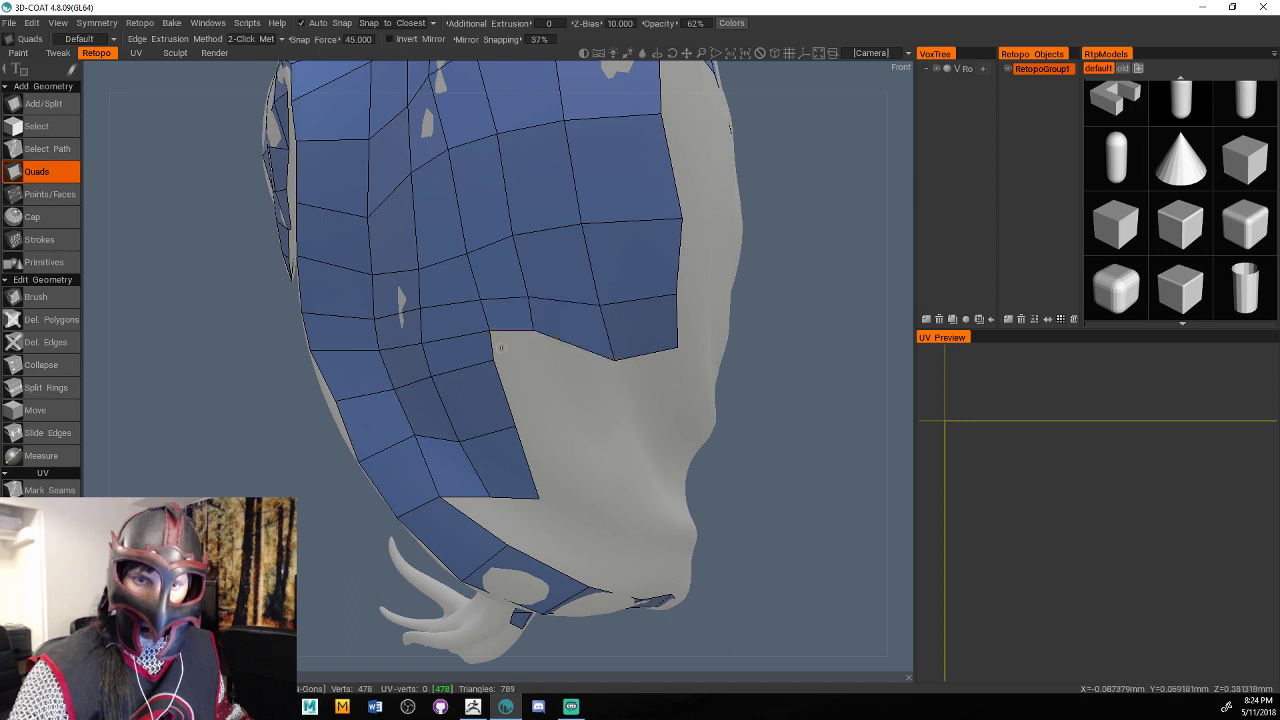
Run a new column of three quads down the inner edge of the side columns, from the short fourth row to their lower end.
{"action": "left_click", "coordinate": [542, 362]}
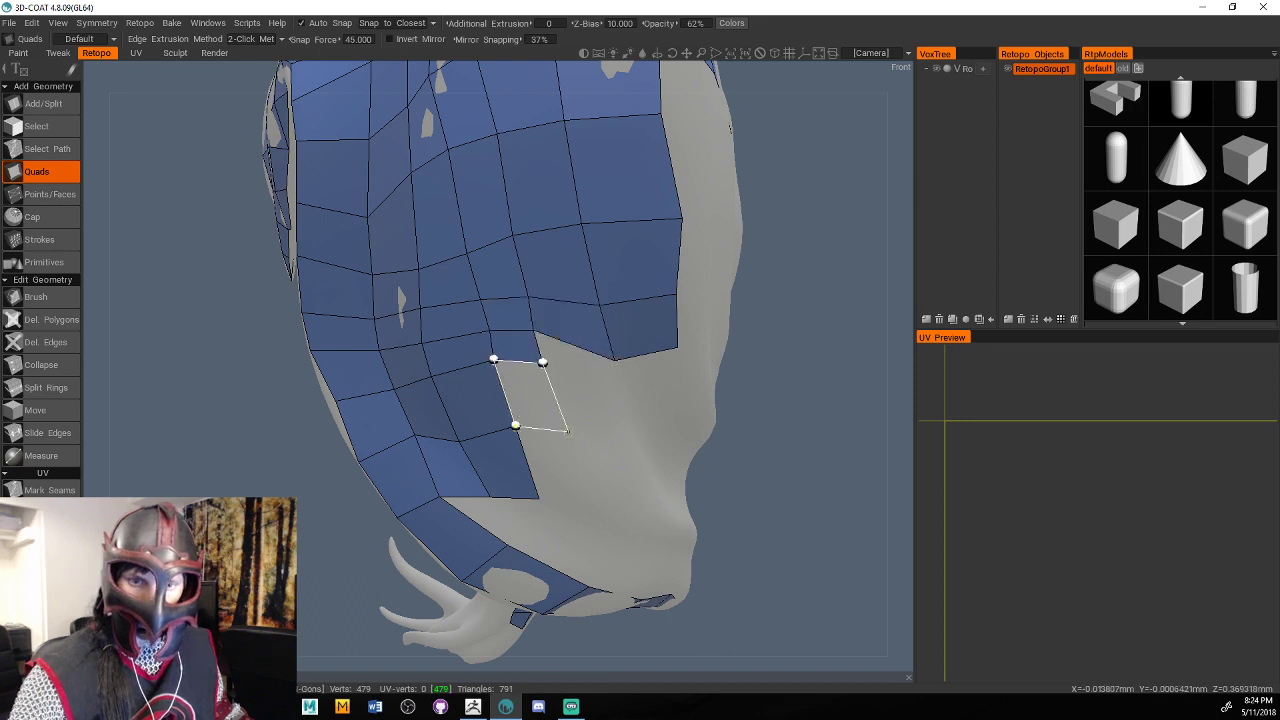
{"action": "left_click", "coordinate": [566, 422]}
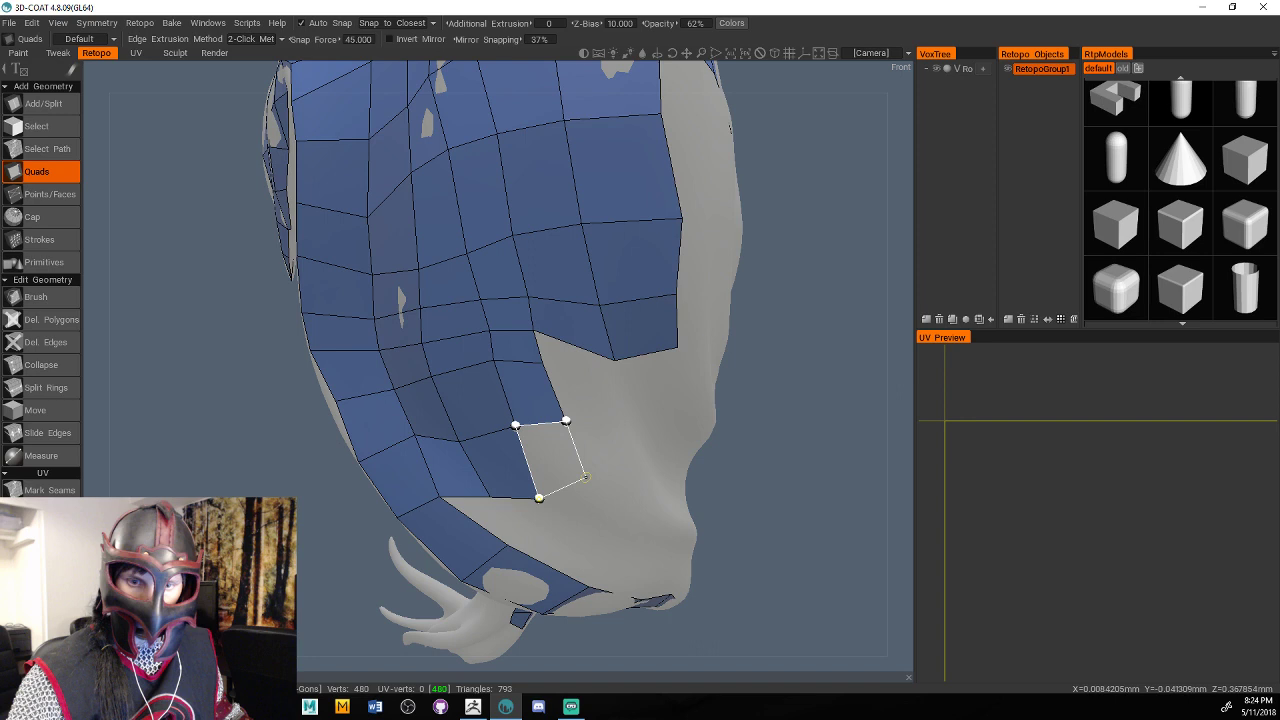
{"action": "left_click", "coordinate": [586, 478]}
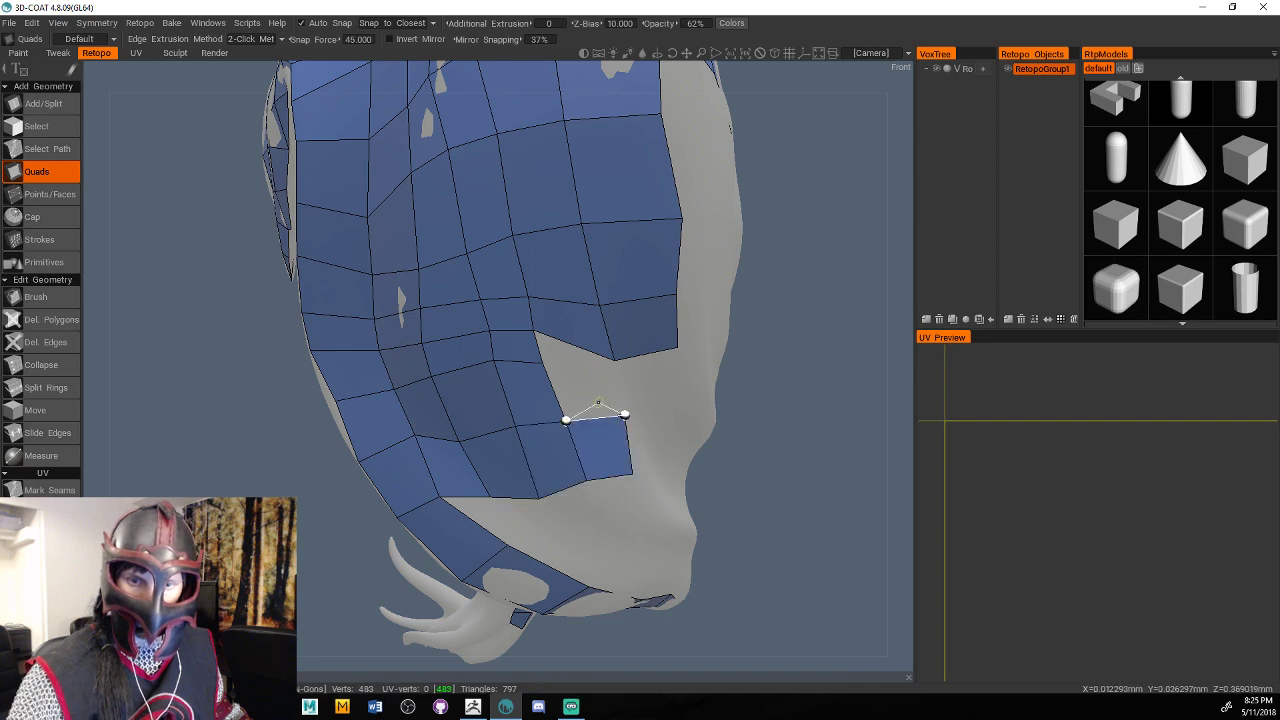
Add a quad connecting the newest column's outer edge to the fourth row and close the remaining gap with a triangle.
{"action": "left_click", "coordinate": [614, 361]}
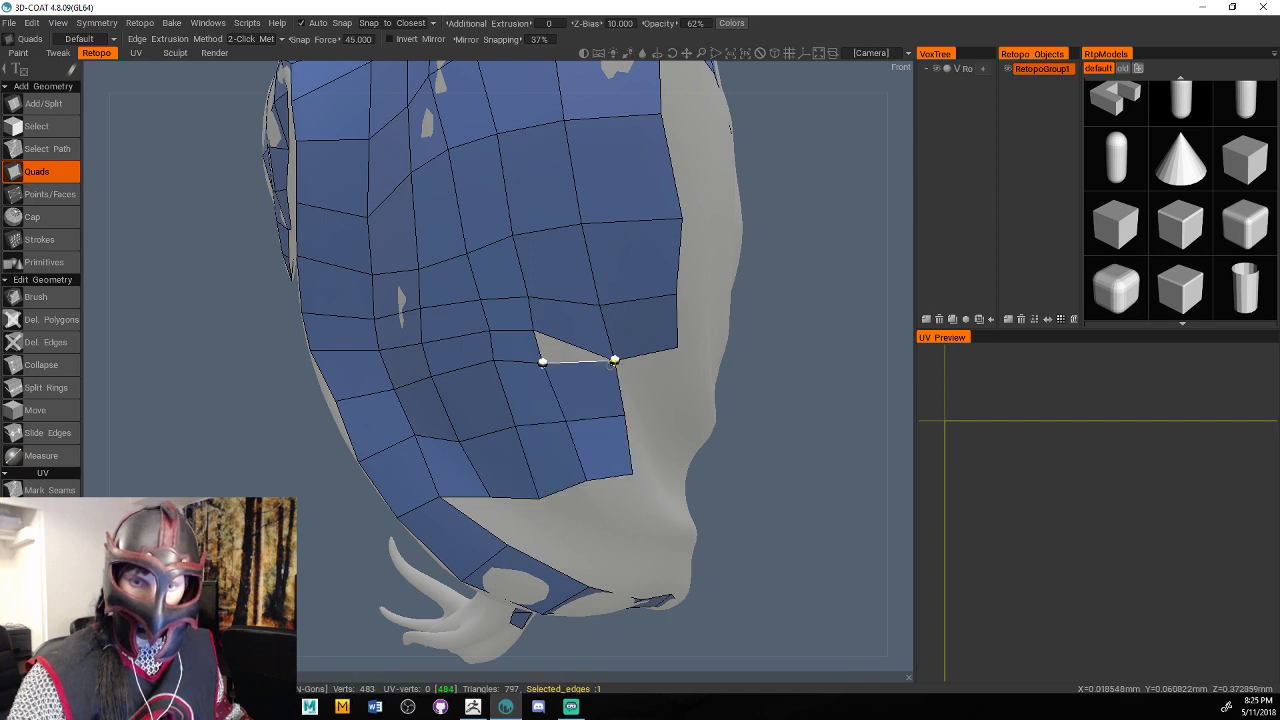
{"action": "left_click", "coordinate": [614, 361]}
Bridge the lower edge of the back patch to the diagonal side strip with four quads.
{"action": "left_click_drag", "start_coordinate": [804, 453], "coordinate": [783, 448]}
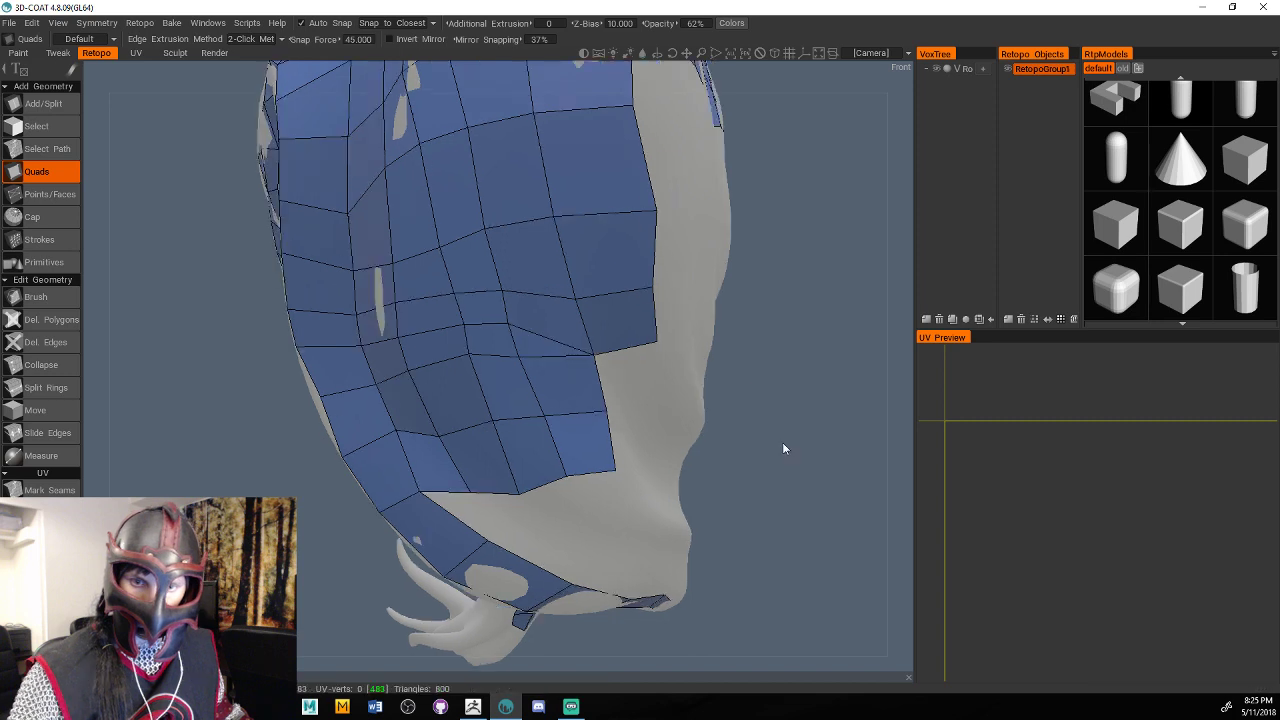
{"action": "right_click_drag", "start_coordinate": [784, 449], "coordinate": [462, 380]}
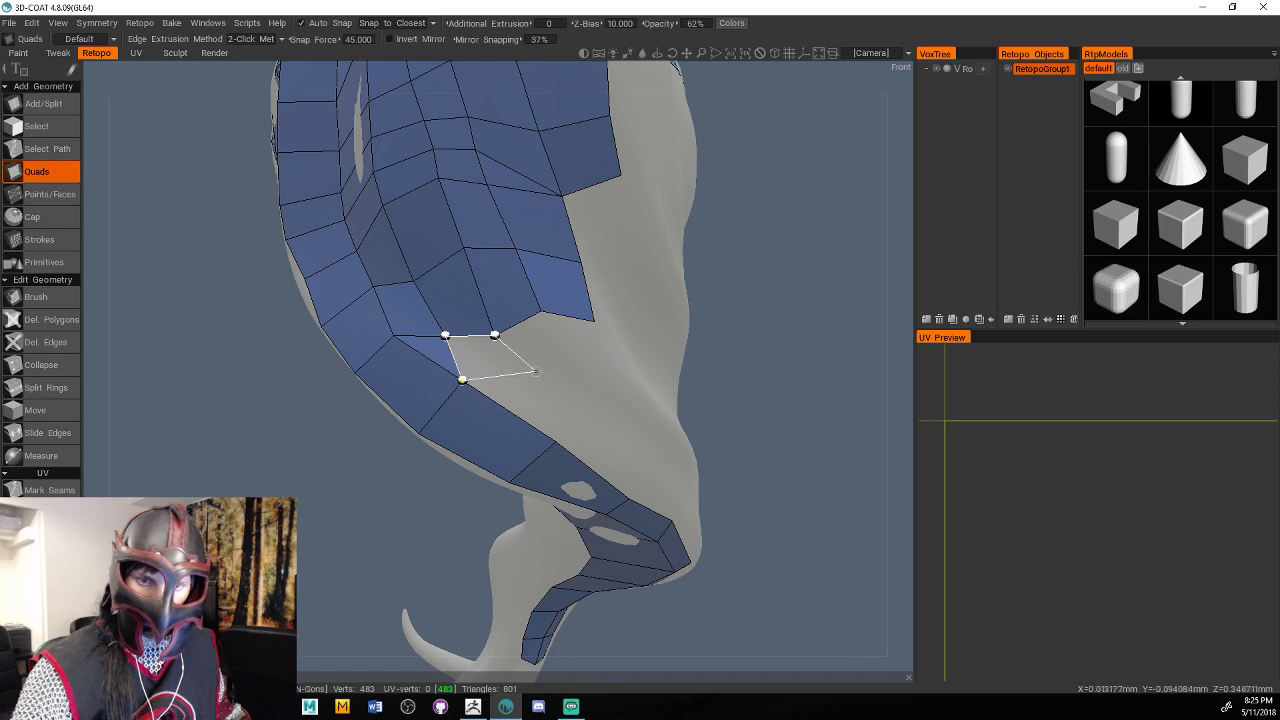
{"action": "left_click", "coordinate": [537, 369]}
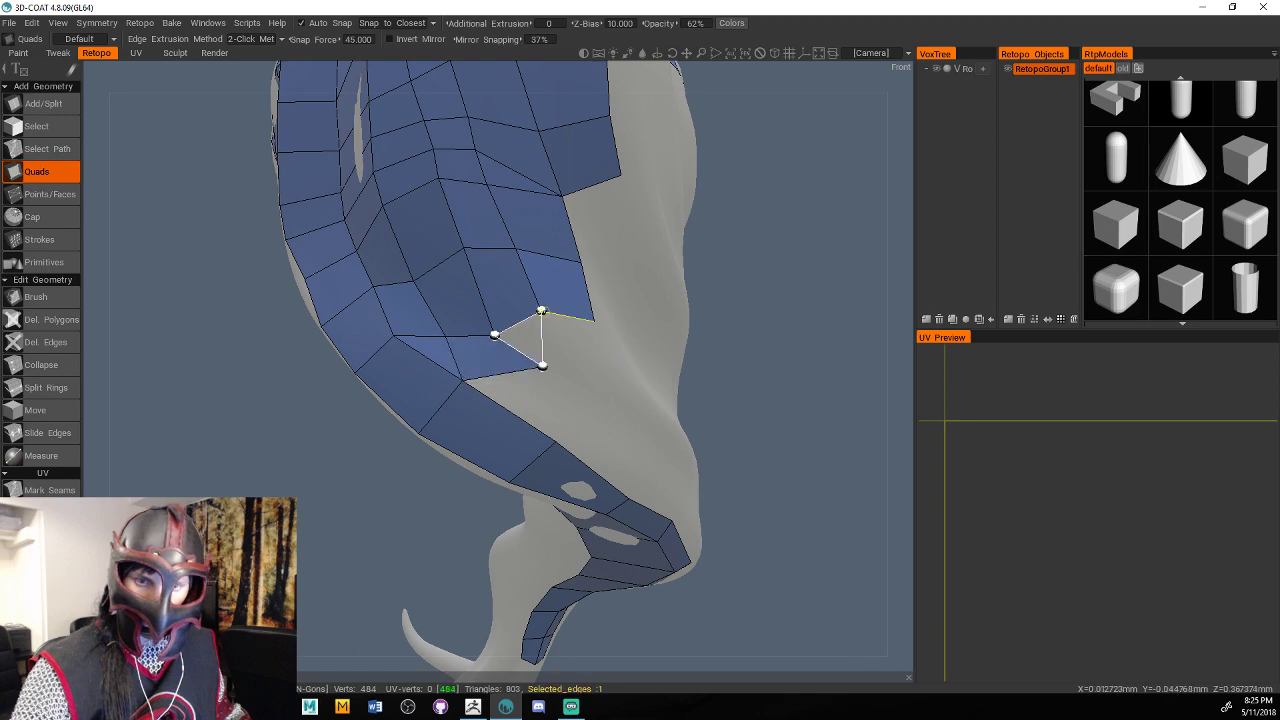
{"action": "left_click", "coordinate": [538, 370]}
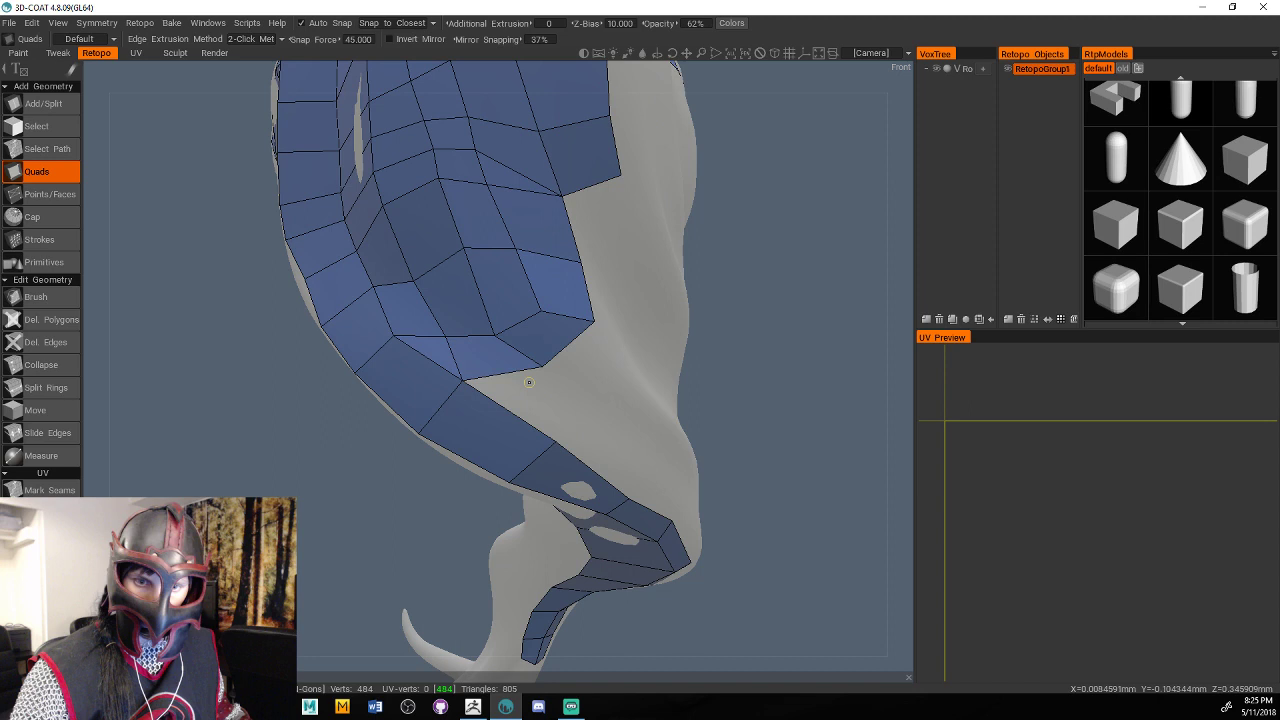
{"action": "left_click", "coordinate": [588, 401]}
{"action": "left_click", "coordinate": [630, 363]}
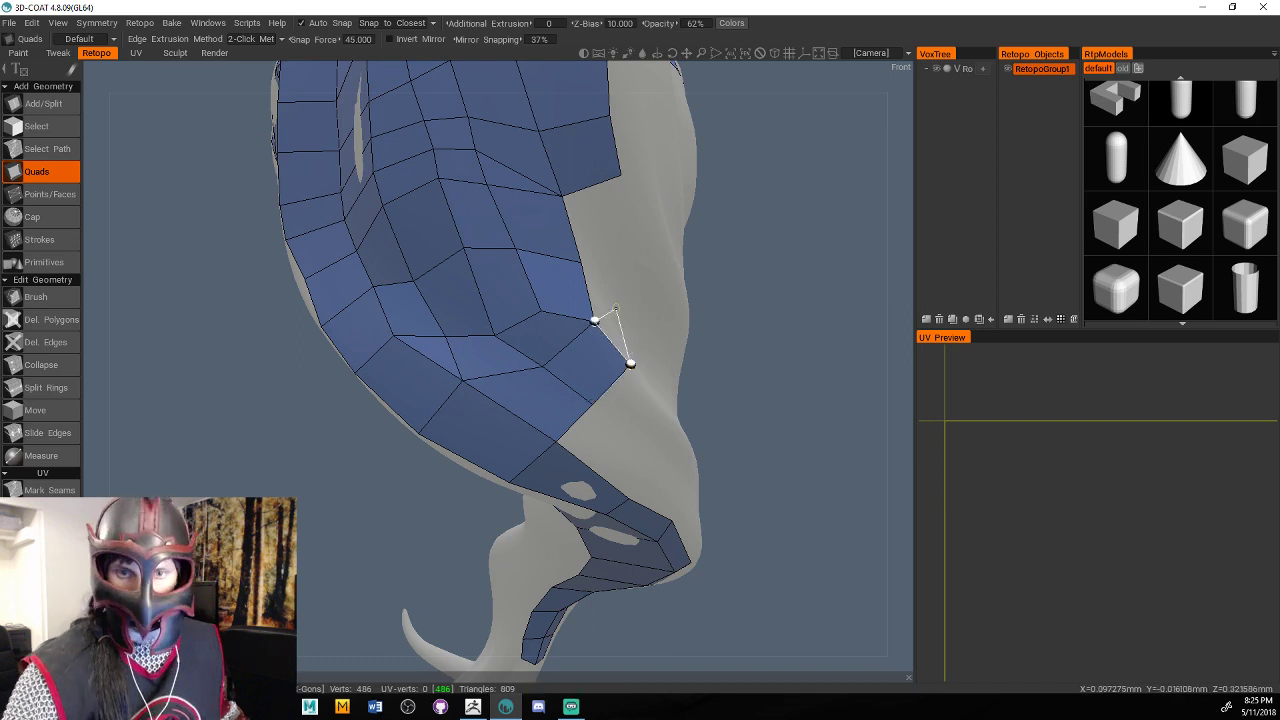
Extend the patch's outer edge with three quads up to the stepped outer column, filling the corner between them with a triangle.
{"action": "left_click", "coordinate": [614, 308]}
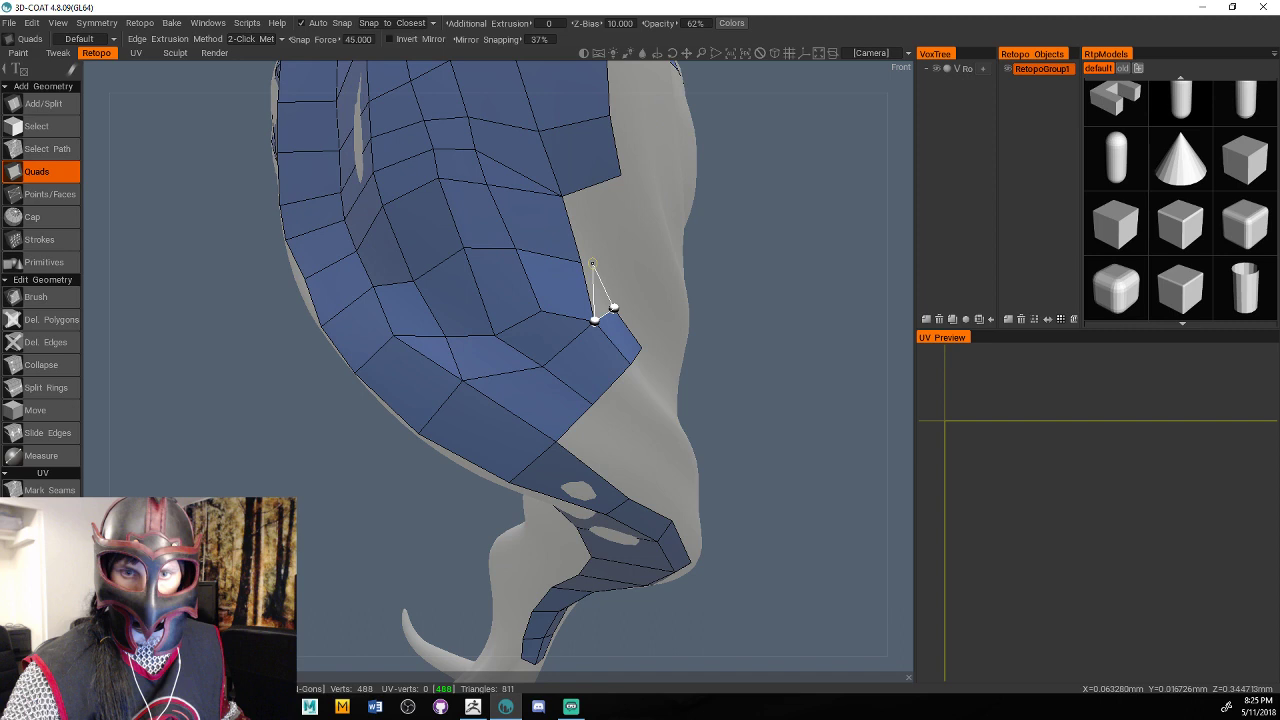
{"action": "left_click", "coordinate": [582, 262]}
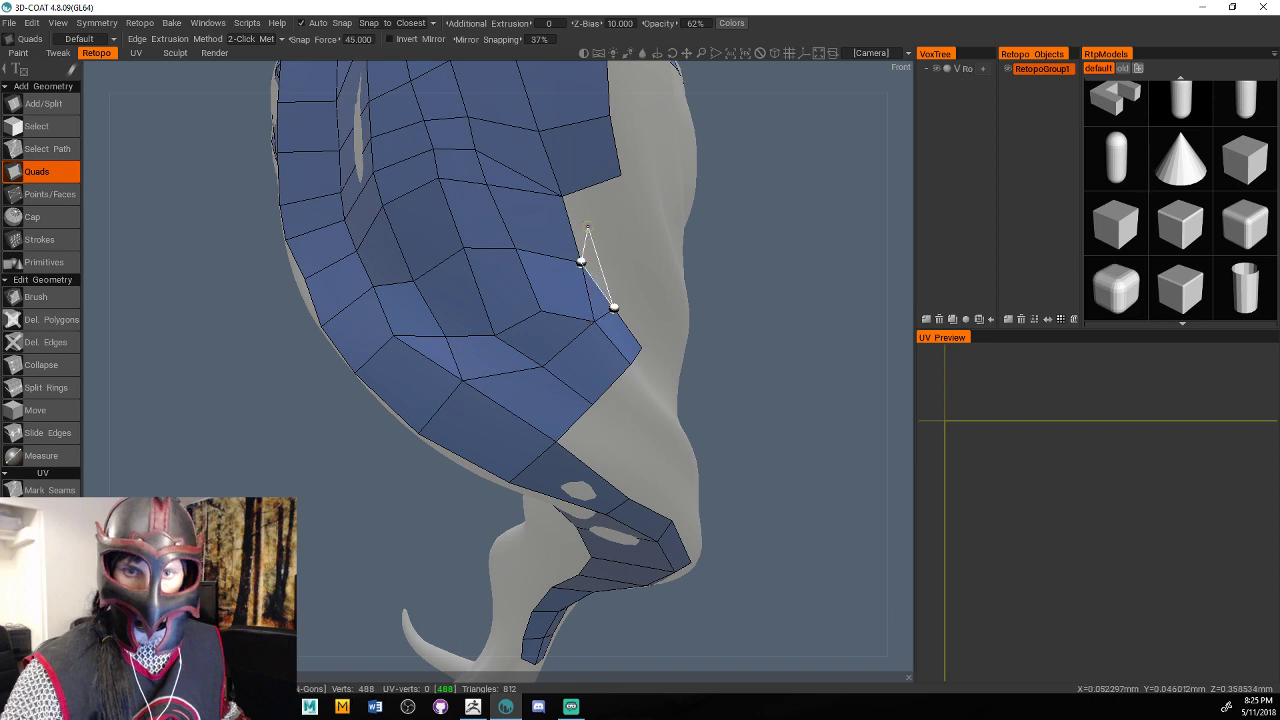
{"action": "left_click", "coordinate": [642, 236]}
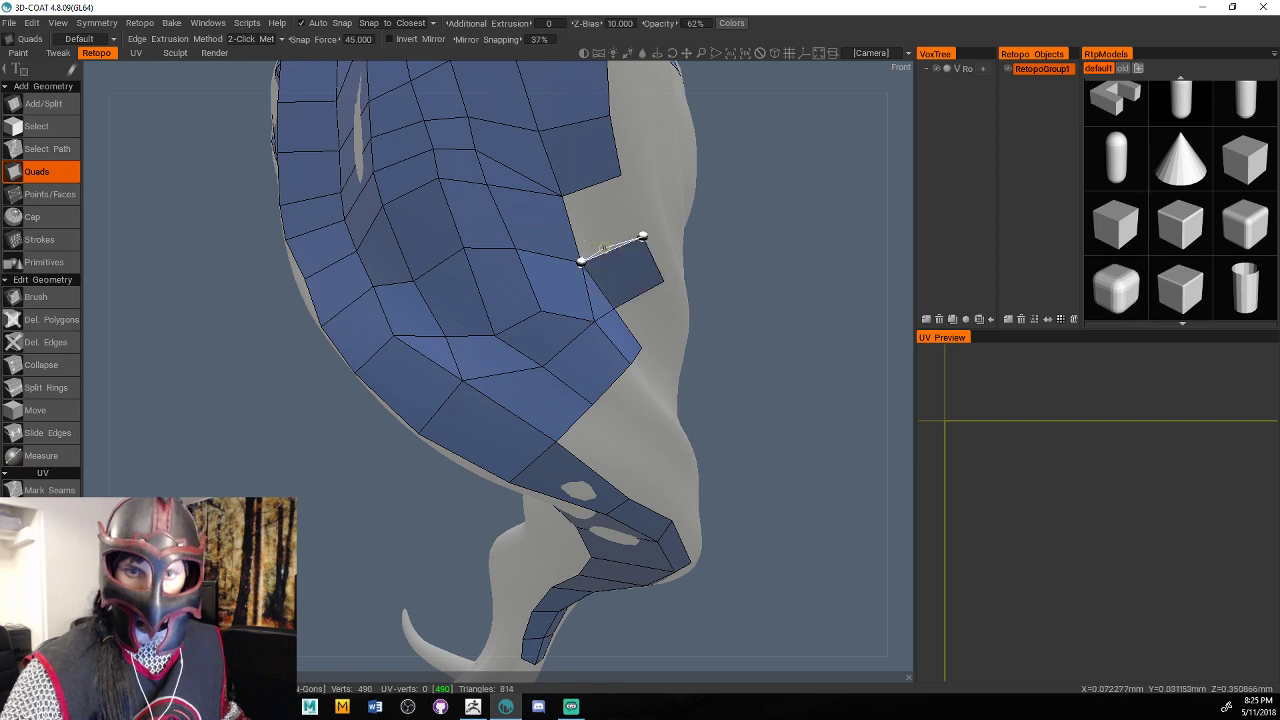
{"action": "left_click", "coordinate": [604, 247]}
Add a row of four quads from the side strip to the outer edge and fill the notch above it with a quad.
{"action": "left_click_drag", "start_coordinate": [800, 366], "coordinate": [738, 368]}
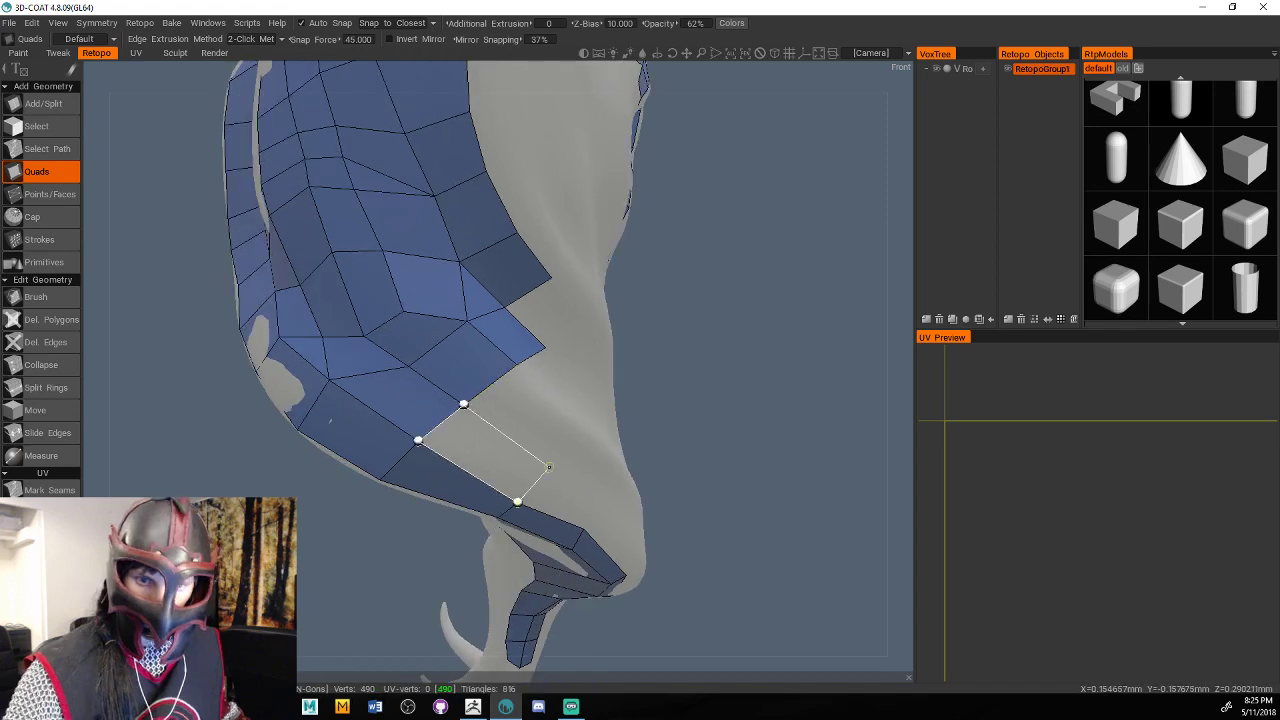
{"action": "left_click", "coordinate": [549, 467]}
{"action": "left_click", "coordinate": [570, 424]}
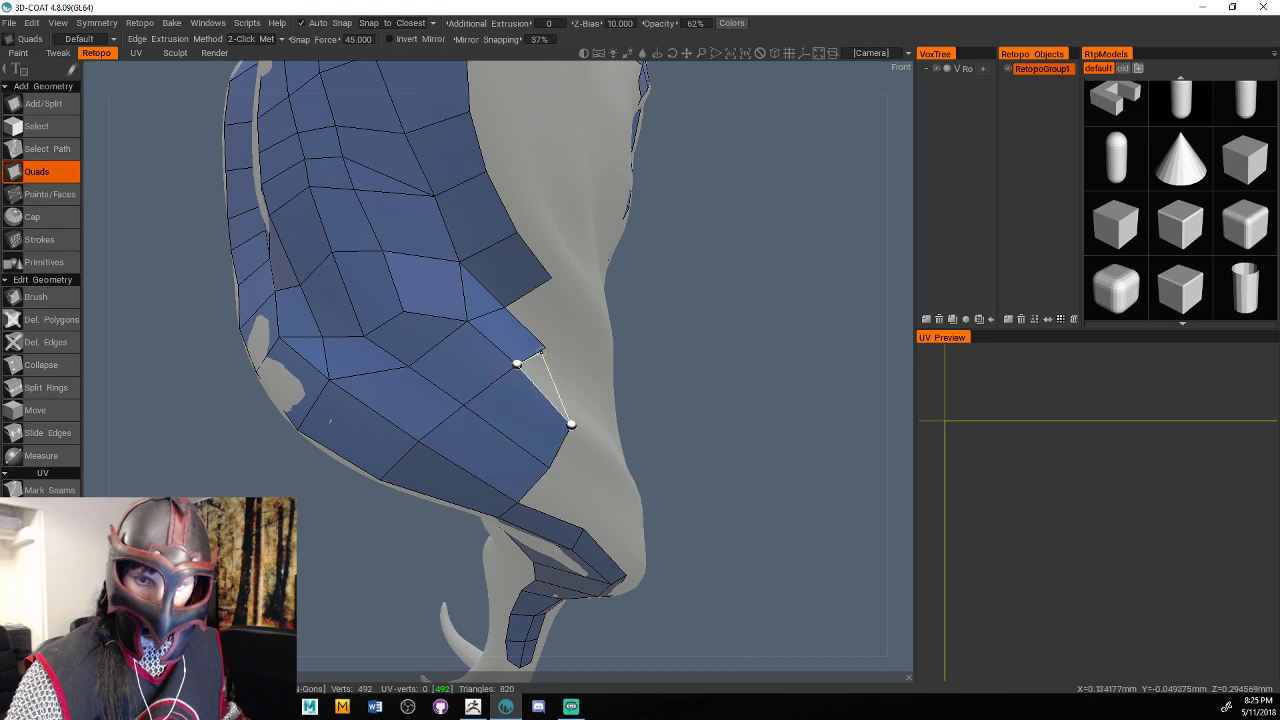
{"action": "left_click", "coordinate": [545, 347]}
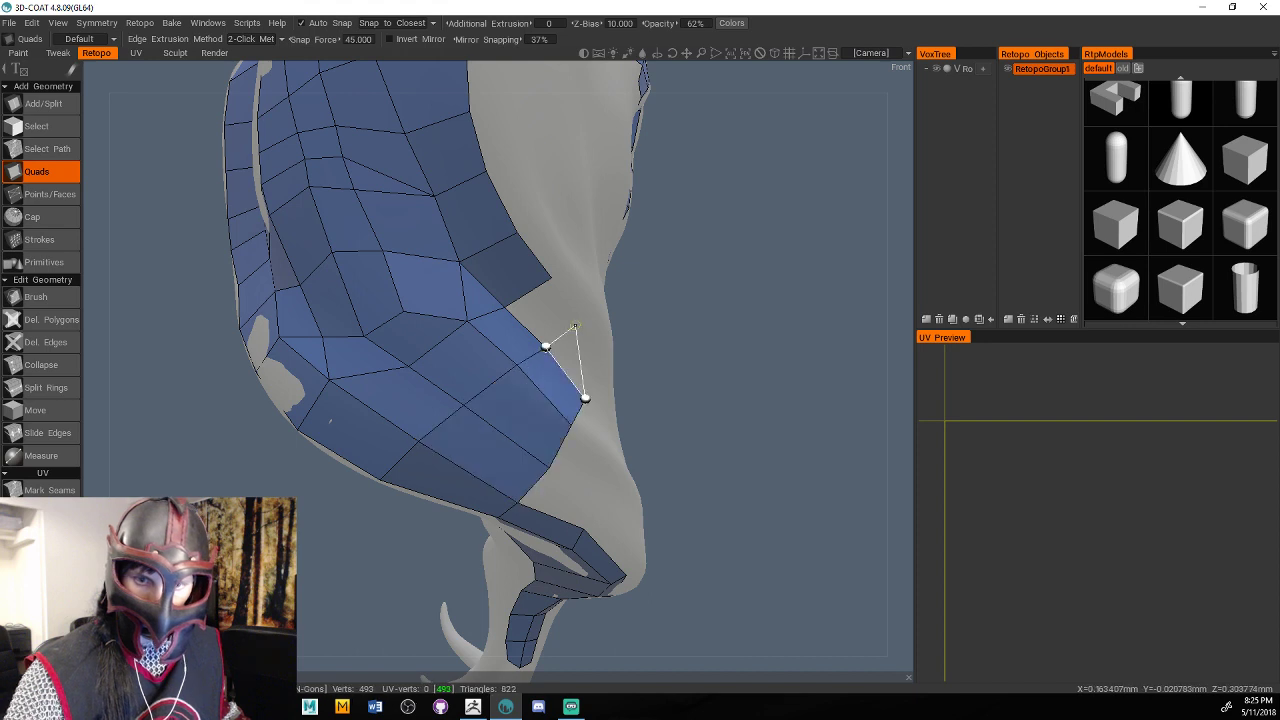
{"action": "left_click", "coordinate": [578, 318]}
{"action": "left_click", "coordinate": [607, 358]}
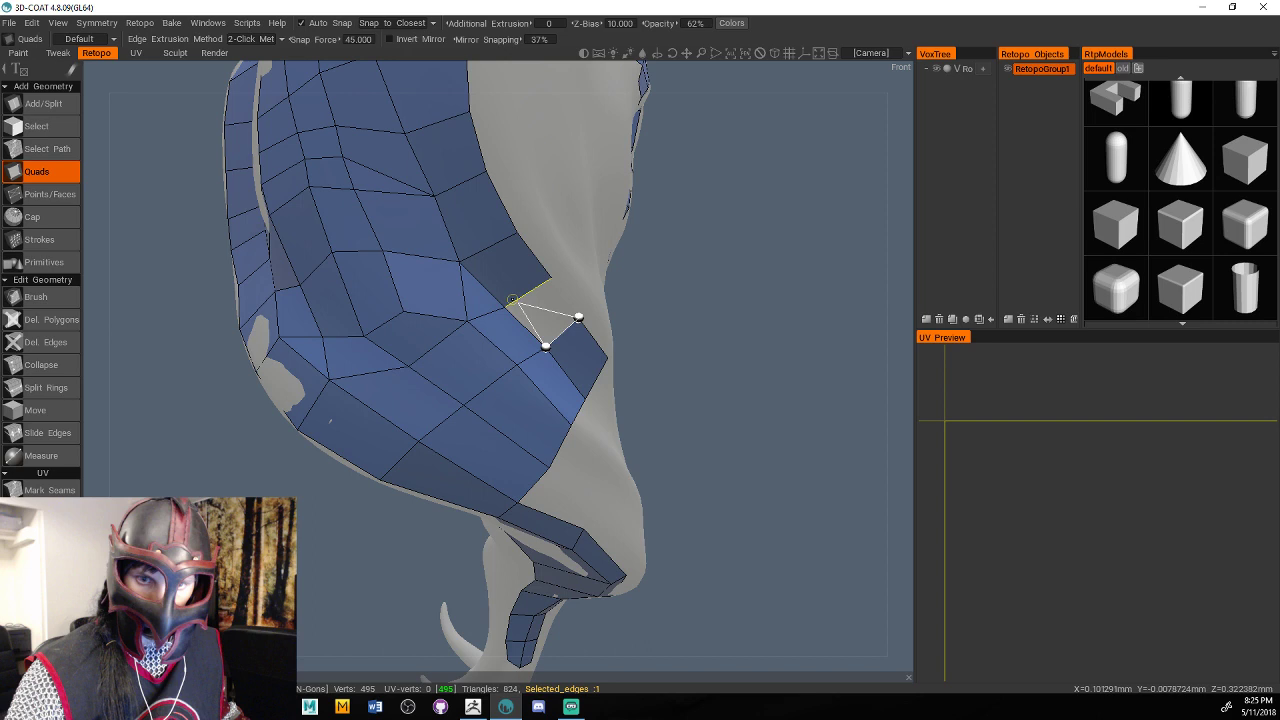
{"action": "left_click", "coordinate": [578, 318]}
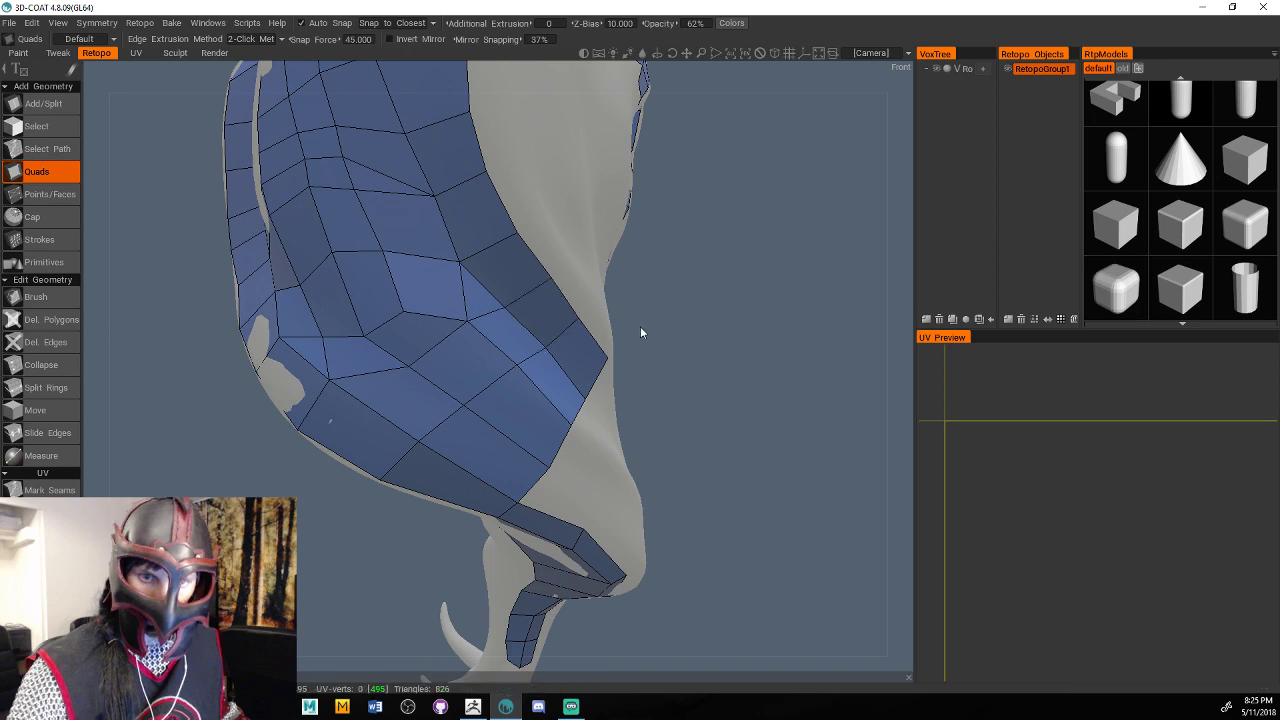
Add another row of four quads down the leg, from the side strip across to the patch's outer corner.
{"action": "left_click_drag", "start_coordinate": [641, 333], "coordinate": [748, 338]}
{"action": "left_click", "coordinate": [533, 390]}
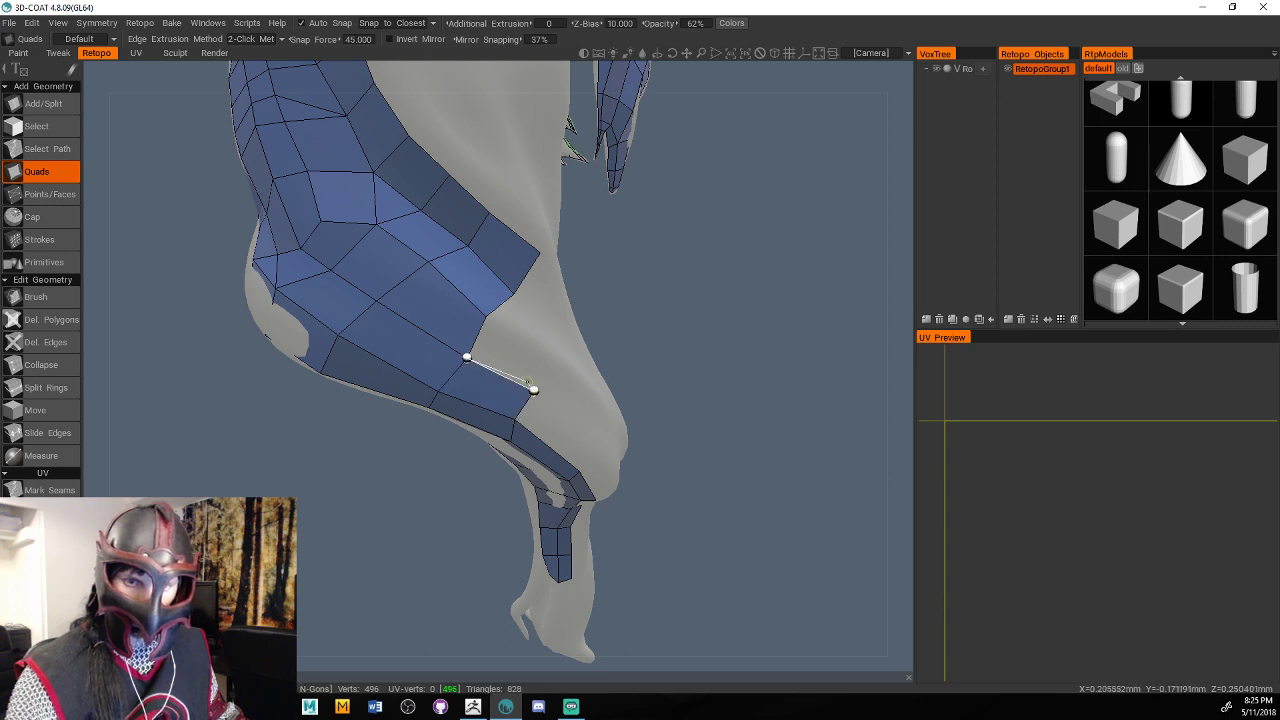
{"action": "left_click", "coordinate": [485, 316]}
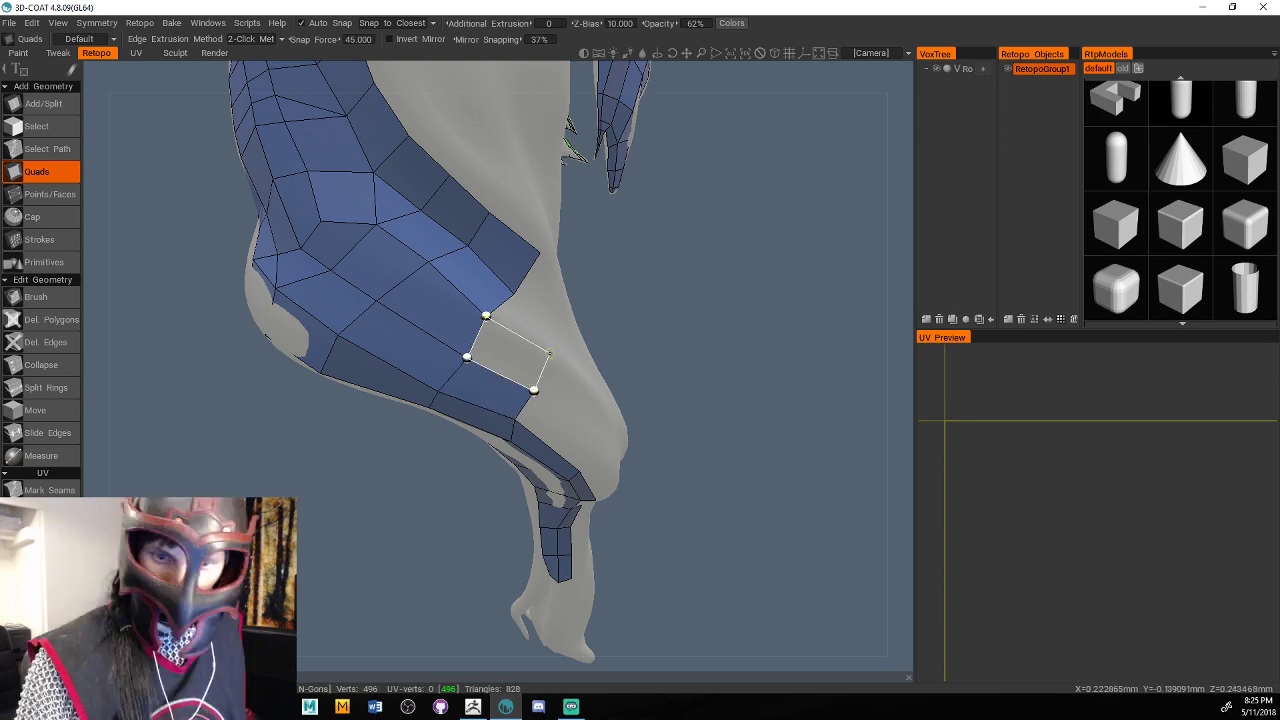
{"action": "left_click", "coordinate": [560, 332]}
{"action": "left_click", "coordinate": [513, 292]}
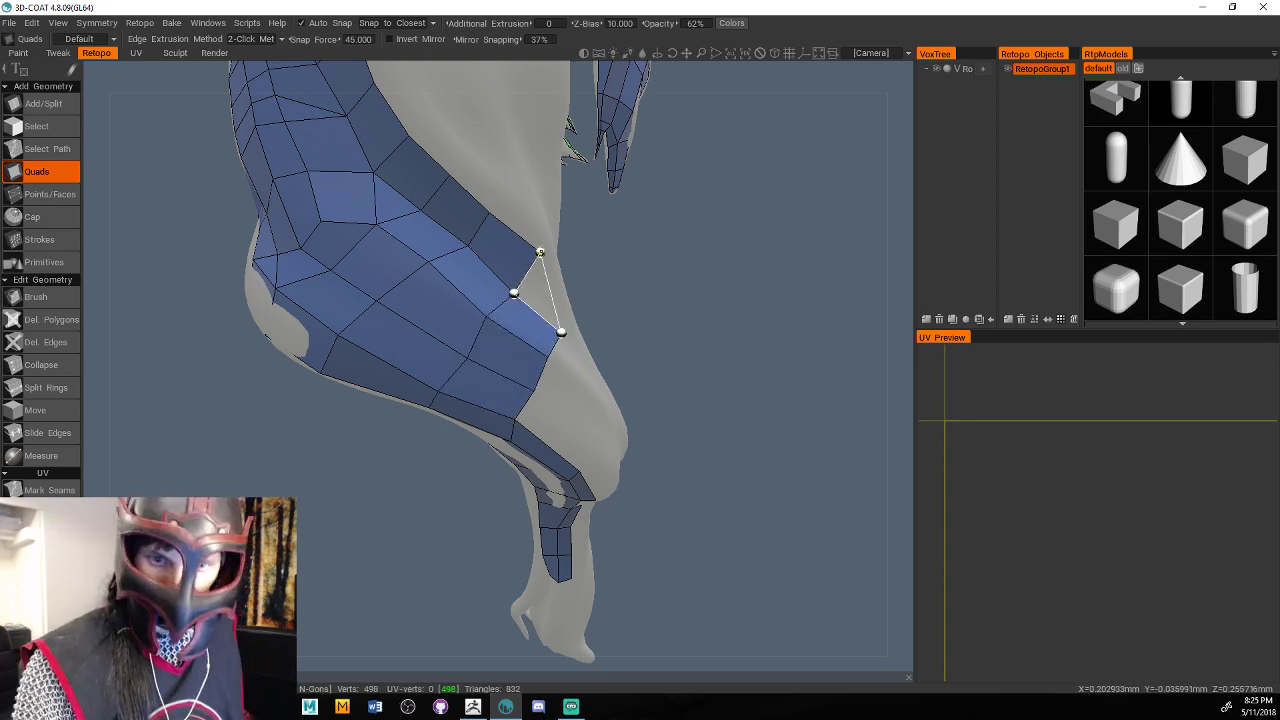
{"action": "left_click", "coordinate": [540, 252]}
{"action": "left_click", "coordinate": [570, 305]}
Start a new column of three quads along the patch's inner edge, running upward from the last row's outer corner.
{"action": "left_click_drag", "start_coordinate": [638, 306], "coordinate": [629, 370]}
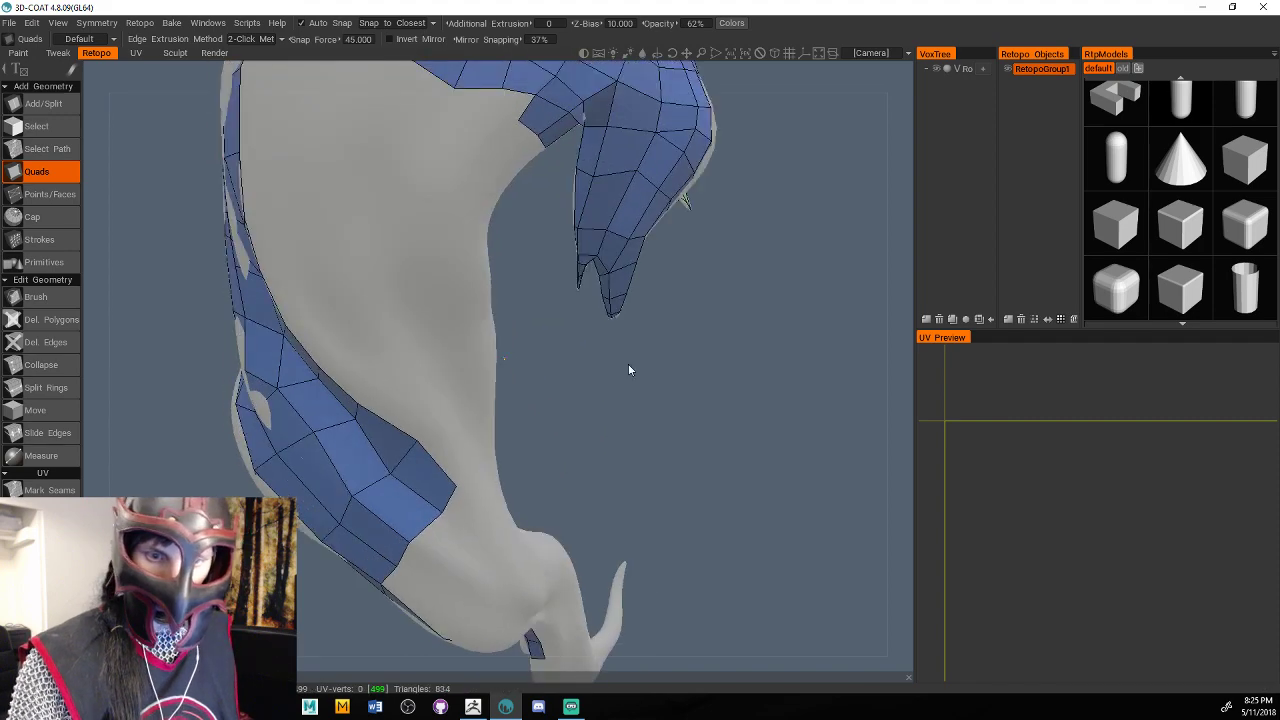
{"action": "left_click", "coordinate": [456, 485]}
{"action": "left_click", "coordinate": [475, 459]}
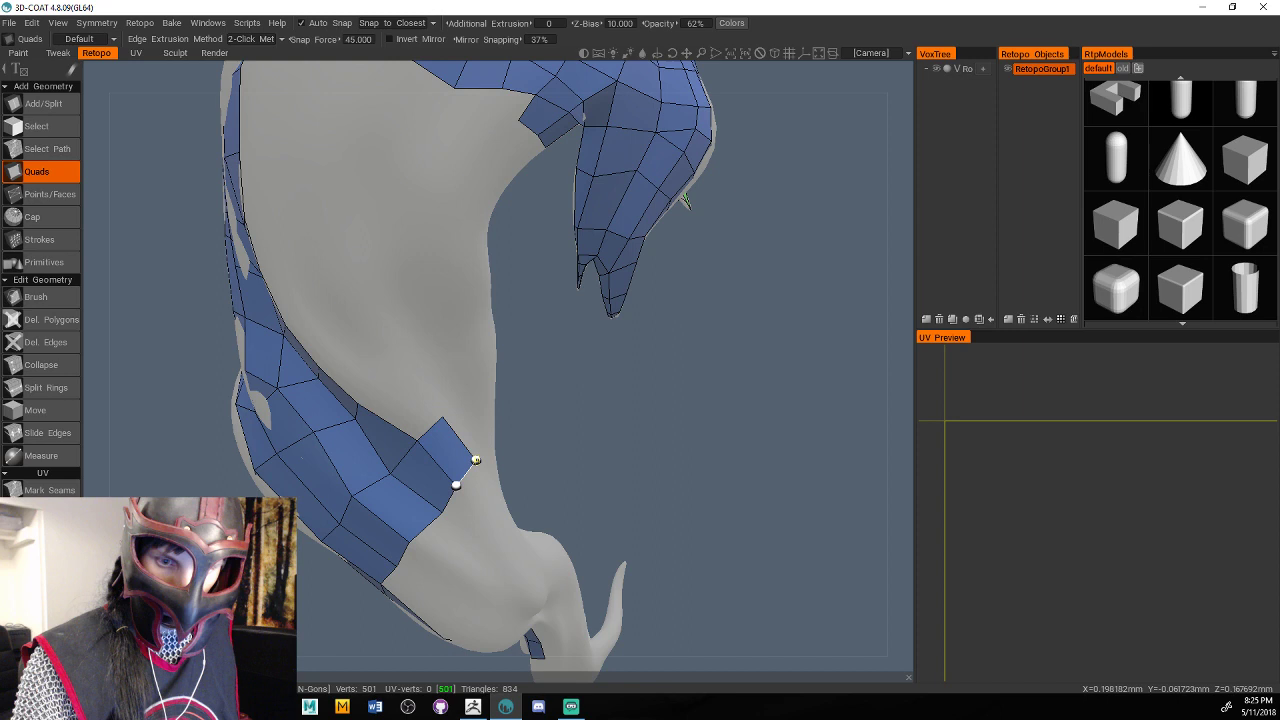
{"action": "left_click", "coordinate": [450, 452]}
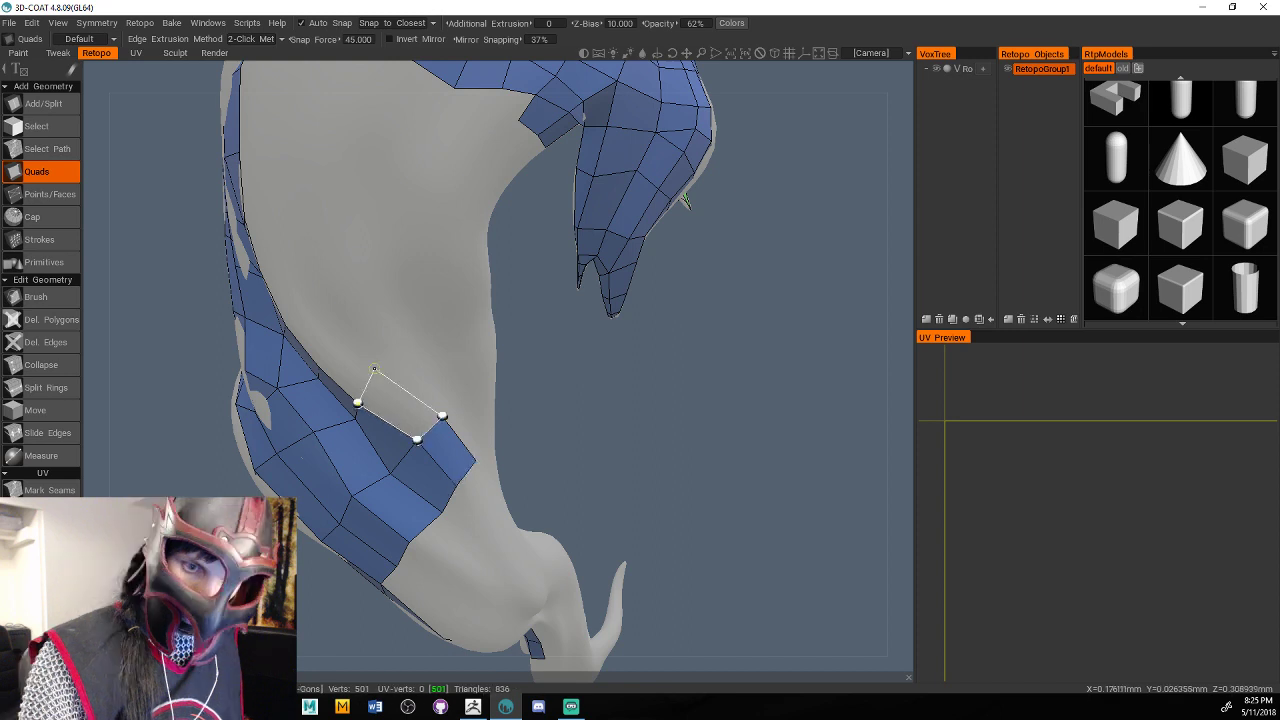
{"action": "left_click", "coordinate": [374, 369]}
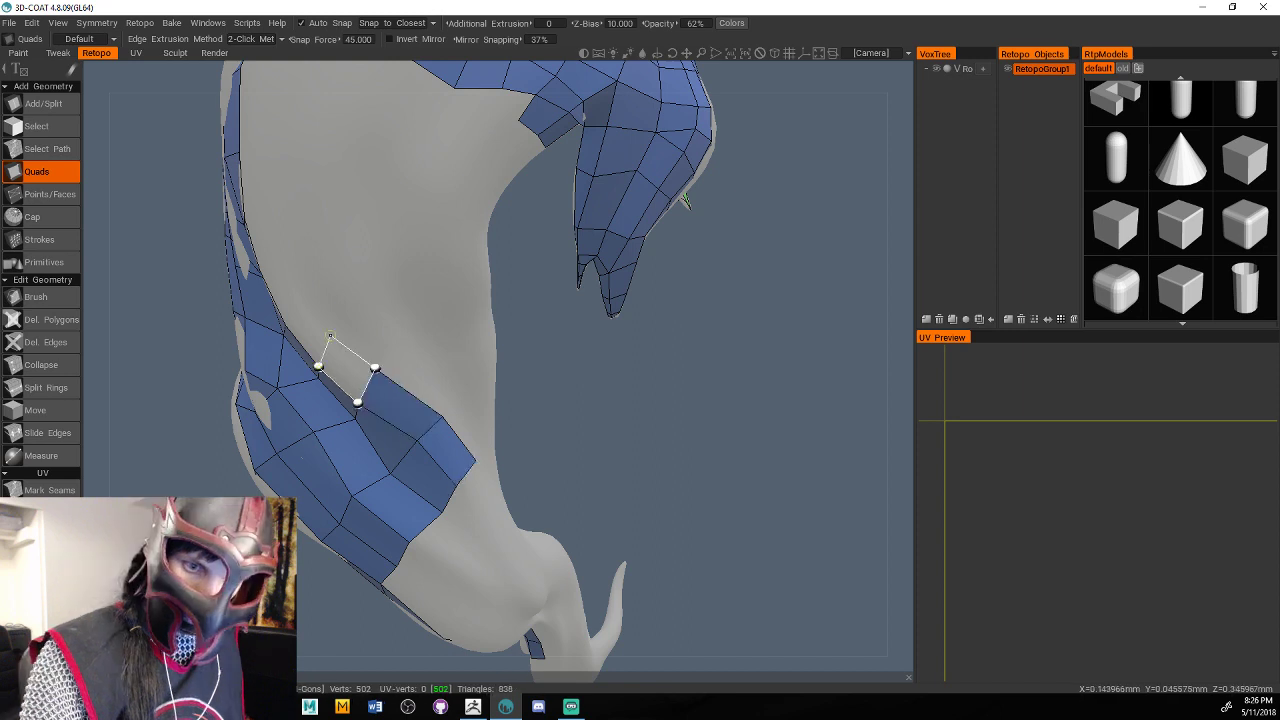
{"action": "left_click", "coordinate": [330, 335]}
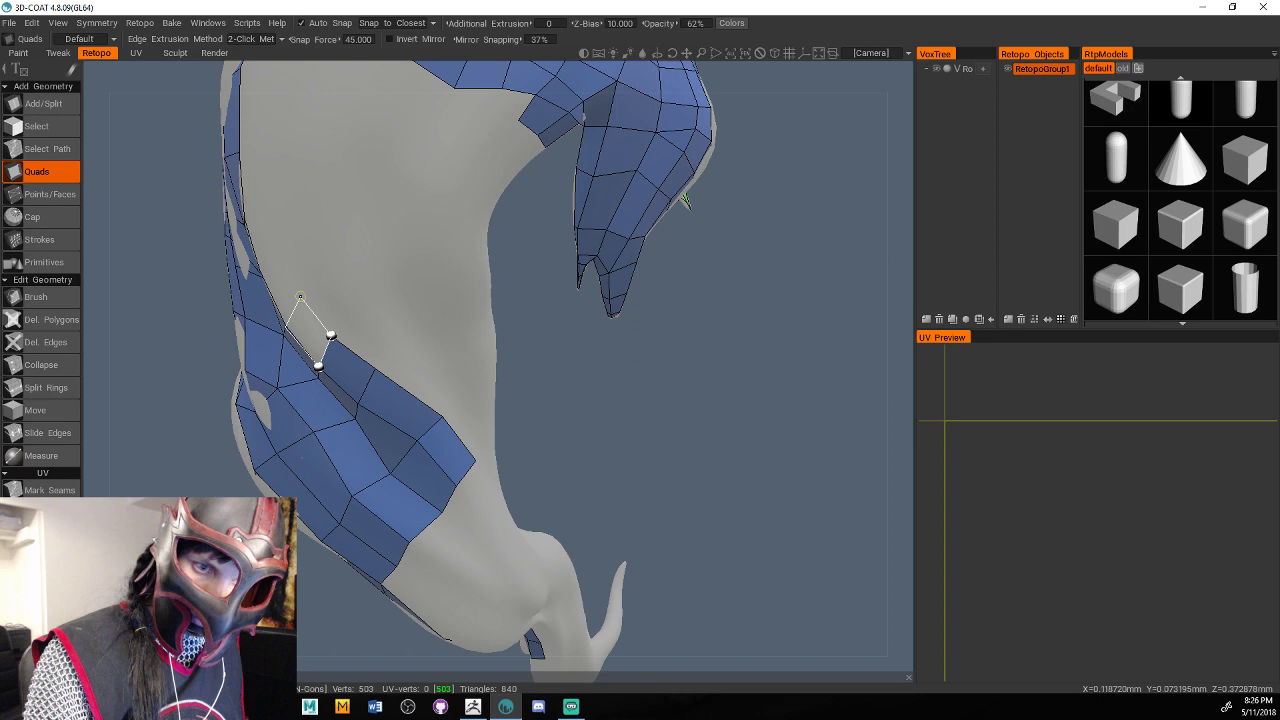
{"action": "left_click", "coordinate": [300, 296]}
{"action": "left_click_drag", "start_coordinate": [300, 296], "coordinate": [530, 365], "text": "alt"}
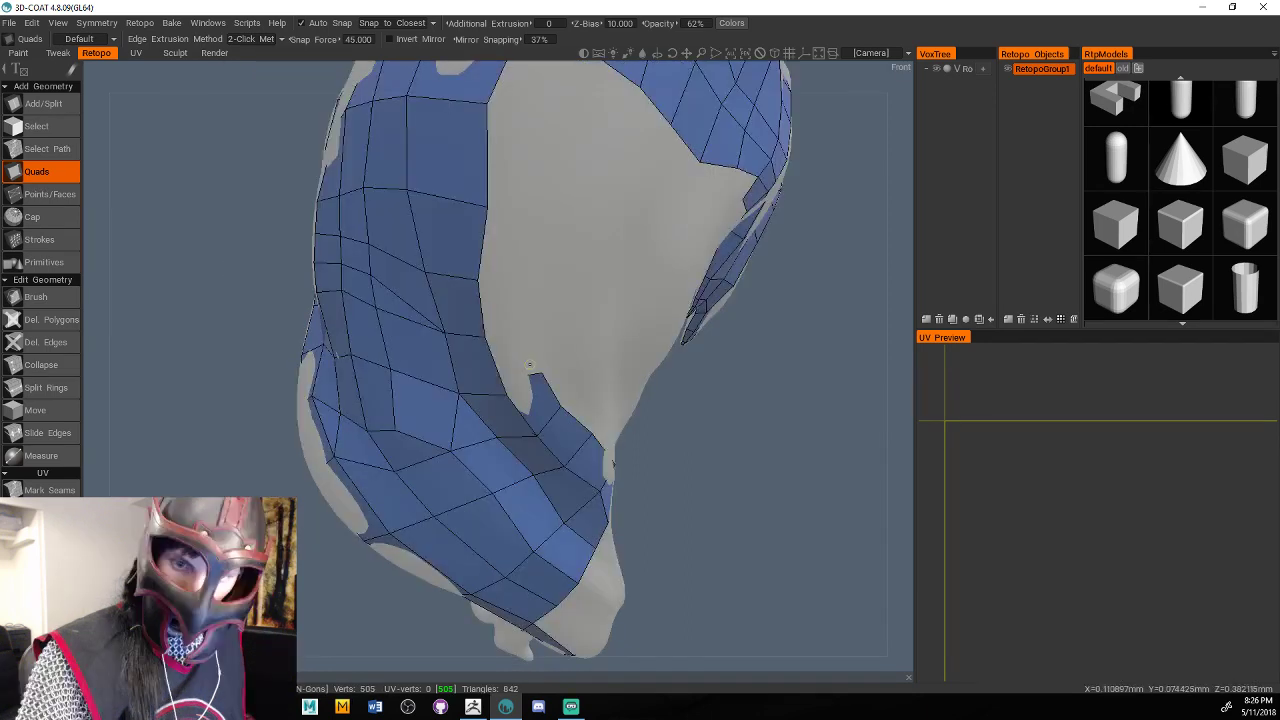
{"action": "key", "text": "ctrl+z"}
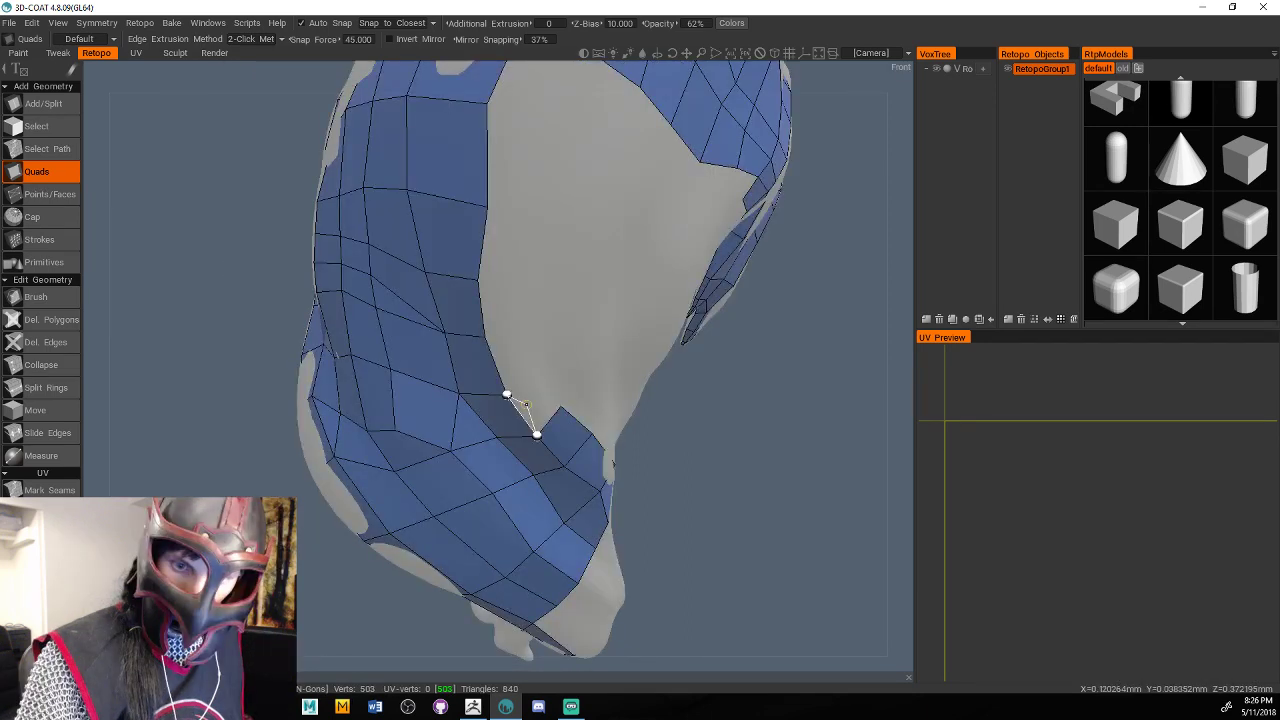
Continue the new column upward along the patch's edge with three more quads.
{"action": "left_click", "coordinate": [532, 368]}
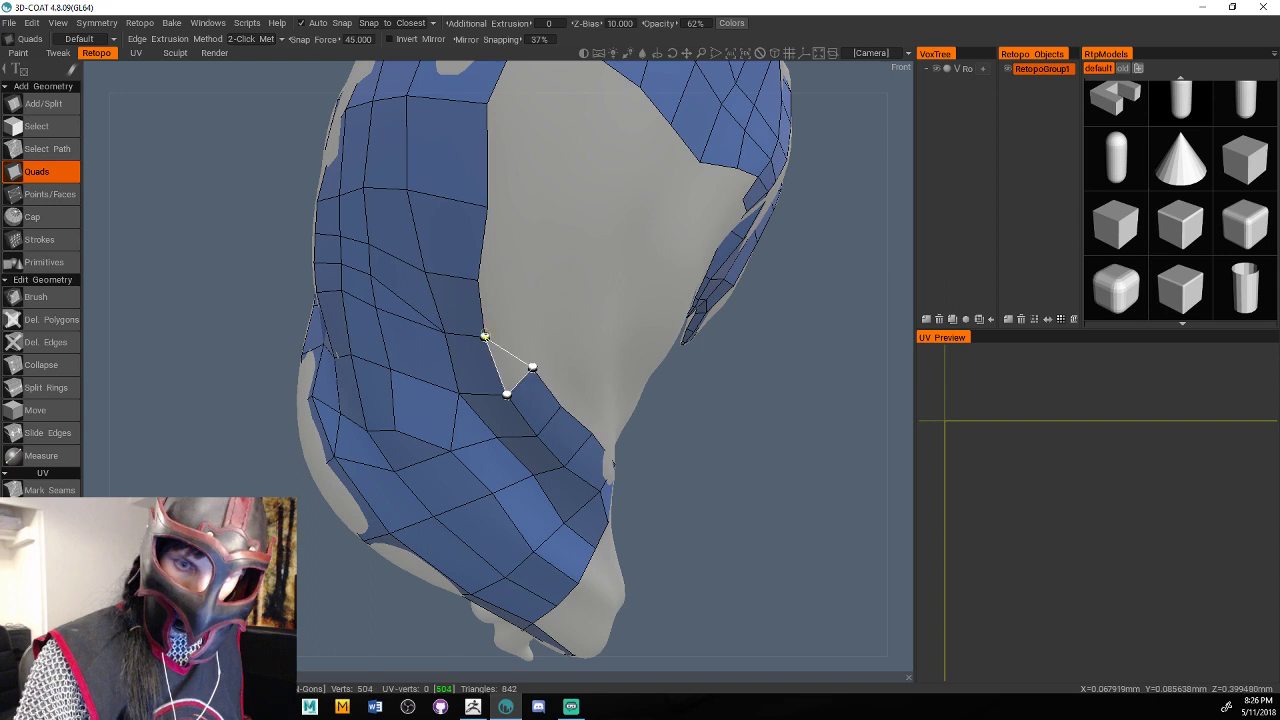
{"action": "left_click", "coordinate": [484, 336]}
{"action": "left_click", "coordinate": [477, 279]}
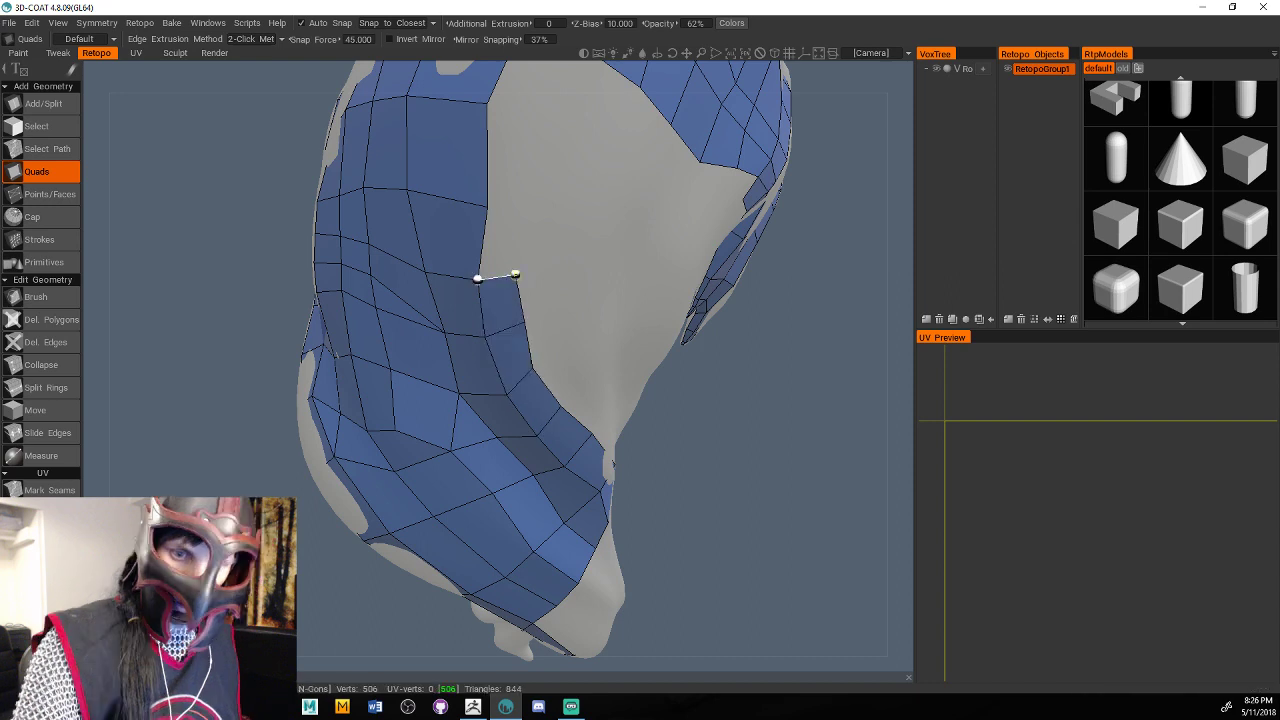
Build quads up the side border of the bare sculpt area and close its upper corner onto the existing mesh.
{"action": "left_click", "coordinate": [515, 274]}
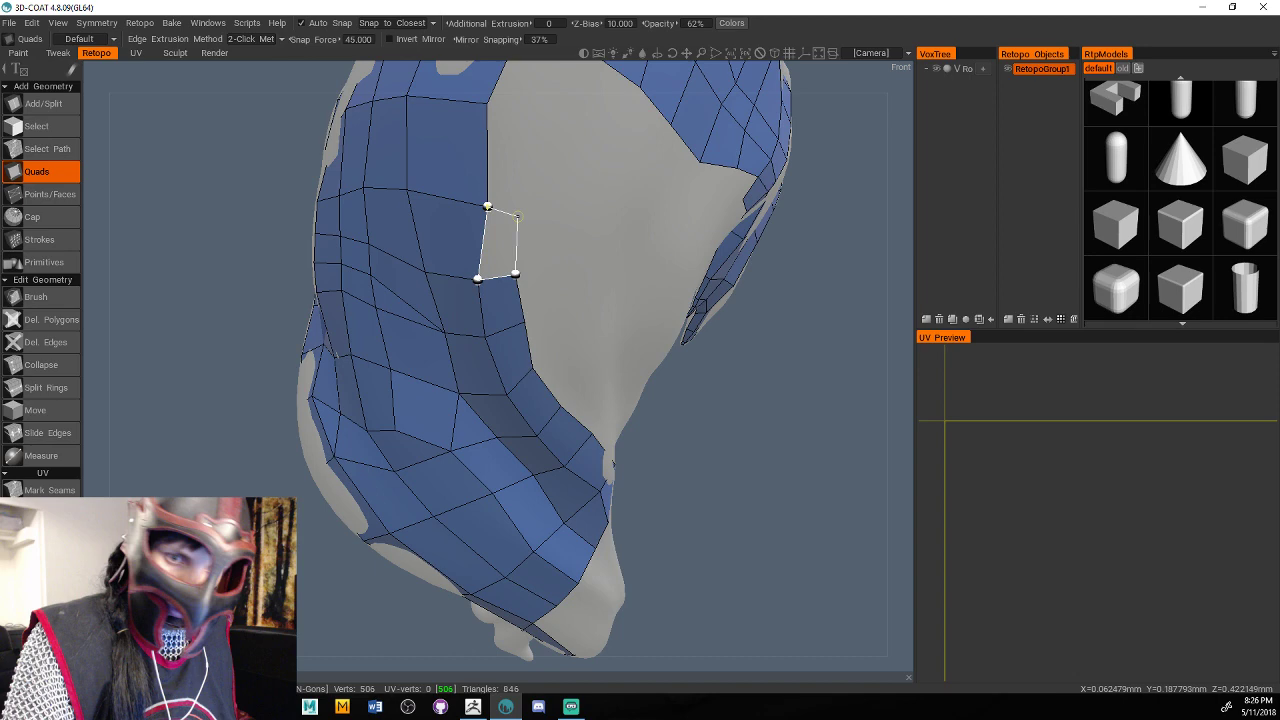
{"action": "left_click", "coordinate": [518, 217]}
{"action": "left_click", "coordinate": [531, 103]}
{"action": "left_click_drag", "start_coordinate": [537, 80], "coordinate": [539, 192], "text": "alt"}
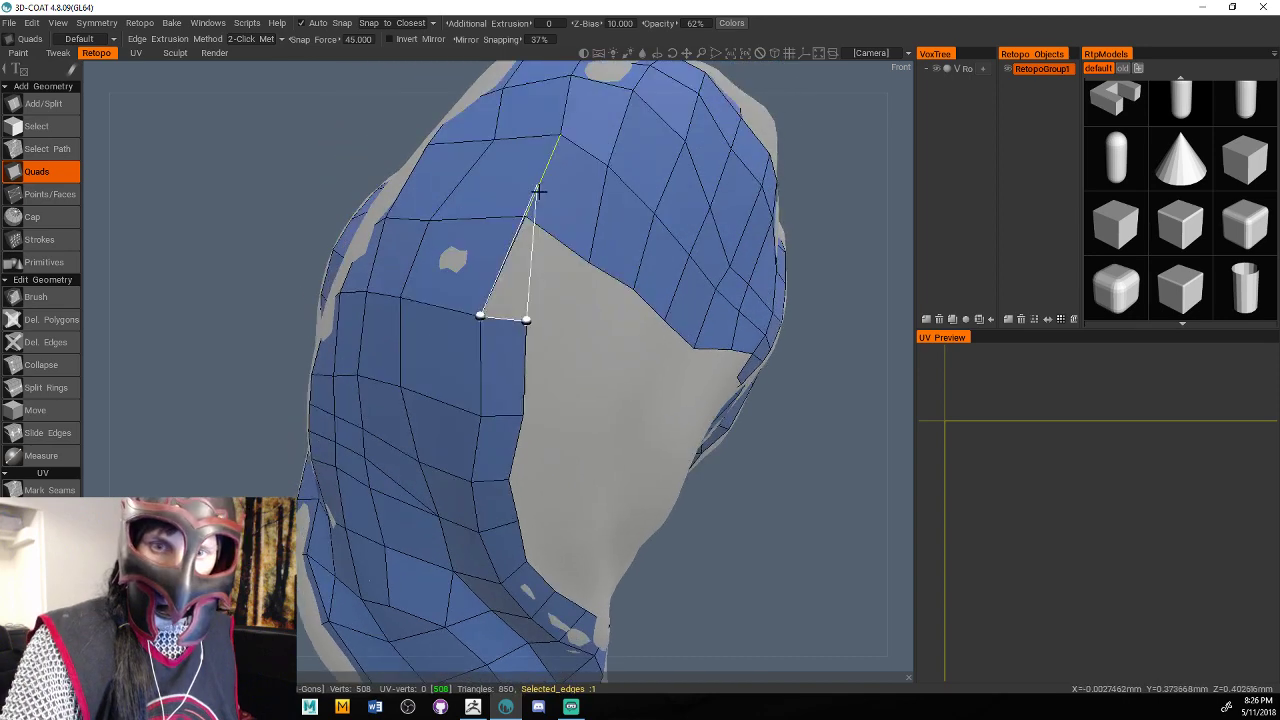
{"action": "middle_click_drag", "start_coordinate": [538, 190], "coordinate": [572, 308]}
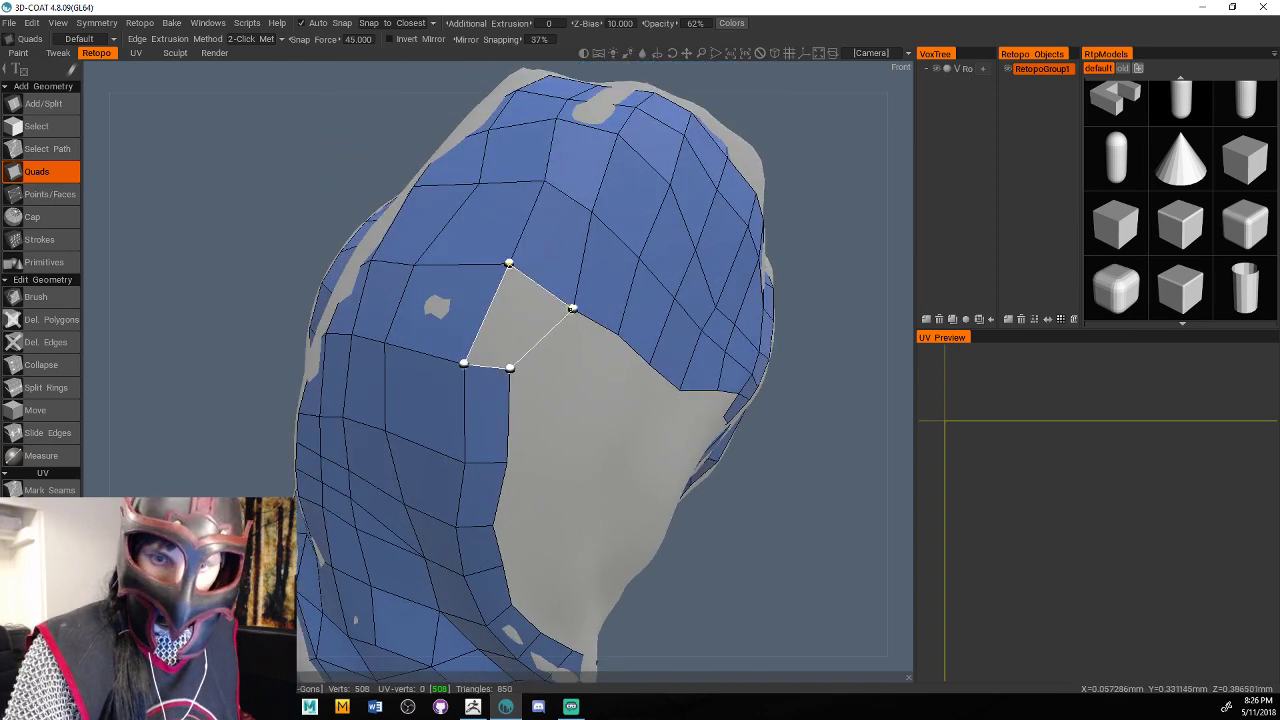
{"action": "left_click", "coordinate": [572, 308]}
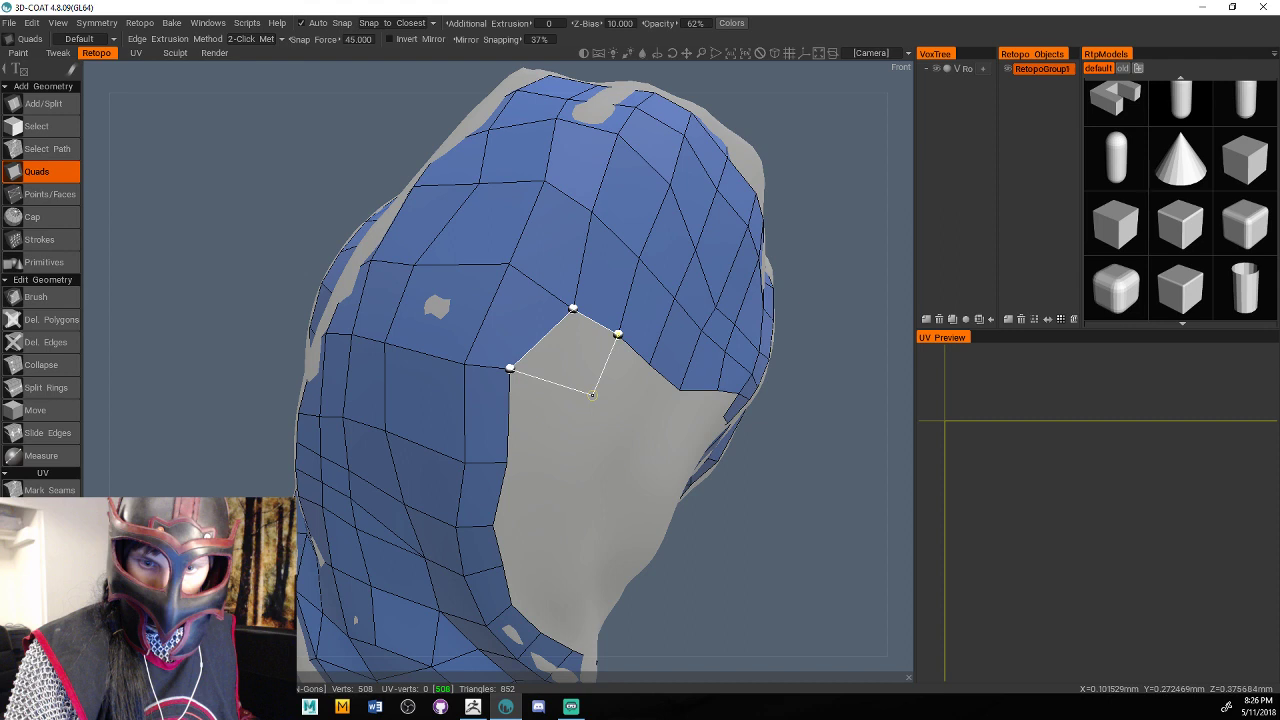
Add a row of quads along the upper border of the bare area, joining the mesh at the underside of the bend.
{"action": "left_click", "coordinate": [625, 424]}
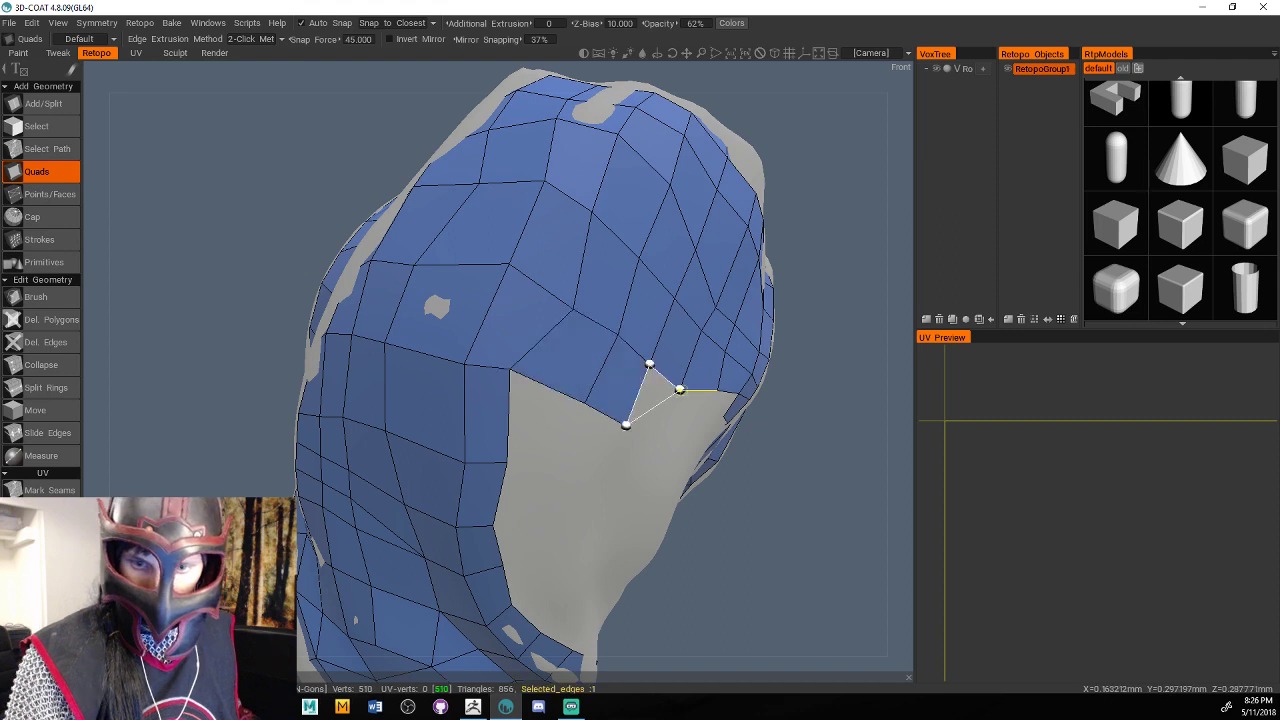
{"action": "left_click", "coordinate": [680, 389]}
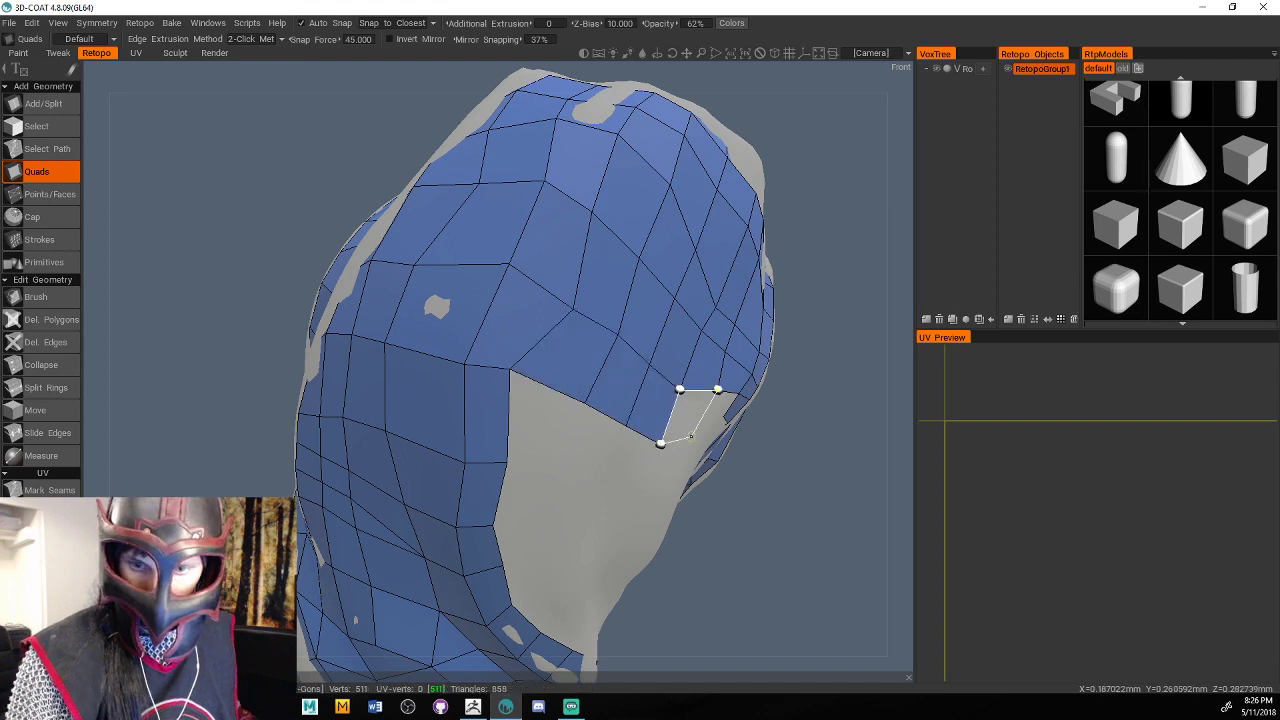
{"action": "left_click", "coordinate": [691, 436]}
{"action": "left_click_drag", "start_coordinate": [691, 436], "coordinate": [523, 326], "text": "alt"}
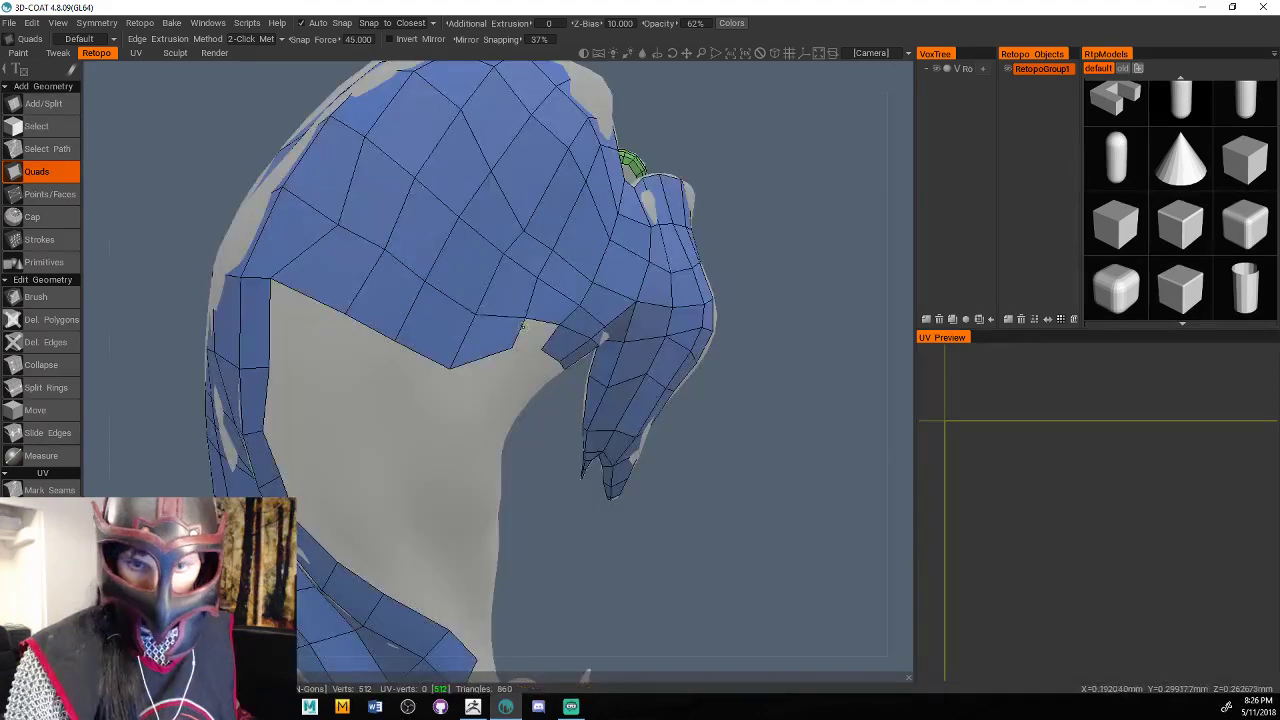
{"action": "left_click", "coordinate": [522, 325]}
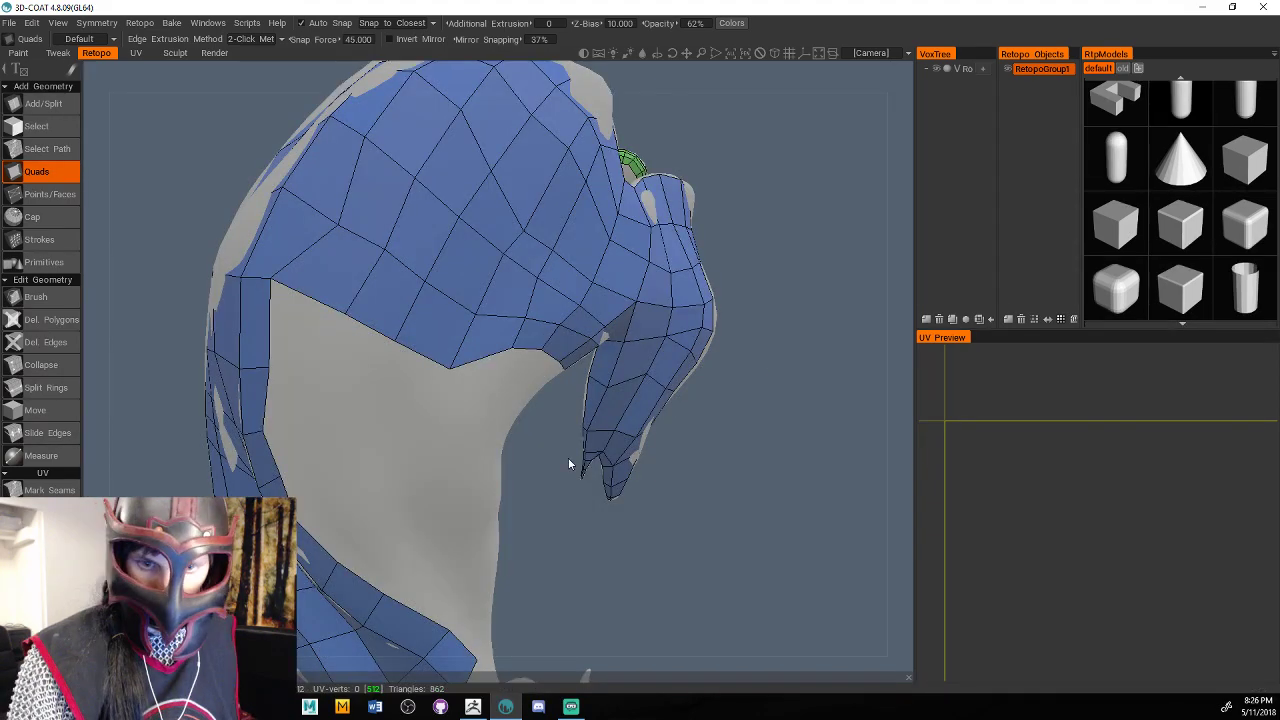
Add a second row of quads beneath the upper border and close the small gap left near the inner bend.
{"action": "left_click_drag", "start_coordinate": [568, 463], "coordinate": [648, 427], "text": "alt"}
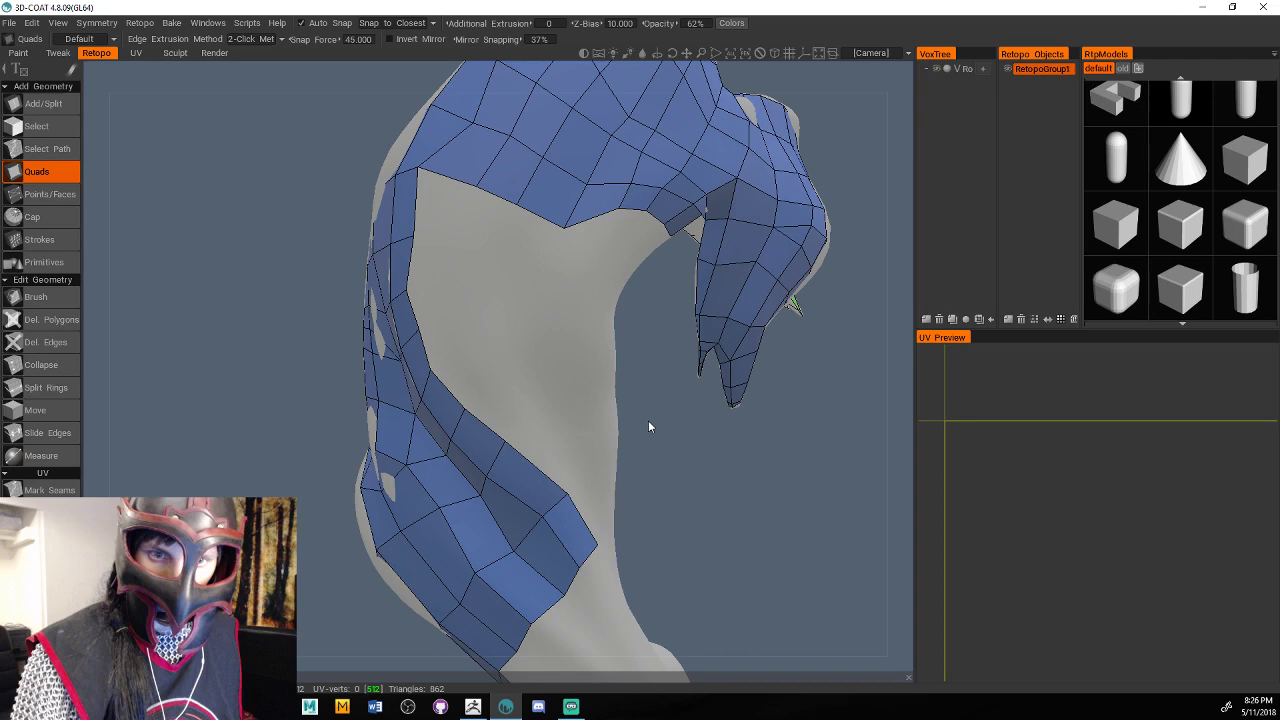
{"action": "left_click", "coordinate": [413, 235]}
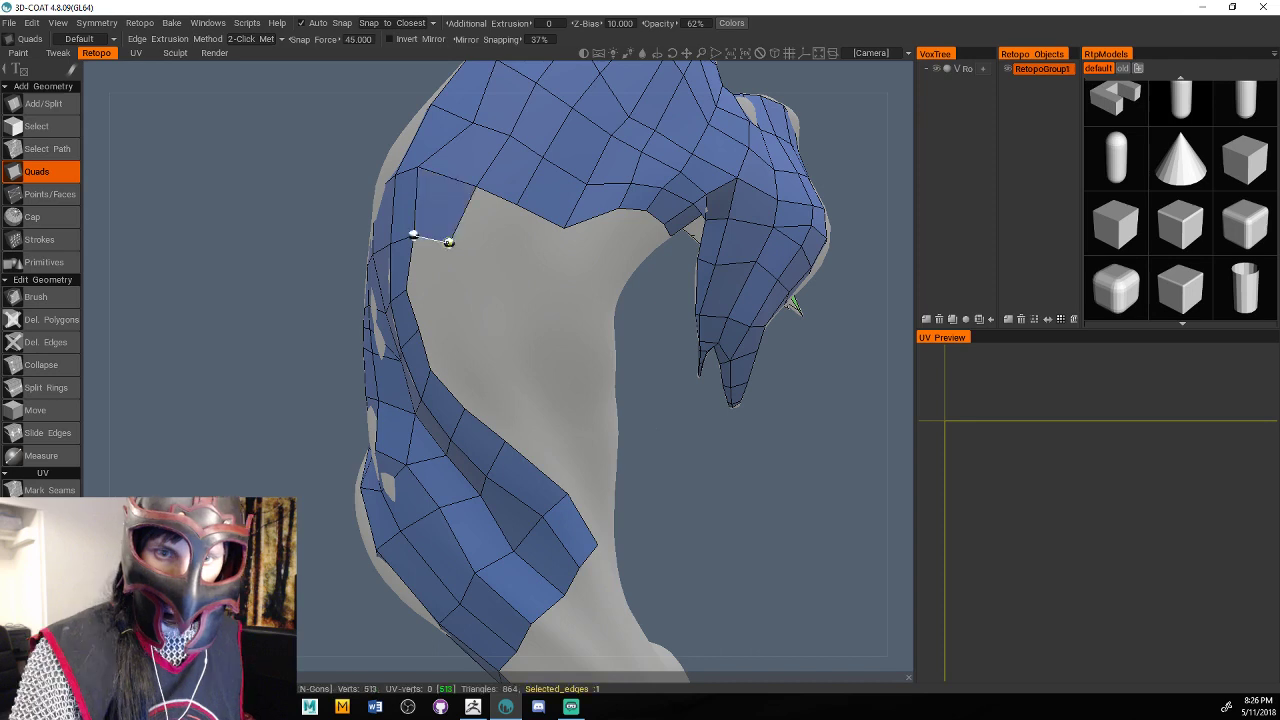
{"action": "left_click", "coordinate": [497, 261]}
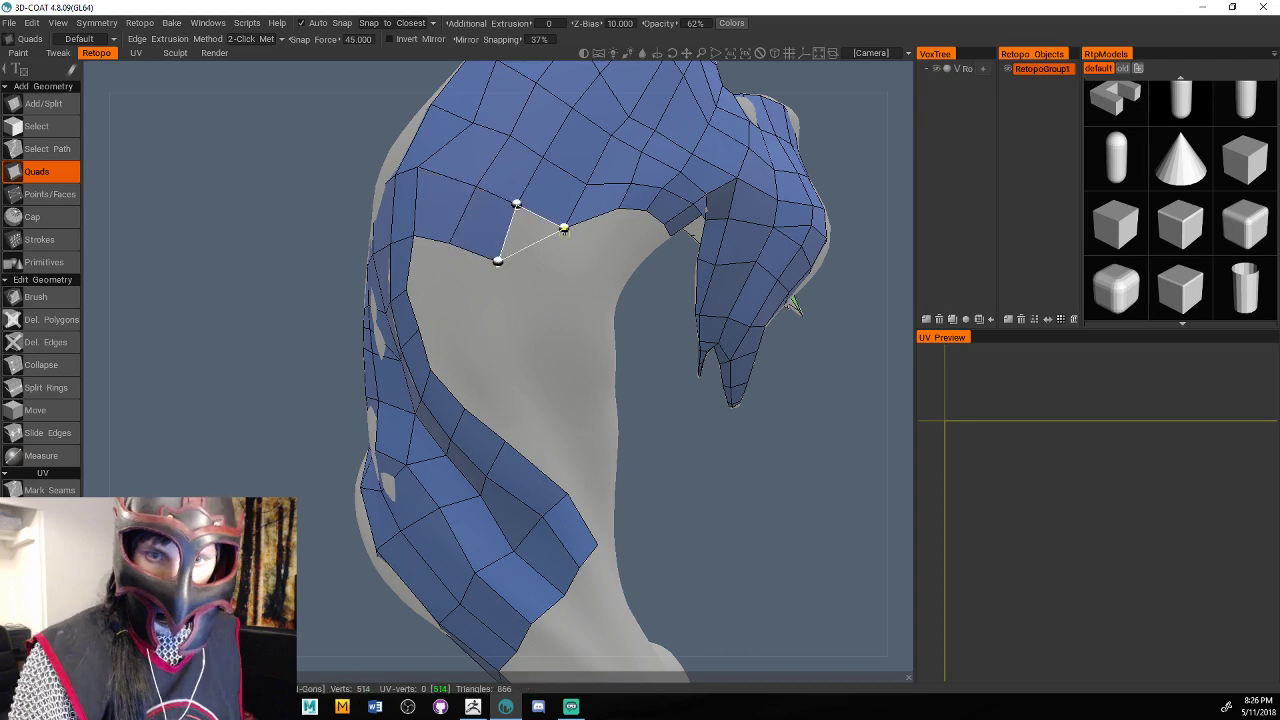
{"action": "left_click", "coordinate": [563, 229]}
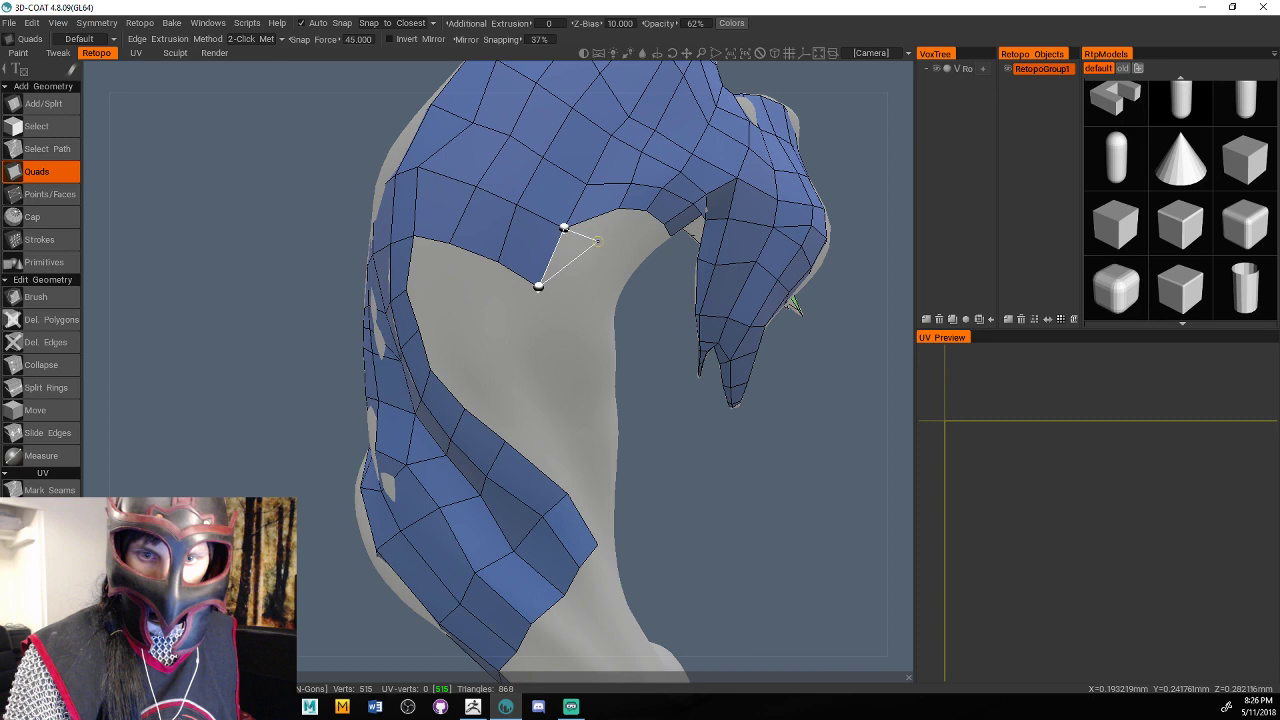
{"action": "left_click", "coordinate": [609, 234]}
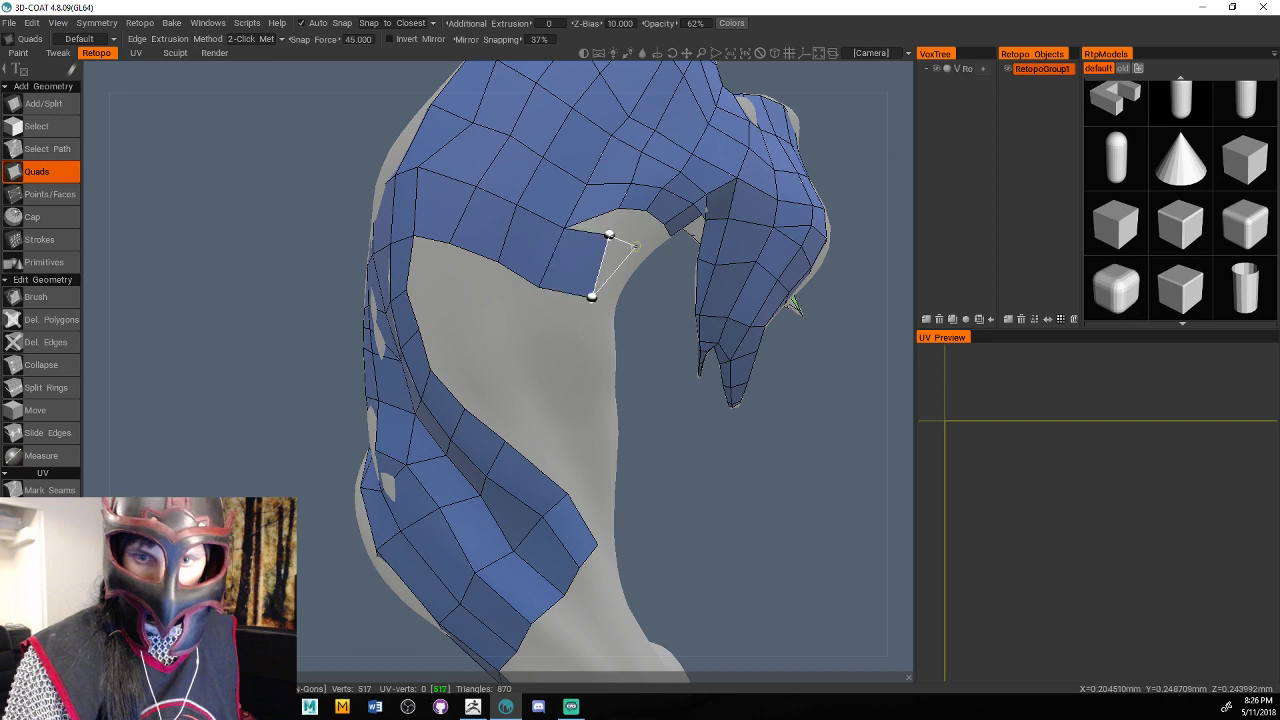
{"action": "left_click", "coordinate": [637, 244]}
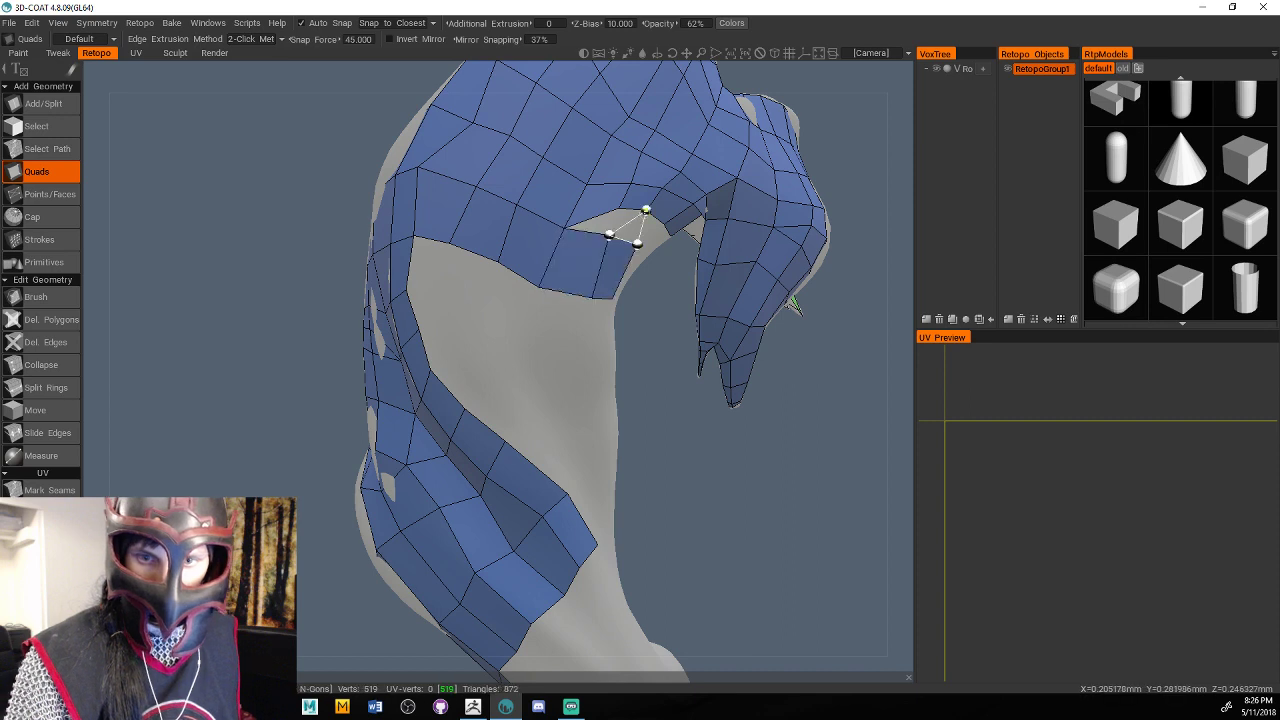
{"action": "left_click", "coordinate": [646, 210]}
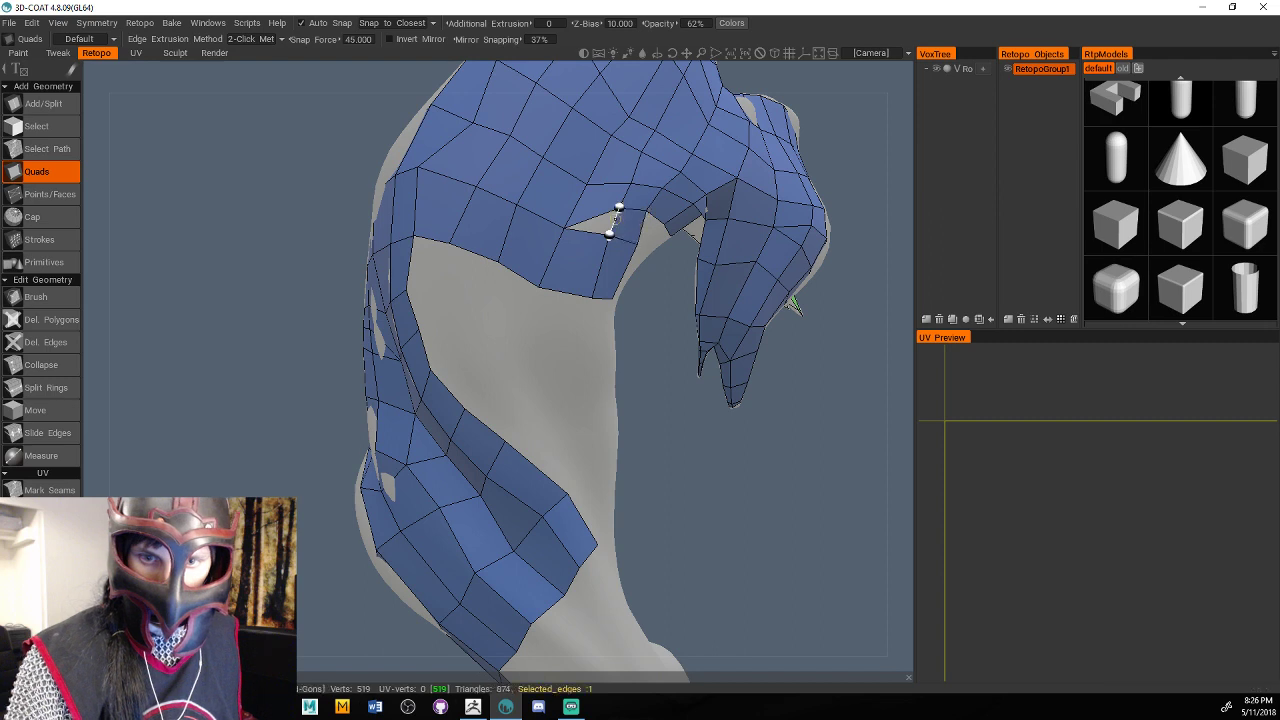
{"action": "left_click", "coordinate": [615, 219]}
Extend the new row with two quads around the inside of the bend.
{"action": "left_click_drag", "start_coordinate": [676, 376], "coordinate": [616, 379]}
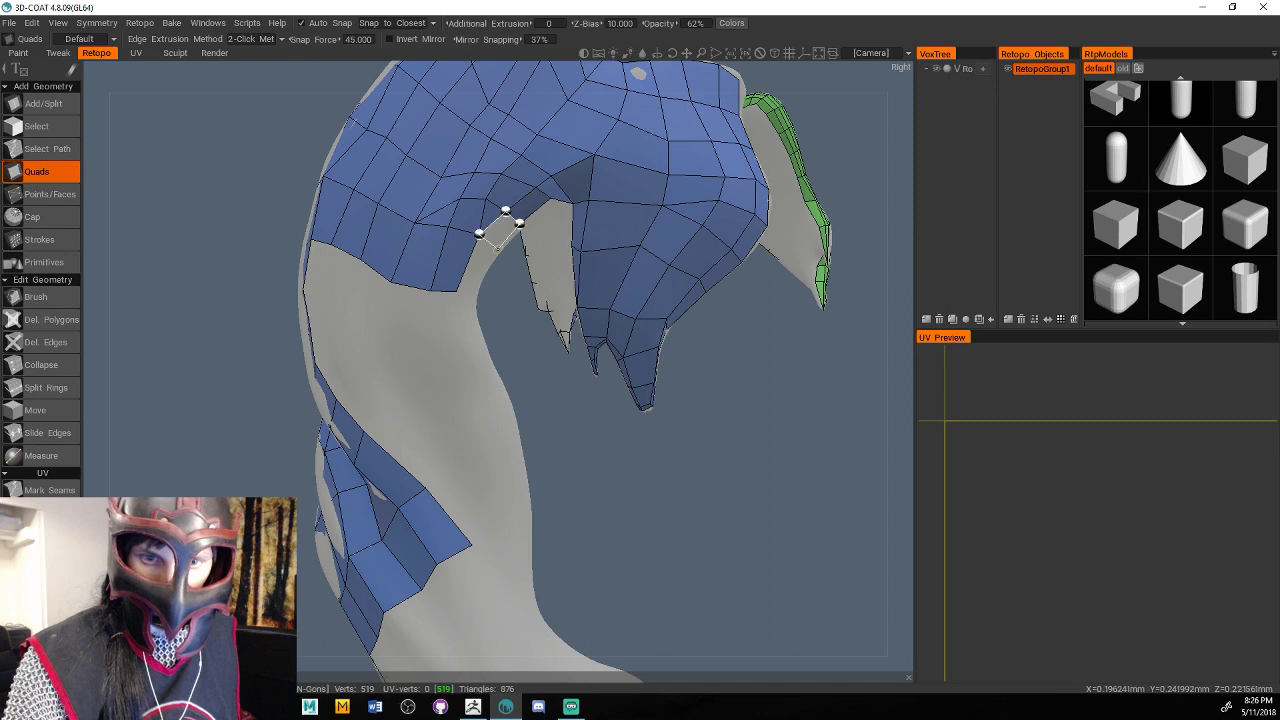
{"action": "left_click", "coordinate": [455, 290]}
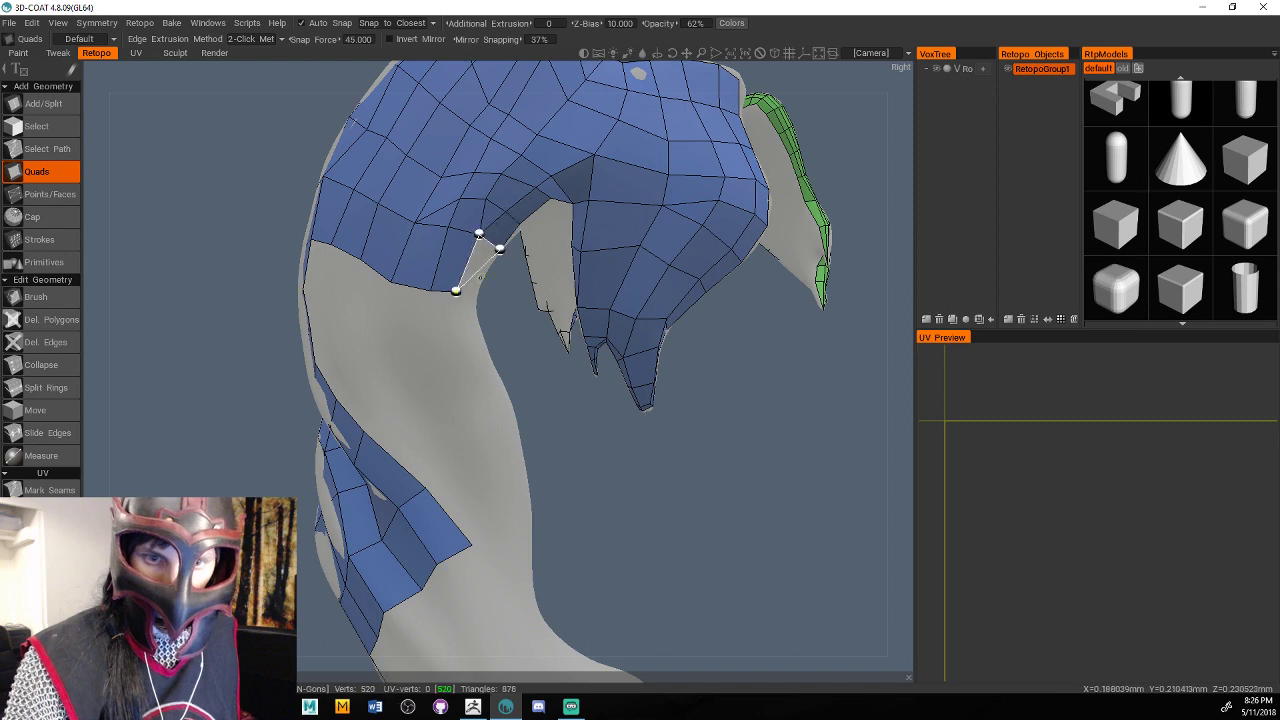
{"action": "left_click", "coordinate": [473, 291]}
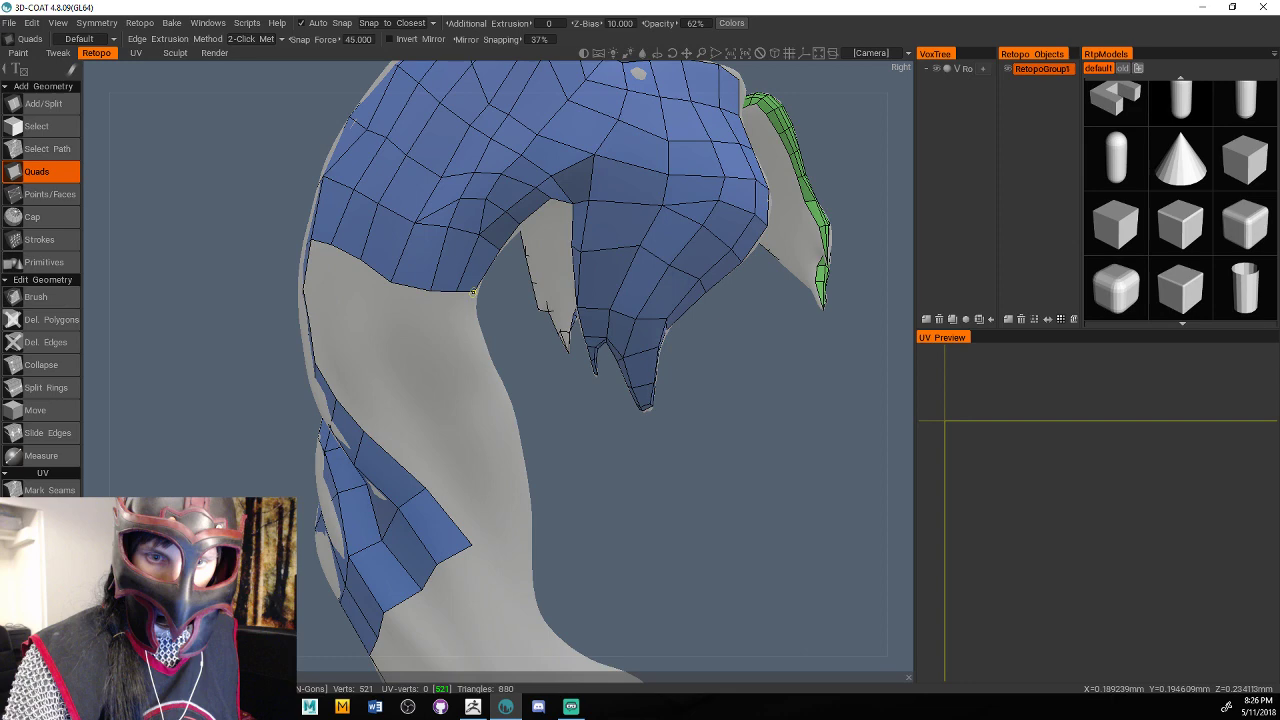
Add another row of quads across the bare area from the twisted side strip to the inside of the bend.
{"action": "middle_click_drag", "start_coordinate": [473, 291], "coordinate": [595, 349]}
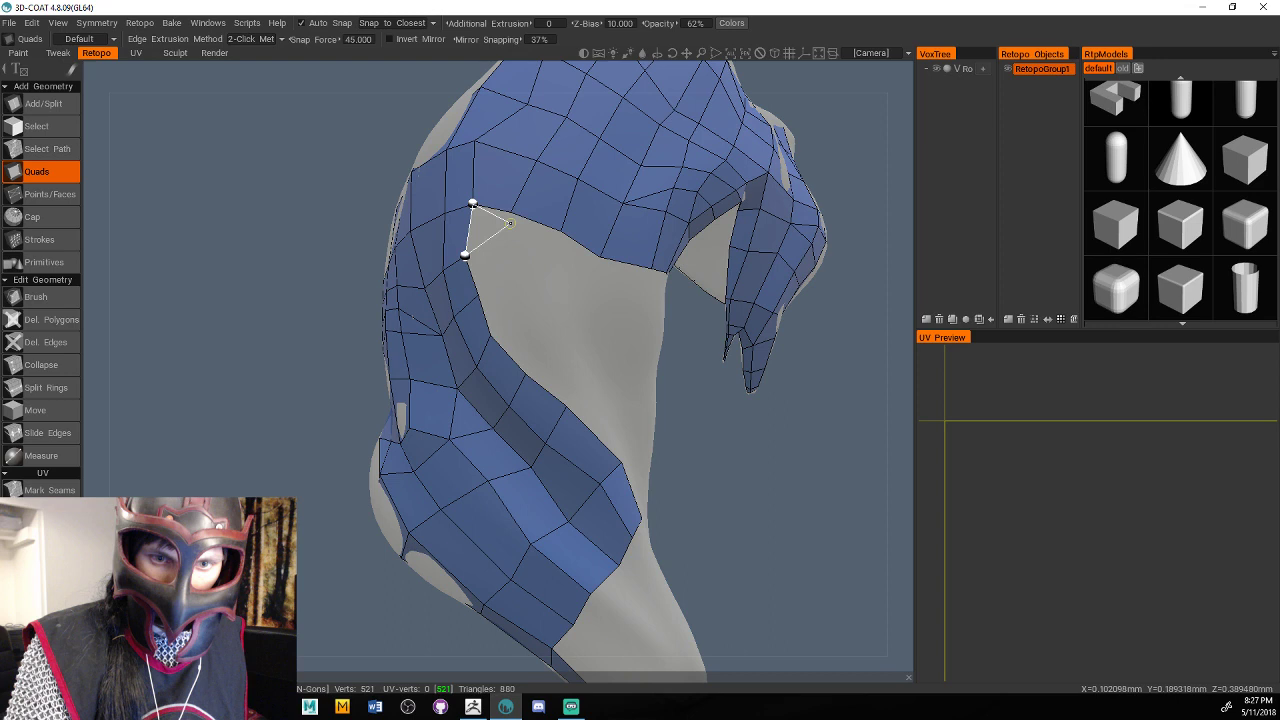
{"action": "left_click", "coordinate": [503, 257]}
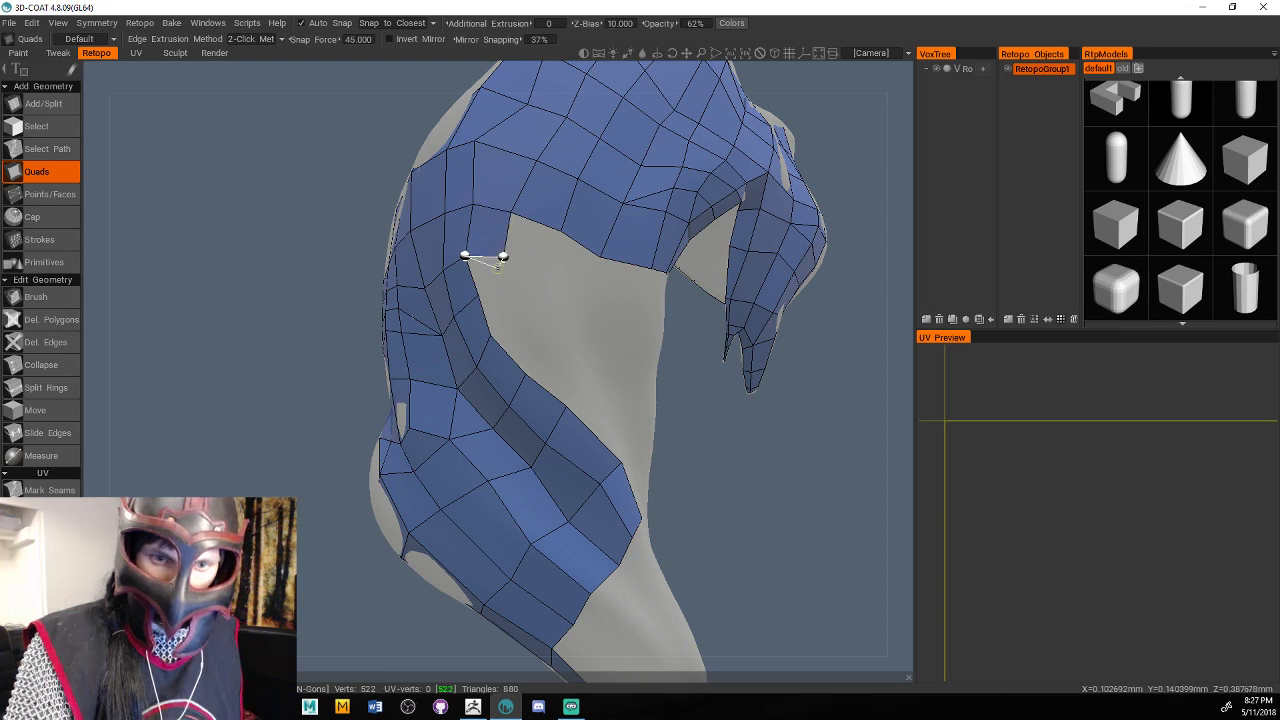
{"action": "left_click", "coordinate": [510, 212]}
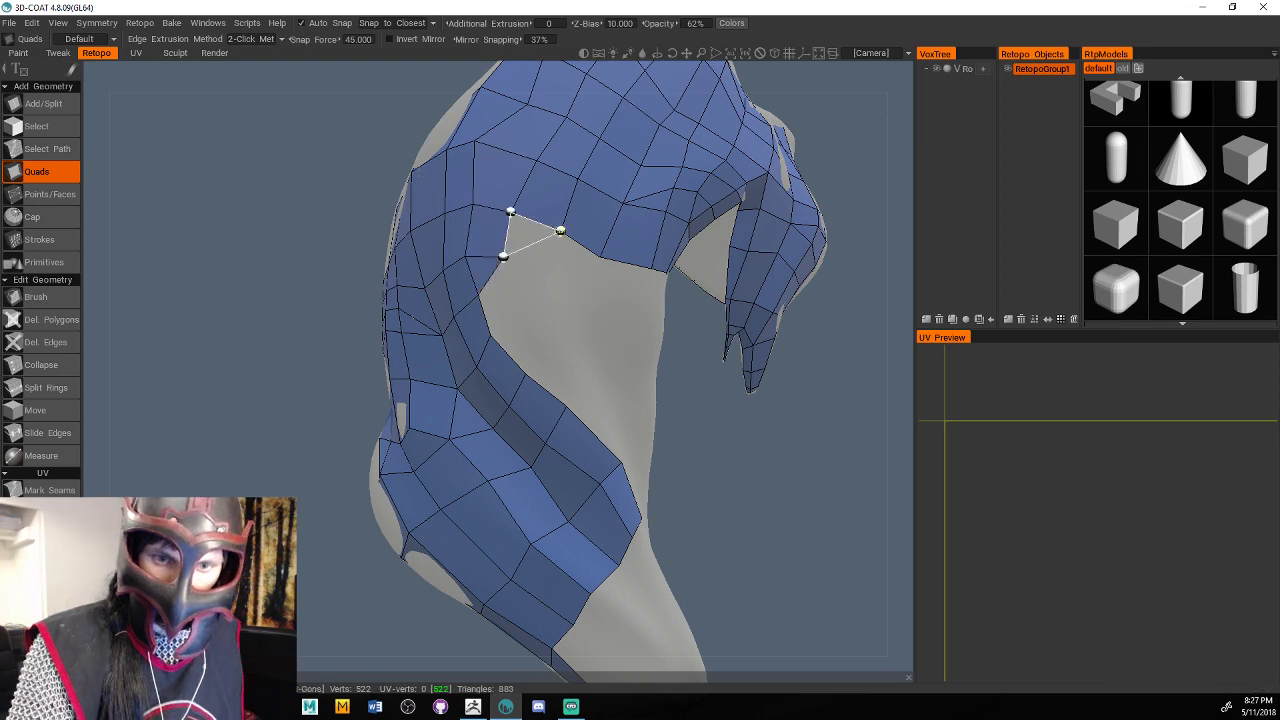
{"action": "left_click", "coordinate": [560, 231]}
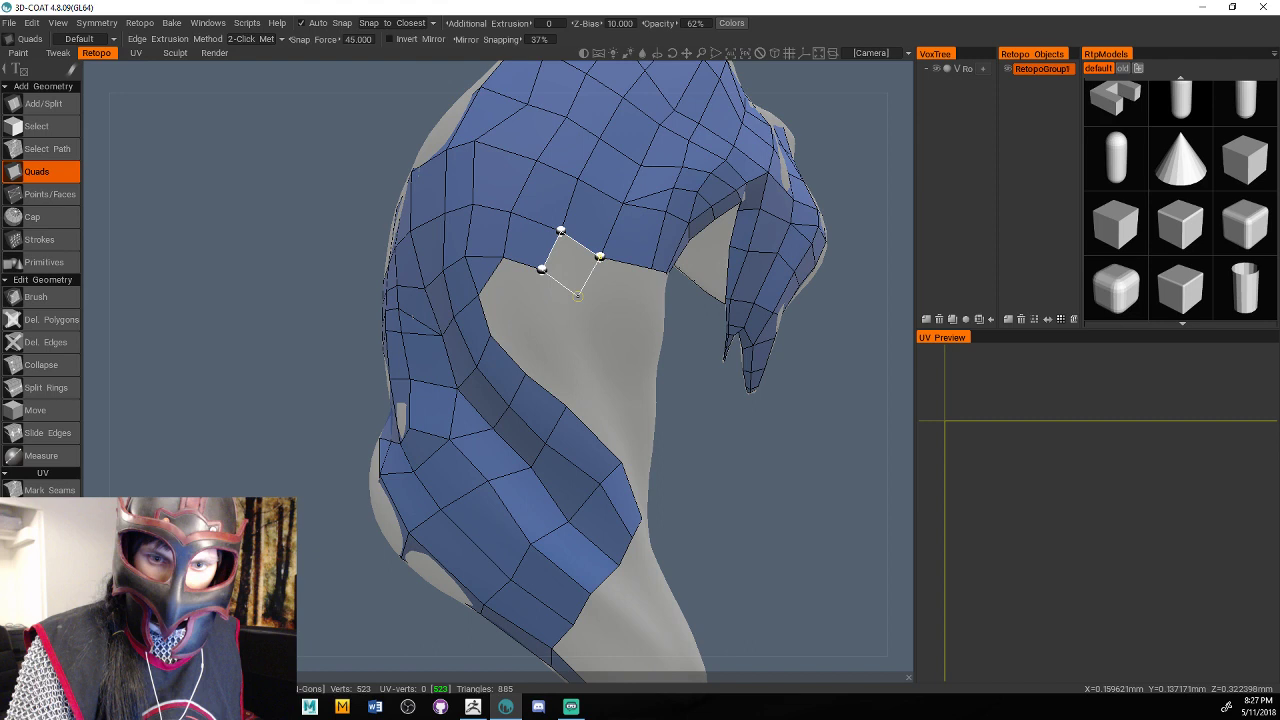
{"action": "left_click", "coordinate": [577, 295]}
{"action": "left_click", "coordinate": [638, 318]}
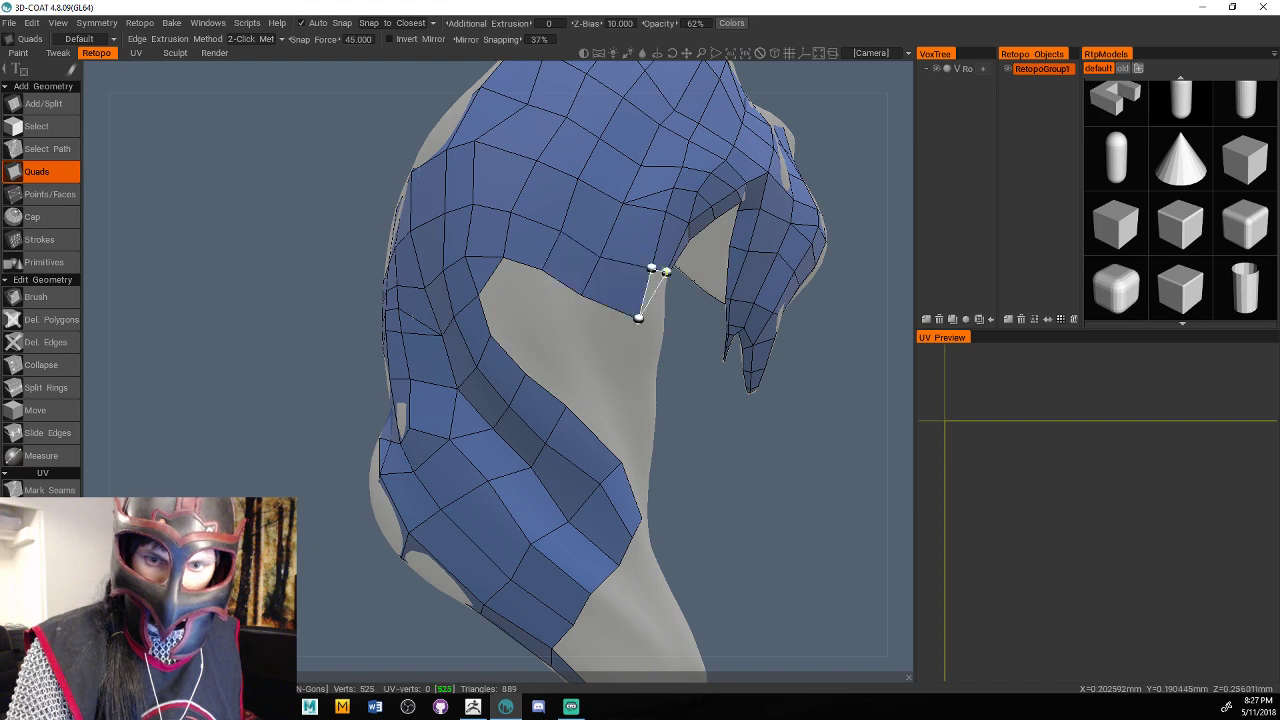
{"action": "left_click", "coordinate": [660, 320]}
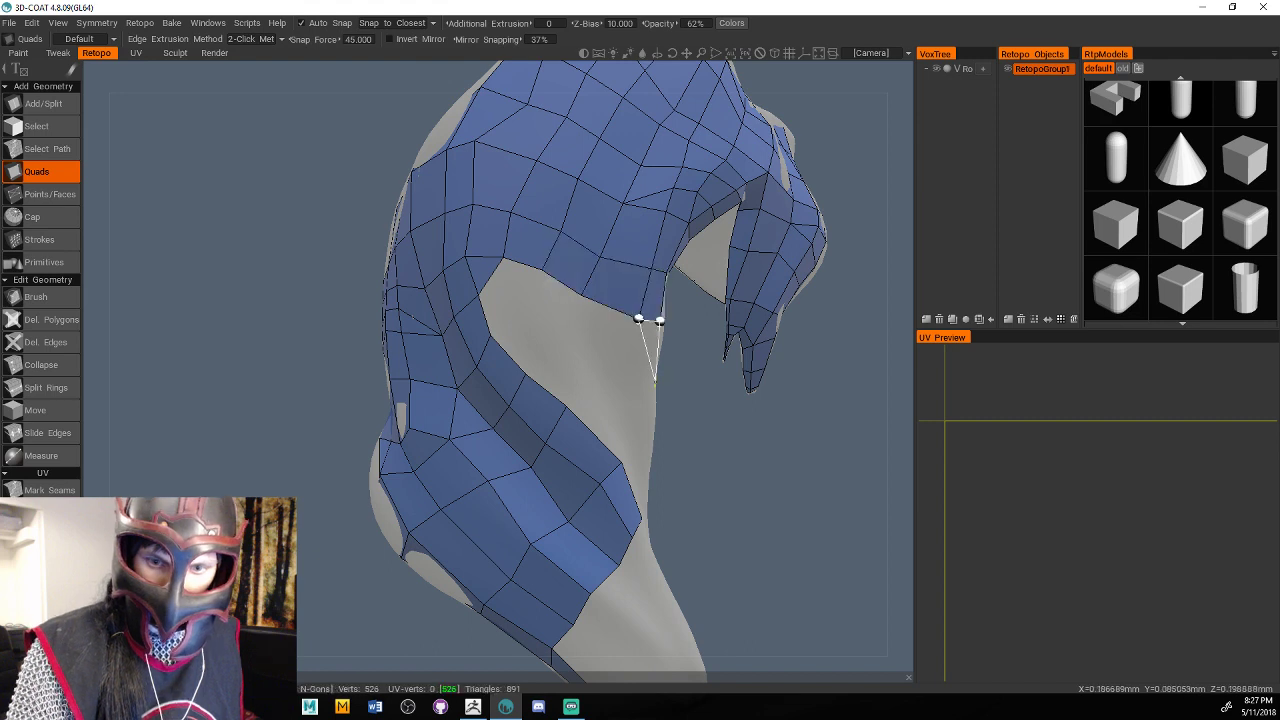
Add the following row of quads from the inner edge back to the twisted side strip.
{"action": "left_click", "coordinate": [654, 382]}
{"action": "left_click", "coordinate": [635, 380]}
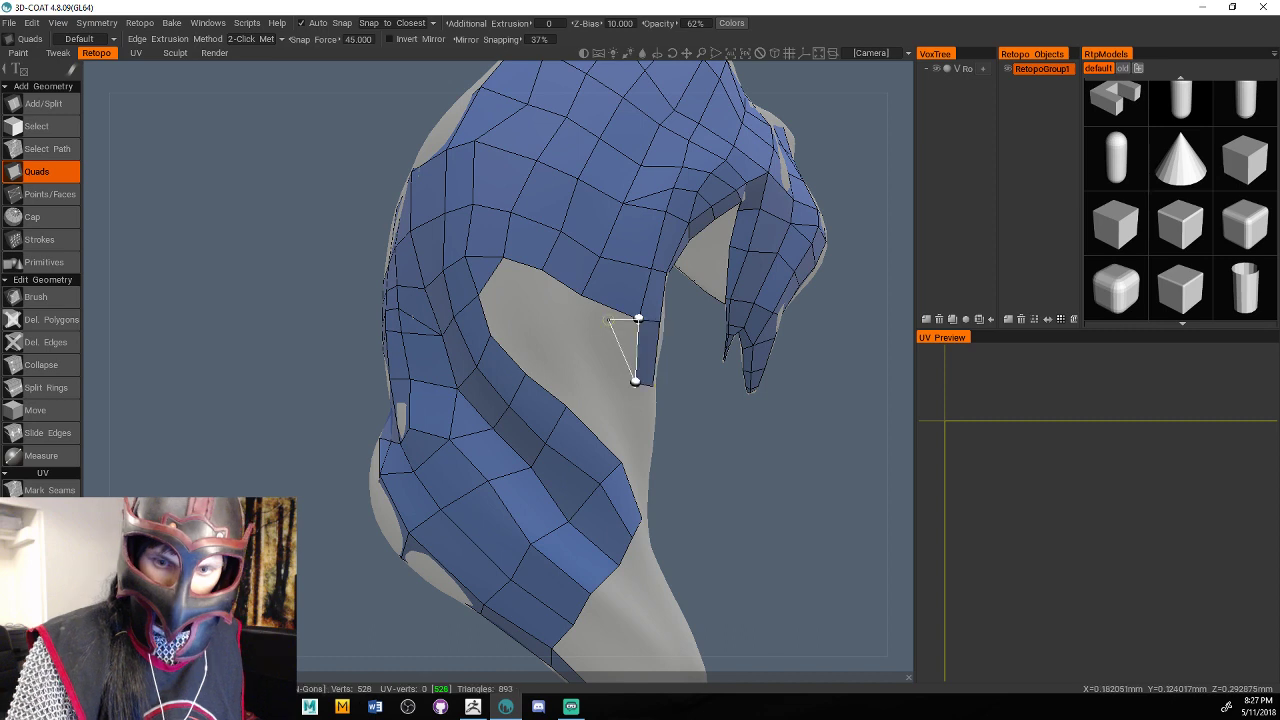
{"action": "left_click", "coordinate": [580, 295]}
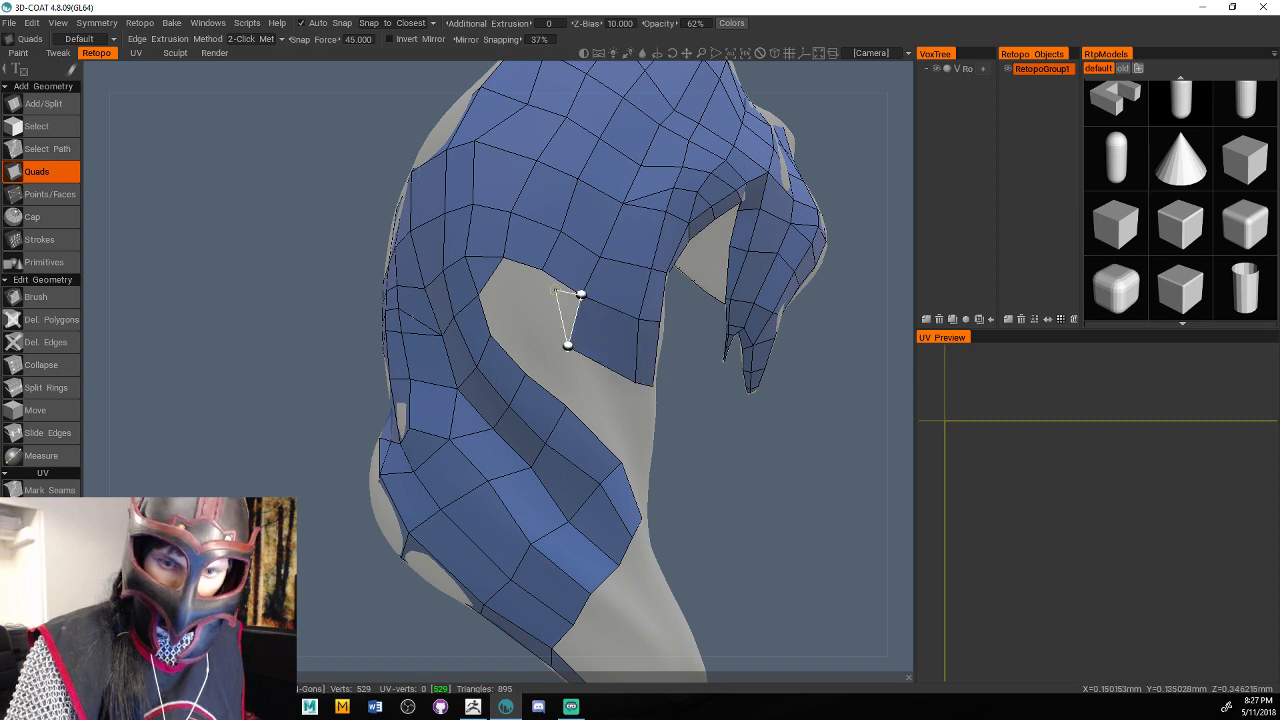
{"action": "left_click", "coordinate": [541, 269]}
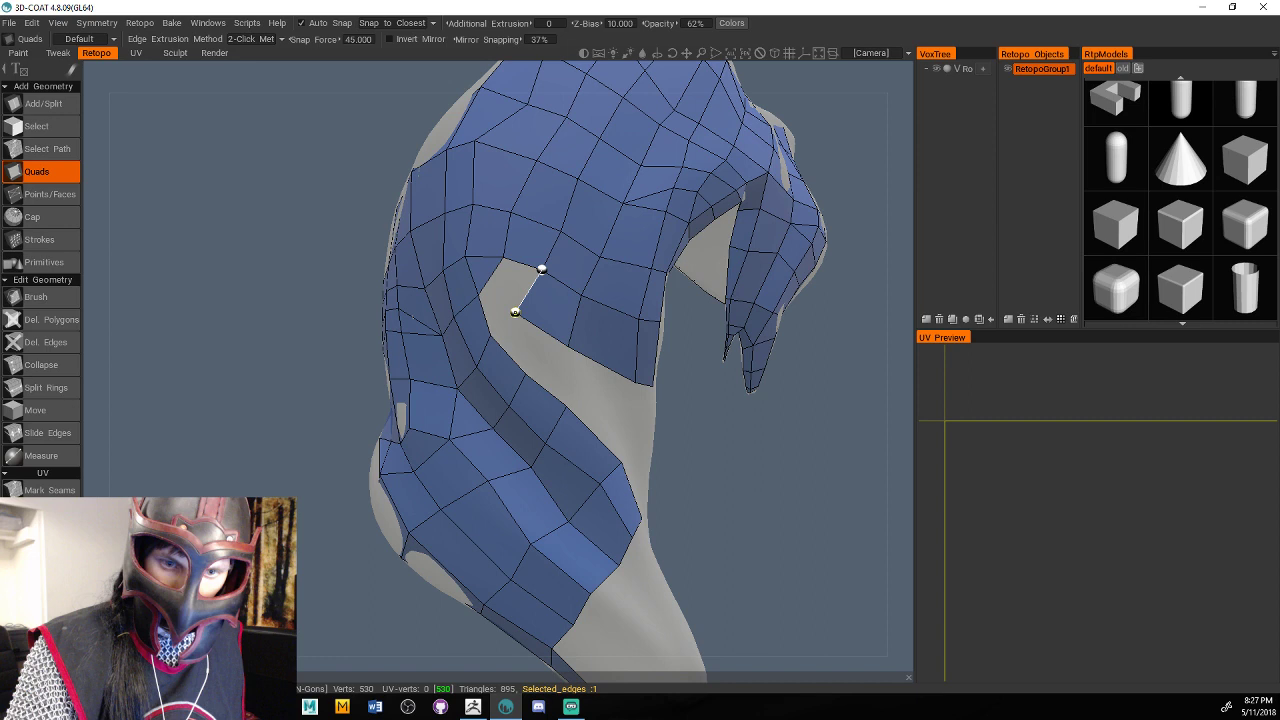
{"action": "left_click", "coordinate": [503, 257]}
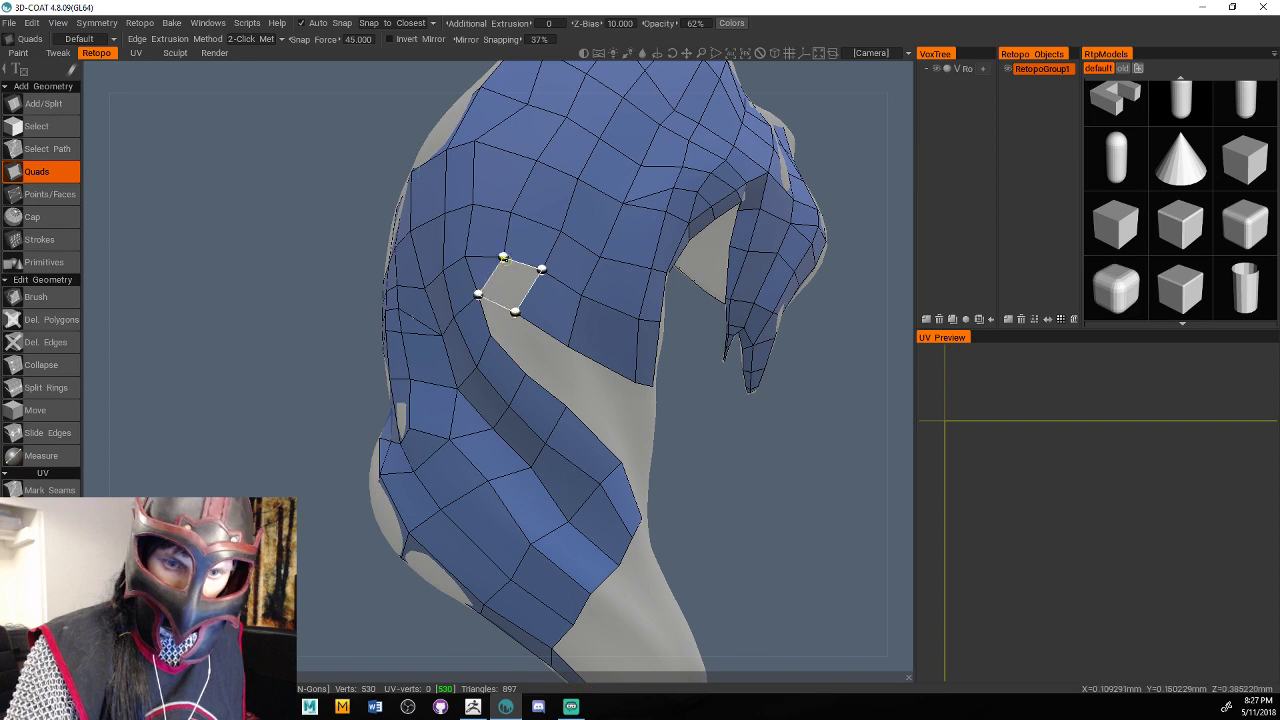
Fill the remaining wedge between the new rows and the twisted side strip with polygons.
{"action": "left_click", "coordinate": [537, 321]}
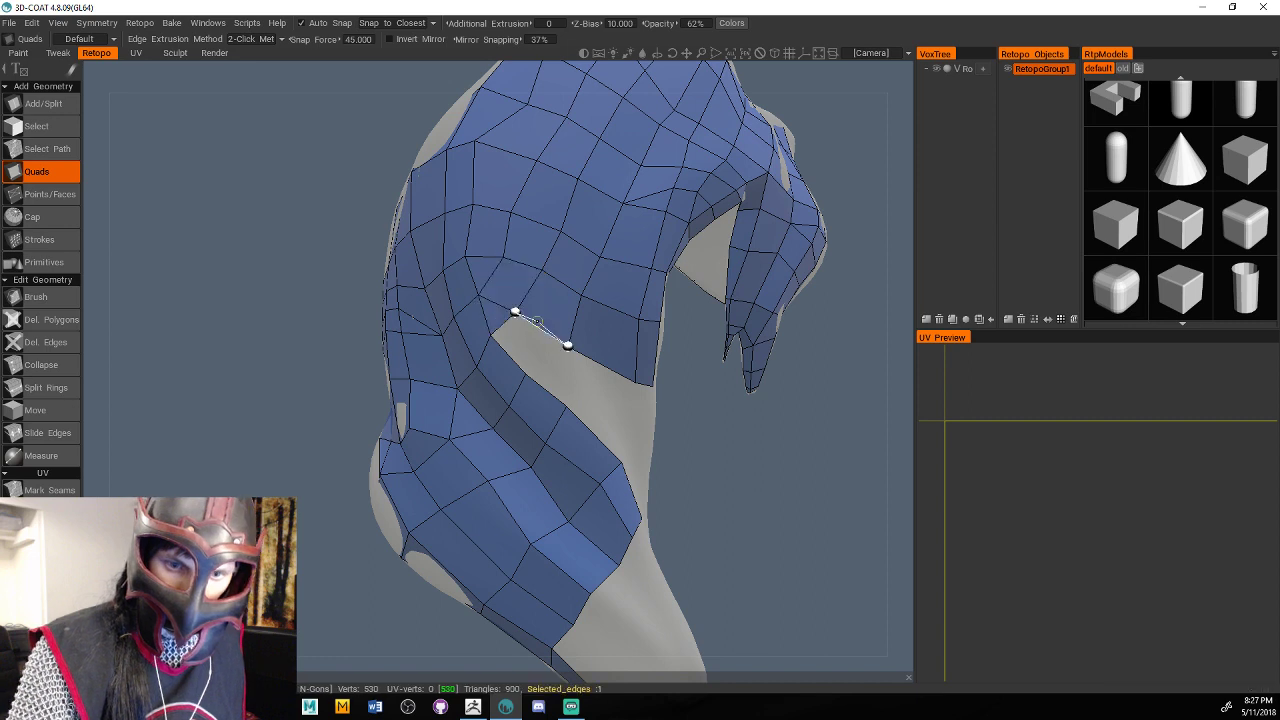
{"action": "left_click", "coordinate": [510, 355]}
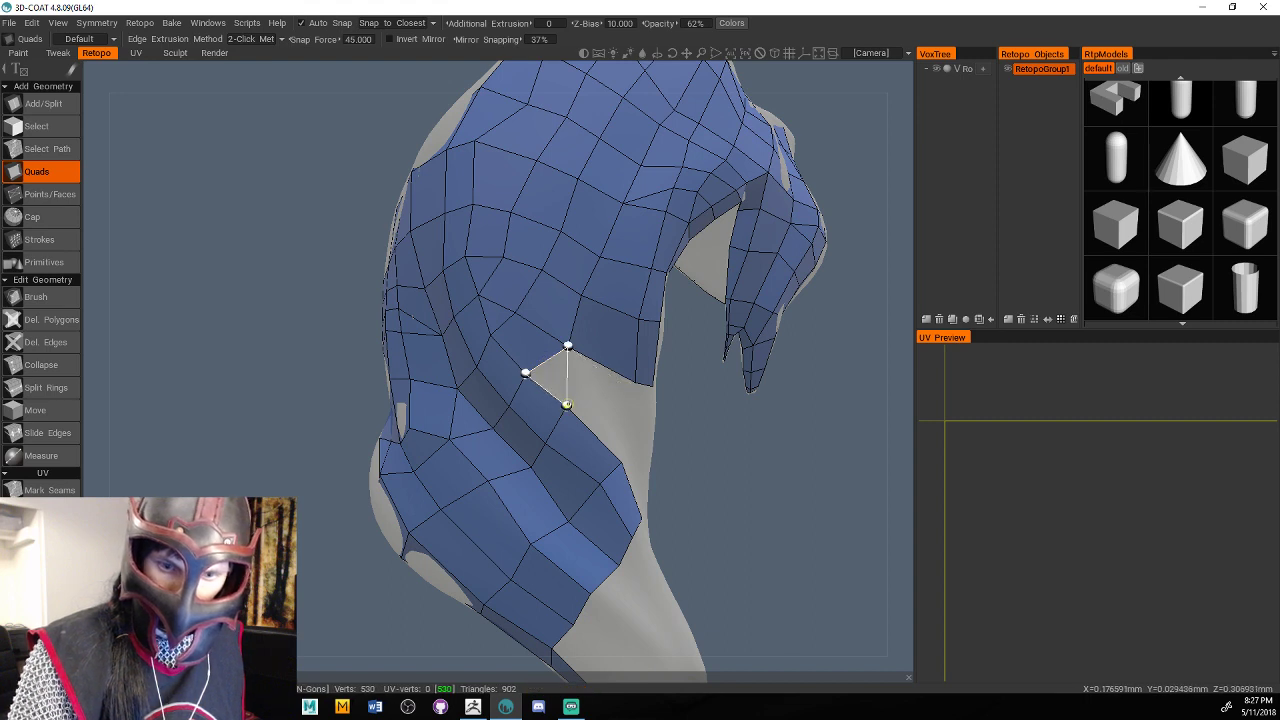
{"action": "left_click", "coordinate": [566, 405]}
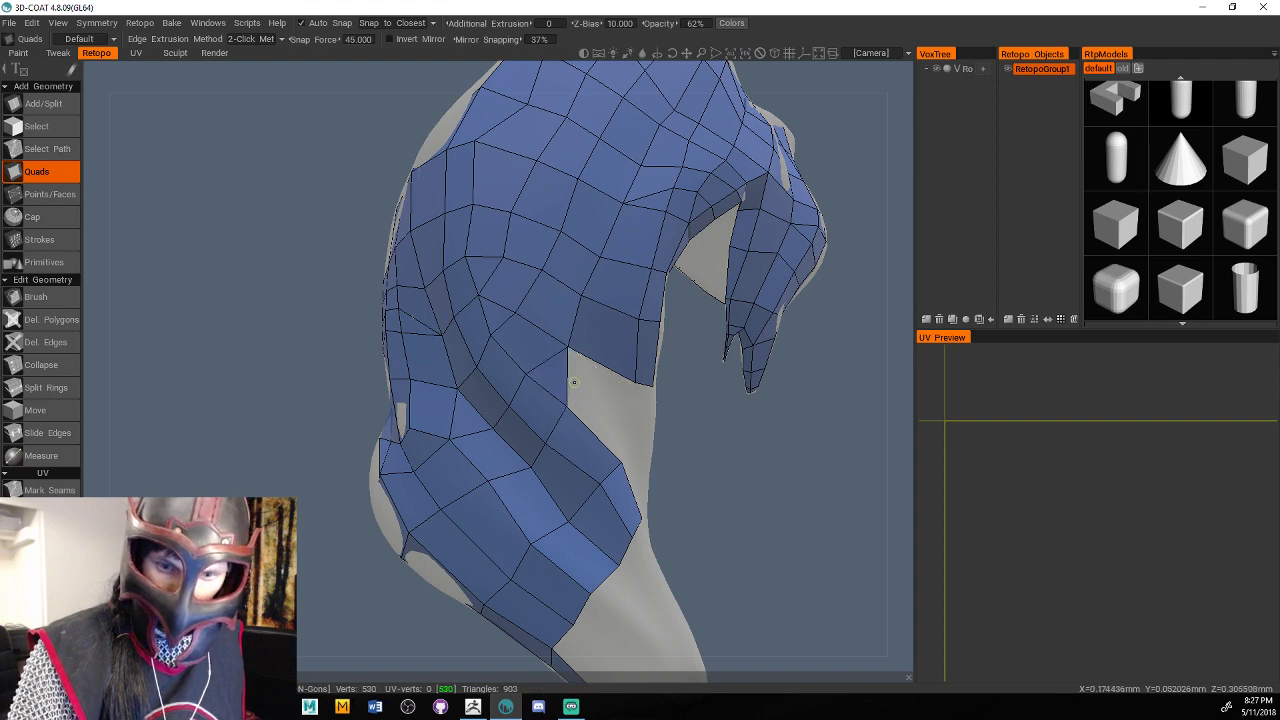
{"action": "left_click", "coordinate": [574, 382]}
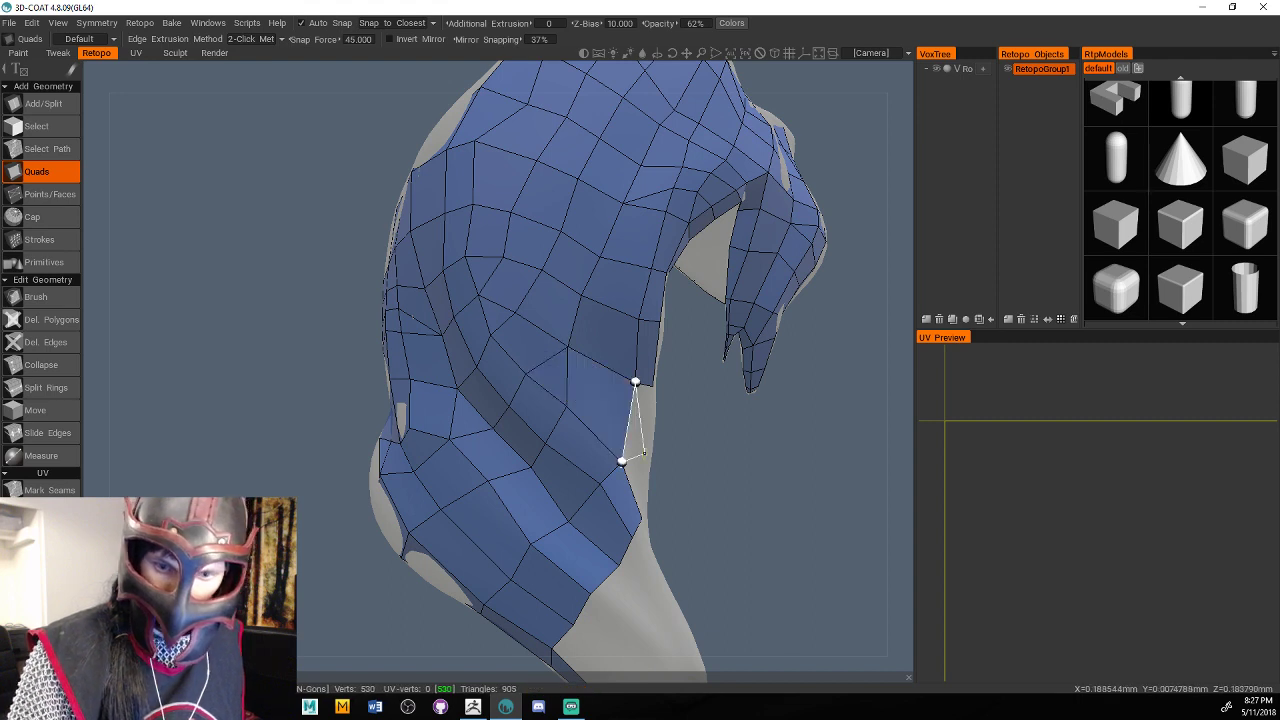
Extend the mesh down the inner side with a quad below the last row, beside the end of the twisted strip.
{"action": "left_click", "coordinate": [652, 388]}
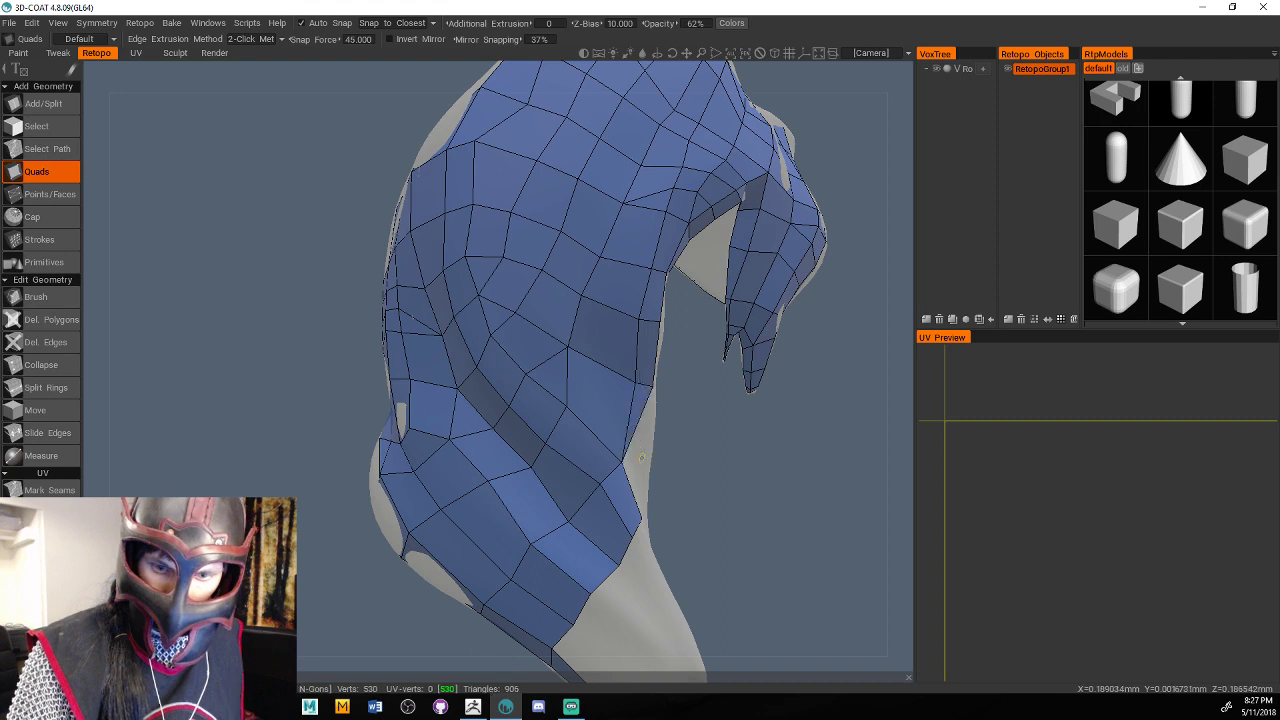
{"action": "right_click_drag", "start_coordinate": [641, 457], "coordinate": [497, 357]}
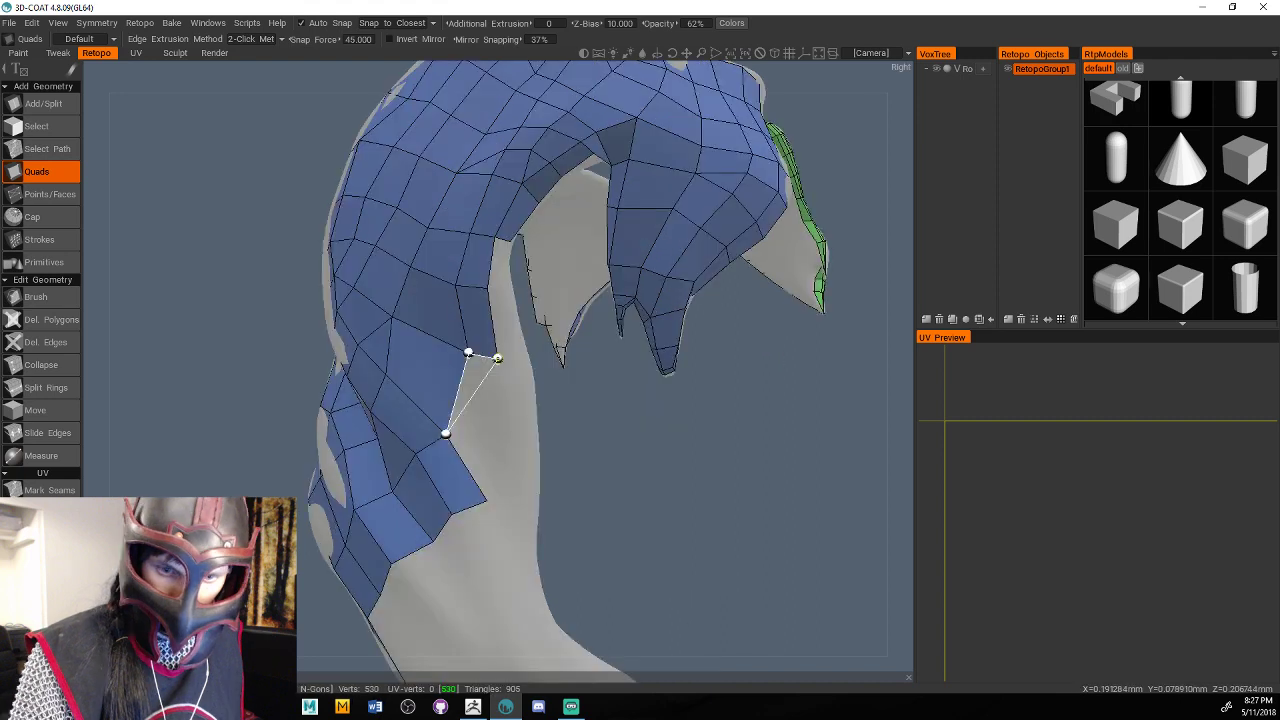
{"action": "left_click", "coordinate": [499, 423]}
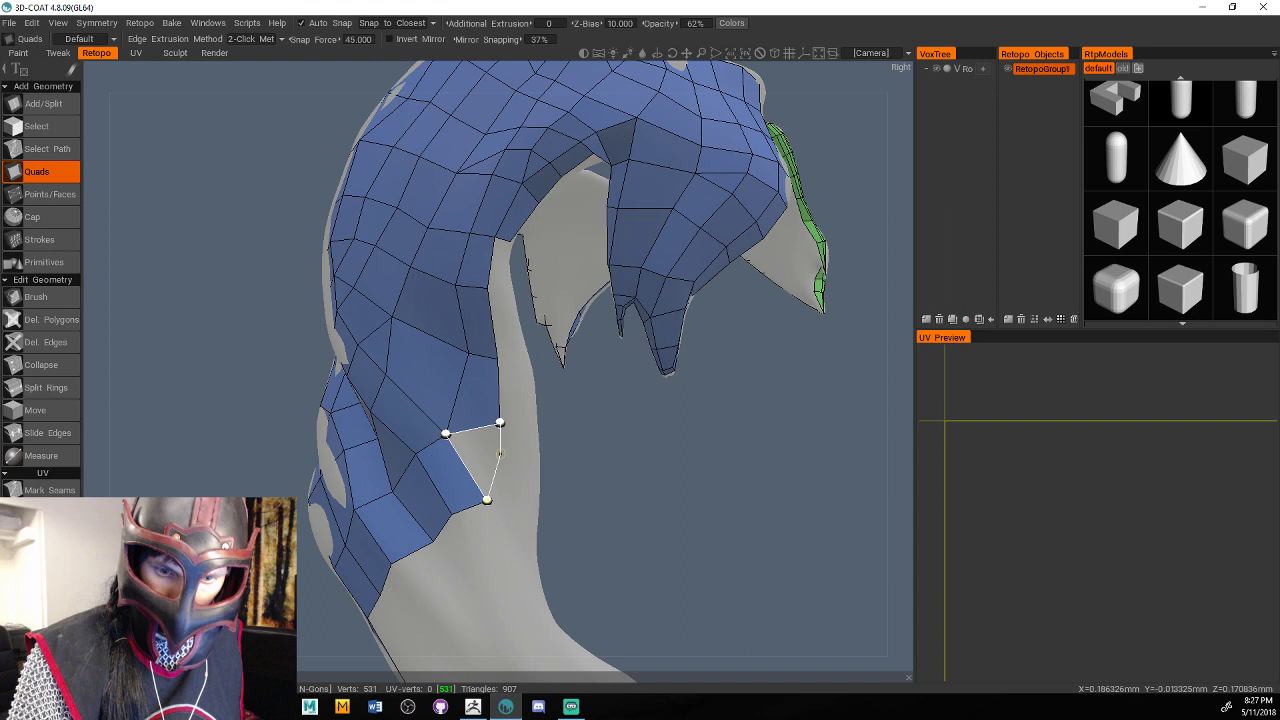
Finish the lowest row with a quad and build a column of quads from it up the inner edge of the bend.
{"action": "left_click", "coordinate": [518, 487]}
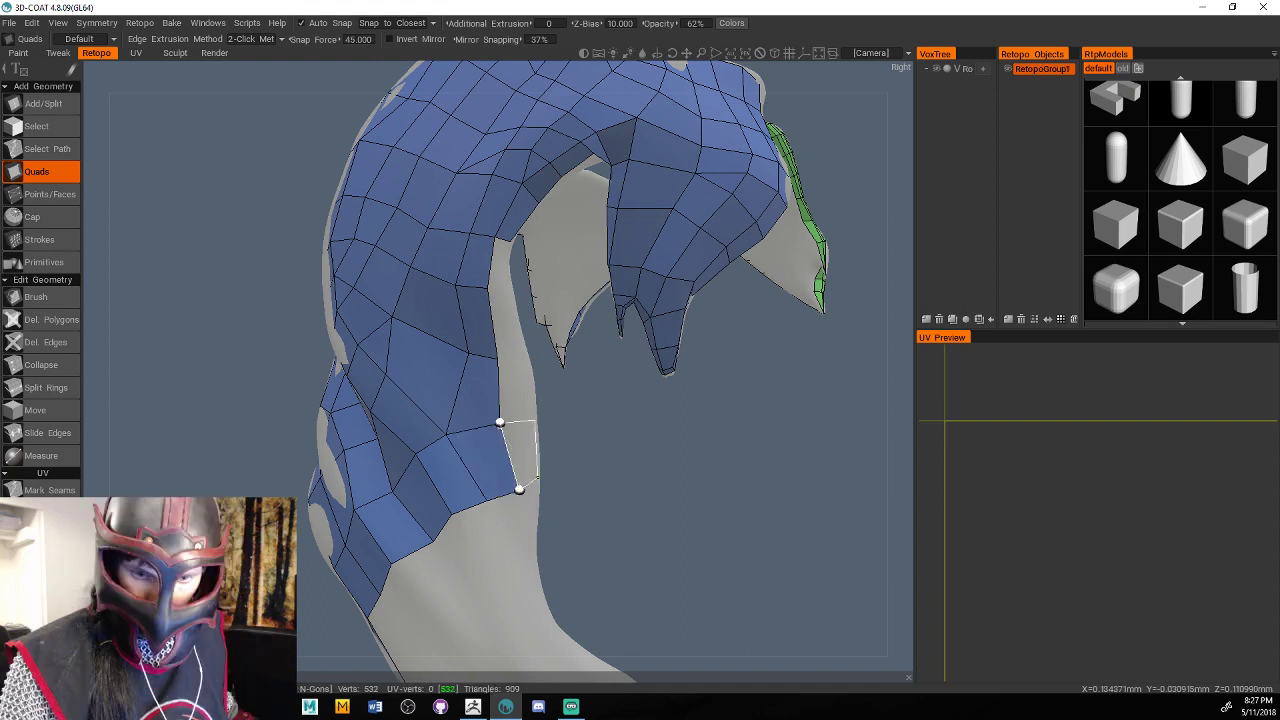
{"action": "left_click", "coordinate": [535, 420]}
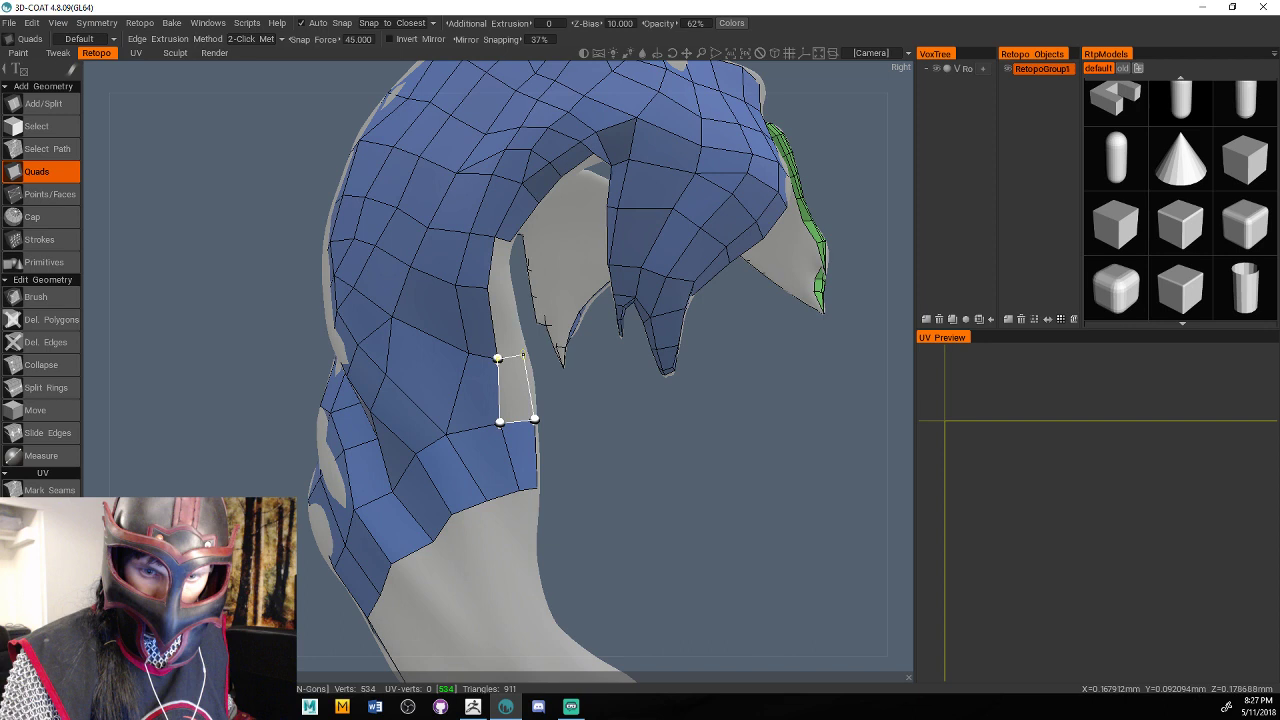
{"action": "left_click", "coordinate": [524, 352]}
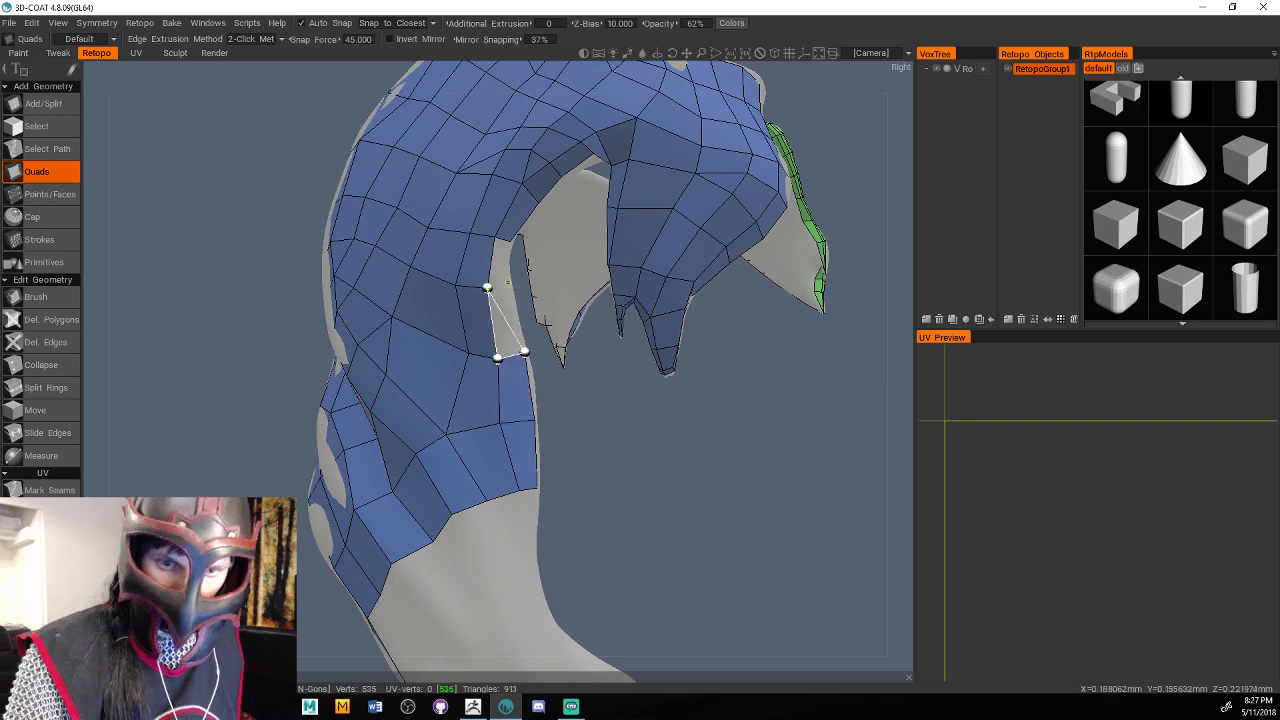
{"action": "left_click", "coordinate": [508, 285]}
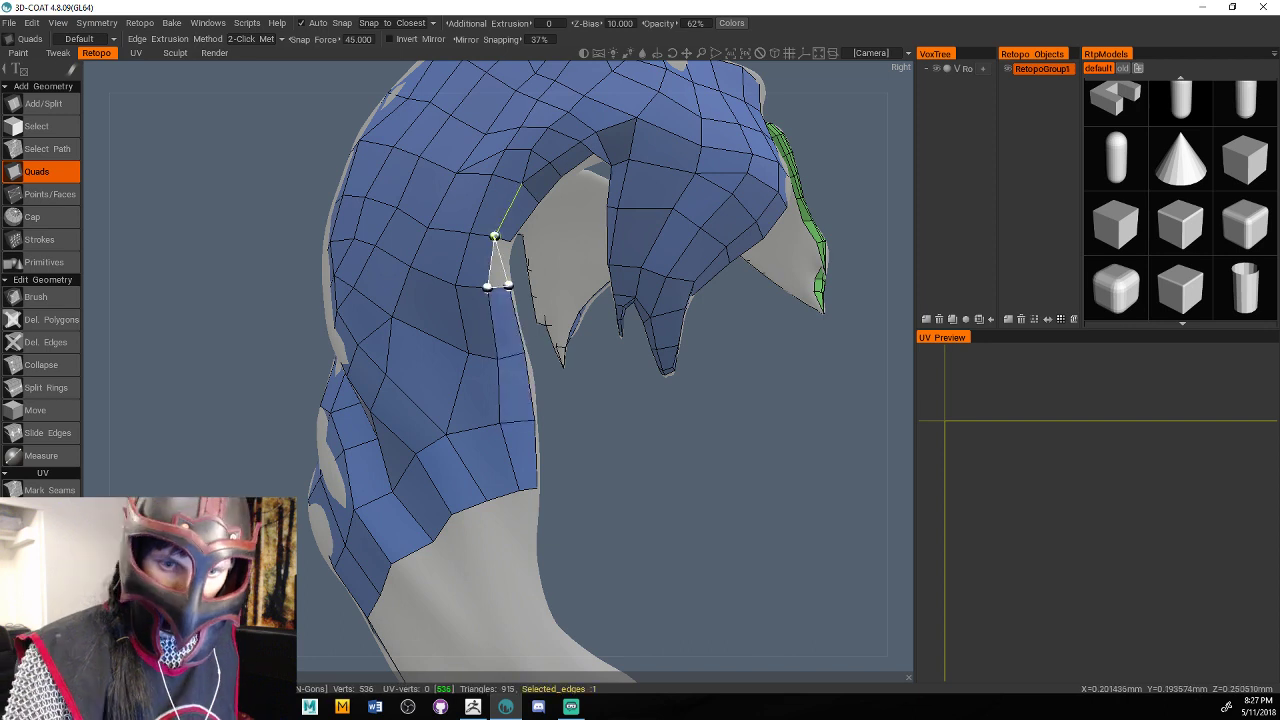
{"action": "left_click", "coordinate": [510, 241]}
Start another column of quads along the inside of the bend, from beneath the curl down to its middle.
{"action": "left_click_drag", "start_coordinate": [628, 415], "coordinate": [522, 428]}
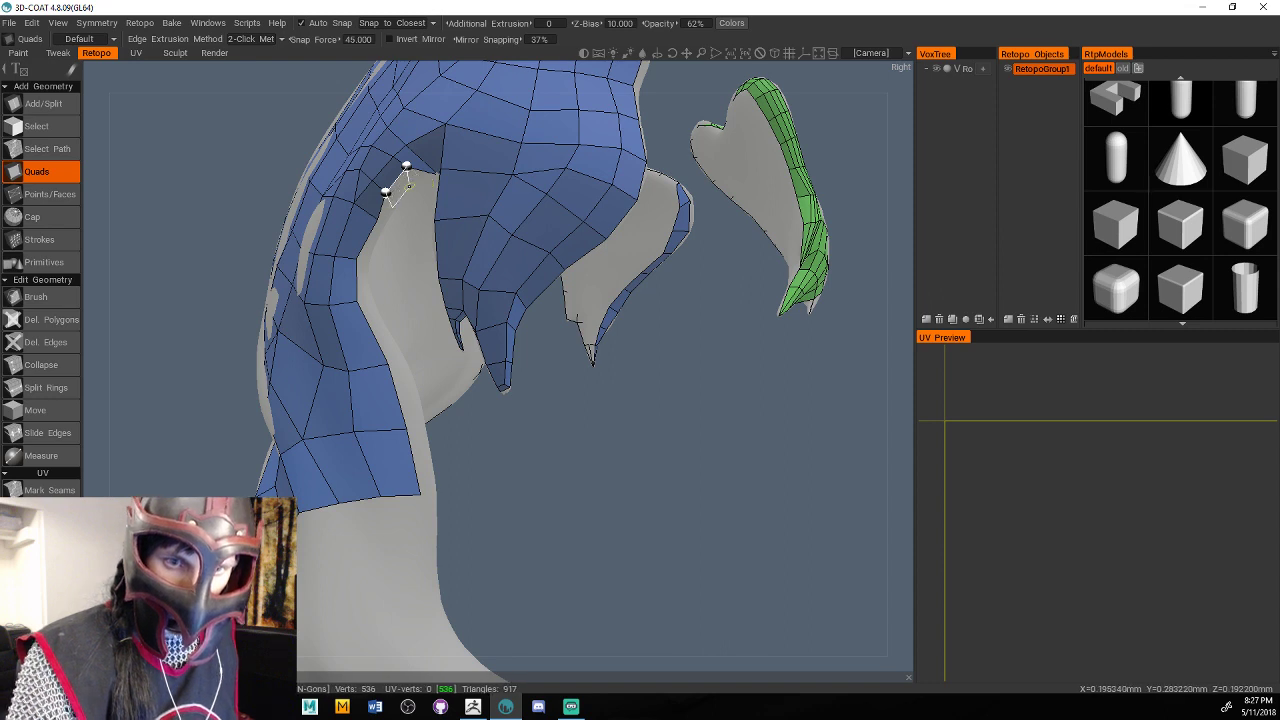
{"action": "left_click_drag", "start_coordinate": [586, 490], "coordinate": [694, 472]}
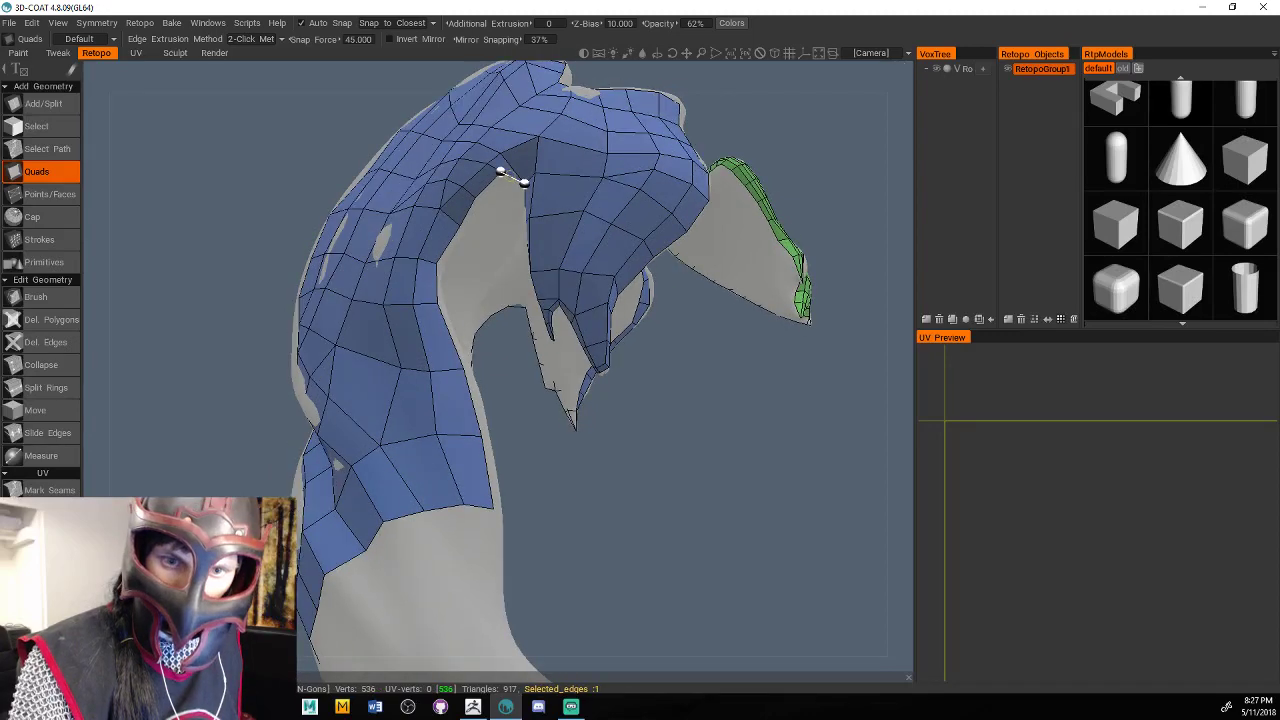
{"action": "left_click", "coordinate": [475, 196]}
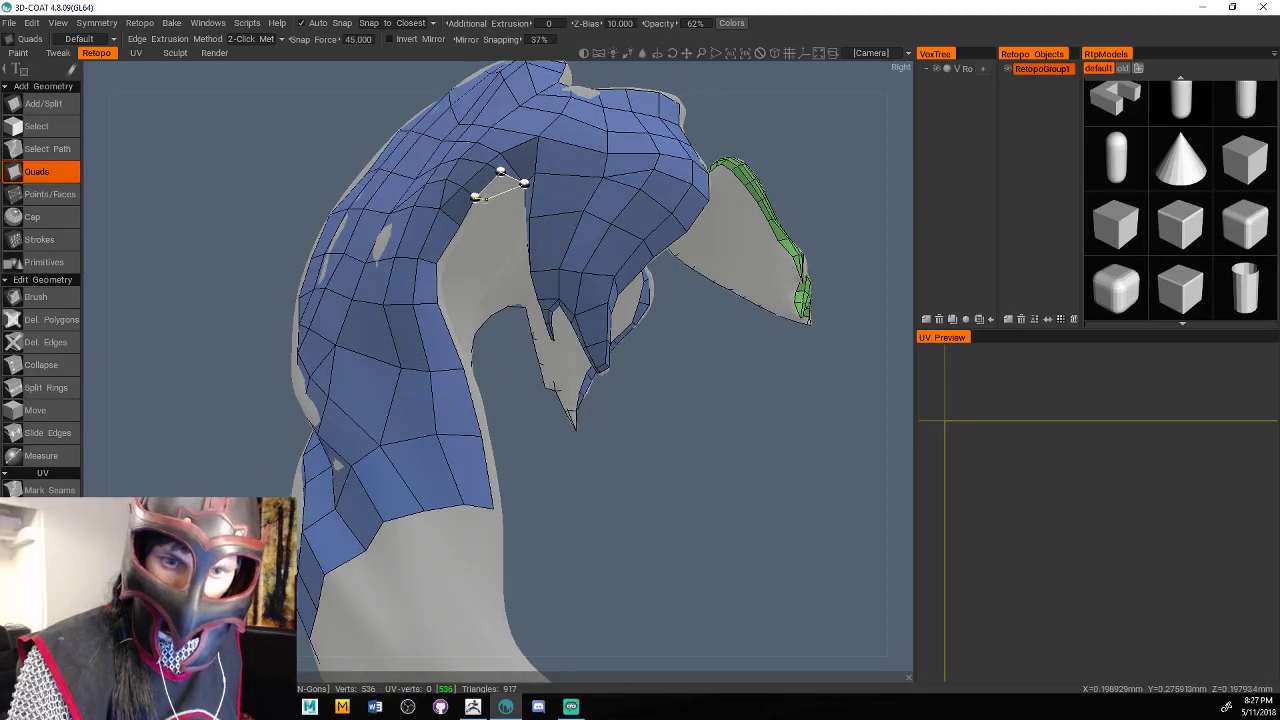
{"action": "left_click", "coordinate": [460, 224]}
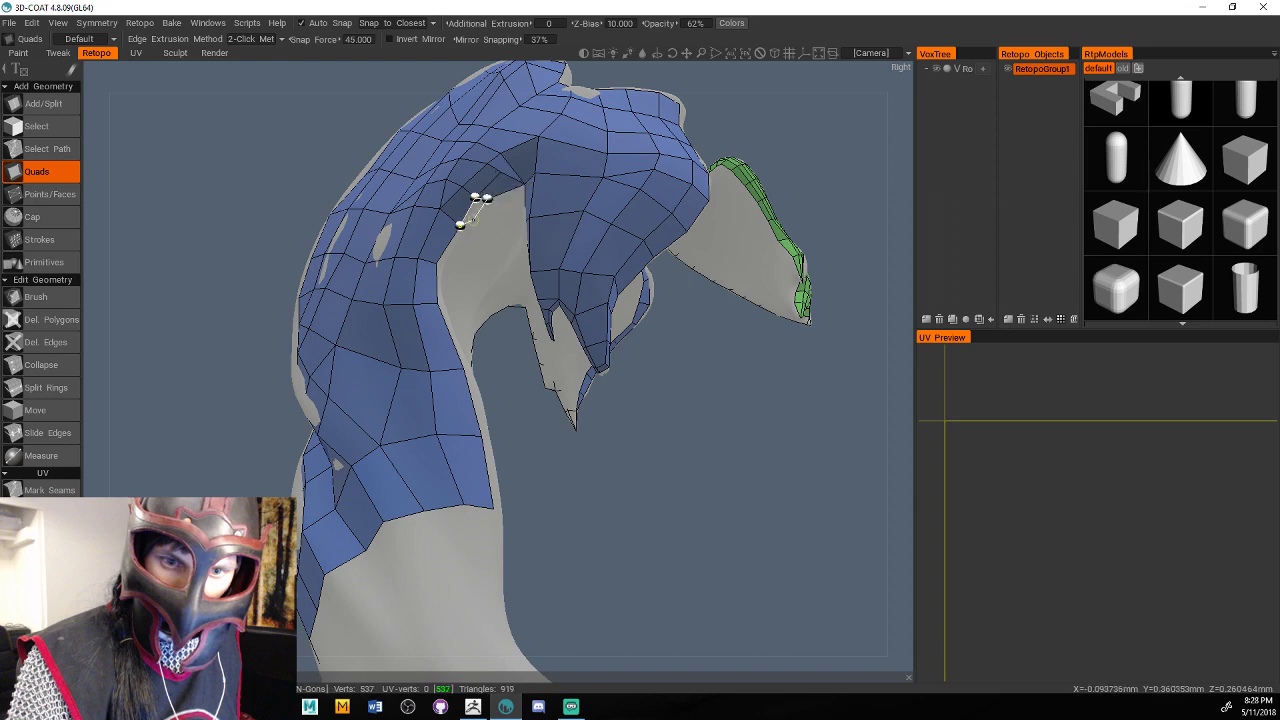
{"action": "left_click", "coordinate": [474, 221]}
{"action": "left_click_drag", "start_coordinate": [474, 224], "coordinate": [416, 269], "text": "alt"}
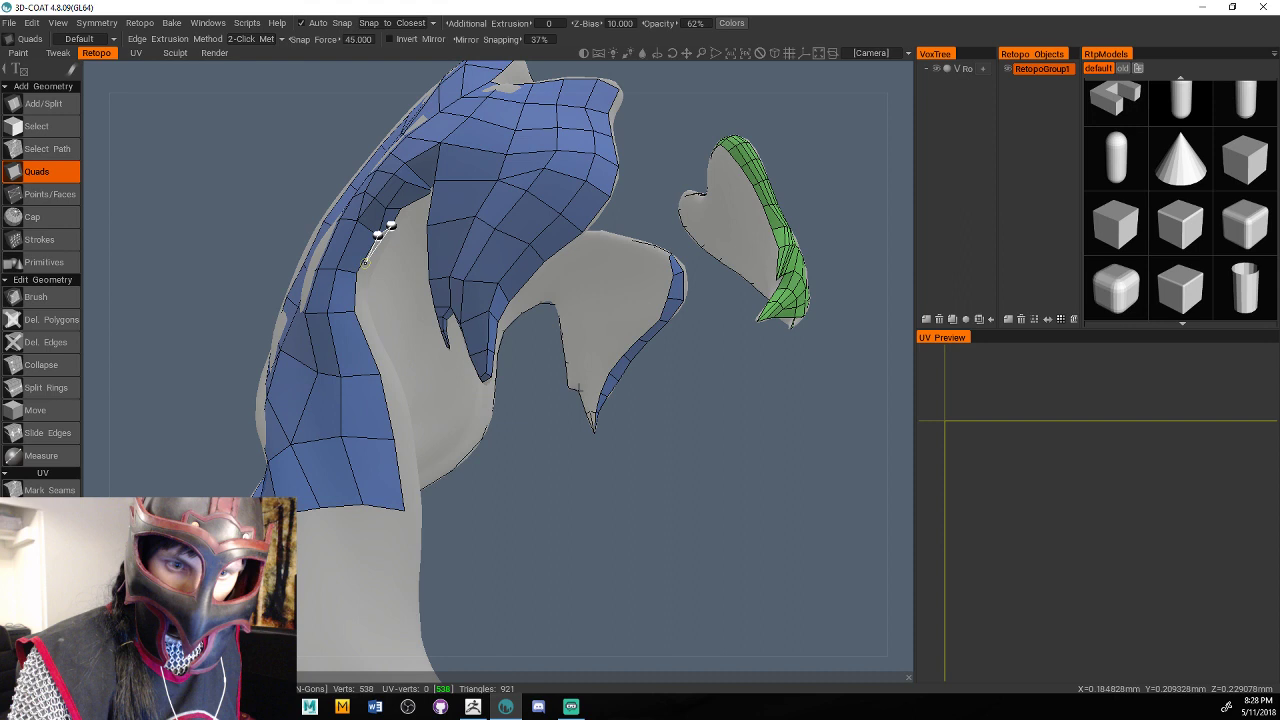
{"action": "left_click", "coordinate": [363, 271]}
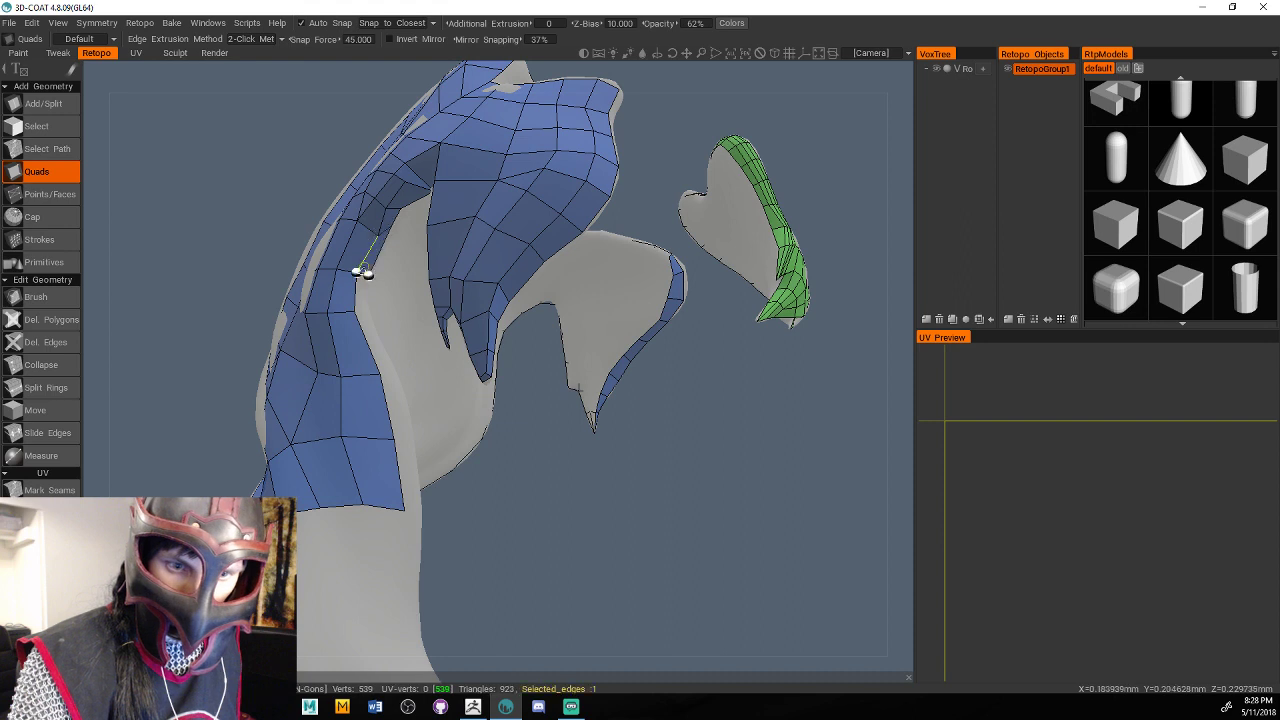
{"action": "left_click", "coordinate": [354, 311]}
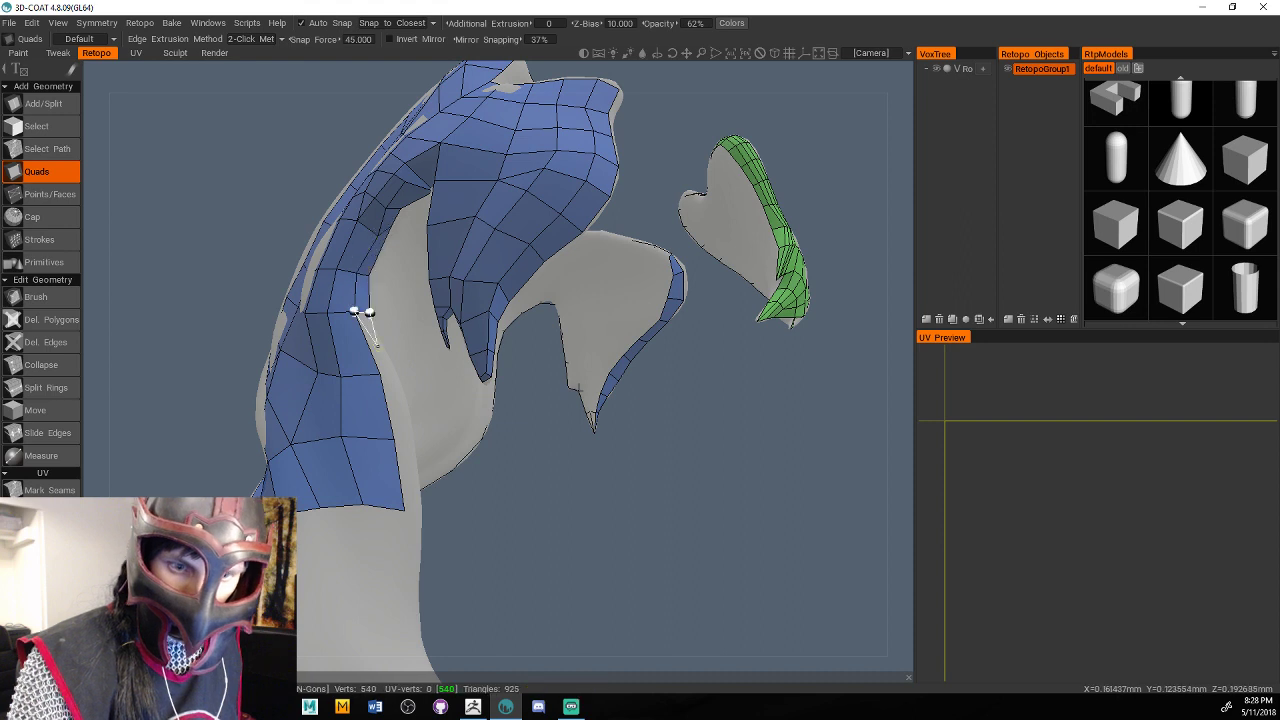
{"action": "left_click", "coordinate": [369, 313]}
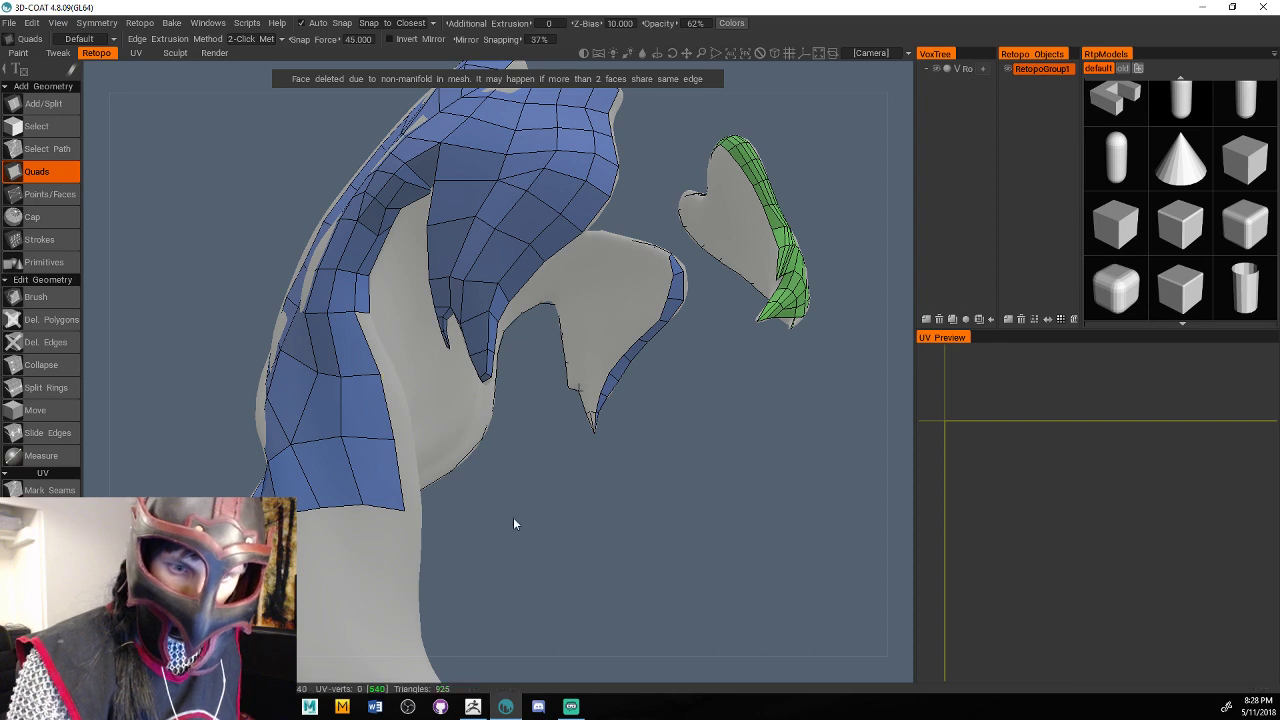
Continue the inner column of quads down the limb to the lower edge of the retopo mesh.
{"action": "left_click_drag", "start_coordinate": [513, 519], "coordinate": [460, 525]}
{"action": "left_click", "coordinate": [329, 328]}
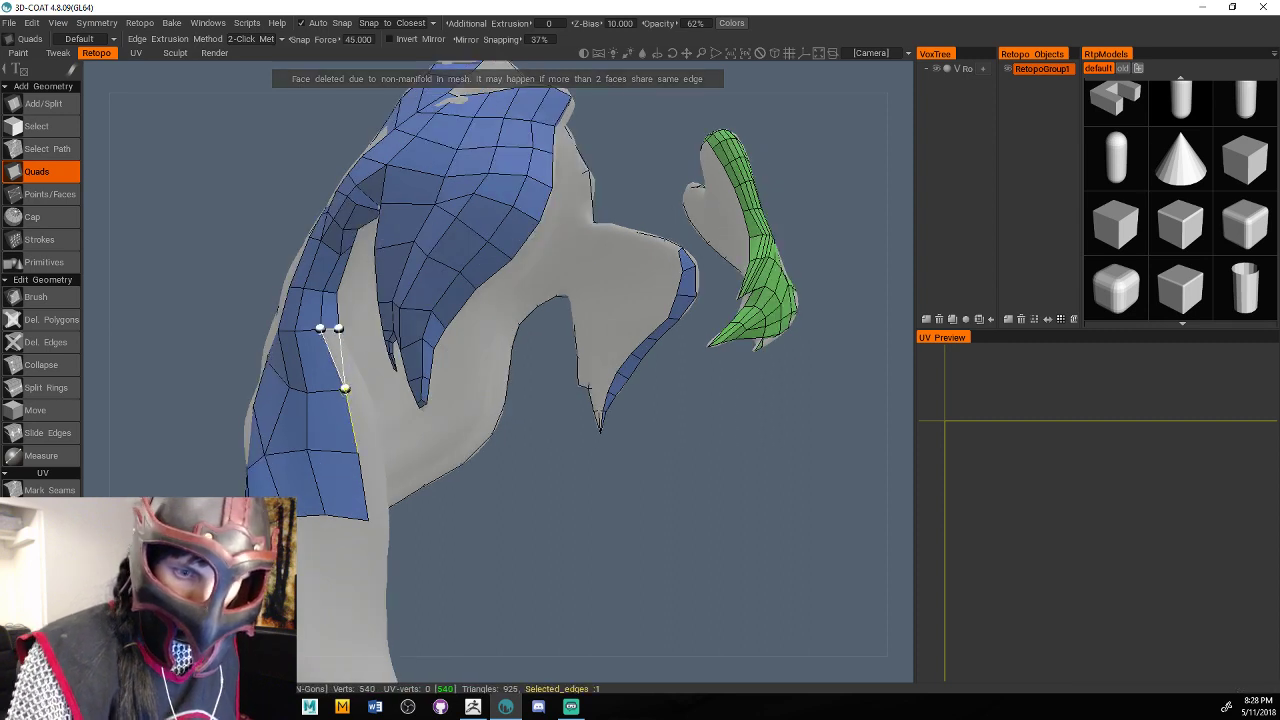
{"action": "left_click", "coordinate": [360, 384]}
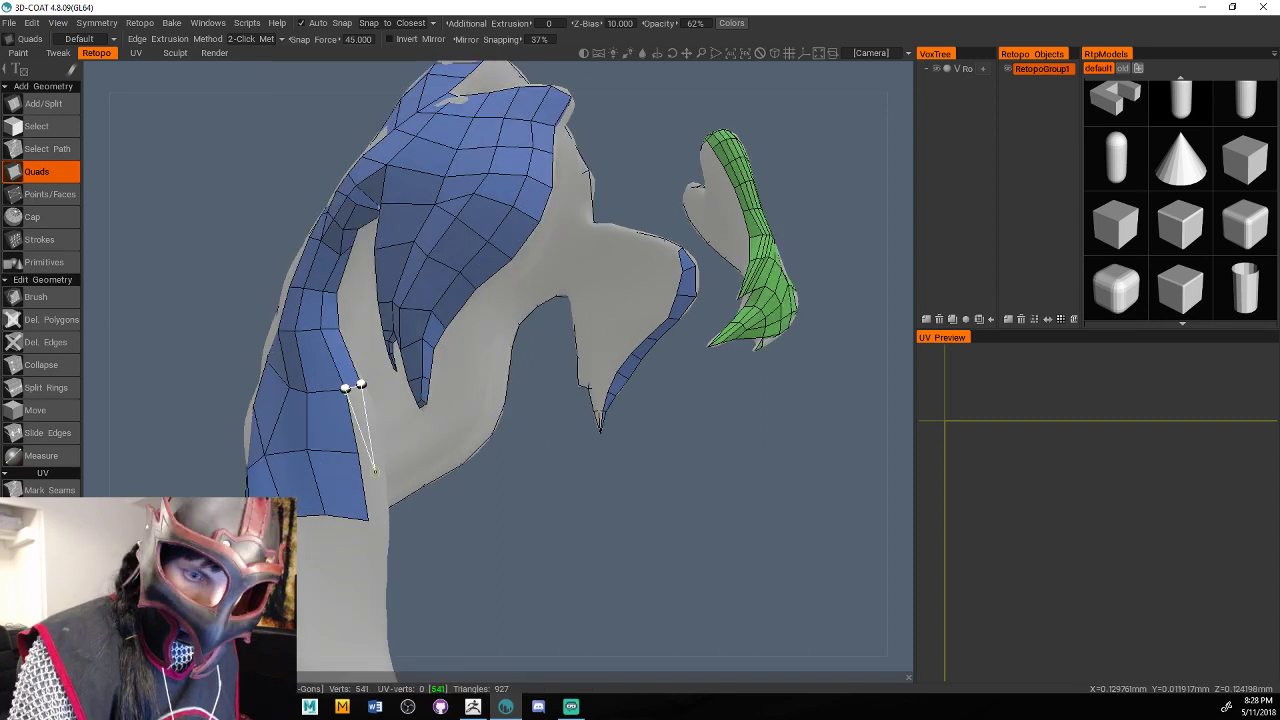
{"action": "left_click", "coordinate": [381, 443]}
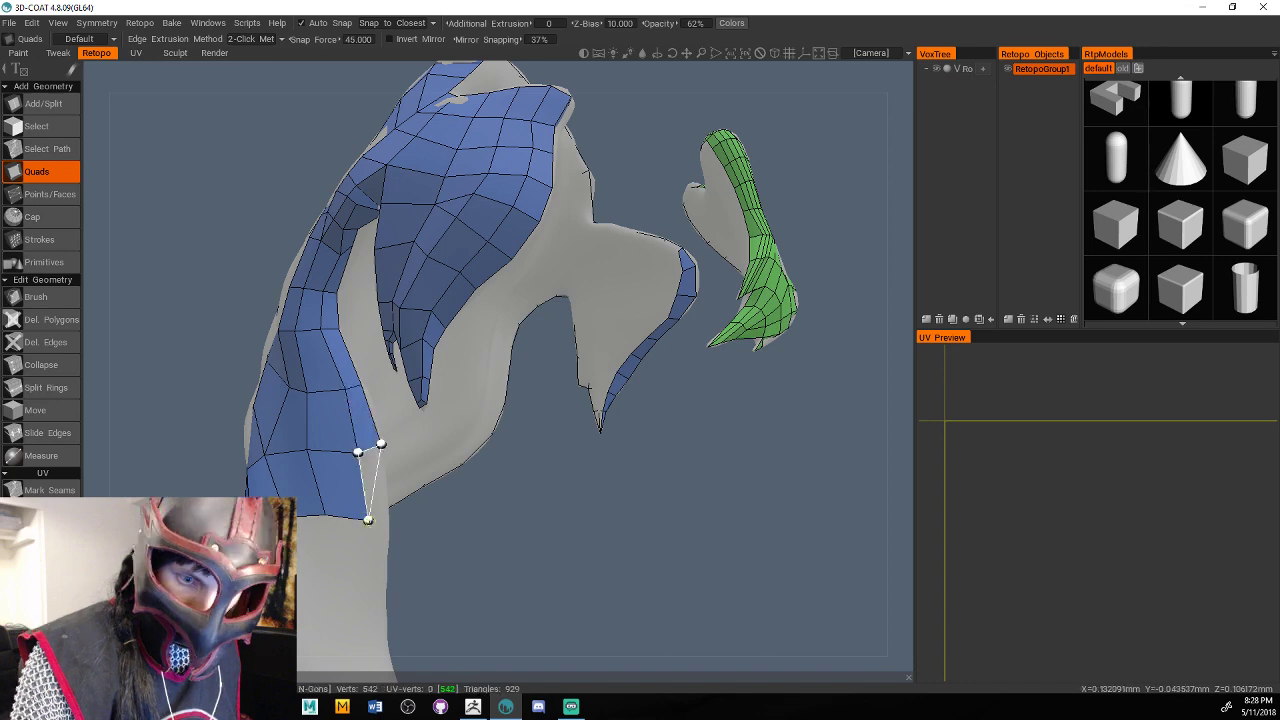
{"action": "left_click", "coordinate": [386, 517]}
Begin a new row of quads below the mesh's lower edge, working from the narrow underside strip across the limb.
{"action": "left_click_drag", "start_coordinate": [459, 528], "coordinate": [551, 498]}
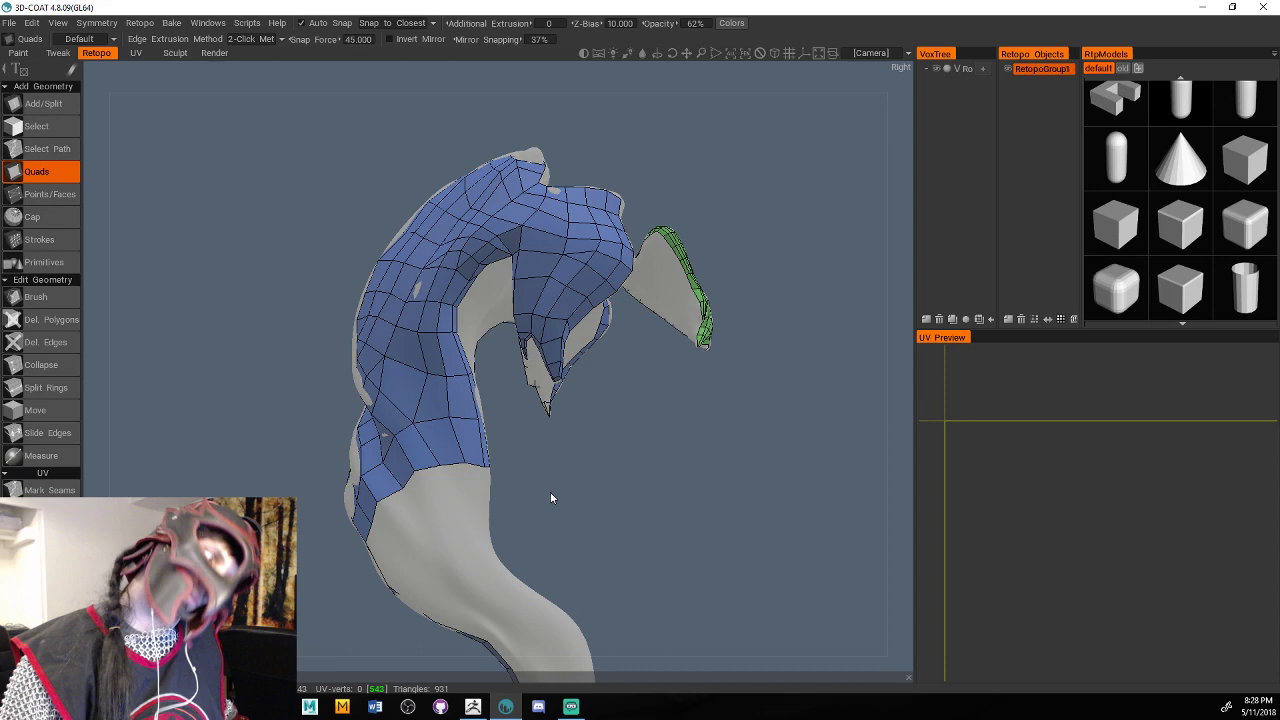
{"action": "middle_click_drag", "start_coordinate": [550, 497], "coordinate": [699, 408]}
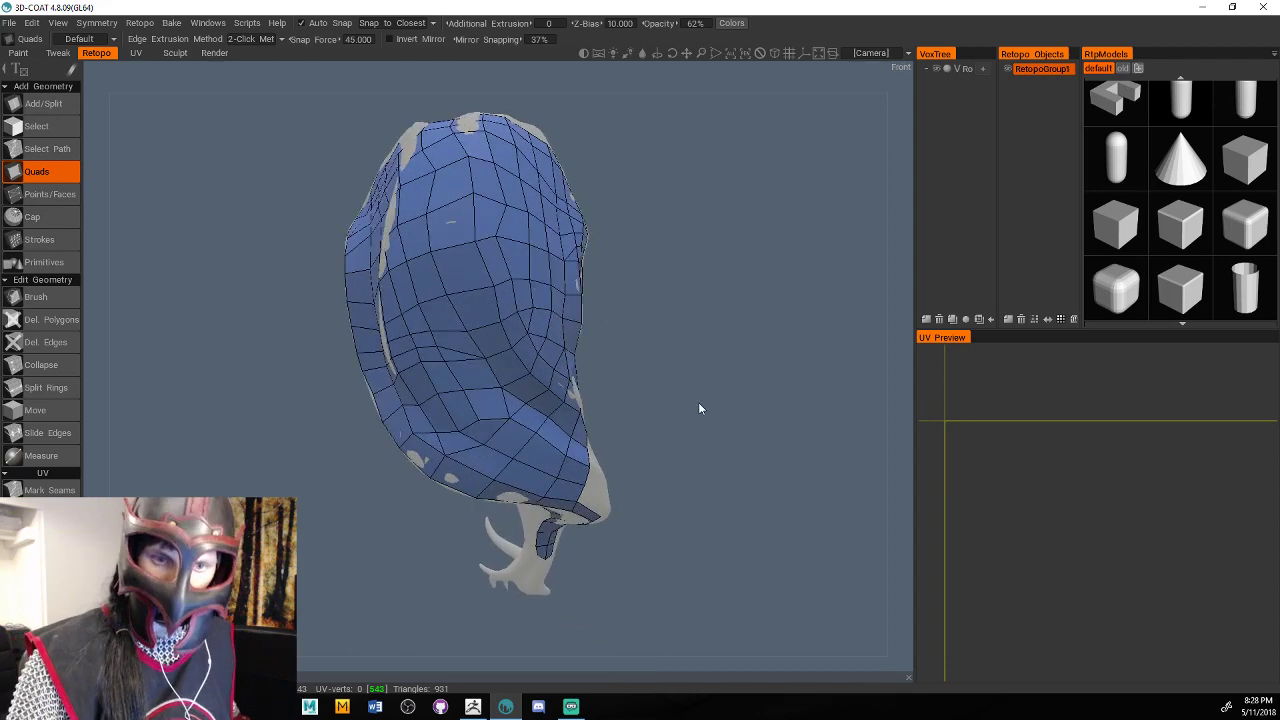
{"action": "left_click_drag", "start_coordinate": [699, 408], "coordinate": [741, 360], "text": "alt"}
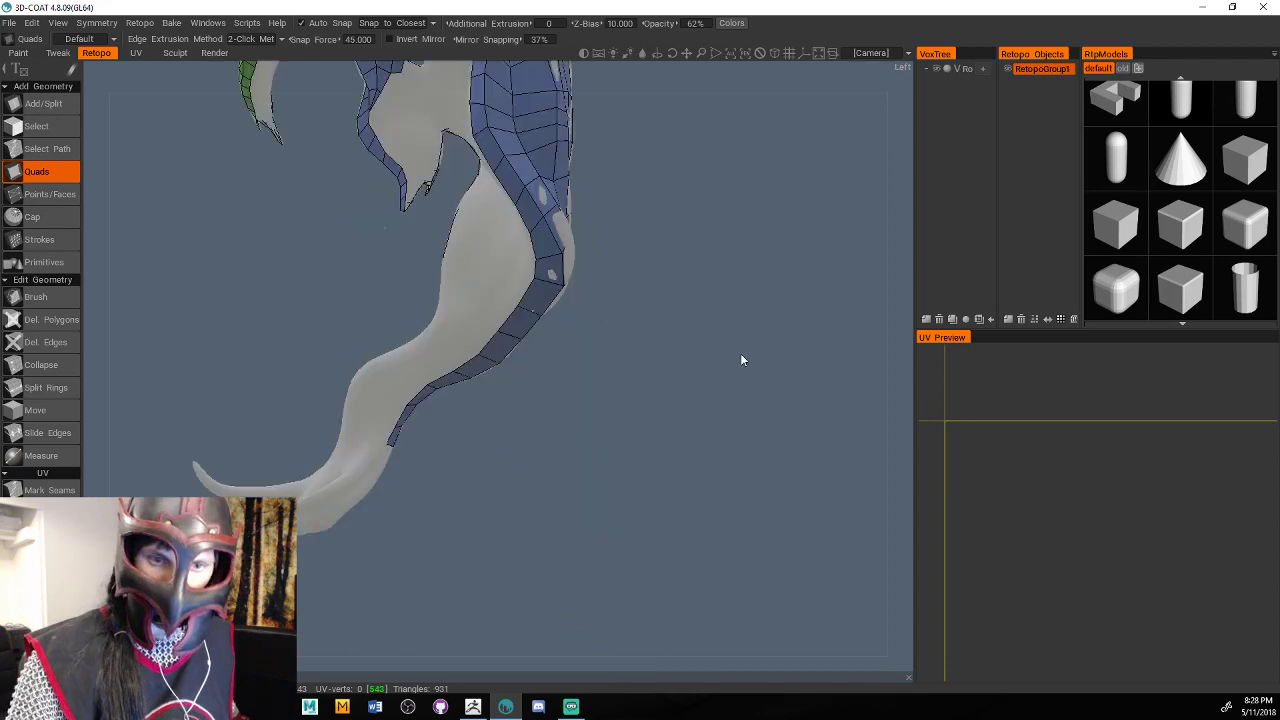
{"action": "middle_click_drag", "start_coordinate": [741, 360], "coordinate": [394, 368]}
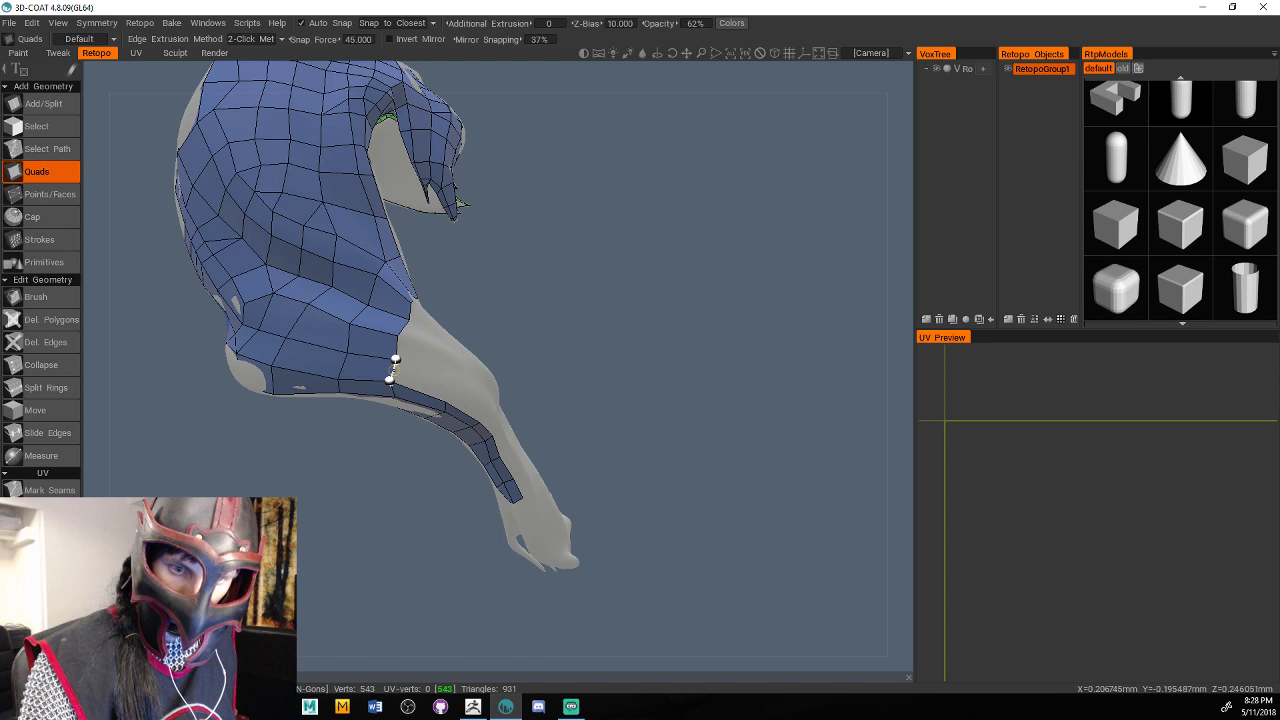
{"action": "left_click", "coordinate": [448, 380]}
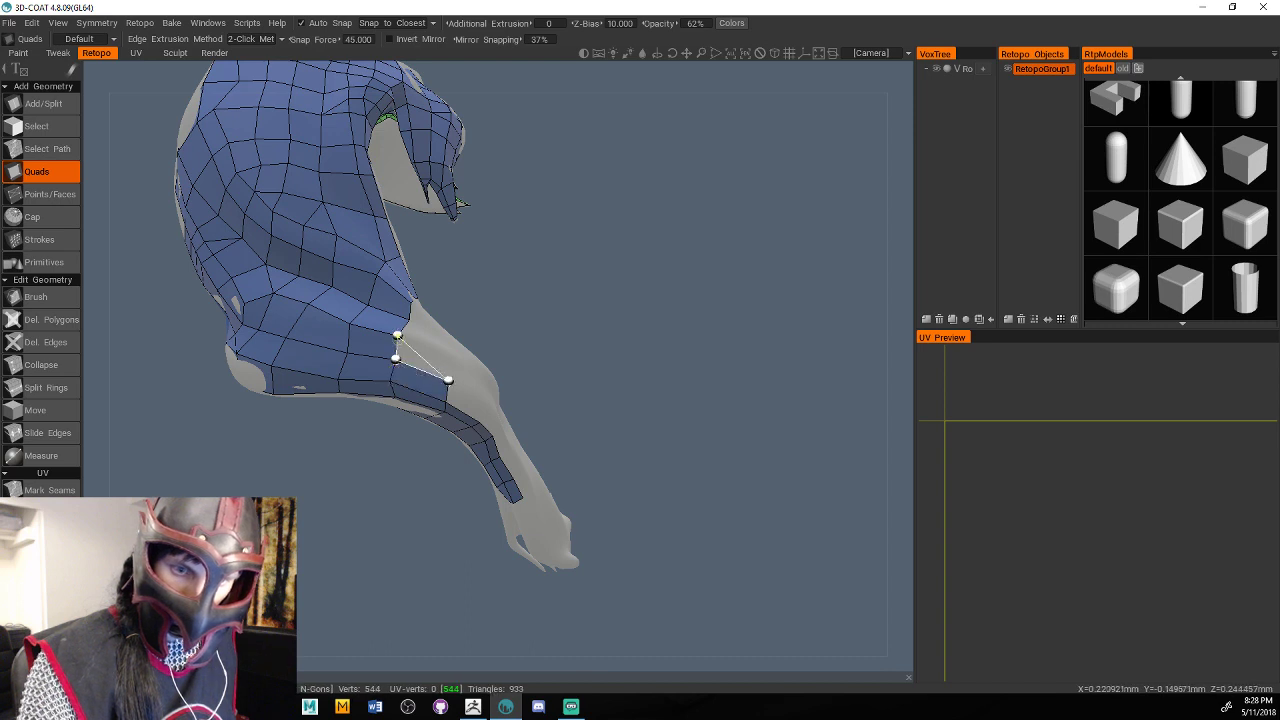
{"action": "left_click", "coordinate": [409, 320]}
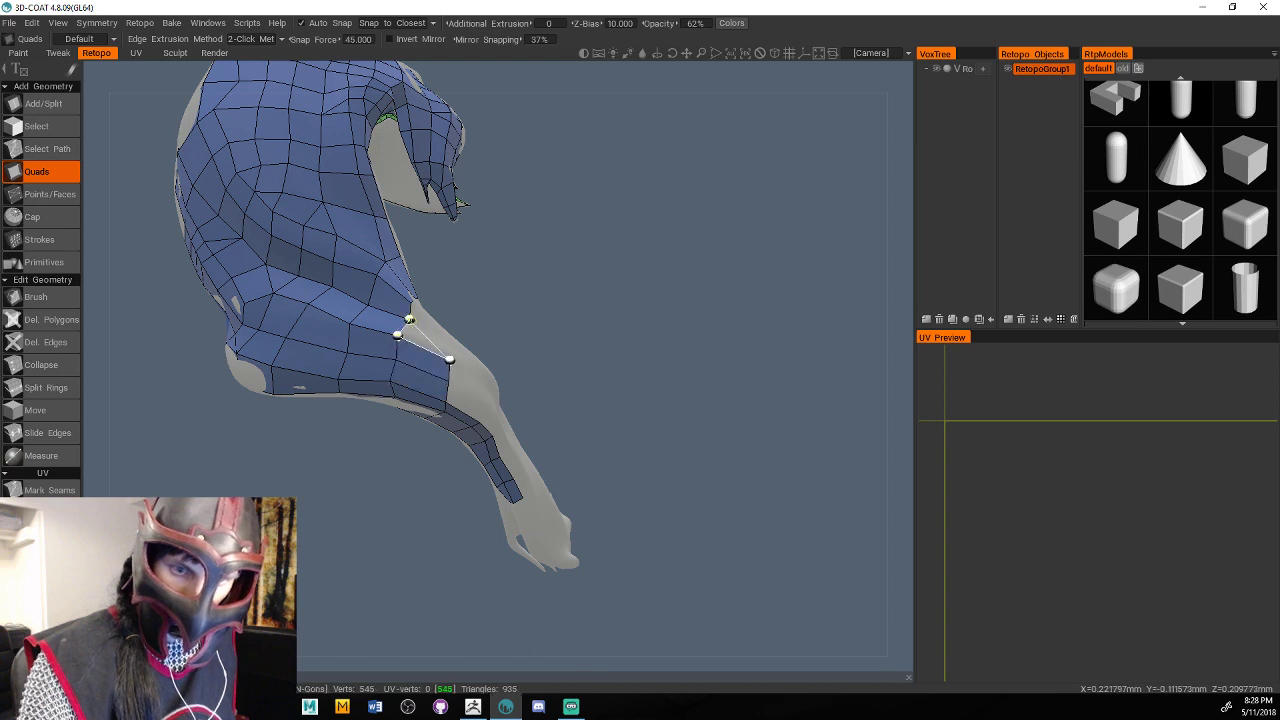
{"action": "left_click", "coordinate": [410, 302]}
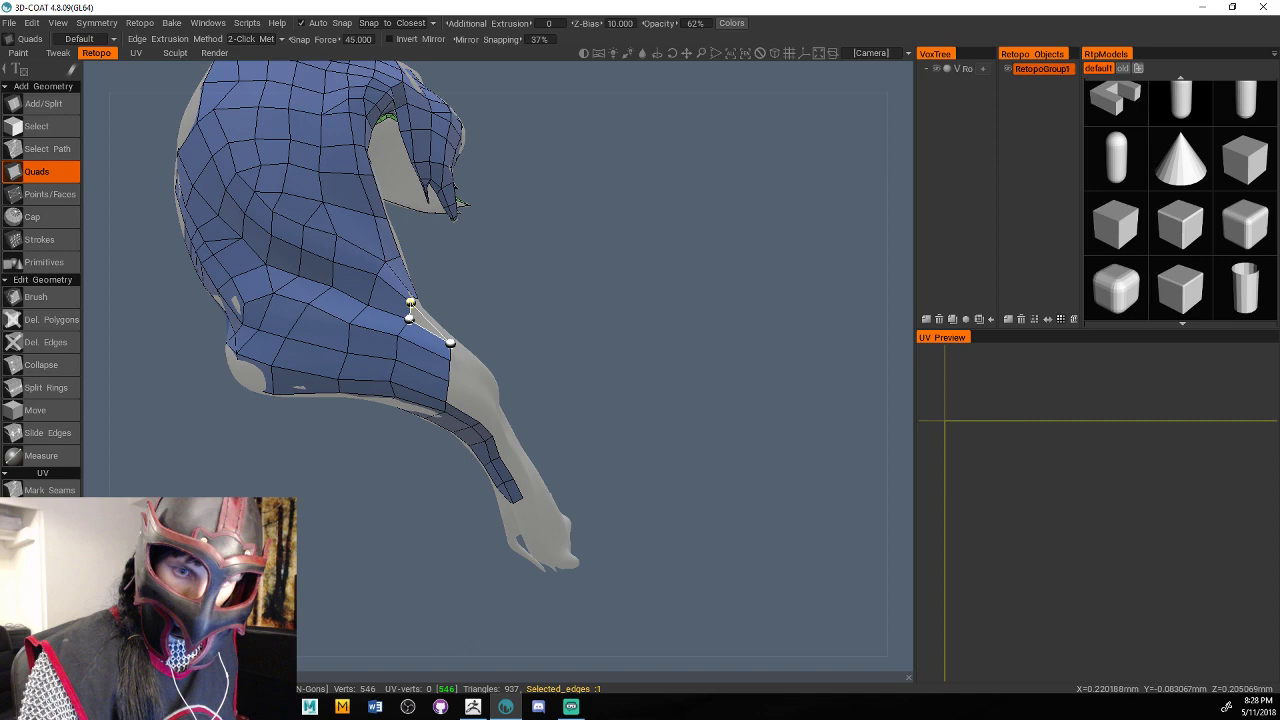
Complete the new row of quads across the front of the limb and around its inner edge.
{"action": "left_click_drag", "start_coordinate": [470, 318], "coordinate": [588, 327]}
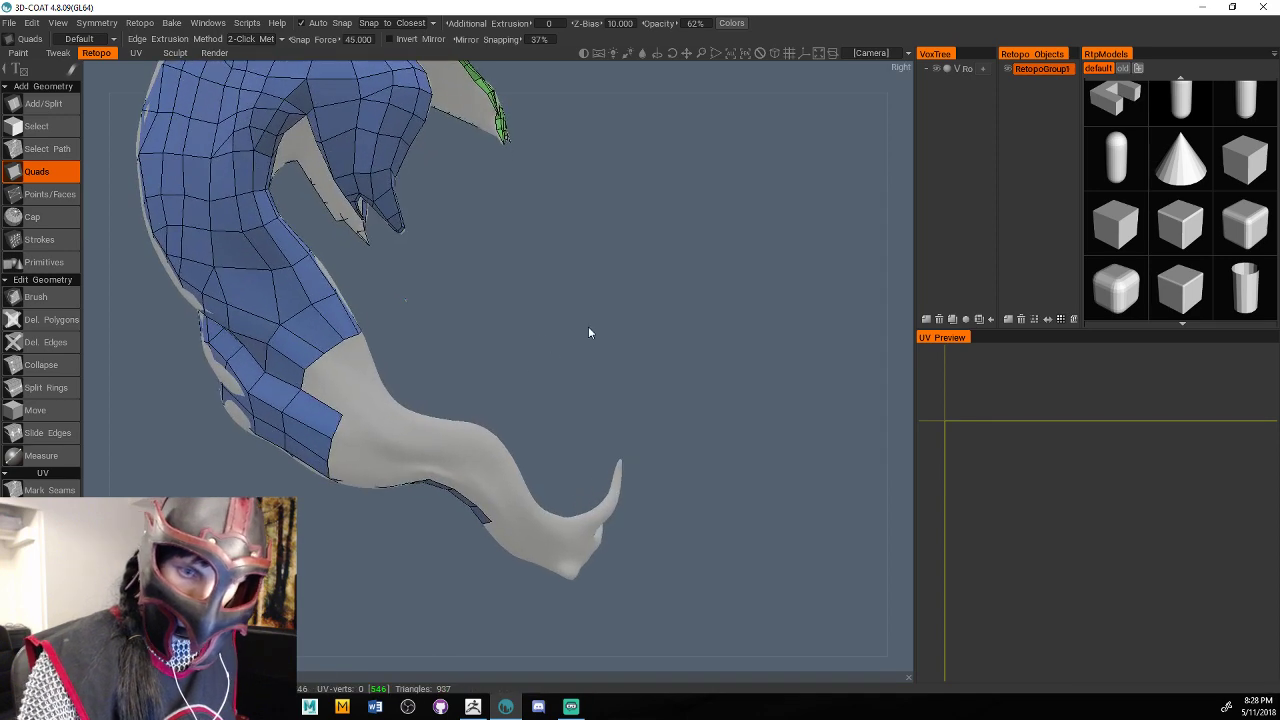
{"action": "middle_click_drag", "start_coordinate": [588, 327], "coordinate": [589, 358]}
{"action": "left_click", "coordinate": [304, 415]}
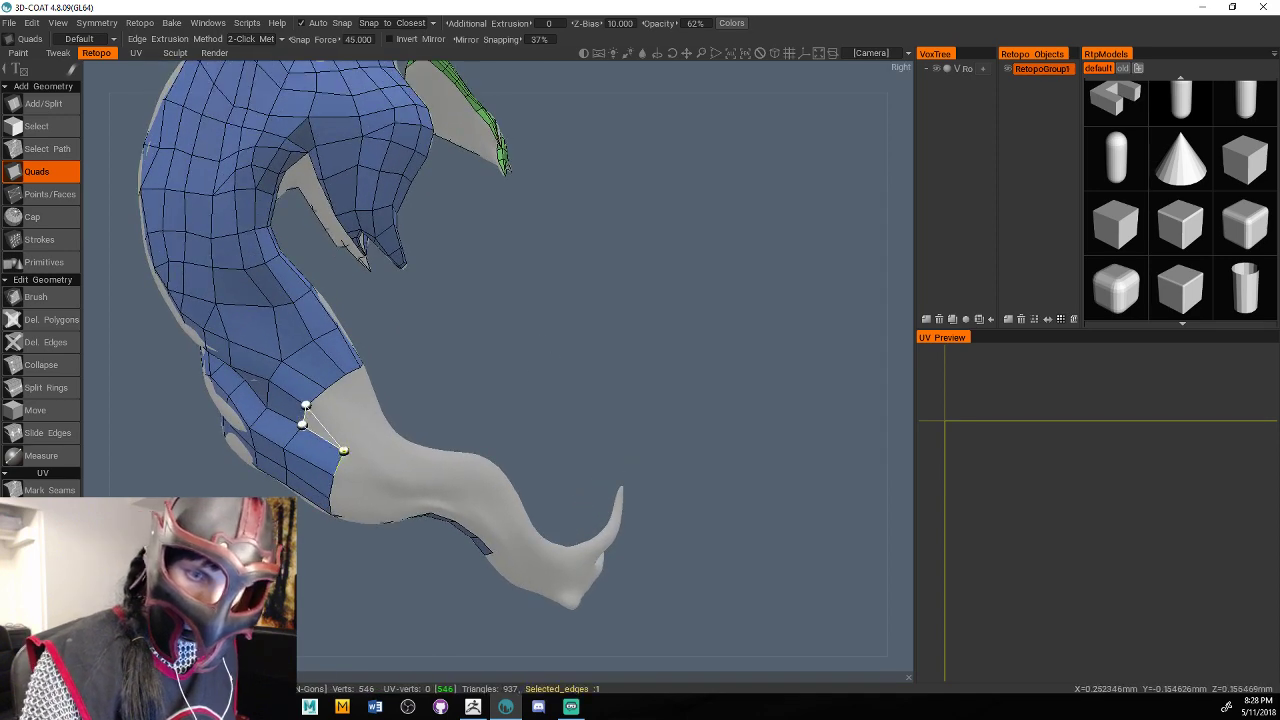
{"action": "left_click", "coordinate": [355, 435]}
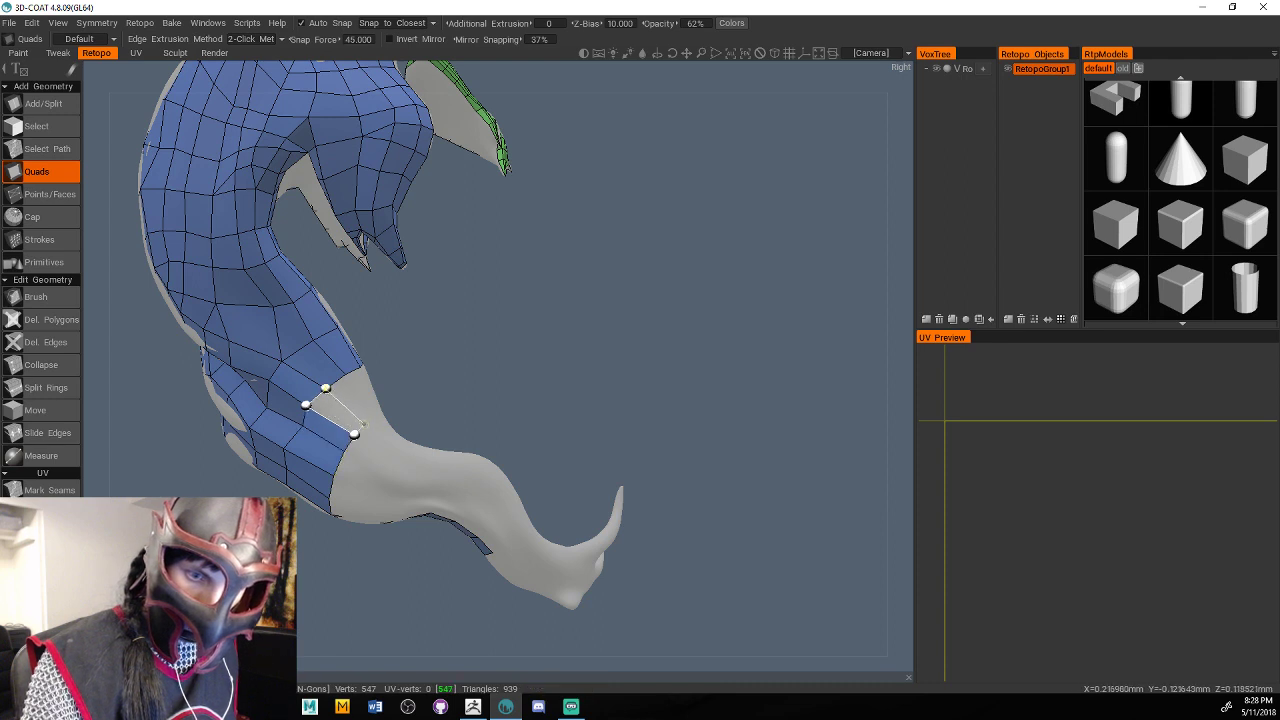
{"action": "left_click", "coordinate": [364, 423]}
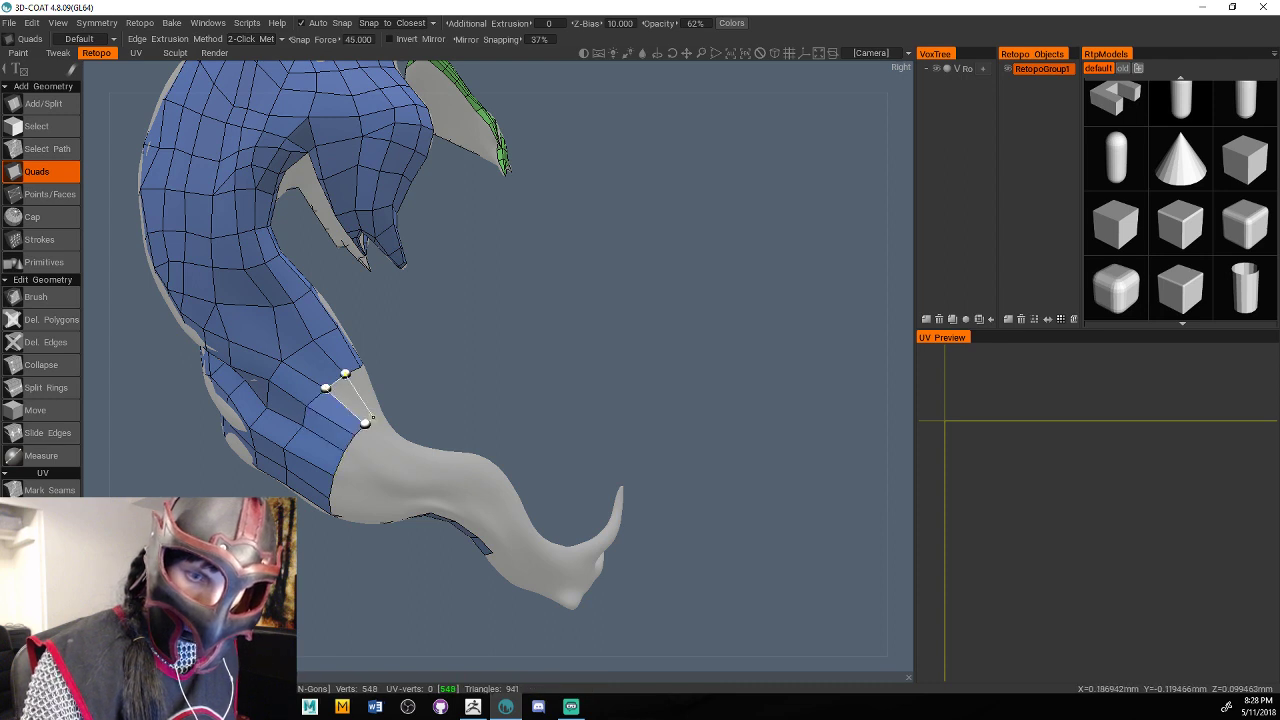
{"action": "left_click", "coordinate": [373, 418]}
{"action": "left_click", "coordinate": [380, 414]}
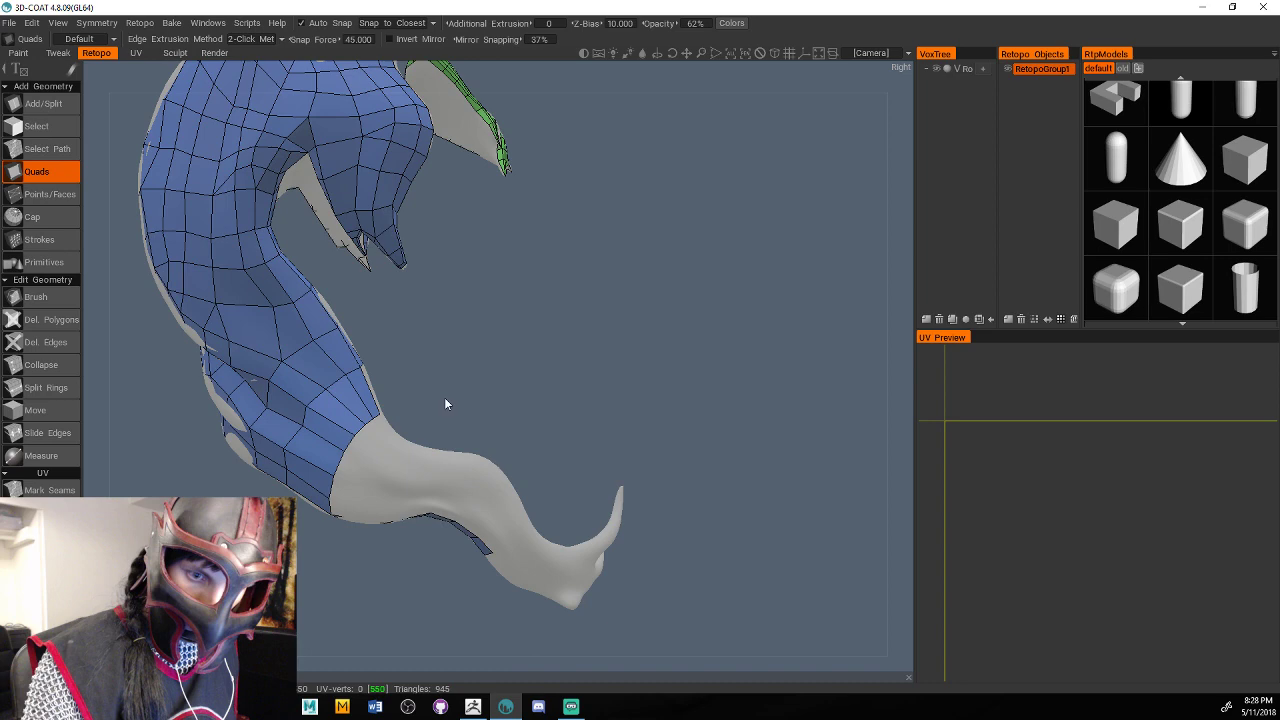
{"action": "left_click_drag", "start_coordinate": [446, 404], "coordinate": [366, 373]}
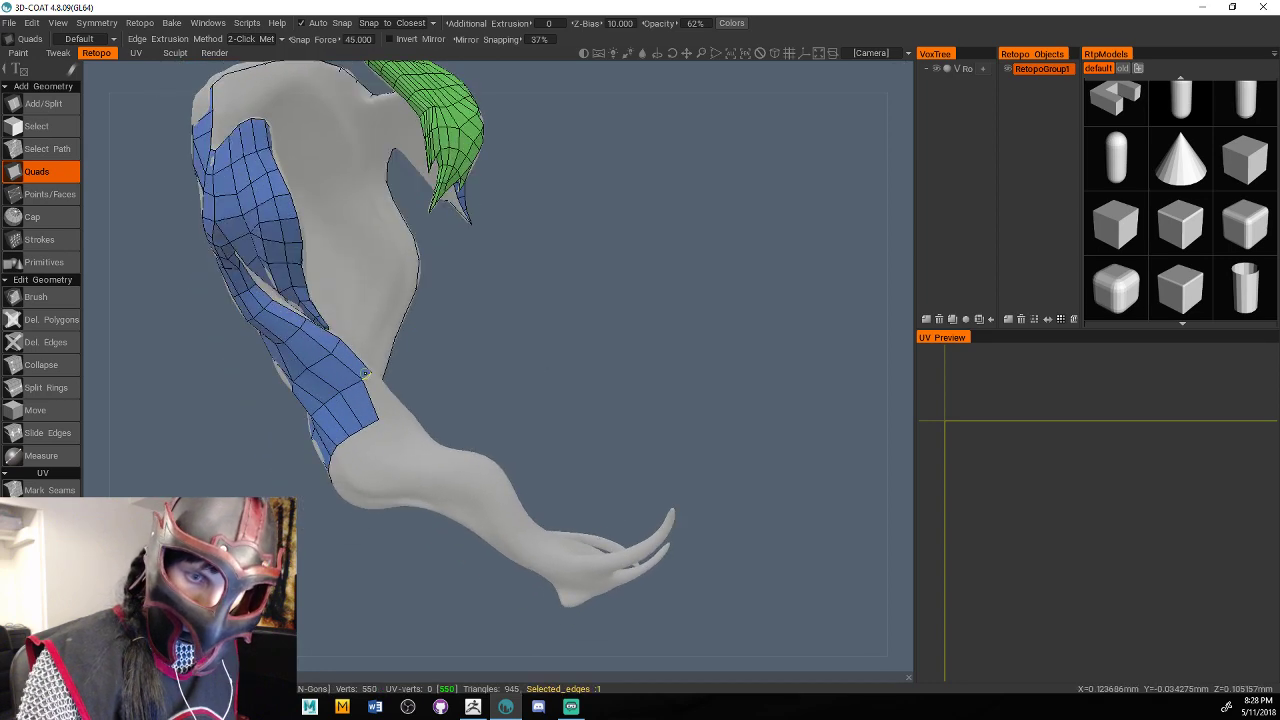
{"action": "left_click", "coordinate": [400, 407]}
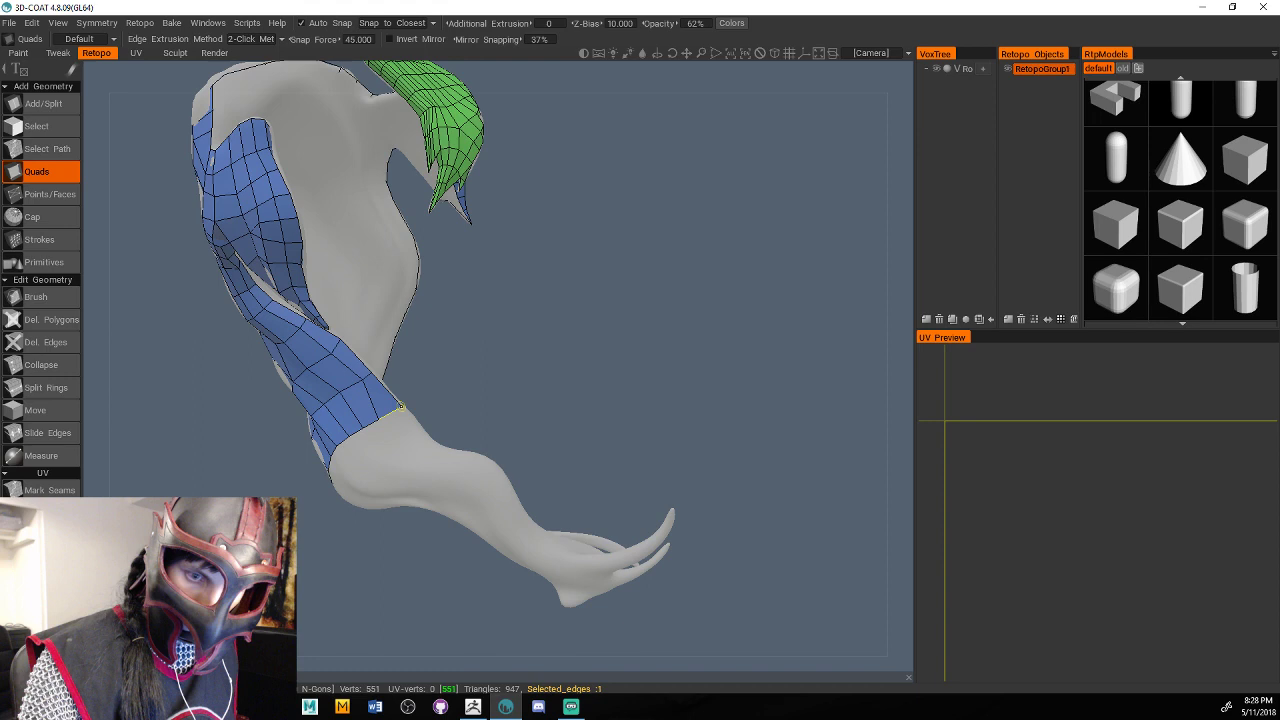
Add another row of quads below the mesh's lower edge, from the narrow underside strip across the front of the limb to its inner edge.
{"action": "left_click_drag", "start_coordinate": [400, 407], "coordinate": [371, 395]}
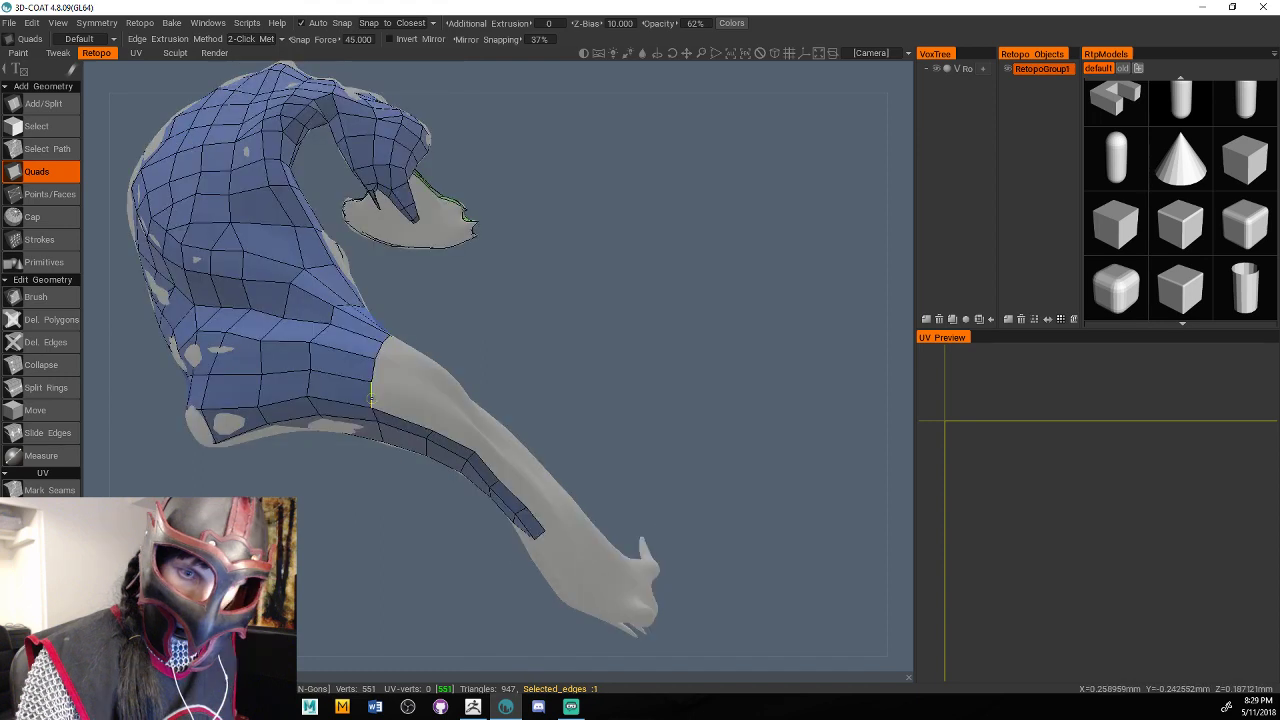
{"action": "left_click", "coordinate": [437, 387]}
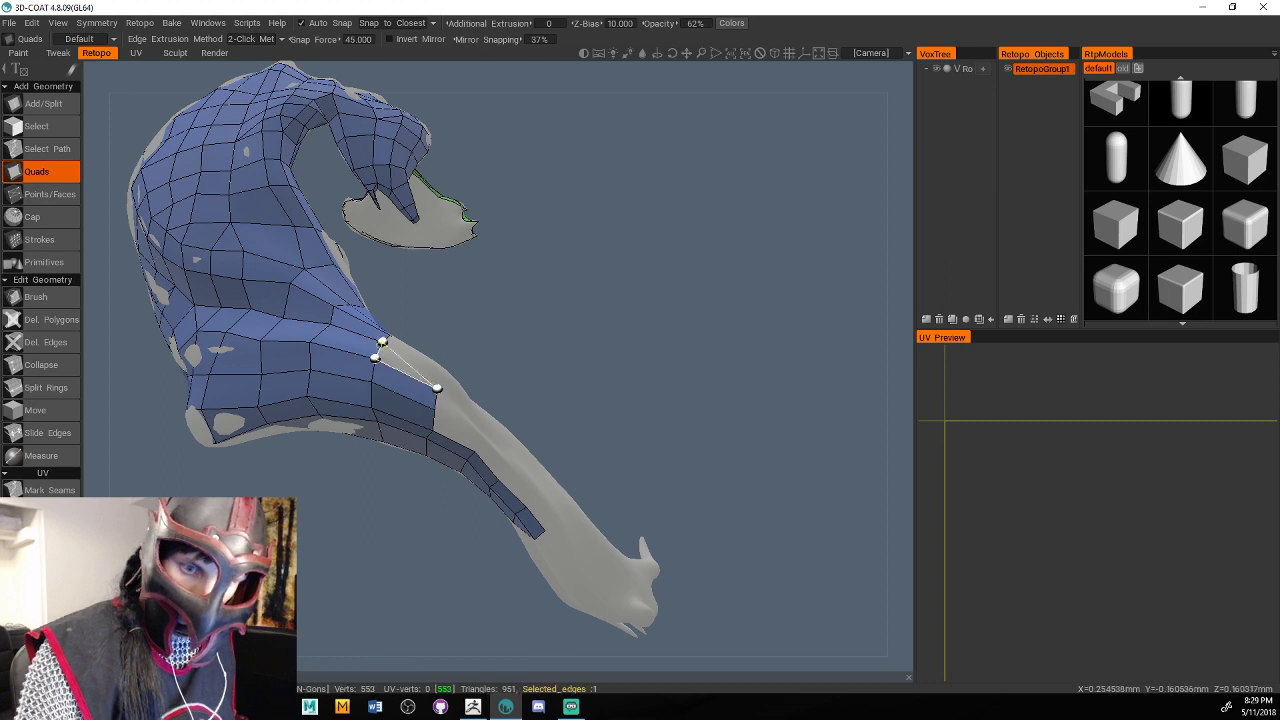
{"action": "left_click", "coordinate": [382, 342]}
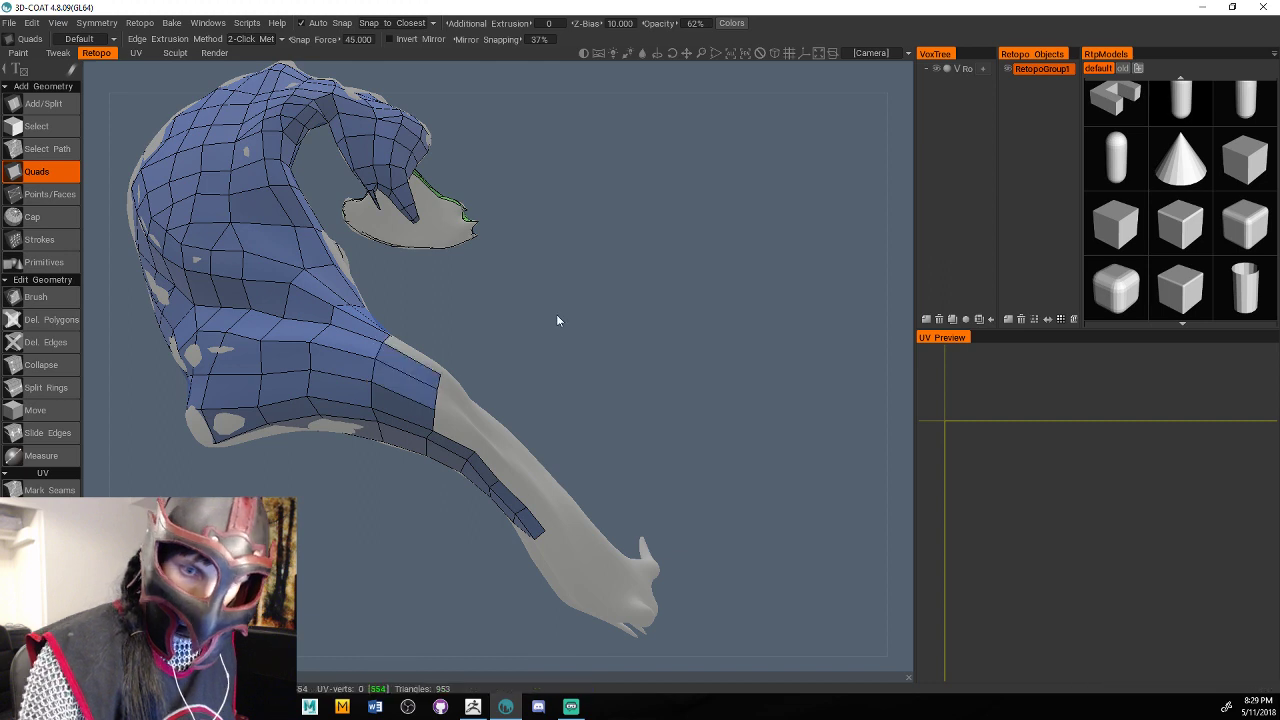
{"action": "left_click_drag", "start_coordinate": [556, 314], "coordinate": [430, 400]}
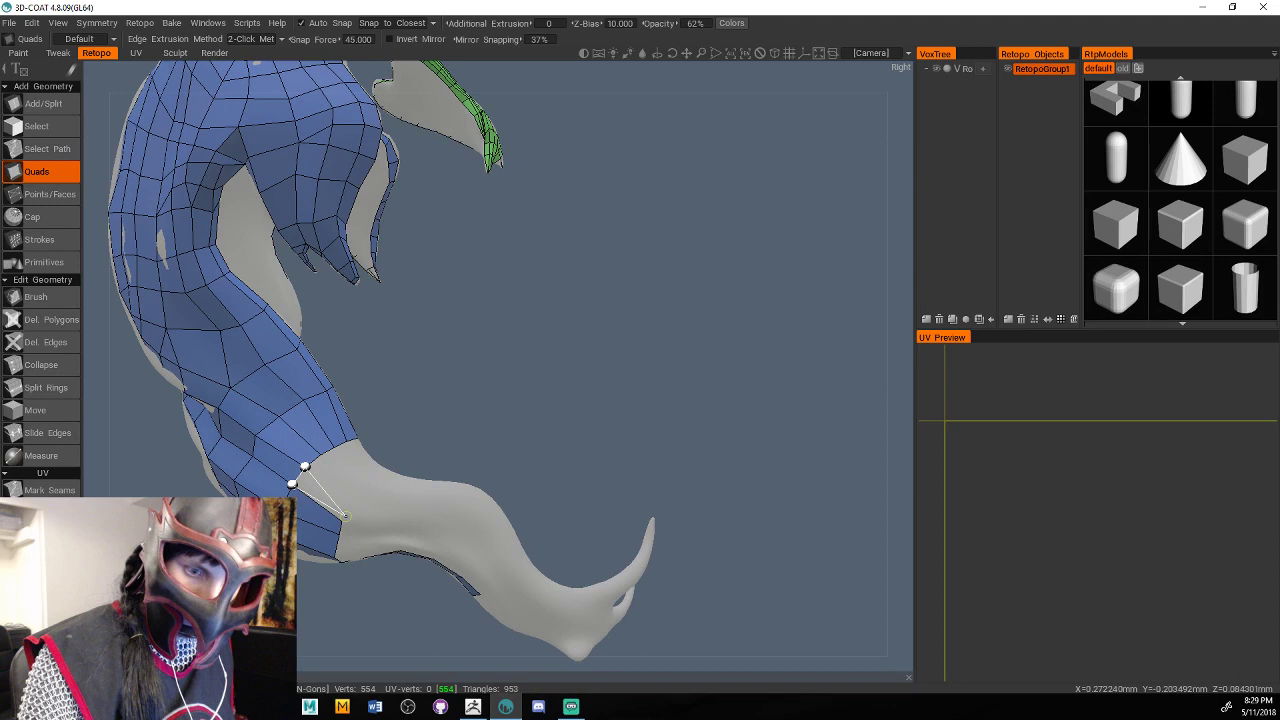
{"action": "left_click", "coordinate": [355, 500]}
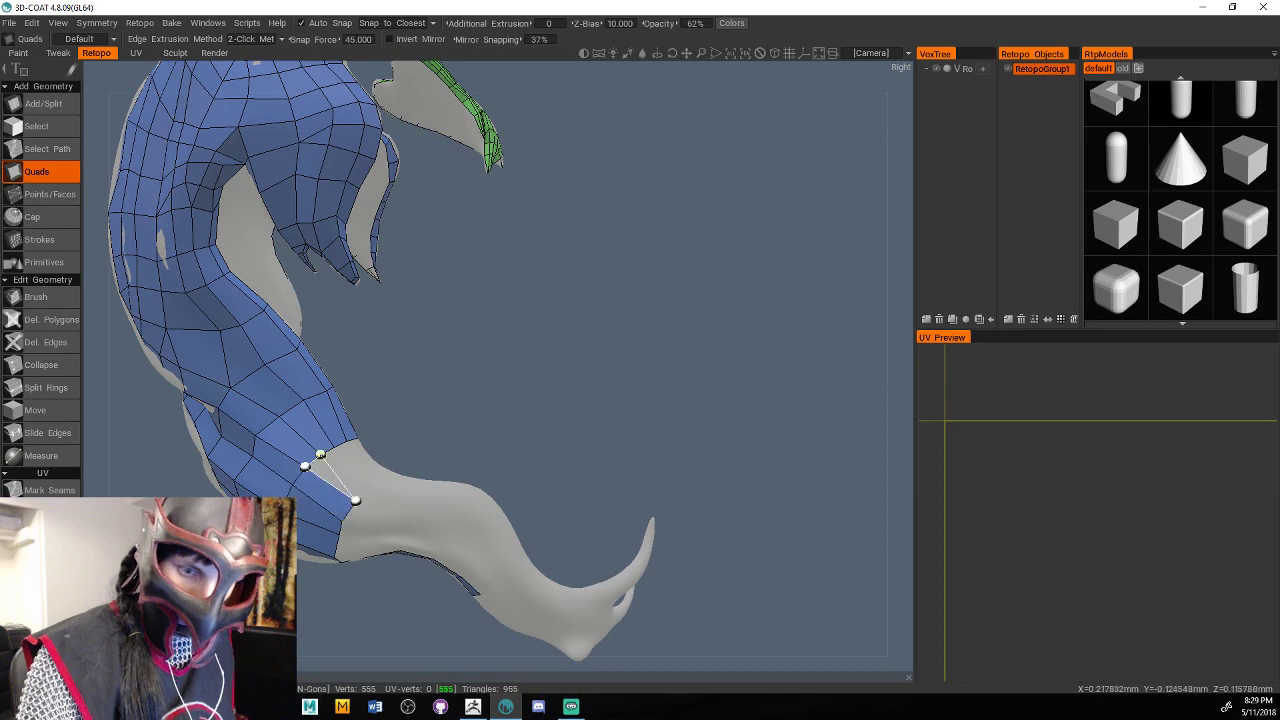
{"action": "left_click", "coordinate": [359, 491]}
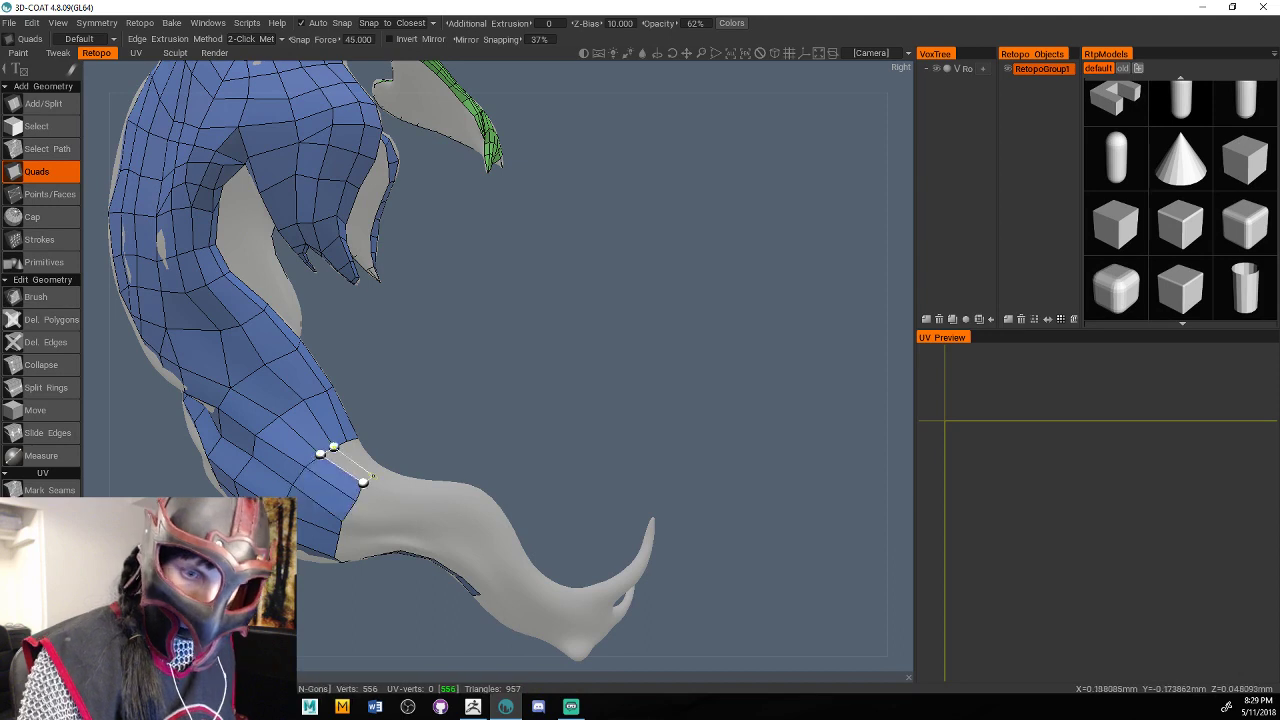
{"action": "left_click", "coordinate": [376, 474]}
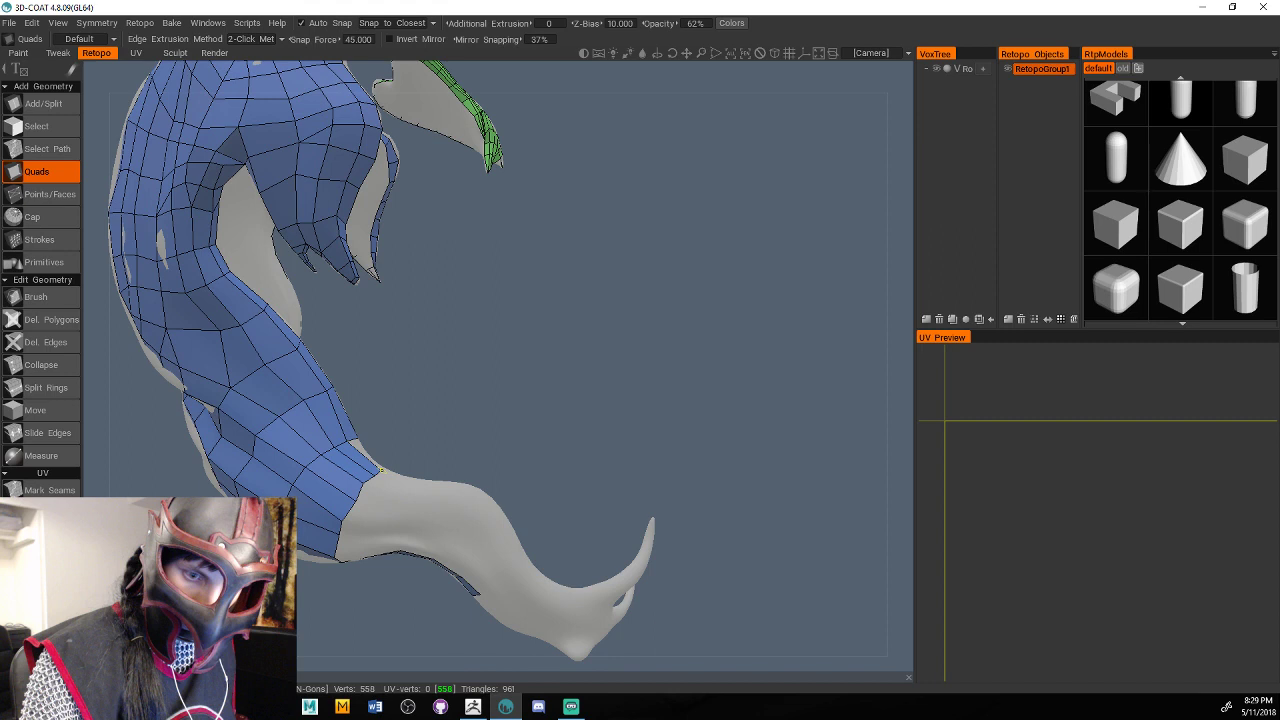
{"action": "left_click_drag", "start_coordinate": [381, 470], "coordinate": [445, 414], "text": "alt"}
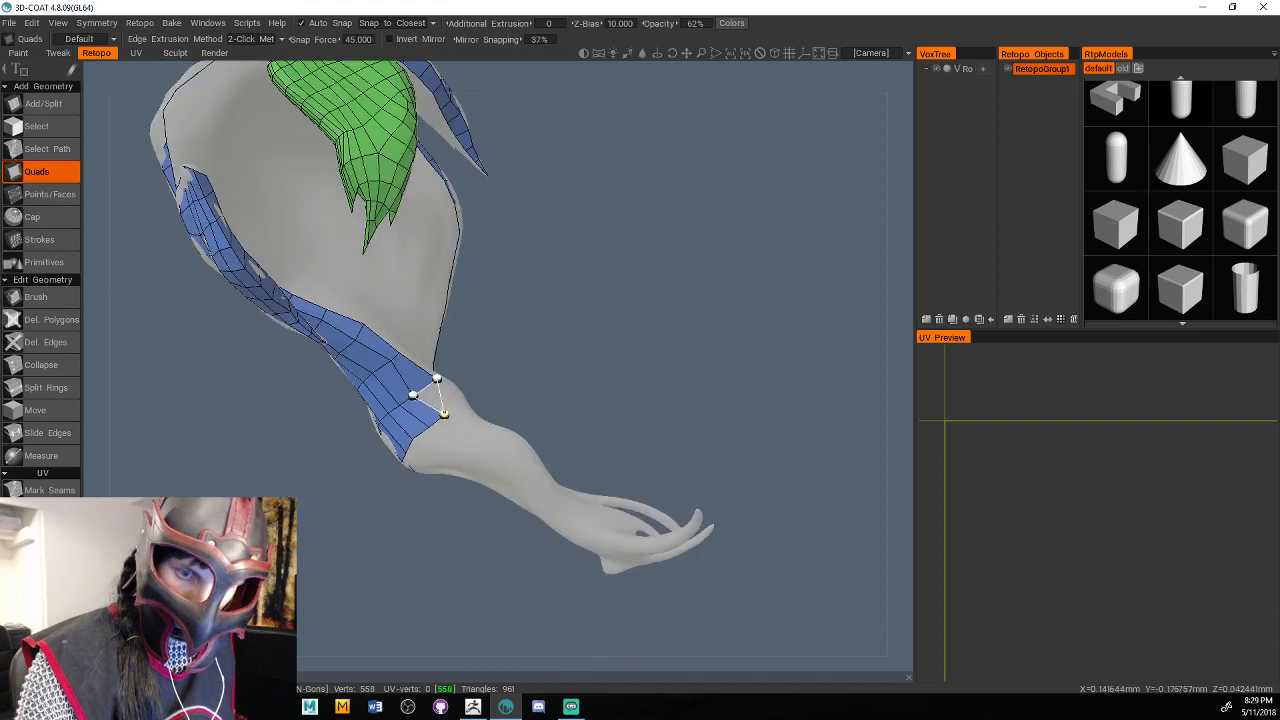
{"action": "left_click", "coordinate": [443, 413]}
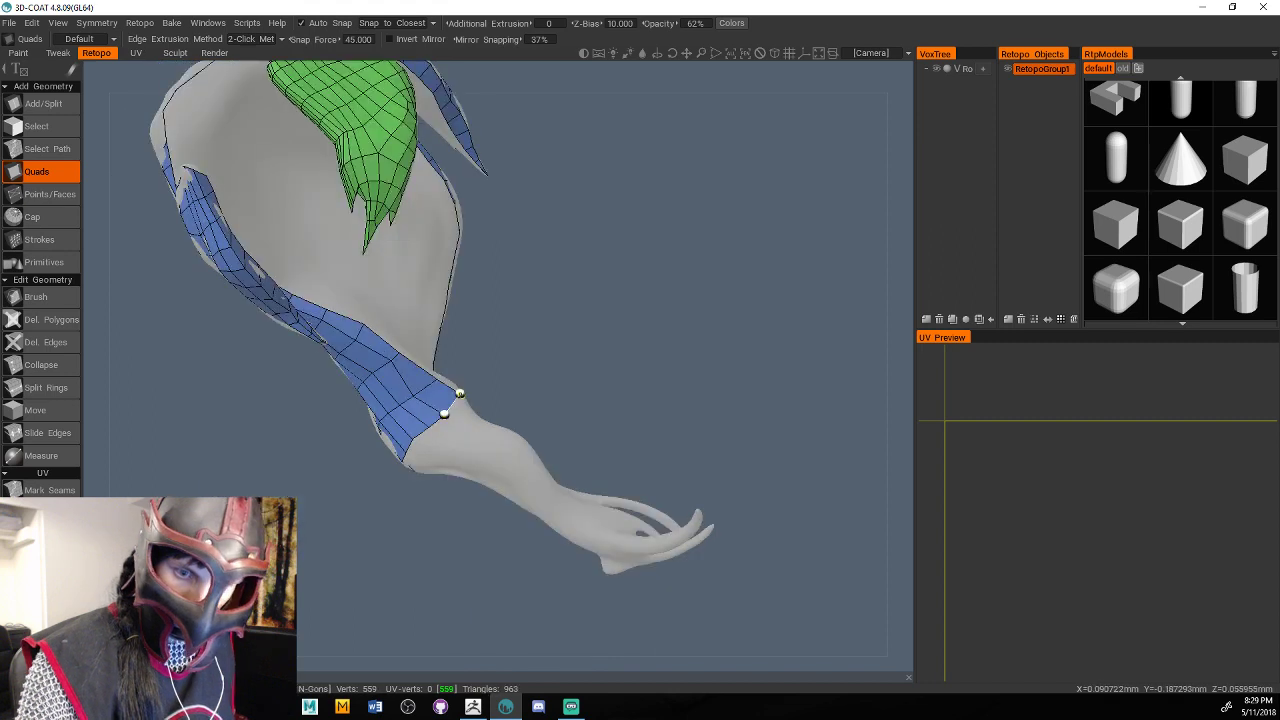
Start the next row of quads down the limb, working from the underside strip across the front.
{"action": "middle_click_drag", "start_coordinate": [443, 413], "coordinate": [392, 397]}
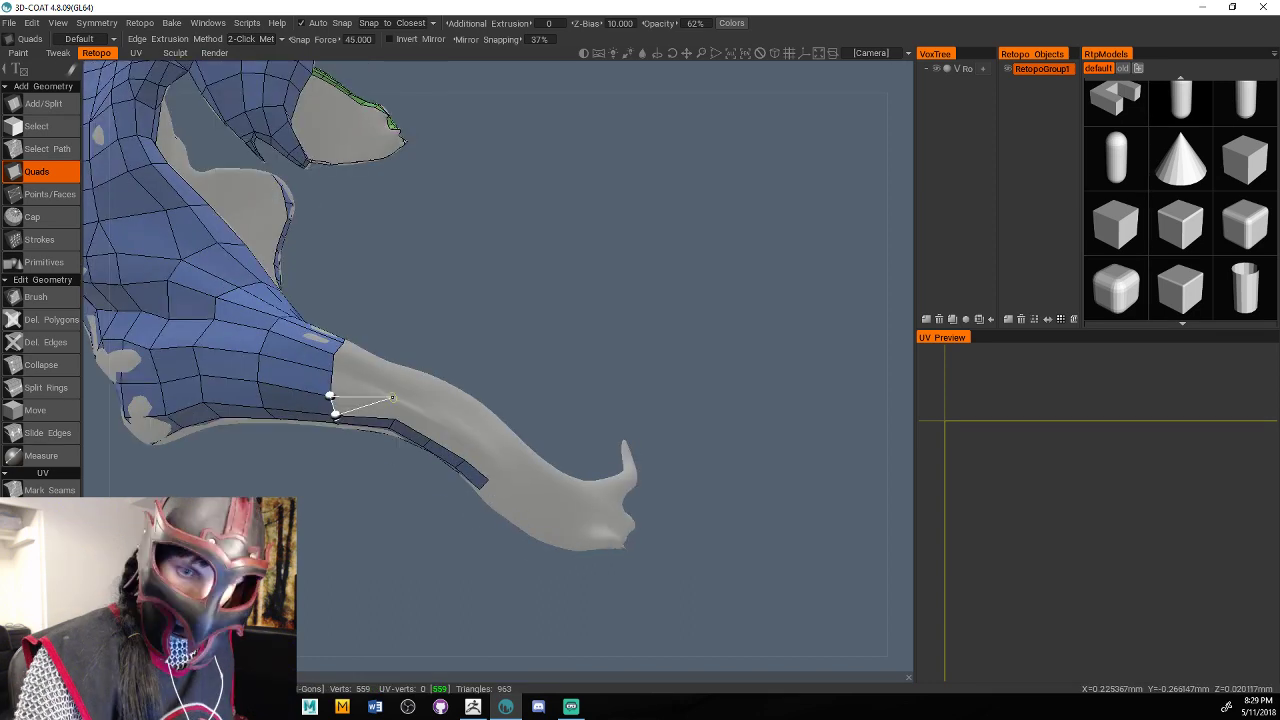
{"action": "left_click", "coordinate": [394, 397]}
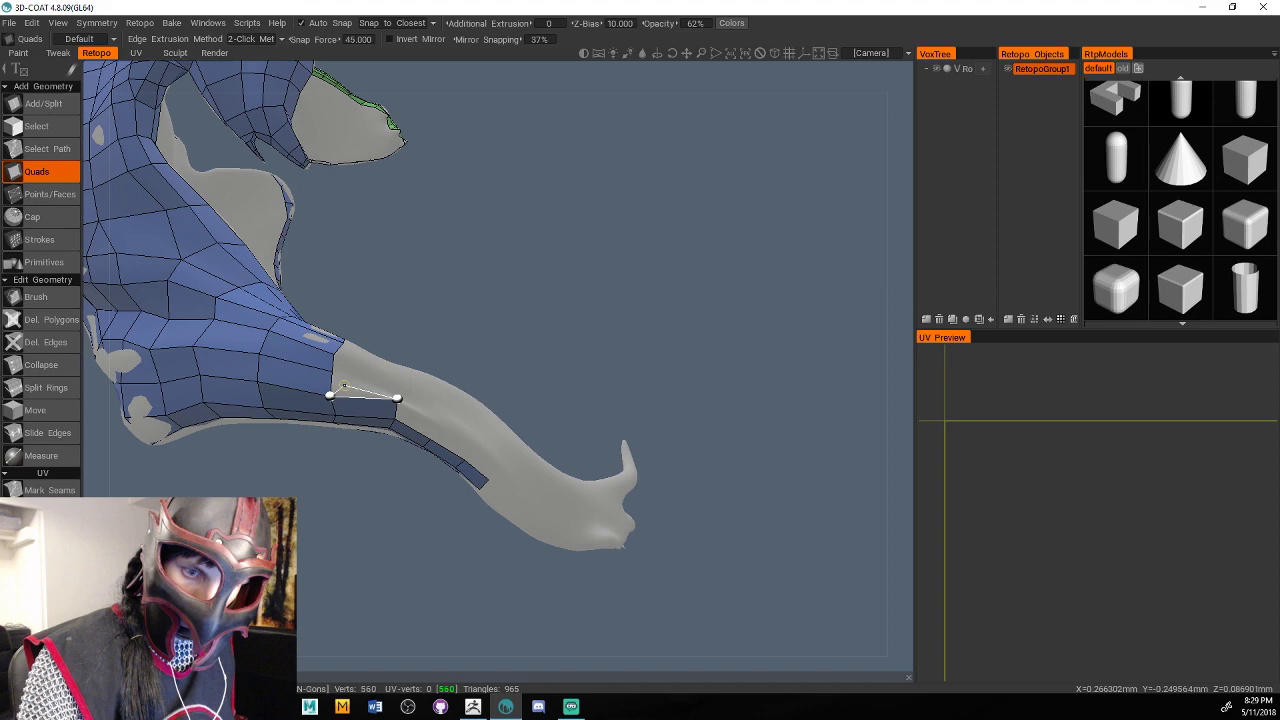
{"action": "left_click", "coordinate": [332, 370]}
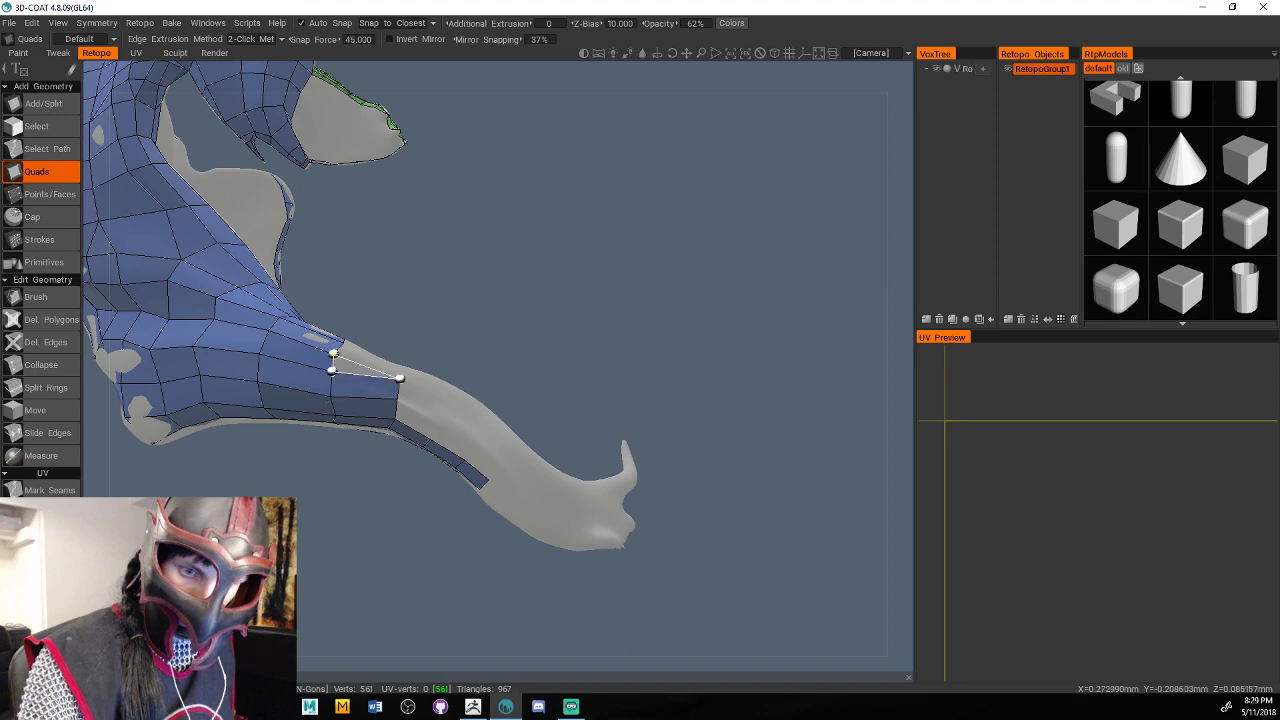
{"action": "left_click_drag", "start_coordinate": [334, 353], "coordinate": [436, 395], "text": "alt"}
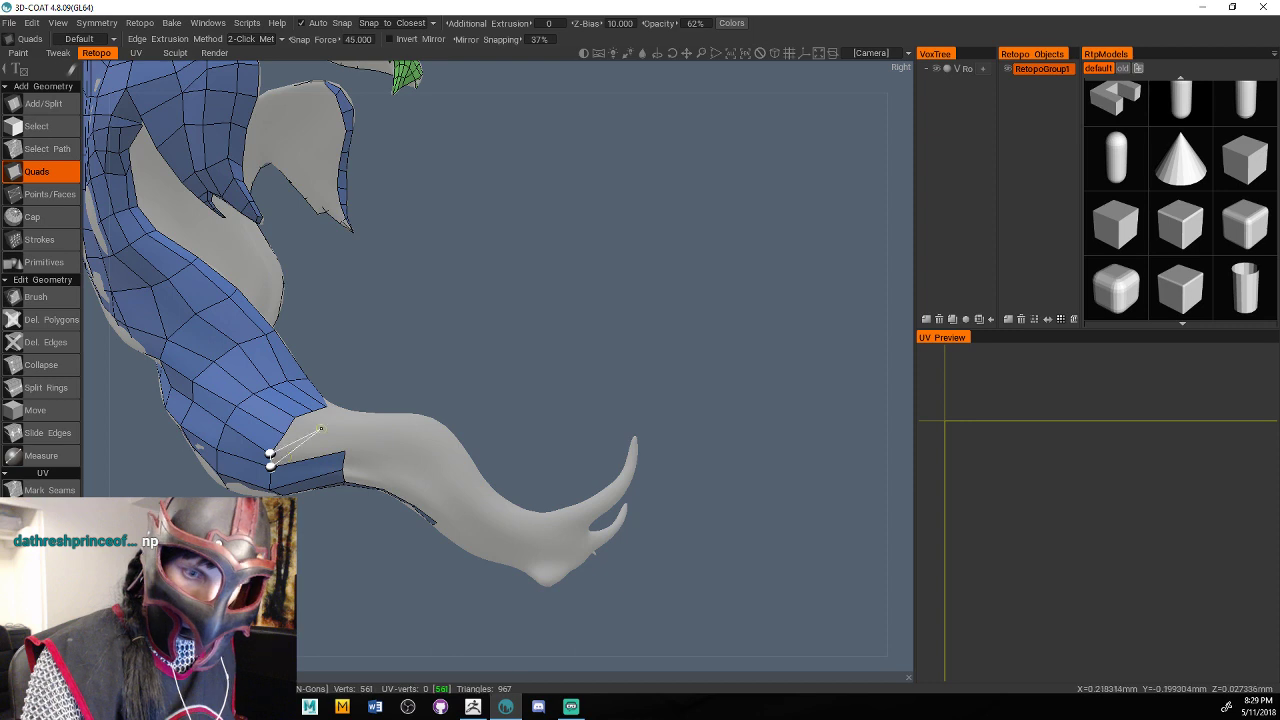
{"action": "left_click", "coordinate": [343, 437]}
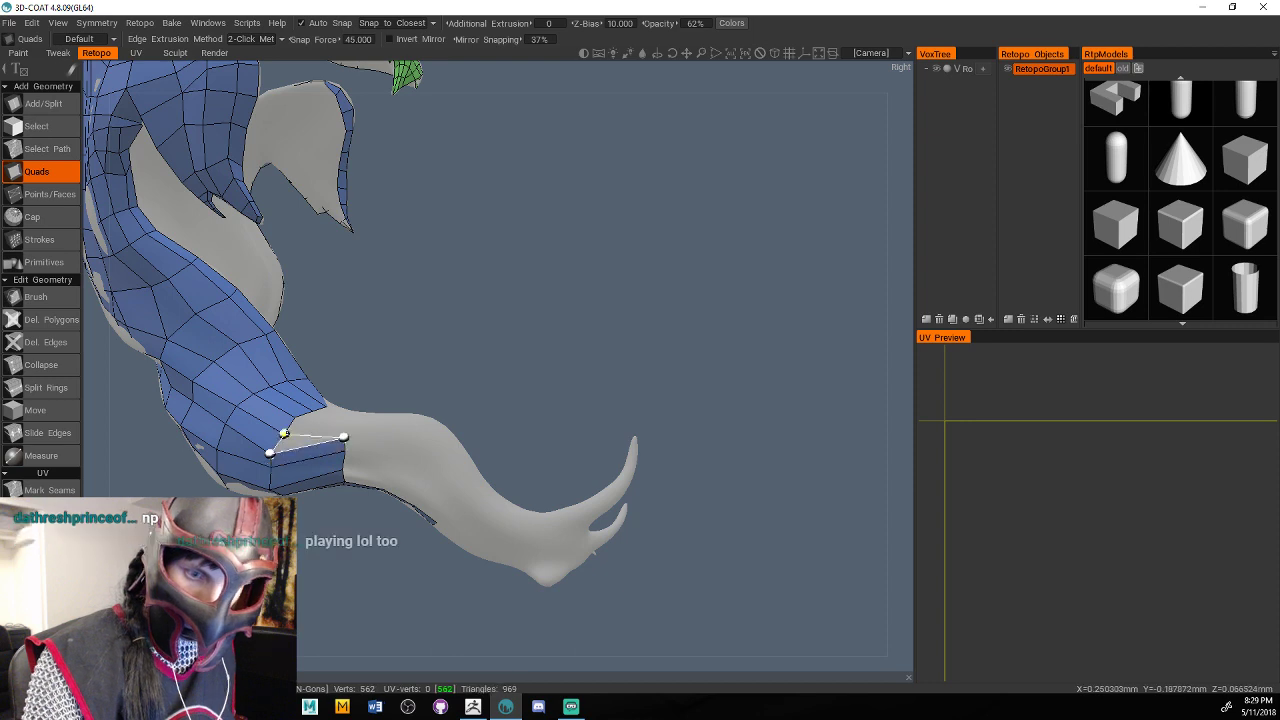
{"action": "left_click", "coordinate": [284, 434]}
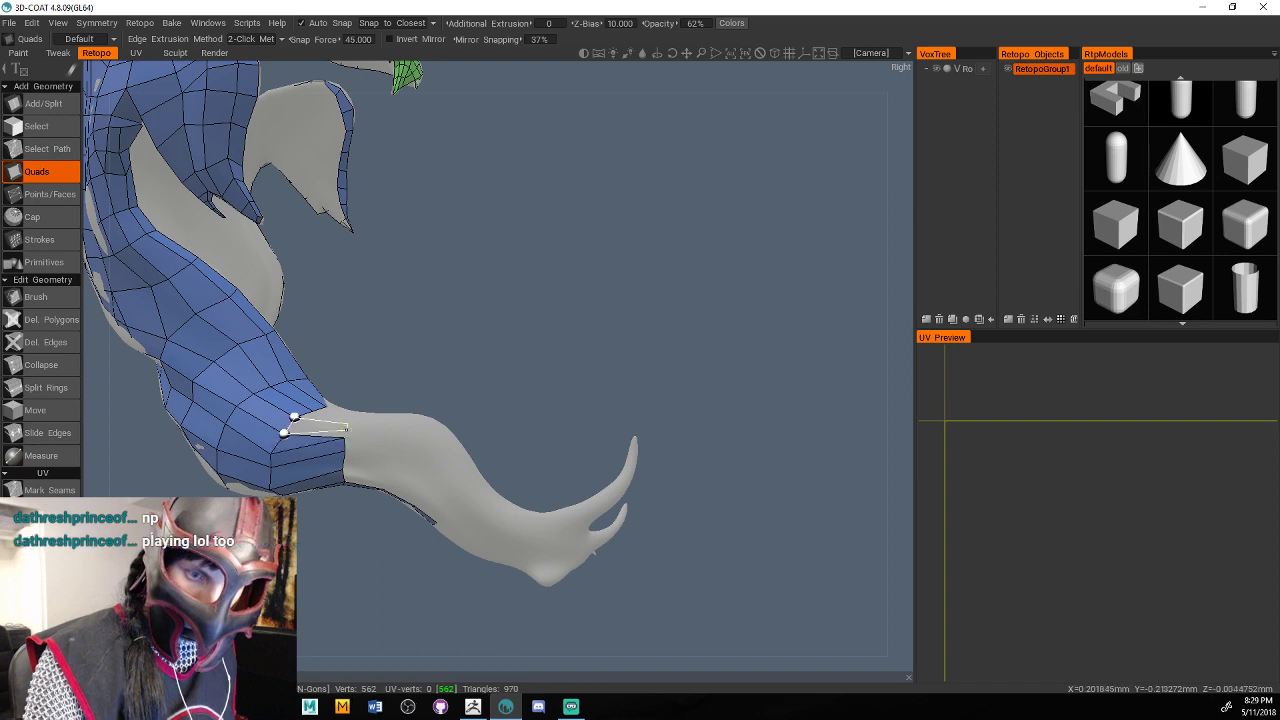
{"action": "left_click", "coordinate": [346, 425]}
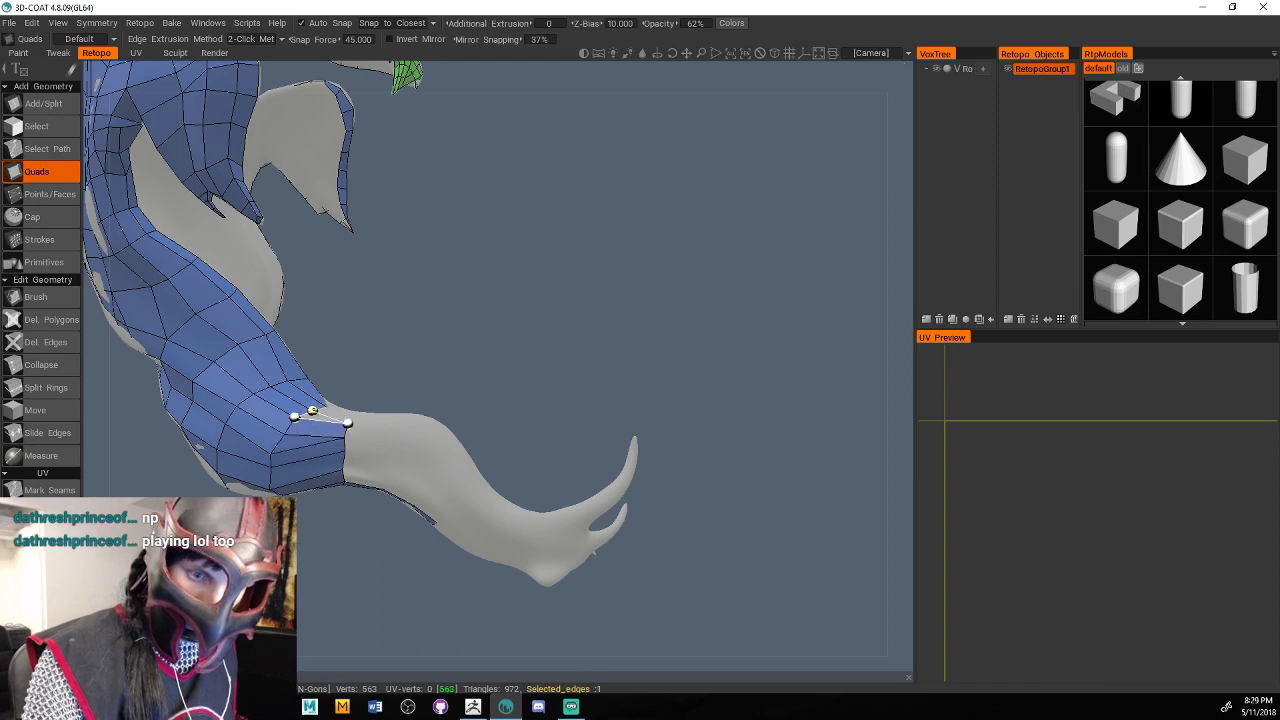
{"action": "left_click", "coordinate": [312, 410]}
Complete the row with quads at the limb's inner edge, closing the gap to the quads on the front.
{"action": "left_click_drag", "start_coordinate": [385, 345], "coordinate": [438, 340]}
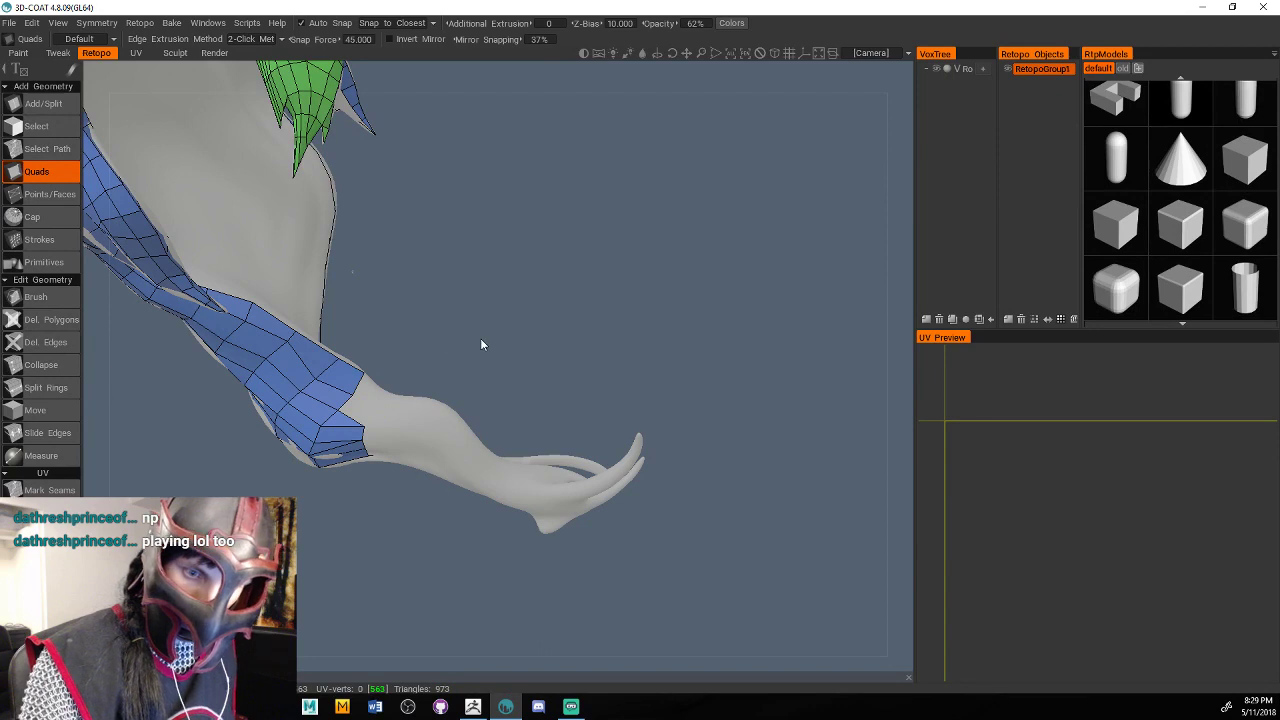
{"action": "scroll", "coordinate": [500, 337], "scroll_direction": "up", "scroll_amount": 1}
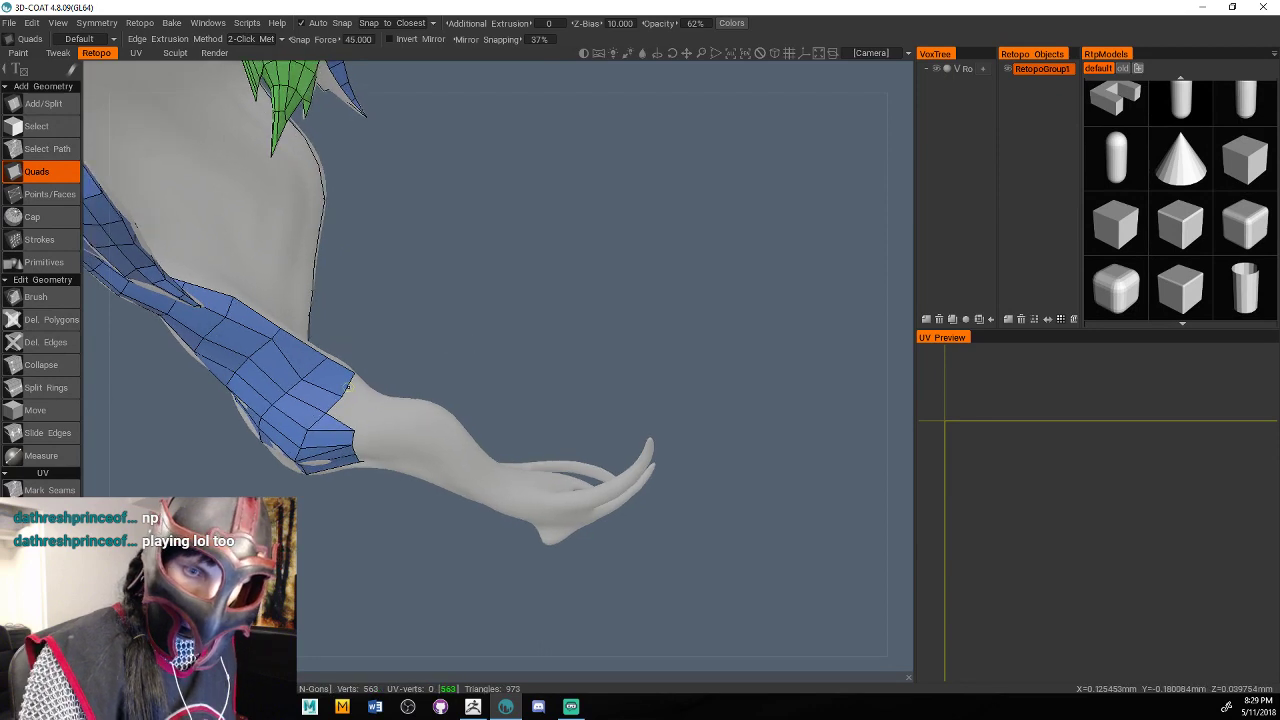
{"action": "left_click", "coordinate": [384, 397]}
{"action": "left_click", "coordinate": [370, 412]}
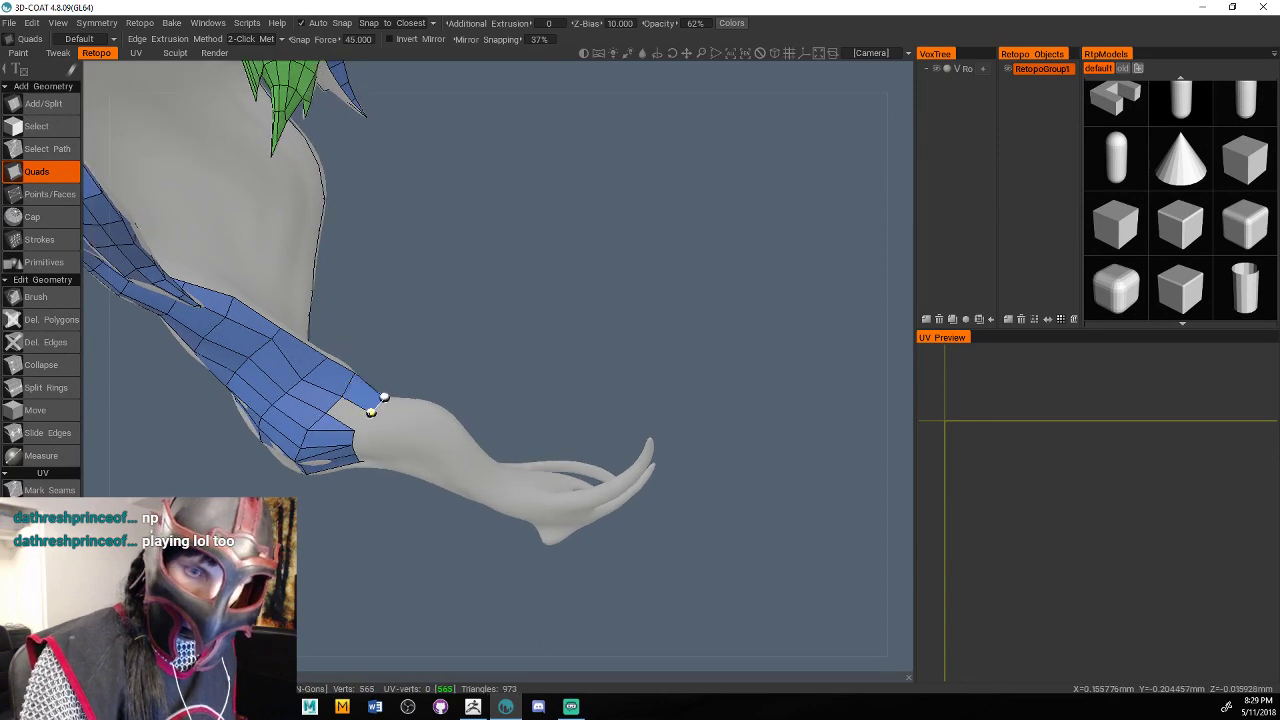
{"action": "left_click", "coordinate": [355, 428]}
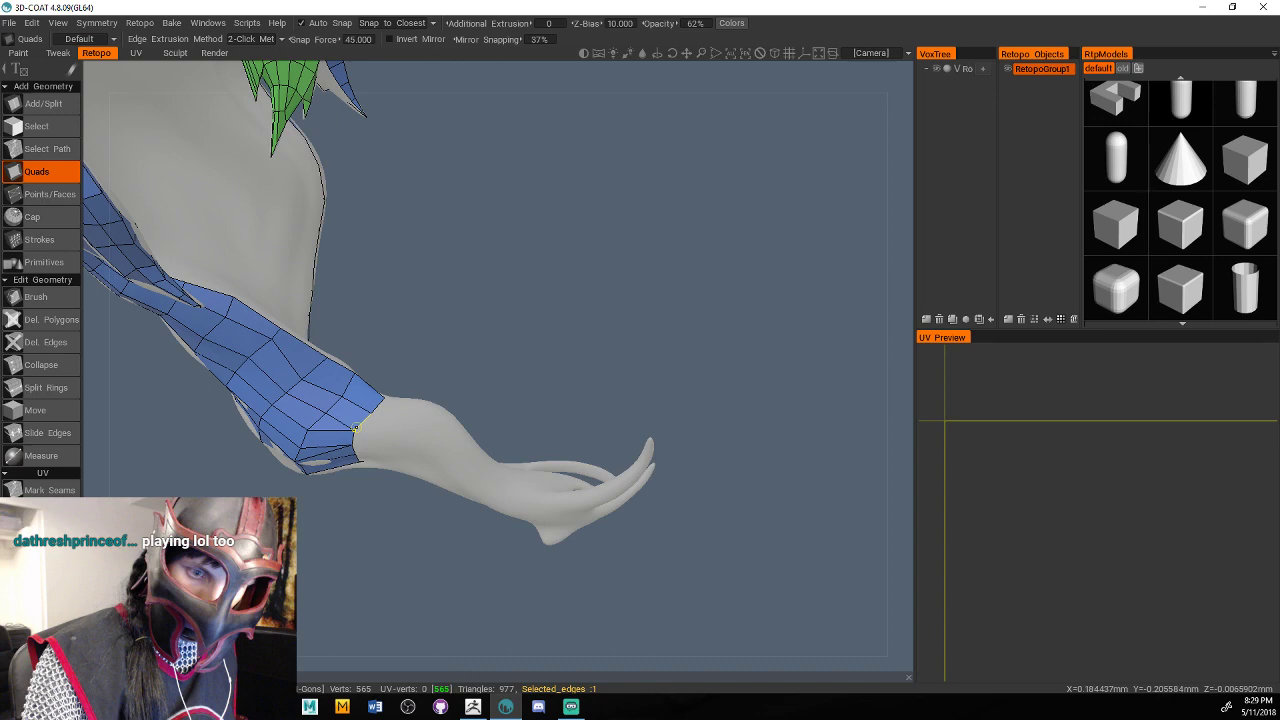
Extend a column of quads down along the narrow underside strip, starting at the mesh's lower edge.
{"action": "left_click_drag", "start_coordinate": [470, 368], "coordinate": [536, 422]}
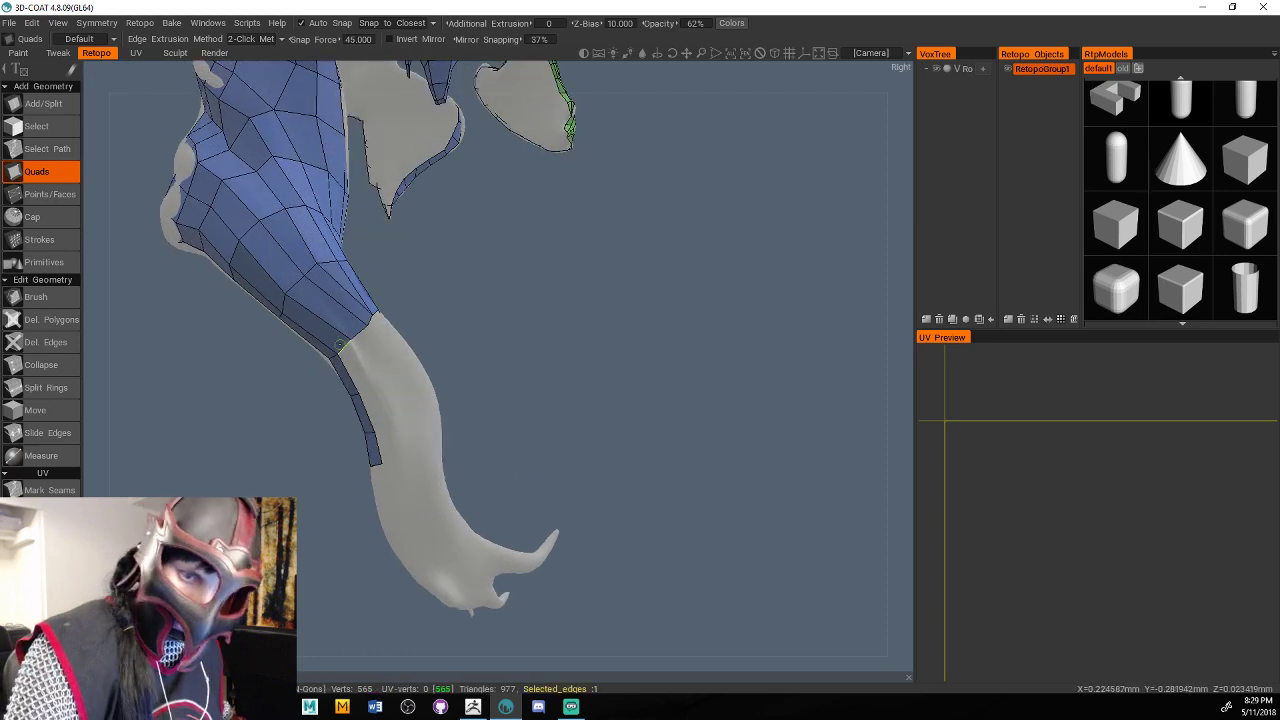
{"action": "left_click", "coordinate": [358, 392]}
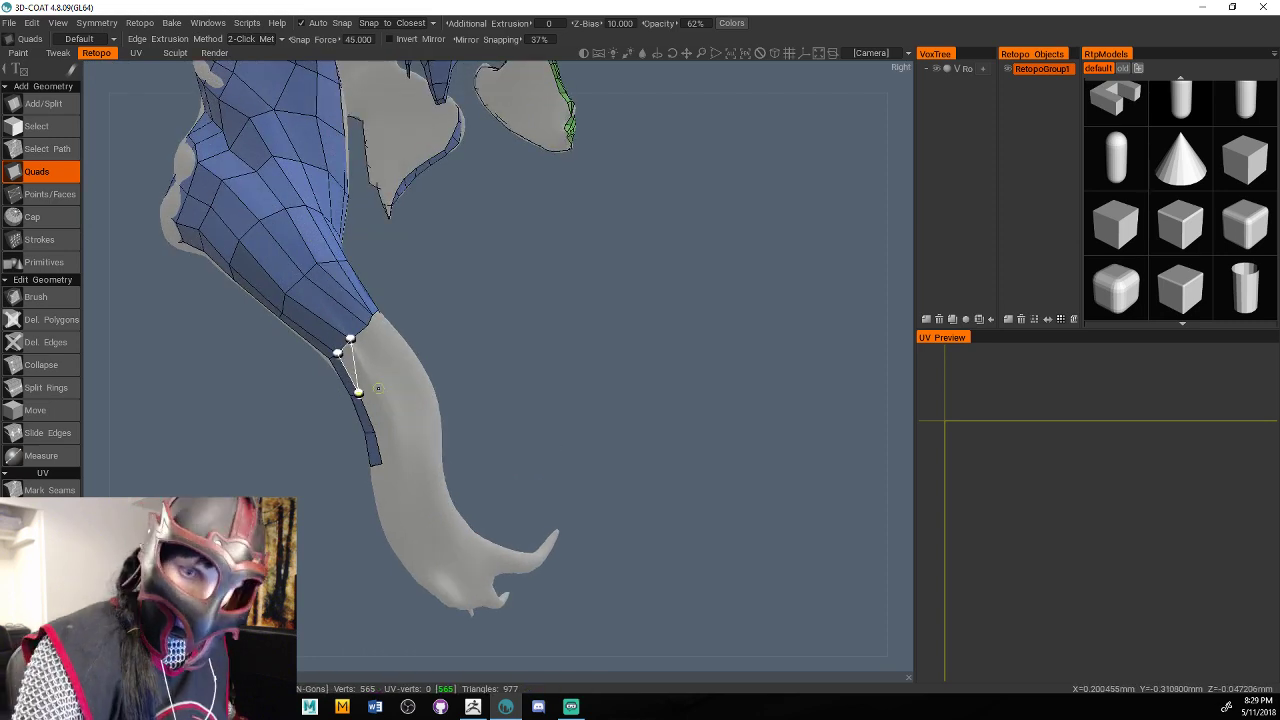
{"action": "left_click", "coordinate": [377, 388]}
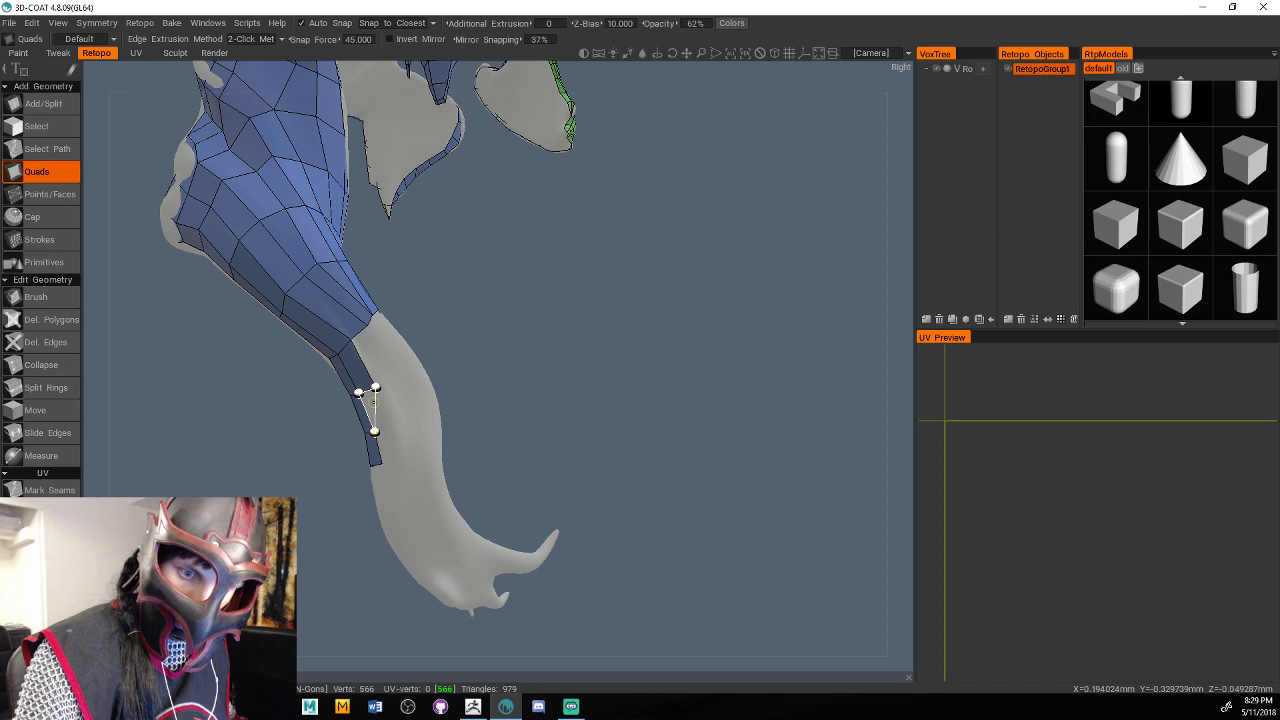
{"action": "left_click", "coordinate": [374, 431]}
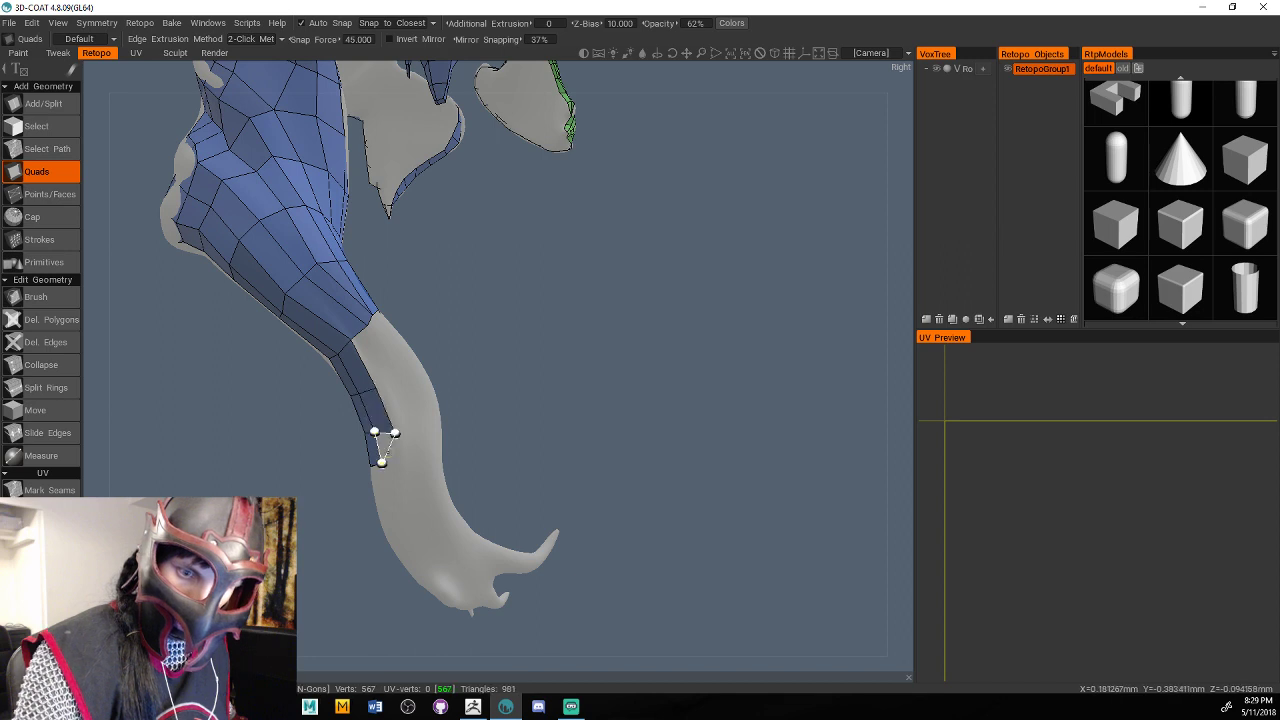
{"action": "left_click", "coordinate": [392, 457]}
{"action": "scroll", "coordinate": [645, 335], "scroll_direction": "up", "scroll_amount": 2}
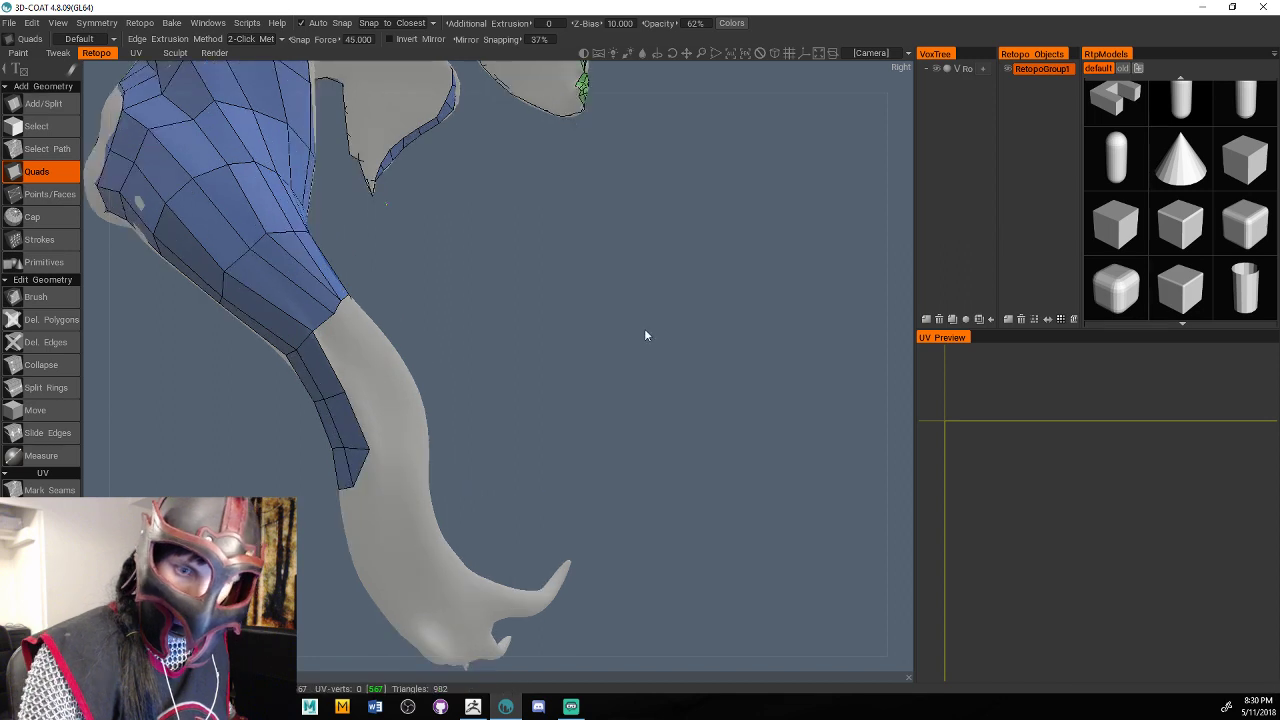
{"action": "key", "text": "ctrl+z"}
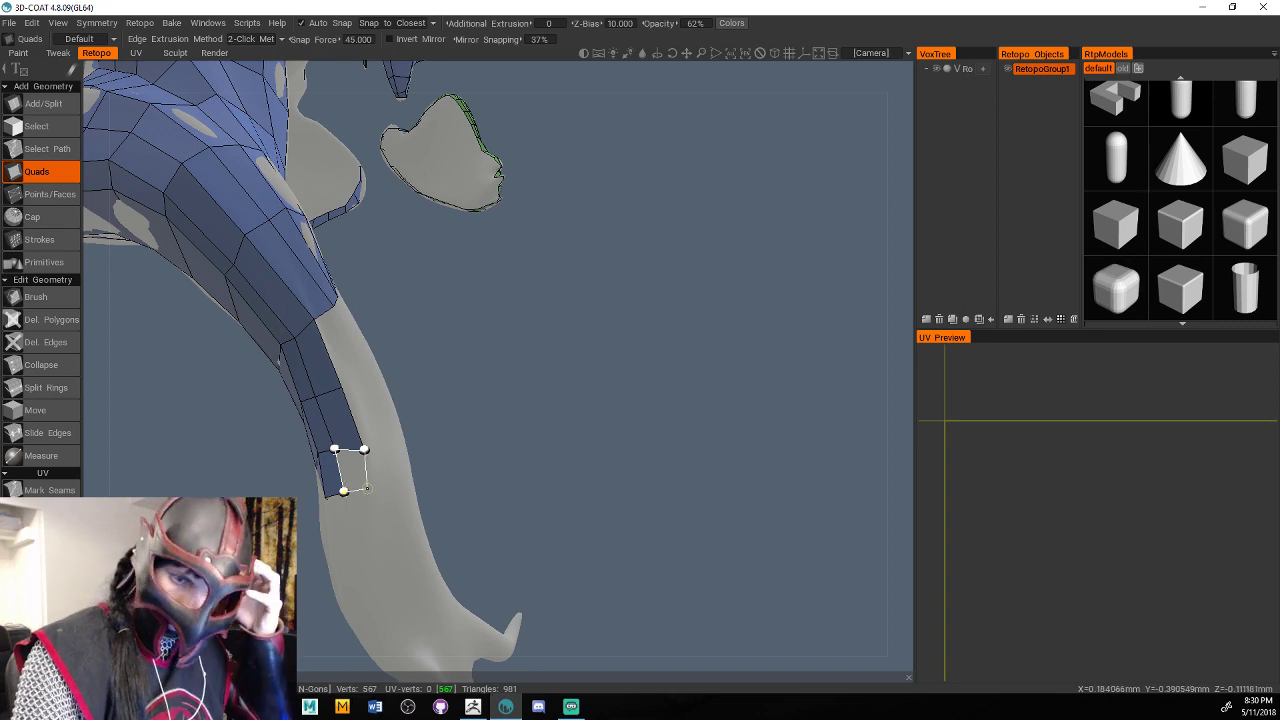
Finish the column with a quad at the strip's lower end and build a second column beside it up to the mesh's lower edge.
{"action": "left_click", "coordinate": [367, 488]}
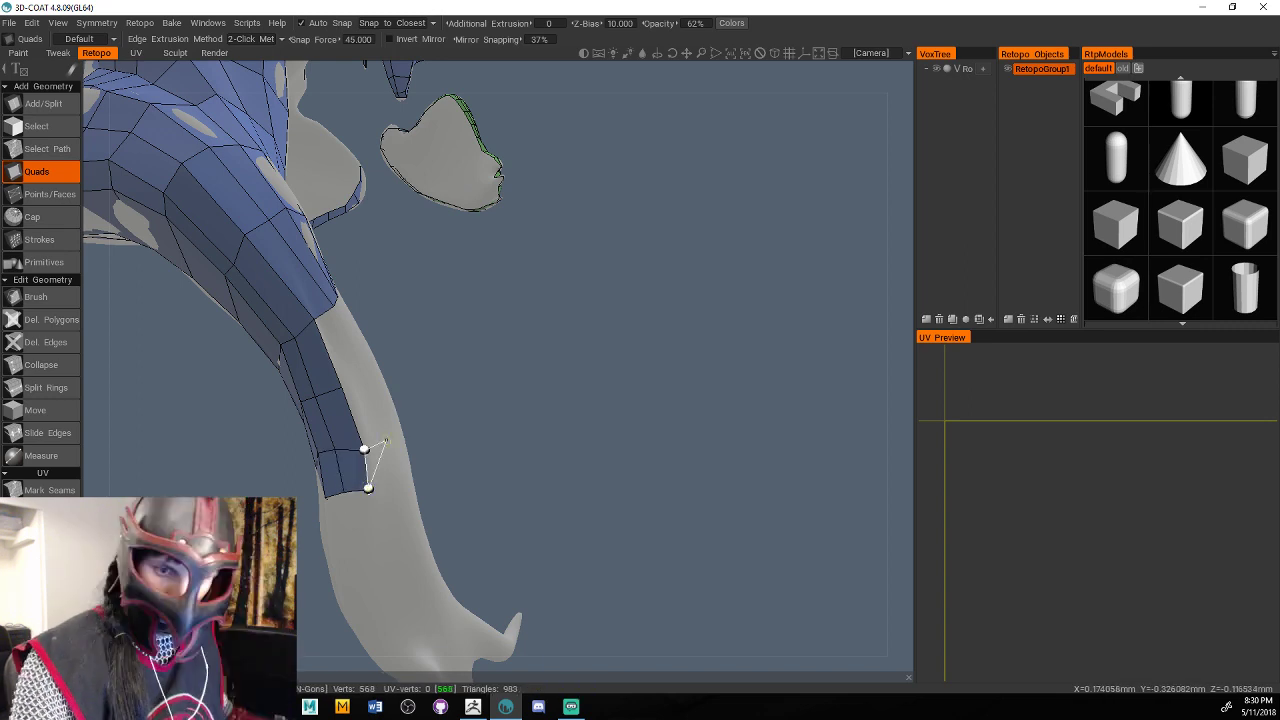
{"action": "left_click", "coordinate": [390, 440]}
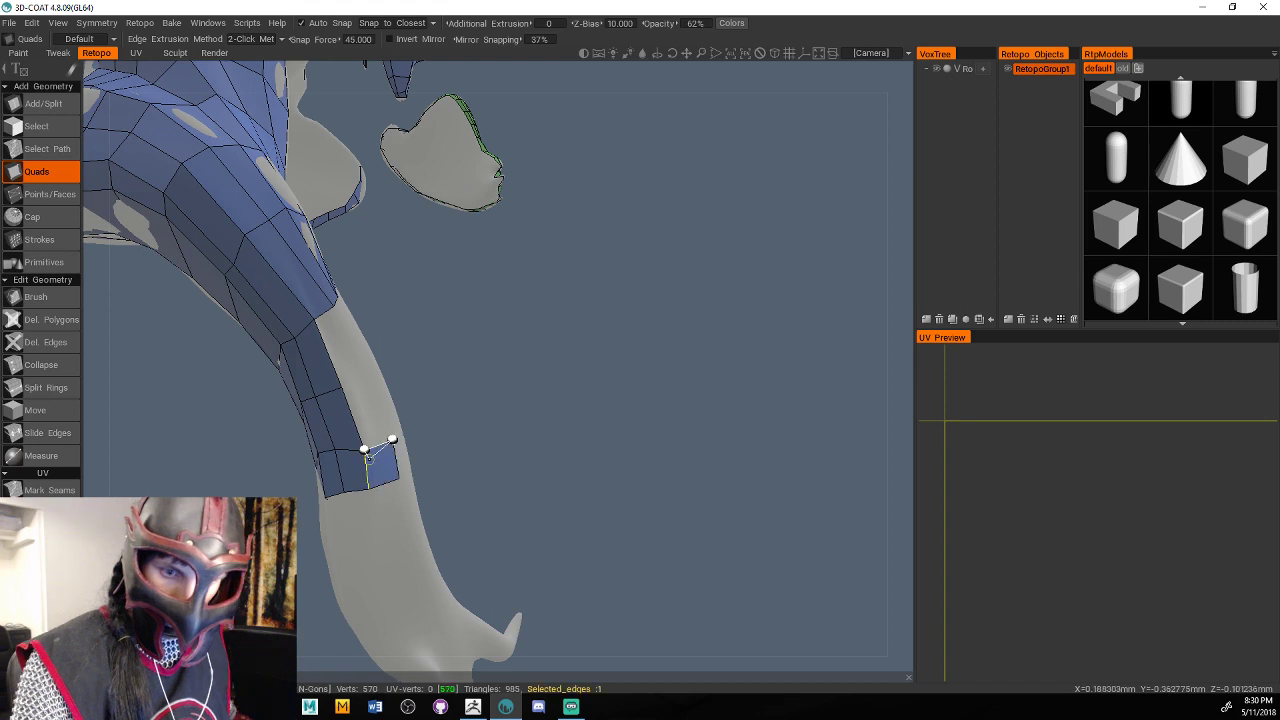
{"action": "left_click", "coordinate": [367, 372]}
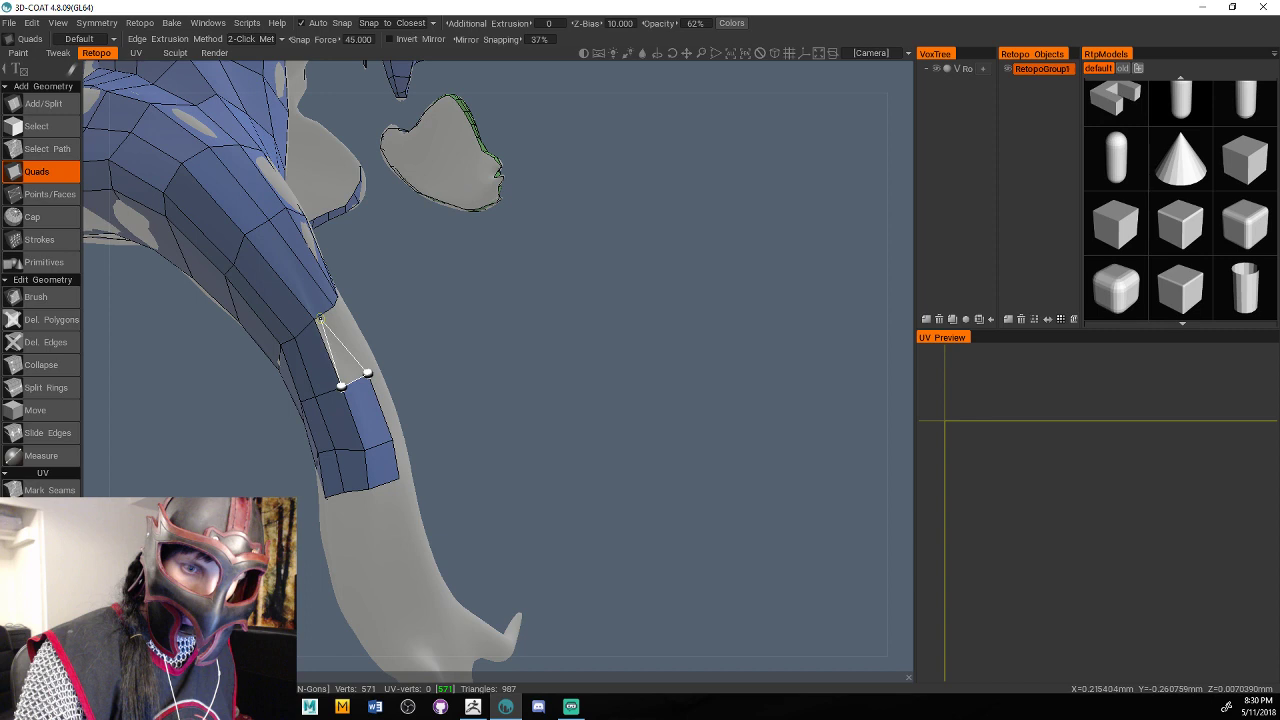
{"action": "left_click", "coordinate": [337, 301]}
Add a row of quads across the front of the limb, from the top of the new column to the inner edge.
{"action": "left_click_drag", "start_coordinate": [337, 301], "coordinate": [596, 235], "text": "alt"}
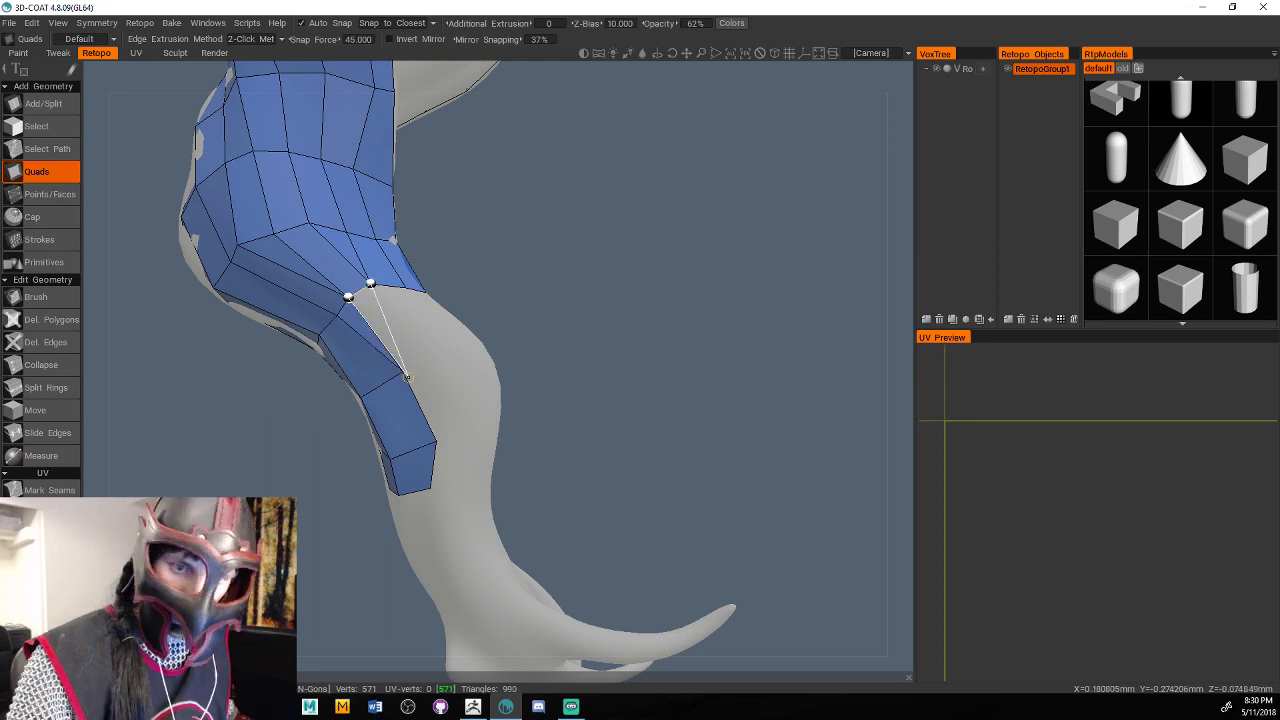
{"action": "left_click", "coordinate": [407, 376]}
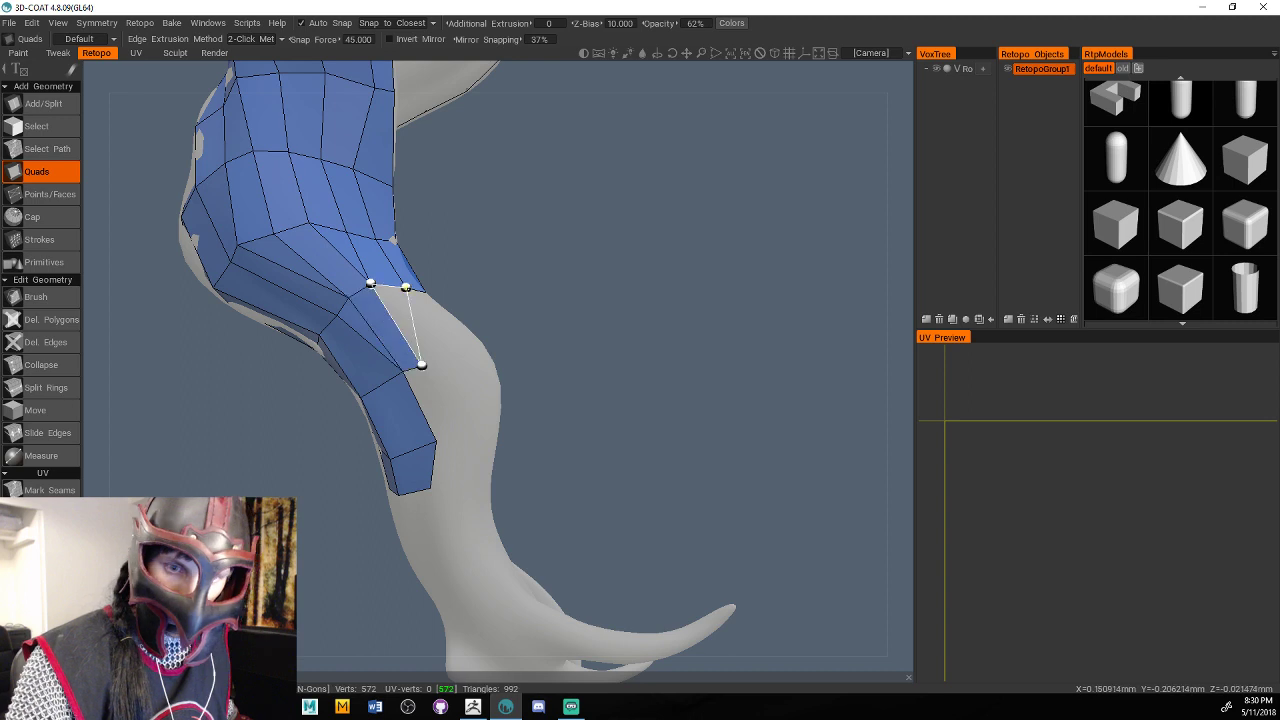
{"action": "left_click", "coordinate": [423, 362]}
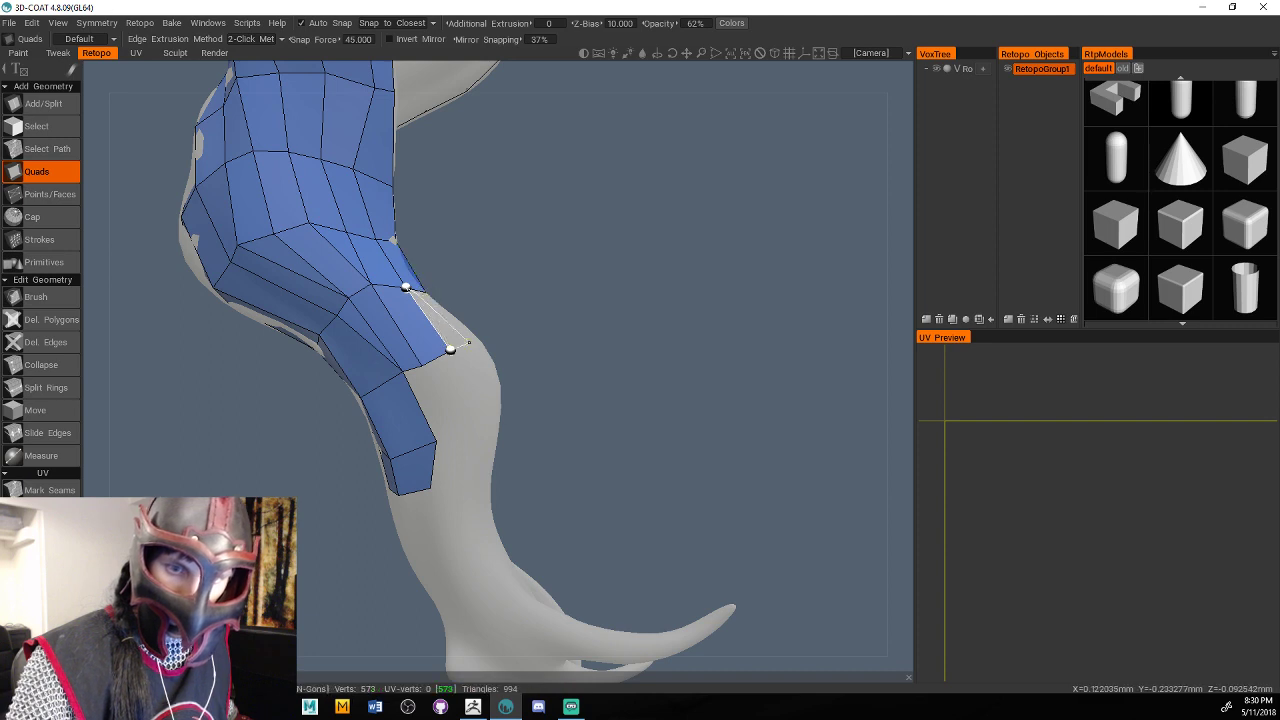
{"action": "left_click_drag", "start_coordinate": [469, 342], "coordinate": [510, 290], "text": "alt"}
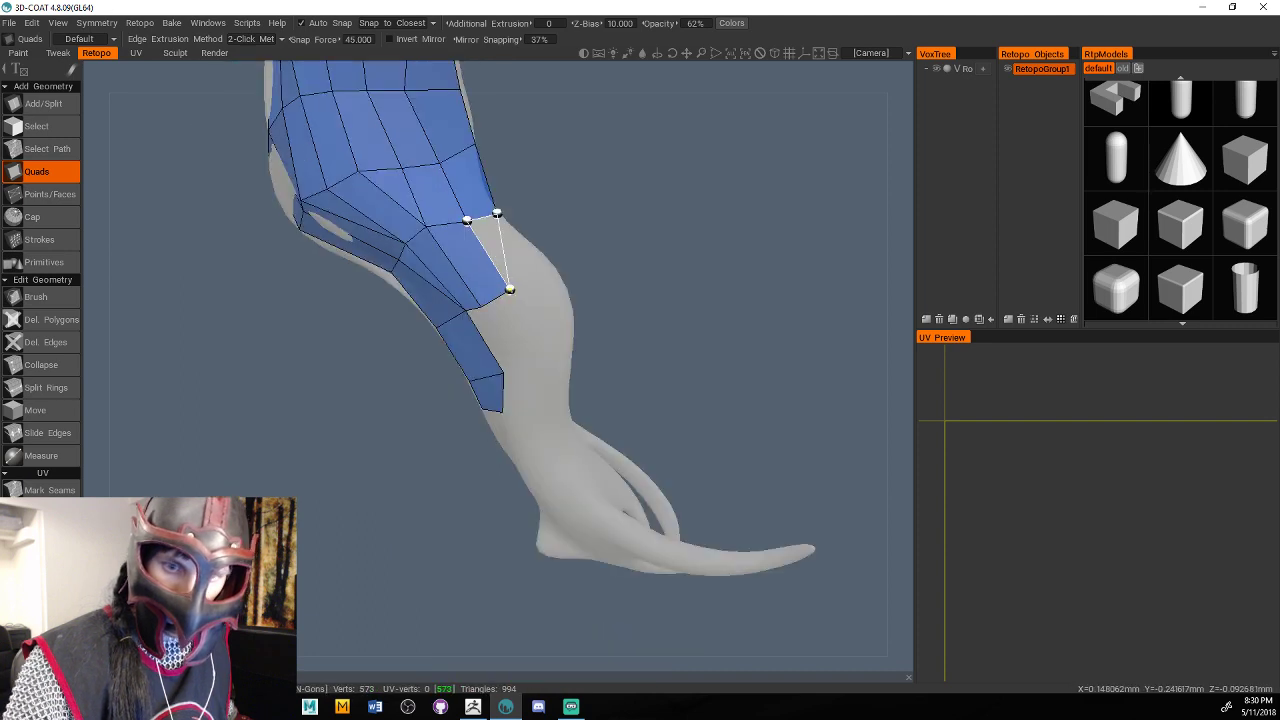
{"action": "left_click", "coordinate": [540, 258]}
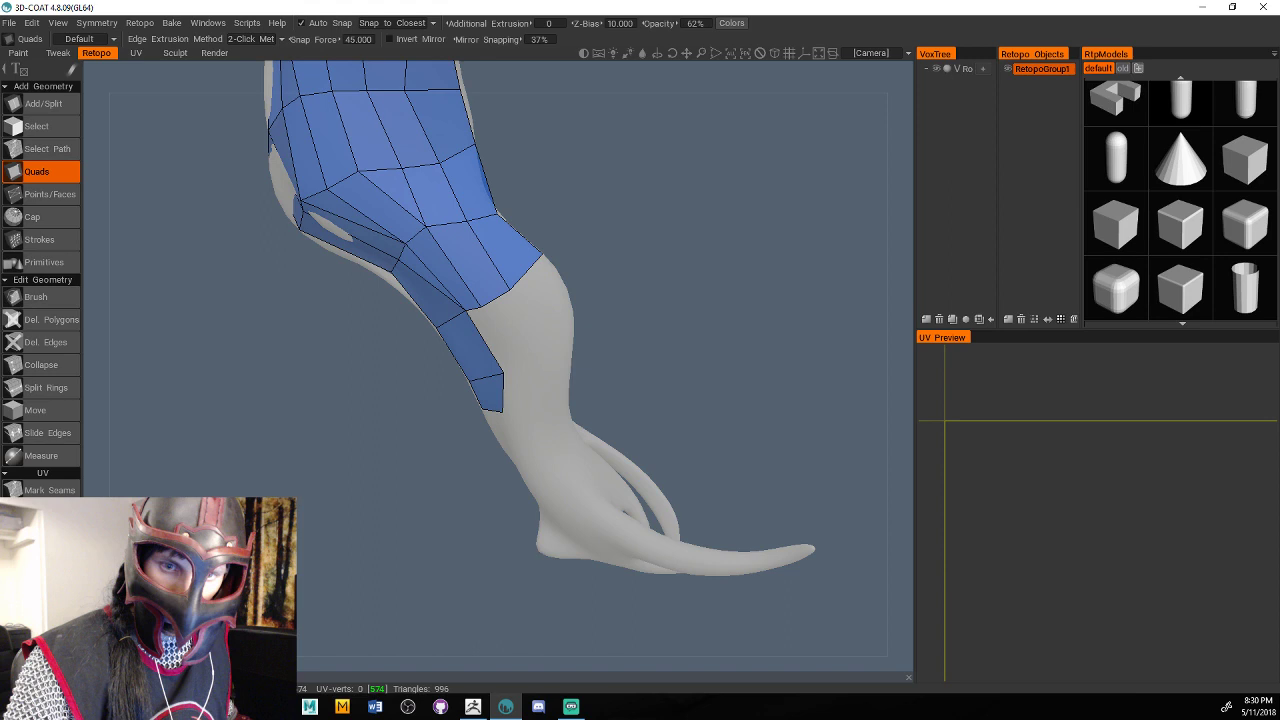
{"action": "left_click_drag", "start_coordinate": [600, 258], "coordinate": [704, 248], "text": "alt"}
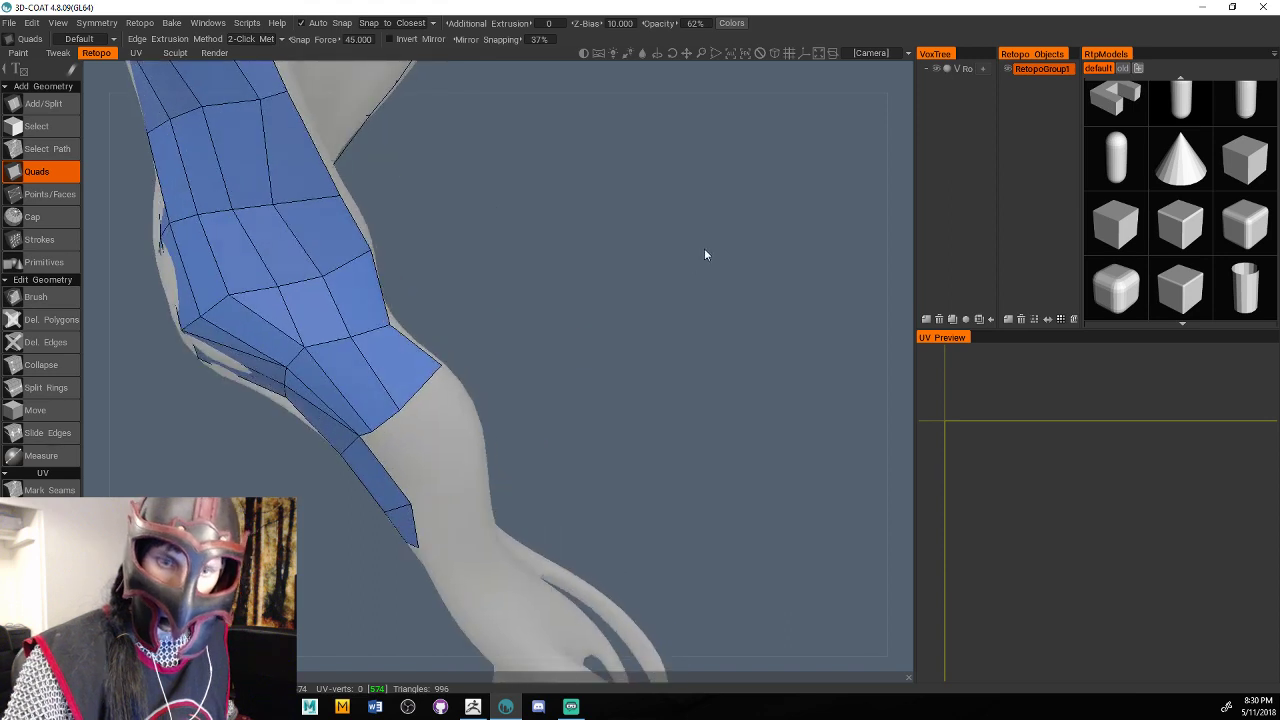
Add quads across the bare front of the limb below the mesh edge, joining them to the narrow underside strip's lower end.
{"action": "middle_click_drag", "start_coordinate": [704, 249], "coordinate": [761, 140], "text": "alt"}
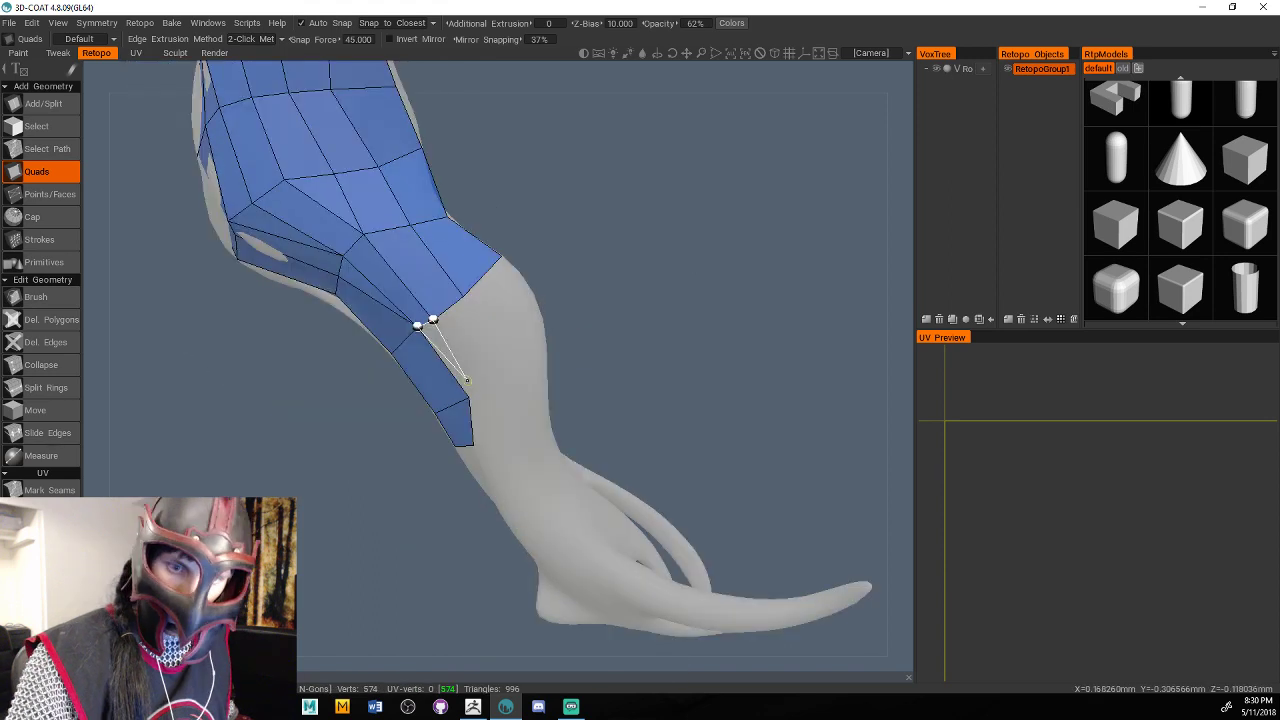
{"action": "left_click", "coordinate": [467, 380]}
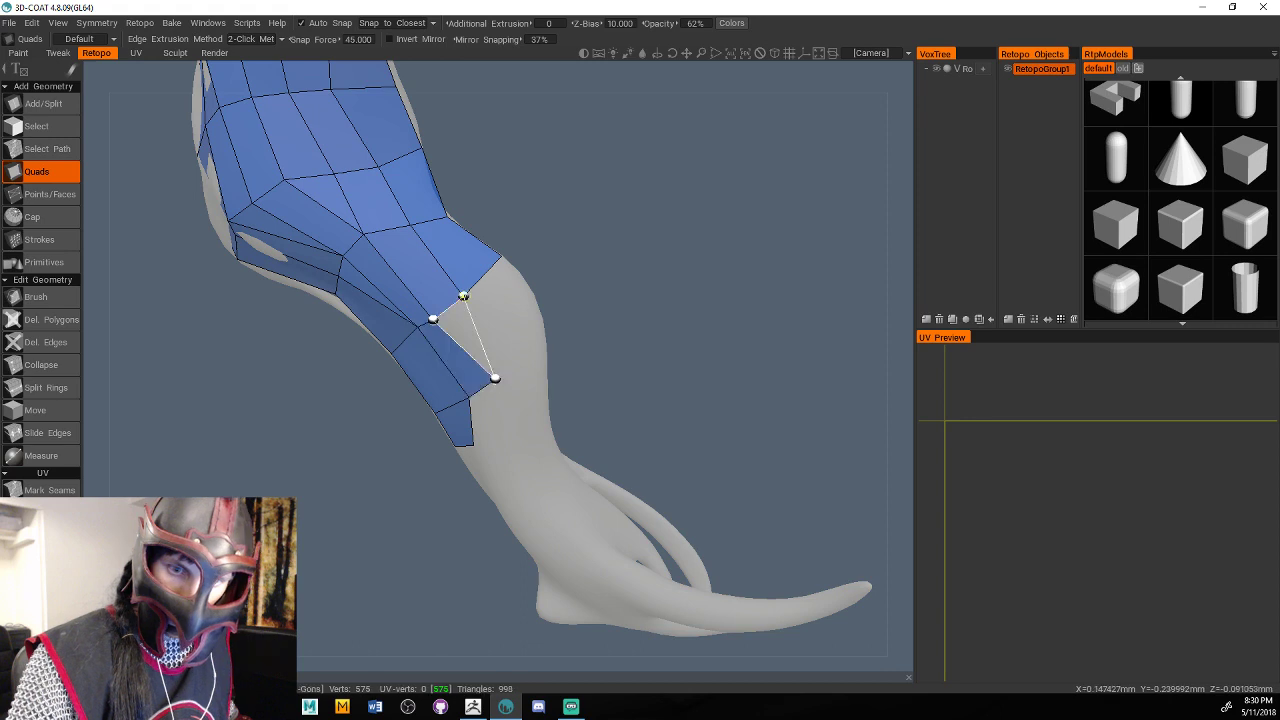
{"action": "left_click", "coordinate": [516, 357]}
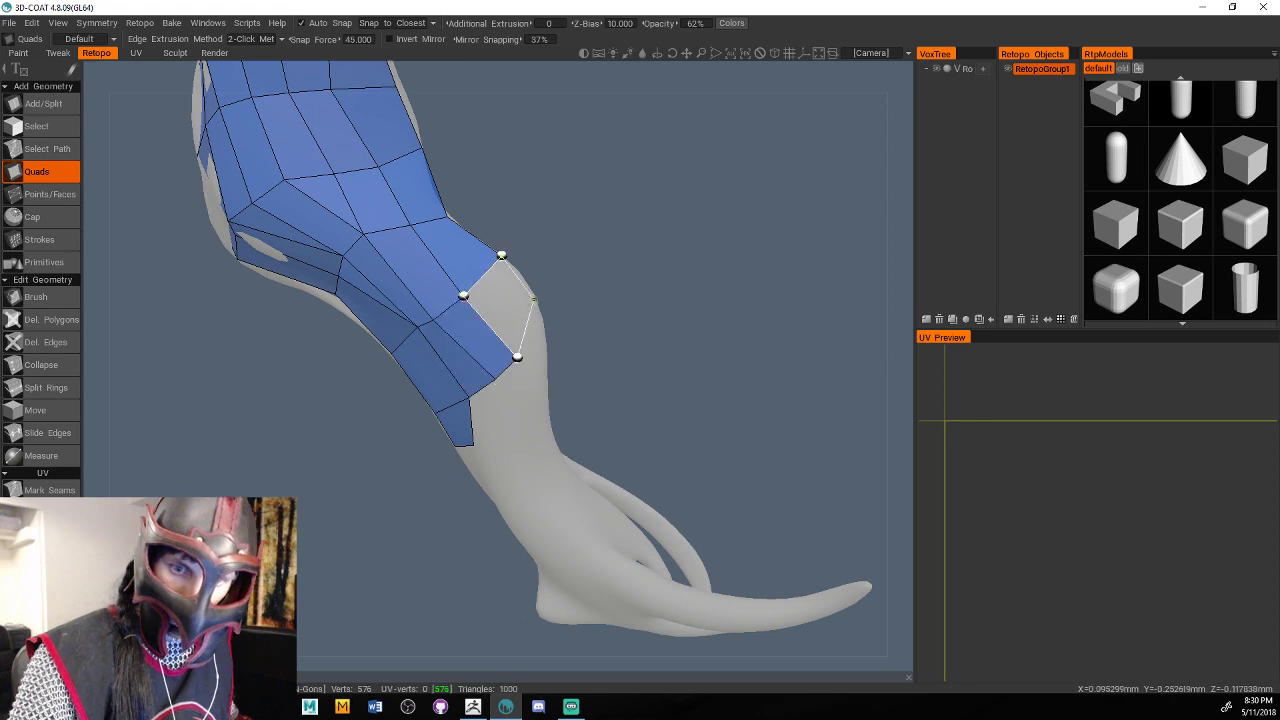
{"action": "left_click", "coordinate": [536, 303]}
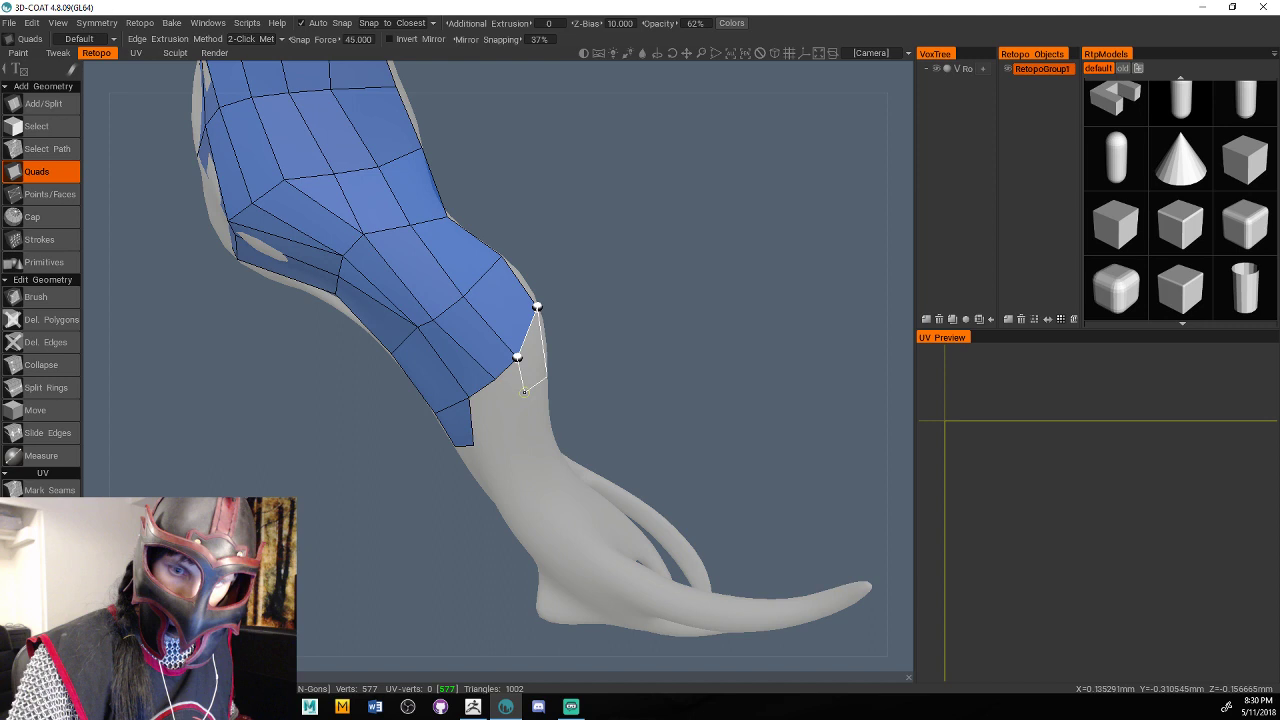
{"action": "left_click", "coordinate": [523, 391]}
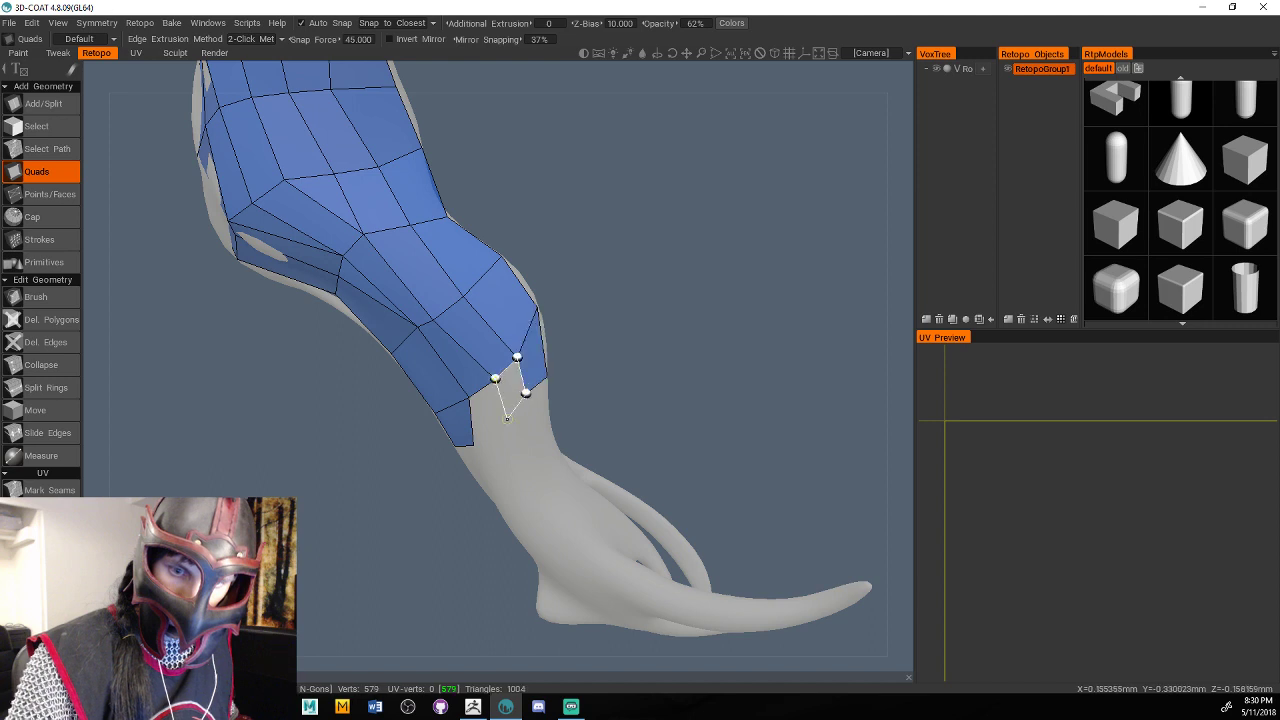
{"action": "left_click", "coordinate": [507, 418]}
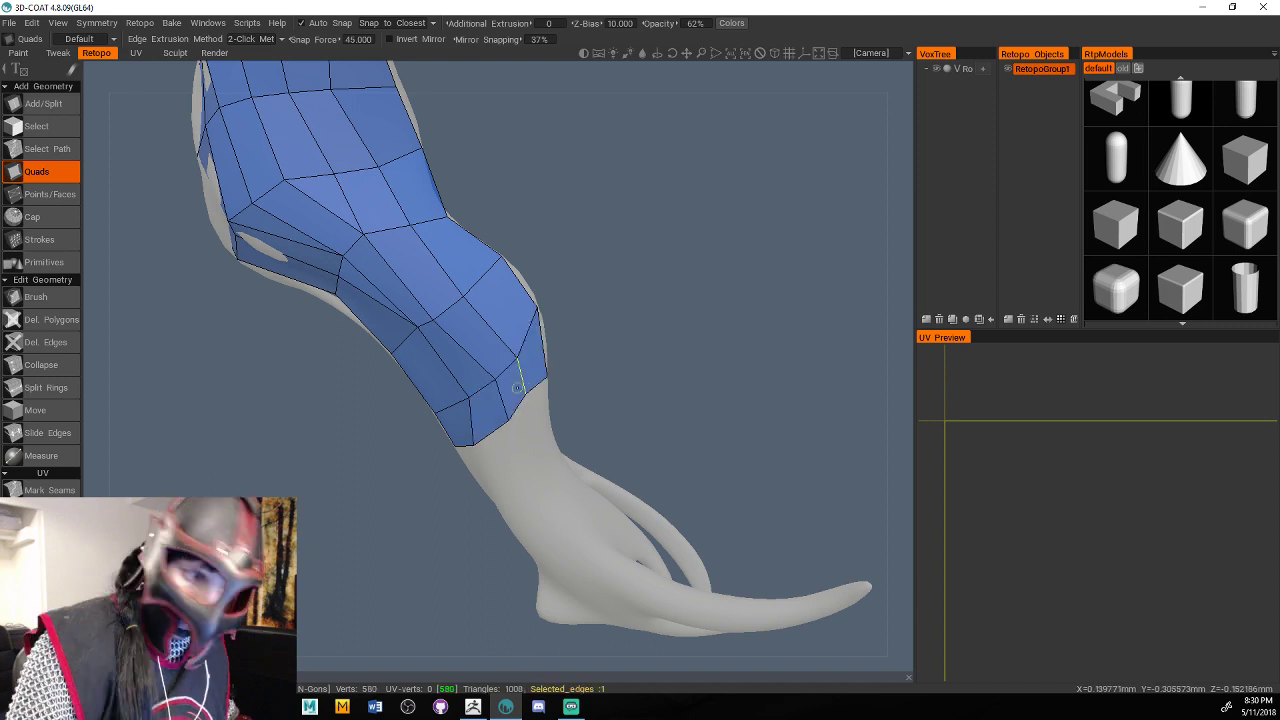
Build a column of quads up the limb's bare rear side, starting beside the mesh's lower end.
{"action": "left_click_drag", "start_coordinate": [517, 388], "coordinate": [476, 405], "text": "alt"}
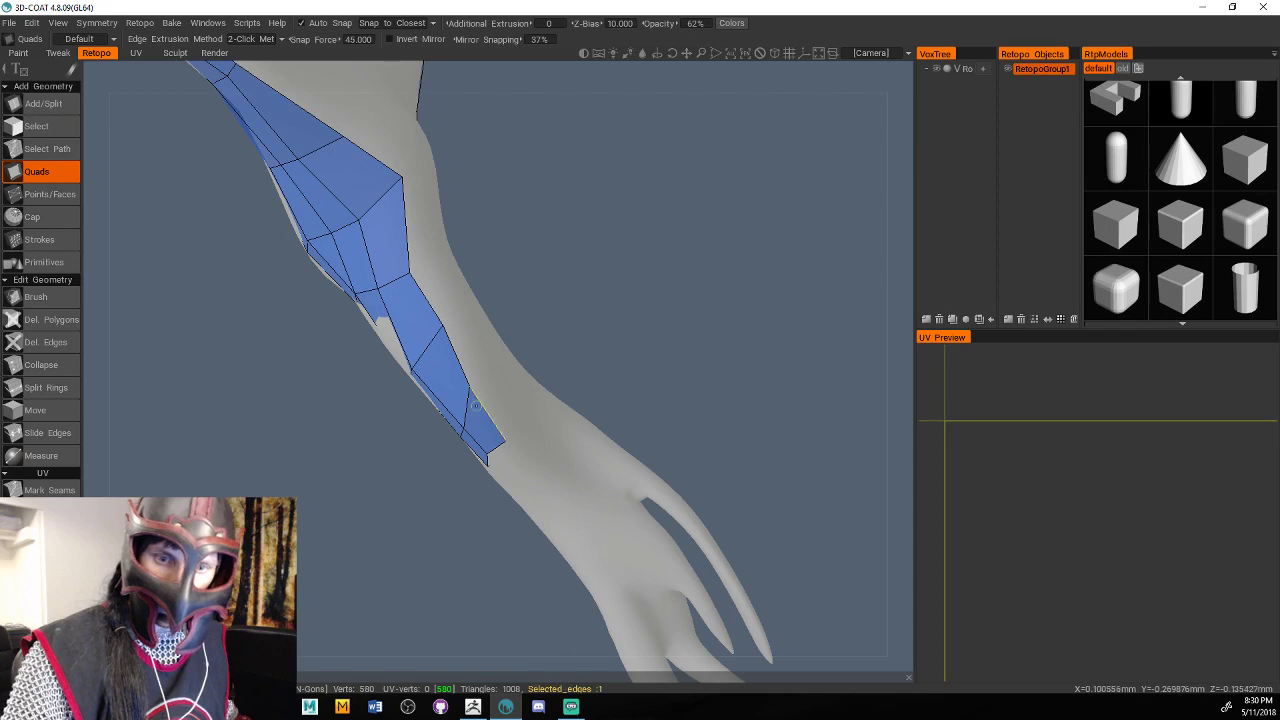
{"action": "left_click", "coordinate": [488, 367]}
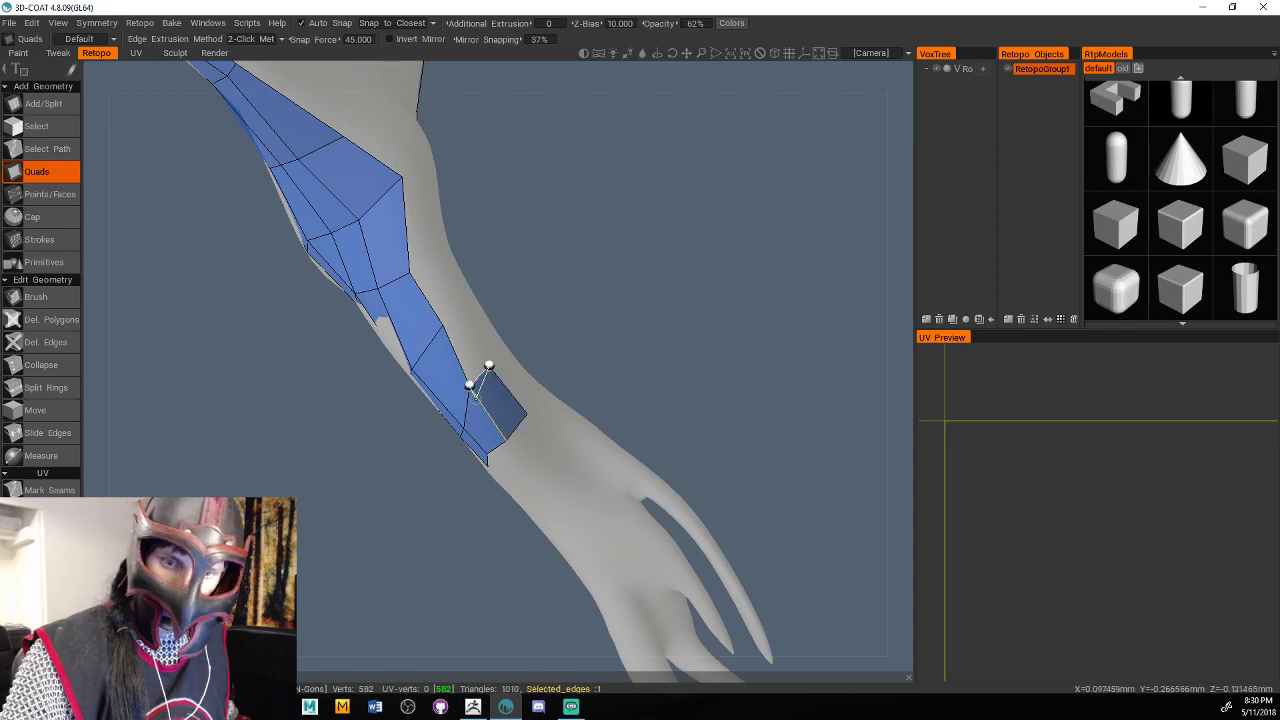
{"action": "left_click", "coordinate": [443, 322]}
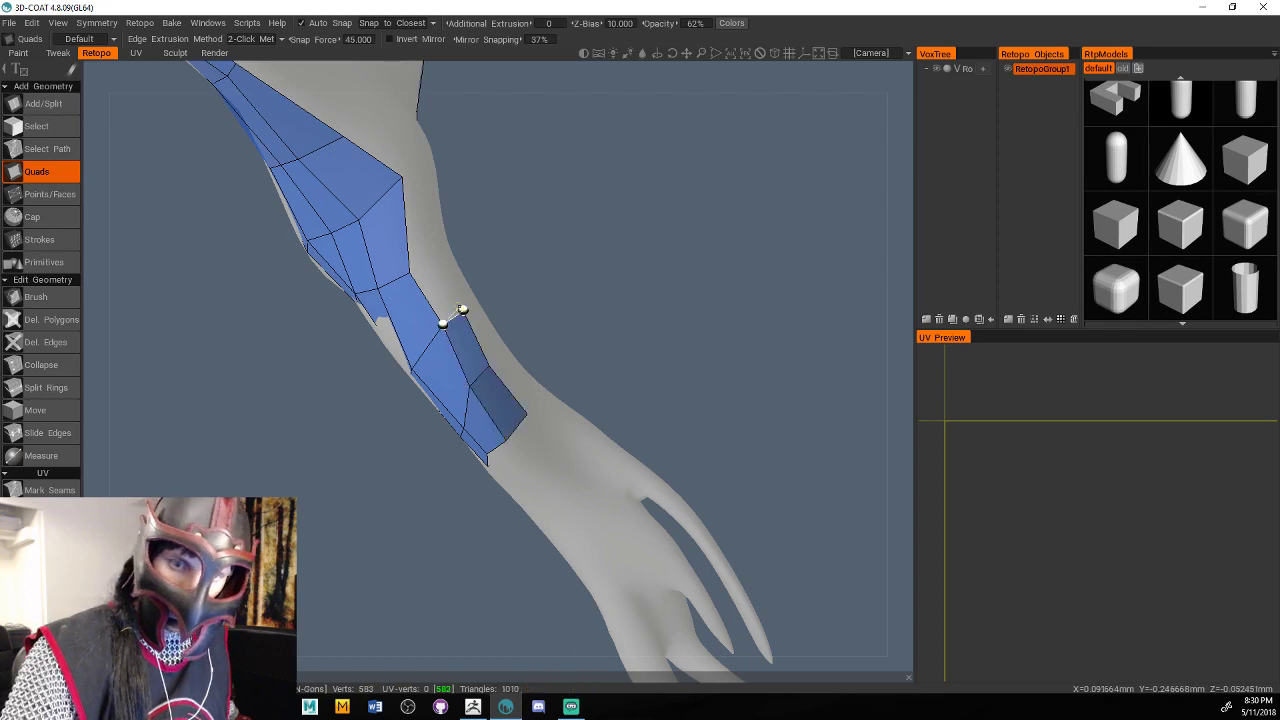
{"action": "left_click", "coordinate": [462, 310]}
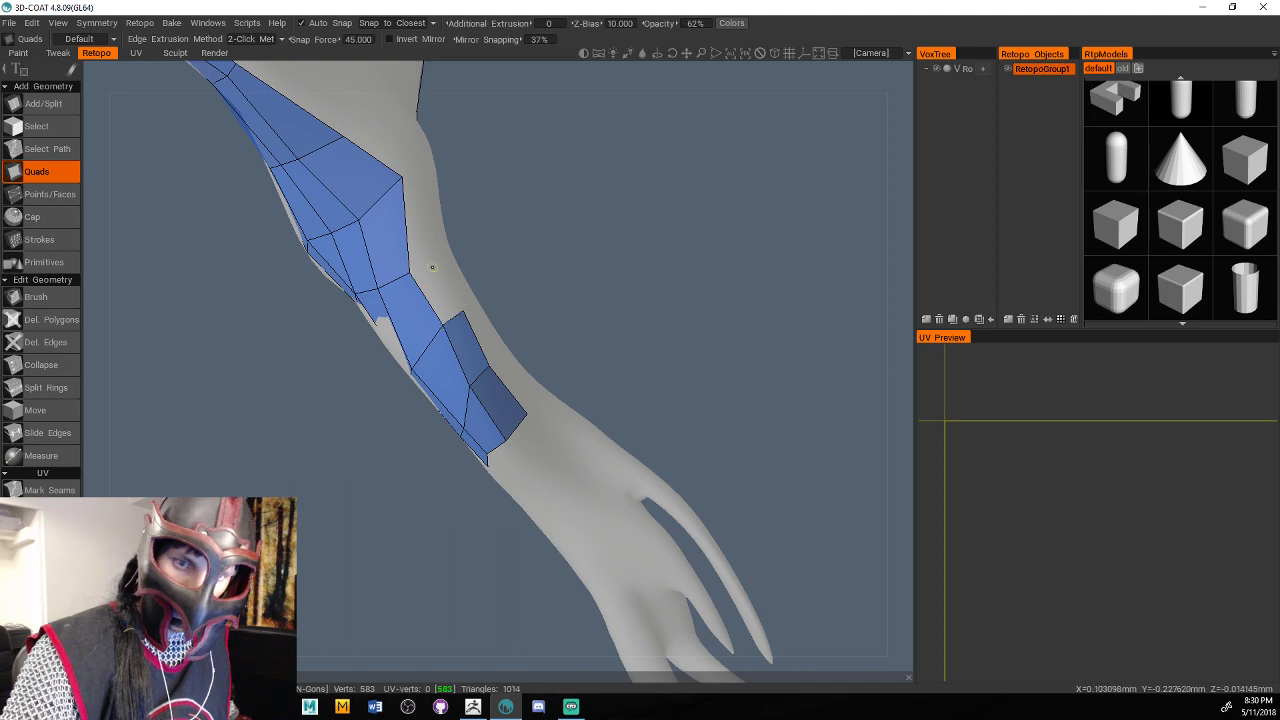
{"action": "left_click", "coordinate": [433, 265], "text": "ctrl"}
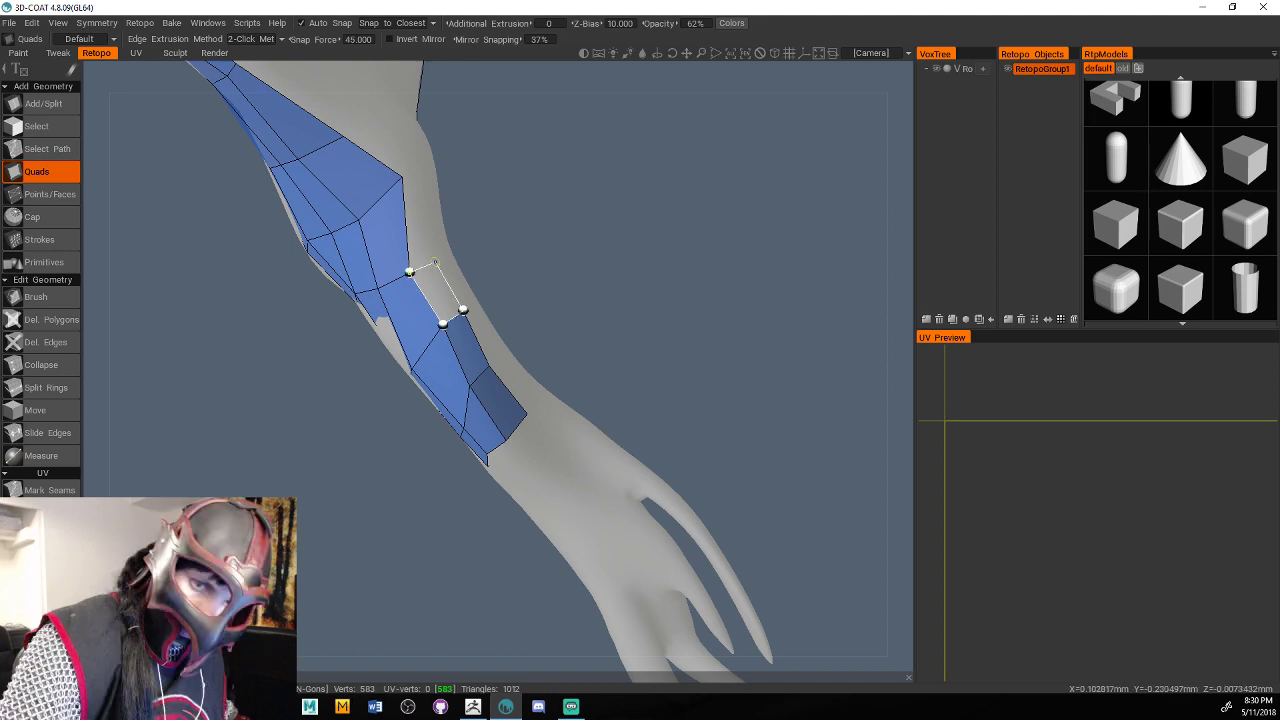
{"action": "left_click", "coordinate": [435, 262]}
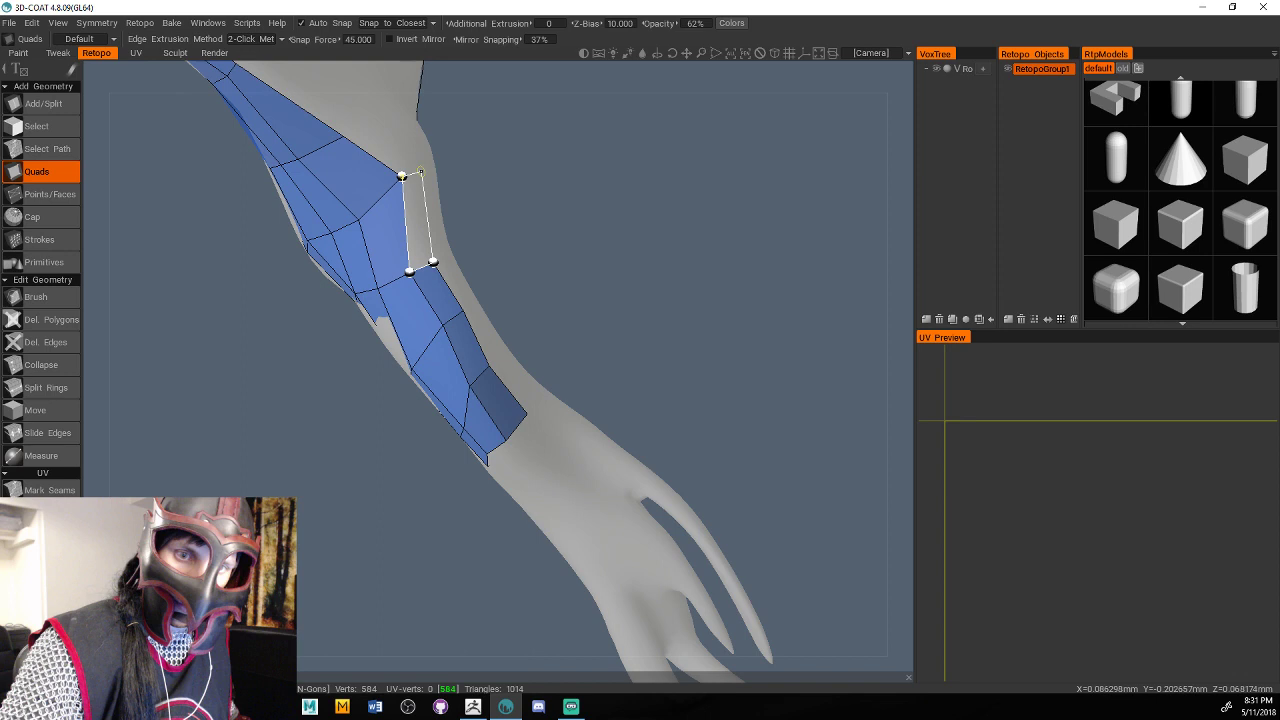
{"action": "left_click", "coordinate": [420, 172]}
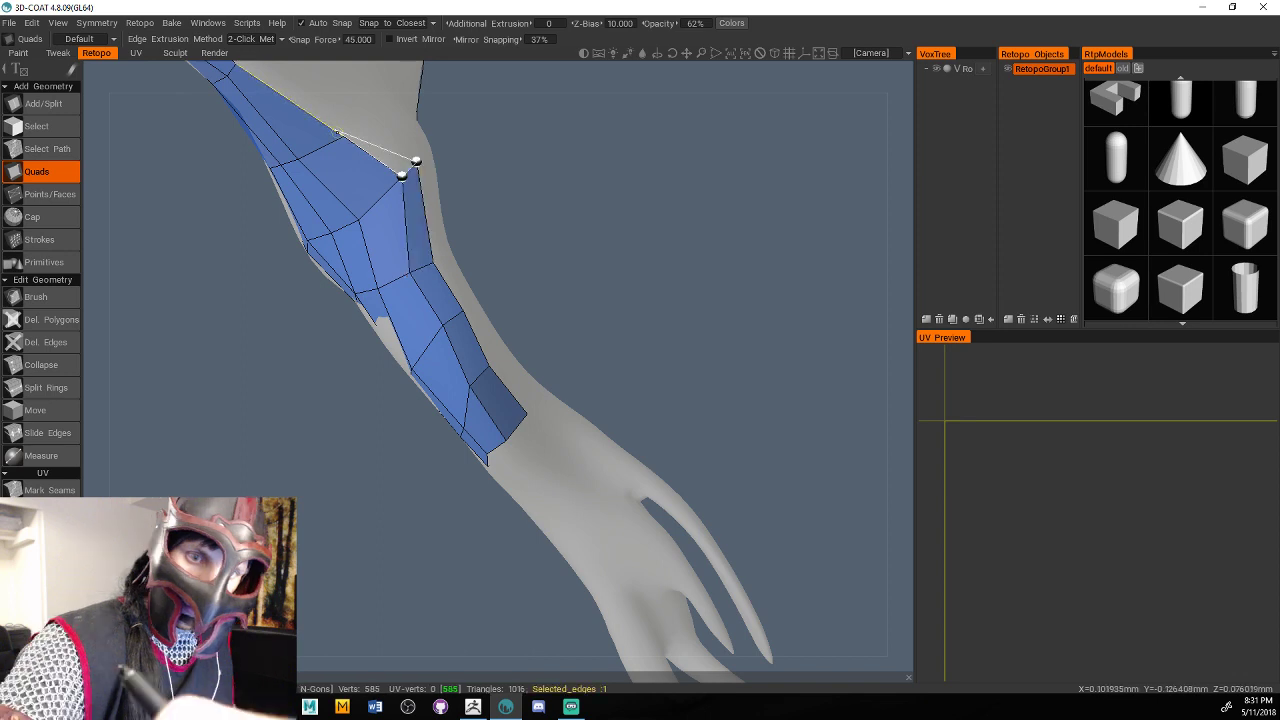
{"action": "left_click", "coordinate": [365, 118]}
Continue the column up along the thin edge strip until it closes against the strip's existing vertices.
{"action": "middle_click_drag", "start_coordinate": [377, 88], "coordinate": [460, 235], "text": "alt"}
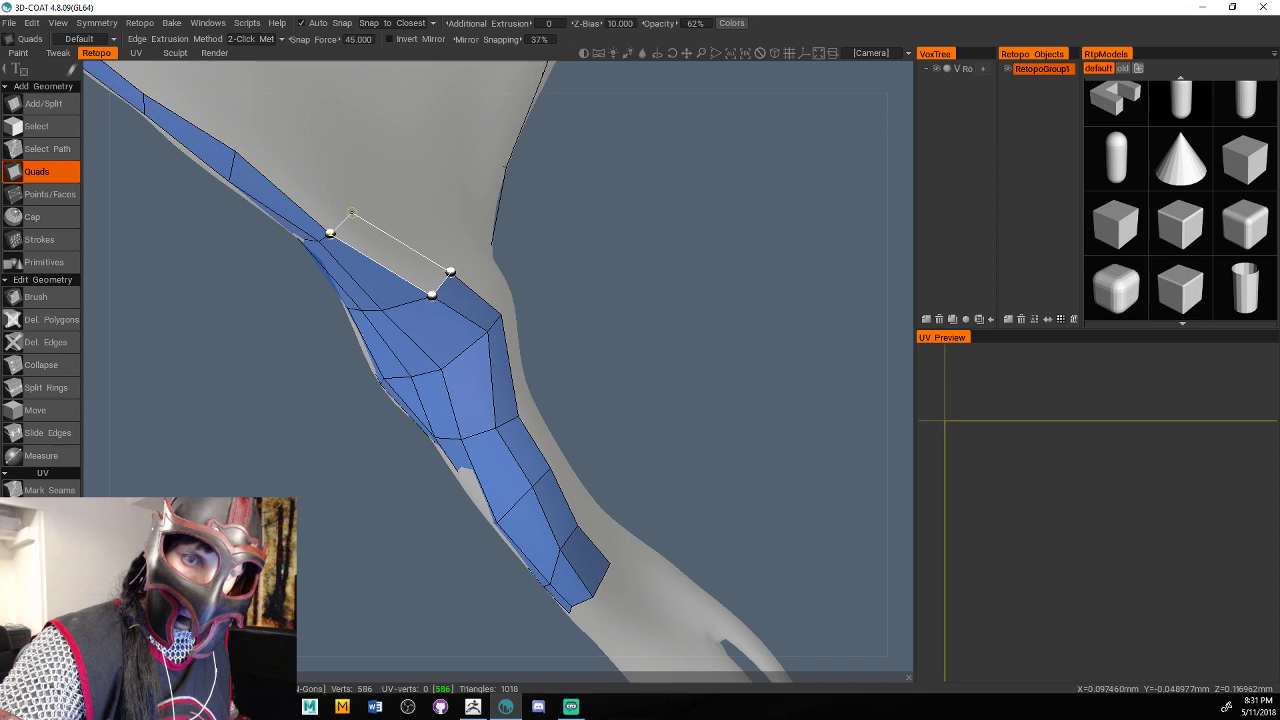
{"action": "left_click", "coordinate": [352, 213]}
{"action": "left_click", "coordinate": [250, 123]}
{"action": "middle_click_drag", "start_coordinate": [260, 80], "coordinate": [363, 132], "text": "alt"}
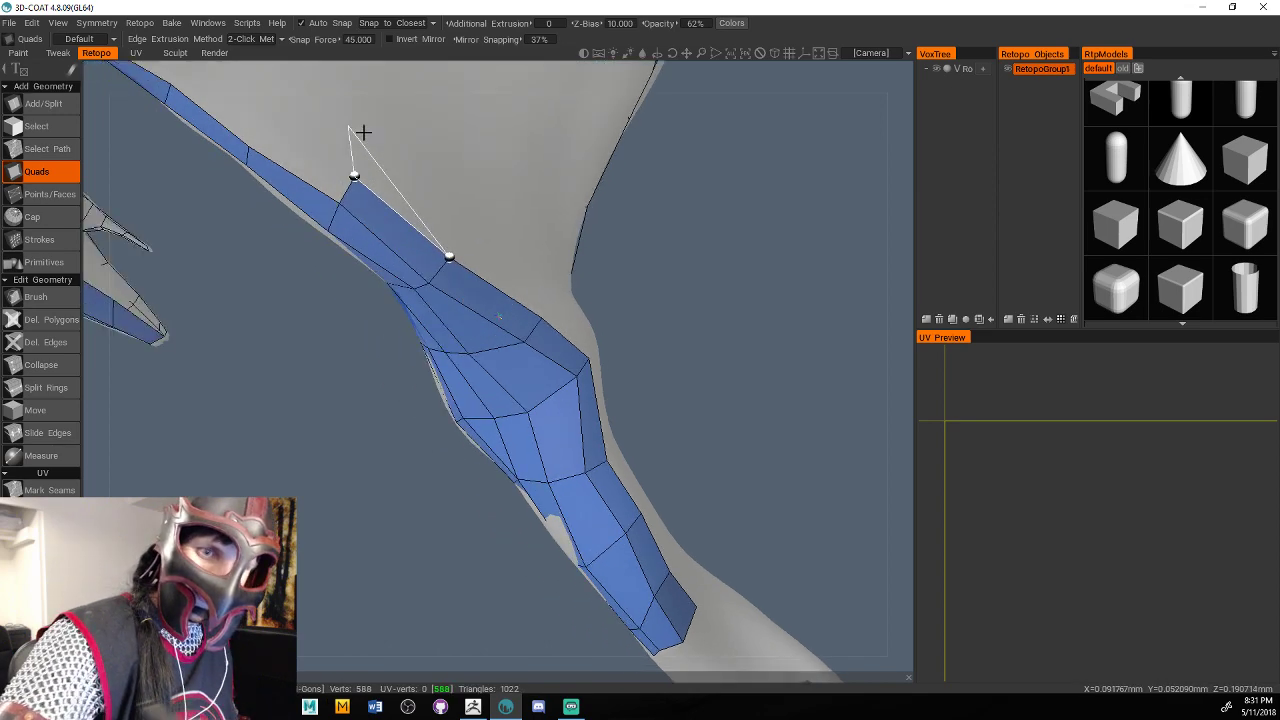
{"action": "right_click_drag", "start_coordinate": [363, 132], "coordinate": [455, 265]}
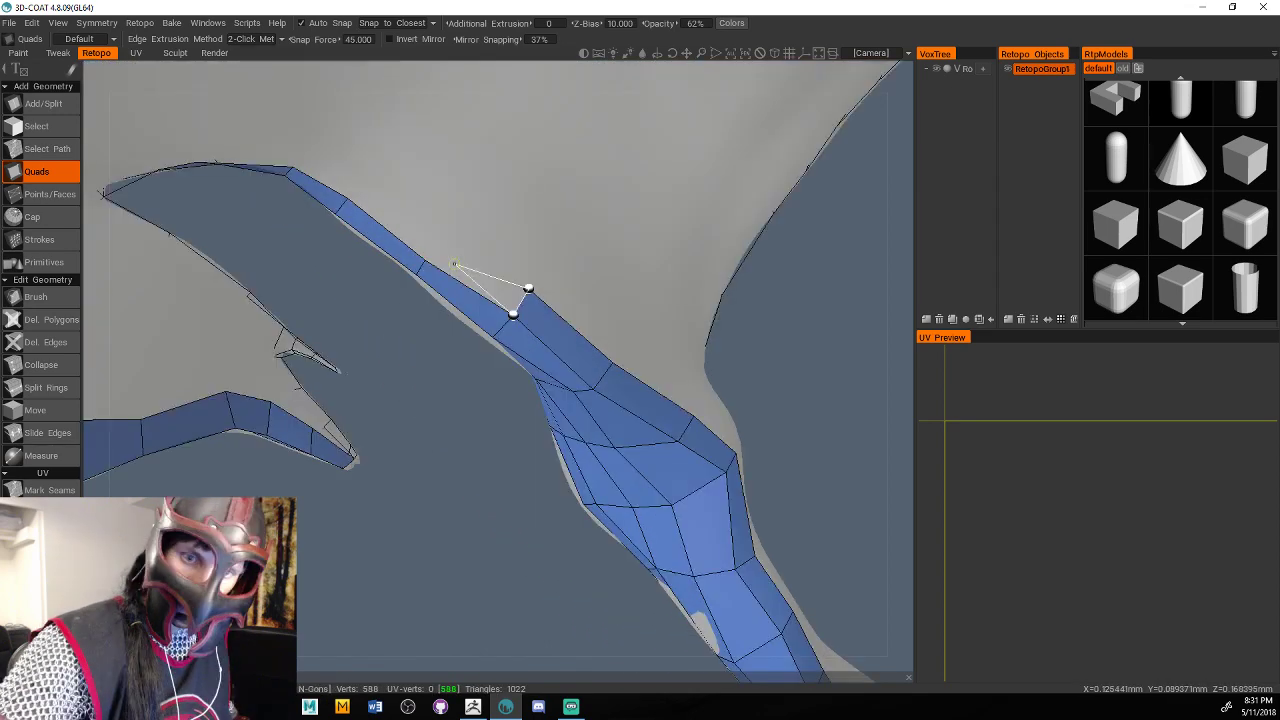
{"action": "left_click", "coordinate": [455, 265]}
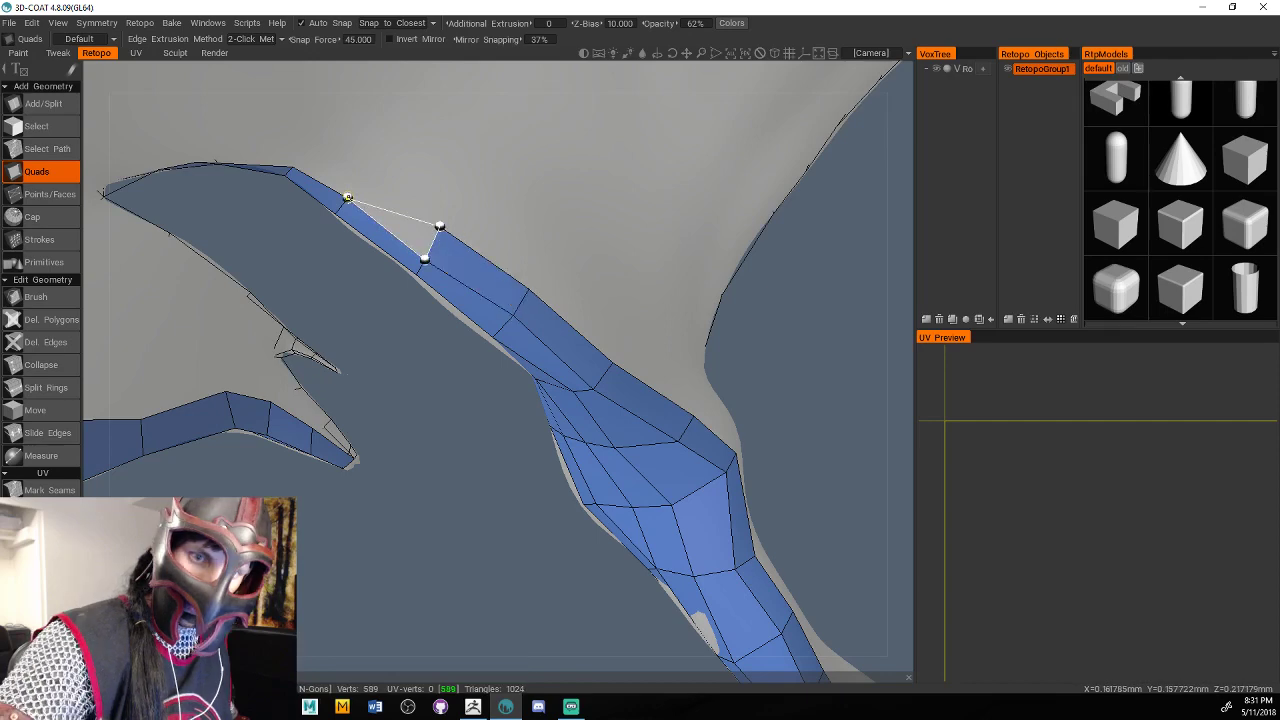
{"action": "left_click", "coordinate": [347, 197]}
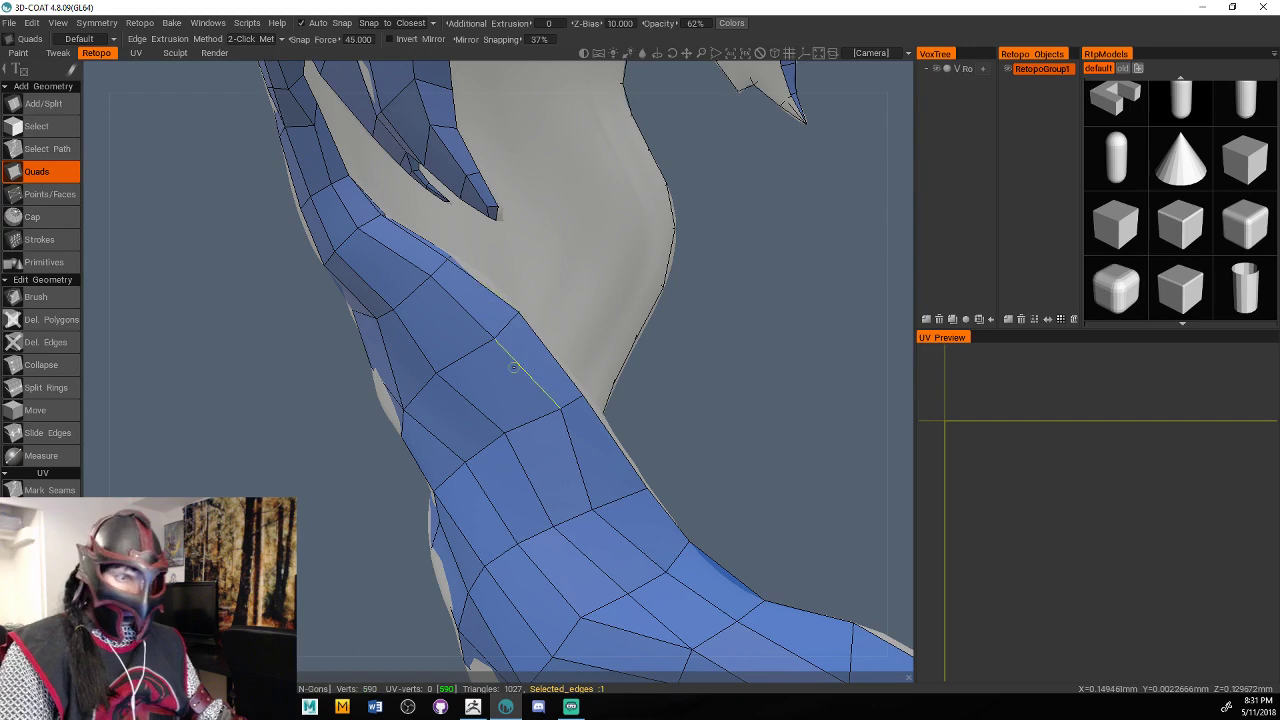
Switch to the Strokes tool and draw a series of cross-section slices along the largest claw, from tip to base.
{"action": "scroll", "coordinate": [552, 363], "scroll_direction": "down", "scroll_amount": 5}
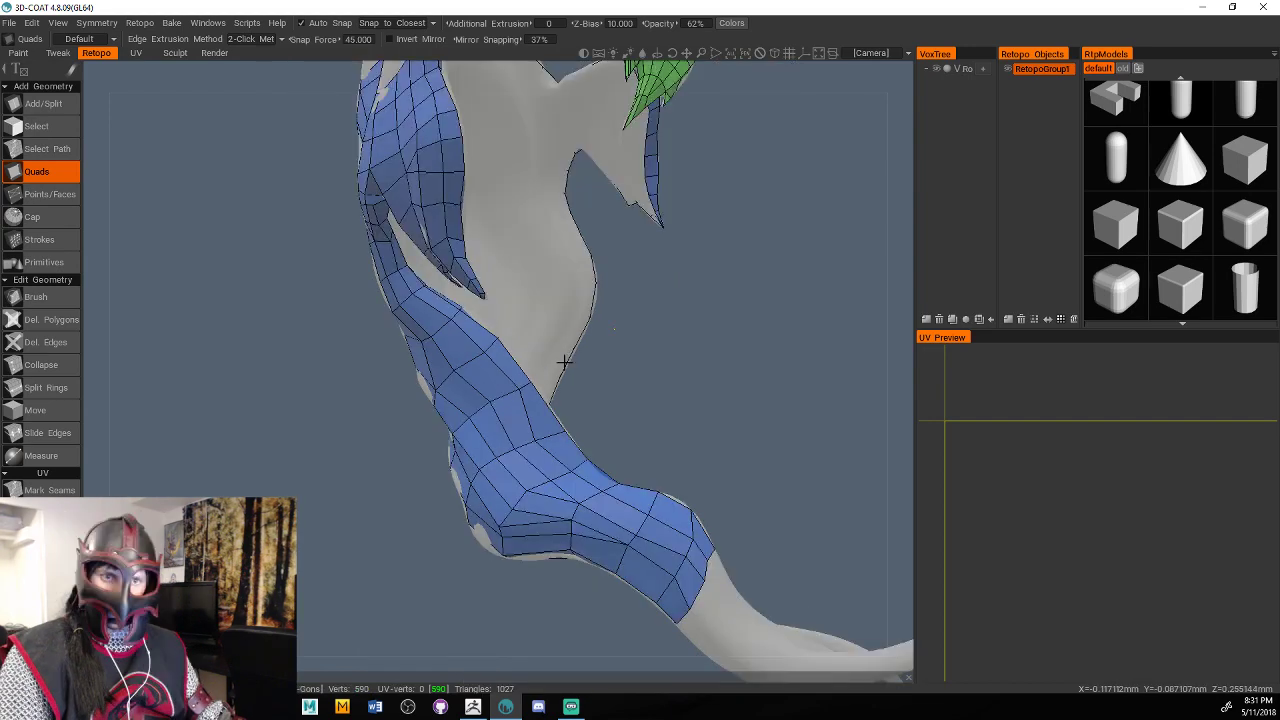
{"action": "left_click_drag", "start_coordinate": [565, 362], "coordinate": [688, 300], "text": "alt"}
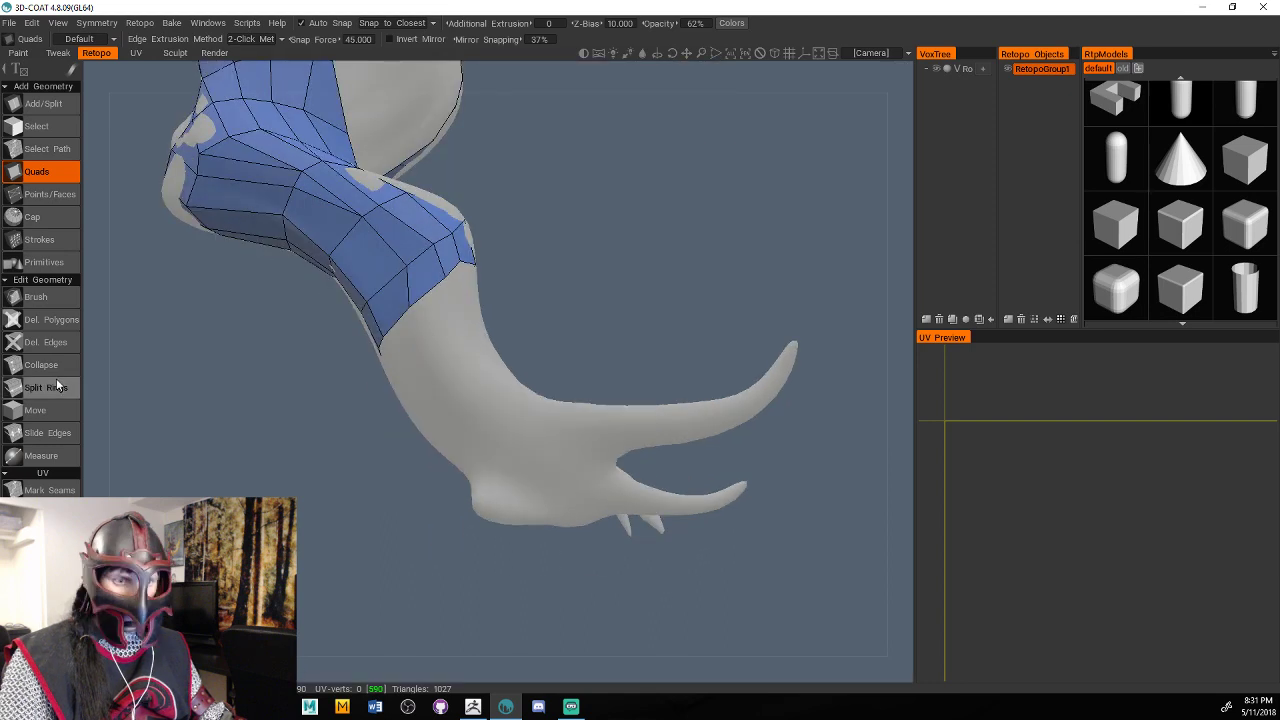
{"action": "left_click", "coordinate": [39, 239]}
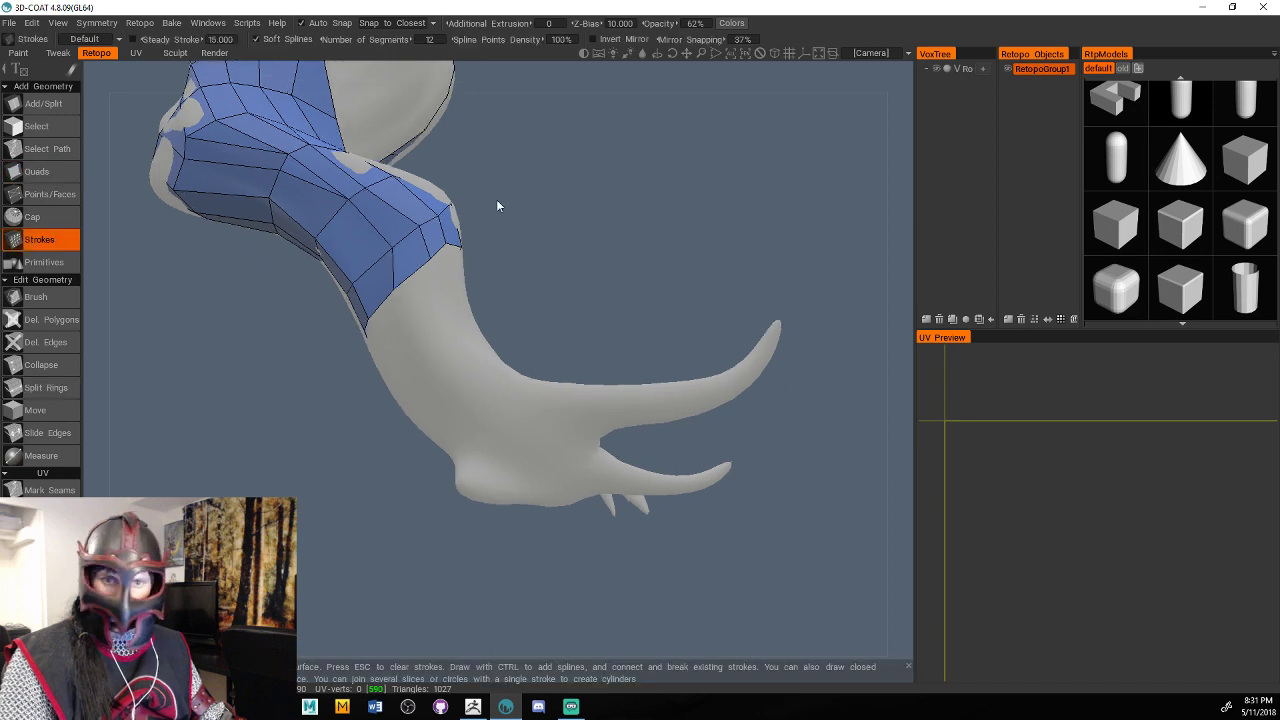
{"action": "middle_click_drag", "start_coordinate": [497, 201], "coordinate": [420, 187], "text": "alt"}
{"action": "left_click_drag", "start_coordinate": [625, 312], "coordinate": [697, 375]}
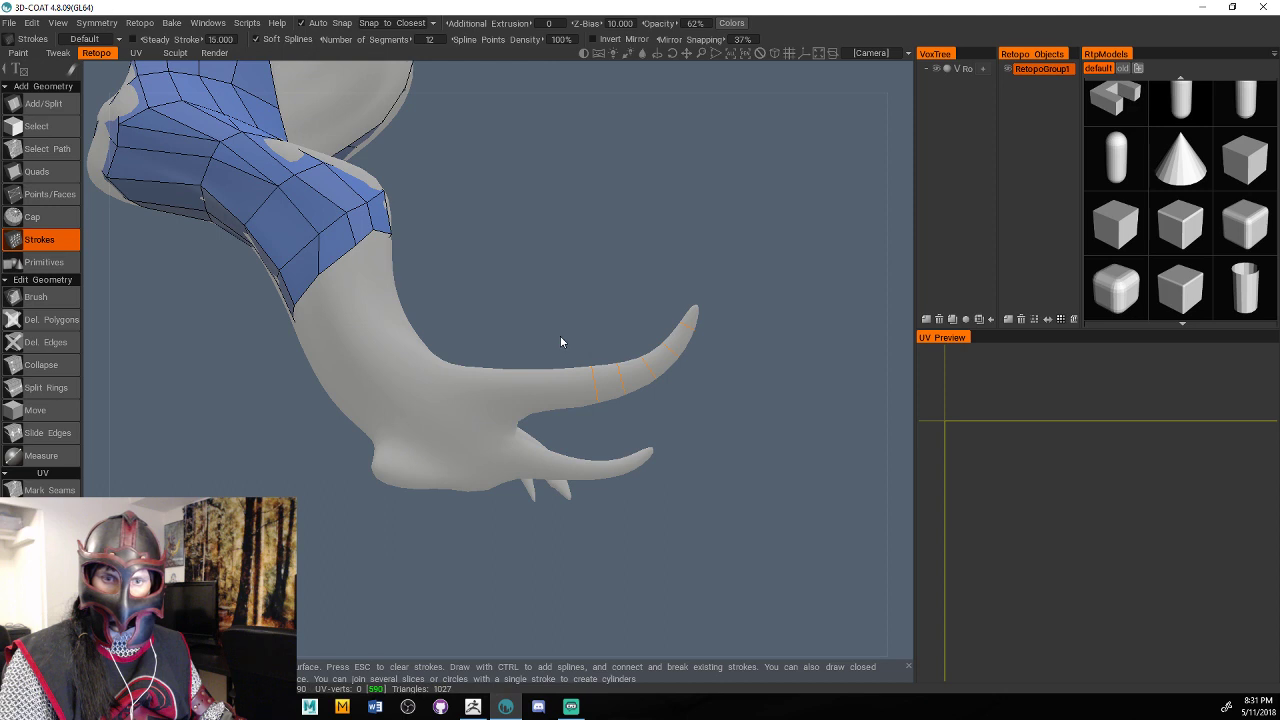
{"action": "mouse_move", "coordinate": [525, 328]}
{"action": "left_mouse_down"}
{"action": "mouse_move", "coordinate": [537, 422]}
{"action": "mouse_move", "coordinate": [567, 431]}
{"action": "left_mouse_up"}
{"action": "left_click_drag", "start_coordinate": [567, 431], "coordinate": [890, 410], "text": "alt"}
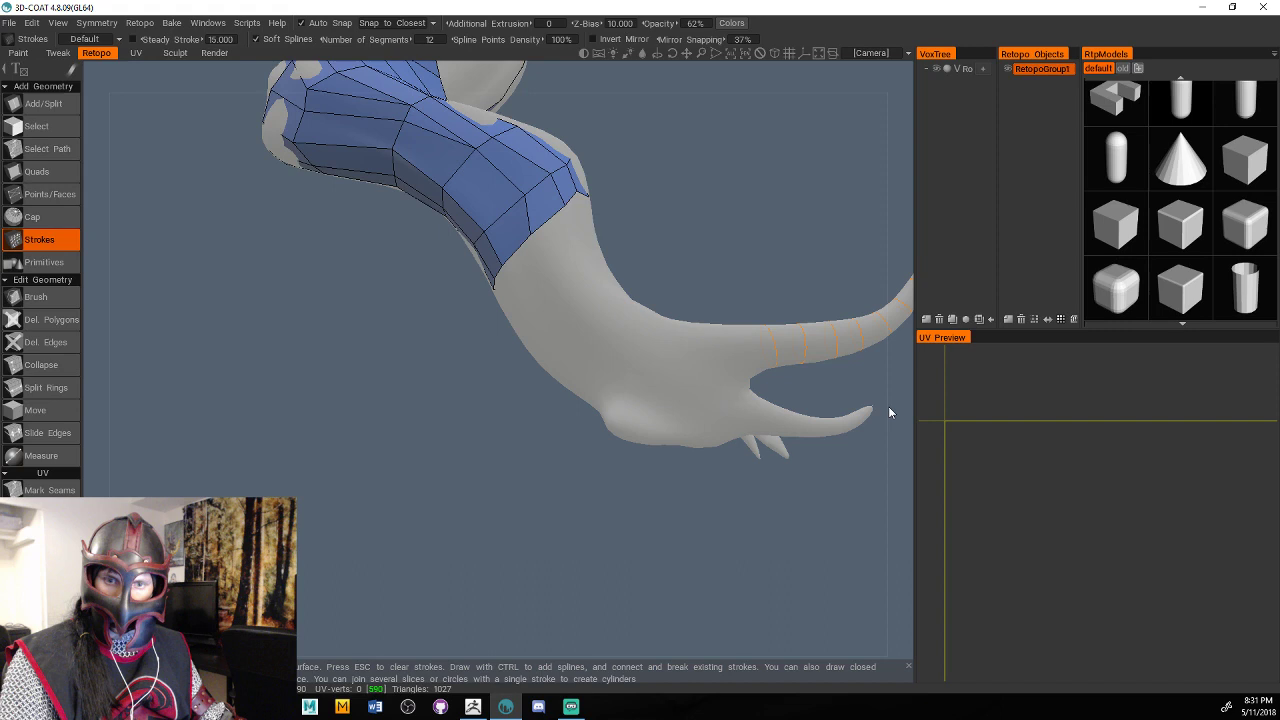
{"action": "middle_click_drag", "start_coordinate": [888, 406], "coordinate": [766, 414]}
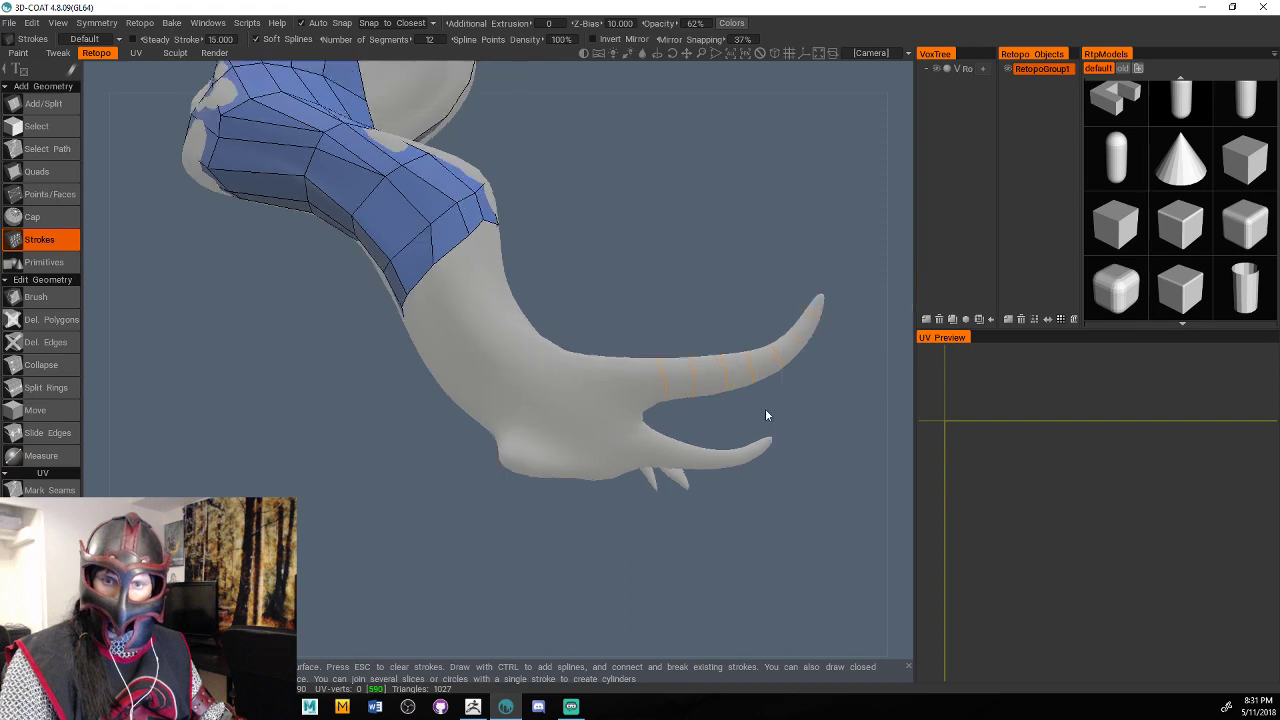
Slice the neighbouring second claw with cross-section strokes spaced from its tip to its base.
{"action": "mouse_move", "coordinate": [610, 350]}
{"action": "left_mouse_down"}
{"action": "mouse_move", "coordinate": [644, 425]}
{"action": "mouse_move", "coordinate": [868, 408]}
{"action": "mouse_move", "coordinate": [694, 215]}
{"action": "mouse_move", "coordinate": [665, 269]}
{"action": "left_mouse_up"}
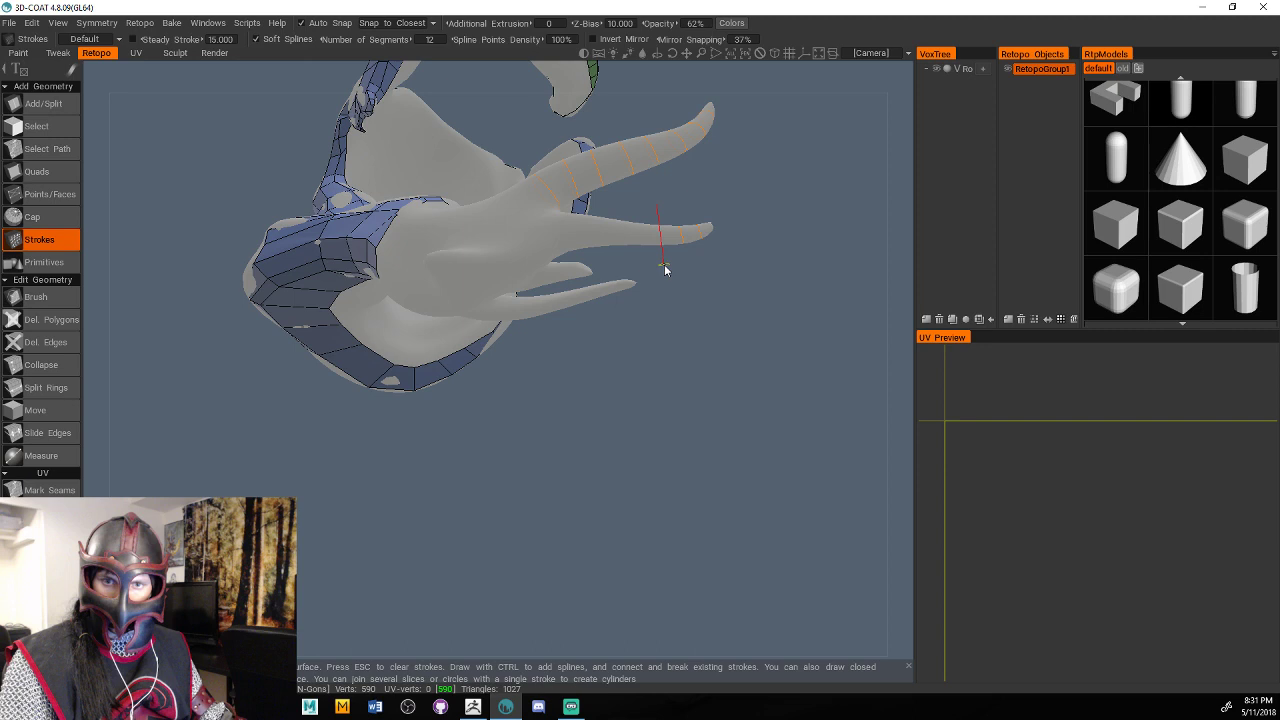
{"action": "left_click_drag", "start_coordinate": [589, 206], "coordinate": [600, 263]}
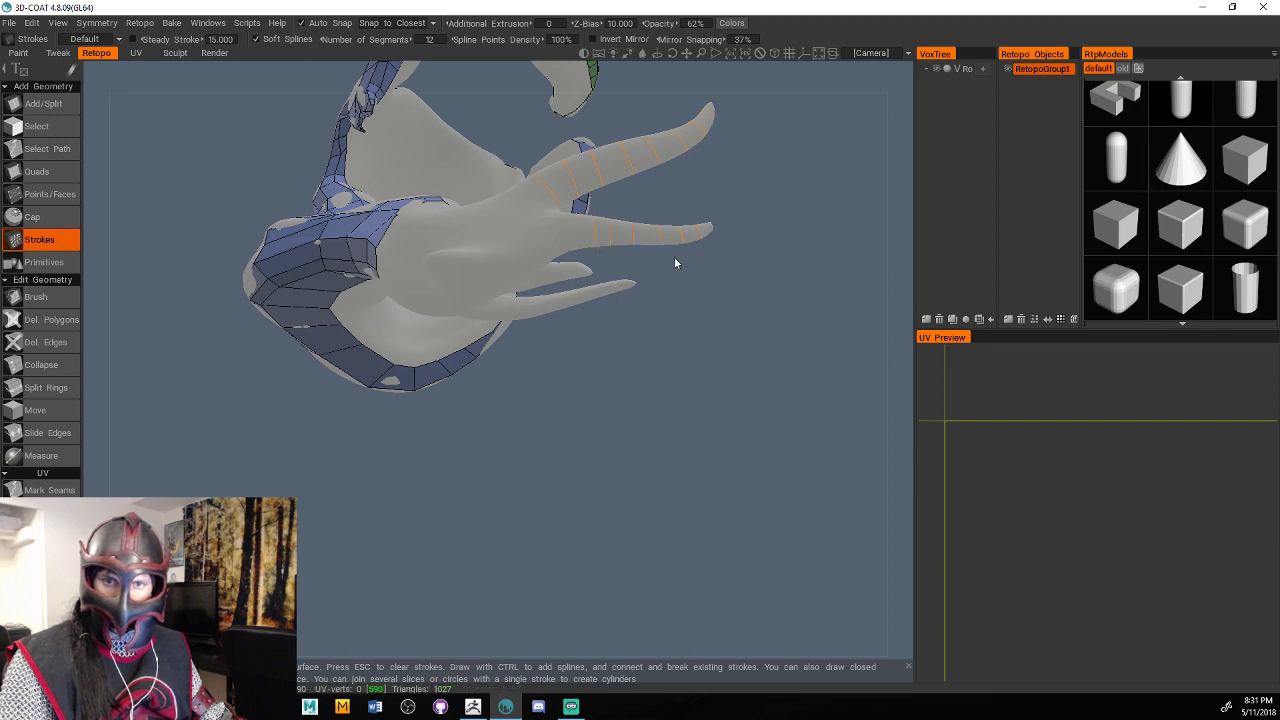
{"action": "left_click_drag", "start_coordinate": [879, 274], "coordinate": [921, 270]}
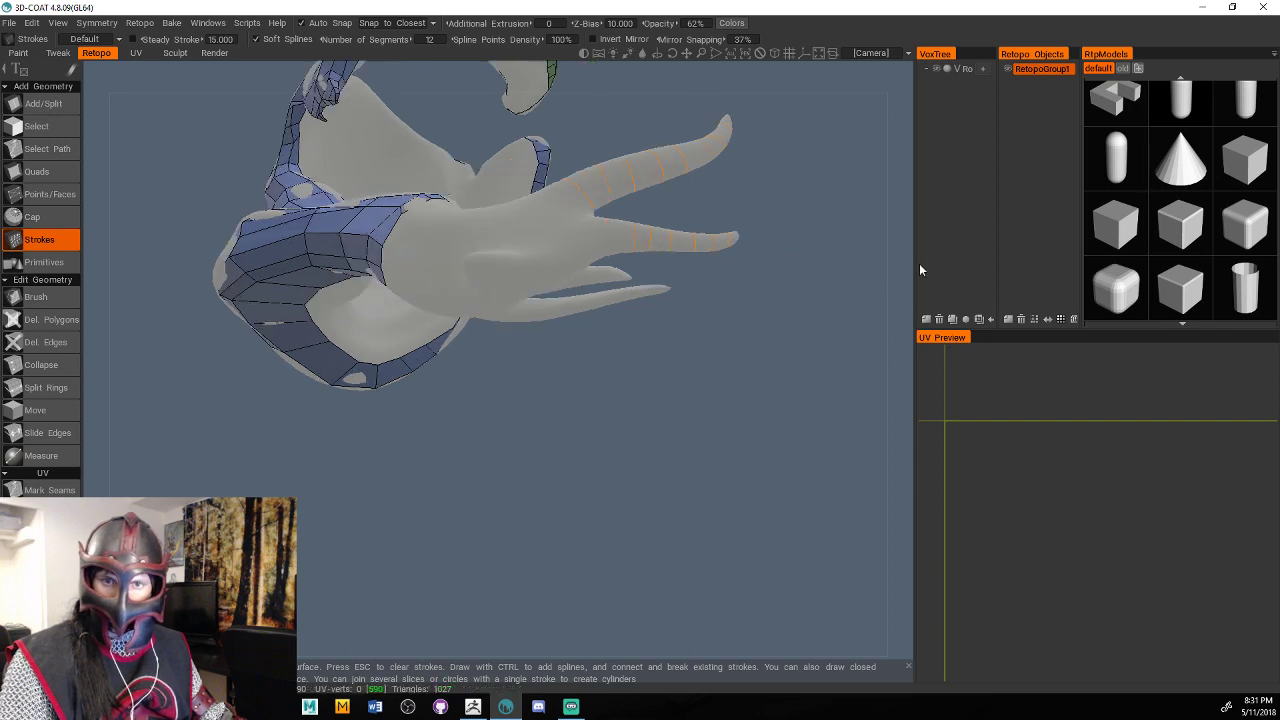
{"action": "mouse_move", "coordinate": [636, 210]}
{"action": "left_mouse_down"}
{"action": "mouse_move", "coordinate": [646, 257]}
{"action": "mouse_move", "coordinate": [626, 248]}
{"action": "mouse_move", "coordinate": [626, 262]}
{"action": "left_mouse_up"}
Slice the two remaining thin claws with cross-section strokes along their length.
{"action": "mouse_move", "coordinate": [891, 358]}
{"action": "left_mouse_down"}
{"action": "mouse_move", "coordinate": [895, 377]}
{"action": "mouse_move", "coordinate": [665, 206]}
{"action": "mouse_move", "coordinate": [662, 225]}
{"action": "left_mouse_up"}
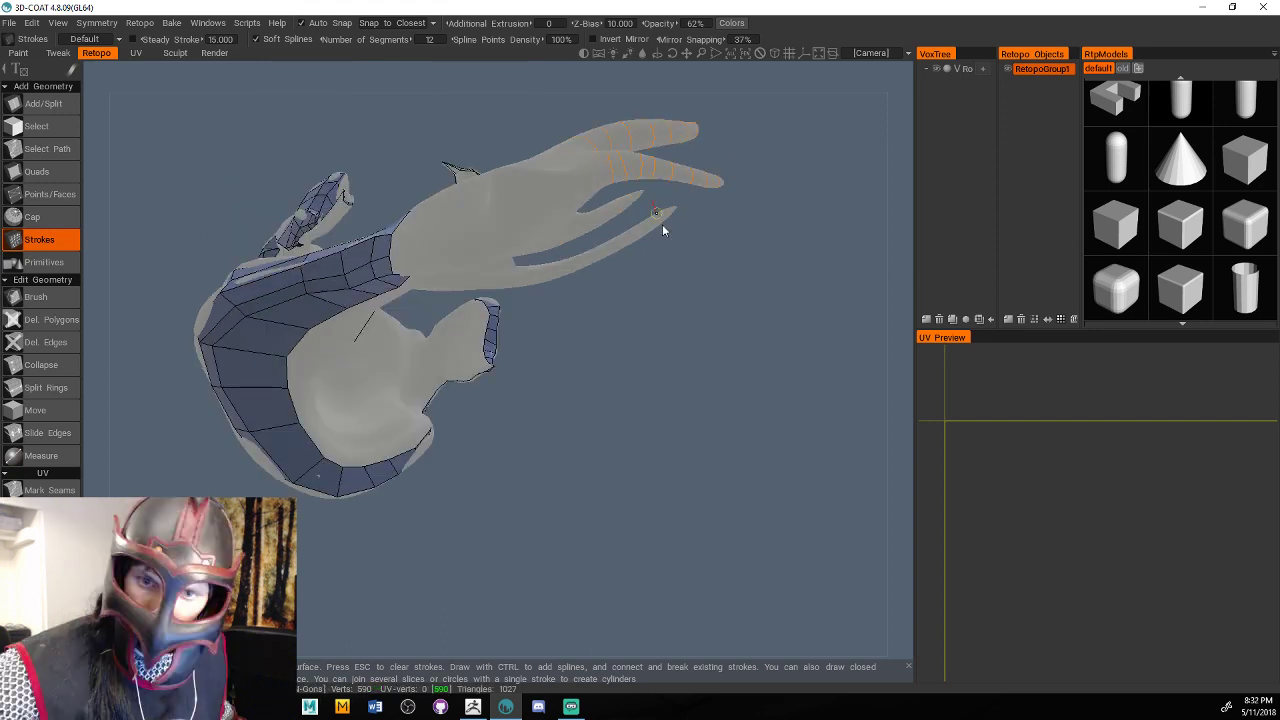
{"action": "left_click", "coordinate": [662, 230]}
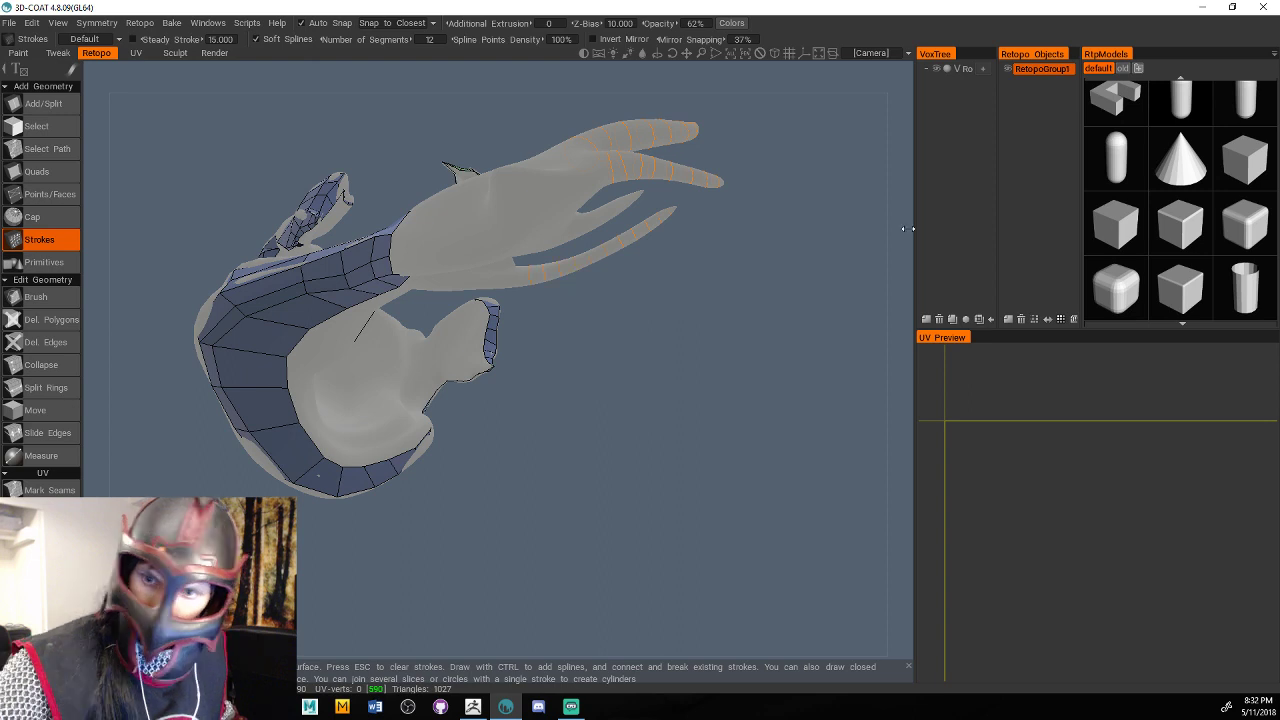
{"action": "left_click_drag", "start_coordinate": [902, 227], "coordinate": [815, 238], "text": "alt"}
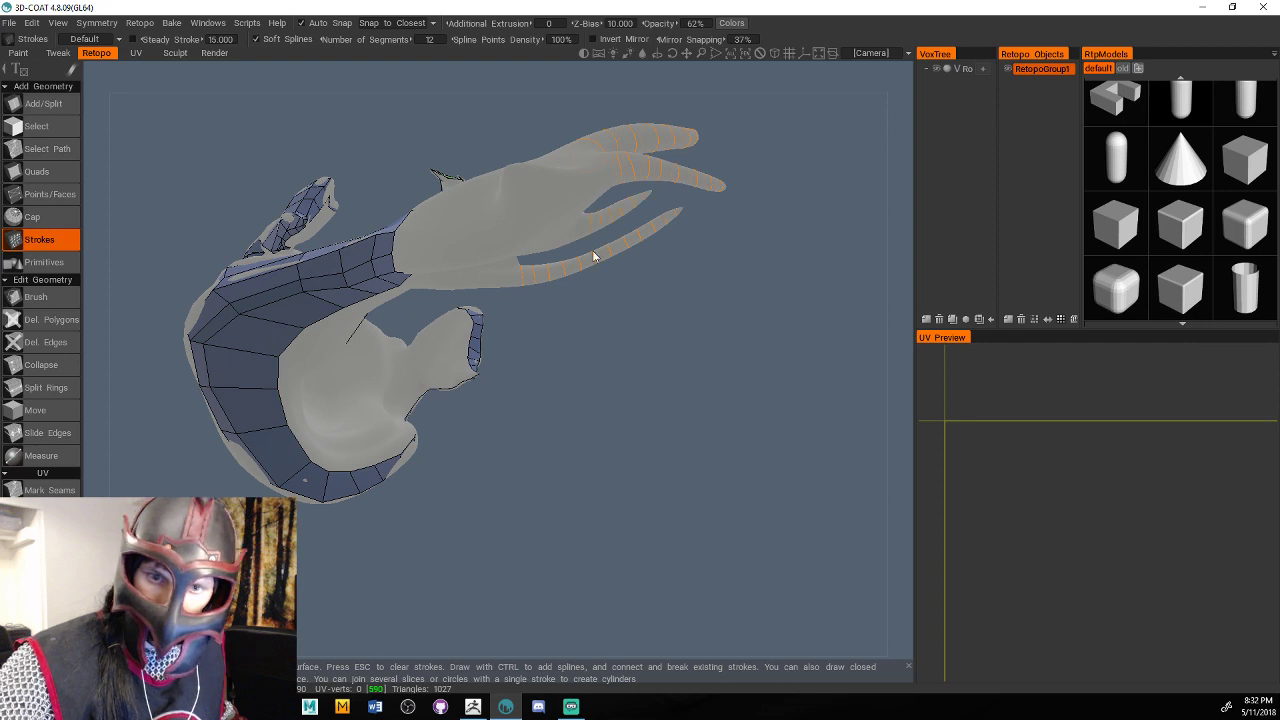
Draw lengthwise strokes around all sides of the largest claw, running from base to tip across its cross-section slices.
{"action": "mouse_move", "coordinate": [838, 186]}
{"action": "left_mouse_down"}
{"action": "mouse_move", "coordinate": [880, 179]}
{"action": "mouse_move", "coordinate": [572, 245]}
{"action": "mouse_move", "coordinate": [908, 323]}
{"action": "mouse_move", "coordinate": [914, 400]}
{"action": "mouse_move", "coordinate": [847, 433]}
{"action": "mouse_move", "coordinate": [920, 355]}
{"action": "mouse_move", "coordinate": [798, 523]}
{"action": "mouse_move", "coordinate": [573, 343]}
{"action": "mouse_move", "coordinate": [757, 200]}
{"action": "left_mouse_up"}
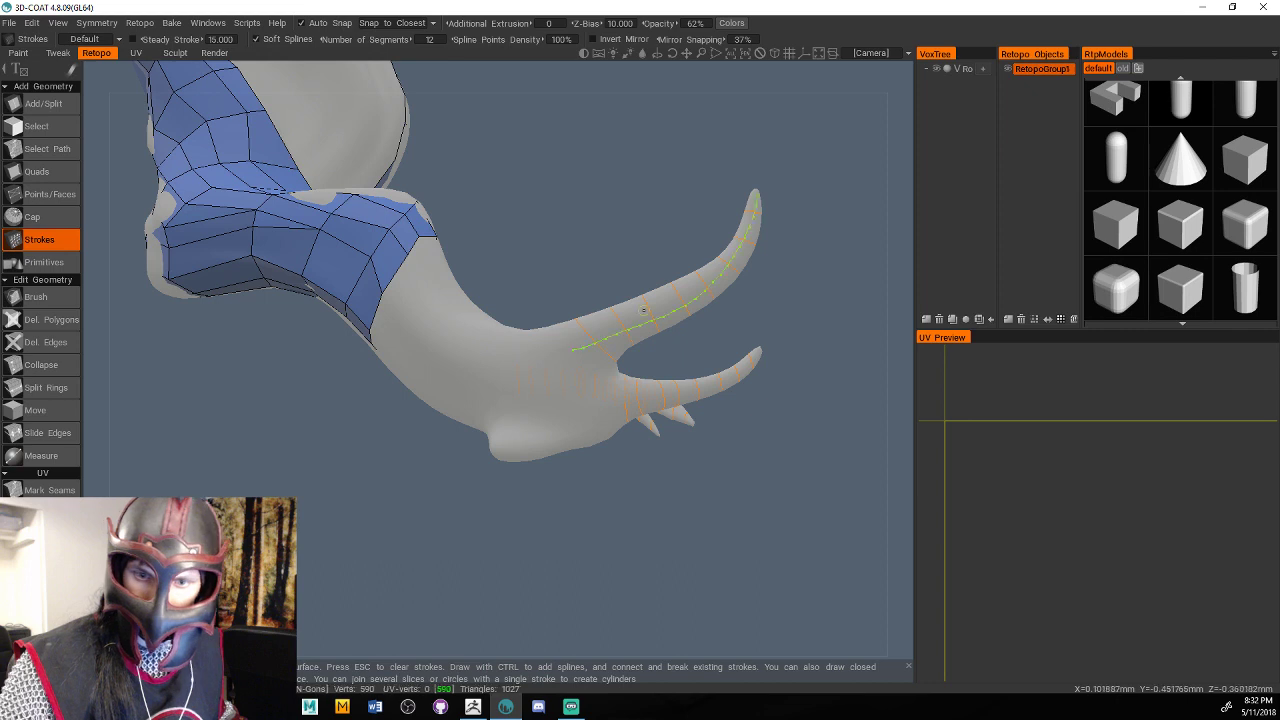
{"action": "mouse_move", "coordinate": [644, 310]}
{"action": "left_mouse_down"}
{"action": "mouse_move", "coordinate": [633, 485]}
{"action": "mouse_move", "coordinate": [775, 374]}
{"action": "mouse_move", "coordinate": [908, 491]}
{"action": "mouse_move", "coordinate": [881, 374]}
{"action": "mouse_move", "coordinate": [908, 401]}
{"action": "mouse_move", "coordinate": [922, 536]}
{"action": "mouse_move", "coordinate": [920, 488]}
{"action": "left_mouse_up"}
{"action": "left_click_drag", "start_coordinate": [562, 490], "coordinate": [626, 501]}
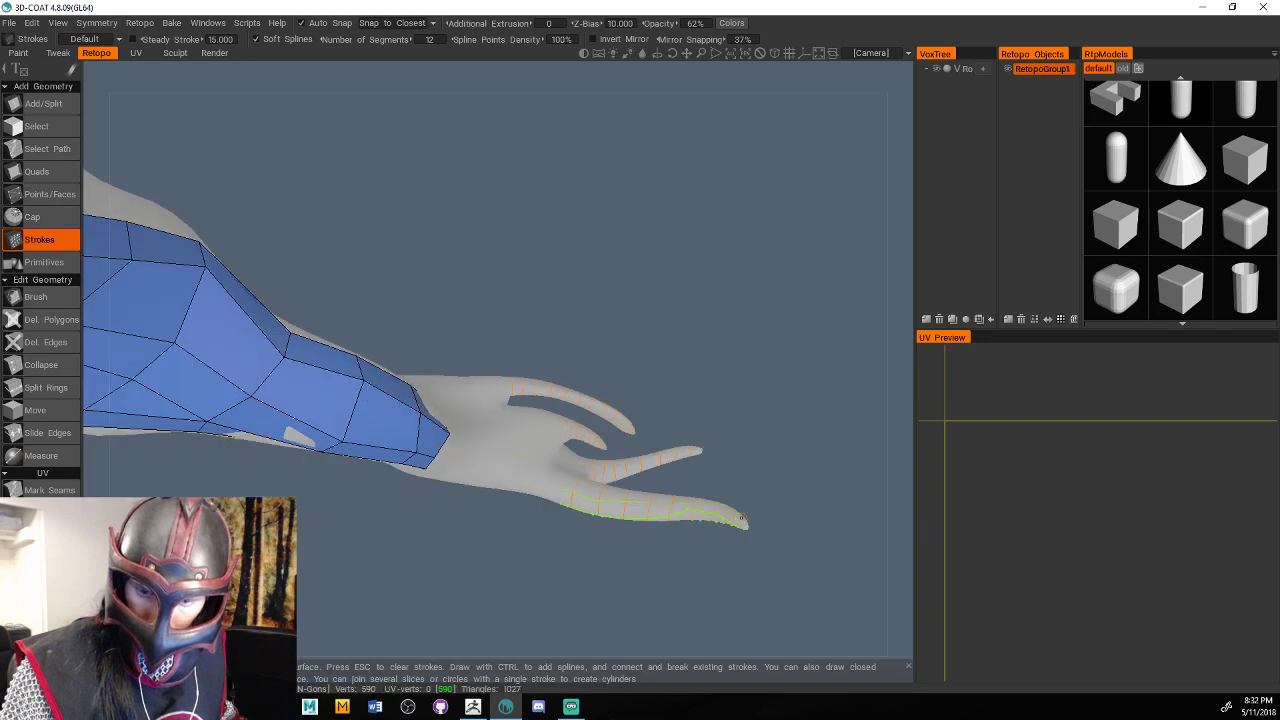
{"action": "mouse_move", "coordinate": [740, 517]}
{"action": "left_mouse_down"}
{"action": "mouse_move", "coordinate": [616, 472]}
{"action": "mouse_move", "coordinate": [923, 481]}
{"action": "mouse_move", "coordinate": [905, 503]}
{"action": "mouse_move", "coordinate": [699, 533]}
{"action": "mouse_move", "coordinate": [547, 432]}
{"action": "mouse_move", "coordinate": [480, 450]}
{"action": "left_mouse_up"}
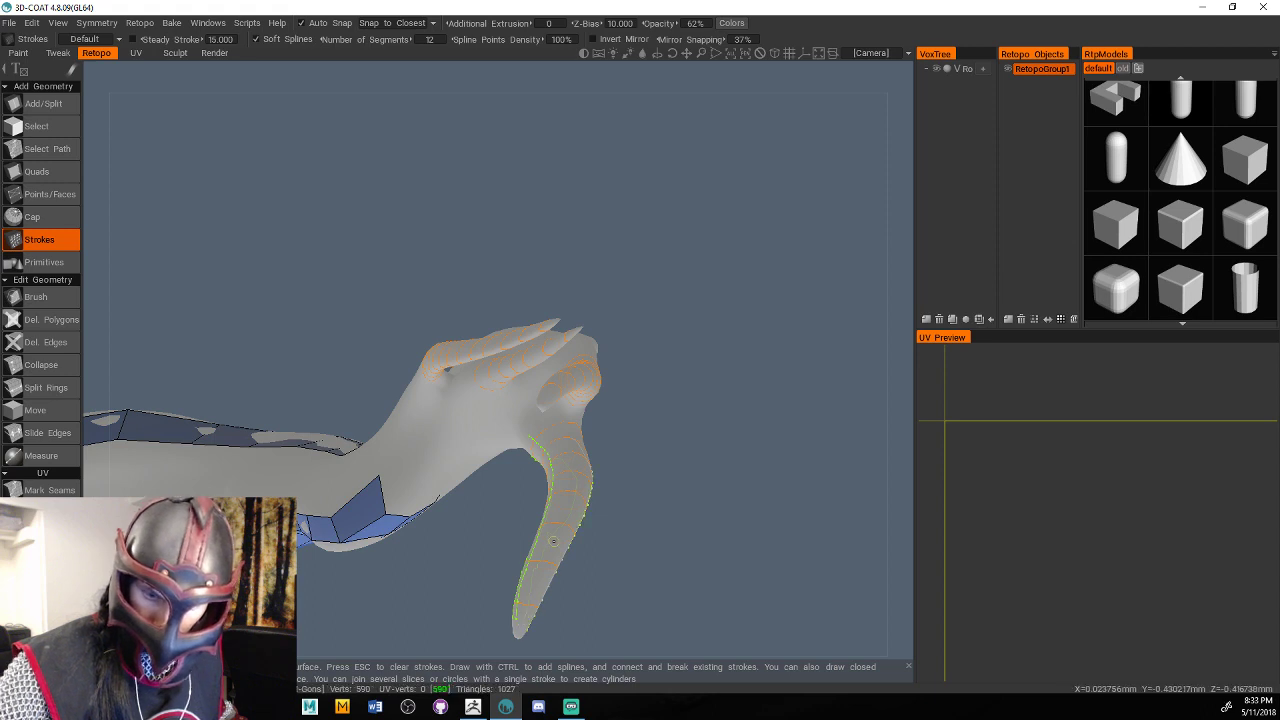
{"action": "mouse_move", "coordinate": [553, 541]}
{"action": "middle_mouse_down"}
{"action": "mouse_move", "coordinate": [840, 306]}
{"action": "mouse_move", "coordinate": [827, 288]}
{"action": "middle_mouse_up"}
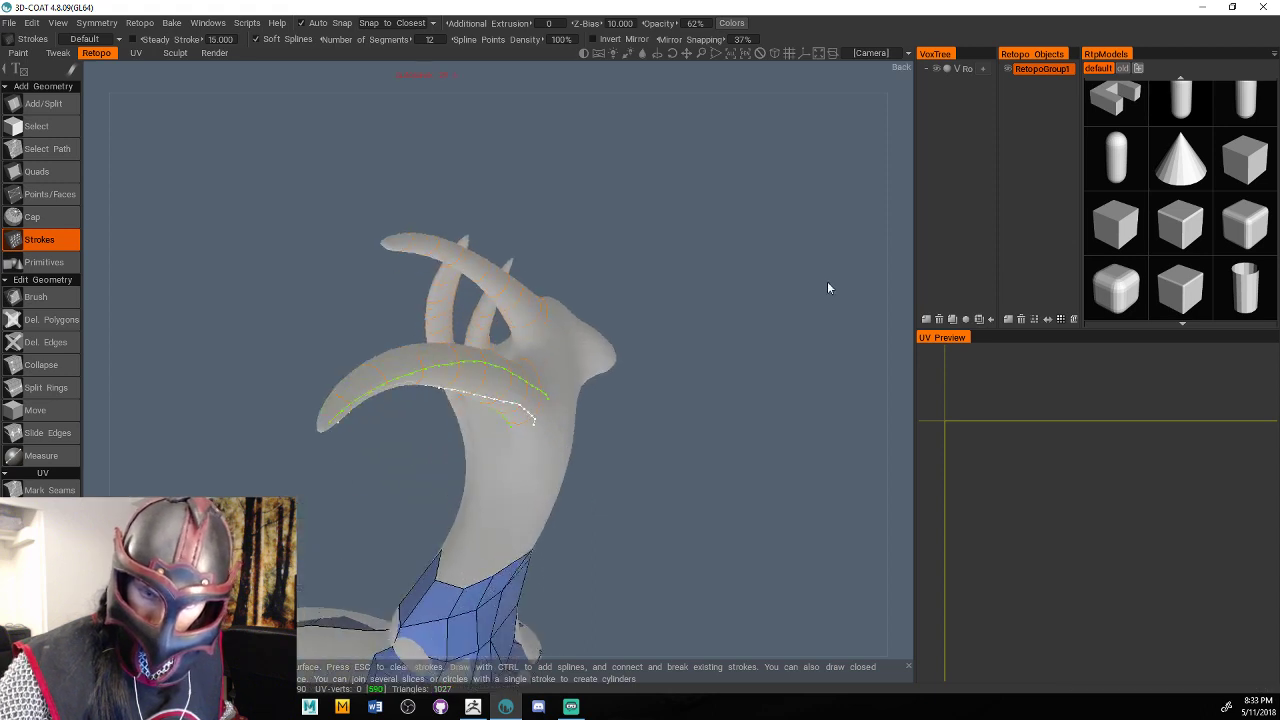
{"action": "left_click_drag", "start_coordinate": [827, 288], "coordinate": [671, 429], "text": "alt"}
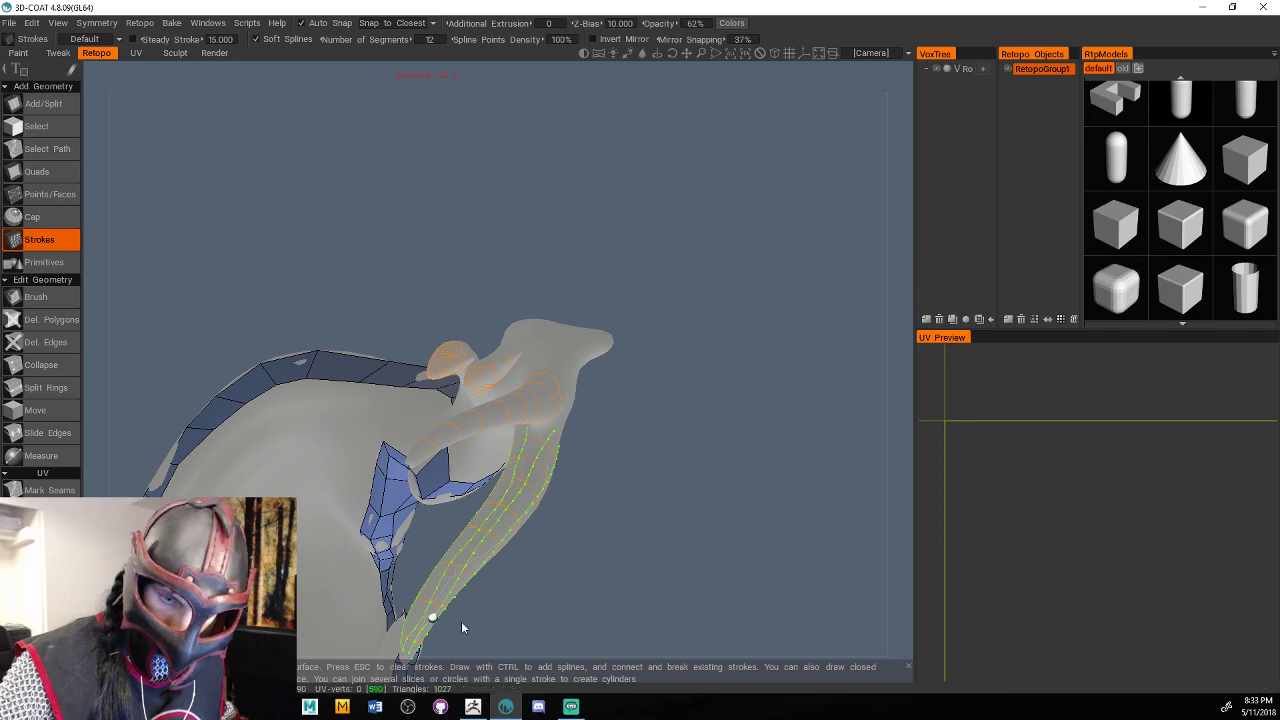
{"action": "mouse_move", "coordinate": [461, 628]}
{"action": "middle_mouse_down"}
{"action": "mouse_move", "coordinate": [951, 386]}
{"action": "mouse_move", "coordinate": [908, 437]}
{"action": "mouse_move", "coordinate": [896, 484]}
{"action": "mouse_move", "coordinate": [898, 466]}
{"action": "mouse_move", "coordinate": [870, 470]}
{"action": "middle_mouse_up"}
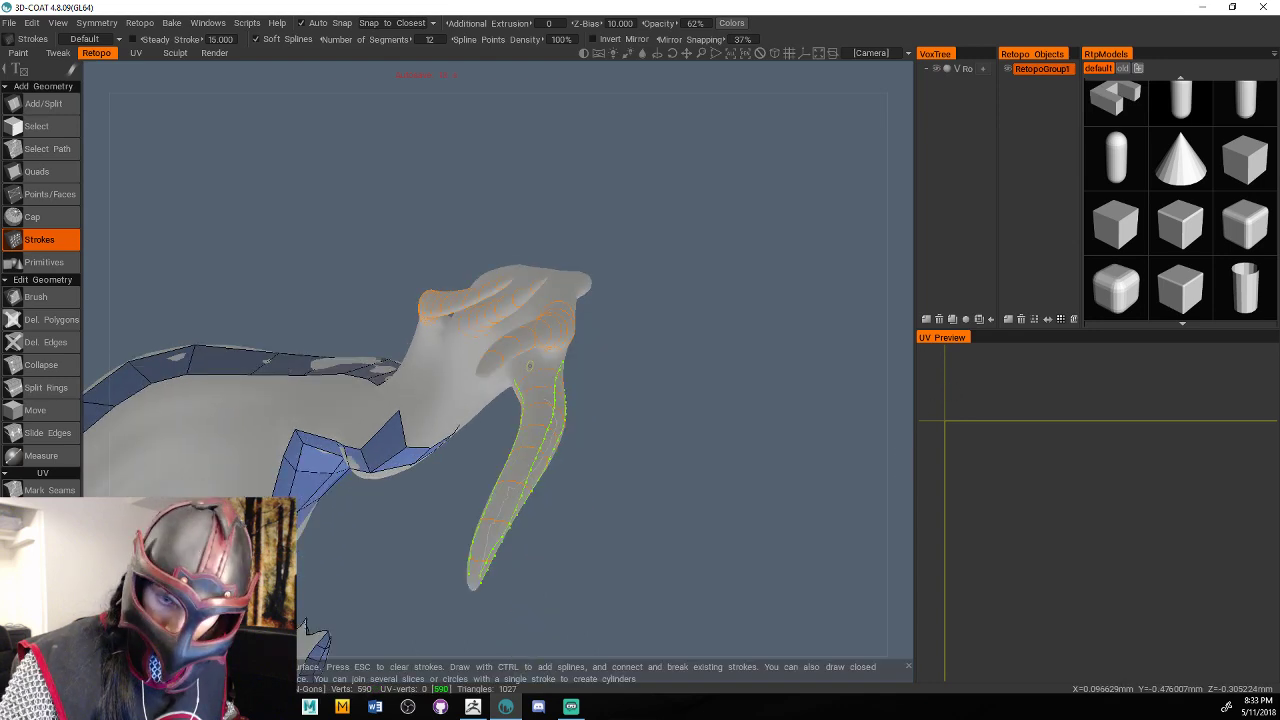
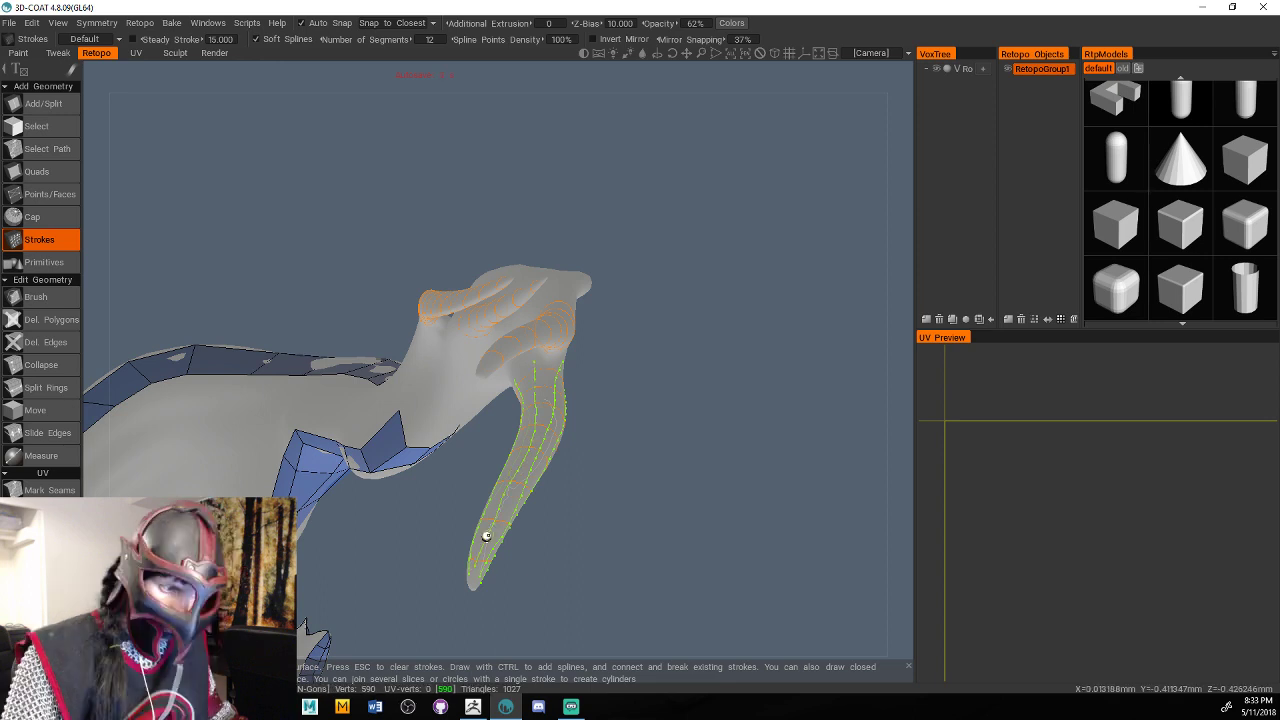
{"action": "left_click_drag", "start_coordinate": [720, 500], "coordinate": [868, 494]}
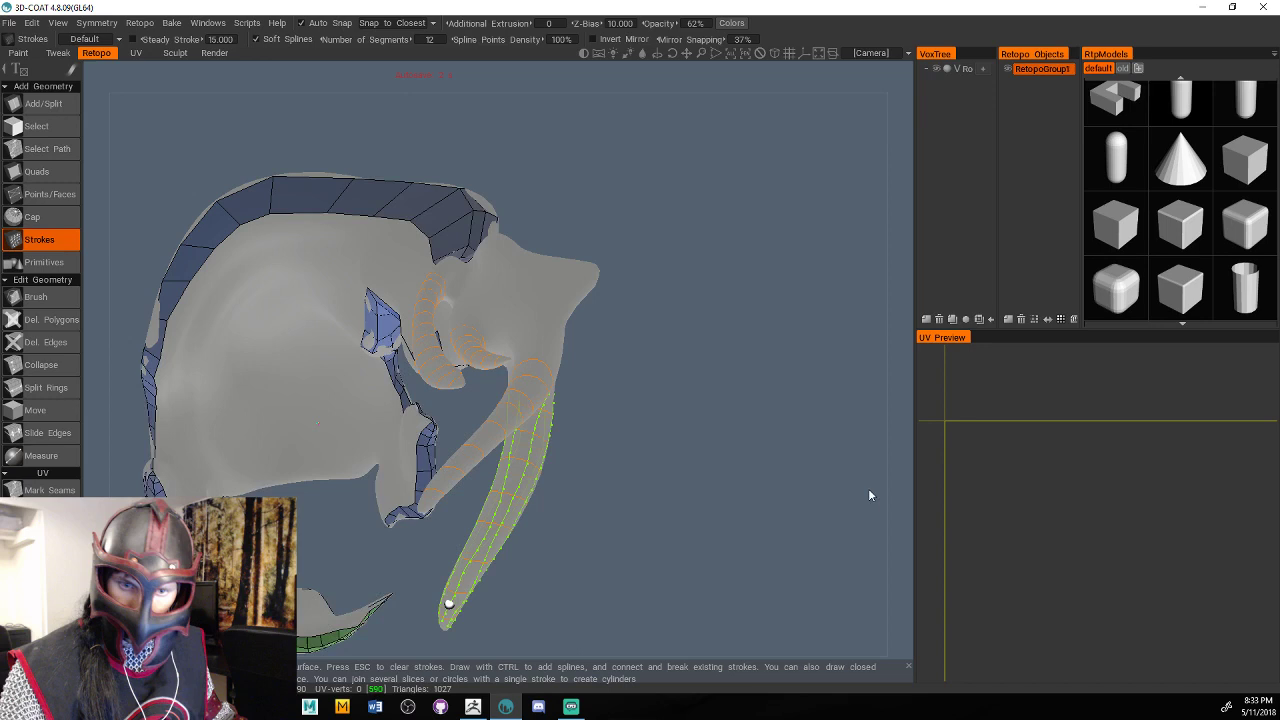
{"action": "middle_click_drag", "start_coordinate": [869, 495], "coordinate": [507, 384]}
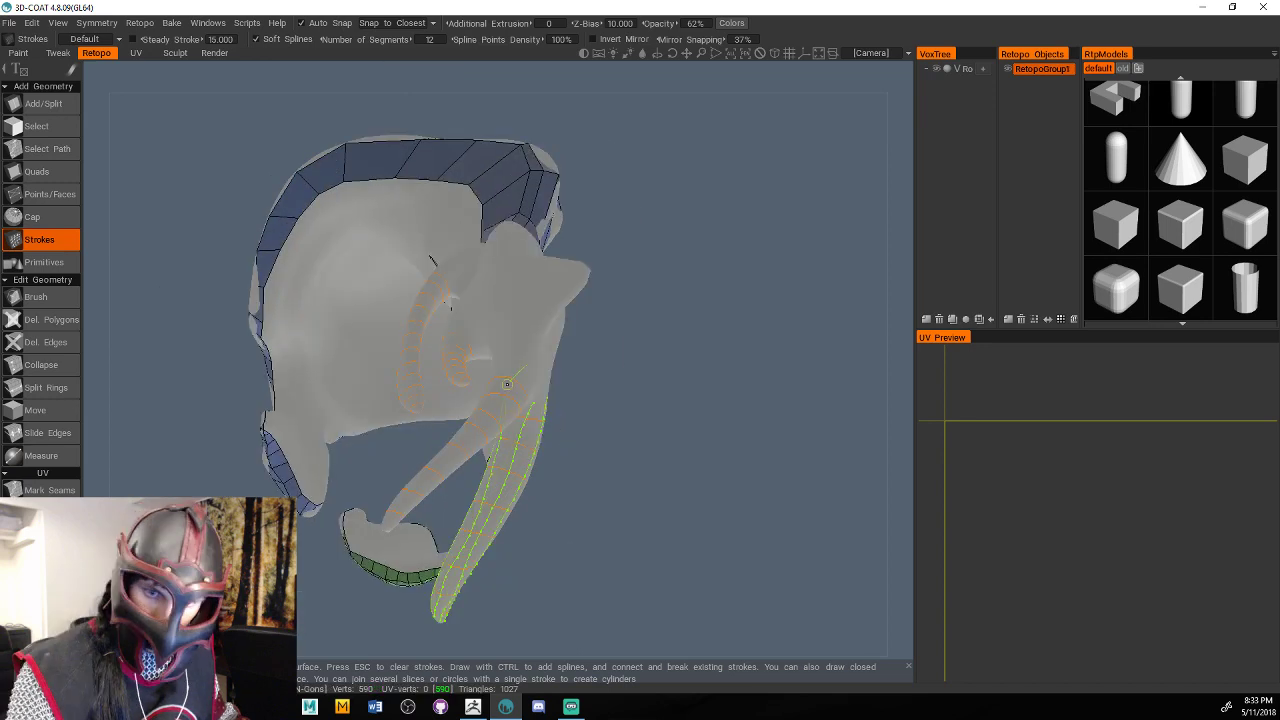
Draw lengthwise strokes around the second claw from its base to its tip, crossing its cross-section slices.
{"action": "left_click_drag", "start_coordinate": [507, 384], "coordinate": [387, 525]}
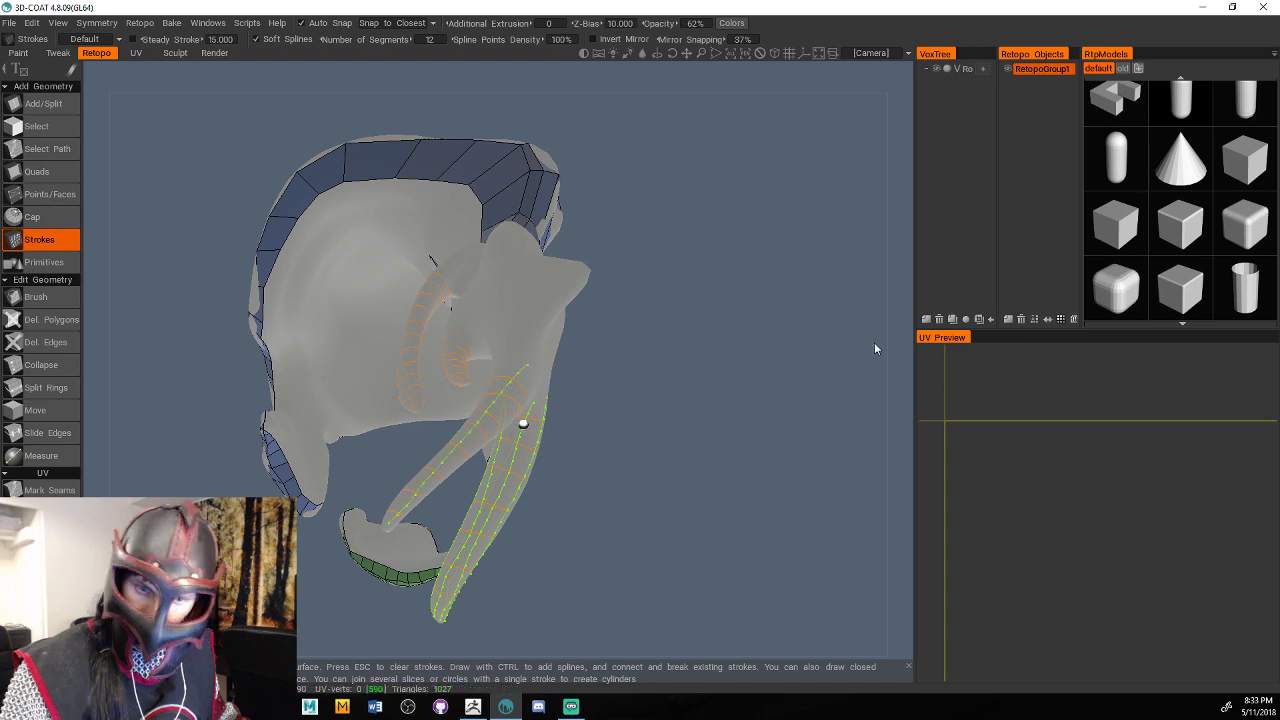
{"action": "left_click_drag", "start_coordinate": [874, 343], "coordinate": [775, 315]}
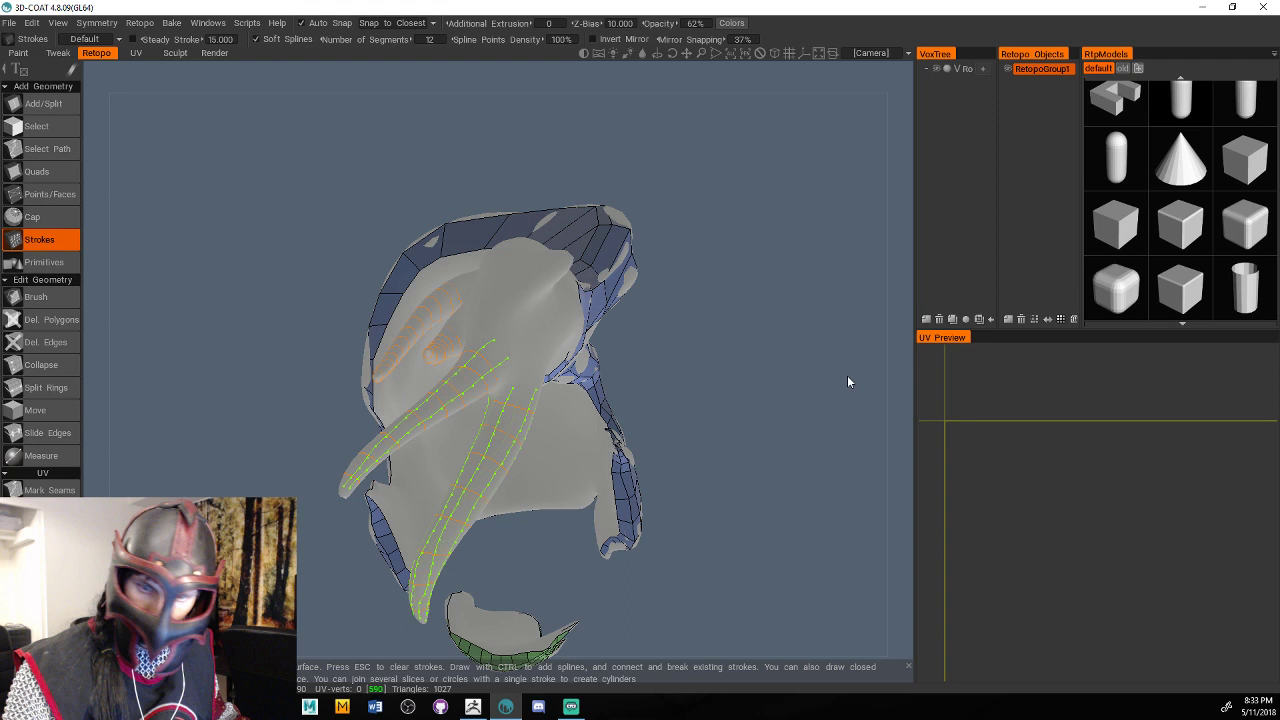
{"action": "middle_click_drag", "start_coordinate": [847, 381], "coordinate": [770, 395]}
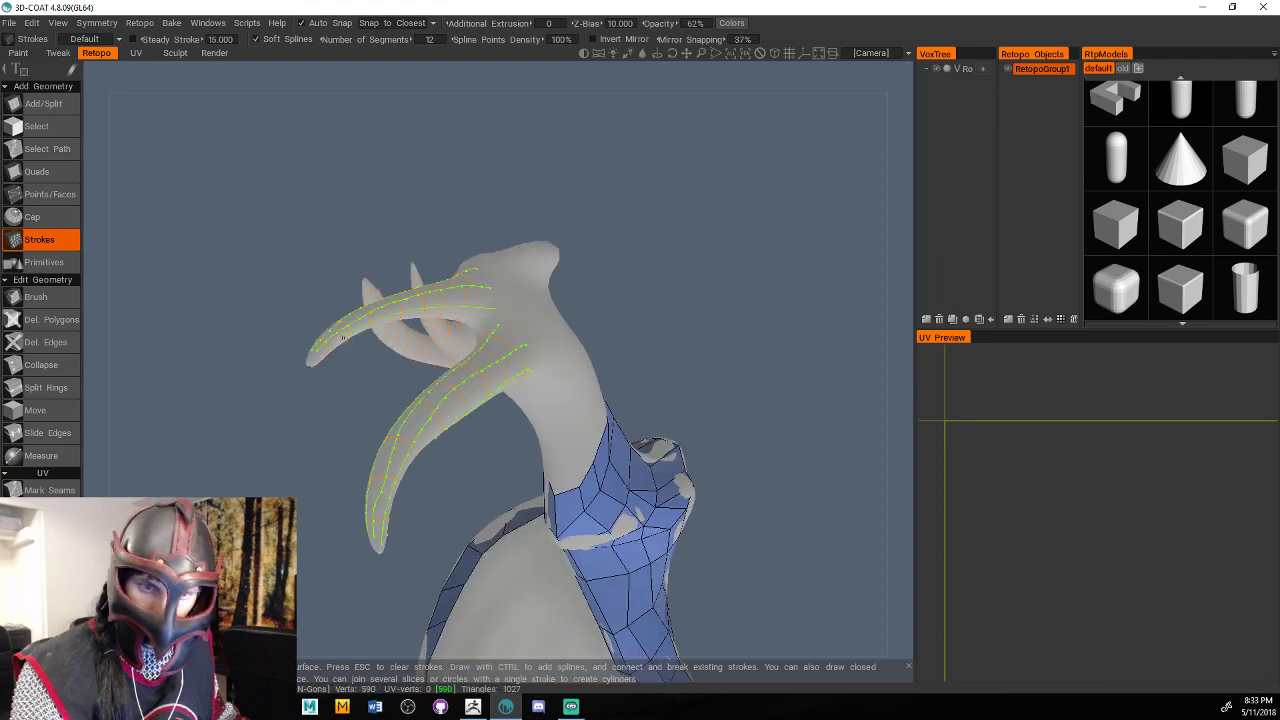
{"action": "mouse_move", "coordinate": [343, 338]}
{"action": "middle_mouse_down"}
{"action": "mouse_move", "coordinate": [1035, 228]}
{"action": "mouse_move", "coordinate": [914, 400]}
{"action": "middle_mouse_up"}
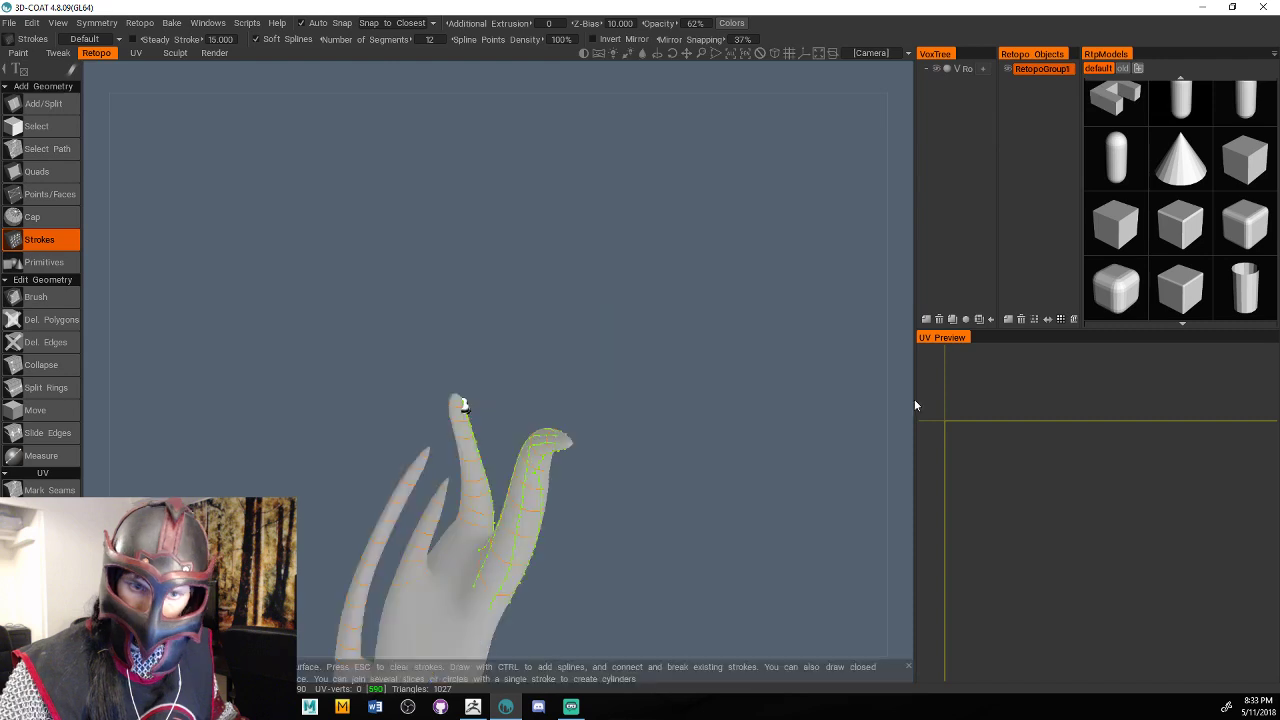
{"action": "left_click_drag", "start_coordinate": [914, 400], "coordinate": [879, 454], "text": "alt"}
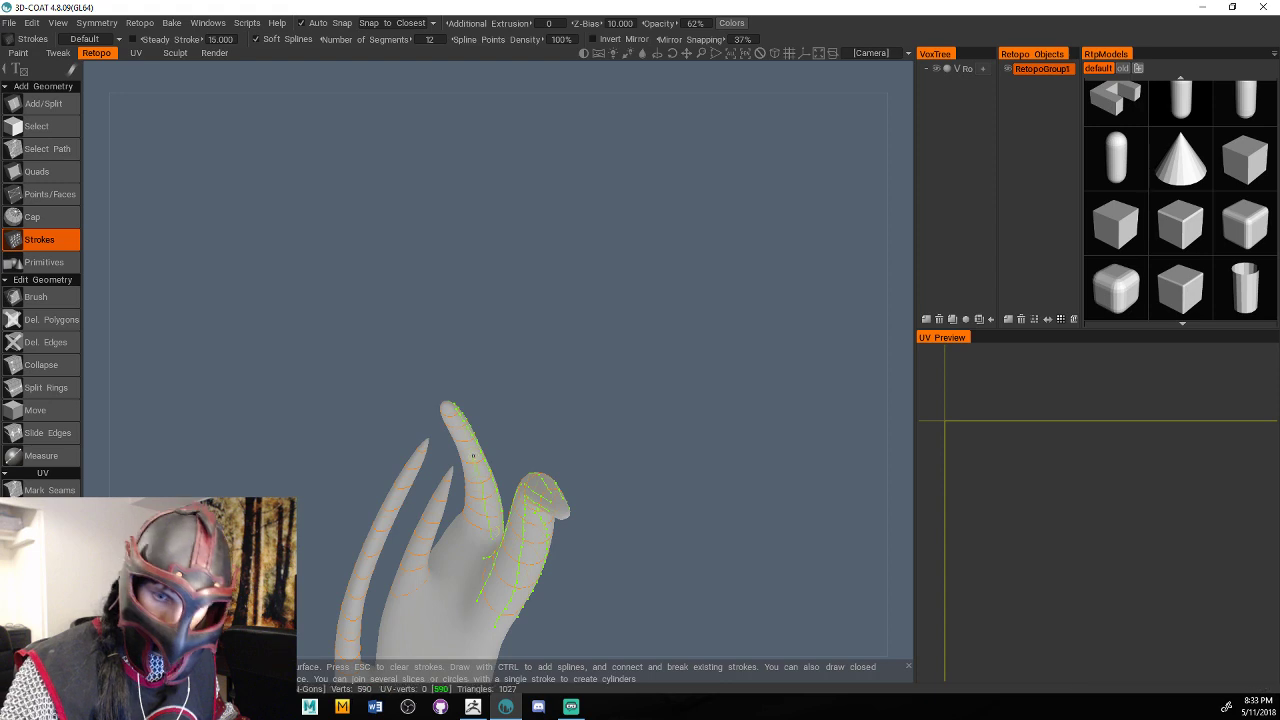
{"action": "middle_click_drag", "start_coordinate": [473, 455], "coordinate": [953, 408]}
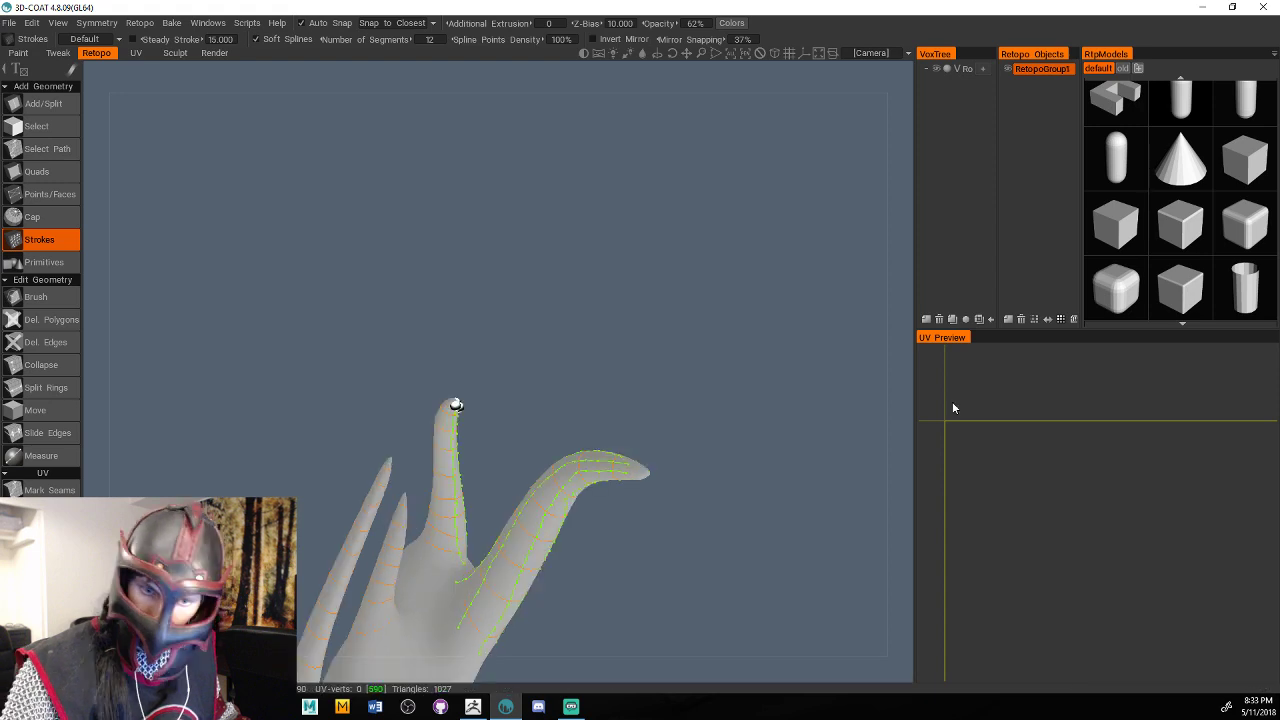
{"action": "left_click_drag", "start_coordinate": [456, 405], "coordinate": [443, 450], "text": "alt"}
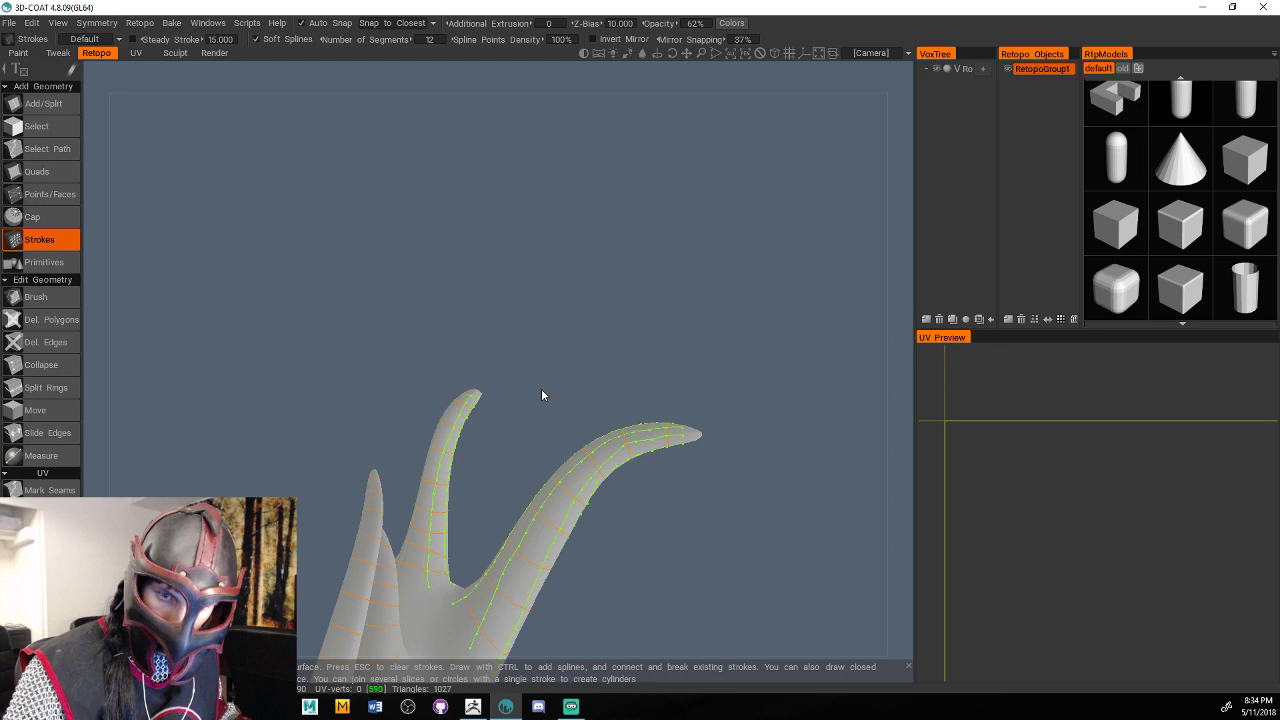
{"action": "mouse_move", "coordinate": [541, 395]}
{"action": "middle_mouse_down"}
{"action": "mouse_move", "coordinate": [905, 514]}
{"action": "mouse_move", "coordinate": [920, 465]}
{"action": "mouse_move", "coordinate": [912, 478]}
{"action": "middle_mouse_up"}
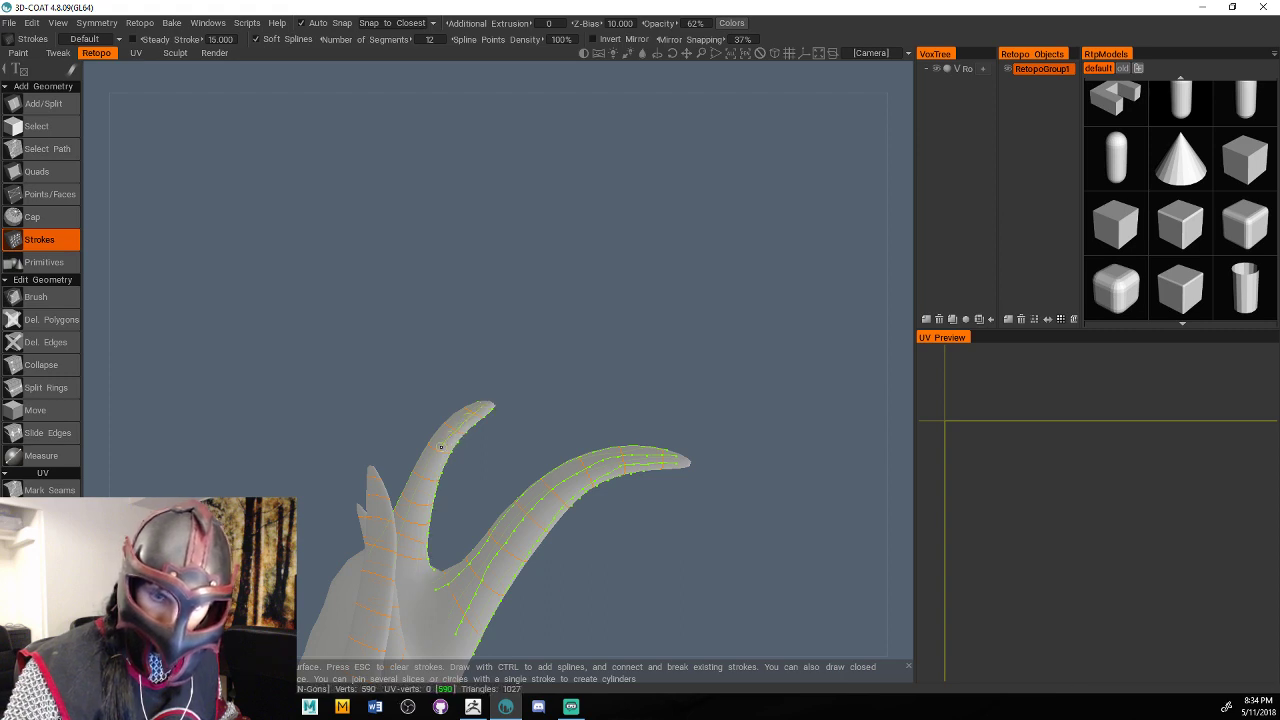
{"action": "mouse_move", "coordinate": [440, 447]}
{"action": "left_mouse_down"}
{"action": "mouse_move", "coordinate": [407, 563]}
{"action": "mouse_move", "coordinate": [983, 516]}
{"action": "mouse_move", "coordinate": [421, 607]}
{"action": "left_mouse_up"}
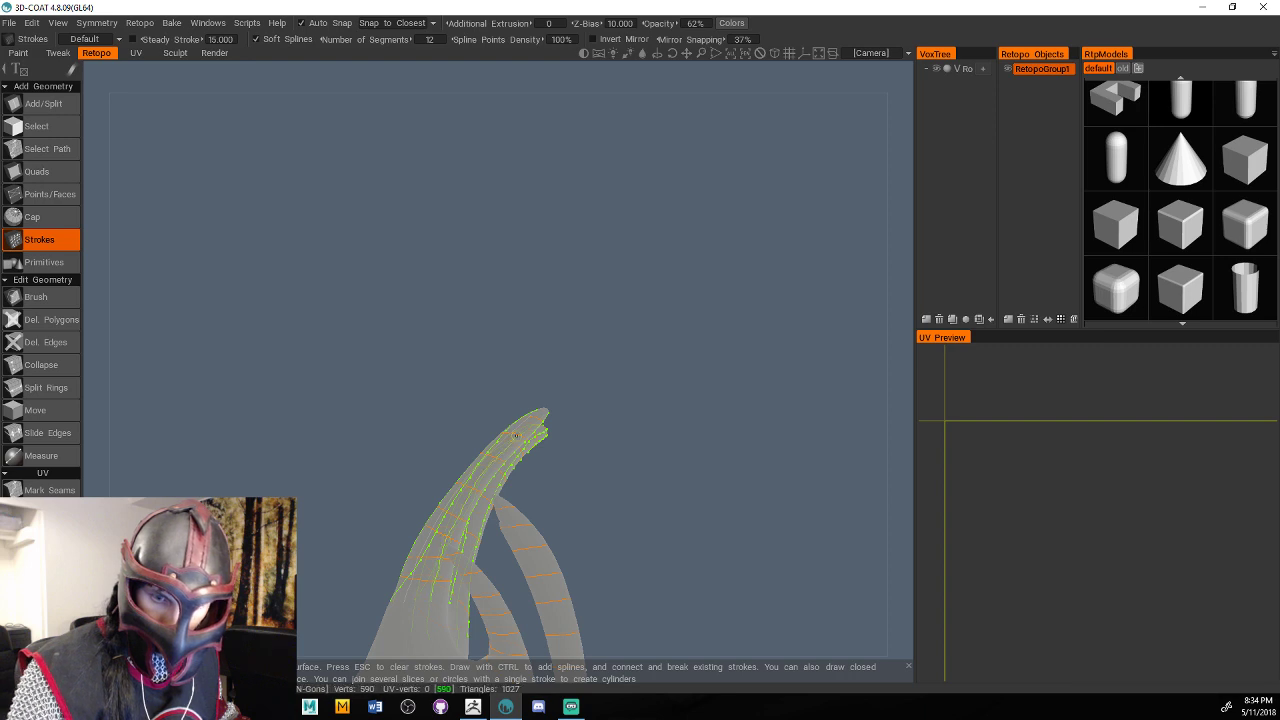
{"action": "left_click_drag", "start_coordinate": [516, 436], "coordinate": [547, 412]}
Run lengthwise strokes along the longer thin claw from base to tip, spaced around its sides.
{"action": "mouse_move", "coordinate": [898, 411]}
{"action": "left_mouse_down"}
{"action": "mouse_move", "coordinate": [887, 428]}
{"action": "mouse_move", "coordinate": [871, 424]}
{"action": "mouse_move", "coordinate": [896, 415]}
{"action": "mouse_move", "coordinate": [862, 402]}
{"action": "left_mouse_up"}
{"action": "mouse_move", "coordinate": [560, 569]}
{"action": "left_mouse_down"}
{"action": "mouse_move", "coordinate": [550, 467]}
{"action": "mouse_move", "coordinate": [447, 296]}
{"action": "left_mouse_up"}
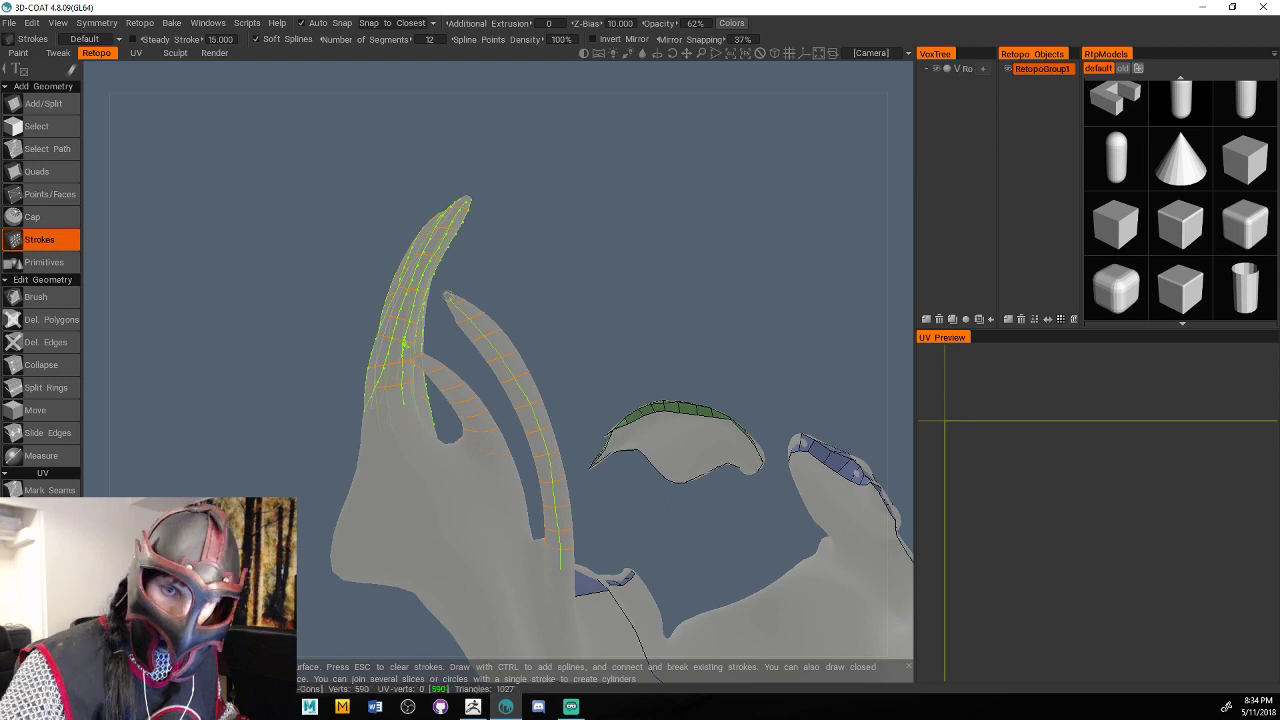
{"action": "mouse_move", "coordinate": [820, 415]}
{"action": "left_mouse_down"}
{"action": "mouse_move", "coordinate": [708, 473]}
{"action": "mouse_move", "coordinate": [546, 492]}
{"action": "left_mouse_up"}
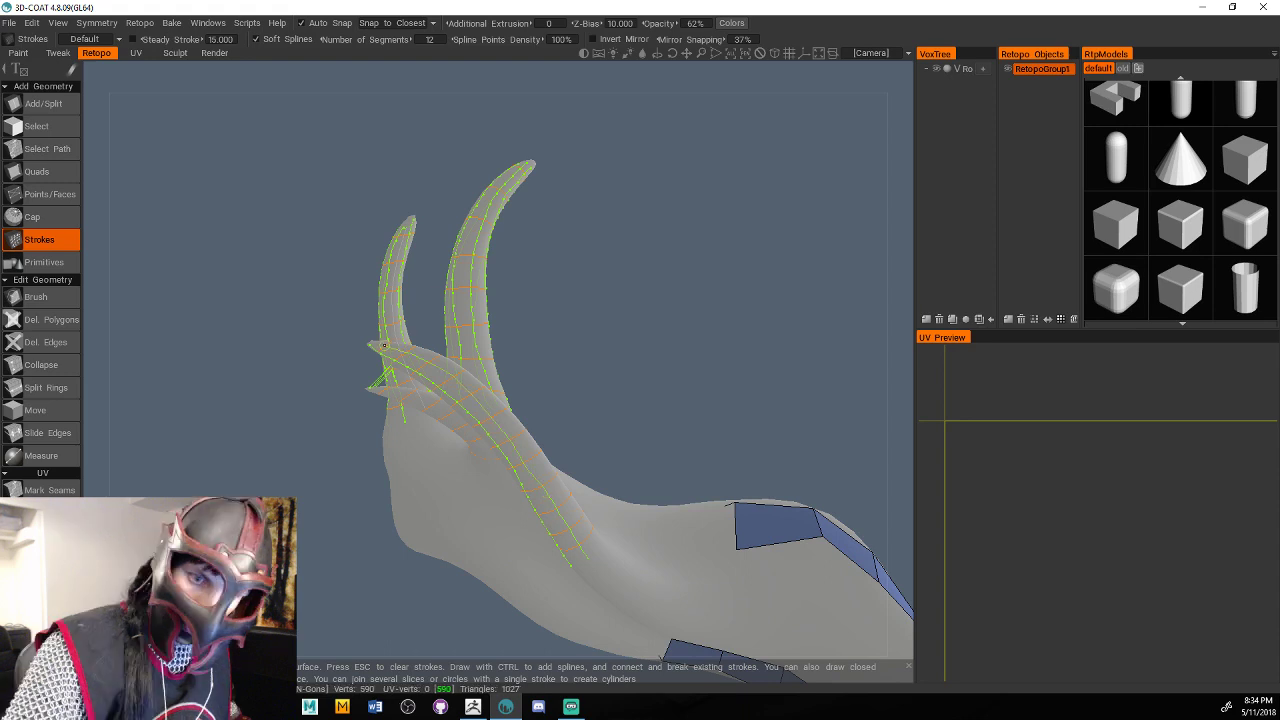
{"action": "left_click_drag", "start_coordinate": [730, 410], "coordinate": [811, 500]}
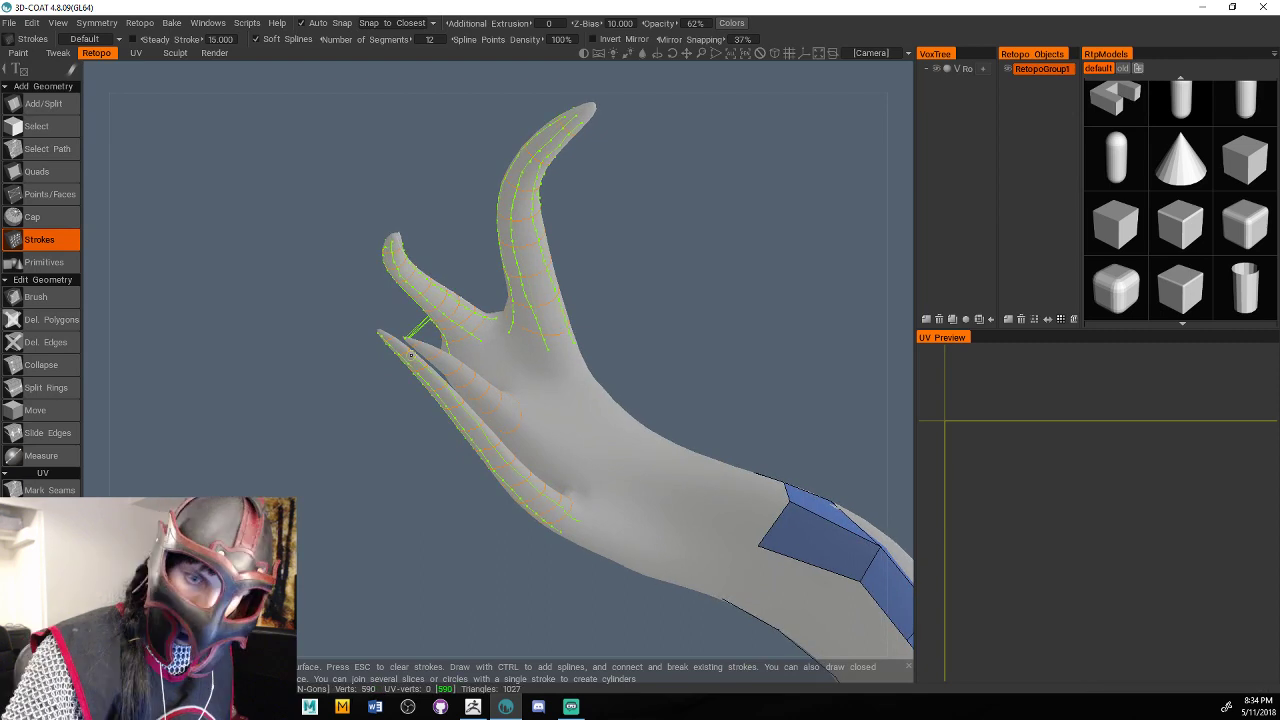
{"action": "mouse_move", "coordinate": [872, 352]}
{"action": "left_mouse_down"}
{"action": "mouse_move", "coordinate": [890, 394]}
{"action": "mouse_move", "coordinate": [927, 417]}
{"action": "mouse_move", "coordinate": [788, 265]}
{"action": "mouse_move", "coordinate": [608, 457]}
{"action": "mouse_move", "coordinate": [569, 447]}
{"action": "mouse_move", "coordinate": [432, 288]}
{"action": "left_mouse_up"}
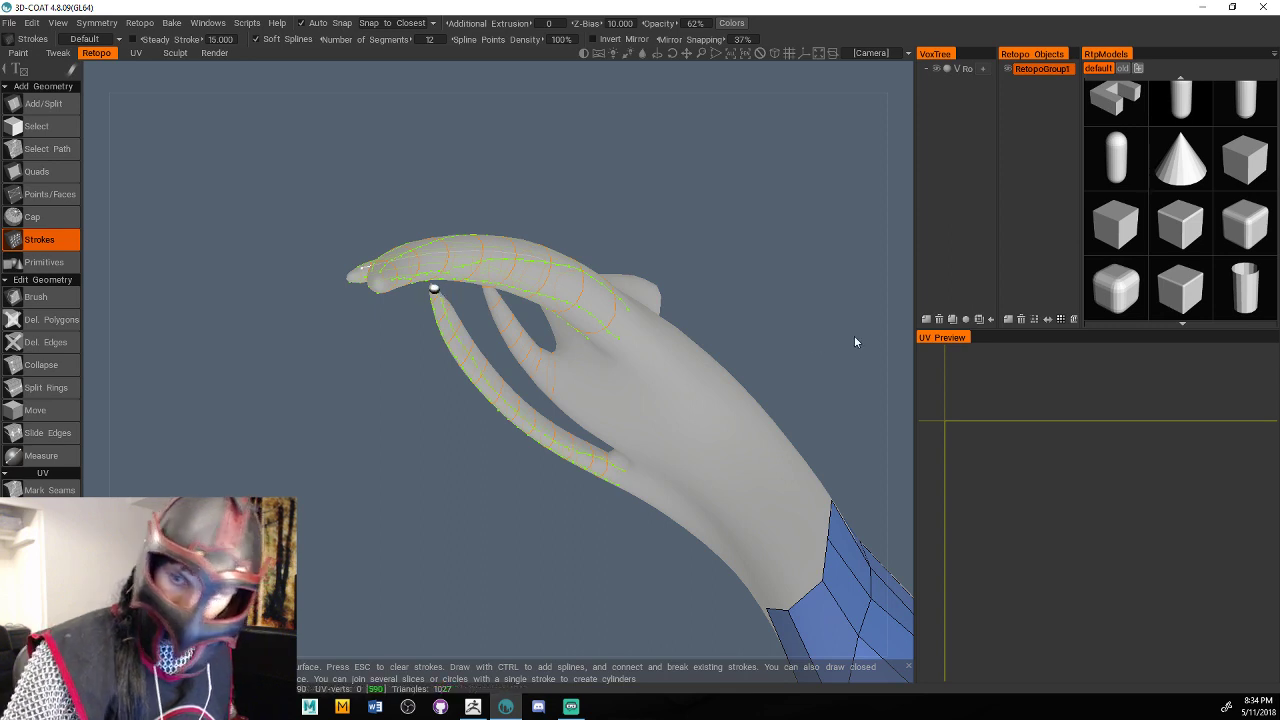
{"action": "left_click_drag", "start_coordinate": [855, 342], "coordinate": [886, 477]}
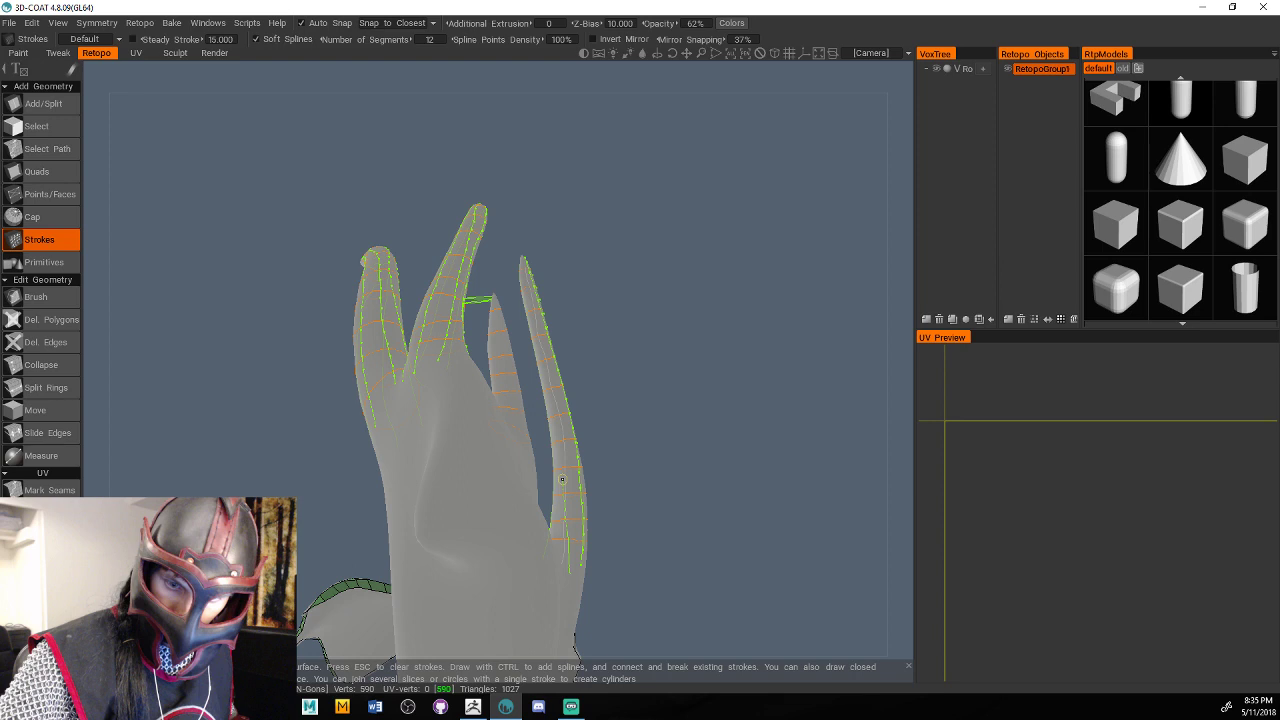
{"action": "left_click", "coordinate": [523, 263]}
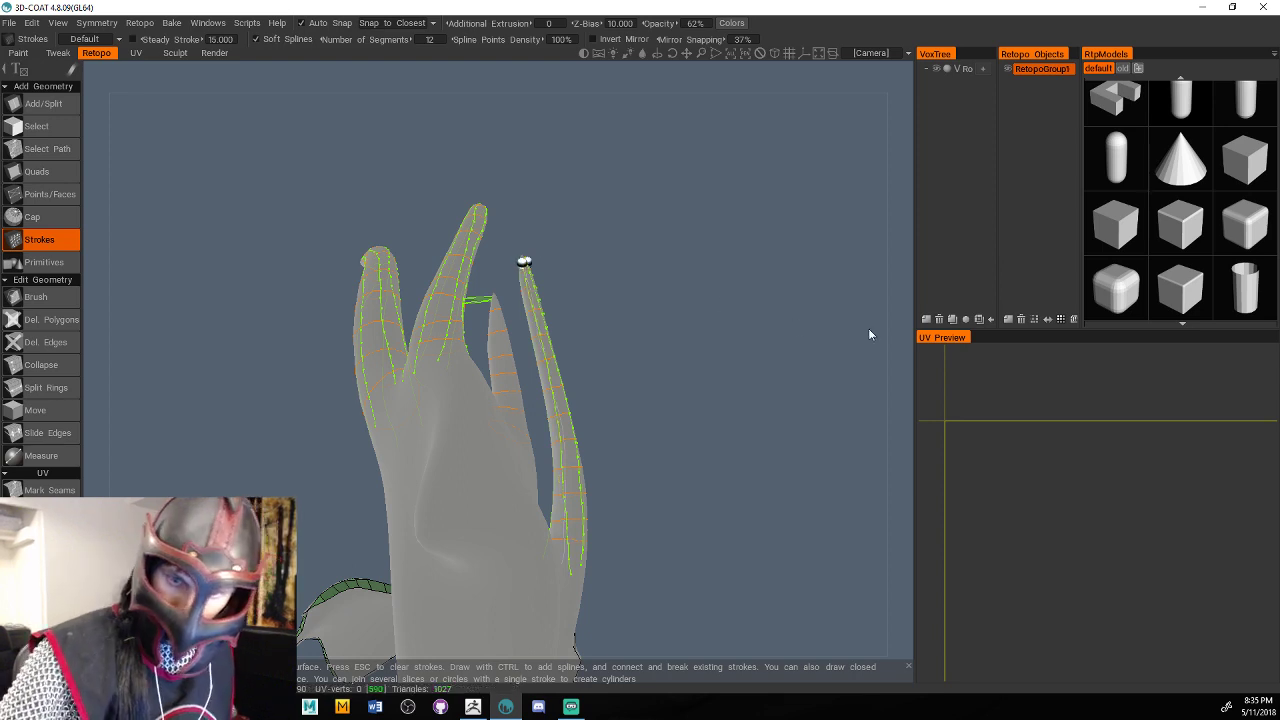
Add lengthwise strokes around the shorter thin claw, following it between its tip and base.
{"action": "mouse_move", "coordinate": [869, 335]}
{"action": "left_mouse_down"}
{"action": "mouse_move", "coordinate": [833, 432]}
{"action": "mouse_move", "coordinate": [815, 445]}
{"action": "left_mouse_up"}
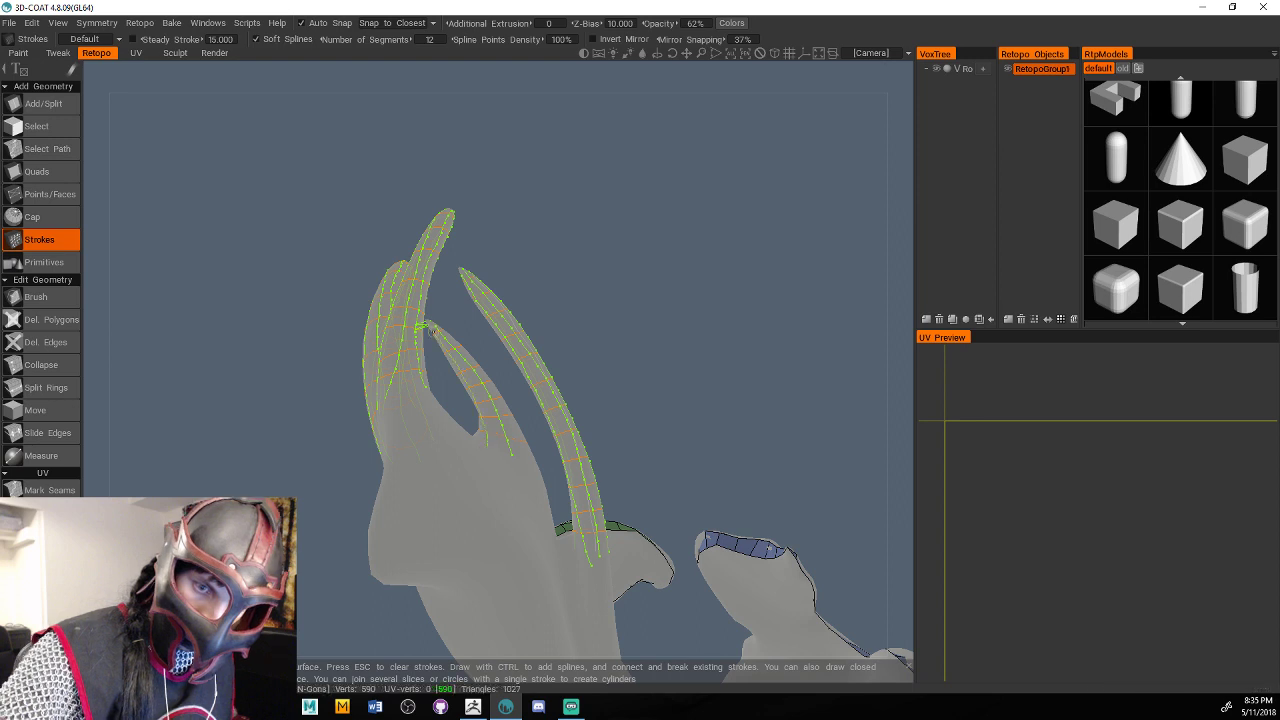
{"action": "left_click_drag", "start_coordinate": [899, 312], "coordinate": [490, 457]}
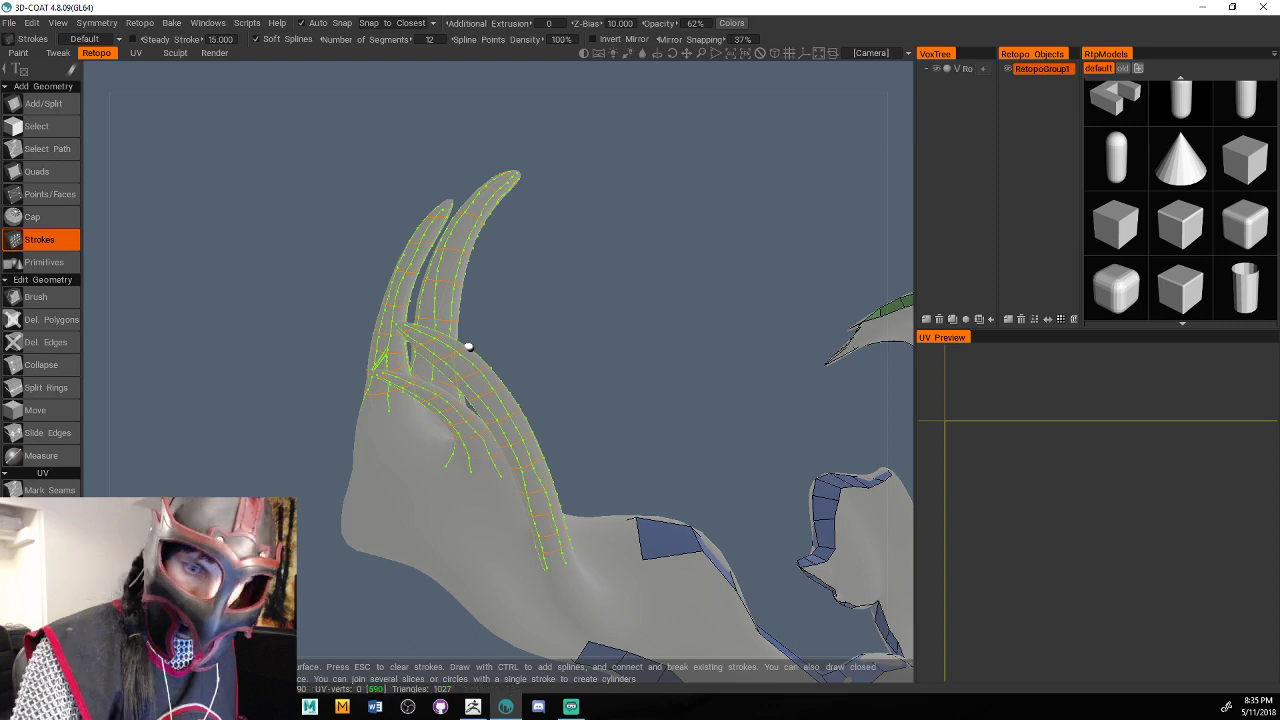
{"action": "mouse_move", "coordinate": [892, 308]}
{"action": "left_mouse_down"}
{"action": "mouse_move", "coordinate": [886, 423]}
{"action": "mouse_move", "coordinate": [415, 405]}
{"action": "left_mouse_up"}
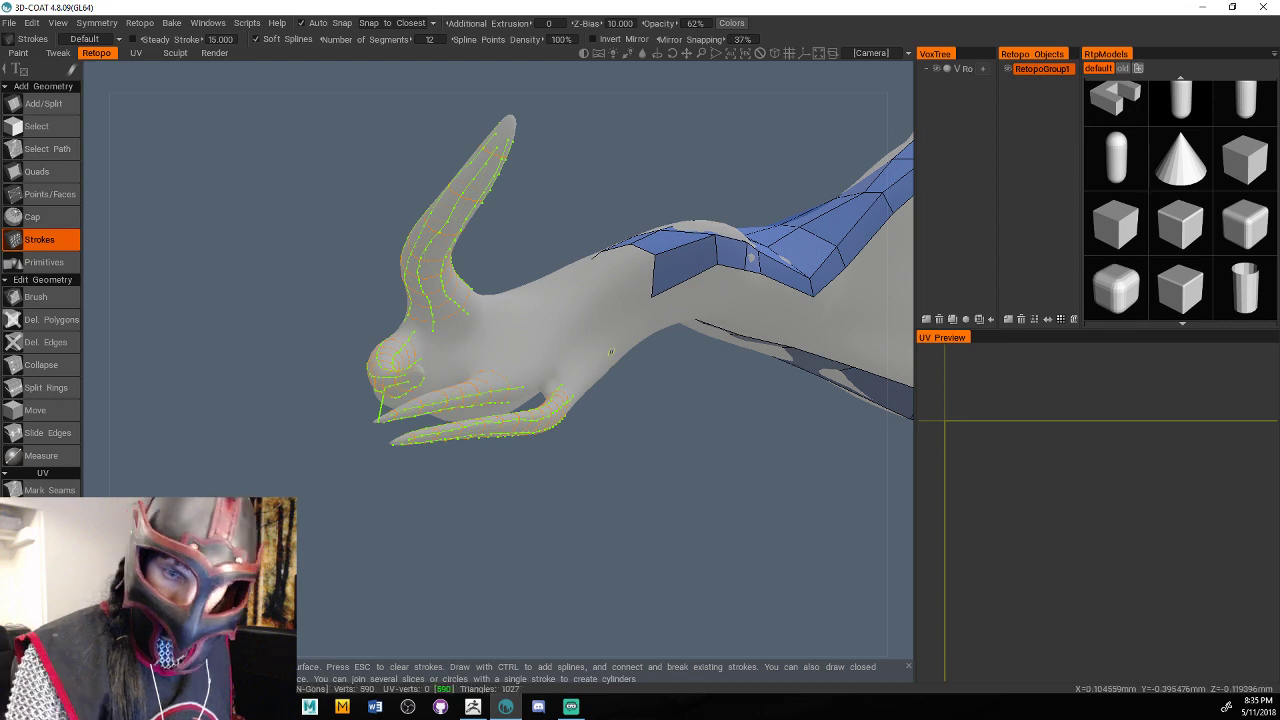
Fill the remaining gaps with lengthwise strokes on the outer sides of the two thin claws.
{"action": "left_click_drag", "start_coordinate": [880, 115], "coordinate": [899, 290]}
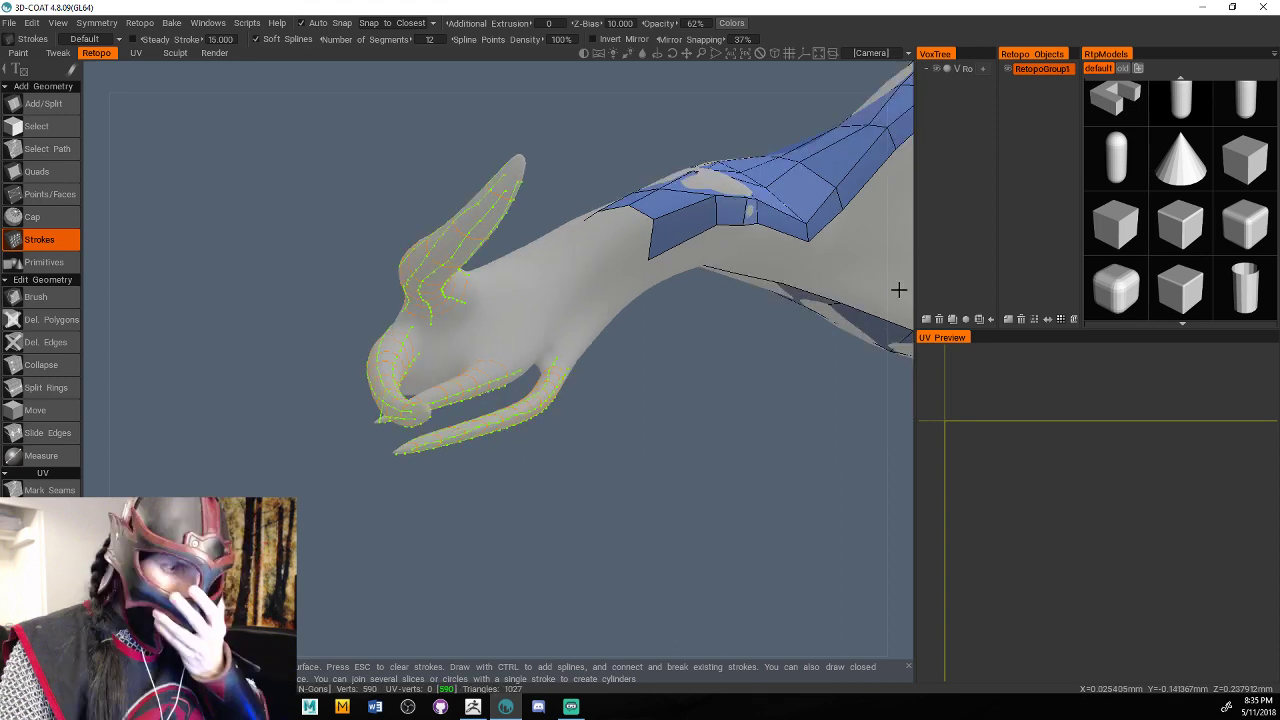
{"action": "mouse_move", "coordinate": [898, 289]}
{"action": "right_mouse_down"}
{"action": "mouse_move", "coordinate": [720, 326]}
{"action": "mouse_move", "coordinate": [1026, 383]}
{"action": "mouse_move", "coordinate": [910, 390]}
{"action": "mouse_move", "coordinate": [896, 425]}
{"action": "right_mouse_up"}
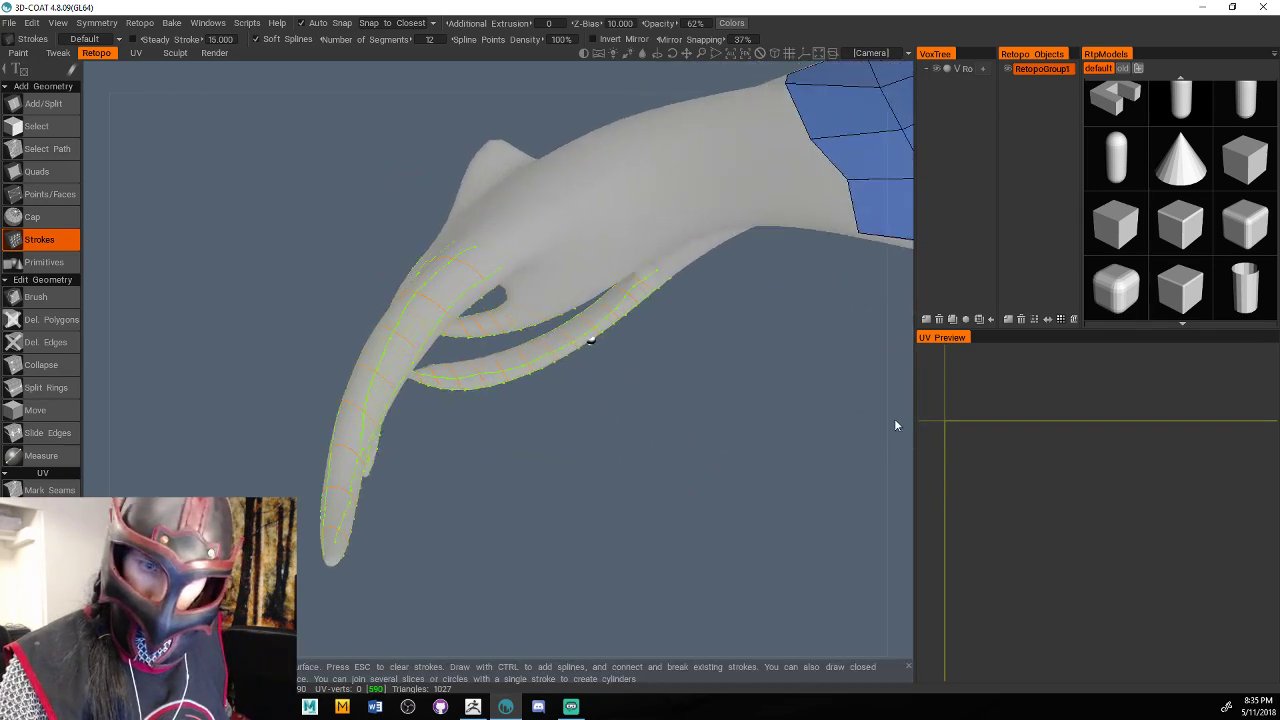
{"action": "left_click_drag", "start_coordinate": [895, 425], "coordinate": [878, 412], "text": "alt"}
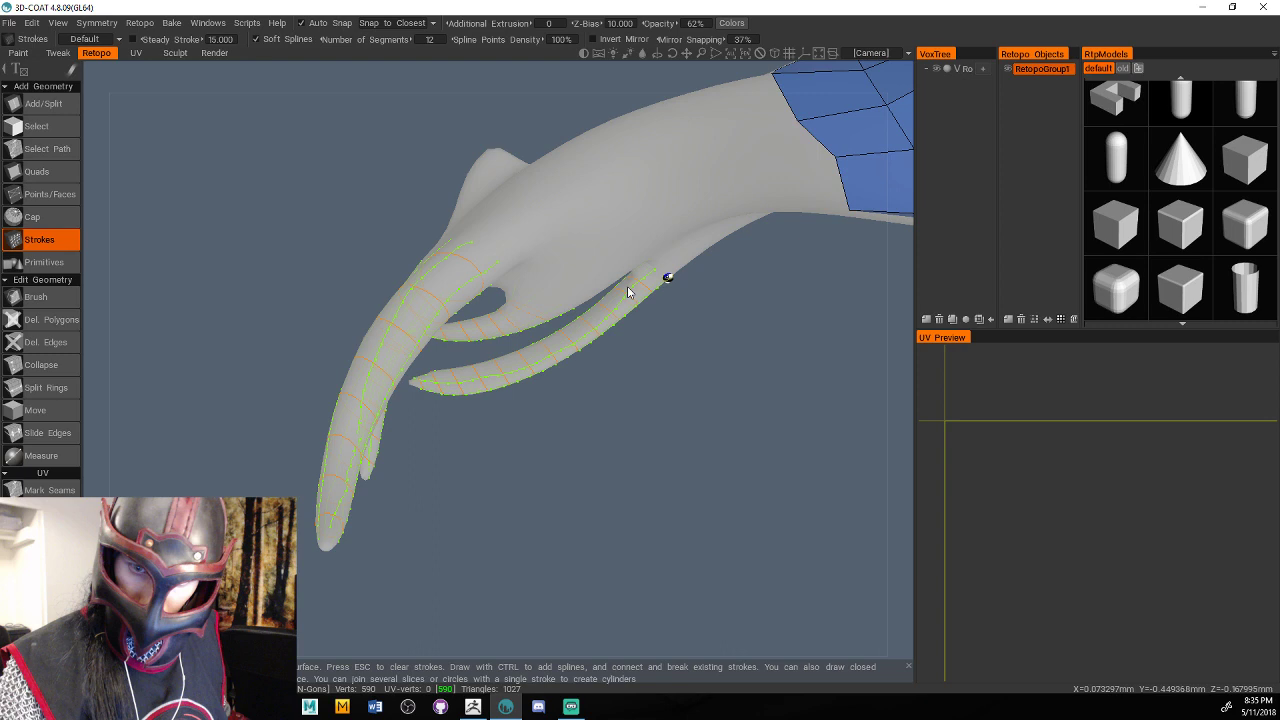
{"action": "left_click_drag", "start_coordinate": [635, 275], "coordinate": [500, 366]}
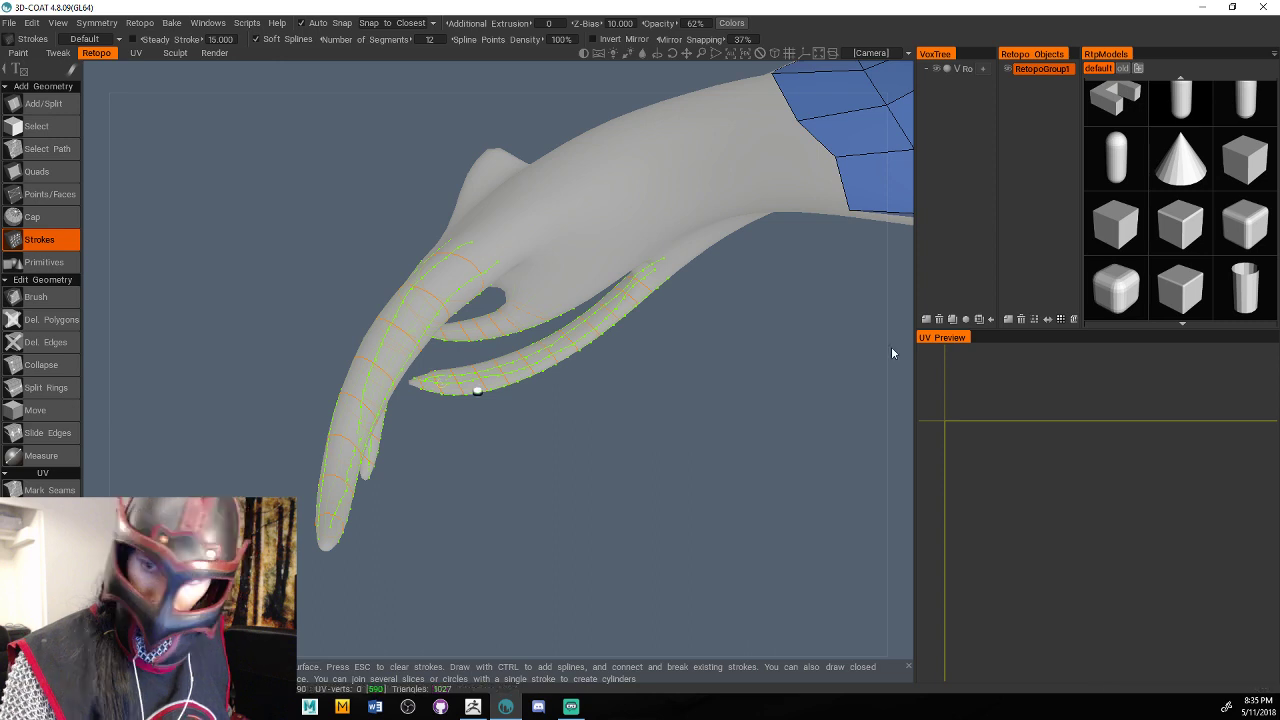
{"action": "left_click_drag", "start_coordinate": [892, 348], "coordinate": [520, 330], "text": "alt"}
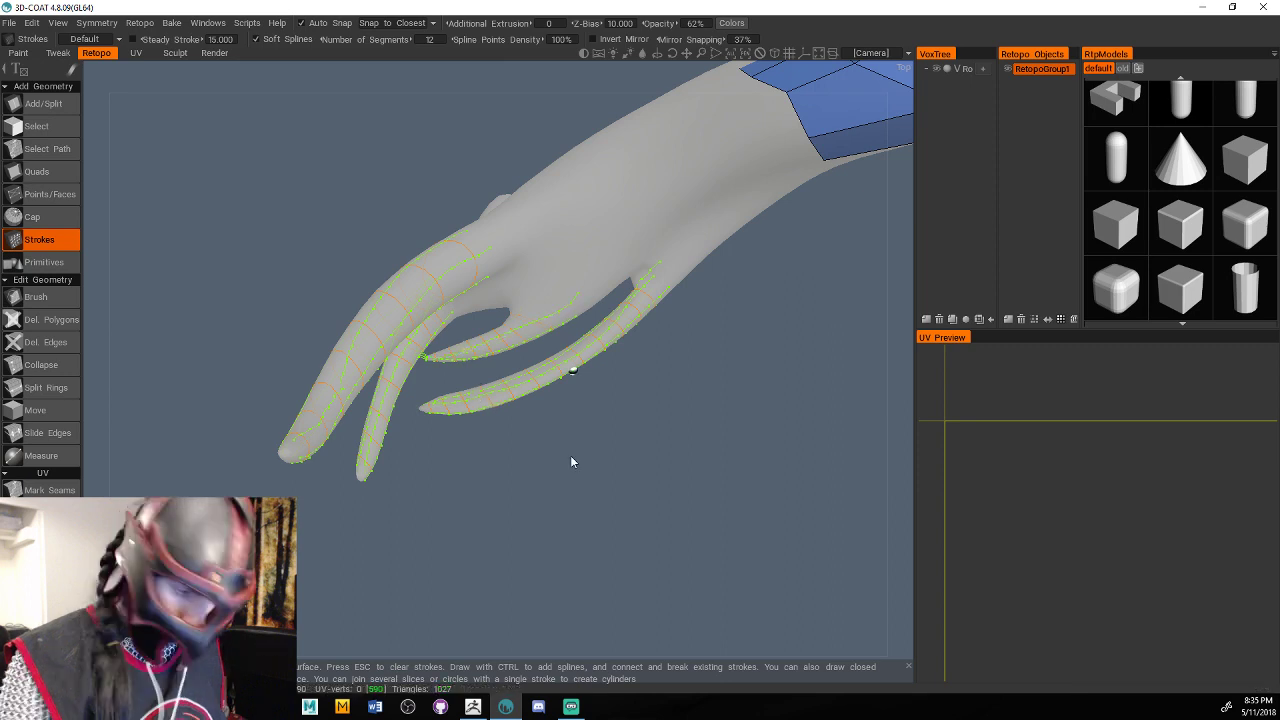
Try to generate the claw meshes from the crossing strokes, and undo the generated faces.
{"action": "key", "text": "Return"}
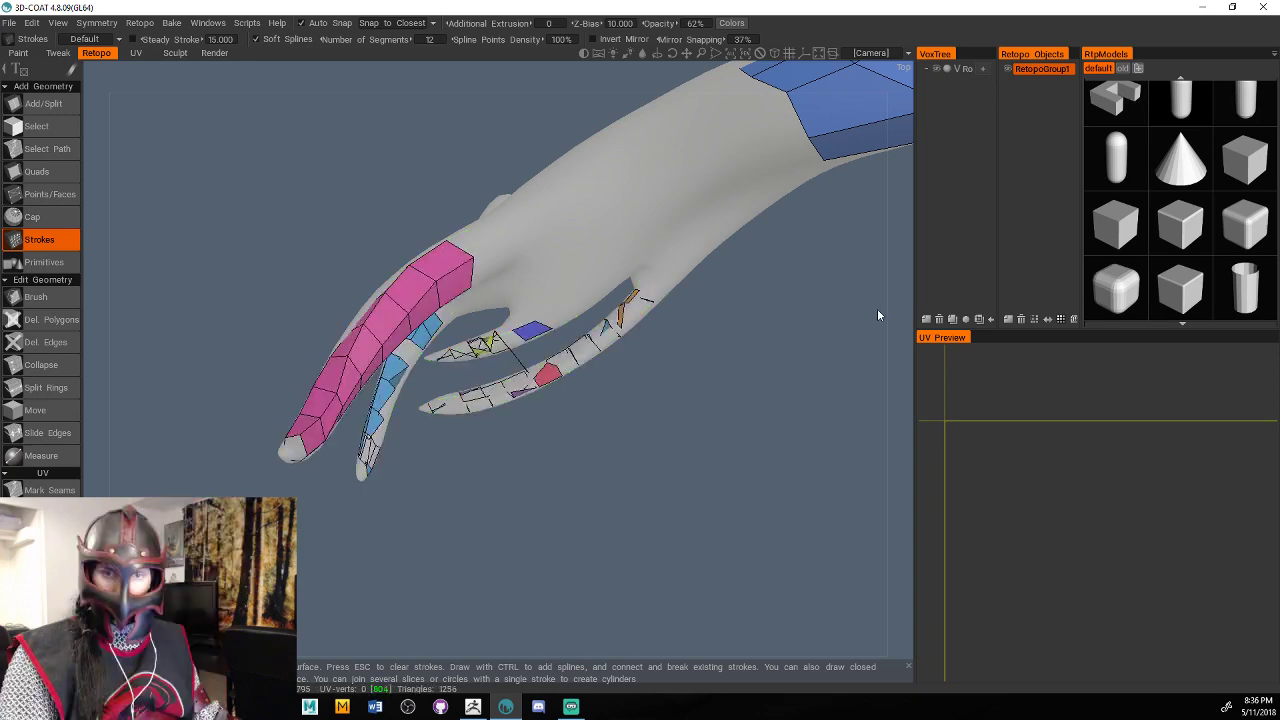
{"action": "left_click_drag", "start_coordinate": [877, 309], "coordinate": [930, 233]}
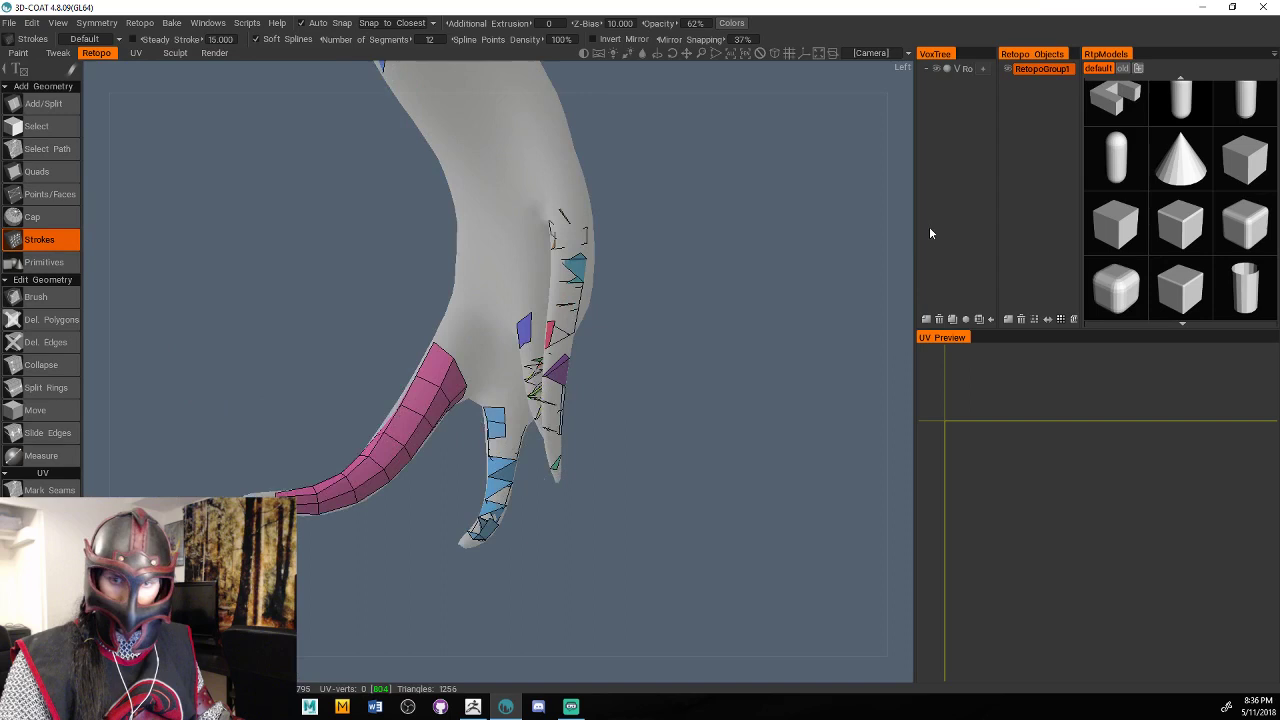
{"action": "key", "text": "ctrl+z"}
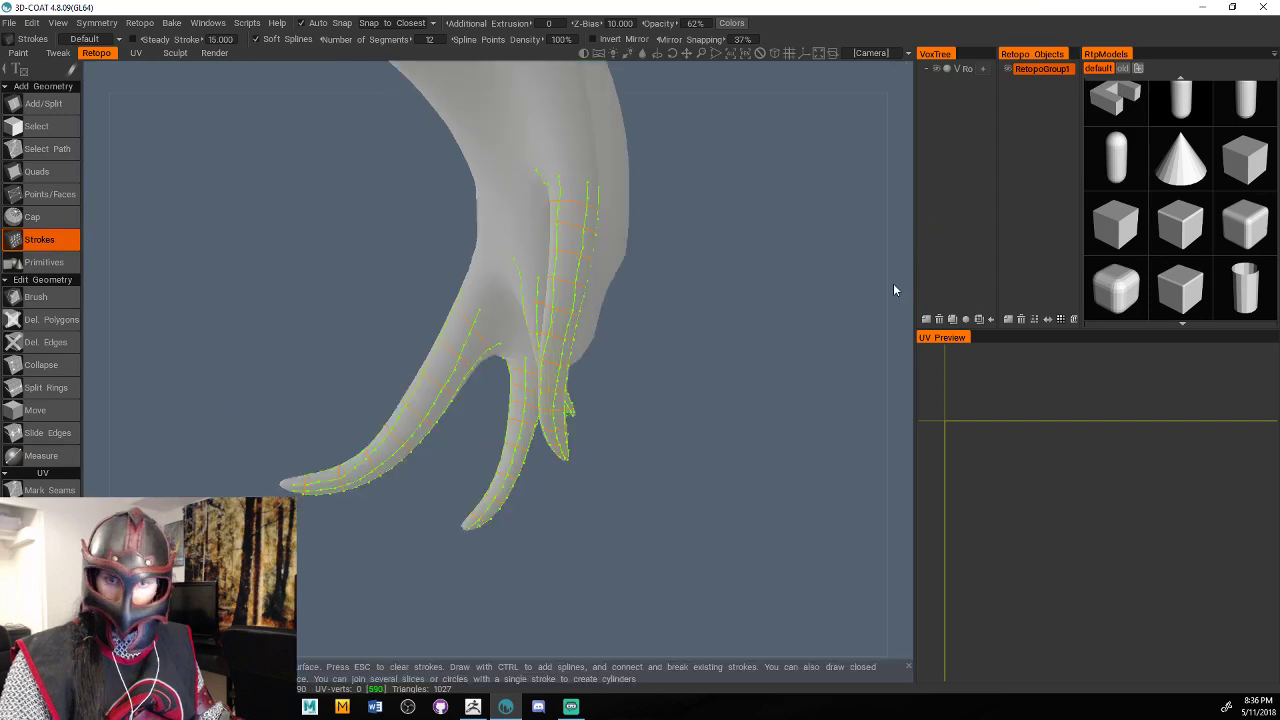
Clear all lengthwise strokes and cross-section slices from the claws.
{"action": "left_click_drag", "start_coordinate": [893, 284], "coordinate": [891, 303]}
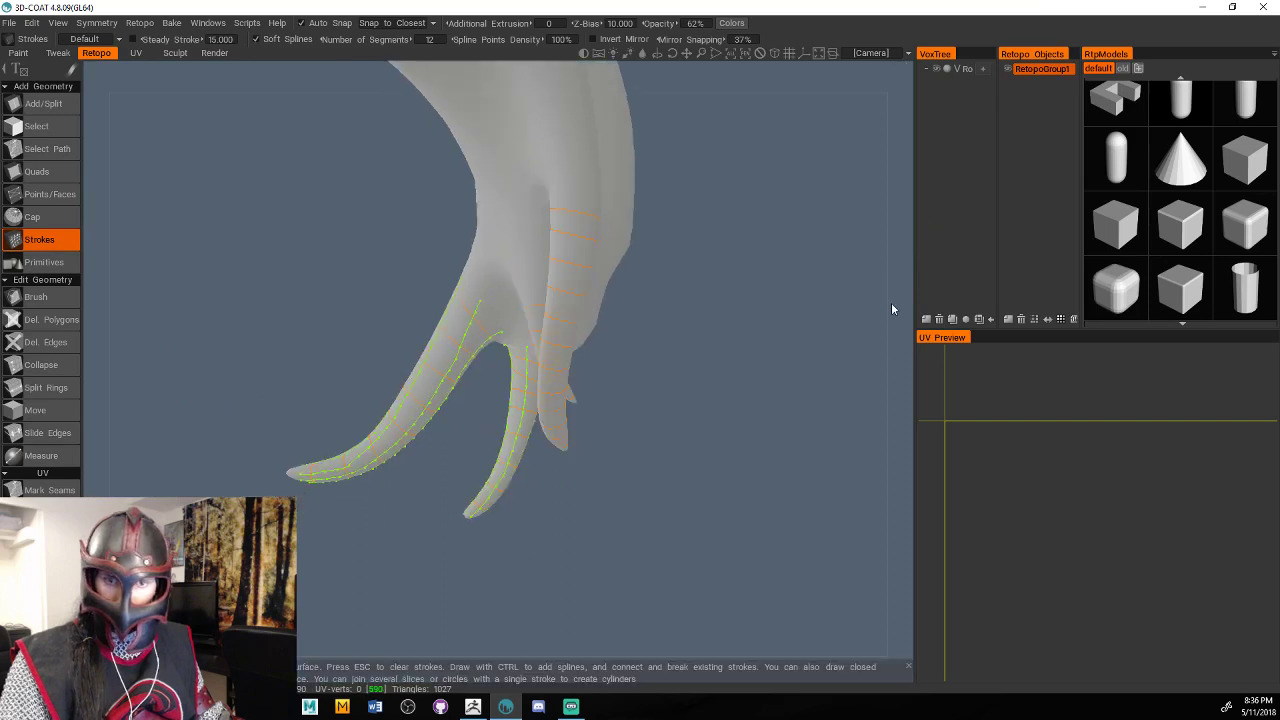
{"action": "key", "text": "Escape"}
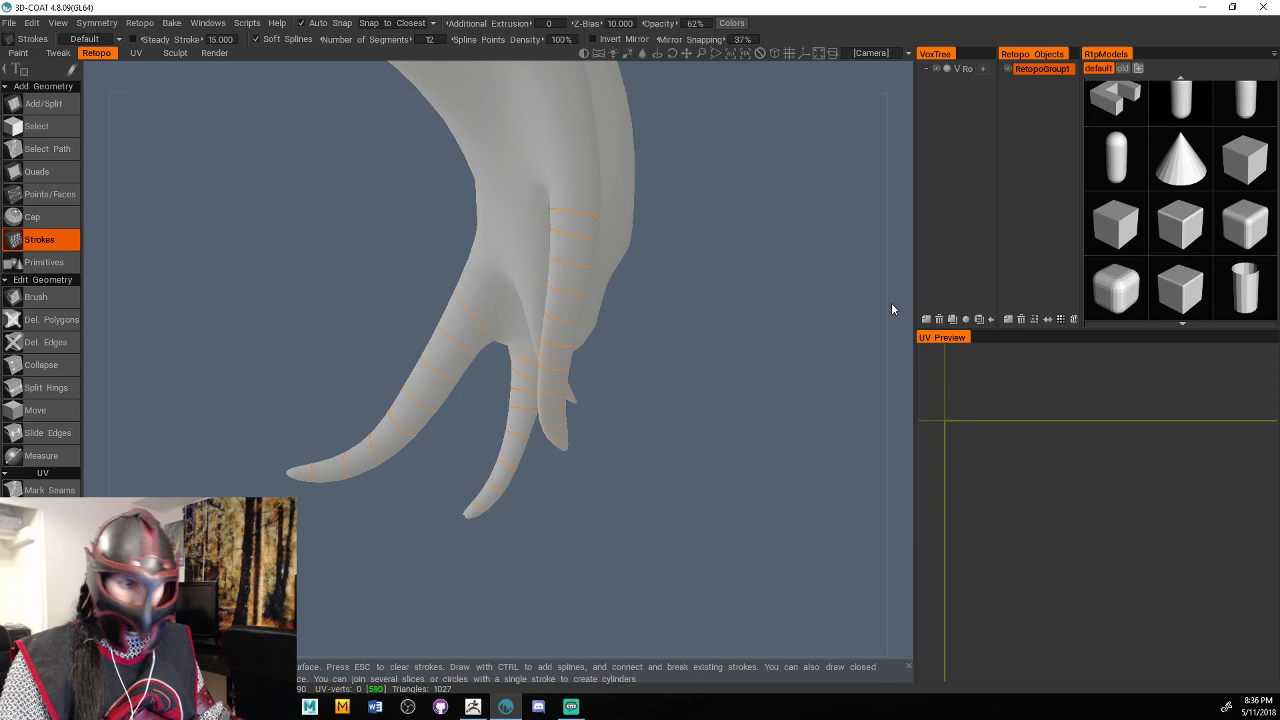
{"action": "left_click_drag", "start_coordinate": [892, 304], "coordinate": [883, 319]}
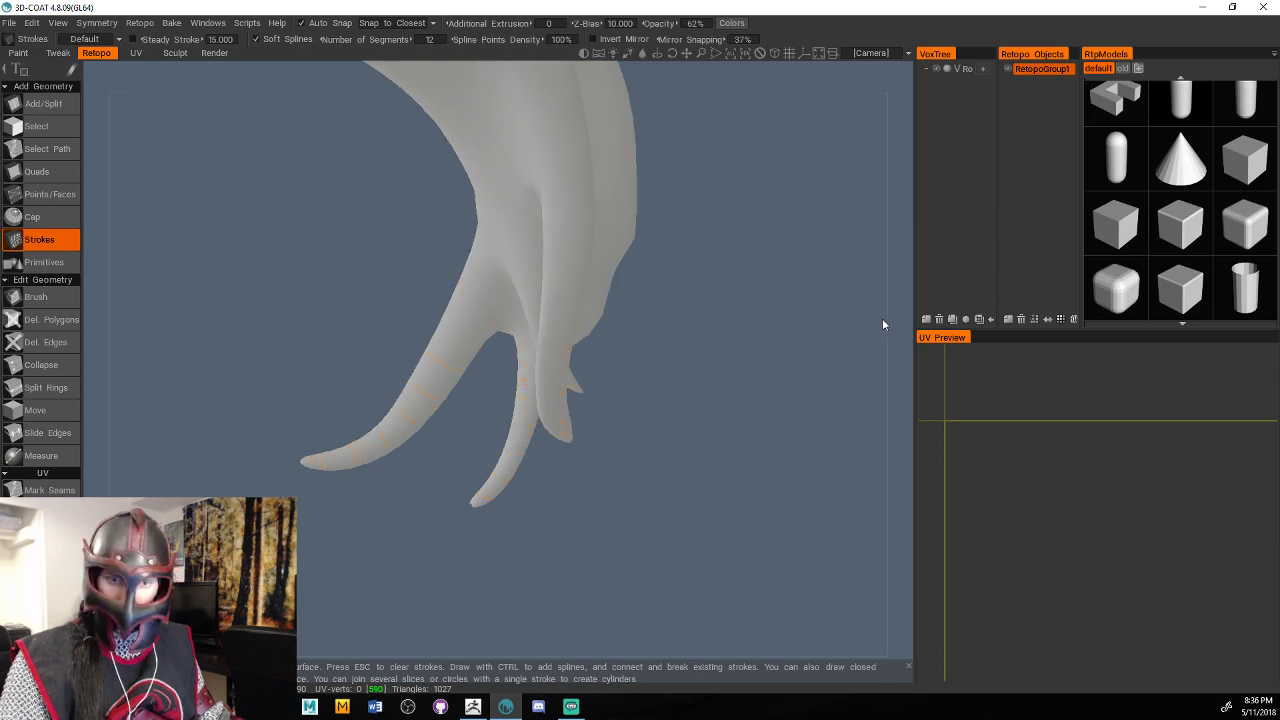
{"action": "left_click_drag", "start_coordinate": [883, 324], "coordinate": [169, 112]}
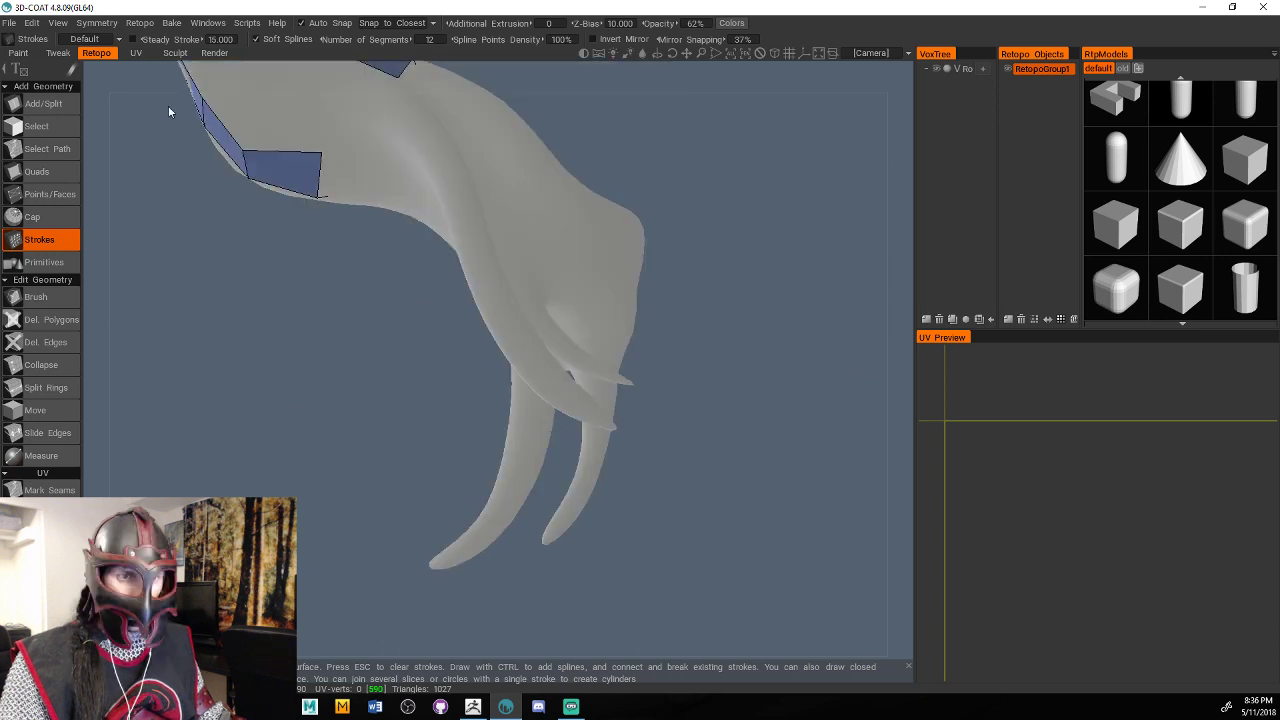
Create a separate four-point polygon with Add/Split at the base of the large outer claw.
{"action": "left_click", "coordinate": [37, 172]}
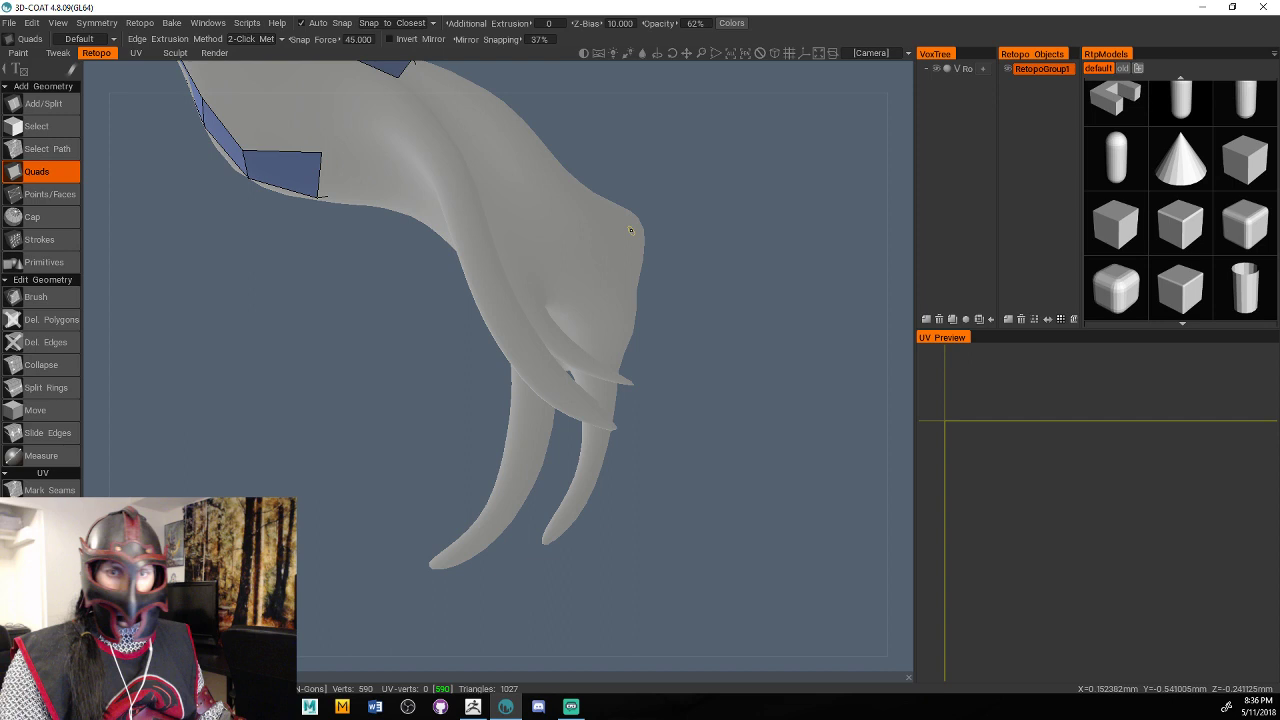
{"action": "left_click_drag", "start_coordinate": [630, 230], "coordinate": [53, 104]}
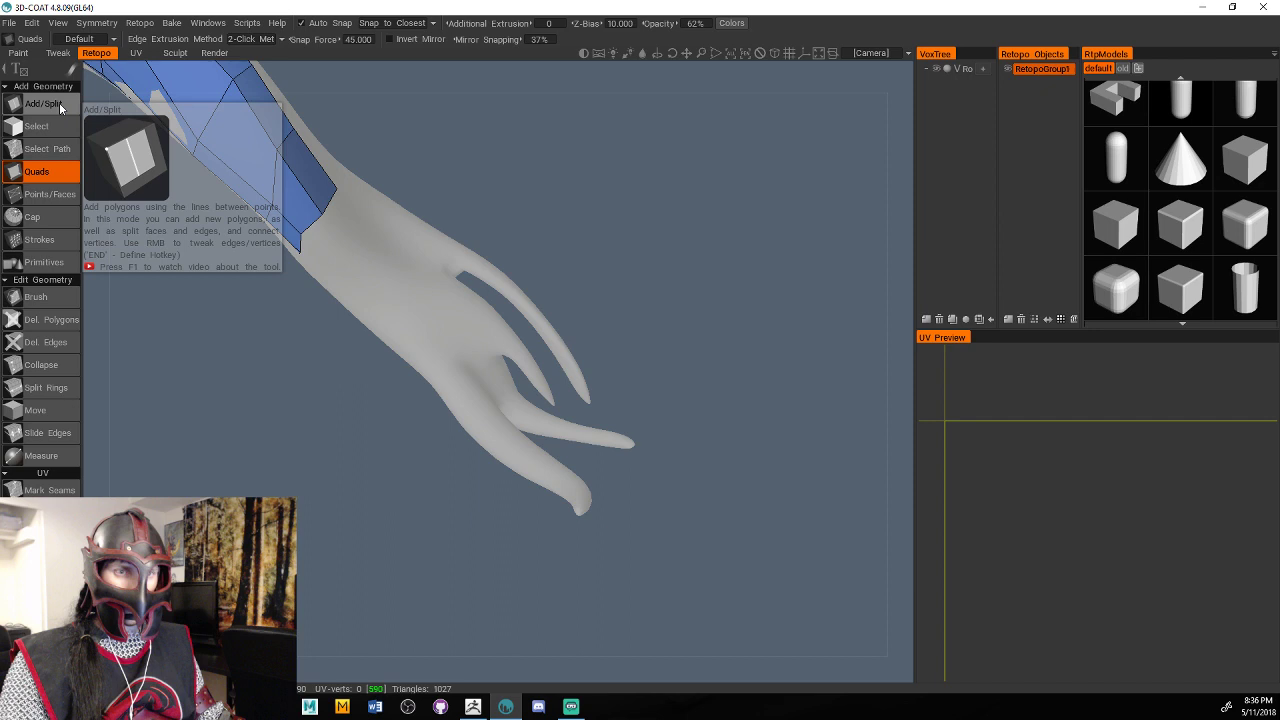
{"action": "left_click", "coordinate": [59, 102]}
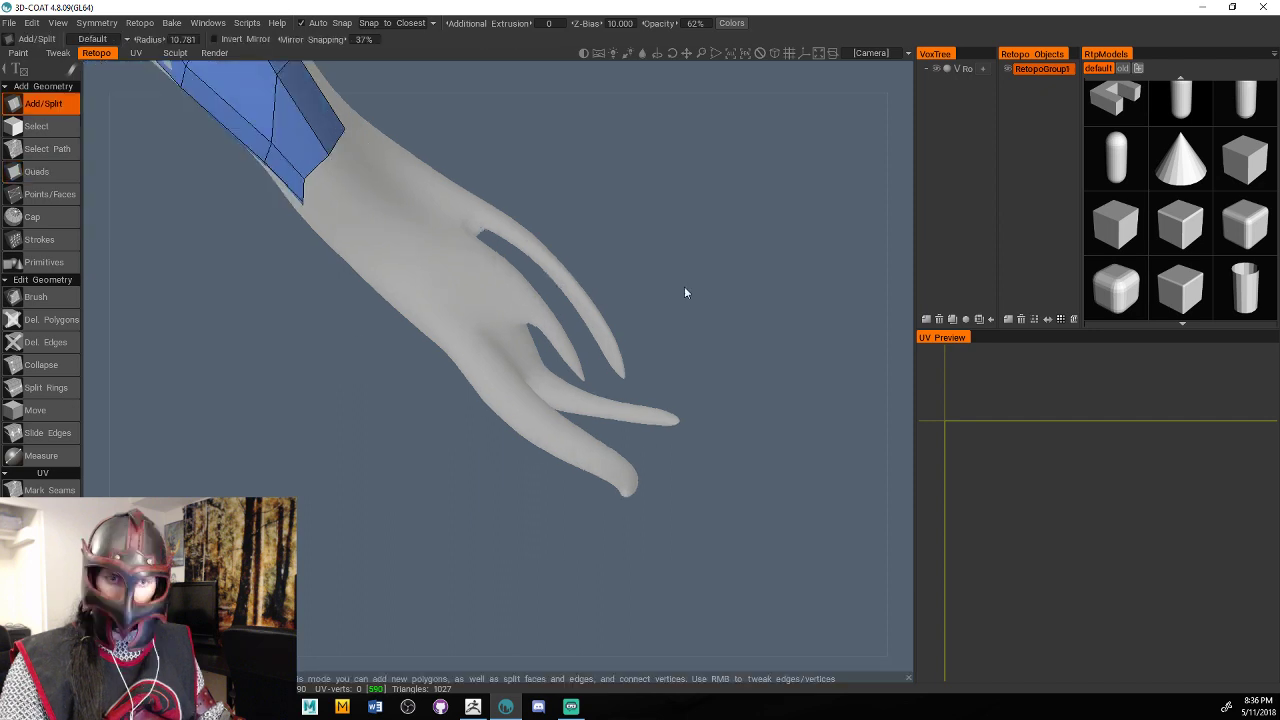
{"action": "left_click_drag", "start_coordinate": [684, 286], "coordinate": [459, 370]}
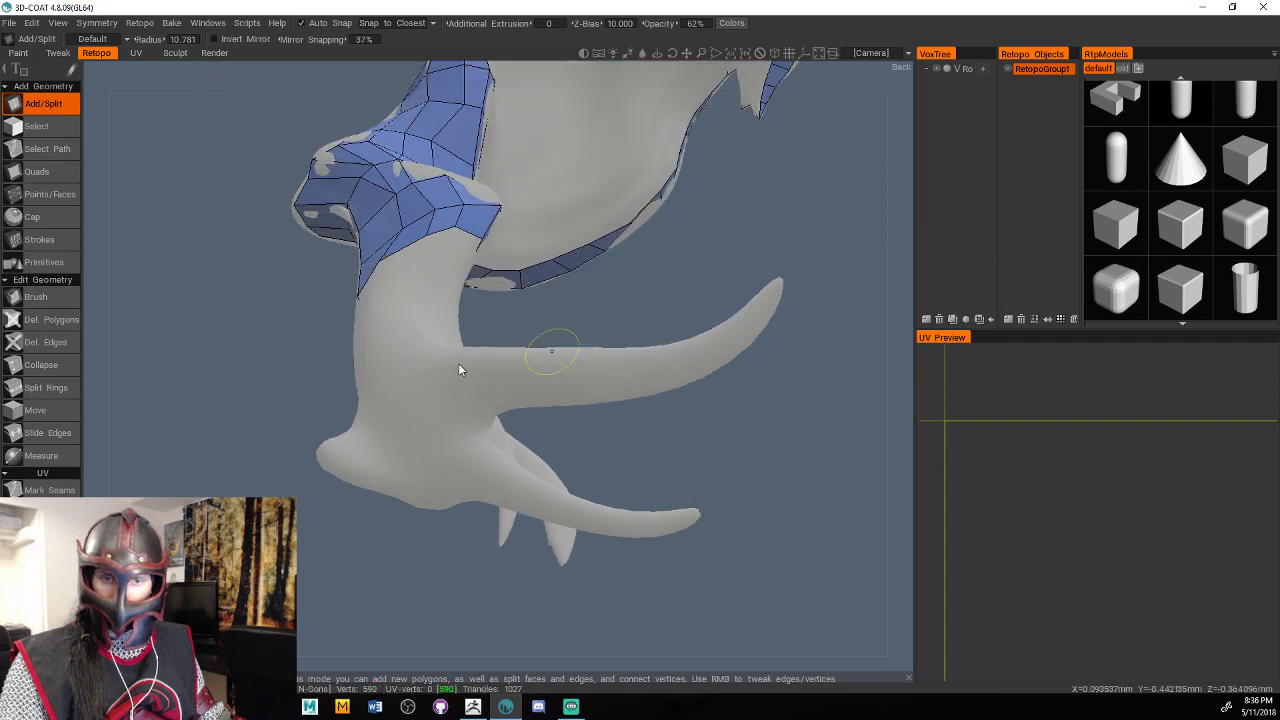
{"action": "left_click", "coordinate": [455, 353]}
{"action": "left_click", "coordinate": [460, 392]}
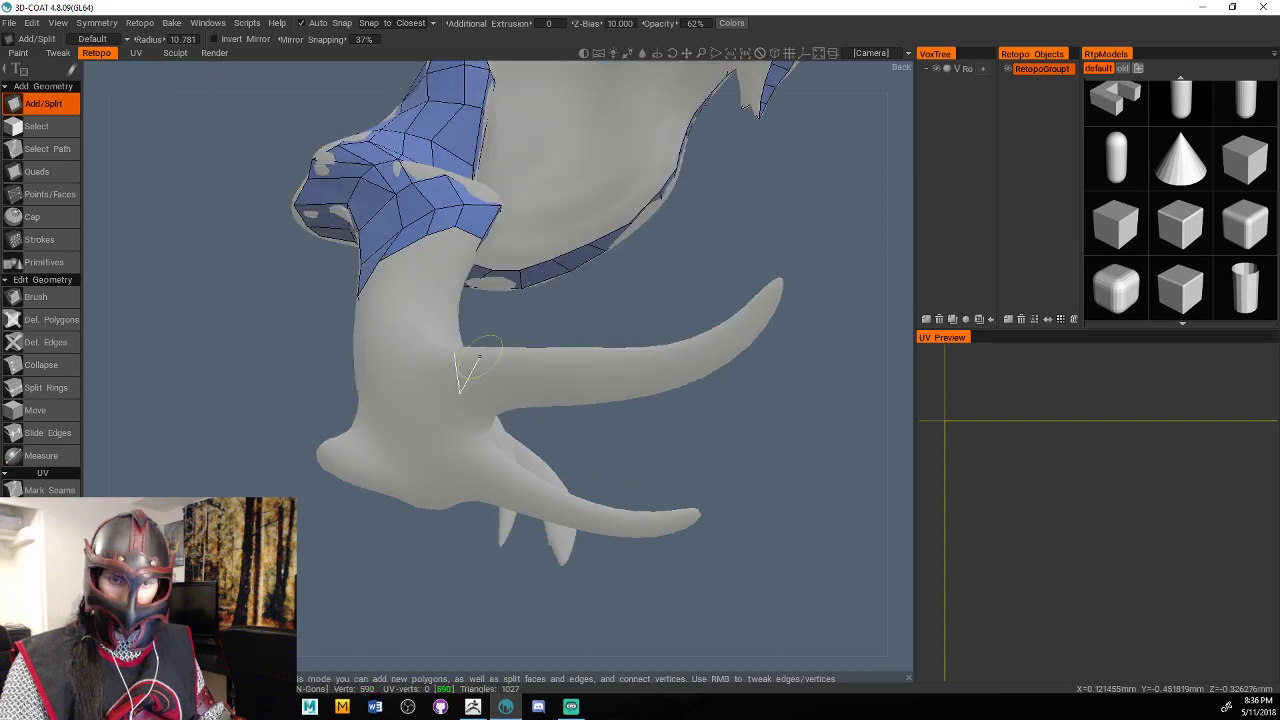
{"action": "left_click", "coordinate": [487, 392]}
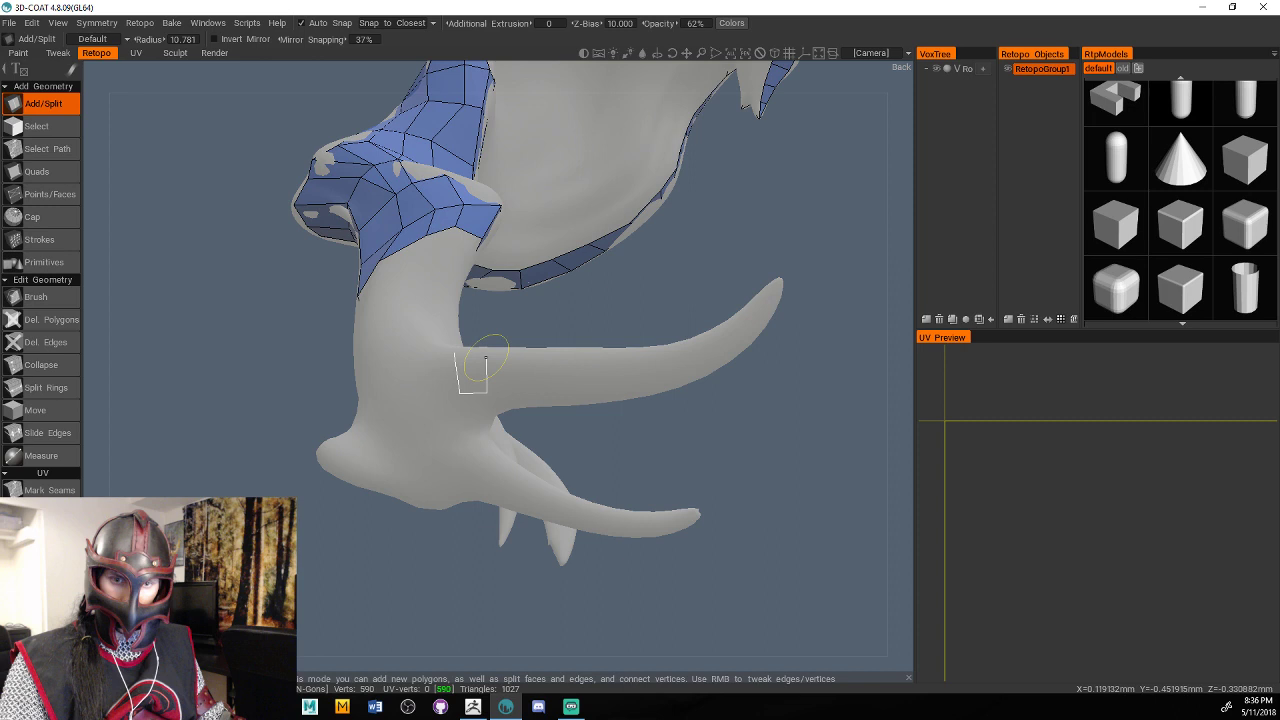
{"action": "left_click", "coordinate": [485, 358]}
Add a second separate quad at the base of the claw next to the large outer one.
{"action": "mouse_move", "coordinate": [610, 305]}
{"action": "left_mouse_down"}
{"action": "mouse_move", "coordinate": [594, 272]}
{"action": "mouse_move", "coordinate": [518, 410]}
{"action": "left_mouse_up"}
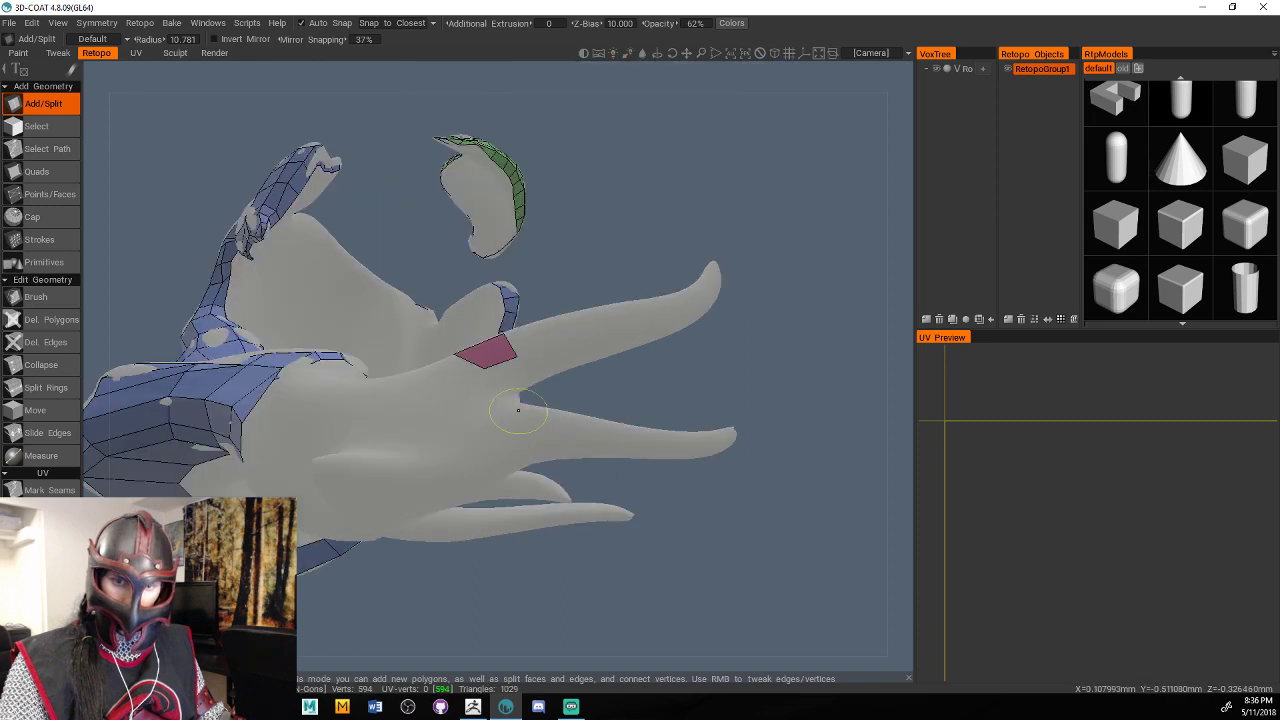
{"action": "left_click", "coordinate": [517, 419]}
{"action": "left_click", "coordinate": [521, 454]}
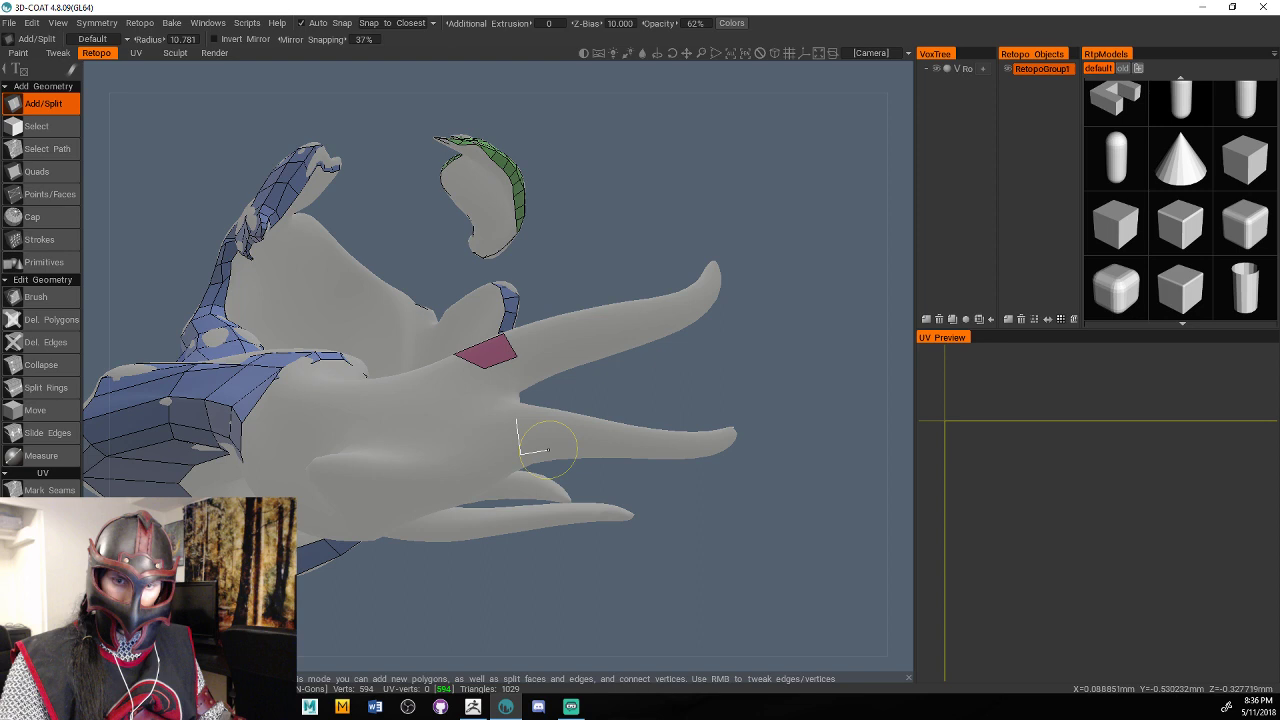
{"action": "left_click", "coordinate": [547, 449]}
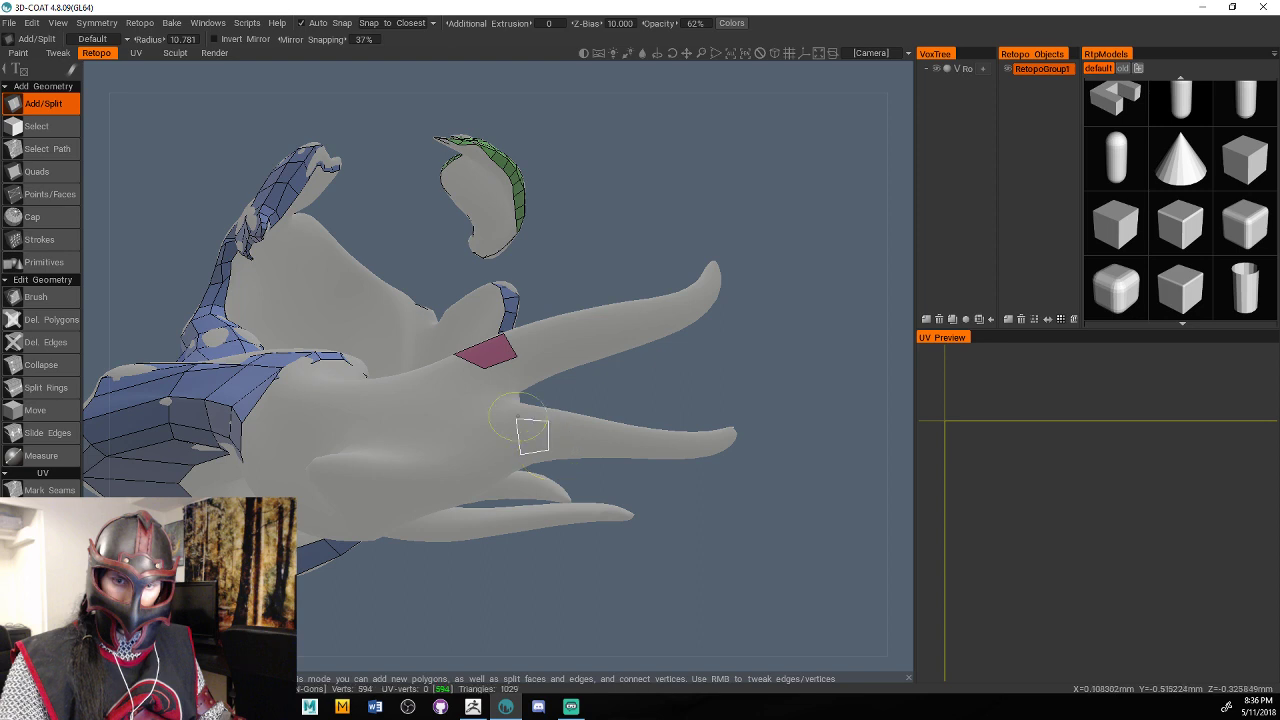
{"action": "left_click", "coordinate": [517, 417]}
Add a third separate quad at the base of the thin outer claw on the opposite side of the paw.
{"action": "mouse_move", "coordinate": [517, 417]}
{"action": "left_mouse_down", "text": "alt"}
{"action": "mouse_move", "coordinate": [736, 322]}
{"action": "mouse_move", "coordinate": [343, 155]}
{"action": "left_mouse_up", "text": "alt"}
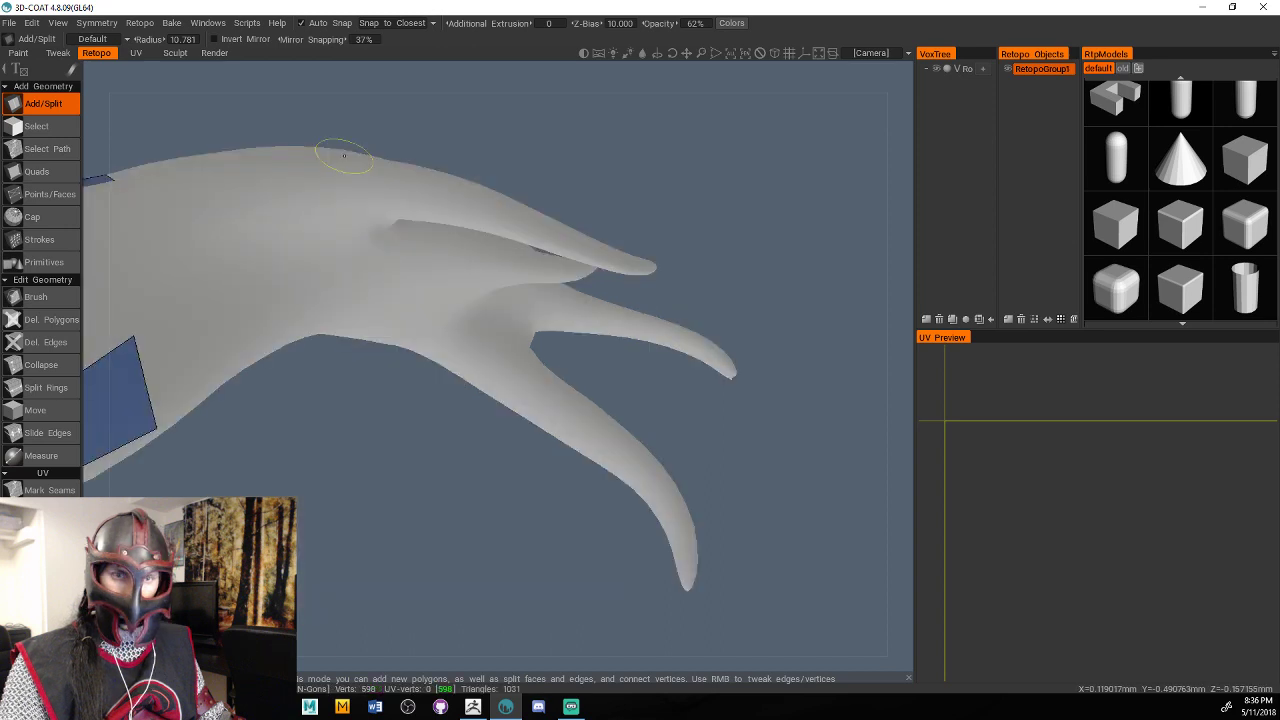
{"action": "left_click", "coordinate": [361, 166]}
{"action": "left_click", "coordinate": [363, 203]}
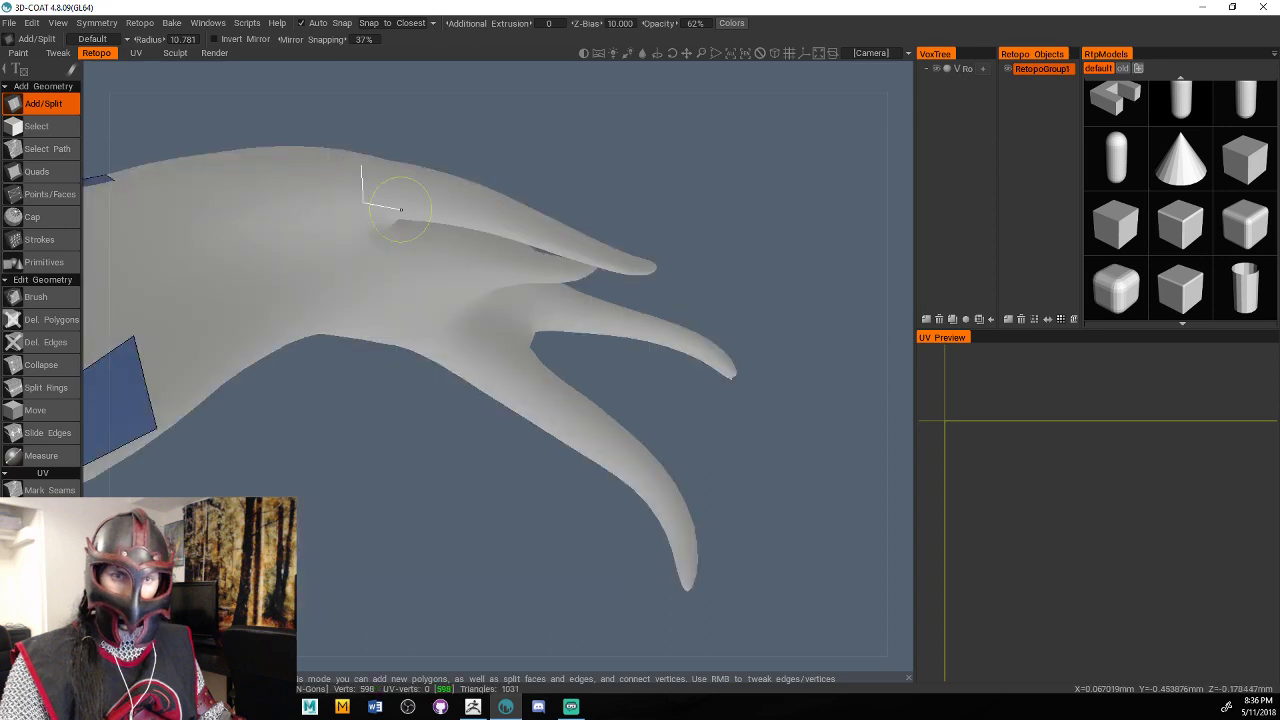
{"action": "left_click", "coordinate": [403, 203]}
{"action": "left_click", "coordinate": [404, 167]}
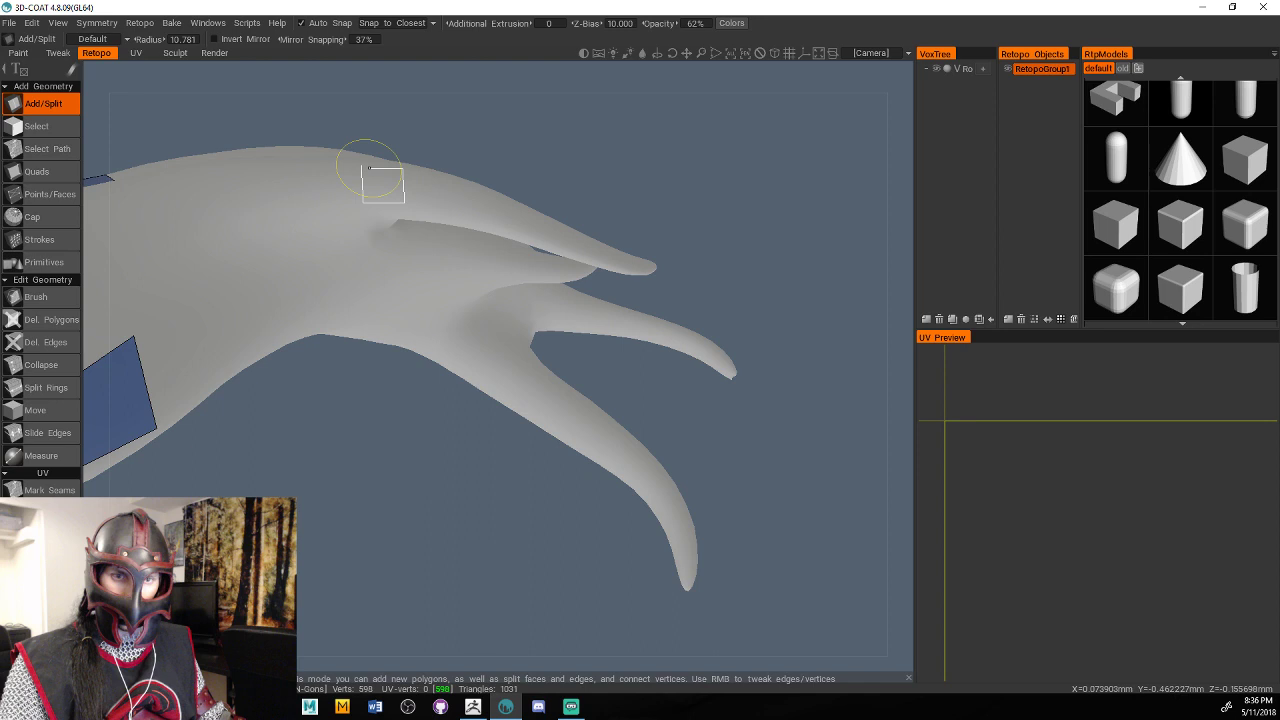
{"action": "left_click", "coordinate": [362, 167]}
Add a fourth separate quad at the base of the remaining short claw, beside the thin outer one.
{"action": "left_click_drag", "start_coordinate": [364, 168], "coordinate": [618, 213], "text": "alt"}
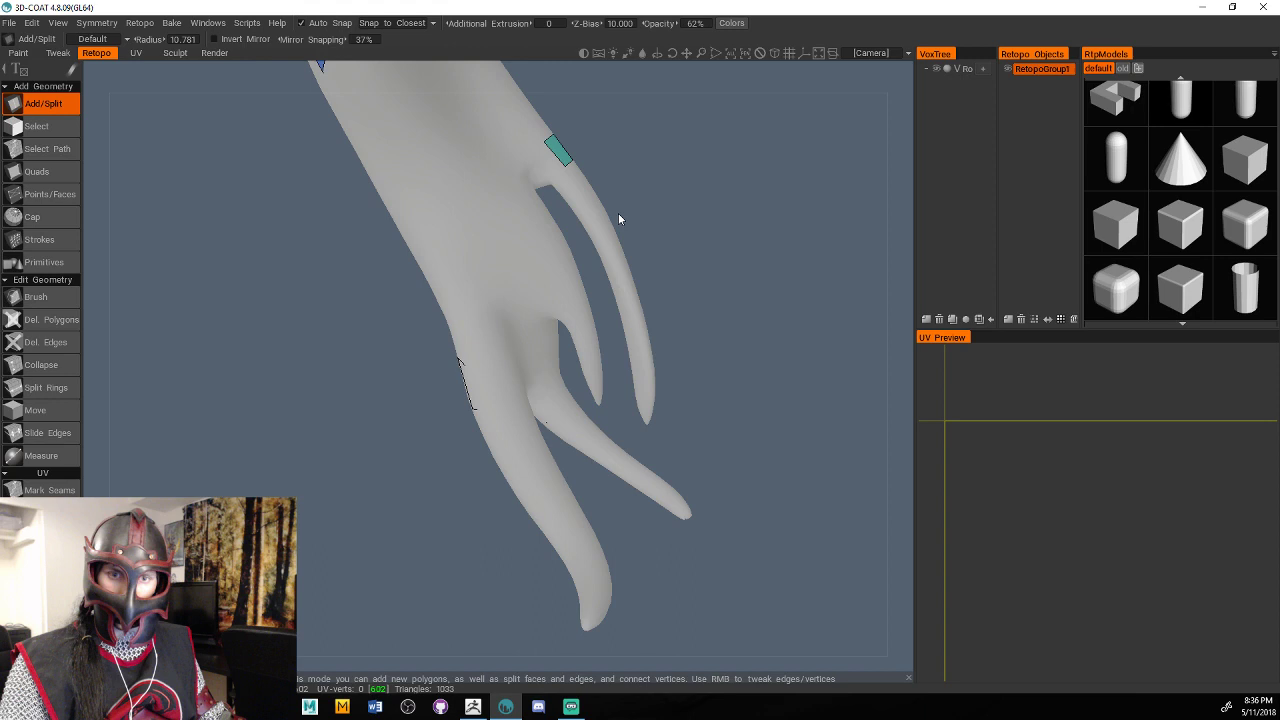
{"action": "left_click", "coordinate": [540, 208]}
{"action": "left_click", "coordinate": [514, 229]}
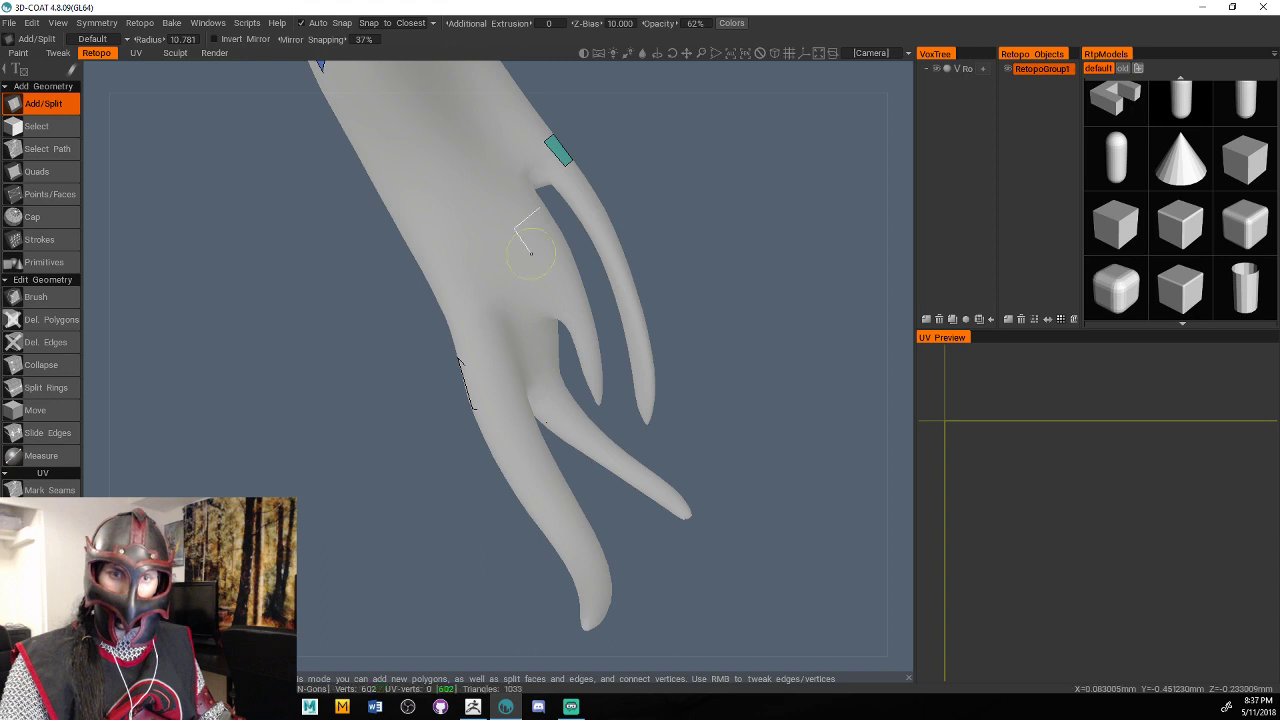
{"action": "left_click", "coordinate": [531, 254]}
{"action": "left_click", "coordinate": [561, 236]}
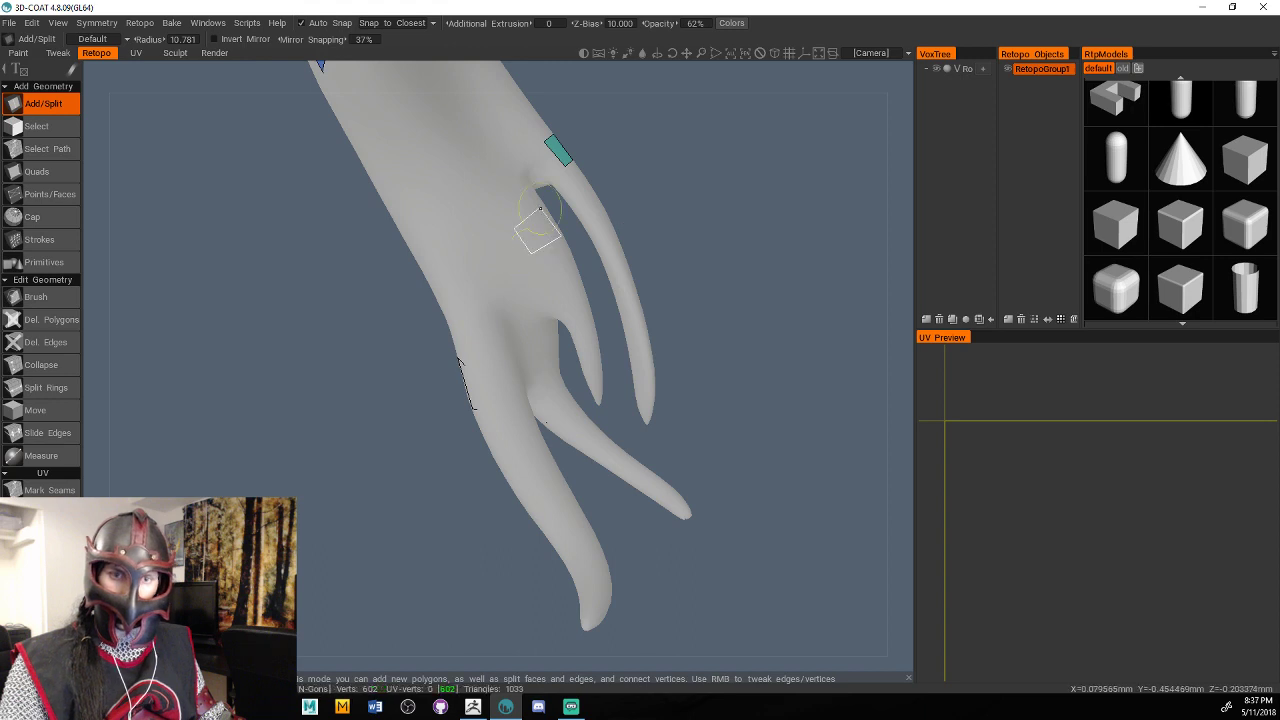
{"action": "left_click", "coordinate": [540, 208]}
Build a diagonal strip of quads across the upper limb from the front edge strip to the rear edge strip.
{"action": "scroll", "coordinate": [598, 302], "scroll_direction": "down", "scroll_amount": 5}
{"action": "left_click_drag", "start_coordinate": [540, 208], "coordinate": [557, 507], "text": "alt"}
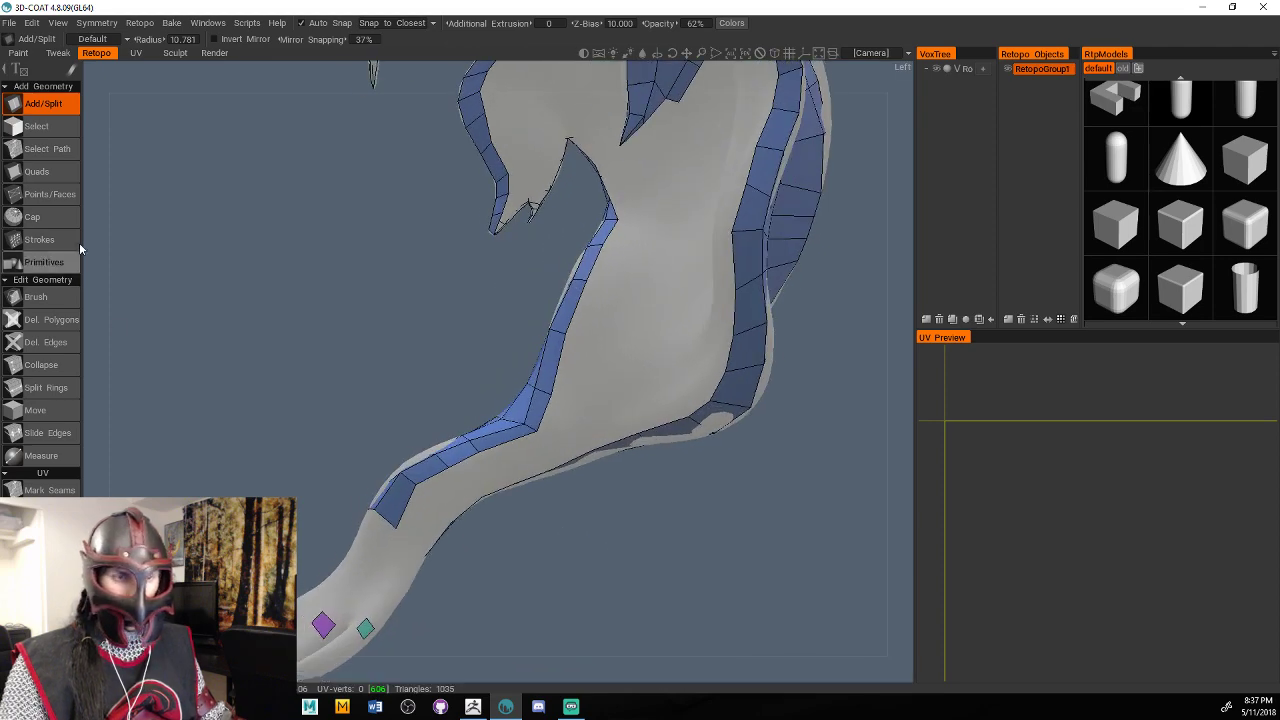
{"action": "left_click", "coordinate": [40, 172]}
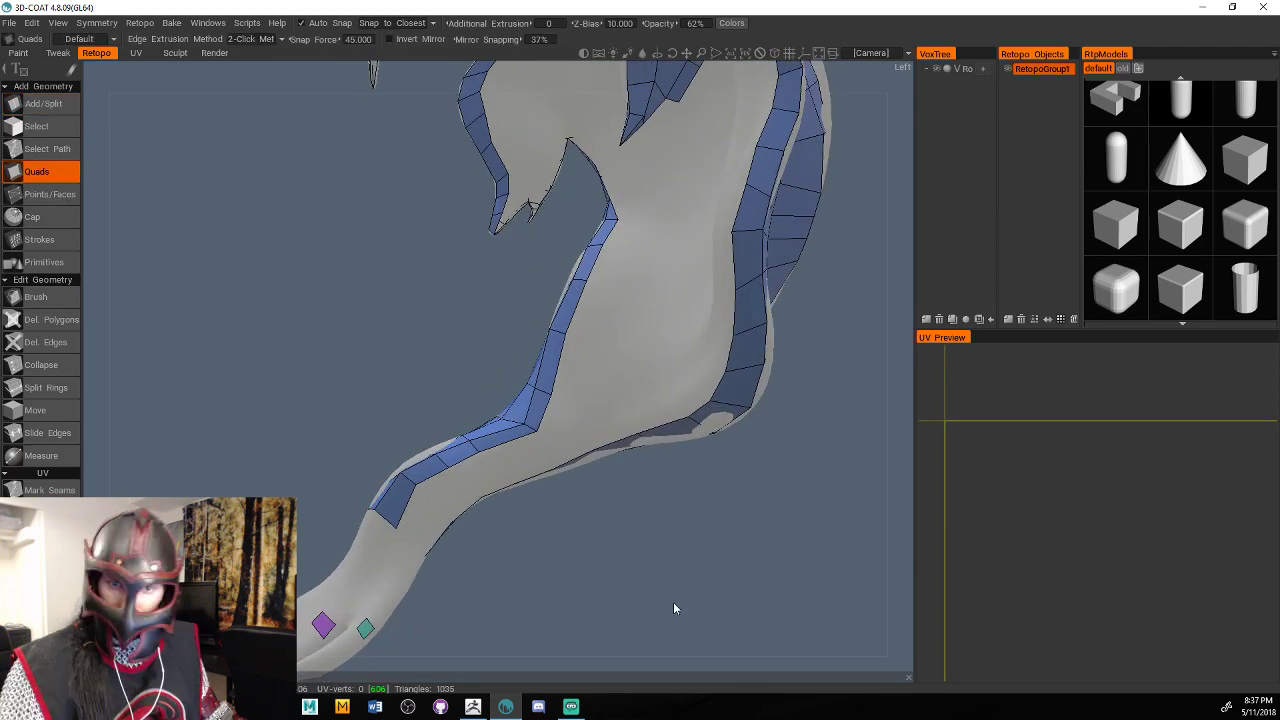
{"action": "left_click", "coordinate": [586, 280]}
{"action": "left_click", "coordinate": [565, 333]}
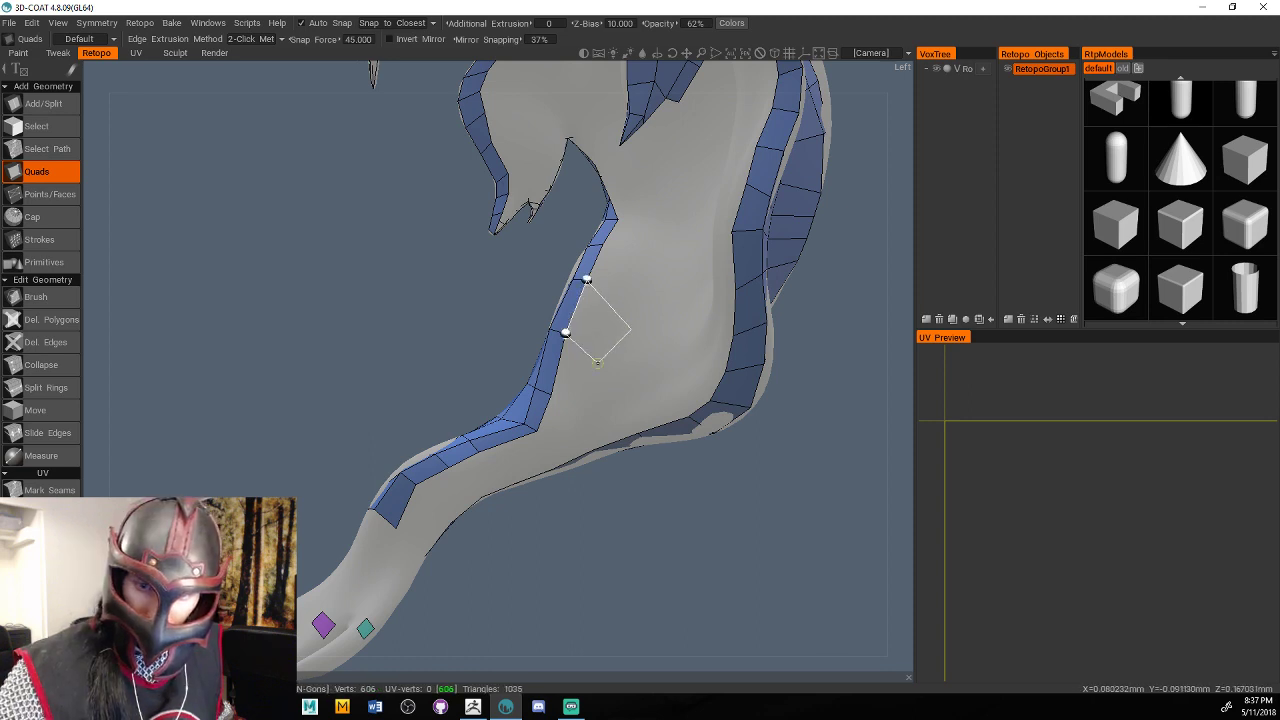
{"action": "left_click", "coordinate": [597, 362]}
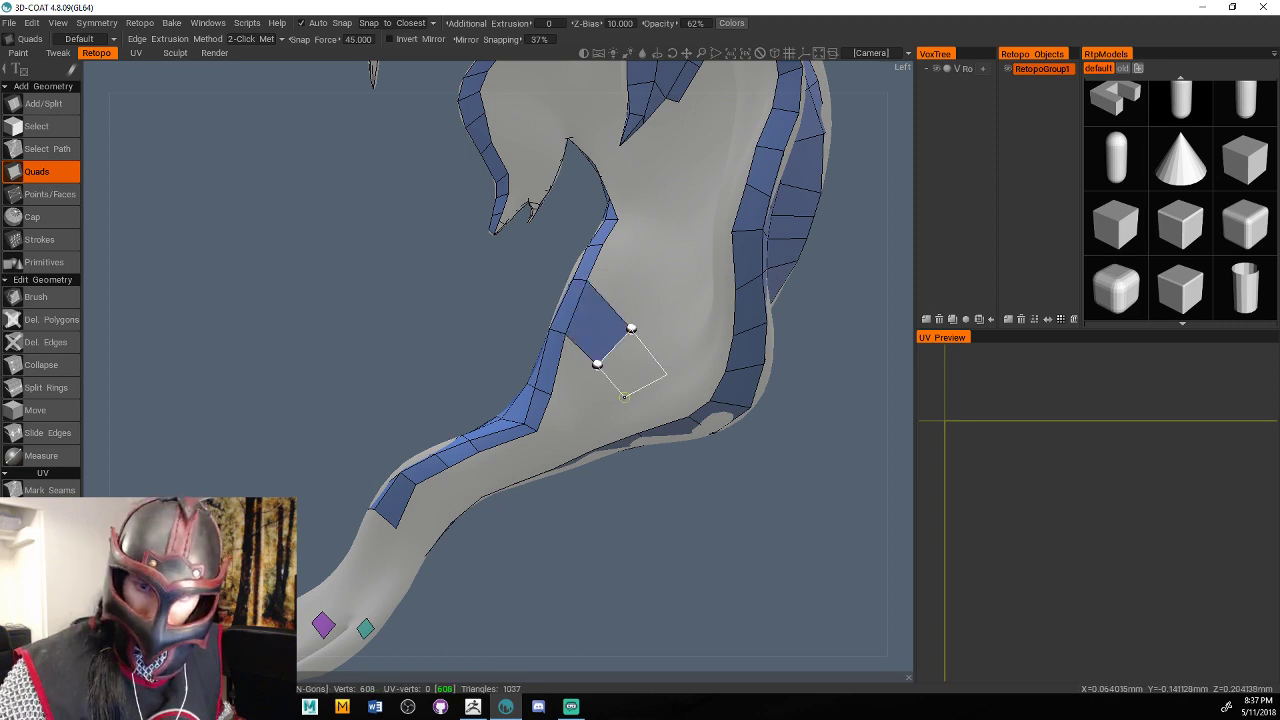
{"action": "left_click", "coordinate": [632, 408]}
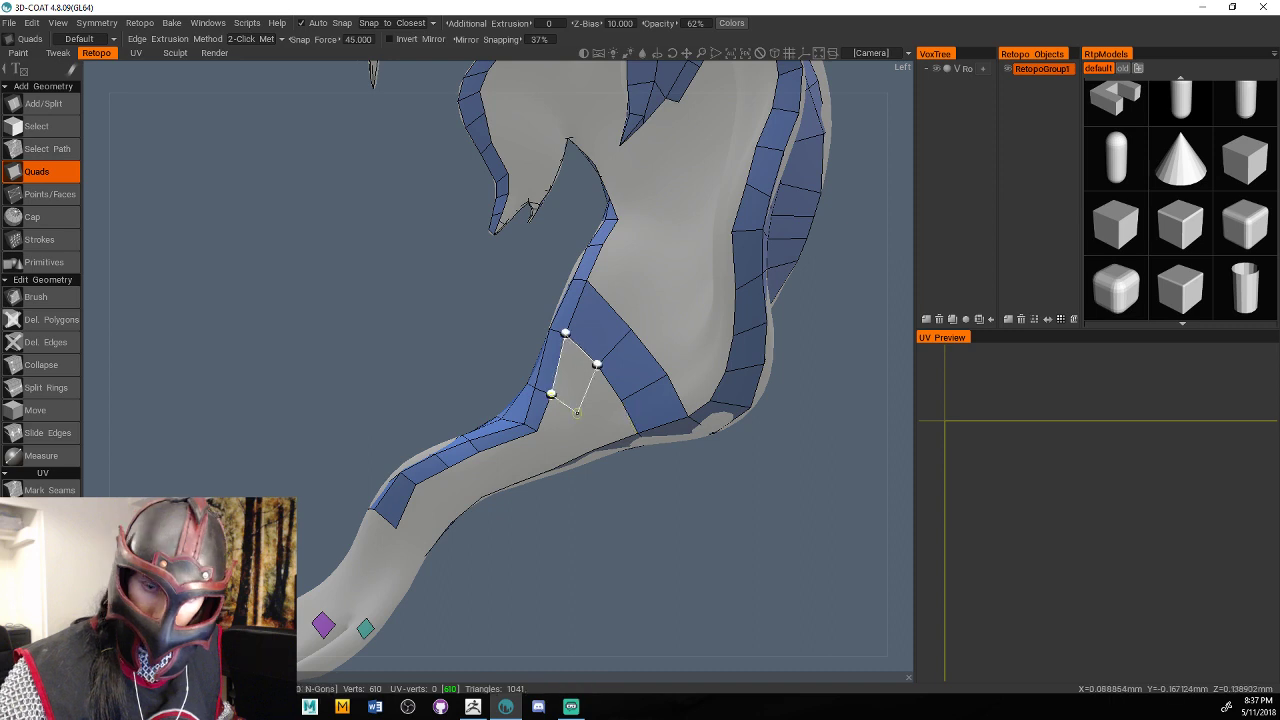
Fill the area below the diagonal strip with quads joining the front and rear edge strips of the limb.
{"action": "left_click", "coordinate": [571, 411]}
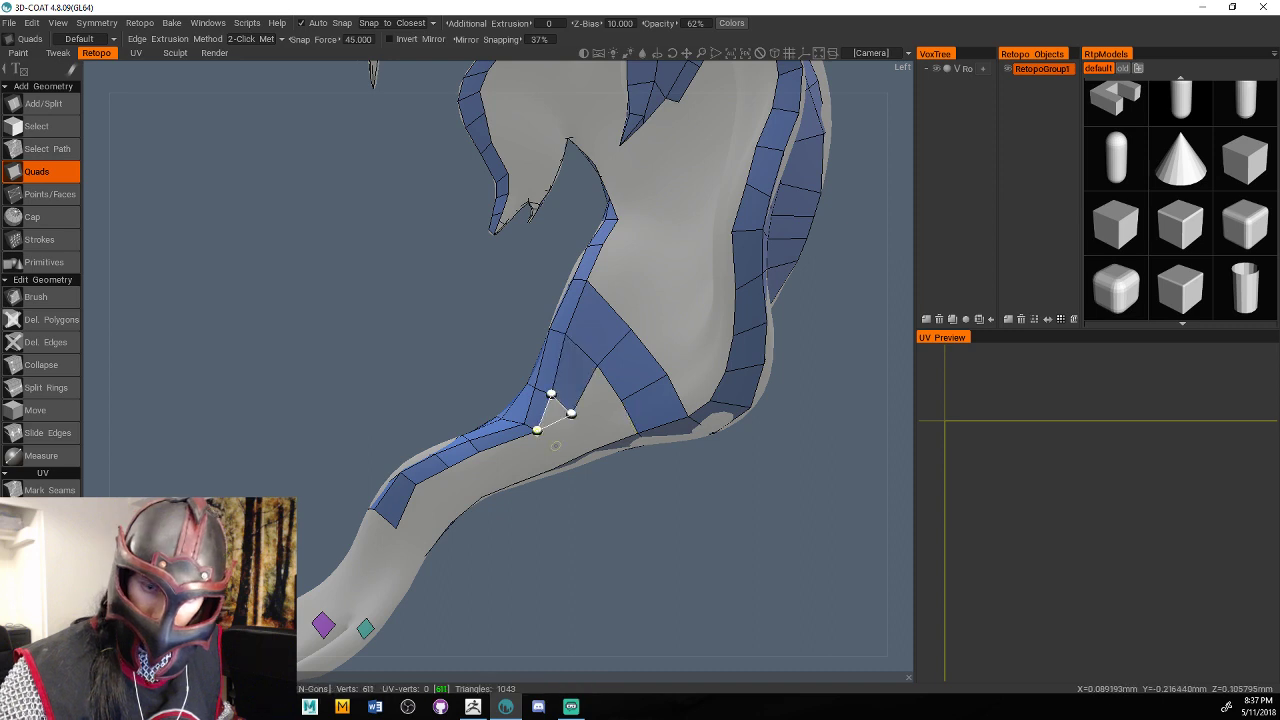
{"action": "left_click", "coordinate": [555, 445]}
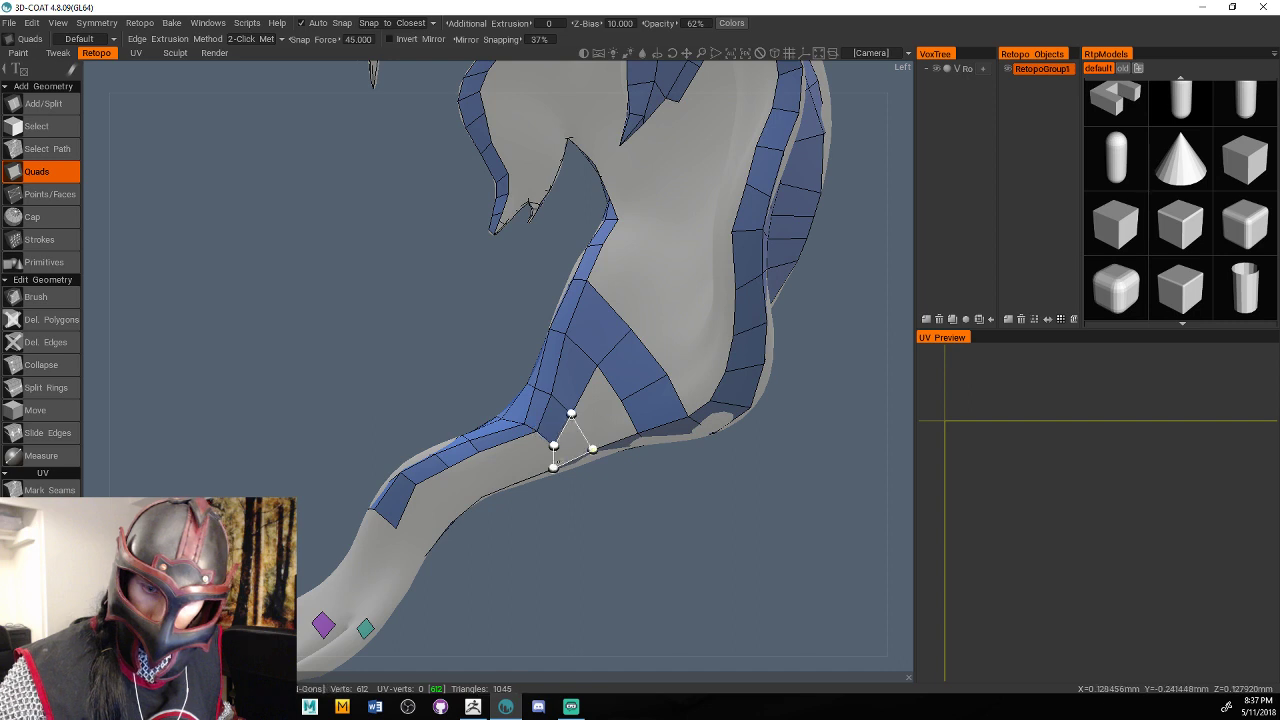
{"action": "left_click", "coordinate": [556, 464]}
{"action": "left_click_drag", "start_coordinate": [557, 463], "coordinate": [577, 419], "text": "alt"}
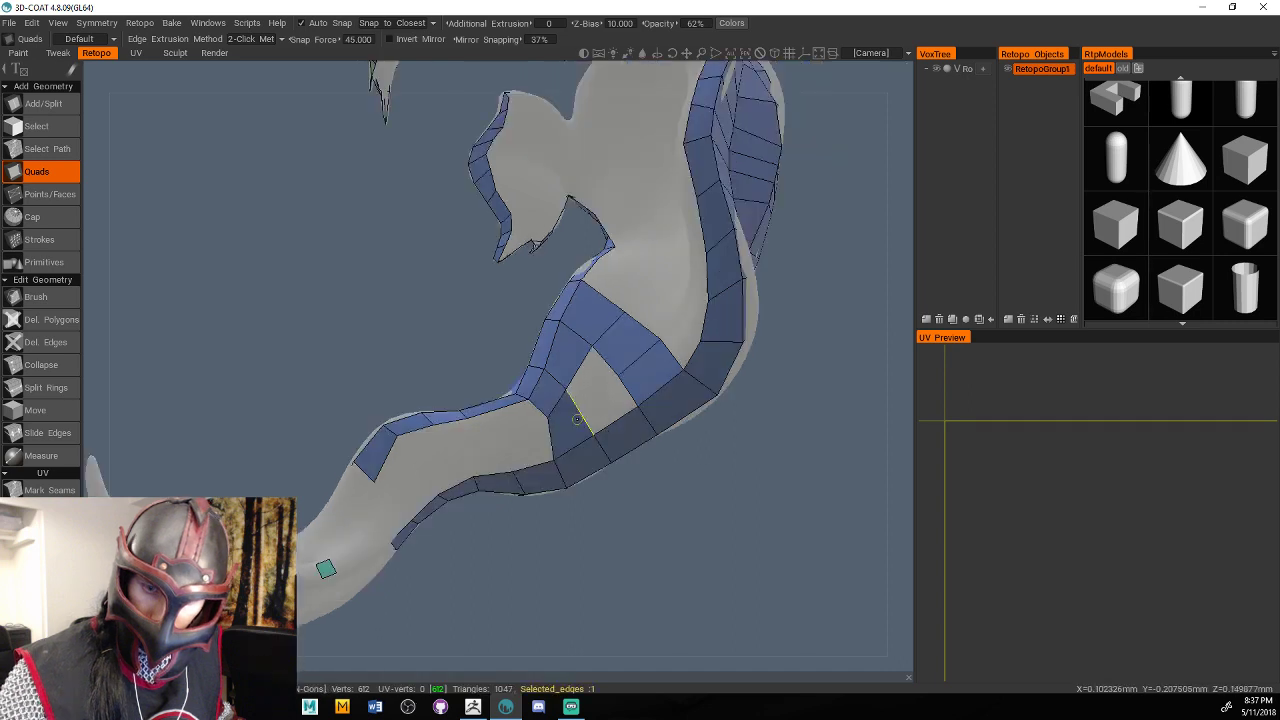
{"action": "left_click", "coordinate": [619, 404]}
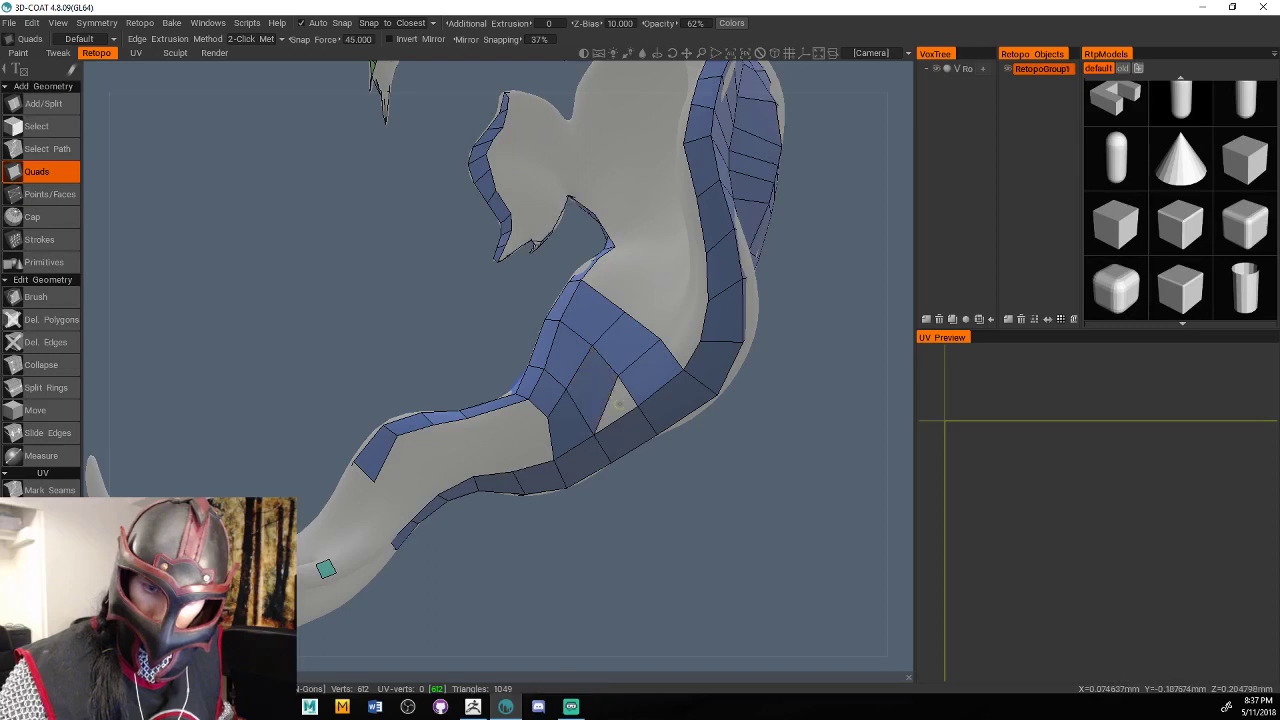
Add a second row of quads above the diagonal strip, running from the front edge strip to the rear one.
{"action": "middle_click_drag", "start_coordinate": [620, 403], "coordinate": [642, 508]}
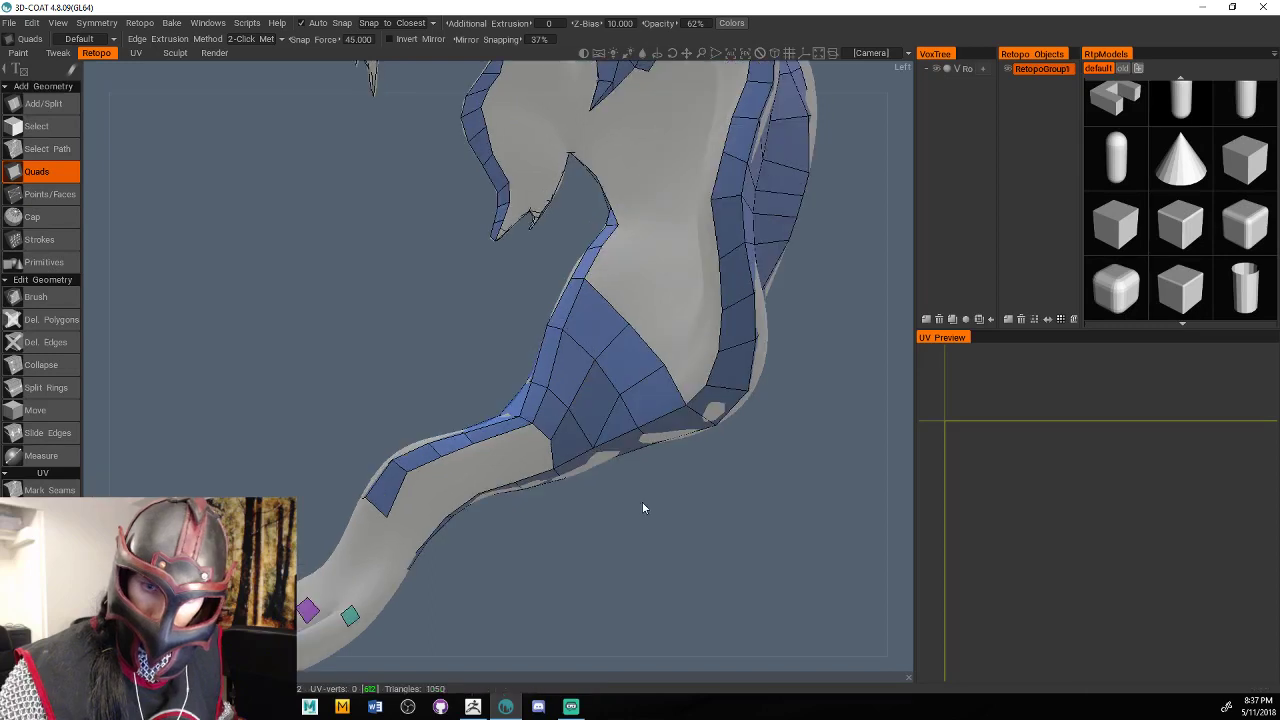
{"action": "left_click", "coordinate": [646, 278]}
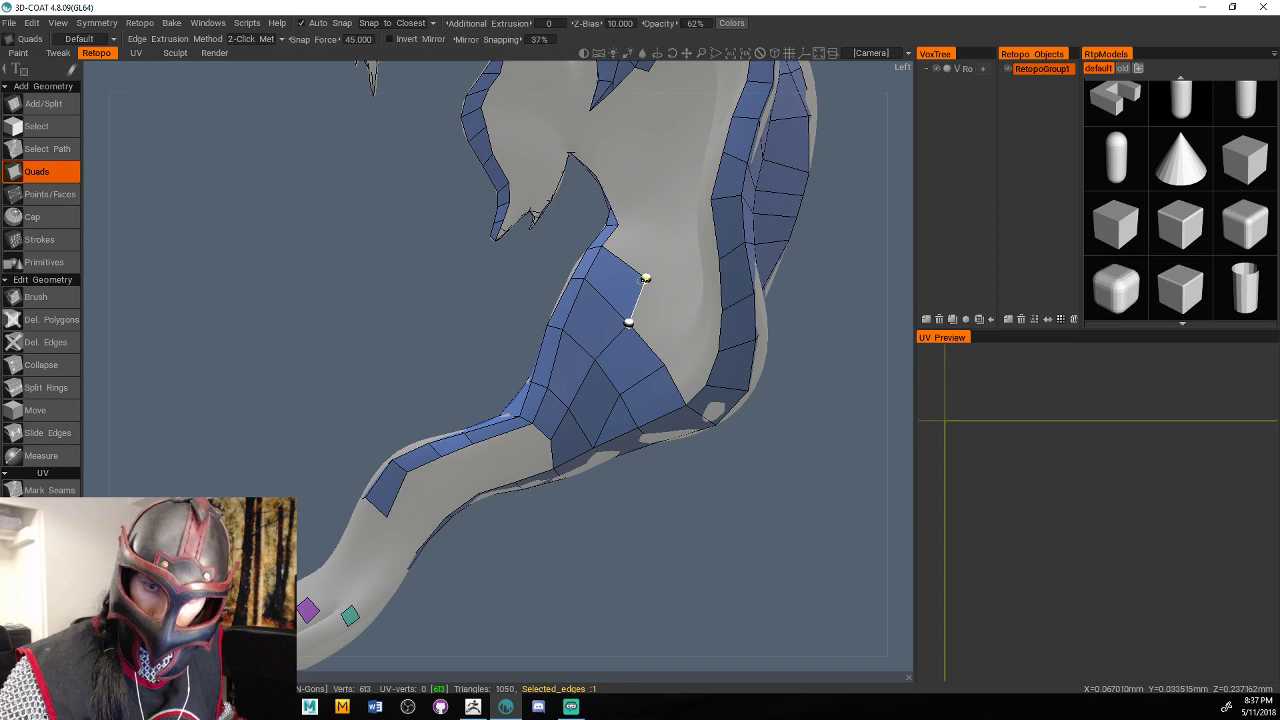
{"action": "left_click", "coordinate": [686, 336]}
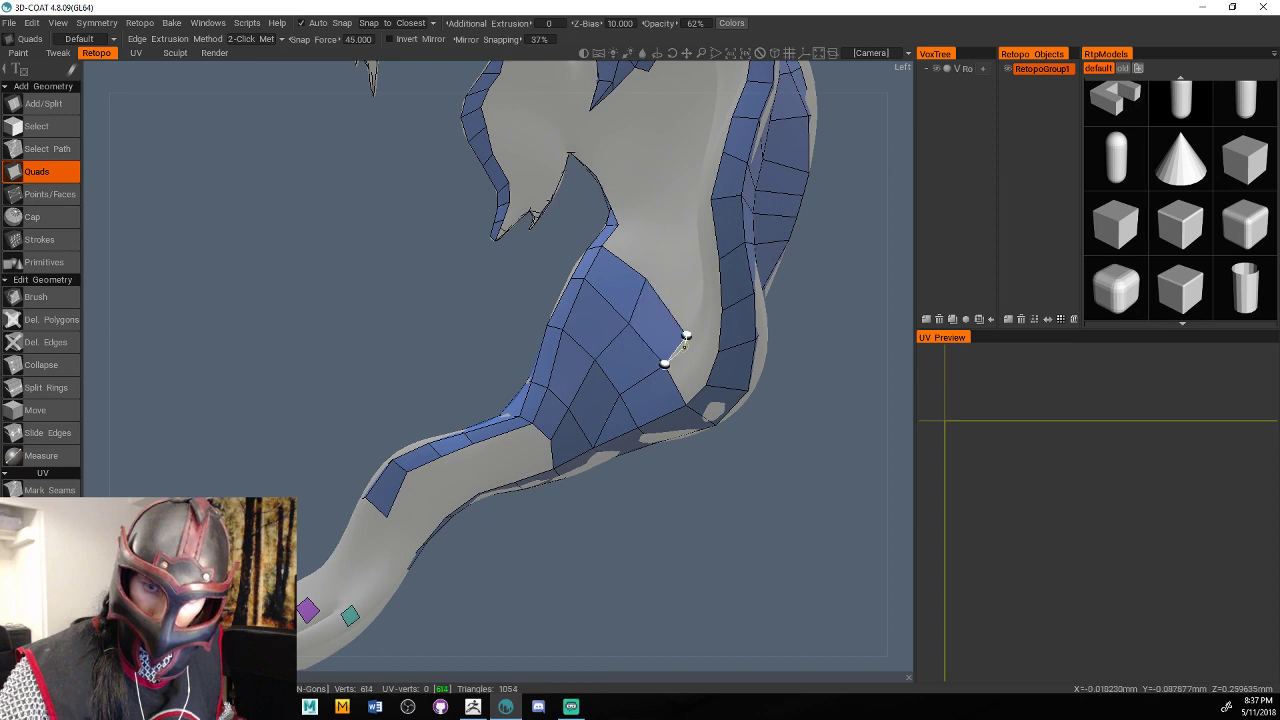
{"action": "left_click", "coordinate": [707, 378]}
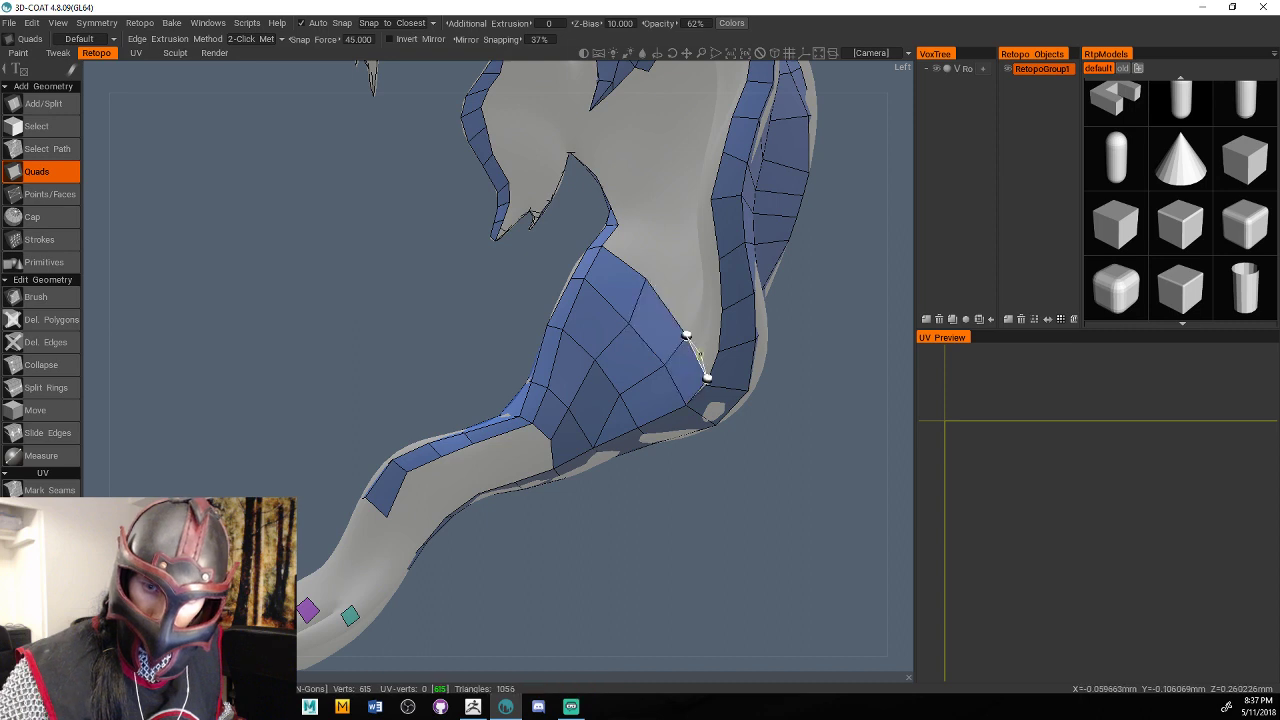
Continue the patch upward with faces filling the corner between the new row and the rear edge strip.
{"action": "left_click", "coordinate": [721, 309]}
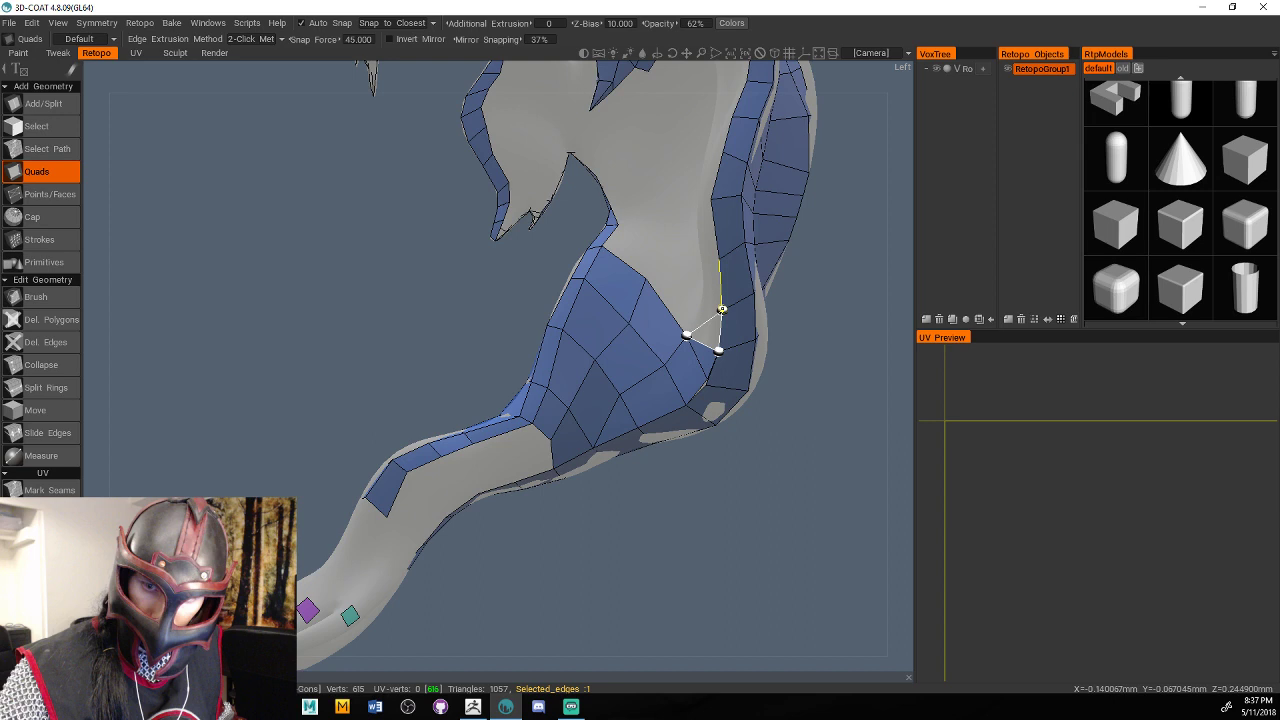
{"action": "left_click", "coordinate": [703, 302]}
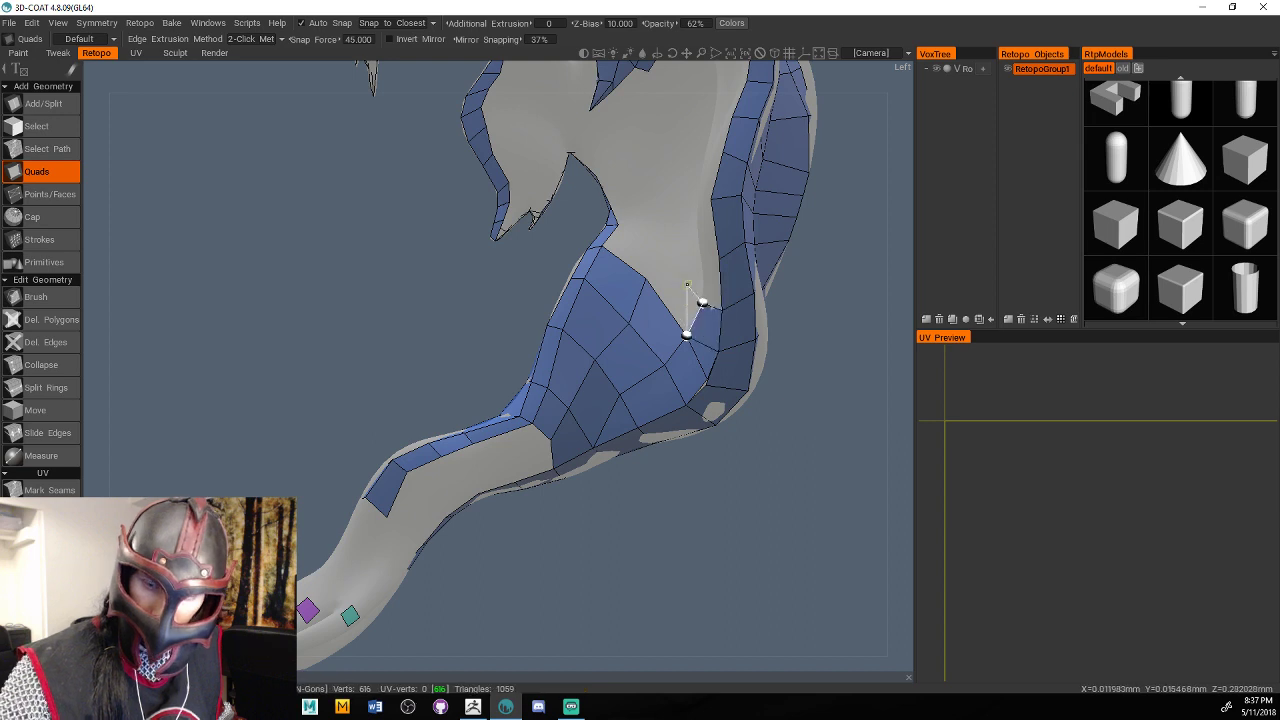
{"action": "left_click", "coordinate": [686, 285]}
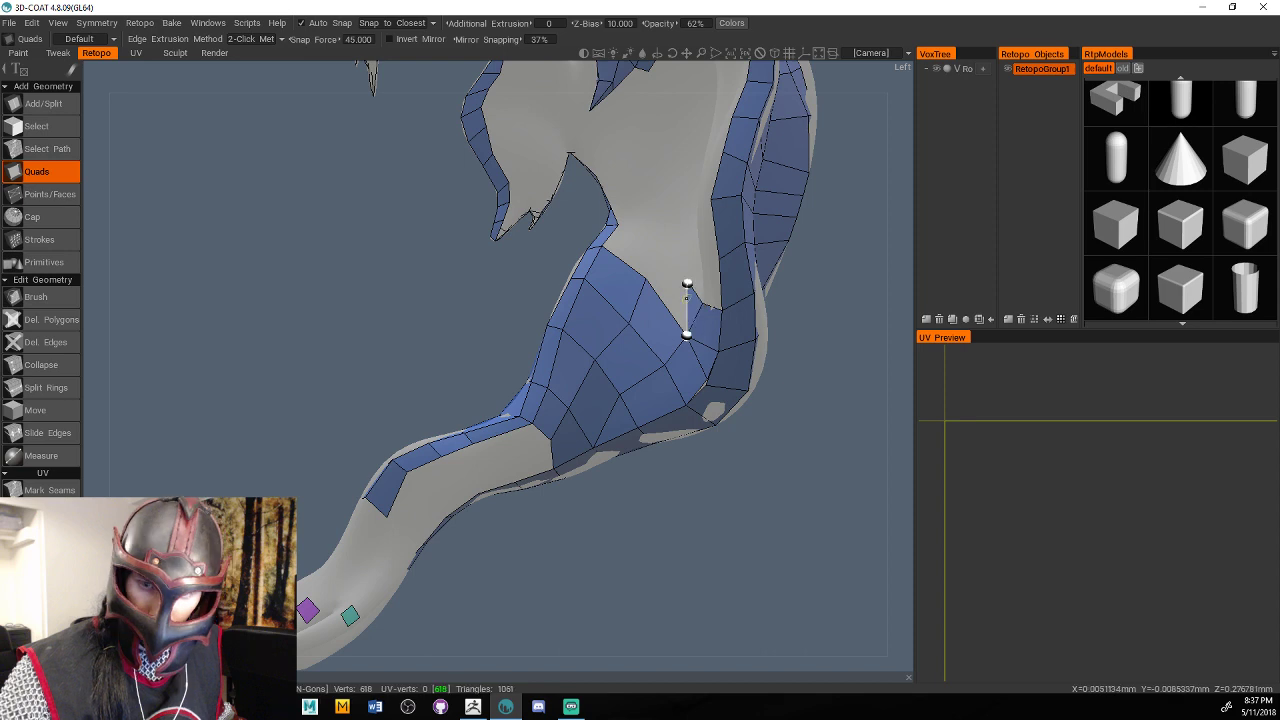
Close the upper edge of the limb patch with faces at its rear and front corners.
{"action": "left_click", "coordinate": [686, 333]}
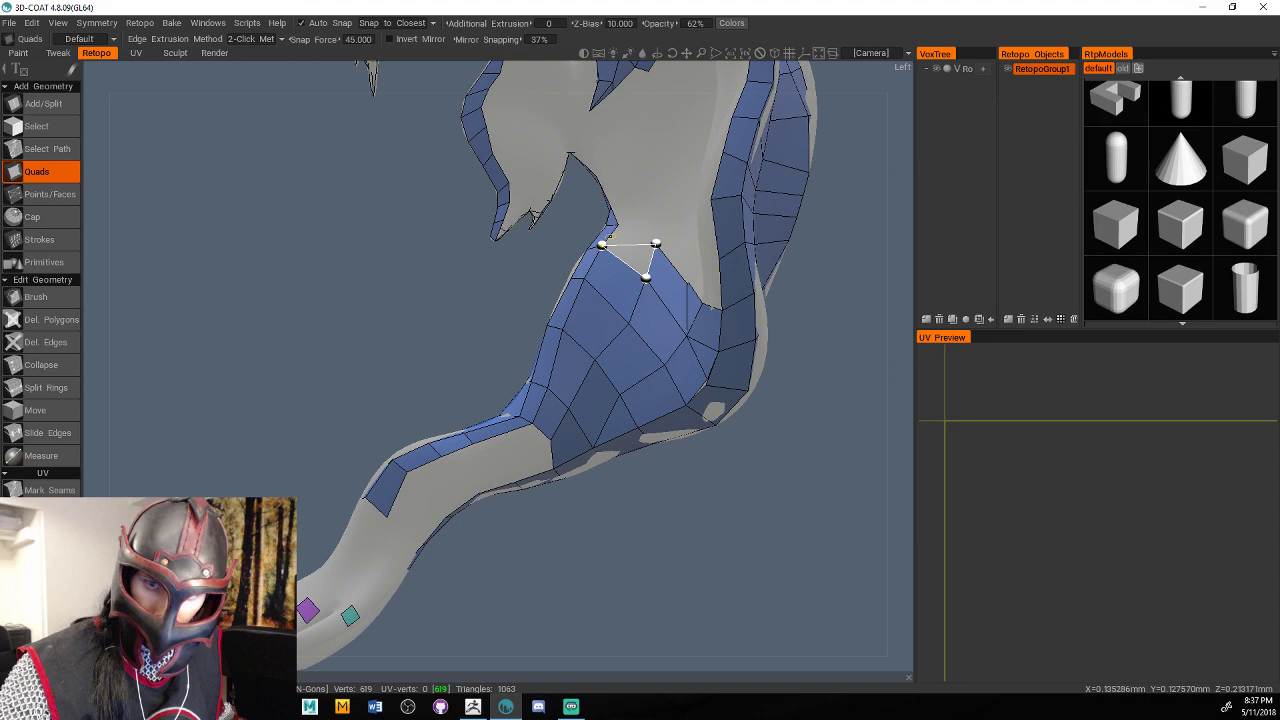
{"action": "left_click", "coordinate": [610, 237]}
{"action": "left_click_drag", "start_coordinate": [640, 515], "coordinate": [597, 438]}
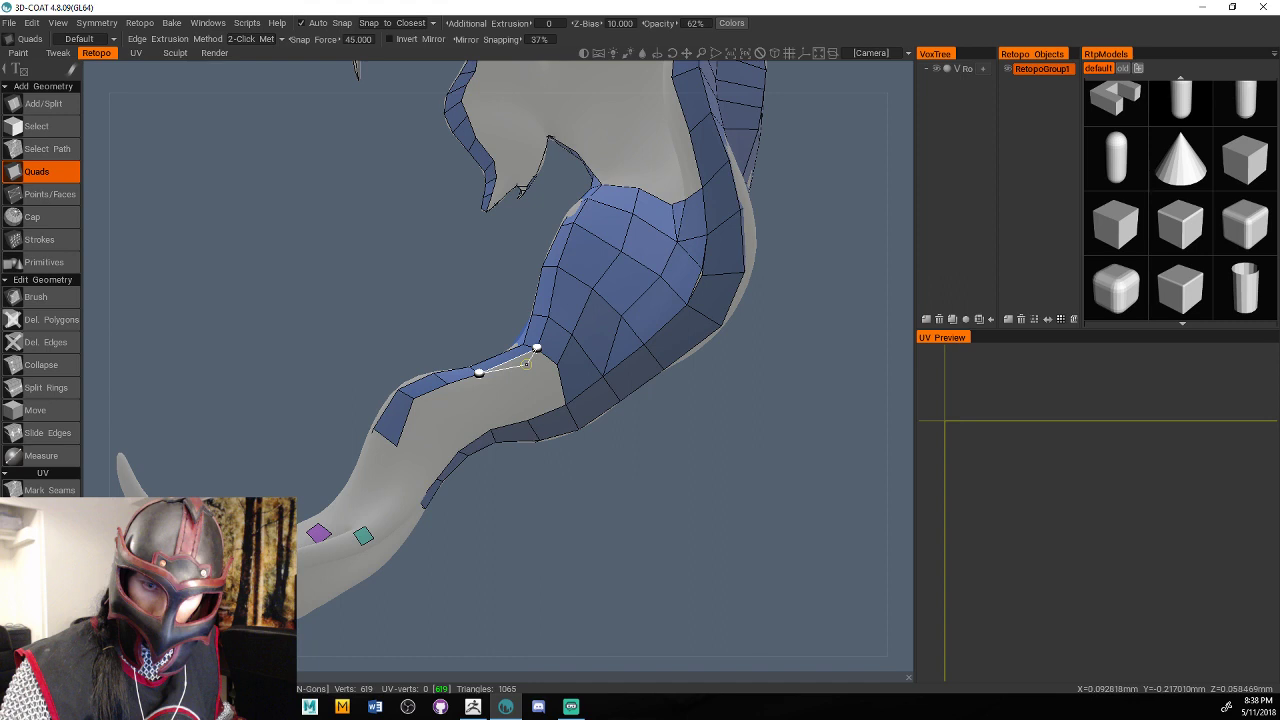
Fill the first section below the upper limb patch with quads joining the front and rear edge strips.
{"action": "left_click", "coordinate": [520, 398]}
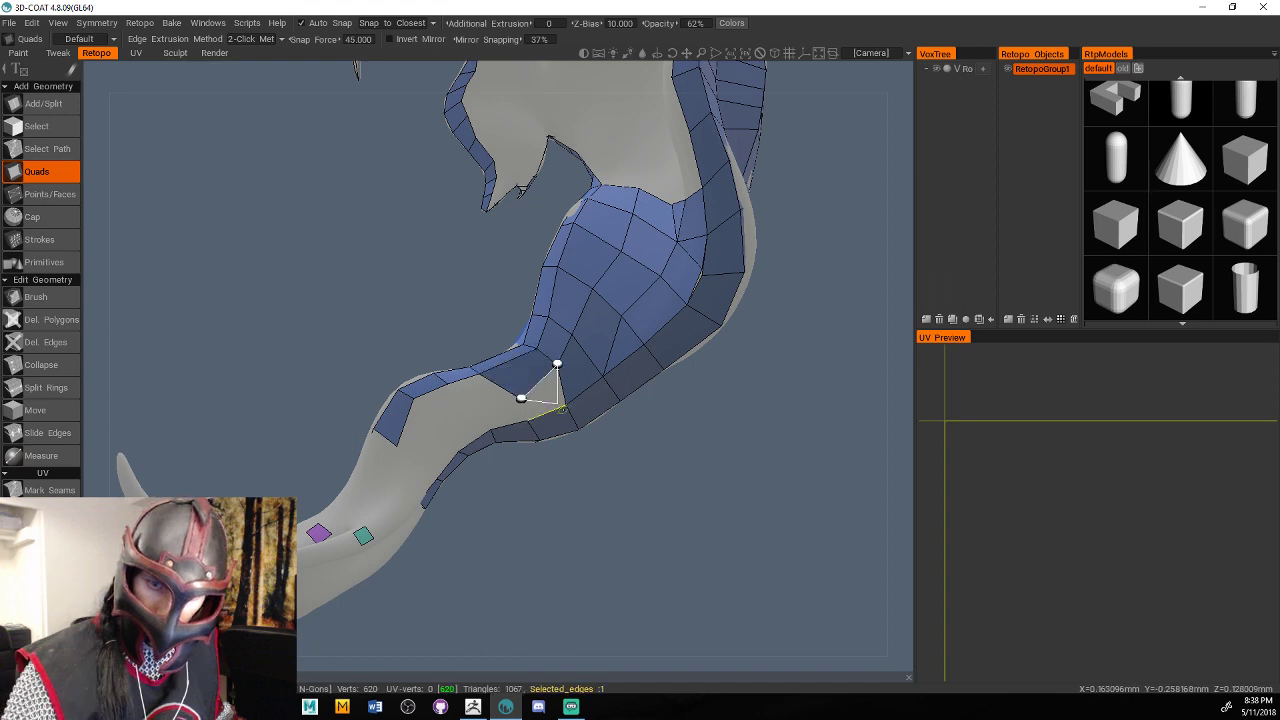
{"action": "left_click", "coordinate": [494, 377]}
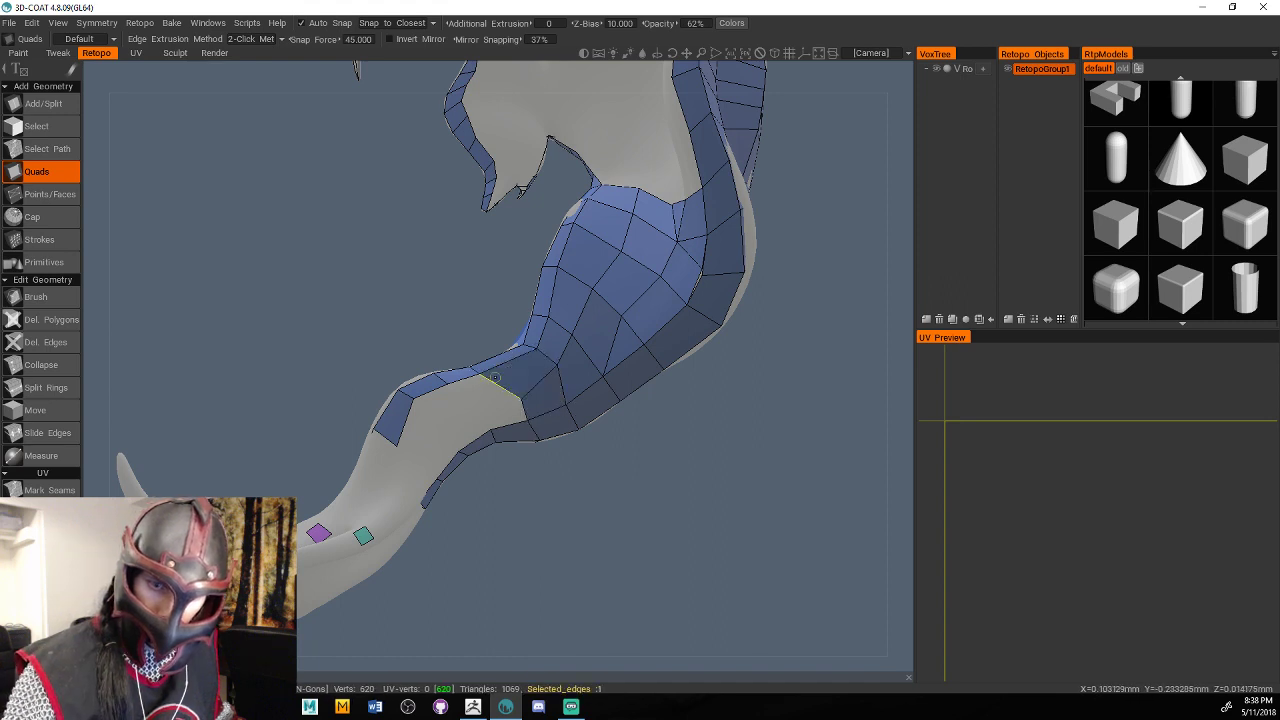
{"action": "left_click", "coordinate": [481, 414]}
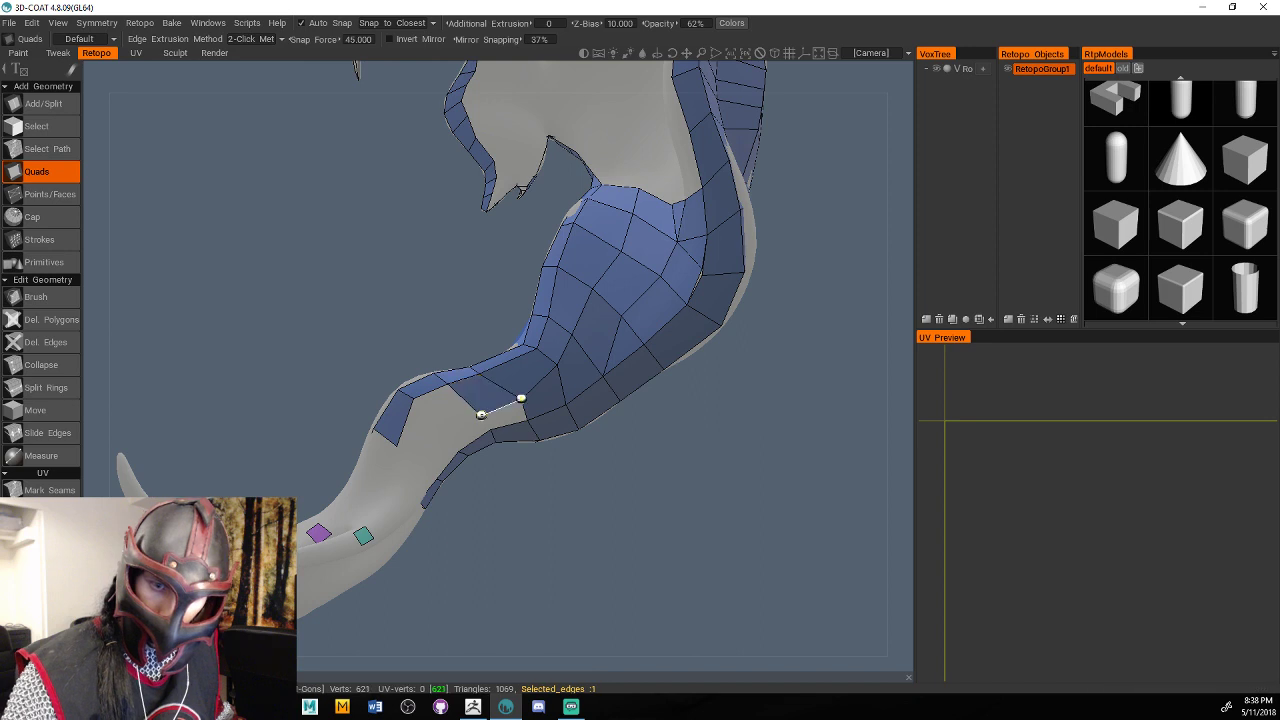
{"action": "left_click", "coordinate": [483, 412]}
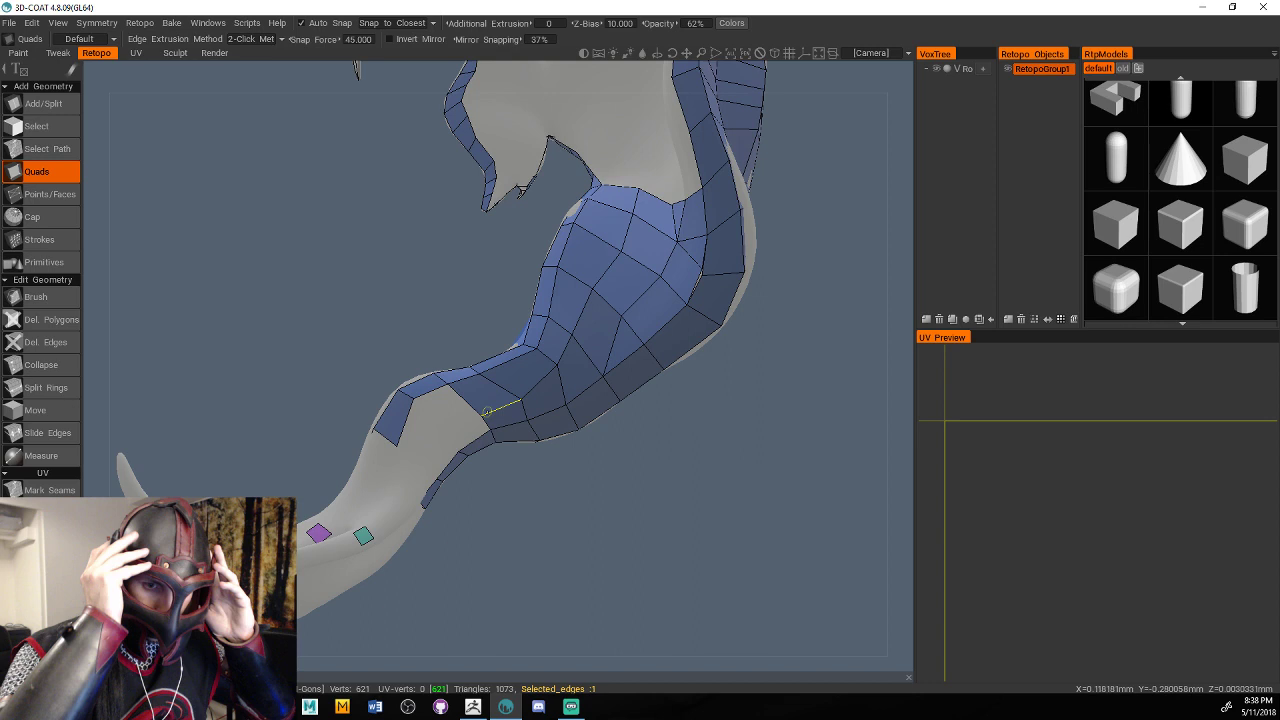
Continue the quads down the limb's bend, closing the gap between the front strip's end and the rear strip.
{"action": "left_click_drag", "start_coordinate": [487, 411], "coordinate": [474, 373], "text": "alt"}
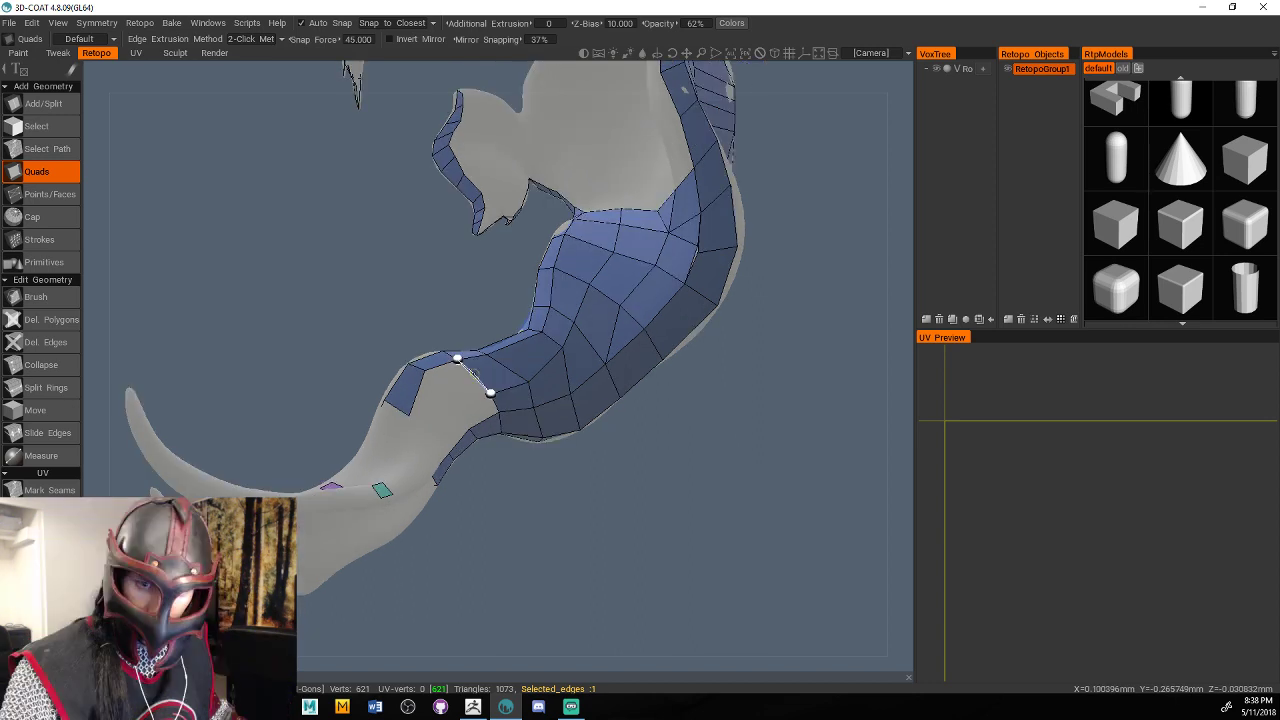
{"action": "left_click", "coordinate": [424, 370]}
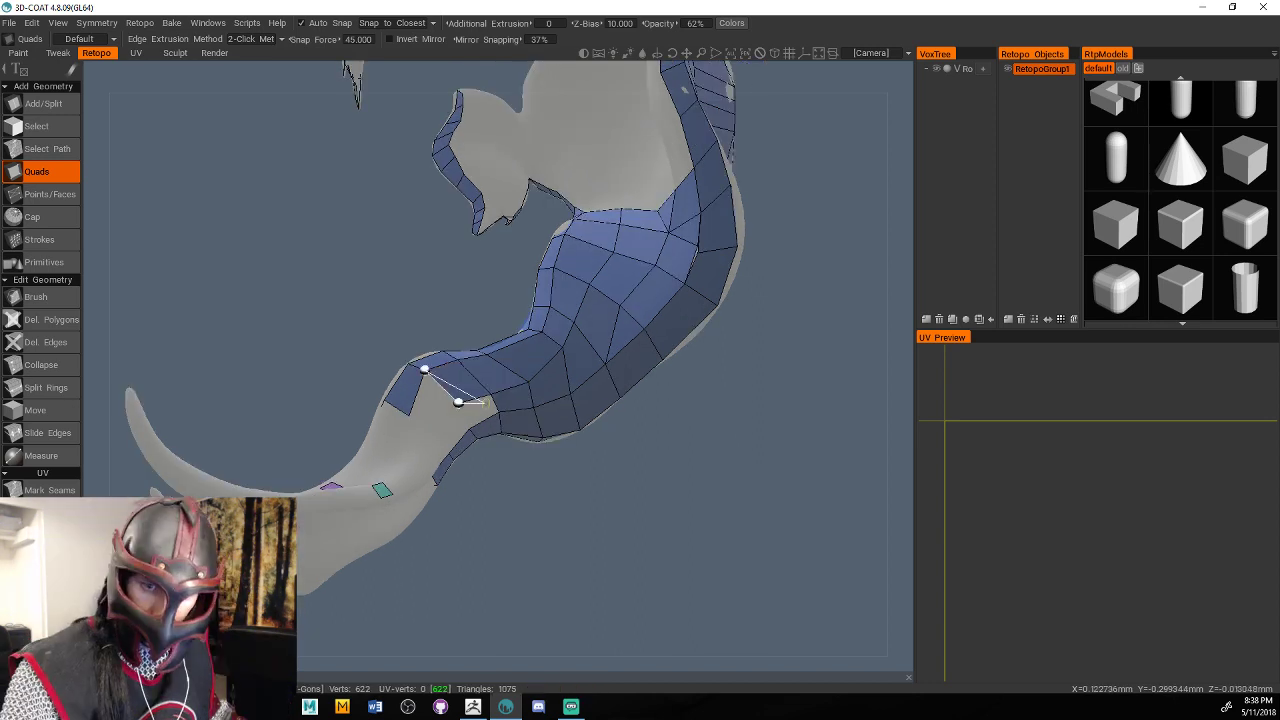
{"action": "left_click", "coordinate": [458, 402]}
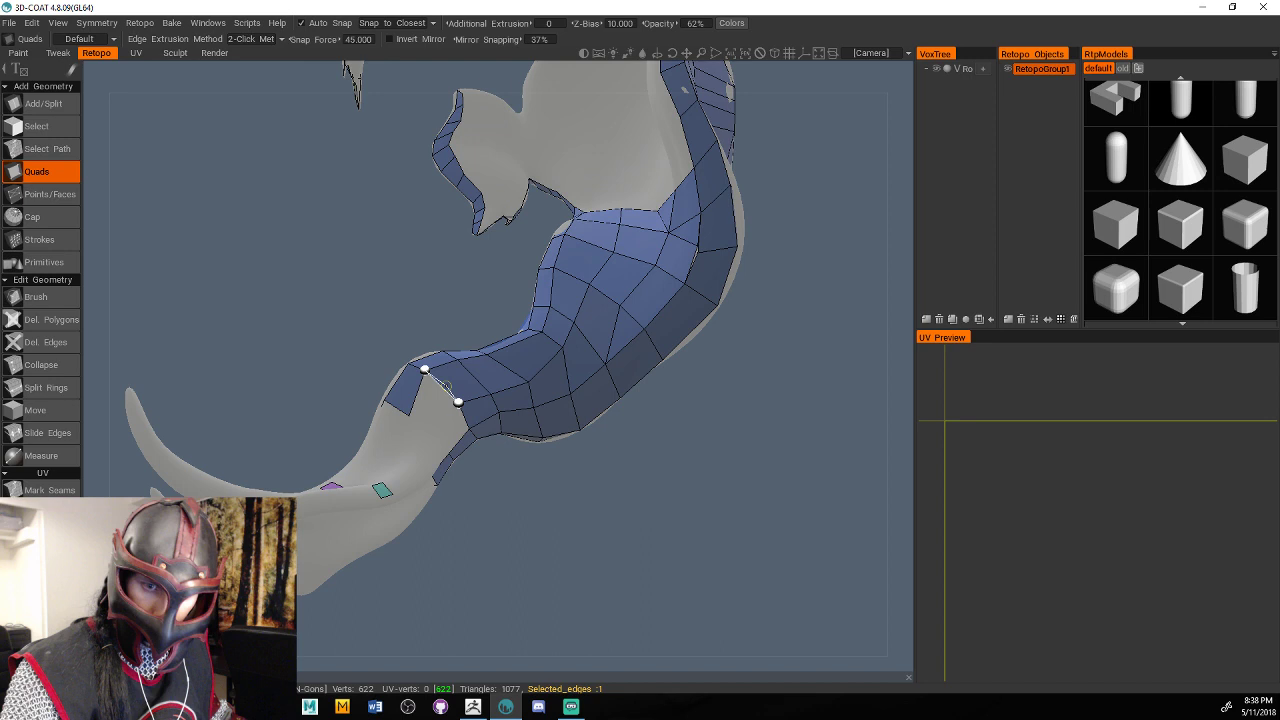
{"action": "left_click", "coordinate": [430, 431]}
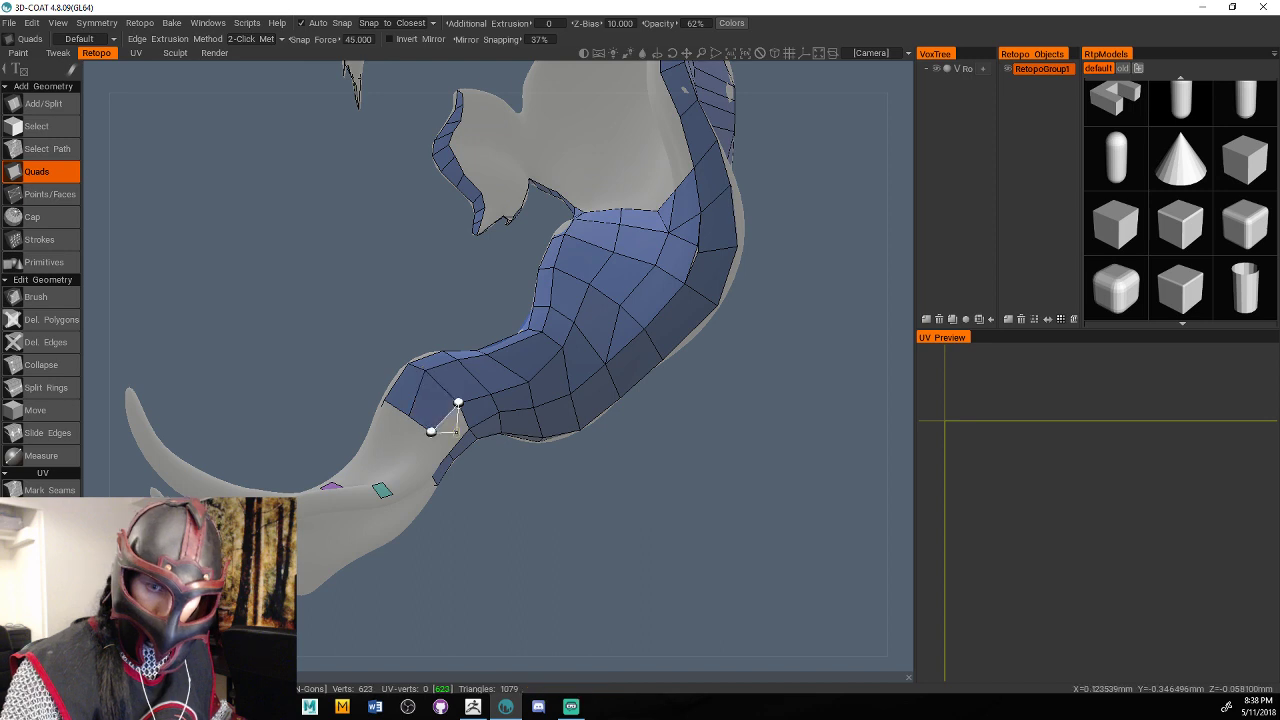
{"action": "left_click", "coordinate": [448, 452]}
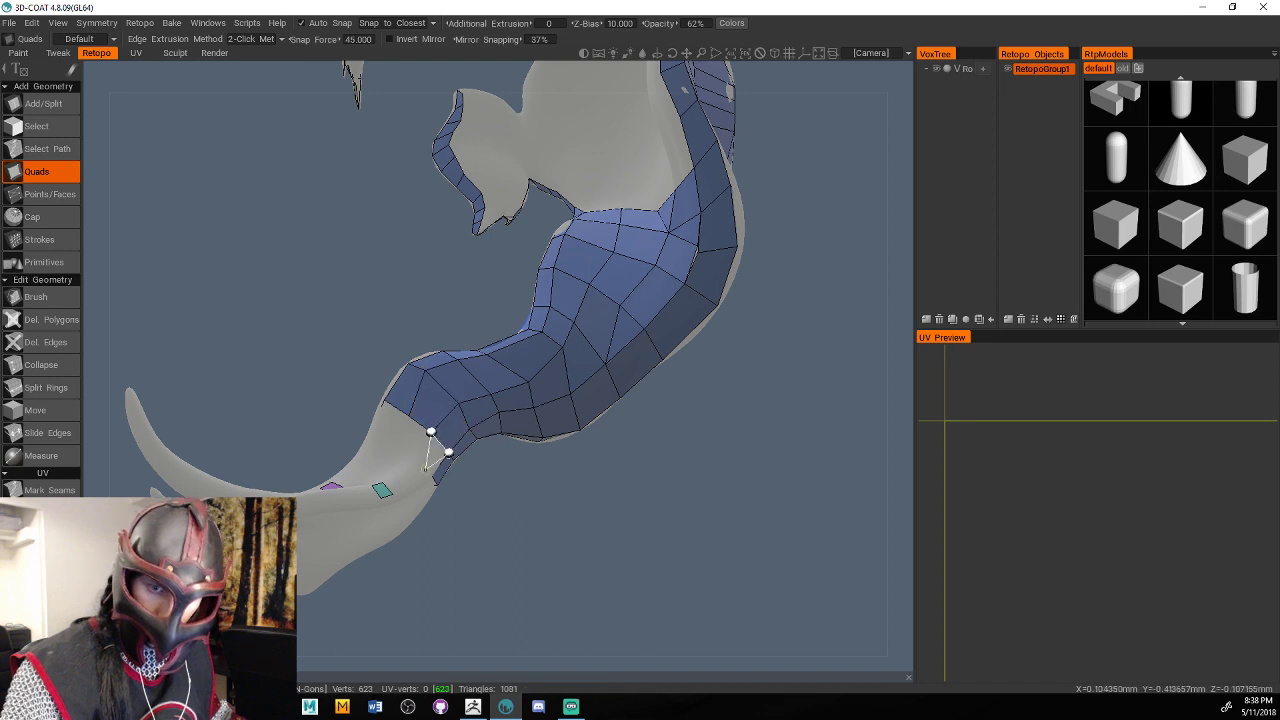
{"action": "left_click", "coordinate": [430, 471]}
{"action": "left_click", "coordinate": [414, 452]}
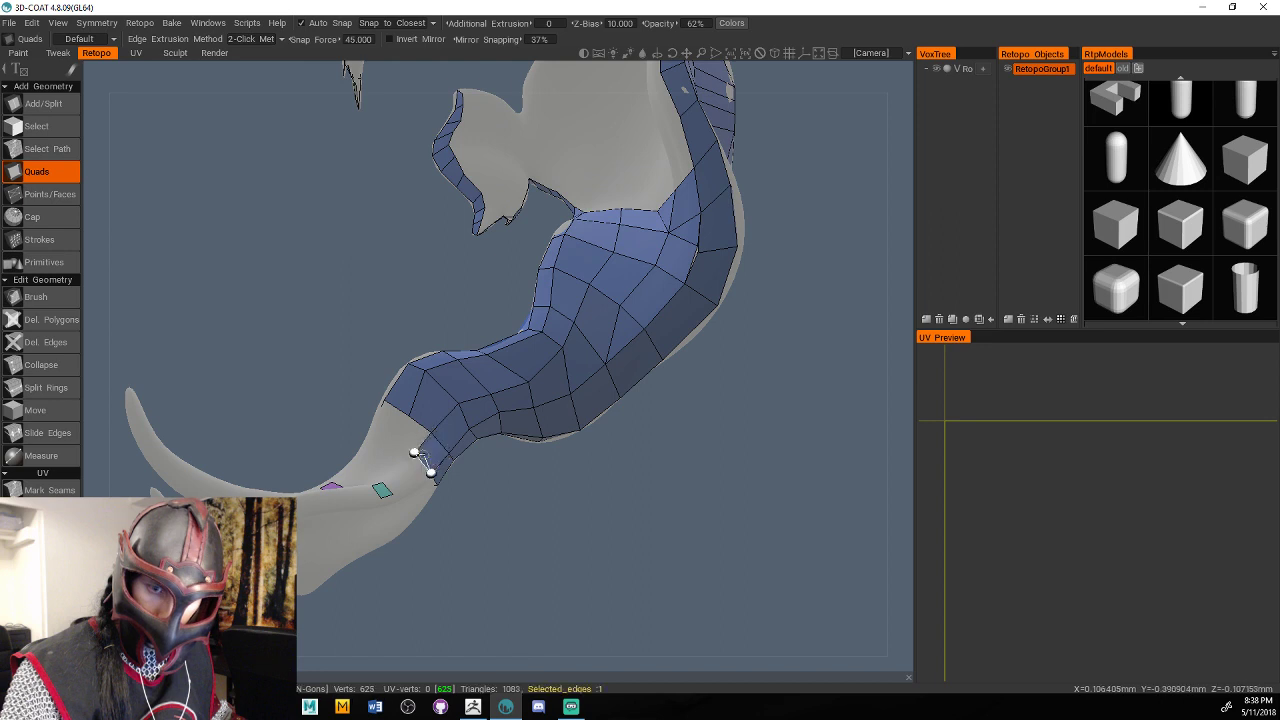
{"action": "key", "text": "ctrl+z"}
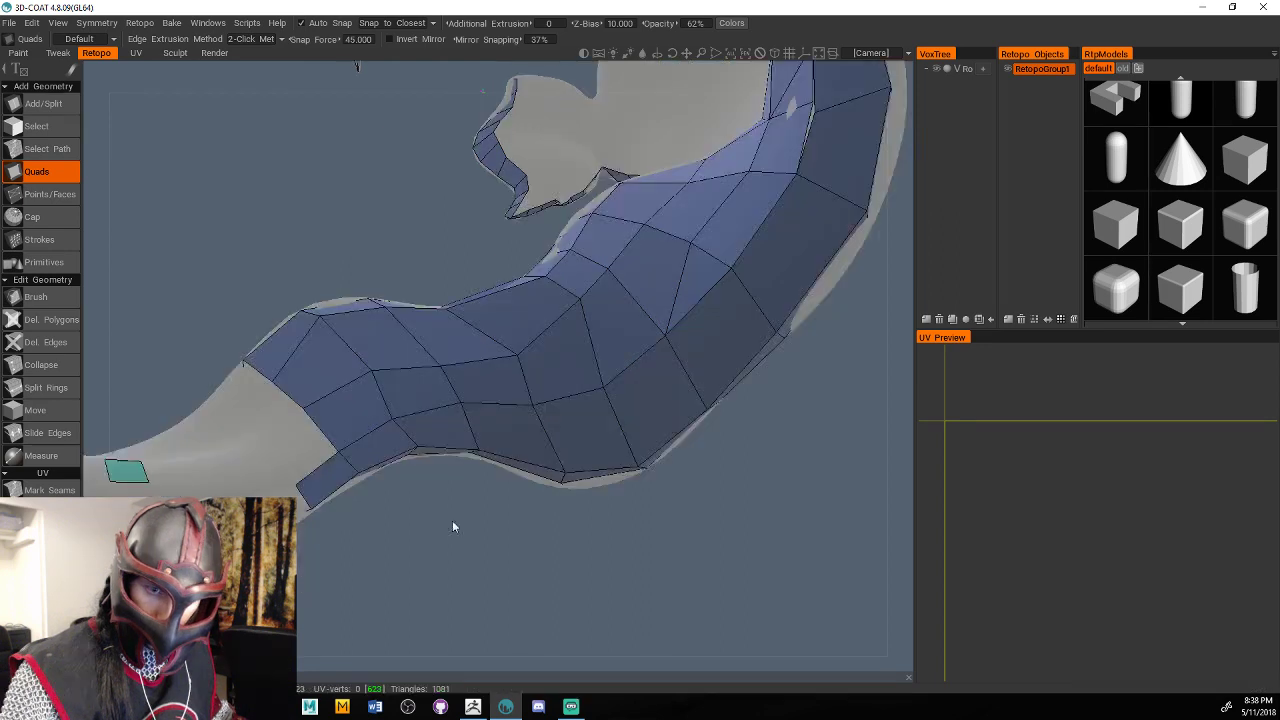
Add a row of three quads along the lower end of the limb patch, reaching its front edge.
{"action": "middle_click_drag", "start_coordinate": [452, 521], "coordinate": [590, 496], "text": "alt"}
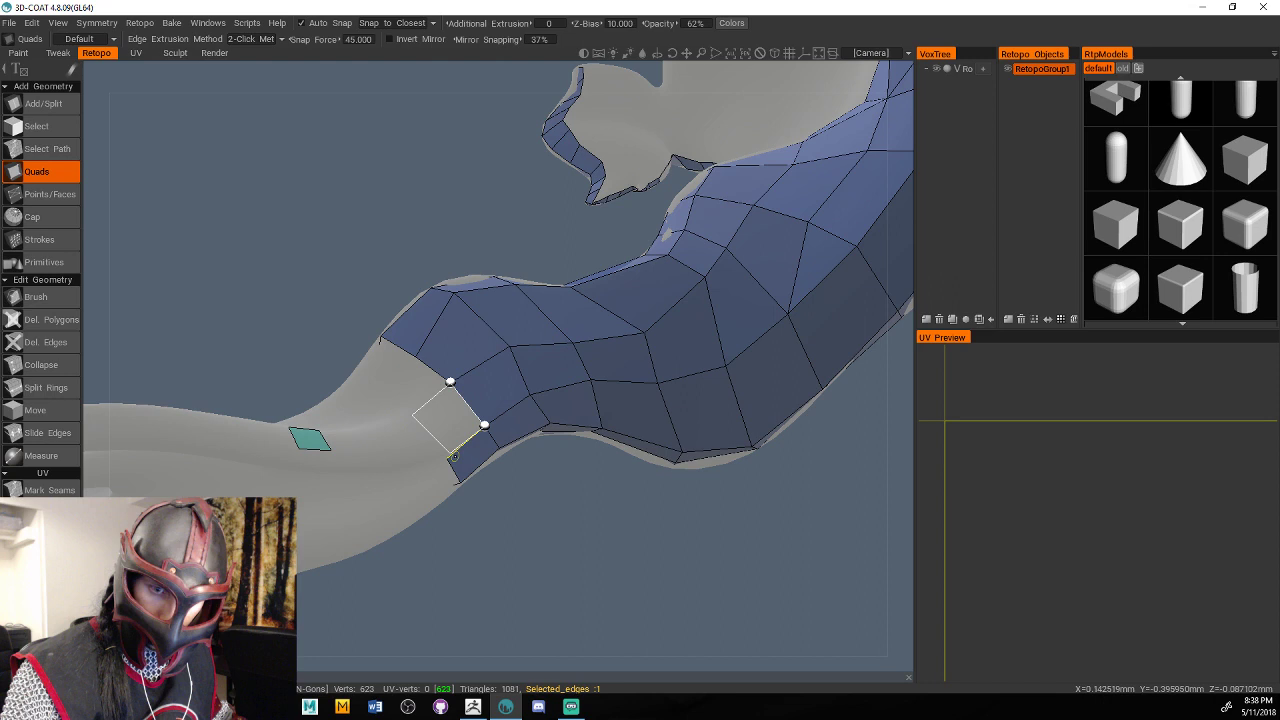
{"action": "left_click", "coordinate": [411, 413]}
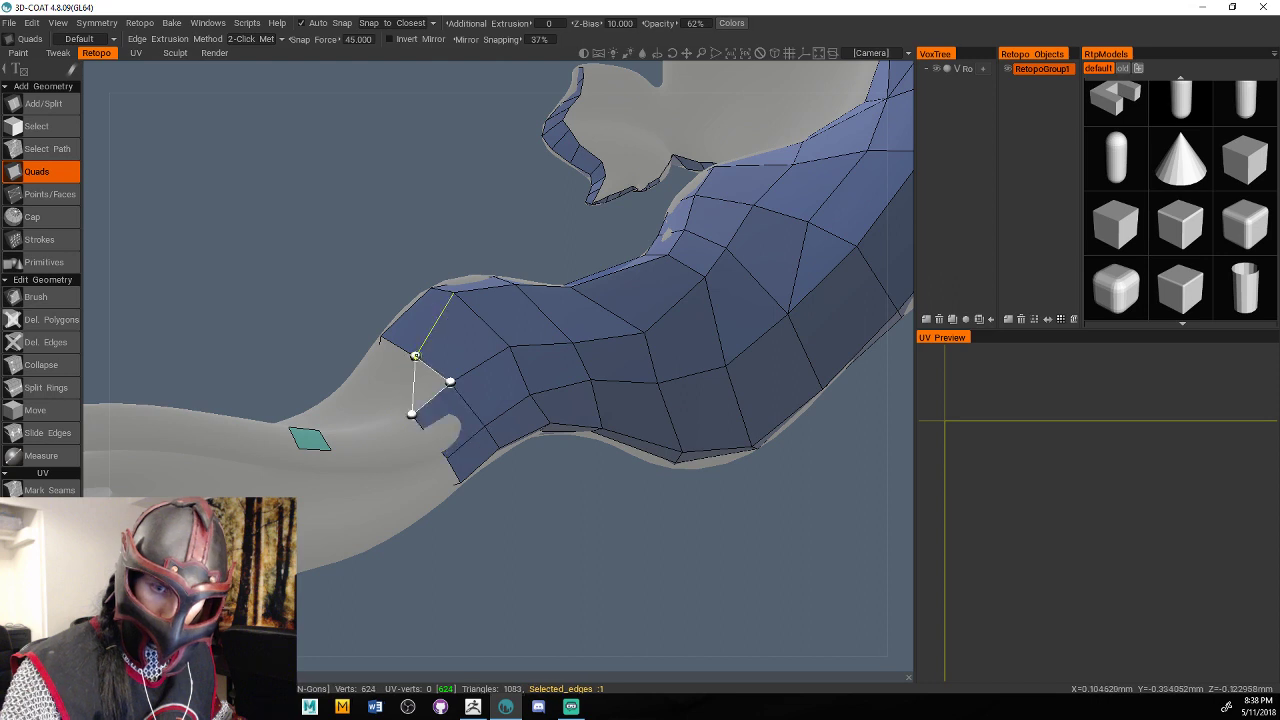
{"action": "left_click", "coordinate": [380, 335]}
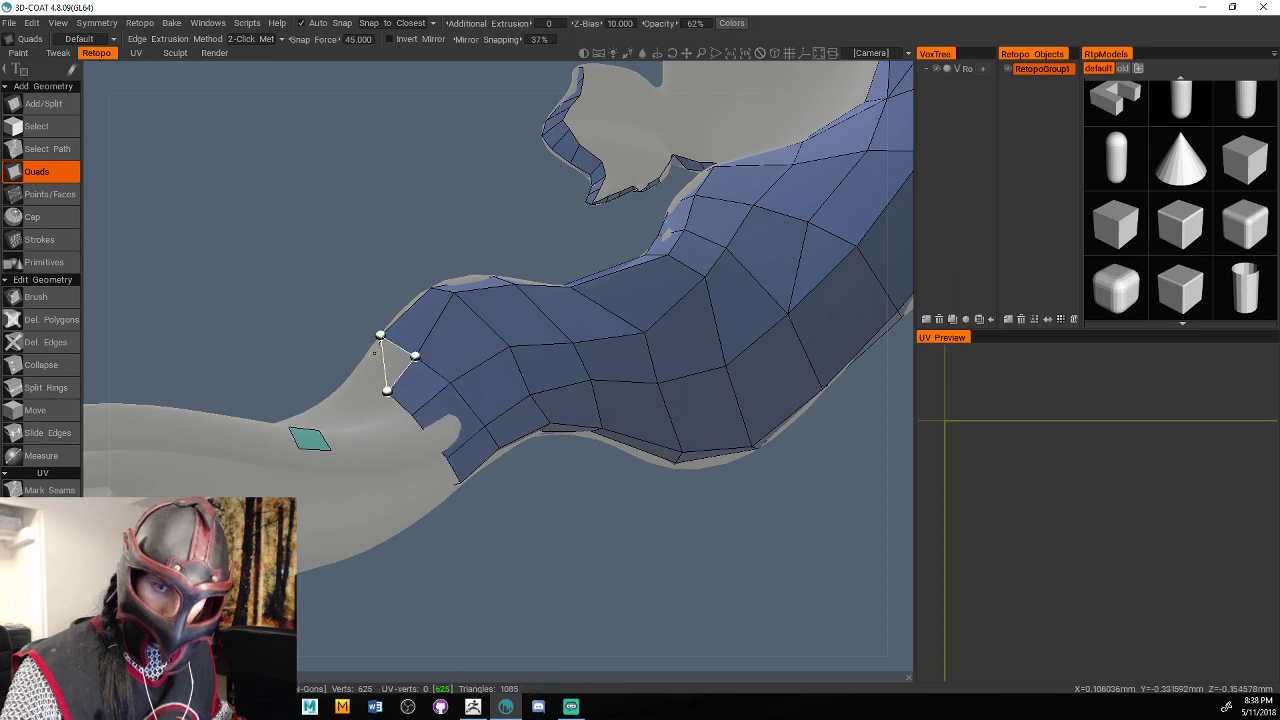
{"action": "left_click", "coordinate": [354, 369]}
{"action": "left_click_drag", "start_coordinate": [540, 450], "coordinate": [668, 486], "text": "alt"}
{"action": "middle_click_drag", "start_coordinate": [668, 486], "coordinate": [657, 420], "text": "alt"}
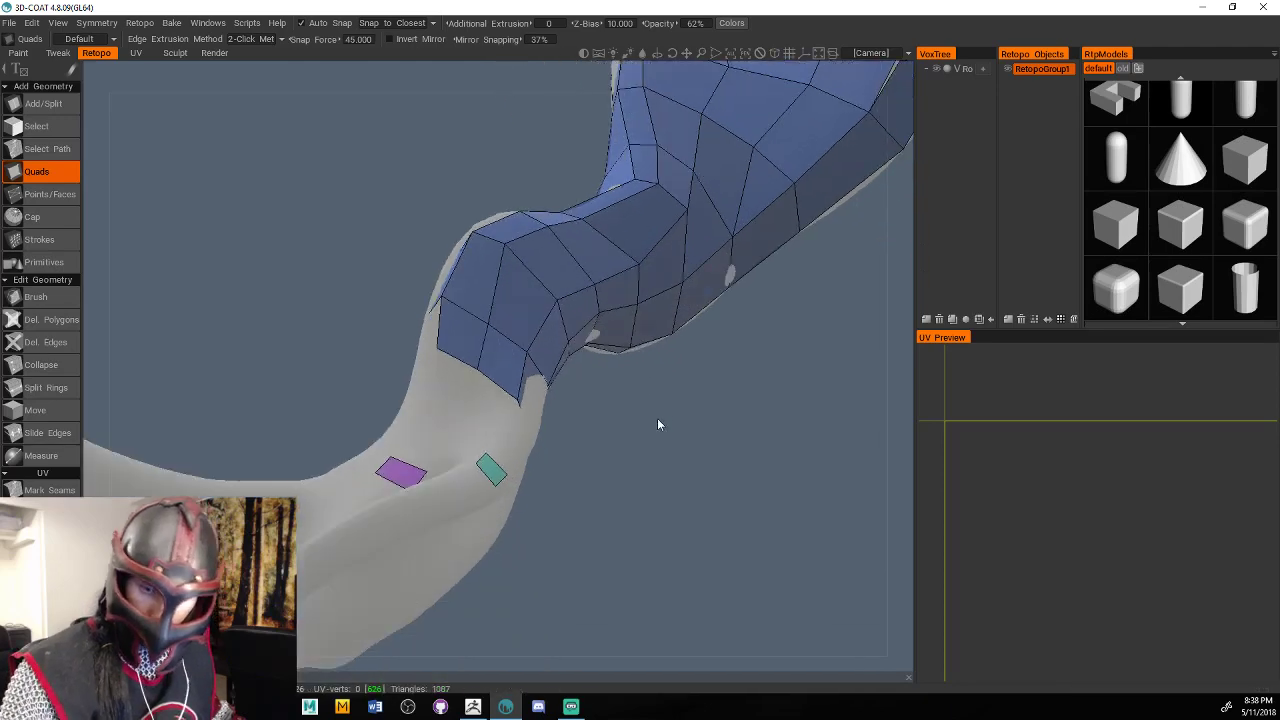
Extend a narrow strip of two quads from the patch's lower edge down toward the teal claw marker.
{"action": "left_click_drag", "start_coordinate": [657, 424], "coordinate": [516, 440]}
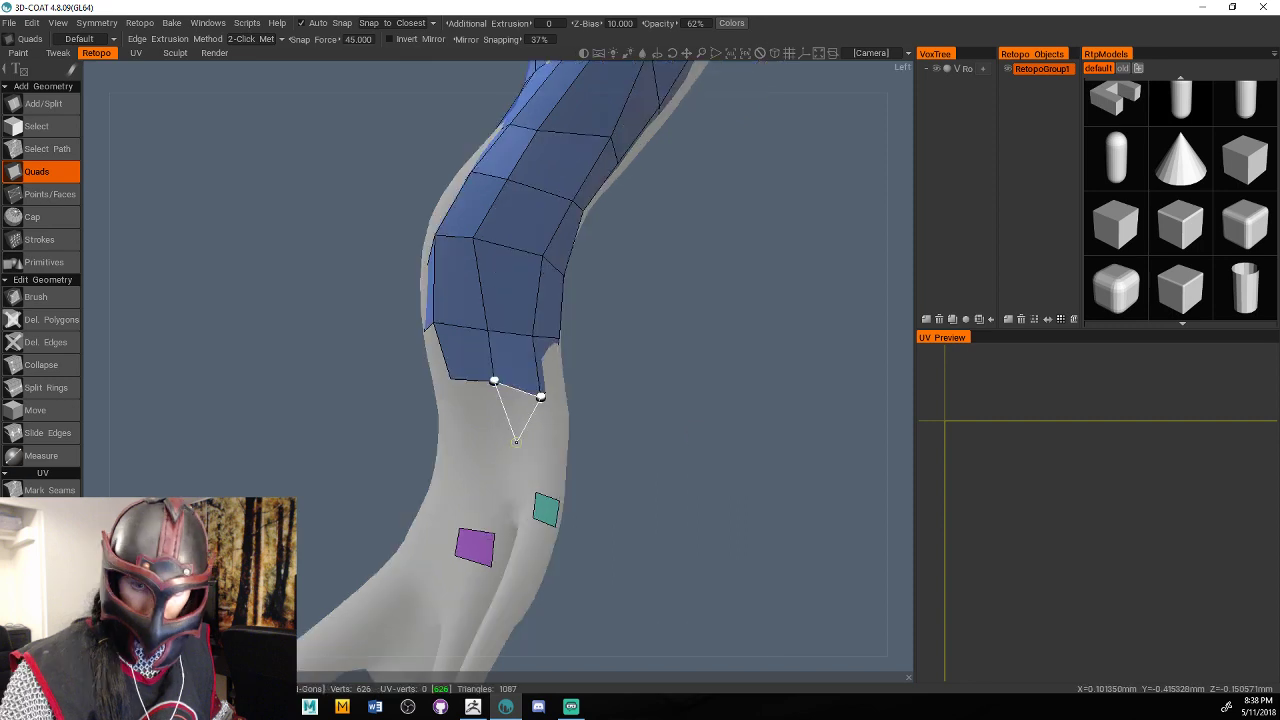
{"action": "left_click", "coordinate": [518, 442]}
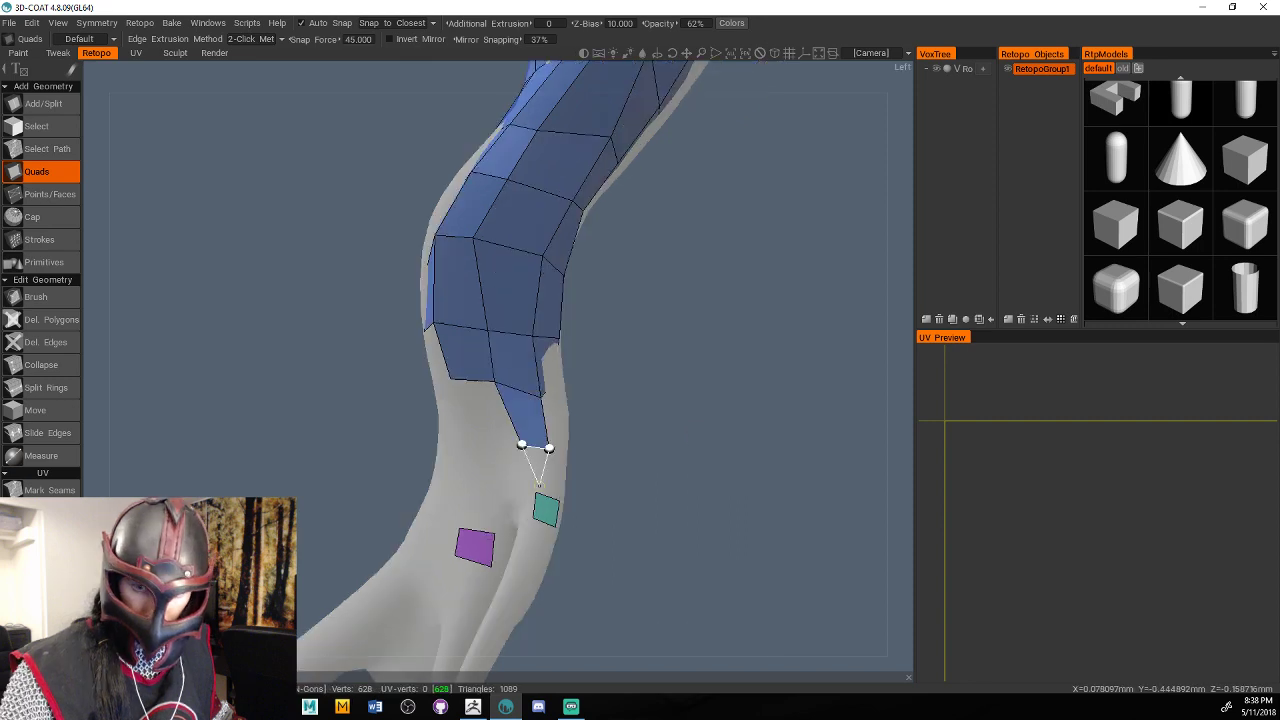
{"action": "left_click", "coordinate": [536, 490]}
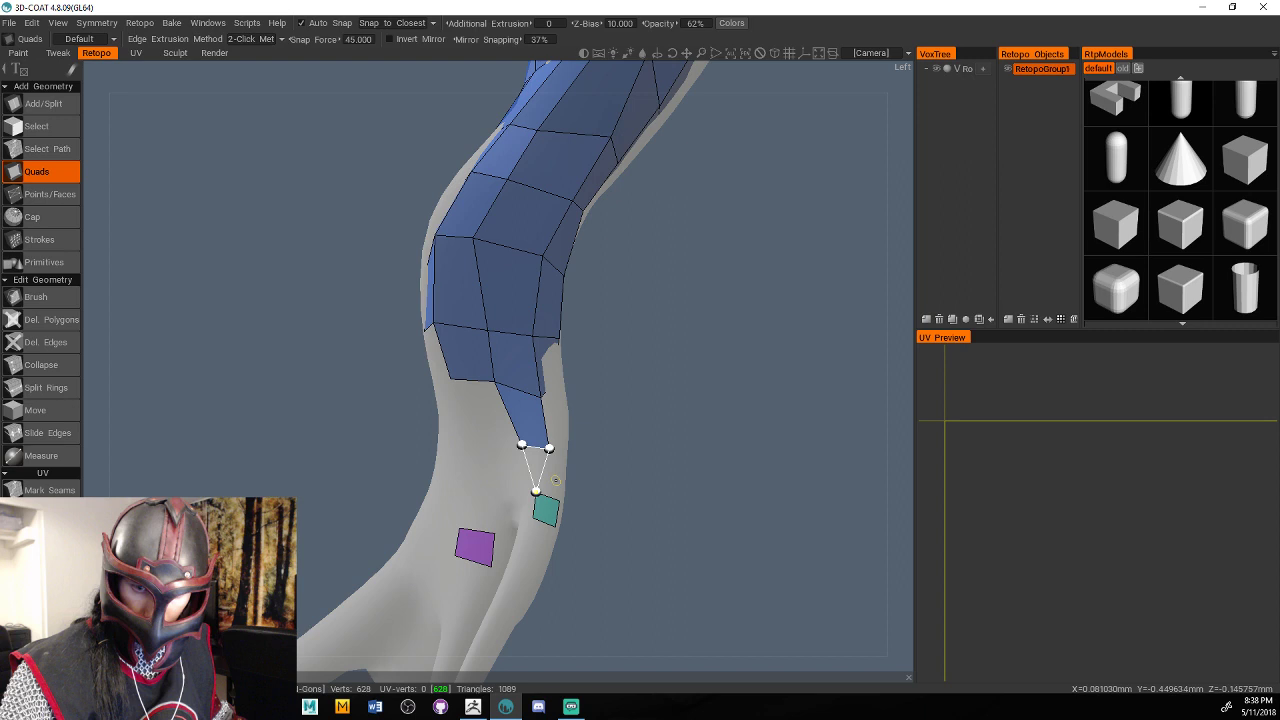
{"action": "left_click", "coordinate": [558, 498]}
Add two quads along the rear side of the narrow strip leading toward the teal claw marker.
{"action": "left_click_drag", "start_coordinate": [675, 432], "coordinate": [520, 418]}
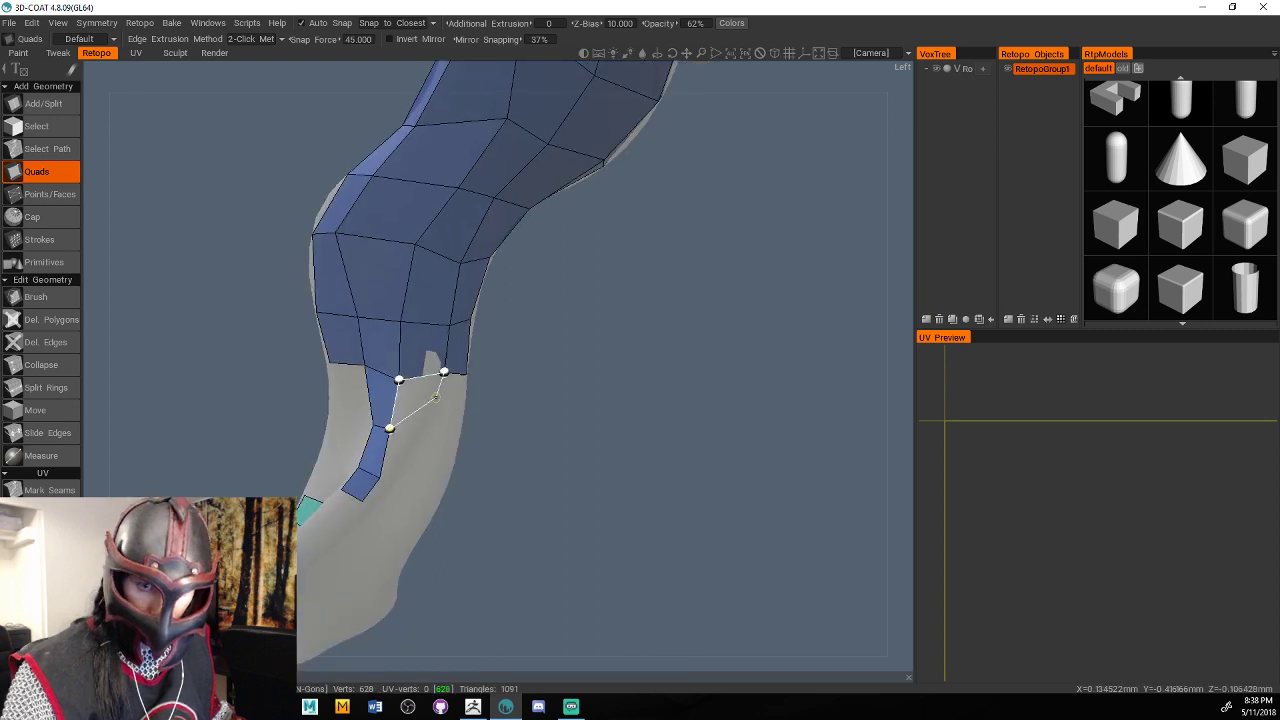
{"action": "left_click", "coordinate": [412, 433]}
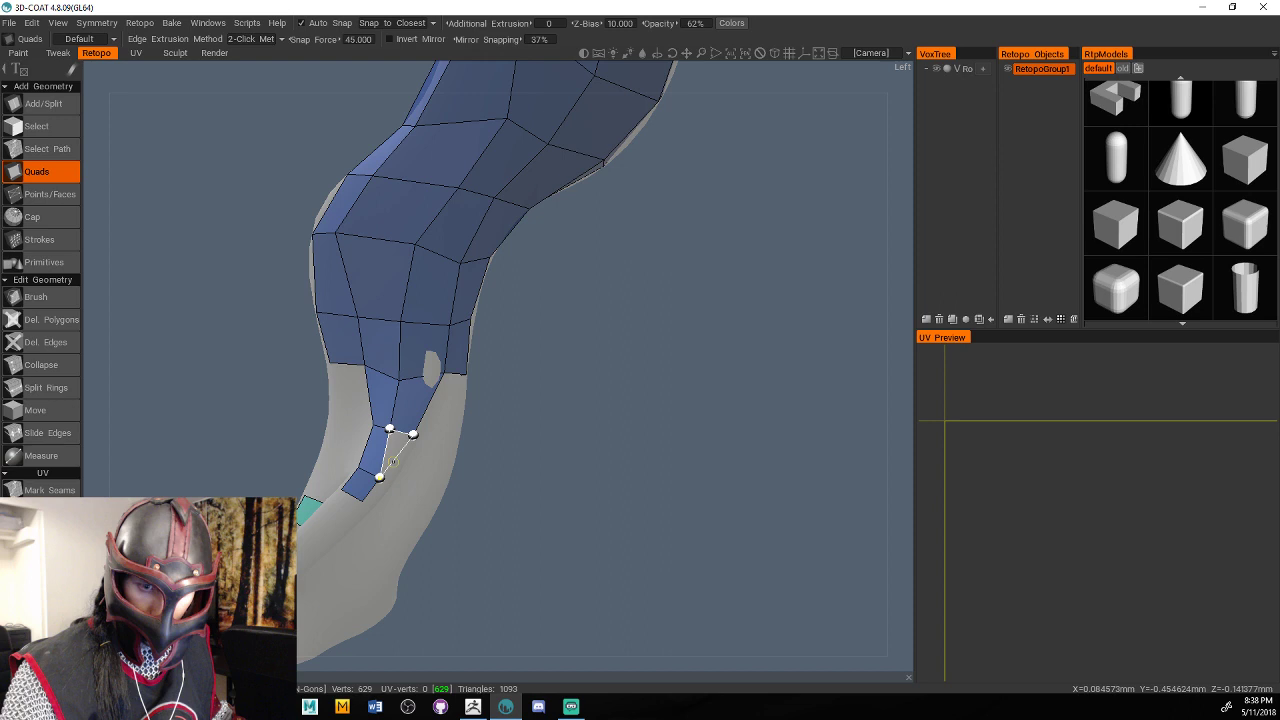
{"action": "left_click", "coordinate": [387, 478]}
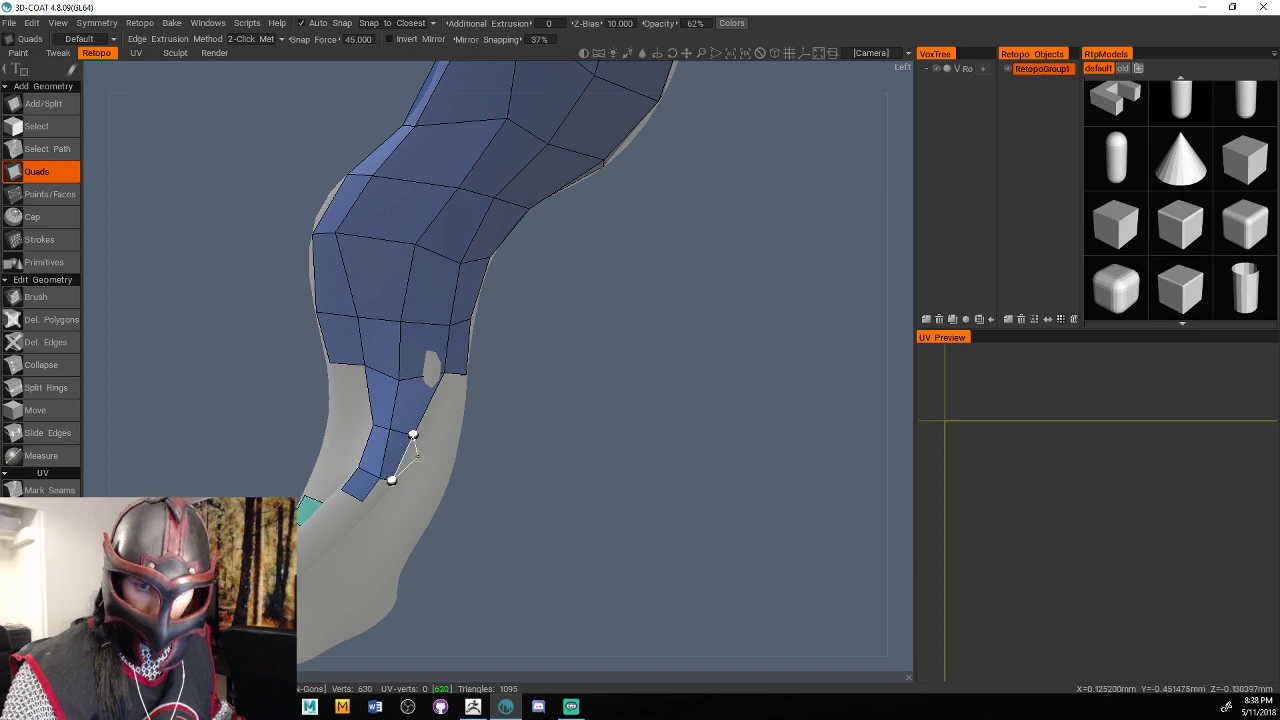
{"action": "left_click", "coordinate": [426, 456]}
{"action": "left_click", "coordinate": [408, 490]}
{"action": "left_click_drag", "start_coordinate": [502, 513], "coordinate": [606, 444]}
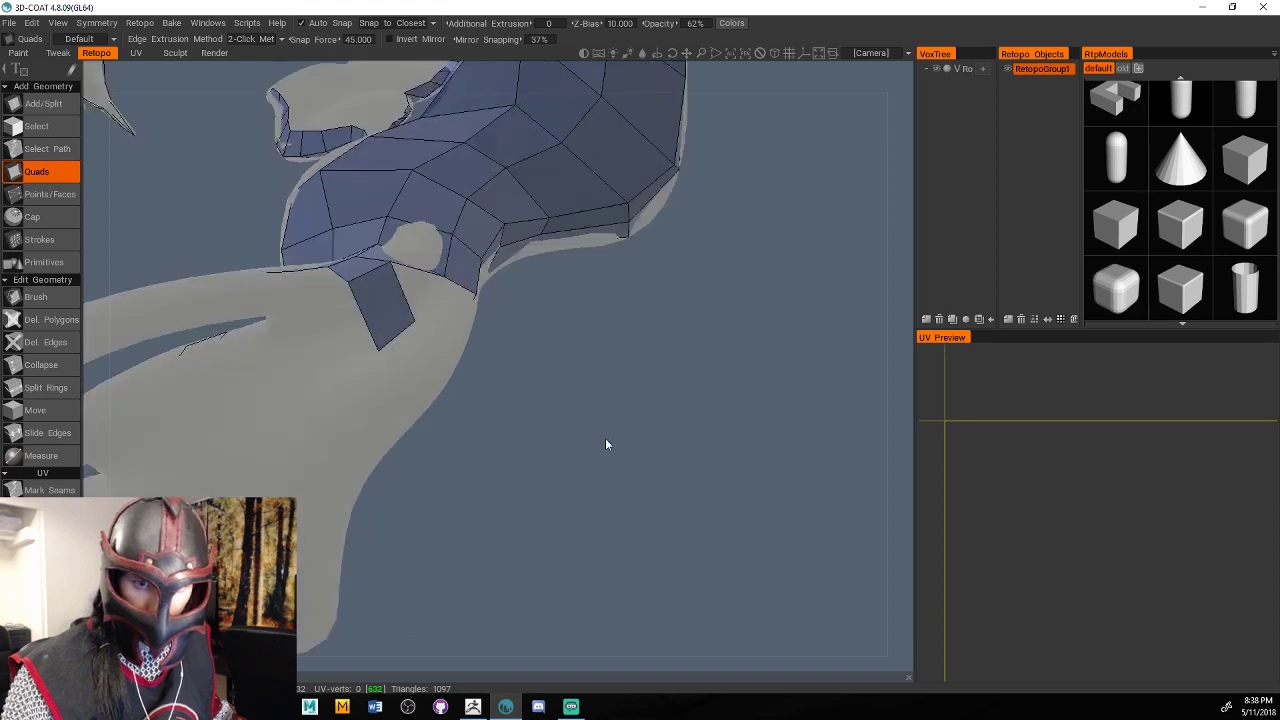
{"action": "key", "text": "ctrl+z"}
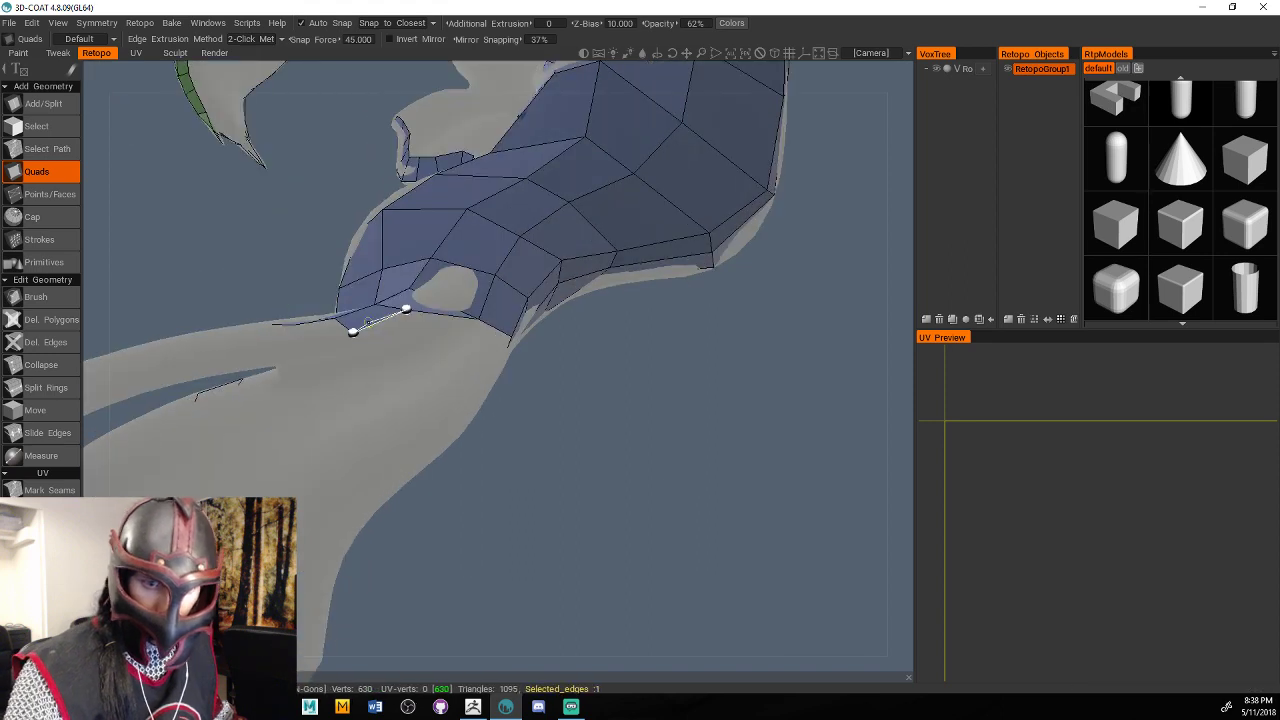
Build a row of three quads from the narrow strip's rear side along the patch's rear lower edge.
{"action": "left_click", "coordinate": [368, 321]}
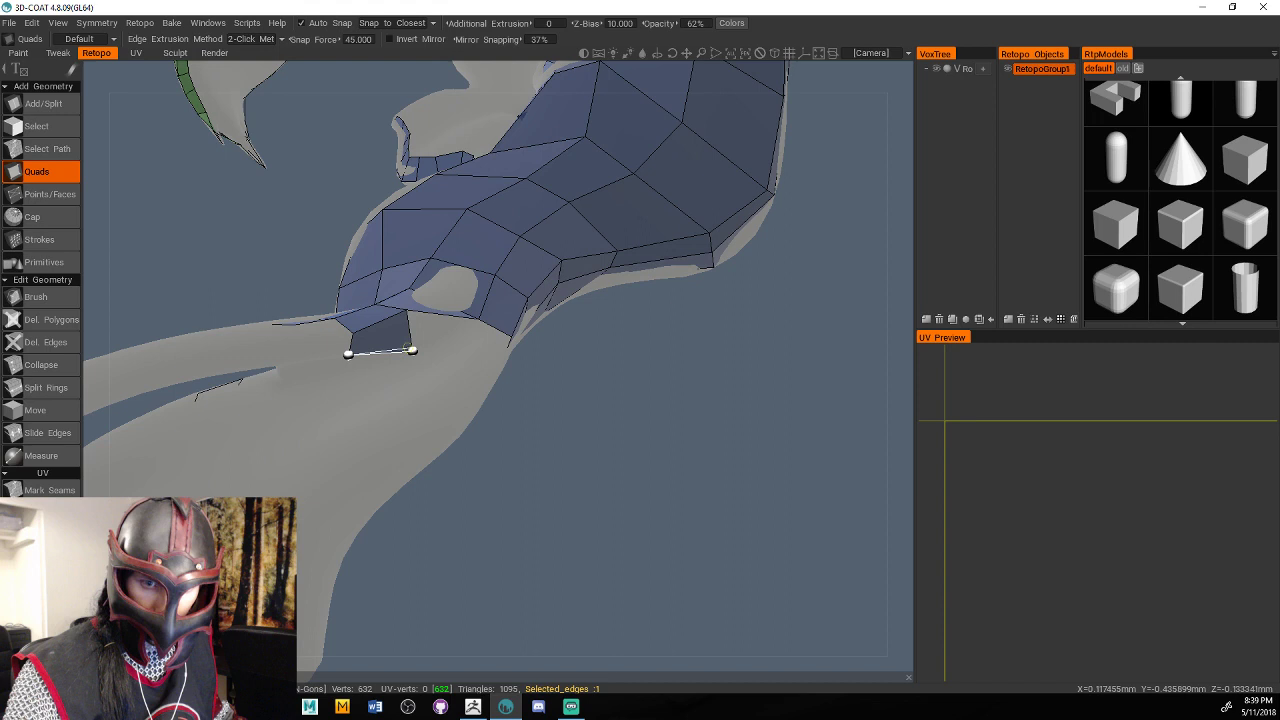
{"action": "left_click", "coordinate": [408, 349]}
{"action": "left_click", "coordinate": [469, 357]}
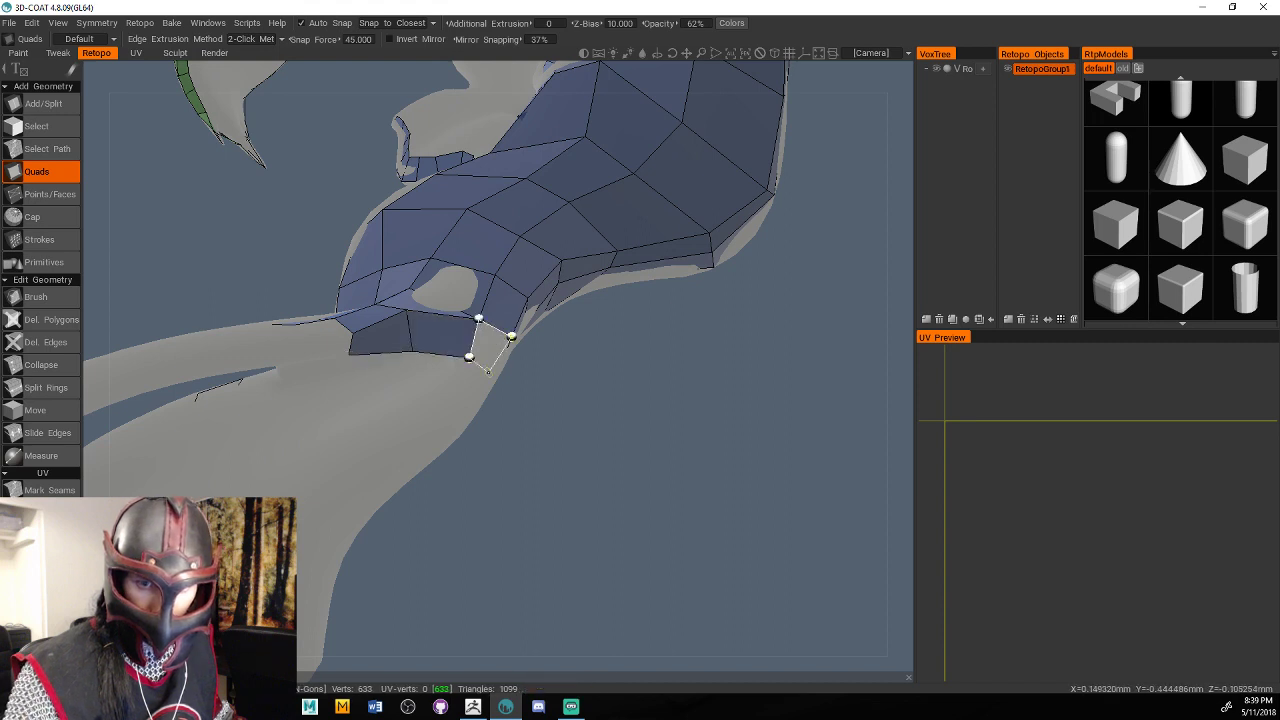
{"action": "left_click", "coordinate": [488, 371]}
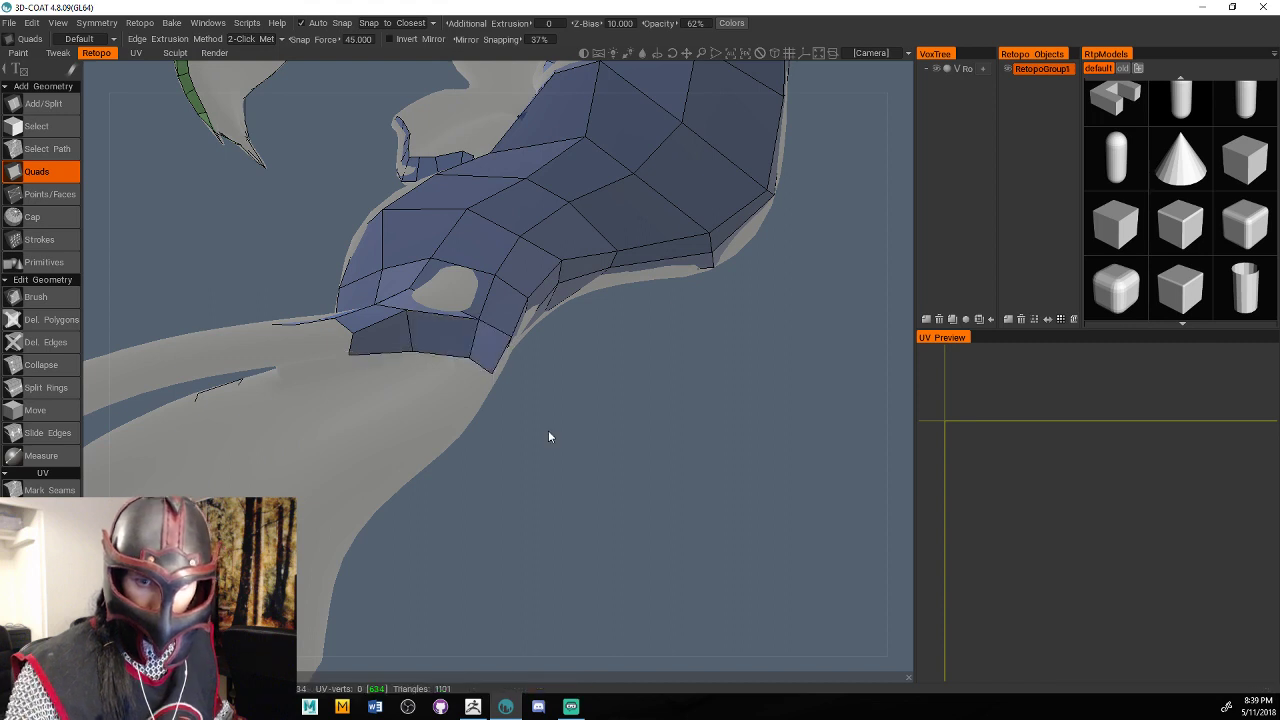
Continue the row with three more quads around the back of the limb.
{"action": "left_click_drag", "start_coordinate": [548, 436], "coordinate": [450, 350]}
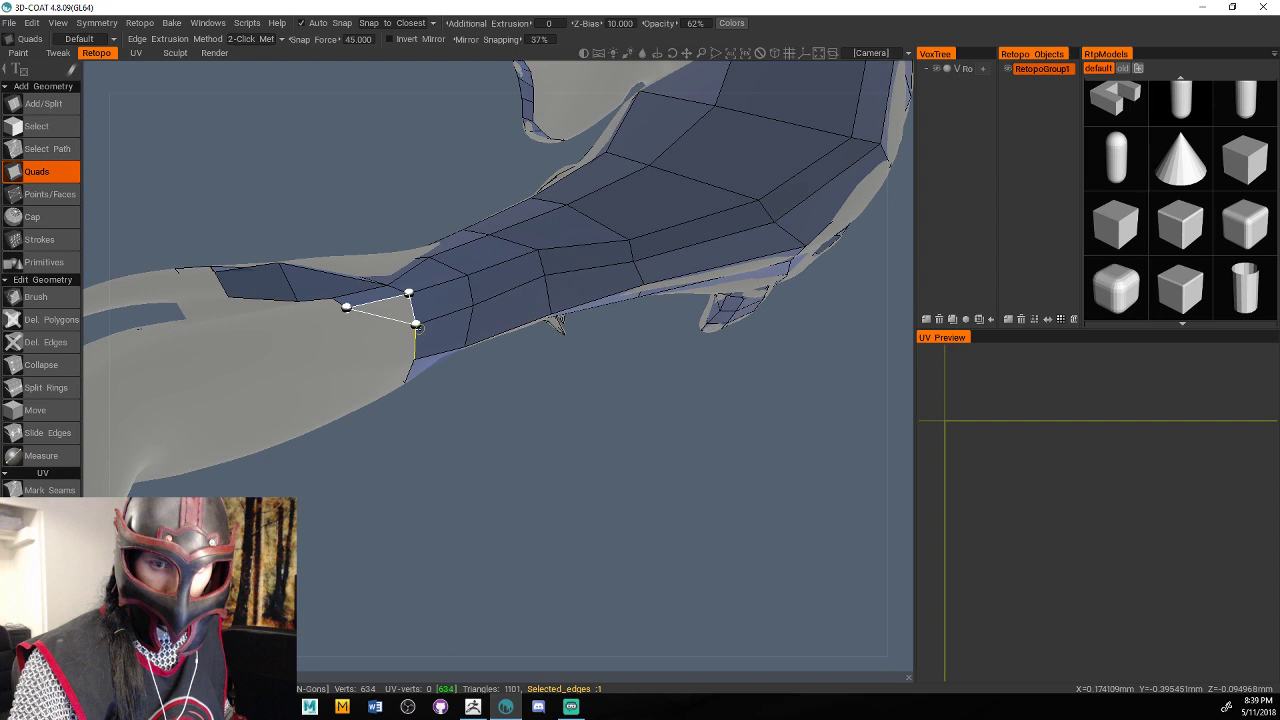
{"action": "left_click", "coordinate": [354, 345]}
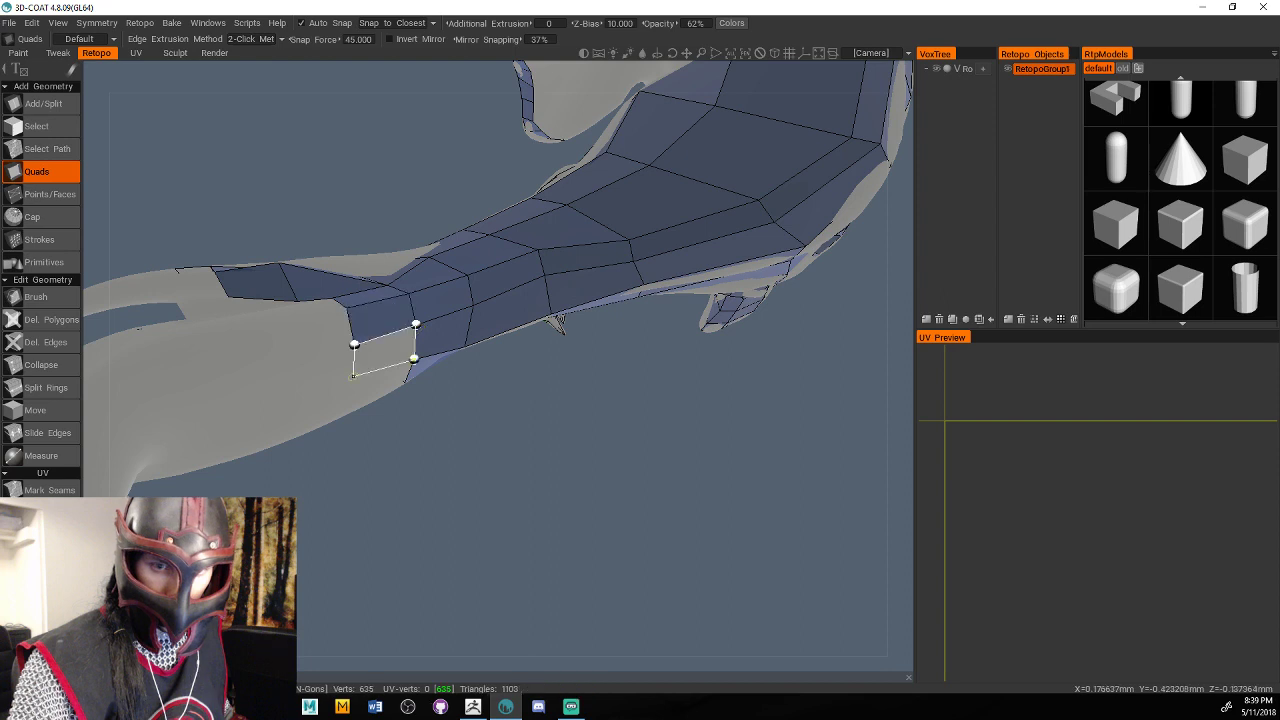
{"action": "left_click", "coordinate": [353, 377]}
{"action": "left_click", "coordinate": [354, 404]}
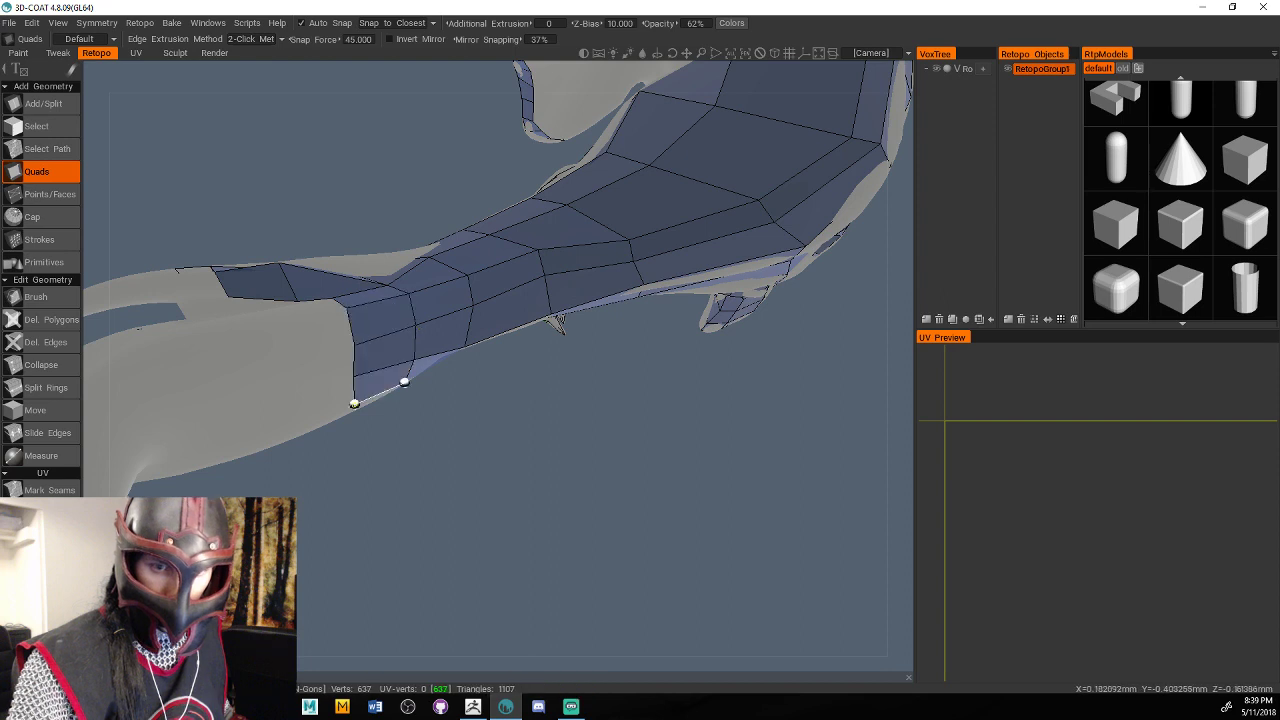
Carry the row around the limb's far side with three quads, ending at the front of the patch.
{"action": "left_click_drag", "start_coordinate": [354, 404], "coordinate": [389, 393], "text": "alt"}
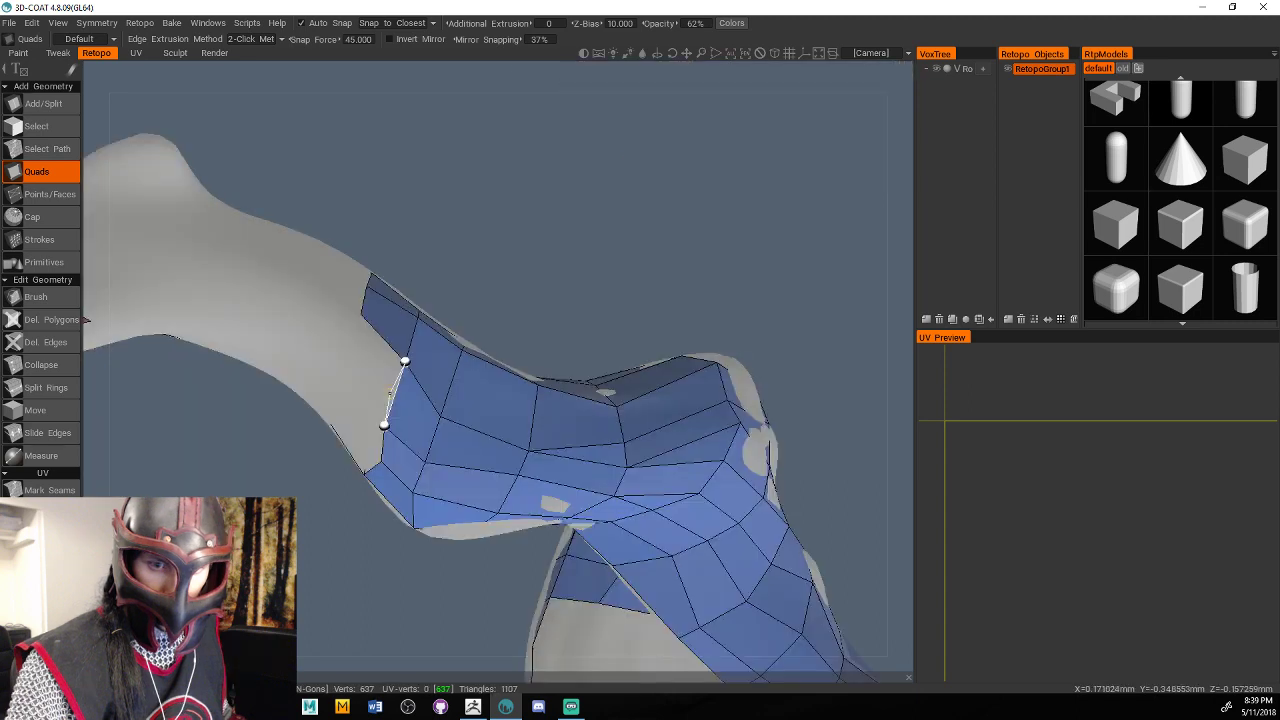
{"action": "left_click", "coordinate": [332, 377]}
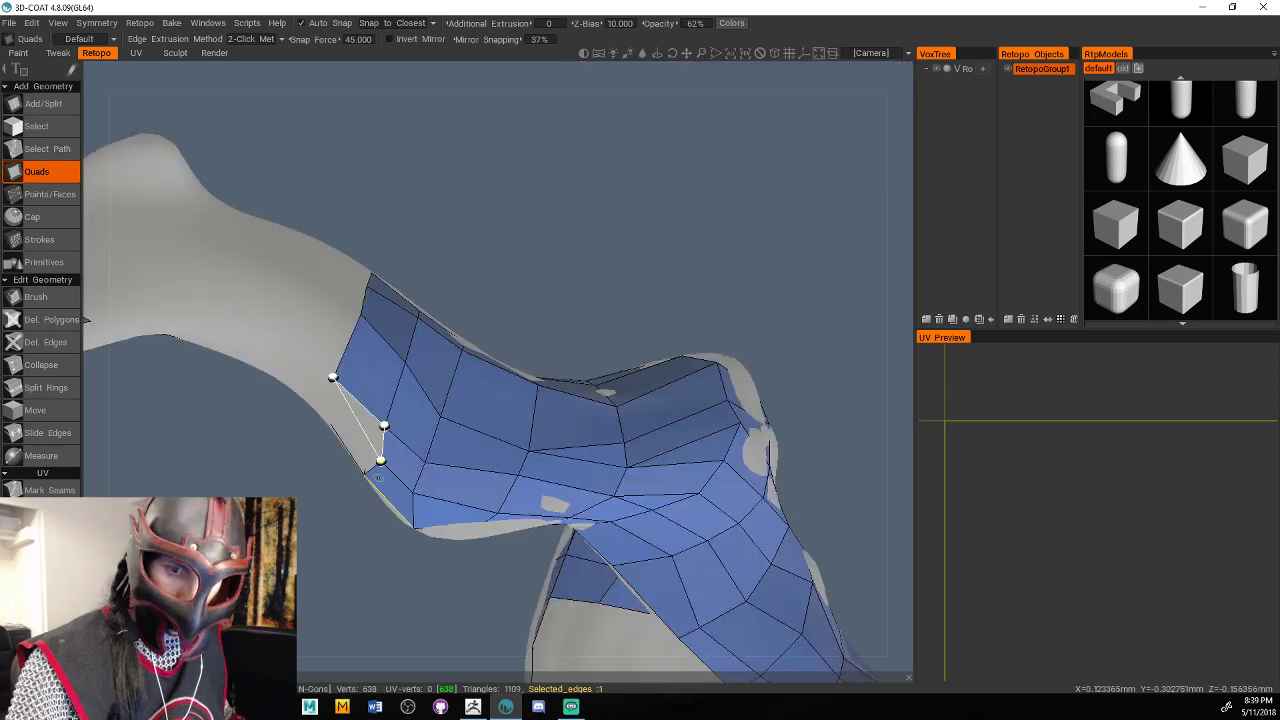
{"action": "left_click", "coordinate": [331, 411]}
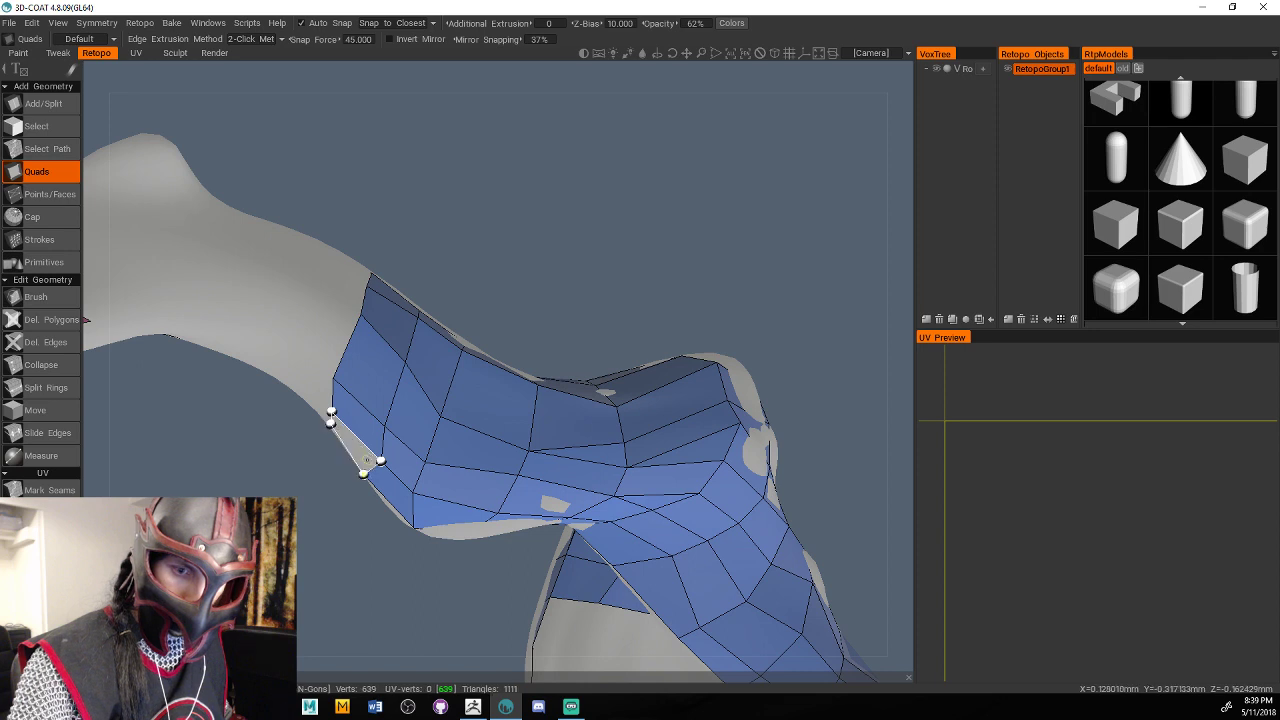
{"action": "left_click", "coordinate": [367, 460]}
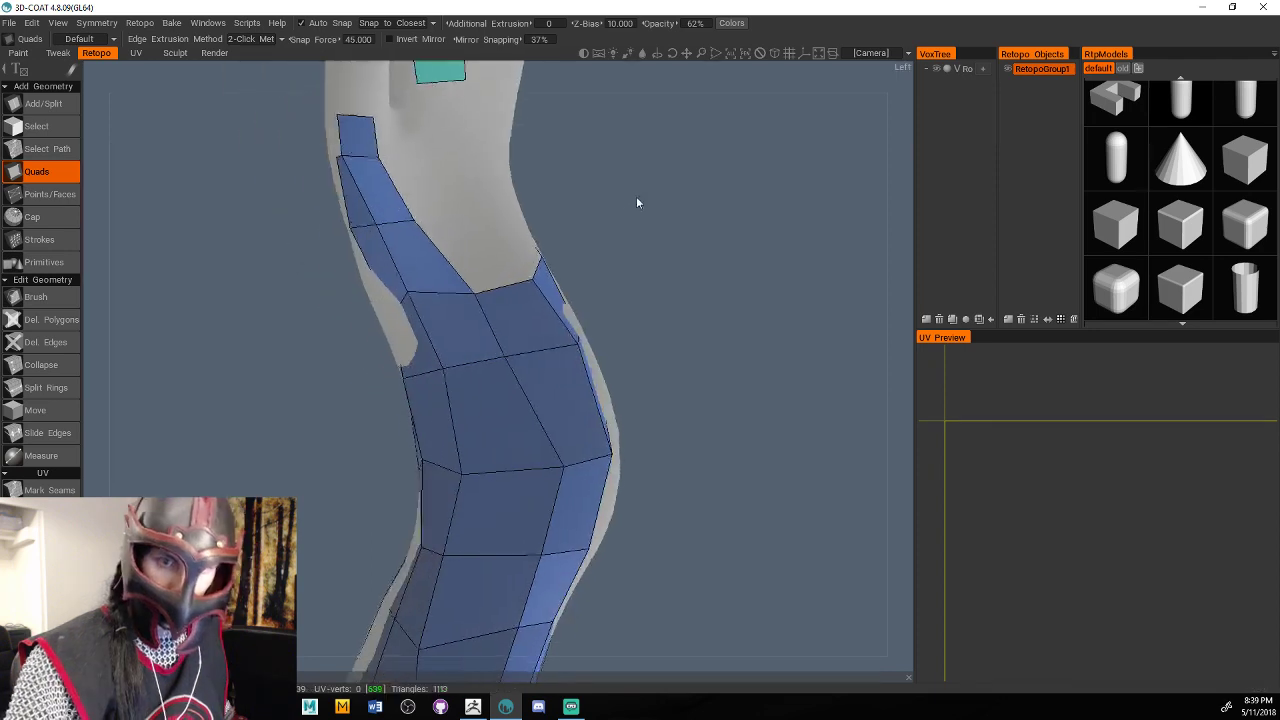
Start a new row below the teal claw marker with two quads from the narrow strip across the patch's open edge.
{"action": "middle_click_drag", "start_coordinate": [636, 197], "coordinate": [632, 322]}
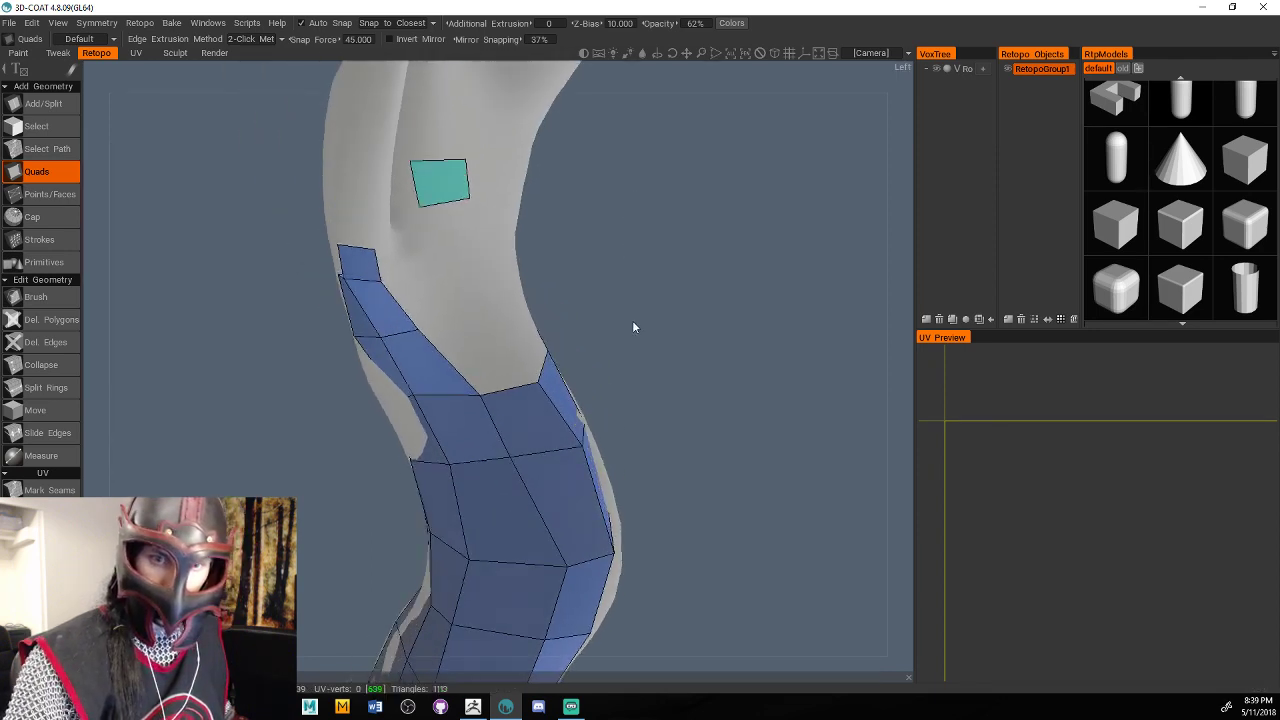
{"action": "left_click_drag", "start_coordinate": [632, 322], "coordinate": [632, 338]}
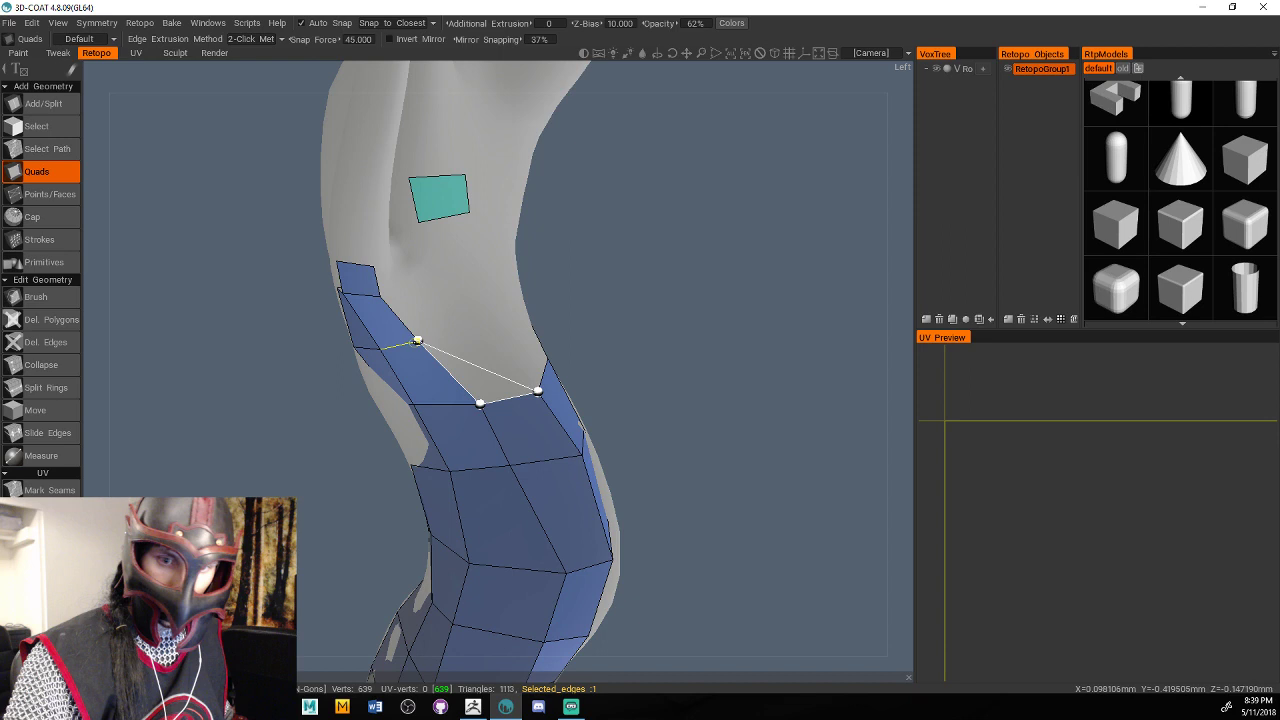
{"action": "left_click", "coordinate": [489, 328]}
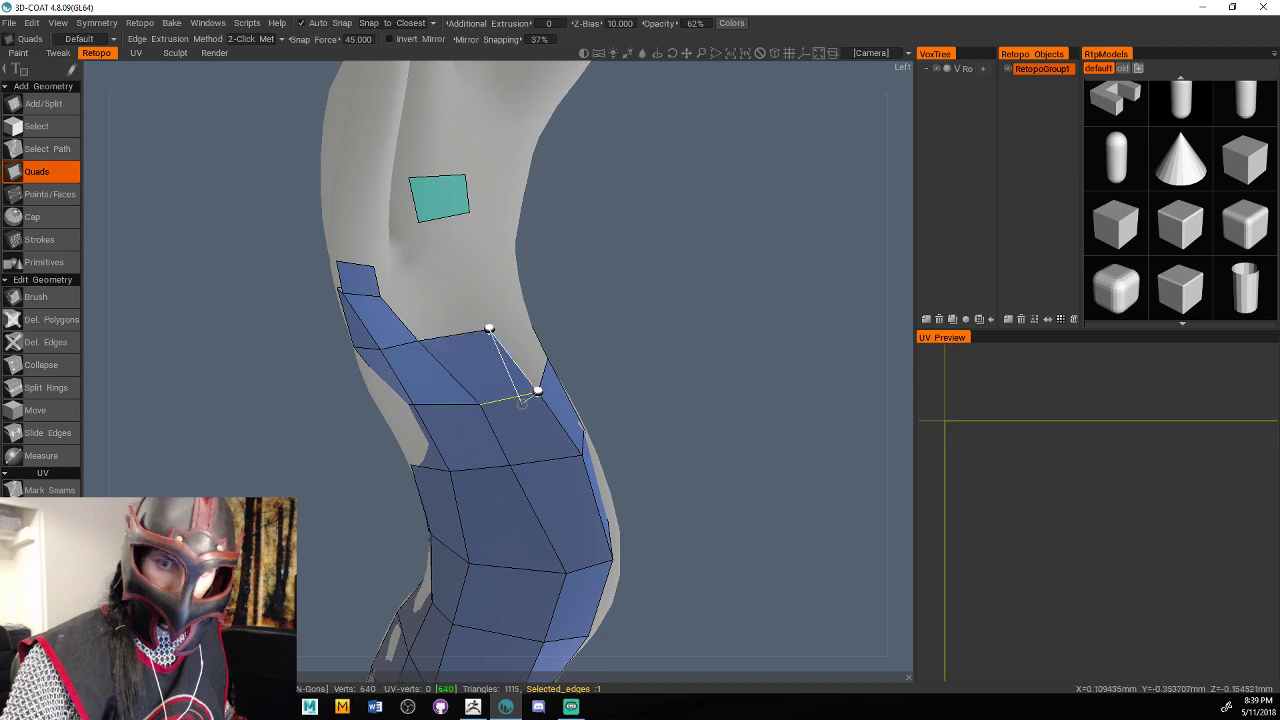
{"action": "left_click", "coordinate": [520, 309]}
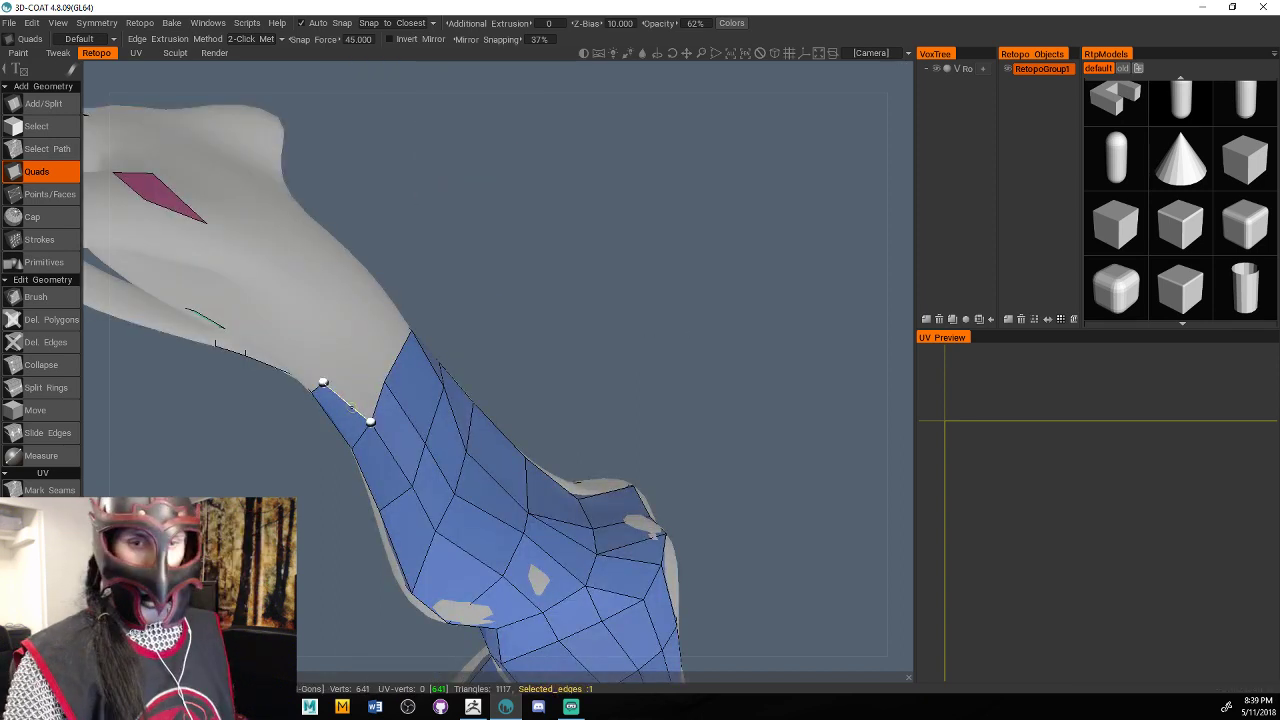
Continue the row around the back of the limb with four more quads along the open edge.
{"action": "left_click", "coordinate": [346, 343]}
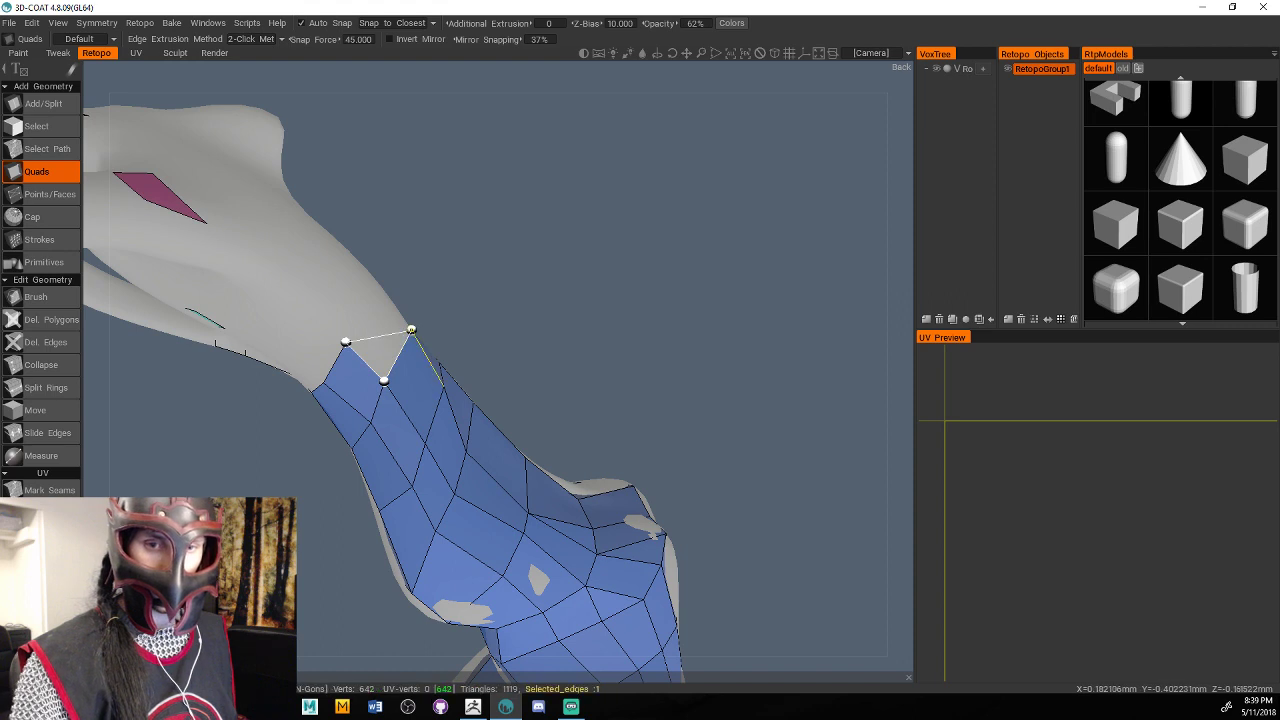
{"action": "left_click", "coordinate": [372, 302]}
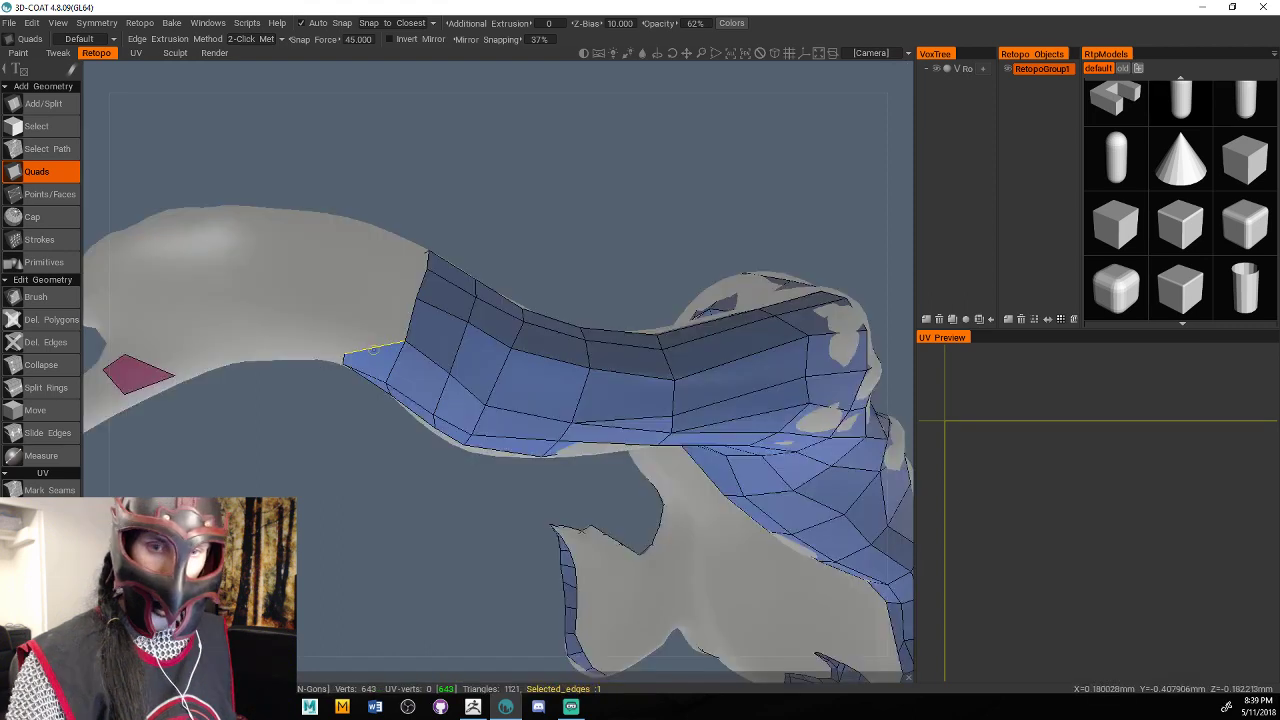
{"action": "left_click", "coordinate": [408, 299]}
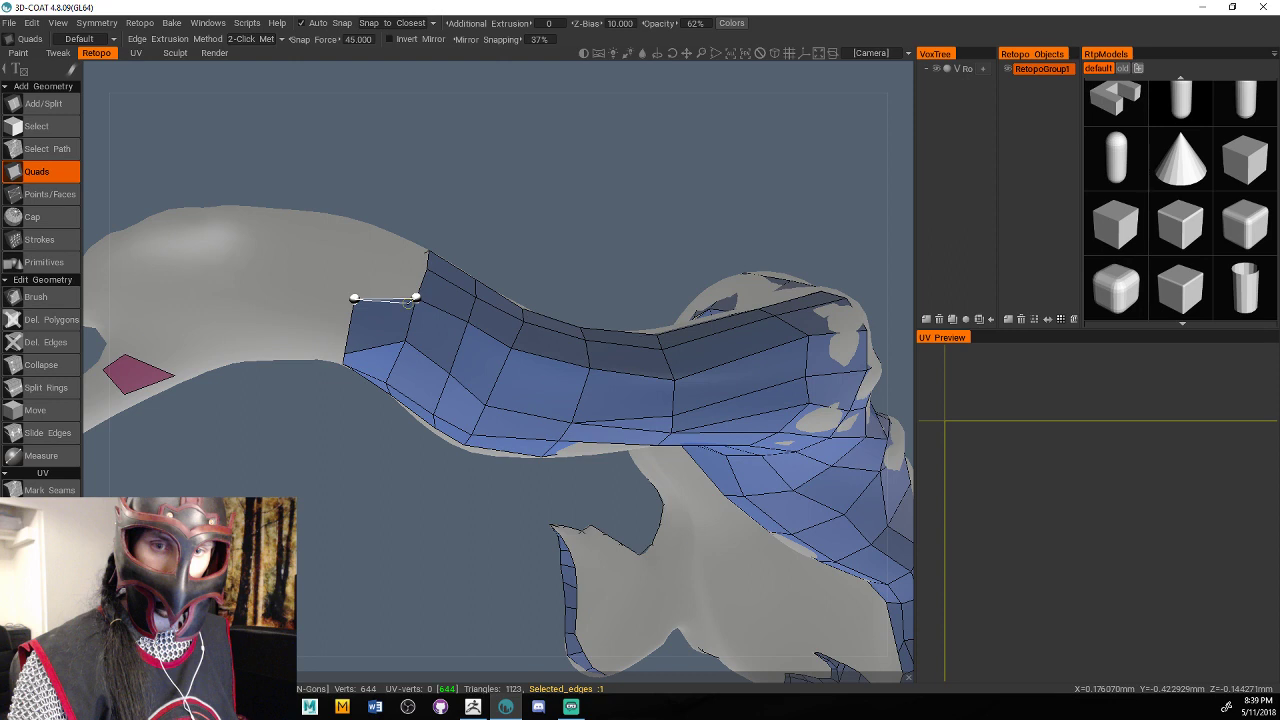
{"action": "left_click", "coordinate": [427, 266]}
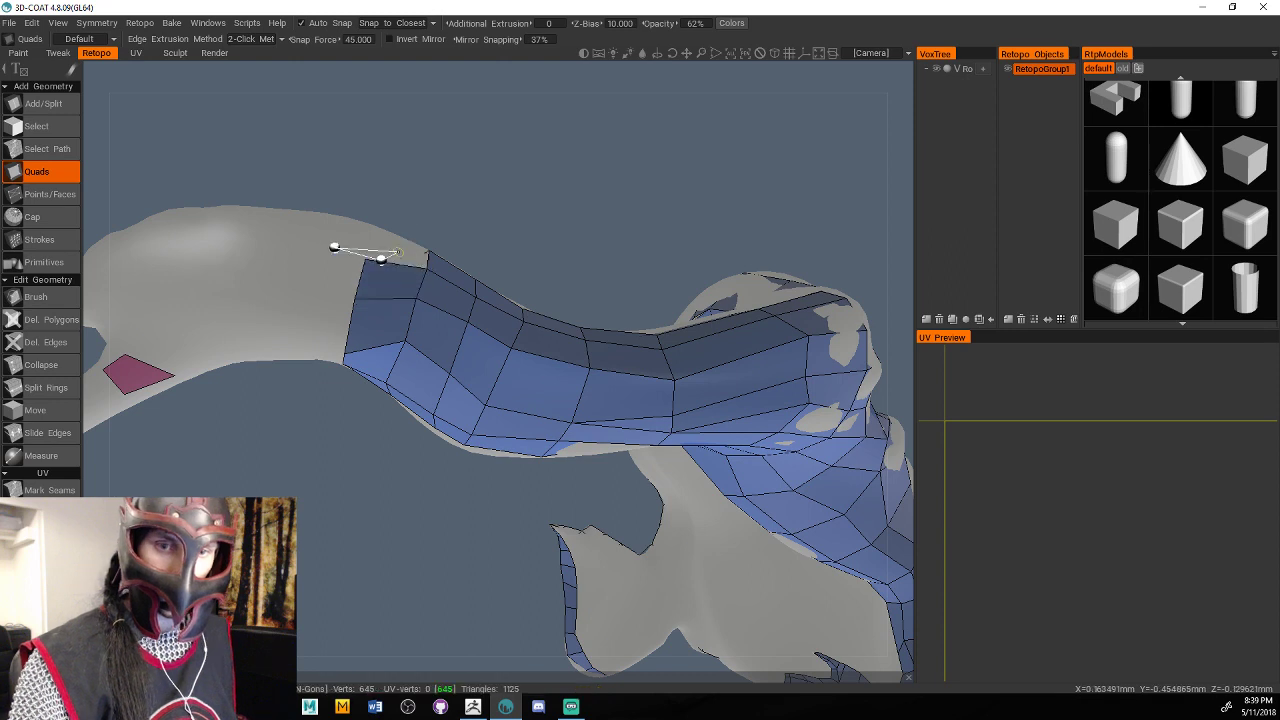
Close the row on the limb's underside with three quads and a triangle that meets the narrow strip.
{"action": "left_click_drag", "start_coordinate": [398, 252], "coordinate": [402, 330], "text": "alt"}
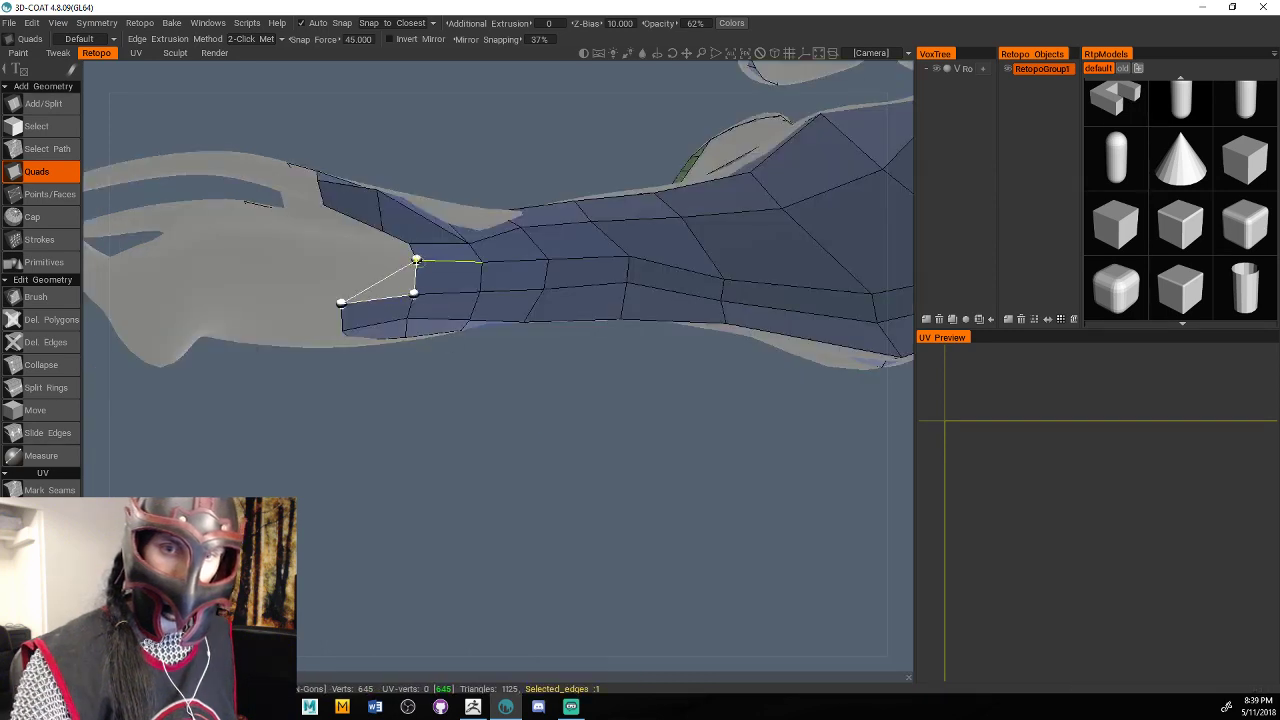
{"action": "left_click", "coordinate": [346, 254]}
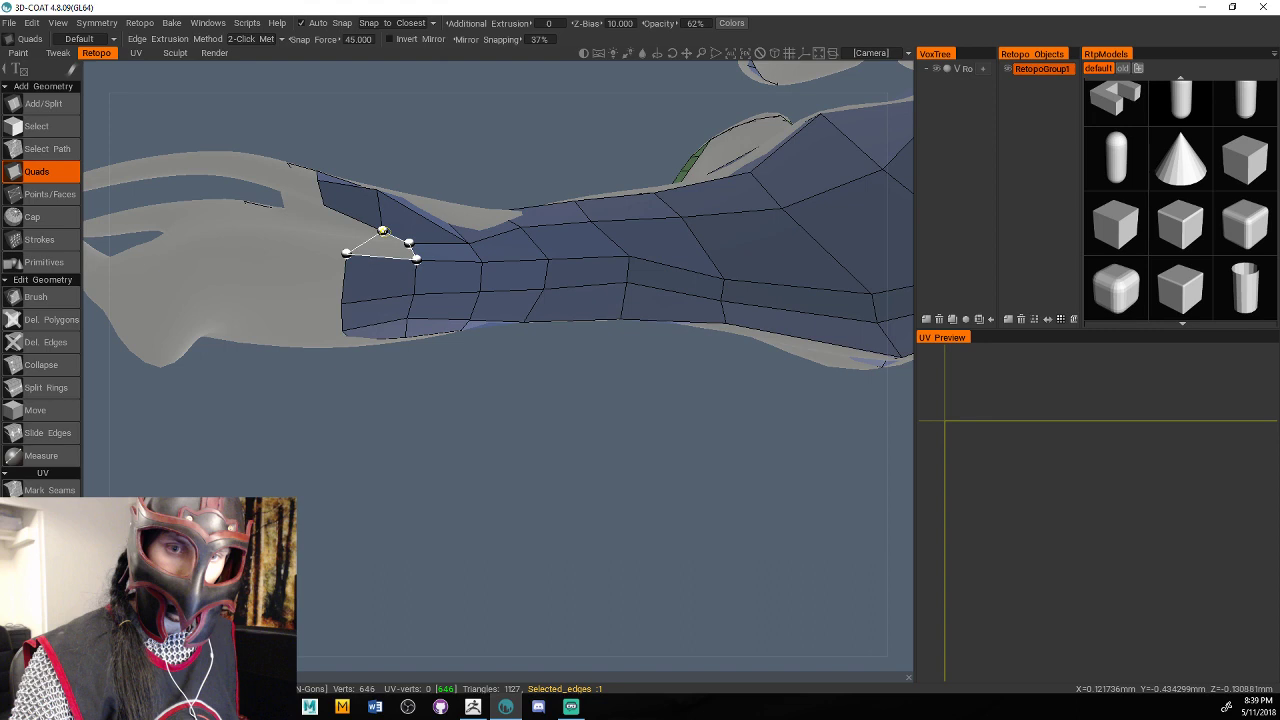
{"action": "left_click", "coordinate": [382, 231]}
{"action": "left_click_drag", "start_coordinate": [382, 231], "coordinate": [391, 343], "text": "alt"}
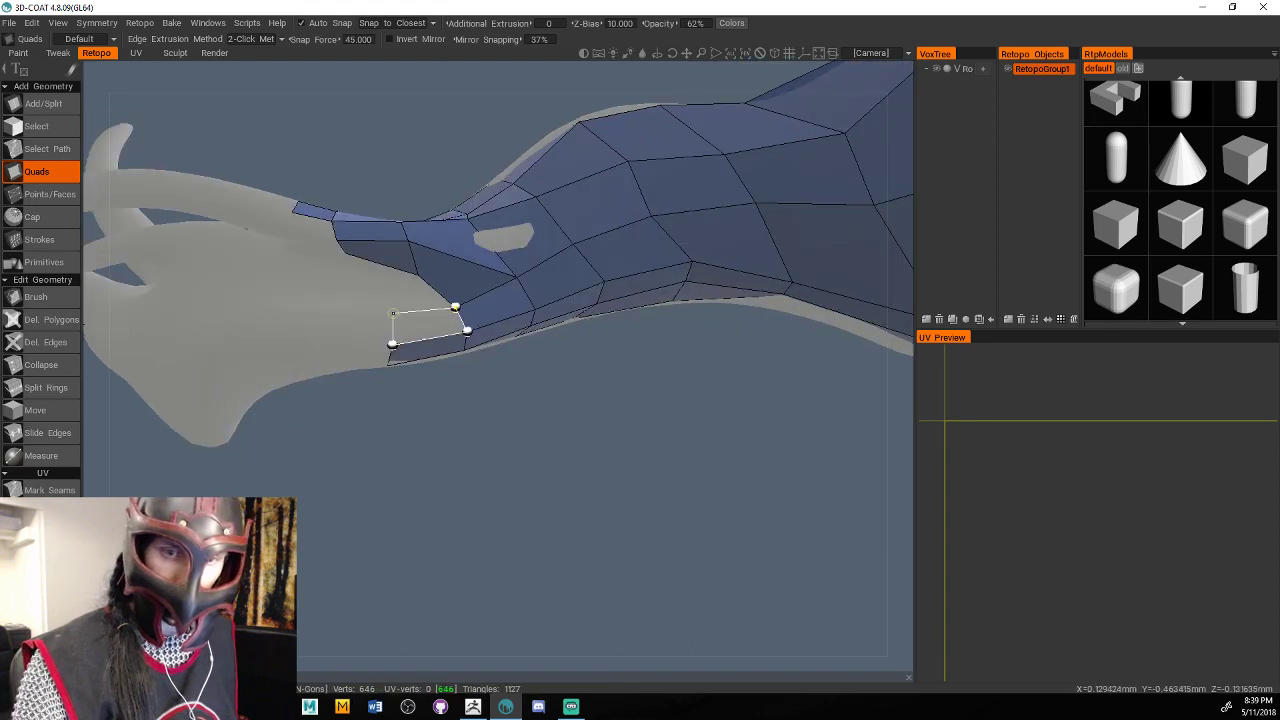
{"action": "left_click", "coordinate": [392, 313]}
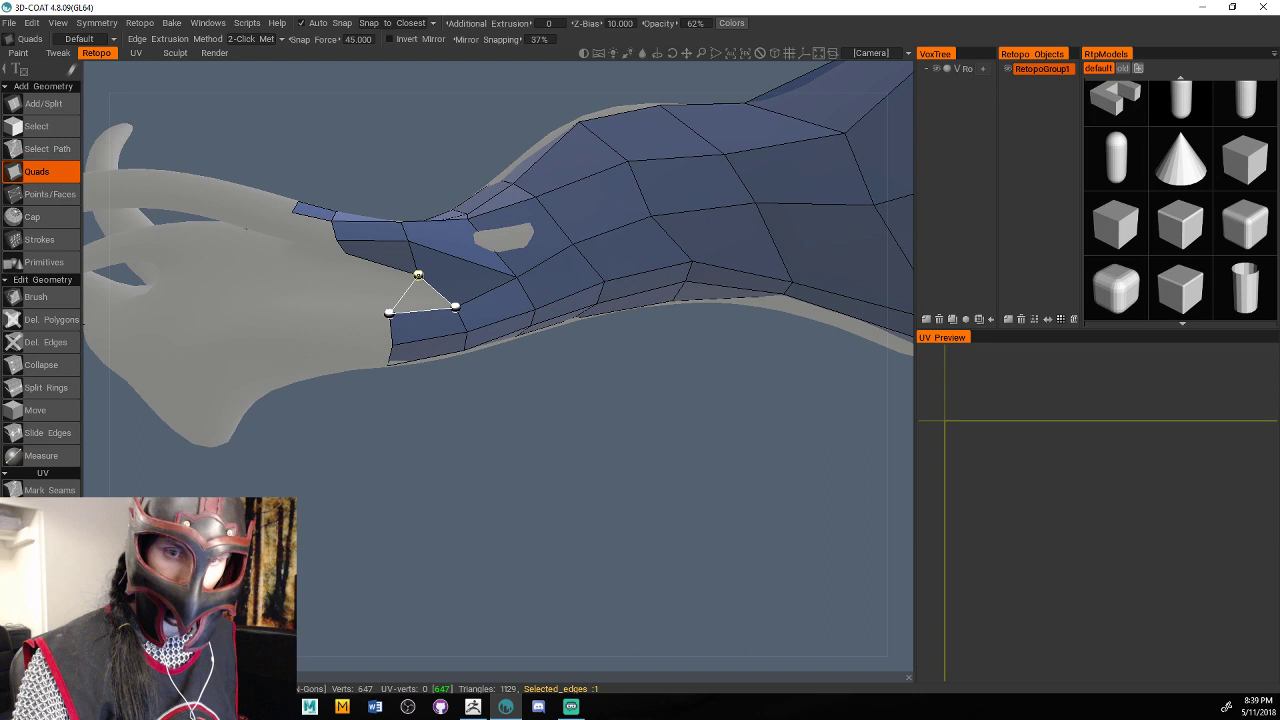
{"action": "left_click", "coordinate": [418, 275]}
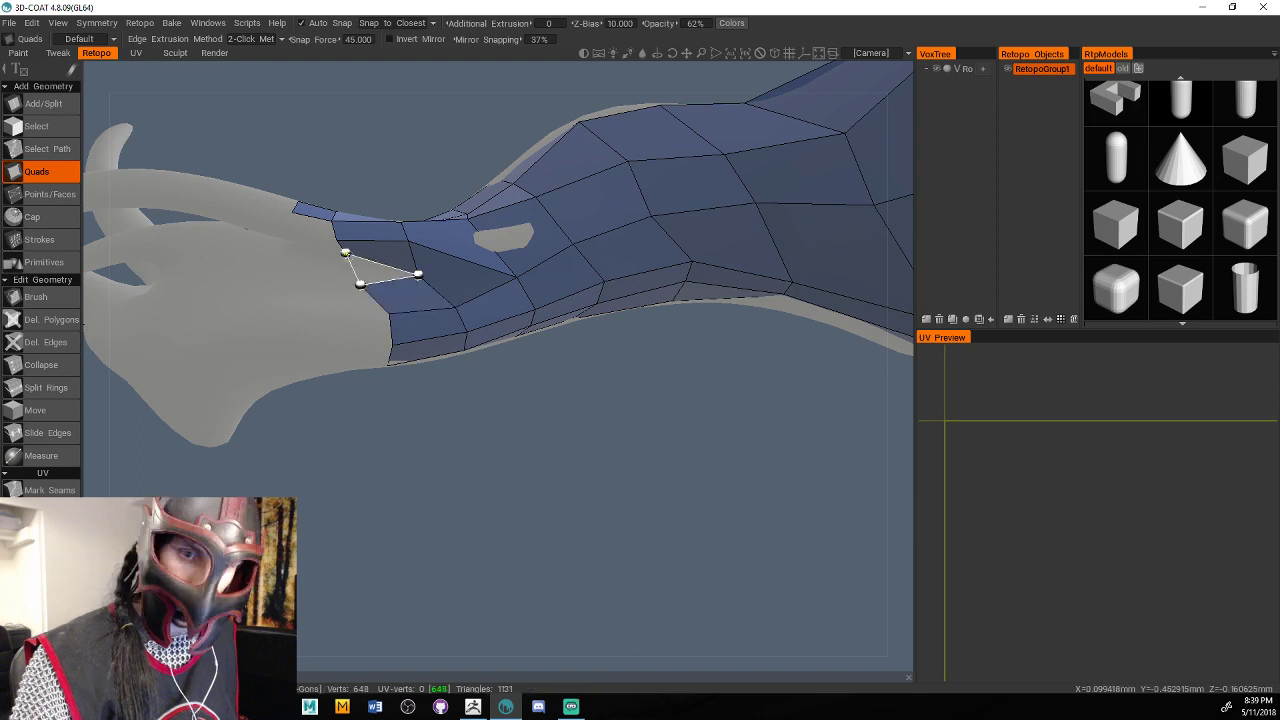
{"action": "left_click", "coordinate": [346, 253]}
Extend a narrow strip of two quads from the closed row along the underside, toward the gap between the claws.
{"action": "left_click_drag", "start_coordinate": [410, 480], "coordinate": [488, 465], "text": "alt"}
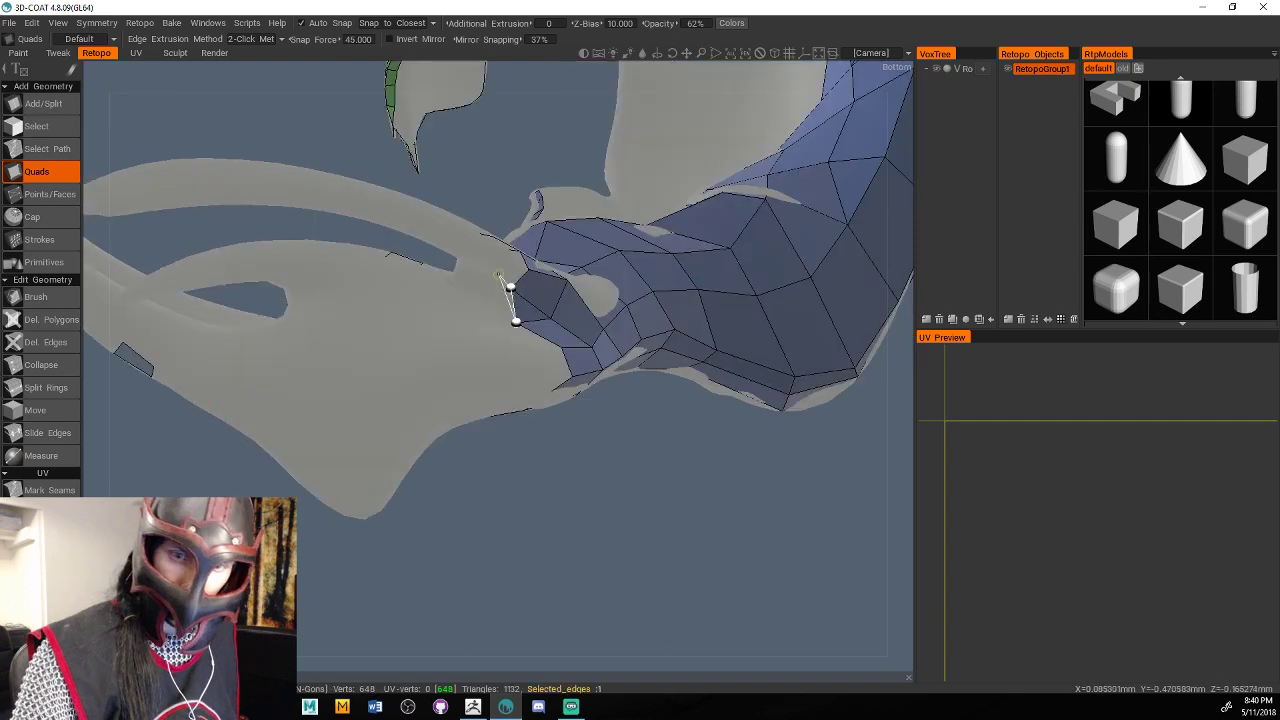
{"action": "left_click", "coordinate": [477, 271]}
{"action": "left_click", "coordinate": [466, 288]}
{"action": "left_click", "coordinate": [457, 262]}
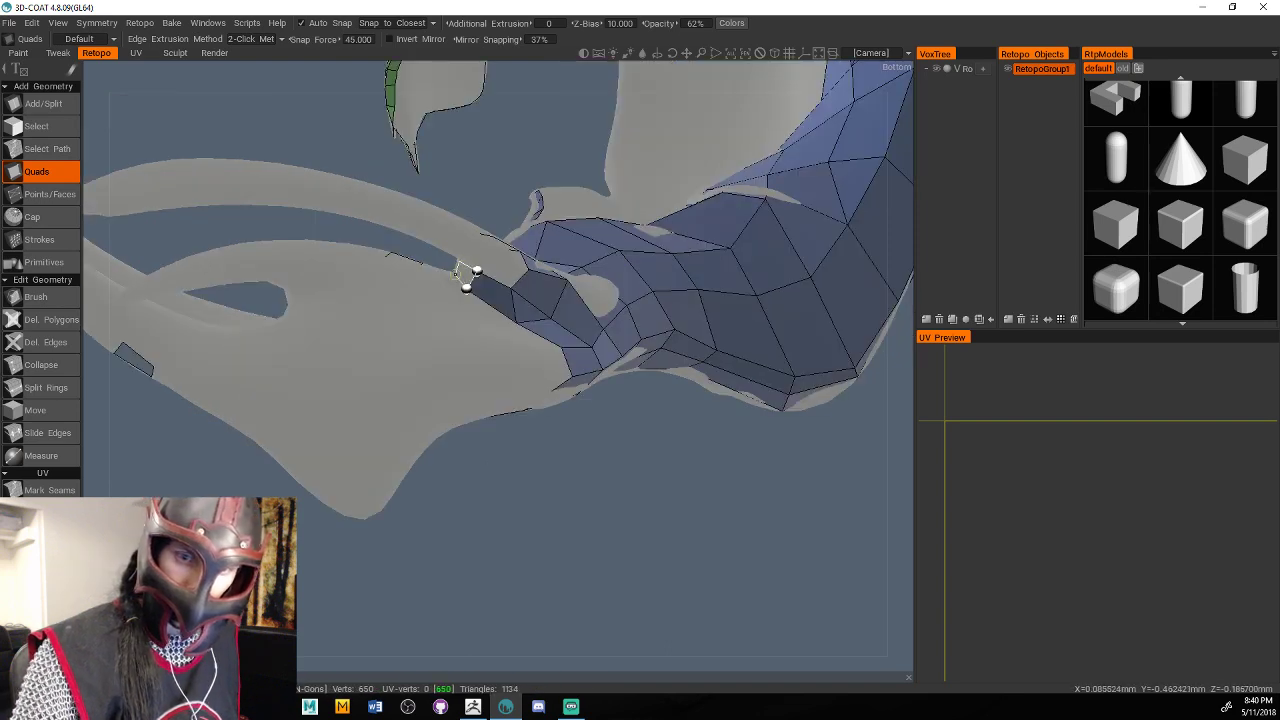
{"action": "left_click", "coordinate": [452, 277]}
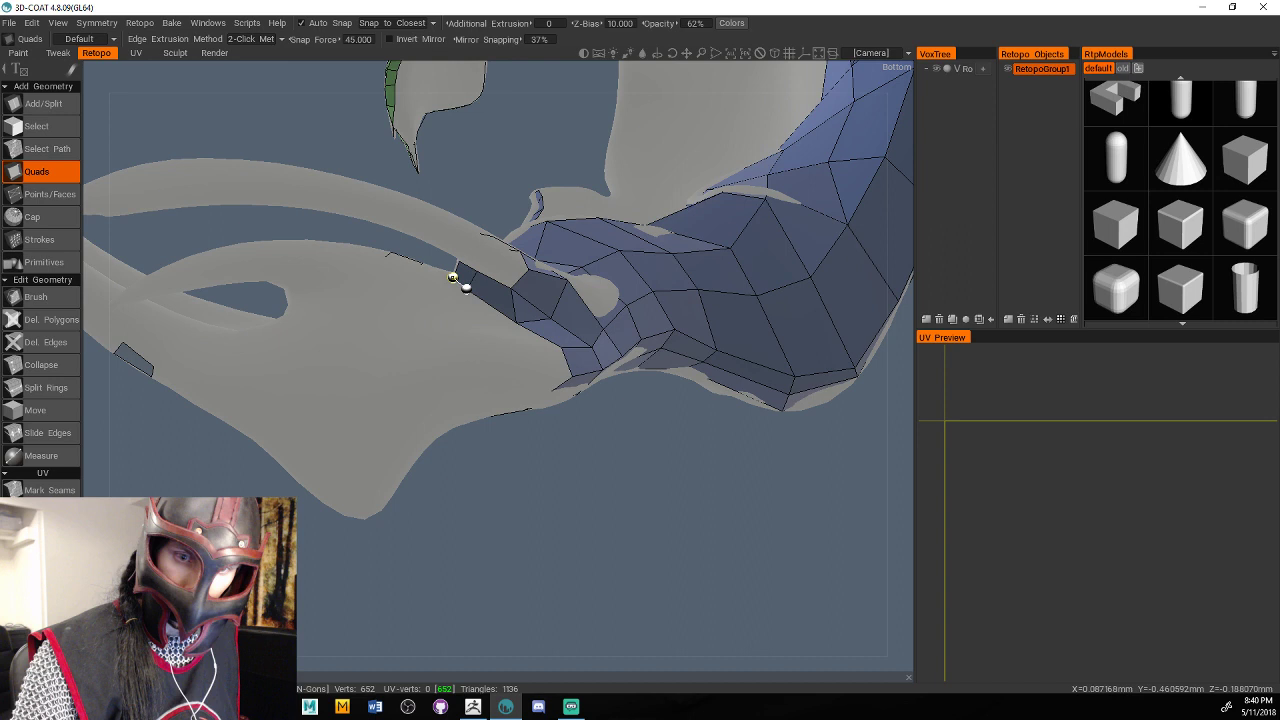
Bridge the new underside strip to the neighbouring claw strip with two quads across the gap between the claws.
{"action": "left_click_drag", "start_coordinate": [453, 278], "coordinate": [463, 313], "text": "alt"}
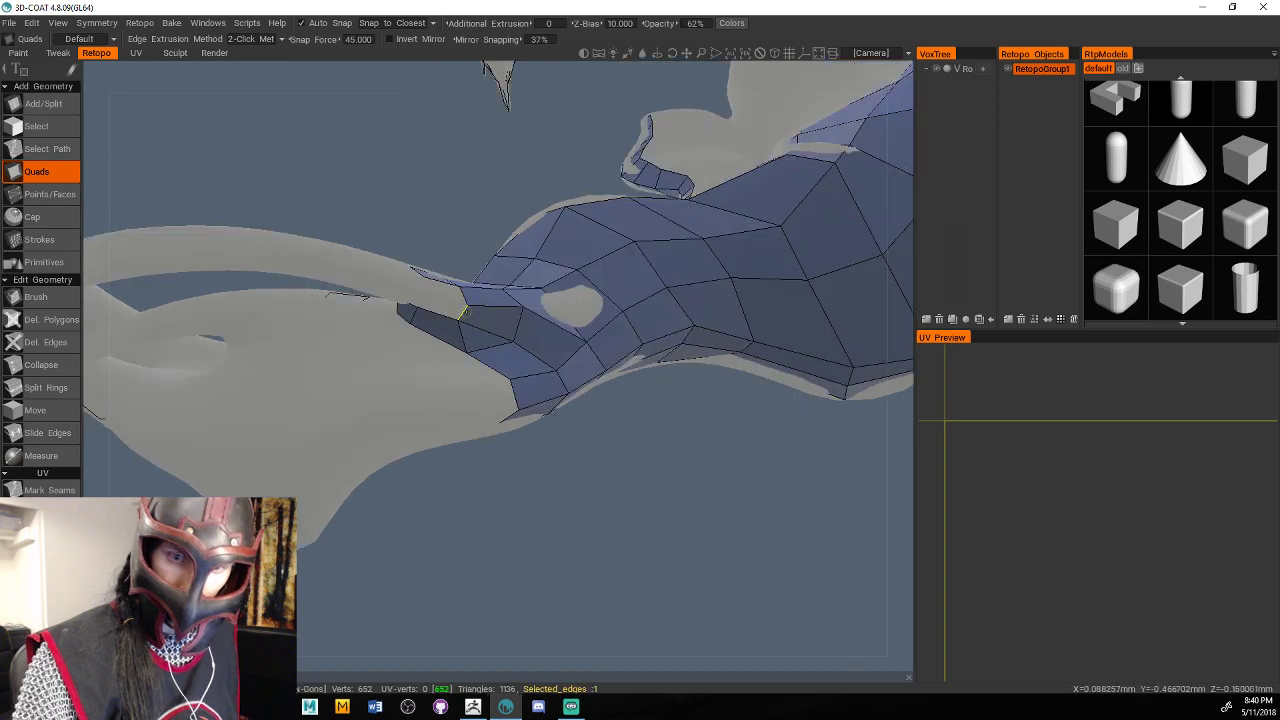
{"action": "left_click", "coordinate": [463, 313]}
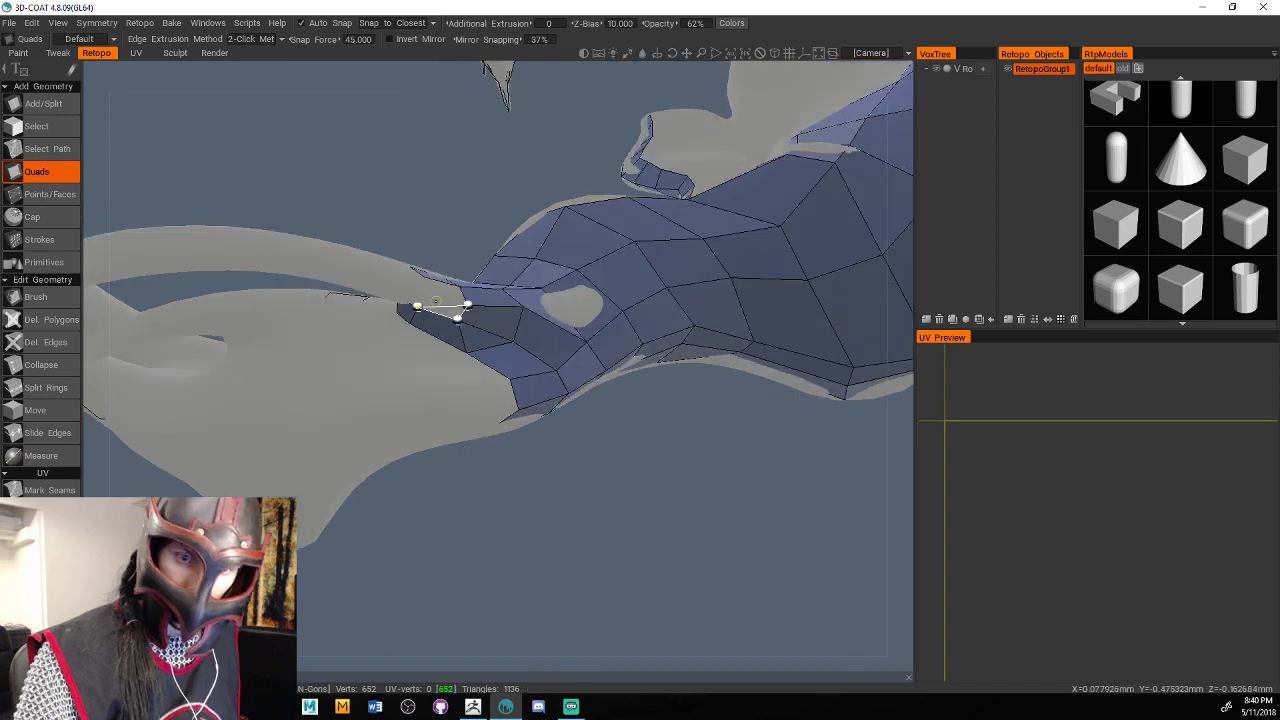
{"action": "left_click", "coordinate": [424, 276]}
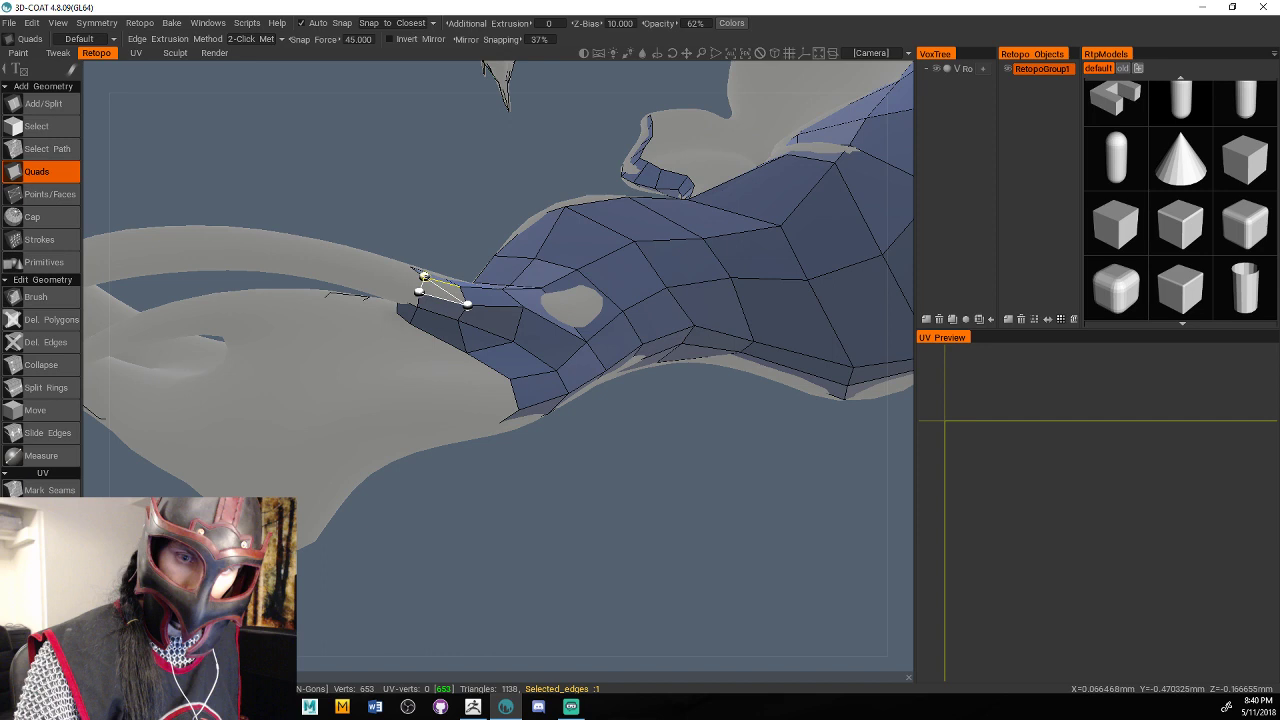
{"action": "left_click", "coordinate": [424, 276]}
Begin the next row on the limb's underside with three quads leading up to the new strip's tip.
{"action": "left_click_drag", "start_coordinate": [424, 276], "coordinate": [500, 578], "text": "alt"}
{"action": "left_click", "coordinate": [365, 433]}
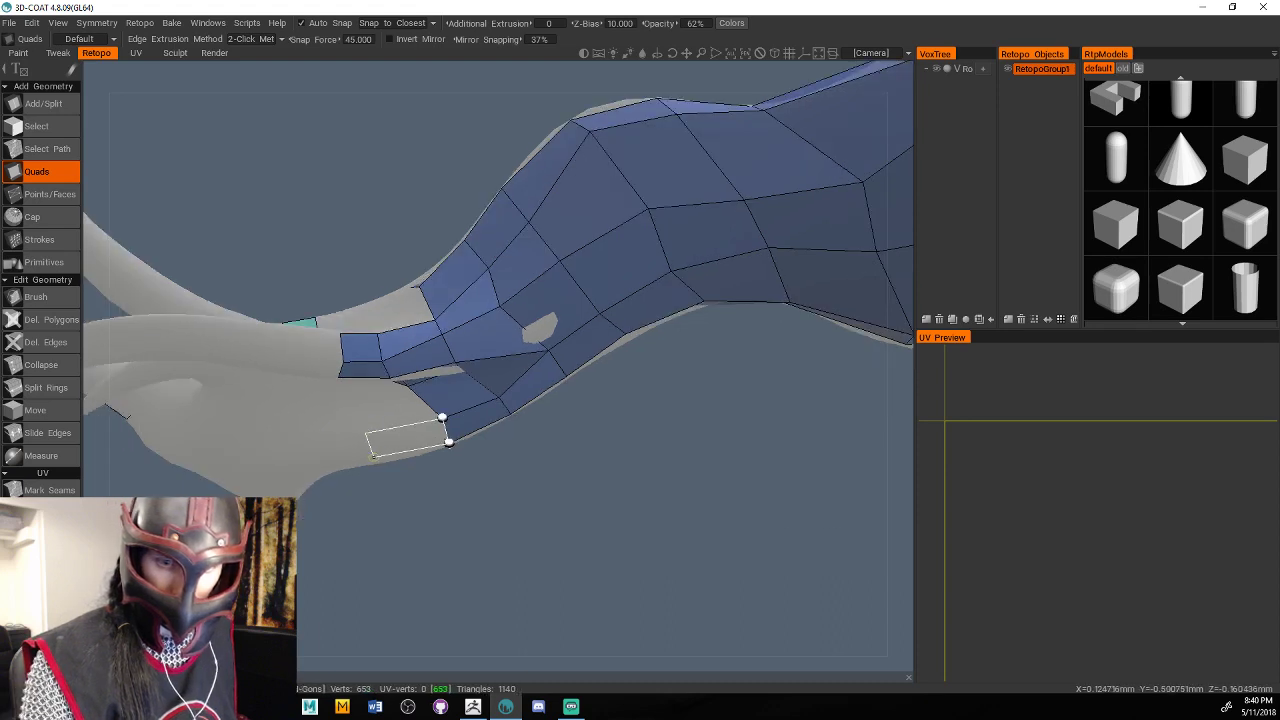
{"action": "left_click", "coordinate": [375, 457]}
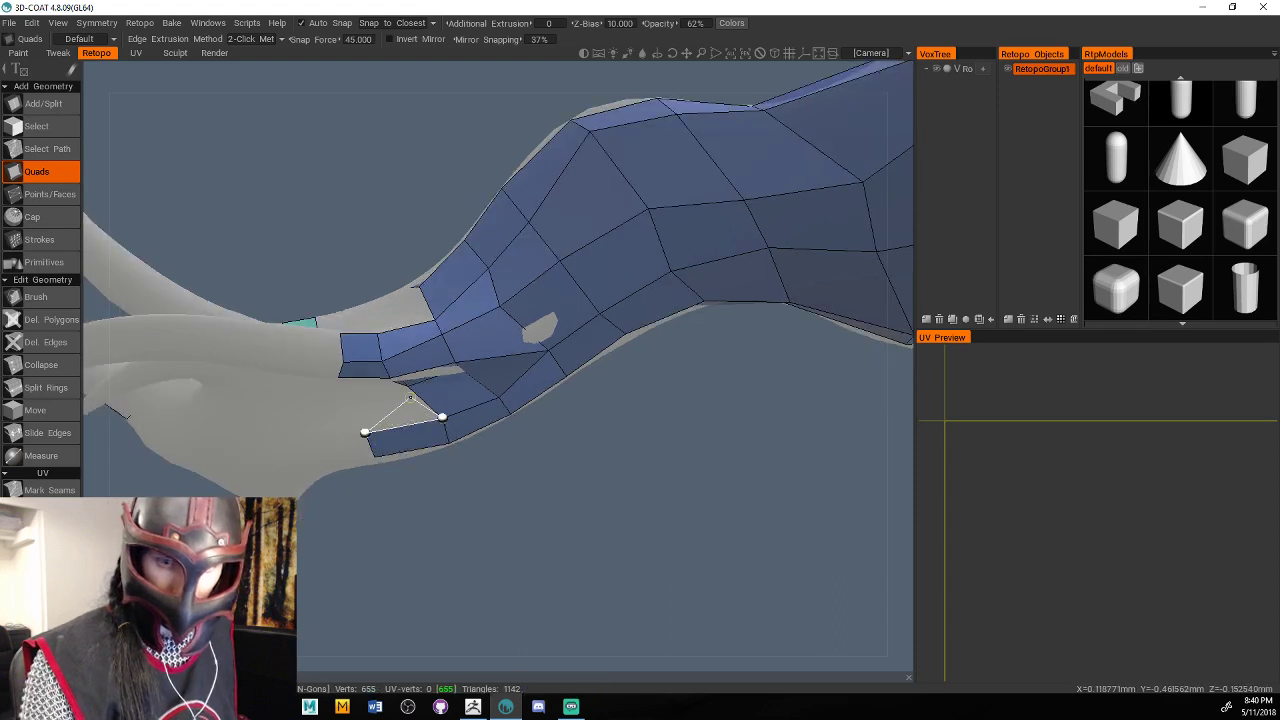
{"action": "left_click", "coordinate": [409, 398]}
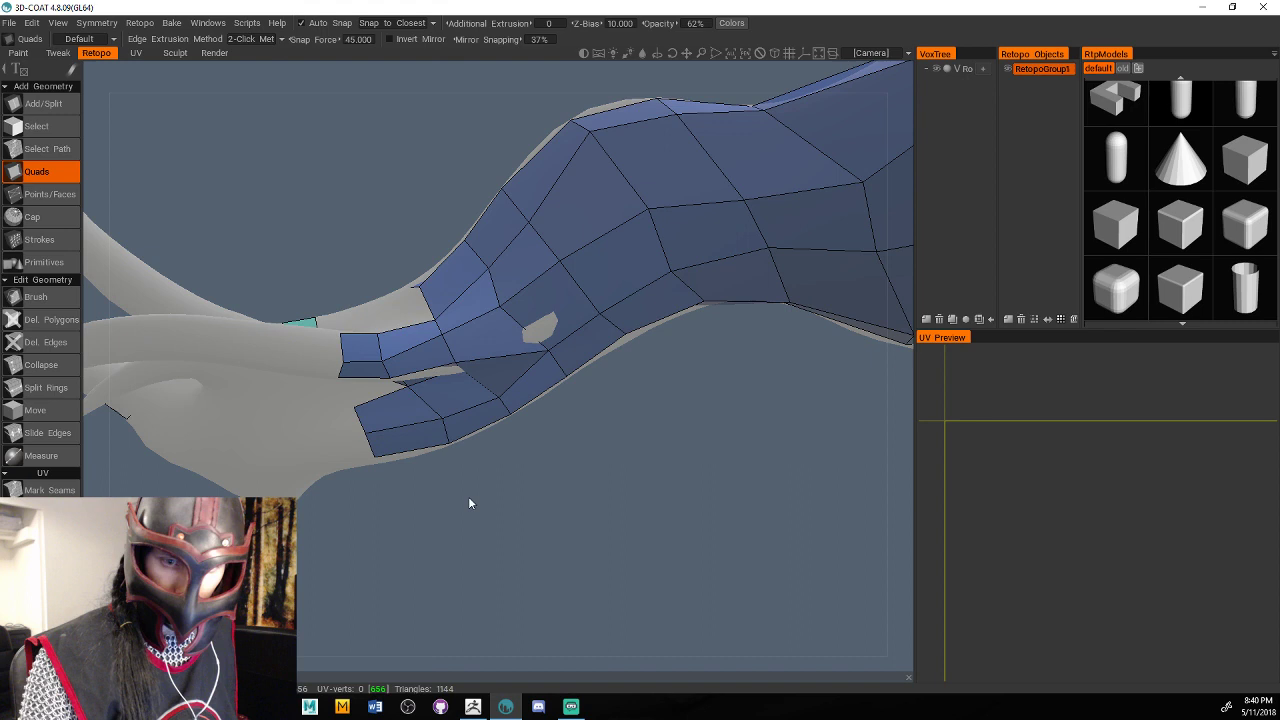
{"action": "left_click_drag", "start_coordinate": [468, 503], "coordinate": [389, 332], "text": "alt"}
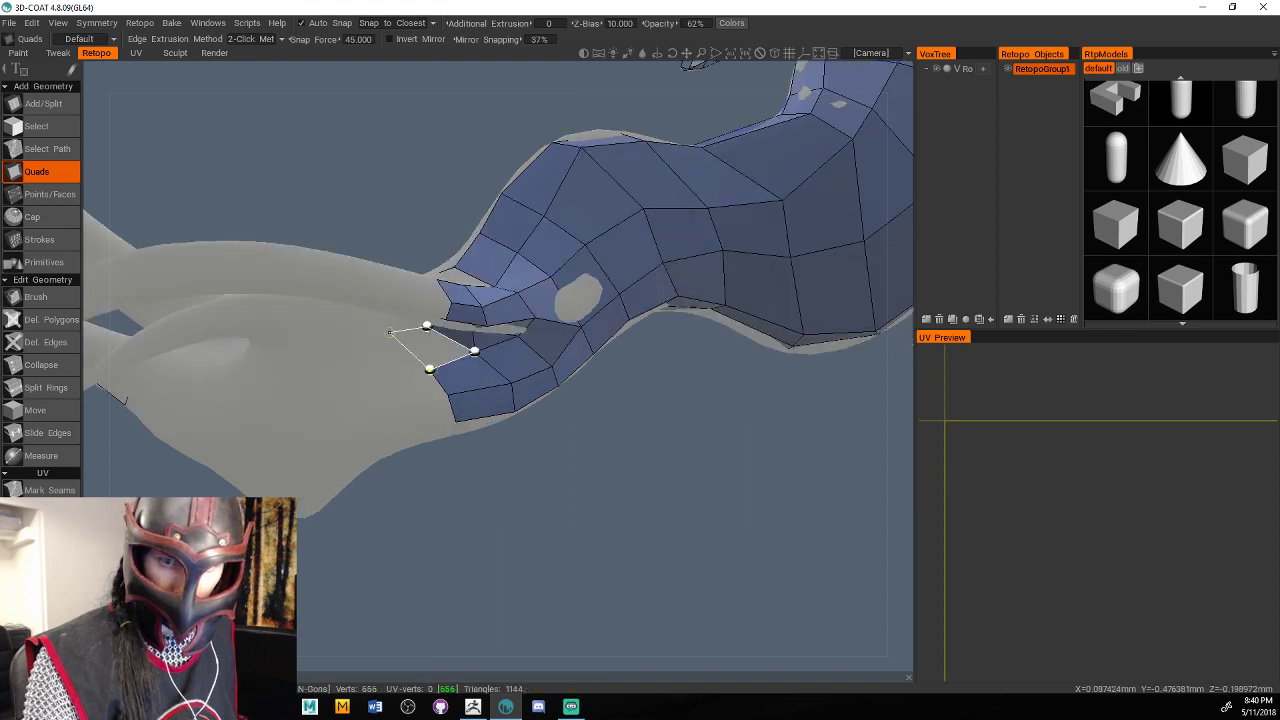
{"action": "left_click", "coordinate": [391, 330]}
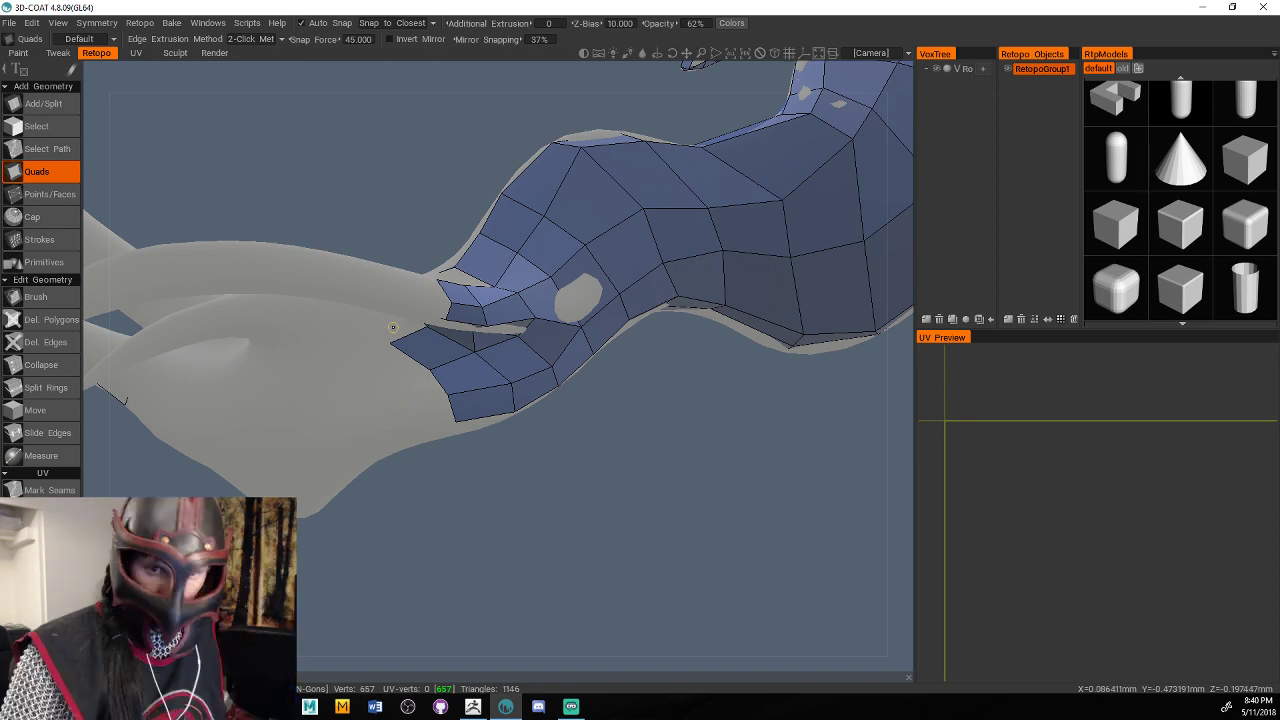
Add two more quads along the patch's open edge, following the underside of the hand.
{"action": "middle_click_drag", "start_coordinate": [392, 327], "coordinate": [431, 500]}
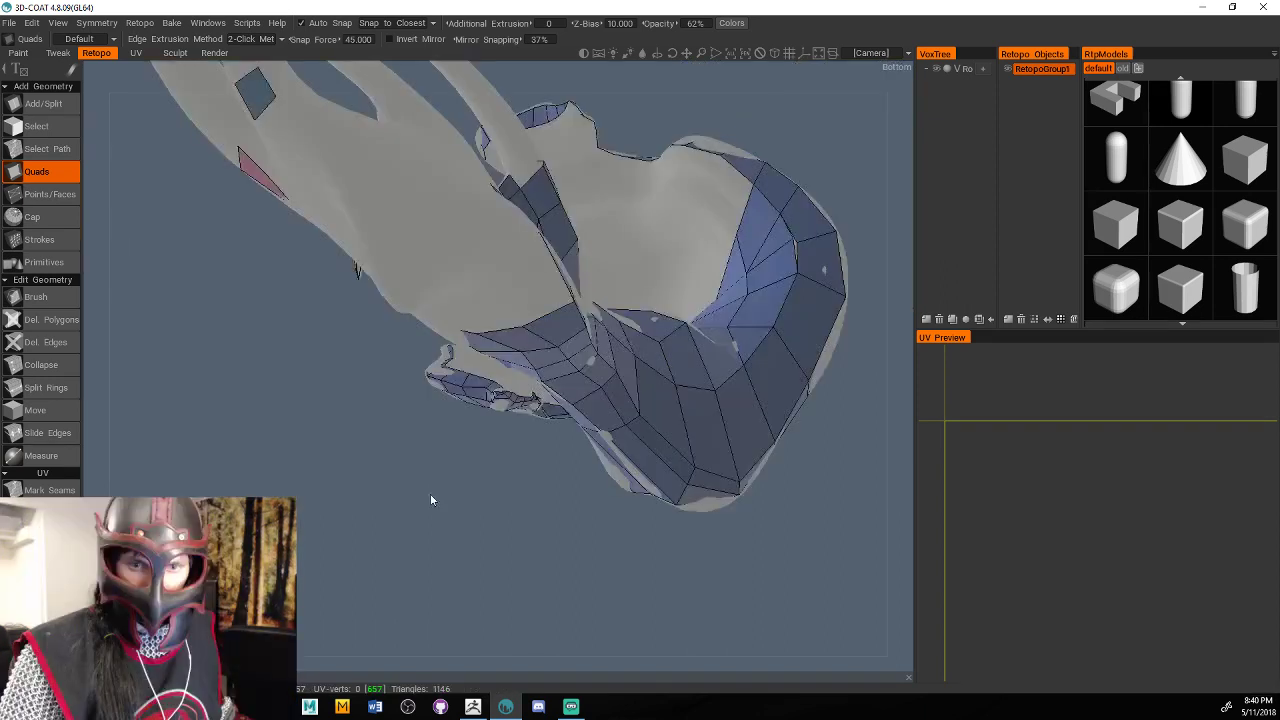
{"action": "left_click_drag", "start_coordinate": [431, 500], "coordinate": [494, 282], "text": "alt"}
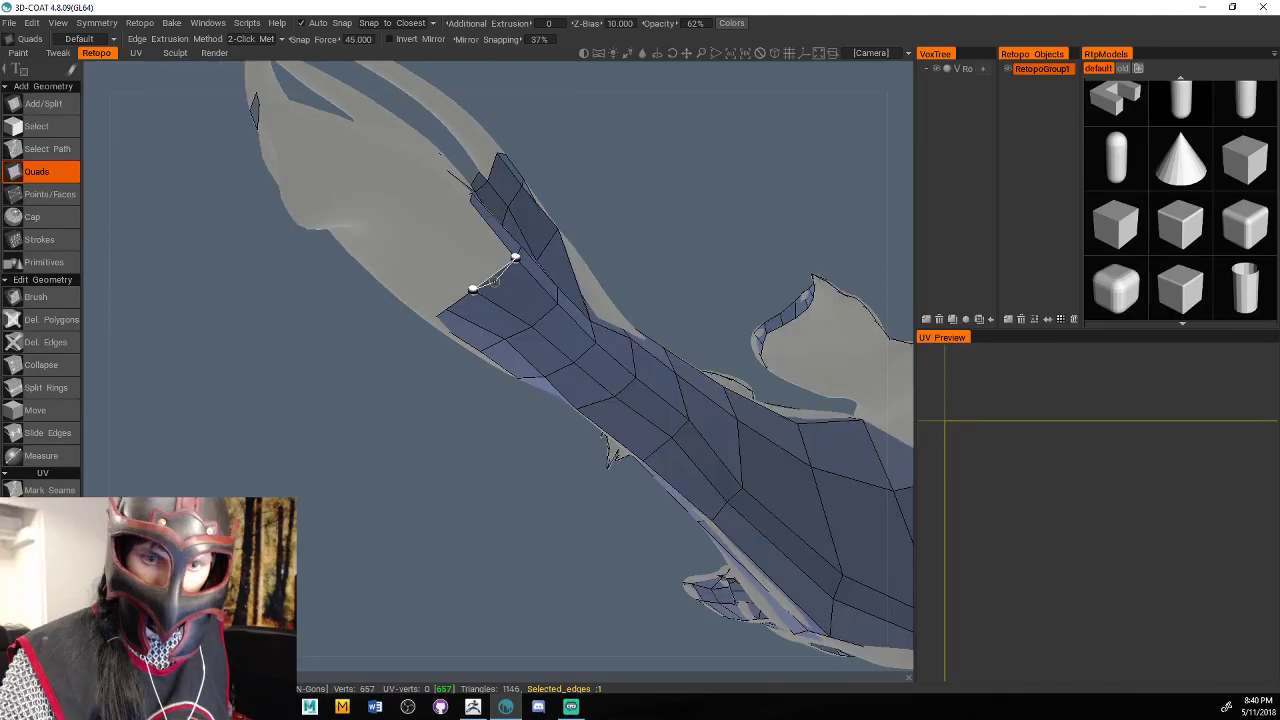
{"action": "left_click", "coordinate": [431, 234]}
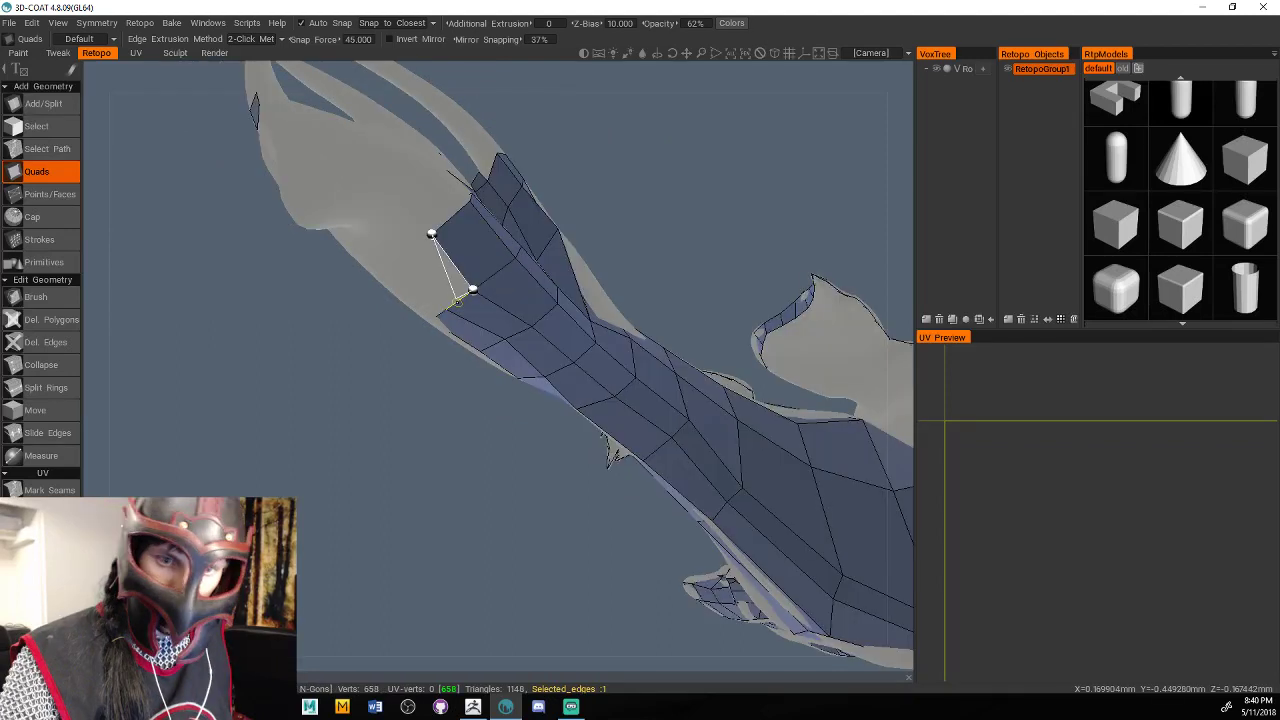
{"action": "left_click", "coordinate": [445, 308]}
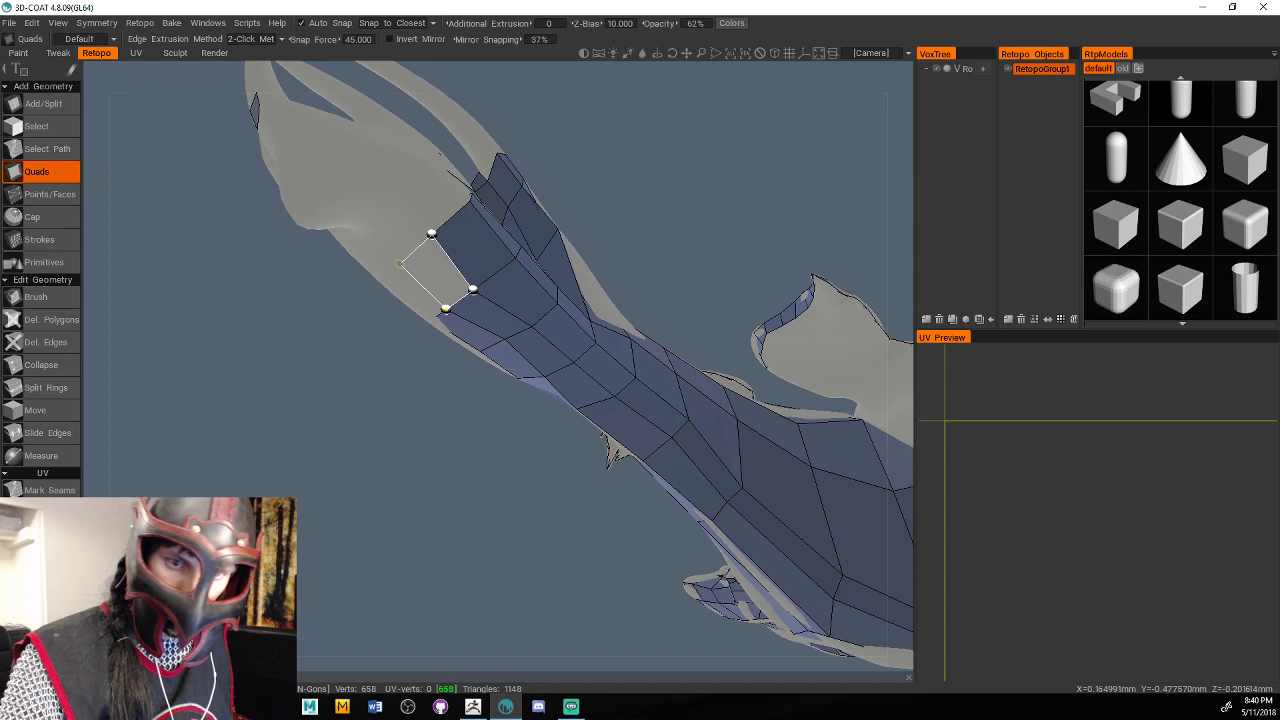
{"action": "left_click", "coordinate": [400, 265]}
Carry the row around the limb below the magenta claw marker with three quads.
{"action": "middle_click_drag", "start_coordinate": [400, 265], "coordinate": [587, 262]}
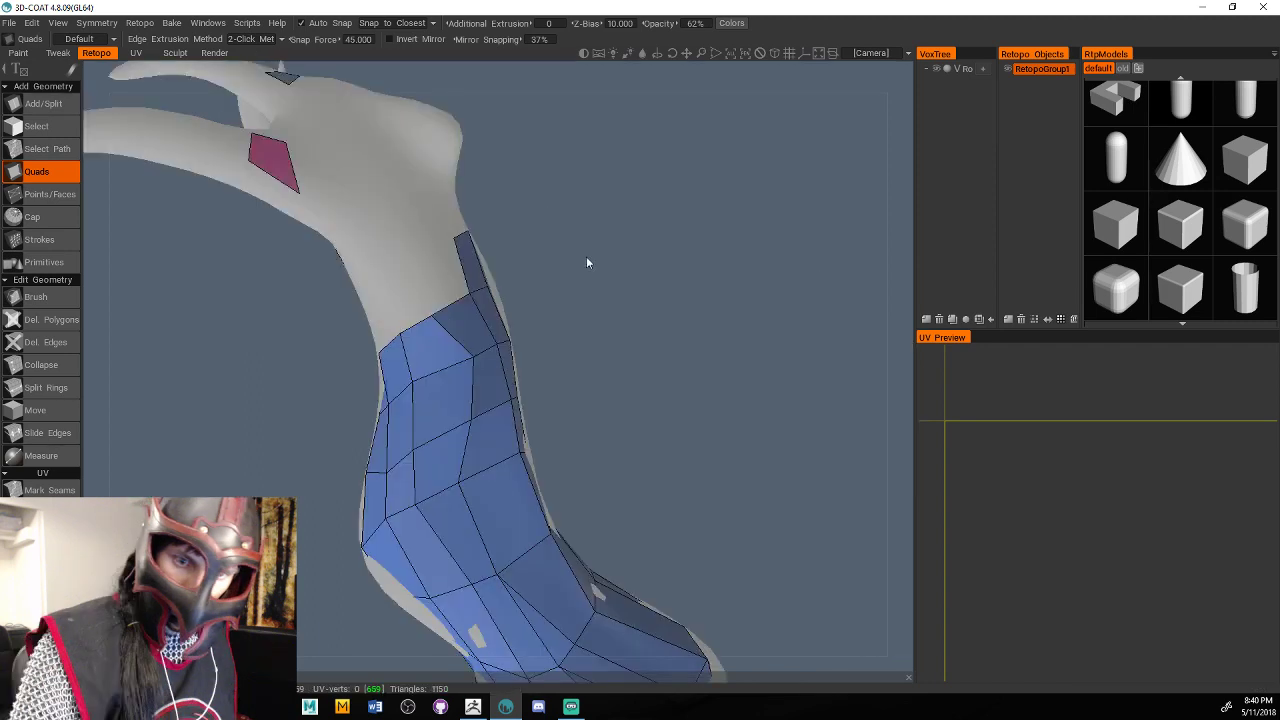
{"action": "left_click", "coordinate": [404, 260]}
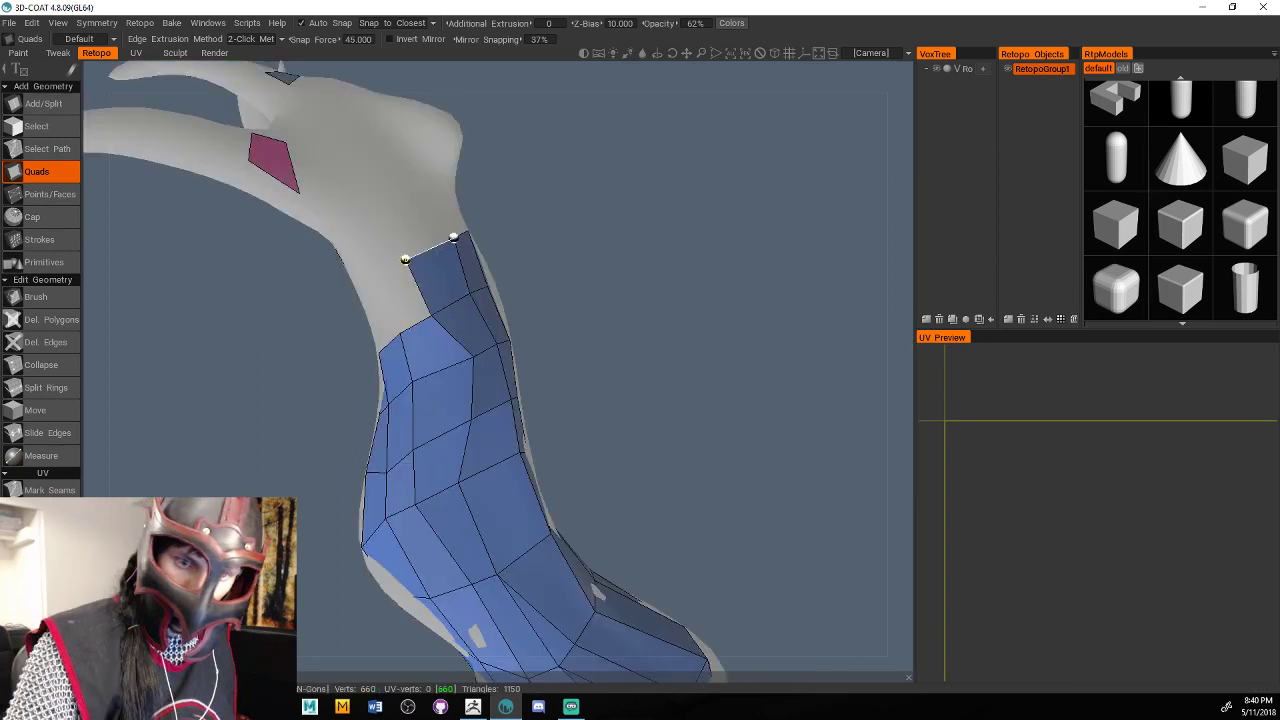
{"action": "left_click", "coordinate": [371, 276]}
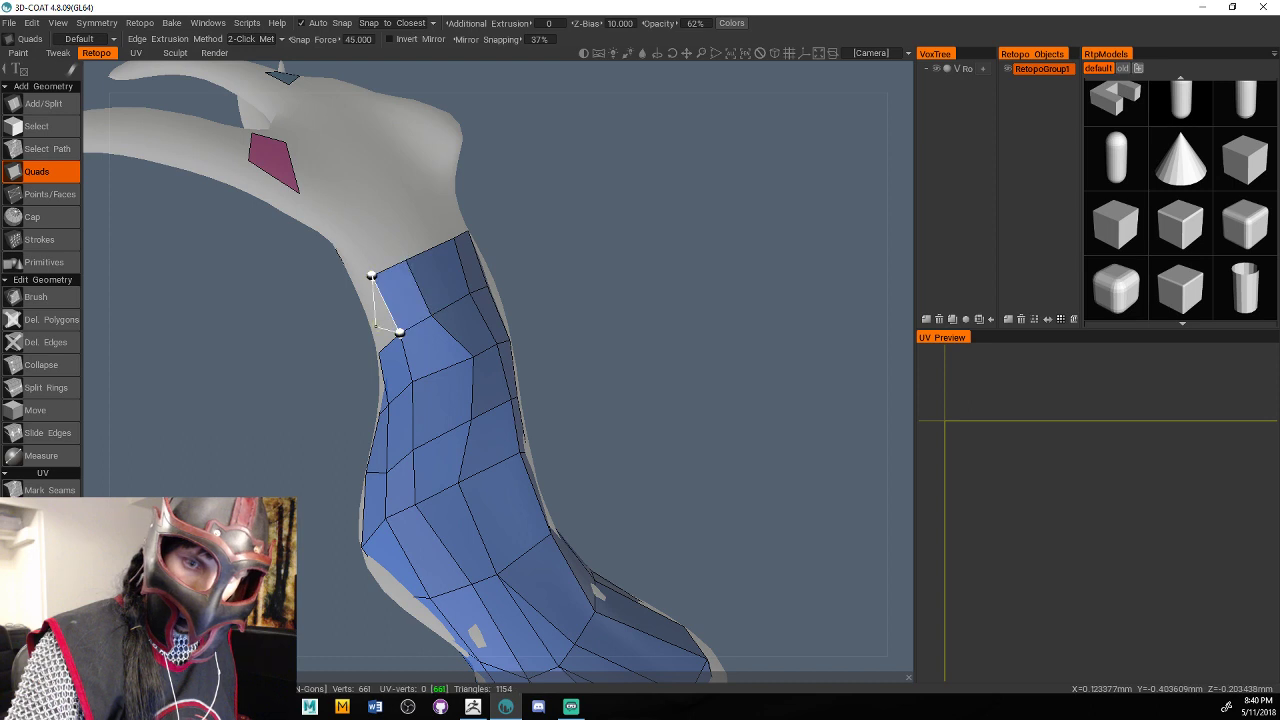
{"action": "left_click", "coordinate": [358, 290]}
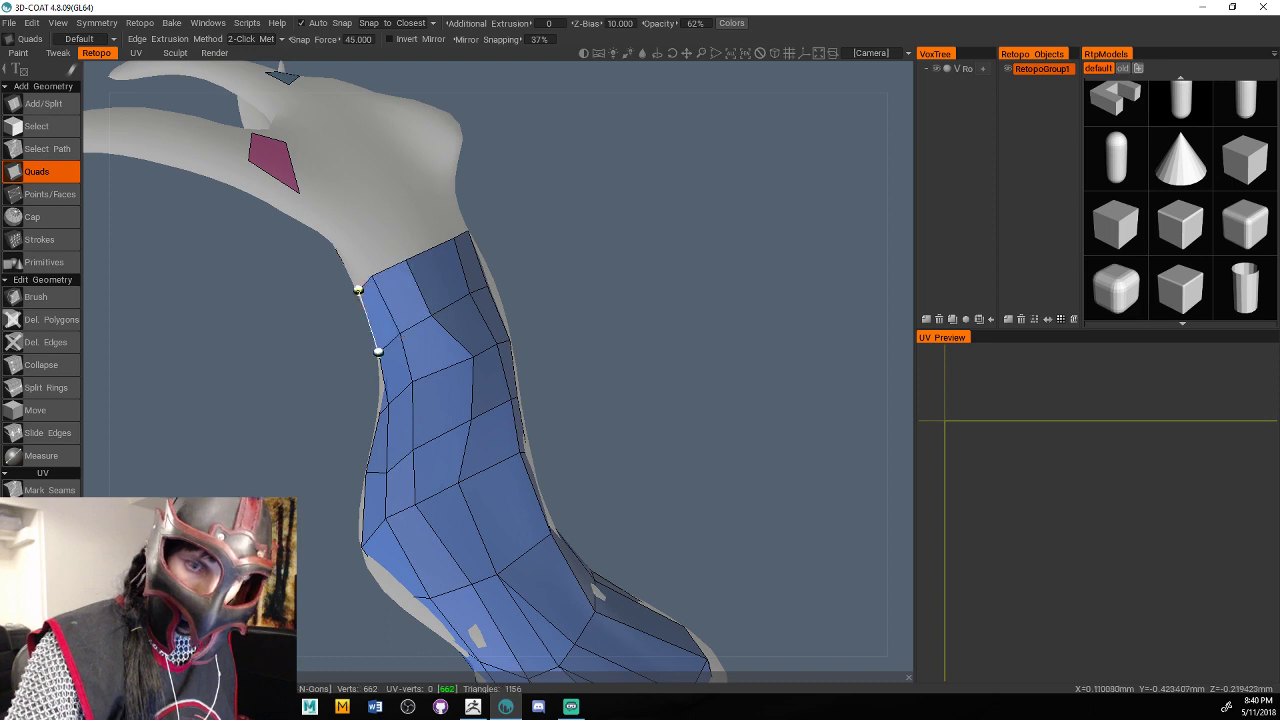
Extend the row below the teal claw marker with one quad and an adjoining triangle.
{"action": "left_click_drag", "start_coordinate": [358, 290], "coordinate": [463, 334], "text": "alt"}
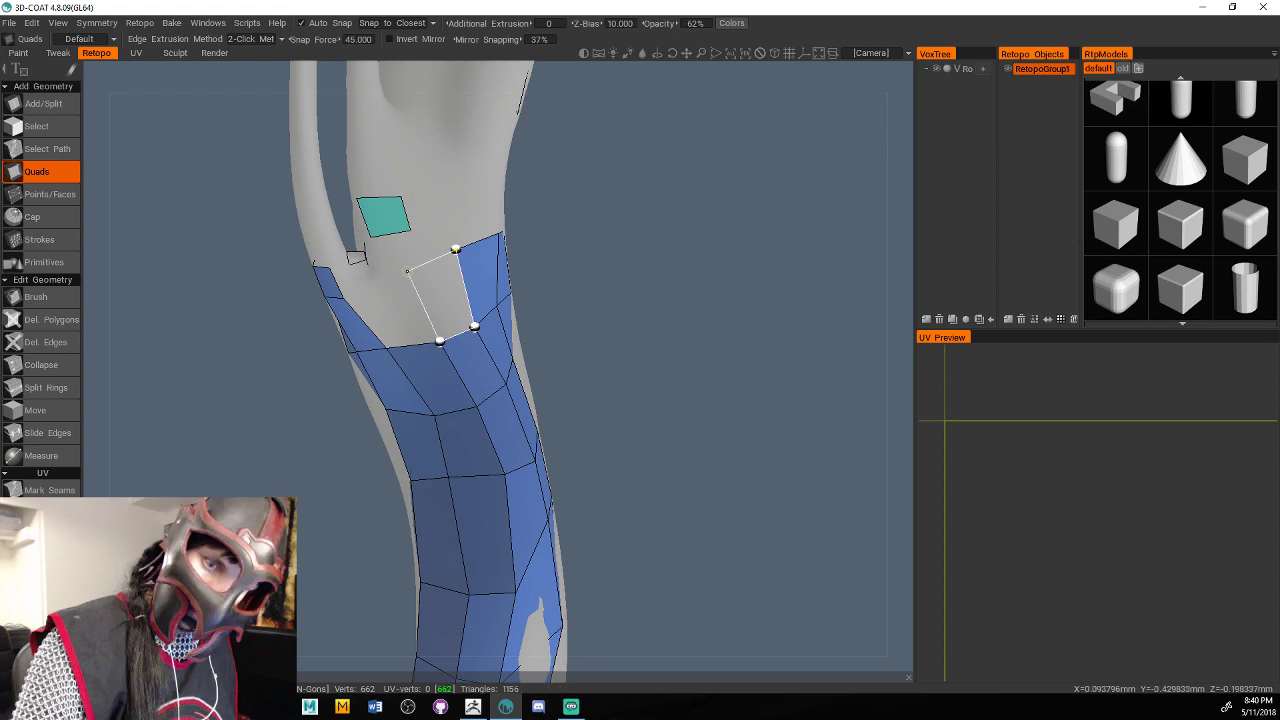
{"action": "left_click", "coordinate": [422, 264]}
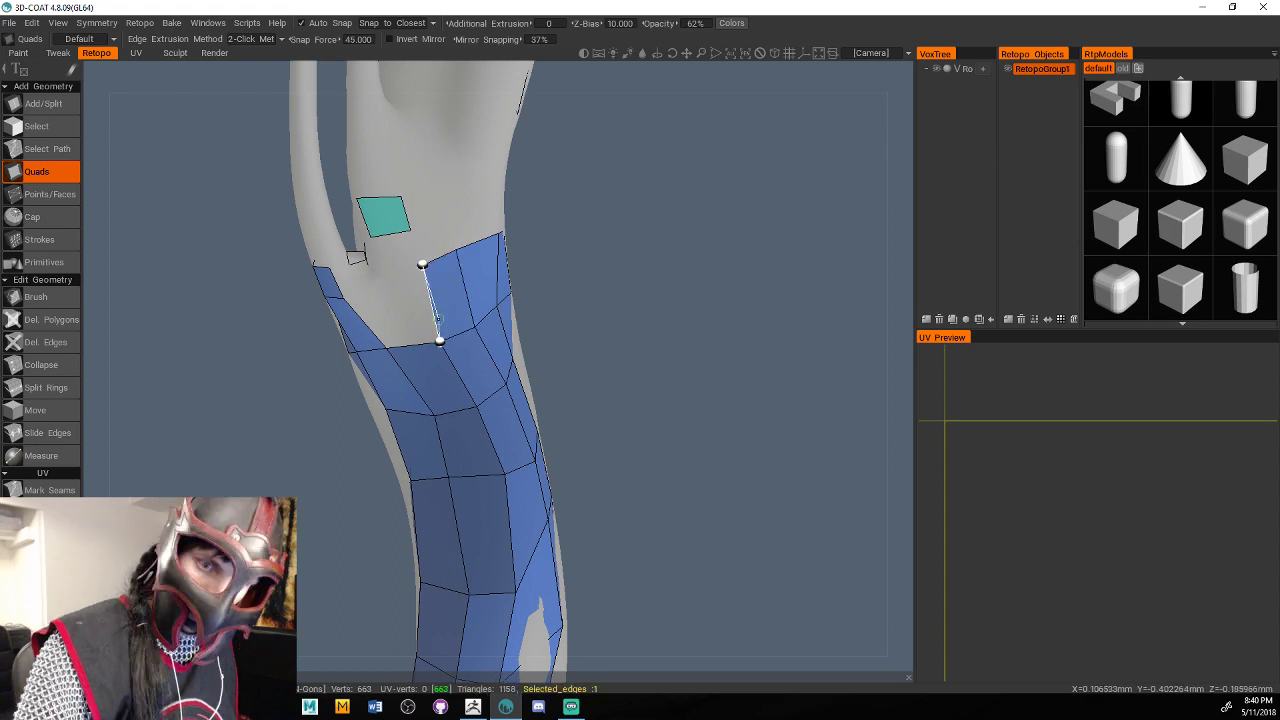
{"action": "left_click", "coordinate": [390, 282]}
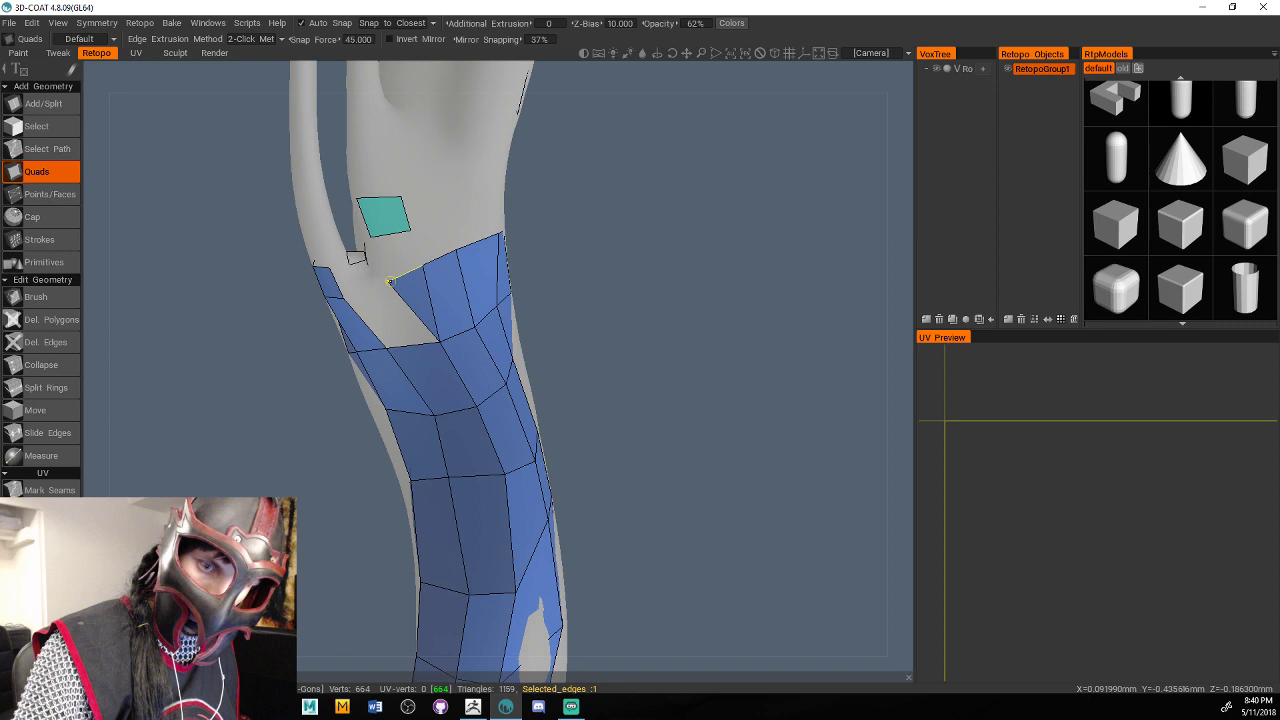
Replace the last face placed below the teal claw marker with a quad and a triangle closing the notch in the row.
{"action": "left_click", "coordinate": [386, 283]}
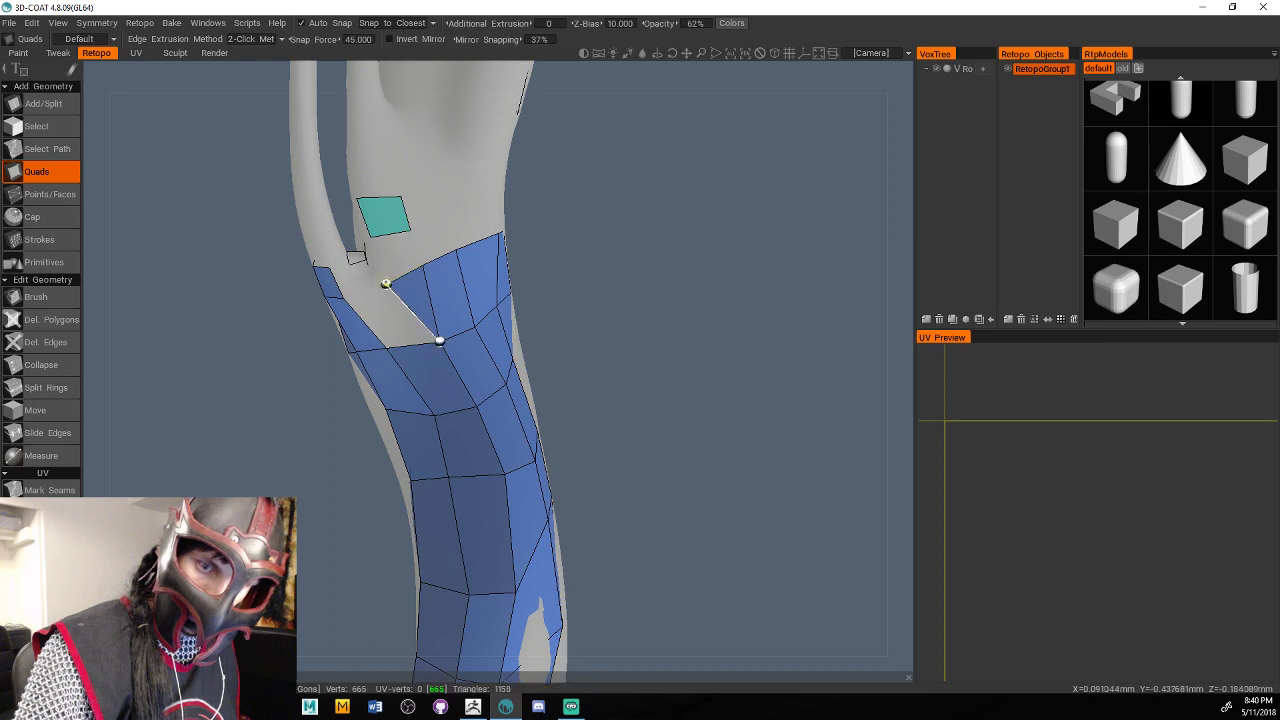
{"action": "key", "text": "ctrl+z"}
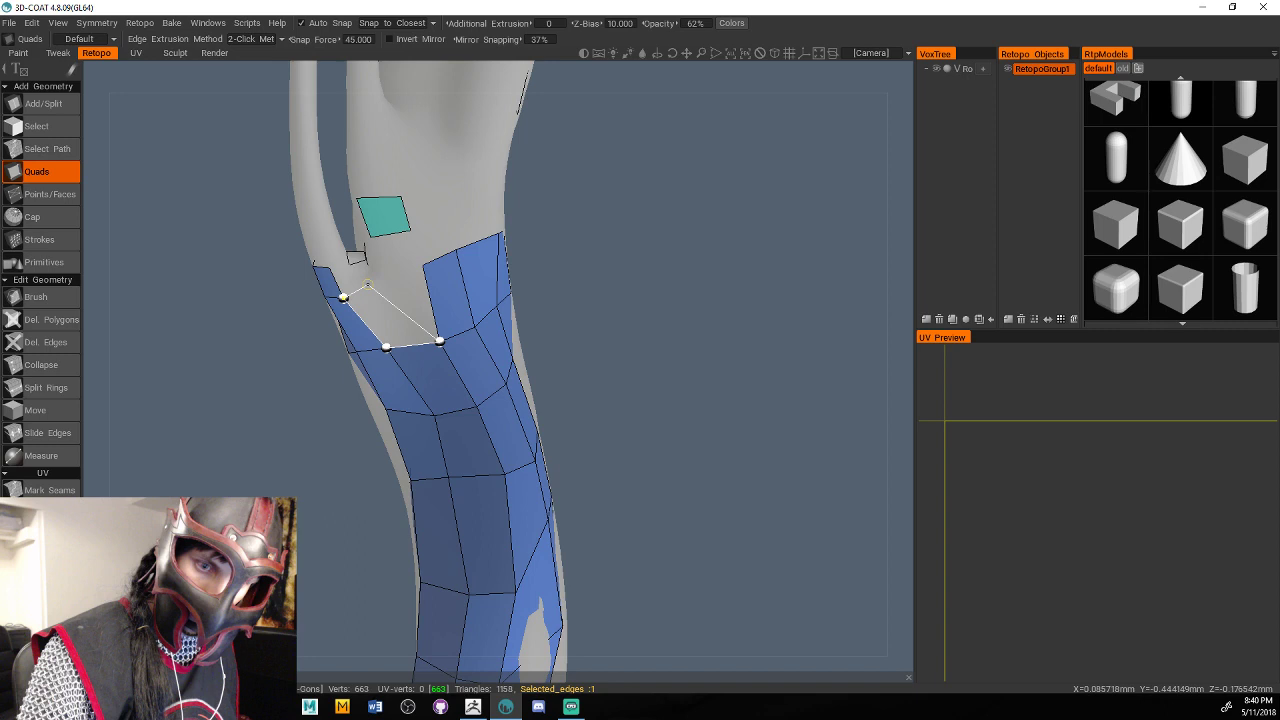
{"action": "left_click", "coordinate": [368, 286]}
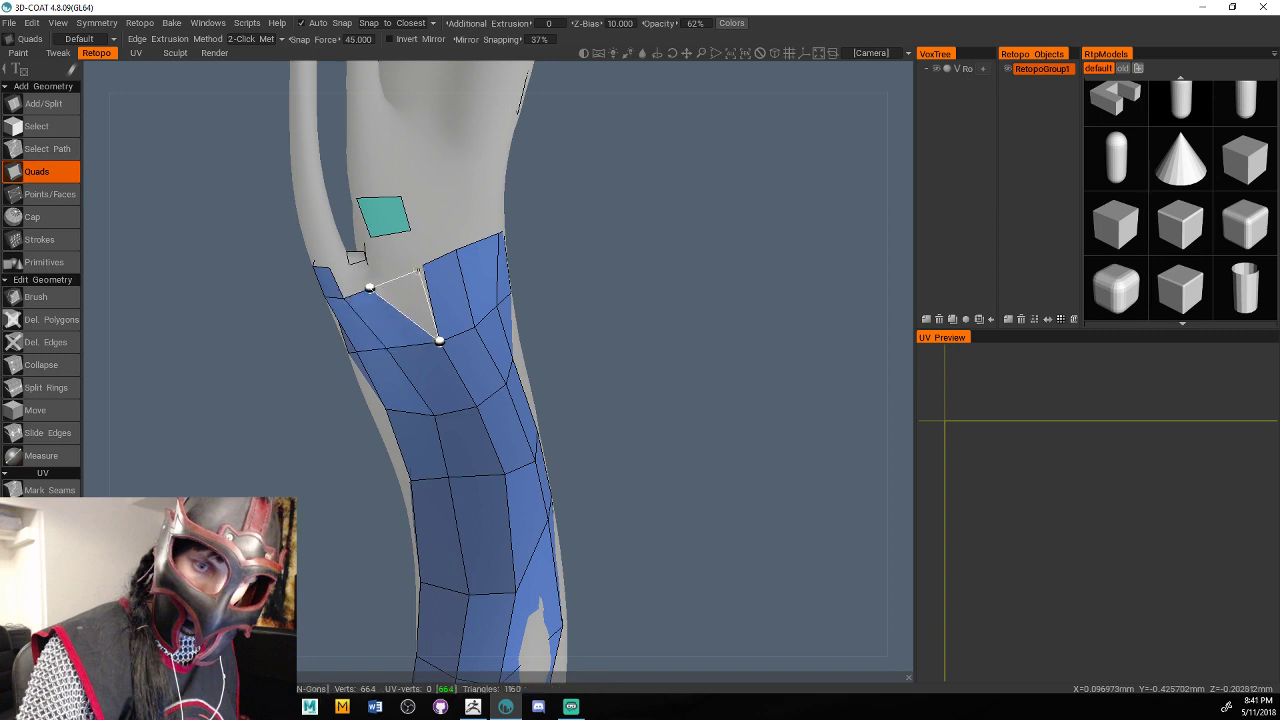
{"action": "left_click", "coordinate": [420, 270]}
Fill the crook at the lowest finger's base with quads and bridge them to the near side of the teal claw marker.
{"action": "left_click_drag", "start_coordinate": [535, 252], "coordinate": [610, 243]}
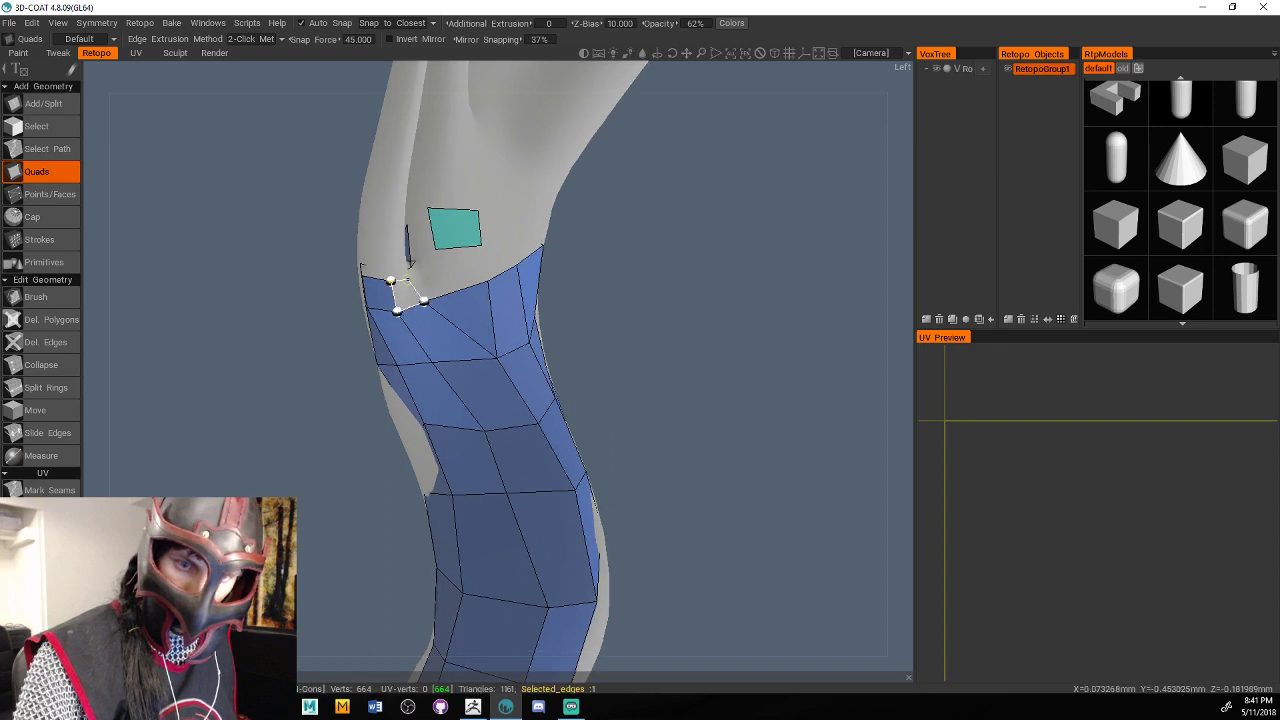
{"action": "left_click", "coordinate": [408, 279]}
{"action": "left_click_drag", "start_coordinate": [690, 256], "coordinate": [792, 320]}
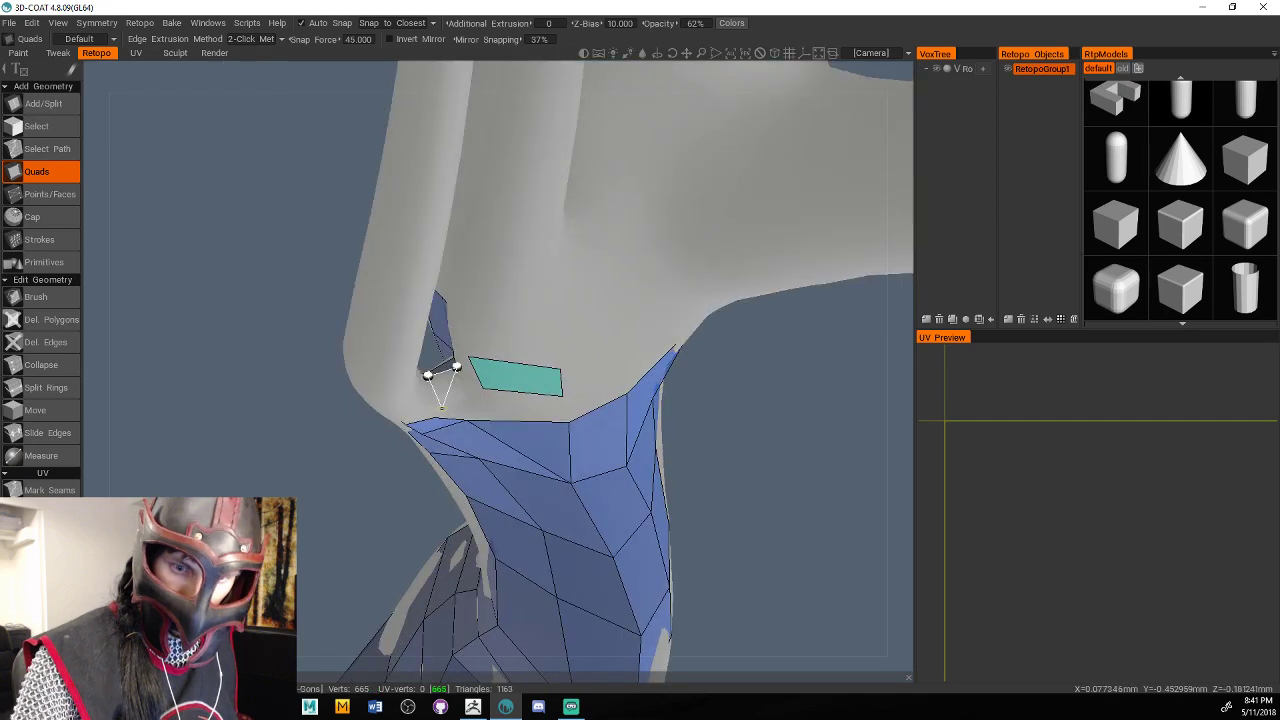
{"action": "left_click", "coordinate": [433, 415]}
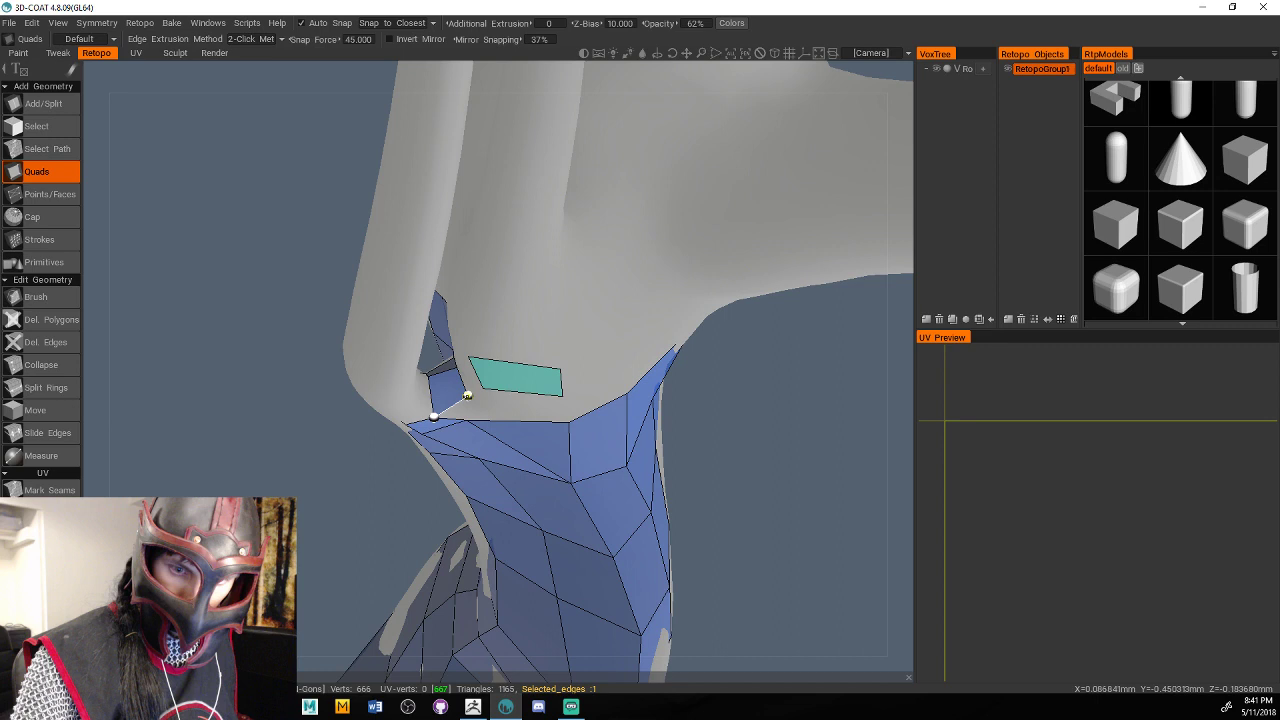
{"action": "left_click", "coordinate": [467, 395]}
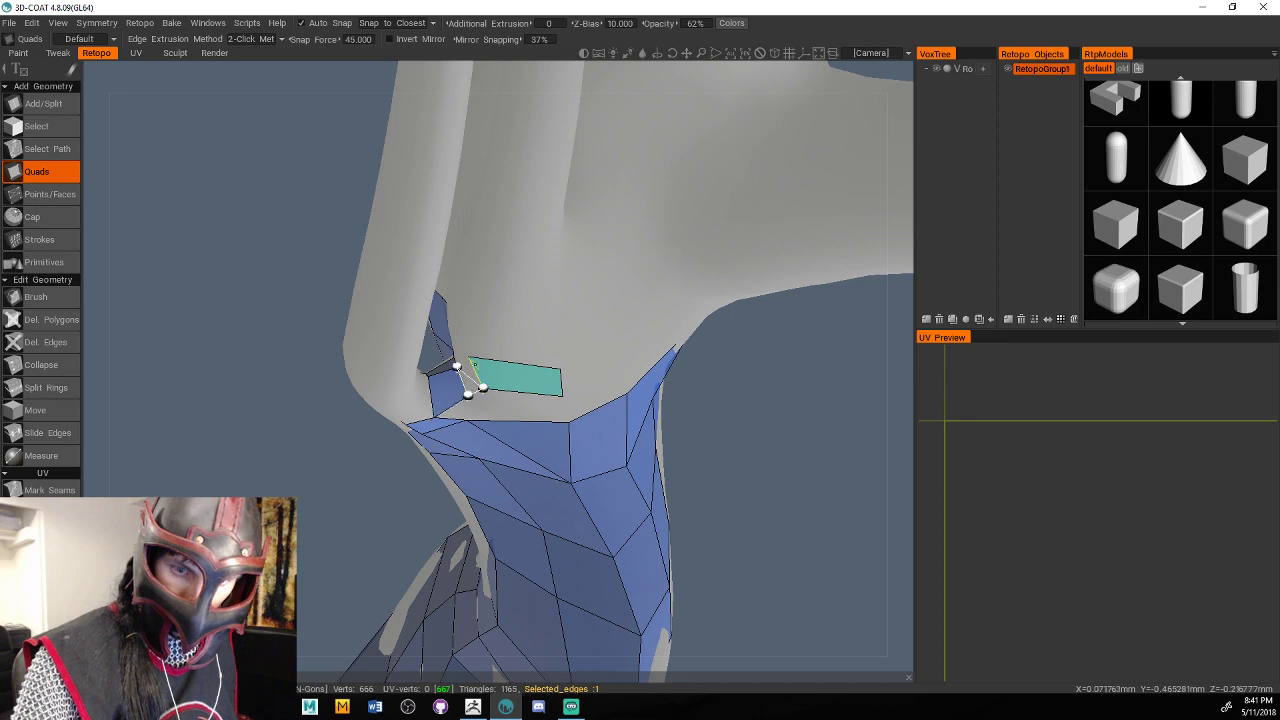
{"action": "left_click", "coordinate": [475, 364]}
Close the gap between the limb row and the bottom of the claw marker patch with three quads.
{"action": "left_click_drag", "start_coordinate": [742, 392], "coordinate": [760, 315]}
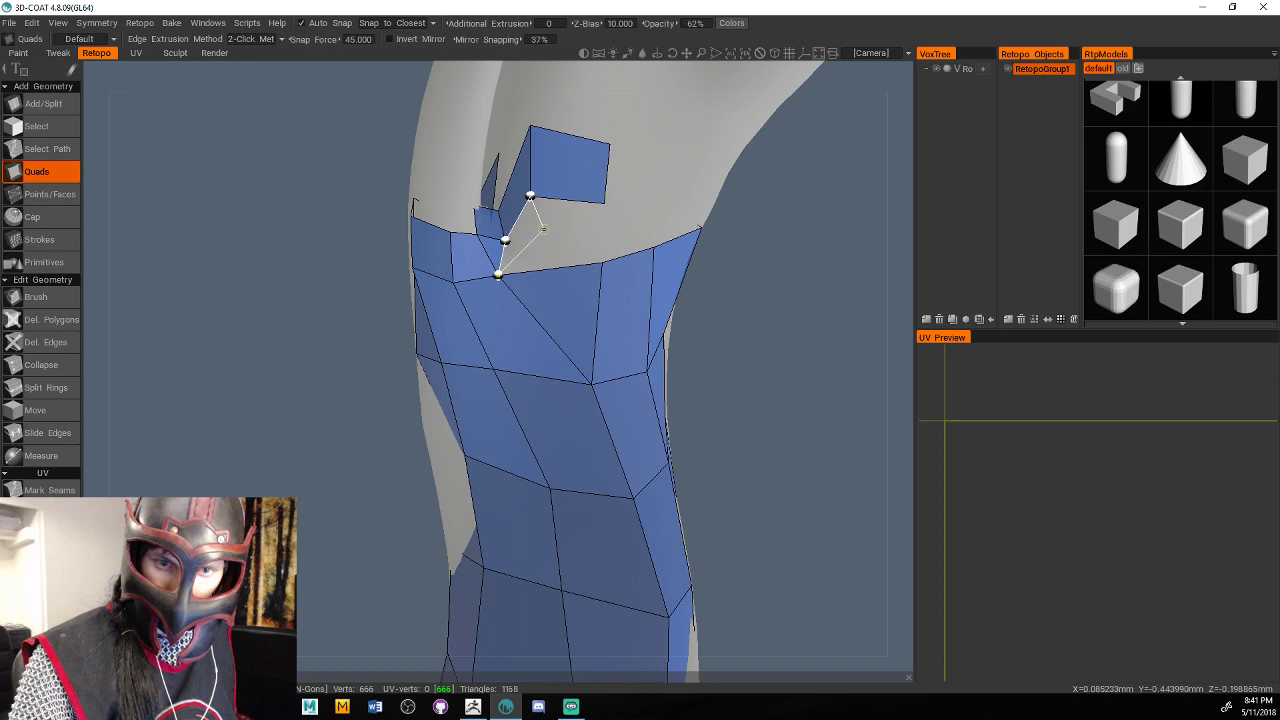
{"action": "left_click", "coordinate": [530, 241]}
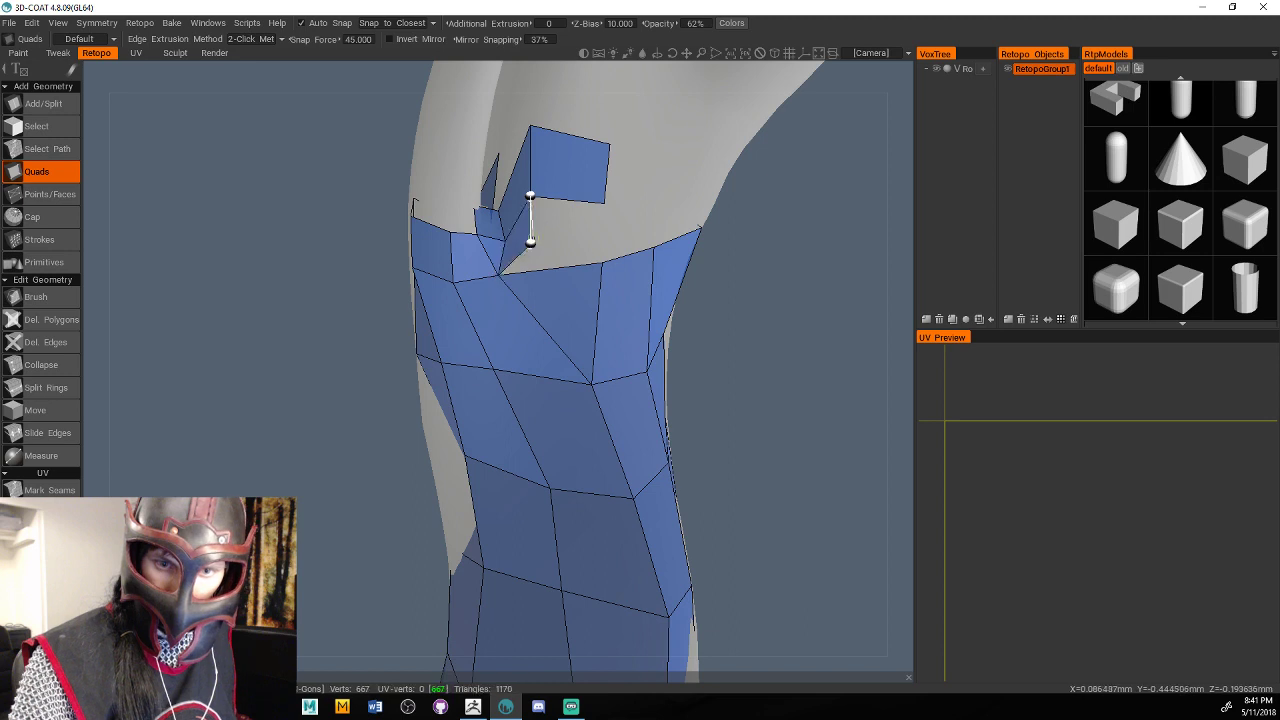
{"action": "left_click", "coordinate": [603, 237]}
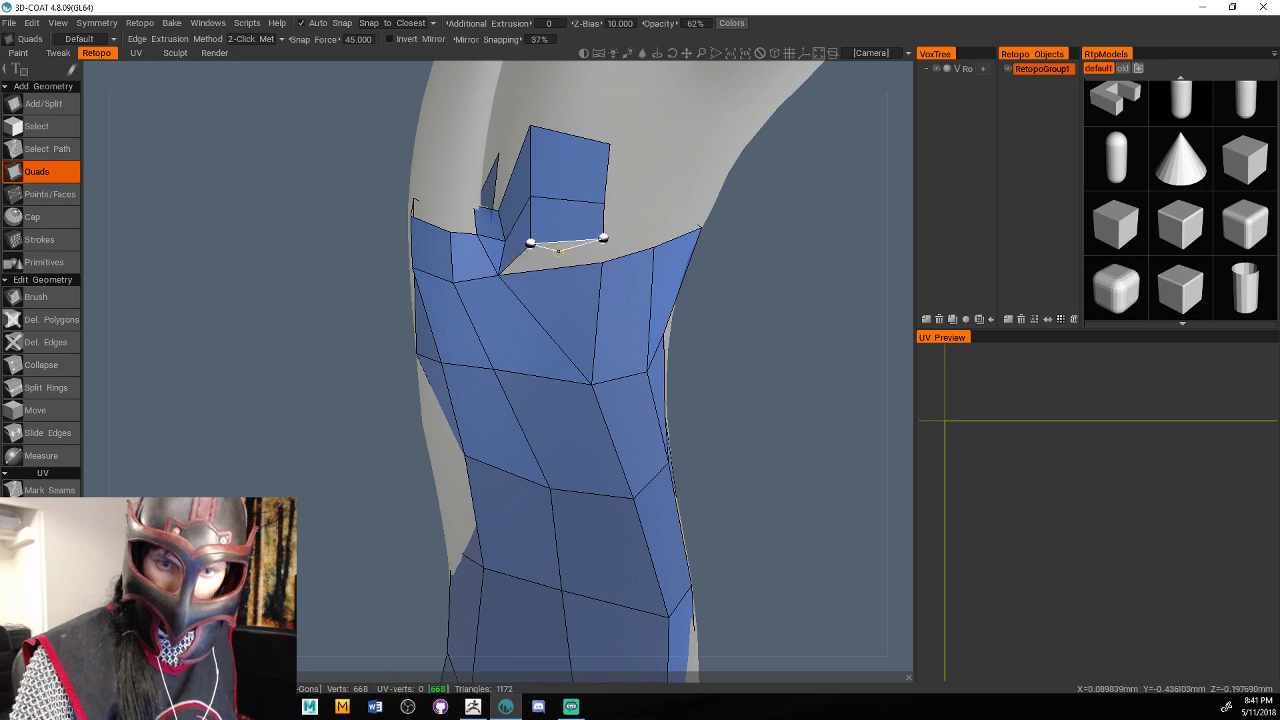
{"action": "left_click", "coordinate": [603, 237]}
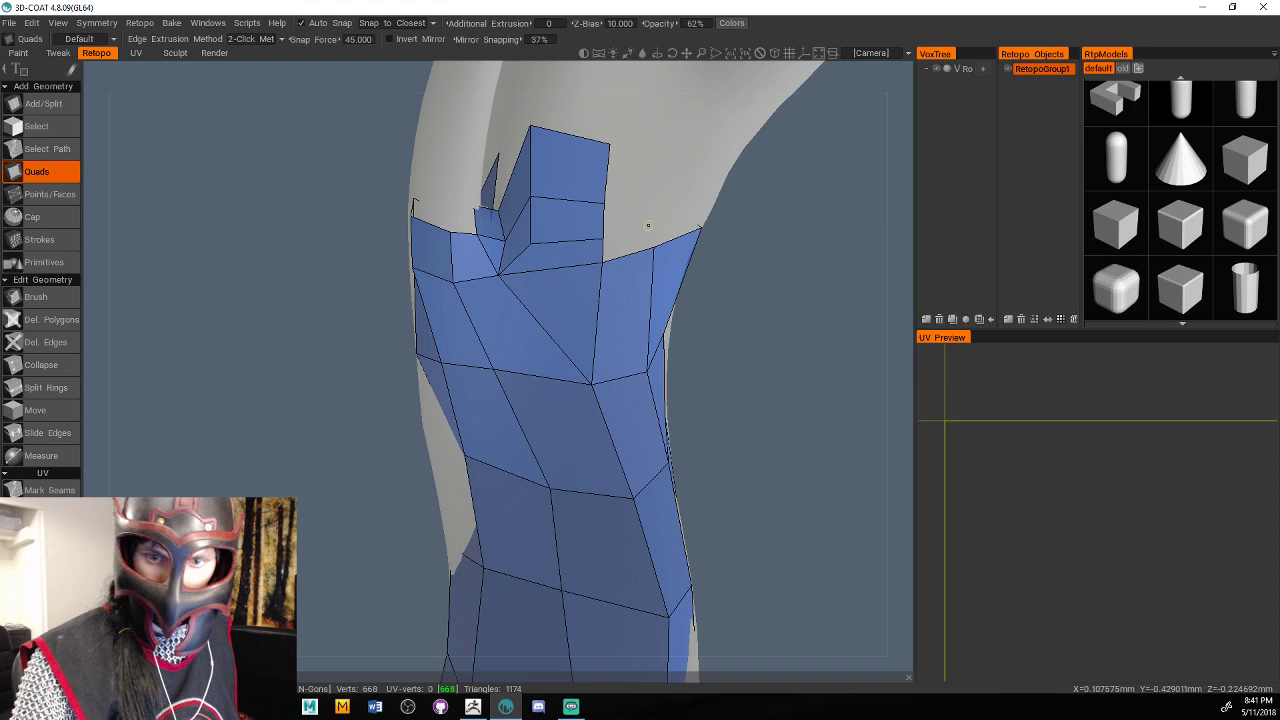
Stack three quads along the far side of the claw marker patch, up to its upper edge.
{"action": "left_click_drag", "start_coordinate": [648, 226], "coordinate": [589, 248], "text": "alt"}
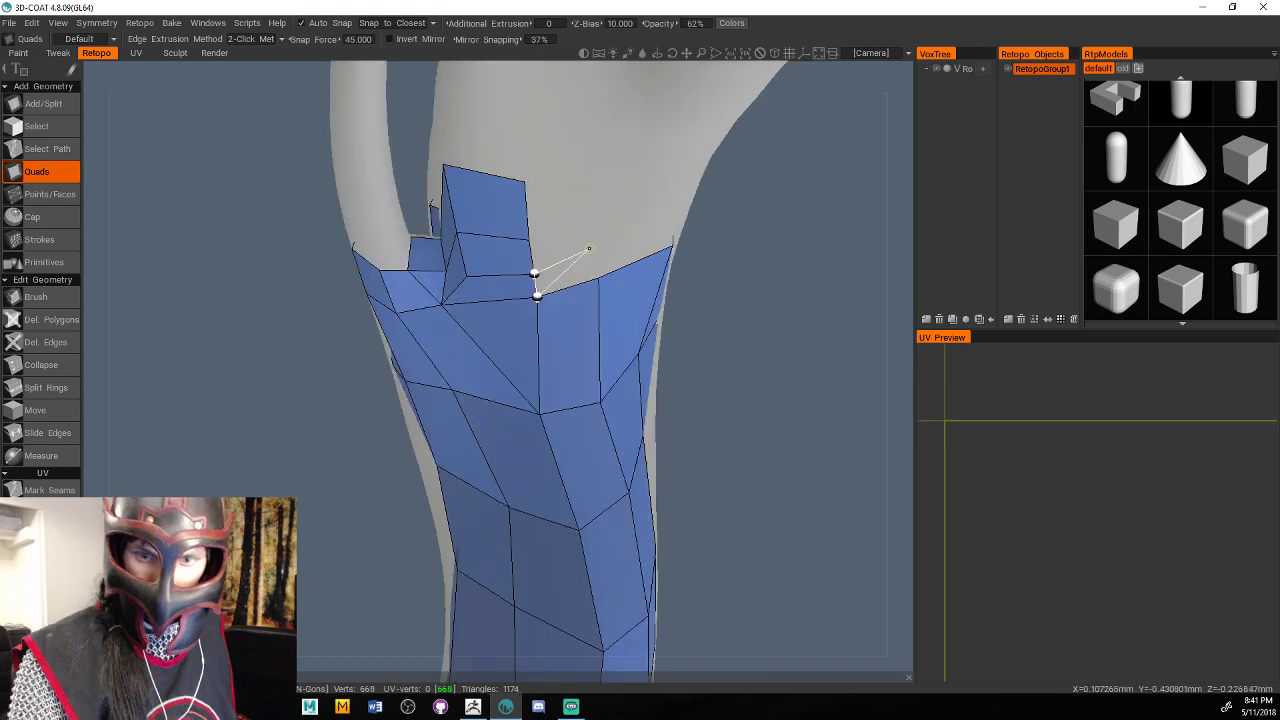
{"action": "left_click", "coordinate": [589, 220]}
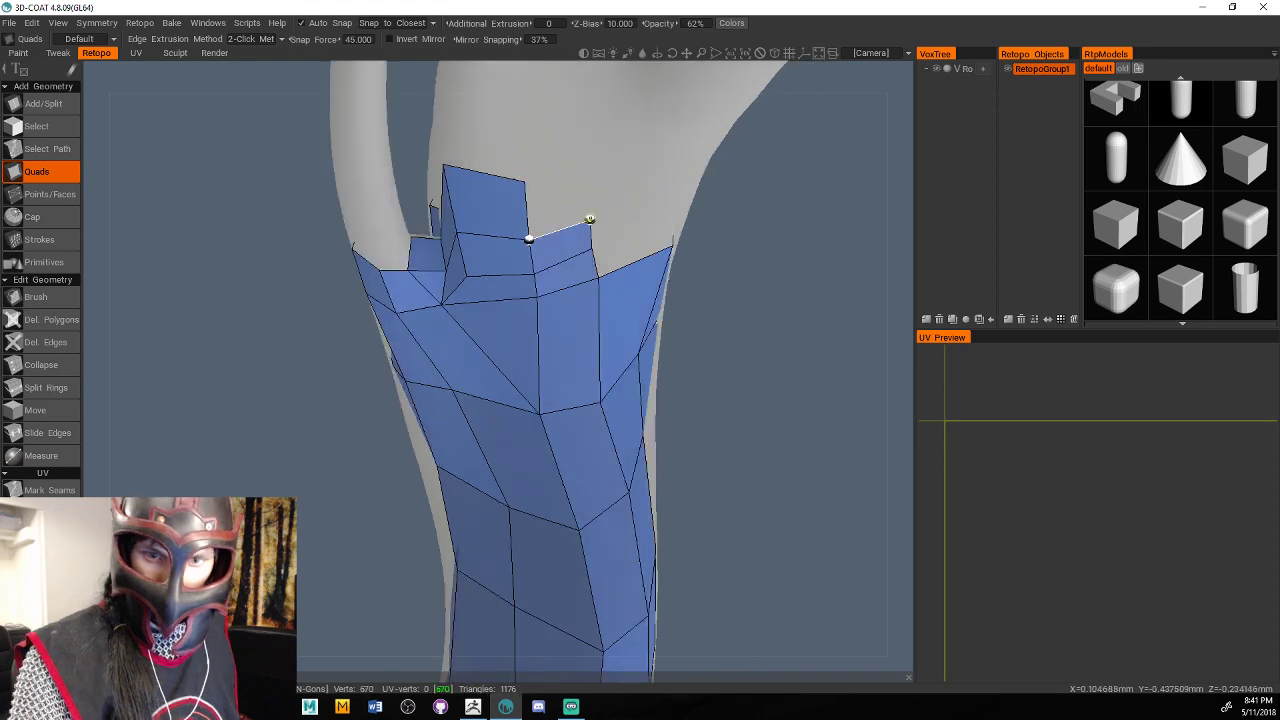
{"action": "left_click", "coordinate": [590, 172]}
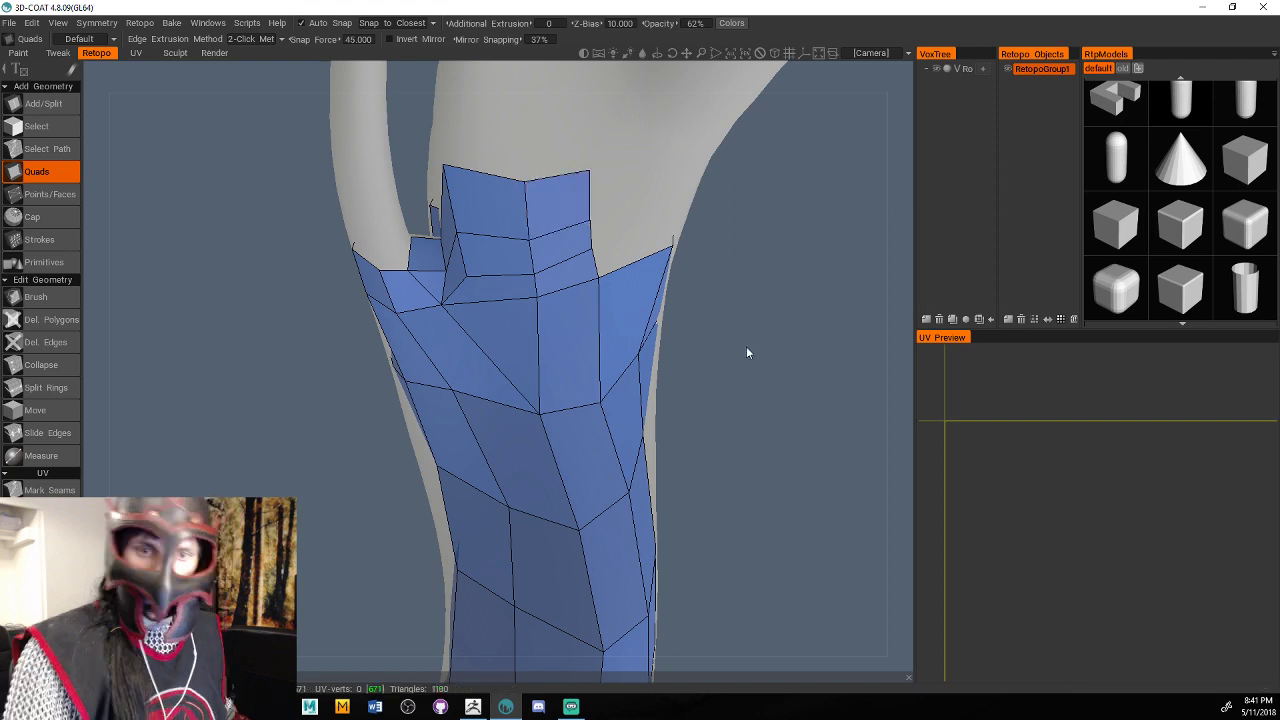
Carry the stacked rows on across the wrist to the limb's outer edge with six more quads.
{"action": "left_click_drag", "start_coordinate": [746, 346], "coordinate": [620, 350]}
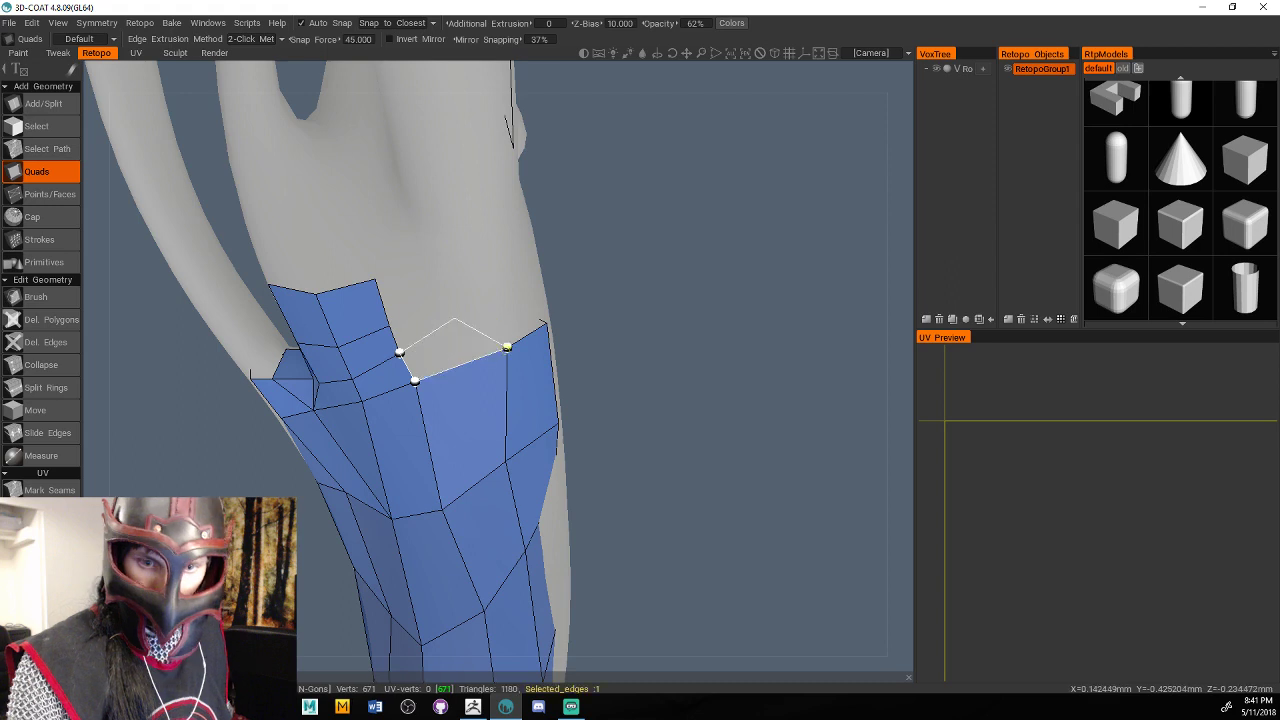
{"action": "left_click", "coordinate": [530, 278]}
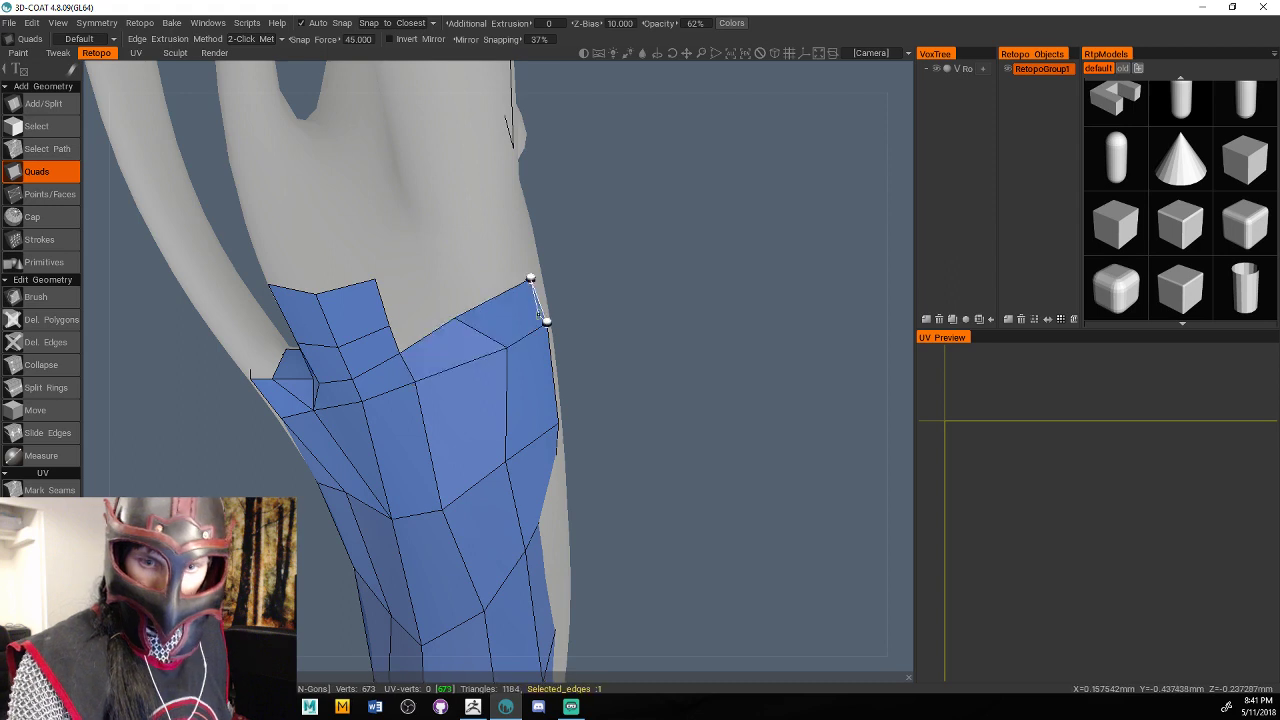
{"action": "left_click", "coordinate": [522, 248]}
{"action": "left_click", "coordinate": [447, 284]}
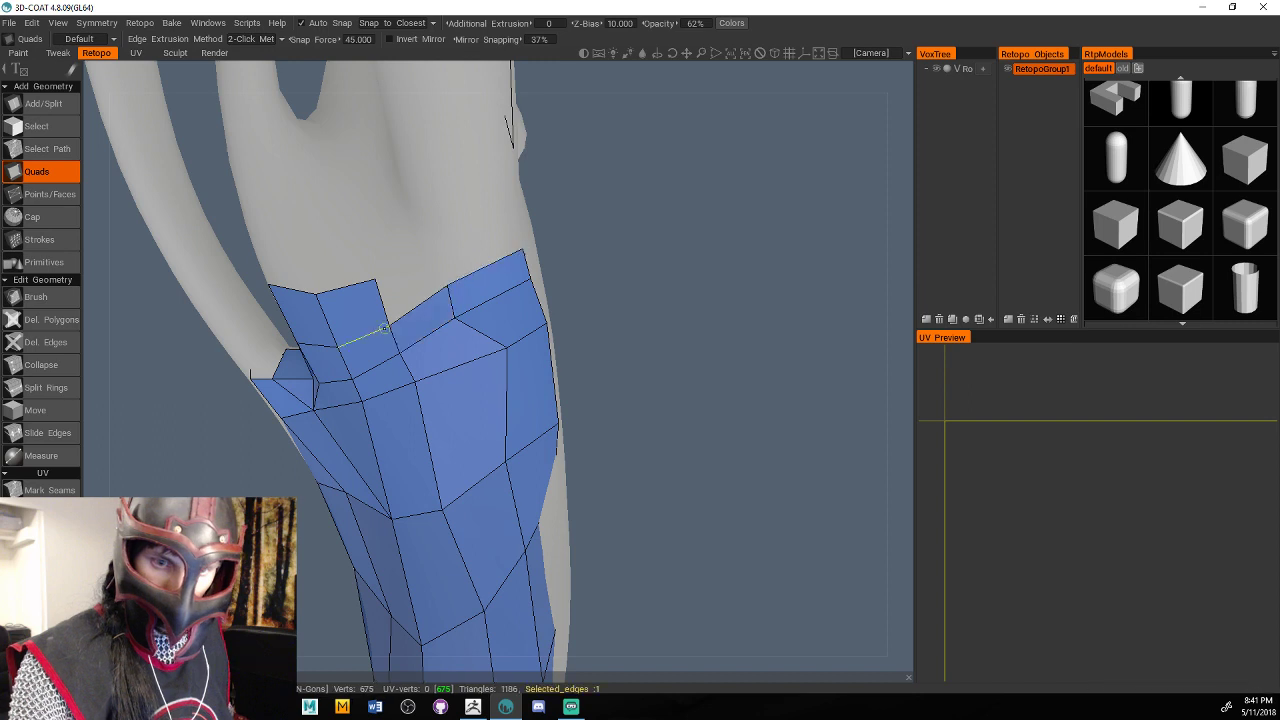
{"action": "left_click", "coordinate": [425, 251]}
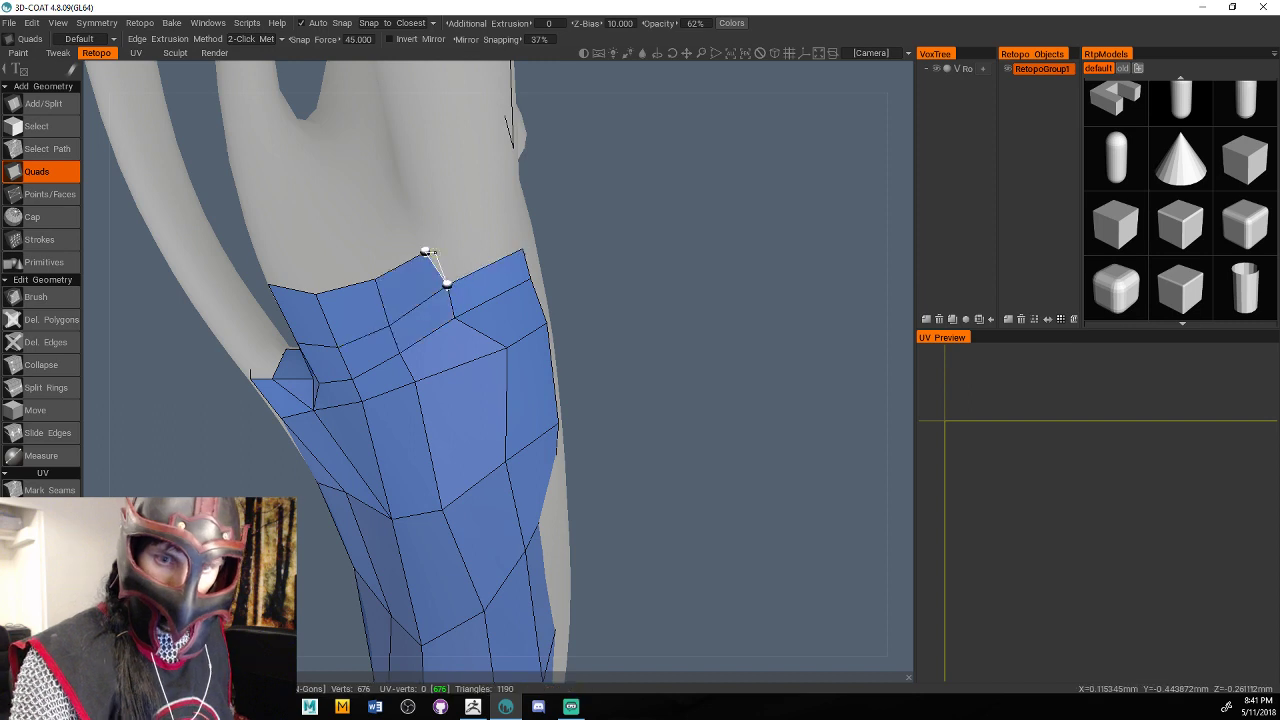
{"action": "left_click", "coordinate": [480, 215]}
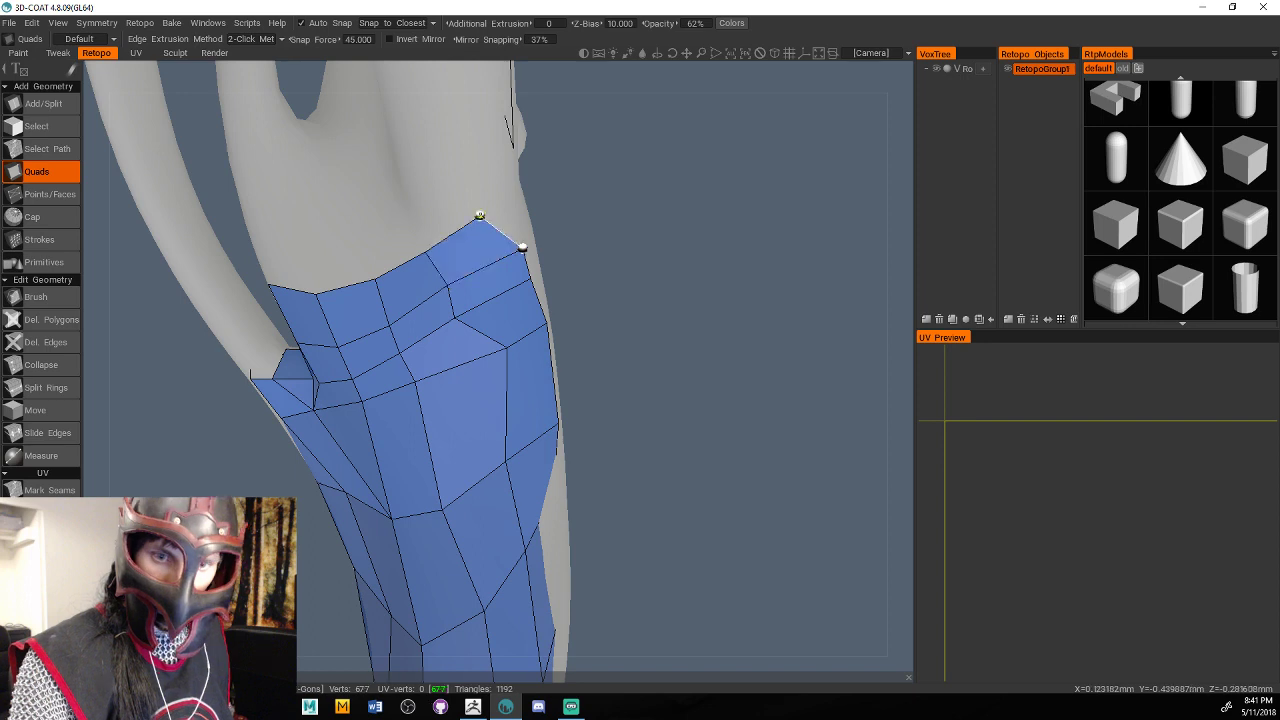
Continue the top row around the limb below the magenta claw marker with three quads.
{"action": "left_click_drag", "start_coordinate": [672, 272], "coordinate": [515, 330]}
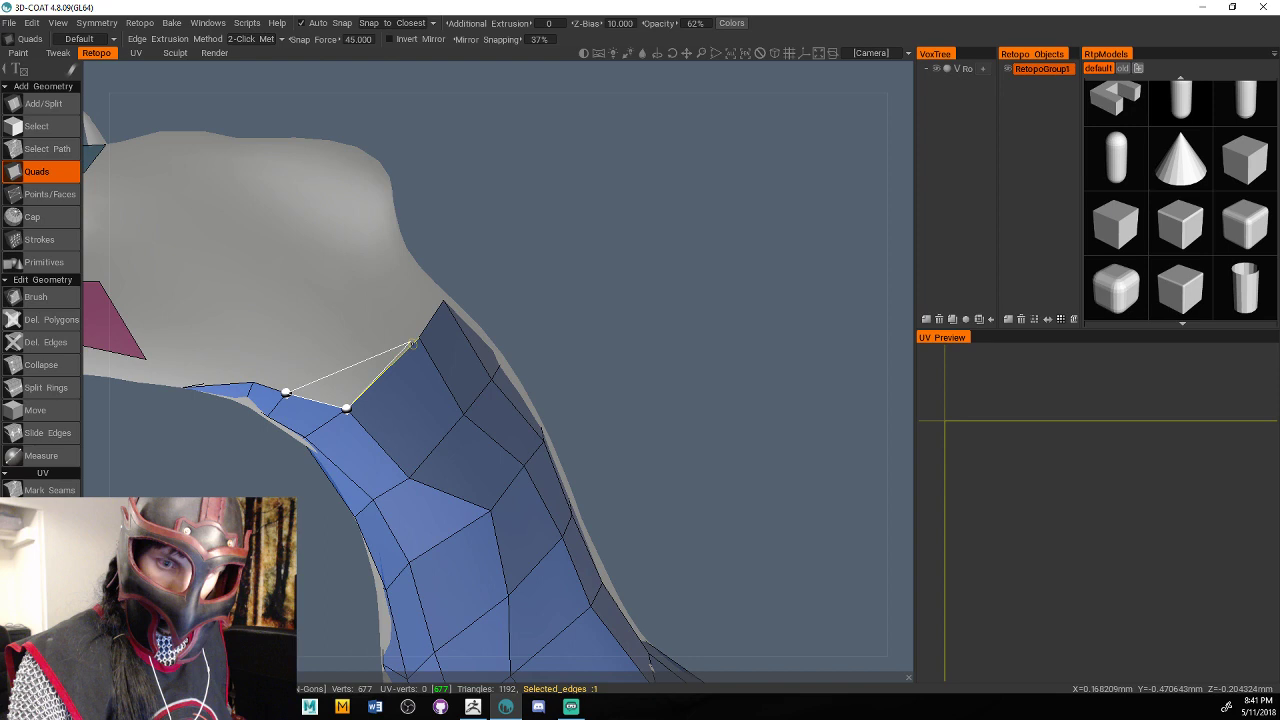
{"action": "left_click", "coordinate": [414, 342]}
{"action": "left_click", "coordinate": [337, 327]}
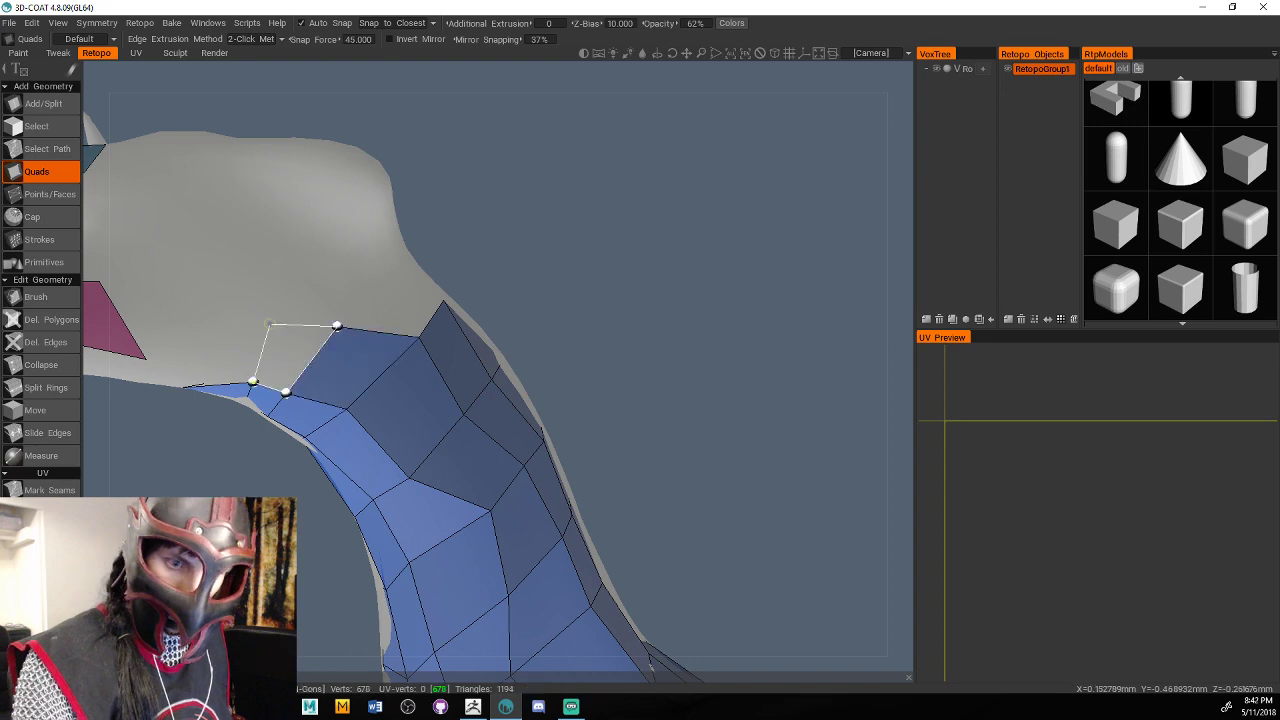
{"action": "left_click", "coordinate": [273, 321]}
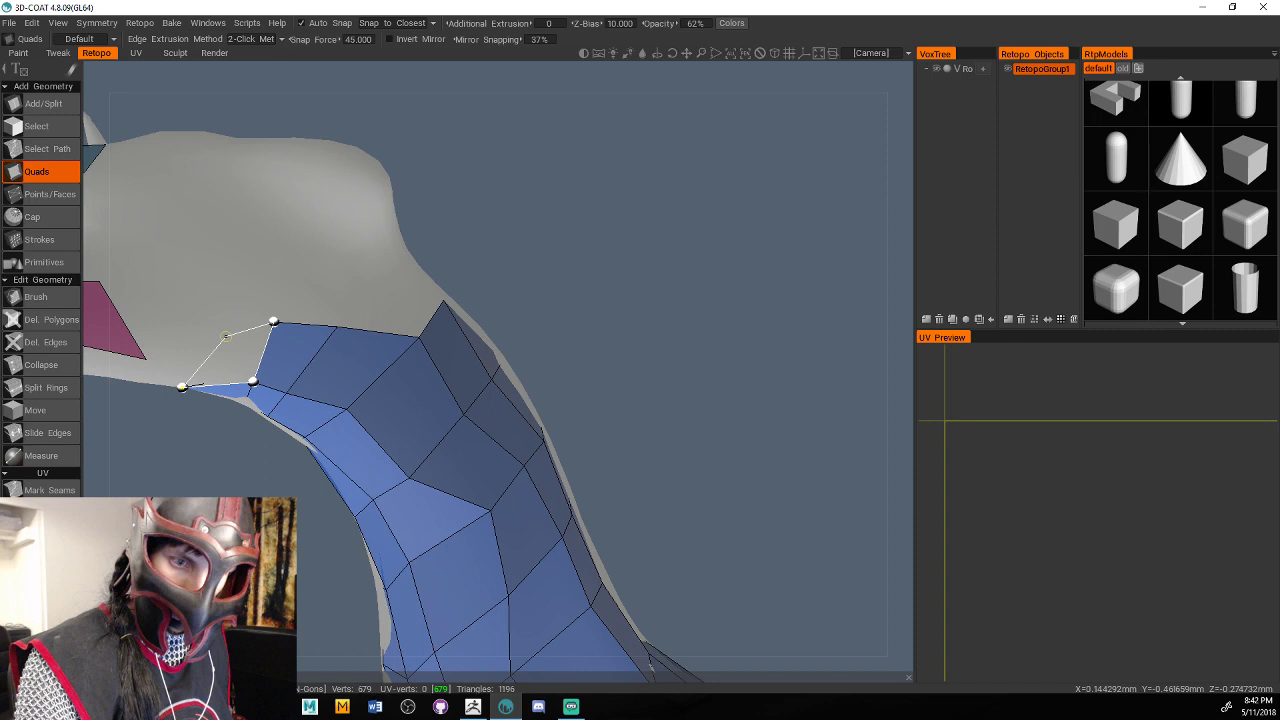
{"action": "left_click", "coordinate": [225, 337]}
Connect the row to the magenta claw marker with a quad at its lower corner and another along its lower edge.
{"action": "left_click_drag", "start_coordinate": [555, 218], "coordinate": [640, 206]}
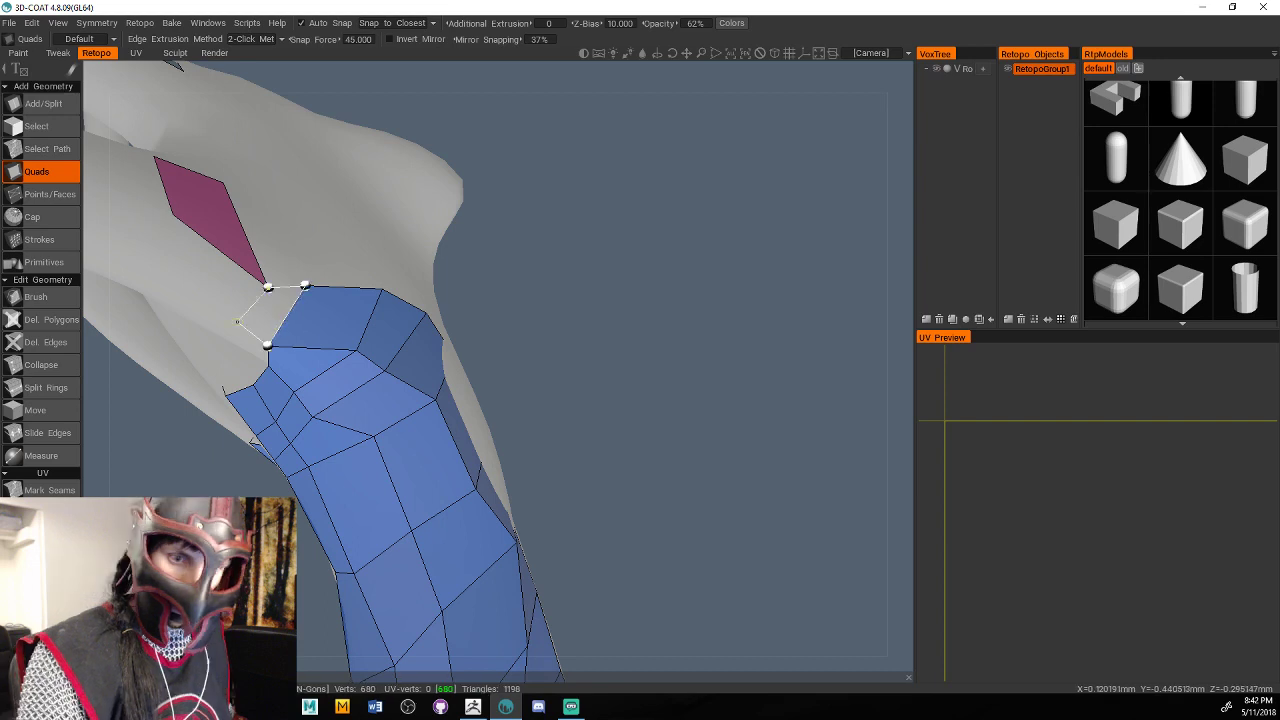
{"action": "left_click", "coordinate": [237, 321]}
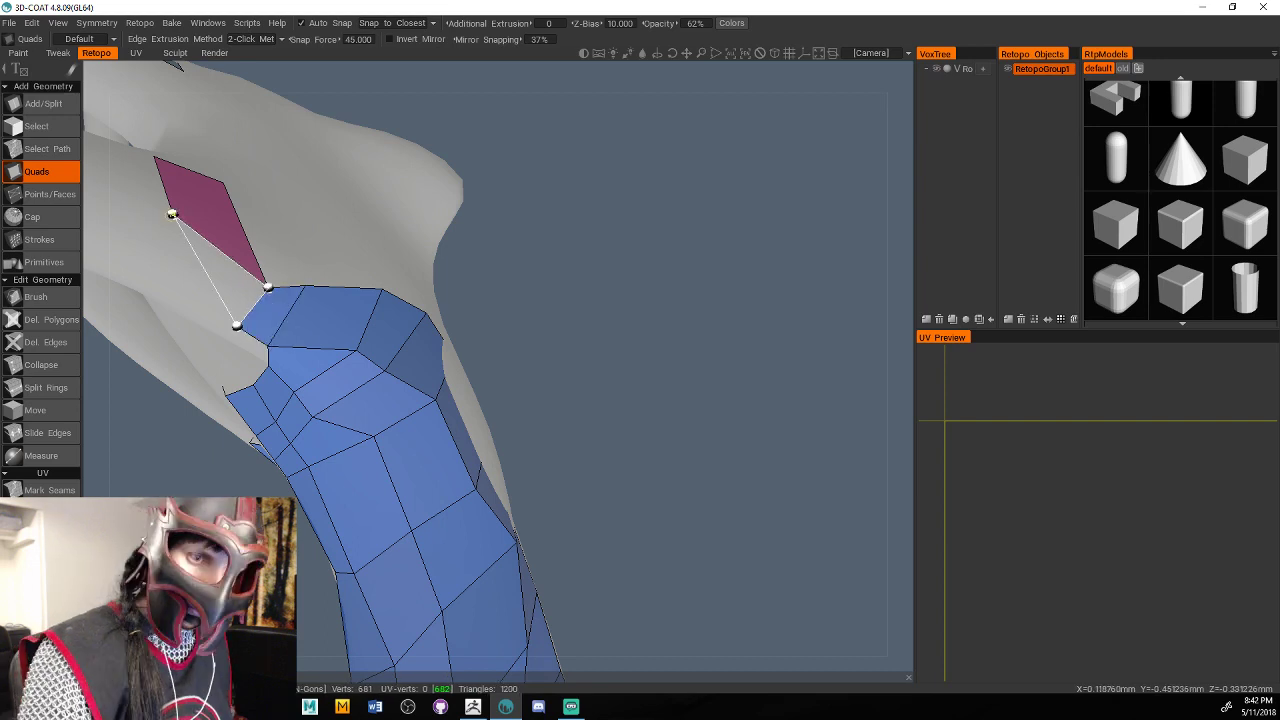
{"action": "left_click", "coordinate": [172, 214]}
Extend a quad across the hand from the magenta marker's strip and fill the gap beneath it with a triangle.
{"action": "left_click_drag", "start_coordinate": [575, 285], "coordinate": [401, 303]}
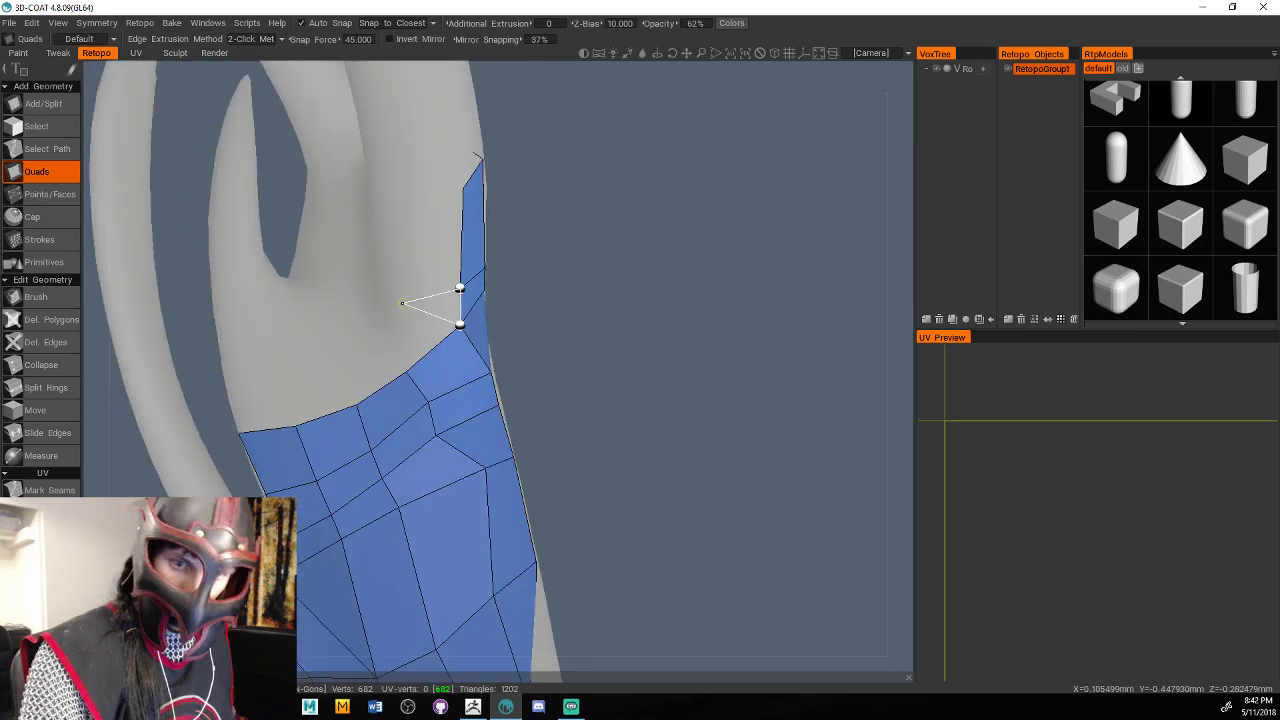
{"action": "left_click", "coordinate": [380, 327]}
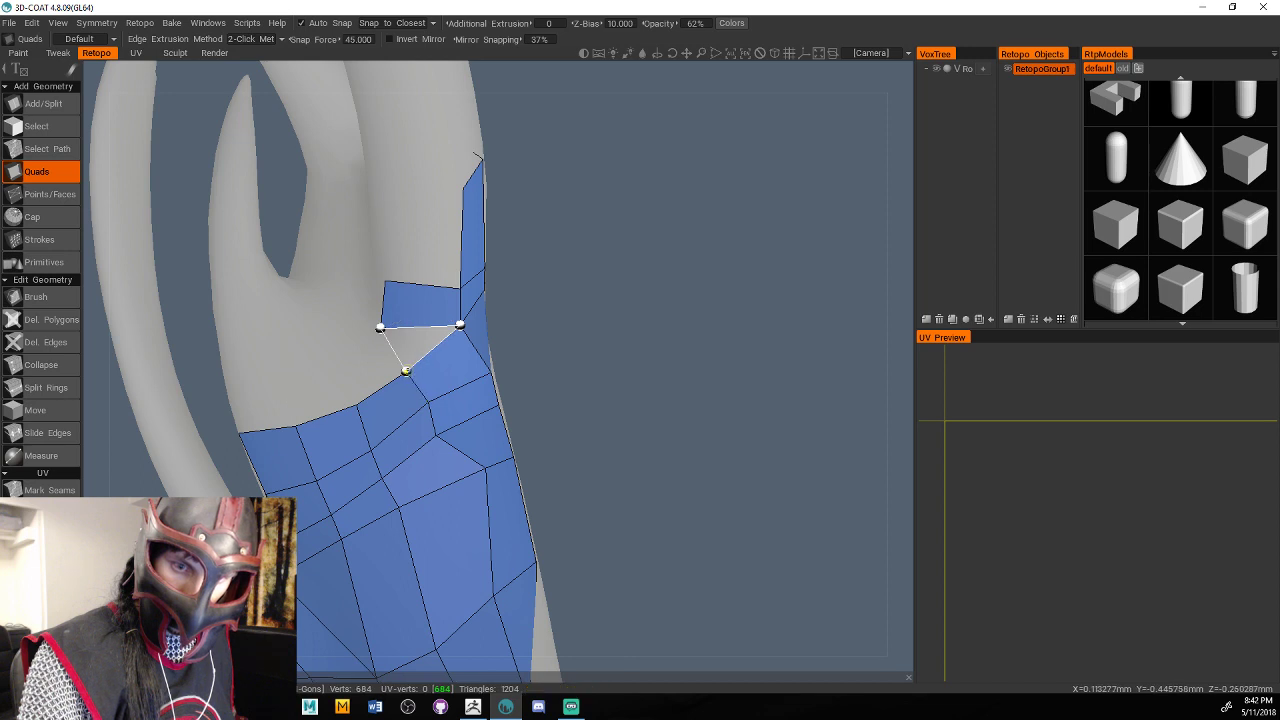
{"action": "left_click", "coordinate": [405, 371]}
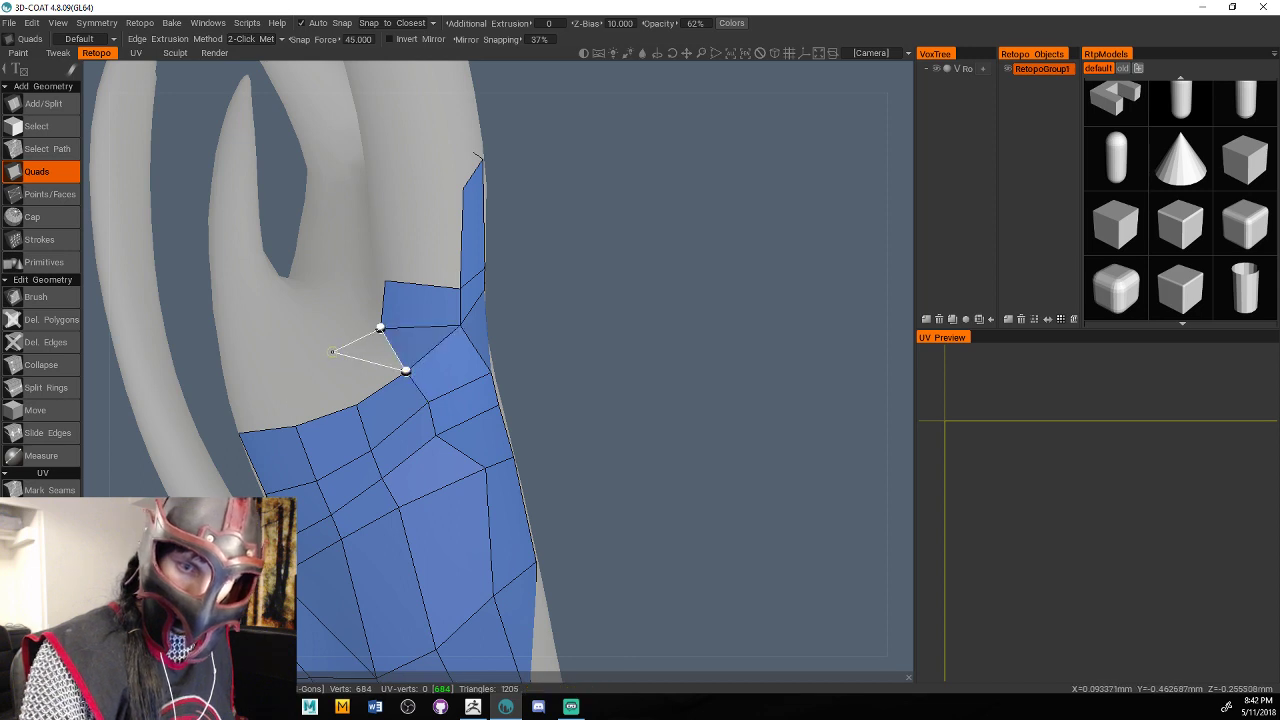
Run a new row of four quads across the hand from the triangle to the far edge of the claw patch.
{"action": "left_click", "coordinate": [333, 350]}
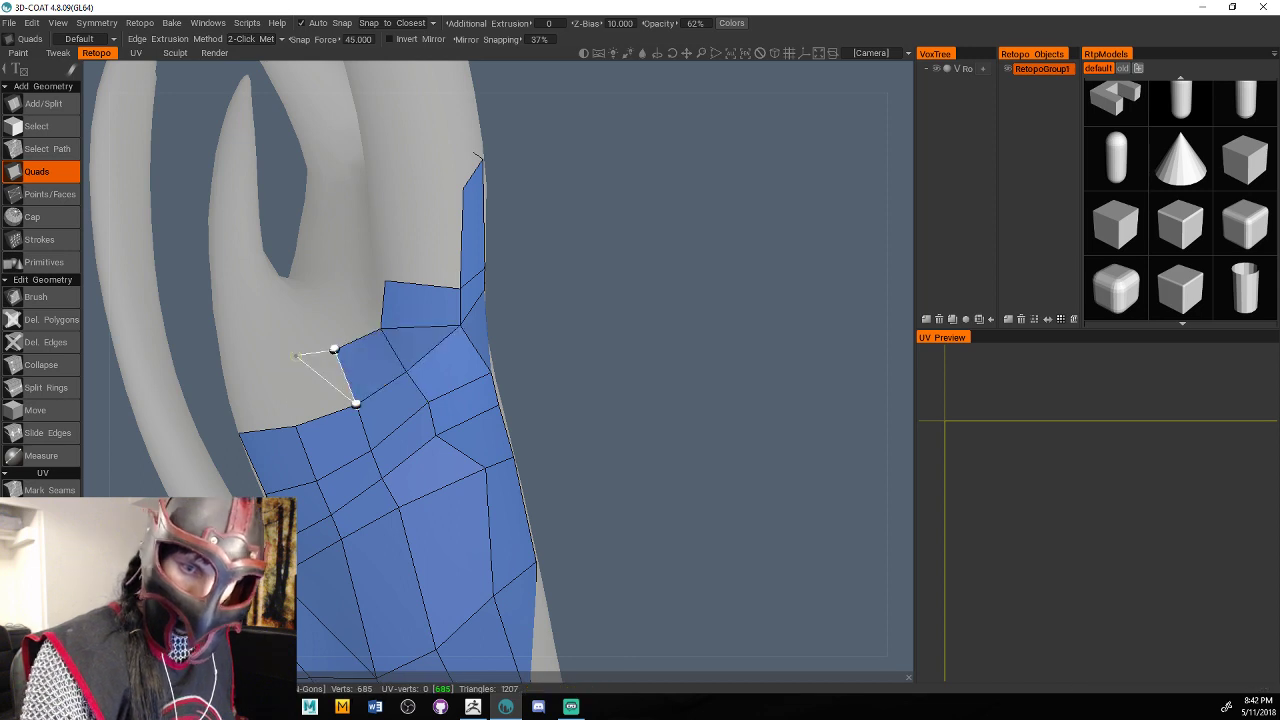
{"action": "left_click", "coordinate": [296, 355]}
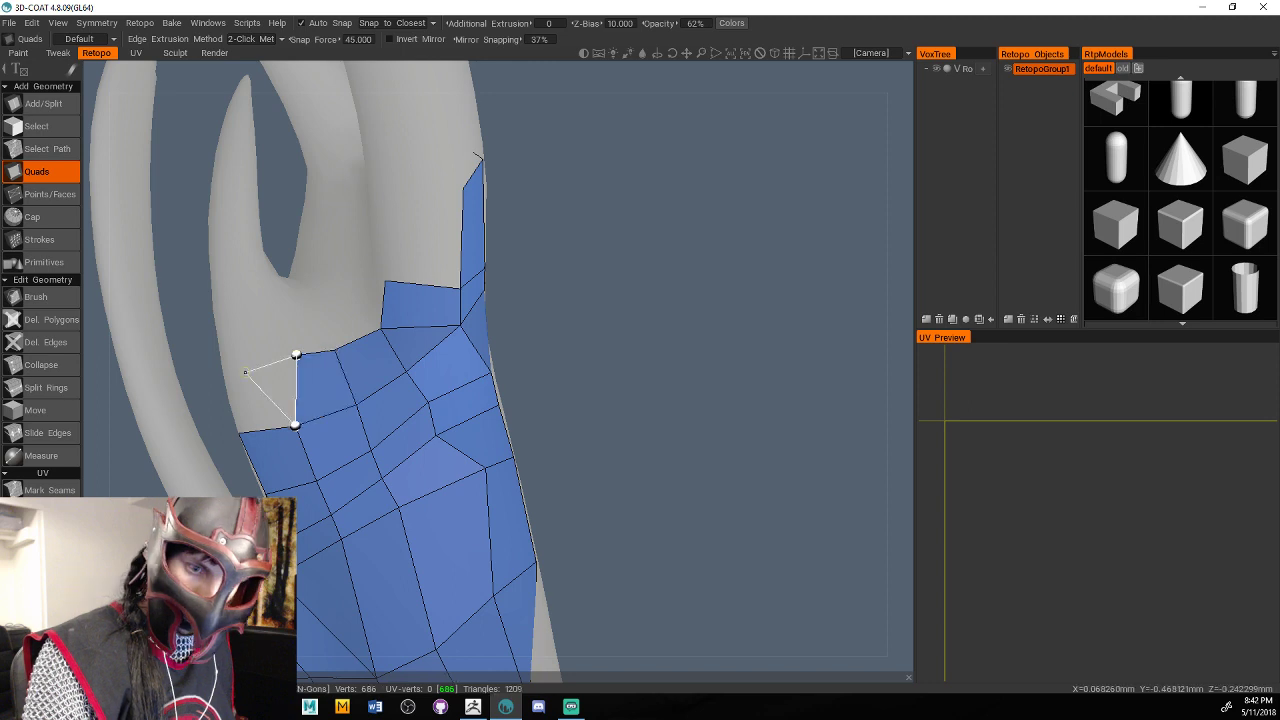
{"action": "left_click", "coordinate": [240, 361]}
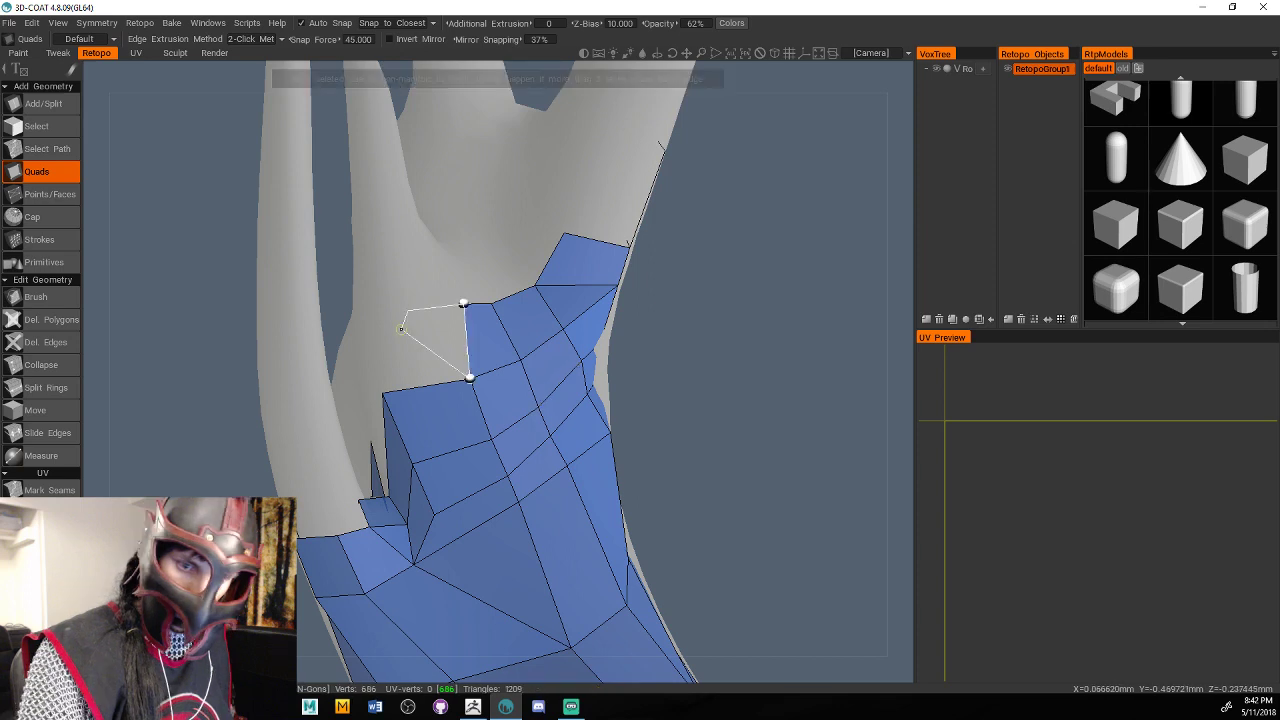
{"action": "left_click", "coordinate": [405, 311]}
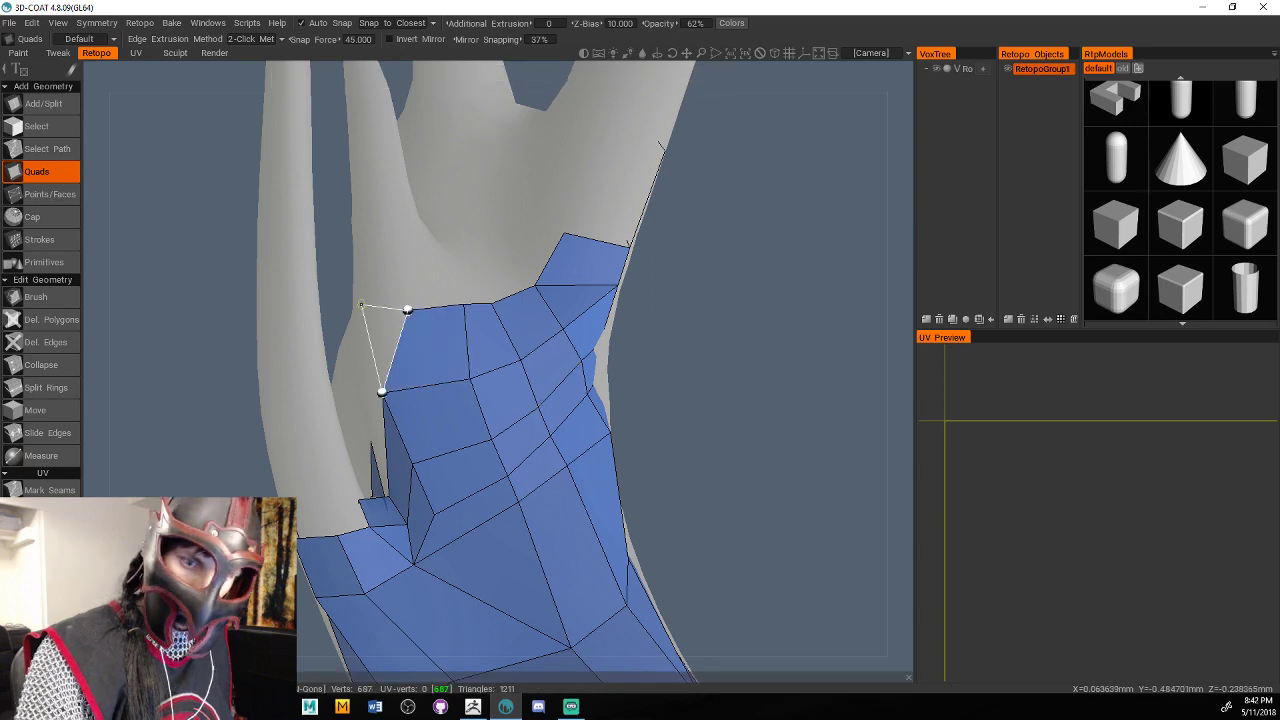
{"action": "left_click", "coordinate": [364, 302]}
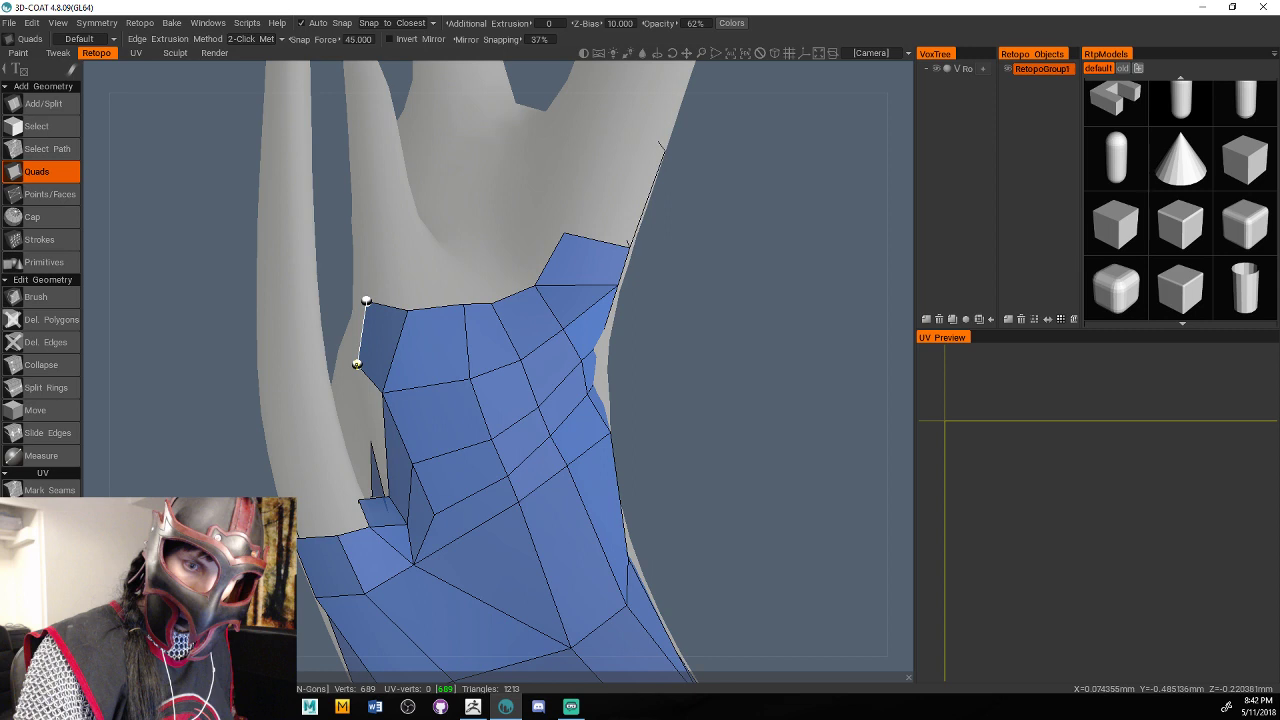
Wrap the new row around the far side of the hand with two quads joining the existing side strip.
{"action": "left_click_drag", "start_coordinate": [690, 378], "coordinate": [640, 500]}
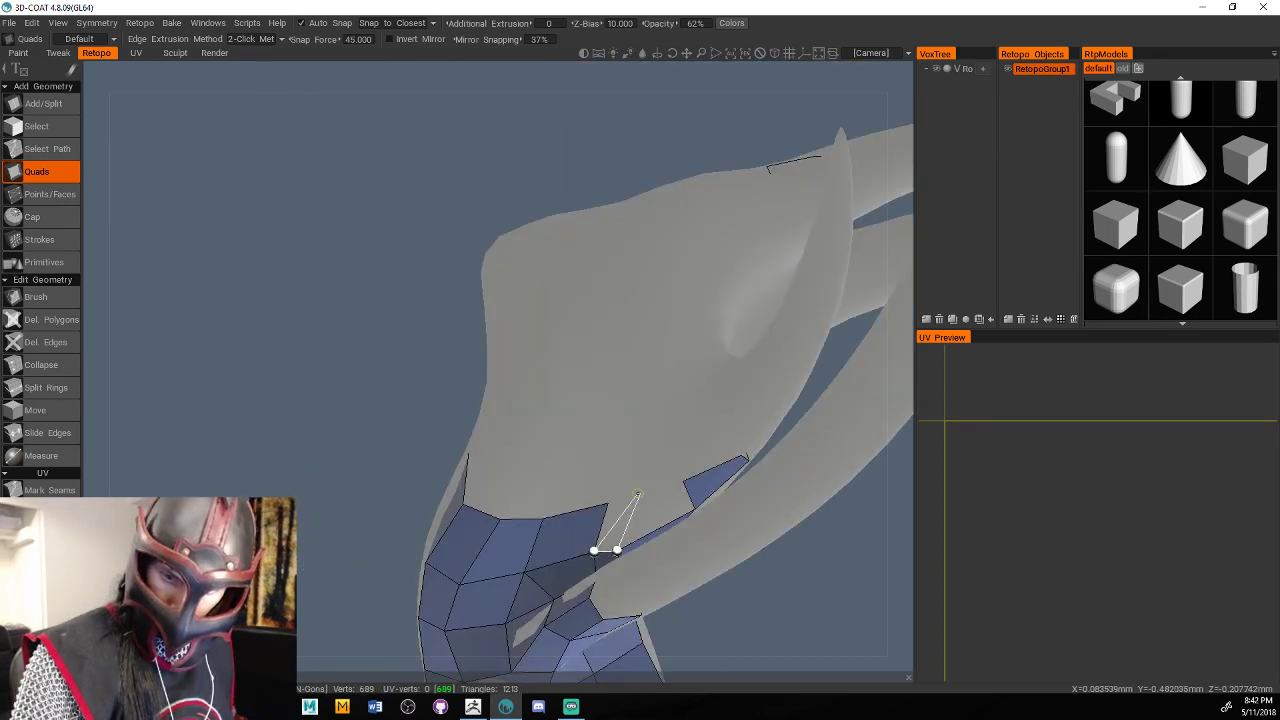
{"action": "left_click", "coordinate": [638, 494]}
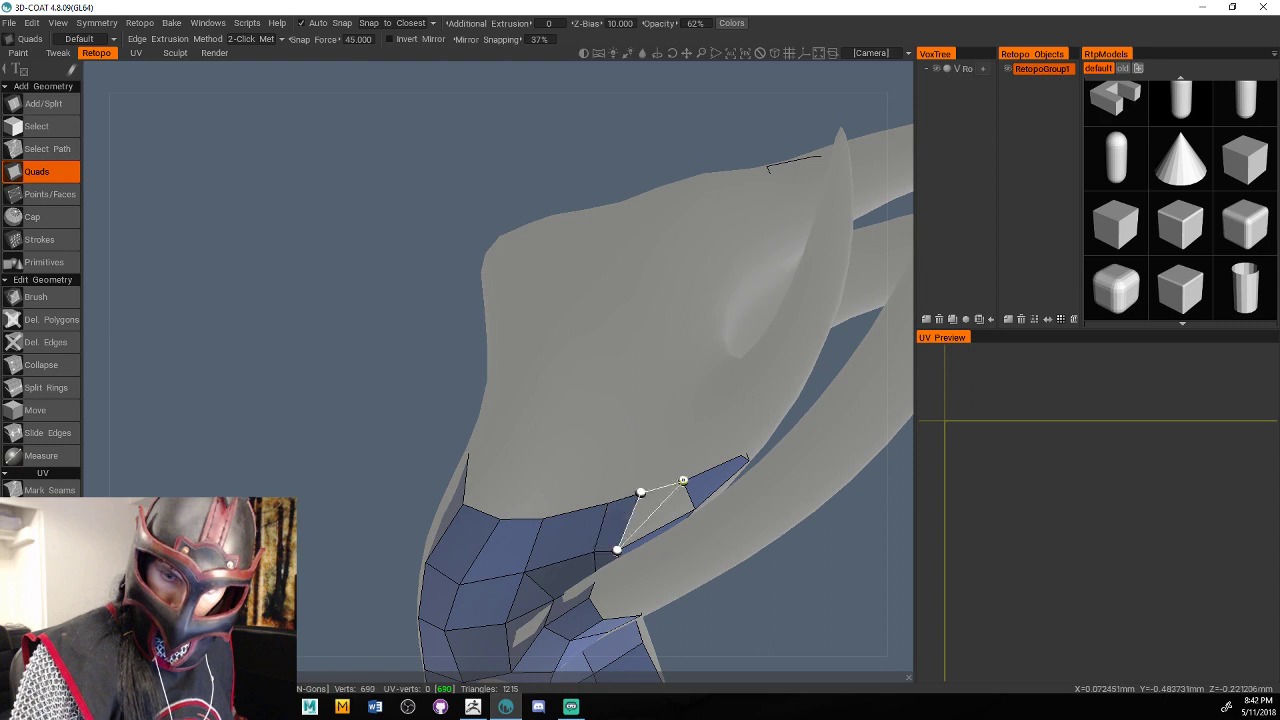
{"action": "left_click", "coordinate": [683, 481]}
{"action": "left_click_drag", "start_coordinate": [838, 556], "coordinate": [779, 537]}
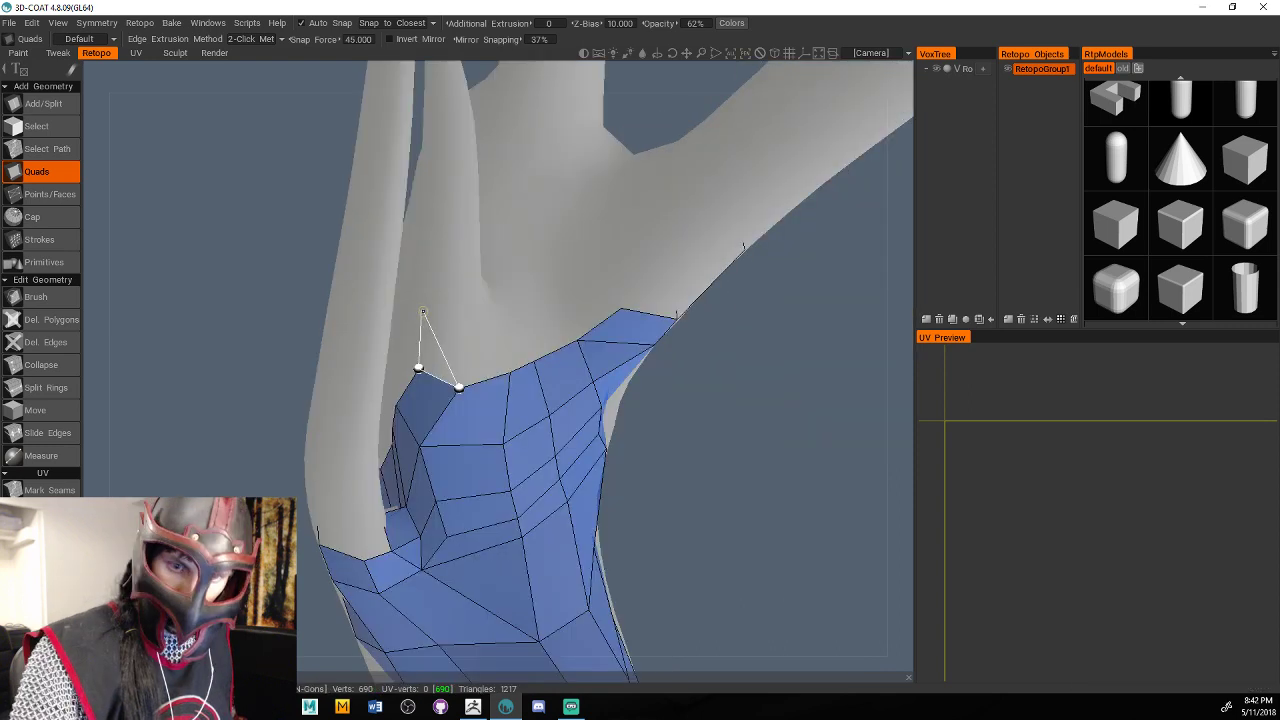
Run a row of seven quads across the hand's upper edge and up along the side of the large finger.
{"action": "left_click", "coordinate": [421, 311]}
{"action": "left_click", "coordinate": [458, 310]}
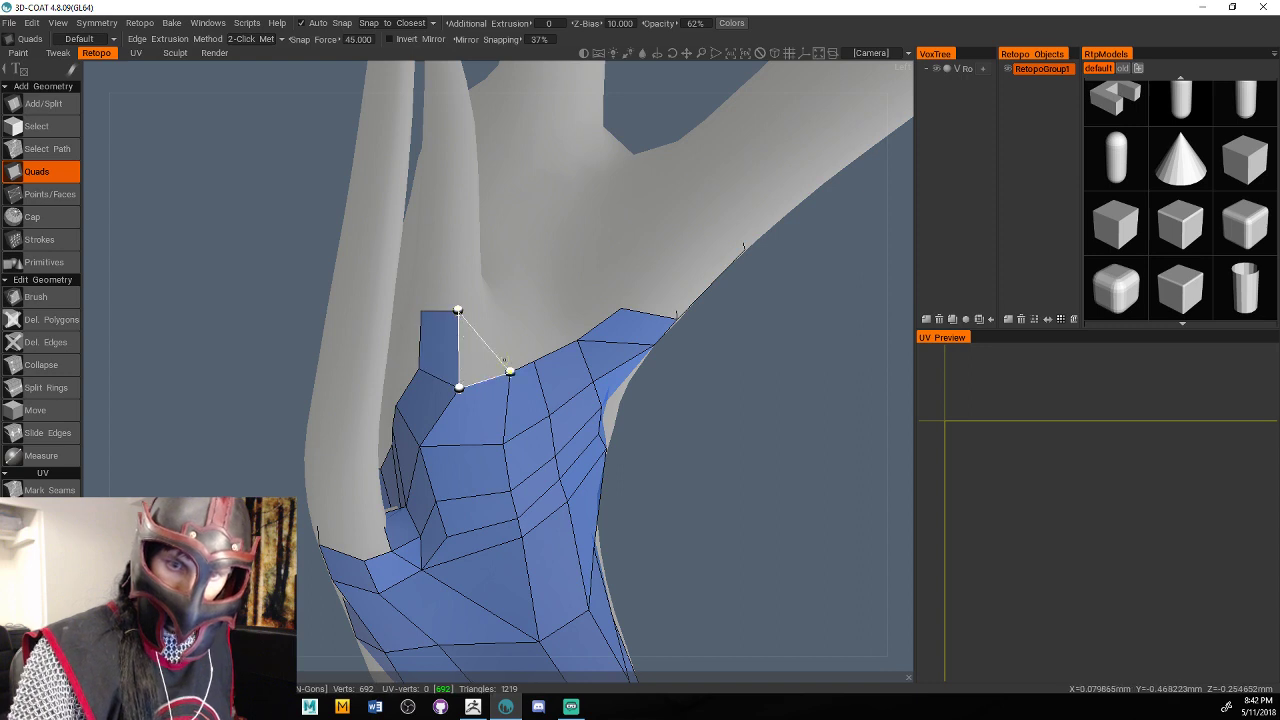
{"action": "left_click", "coordinate": [506, 364]}
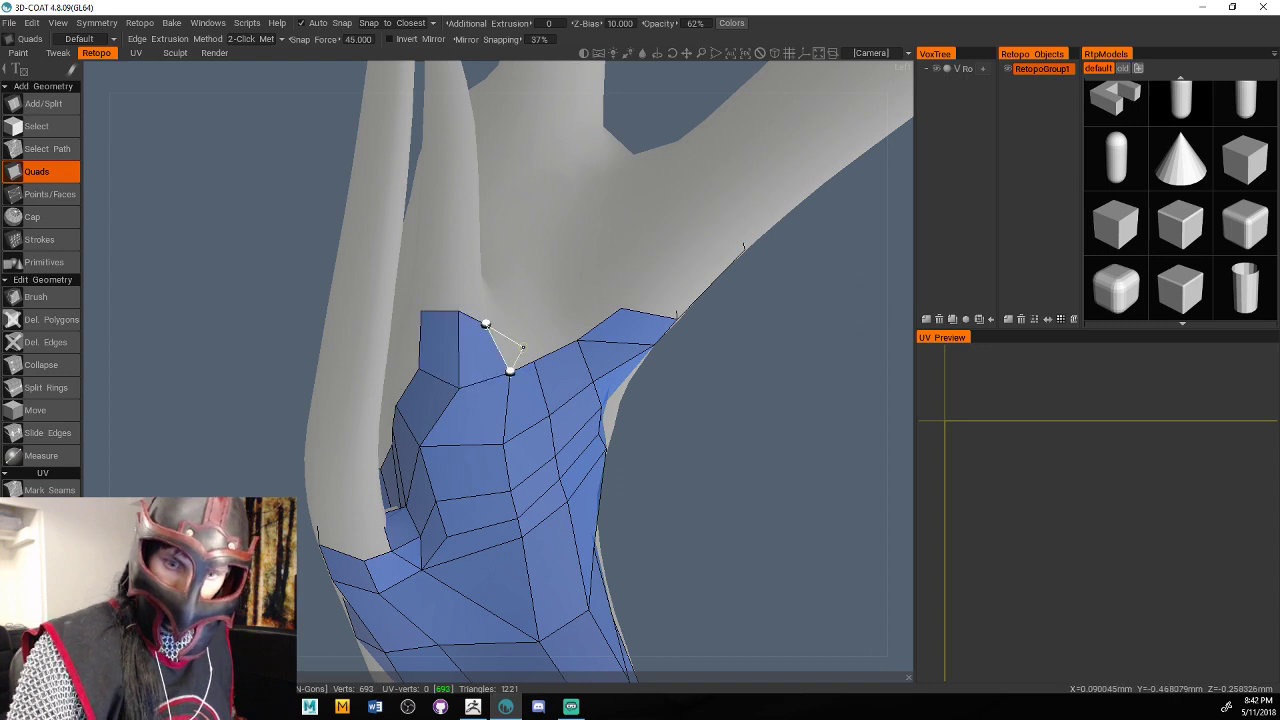
{"action": "left_click", "coordinate": [511, 316]}
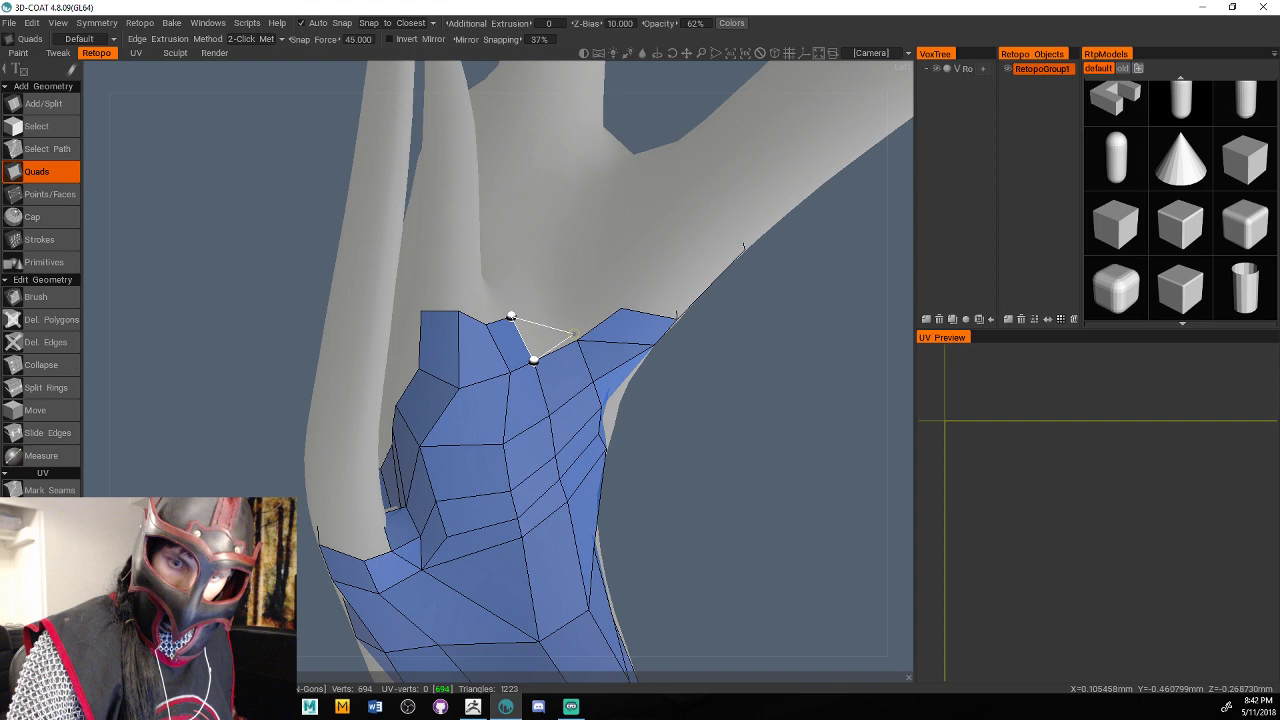
{"action": "left_click", "coordinate": [547, 297]}
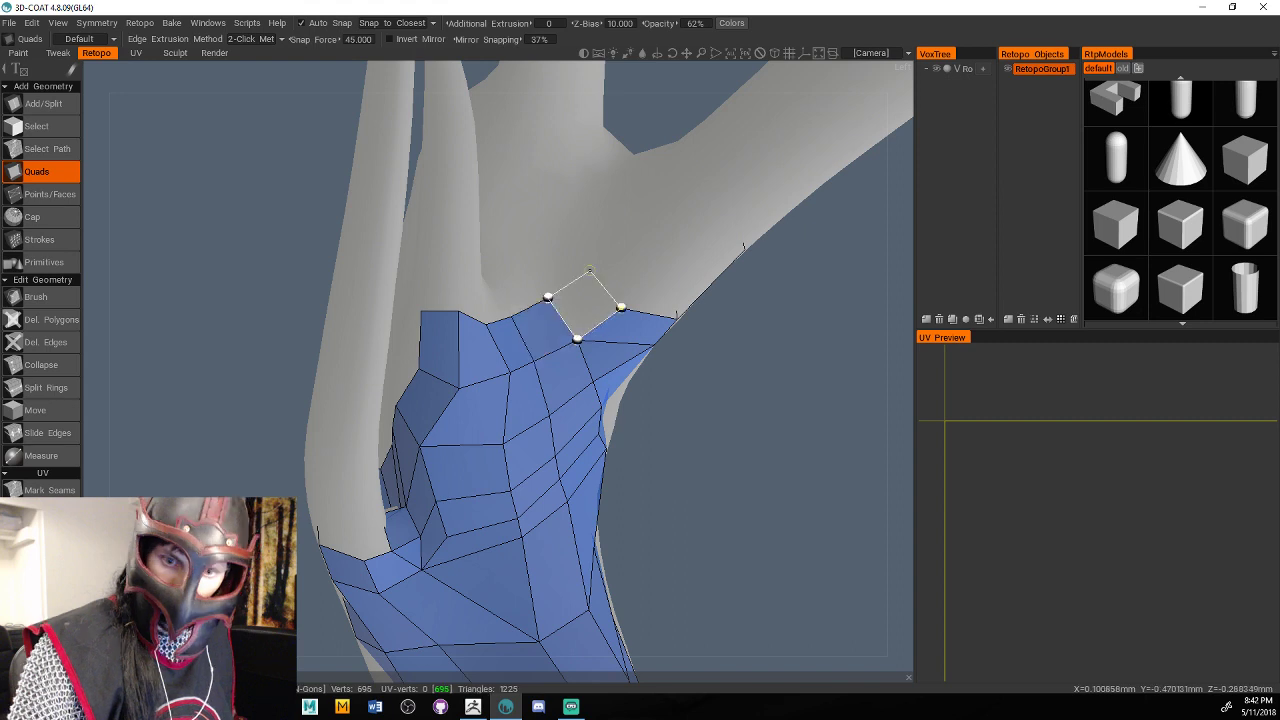
{"action": "left_click", "coordinate": [586, 269]}
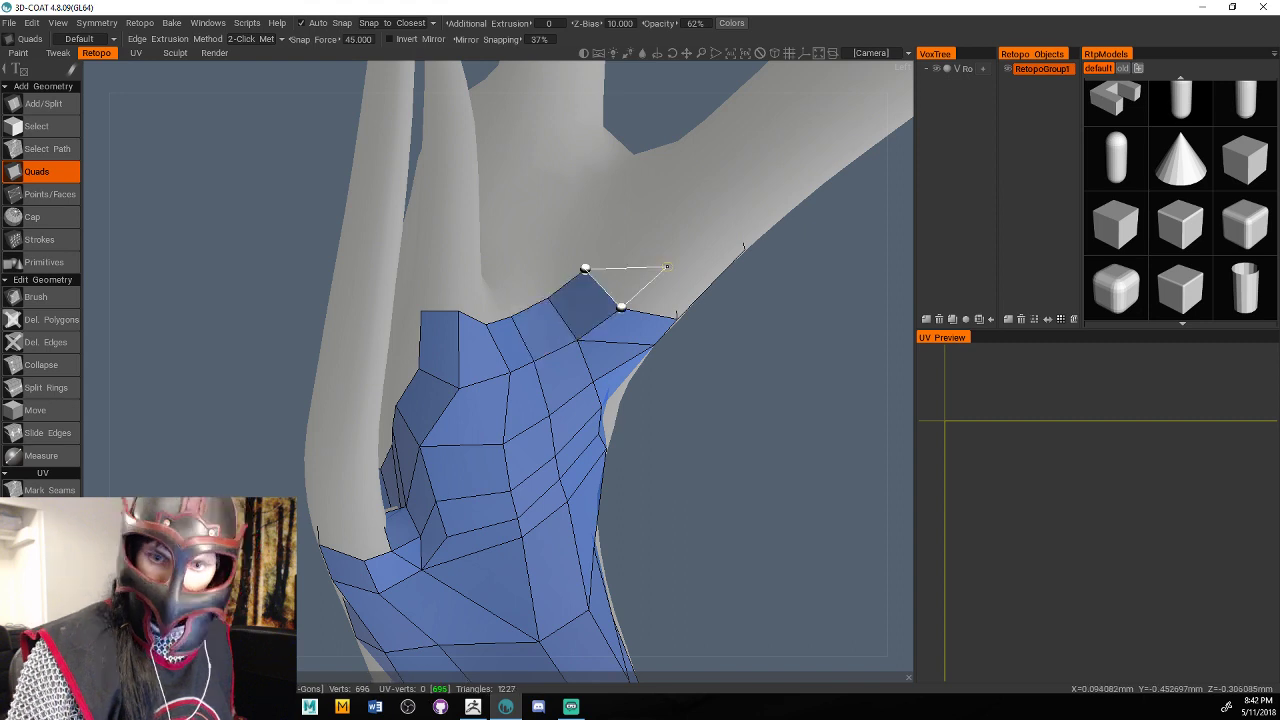
{"action": "left_click", "coordinate": [631, 228]}
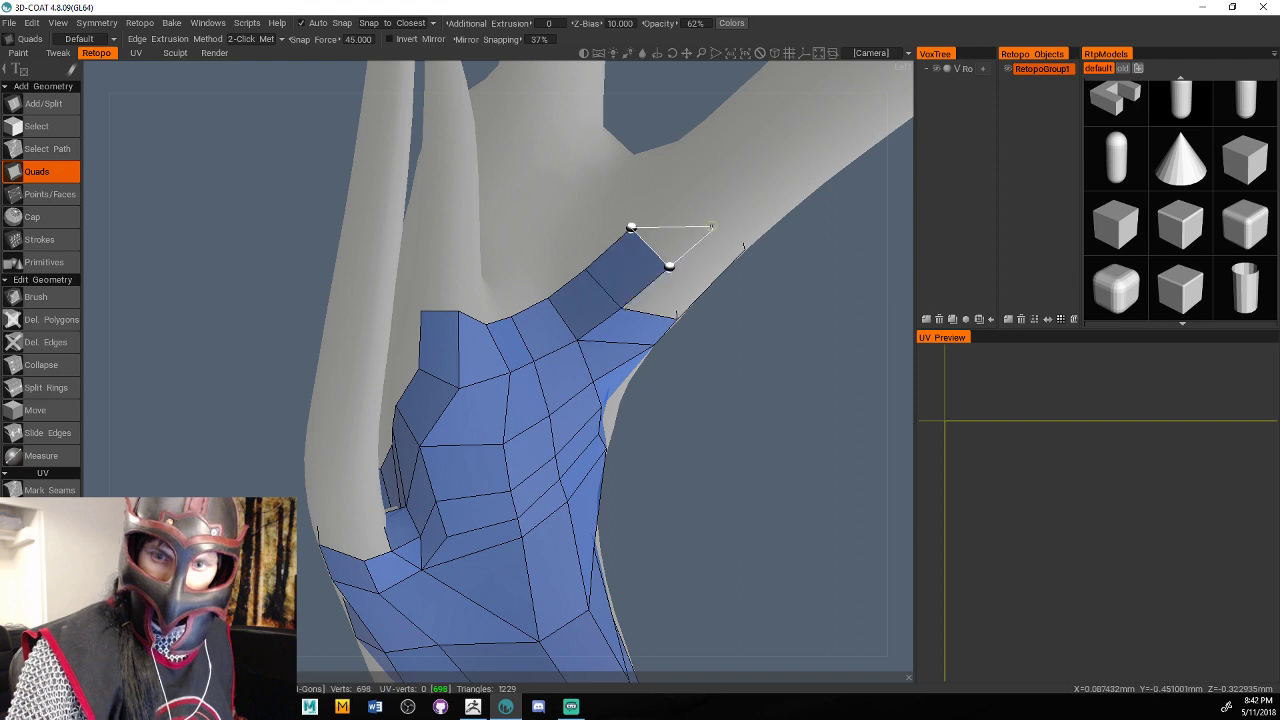
{"action": "left_click", "coordinate": [712, 227]}
Bridge the gap across the back of the large finger with three quads and extend its side strip by one quad.
{"action": "left_click_drag", "start_coordinate": [770, 300], "coordinate": [705, 386], "text": "alt"}
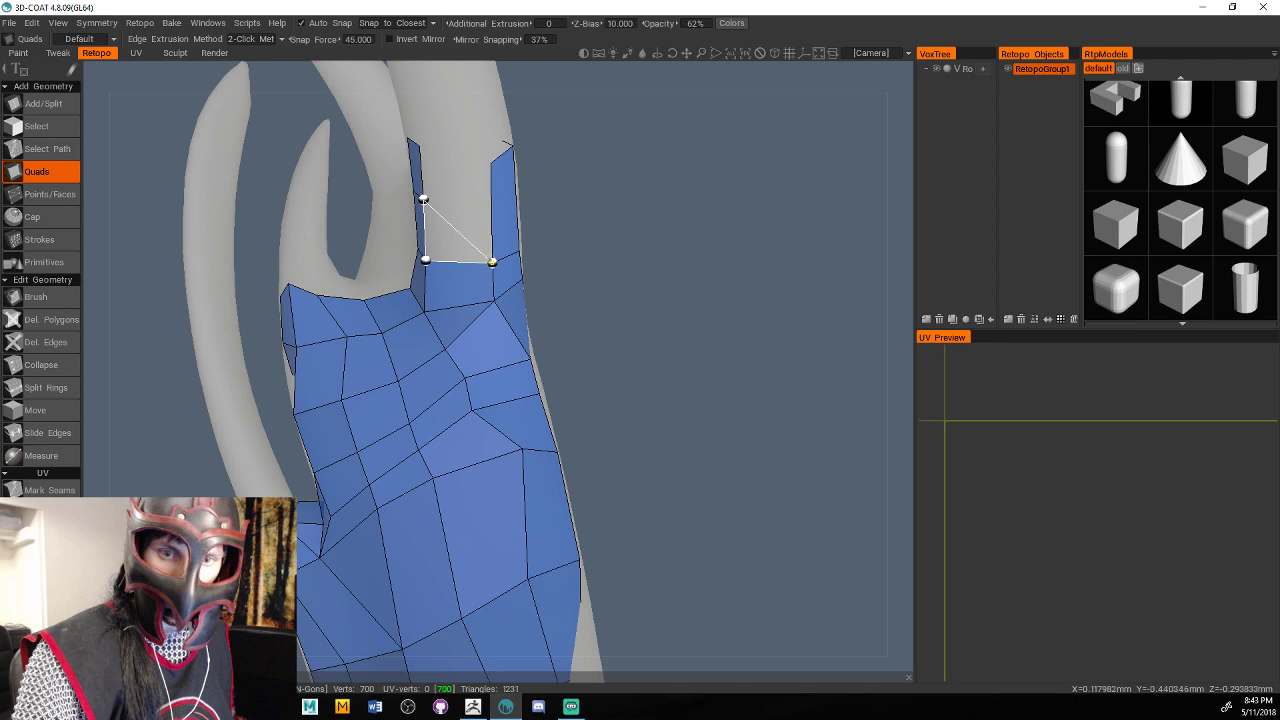
{"action": "left_click", "coordinate": [455, 224]}
{"action": "middle_click_drag", "start_coordinate": [596, 200], "coordinate": [641, 387], "text": "alt"}
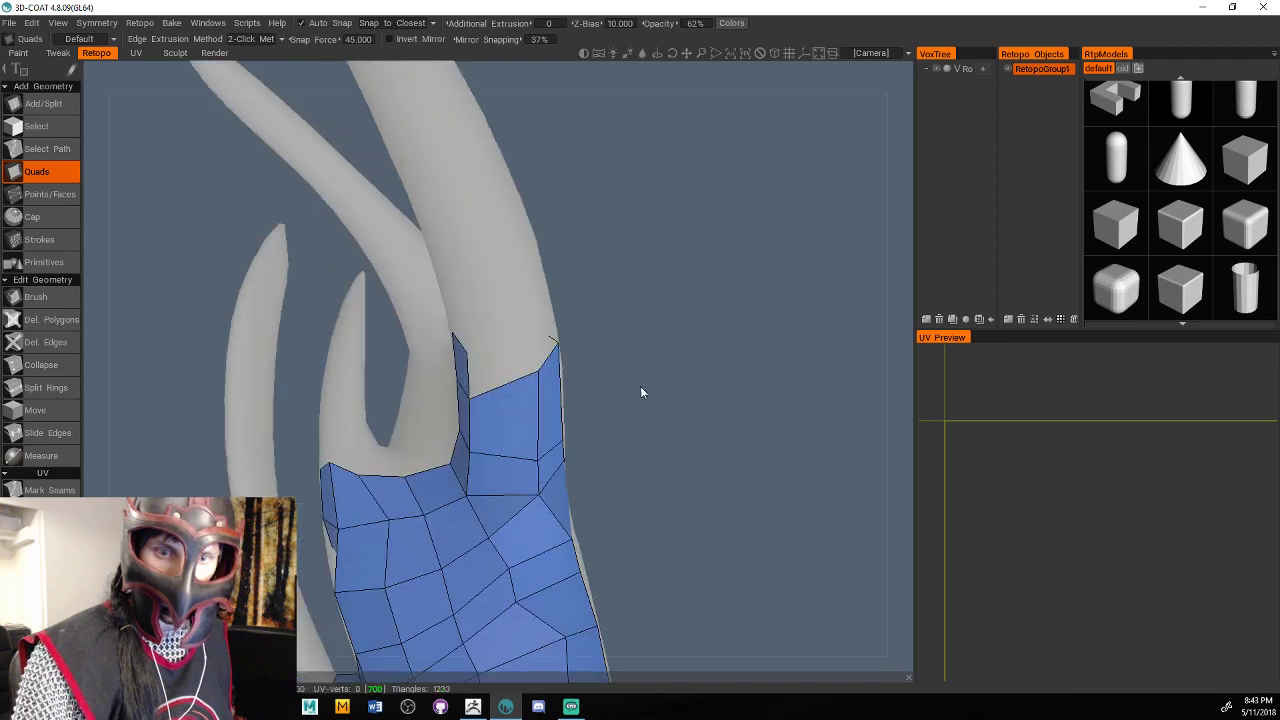
{"action": "left_click_drag", "start_coordinate": [641, 387], "coordinate": [668, 420], "text": "alt"}
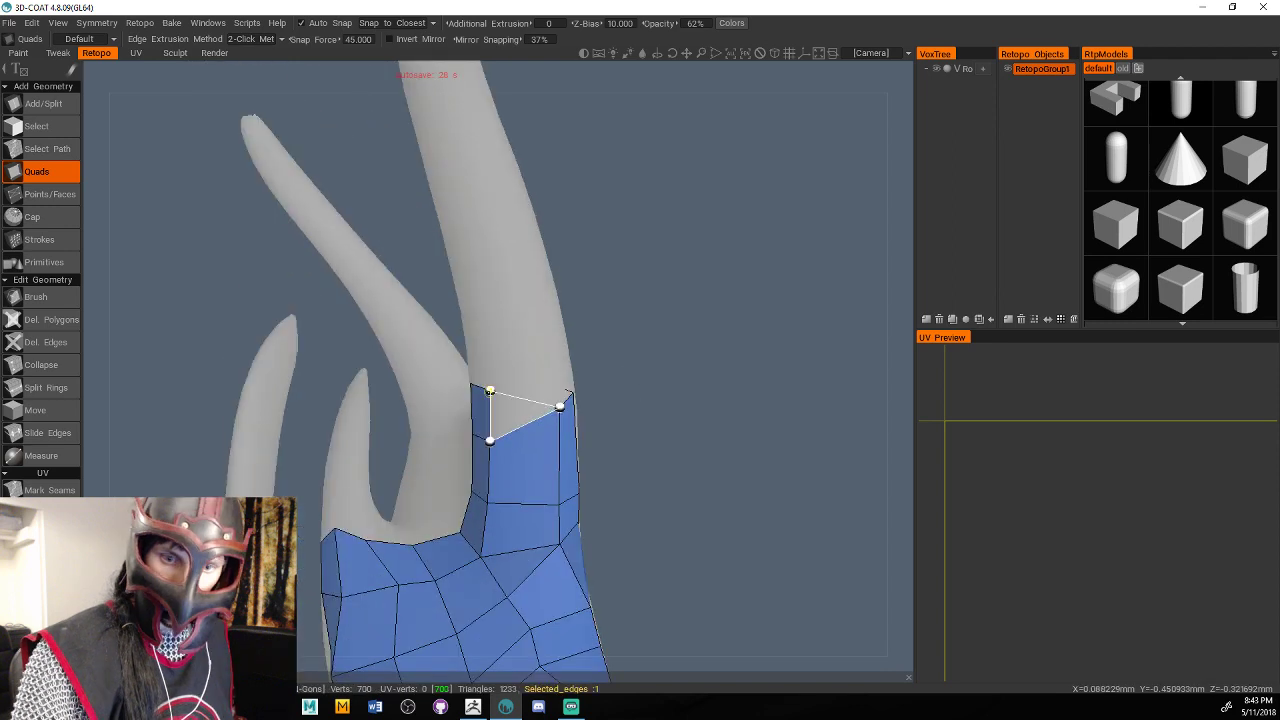
{"action": "left_click", "coordinate": [544, 365]}
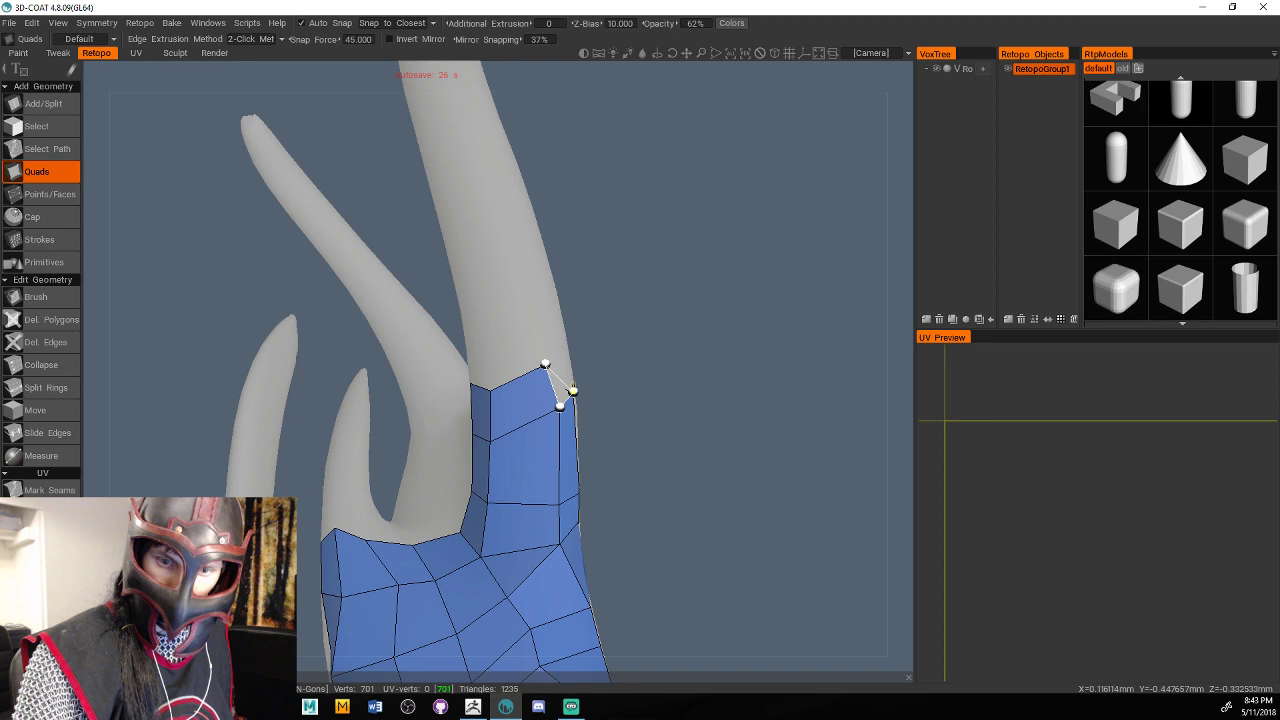
{"action": "left_click", "coordinate": [573, 391]}
{"action": "left_click_drag", "start_coordinate": [622, 420], "coordinate": [476, 490], "text": "alt"}
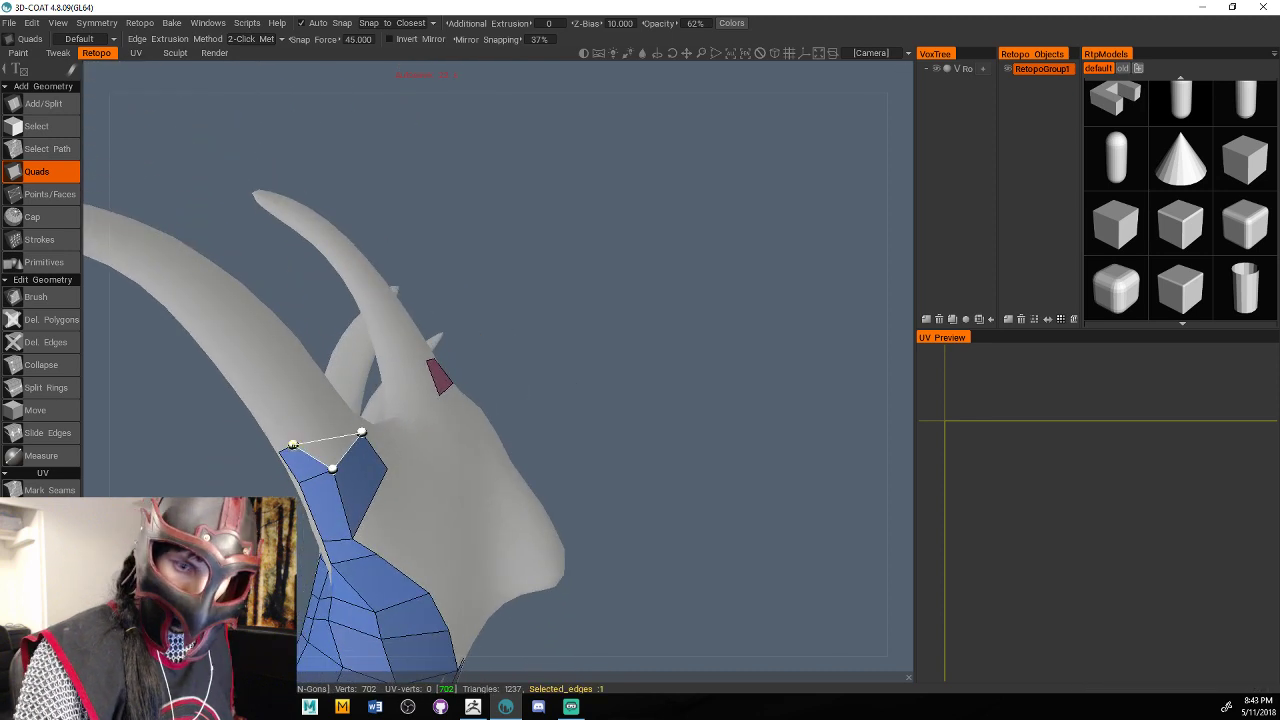
{"action": "left_click", "coordinate": [333, 398]}
Extend the mesh down the large finger with two pairs of quads, each two quads wide.
{"action": "left_click_drag", "start_coordinate": [592, 344], "coordinate": [773, 457]}
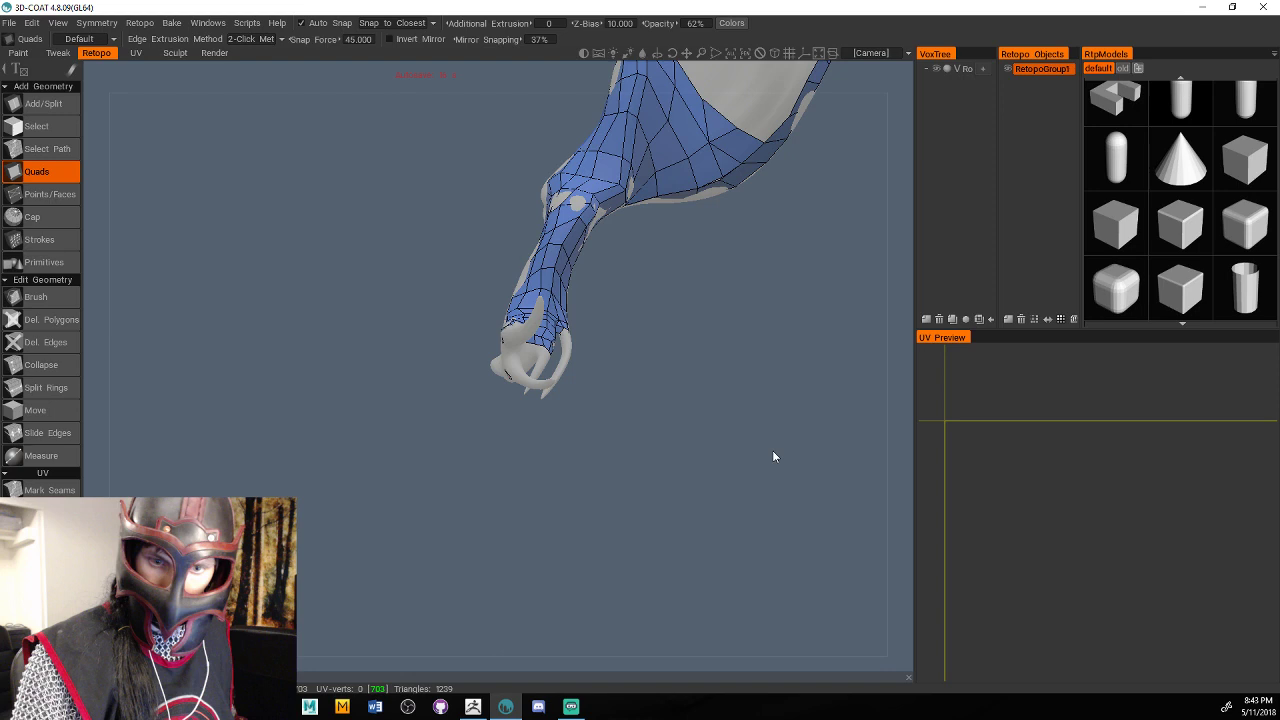
{"action": "scroll", "coordinate": [761, 308], "scroll_direction": "up", "scroll_amount": 5}
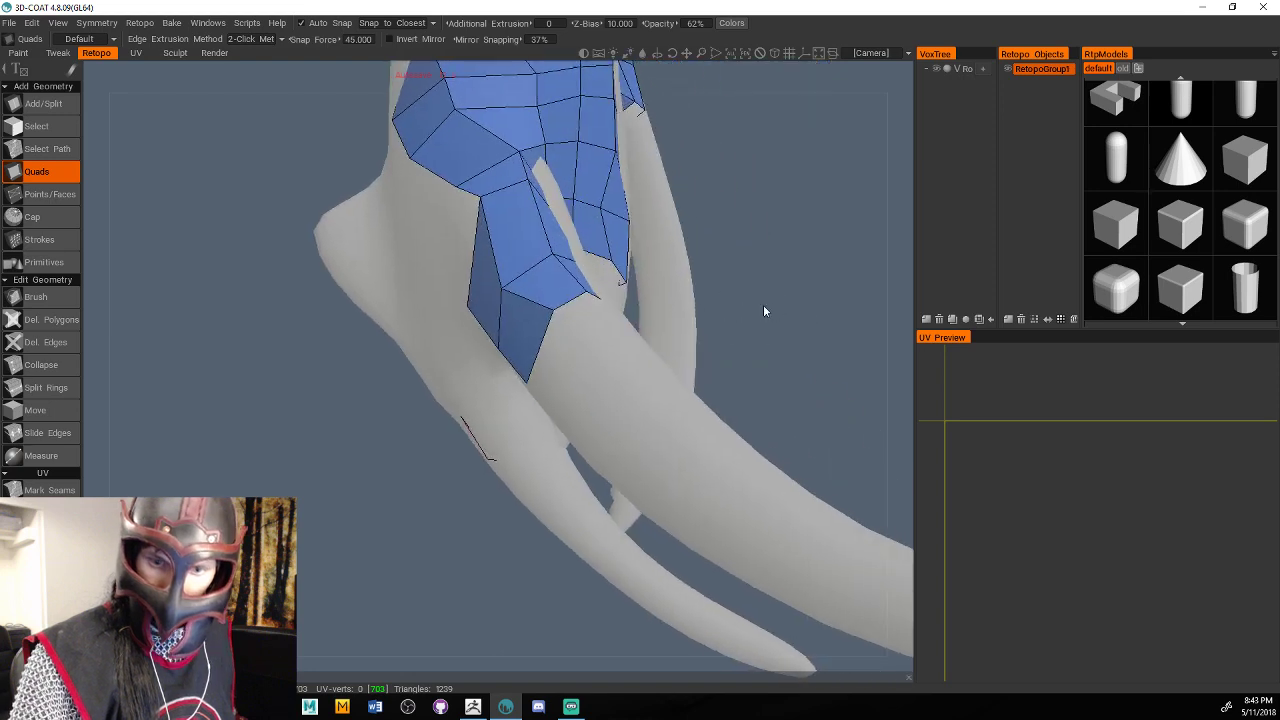
{"action": "left_click_drag", "start_coordinate": [764, 309], "coordinate": [742, 366]}
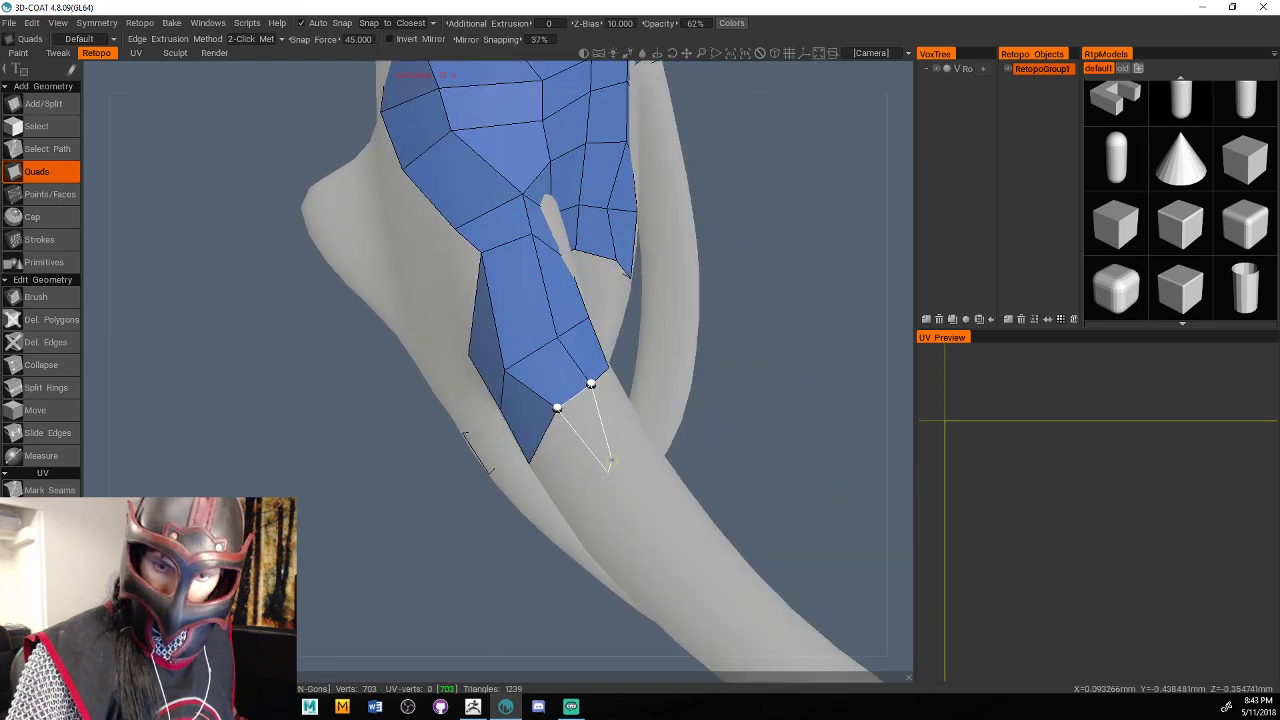
{"action": "left_click", "coordinate": [608, 469]}
{"action": "left_click", "coordinate": [528, 462]}
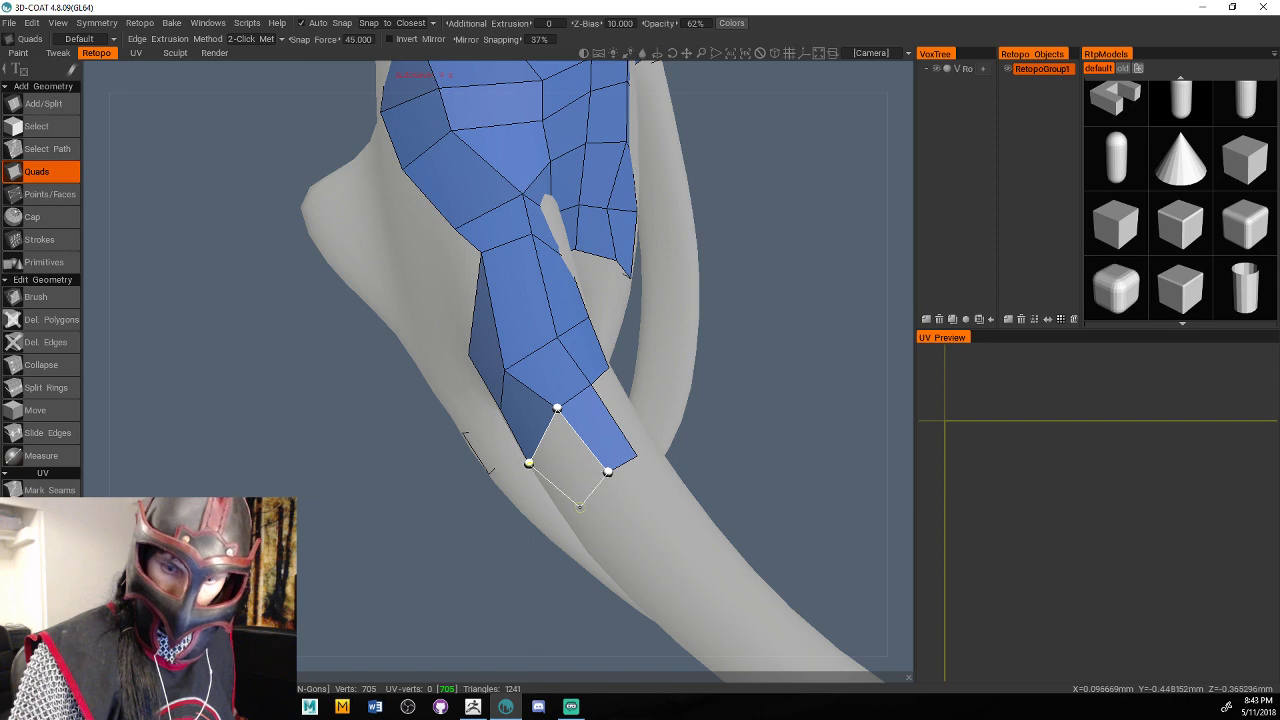
{"action": "left_click", "coordinate": [572, 506]}
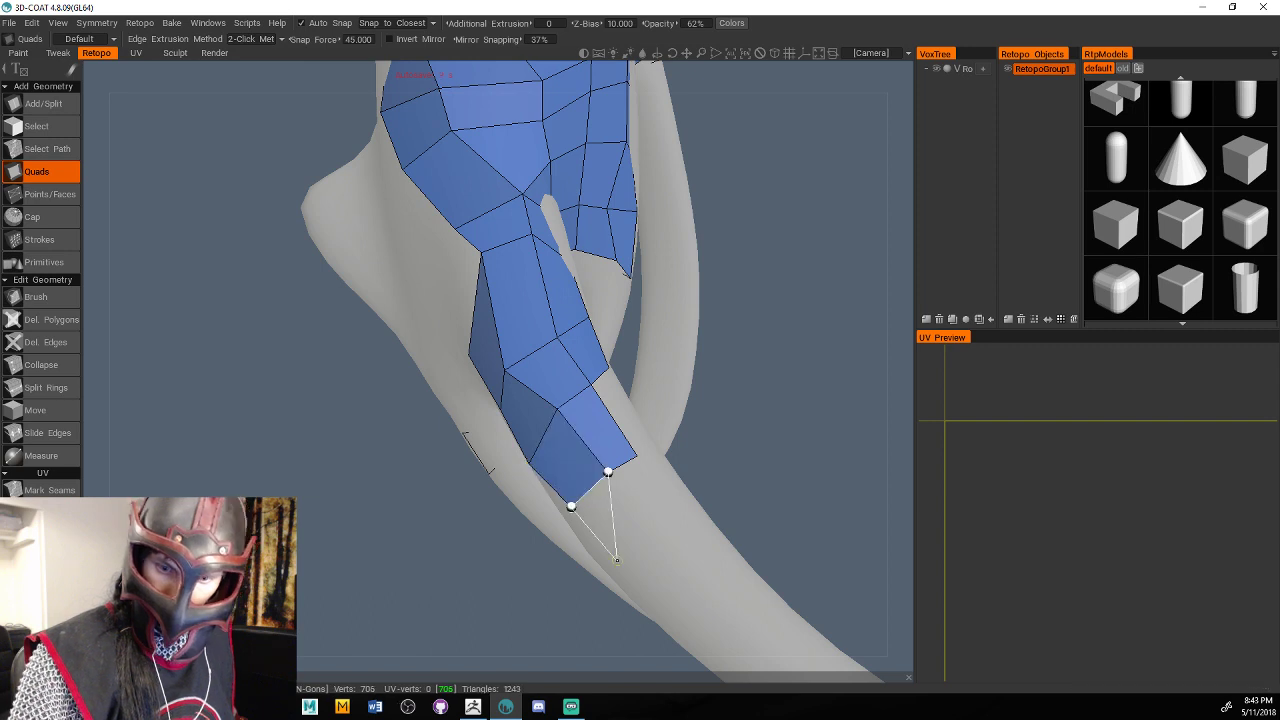
{"action": "left_click", "coordinate": [616, 558]}
{"action": "left_click", "coordinate": [650, 522]}
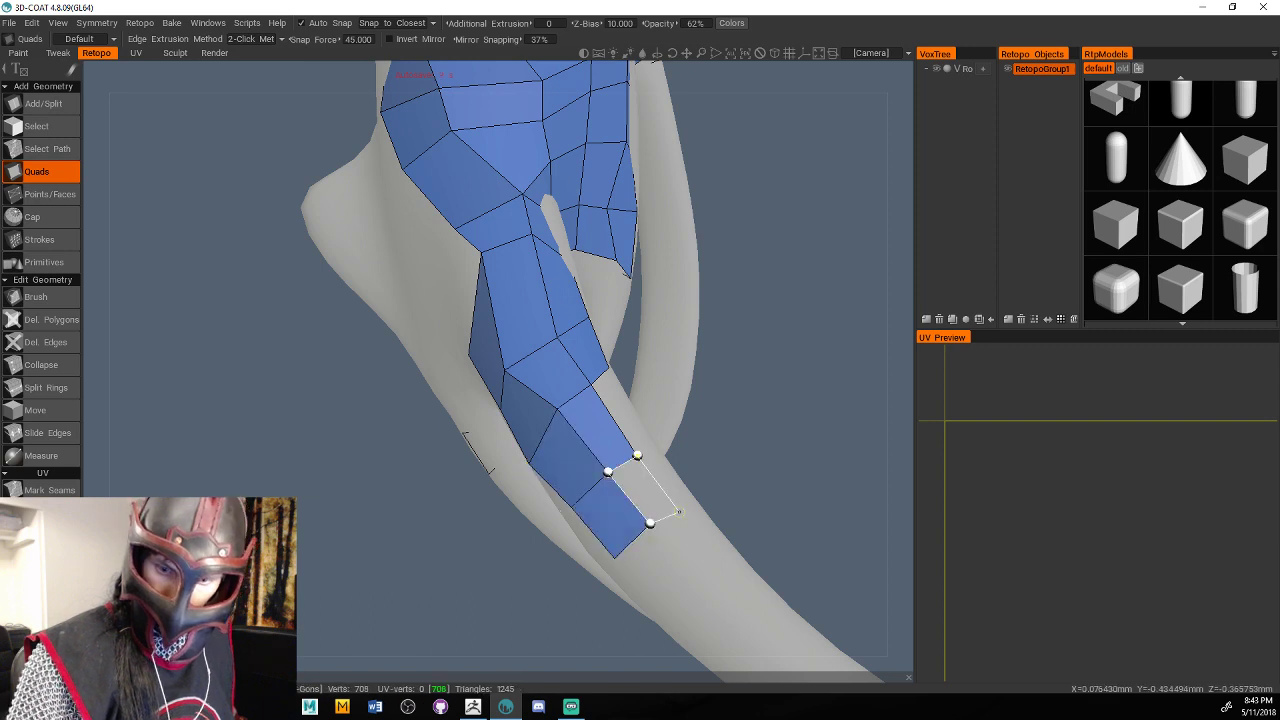
{"action": "left_click", "coordinate": [678, 511]}
Continue the two-quad-wide strip along the large finger toward its tip with two more pairs of quads.
{"action": "left_click", "coordinate": [730, 577]}
{"action": "left_click", "coordinate": [702, 597]}
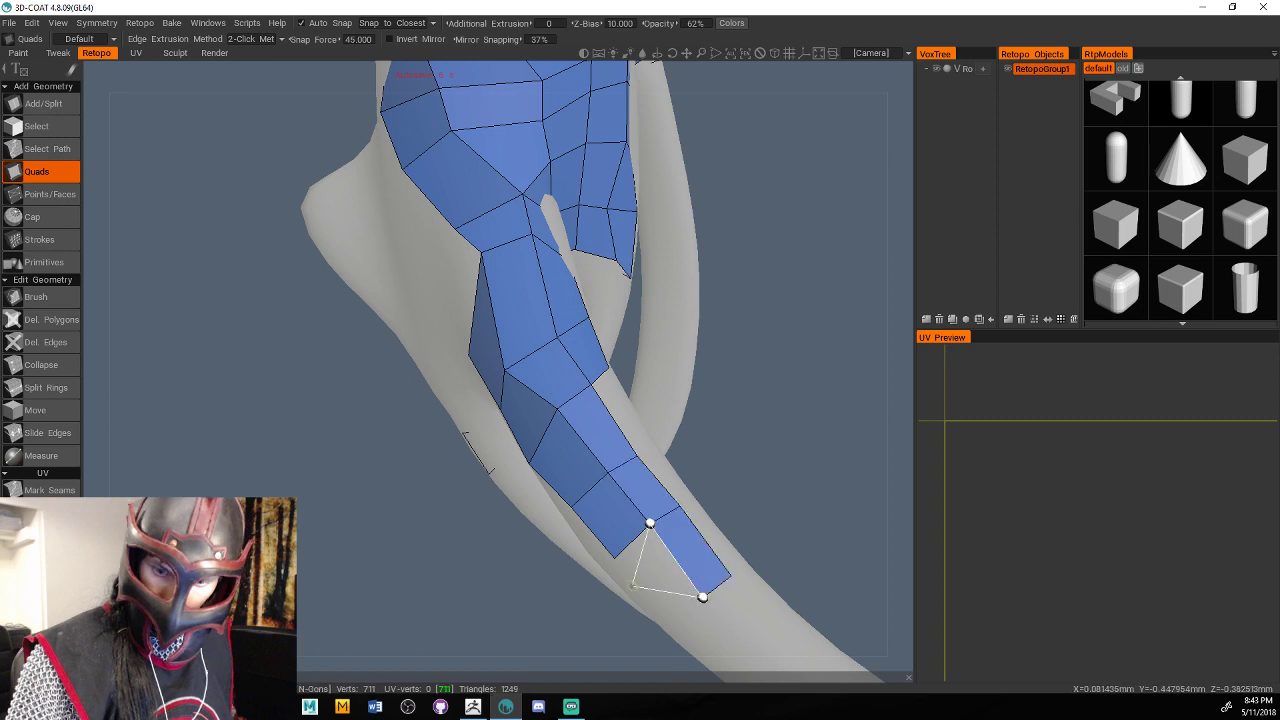
{"action": "left_click", "coordinate": [614, 557]}
{"action": "left_click", "coordinate": [690, 629]}
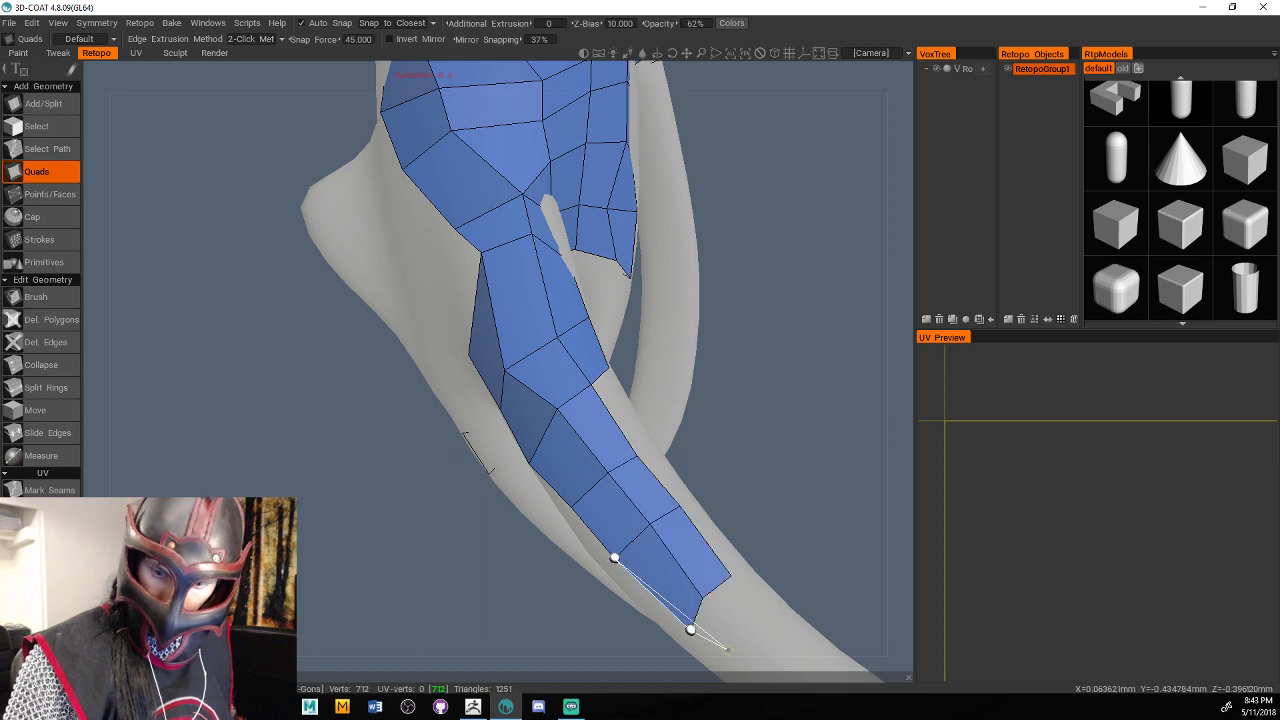
{"action": "left_click_drag", "start_coordinate": [728, 650], "coordinate": [747, 527], "text": "alt"}
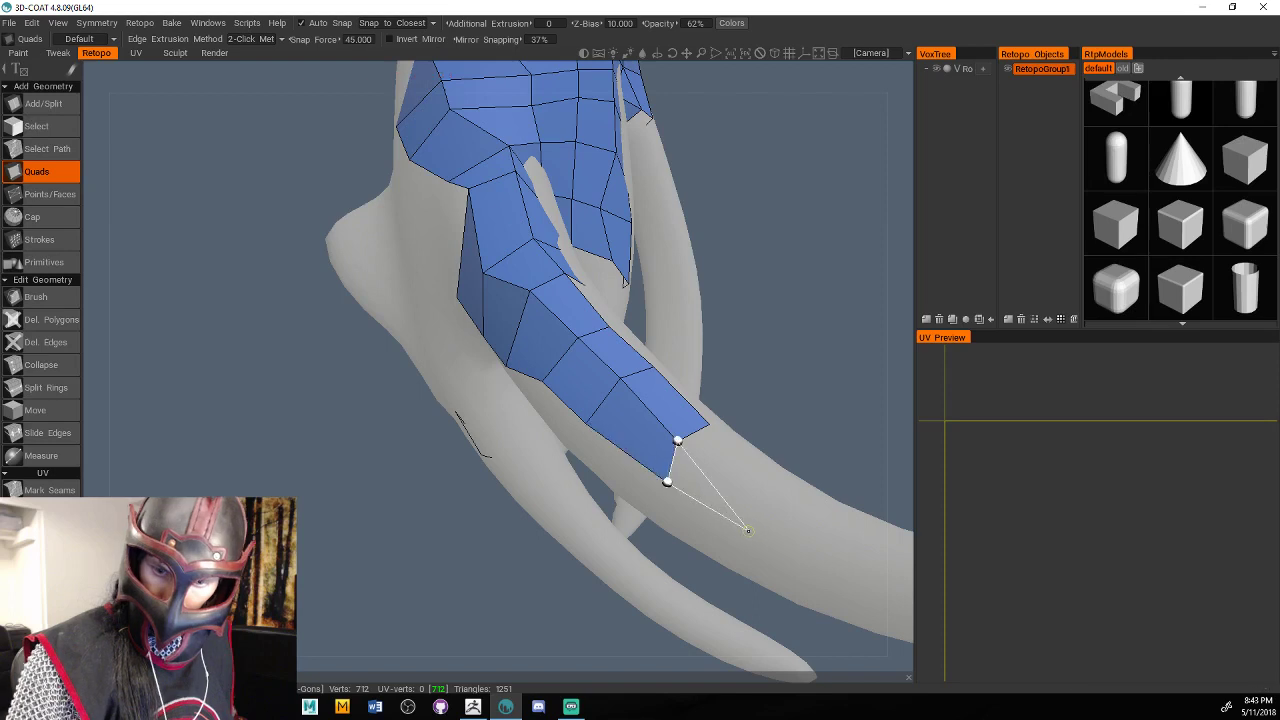
{"action": "left_click", "coordinate": [750, 530]}
{"action": "left_click", "coordinate": [760, 499]}
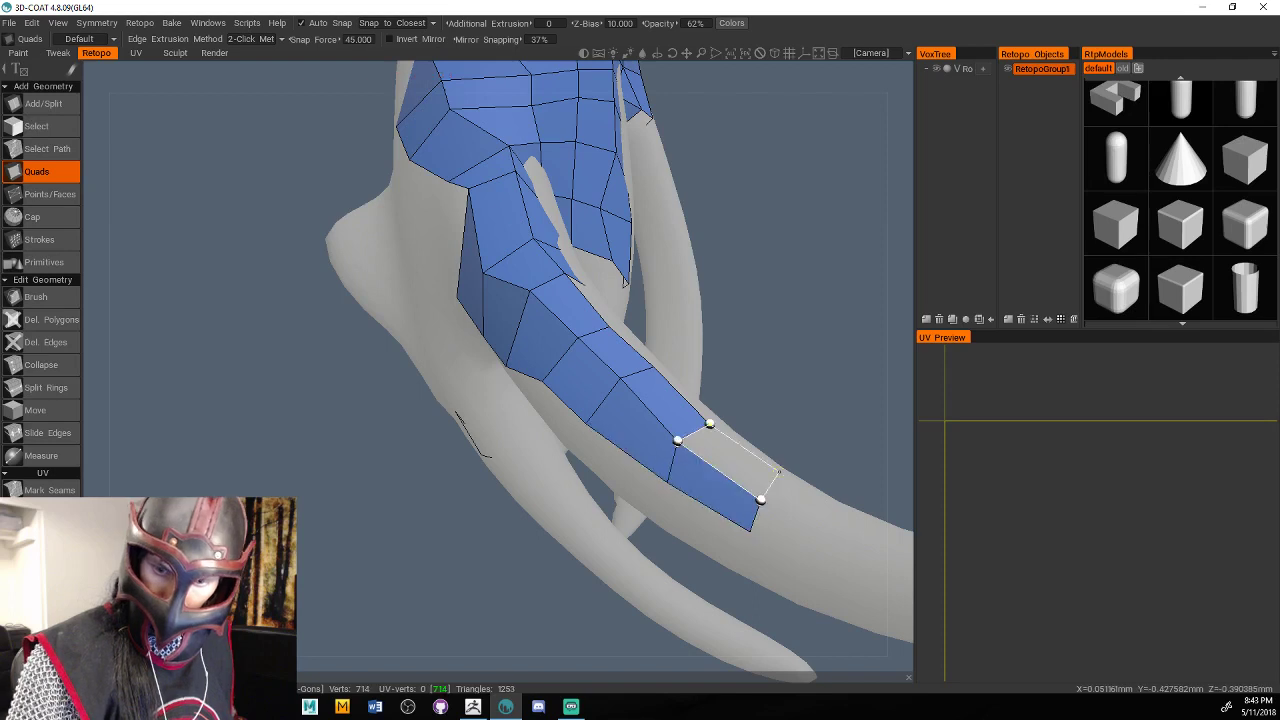
{"action": "left_click", "coordinate": [778, 471]}
Shift the vertices at the large finger's base with the Brush tool and run six quads back along the hand to its outer edge.
{"action": "middle_click_drag", "start_coordinate": [778, 471], "coordinate": [828, 384]}
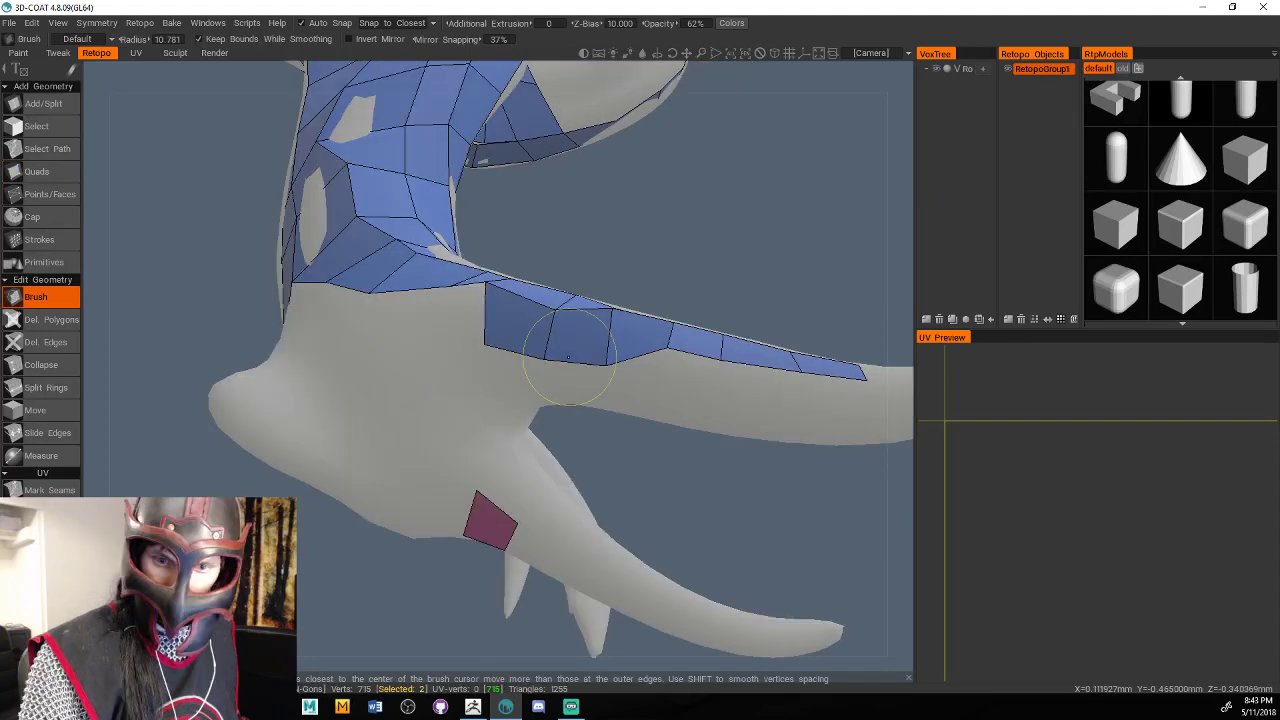
{"action": "left_click_drag", "start_coordinate": [567, 357], "coordinate": [491, 362]}
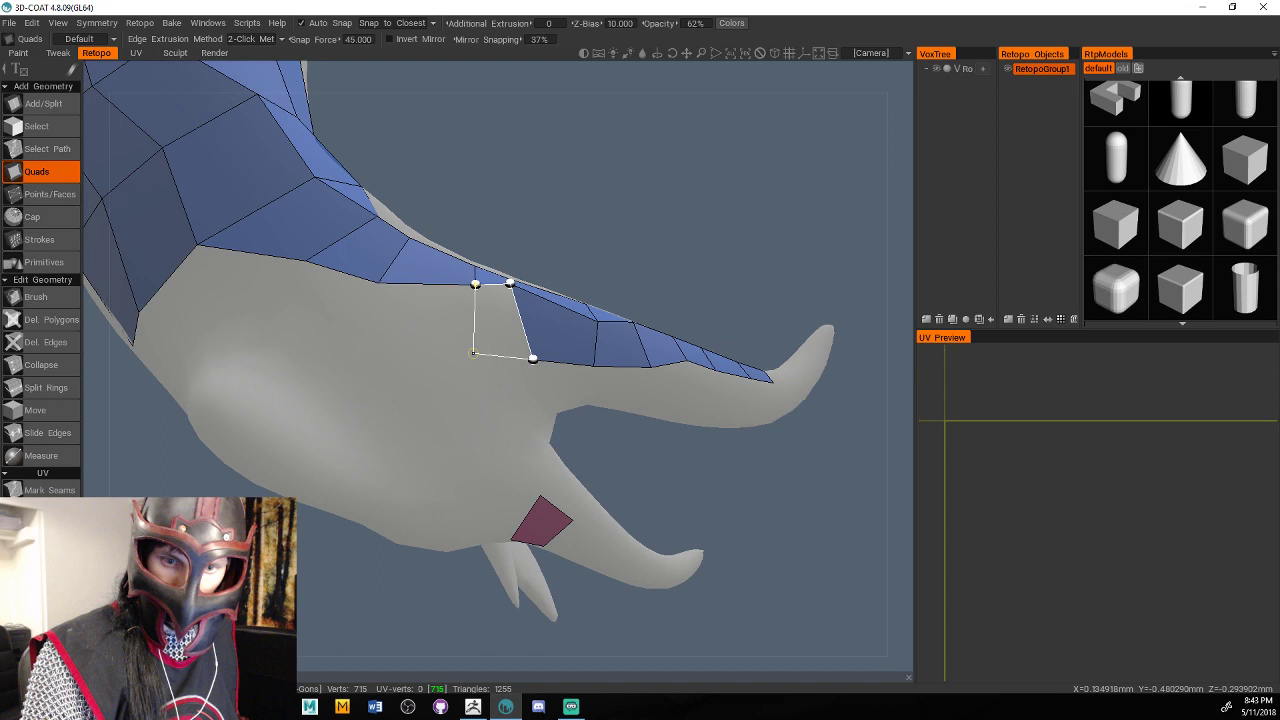
{"action": "left_click", "coordinate": [473, 353]}
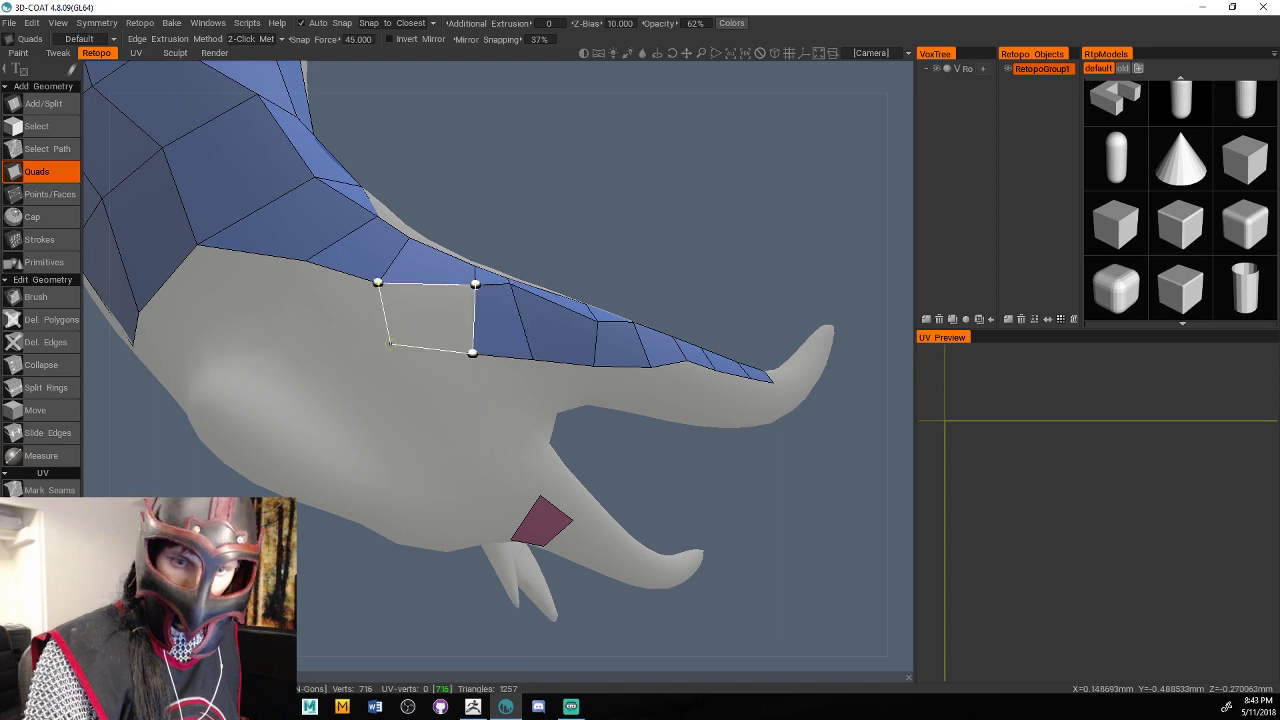
{"action": "left_click", "coordinate": [383, 343]}
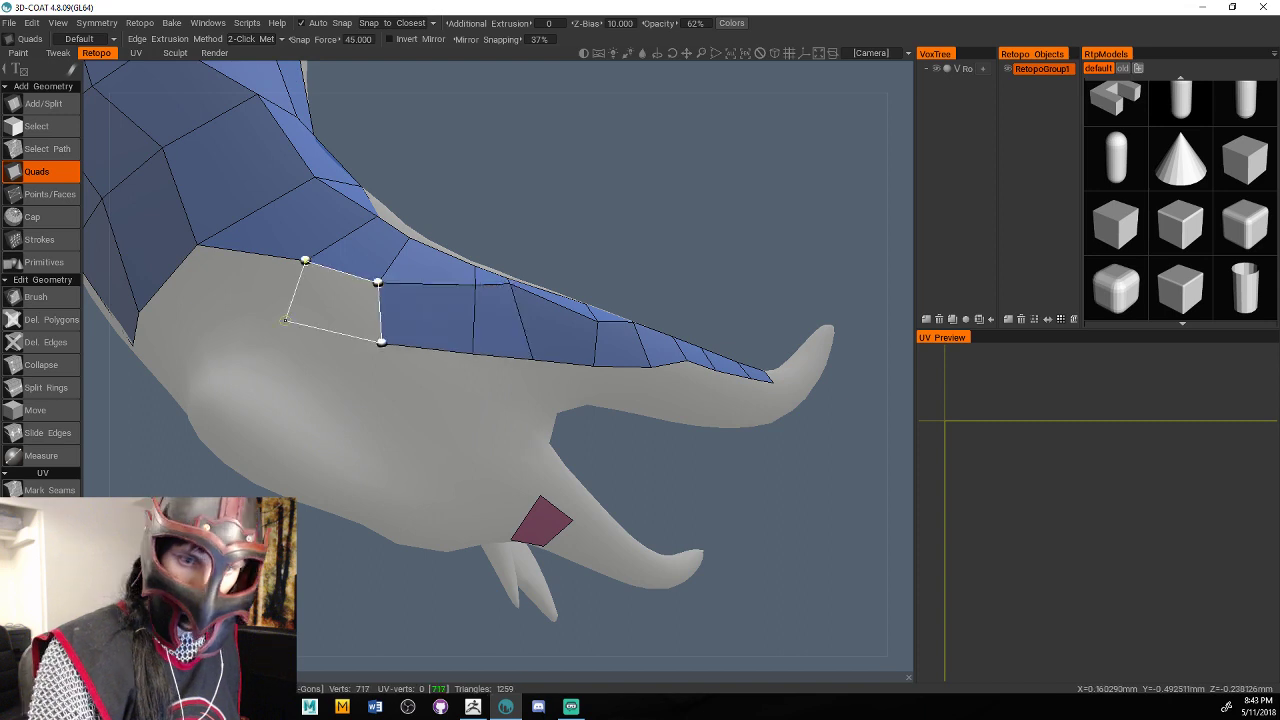
{"action": "left_click", "coordinate": [286, 321]}
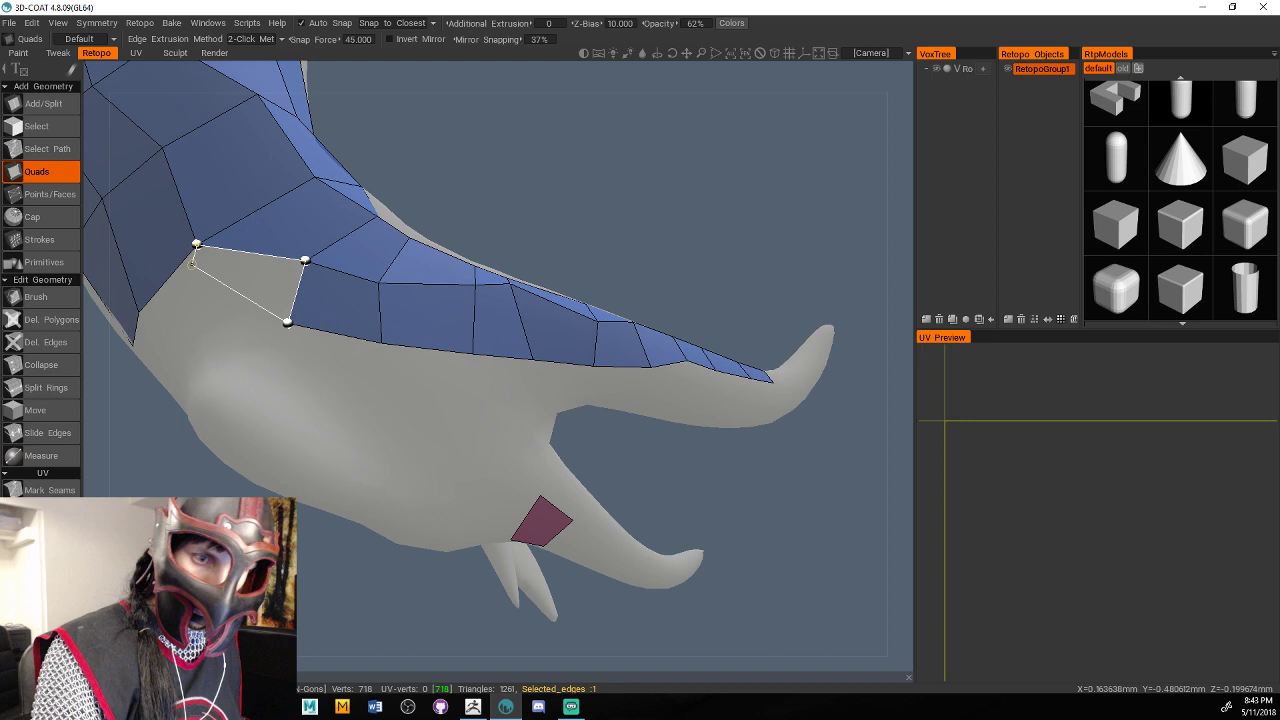
{"action": "left_click", "coordinate": [218, 315]}
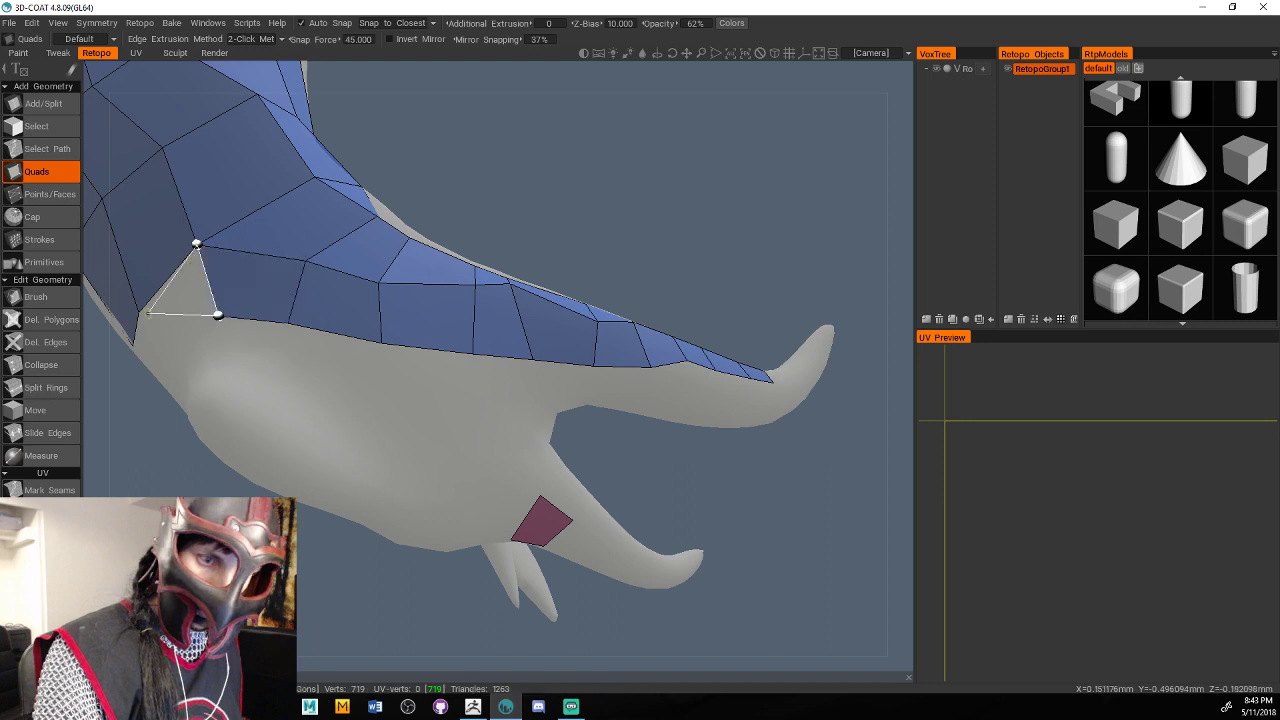
{"action": "left_click", "coordinate": [138, 312]}
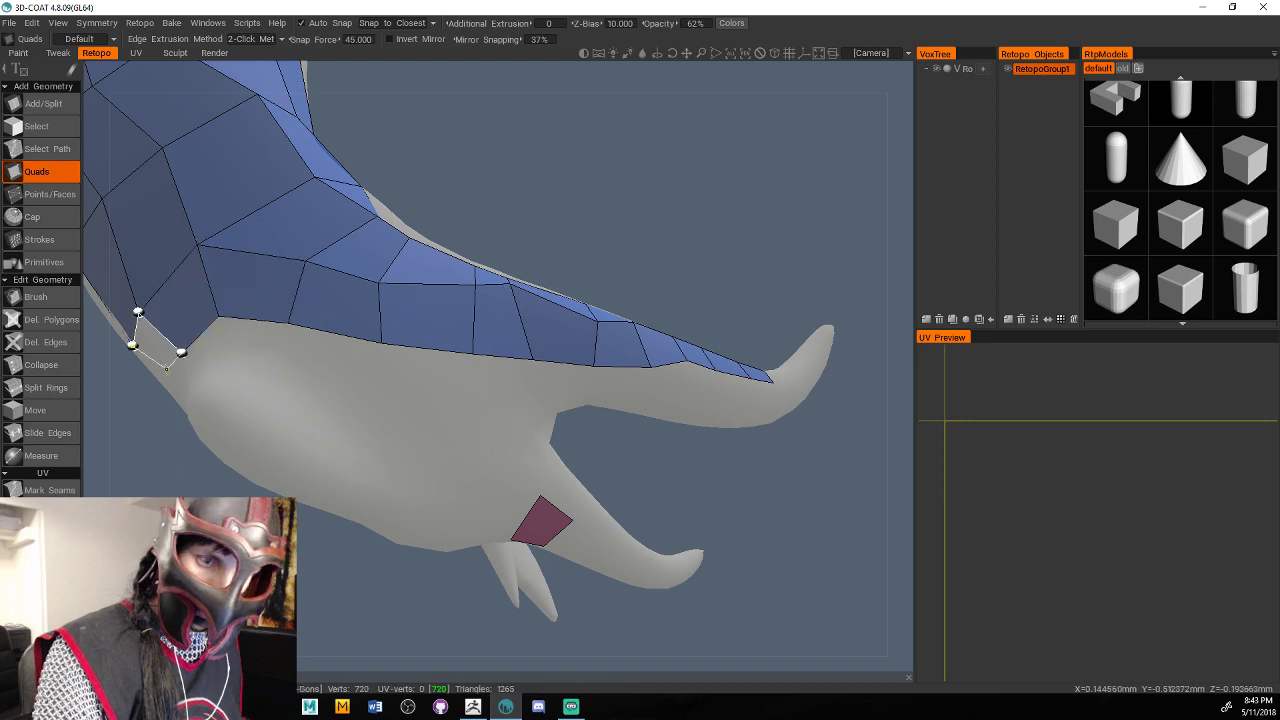
{"action": "left_click", "coordinate": [166, 380]}
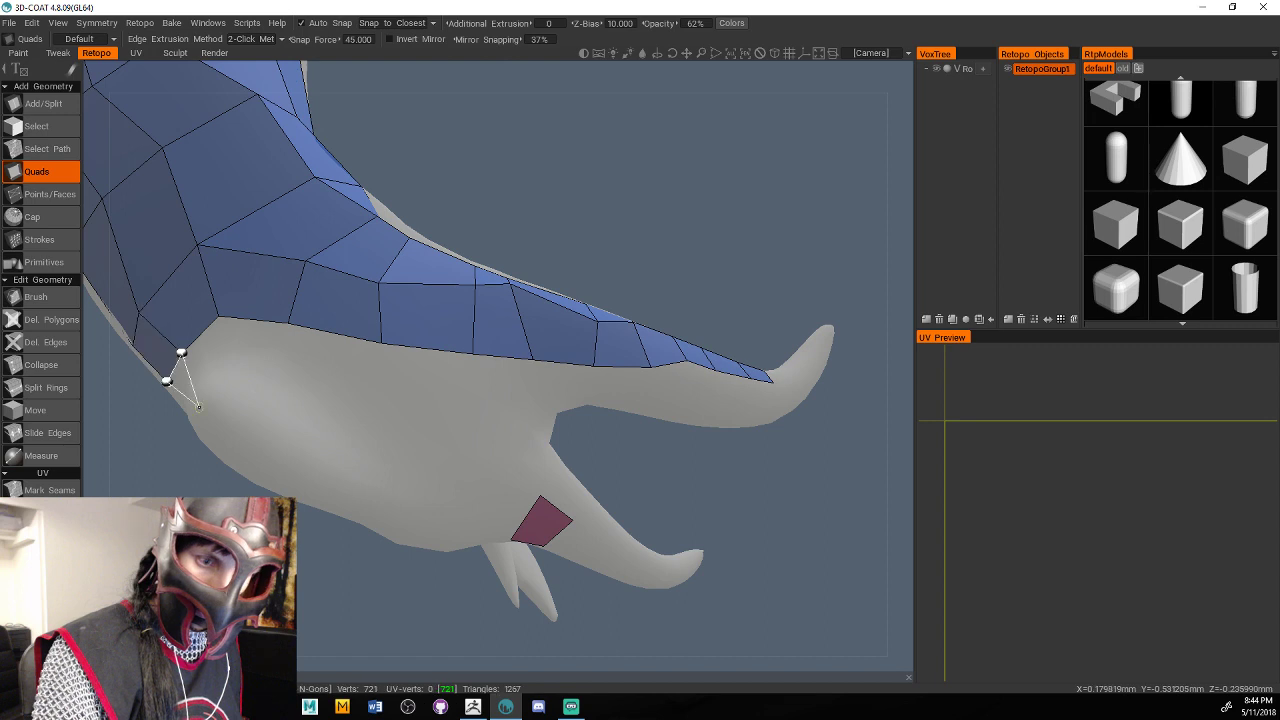
Add a second row of six quads below the existing strip, from the hand's outer edge to the large finger's base.
{"action": "left_click", "coordinate": [200, 412]}
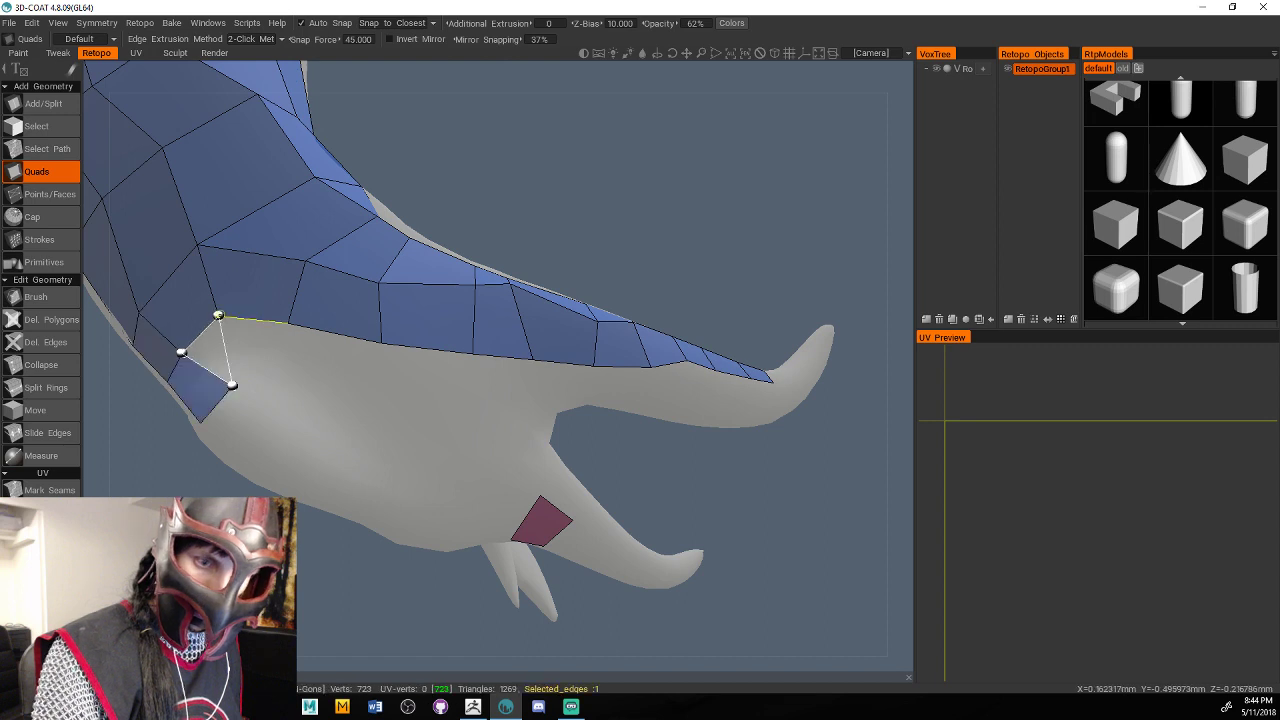
{"action": "left_click", "coordinate": [288, 323]}
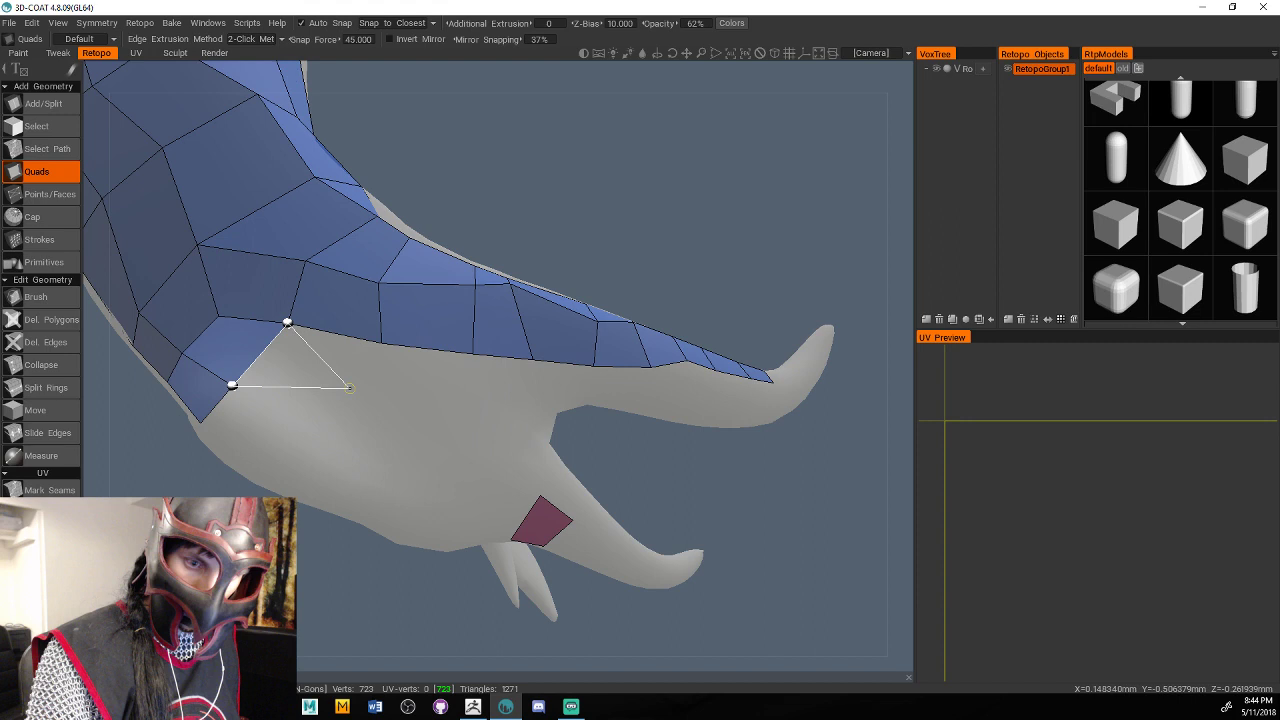
{"action": "left_click", "coordinate": [353, 400]}
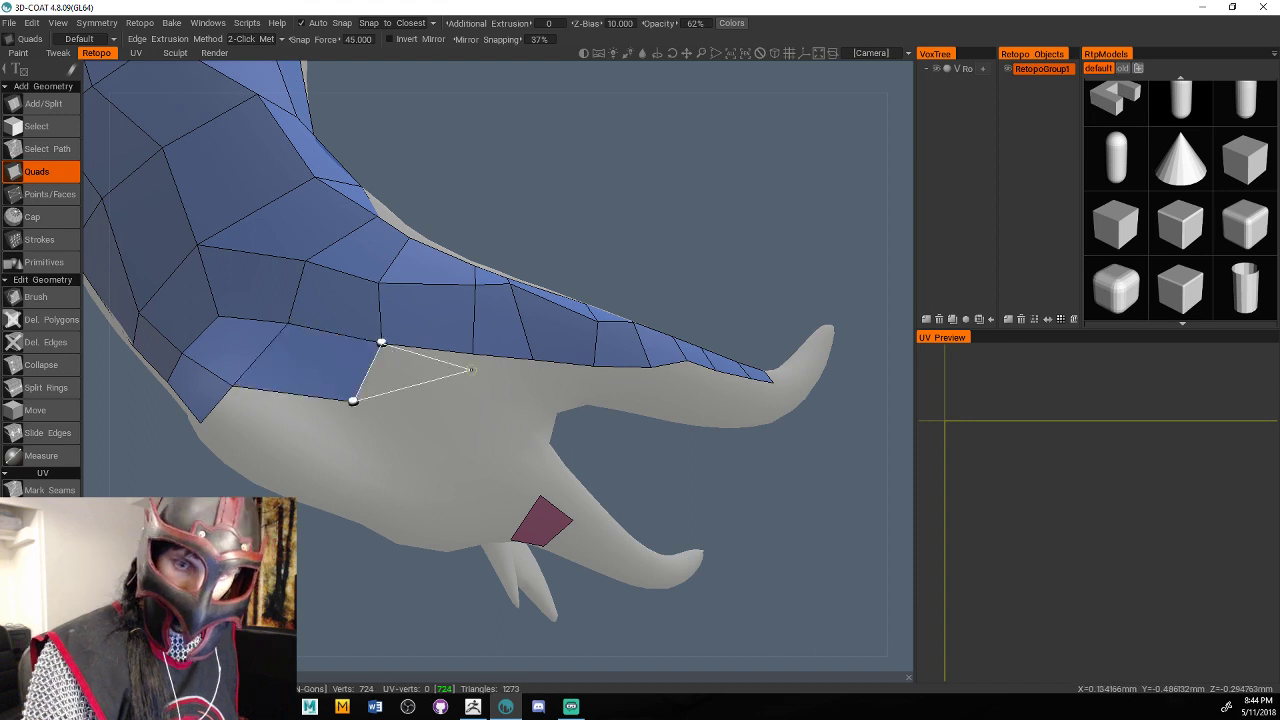
{"action": "left_click", "coordinate": [480, 407]}
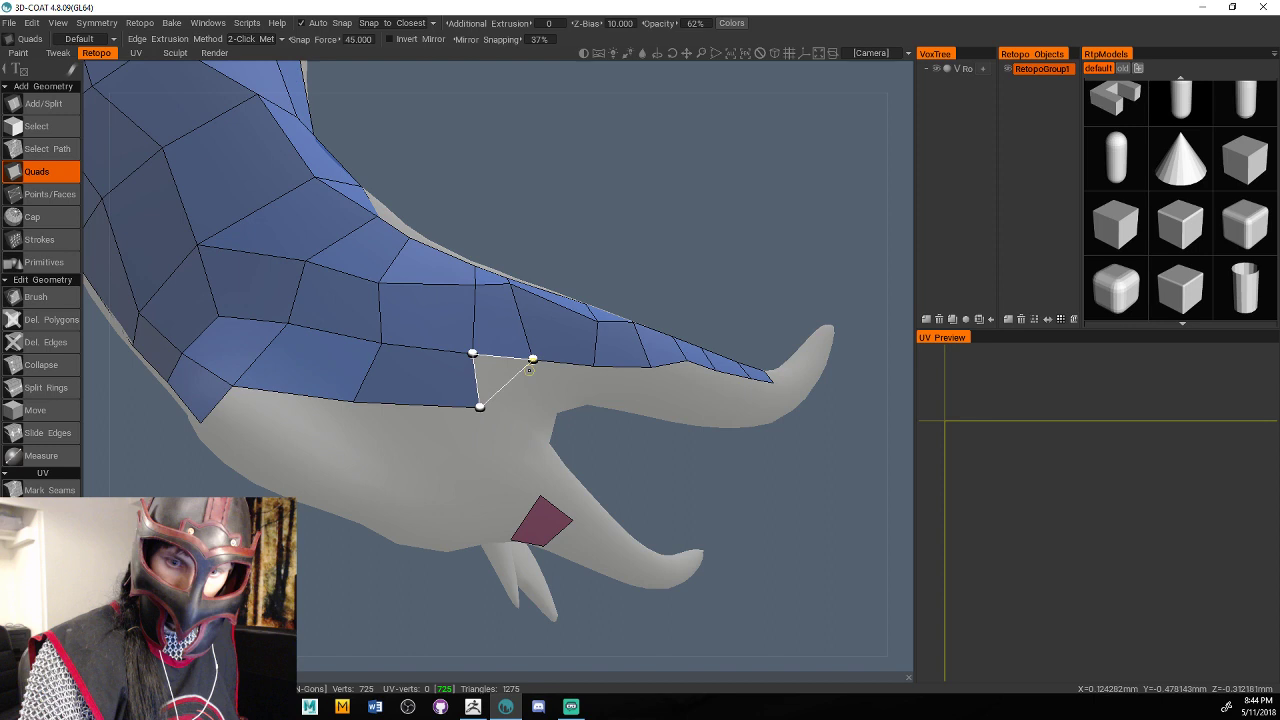
{"action": "left_click", "coordinate": [541, 401]}
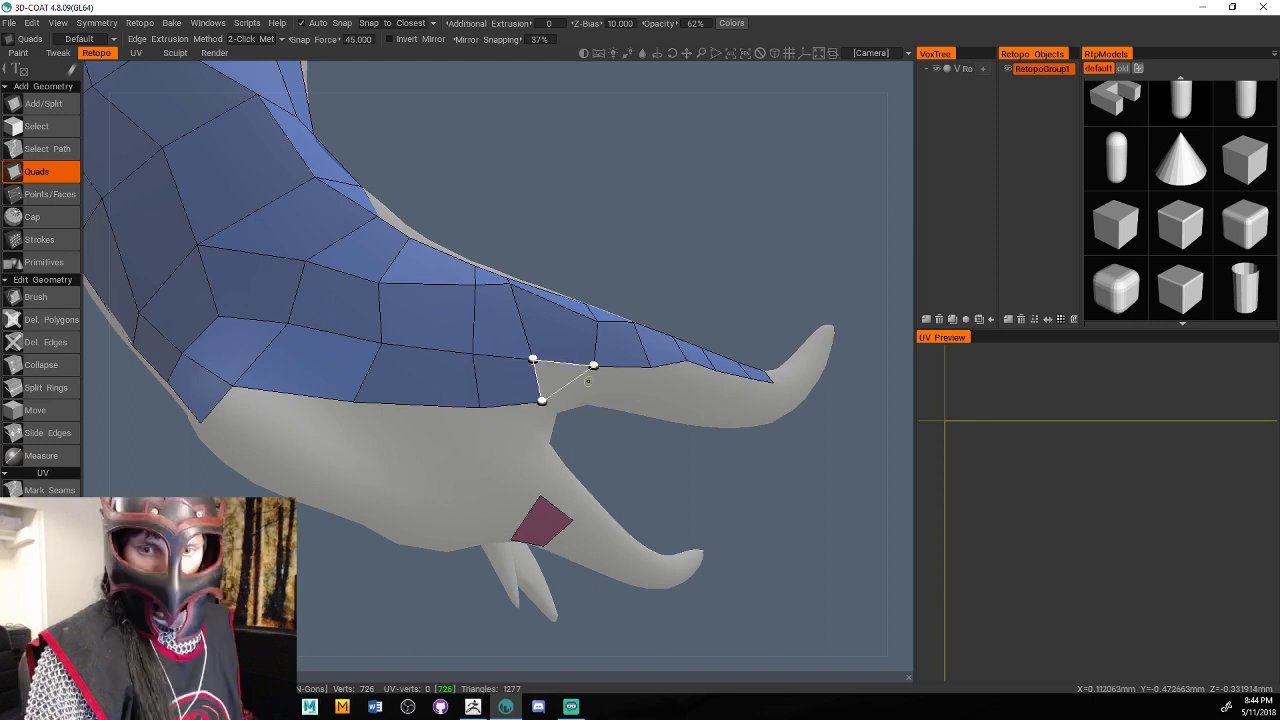
{"action": "left_click", "coordinate": [590, 395]}
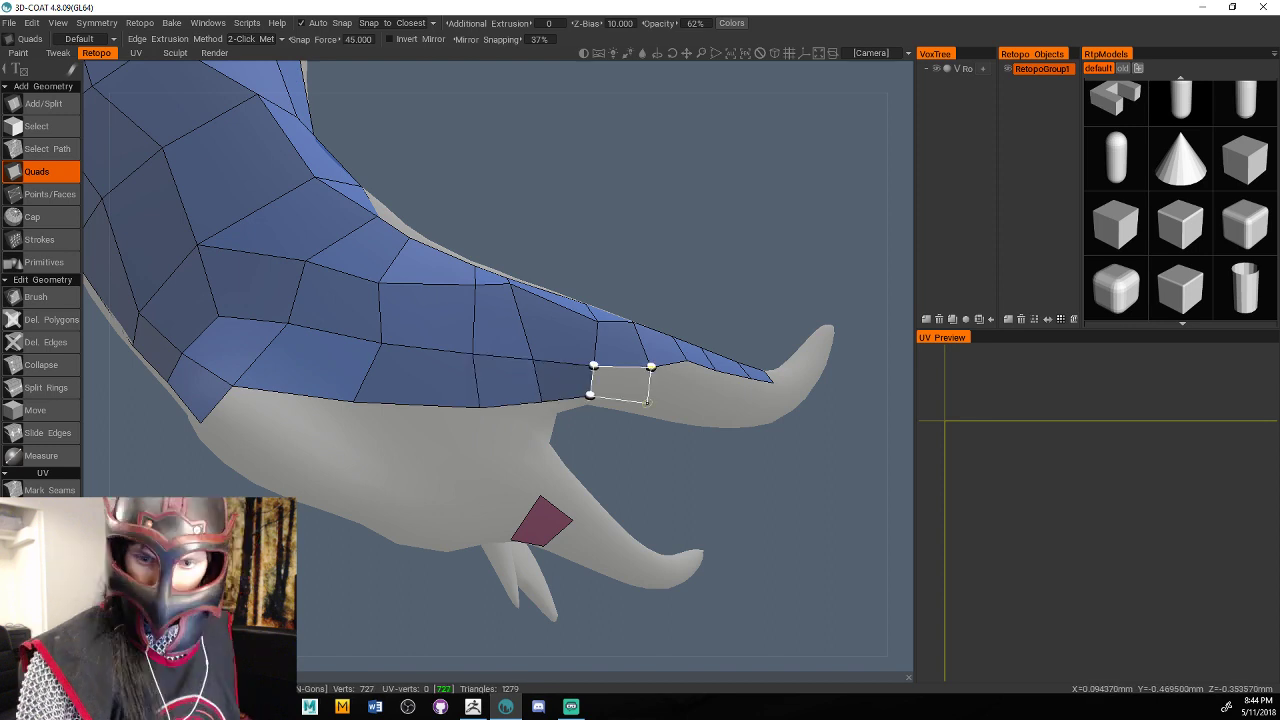
Continue the lower row along the side of the large finger with five quads, up to the start of the curled tip.
{"action": "left_click", "coordinate": [648, 402]}
{"action": "left_click", "coordinate": [684, 404]}
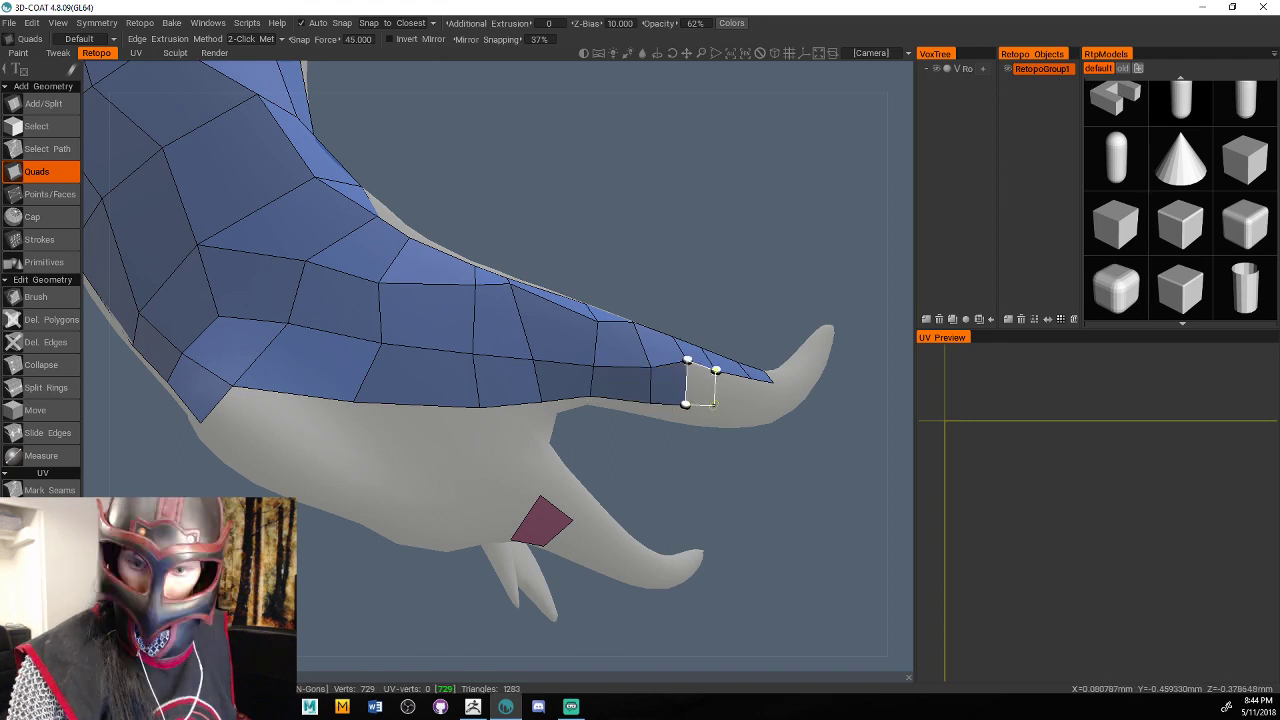
{"action": "left_click", "coordinate": [713, 404]}
{"action": "left_click", "coordinate": [748, 410]}
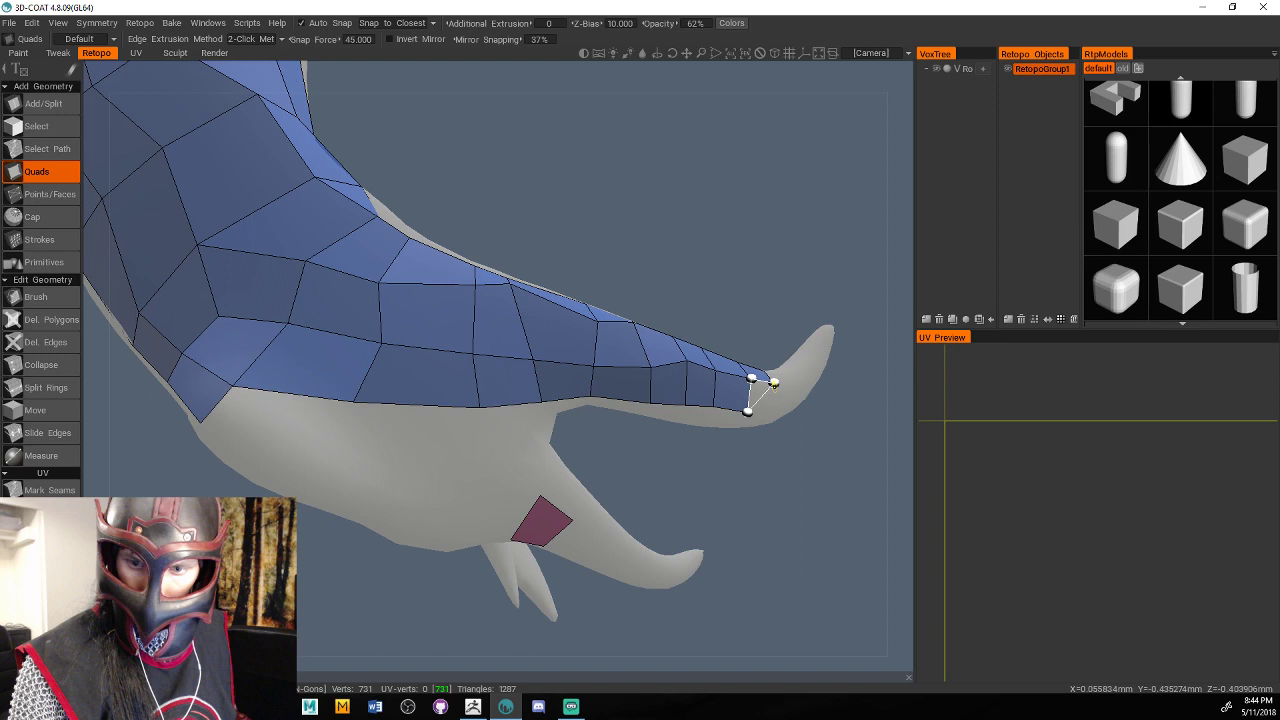
{"action": "left_click", "coordinate": [774, 383]}
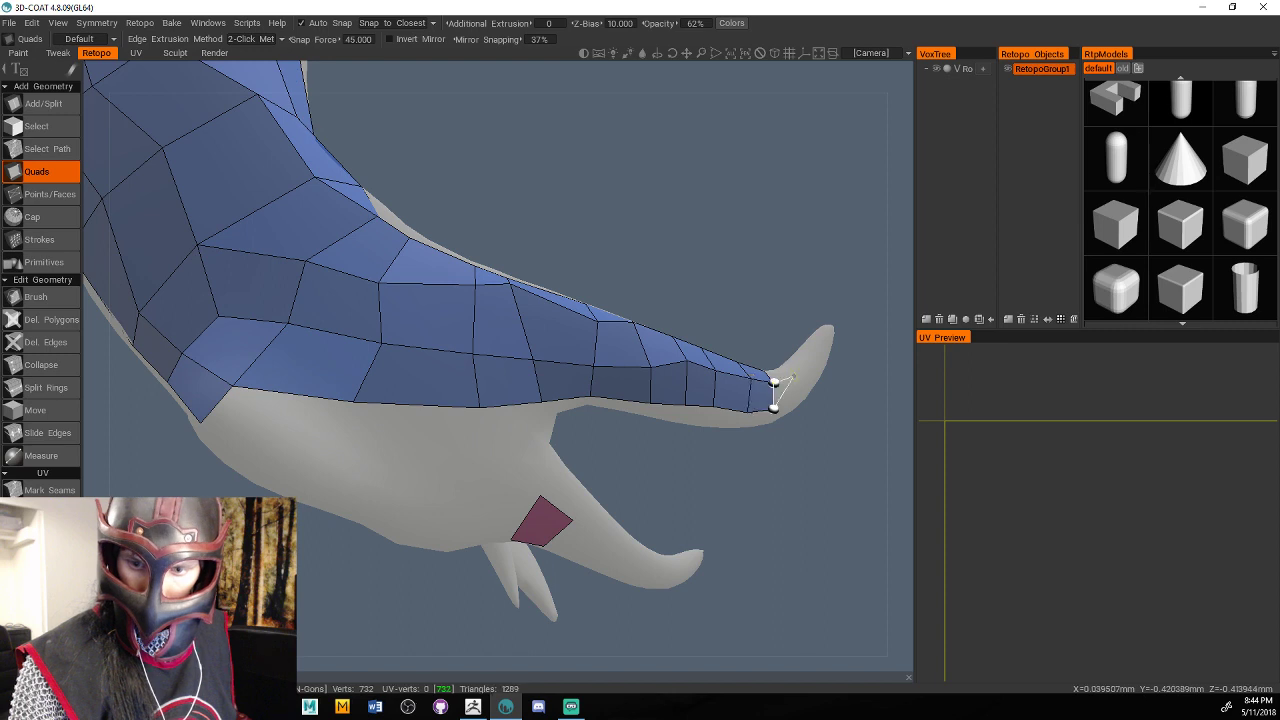
Run four narrow quads up the curled tip of the large finger to its end.
{"action": "left_click", "coordinate": [803, 390]}
{"action": "left_click", "coordinate": [795, 375]}
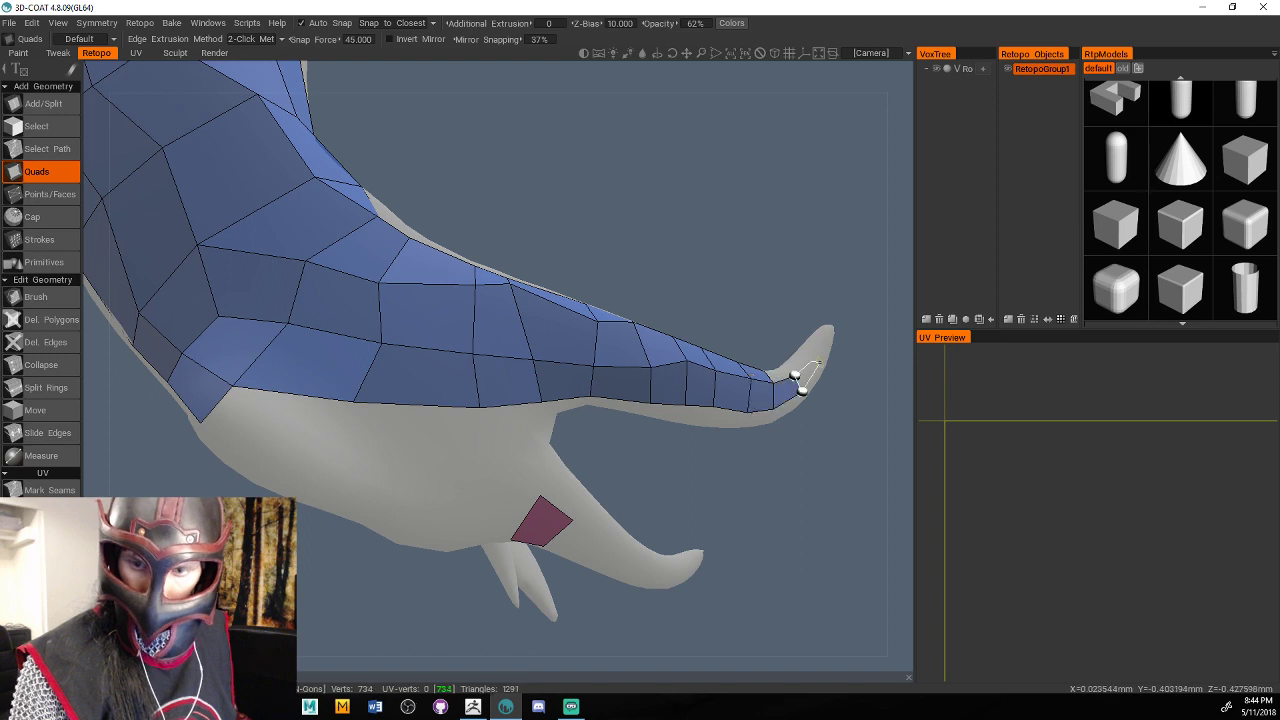
{"action": "left_click", "coordinate": [825, 341]}
{"action": "left_click", "coordinate": [816, 362]}
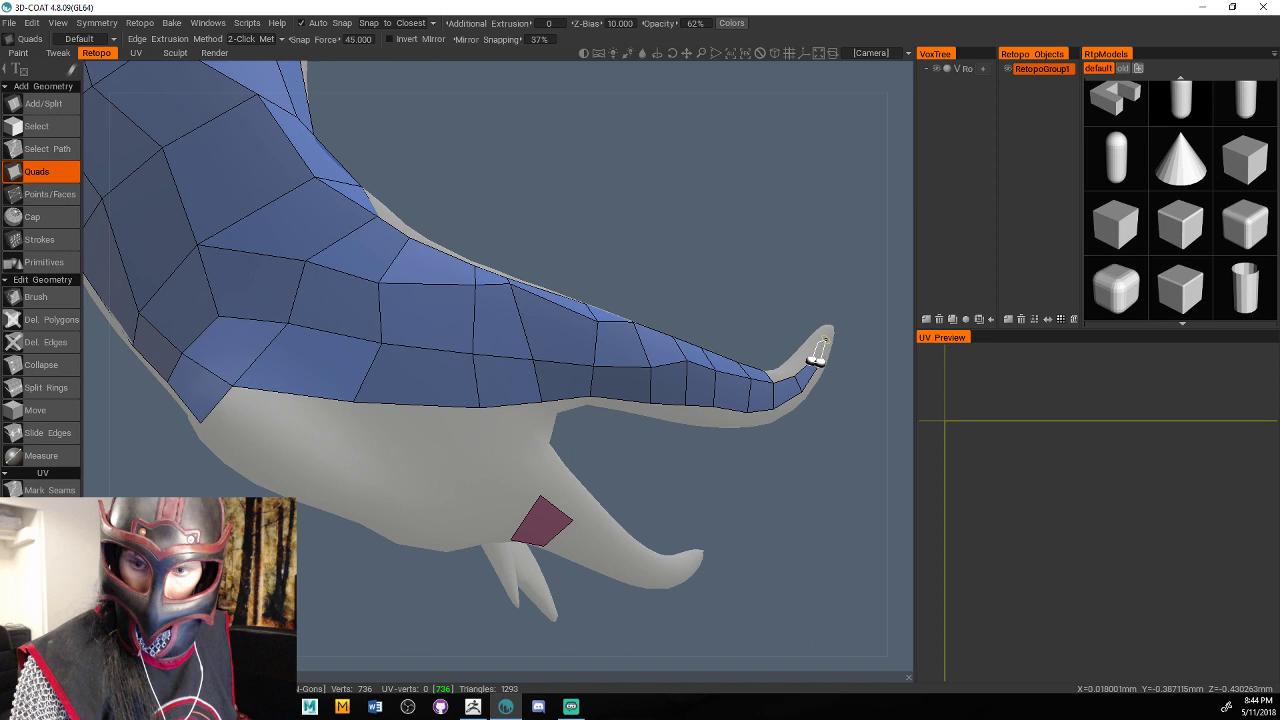
{"action": "left_click", "coordinate": [817, 356]}
{"action": "left_click", "coordinate": [823, 338]}
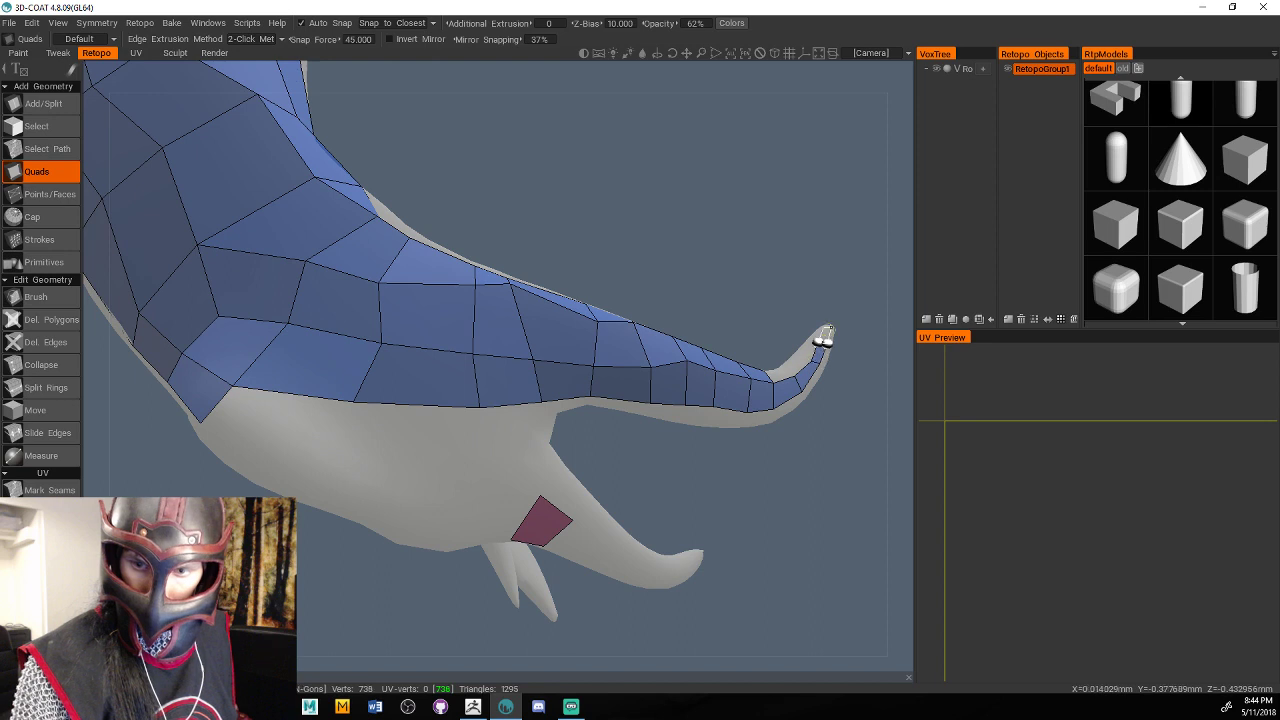
{"action": "left_click", "coordinate": [830, 328]}
{"action": "left_click_drag", "start_coordinate": [830, 330], "coordinate": [738, 389], "text": "alt"}
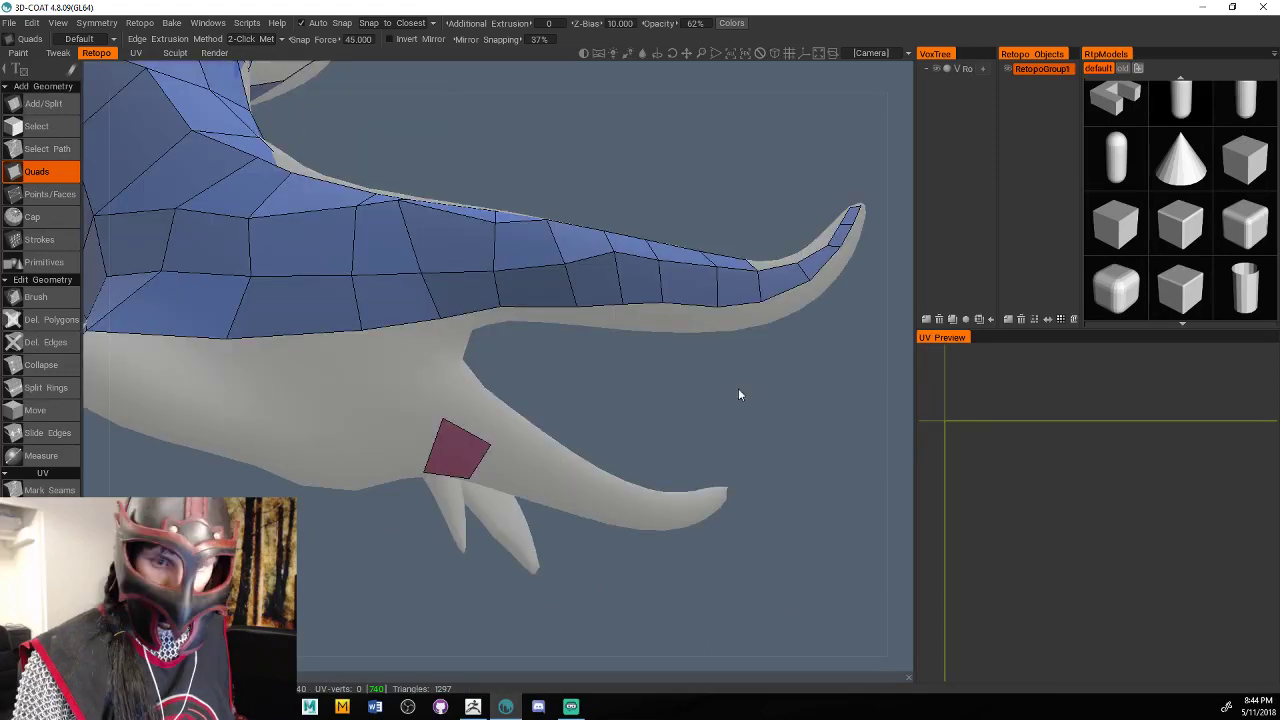
Build two quads down from the hand row beside the large finger's base and join them to the magenta patch with a third quad.
{"action": "left_click", "coordinate": [372, 365]}
{"action": "left_click", "coordinate": [447, 373]}
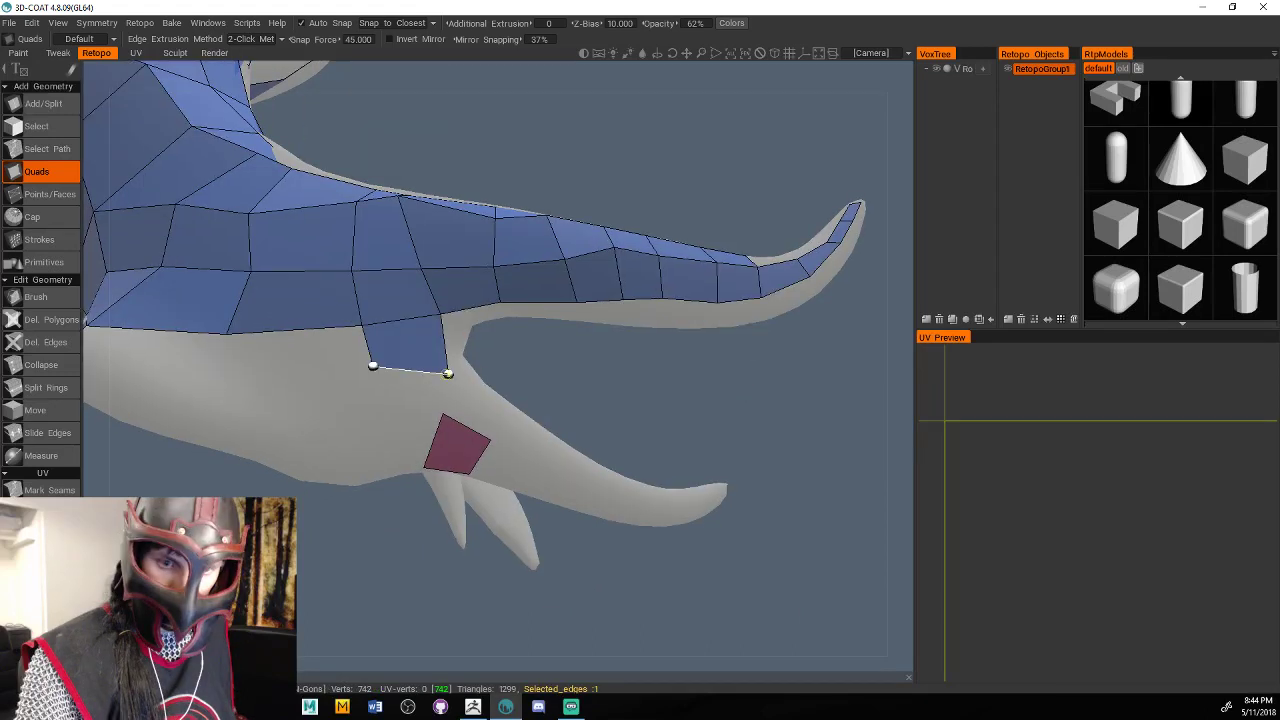
{"action": "left_click", "coordinate": [368, 403]}
{"action": "left_click", "coordinate": [442, 411]}
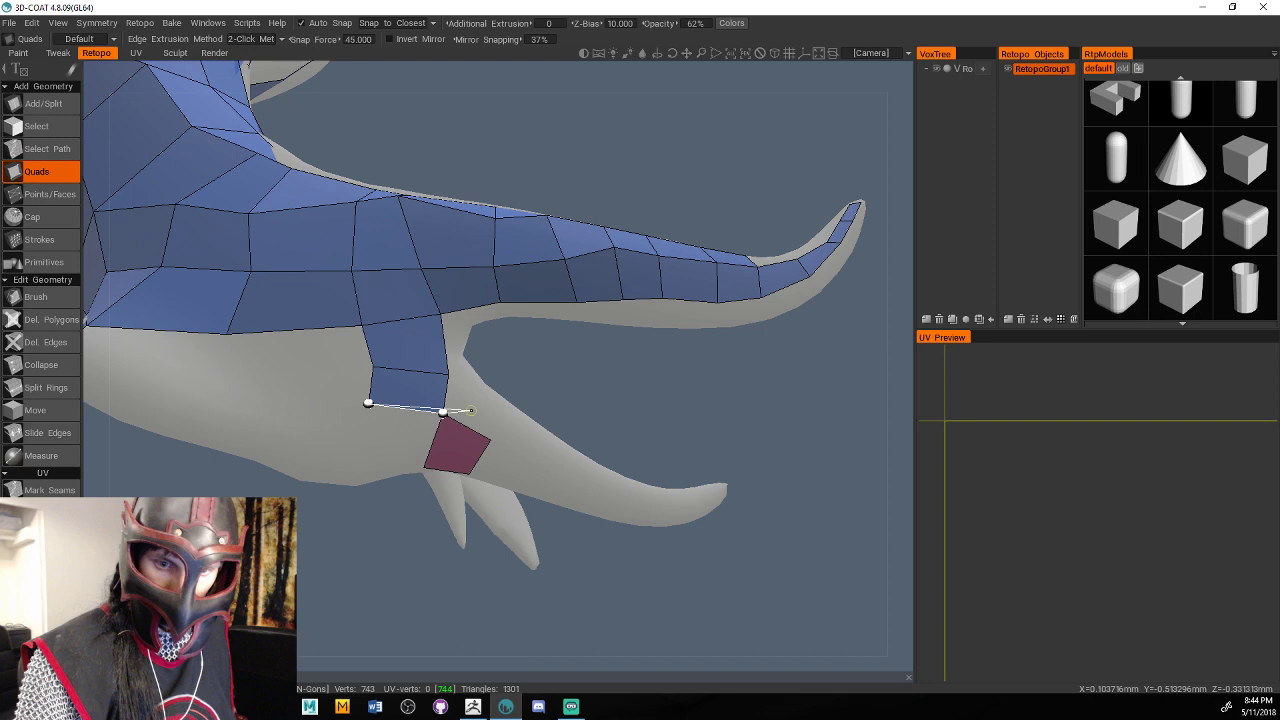
{"action": "left_click", "coordinate": [470, 410]}
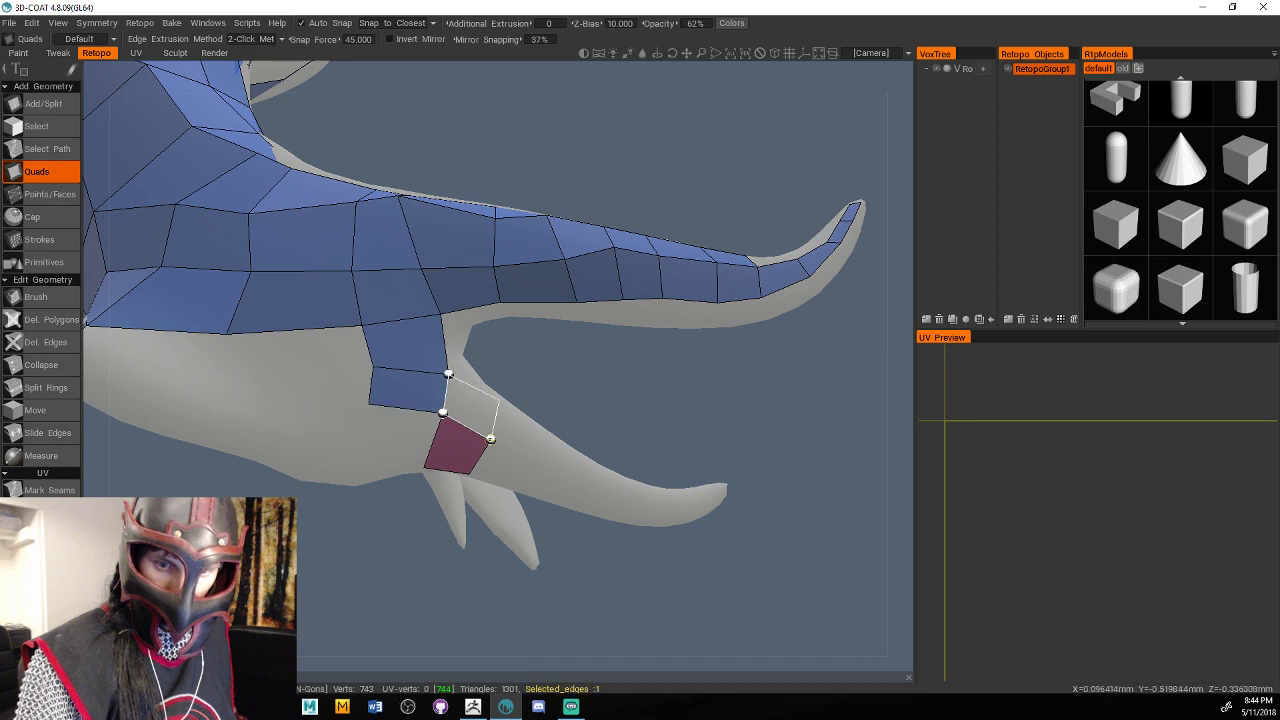
{"action": "left_click", "coordinate": [498, 400]}
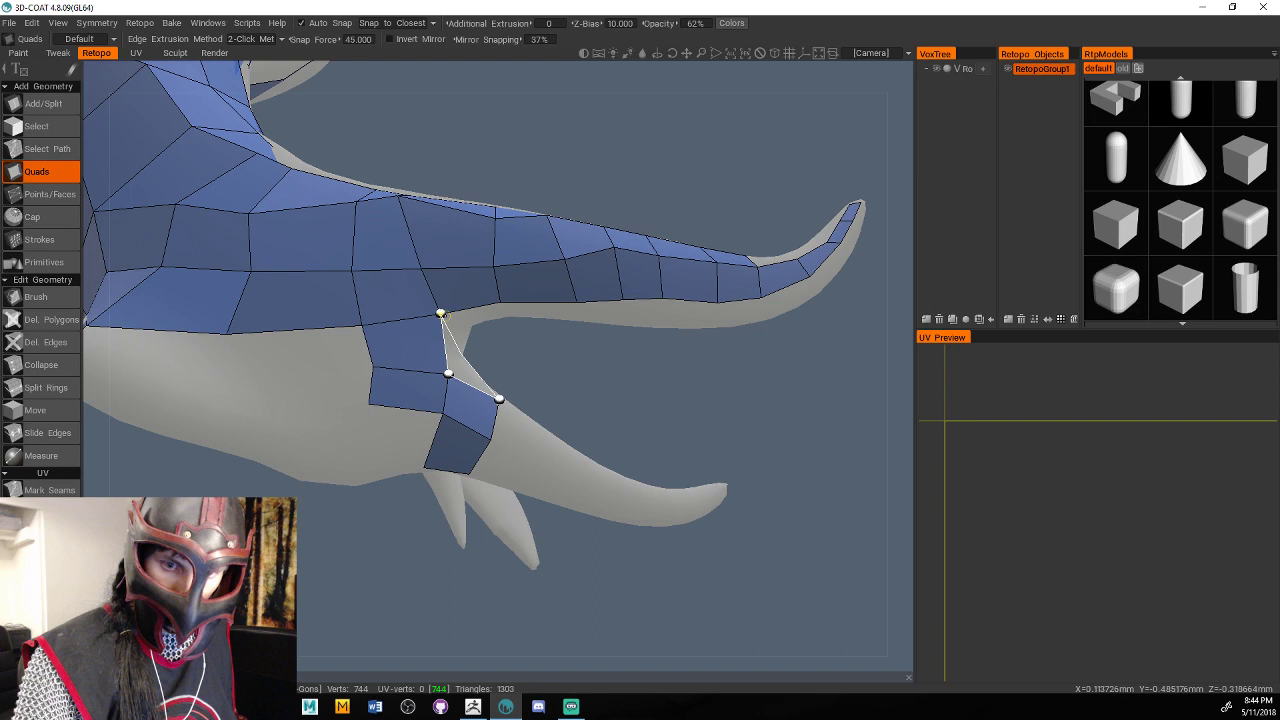
Add two quads in the web between the two fingers, connecting the smaller finger's base to the hand strip.
{"action": "left_click_drag", "start_coordinate": [441, 314], "coordinate": [439, 406], "text": "alt"}
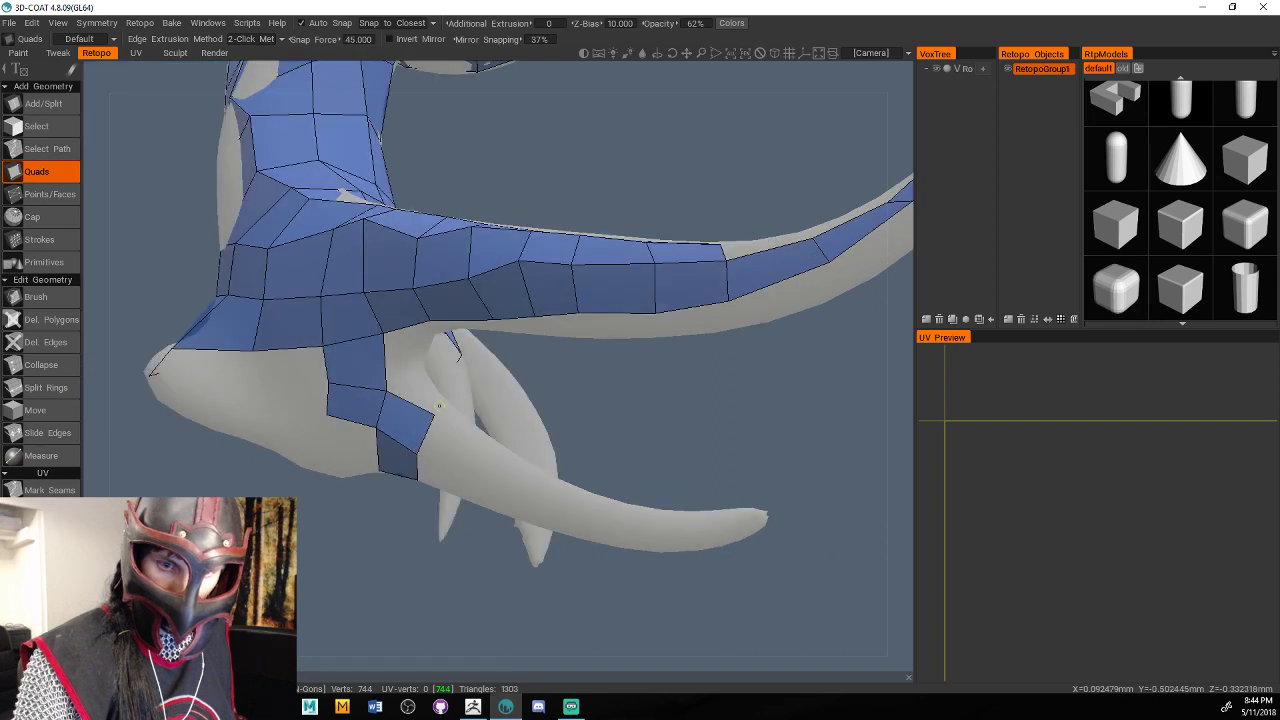
{"action": "left_click", "coordinate": [441, 401]}
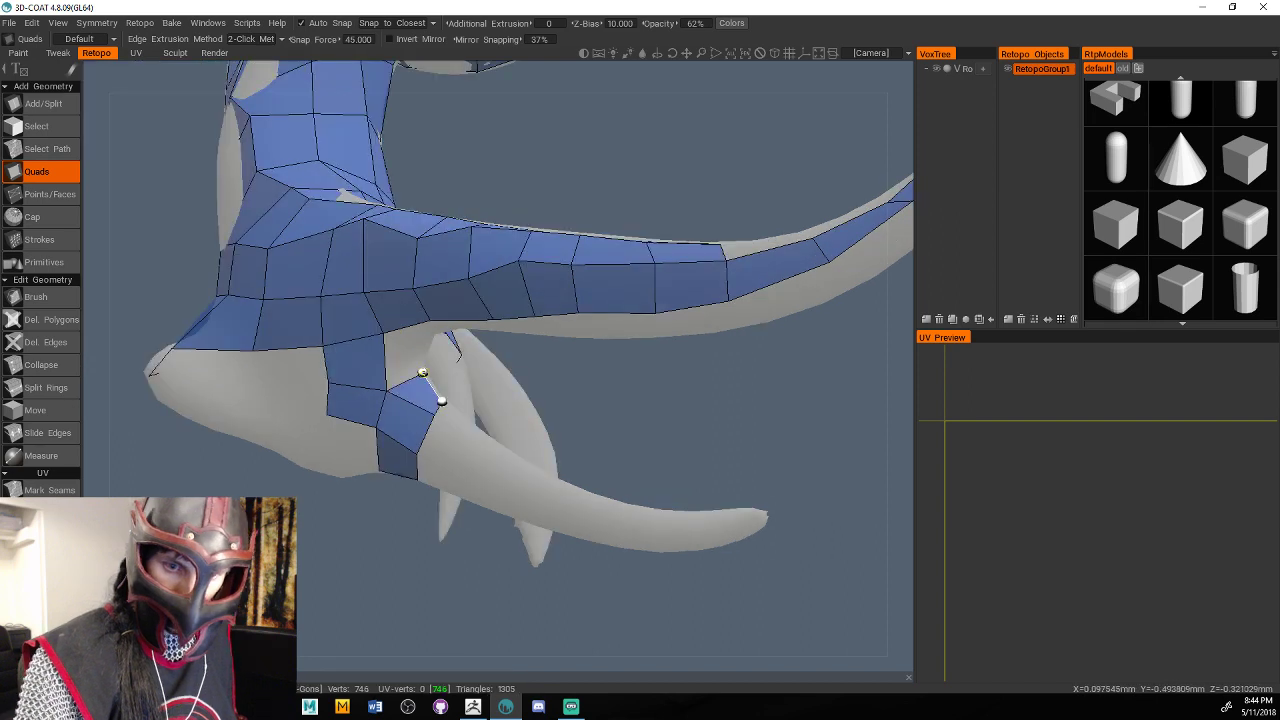
{"action": "left_click", "coordinate": [422, 373]}
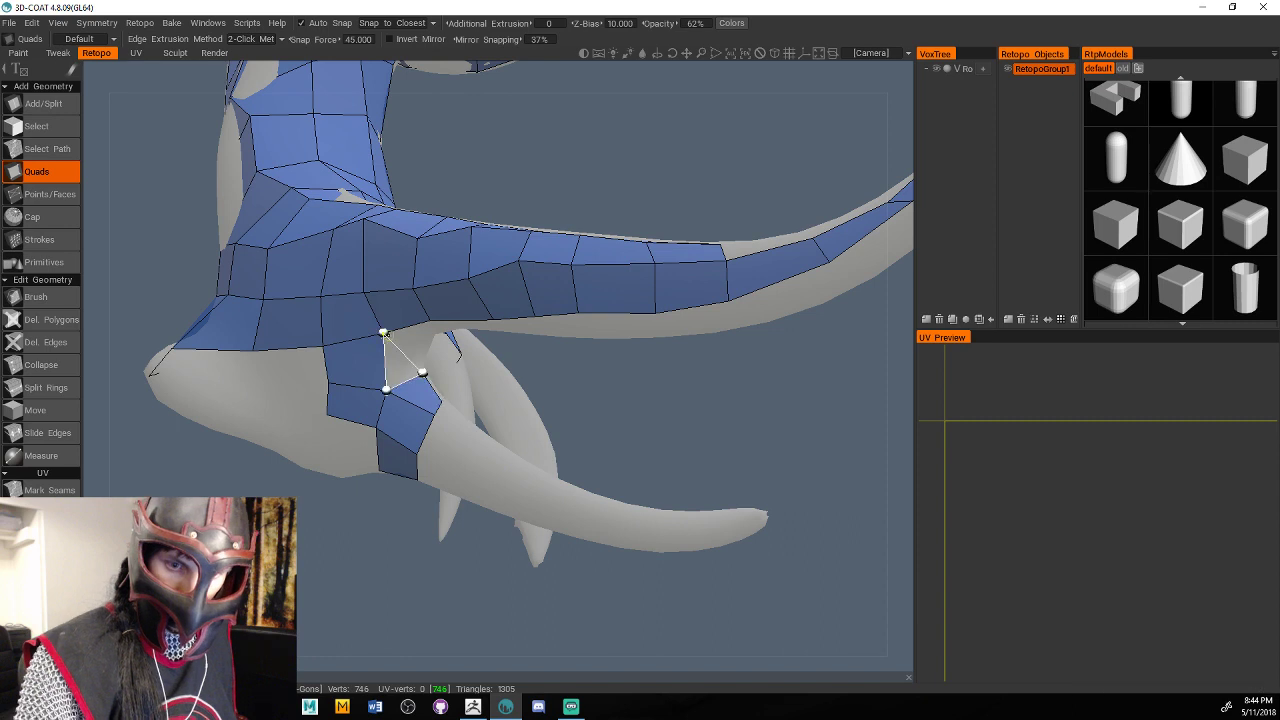
{"action": "left_click", "coordinate": [383, 332]}
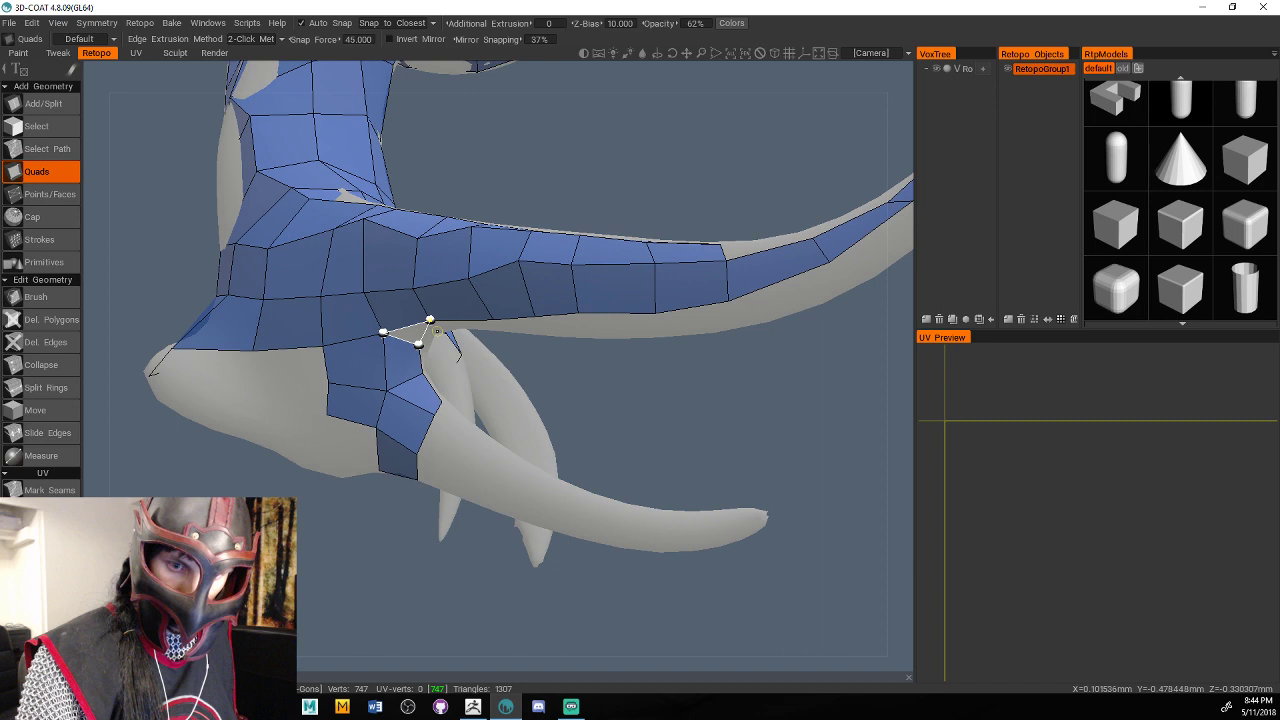
Extend a row of four quads from the finger web along the underside of the large finger.
{"action": "middle_click_drag", "start_coordinate": [437, 330], "coordinate": [418, 310]}
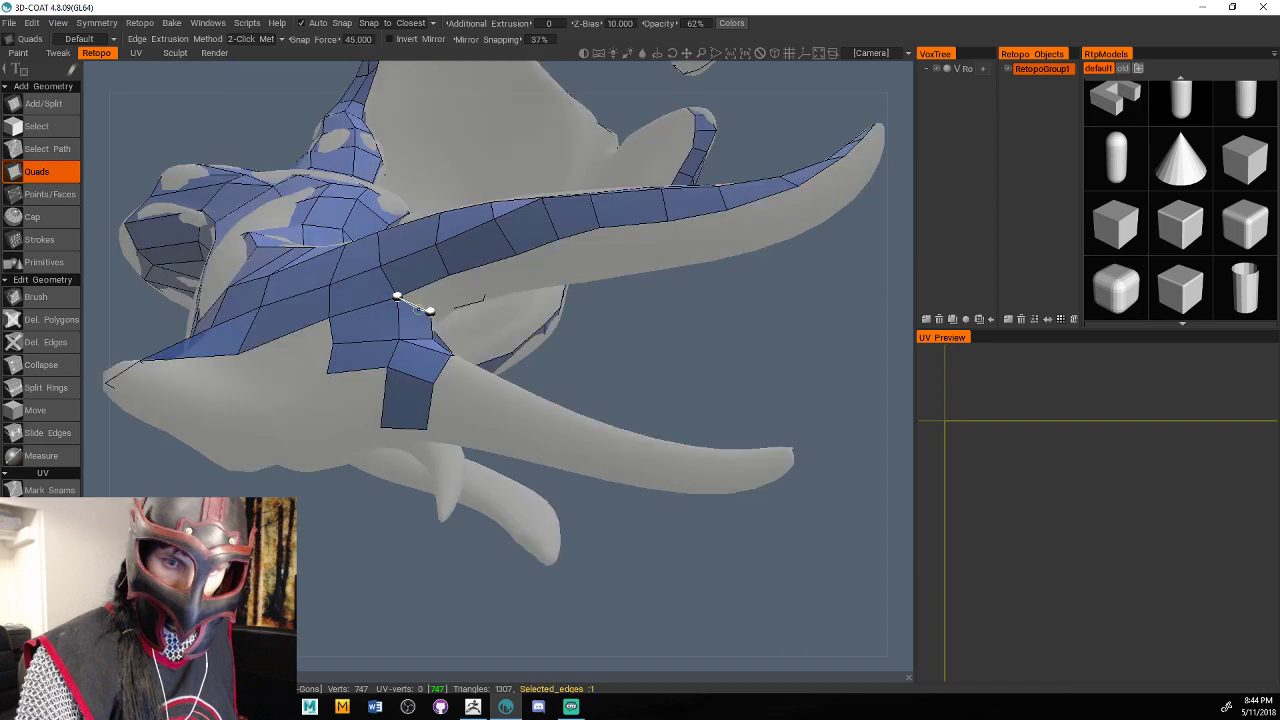
{"action": "left_click", "coordinate": [458, 298]}
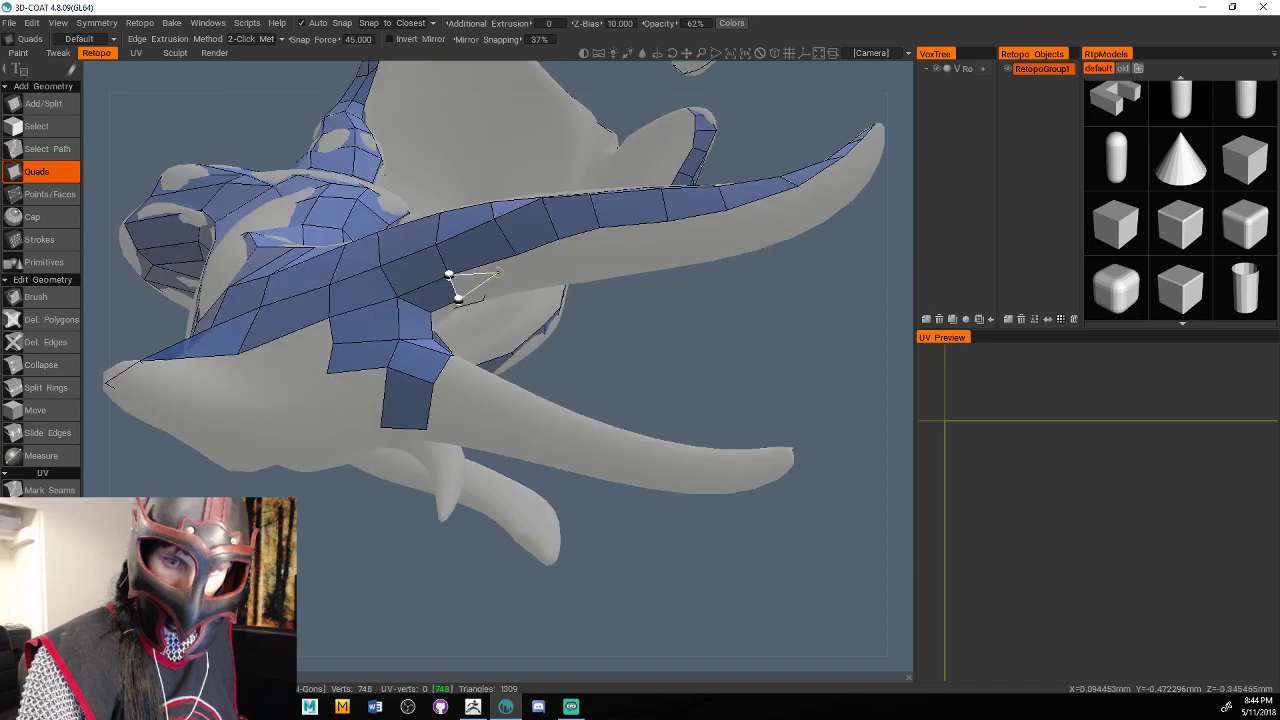
{"action": "left_click", "coordinate": [523, 281]}
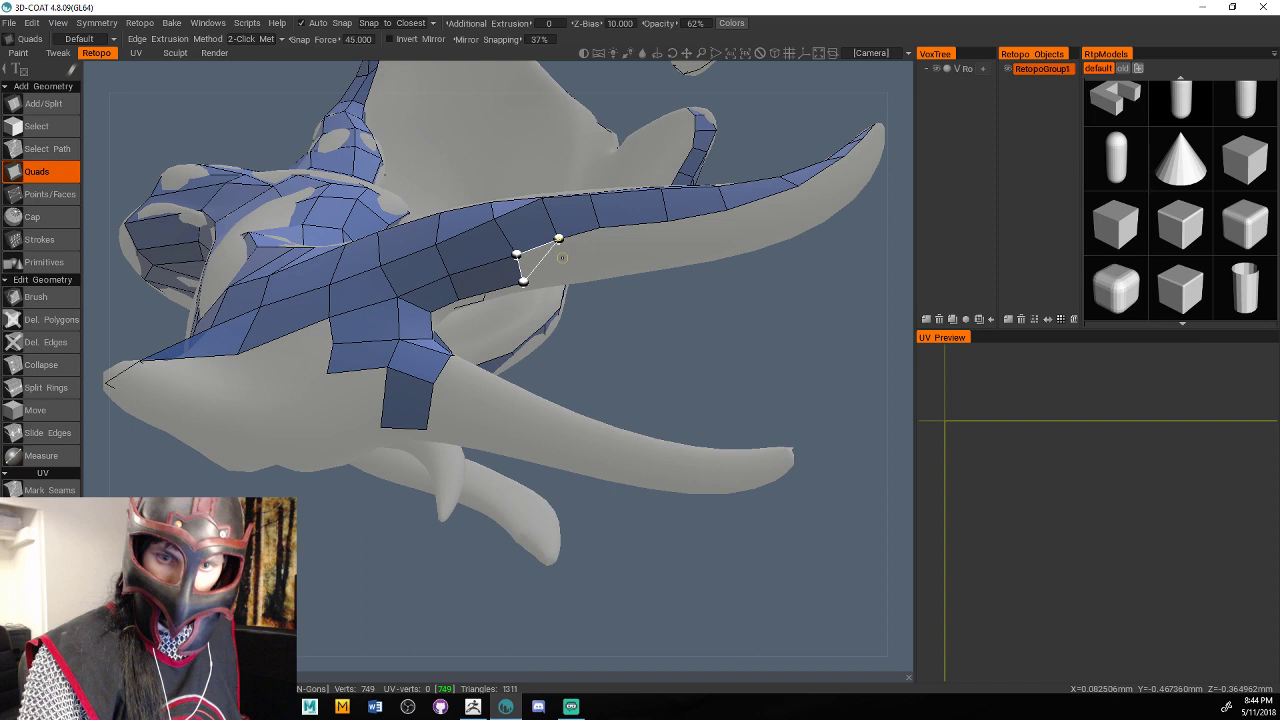
{"action": "left_click", "coordinate": [599, 228]}
{"action": "left_click", "coordinate": [608, 268]}
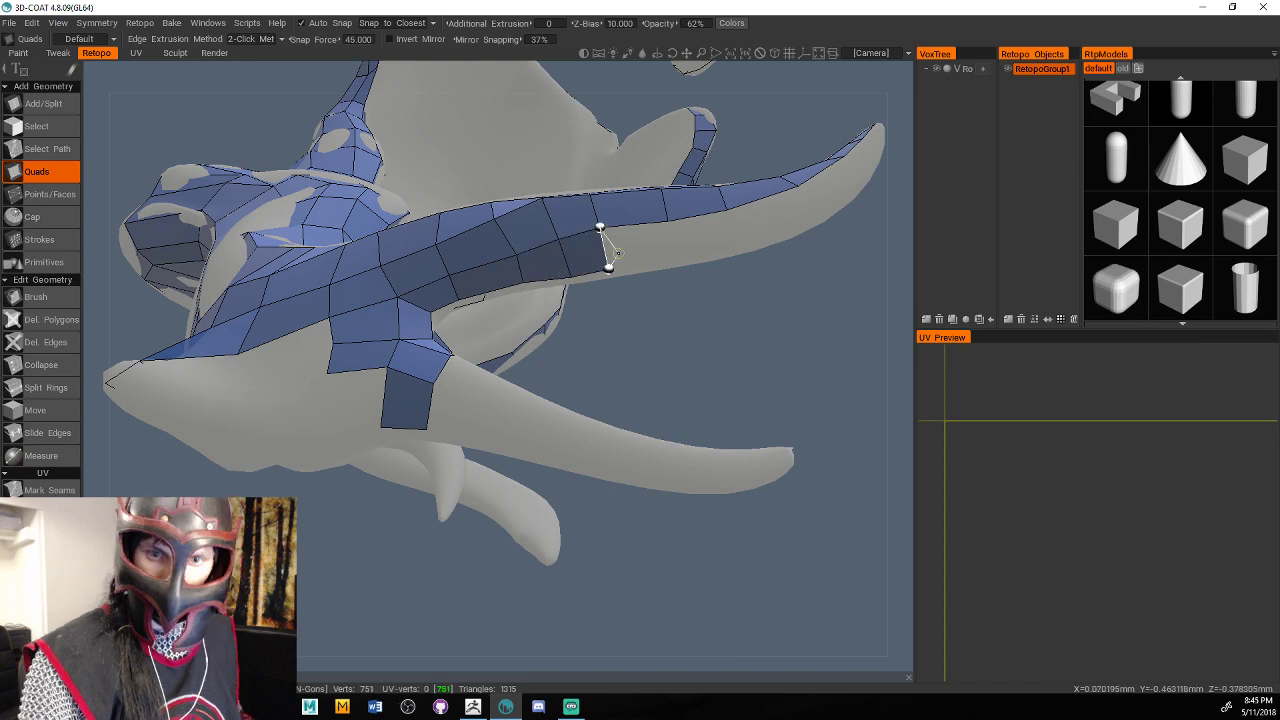
Extend the lower row of quads along the side of the long curved finger to just short of its tip.
{"action": "left_click", "coordinate": [676, 259]}
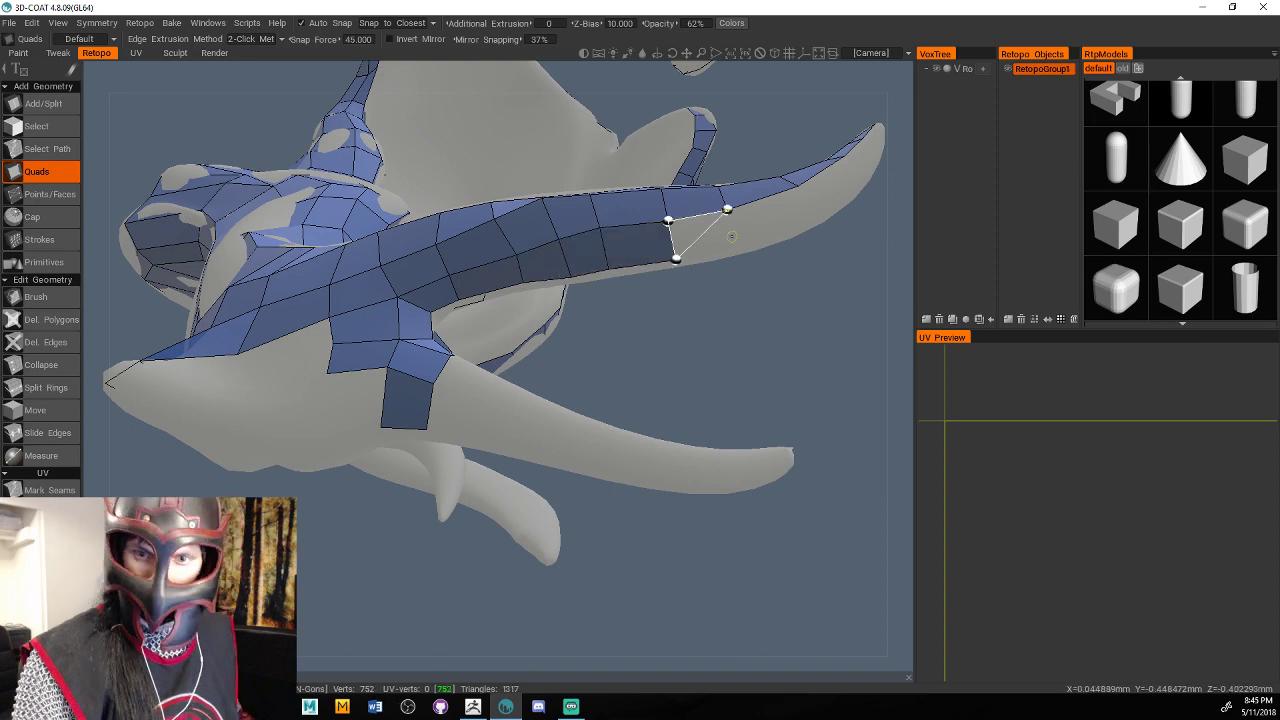
{"action": "left_click", "coordinate": [738, 248]}
{"action": "left_click", "coordinate": [814, 219]}
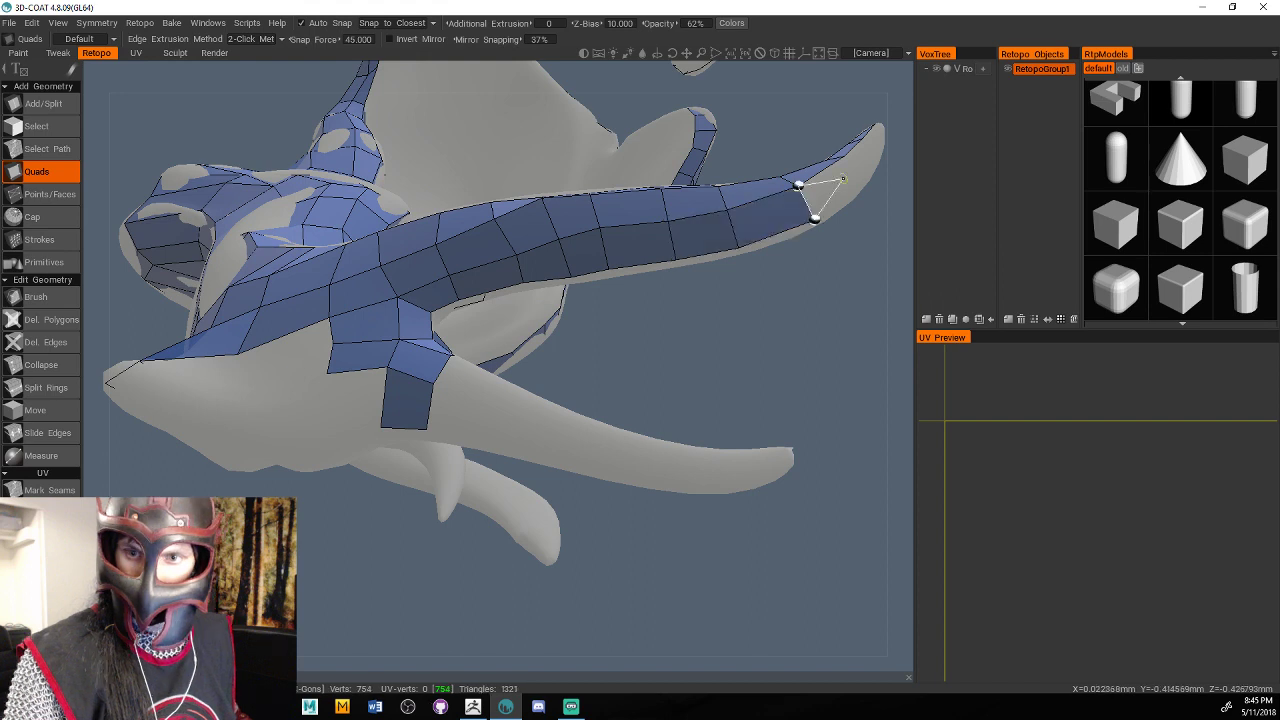
{"action": "left_click", "coordinate": [864, 177]}
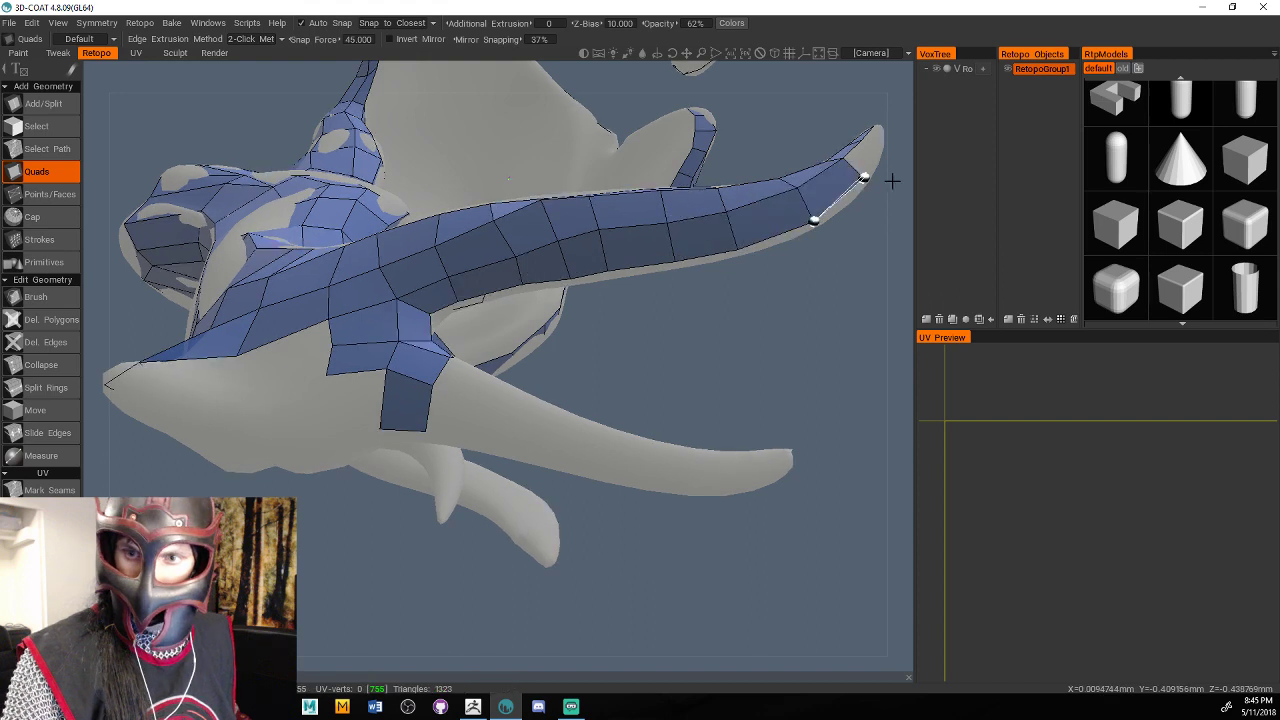
Cover the end of the finger's side with small quads that taper into the tip.
{"action": "middle_click_drag", "start_coordinate": [892, 181], "coordinate": [757, 343]}
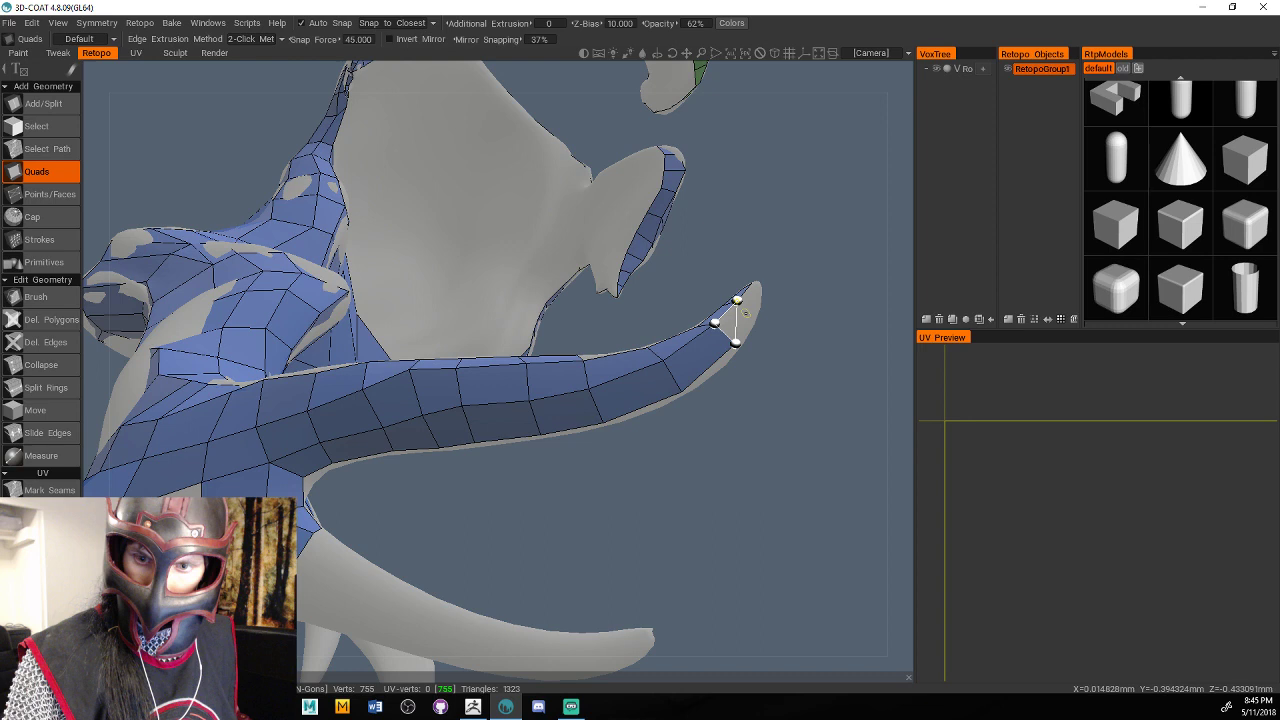
{"action": "left_click", "coordinate": [752, 292]}
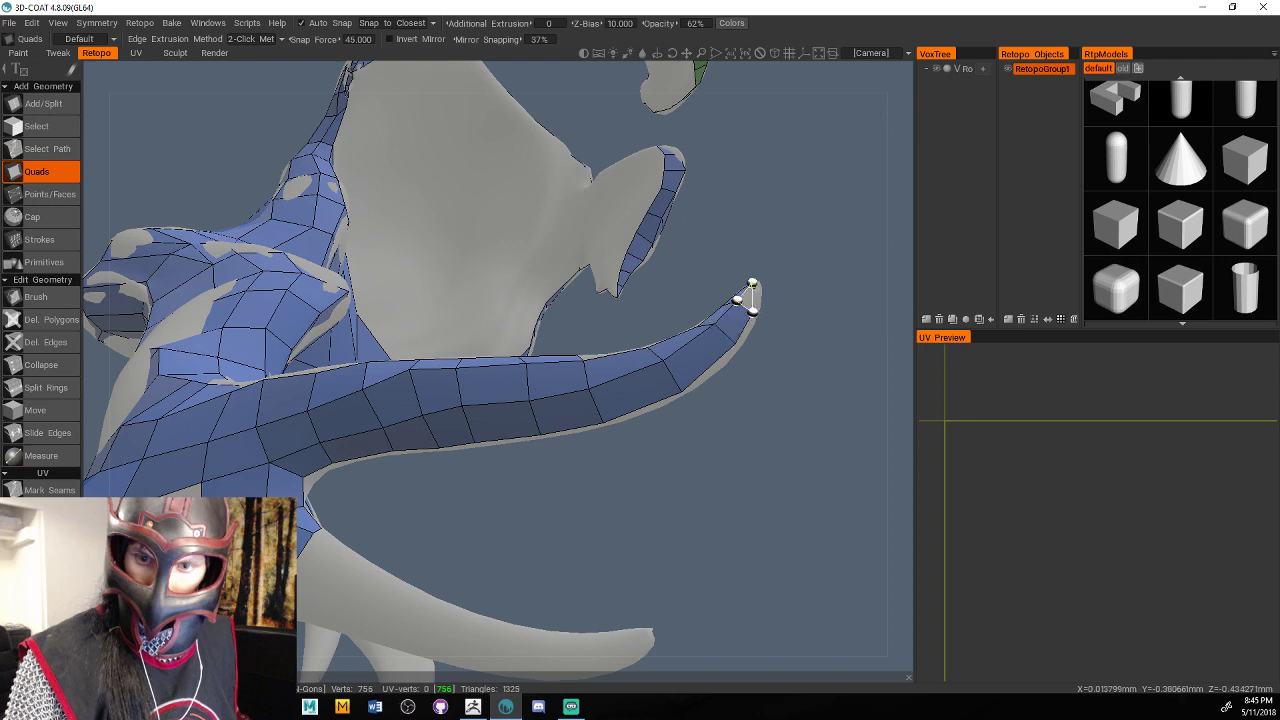
{"action": "left_click", "coordinate": [755, 290]}
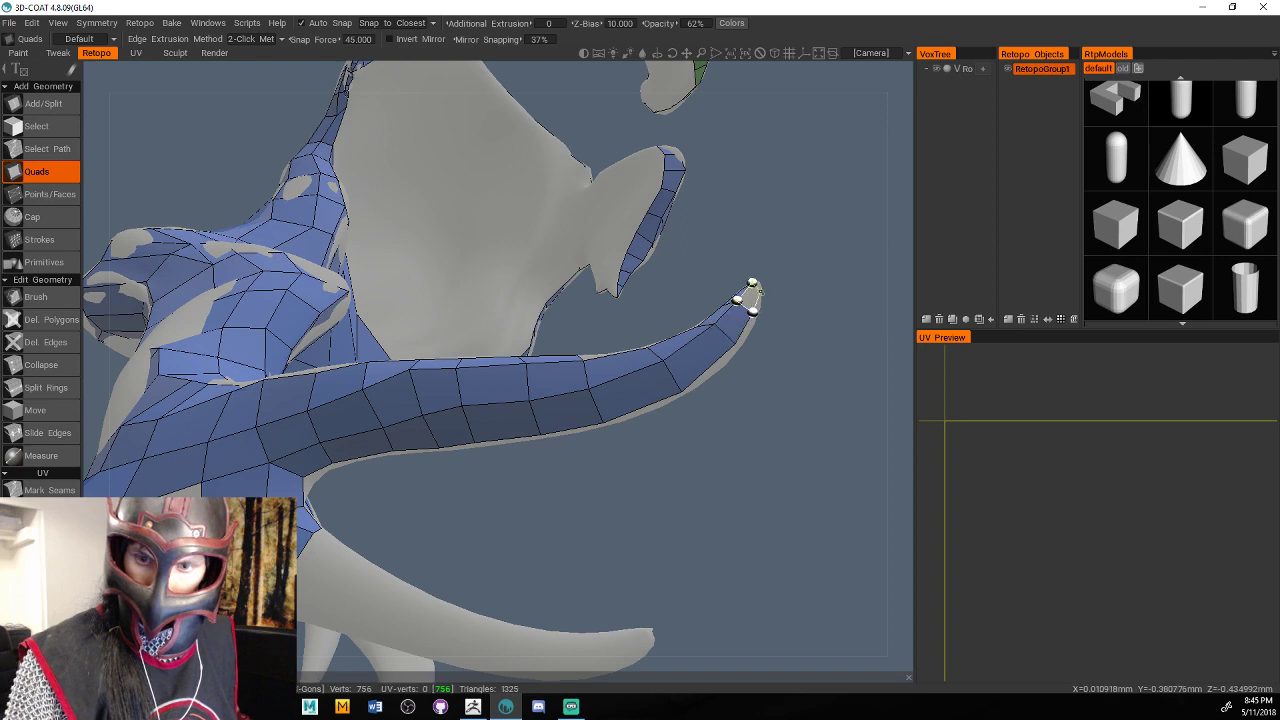
{"action": "left_click", "coordinate": [761, 291]}
Add quads in two adjoining rows along the bare upper surface of the finger, joining them to the finished side strip.
{"action": "left_click_drag", "start_coordinate": [764, 300], "coordinate": [660, 440], "text": "alt"}
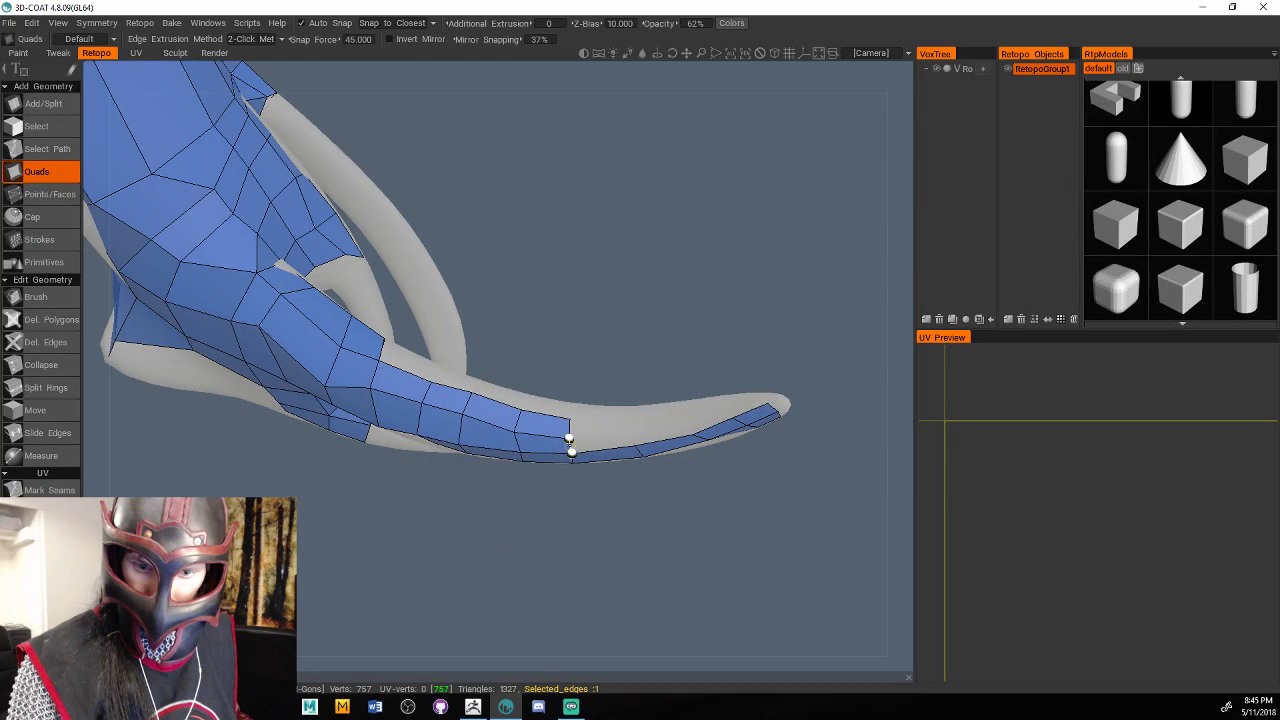
{"action": "left_click", "coordinate": [635, 428]}
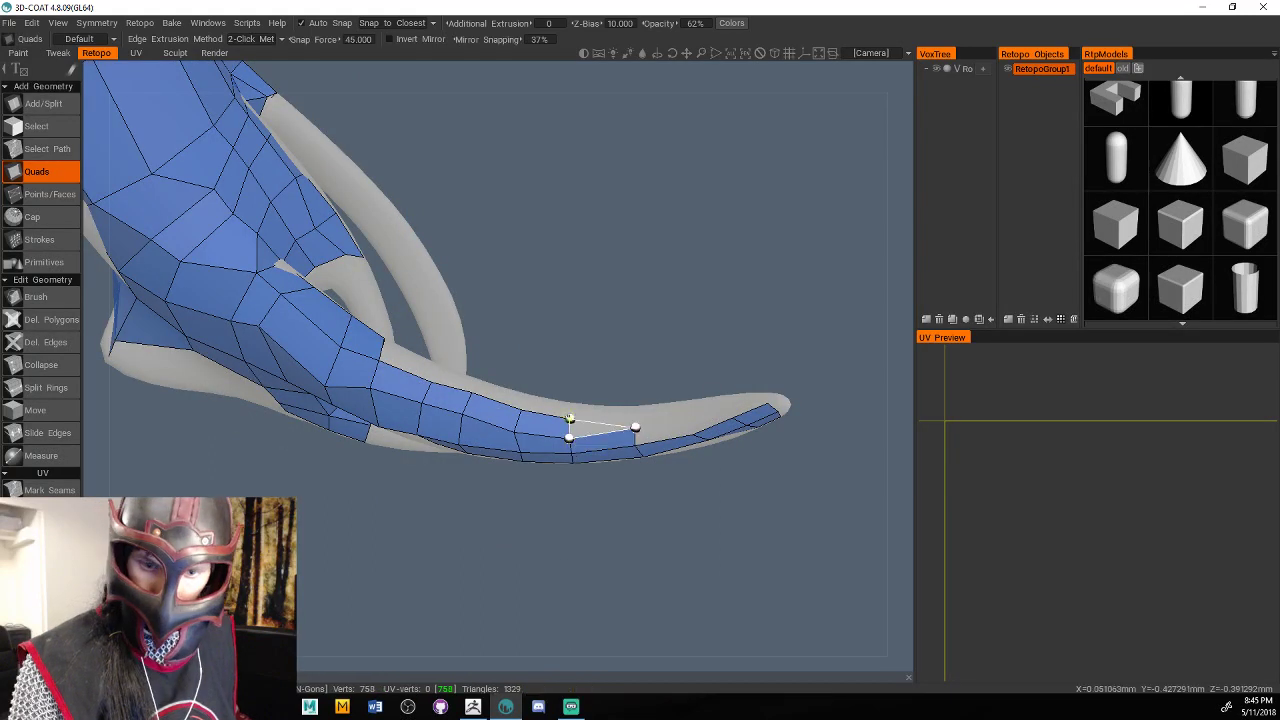
{"action": "left_click", "coordinate": [636, 410]}
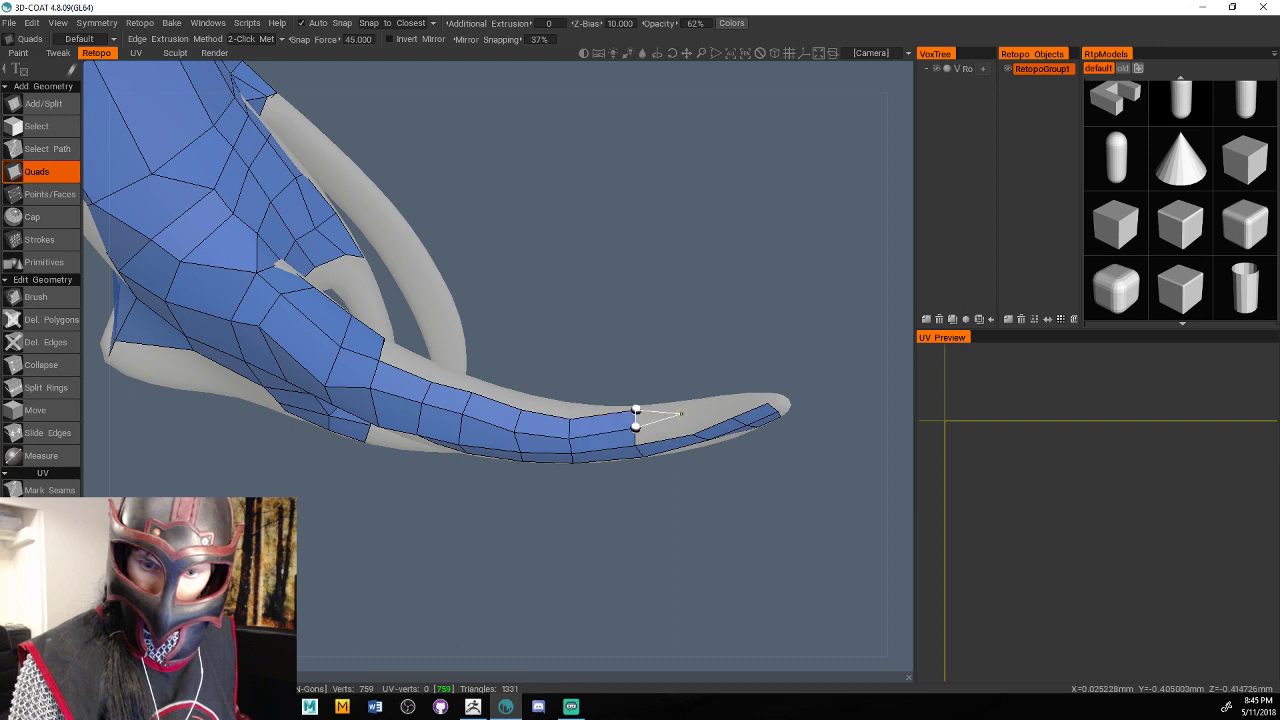
{"action": "left_click", "coordinate": [693, 415]}
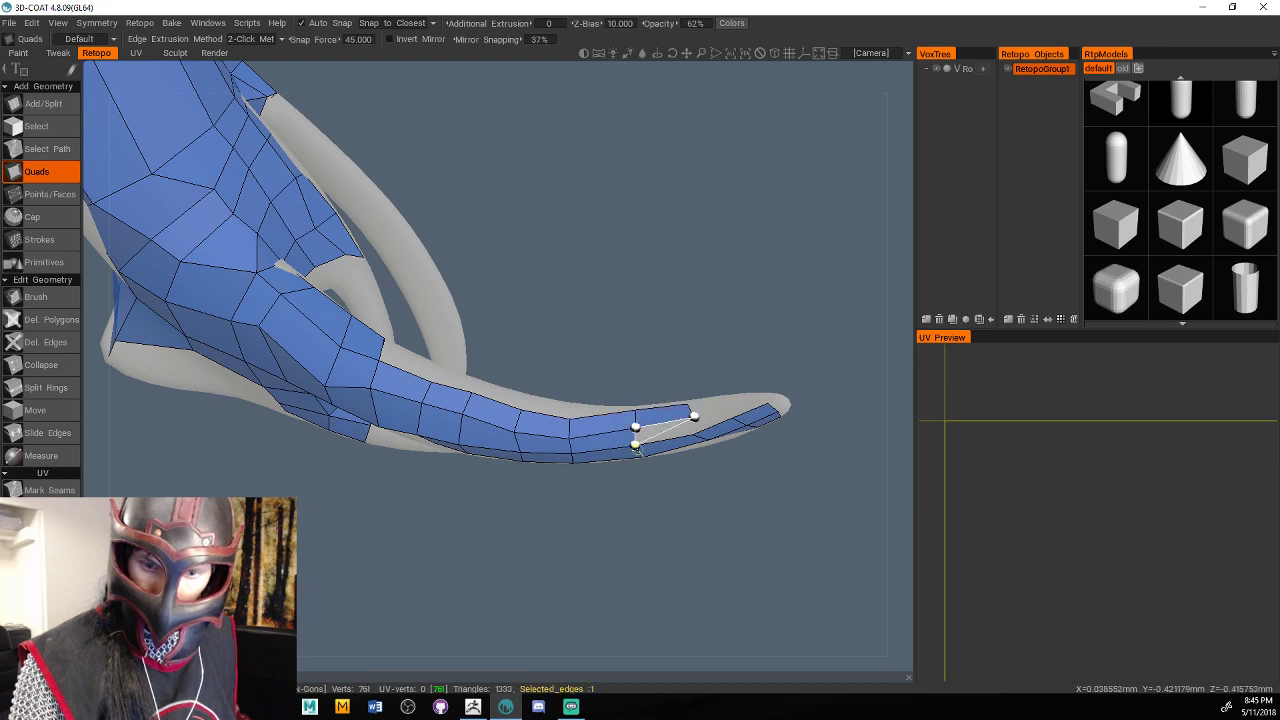
{"action": "left_click", "coordinate": [636, 447]}
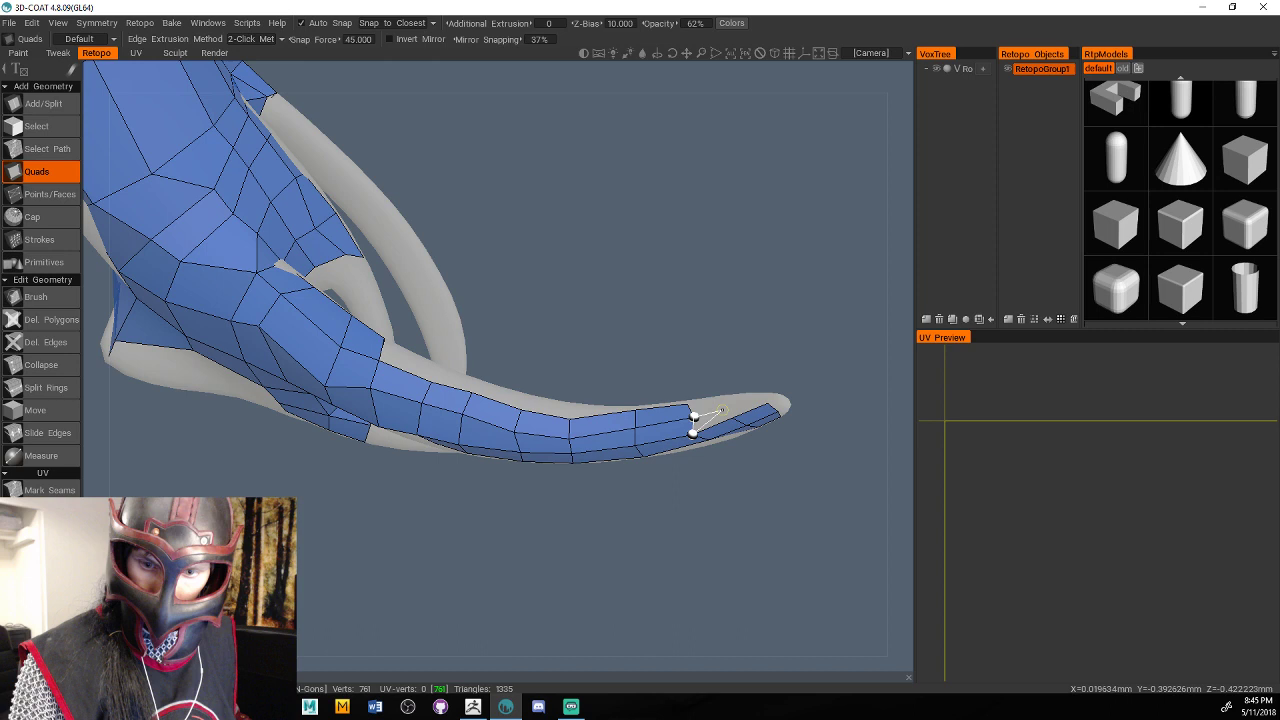
{"action": "left_click", "coordinate": [723, 406]}
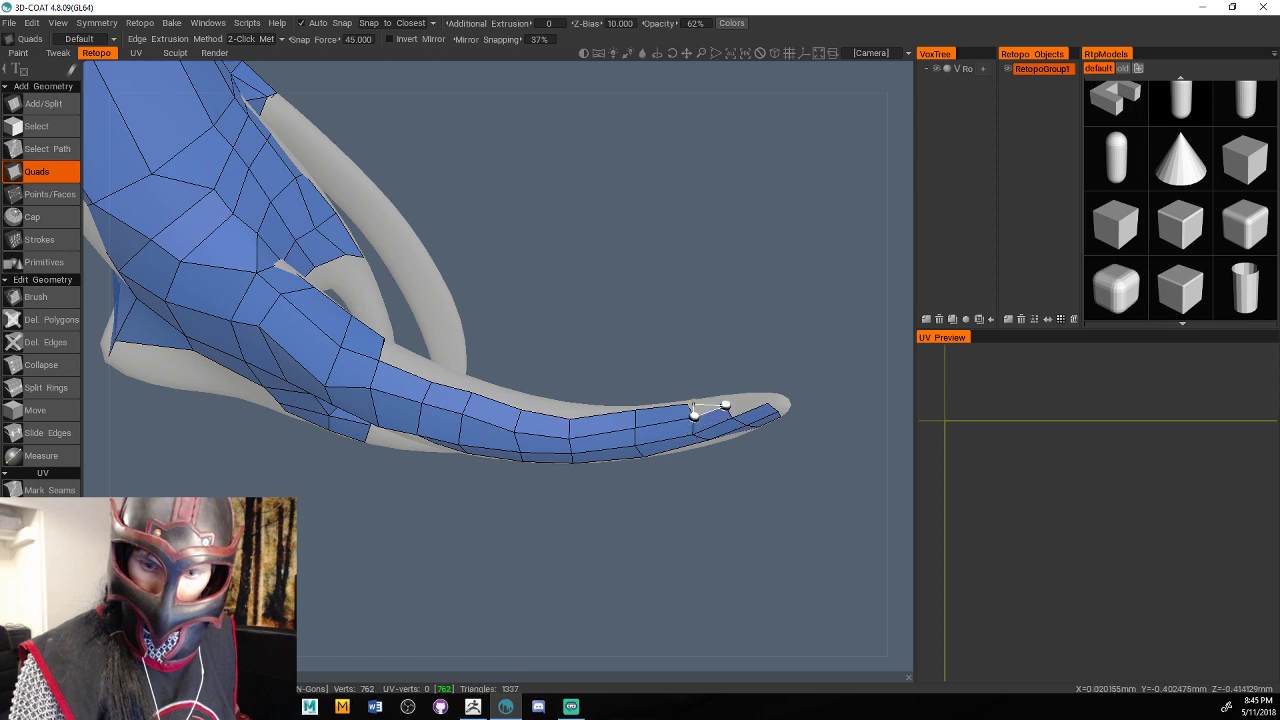
{"action": "left_click", "coordinate": [687, 402]}
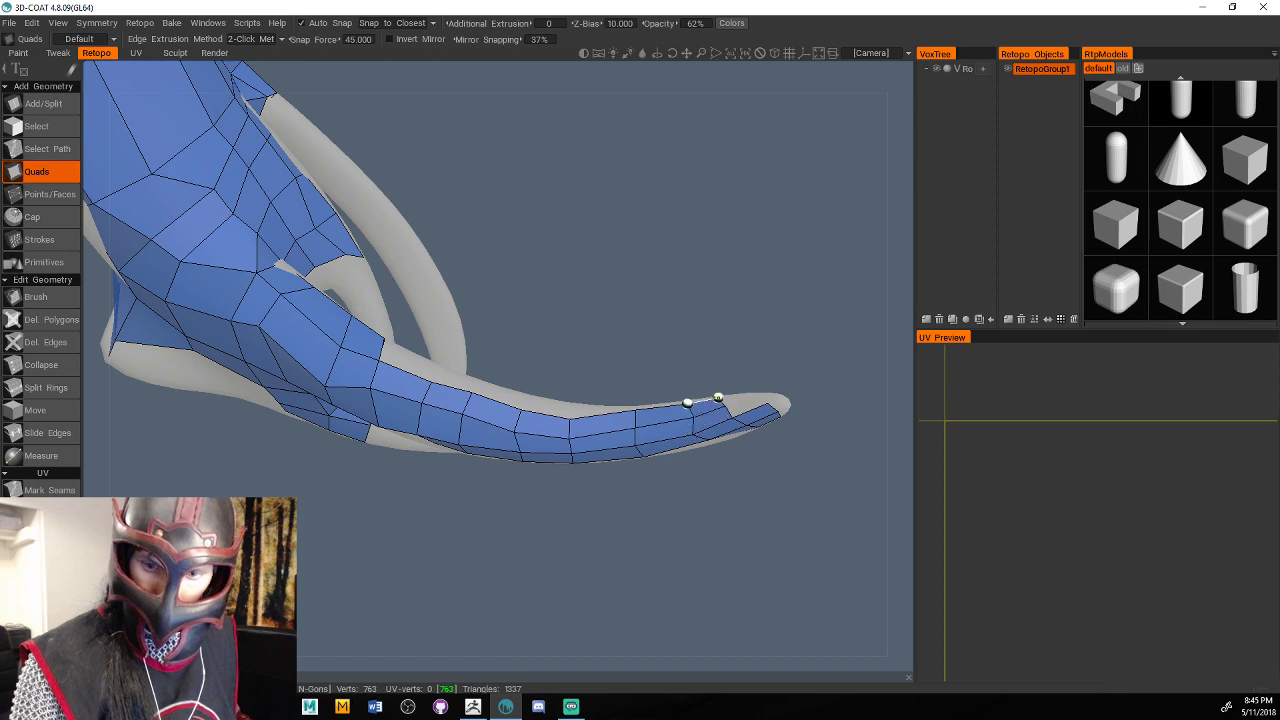
{"action": "left_click", "coordinate": [718, 399]}
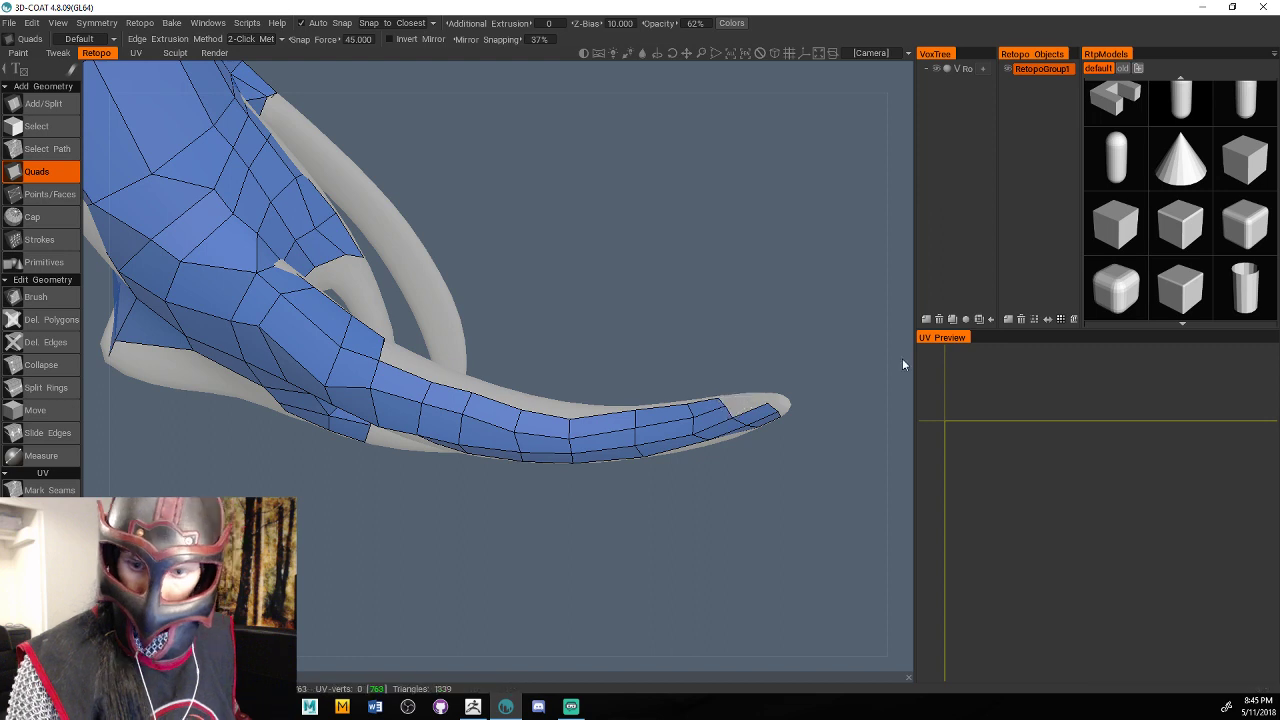
Fill the remaining notch beside the fingertip with quads that continue the upper rows.
{"action": "left_click_drag", "start_coordinate": [902, 364], "coordinate": [880, 405]}
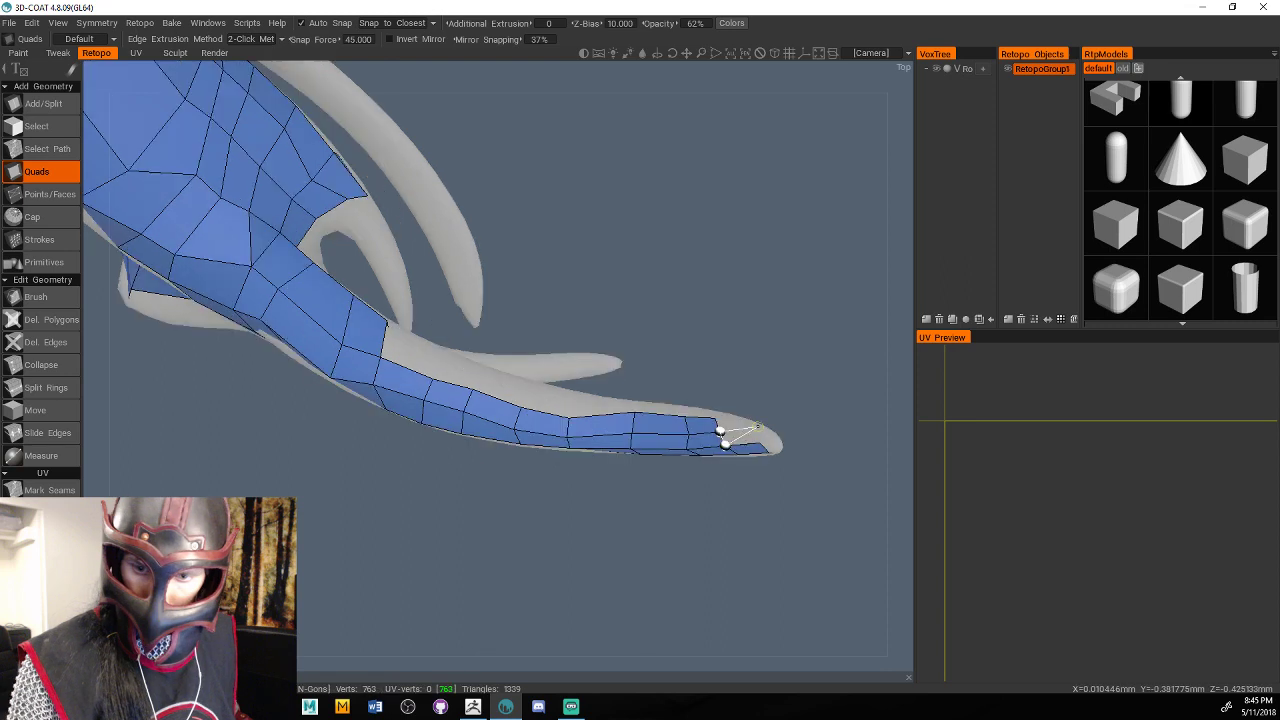
{"action": "left_click", "coordinate": [757, 428]}
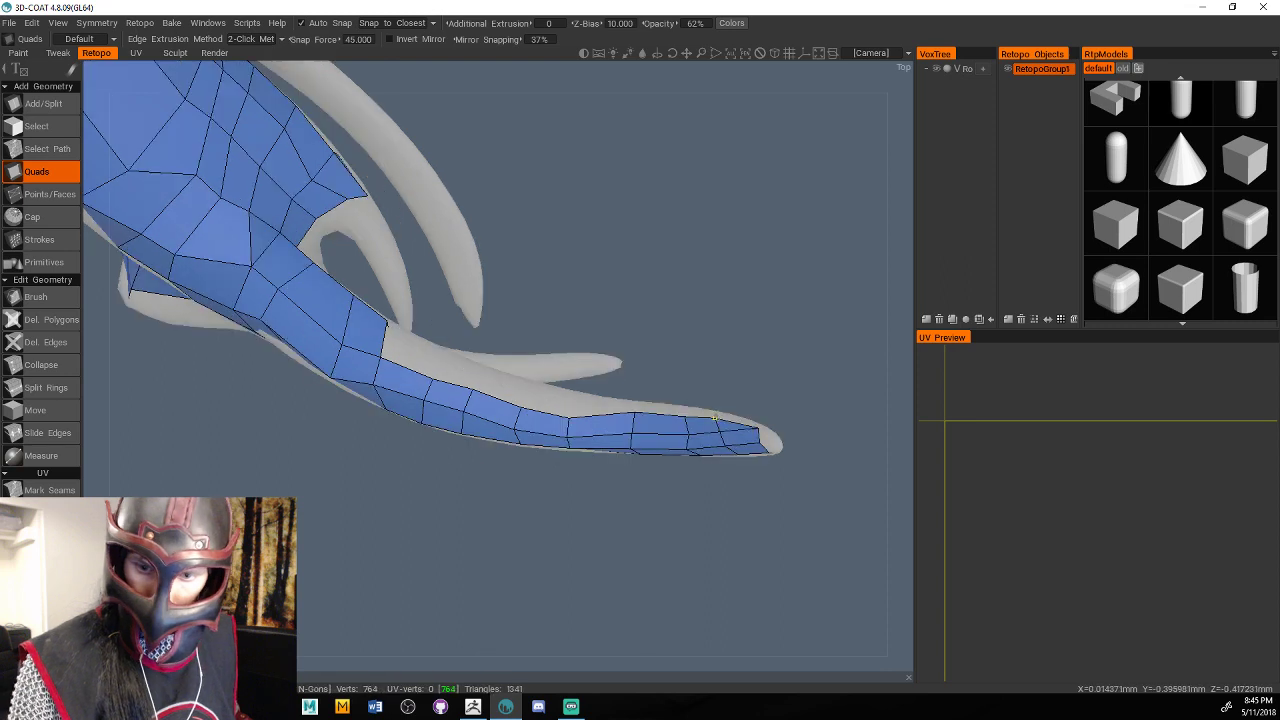
{"action": "left_click", "coordinate": [714, 417]}
Build a new row of quads on the opposite side of the finger, running from the tip toward the middle.
{"action": "left_click_drag", "start_coordinate": [884, 385], "coordinate": [894, 249]}
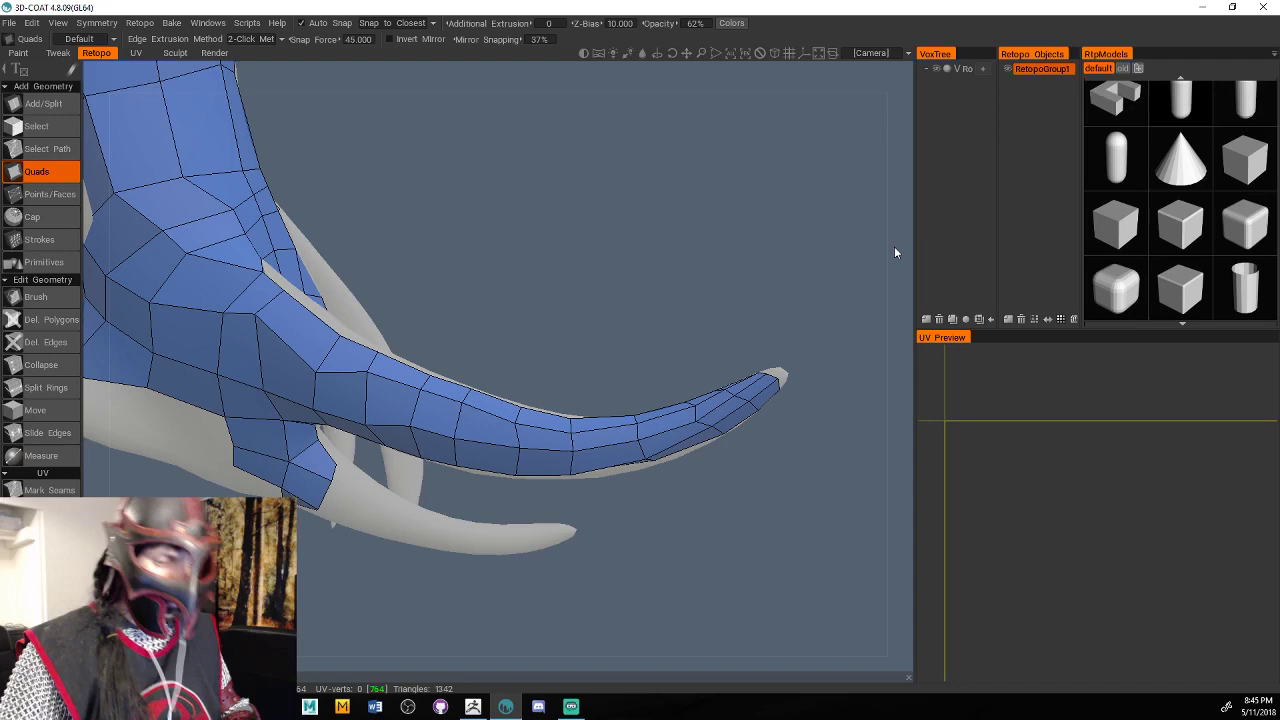
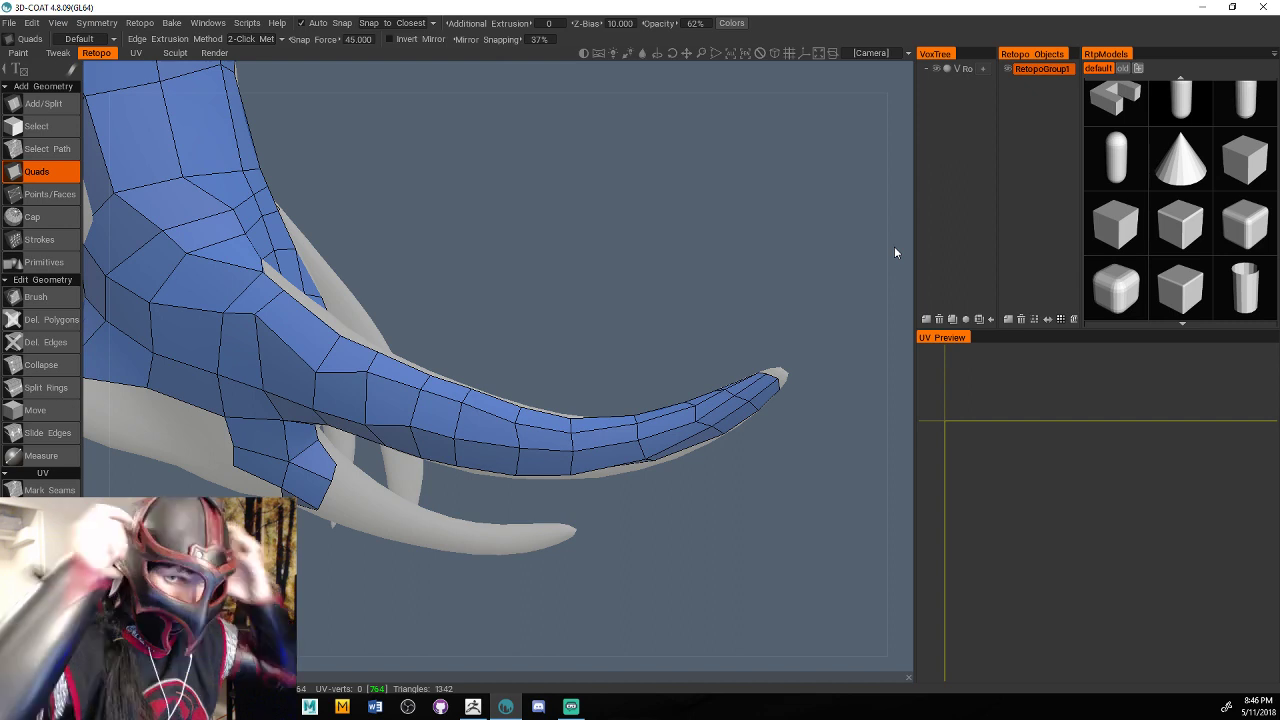
{"action": "left_click_drag", "start_coordinate": [895, 253], "coordinate": [439, 295]}
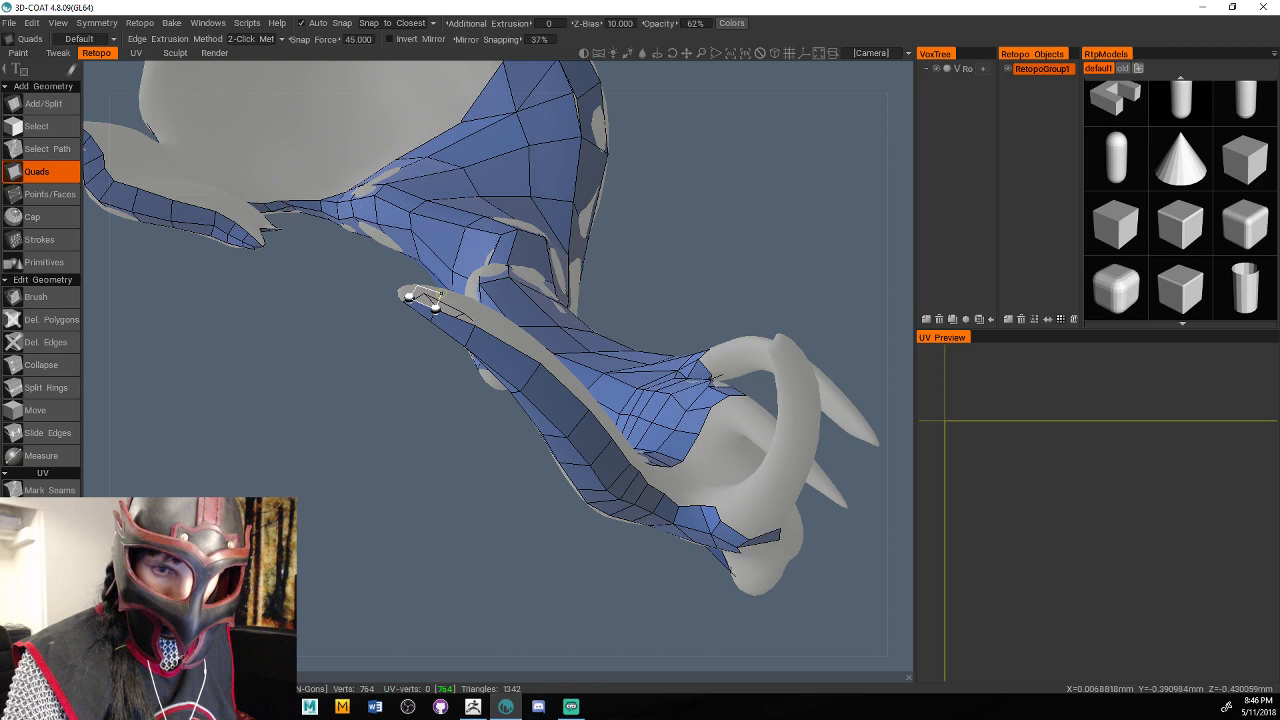
{"action": "left_click", "coordinate": [437, 298]}
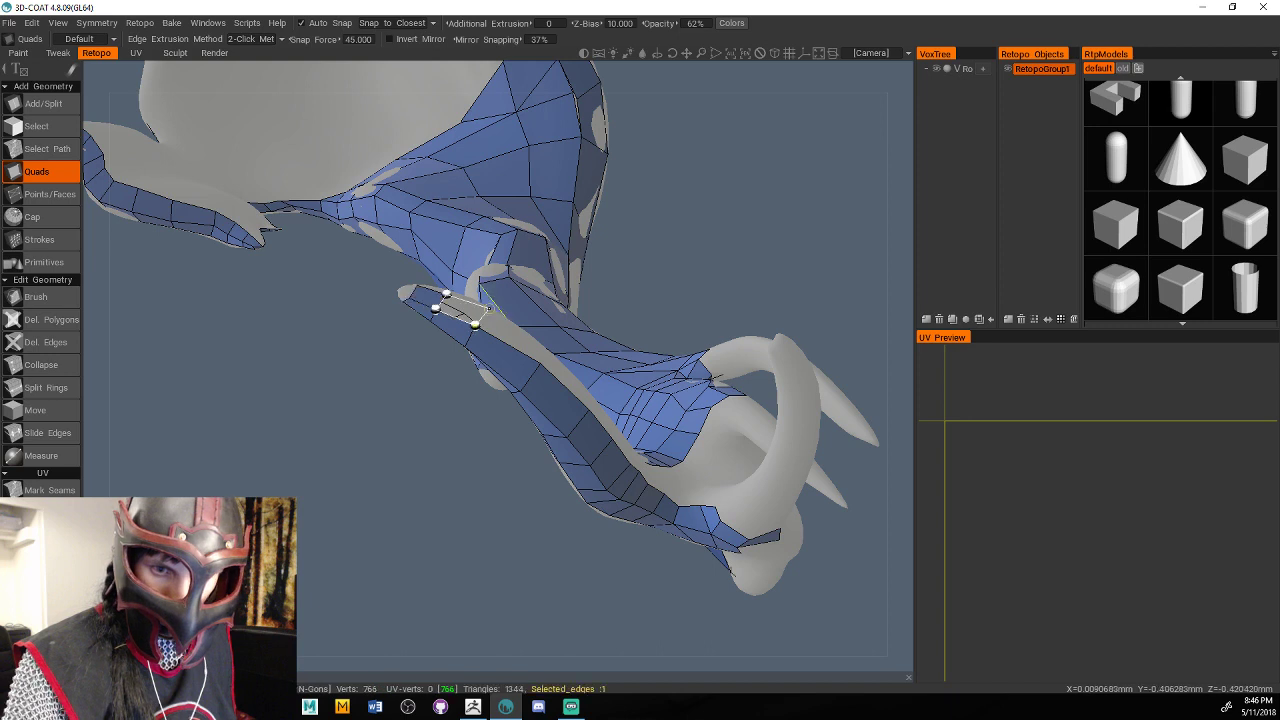
{"action": "left_click", "coordinate": [482, 316]}
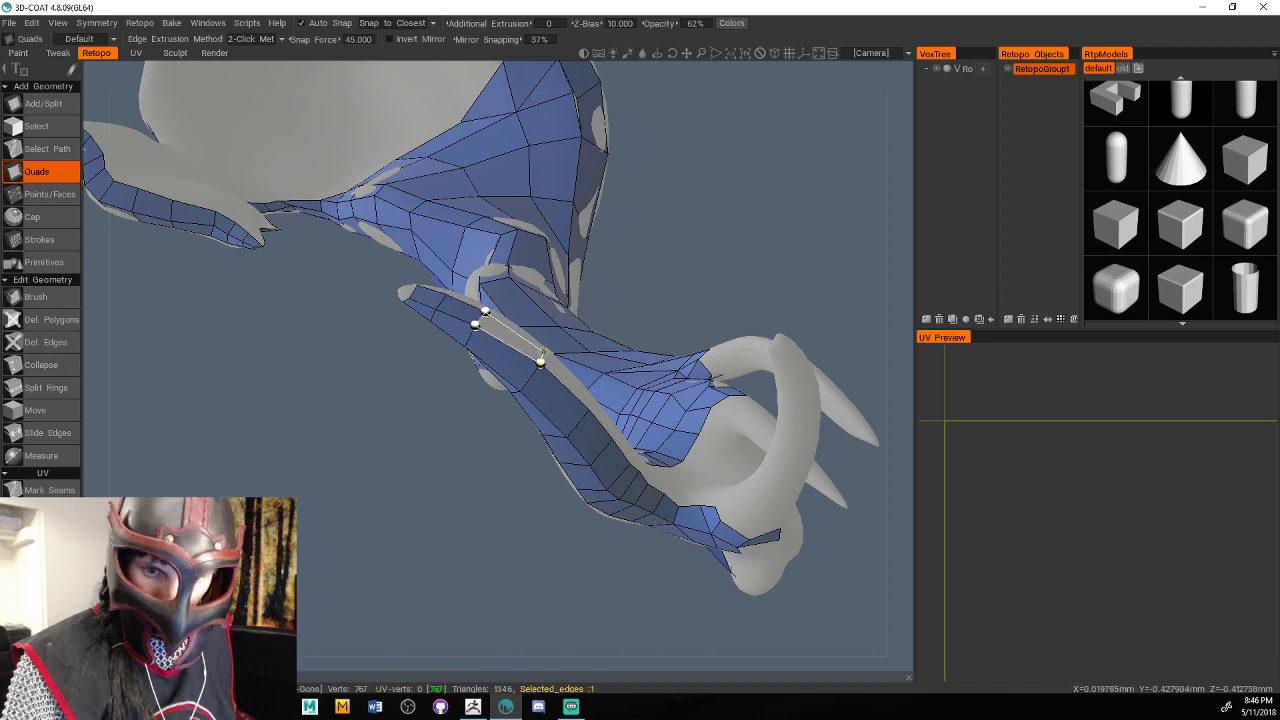
{"action": "left_click", "coordinate": [540, 360]}
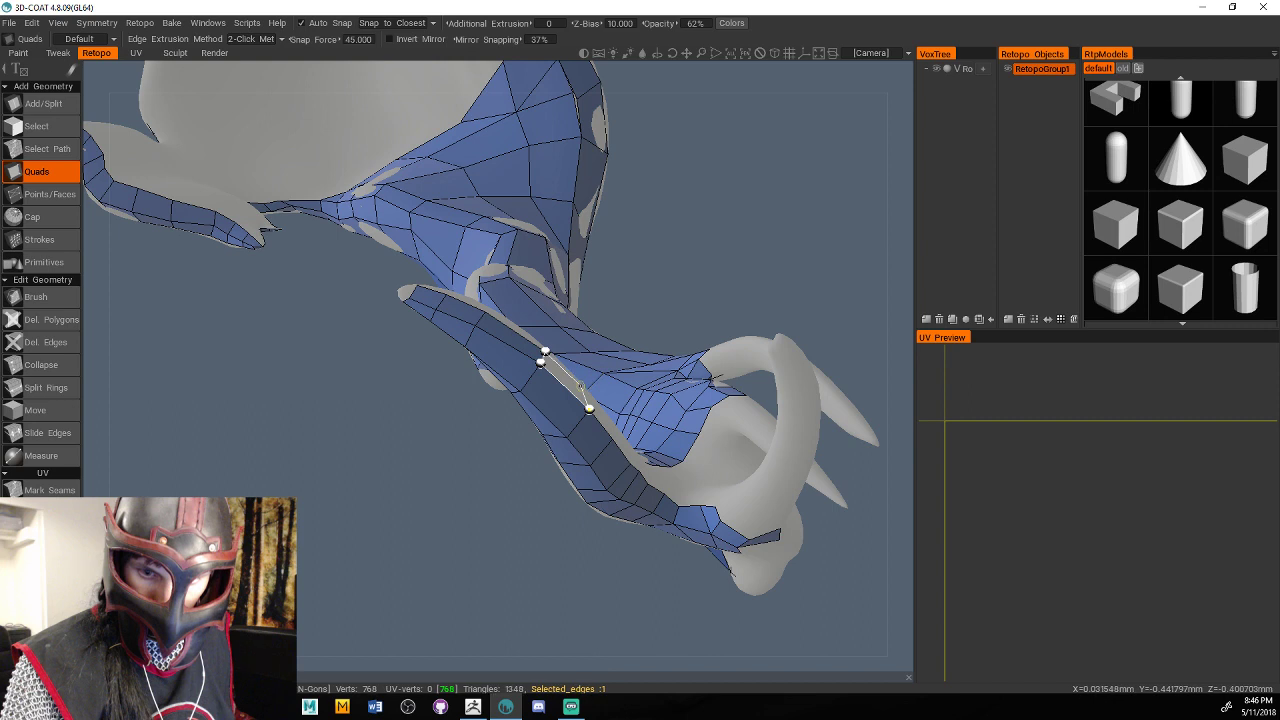
{"action": "left_click", "coordinate": [581, 386]}
Continue the row of quads from mid-finger to the base and connect it to the existing patch there.
{"action": "left_click_drag", "start_coordinate": [584, 392], "coordinate": [559, 475], "text": "alt"}
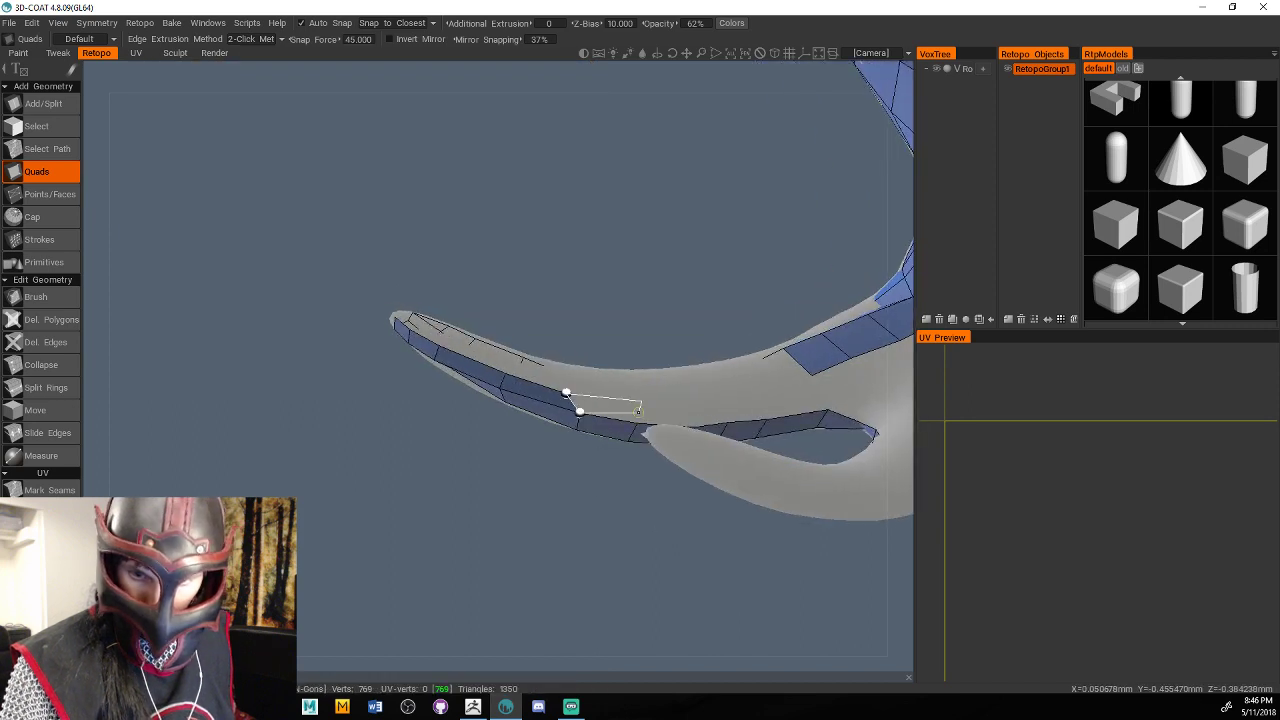
{"action": "left_click", "coordinate": [638, 410]}
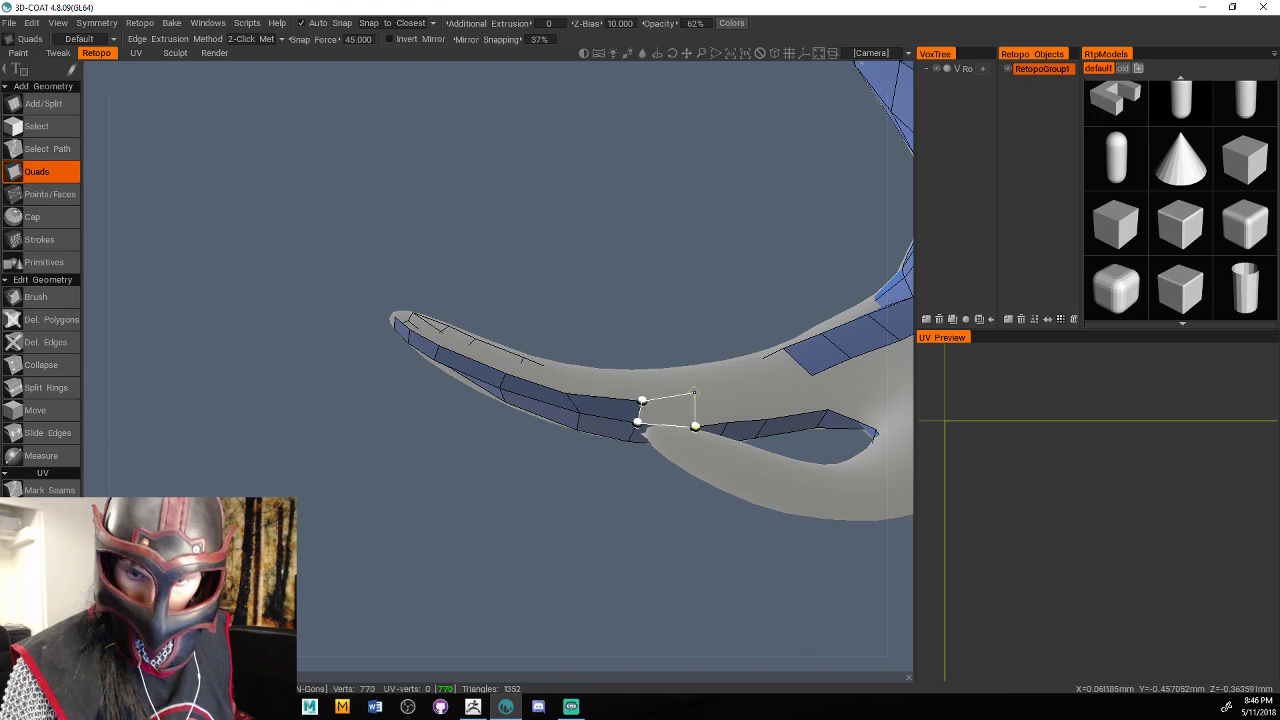
{"action": "left_click", "coordinate": [694, 393]}
{"action": "left_click", "coordinate": [724, 394]}
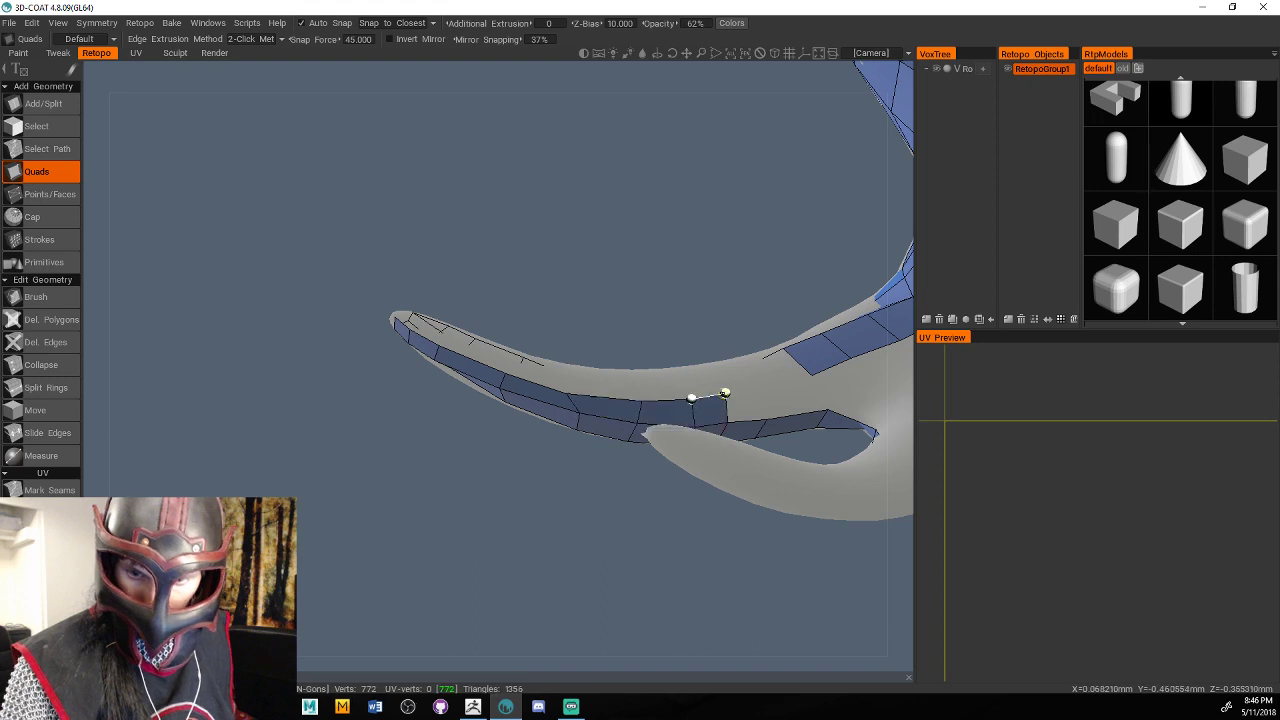
{"action": "left_click", "coordinate": [767, 418]}
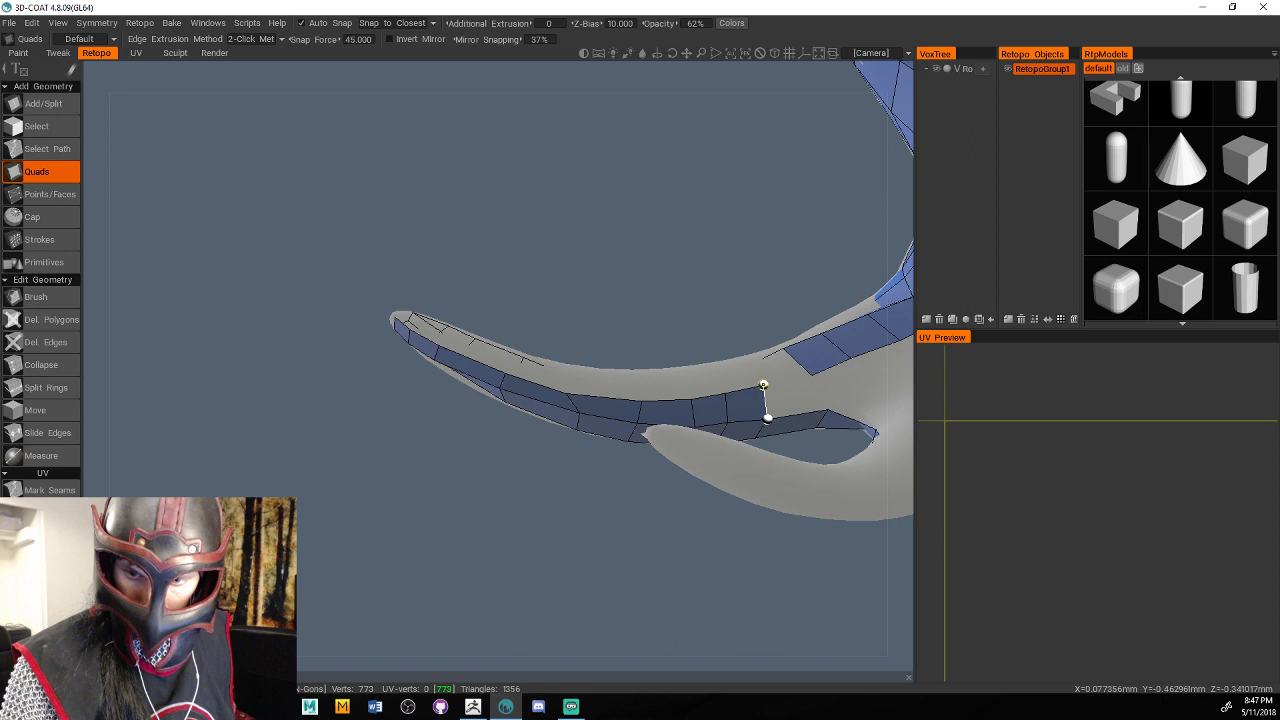
{"action": "left_click", "coordinate": [763, 385]}
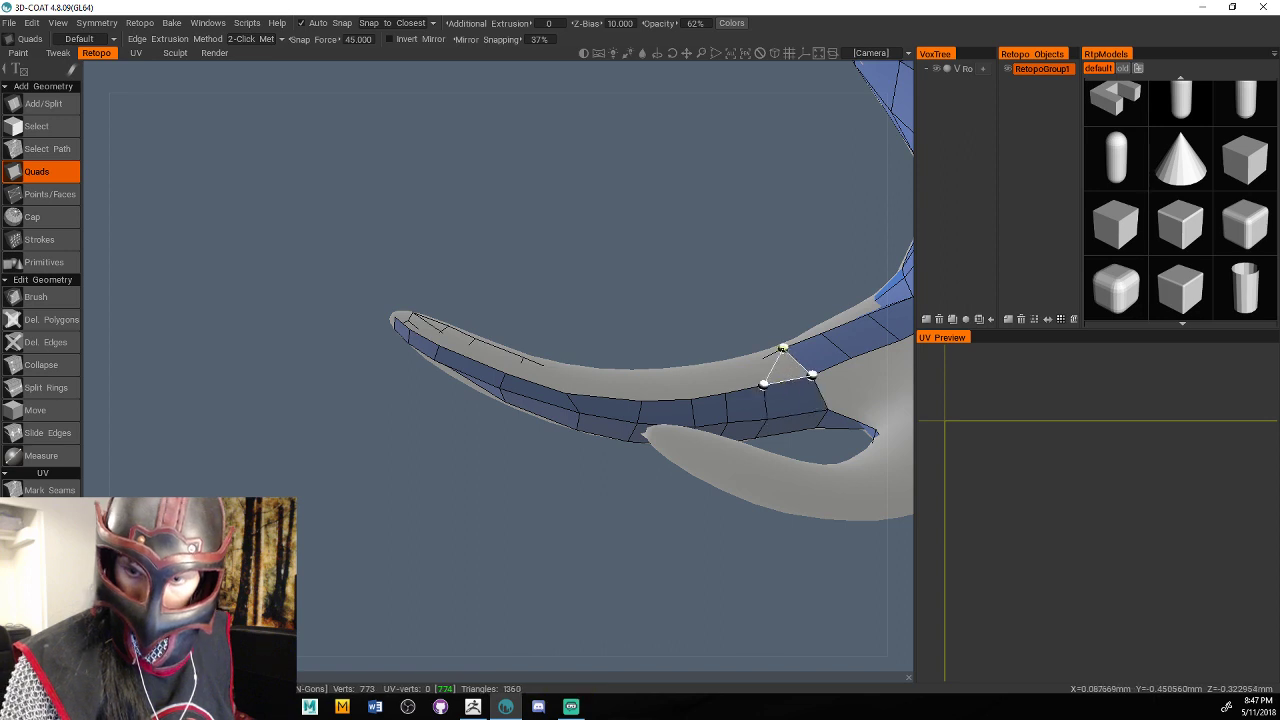
Lay a parallel row of quads from the base patch back along the finger's bare side toward the tip.
{"action": "left_click", "coordinate": [782, 348]}
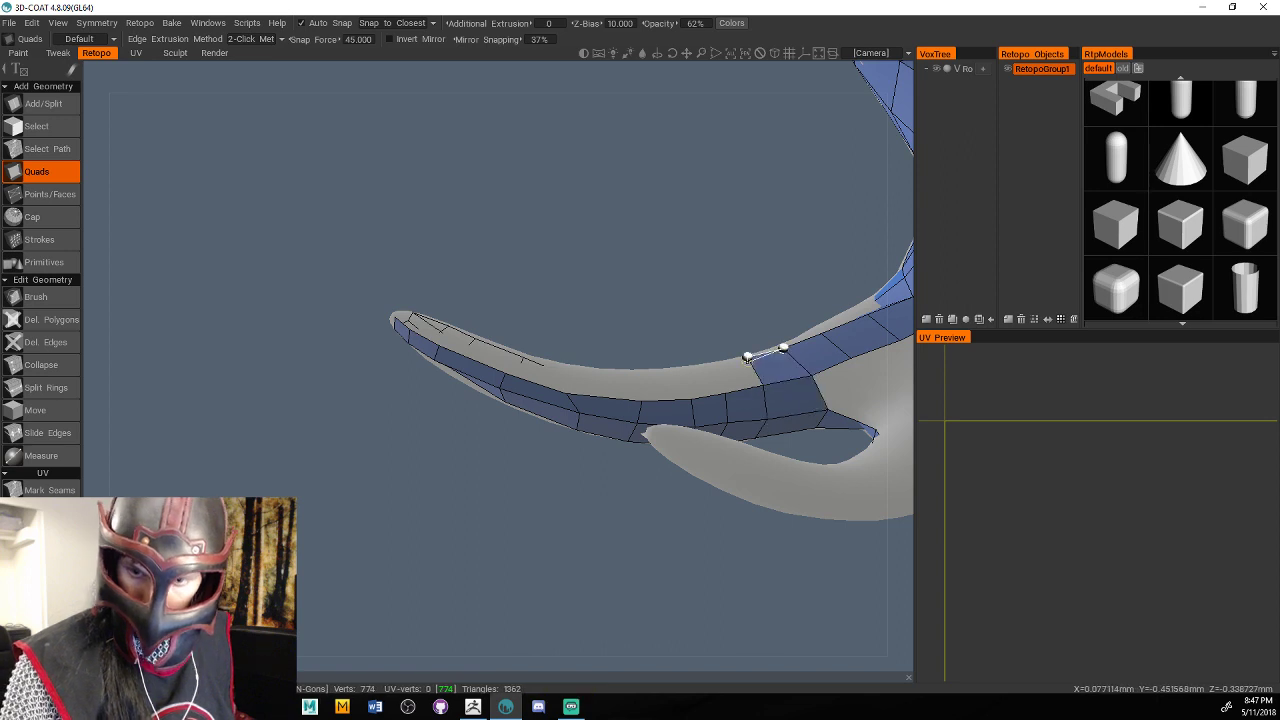
{"action": "left_click", "coordinate": [711, 366]}
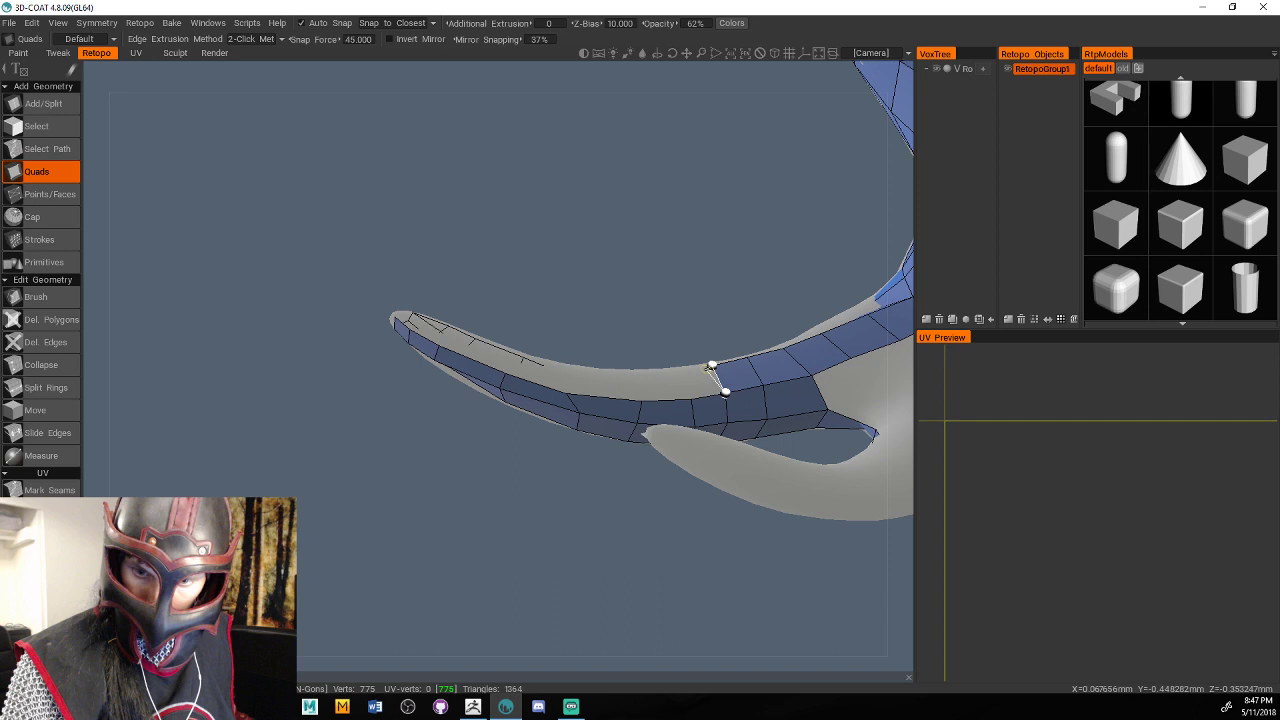
{"action": "left_click", "coordinate": [678, 370]}
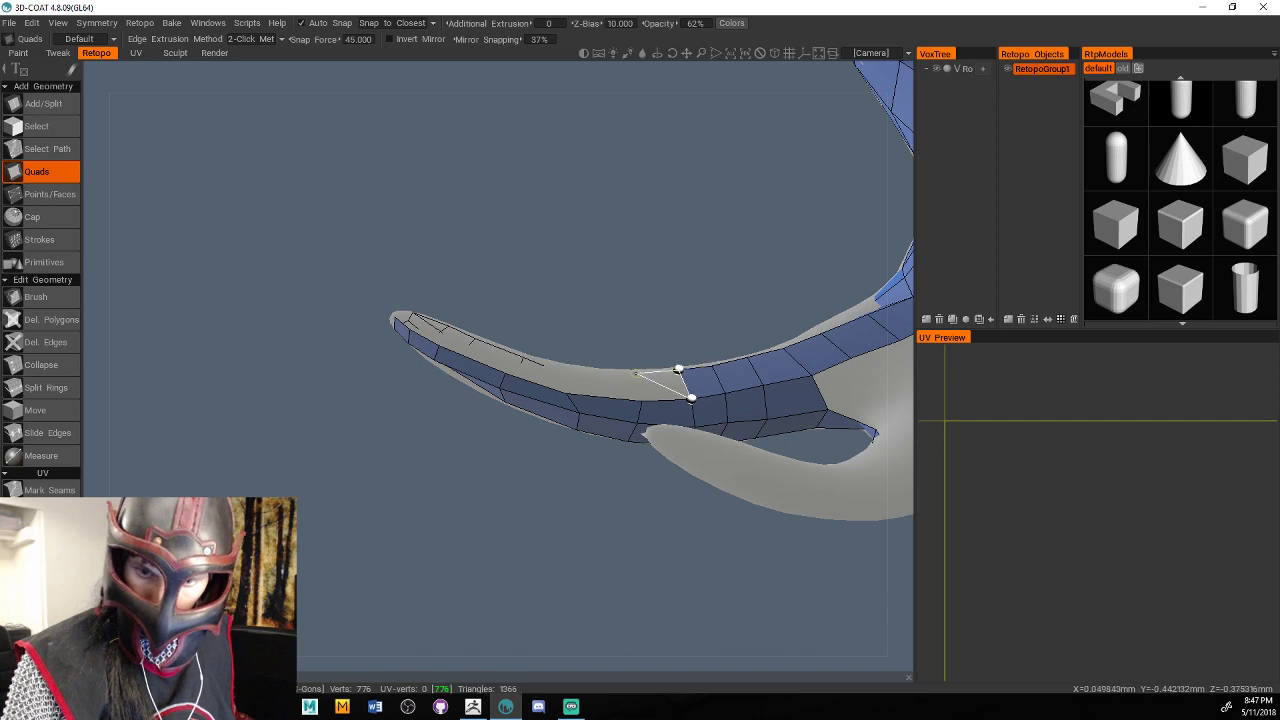
{"action": "left_click", "coordinate": [634, 372]}
{"action": "left_click", "coordinate": [559, 368]}
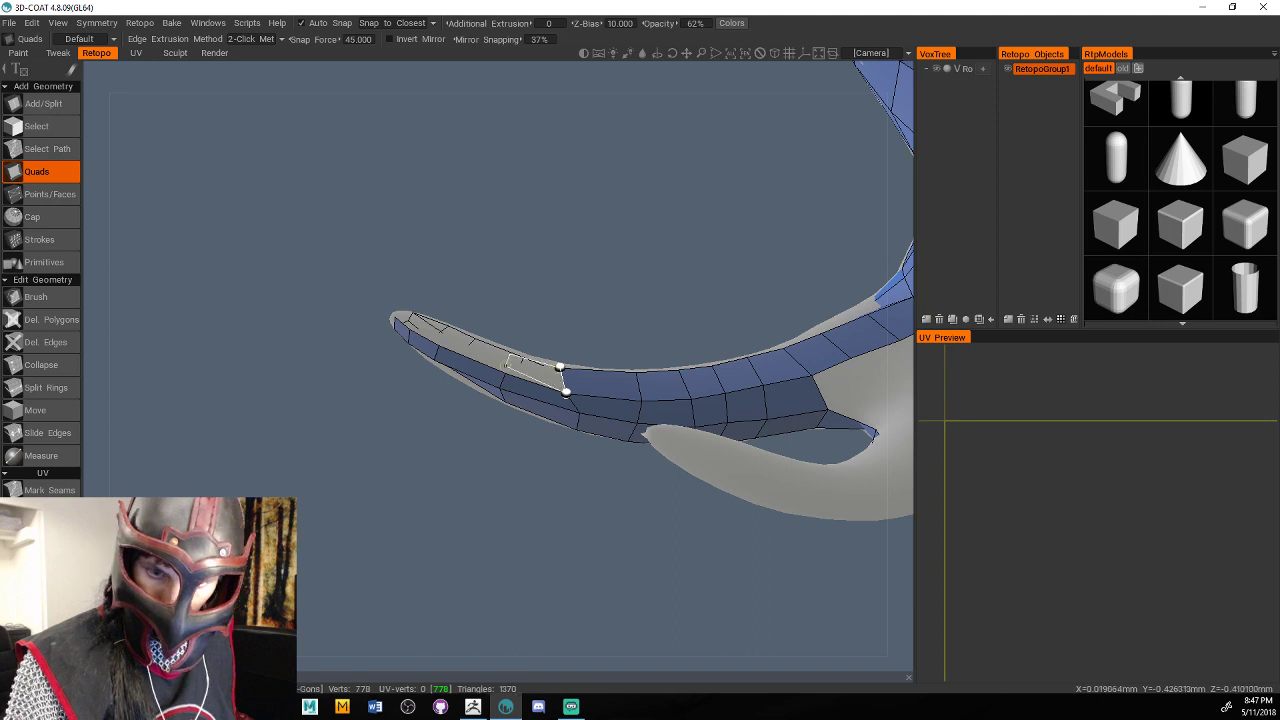
{"action": "left_click", "coordinate": [507, 358]}
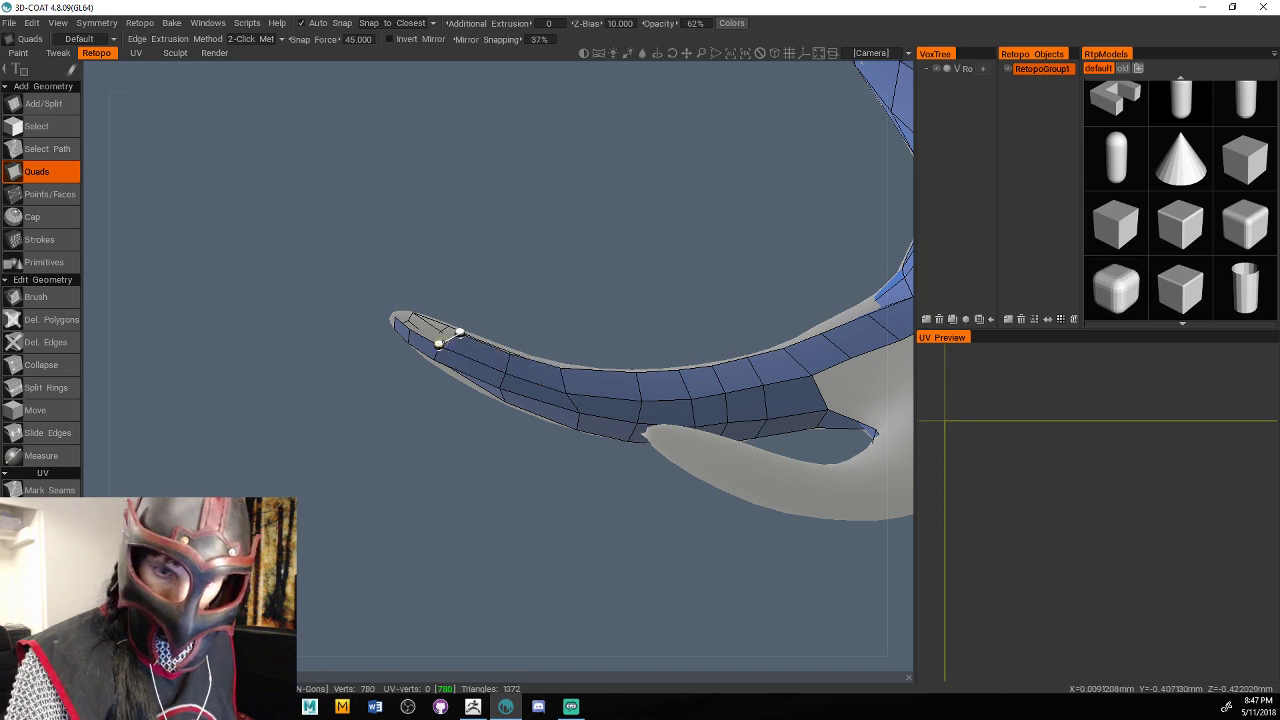
{"action": "left_click", "coordinate": [450, 338]}
Fill the bare strip along the finger with quads bridging the rows on both sides, from below the tip to the base patch.
{"action": "left_click_drag", "start_coordinate": [453, 396], "coordinate": [464, 472]}
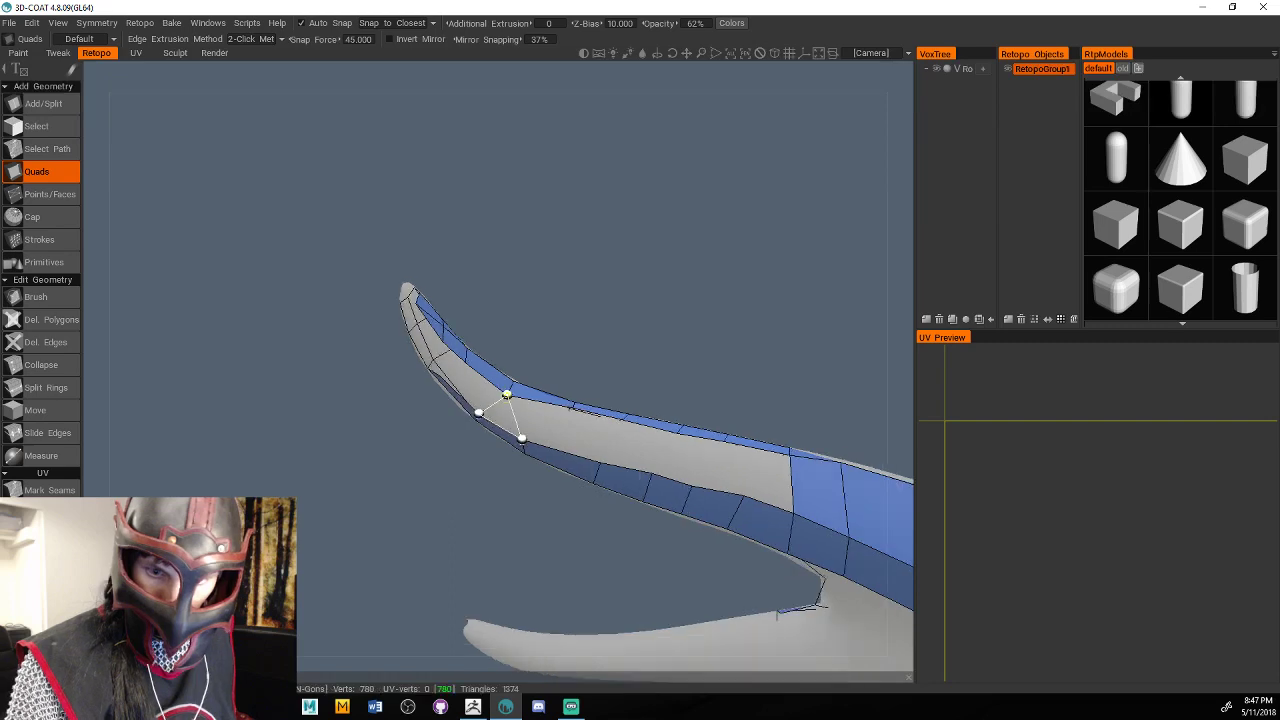
{"action": "left_click", "coordinate": [507, 395]}
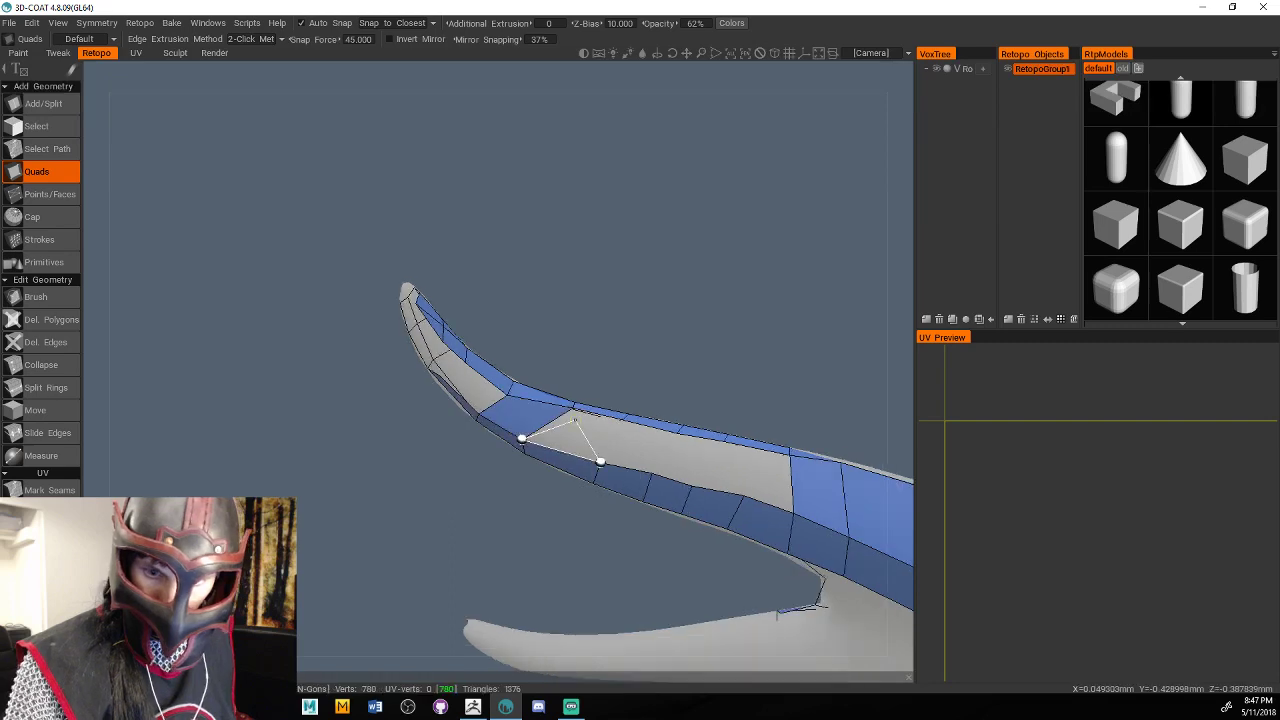
{"action": "left_click", "coordinate": [623, 418]}
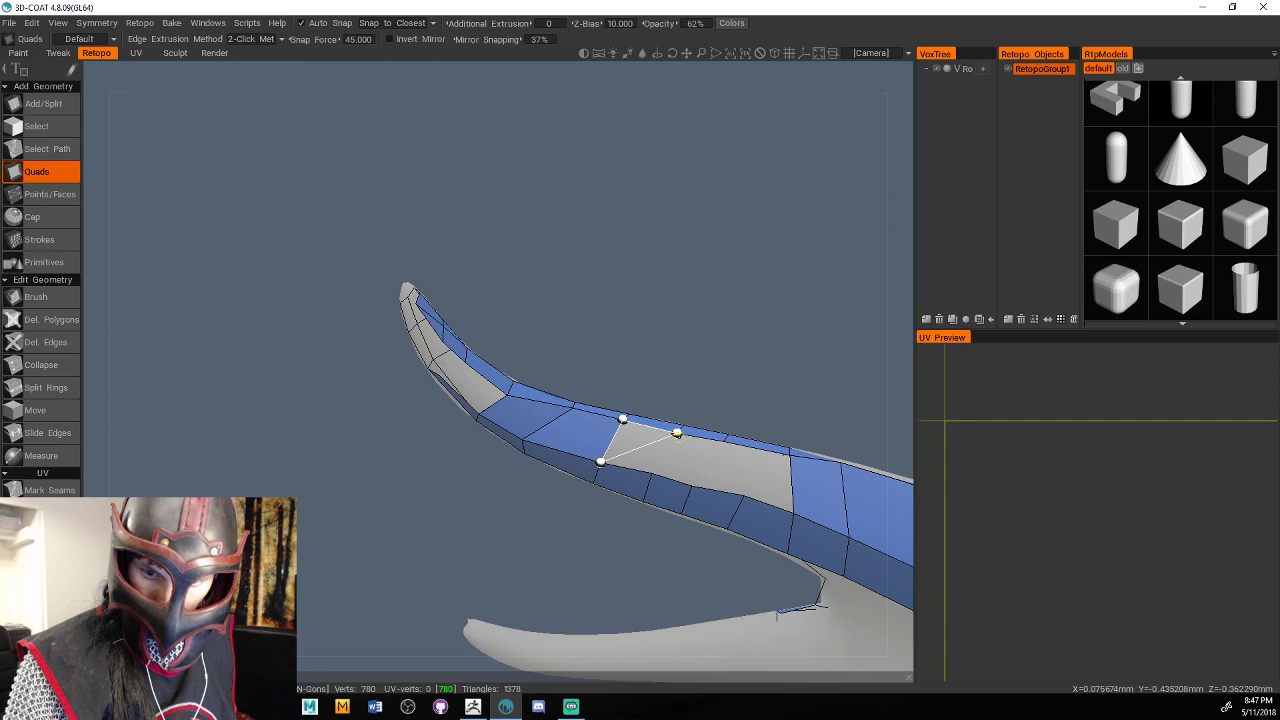
{"action": "left_click", "coordinate": [677, 432]}
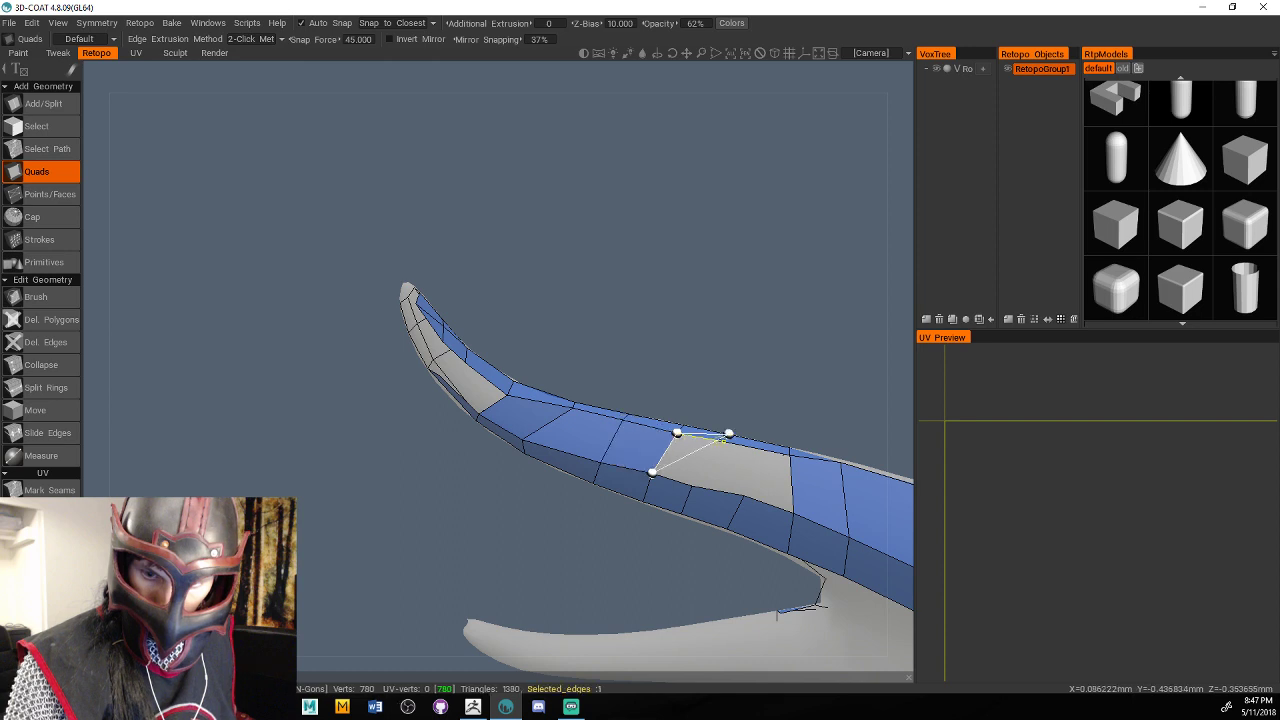
{"action": "left_click", "coordinate": [723, 440]}
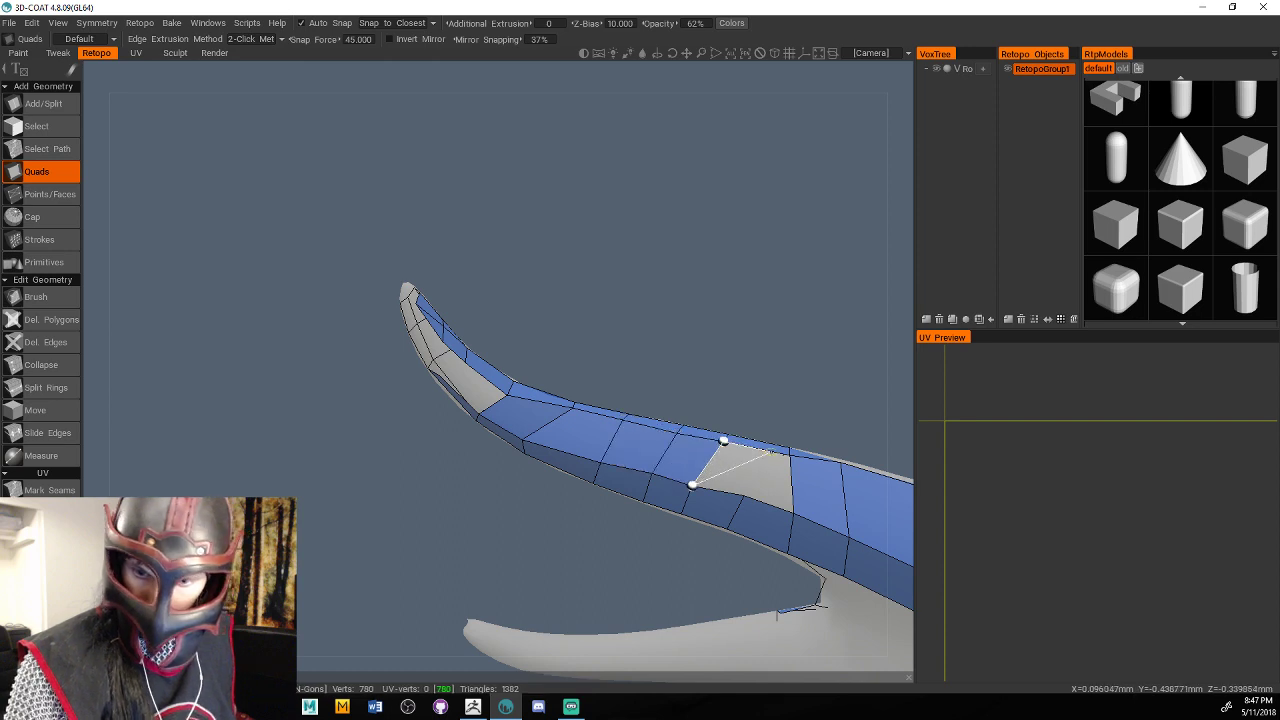
{"action": "left_click", "coordinate": [790, 455]}
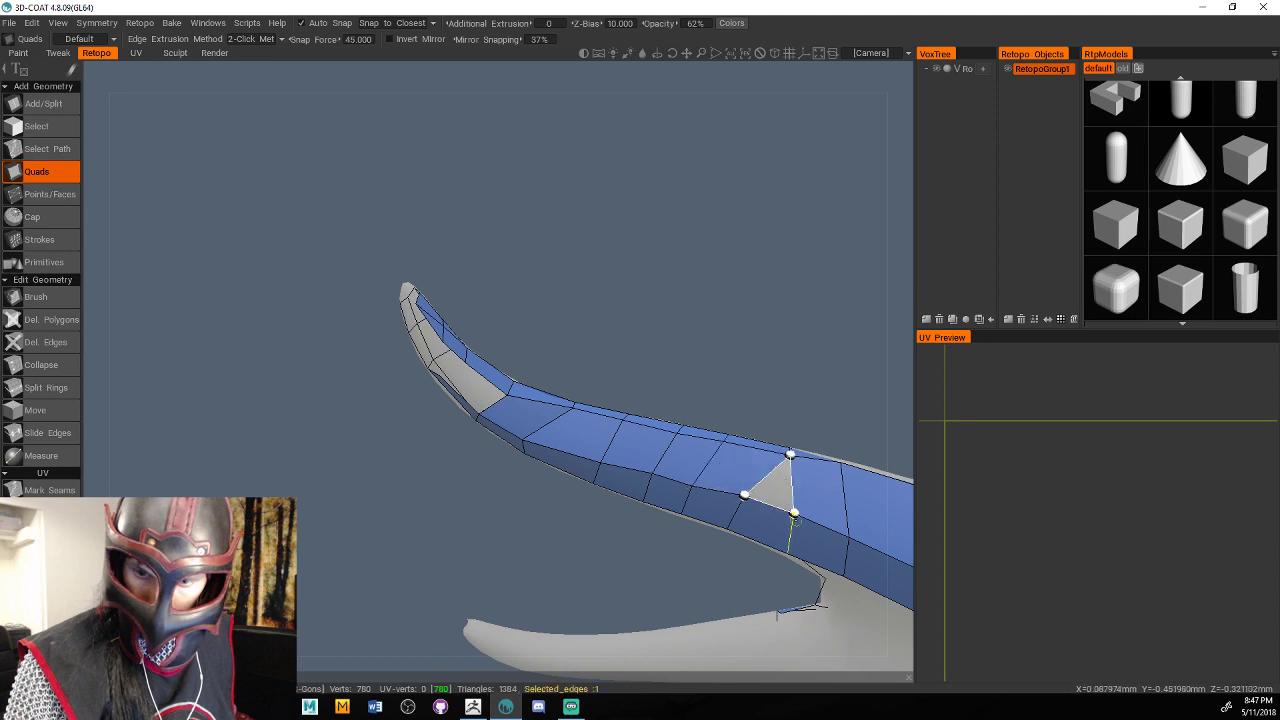
{"action": "left_click", "coordinate": [795, 518]}
Extend the quad strip from the finger's bend toward the tip, joining it to the neighbouring rows.
{"action": "mouse_move", "coordinate": [660, 318]}
{"action": "left_mouse_down"}
{"action": "mouse_move", "coordinate": [712, 334]}
{"action": "mouse_move", "coordinate": [665, 334]}
{"action": "left_mouse_up"}
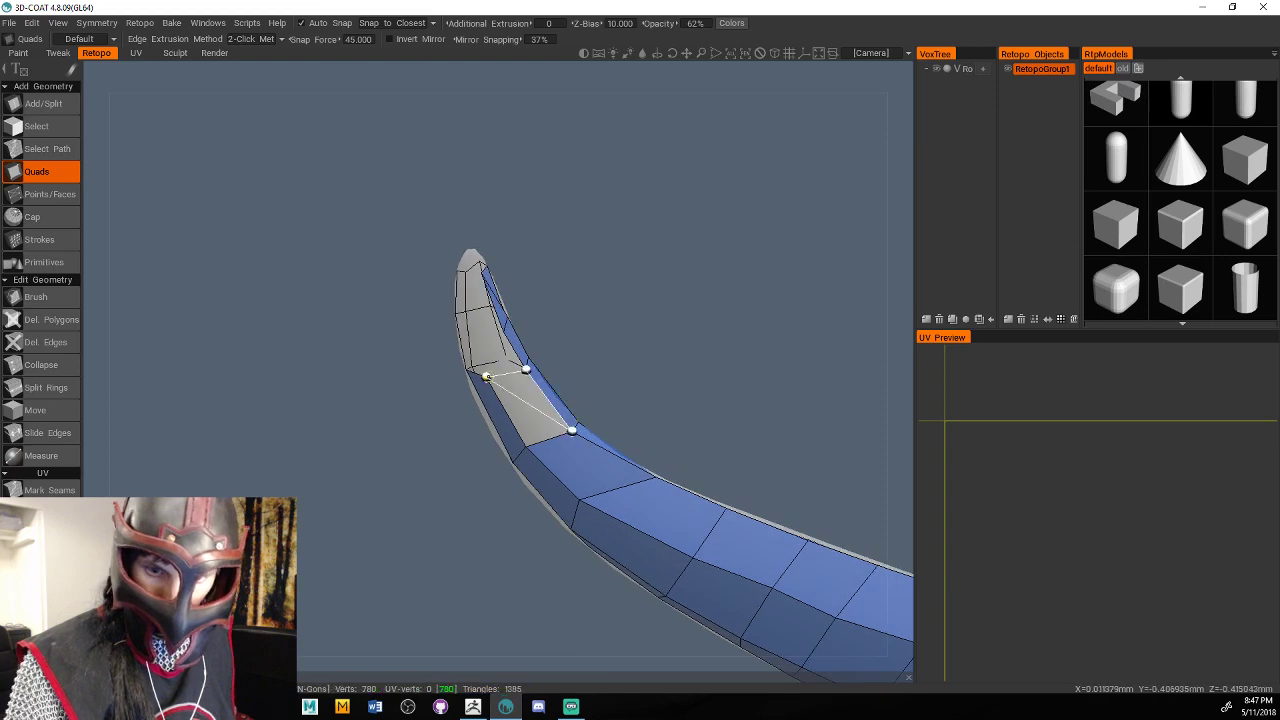
{"action": "left_click", "coordinate": [486, 376]}
{"action": "left_click_drag", "start_coordinate": [486, 376], "coordinate": [688, 360]}
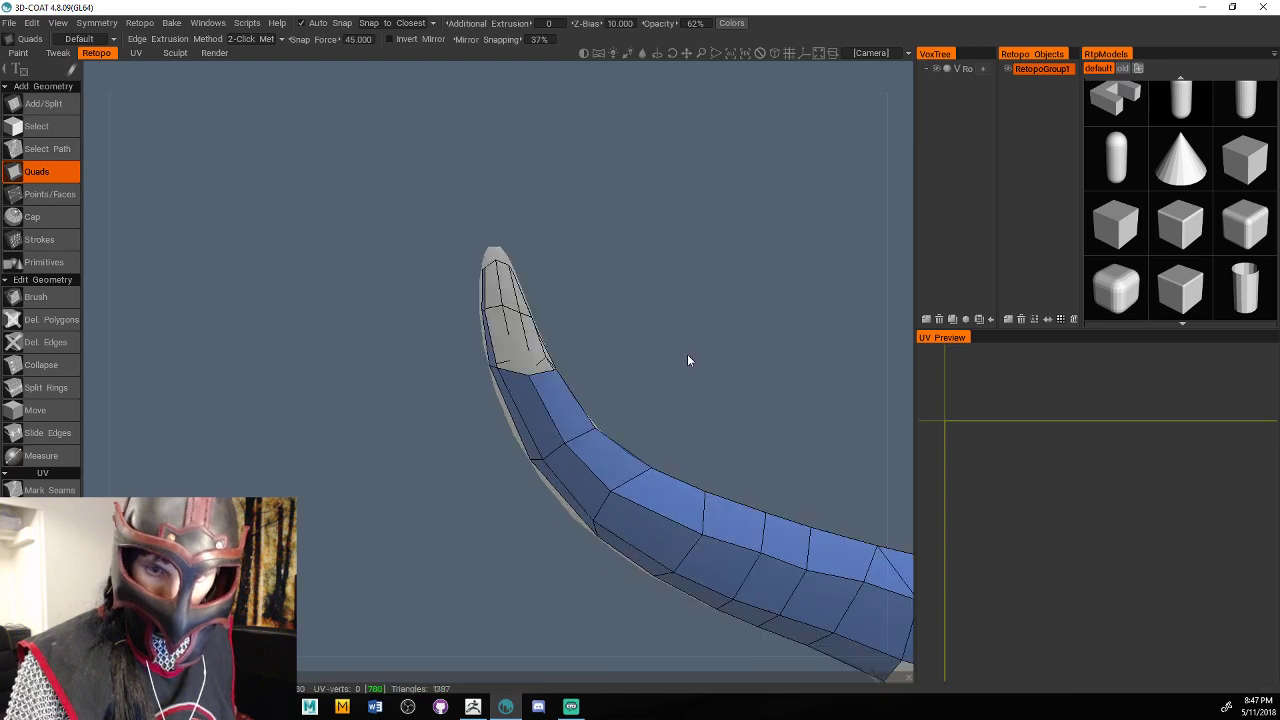
{"action": "middle_click_drag", "start_coordinate": [687, 356], "coordinate": [709, 414]}
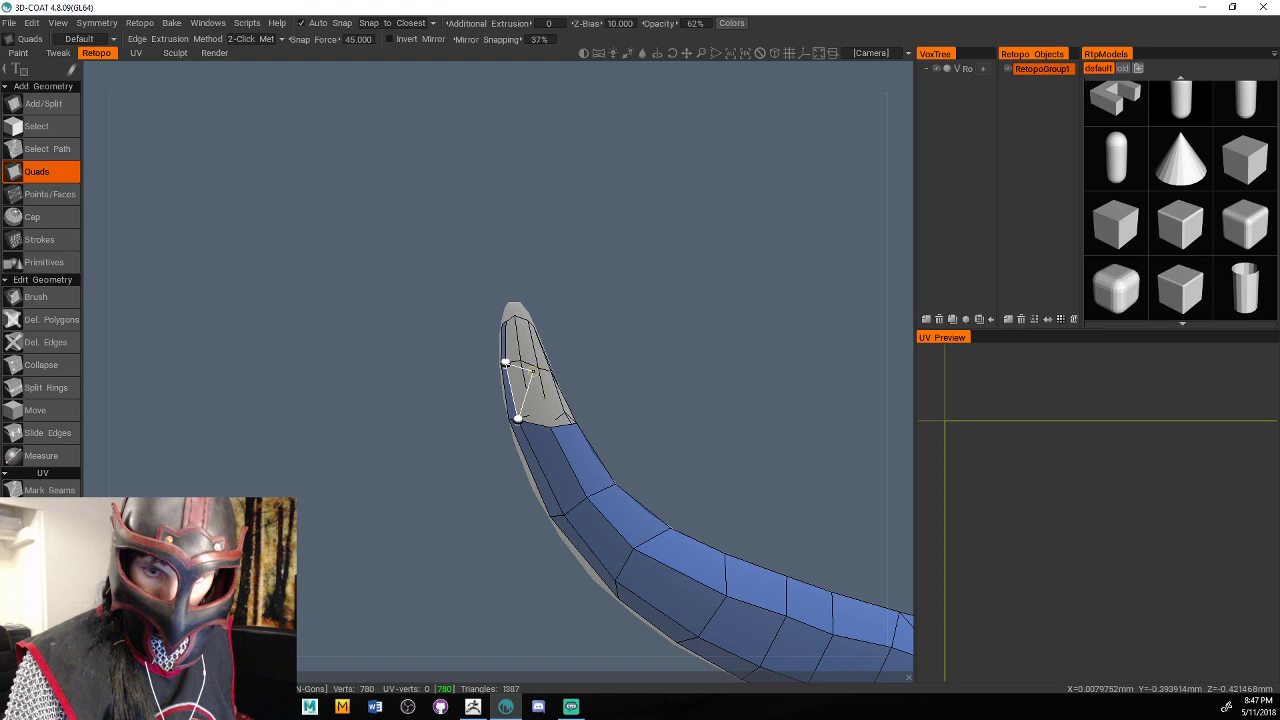
{"action": "left_click", "coordinate": [533, 372]}
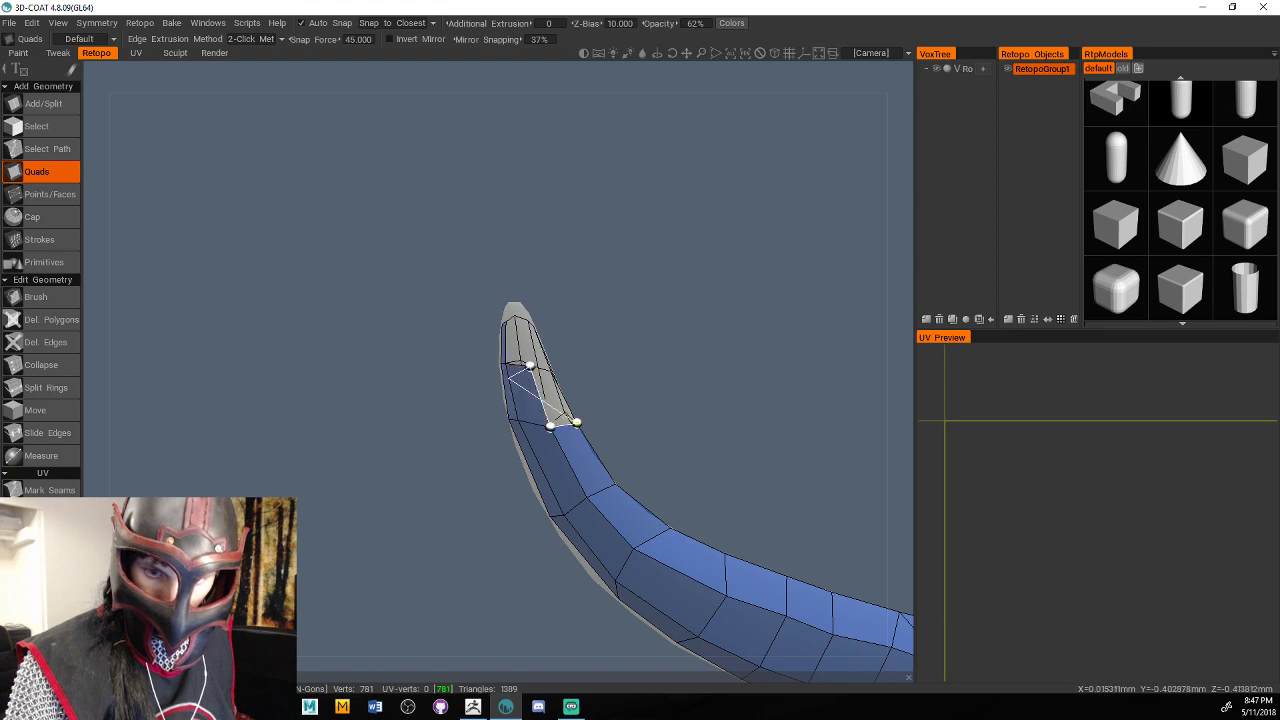
{"action": "left_click", "coordinate": [581, 447]}
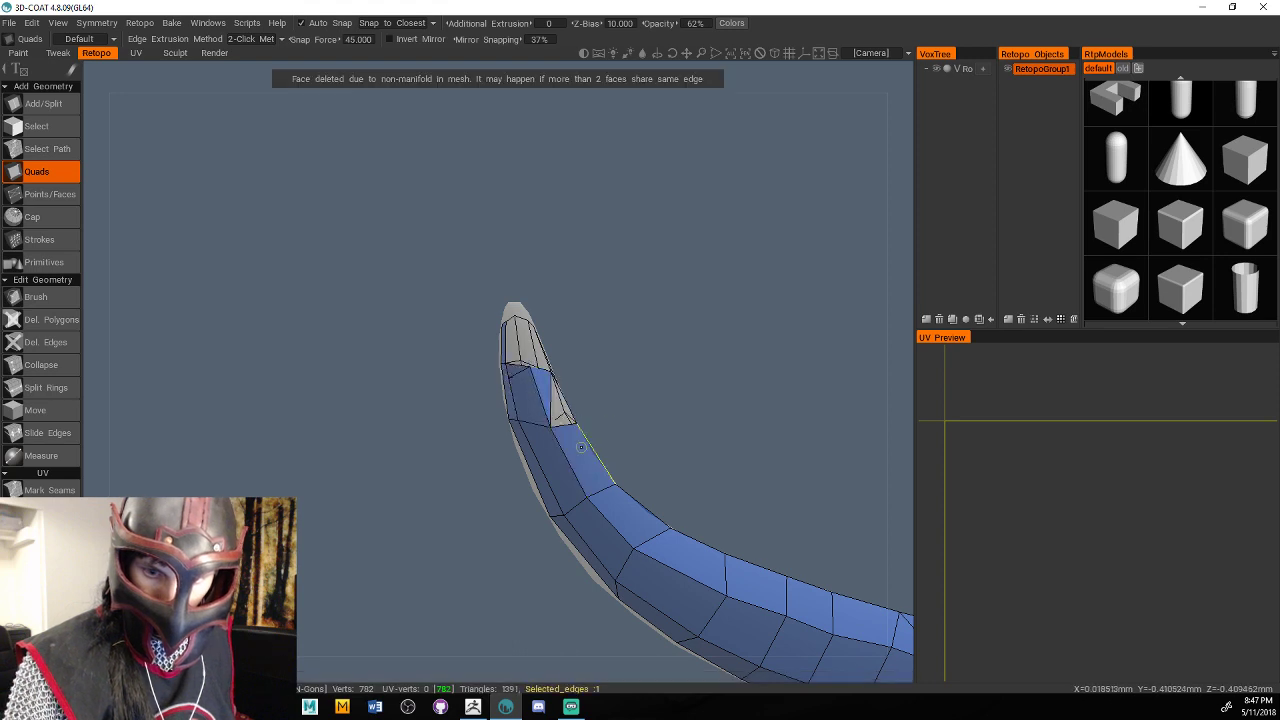
{"action": "key", "text": "ctrl+z"}
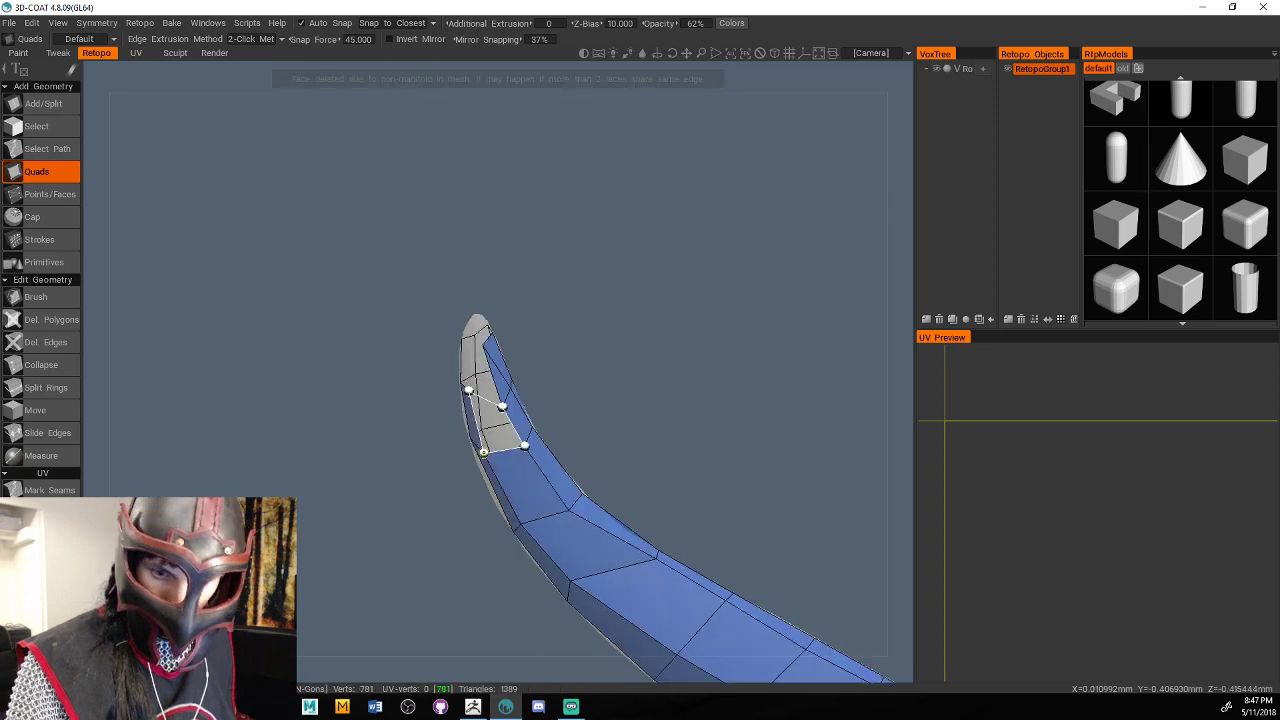
{"action": "left_click", "coordinate": [484, 453]}
{"action": "left_click_drag", "start_coordinate": [484, 453], "coordinate": [704, 417], "text": "alt"}
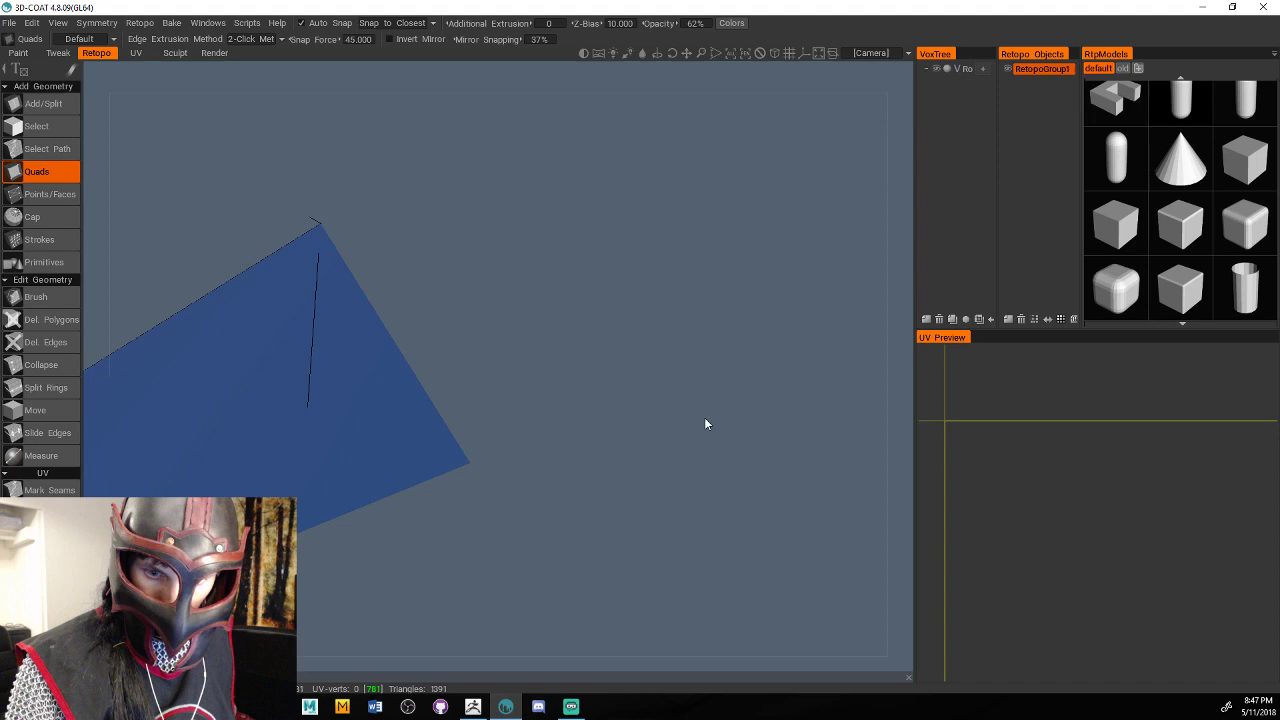
Delete the badly connected polygon at the edge of the gap near the fingertip.
{"action": "scroll", "coordinate": [704, 424], "scroll_direction": "down", "scroll_amount": 5}
{"action": "left_click", "coordinate": [55, 319]}
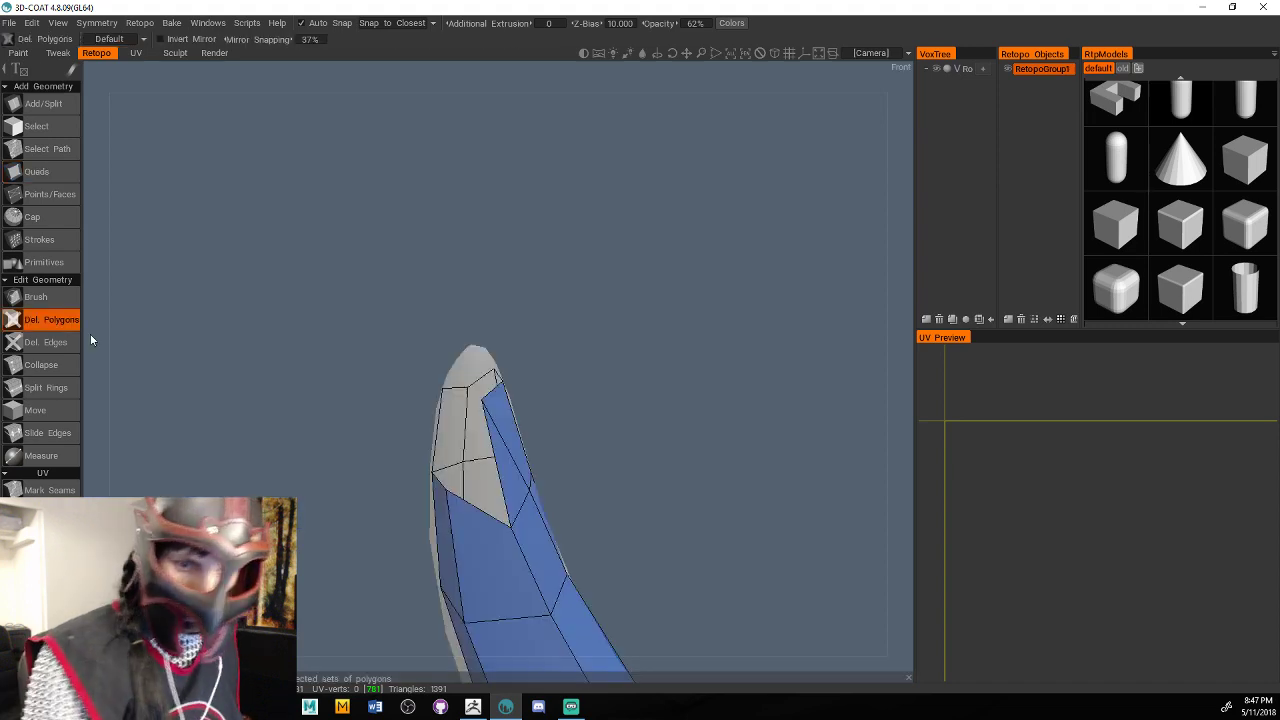
{"action": "left_click", "coordinate": [512, 492]}
{"action": "mouse_move", "coordinate": [590, 386]}
{"action": "left_mouse_down", "text": "alt"}
{"action": "mouse_move", "coordinate": [574, 382]}
{"action": "mouse_move", "coordinate": [582, 389]}
{"action": "left_mouse_up", "text": "alt"}
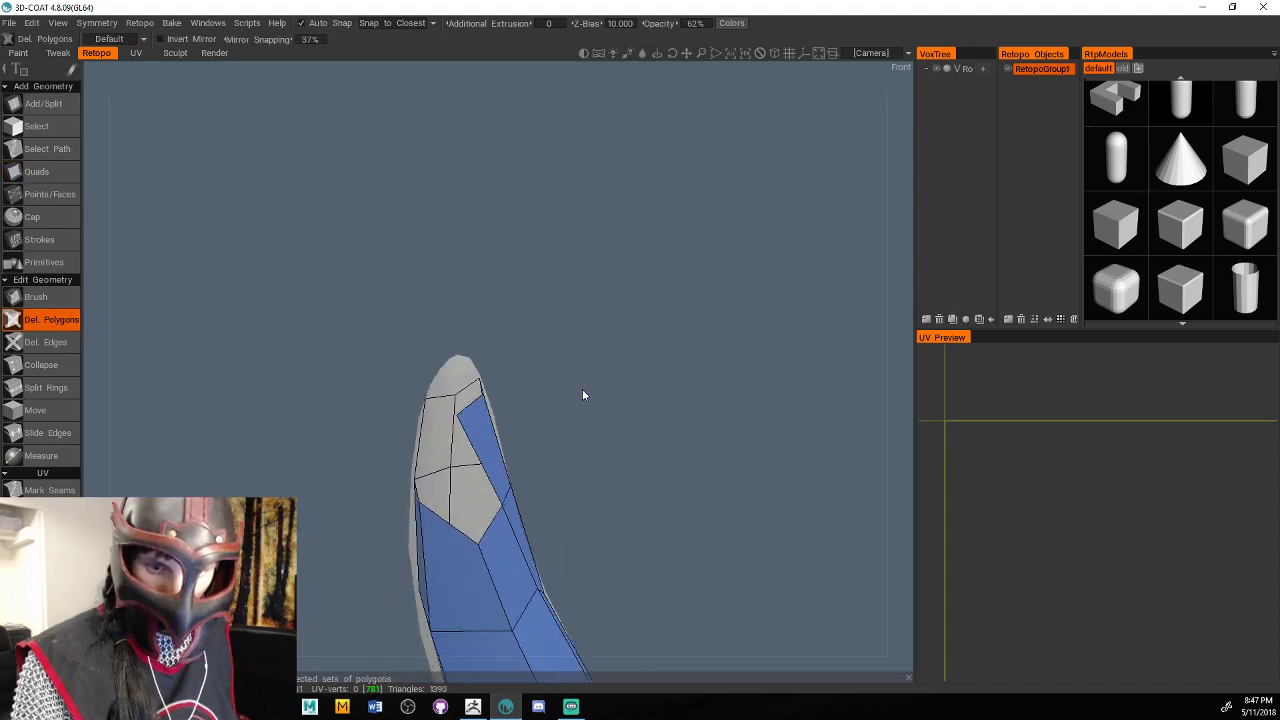
Rebuild the deleted area with a quad running up beside the edge row toward the fingertip.
{"action": "left_click", "coordinate": [45, 172]}
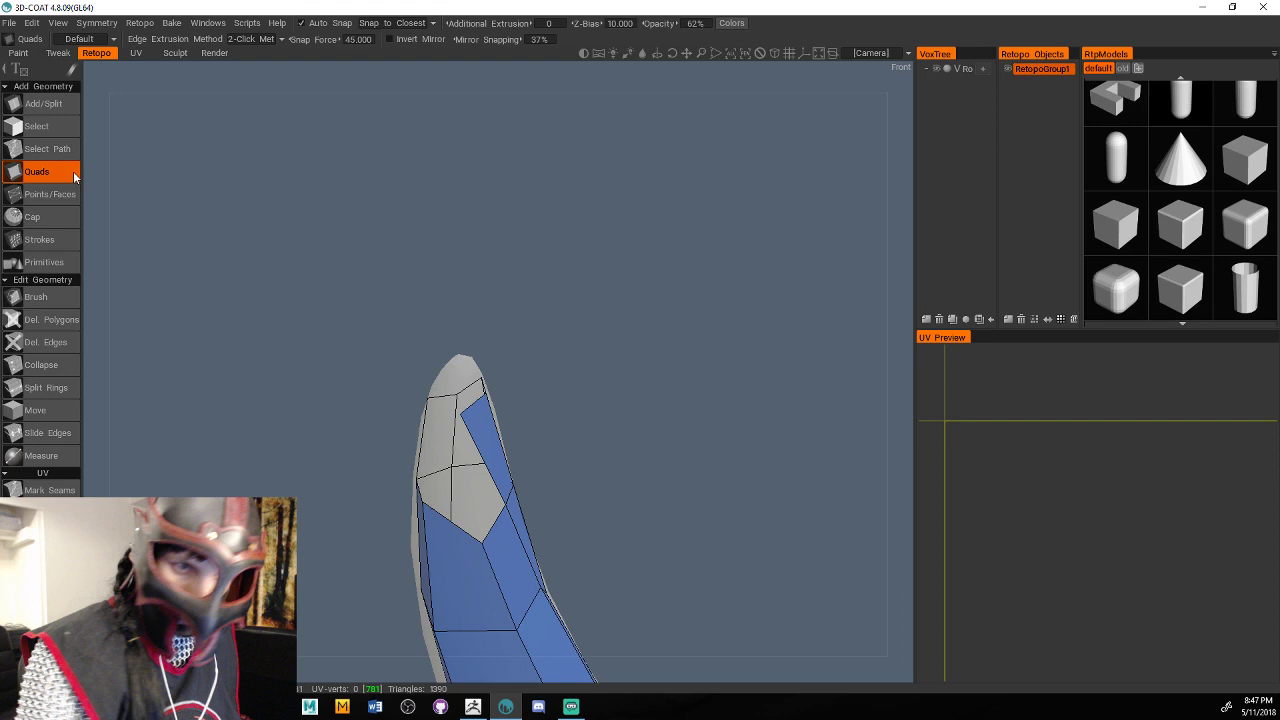
{"action": "left_click_drag", "start_coordinate": [486, 455], "coordinate": [475, 440], "text": "alt"}
{"action": "left_click", "coordinate": [472, 438]}
{"action": "left_click", "coordinate": [448, 459]}
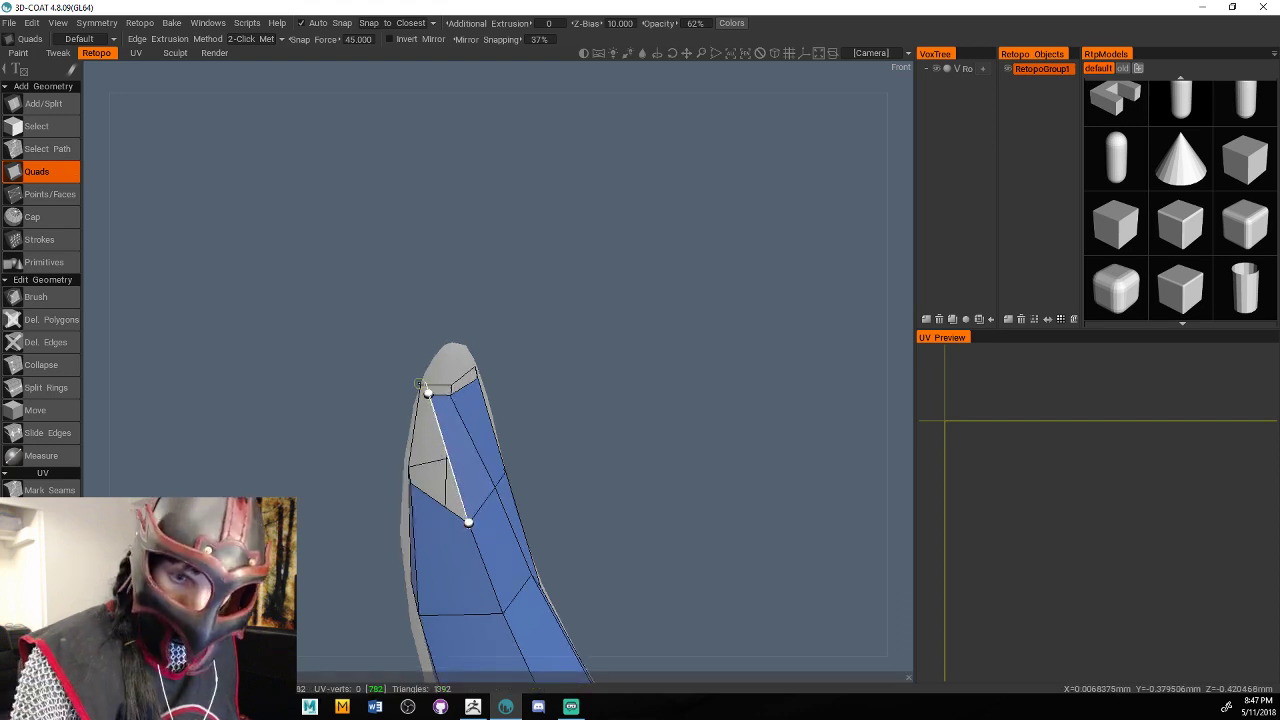
{"action": "left_click", "coordinate": [423, 383]}
{"action": "left_click", "coordinate": [420, 460]}
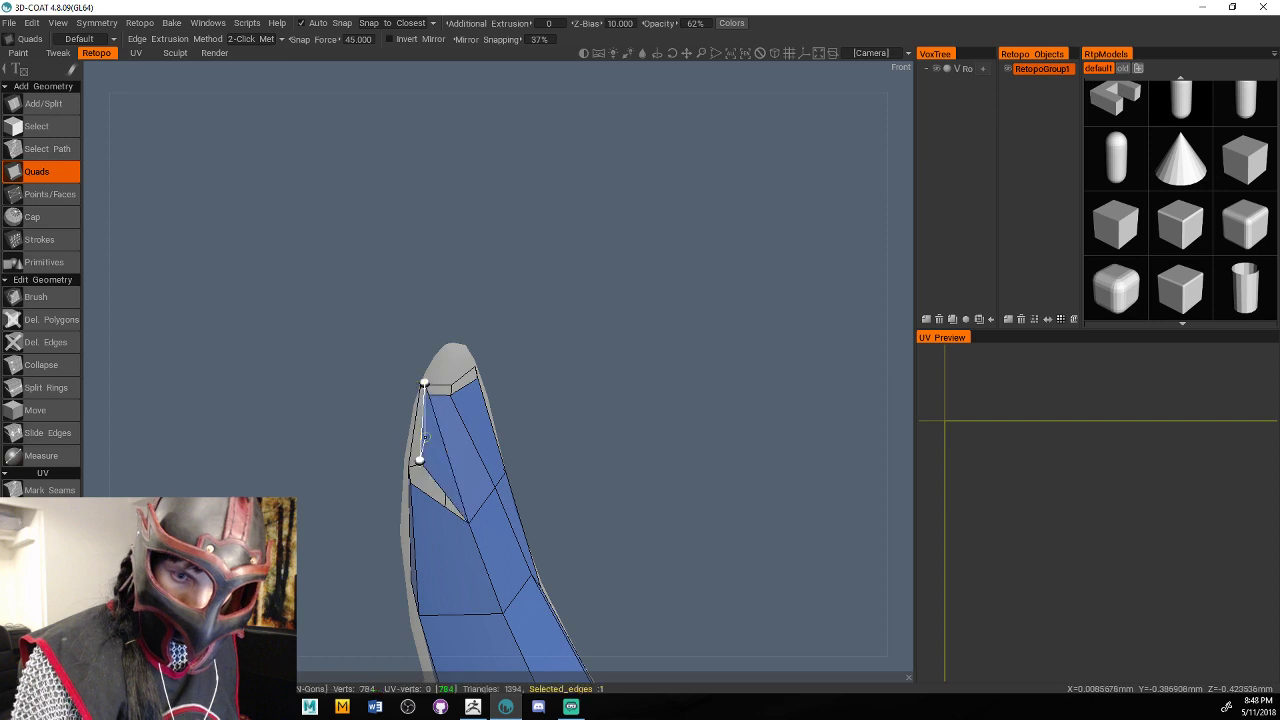
{"action": "key", "text": "ctrl+z"}
Close the remaining gap on the finger's side just below the tip with quads joined to the existing vertices.
{"action": "left_click_drag", "start_coordinate": [425, 437], "coordinate": [635, 437], "text": "alt"}
{"action": "left_click", "coordinate": [592, 490]}
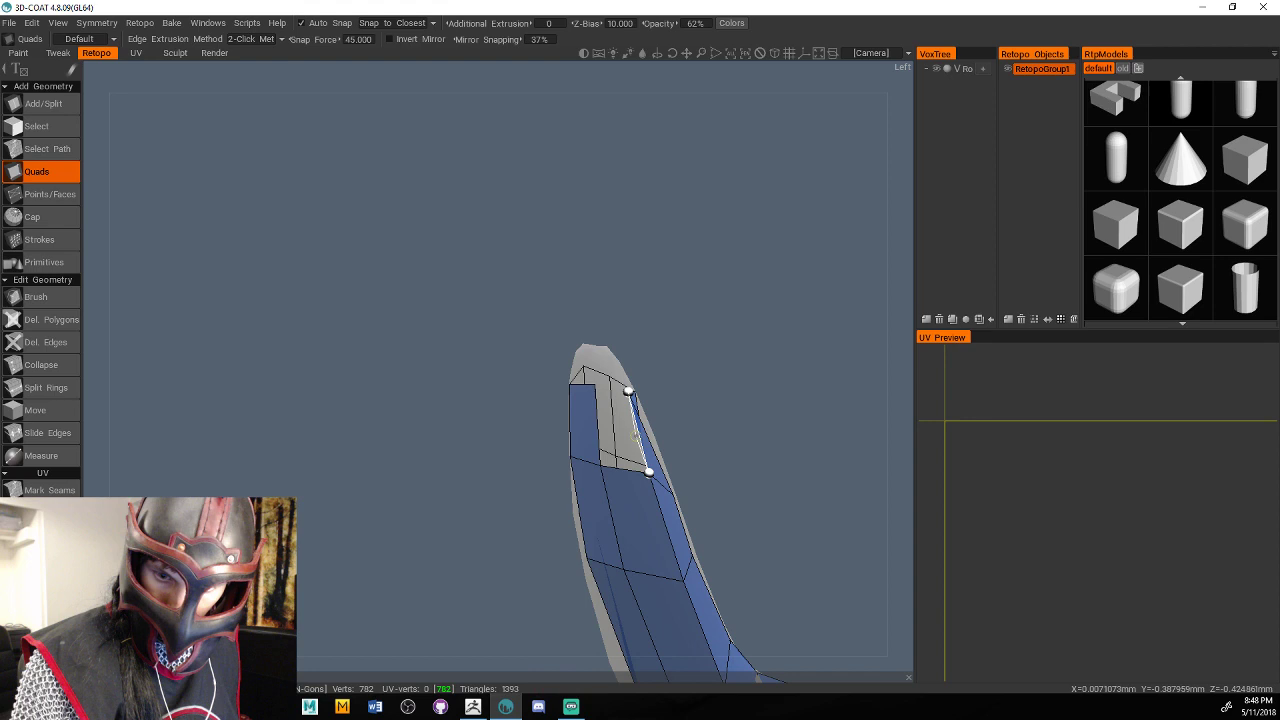
{"action": "left_click", "coordinate": [635, 437]}
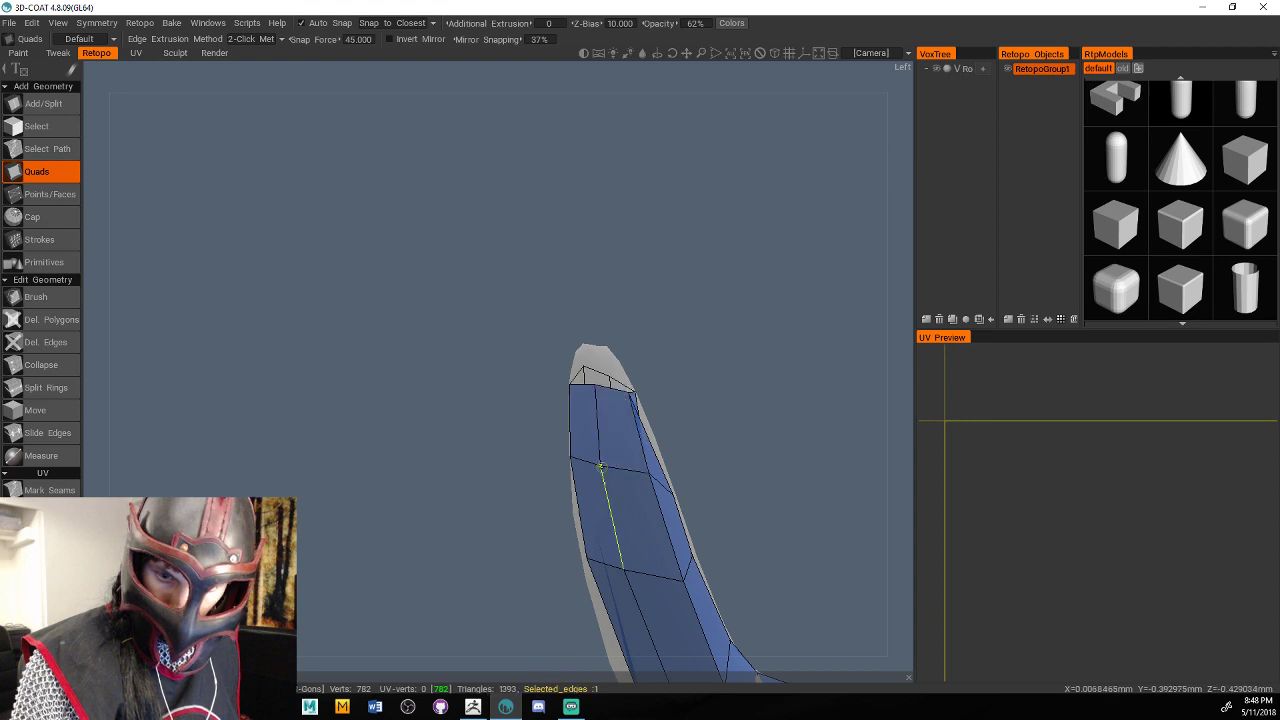
{"action": "key", "text": "ctrl+z"}
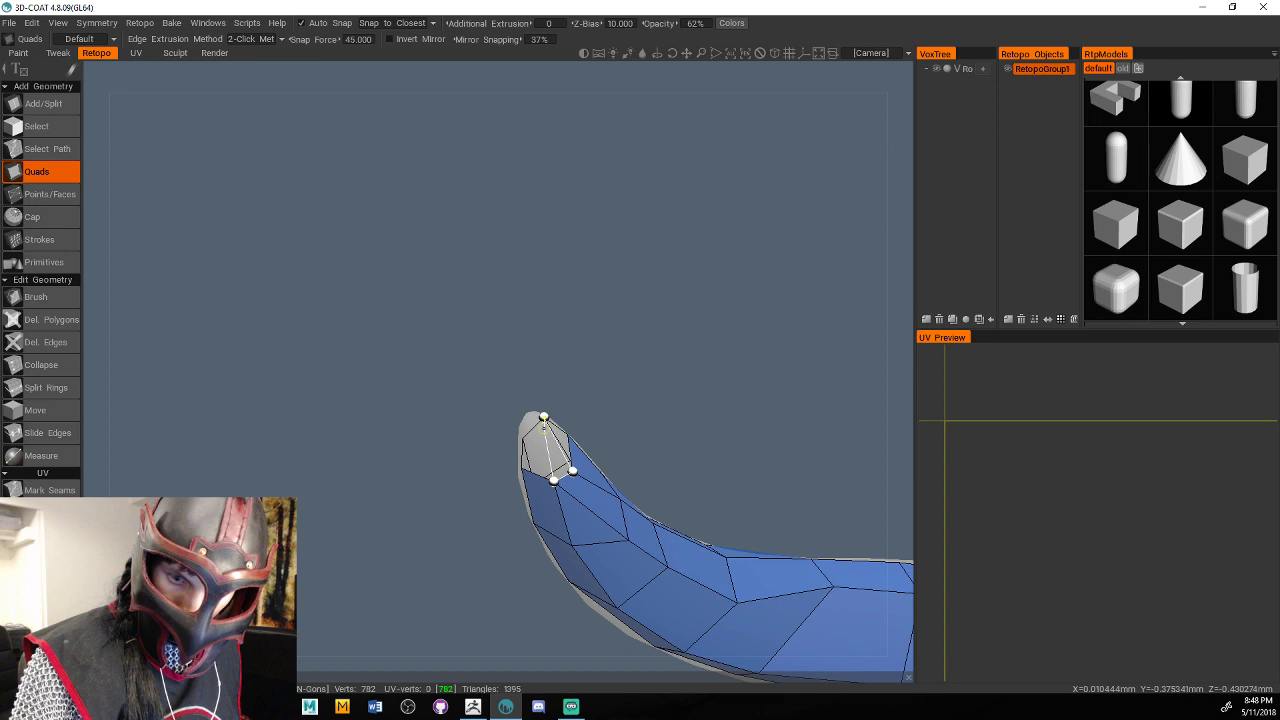
{"action": "left_click", "coordinate": [543, 417]}
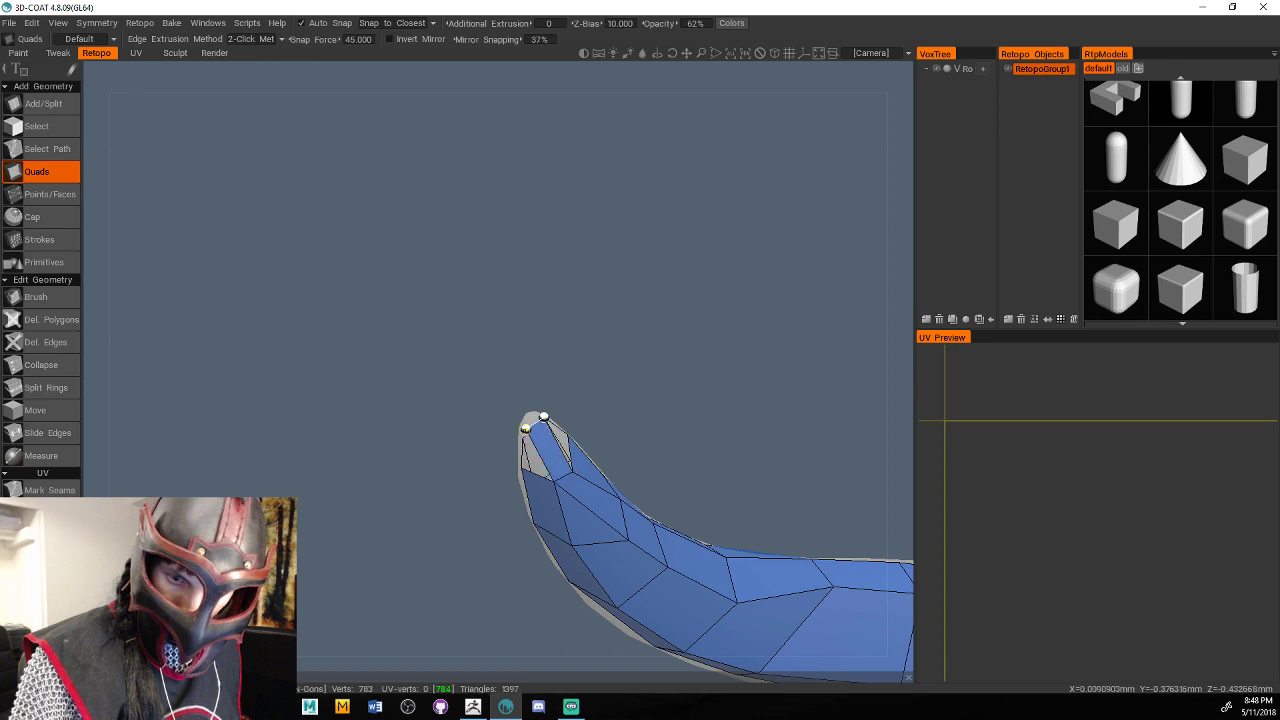
{"action": "left_click_drag", "start_coordinate": [548, 415], "coordinate": [659, 387], "text": "alt"}
{"action": "key", "text": "ctrl+z"}
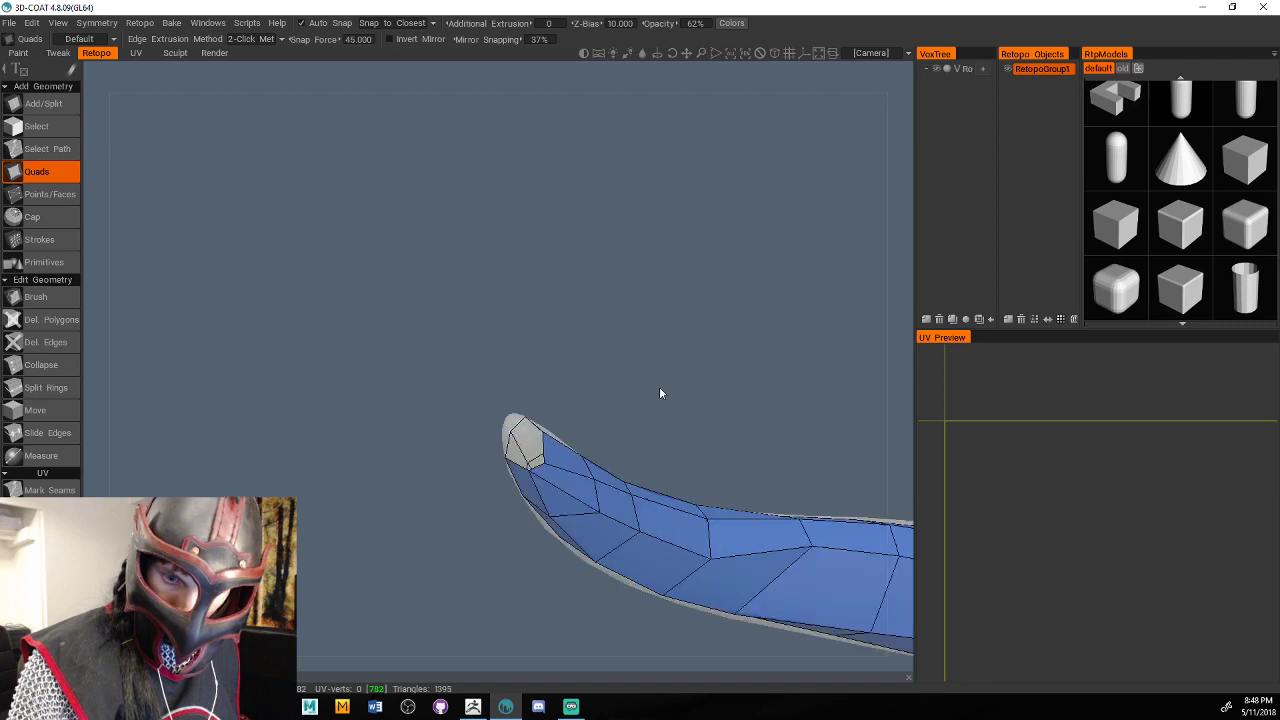
Cap the open fingertip with small polygons, extending its rim over the end and filling the remaining hole.
{"action": "middle_click_drag", "start_coordinate": [659, 393], "coordinate": [665, 370]}
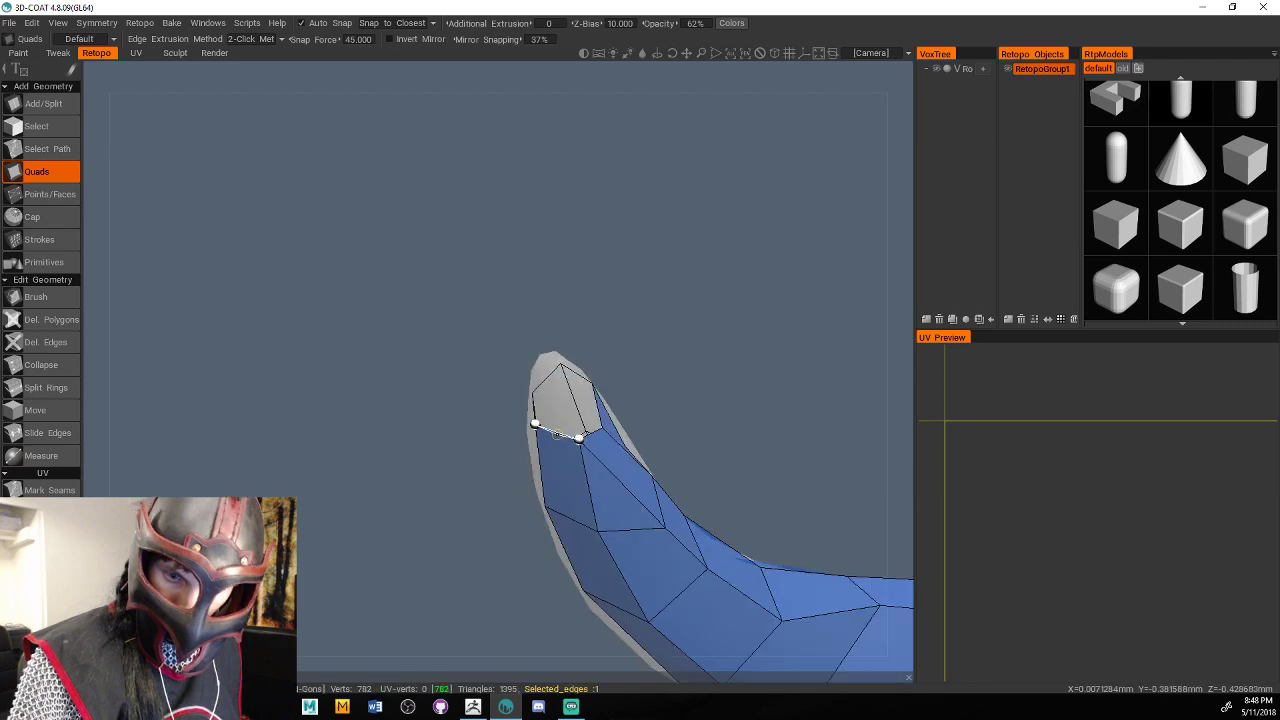
{"action": "left_click", "coordinate": [557, 434]}
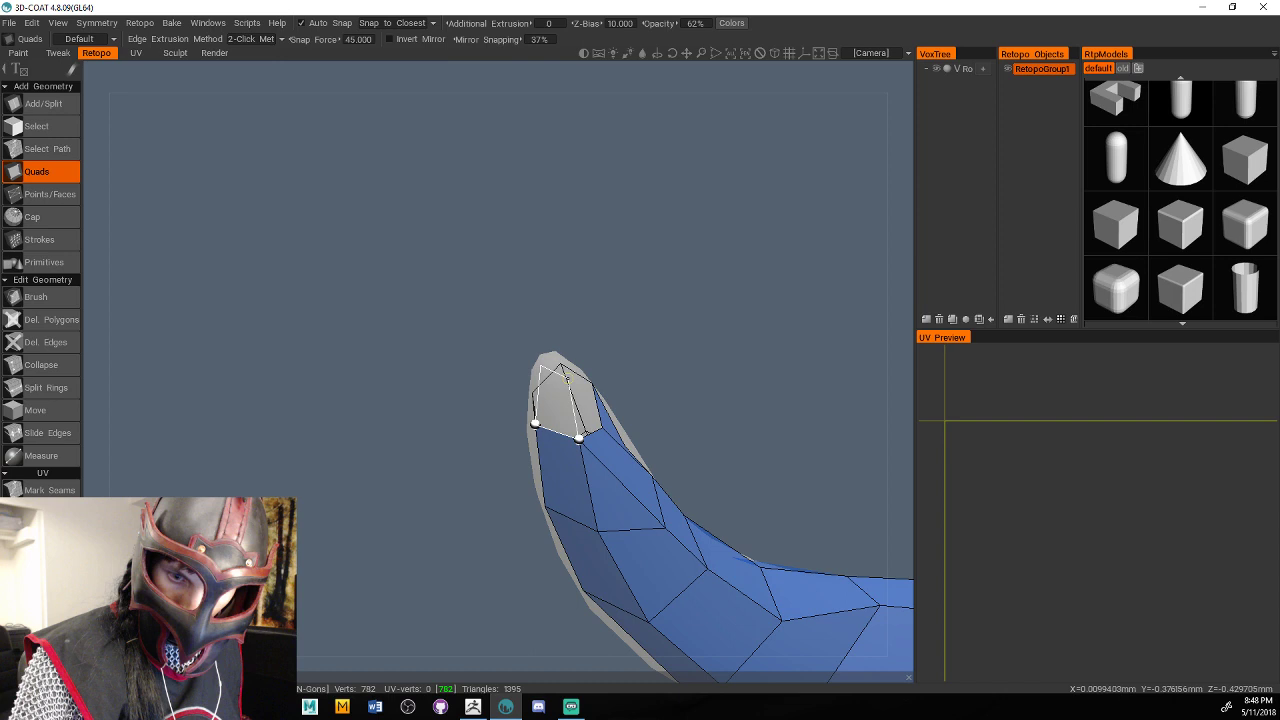
{"action": "left_click", "coordinate": [567, 377]}
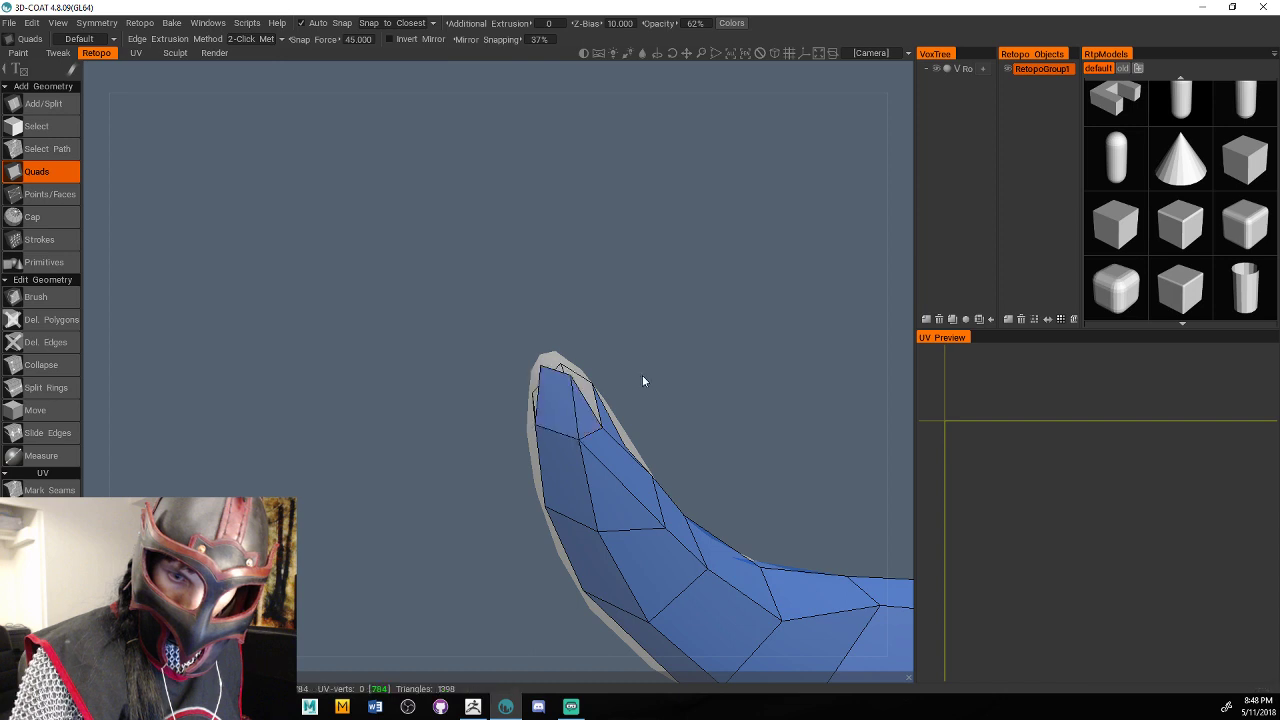
{"action": "left_click_drag", "start_coordinate": [642, 375], "coordinate": [500, 458]}
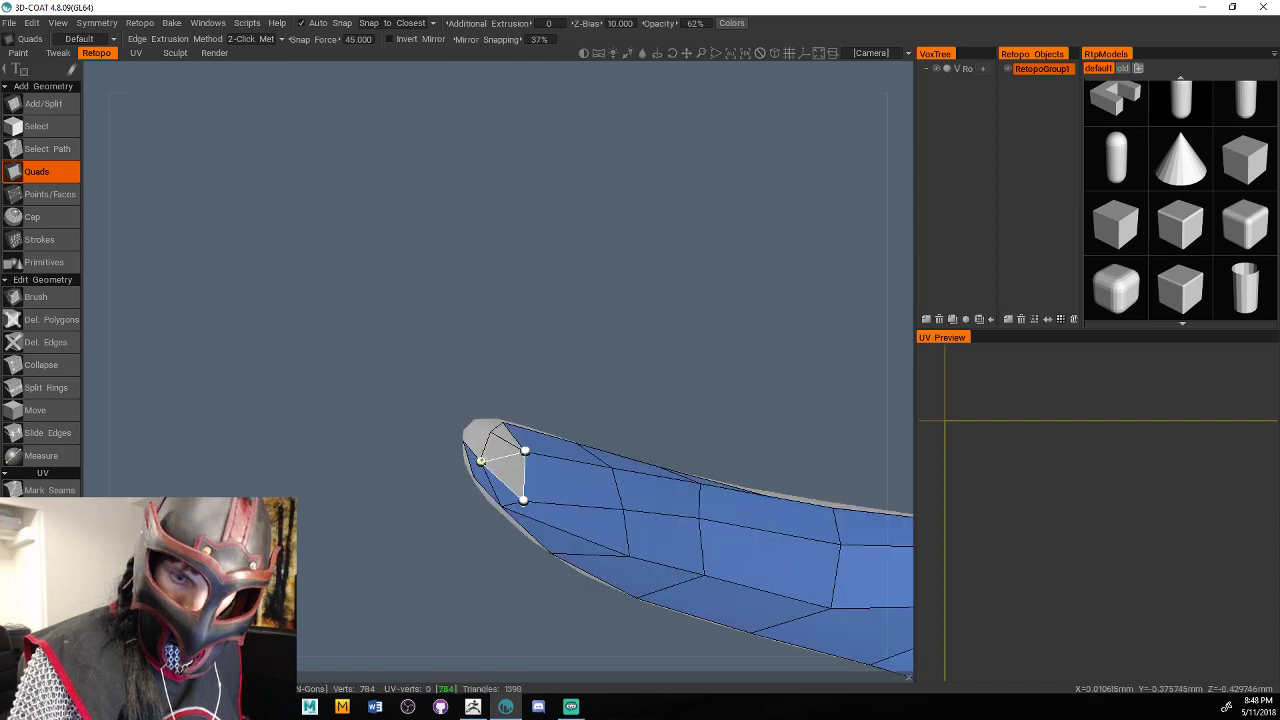
{"action": "left_click", "coordinate": [481, 461]}
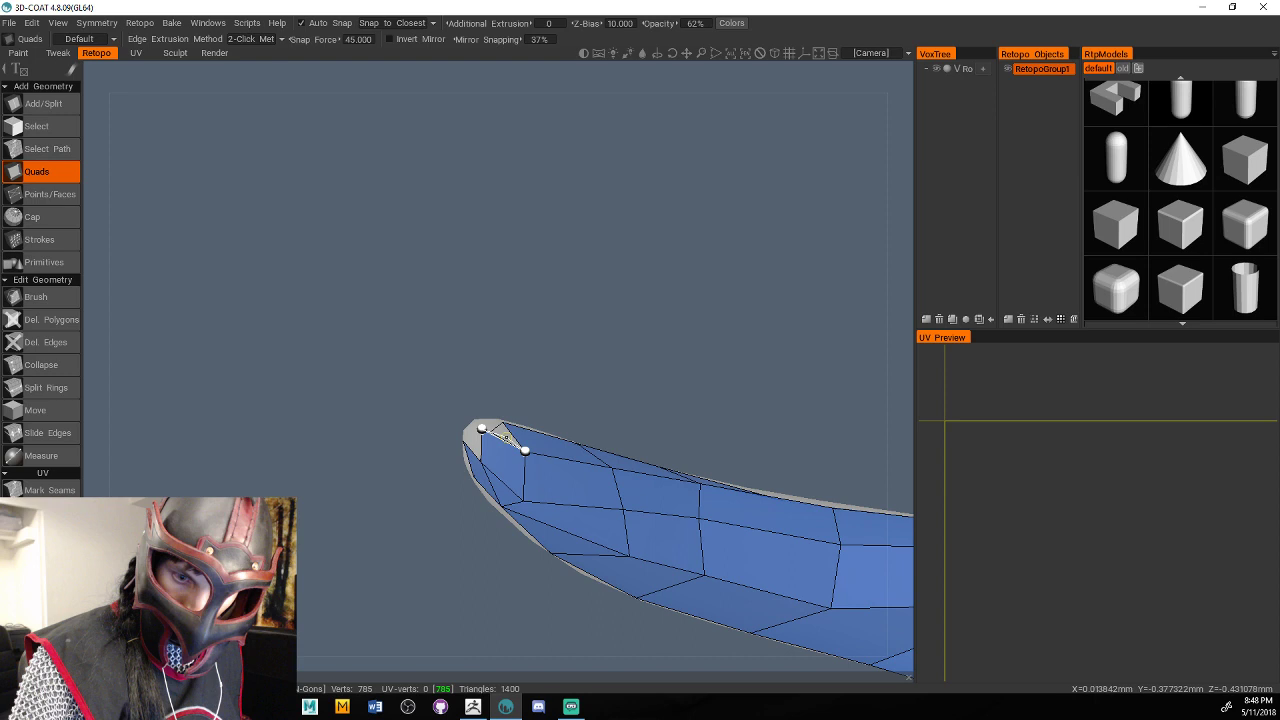
{"action": "middle_click_drag", "start_coordinate": [481, 428], "coordinate": [520, 465]}
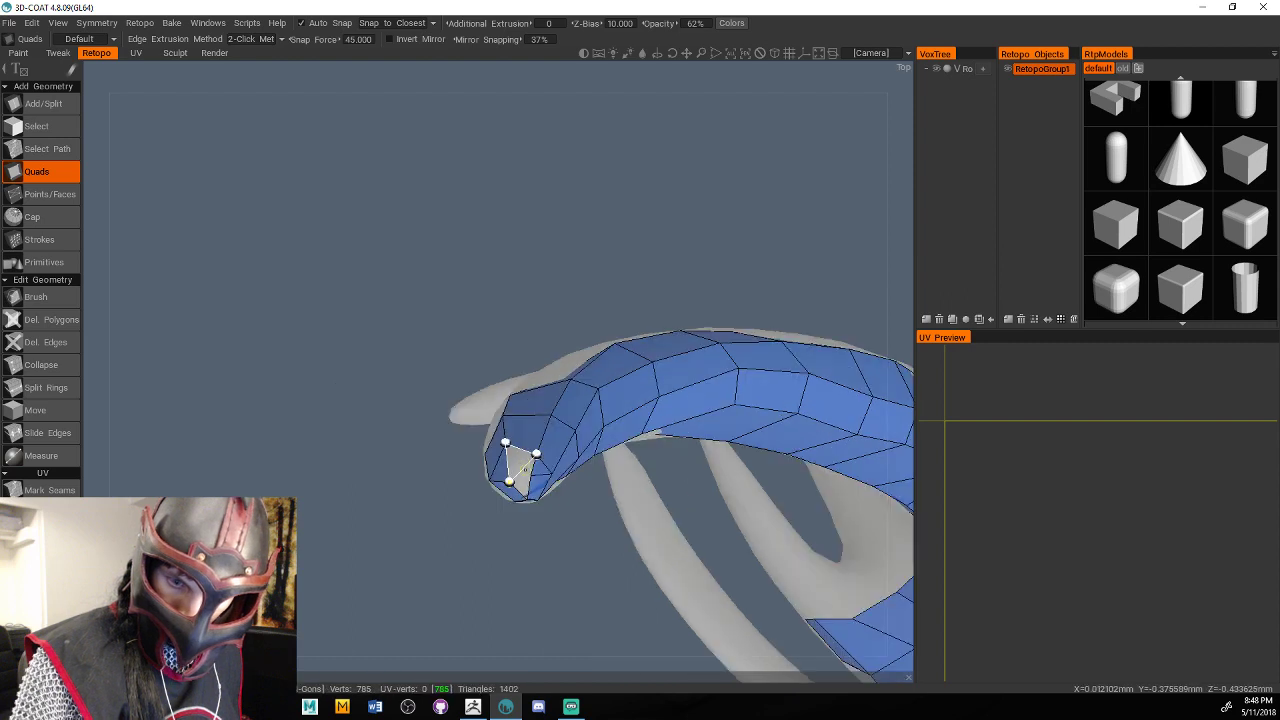
{"action": "left_click", "coordinate": [524, 470]}
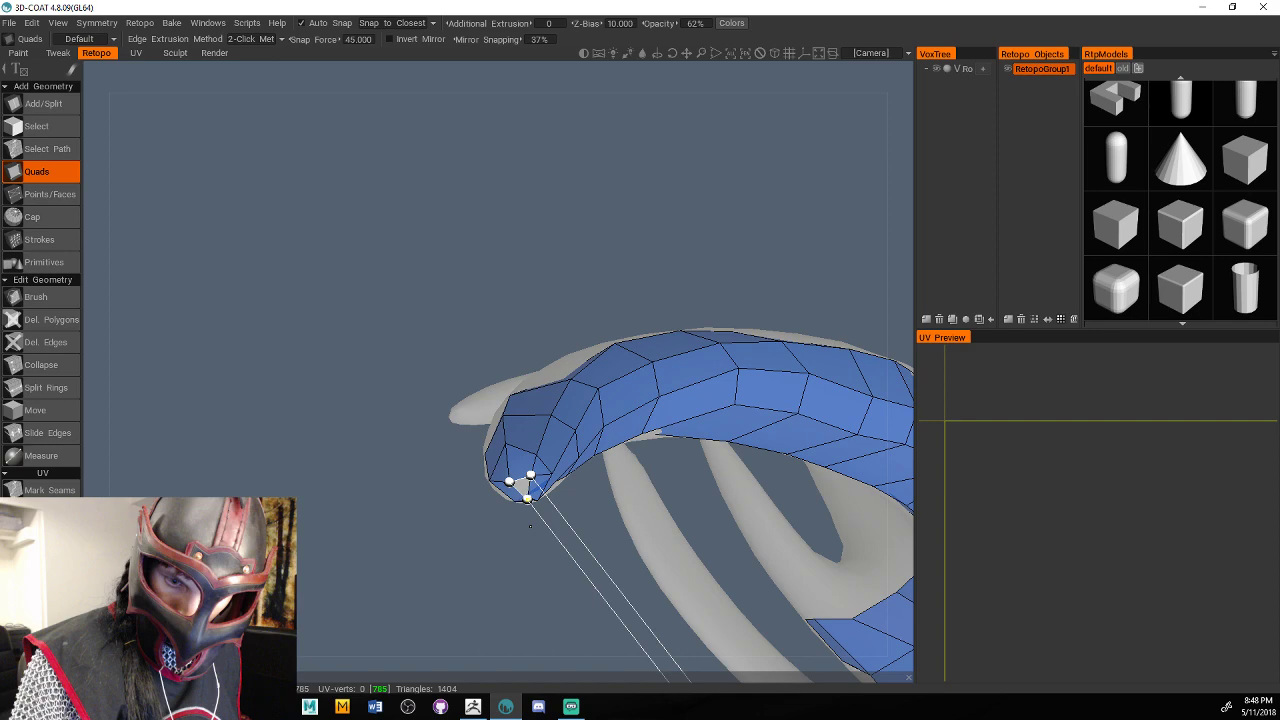
{"action": "middle_click_drag", "start_coordinate": [530, 525], "coordinate": [699, 514]}
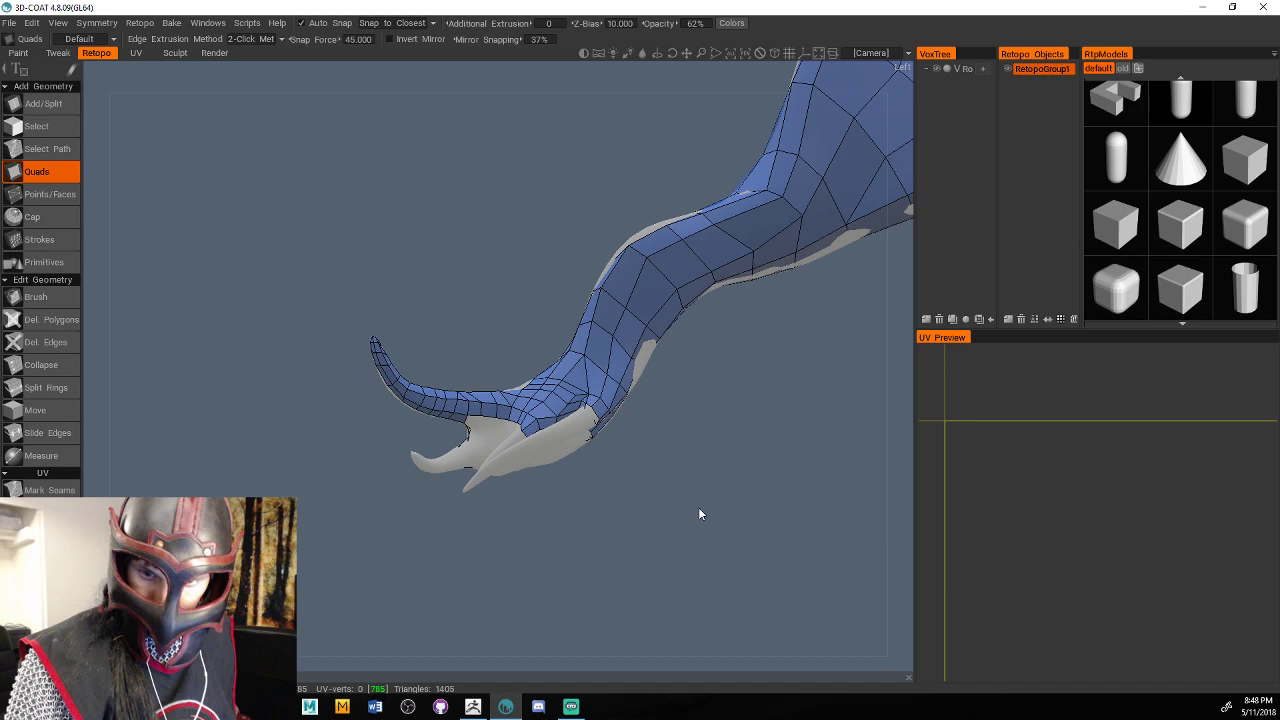
Fill the bare area below the covered curved finger's base with quads joined to its lower edge and the side strip.
{"action": "right_click_drag", "start_coordinate": [698, 507], "coordinate": [837, 481]}
{"action": "left_click_drag", "start_coordinate": [837, 481], "coordinate": [791, 460]}
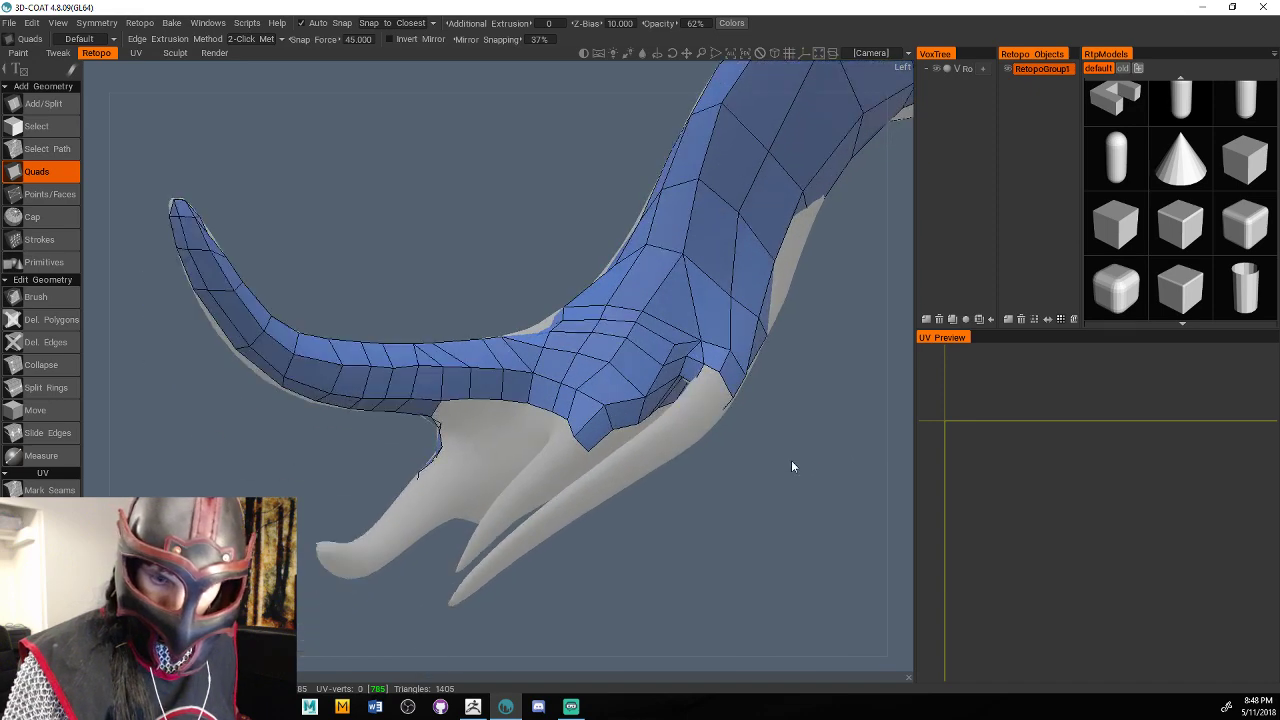
{"action": "scroll", "coordinate": [792, 470], "scroll_direction": "up", "scroll_amount": 2}
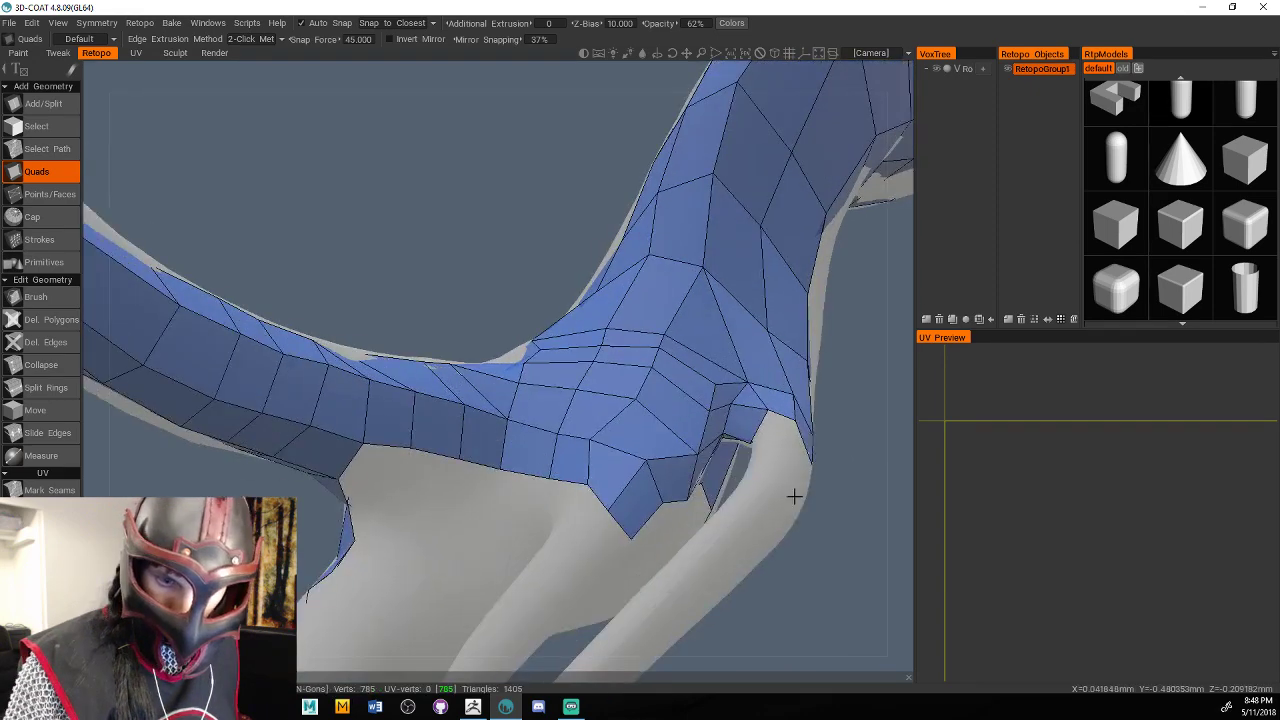
{"action": "left_click_drag", "start_coordinate": [794, 496], "coordinate": [808, 462], "text": "alt"}
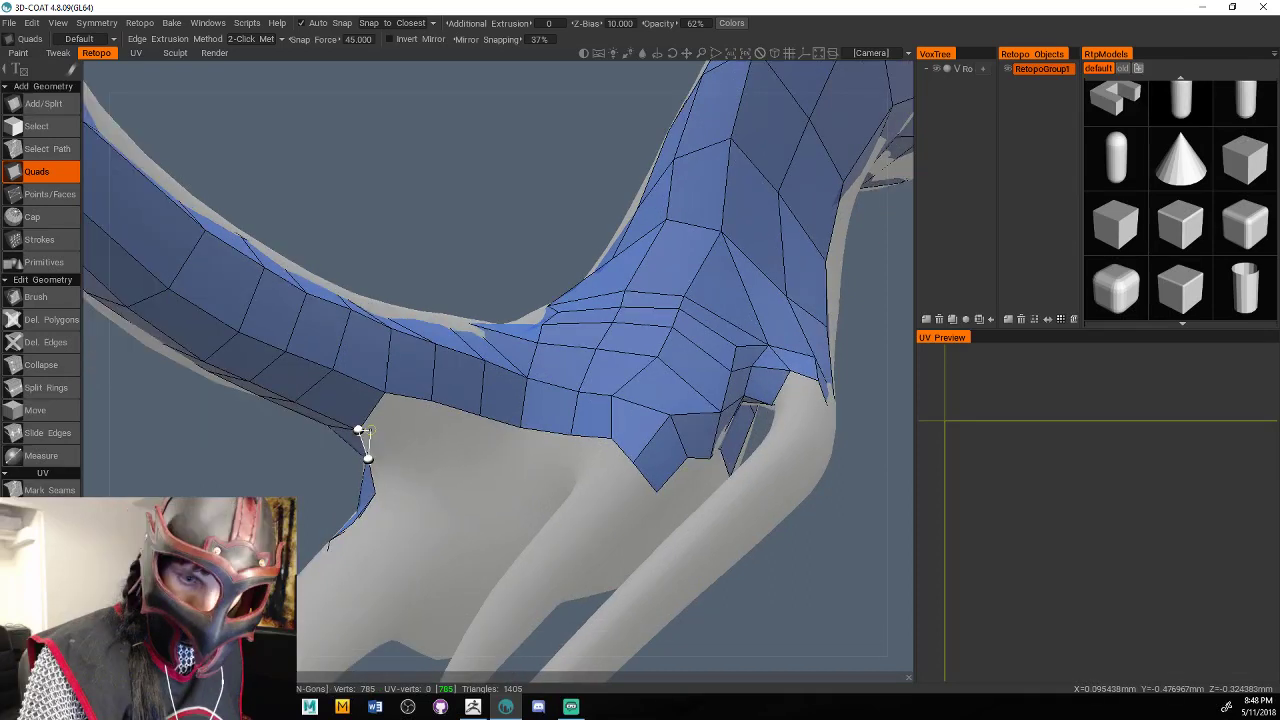
{"action": "left_click", "coordinate": [384, 391]}
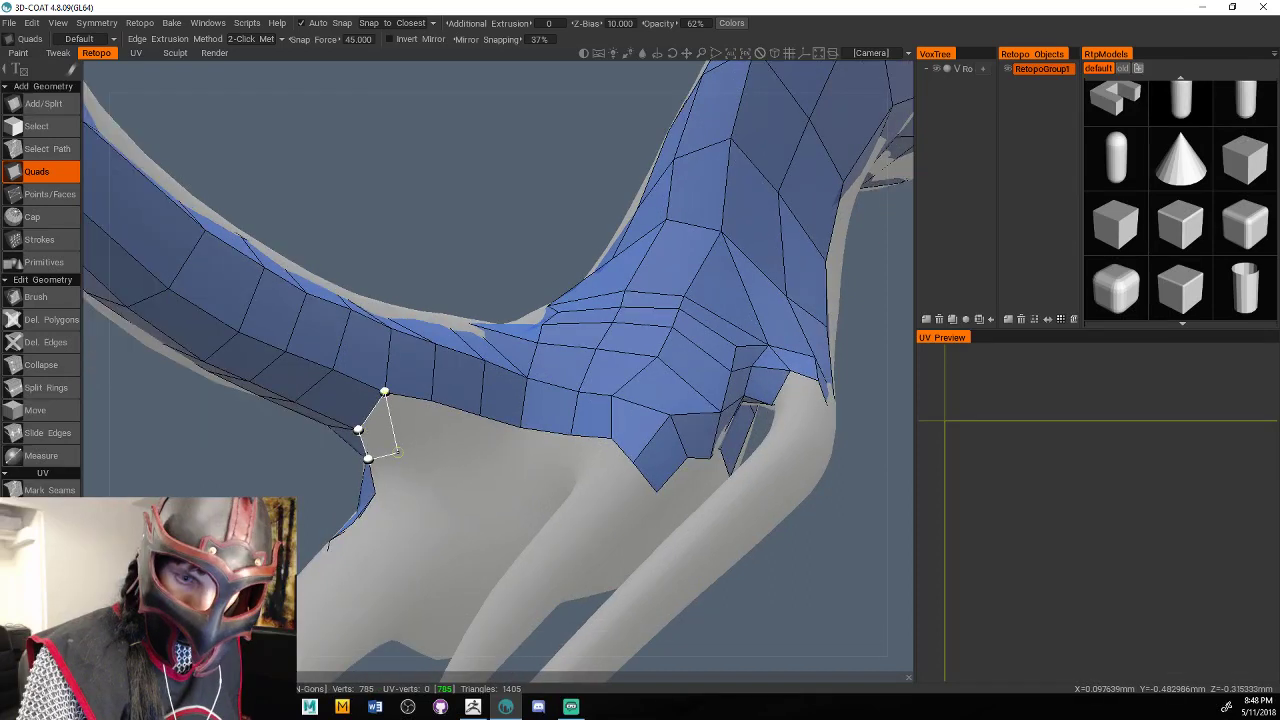
{"action": "left_click", "coordinate": [402, 444]}
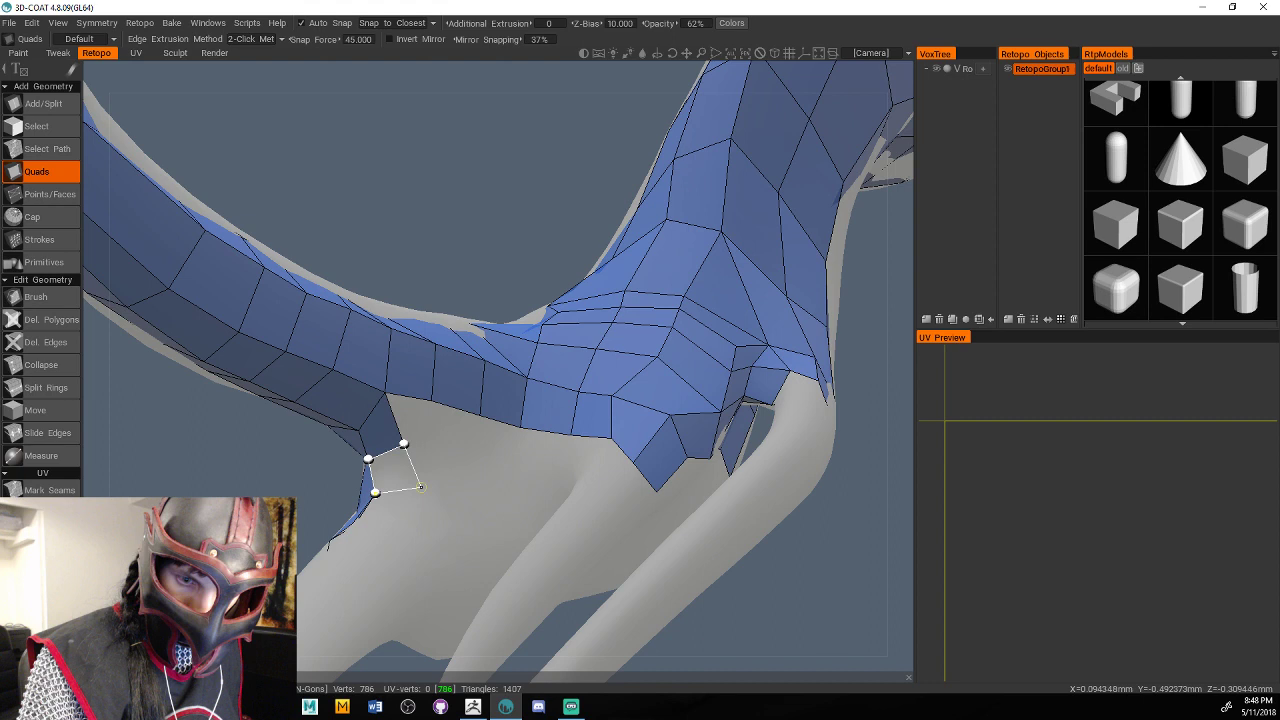
{"action": "left_click", "coordinate": [420, 487]}
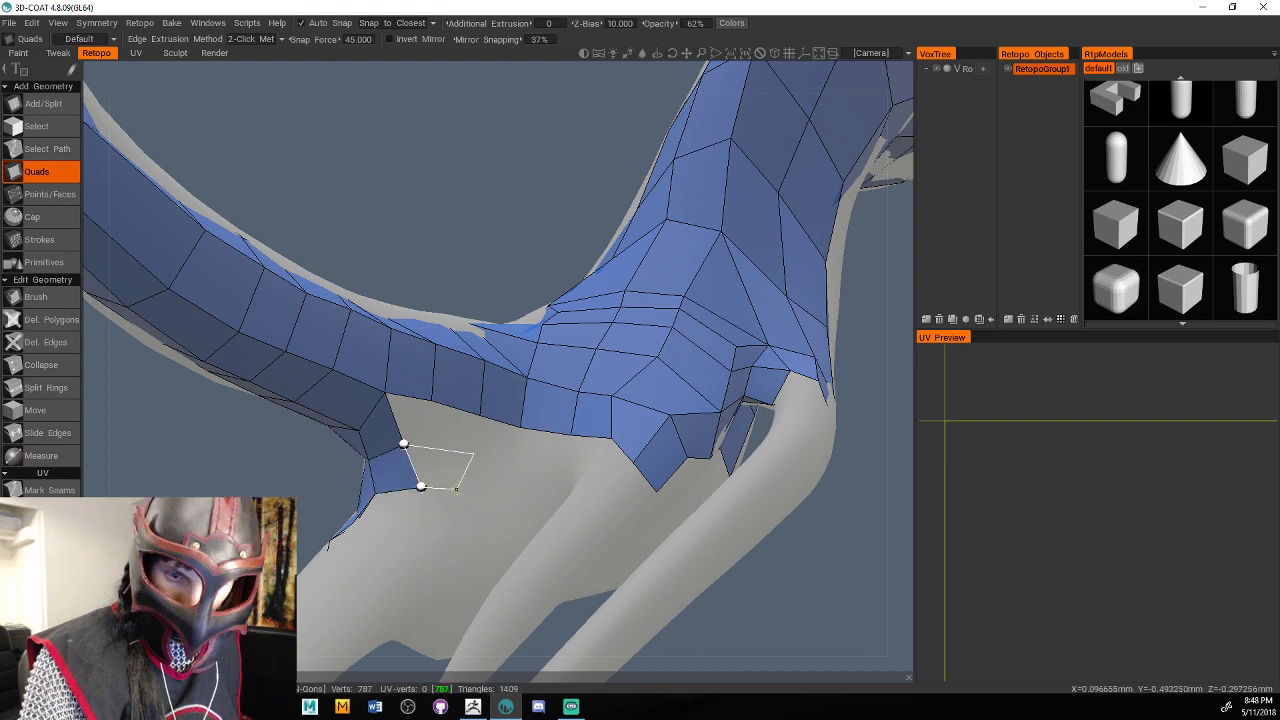
{"action": "left_click", "coordinate": [456, 488]}
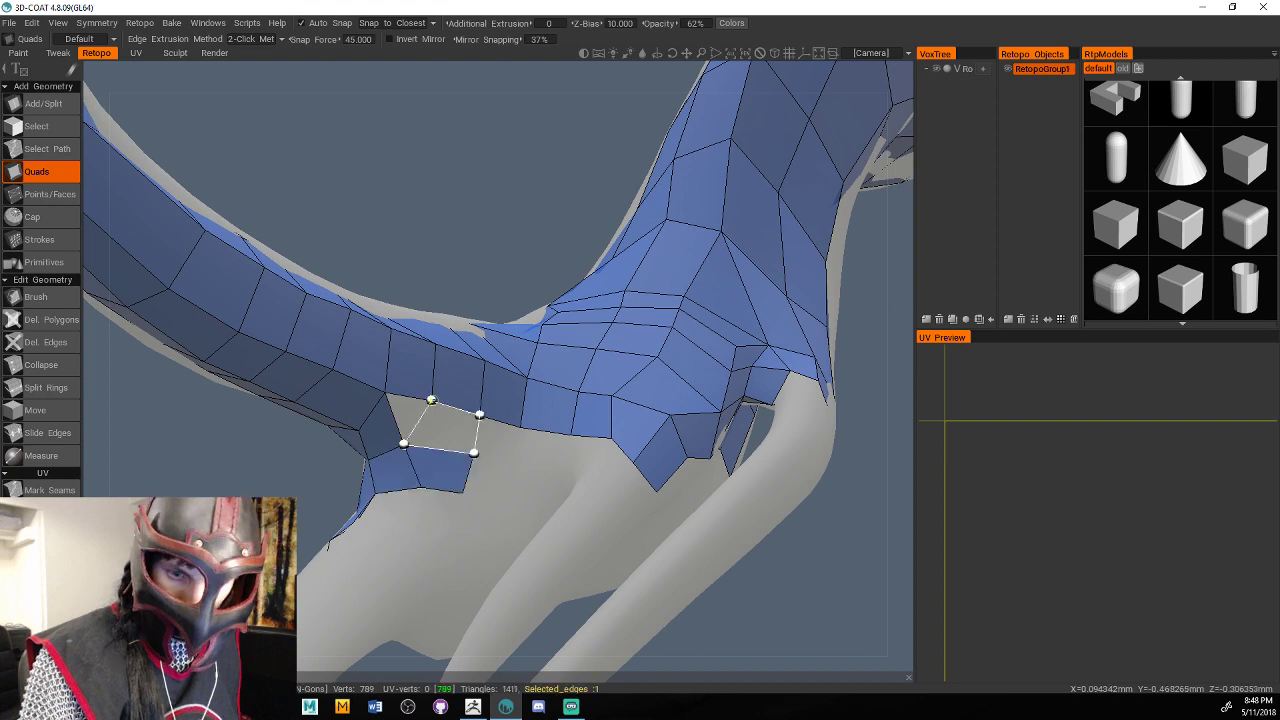
{"action": "left_click", "coordinate": [430, 400]}
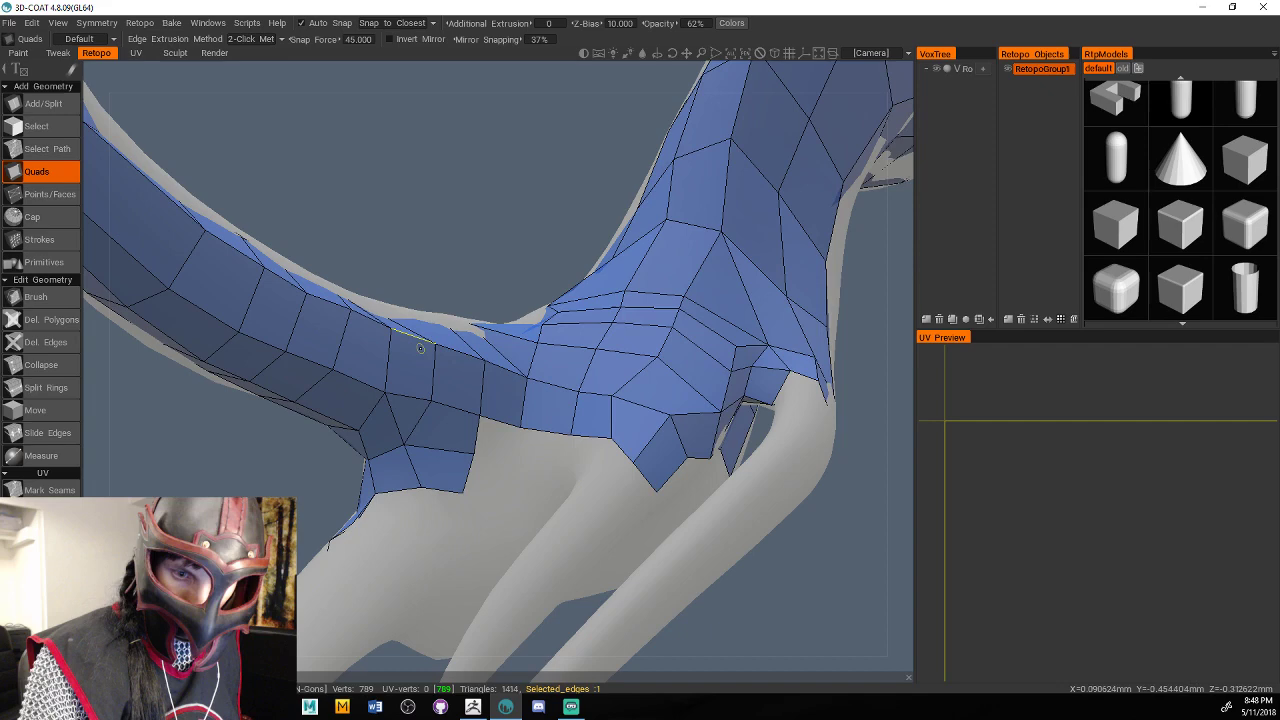
Extend the quad row along the palm's lower edge from the curved finger to the base of the short middle finger.
{"action": "middle_click_drag", "start_coordinate": [420, 347], "coordinate": [432, 321]}
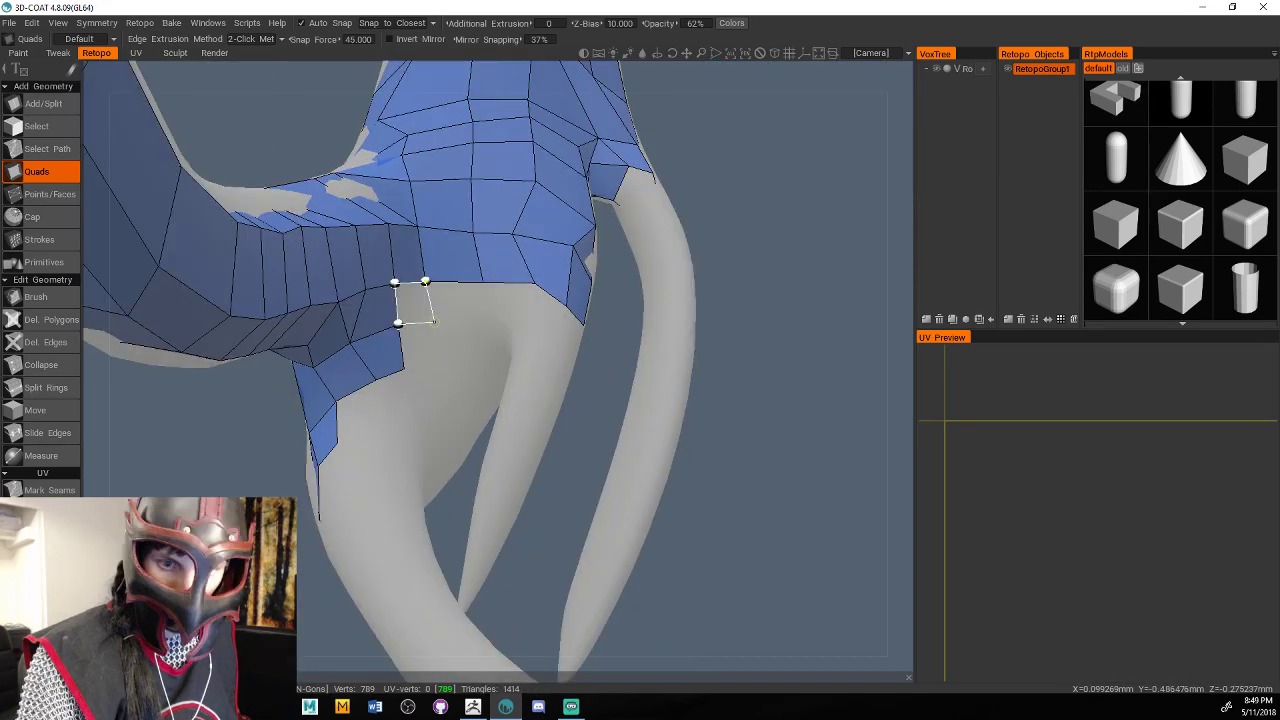
{"action": "left_click", "coordinate": [432, 321]}
{"action": "left_click", "coordinate": [491, 320]}
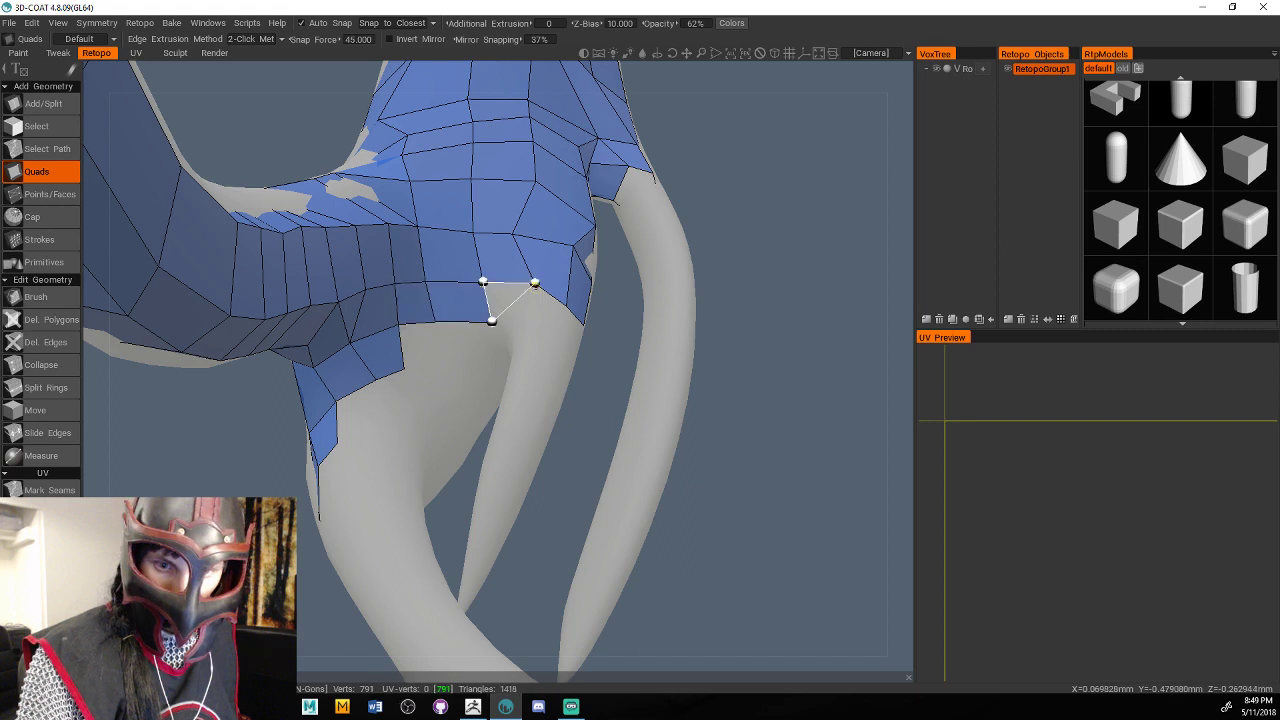
{"action": "left_click", "coordinate": [520, 328]}
{"action": "left_click", "coordinate": [549, 342]}
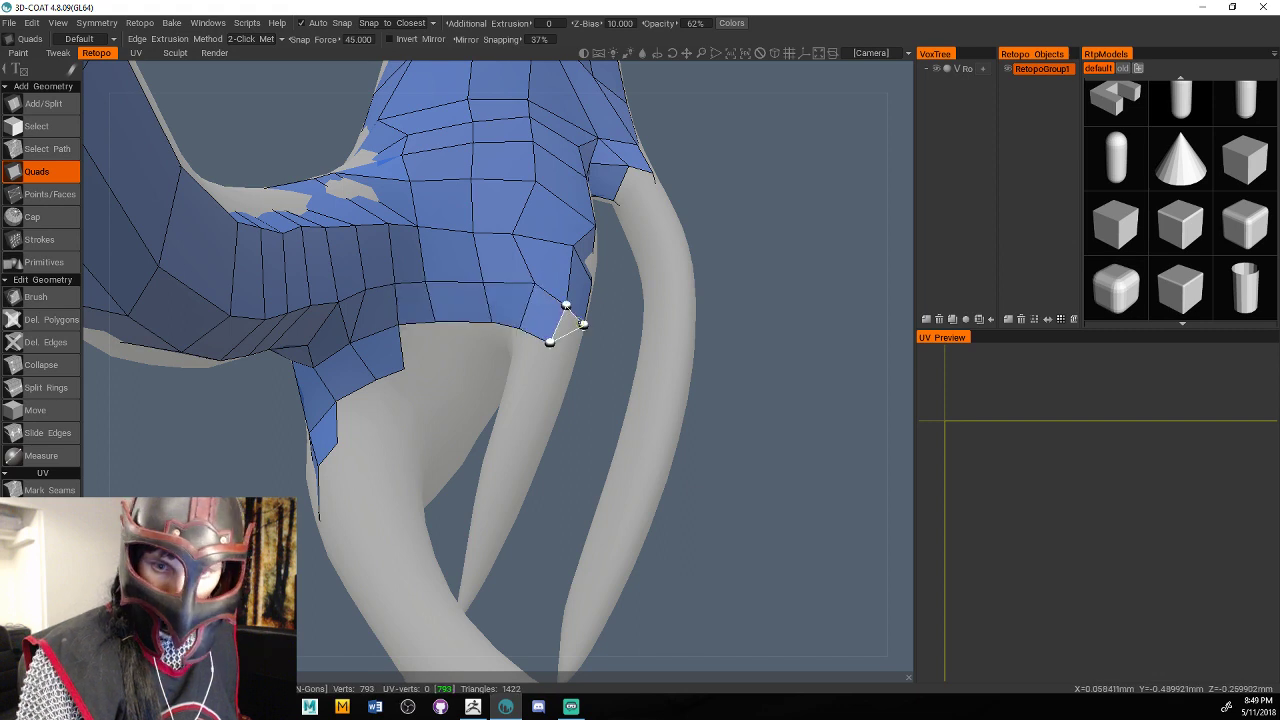
{"action": "left_click", "coordinate": [575, 358]}
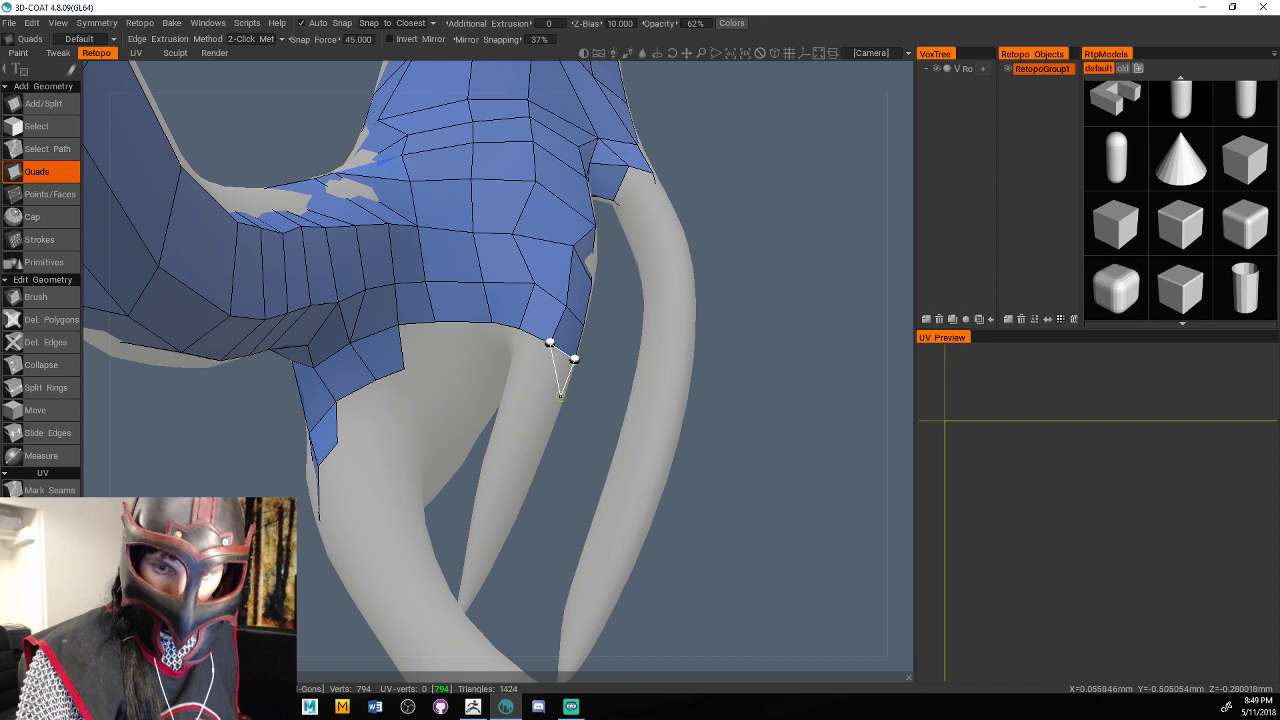
Build the first two rows of paired quads down the short middle finger from its base.
{"action": "left_click", "coordinate": [560, 395]}
{"action": "left_click", "coordinate": [535, 383]}
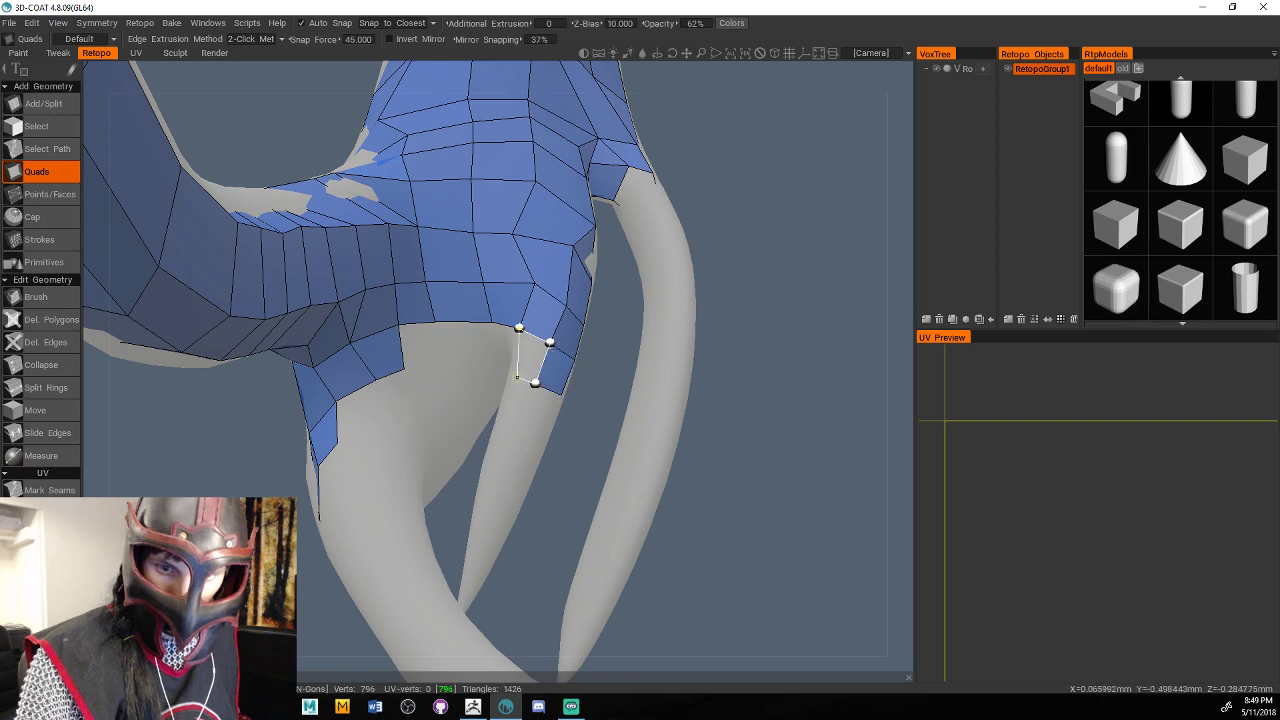
{"action": "left_click", "coordinate": [512, 375]}
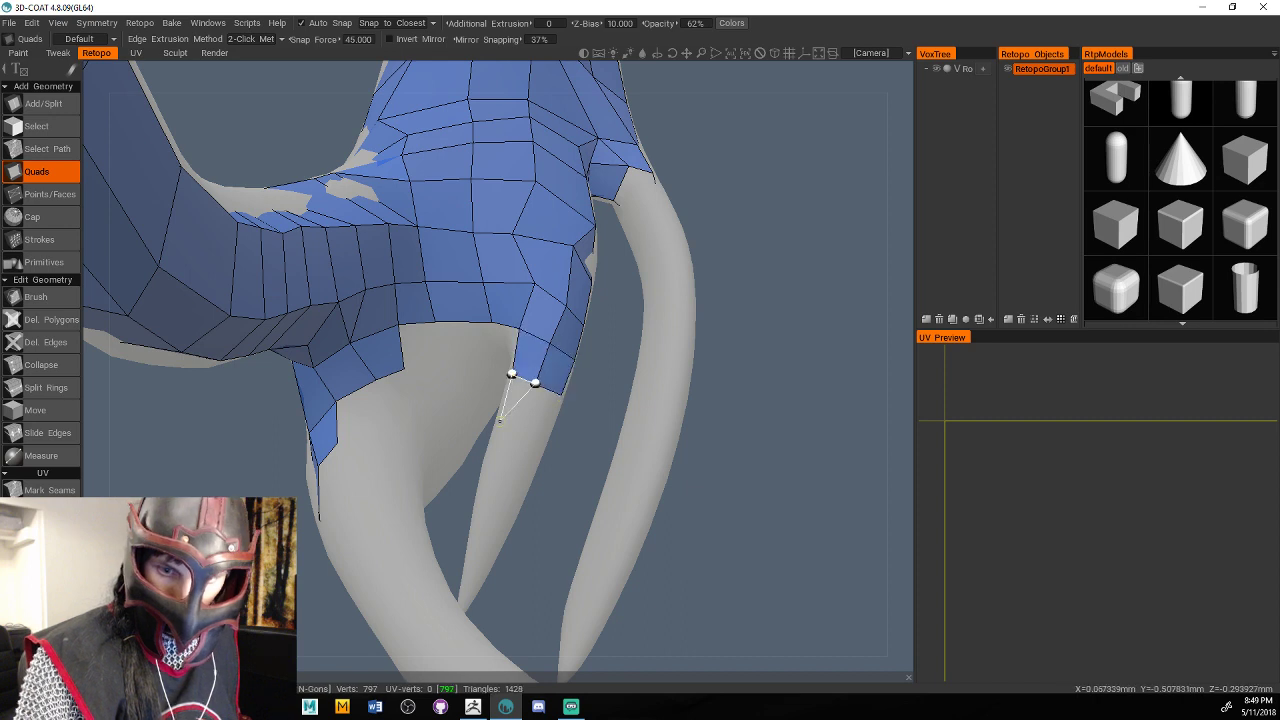
{"action": "left_click", "coordinate": [500, 420]}
{"action": "left_click", "coordinate": [518, 425]}
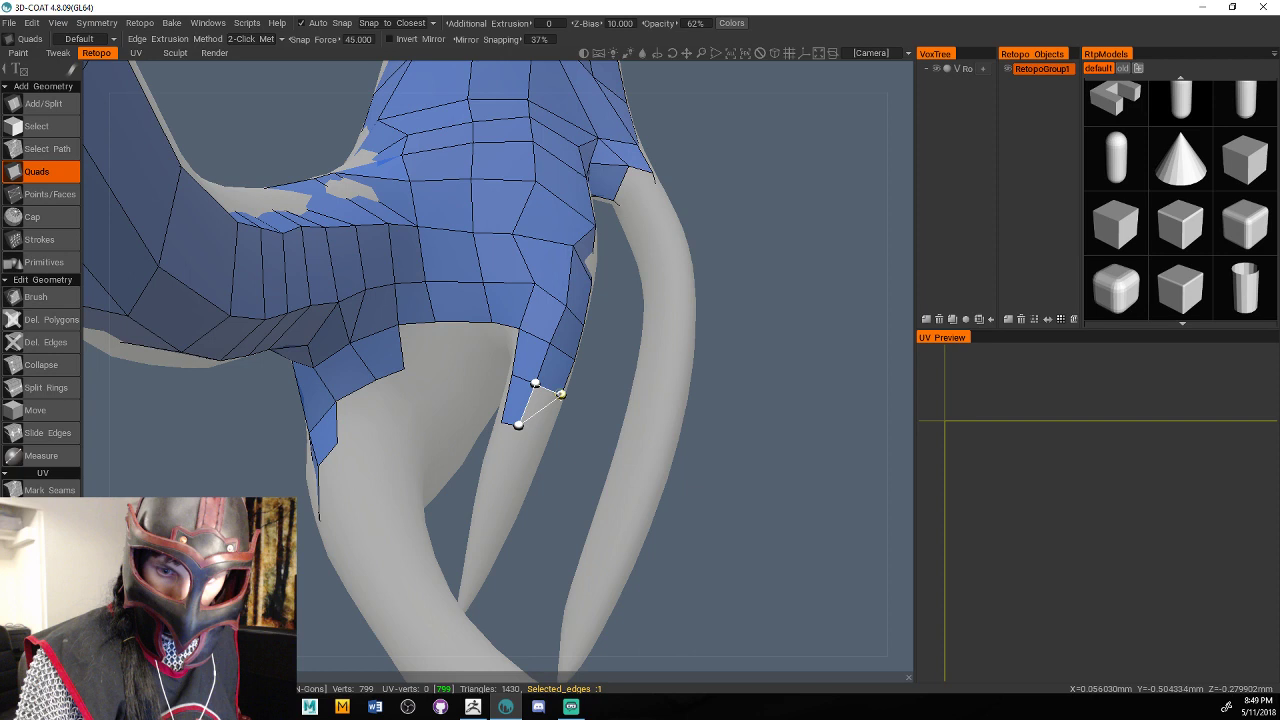
{"action": "left_click", "coordinate": [541, 436]}
Continue the paired quads down the middle finger with two more rows along its tapering length.
{"action": "left_click", "coordinate": [525, 486]}
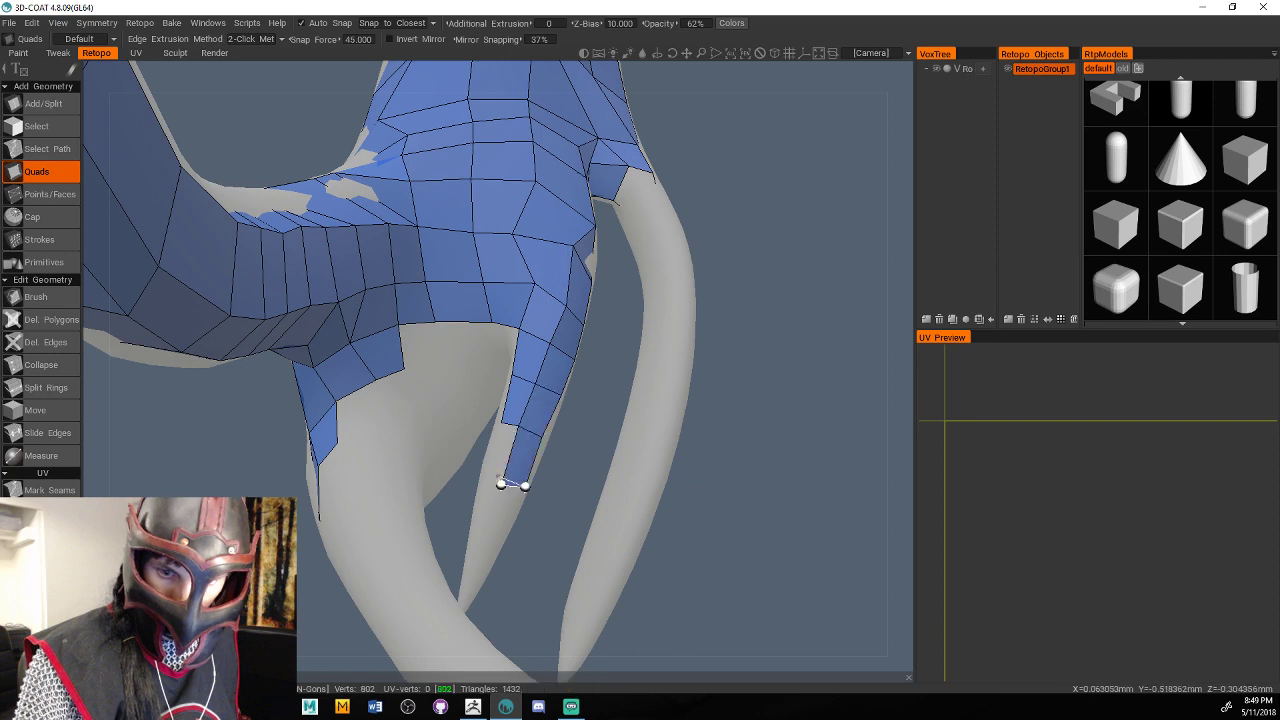
{"action": "left_click", "coordinate": [485, 472]}
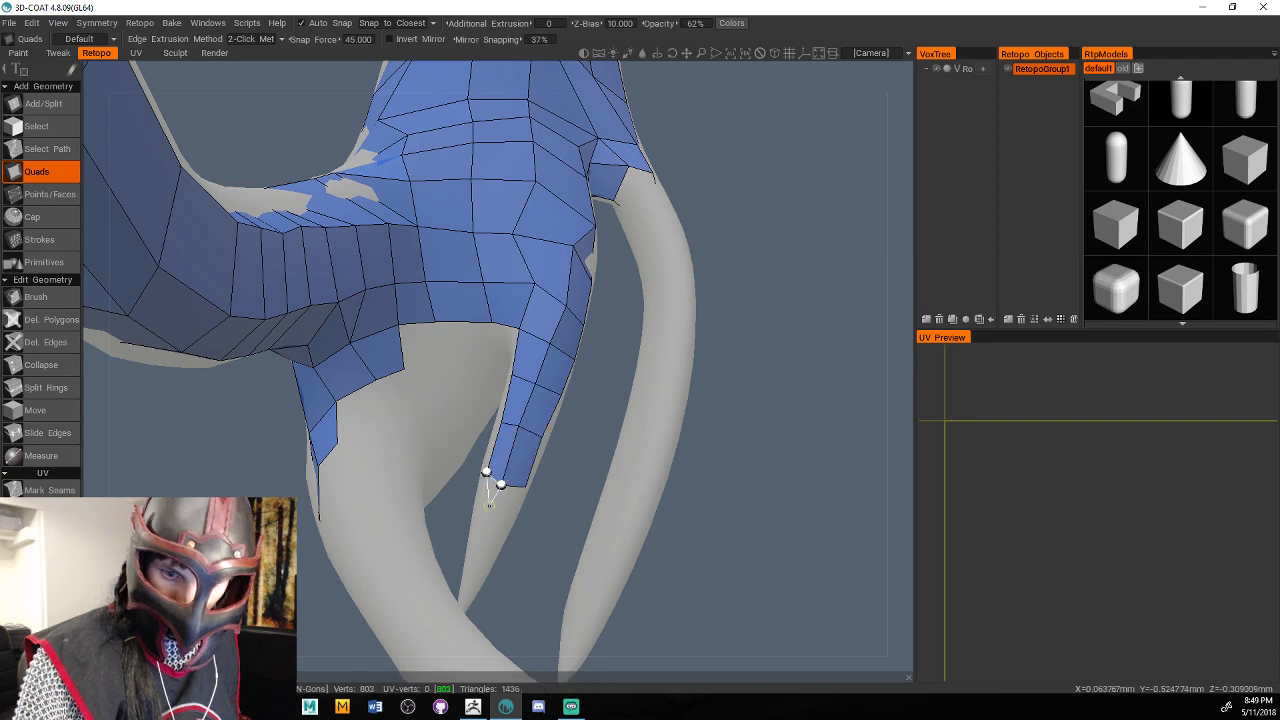
{"action": "left_click", "coordinate": [489, 537]}
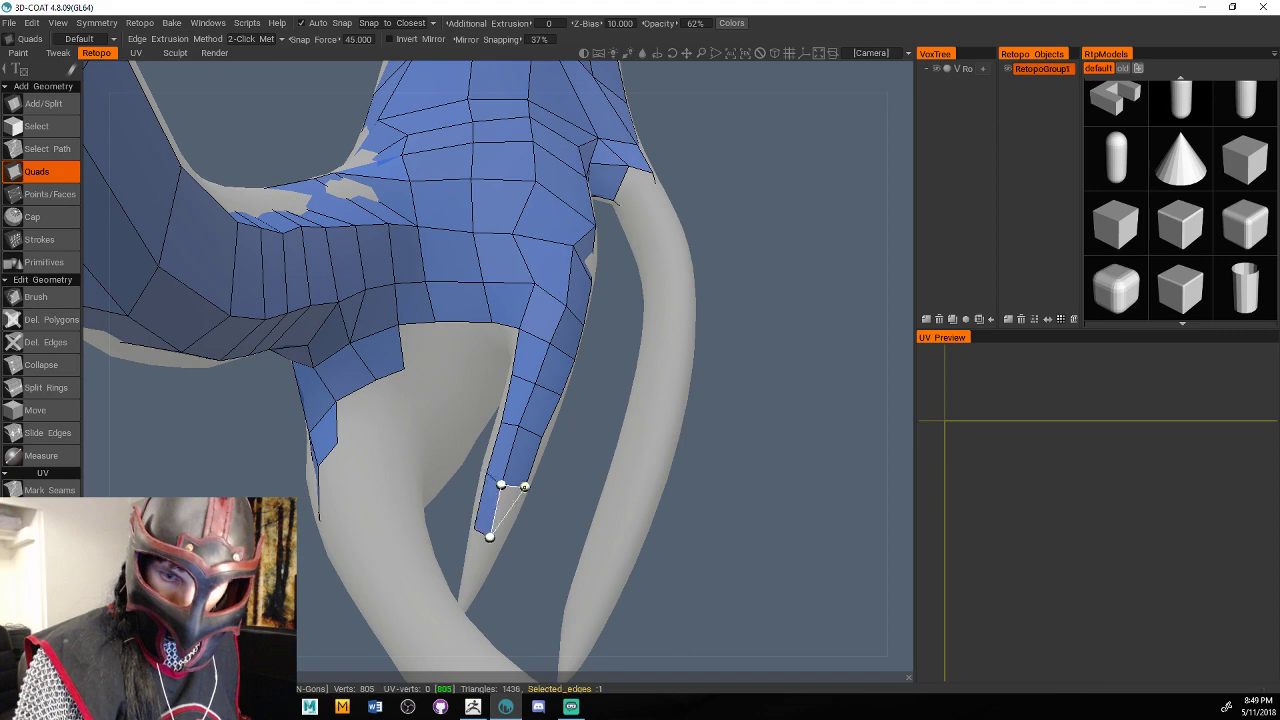
{"action": "left_click", "coordinate": [525, 487]}
{"action": "left_click", "coordinate": [506, 537]}
Cover the middle finger's pointed end with narrowing quads, bringing the strip down to the tip.
{"action": "left_click_drag", "start_coordinate": [540, 552], "coordinate": [599, 510], "text": "alt"}
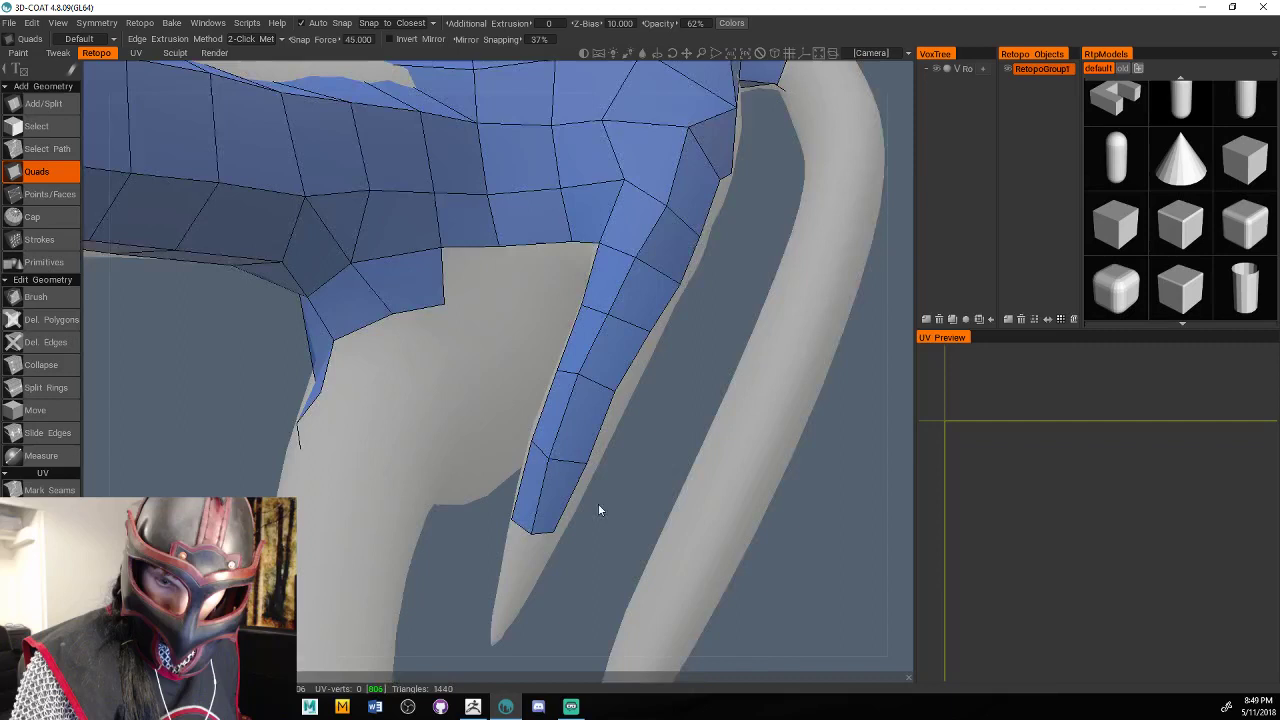
{"action": "middle_click_drag", "start_coordinate": [598, 503], "coordinate": [600, 358], "text": "alt"}
{"action": "right_click_drag", "start_coordinate": [600, 358], "coordinate": [742, 363], "text": "alt"}
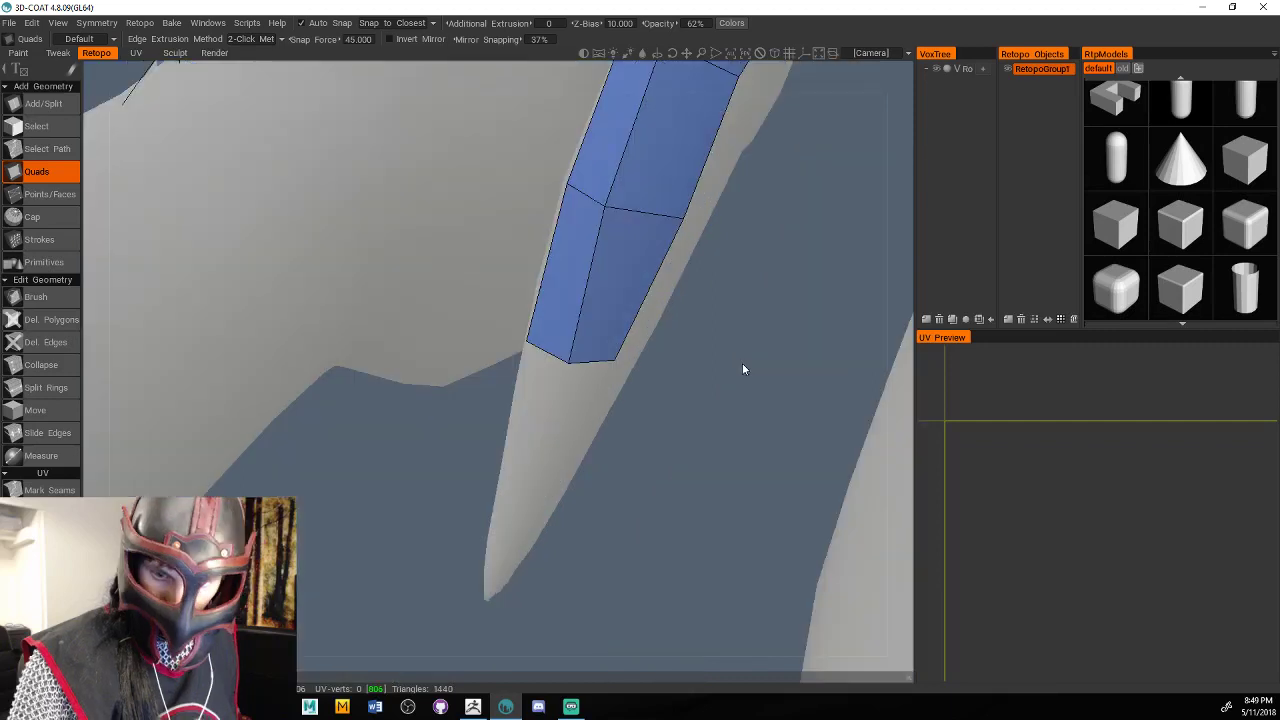
{"action": "left_click", "coordinate": [591, 361]}
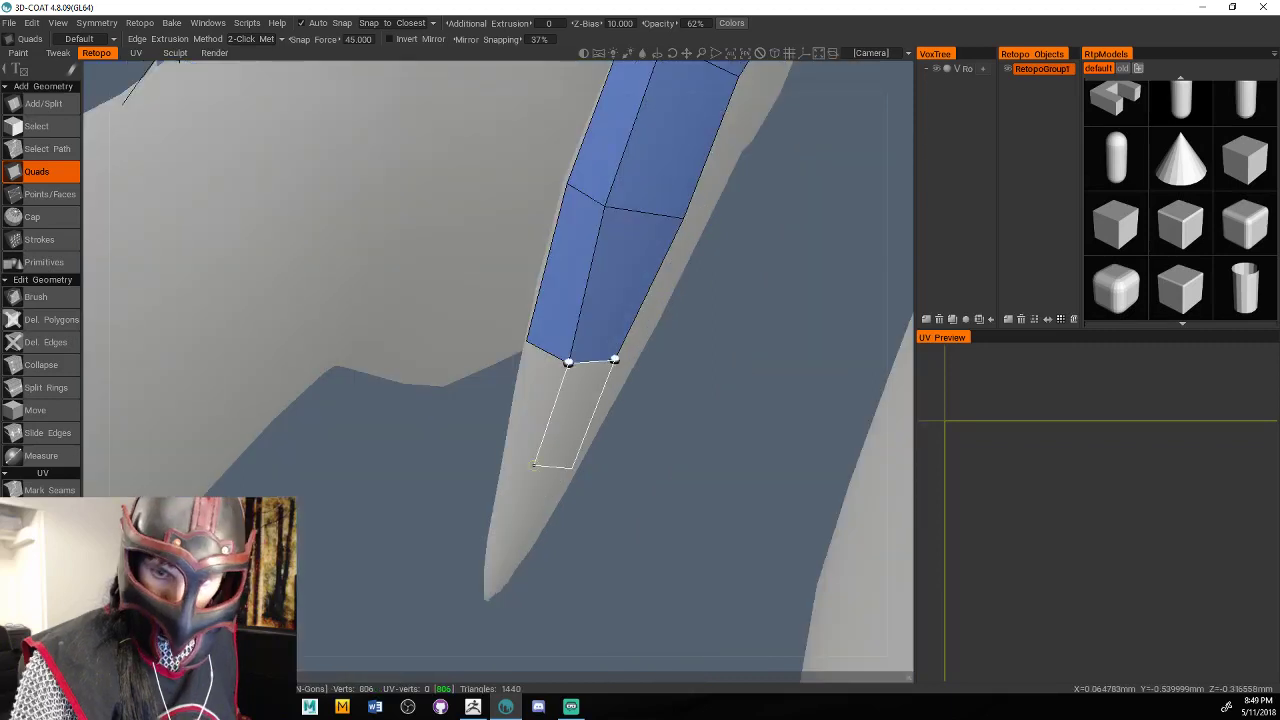
{"action": "left_click", "coordinate": [535, 464]}
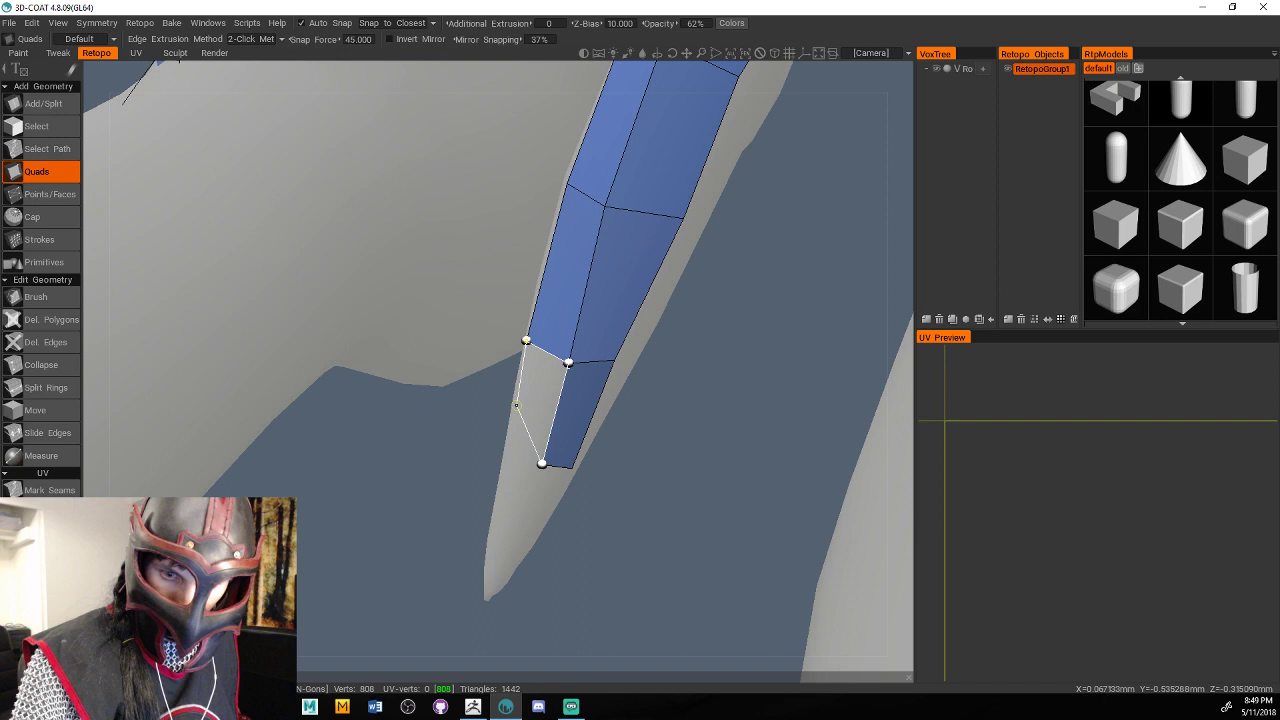
{"action": "left_click", "coordinate": [510, 440]}
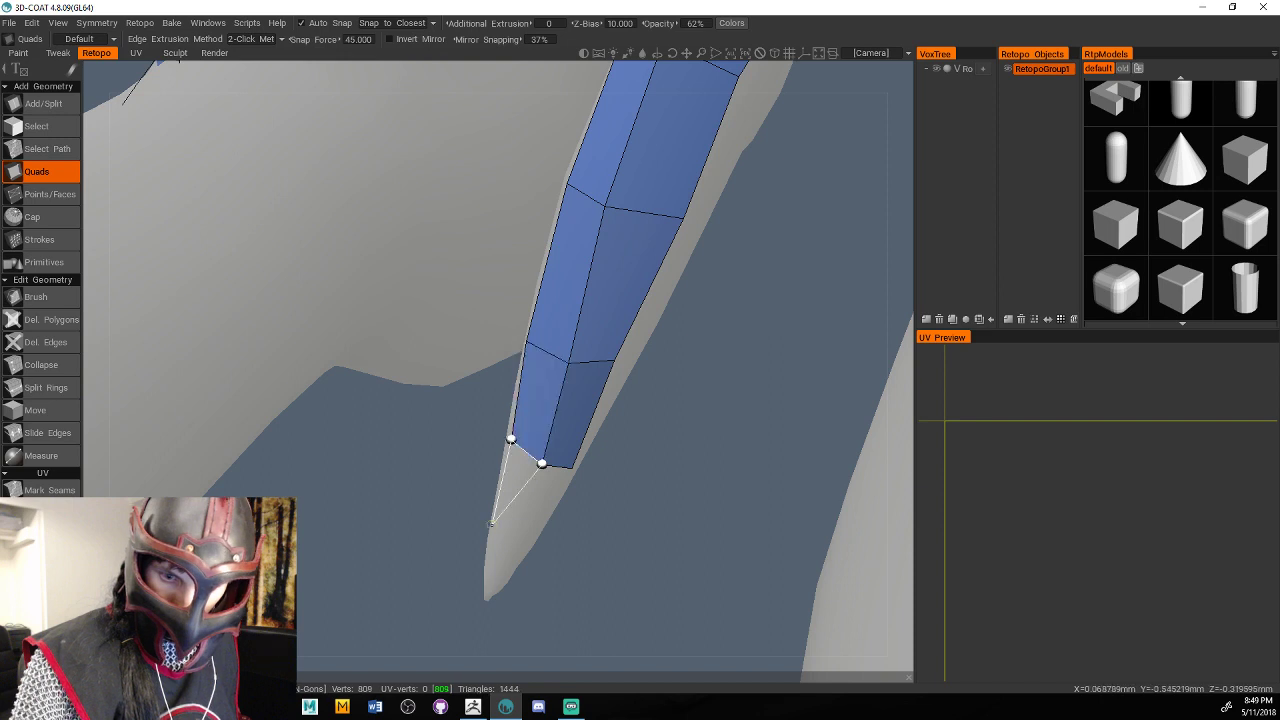
{"action": "left_click", "coordinate": [491, 524]}
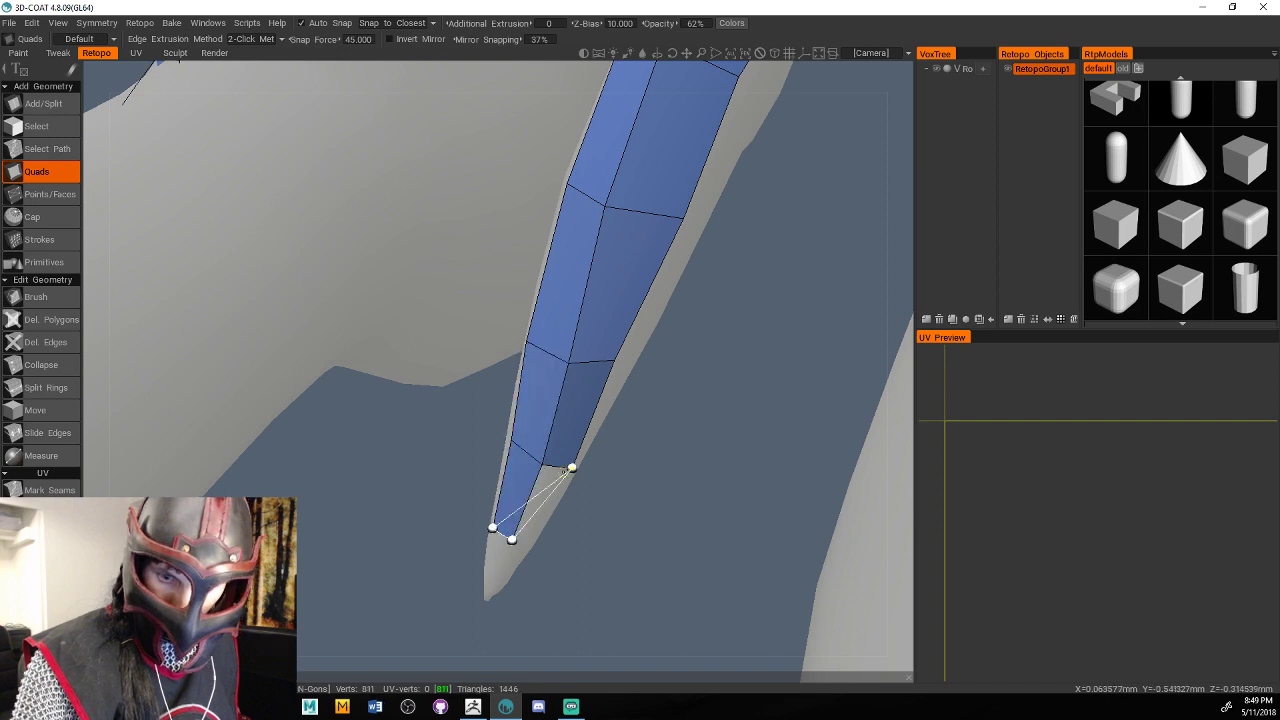
{"action": "left_click", "coordinate": [527, 545]}
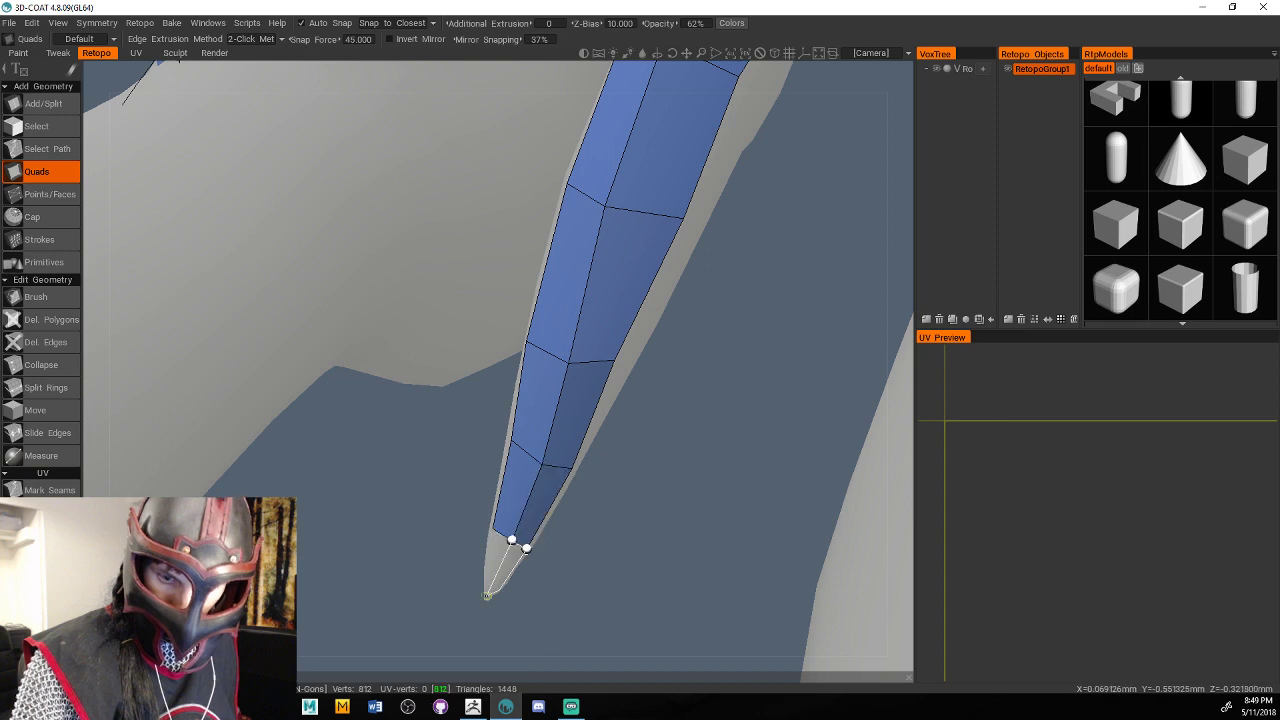
{"action": "left_click", "coordinate": [487, 595]}
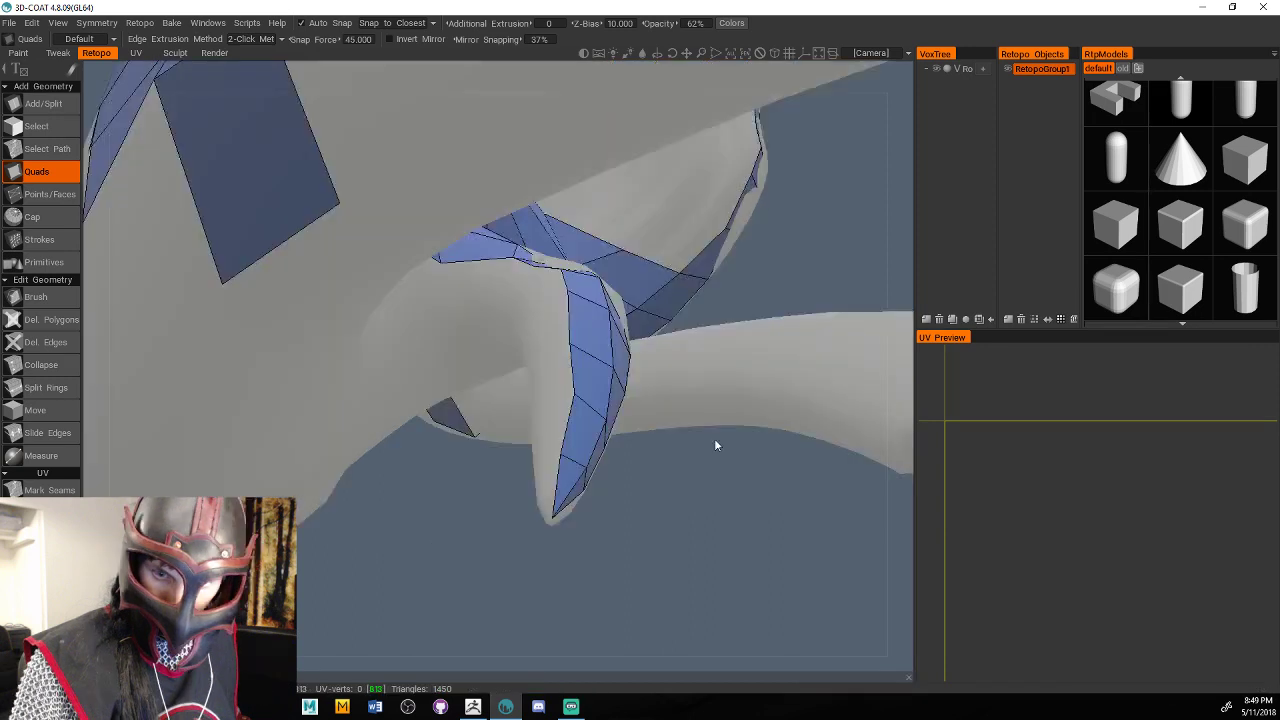
Lay two parallel rows of quads from the palm's edge along the base of the long outer finger.
{"action": "left_click_drag", "start_coordinate": [716, 445], "coordinate": [629, 509], "text": "alt"}
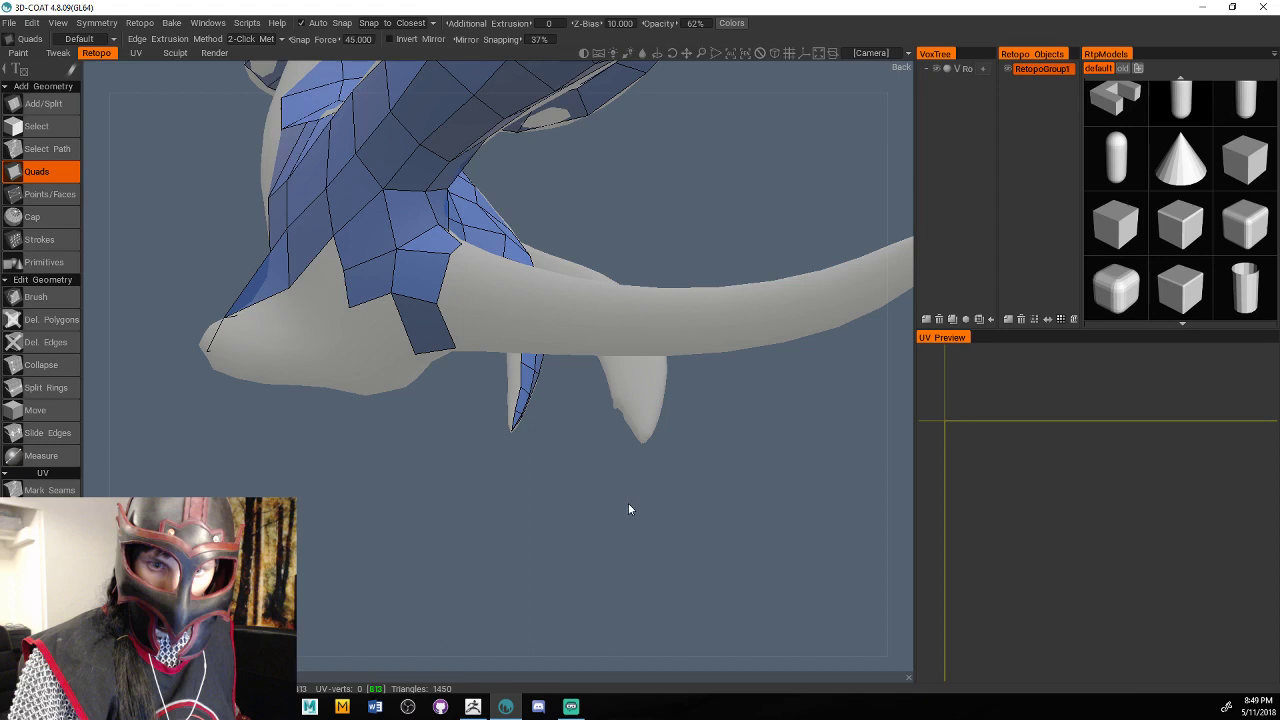
{"action": "left_click", "coordinate": [482, 328]}
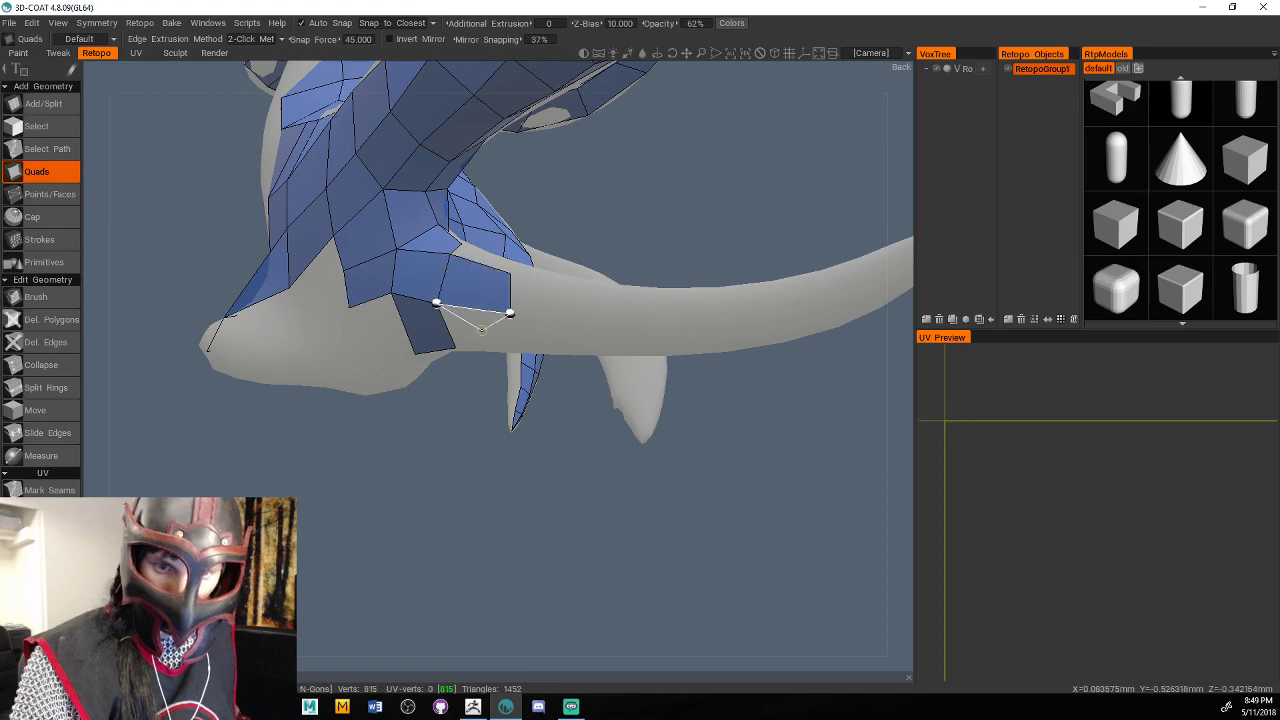
{"action": "left_click", "coordinate": [484, 338]}
{"action": "left_click", "coordinate": [582, 323]}
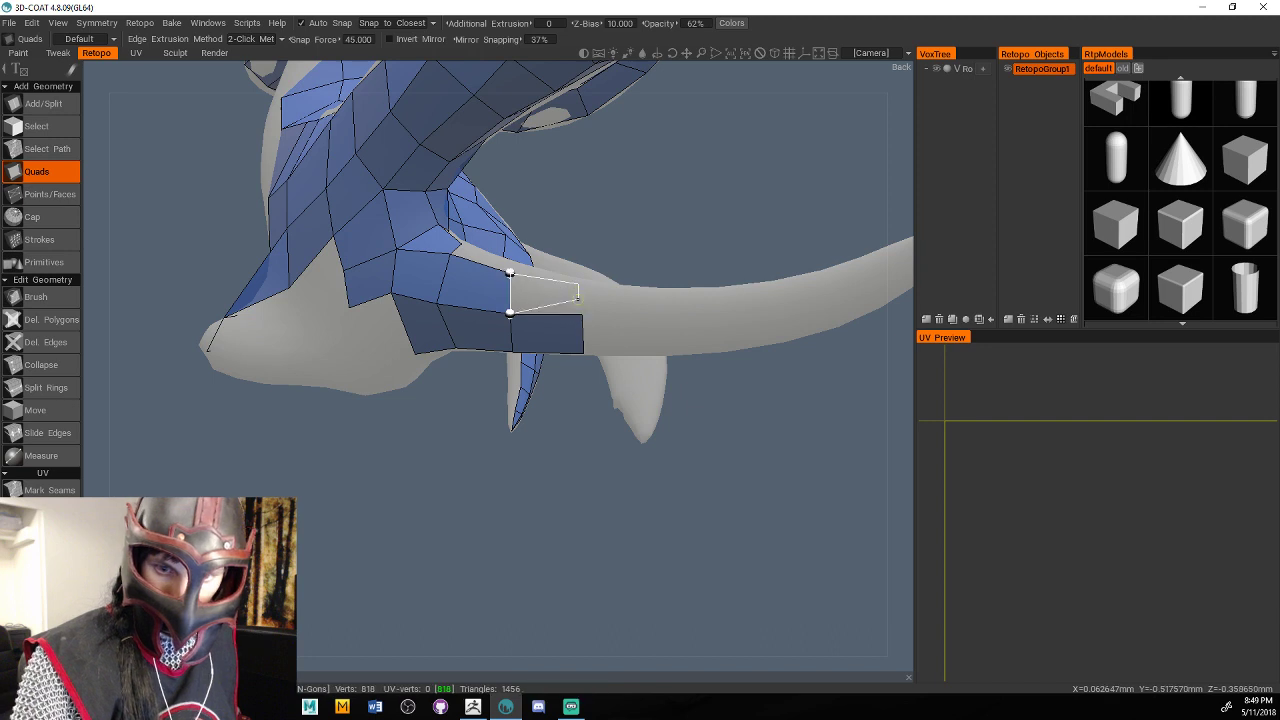
{"action": "left_click", "coordinate": [645, 292]}
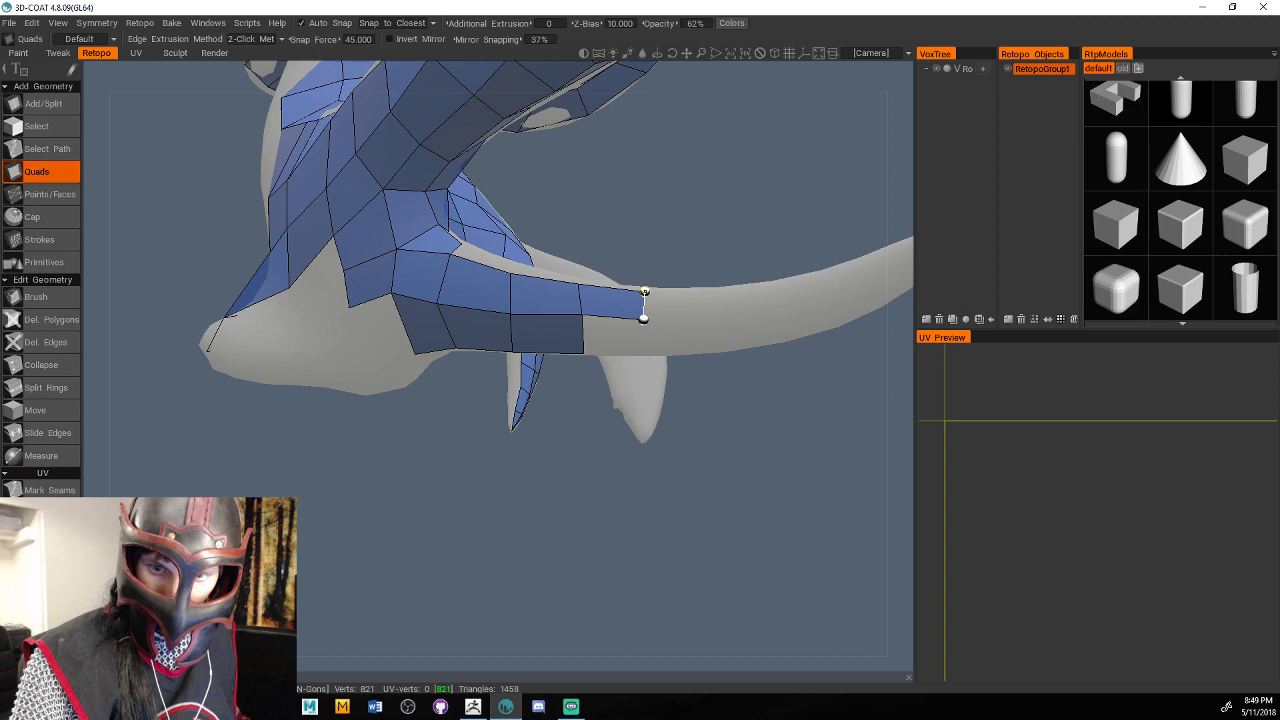
{"action": "left_click", "coordinate": [646, 352]}
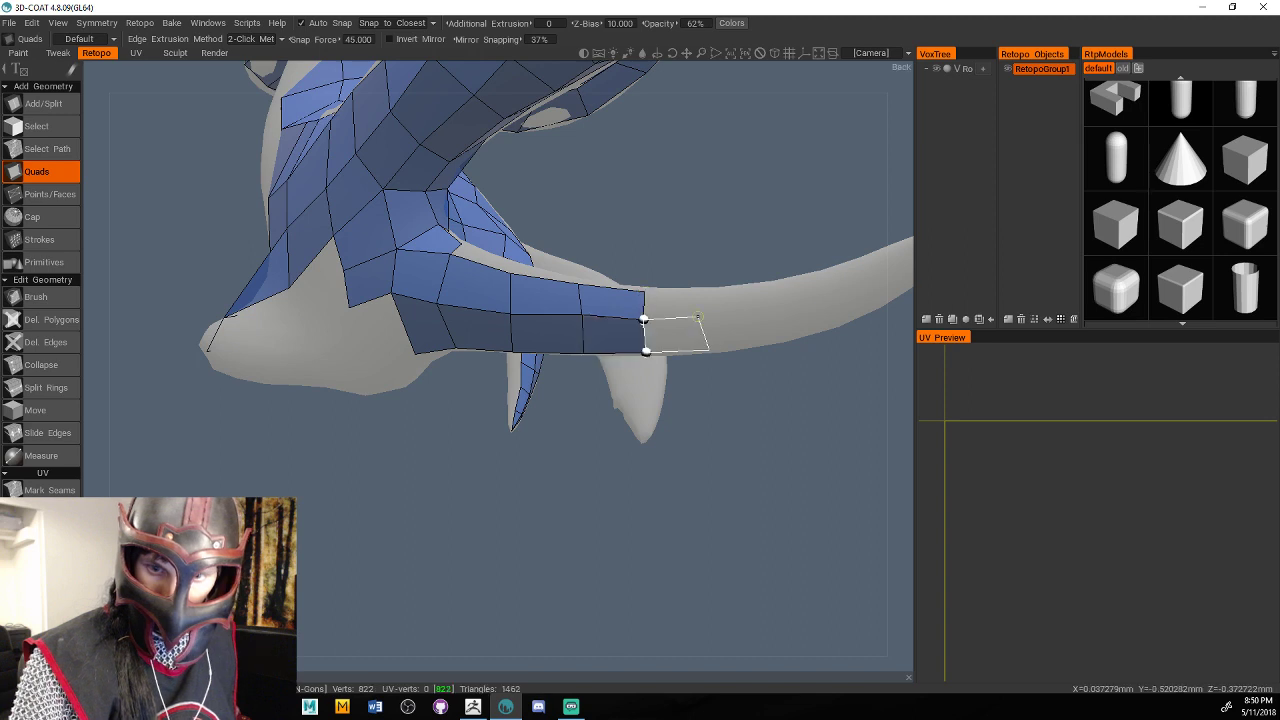
Extend both parallel rows on the long outer finger by one quad and add another quad to the upper row.
{"action": "left_click", "coordinate": [697, 318]}
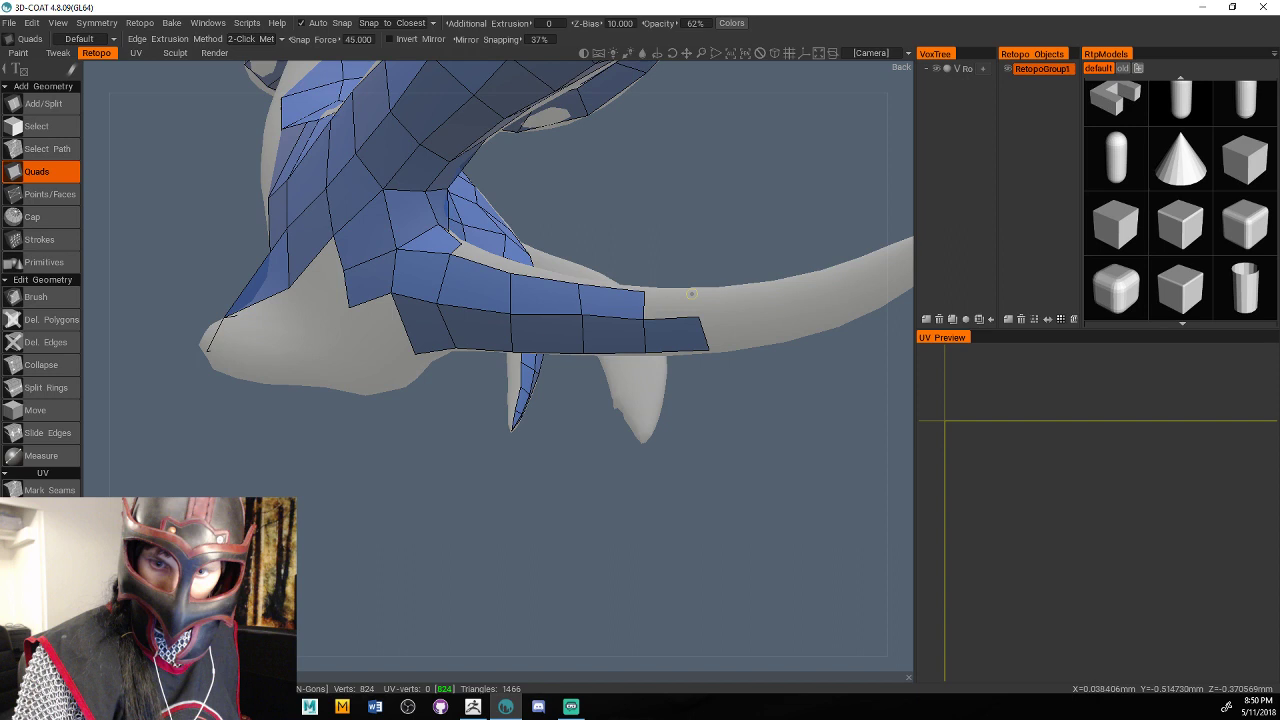
{"action": "left_click", "coordinate": [700, 292]}
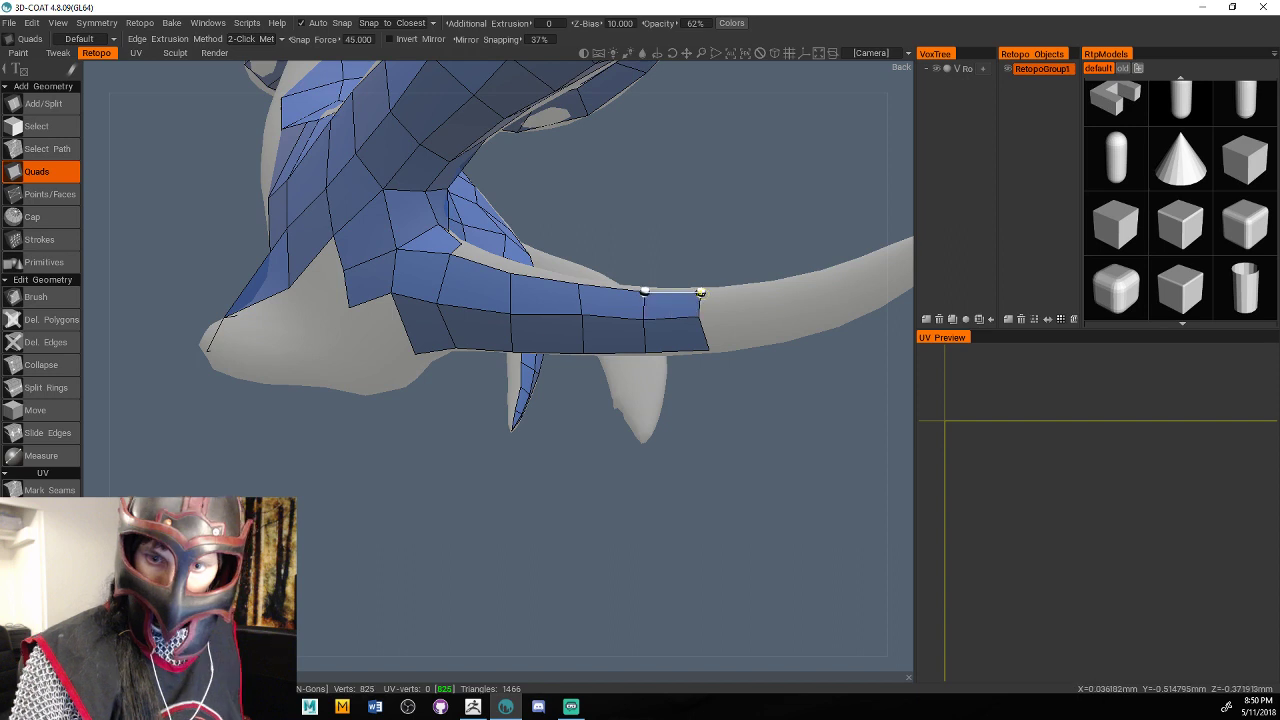
{"action": "left_click", "coordinate": [760, 303]}
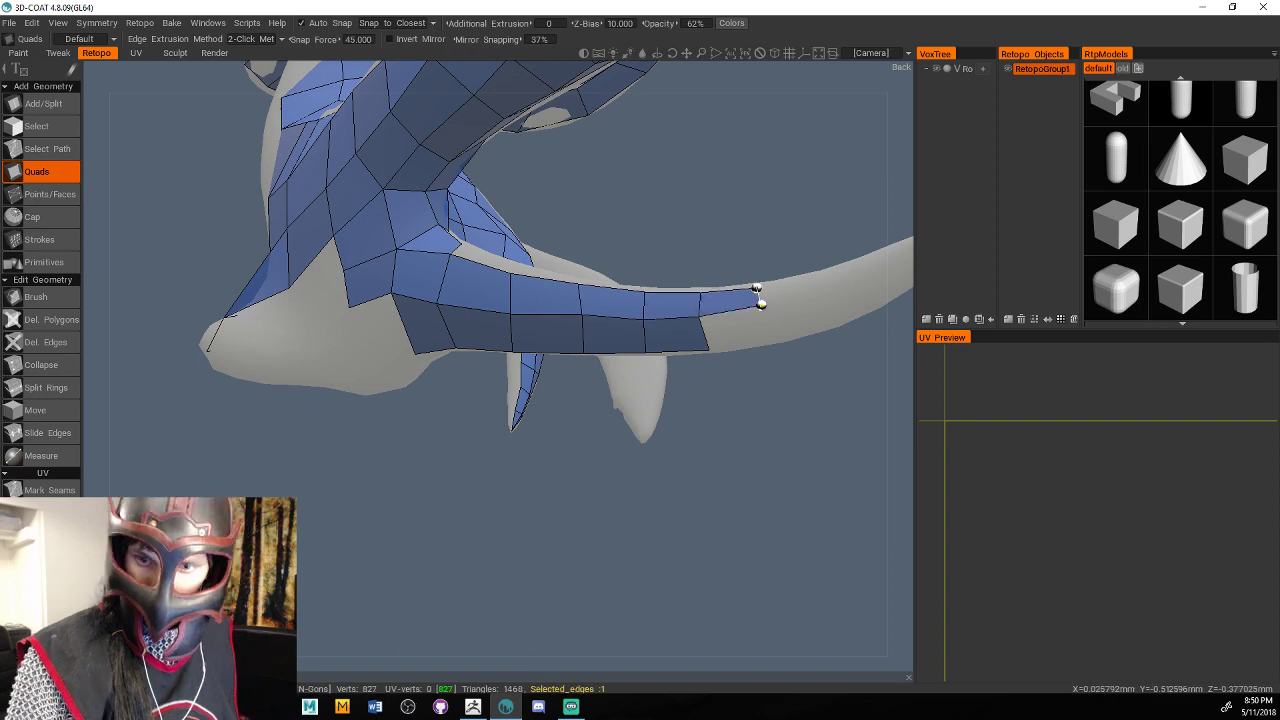
Continue the upper row of quads along the outer finger's curved edge to its tip.
{"action": "left_click_drag", "start_coordinate": [838, 268], "coordinate": [642, 302], "text": "alt"}
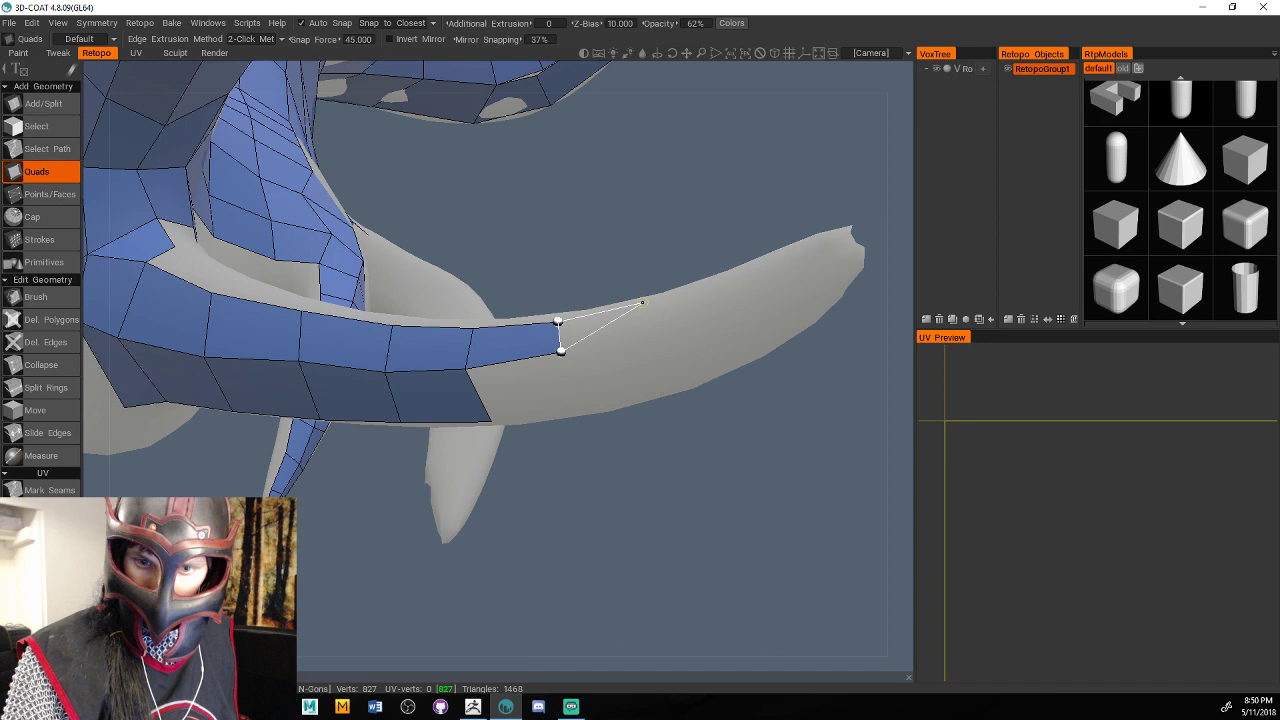
{"action": "left_click", "coordinate": [642, 302]}
{"action": "left_click", "coordinate": [652, 331]}
{"action": "left_click", "coordinate": [712, 281]}
{"action": "left_click", "coordinate": [734, 302]}
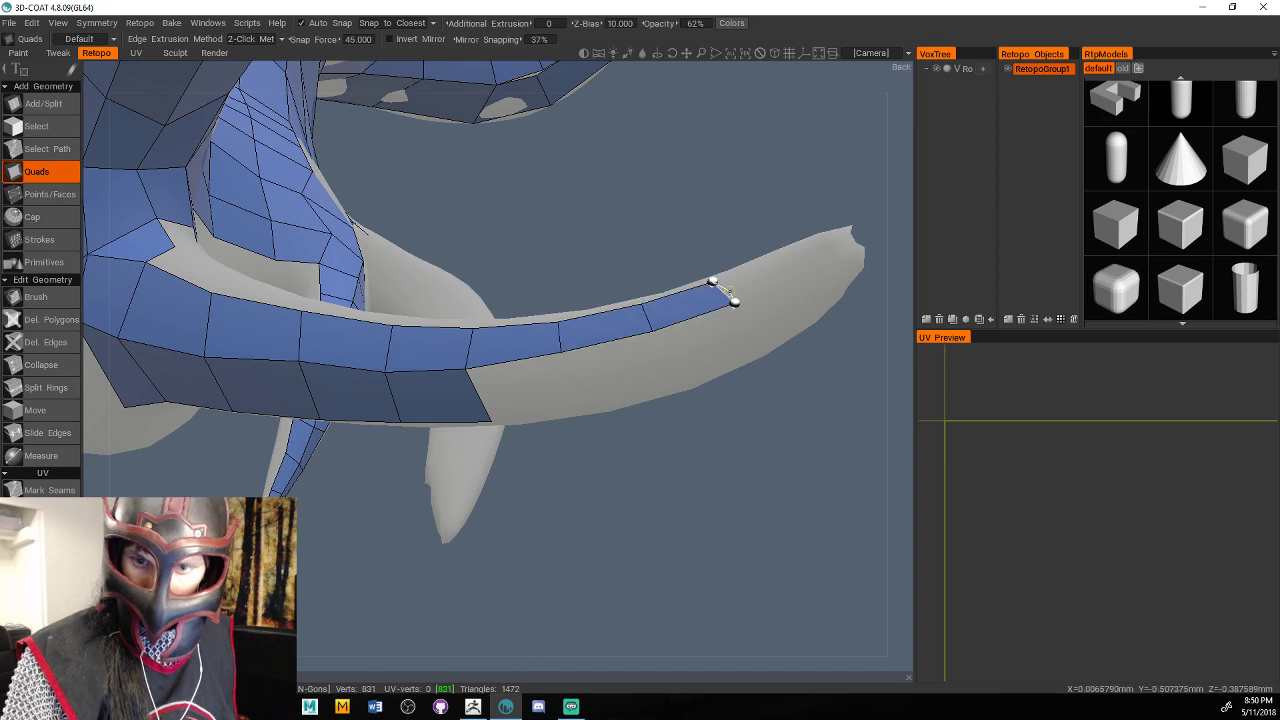
{"action": "left_click", "coordinate": [778, 272]}
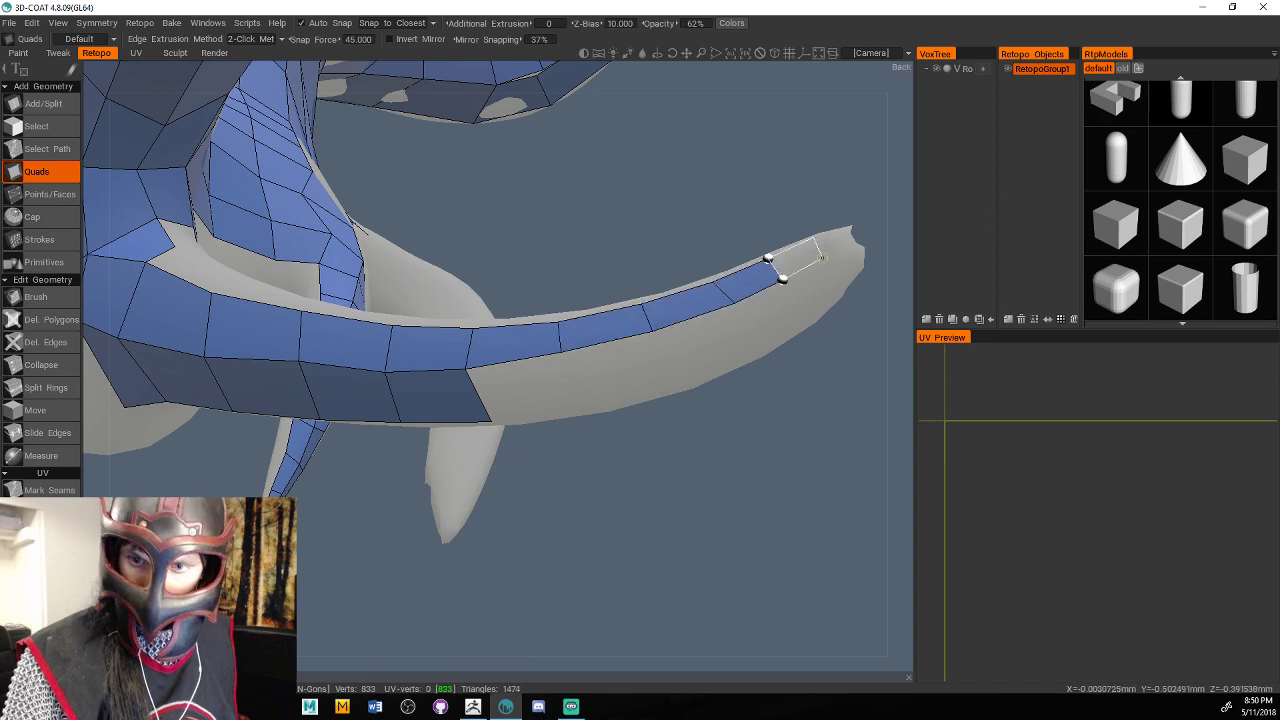
{"action": "left_click", "coordinate": [822, 258]}
{"action": "left_click", "coordinate": [852, 240]}
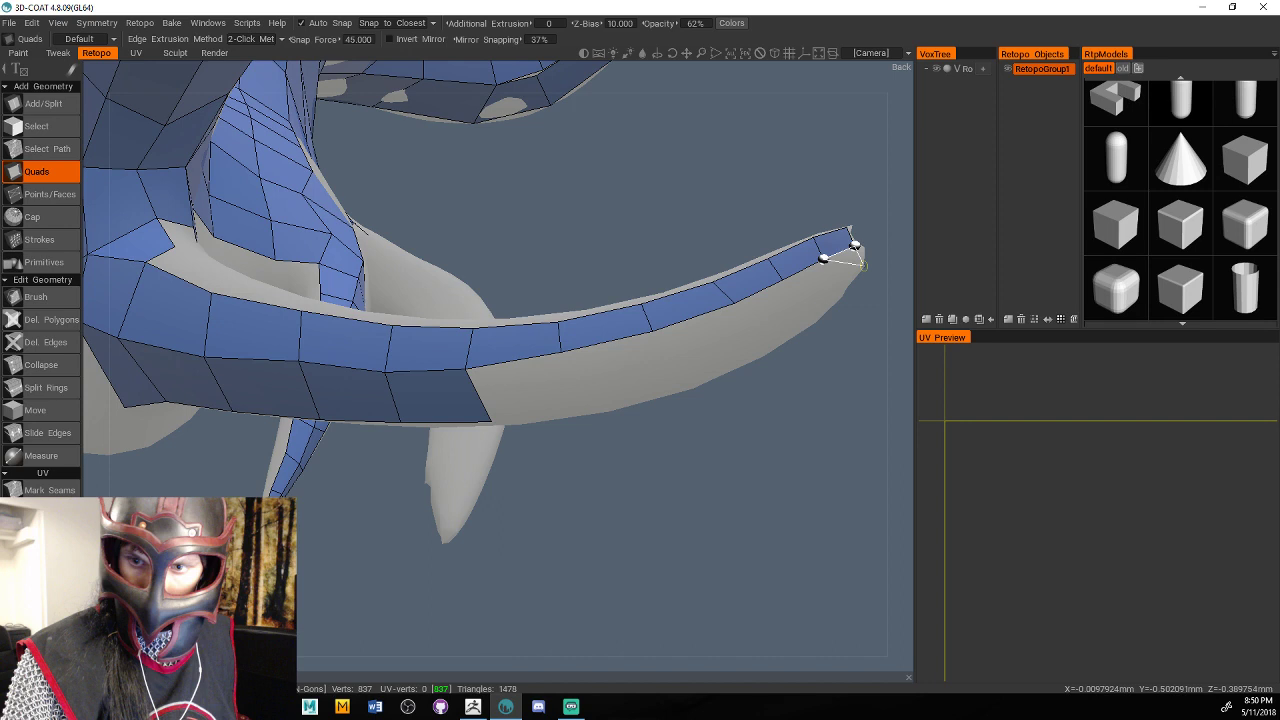
Fill the lower row of quads from the outer finger's tip back to the existing quads near its base.
{"action": "left_click", "coordinate": [838, 288]}
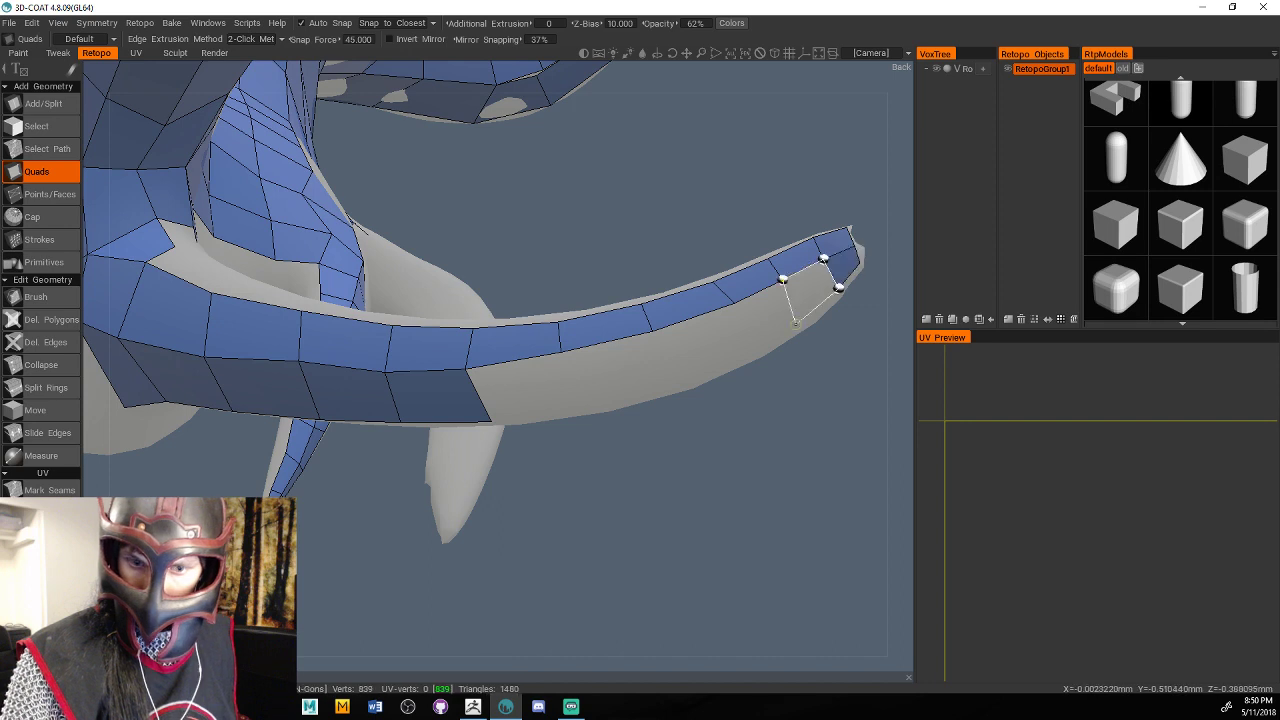
{"action": "left_click", "coordinate": [794, 322]}
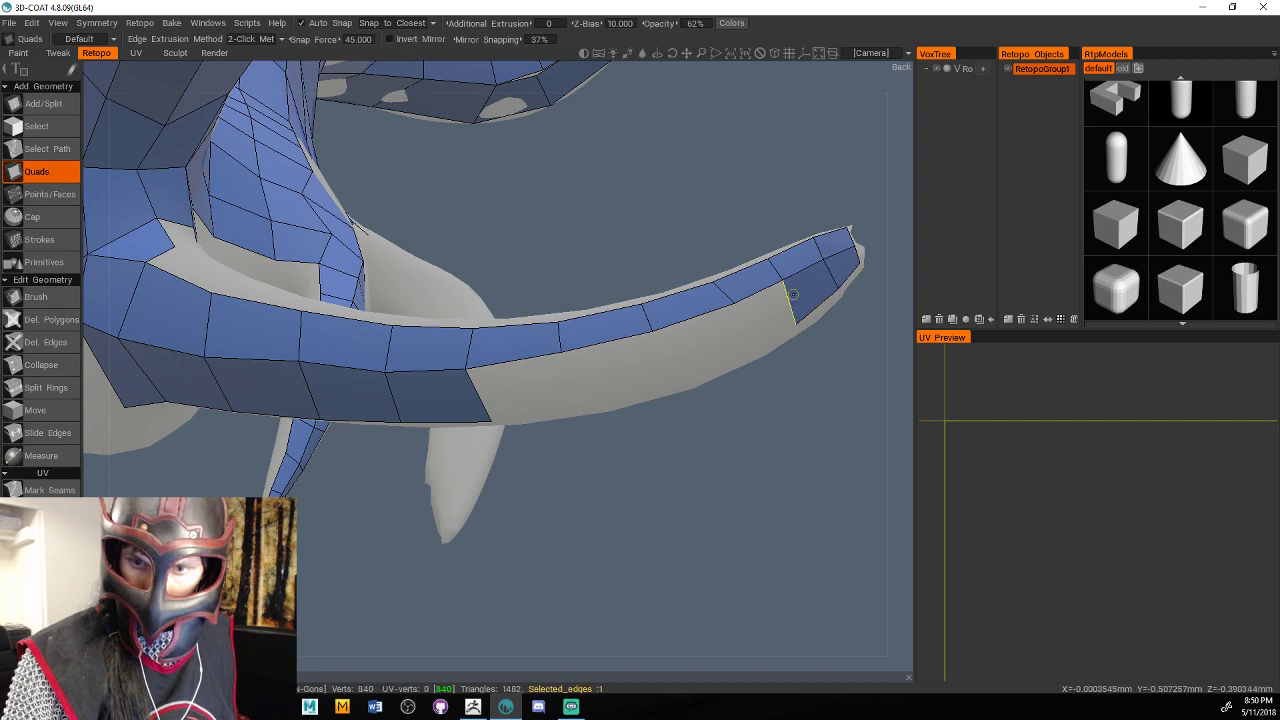
{"action": "left_click", "coordinate": [753, 346]}
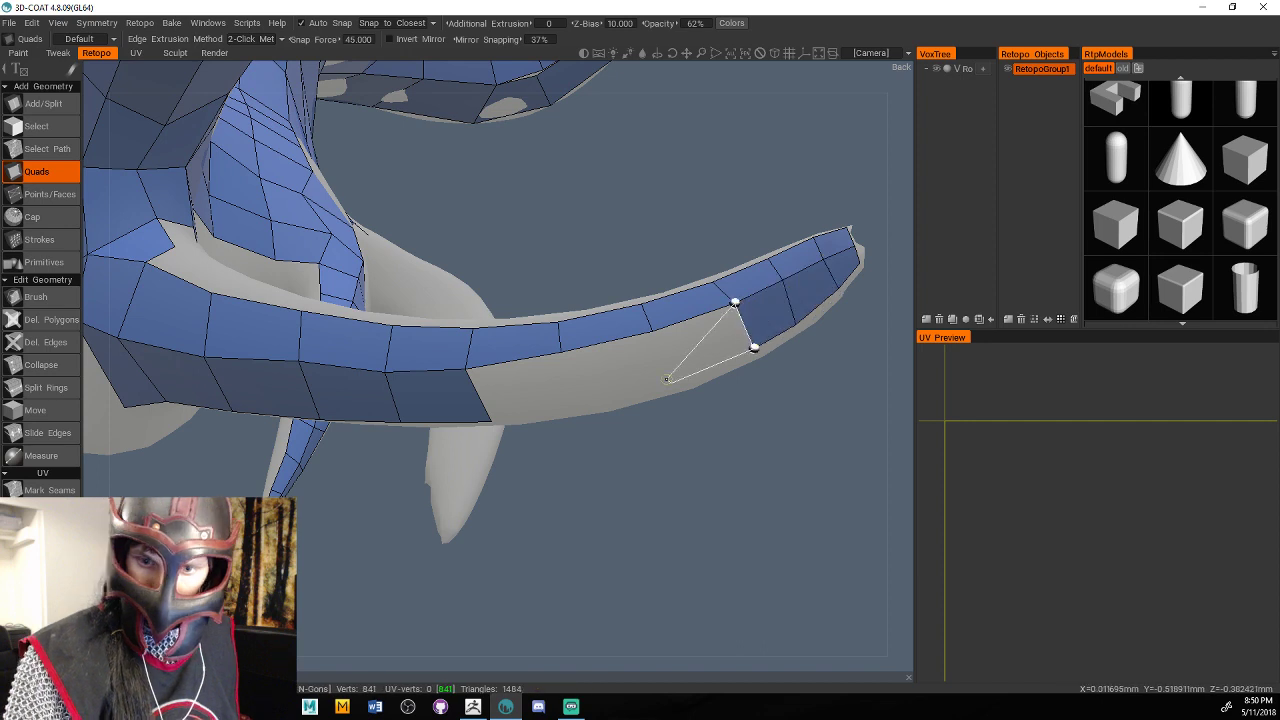
{"action": "left_click", "coordinate": [666, 378]}
{"action": "left_click", "coordinate": [574, 406]}
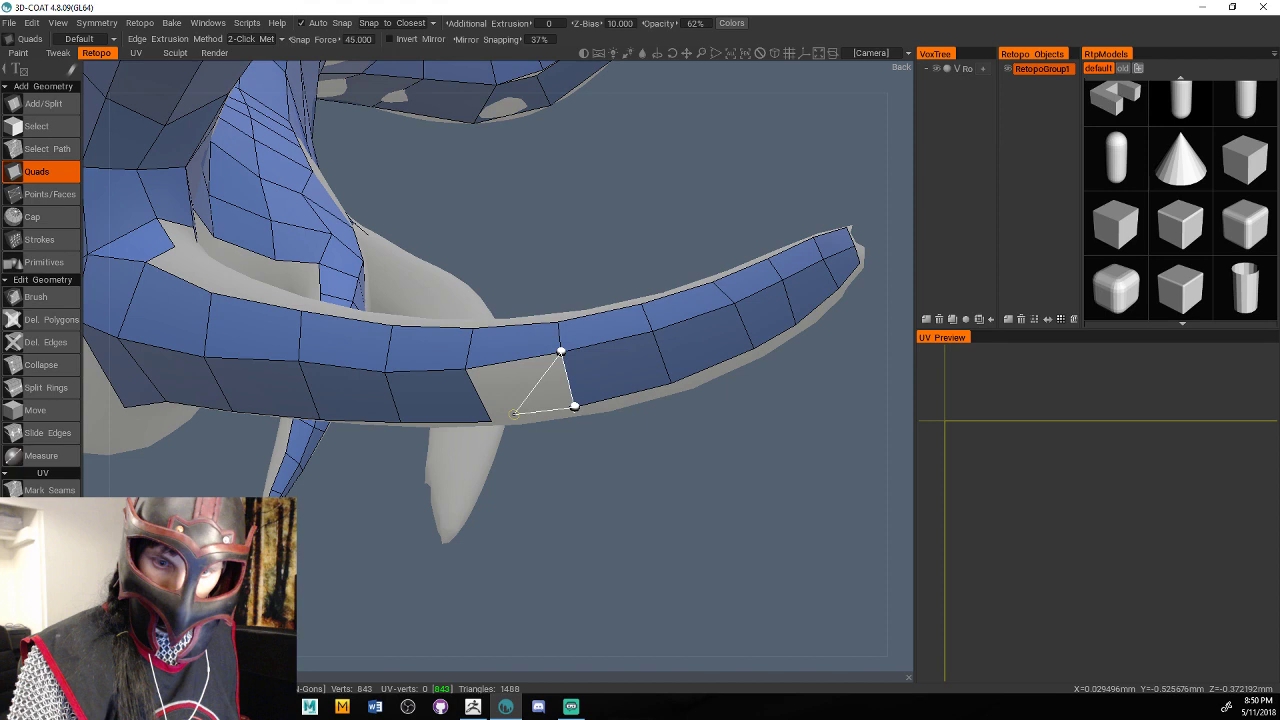
{"action": "left_click", "coordinate": [505, 415]}
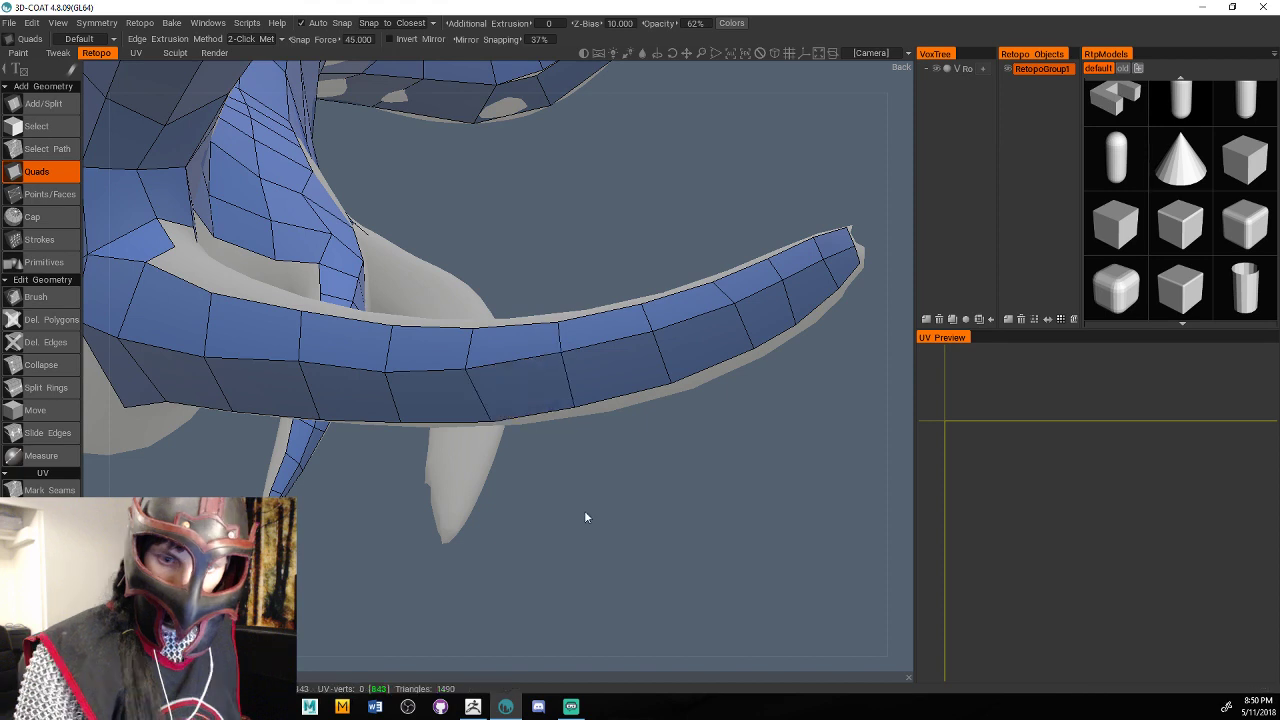
Lay a strip of four quads down the open side of the long finger, along its existing edge polygons.
{"action": "left_click_drag", "start_coordinate": [585, 517], "coordinate": [593, 519]}
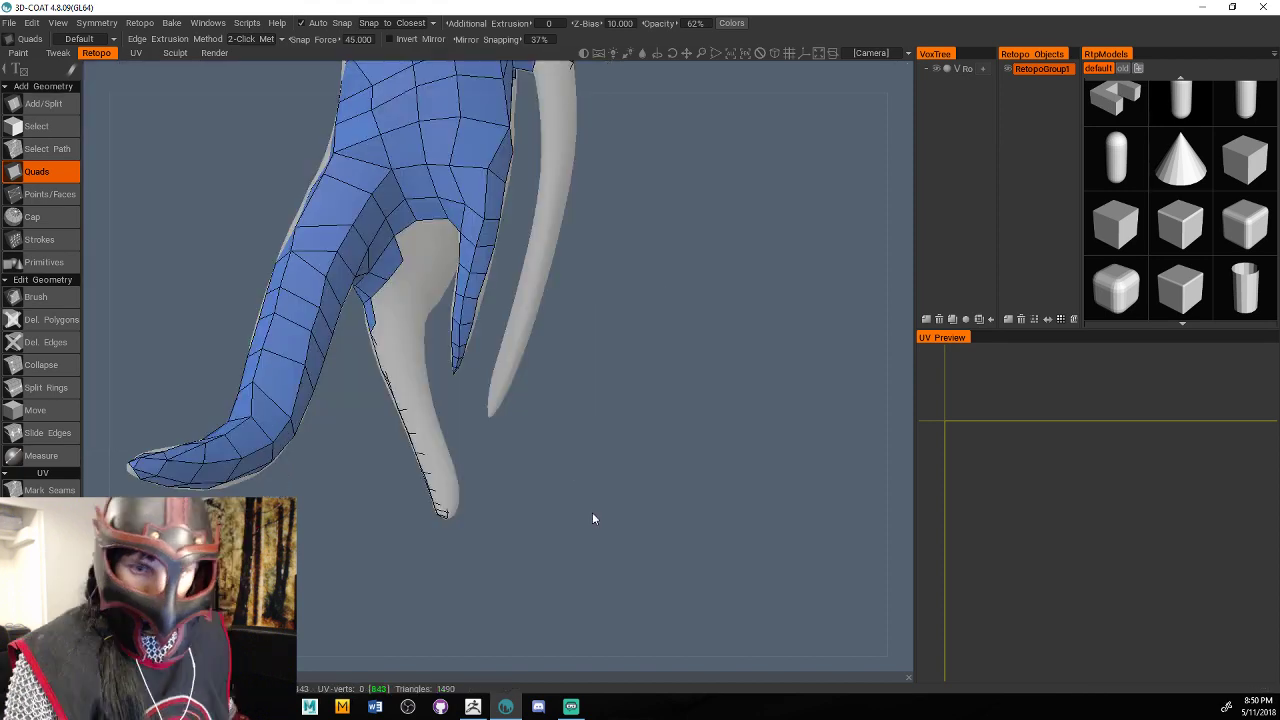
{"action": "scroll", "coordinate": [590, 490], "scroll_direction": "up", "scroll_amount": 4}
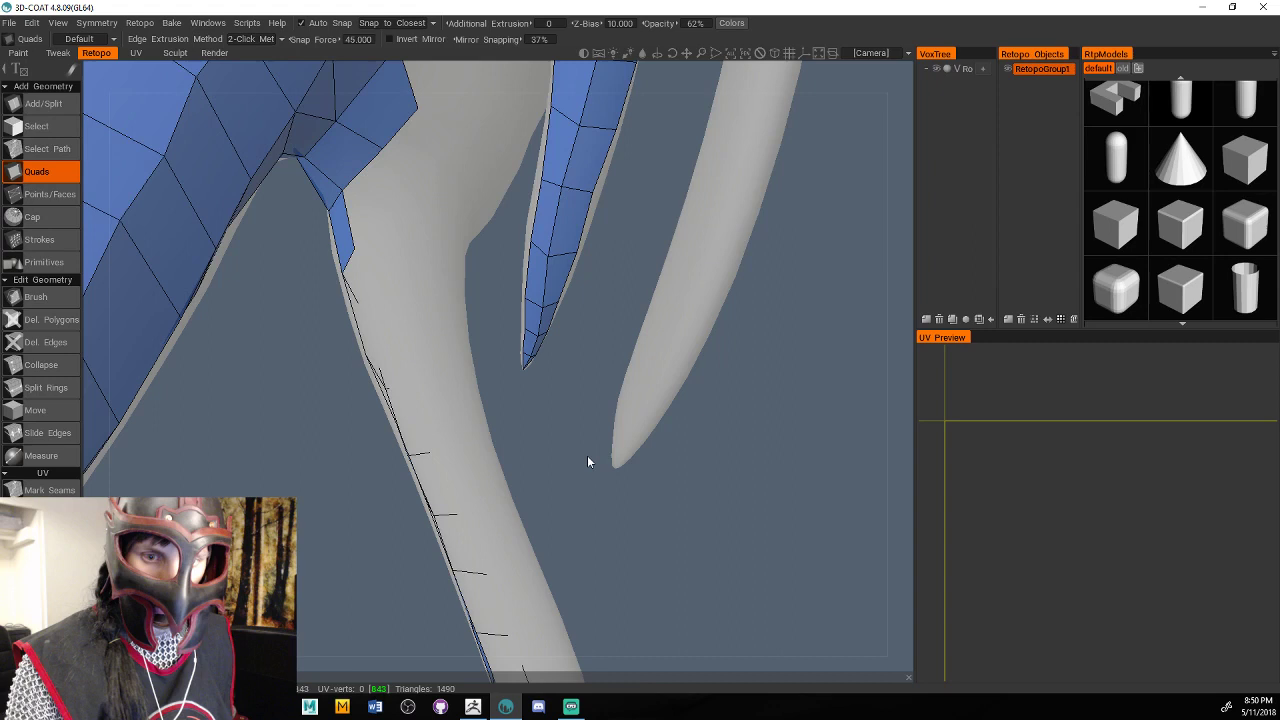
{"action": "left_click_drag", "start_coordinate": [587, 457], "coordinate": [622, 468]}
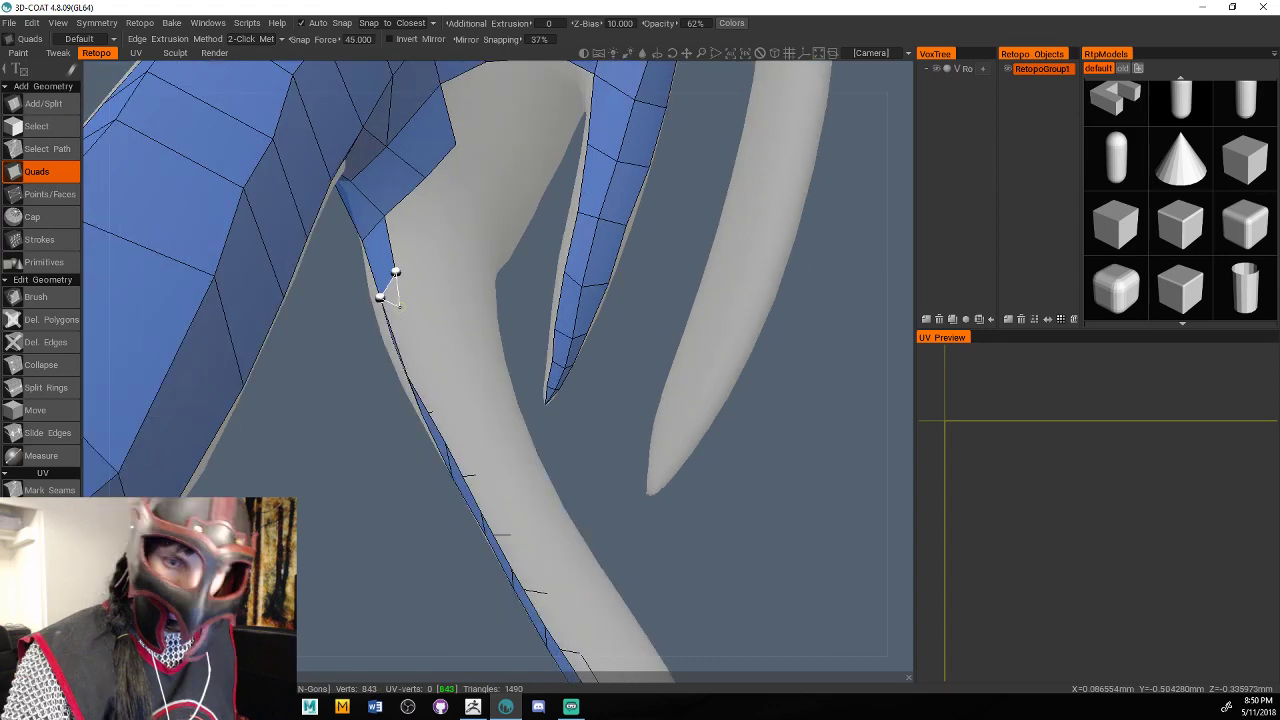
{"action": "left_click", "coordinate": [439, 345]}
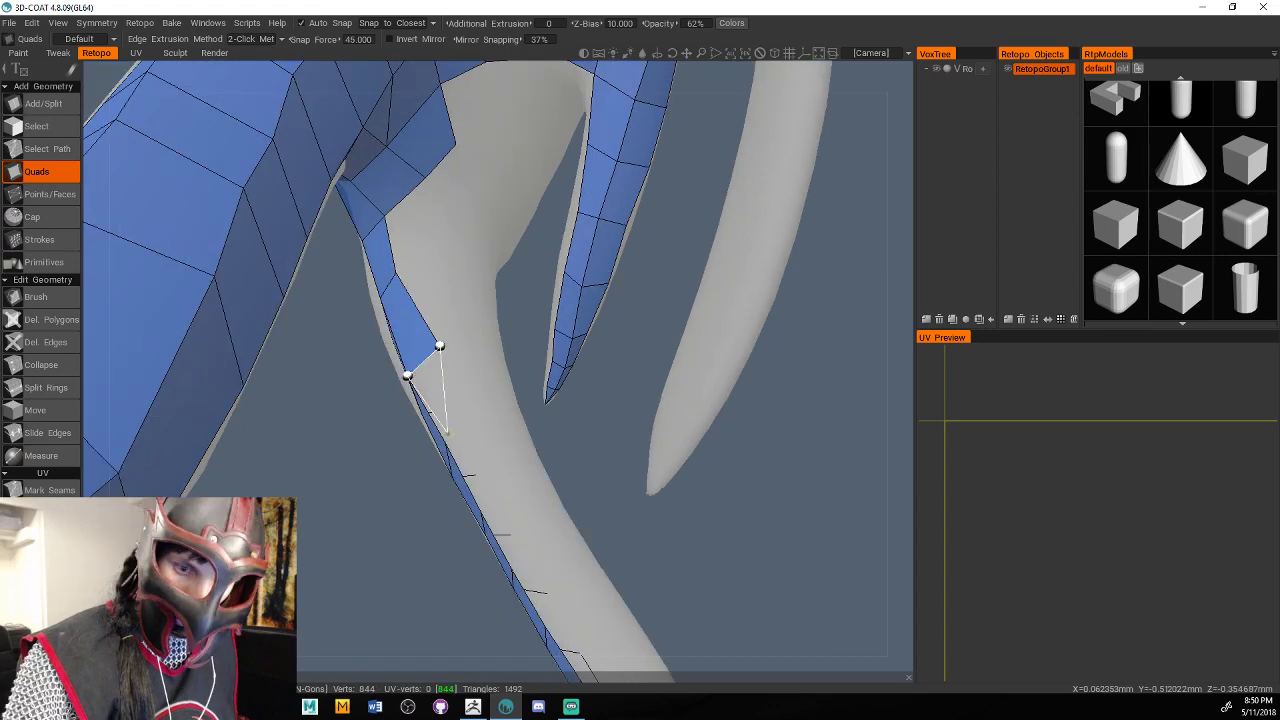
{"action": "left_click", "coordinate": [481, 416]}
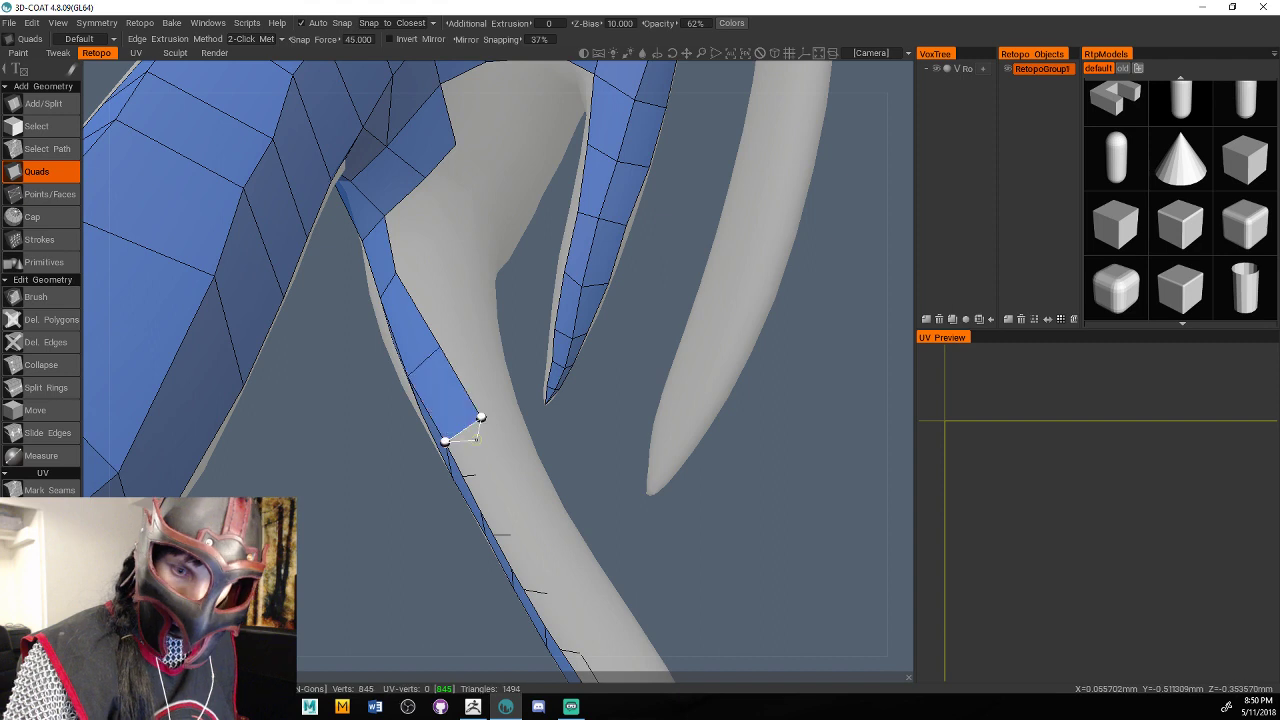
{"action": "left_click", "coordinate": [520, 485]}
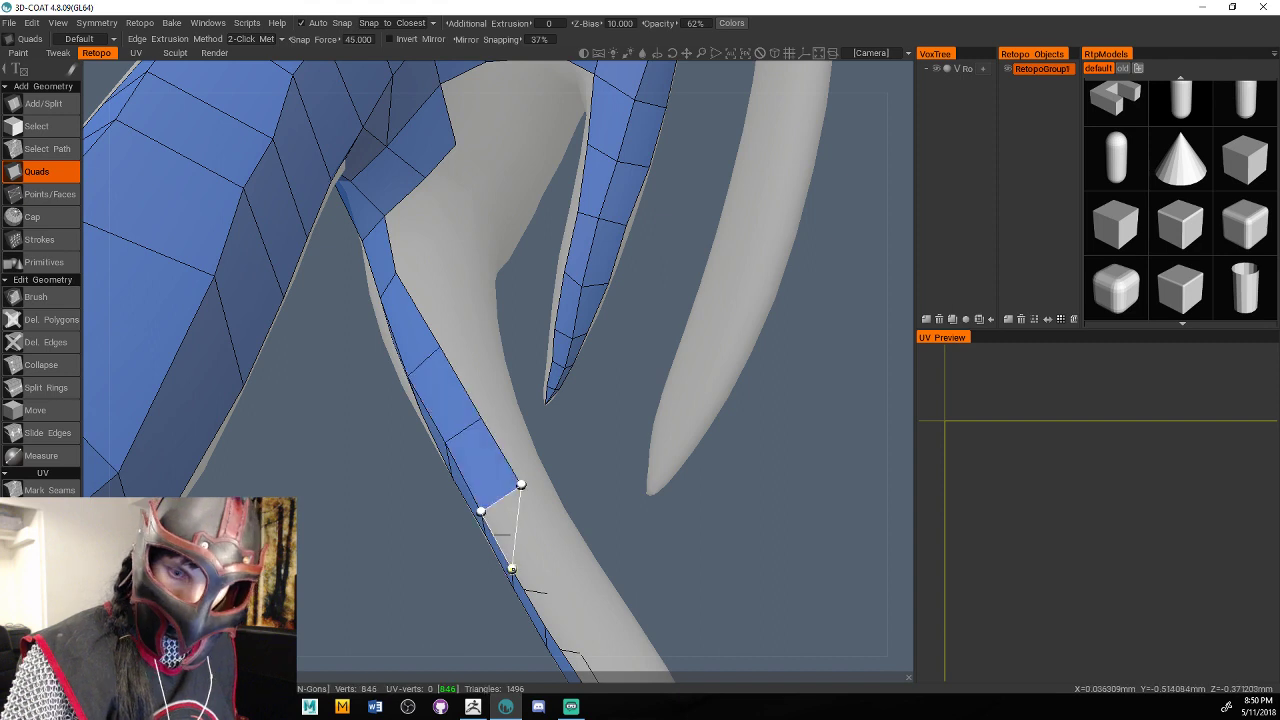
{"action": "left_click", "coordinate": [551, 540]}
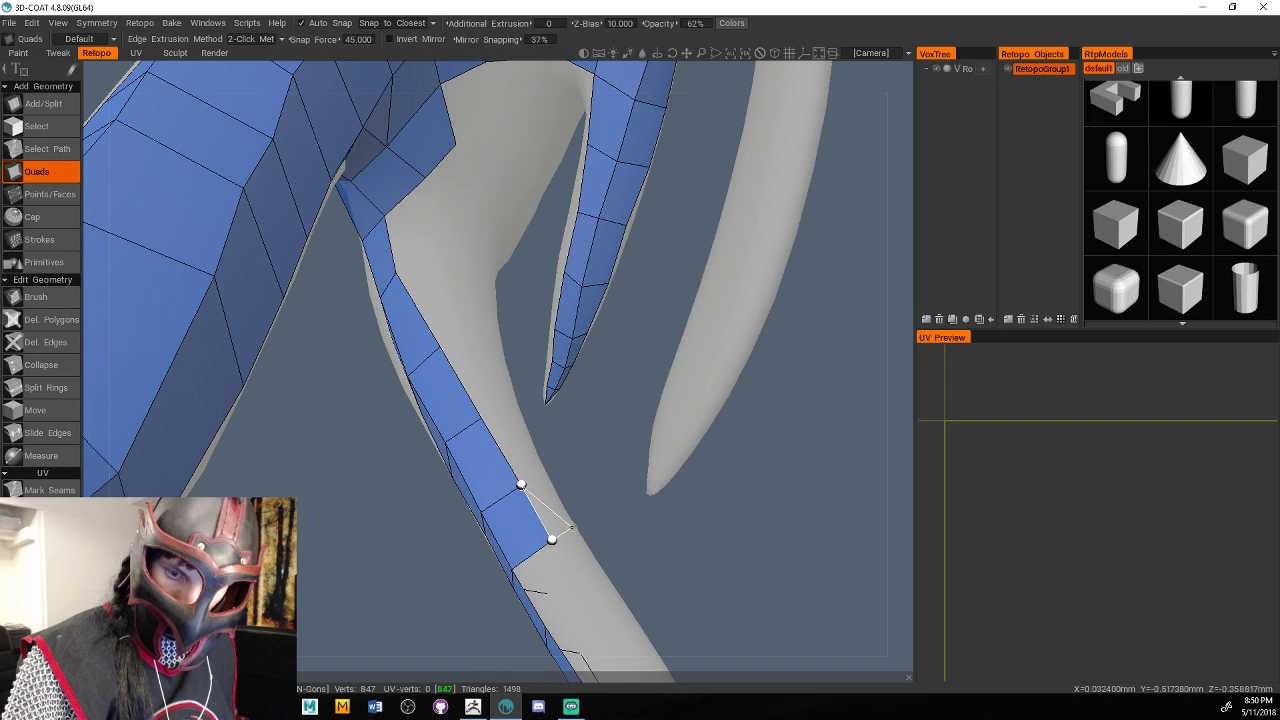
Build a second row of quads beside that strip, working from its lower end back up to the palm.
{"action": "left_click", "coordinate": [570, 527]}
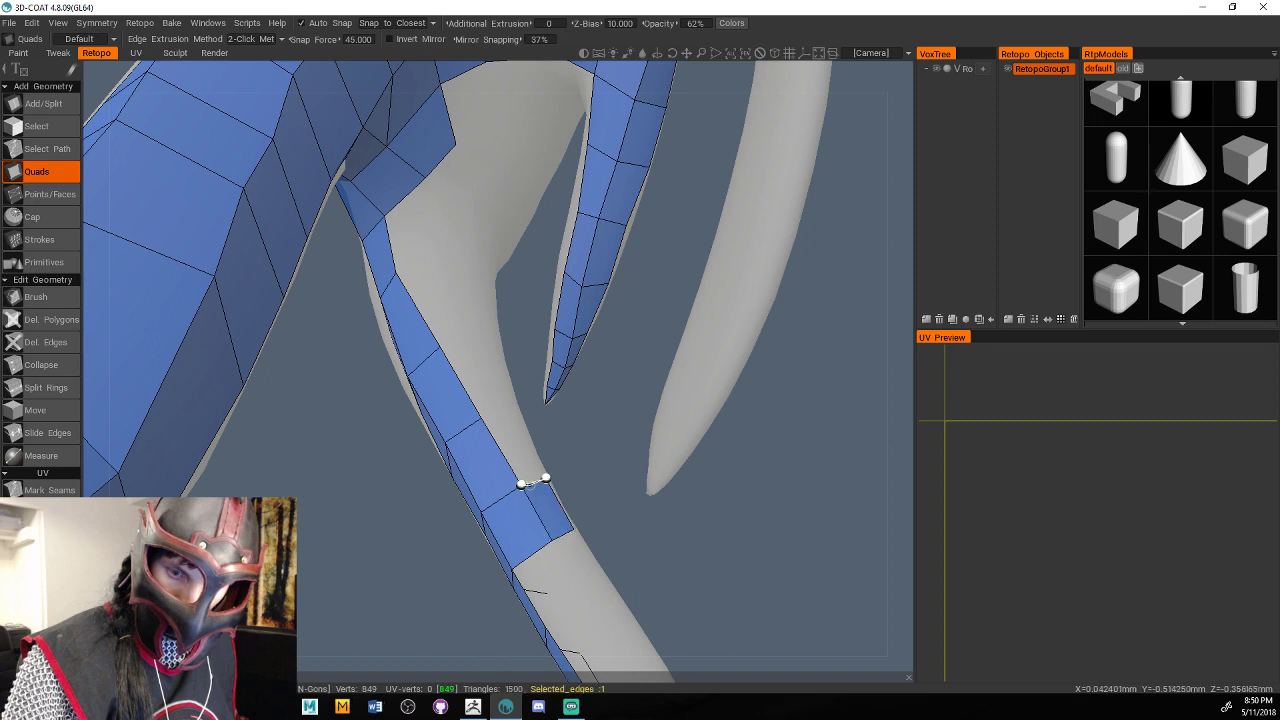
{"action": "left_click", "coordinate": [507, 409]}
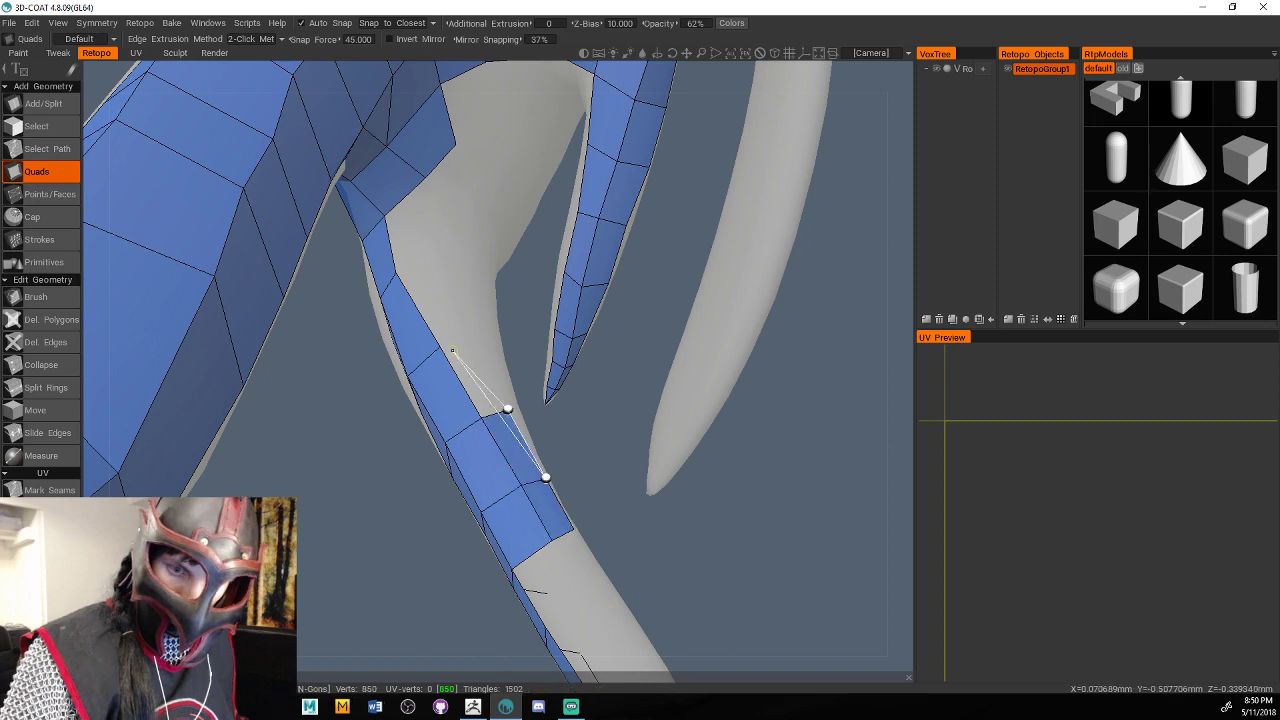
{"action": "left_click", "coordinate": [474, 342]}
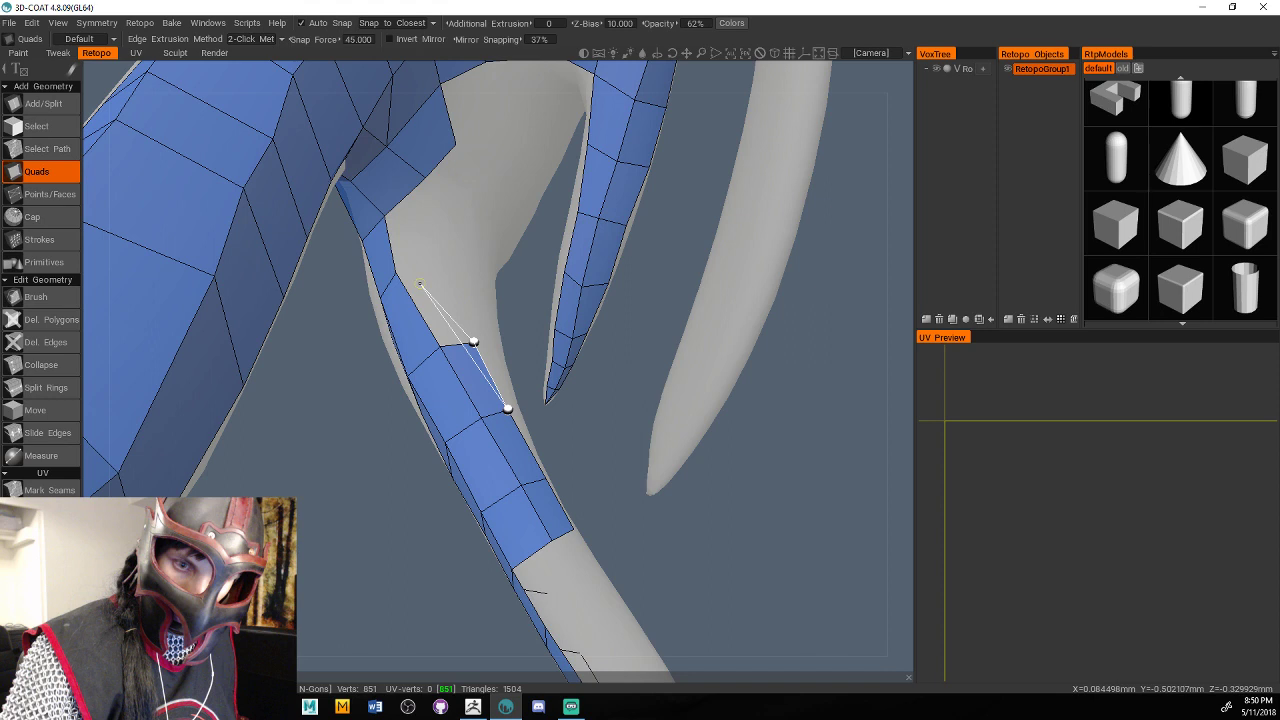
{"action": "left_click", "coordinate": [396, 271]}
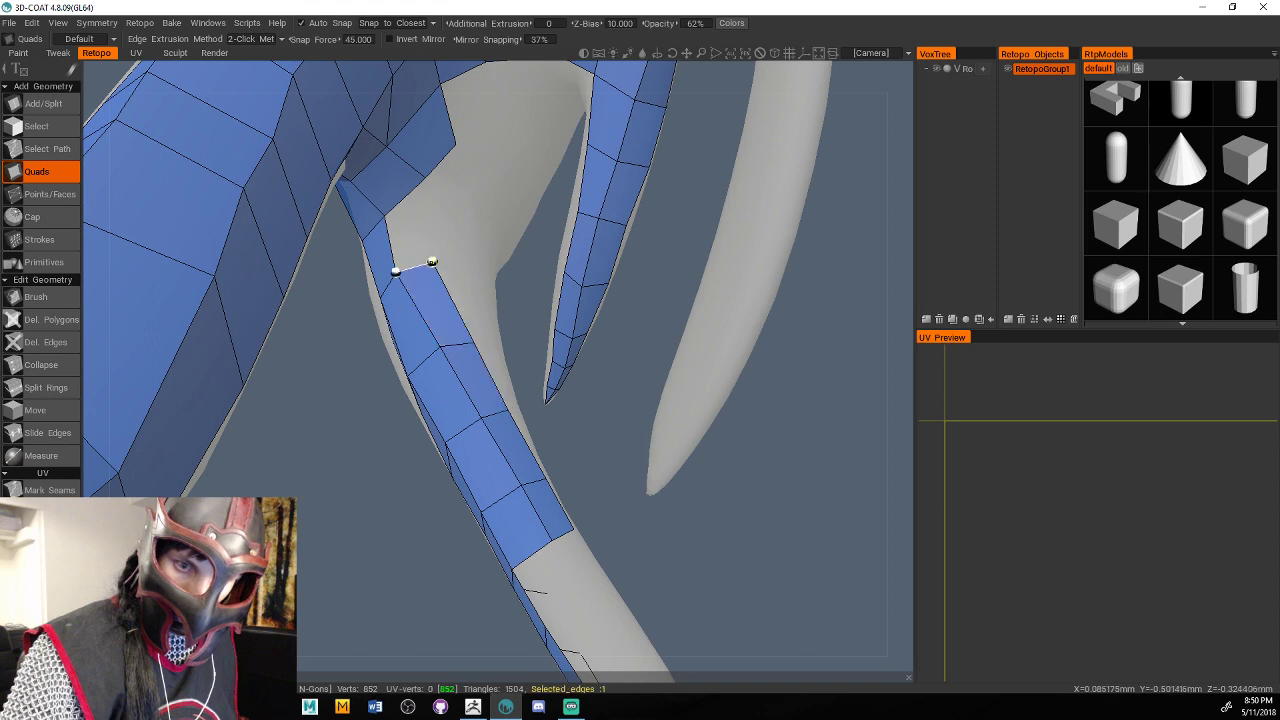
{"action": "left_click", "coordinate": [384, 215]}
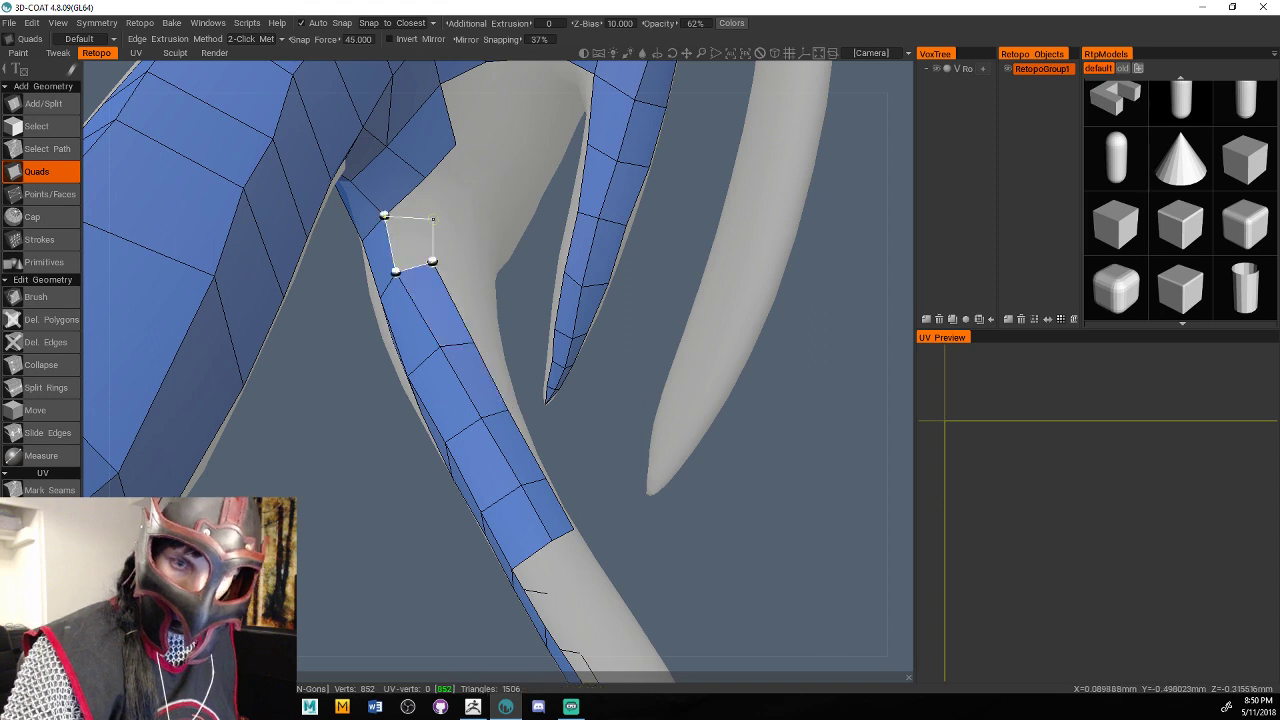
{"action": "left_click", "coordinate": [433, 218]}
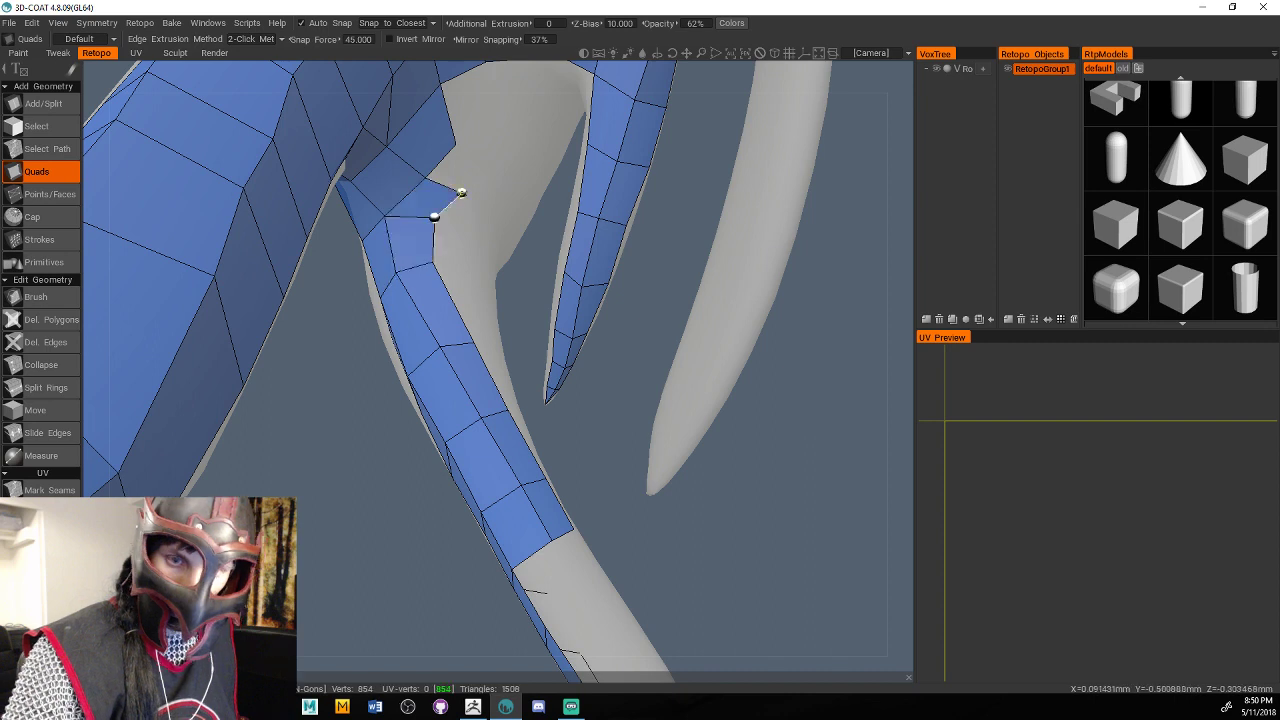
Curve a row of quads along the open palm edge from the long finger's base to the short middle finger.
{"action": "left_click", "coordinate": [461, 192]}
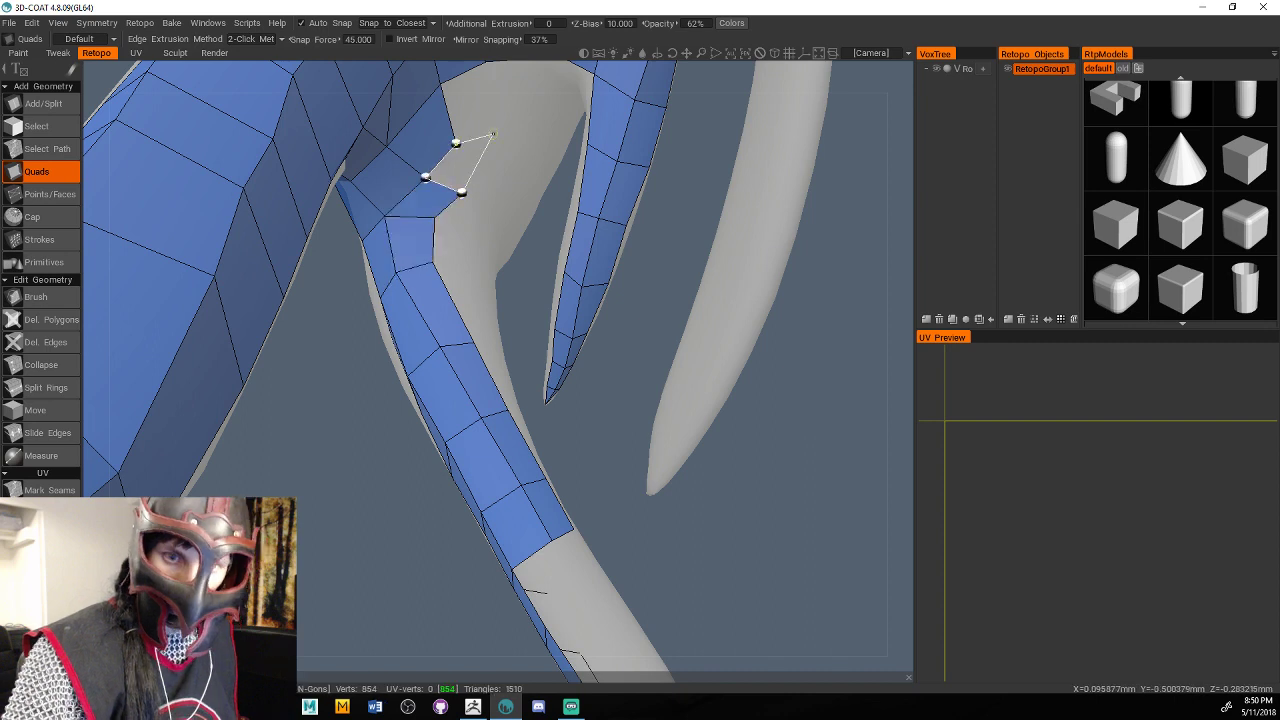
{"action": "left_click", "coordinate": [493, 134]}
{"action": "middle_click_drag", "start_coordinate": [493, 134], "coordinate": [449, 214], "text": "alt"}
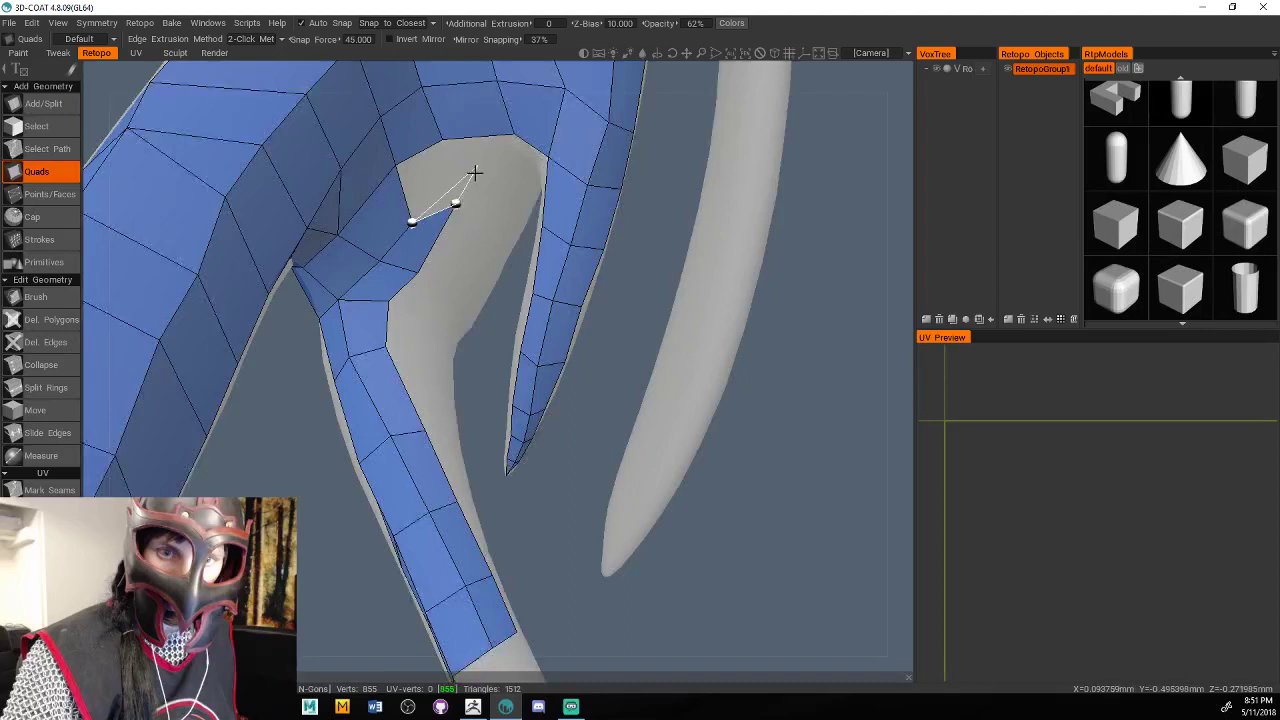
{"action": "left_click", "coordinate": [474, 173]}
{"action": "middle_click_drag", "start_coordinate": [474, 173], "coordinate": [443, 200]}
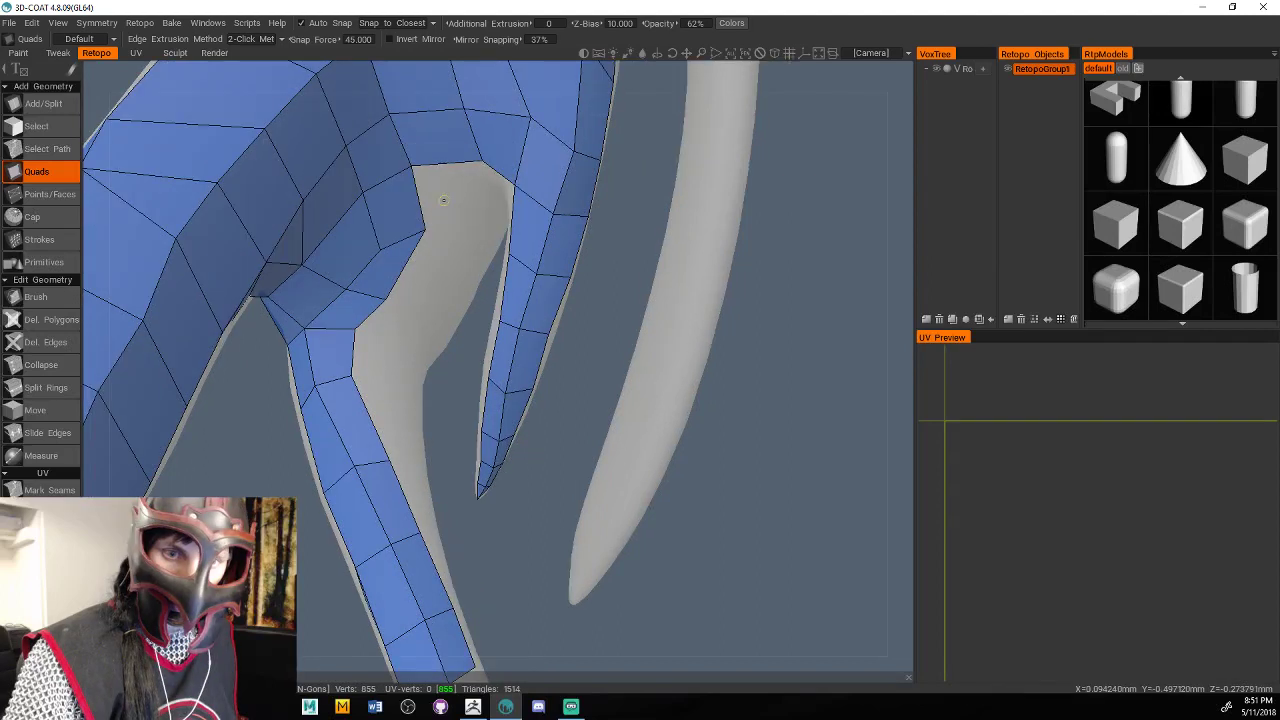
{"action": "left_click", "coordinate": [465, 216]}
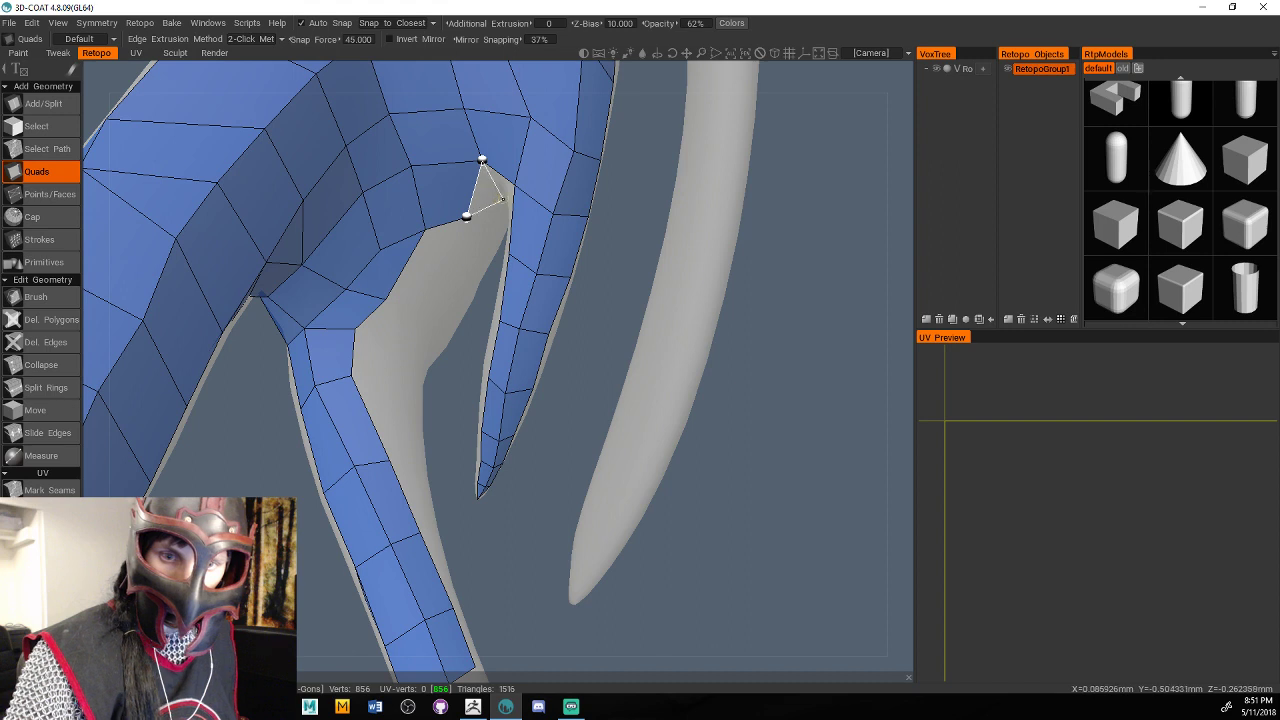
Add quads down the webbing beside the middle finger and tie them back into the palm row.
{"action": "left_click", "coordinate": [502, 199]}
{"action": "left_click", "coordinate": [488, 241]}
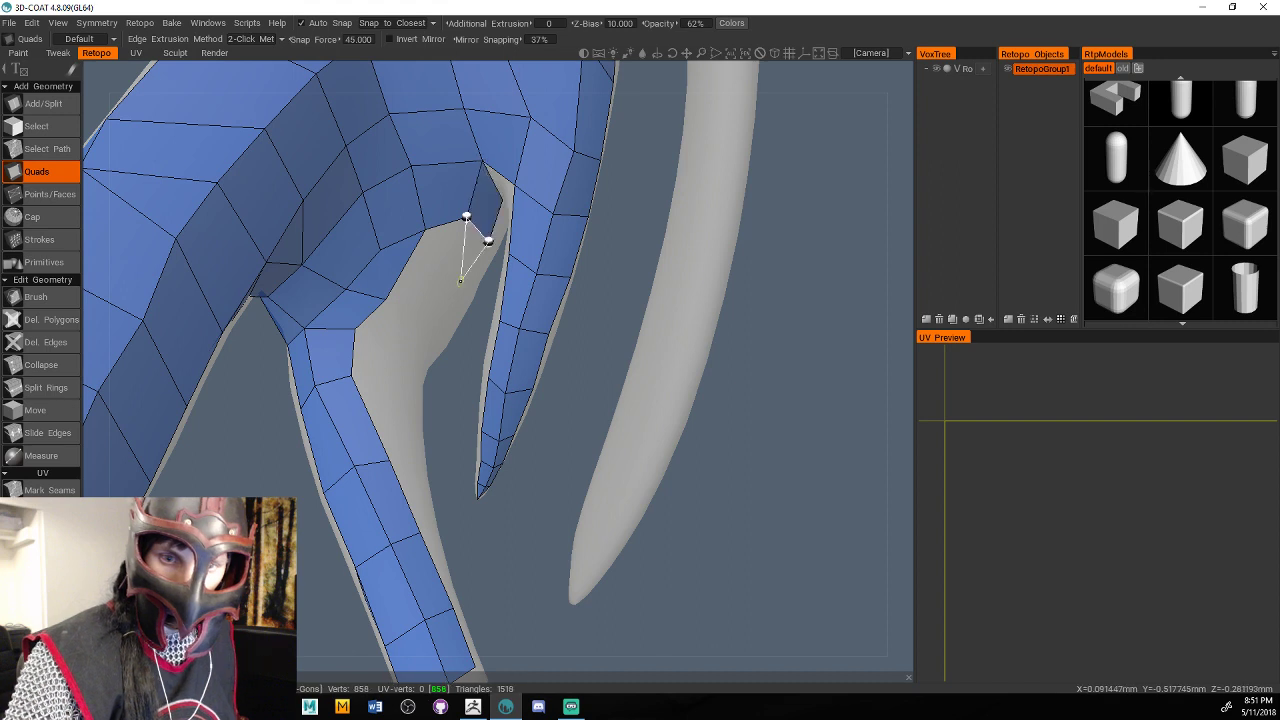
{"action": "left_click", "coordinate": [461, 289]}
{"action": "left_click", "coordinate": [434, 290]}
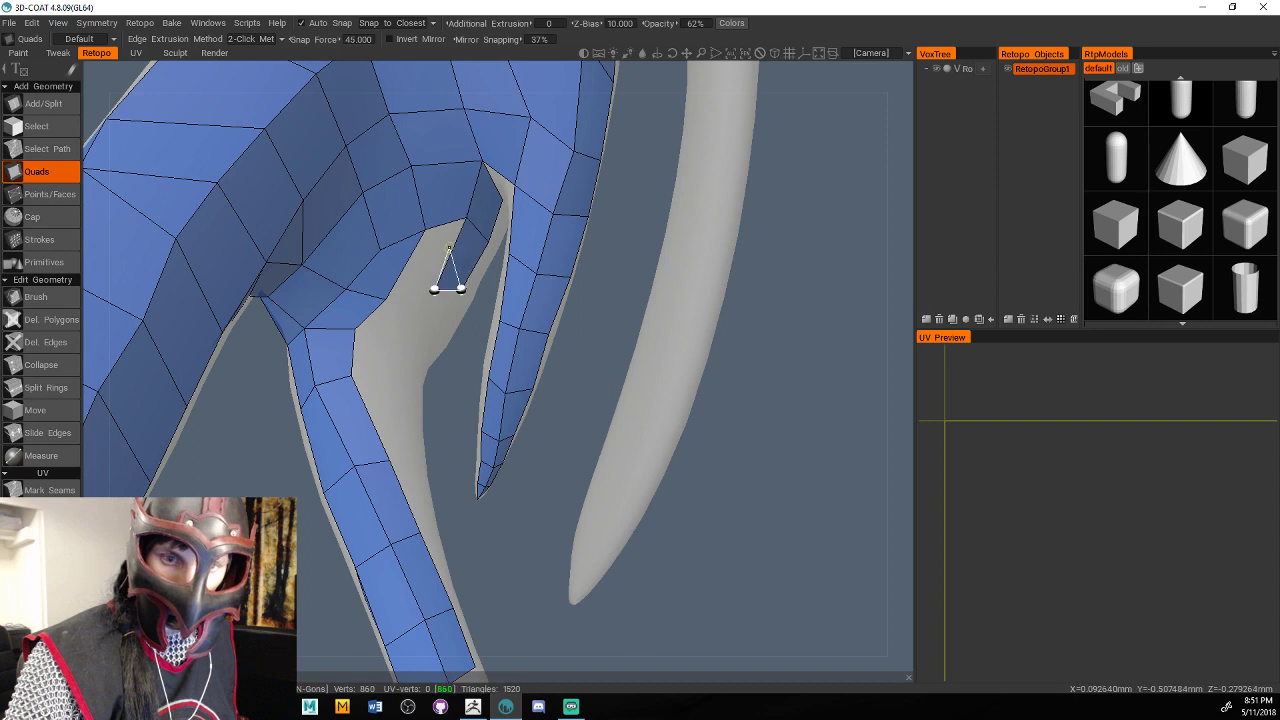
{"action": "left_click", "coordinate": [449, 248]}
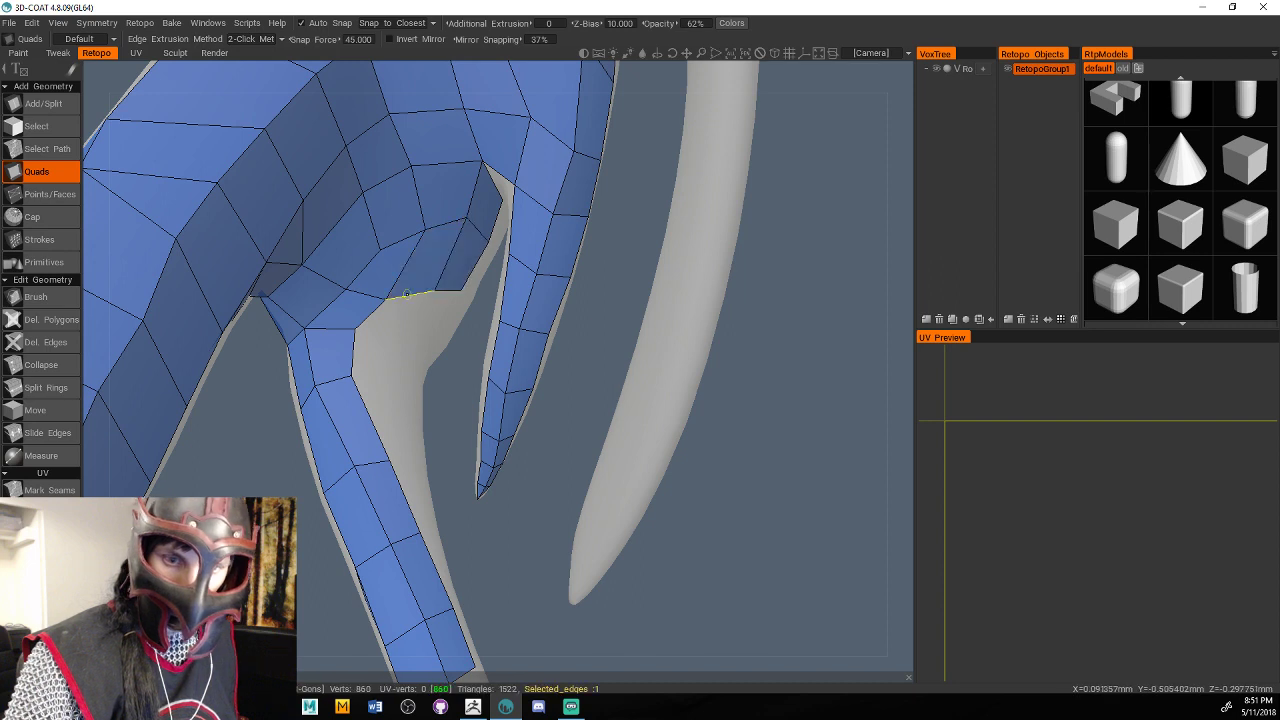
Connect the palm row to the long finger's base and start a third row with three quads down its side.
{"action": "left_click", "coordinate": [403, 343]}
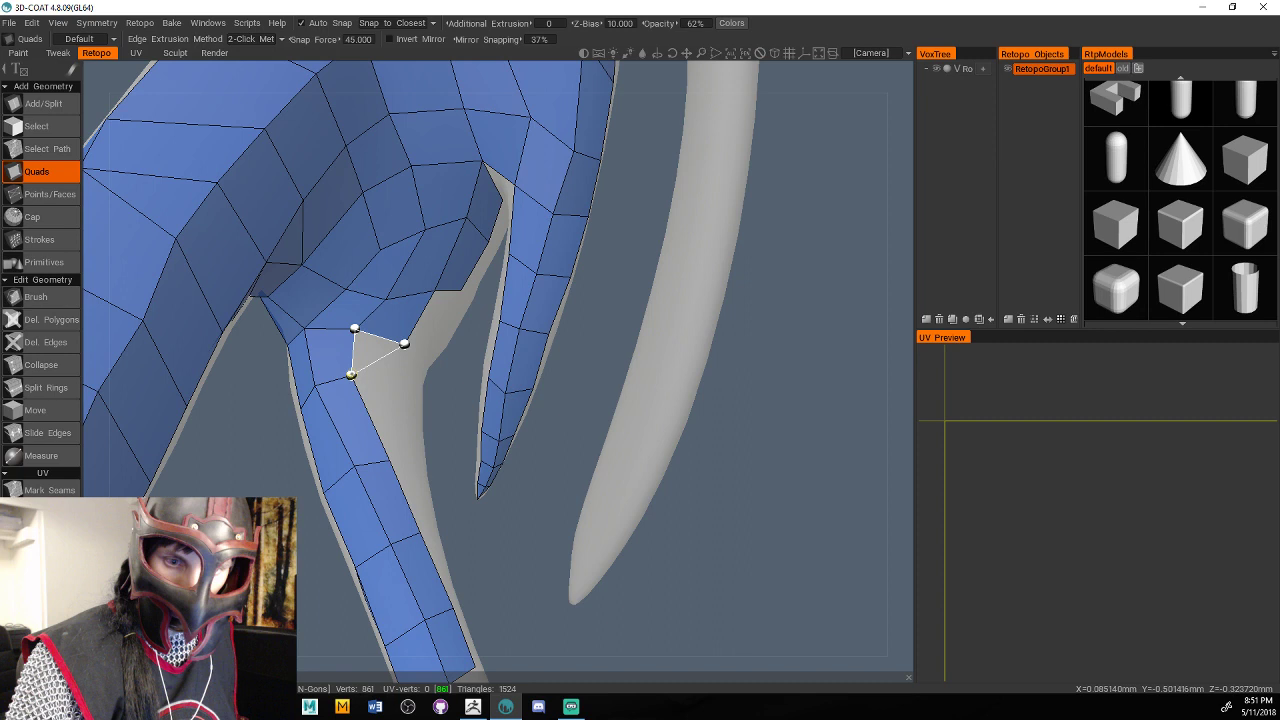
{"action": "left_click", "coordinate": [399, 389]}
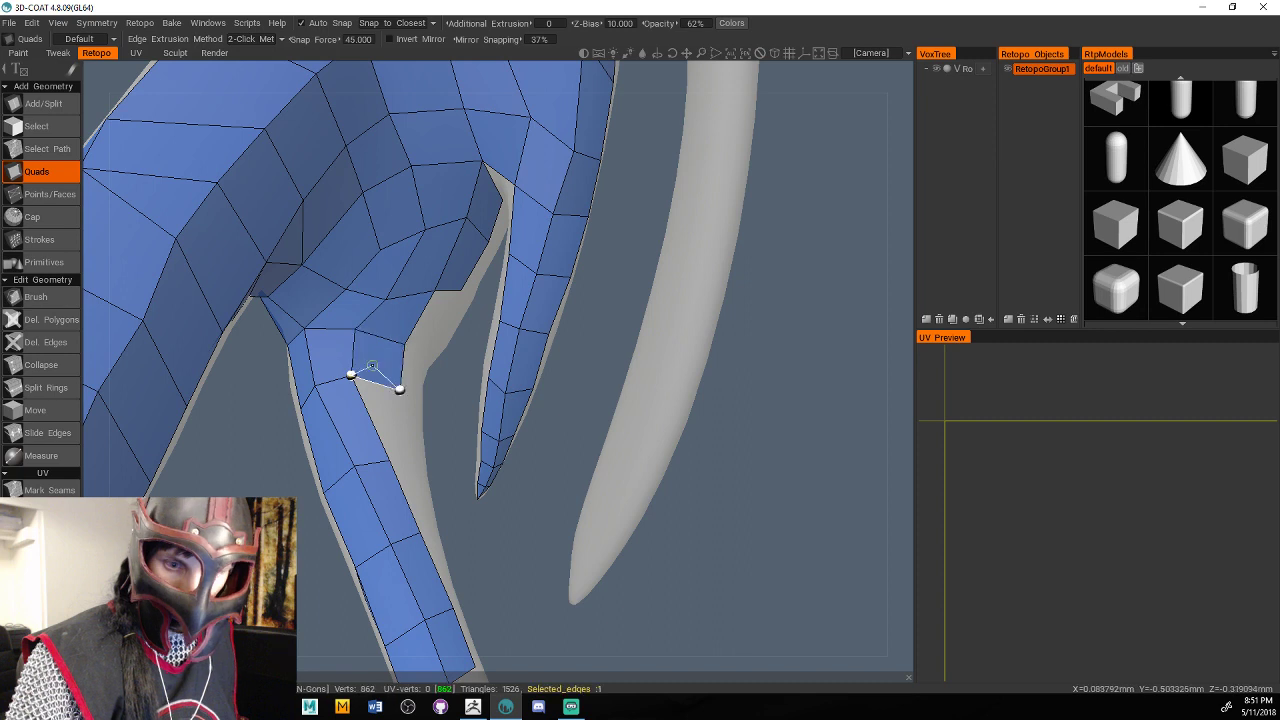
{"action": "left_click", "coordinate": [412, 463]}
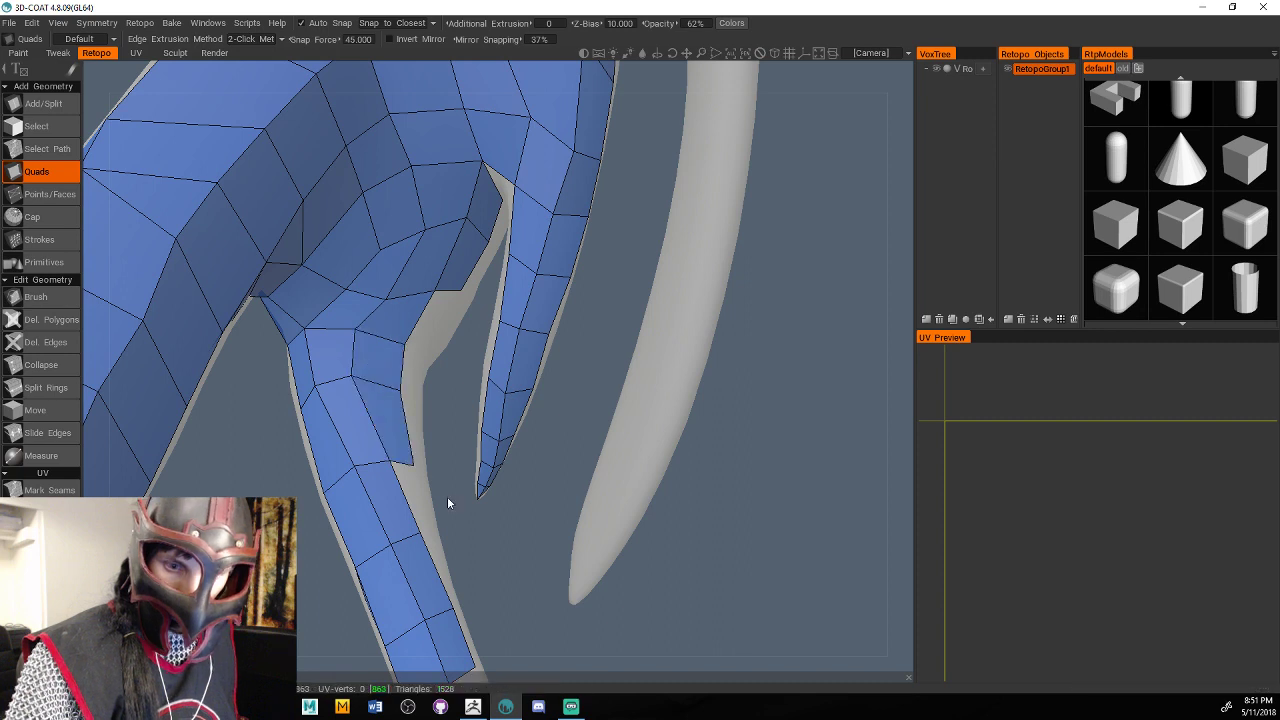
Bridge the palm row to the long finger's side row with a quad and continue it with a narrow quad down the finger.
{"action": "left_click_drag", "start_coordinate": [447, 497], "coordinate": [518, 474]}
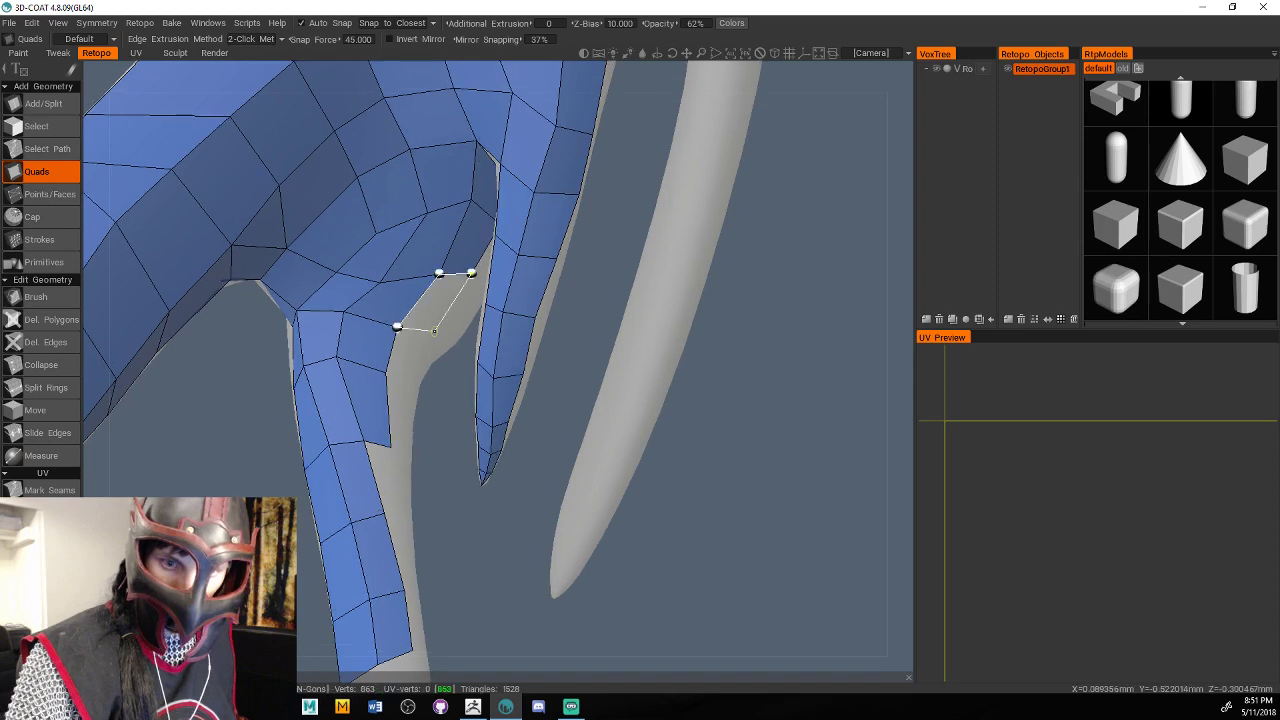
{"action": "left_click", "coordinate": [434, 331]}
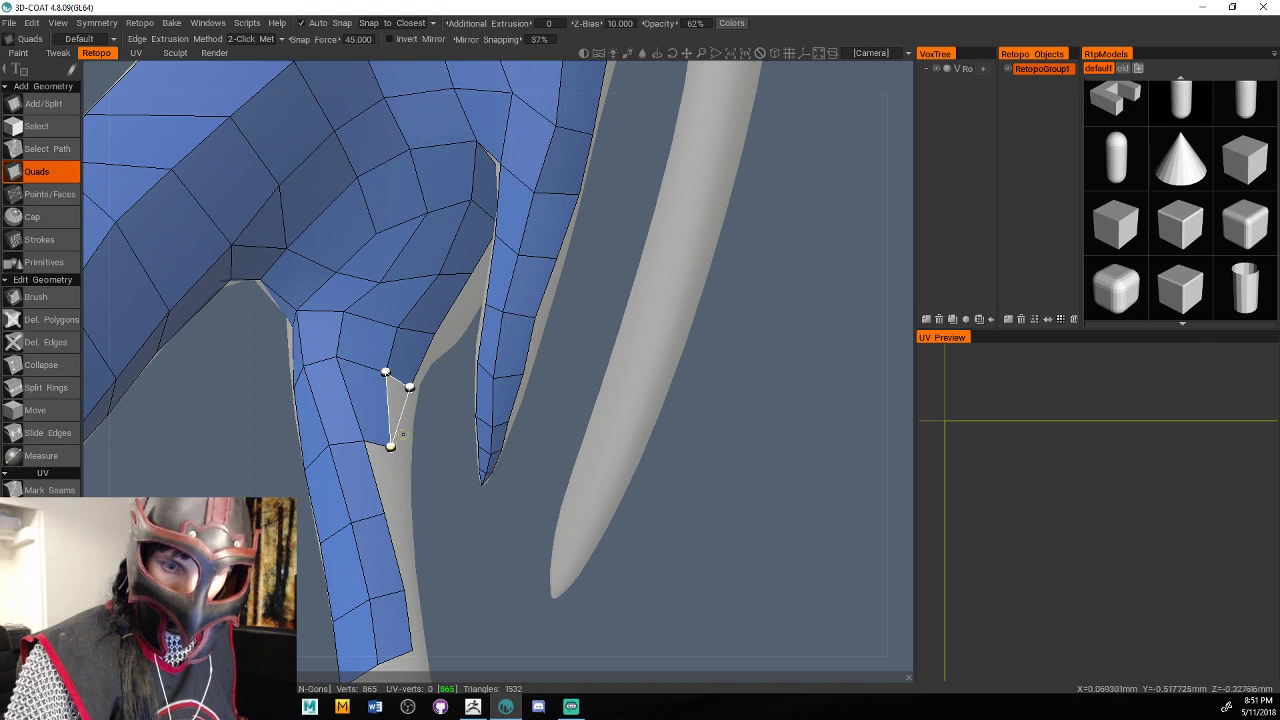
{"action": "left_click", "coordinate": [405, 454]}
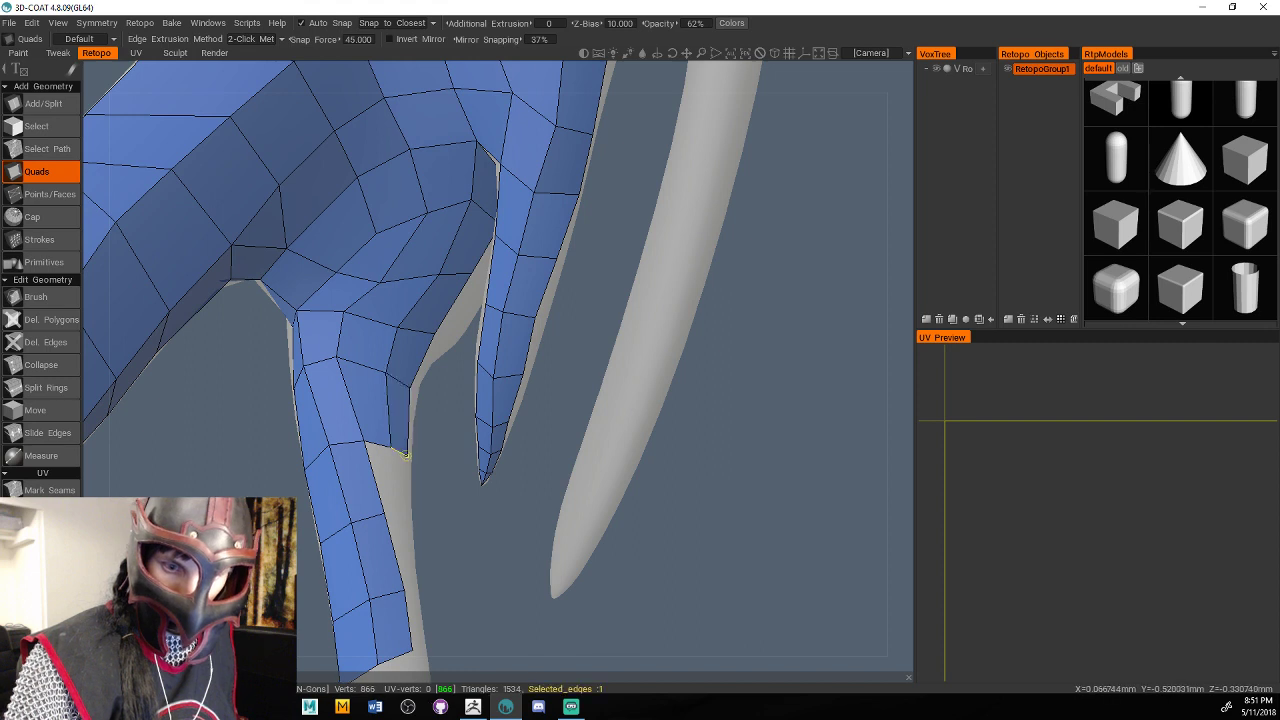
Extend the rows along the long finger's side with quads and fill the gap beside the neighbouring strip.
{"action": "left_click_drag", "start_coordinate": [406, 455], "coordinate": [448, 380], "text": "alt"}
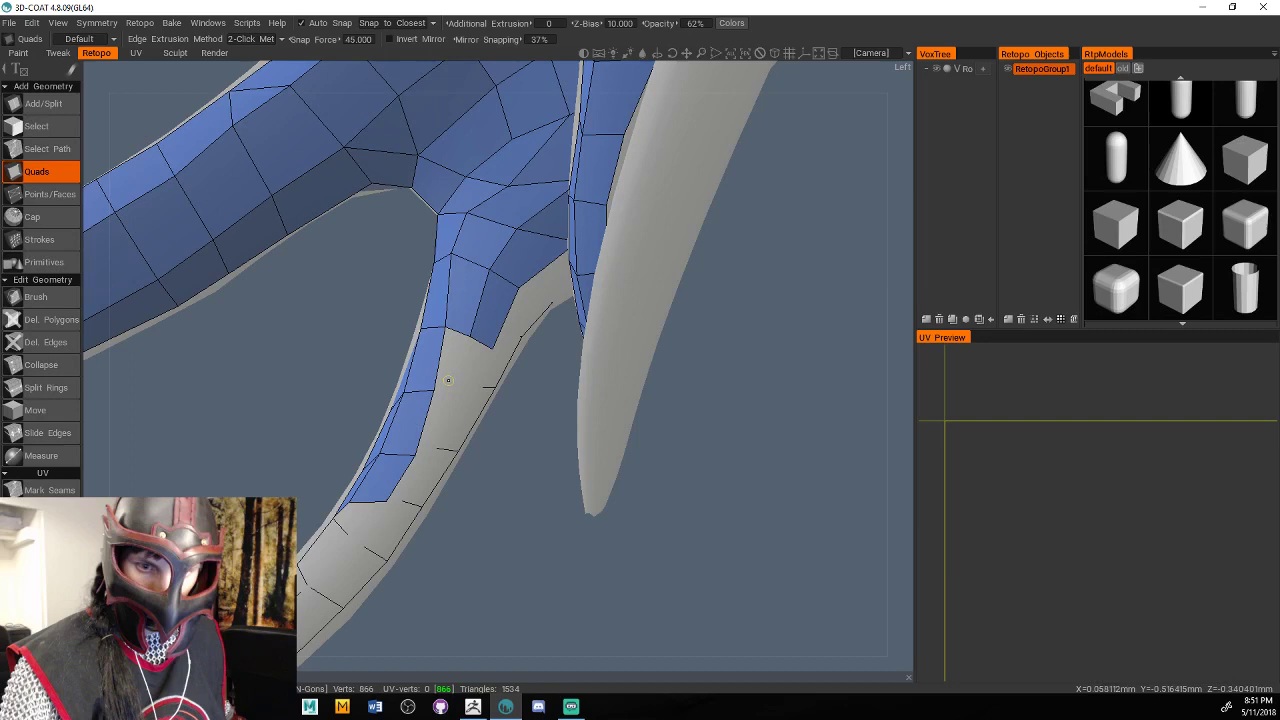
{"action": "left_click", "coordinate": [433, 389]}
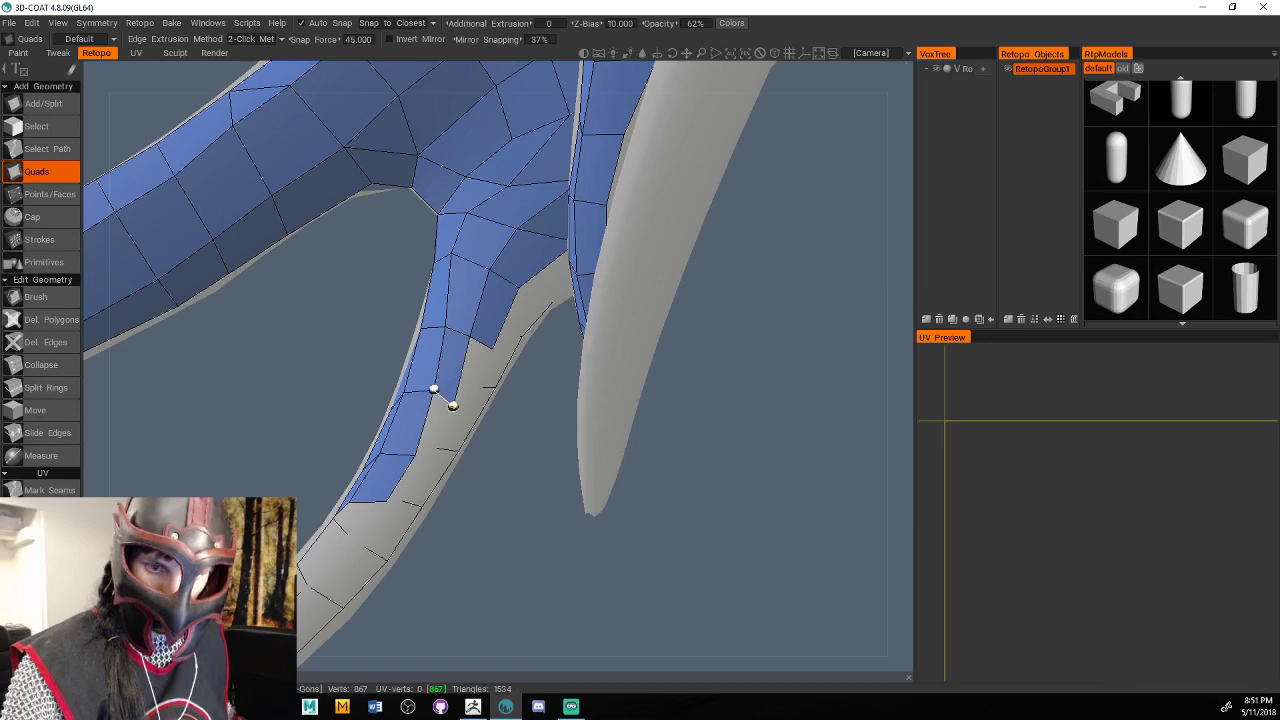
{"action": "left_click", "coordinate": [491, 347]}
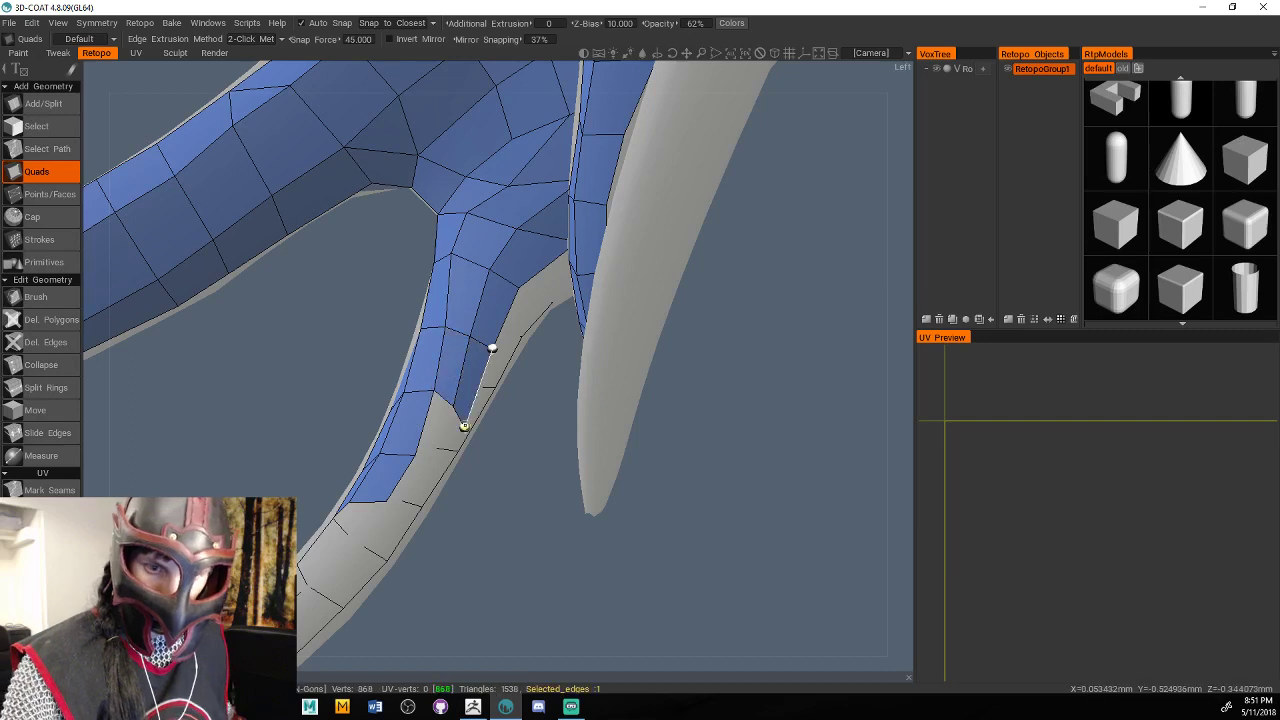
{"action": "left_click", "coordinate": [459, 416]}
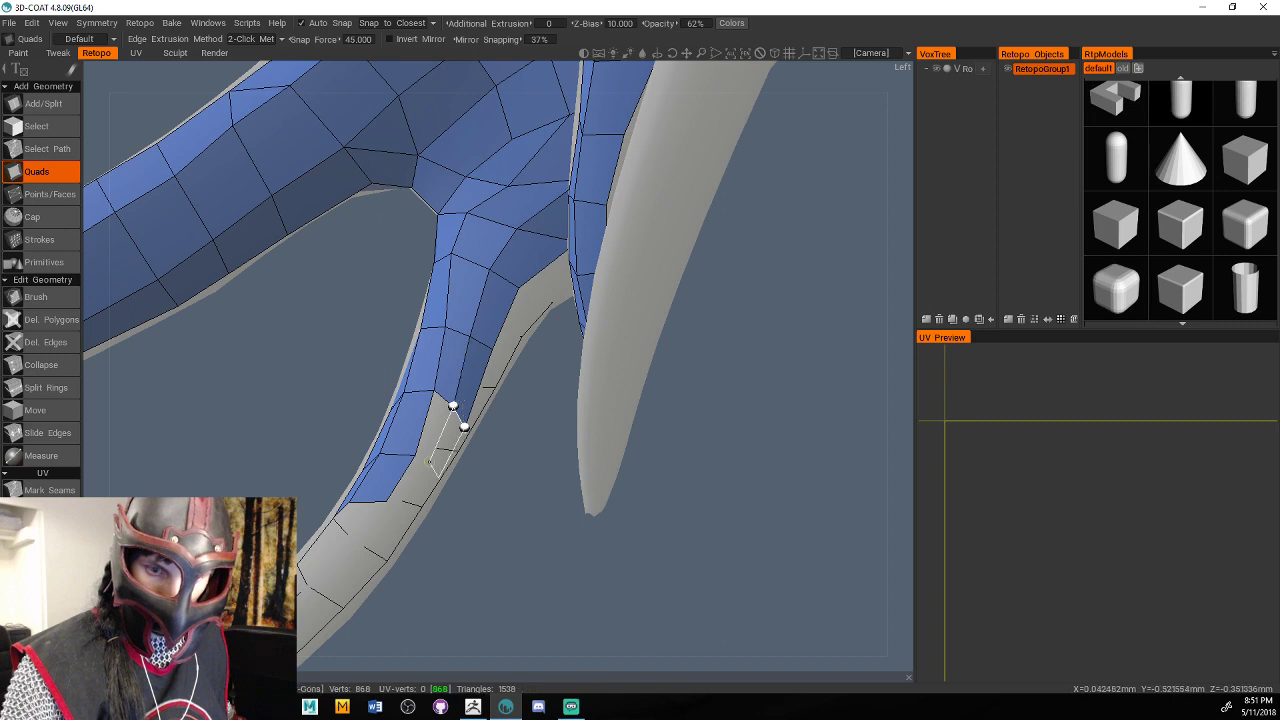
{"action": "left_click", "coordinate": [430, 462]}
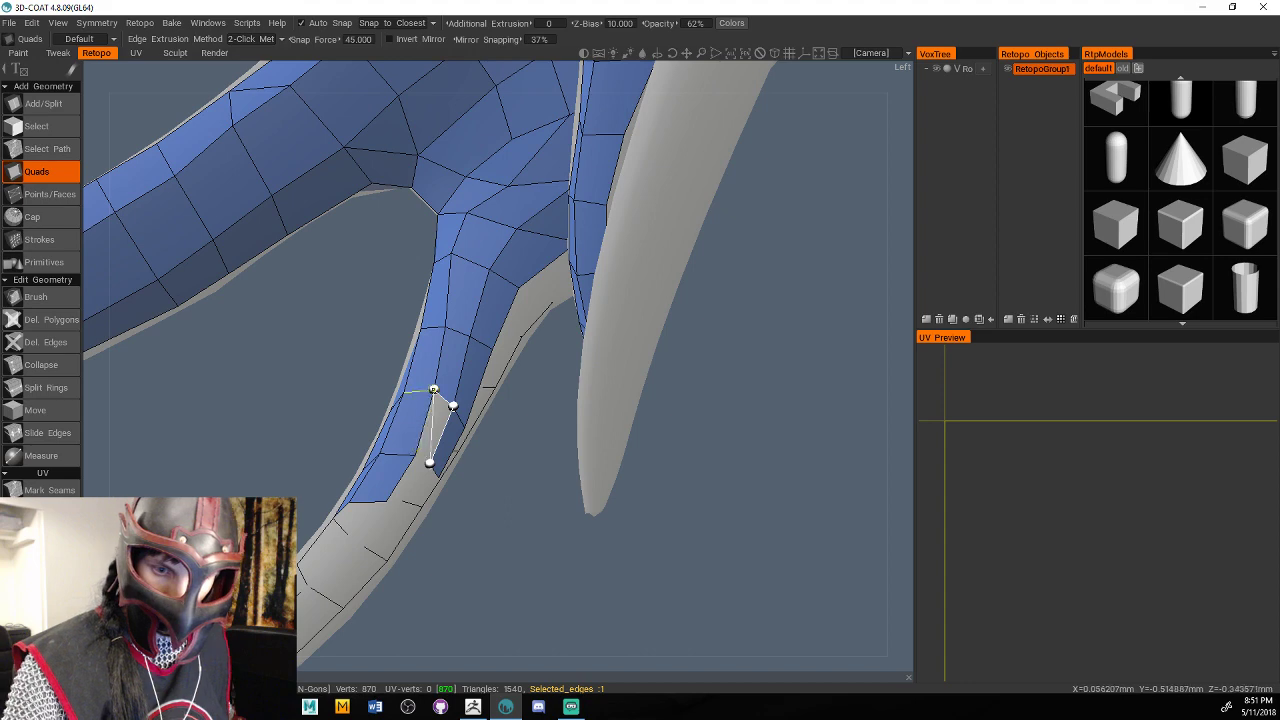
{"action": "left_click", "coordinate": [416, 454]}
Add two quads across the long finger's underside to join the strips on its two sides.
{"action": "left_click_drag", "start_coordinate": [416, 454], "coordinate": [300, 430], "text": "alt"}
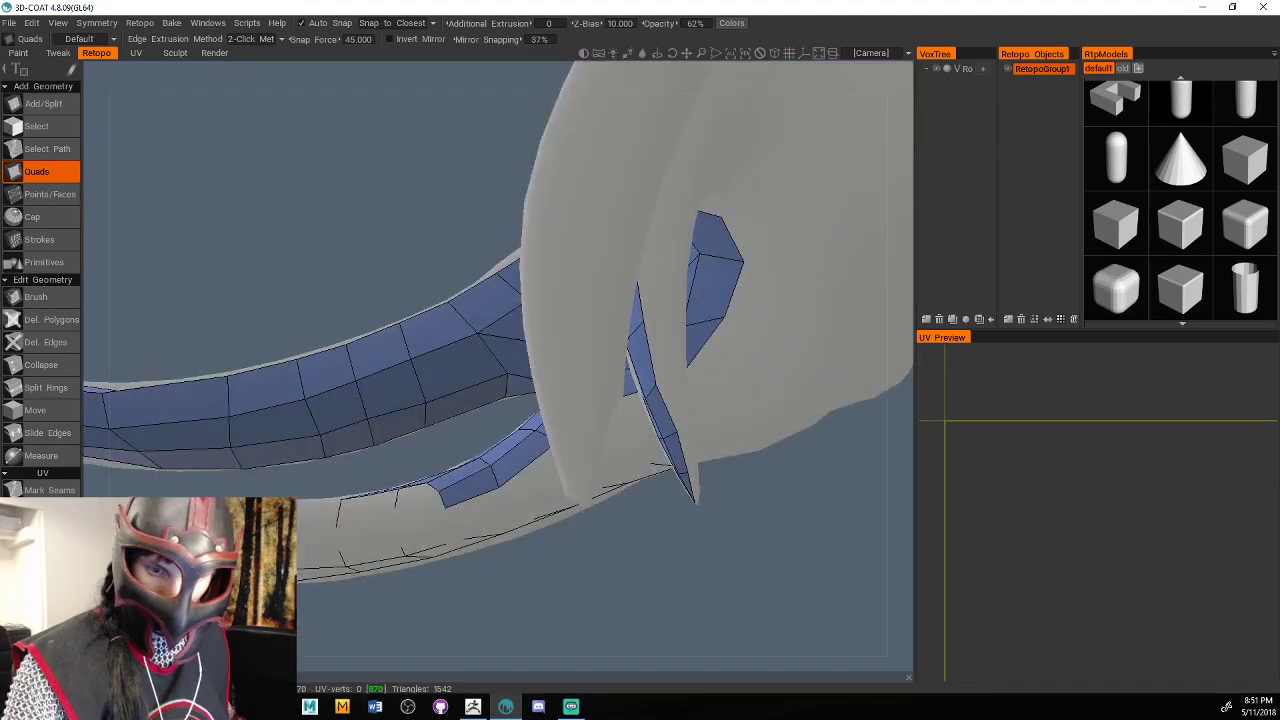
{"action": "left_click_drag", "start_coordinate": [410, 500], "coordinate": [432, 418], "text": "alt"}
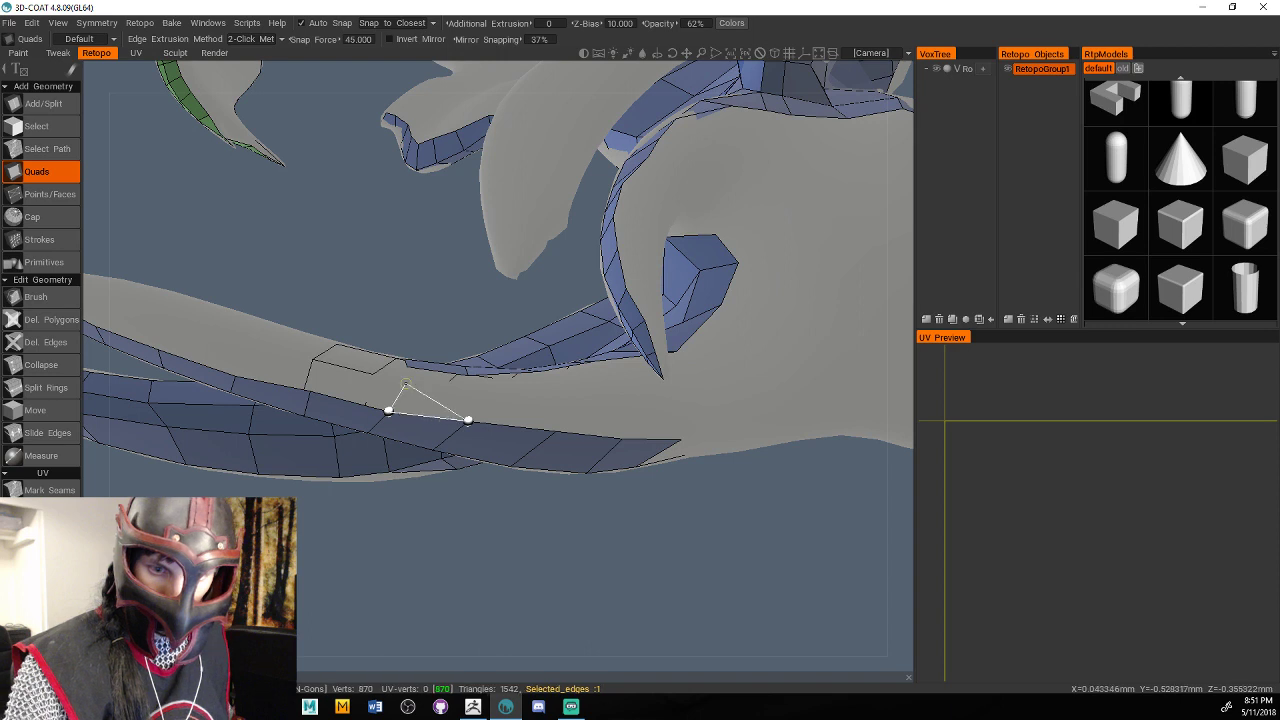
{"action": "left_click", "coordinate": [404, 384]}
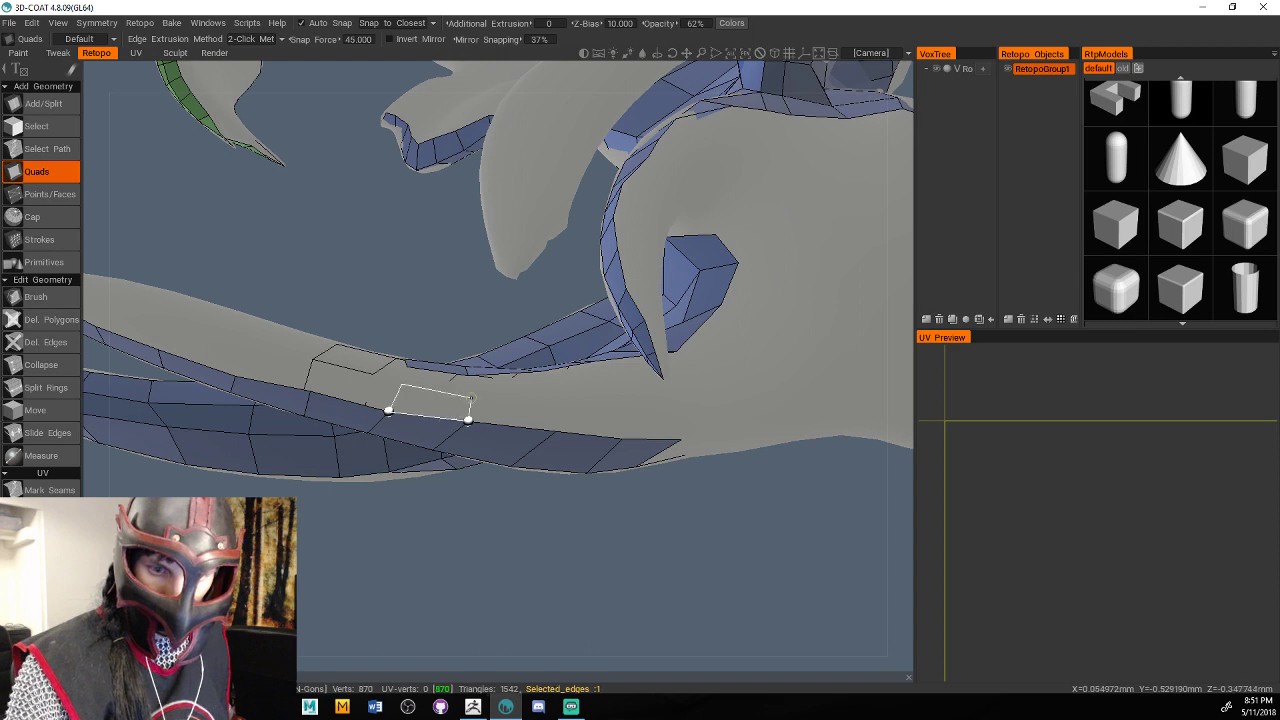
{"action": "left_click", "coordinate": [474, 400]}
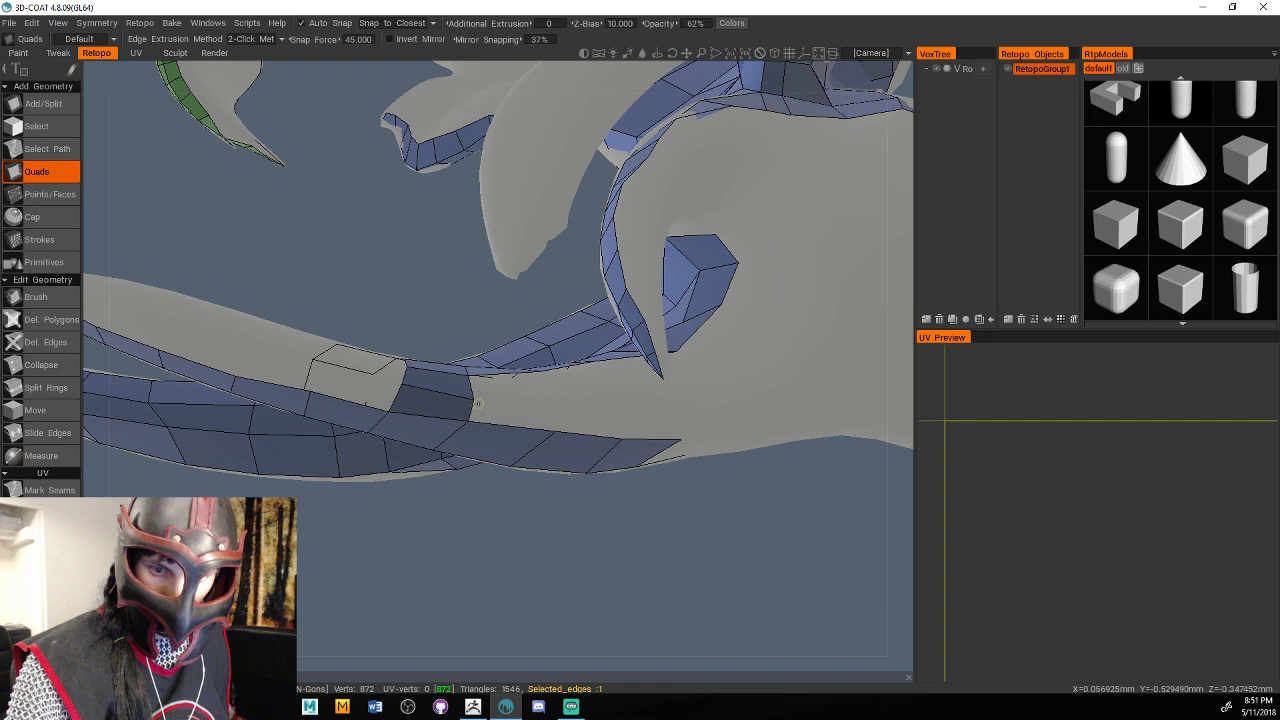
Extend the underside rows with four quads toward the long finger's base and add a quad joining them to the webbing.
{"action": "left_click_drag", "start_coordinate": [478, 404], "coordinate": [535, 430], "text": "alt"}
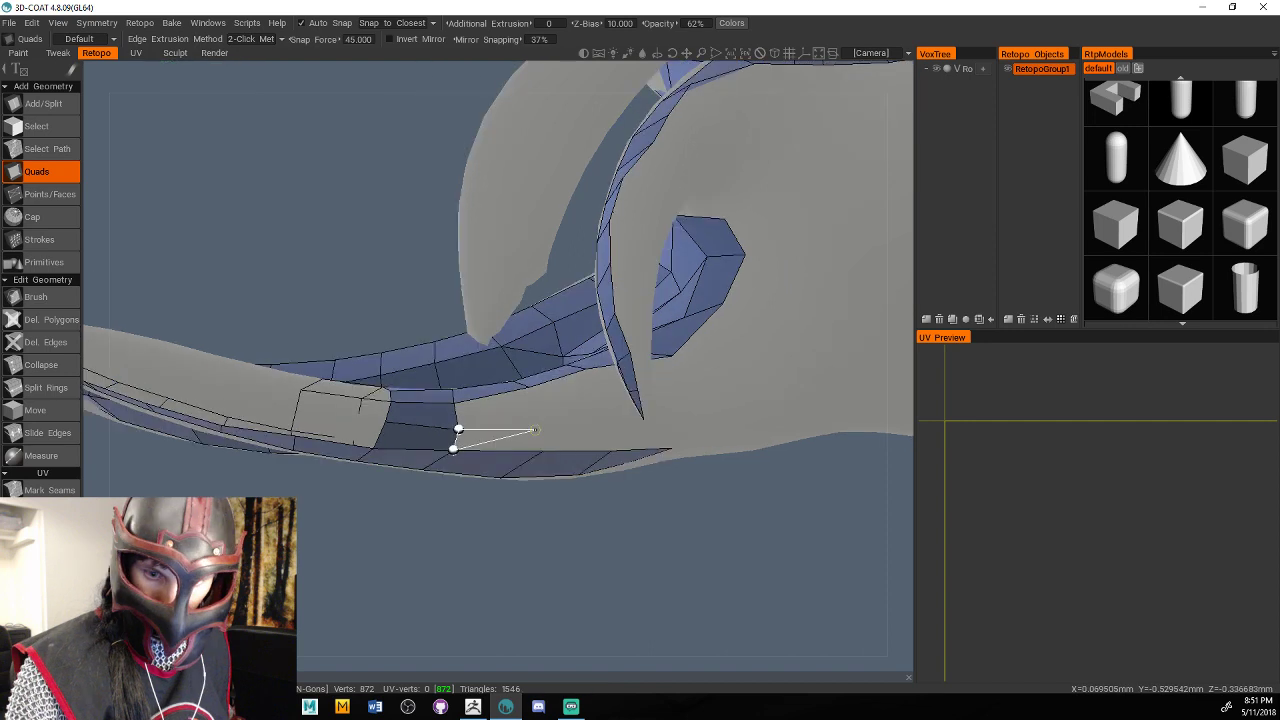
{"action": "left_click", "coordinate": [535, 430]}
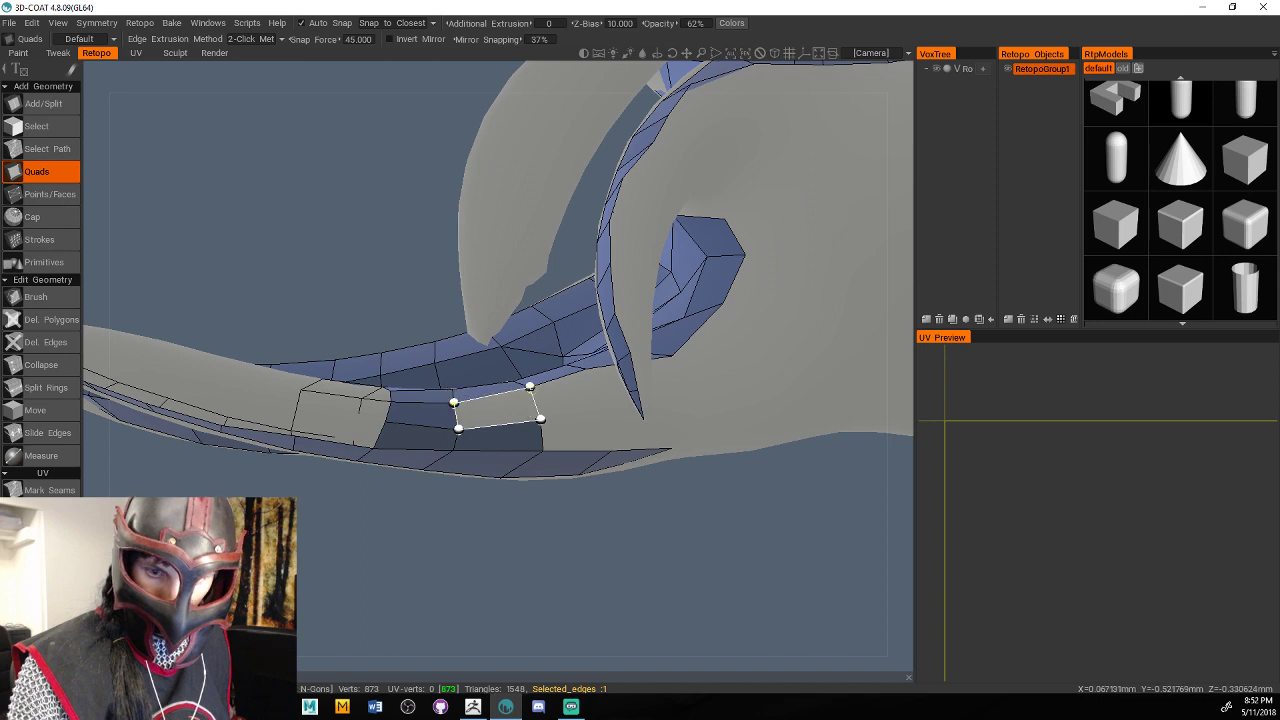
{"action": "left_click", "coordinate": [540, 419]}
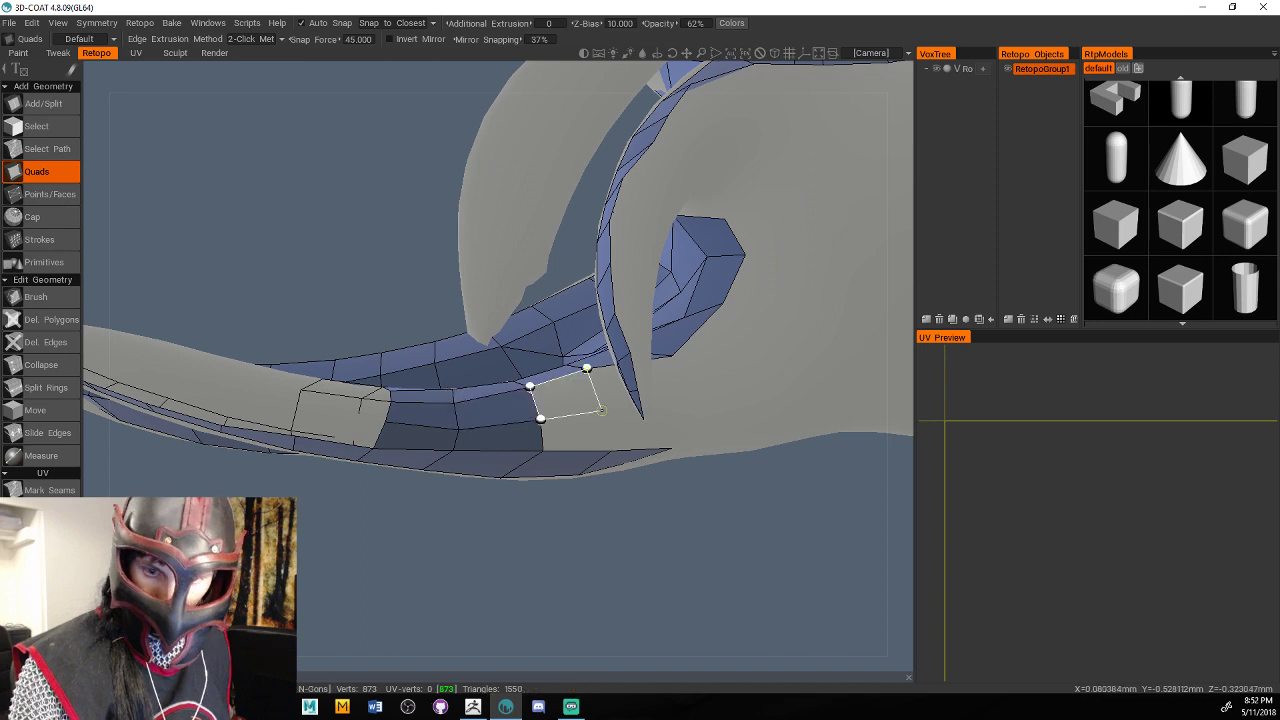
{"action": "left_click", "coordinate": [612, 412]}
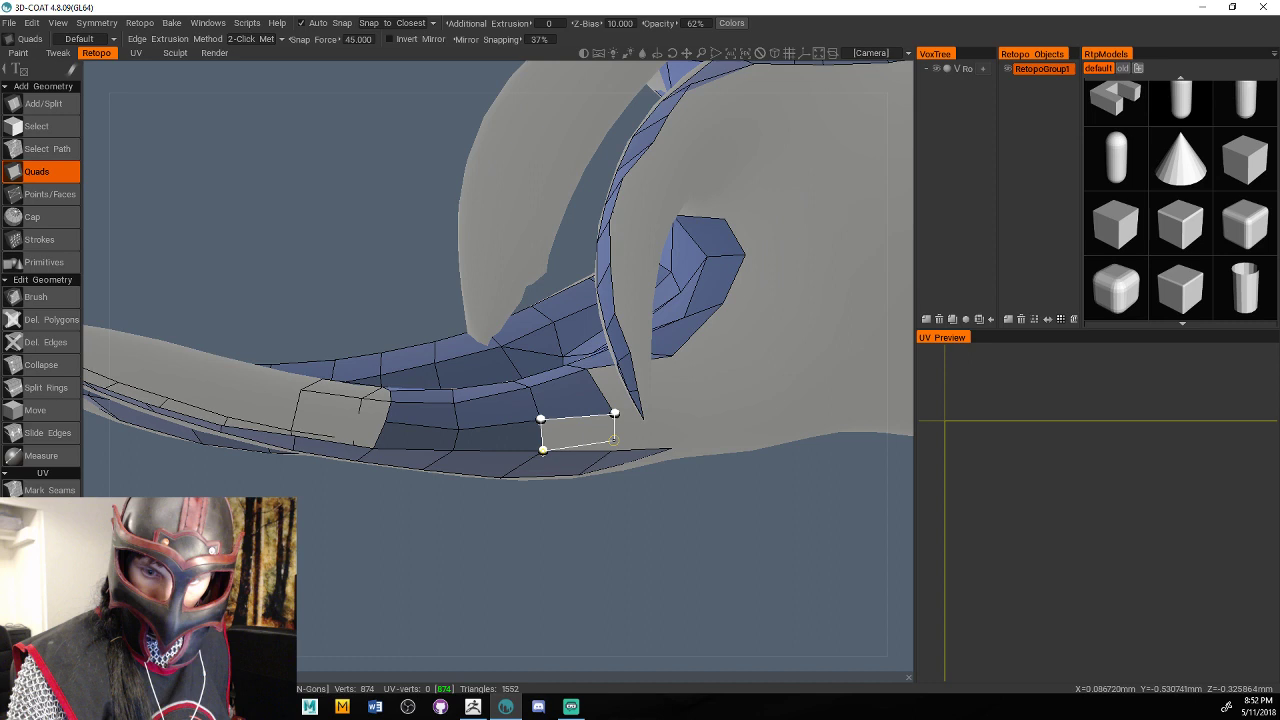
{"action": "left_click", "coordinate": [614, 440]}
{"action": "left_click_drag", "start_coordinate": [640, 545], "coordinate": [690, 370]}
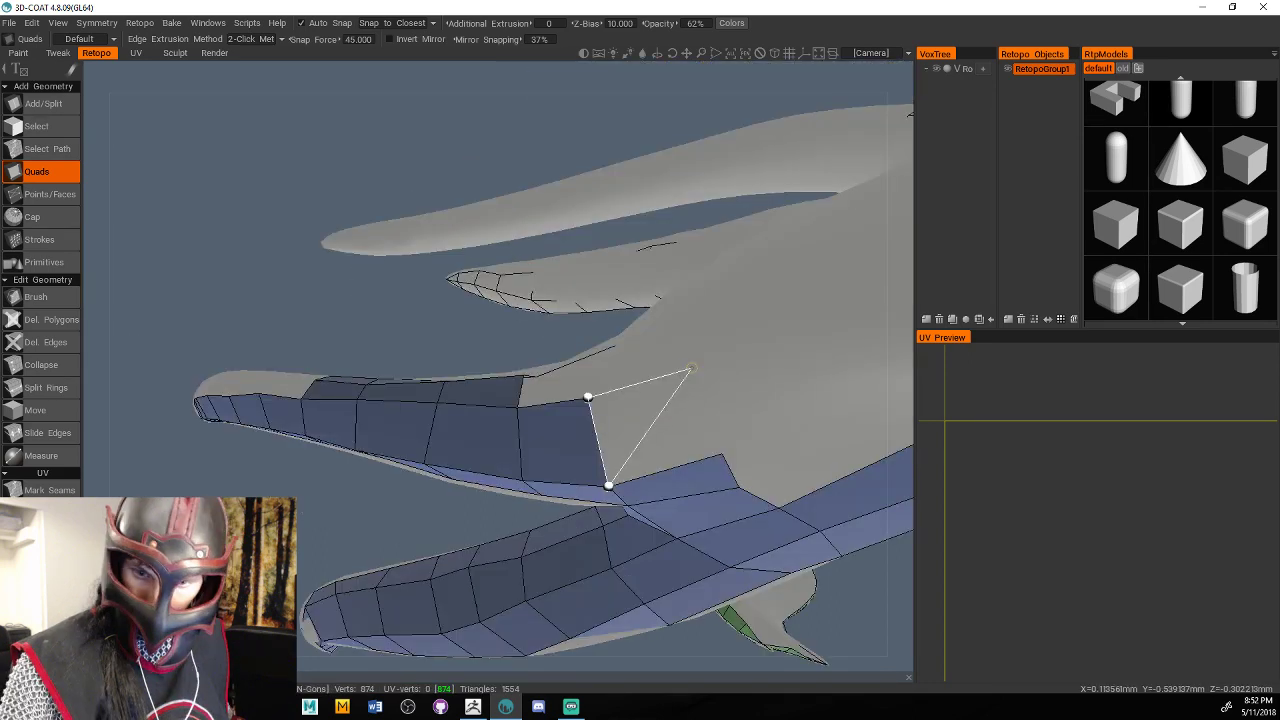
{"action": "left_click", "coordinate": [688, 369]}
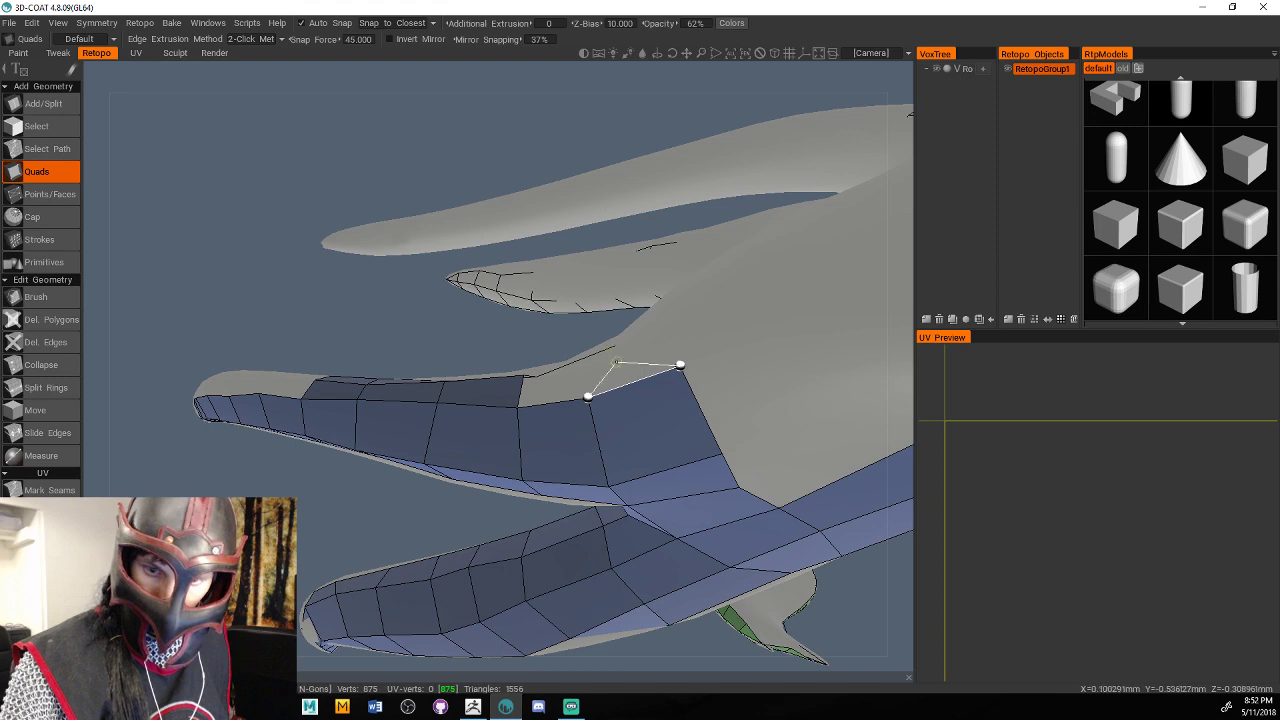
{"action": "left_click", "coordinate": [680, 365]}
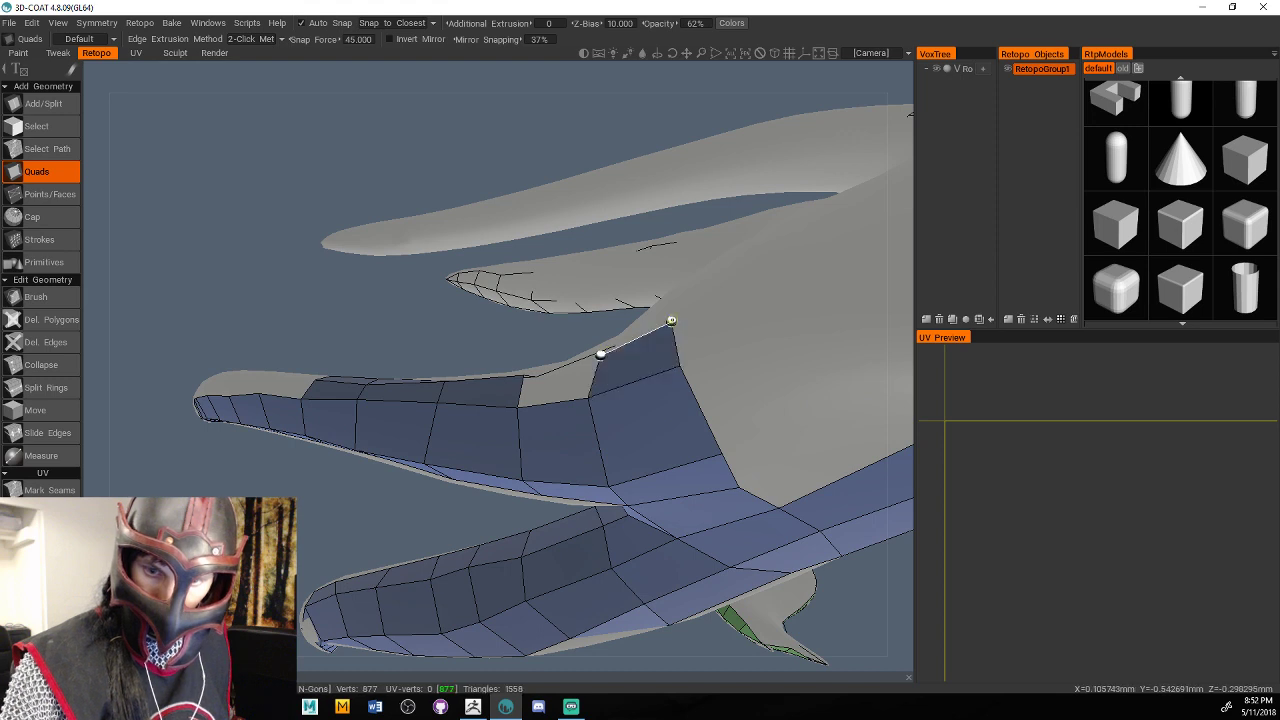
{"action": "left_click_drag", "start_coordinate": [672, 321], "coordinate": [589, 496], "text": "alt"}
{"action": "key", "text": "ctrl+z"}
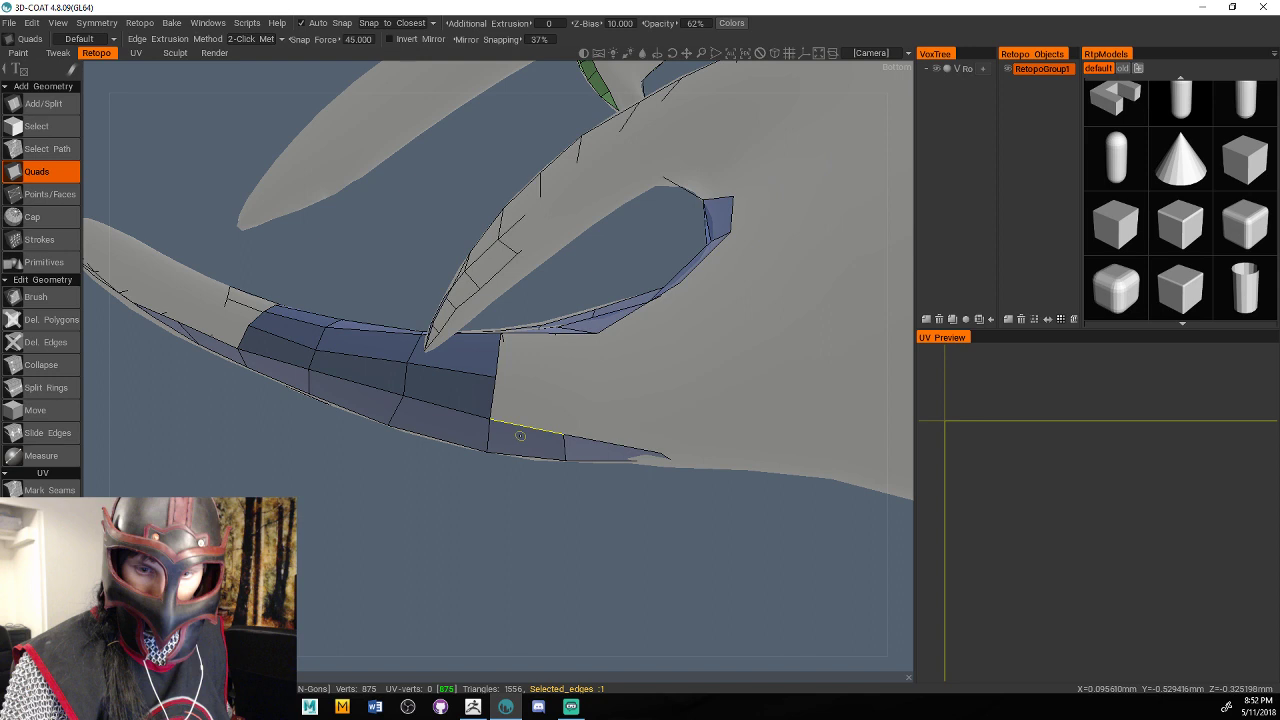
Close the long finger's base with two quads across its underside and tie them to the palm edge with another quad.
{"action": "left_click", "coordinate": [593, 371]}
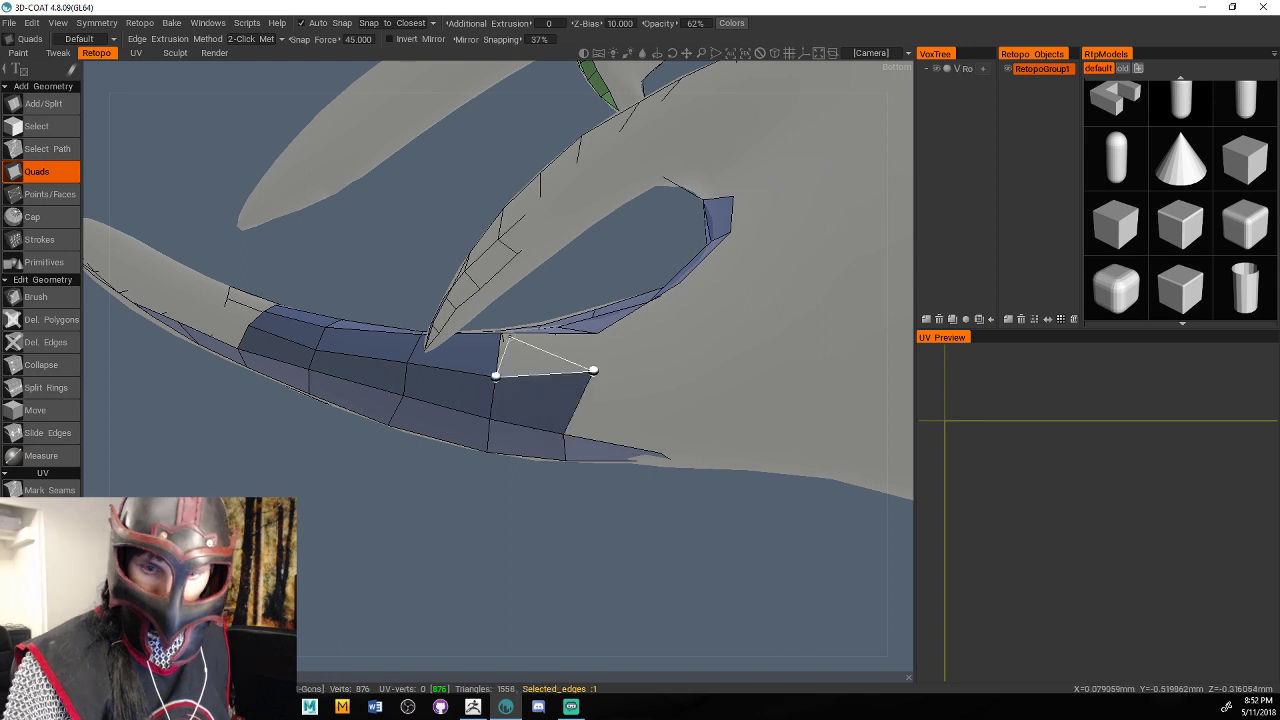
{"action": "left_click", "coordinate": [504, 335]}
{"action": "left_click", "coordinate": [598, 332]}
{"action": "left_click_drag", "start_coordinate": [540, 515], "coordinate": [488, 566], "text": "alt"}
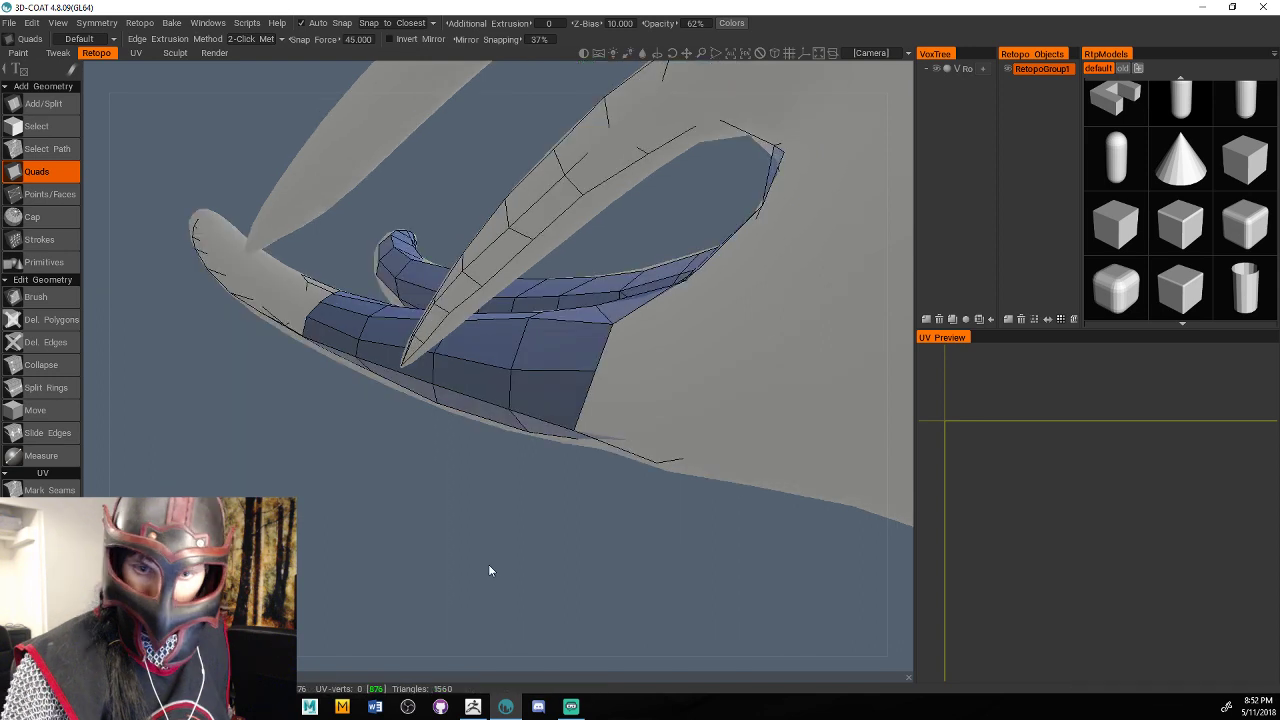
{"action": "middle_click_drag", "start_coordinate": [489, 570], "coordinate": [634, 507]}
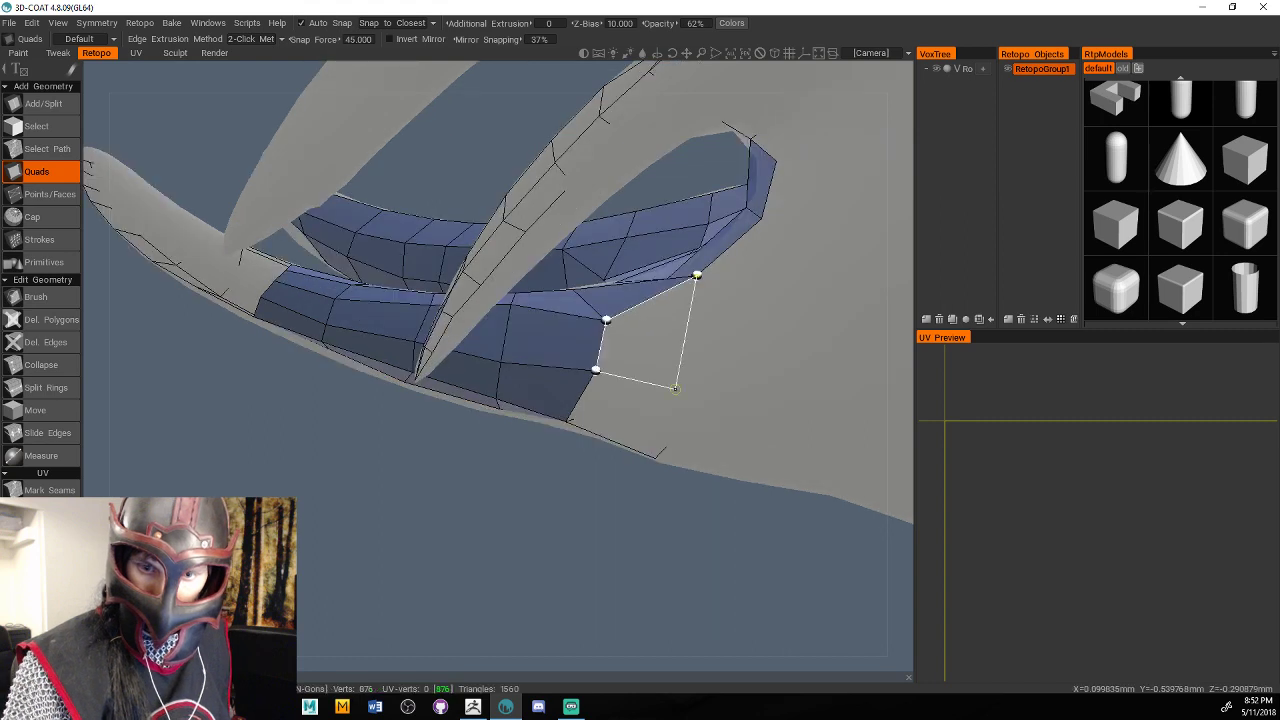
{"action": "left_click", "coordinate": [675, 388]}
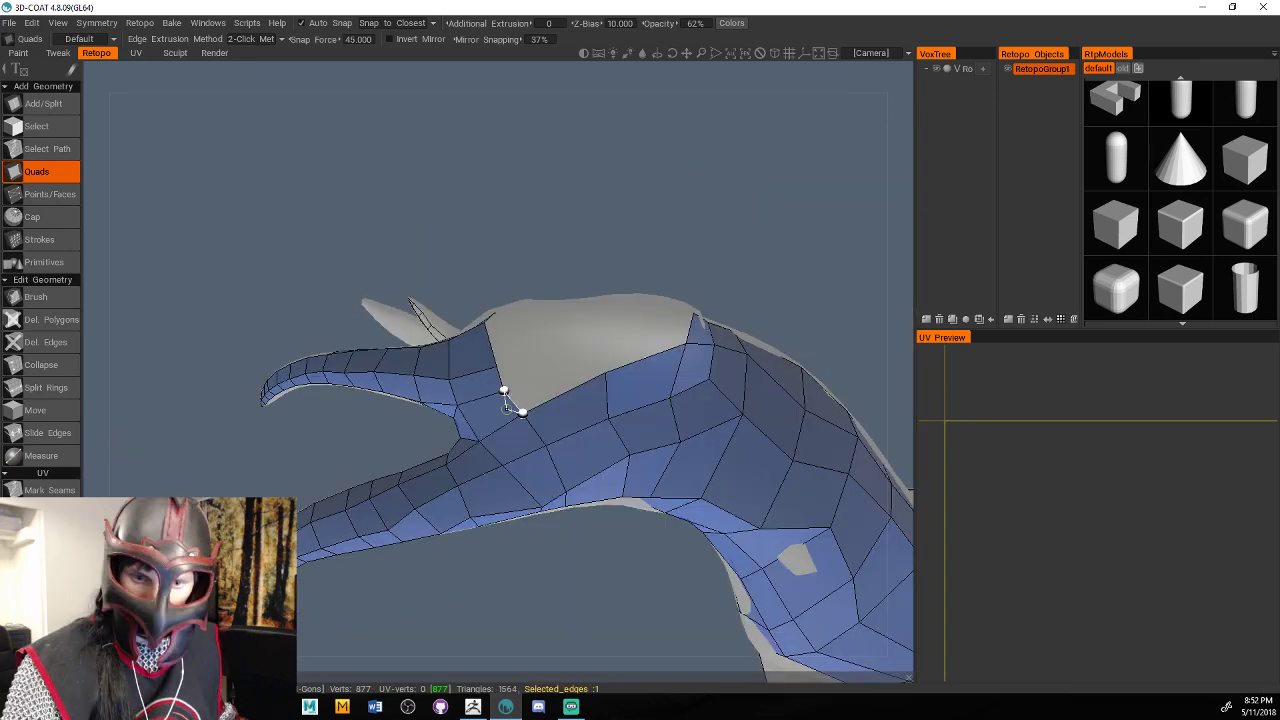
Lay a new row of quads along the open palm edge from the long finger's base toward the wrist.
{"action": "left_click", "coordinate": [520, 410]}
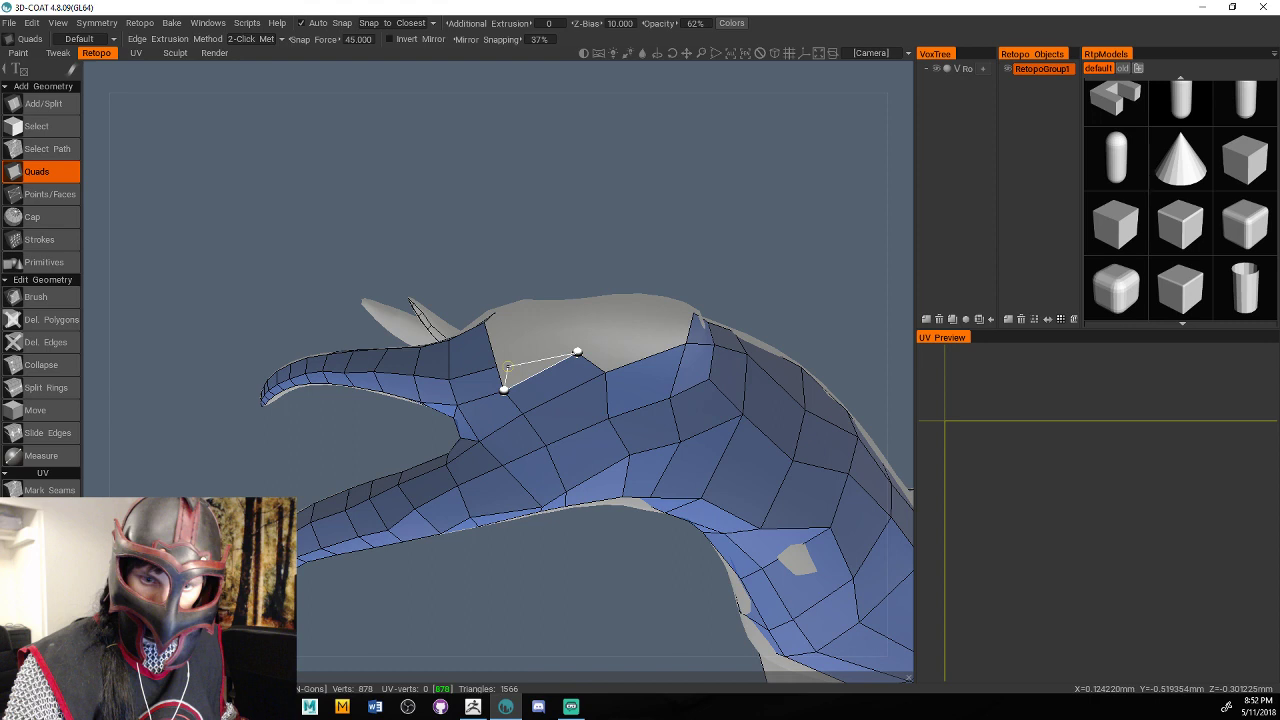
{"action": "left_click", "coordinate": [577, 352]}
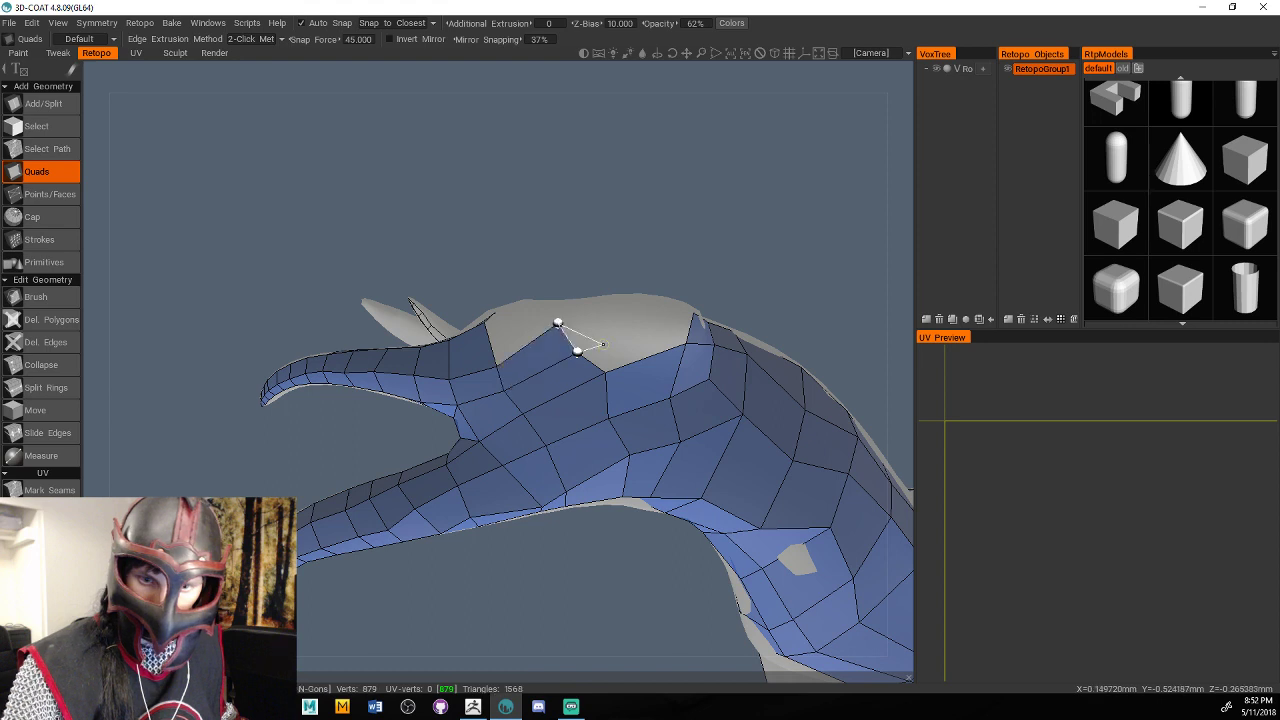
{"action": "left_click", "coordinate": [653, 326]}
{"action": "left_click", "coordinate": [628, 302]}
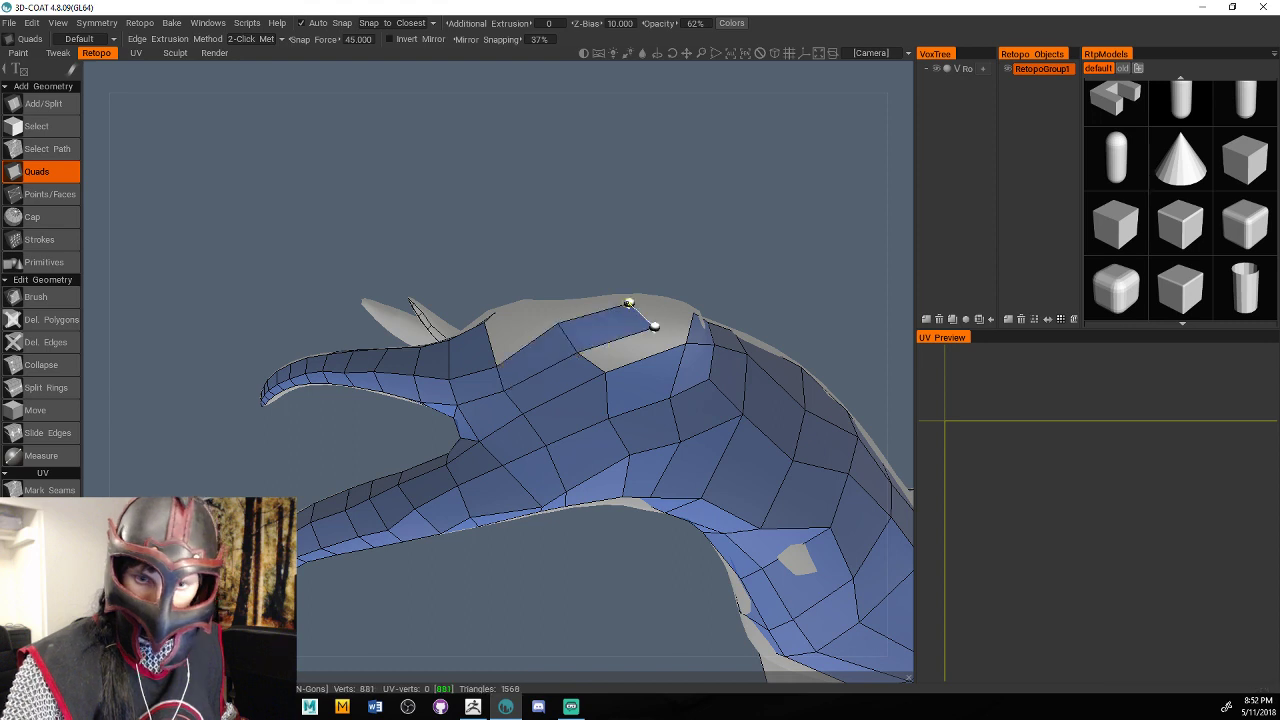
{"action": "left_click", "coordinate": [687, 344]}
Fill the remaining notch at the wrist end of the palm row with a quad.
{"action": "left_click_drag", "start_coordinate": [690, 343], "coordinate": [653, 437], "text": "alt"}
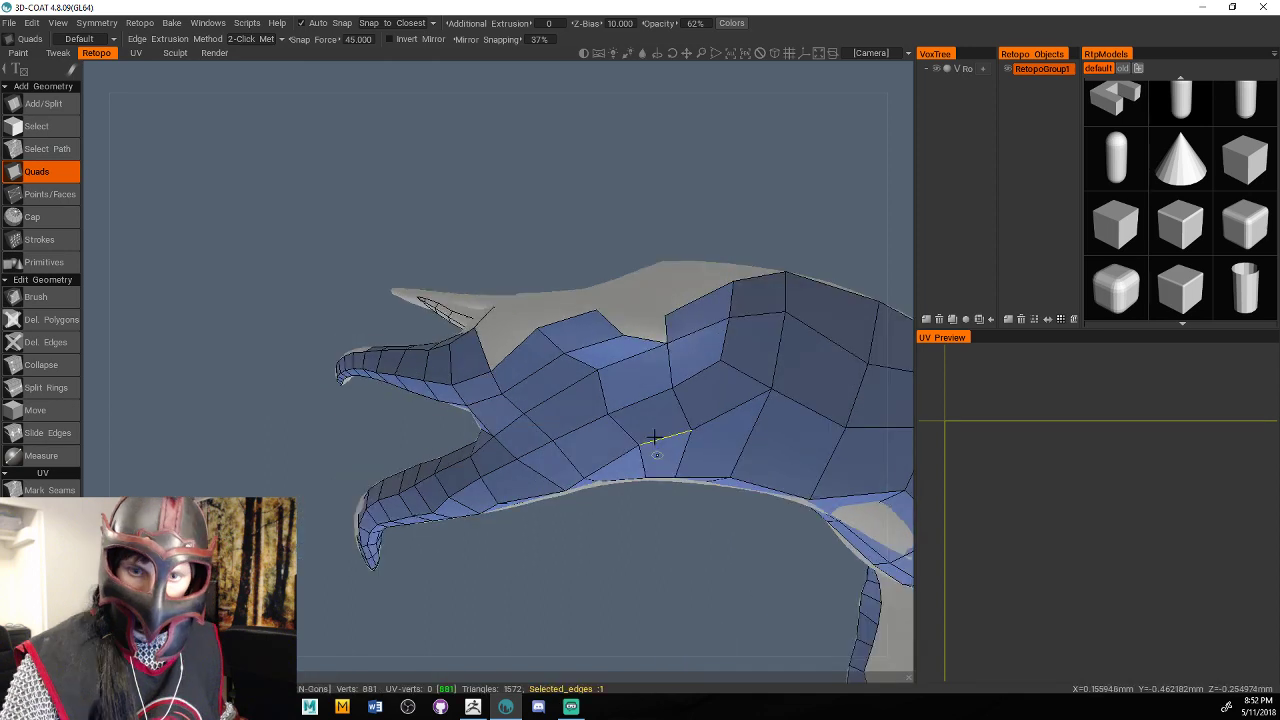
{"action": "left_click", "coordinate": [623, 333]}
{"action": "left_click", "coordinate": [596, 309]}
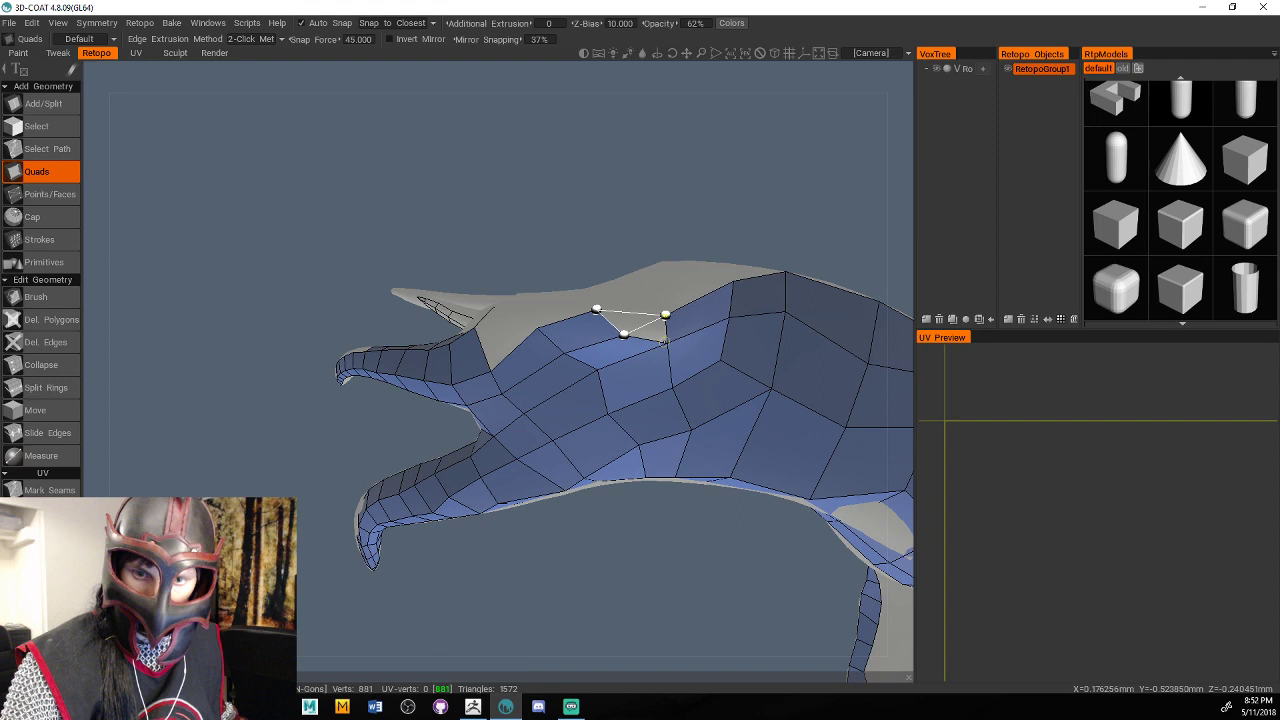
{"action": "left_click", "coordinate": [664, 340]}
Start another row across the palm with two quads above the finished row, working toward the wrist.
{"action": "left_click_drag", "start_coordinate": [664, 340], "coordinate": [801, 275], "text": "alt"}
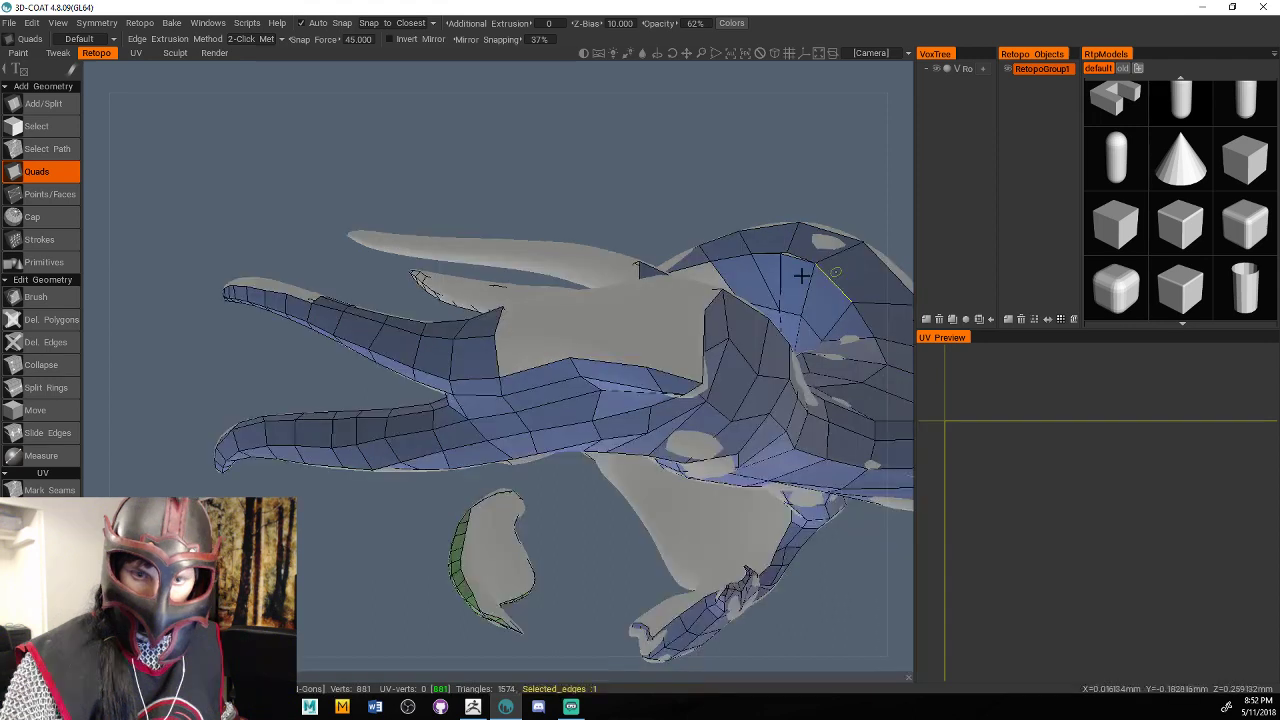
{"action": "left_click", "coordinate": [498, 357]}
{"action": "left_click", "coordinate": [570, 357]}
{"action": "left_click", "coordinate": [562, 326]}
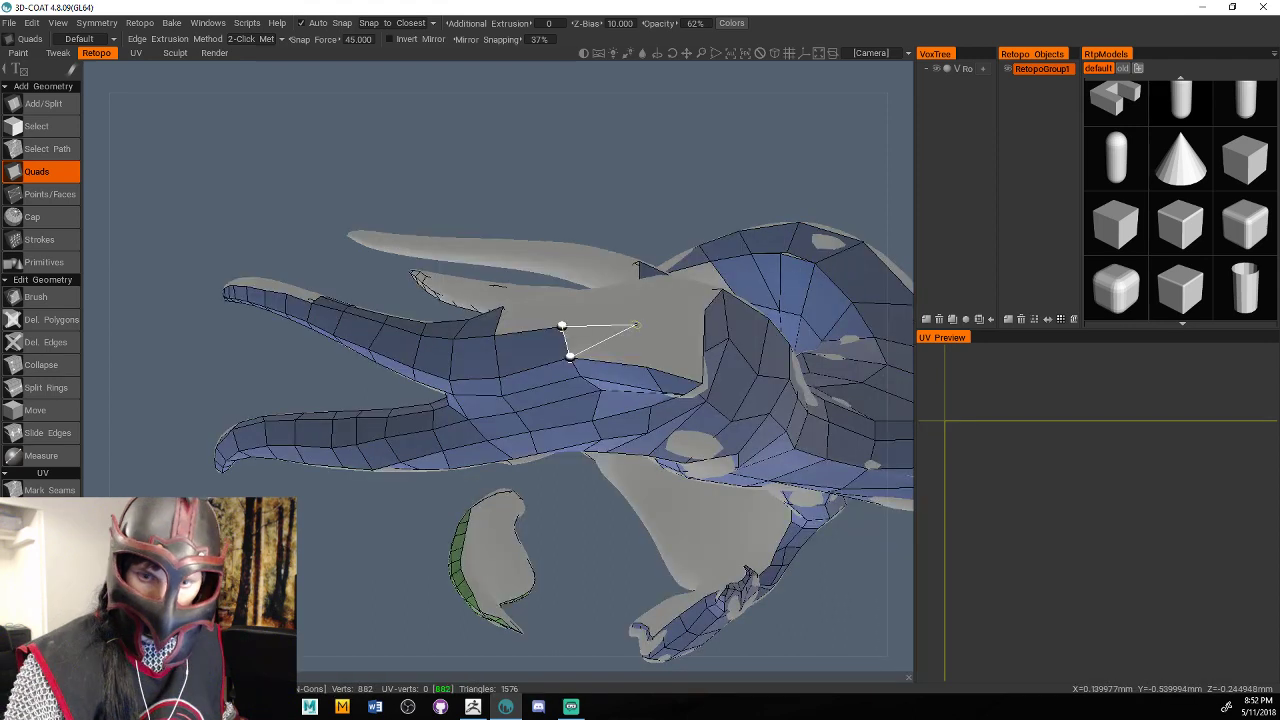
{"action": "left_click", "coordinate": [637, 328]}
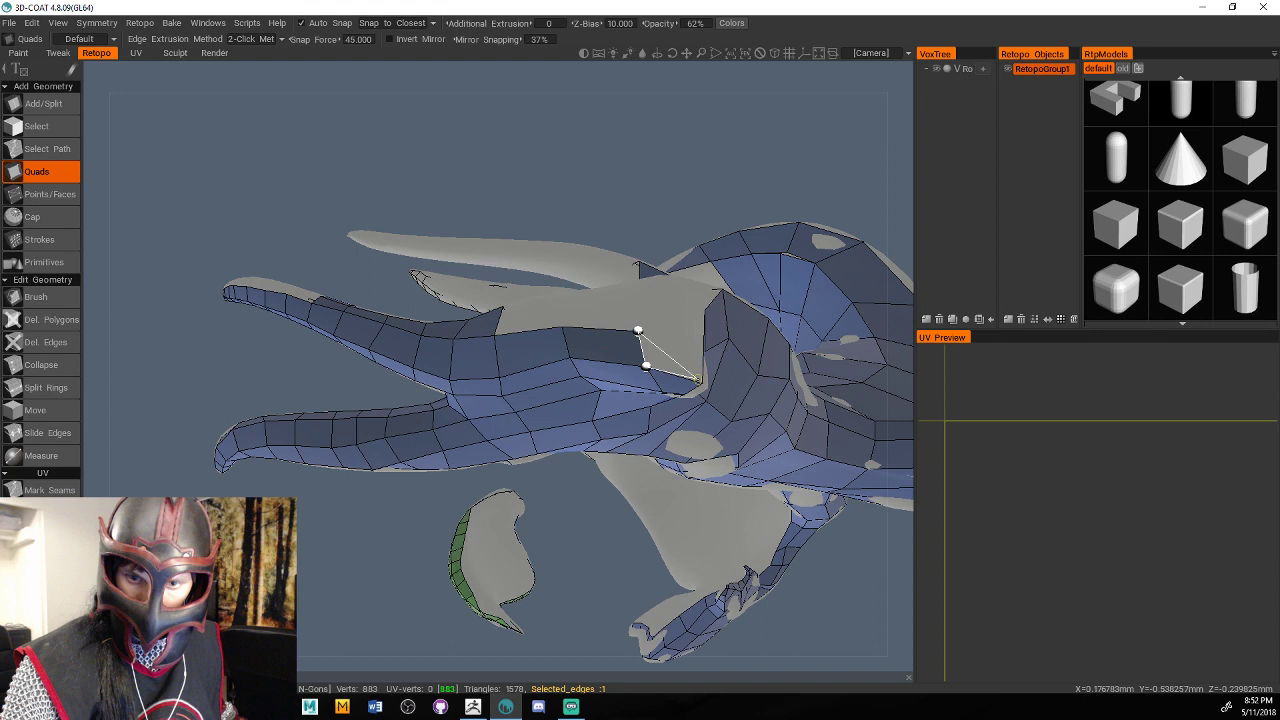
{"action": "left_click", "coordinate": [699, 379]}
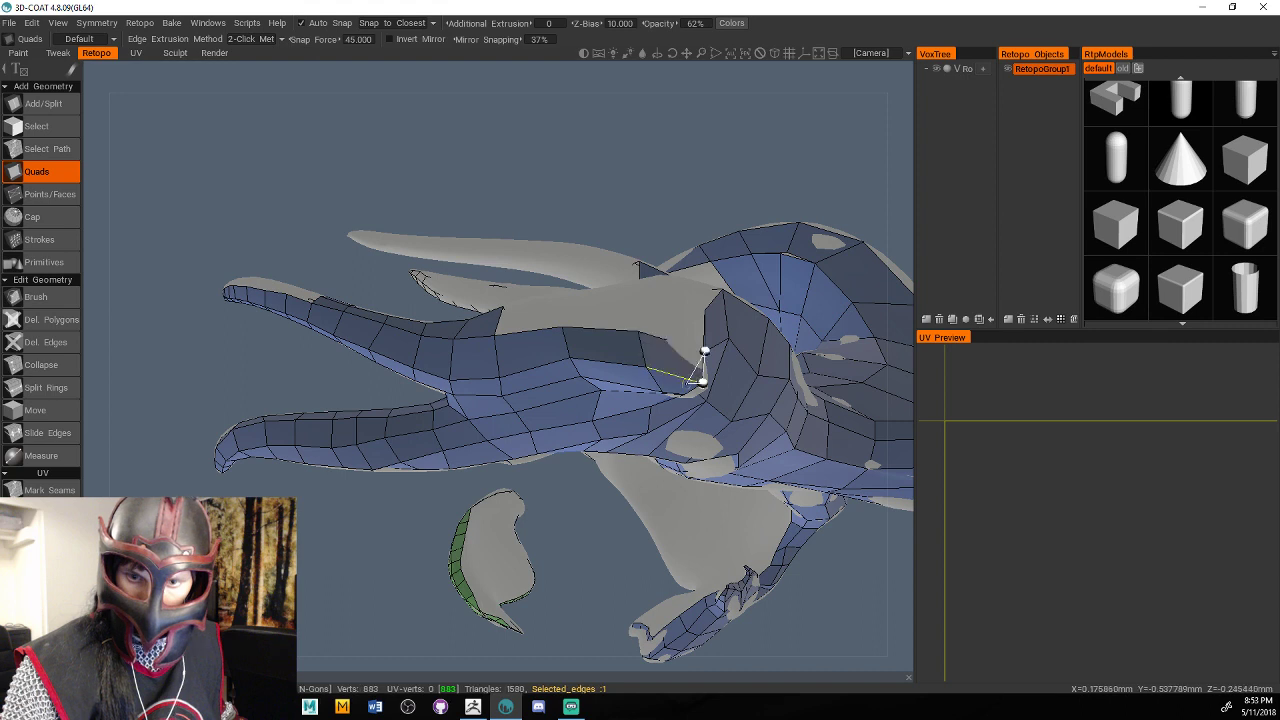
{"action": "left_click_drag", "start_coordinate": [405, 532], "coordinate": [604, 540]}
{"action": "key", "text": "ctrl+z"}
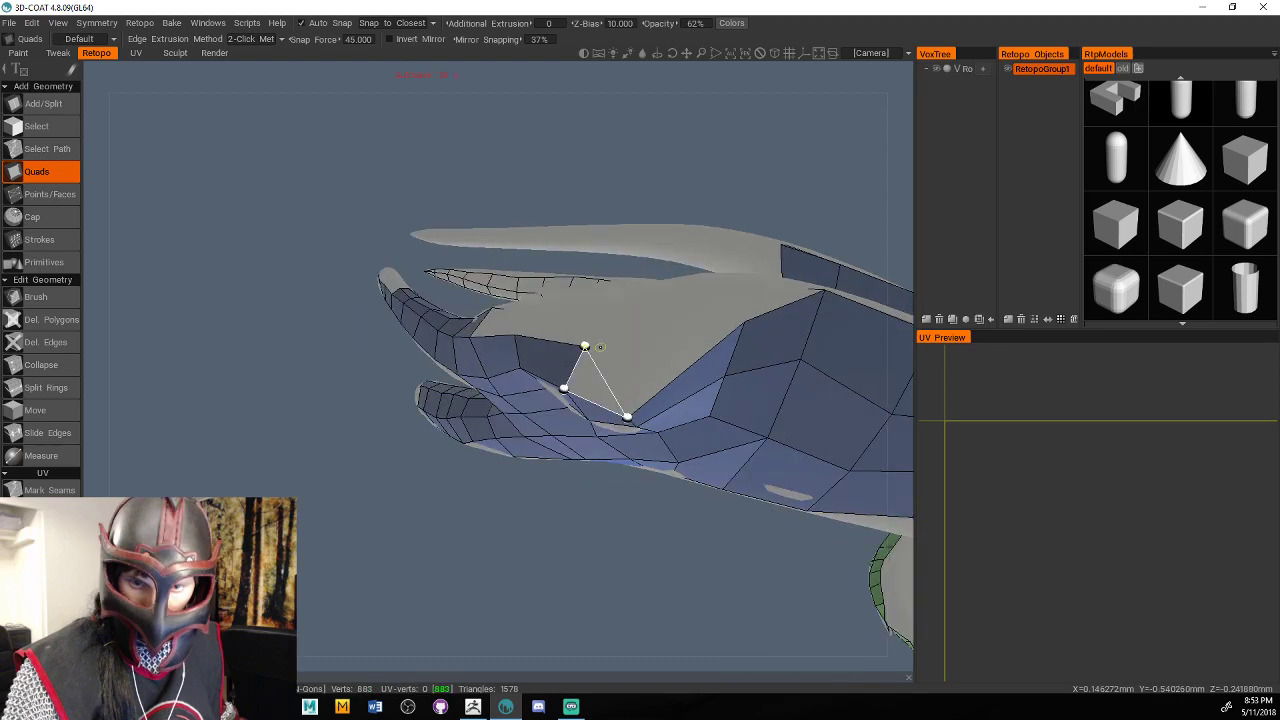
Extend the new palm row with four more quads until it meets the corner of the covered wrist area.
{"action": "left_click", "coordinate": [643, 330]}
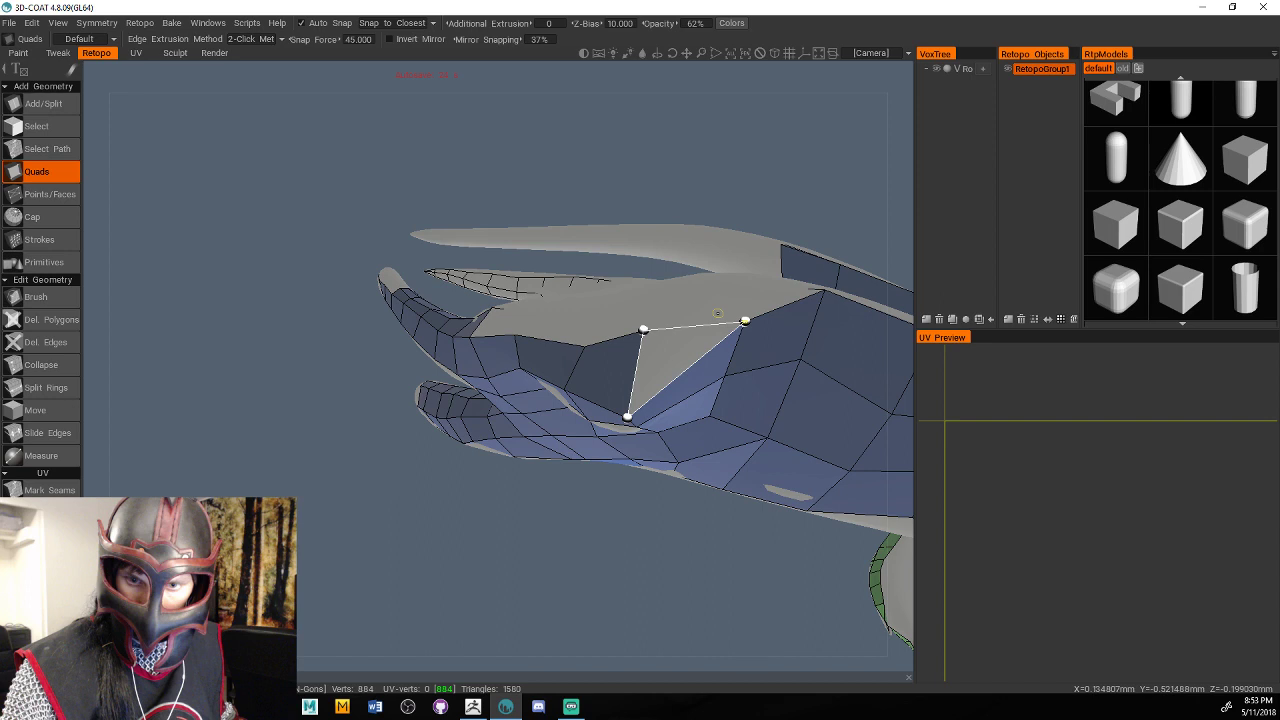
{"action": "left_click", "coordinate": [745, 320]}
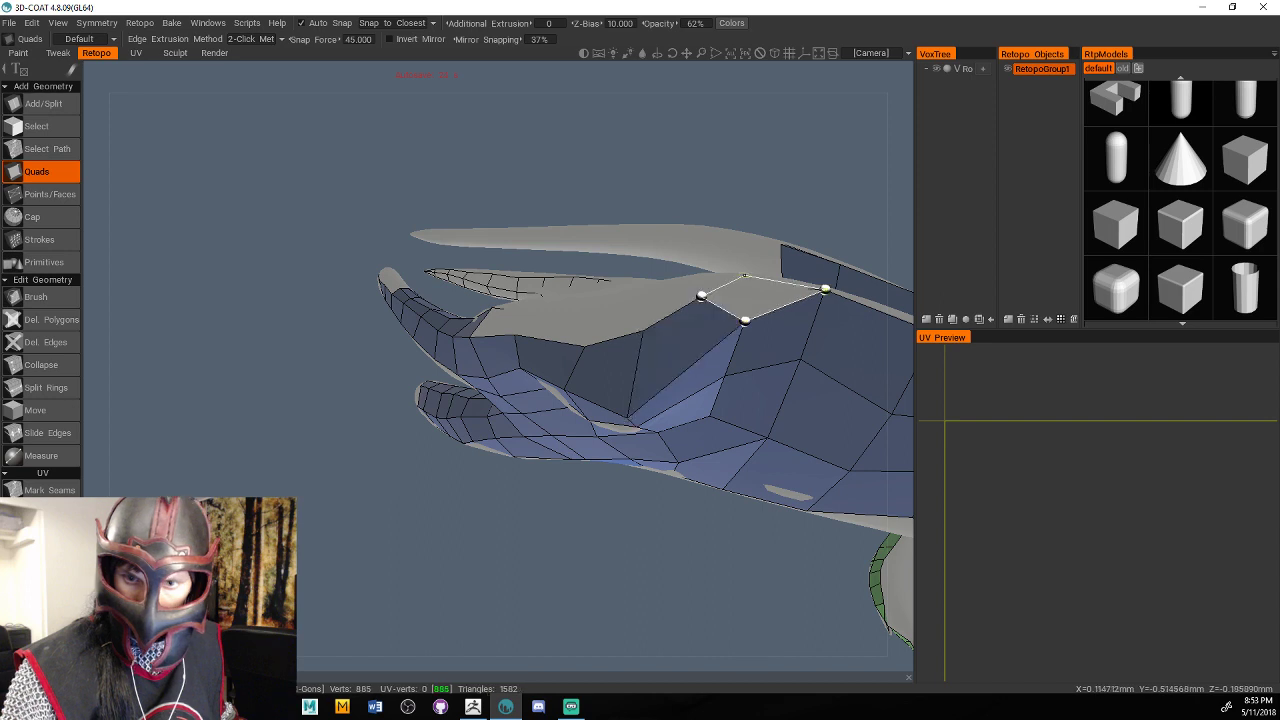
{"action": "left_click", "coordinate": [824, 290]}
{"action": "left_click_drag", "start_coordinate": [824, 290], "coordinate": [728, 477], "text": "alt"}
{"action": "left_click", "coordinate": [799, 368]}
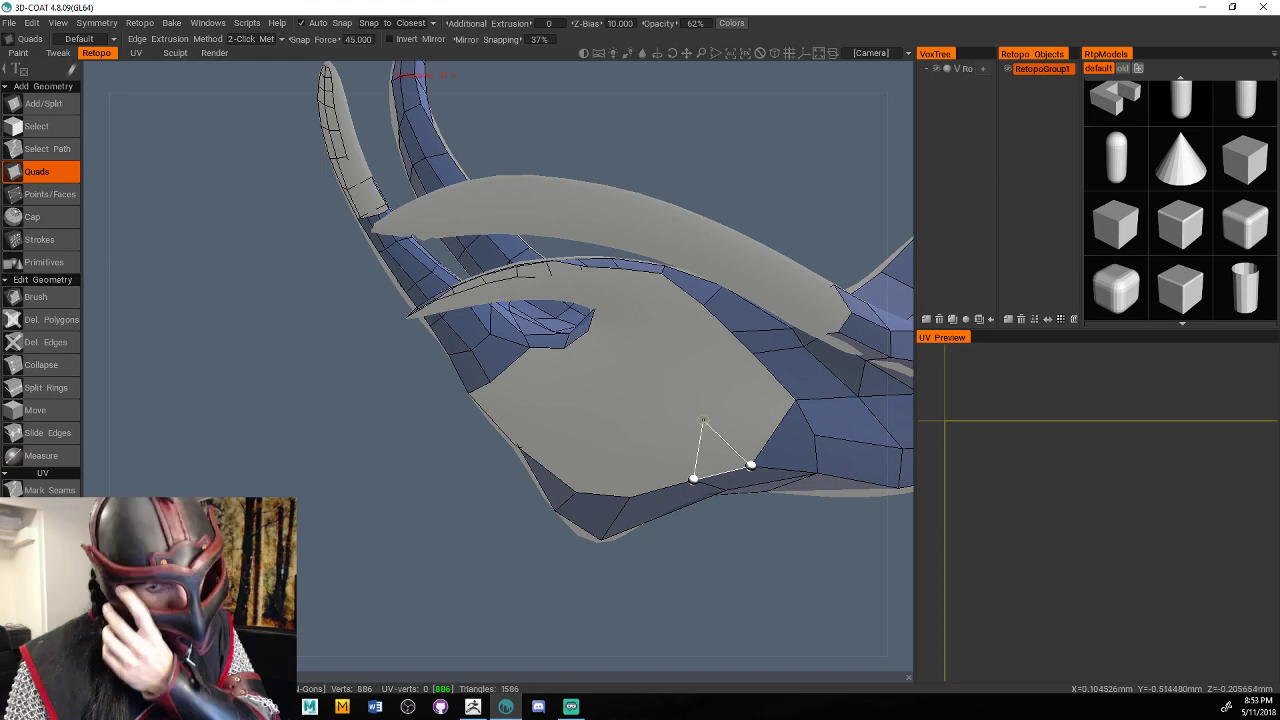
Lay seven quads along the inside of the open palm edge, from the wrist-side corner up to the base of the short curved finger.
{"action": "left_click", "coordinate": [703, 420]}
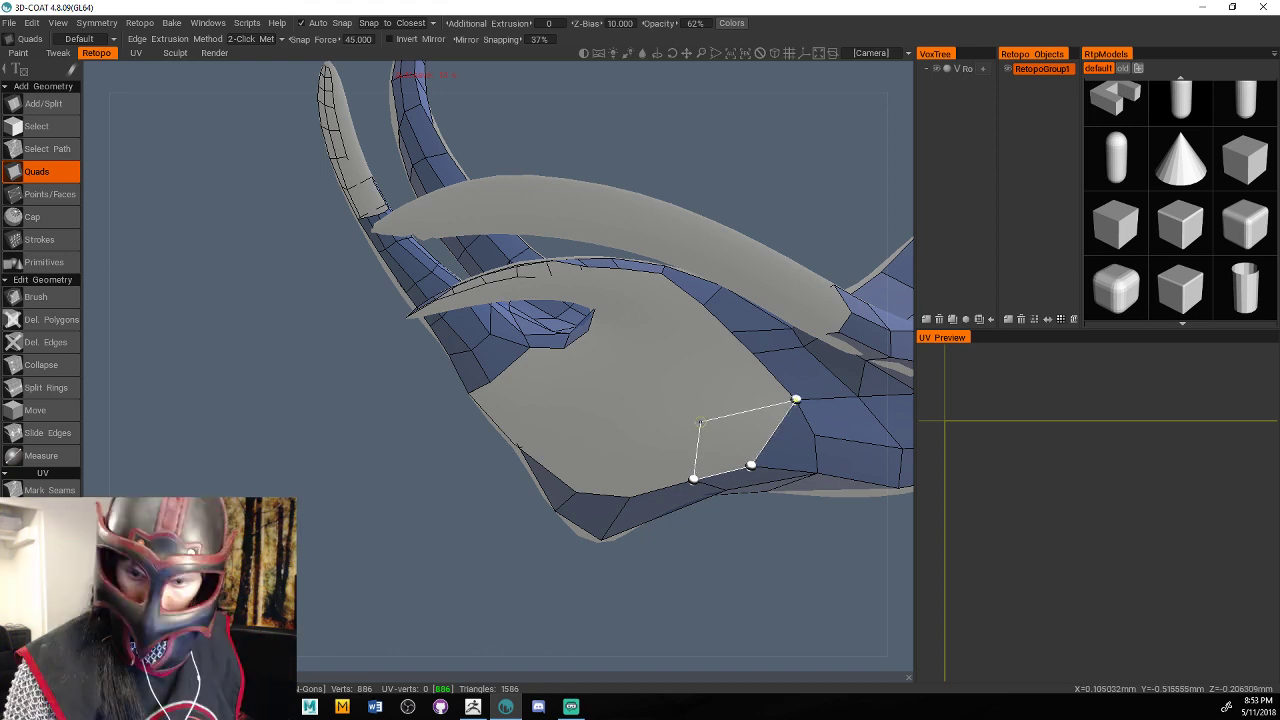
{"action": "left_click", "coordinate": [732, 407]}
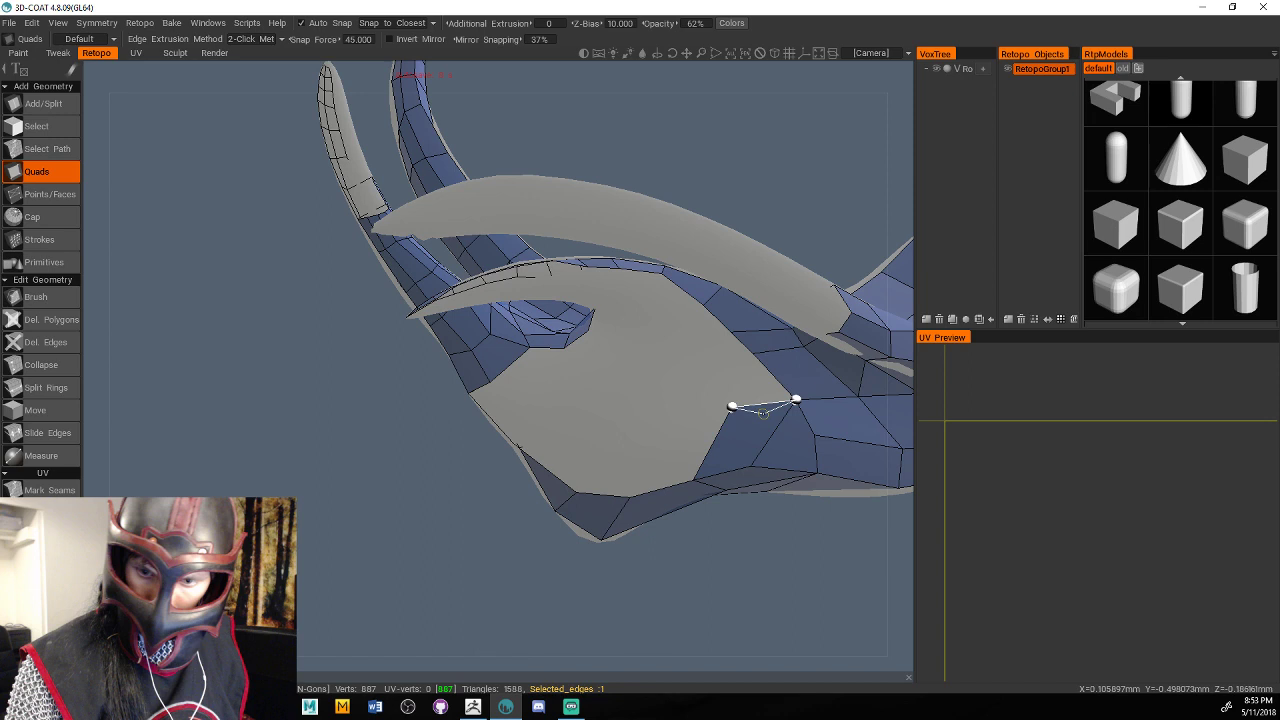
{"action": "left_click", "coordinate": [753, 353]}
{"action": "left_click", "coordinate": [710, 364]}
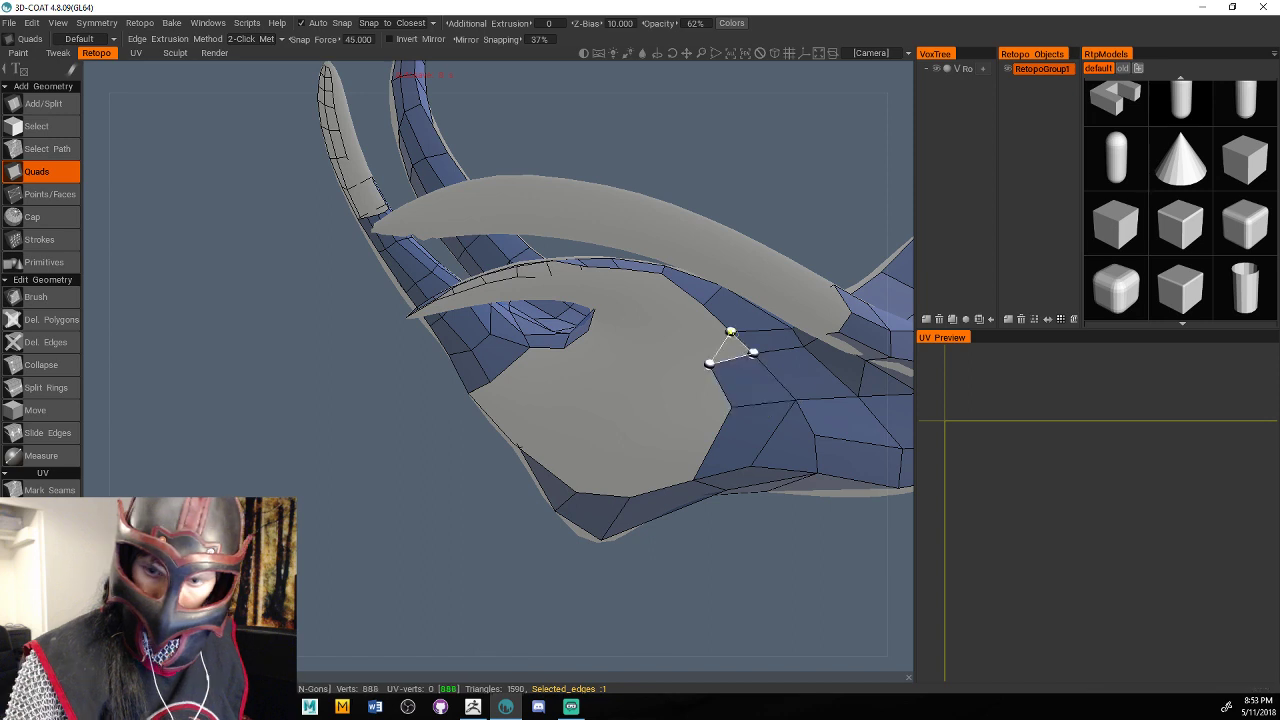
{"action": "left_click", "coordinate": [731, 331]}
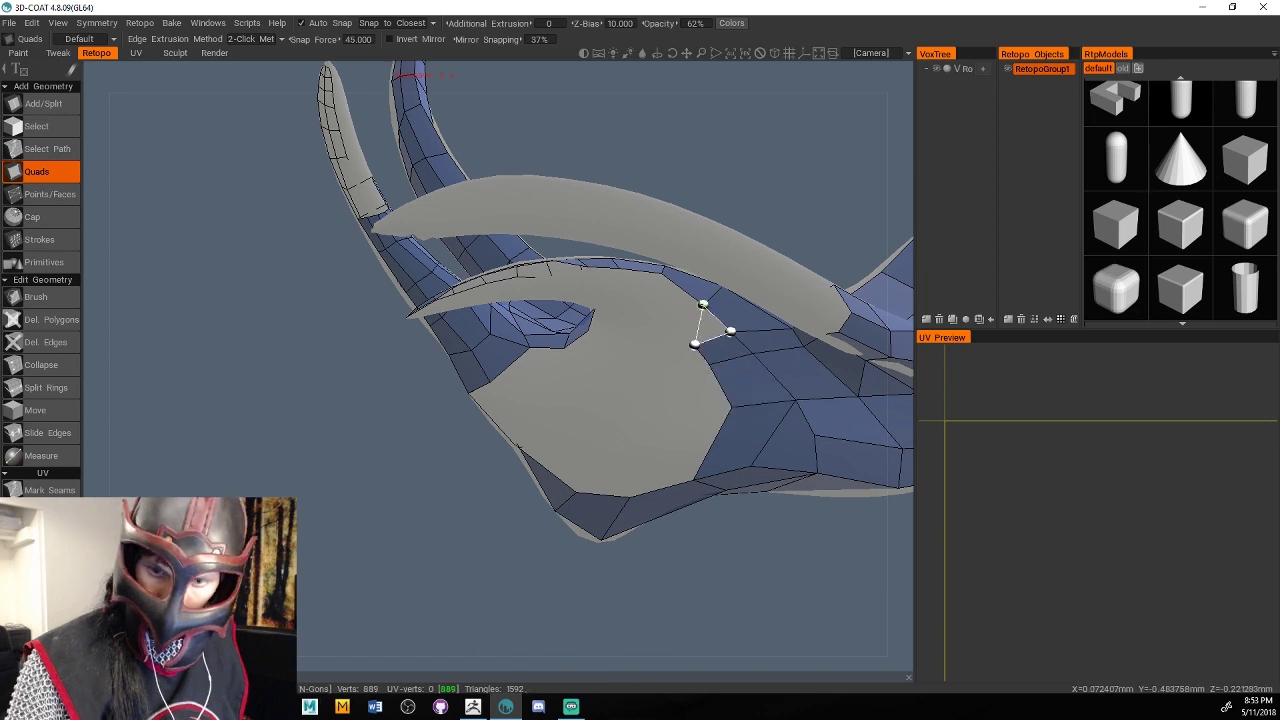
{"action": "left_click", "coordinate": [694, 344]}
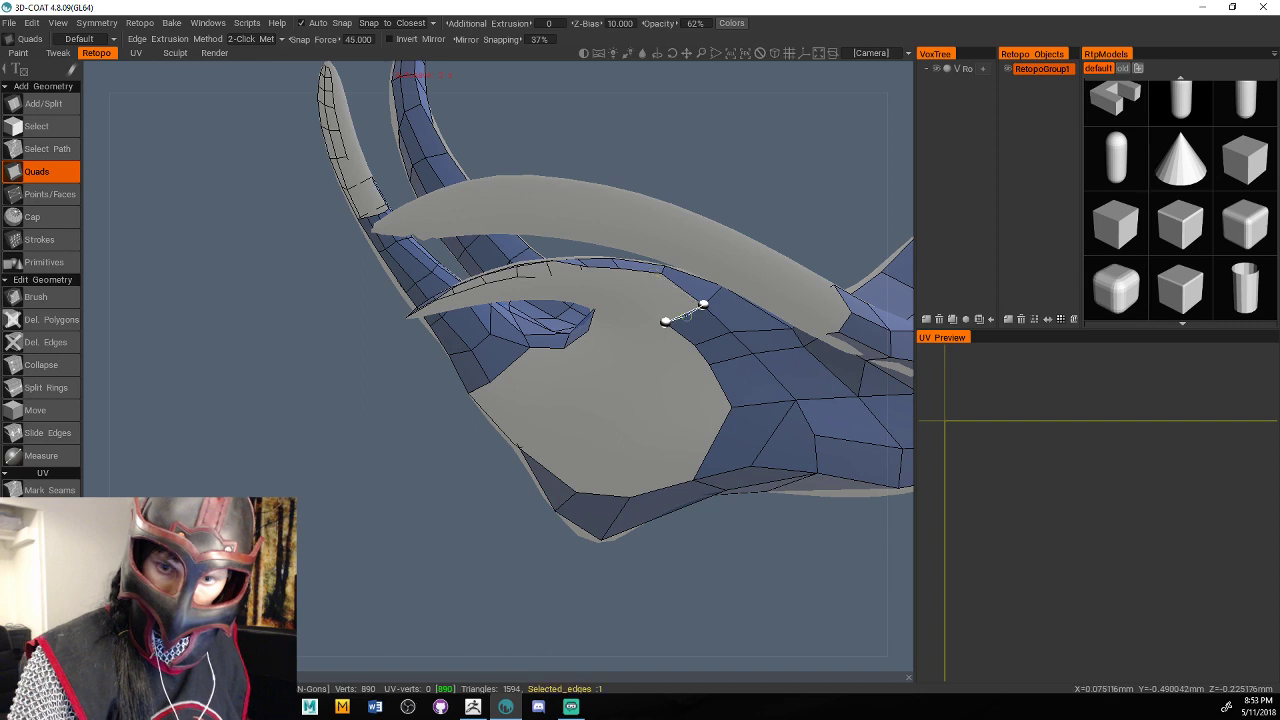
{"action": "left_click", "coordinate": [642, 300]}
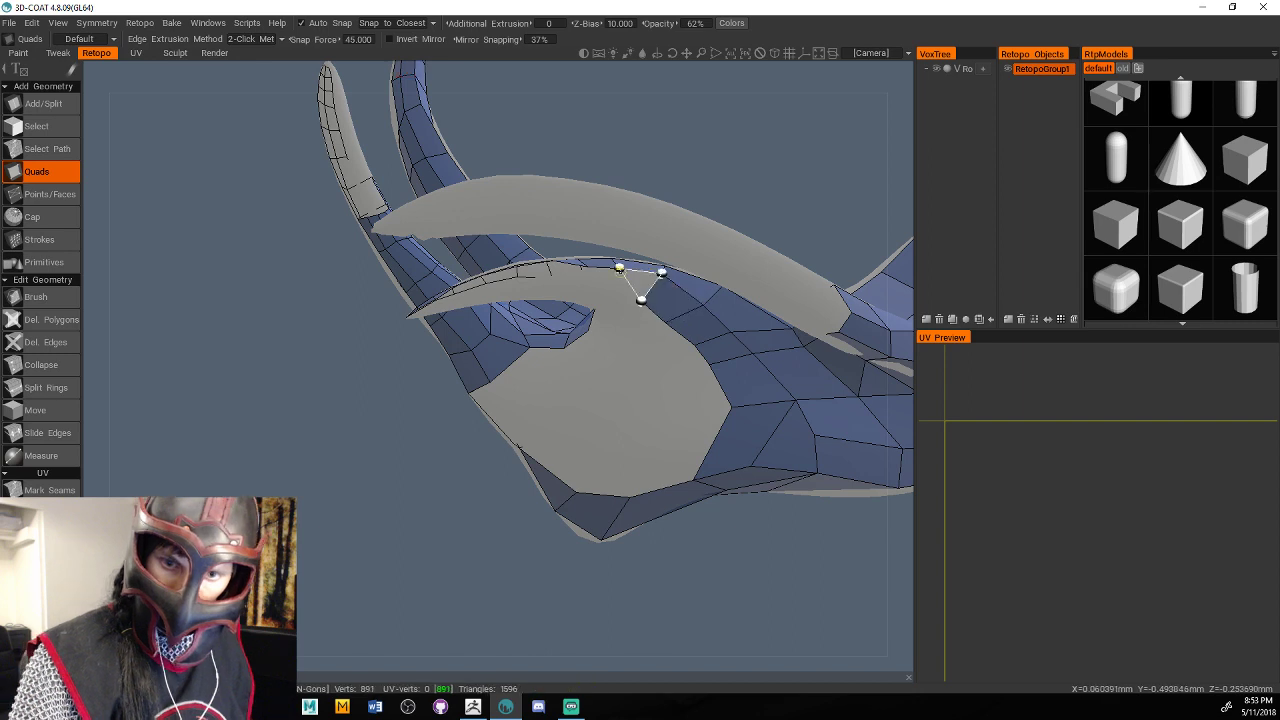
{"action": "left_click", "coordinate": [587, 266]}
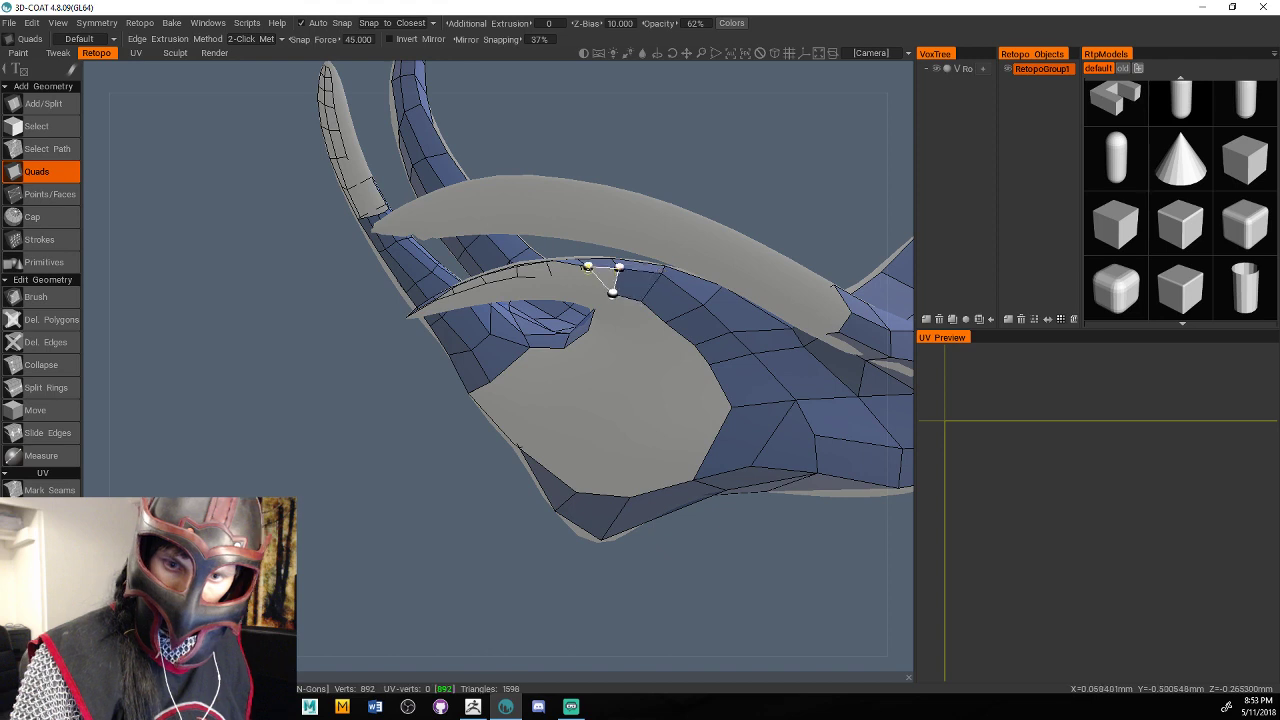
{"action": "left_click", "coordinate": [587, 288]}
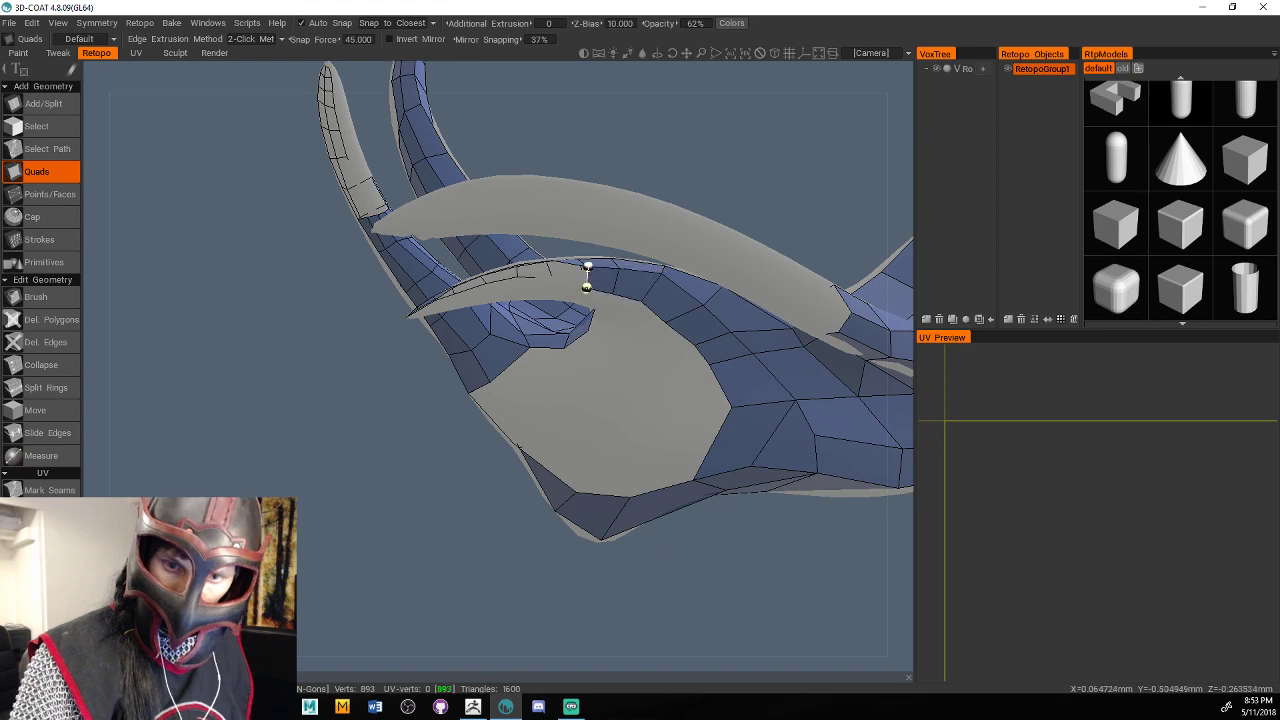
Start covering the side of the large foreground finger with two quads attached to the mesh at its base.
{"action": "left_click_drag", "start_coordinate": [587, 287], "coordinate": [831, 281], "text": "alt"}
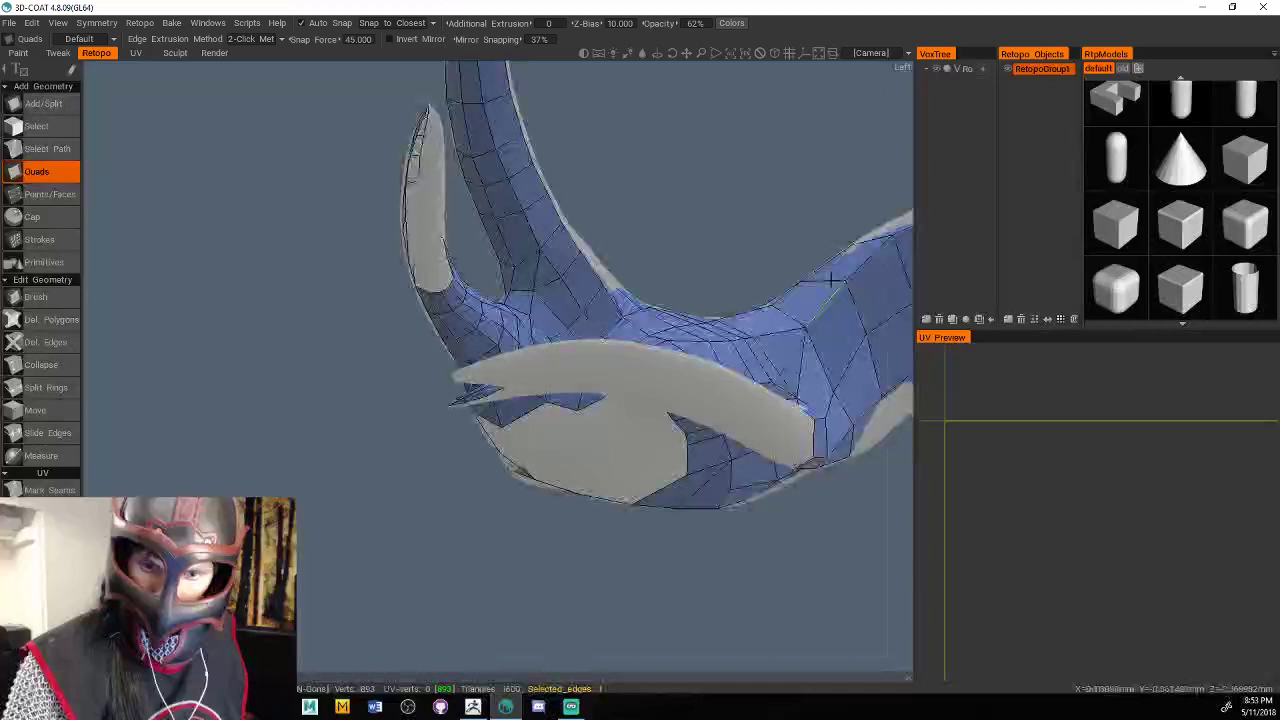
{"action": "middle_click_drag", "start_coordinate": [830, 282], "coordinate": [652, 422]}
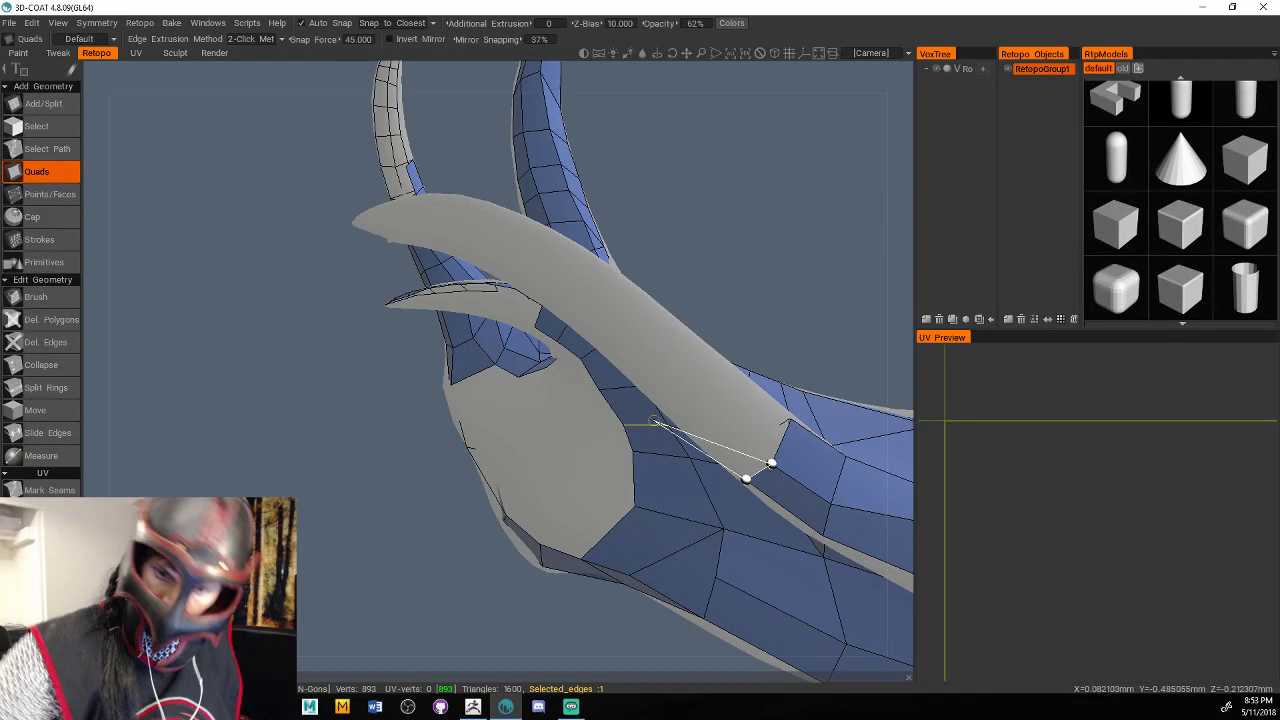
{"action": "left_click", "coordinate": [700, 437]}
{"action": "left_click", "coordinate": [711, 415]}
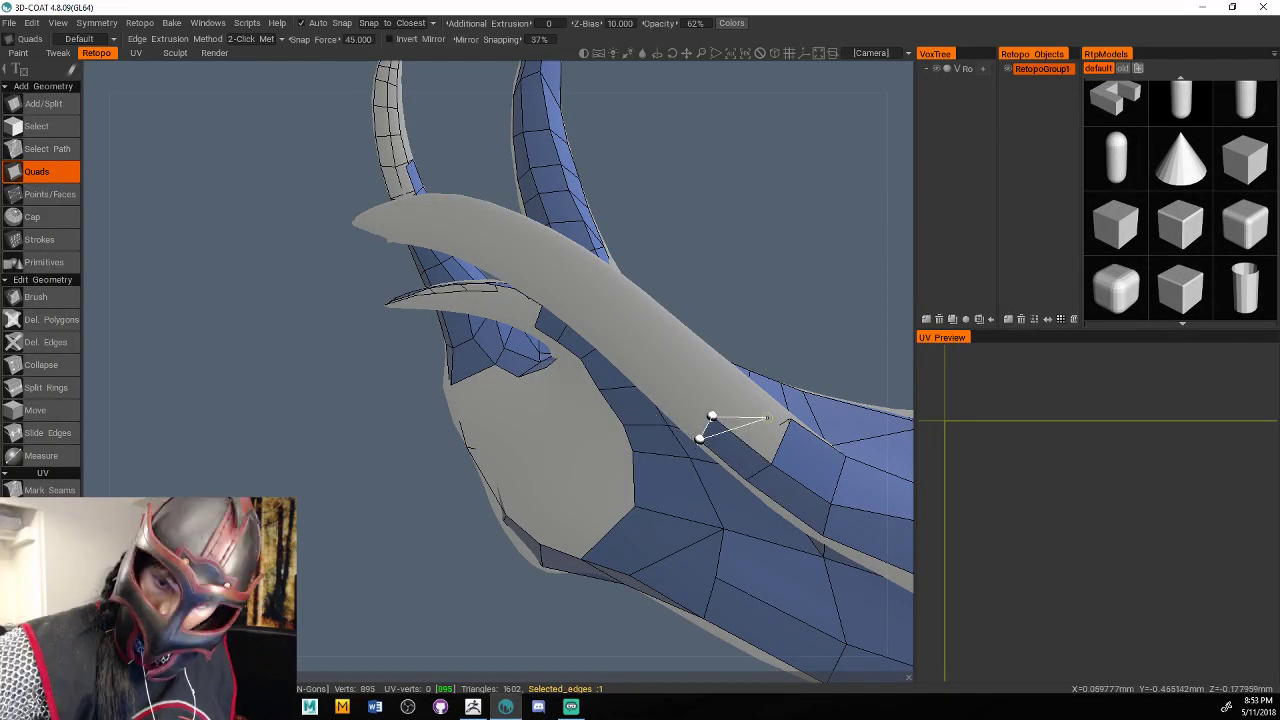
{"action": "left_click", "coordinate": [771, 462]}
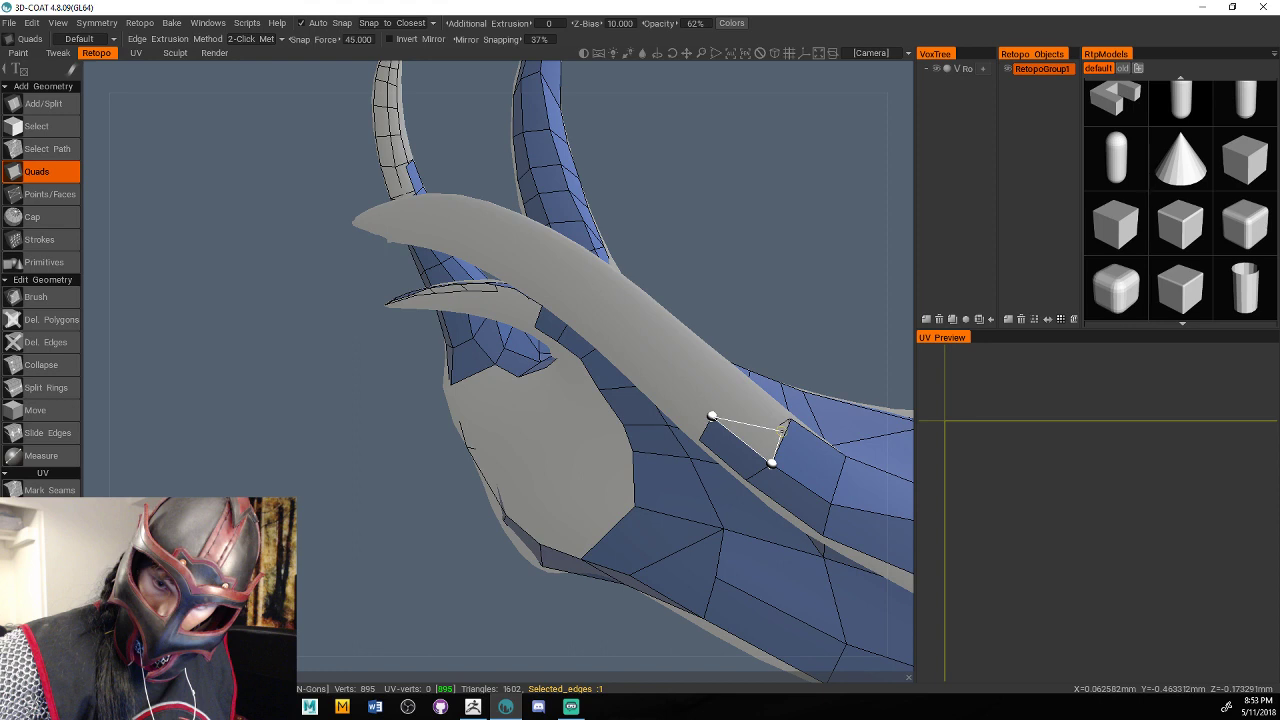
{"action": "left_click", "coordinate": [784, 427]}
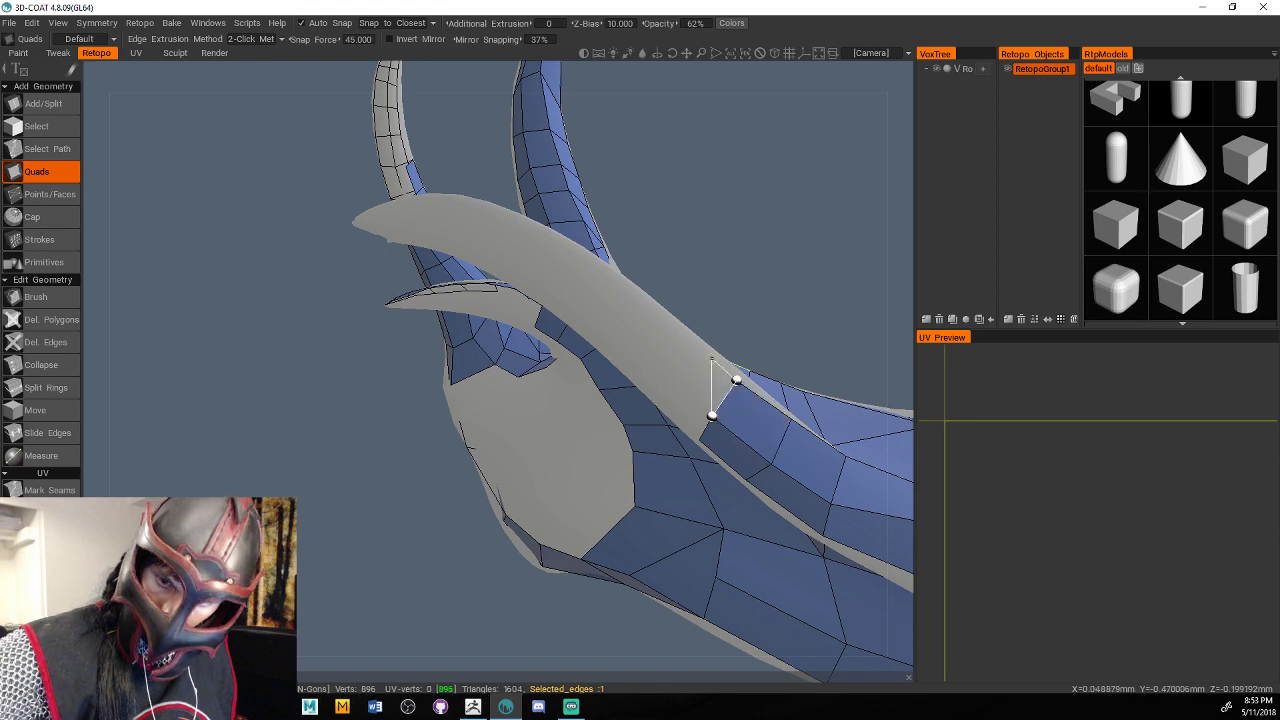
Extend the large finger's two-quad-wide strip toward its tip with four more quads.
{"action": "left_click", "coordinate": [685, 342]}
{"action": "left_click", "coordinate": [662, 365]}
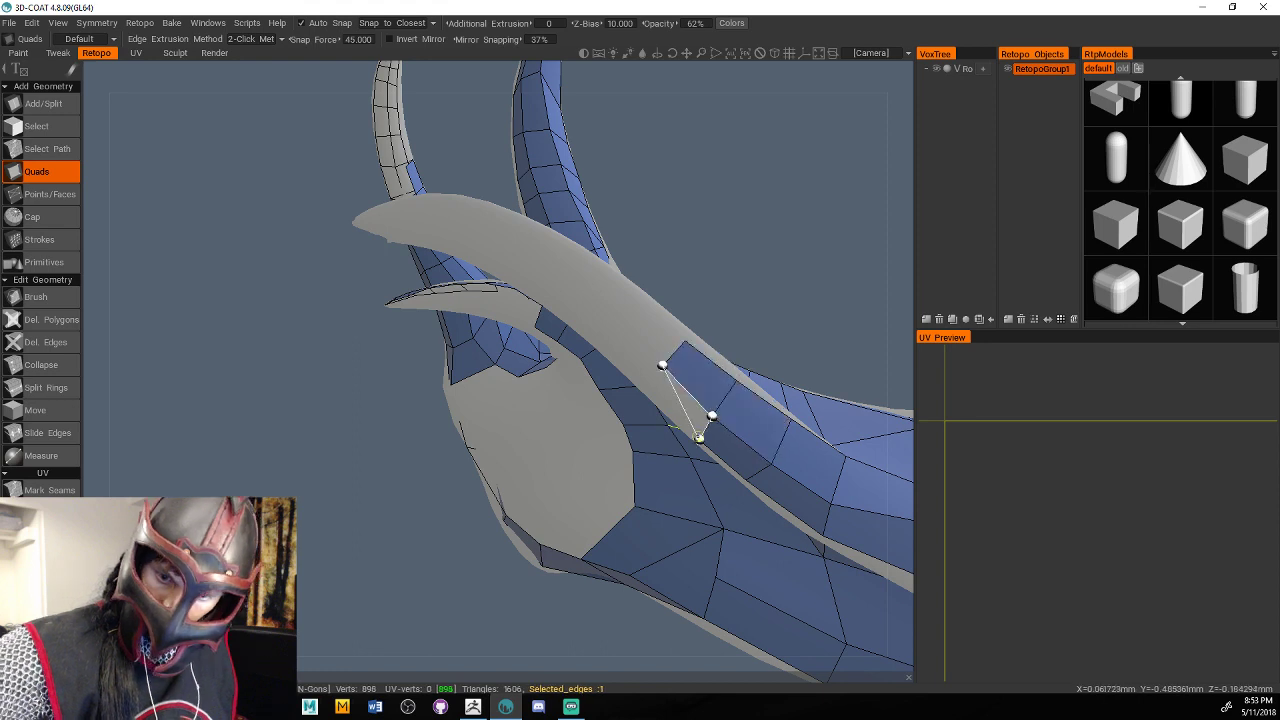
{"action": "left_click", "coordinate": [650, 388]}
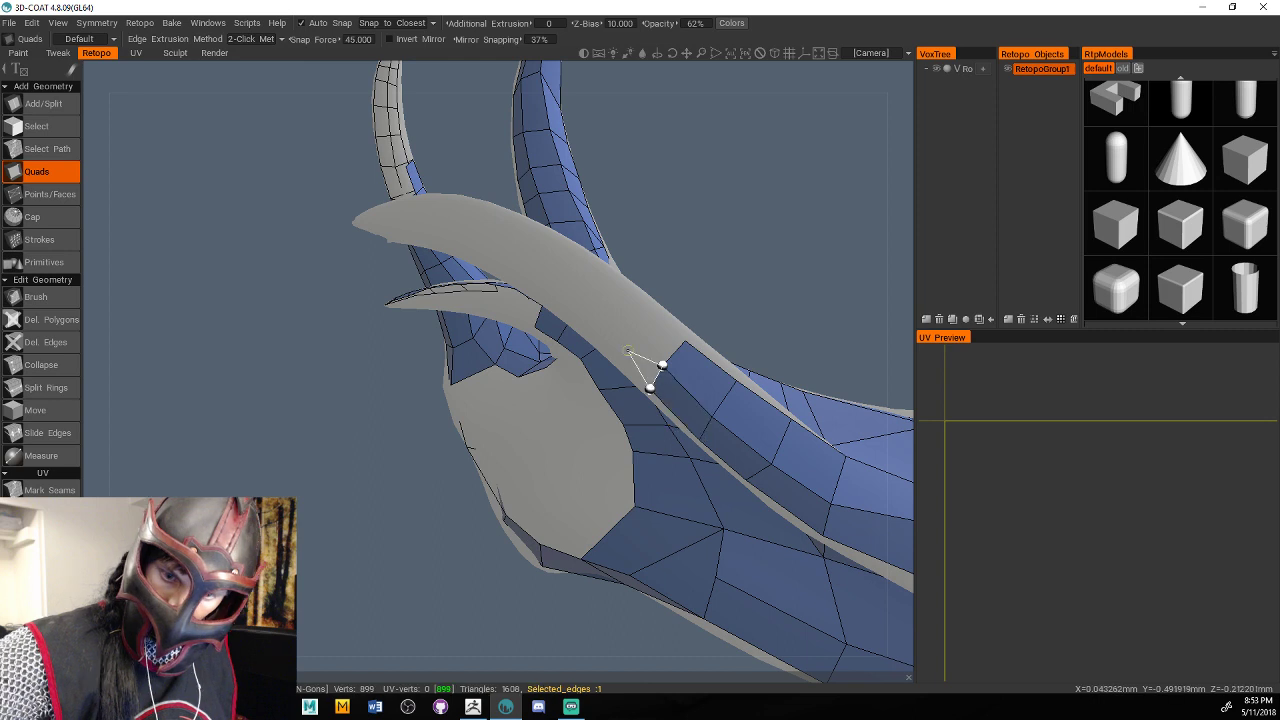
{"action": "left_click", "coordinate": [619, 326]}
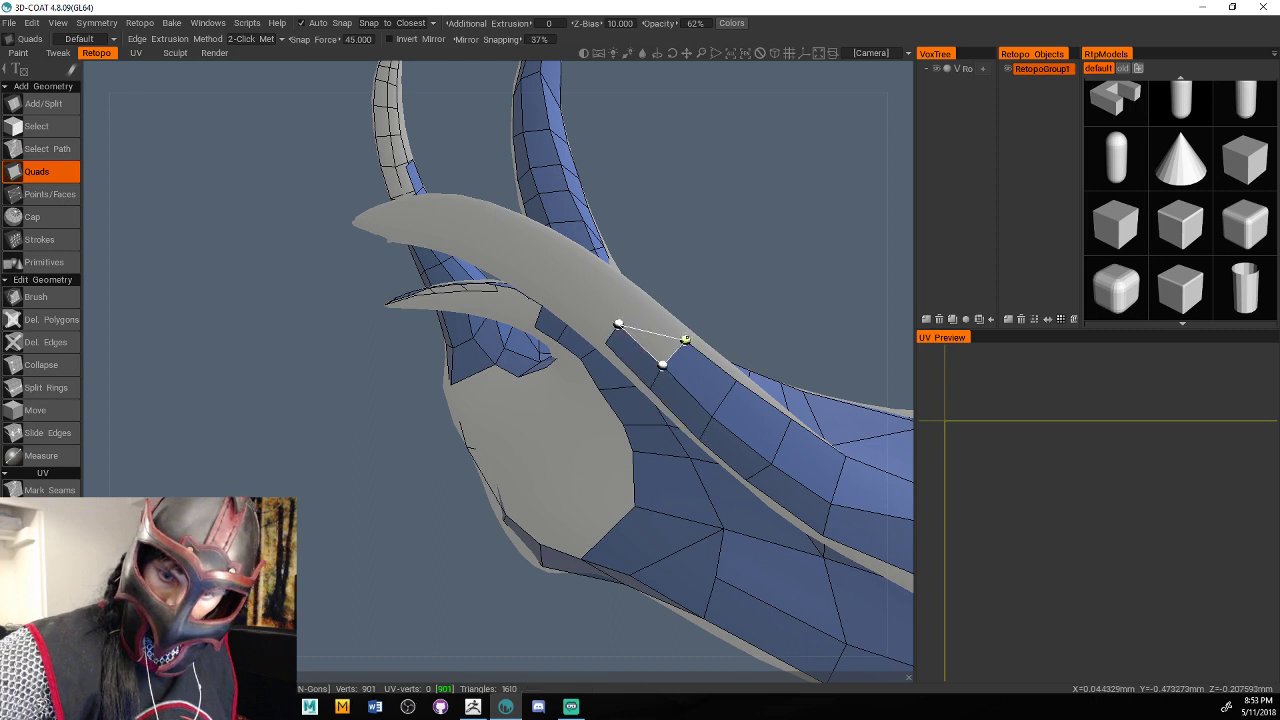
{"action": "left_click", "coordinate": [642, 299]}
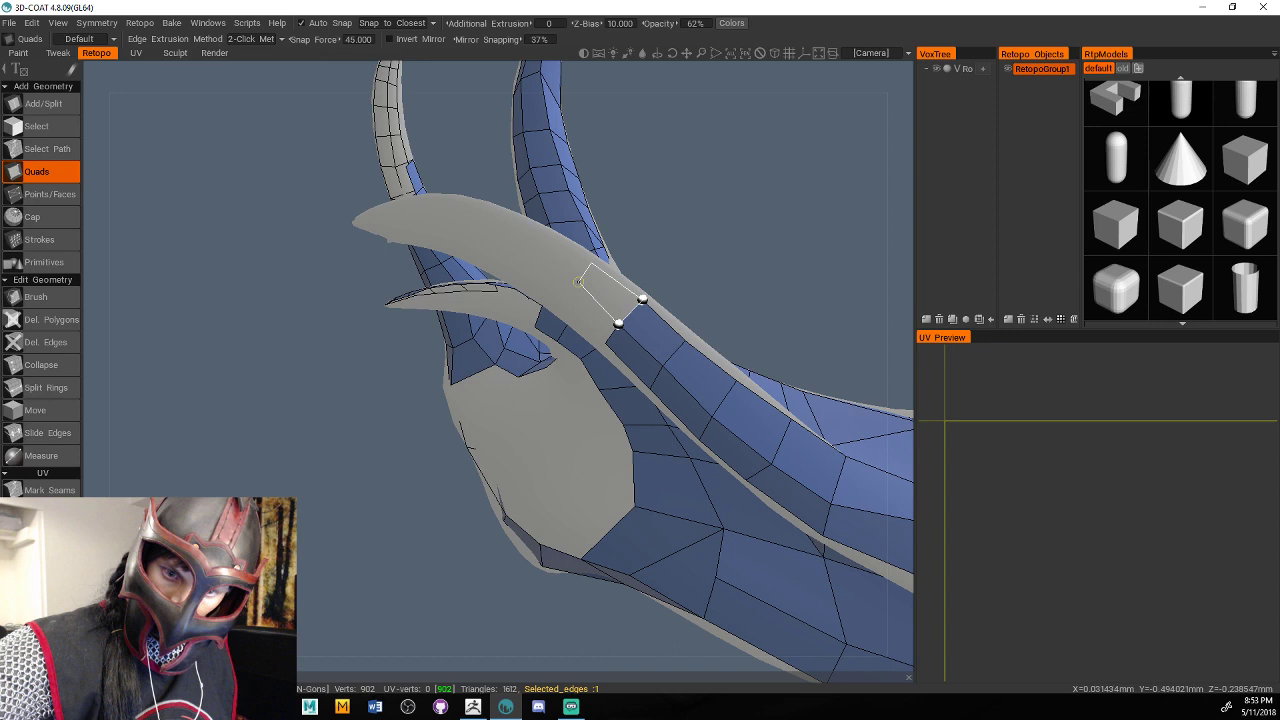
Continue the two-quad-wide strip over the bend of the large finger with six quads.
{"action": "left_click", "coordinate": [575, 283]}
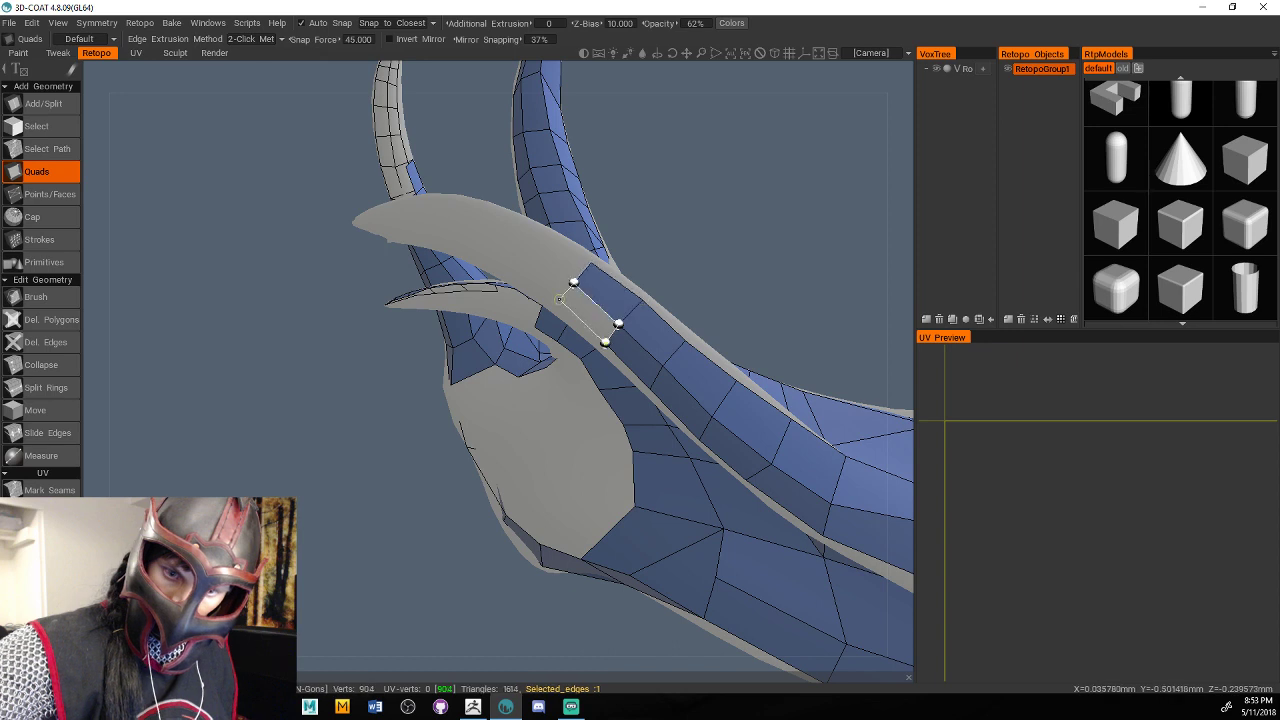
{"action": "left_click", "coordinate": [559, 299]}
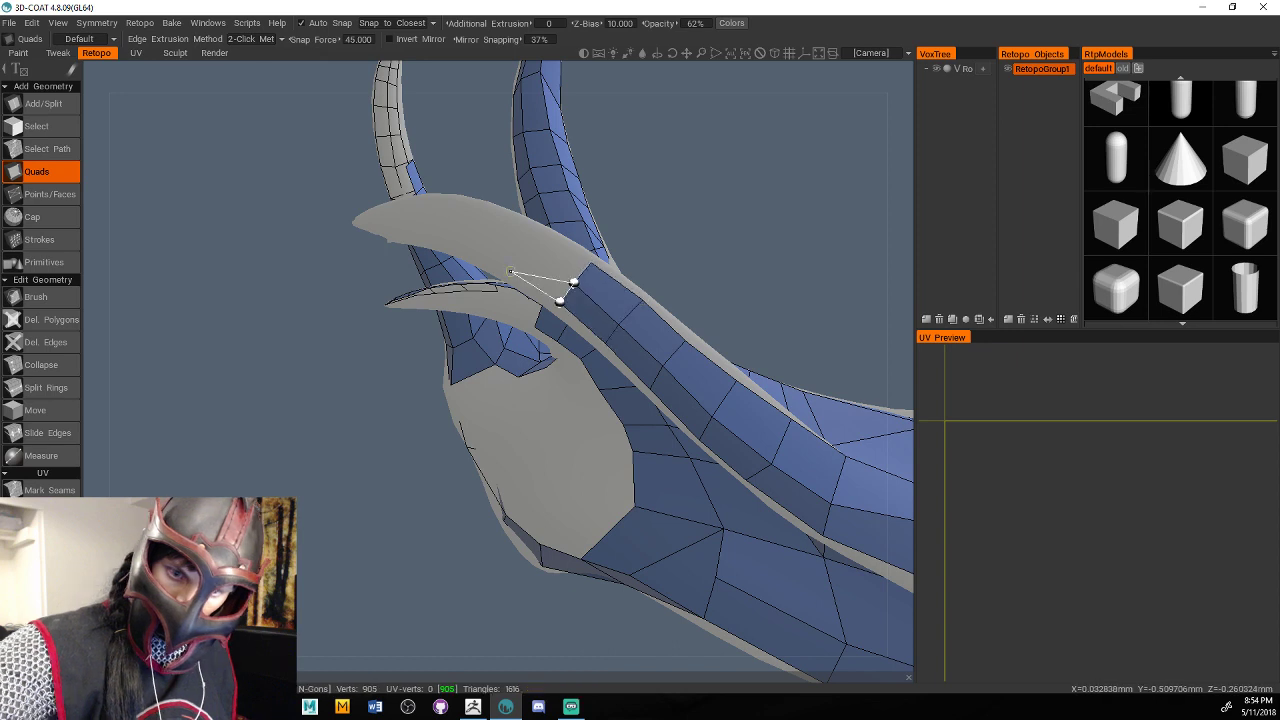
{"action": "left_click", "coordinate": [523, 251]}
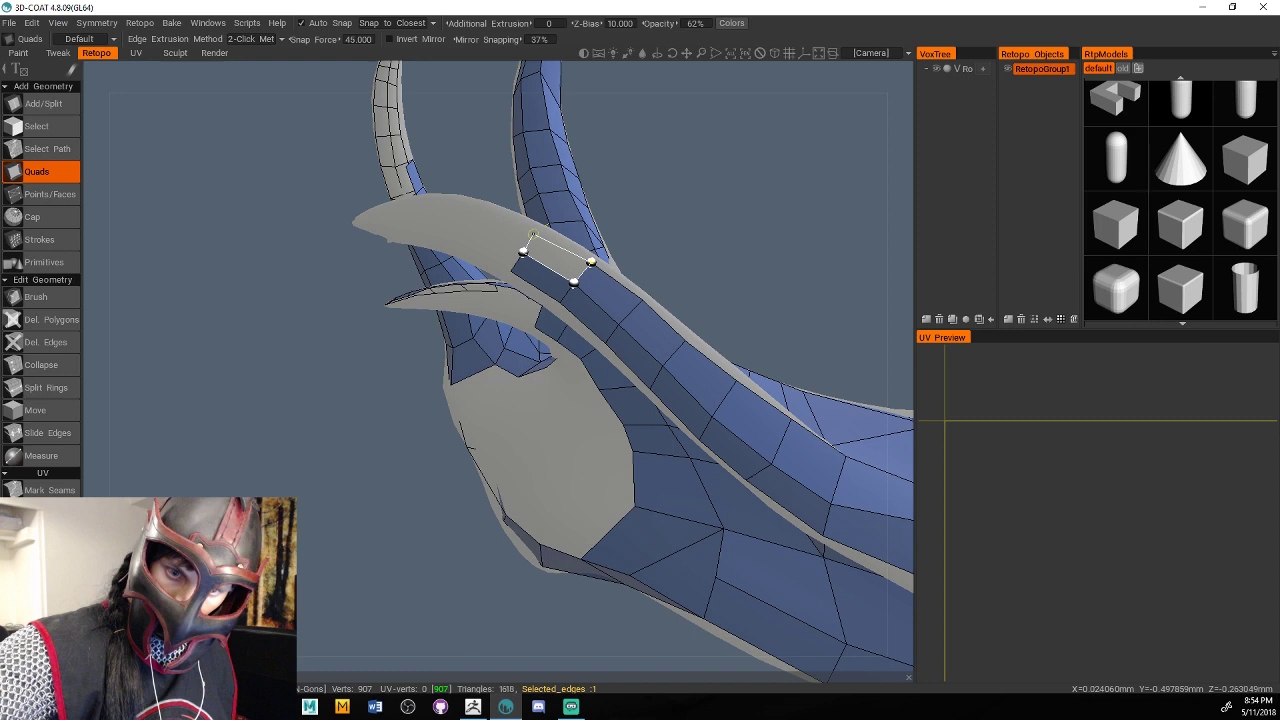
{"action": "left_click", "coordinate": [540, 230]}
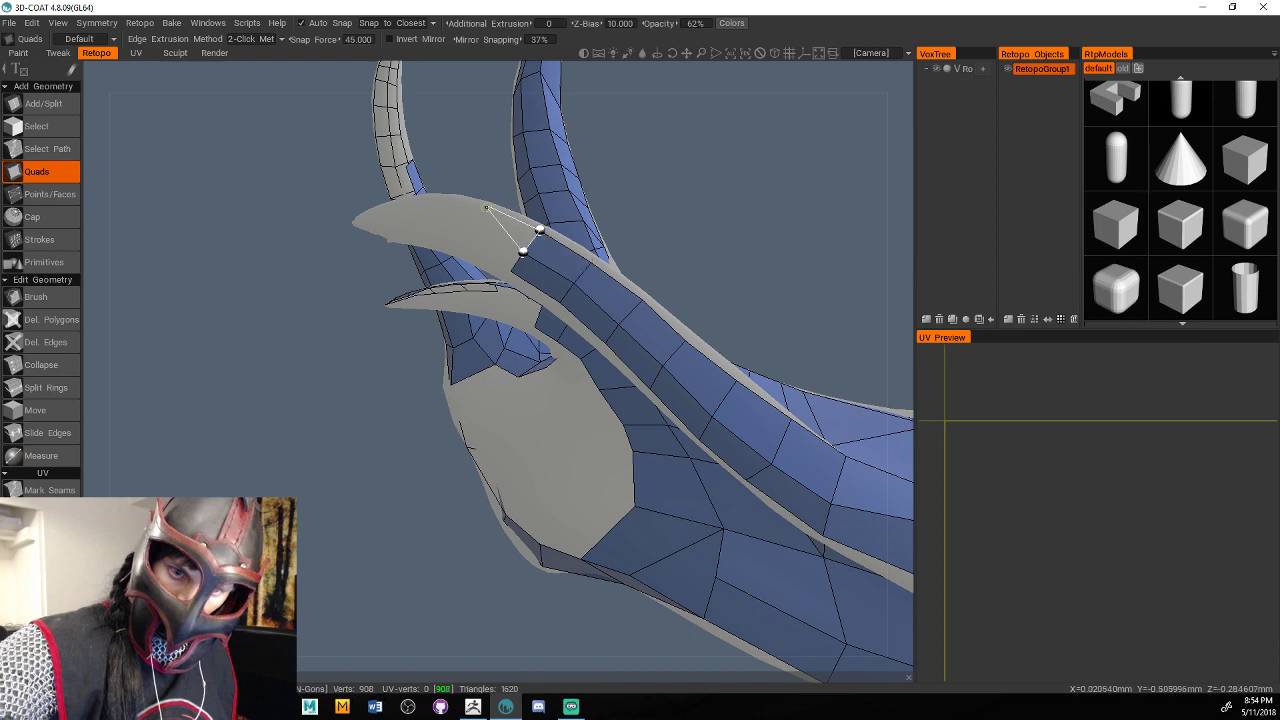
{"action": "left_click", "coordinate": [478, 227]}
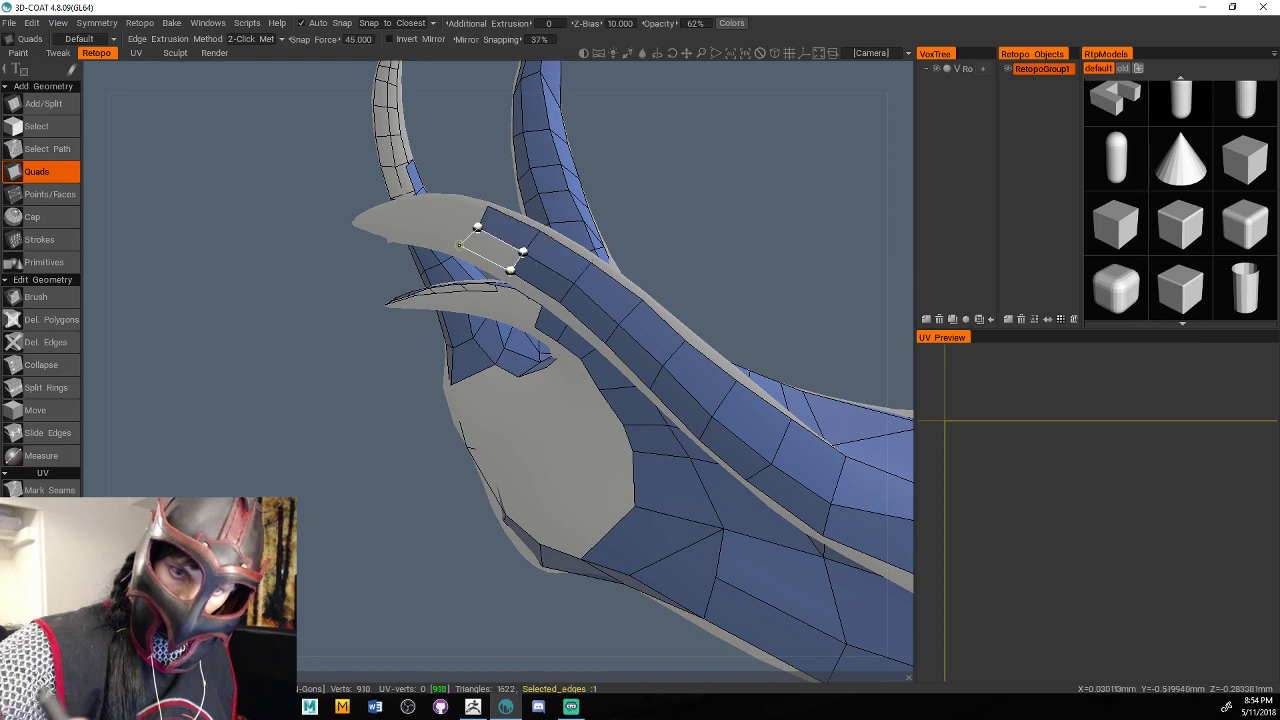
{"action": "left_click", "coordinate": [459, 245]}
Lay a row of four quads inside the open palm, from the covered finger's base around the outer edge to the wrist-side mesh.
{"action": "left_click_drag", "start_coordinate": [690, 245], "coordinate": [715, 299]}
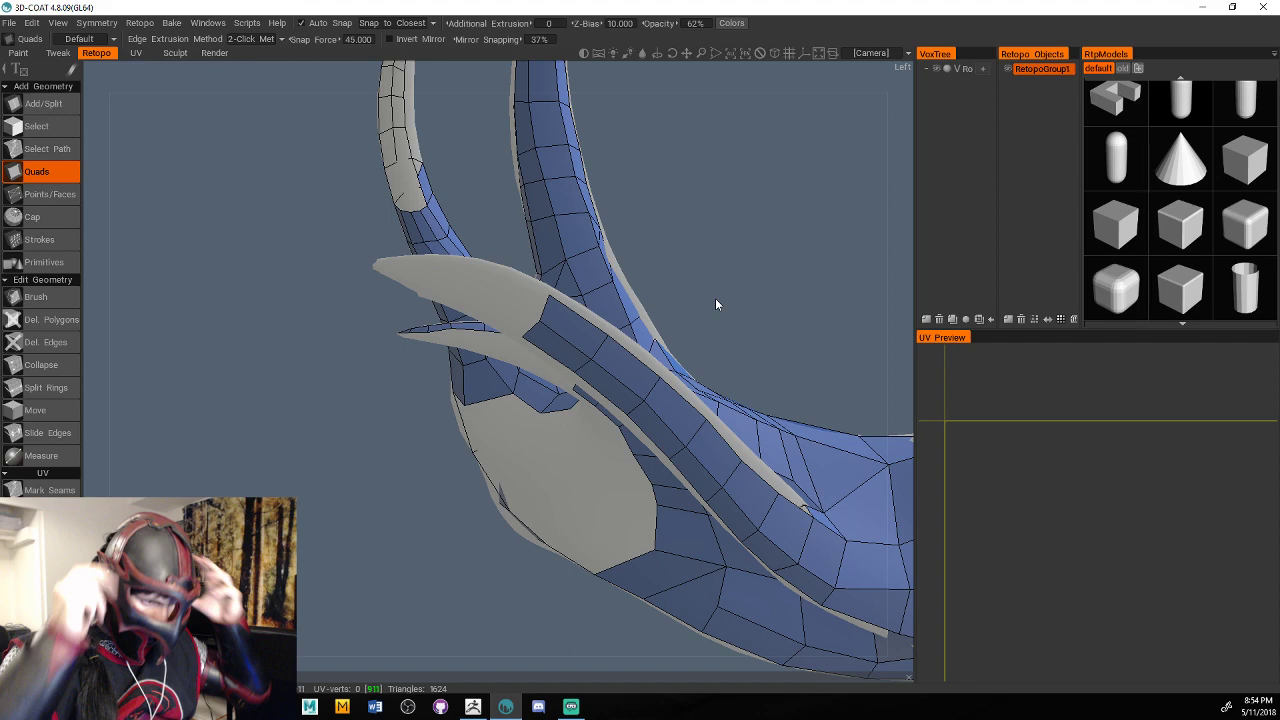
{"action": "left_click_drag", "start_coordinate": [715, 298], "coordinate": [560, 420]}
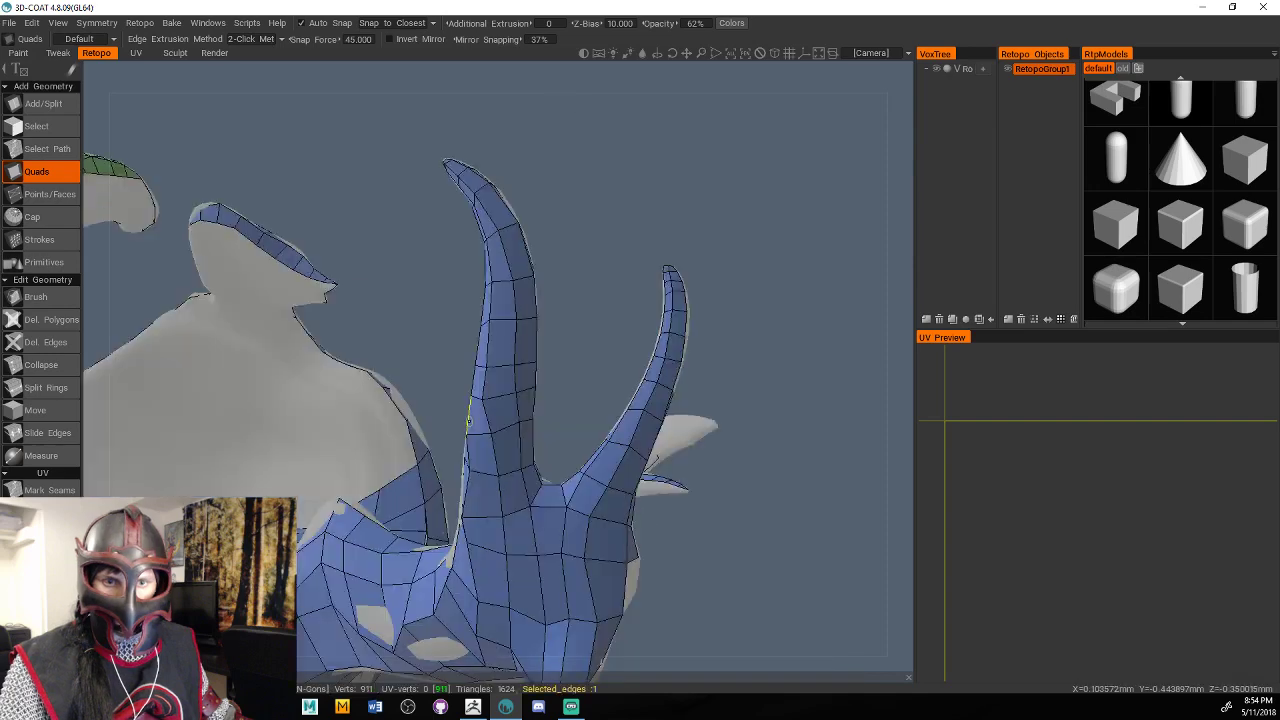
{"action": "left_click_drag", "start_coordinate": [468, 420], "coordinate": [530, 378]}
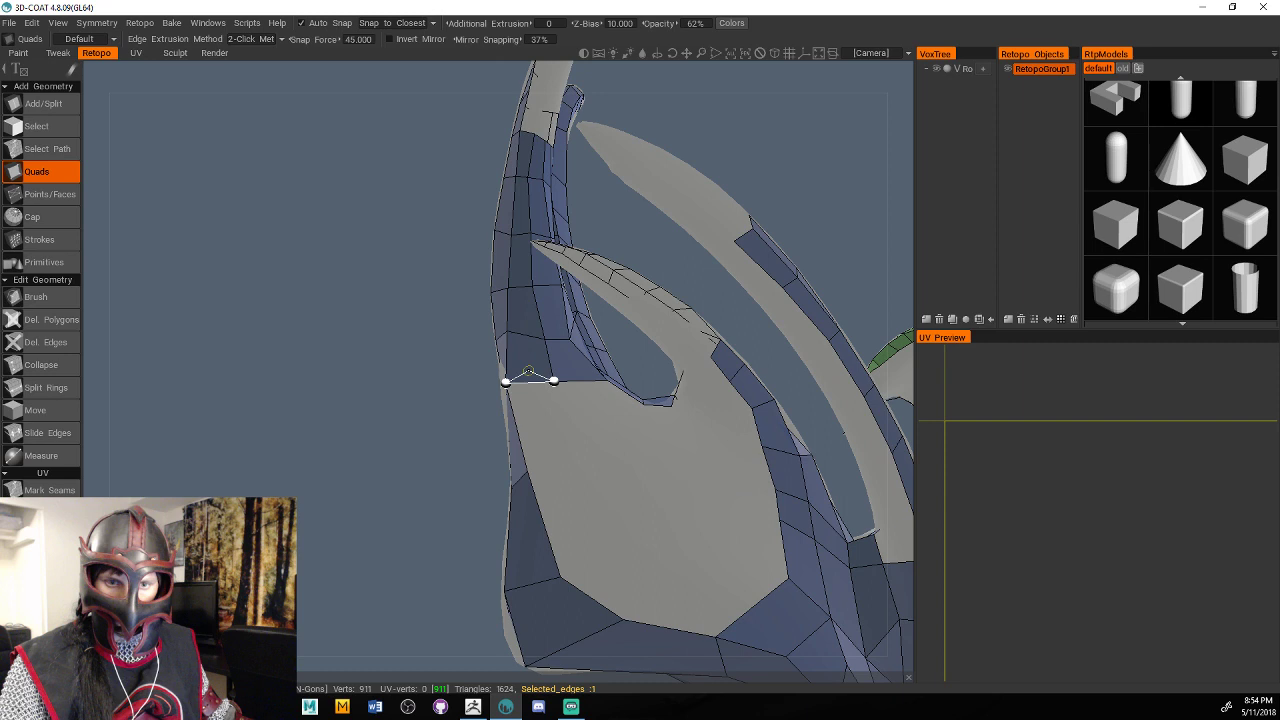
{"action": "left_click", "coordinate": [527, 470]}
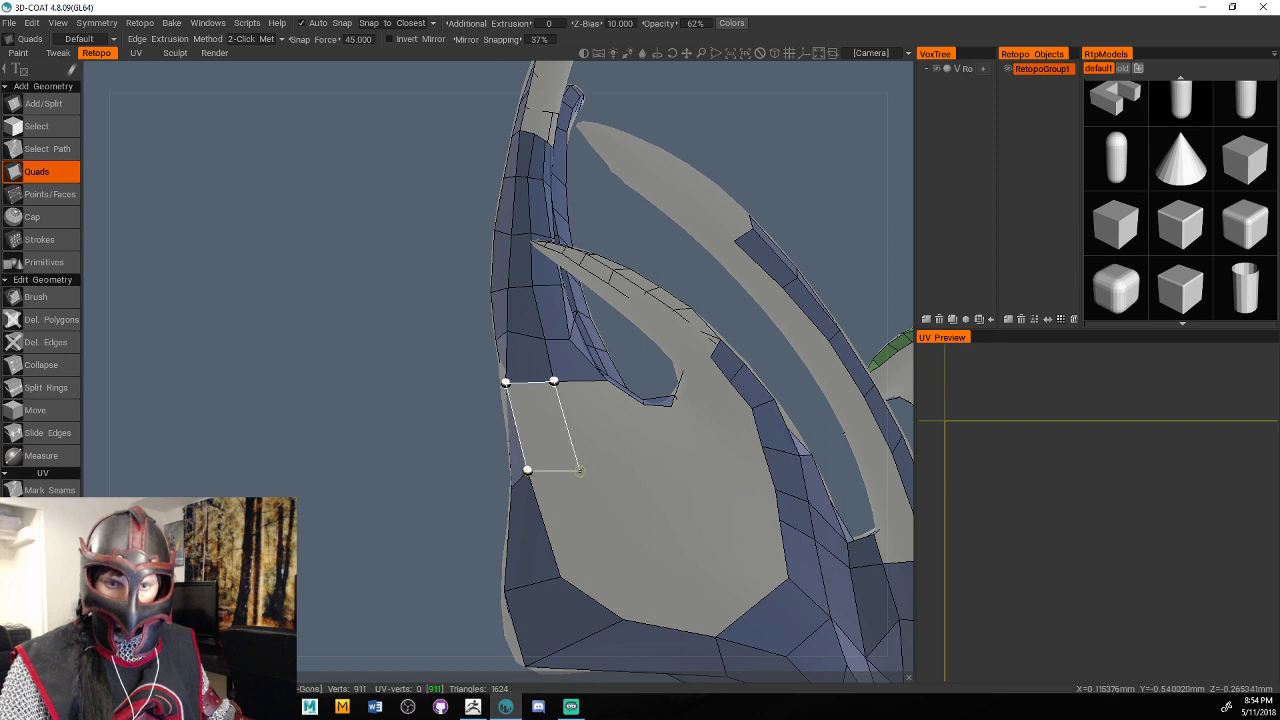
{"action": "left_click", "coordinate": [579, 470]}
{"action": "left_click", "coordinate": [560, 576]}
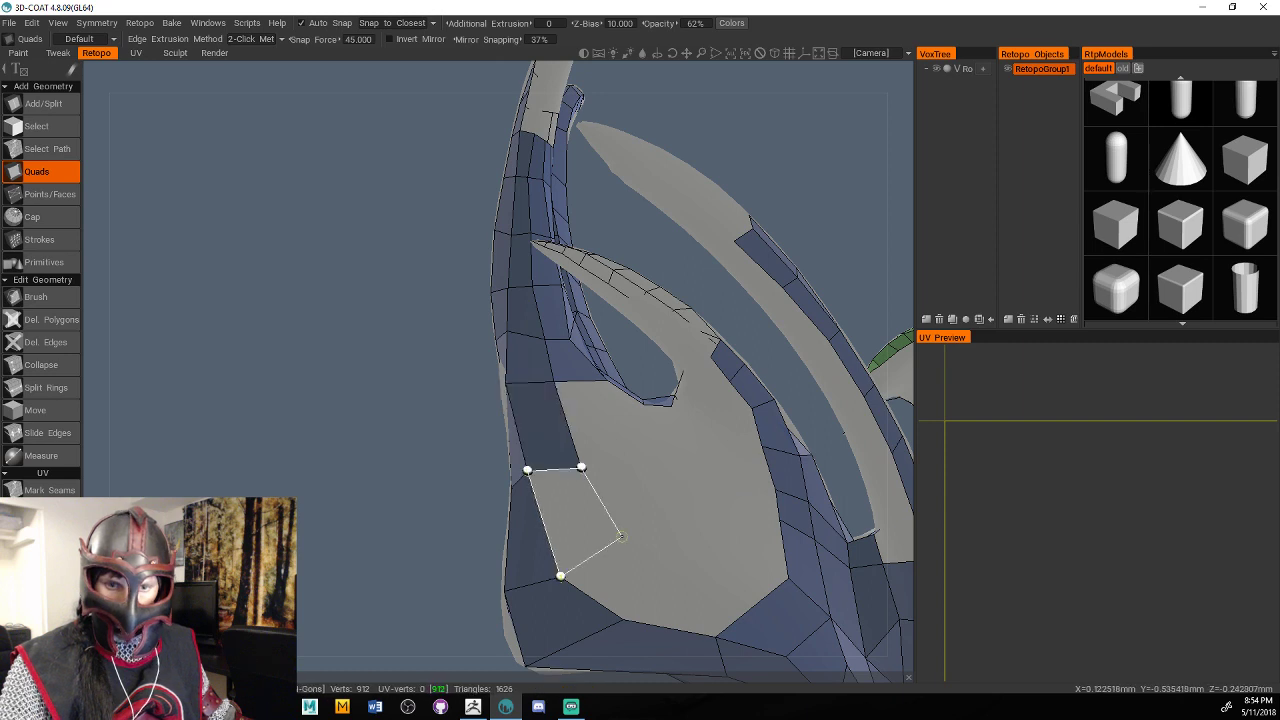
{"action": "left_click", "coordinate": [621, 537]}
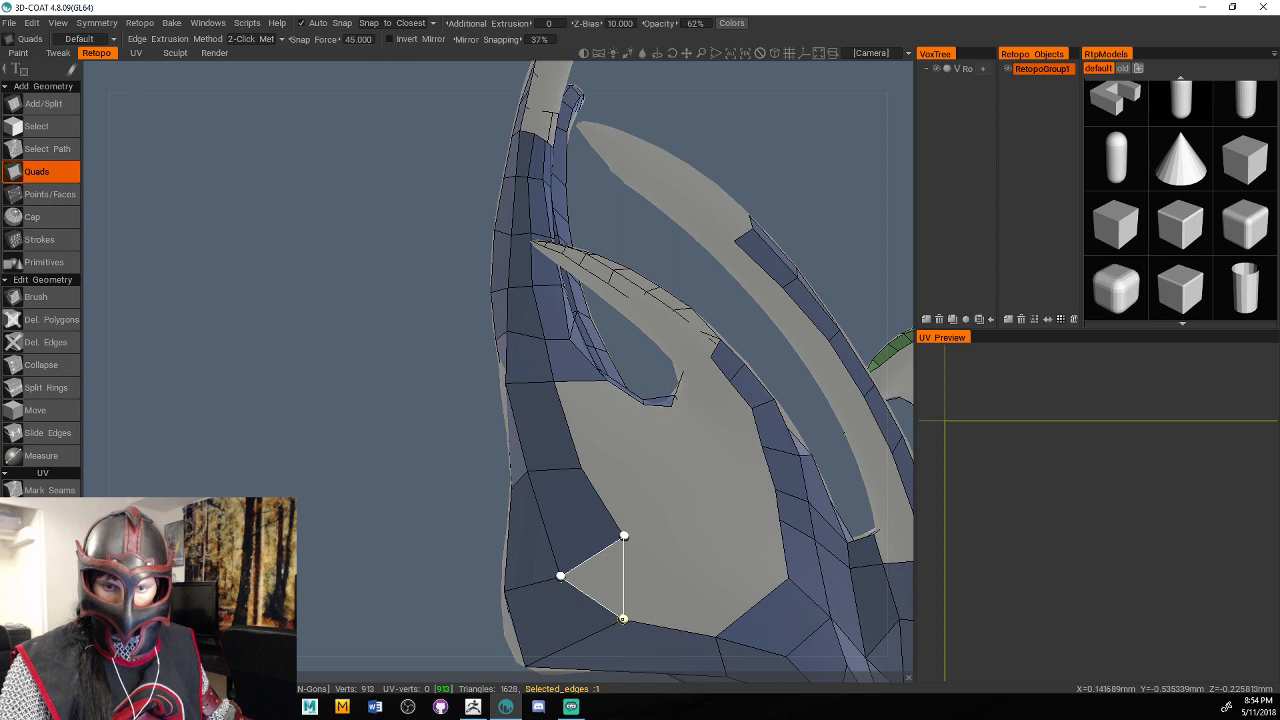
{"action": "left_click", "coordinate": [623, 619]}
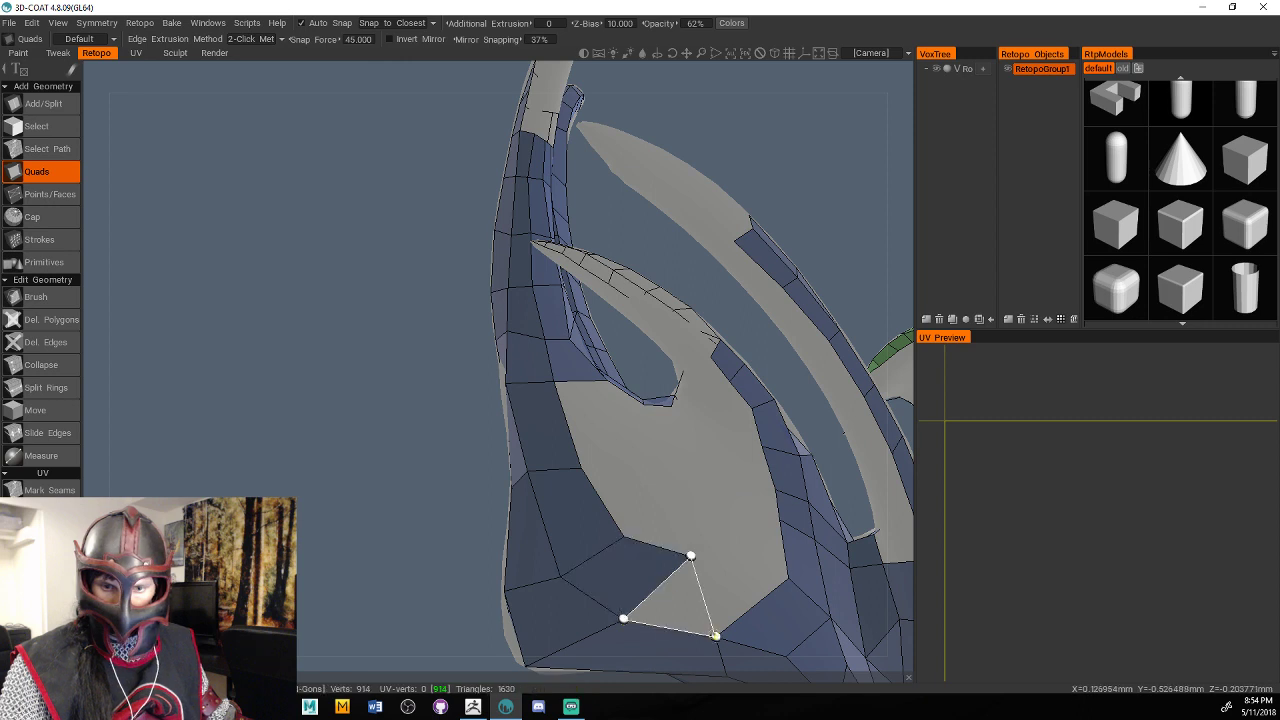
{"action": "left_click", "coordinate": [716, 636]}
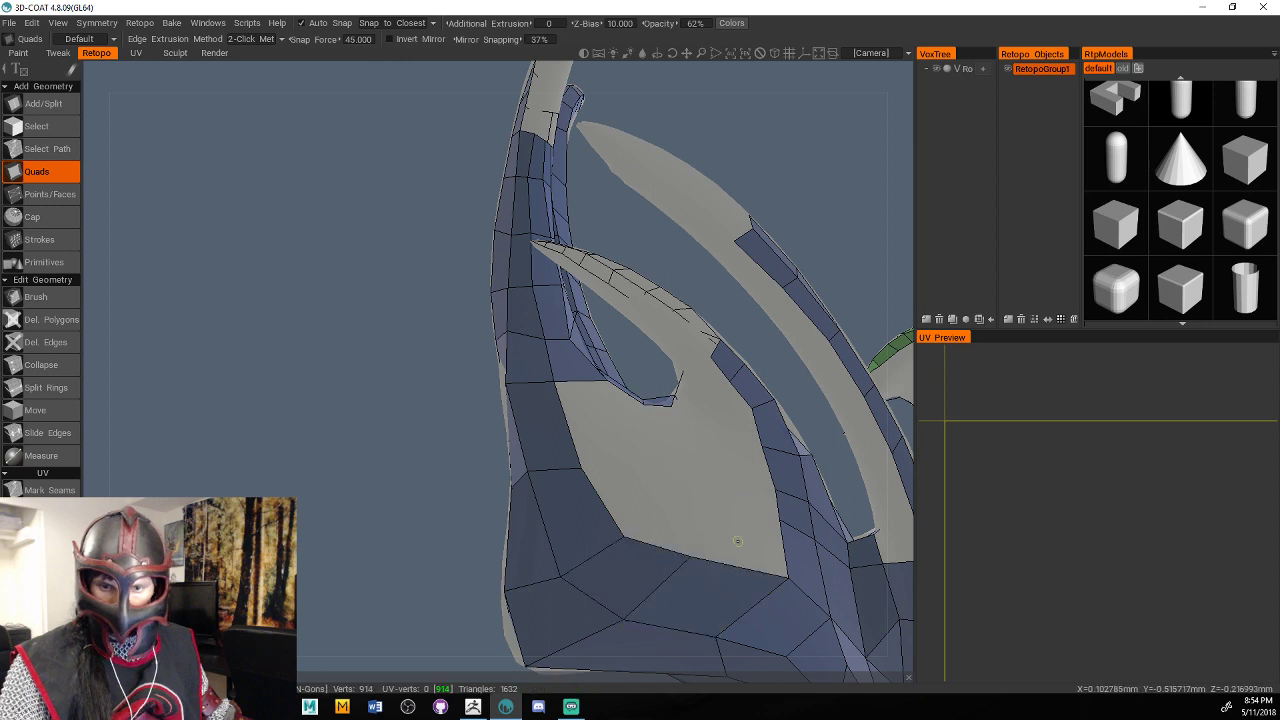
Fill the wrist-side part of the open palm with polygons, joining the covered finger's base to the surrounding rows.
{"action": "left_click_drag", "start_coordinate": [738, 541], "coordinate": [655, 535], "text": "alt"}
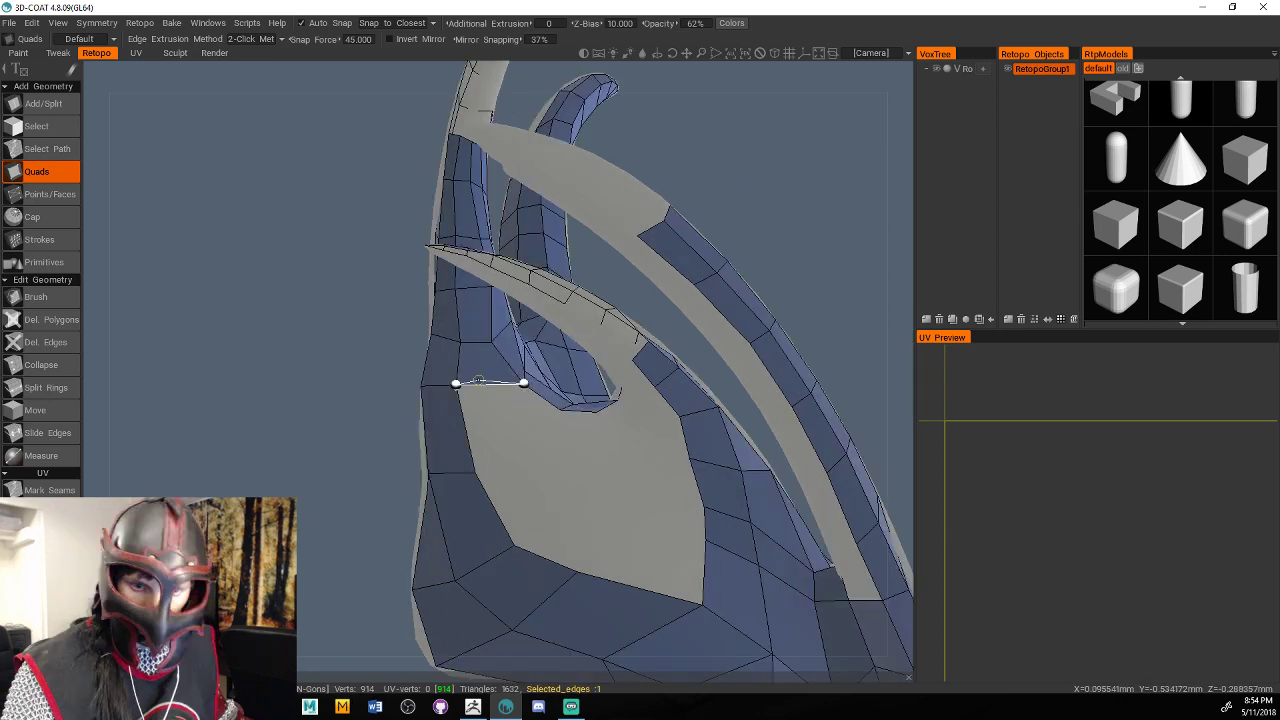
{"action": "left_click", "coordinate": [475, 471]}
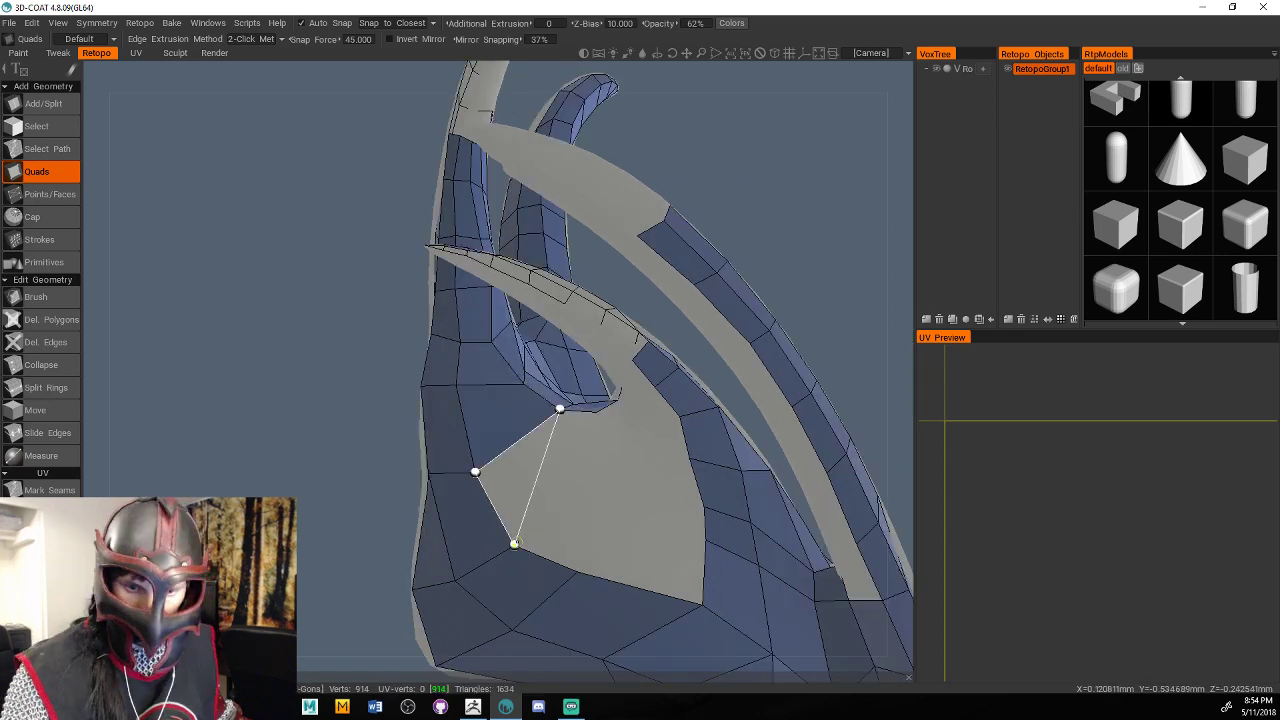
{"action": "left_click", "coordinate": [514, 543]}
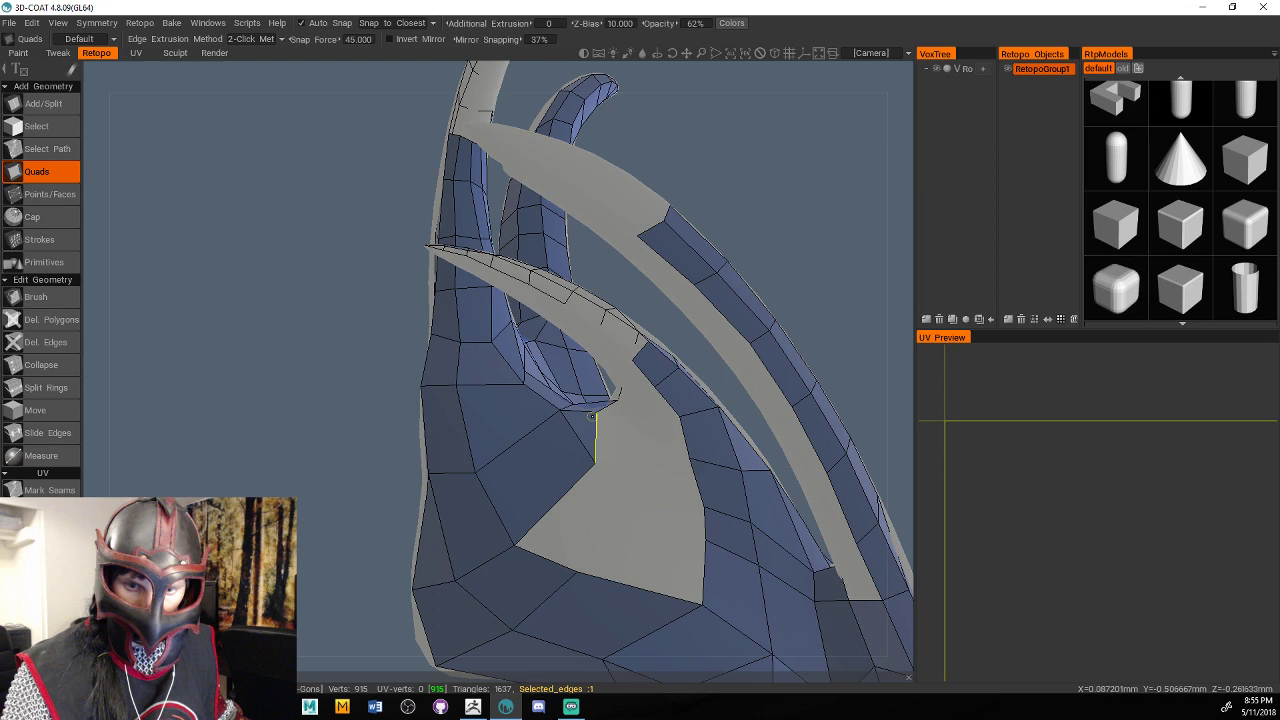
{"action": "left_click_drag", "start_coordinate": [592, 416], "coordinate": [470, 460], "text": "alt"}
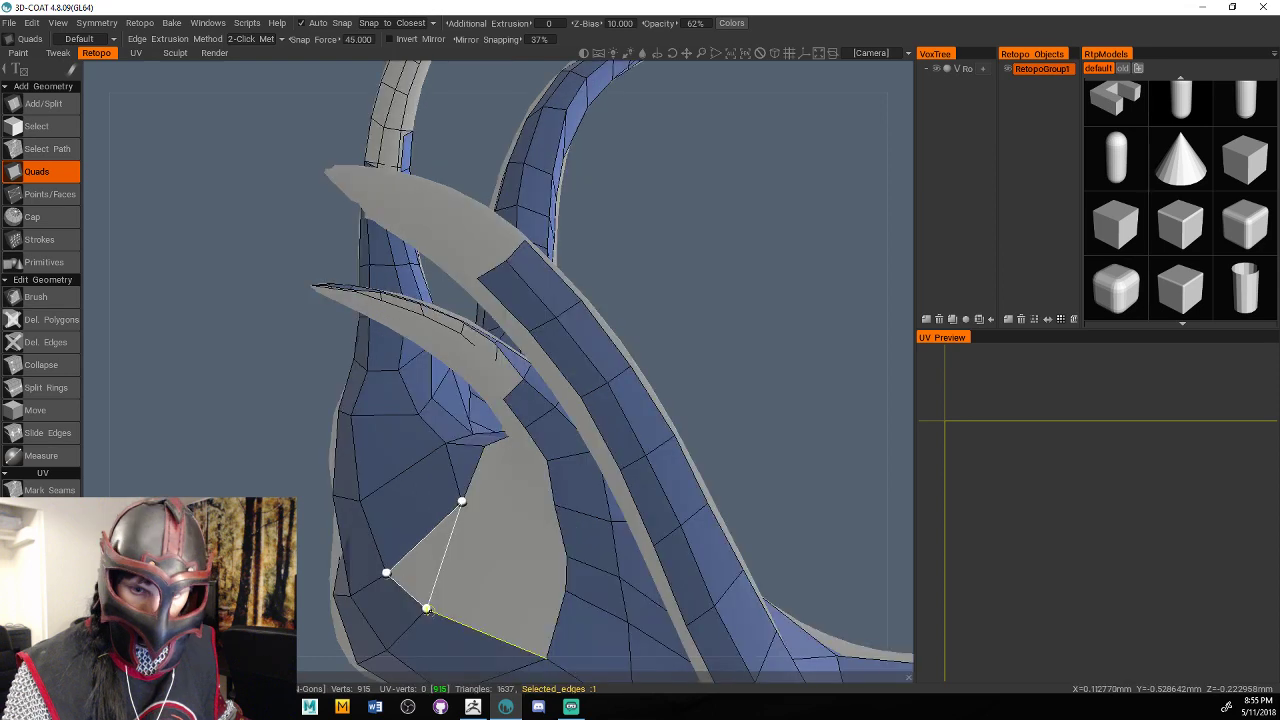
{"action": "left_click", "coordinate": [461, 501]}
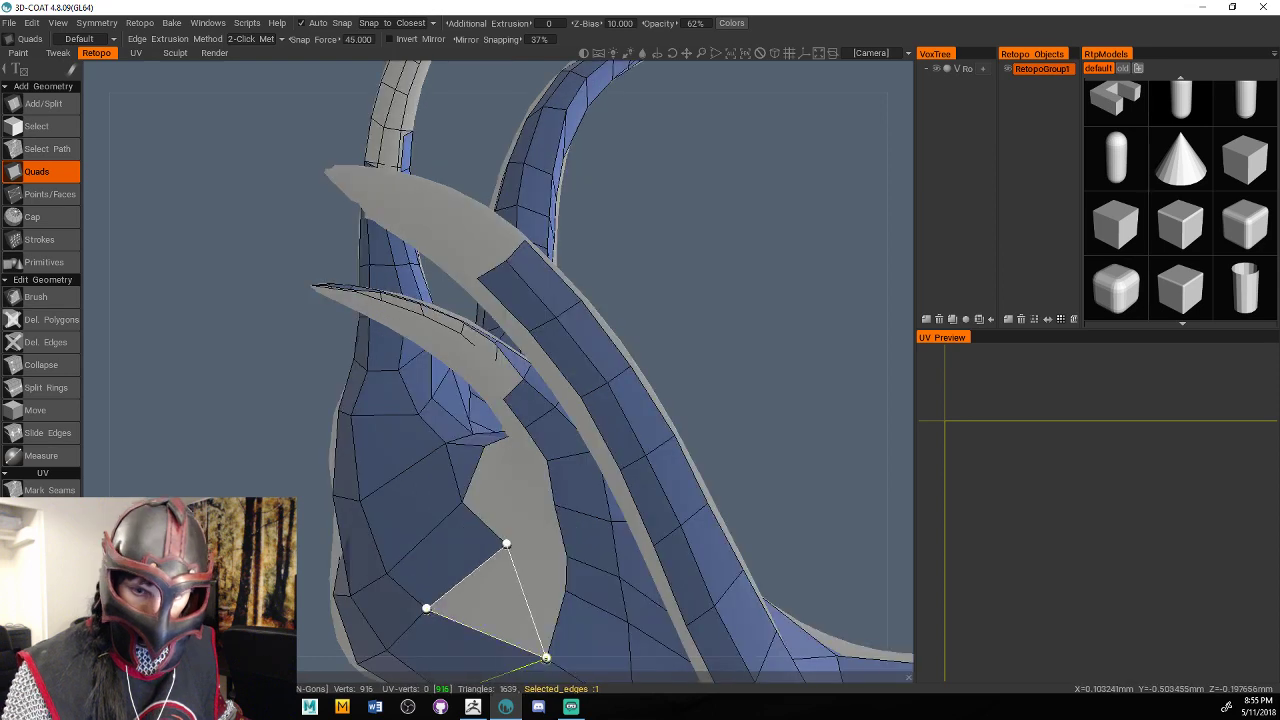
{"action": "left_click", "coordinate": [546, 658]}
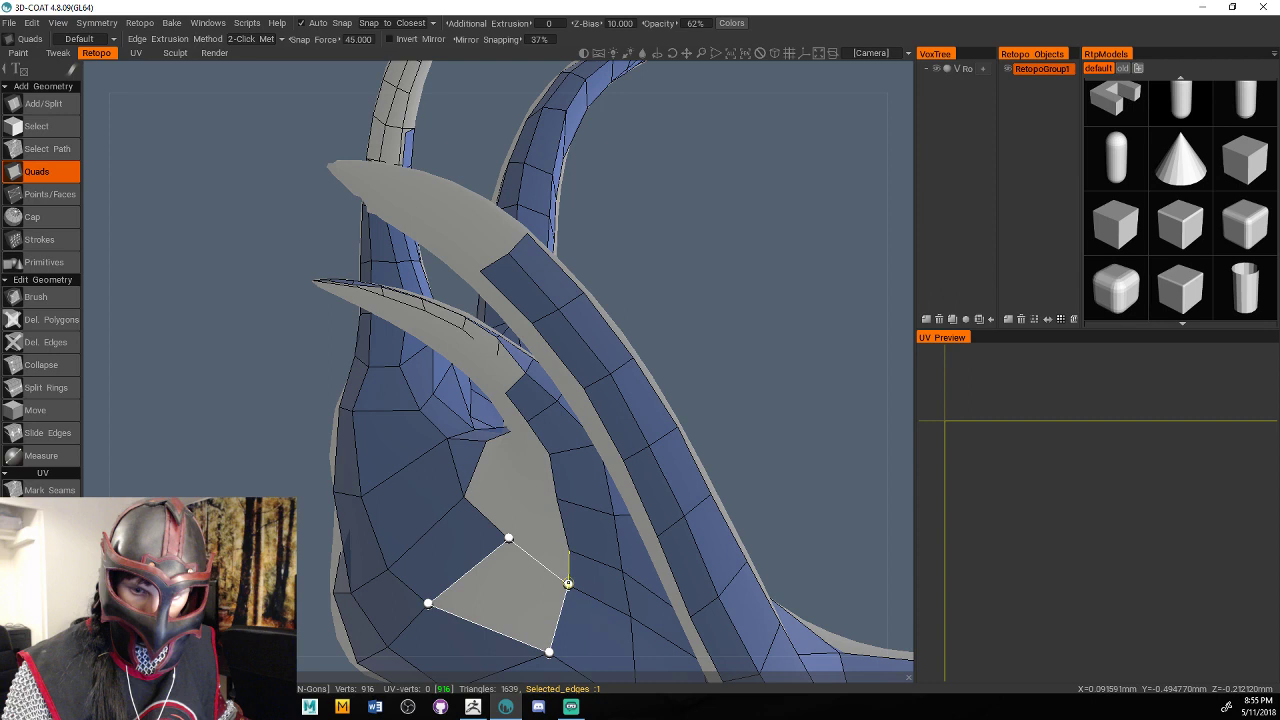
{"action": "left_click", "coordinate": [568, 583]}
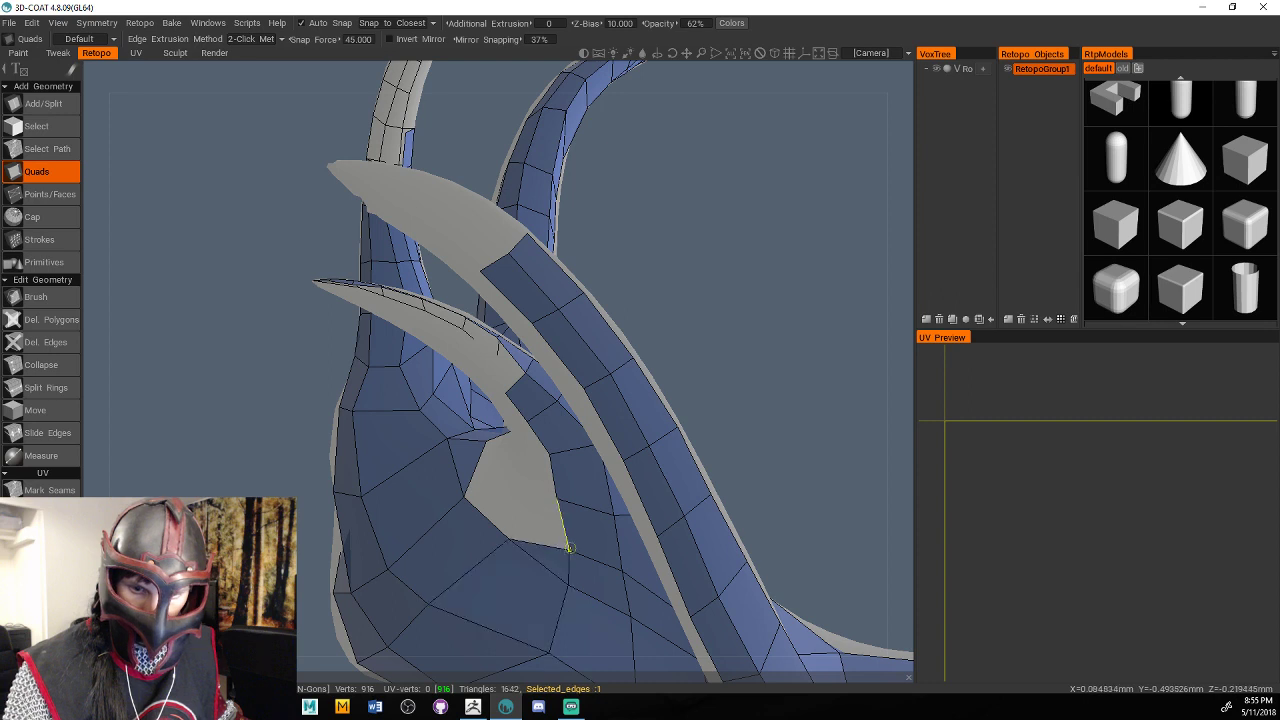
Close the remaining gap in the palm with polygons up to the base of the small curved finger.
{"action": "left_click", "coordinate": [568, 548]}
{"action": "left_click", "coordinate": [508, 538]}
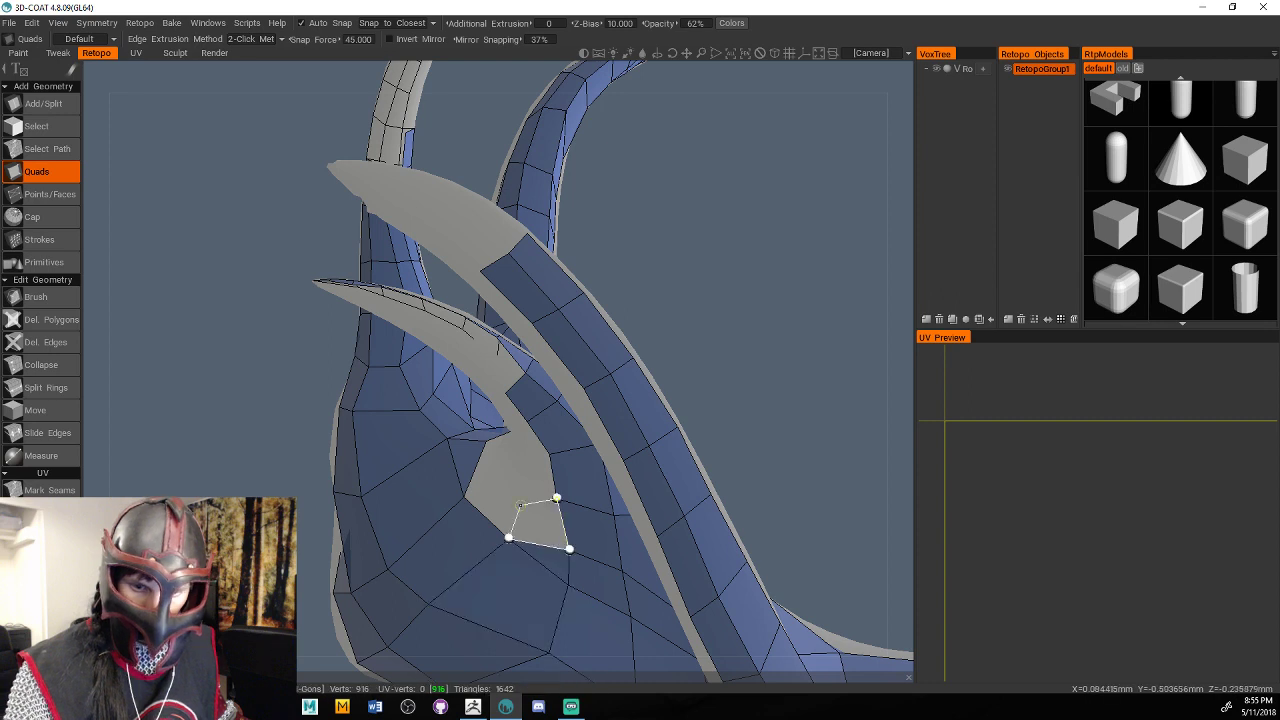
{"action": "left_click", "coordinate": [465, 496]}
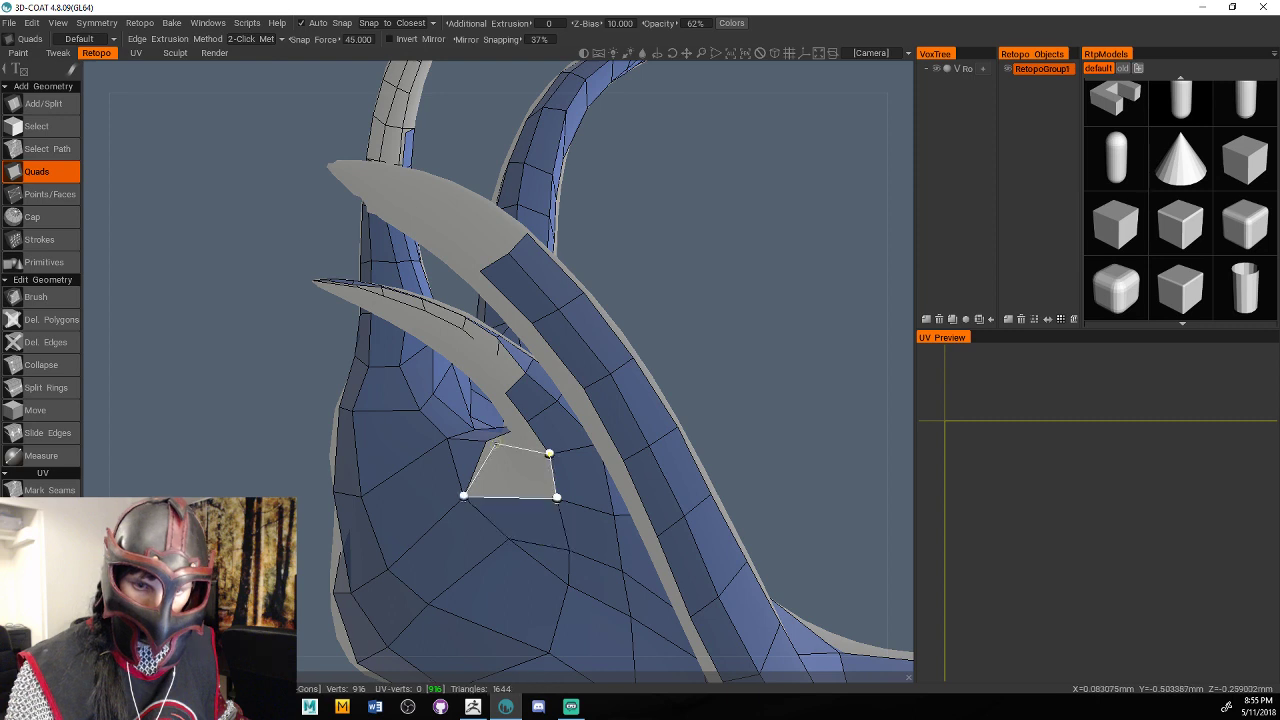
{"action": "left_click", "coordinate": [549, 454]}
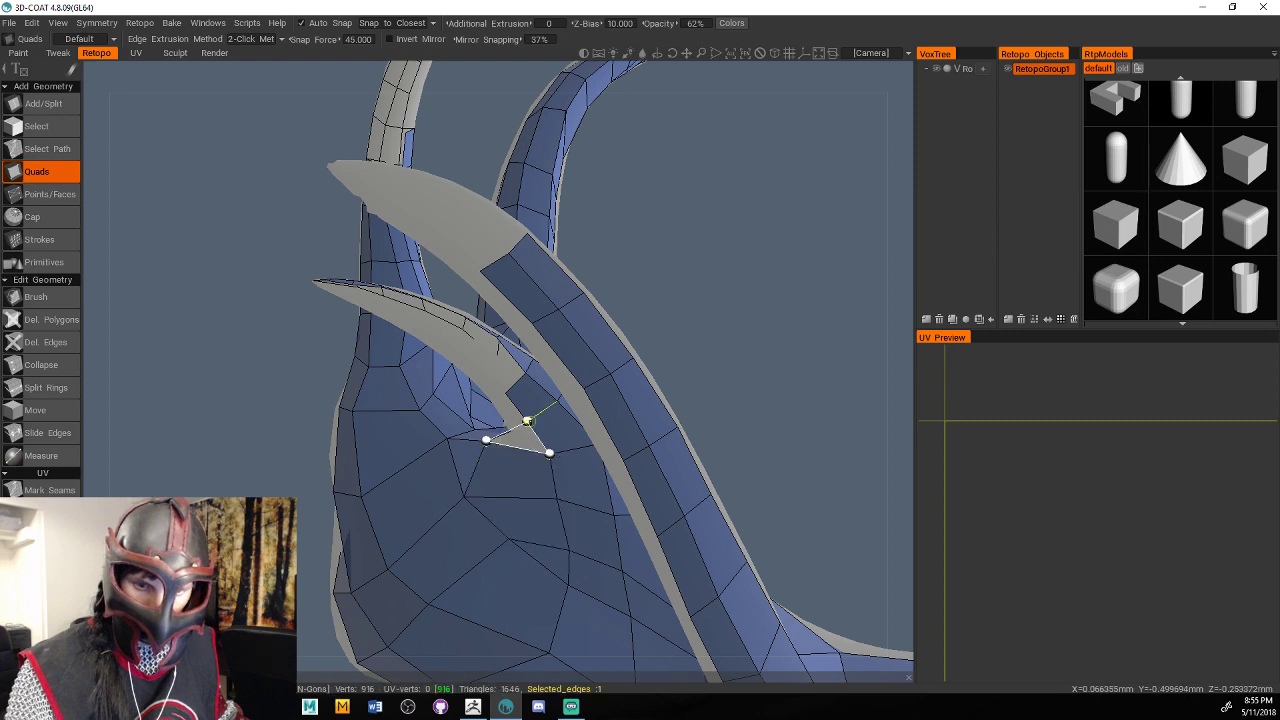
{"action": "left_click", "coordinate": [528, 421]}
Lay three quads from the palm onto the small curved finger's base, undoing and redoing the one that attaches to the wrong geometry.
{"action": "left_click_drag", "start_coordinate": [528, 421], "coordinate": [733, 373], "text": "alt"}
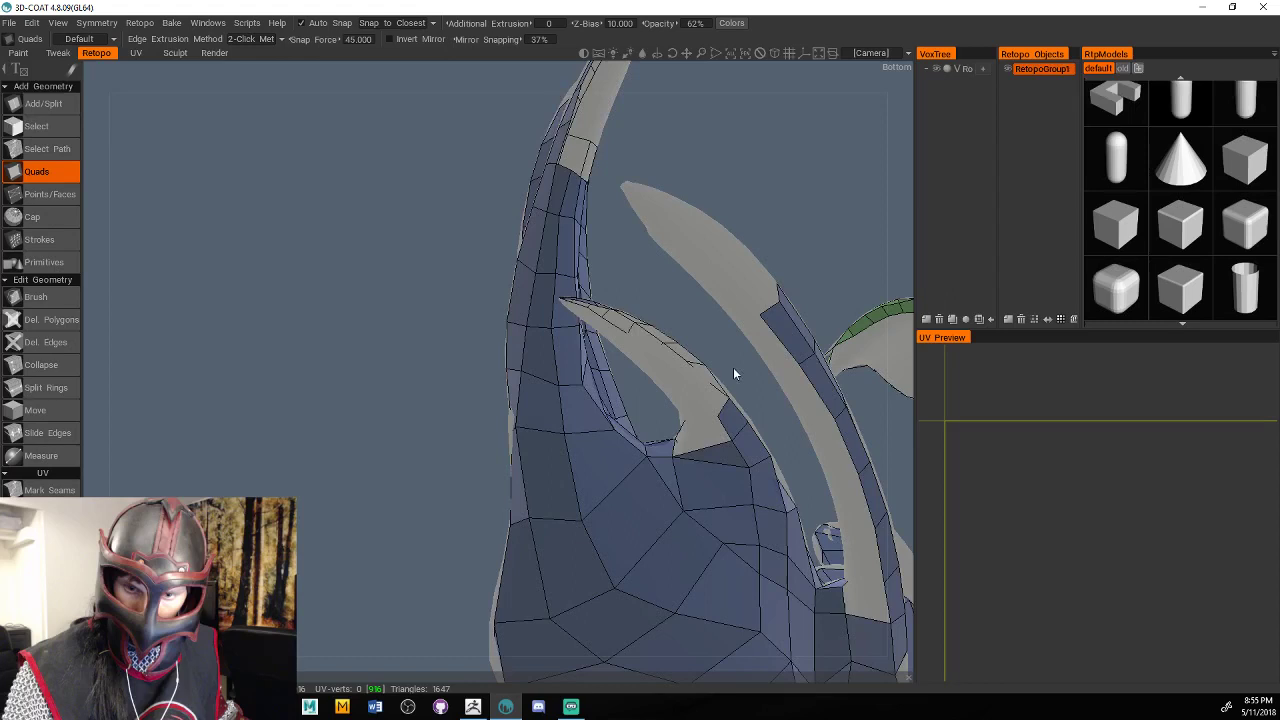
{"action": "right_click_drag", "start_coordinate": [733, 374], "coordinate": [743, 441]}
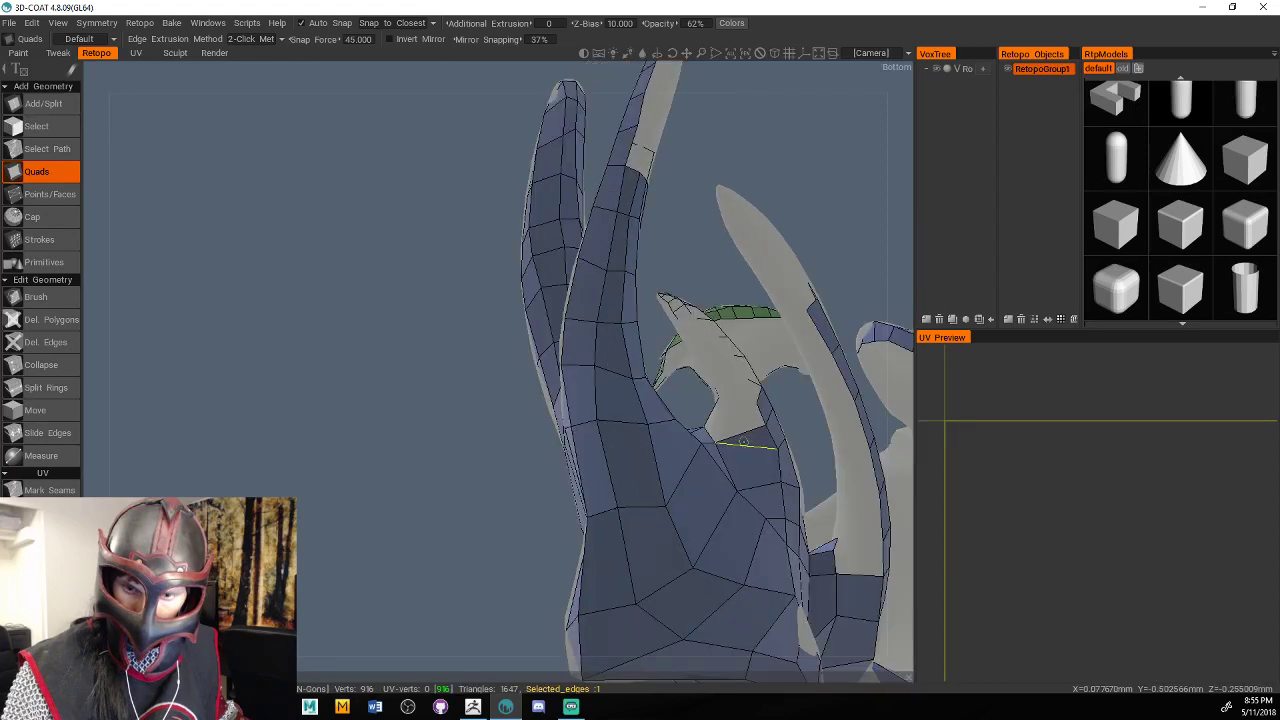
{"action": "left_click", "coordinate": [740, 404]}
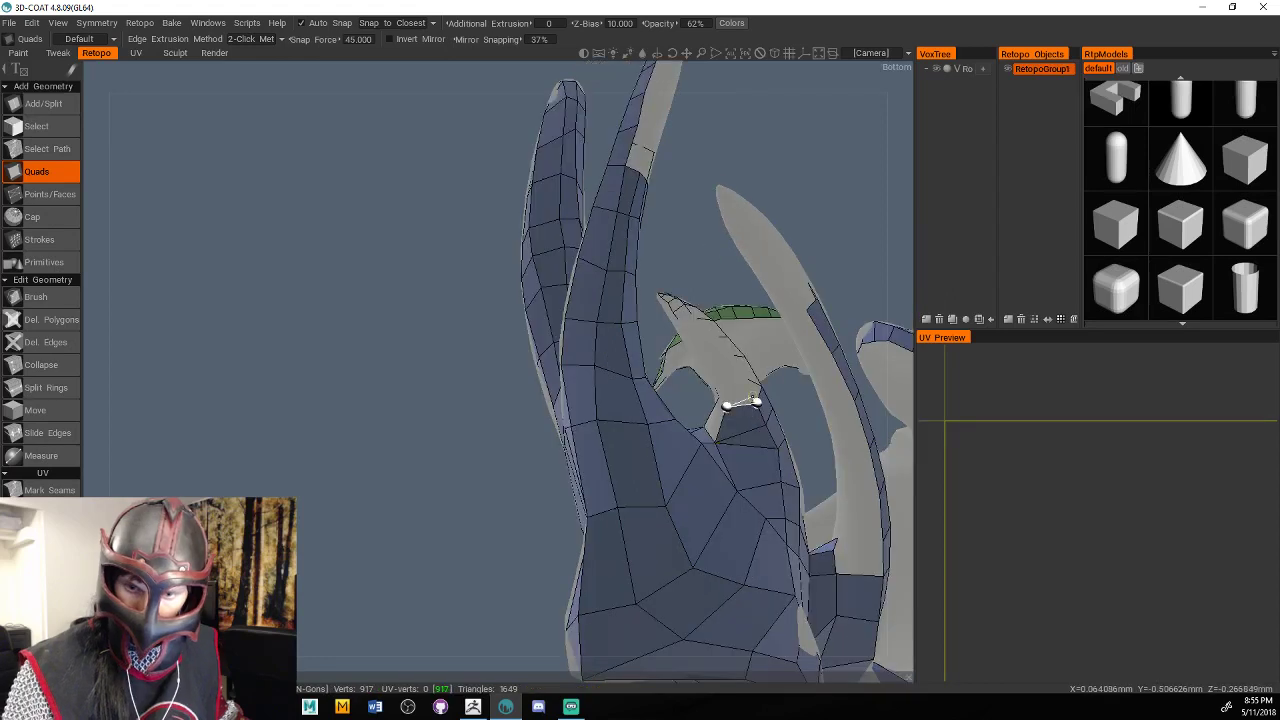
{"action": "left_click", "coordinate": [733, 373]}
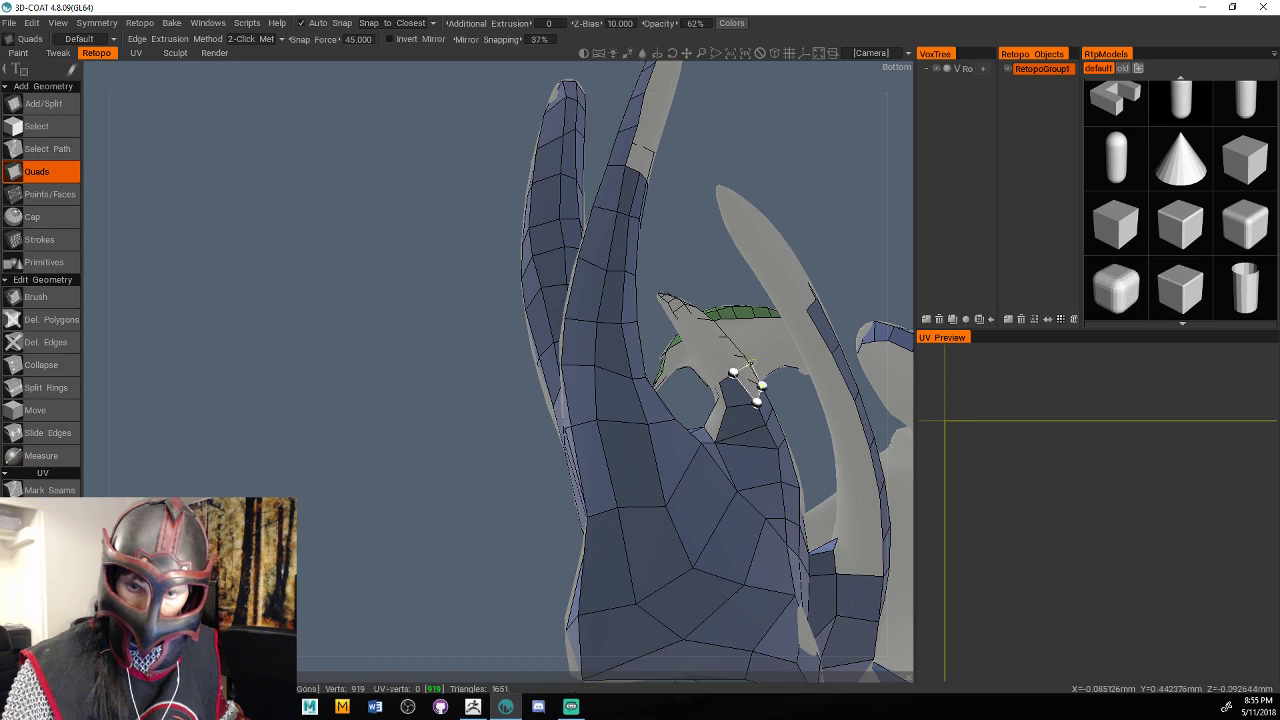
{"action": "left_click", "coordinate": [746, 356]}
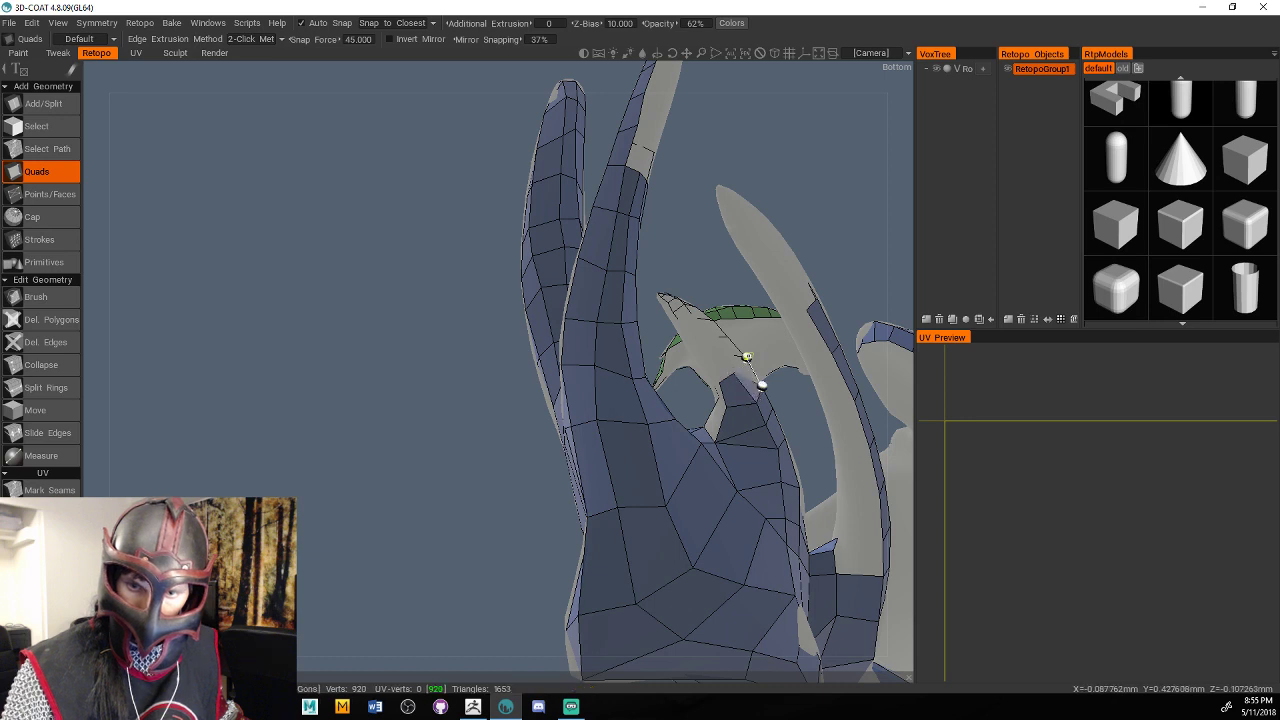
{"action": "left_click_drag", "start_coordinate": [755, 371], "coordinate": [825, 278], "text": "alt"}
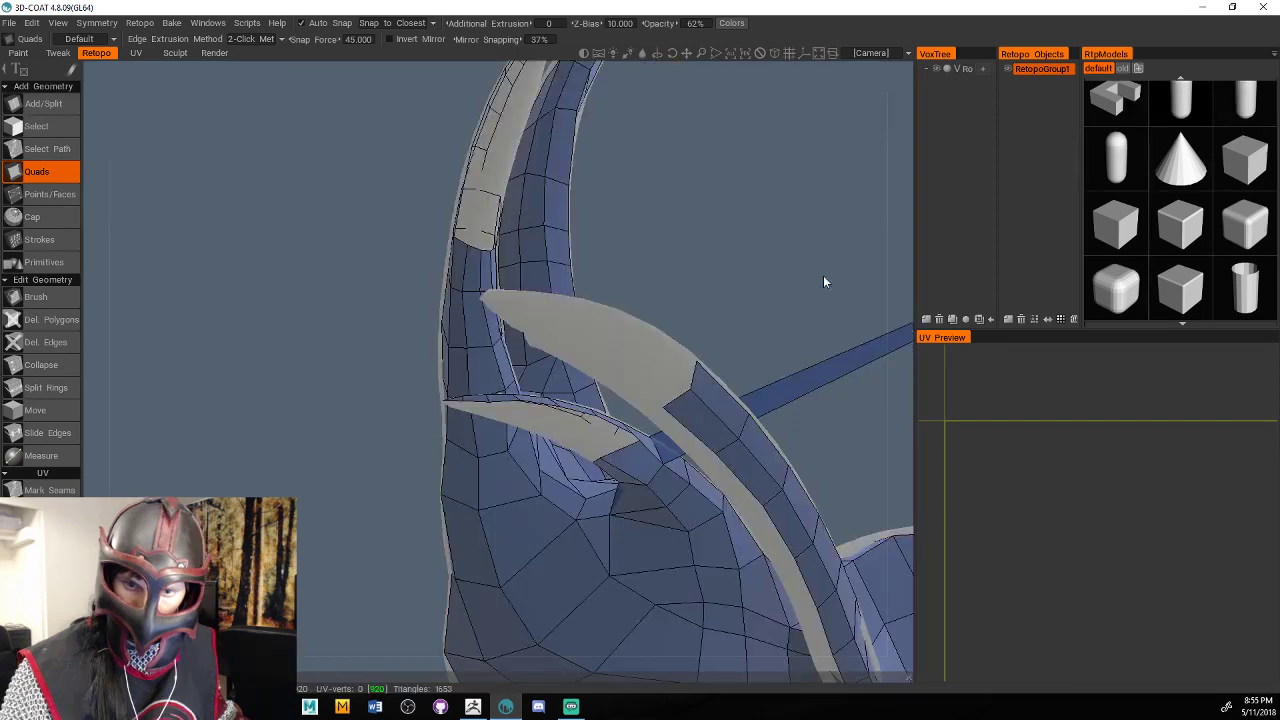
{"action": "key", "text": "ctrl+z"}
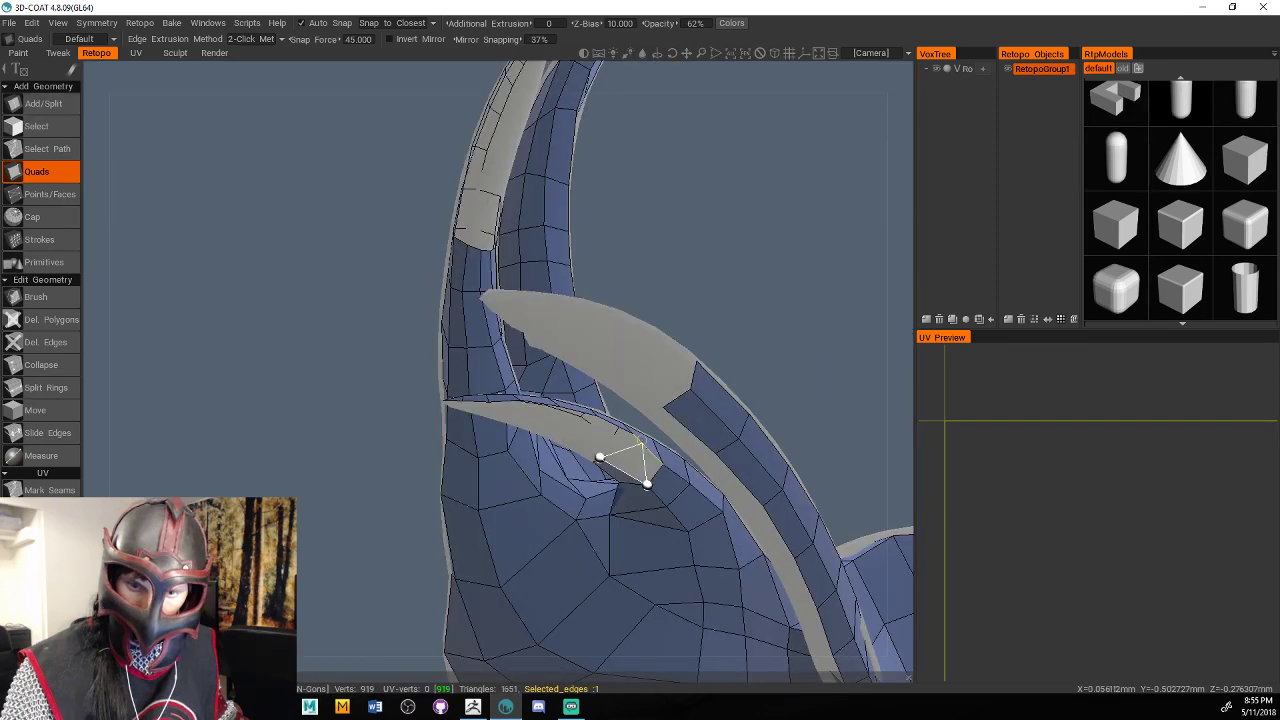
{"action": "left_click", "coordinate": [647, 484]}
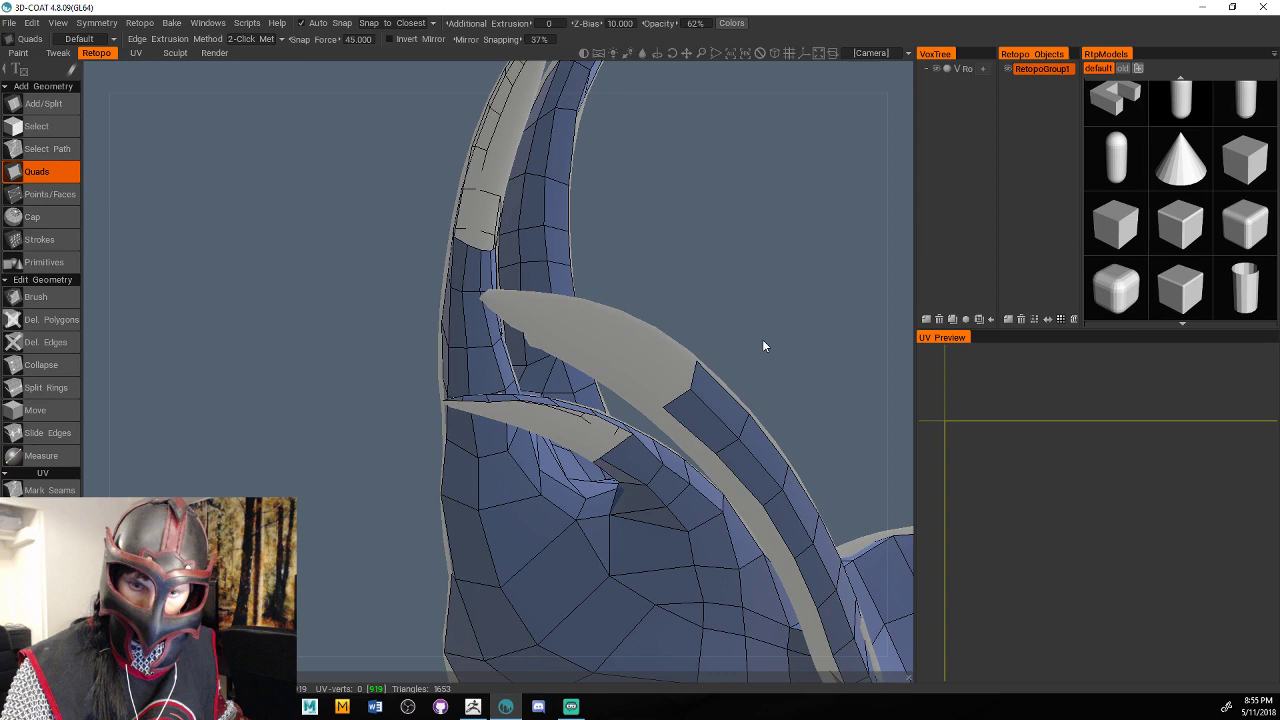
Add a row of quads across the open inner side of the partly covered long finger, undoing the misplaced one.
{"action": "middle_click_drag", "start_coordinate": [763, 345], "coordinate": [700, 320]}
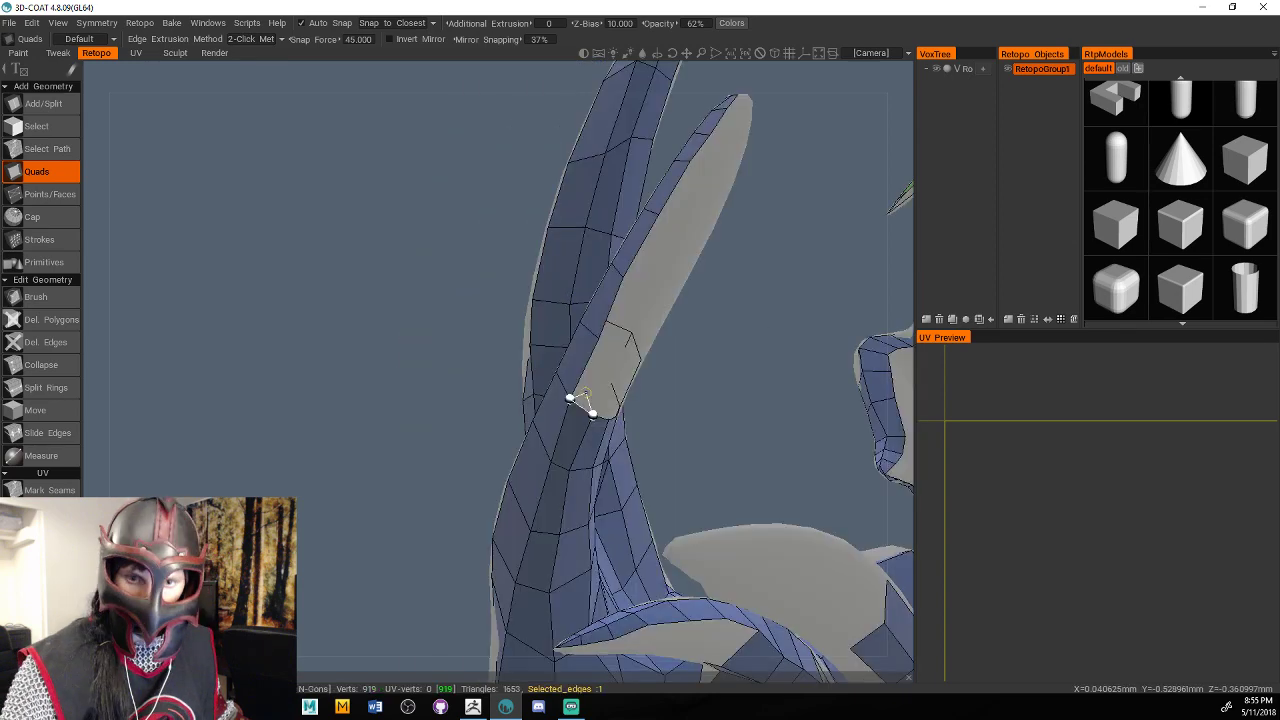
{"action": "left_click", "coordinate": [620, 353]}
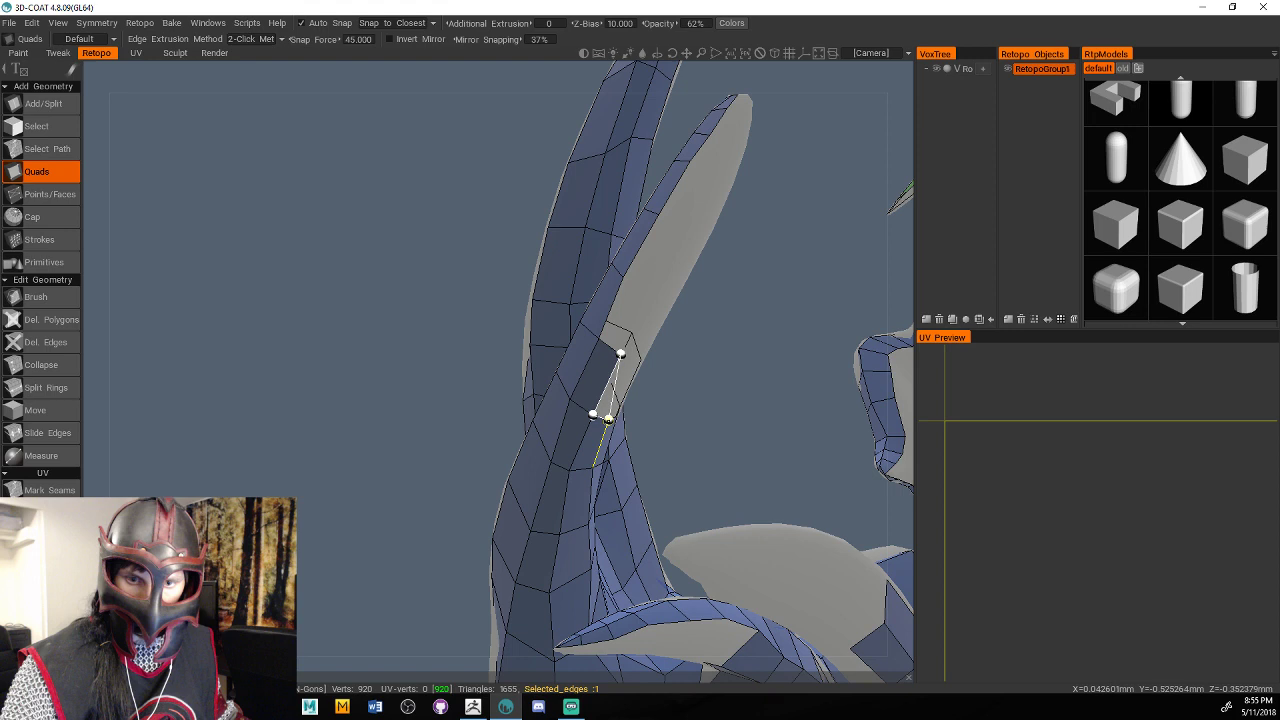
{"action": "left_click", "coordinate": [632, 361]}
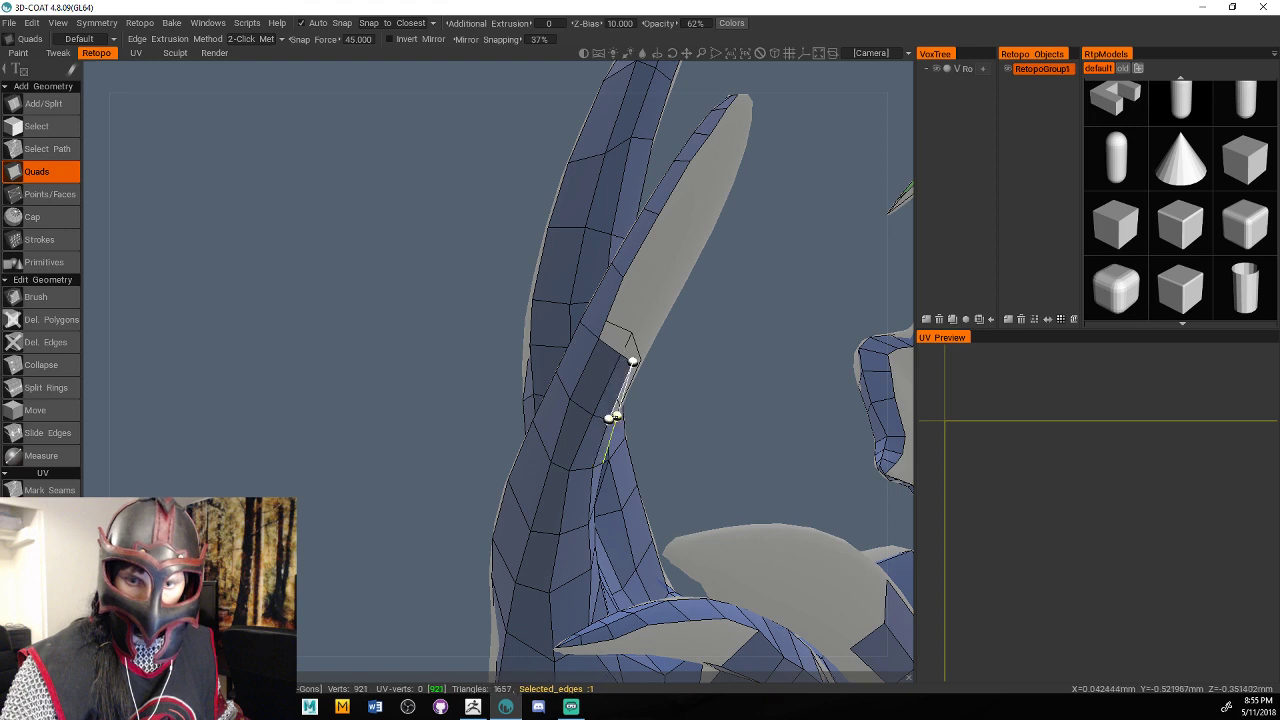
{"action": "left_click", "coordinate": [615, 415]}
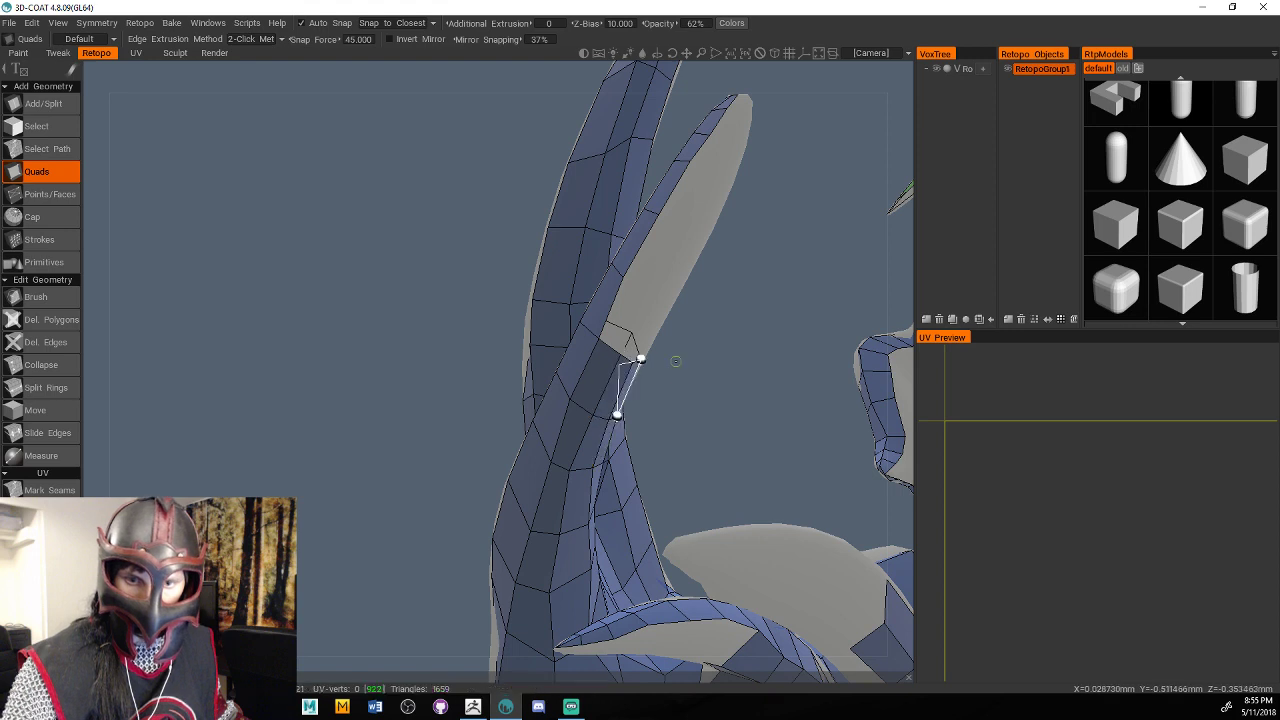
{"action": "mouse_move", "coordinate": [676, 361]}
{"action": "left_mouse_down"}
{"action": "mouse_move", "coordinate": [637, 348]}
{"action": "mouse_move", "coordinate": [655, 359]}
{"action": "left_mouse_up"}
{"action": "key", "text": "ctrl+z"}
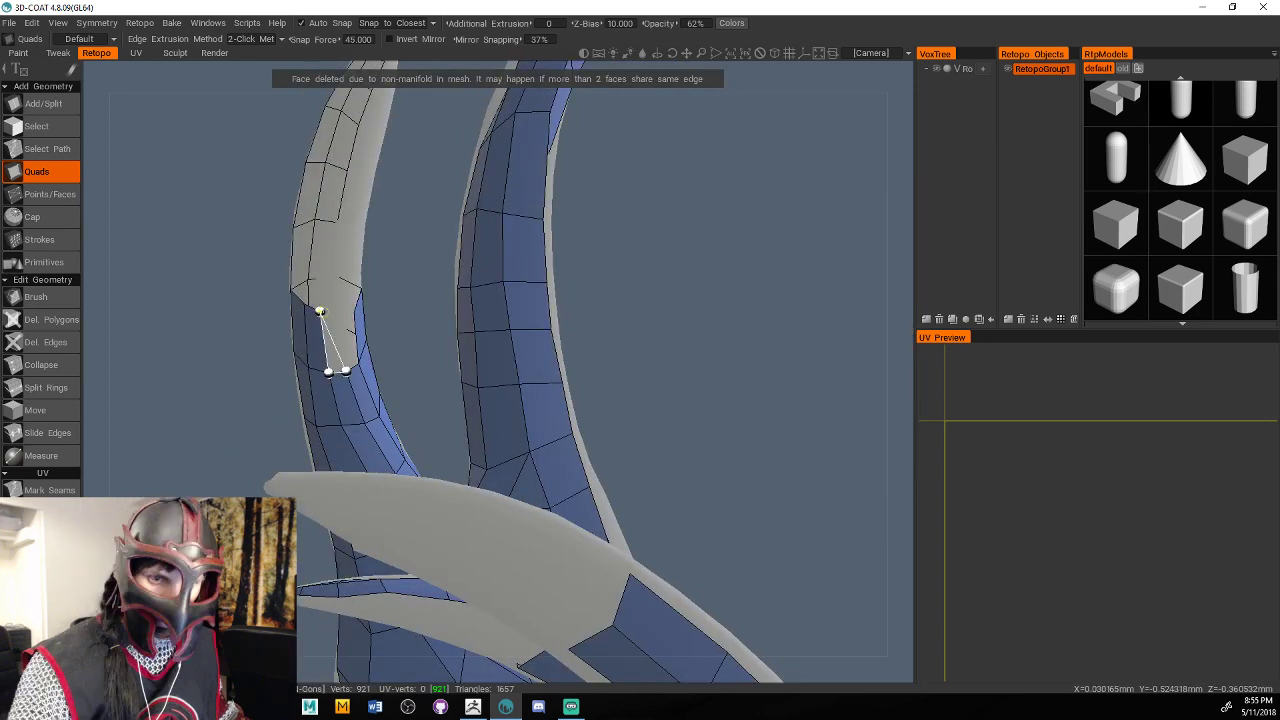
{"action": "left_click", "coordinate": [341, 313]}
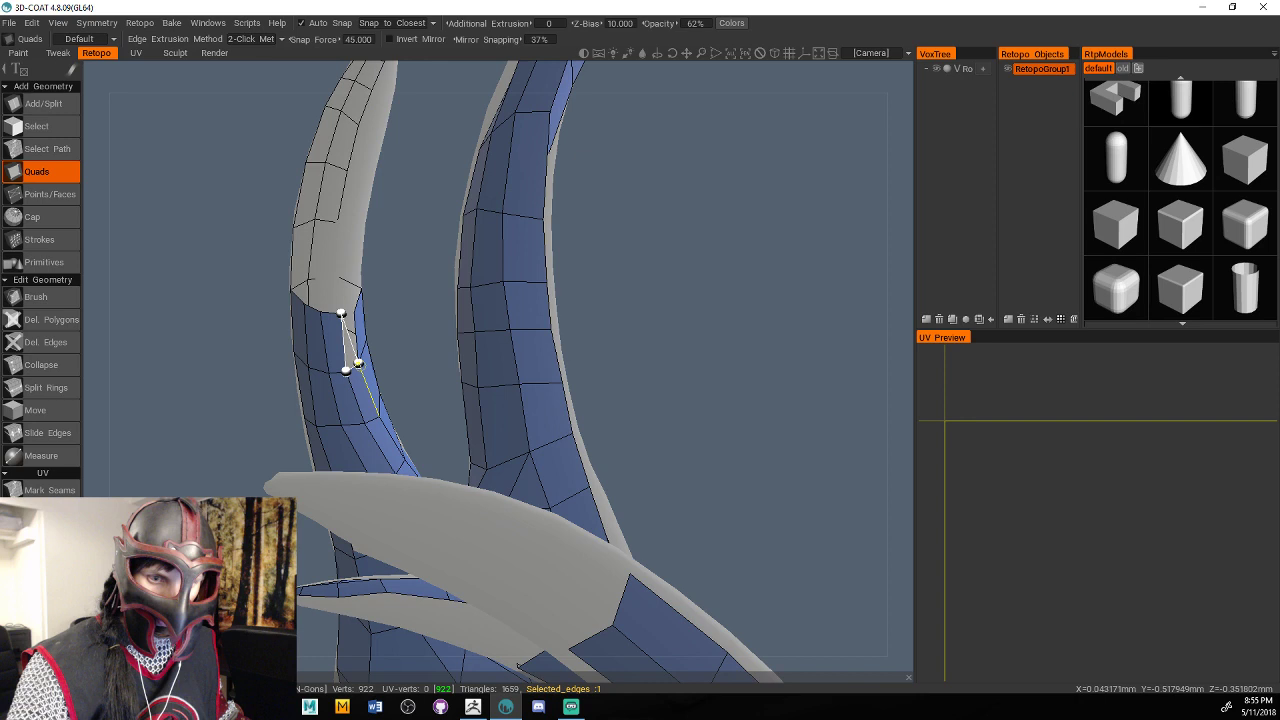
{"action": "left_click", "coordinate": [357, 363]}
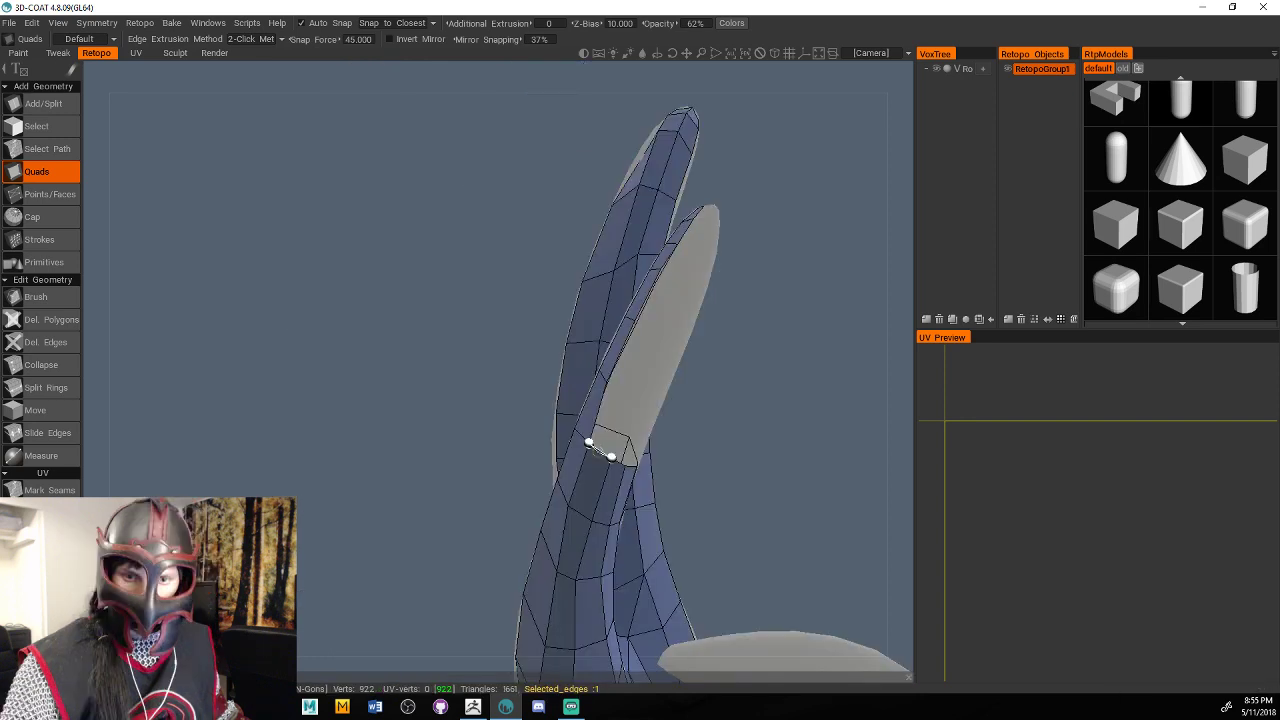
Continue a one-quad-wide strip along the long finger's covered edge up to its tip, closing the small gap at the strip's base.
{"action": "left_click", "coordinate": [635, 395]}
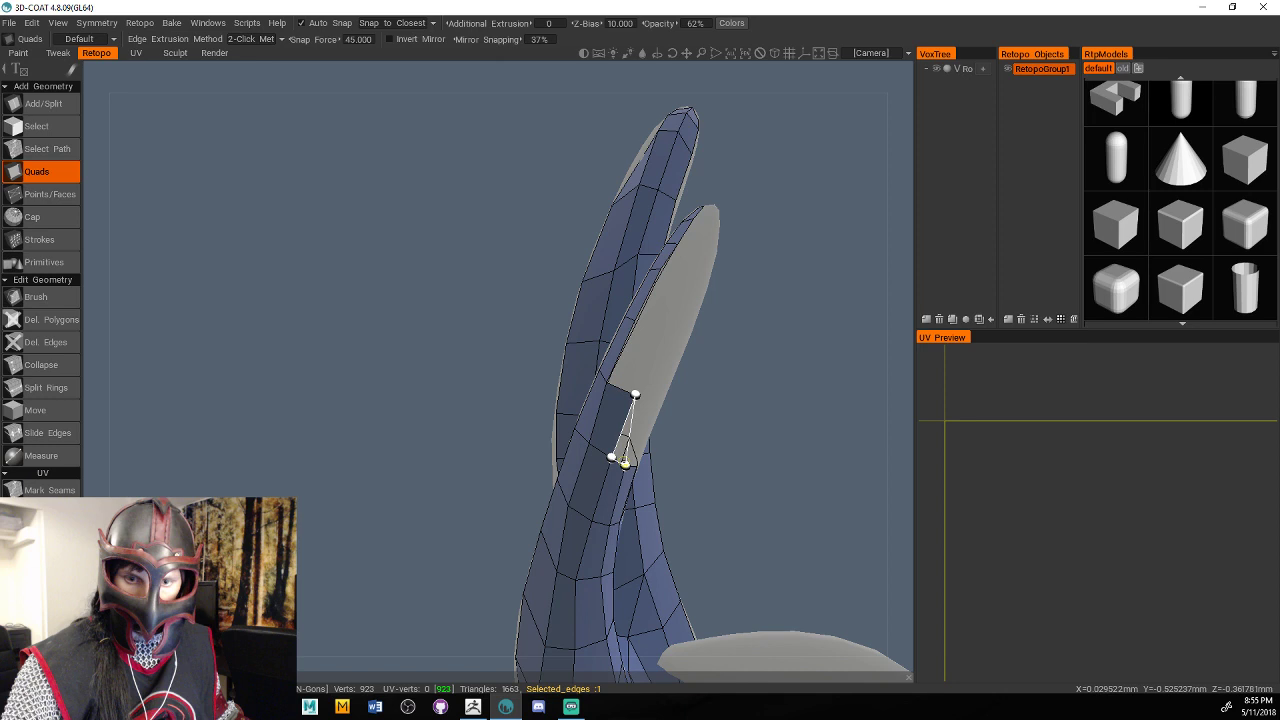
{"action": "left_click", "coordinate": [624, 462]}
{"action": "middle_click_drag", "start_coordinate": [624, 462], "coordinate": [668, 446]}
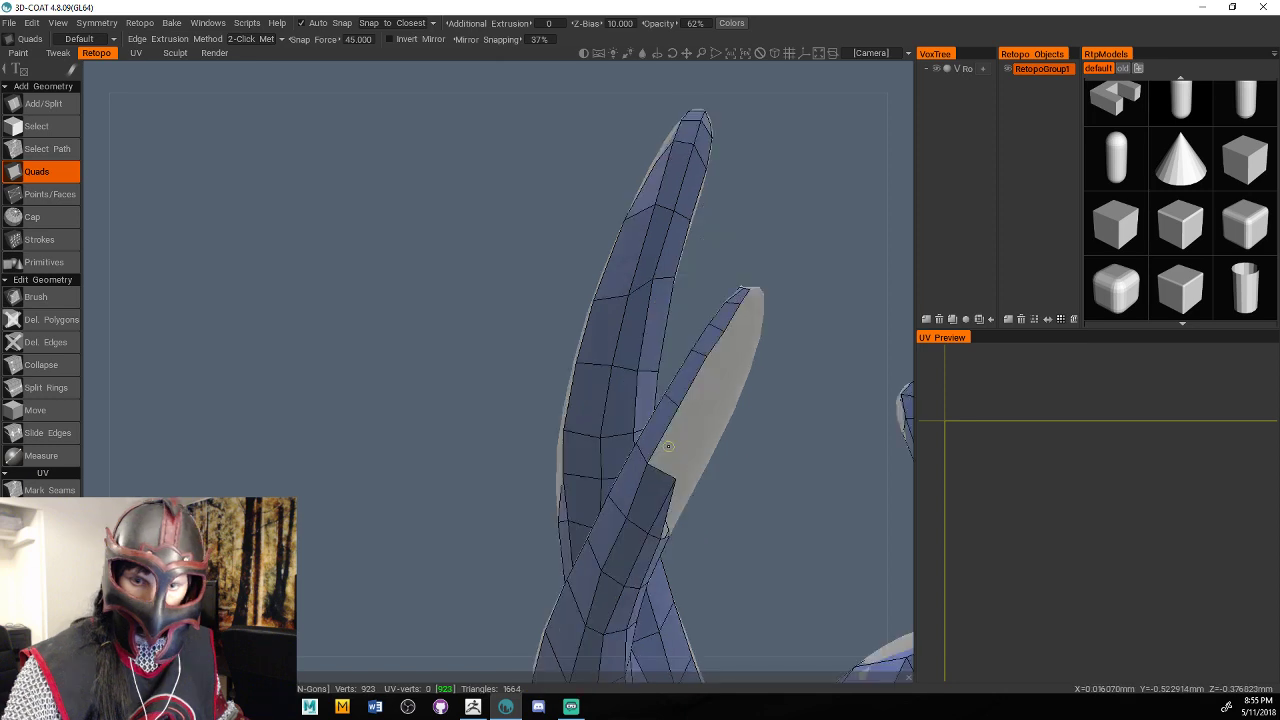
{"action": "left_click", "coordinate": [704, 416]}
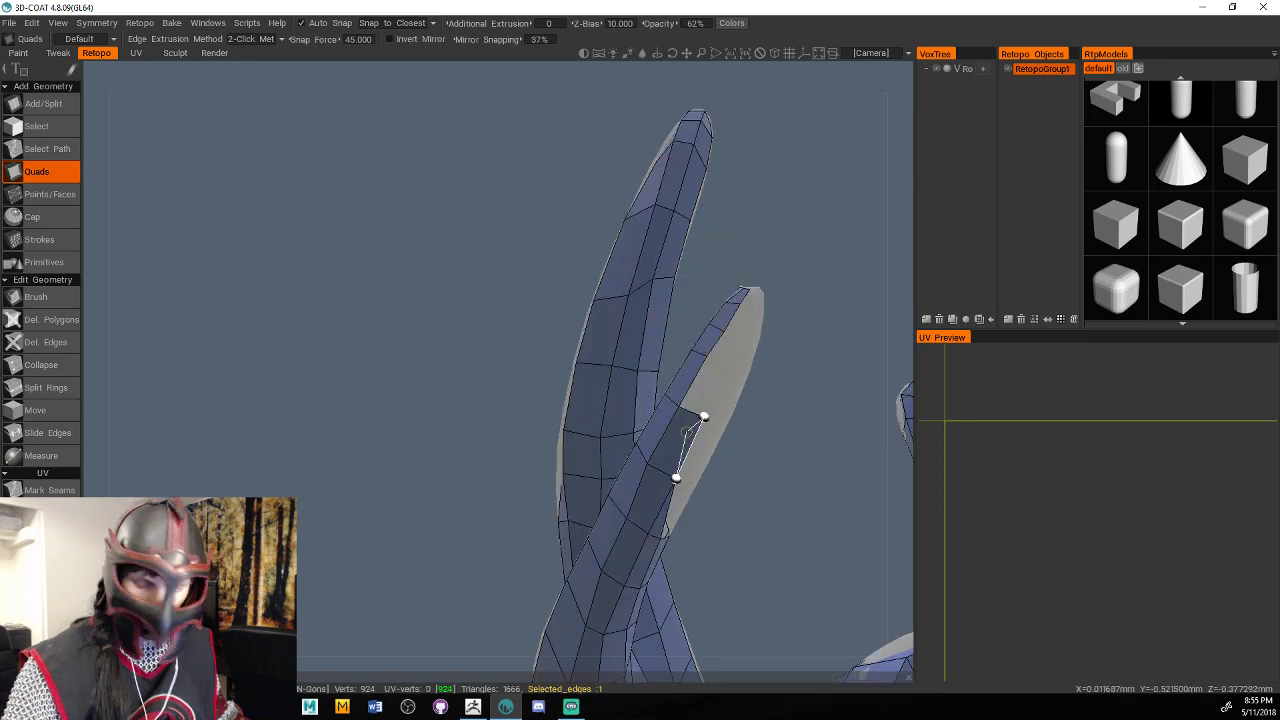
{"action": "left_click", "coordinate": [707, 355]}
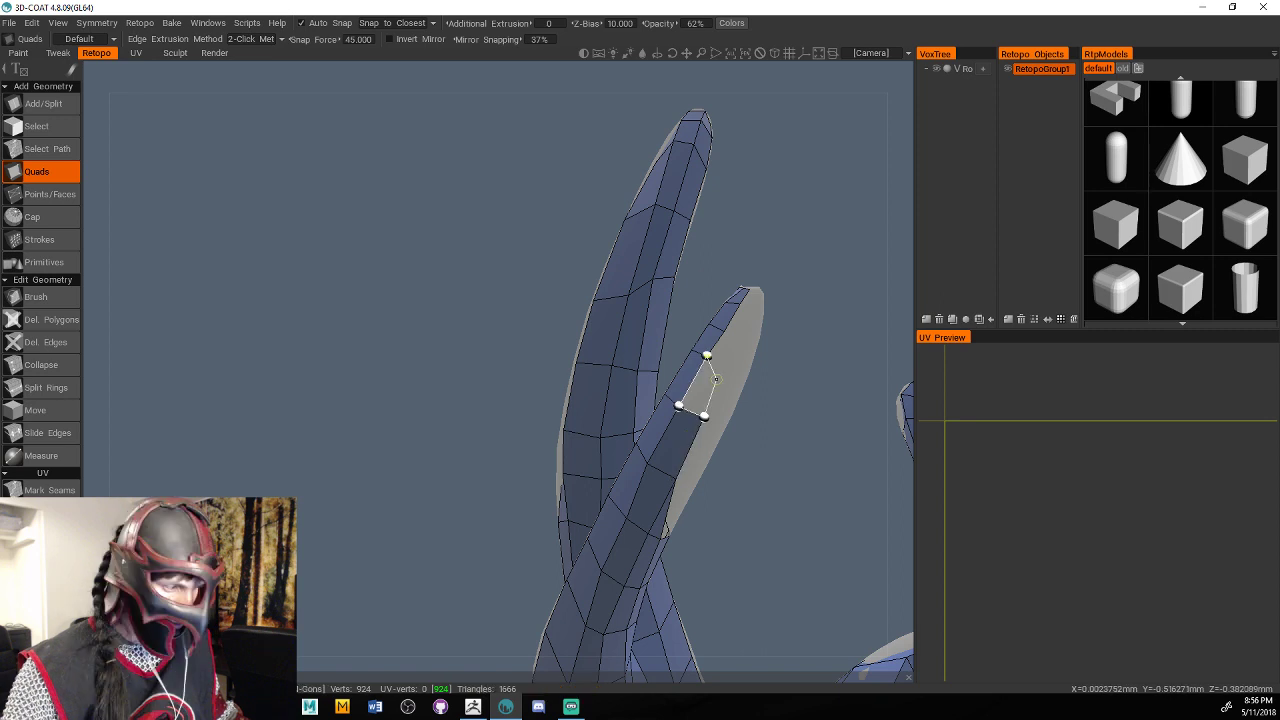
{"action": "left_click", "coordinate": [731, 367]}
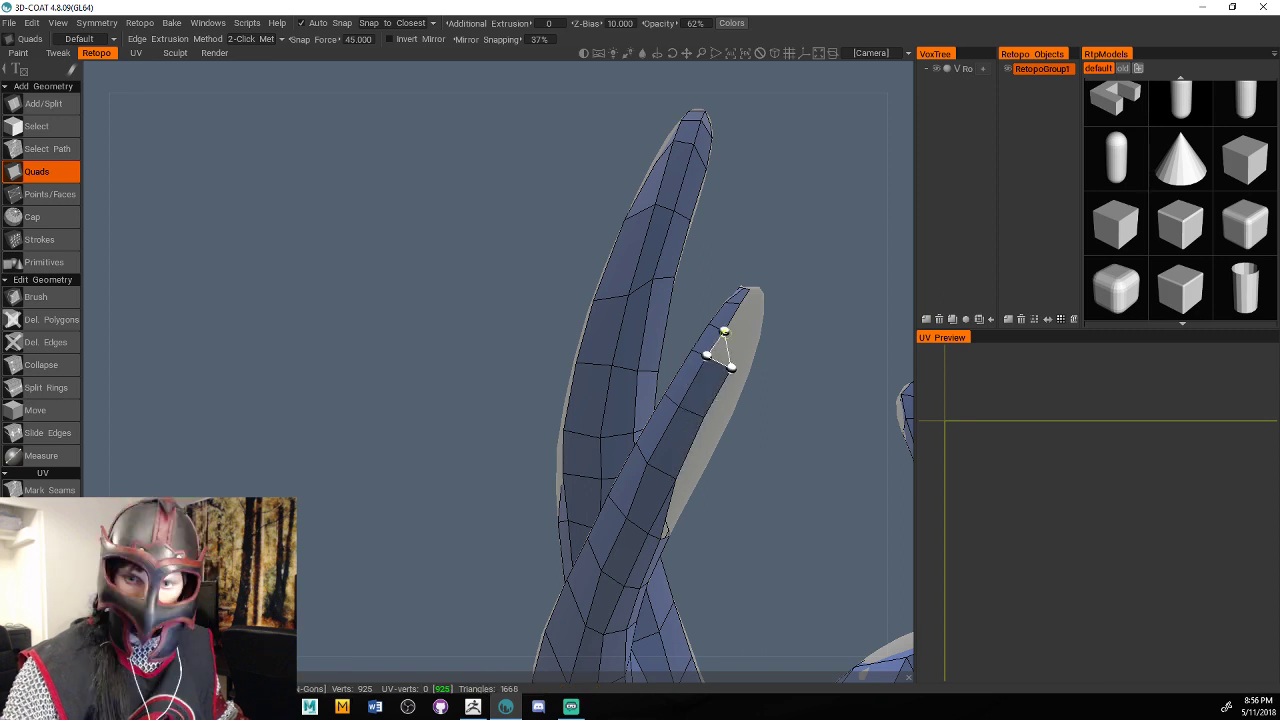
{"action": "left_click", "coordinate": [723, 330]}
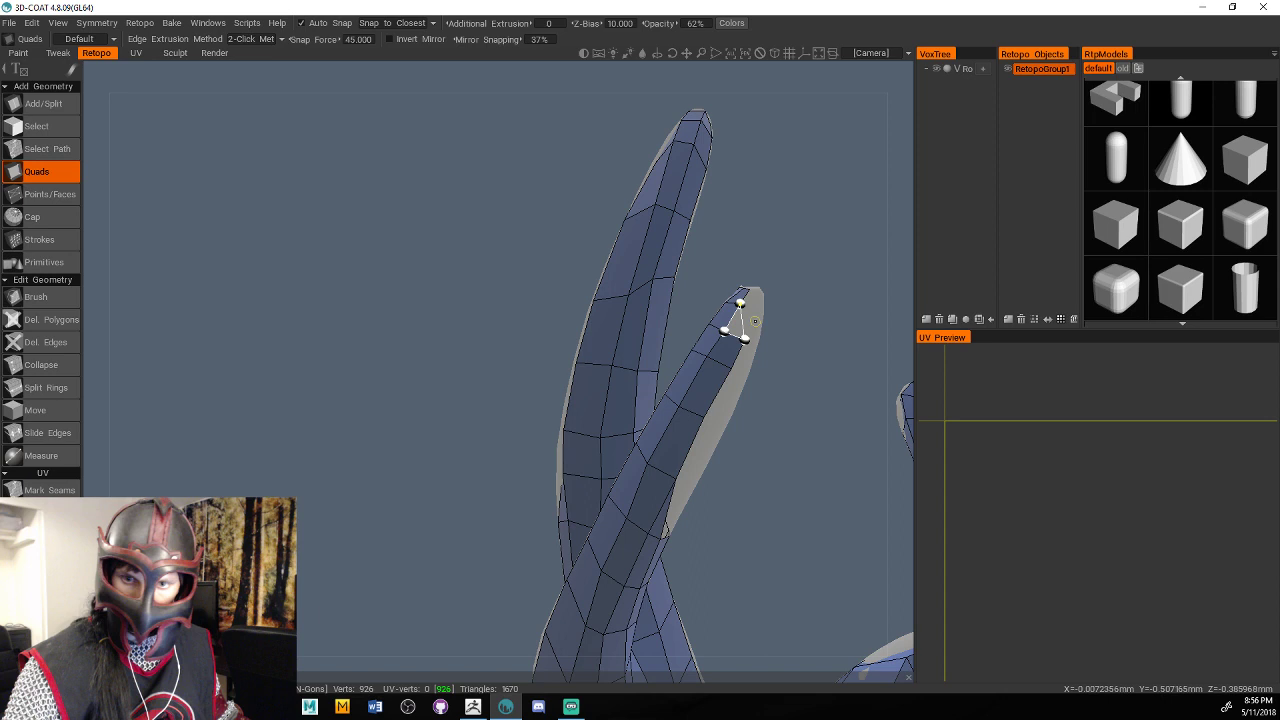
{"action": "left_click", "coordinate": [742, 300]}
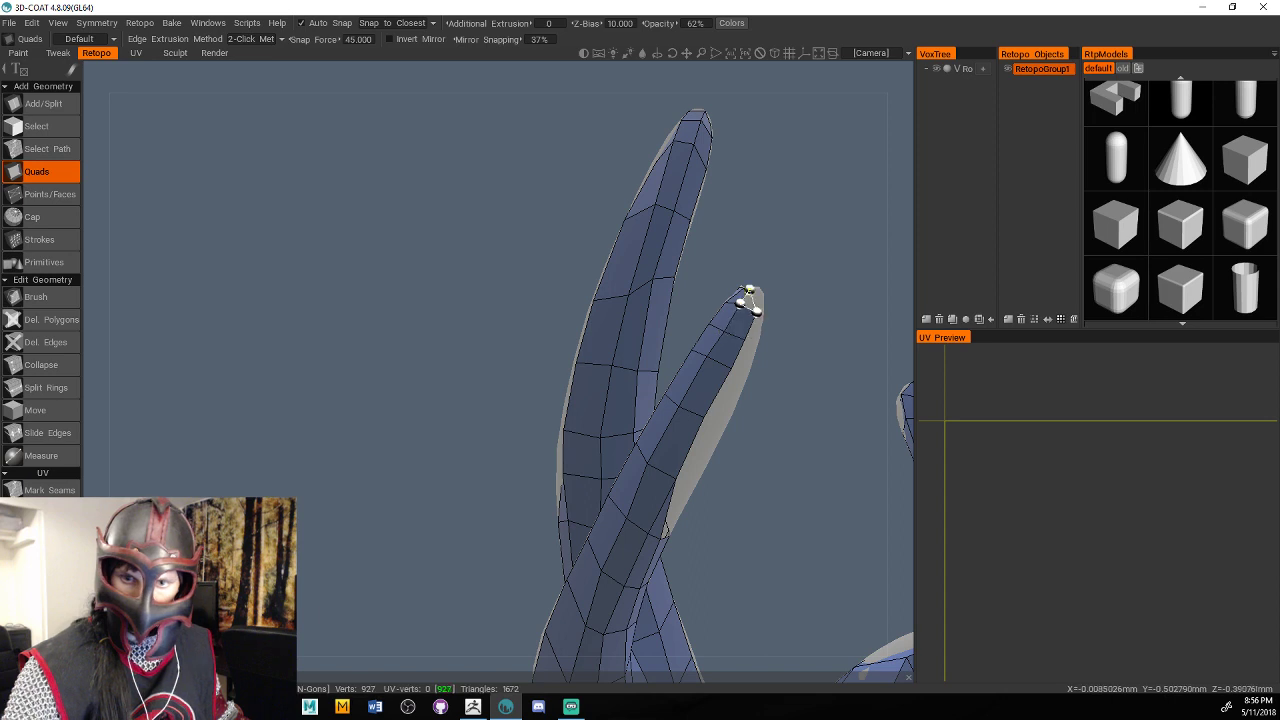
Lay a row of three quads across the open side of the small curved finger, starting from its covered lower part.
{"action": "middle_click_drag", "start_coordinate": [748, 300], "coordinate": [808, 417]}
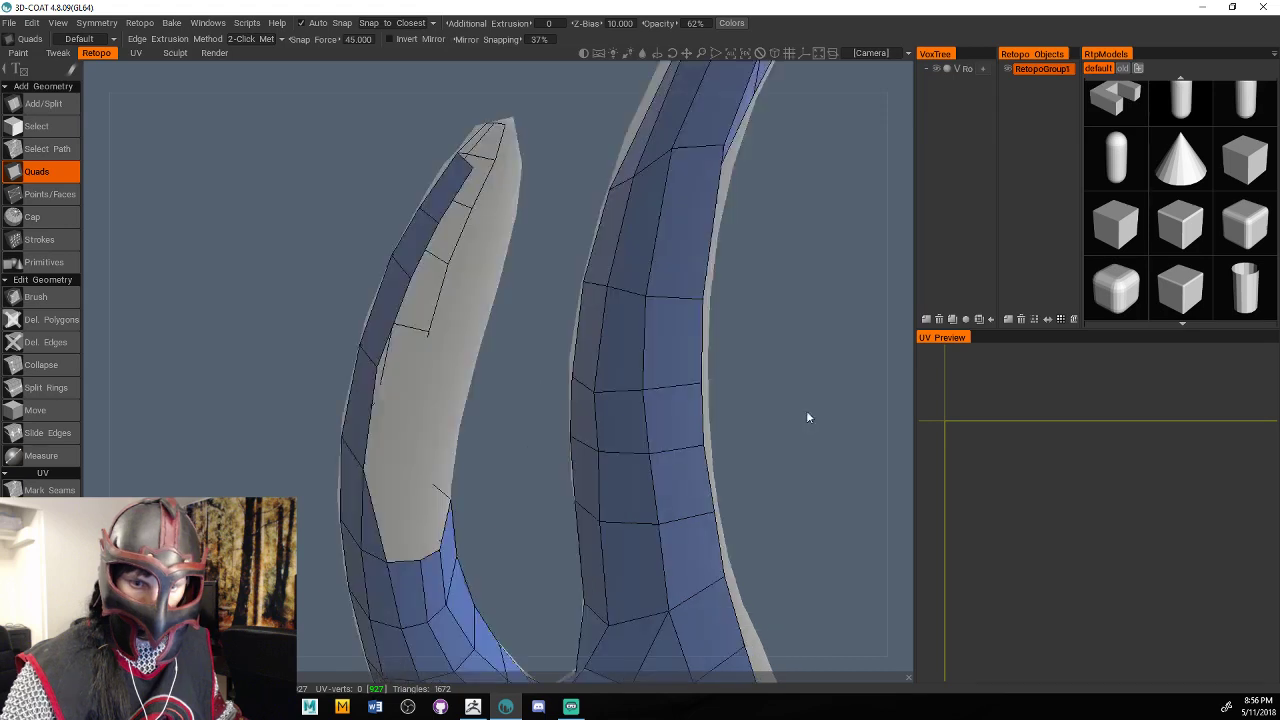
{"action": "left_click_drag", "start_coordinate": [808, 417], "coordinate": [768, 384]}
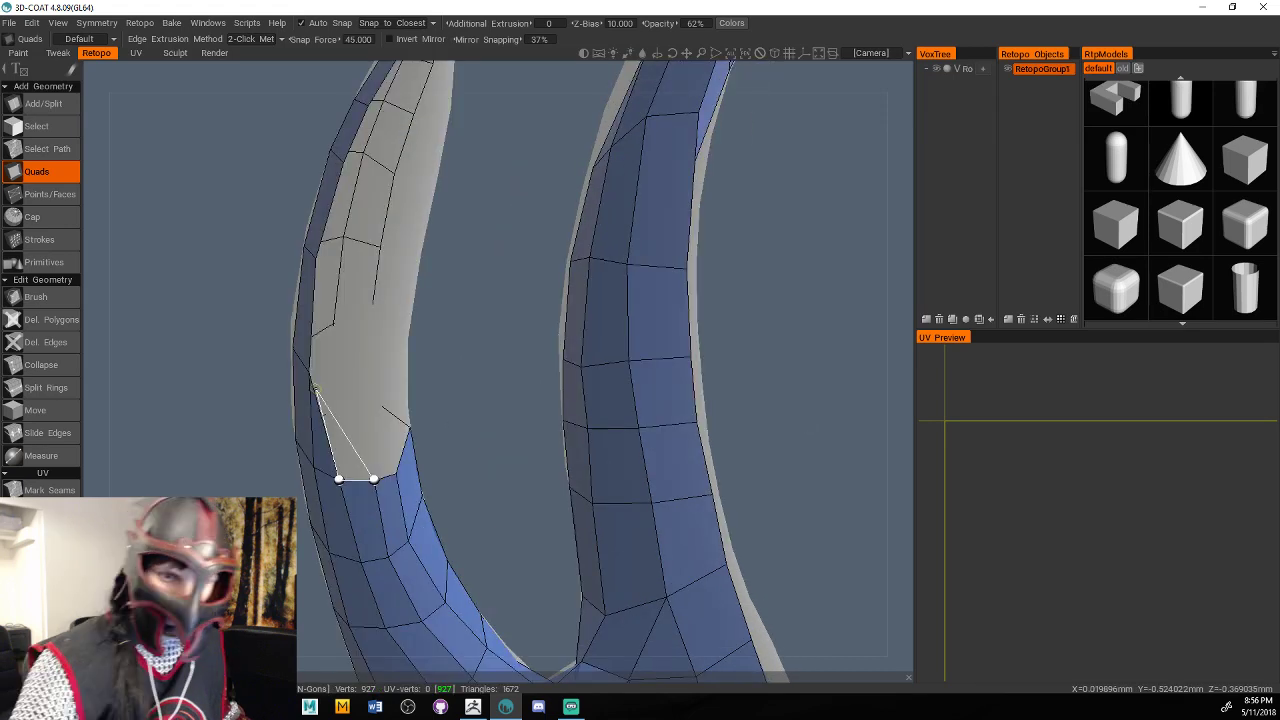
{"action": "left_click", "coordinate": [359, 362]}
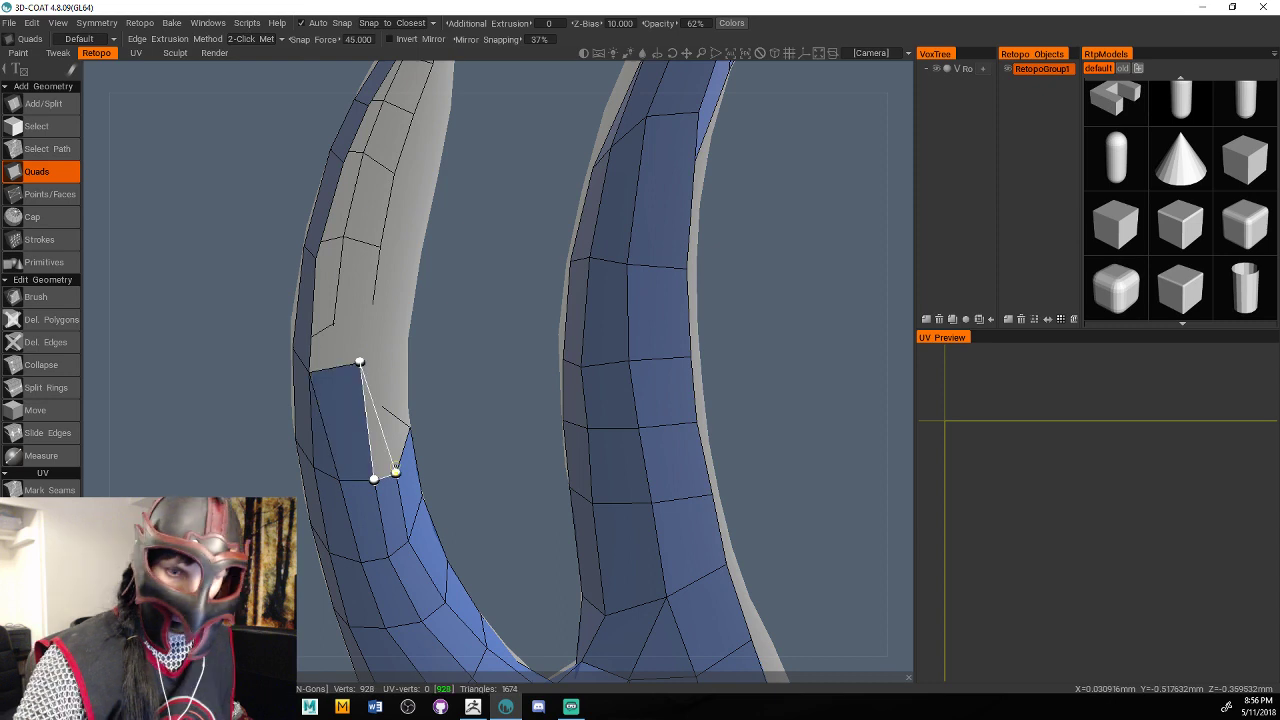
{"action": "left_click", "coordinate": [396, 471]}
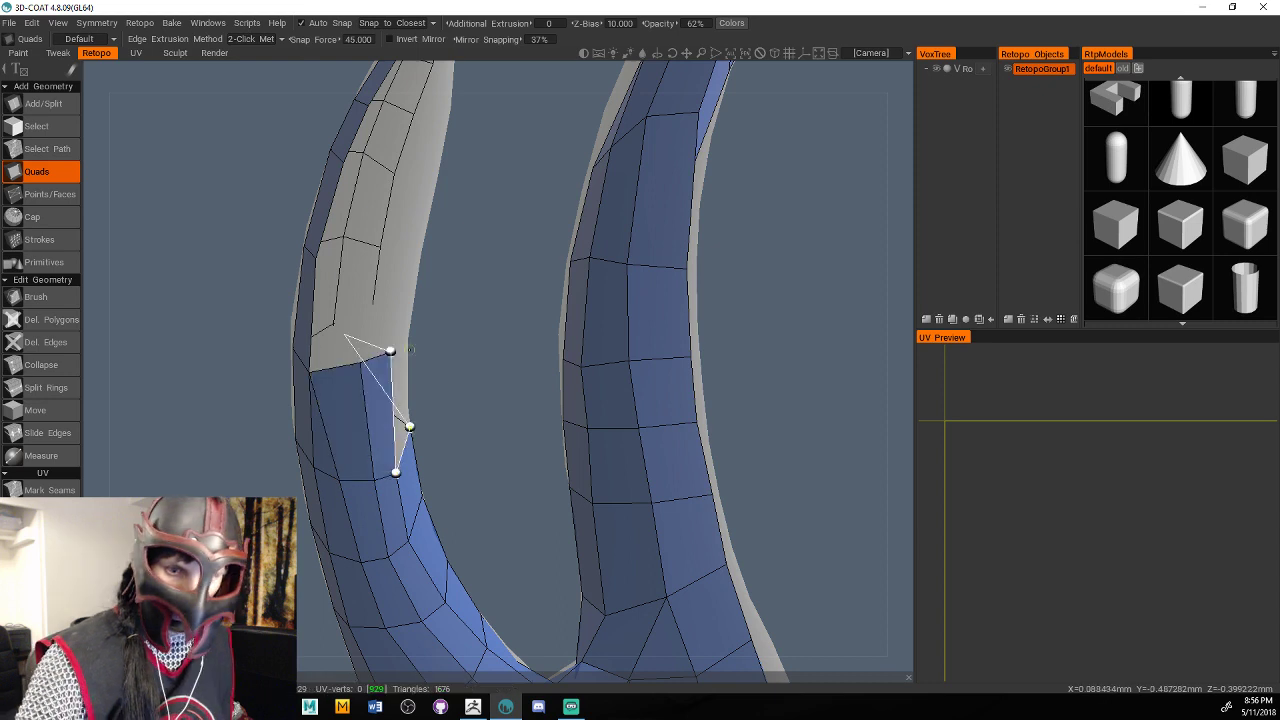
{"action": "left_click", "coordinate": [405, 337]}
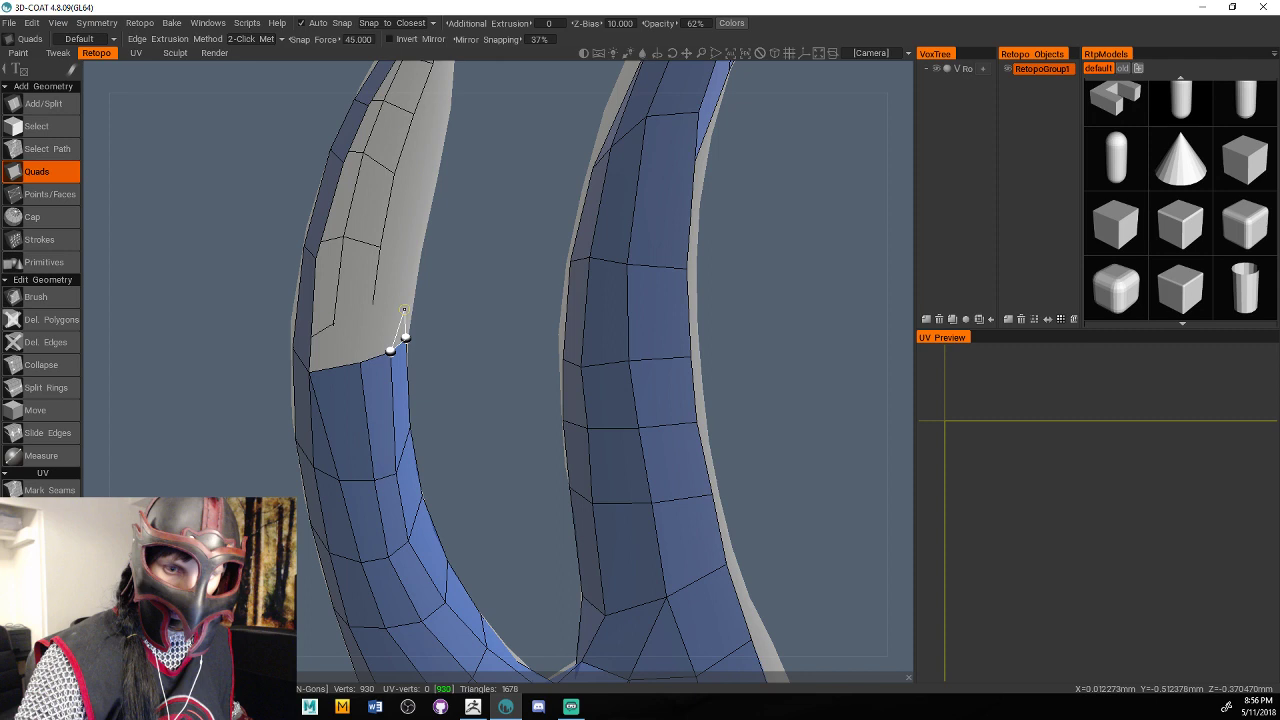
Add a second row of three quads above the first, spanning the small finger's open side to its covered edge.
{"action": "left_click", "coordinate": [421, 245]}
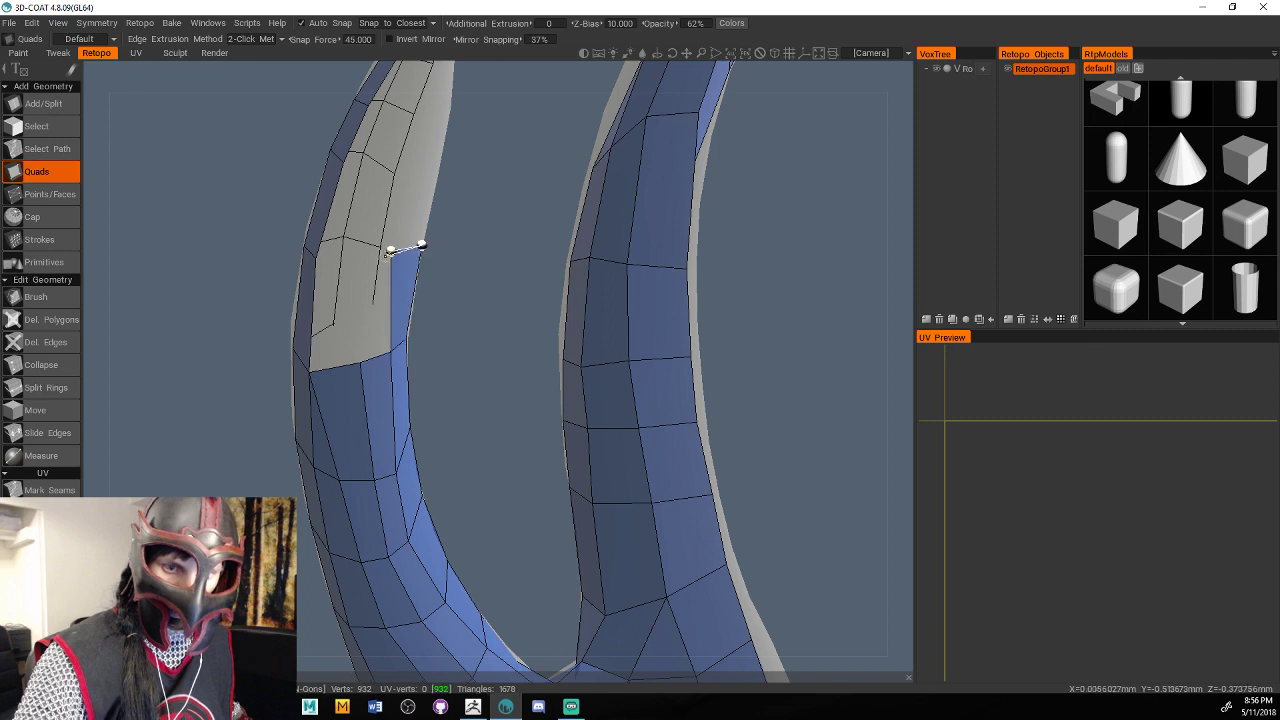
{"action": "left_click", "coordinate": [390, 250]}
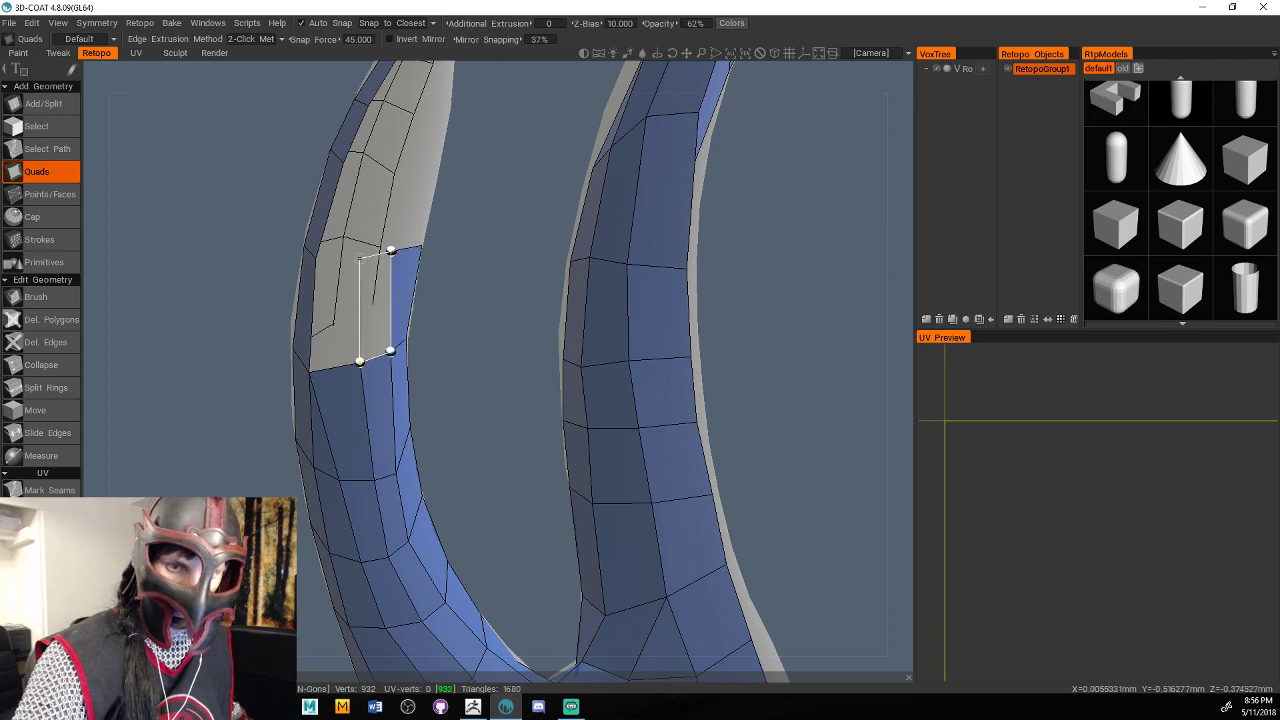
{"action": "left_click", "coordinate": [360, 252]}
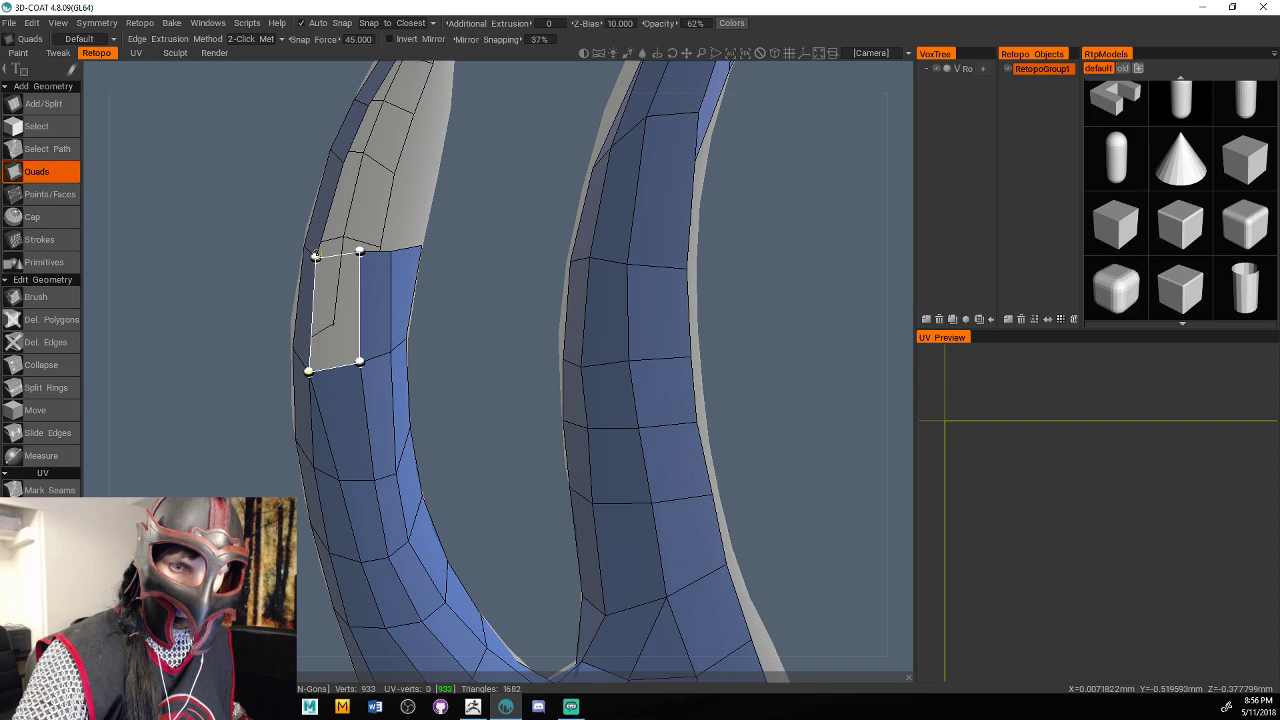
{"action": "left_click", "coordinate": [316, 257]}
Extend a one-quad-wide strip along the small finger's covered edge up to the tip, undoing the misplaced polygon beside the last quad.
{"action": "left_click_drag", "start_coordinate": [450, 405], "coordinate": [523, 376]}
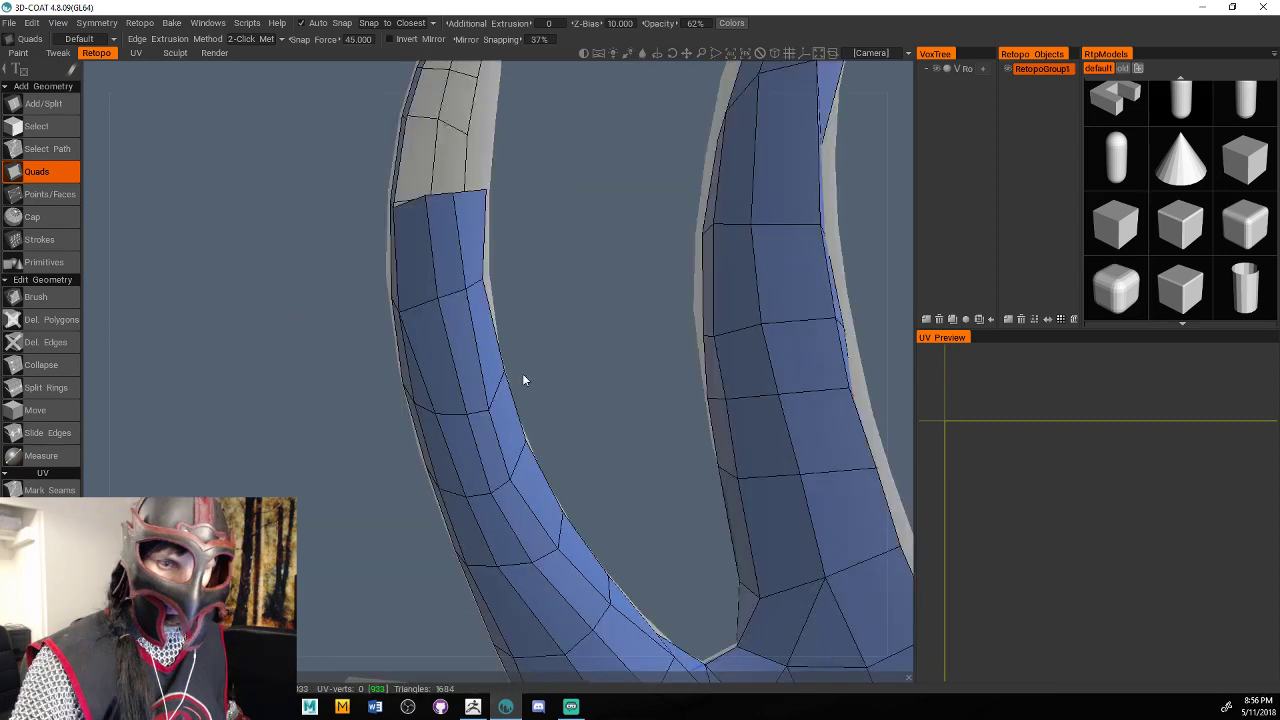
{"action": "middle_click_drag", "start_coordinate": [522, 379], "coordinate": [605, 357]}
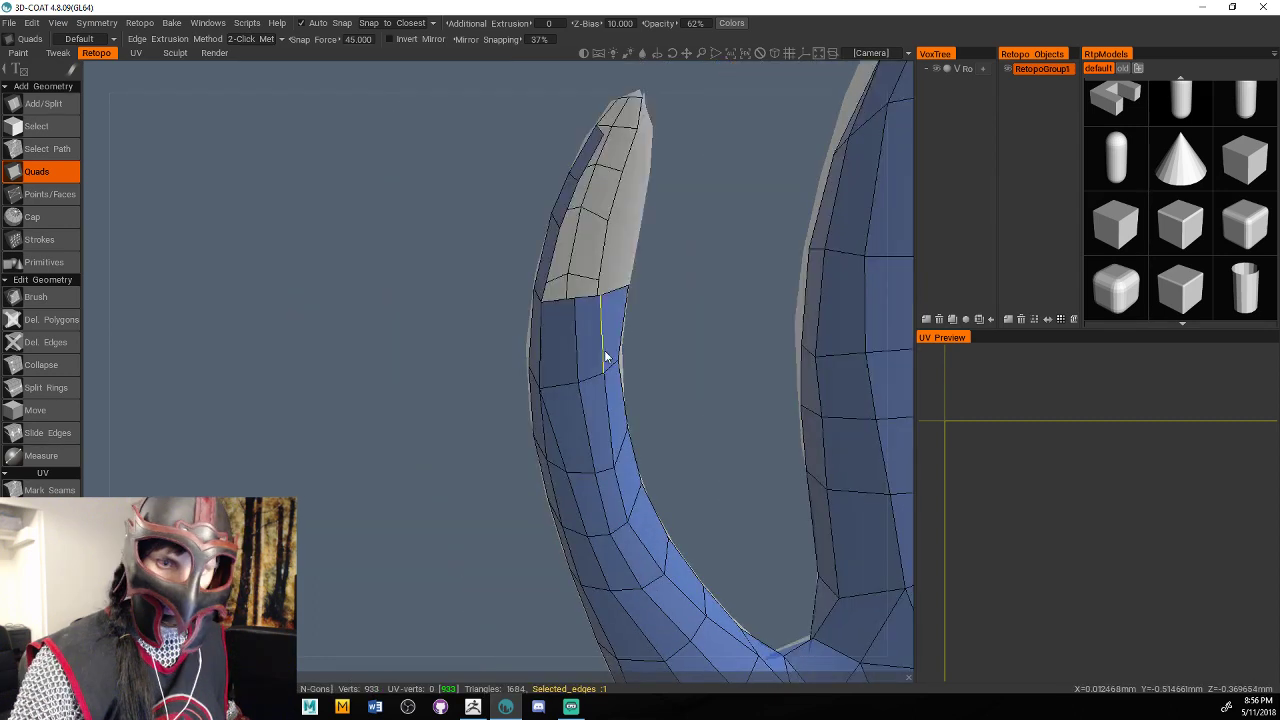
{"action": "left_click_drag", "start_coordinate": [605, 357], "coordinate": [653, 260], "text": "alt"}
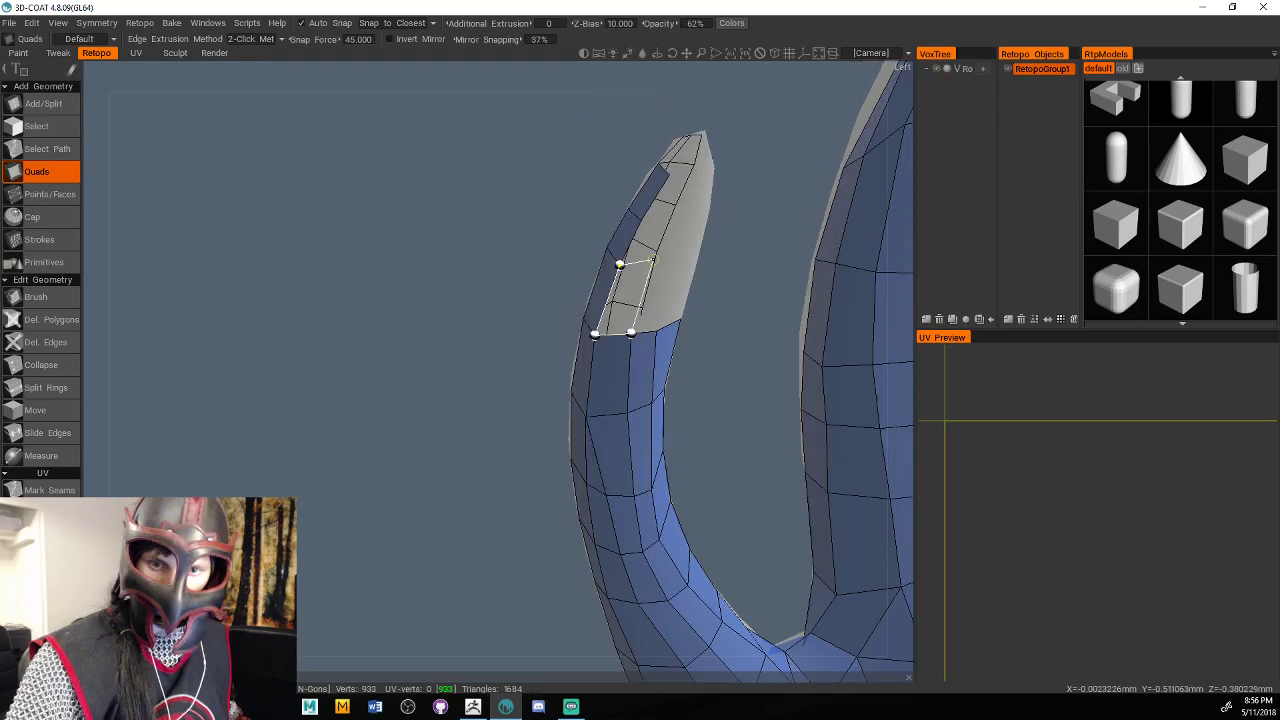
{"action": "left_click", "coordinate": [670, 225]}
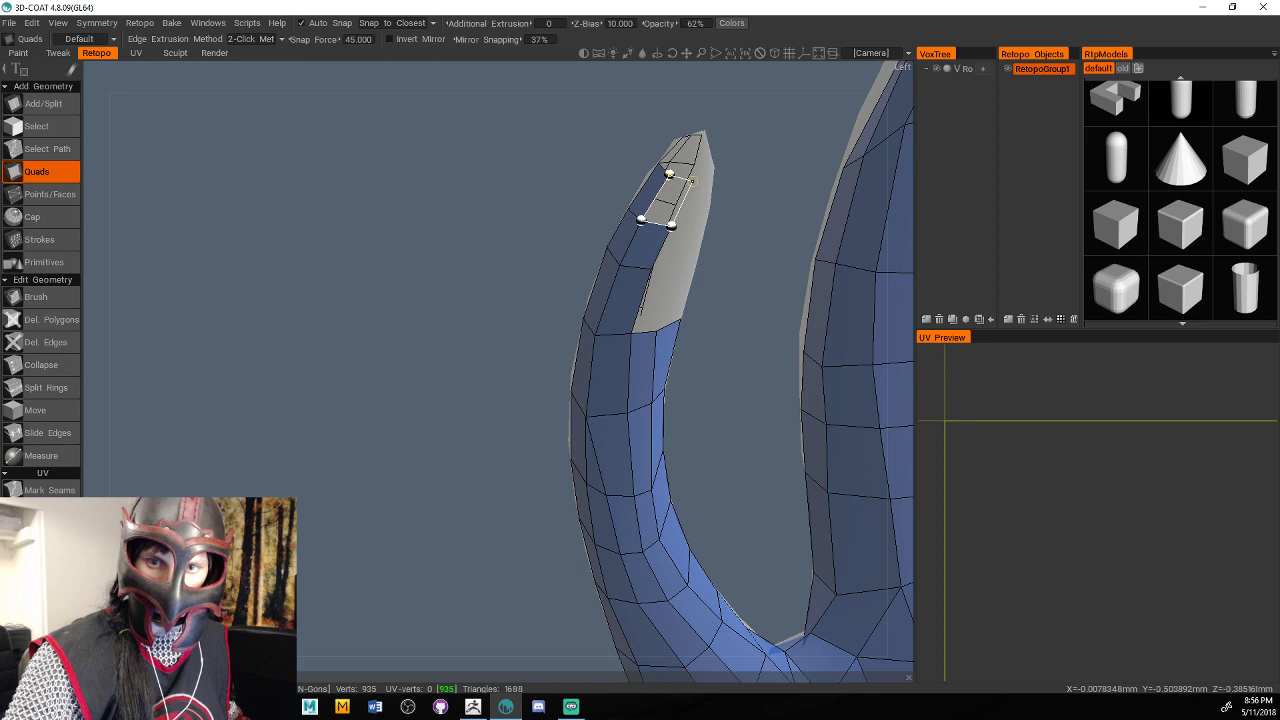
{"action": "left_click", "coordinate": [690, 179]}
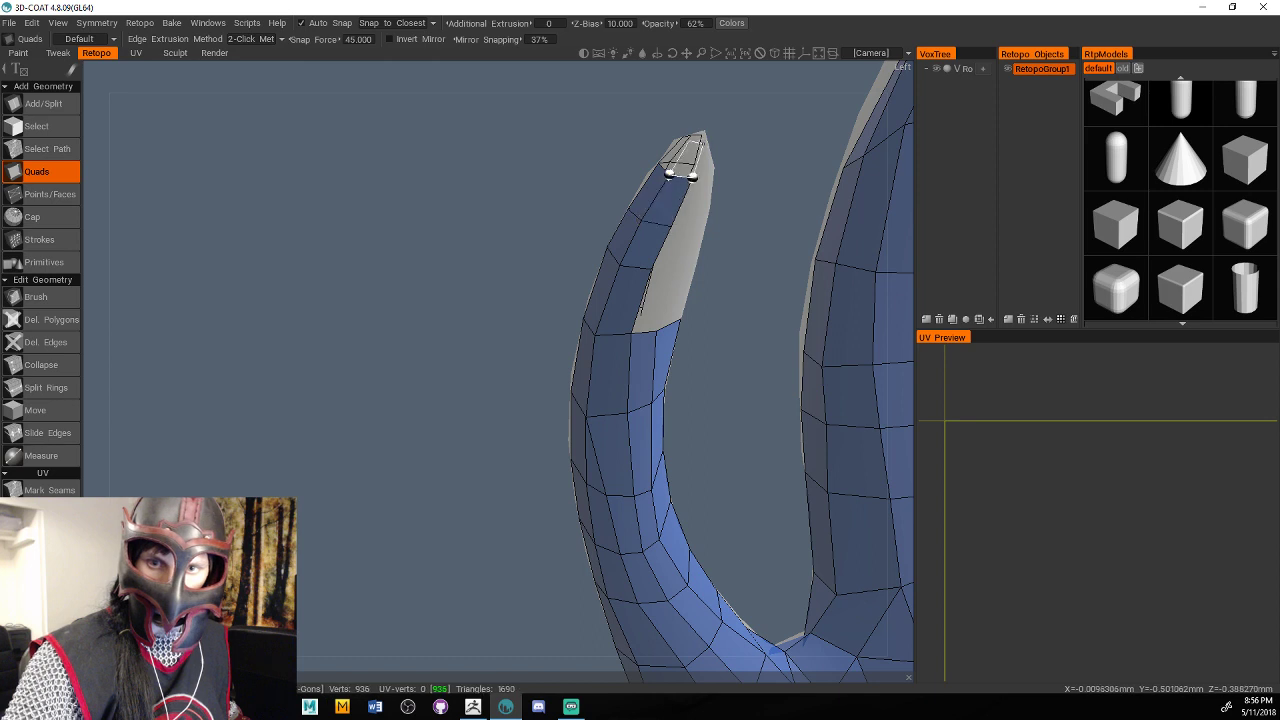
{"action": "left_click", "coordinate": [707, 179]}
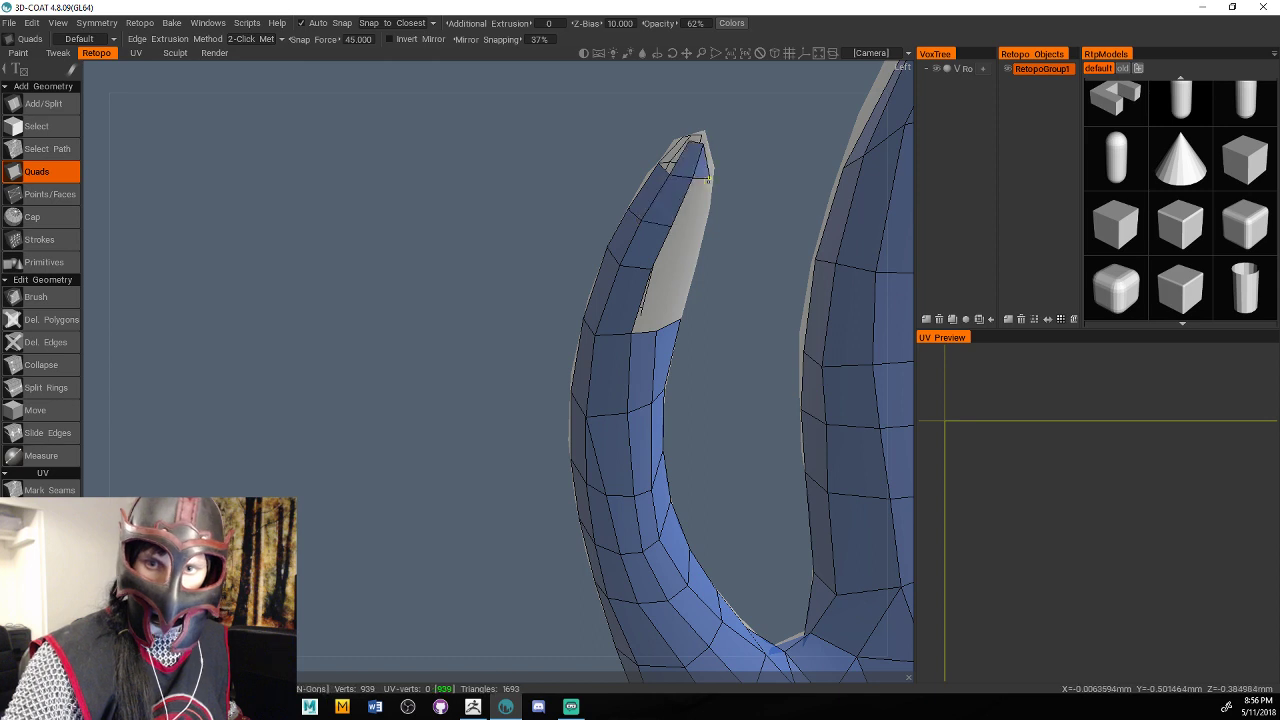
{"action": "key", "text": "ctrl+z"}
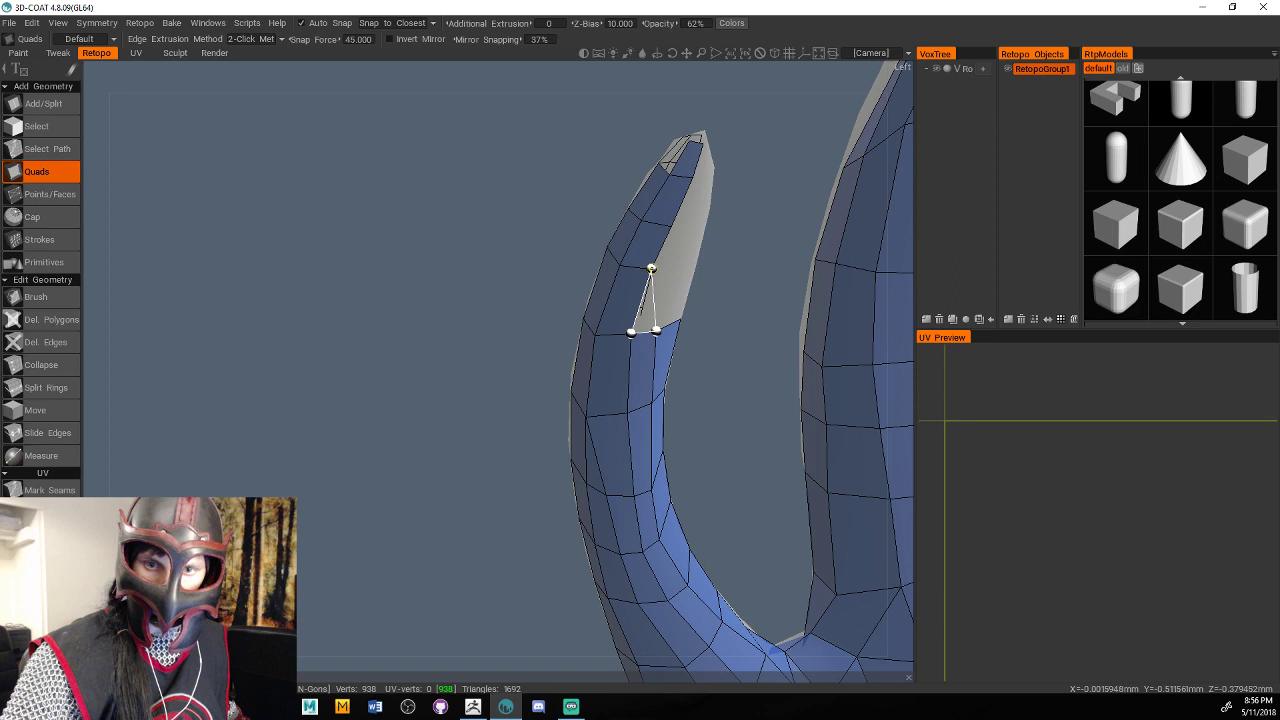
Add a second strip of quads alongside the first, from the completed rows up to the small finger's tip.
{"action": "left_click", "coordinate": [651, 268]}
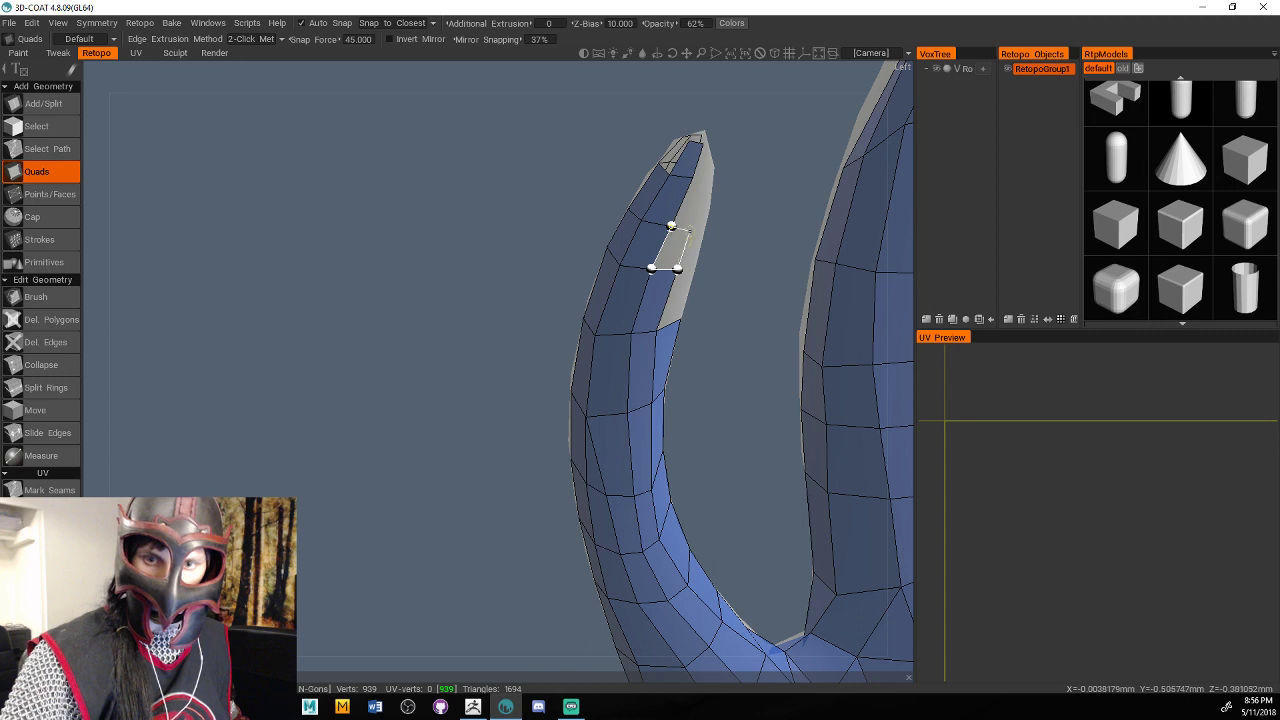
{"action": "left_click", "coordinate": [692, 226]}
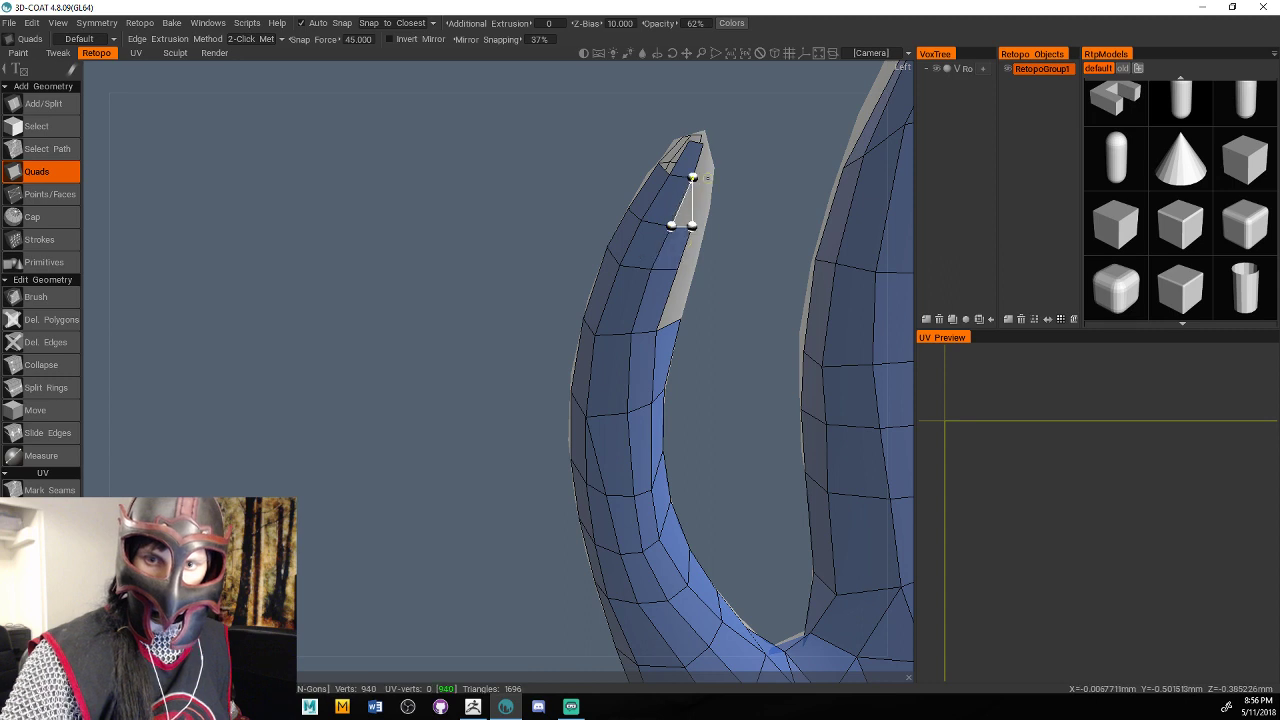
{"action": "left_click", "coordinate": [707, 177]}
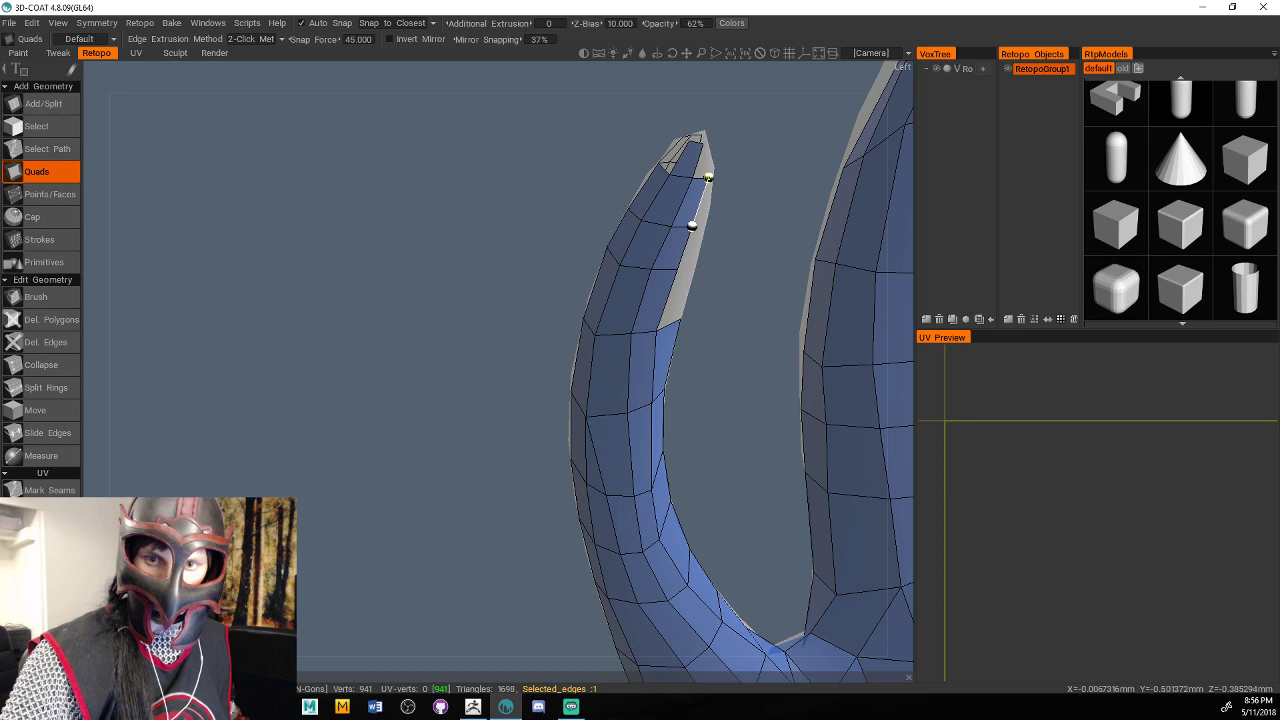
{"action": "left_click", "coordinate": [703, 141]}
Bridge the gap on the small finger's other side with full-width quads between its two covered edges, working toward the tip.
{"action": "left_click_drag", "start_coordinate": [764, 330], "coordinate": [622, 392], "text": "alt"}
{"action": "left_click", "coordinate": [452, 531]}
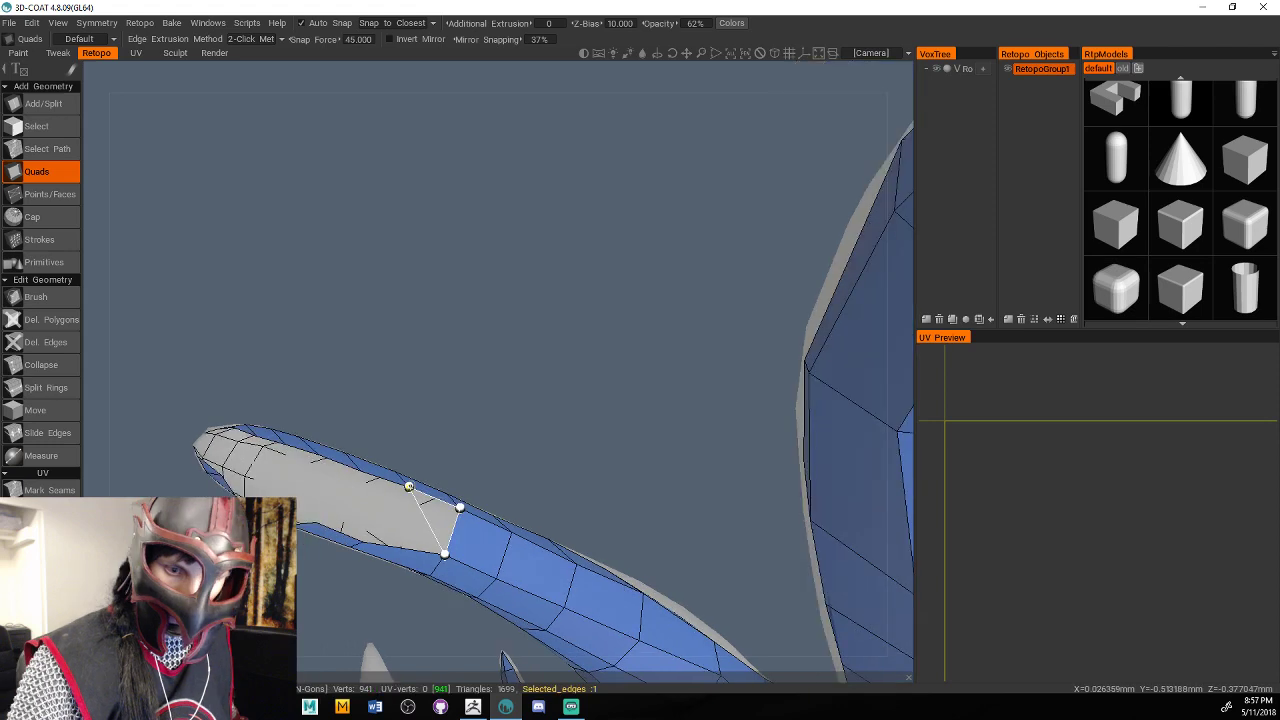
{"action": "left_click", "coordinate": [409, 486]}
{"action": "left_click", "coordinate": [362, 541]}
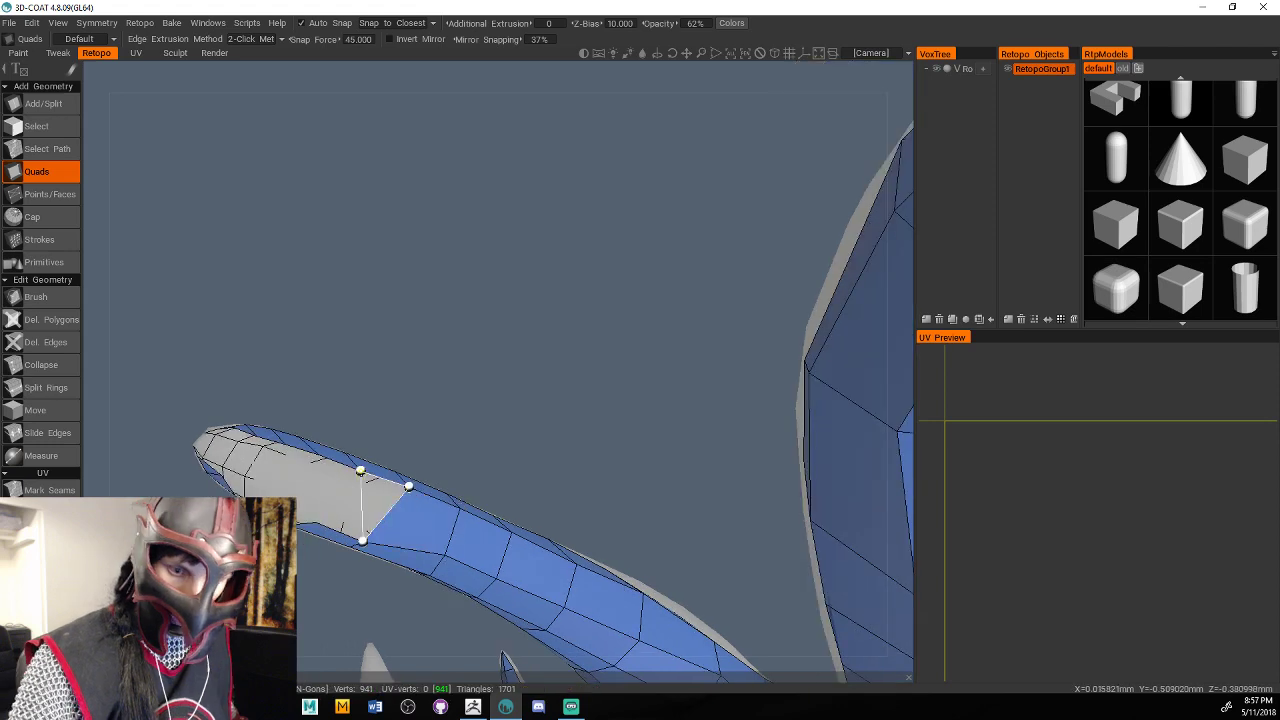
{"action": "left_click", "coordinate": [360, 471]}
{"action": "left_click", "coordinate": [315, 521]}
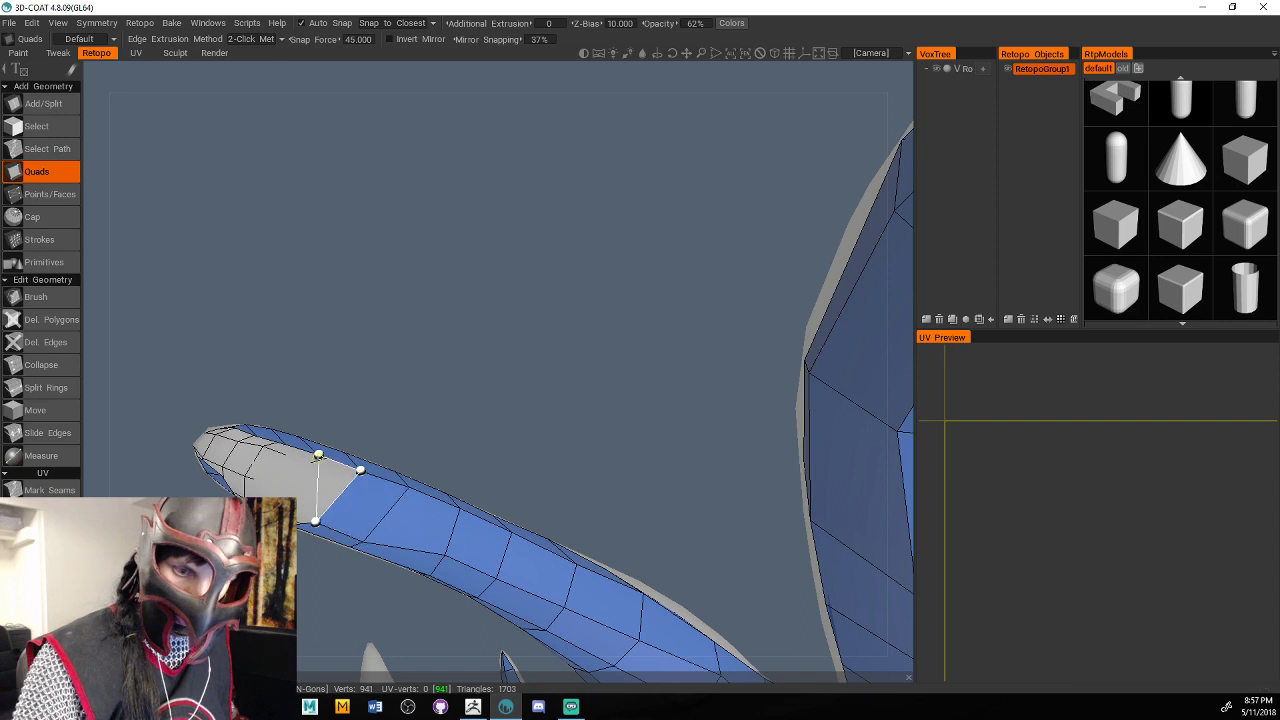
{"action": "left_click", "coordinate": [318, 455]}
Continue with narrower quads along one edge of the gap toward the fingertip, and try to attach one more at the tip.
{"action": "left_click", "coordinate": [290, 489]}
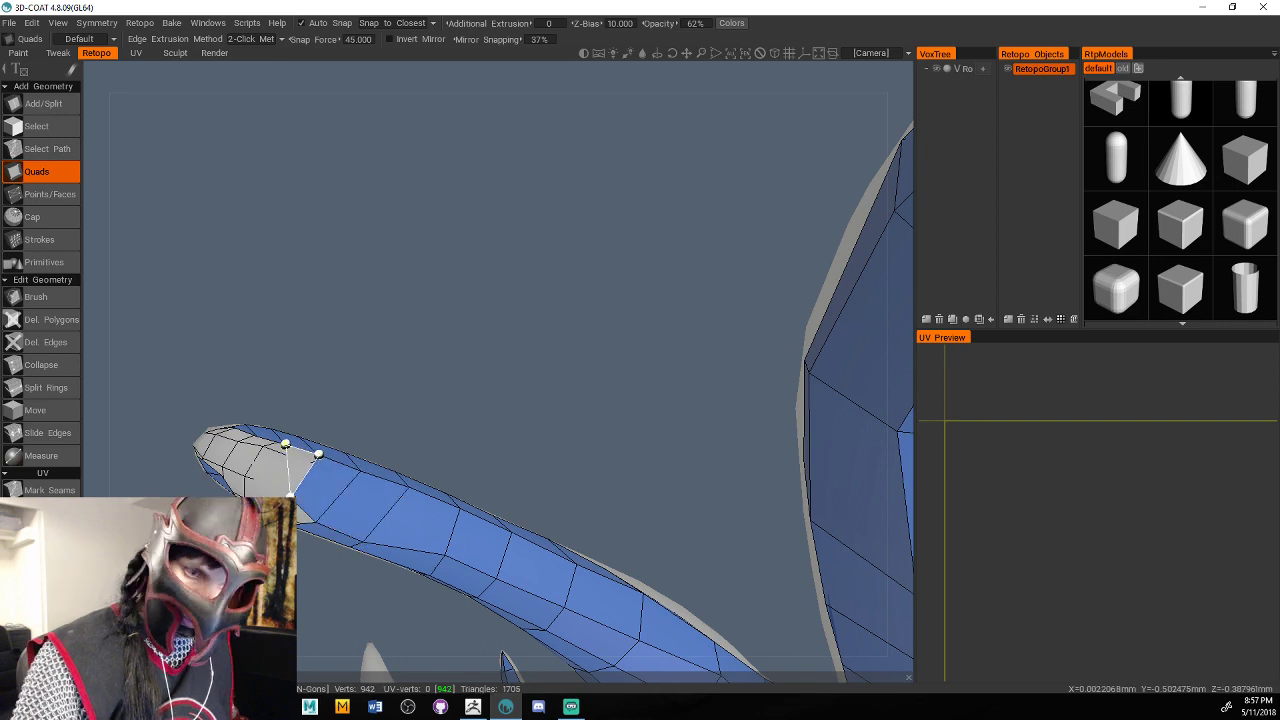
{"action": "left_click", "coordinate": [256, 437]}
{"action": "left_click", "coordinate": [269, 484]}
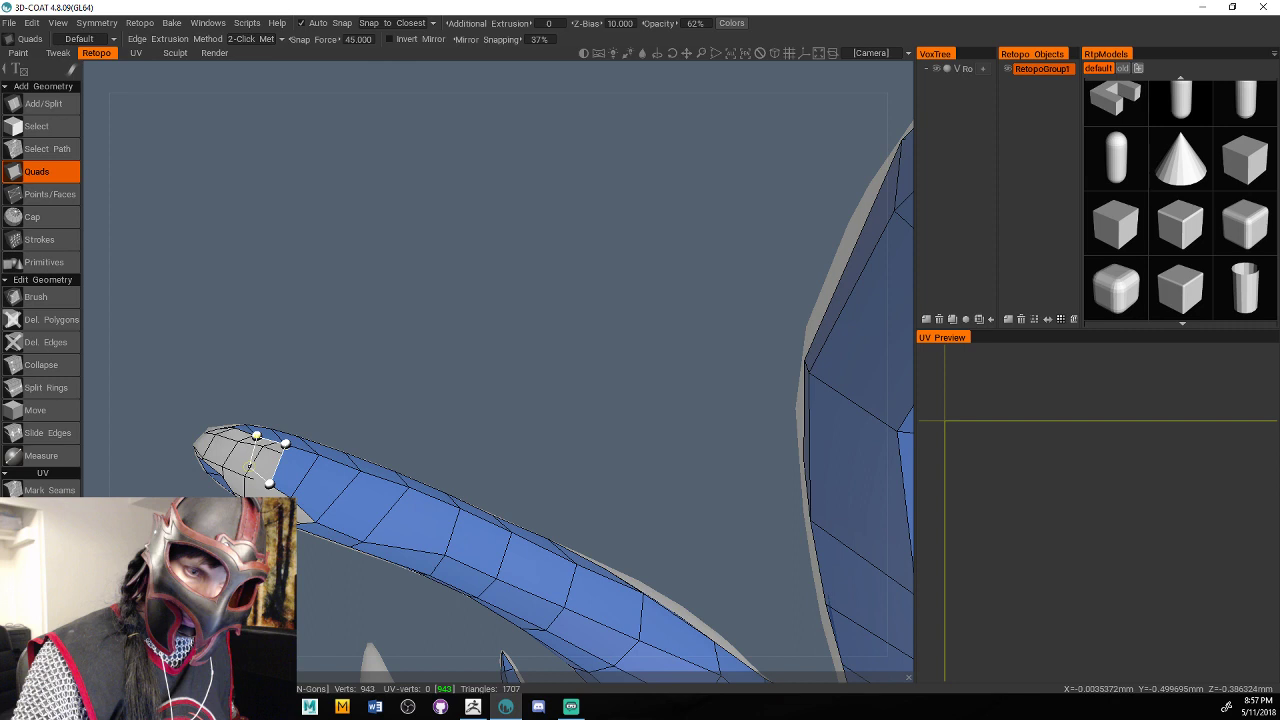
{"action": "left_click", "coordinate": [232, 427]}
{"action": "left_click", "coordinate": [245, 470]}
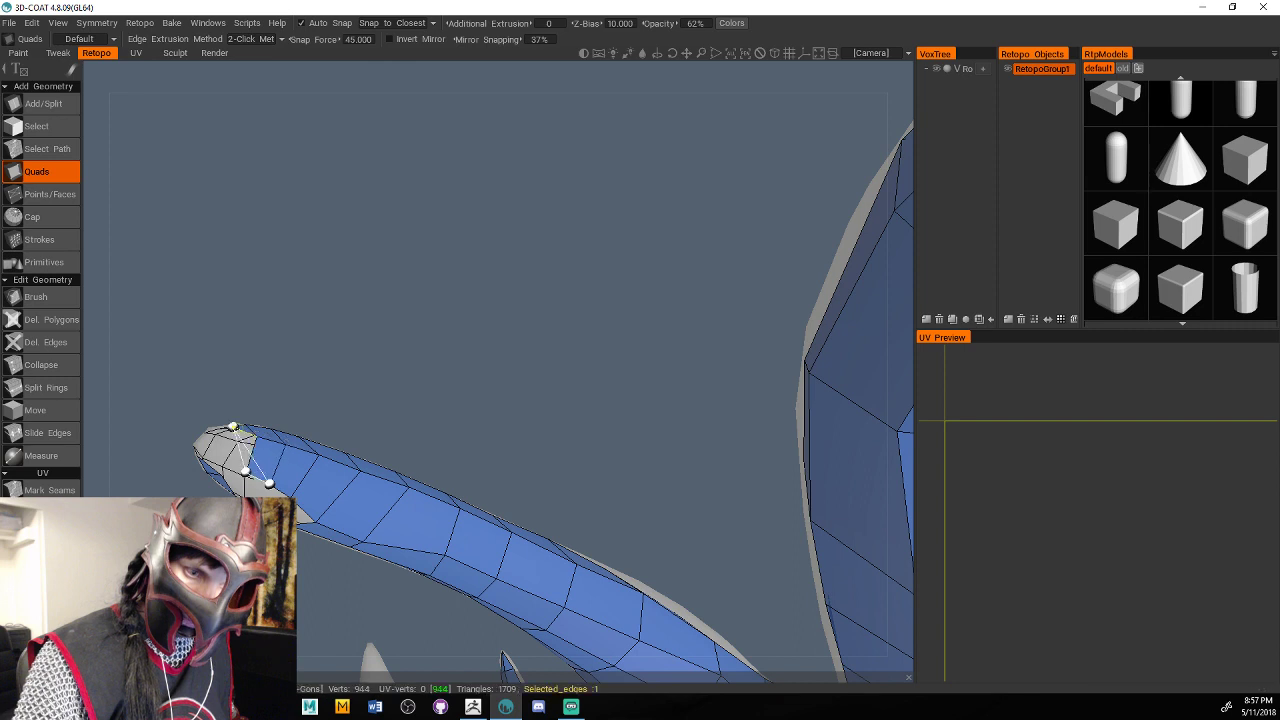
{"action": "left_click", "coordinate": [233, 427]}
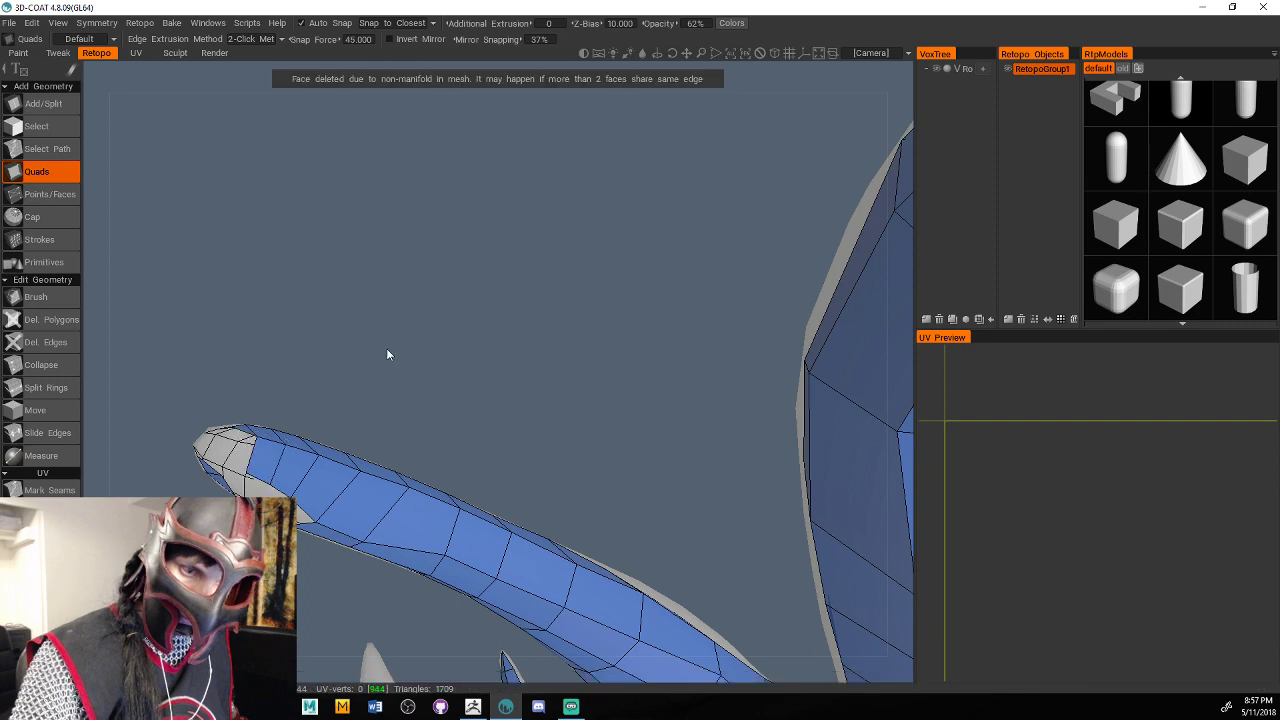
Fill the lower part of the remaining narrow gap near the small finger's tip with two quads joining both edges.
{"action": "right_click_drag", "start_coordinate": [388, 354], "coordinate": [545, 220]}
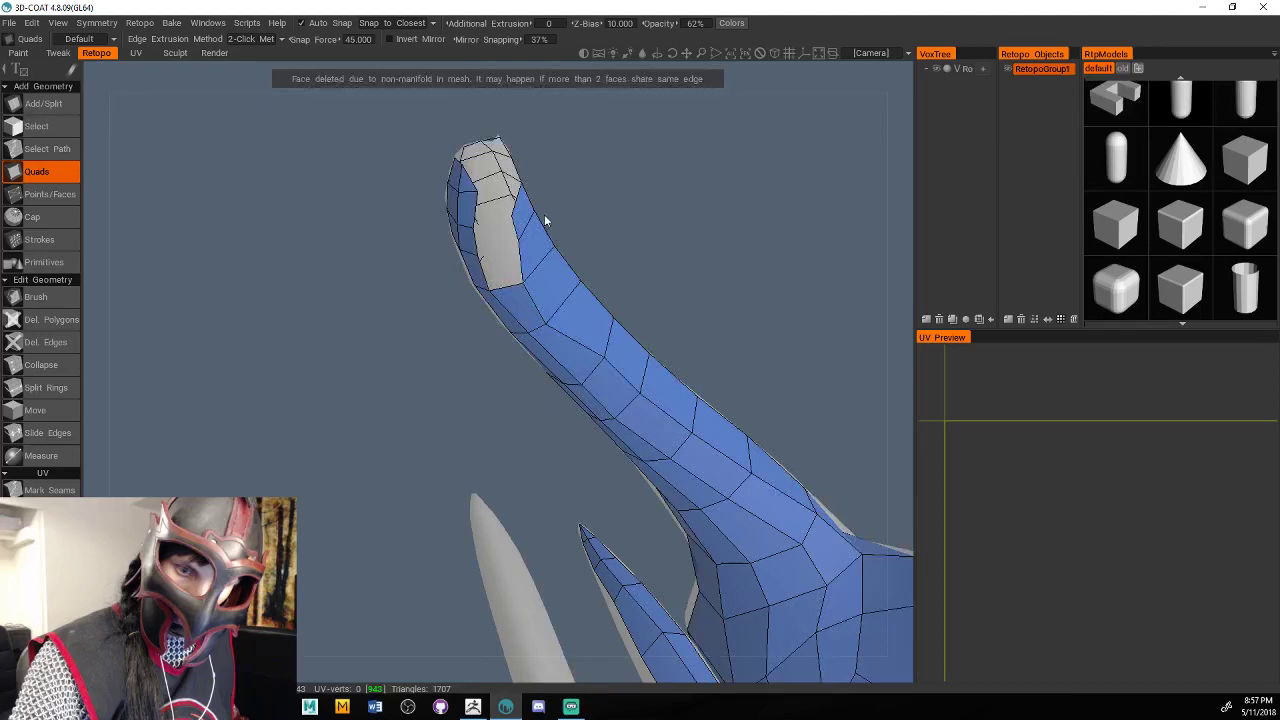
{"action": "left_click_drag", "start_coordinate": [544, 220], "coordinate": [526, 280]}
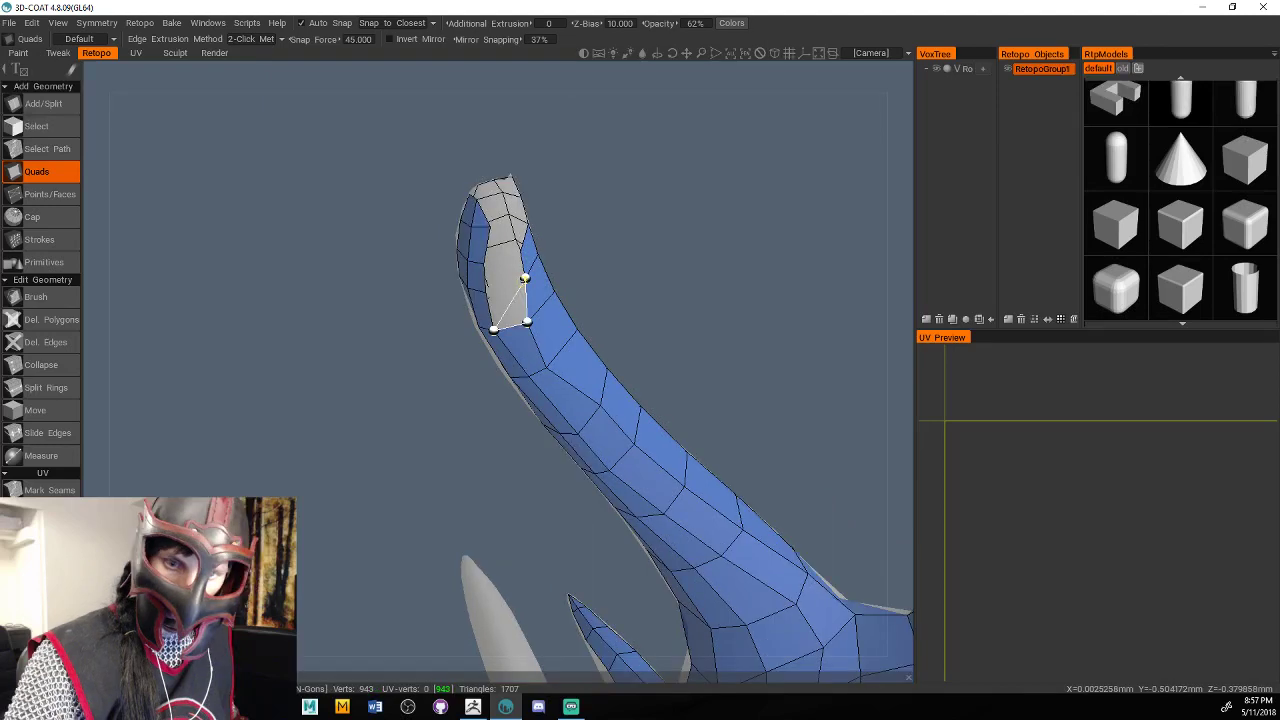
{"action": "left_click", "coordinate": [485, 290]}
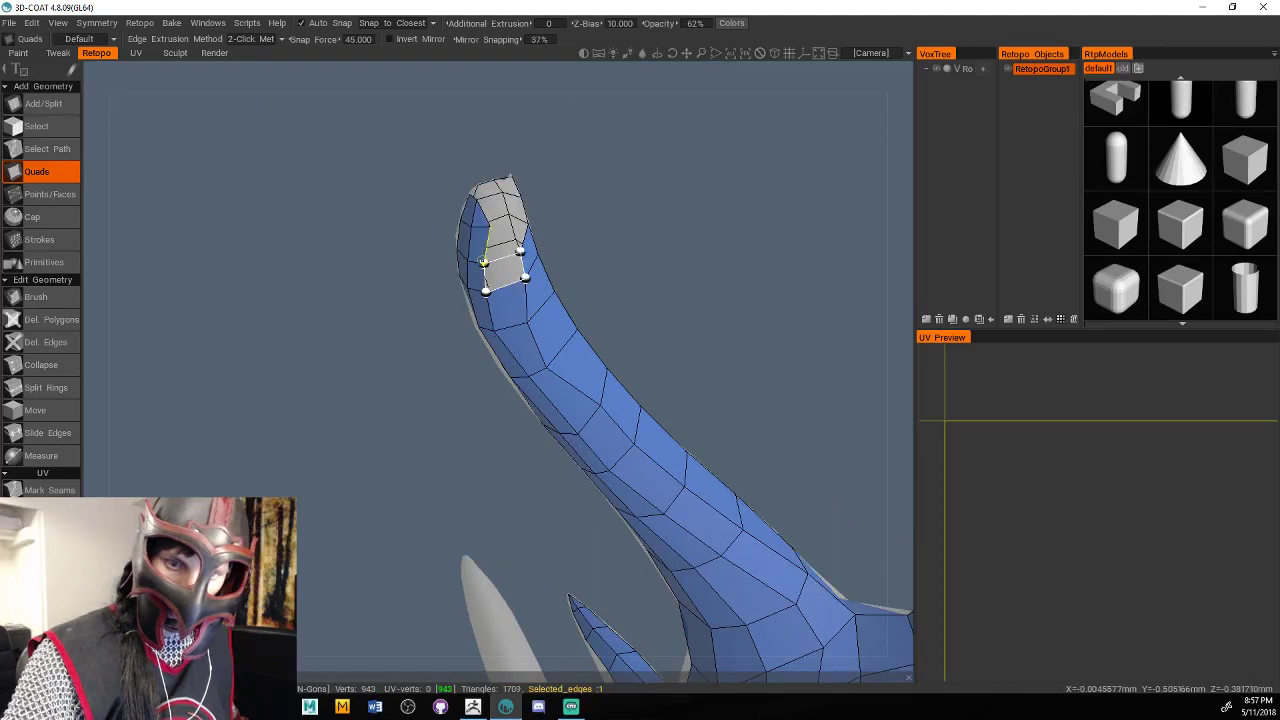
{"action": "left_click", "coordinate": [483, 262]}
Fill the far end of the opening at the small curved finger's tip with quads, working inward from its rim.
{"action": "right_click_drag", "start_coordinate": [483, 262], "coordinate": [606, 270]}
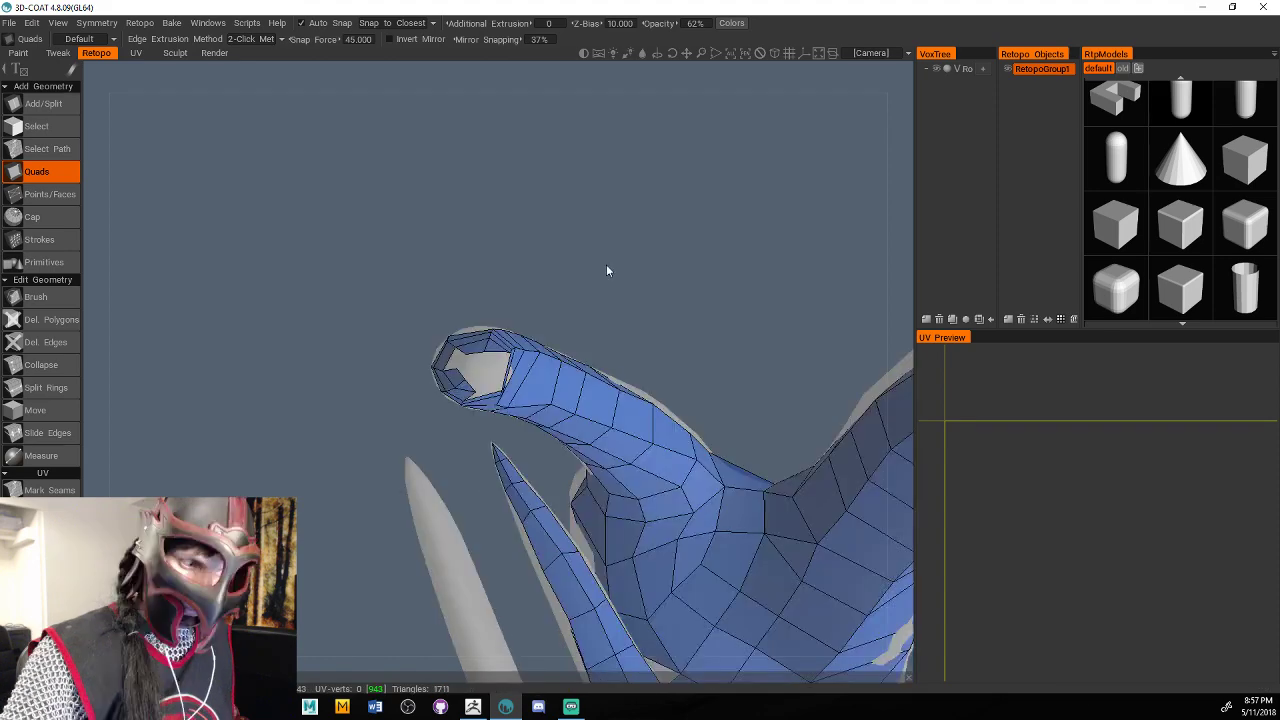
{"action": "left_click_drag", "start_coordinate": [606, 268], "coordinate": [640, 315], "text": "alt"}
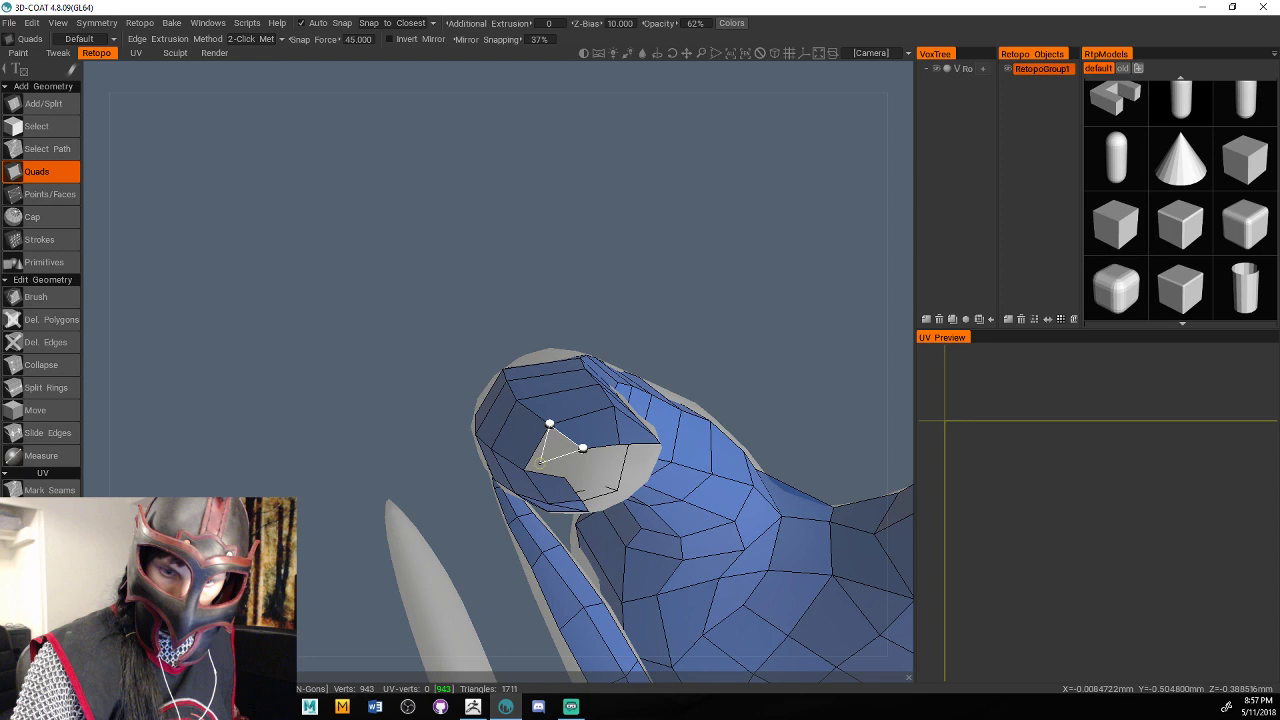
{"action": "left_click", "coordinate": [583, 447]}
{"action": "right_click_drag", "start_coordinate": [583, 447], "coordinate": [698, 320]}
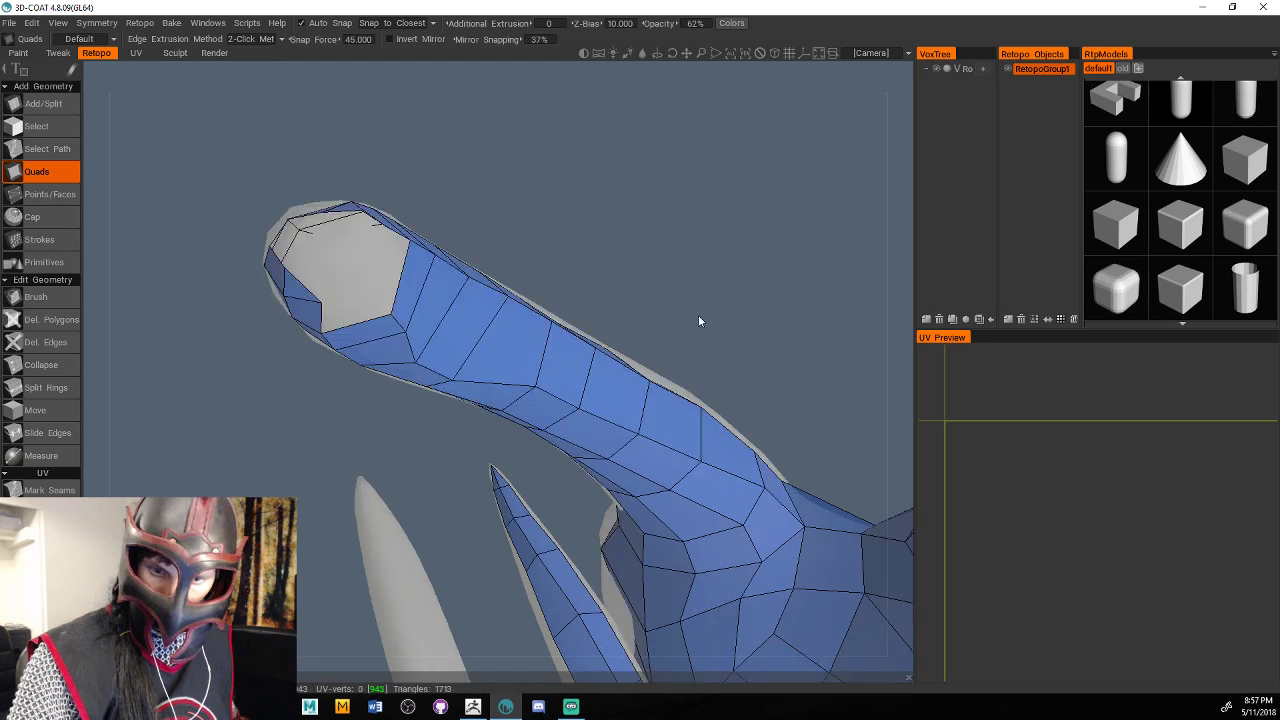
{"action": "left_click_drag", "start_coordinate": [698, 317], "coordinate": [720, 350], "text": "alt"}
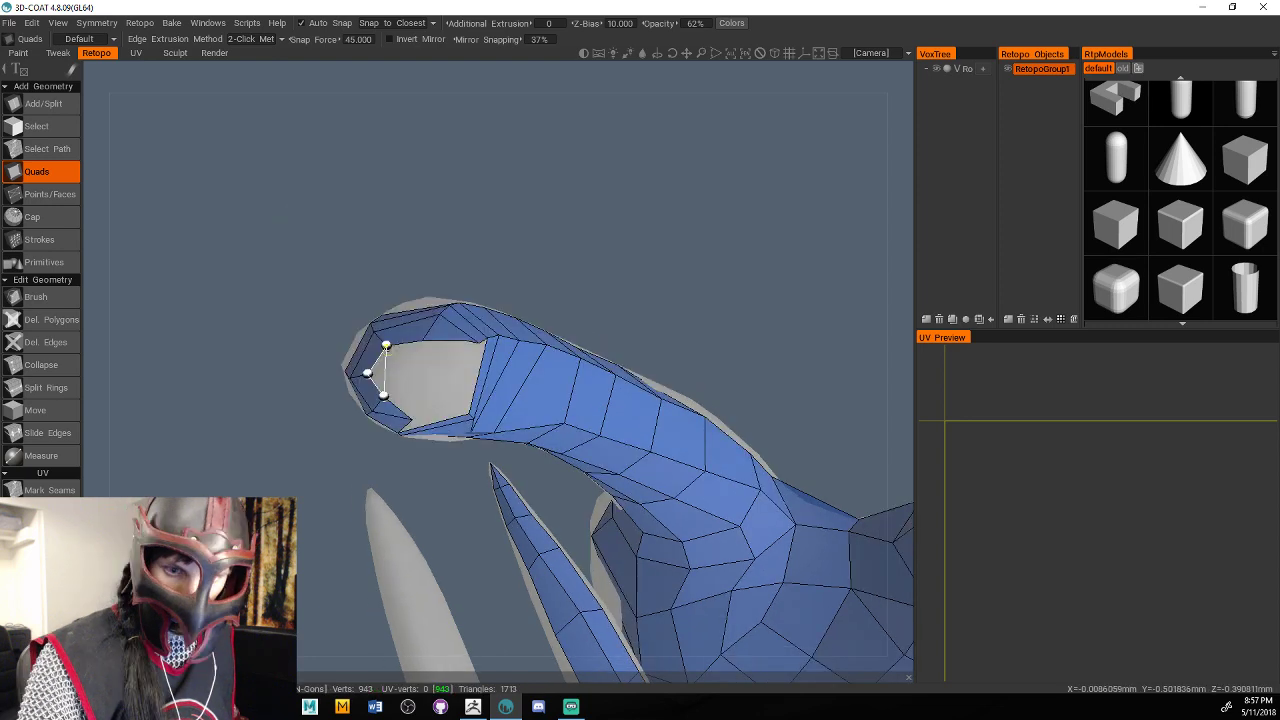
{"action": "left_click", "coordinate": [385, 345]}
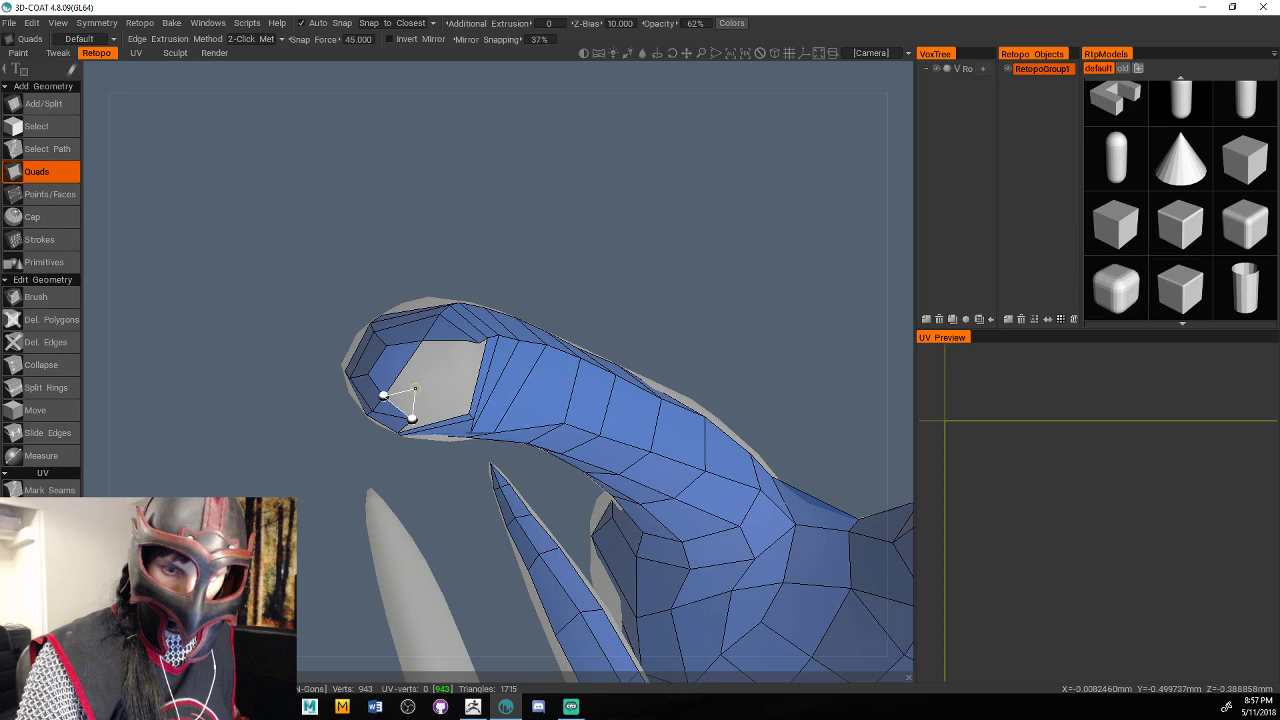
{"action": "left_click", "coordinate": [415, 388]}
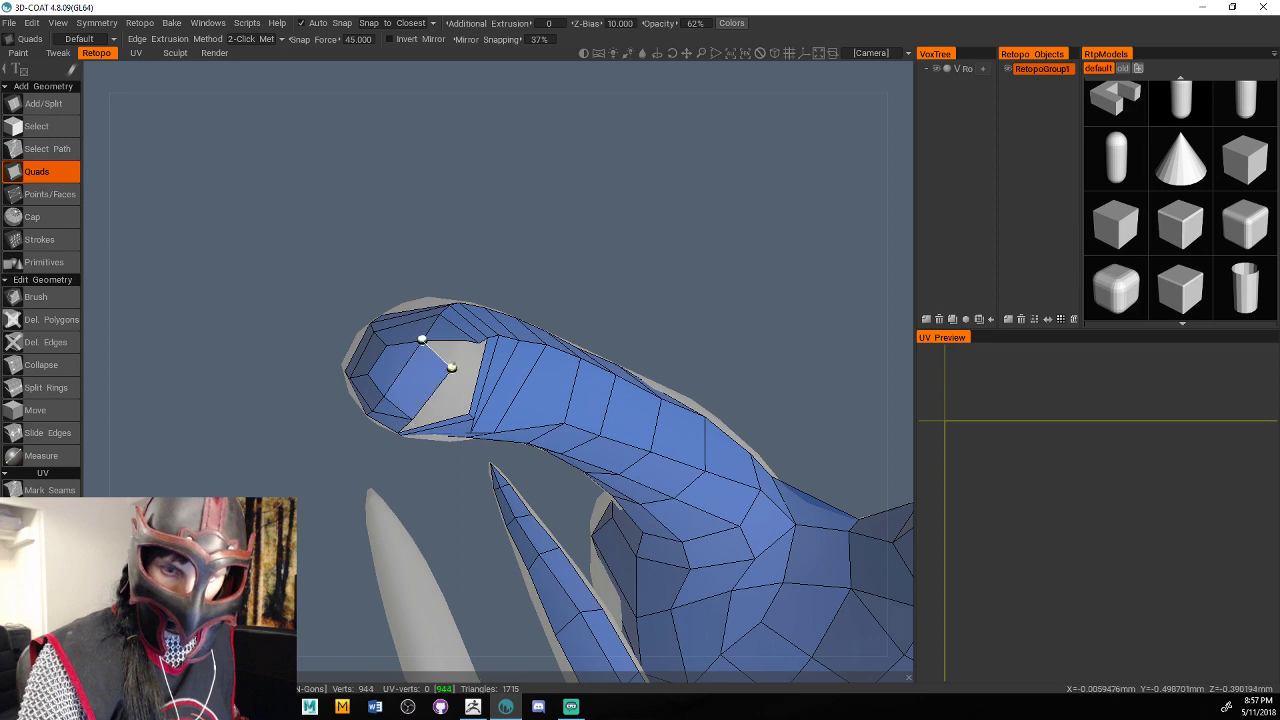
Try to narrow the fingertip opening with a triangle and a small quad along its upper edge.
{"action": "left_click", "coordinate": [463, 341]}
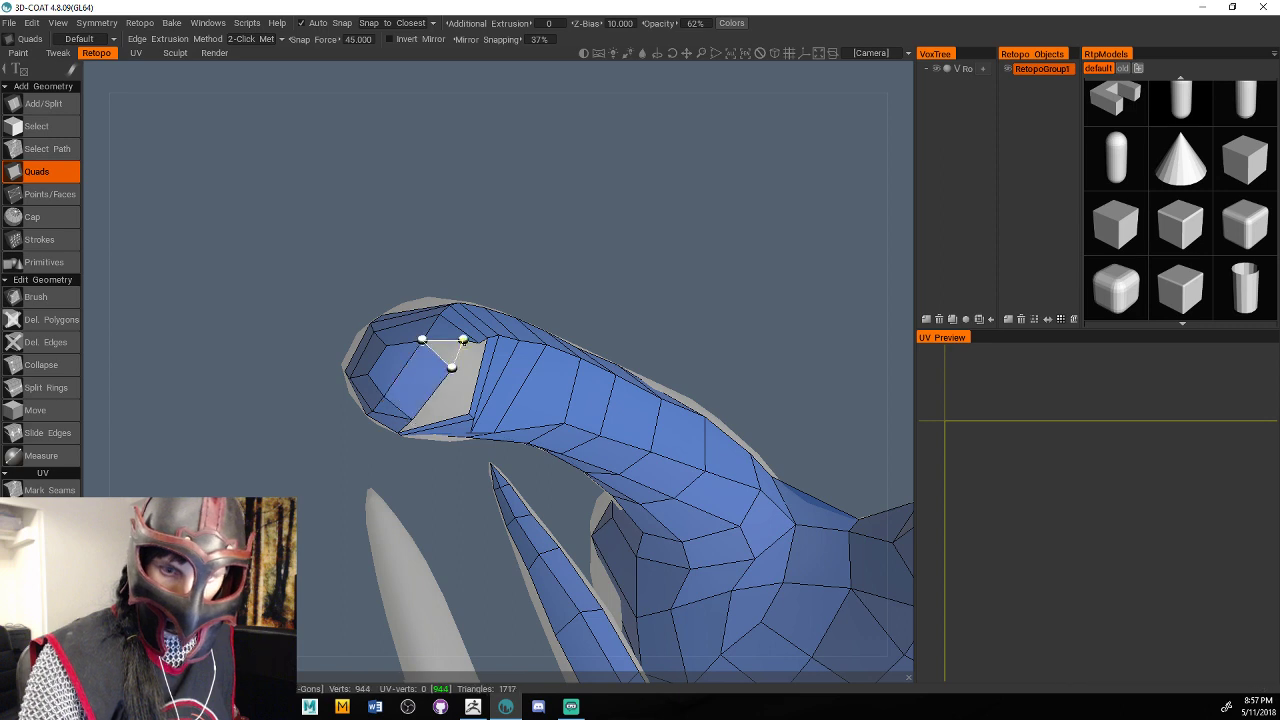
{"action": "left_click", "coordinate": [463, 341]}
{"action": "left_click_drag", "start_coordinate": [630, 255], "coordinate": [581, 288]}
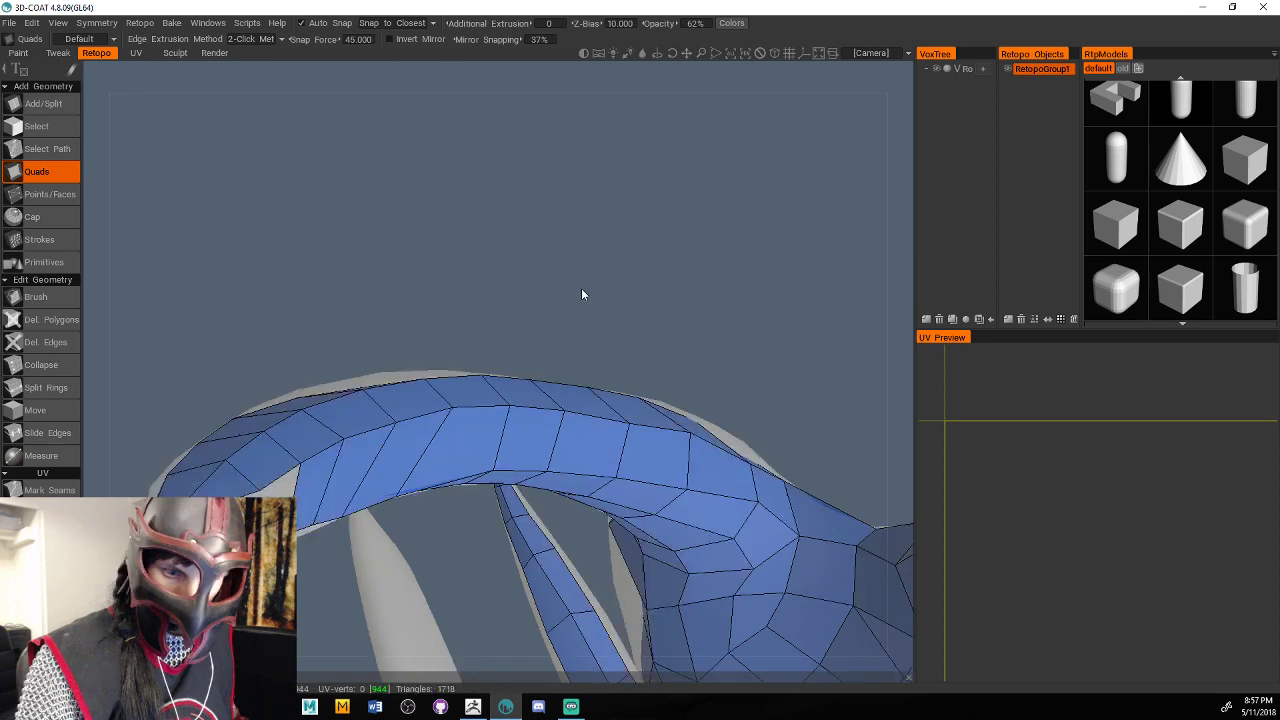
{"action": "middle_click_drag", "start_coordinate": [581, 289], "coordinate": [593, 280]}
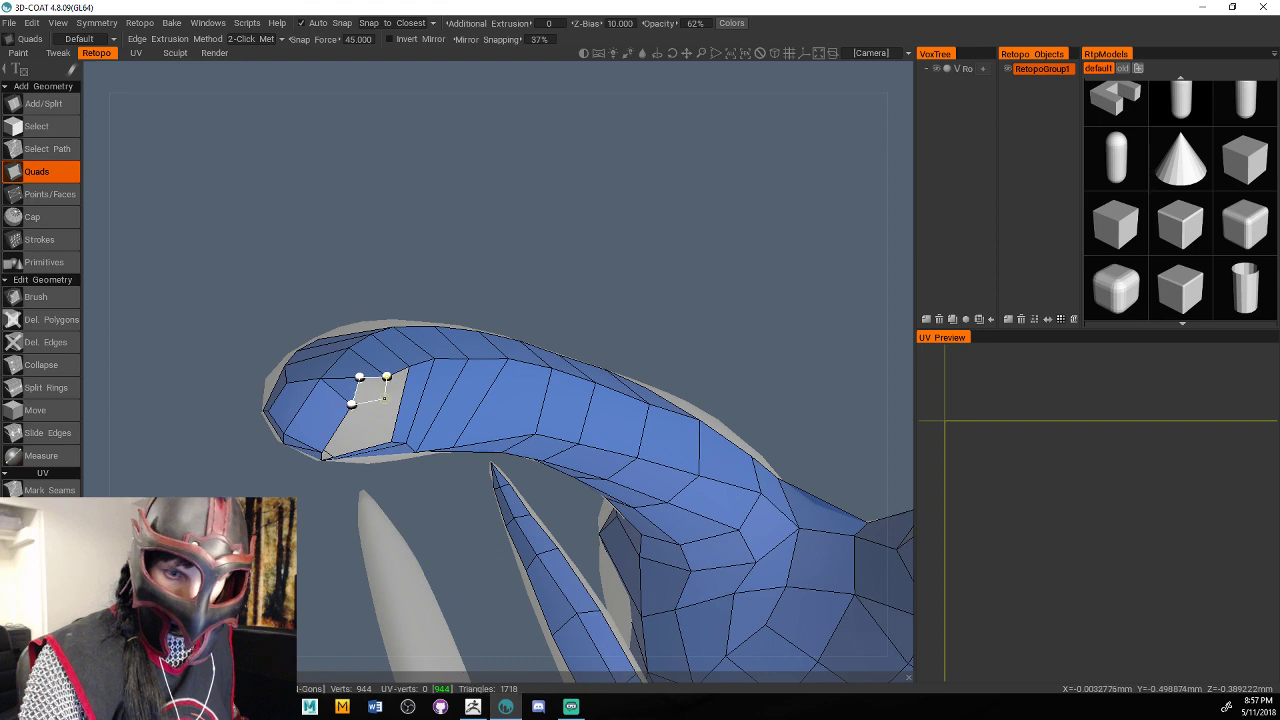
{"action": "left_click", "coordinate": [385, 400]}
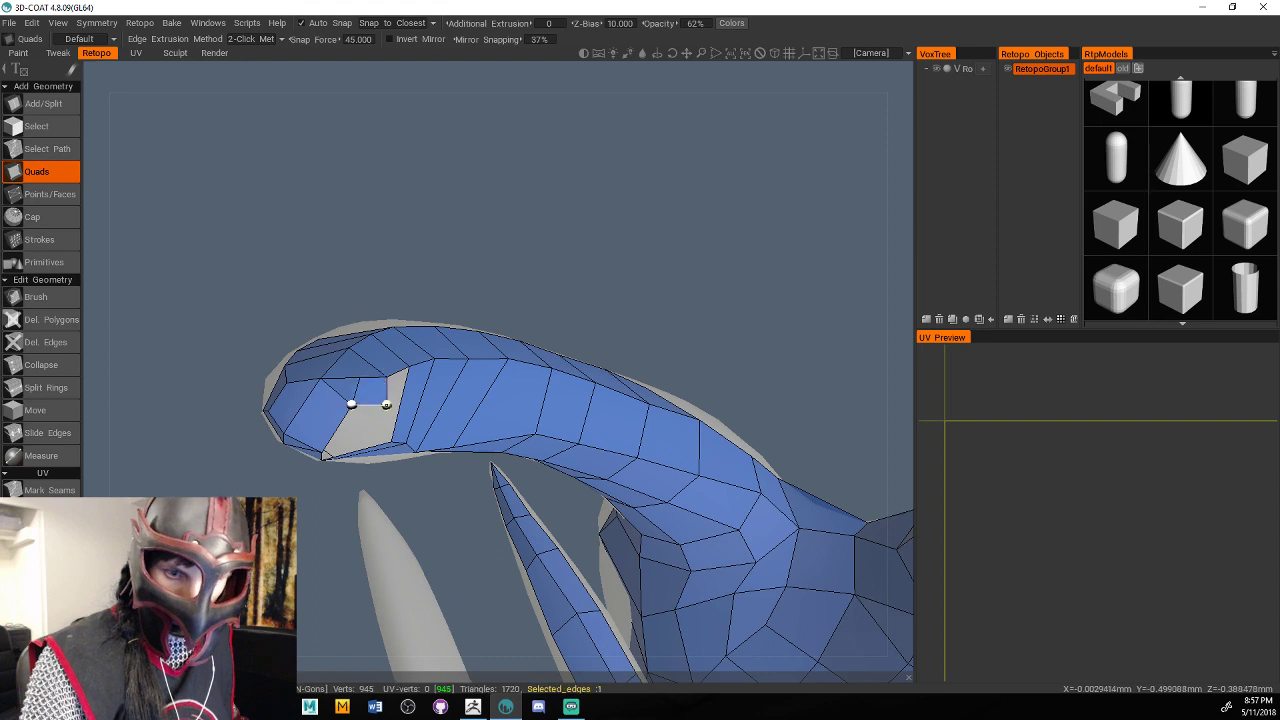
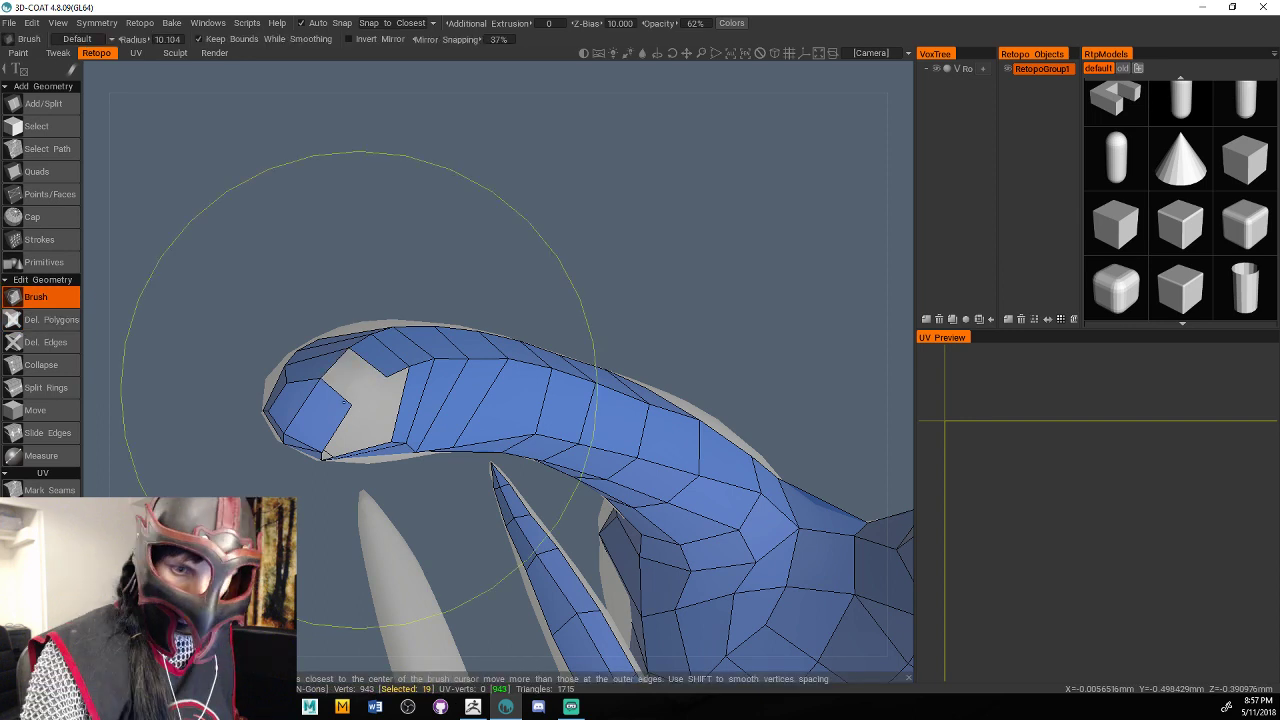
Close the remaining opening at the small curved finger's tip with three larger quads joining its existing edges.
{"action": "left_click", "coordinate": [37, 172]}
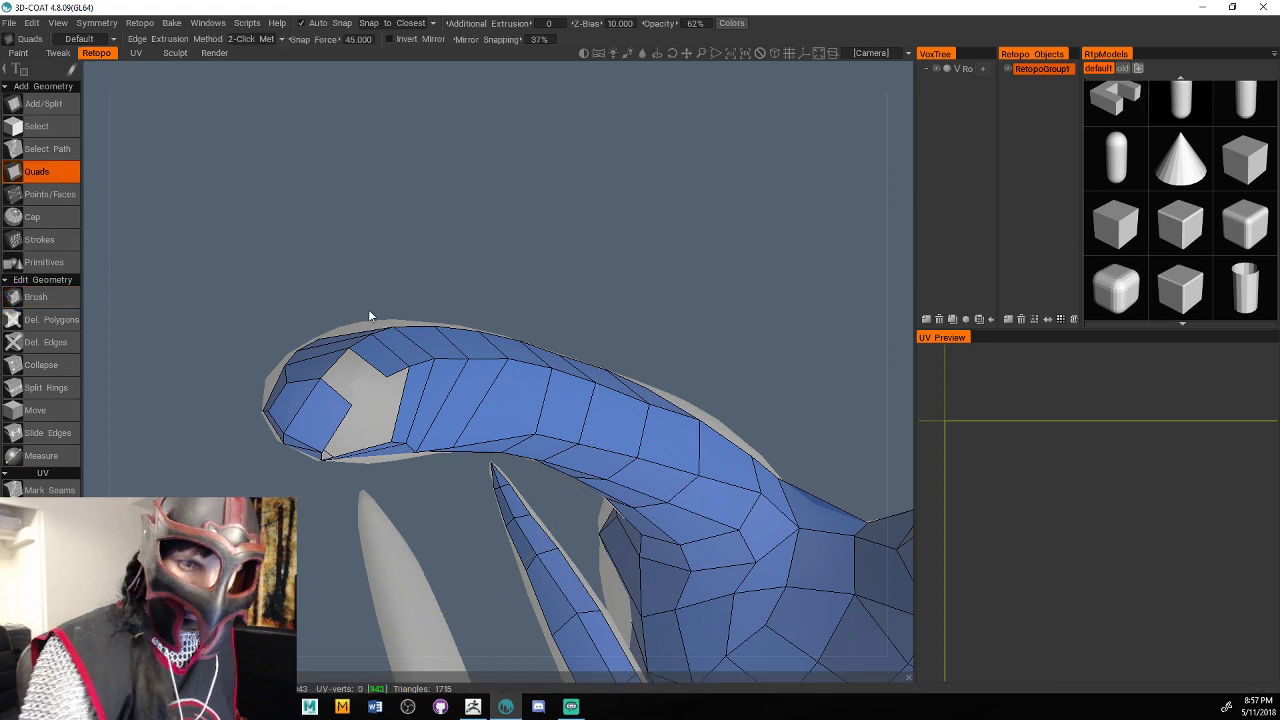
{"action": "left_click", "coordinate": [383, 387]}
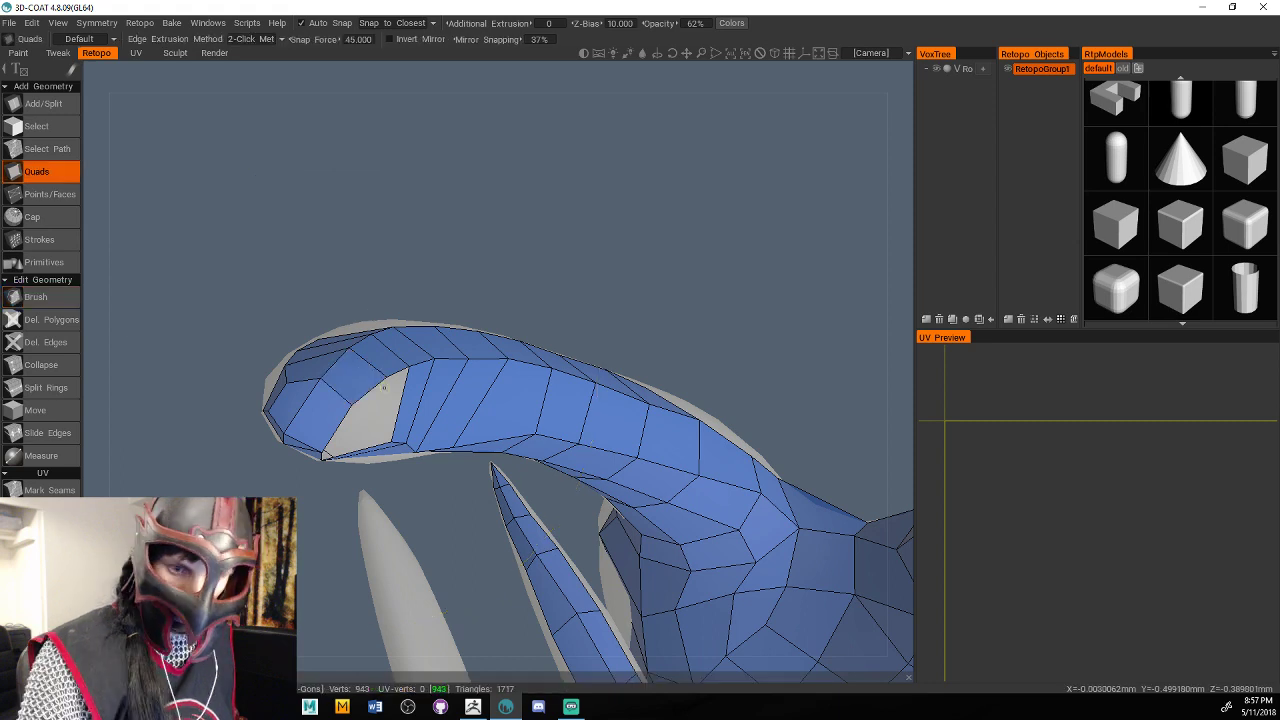
{"action": "left_click_drag", "start_coordinate": [520, 322], "coordinate": [523, 264]}
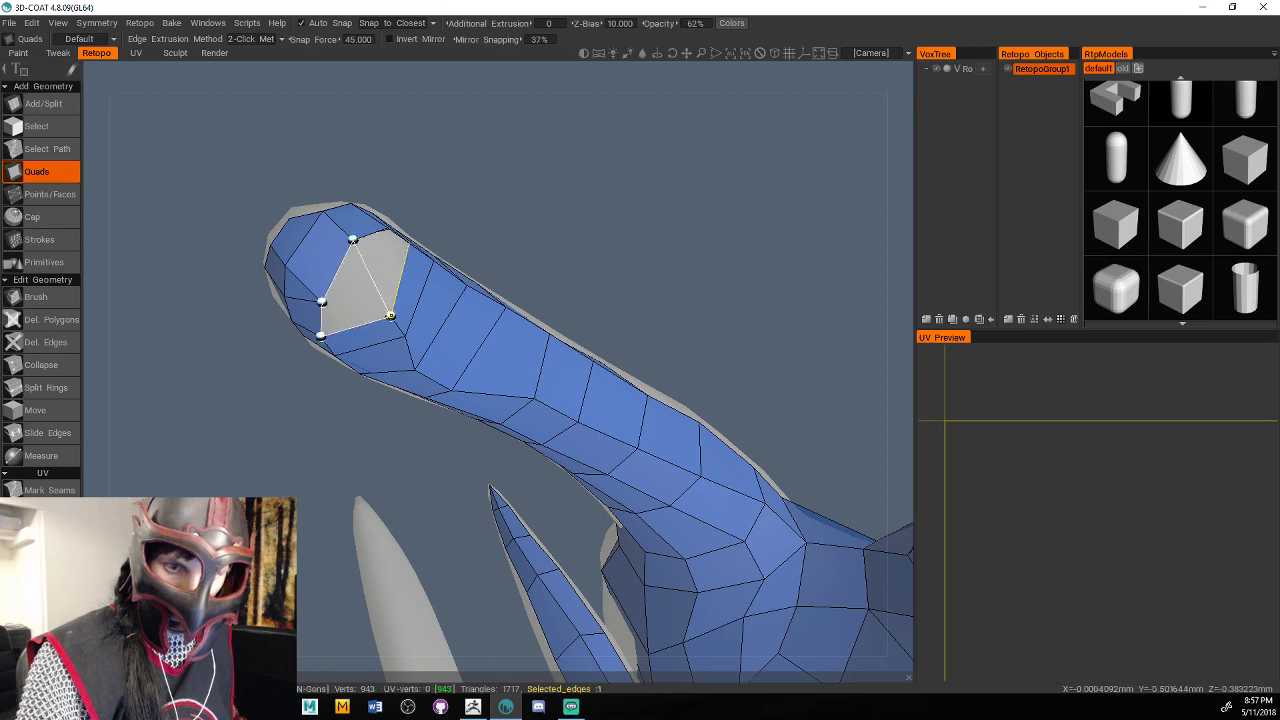
{"action": "left_click", "coordinate": [390, 316]}
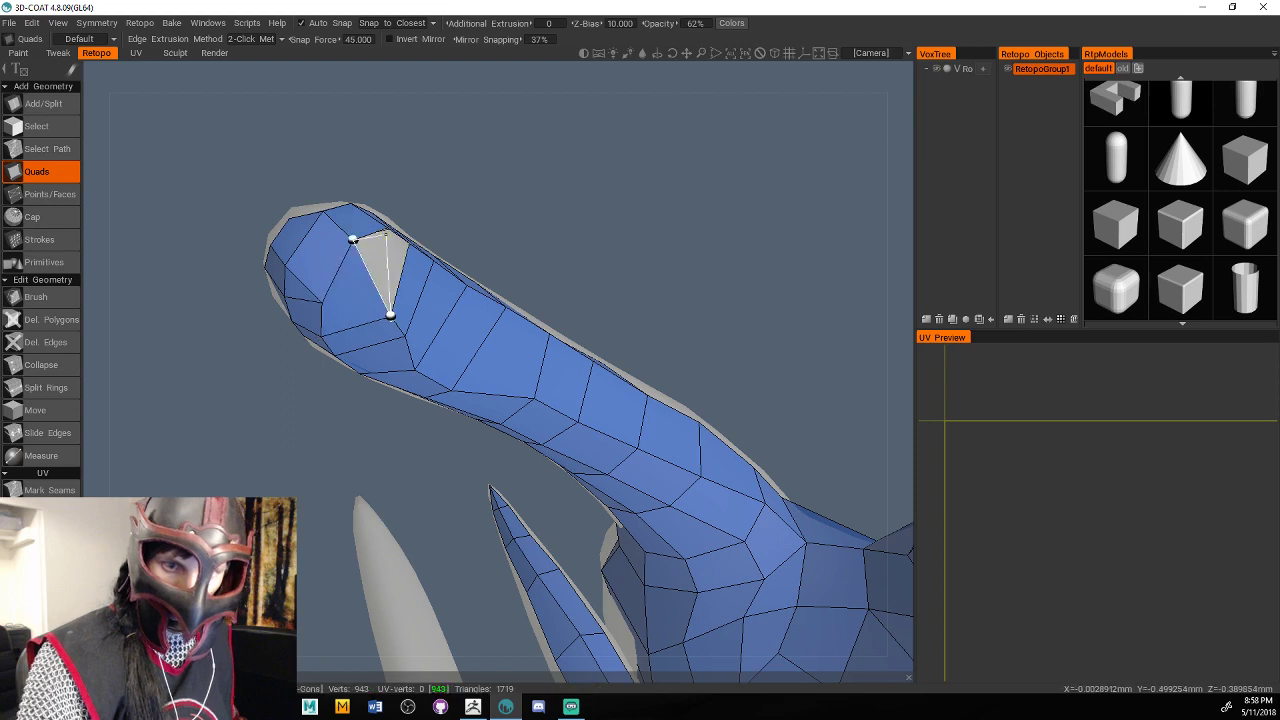
{"action": "left_click", "coordinate": [378, 262]}
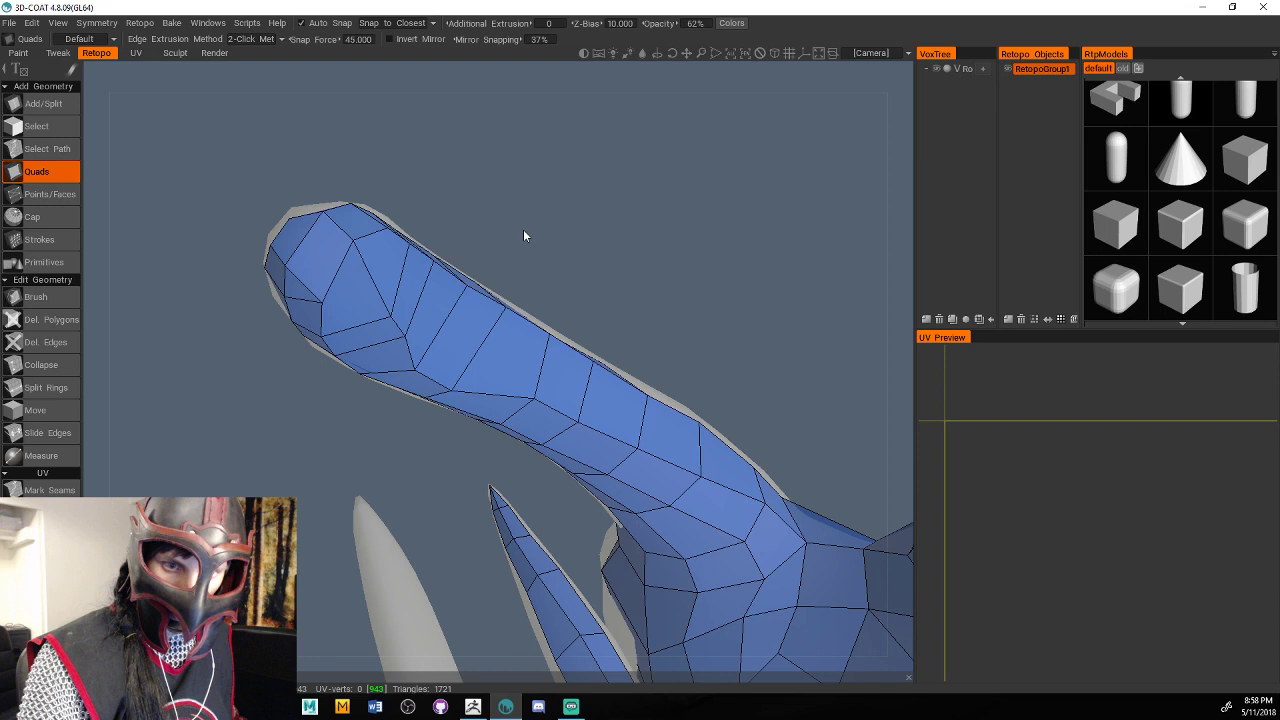
Add a row of quads on the partly covered long finger, following the existing narrow strip up to where it ends.
{"action": "scroll", "coordinate": [523, 230], "scroll_direction": "down", "scroll_amount": 4}
{"action": "left_click_drag", "start_coordinate": [523, 230], "coordinate": [723, 506]}
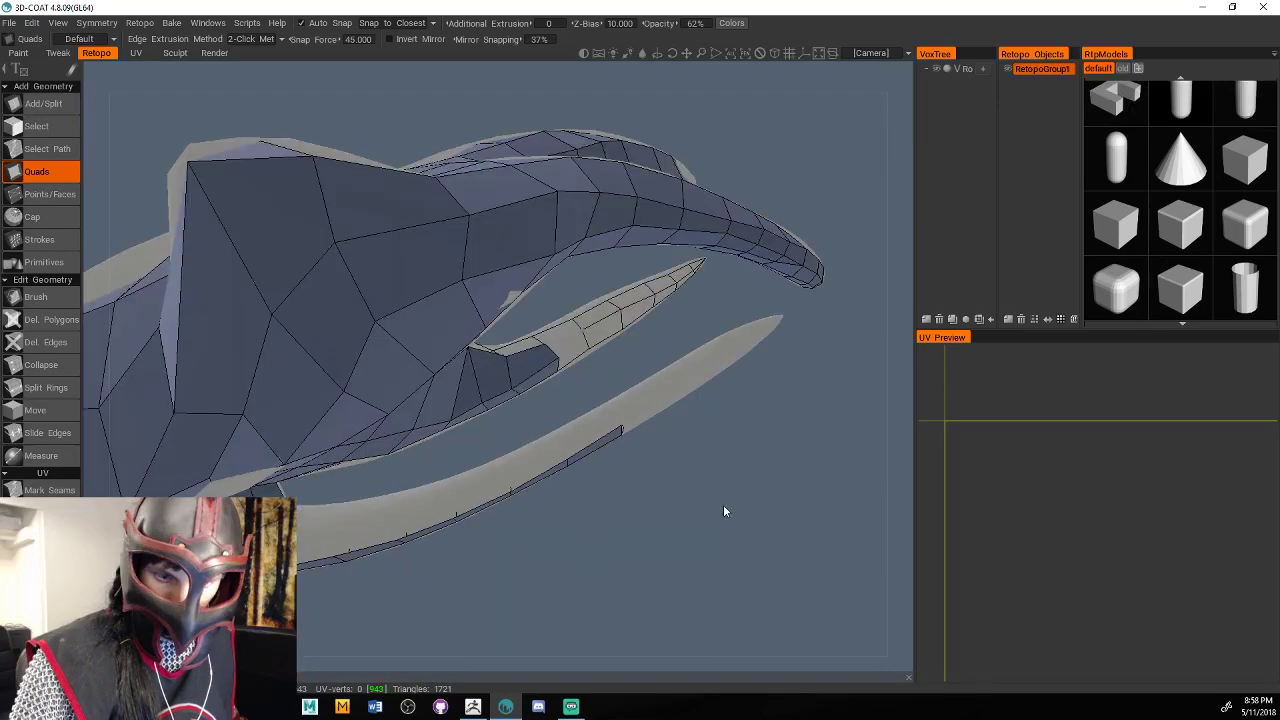
{"action": "middle_click_drag", "start_coordinate": [723, 506], "coordinate": [763, 478]}
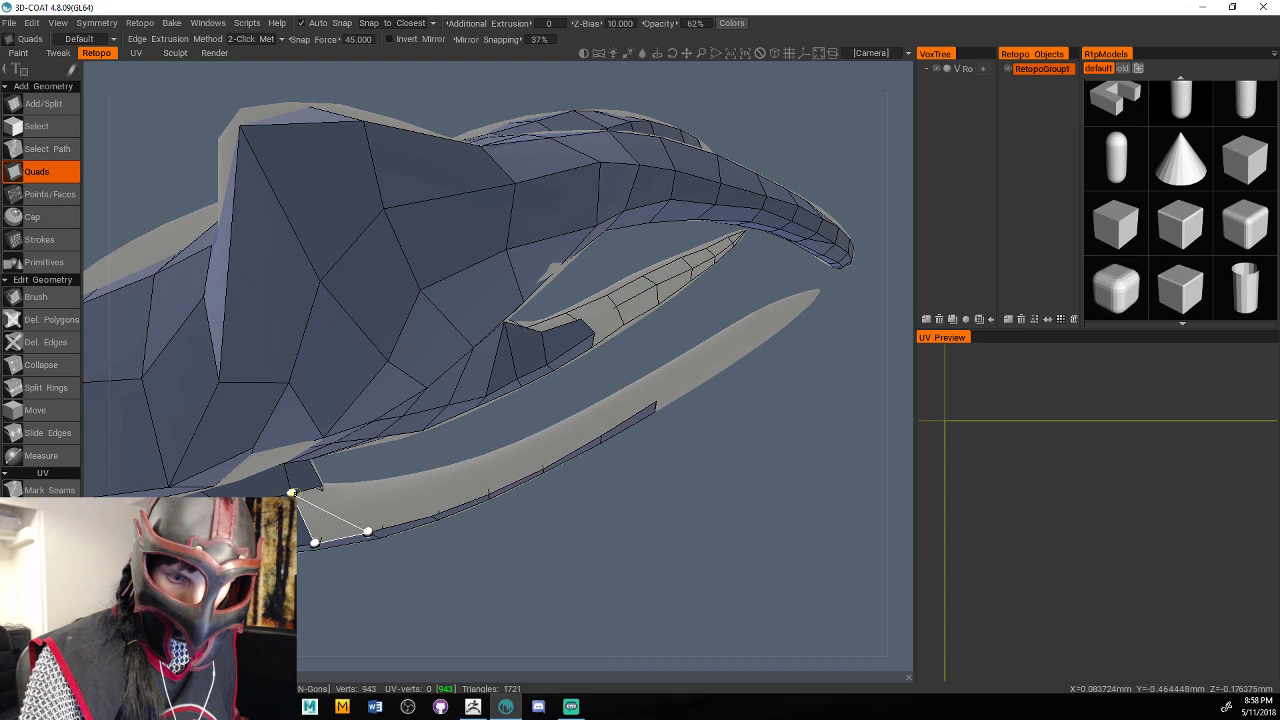
{"action": "left_click", "coordinate": [292, 493]}
{"action": "left_click", "coordinate": [360, 495]}
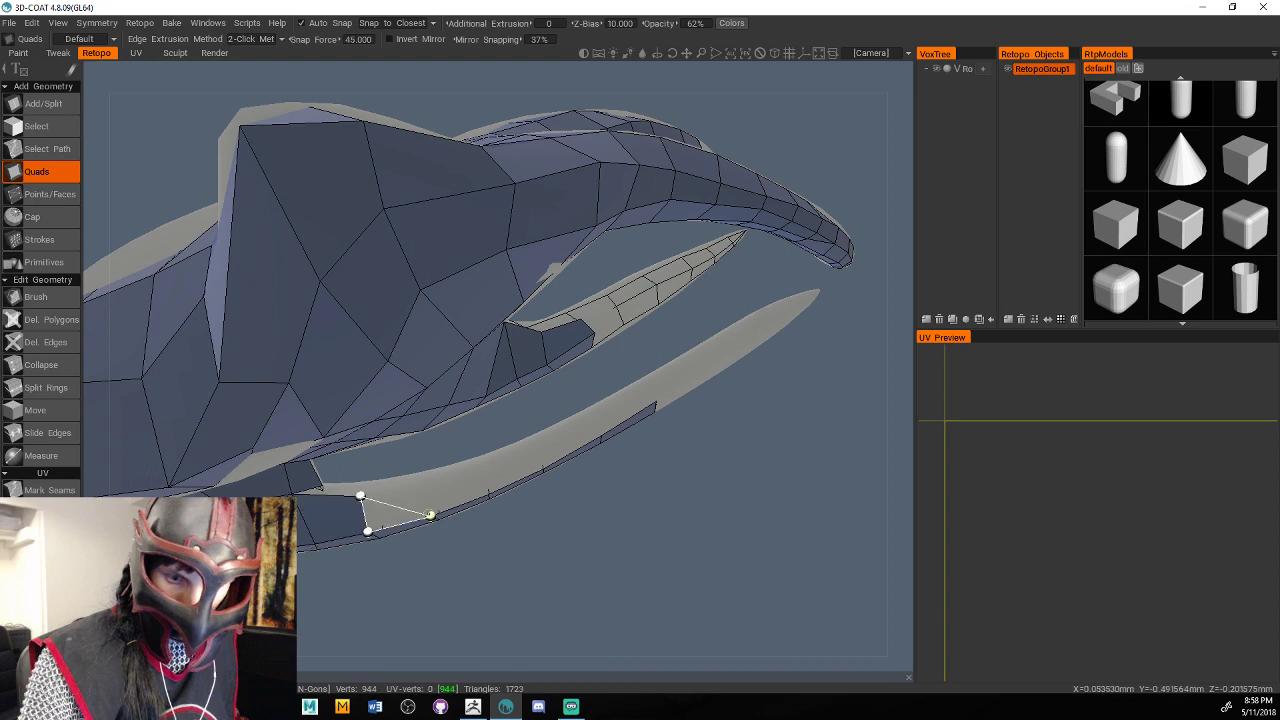
{"action": "left_click", "coordinate": [430, 515]}
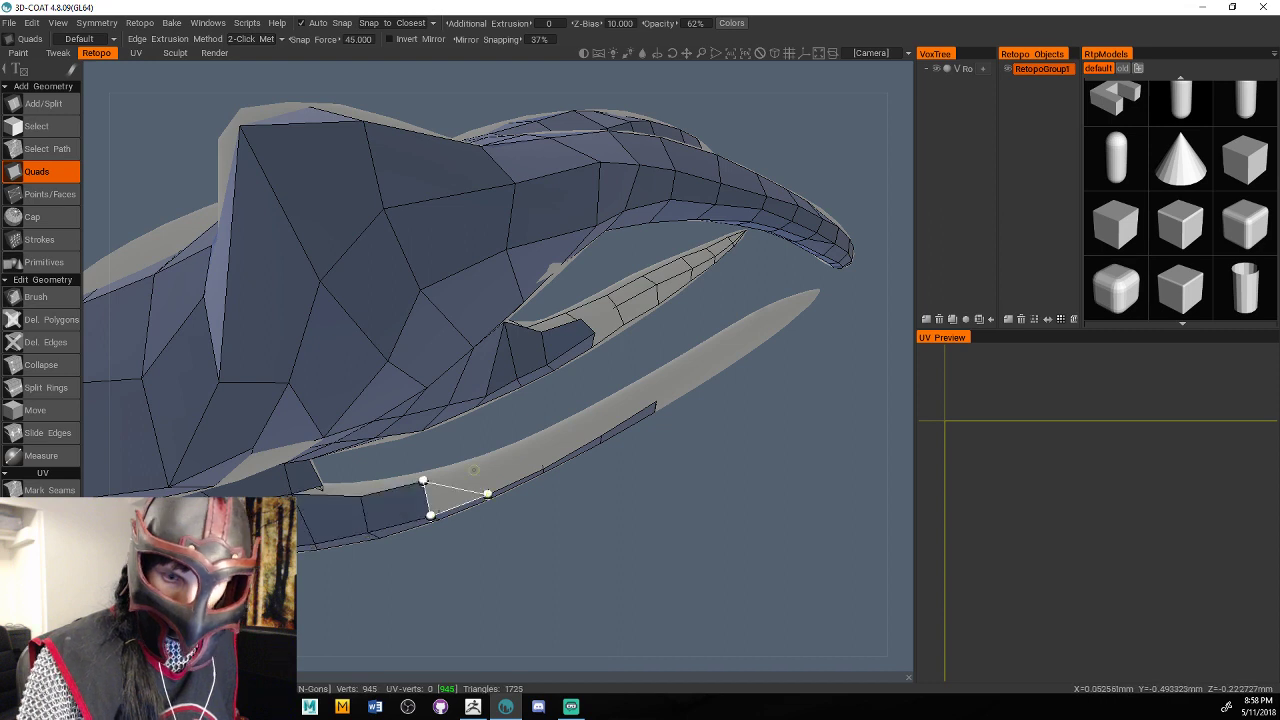
{"action": "left_click", "coordinate": [487, 494]}
{"action": "left_click", "coordinate": [542, 467]}
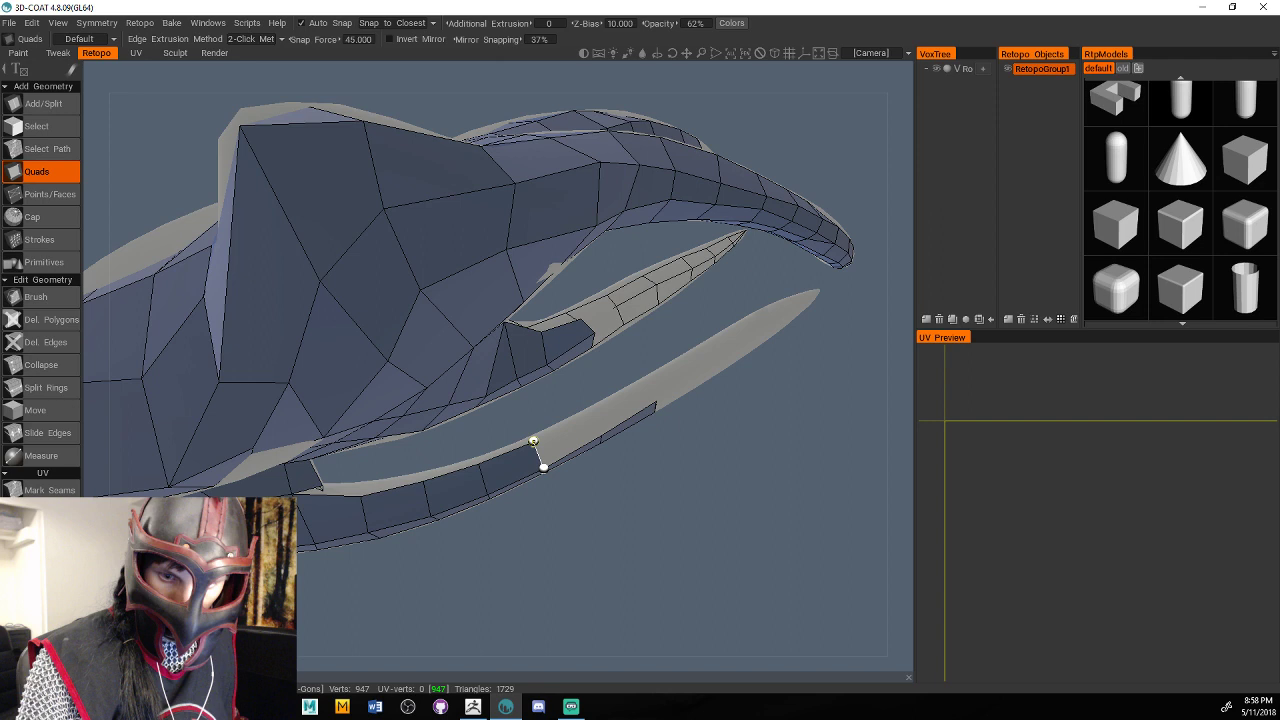
{"action": "left_click", "coordinate": [590, 414]}
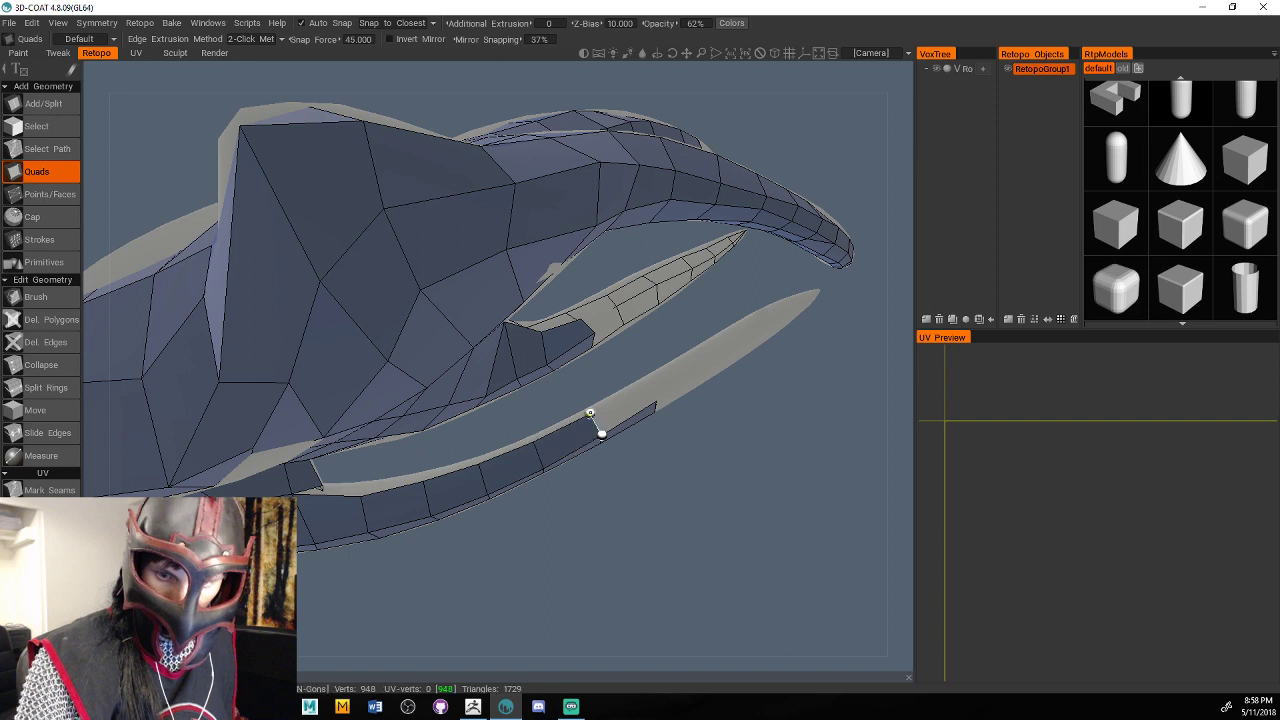
{"action": "left_click", "coordinate": [656, 401]}
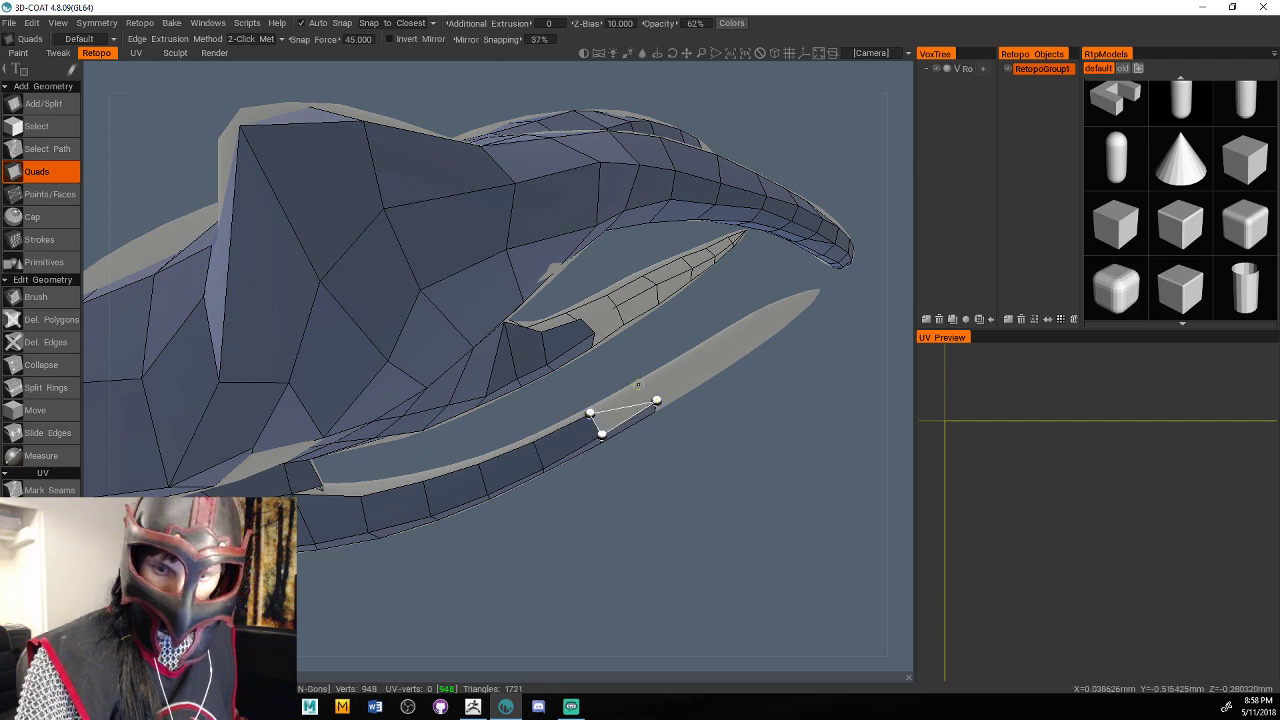
{"action": "left_click", "coordinate": [641, 382]}
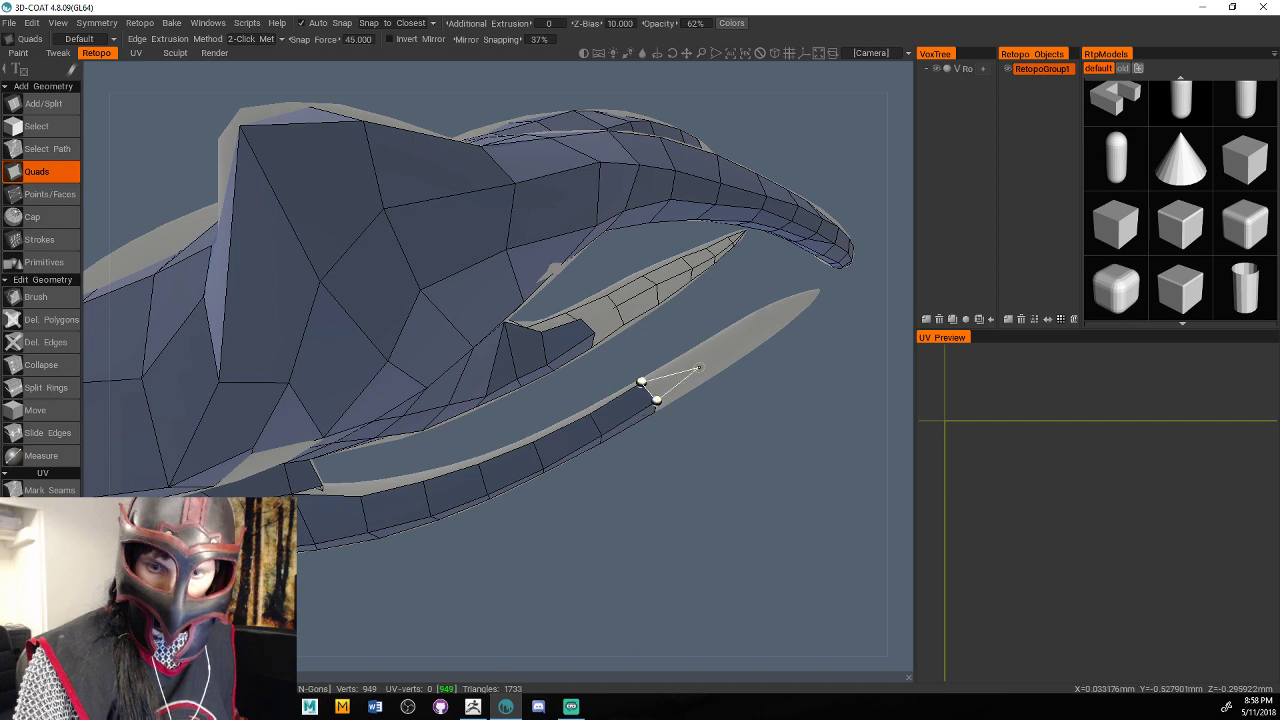
Extend the new row past the existing strip with three tapering quads toward the long finger's pointed tip.
{"action": "left_click", "coordinate": [700, 369]}
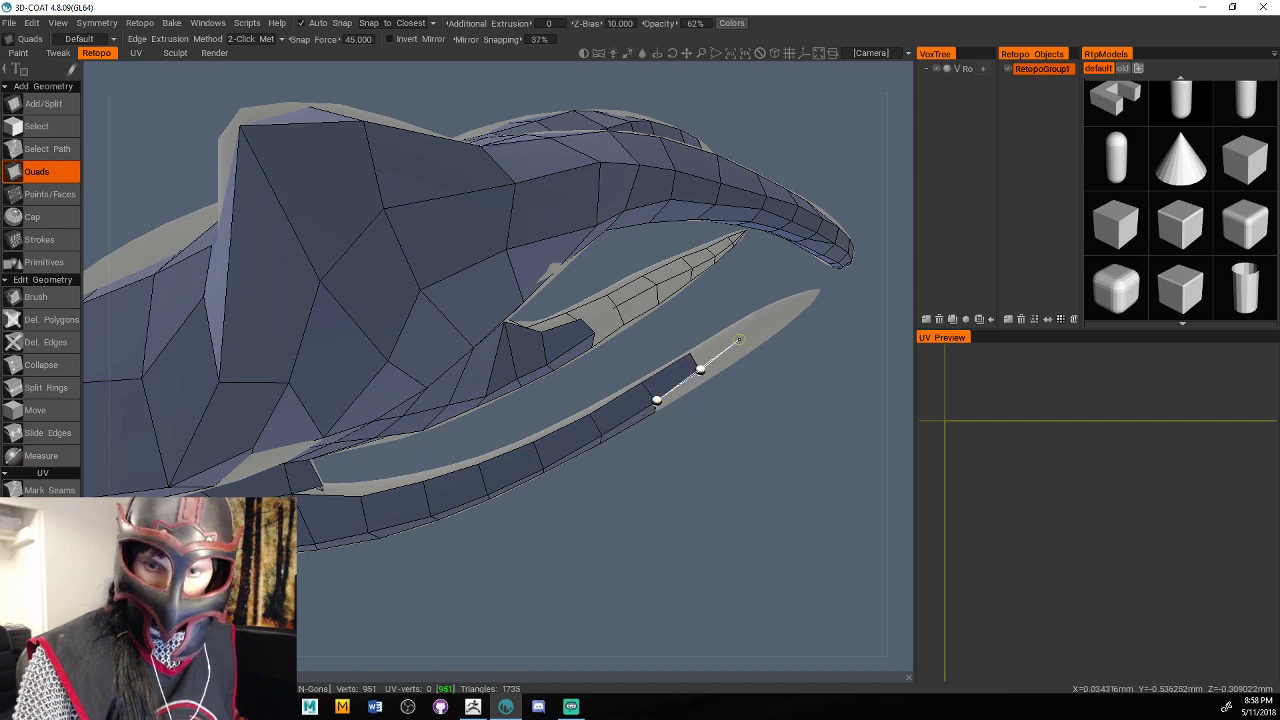
{"action": "left_click", "coordinate": [740, 340]}
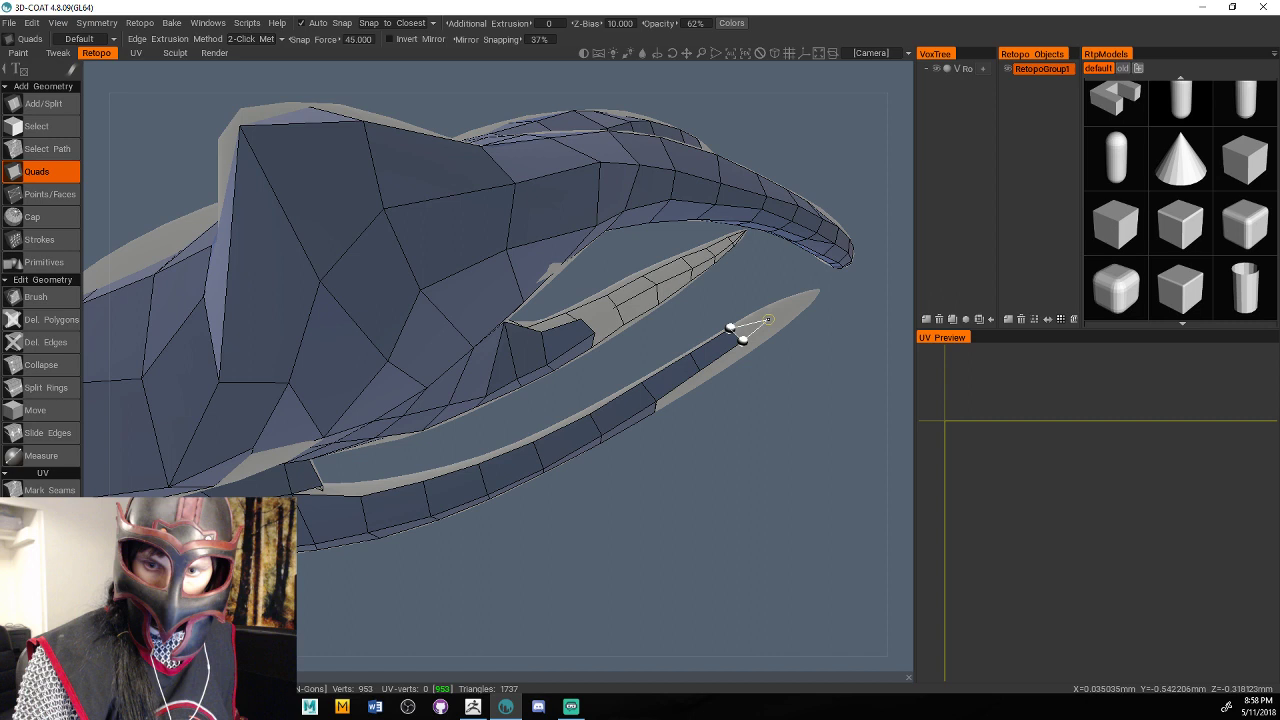
{"action": "left_click", "coordinate": [776, 310]}
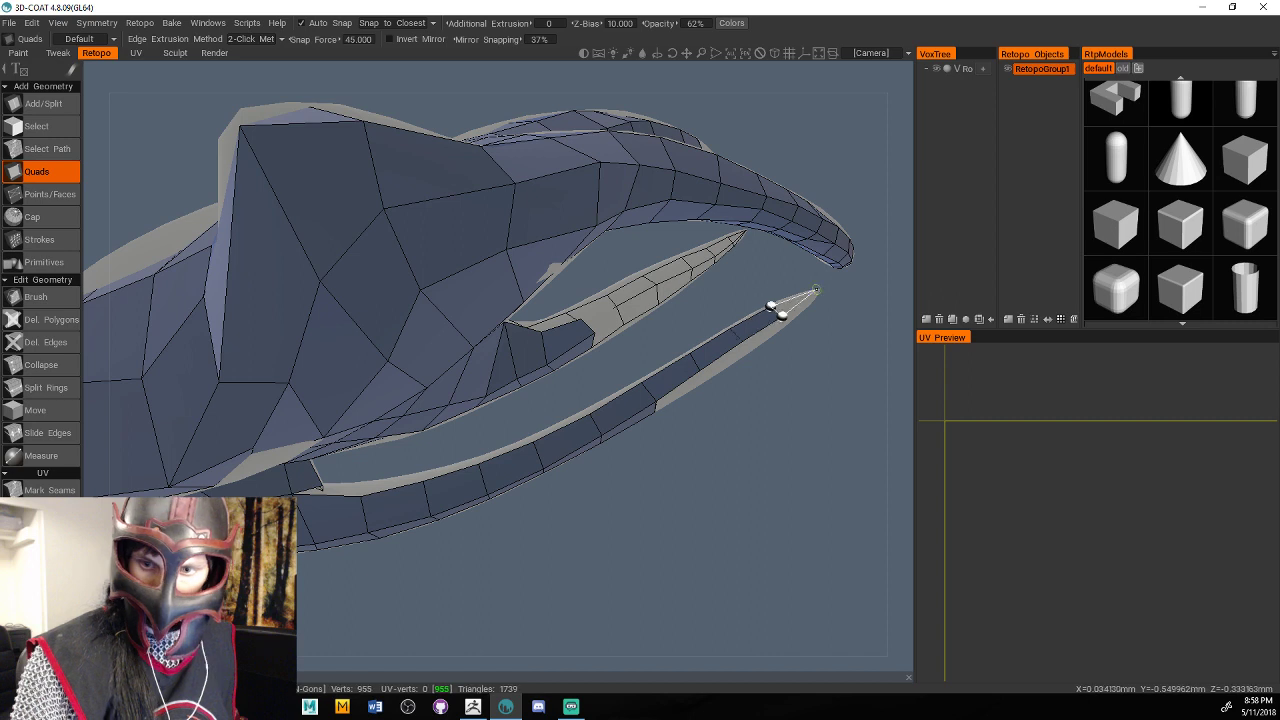
Try to cap the long finger's pointed tip with a closing triangle, and undo each attempt.
{"action": "left_click", "coordinate": [817, 291]}
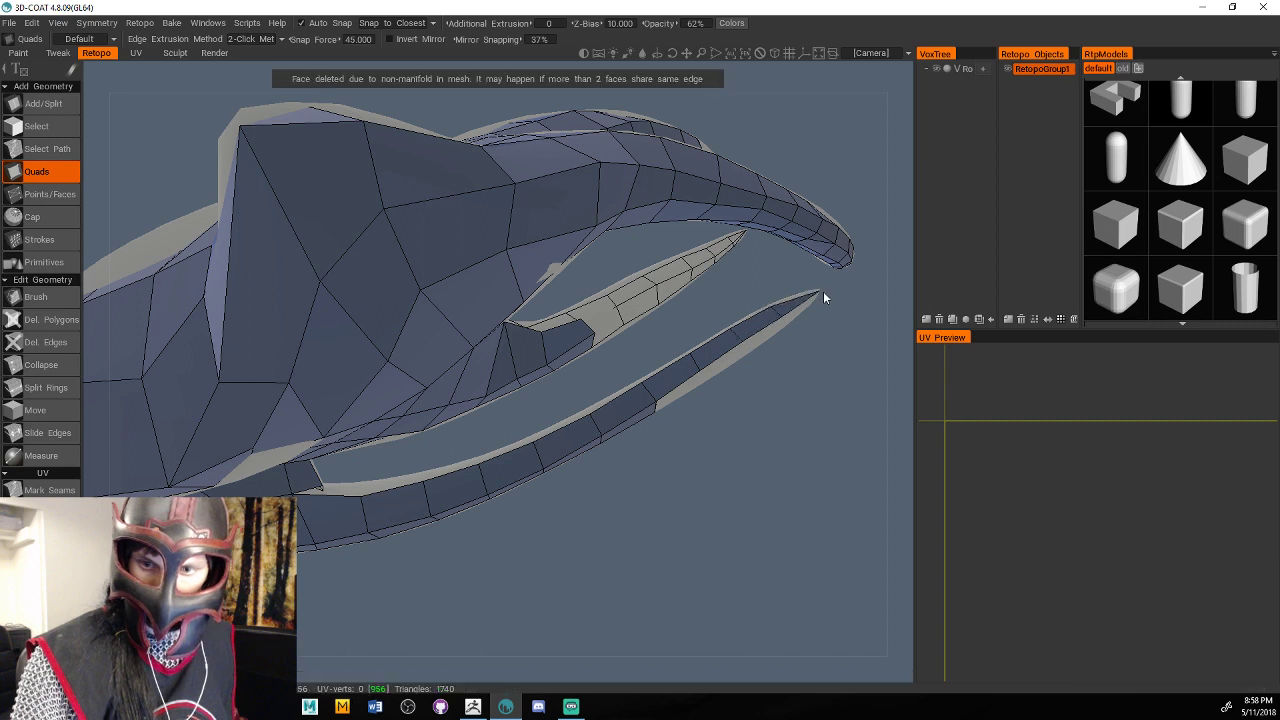
{"action": "key", "text": "ctrl+z"}
{"action": "middle_click_drag", "start_coordinate": [823, 291], "coordinate": [733, 350], "text": "alt"}
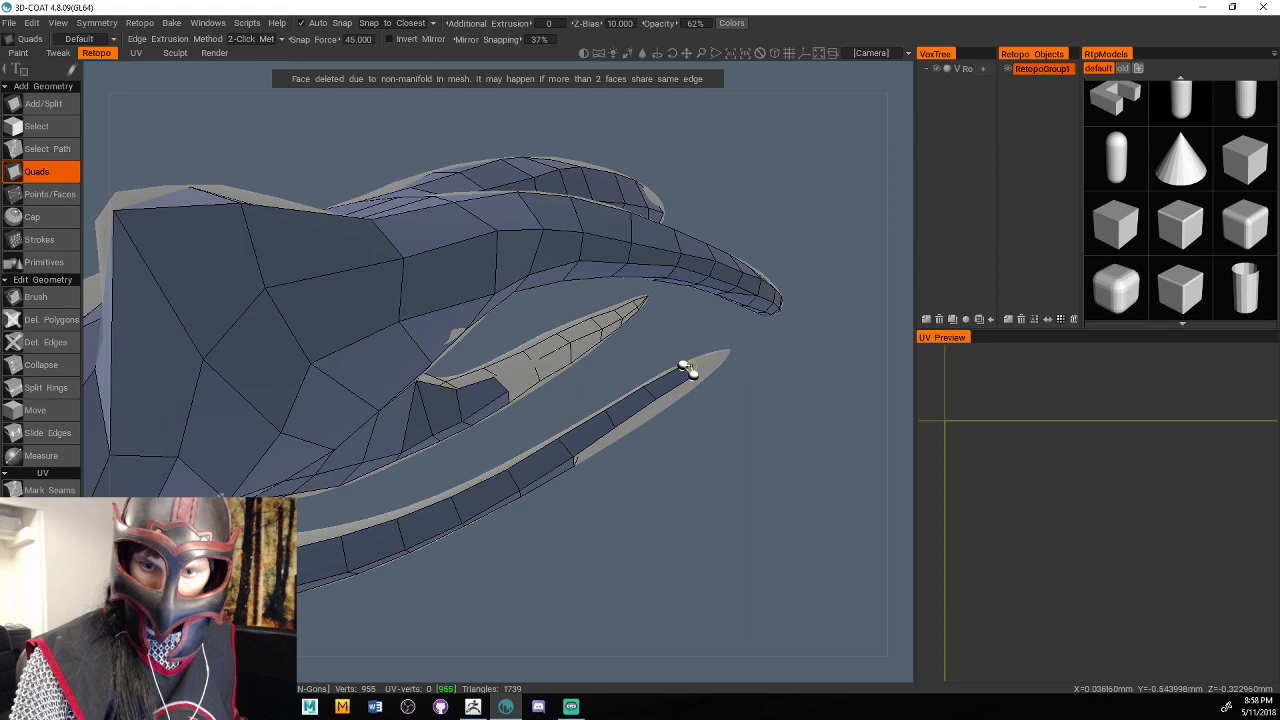
{"action": "left_click", "coordinate": [726, 353]}
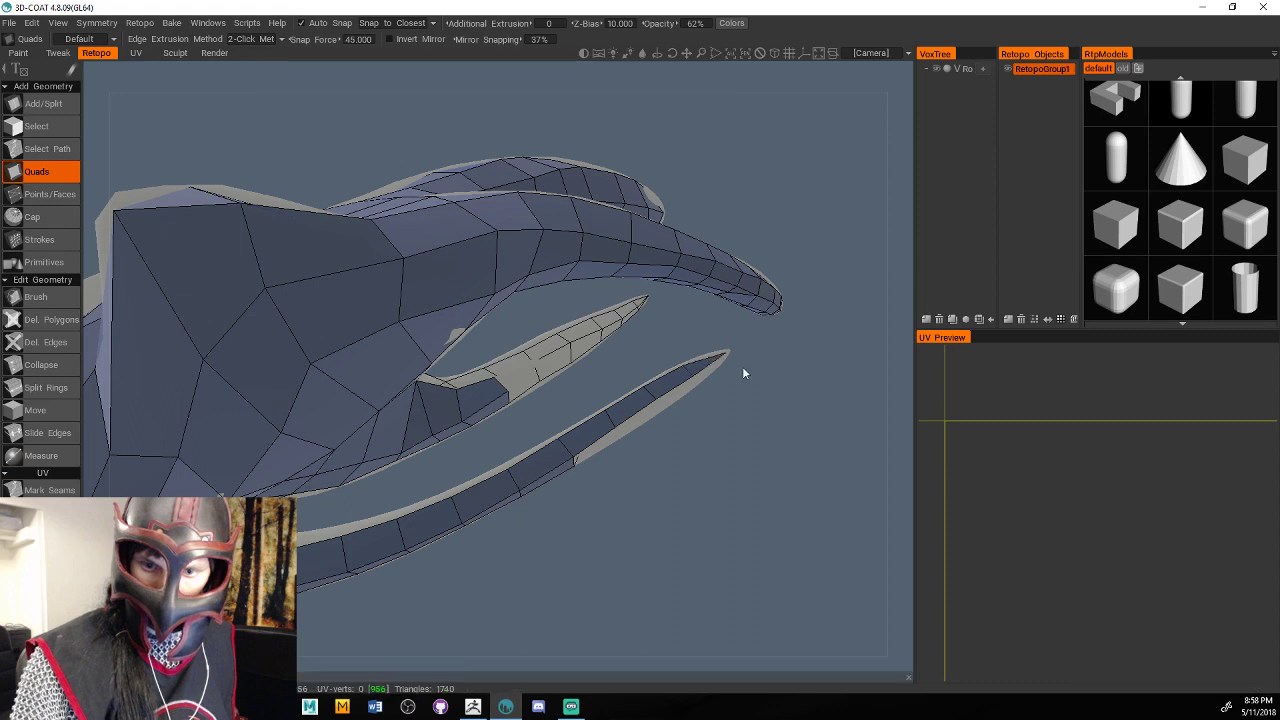
{"action": "key", "text": "ctrl+z"}
Add three quads beside the tapering row on the long finger's uncovered side, working toward its tip.
{"action": "left_click_drag", "start_coordinate": [743, 373], "coordinate": [568, 414], "text": "alt"}
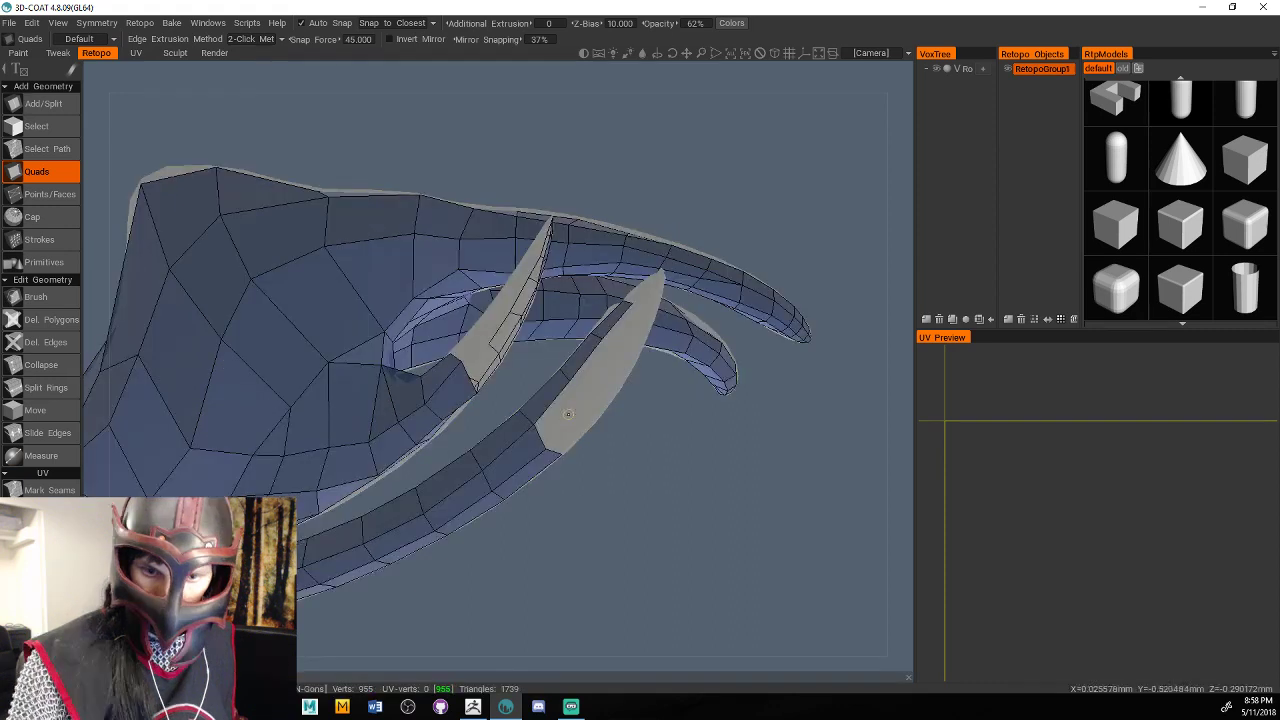
{"action": "left_click", "coordinate": [569, 380]}
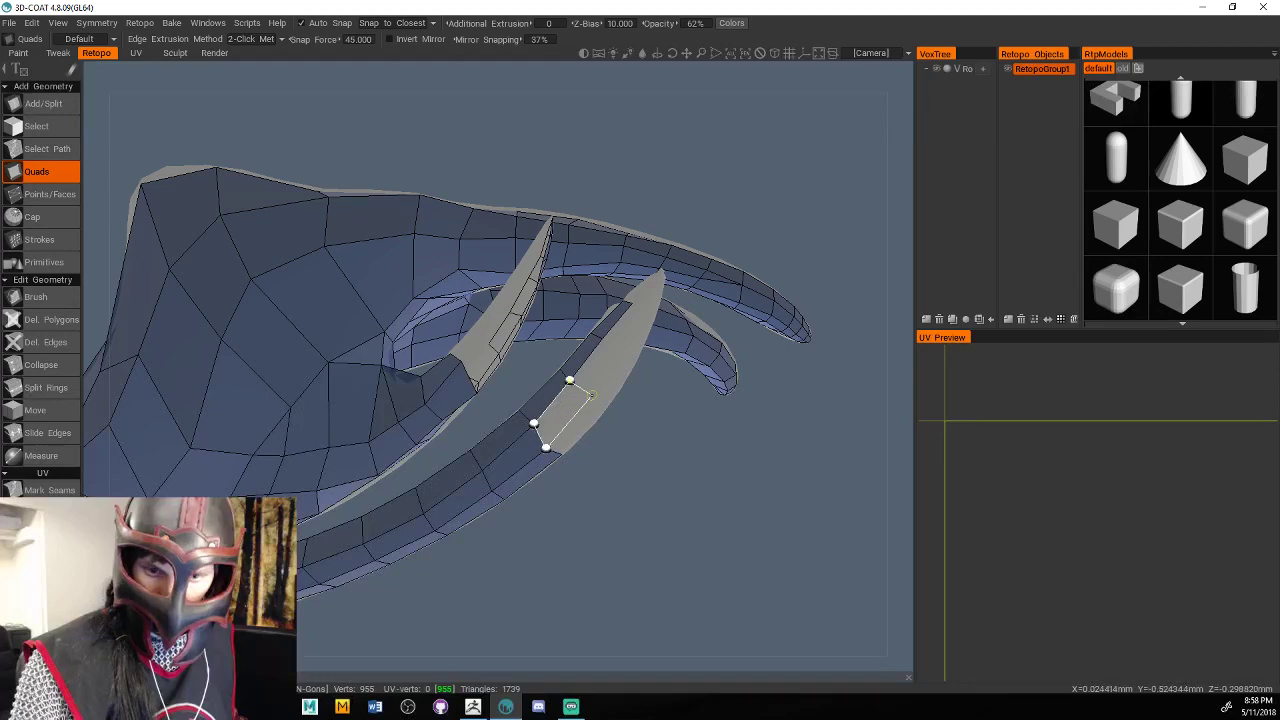
{"action": "left_click", "coordinate": [593, 395]}
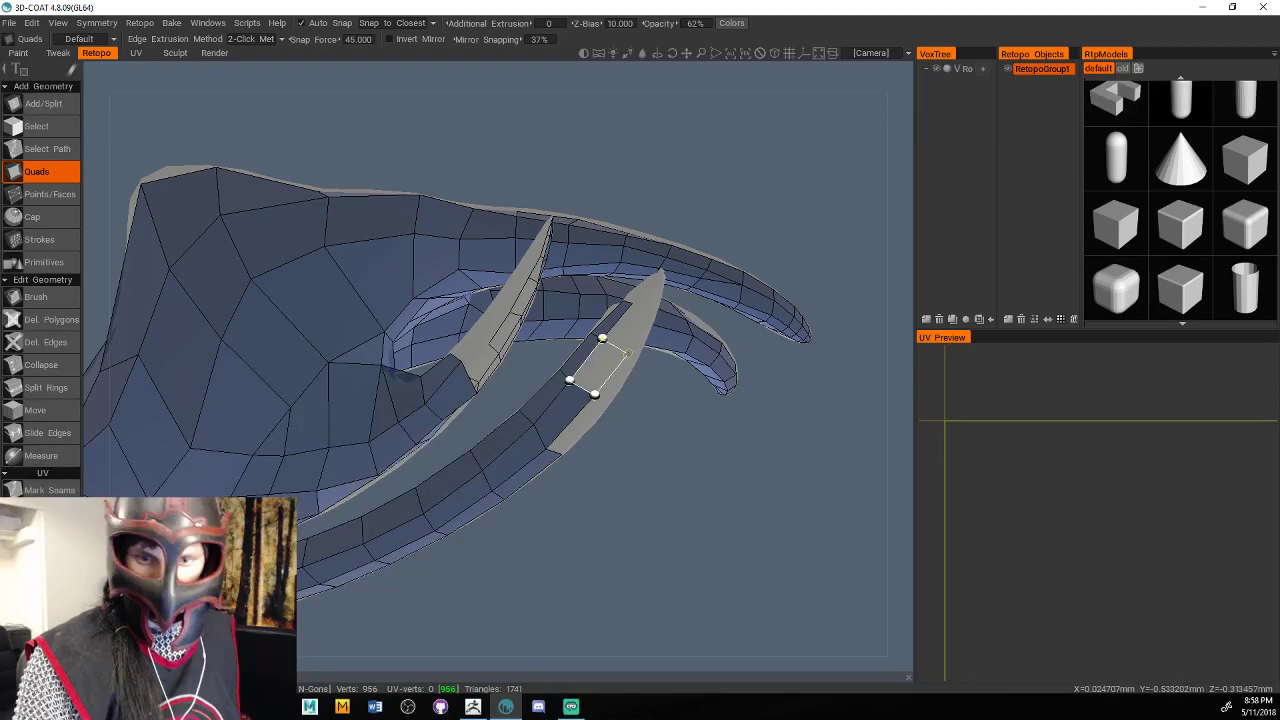
{"action": "left_click", "coordinate": [626, 352]}
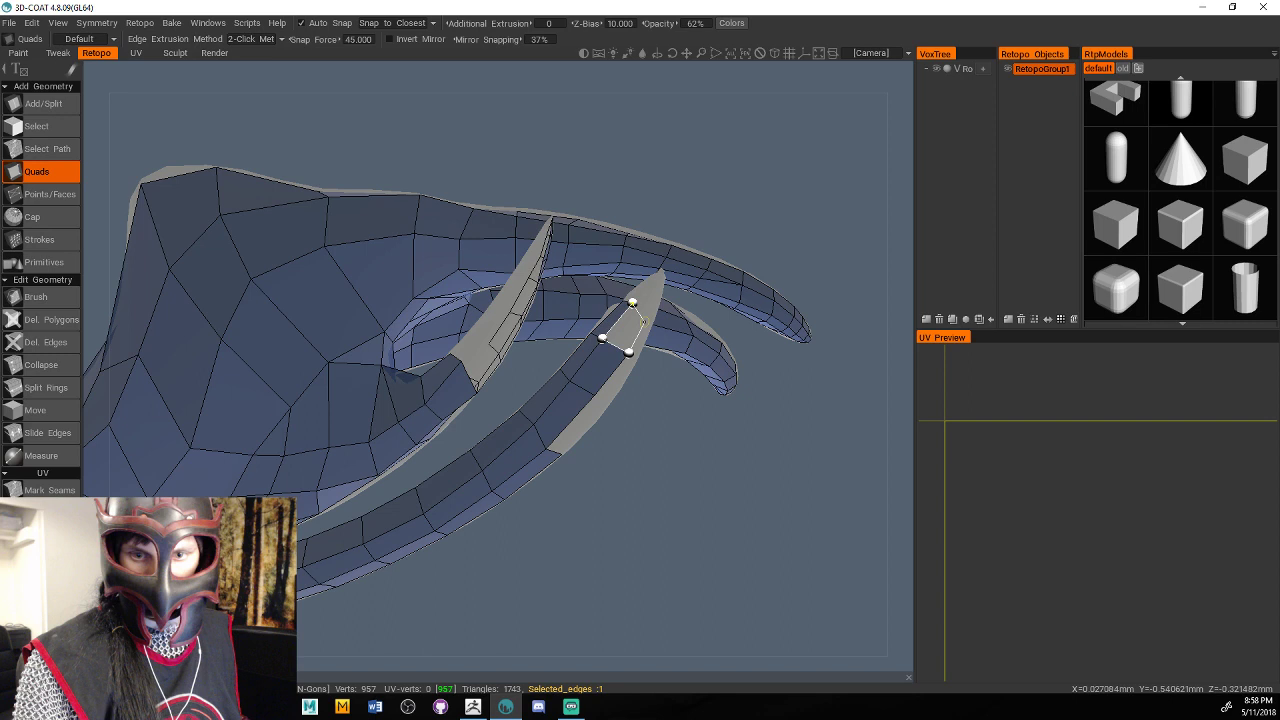
{"action": "left_click", "coordinate": [652, 306]}
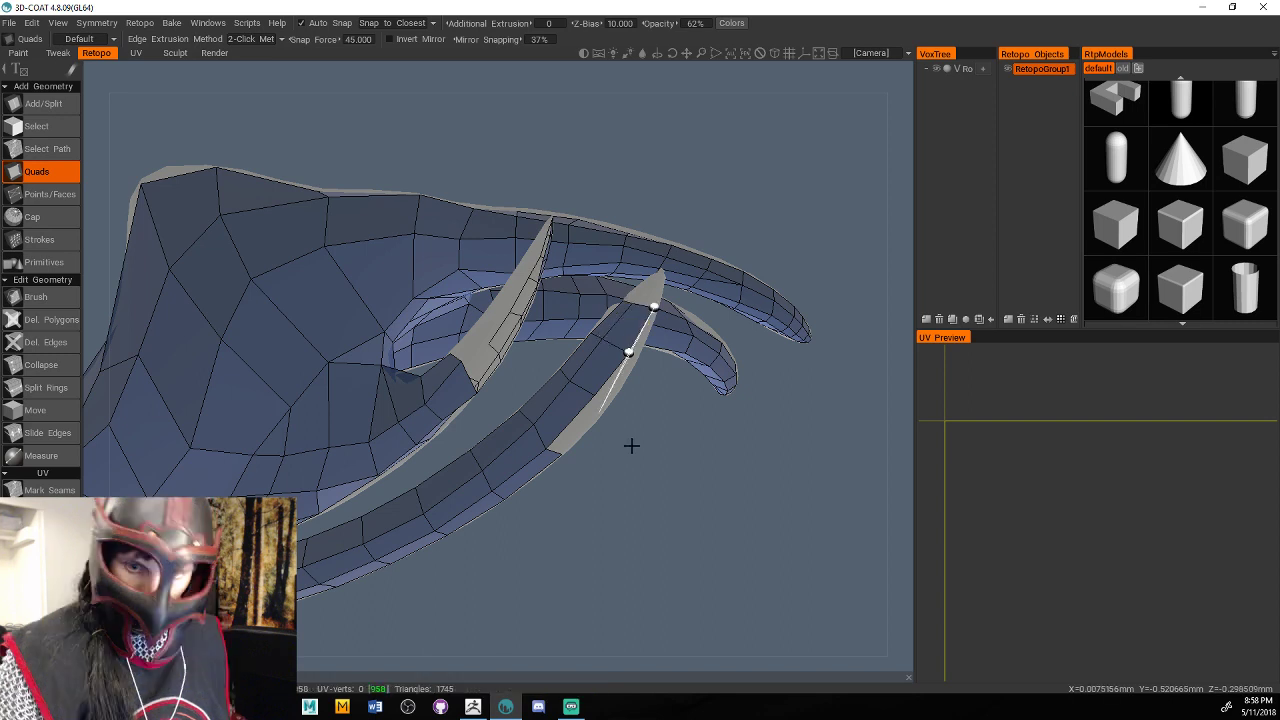
Bridge the gap on the long finger's uncovered side with three quads, joining the quads near the tip to the row from the base.
{"action": "middle_click_drag", "start_coordinate": [880, 433], "coordinate": [636, 368], "text": "alt"}
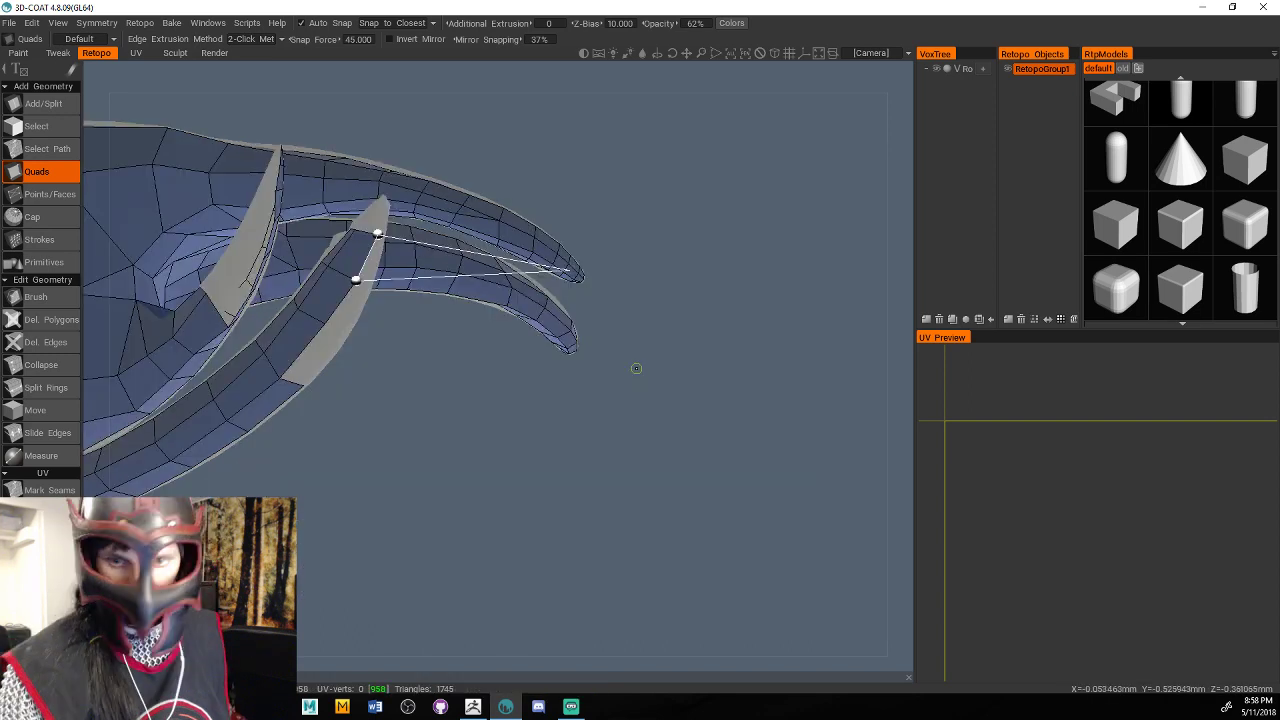
{"action": "left_click_drag", "start_coordinate": [636, 368], "coordinate": [622, 320]}
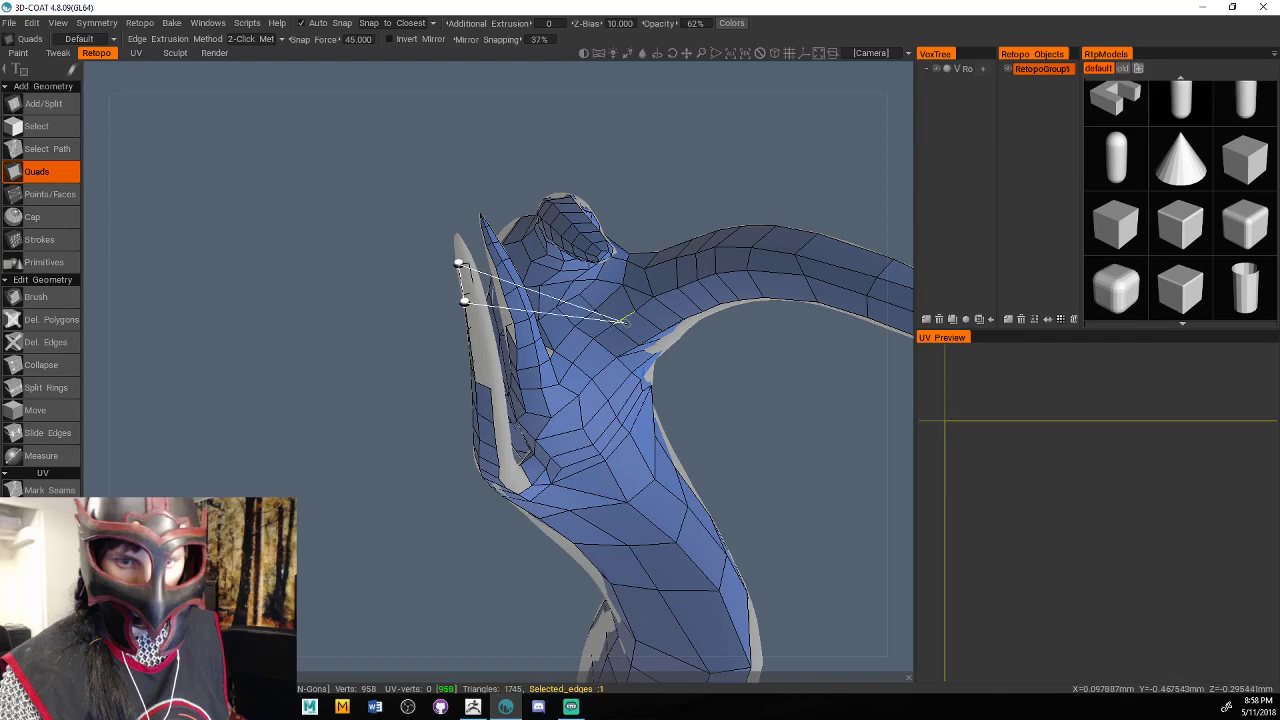
{"action": "left_click", "coordinate": [479, 301]}
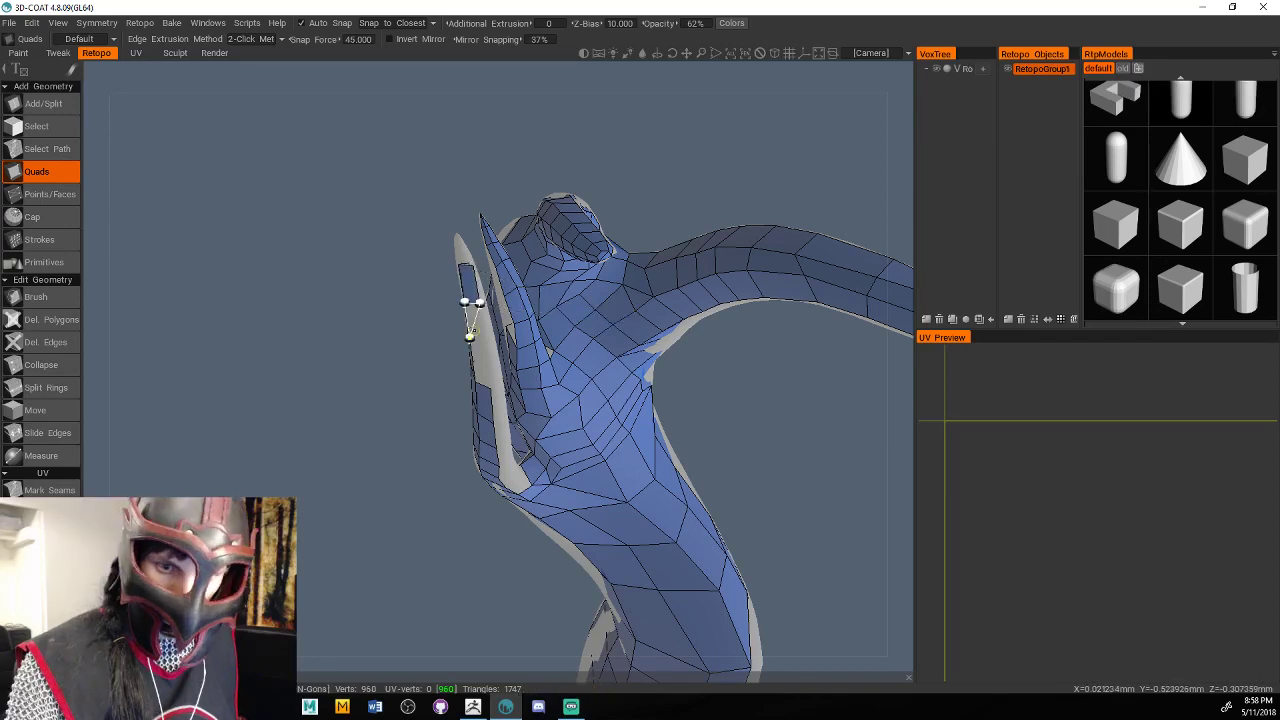
{"action": "left_click", "coordinate": [470, 336]}
{"action": "left_click_drag", "start_coordinate": [455, 372], "coordinate": [484, 411]}
{"action": "key", "text": "ctrl+z"}
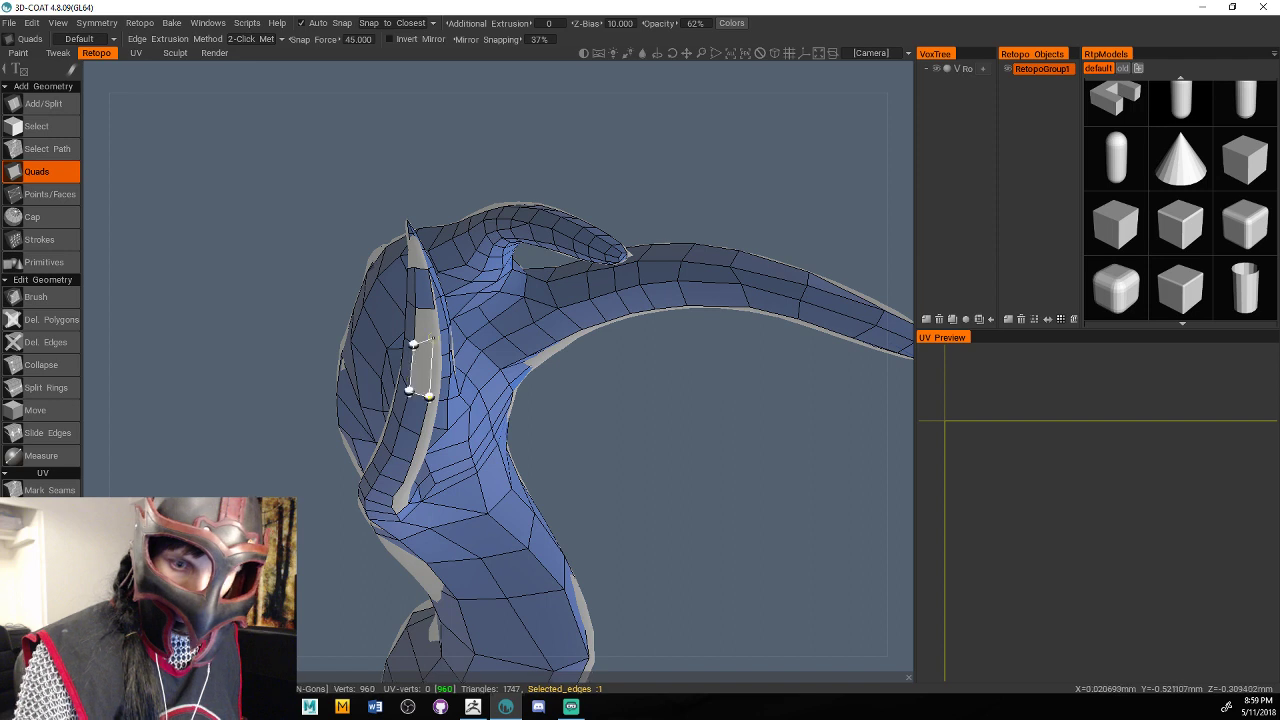
{"action": "left_click", "coordinate": [429, 397]}
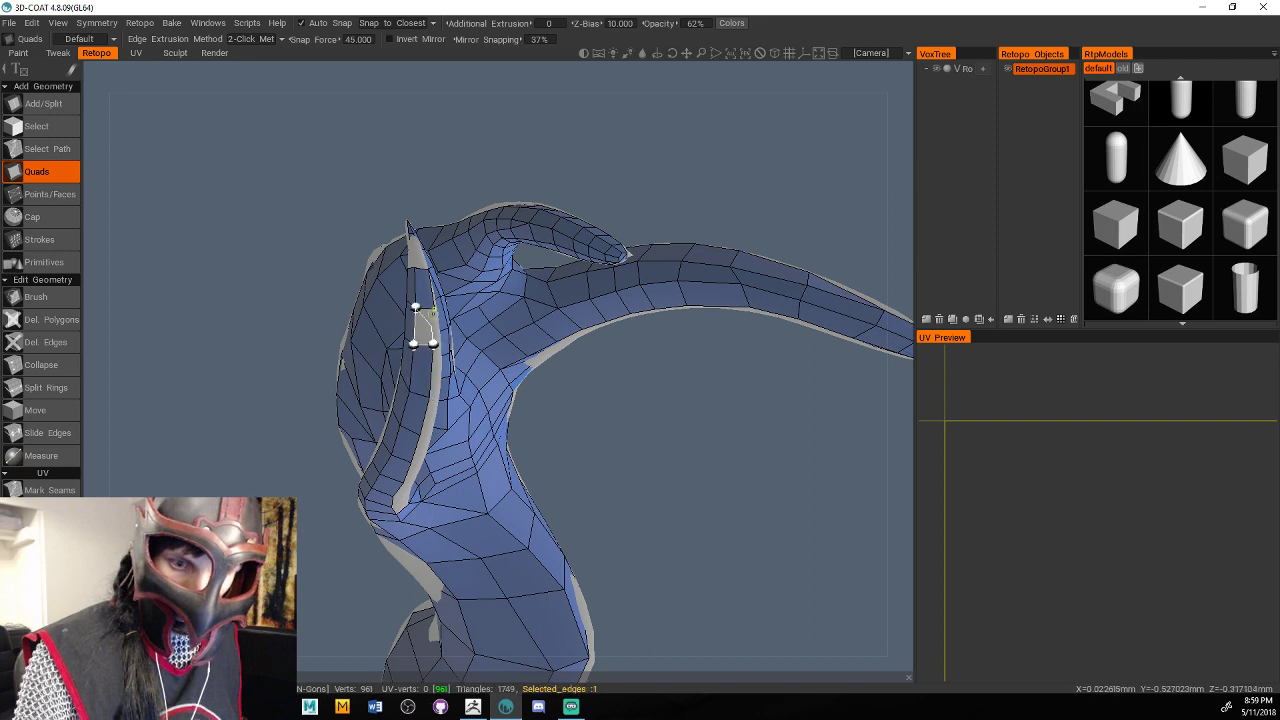
{"action": "left_click", "coordinate": [433, 313]}
{"action": "left_click_drag", "start_coordinate": [435, 316], "coordinate": [520, 455], "text": "alt"}
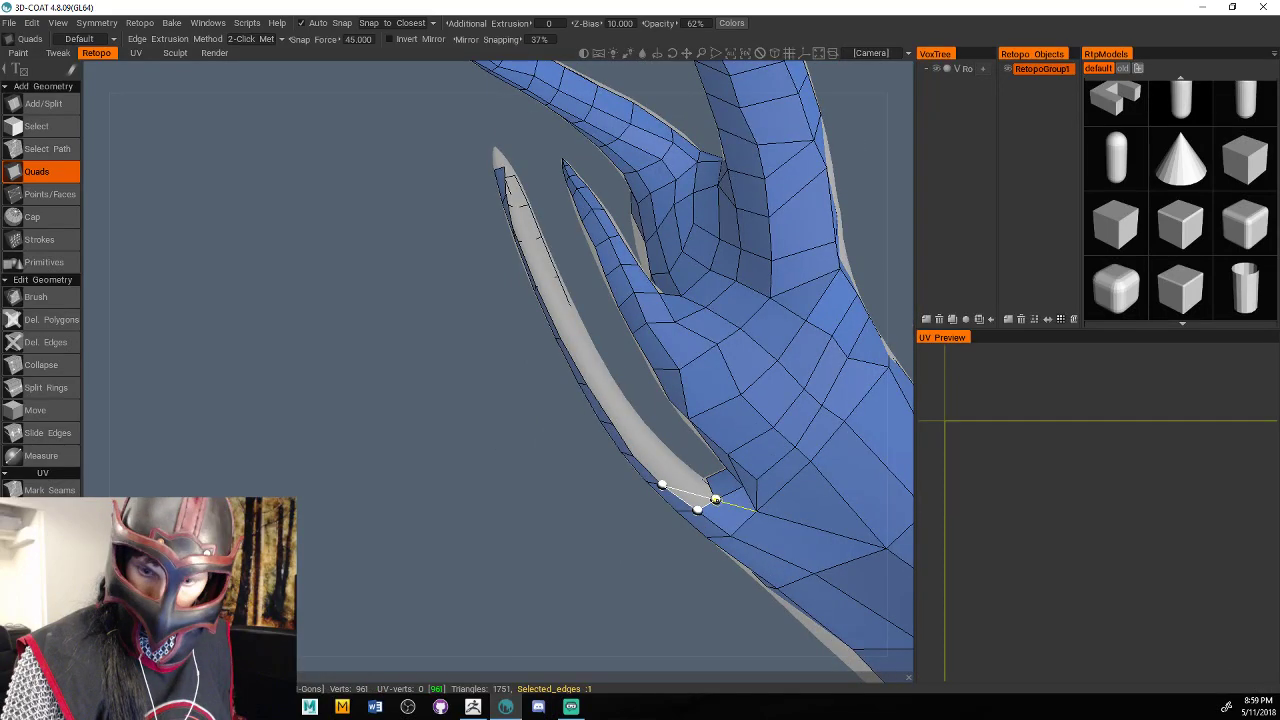
Add a row of quads along the long finger's bare inner side, from the webbing at its base up to the quads near the tip.
{"action": "left_click", "coordinate": [715, 499]}
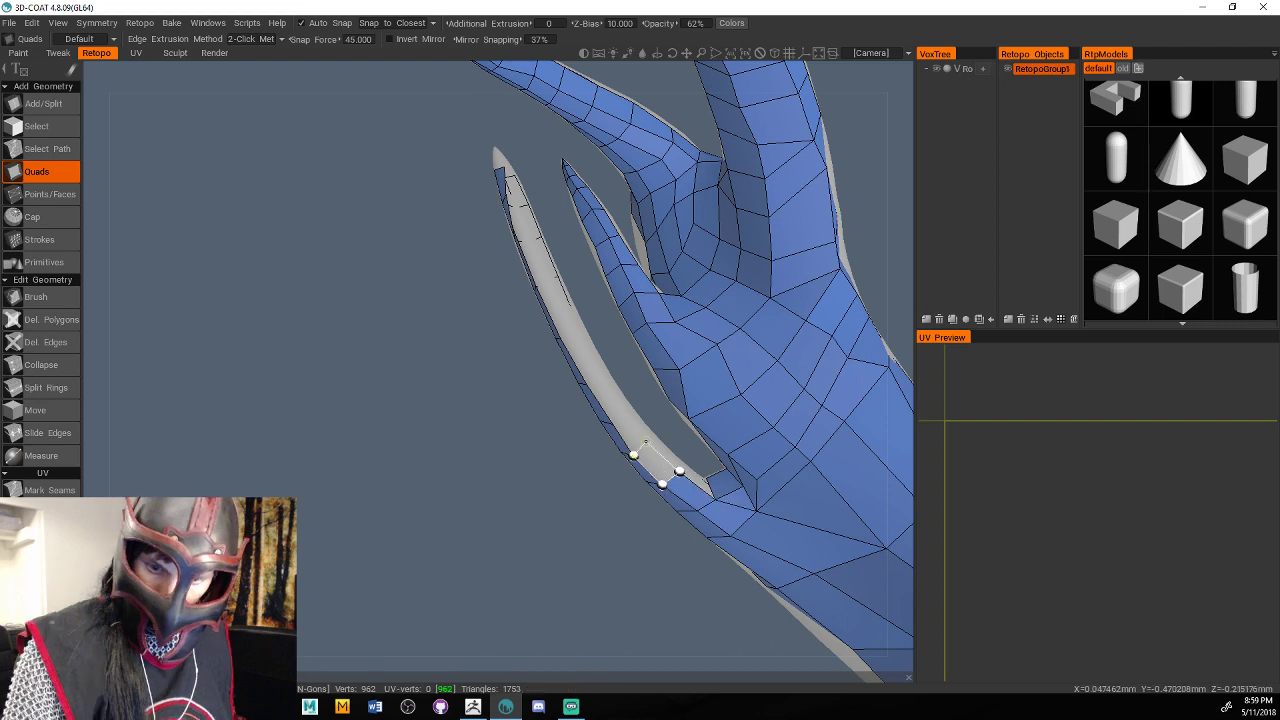
{"action": "left_click", "coordinate": [645, 441]}
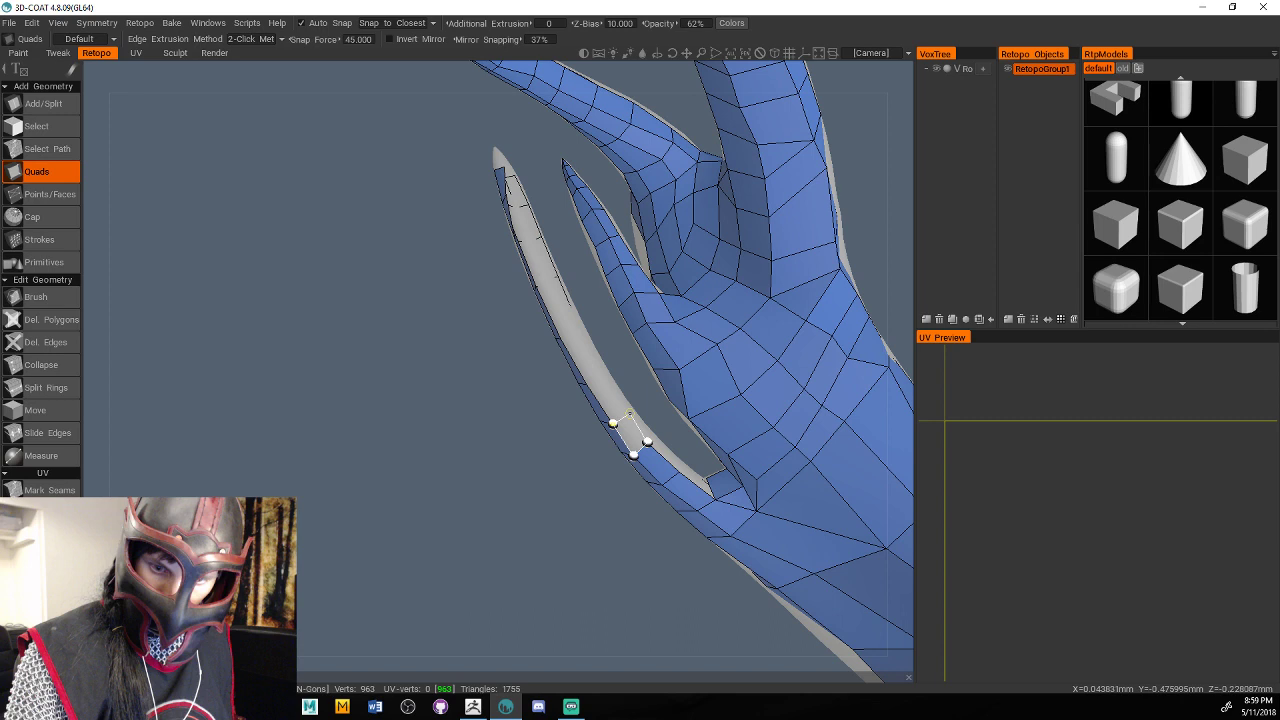
{"action": "left_click", "coordinate": [615, 420]}
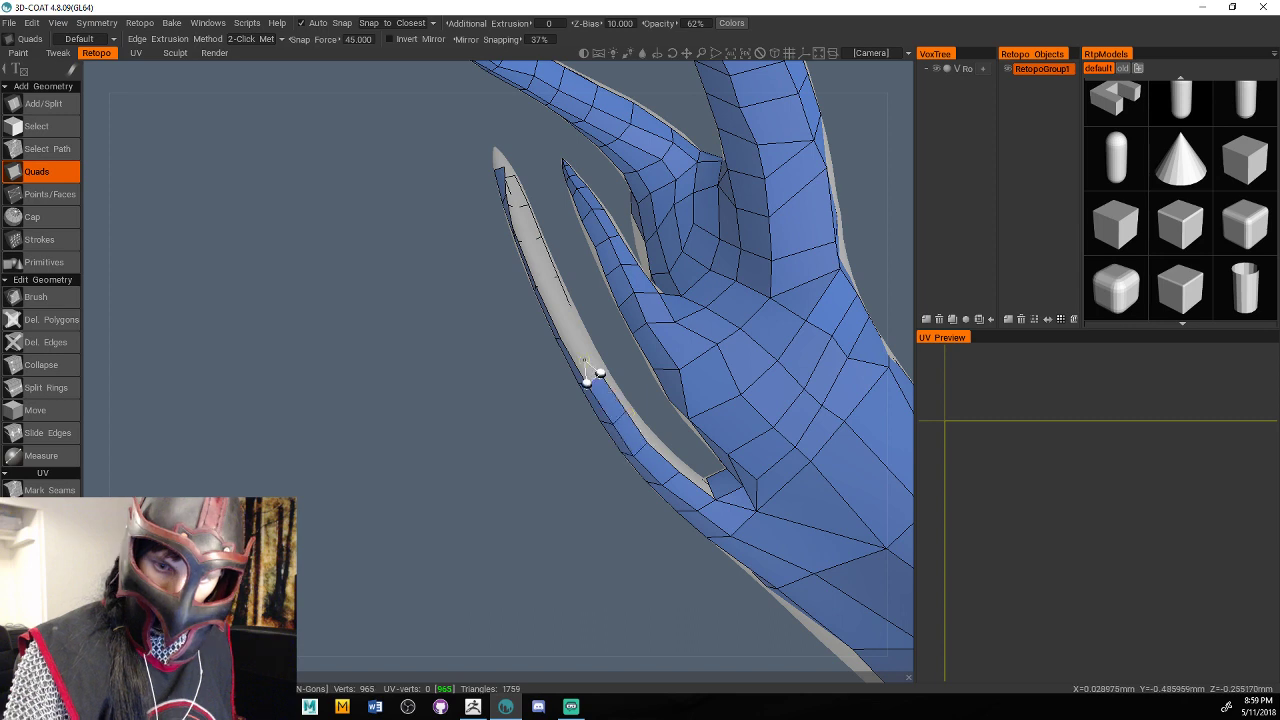
{"action": "left_click", "coordinate": [585, 352]}
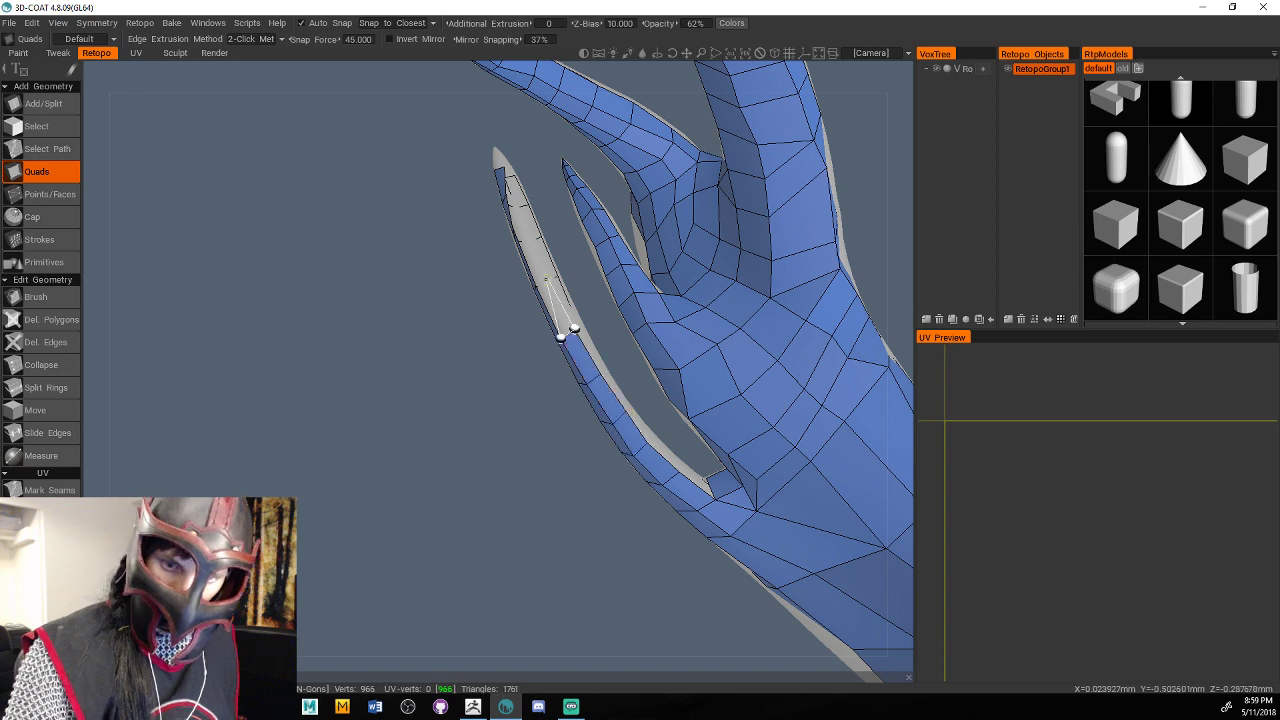
{"action": "left_click", "coordinate": [546, 279]}
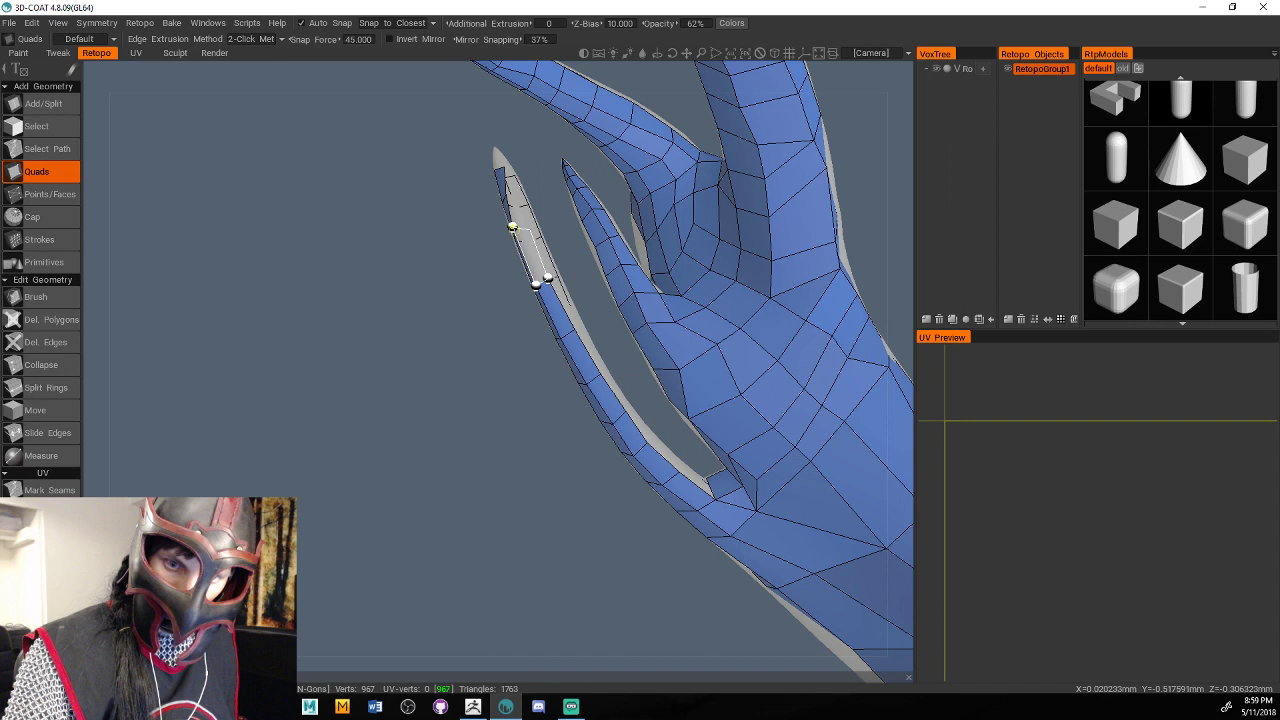
{"action": "left_click", "coordinate": [512, 227]}
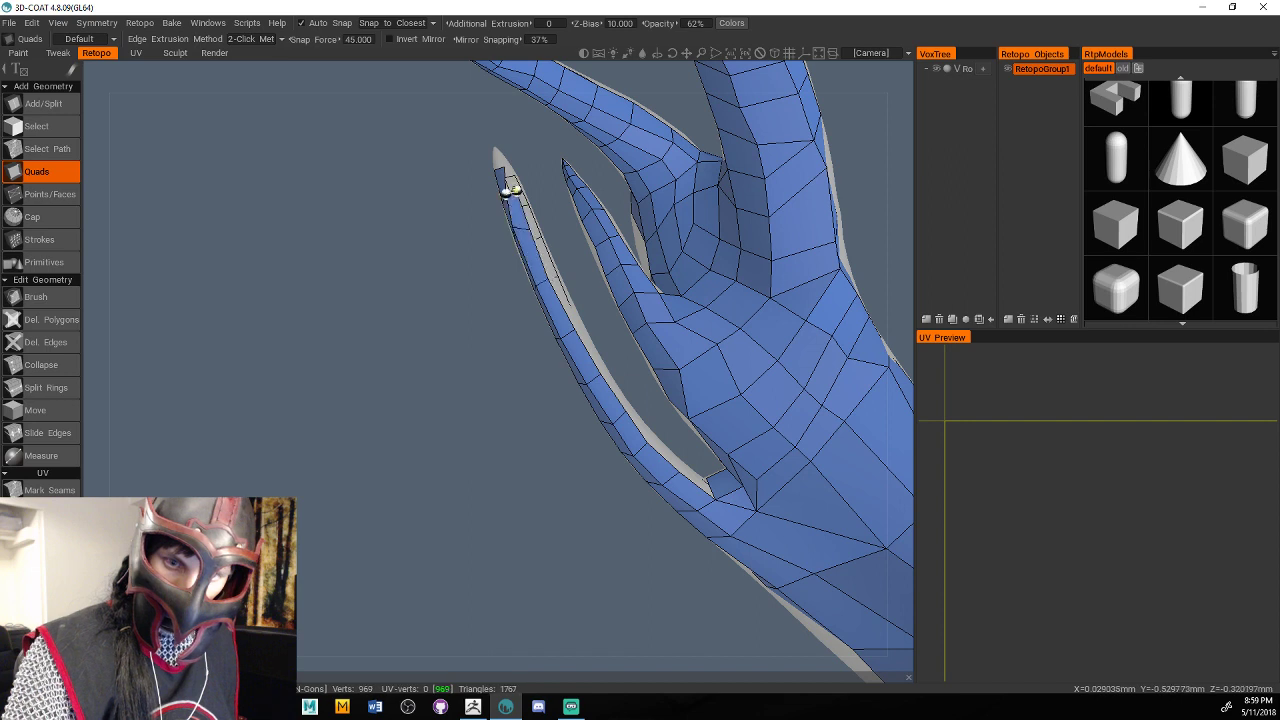
{"action": "left_click", "coordinate": [511, 190]}
Add a second row of quads on the long finger's inner side, beside the previous row, from the base to the last ring near the tip.
{"action": "left_click_drag", "start_coordinate": [622, 430], "coordinate": [650, 418], "text": "alt"}
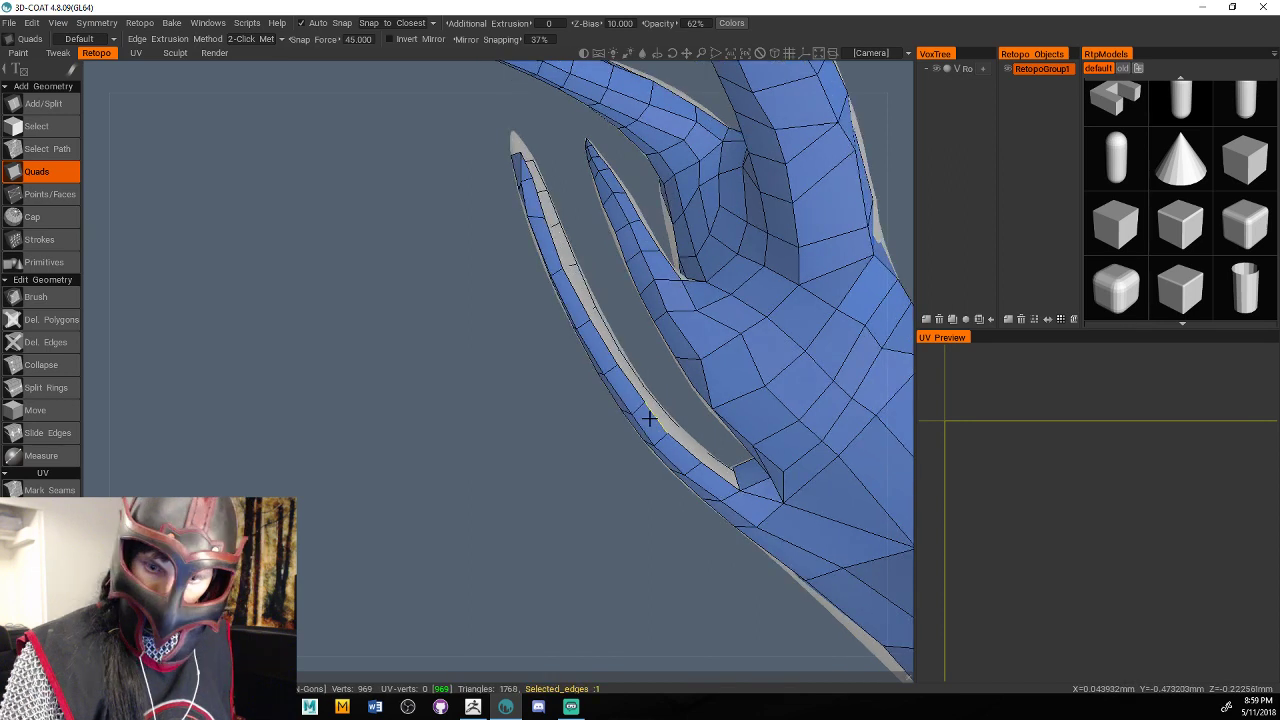
{"action": "middle_click_drag", "start_coordinate": [650, 420], "coordinate": [716, 529]}
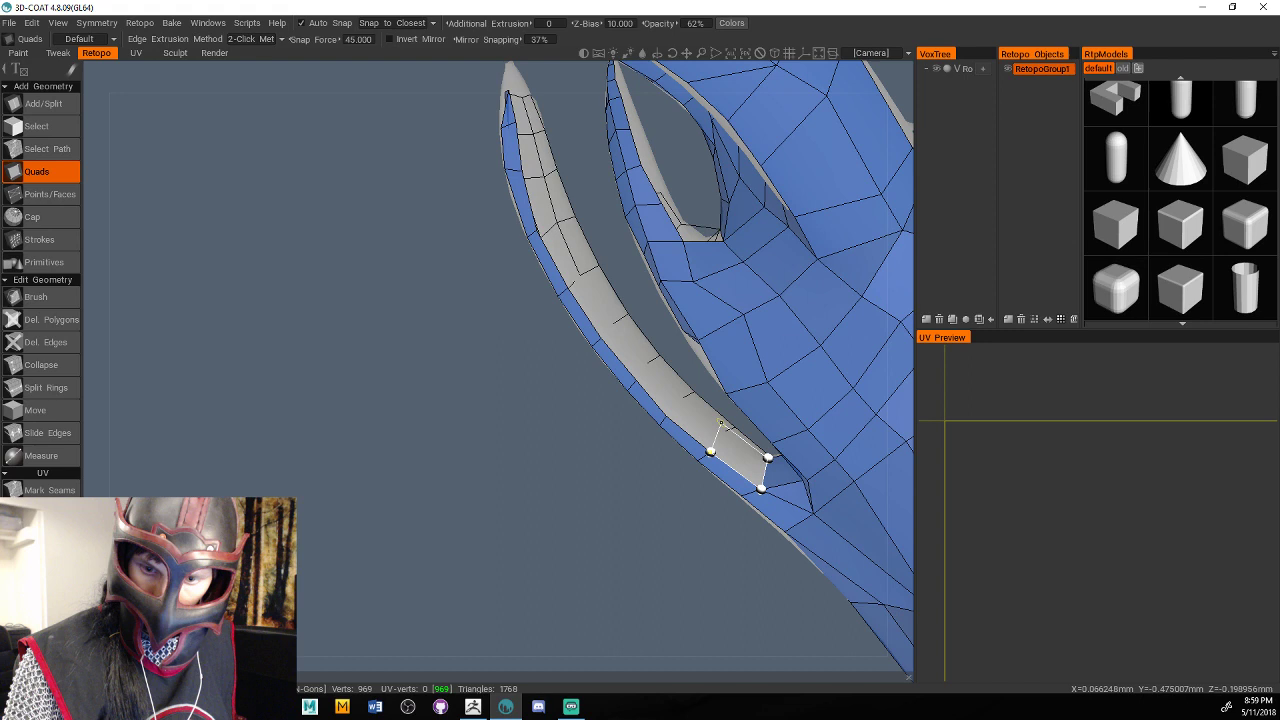
{"action": "left_click", "coordinate": [721, 424]}
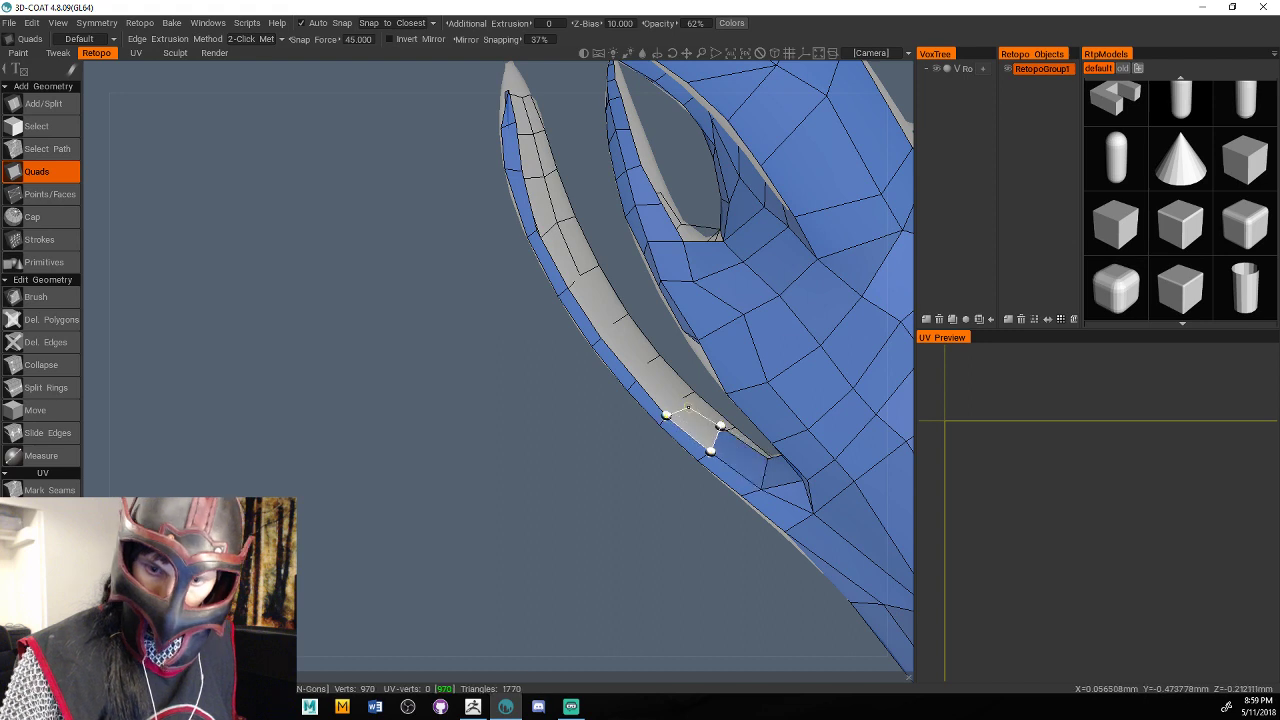
{"action": "left_click", "coordinate": [686, 401]}
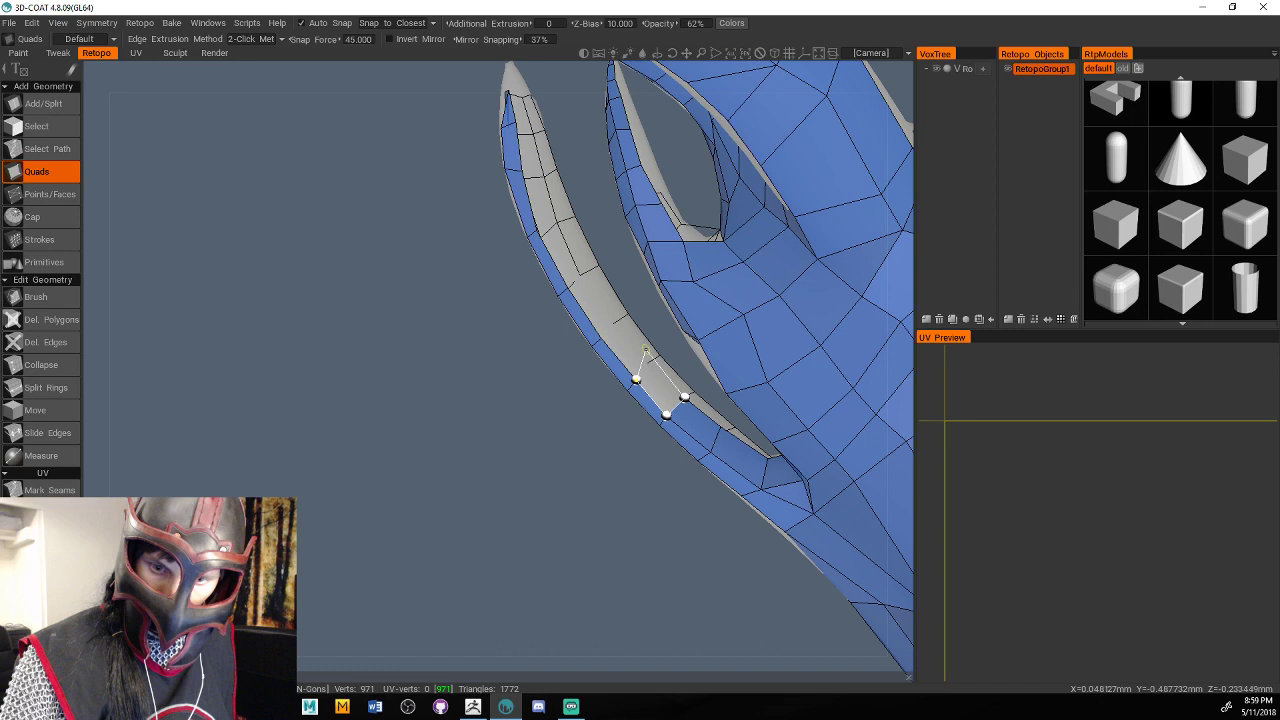
{"action": "left_click", "coordinate": [650, 360]}
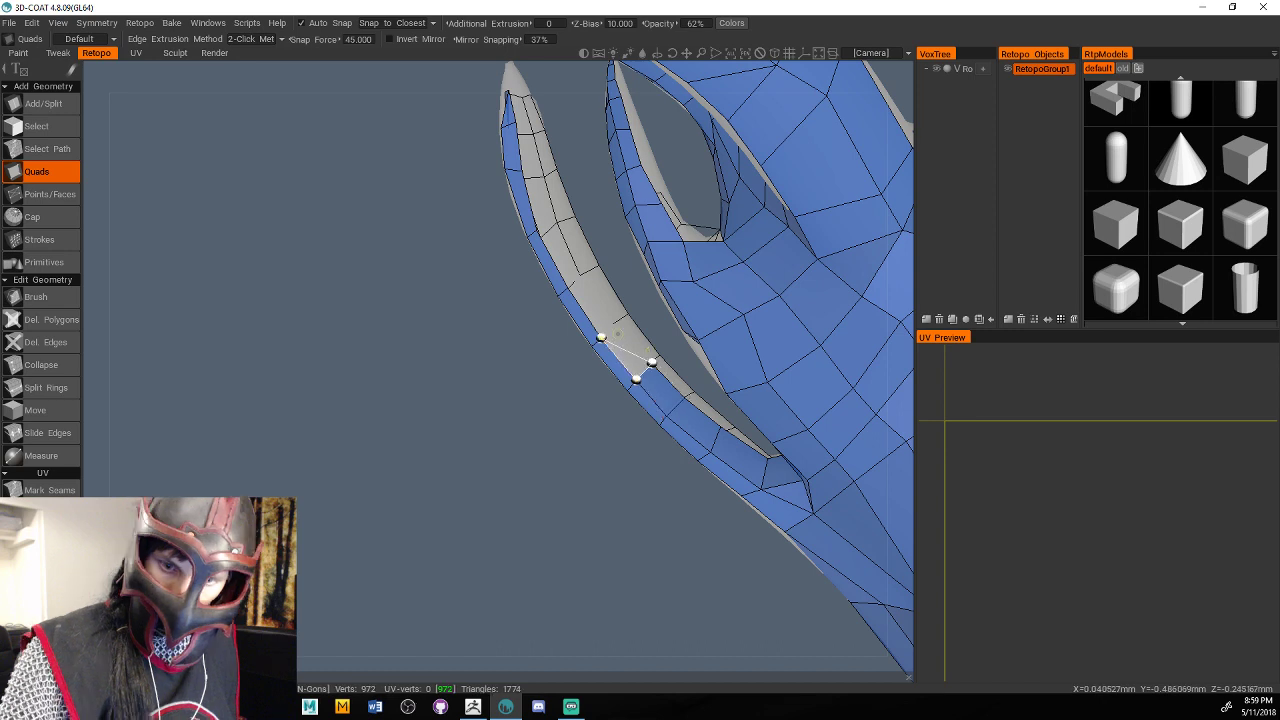
{"action": "left_click", "coordinate": [600, 337]}
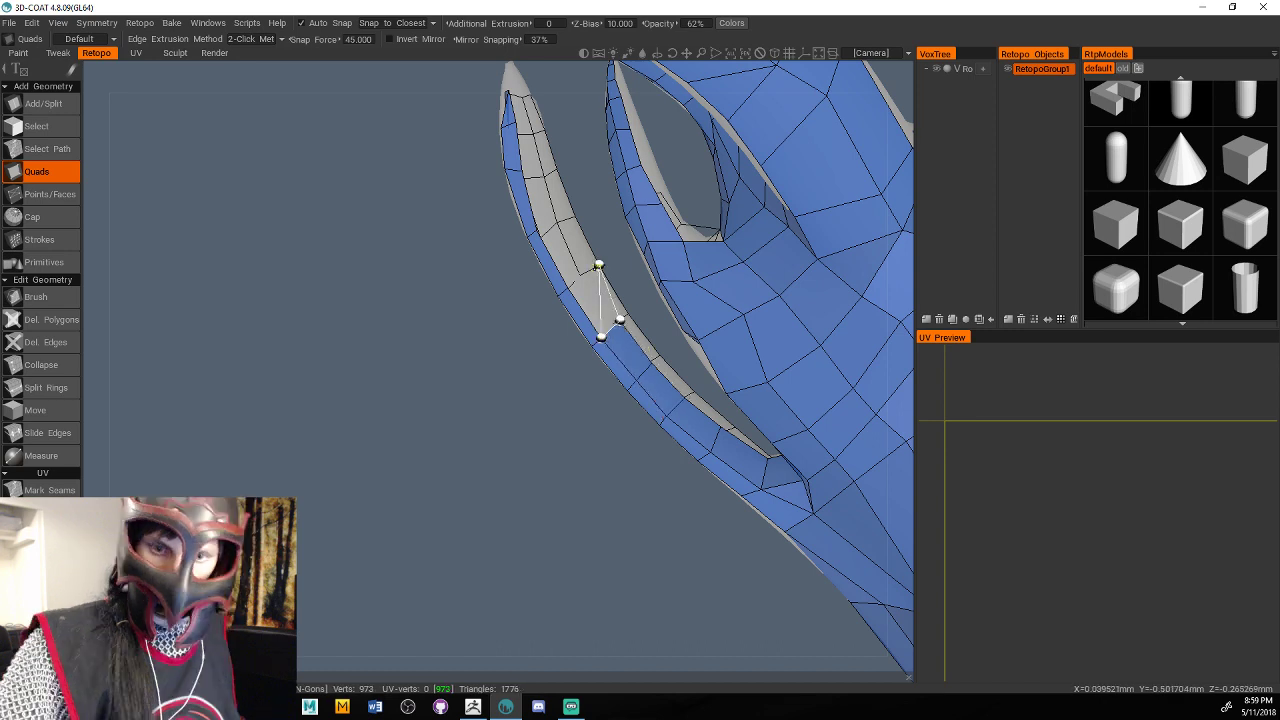
{"action": "left_click", "coordinate": [596, 266]}
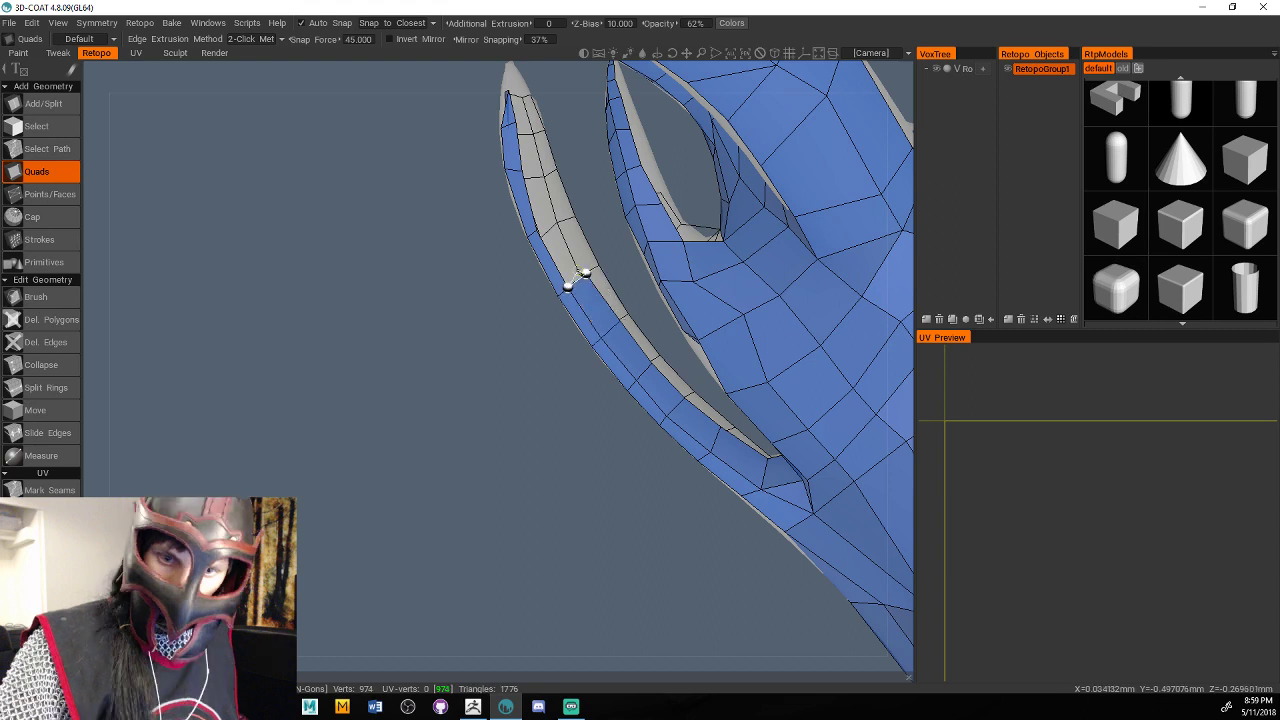
{"action": "left_click", "coordinate": [536, 229]}
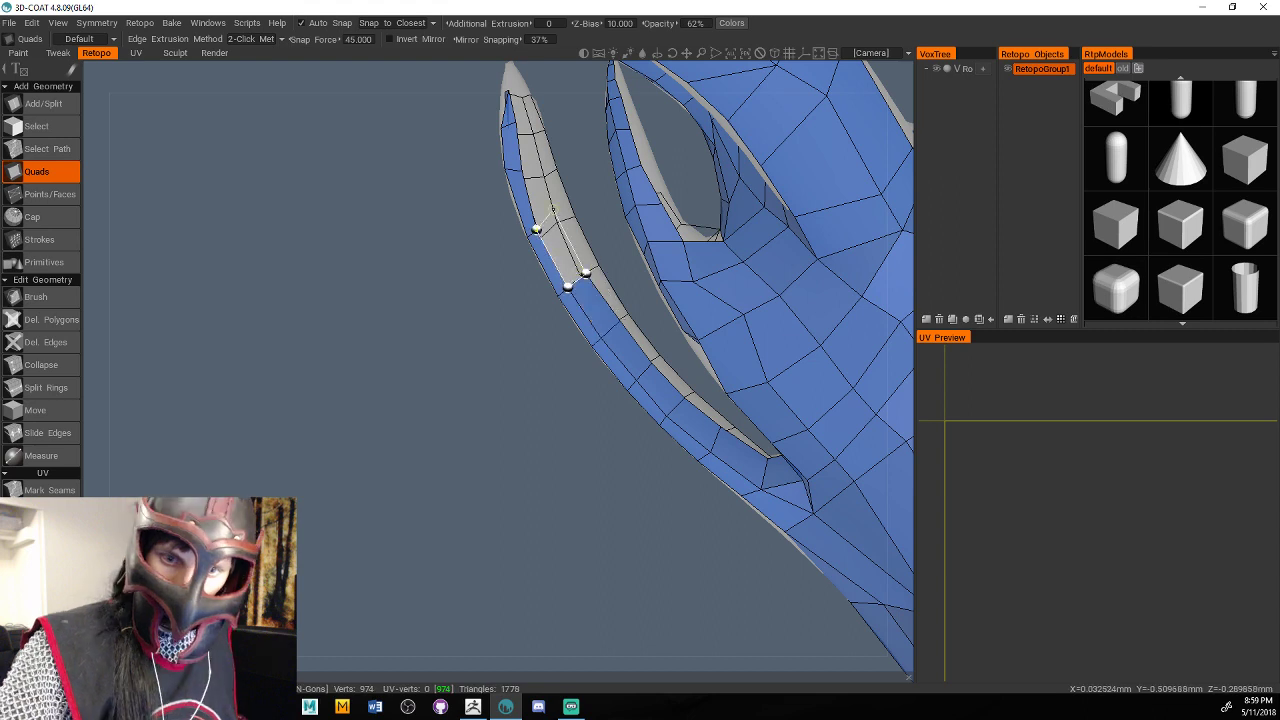
{"action": "left_click", "coordinate": [521, 171]}
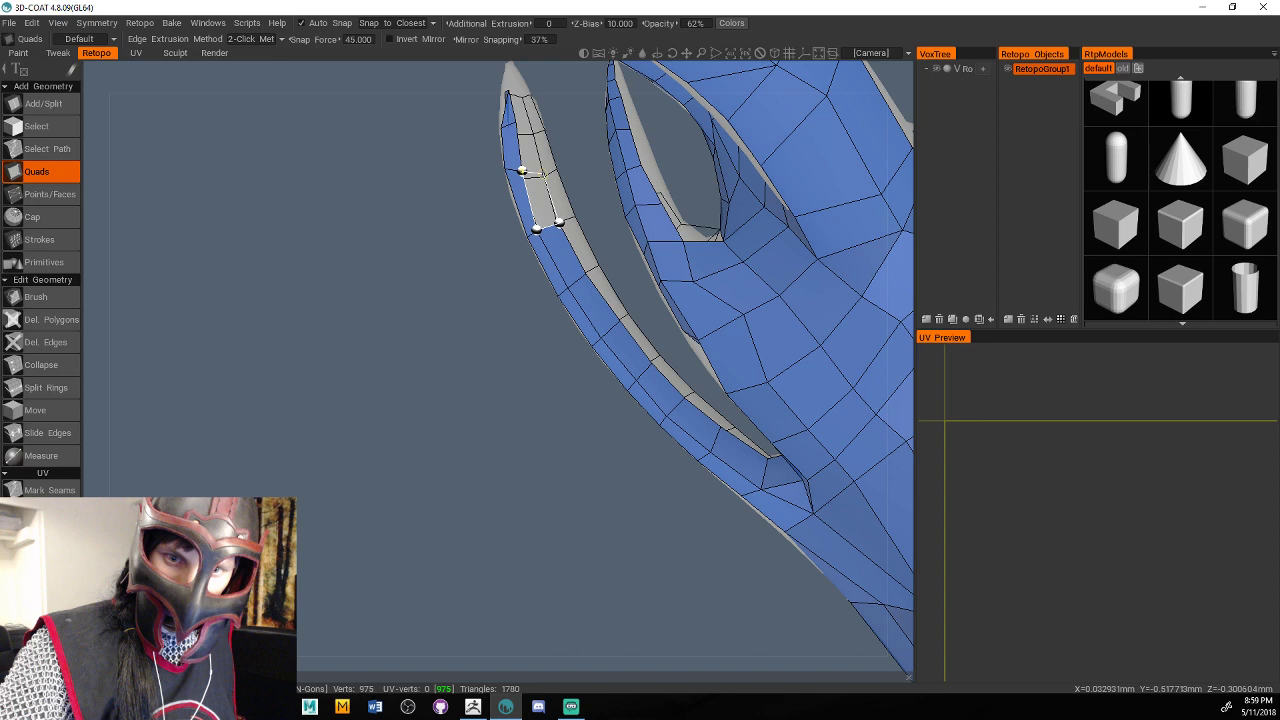
{"action": "left_click", "coordinate": [533, 122]}
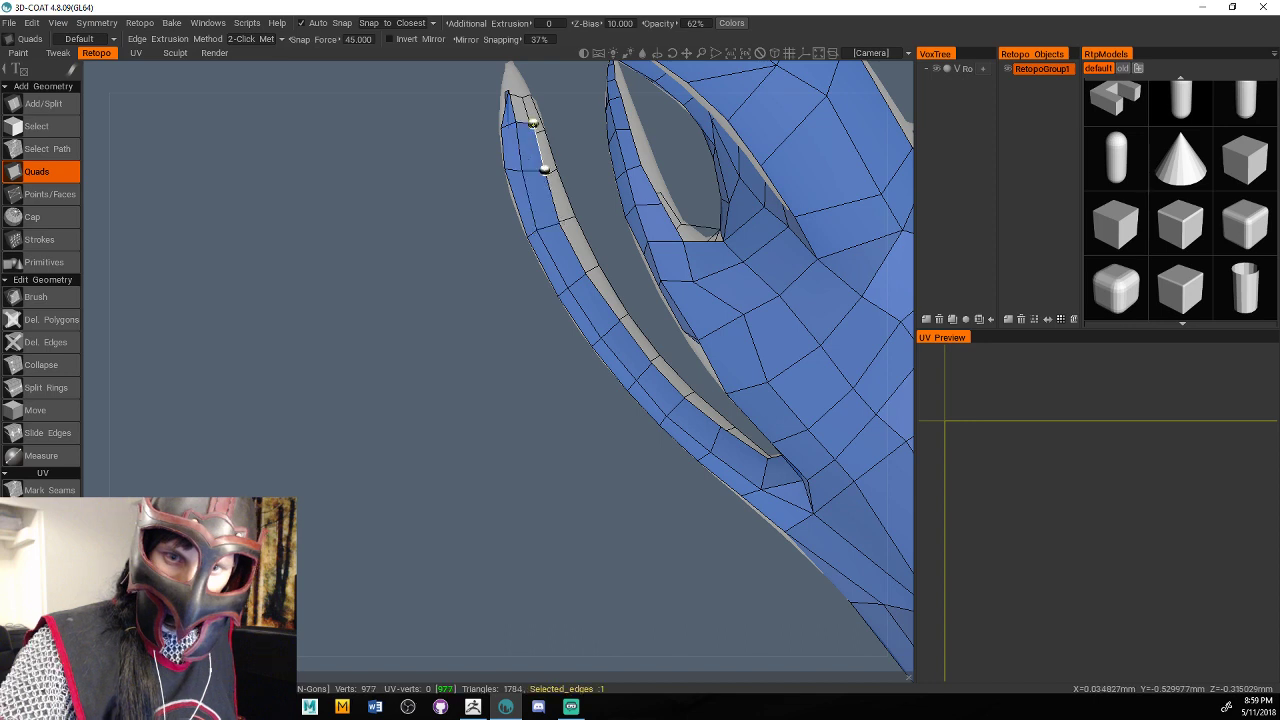
{"action": "left_click_drag", "start_coordinate": [533, 123], "coordinate": [536, 140], "text": "alt"}
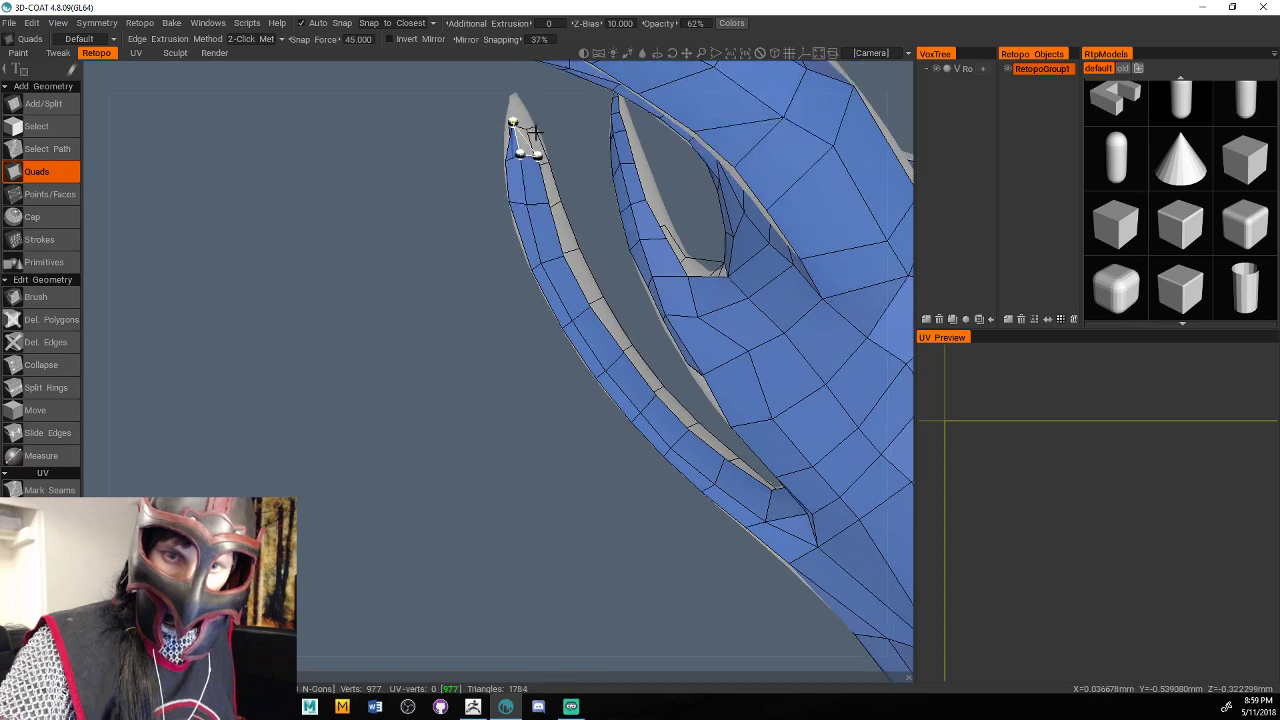
{"action": "middle_click_drag", "start_coordinate": [536, 131], "coordinate": [730, 347]}
{"action": "left_click", "coordinate": [535, 178]}
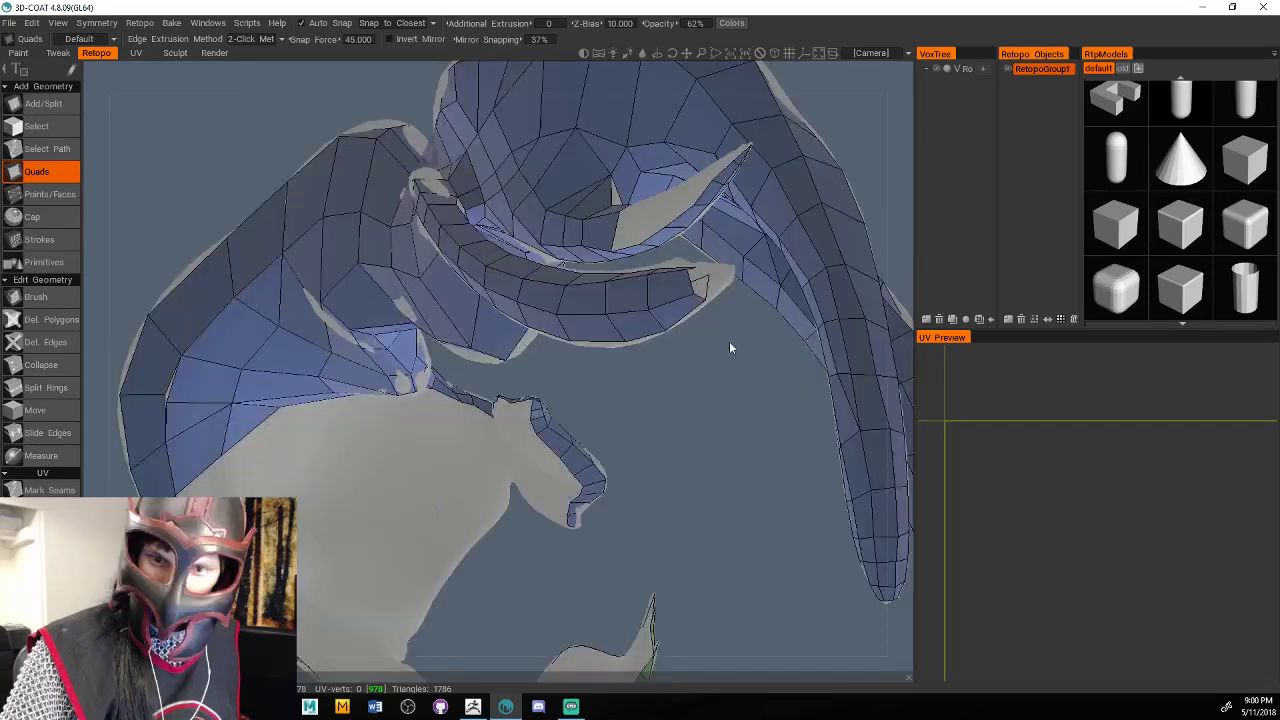
Add a tapering row of quads on the neighbouring partly covered finger, from its open edge near the base to its pointed tip.
{"action": "left_click_drag", "start_coordinate": [729, 347], "coordinate": [690, 338]}
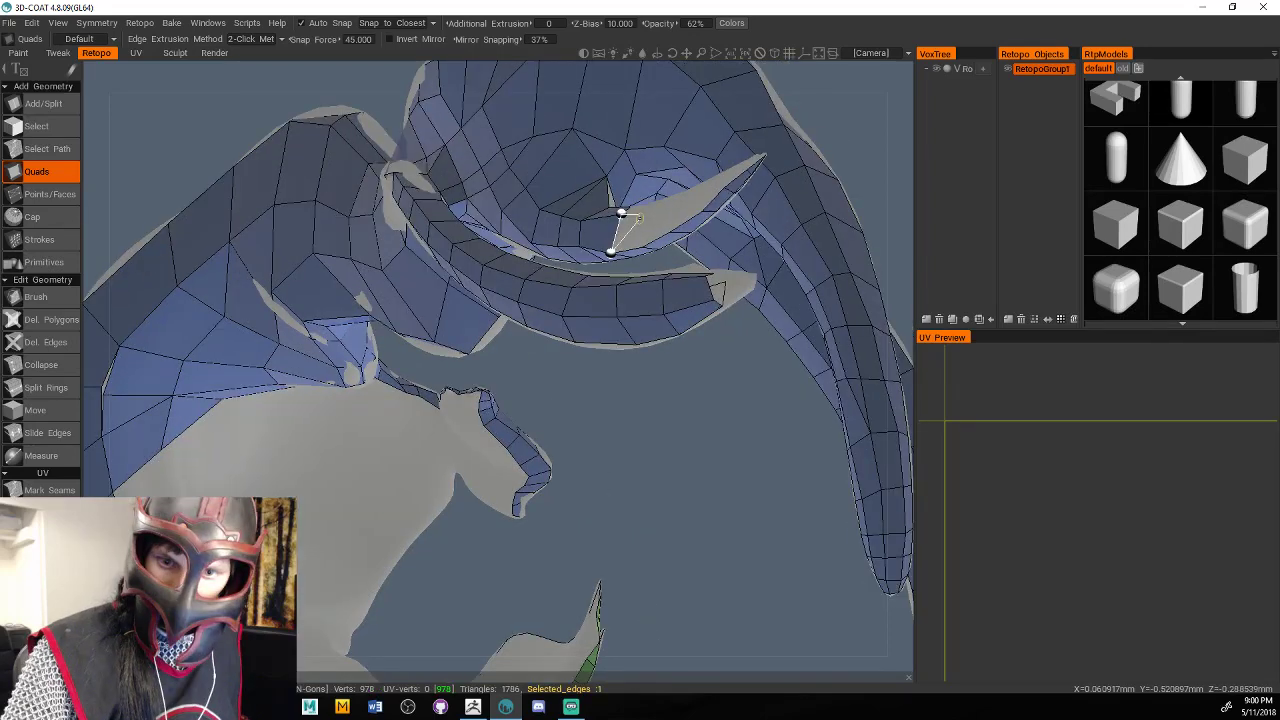
{"action": "left_click", "coordinate": [664, 212]}
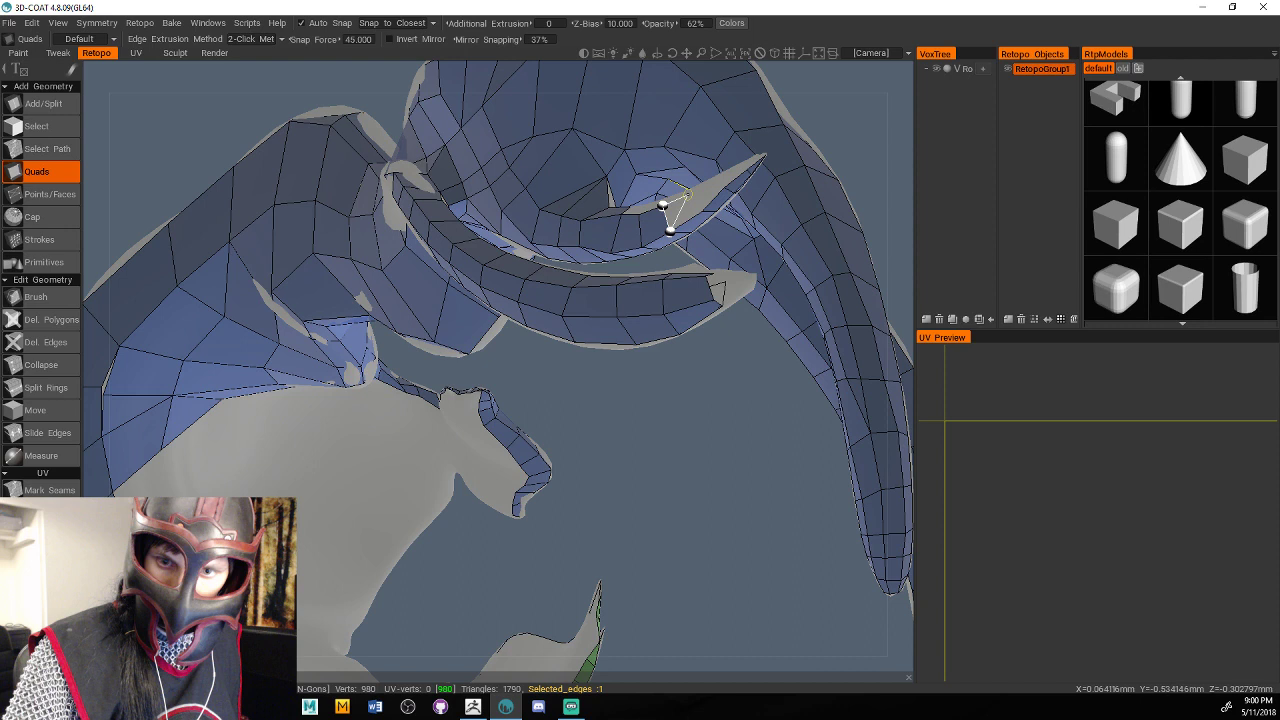
{"action": "left_click", "coordinate": [690, 192]}
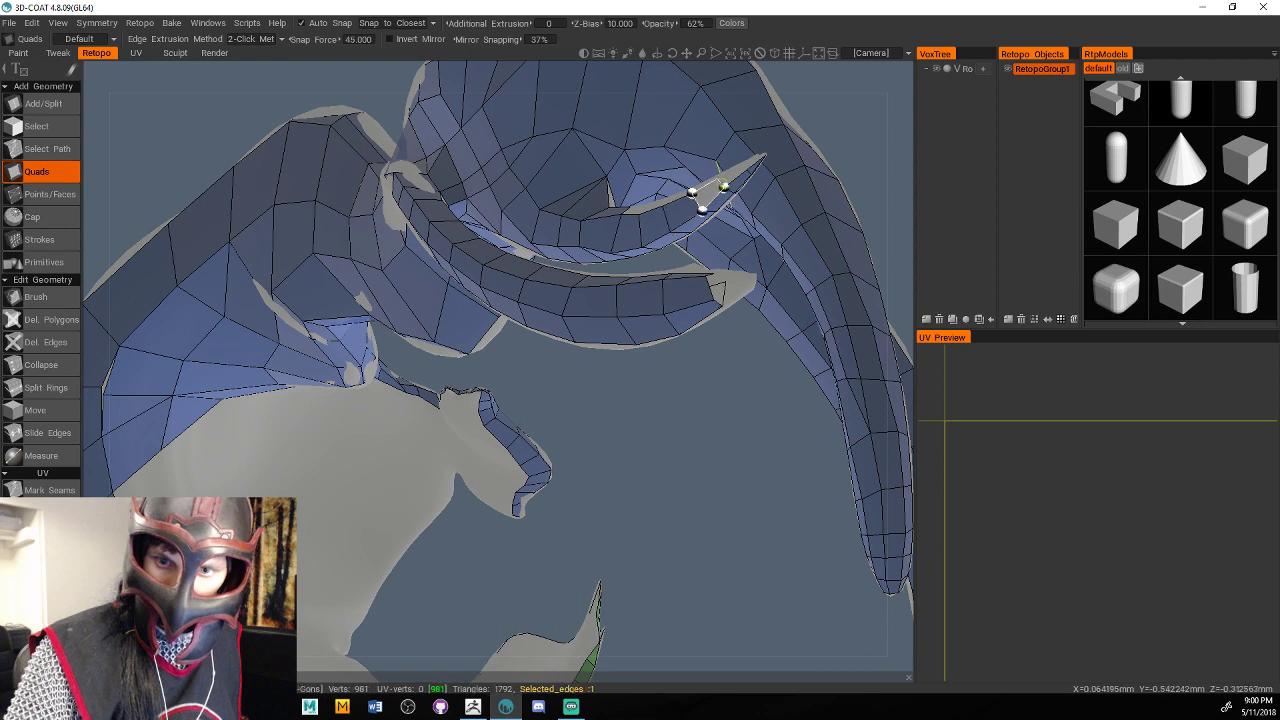
{"action": "left_click", "coordinate": [722, 186]}
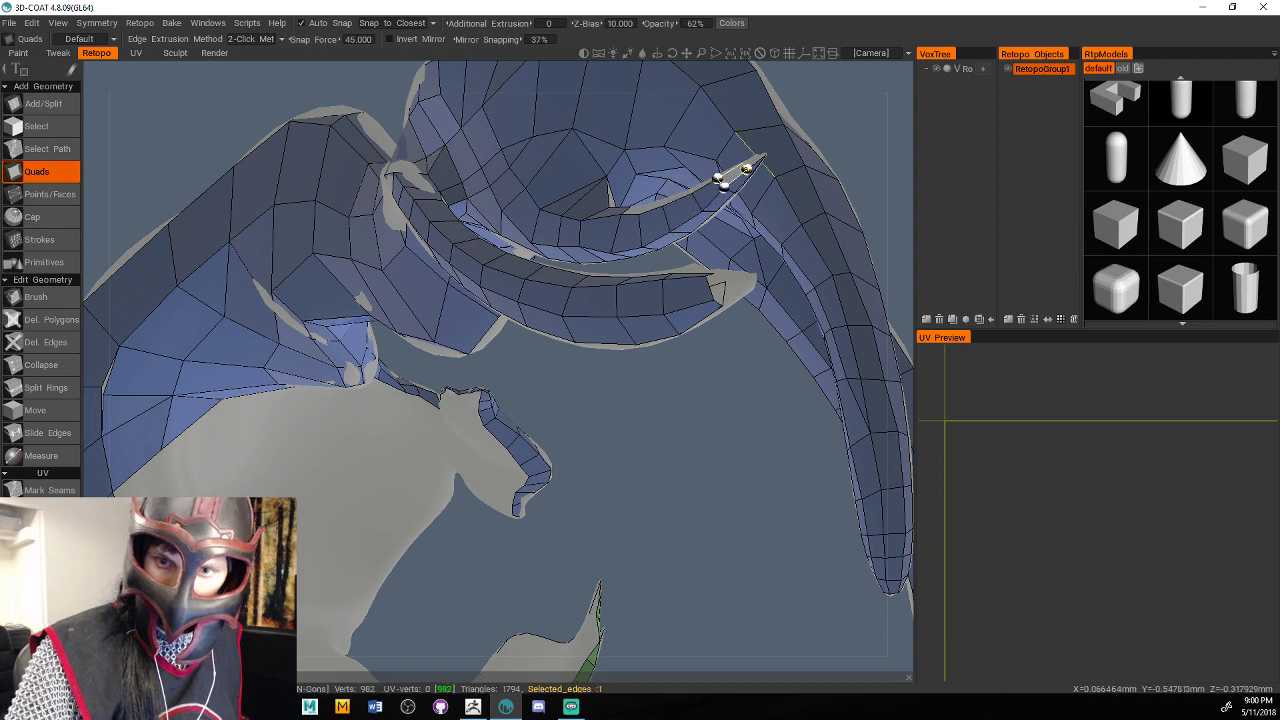
{"action": "left_click", "coordinate": [747, 168]}
Add another row of quads on the neighbouring finger's remaining bare strip, following the finished row down to its pointed tip.
{"action": "left_click_drag", "start_coordinate": [676, 400], "coordinate": [700, 420]}
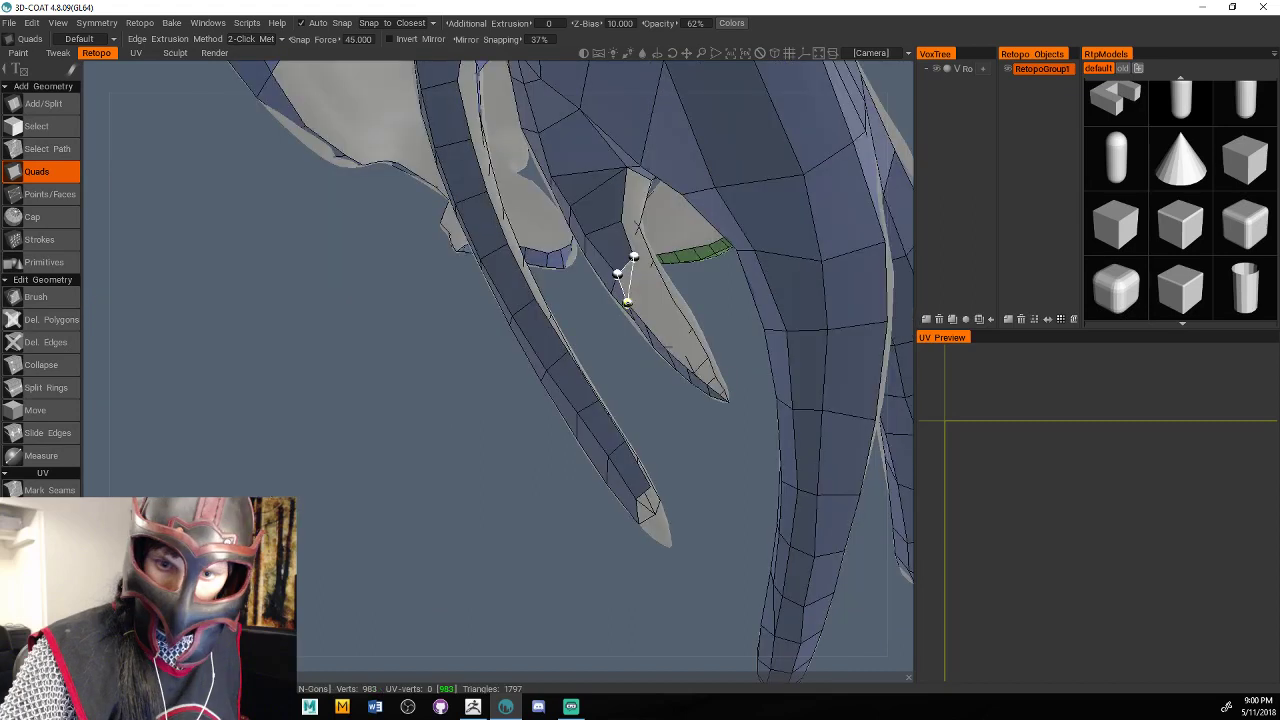
{"action": "left_click", "coordinate": [626, 302]}
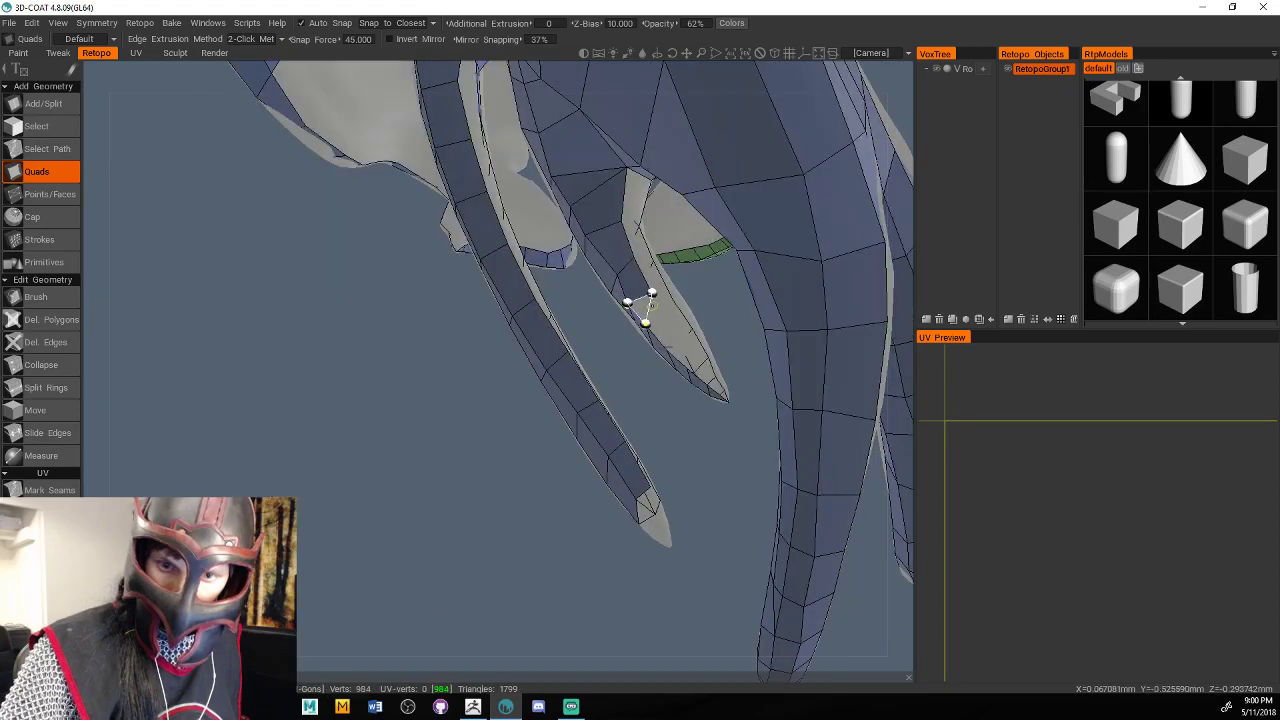
{"action": "left_click", "coordinate": [645, 322]}
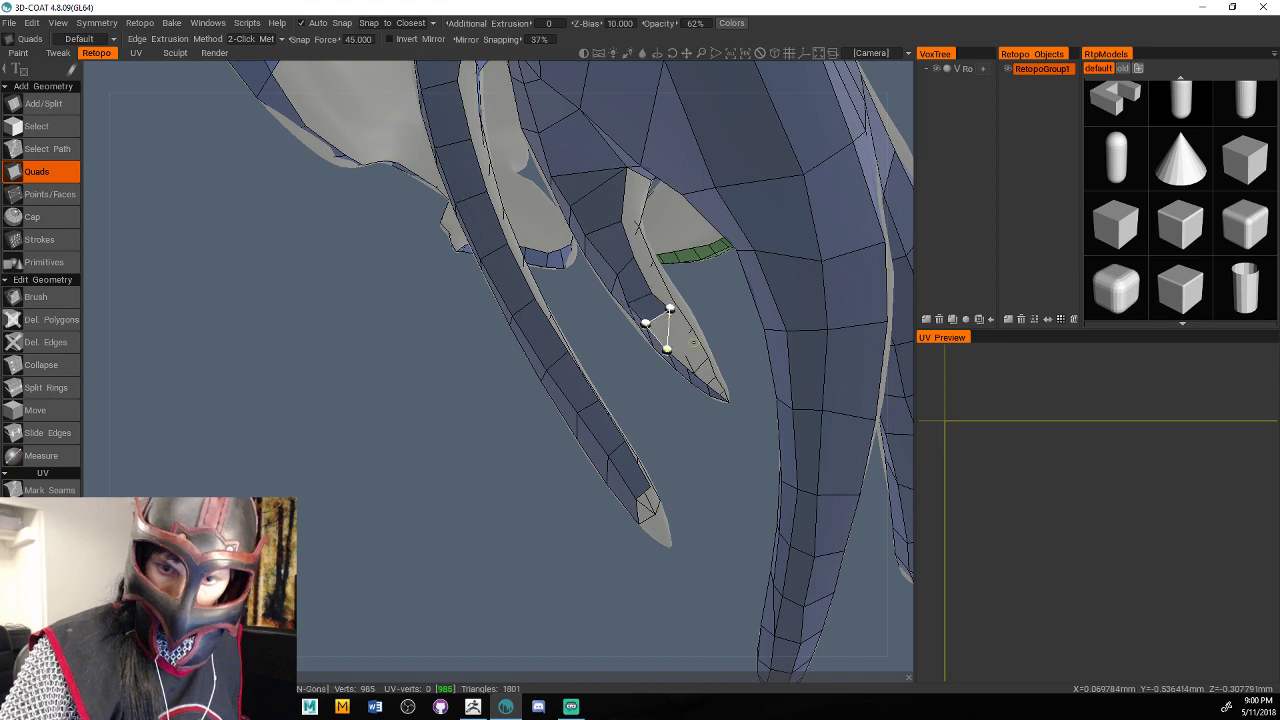
{"action": "left_click_drag", "start_coordinate": [694, 342], "coordinate": [671, 435], "text": "alt"}
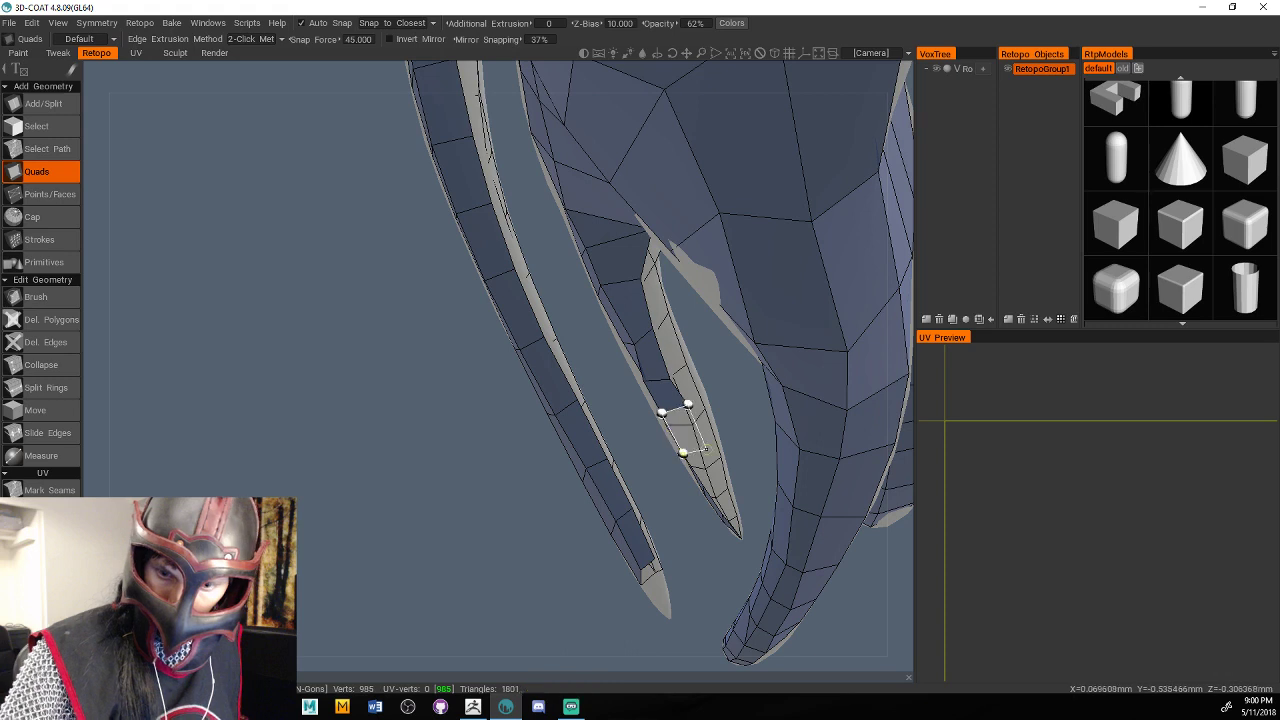
{"action": "left_click", "coordinate": [682, 453]}
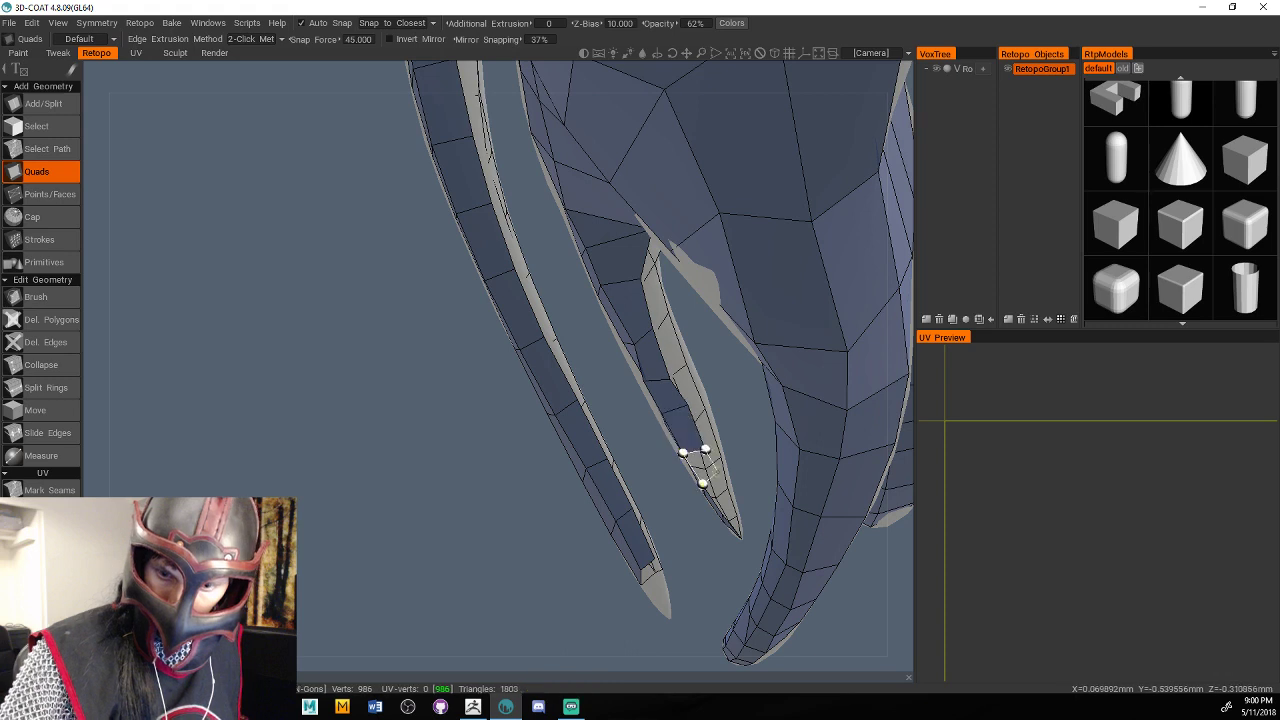
{"action": "left_click", "coordinate": [703, 483]}
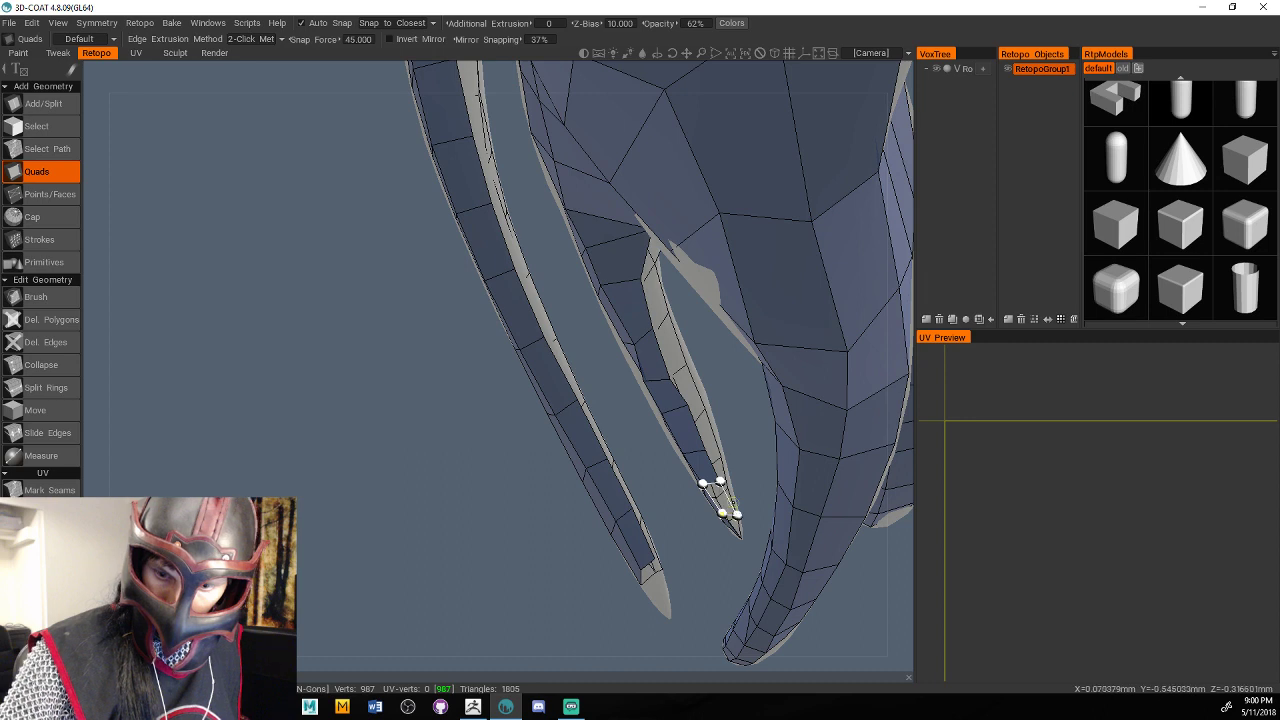
{"action": "left_click", "coordinate": [736, 514]}
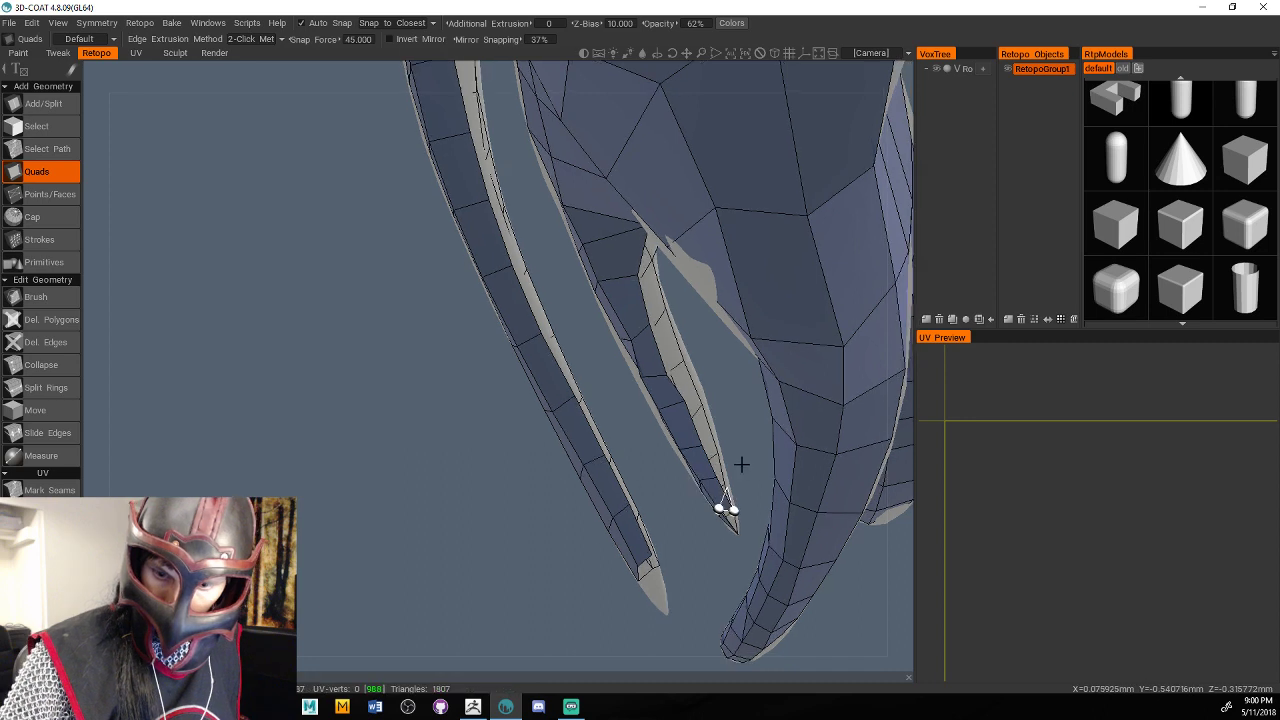
Add the first faces at the tip end of the shorter pointed finger's bare inner strip, working up from the tip.
{"action": "left_click_drag", "start_coordinate": [741, 464], "coordinate": [489, 445], "text": "alt"}
{"action": "left_click", "coordinate": [668, 478]}
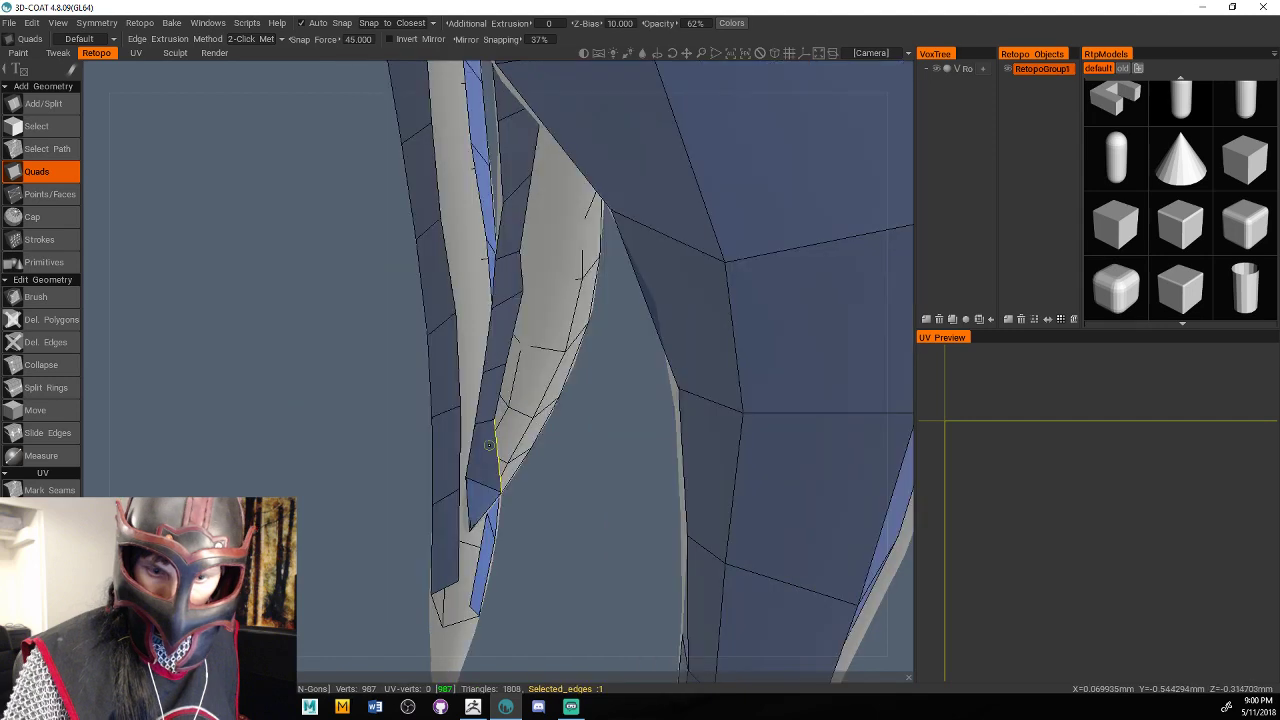
{"action": "left_click", "coordinate": [531, 446]}
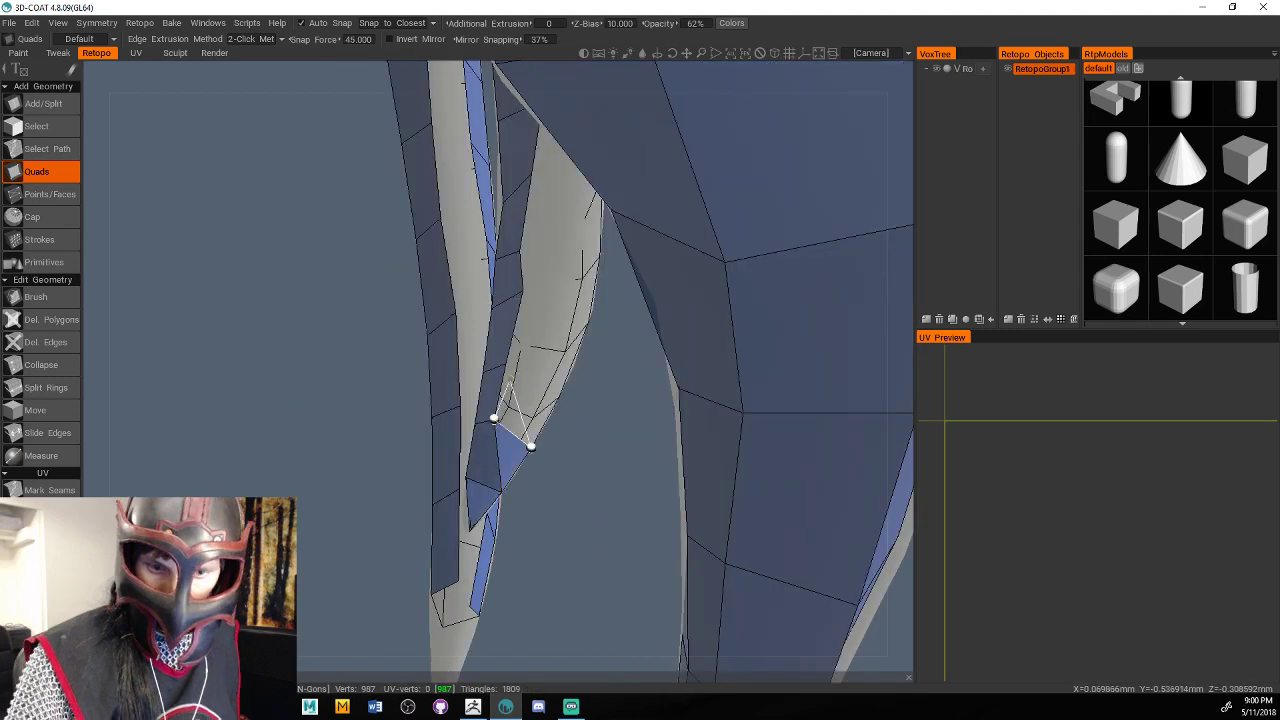
{"action": "left_click", "coordinate": [506, 363]}
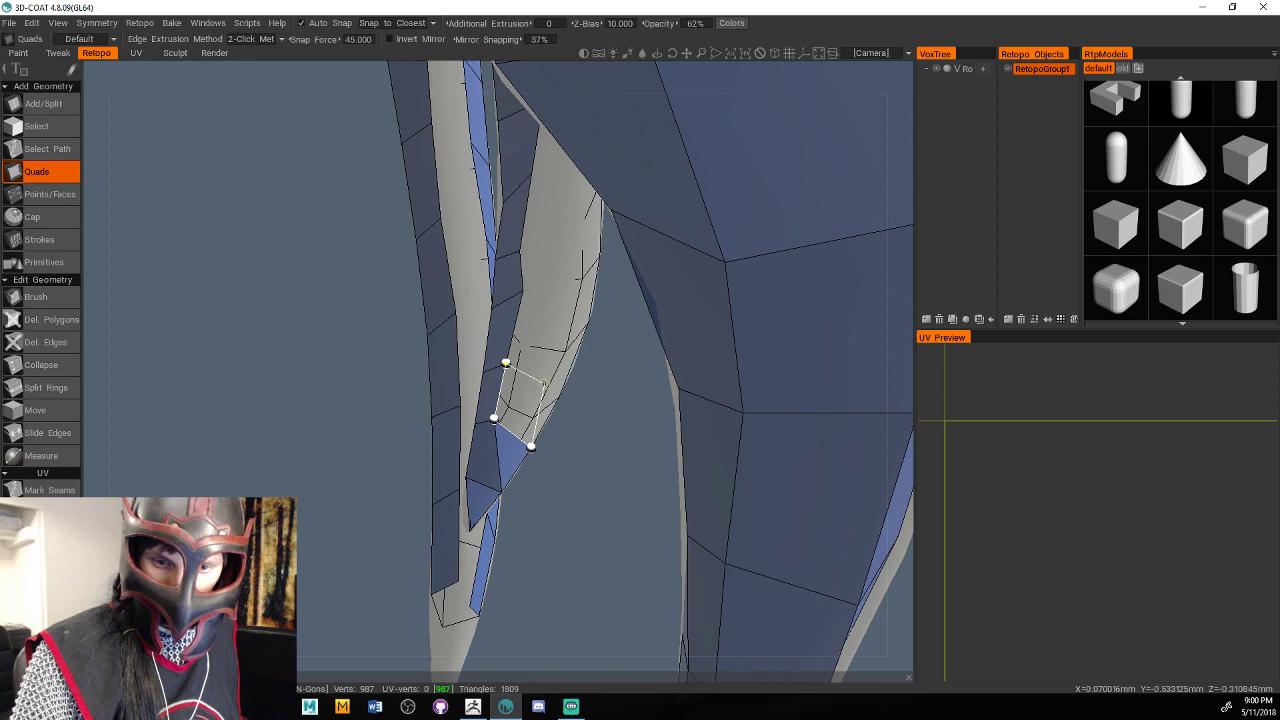
{"action": "left_click", "coordinate": [550, 391]}
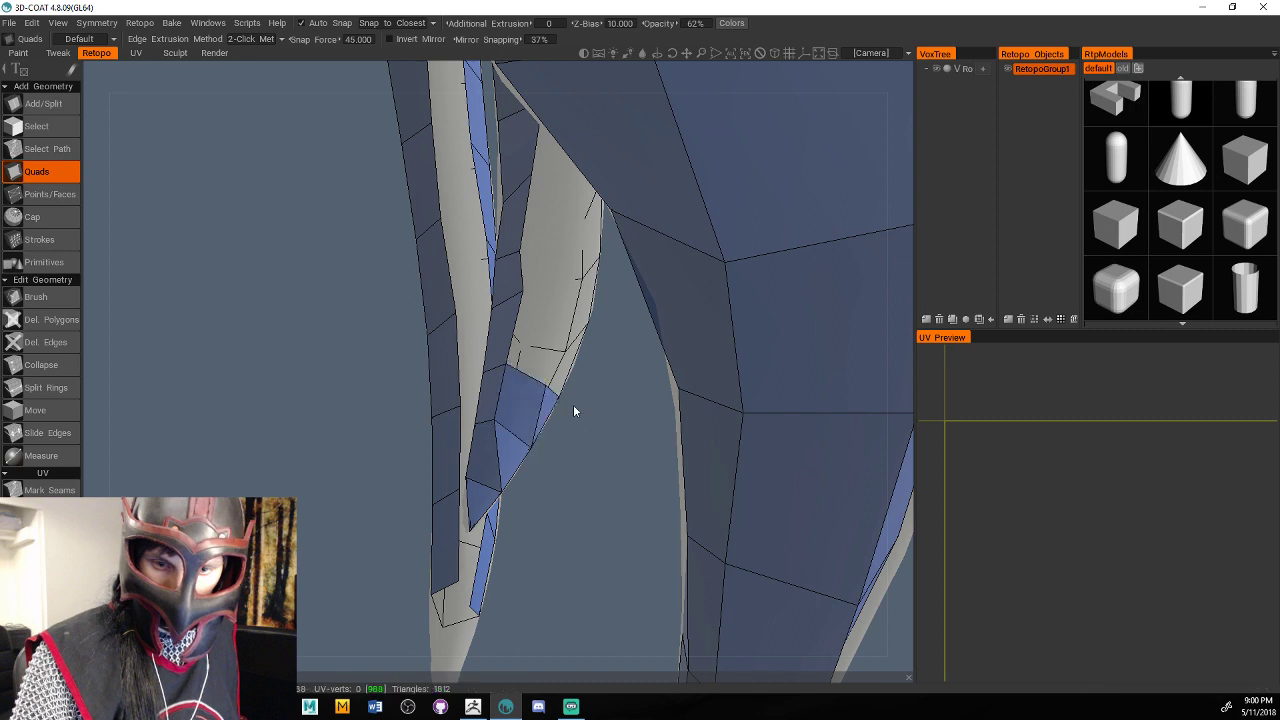
{"action": "right_click_drag", "start_coordinate": [573, 404], "coordinate": [562, 496]}
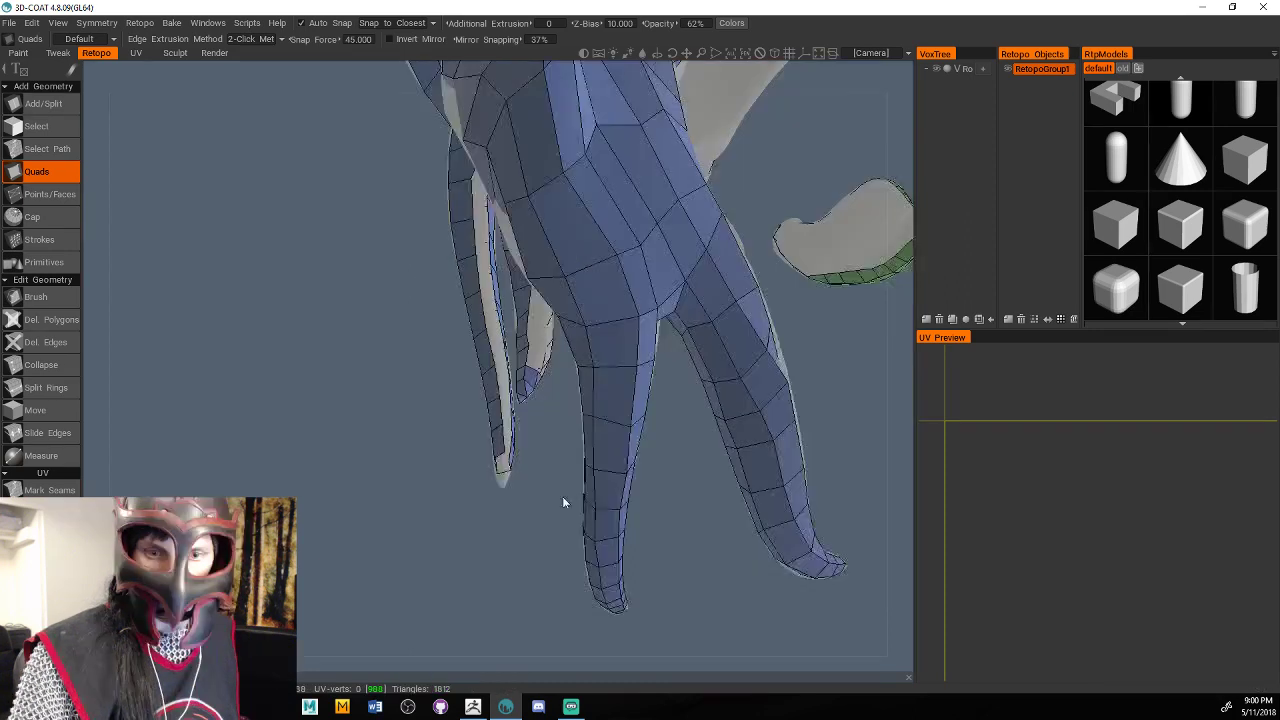
Add a face at the base of the shorter finger's bare strip, beside the webbing.
{"action": "left_click_drag", "start_coordinate": [563, 500], "coordinate": [567, 287]}
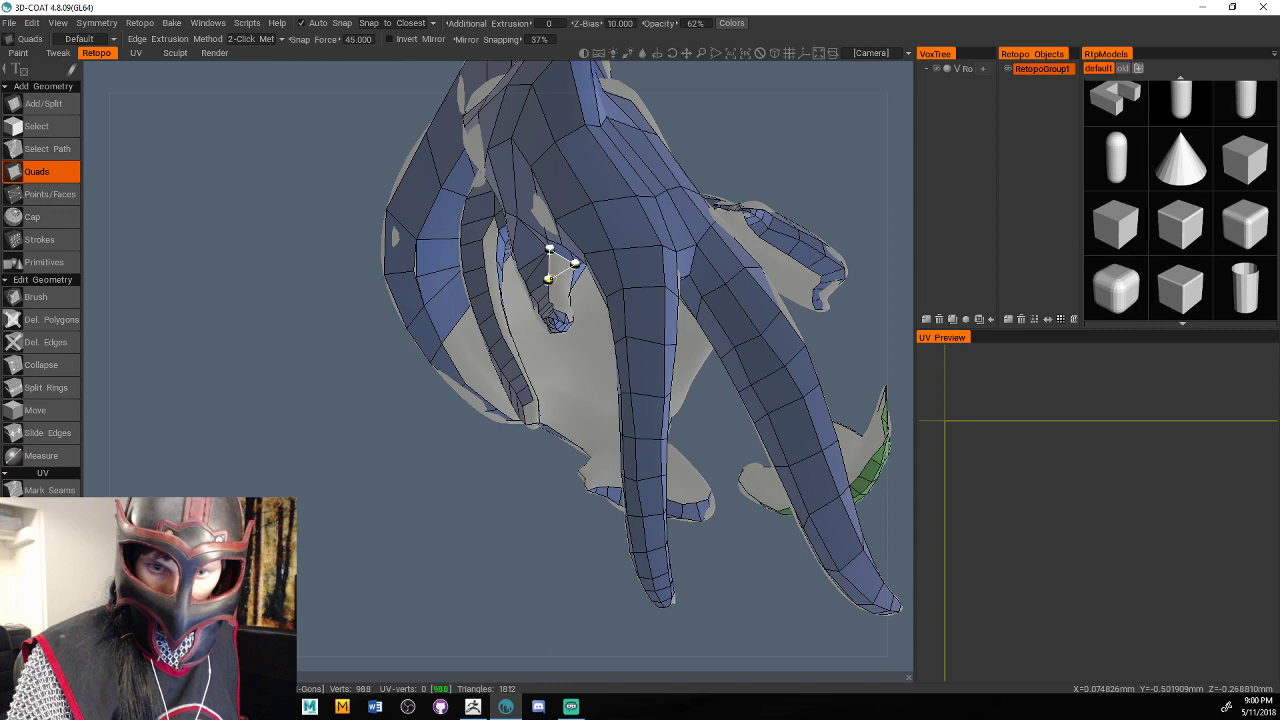
{"action": "left_click", "coordinate": [549, 279]}
{"action": "scroll", "coordinate": [498, 525], "scroll_direction": "up", "scroll_amount": 4}
{"action": "left_click_drag", "start_coordinate": [549, 279], "coordinate": [580, 182], "text": "alt"}
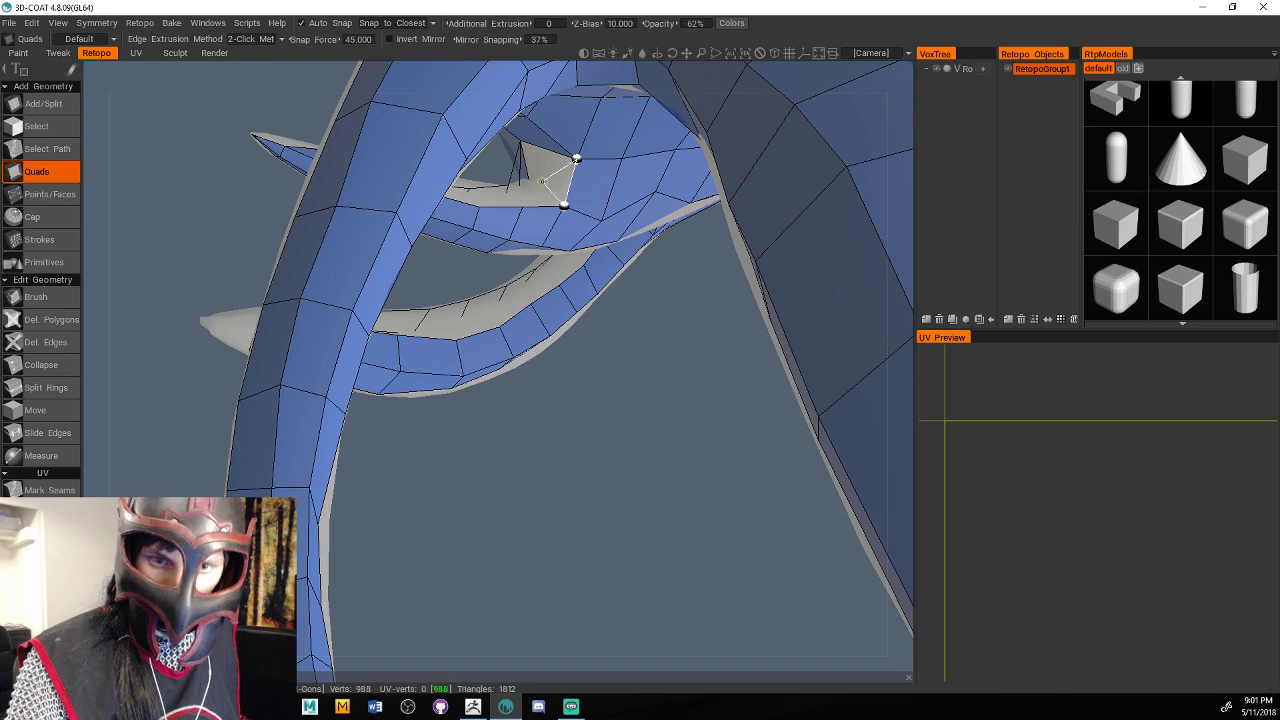
{"action": "left_click", "coordinate": [541, 181]}
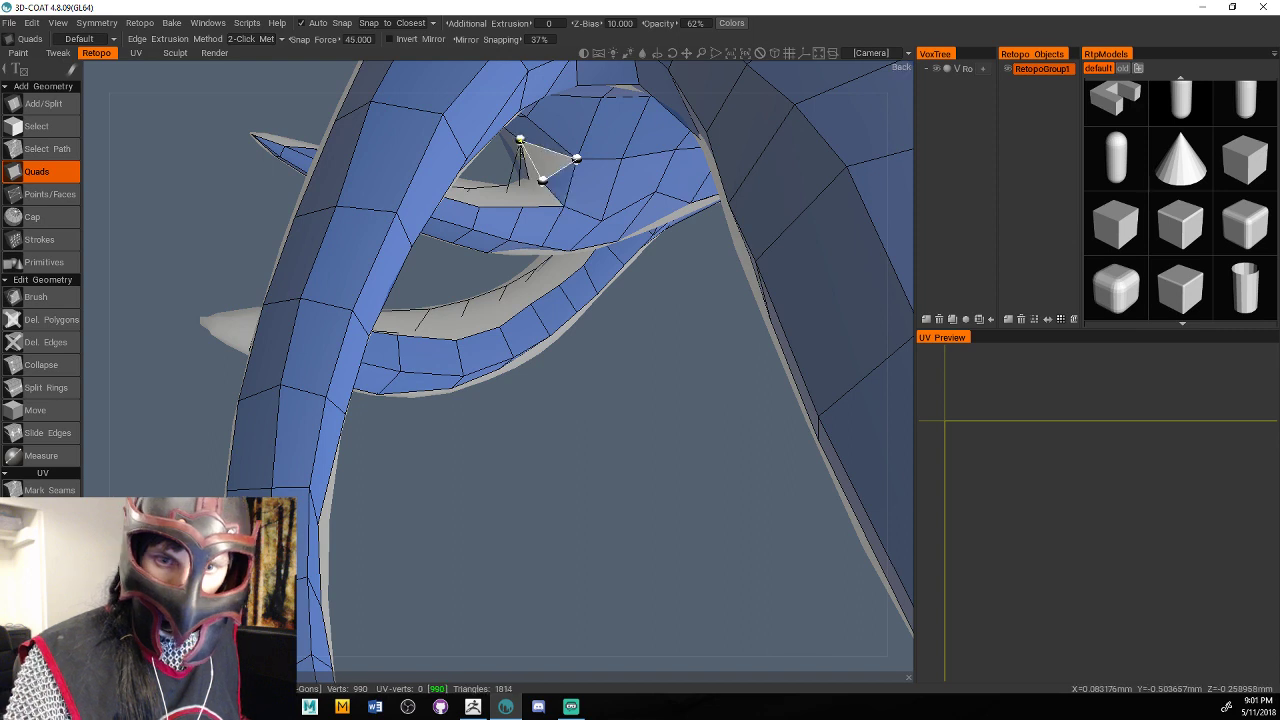
{"action": "left_click", "coordinate": [576, 158]}
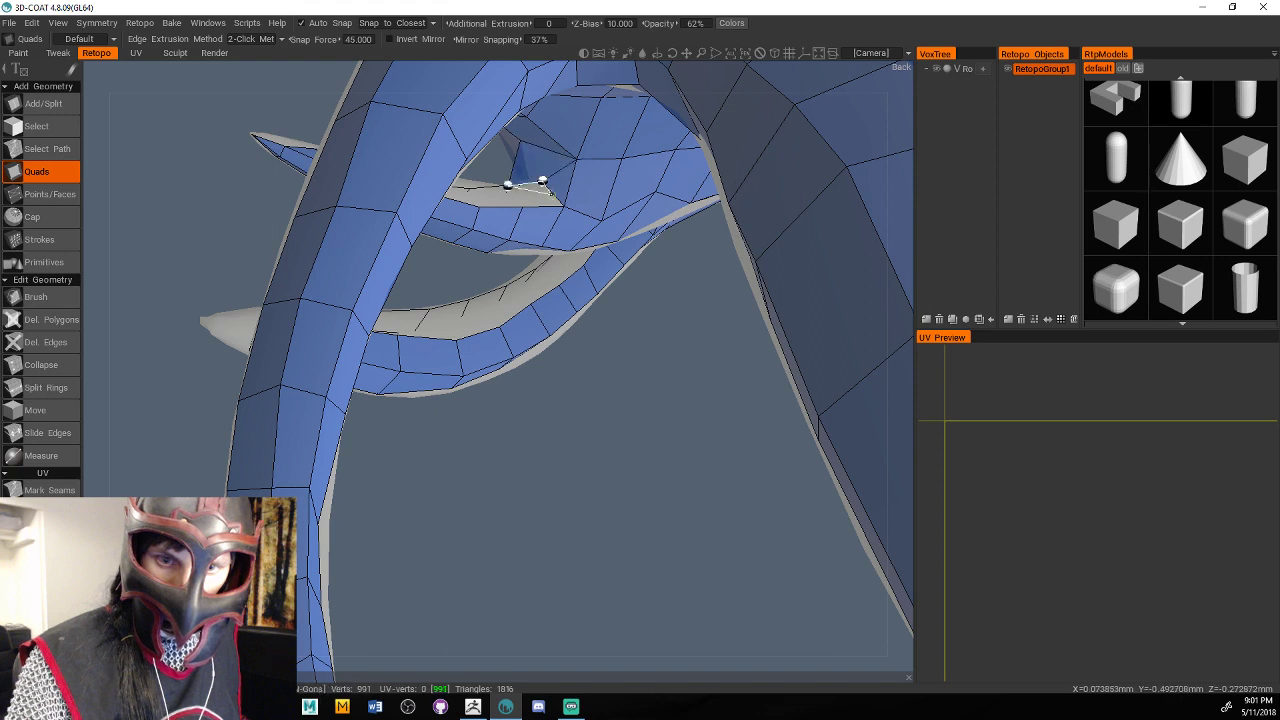
{"action": "left_click", "coordinate": [525, 207]}
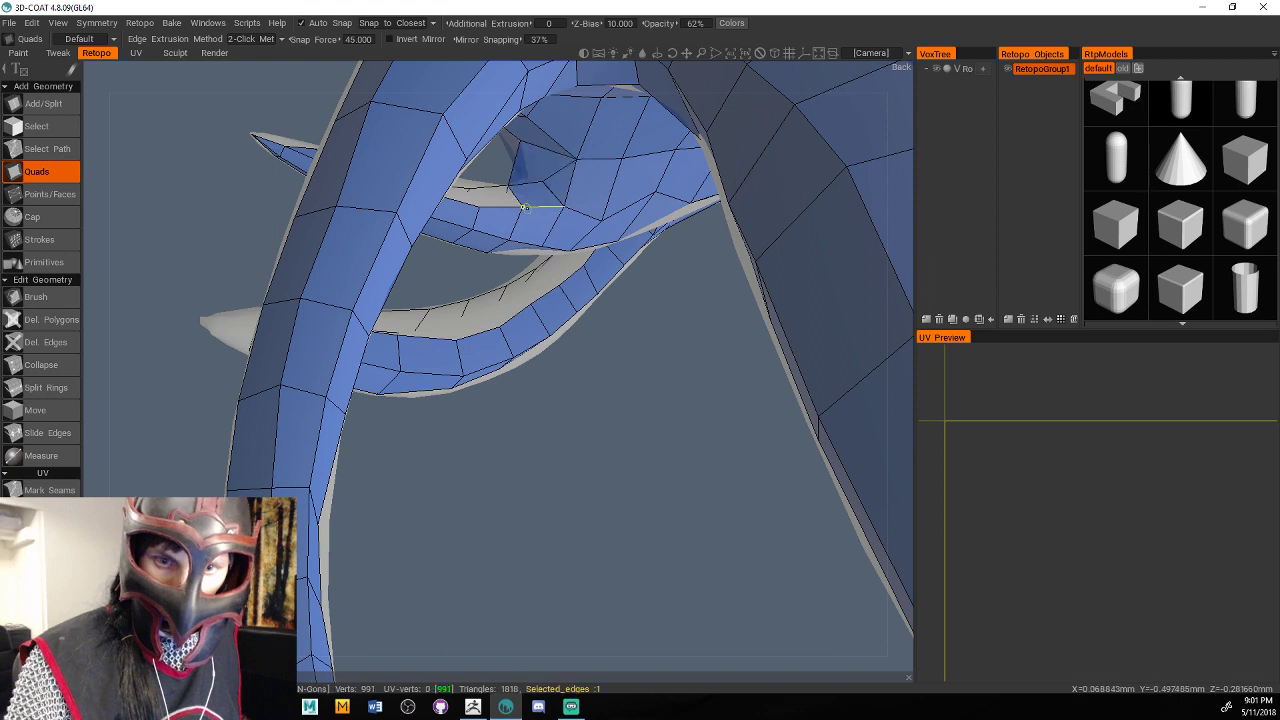
{"action": "left_click", "coordinate": [524, 207]}
{"action": "left_click_drag", "start_coordinate": [524, 207], "coordinate": [665, 394], "text": "alt"}
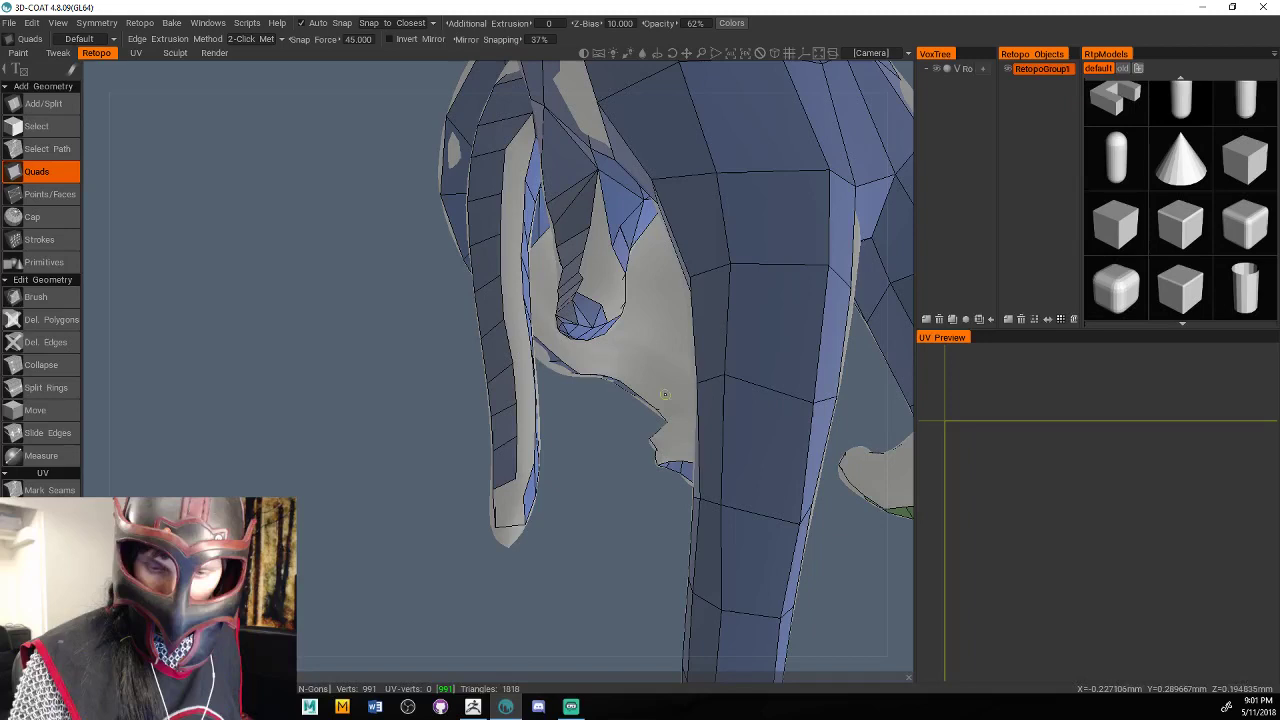
{"action": "key", "text": "ctrl+z"}
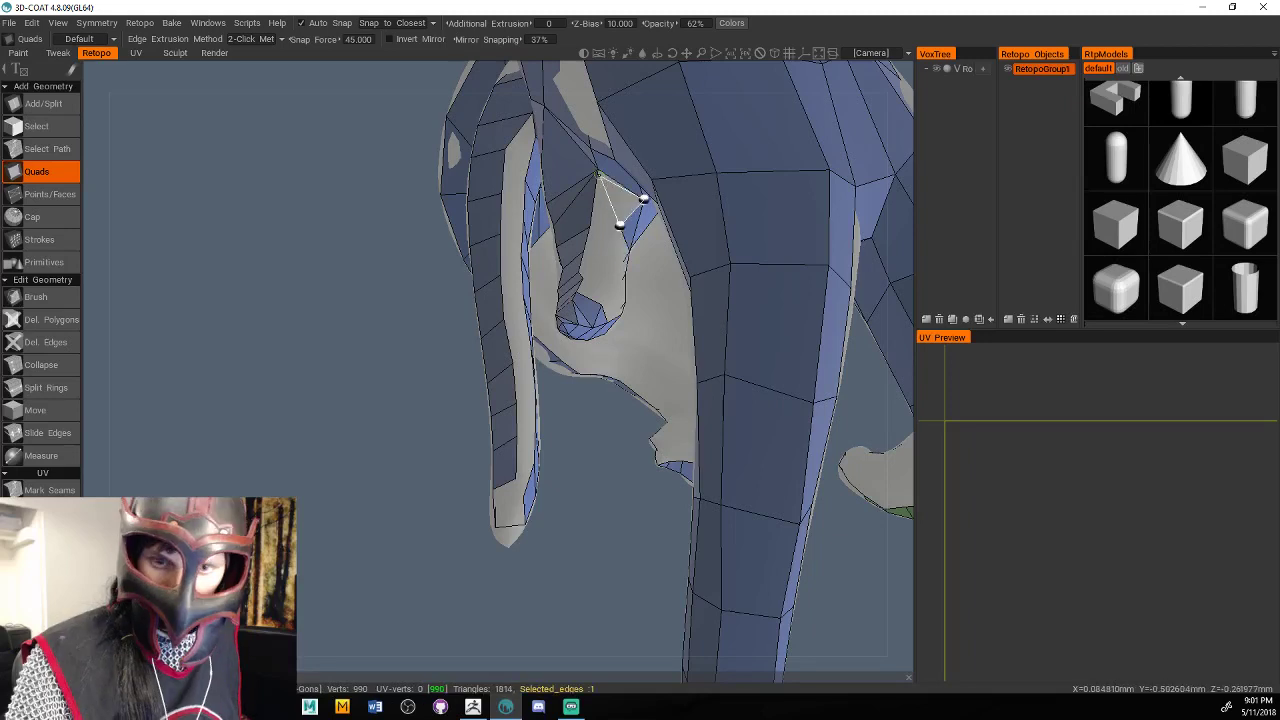
Add quads across the base of the shorter finger's bare strip, joining the webbing to the rows on both sides.
{"action": "left_click", "coordinate": [643, 199]}
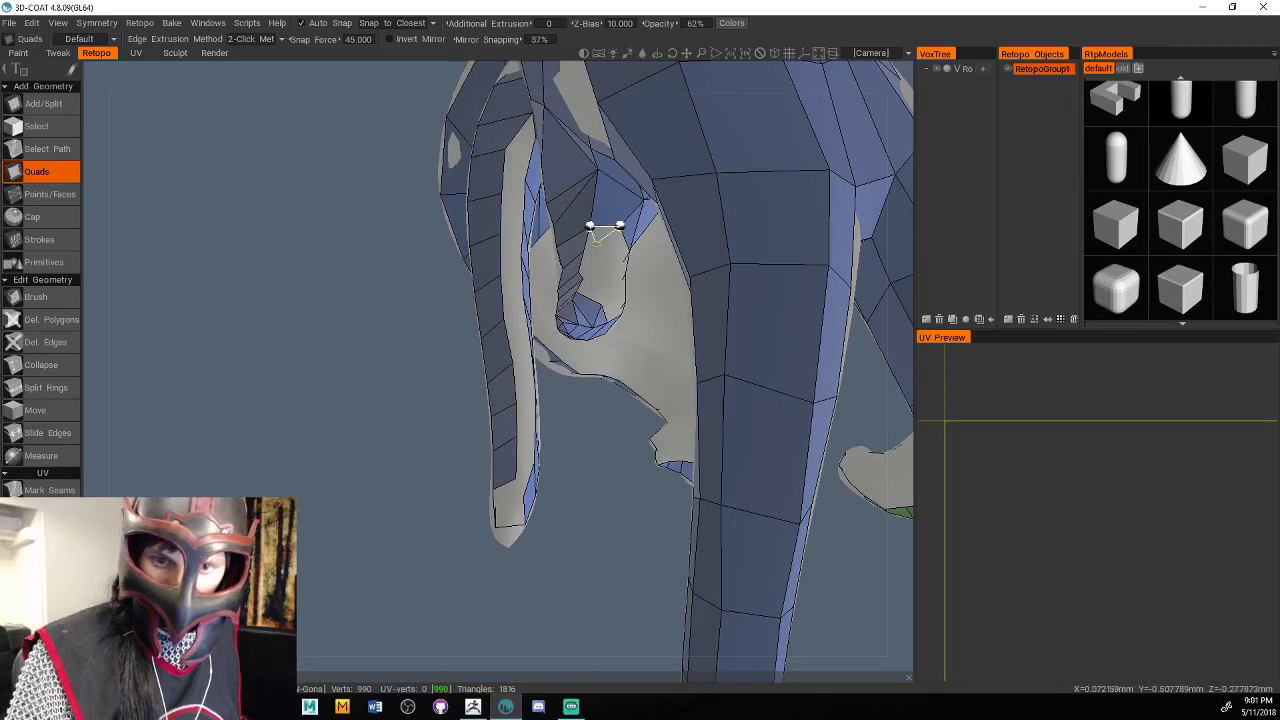
{"action": "left_click", "coordinate": [606, 257]}
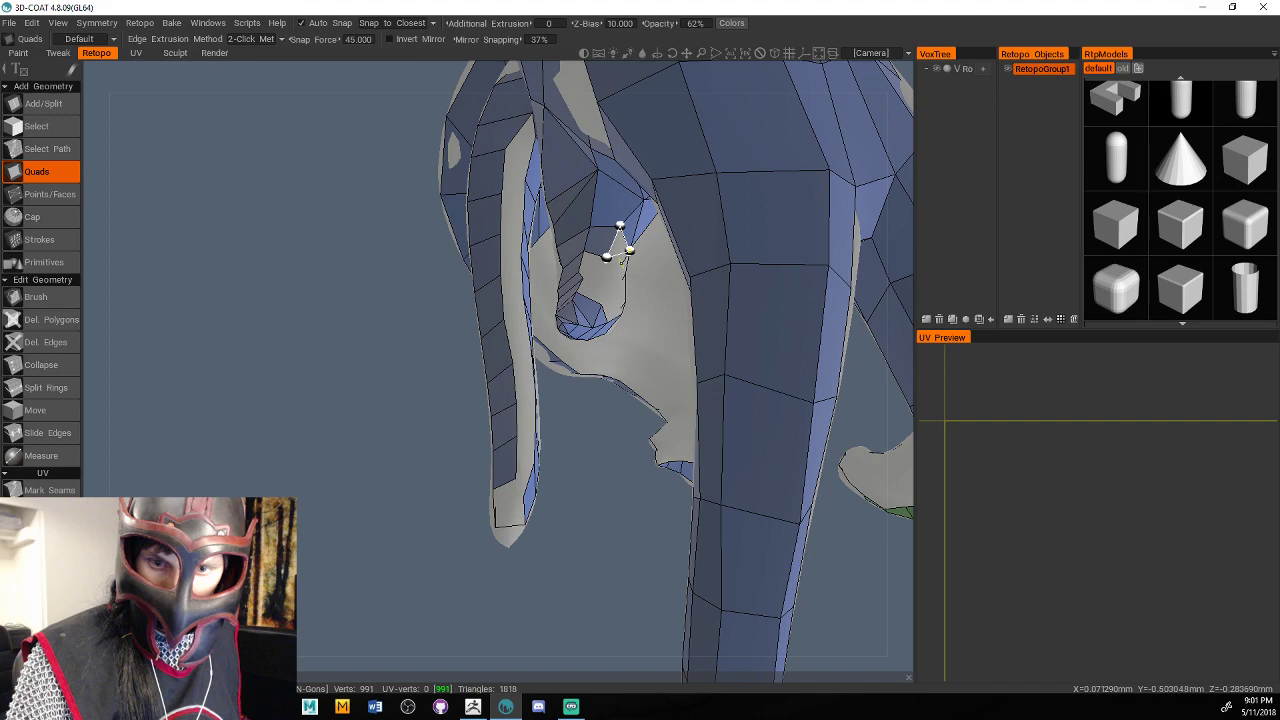
{"action": "left_click", "coordinate": [625, 257]}
{"action": "left_click_drag", "start_coordinate": [625, 257], "coordinate": [564, 404], "text": "alt"}
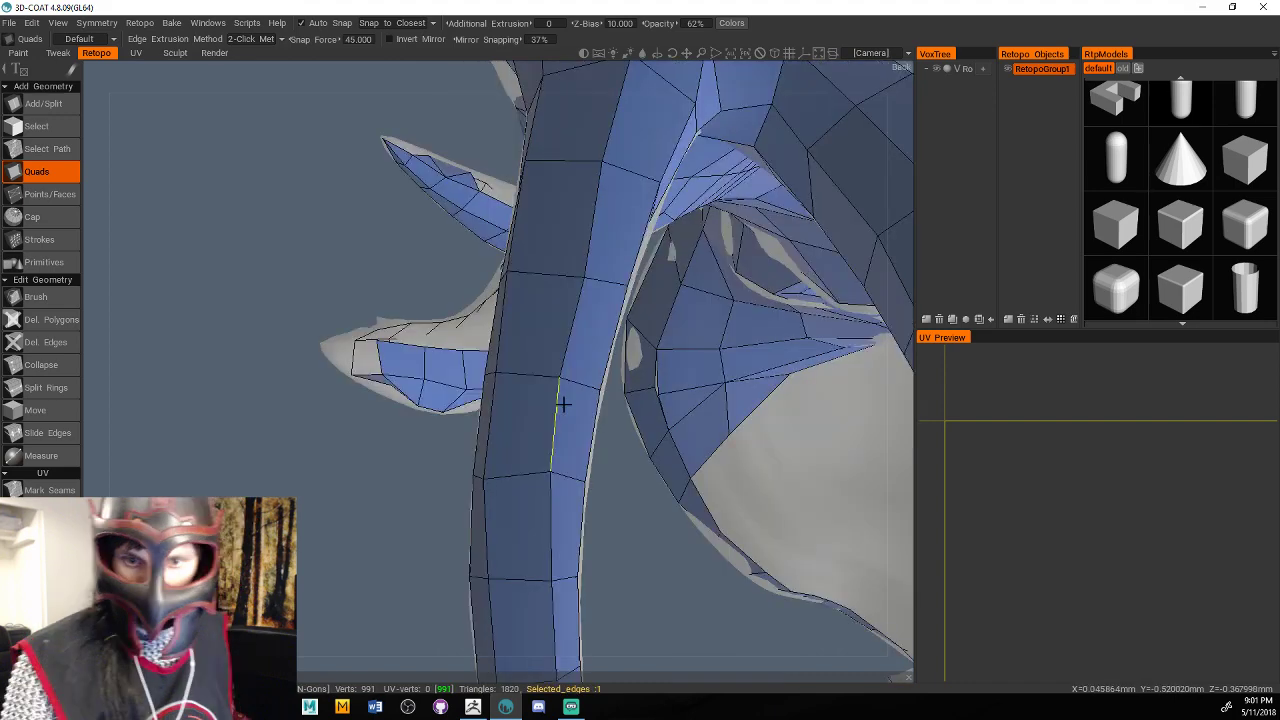
Fill the remaining gap on the shorter finger's inner side with two adjoining rows of quads between its base and tip.
{"action": "middle_click_drag", "start_coordinate": [563, 403], "coordinate": [561, 396]}
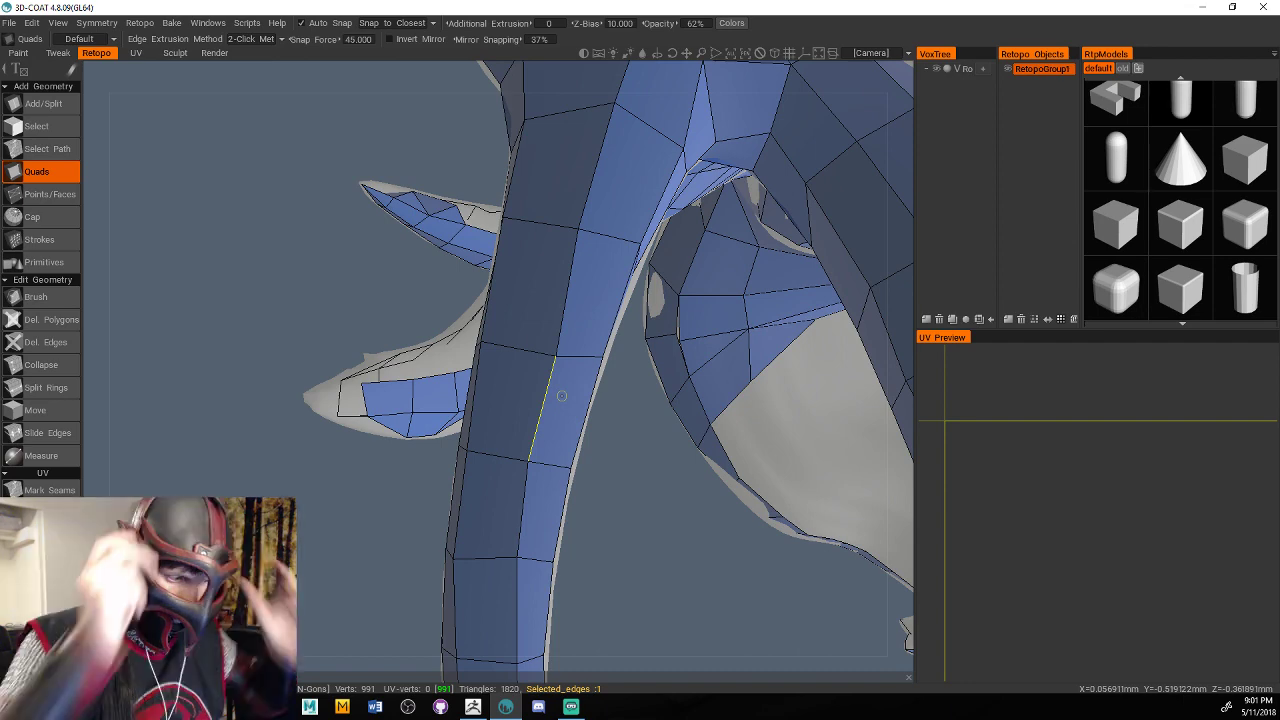
{"action": "middle_click_drag", "start_coordinate": [561, 396], "coordinate": [646, 520]}
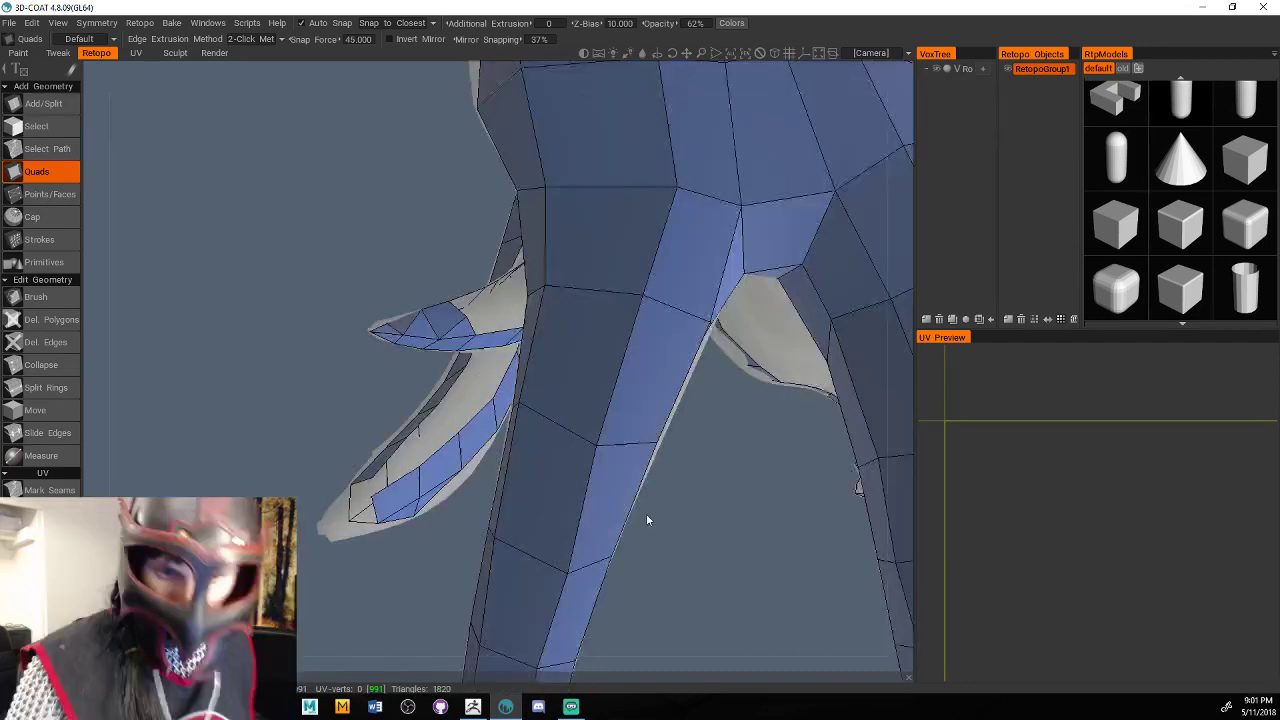
{"action": "left_click_drag", "start_coordinate": [646, 520], "coordinate": [548, 414], "text": "alt"}
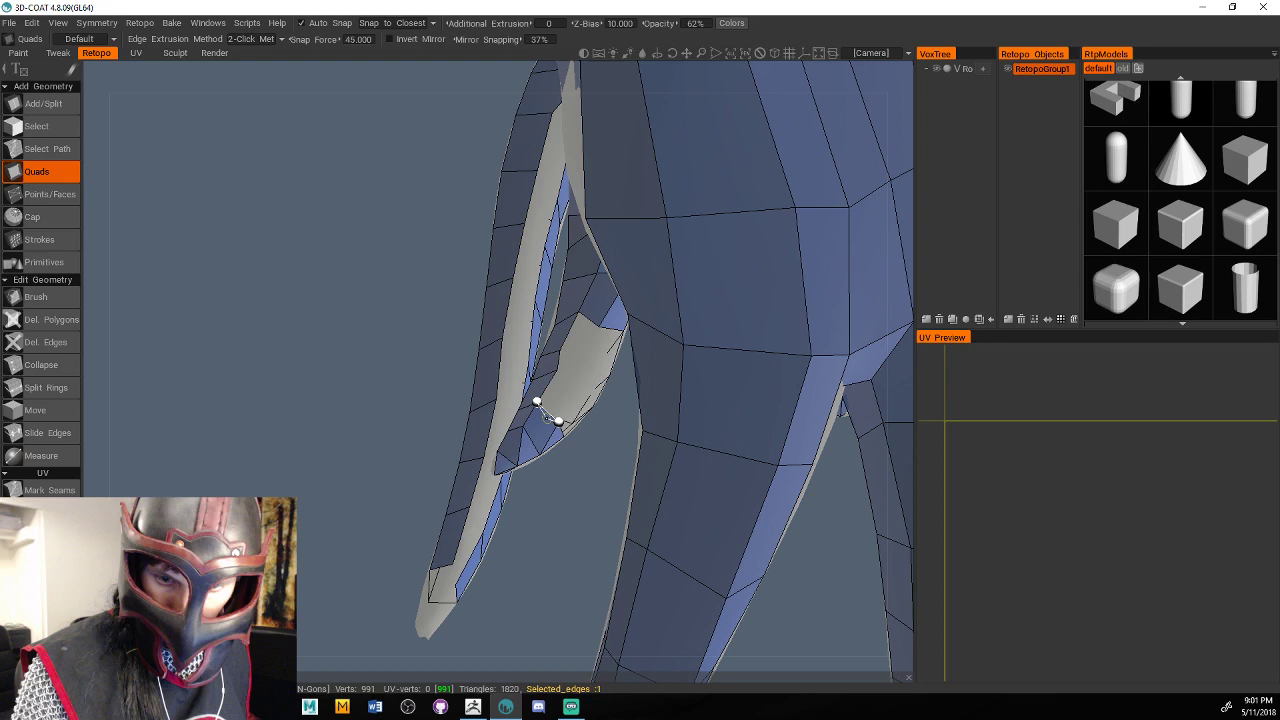
{"action": "left_click", "coordinate": [560, 350]}
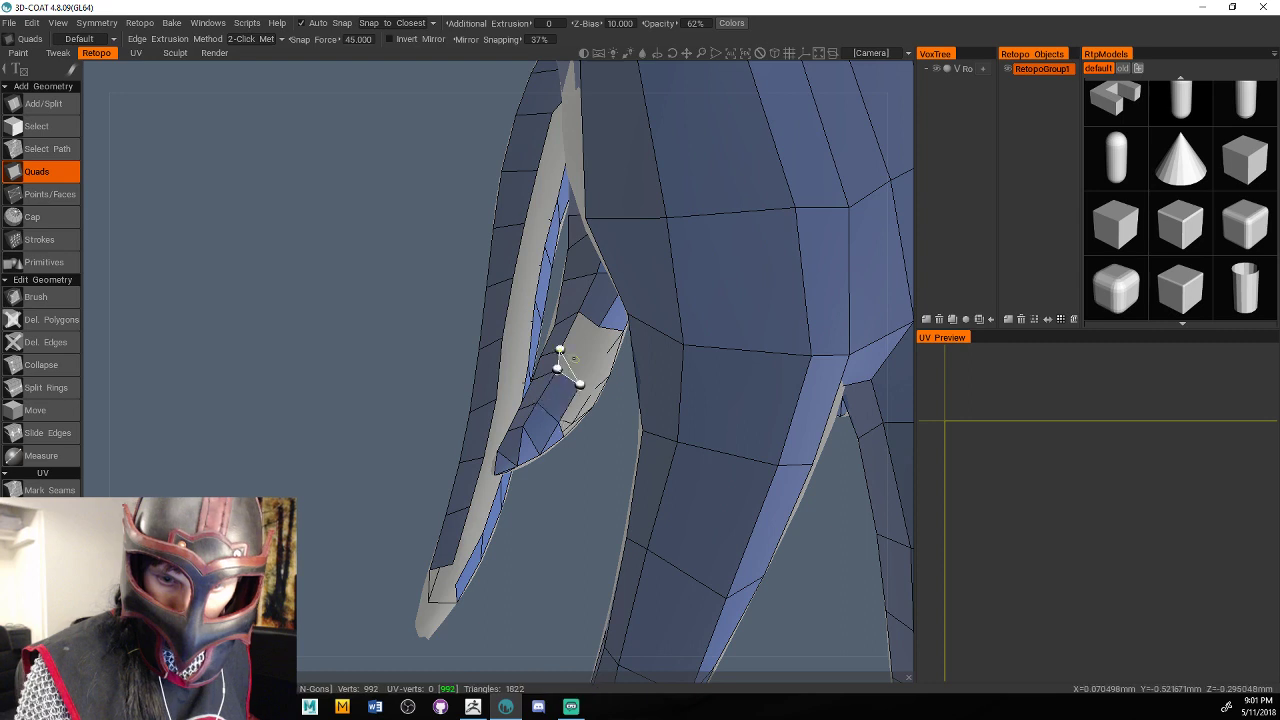
{"action": "left_click", "coordinate": [598, 326]}
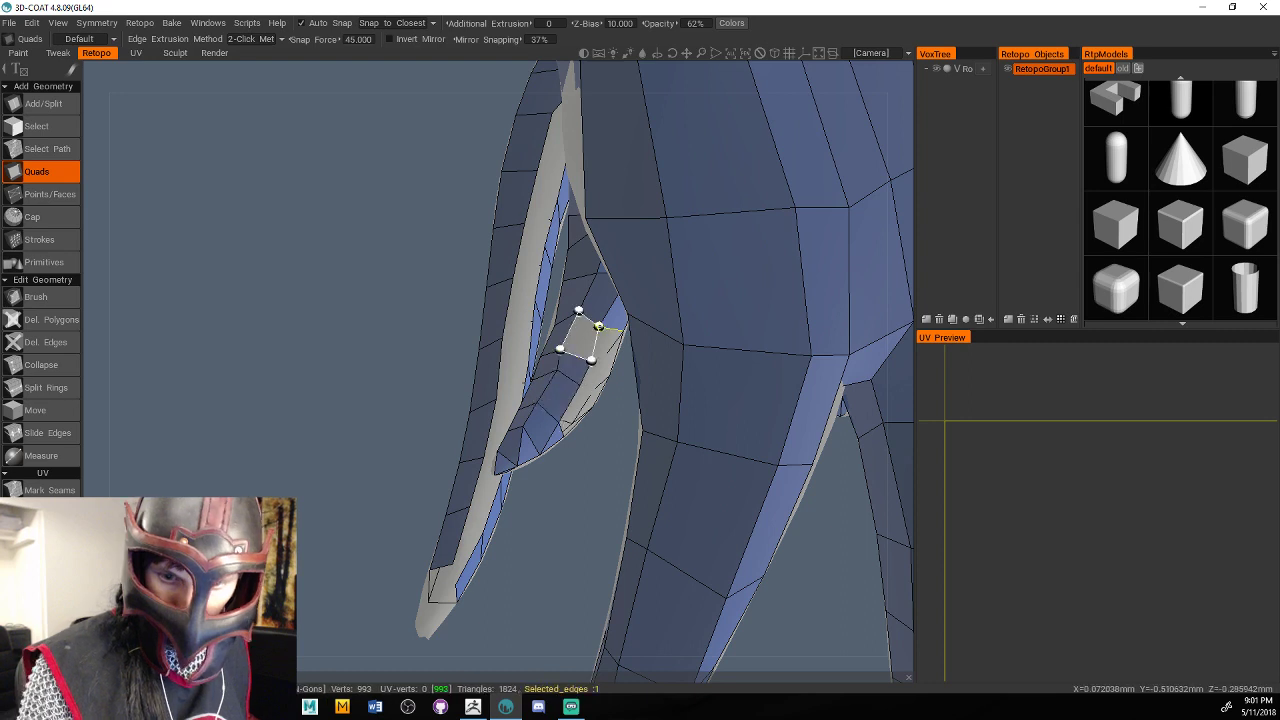
{"action": "left_click", "coordinate": [623, 330]}
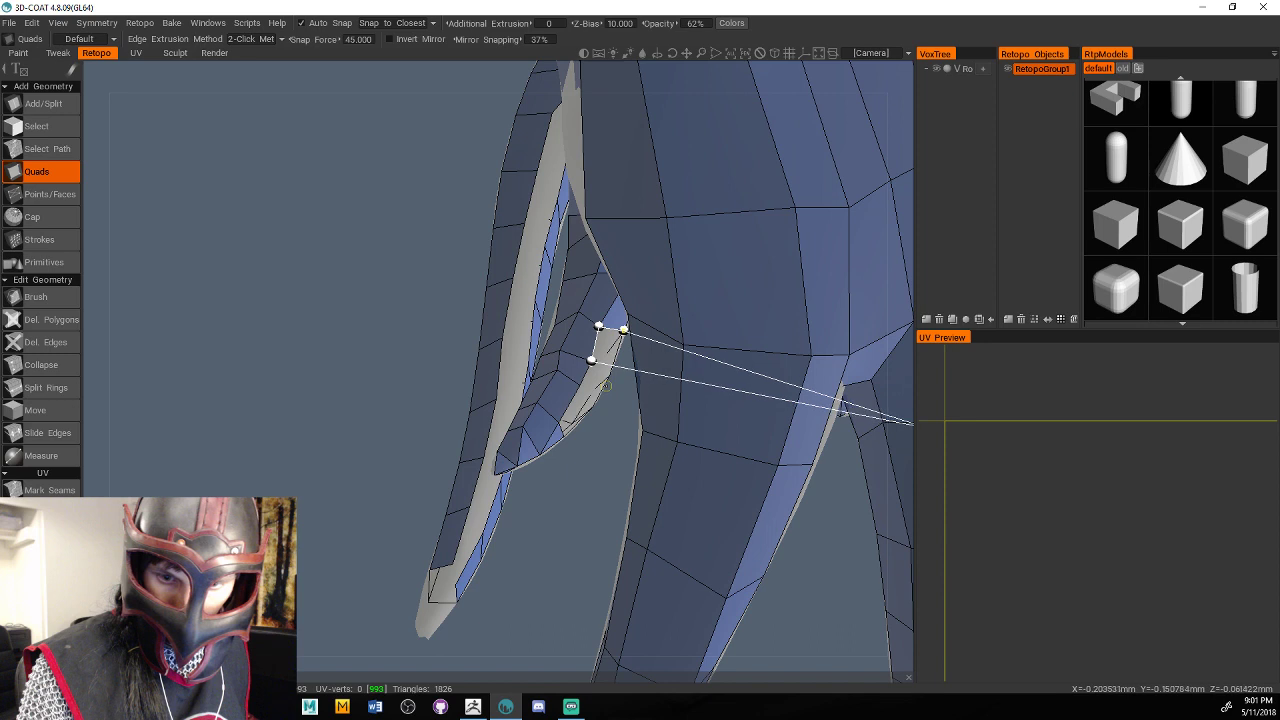
{"action": "left_click", "coordinate": [605, 376]}
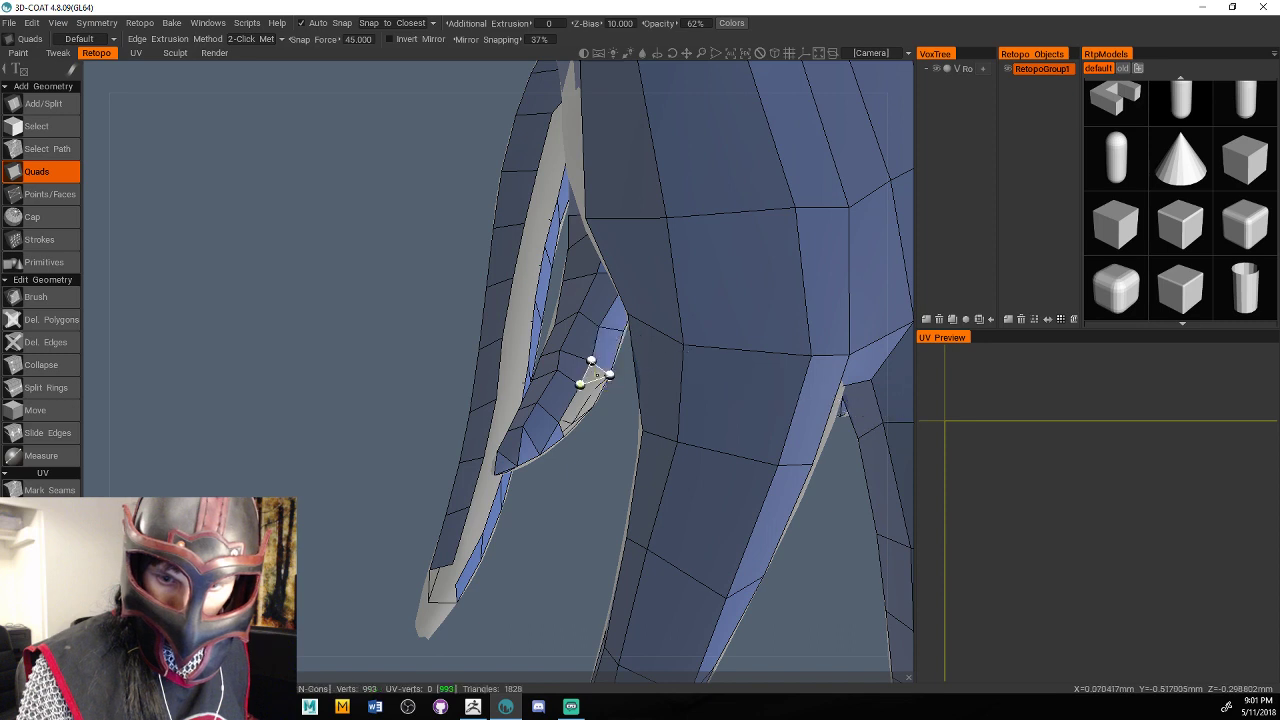
{"action": "left_click", "coordinate": [600, 376]}
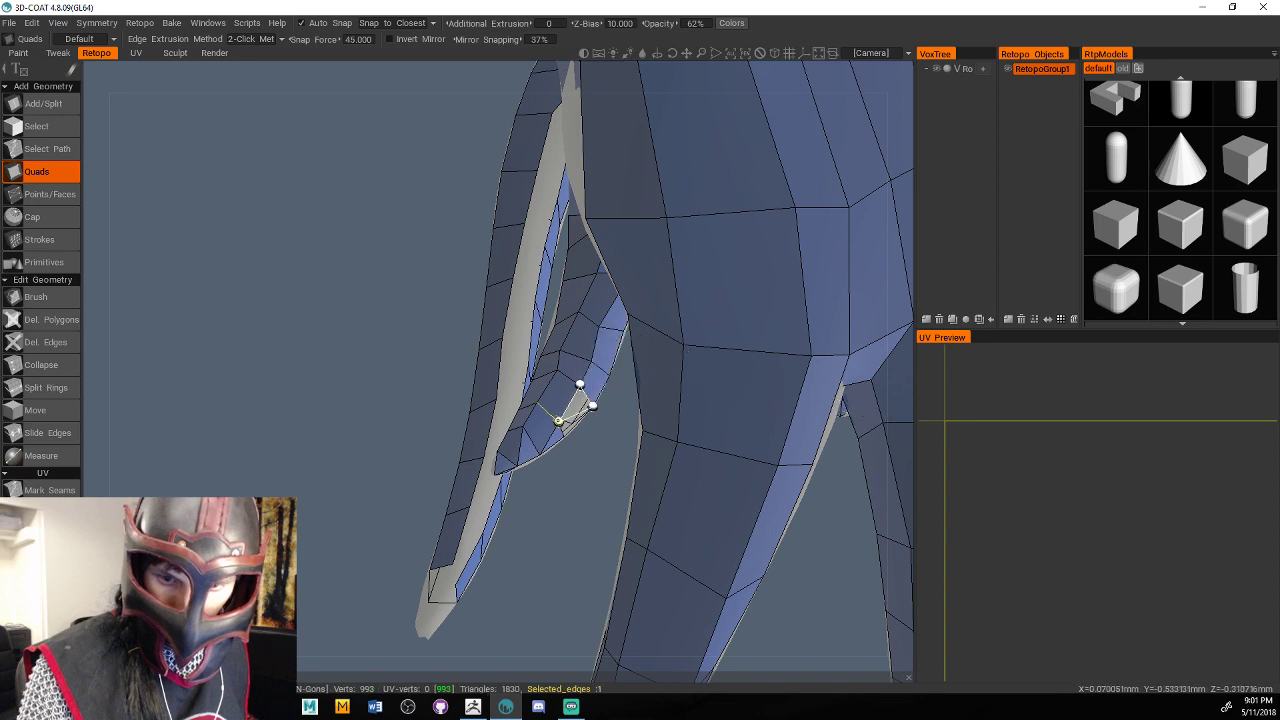
{"action": "left_click", "coordinate": [567, 432]}
Cover the longer finger's bare tip with quads, connecting the ends of its existing side rows.
{"action": "left_click_drag", "start_coordinate": [572, 490], "coordinate": [569, 440]}
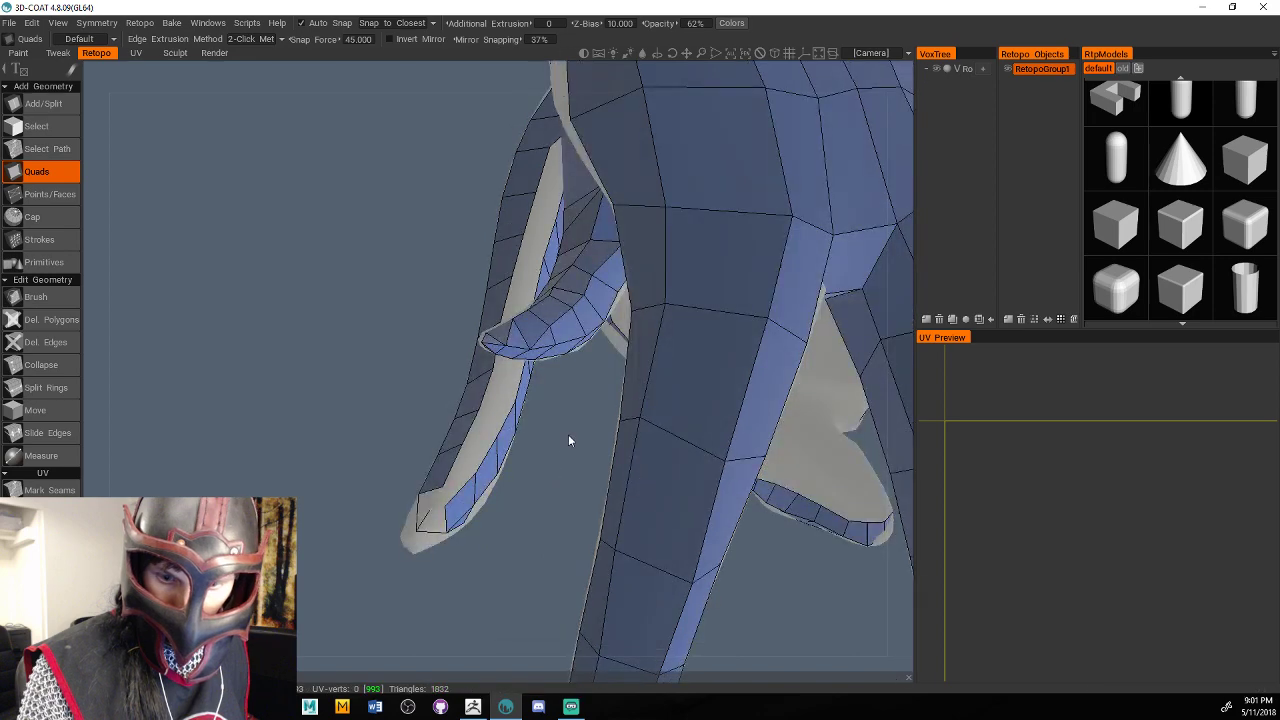
{"action": "middle_click_drag", "start_coordinate": [568, 440], "coordinate": [587, 479]}
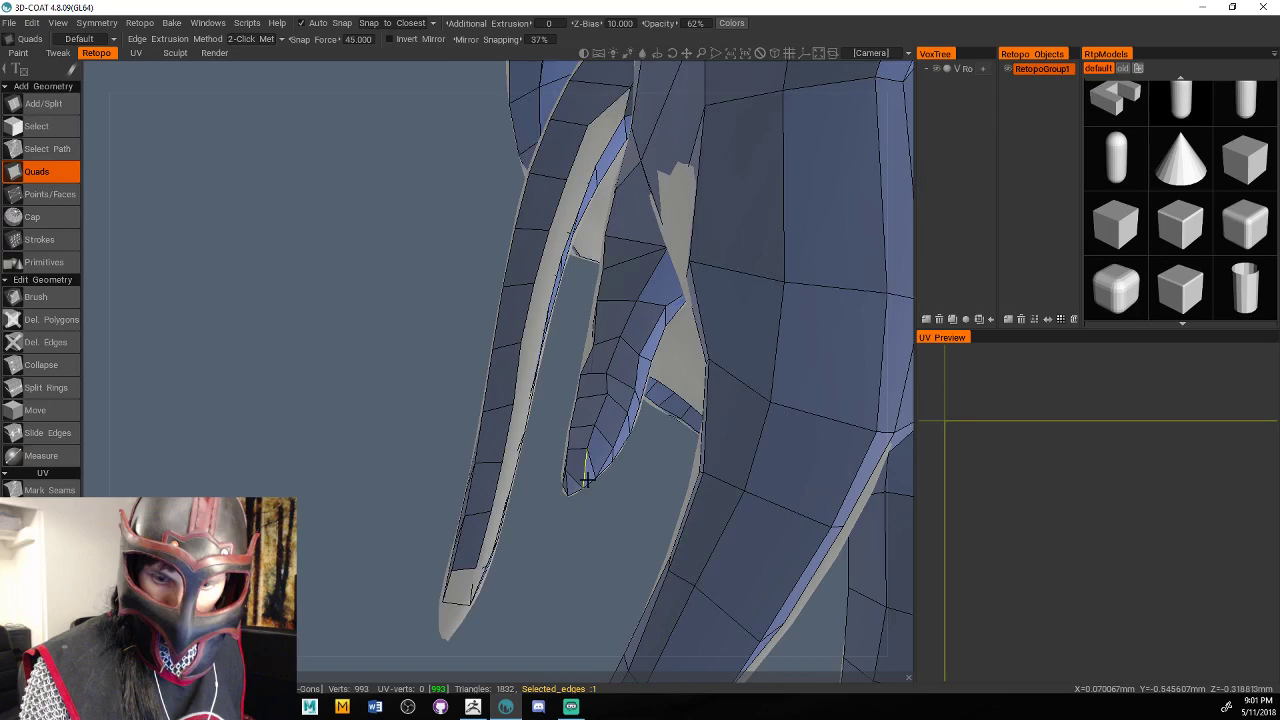
{"action": "left_click_drag", "start_coordinate": [587, 480], "coordinate": [548, 390], "text": "alt"}
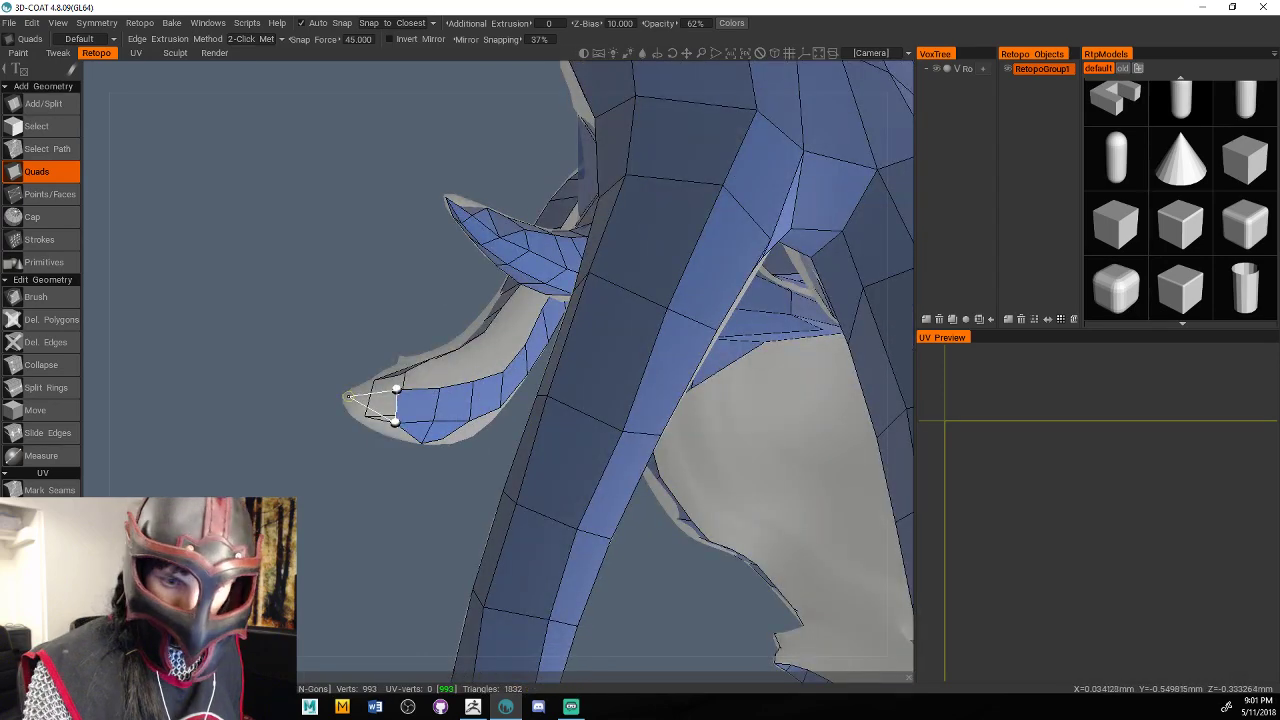
{"action": "left_click", "coordinate": [357, 415]}
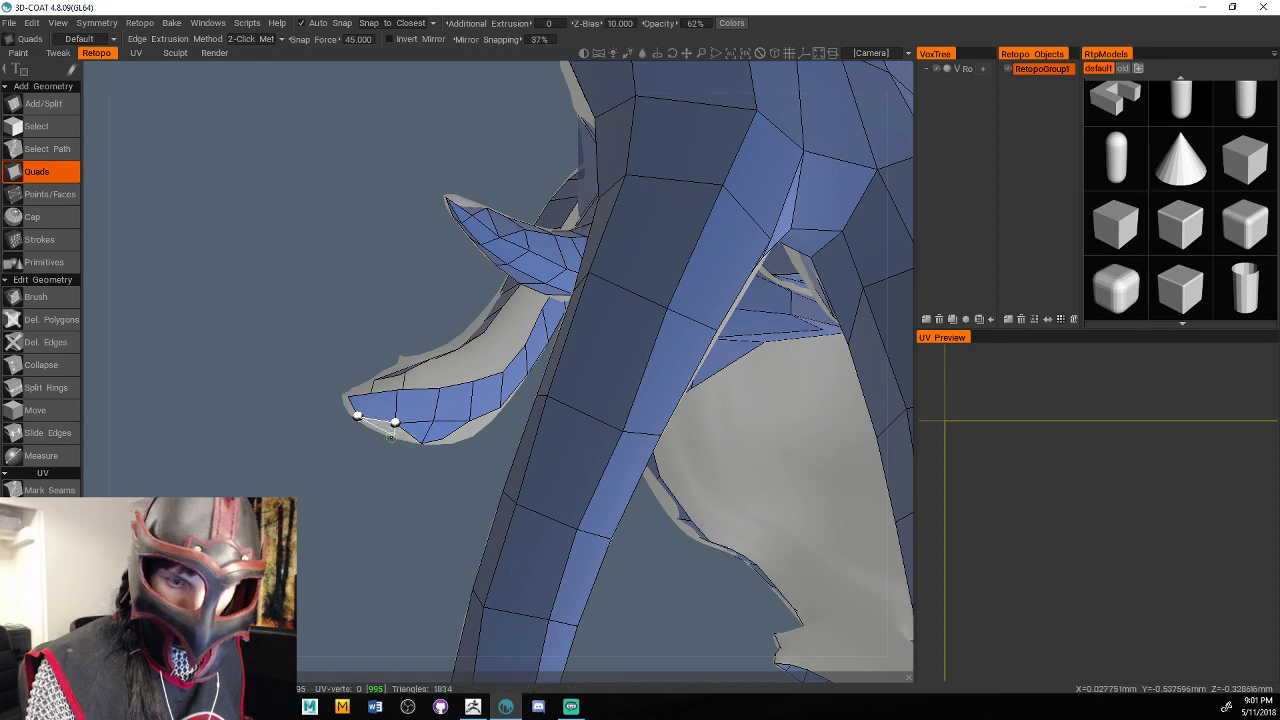
{"action": "middle_click_drag", "start_coordinate": [391, 433], "coordinate": [637, 301]}
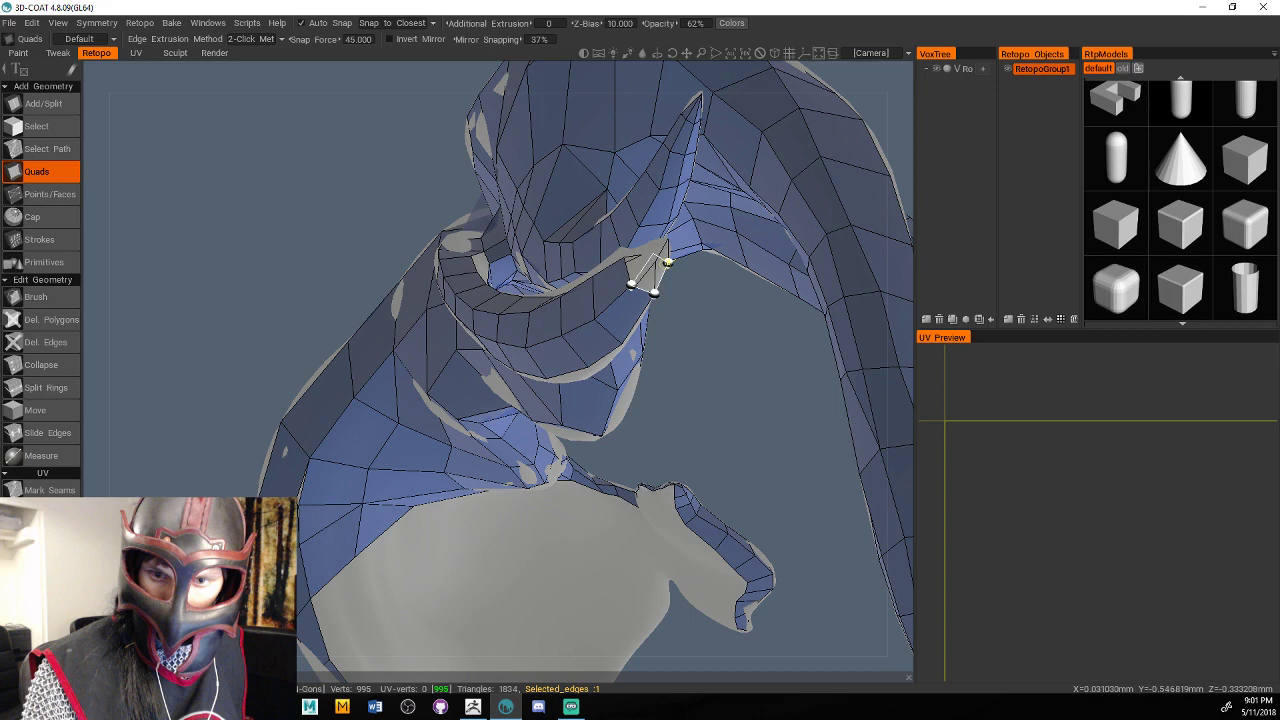
{"action": "left_click", "coordinate": [667, 262]}
{"action": "middle_click_drag", "start_coordinate": [667, 262], "coordinate": [580, 480]}
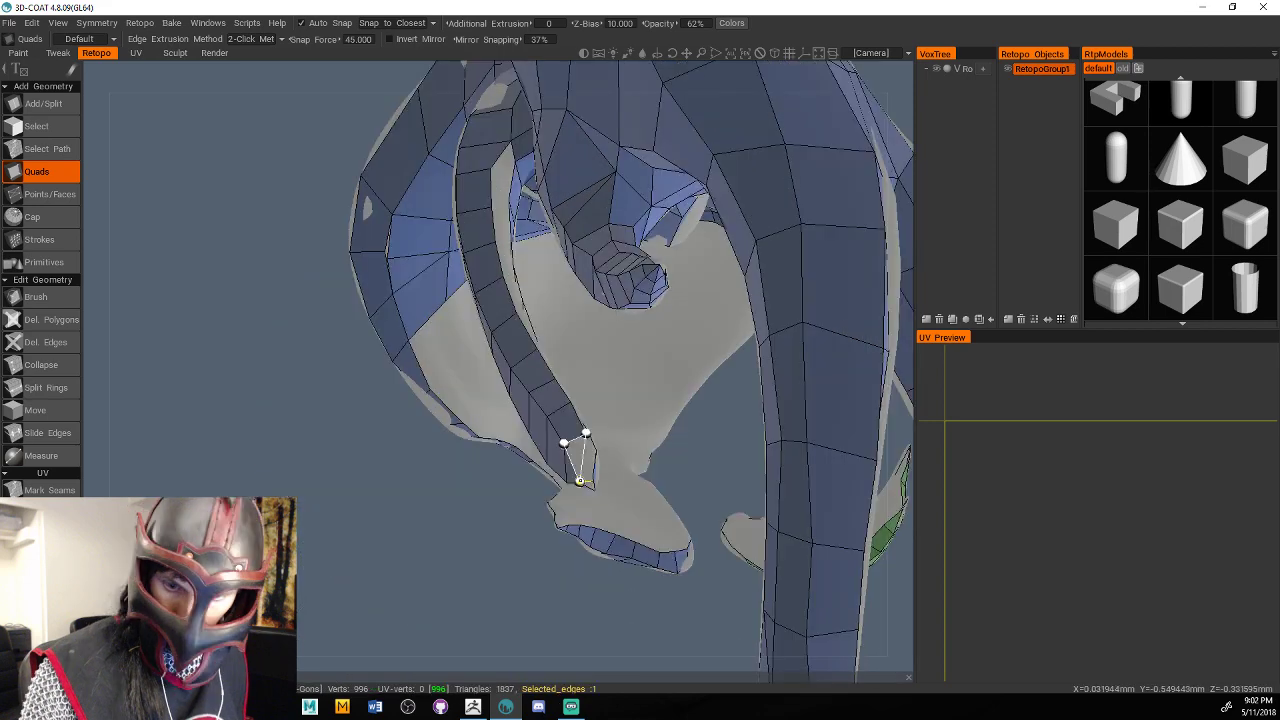
{"action": "left_click", "coordinate": [579, 480]}
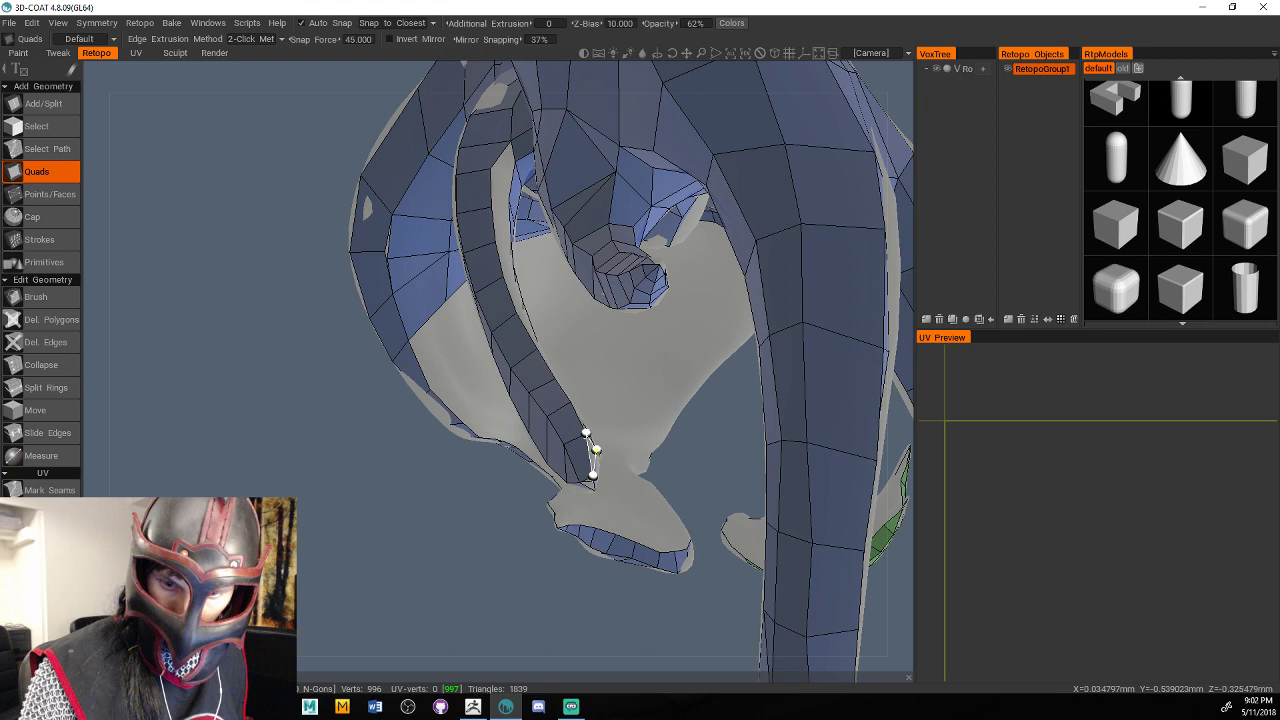
{"action": "middle_click_drag", "start_coordinate": [592, 450], "coordinate": [480, 525]}
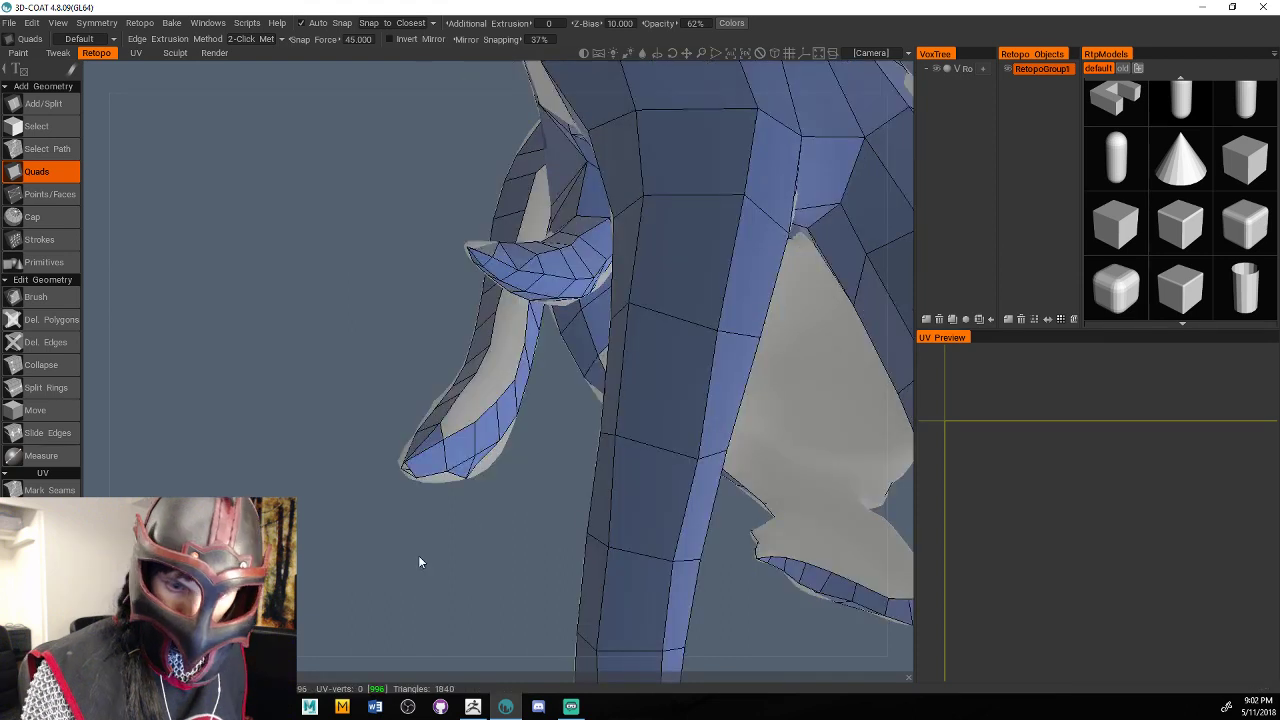
Fill the lower part of the gap along the curled hair strand with quads, working upward from its tip.
{"action": "left_click_drag", "start_coordinate": [419, 557], "coordinate": [473, 345]}
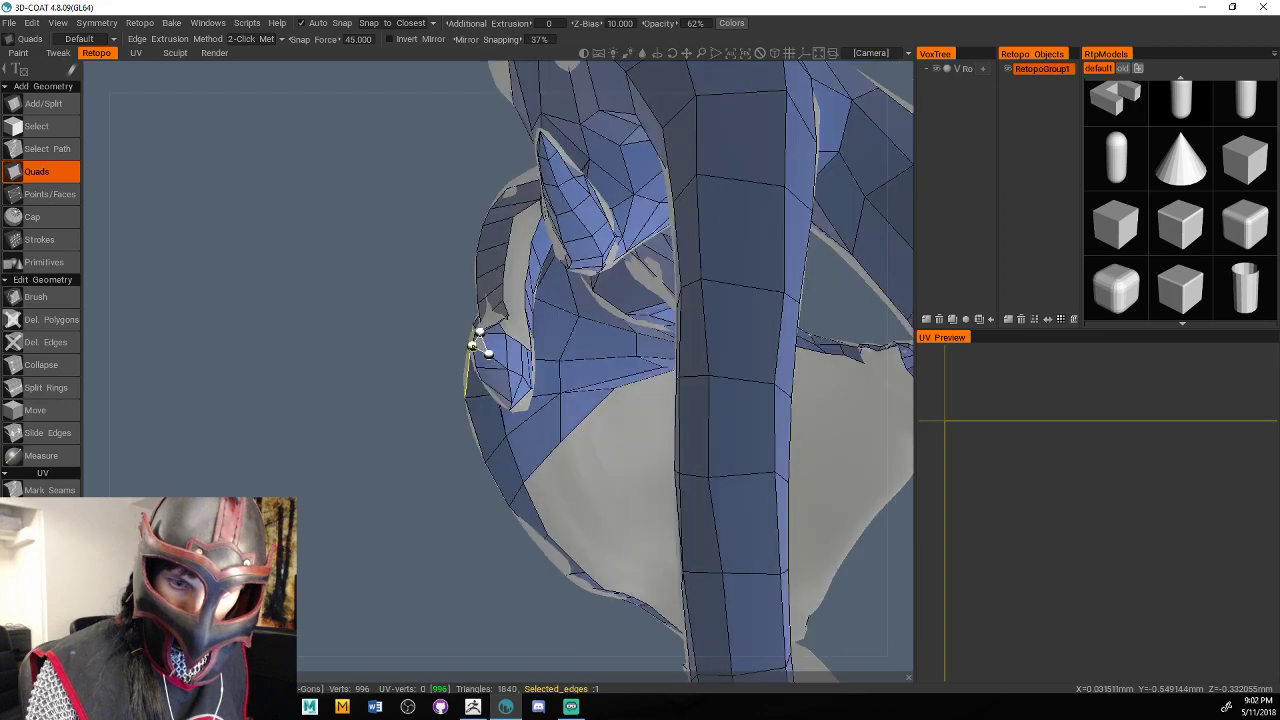
{"action": "middle_click_drag", "start_coordinate": [471, 345], "coordinate": [447, 407]}
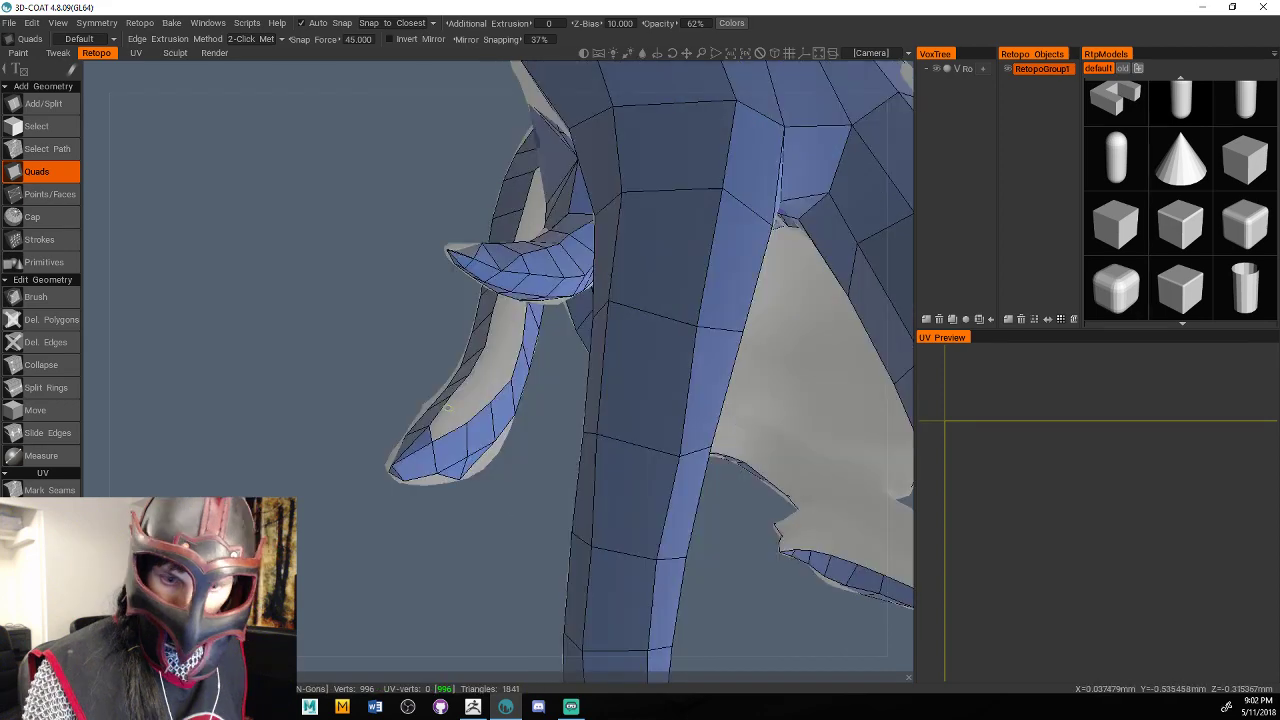
{"action": "left_click", "coordinate": [437, 433]}
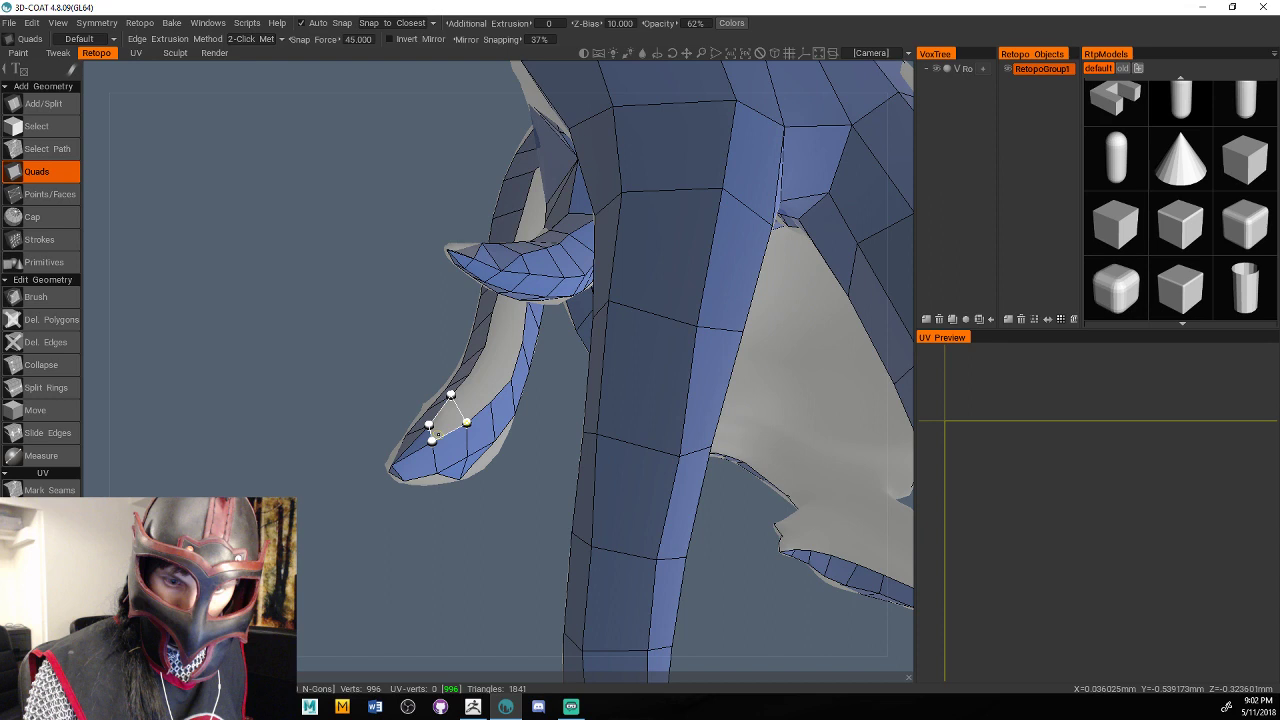
{"action": "left_click", "coordinate": [438, 434]}
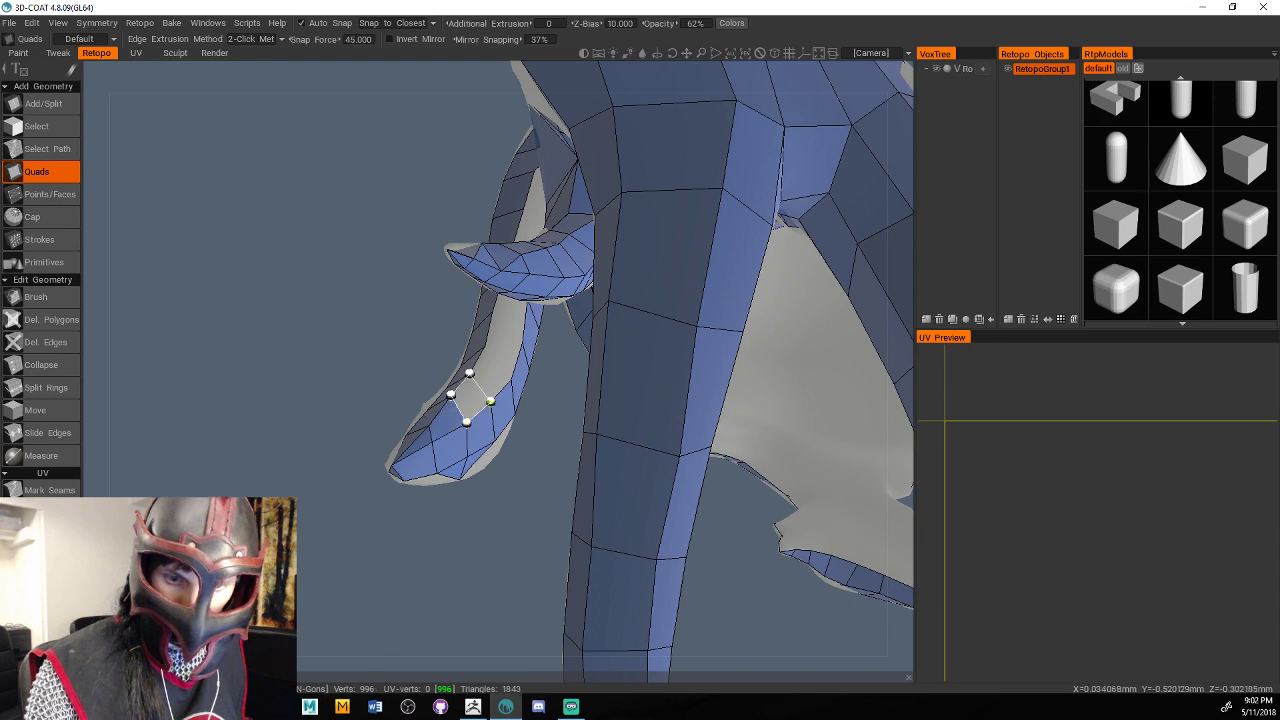
{"action": "left_click", "coordinate": [490, 401]}
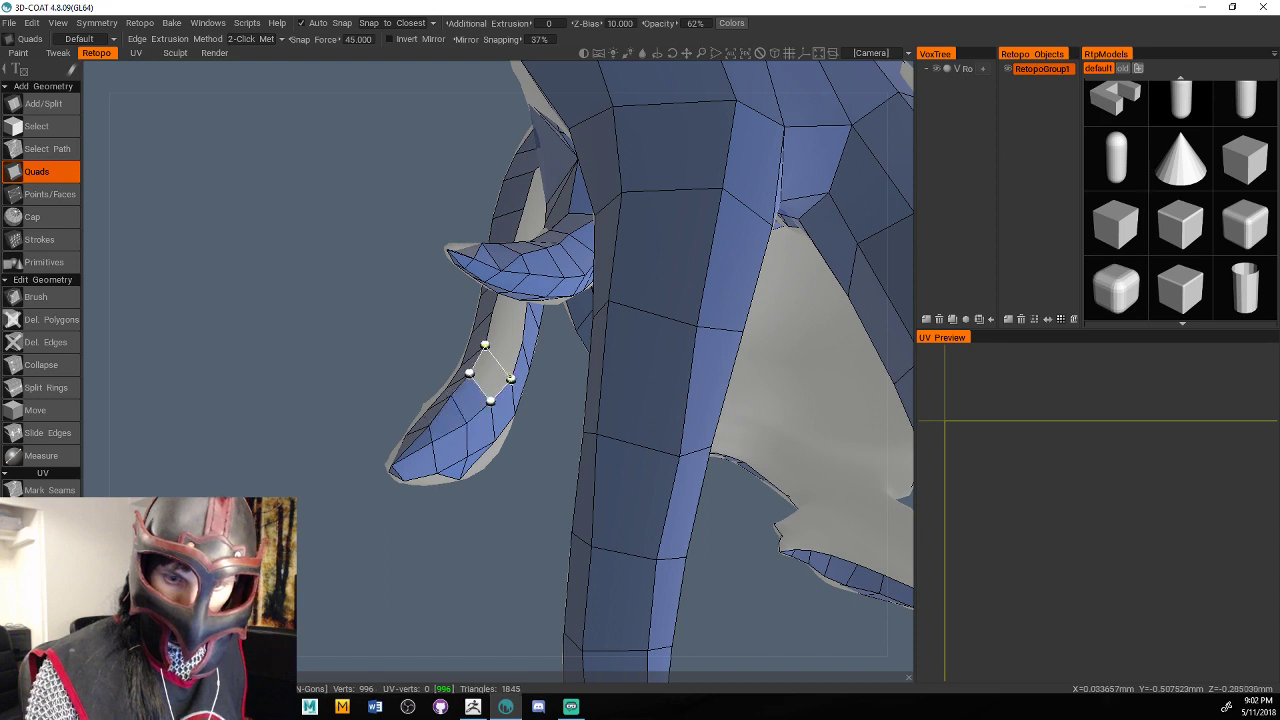
{"action": "left_click", "coordinate": [510, 378]}
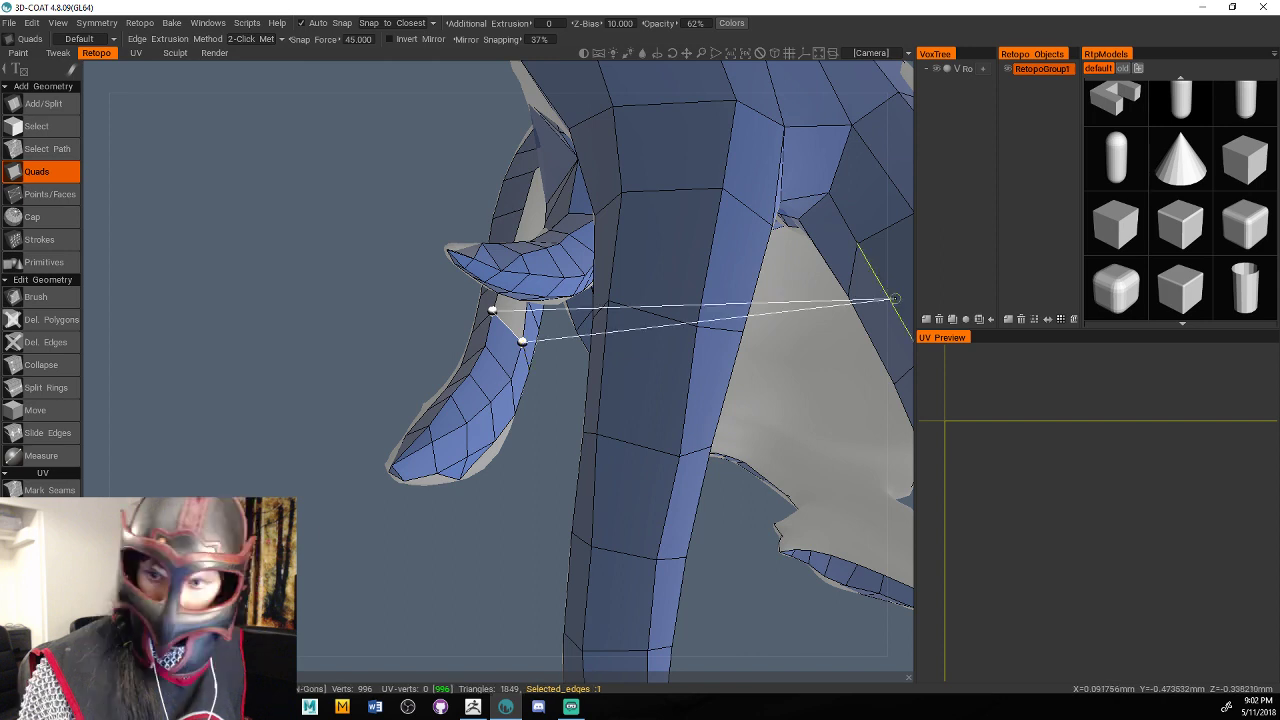
Close the remaining upper part of the gap in the curled strand with quads up to where it meets the neighbouring lock.
{"action": "left_click_drag", "start_coordinate": [895, 298], "coordinate": [514, 281], "text": "alt"}
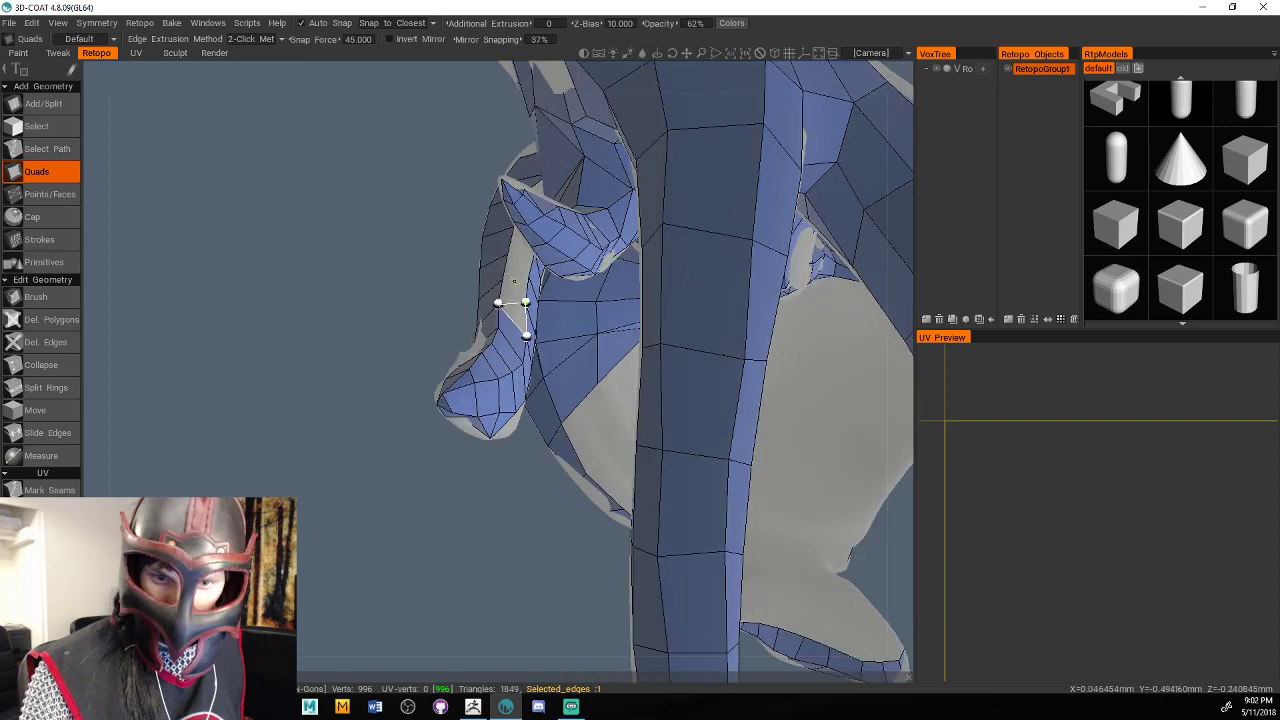
{"action": "left_click", "coordinate": [504, 279]}
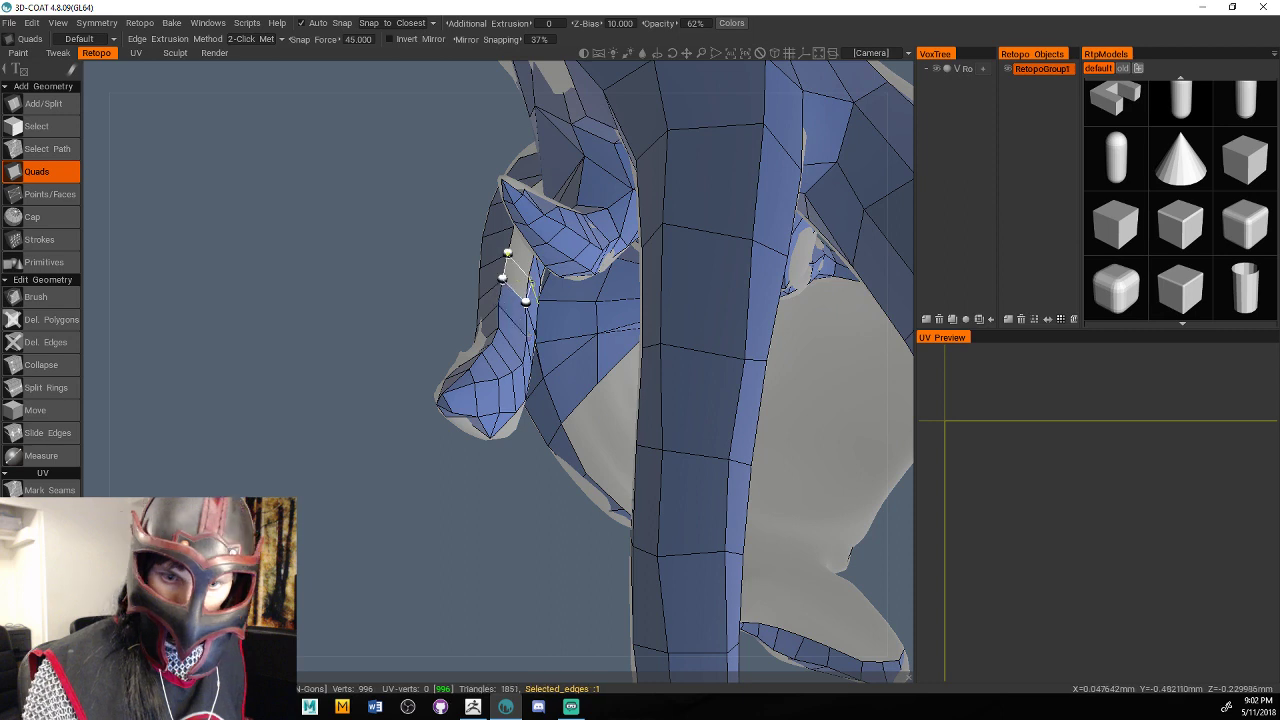
{"action": "left_click", "coordinate": [508, 253]}
{"action": "left_click_drag", "start_coordinate": [508, 253], "coordinate": [867, 201], "text": "alt"}
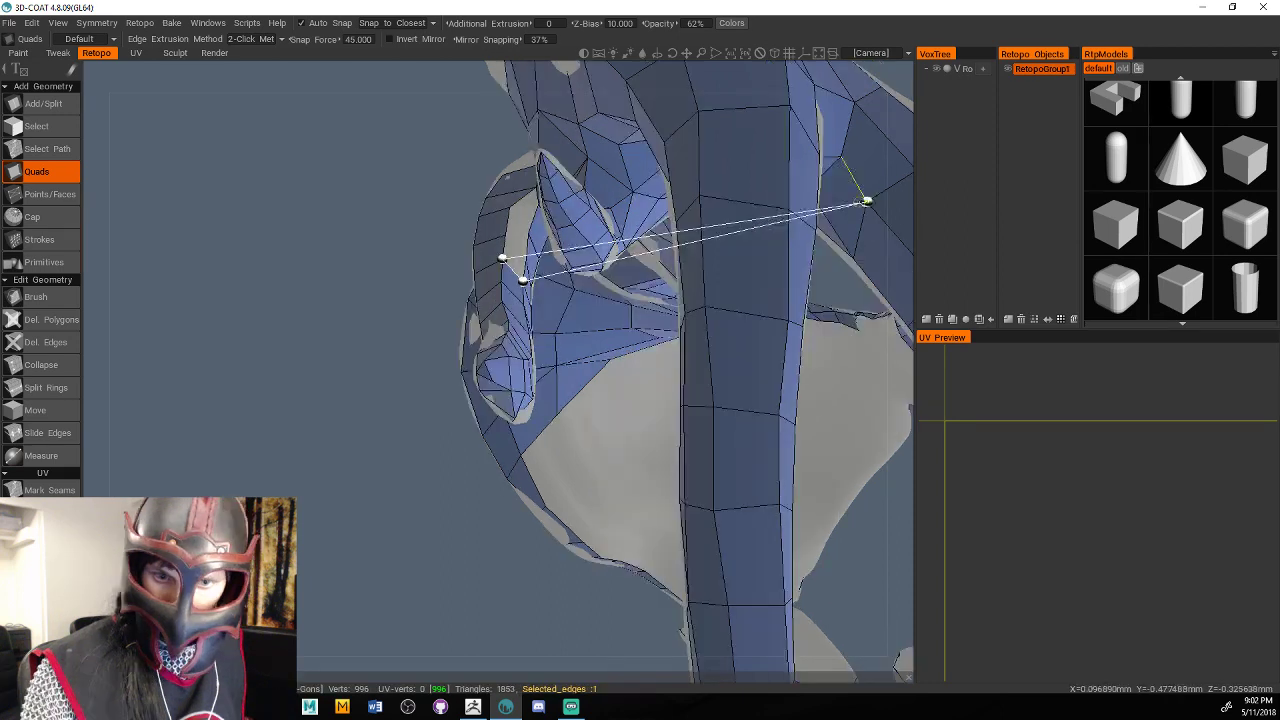
{"action": "left_click", "coordinate": [866, 201]}
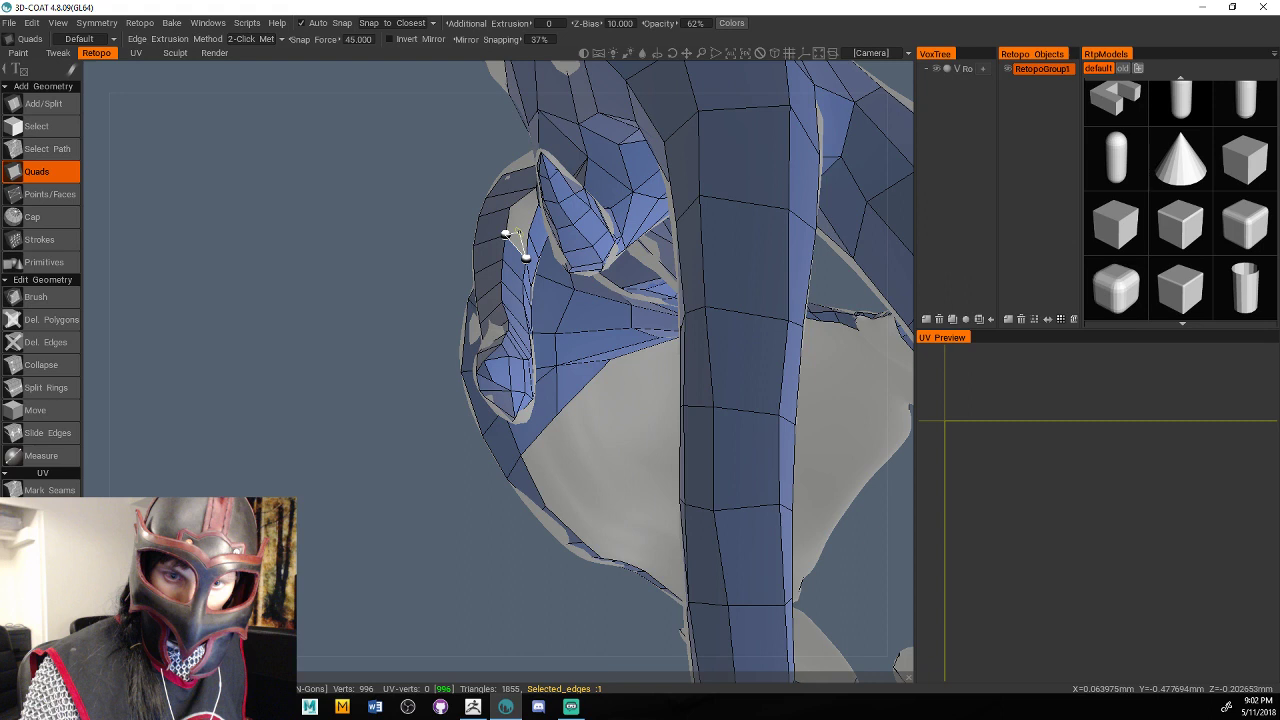
{"action": "left_click", "coordinate": [505, 234]}
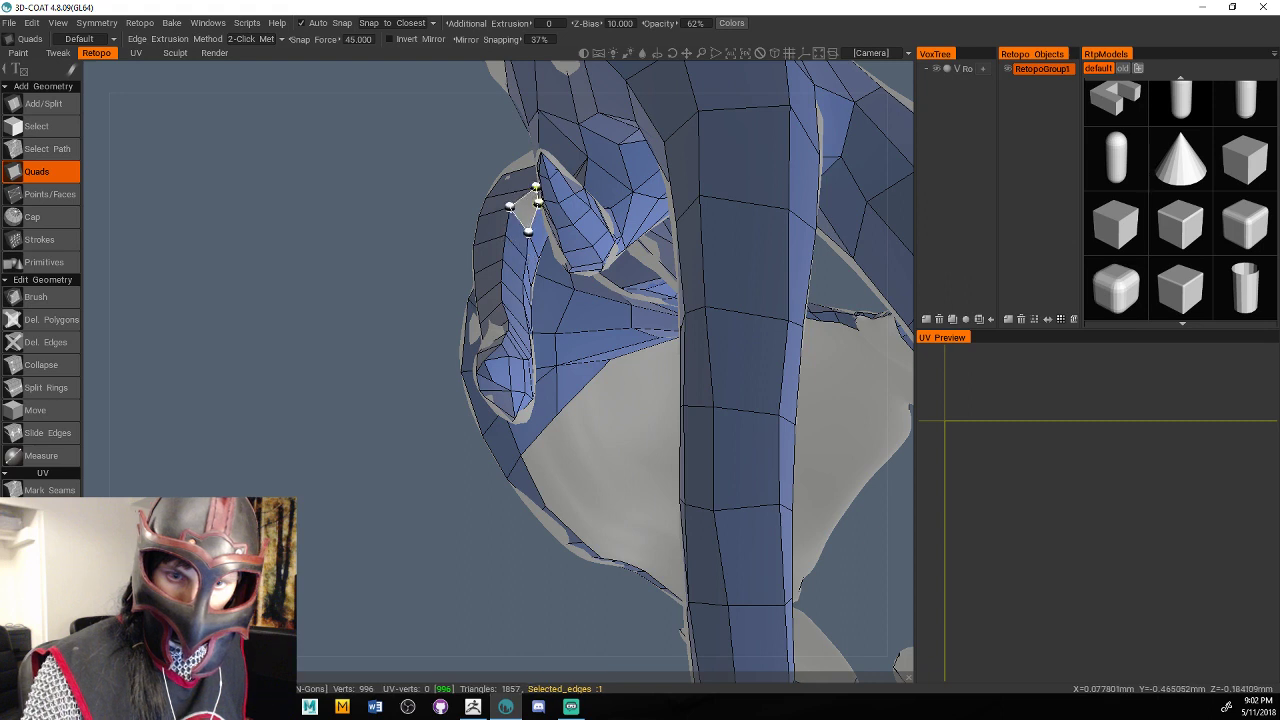
{"action": "left_click", "coordinate": [537, 195]}
{"action": "left_click_drag", "start_coordinate": [600, 205], "coordinate": [1026, 230], "text": "alt"}
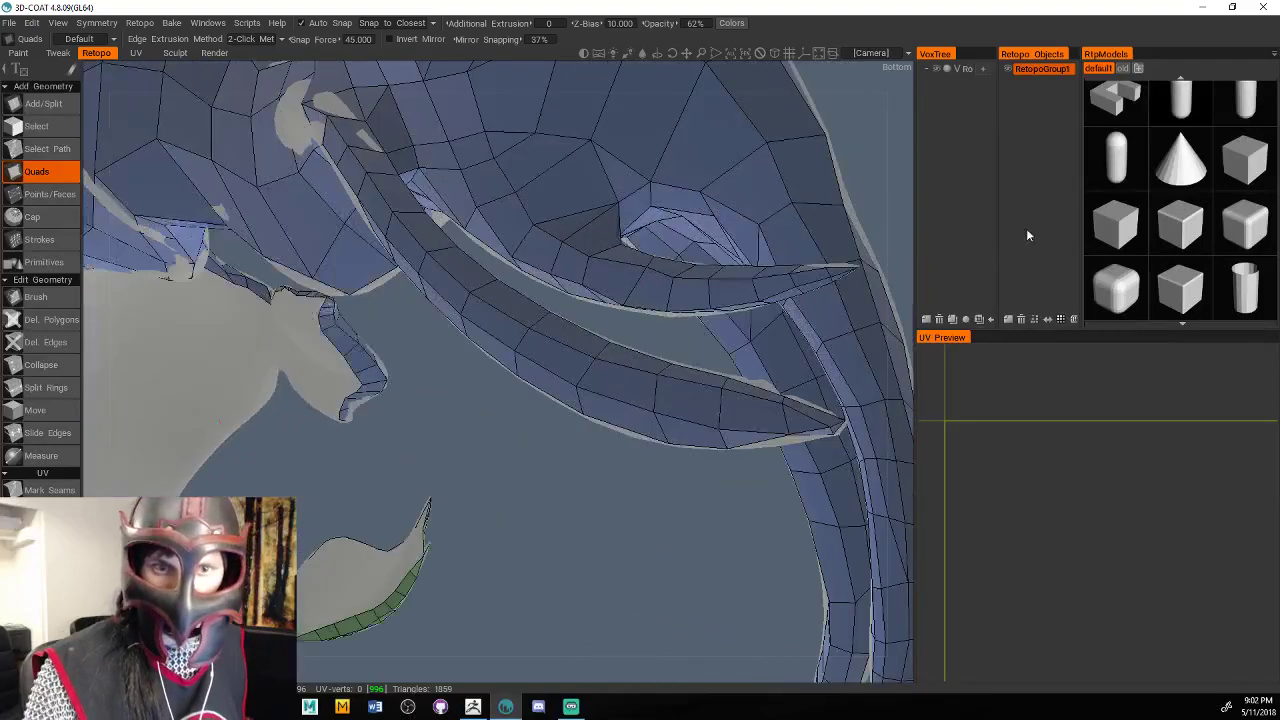
Add quads up the inner rim of the hanging side lock, starting from its existing lower faces.
{"action": "middle_click_drag", "start_coordinate": [1027, 235], "coordinate": [881, 107]}
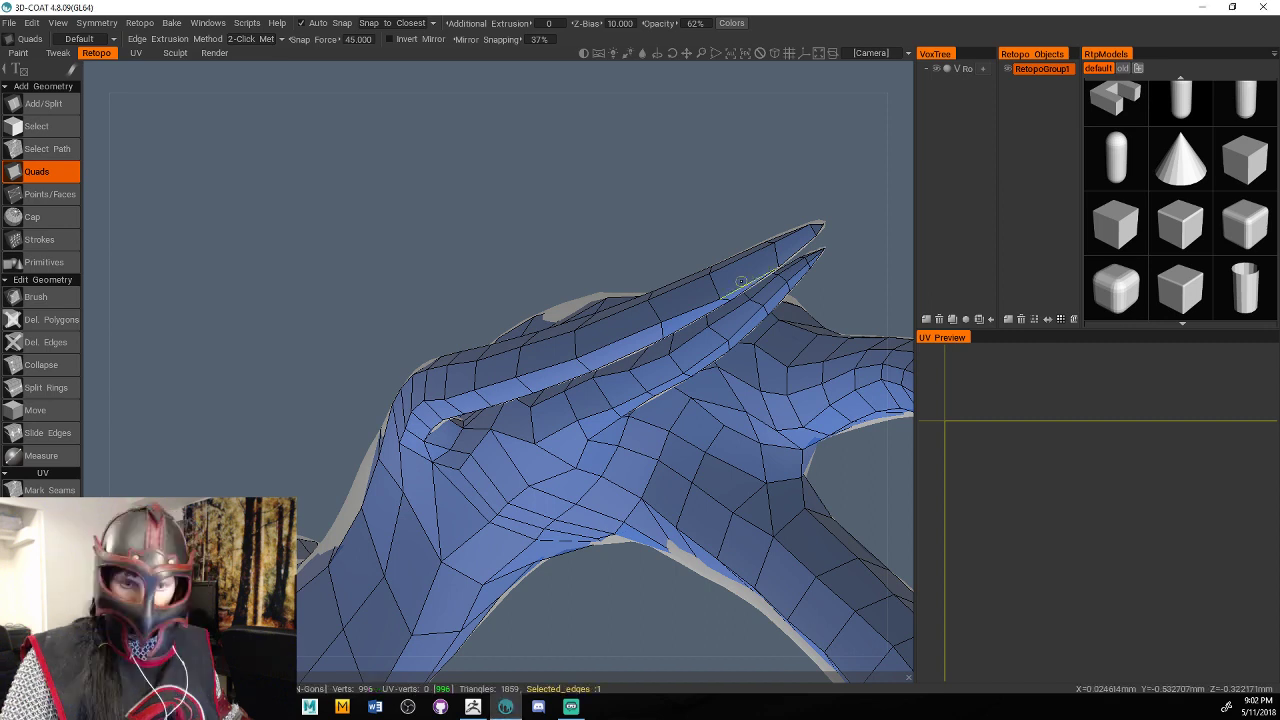
{"action": "left_click_drag", "start_coordinate": [741, 282], "coordinate": [619, 303], "text": "alt"}
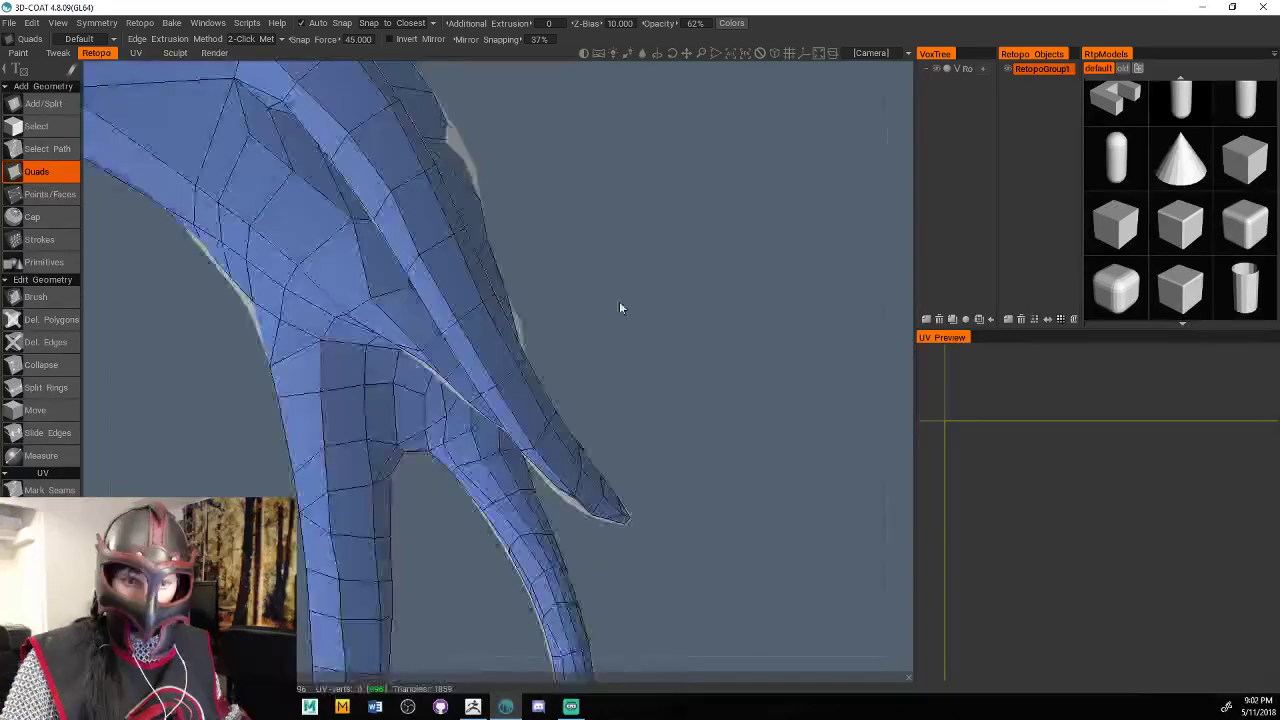
{"action": "middle_click_drag", "start_coordinate": [620, 308], "coordinate": [276, 471]}
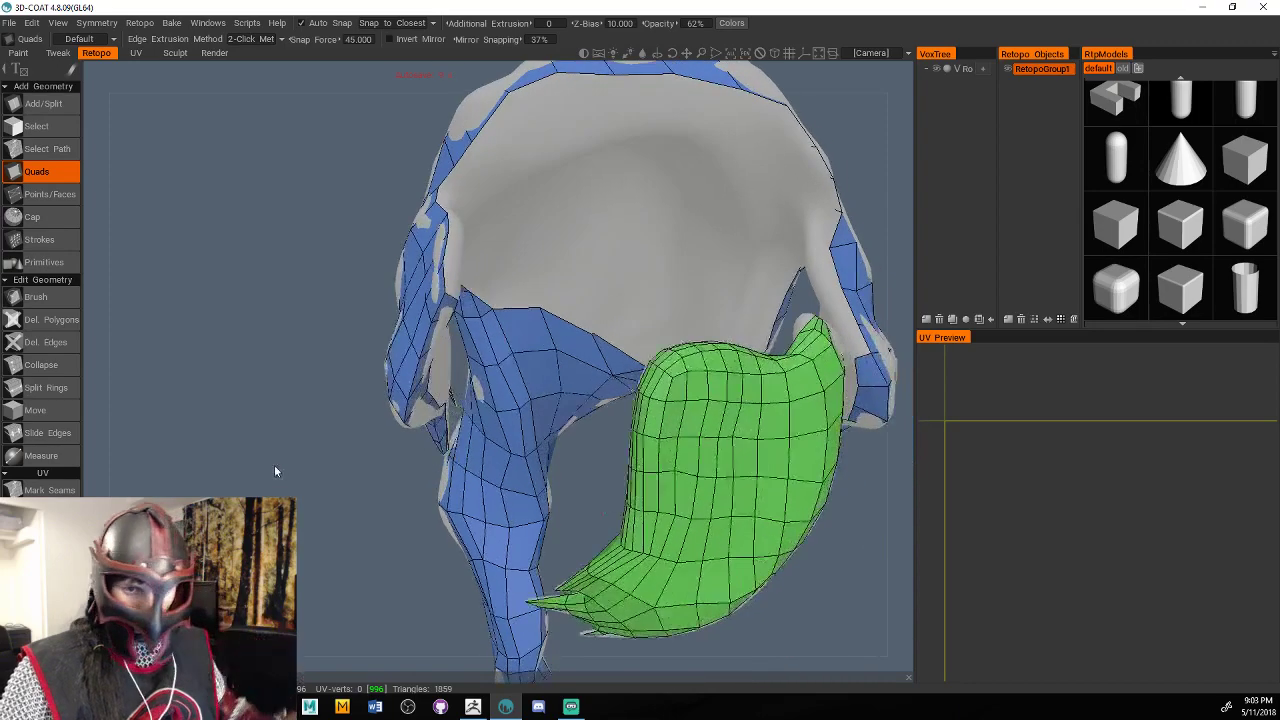
{"action": "left_click_drag", "start_coordinate": [274, 465], "coordinate": [299, 422]}
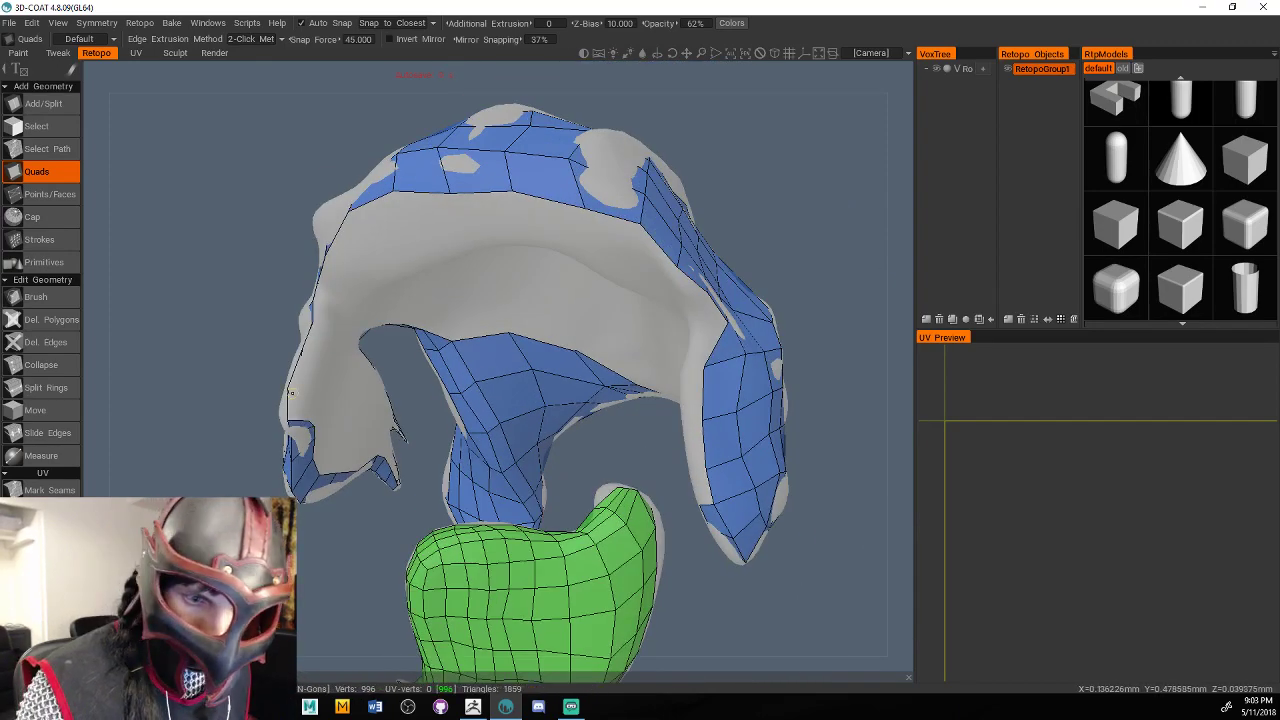
{"action": "left_click", "coordinate": [288, 387]}
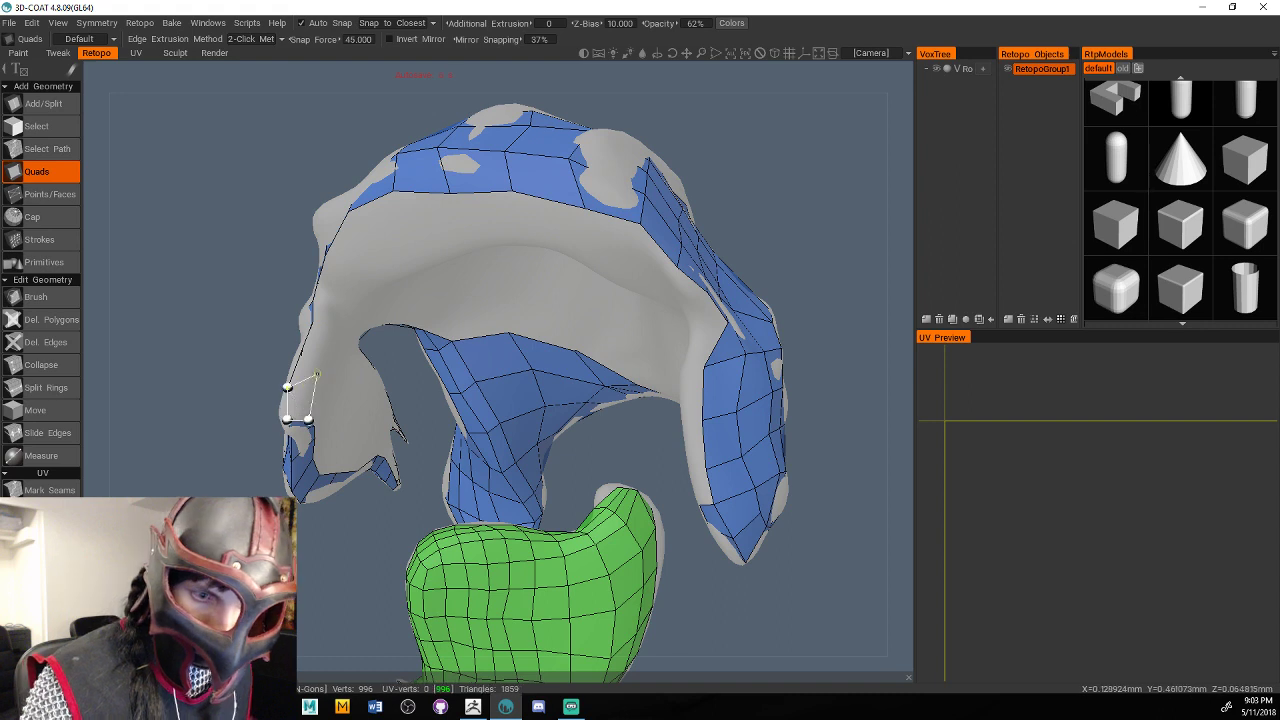
{"action": "left_click", "coordinate": [314, 381]}
{"action": "left_click", "coordinate": [302, 348]}
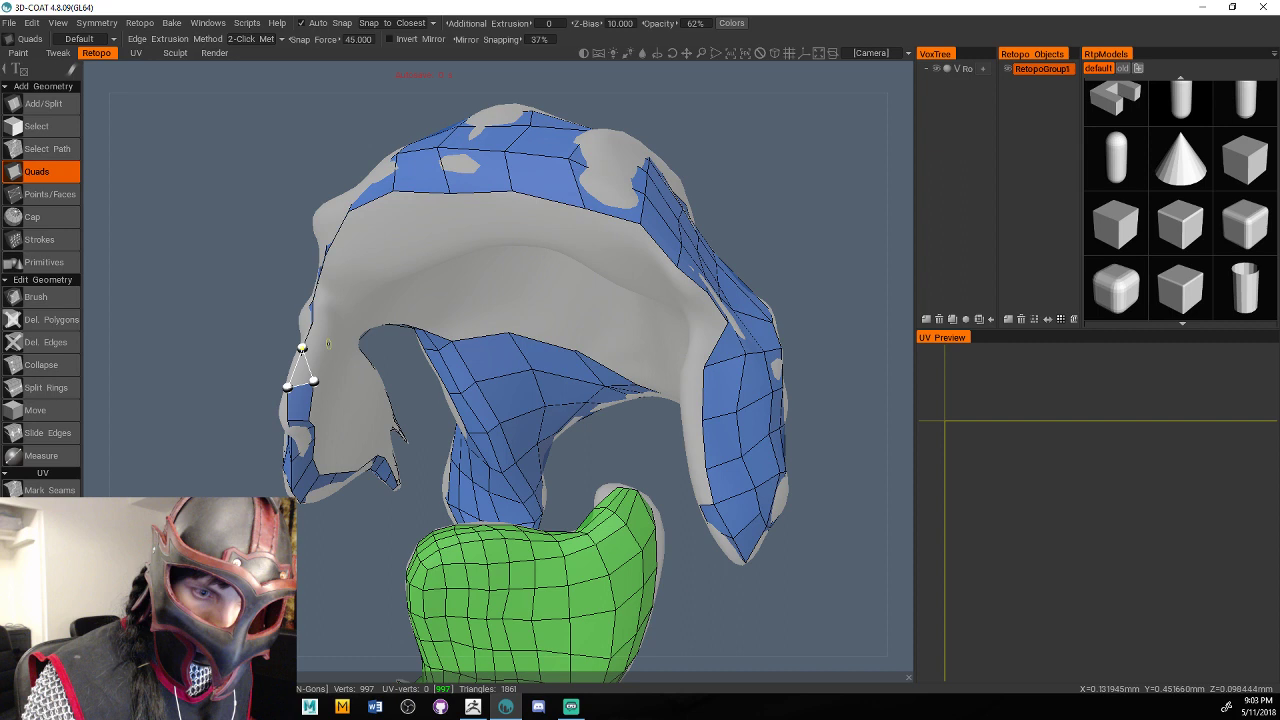
{"action": "left_click", "coordinate": [328, 344]}
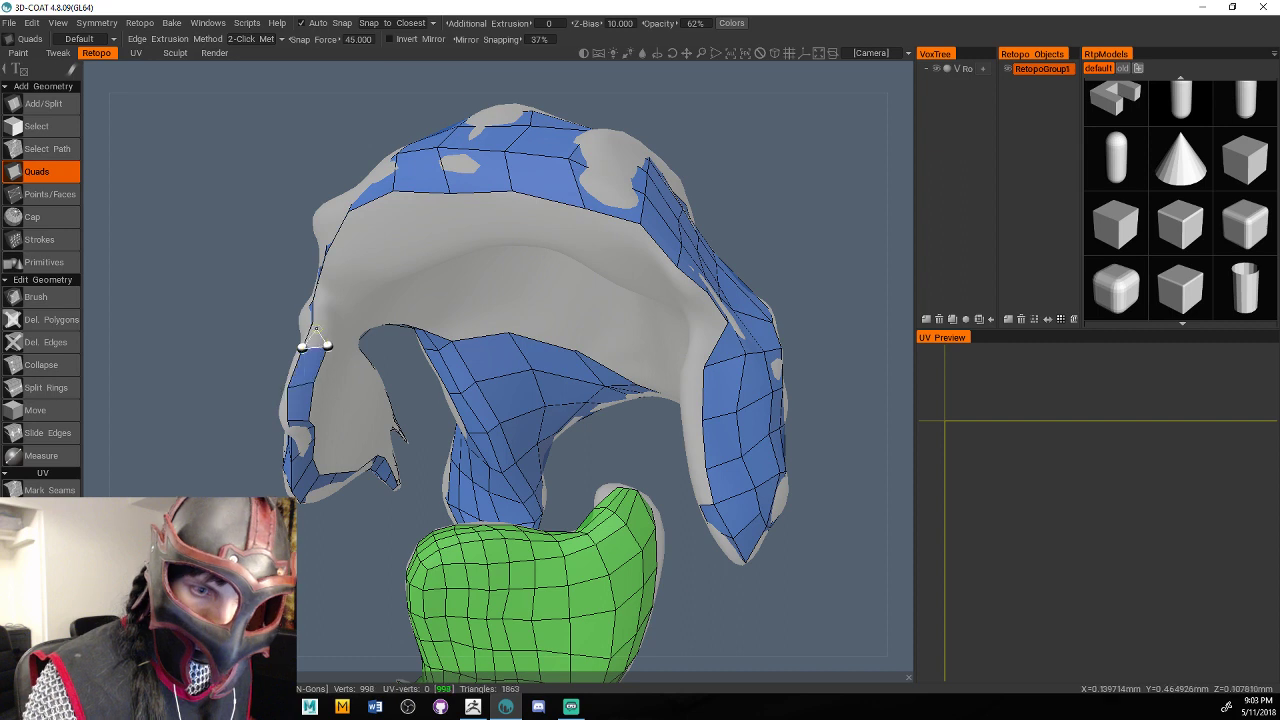
{"action": "left_click", "coordinate": [313, 320]}
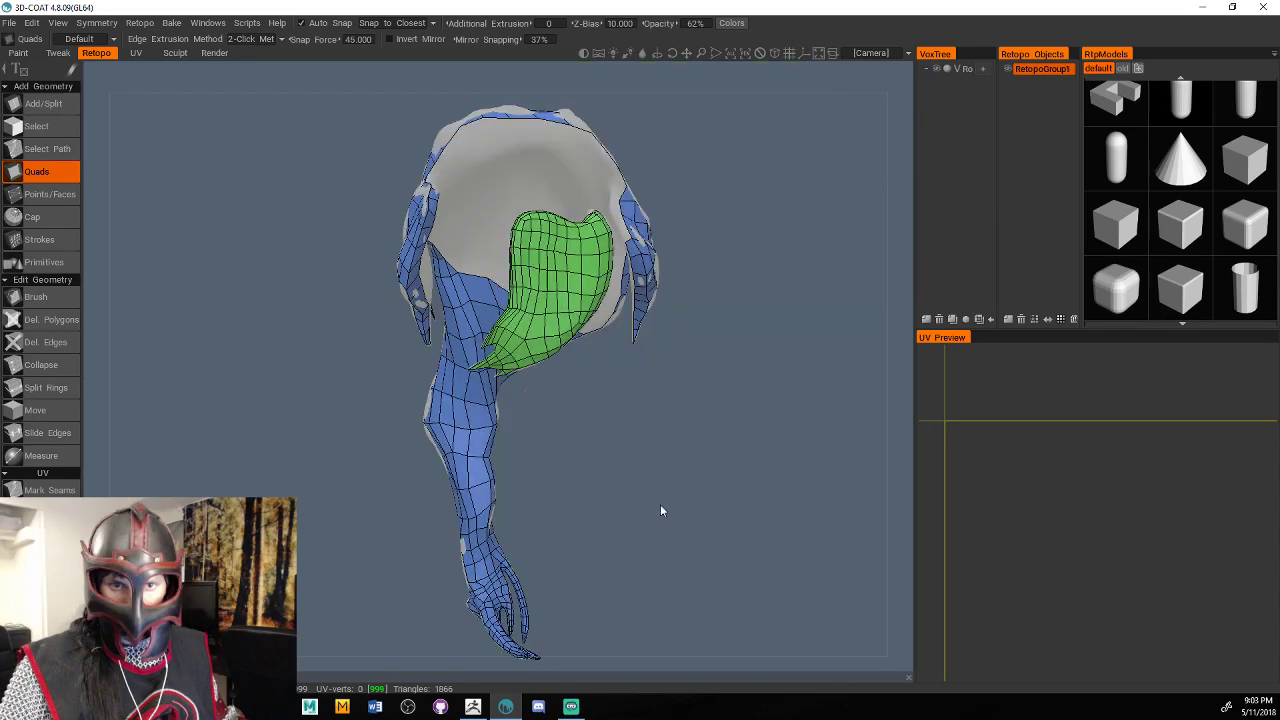
Build a strip of seven quads up the inner rim of the hair cap from the lower back mesh, joined to the outer edge faces.
{"action": "right_click_drag", "start_coordinate": [660, 510], "coordinate": [411, 558]}
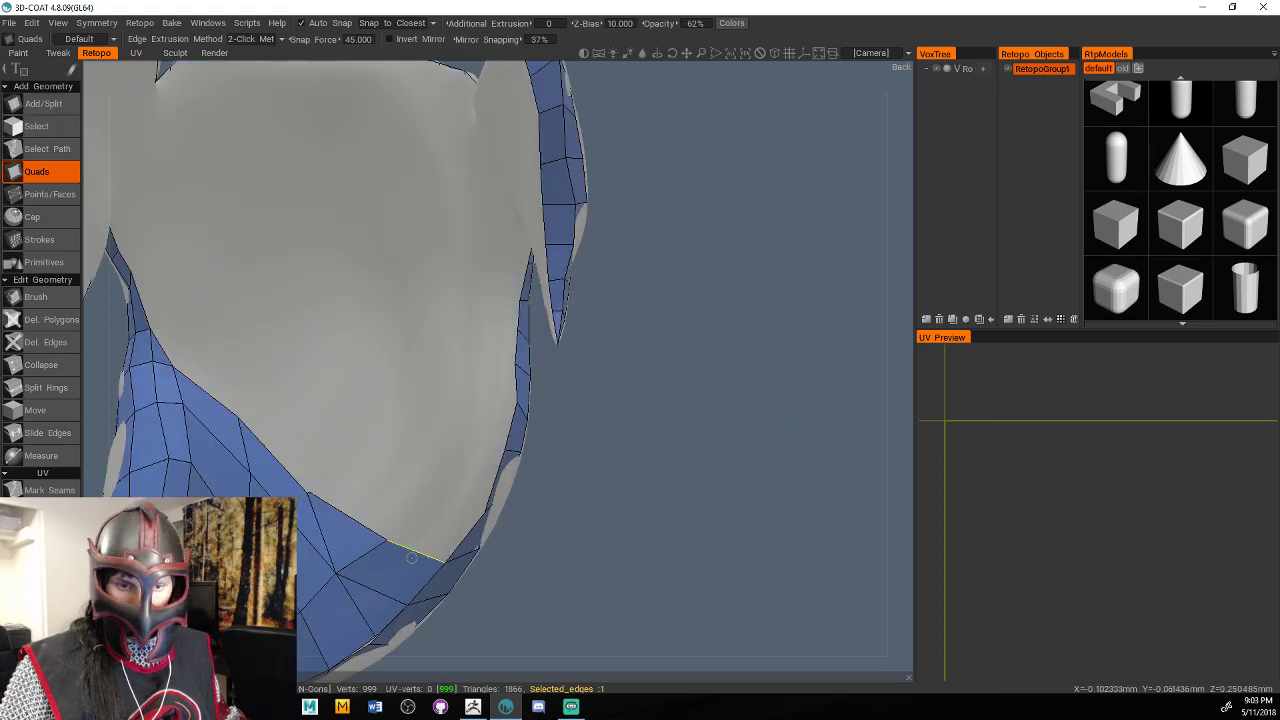
{"action": "left_click_drag", "start_coordinate": [411, 558], "coordinate": [484, 513]}
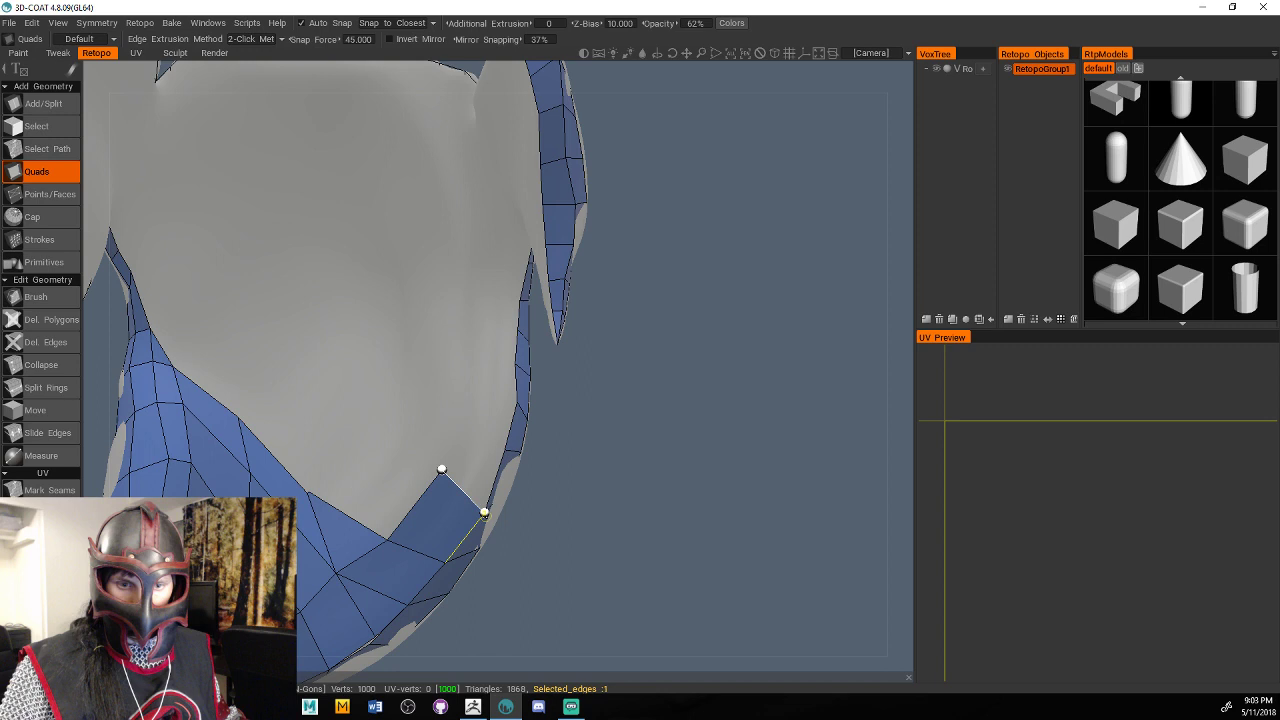
{"action": "left_click", "coordinate": [460, 422]}
{"action": "left_click", "coordinate": [505, 449]}
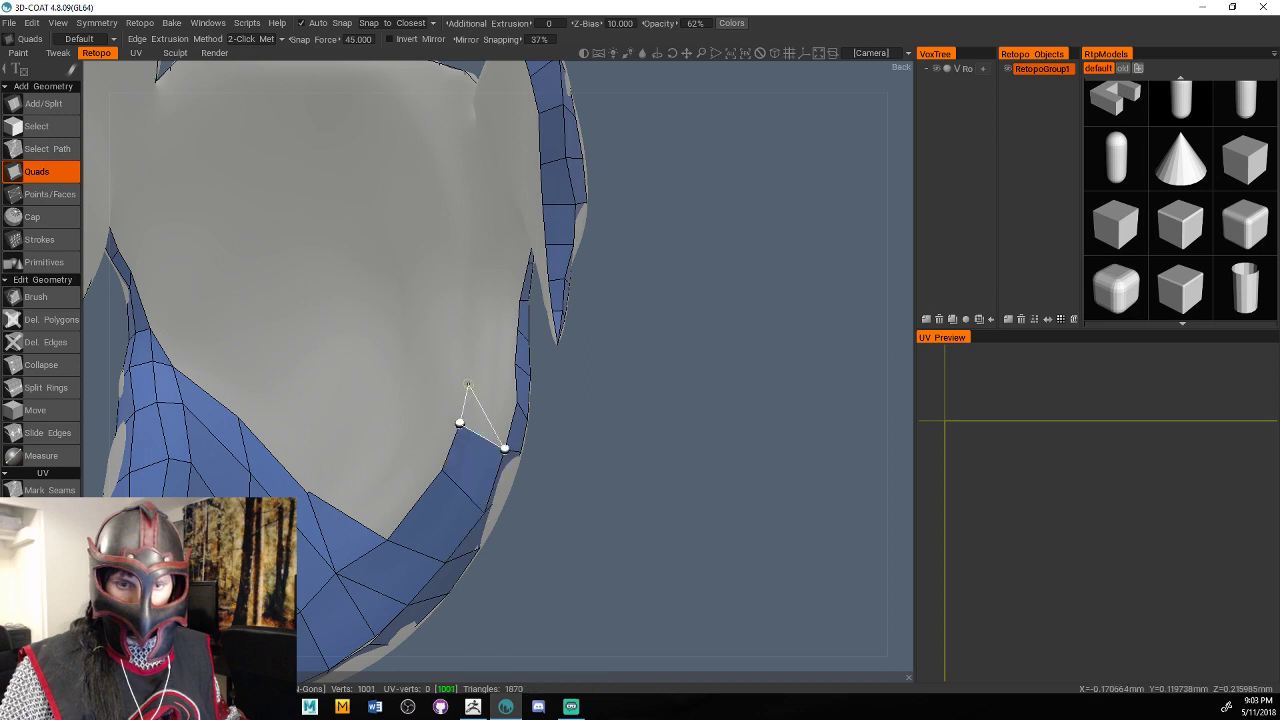
{"action": "left_click", "coordinate": [467, 384]}
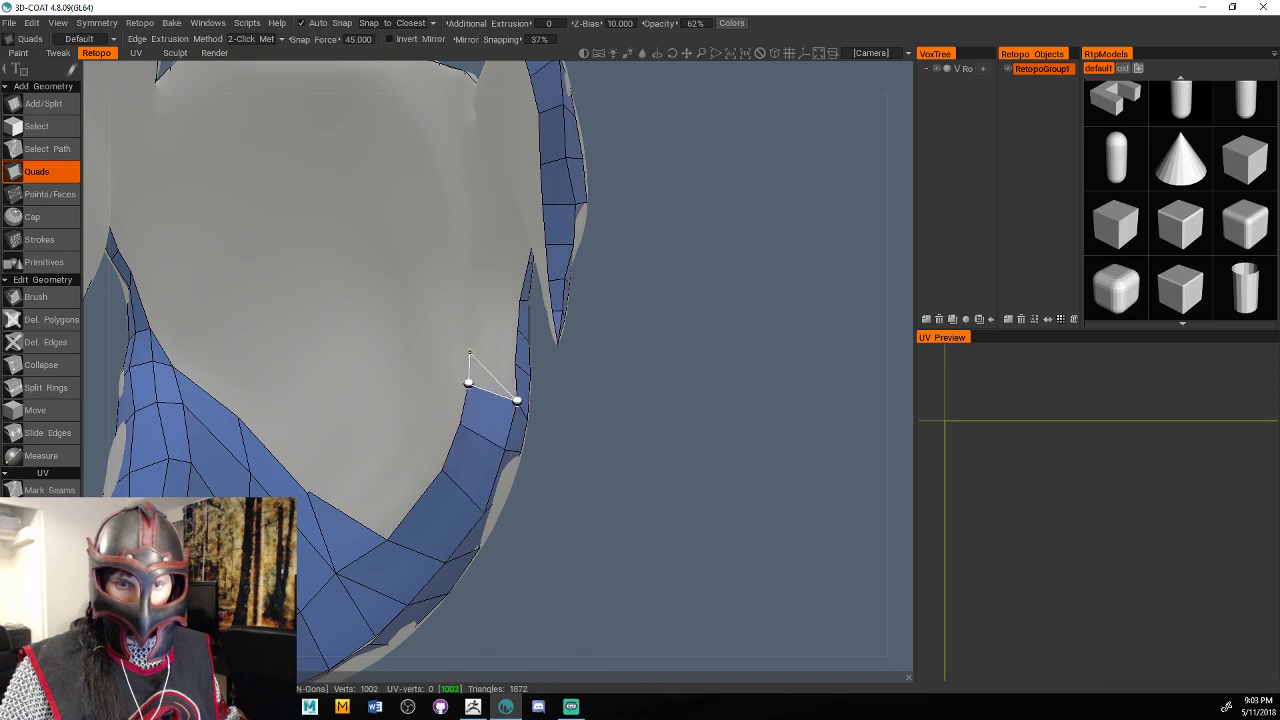
{"action": "left_click", "coordinate": [469, 352]}
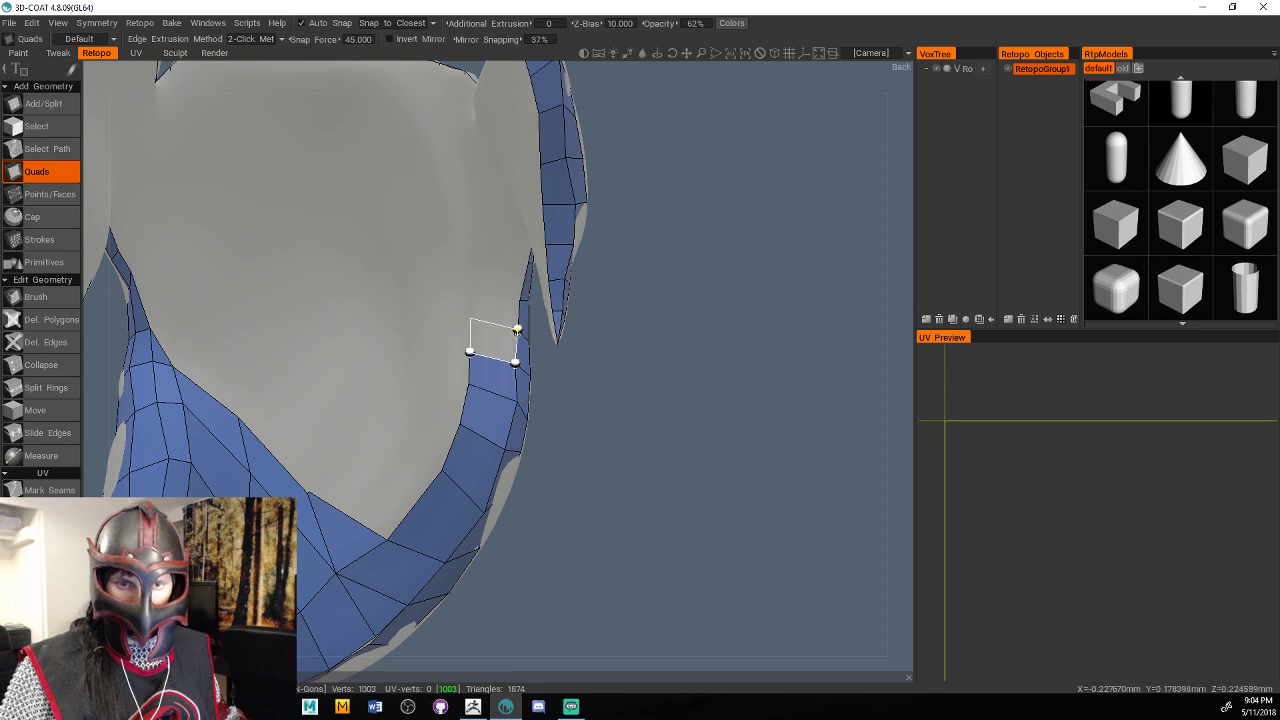
{"action": "left_click", "coordinate": [517, 329]}
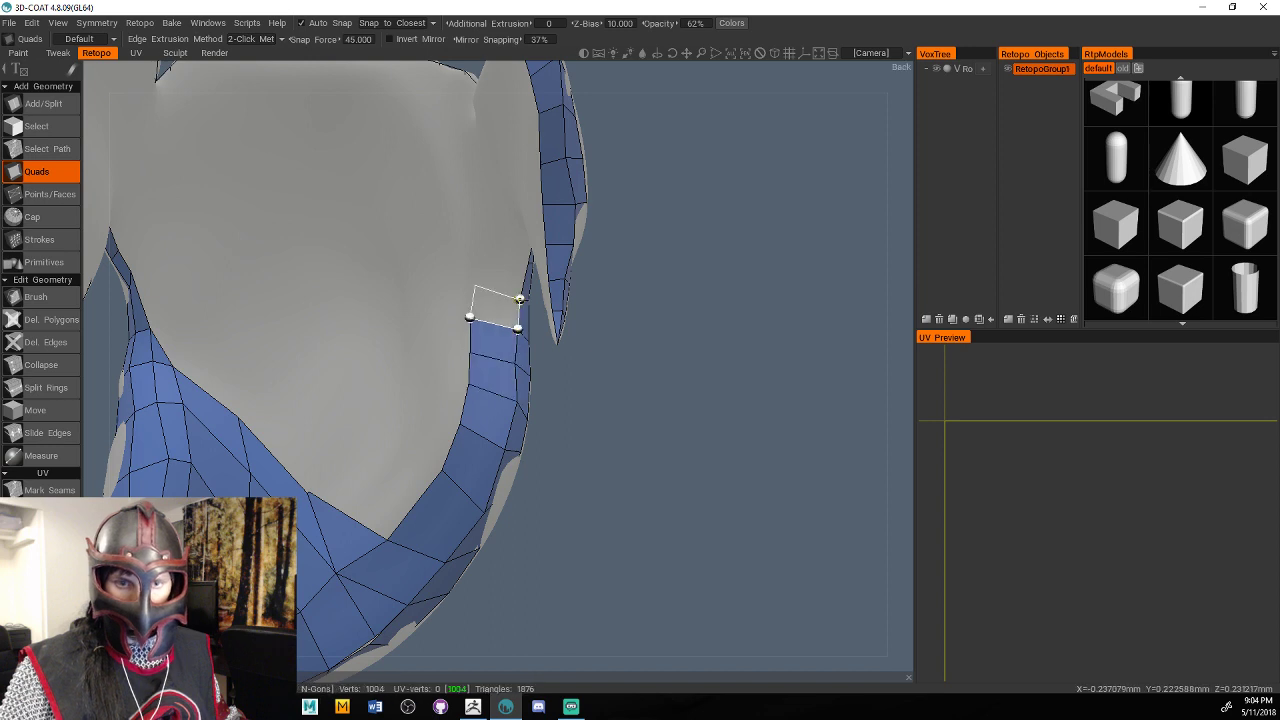
{"action": "left_click", "coordinate": [474, 285]}
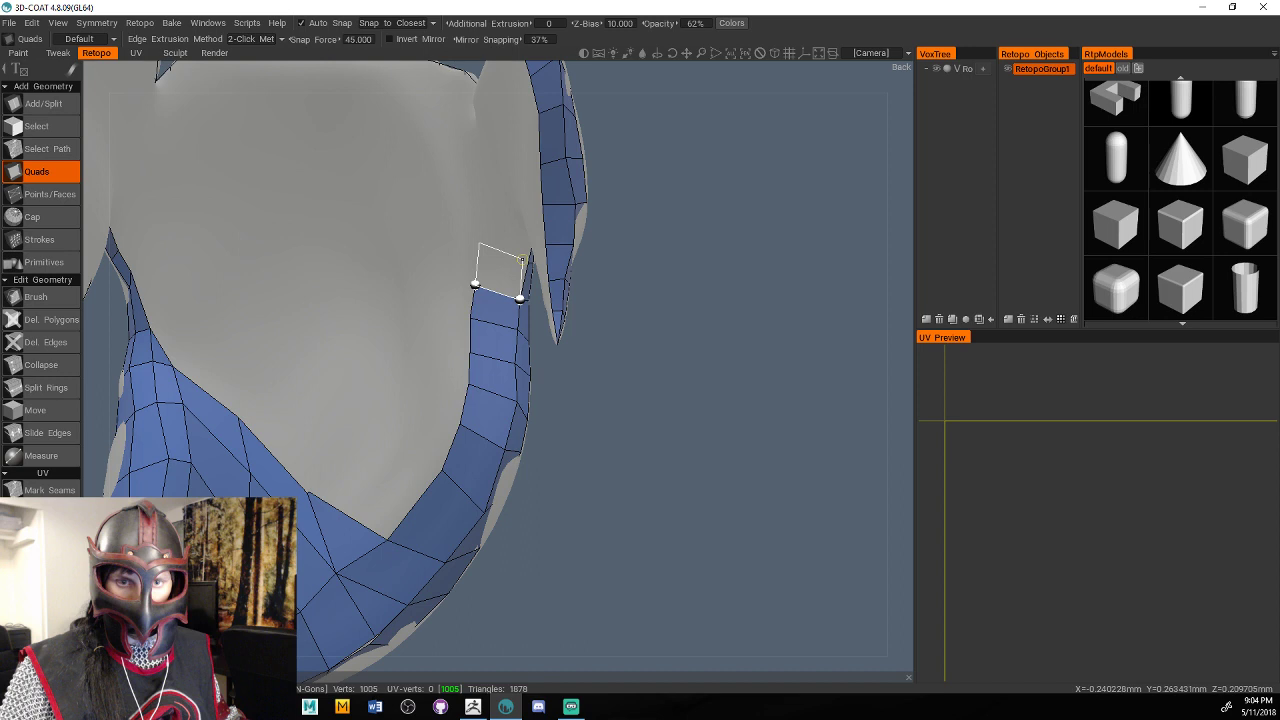
{"action": "left_click", "coordinate": [479, 243]}
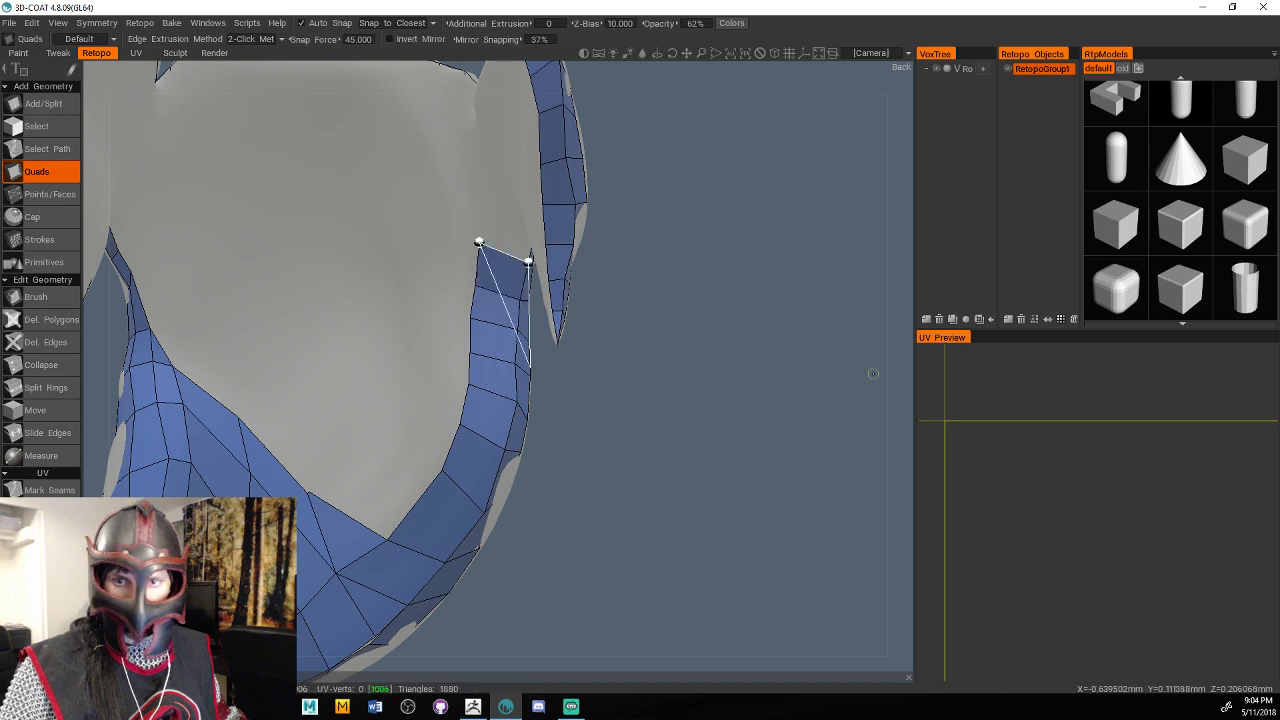
Extend the inner rim strip by two more quads toward the side lock above it.
{"action": "right_click_drag", "start_coordinate": [873, 374], "coordinate": [501, 257]}
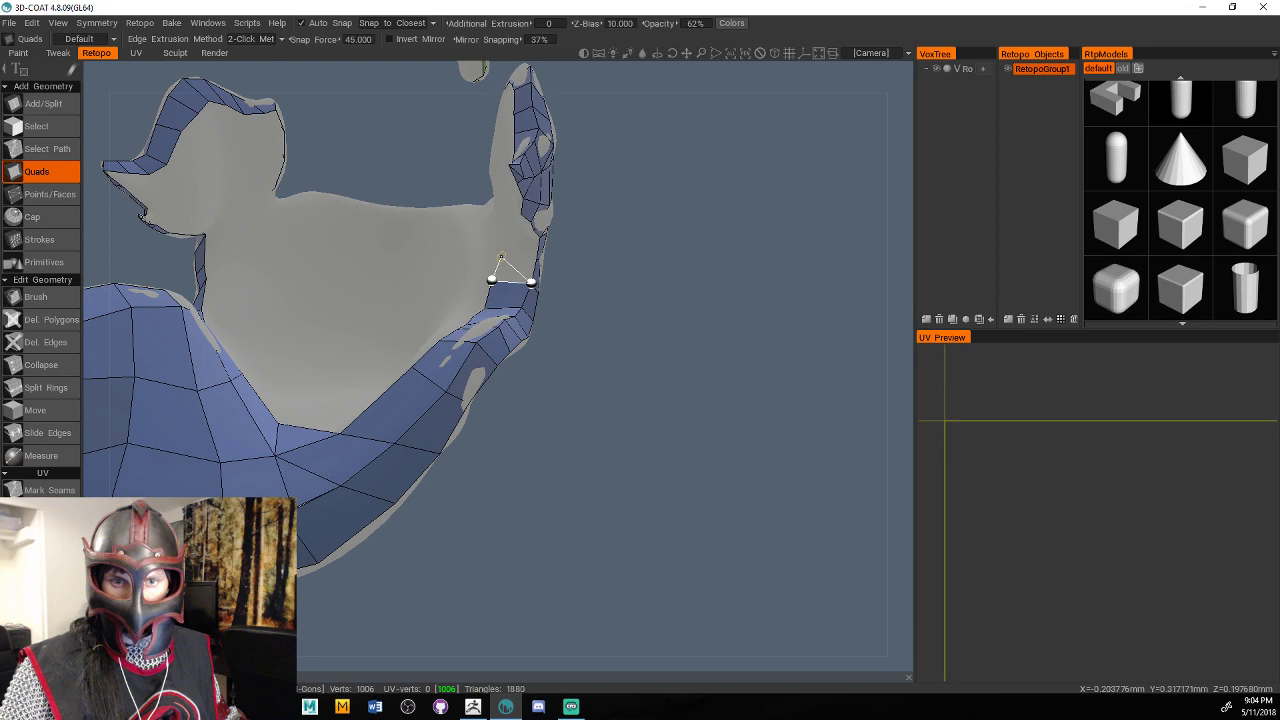
{"action": "left_click", "coordinate": [501, 257]}
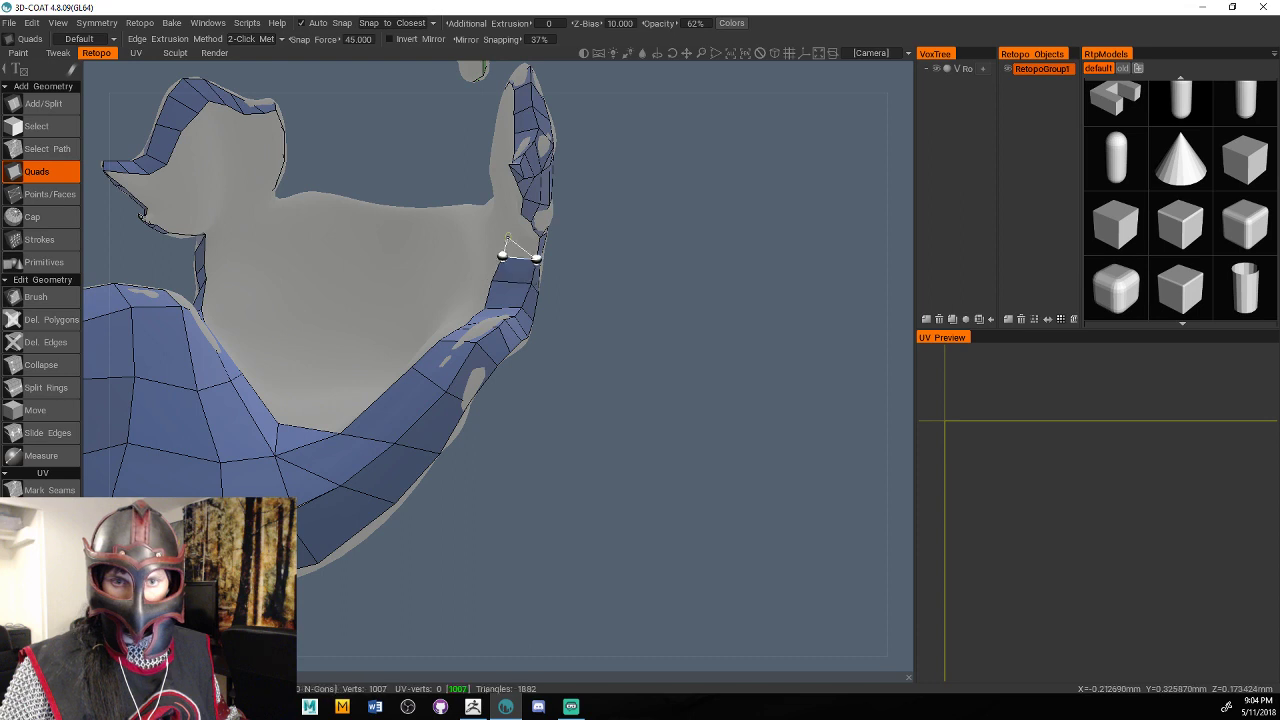
{"action": "left_click", "coordinate": [508, 237]}
{"action": "right_click_drag", "start_coordinate": [508, 237], "coordinate": [587, 463]}
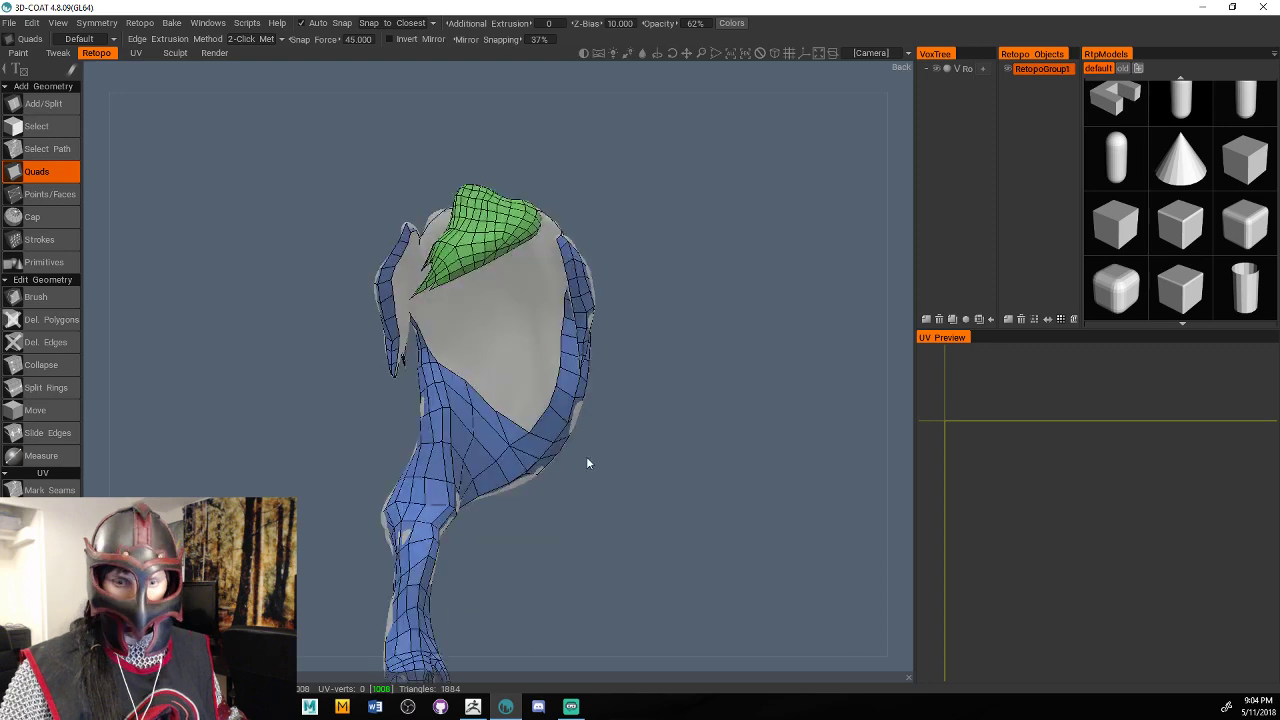
Save the scene as a 3b file named Hair in the Independent Study 2 folder.
{"action": "scroll", "coordinate": [587, 463], "scroll_direction": "down", "scroll_amount": 3}
{"action": "left_click_drag", "start_coordinate": [587, 463], "coordinate": [660, 455], "text": "alt"}
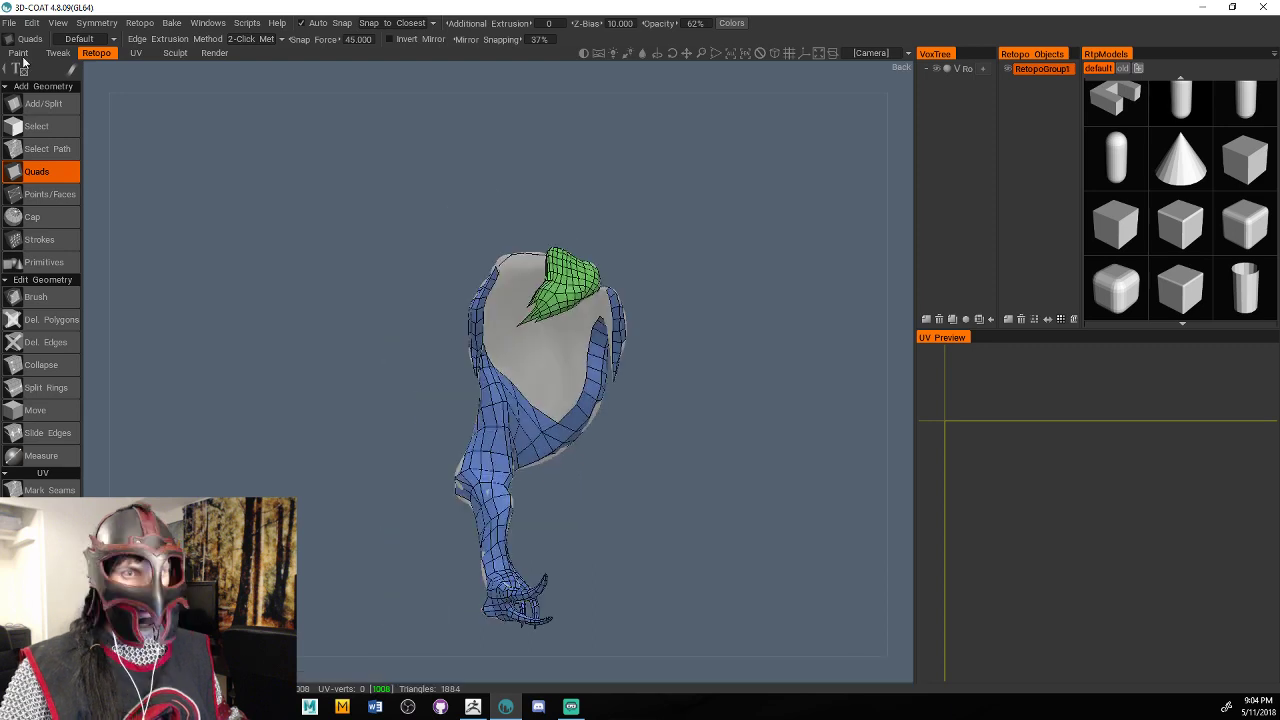
{"action": "left_click", "coordinate": [8, 22]}
{"action": "left_click", "coordinate": [48, 153]}
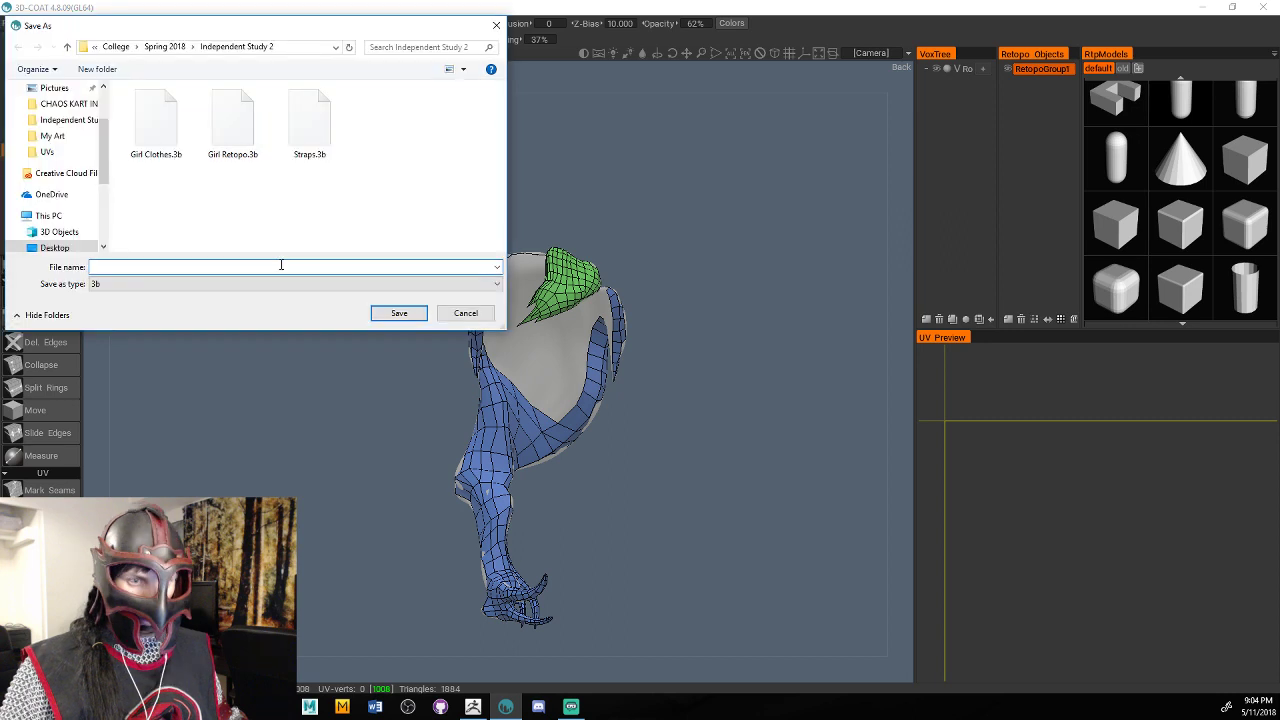
{"action": "type", "text": "H"}
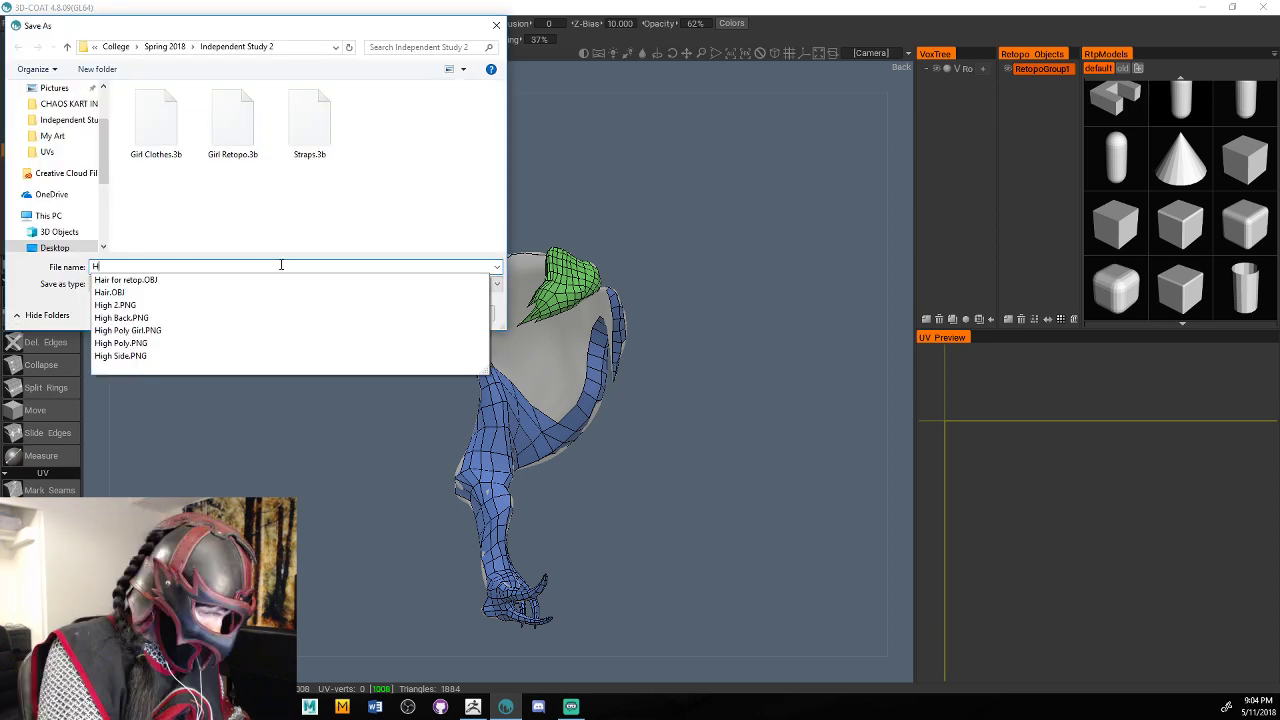
{"action": "type", "text": "air"}
{"action": "key", "text": "Return"}
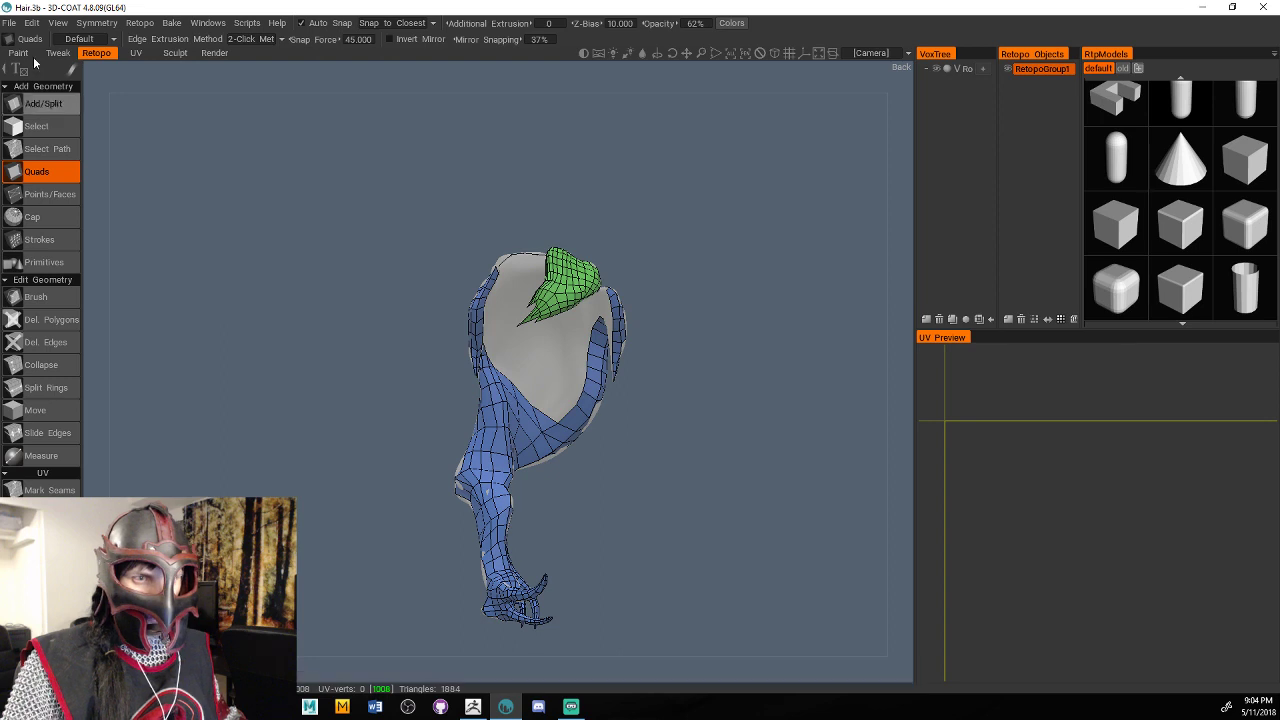
Try to import Hair.OBJ into a new UV mapping scene with the default import options, and force the program to close.
{"action": "left_click", "coordinate": [8, 22]}
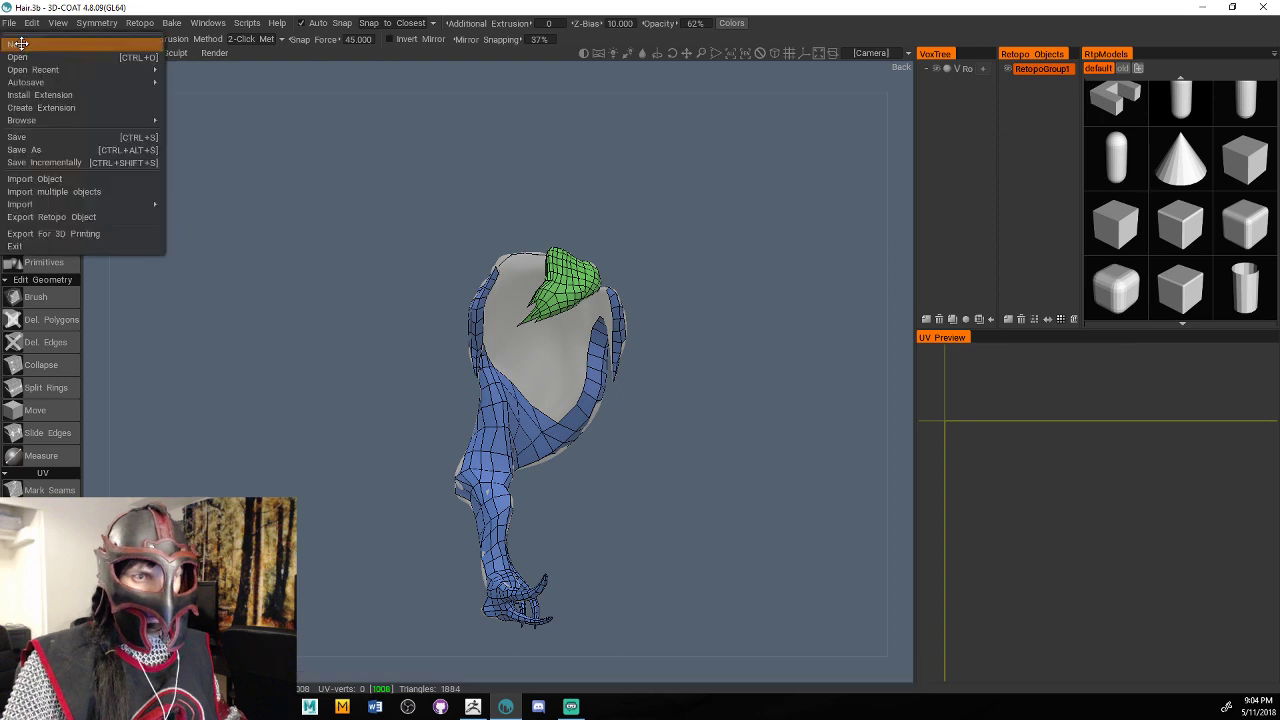
{"action": "left_click", "coordinate": [20, 44]}
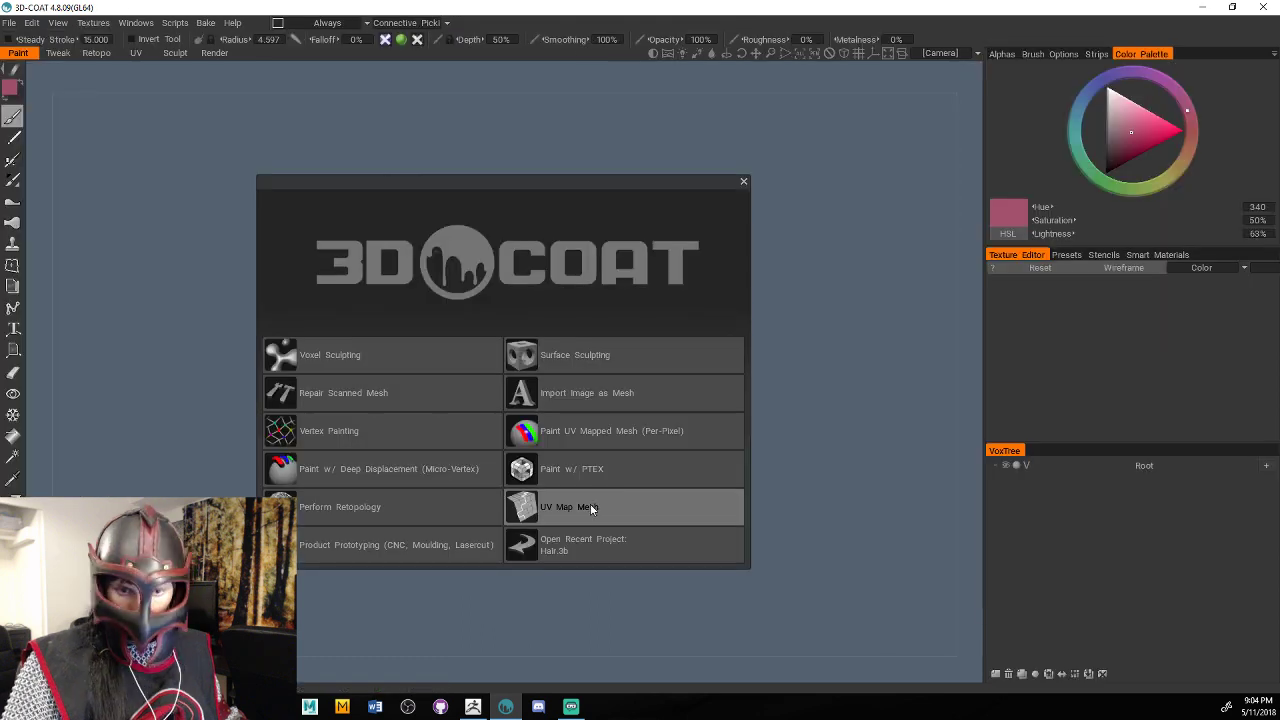
{"action": "left_click", "coordinate": [591, 509]}
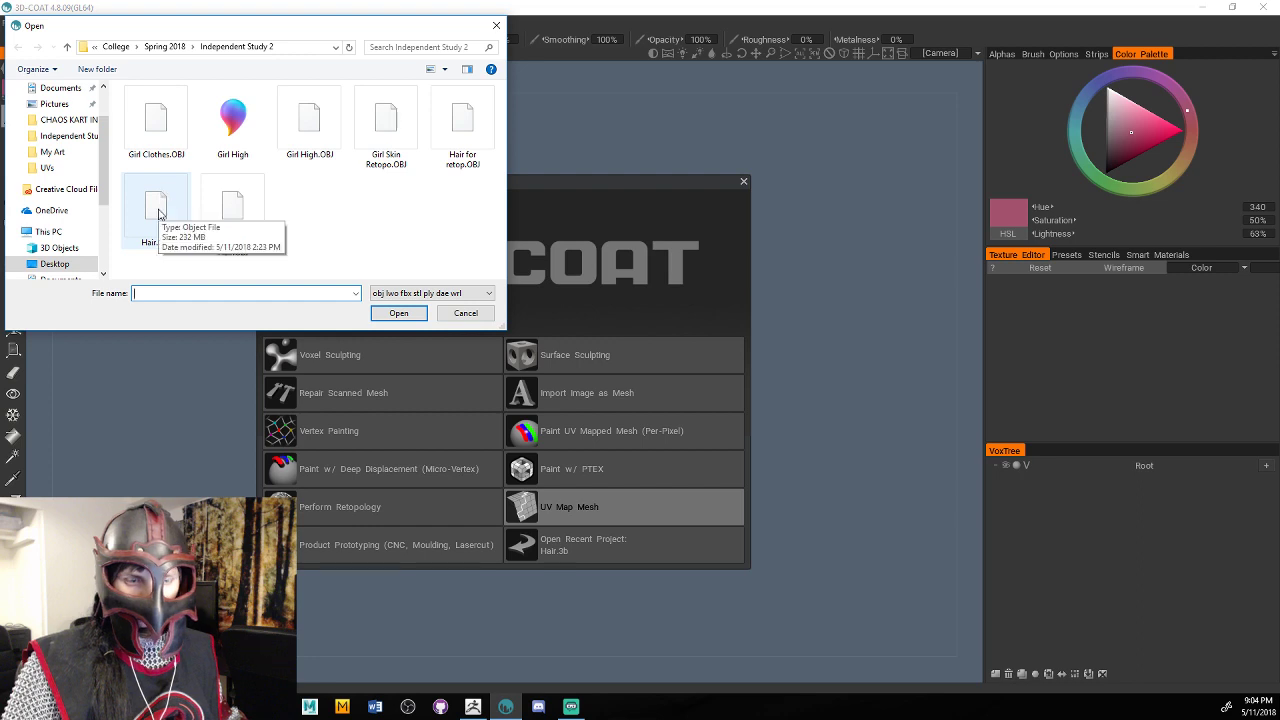
{"action": "double_click", "coordinate": [158, 212]}
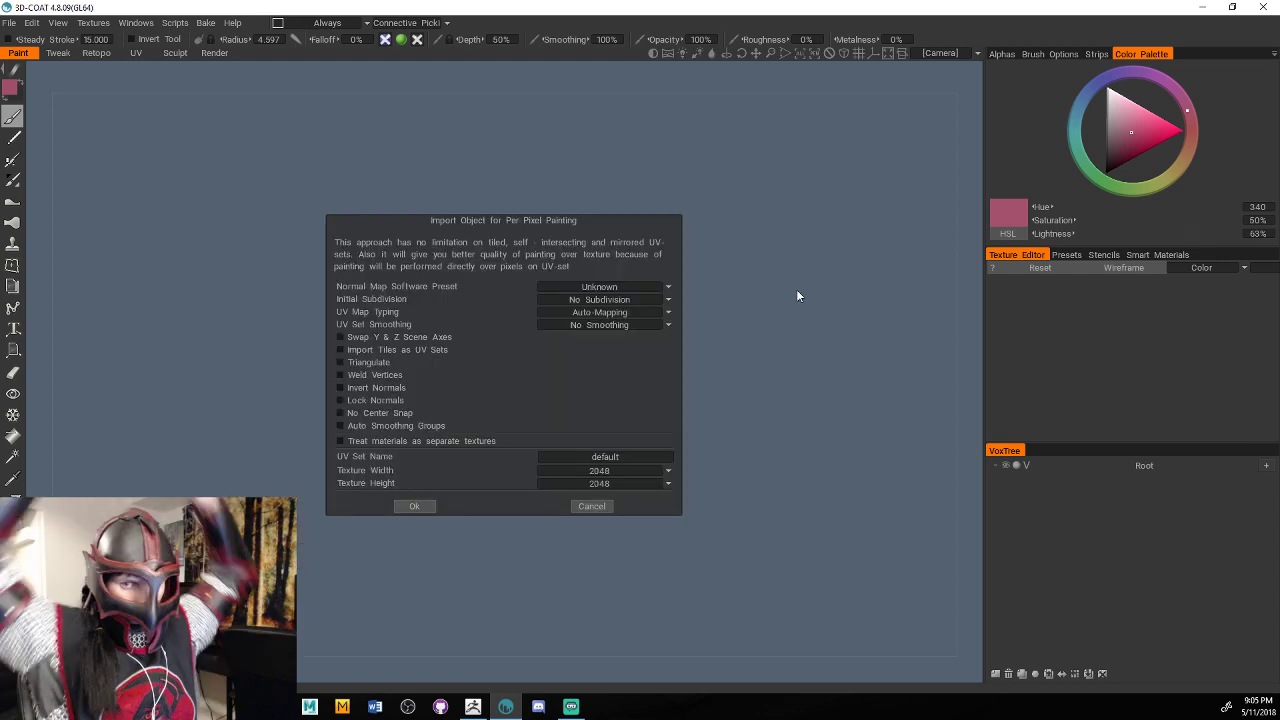
{"action": "left_click", "coordinate": [414, 506]}
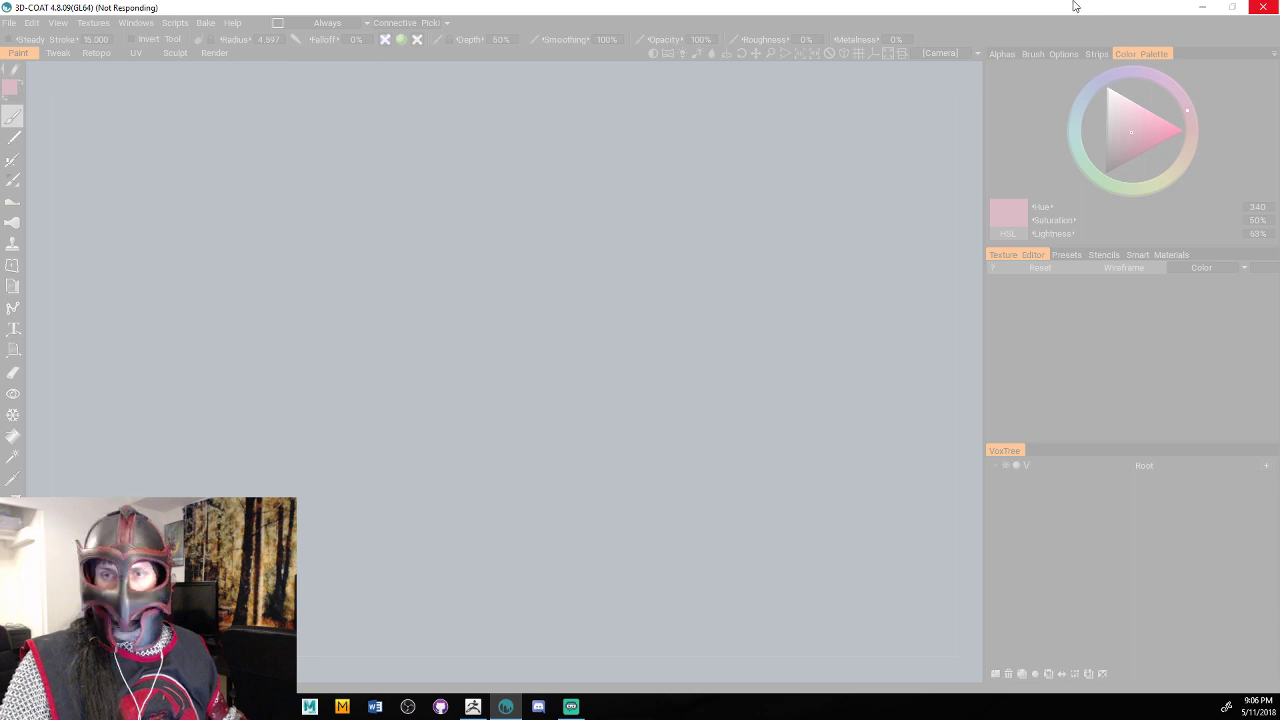
{"action": "left_click", "coordinate": [1263, 8]}
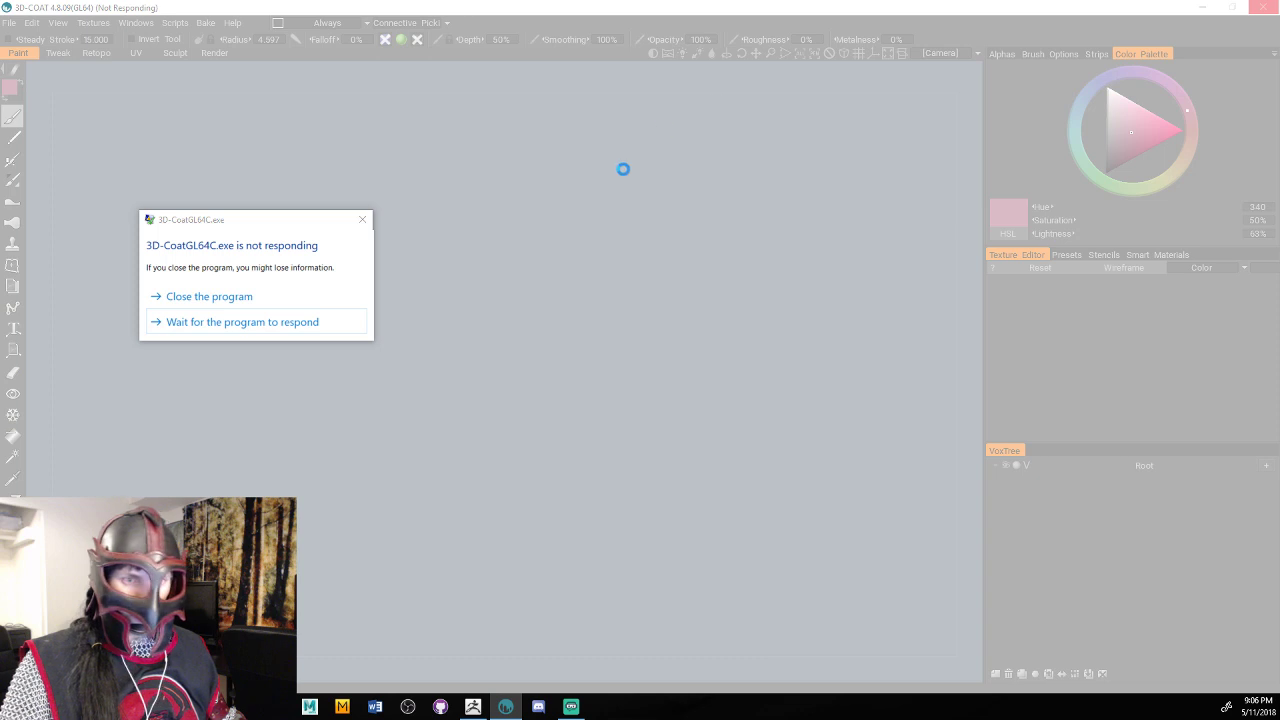
{"action": "left_click", "coordinate": [228, 300]}
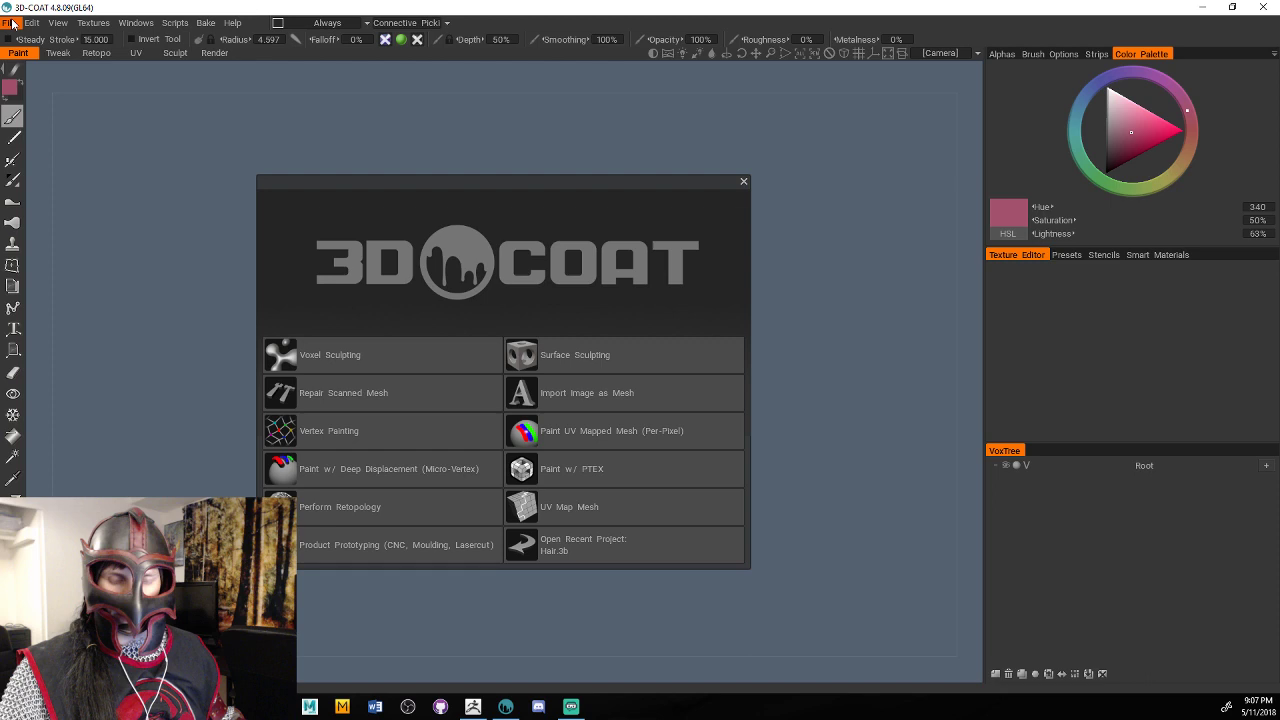
Reopen the recent project Hair.3b and switch to the Retopo workspace.
{"action": "left_click", "coordinate": [12, 22]}
{"action": "mouse_move", "coordinate": [80, 69]}
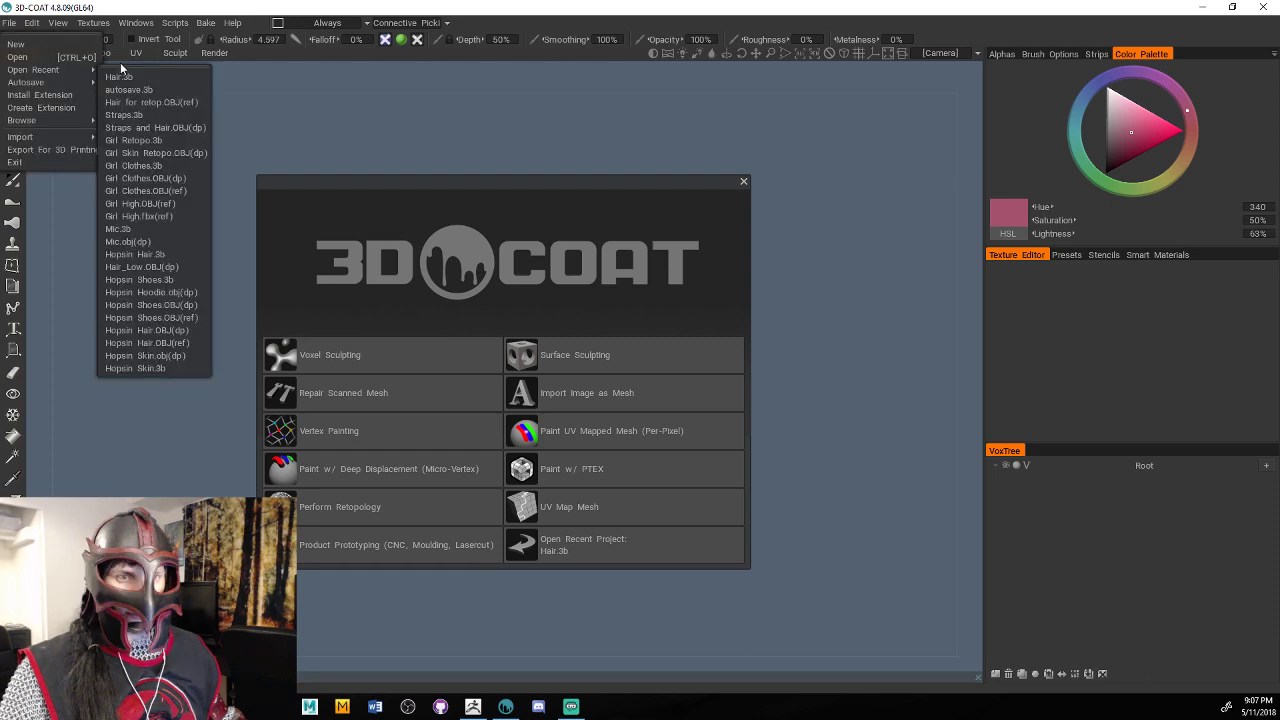
{"action": "left_click", "coordinate": [120, 76]}
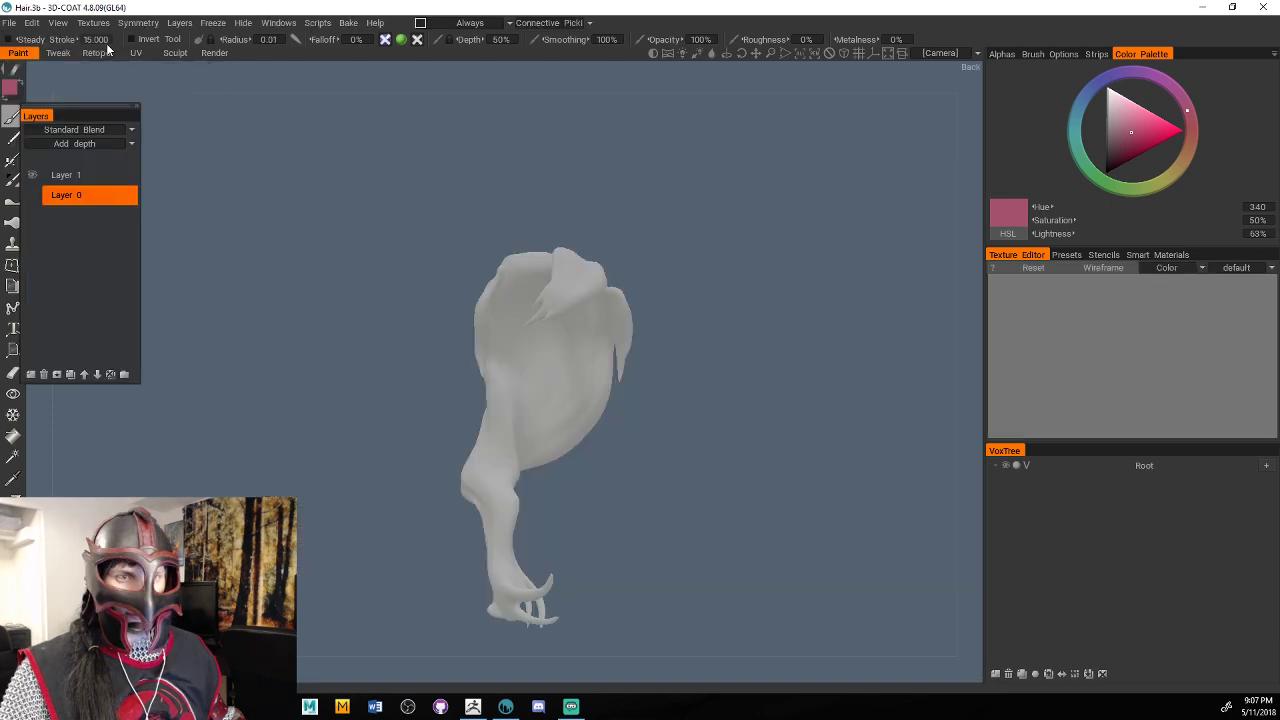
{"action": "left_click", "coordinate": [100, 52]}
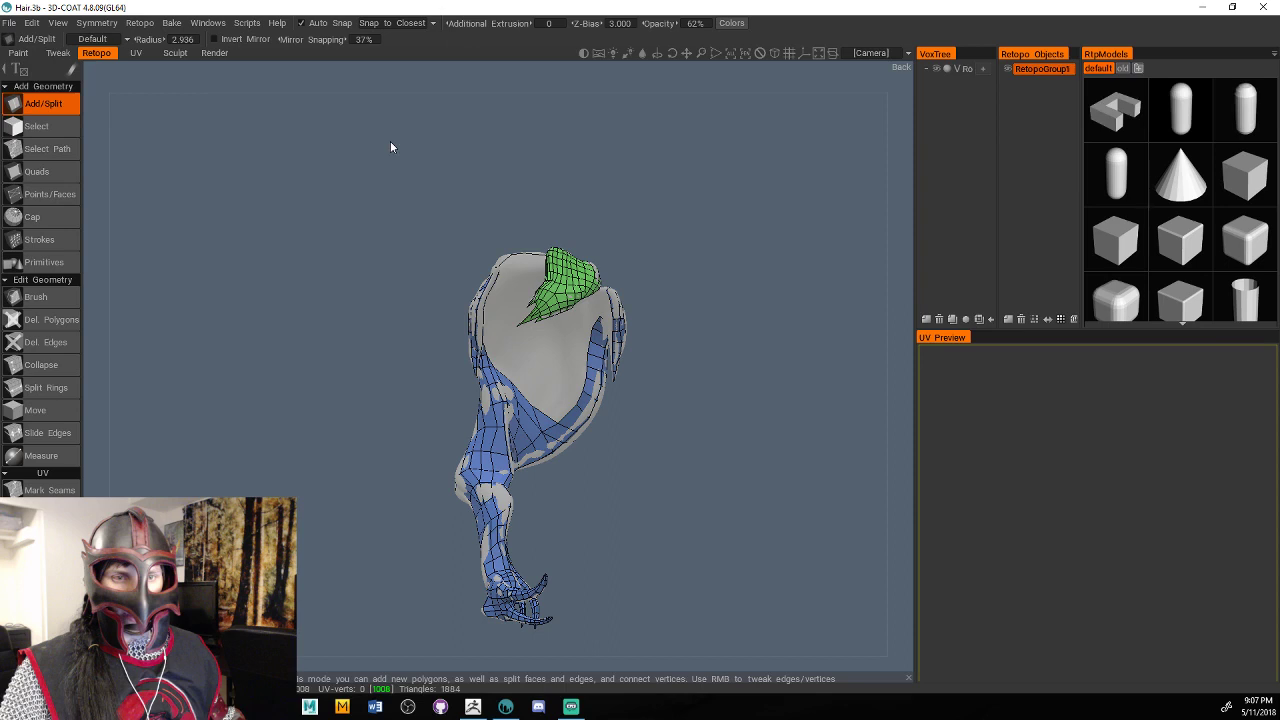
Export the retopo object to the Independent Study 2 folder, overwriting Hair for retop.OBJ.
{"action": "left_click", "coordinate": [9, 22]}
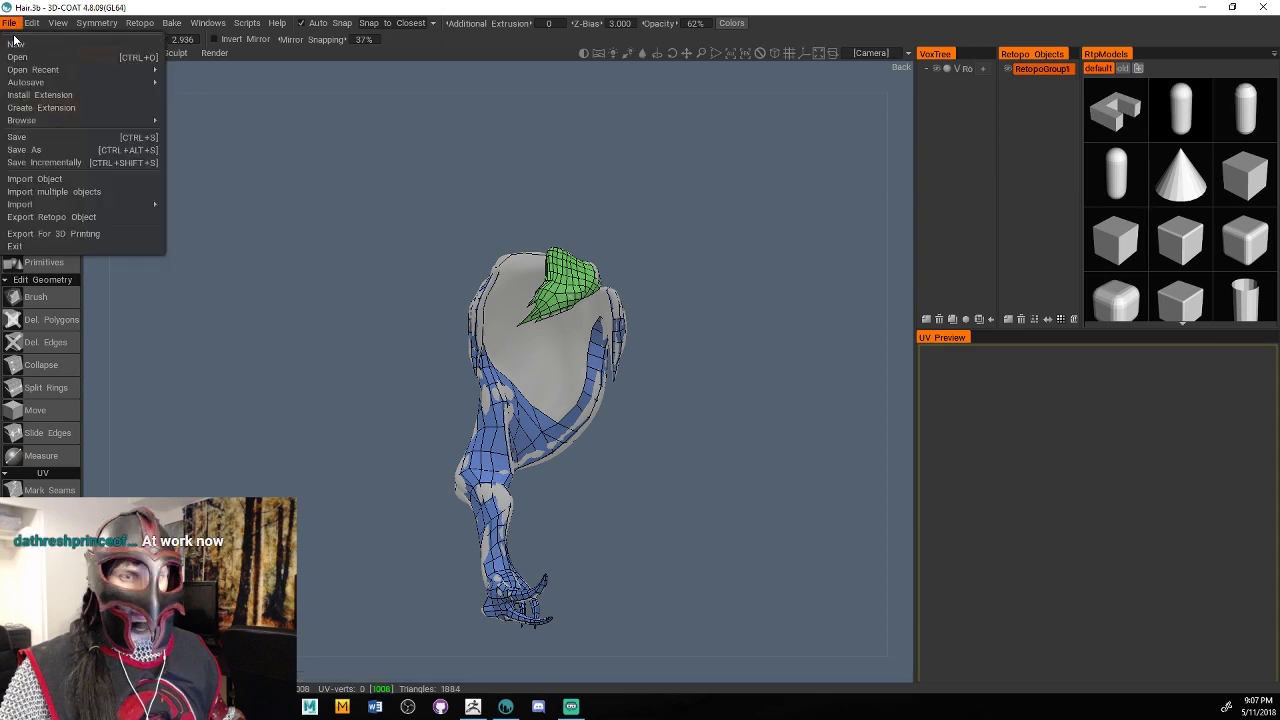
{"action": "left_click", "coordinate": [50, 216]}
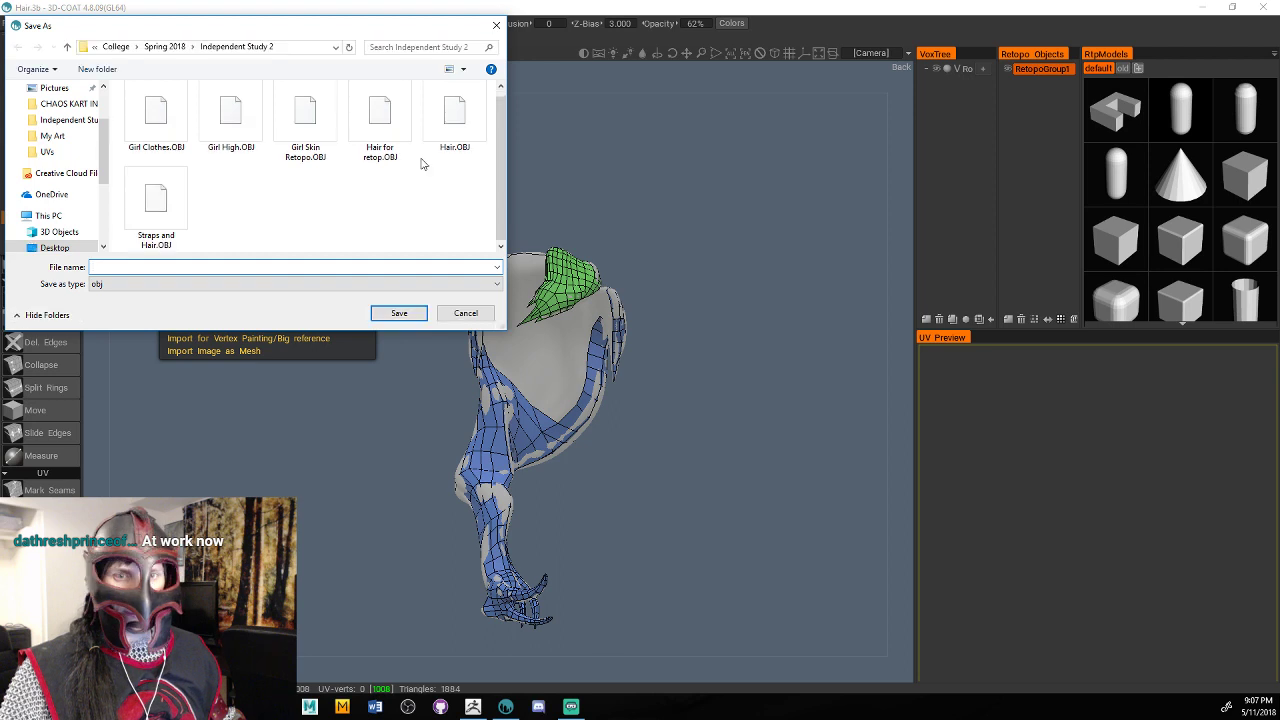
{"action": "left_click", "coordinate": [452, 140]}
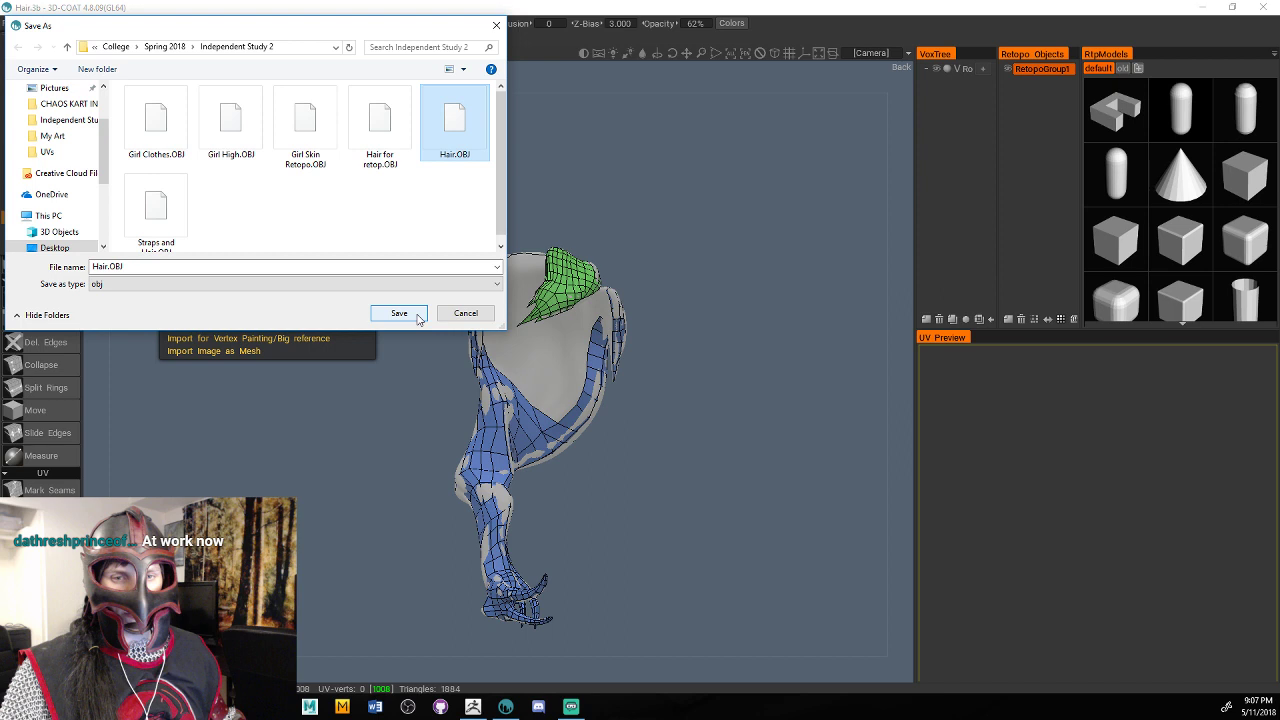
{"action": "left_click", "coordinate": [417, 319]}
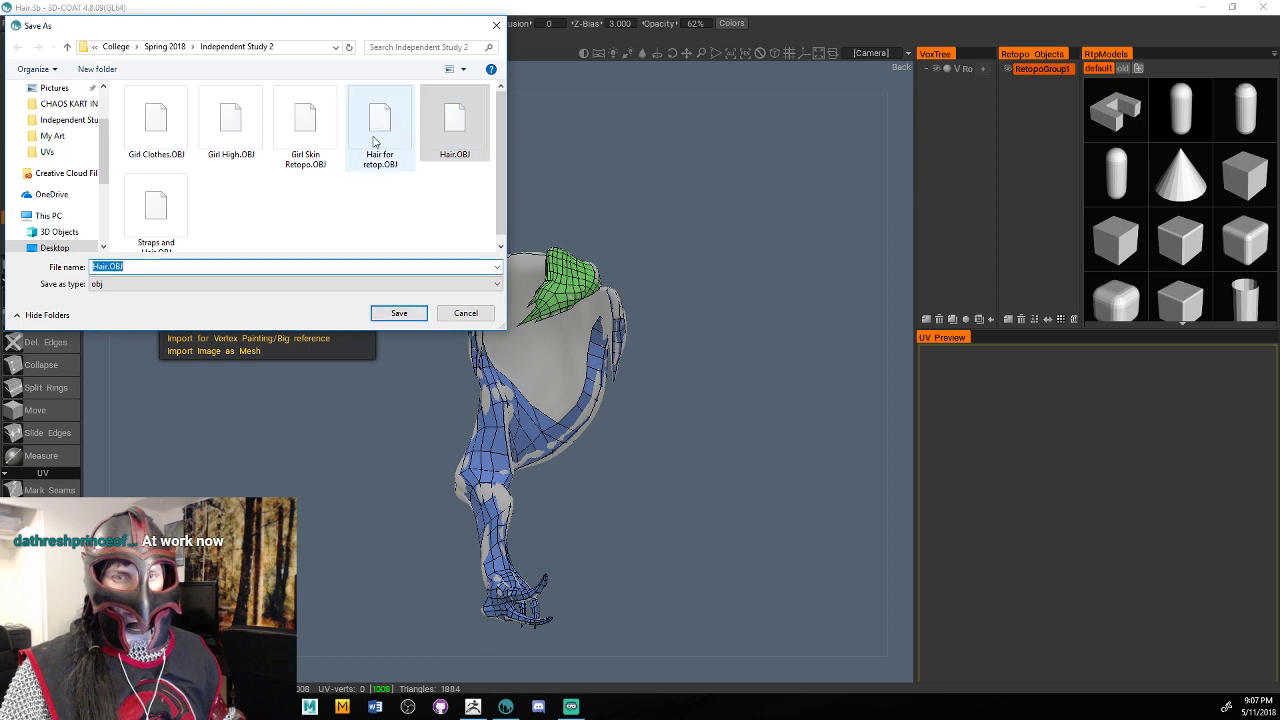
{"action": "double_click", "coordinate": [374, 142]}
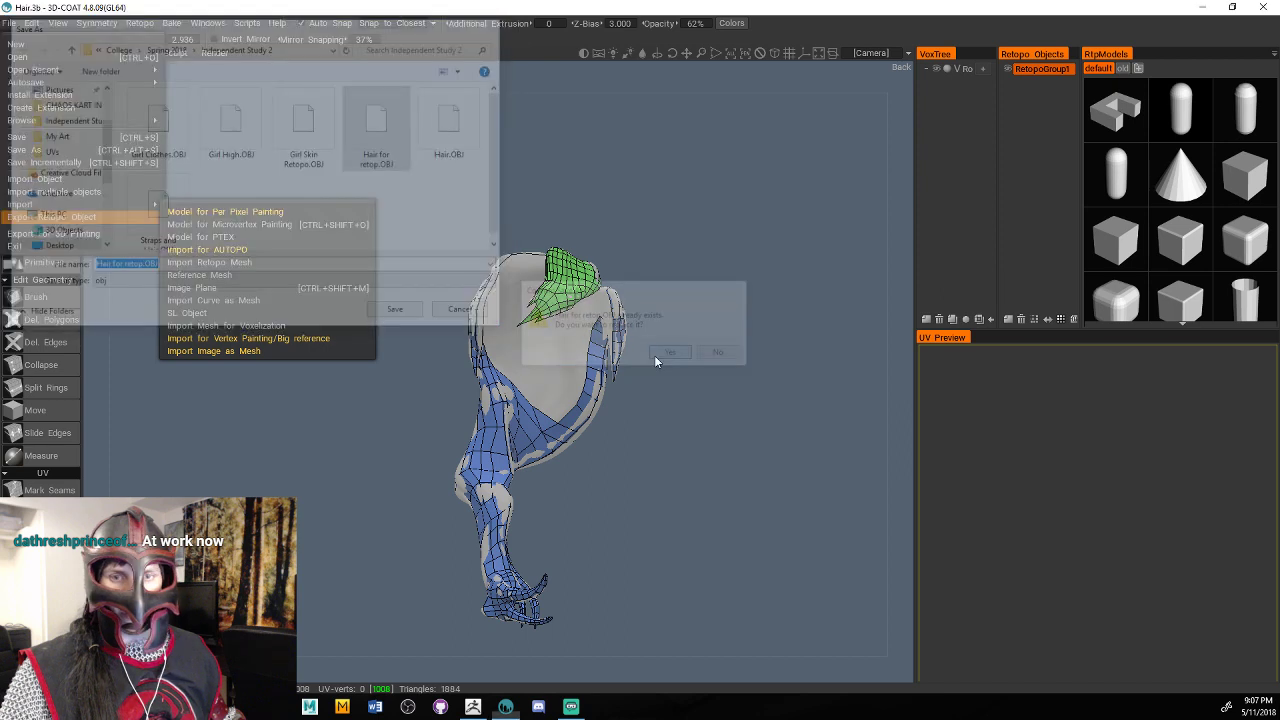
{"action": "left_click", "coordinate": [655, 357]}
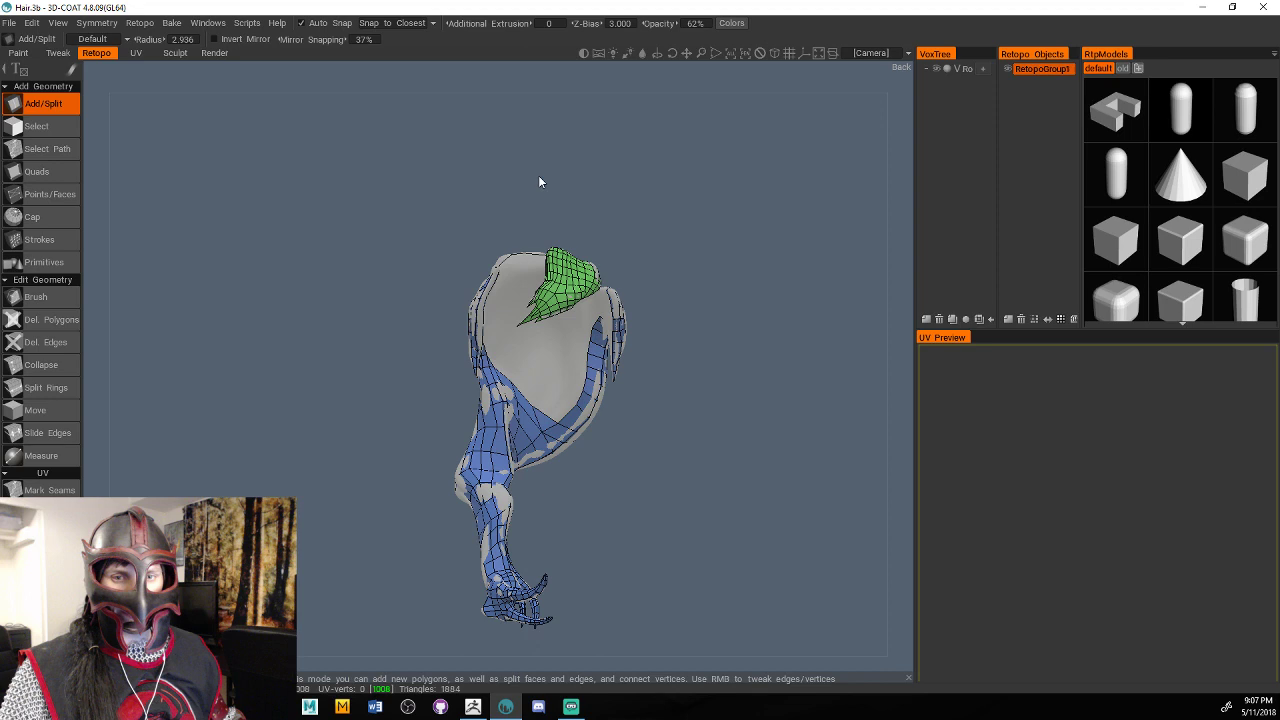
Start a new UV mapping scene and import Hair for retop.OBJ with auto-mapping and a 2048 by 2048 texture.
{"action": "left_click_drag", "start_coordinate": [540, 181], "coordinate": [1035, 6]}
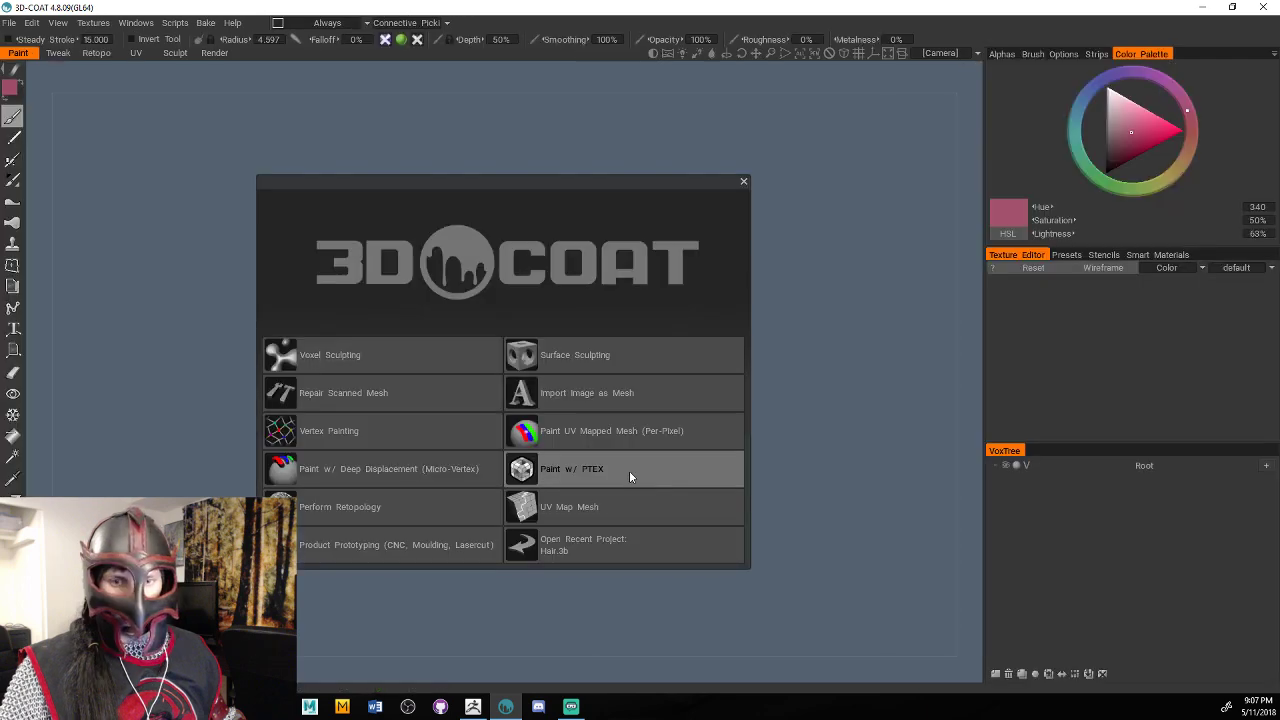
{"action": "left_click", "coordinate": [630, 507]}
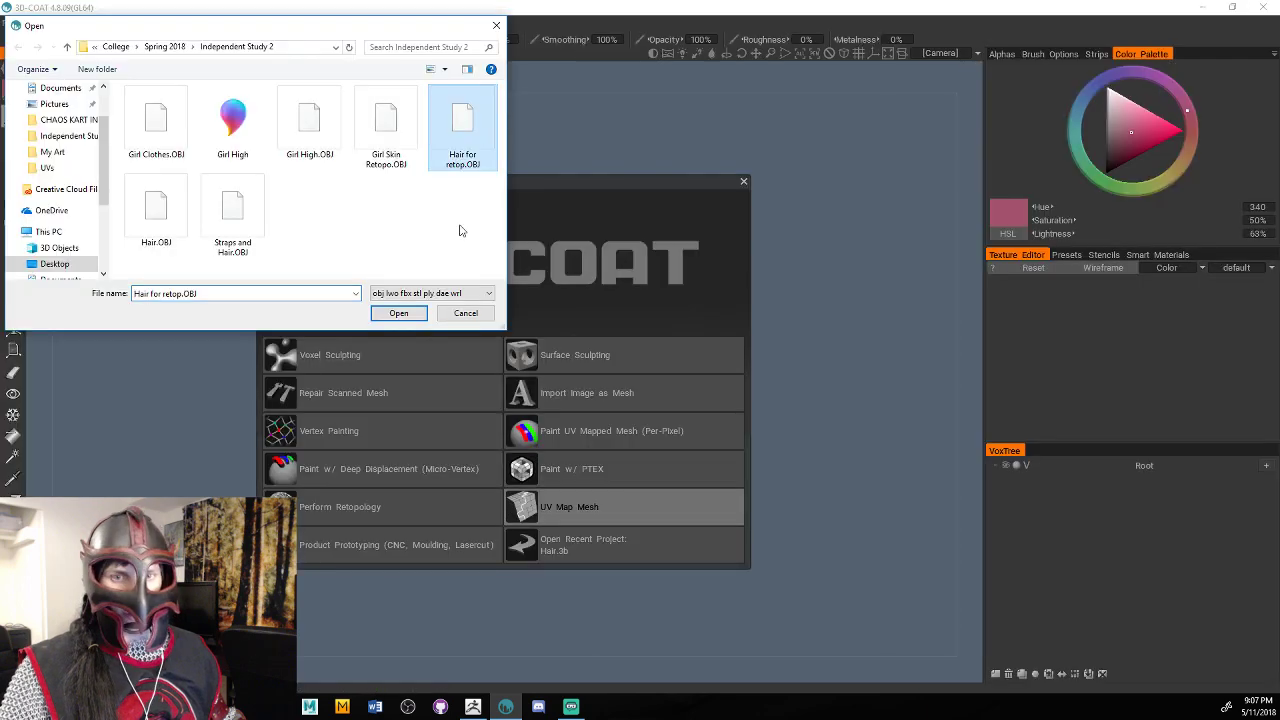
{"action": "left_click", "coordinate": [398, 313]}
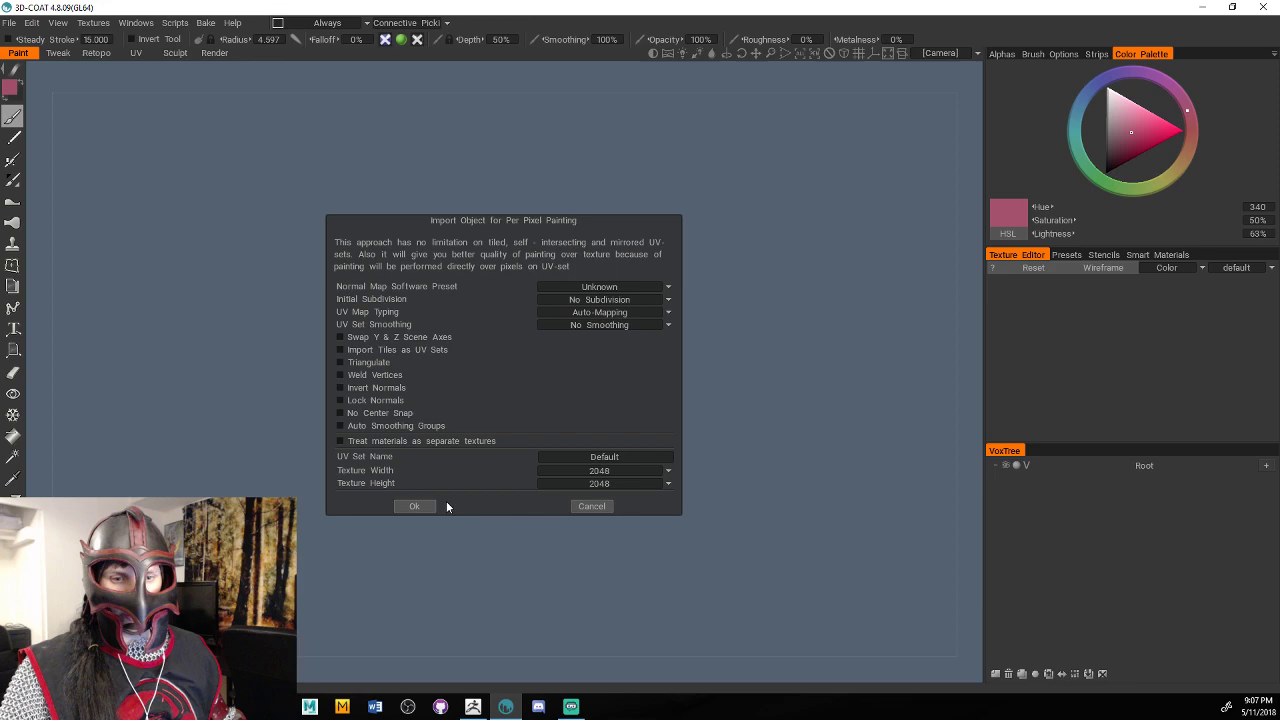
{"action": "left_click", "coordinate": [420, 506]}
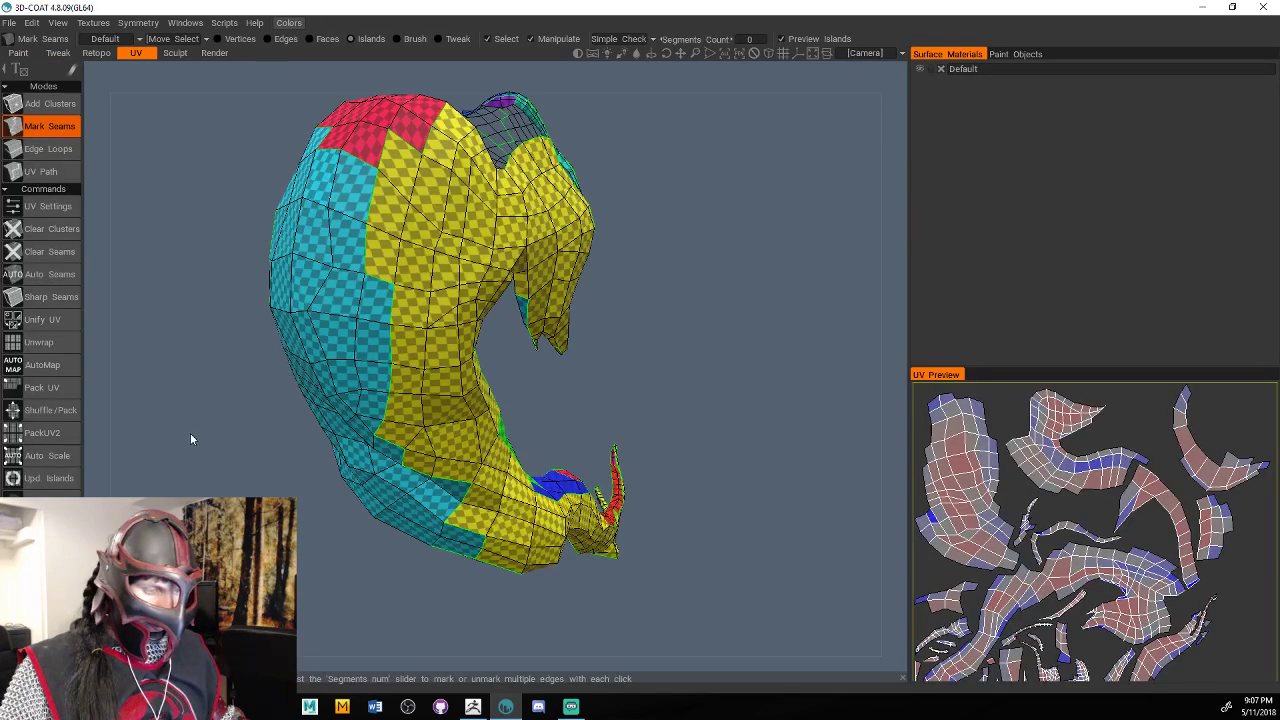
Clear all automatic seams from the hair mesh and unwrap it so each separate mesh piece forms one island.
{"action": "left_click_drag", "start_coordinate": [191, 437], "coordinate": [713, 418]}
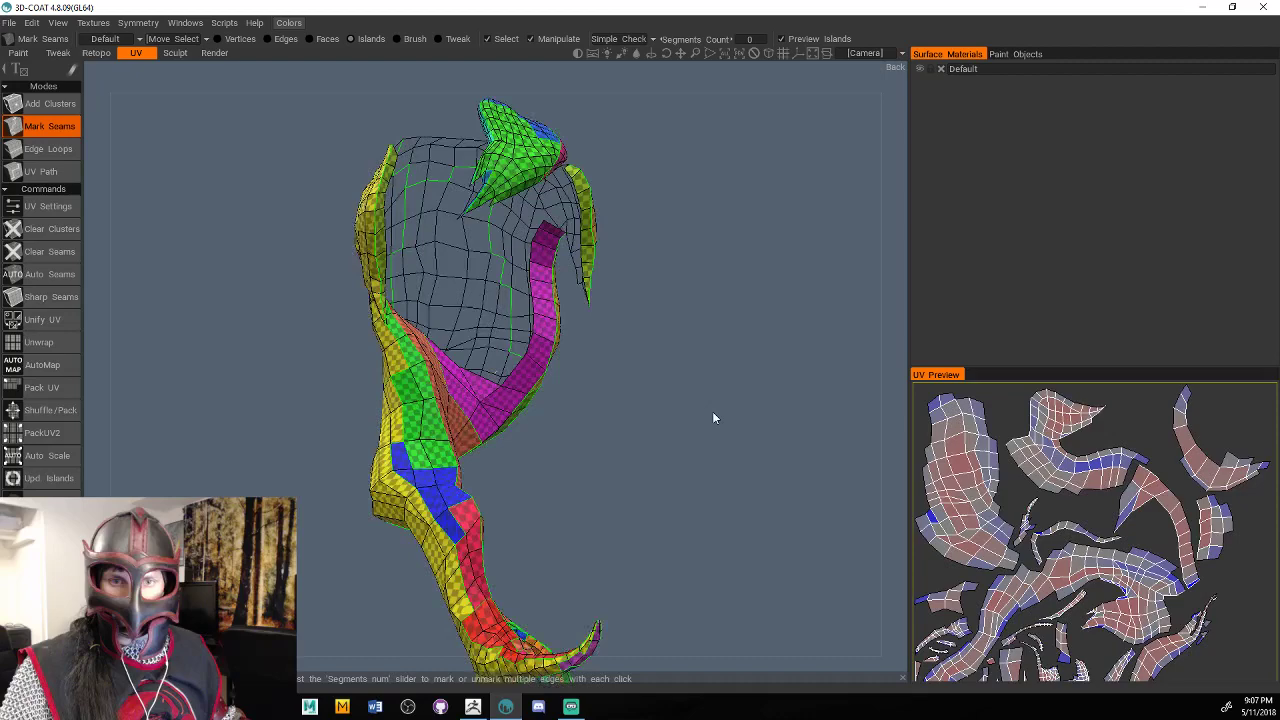
{"action": "left_click", "coordinate": [52, 253]}
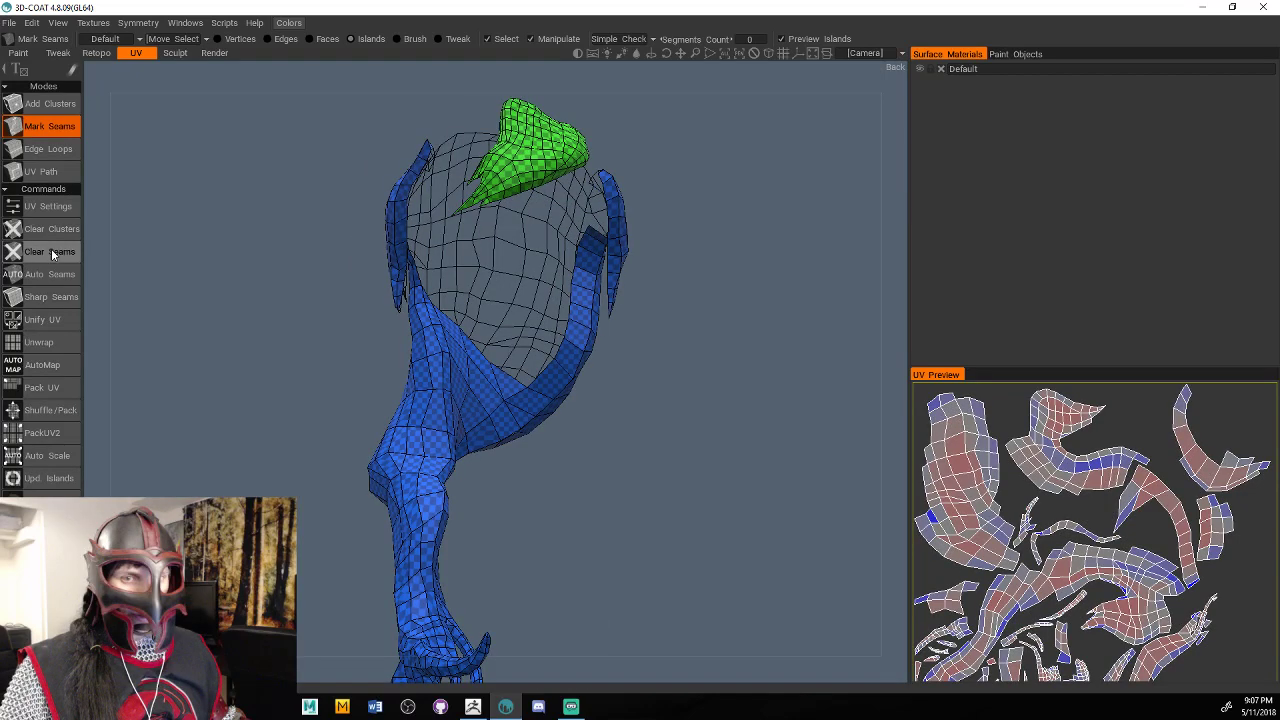
{"action": "left_click_drag", "start_coordinate": [690, 402], "coordinate": [732, 434]}
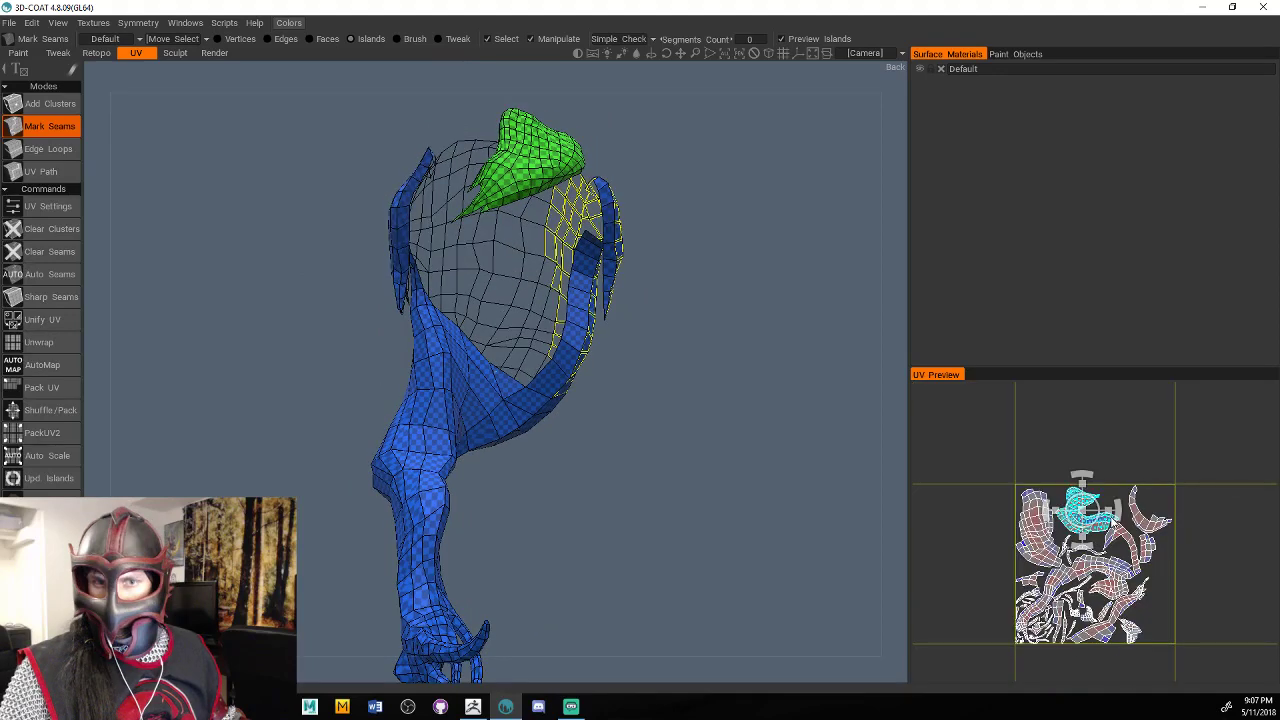
{"action": "left_click", "coordinate": [1117, 588]}
{"action": "middle_click_drag", "start_coordinate": [1118, 594], "coordinate": [1105, 555]}
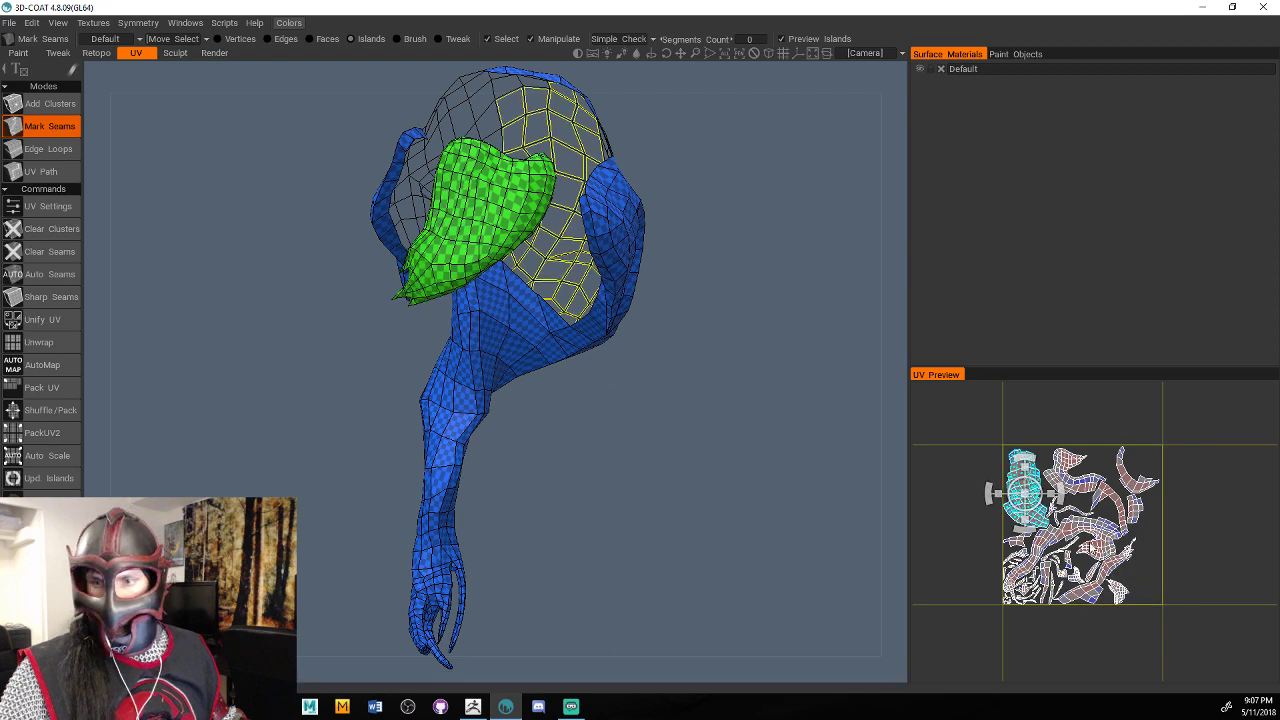
{"action": "key", "text": "ctrl+z"}
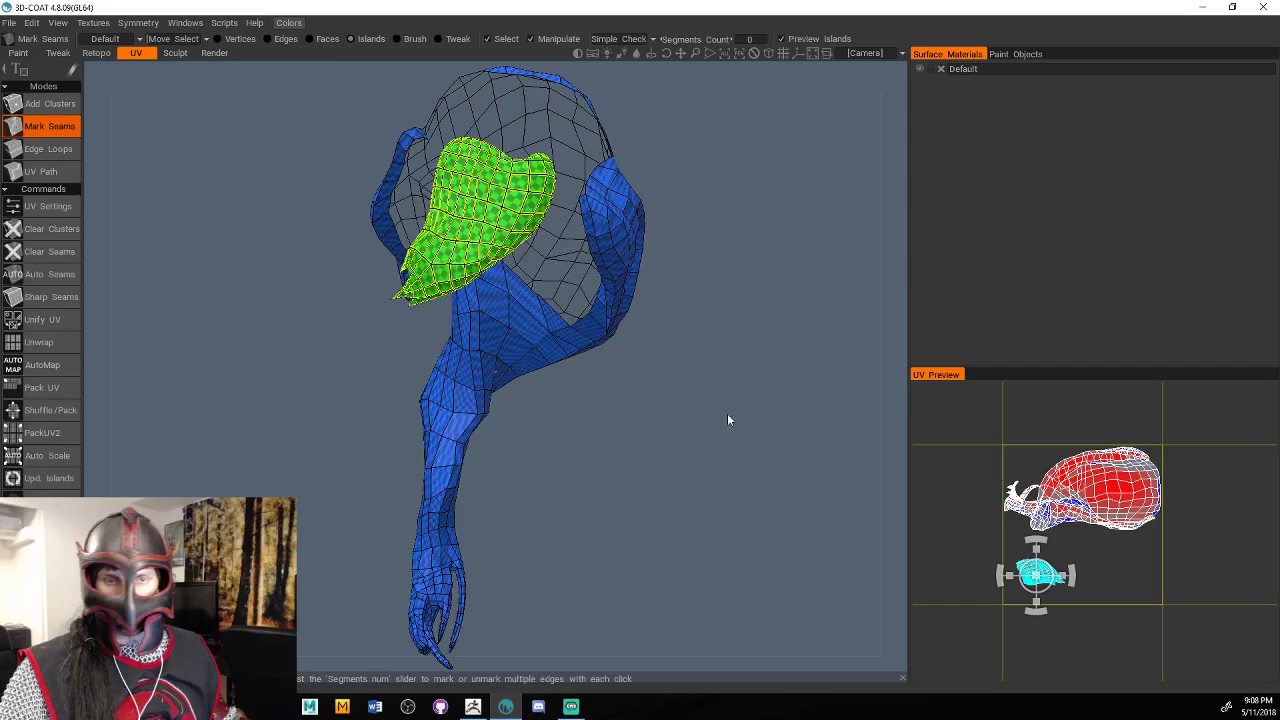
Mark a UV seam along the inner edge of the hanging side lock down to its tip.
{"action": "left_click_drag", "start_coordinate": [727, 420], "coordinate": [955, 457]}
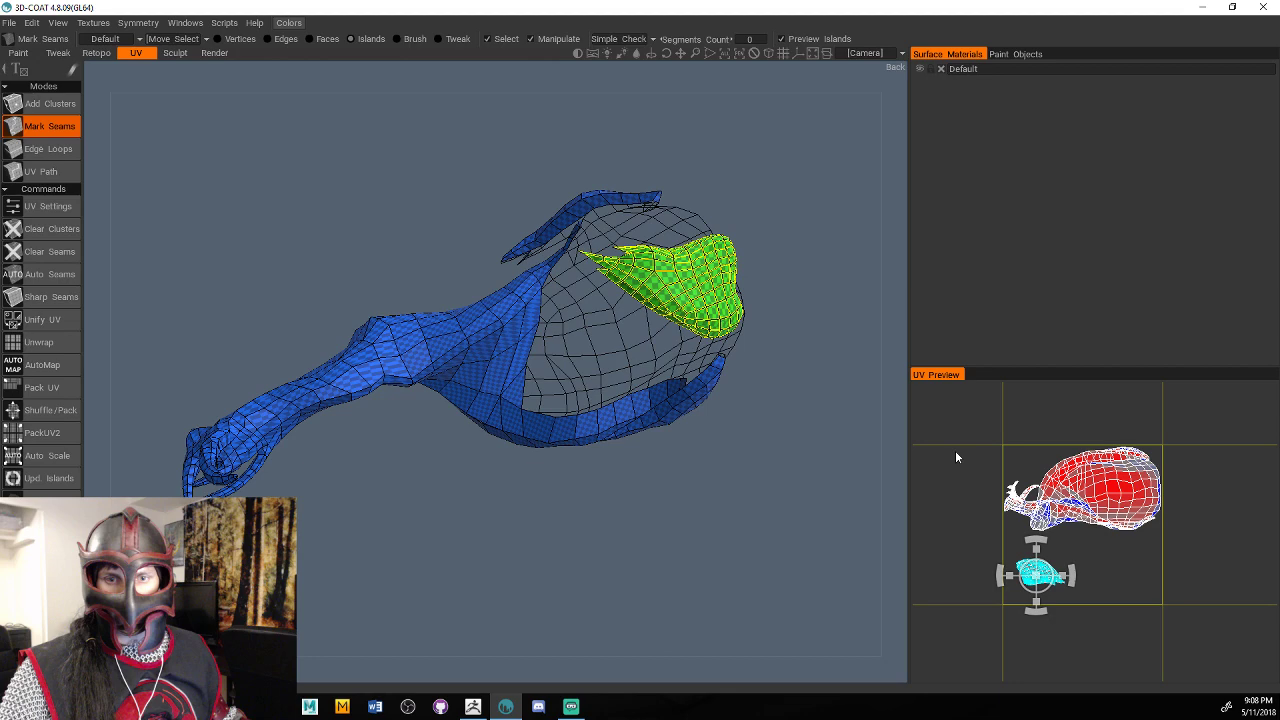
{"action": "left_click_drag", "start_coordinate": [800, 370], "coordinate": [512, 207]}
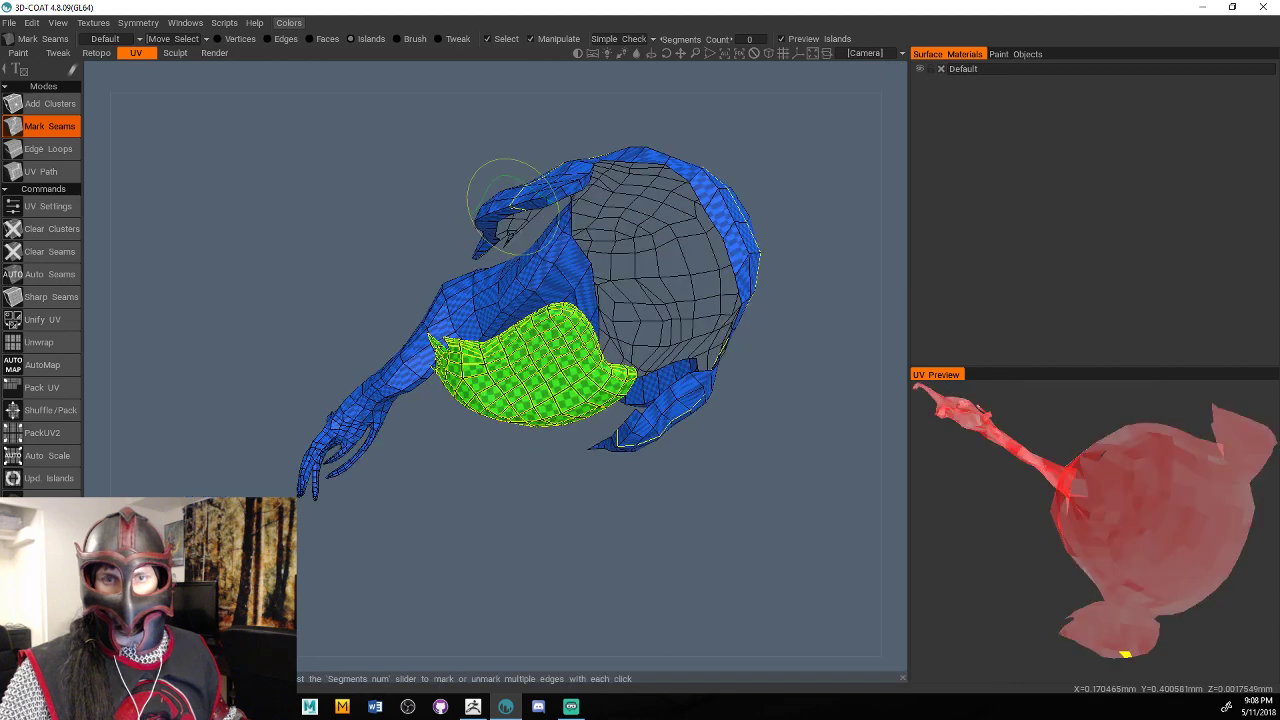
{"action": "left_click", "coordinate": [527, 180]}
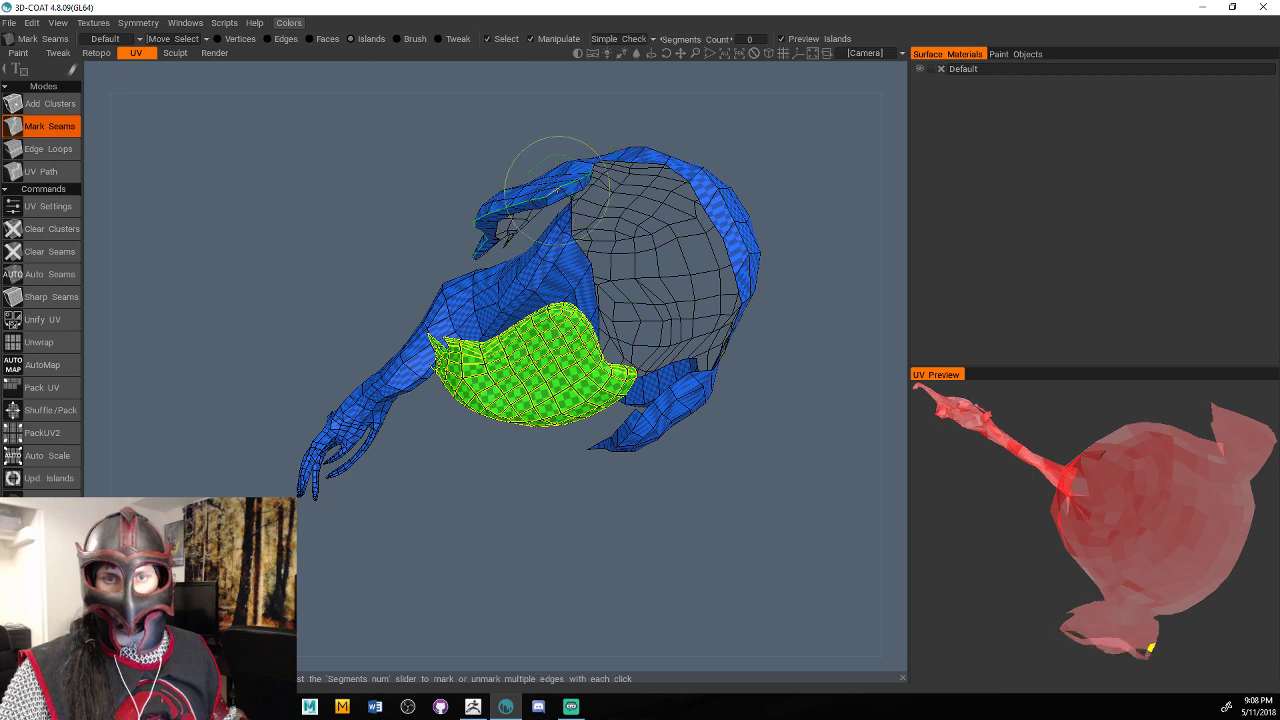
{"action": "left_click_drag", "start_coordinate": [800, 340], "coordinate": [719, 426]}
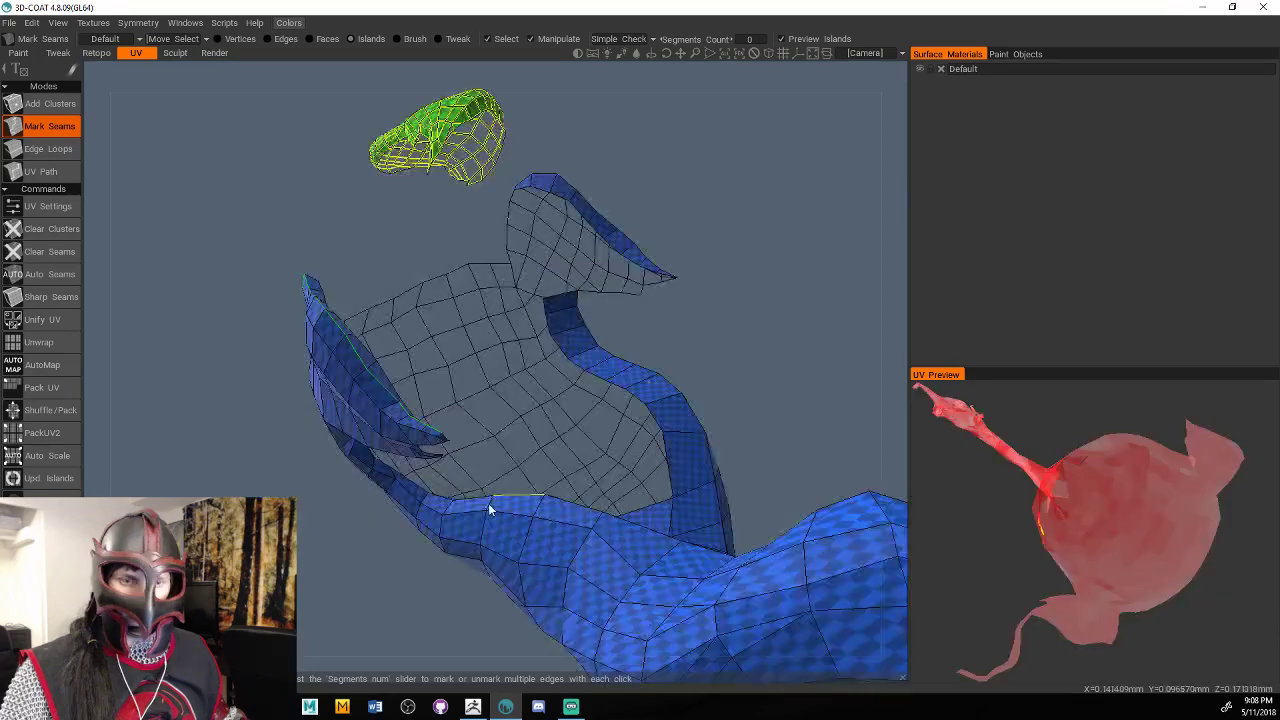
Mark seams along the inner rim strip and across the lower back of the cap to separate the inner rim faces from the ponytail.
{"action": "mouse_move", "coordinate": [489, 510]}
{"action": "left_mouse_down"}
{"action": "mouse_move", "coordinate": [474, 561]}
{"action": "mouse_move", "coordinate": [622, 460]}
{"action": "mouse_move", "coordinate": [627, 551]}
{"action": "mouse_move", "coordinate": [717, 512]}
{"action": "mouse_move", "coordinate": [493, 385]}
{"action": "mouse_move", "coordinate": [657, 269]}
{"action": "mouse_move", "coordinate": [547, 336]}
{"action": "mouse_move", "coordinate": [703, 263]}
{"action": "mouse_move", "coordinate": [702, 289]}
{"action": "mouse_move", "coordinate": [593, 375]}
{"action": "left_mouse_up"}
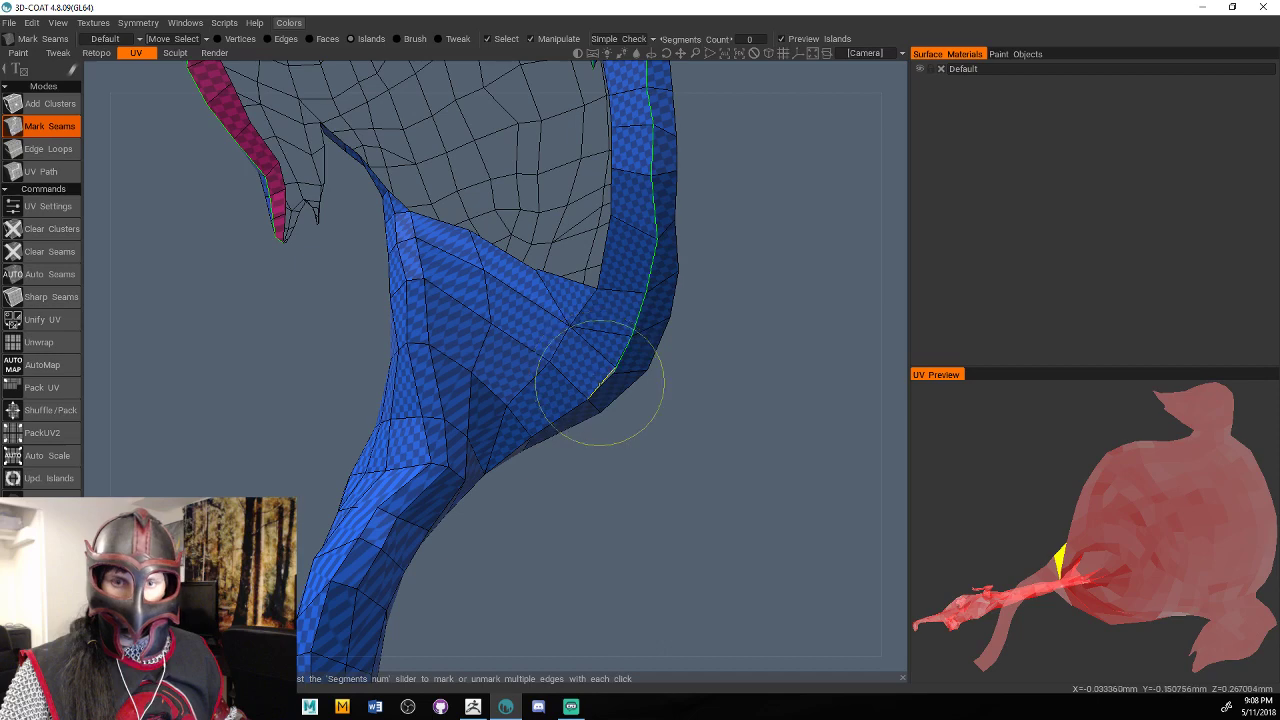
{"action": "mouse_move", "coordinate": [690, 383]}
{"action": "left_mouse_down"}
{"action": "mouse_move", "coordinate": [758, 341]}
{"action": "mouse_move", "coordinate": [755, 412]}
{"action": "mouse_move", "coordinate": [820, 422]}
{"action": "mouse_move", "coordinate": [714, 403]}
{"action": "mouse_move", "coordinate": [744, 380]}
{"action": "mouse_move", "coordinate": [637, 383]}
{"action": "left_mouse_up"}
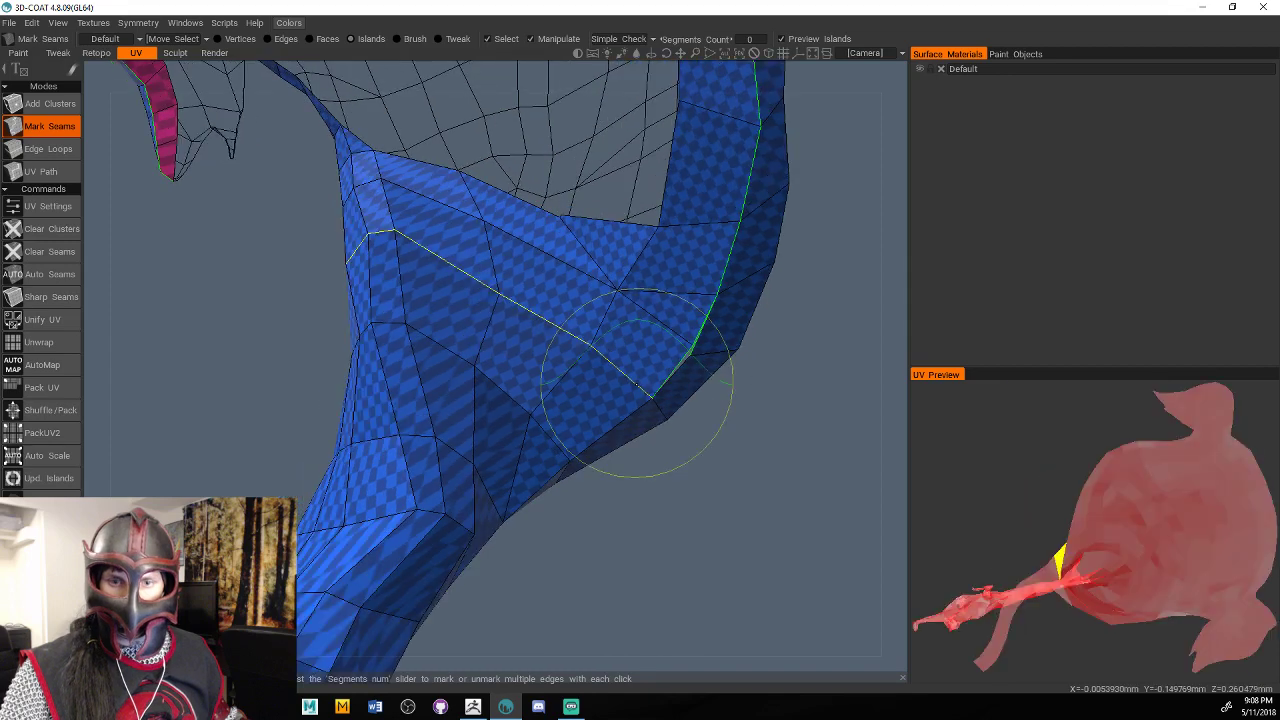
{"action": "mouse_move", "coordinate": [612, 508]}
{"action": "left_mouse_down"}
{"action": "mouse_move", "coordinate": [591, 513]}
{"action": "mouse_move", "coordinate": [550, 414]}
{"action": "left_mouse_up"}
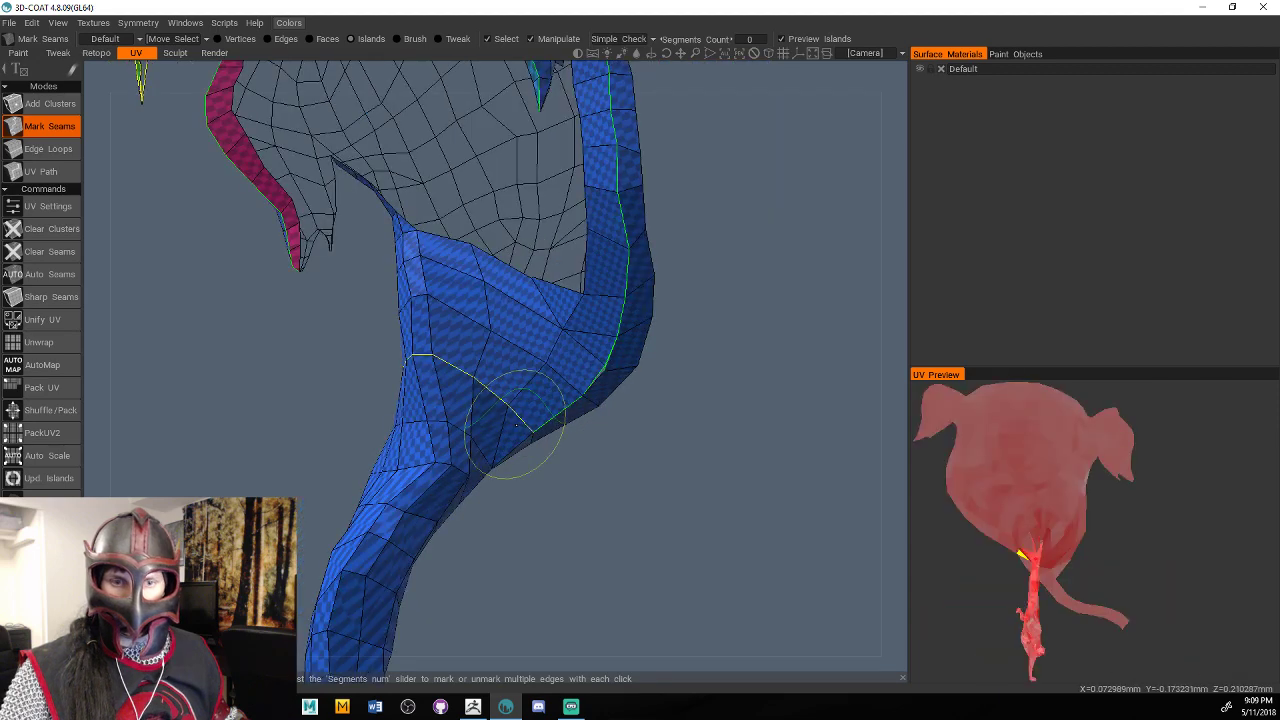
{"action": "left_click", "coordinate": [512, 421]}
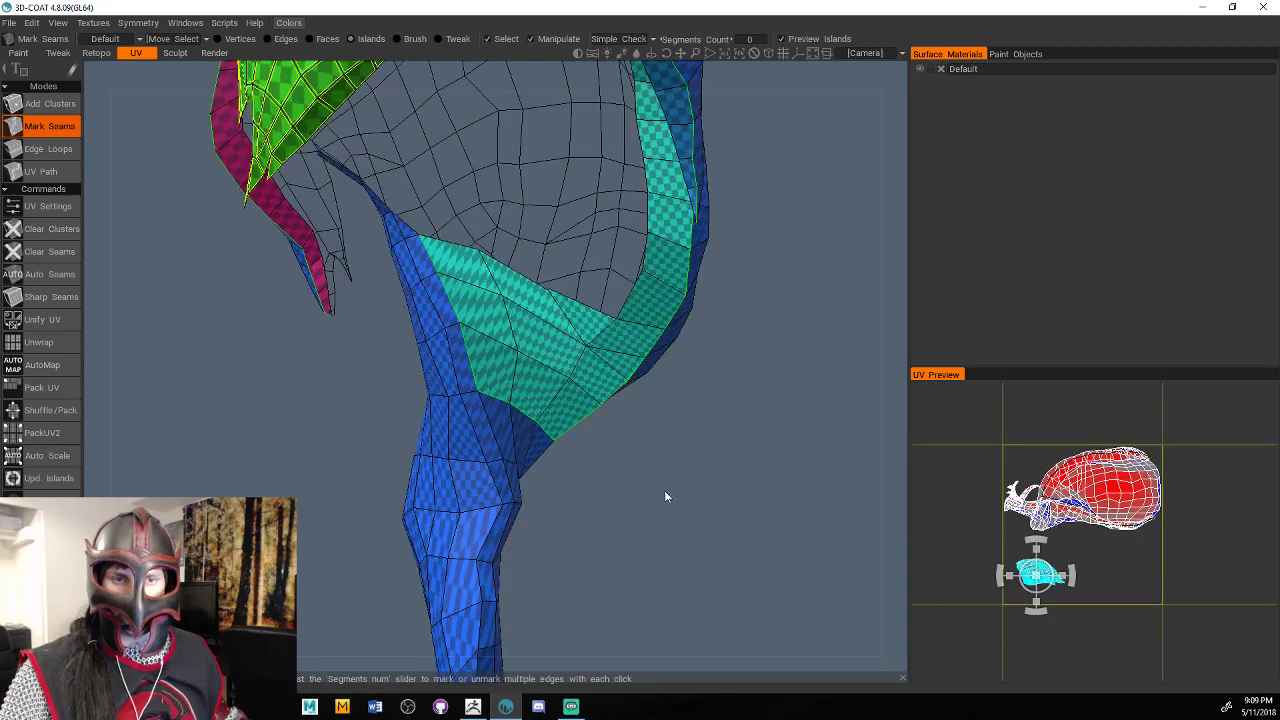
Unwrap the hair with the marked seams, and mark a further seam where the side lock meets the hair cap.
{"action": "left_click_drag", "start_coordinate": [666, 495], "coordinate": [640, 470]}
{"action": "left_click", "coordinate": [46, 344]}
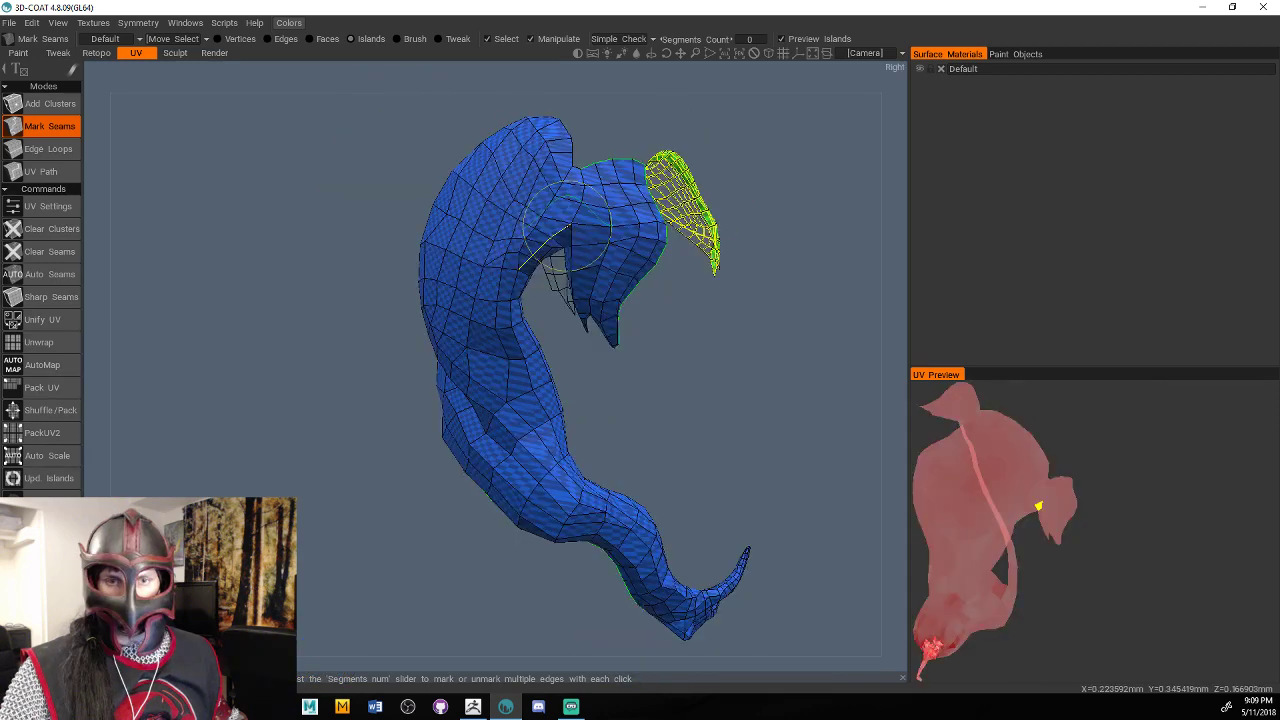
{"action": "left_click", "coordinate": [570, 236]}
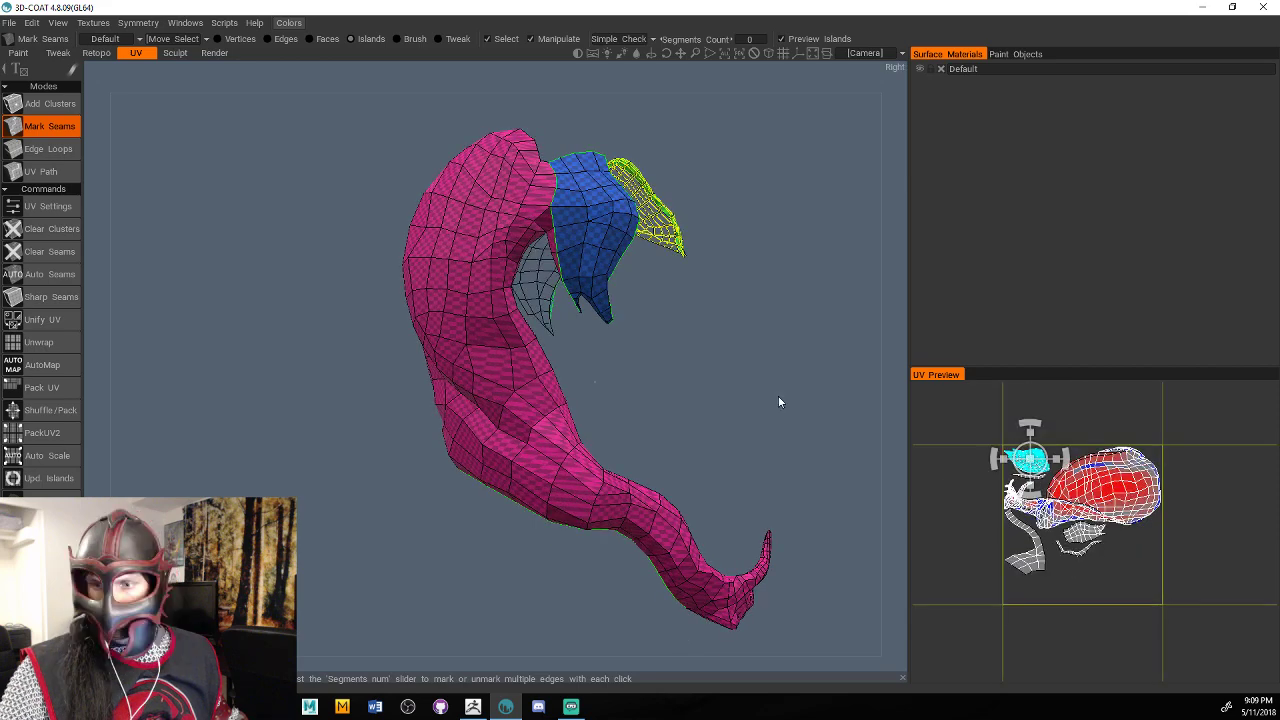
Mark seams along both edges of the long strip under the ponytail and close it near the tip to form its own island.
{"action": "mouse_move", "coordinate": [779, 401]}
{"action": "left_mouse_down"}
{"action": "mouse_move", "coordinate": [639, 417]}
{"action": "mouse_move", "coordinate": [478, 398]}
{"action": "left_mouse_up"}
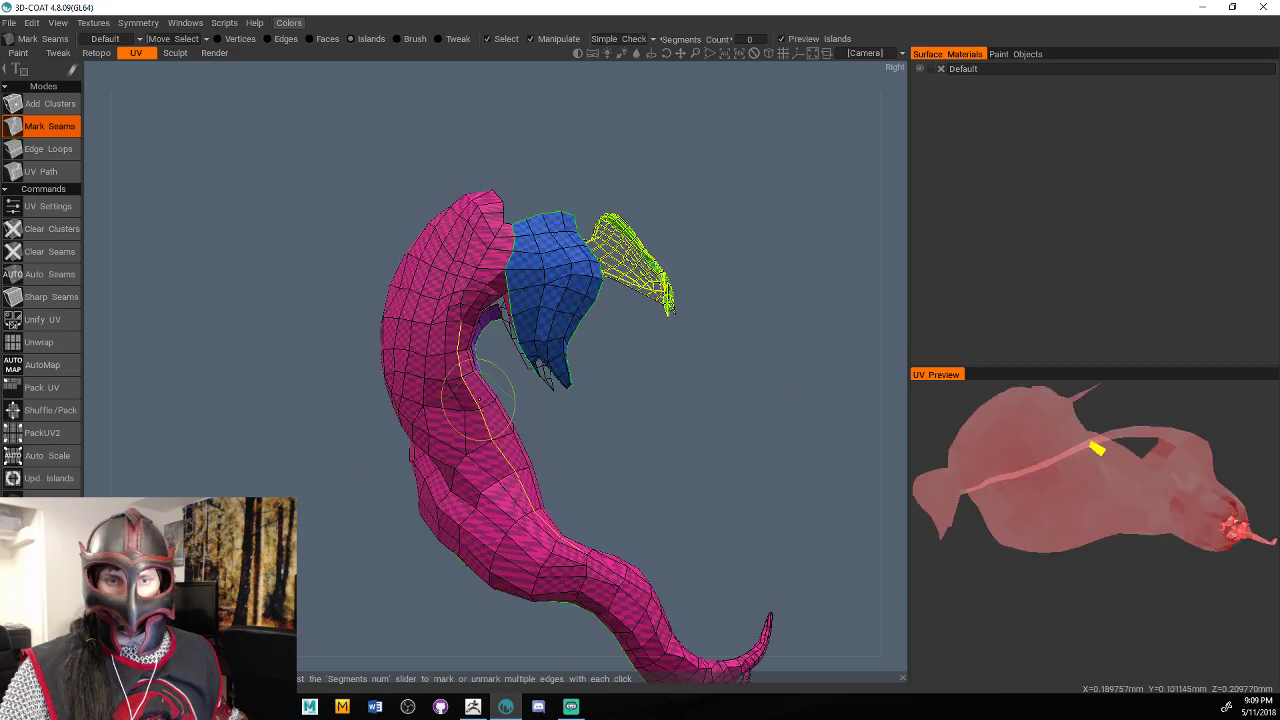
{"action": "left_click_drag", "start_coordinate": [592, 454], "coordinate": [727, 430]}
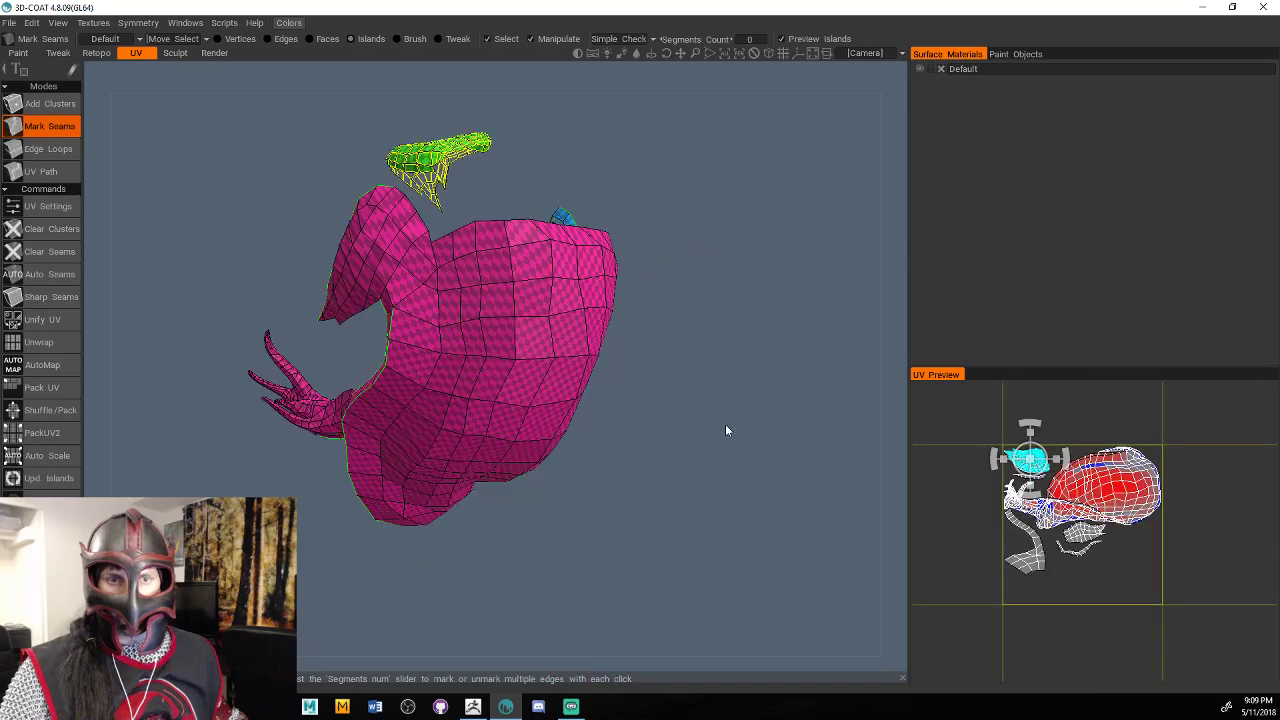
{"action": "mouse_move", "coordinate": [434, 260]}
{"action": "left_mouse_down", "text": "alt"}
{"action": "mouse_move", "coordinate": [741, 437]}
{"action": "mouse_move", "coordinate": [522, 288]}
{"action": "mouse_move", "coordinate": [814, 371]}
{"action": "mouse_move", "coordinate": [821, 305]}
{"action": "mouse_move", "coordinate": [759, 316]}
{"action": "left_mouse_up", "text": "alt"}
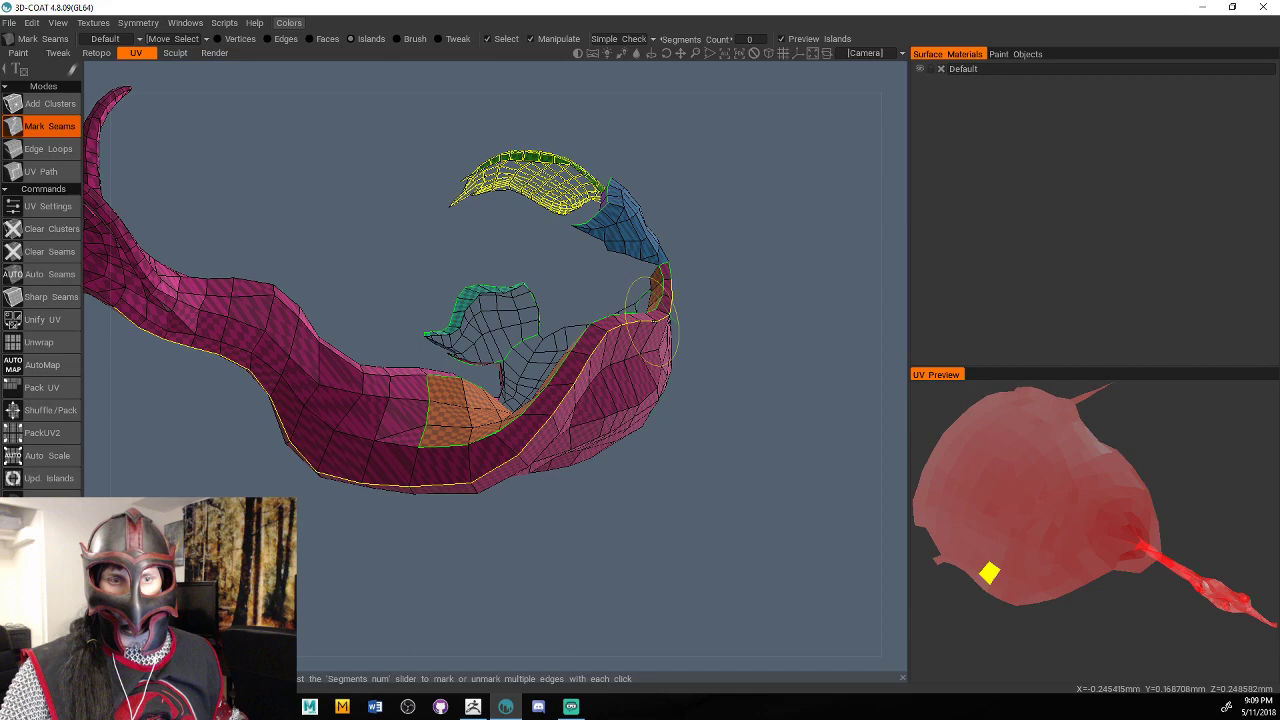
{"action": "mouse_move", "coordinate": [680, 322]}
{"action": "left_mouse_down"}
{"action": "mouse_move", "coordinate": [699, 342]}
{"action": "mouse_move", "coordinate": [831, 300]}
{"action": "mouse_move", "coordinate": [780, 322]}
{"action": "left_mouse_up"}
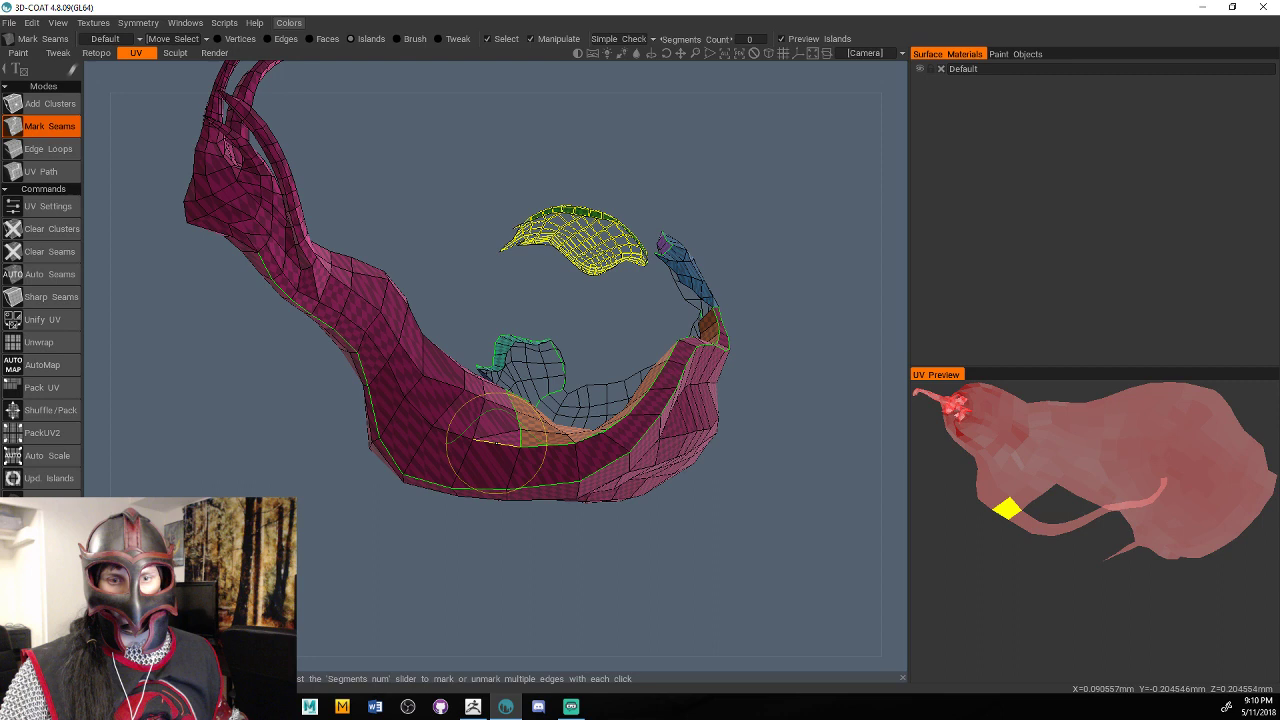
{"action": "left_click", "coordinate": [300, 302]}
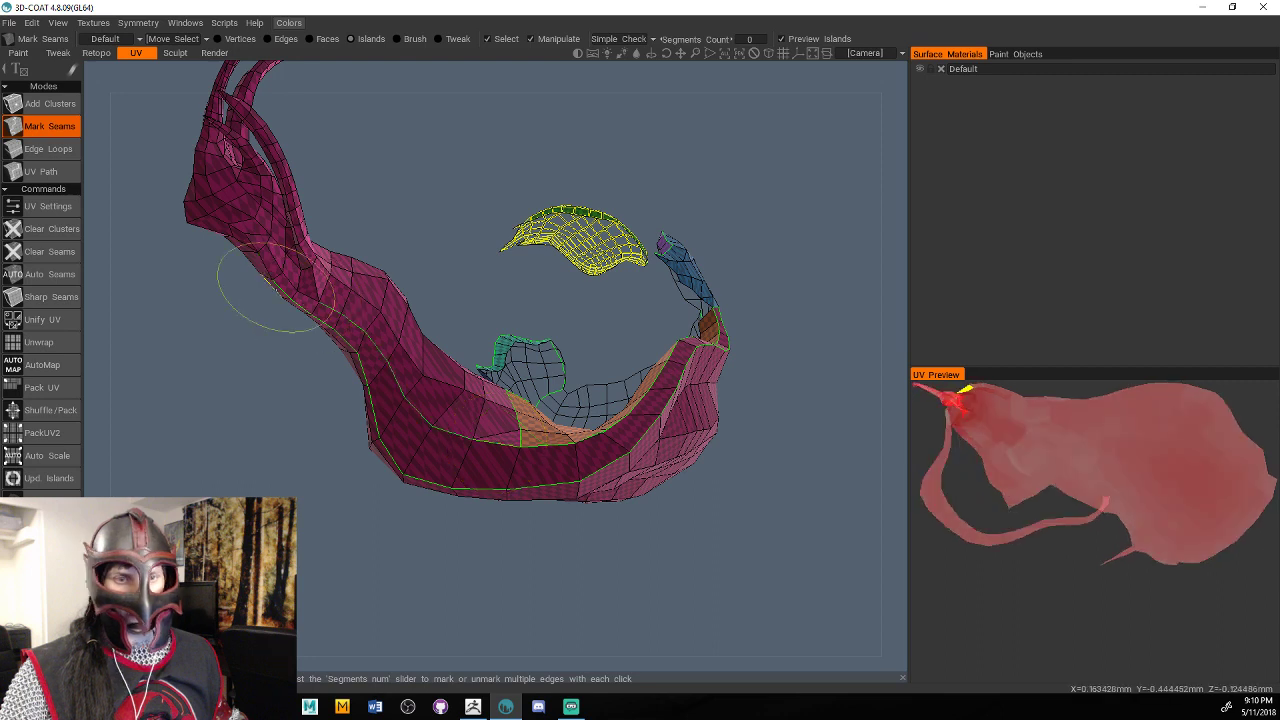
{"action": "left_click", "coordinate": [315, 309]}
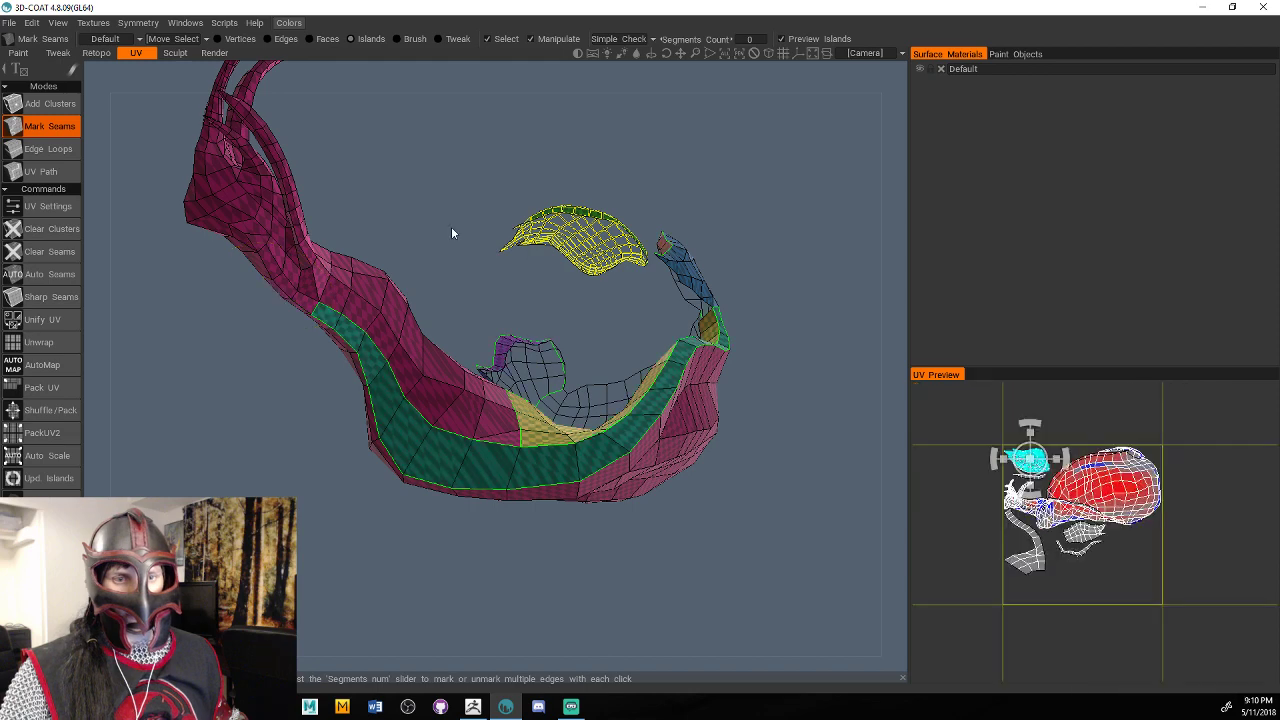
Mark a seam from the cap edge down the side of the ponytail and close off the narrow strip beside the underside island near the tip.
{"action": "left_click_drag", "start_coordinate": [451, 233], "coordinate": [99, 343]}
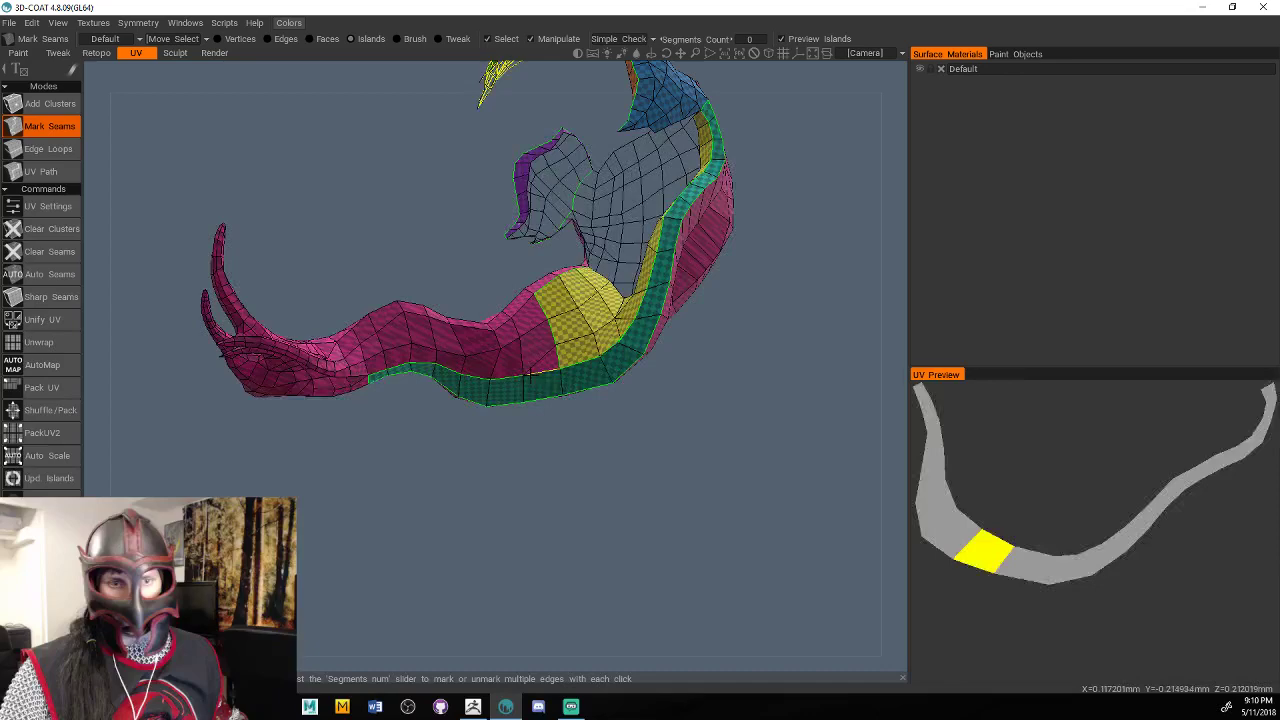
{"action": "mouse_move", "coordinate": [530, 375]}
{"action": "left_mouse_down"}
{"action": "mouse_move", "coordinate": [584, 442]}
{"action": "mouse_move", "coordinate": [664, 444]}
{"action": "mouse_move", "coordinate": [525, 245]}
{"action": "left_mouse_up"}
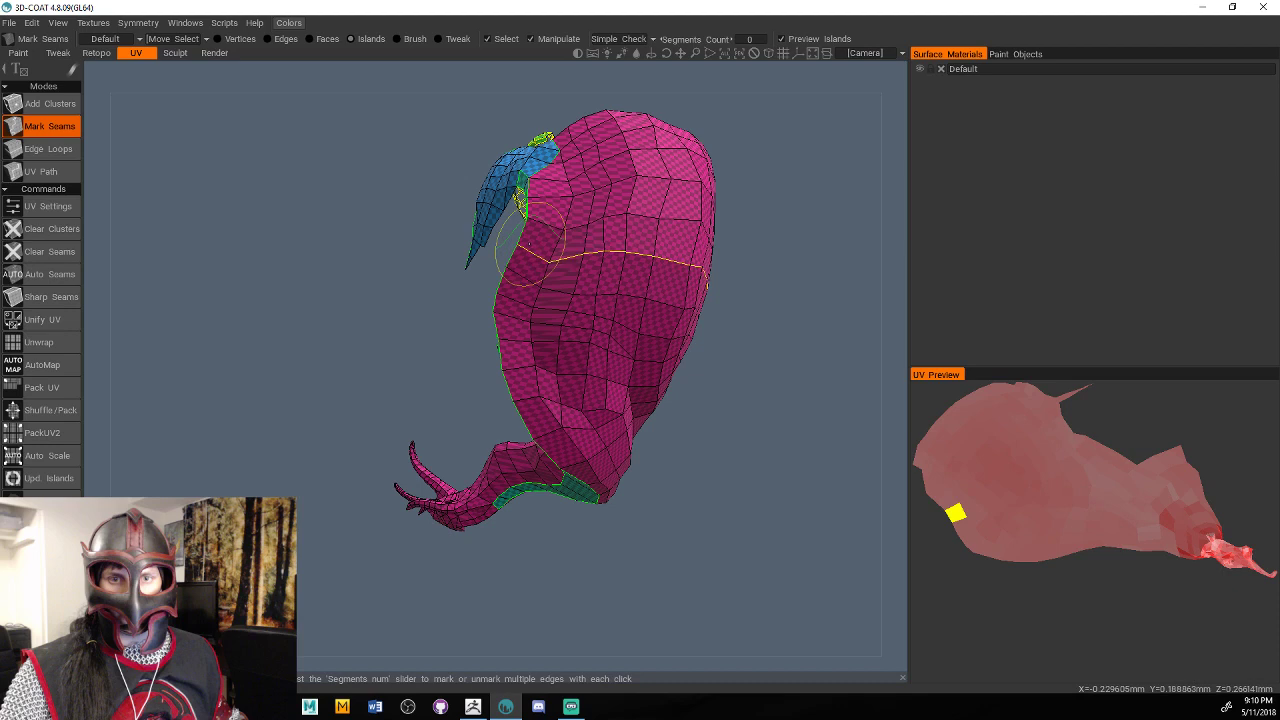
{"action": "left_click", "coordinate": [571, 192]}
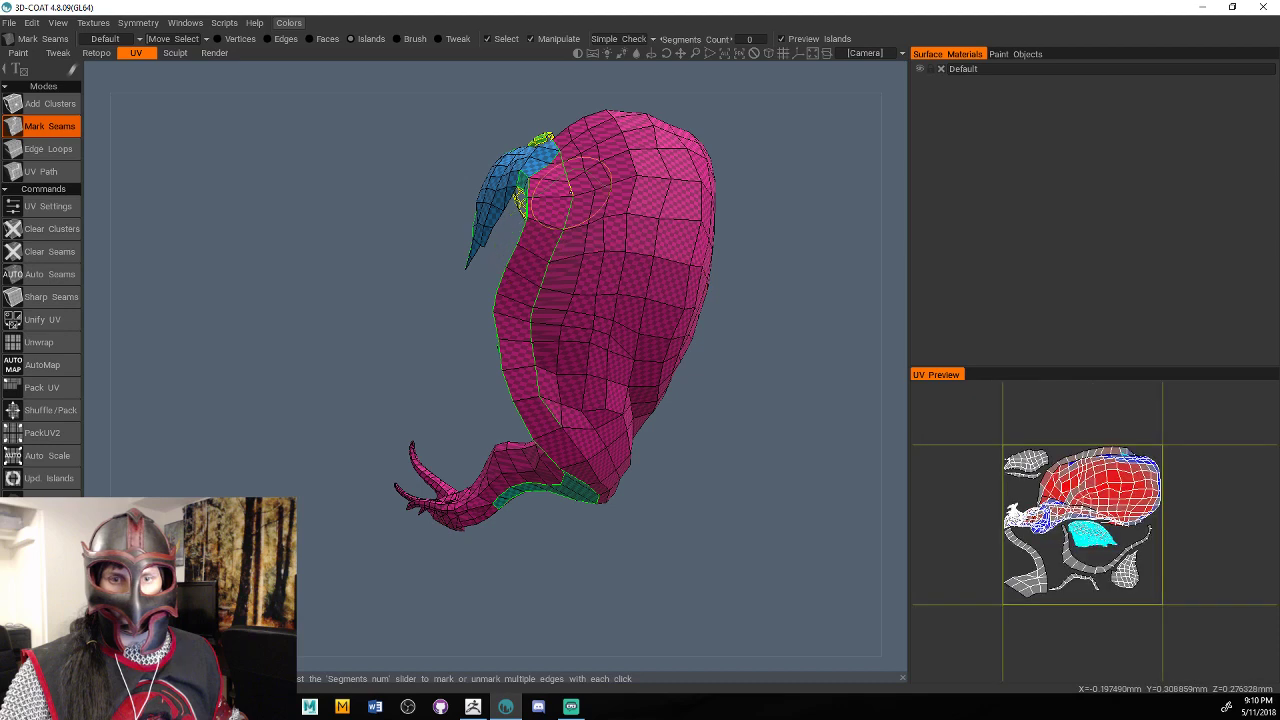
{"action": "left_click_drag", "start_coordinate": [567, 195], "coordinate": [524, 385]}
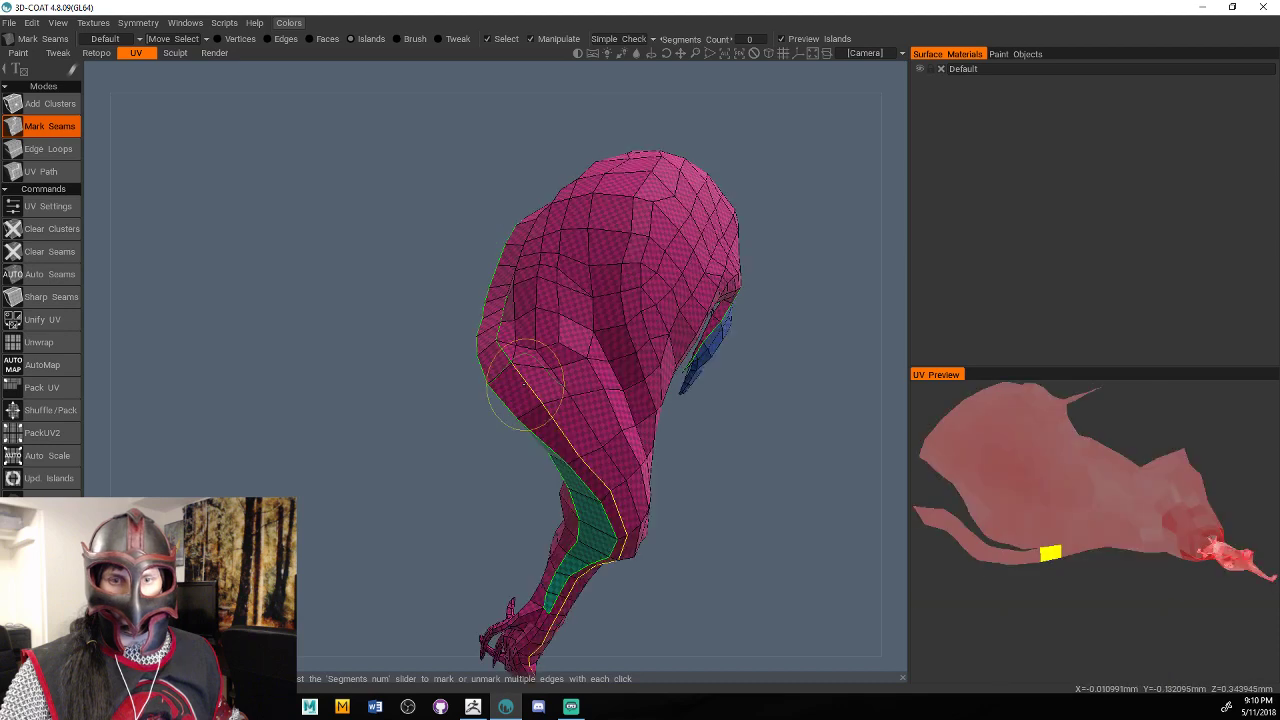
{"action": "left_click", "coordinate": [524, 385]}
{"action": "middle_click_drag", "start_coordinate": [722, 638], "coordinate": [741, 480]}
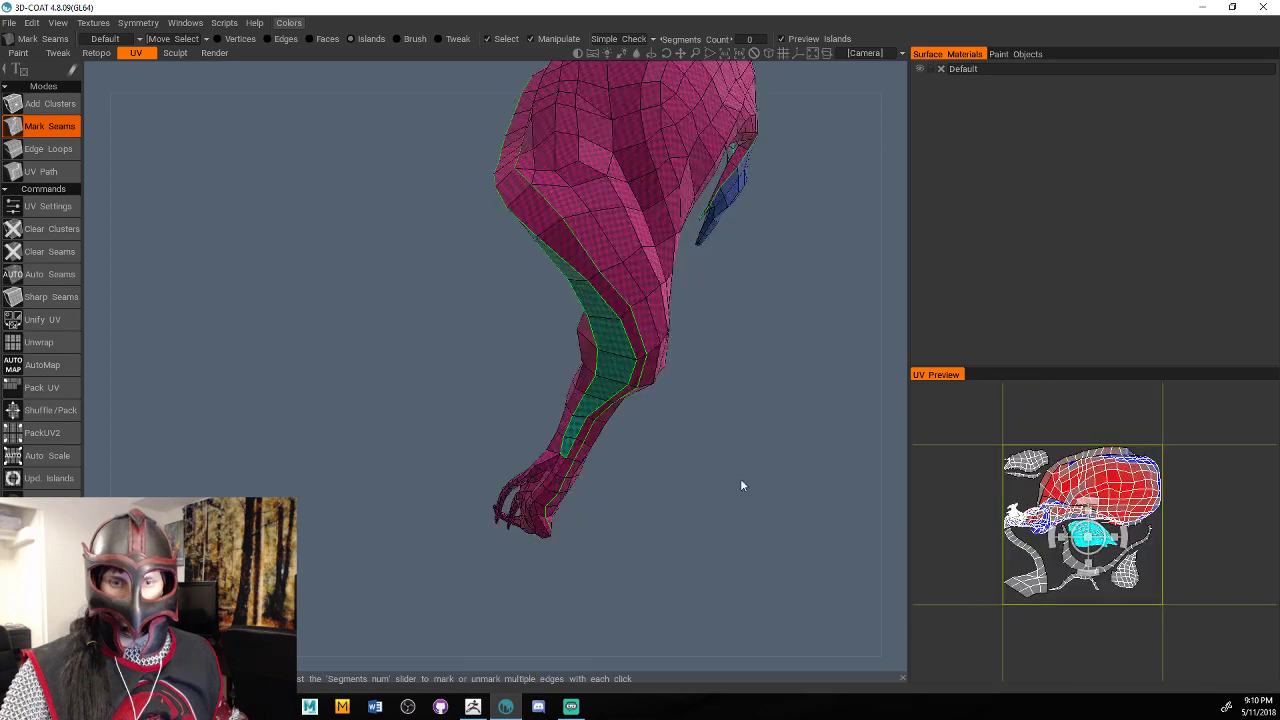
{"action": "mouse_move", "coordinate": [741, 485]}
{"action": "left_mouse_down"}
{"action": "mouse_move", "coordinate": [724, 396]}
{"action": "mouse_move", "coordinate": [565, 490]}
{"action": "mouse_move", "coordinate": [795, 375]}
{"action": "mouse_move", "coordinate": [616, 325]}
{"action": "left_mouse_up"}
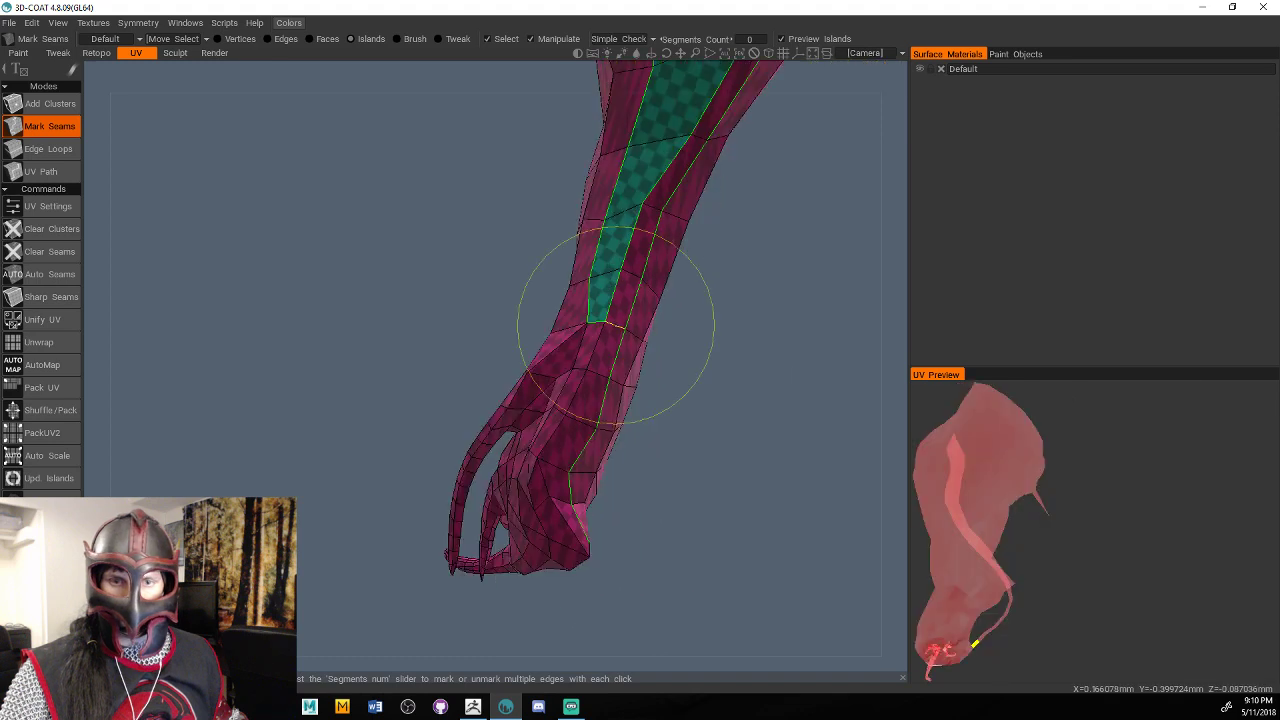
{"action": "left_click", "coordinate": [616, 325]}
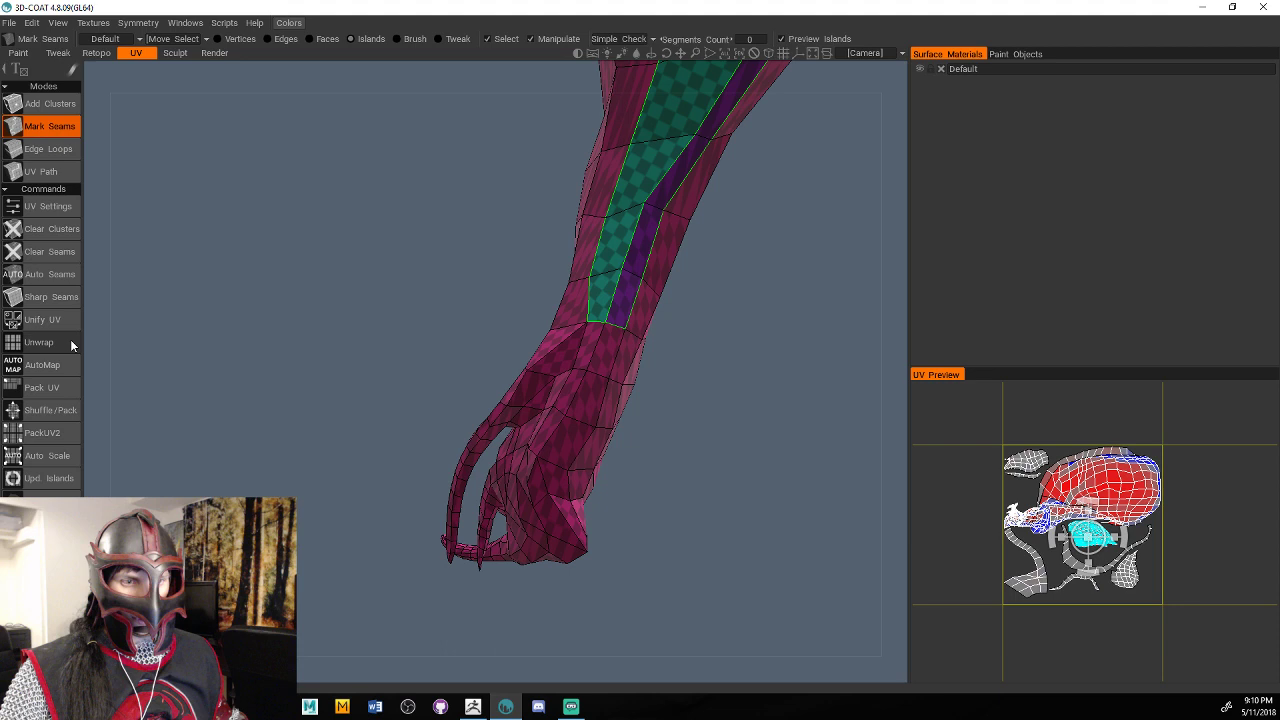
Mark a seam around the ponytail above its strands to separate the tip section, and unwrap the hair with the marked seams.
{"action": "left_click", "coordinate": [70, 344]}
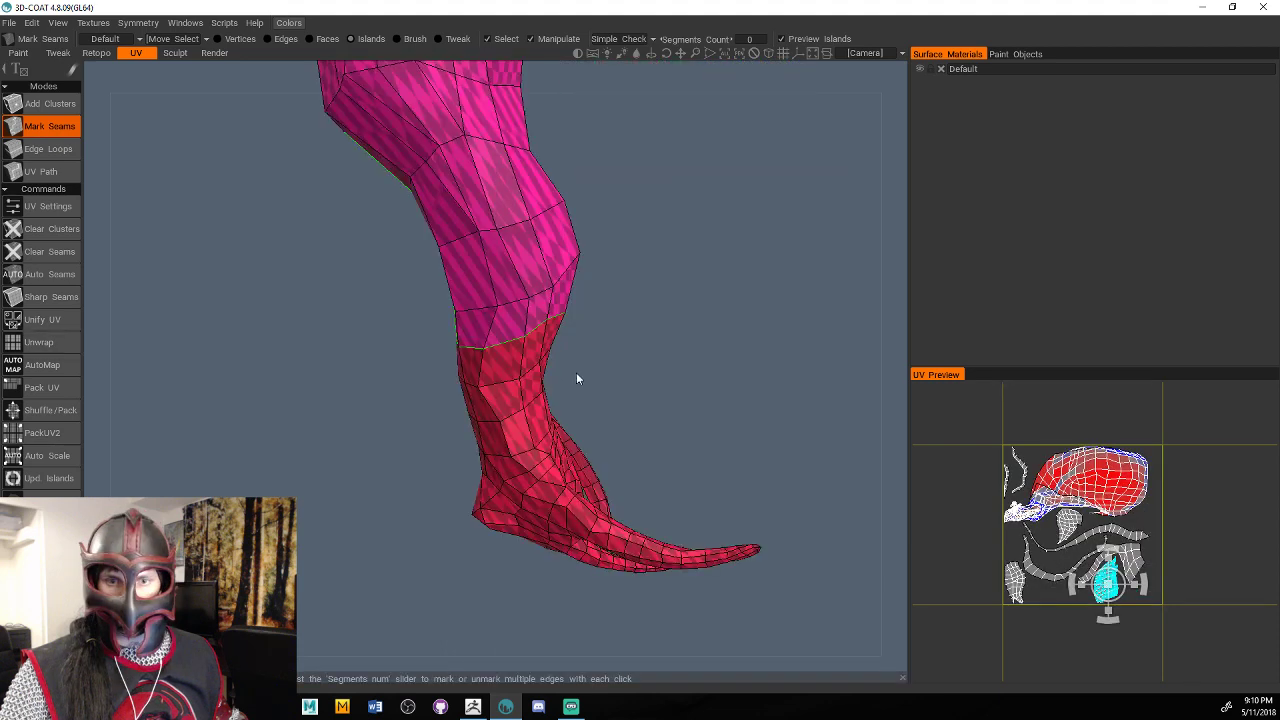
{"action": "mouse_move", "coordinate": [576, 379]}
{"action": "left_mouse_down"}
{"action": "mouse_move", "coordinate": [560, 363]}
{"action": "mouse_move", "coordinate": [796, 396]}
{"action": "mouse_move", "coordinate": [511, 338]}
{"action": "mouse_move", "coordinate": [389, 420]}
{"action": "mouse_move", "coordinate": [549, 425]}
{"action": "mouse_move", "coordinate": [395, 402]}
{"action": "left_mouse_up"}
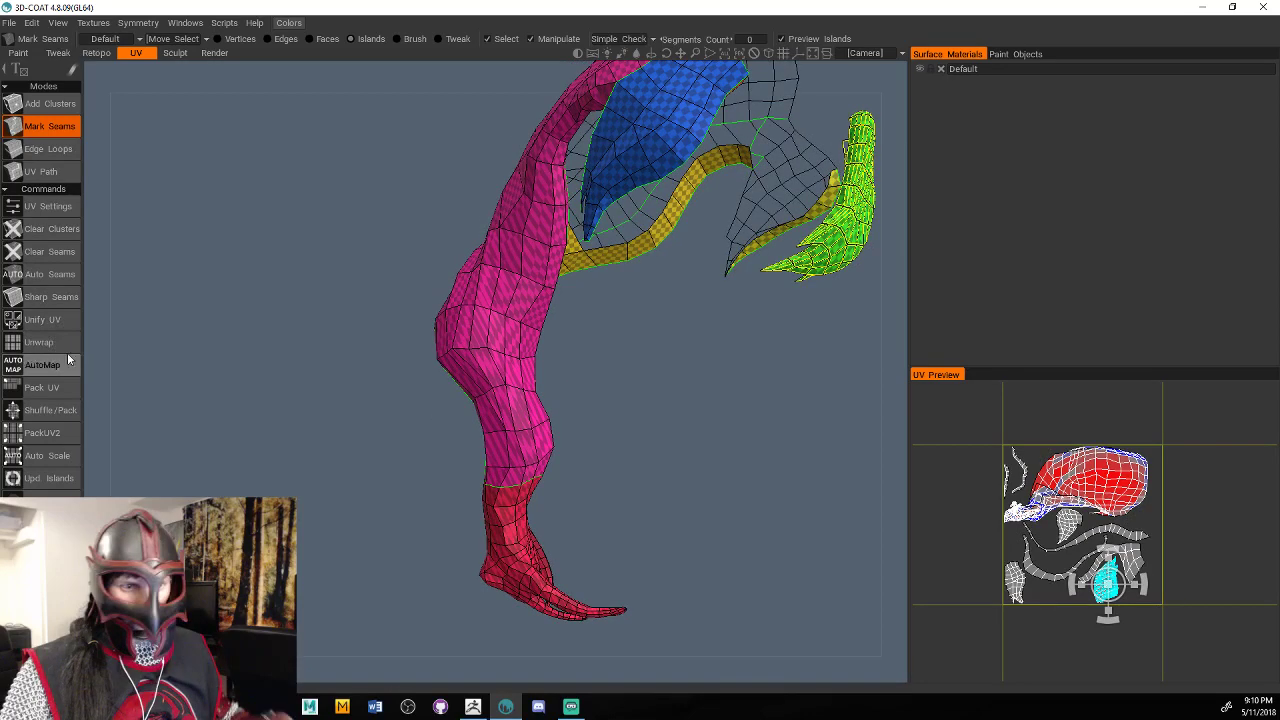
{"action": "left_click", "coordinate": [68, 360]}
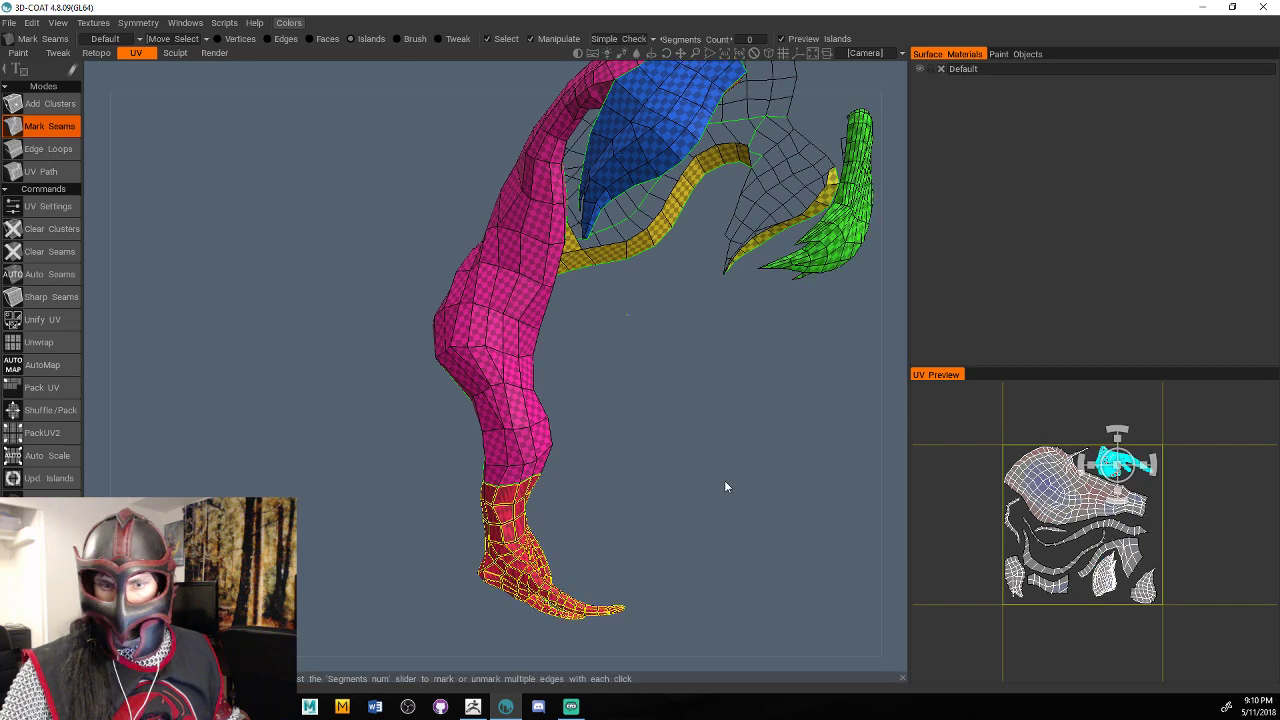
Mark seams around the bases of the first two thin strands at the ponytail tip to separate them from the tip section.
{"action": "left_click_drag", "start_coordinate": [725, 481], "coordinate": [733, 616]}
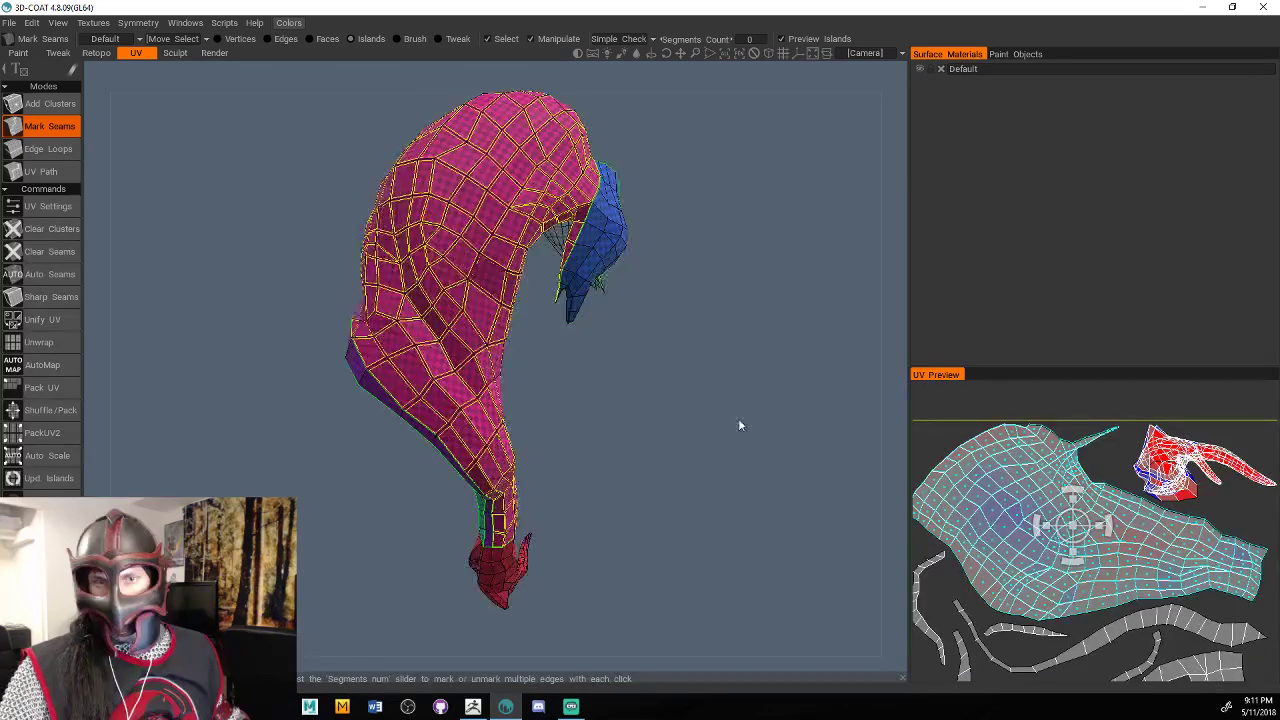
{"action": "scroll", "coordinate": [738, 425], "scroll_direction": "up", "scroll_amount": 3}
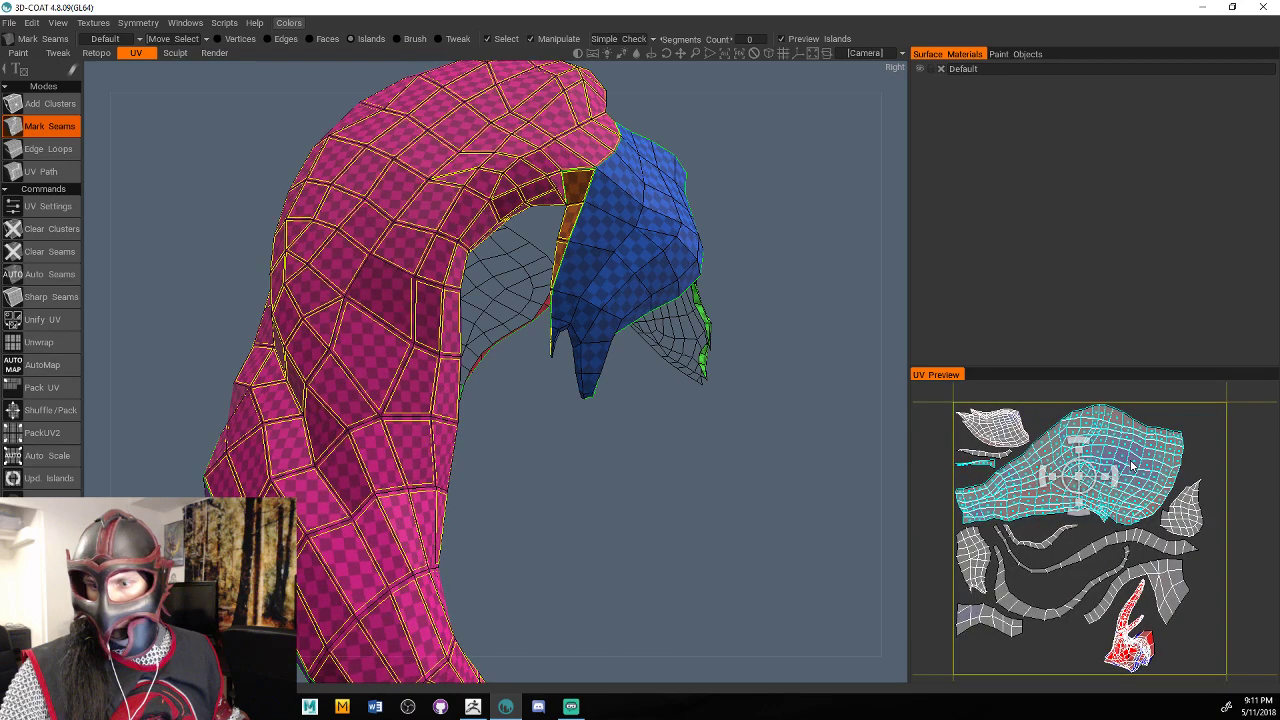
{"action": "left_click", "coordinate": [1125, 648]}
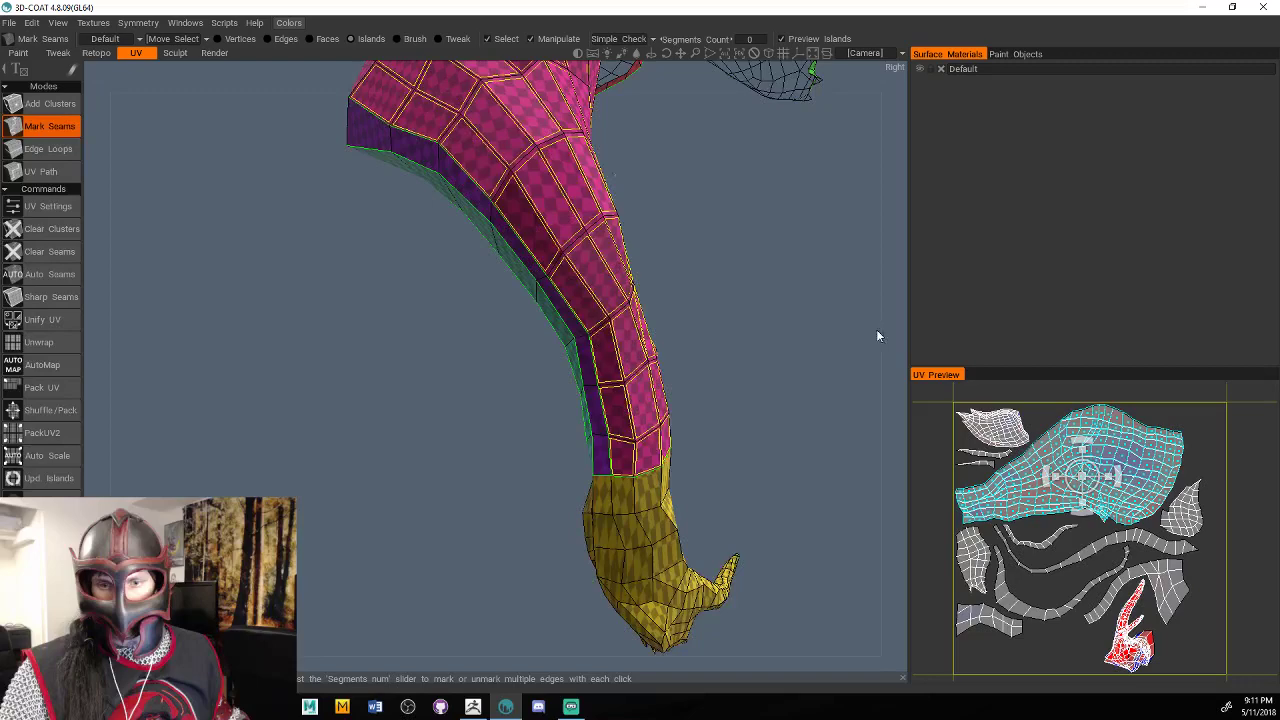
{"action": "mouse_move", "coordinate": [877, 336]}
{"action": "left_mouse_down"}
{"action": "mouse_move", "coordinate": [689, 353]}
{"action": "mouse_move", "coordinate": [596, 390]}
{"action": "mouse_move", "coordinate": [458, 393]}
{"action": "mouse_move", "coordinate": [441, 363]}
{"action": "left_mouse_up"}
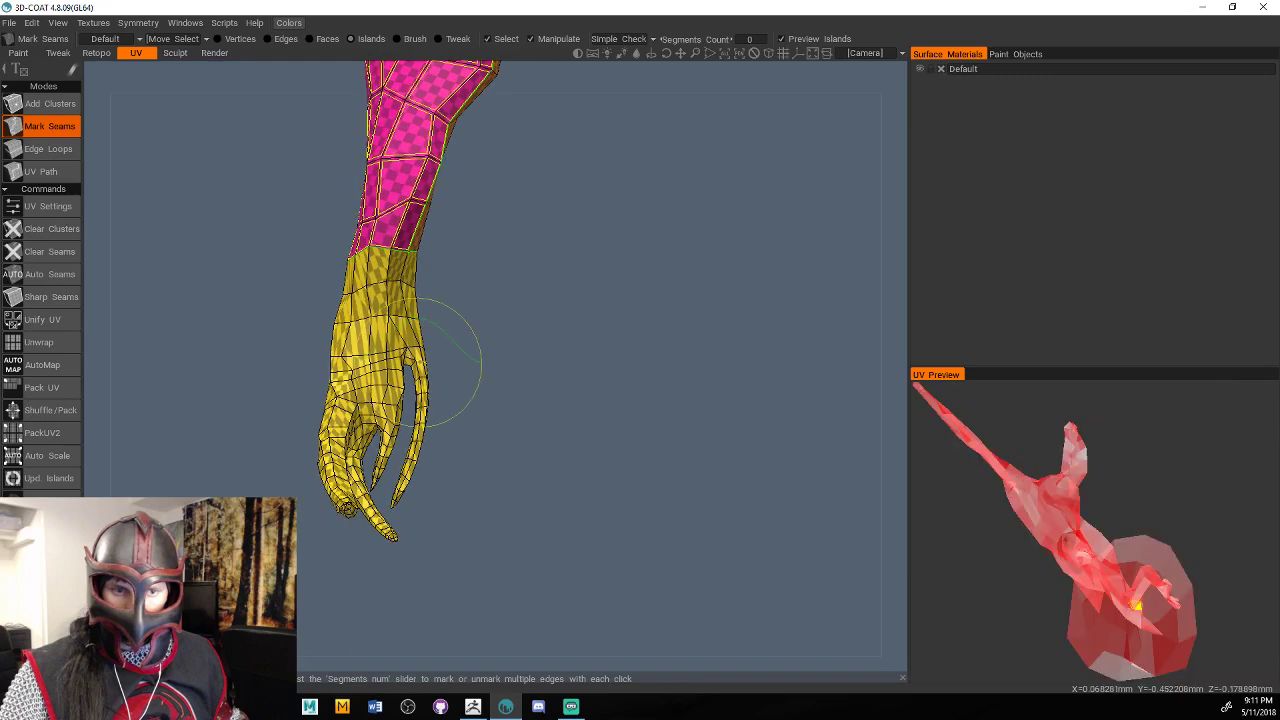
{"action": "right_click_drag", "start_coordinate": [417, 362], "coordinate": [691, 426], "text": "alt"}
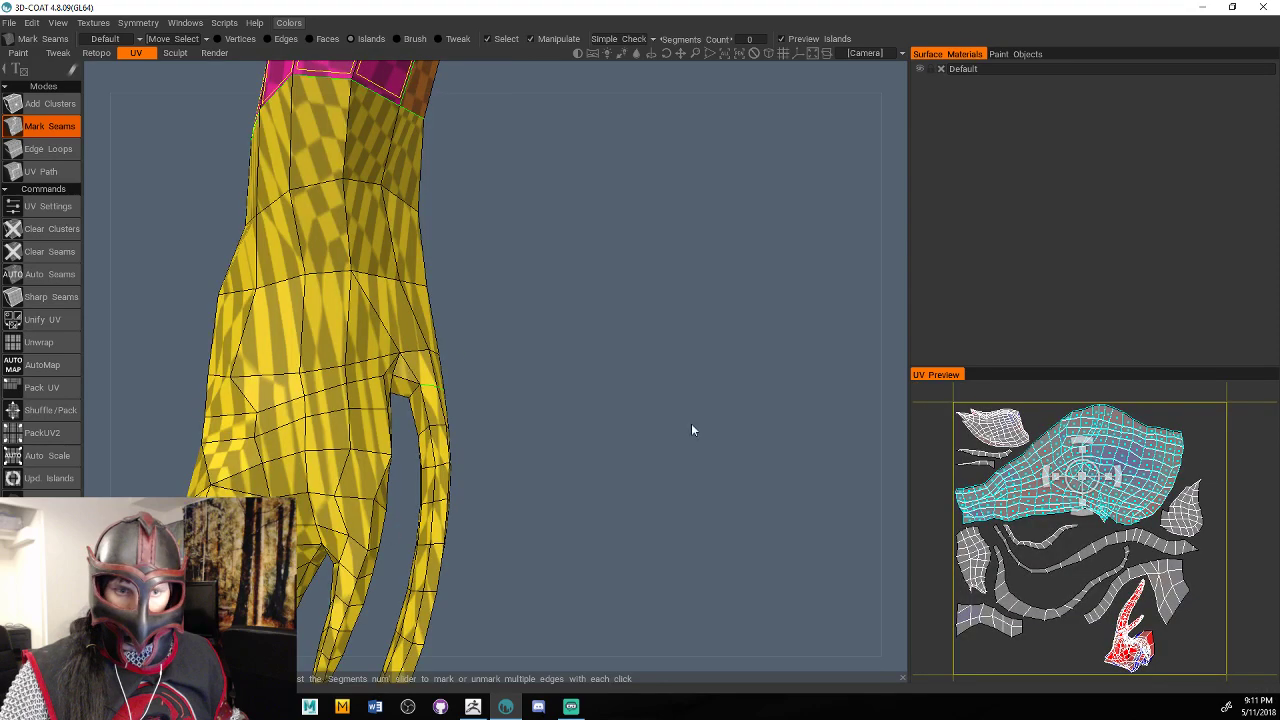
{"action": "mouse_move", "coordinate": [692, 429]}
{"action": "left_mouse_down"}
{"action": "mouse_move", "coordinate": [521, 413]}
{"action": "mouse_move", "coordinate": [452, 470]}
{"action": "mouse_move", "coordinate": [433, 470]}
{"action": "left_mouse_up"}
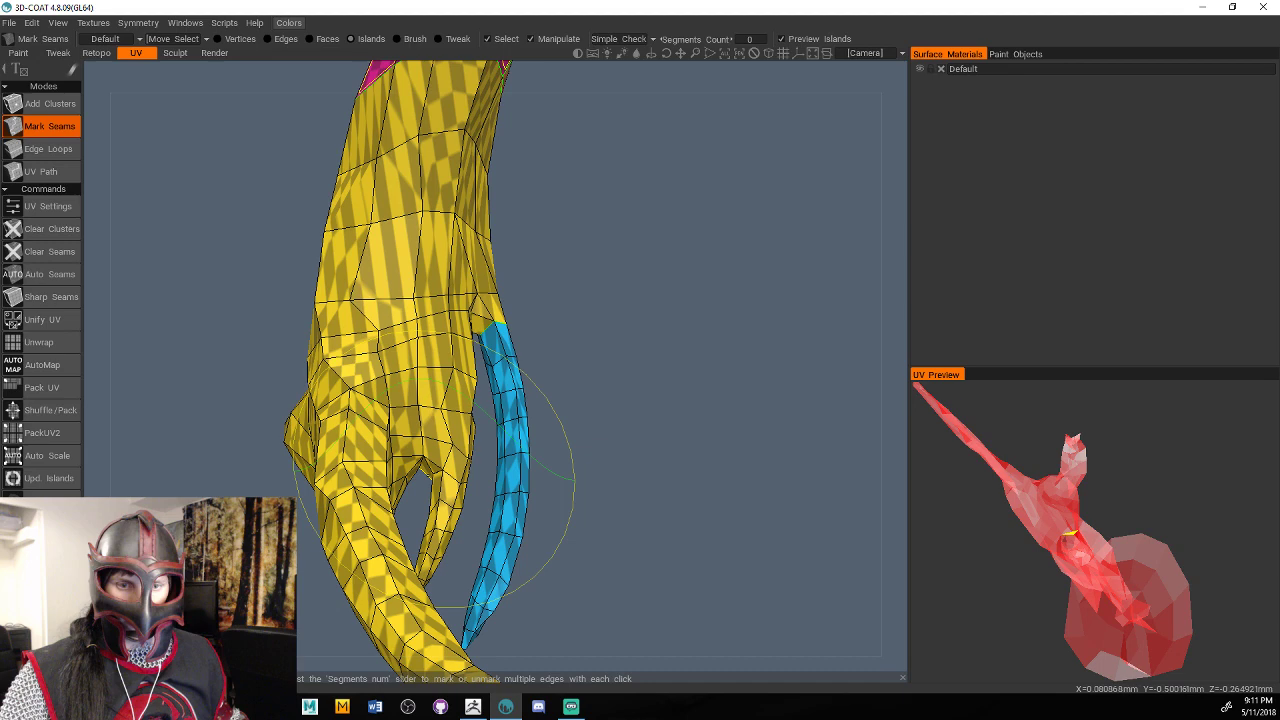
{"action": "left_click", "coordinate": [450, 476]}
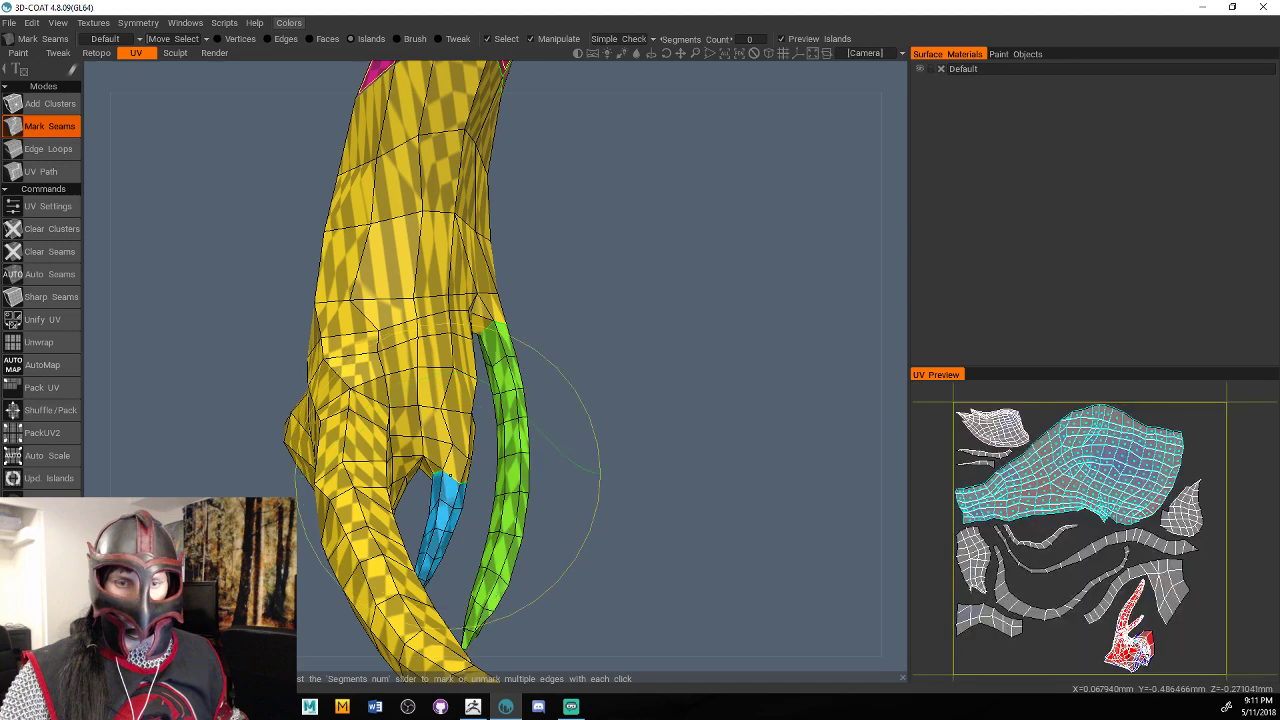
Mark seams around the bases of the two larger tip strands and split them lengthwise into separate islands.
{"action": "mouse_move", "coordinate": [449, 477]}
{"action": "left_mouse_down"}
{"action": "mouse_move", "coordinate": [612, 449]}
{"action": "mouse_move", "coordinate": [425, 458]}
{"action": "mouse_move", "coordinate": [587, 215]}
{"action": "left_mouse_up"}
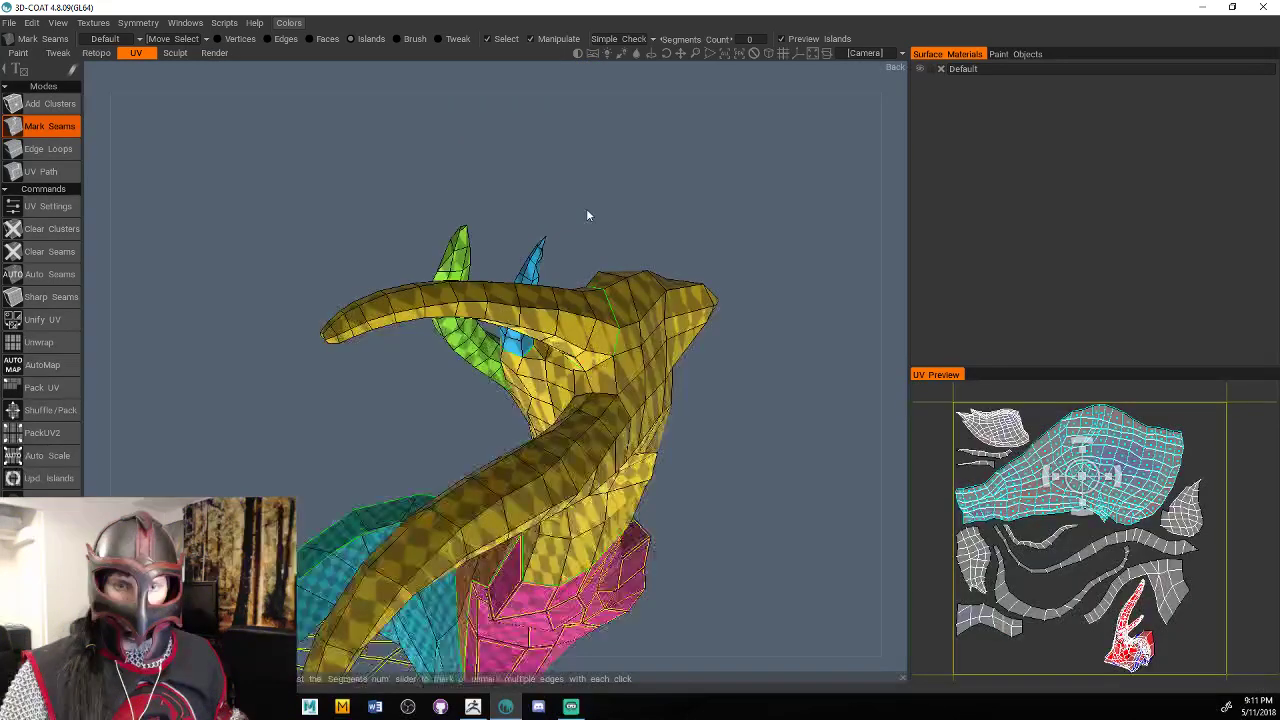
{"action": "left_click_drag", "start_coordinate": [587, 211], "coordinate": [714, 406]}
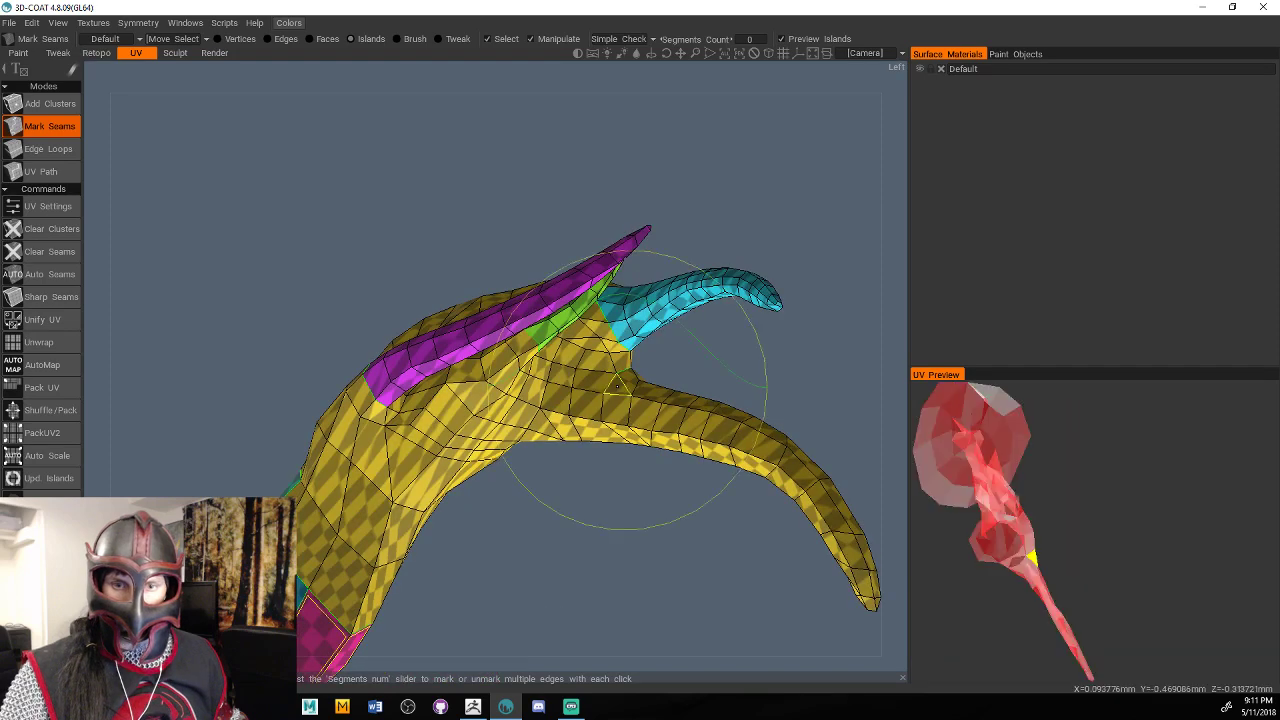
{"action": "mouse_move", "coordinate": [618, 385]}
{"action": "left_mouse_down"}
{"action": "mouse_move", "coordinate": [604, 360]}
{"action": "mouse_move", "coordinate": [741, 442]}
{"action": "mouse_move", "coordinate": [620, 376]}
{"action": "mouse_move", "coordinate": [521, 405]}
{"action": "mouse_move", "coordinate": [801, 427]}
{"action": "mouse_move", "coordinate": [857, 477]}
{"action": "mouse_move", "coordinate": [760, 412]}
{"action": "mouse_move", "coordinate": [900, 372]}
{"action": "mouse_move", "coordinate": [805, 377]}
{"action": "mouse_move", "coordinate": [683, 421]}
{"action": "mouse_move", "coordinate": [605, 232]}
{"action": "mouse_move", "coordinate": [684, 190]}
{"action": "mouse_move", "coordinate": [721, 249]}
{"action": "mouse_move", "coordinate": [690, 290]}
{"action": "mouse_move", "coordinate": [728, 293]}
{"action": "mouse_move", "coordinate": [590, 337]}
{"action": "mouse_move", "coordinate": [710, 355]}
{"action": "mouse_move", "coordinate": [530, 429]}
{"action": "left_mouse_up"}
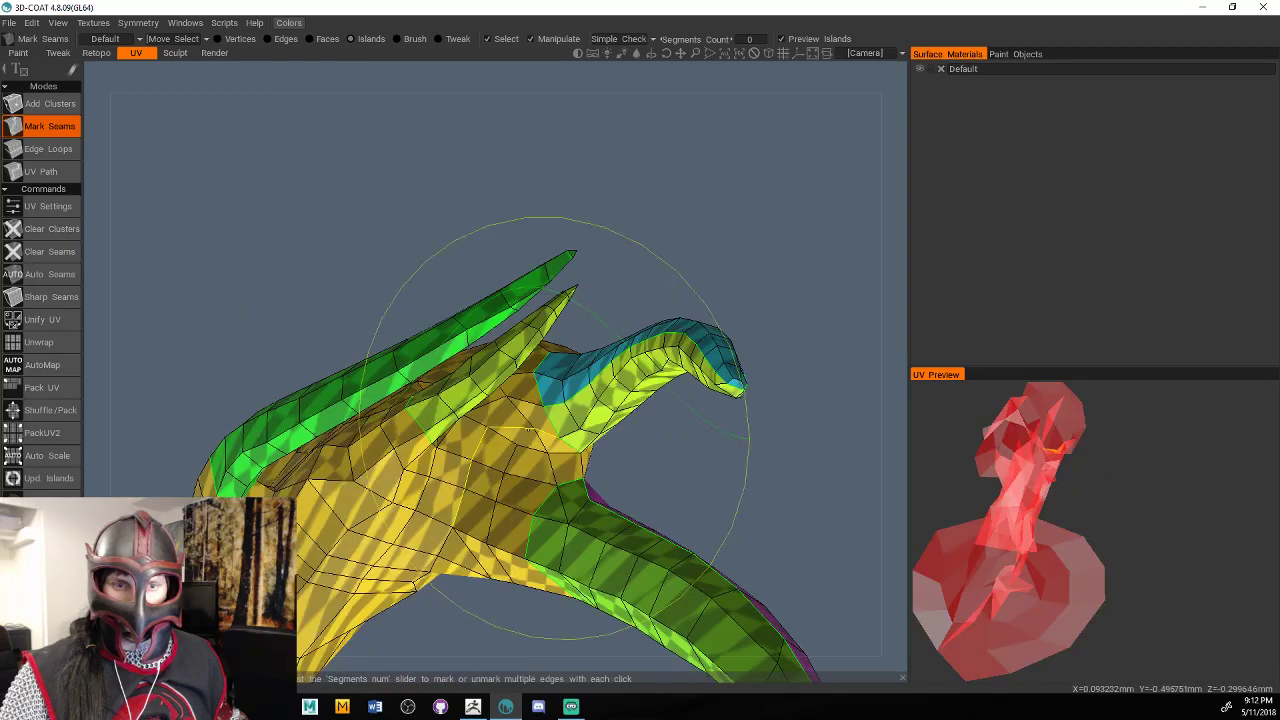
{"action": "left_click_drag", "start_coordinate": [700, 420], "coordinate": [640, 320]}
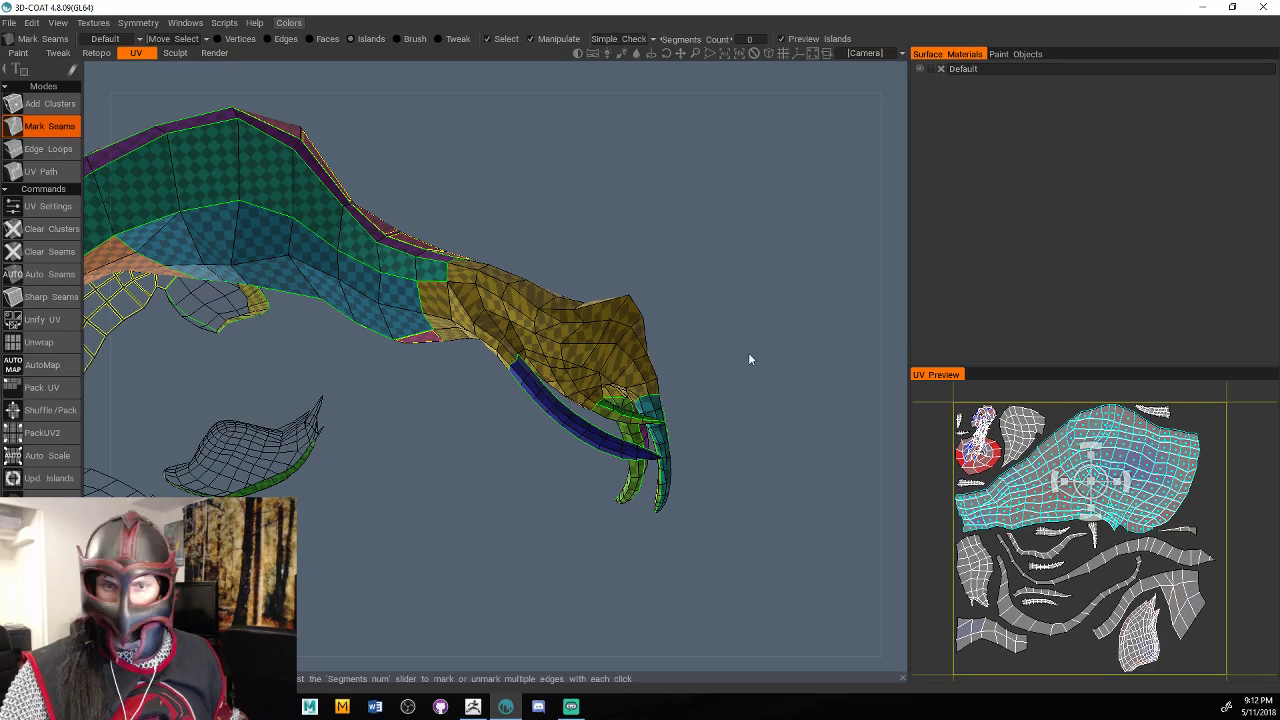
Mark a seam down the tip section from the ponytail border toward the strand bases to split it in two, and unwrap again.
{"action": "left_click_drag", "start_coordinate": [750, 359], "coordinate": [619, 358]}
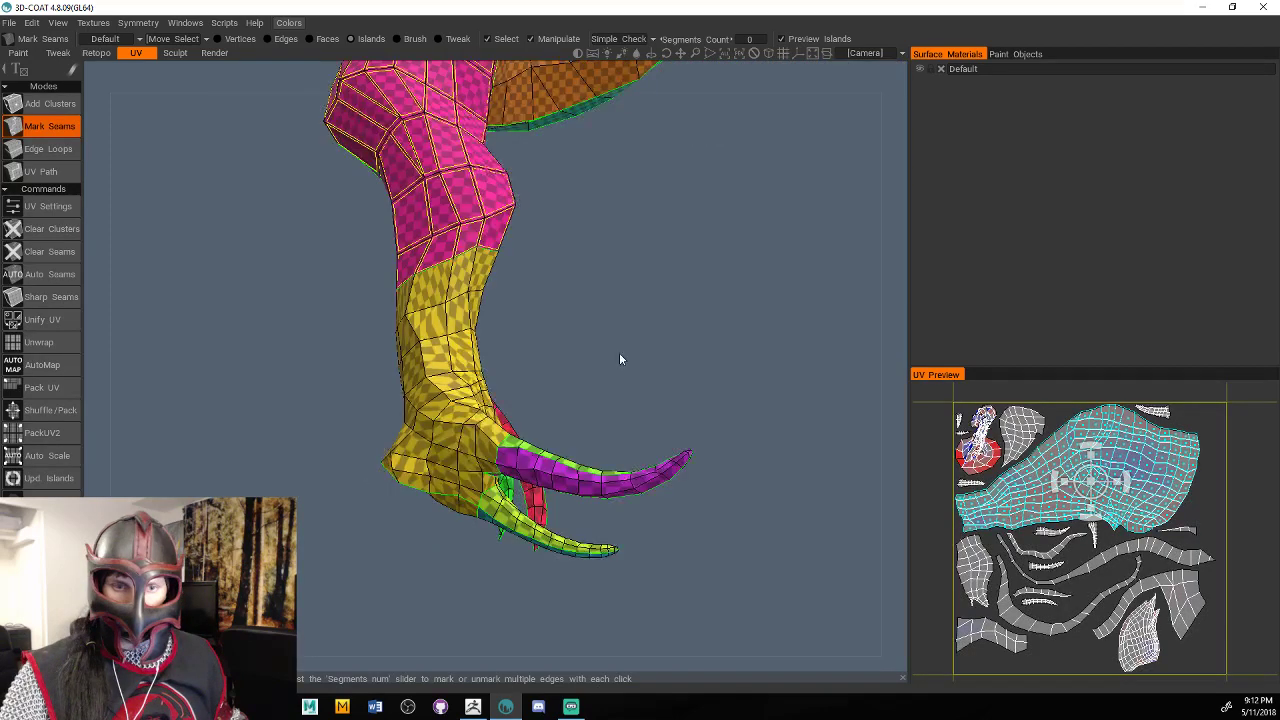
{"action": "left_click_drag", "start_coordinate": [485, 407], "coordinate": [643, 421], "text": "alt"}
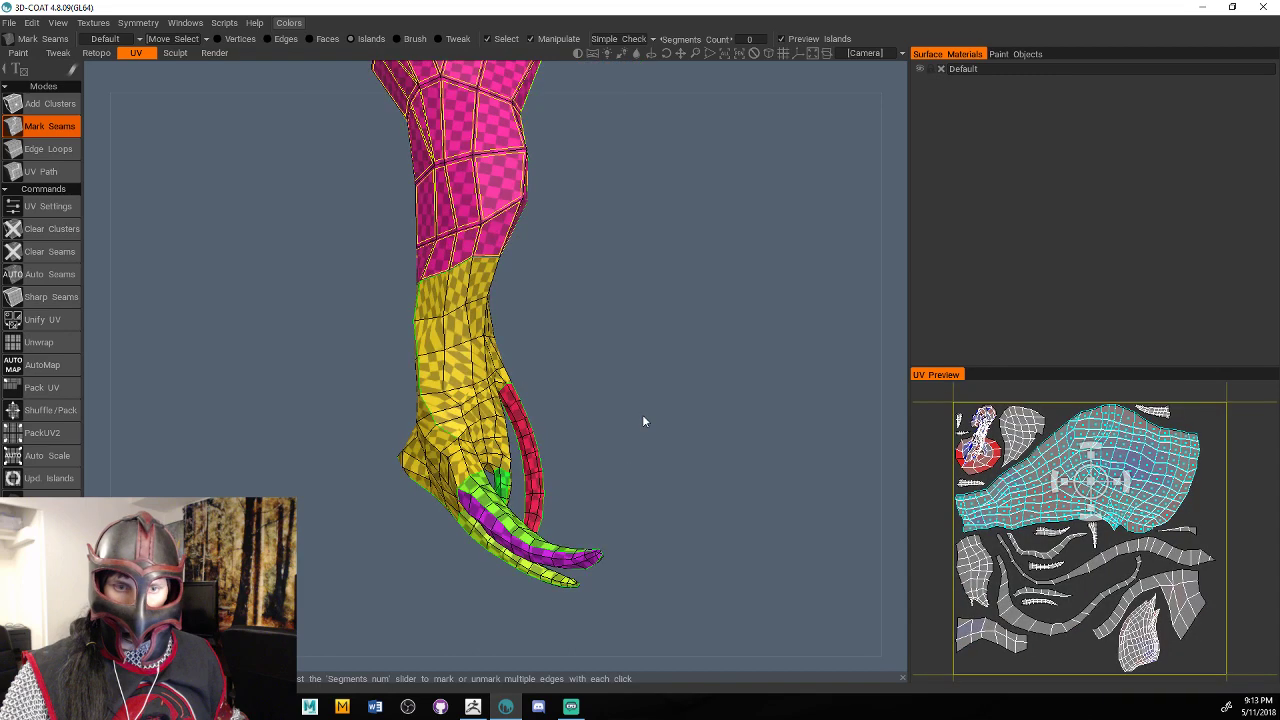
{"action": "scroll", "coordinate": [643, 416], "scroll_direction": "up", "scroll_amount": 5}
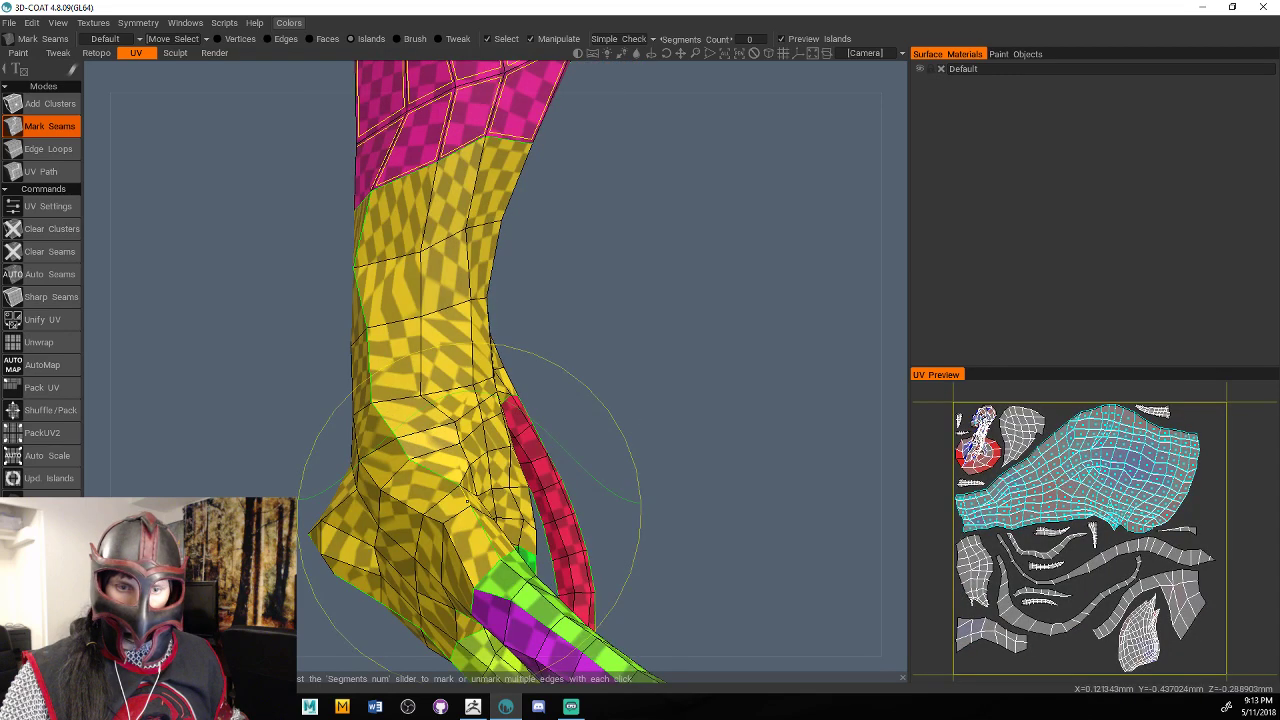
{"action": "left_click_drag", "start_coordinate": [466, 500], "coordinate": [531, 455]}
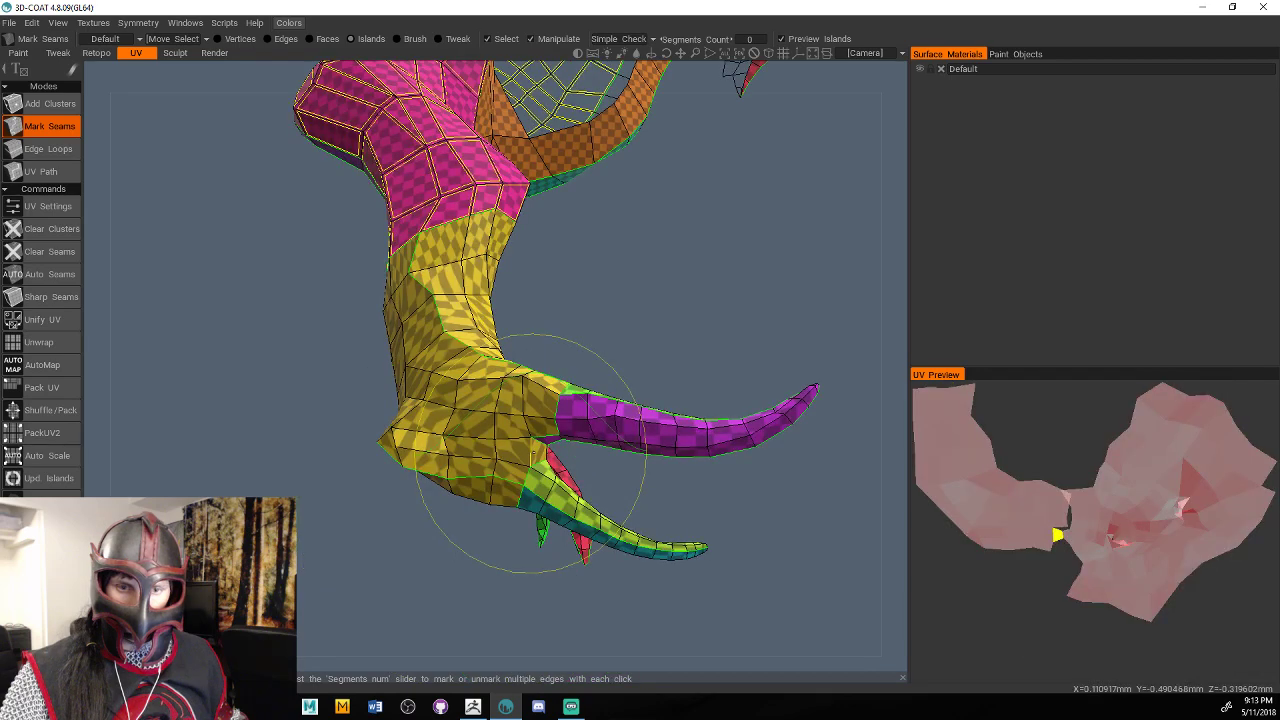
{"action": "left_click", "coordinate": [70, 342]}
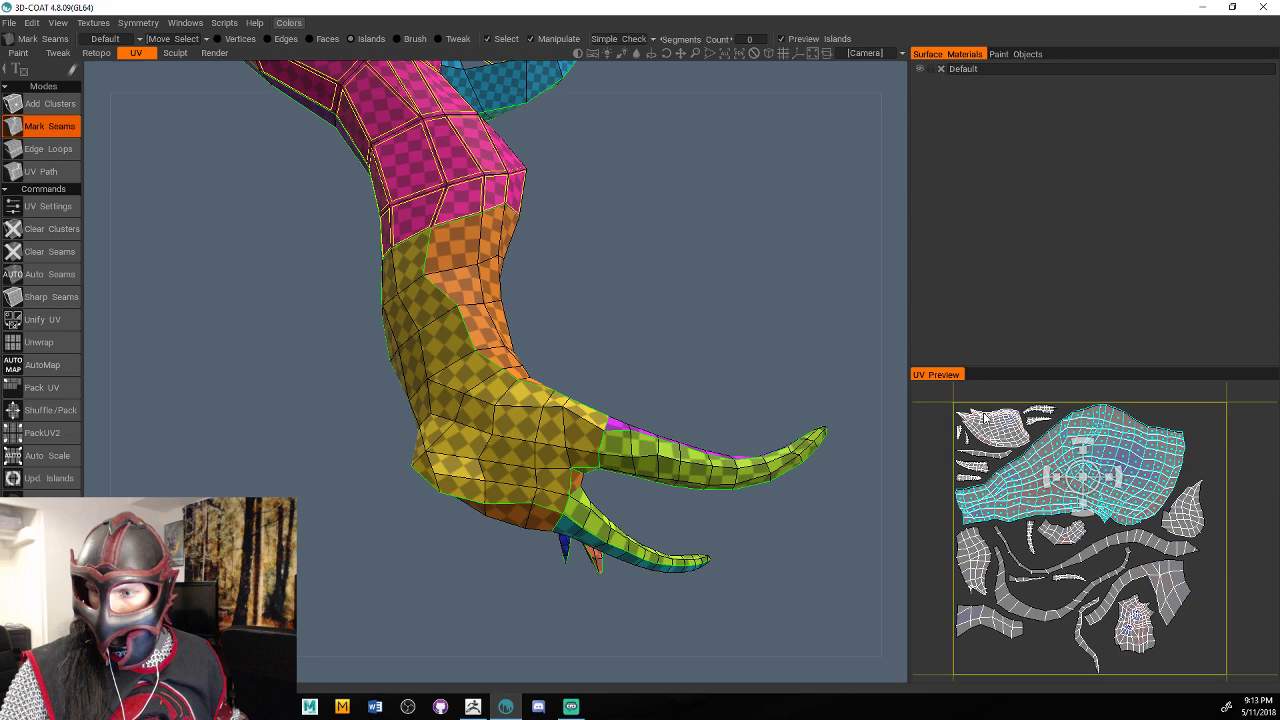
Split the ponytail's tip section into smaller islands with further seams near the strand bases and unwrap again.
{"action": "scroll", "coordinate": [1131, 656], "scroll_direction": "up", "scroll_amount": 4}
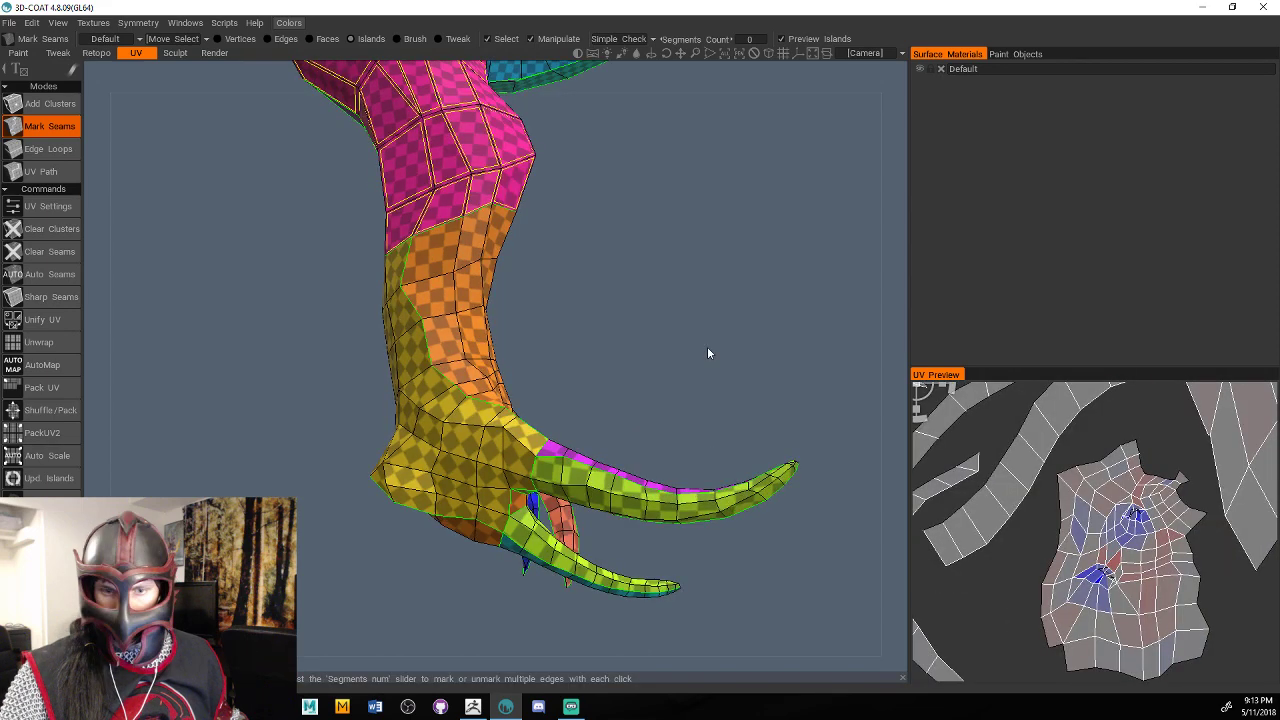
{"action": "left_click_drag", "start_coordinate": [707, 352], "coordinate": [603, 277]}
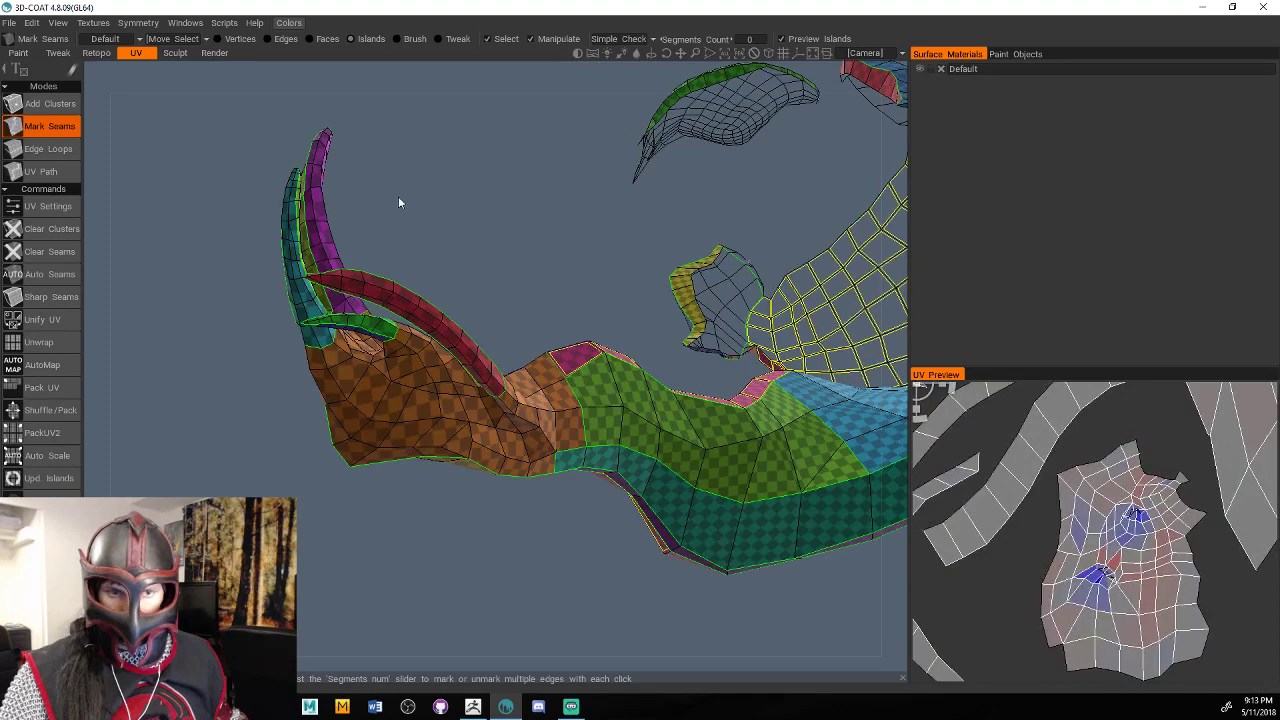
{"action": "mouse_move", "coordinate": [398, 203]}
{"action": "left_mouse_down"}
{"action": "mouse_move", "coordinate": [569, 246]}
{"action": "mouse_move", "coordinate": [704, 319]}
{"action": "mouse_move", "coordinate": [716, 379]}
{"action": "mouse_move", "coordinate": [510, 515]}
{"action": "mouse_move", "coordinate": [702, 355]}
{"action": "mouse_move", "coordinate": [553, 262]}
{"action": "mouse_move", "coordinate": [760, 436]}
{"action": "mouse_move", "coordinate": [436, 388]}
{"action": "mouse_move", "coordinate": [667, 628]}
{"action": "mouse_move", "coordinate": [657, 466]}
{"action": "mouse_move", "coordinate": [696, 405]}
{"action": "mouse_move", "coordinate": [541, 397]}
{"action": "mouse_move", "coordinate": [528, 380]}
{"action": "mouse_move", "coordinate": [603, 270]}
{"action": "left_mouse_up"}
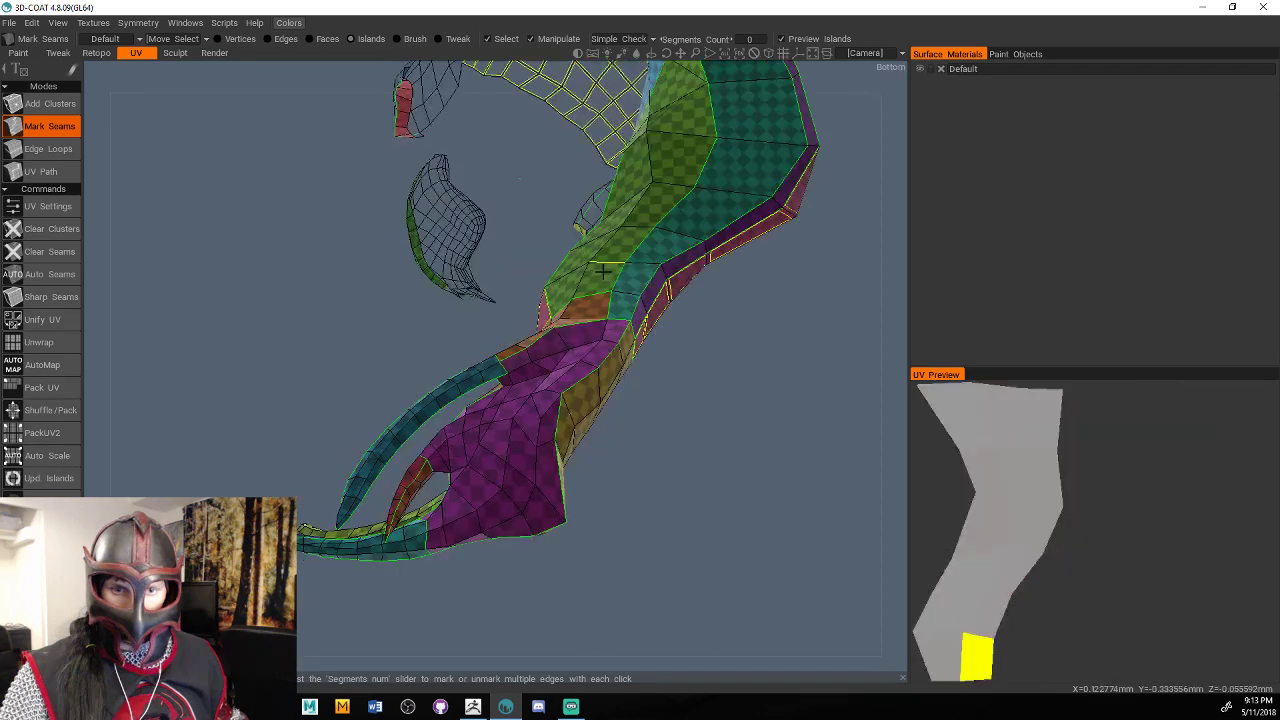
{"action": "left_click_drag", "start_coordinate": [621, 405], "coordinate": [618, 400]}
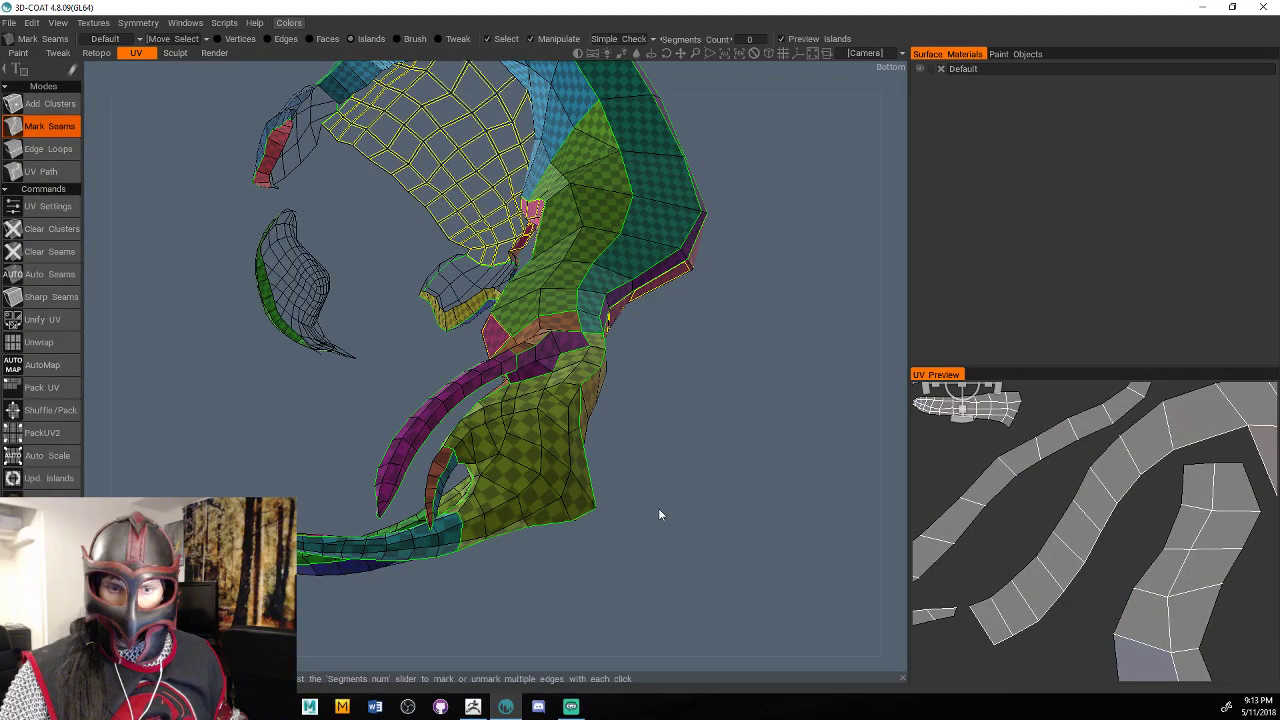
{"action": "middle_click_drag", "start_coordinate": [659, 515], "coordinate": [955, 495]}
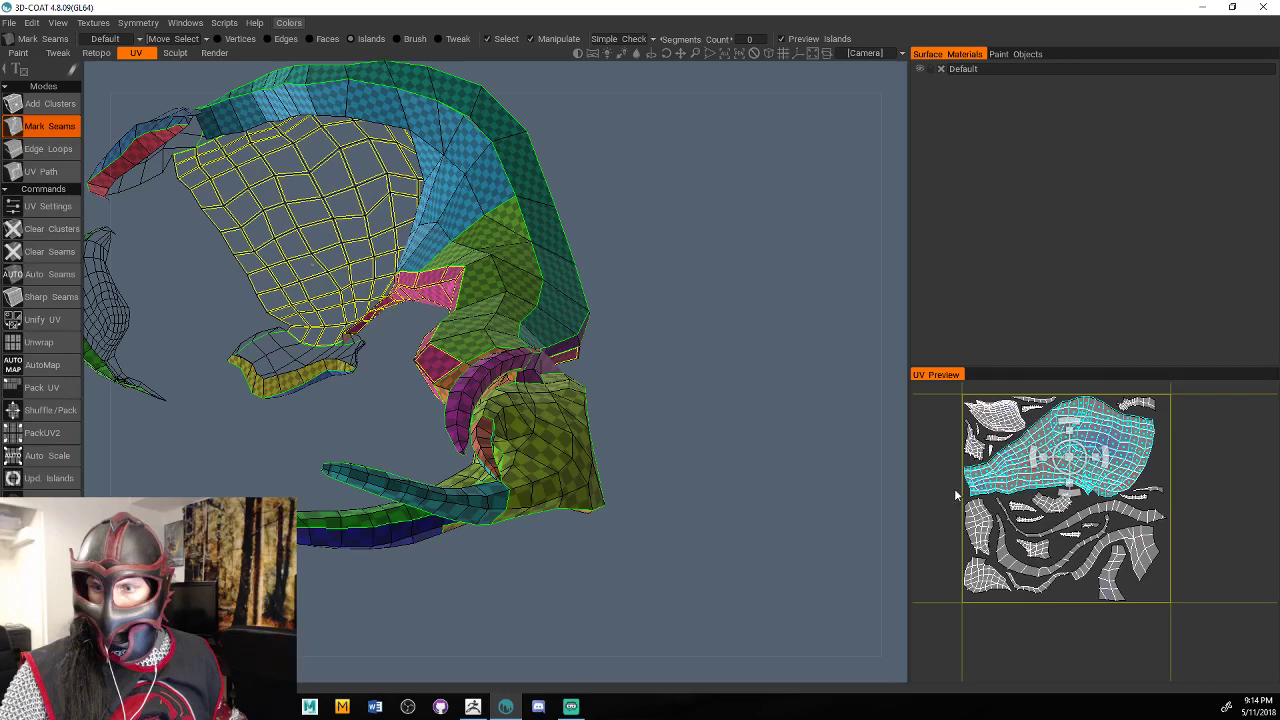
{"action": "scroll", "coordinate": [1038, 472], "scroll_direction": "up", "scroll_amount": 3}
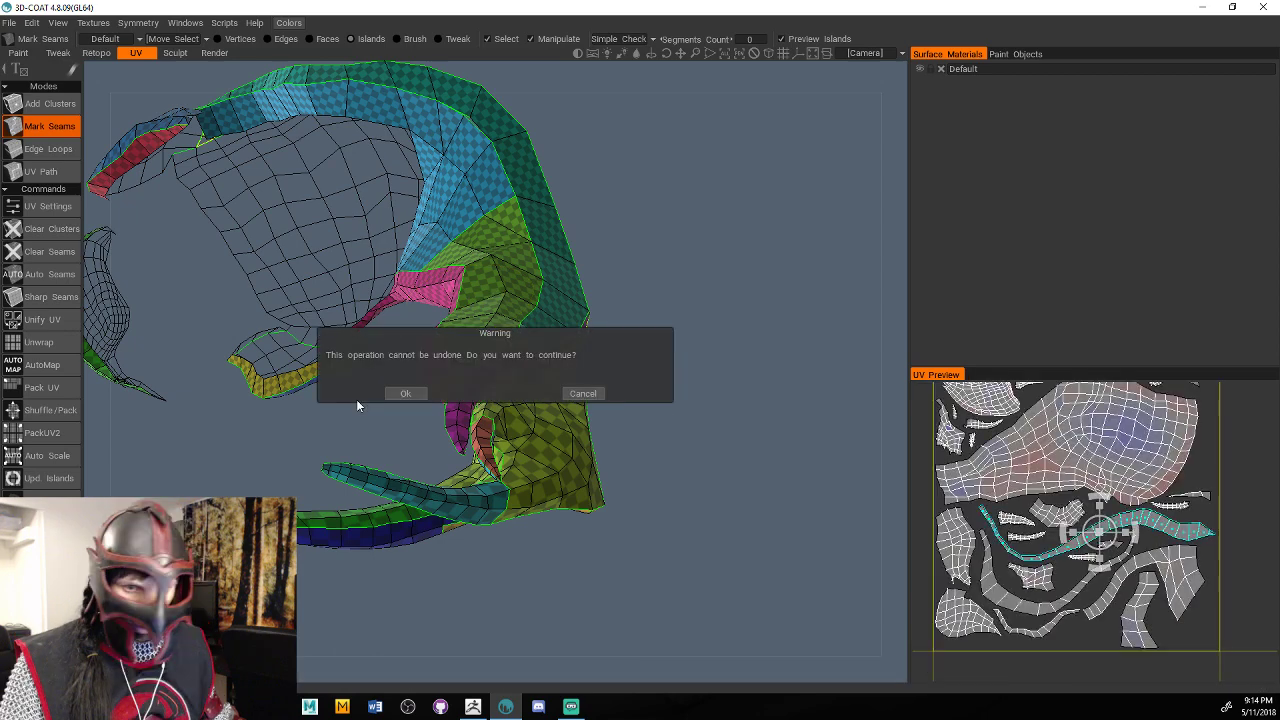
Save the hair's UV layout as "Girl hai" in the UVs folder and export the mesh over Hair for retop.OBJ.
{"action": "left_click", "coordinate": [405, 393]}
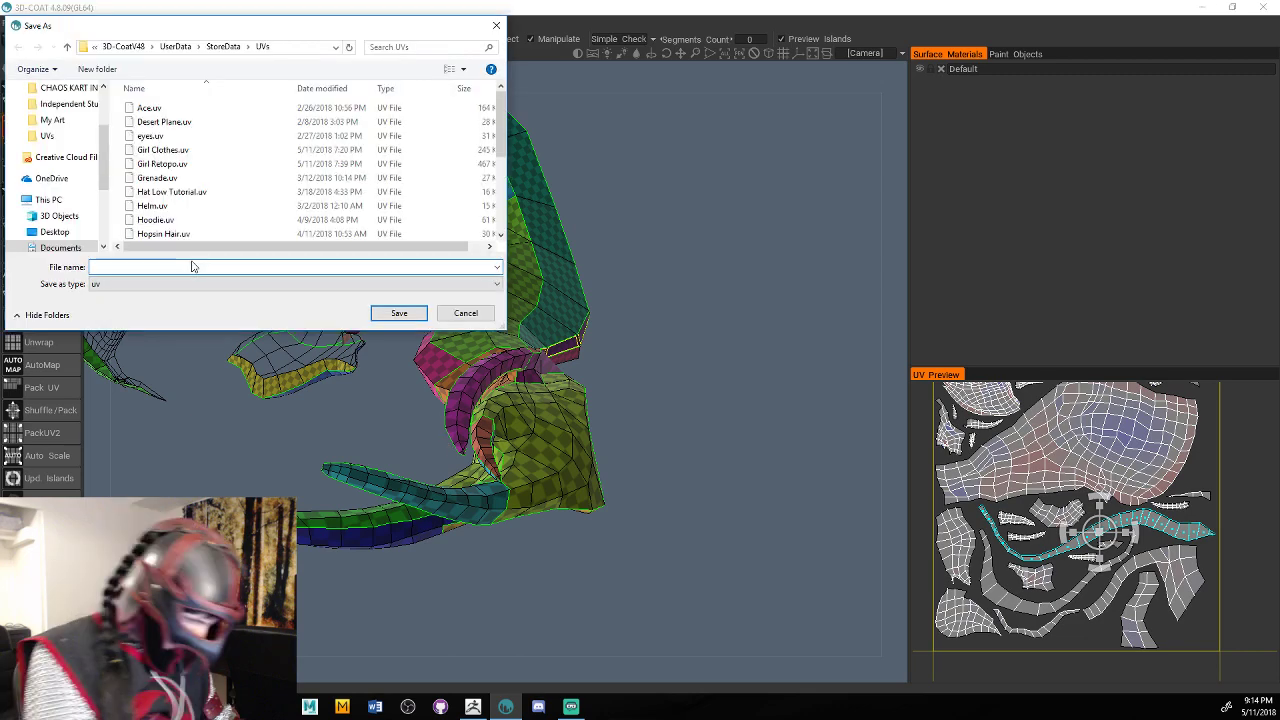
{"action": "type", "text": "Girl hai"}
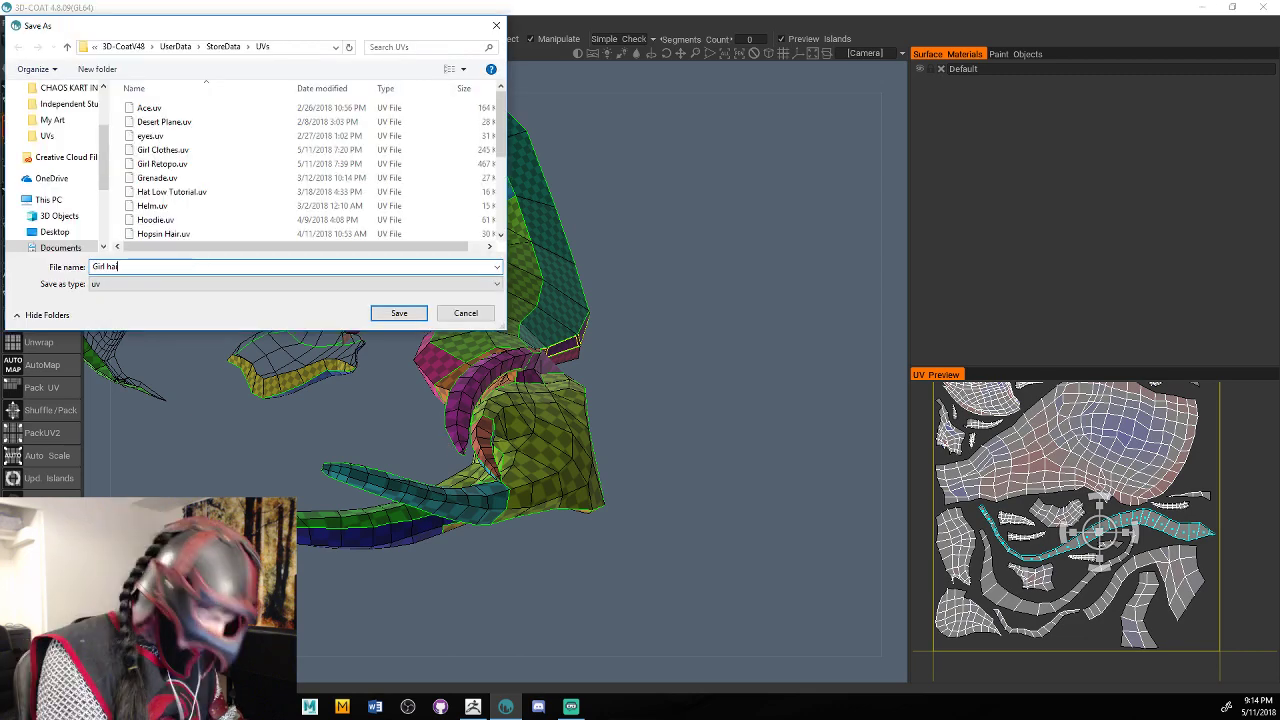
{"action": "key", "text": "Return"}
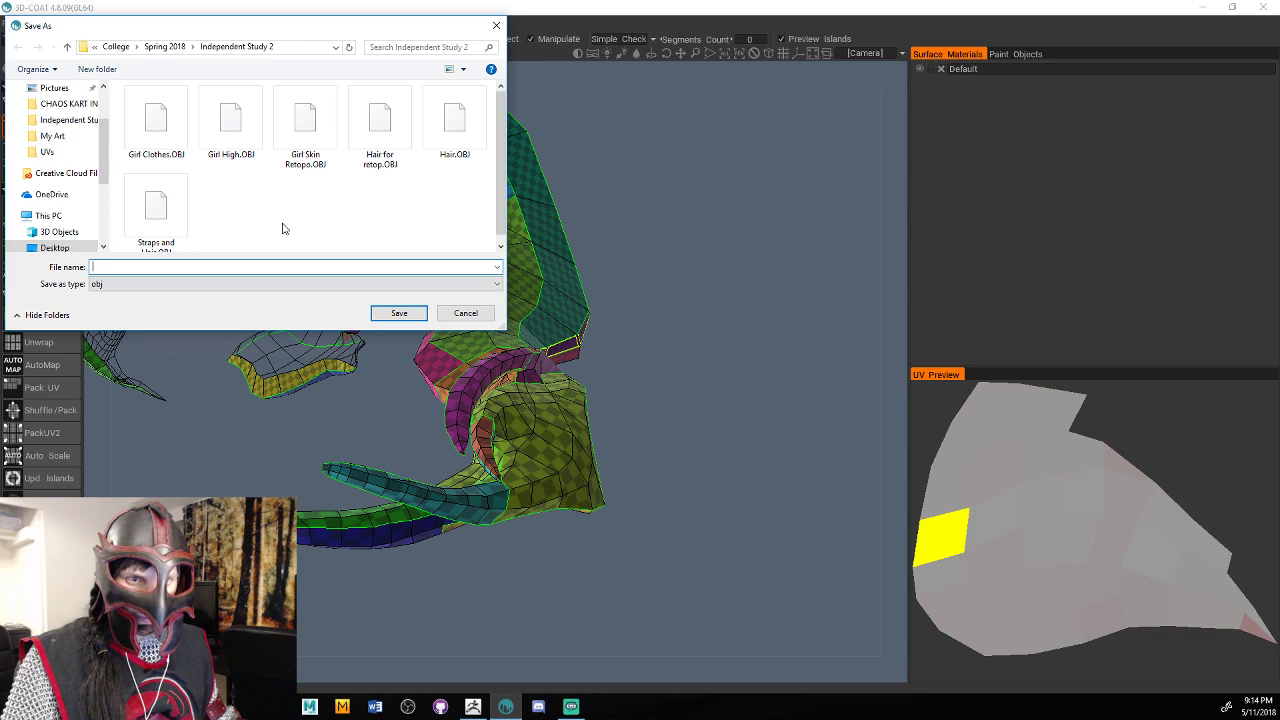
{"action": "left_click", "coordinate": [379, 130]}
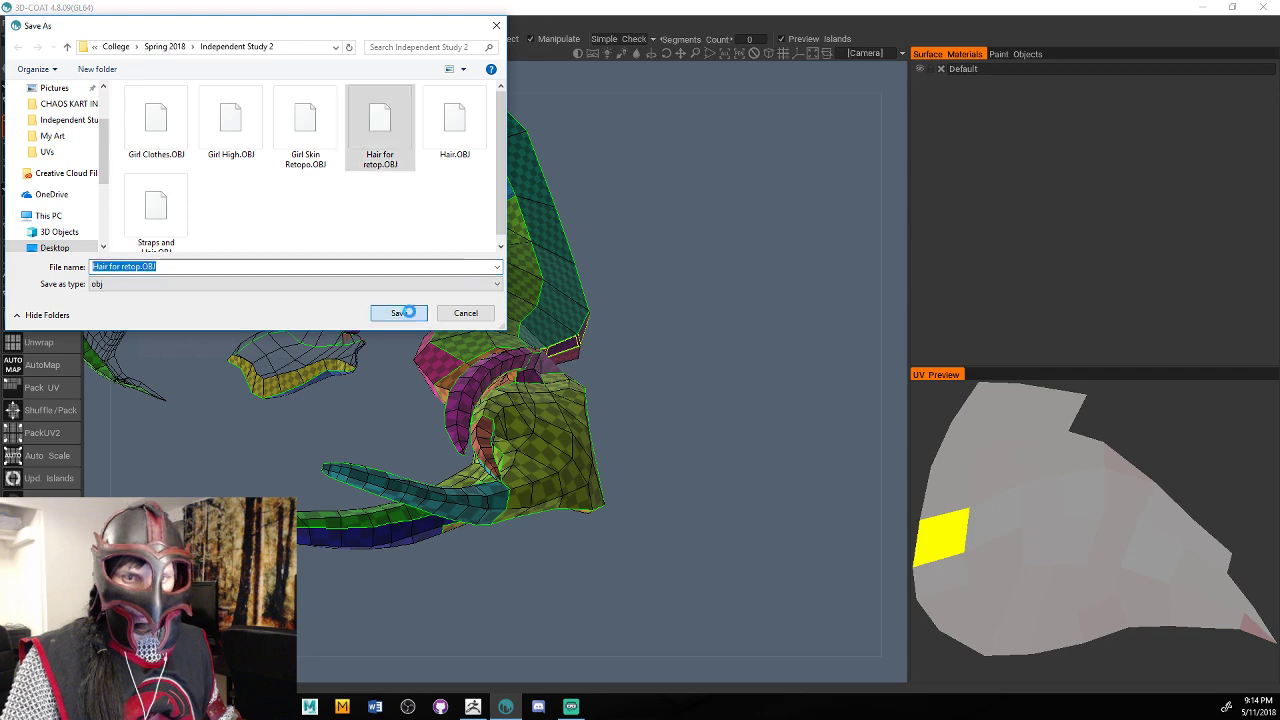
{"action": "left_click", "coordinate": [400, 313]}
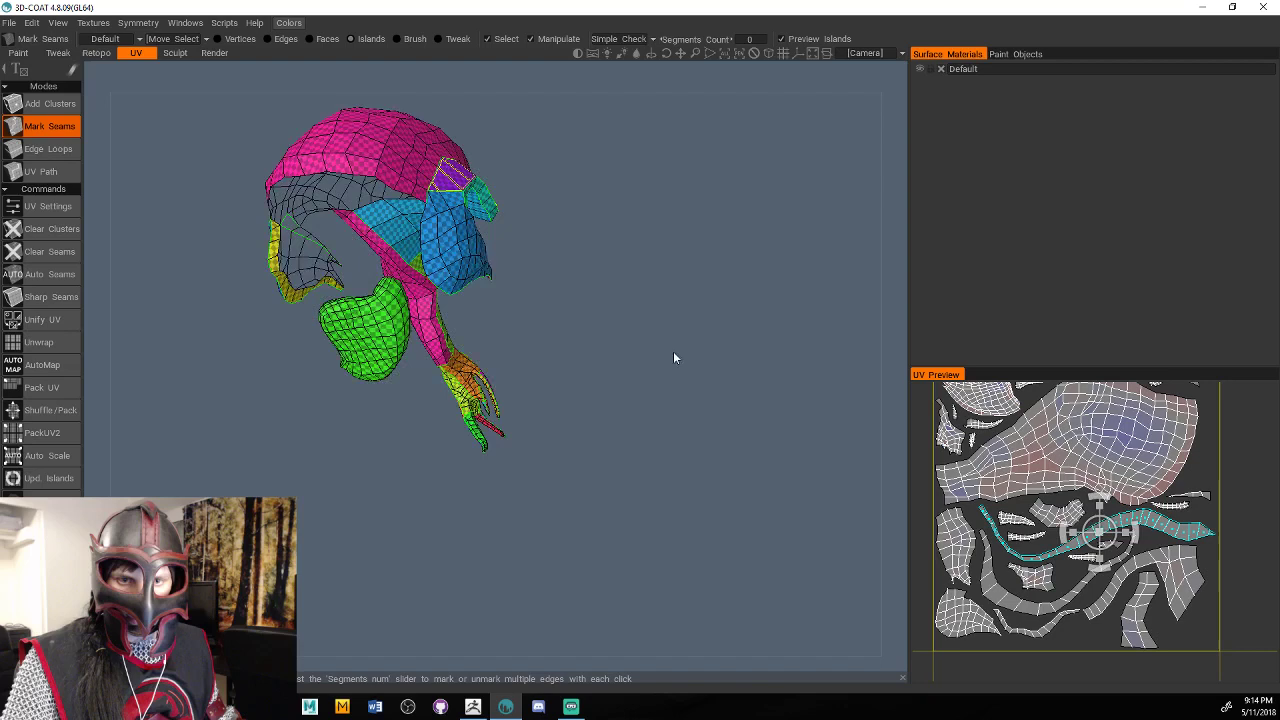
Start a new scene for UV mapping a mesh, saving the current hair scene as Hair for Retopo.
{"action": "left_click_drag", "start_coordinate": [674, 358], "coordinate": [816, 402]}
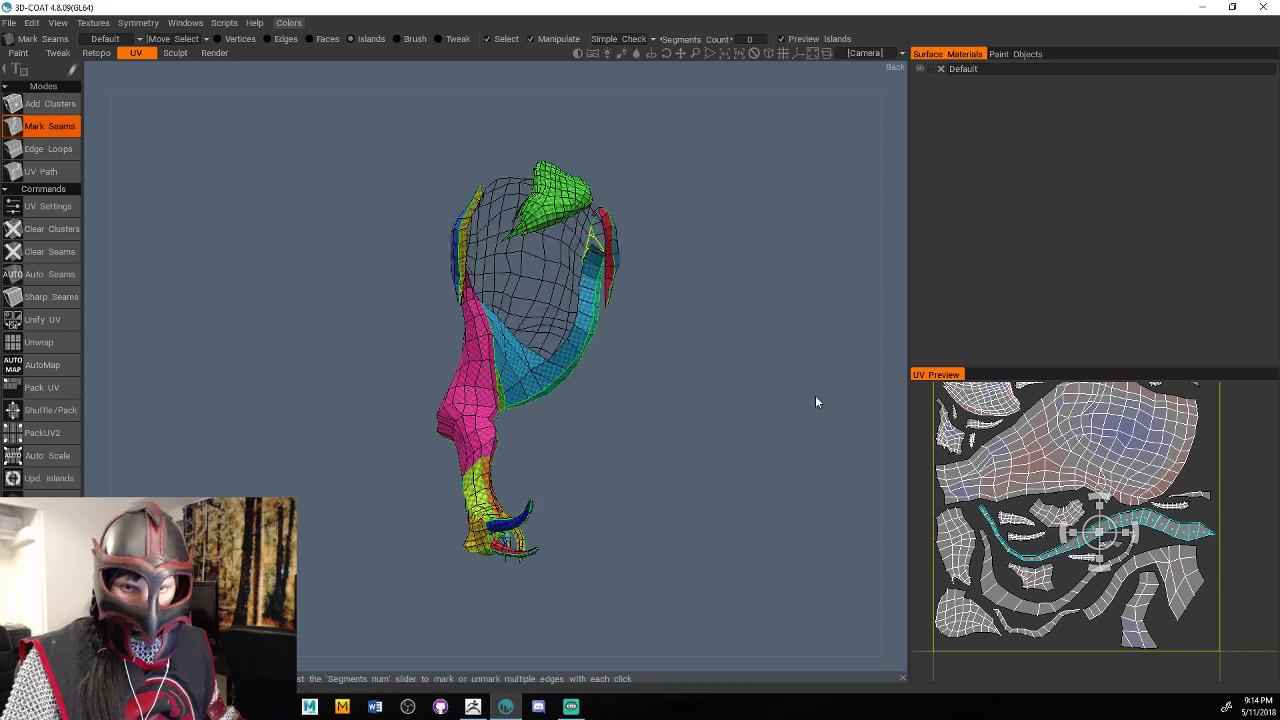
{"action": "left_click", "coordinate": [32, 22]}
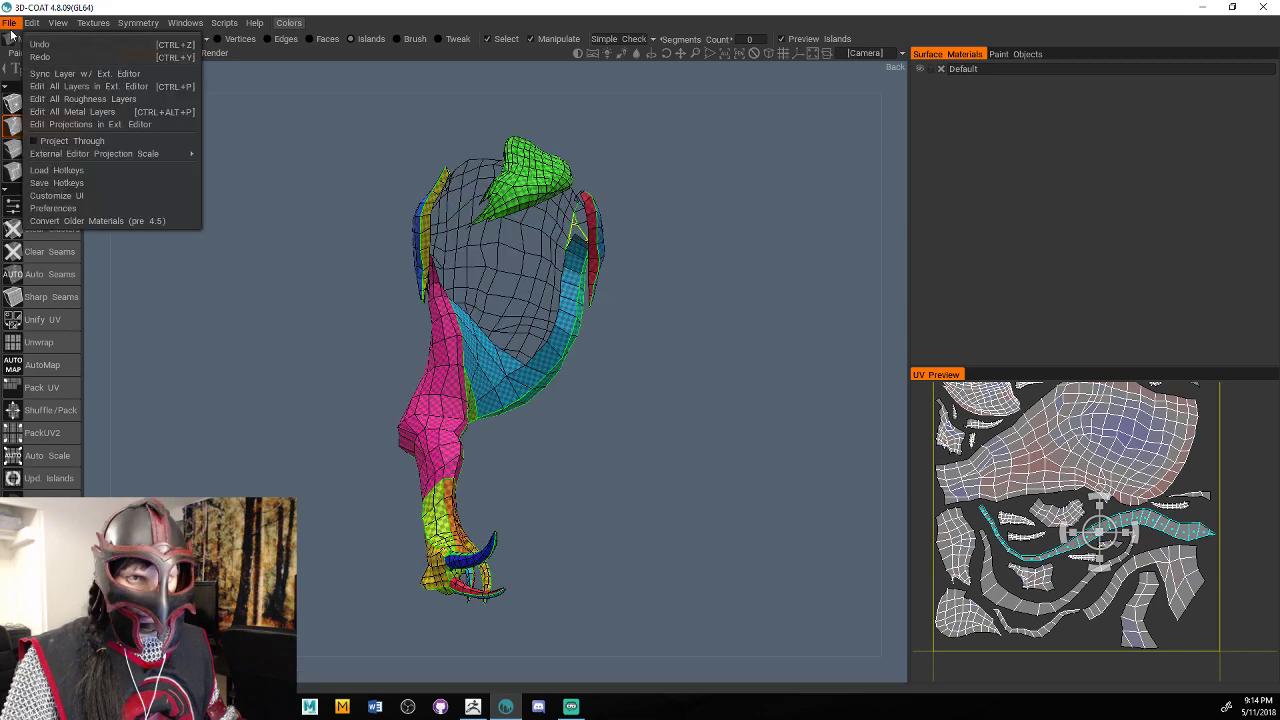
{"action": "left_click", "coordinate": [16, 44]}
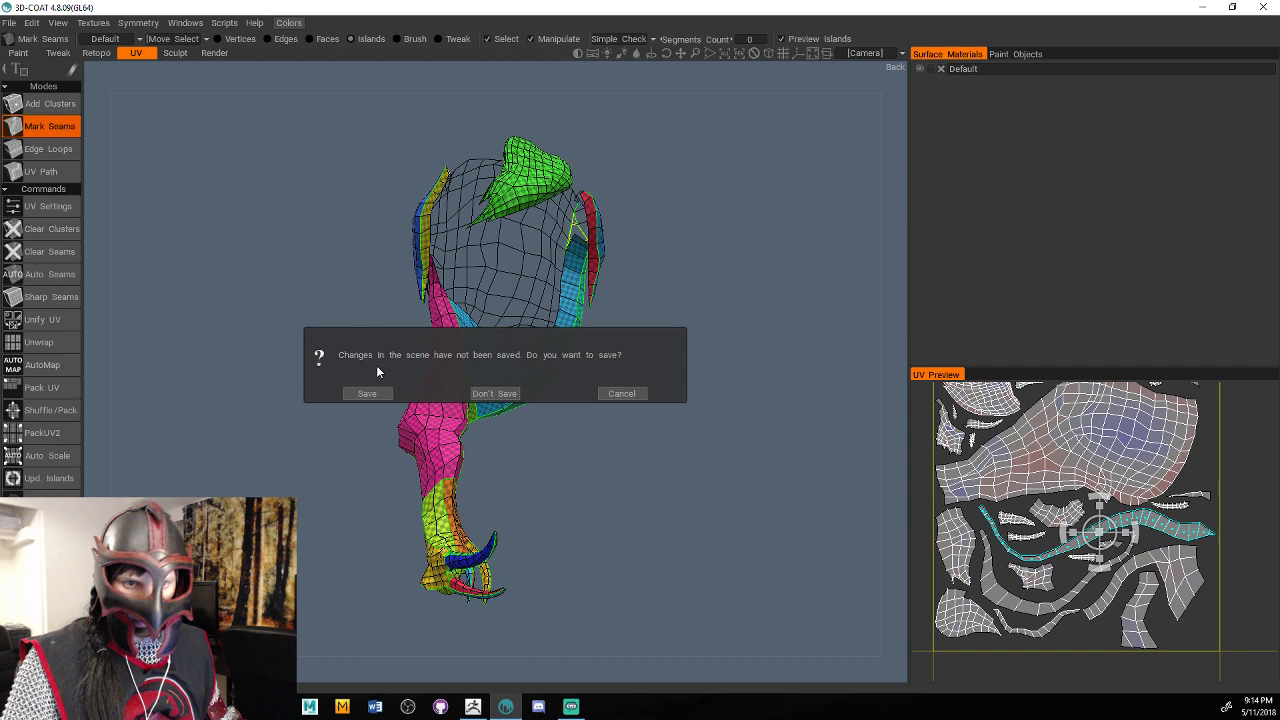
{"action": "left_click", "coordinate": [367, 393]}
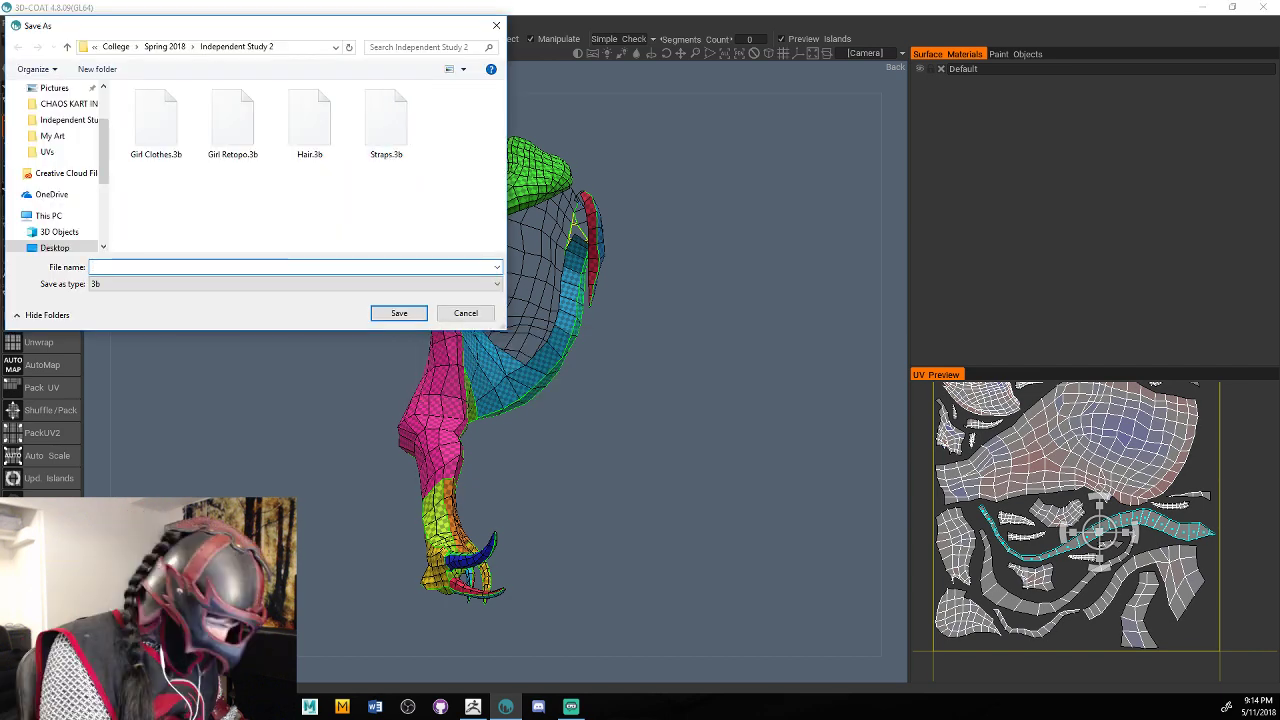
{"action": "type", "text": "Hair for Retop"}
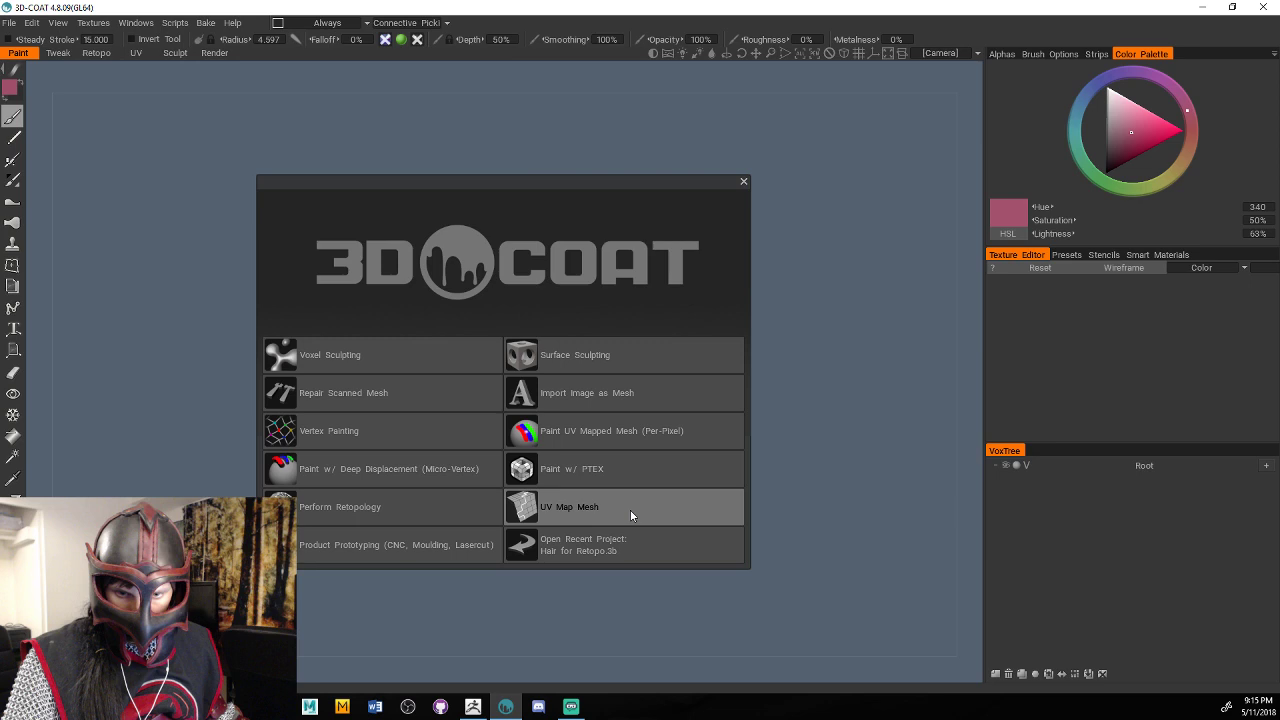
{"action": "left_click", "coordinate": [631, 516]}
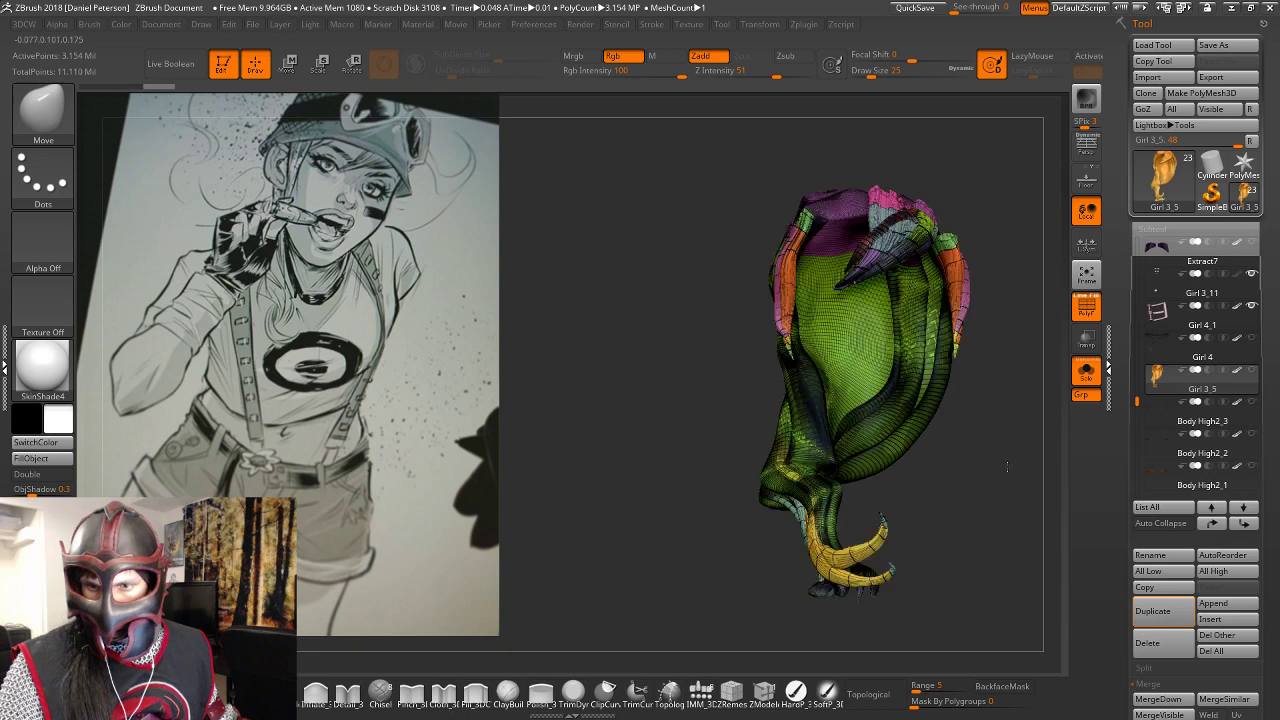
Switch to ZBrush and select the Straps and Hair1_1 subtool that holds the old low-poly hair.
{"action": "left_click", "coordinate": [1088, 373]}
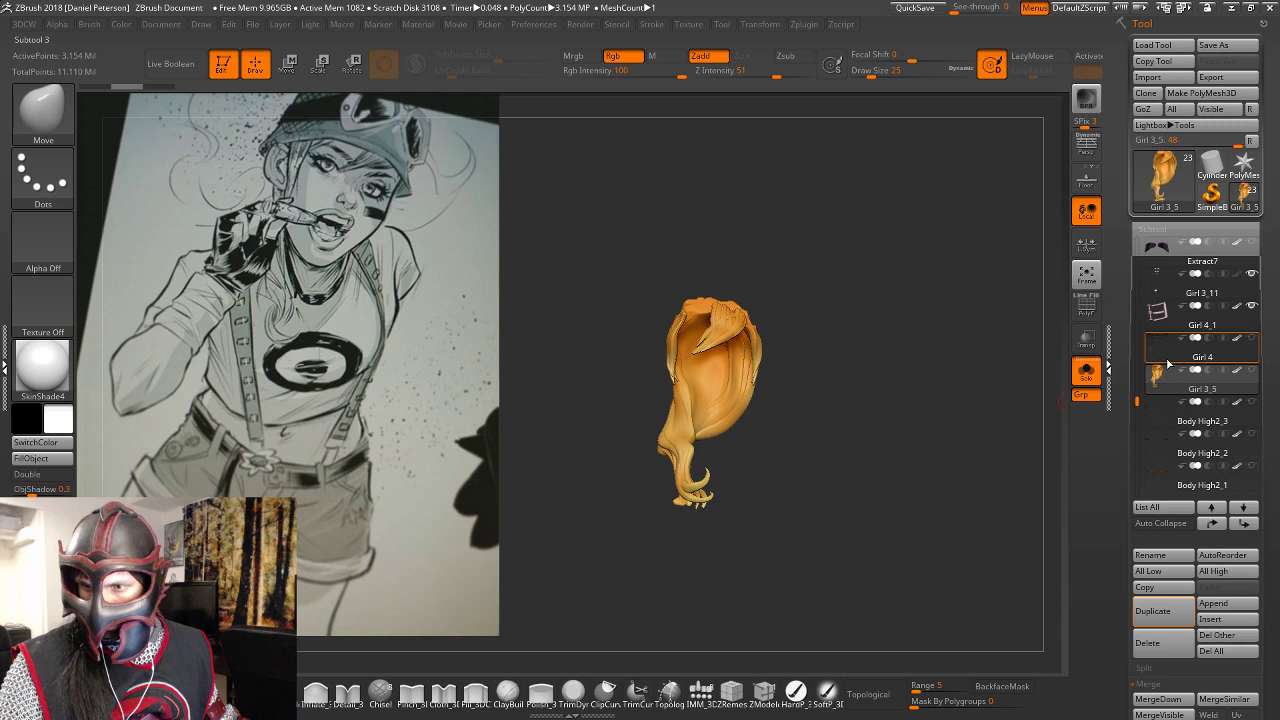
{"action": "left_click_drag", "start_coordinate": [1137, 400], "coordinate": [1139, 244]}
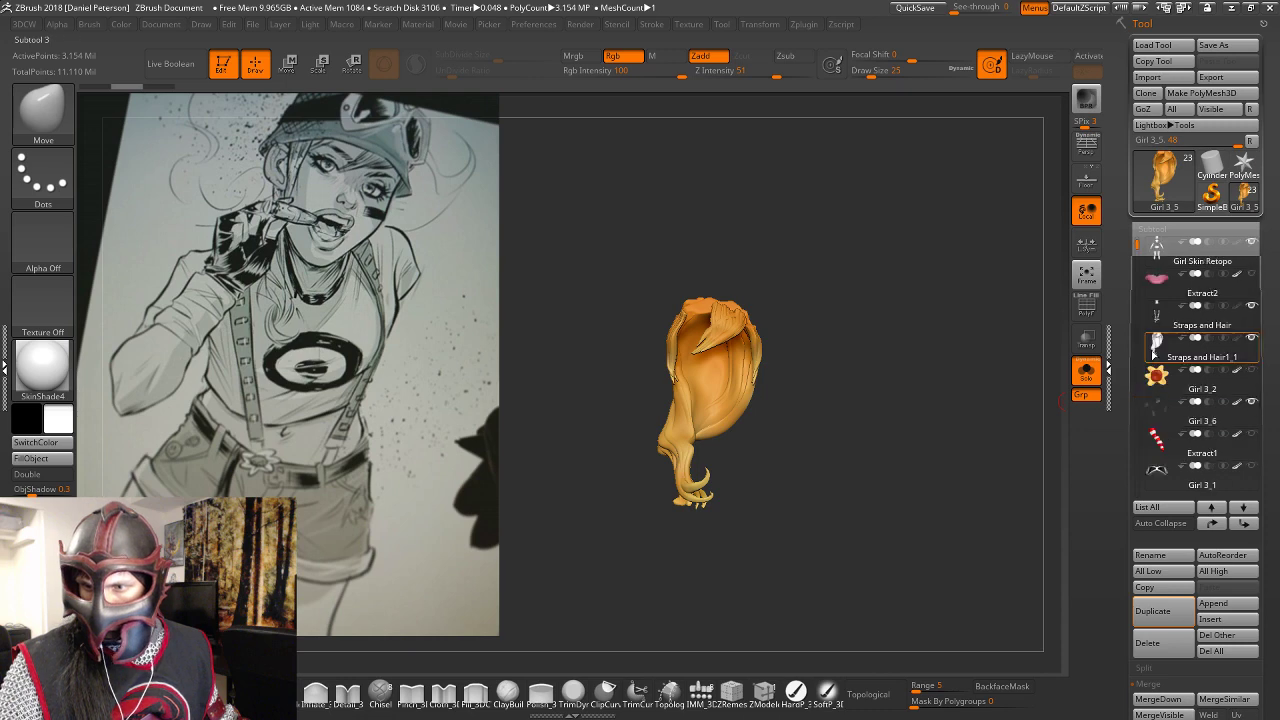
{"action": "left_click", "coordinate": [1155, 350]}
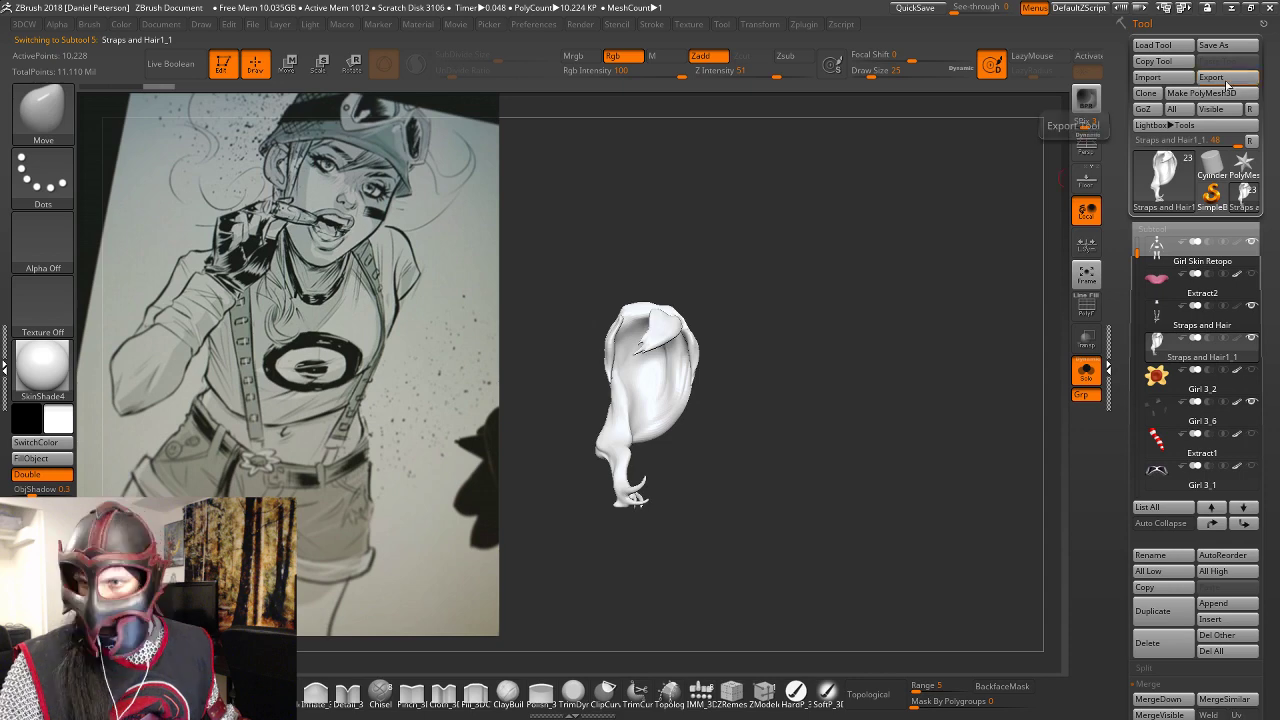
Import Hair for retop.OBJ into the selected subtool and turn off Solo mode to show the whole character.
{"action": "left_click", "coordinate": [1184, 80]}
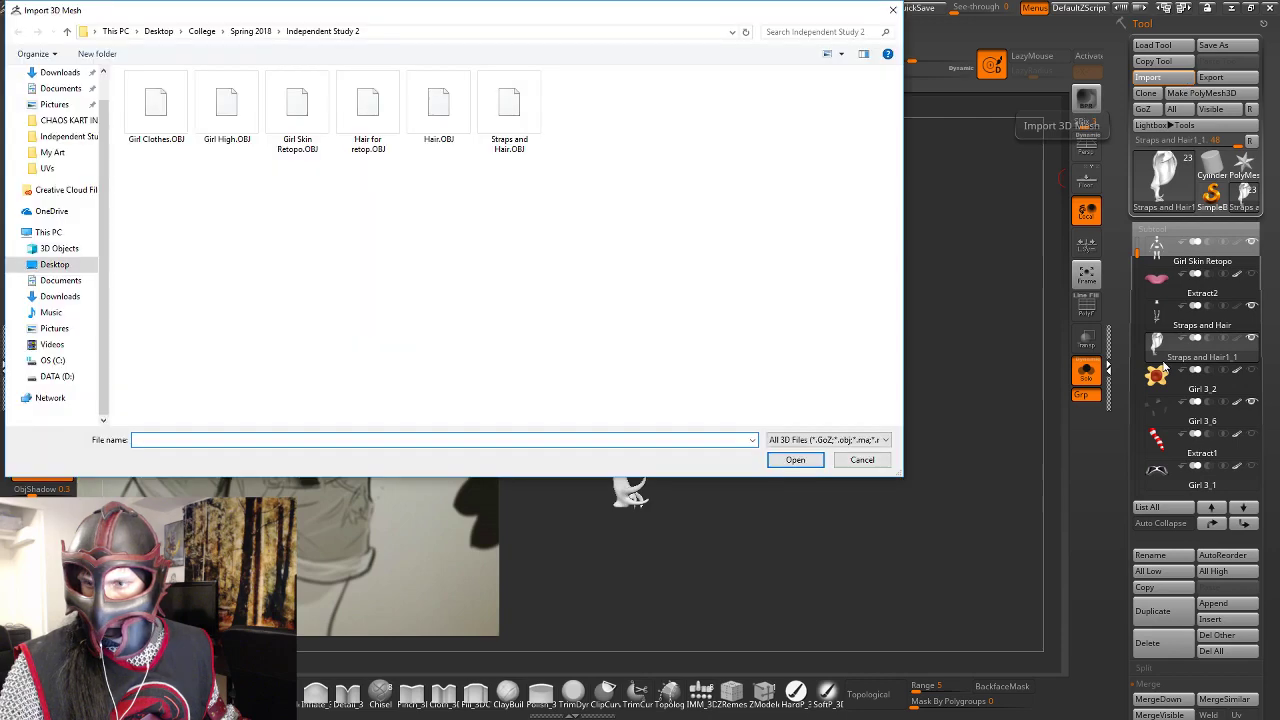
{"action": "left_click", "coordinate": [512, 103]}
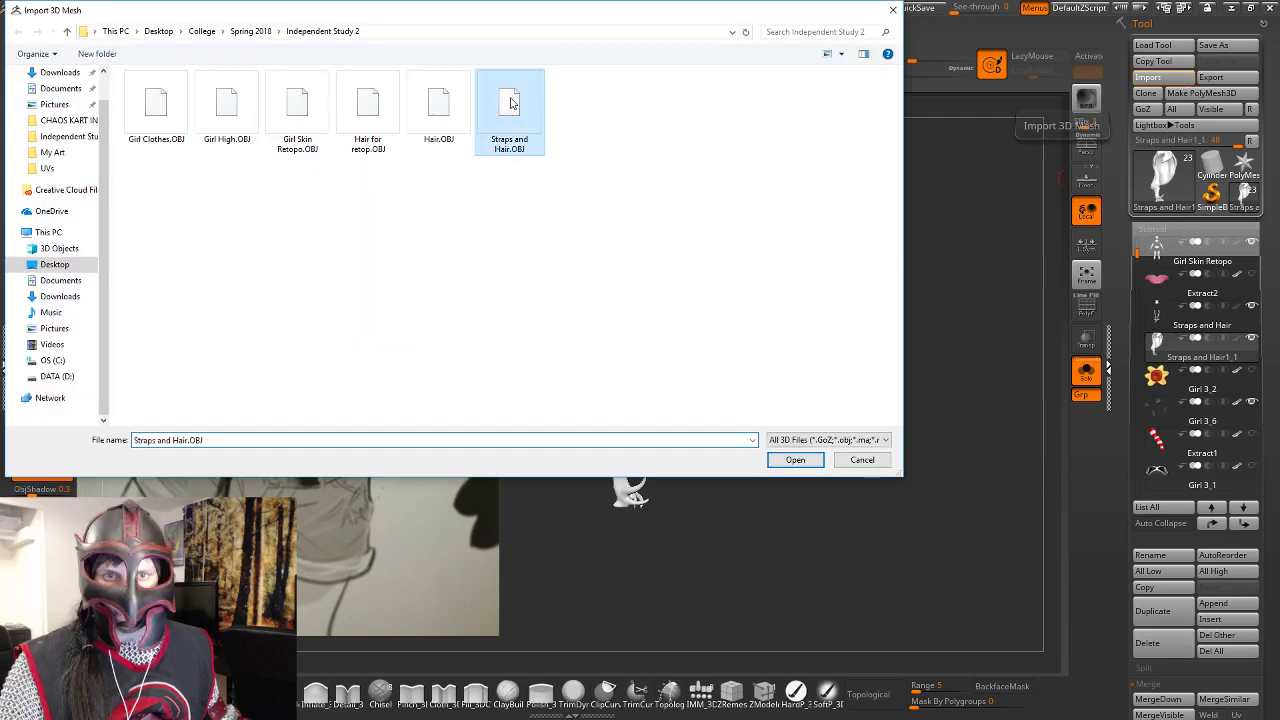
{"action": "left_click", "coordinate": [367, 105]}
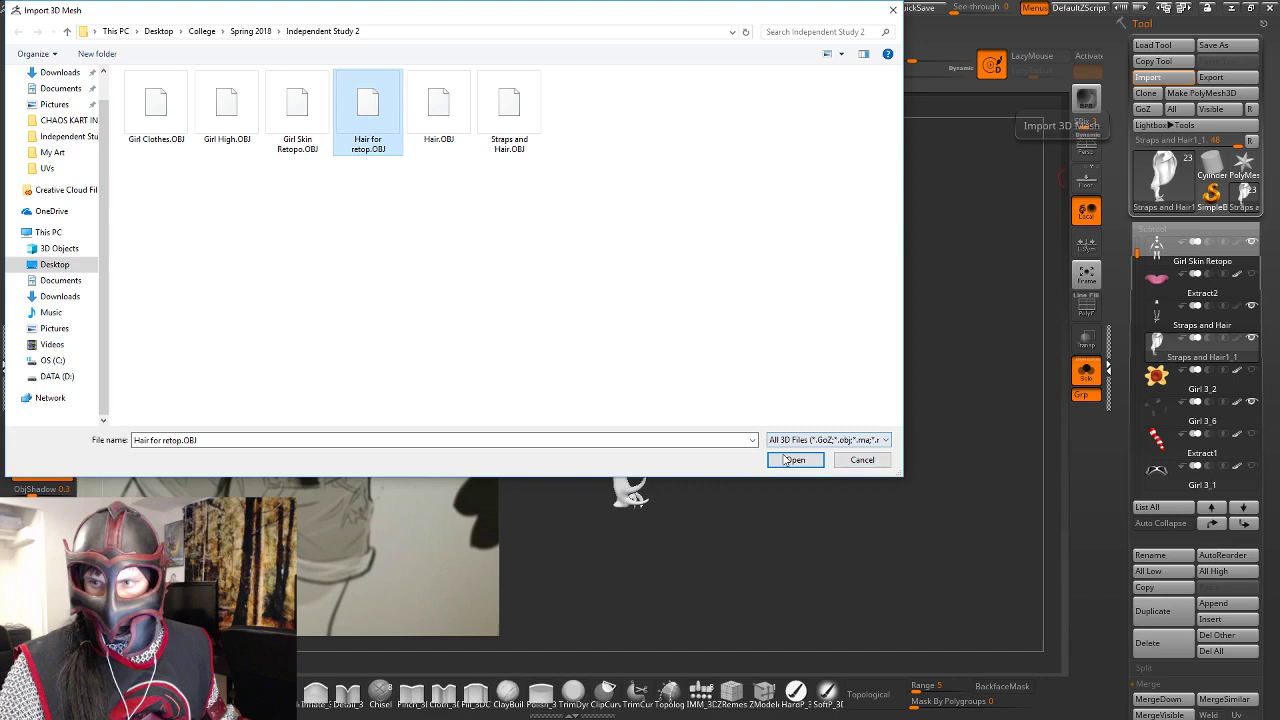
{"action": "left_click", "coordinate": [793, 460]}
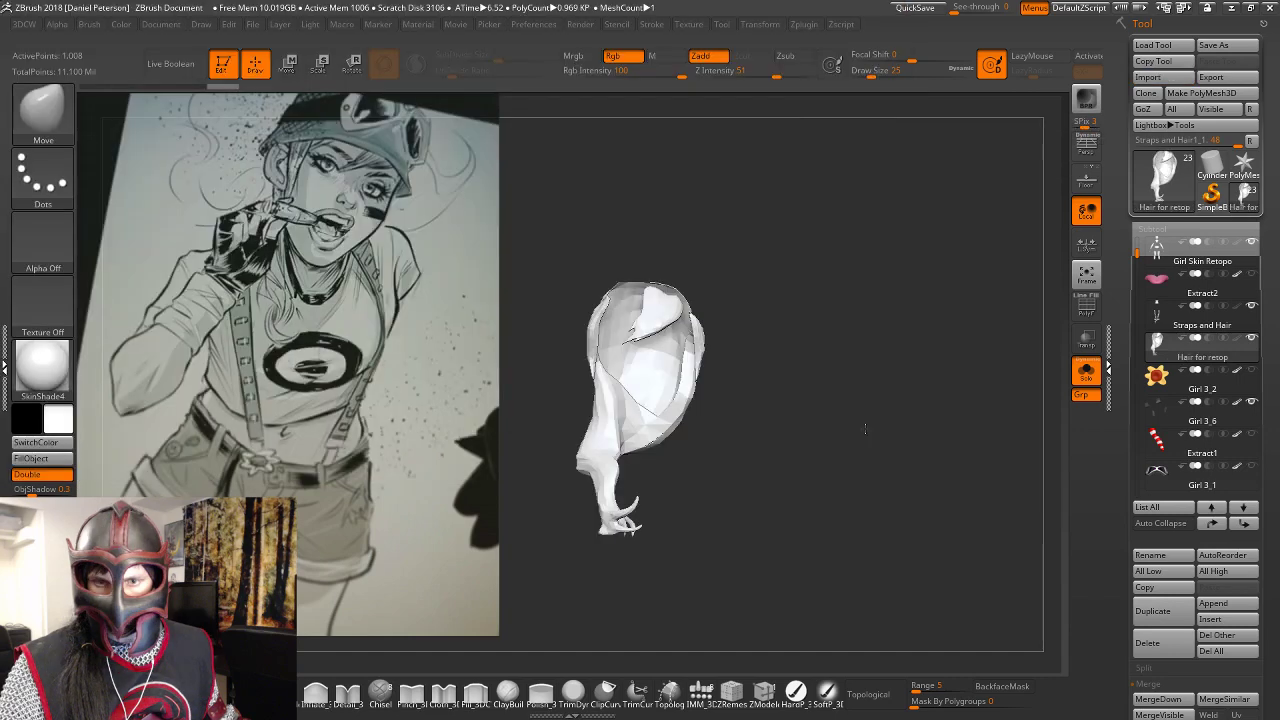
{"action": "left_click_drag", "start_coordinate": [865, 429], "coordinate": [931, 402], "text": "alt"}
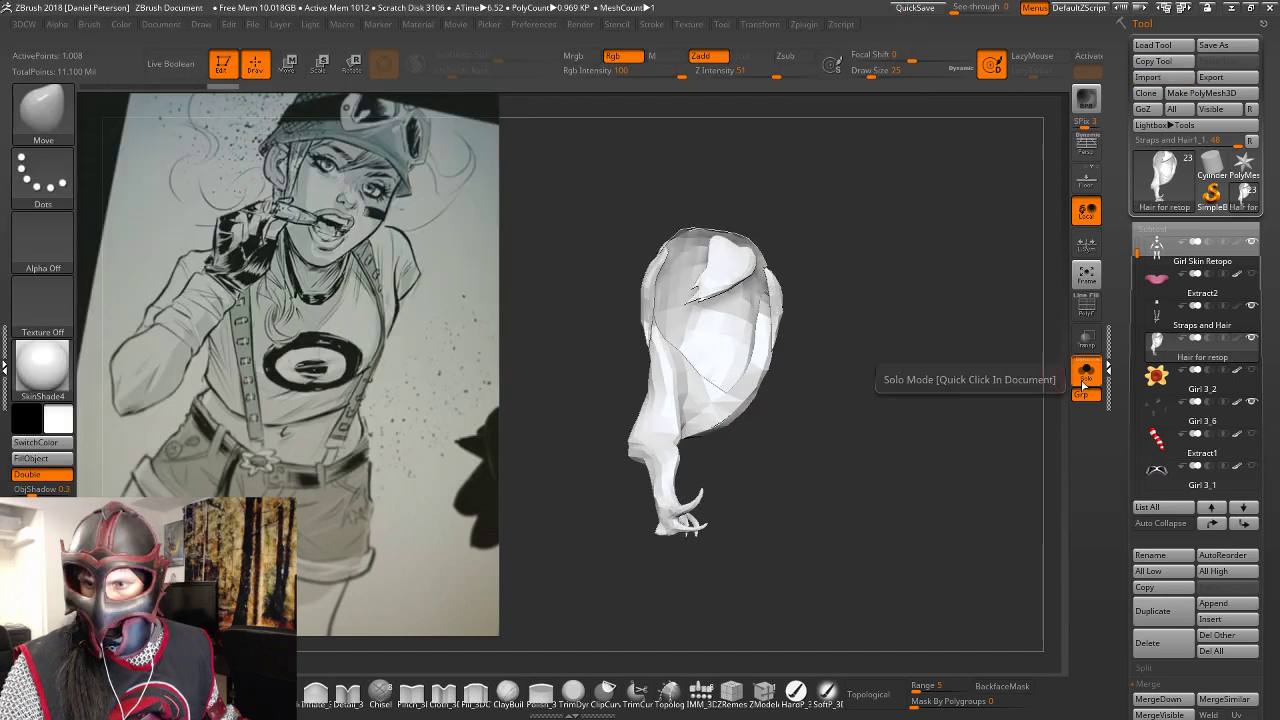
{"action": "left_click", "coordinate": [1085, 376]}
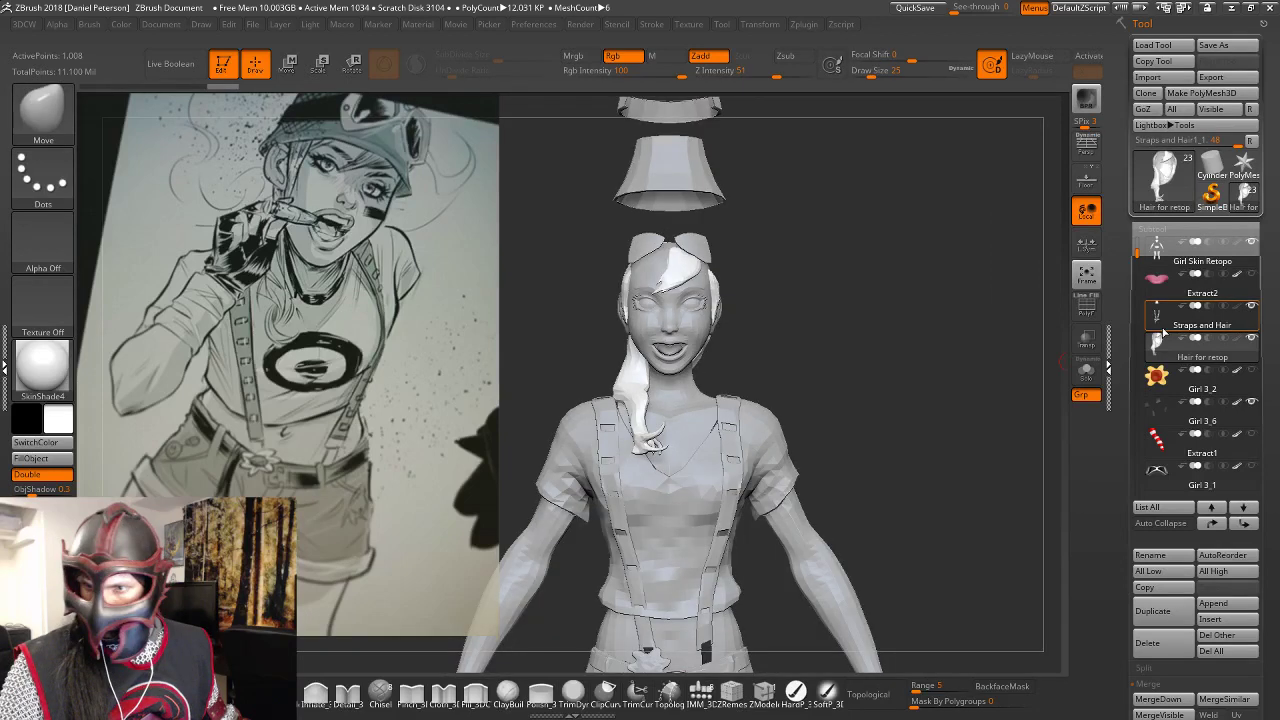
Select the Straps and Hair subtool and examine the previews of the clothing subtools further down the list.
{"action": "left_click", "coordinate": [1152, 323]}
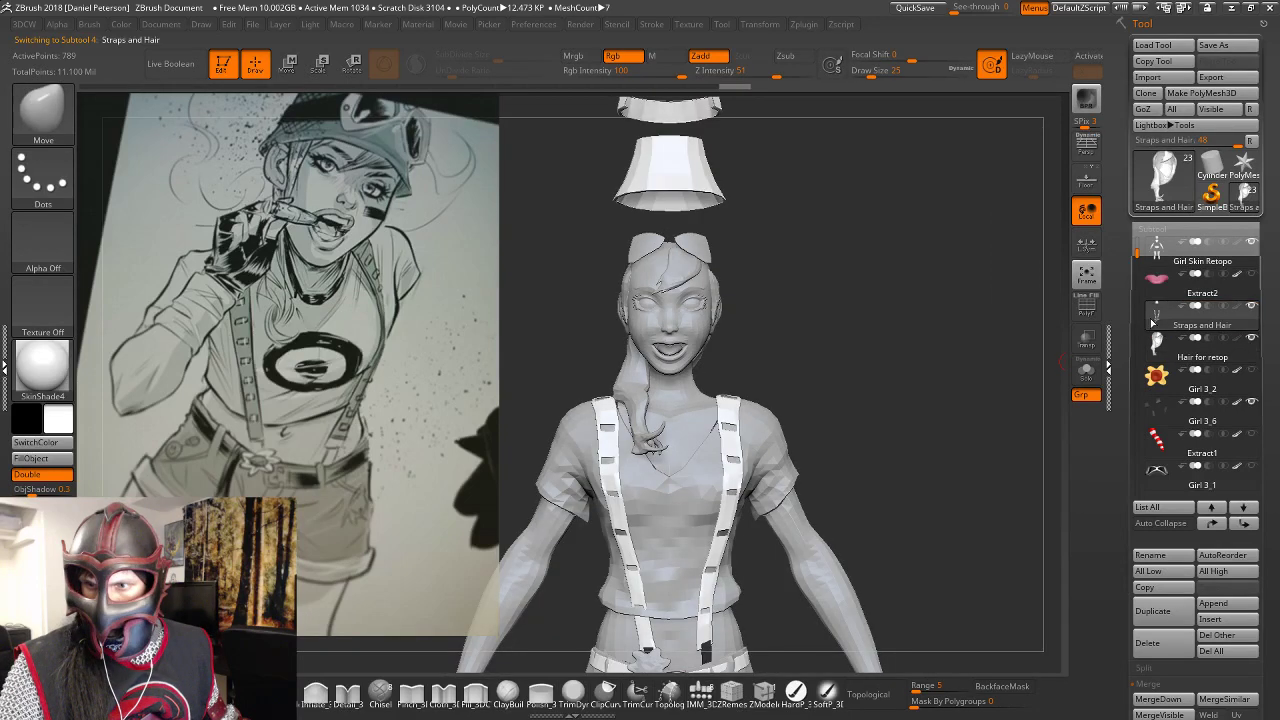
{"action": "scroll", "coordinate": [1148, 300], "scroll_direction": "down", "scroll_amount": 4}
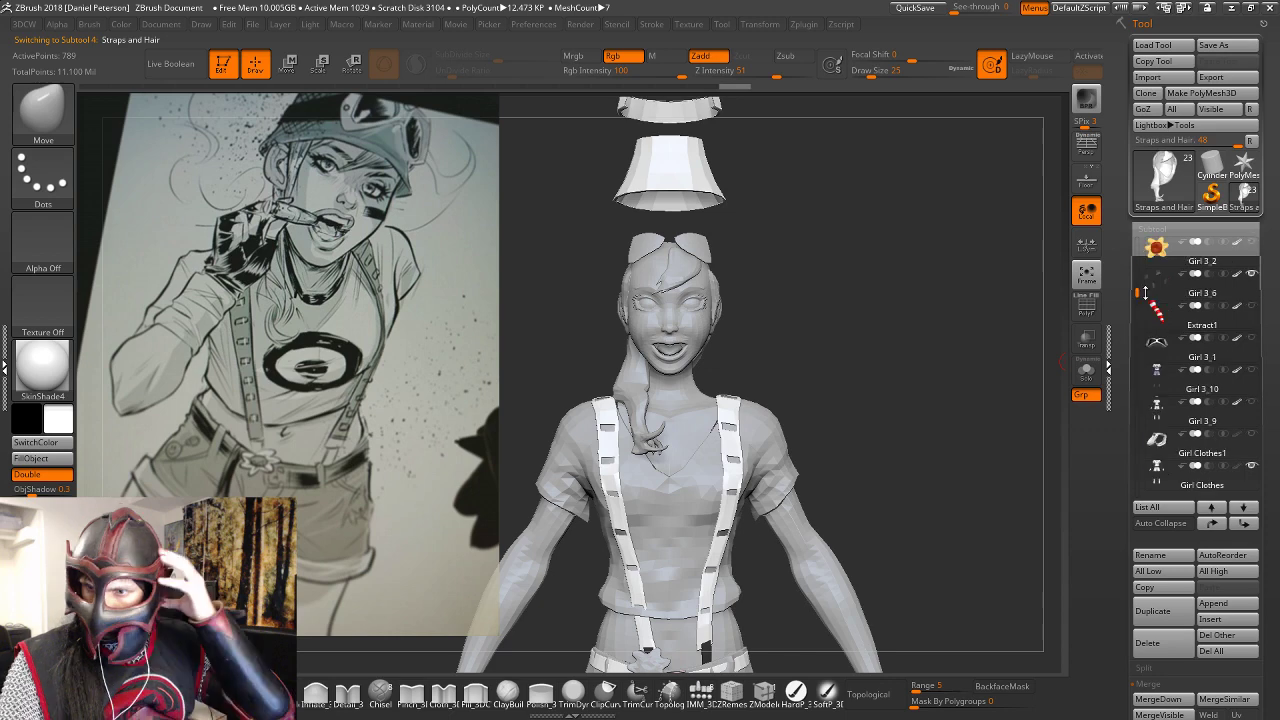
{"action": "scroll", "coordinate": [1145, 300], "scroll_direction": "down", "scroll_amount": 2}
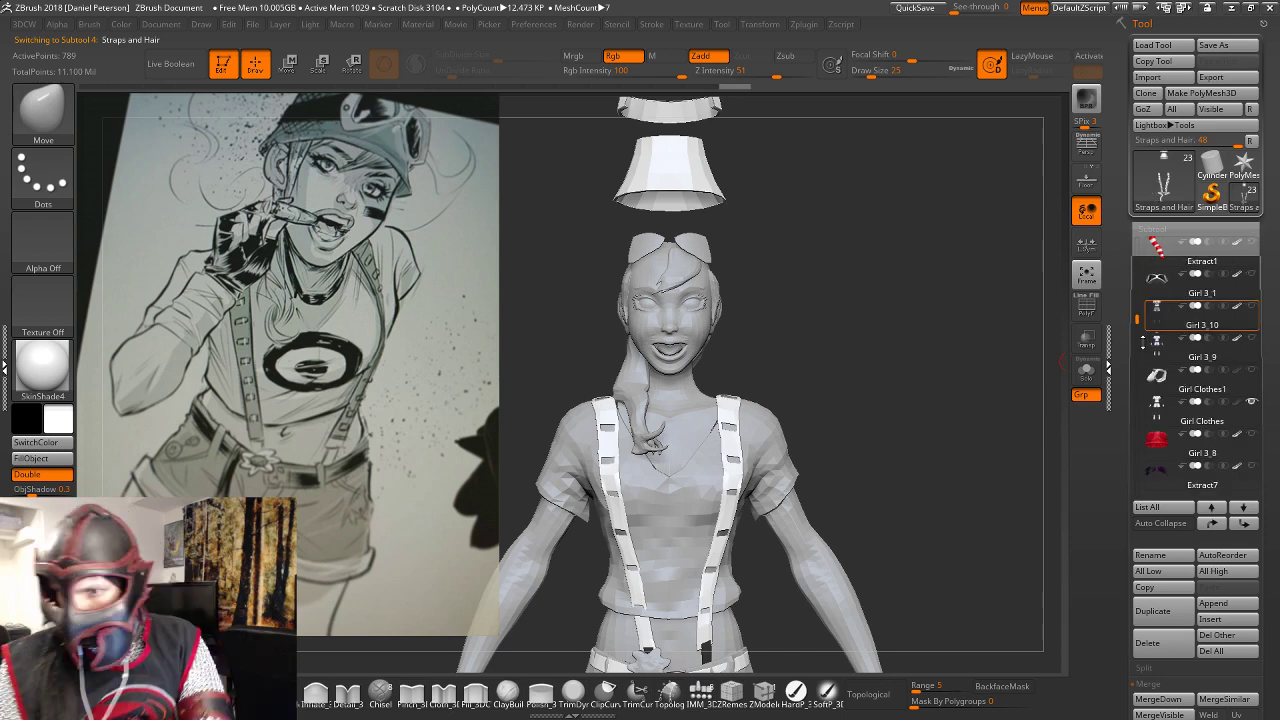
{"action": "mouse_move", "coordinate": [1157, 377]}
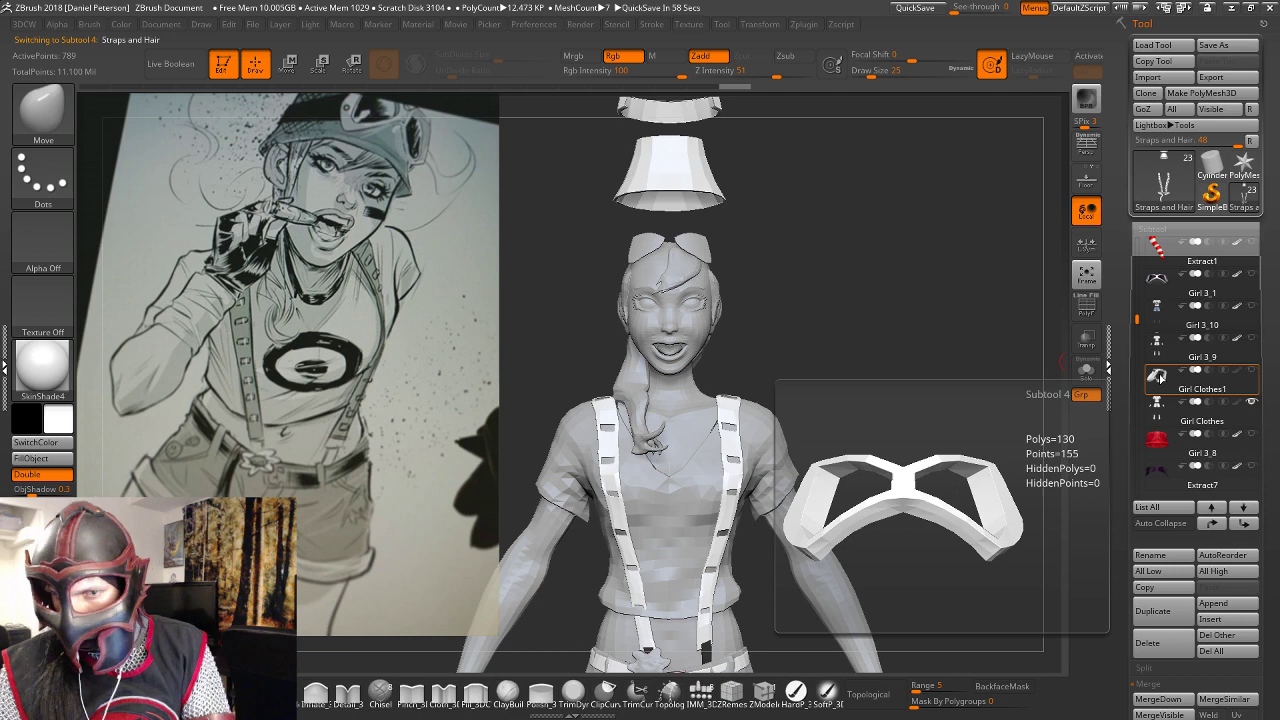
{"action": "mouse_move", "coordinate": [1157, 322]}
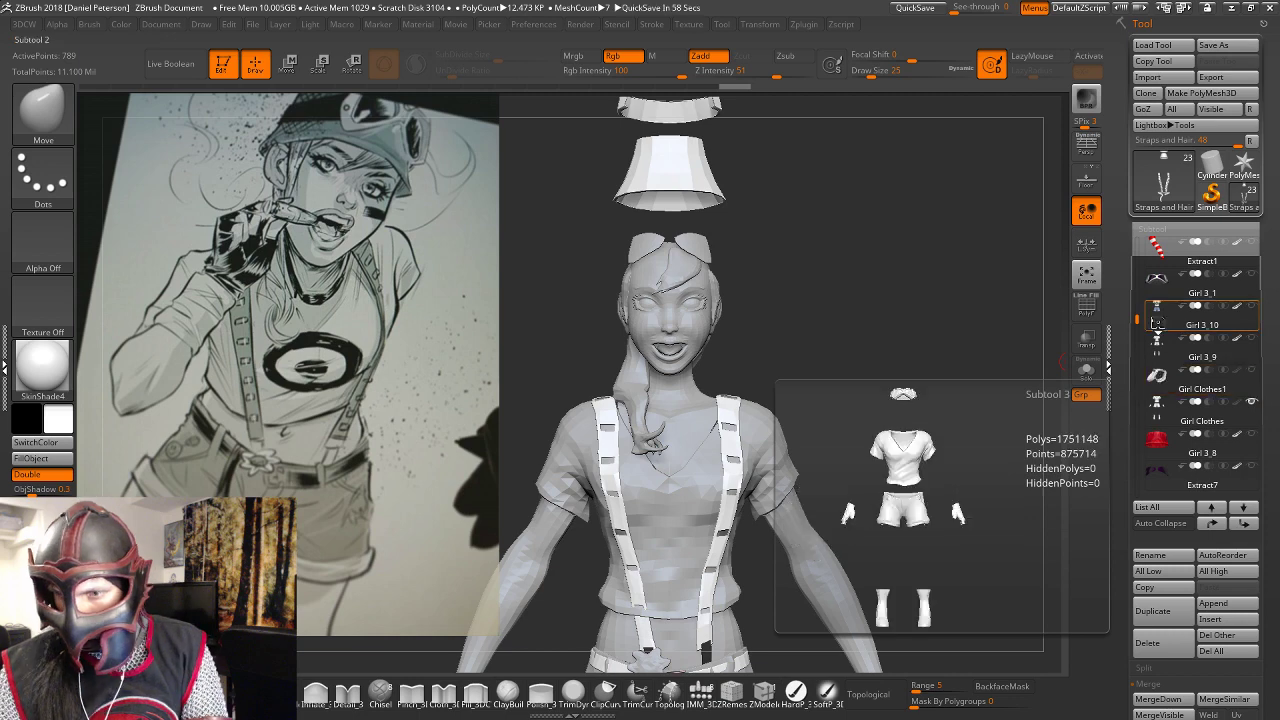
Select the Hair for retop subtool and flatten its UVs with UV Master to check the layout.
{"action": "left_click_drag", "start_coordinate": [1030, 300], "coordinate": [894, 274]}
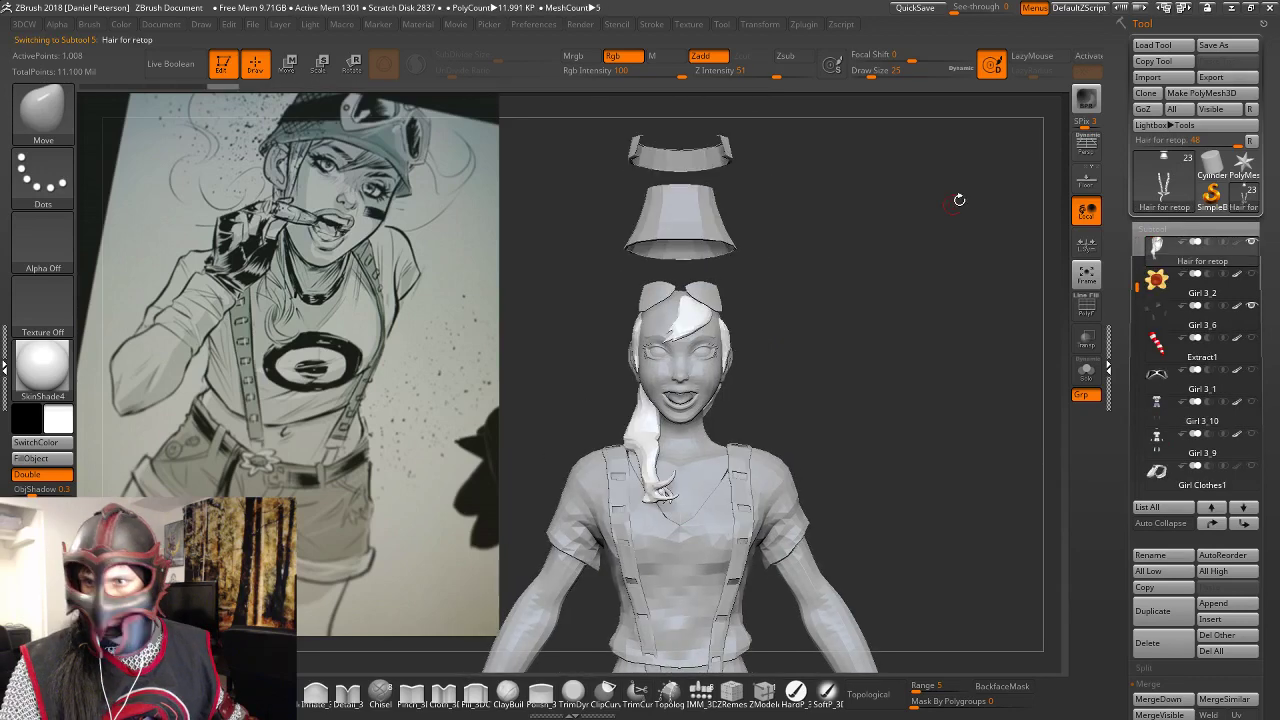
{"action": "left_click", "coordinate": [804, 24]}
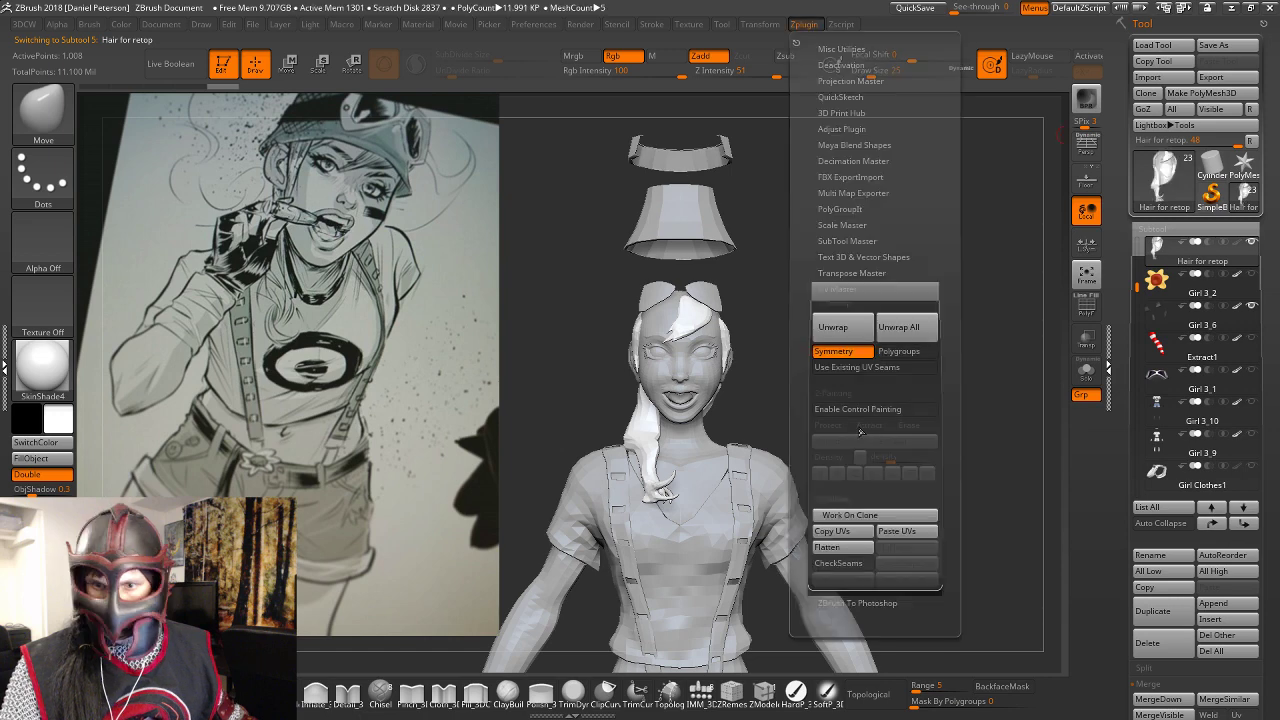
{"action": "left_click", "coordinate": [843, 548]}
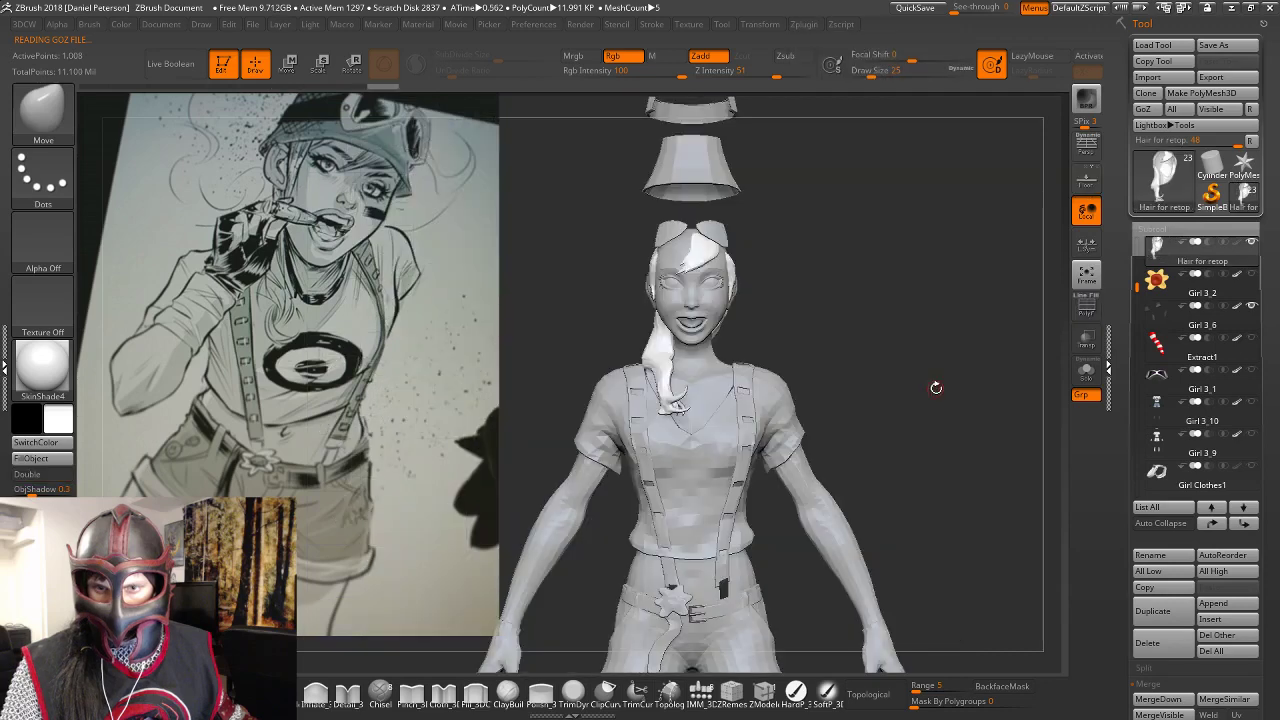
{"action": "left_click_drag", "start_coordinate": [936, 388], "coordinate": [961, 403], "text": "alt"}
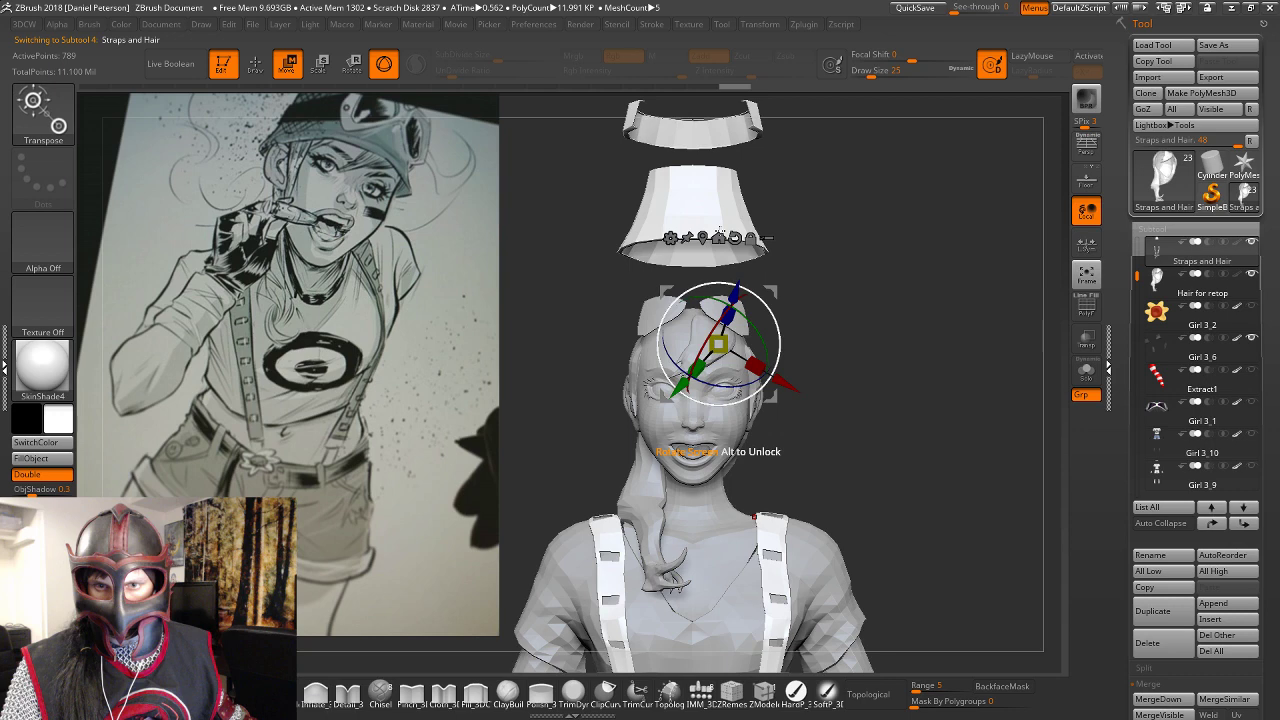
Mask everything in the Straps and Hair subtool except the low-poly hat and try to move the hat down.
{"action": "left_click", "coordinate": [718, 236]}
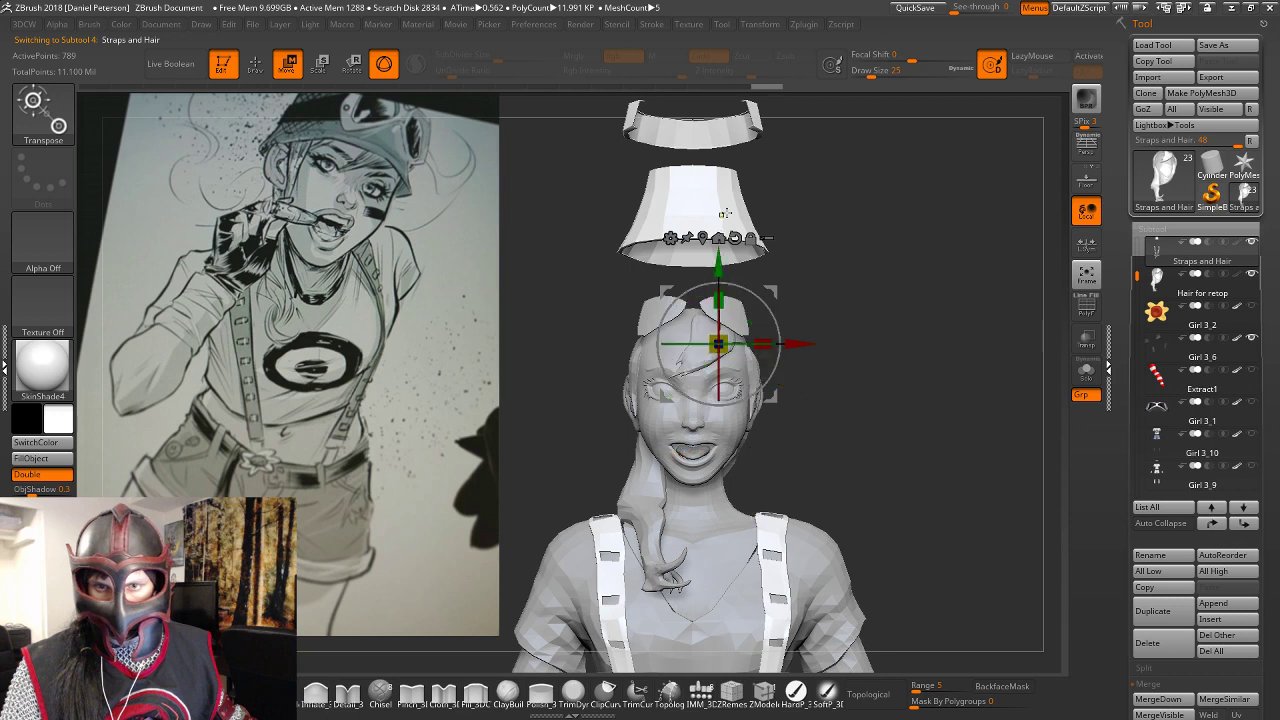
{"action": "left_click", "coordinate": [724, 213], "text": "ctrl"}
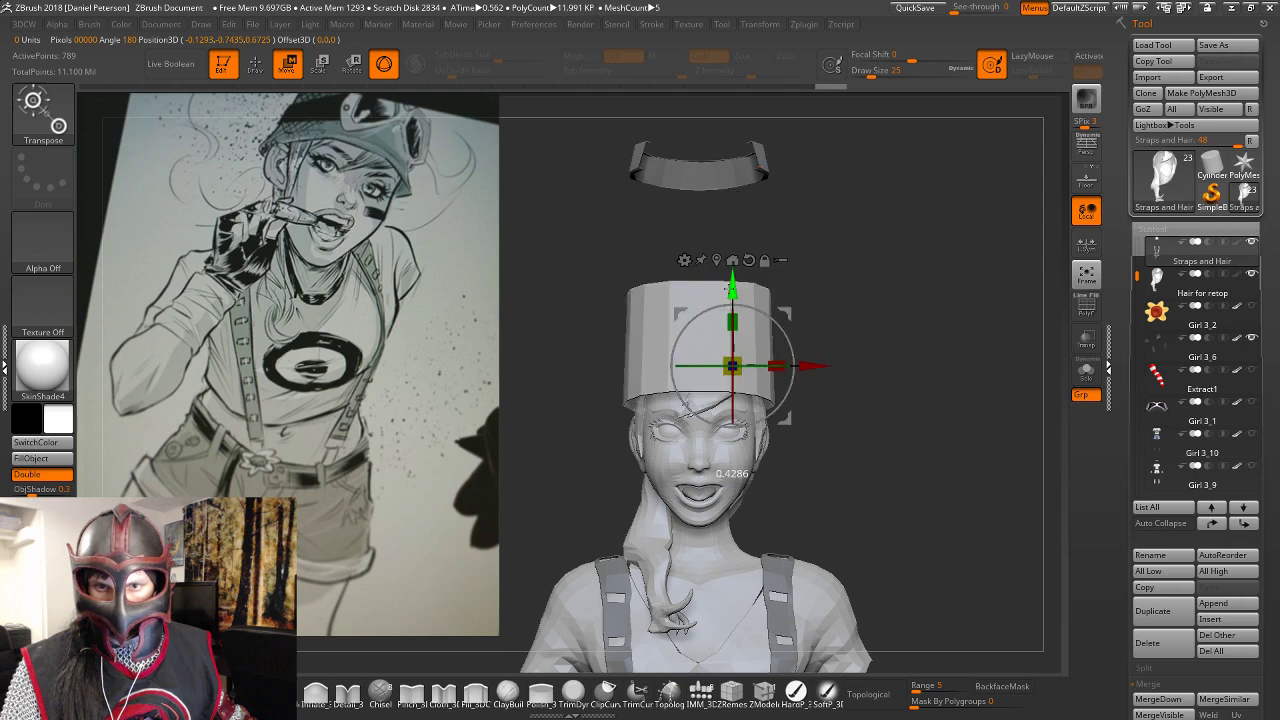
{"action": "key", "text": "ctrl+z"}
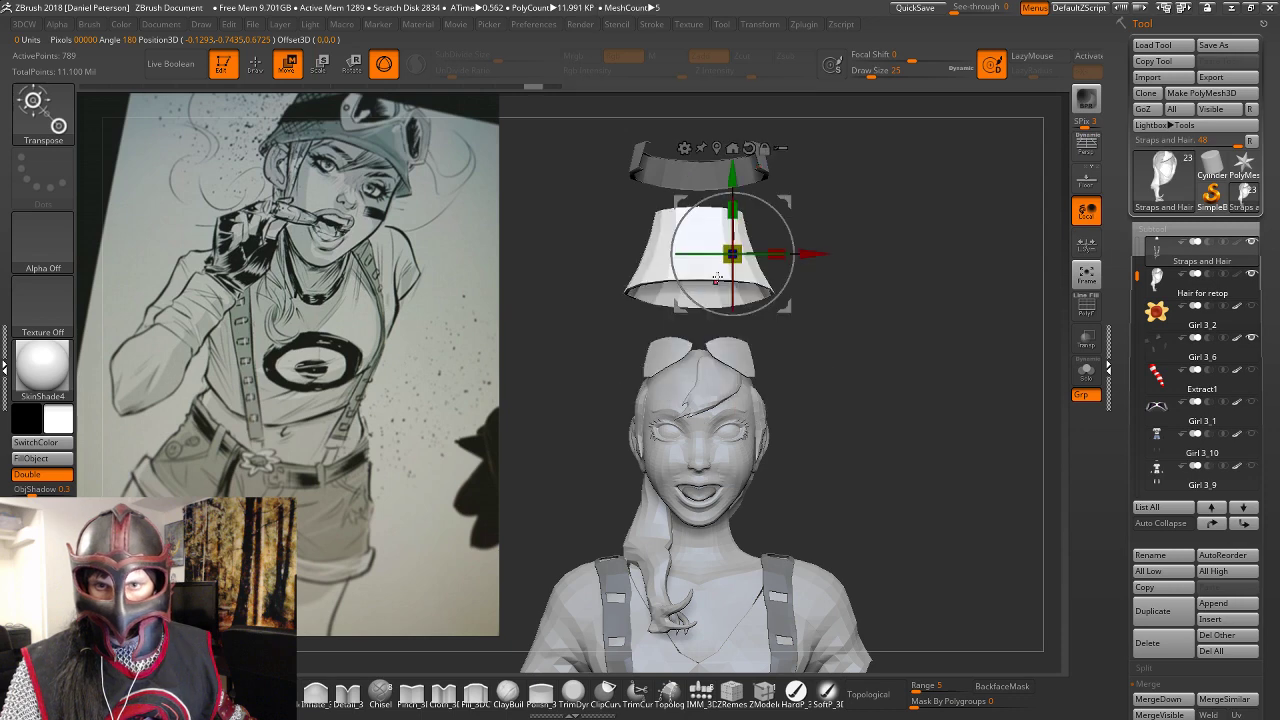
Centre the transform gizmo on the hat, reset its orientation, and lower the hat about 0.47 units onto the head.
{"action": "key", "text": "y"}
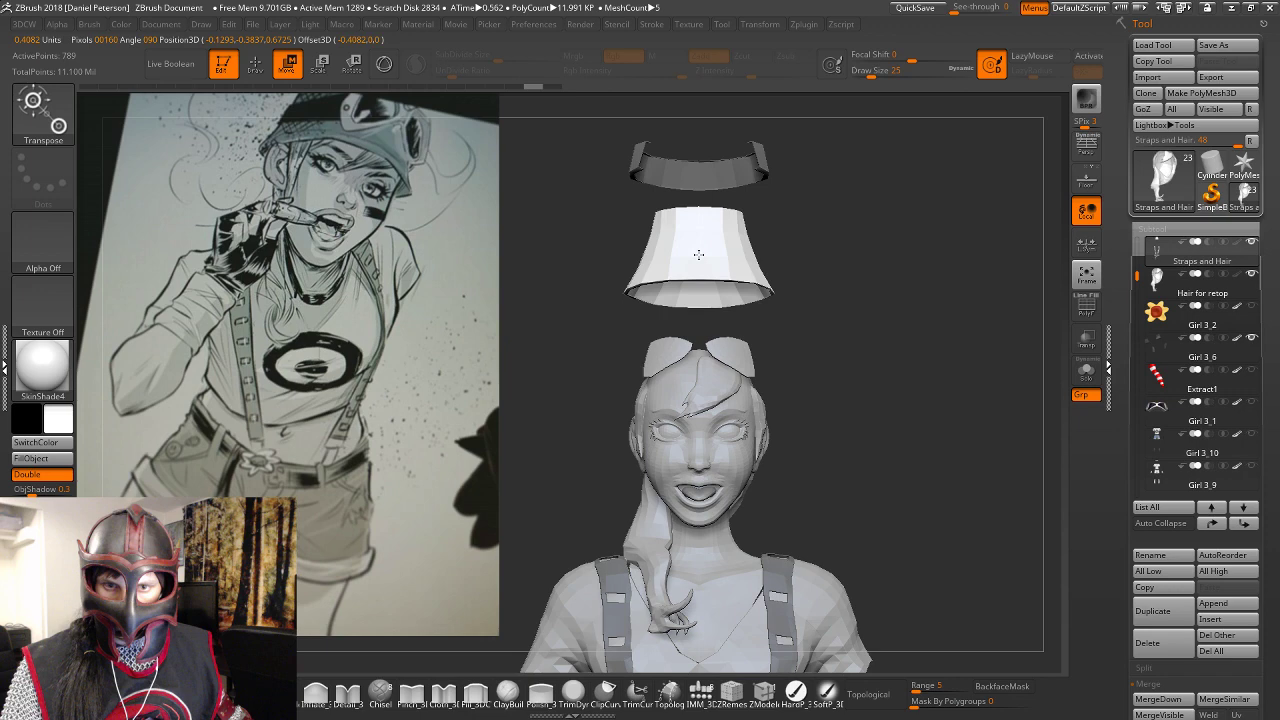
{"action": "left_click_drag", "start_coordinate": [699, 254], "coordinate": [577, 104]}
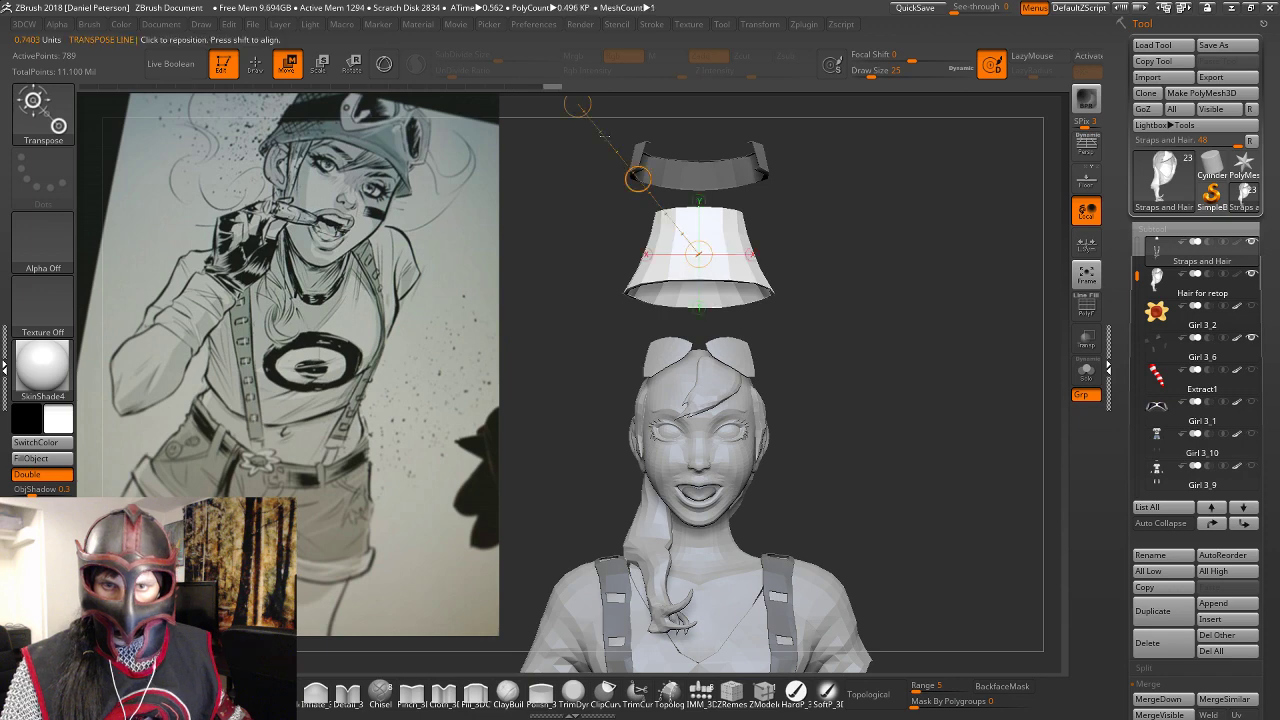
{"action": "key", "text": "y"}
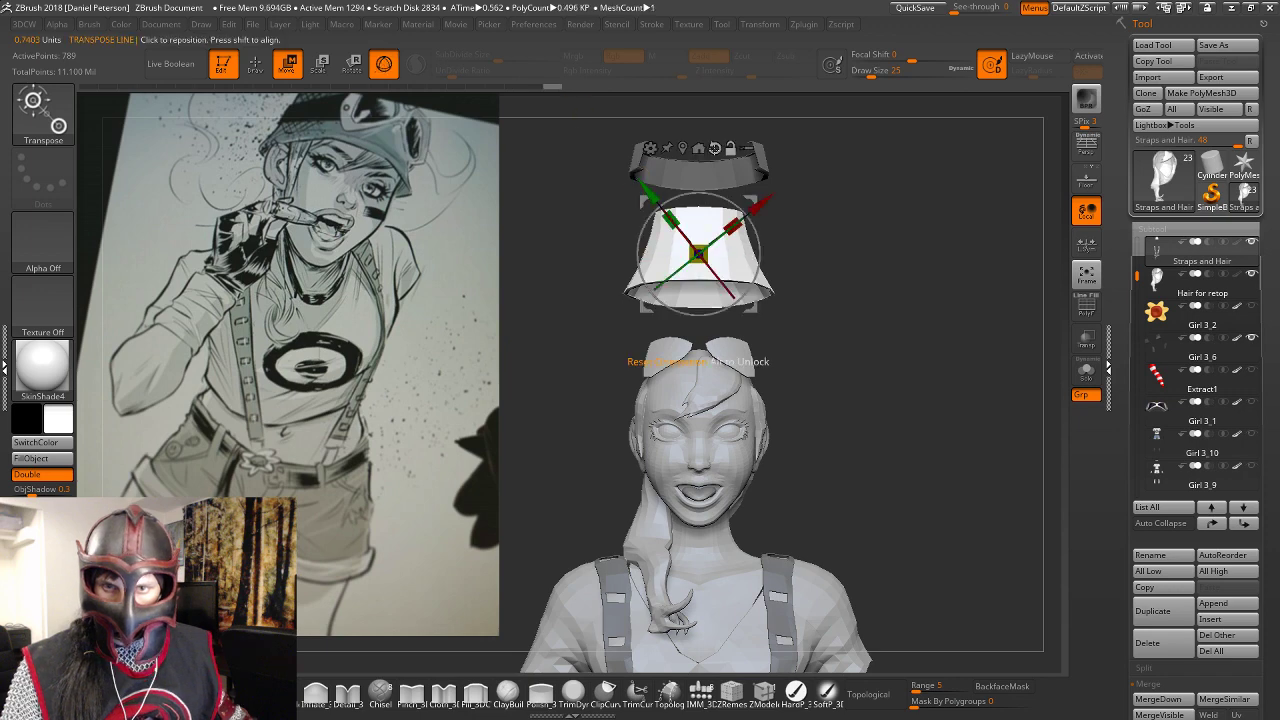
{"action": "left_click", "coordinate": [715, 148], "text": "alt"}
{"action": "left_click_drag", "start_coordinate": [700, 178], "coordinate": [731, 308]}
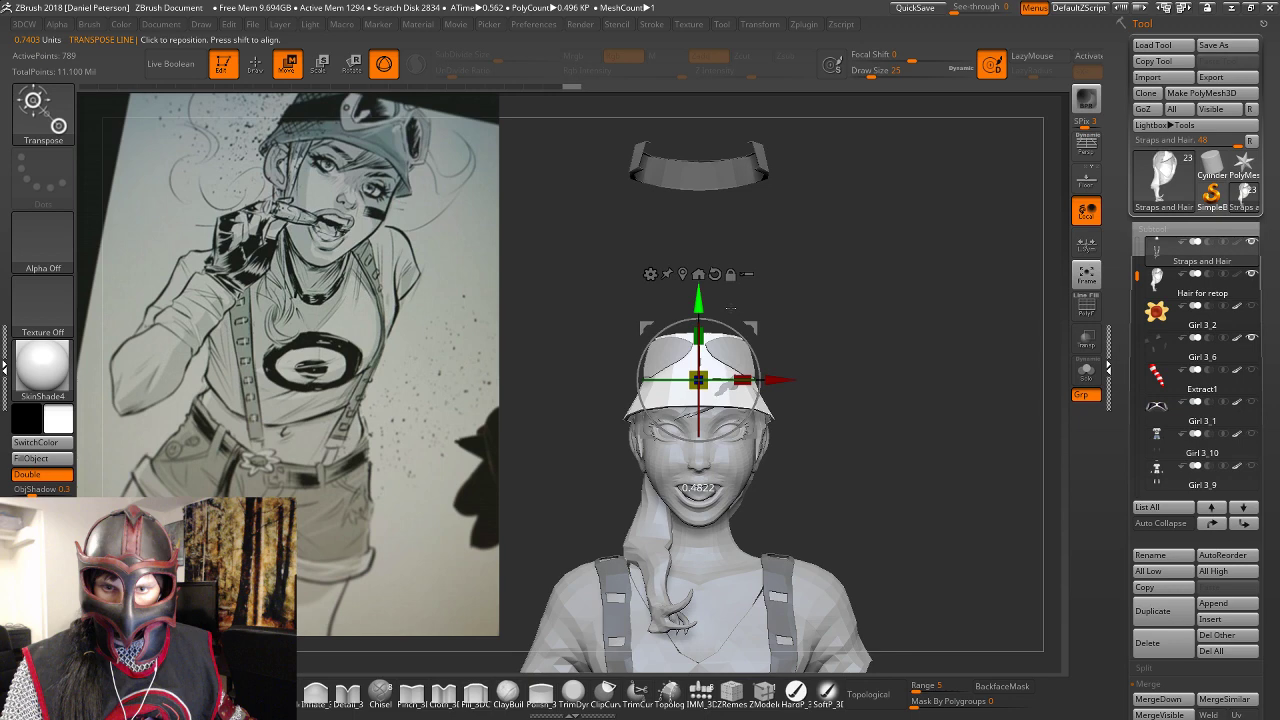
{"action": "left_click_drag", "start_coordinate": [698, 380], "coordinate": [698, 375]}
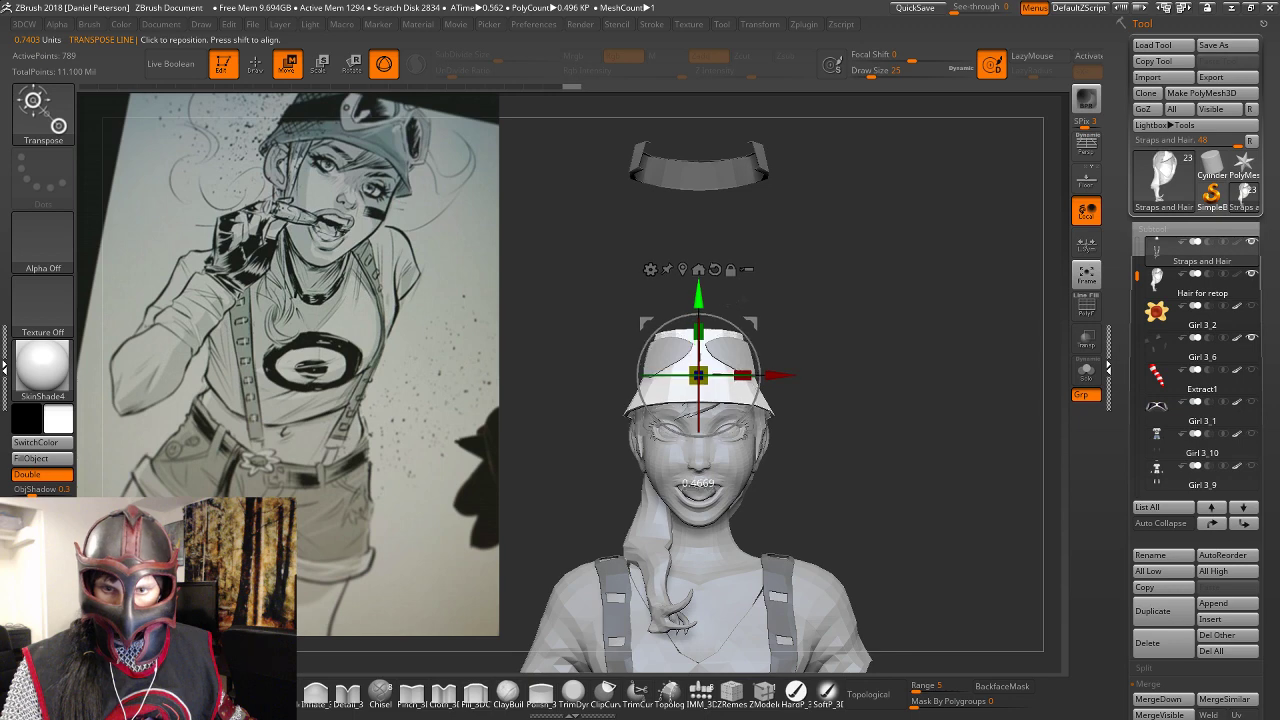
{"action": "mouse_move", "coordinate": [738, 301]}
{"action": "left_mouse_down"}
{"action": "mouse_move", "coordinate": [788, 352]}
{"action": "mouse_move", "coordinate": [755, 410]}
{"action": "mouse_move", "coordinate": [780, 214]}
{"action": "left_mouse_up"}
{"action": "key", "text": "q"}
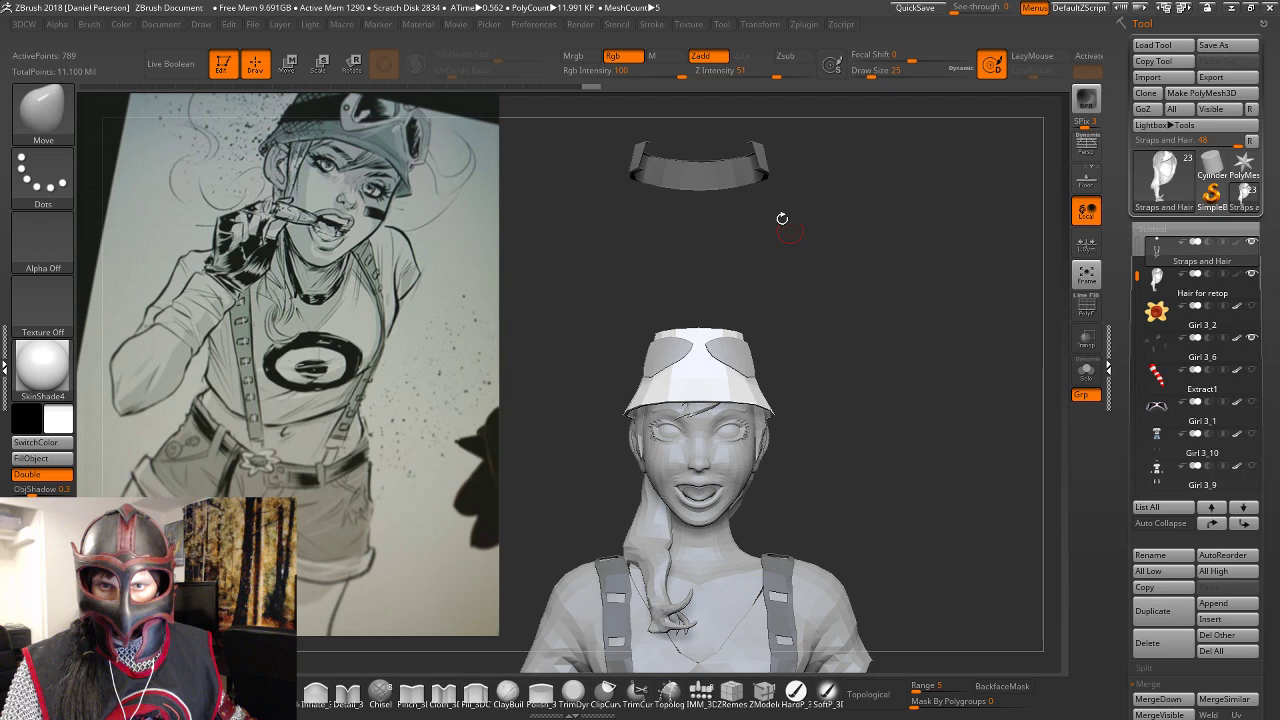
Isolate the low-poly goggle strap with a mask and lower it until it wraps around the hat.
{"action": "key", "text": "w"}
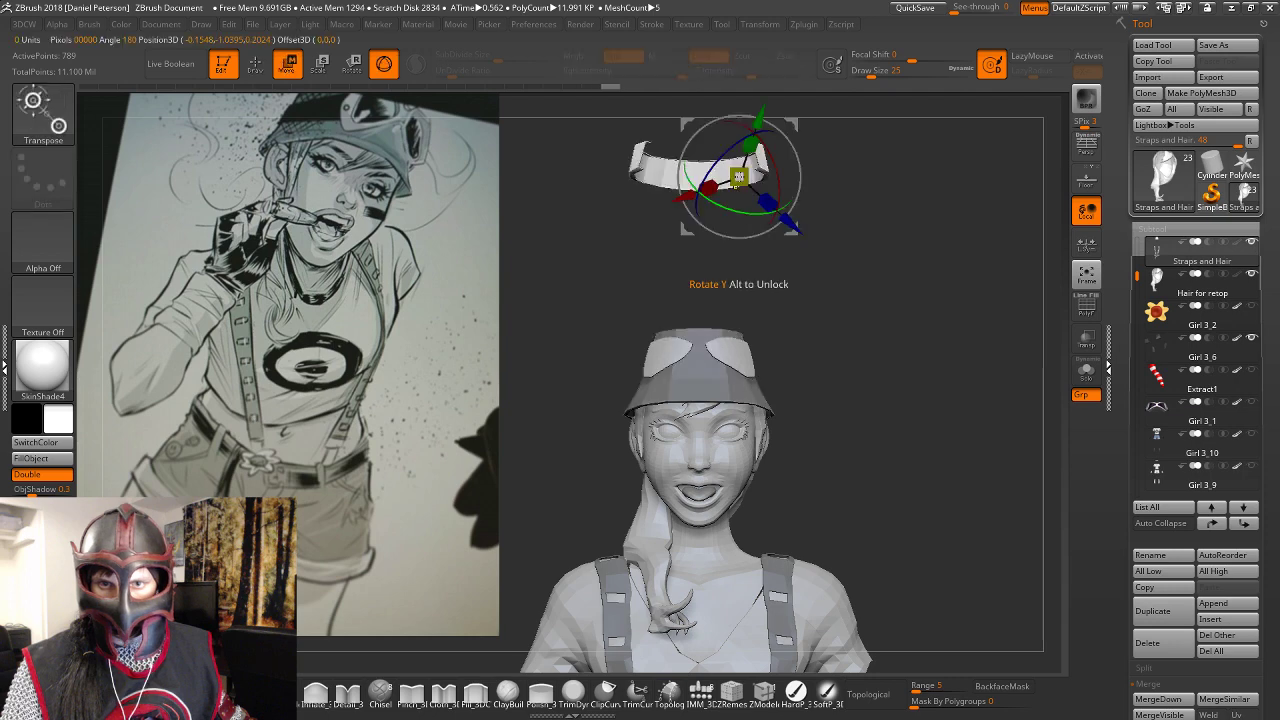
{"action": "left_click_drag", "start_coordinate": [782, 128], "coordinate": [735, 318], "text": "alt"}
{"action": "left_click", "coordinate": [752, 169], "text": "alt"}
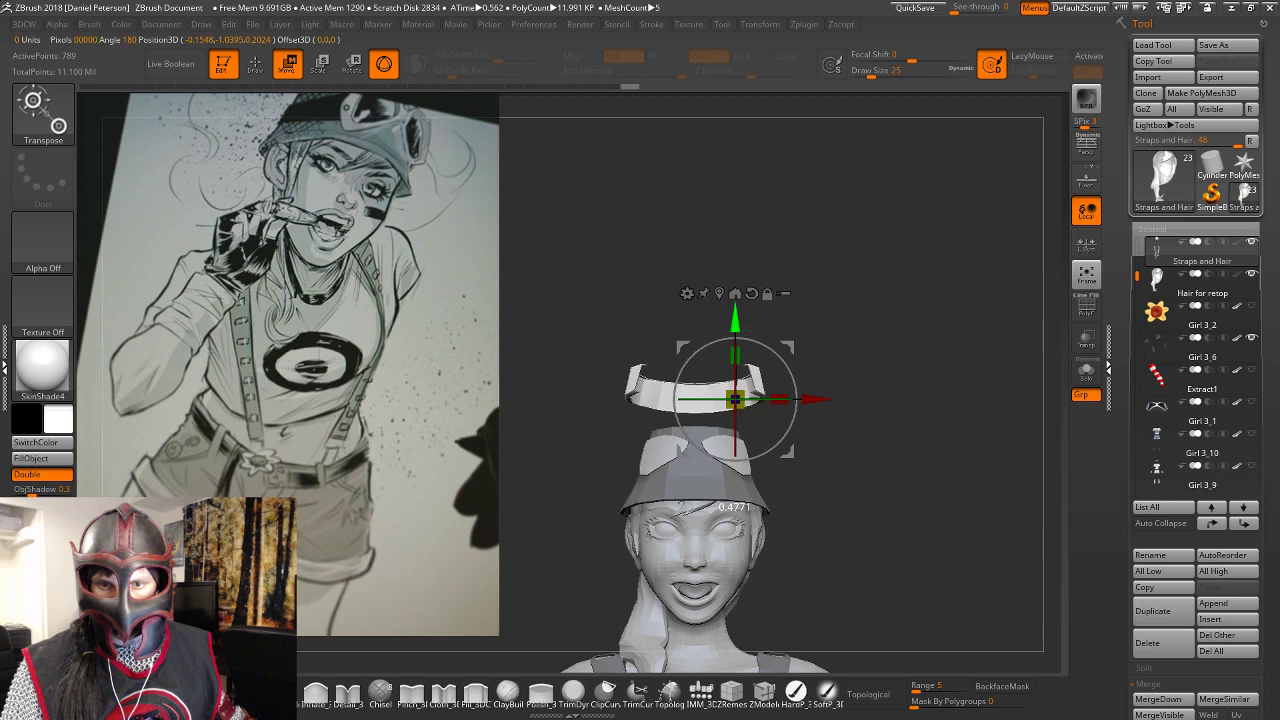
{"action": "left_click_drag", "start_coordinate": [735, 398], "coordinate": [735, 490]}
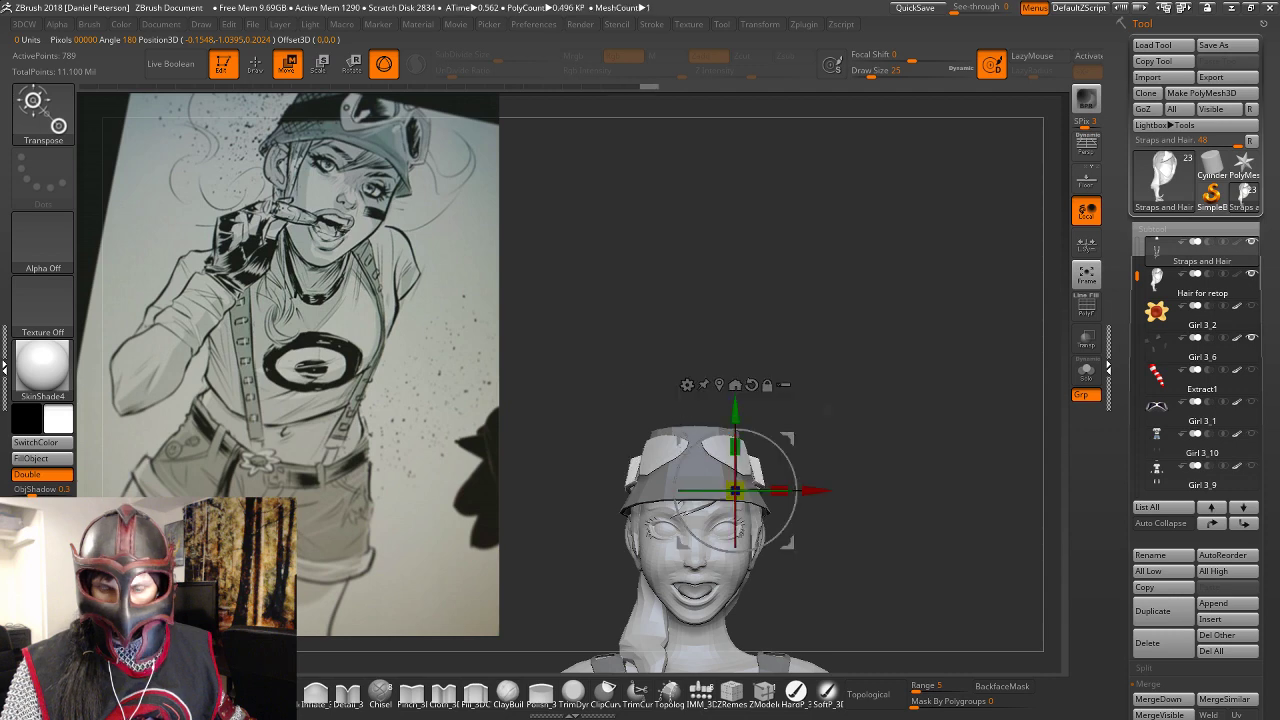
Check the strap in side view and examine the subtool previews for the high-poly goggles, hair and clothing parts.
{"action": "left_click_drag", "start_coordinate": [828, 409], "coordinate": [1108, 297], "text": "shift"}
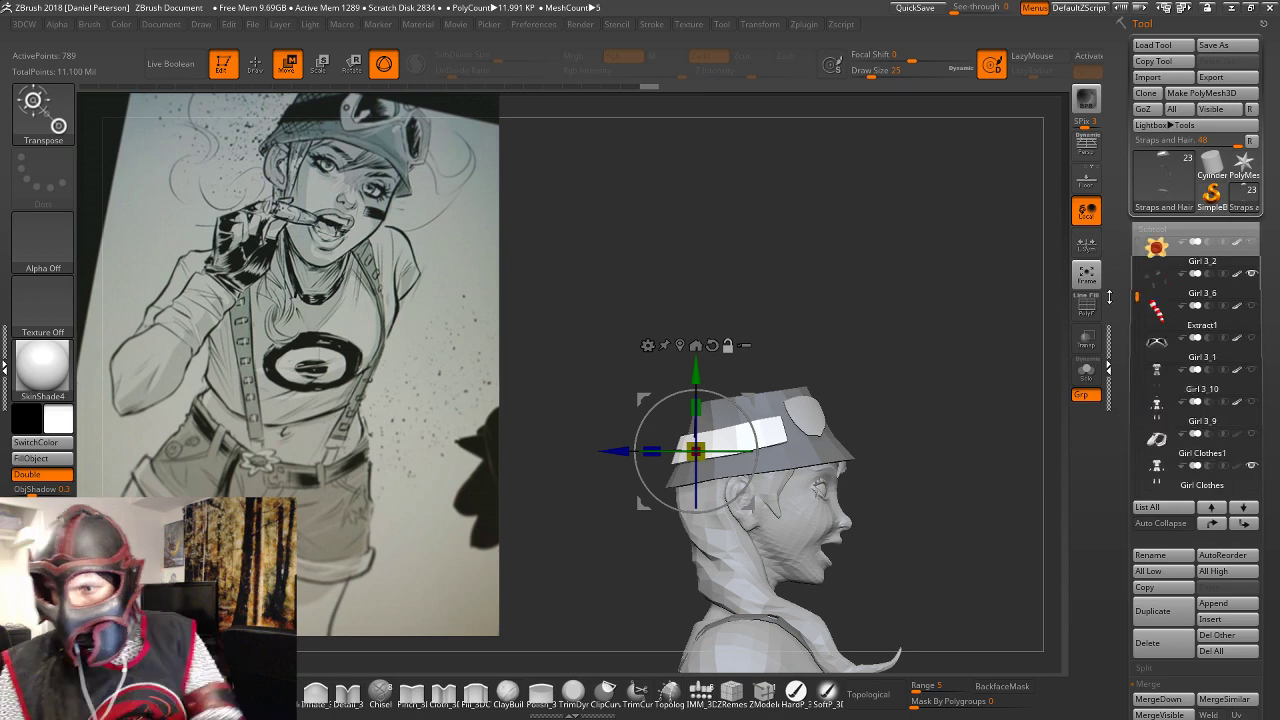
{"action": "mouse_move", "coordinate": [1158, 447]}
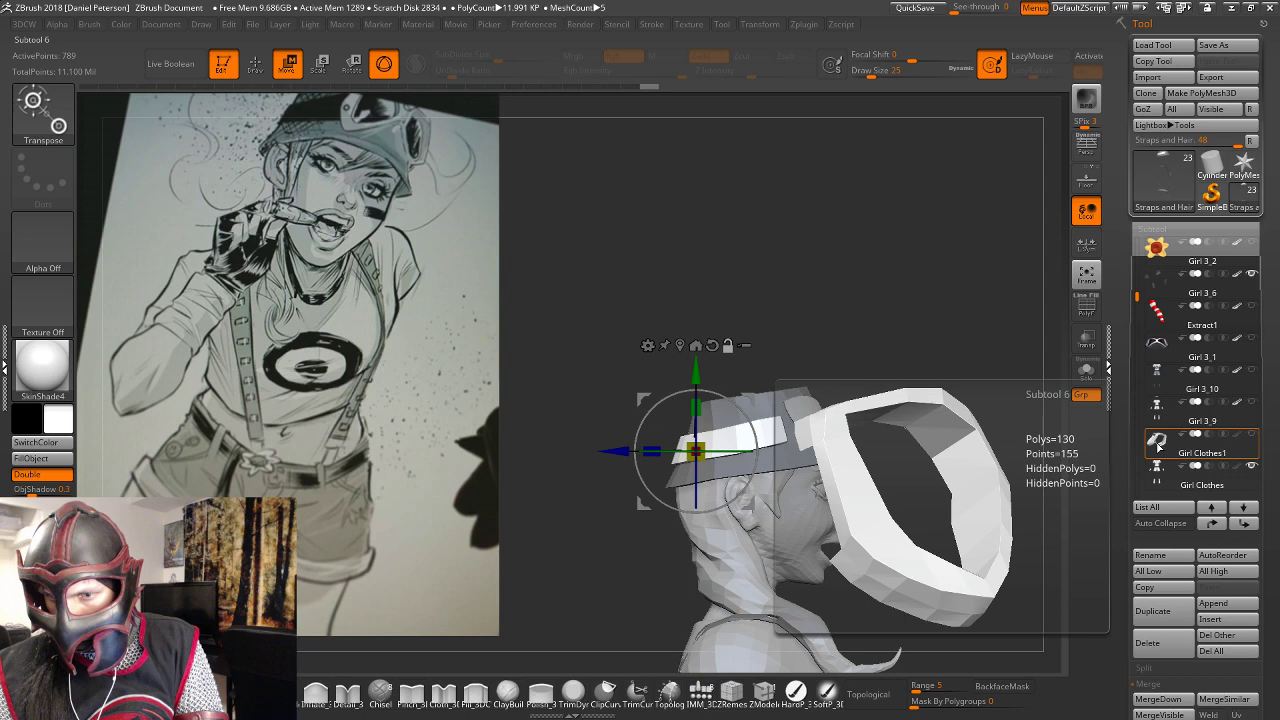
{"action": "mouse_move", "coordinate": [1158, 405]}
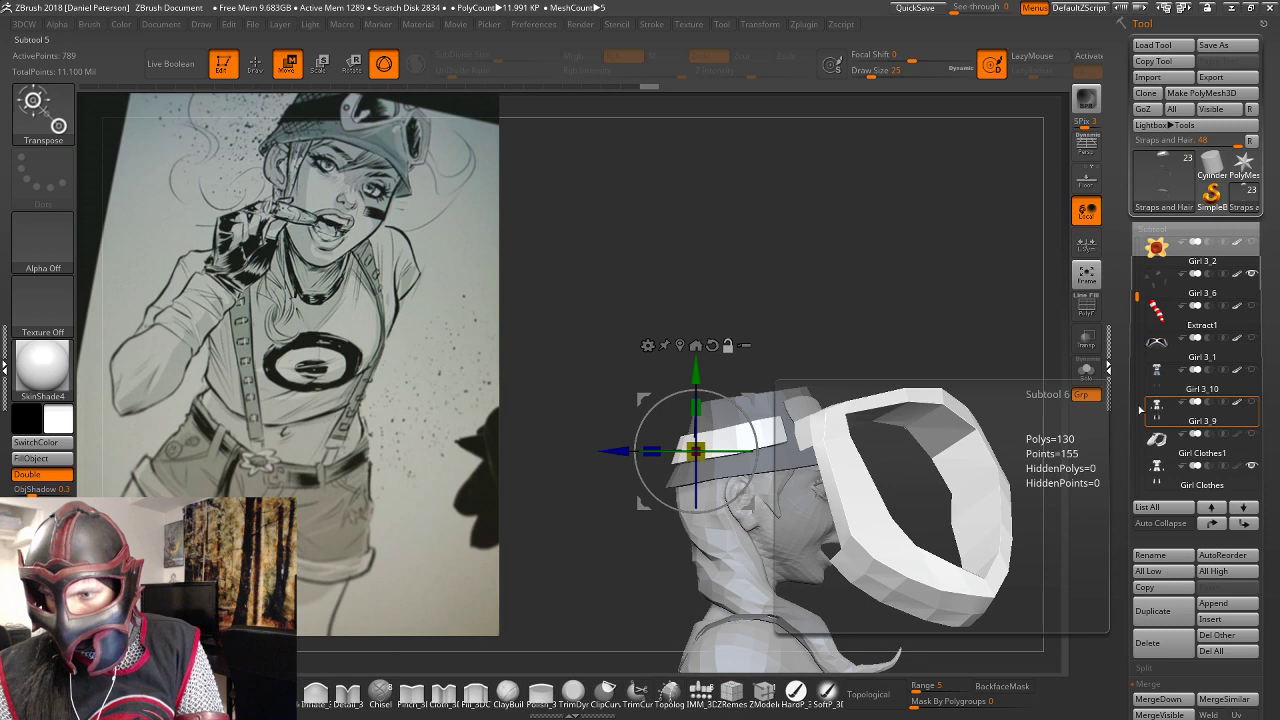
{"action": "left_click_drag", "start_coordinate": [1138, 297], "coordinate": [1139, 243]}
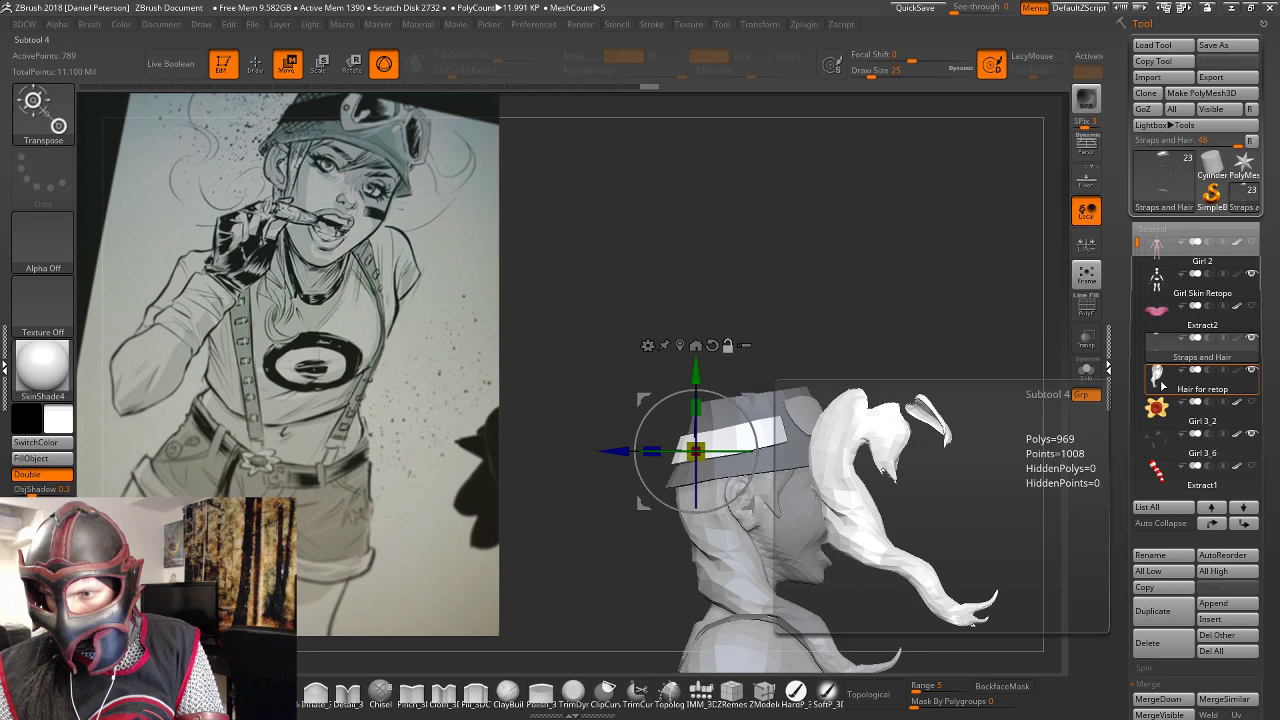
{"action": "left_click_drag", "start_coordinate": [1137, 243], "coordinate": [1136, 303]}
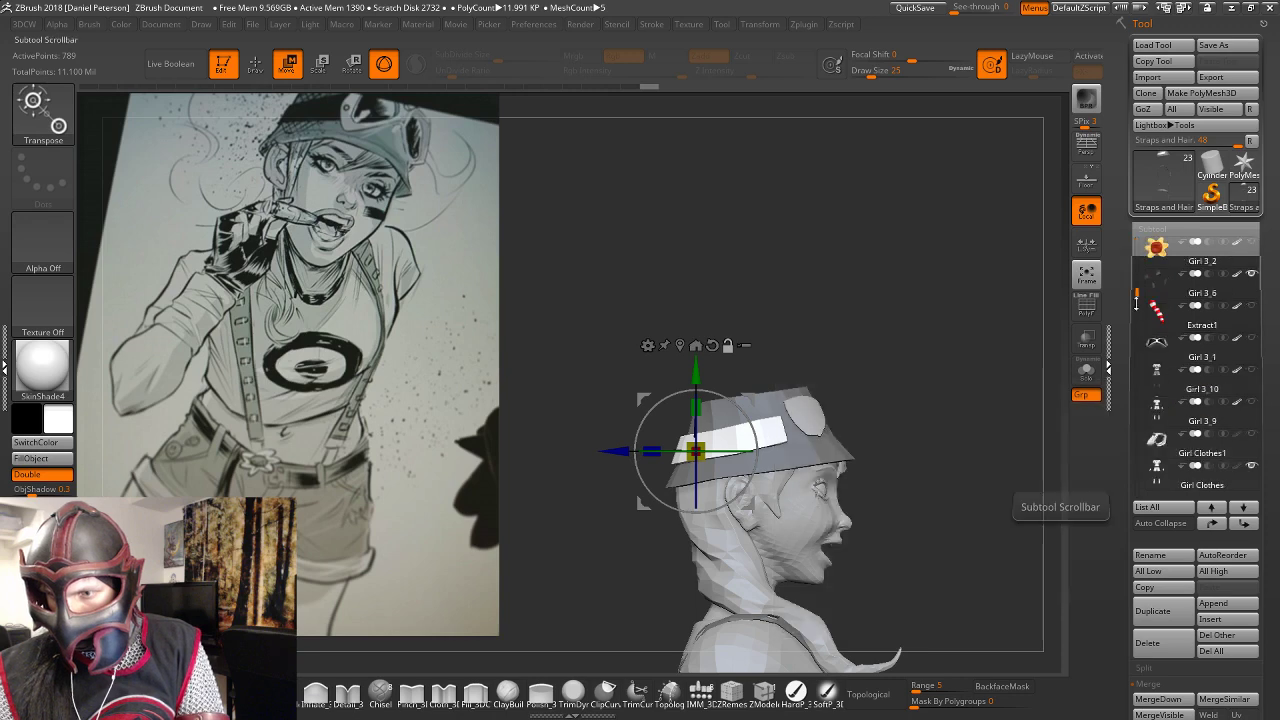
{"action": "mouse_move", "coordinate": [1157, 421]}
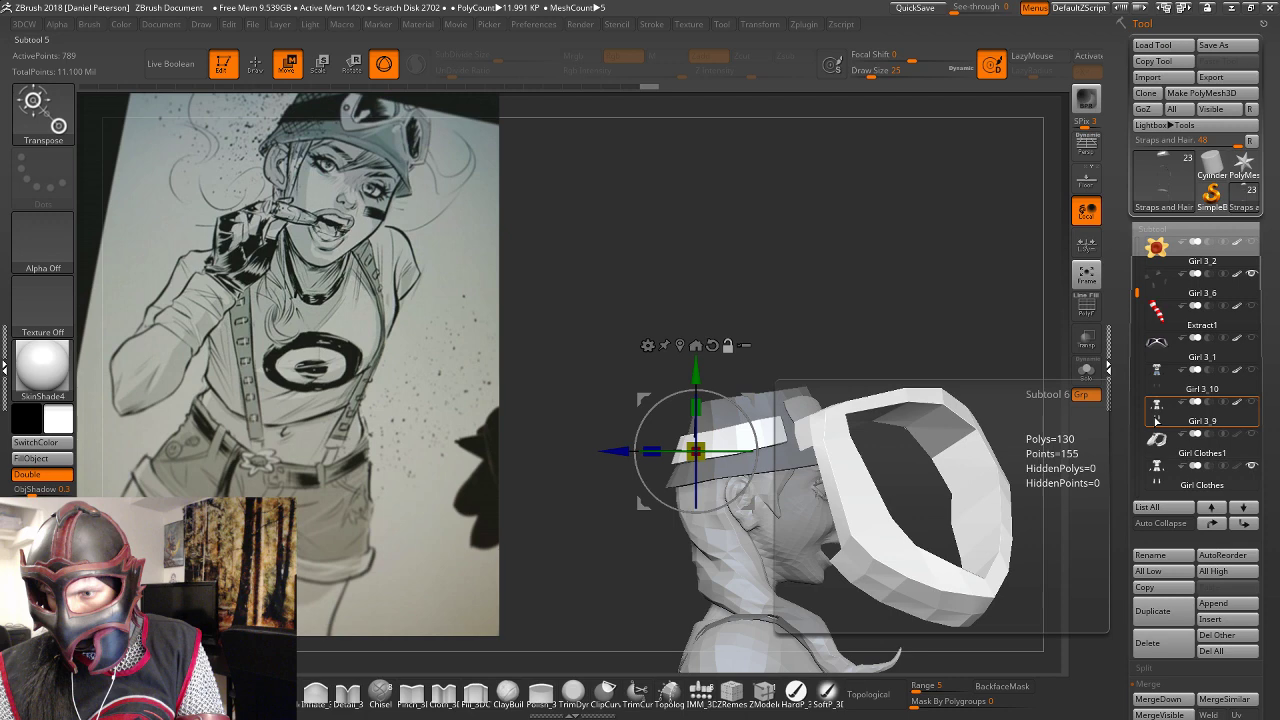
{"action": "mouse_move", "coordinate": [1184, 360]}
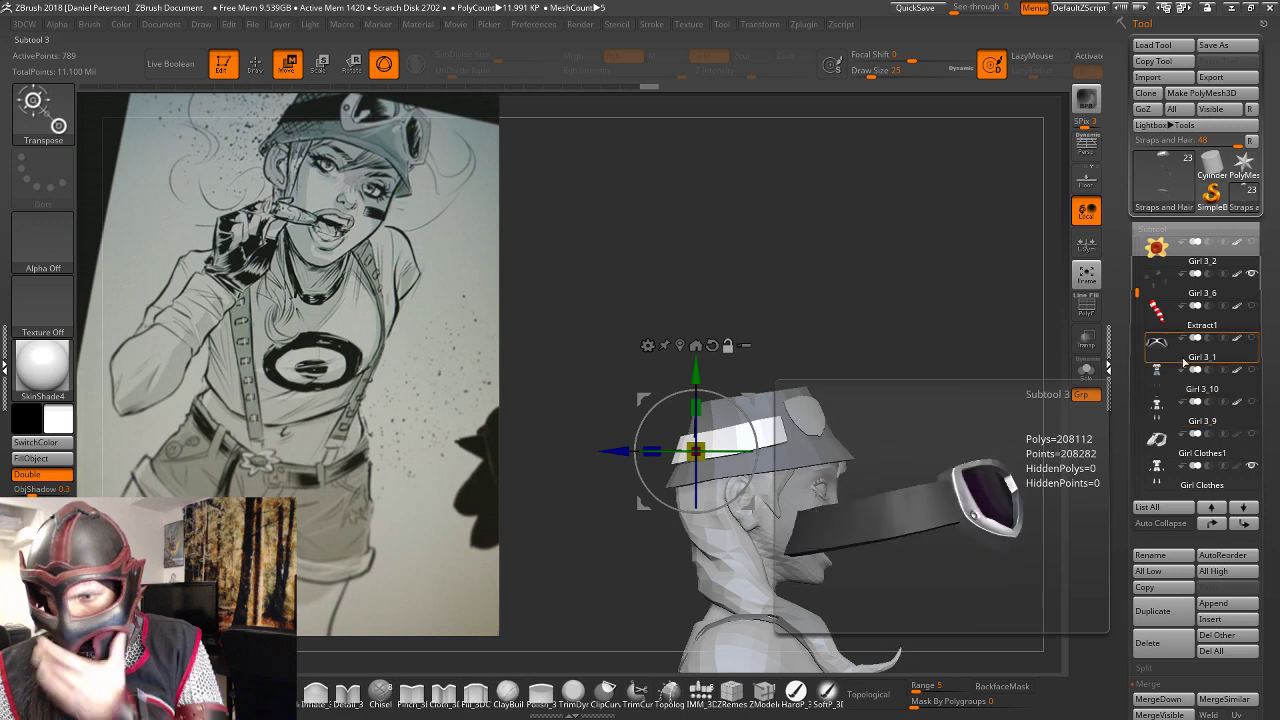
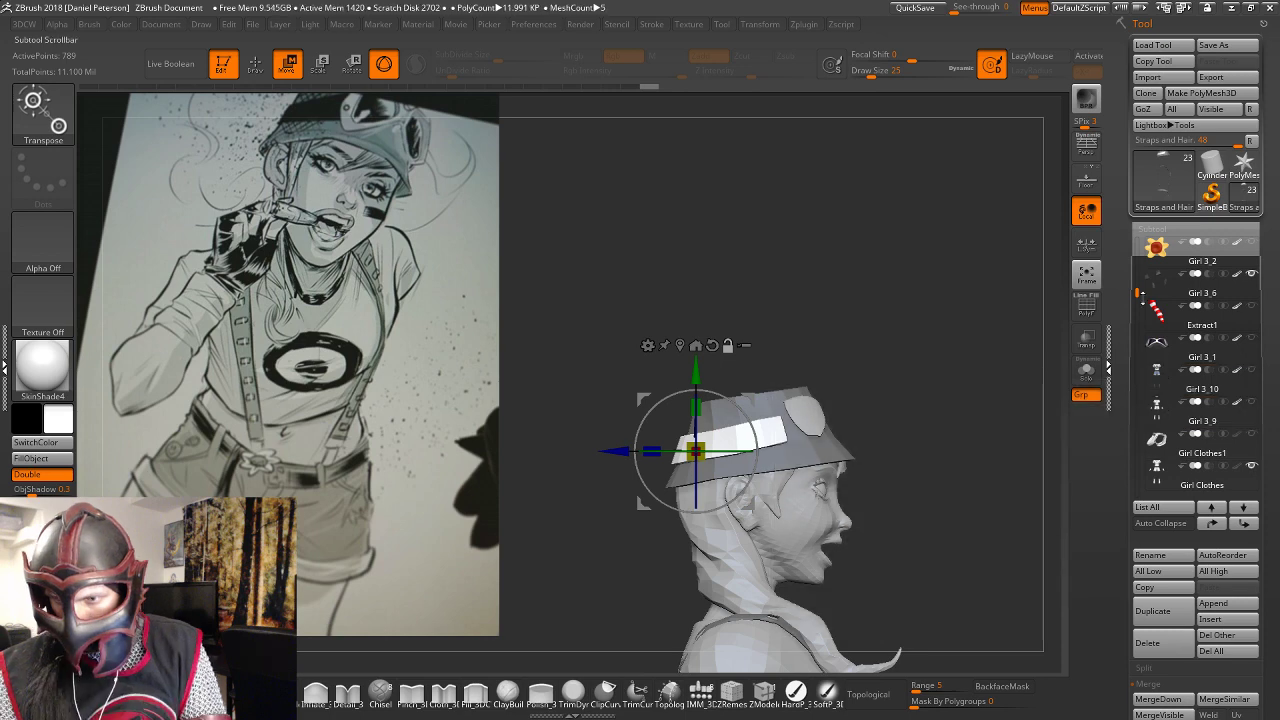
{"action": "left_click_drag", "start_coordinate": [1142, 297], "coordinate": [1142, 360]}
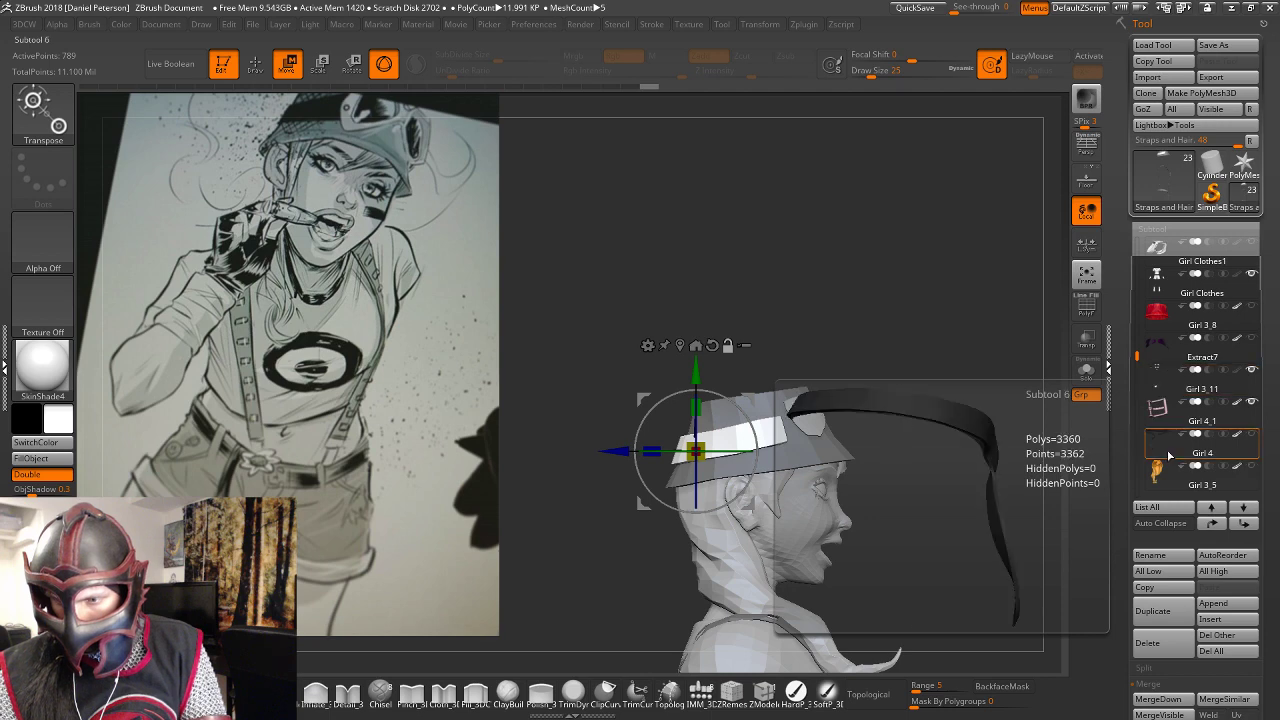
Select the Girl 3_10 subtool and isolate it in Solo mode to inspect its high-poly clothing from the front.
{"action": "left_click", "coordinate": [1155, 382]}
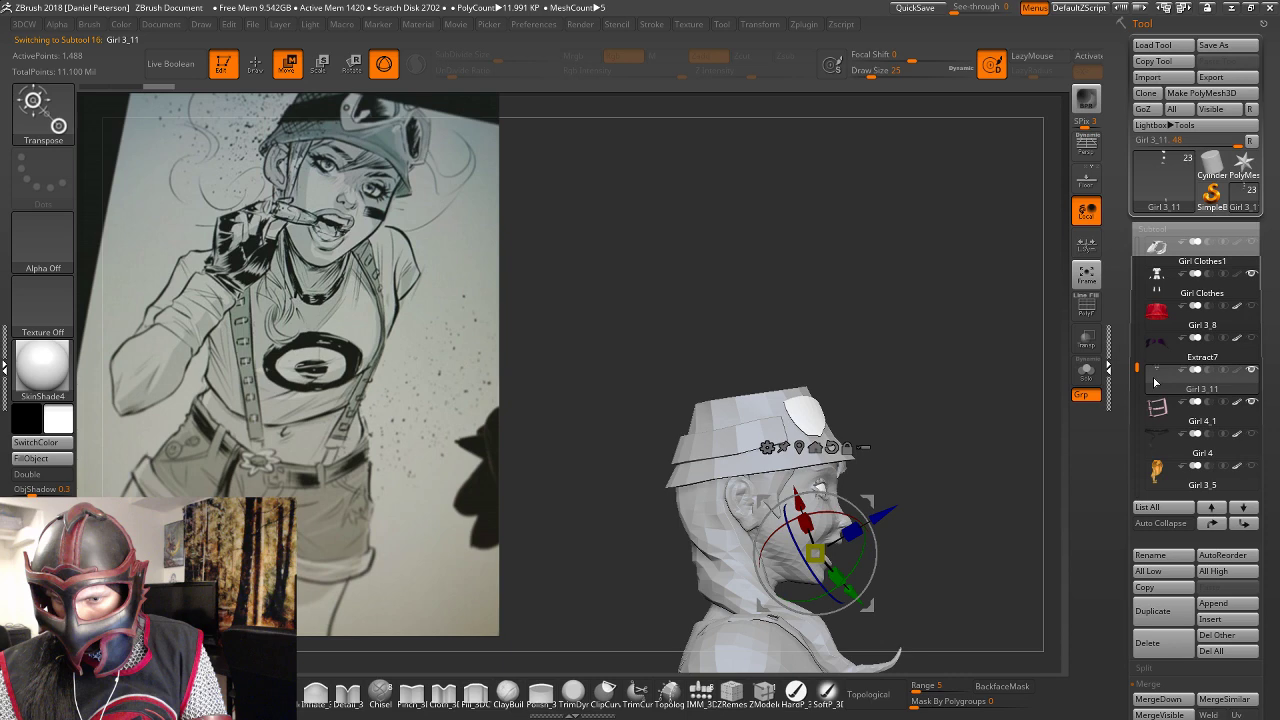
{"action": "left_click_drag", "start_coordinate": [1136, 368], "coordinate": [1136, 390]}
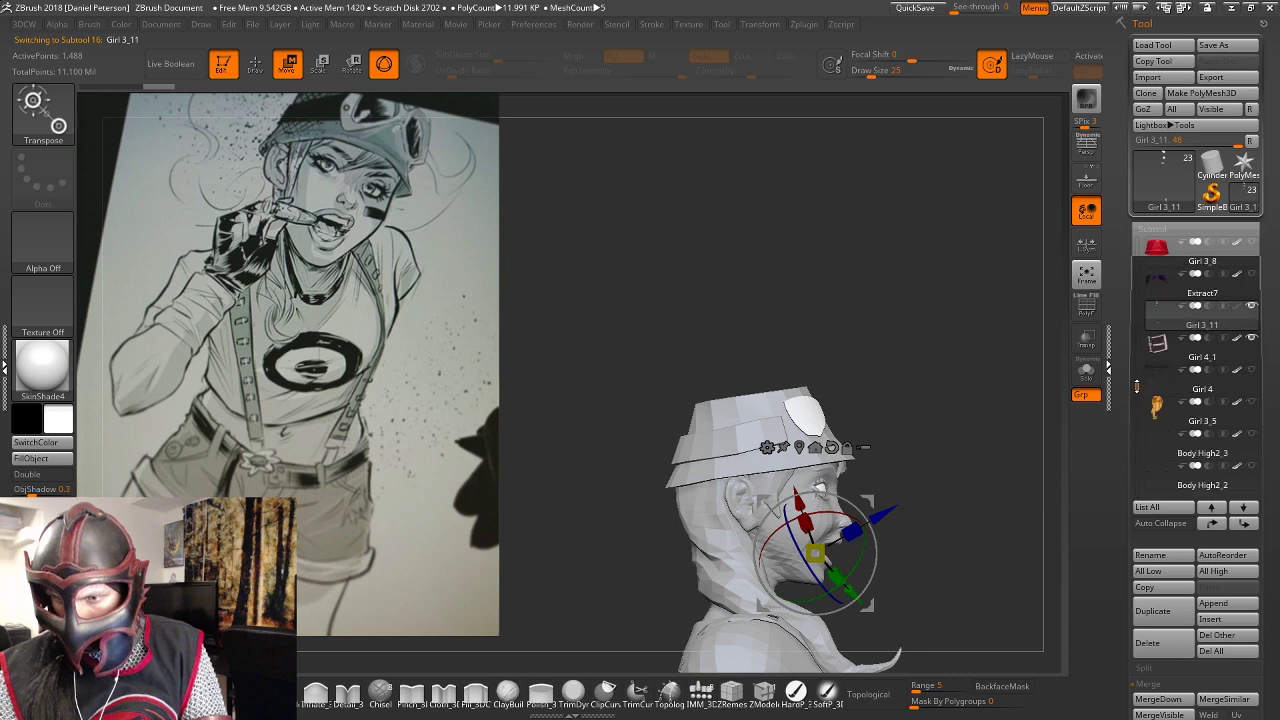
{"action": "scroll", "coordinate": [1158, 287], "scroll_direction": "up", "scroll_amount": 4}
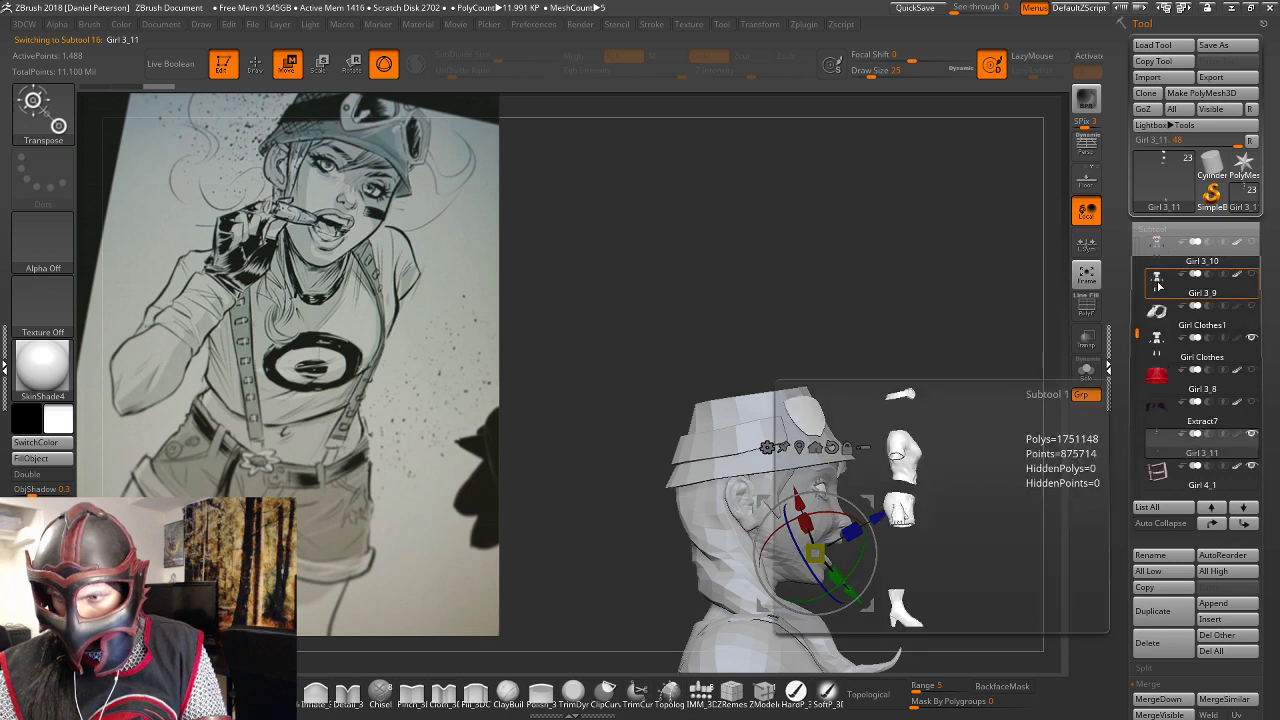
{"action": "left_click", "coordinate": [1162, 250]}
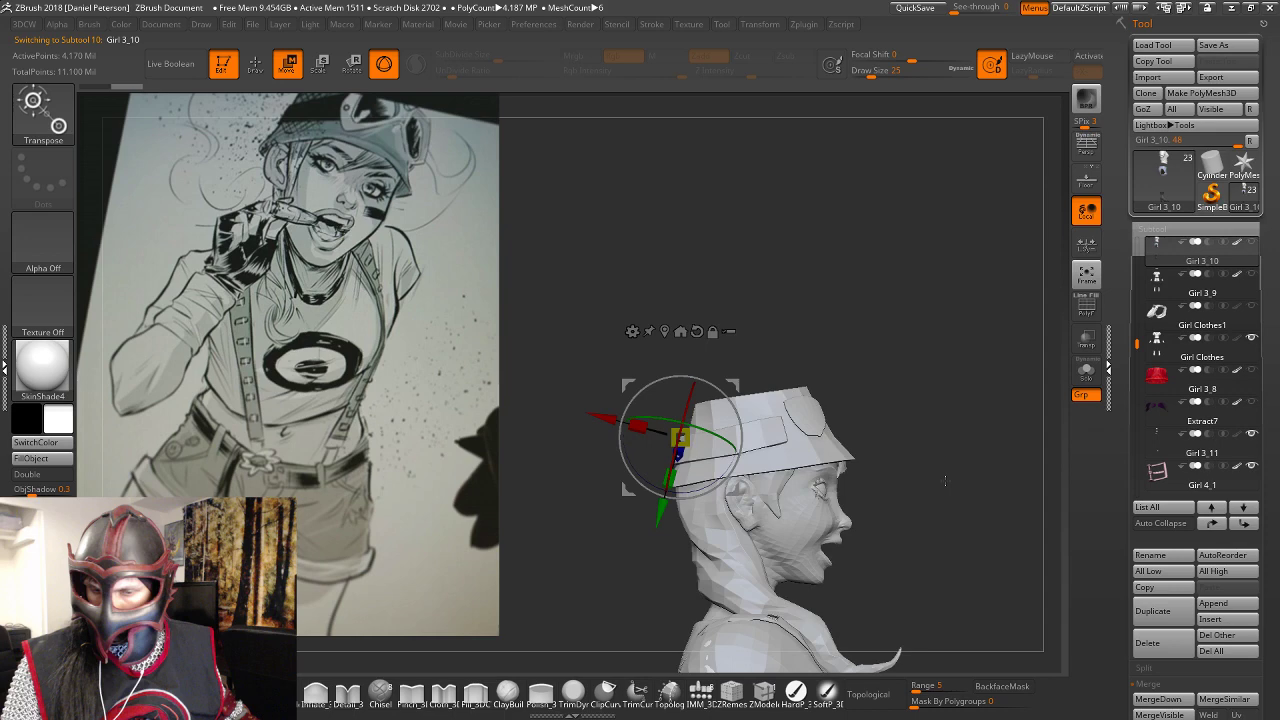
{"action": "left_click_drag", "start_coordinate": [945, 481], "coordinate": [945, 478], "text": "shift"}
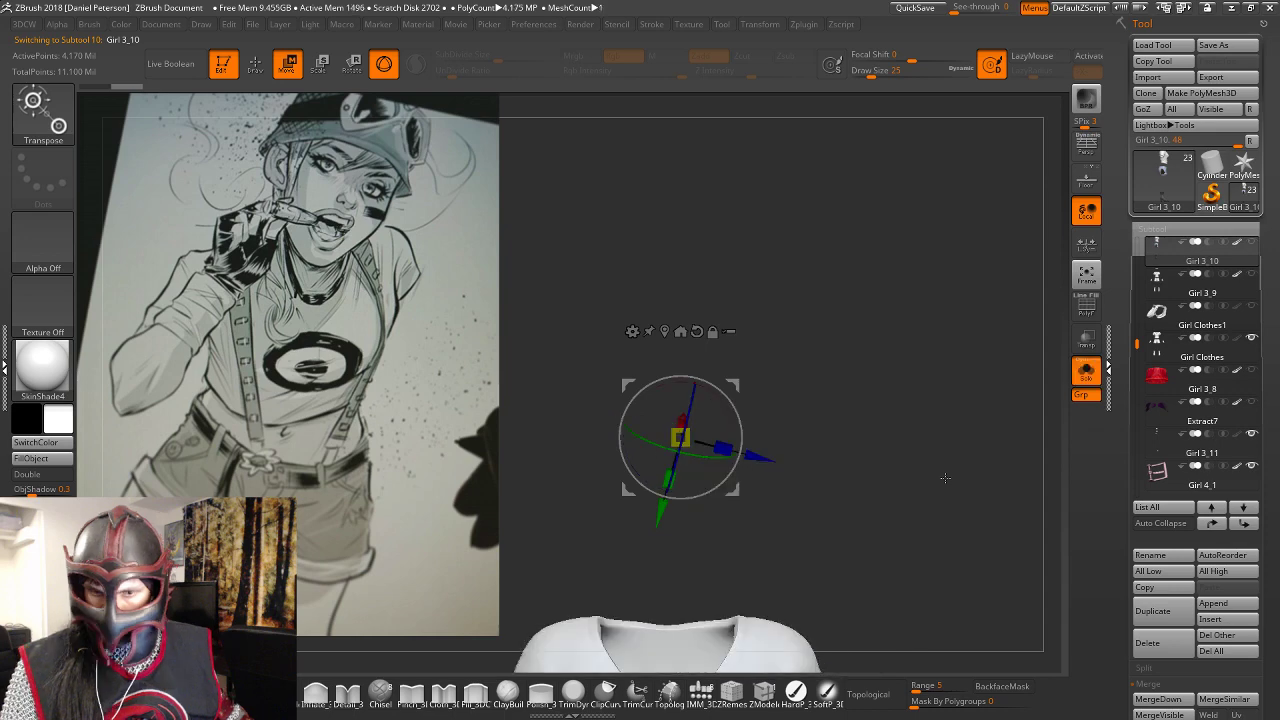
{"action": "key", "text": "q"}
{"action": "key", "text": "f"}
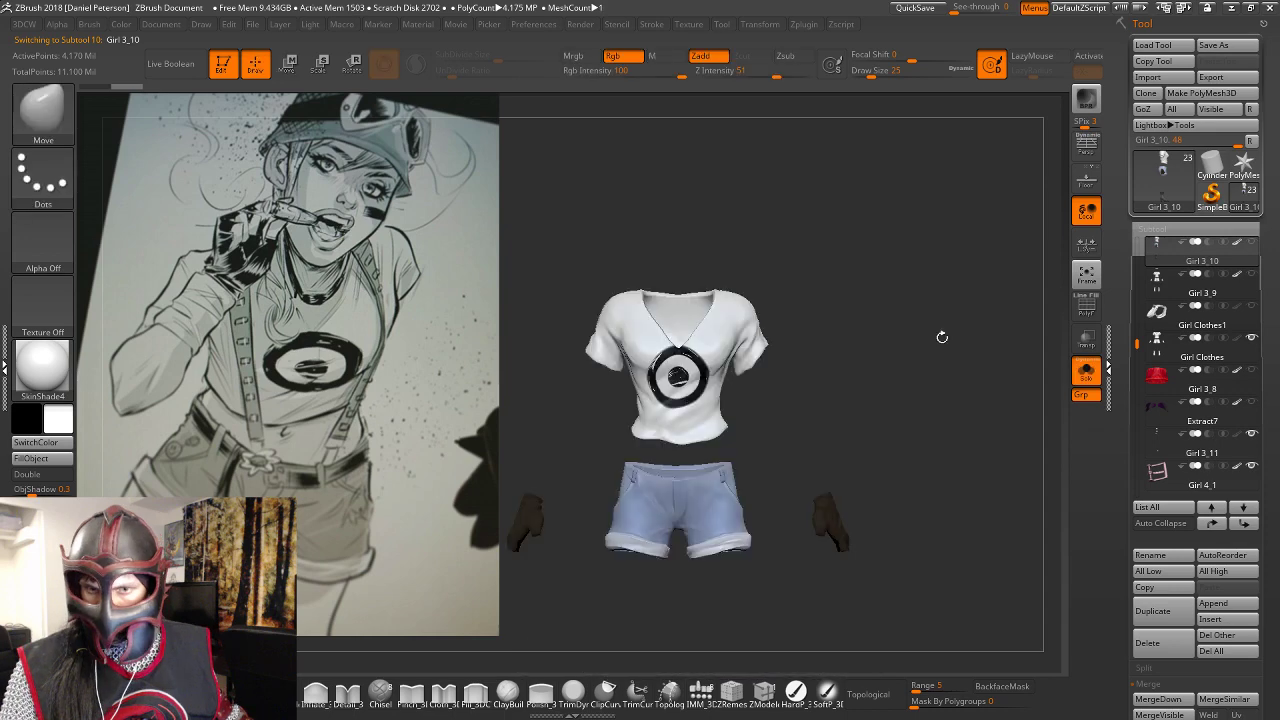
Select the Girl 3_1 goggles subtool and turn off Solo mode to show the goggles on the whole character.
{"action": "left_click_drag", "start_coordinate": [1136, 343], "coordinate": [1134, 320]}
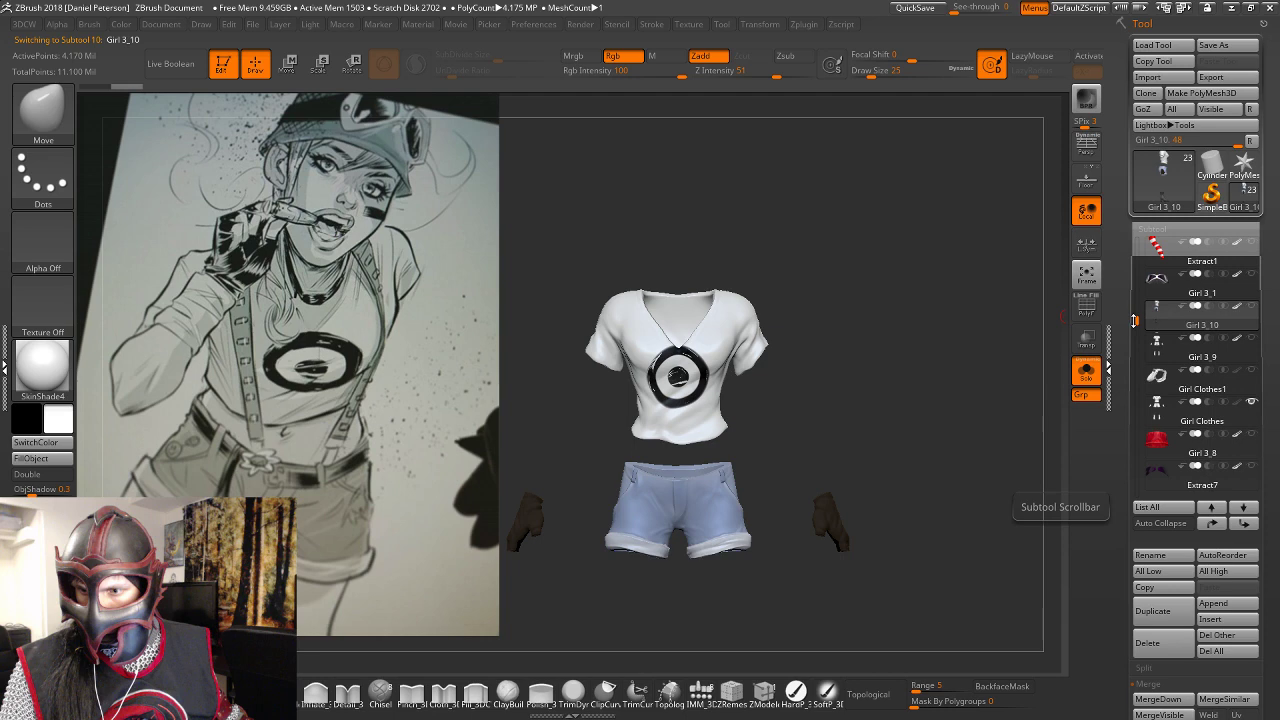
{"action": "left_click", "coordinate": [1166, 318]}
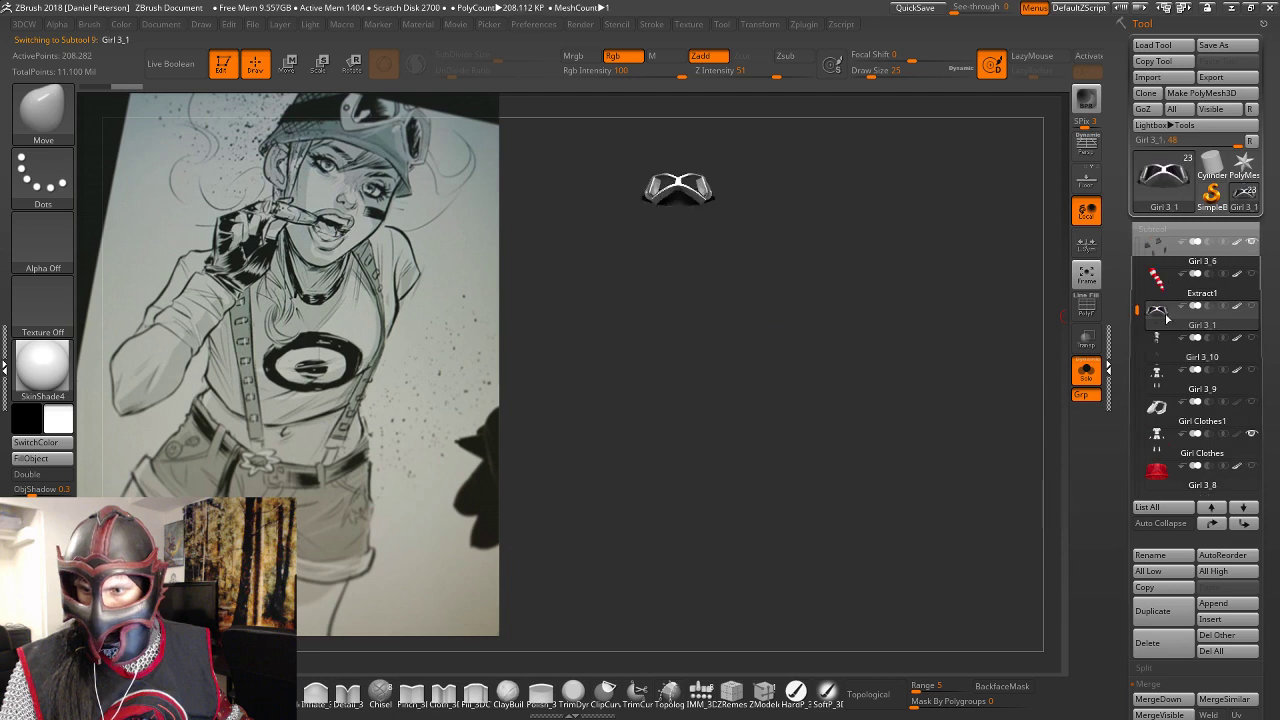
{"action": "left_click_drag", "start_coordinate": [905, 358], "coordinate": [953, 363]}
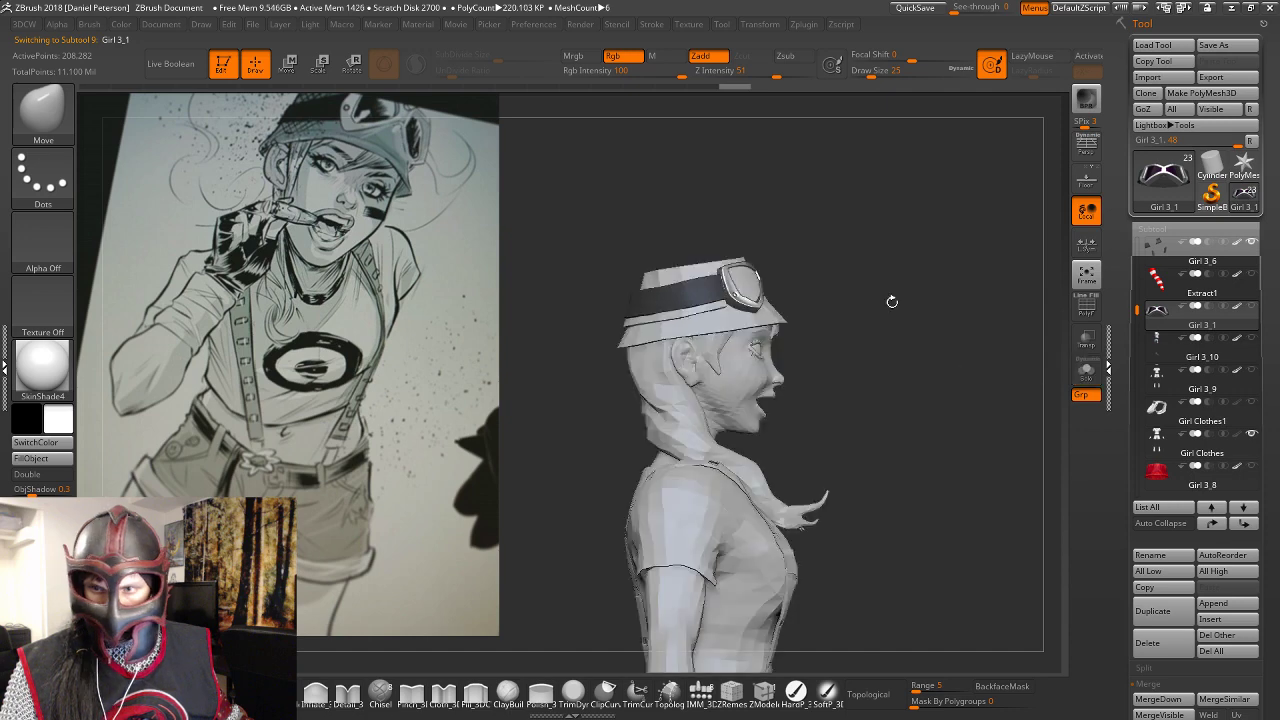
Select the Straps and Hair subtool and nudge its goggle strap to line up with the high-poly goggles.
{"action": "left_click", "coordinate": [697, 313], "text": "alt"}
{"action": "key", "text": "w"}
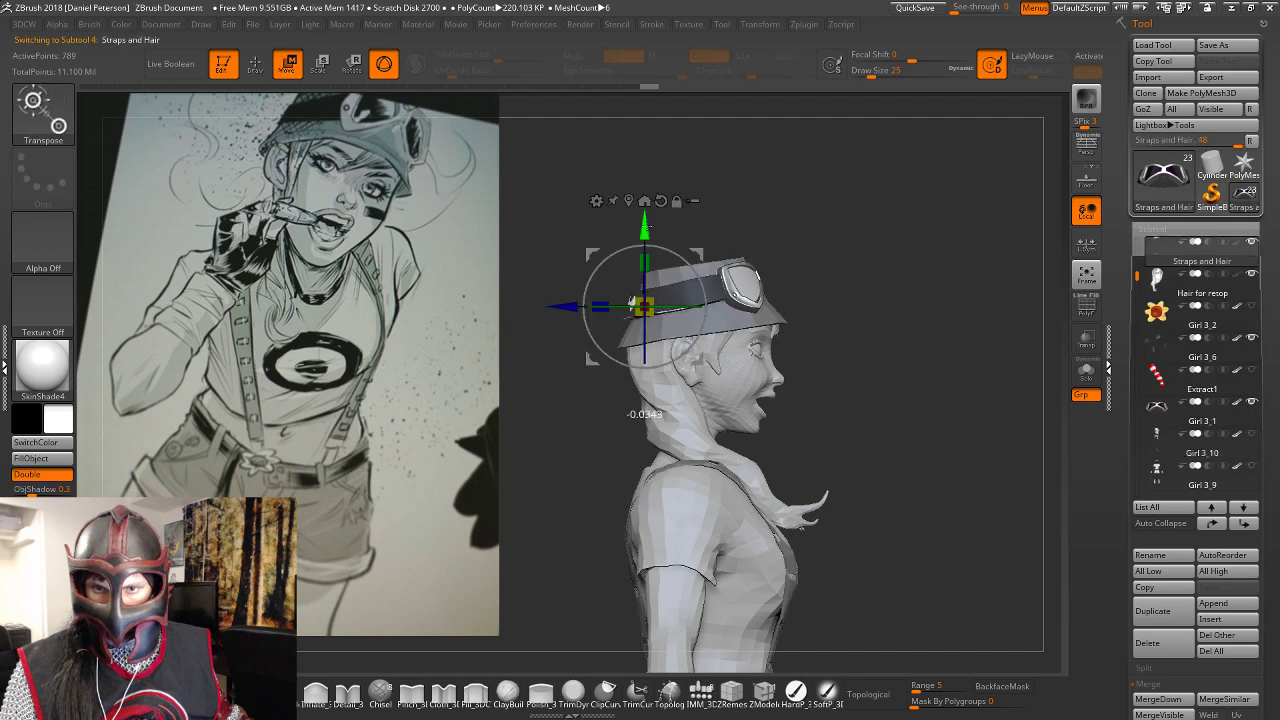
{"action": "left_click_drag", "start_coordinate": [647, 226], "coordinate": [679, 225]}
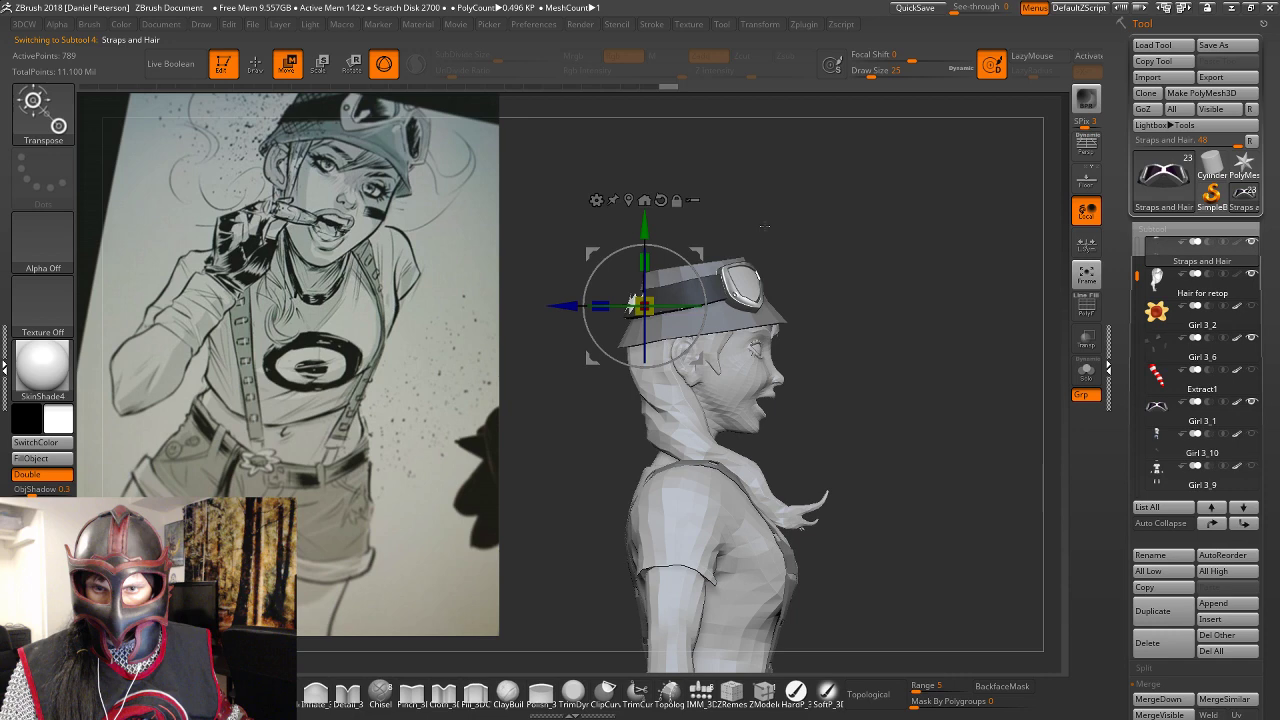
{"action": "key", "text": "q"}
{"action": "mouse_move", "coordinate": [764, 227]}
{"action": "left_mouse_down", "text": "shift"}
{"action": "mouse_move", "coordinate": [973, 302]}
{"action": "mouse_move", "coordinate": [925, 348]}
{"action": "mouse_move", "coordinate": [928, 469]}
{"action": "left_mouse_up", "text": "shift"}
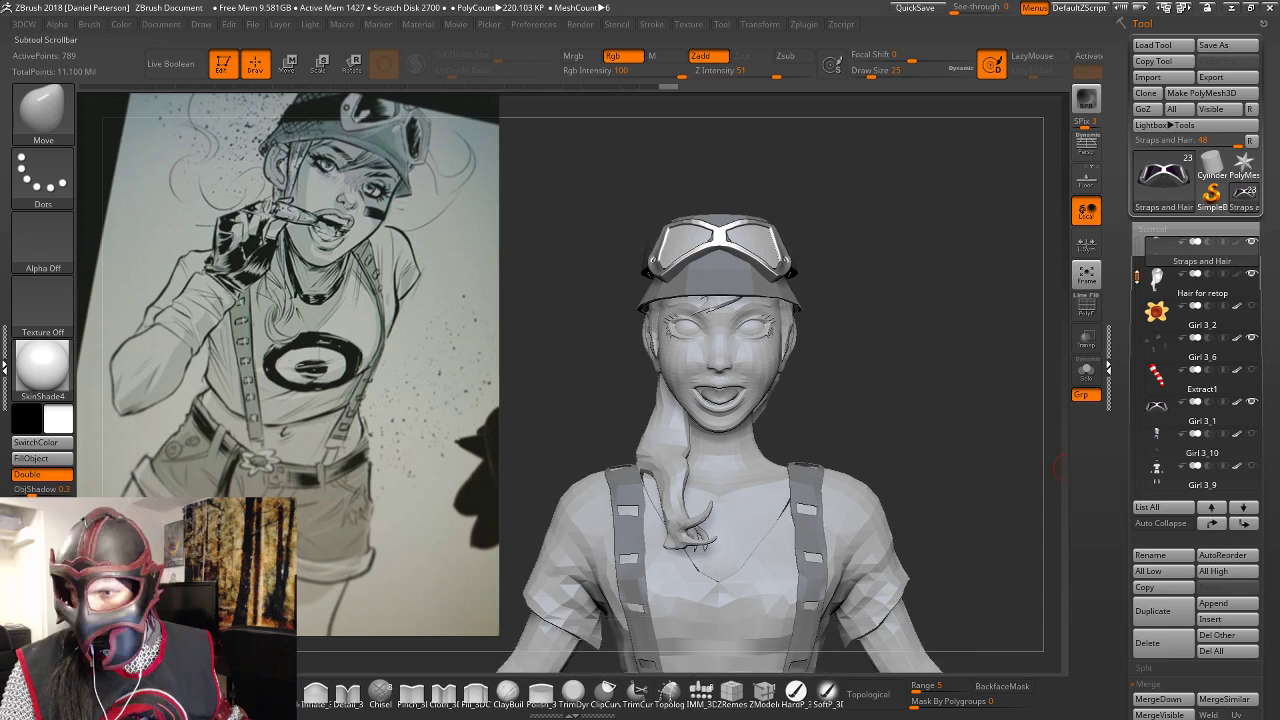
Rename the Girl Skin Retopo subtool as Girl Skin Low.
{"action": "left_click_drag", "start_coordinate": [1137, 278], "coordinate": [1137, 243]}
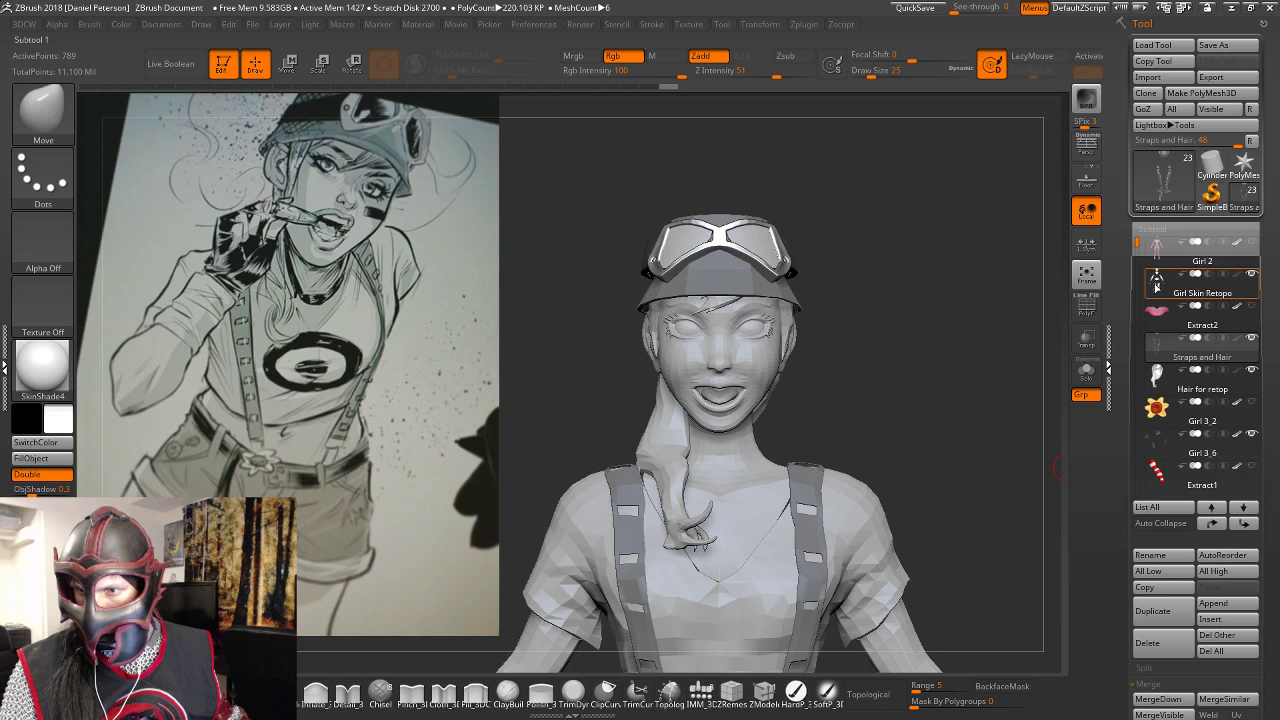
{"action": "mouse_move", "coordinate": [1157, 289]}
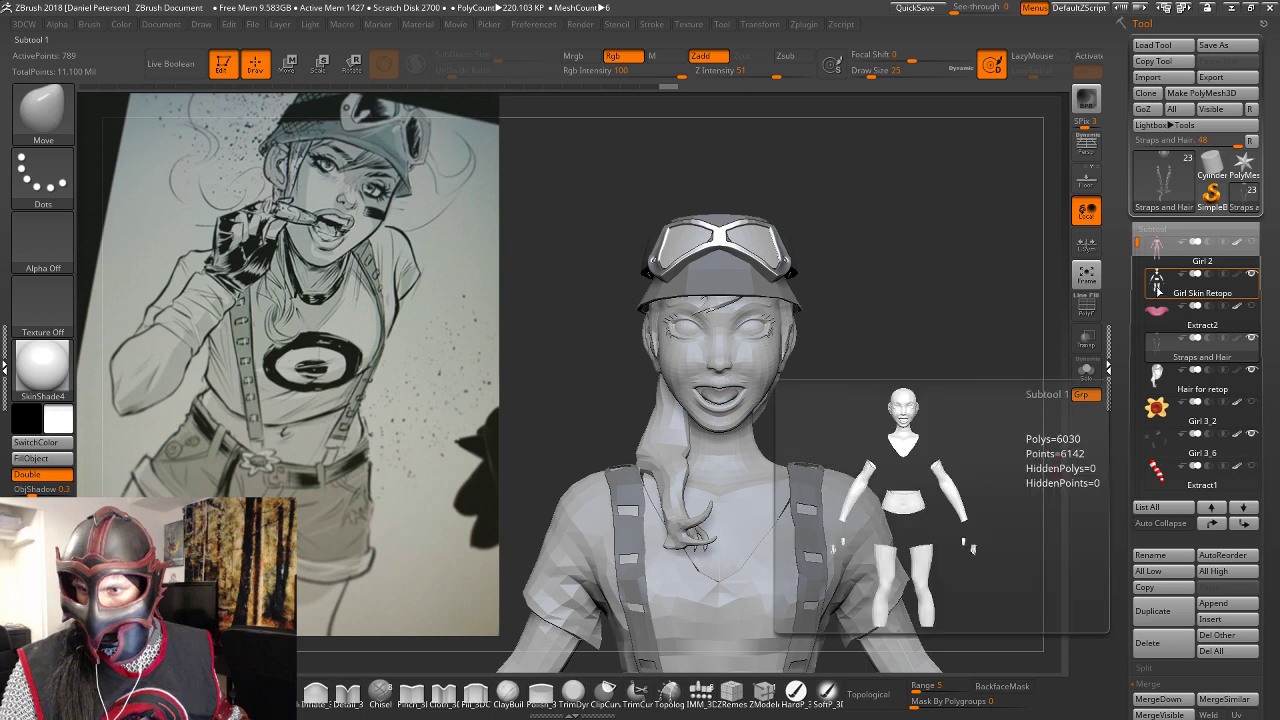
{"action": "left_click", "coordinate": [1157, 289]}
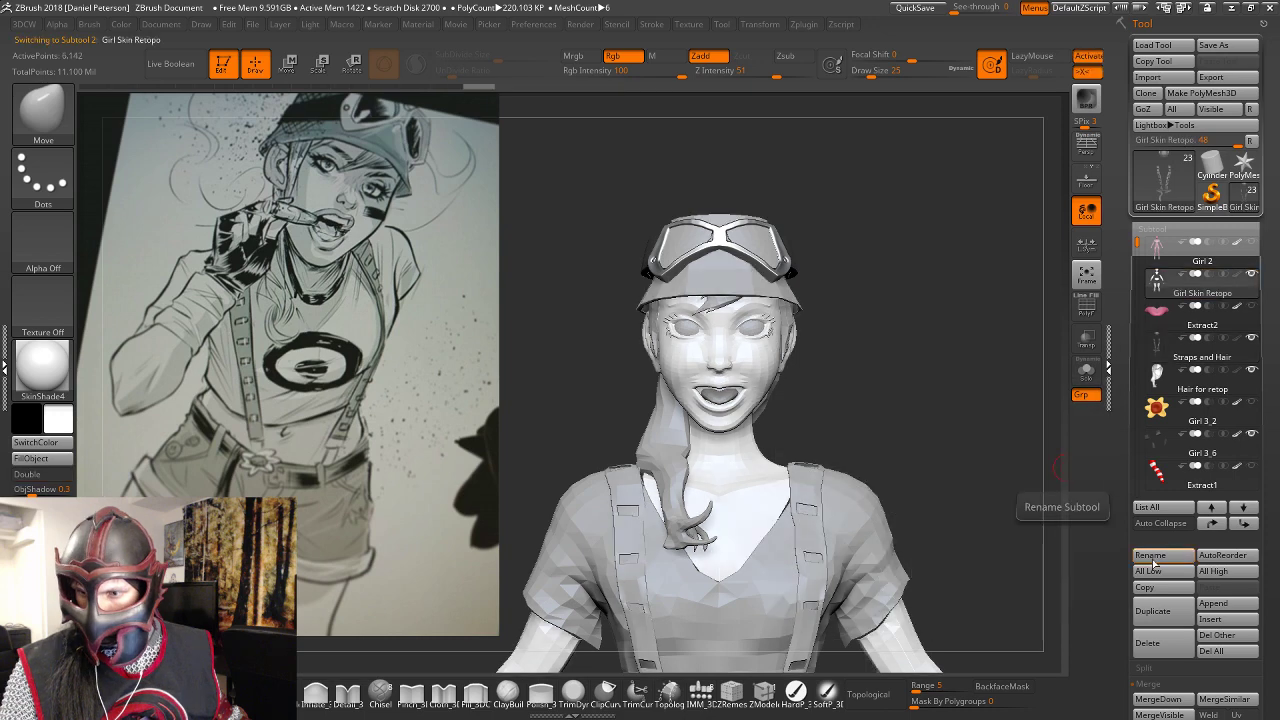
{"action": "left_click", "coordinate": [1152, 556]}
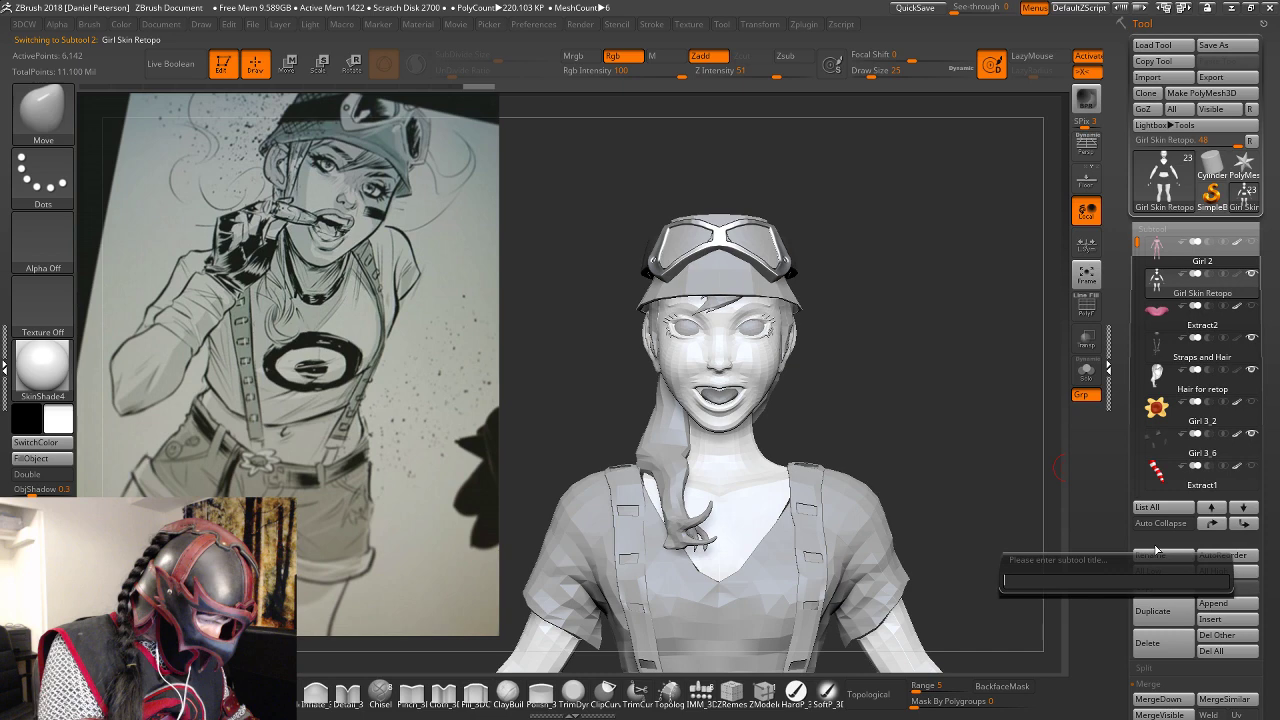
{"action": "type", "text": "G"}
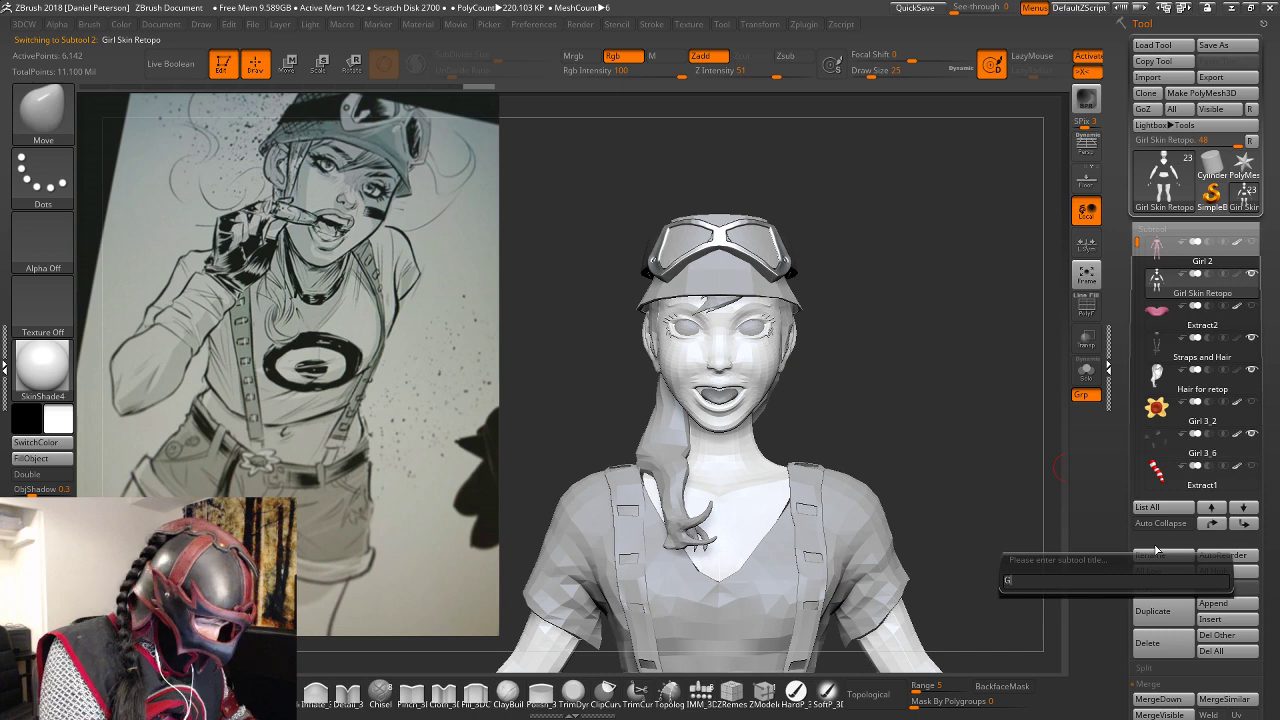
{"action": "type", "text": "irl Skin "}
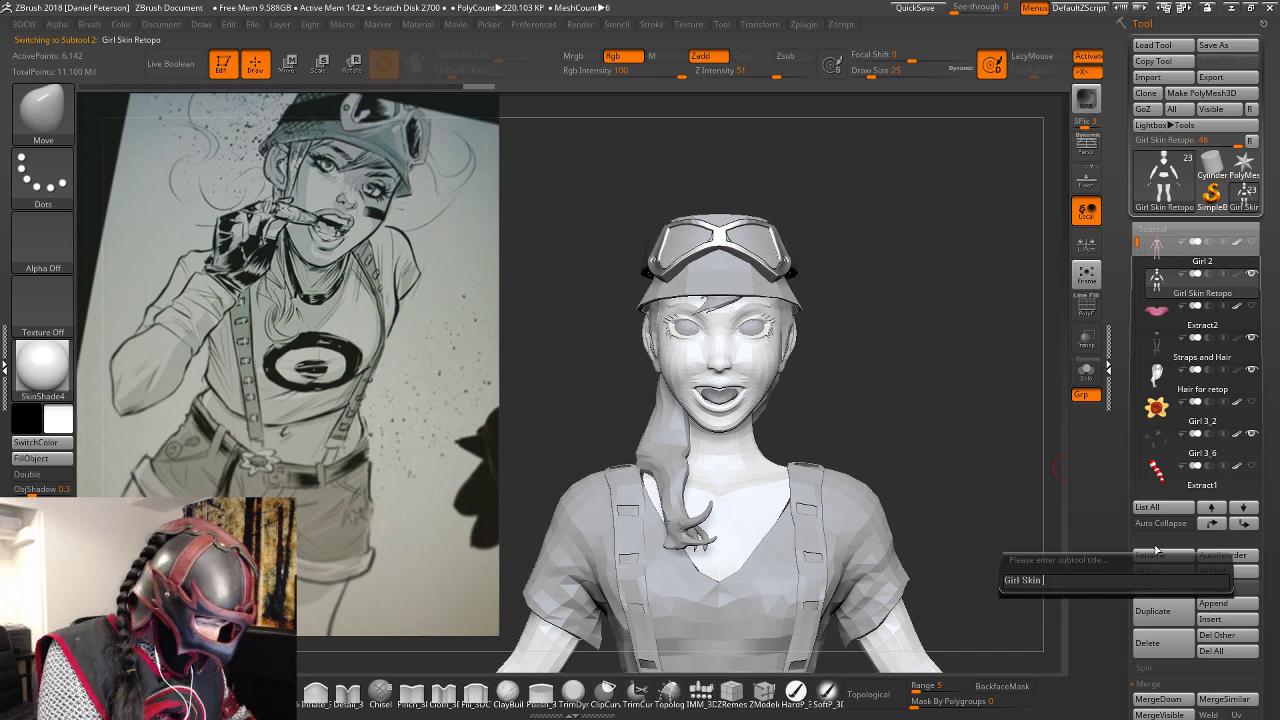
{"action": "type", "text": "Low"}
{"action": "key", "text": "Return"}
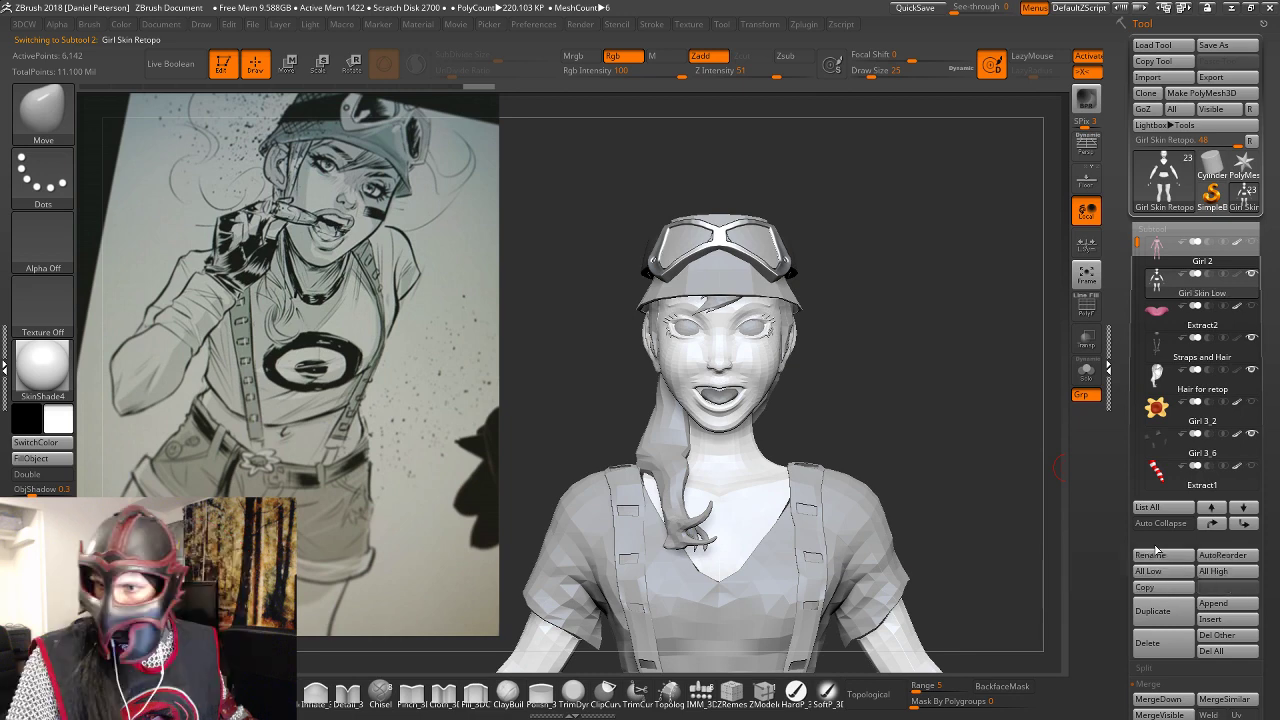
Select the high-poly Girl 2 body subtool and rename it as Girl Skin High.
{"action": "key", "text": "Up"}
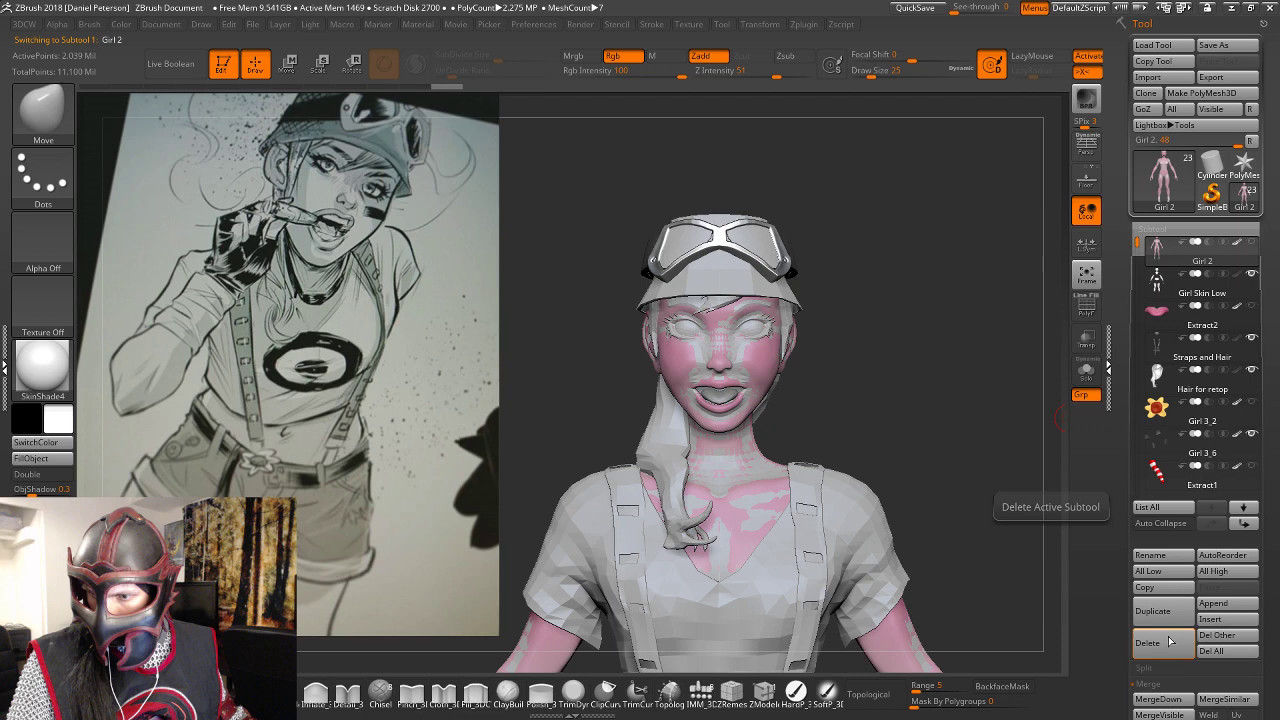
{"action": "left_click", "coordinate": [1170, 557]}
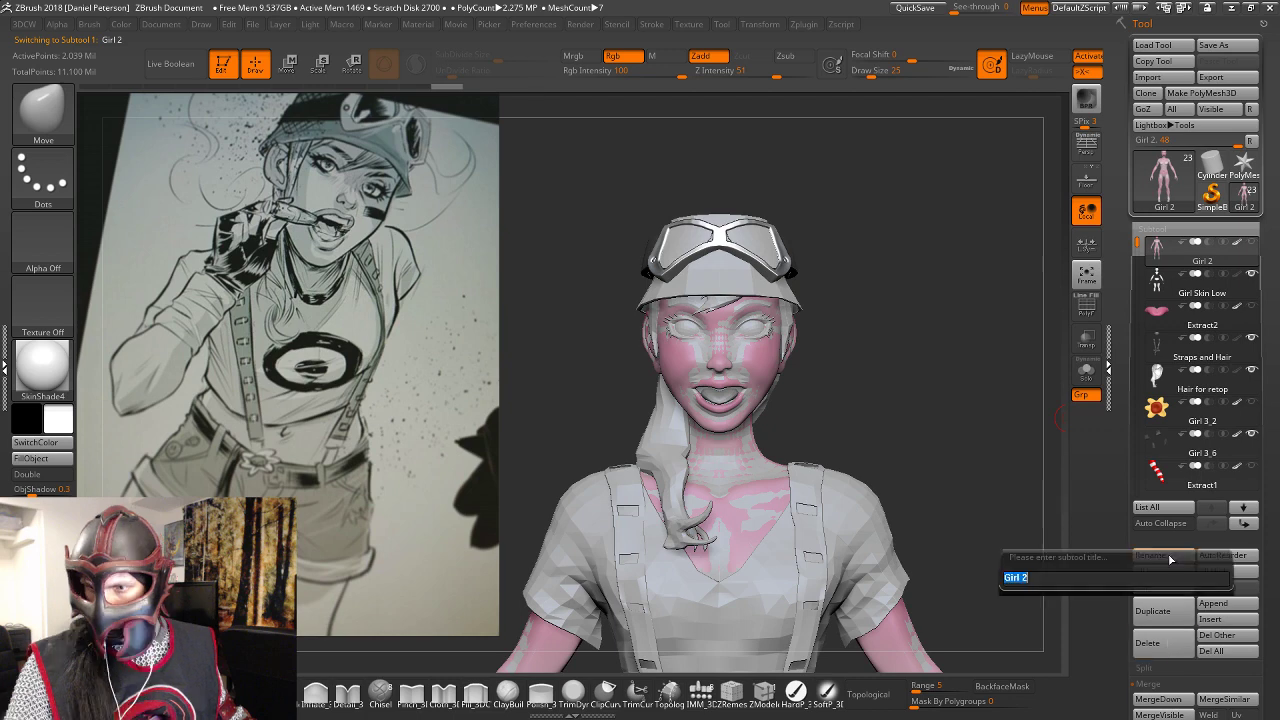
{"action": "type", "text": "G"}
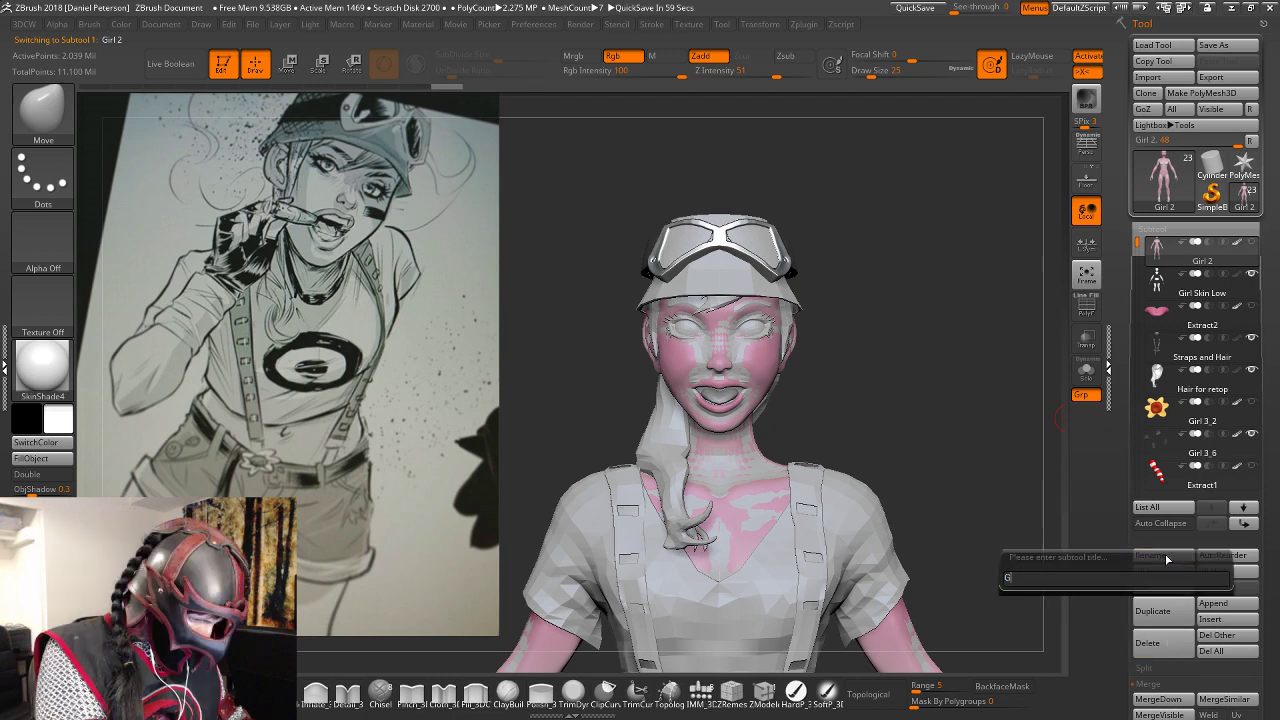
{"action": "type", "text": "irl "}
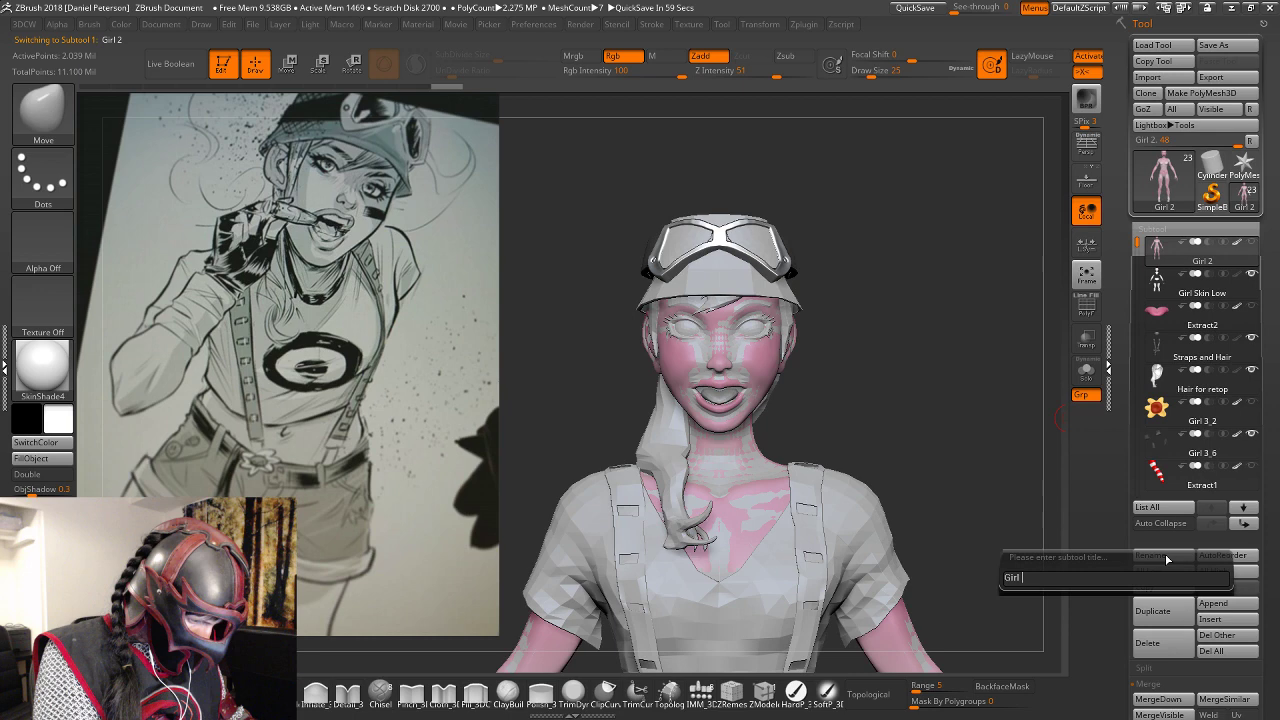
{"action": "type", "text": "Skin"}
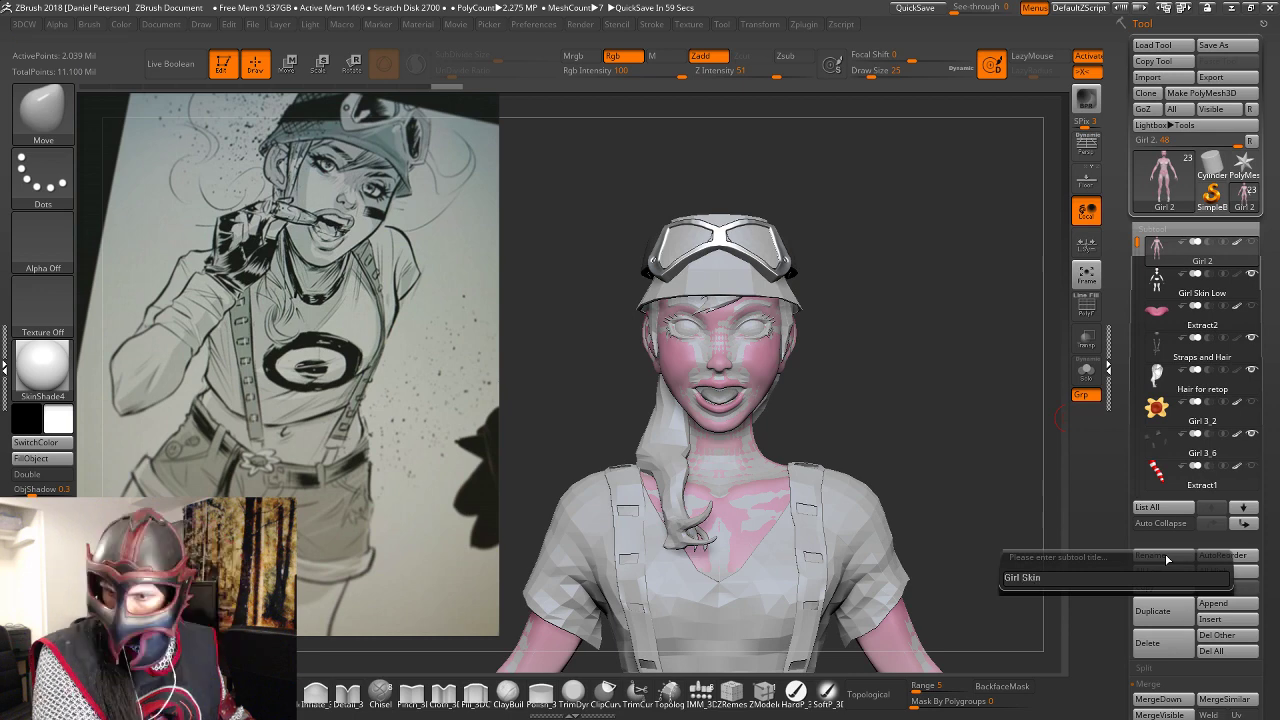
{"action": "type", "text": " High"}
{"action": "key", "text": "Return"}
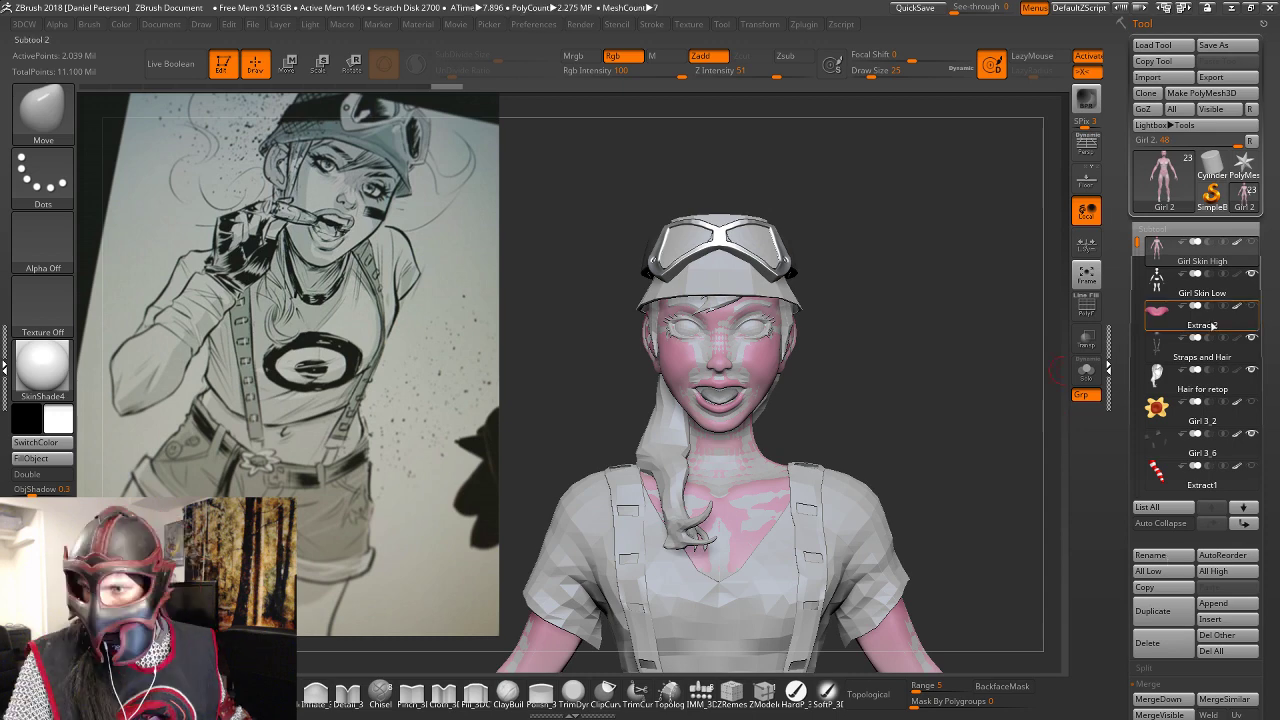
Check the Straps and Hair preview, select the Girl 3_6 subtool and frame it to see where it sits on the character.
{"action": "mouse_move", "coordinate": [1160, 355]}
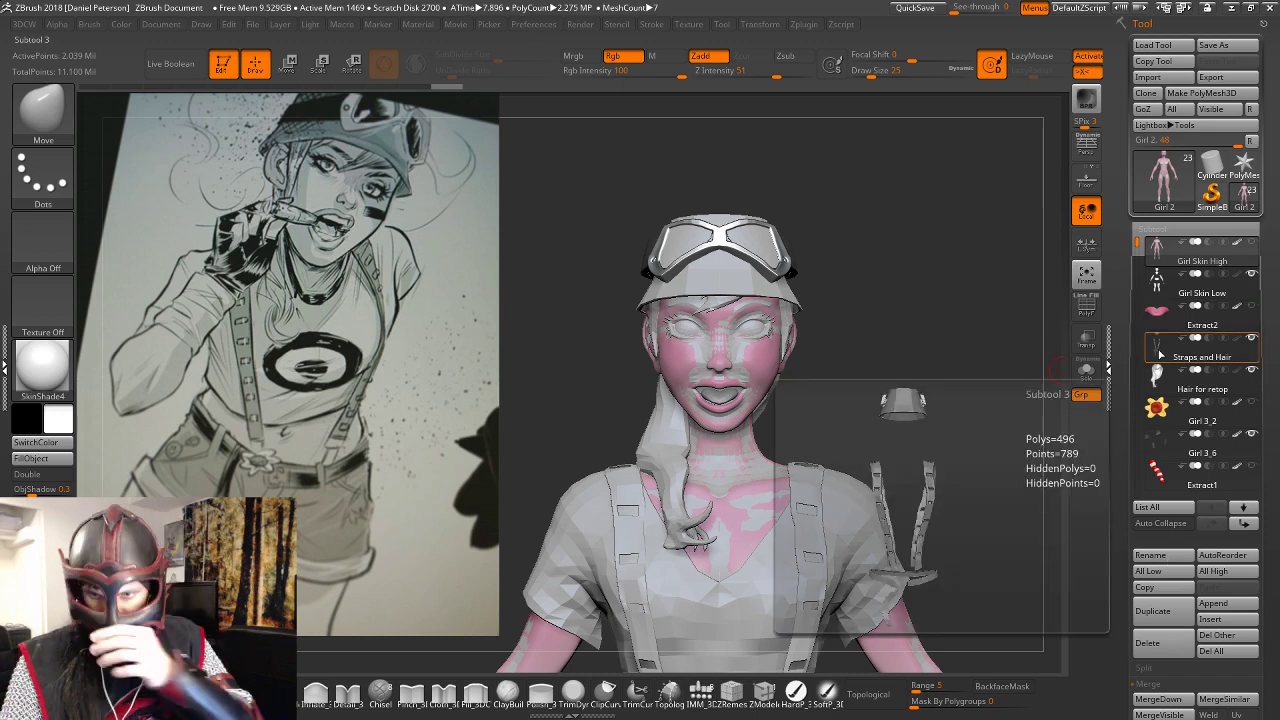
{"action": "left_click_drag", "start_coordinate": [908, 236], "coordinate": [1040, 357]}
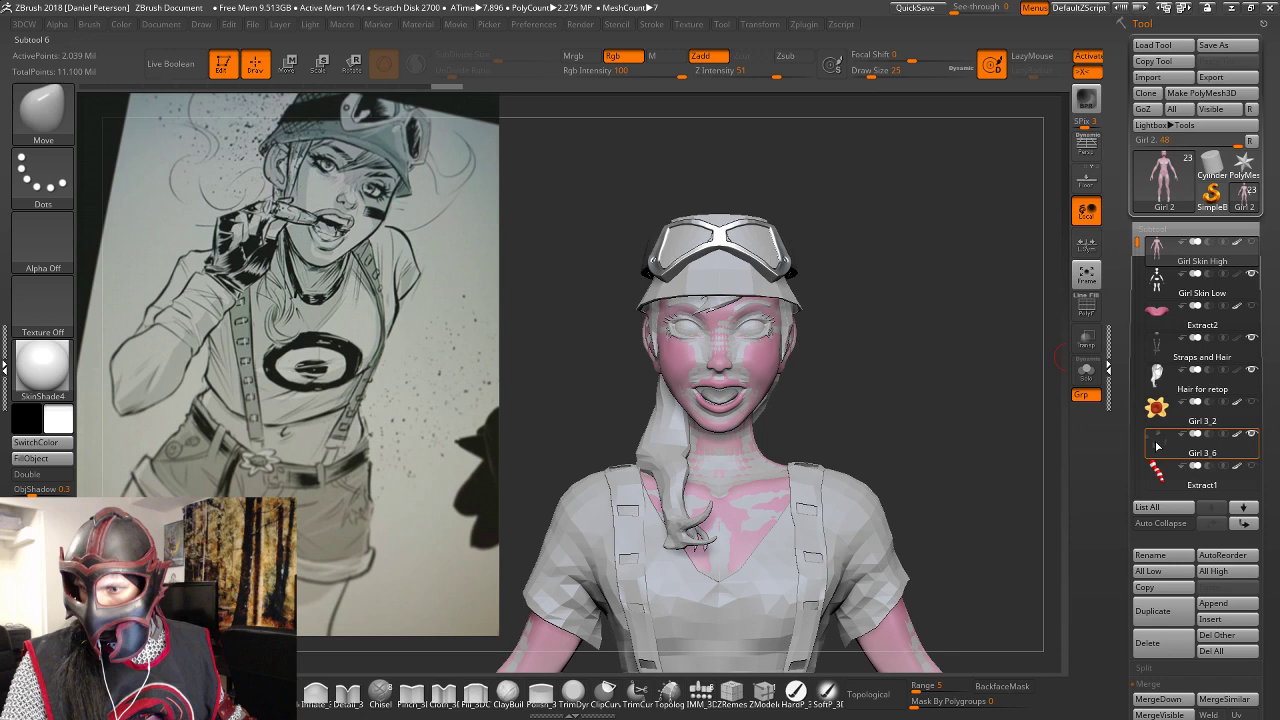
{"action": "left_click", "coordinate": [1158, 447]}
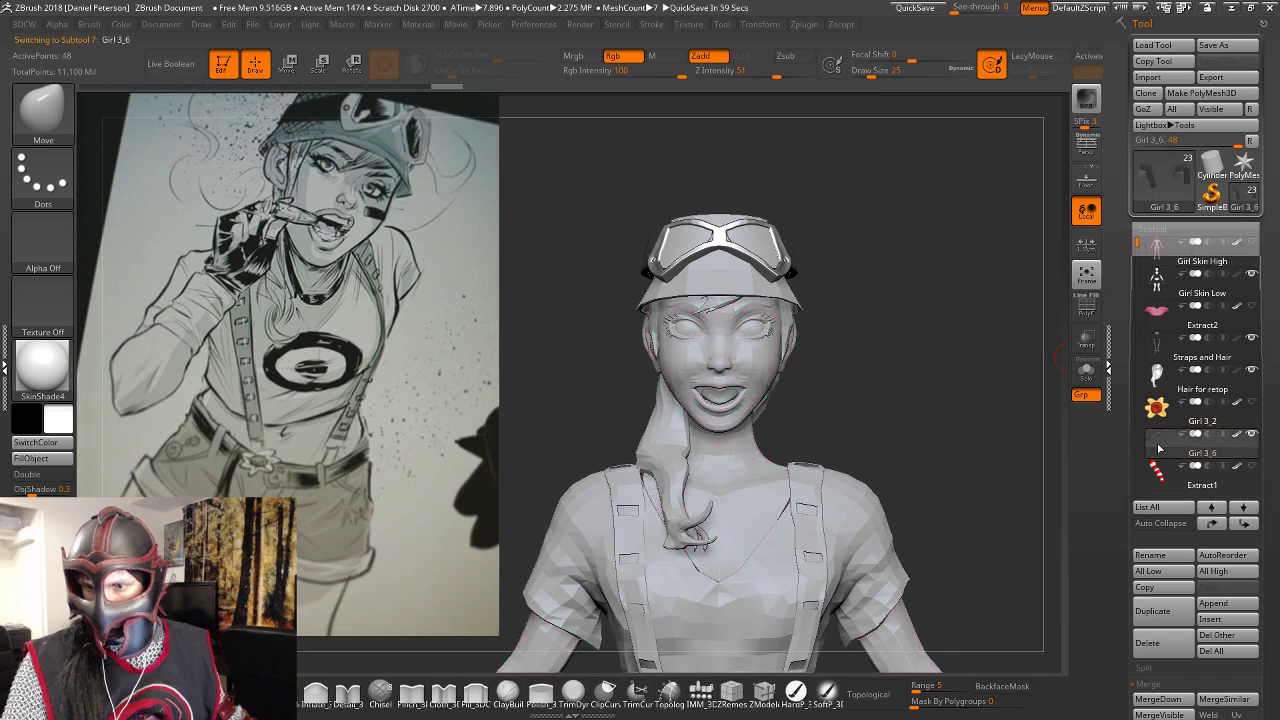
{"action": "key", "text": "f"}
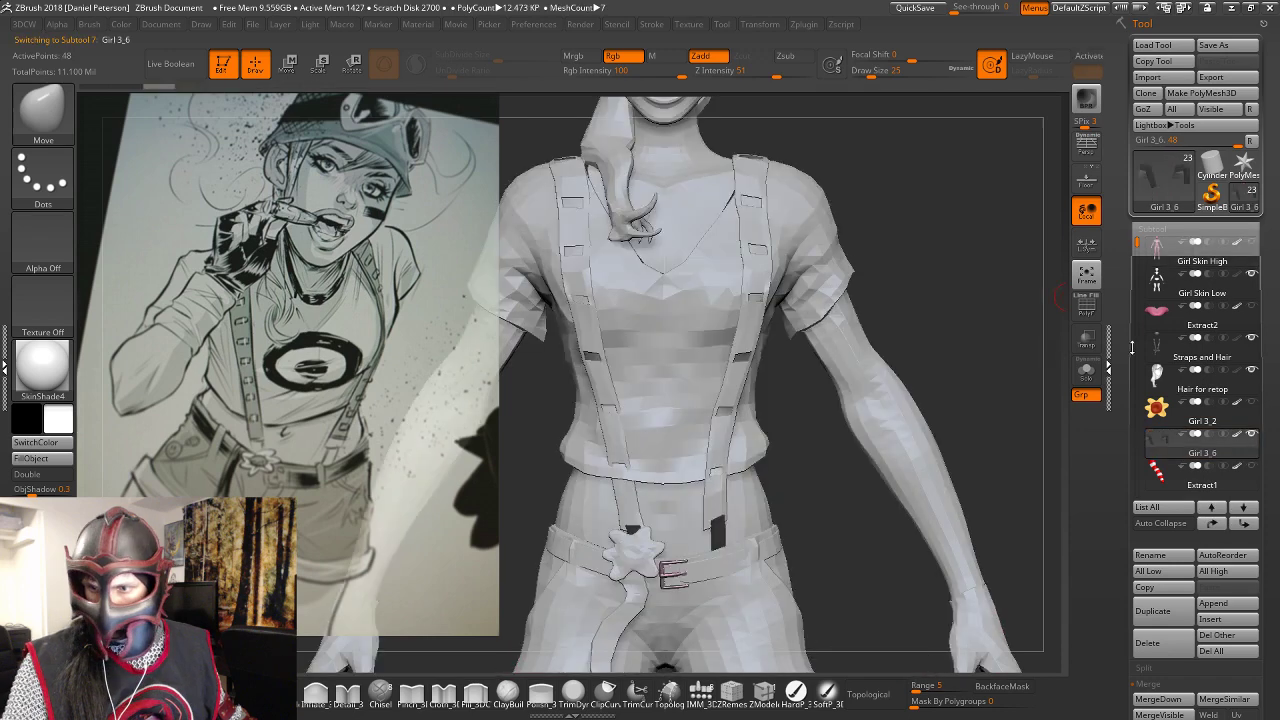
Compare the Hair for retop and Girl 3_6 subtools and check the UV layout of Girl 3_6 with UV Master's Flatten.
{"action": "left_click", "coordinate": [1156, 377]}
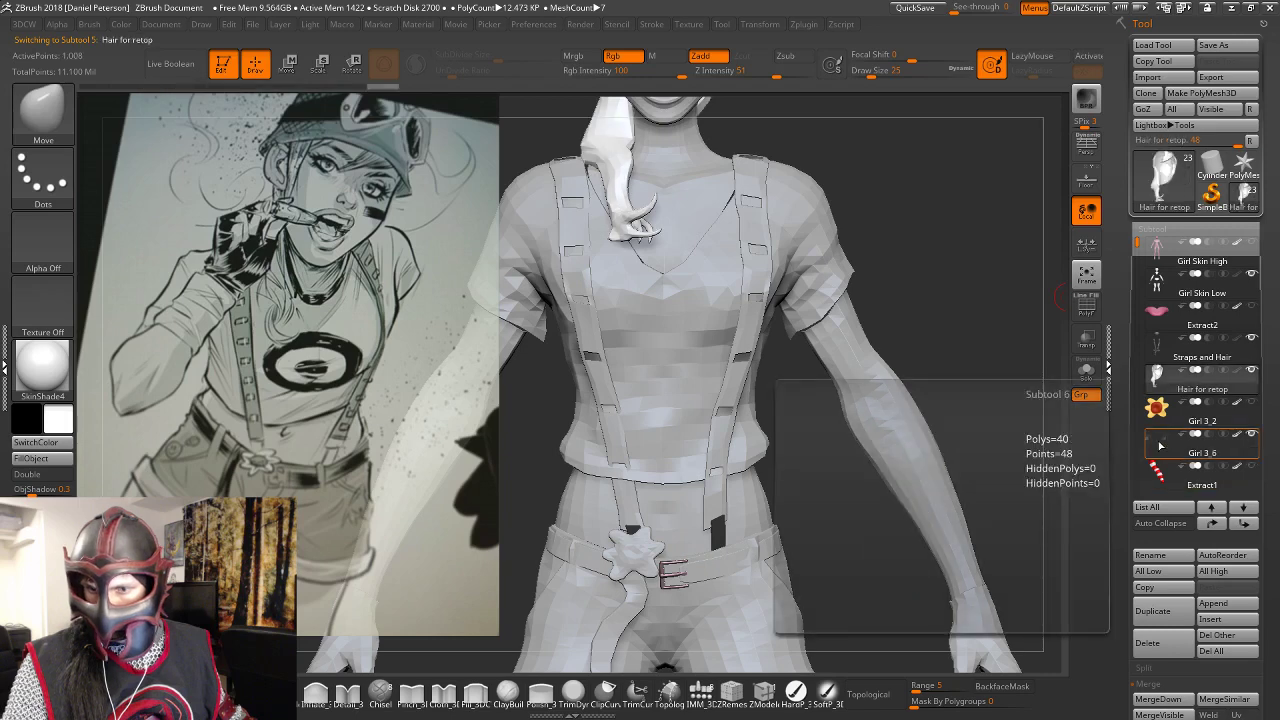
{"action": "left_click", "coordinate": [1160, 446]}
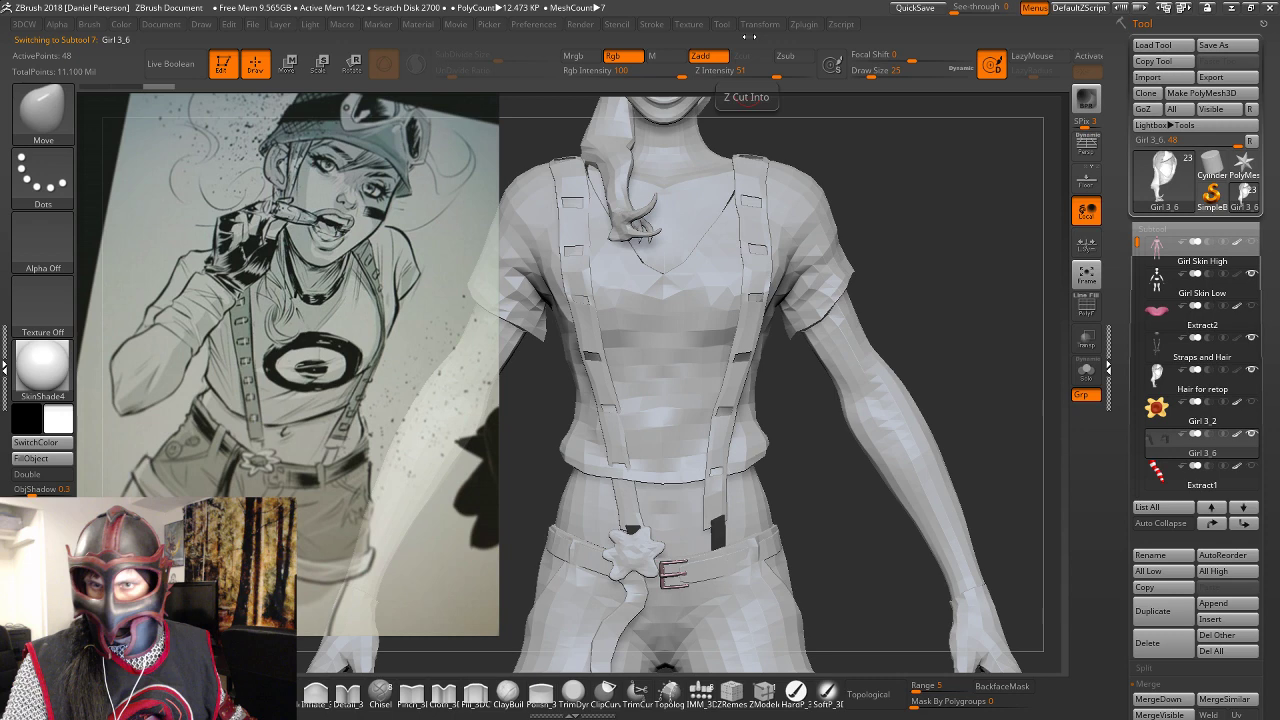
{"action": "left_click", "coordinate": [804, 24]}
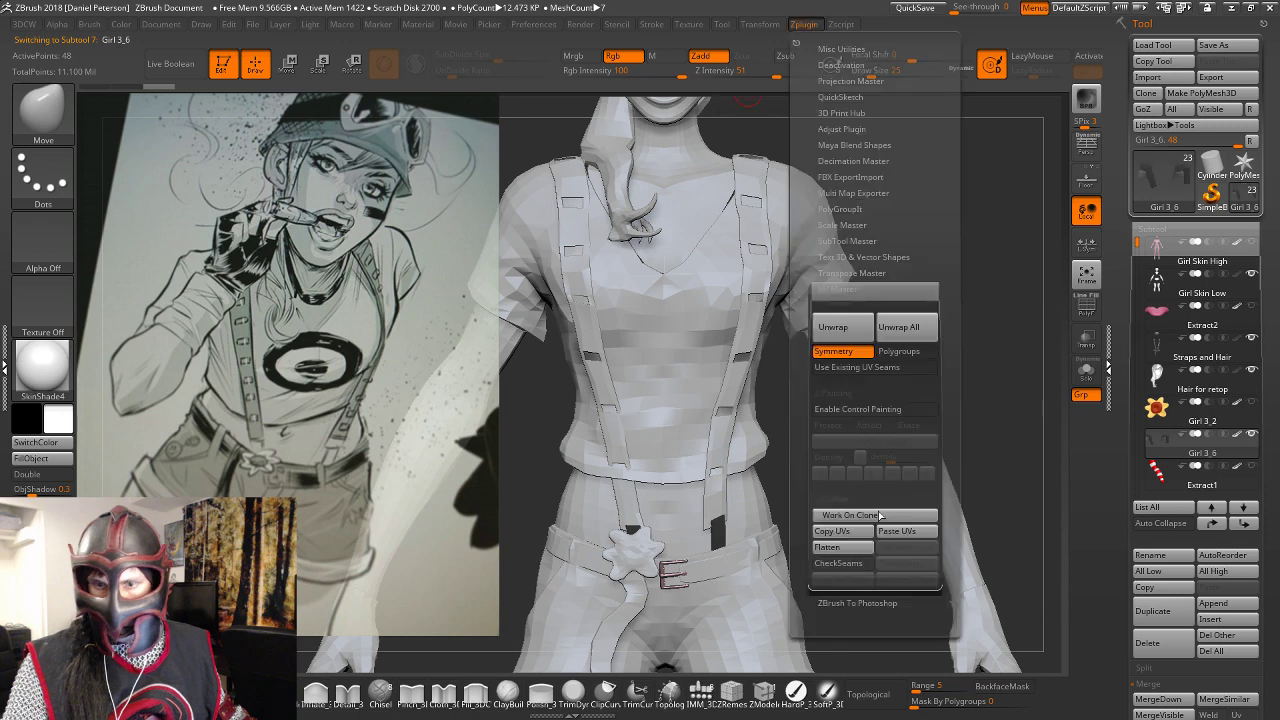
{"action": "left_click", "coordinate": [841, 550]}
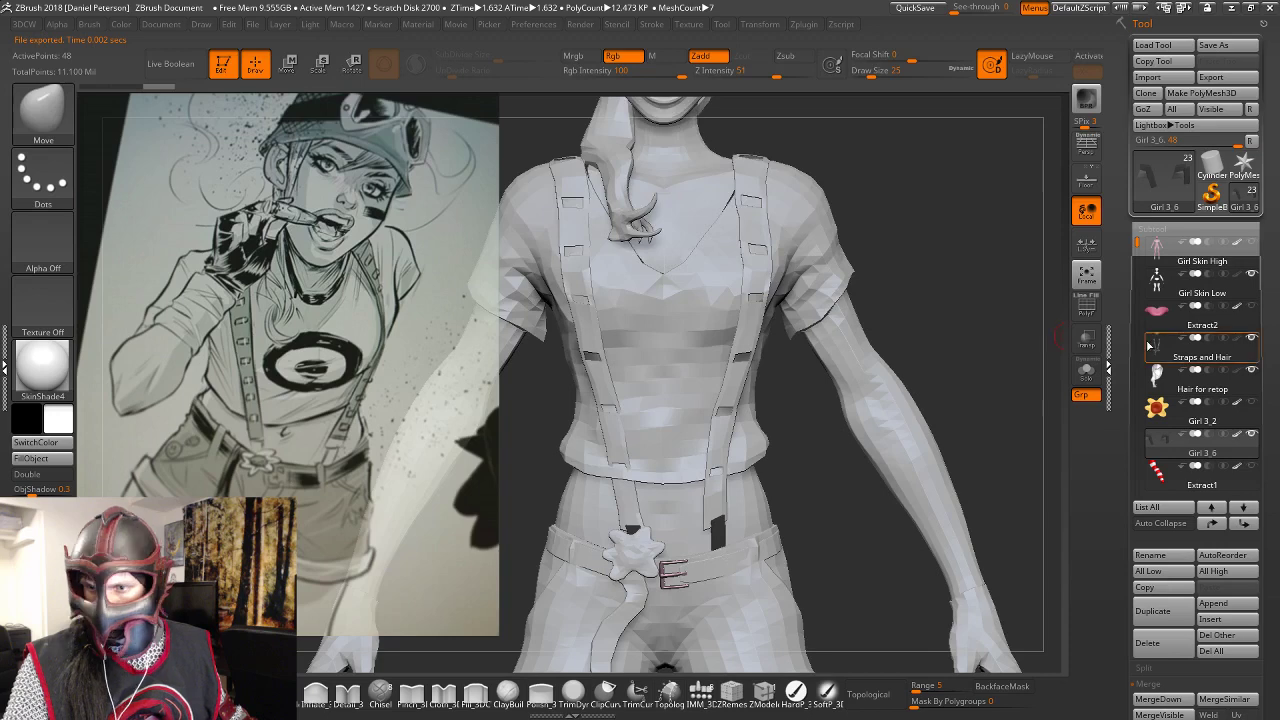
Select the Girl 3_11 subtool to see which part it holds and review the remaining subtools down to Body High2.
{"action": "scroll", "coordinate": [1150, 345], "scroll_direction": "down", "scroll_amount": 5}
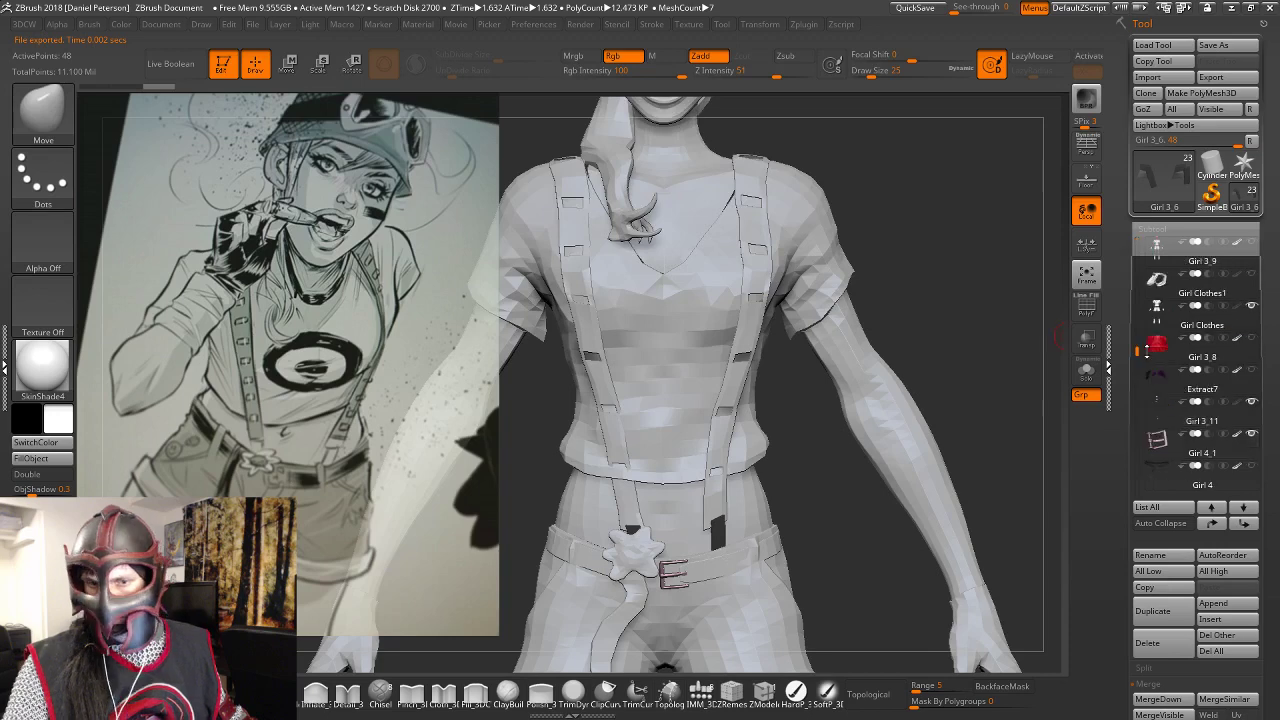
{"action": "scroll", "coordinate": [1195, 370], "scroll_direction": "down", "scroll_amount": 2}
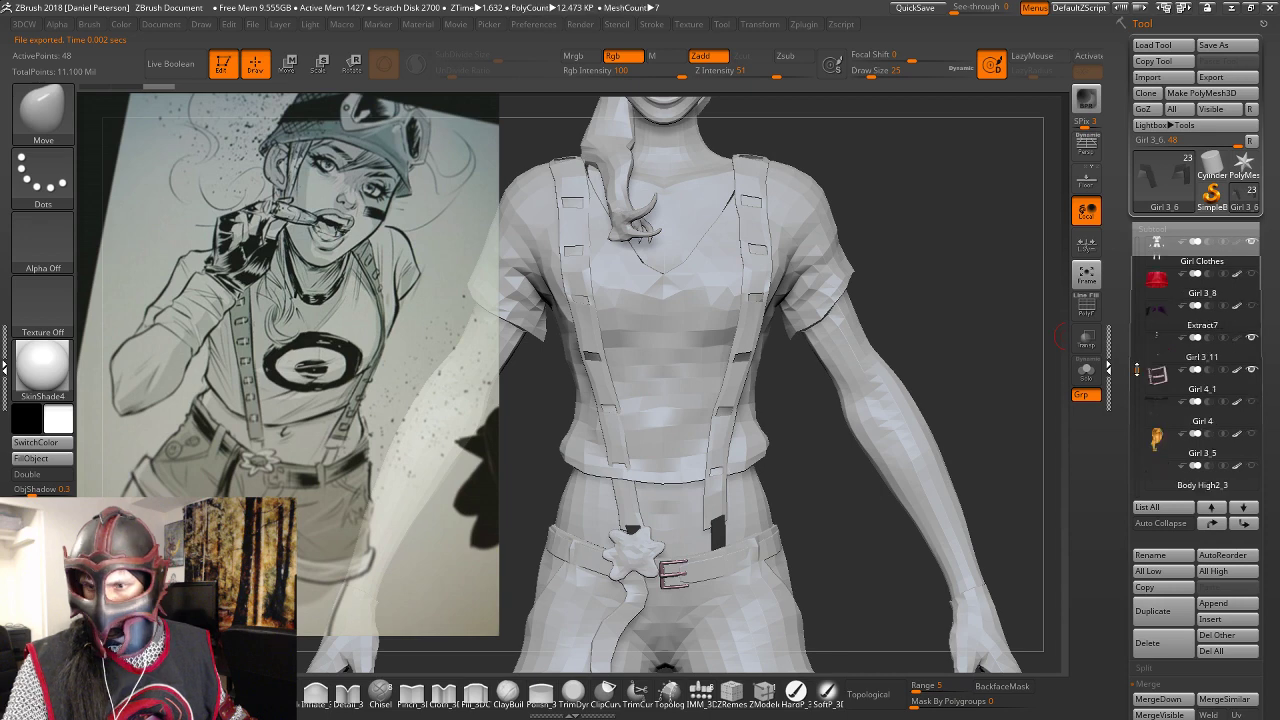
{"action": "scroll", "coordinate": [1163, 377], "scroll_direction": "up", "scroll_amount": 1}
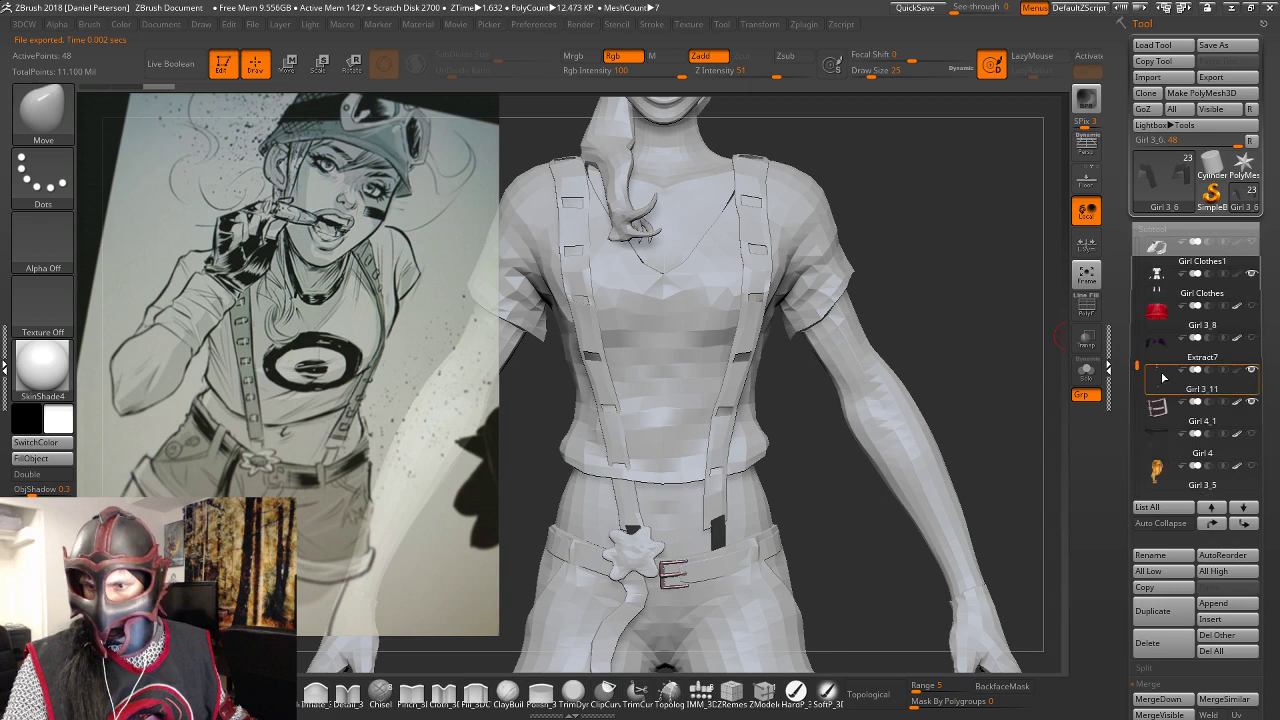
{"action": "left_click", "coordinate": [1163, 377]}
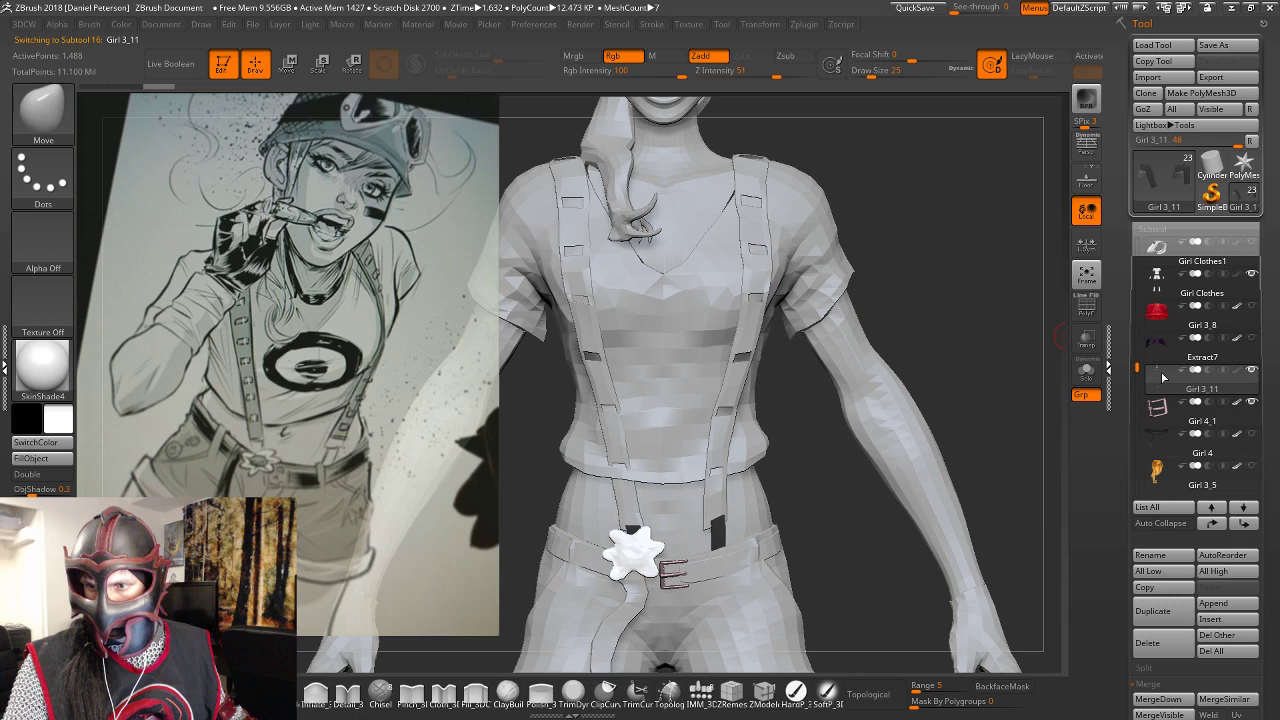
{"action": "scroll", "coordinate": [1163, 377], "scroll_direction": "down", "scroll_amount": 1}
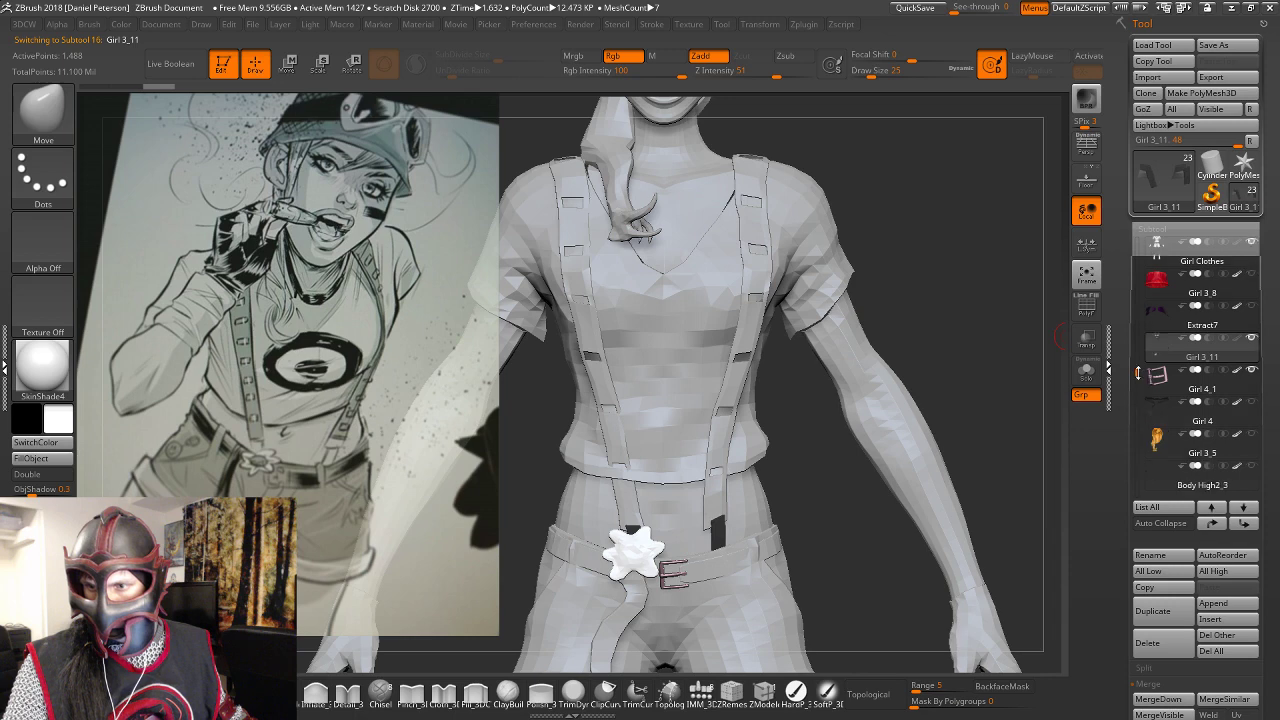
{"action": "left_click_drag", "start_coordinate": [1137, 373], "coordinate": [1136, 406]}
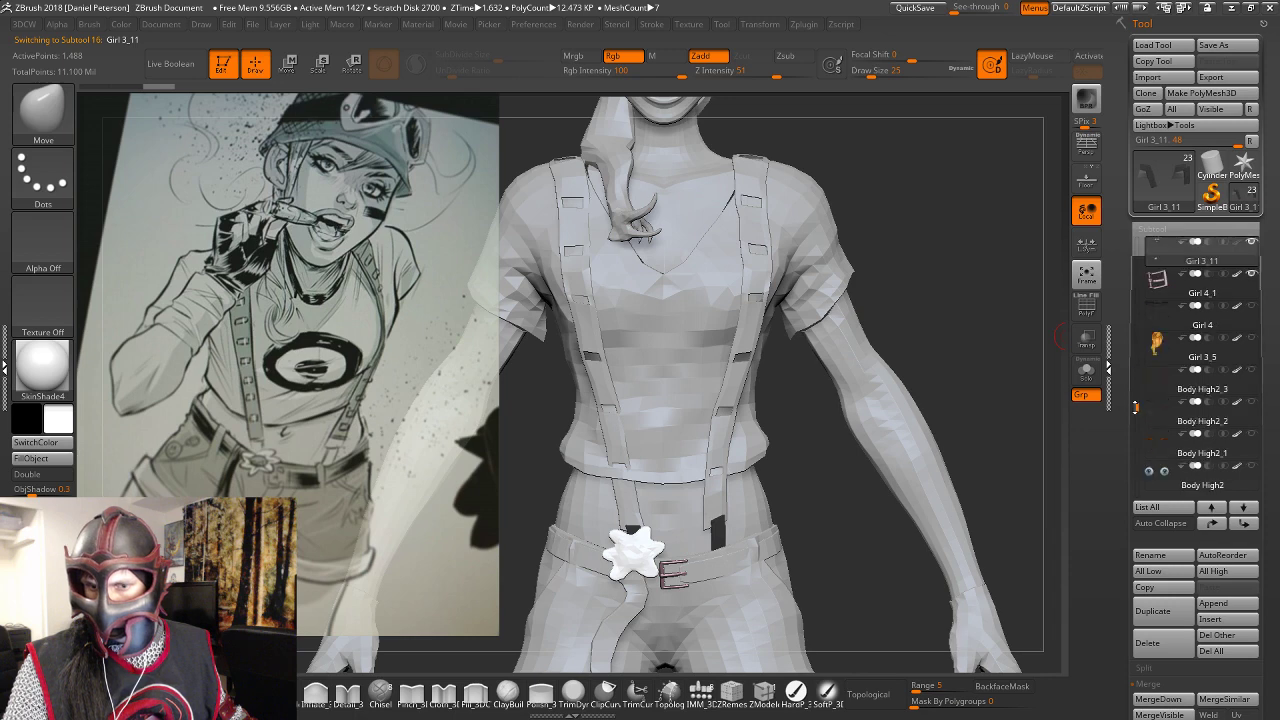
{"action": "mouse_move", "coordinate": [1157, 325]}
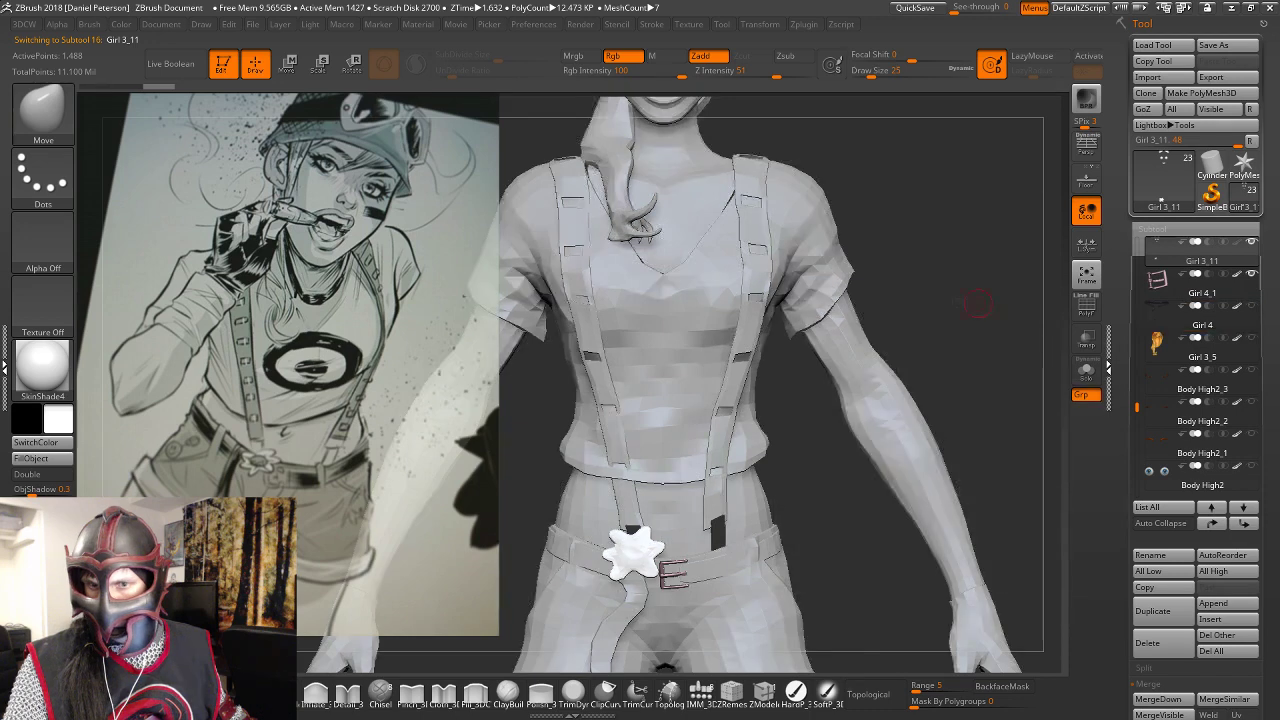
{"action": "mouse_move", "coordinate": [978, 303]}
{"action": "left_mouse_down"}
{"action": "mouse_move", "coordinate": [883, 300]}
{"action": "mouse_move", "coordinate": [955, 293]}
{"action": "left_mouse_up"}
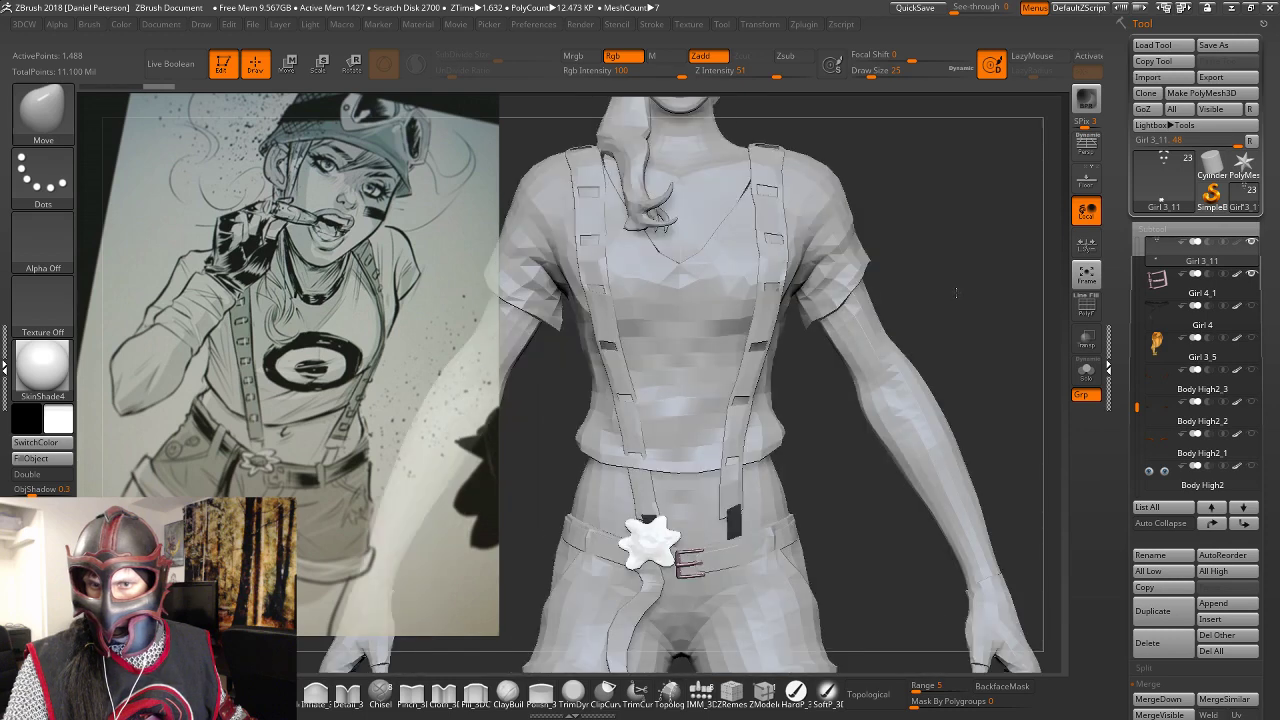
Select the Girl Skin Low subtool, set the Move brush's draw size to 101 and pull the chest skin towards the shirt's V-neckline.
{"action": "left_click", "coordinate": [821, 207], "text": "alt"}
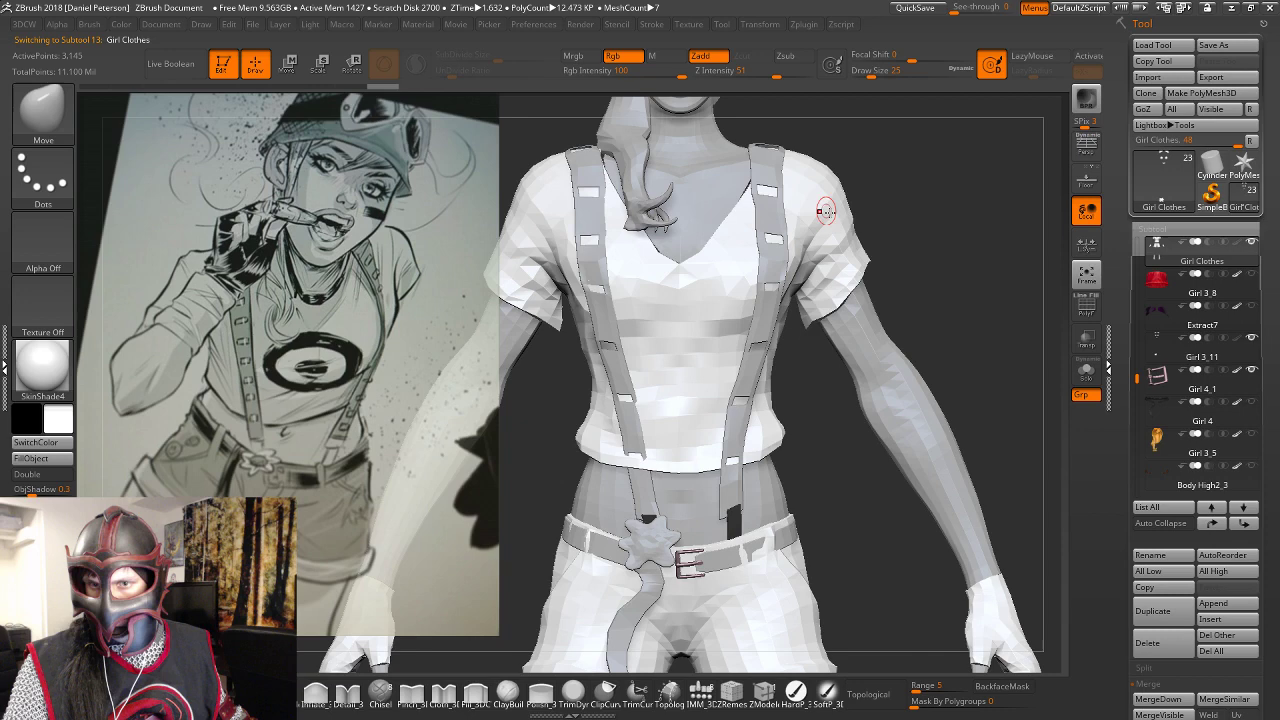
{"action": "left_click_drag", "start_coordinate": [925, 290], "coordinate": [877, 307]}
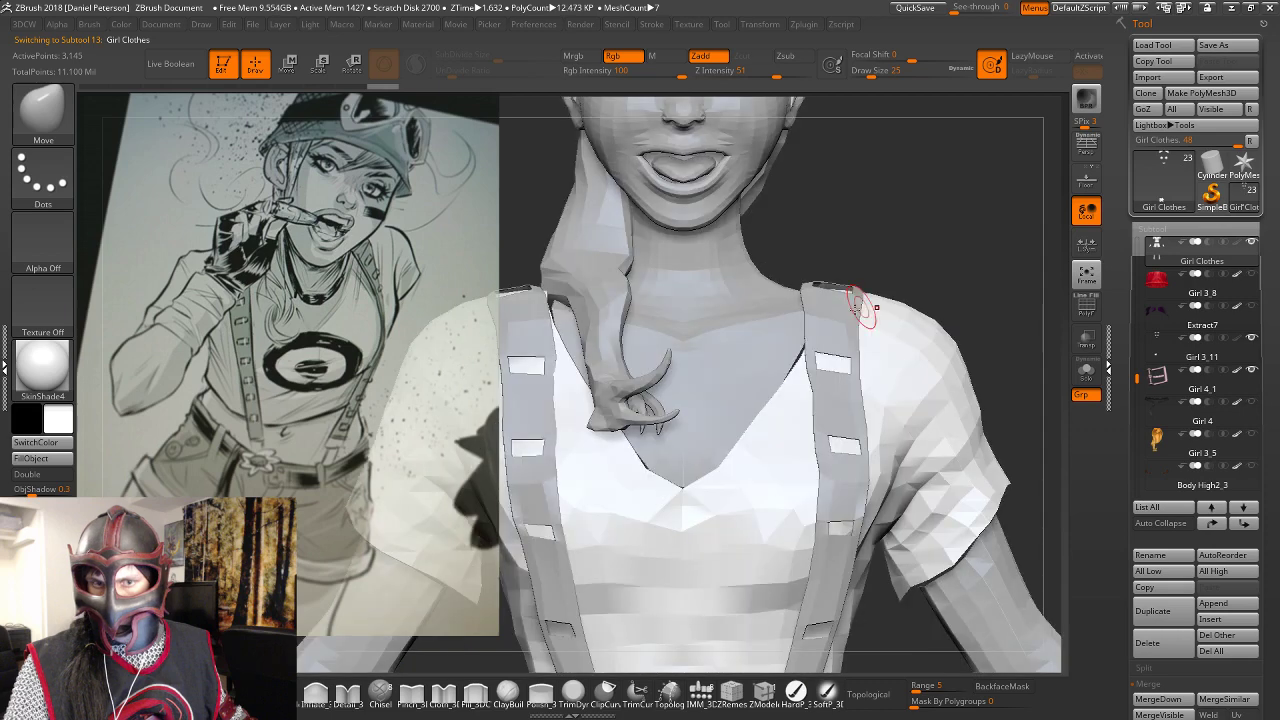
{"action": "left_click", "coordinate": [821, 300], "text": "alt"}
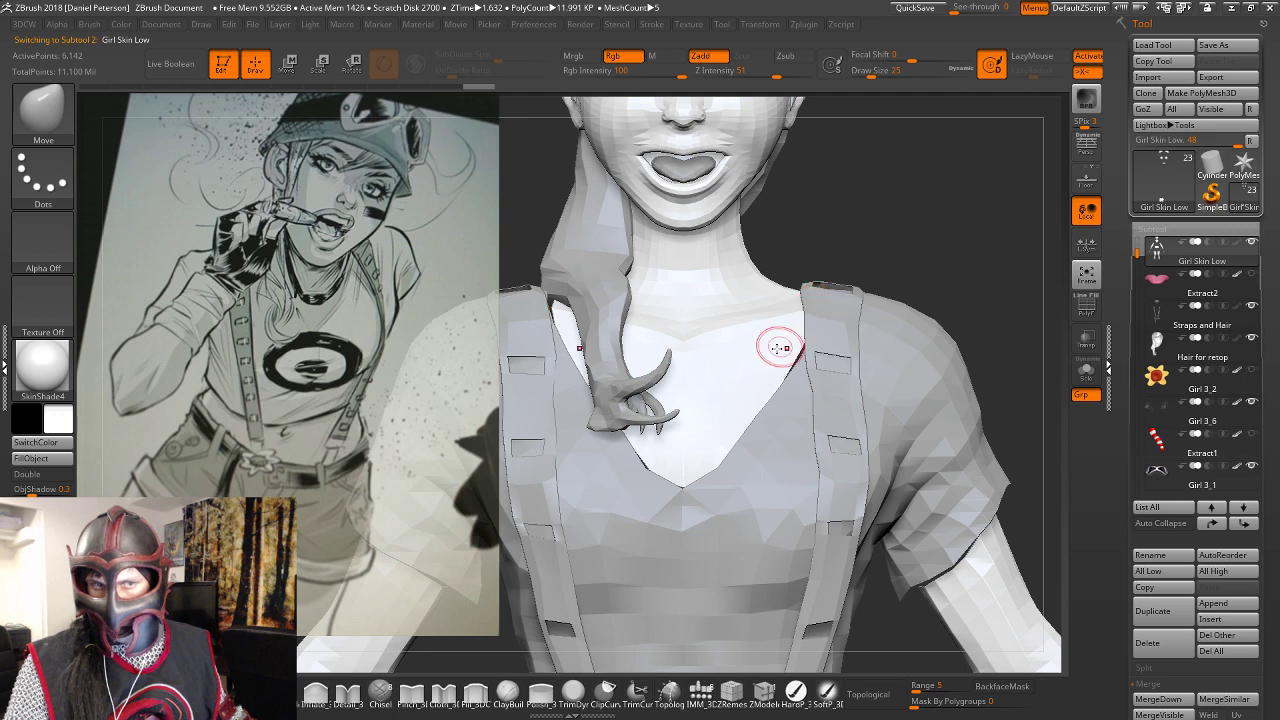
{"action": "key", "text": "s"}
{"action": "left_click_drag", "start_coordinate": [778, 348], "coordinate": [798, 347]}
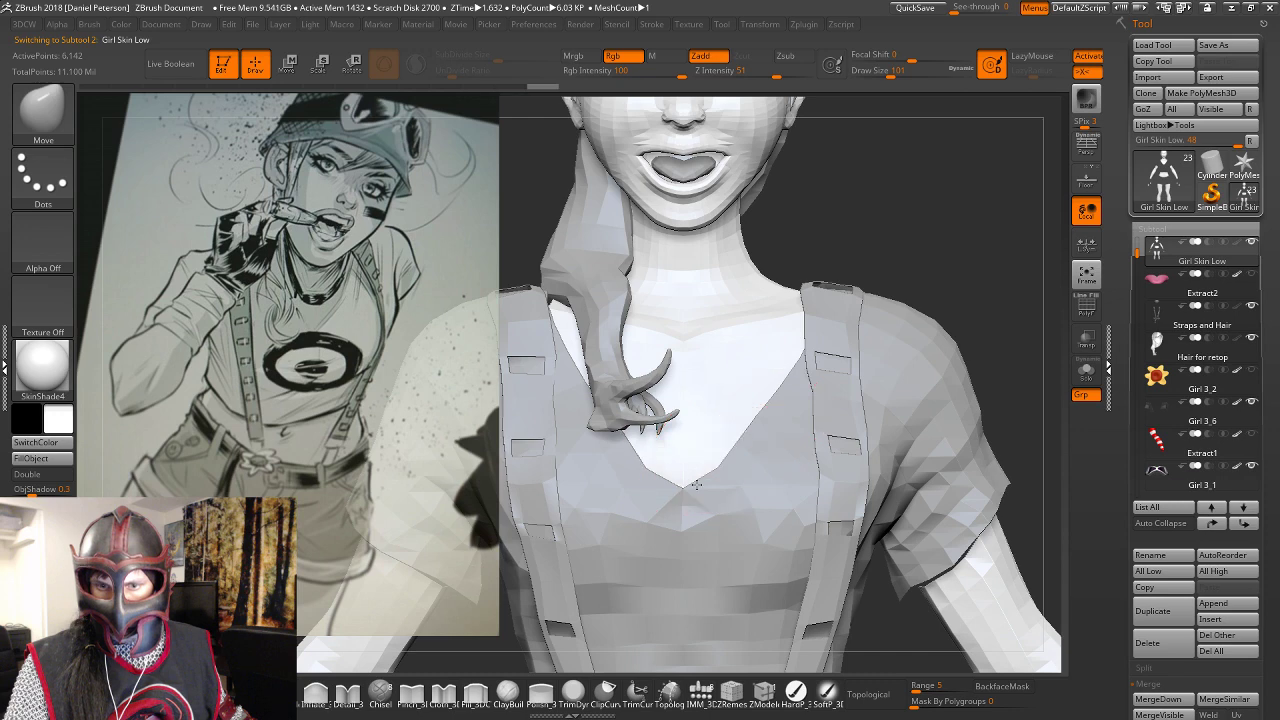
{"action": "right_click_drag", "start_coordinate": [697, 484], "coordinate": [685, 459]}
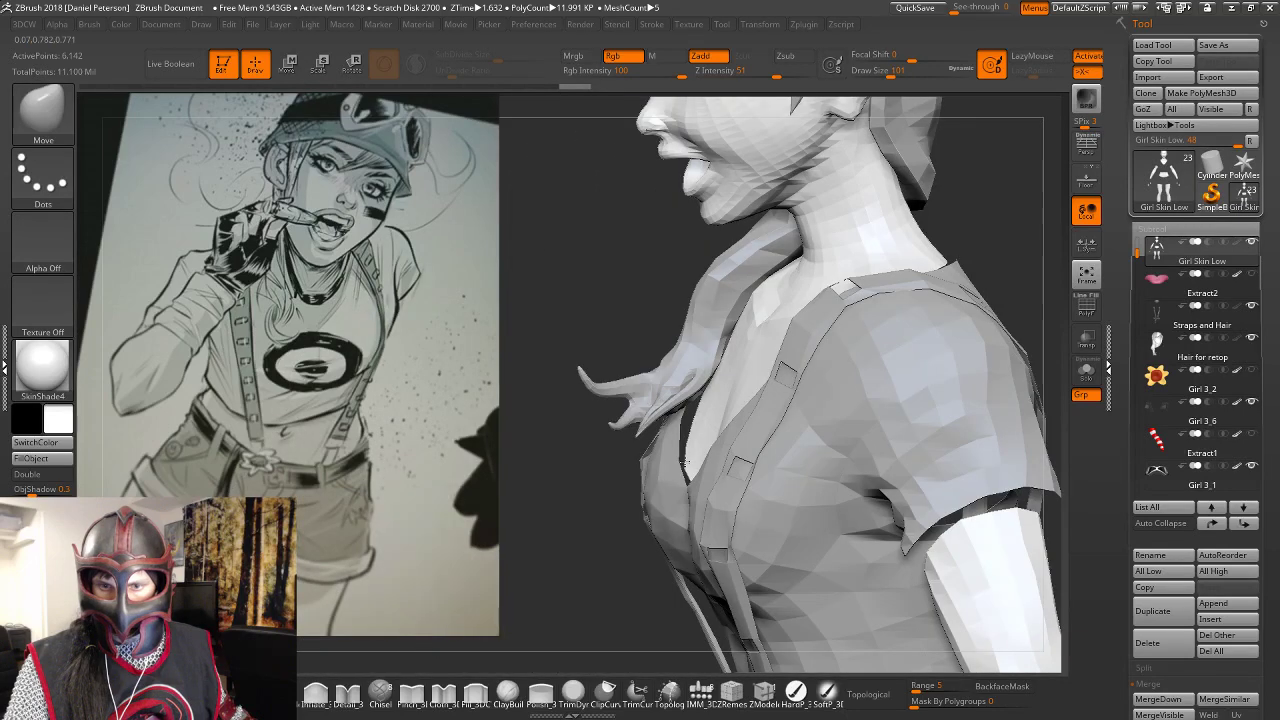
{"action": "left_click_drag", "start_coordinate": [690, 432], "coordinate": [679, 413]}
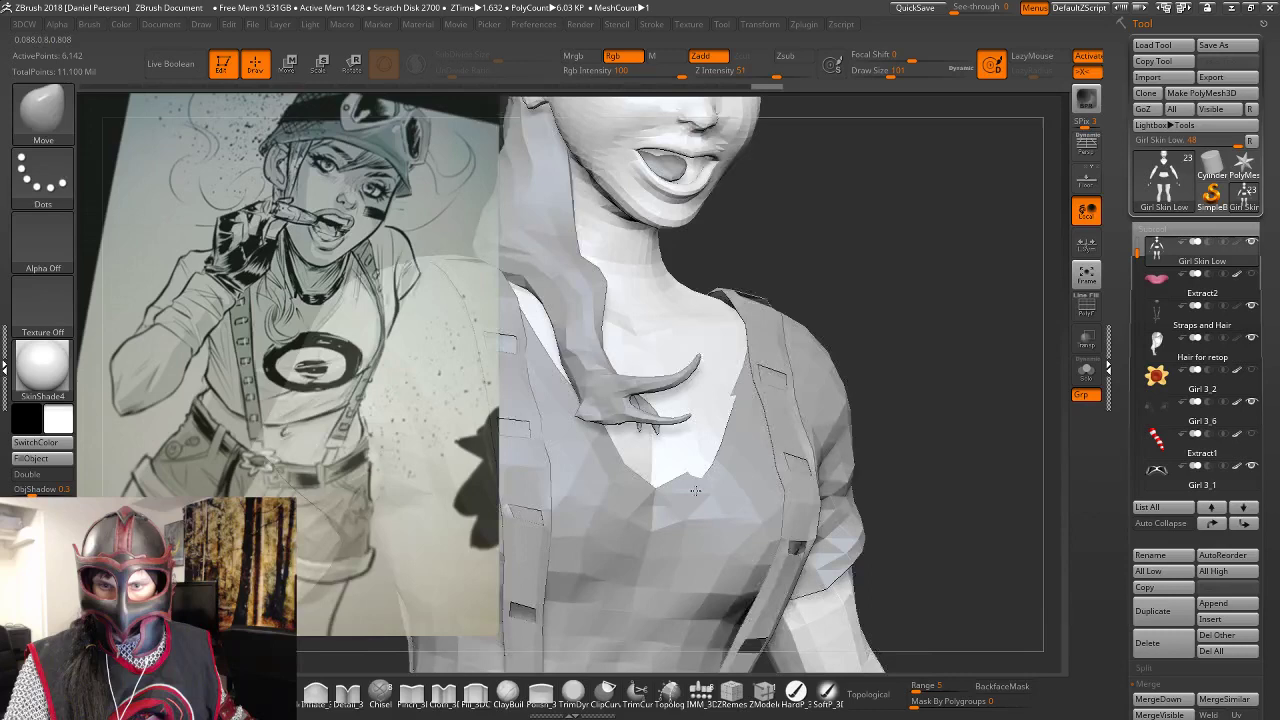
Reduce the Move brush's draw size to 49 and pull the Girl Skin Low chest skin into line with the shirt's V-neckline.
{"action": "right_click_drag", "start_coordinate": [695, 490], "coordinate": [728, 432]}
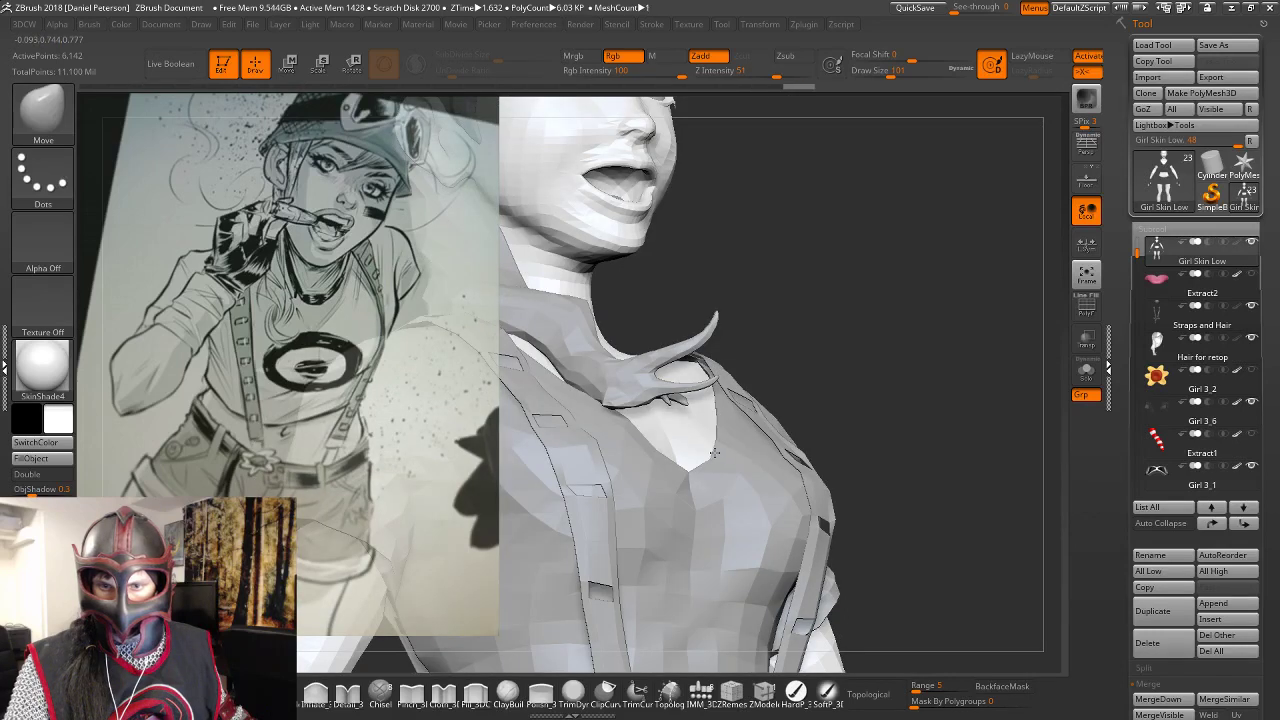
{"action": "right_click_drag", "start_coordinate": [715, 453], "coordinate": [690, 497]}
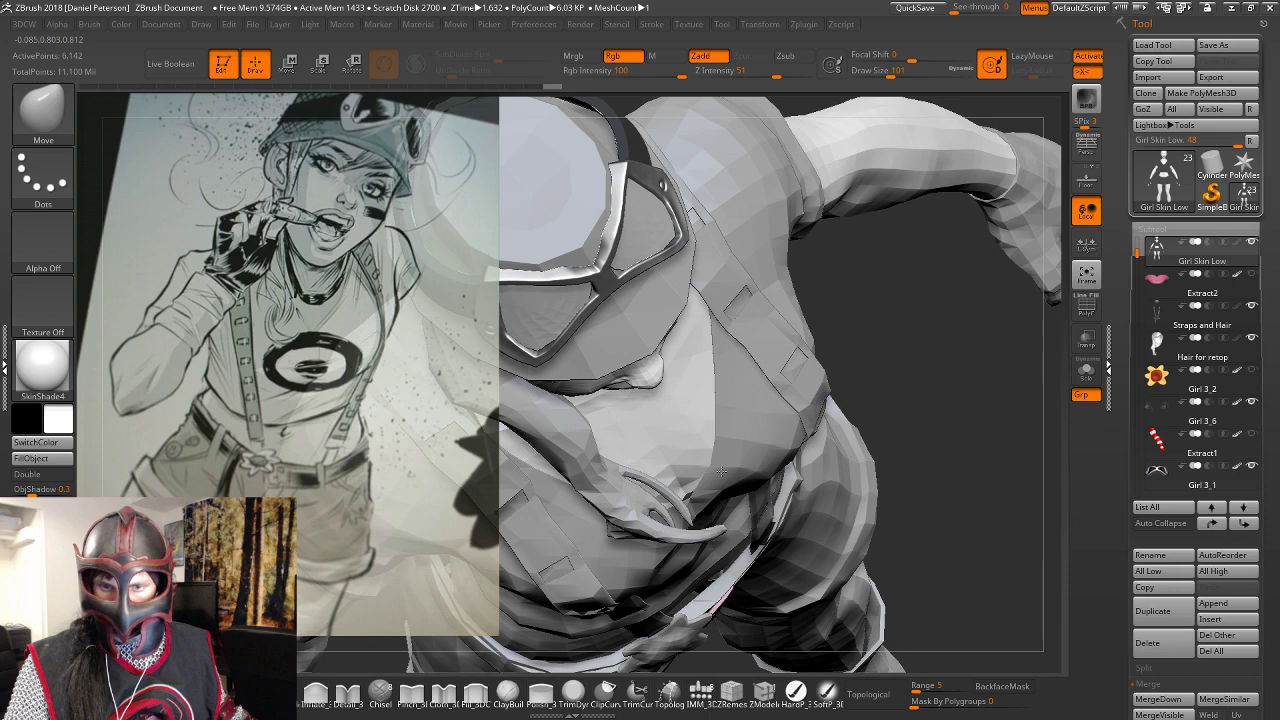
{"action": "left_click_drag", "start_coordinate": [721, 471], "coordinate": [686, 491]}
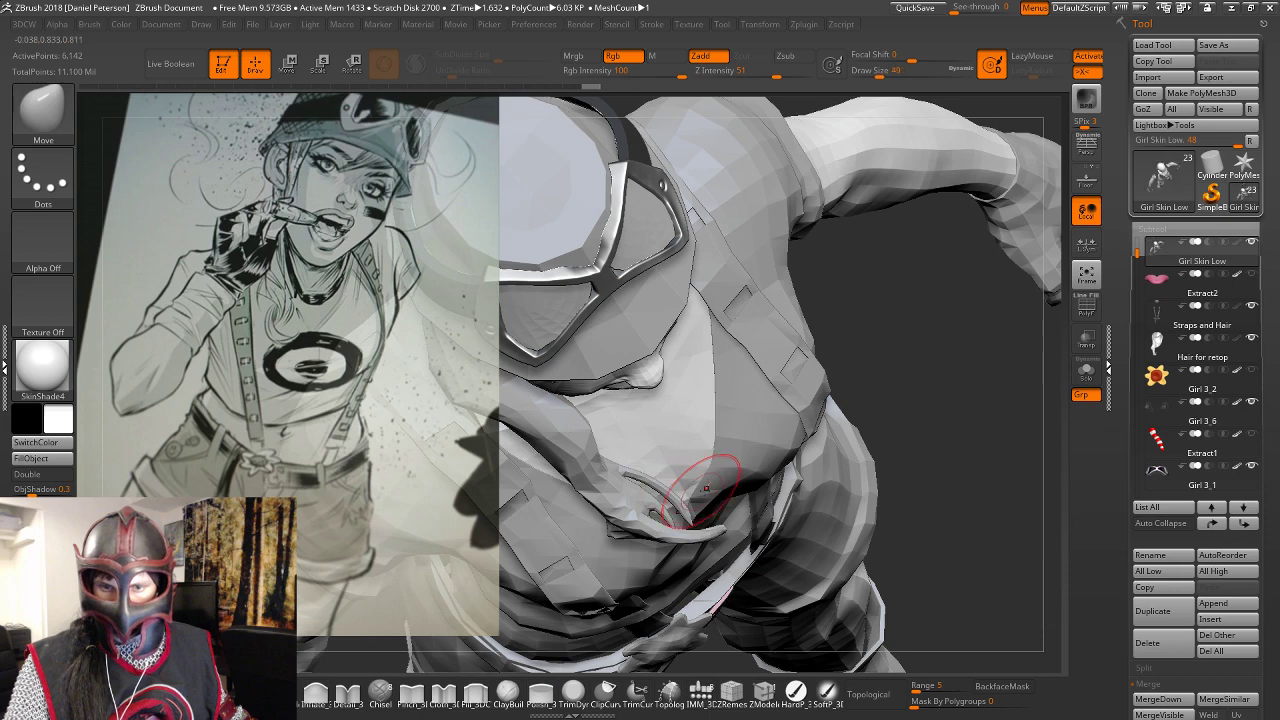
{"action": "left_click_drag", "start_coordinate": [706, 488], "coordinate": [700, 480]}
{"action": "mouse_move", "coordinate": [930, 400]}
{"action": "left_mouse_down"}
{"action": "mouse_move", "coordinate": [897, 351]}
{"action": "mouse_move", "coordinate": [944, 284]}
{"action": "mouse_move", "coordinate": [740, 365]}
{"action": "left_mouse_up"}
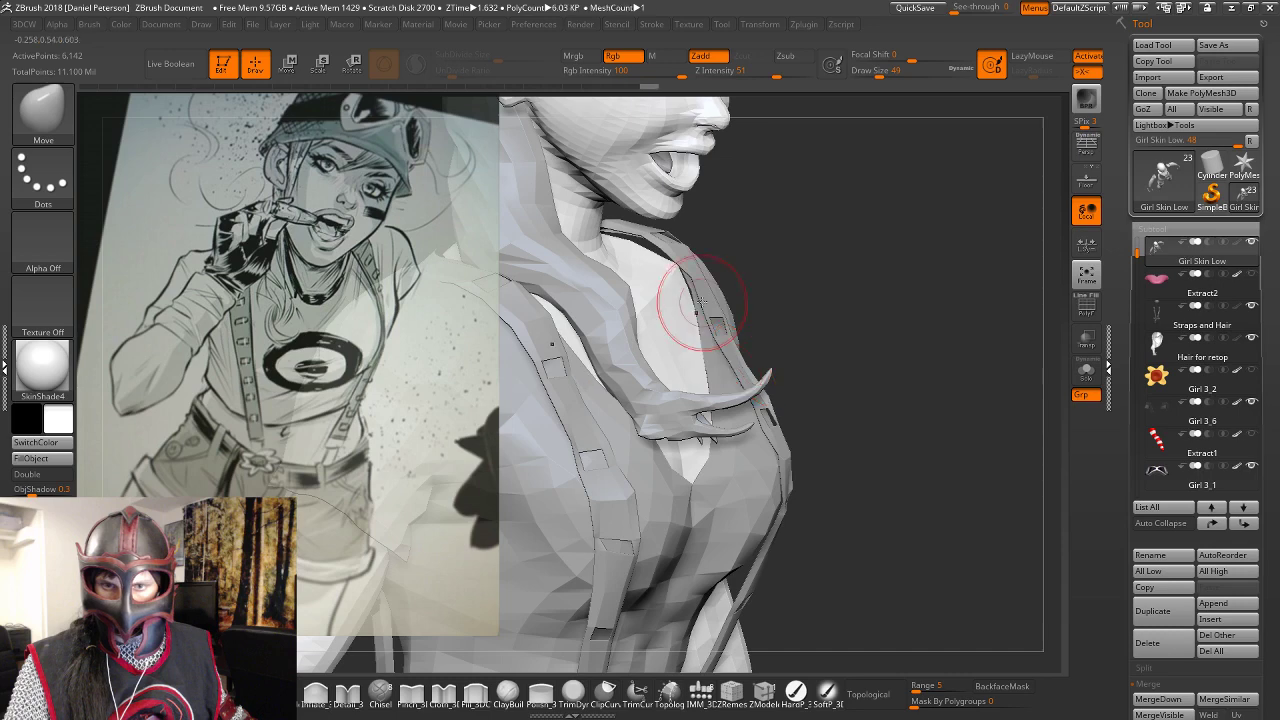
Set the Move brush's draw size to 101 and pull the upper-arm skin inside the edge of the shirt sleeve.
{"action": "mouse_move", "coordinate": [885, 230]}
{"action": "left_mouse_down"}
{"action": "mouse_move", "coordinate": [801, 207]}
{"action": "mouse_move", "coordinate": [697, 214]}
{"action": "left_mouse_up"}
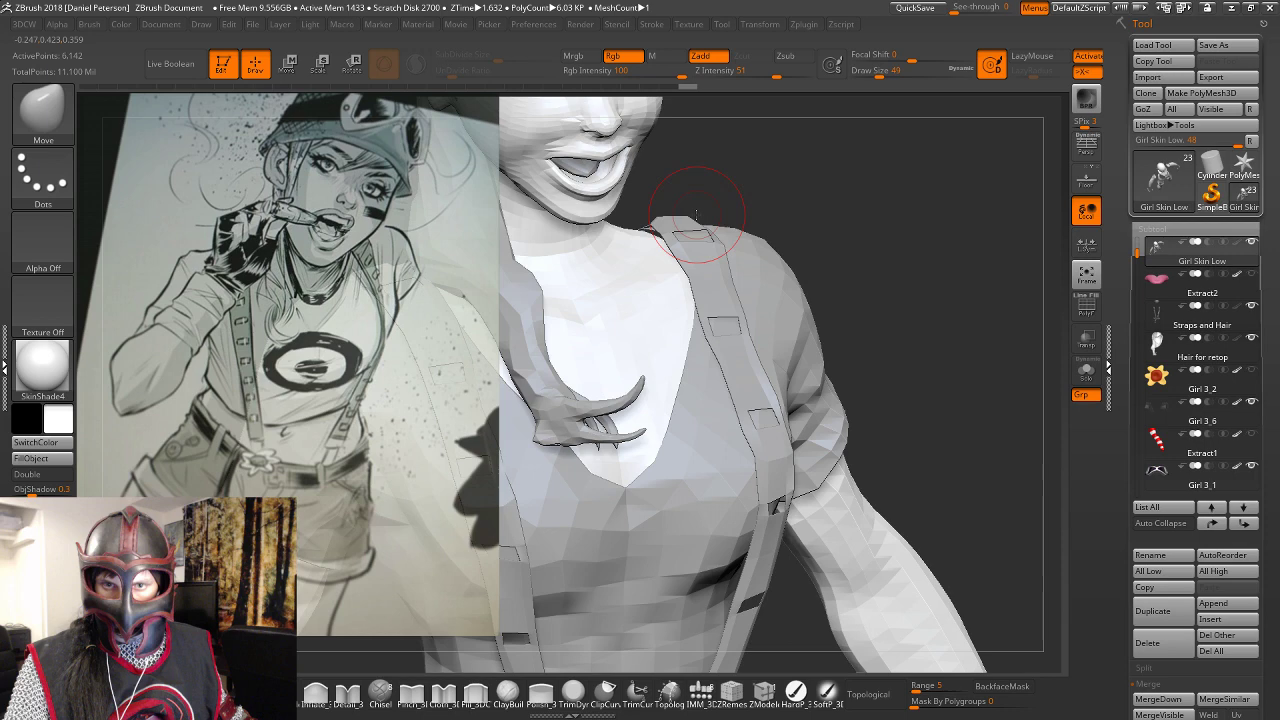
{"action": "key", "text": "s"}
{"action": "left_click", "coordinate": [668, 232]}
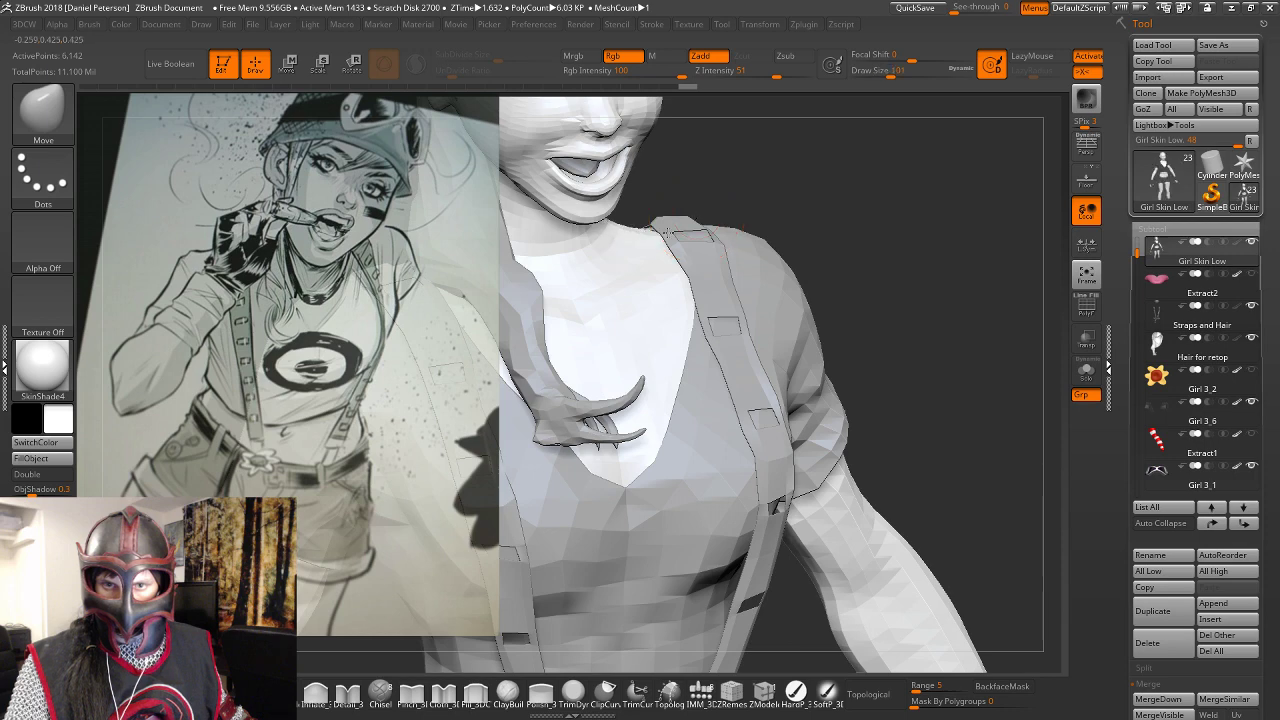
{"action": "mouse_move", "coordinate": [810, 215]}
{"action": "left_mouse_down"}
{"action": "mouse_move", "coordinate": [555, 313]}
{"action": "mouse_move", "coordinate": [655, 280]}
{"action": "mouse_move", "coordinate": [645, 303]}
{"action": "left_mouse_up"}
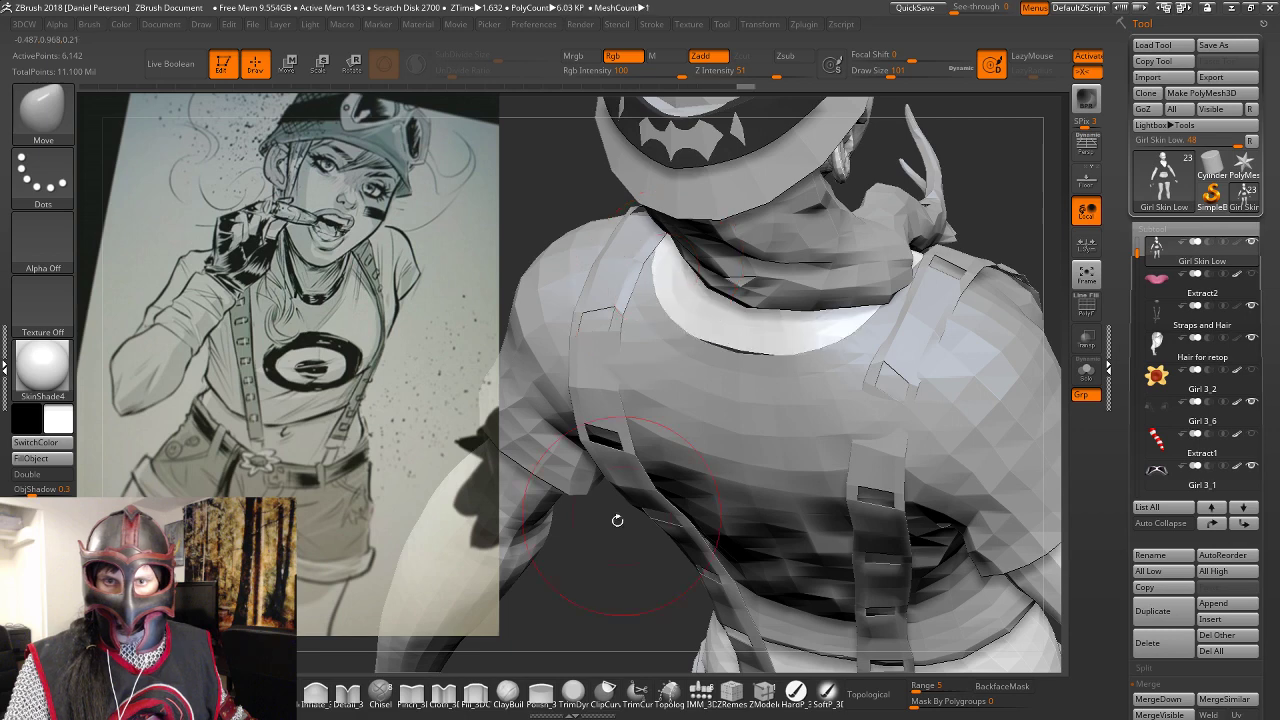
{"action": "left_click_drag", "start_coordinate": [617, 520], "coordinate": [868, 407]}
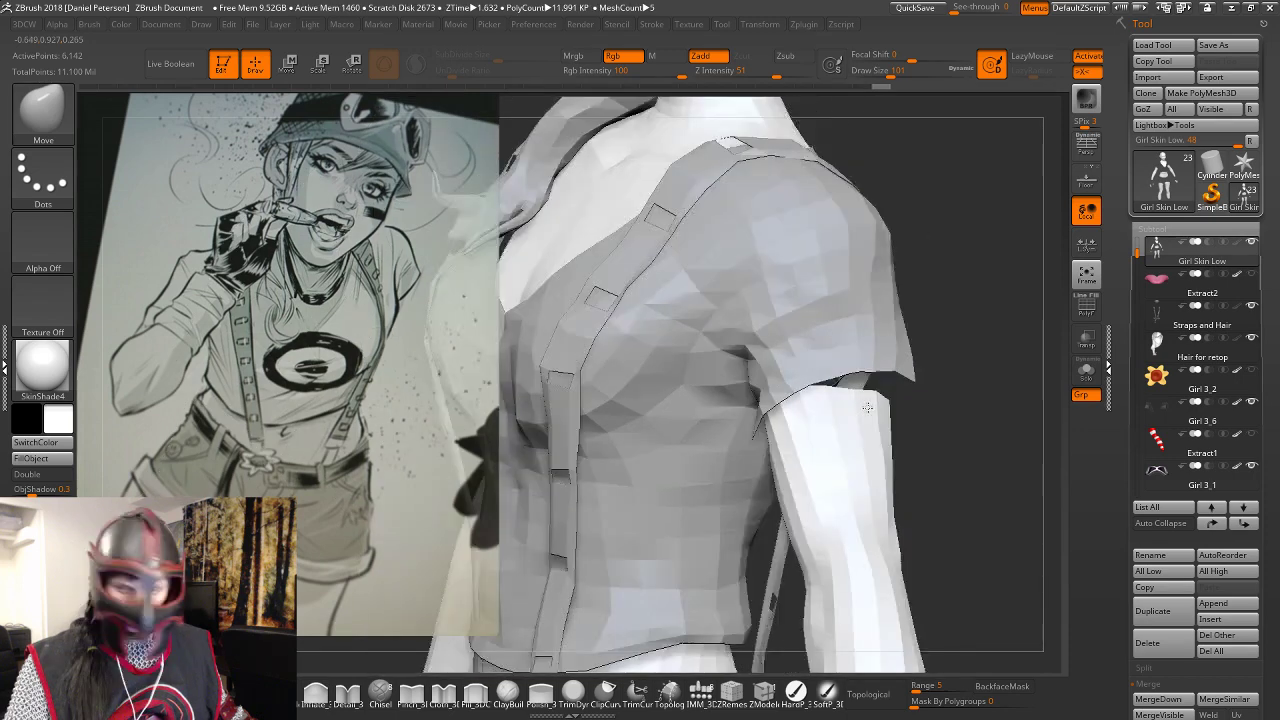
{"action": "mouse_move", "coordinate": [868, 407]}
{"action": "right_mouse_down"}
{"action": "mouse_move", "coordinate": [865, 419]}
{"action": "mouse_move", "coordinate": [955, 355]}
{"action": "mouse_move", "coordinate": [837, 389]}
{"action": "mouse_move", "coordinate": [898, 355]}
{"action": "mouse_move", "coordinate": [864, 504]}
{"action": "mouse_move", "coordinate": [928, 438]}
{"action": "right_mouse_up"}
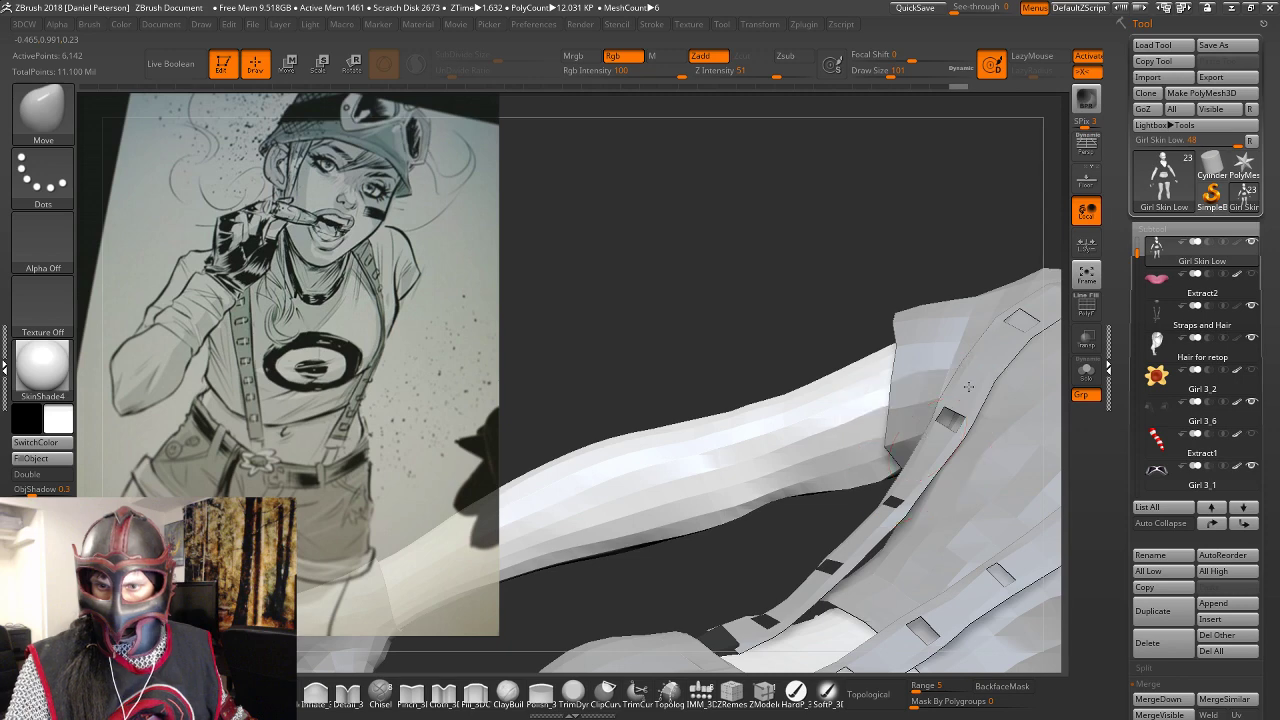
{"action": "right_click_drag", "start_coordinate": [968, 386], "coordinate": [942, 451]}
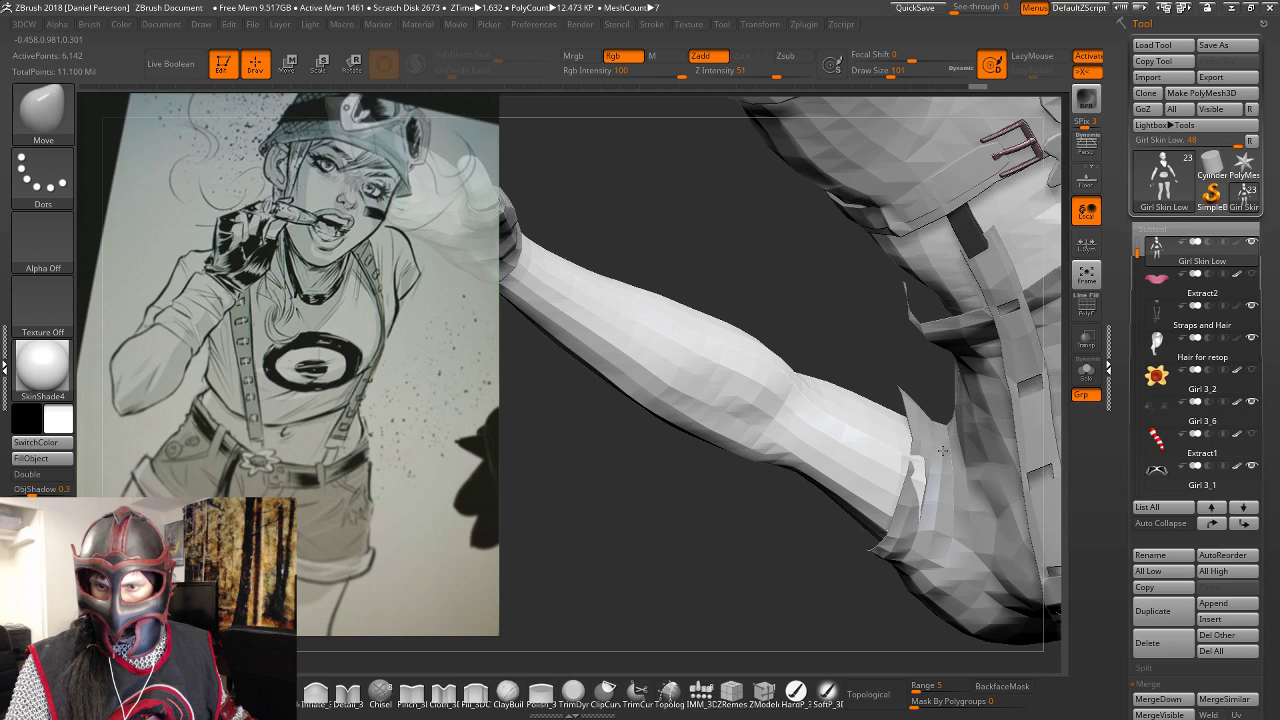
{"action": "right_click_drag", "start_coordinate": [942, 451], "coordinate": [907, 441]}
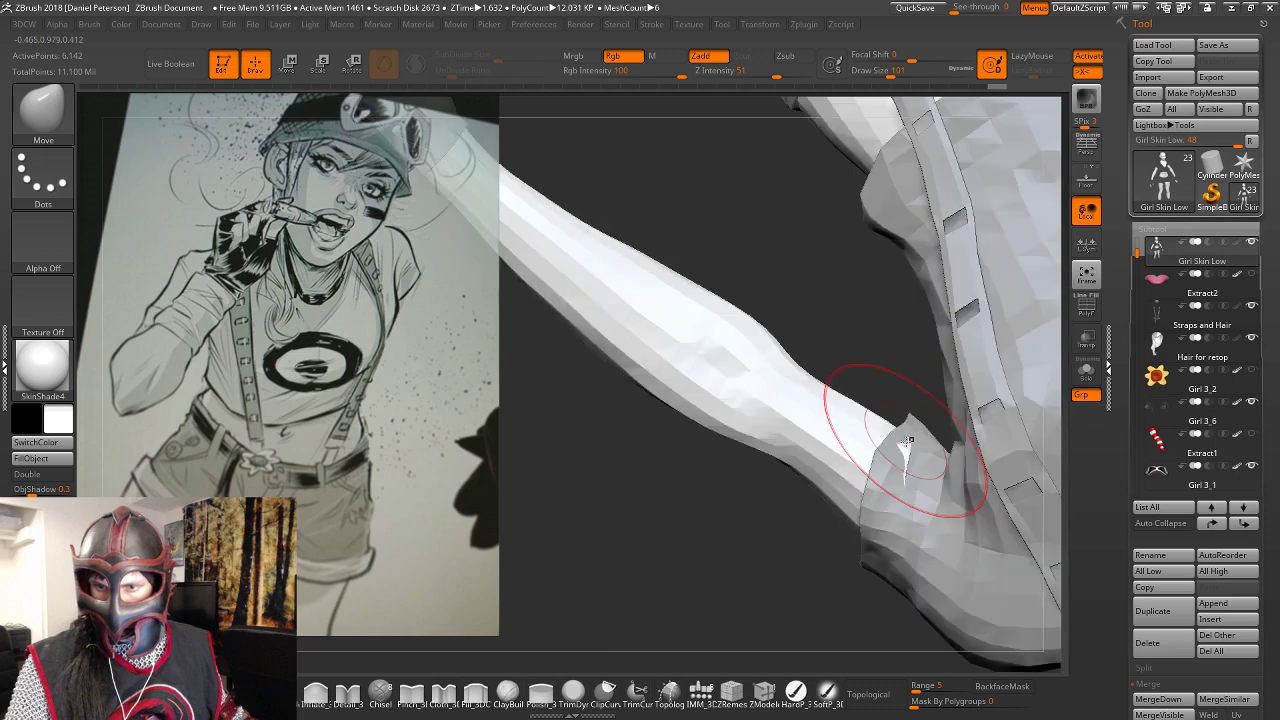
{"action": "left_click_drag", "start_coordinate": [907, 441], "coordinate": [891, 459]}
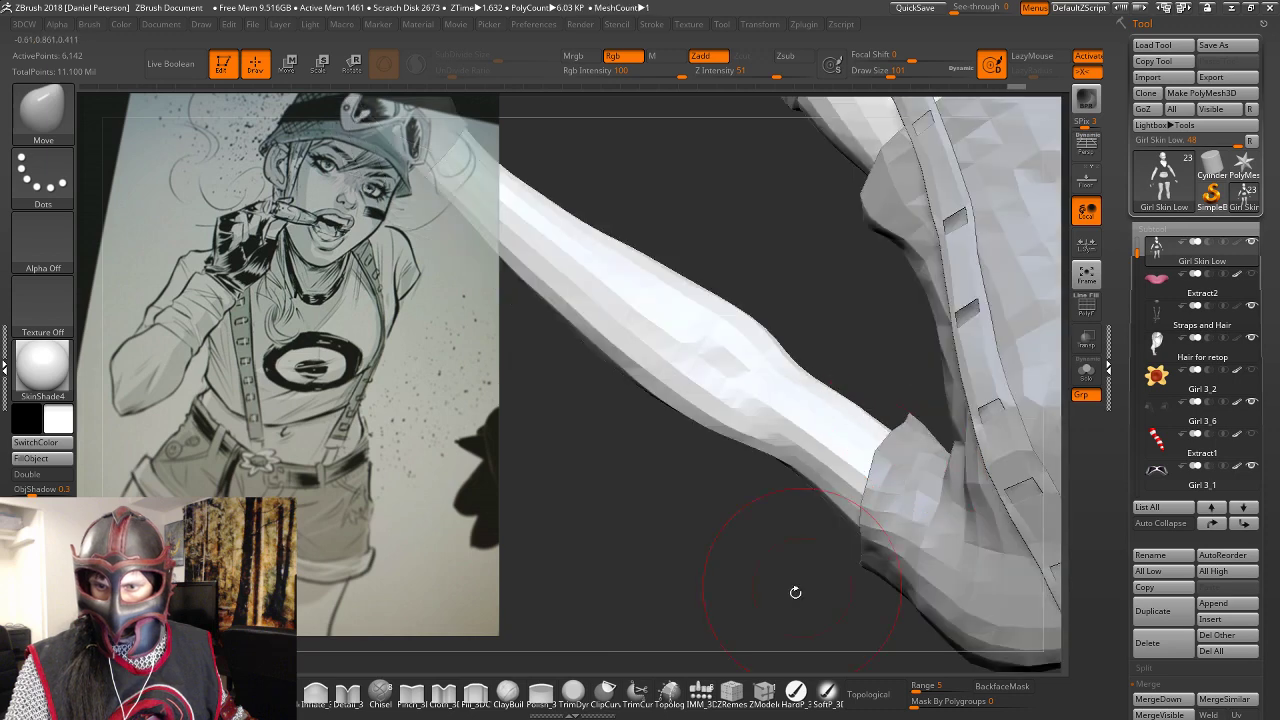
Smooth the waist skin at the shirt's hem, set the Move brush's draw size to 158 and pull the skin under the hem.
{"action": "right_click_drag", "start_coordinate": [795, 592], "coordinate": [937, 201]}
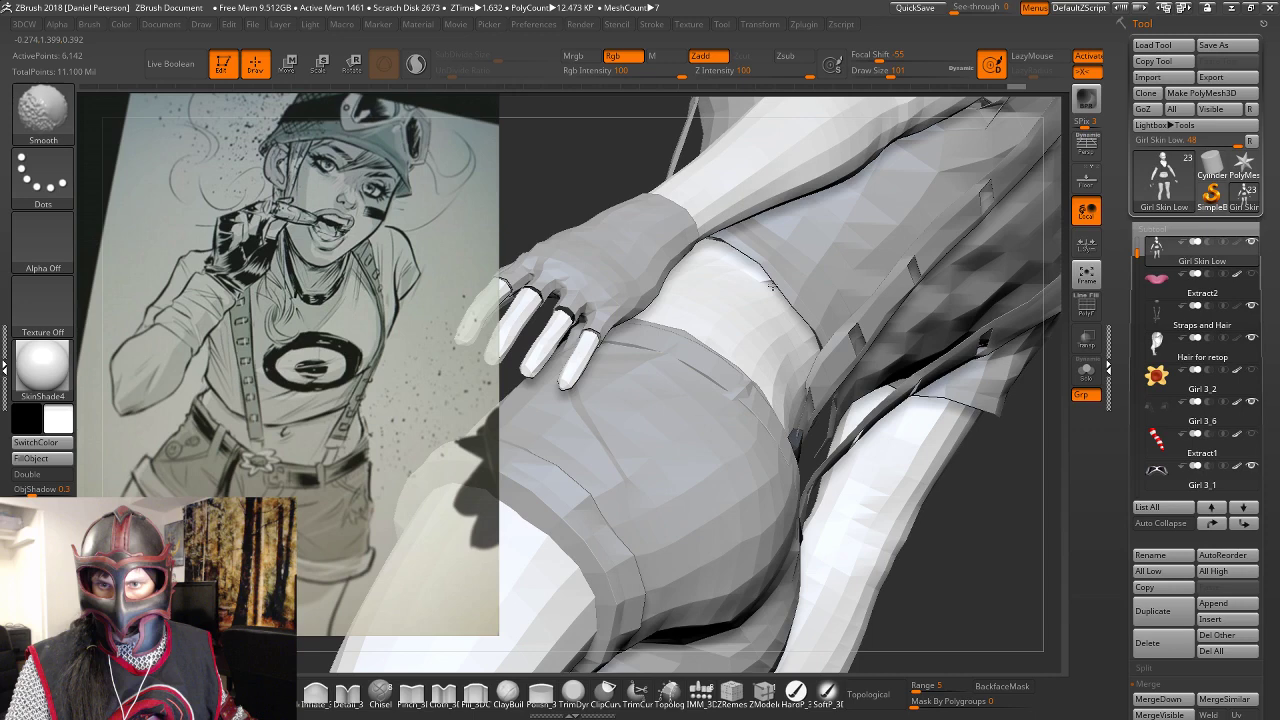
{"action": "left_click_drag", "start_coordinate": [773, 287], "coordinate": [773, 284], "text": "shift"}
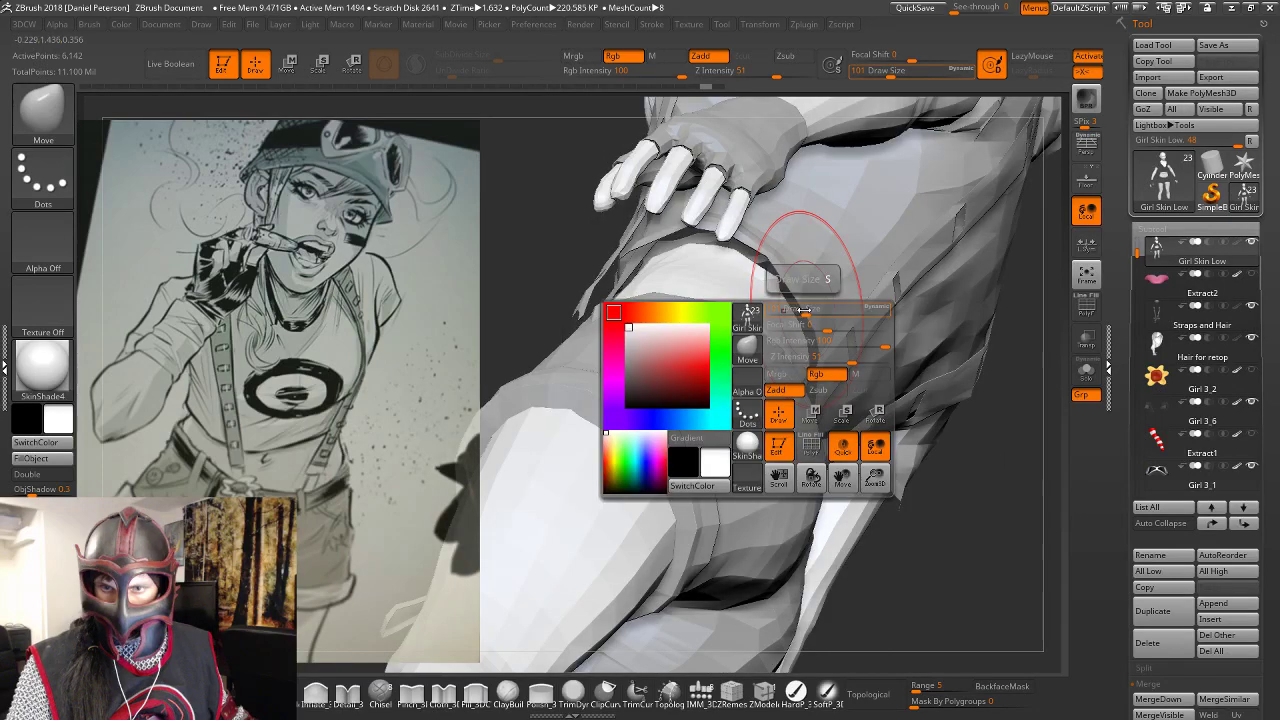
{"action": "left_click_drag", "start_coordinate": [805, 310], "coordinate": [785, 310]}
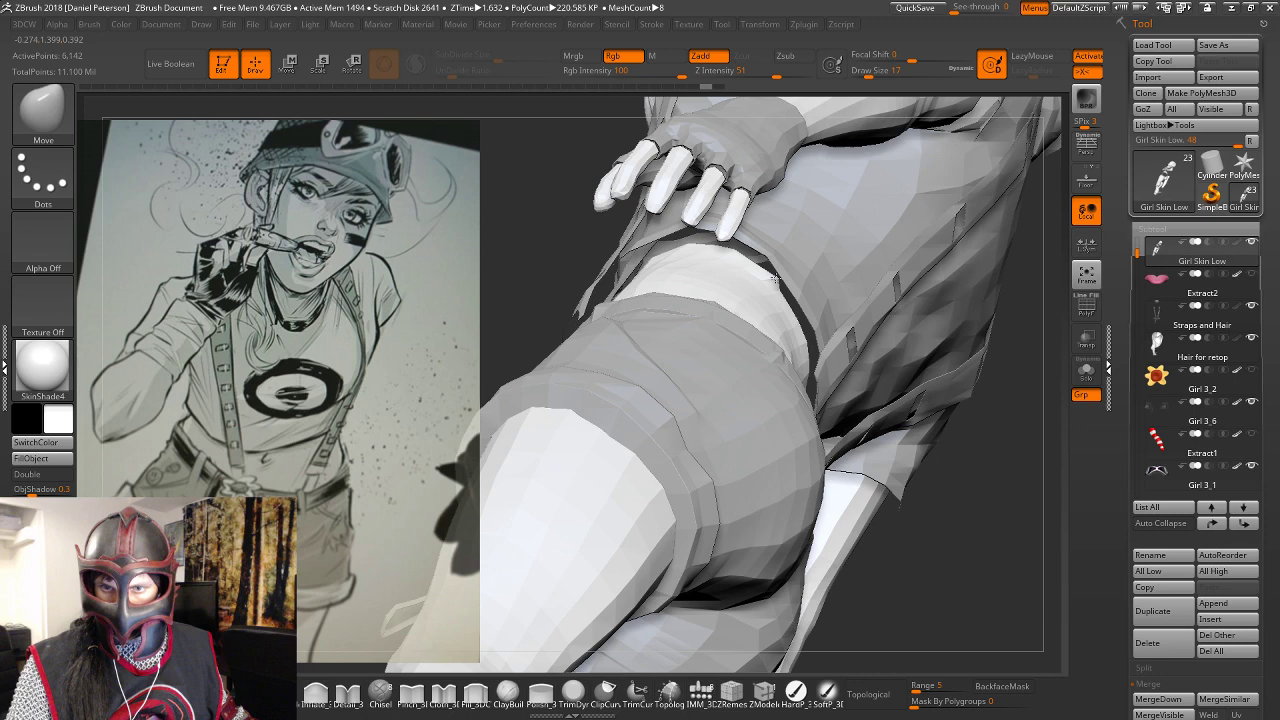
{"action": "key", "text": "space"}
{"action": "left_click_drag", "start_coordinate": [780, 282], "coordinate": [795, 284]}
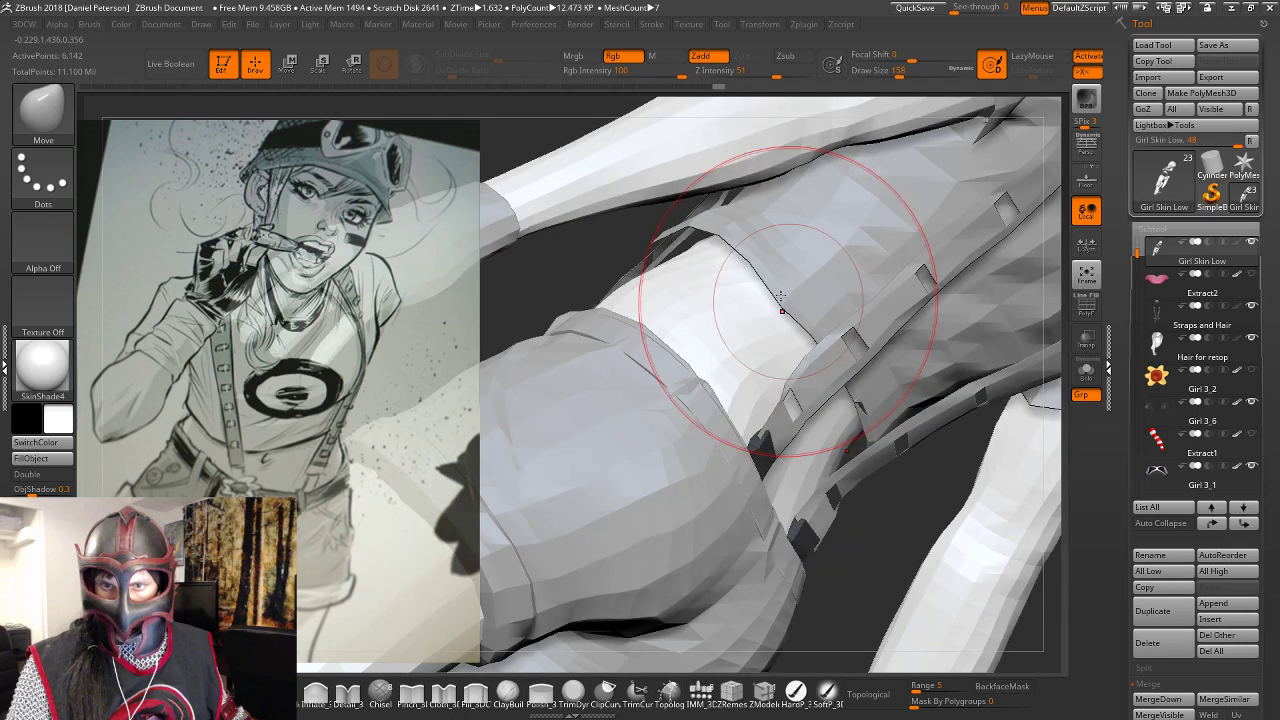
{"action": "left_click_drag", "start_coordinate": [781, 298], "coordinate": [774, 308]}
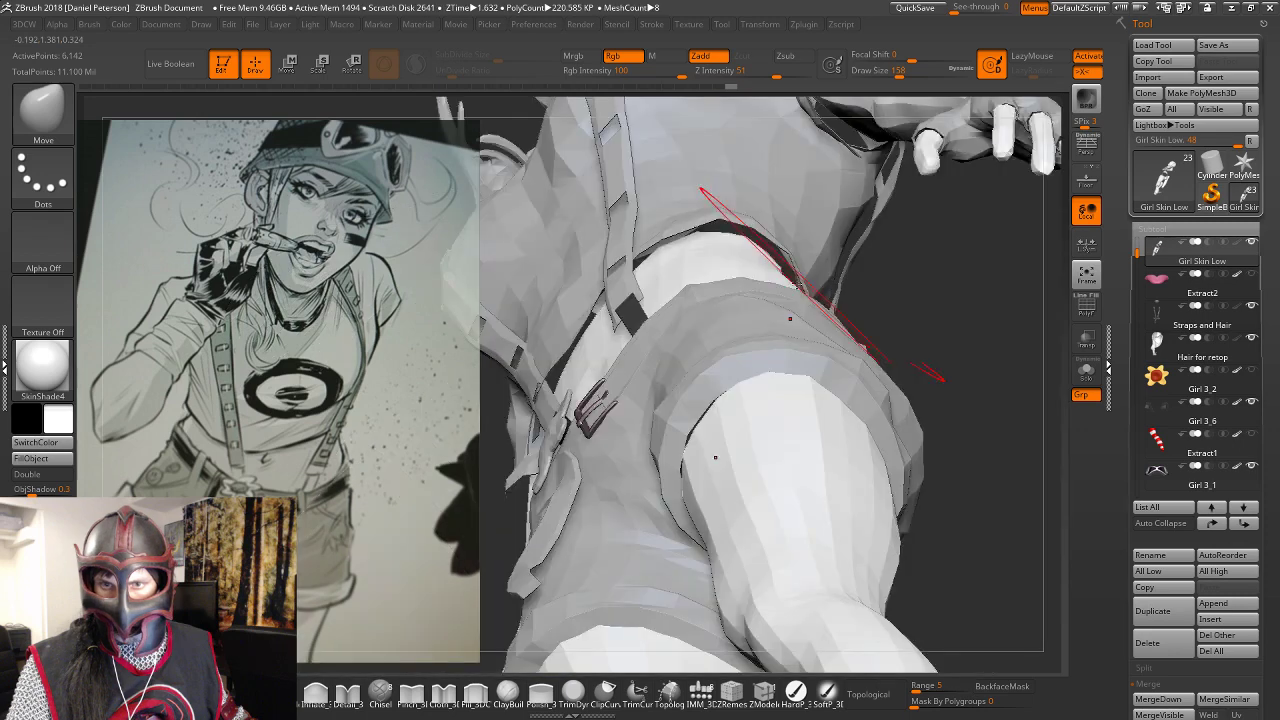
{"action": "left_click_drag", "start_coordinate": [790, 318], "coordinate": [602, 265]}
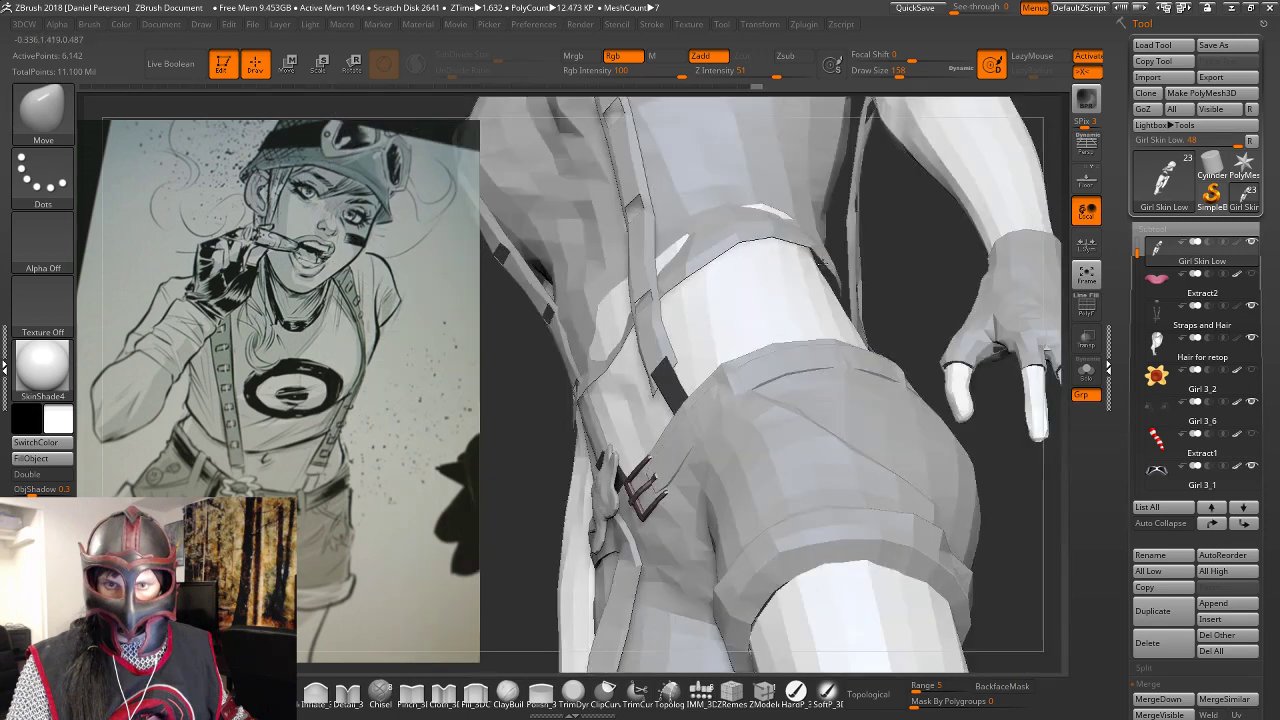
Pull the waist skin poking through the shirt back inside and smooth the front waist above the belt.
{"action": "right_click_drag", "start_coordinate": [820, 262], "coordinate": [650, 285]}
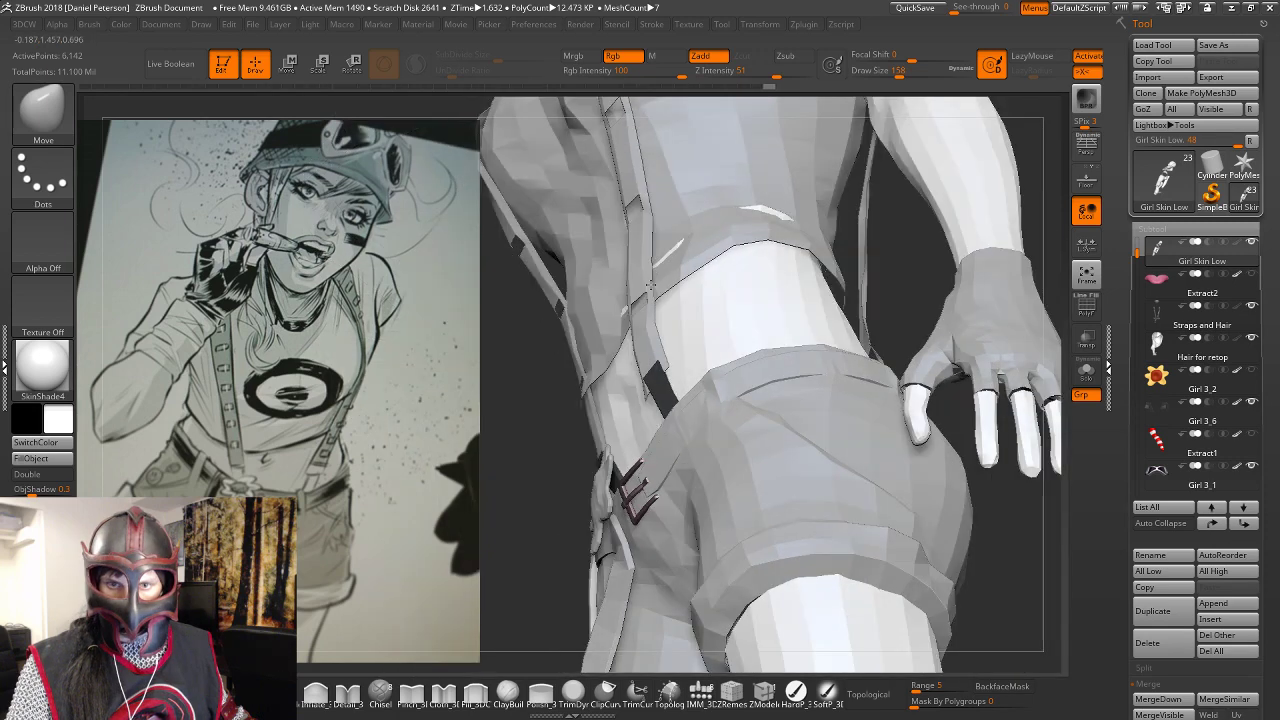
{"action": "left_click_drag", "start_coordinate": [662, 257], "coordinate": [678, 268]}
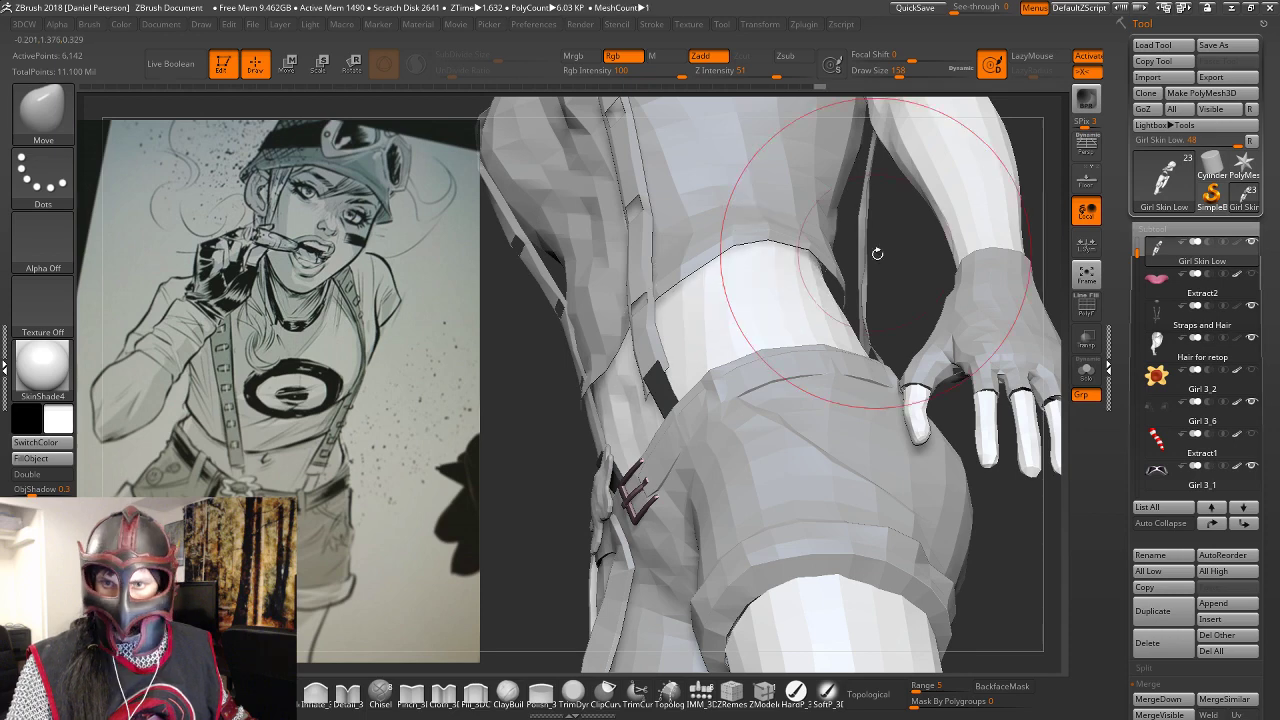
{"action": "mouse_move", "coordinate": [877, 253]}
{"action": "right_mouse_down"}
{"action": "mouse_move", "coordinate": [840, 224]}
{"action": "mouse_move", "coordinate": [905, 229]}
{"action": "mouse_move", "coordinate": [846, 380]}
{"action": "right_mouse_up"}
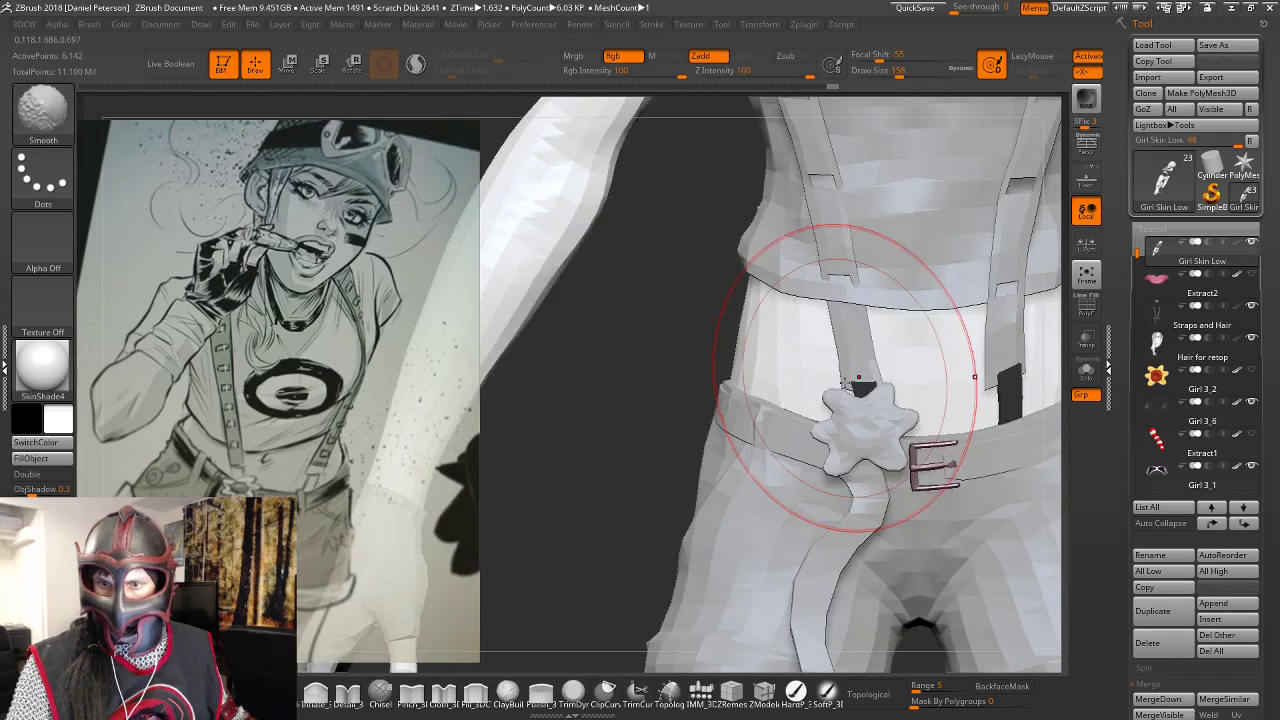
{"action": "mouse_move", "coordinate": [846, 380]}
{"action": "left_mouse_down", "text": "shift"}
{"action": "mouse_move", "coordinate": [805, 432]}
{"action": "mouse_move", "coordinate": [761, 416]}
{"action": "left_mouse_up", "text": "shift"}
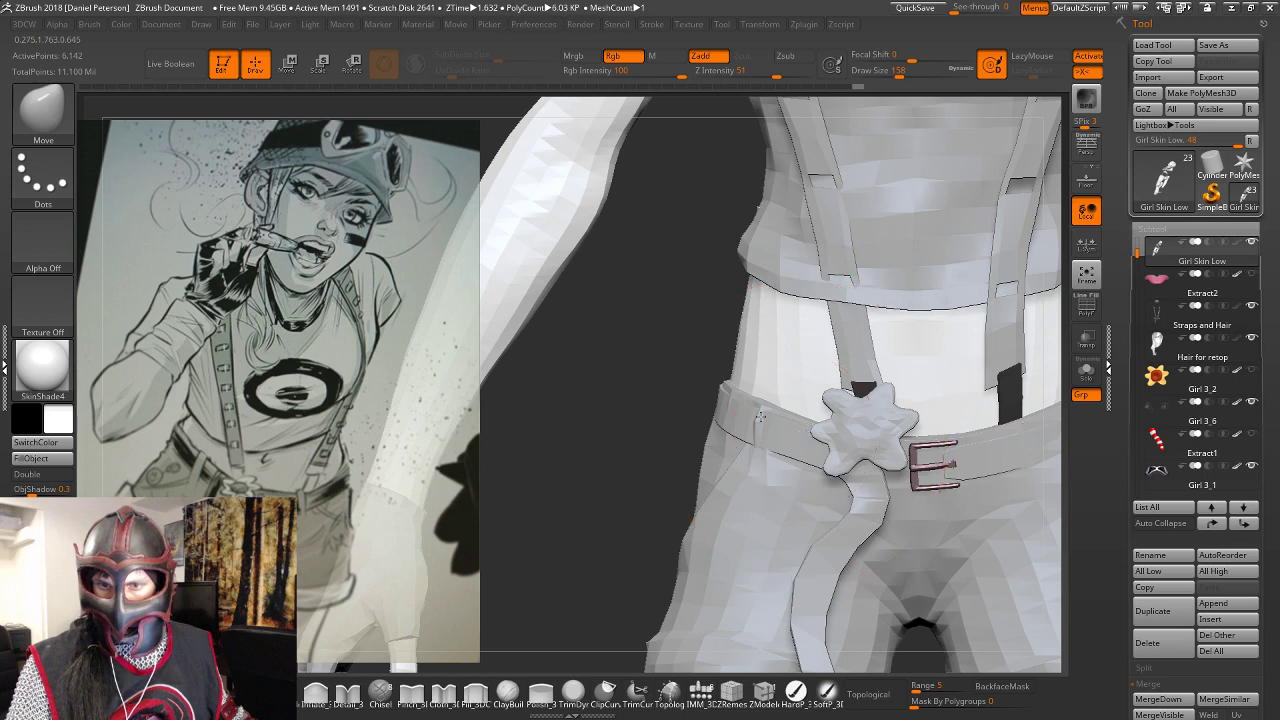
{"action": "mouse_move", "coordinate": [760, 417]}
{"action": "right_mouse_down"}
{"action": "mouse_move", "coordinate": [946, 366]}
{"action": "mouse_move", "coordinate": [883, 455]}
{"action": "mouse_move", "coordinate": [777, 384]}
{"action": "mouse_move", "coordinate": [683, 410]}
{"action": "mouse_move", "coordinate": [818, 437]}
{"action": "mouse_move", "coordinate": [820, 327]}
{"action": "mouse_move", "coordinate": [849, 301]}
{"action": "mouse_move", "coordinate": [969, 342]}
{"action": "mouse_move", "coordinate": [980, 190]}
{"action": "mouse_move", "coordinate": [1007, 152]}
{"action": "mouse_move", "coordinate": [753, 482]}
{"action": "right_mouse_up"}
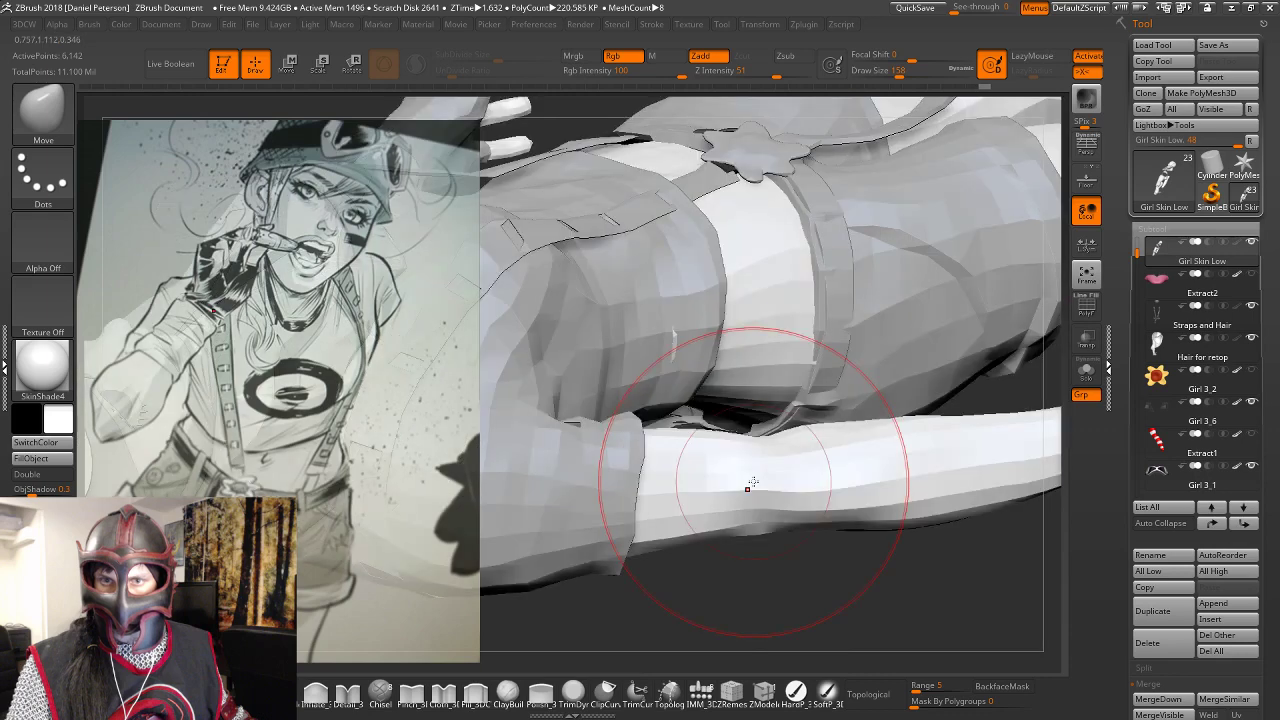
{"action": "left_click_drag", "start_coordinate": [703, 160], "coordinate": [700, 155]}
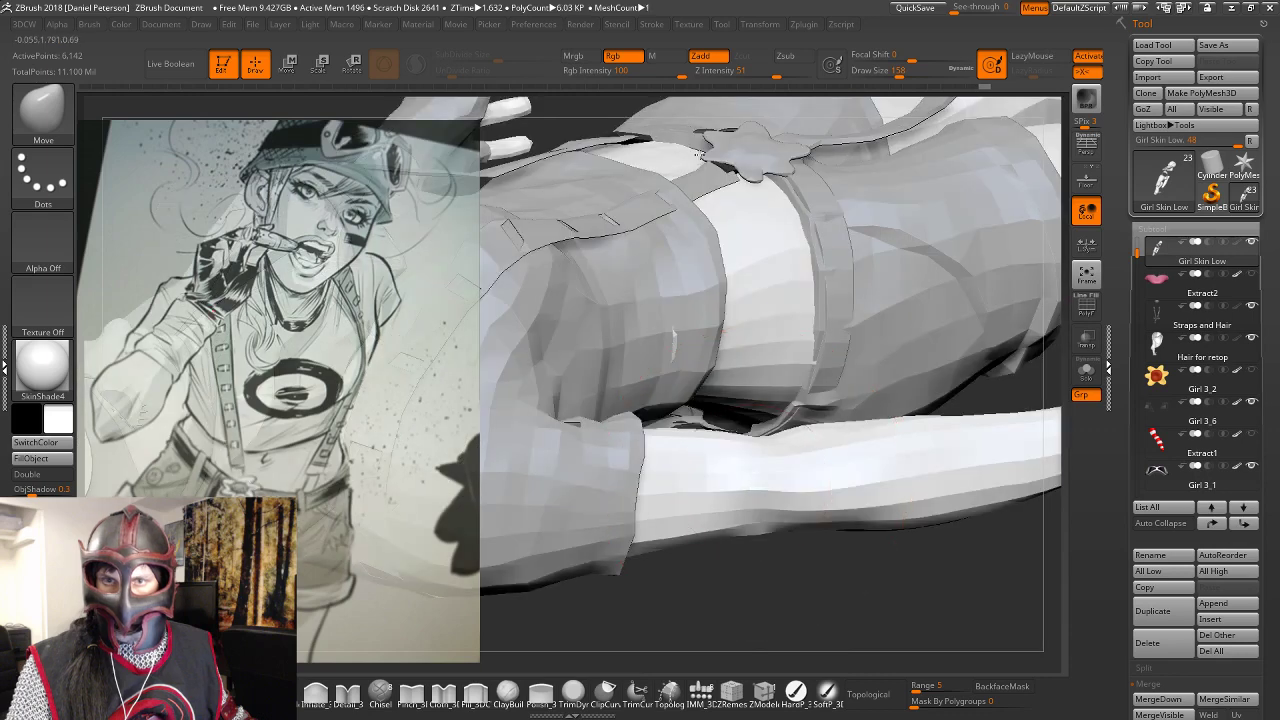
{"action": "mouse_move", "coordinate": [700, 153]}
{"action": "right_mouse_down"}
{"action": "mouse_move", "coordinate": [770, 530]}
{"action": "mouse_move", "coordinate": [728, 376]}
{"action": "mouse_move", "coordinate": [775, 448]}
{"action": "mouse_move", "coordinate": [985, 277]}
{"action": "mouse_move", "coordinate": [965, 388]}
{"action": "mouse_move", "coordinate": [793, 377]}
{"action": "mouse_move", "coordinate": [953, 404]}
{"action": "mouse_move", "coordinate": [924, 406]}
{"action": "mouse_move", "coordinate": [1040, 310]}
{"action": "right_mouse_up"}
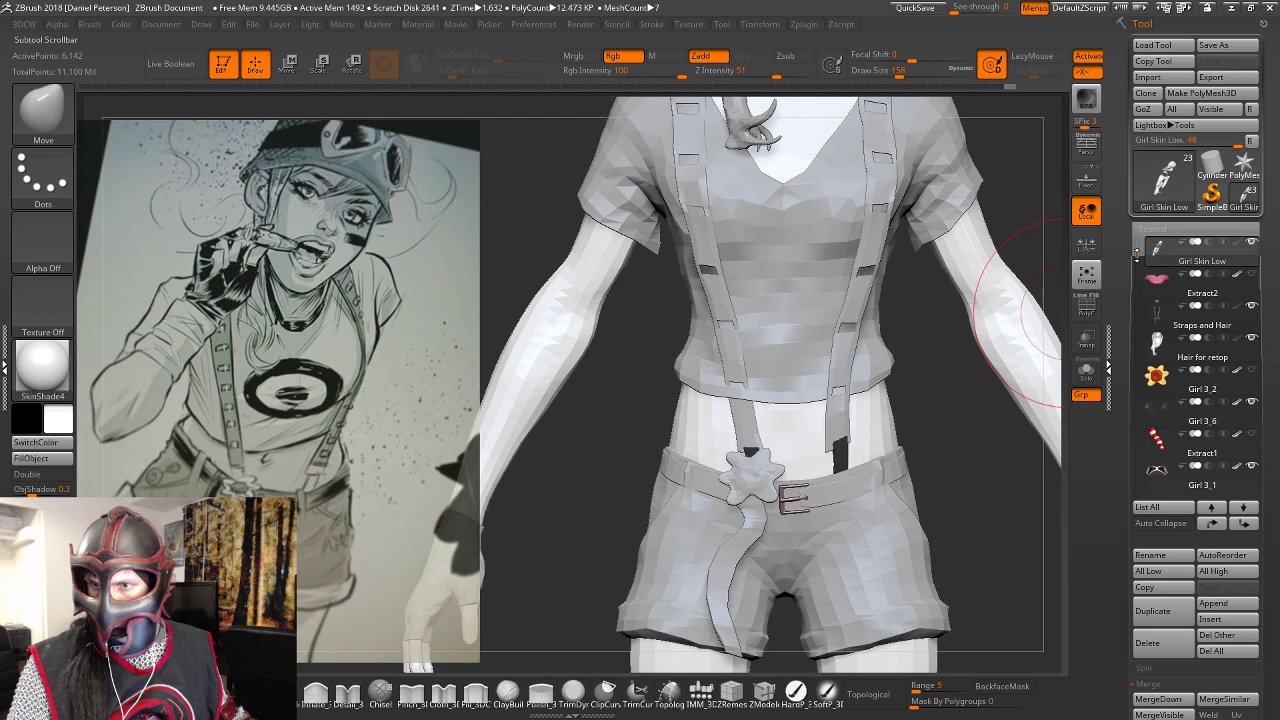
Show the Girl 3_9 subtool to compare it with the low-poly clothing and hide it again.
{"action": "left_click_drag", "start_coordinate": [1137, 254], "coordinate": [1262, 371]}
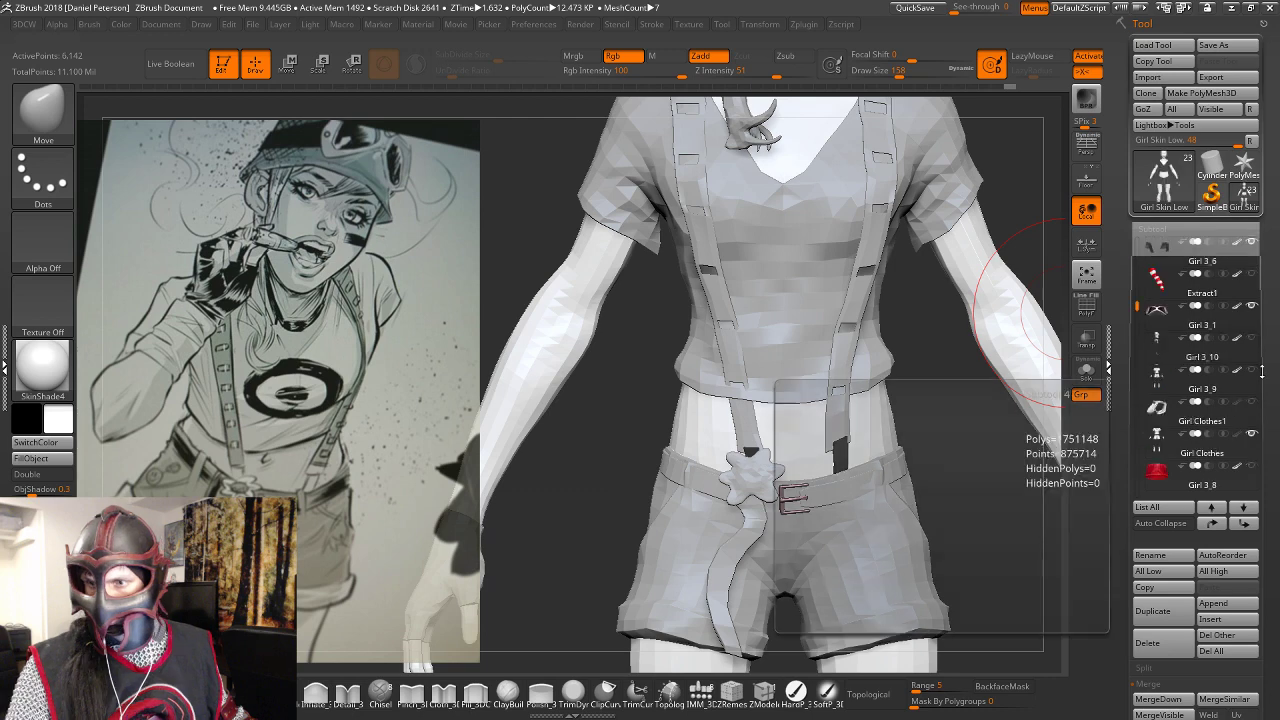
{"action": "left_click", "coordinate": [1252, 370]}
{"action": "right_click_drag", "start_coordinate": [972, 371], "coordinate": [1277, 322]}
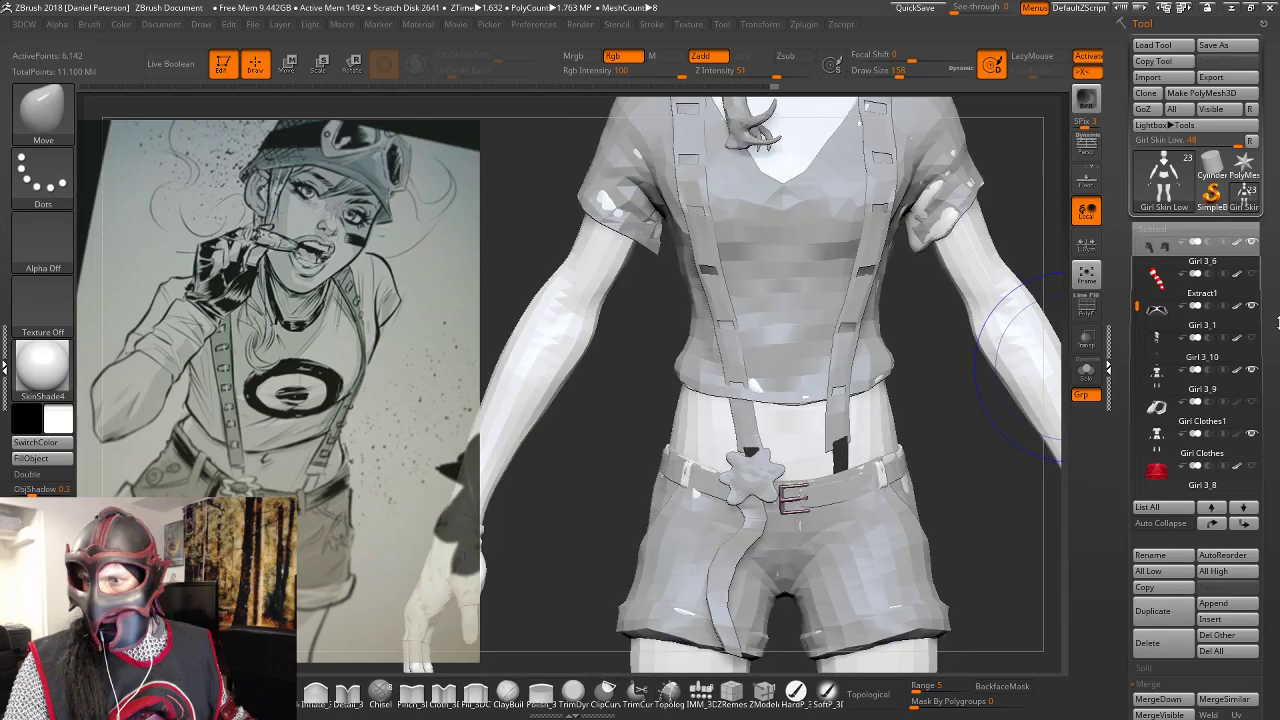
{"action": "left_click", "coordinate": [1252, 370]}
{"action": "mouse_move", "coordinate": [998, 440]}
{"action": "right_mouse_down", "text": "ctrl"}
{"action": "mouse_move", "coordinate": [948, 463]}
{"action": "mouse_move", "coordinate": [950, 430]}
{"action": "mouse_move", "coordinate": [941, 443]}
{"action": "right_mouse_up", "text": "ctrl"}
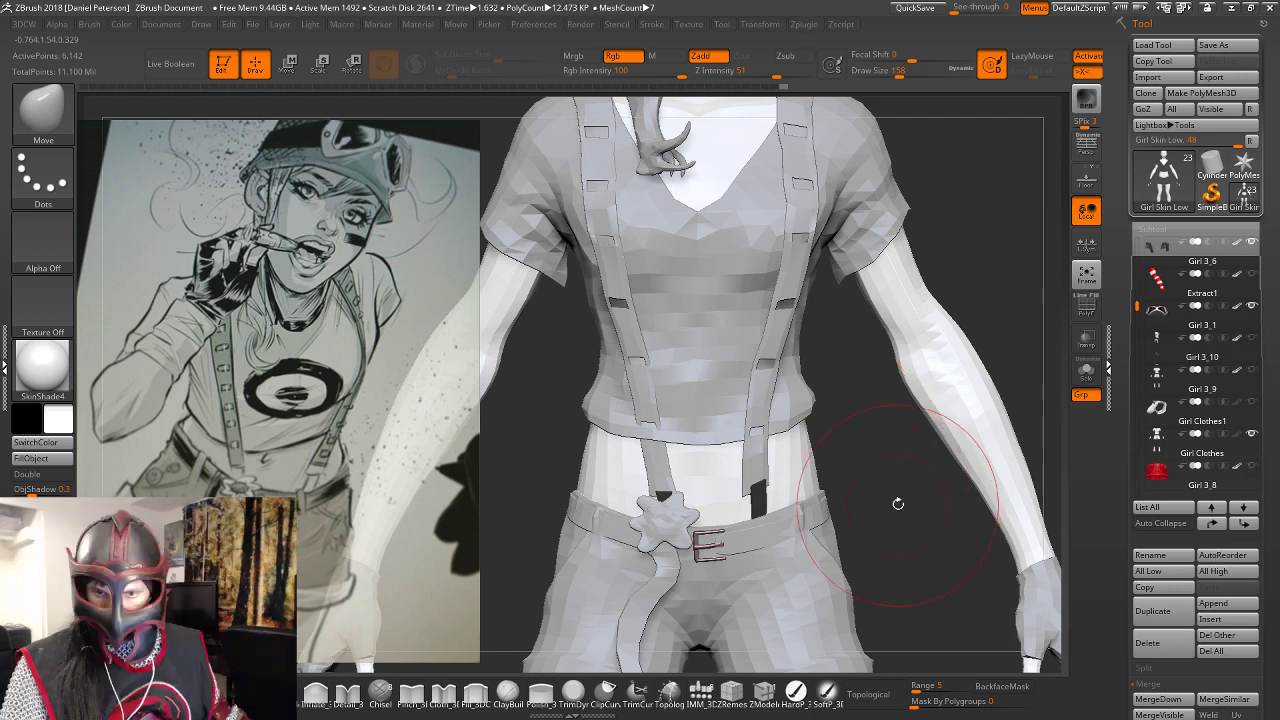
Set the draw size to 33, select the belt buckle subtool Girl 4_1 and locate Girl Clothes1 among the subtools.
{"action": "key", "text": "space"}
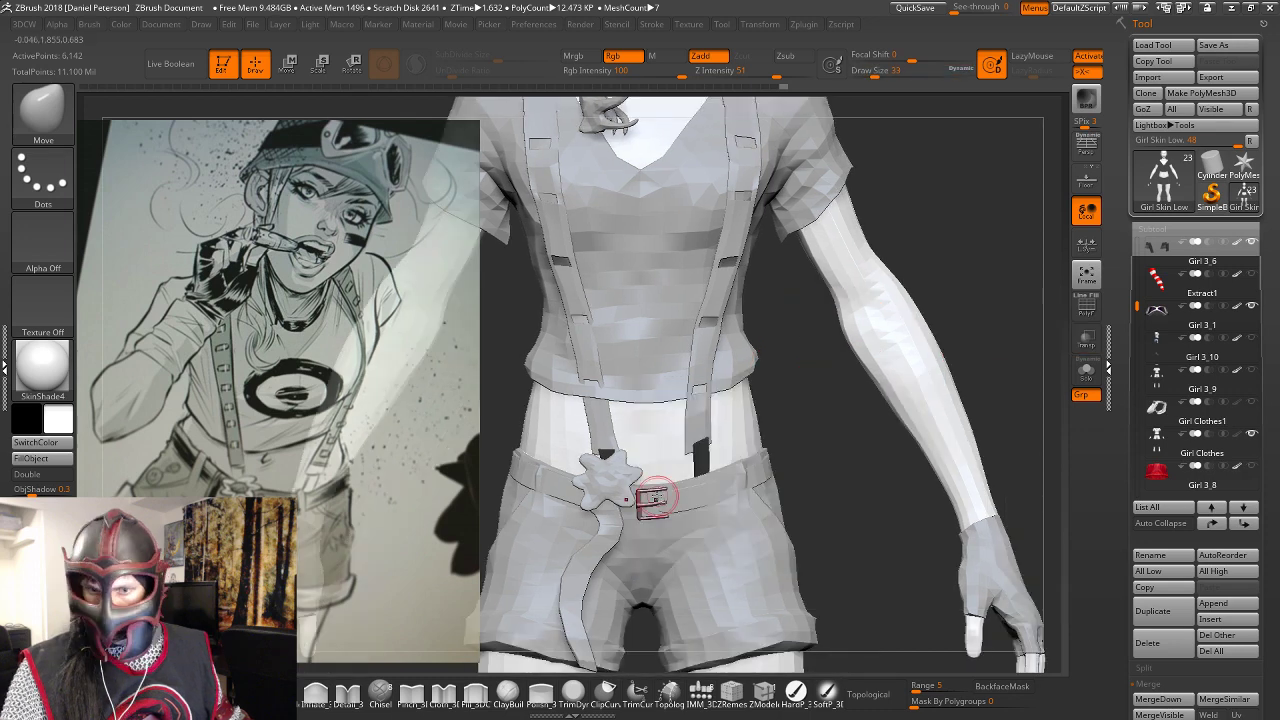
{"action": "left_click", "coordinate": [652, 497], "text": "alt"}
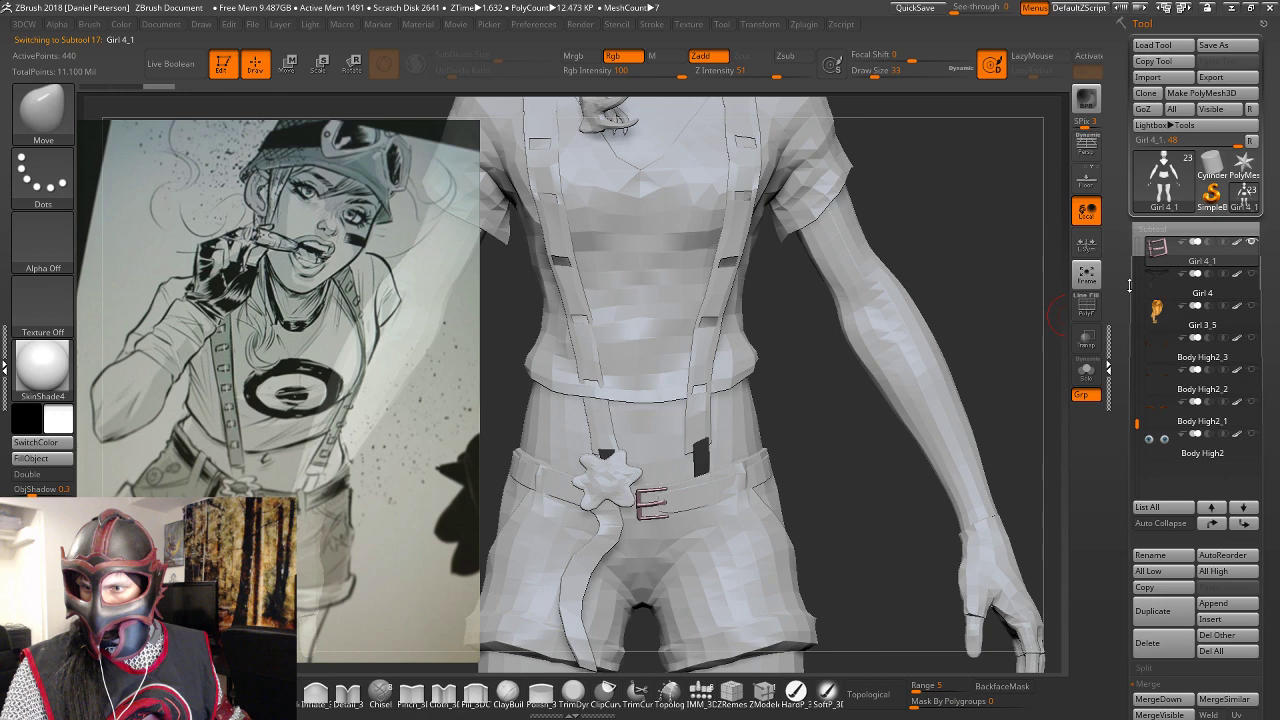
{"action": "left_click_drag", "start_coordinate": [1129, 286], "coordinate": [1114, 378]}
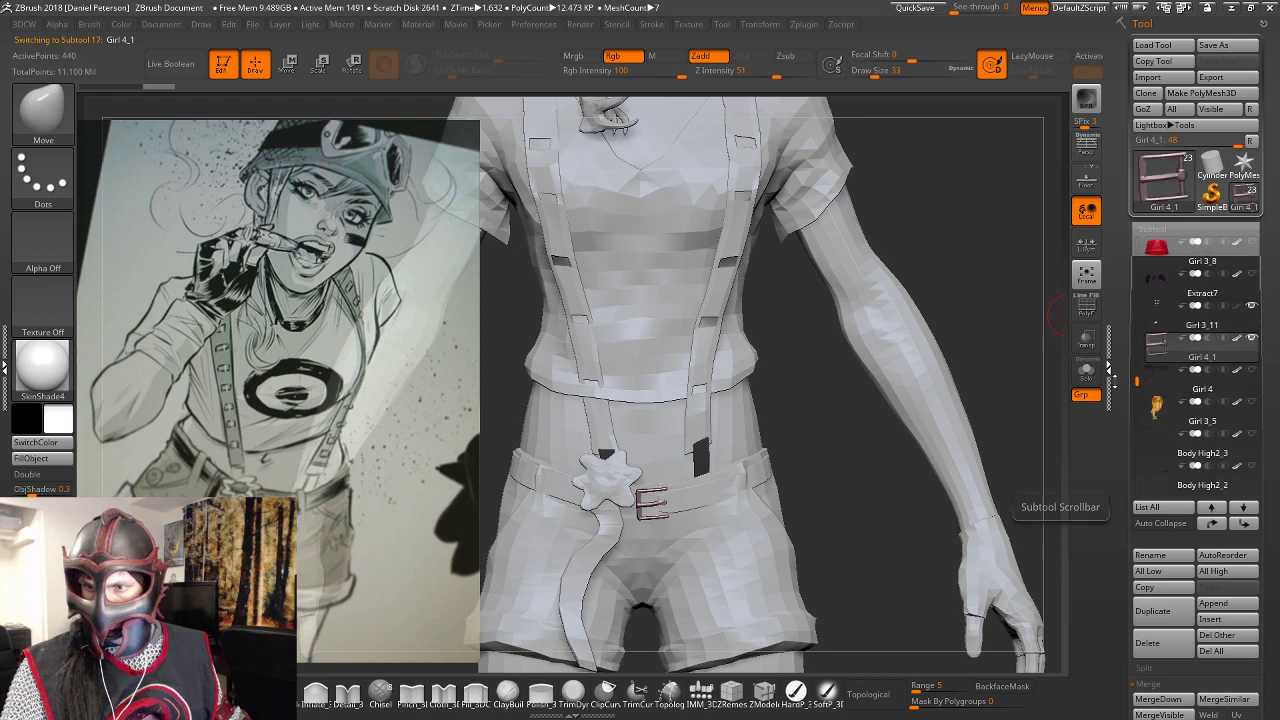
{"action": "mouse_move", "coordinate": [1221, 490]}
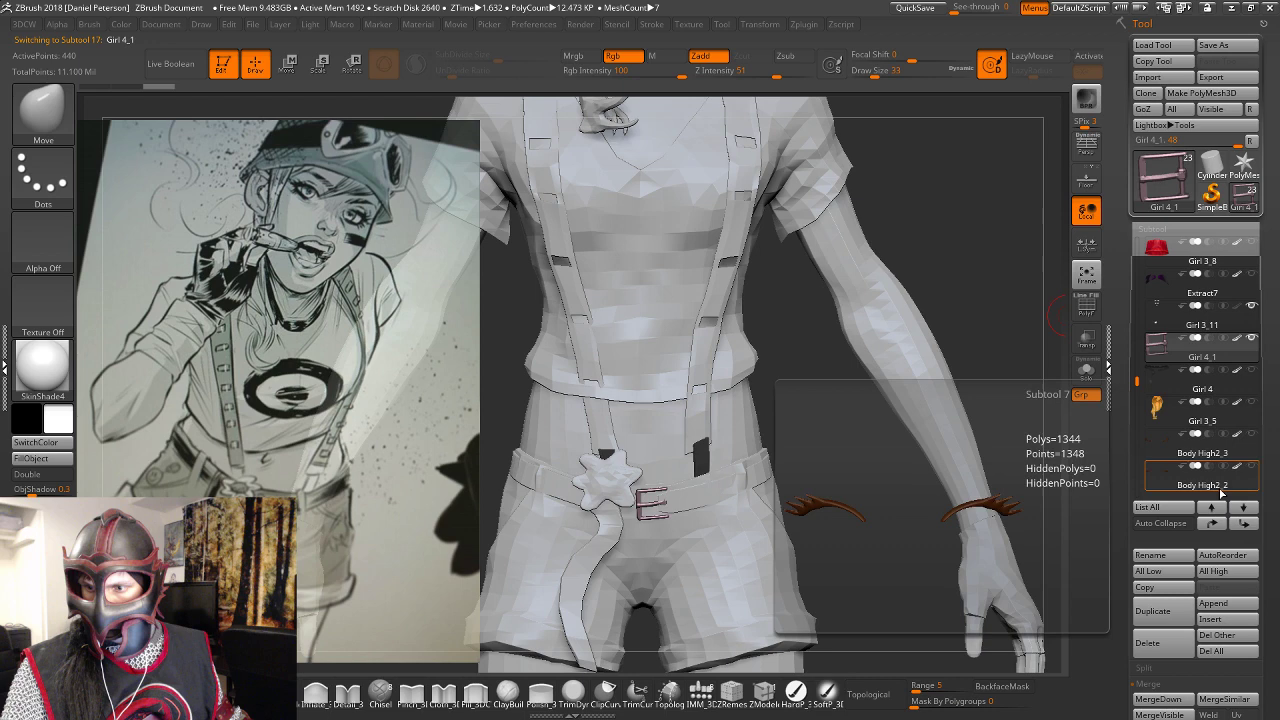
{"action": "left_click_drag", "start_coordinate": [1136, 380], "coordinate": [1137, 342]}
{"action": "mouse_move", "coordinate": [1157, 314]}
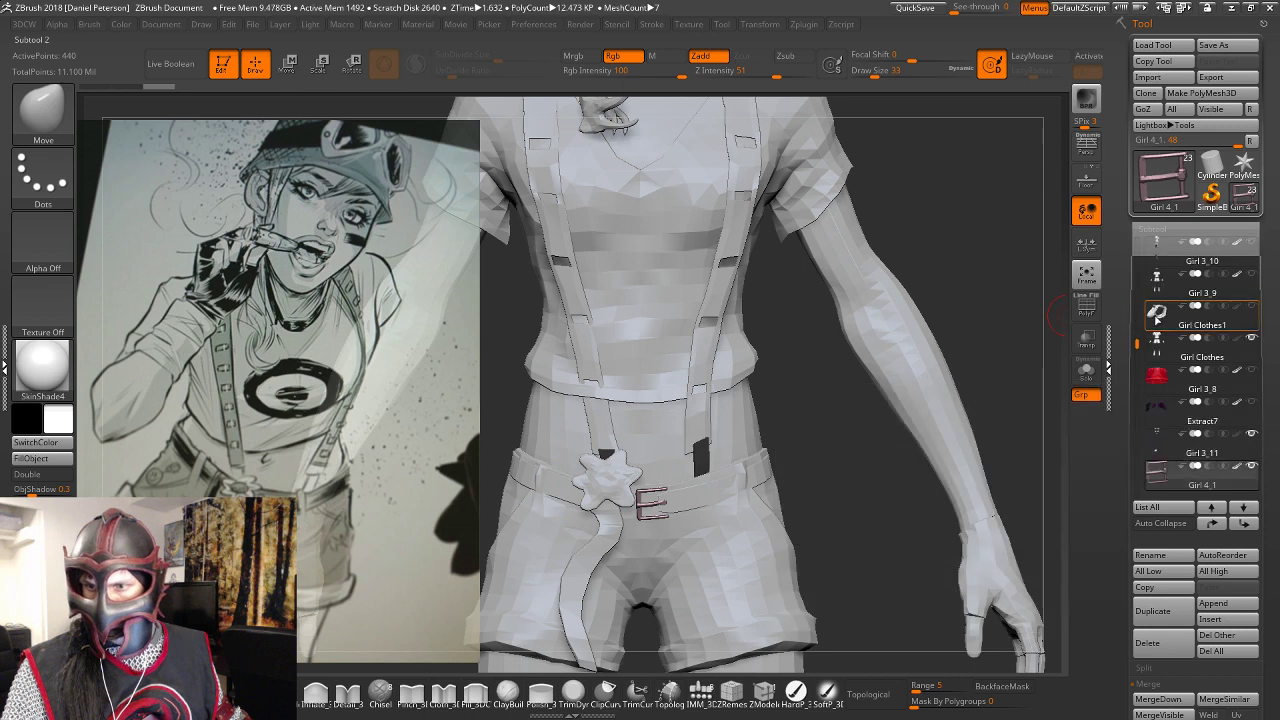
Move the Girl 4_1 buckle directly below Girl Clothes1 in the subtool order and merge it into Girl Clothes1.
{"action": "left_click", "coordinate": [1210, 522]}
{"action": "left_click", "coordinate": [1210, 522]}
{"action": "left_click", "coordinate": [1210, 522]}
{"action": "left_click", "coordinate": [1210, 522]}
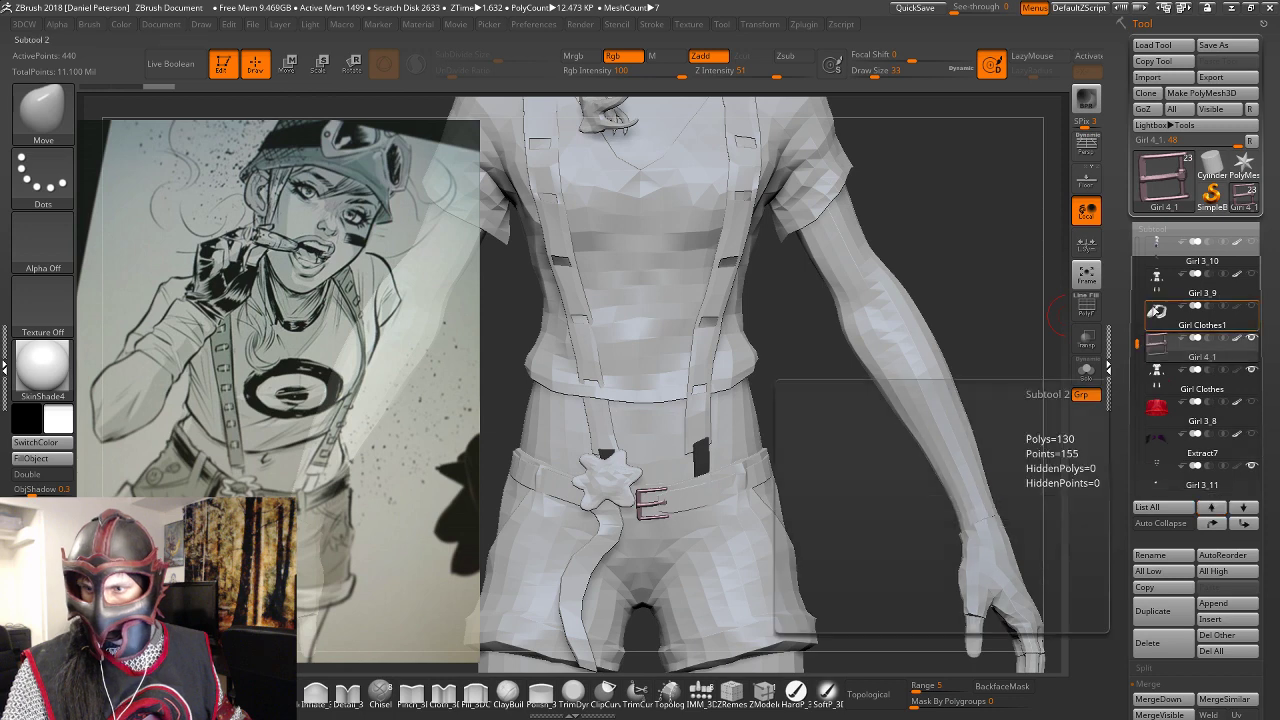
{"action": "left_click", "coordinate": [1156, 311]}
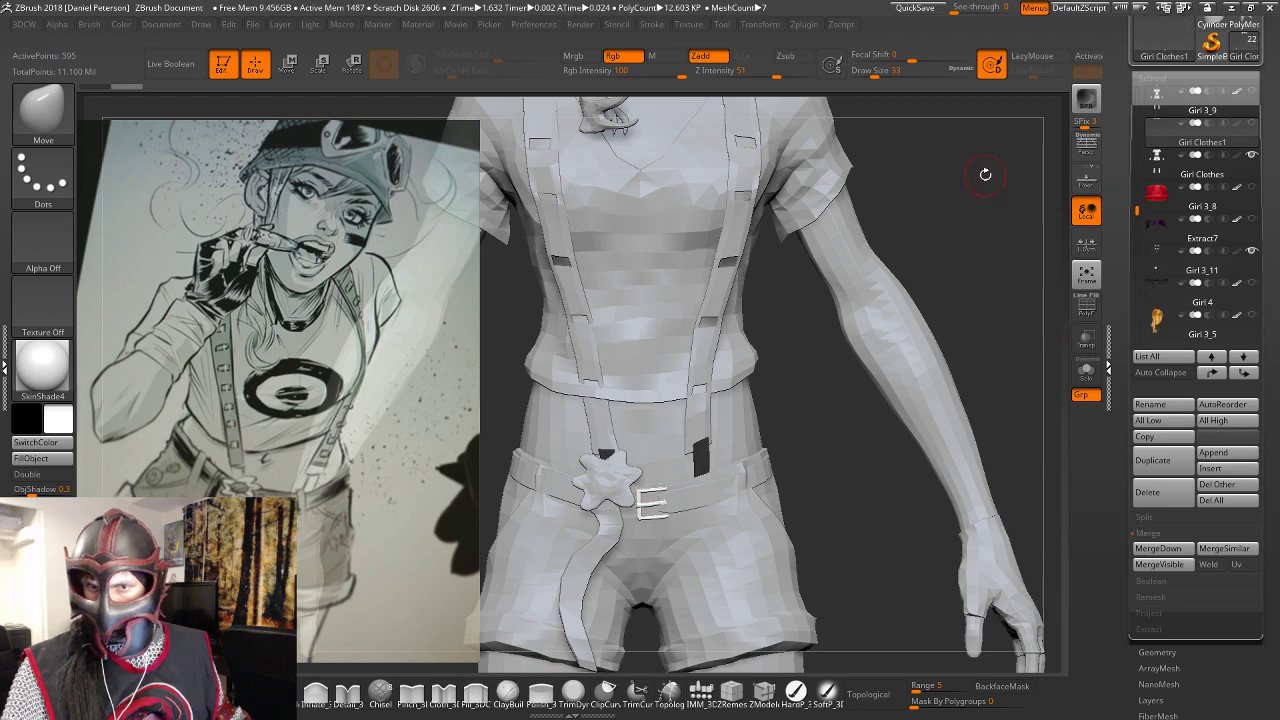
Rename the merged Girl Clothes1 subtool as Metal Low.
{"action": "key", "text": "f"}
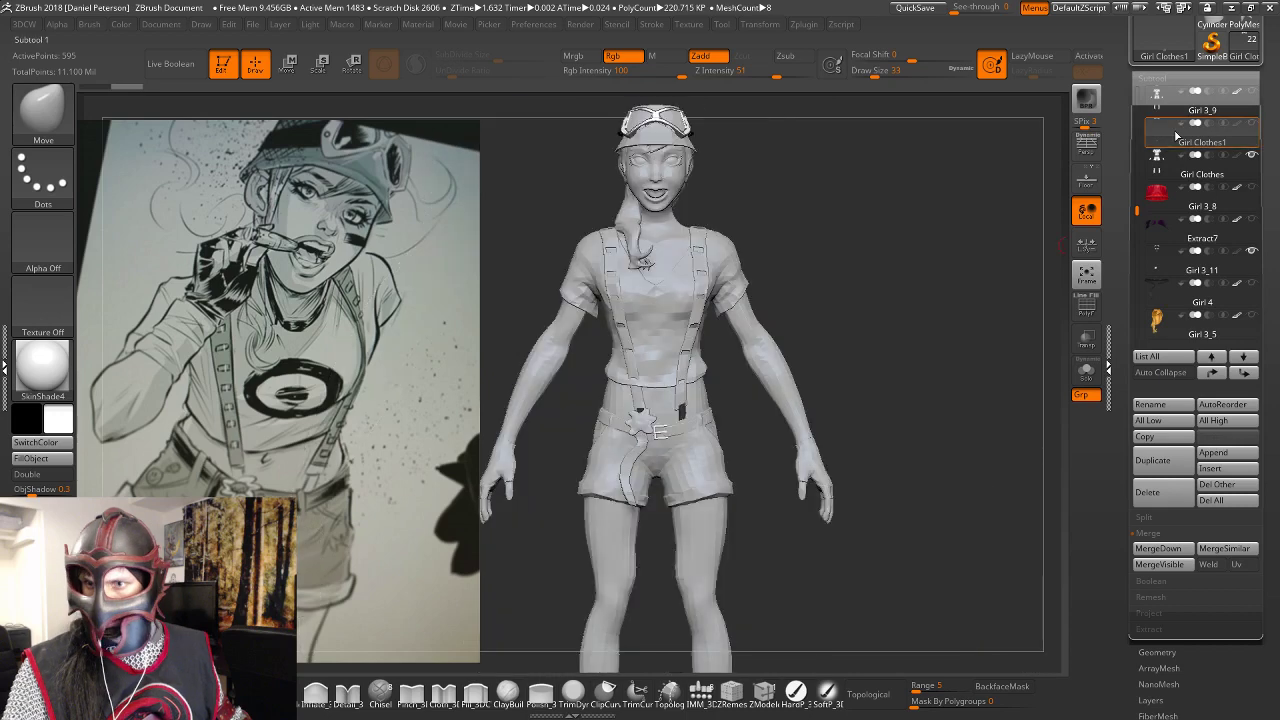
{"action": "left_click", "coordinate": [1150, 404]}
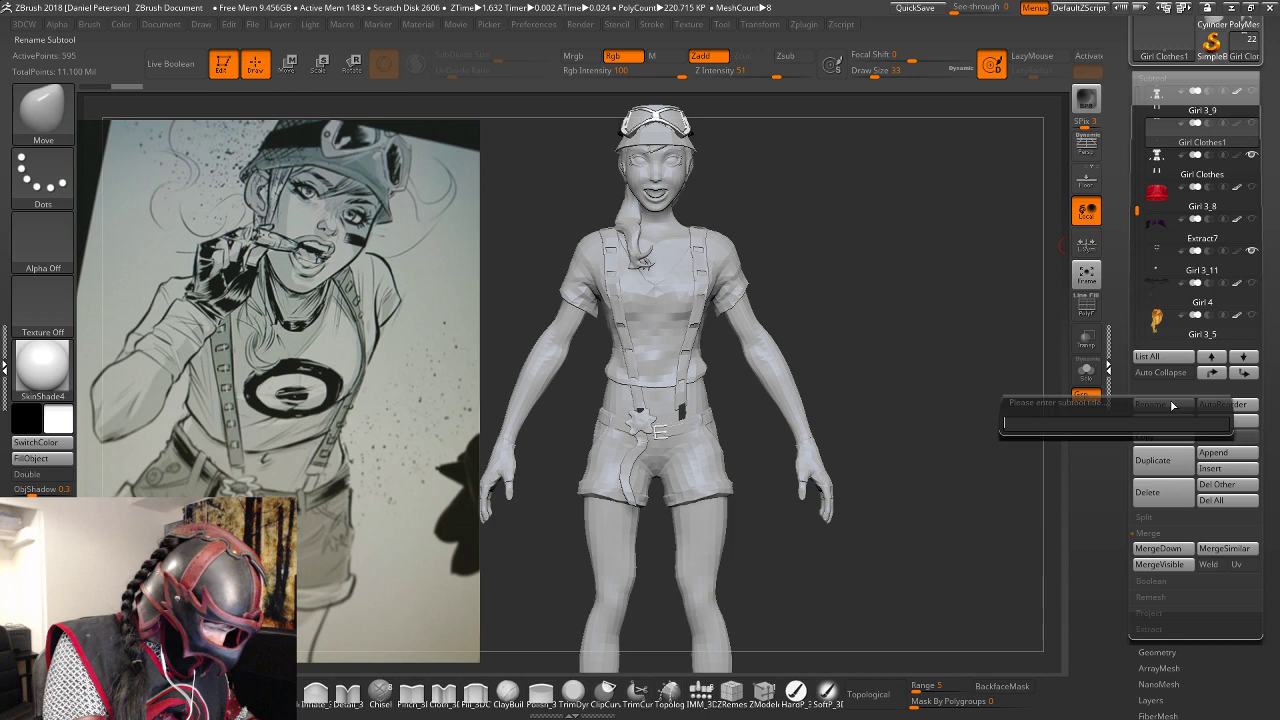
{"action": "type", "text": "Metal"}
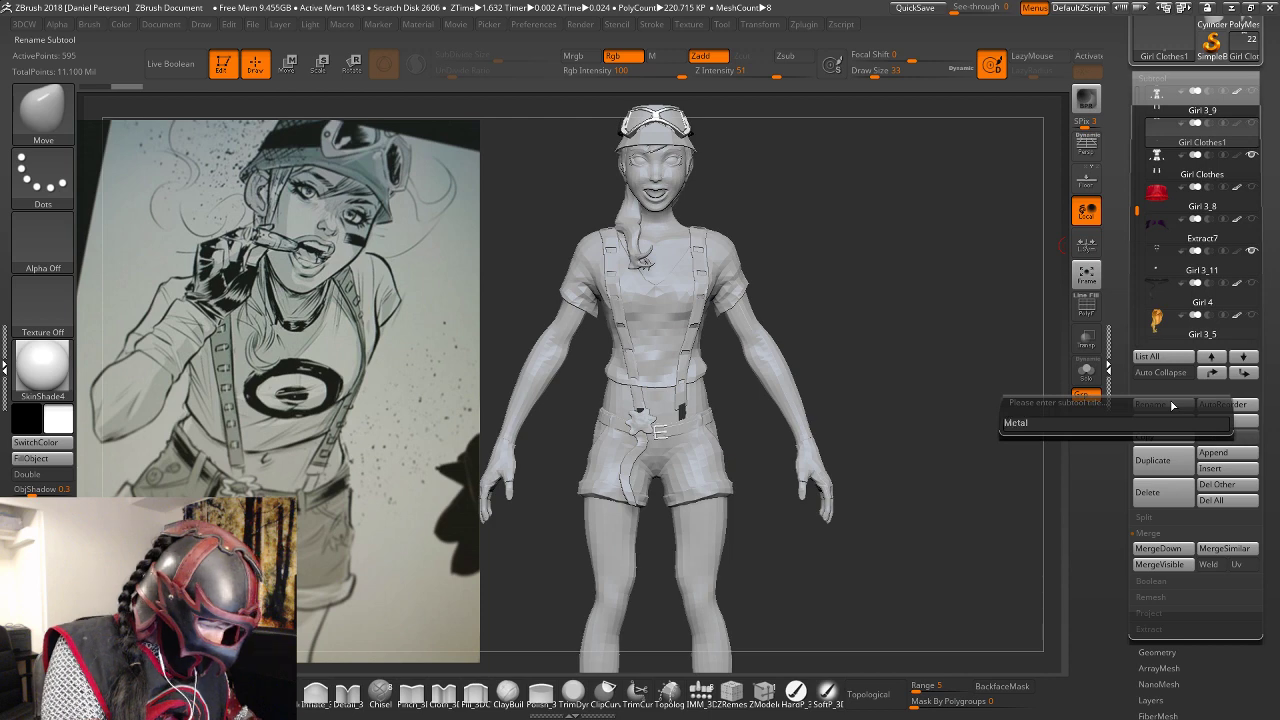
{"action": "type", "text": " Low"}
{"action": "key", "text": "Return"}
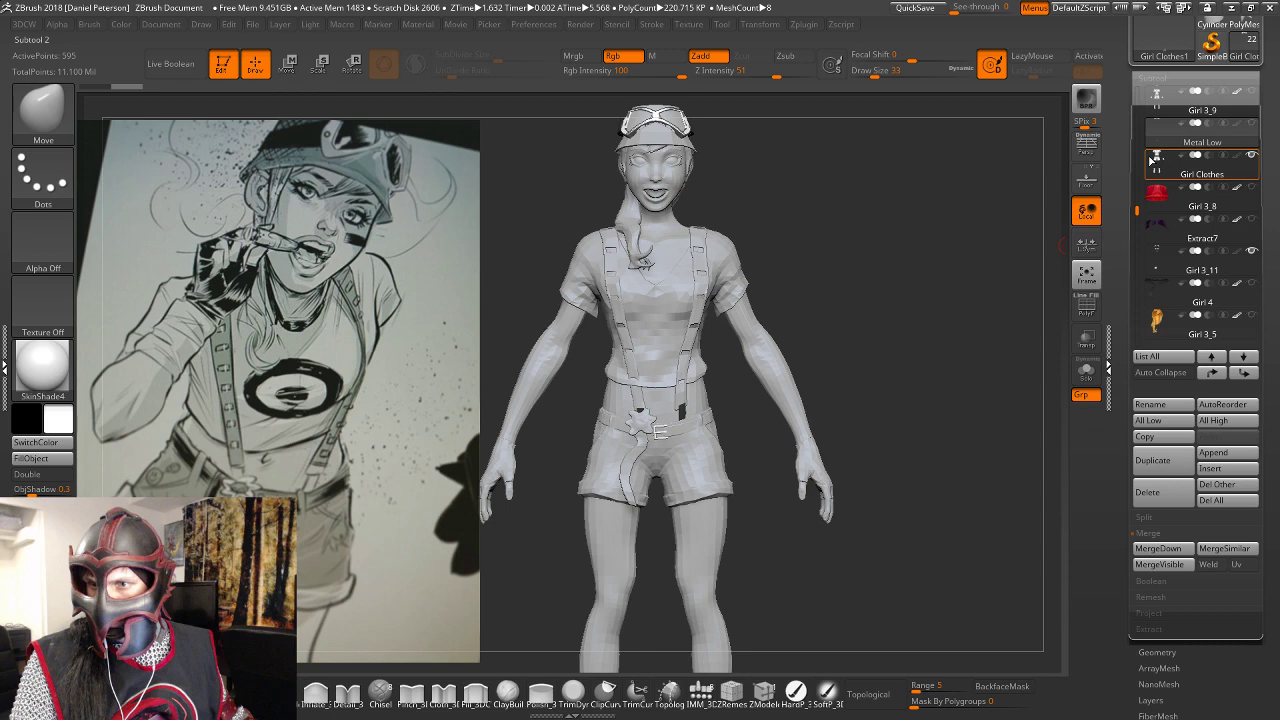
Select the Girl 3_11 subtool further down the subtool list and rename it as Gloss Low.
{"action": "mouse_move", "coordinate": [1136, 209]}
{"action": "left_mouse_down"}
{"action": "mouse_move", "coordinate": [1133, 77]}
{"action": "mouse_move", "coordinate": [1136, 220]}
{"action": "left_mouse_up"}
{"action": "left_click", "coordinate": [1176, 242]}
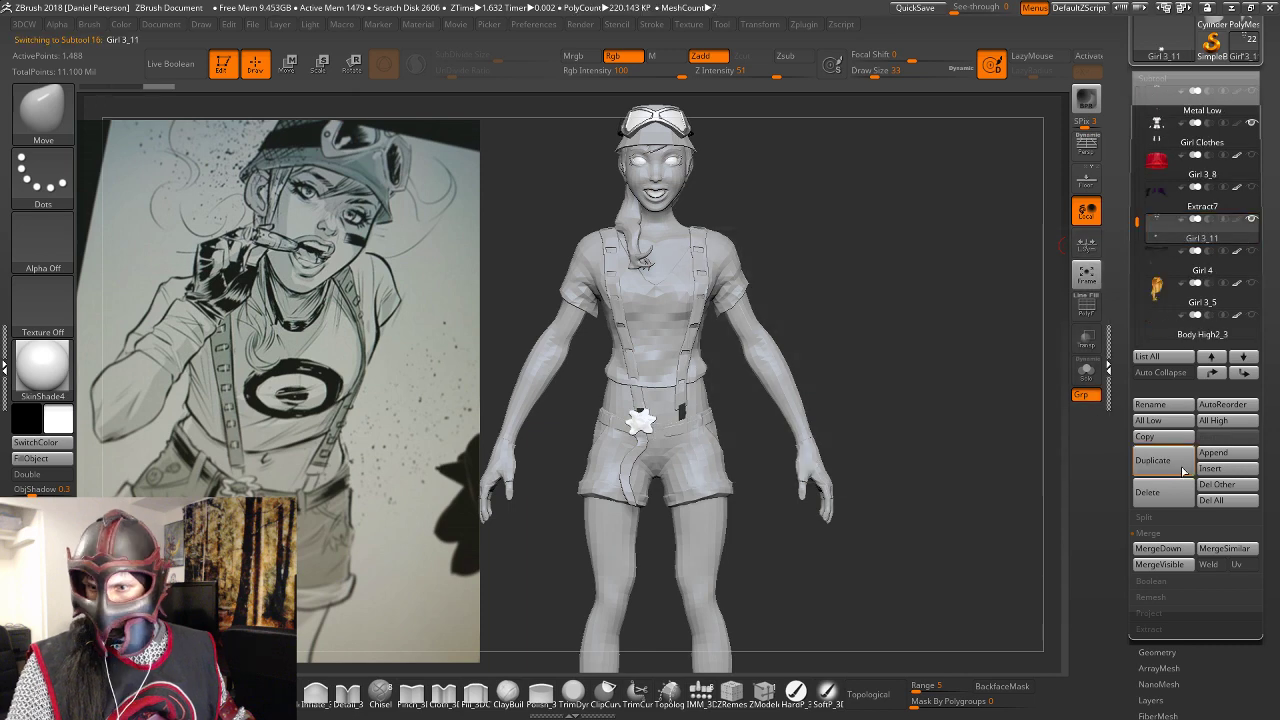
{"action": "left_click", "coordinate": [1186, 405]}
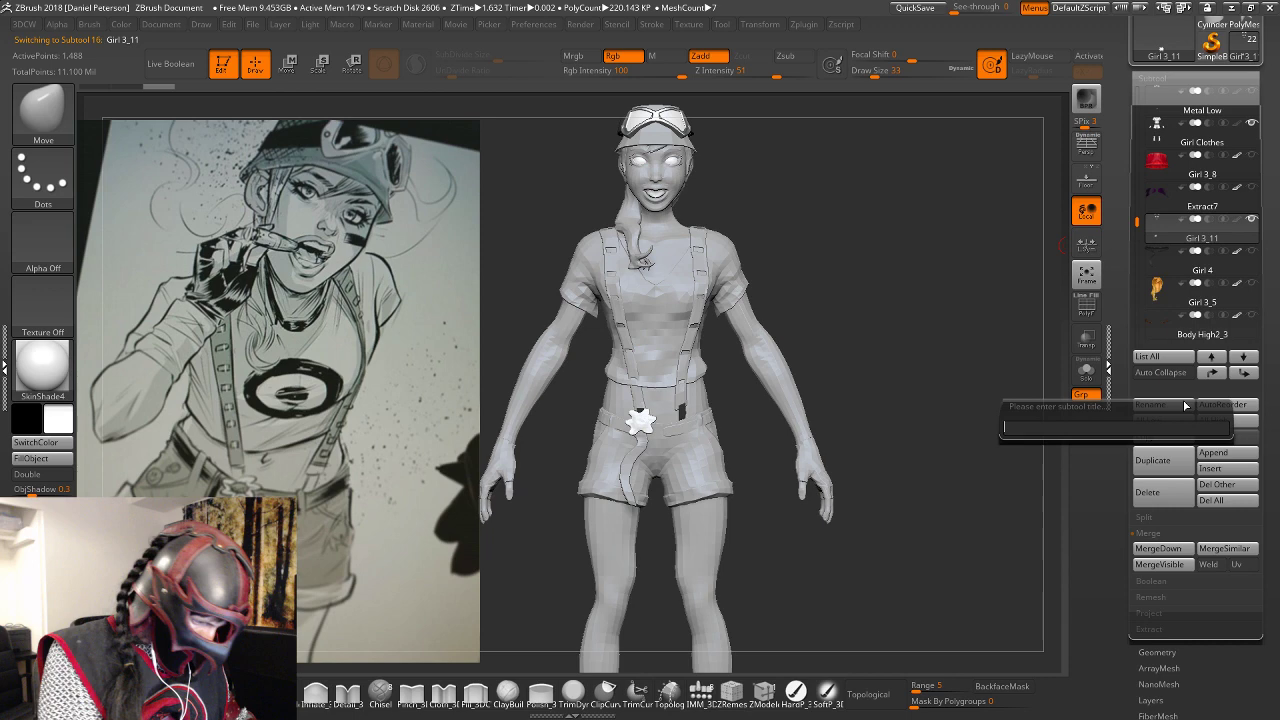
{"action": "type", "text": "Gloss L"}
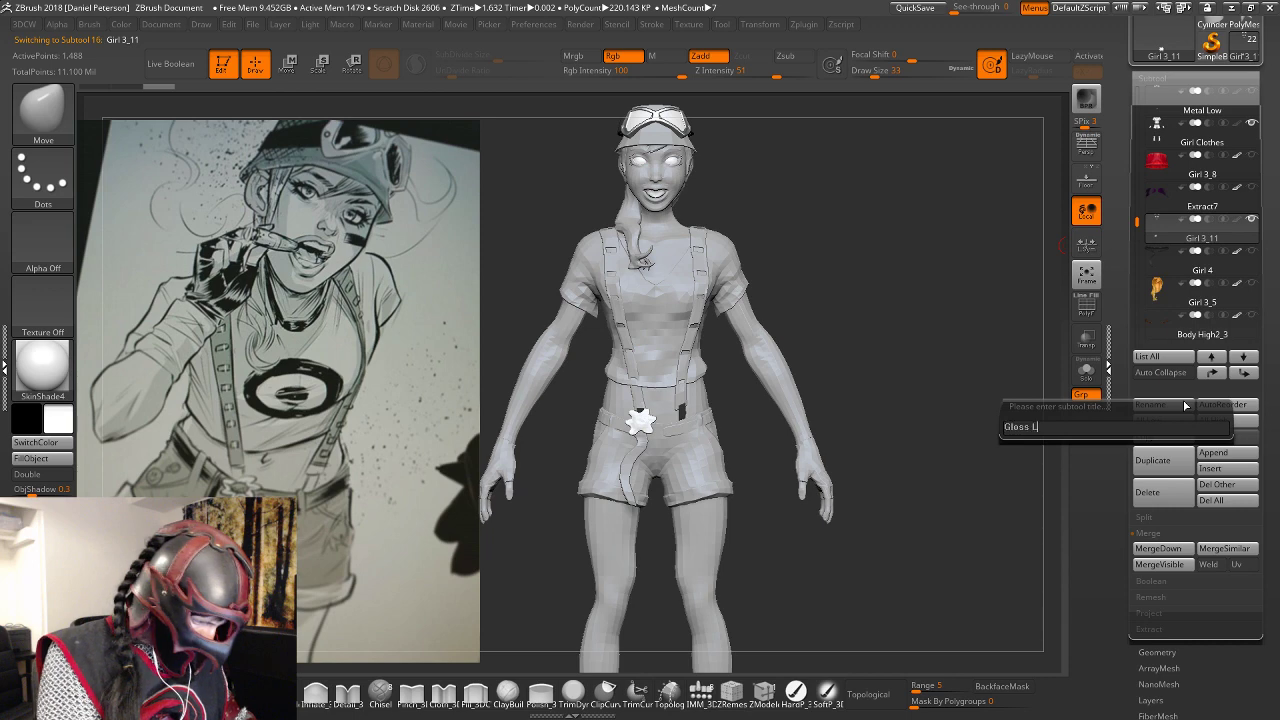
{"action": "type", "text": "ow"}
{"action": "key", "text": "Return"}
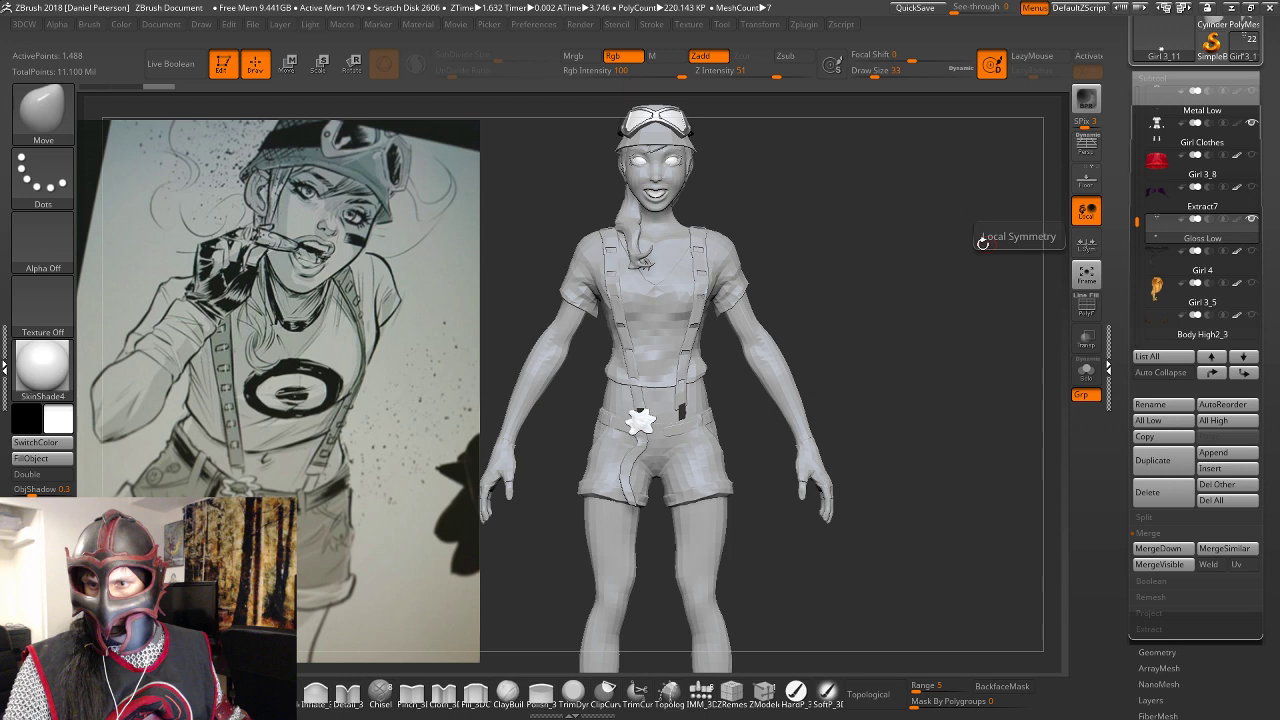
Export the Gloss Low and Metal Low subtools to the Independent Study 2 folder as OBJ files under their own names.
{"action": "left_click_drag", "start_coordinate": [983, 242], "coordinate": [982, 302]}
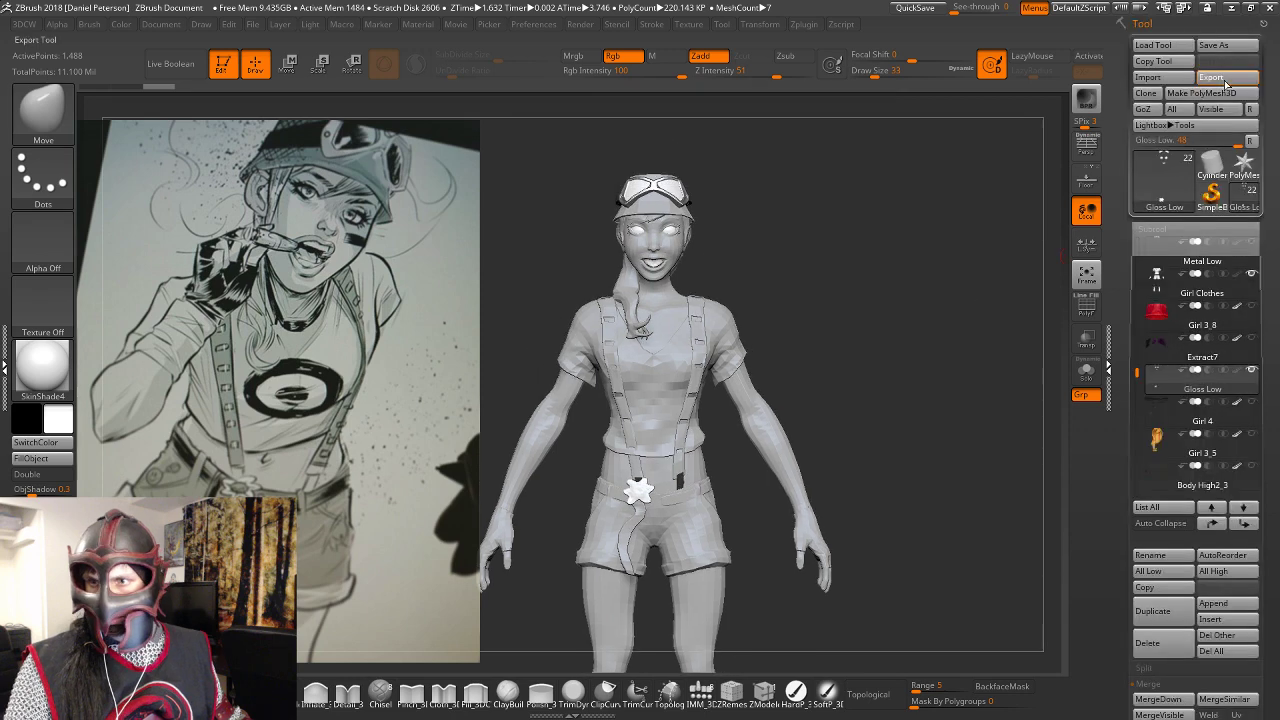
{"action": "left_click", "coordinate": [1224, 78]}
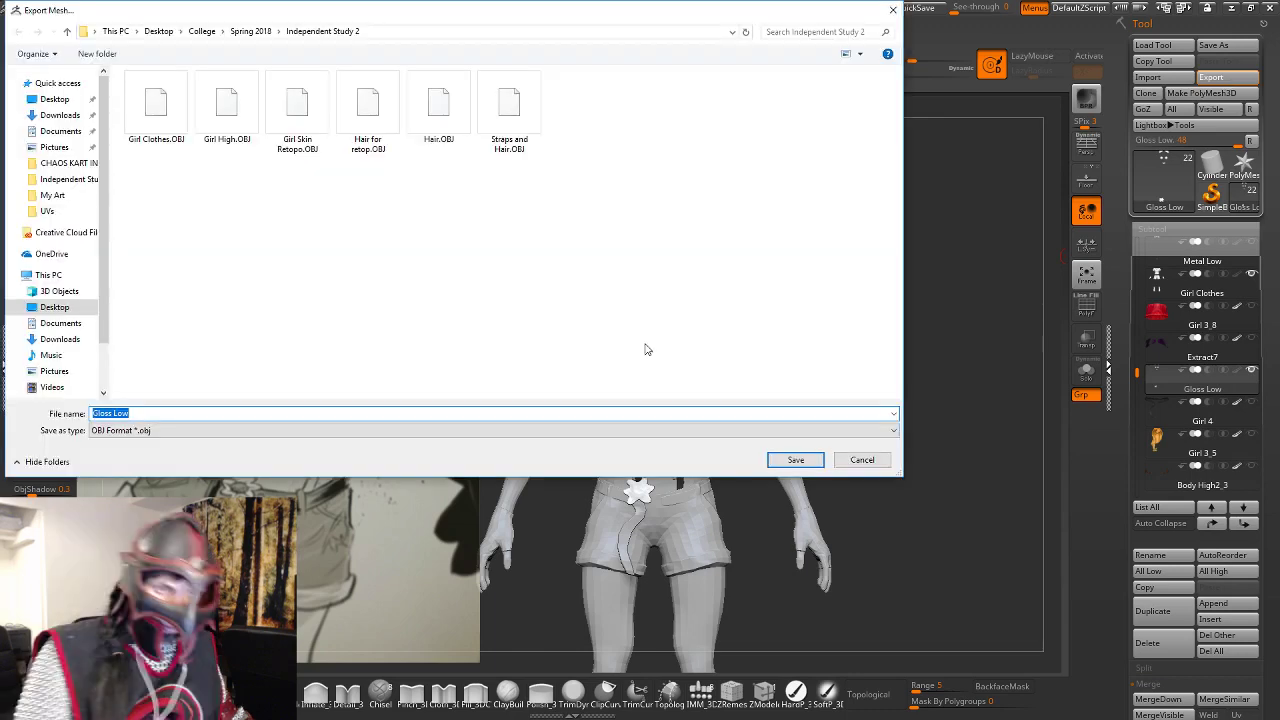
{"action": "left_click", "coordinate": [796, 460]}
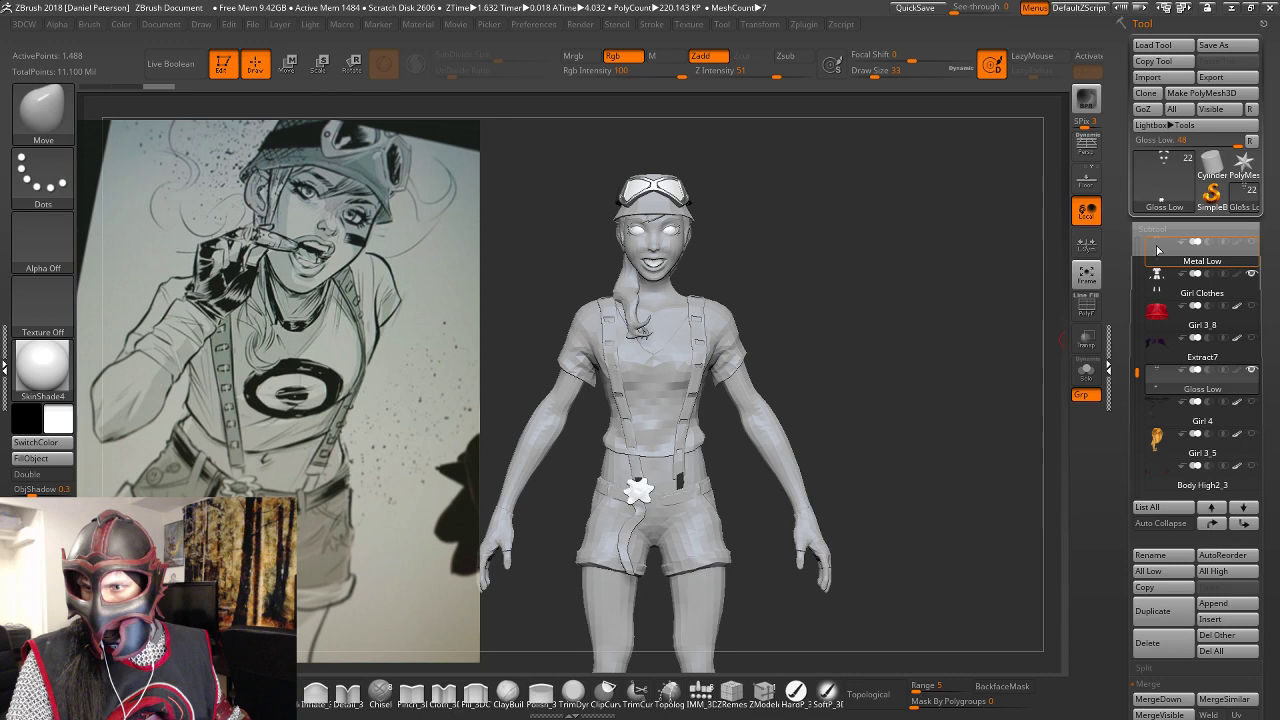
{"action": "left_click", "coordinate": [1157, 250]}
{"action": "left_click", "coordinate": [1211, 77]}
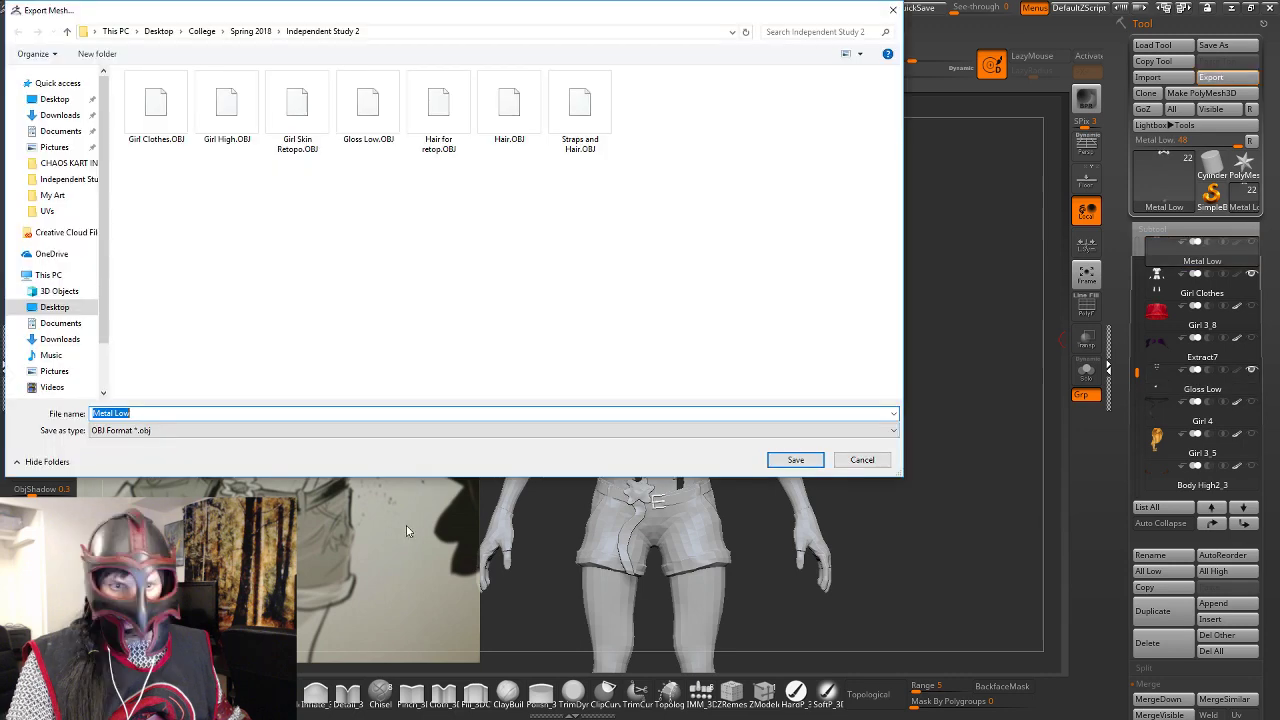
{"action": "key", "text": "Return"}
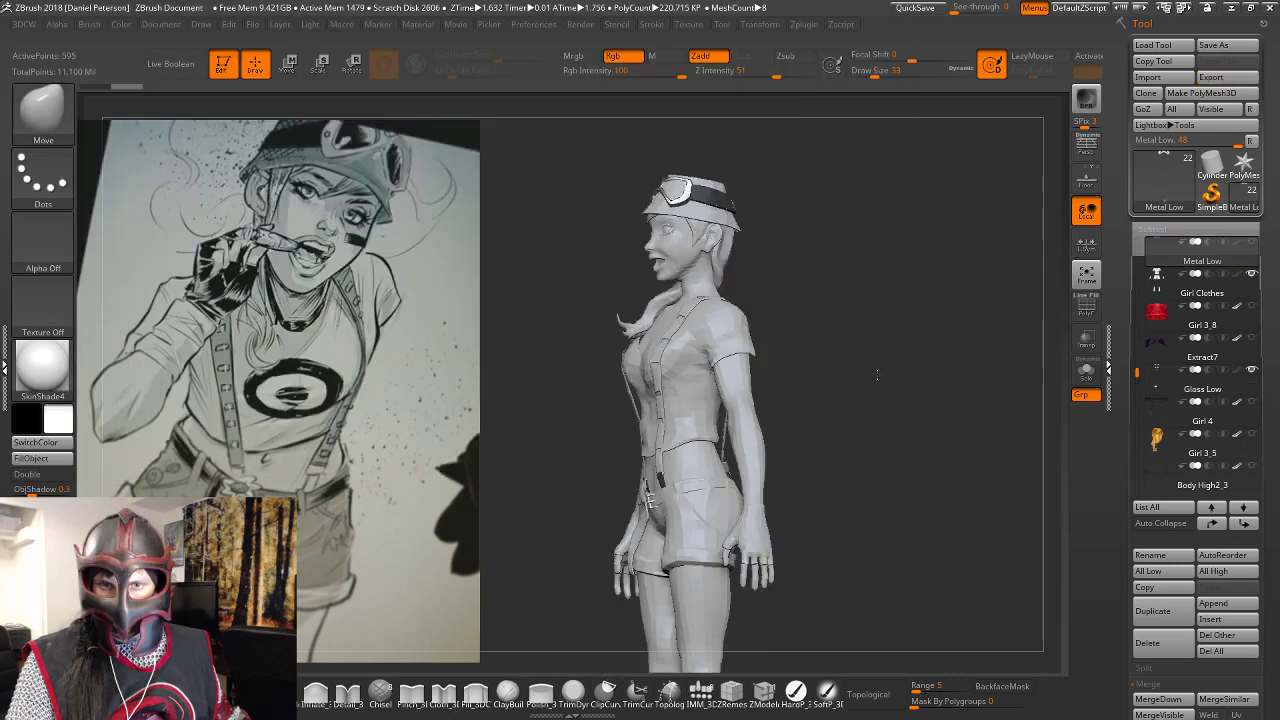
{"action": "left_click_drag", "start_coordinate": [877, 375], "coordinate": [845, 381]}
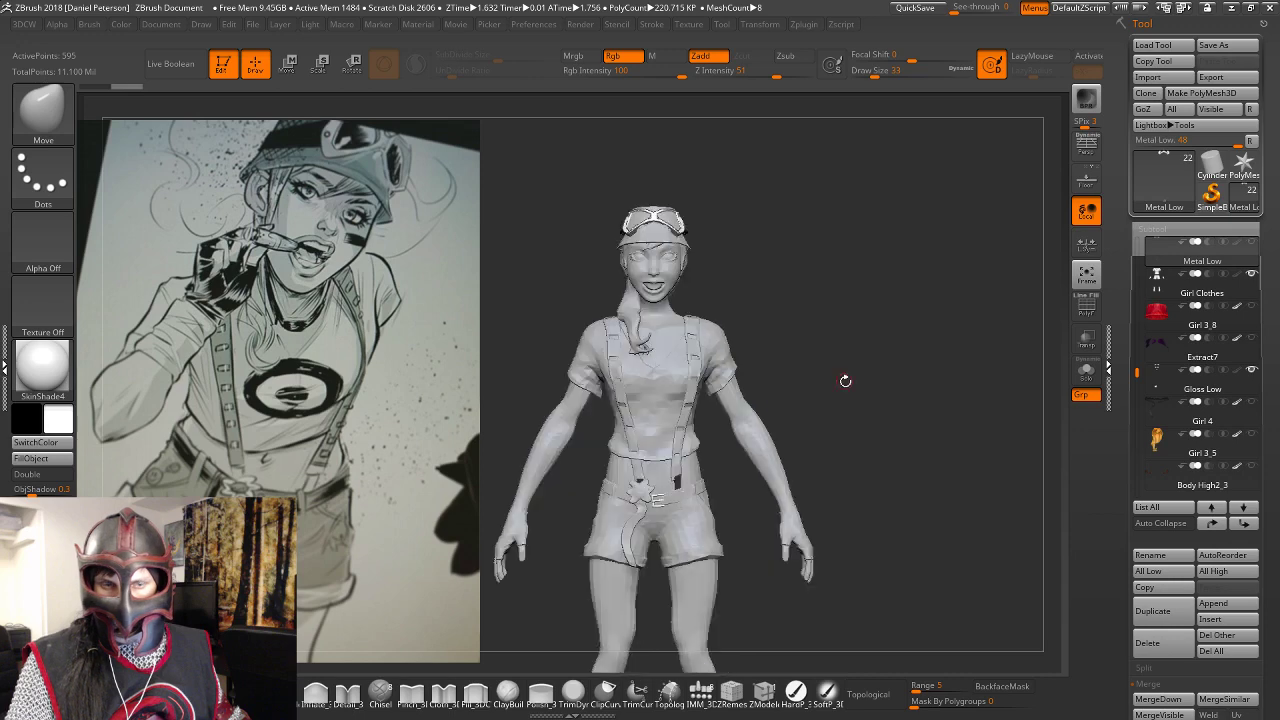
{"action": "left_click_drag", "start_coordinate": [845, 381], "coordinate": [935, 385], "text": "alt"}
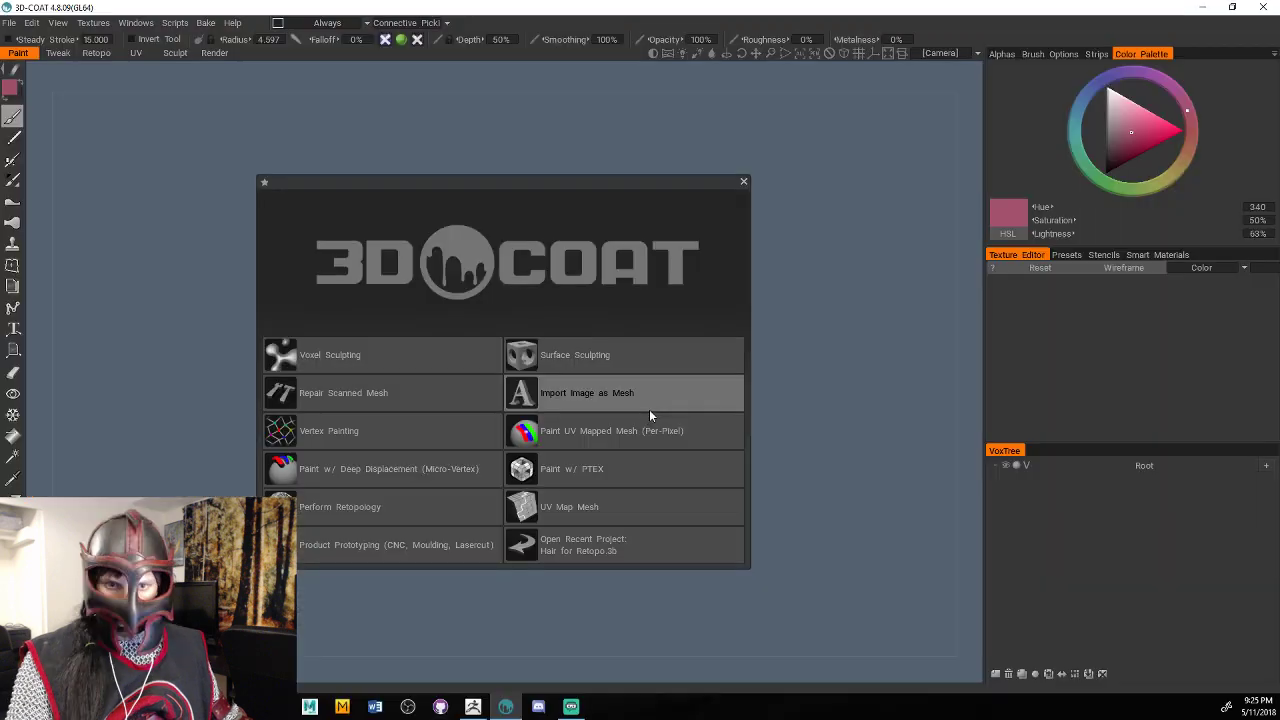
Switch to 3D-Coat and load Metal Low.OBJ for UV mapping, keeping Auto-Mapping and the 2048 by 2048 texture size.
{"action": "left_click", "coordinate": [613, 510]}
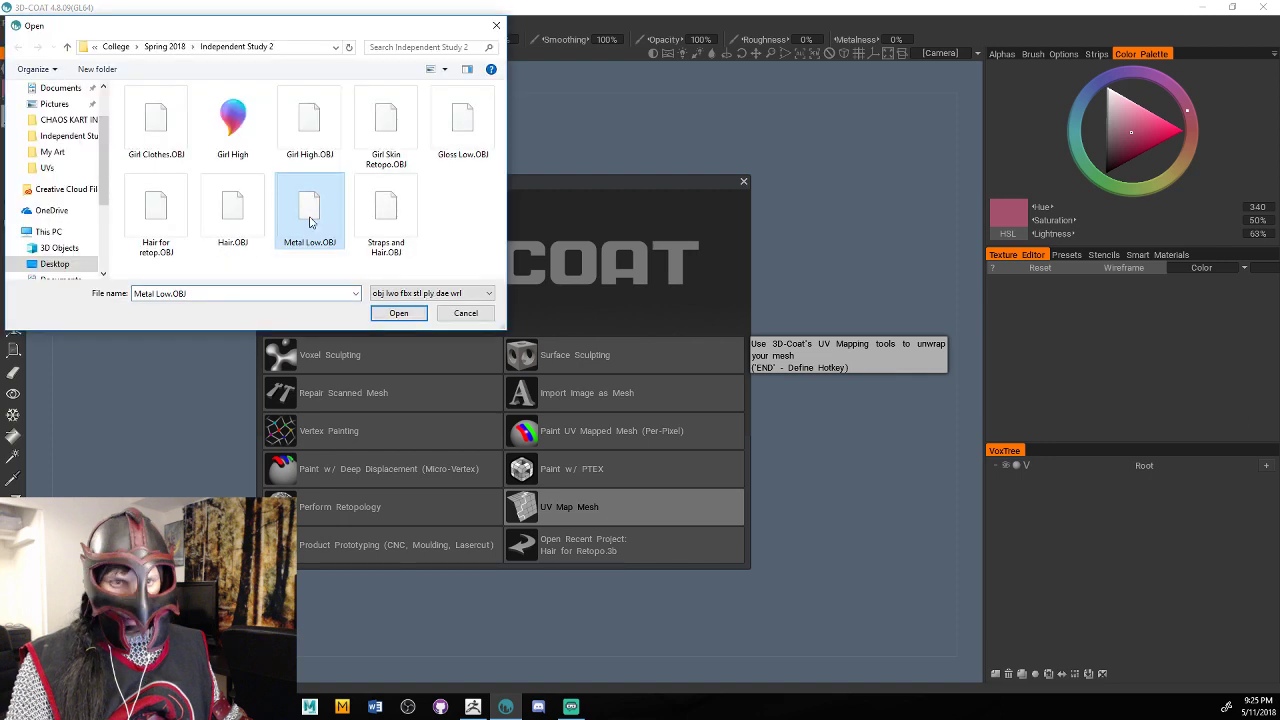
{"action": "double_click", "coordinate": [310, 222]}
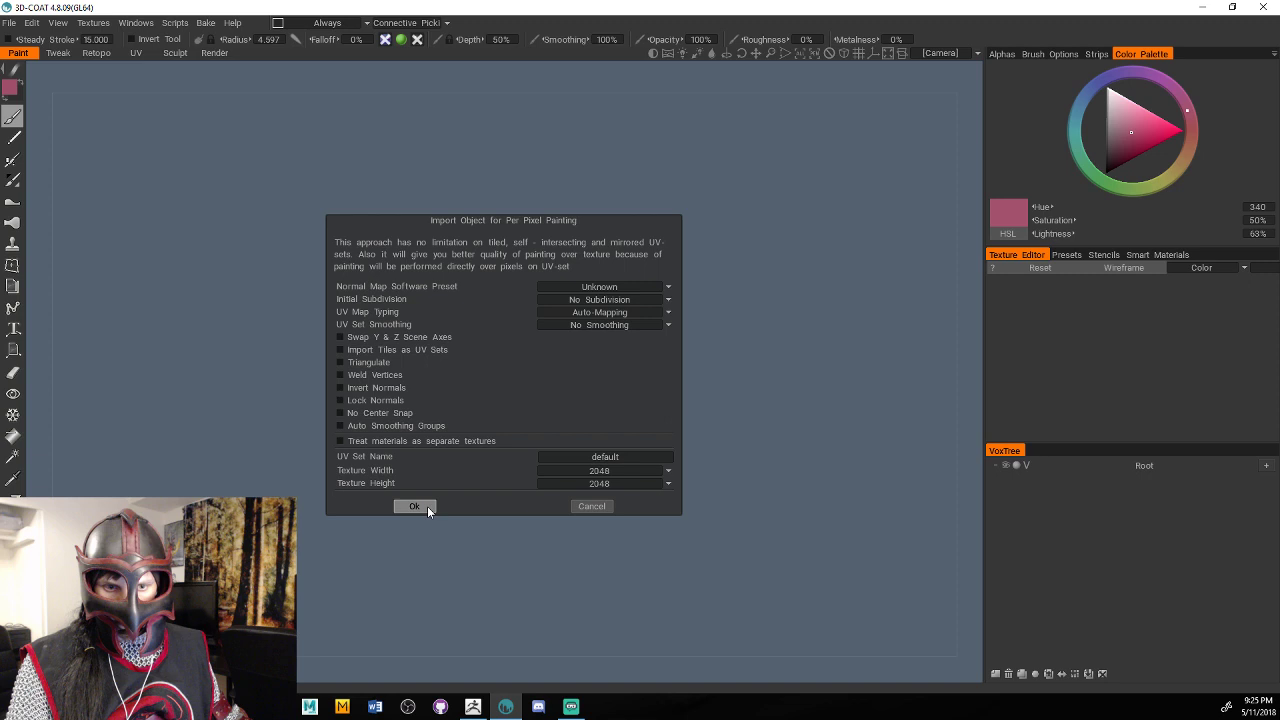
{"action": "left_click", "coordinate": [414, 506]}
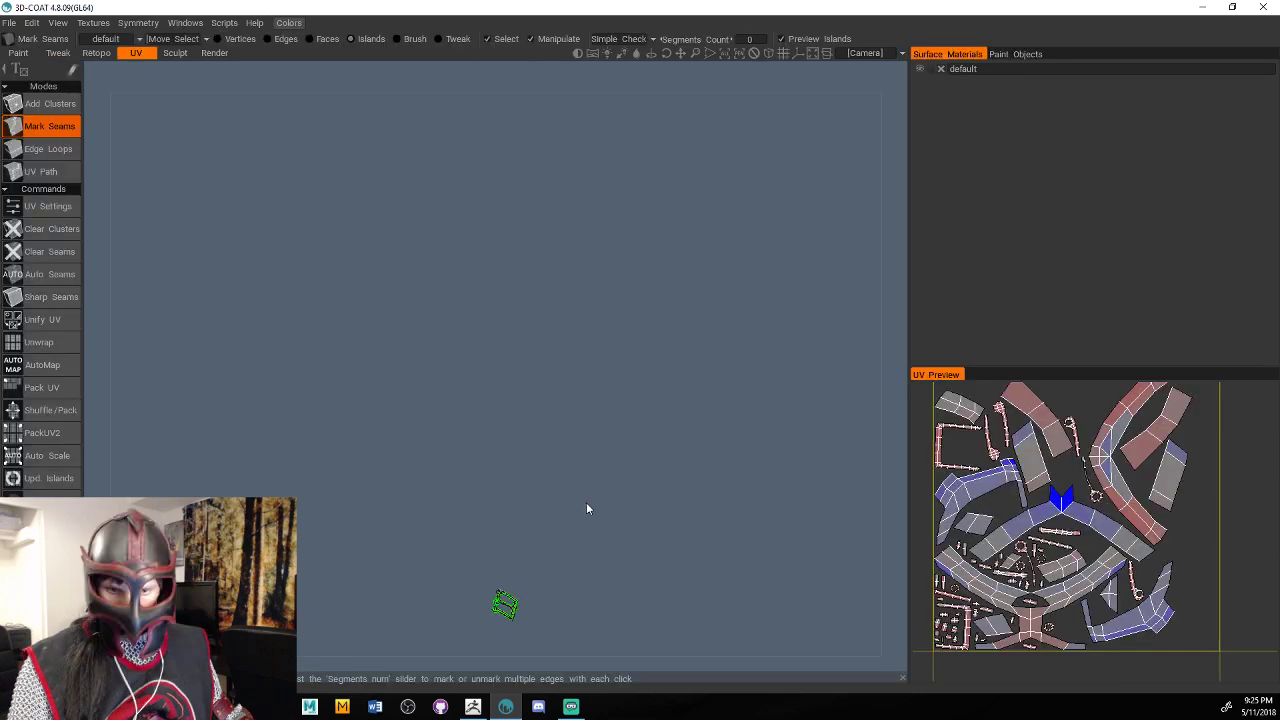
Remove the automatically generated seams so the goggle frame forms a single UV island.
{"action": "left_click_drag", "start_coordinate": [586, 502], "coordinate": [599, 467]}
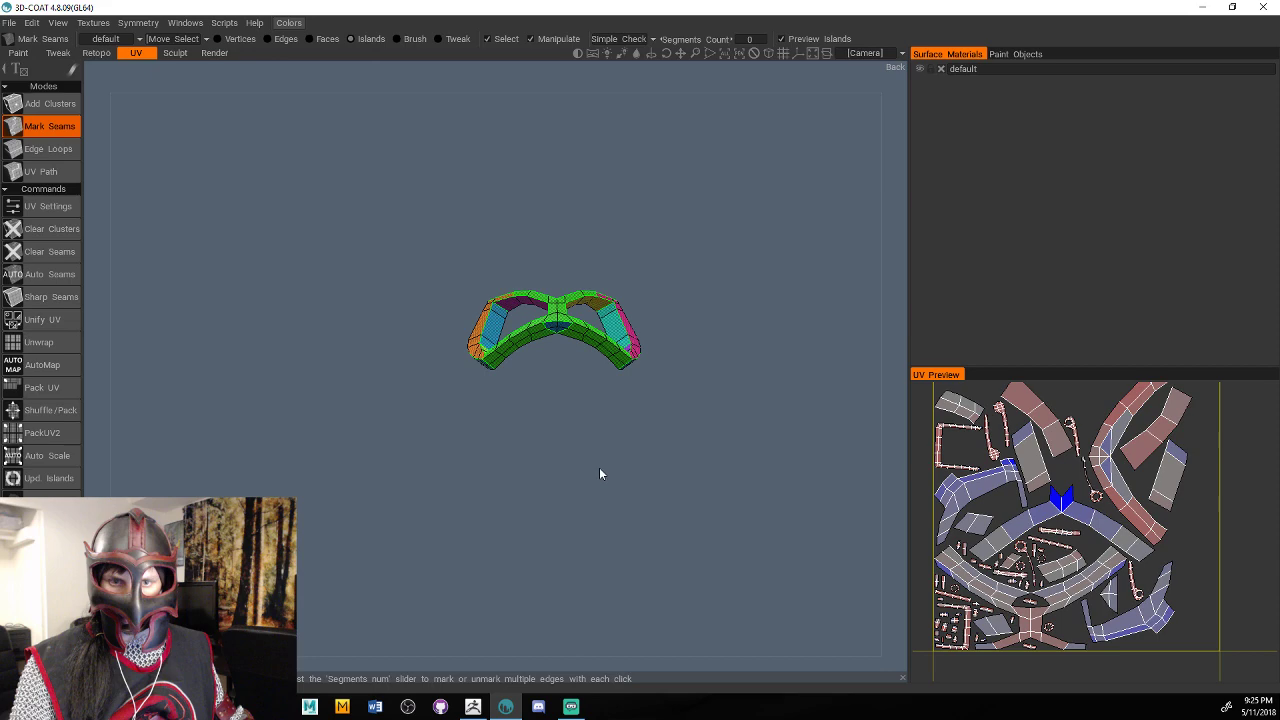
{"action": "scroll", "coordinate": [599, 472], "scroll_direction": "up", "scroll_amount": 5}
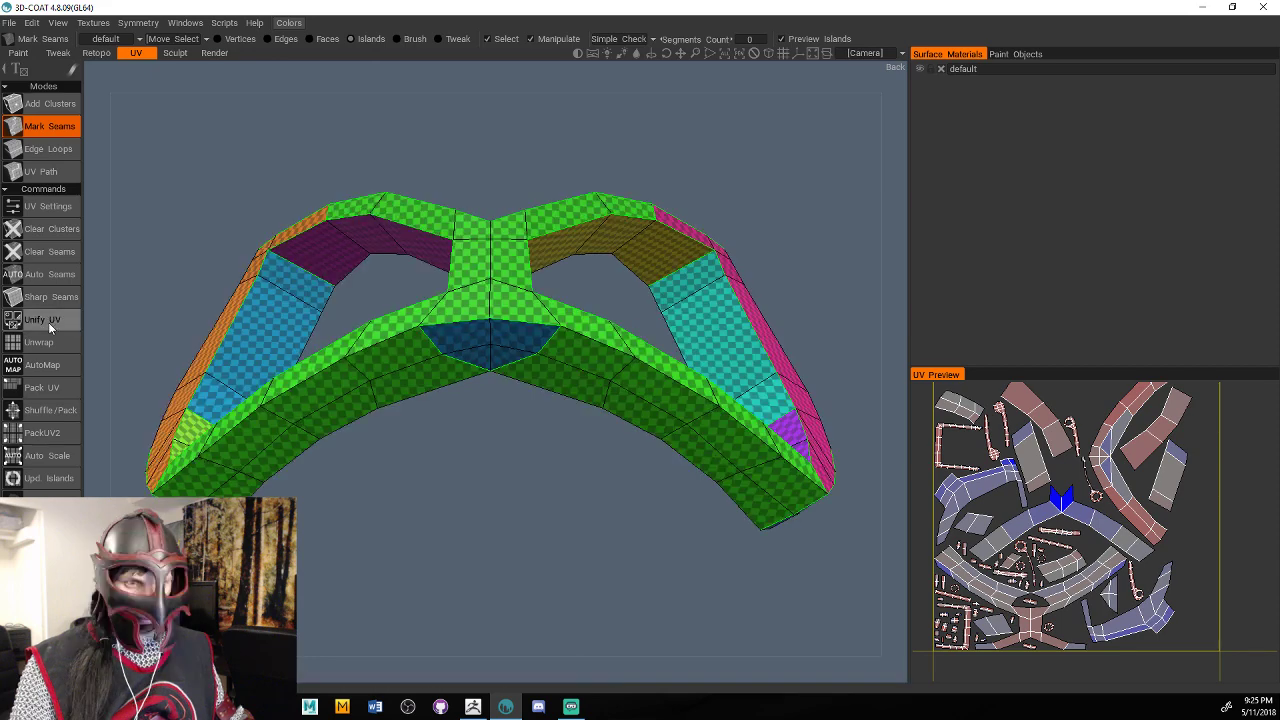
{"action": "left_click", "coordinate": [48, 322]}
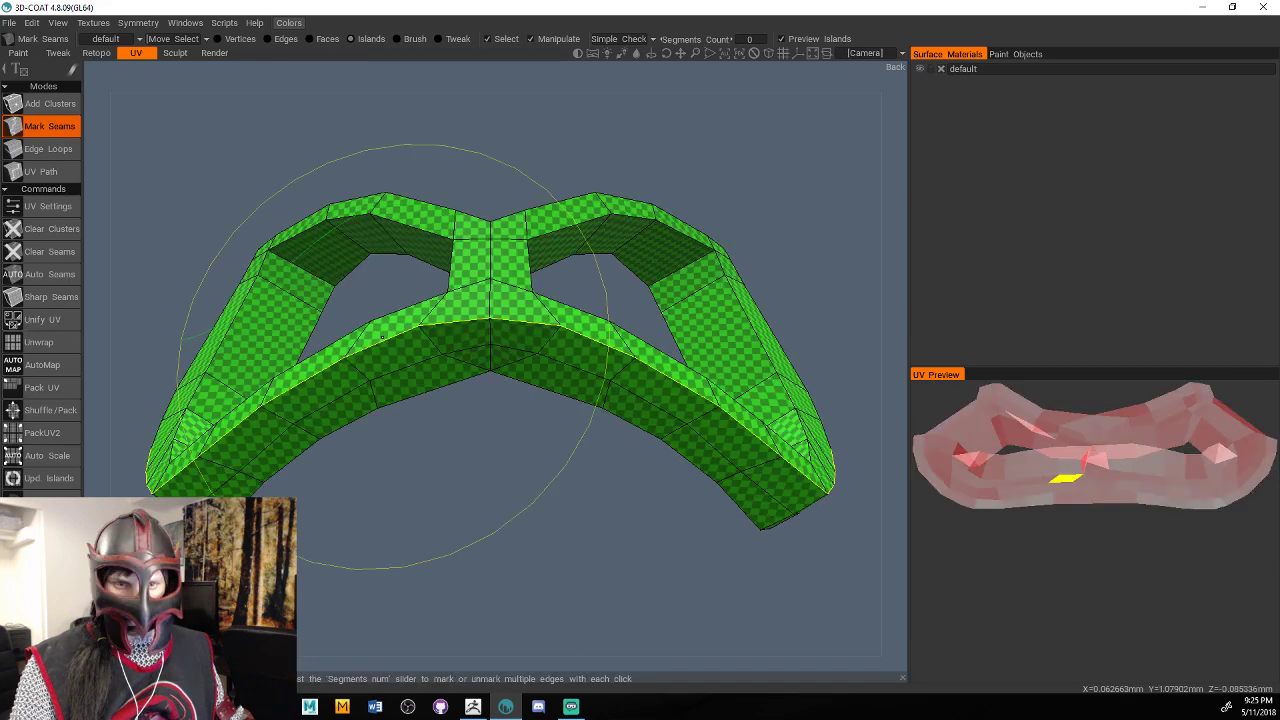
Mark seams around both eye openings and along the outer rim of the goggle frame, separating its front, inner and outer surfaces.
{"action": "right_click_drag", "start_coordinate": [382, 338], "coordinate": [454, 438]}
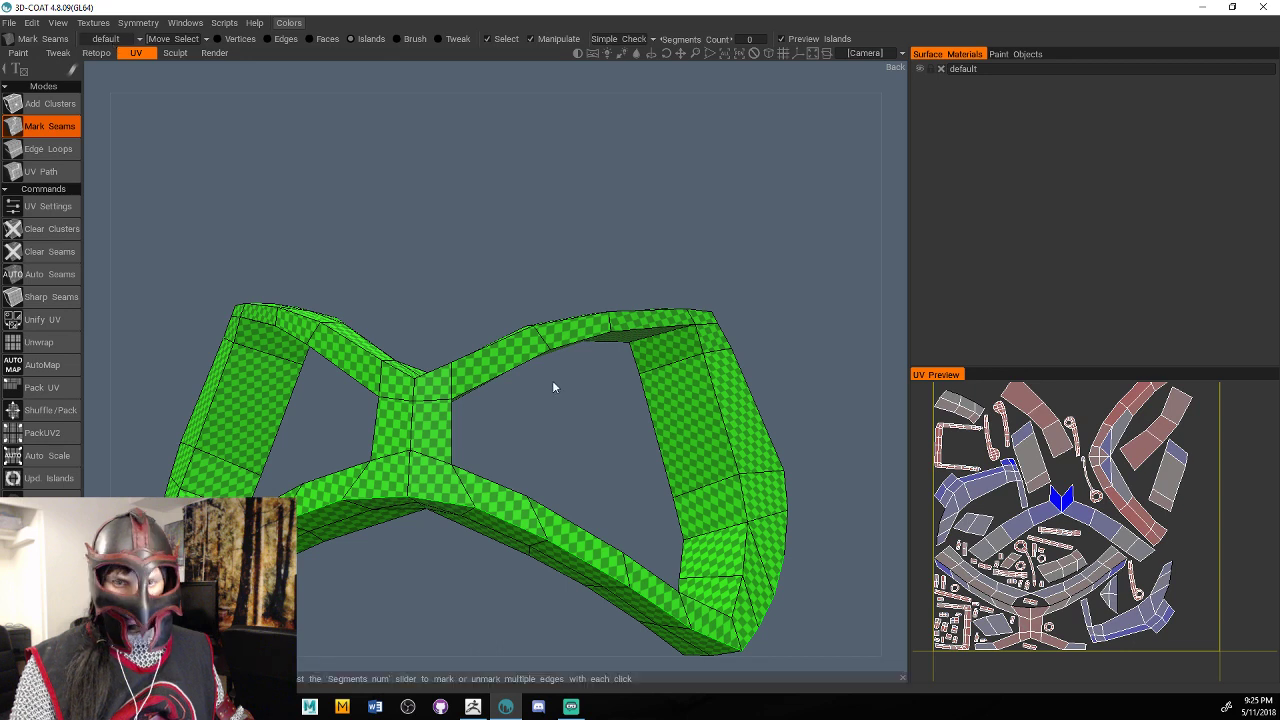
{"action": "right_click_drag", "start_coordinate": [553, 387], "coordinate": [553, 387]}
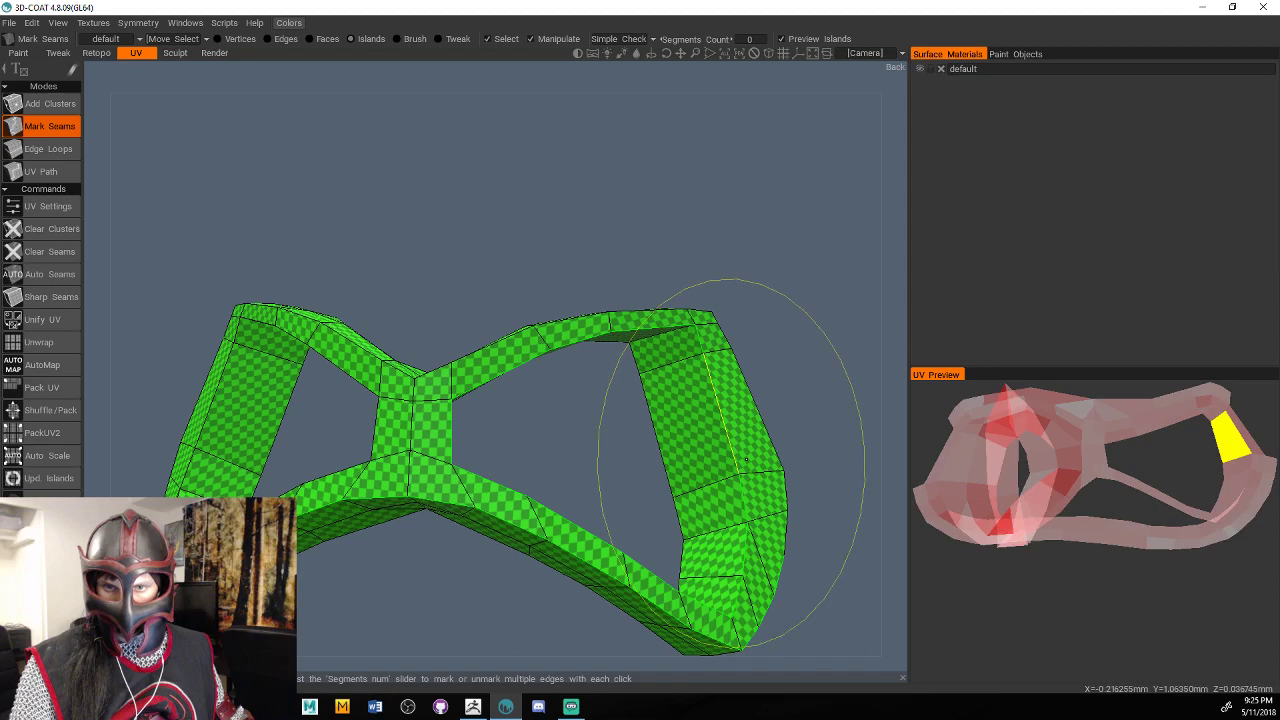
{"action": "right_click_drag", "start_coordinate": [745, 460], "coordinate": [778, 326]}
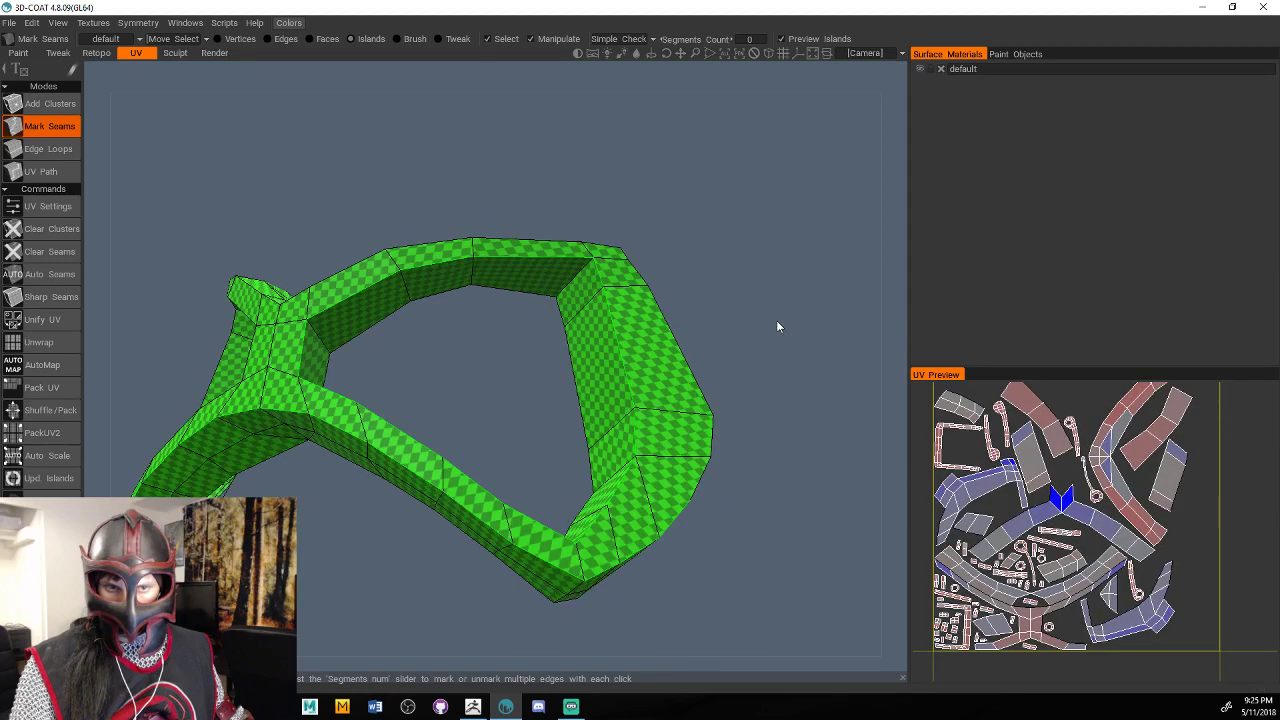
{"action": "left_click_drag", "start_coordinate": [778, 326], "coordinate": [432, 329]}
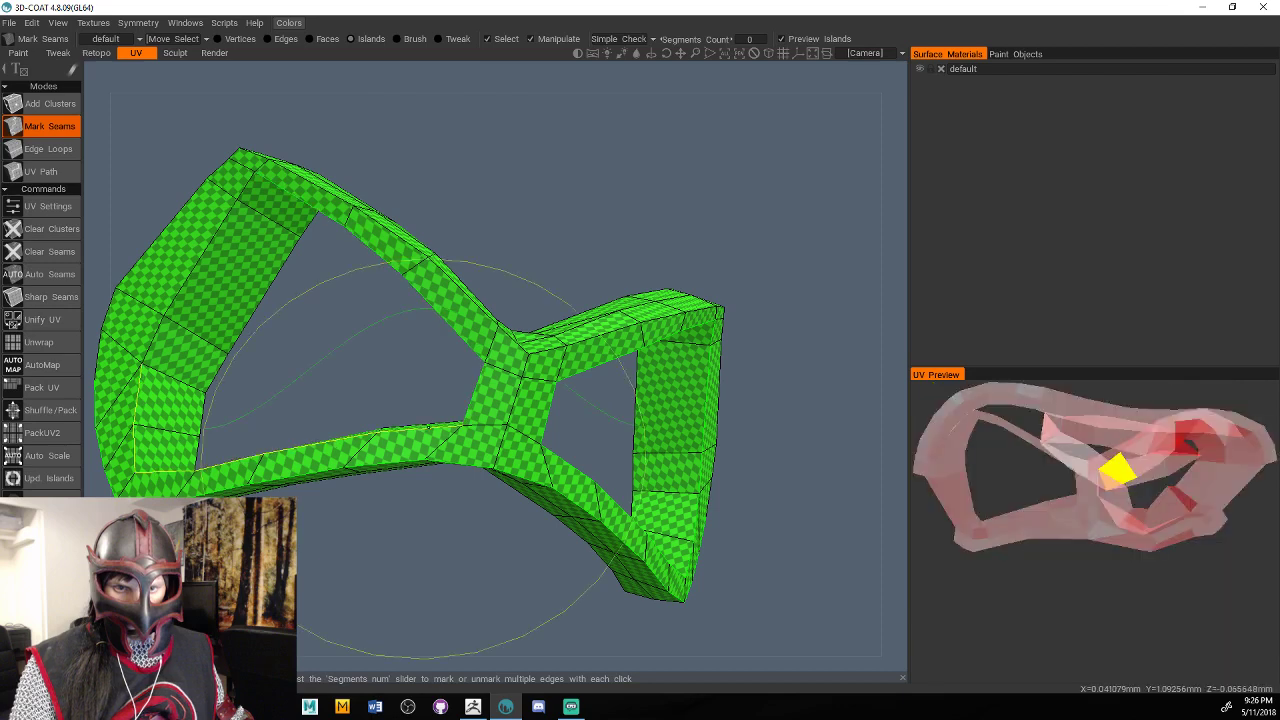
{"action": "left_click", "coordinate": [430, 427], "text": "shift"}
{"action": "left_click_drag", "start_coordinate": [430, 427], "coordinate": [277, 334]}
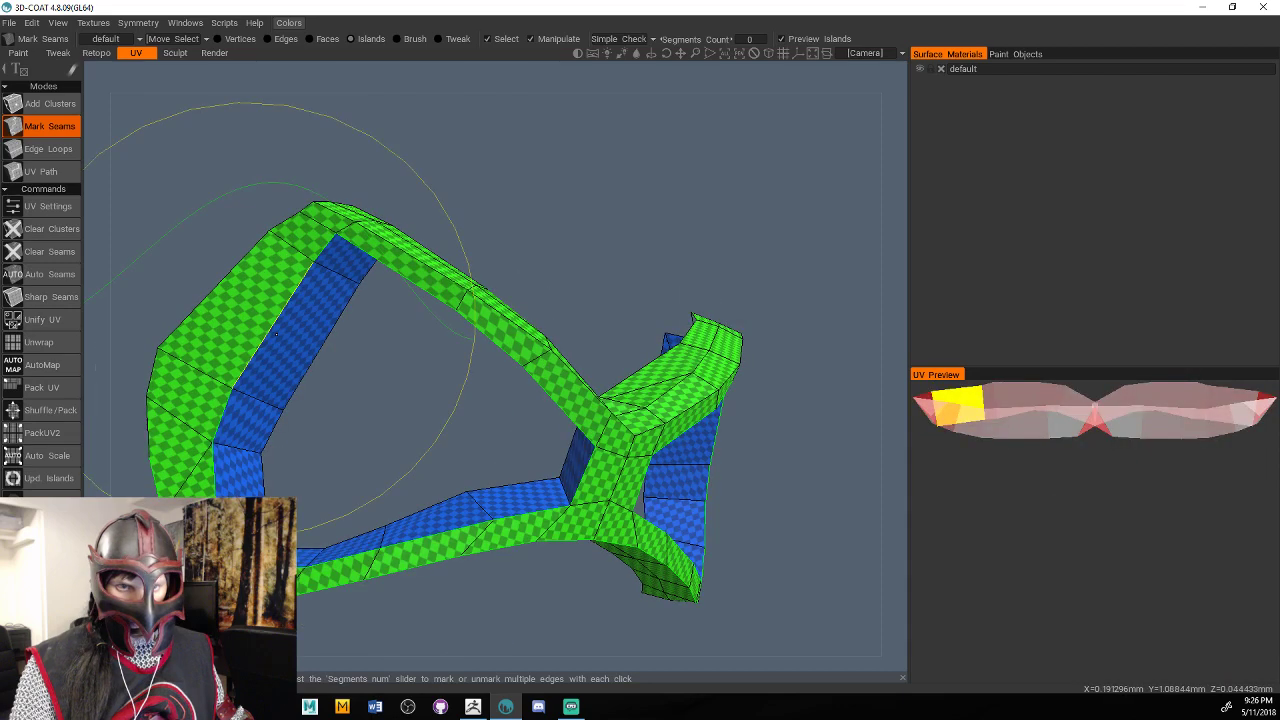
{"action": "mouse_move", "coordinate": [470, 300]}
{"action": "left_mouse_down"}
{"action": "mouse_move", "coordinate": [264, 211]}
{"action": "mouse_move", "coordinate": [426, 316]}
{"action": "mouse_move", "coordinate": [418, 545]}
{"action": "mouse_move", "coordinate": [543, 410]}
{"action": "mouse_move", "coordinate": [455, 452]}
{"action": "mouse_move", "coordinate": [348, 329]}
{"action": "mouse_move", "coordinate": [719, 283]}
{"action": "mouse_move", "coordinate": [556, 263]}
{"action": "mouse_move", "coordinate": [445, 493]}
{"action": "left_mouse_up"}
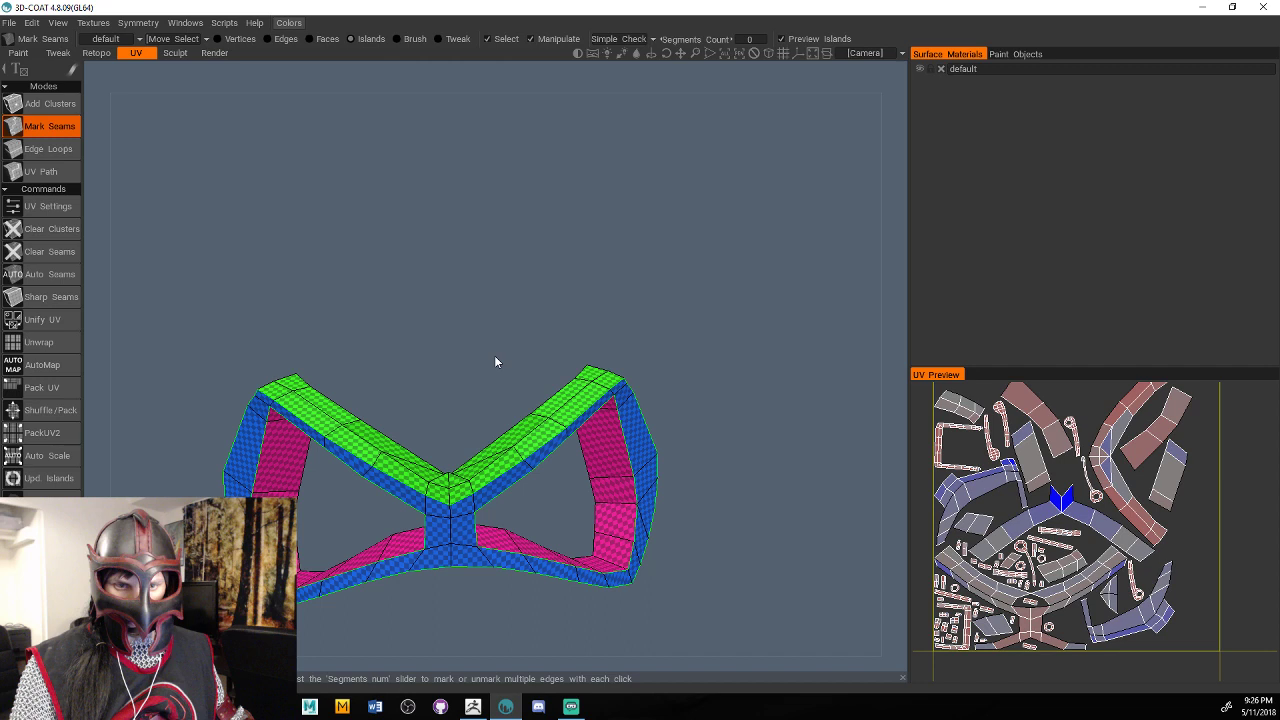
Unwrap the metal mesh with the goggle frame's long outer strip split in half by a seam at its centre.
{"action": "left_click_drag", "start_coordinate": [494, 362], "coordinate": [471, 365]}
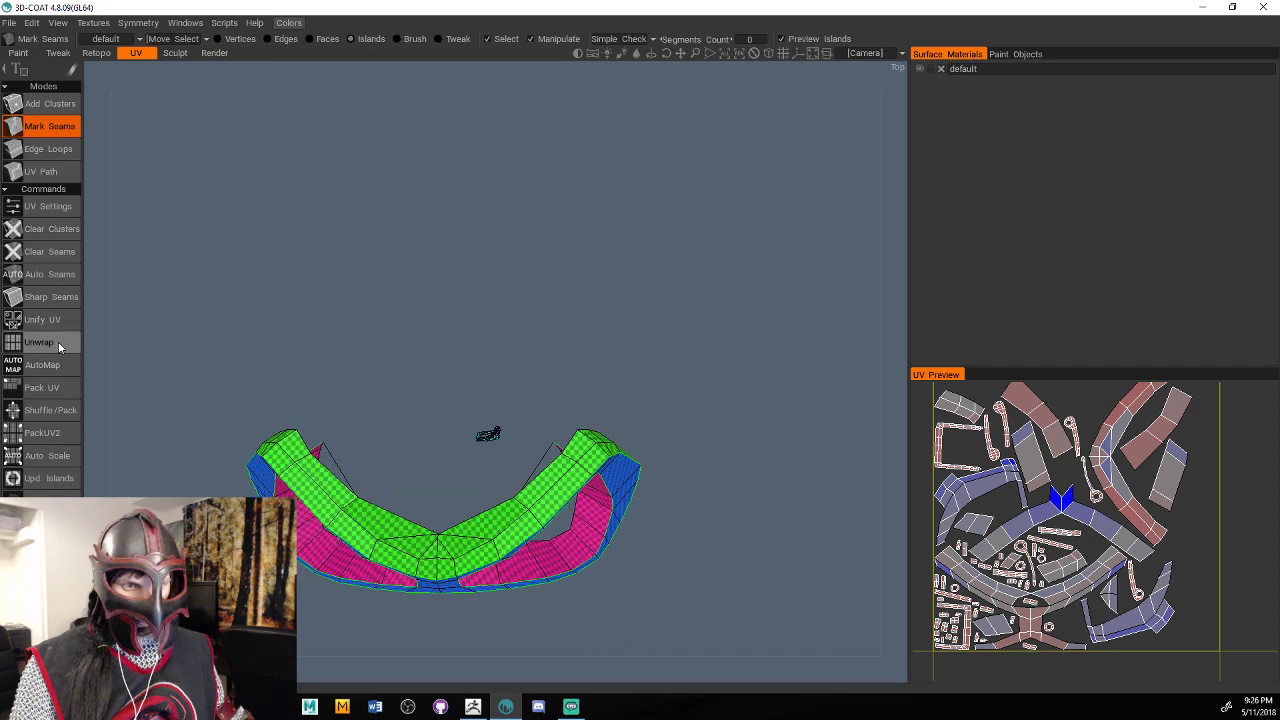
{"action": "left_click", "coordinate": [40, 342]}
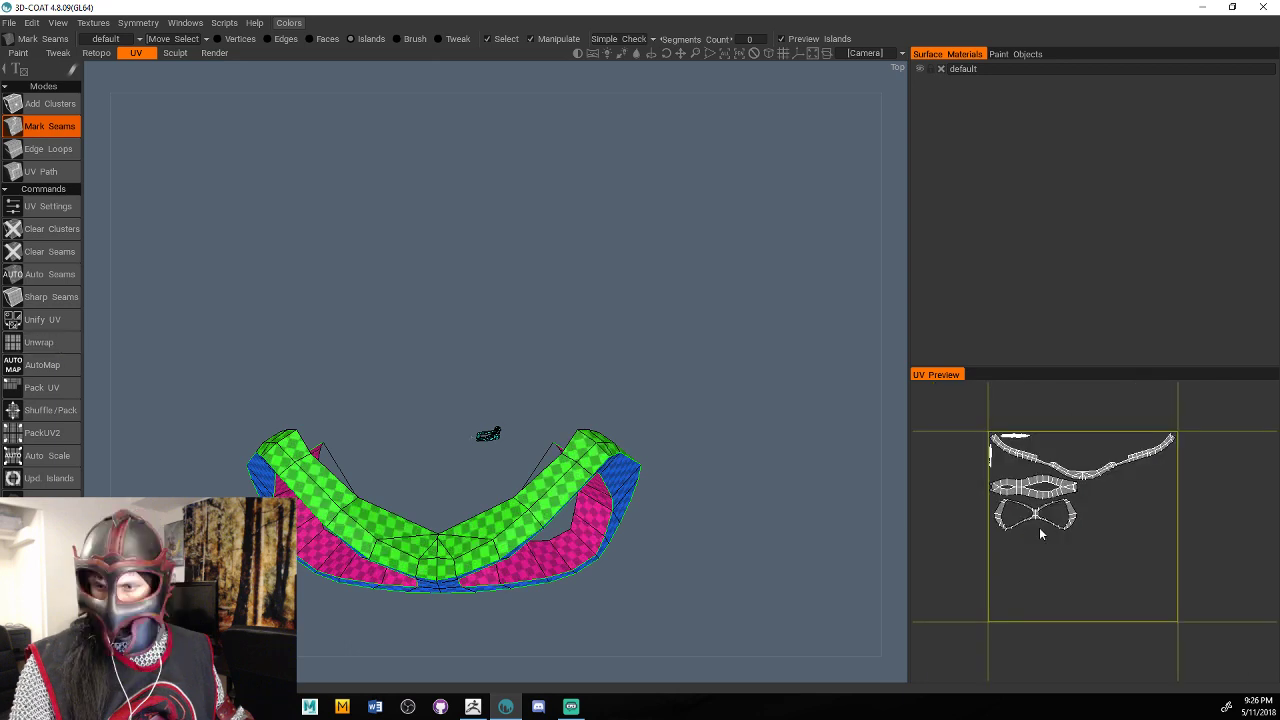
{"action": "scroll", "coordinate": [1039, 527], "scroll_direction": "up", "scroll_amount": 3}
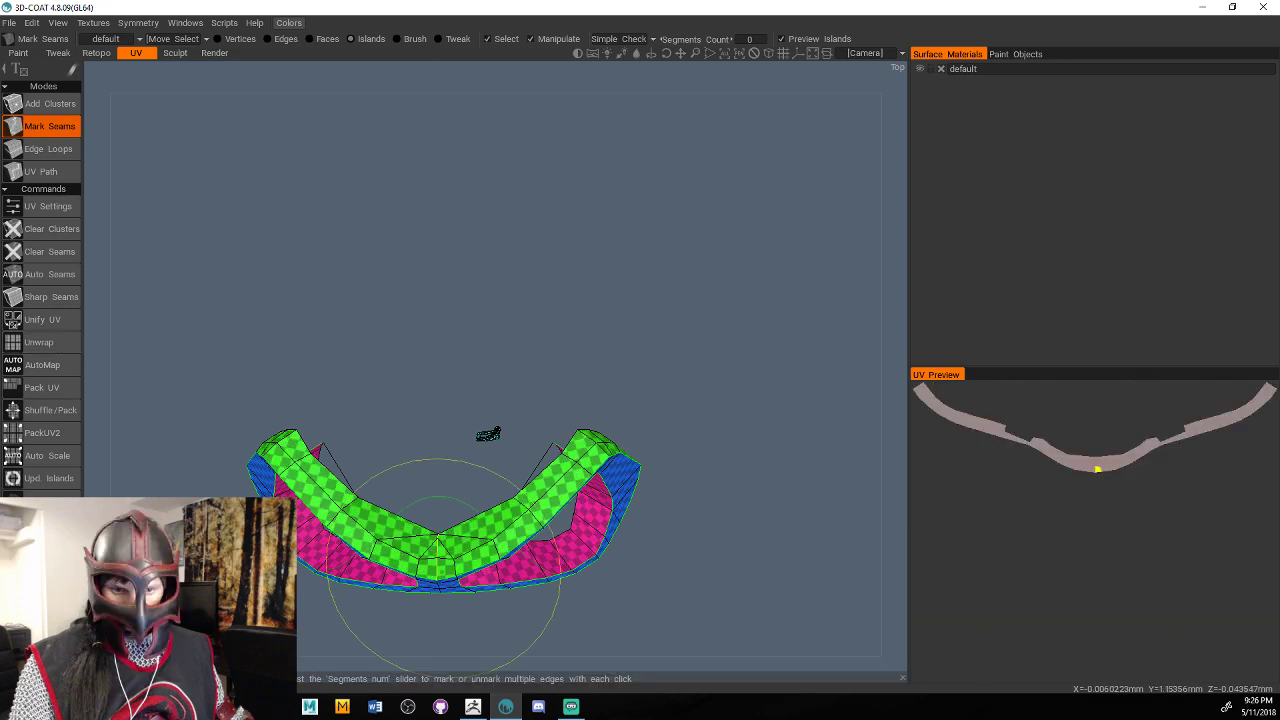
{"action": "left_click", "coordinate": [55, 344]}
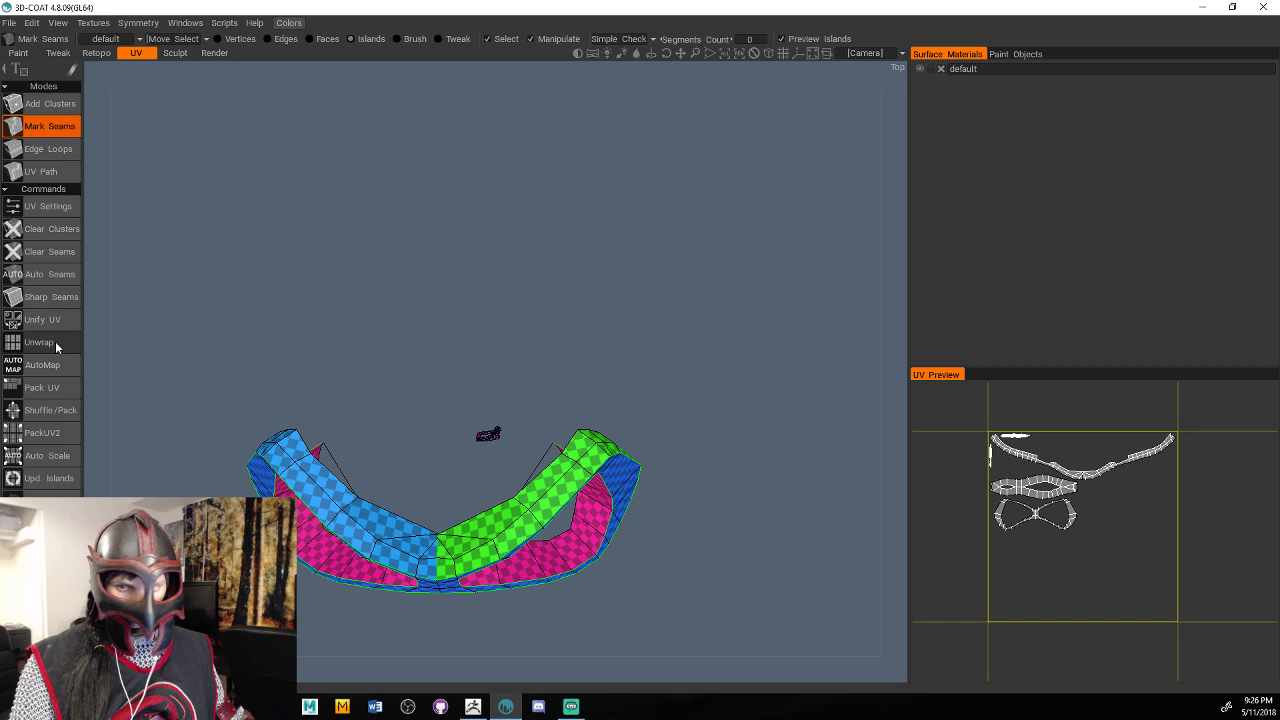
{"action": "left_click", "coordinate": [55, 345]}
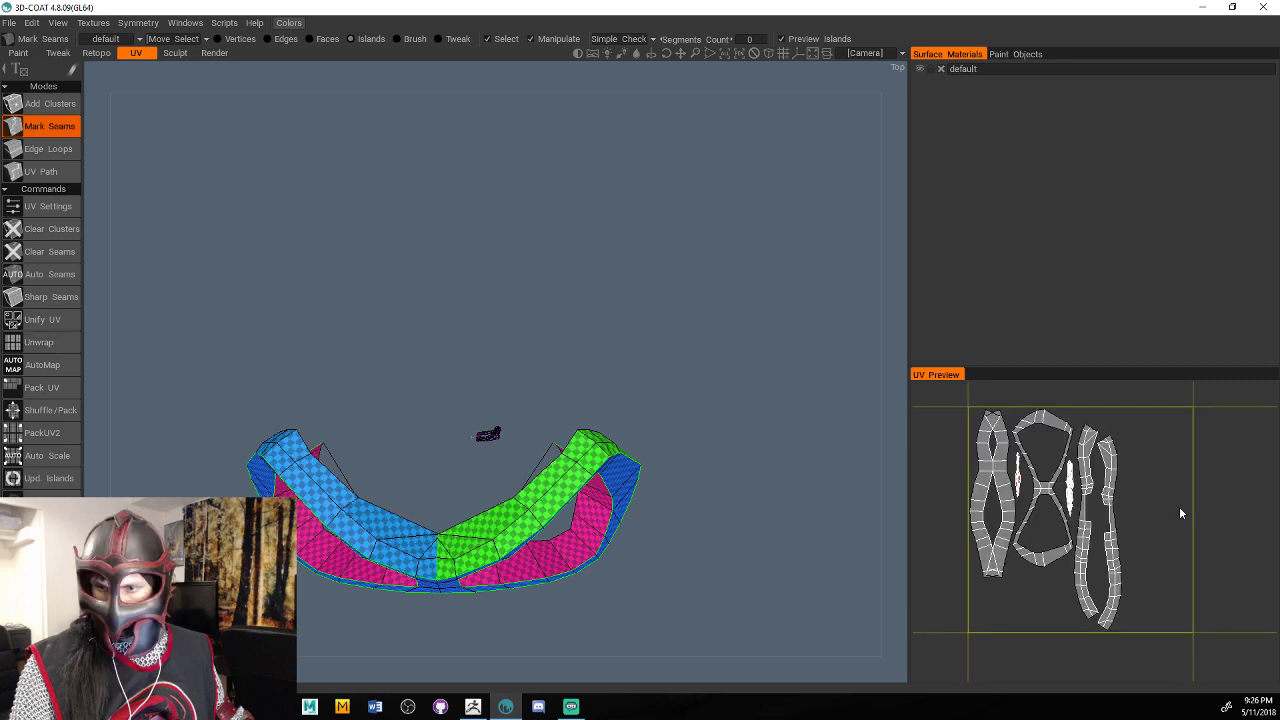
Select the buckle prong's UV island and mark seams along its long edges, separating its top face from its outer side.
{"action": "scroll", "coordinate": [1000, 448], "scroll_direction": "up", "scroll_amount": 2}
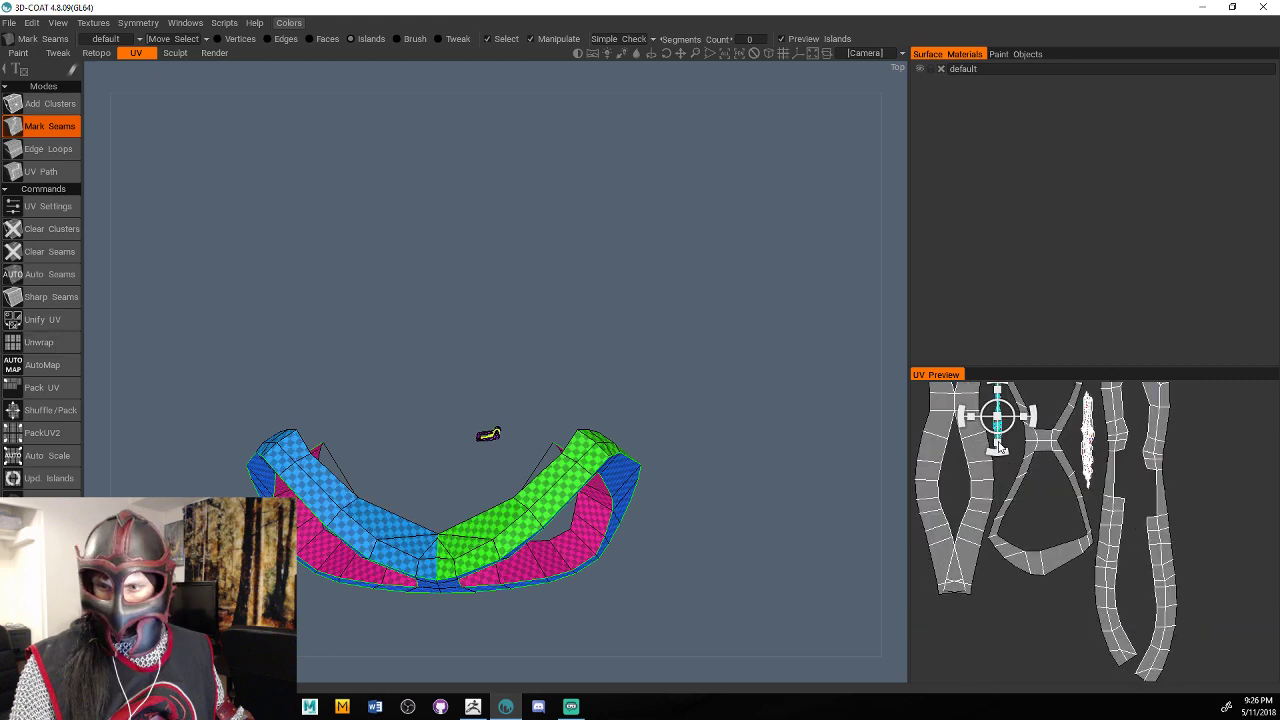
{"action": "left_click", "coordinate": [1087, 443]}
{"action": "left_click_drag", "start_coordinate": [697, 580], "coordinate": [602, 452]}
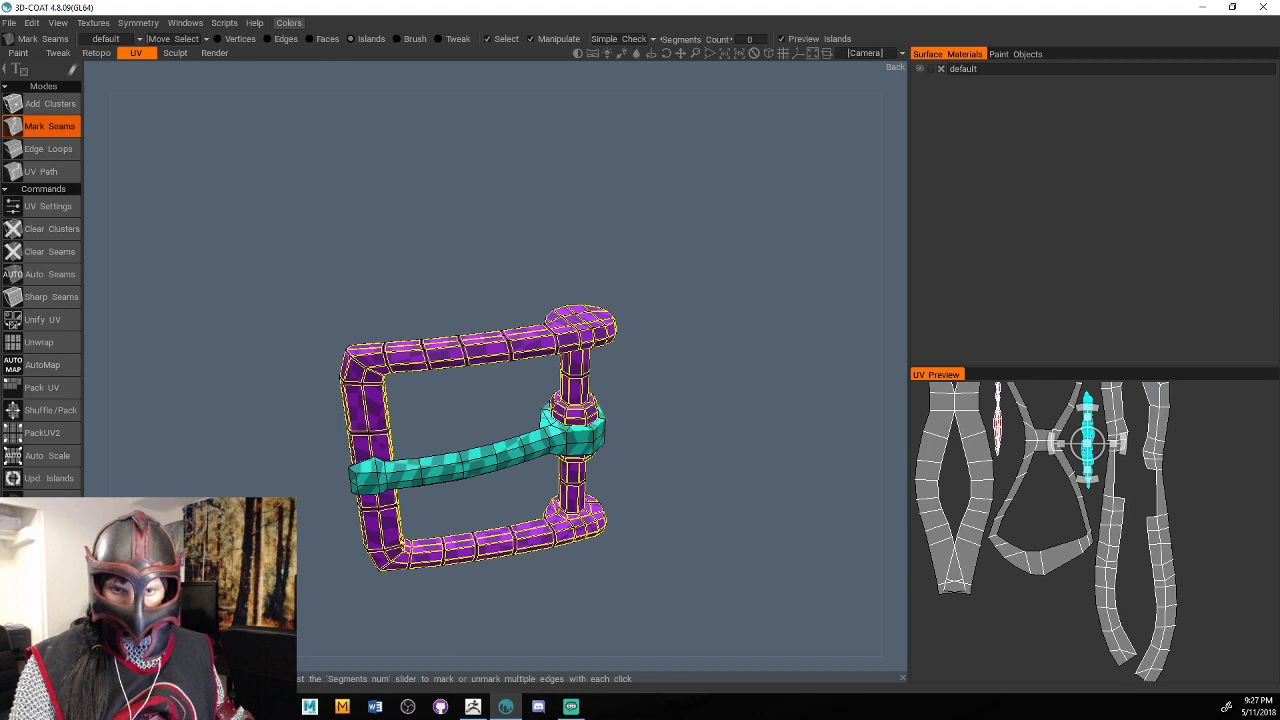
{"action": "mouse_move", "coordinate": [537, 411]}
{"action": "left_mouse_down"}
{"action": "mouse_move", "coordinate": [577, 473]}
{"action": "mouse_move", "coordinate": [685, 497]}
{"action": "left_mouse_up"}
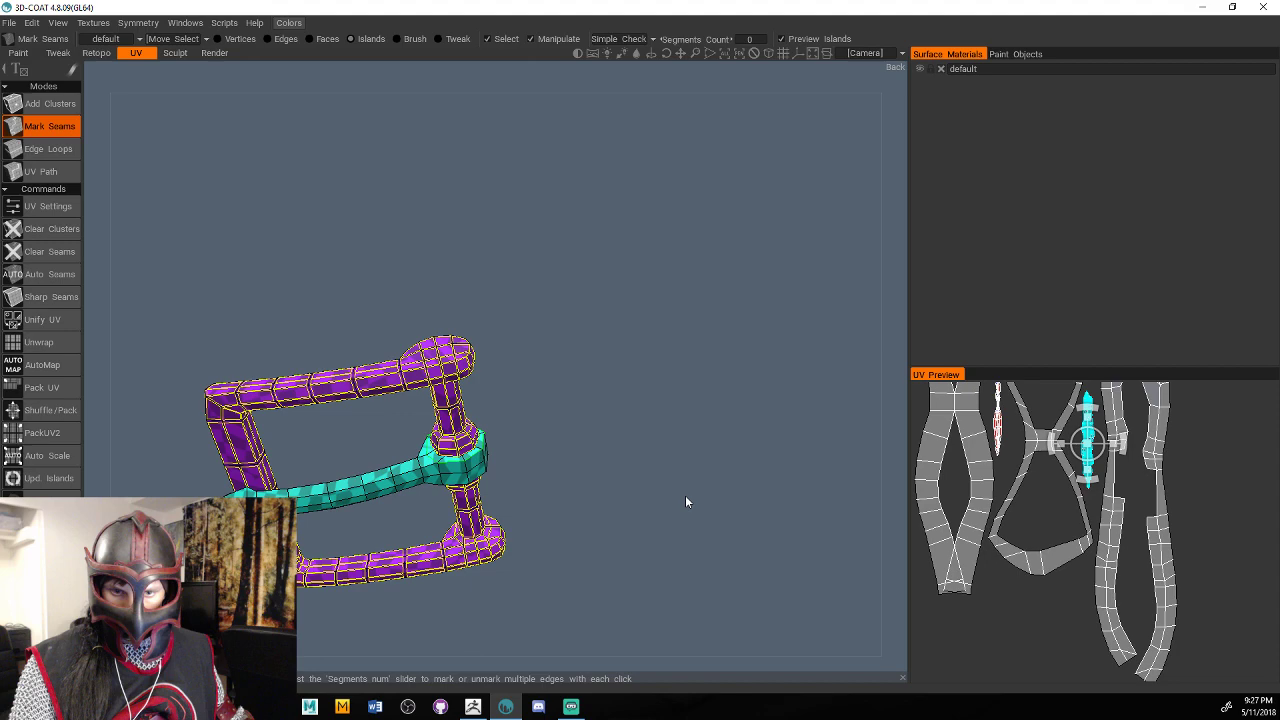
{"action": "scroll", "coordinate": [685, 502], "scroll_direction": "up", "scroll_amount": 5}
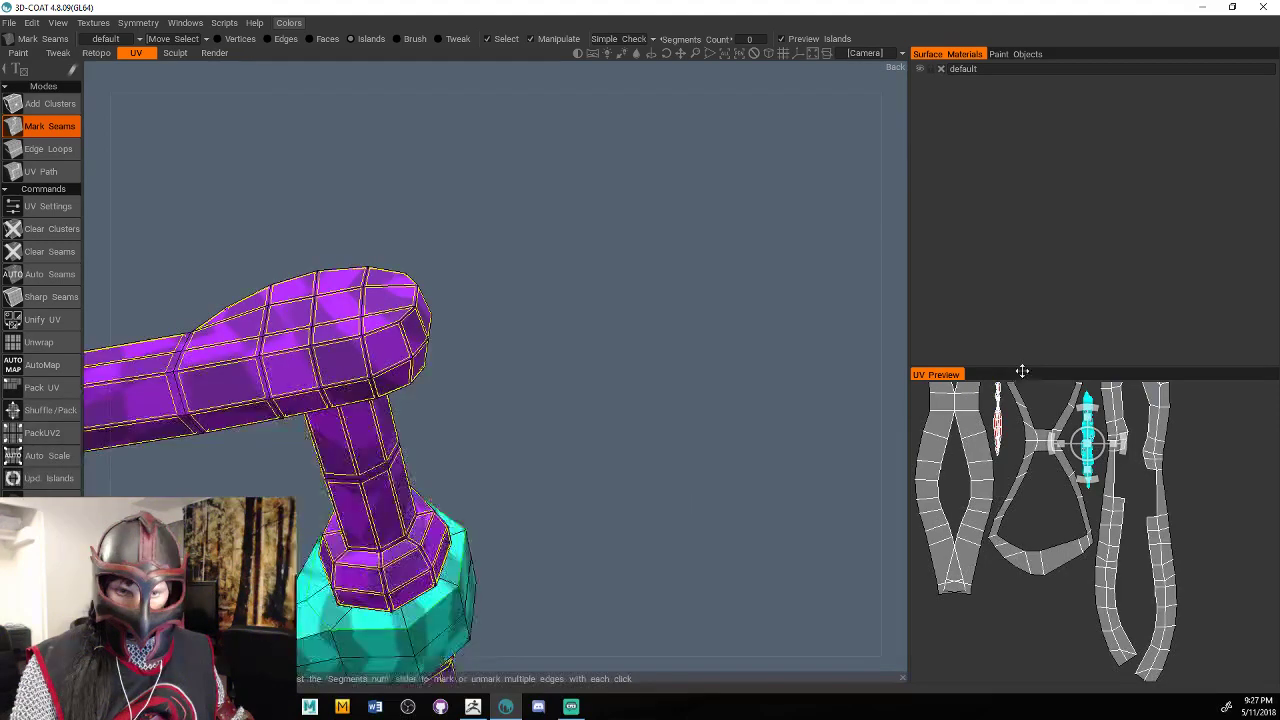
{"action": "left_click_drag", "start_coordinate": [690, 485], "coordinate": [748, 453]}
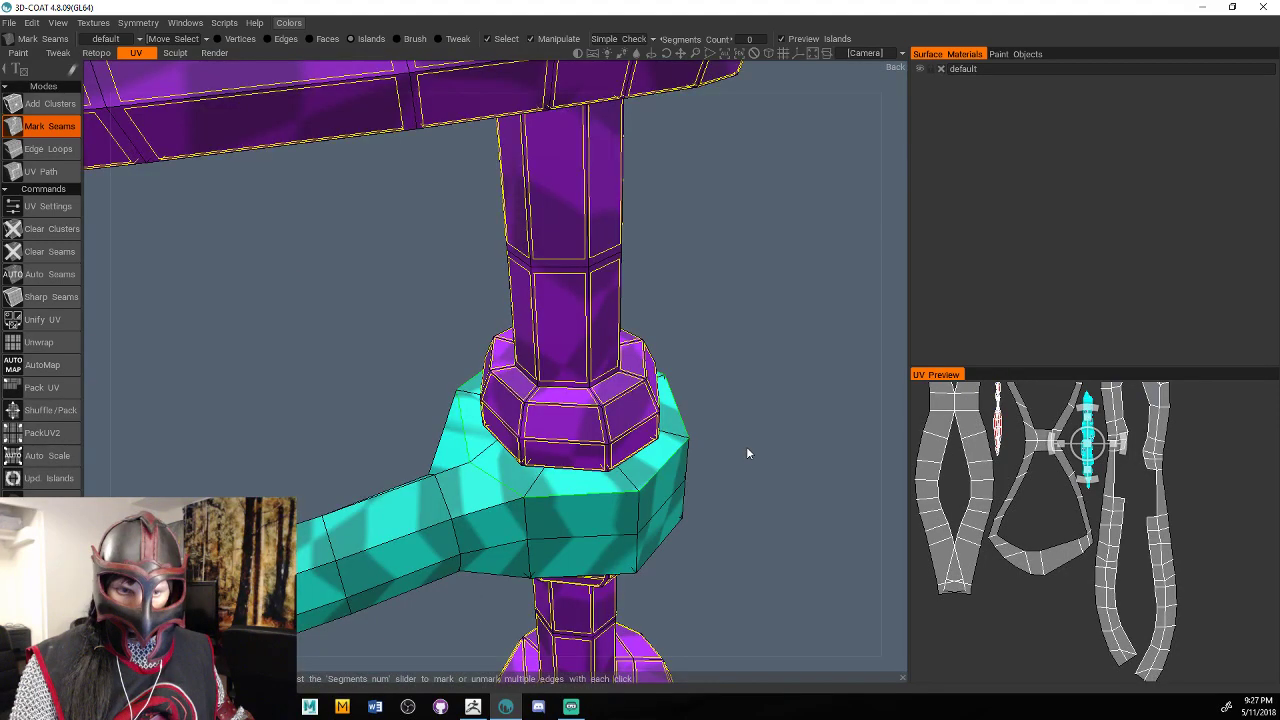
{"action": "middle_click_drag", "start_coordinate": [546, 391], "coordinate": [670, 474]}
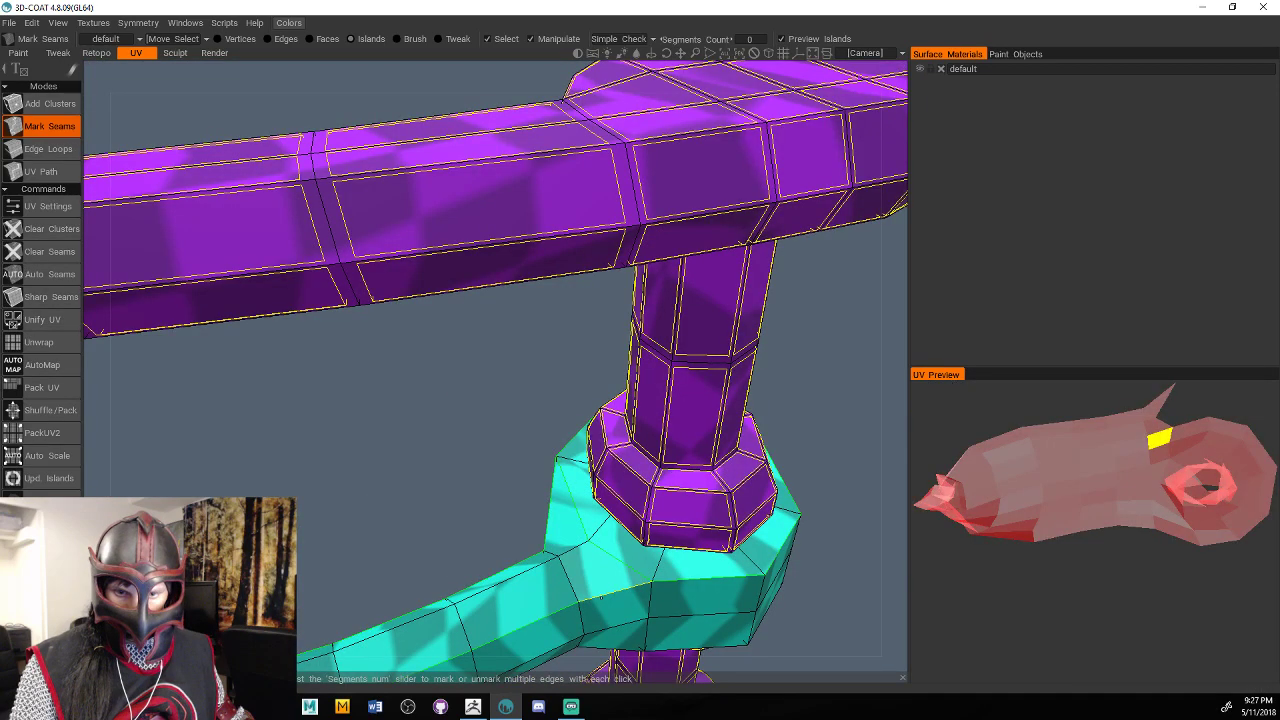
{"action": "scroll", "coordinate": [601, 598], "scroll_direction": "down", "scroll_amount": 5}
{"action": "middle_click_drag", "start_coordinate": [601, 598], "coordinate": [836, 580]}
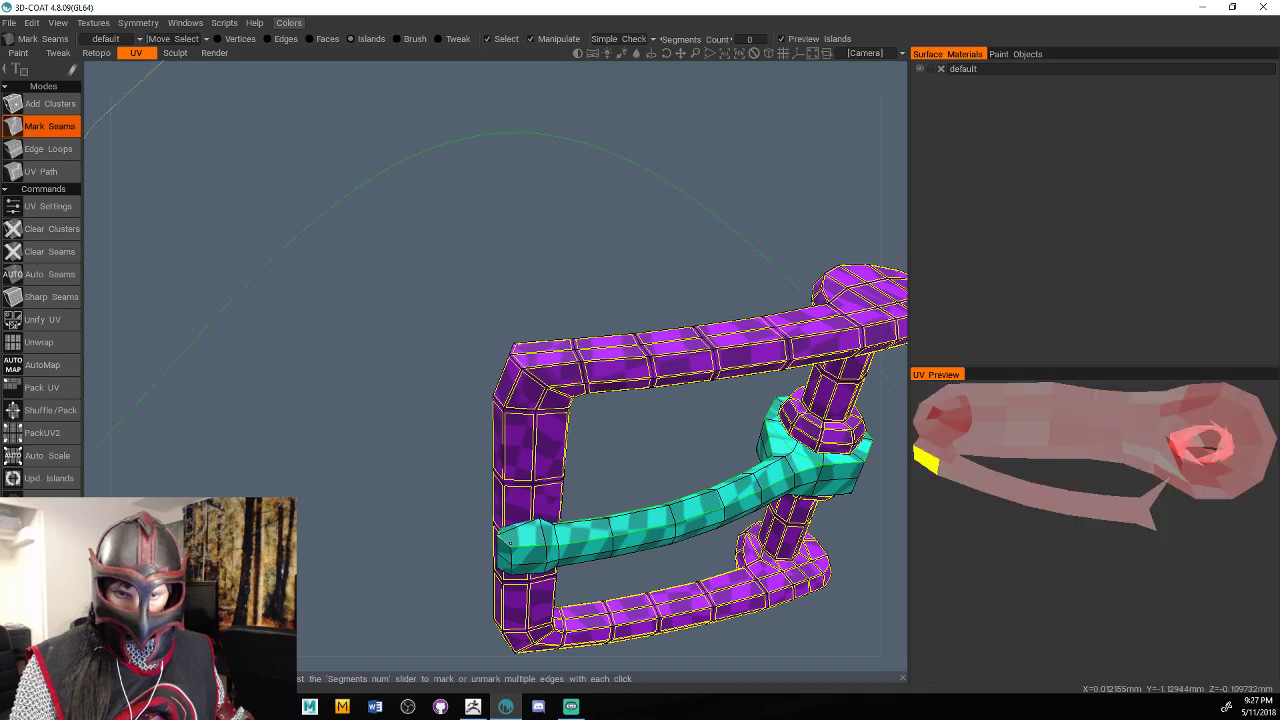
{"action": "middle_click_drag", "start_coordinate": [641, 661], "coordinate": [600, 511]}
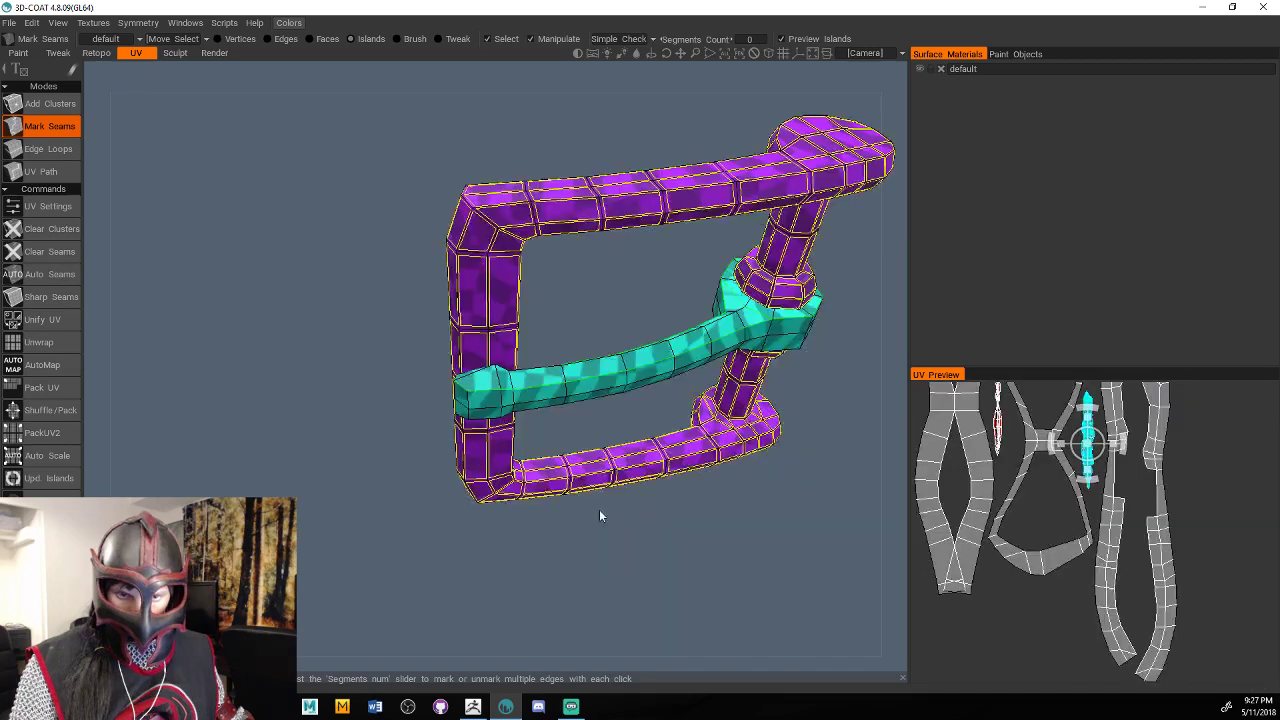
{"action": "left_click_drag", "start_coordinate": [599, 510], "coordinate": [622, 540]}
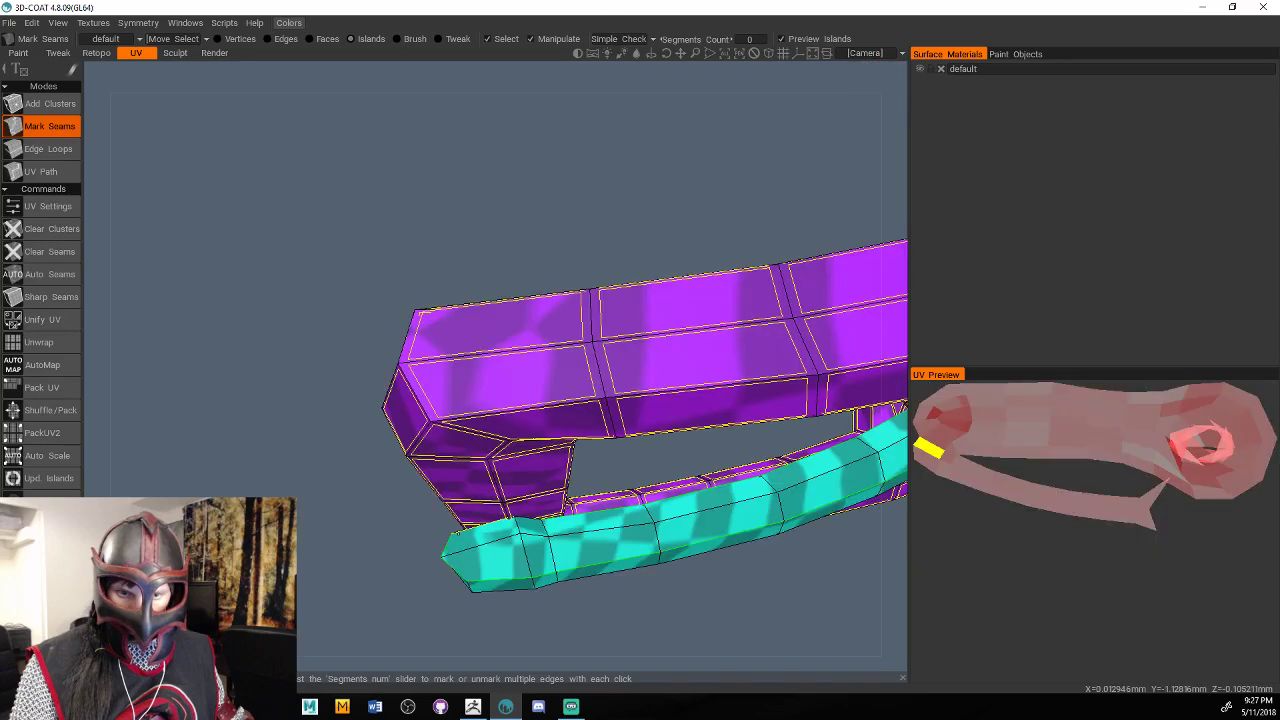
{"action": "left_click_drag", "start_coordinate": [638, 657], "coordinate": [778, 517]}
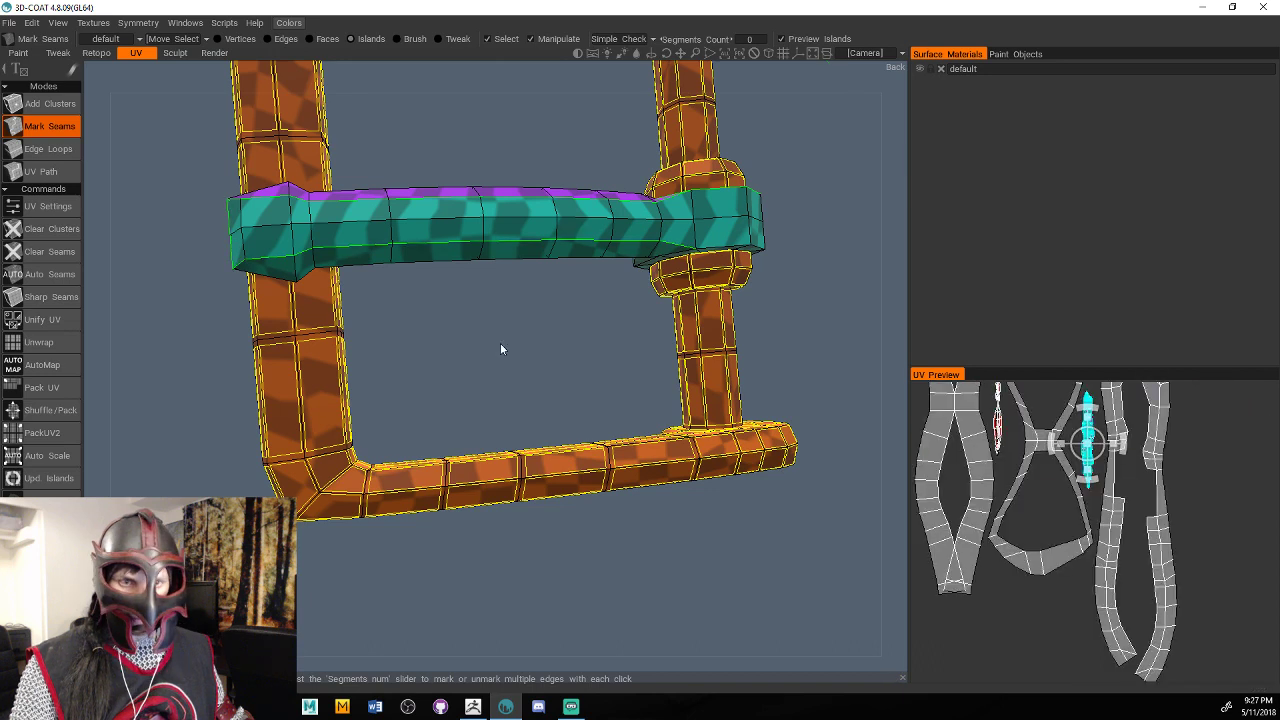
Mark a seam around the lower edge of the prong's ring, separating the ring's underside from its outer wall.
{"action": "left_click_drag", "start_coordinate": [500, 343], "coordinate": [533, 285]}
{"action": "scroll", "coordinate": [680, 397], "scroll_direction": "up", "scroll_amount": 5}
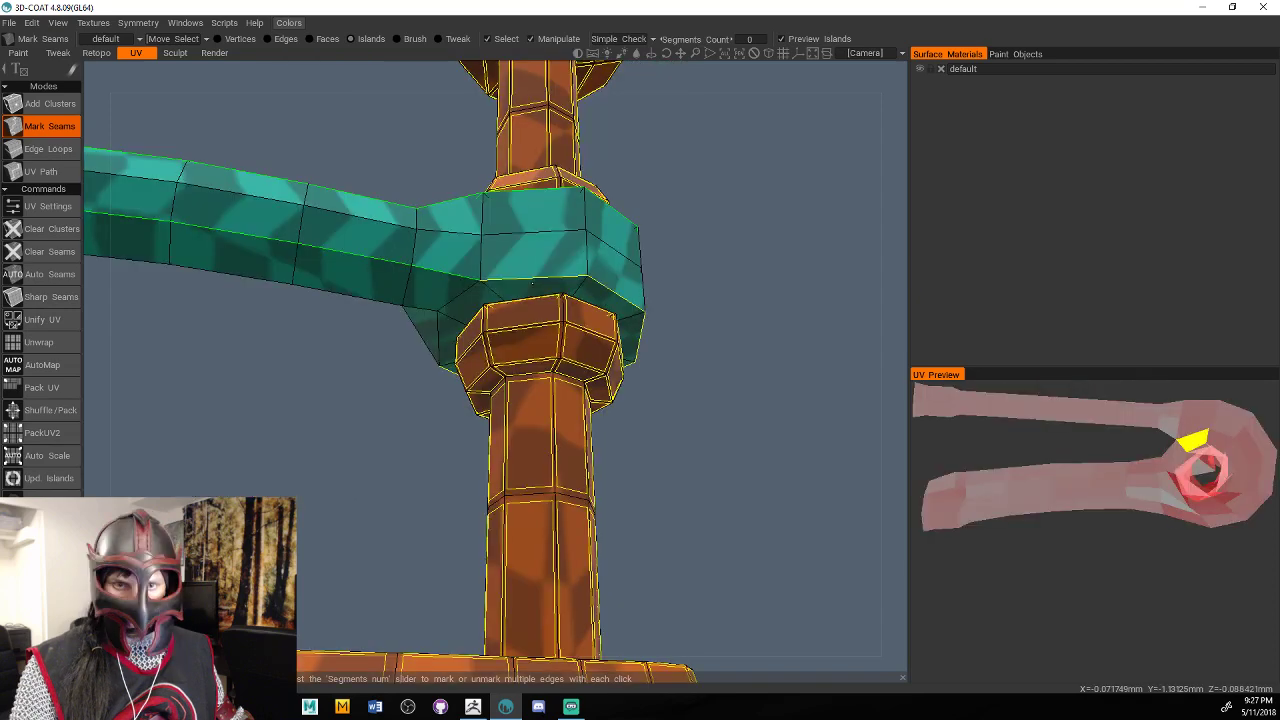
{"action": "left_click", "coordinate": [533, 285]}
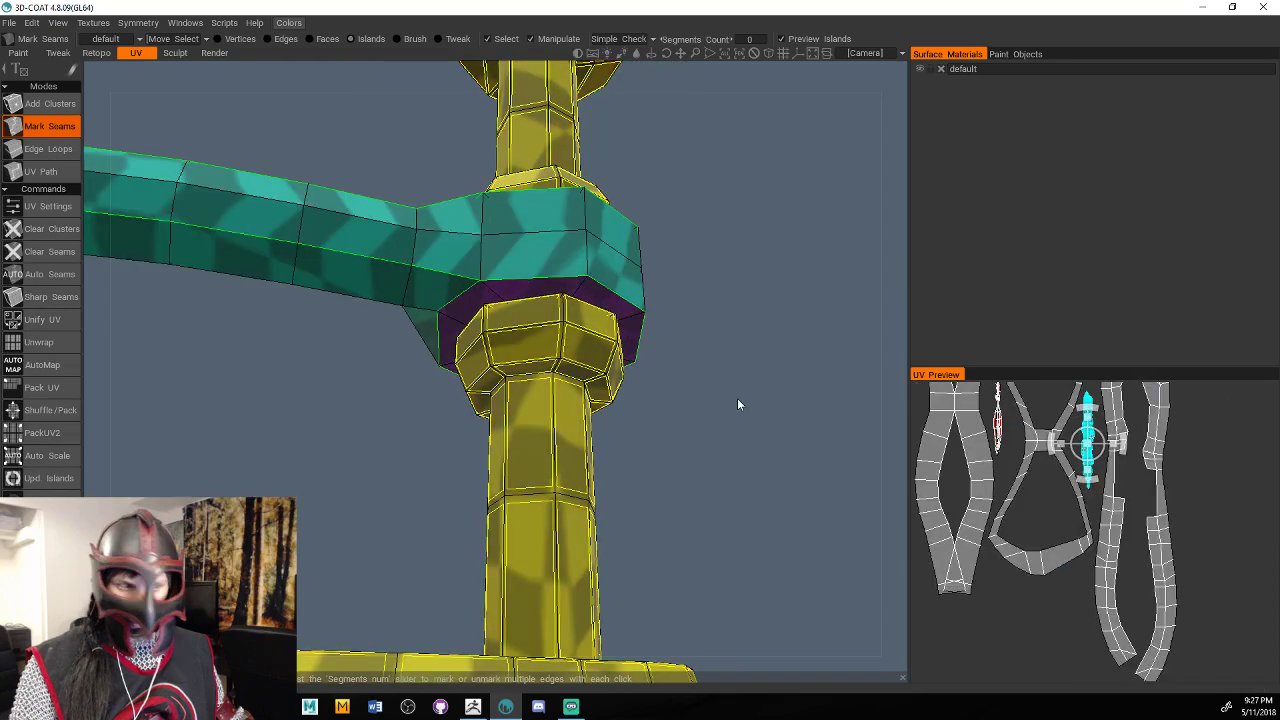
{"action": "left_click_drag", "start_coordinate": [737, 404], "coordinate": [765, 370]}
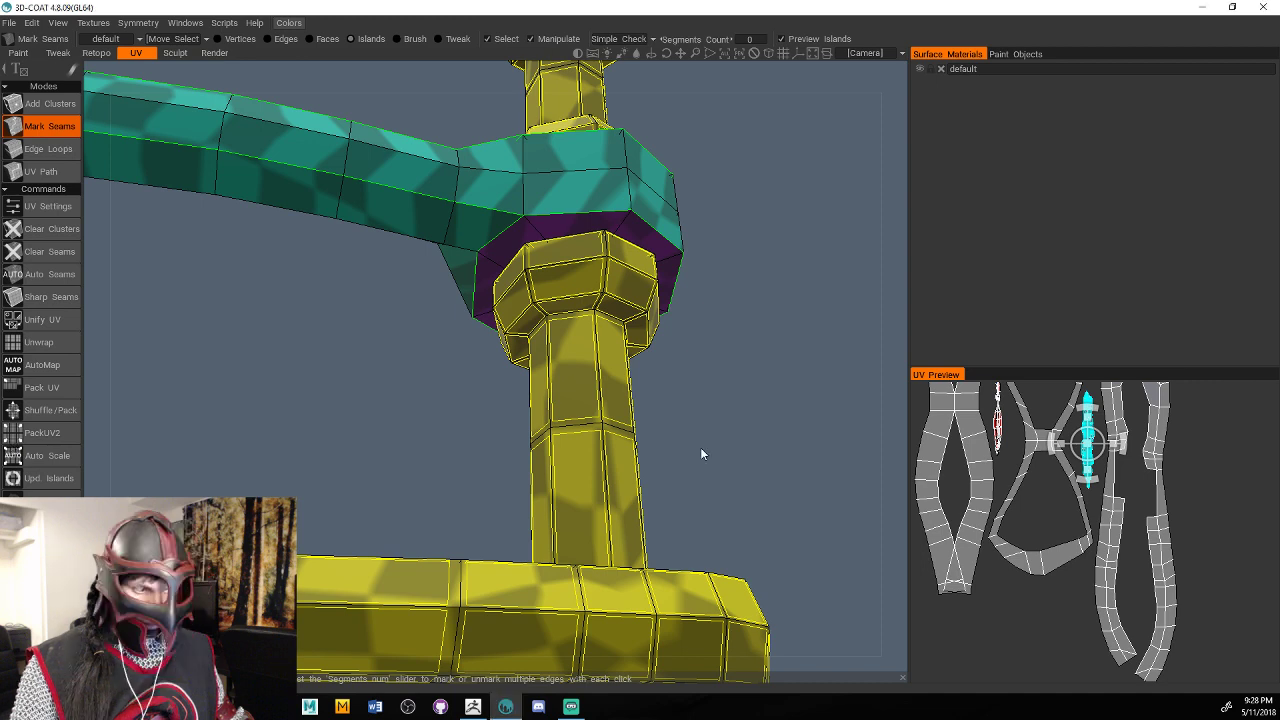
{"action": "scroll", "coordinate": [700, 454], "scroll_direction": "down", "scroll_amount": 5}
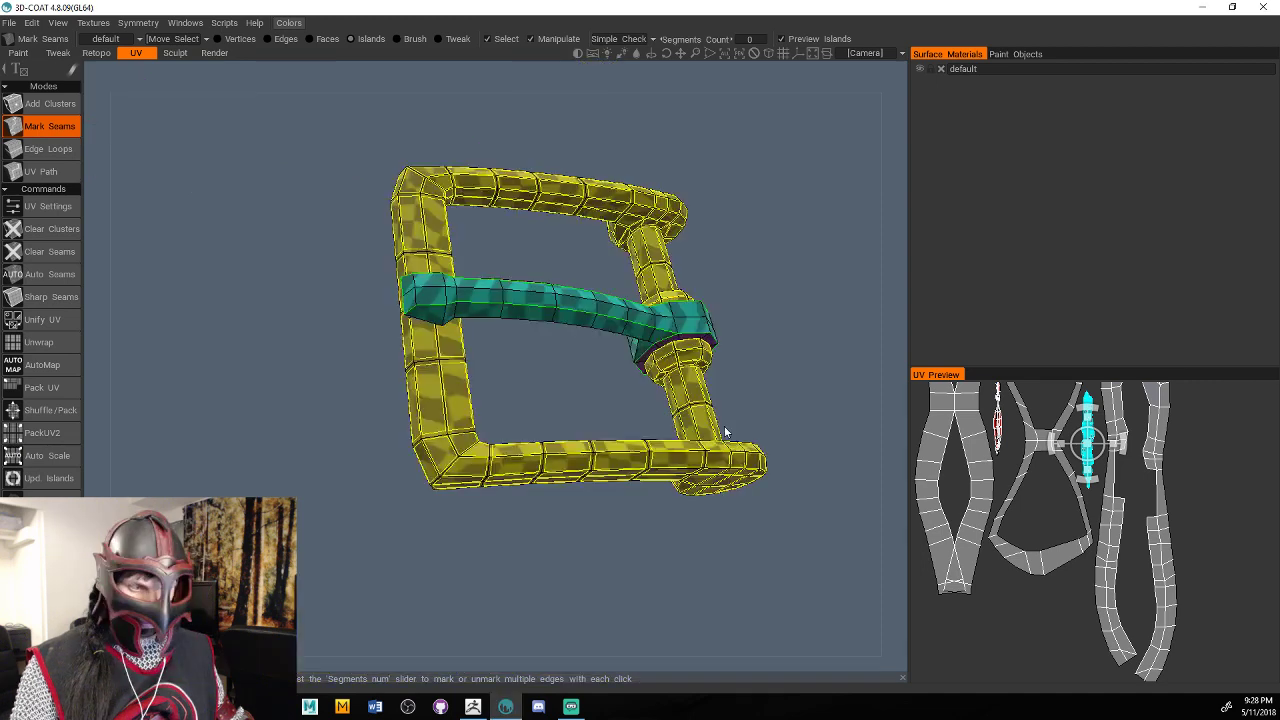
Complete the seams along the prong's other side and at its tip, and unwrap the mesh.
{"action": "middle_click_drag", "start_coordinate": [727, 432], "coordinate": [433, 380]}
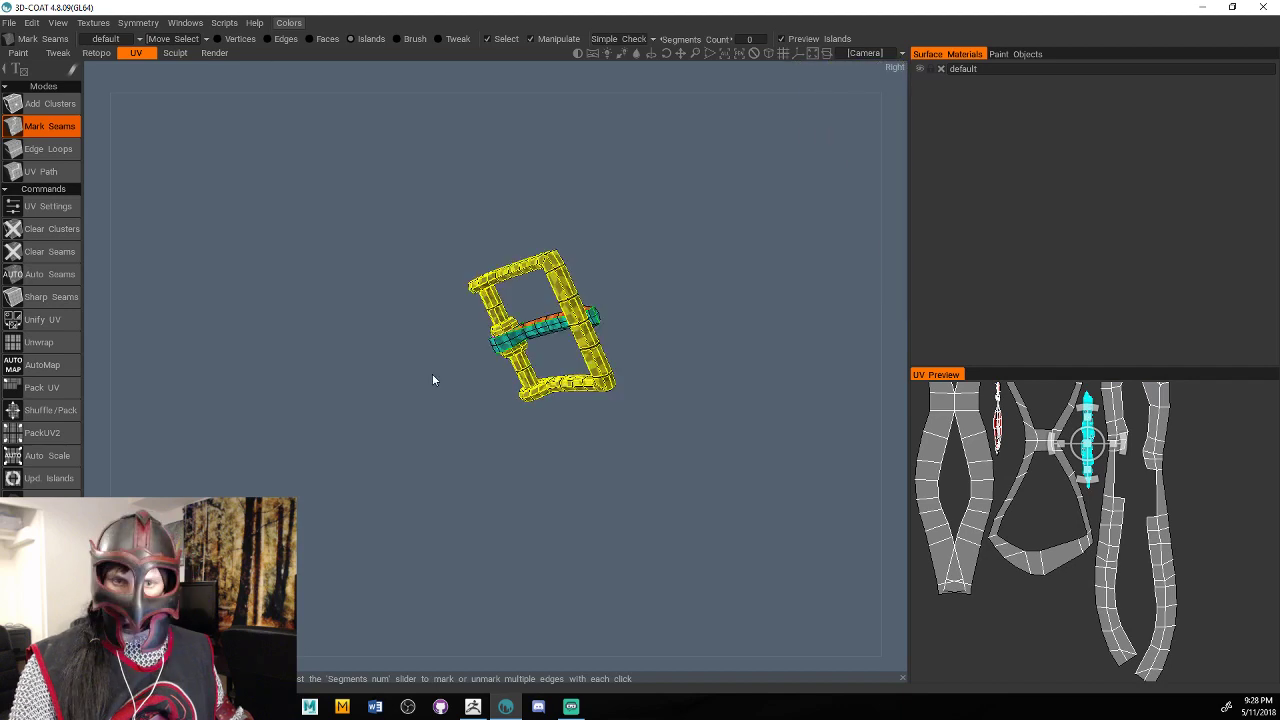
{"action": "left_click_drag", "start_coordinate": [433, 380], "coordinate": [430, 439]}
{"action": "scroll", "coordinate": [430, 439], "scroll_direction": "up", "scroll_amount": 8}
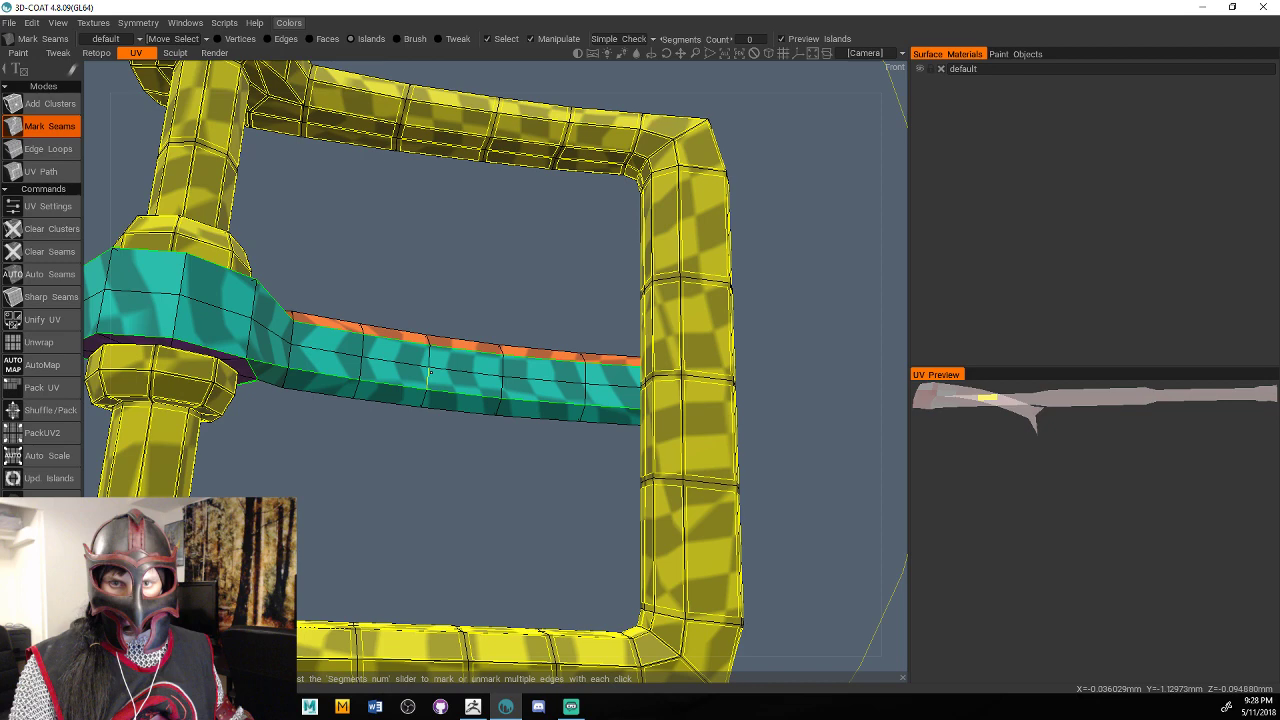
{"action": "middle_click_drag", "start_coordinate": [368, 502], "coordinate": [377, 485]}
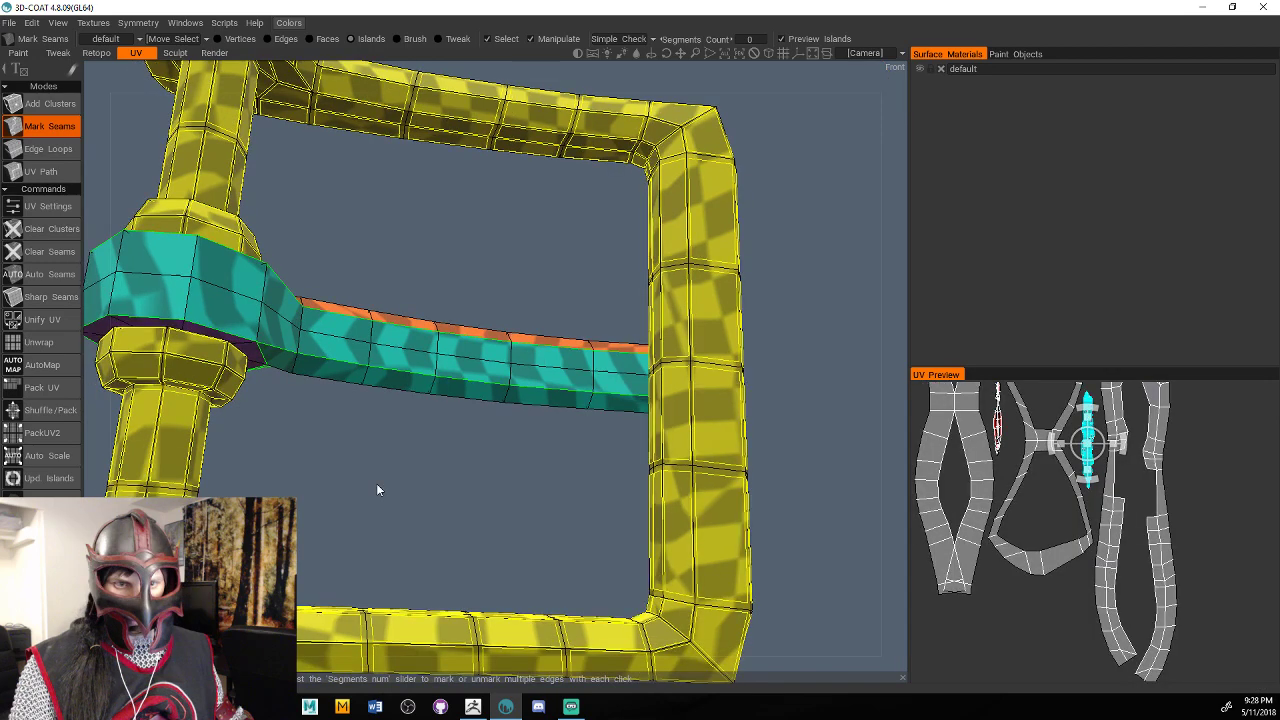
{"action": "left_click_drag", "start_coordinate": [378, 490], "coordinate": [390, 260]}
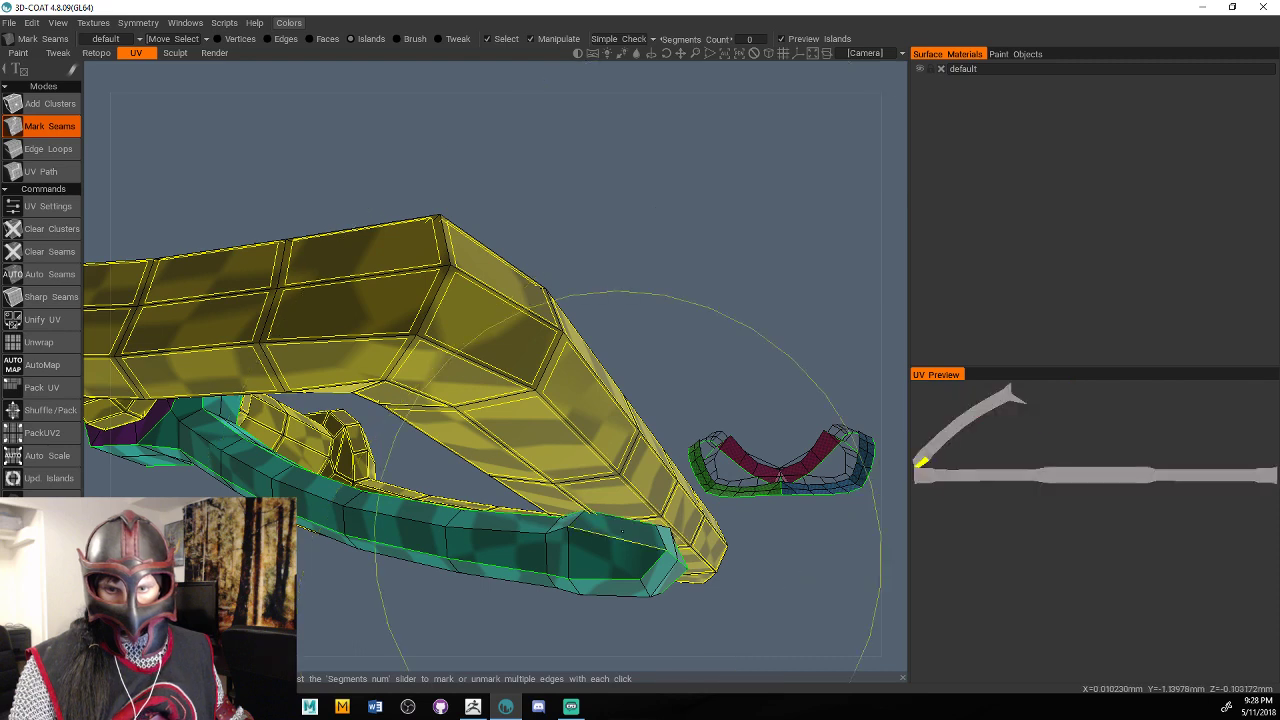
{"action": "left_click", "coordinate": [622, 531]}
{"action": "mouse_move", "coordinate": [745, 400]}
{"action": "left_mouse_down"}
{"action": "mouse_move", "coordinate": [714, 274]}
{"action": "mouse_move", "coordinate": [103, 371]}
{"action": "left_mouse_up"}
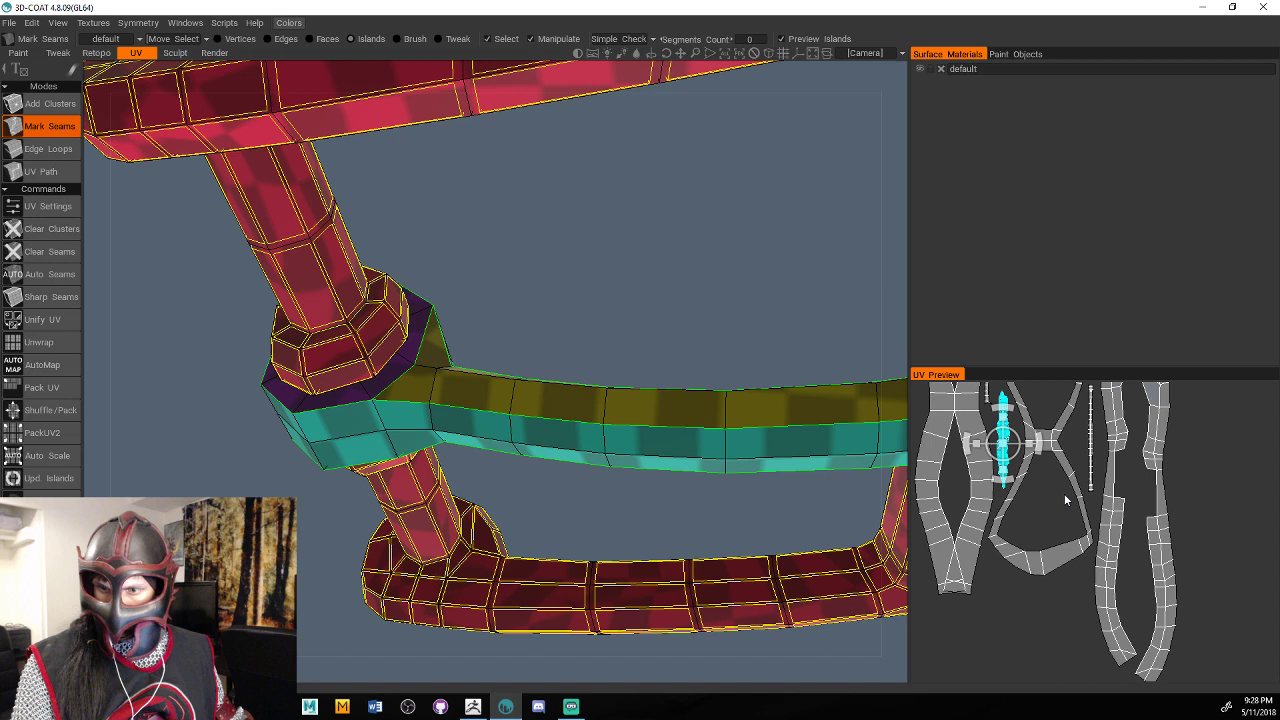
Examine the small overlapping island of the prong's ring in the UV layout and its matching faces on the buckle.
{"action": "right_click_drag", "start_coordinate": [1064, 494], "coordinate": [1102, 538]}
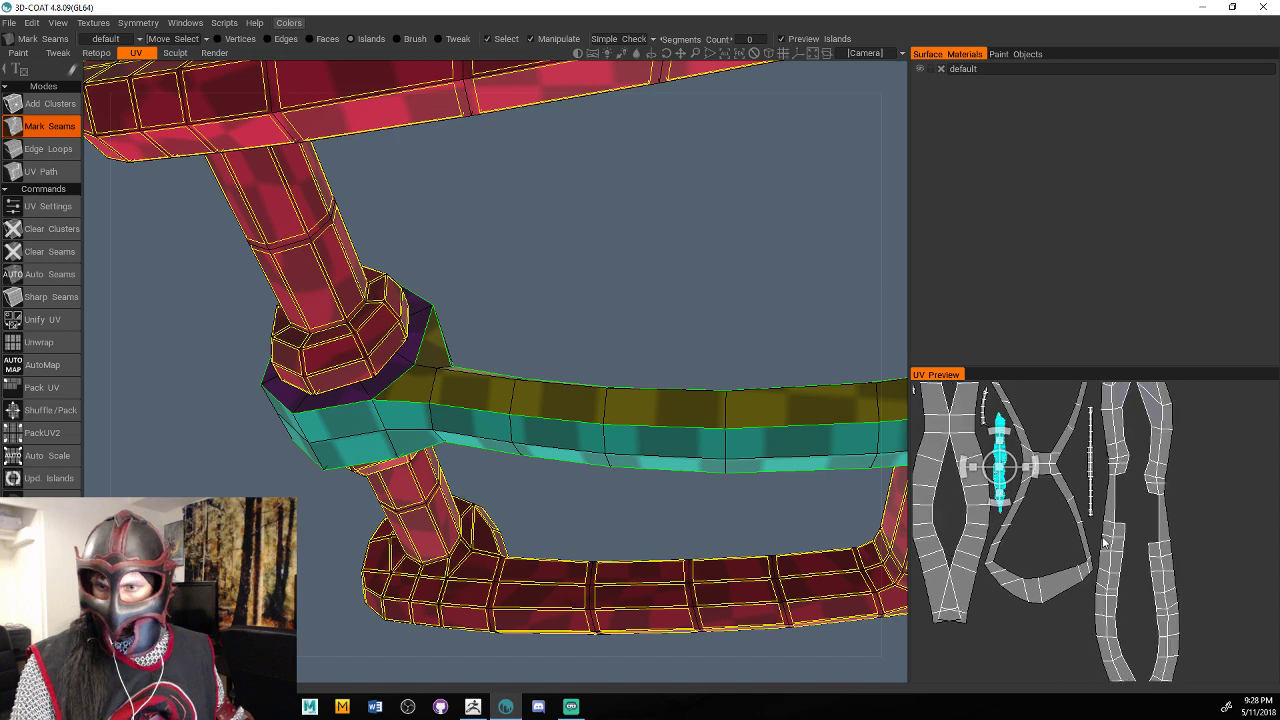
{"action": "middle_click_drag", "start_coordinate": [930, 400], "coordinate": [1090, 490]}
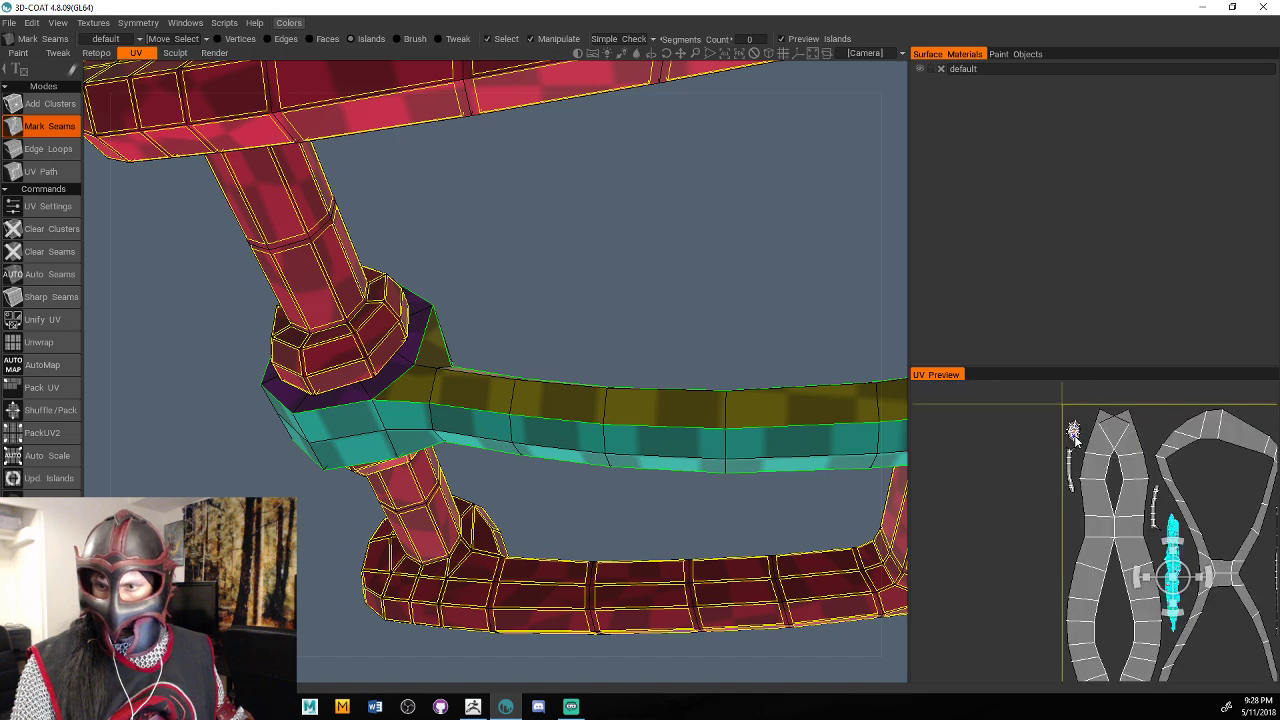
{"action": "left_click", "coordinate": [1076, 440]}
{"action": "scroll", "coordinate": [696, 519], "scroll_direction": "down", "scroll_amount": 7}
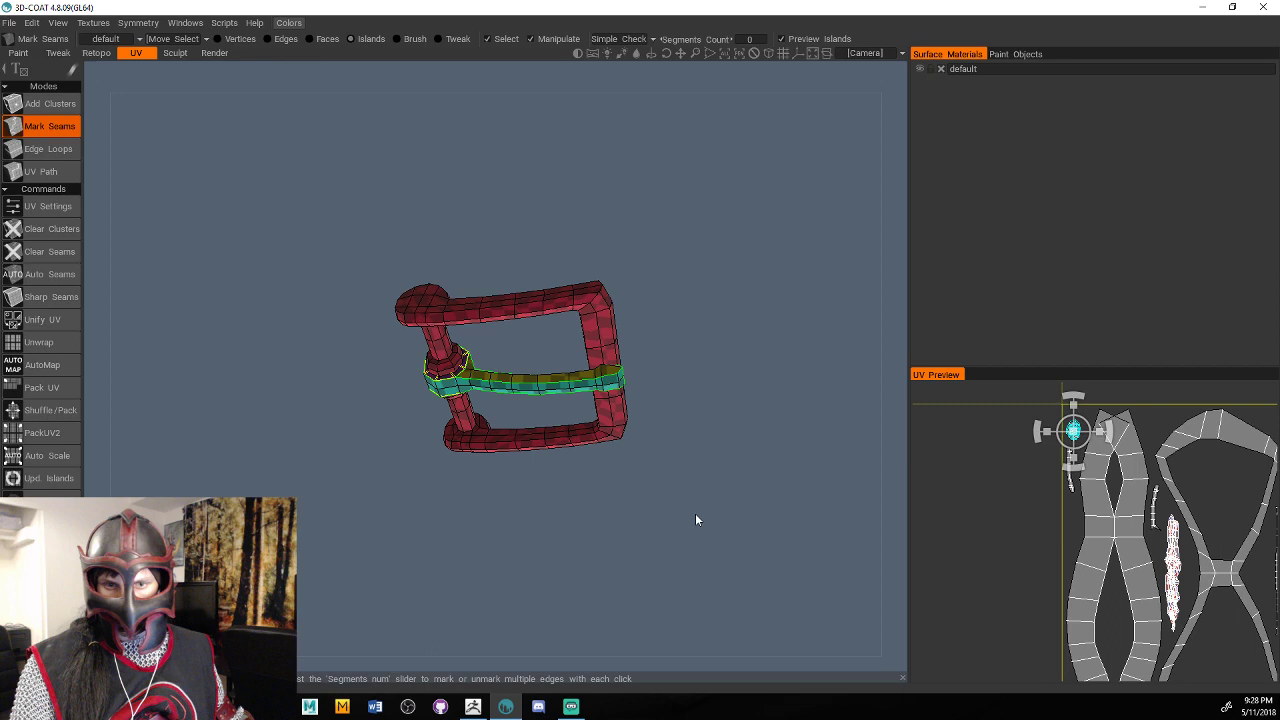
{"action": "left_click_drag", "start_coordinate": [696, 514], "coordinate": [628, 523], "text": "shift"}
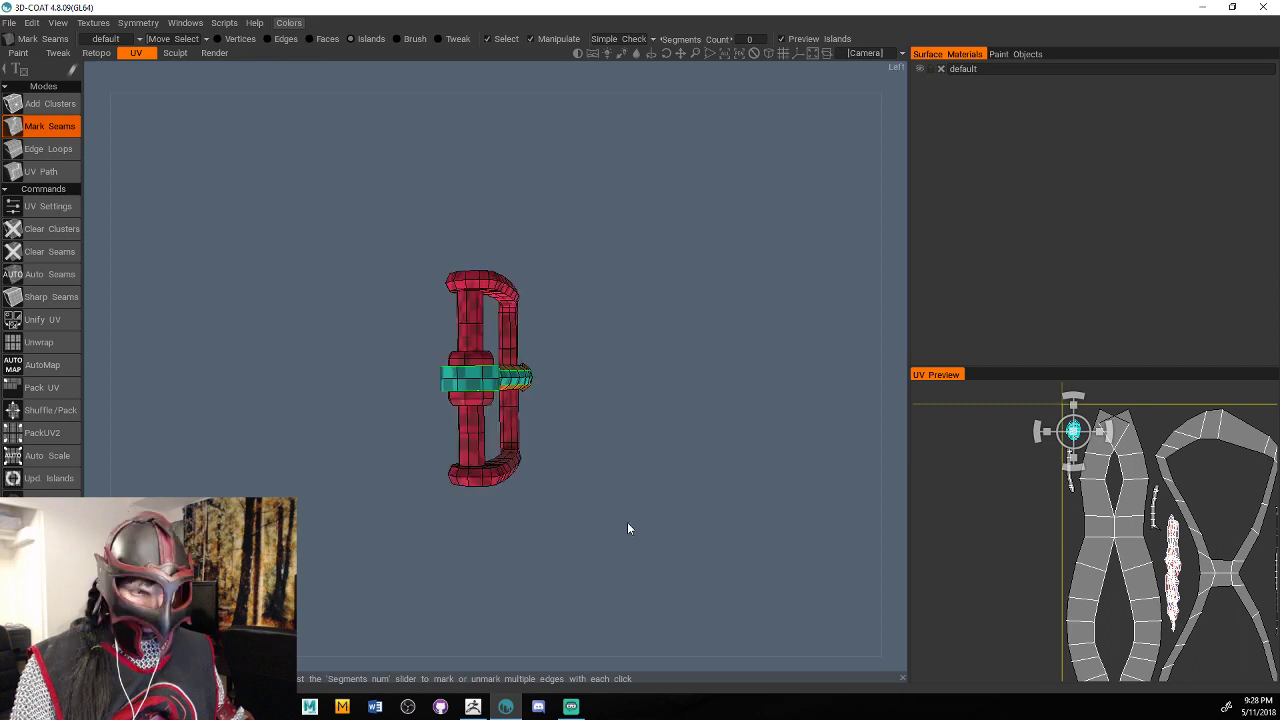
{"action": "scroll", "coordinate": [630, 532], "scroll_direction": "up", "scroll_amount": 10}
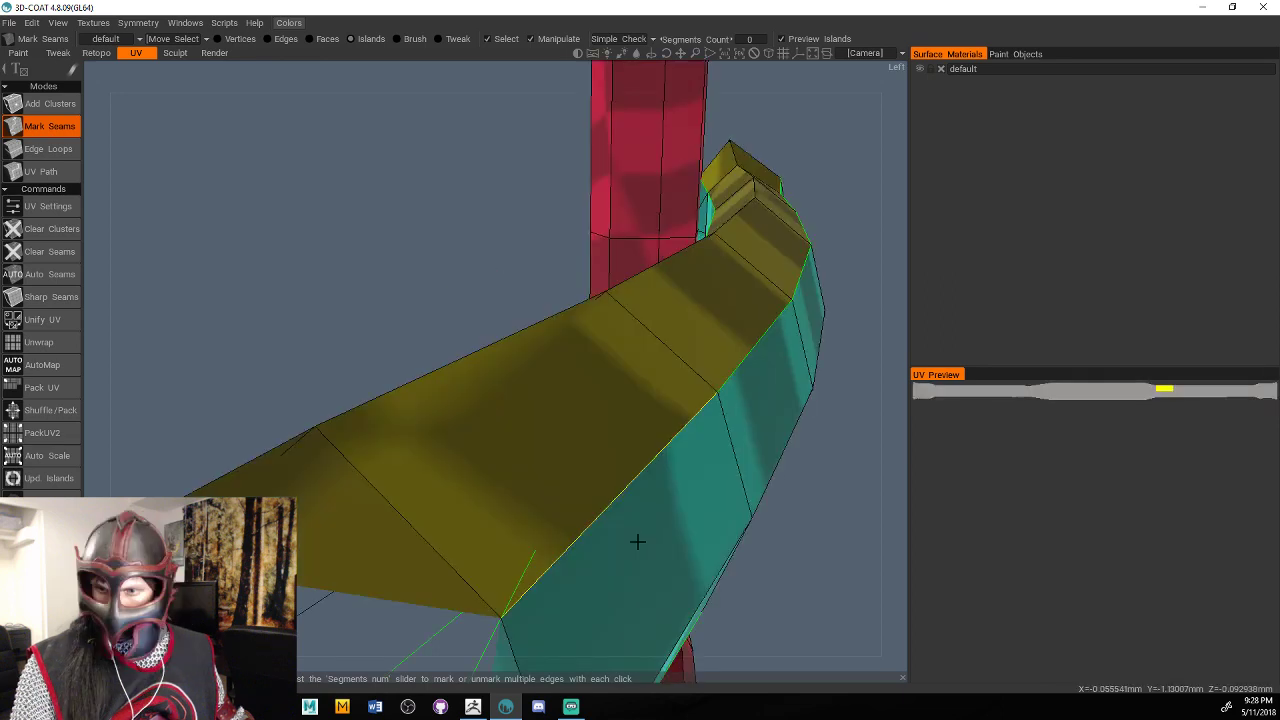
{"action": "scroll", "coordinate": [678, 423], "scroll_direction": "down", "scroll_amount": 10}
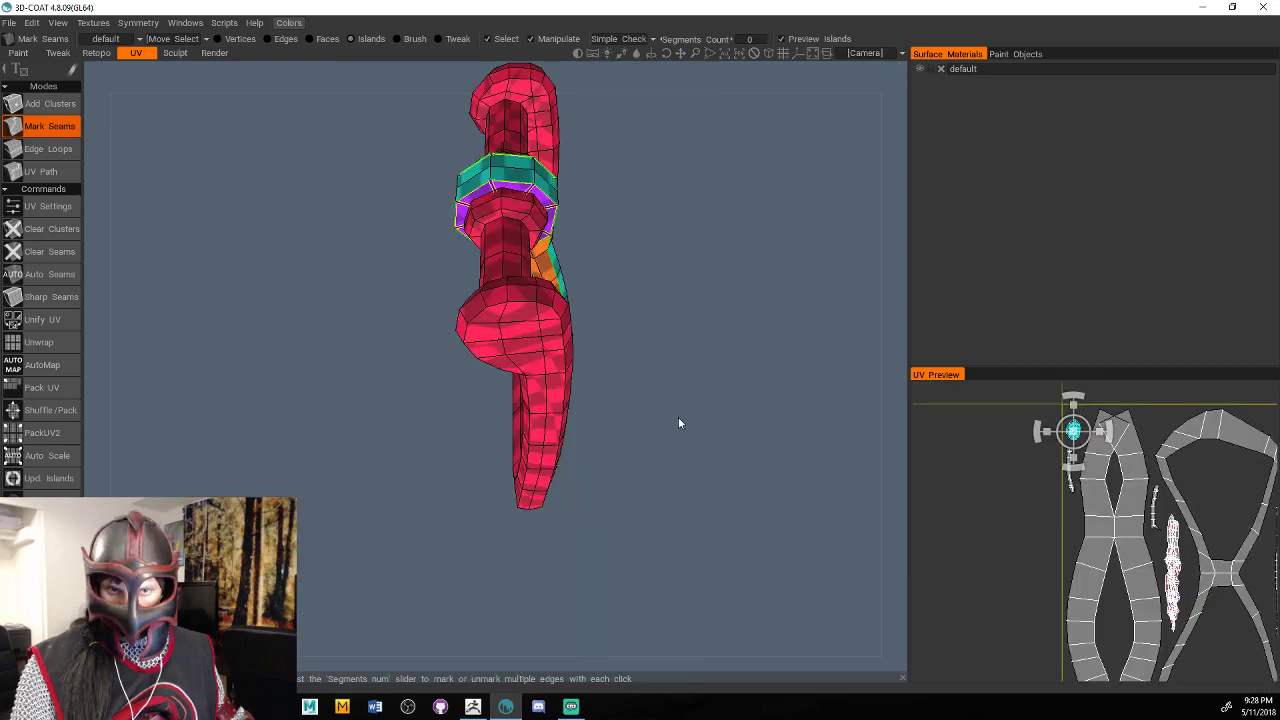
{"action": "left_click_drag", "start_coordinate": [678, 423], "coordinate": [590, 430]}
{"action": "scroll", "coordinate": [1163, 659], "scroll_direction": "up", "scroll_amount": 5}
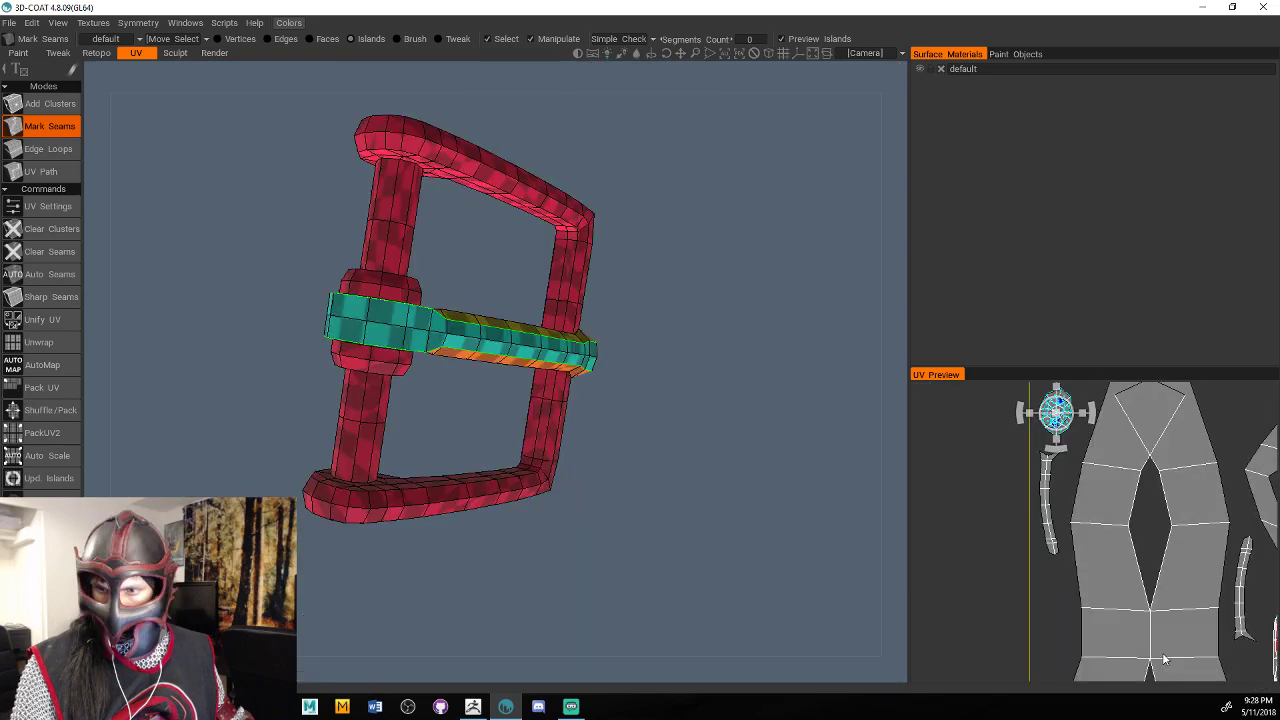
{"action": "scroll", "coordinate": [1165, 660], "scroll_direction": "up", "scroll_amount": 3}
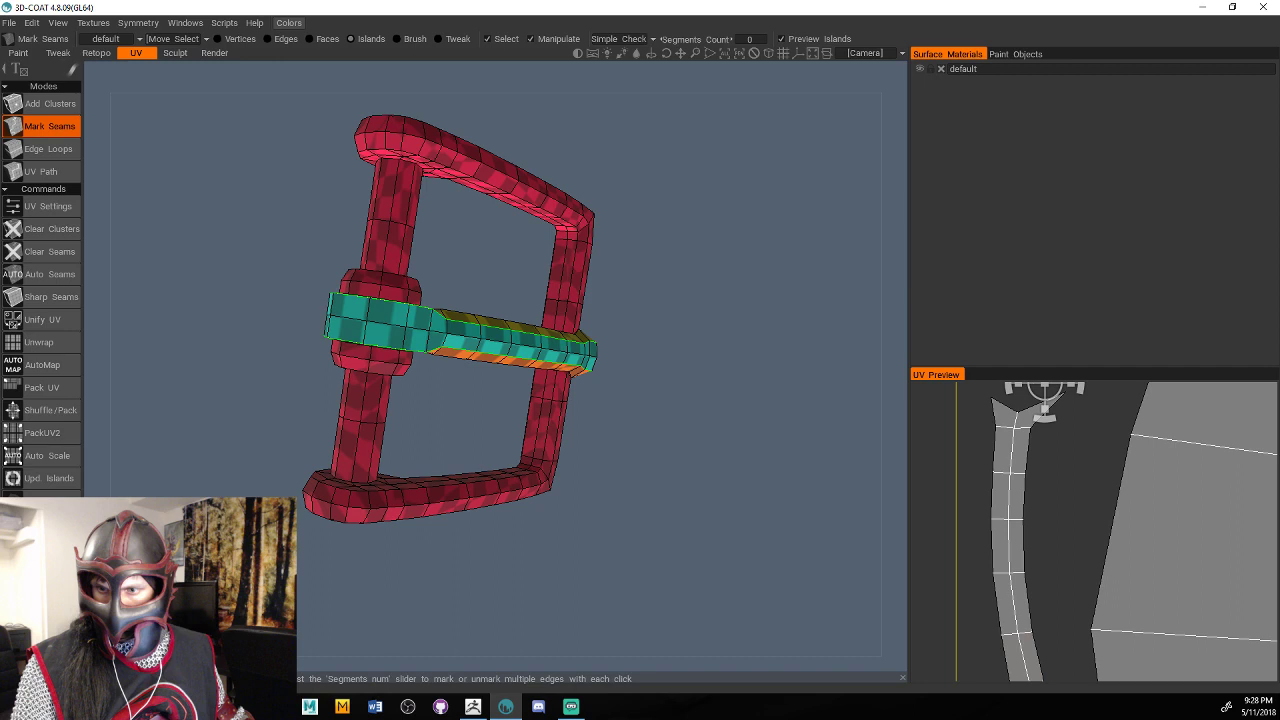
{"action": "middle_click_drag", "start_coordinate": [1092, 390], "coordinate": [1068, 527]}
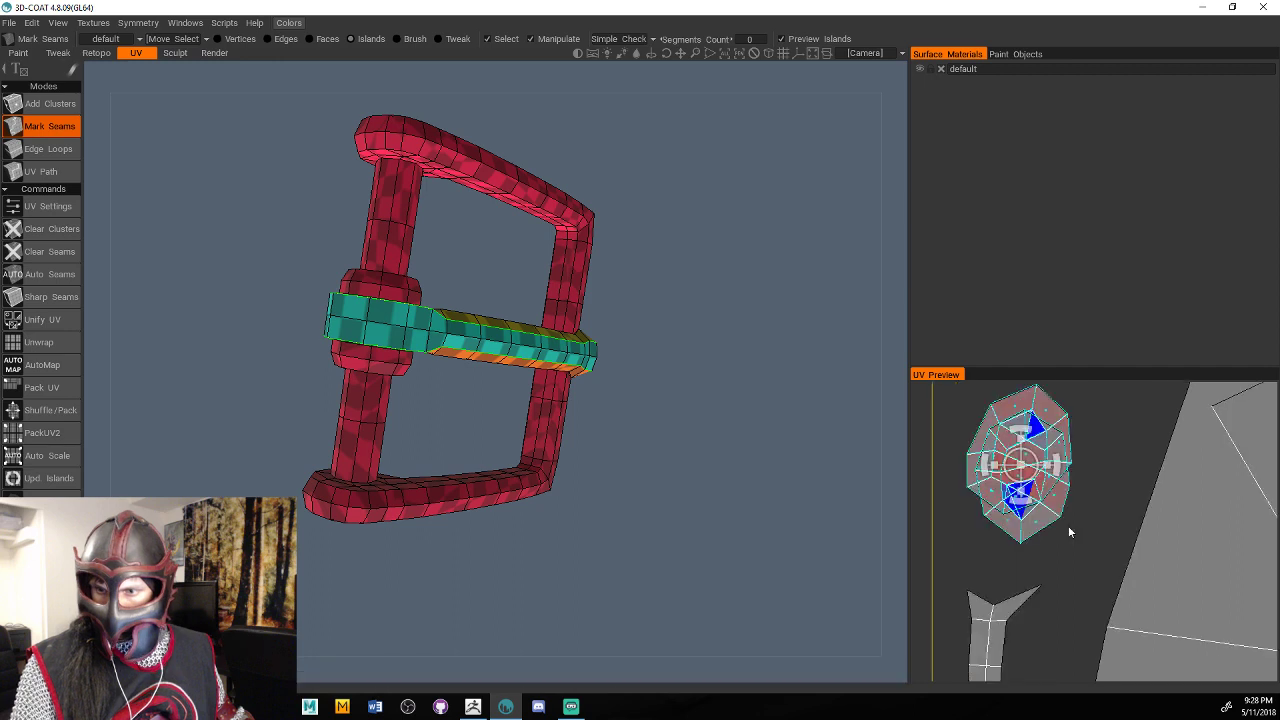
{"action": "scroll", "coordinate": [1050, 530], "scroll_direction": "up", "scroll_amount": 1}
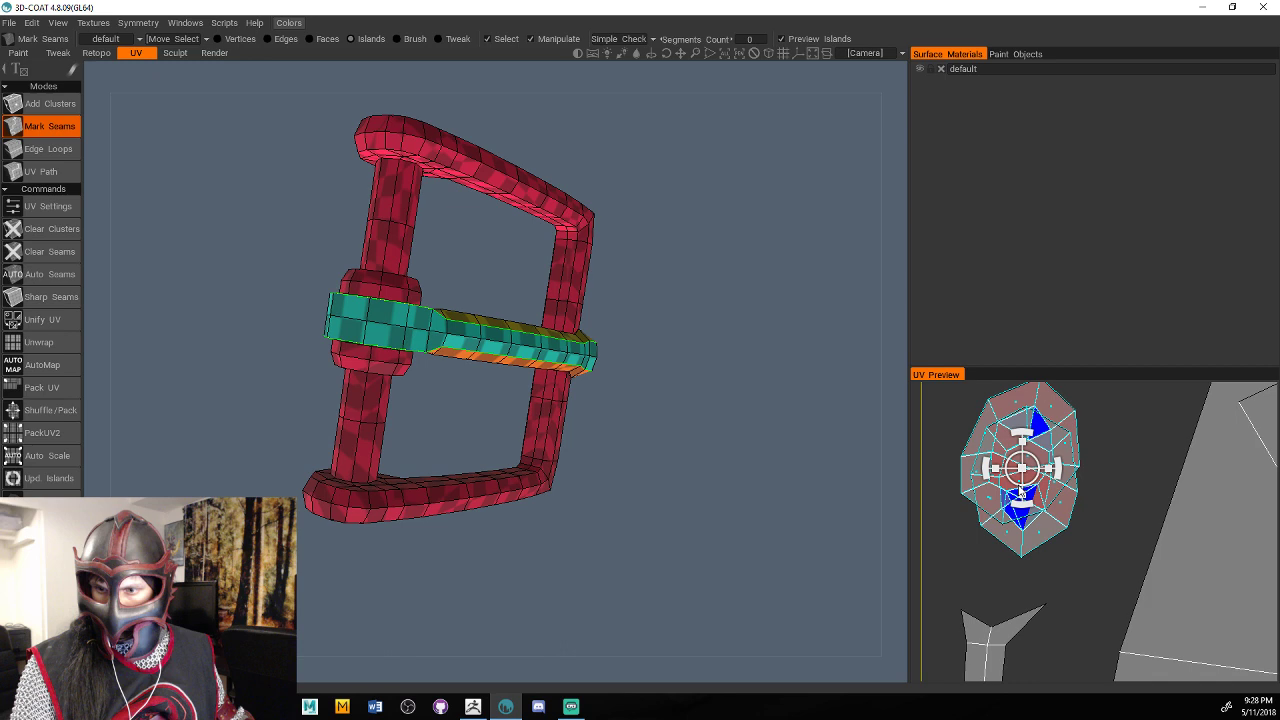
{"action": "left_click_drag", "start_coordinate": [1021, 490], "coordinate": [1052, 497]}
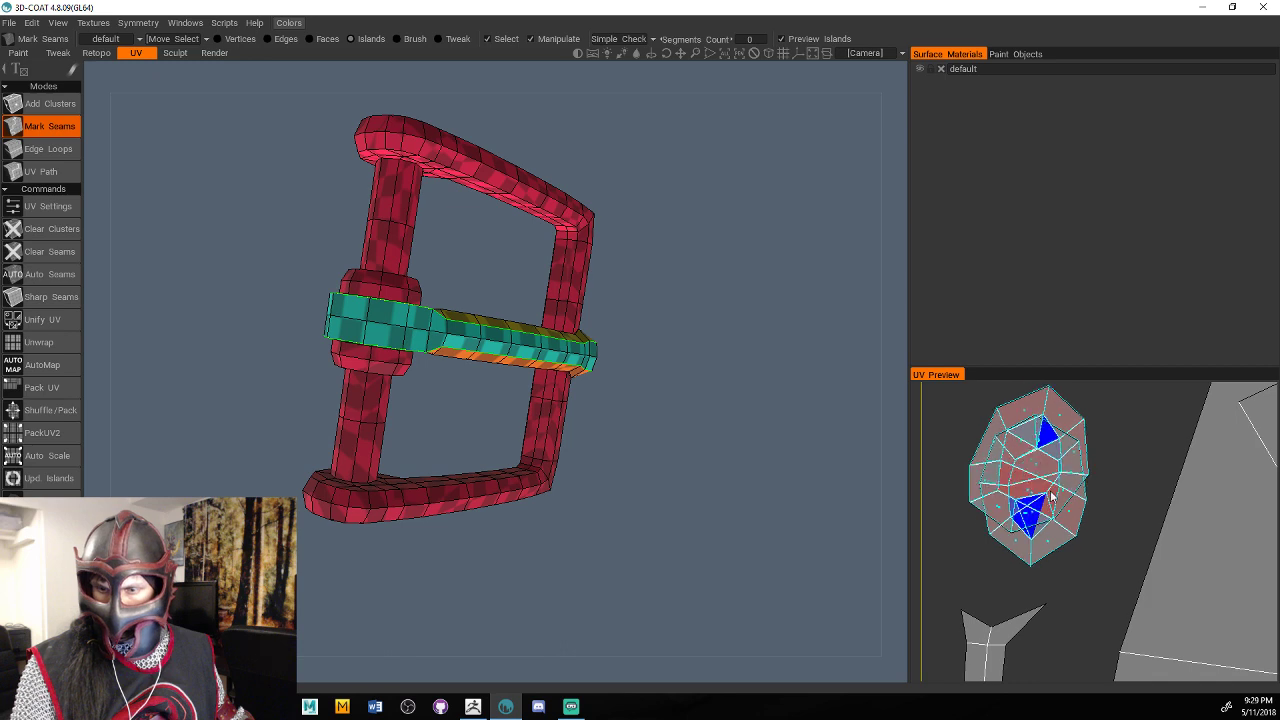
Mark a seam along the buckle's crossbar and seams around the collar beneath the prong's ring, separating the collar from the bar.
{"action": "left_click_drag", "start_coordinate": [620, 455], "coordinate": [650, 430]}
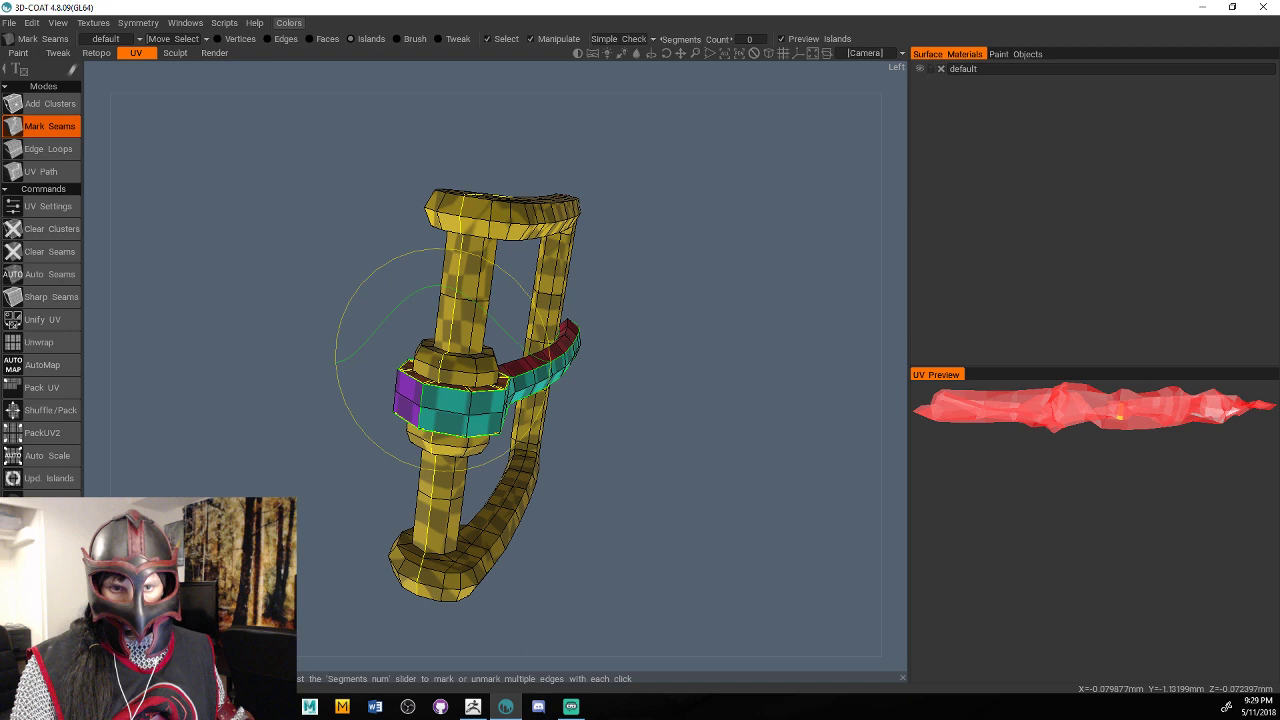
{"action": "left_click", "coordinate": [455, 360]}
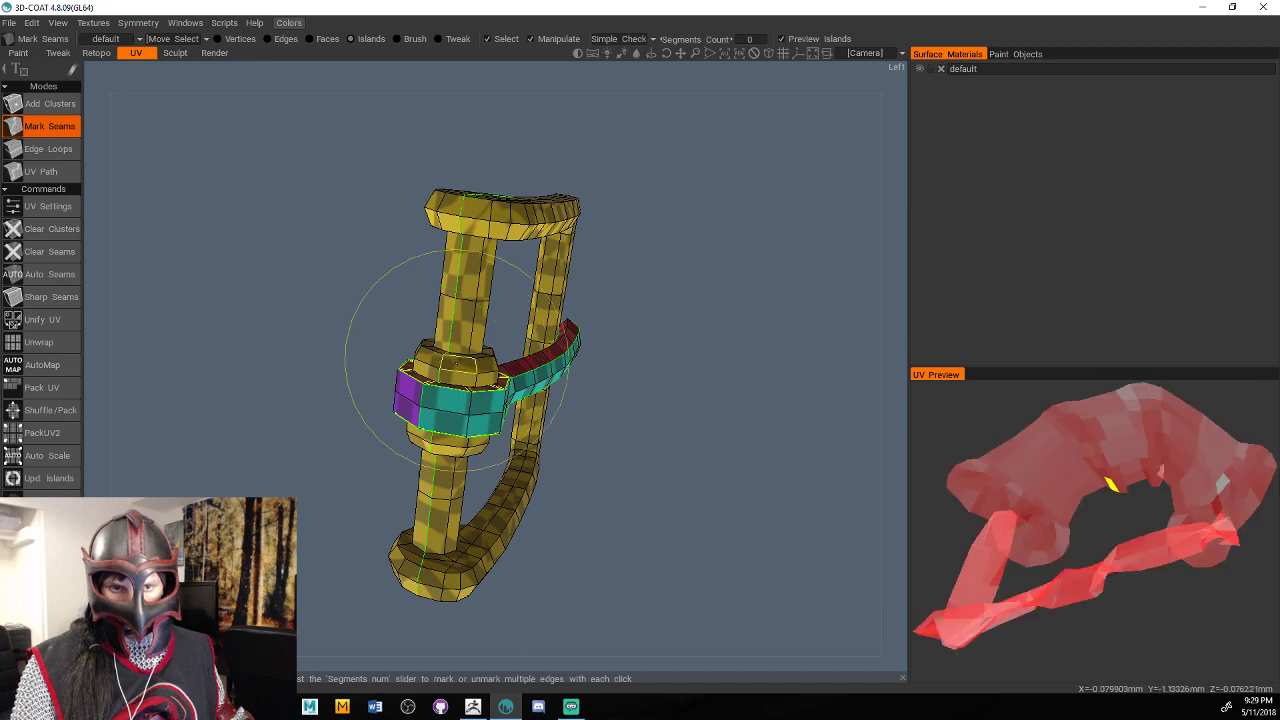
{"action": "mouse_move", "coordinate": [457, 360]}
{"action": "left_mouse_down", "text": "alt"}
{"action": "mouse_move", "coordinate": [490, 386]}
{"action": "mouse_move", "coordinate": [485, 327]}
{"action": "left_mouse_up", "text": "alt"}
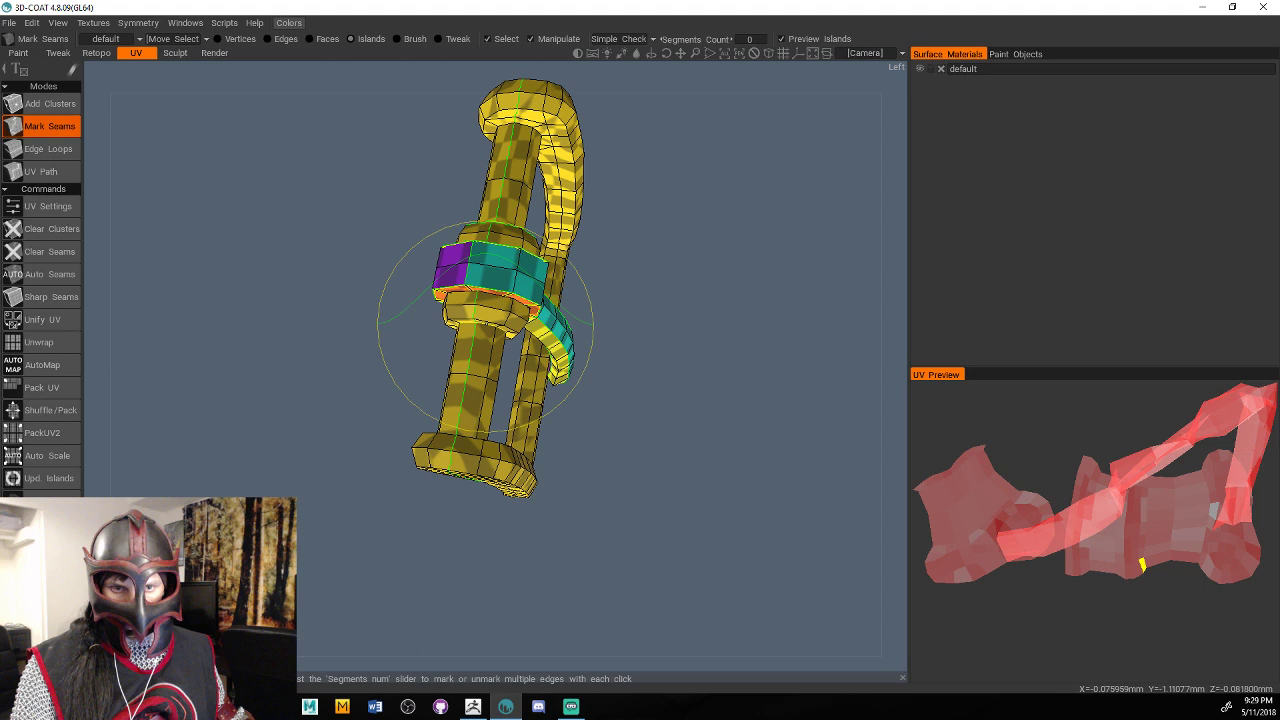
{"action": "left_click", "coordinate": [485, 327]}
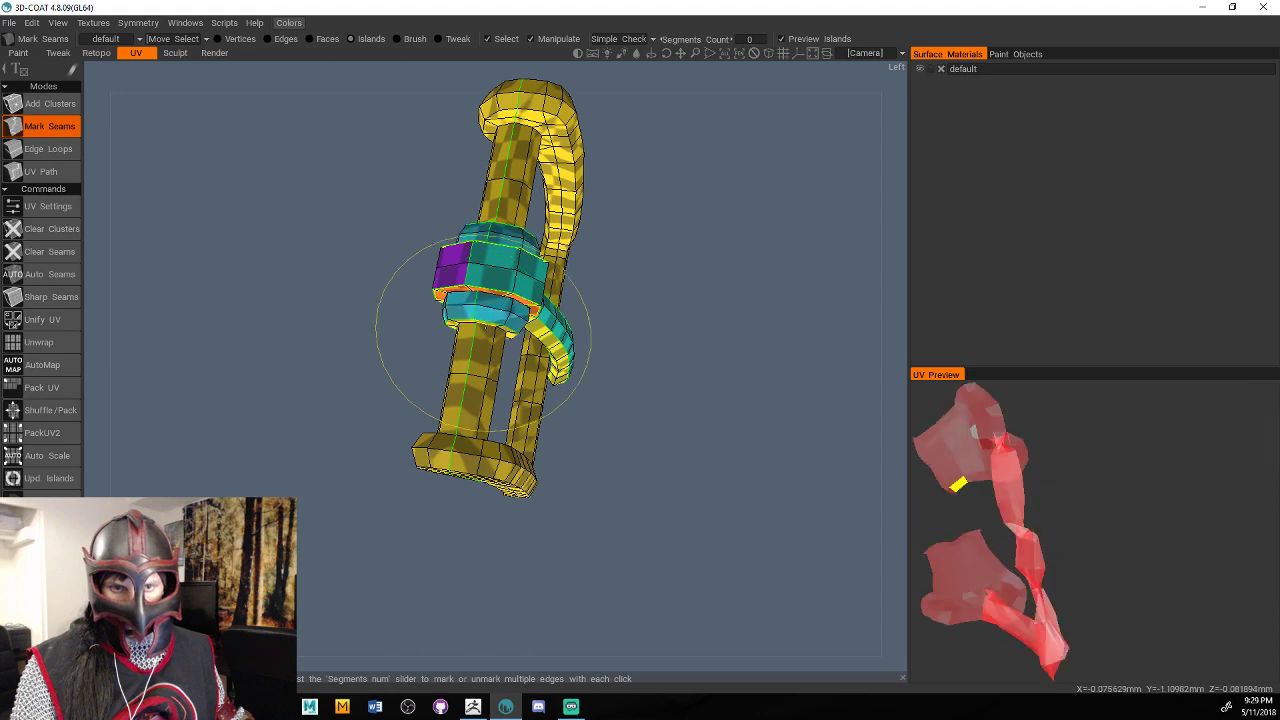
Mark a seam where one end of the crossbar meets the frame, separating that bar section from the frame.
{"action": "left_click_drag", "start_coordinate": [484, 327], "coordinate": [491, 387], "text": "alt"}
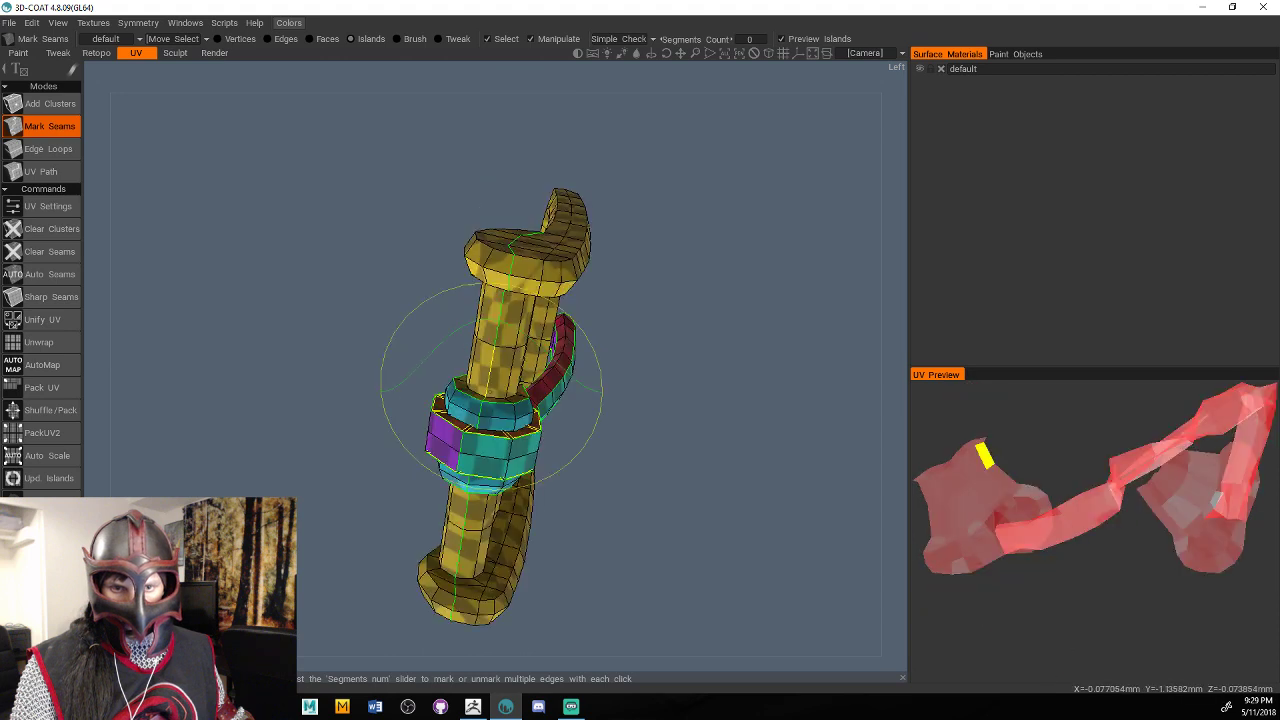
{"action": "left_click_drag", "start_coordinate": [690, 430], "coordinate": [700, 370]}
{"action": "left_click", "coordinate": [538, 232]}
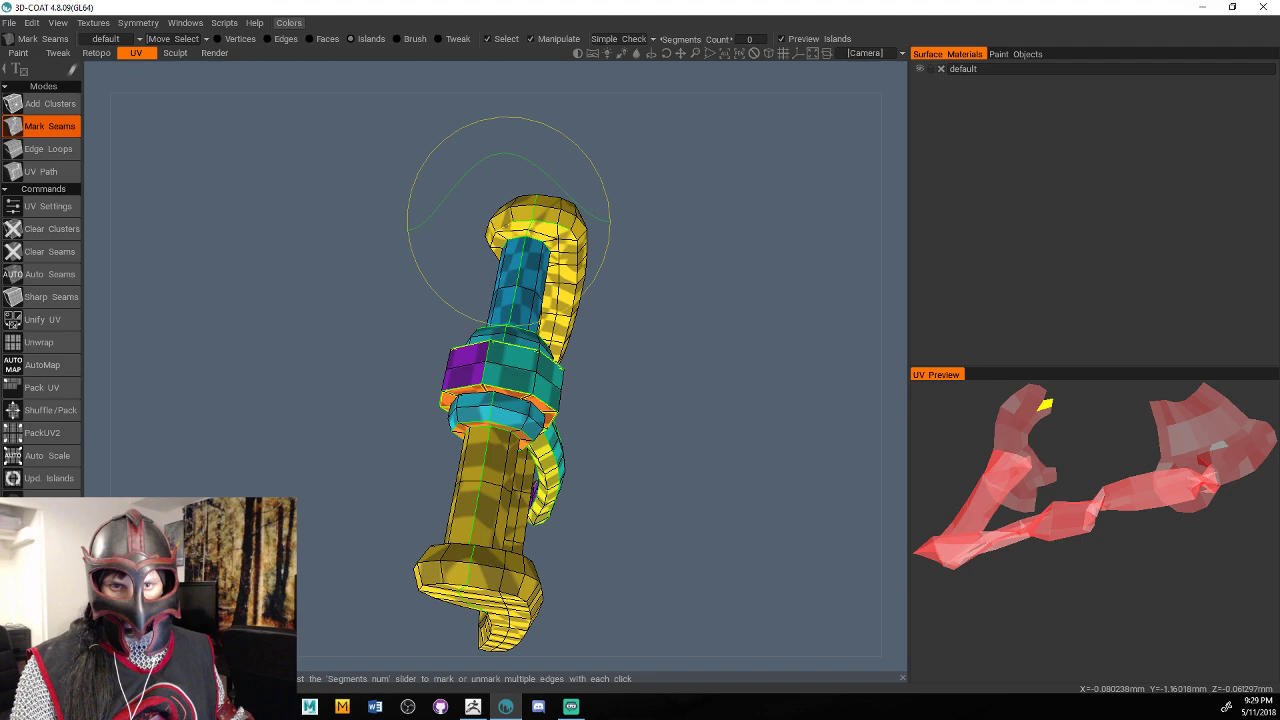
Complete the seams along the buckle frame and at the crossbar's other end, and unwrap the mesh.
{"action": "mouse_move", "coordinate": [508, 213]}
{"action": "left_mouse_down"}
{"action": "mouse_move", "coordinate": [421, 450]}
{"action": "mouse_move", "coordinate": [727, 418]}
{"action": "mouse_move", "coordinate": [793, 349]}
{"action": "mouse_move", "coordinate": [604, 201]}
{"action": "mouse_move", "coordinate": [735, 263]}
{"action": "mouse_move", "coordinate": [350, 350]}
{"action": "mouse_move", "coordinate": [466, 474]}
{"action": "mouse_move", "coordinate": [440, 274]}
{"action": "left_mouse_up"}
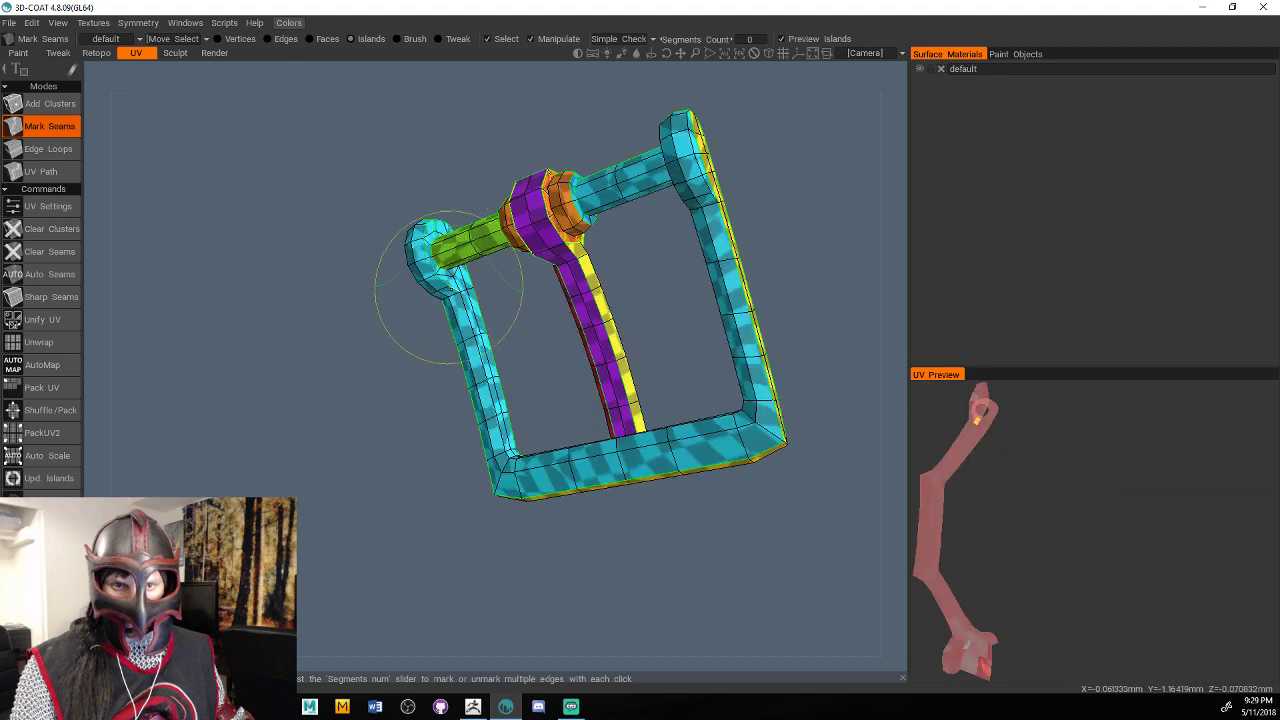
{"action": "middle_click_drag", "start_coordinate": [798, 280], "coordinate": [794, 302]}
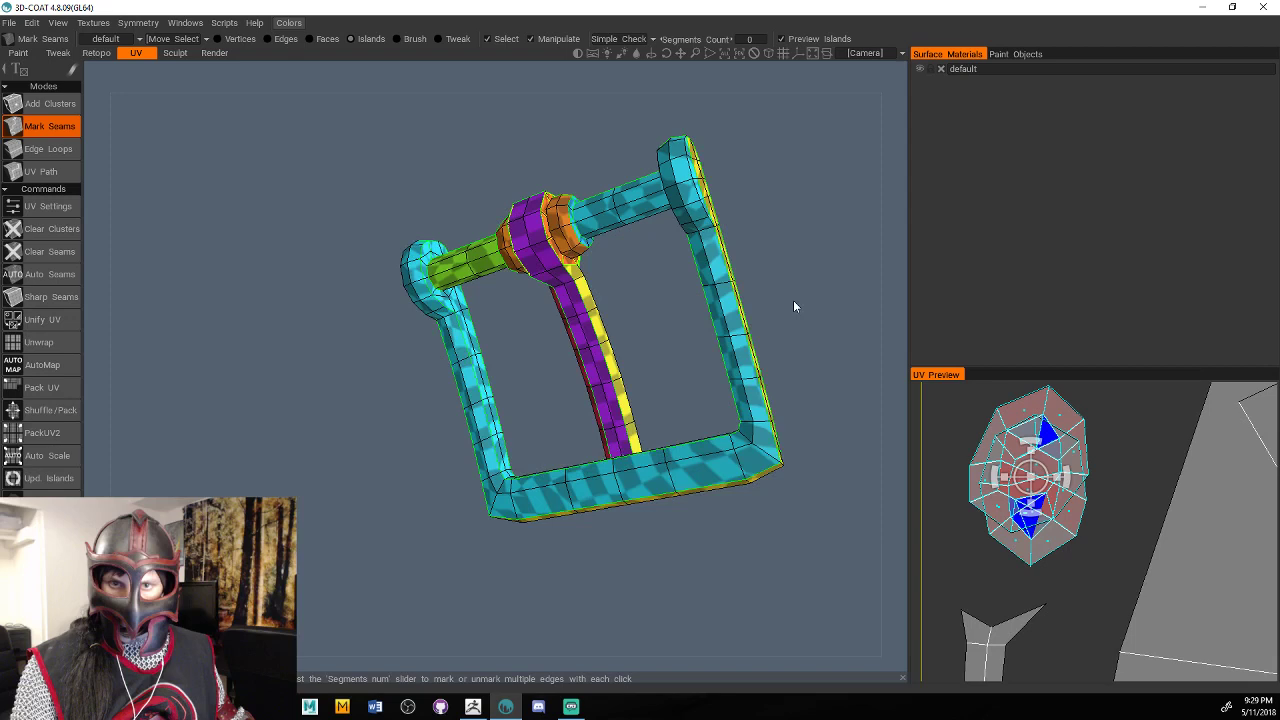
{"action": "left_click_drag", "start_coordinate": [794, 306], "coordinate": [634, 276]}
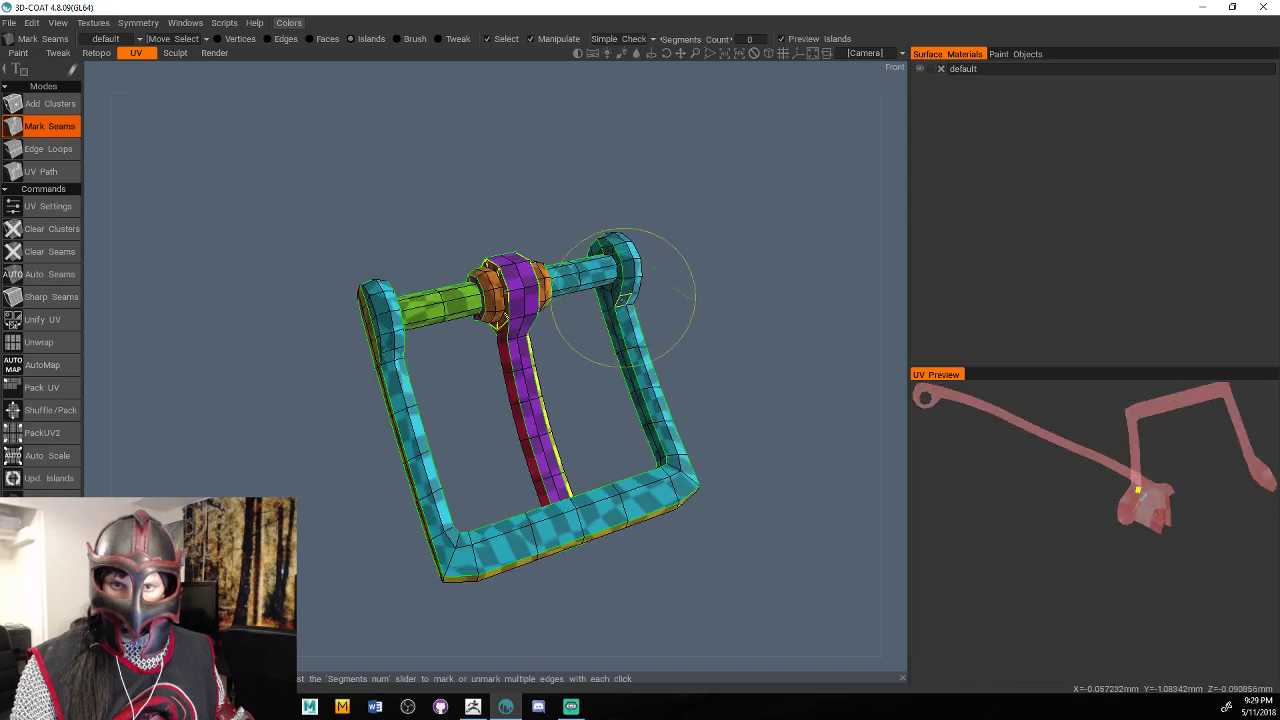
{"action": "mouse_move", "coordinate": [622, 296]}
{"action": "left_mouse_down"}
{"action": "mouse_move", "coordinate": [611, 227]}
{"action": "mouse_move", "coordinate": [686, 244]}
{"action": "mouse_move", "coordinate": [755, 445]}
{"action": "mouse_move", "coordinate": [515, 385]}
{"action": "mouse_move", "coordinate": [93, 456]}
{"action": "left_mouse_up"}
{"action": "left_click", "coordinate": [610, 235]}
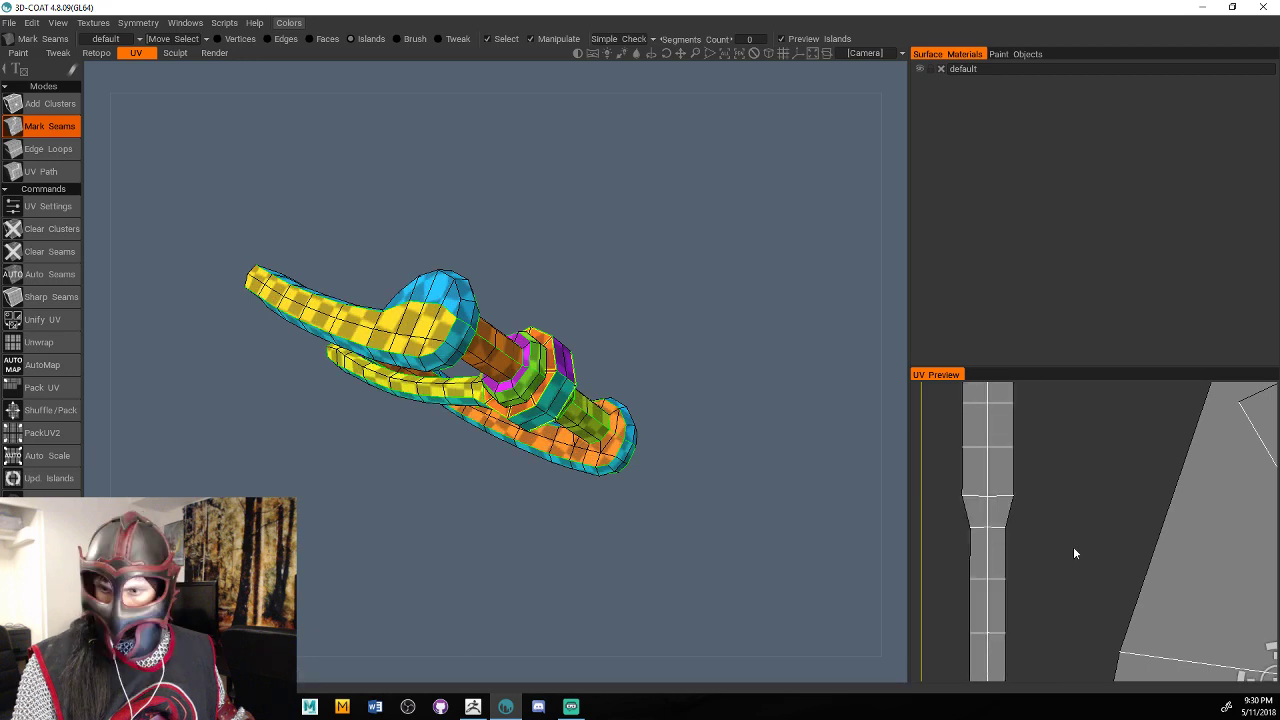
Examine the buckle's unwrapped islands in the UV layout, including the collar's island and the small overlapping one.
{"action": "scroll", "coordinate": [1075, 553], "scroll_direction": "down", "scroll_amount": 5}
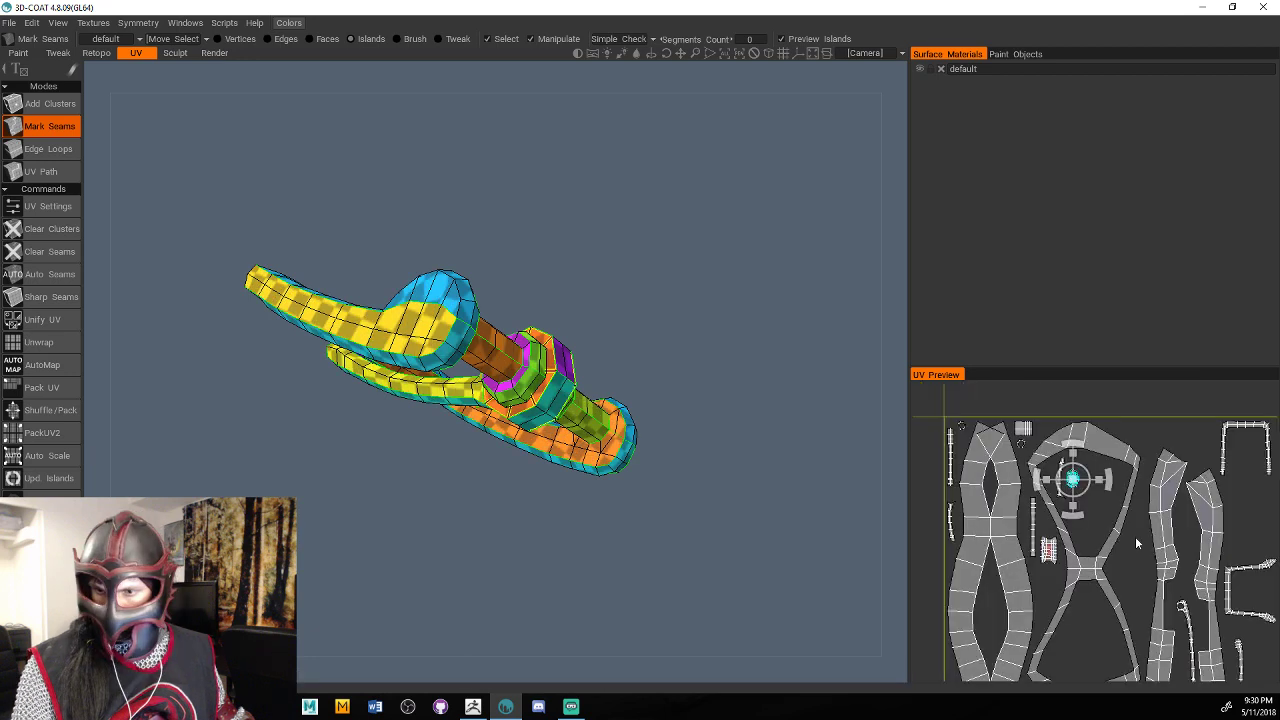
{"action": "scroll", "coordinate": [1137, 543], "scroll_direction": "up", "scroll_amount": 4}
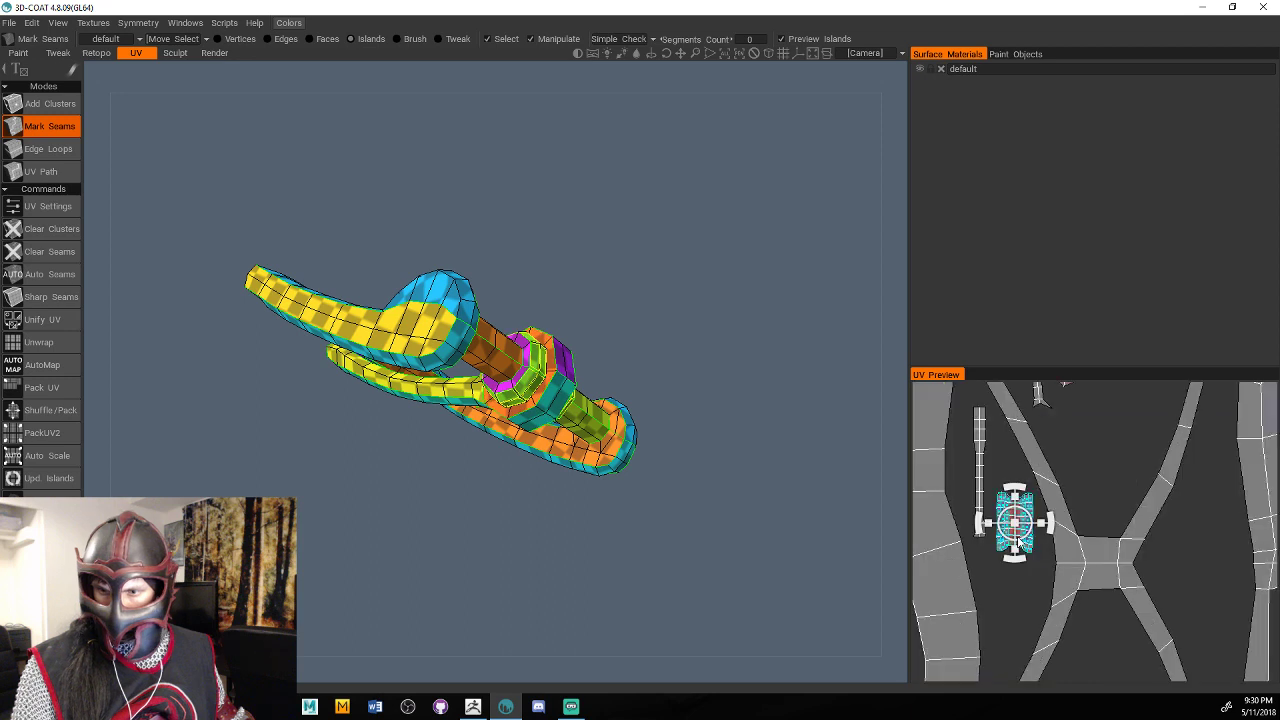
{"action": "scroll", "coordinate": [1110, 546], "scroll_direction": "up", "scroll_amount": 3}
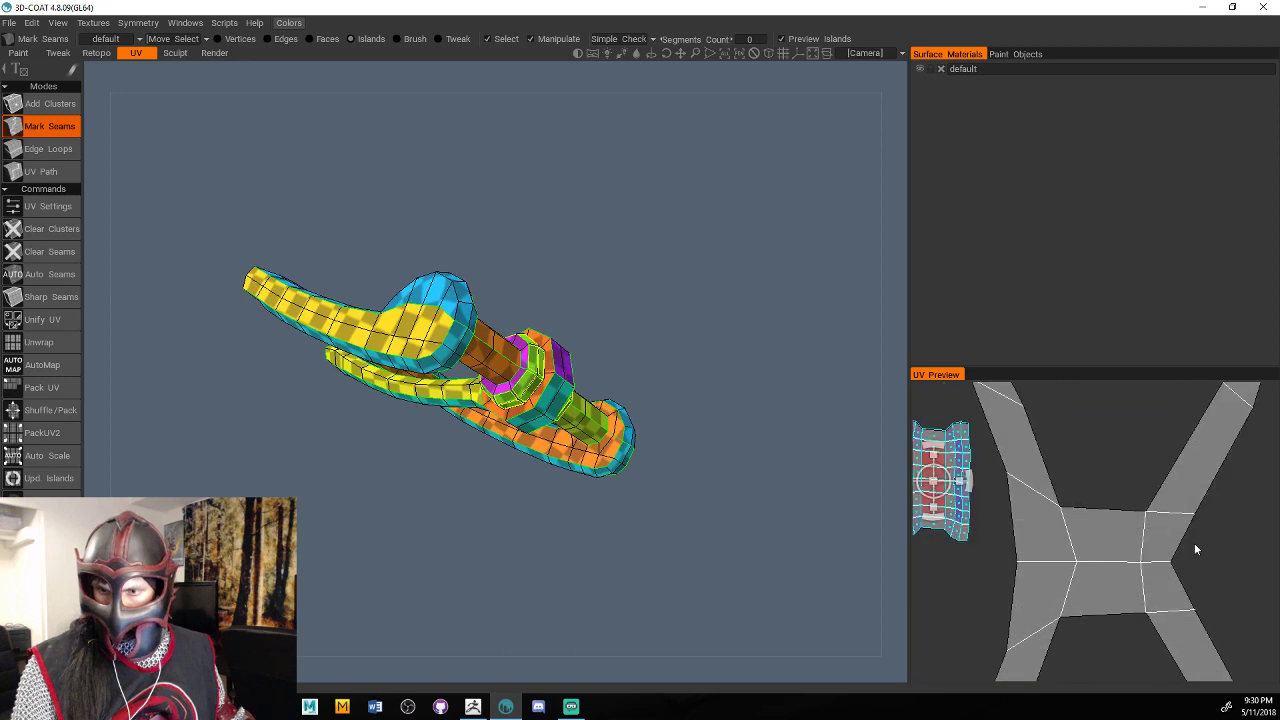
{"action": "middle_click_drag", "start_coordinate": [1045, 451], "coordinate": [1127, 552]}
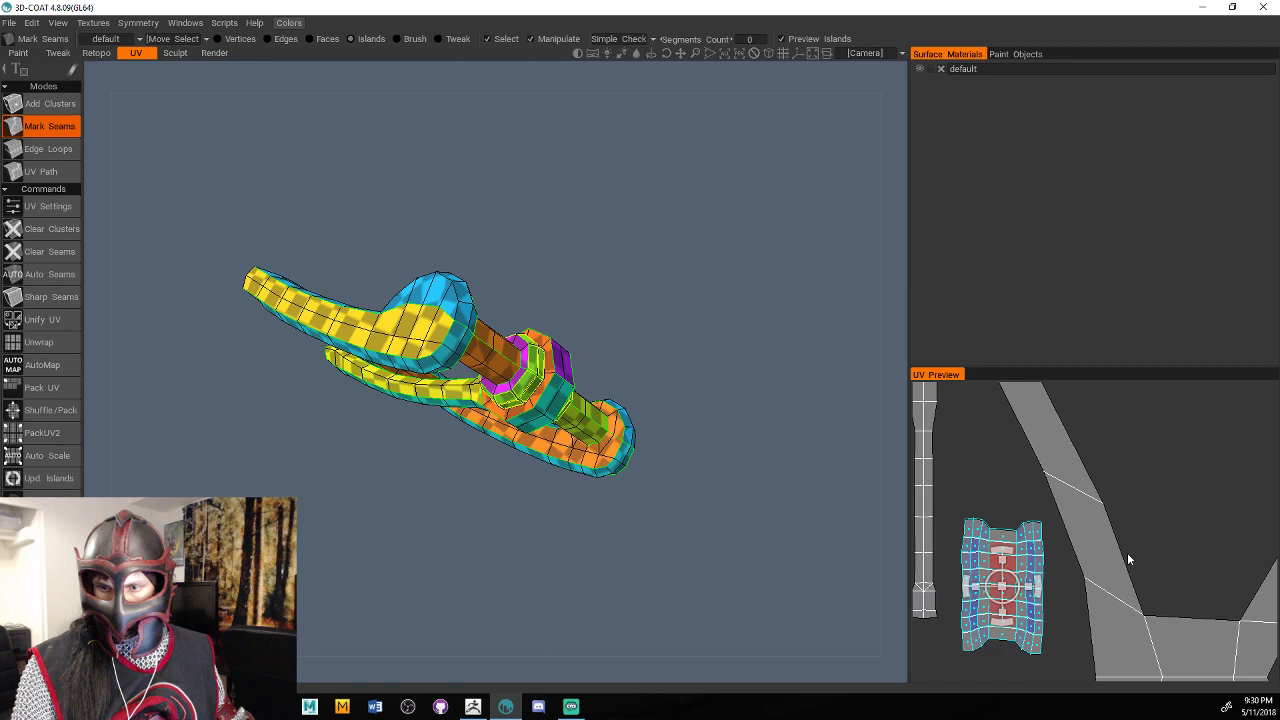
{"action": "scroll", "coordinate": [1127, 552], "scroll_direction": "down", "scroll_amount": 3}
{"action": "middle_click_drag", "start_coordinate": [1264, 408], "coordinate": [1157, 537]}
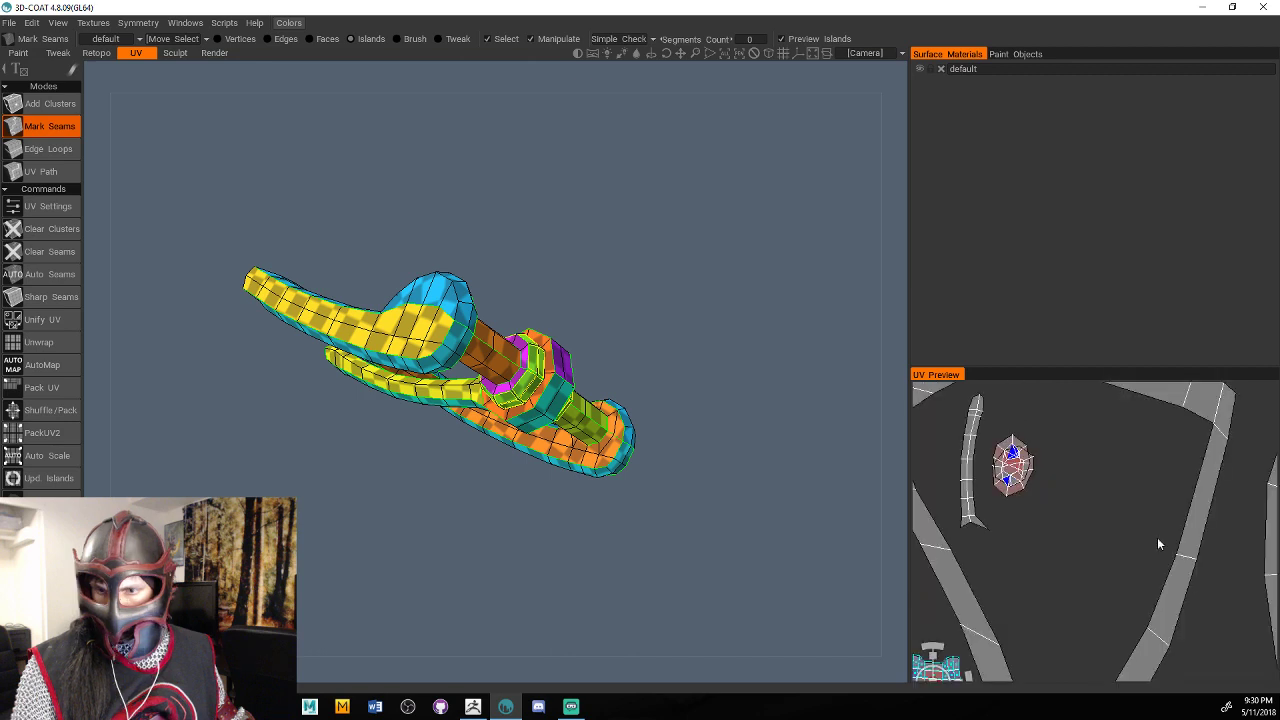
{"action": "scroll", "coordinate": [1060, 493], "scroll_direction": "up", "scroll_amount": 2}
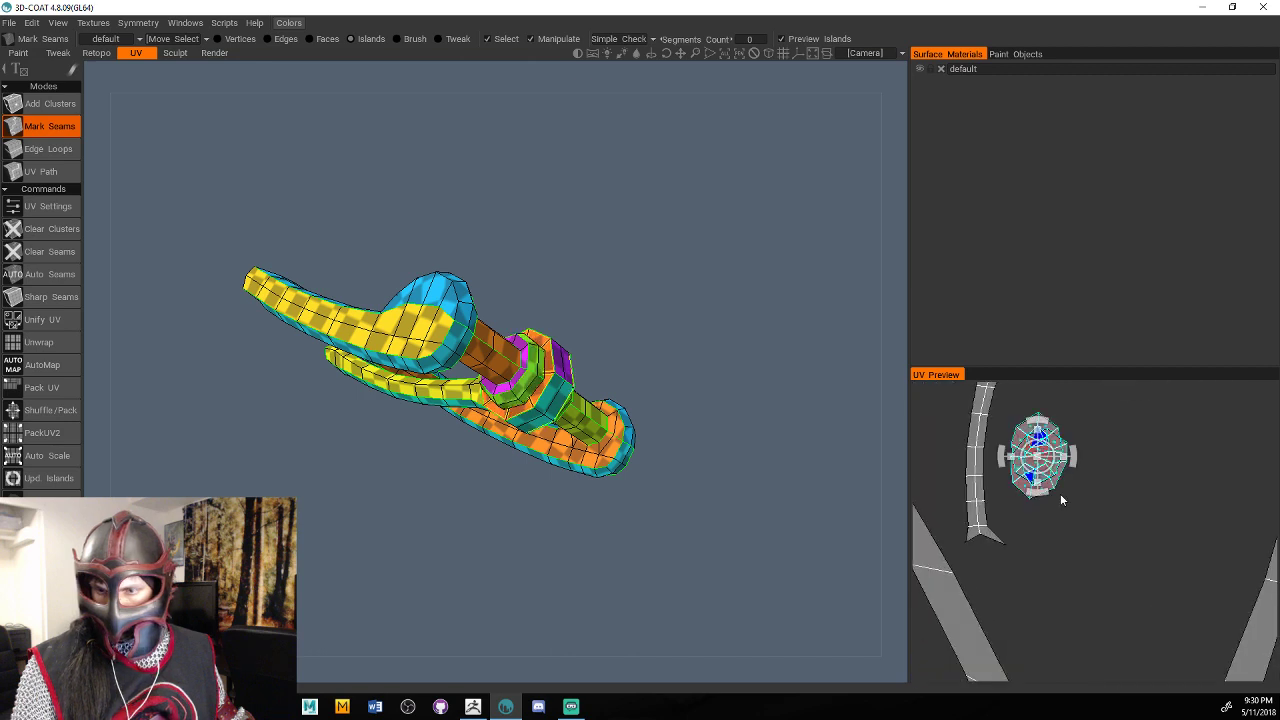
{"action": "scroll", "coordinate": [1062, 500], "scroll_direction": "up", "scroll_amount": 1}
Try to untangle the small overlapping UV island by smoothing it with the Brush mode and moving its points with Tweak.
{"action": "left_click_drag", "start_coordinate": [780, 512], "coordinate": [592, 562]}
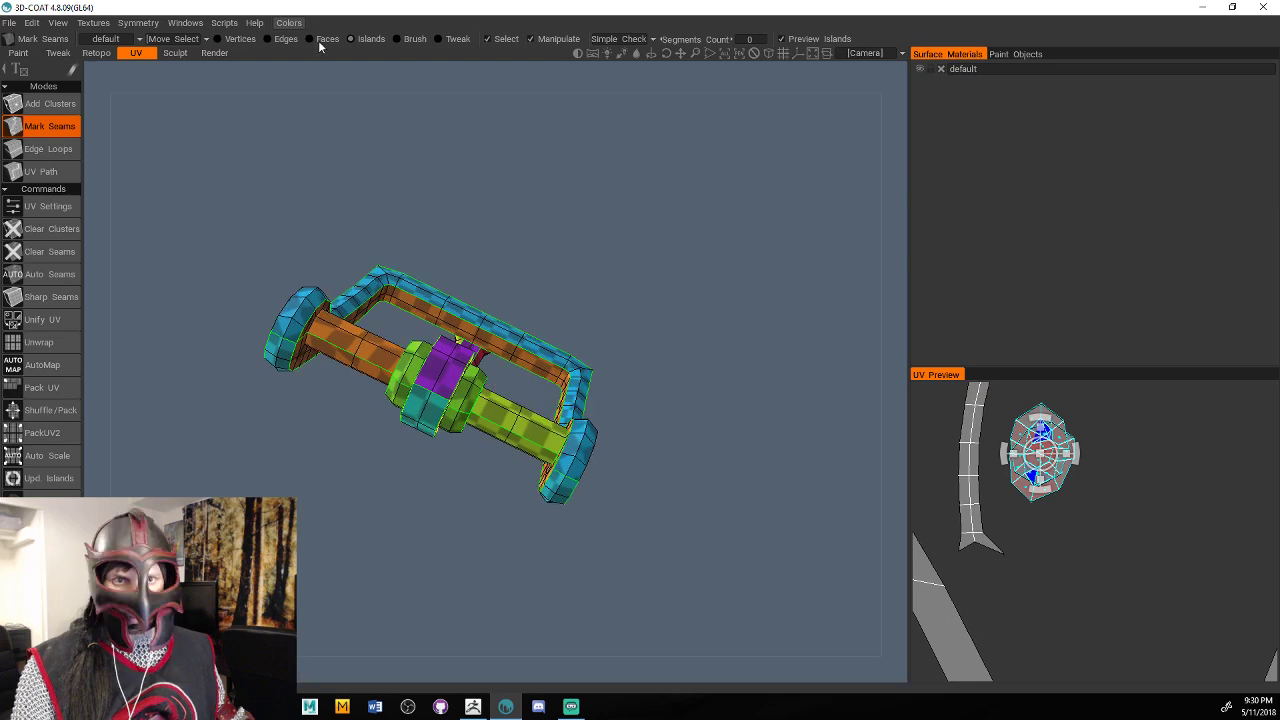
{"action": "left_click", "coordinate": [439, 40]}
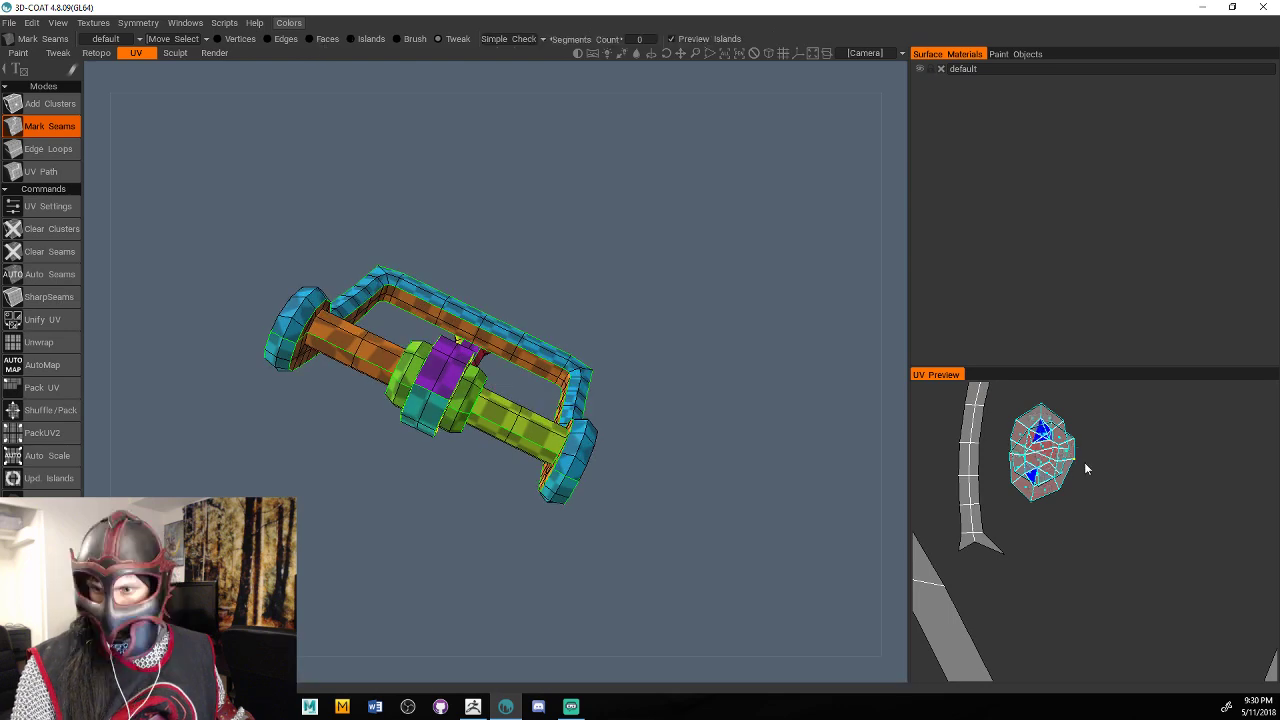
{"action": "left_click", "coordinate": [398, 39]}
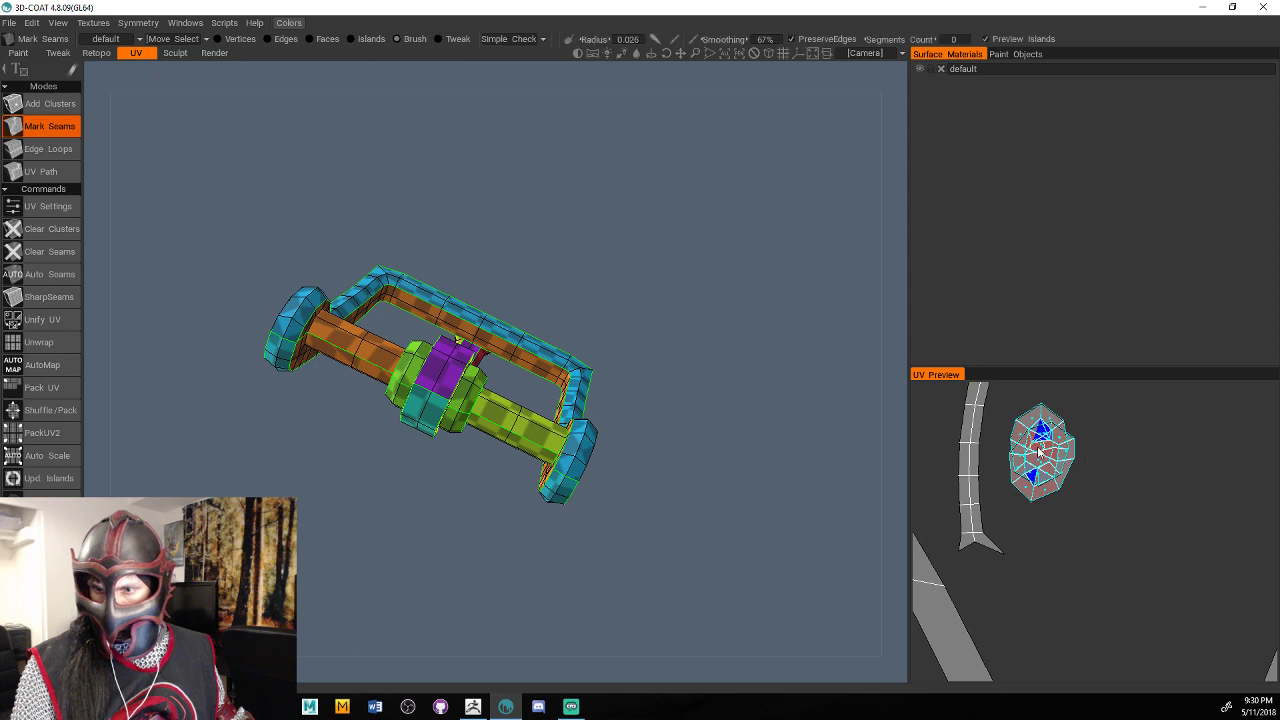
{"action": "key", "text": "bracketright"}
{"action": "left_click_drag", "start_coordinate": [1038, 452], "coordinate": [1030, 481]}
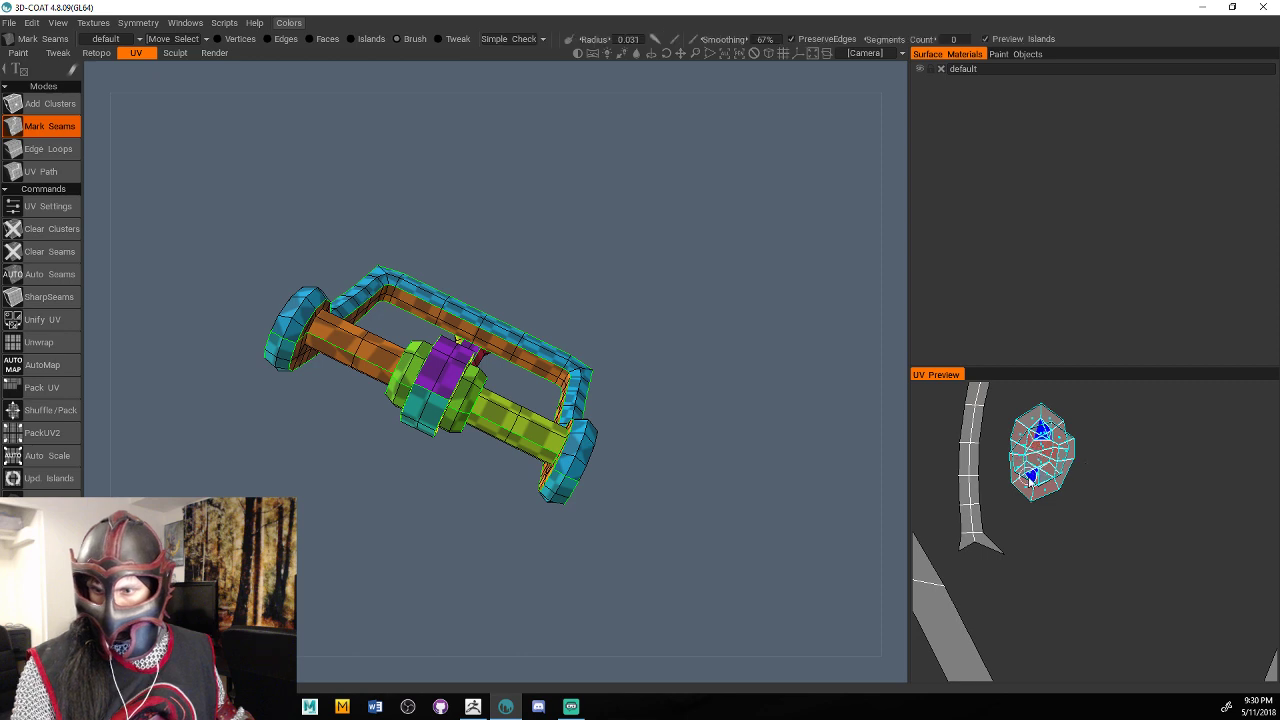
{"action": "right_click_drag", "start_coordinate": [1031, 481], "coordinate": [1066, 478]}
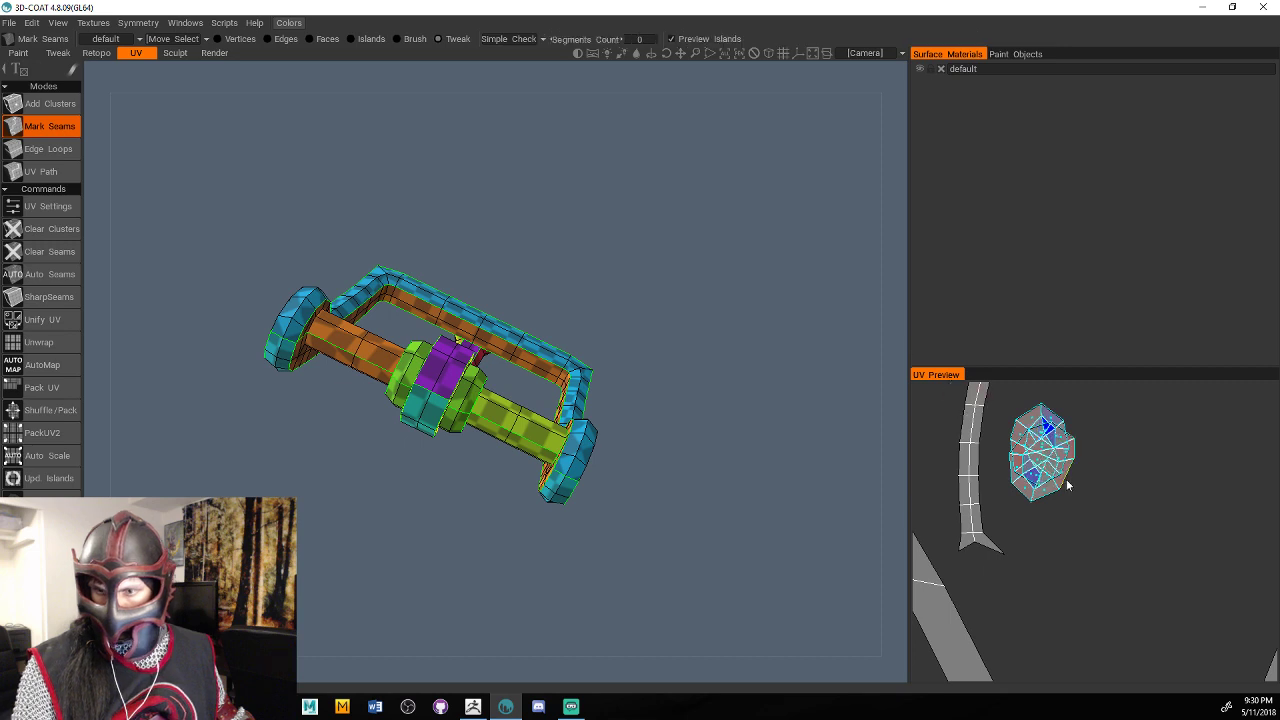
{"action": "mouse_move", "coordinate": [1062, 488]}
{"action": "left_mouse_down"}
{"action": "mouse_move", "coordinate": [1072, 499]}
{"action": "mouse_move", "coordinate": [1074, 462]}
{"action": "mouse_move", "coordinate": [1047, 472]}
{"action": "mouse_move", "coordinate": [1073, 460]}
{"action": "mouse_move", "coordinate": [1058, 489]}
{"action": "left_mouse_up"}
{"action": "right_click_drag", "start_coordinate": [1100, 510], "coordinate": [1153, 588]}
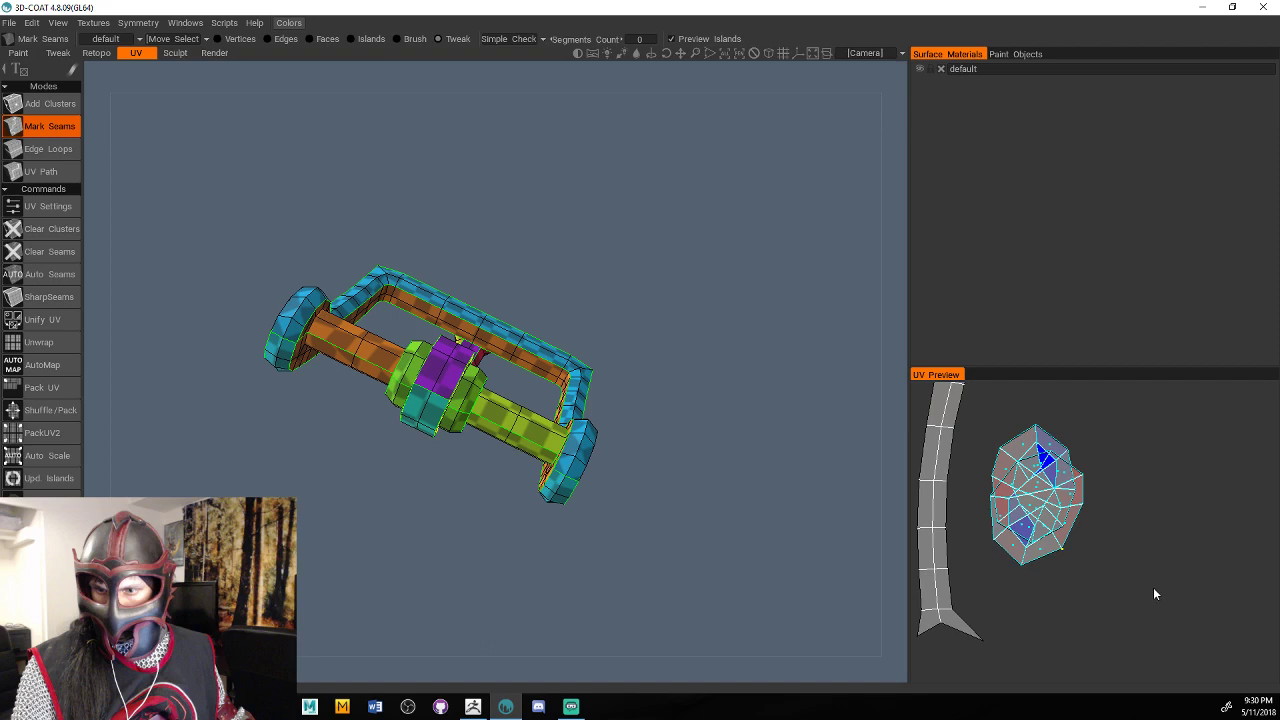
Return to Islands mode and mark a seam on the hidden faces inside the prong's ring to split the overlapping island.
{"action": "scroll", "coordinate": [1153, 588], "scroll_direction": "up", "scroll_amount": 3}
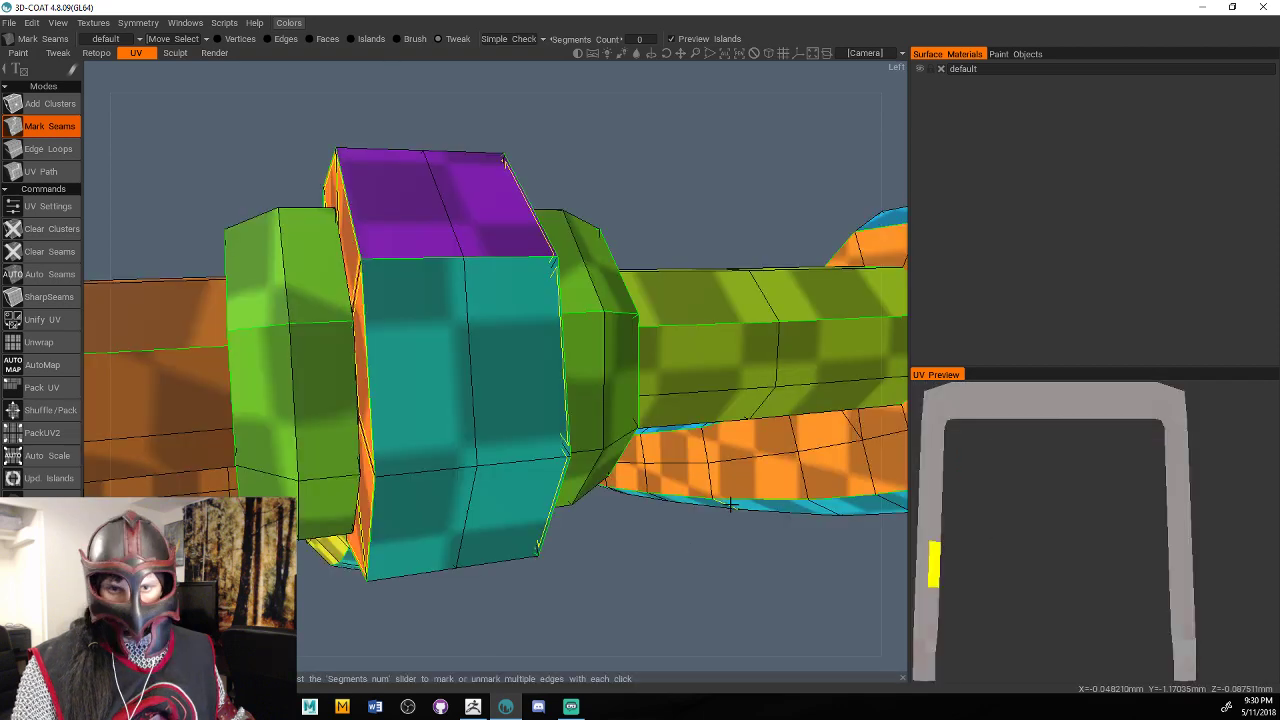
{"action": "scroll", "coordinate": [657, 561], "scroll_direction": "down", "scroll_amount": 5}
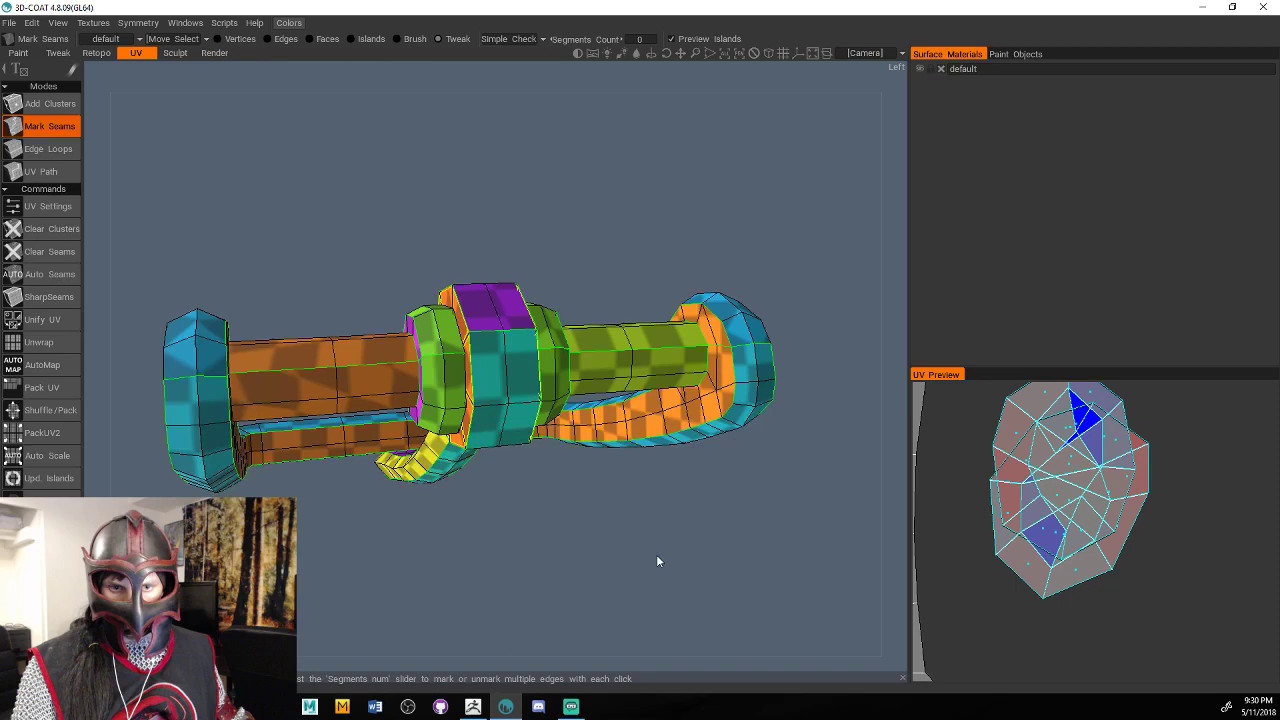
{"action": "scroll", "coordinate": [657, 561], "scroll_direction": "up", "scroll_amount": 5}
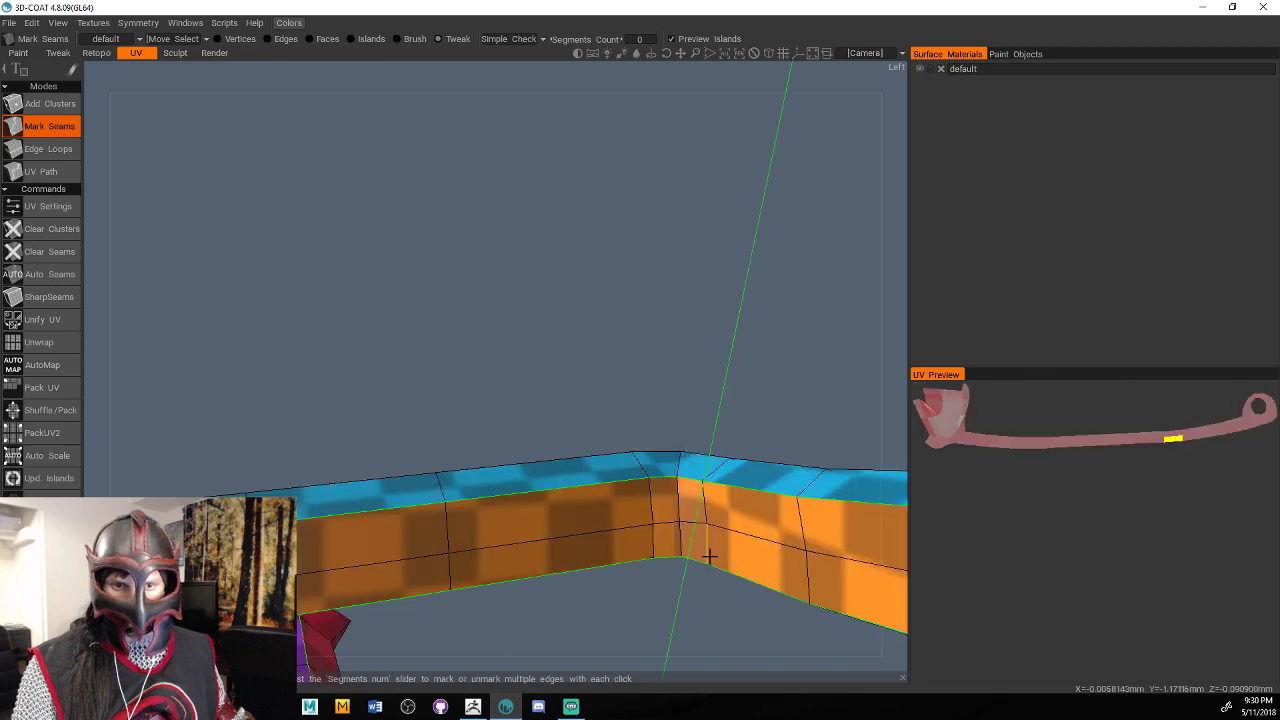
{"action": "scroll", "coordinate": [707, 556], "scroll_direction": "up", "scroll_amount": 5}
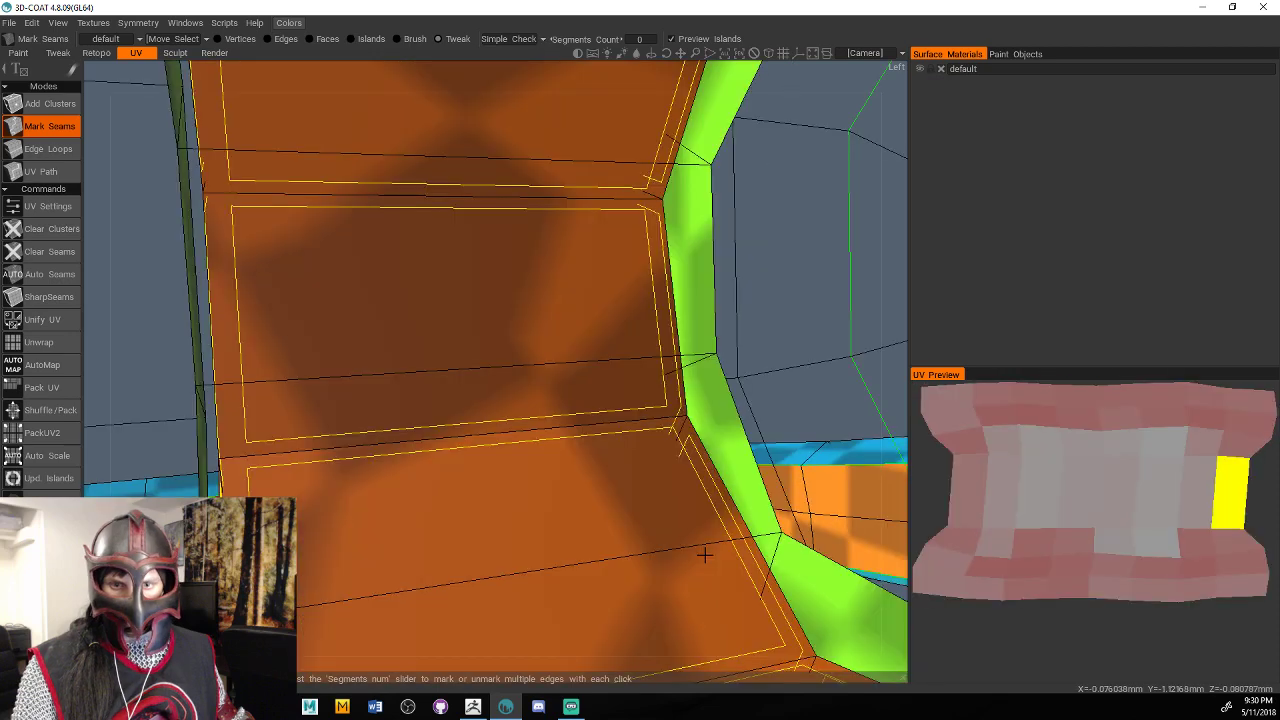
{"action": "scroll", "coordinate": [705, 554], "scroll_direction": "down", "scroll_amount": 5}
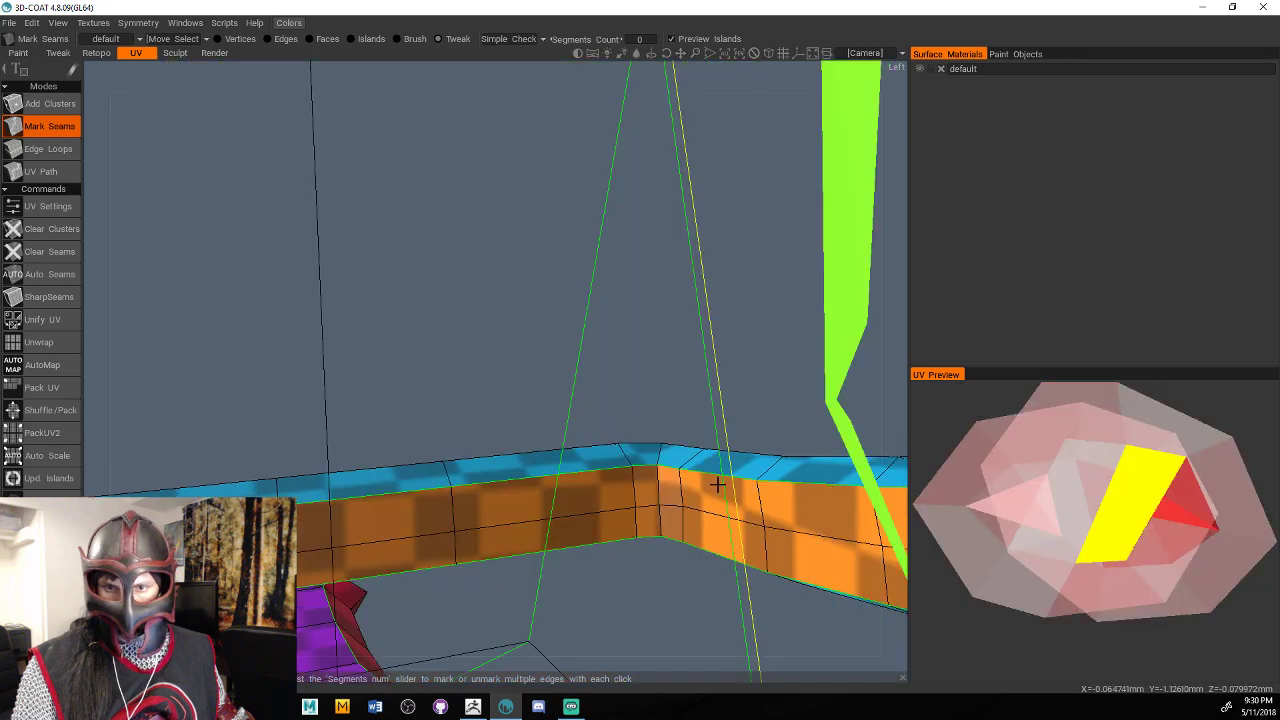
{"action": "scroll", "coordinate": [717, 484], "scroll_direction": "up", "scroll_amount": 5}
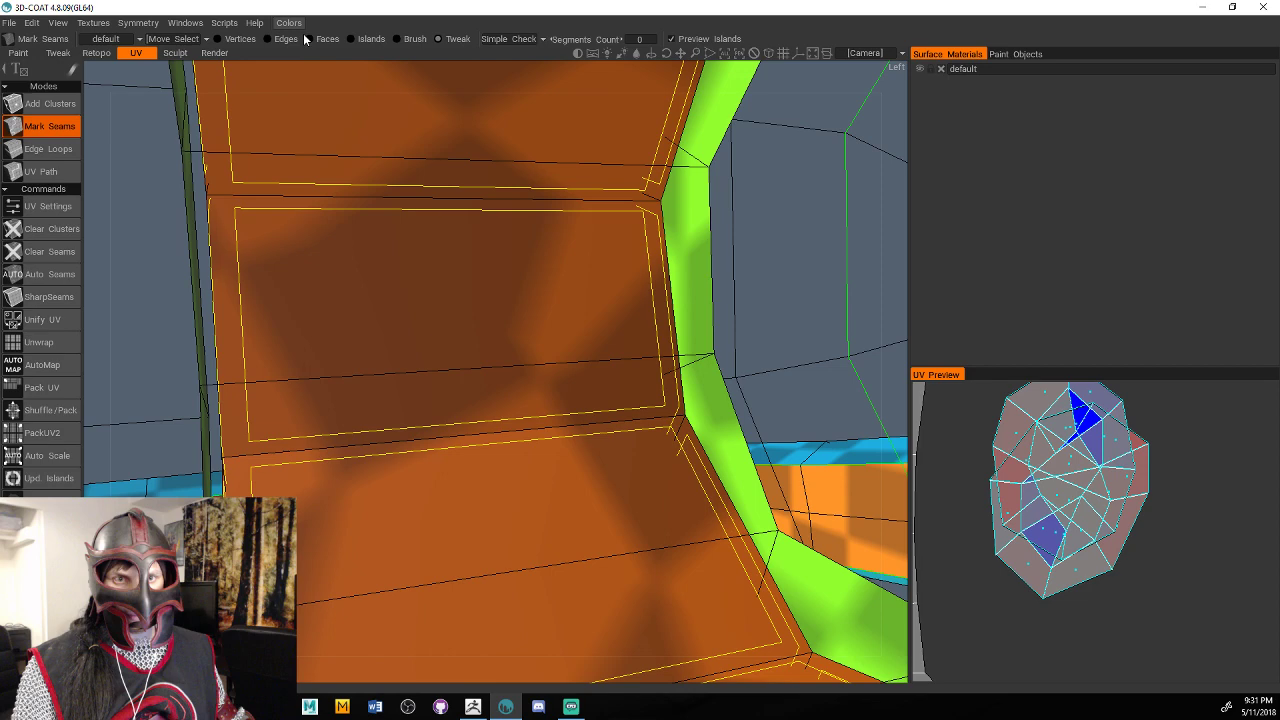
{"action": "left_click", "coordinate": [364, 39]}
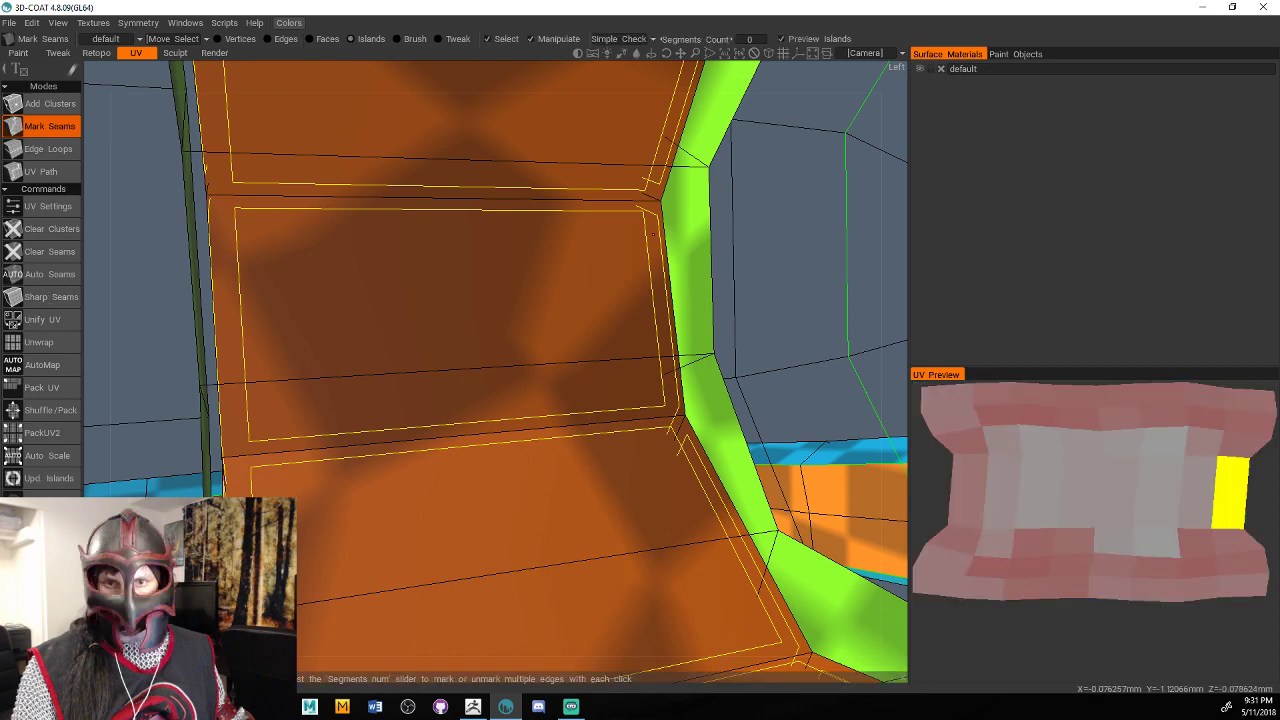
{"action": "middle_click_drag", "start_coordinate": [653, 233], "coordinate": [581, 264]}
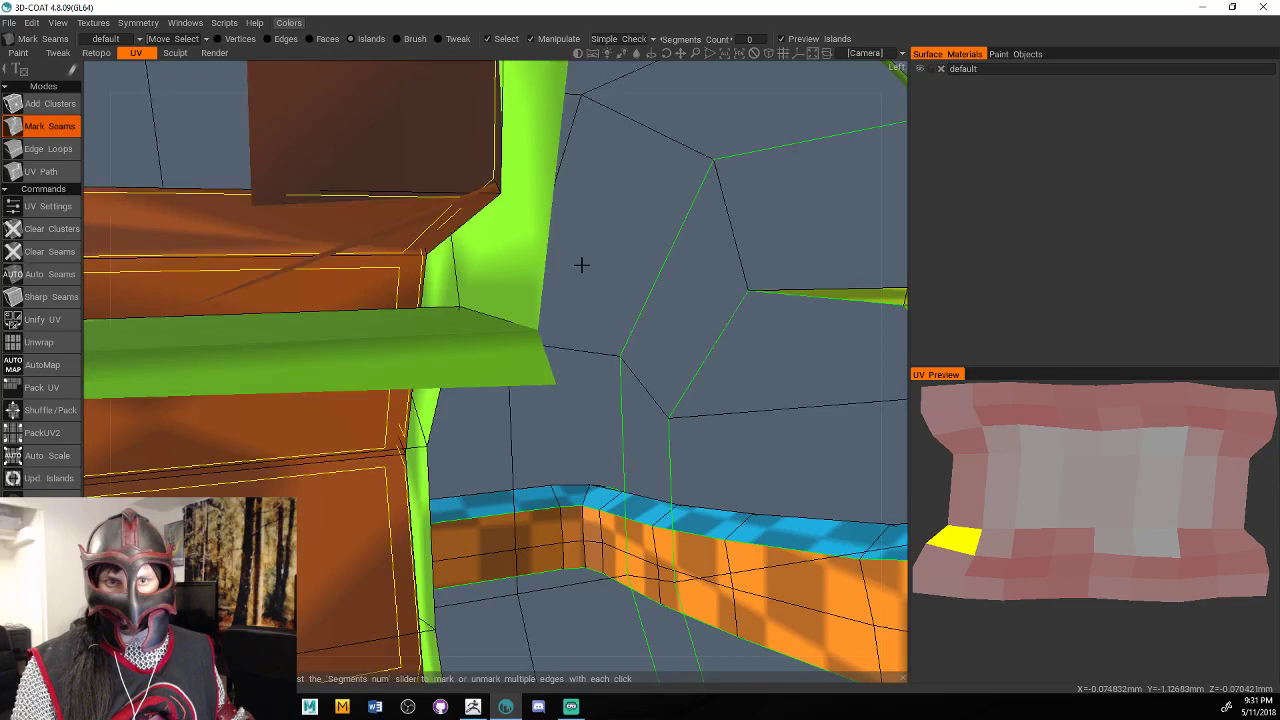
{"action": "left_click", "coordinate": [582, 265]}
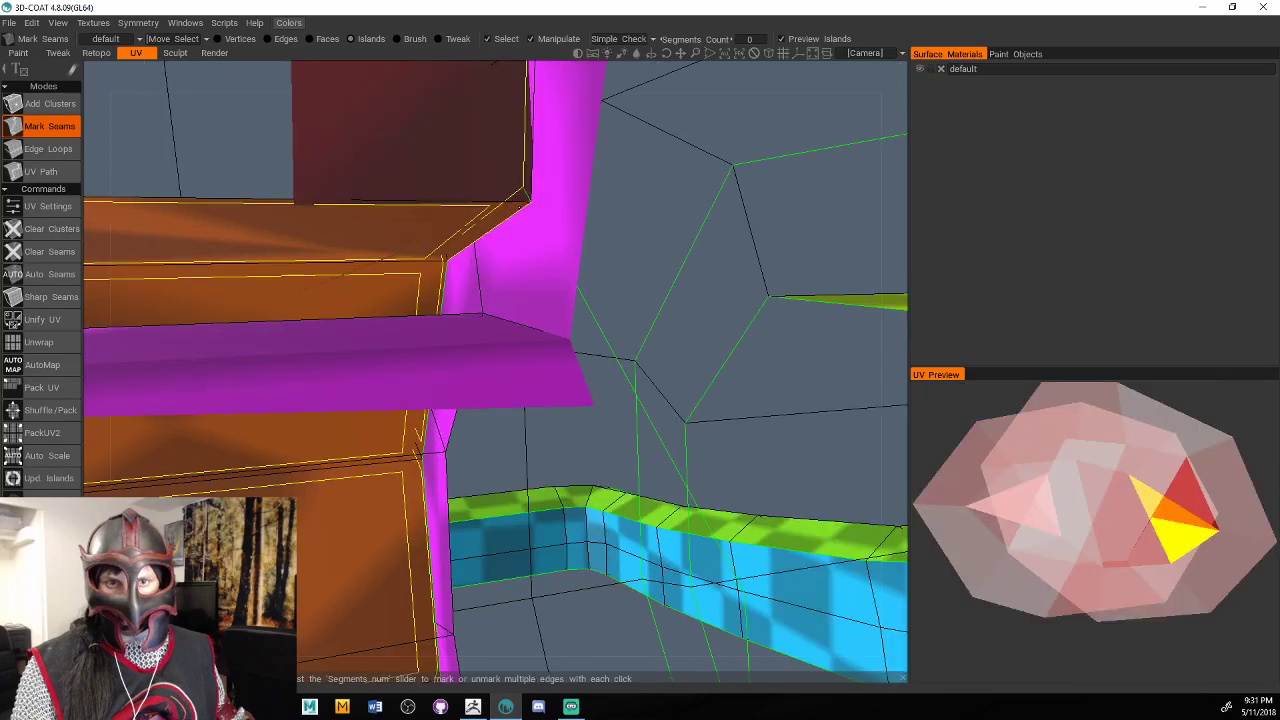
Mark another seam on the hidden faces inside the prong's ring and unwrap the mesh to flatten the overlapping island.
{"action": "middle_click_drag", "start_coordinate": [600, 266], "coordinate": [270, 226]}
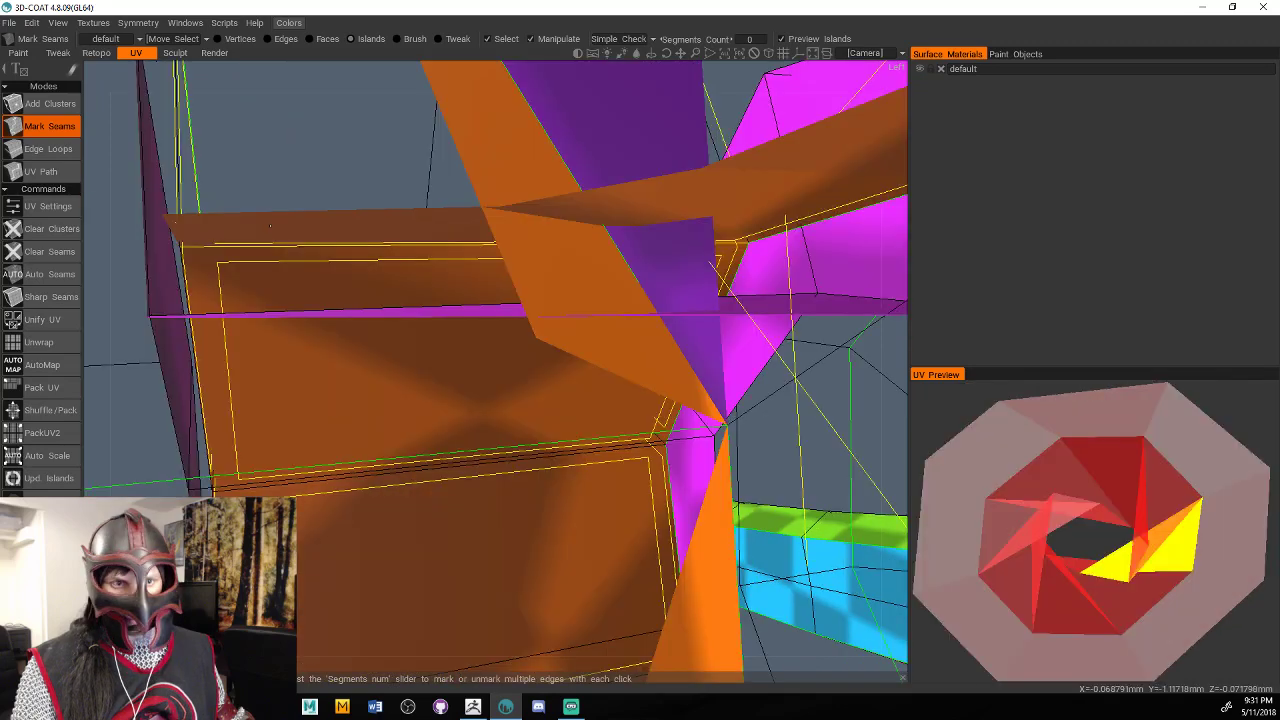
{"action": "left_click", "coordinate": [377, 294]}
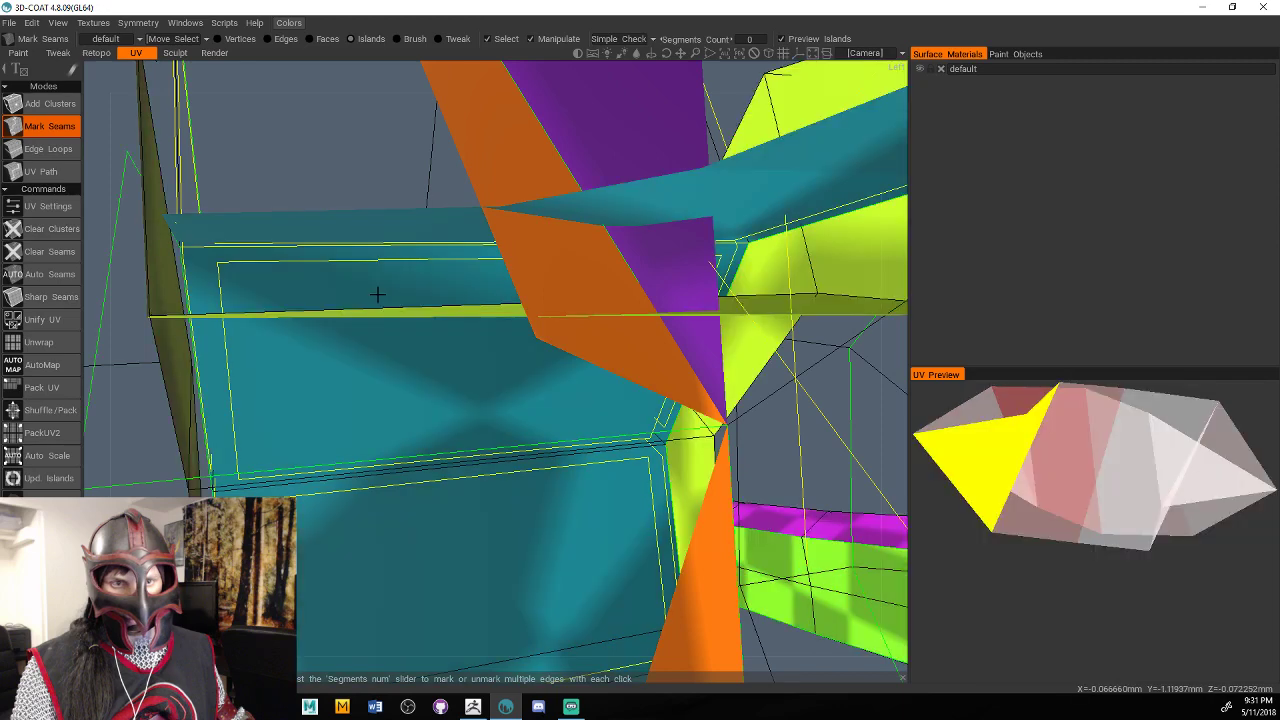
{"action": "scroll", "coordinate": [377, 294], "scroll_direction": "up", "scroll_amount": 3}
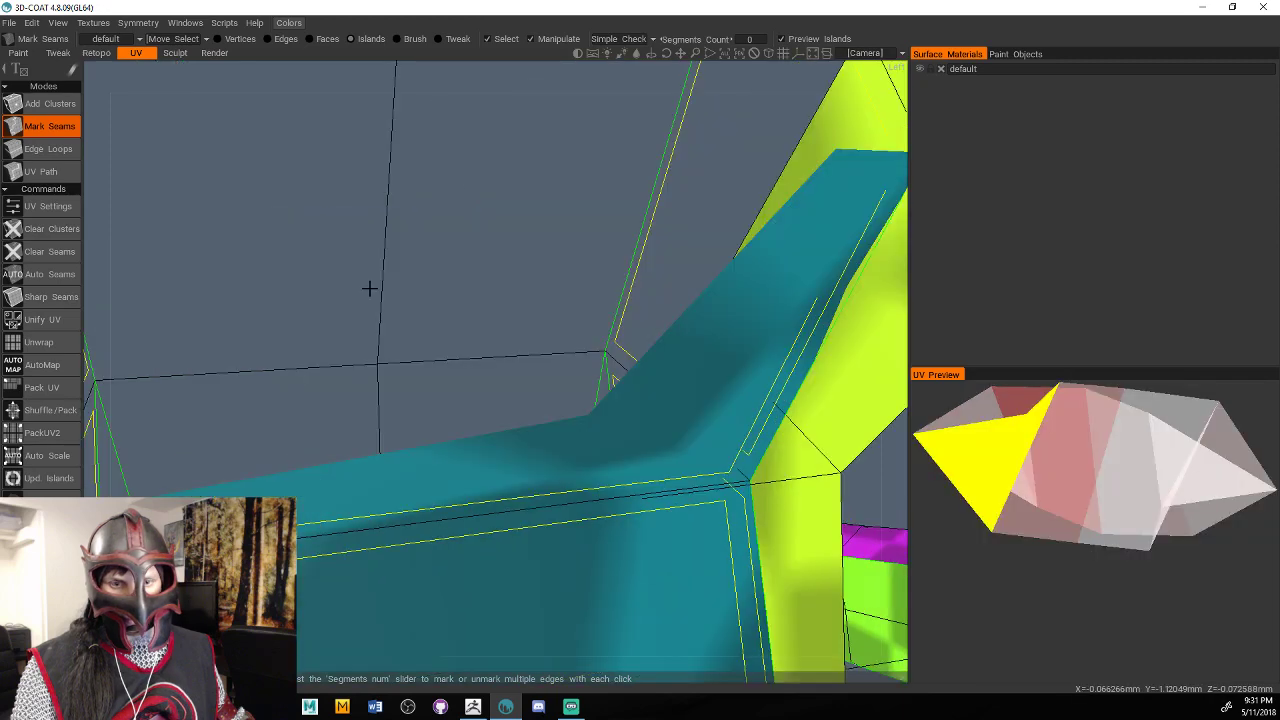
{"action": "left_click_drag", "start_coordinate": [370, 288], "coordinate": [362, 205], "text": "alt"}
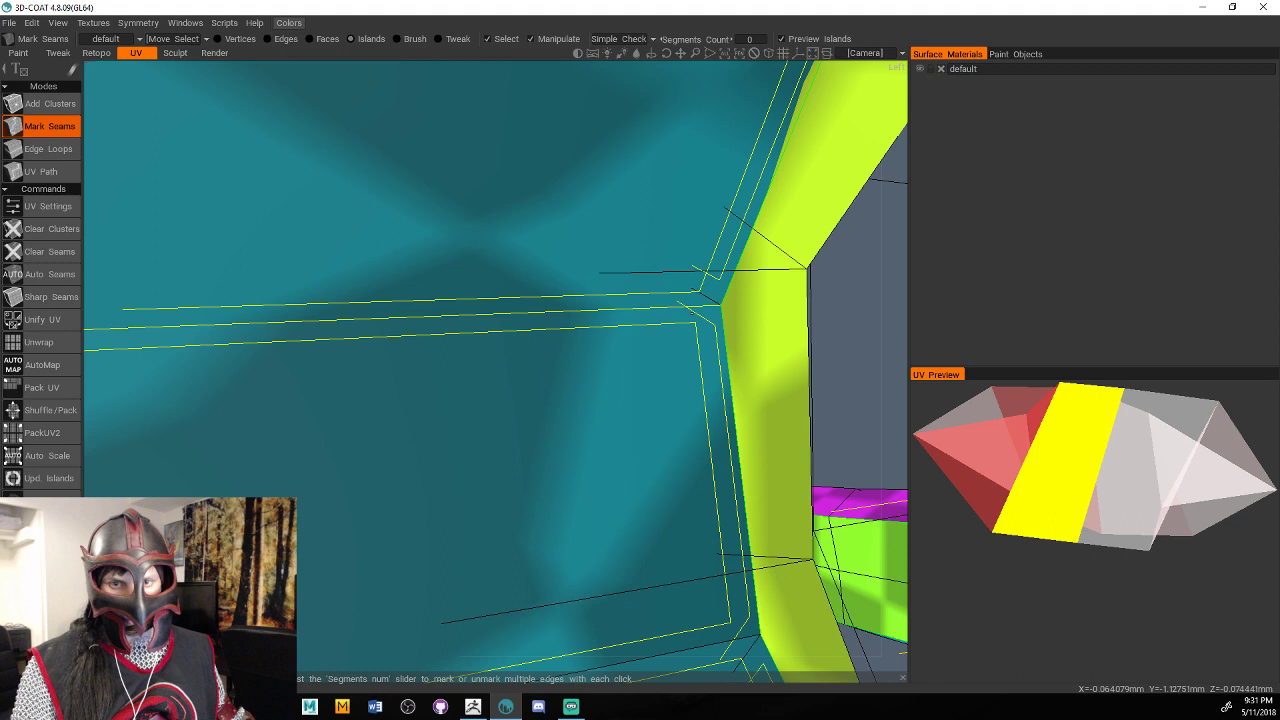
{"action": "middle_click_drag", "start_coordinate": [720, 315], "coordinate": [693, 294], "text": "alt"}
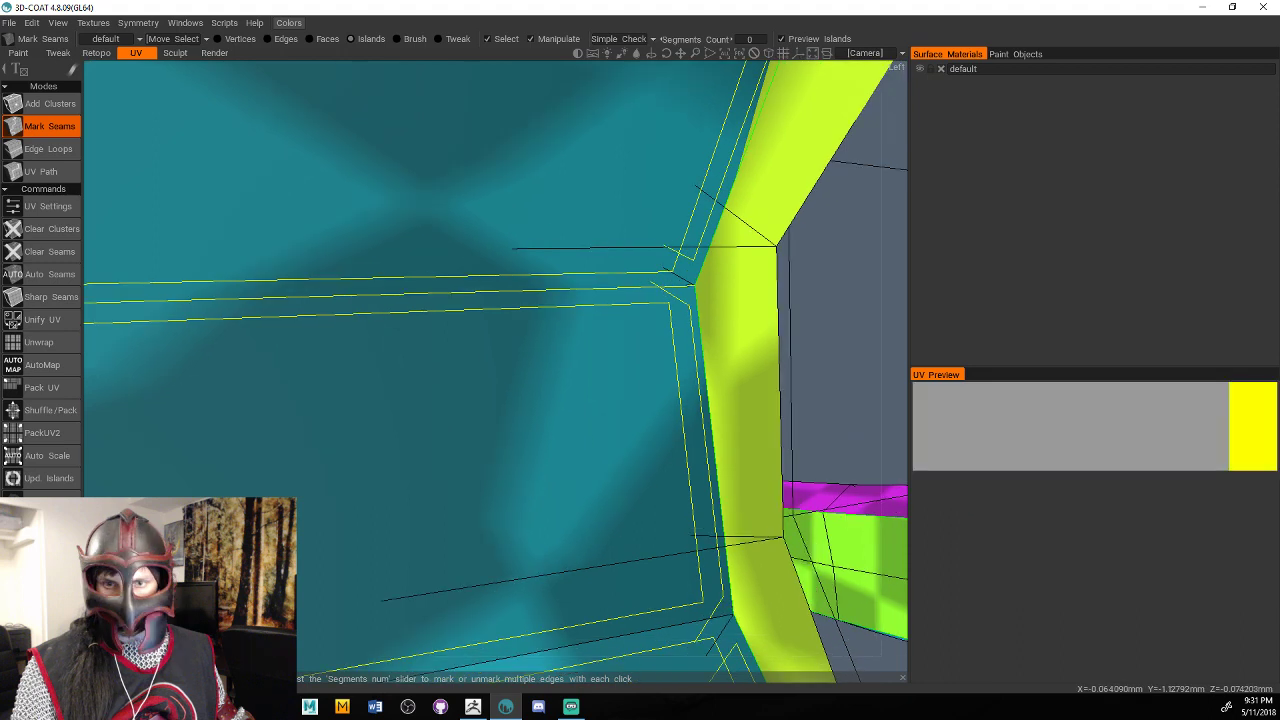
{"action": "left_click", "coordinate": [40, 342]}
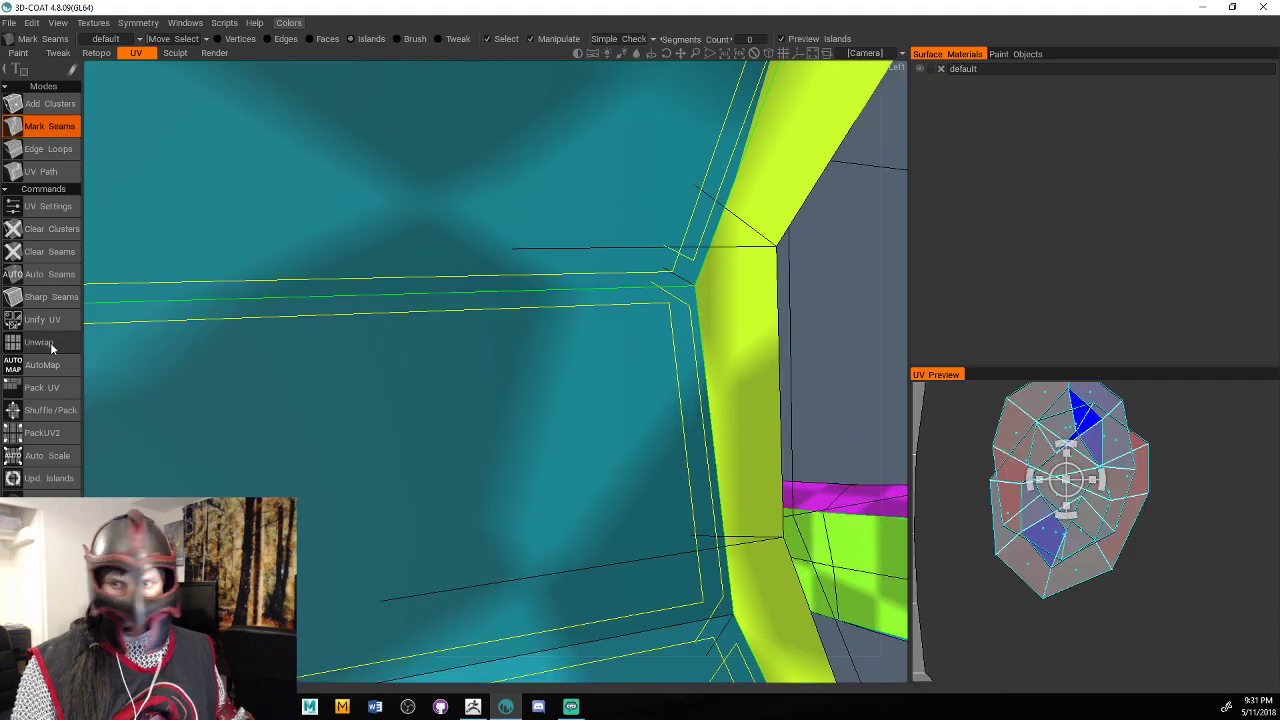
{"action": "left_click", "coordinate": [52, 346]}
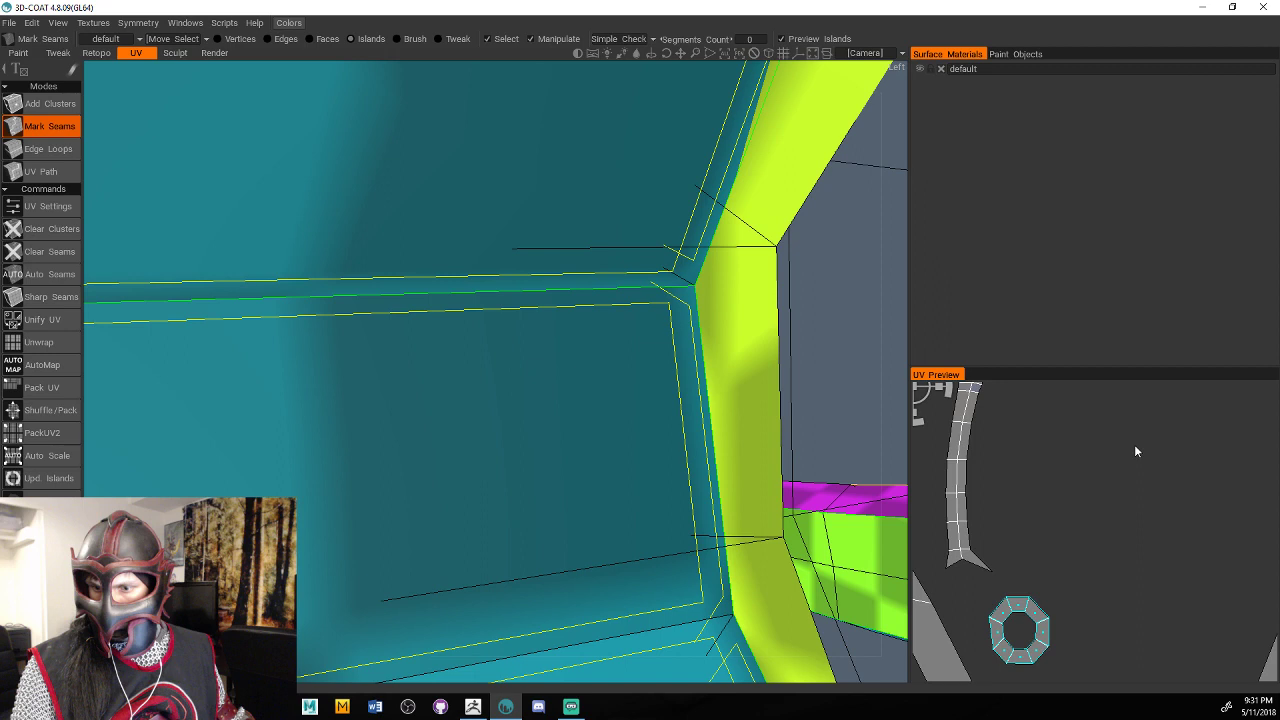
Find the distorted fan-shaped end of the long narrow island in the UV layout and adjust its points with Tweak.
{"action": "scroll", "coordinate": [1140, 480], "scroll_direction": "down", "scroll_amount": 3}
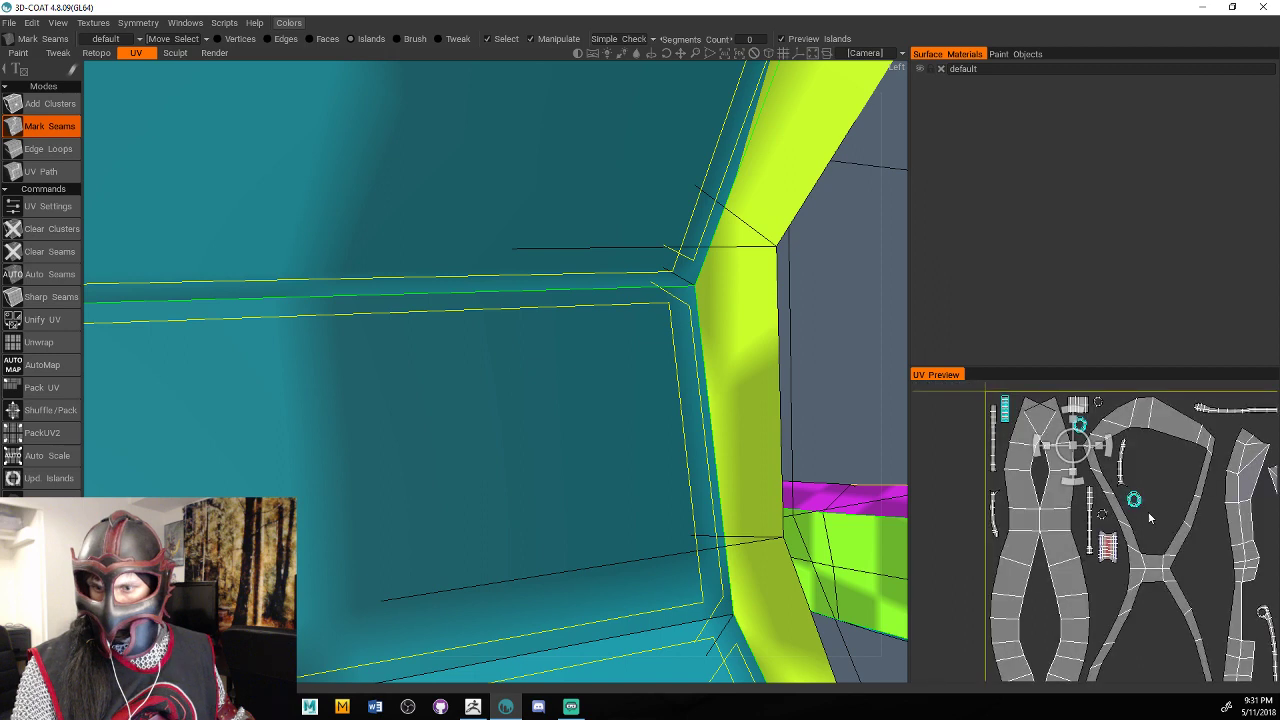
{"action": "scroll", "coordinate": [1150, 517], "scroll_direction": "up", "scroll_amount": 4}
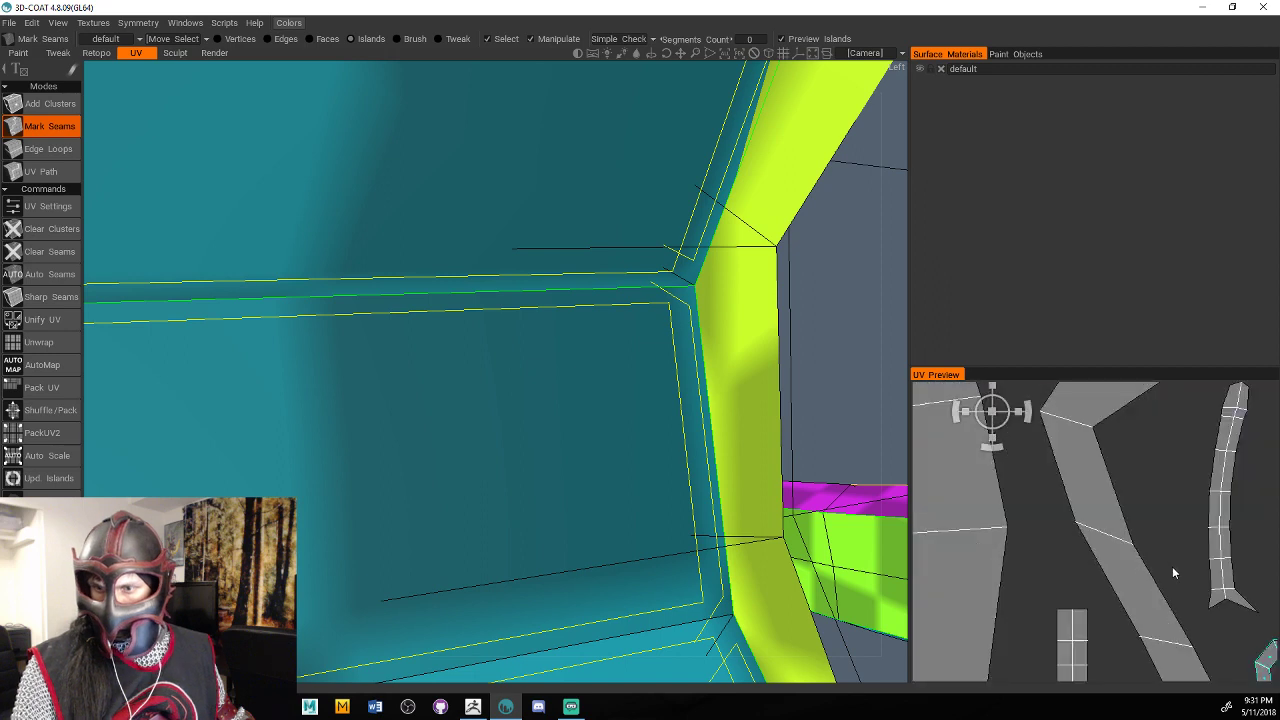
{"action": "scroll", "coordinate": [1174, 572], "scroll_direction": "down", "scroll_amount": 4}
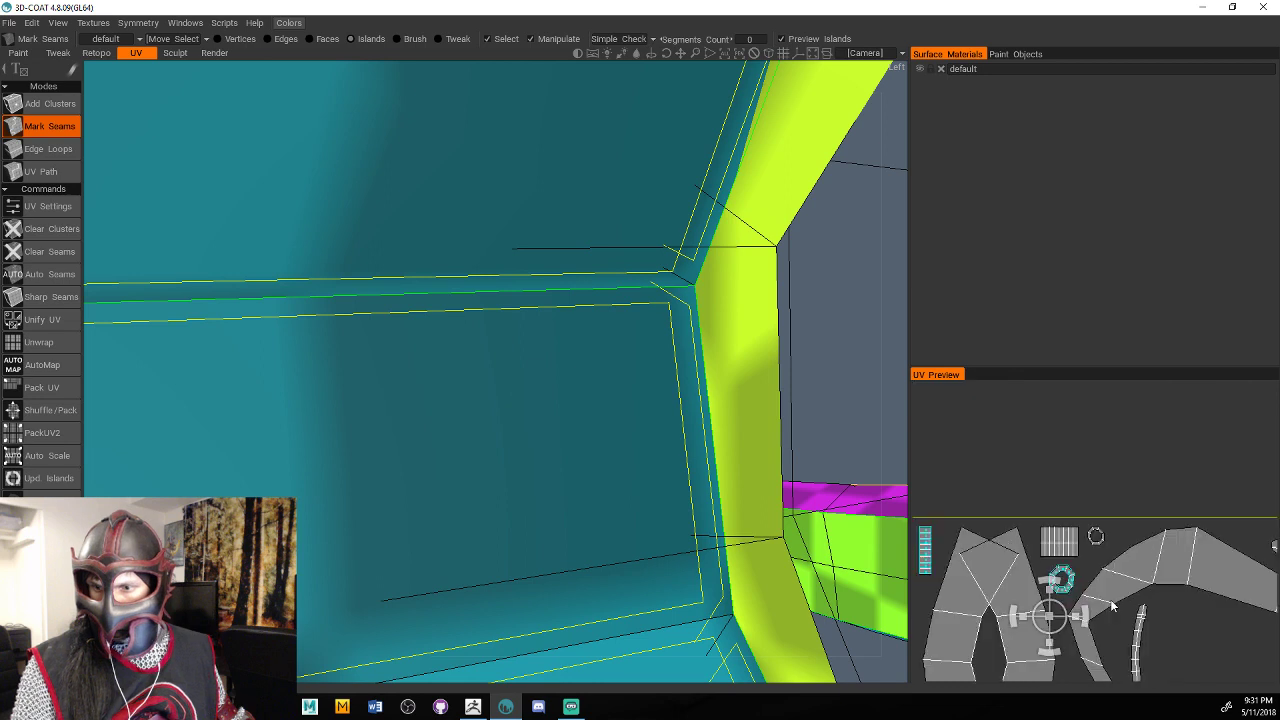
{"action": "scroll", "coordinate": [1112, 605], "scroll_direction": "down", "scroll_amount": 3}
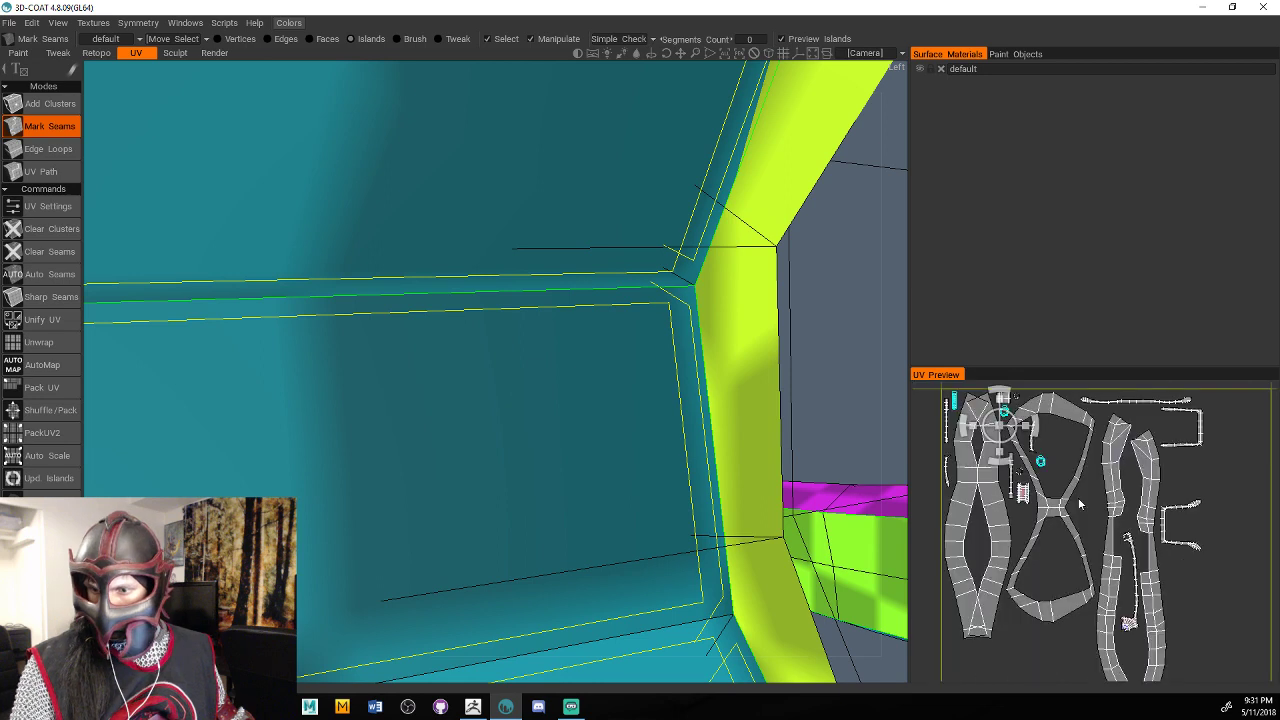
{"action": "scroll", "coordinate": [1080, 505], "scroll_direction": "up", "scroll_amount": 4}
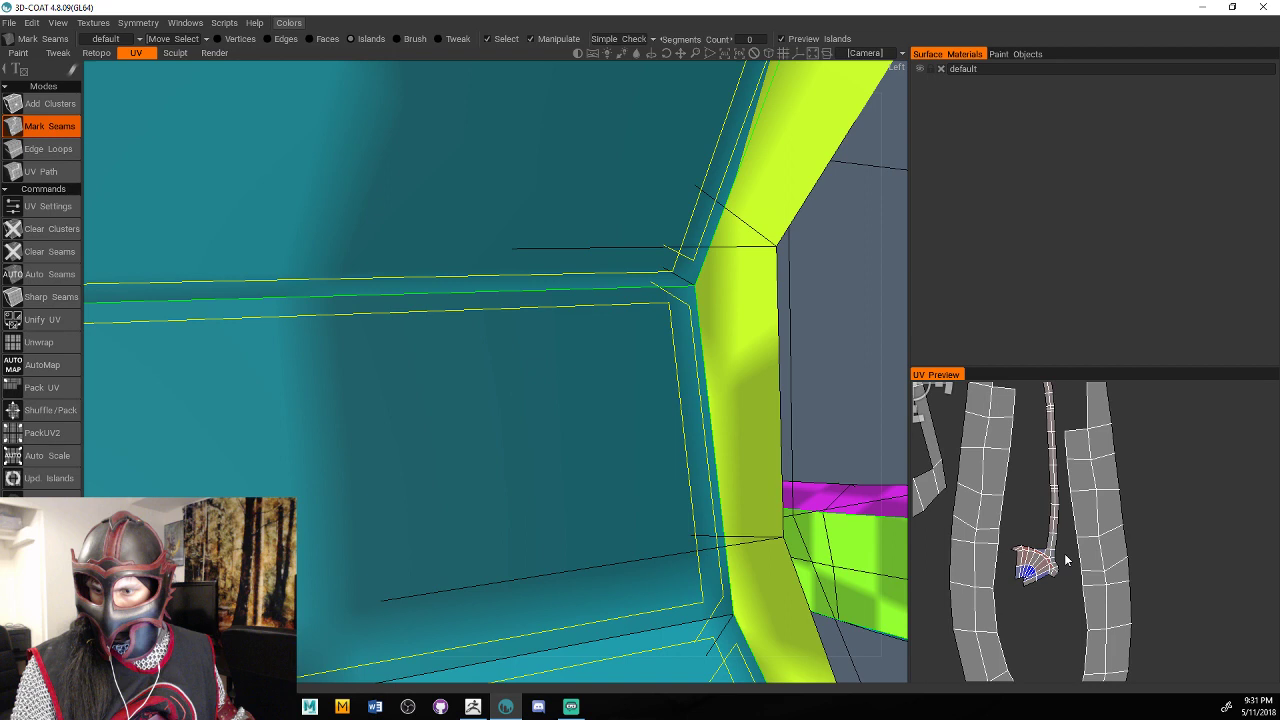
{"action": "scroll", "coordinate": [1066, 561], "scroll_direction": "down", "scroll_amount": 3}
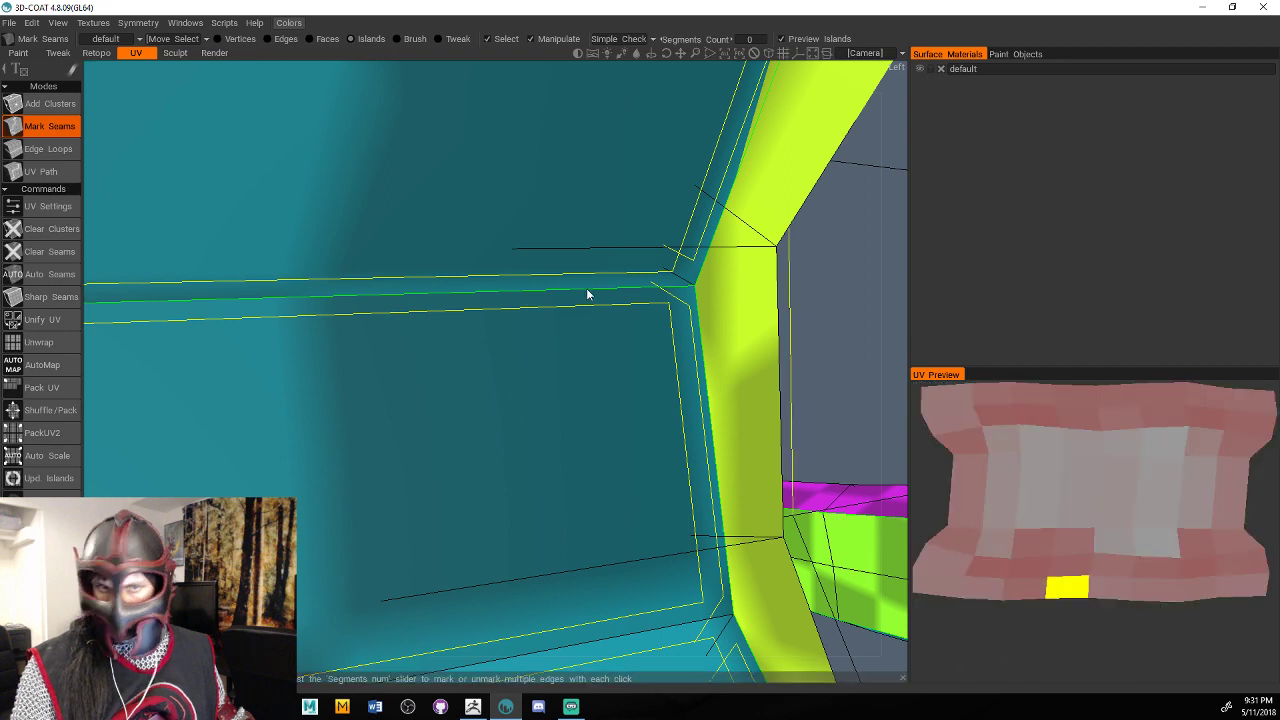
{"action": "left_click", "coordinate": [413, 39]}
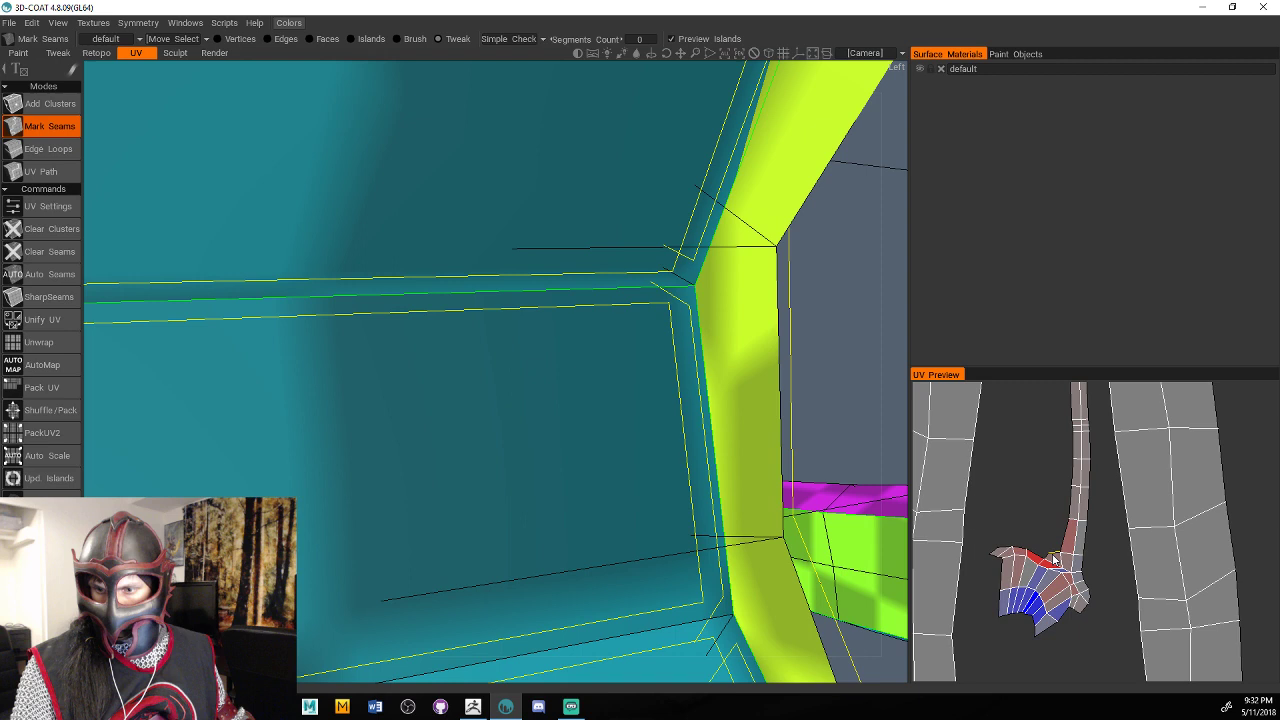
{"action": "scroll", "coordinate": [1092, 640], "scroll_direction": "down", "scroll_amount": 2}
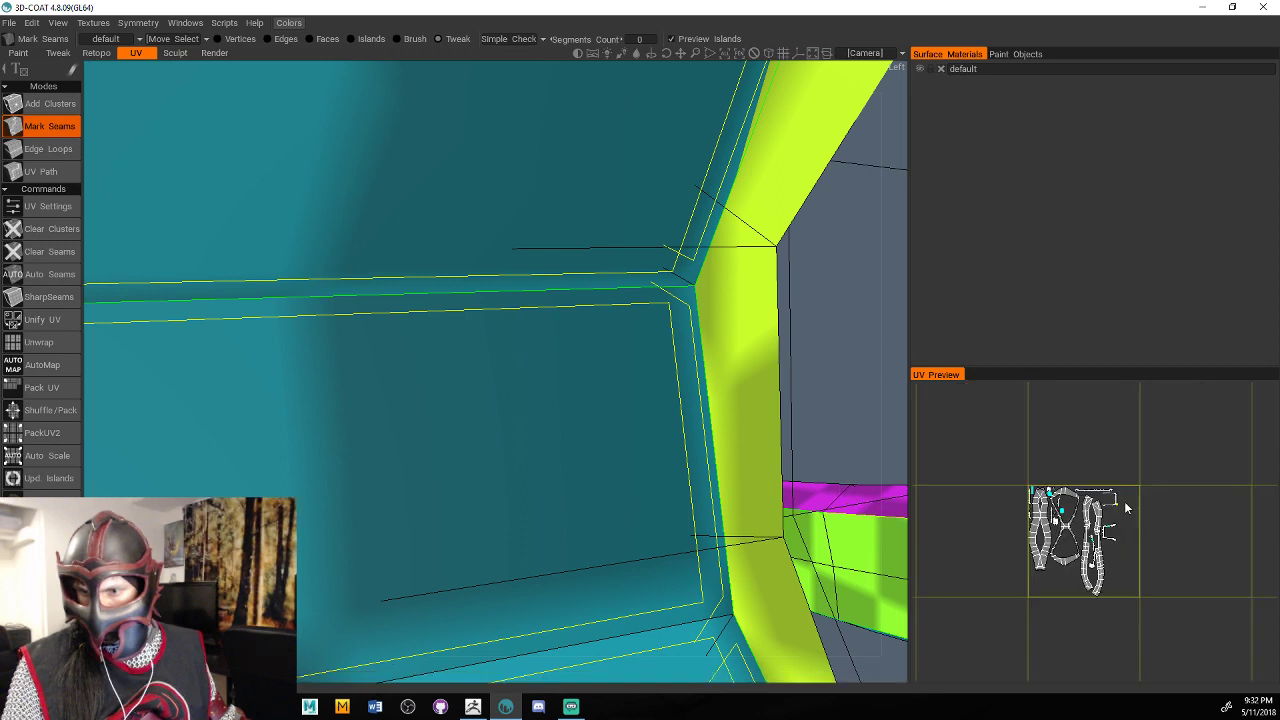
Unwrap the mesh again and save the metal parts' UV layout as a UV file in the UVs folder.
{"action": "left_click", "coordinate": [40, 342]}
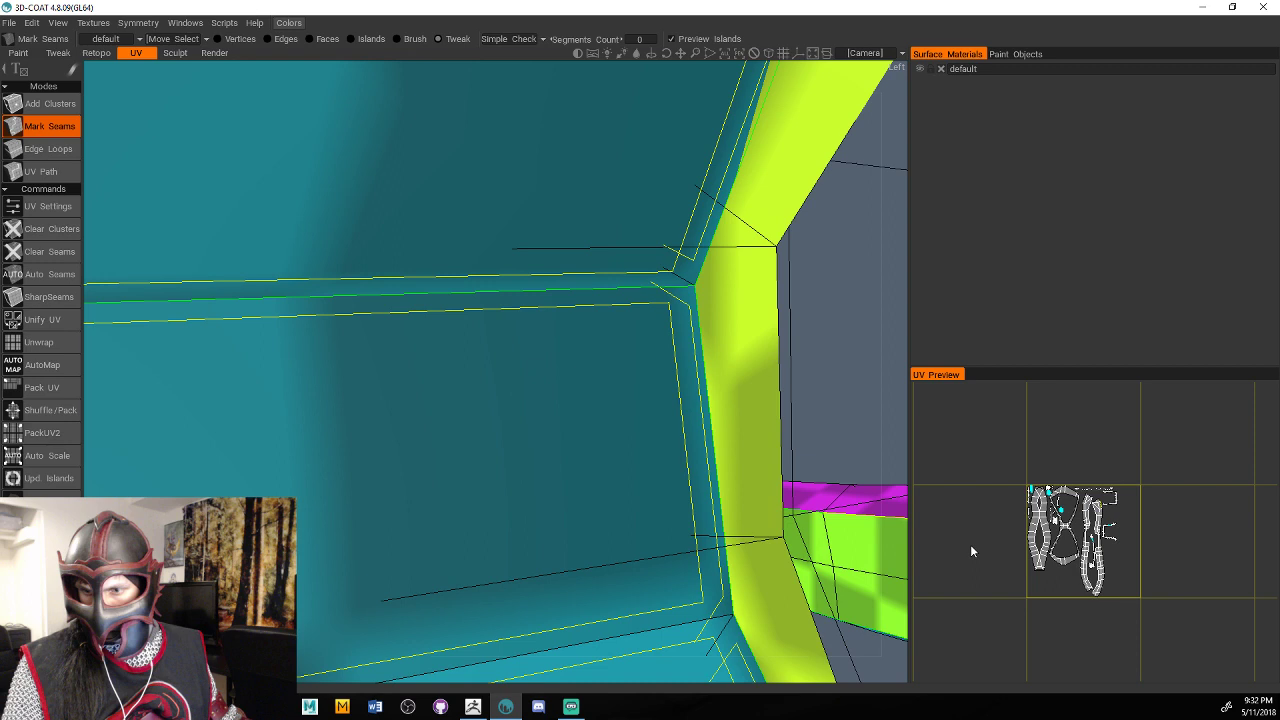
{"action": "right_click_drag", "start_coordinate": [971, 547], "coordinate": [1161, 567]}
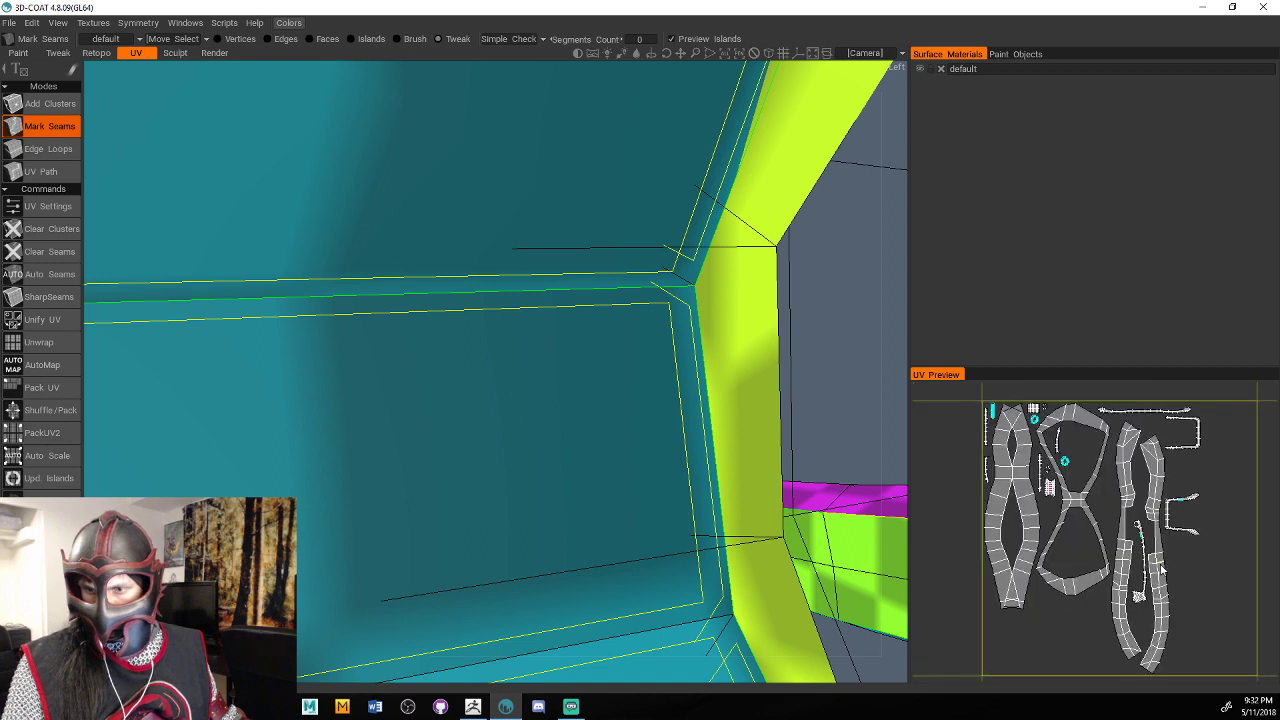
{"action": "left_click", "coordinate": [36, 343]}
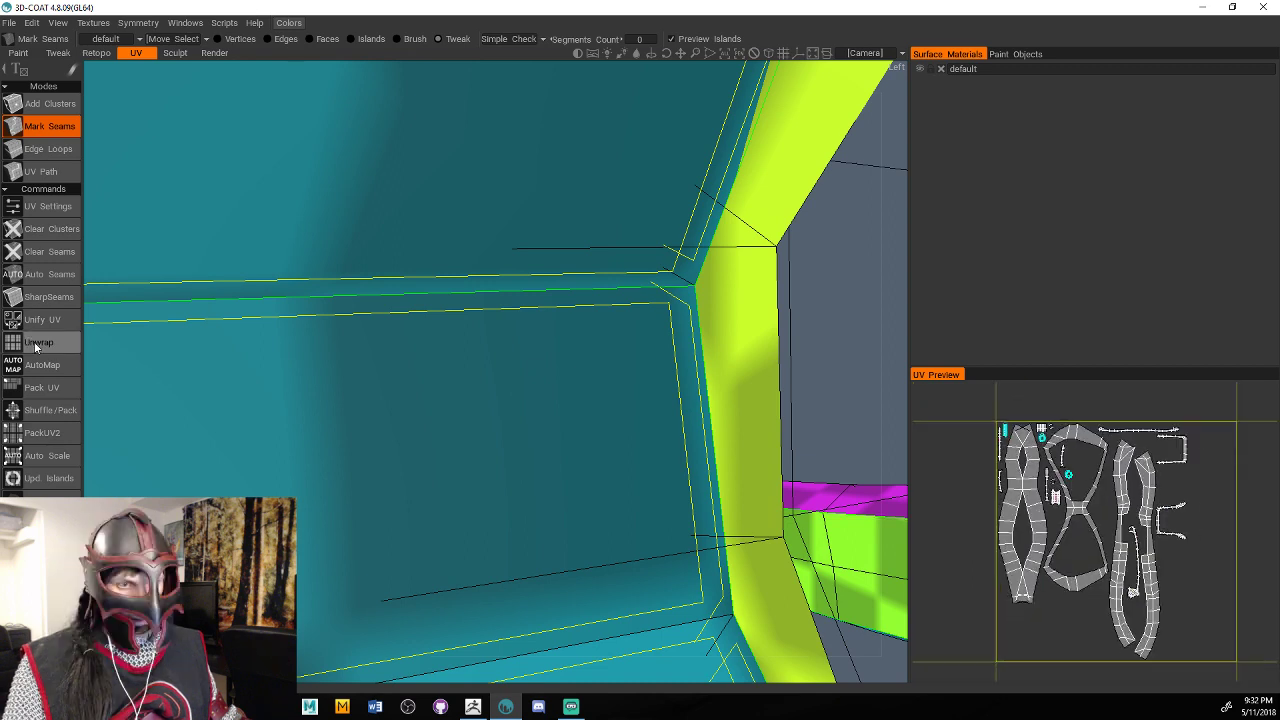
{"action": "left_click", "coordinate": [36, 343]}
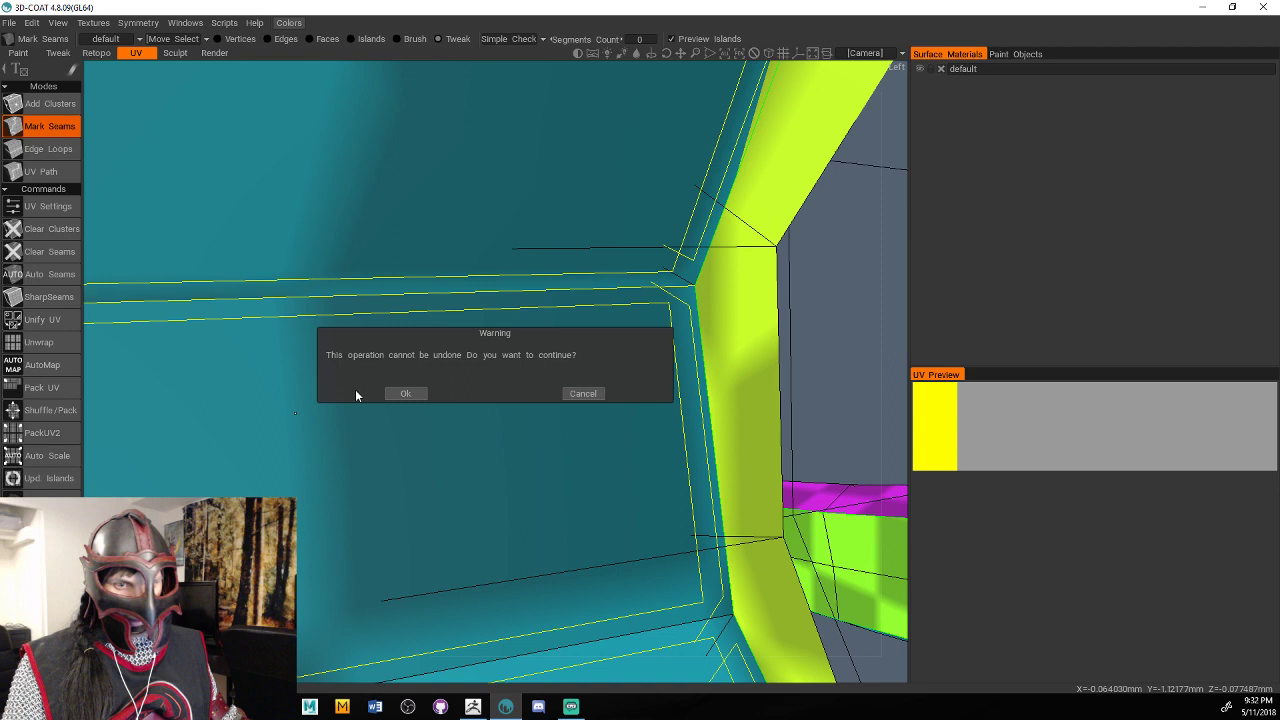
{"action": "left_click", "coordinate": [406, 393]}
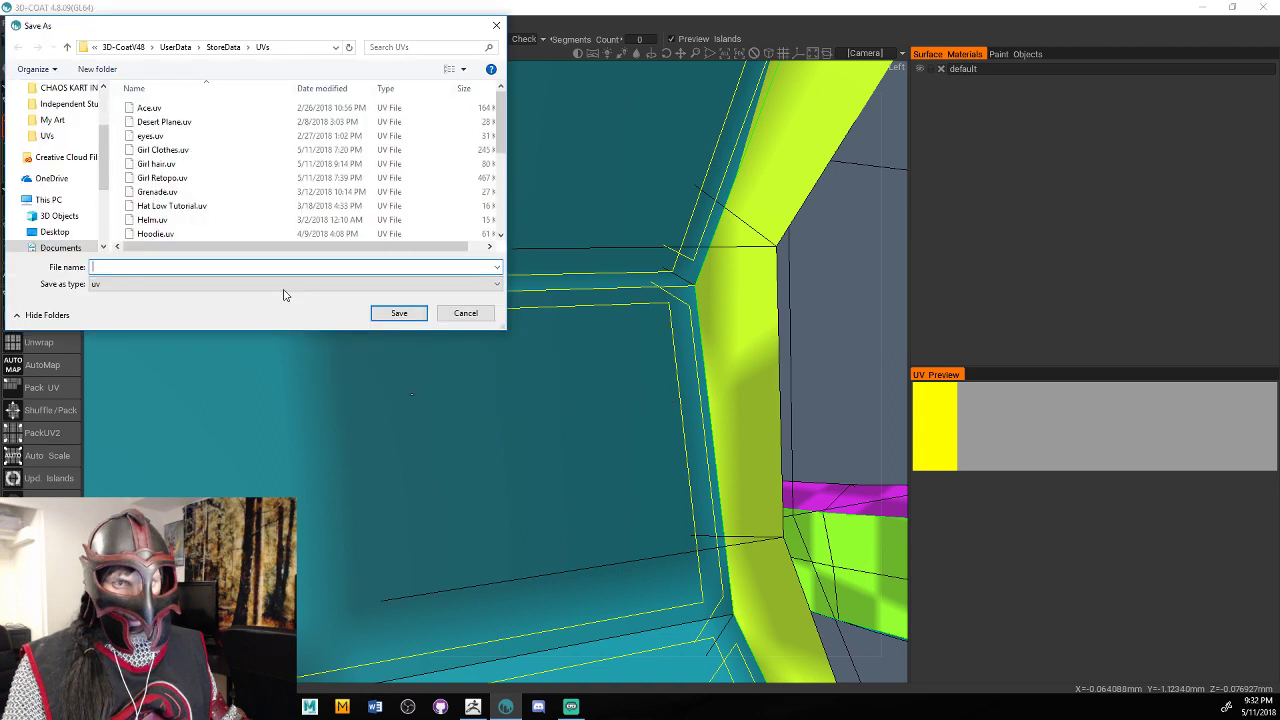
{"action": "type", "text": "Met"}
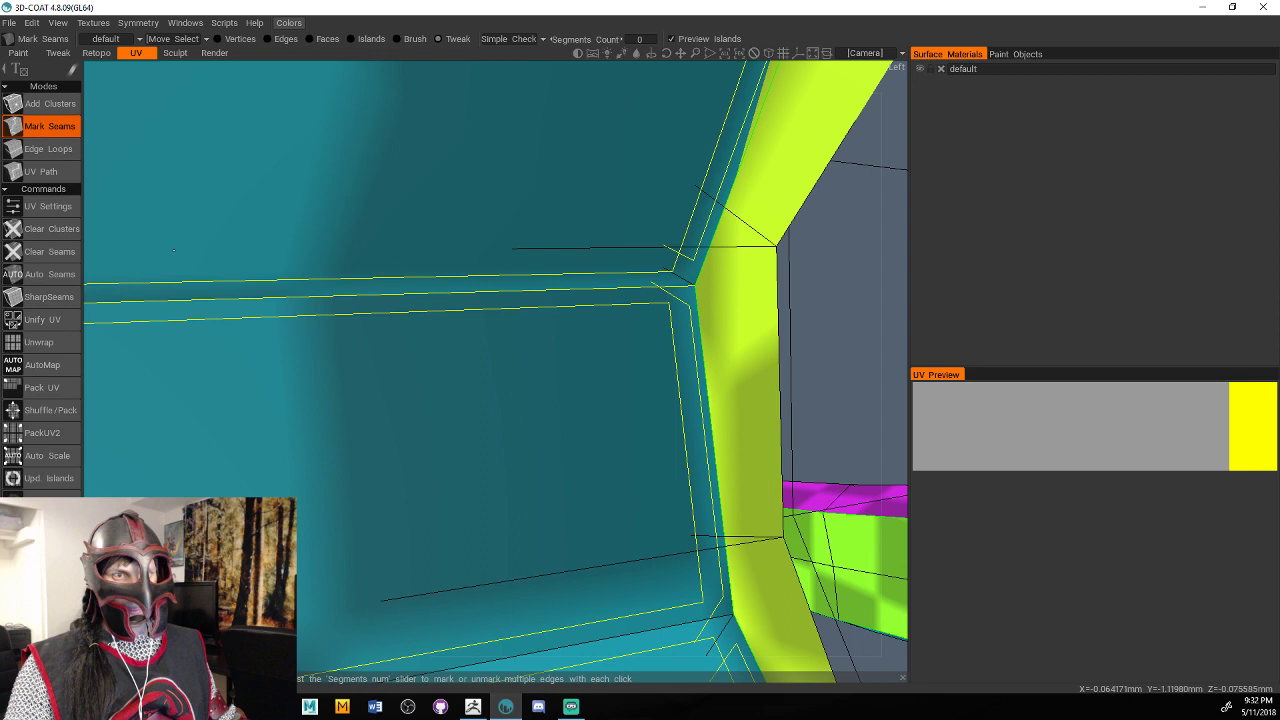
Export the unwrapped mesh as an OBJ to the Independent Study 2 folder, overwriting Metal Low.OBJ.
{"action": "left_click", "coordinate": [8, 22]}
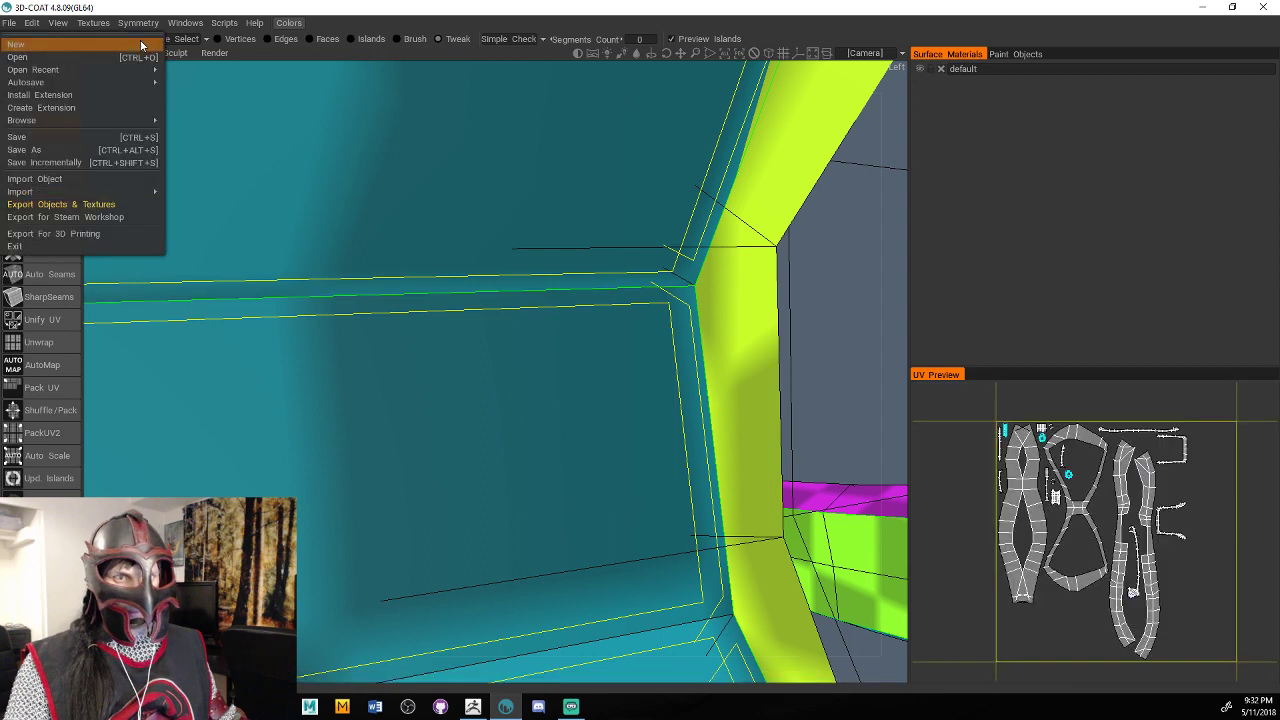
{"action": "mouse_move", "coordinate": [93, 22]}
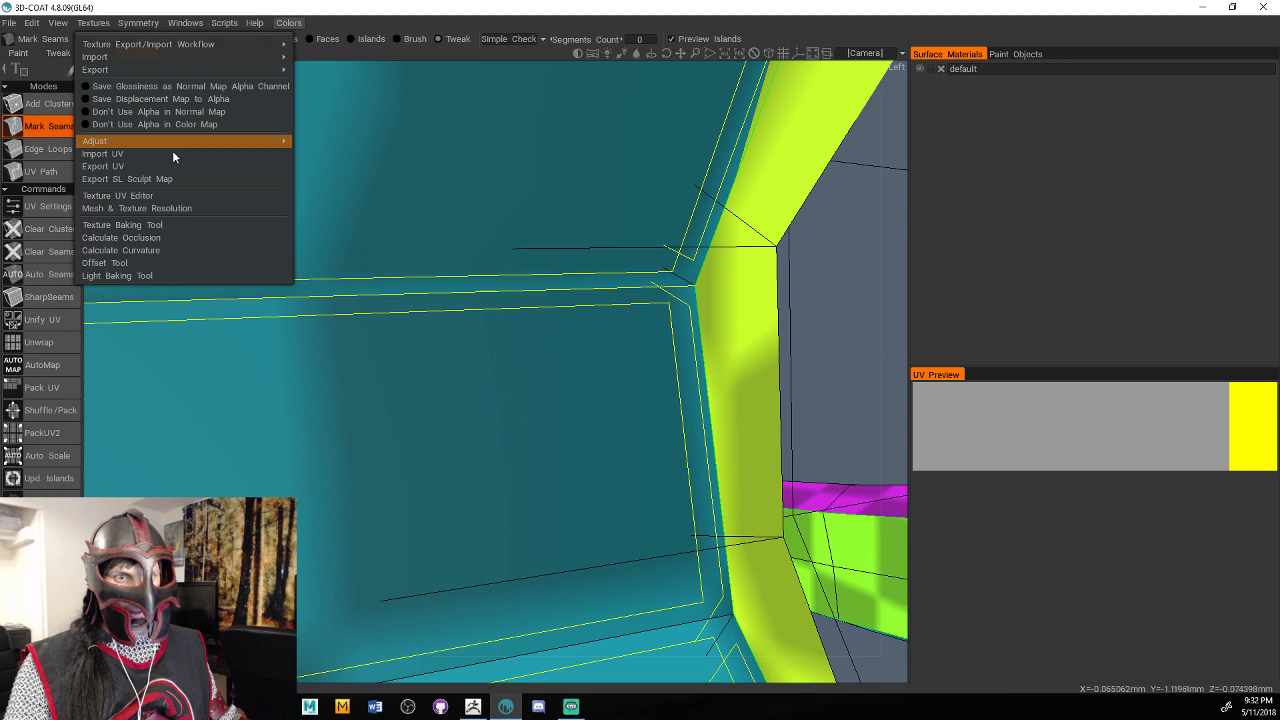
{"action": "left_click", "coordinate": [172, 166]}
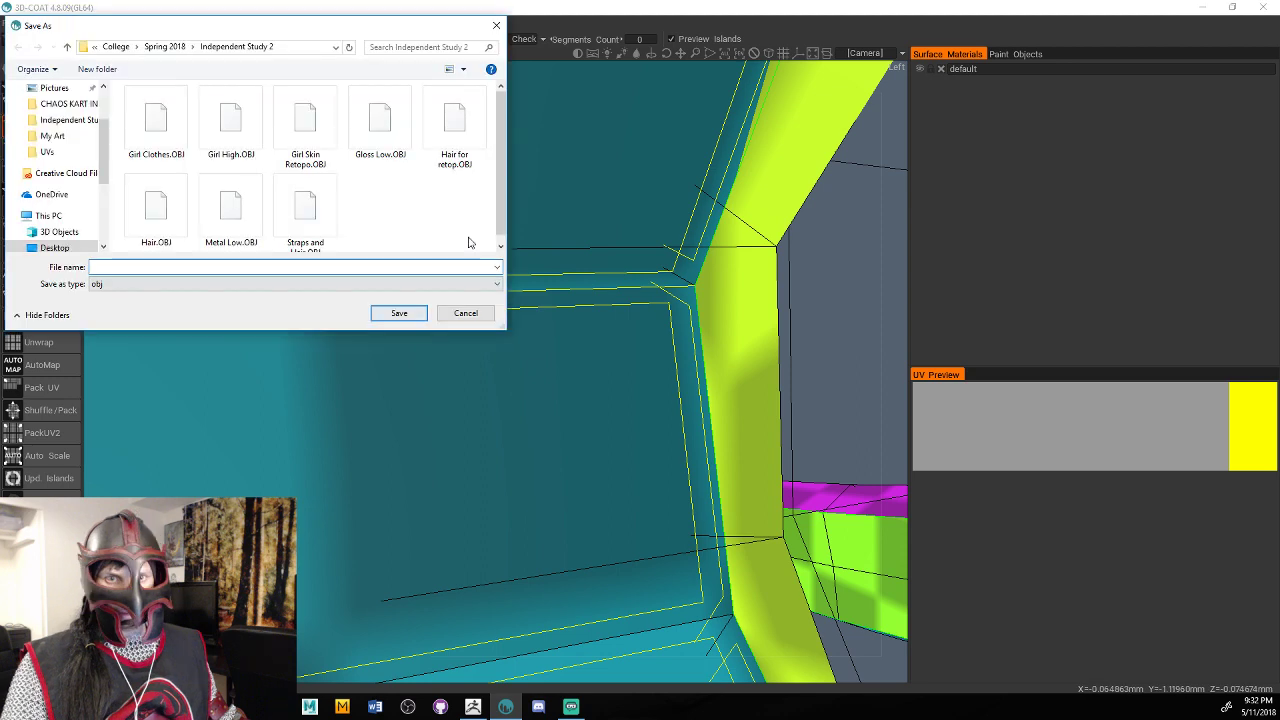
{"action": "double_click", "coordinate": [226, 206]}
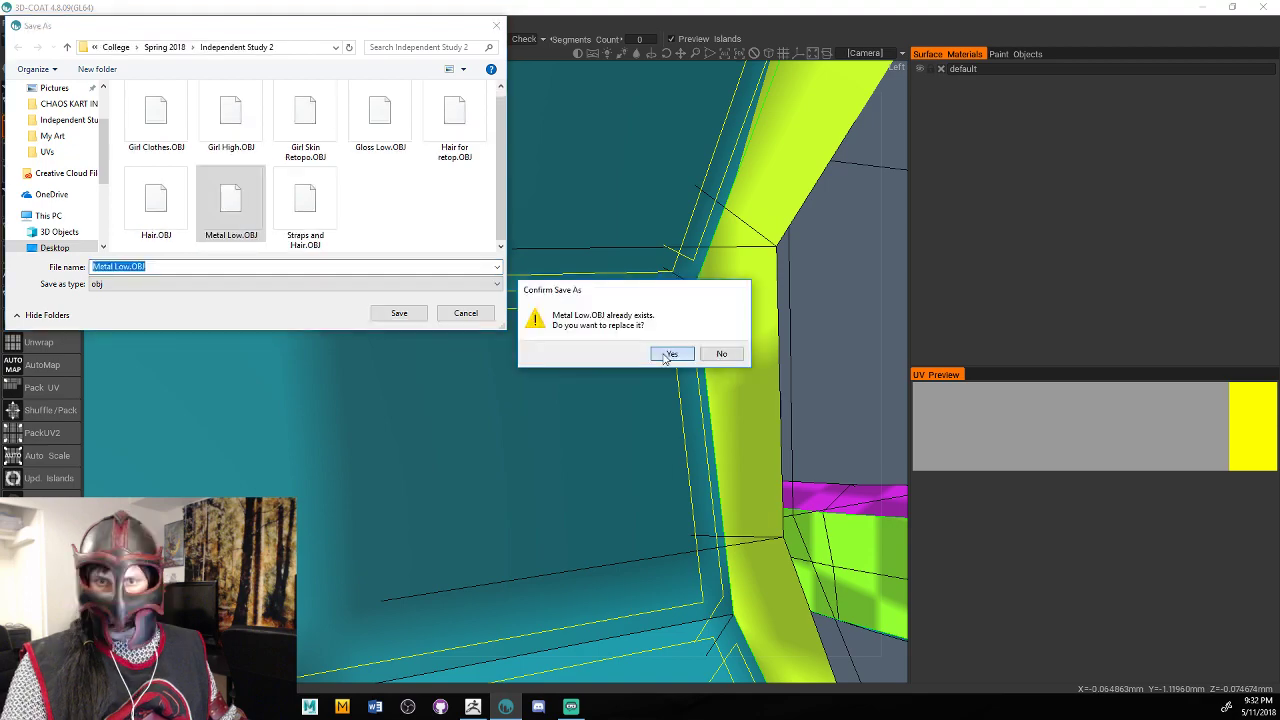